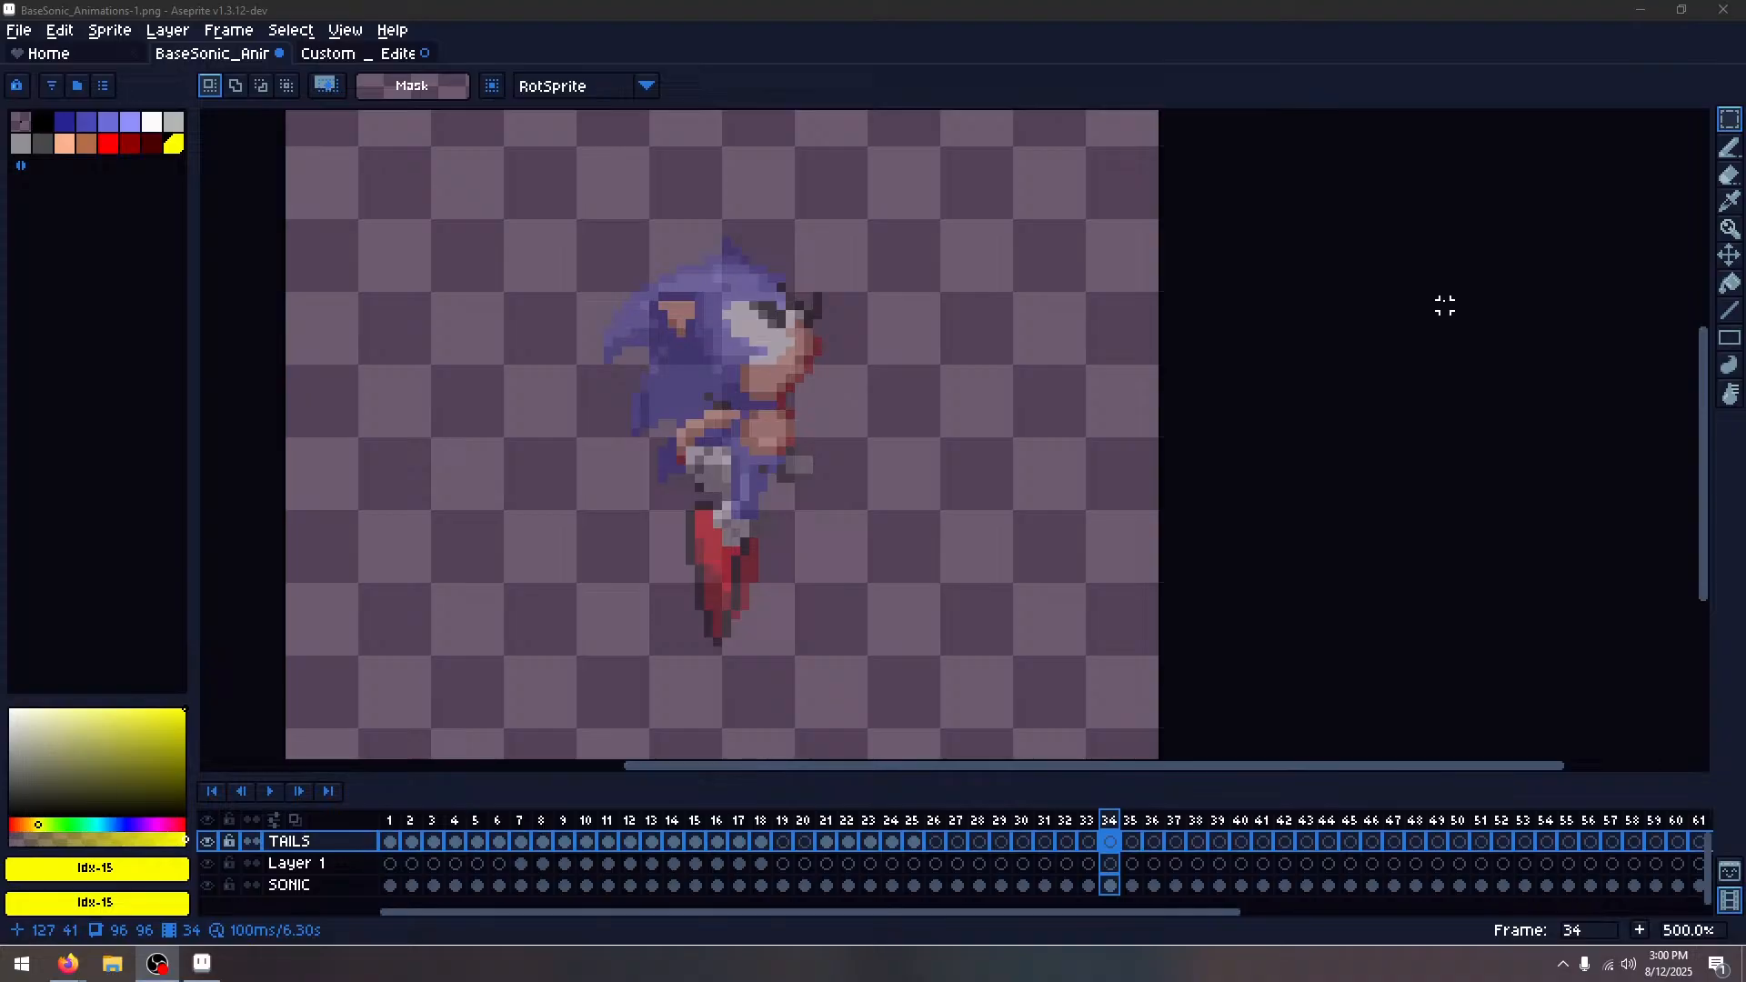
Check the Tails (Sonic 1-Style) sheet on The Spriters Resource in the browser, and return to Aseprite
{"action": "scroll", "coordinate": [1137, 331], "scroll_direction": "down", "scroll_amount": 1}
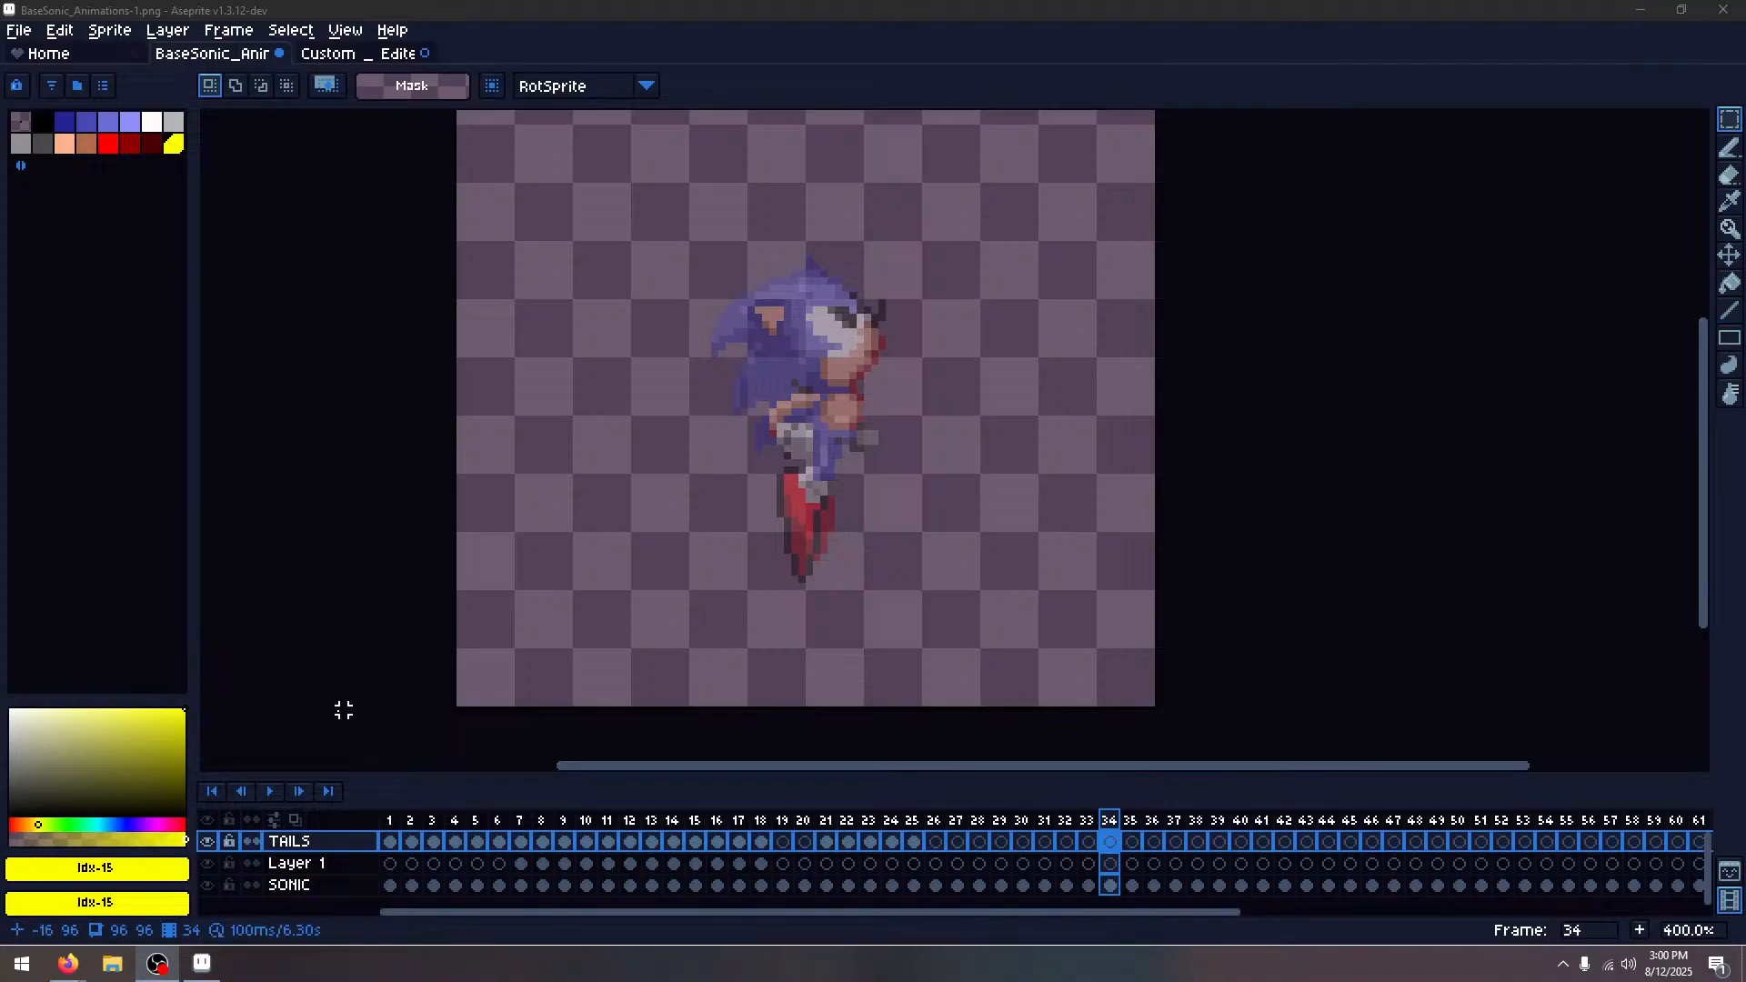
{"action": "mouse_move", "coordinate": [69, 964]}
{"action": "left_click", "coordinate": [86, 886]}
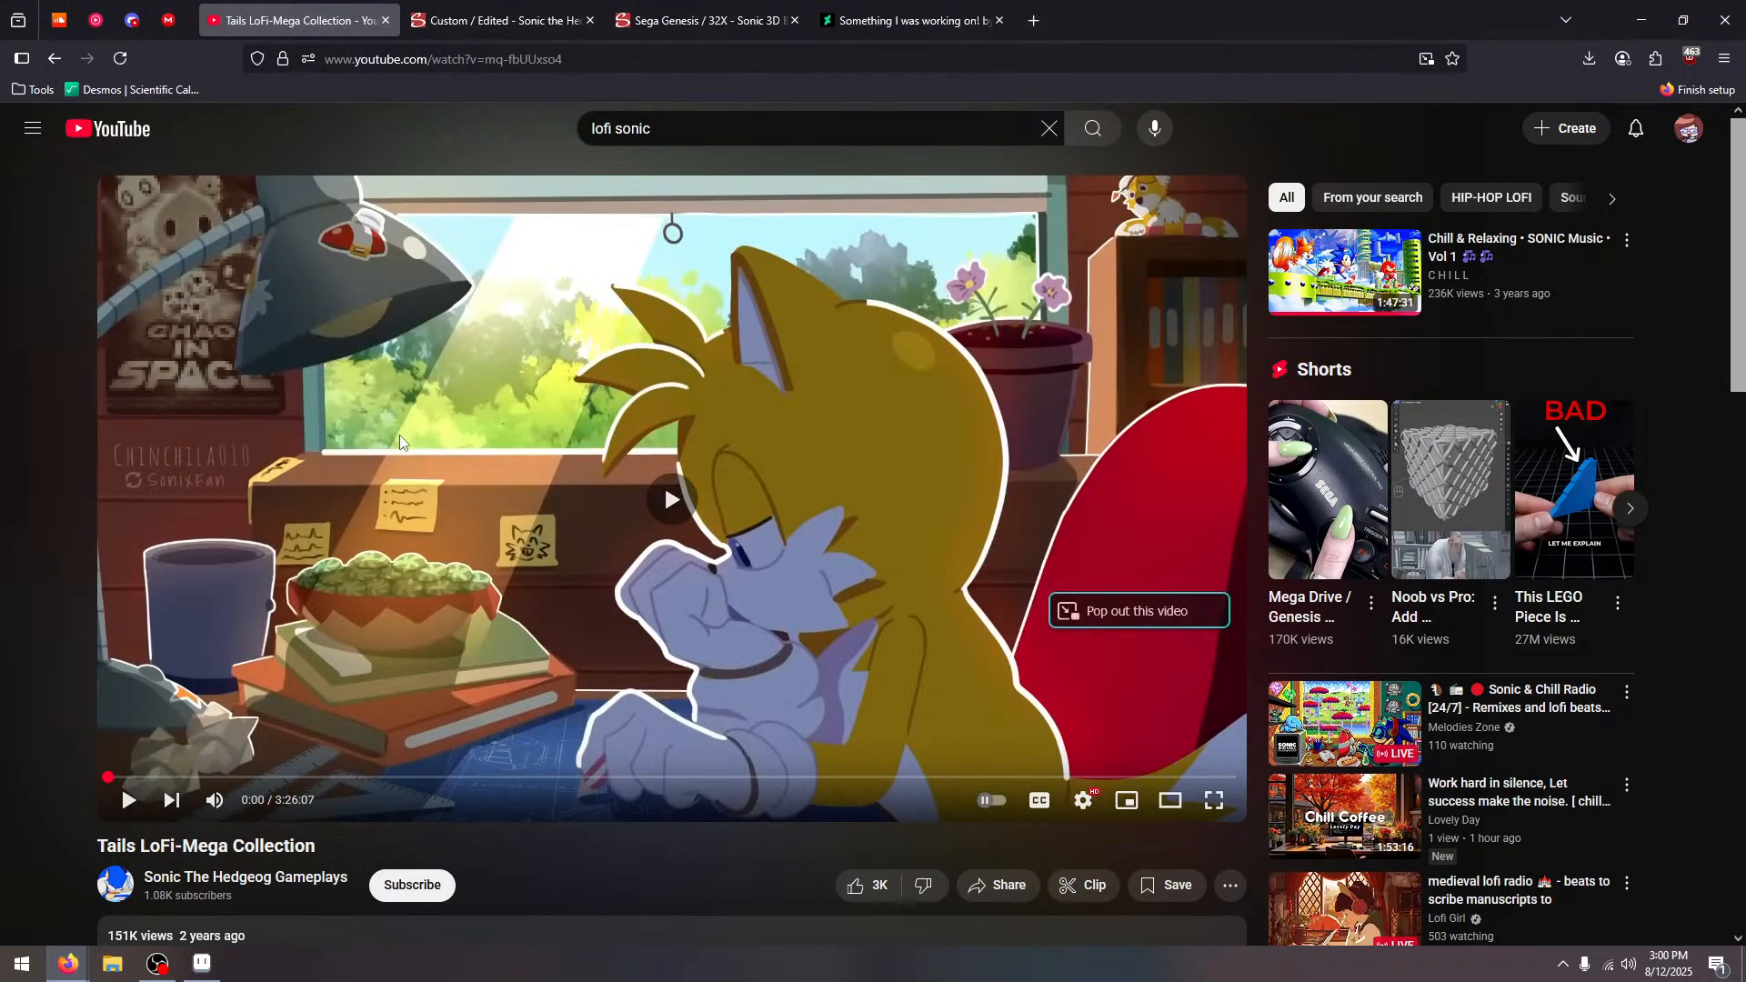
{"action": "left_click", "coordinate": [483, 26]}
{"action": "scroll", "coordinate": [756, 145], "scroll_direction": "up", "scroll_amount": 3}
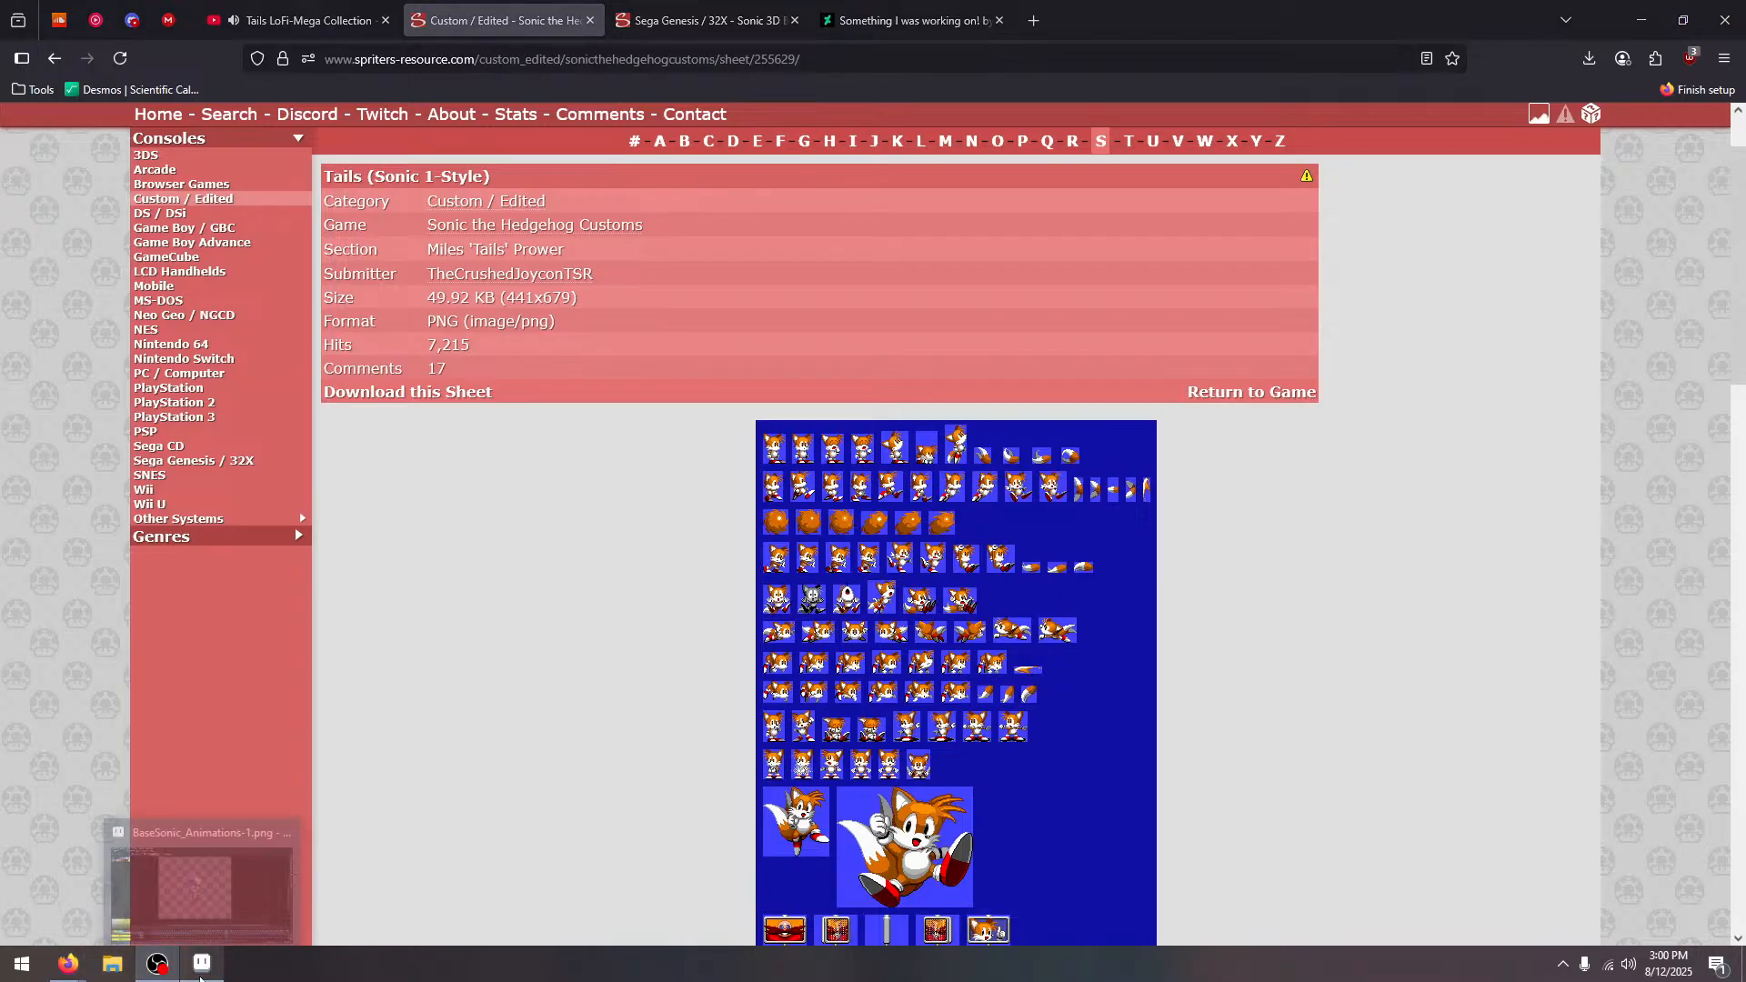
{"action": "left_click", "coordinate": [201, 977]}
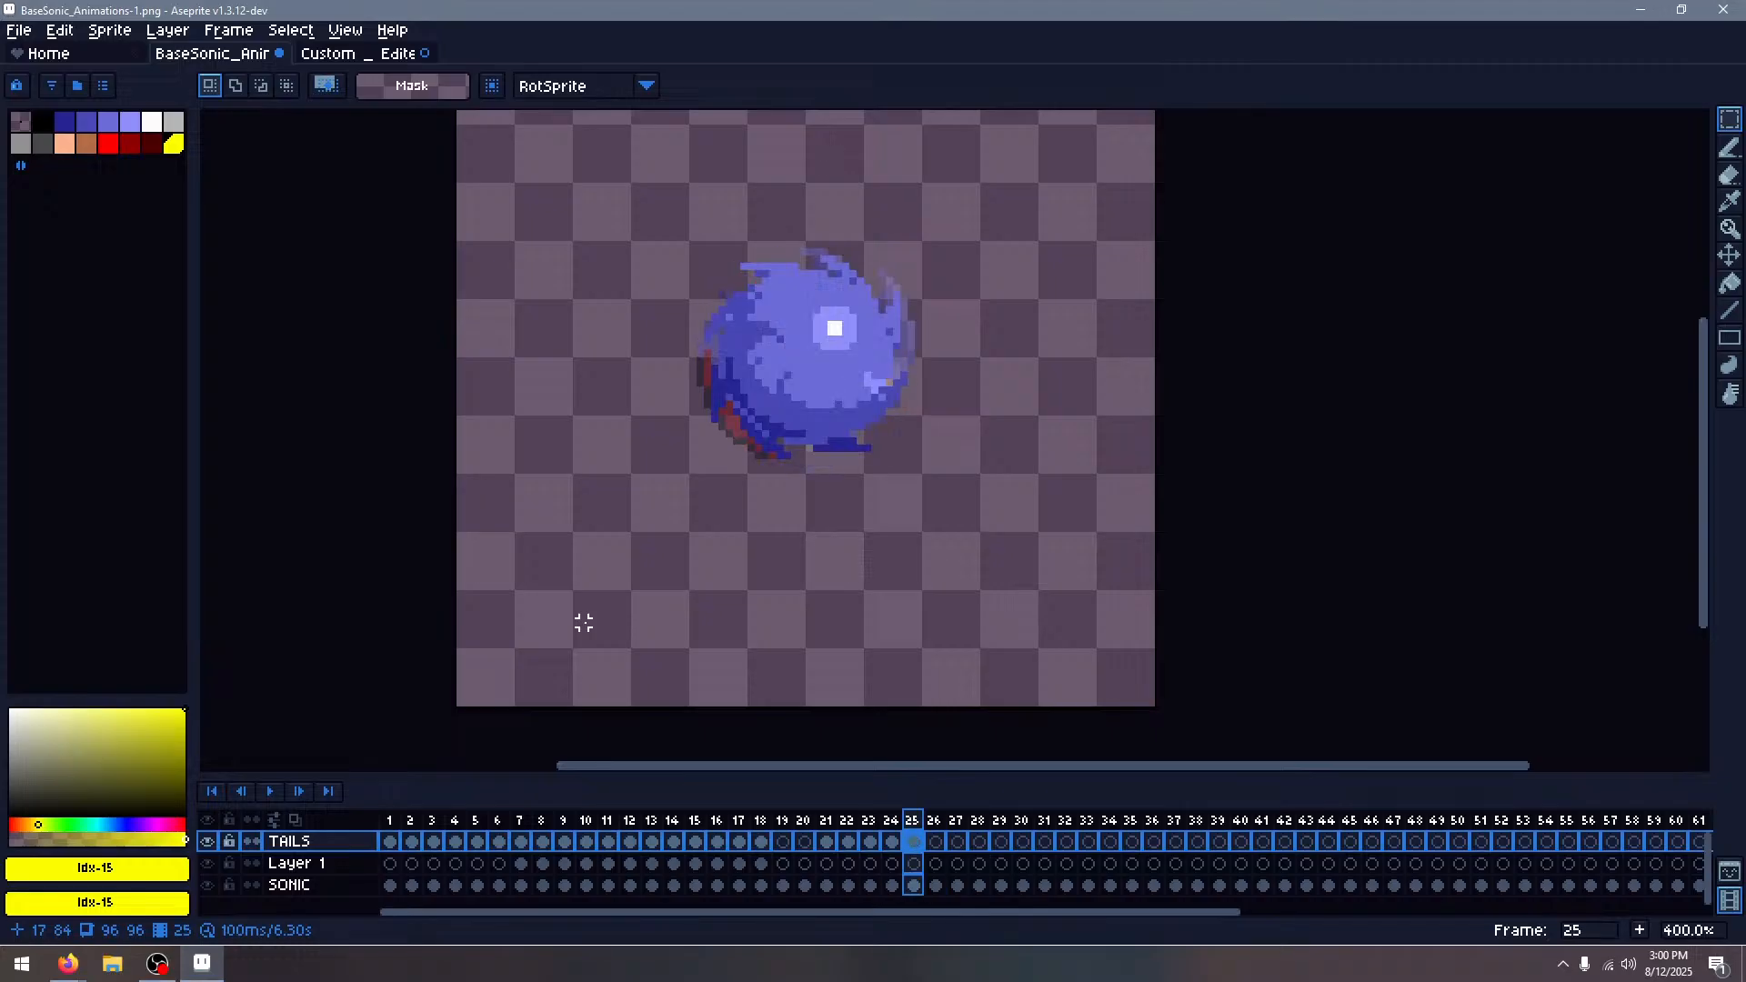
Delete frames 19 and 20 from the BaseSonic animation
{"action": "left_click_drag", "start_coordinate": [792, 819], "coordinate": [803, 819]}
{"action": "right_click", "coordinate": [803, 819]}
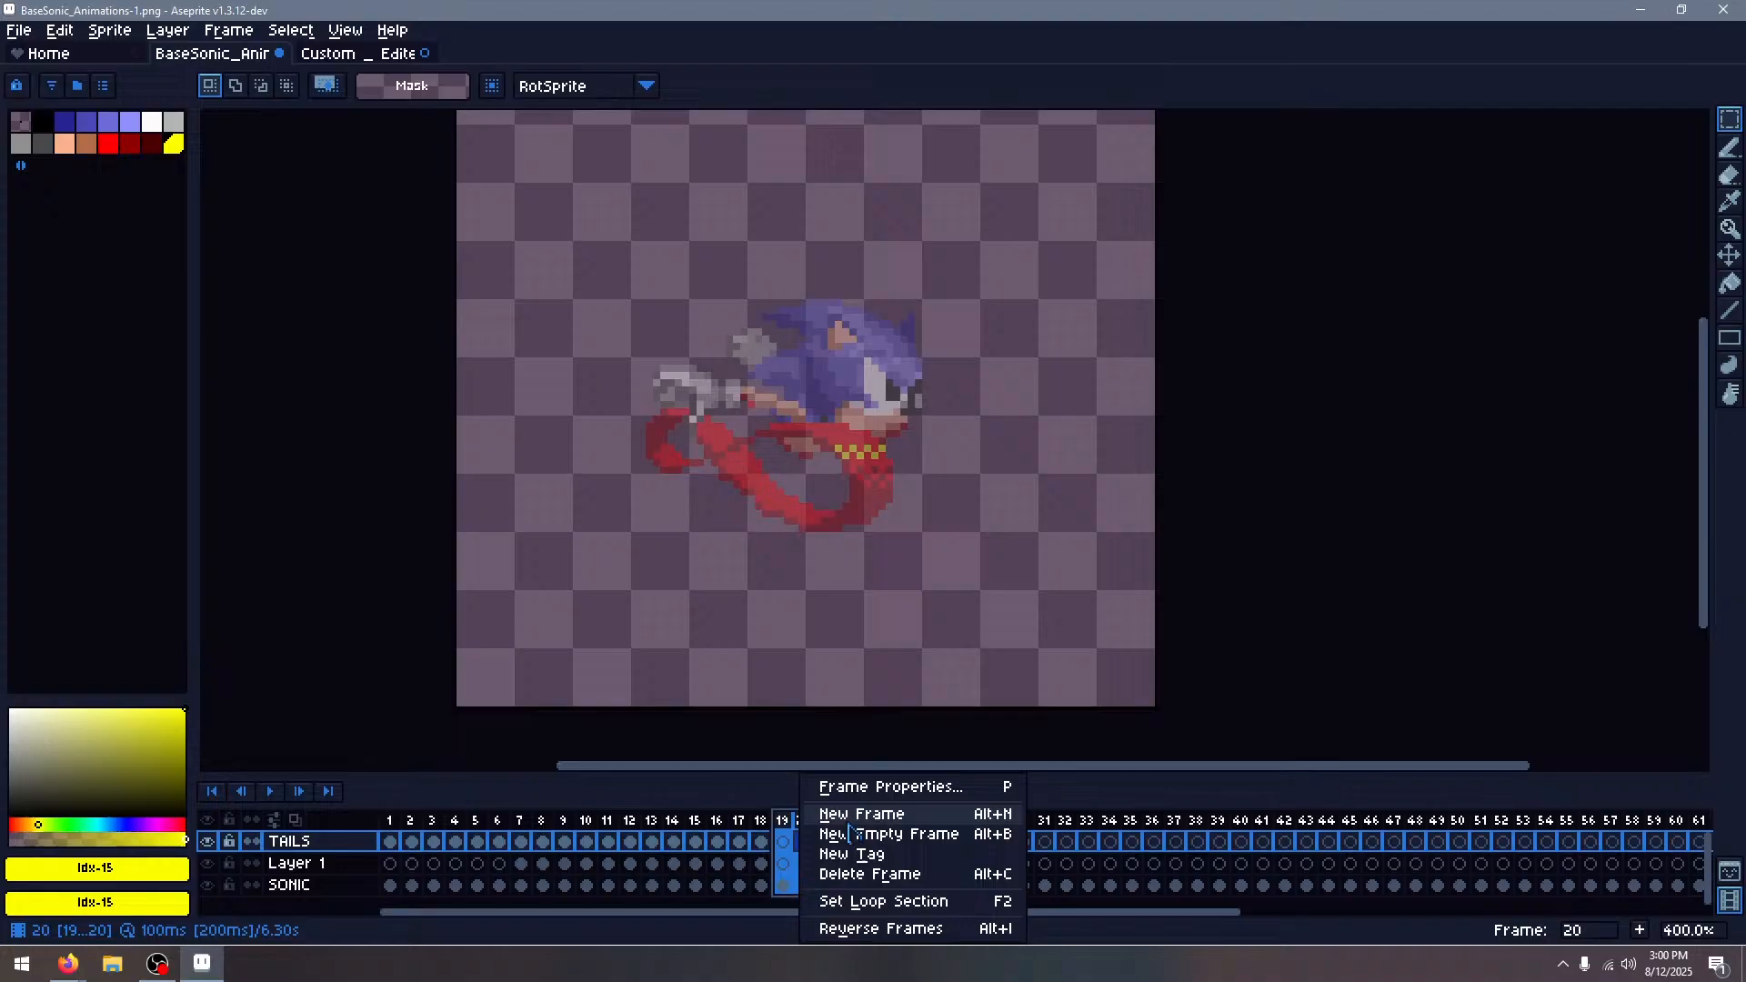
{"action": "left_click", "coordinate": [854, 873]}
{"action": "key", "text": "Return"}
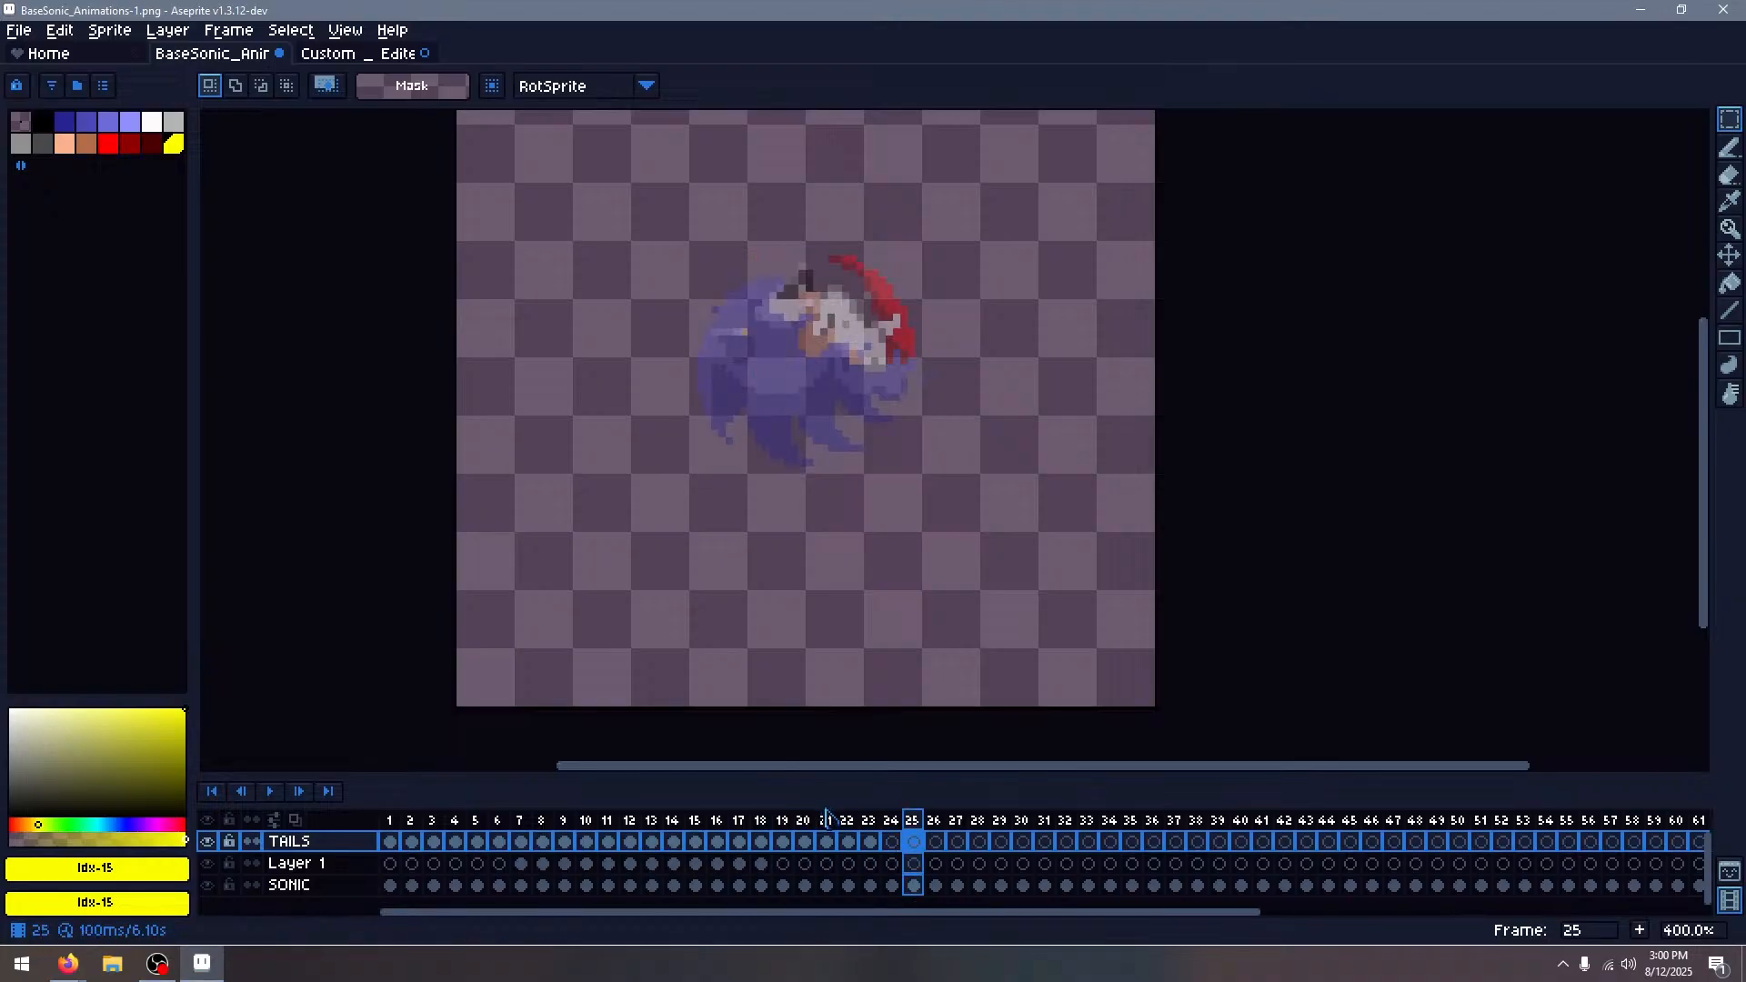
Delete frames 24 and 25 from the BaseSonic animation
{"action": "left_click", "coordinate": [892, 820]}
{"action": "right_click", "coordinate": [892, 819]}
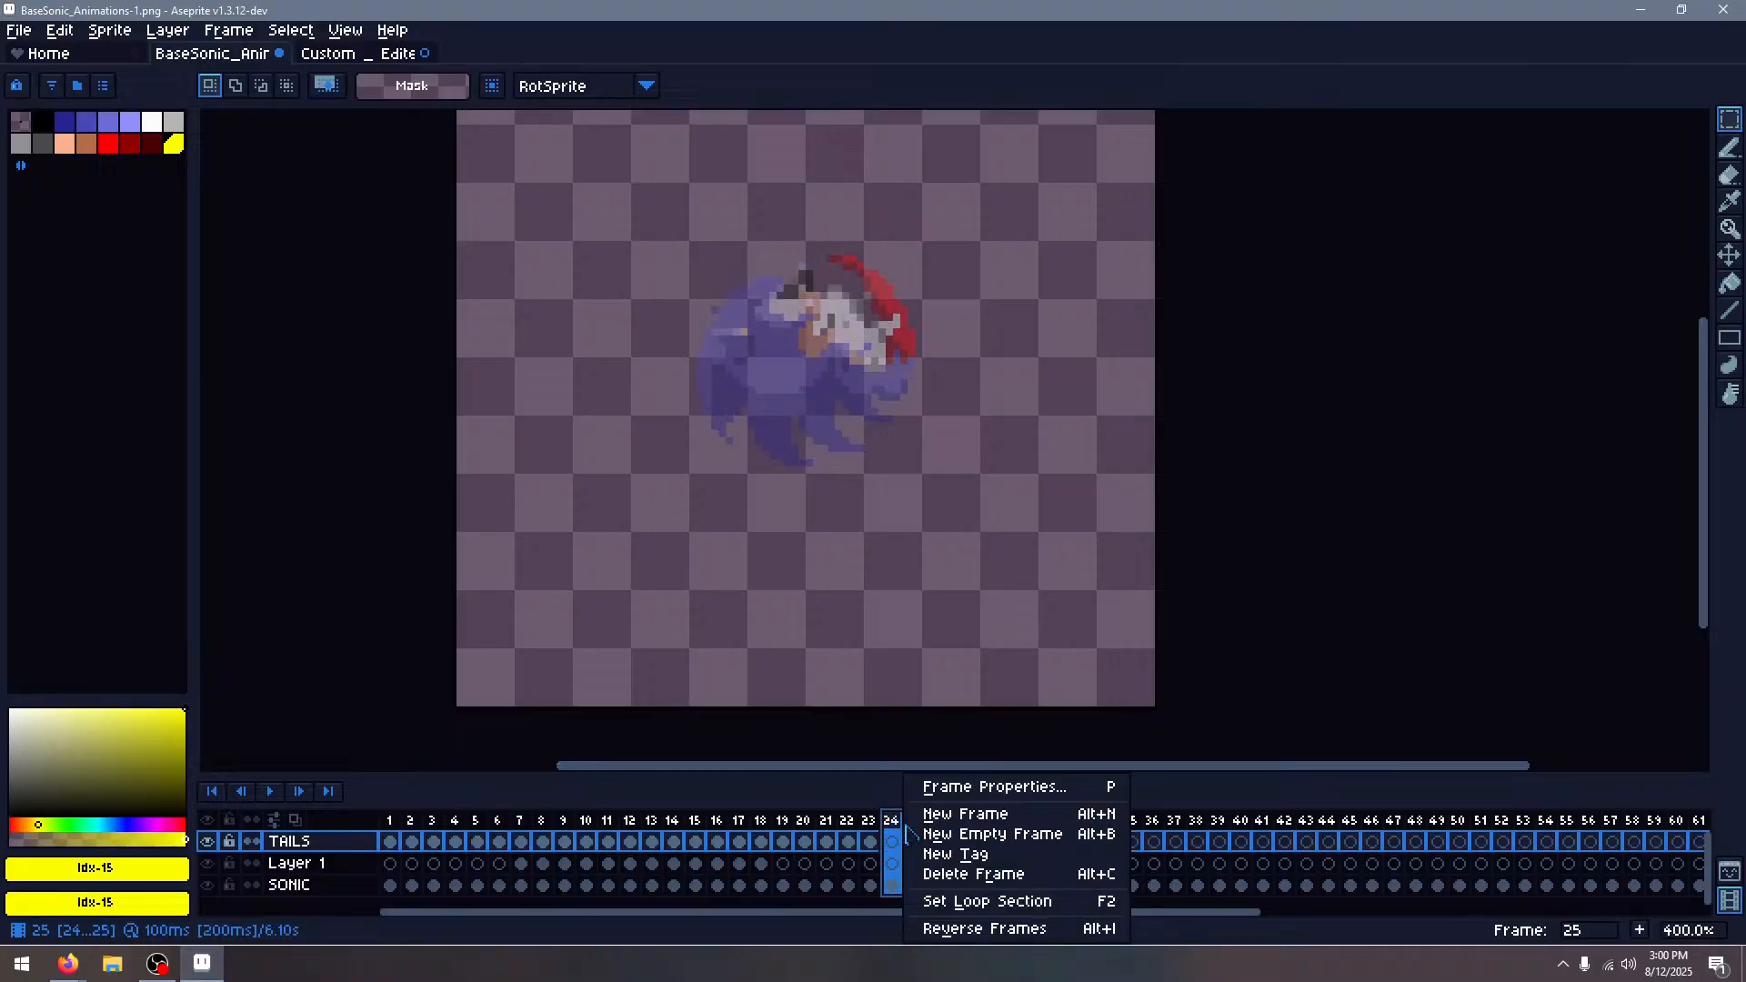
{"action": "left_click", "coordinate": [954, 866]}
{"action": "left_click", "coordinate": [359, 54]}
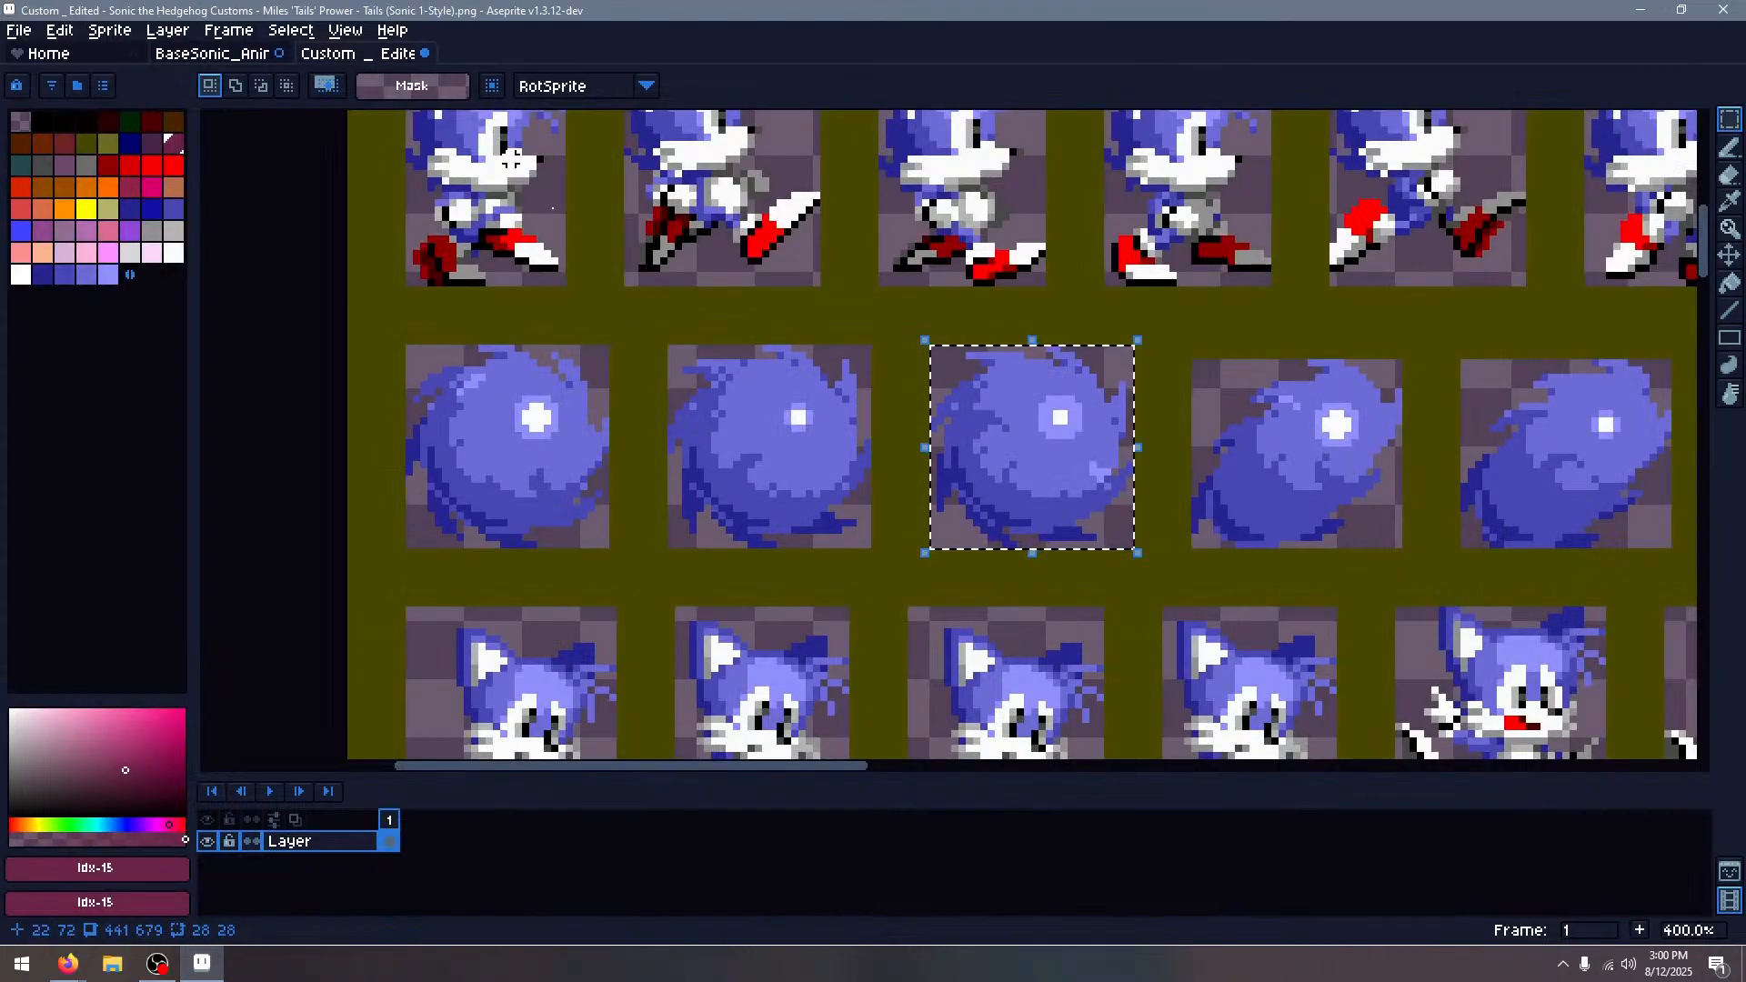
{"action": "scroll", "coordinate": [1005, 428], "scroll_direction": "right", "scroll_amount": 5}
{"action": "scroll", "coordinate": [1005, 427], "scroll_direction": "up", "scroll_amount": 1}
{"action": "left_click", "coordinate": [668, 452]}
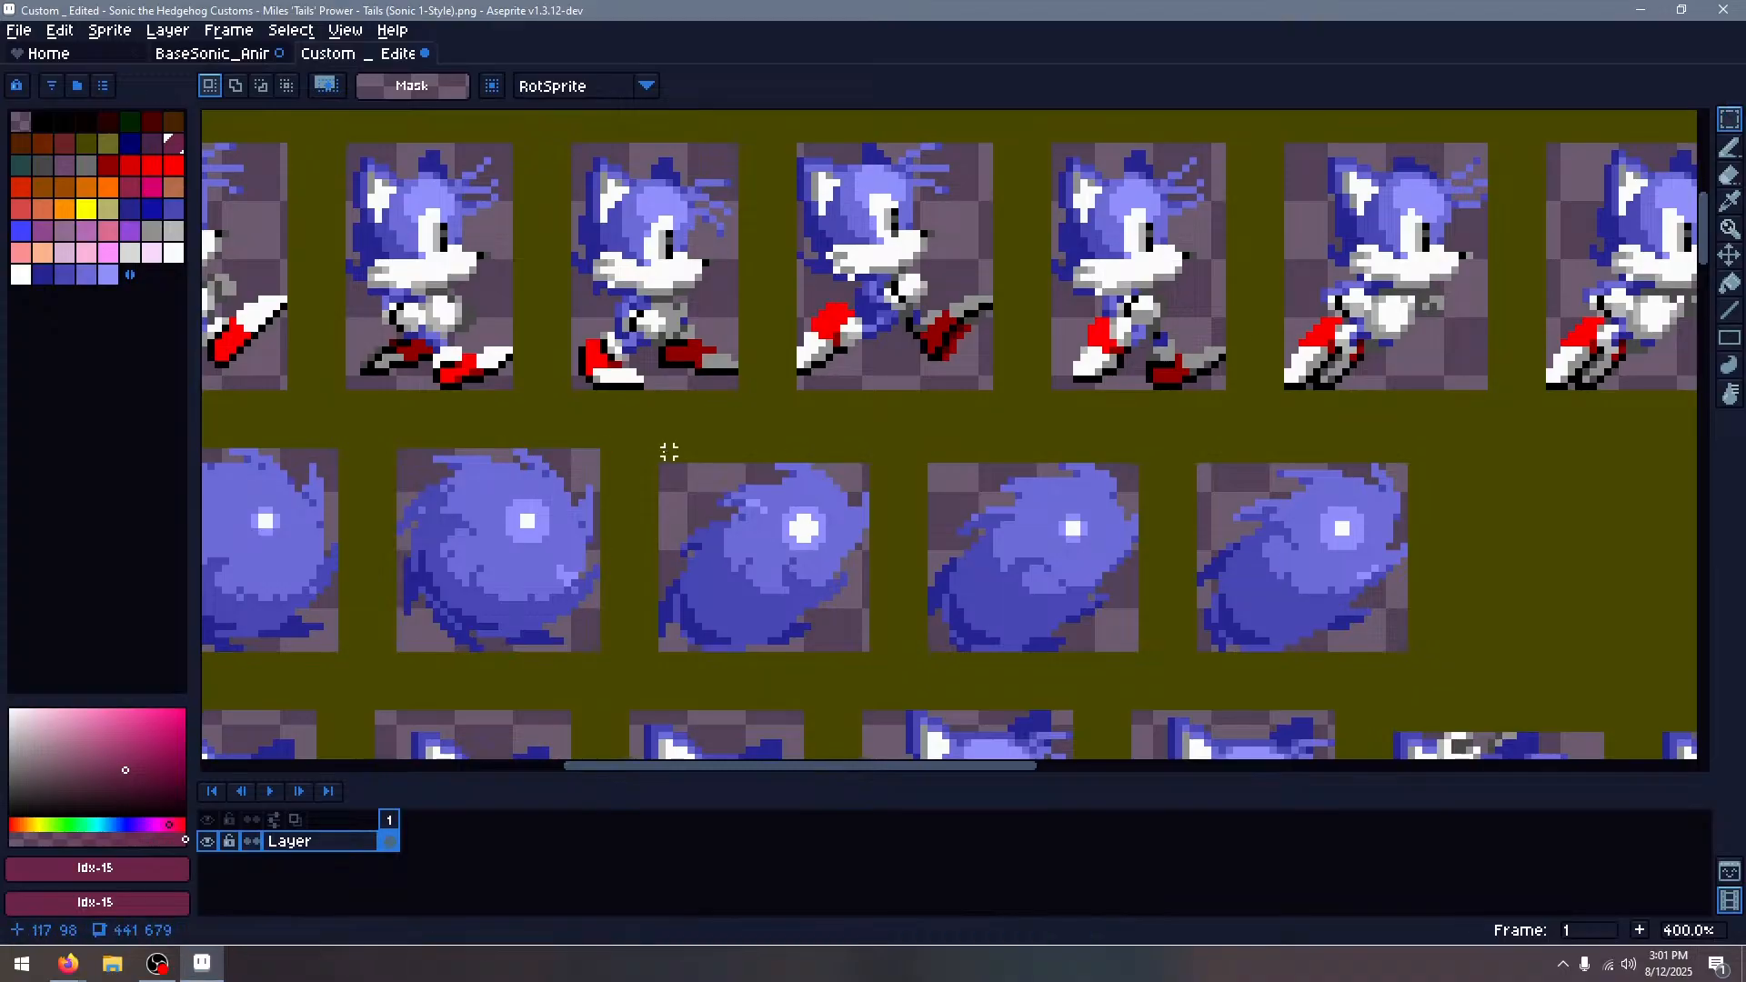
{"action": "left_click_drag", "start_coordinate": [662, 474], "coordinate": [869, 651]}
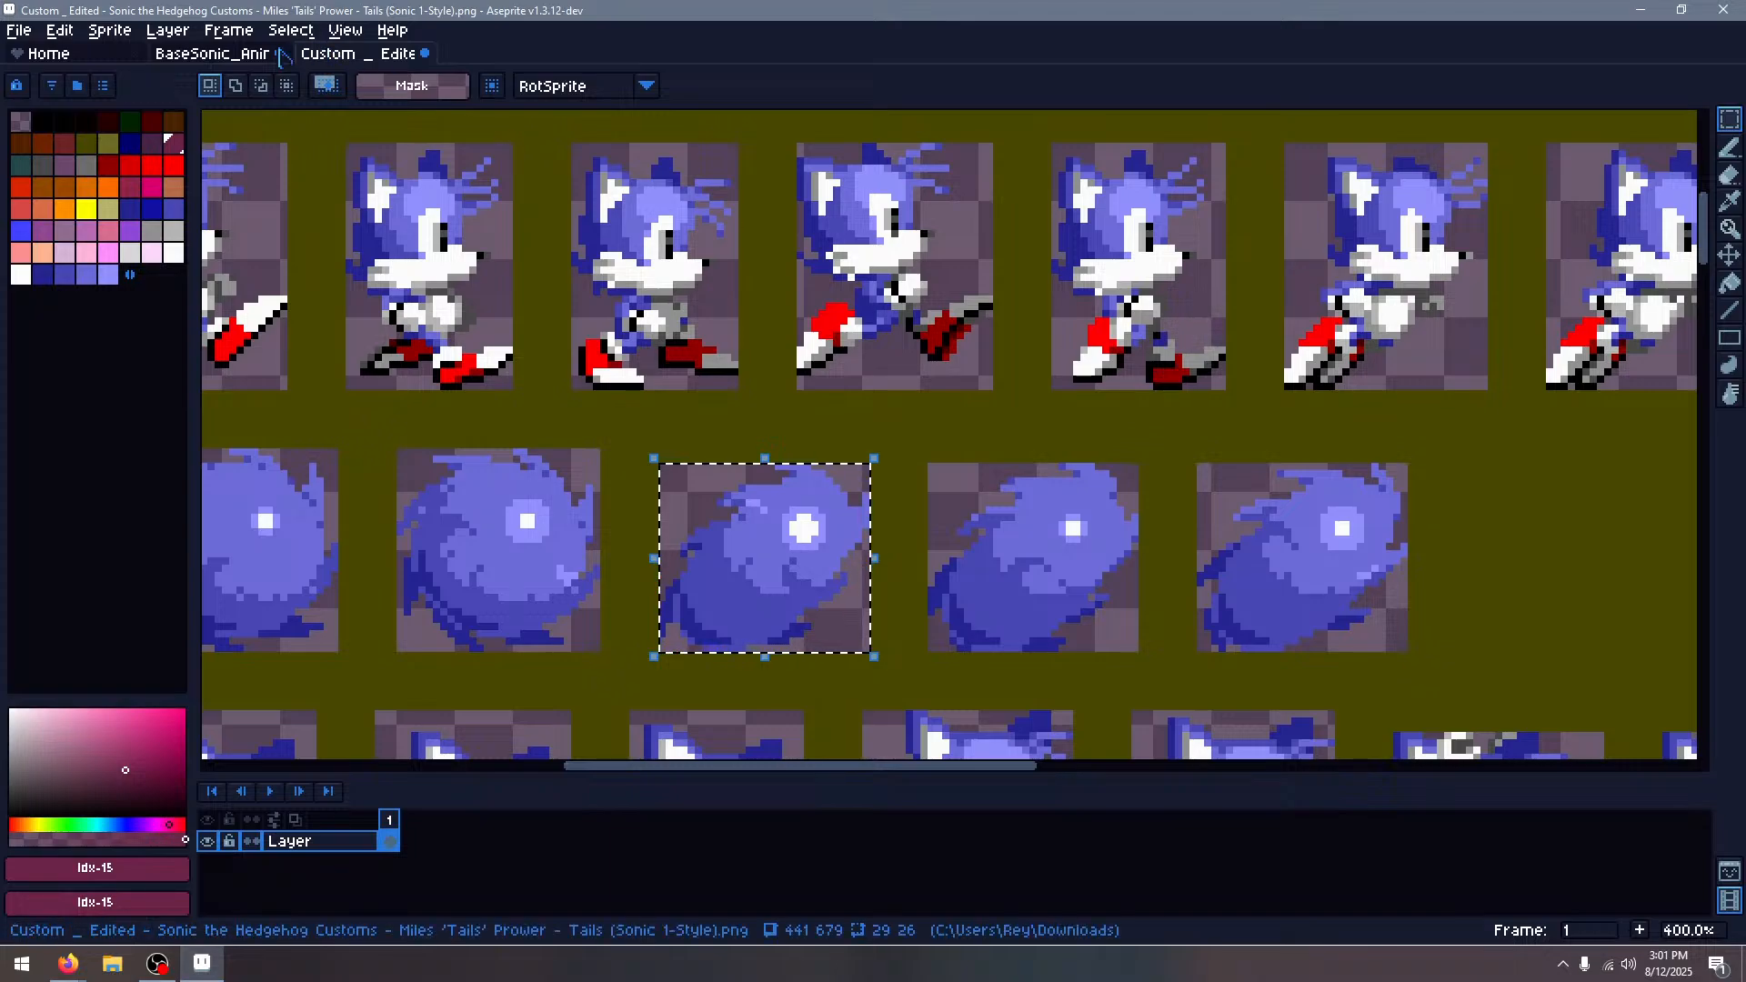
{"action": "scroll", "coordinate": [597, 367], "scroll_direction": "down", "scroll_amount": 2}
{"action": "key", "text": "ctrl+d"}
Look through all the sprite rows of the Tails sheet, and compare frames 23 and 24 of the BaseSonic animation
{"action": "left_click_drag", "start_coordinate": [882, 460], "coordinate": [953, 196]}
{"action": "left_click_drag", "start_coordinate": [946, 482], "coordinate": [923, 211]}
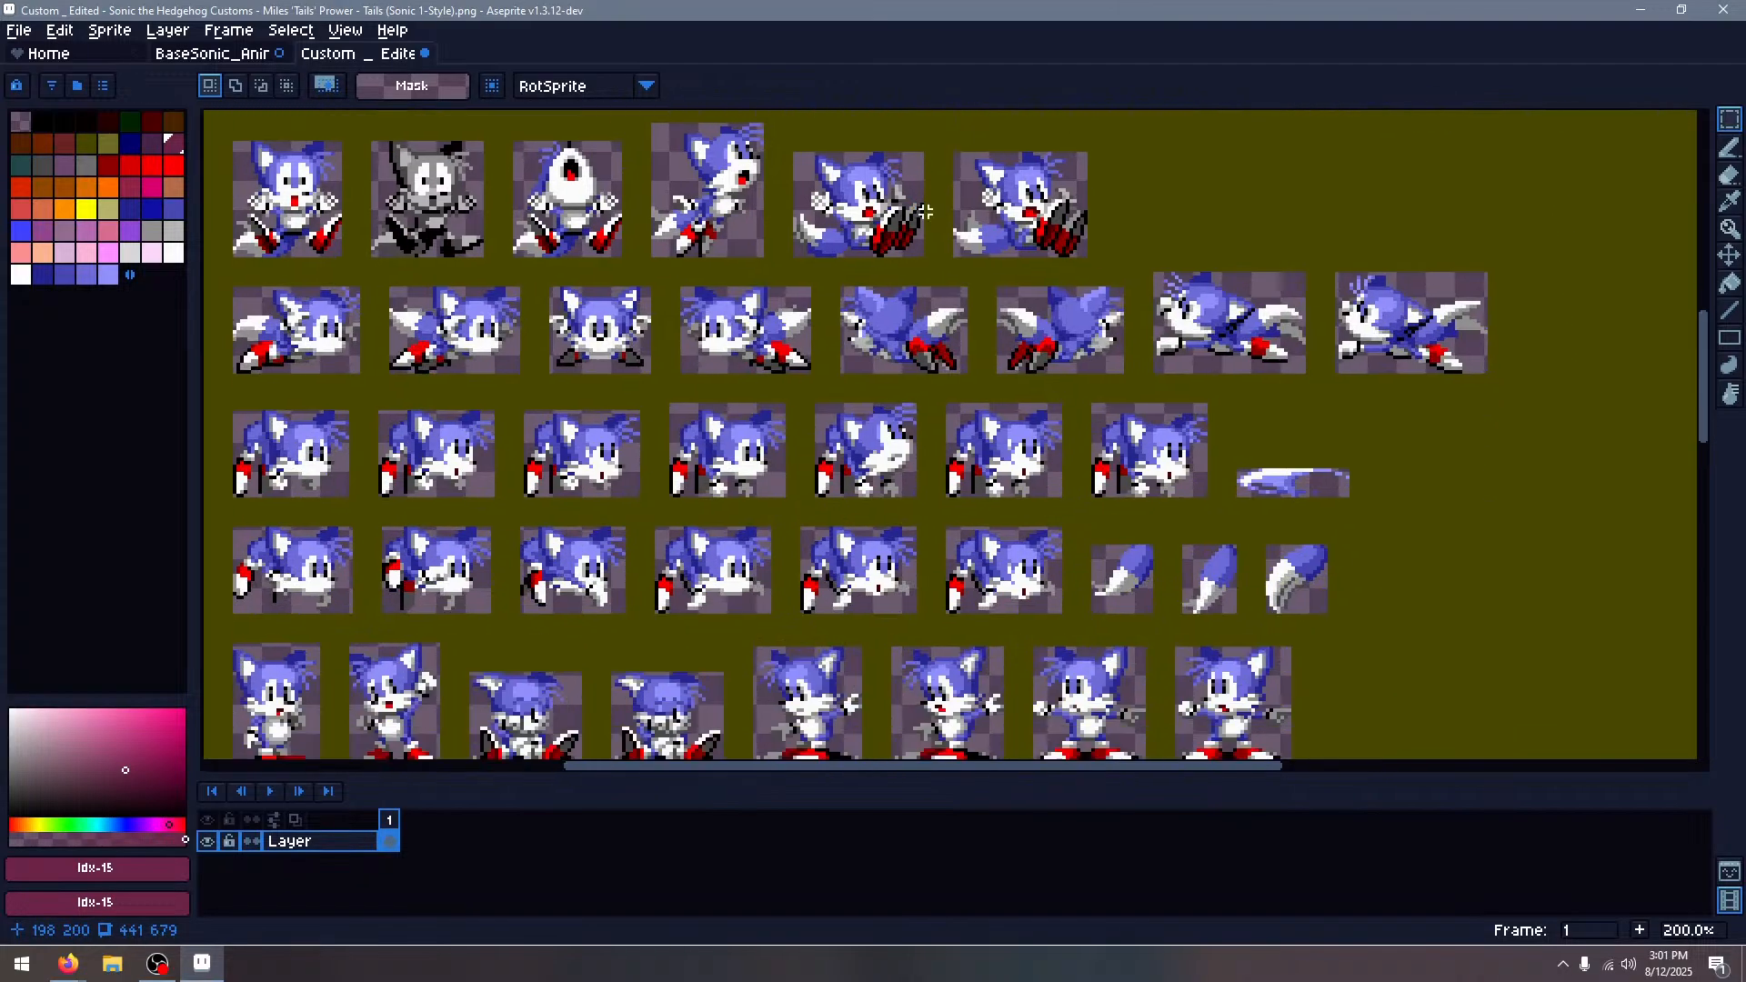
{"action": "left_click_drag", "start_coordinate": [925, 464], "coordinate": [920, 335]}
{"action": "left_click_drag", "start_coordinate": [901, 514], "coordinate": [927, 270]}
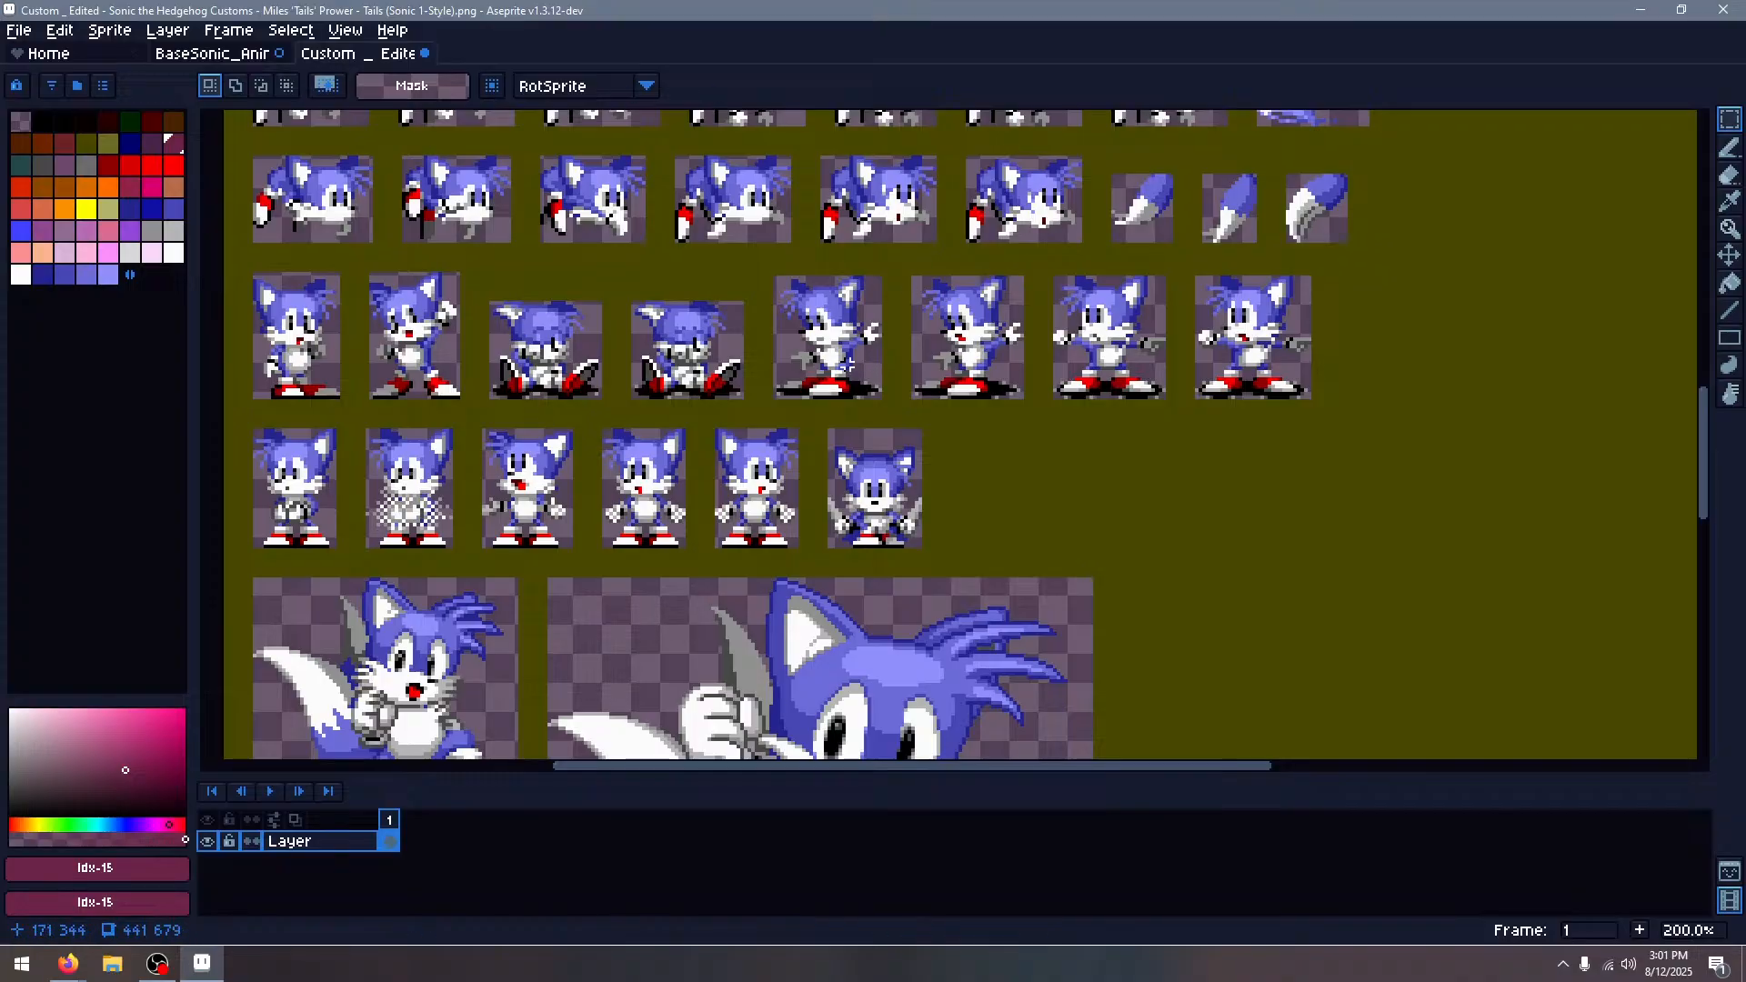
{"action": "scroll", "coordinate": [988, 295], "scroll_direction": "up", "scroll_amount": 10}
{"action": "scroll", "coordinate": [989, 295], "scroll_direction": "up", "scroll_amount": 3}
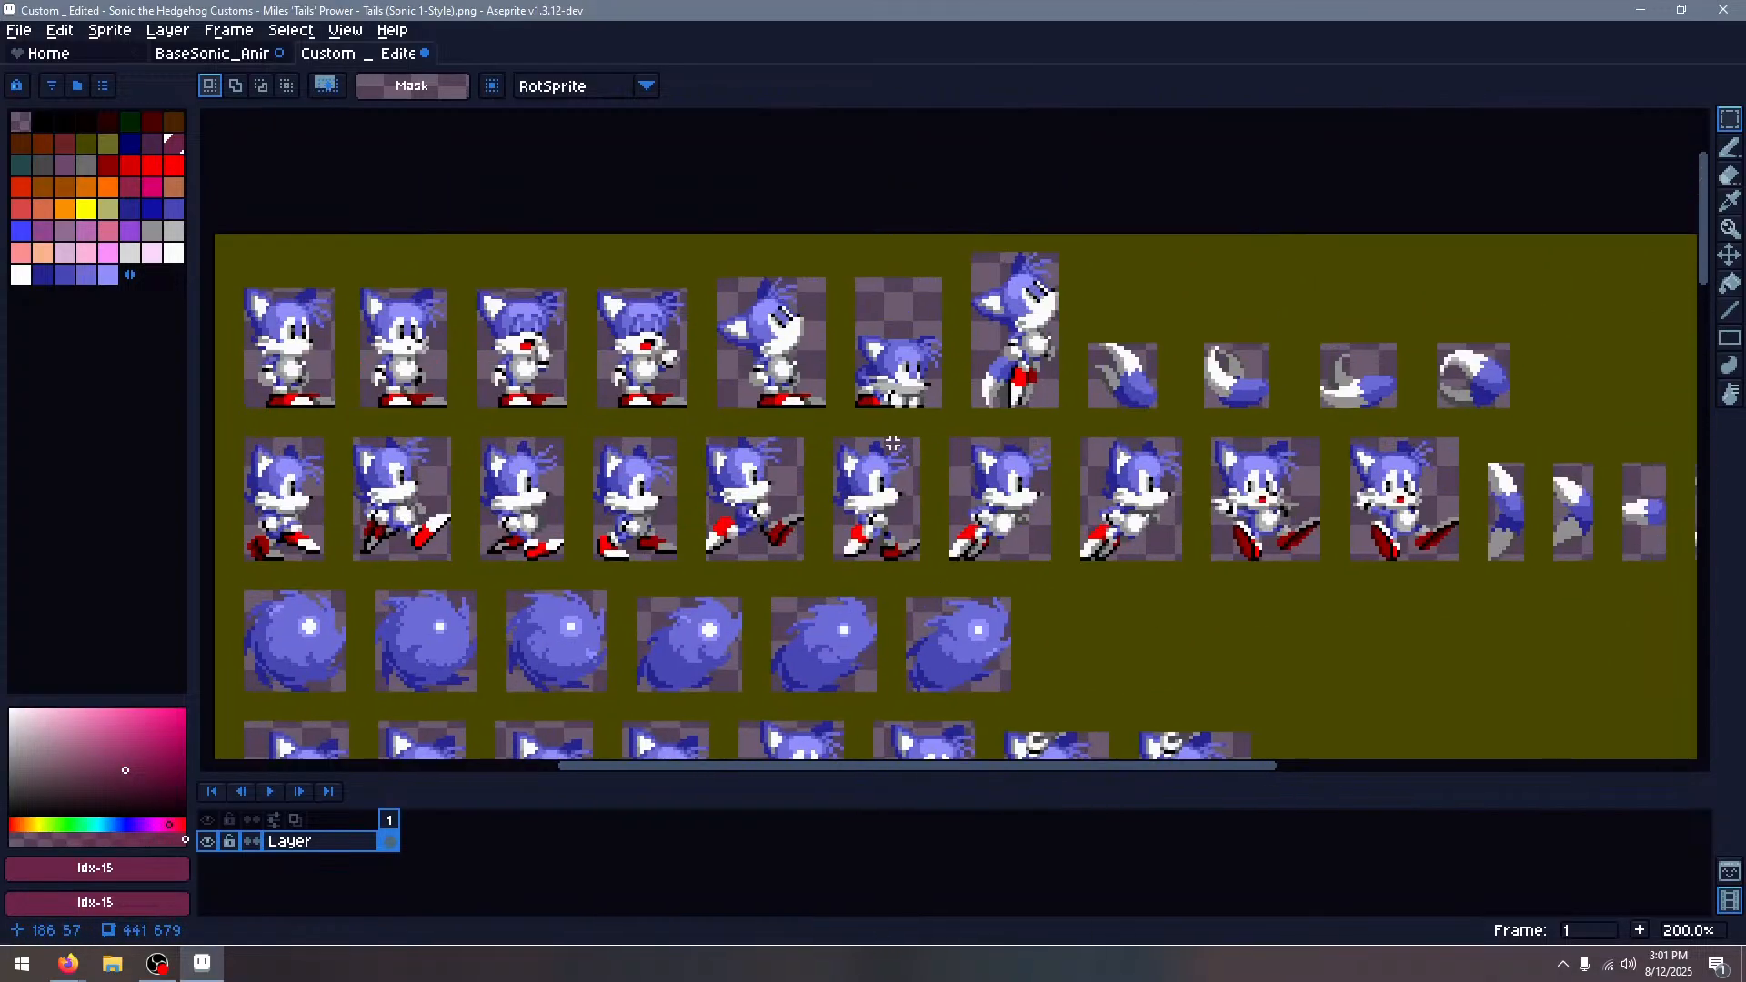
{"action": "left_click", "coordinate": [212, 53]}
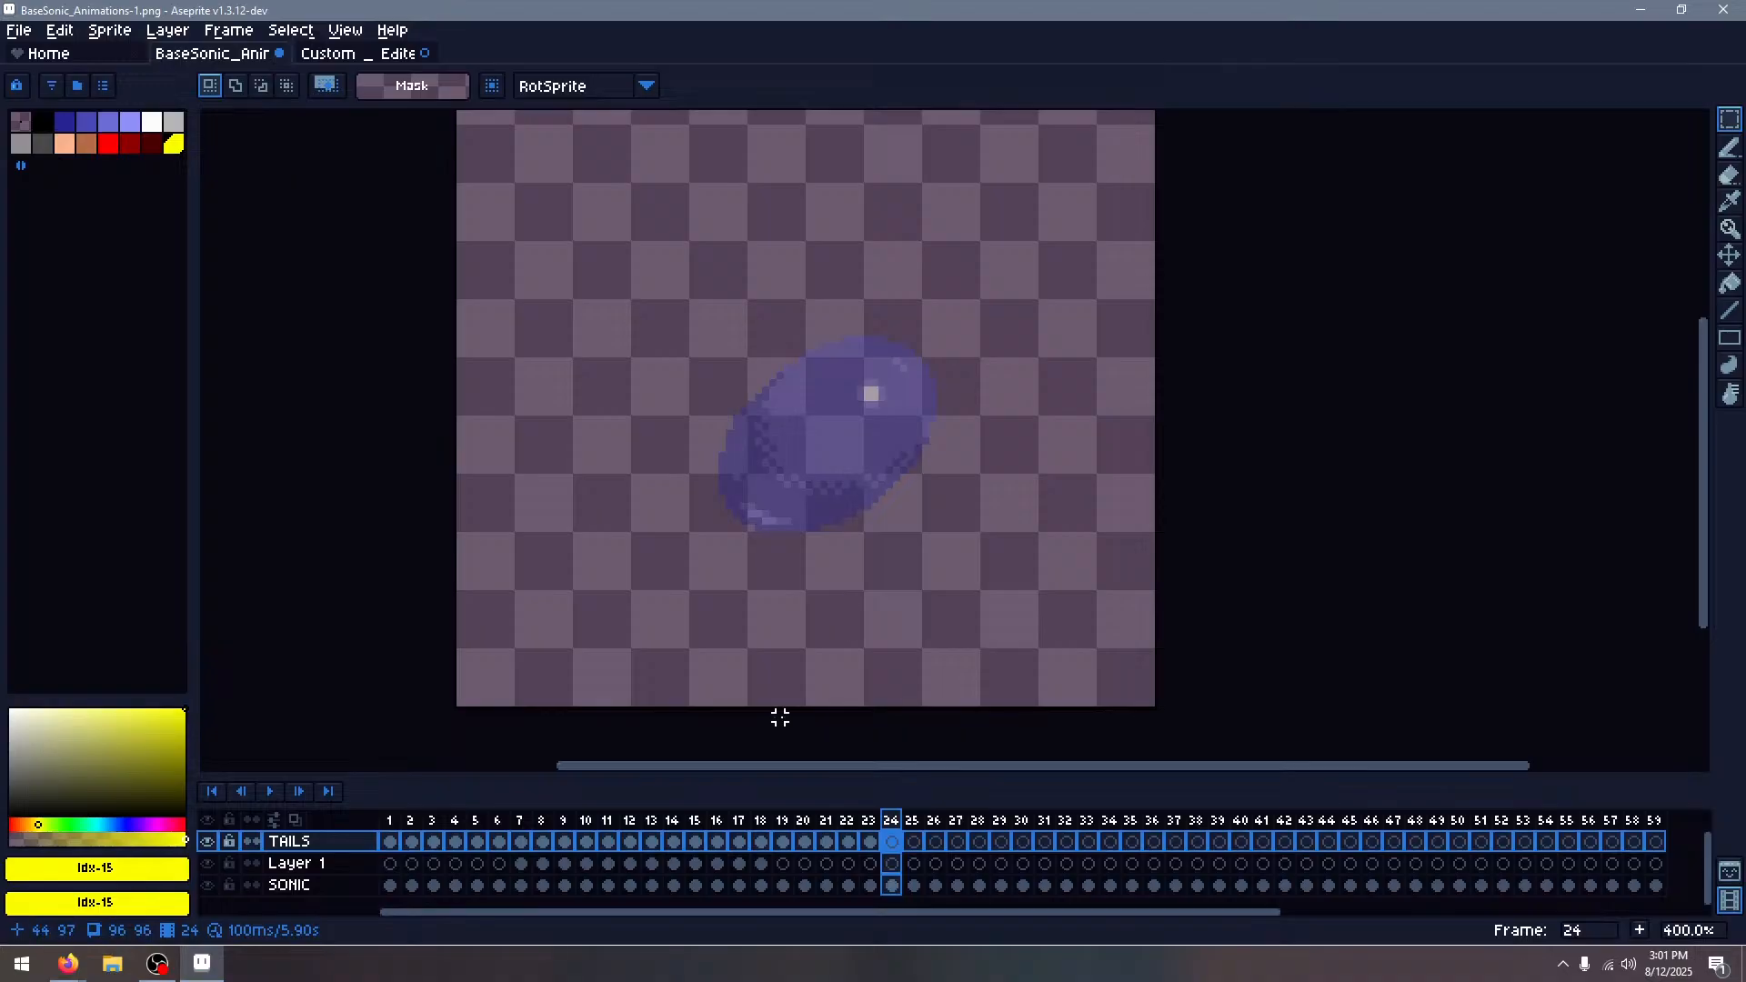
{"action": "key", "text": "Left"}
{"action": "key", "text": "Right"}
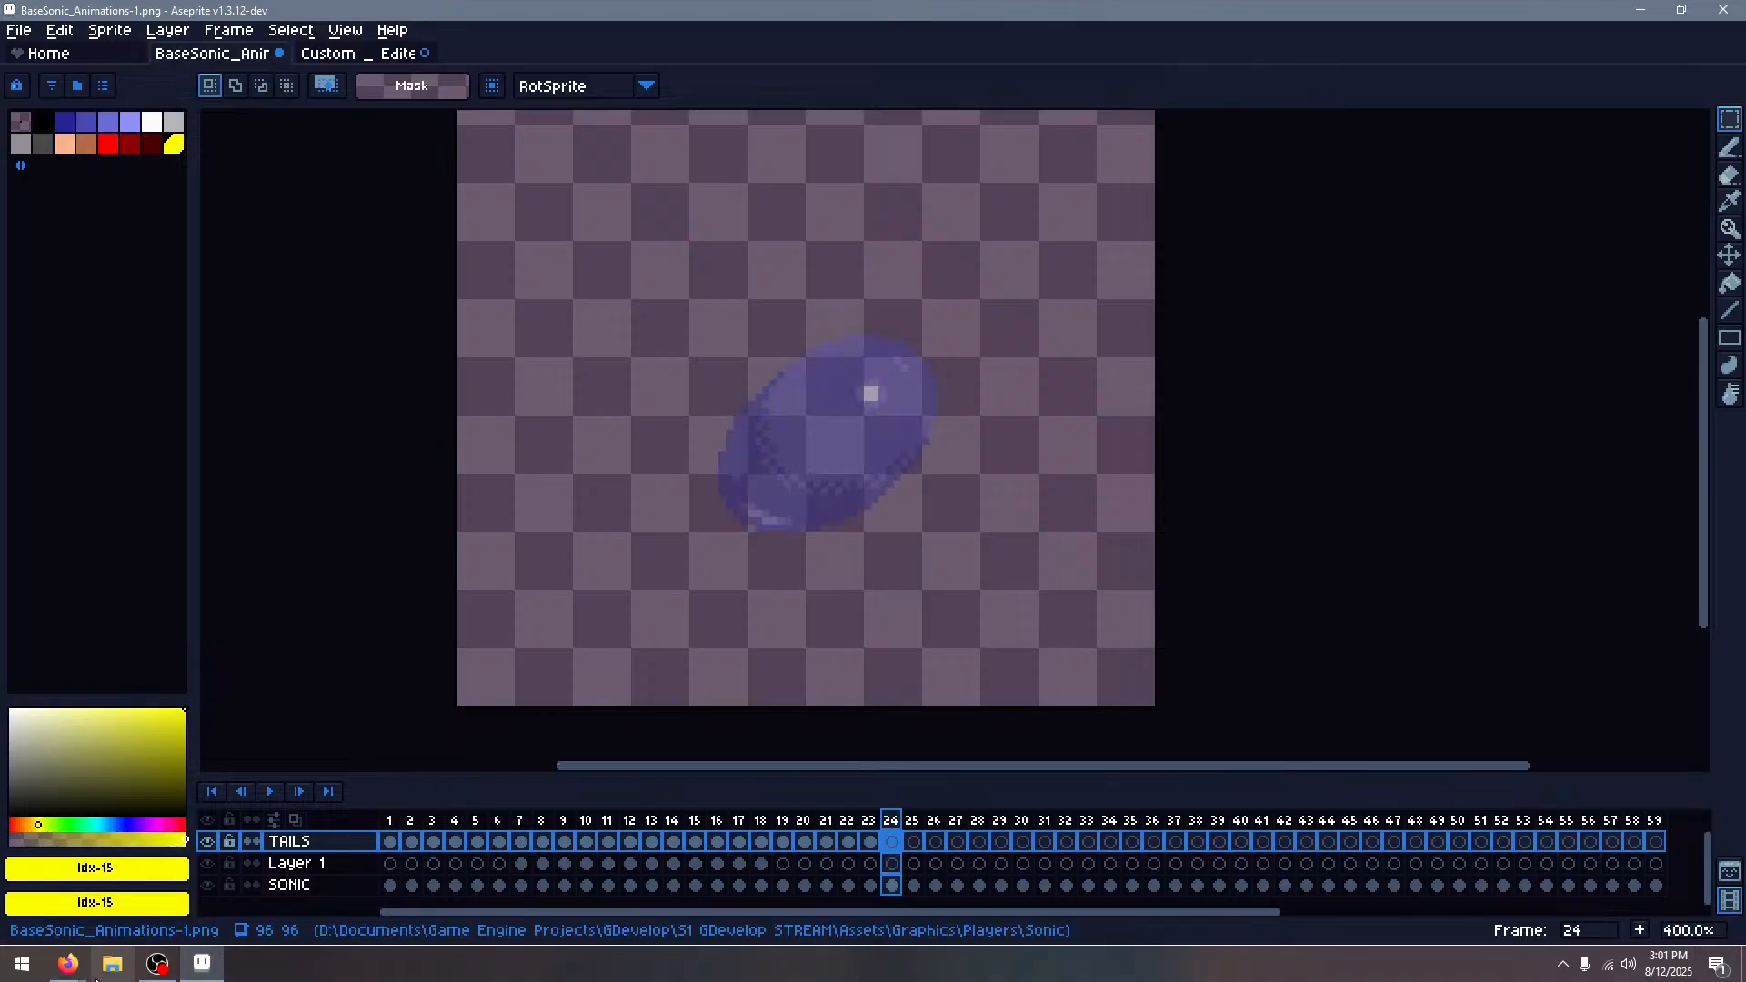
Switch to the browser and view the other Tails (Sonic 1-Style) sheet, the 701x578 one, from the Miles 'Tails' Prower section
{"action": "left_click", "coordinate": [96, 868]}
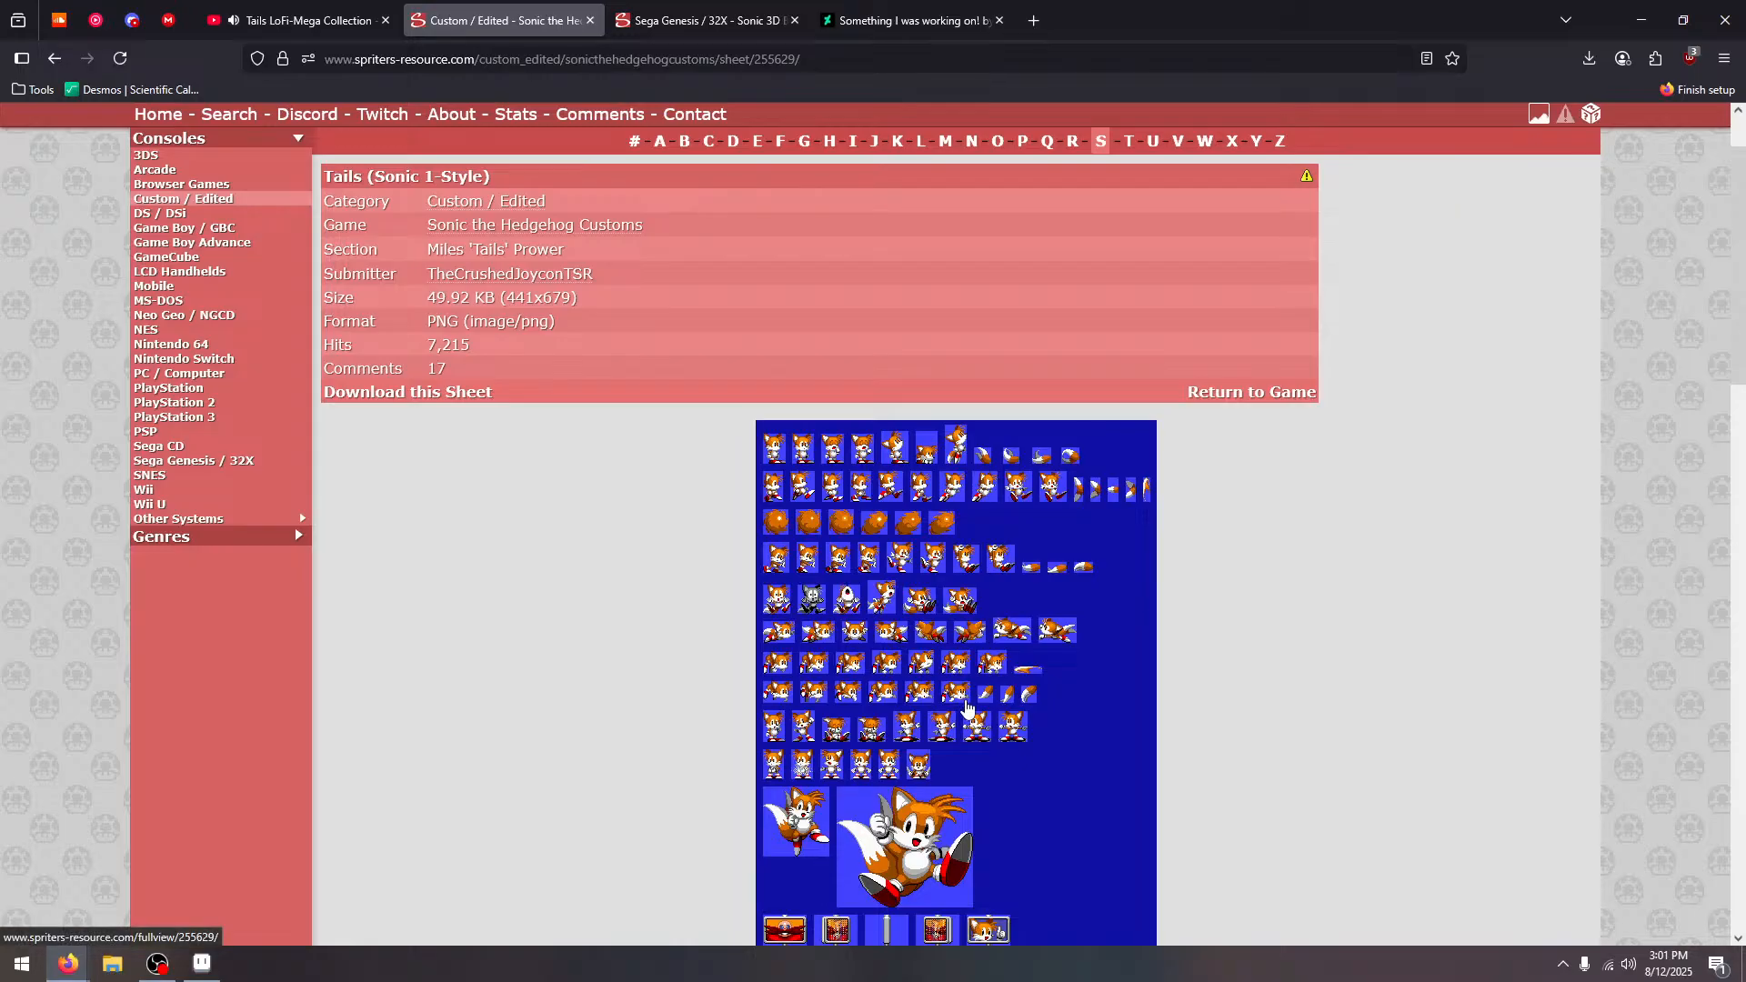
{"action": "scroll", "coordinate": [878, 585], "scroll_direction": "down", "scroll_amount": 2}
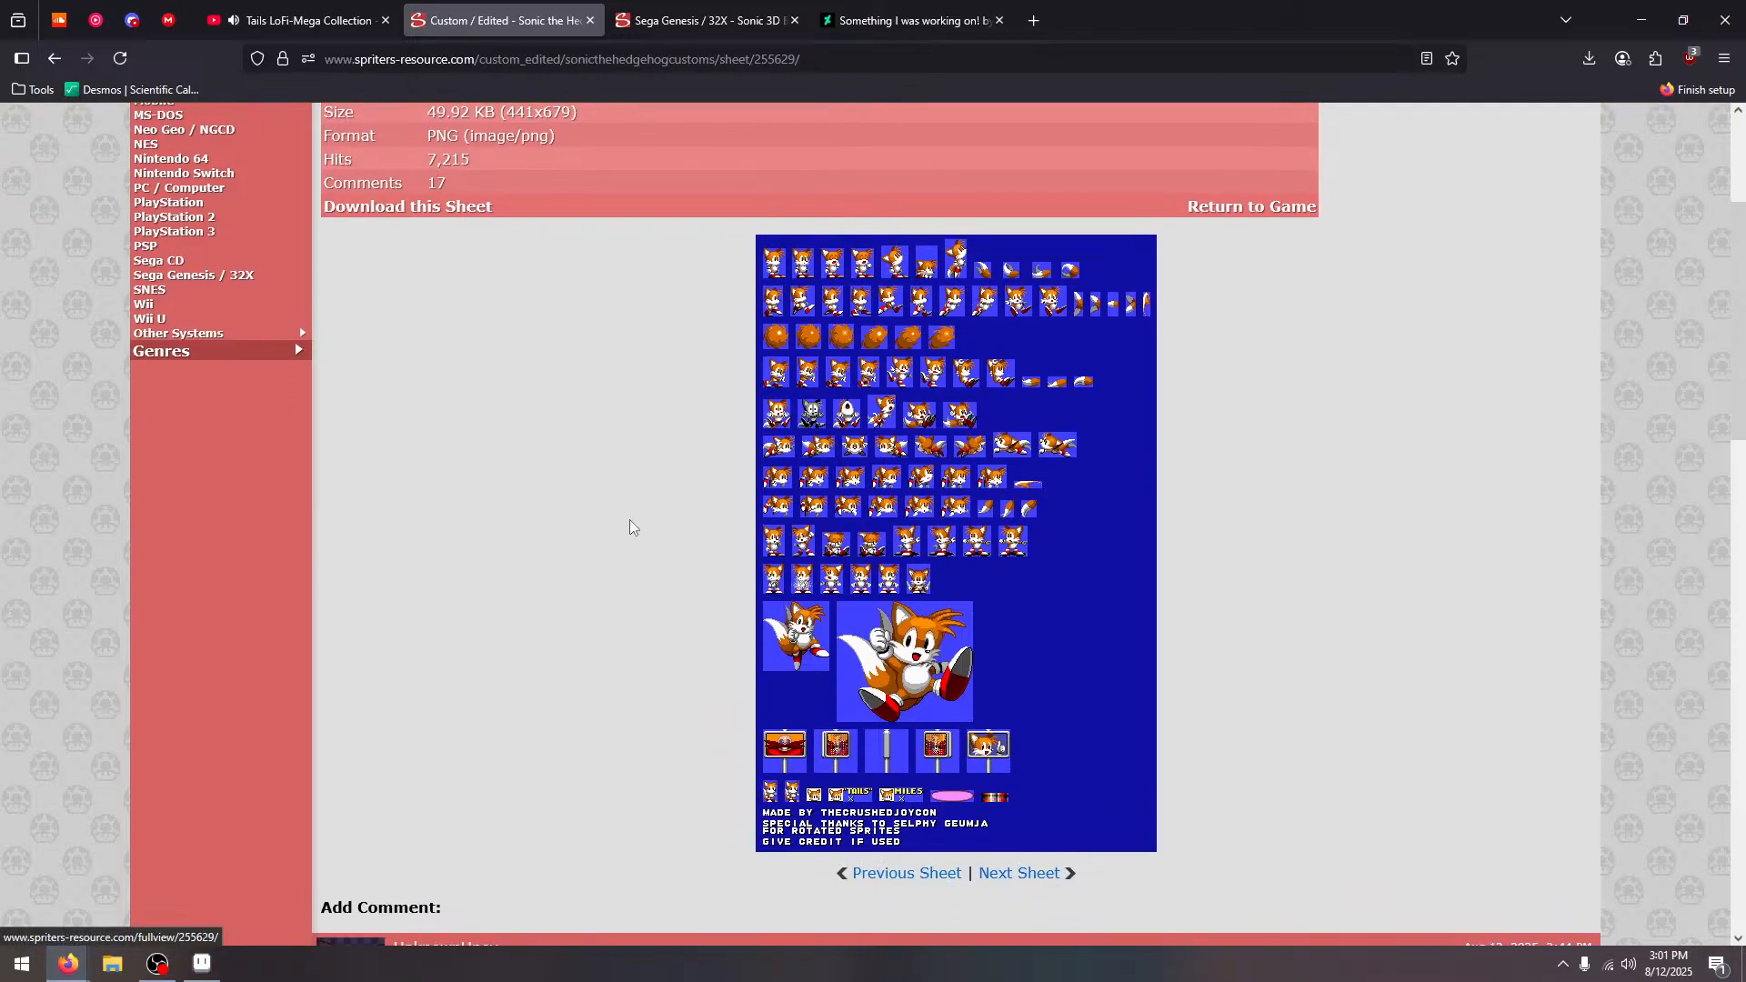
{"action": "left_click", "coordinate": [67, 60]}
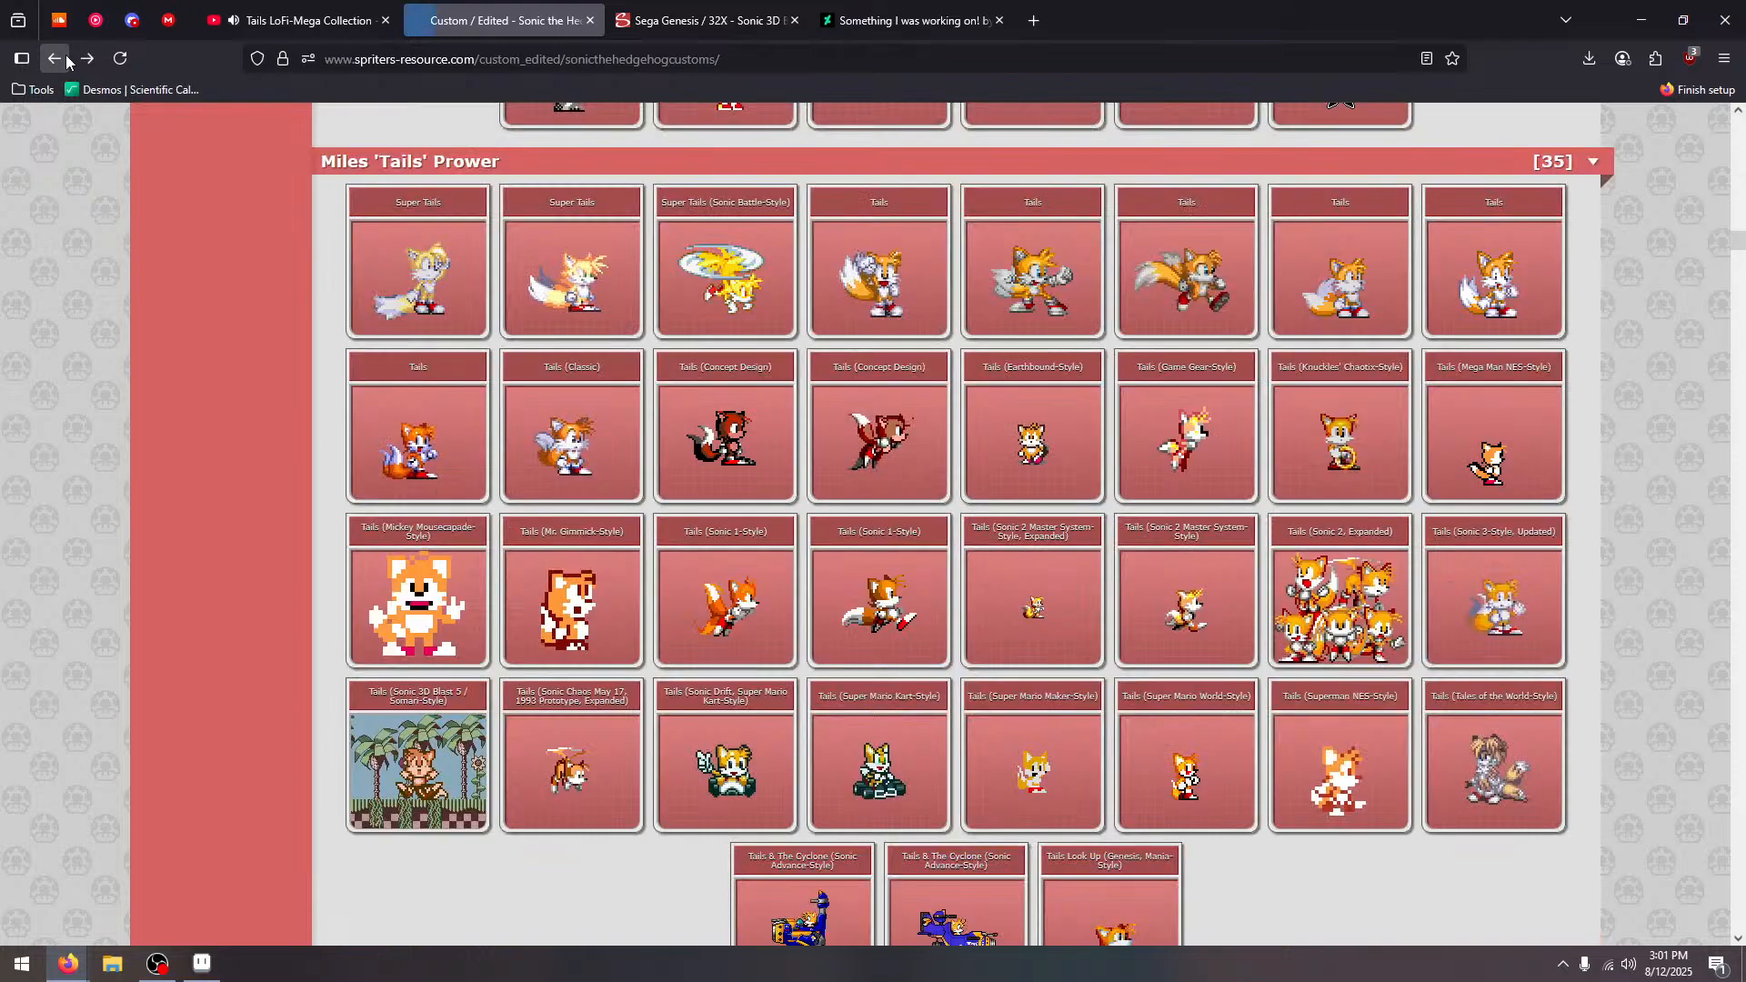
{"action": "left_click", "coordinate": [725, 657]}
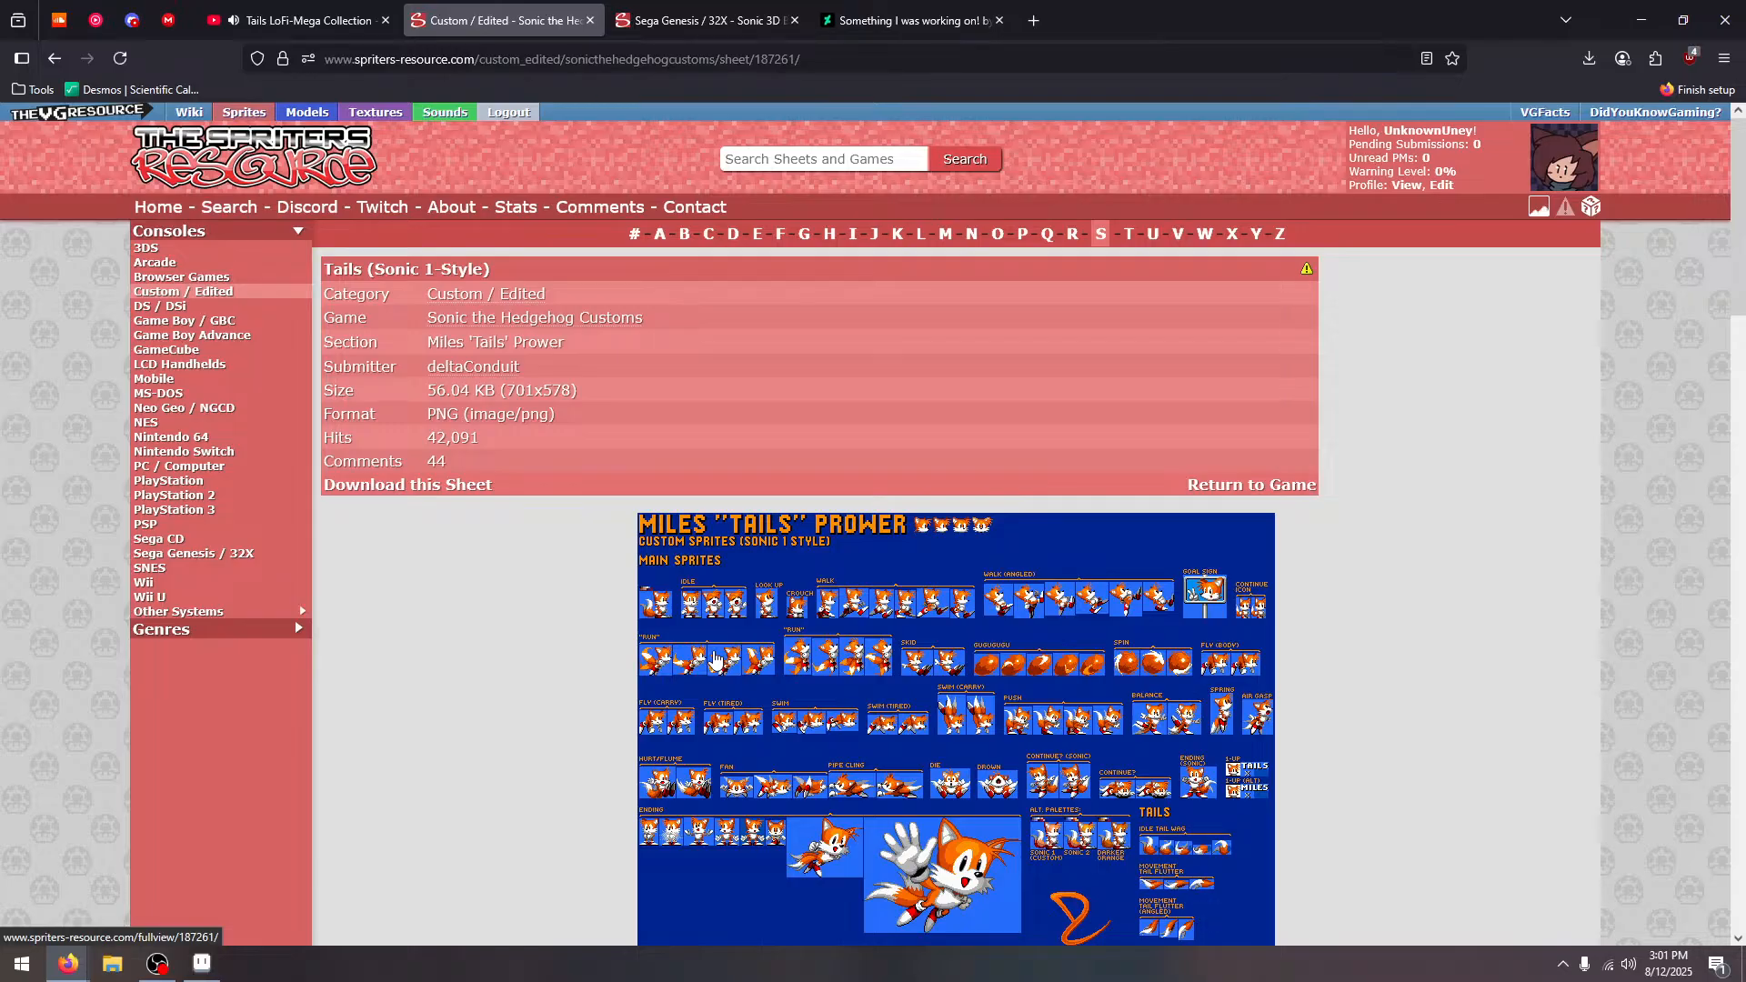
{"action": "scroll", "coordinate": [521, 593], "scroll_direction": "down", "scroll_amount": 2}
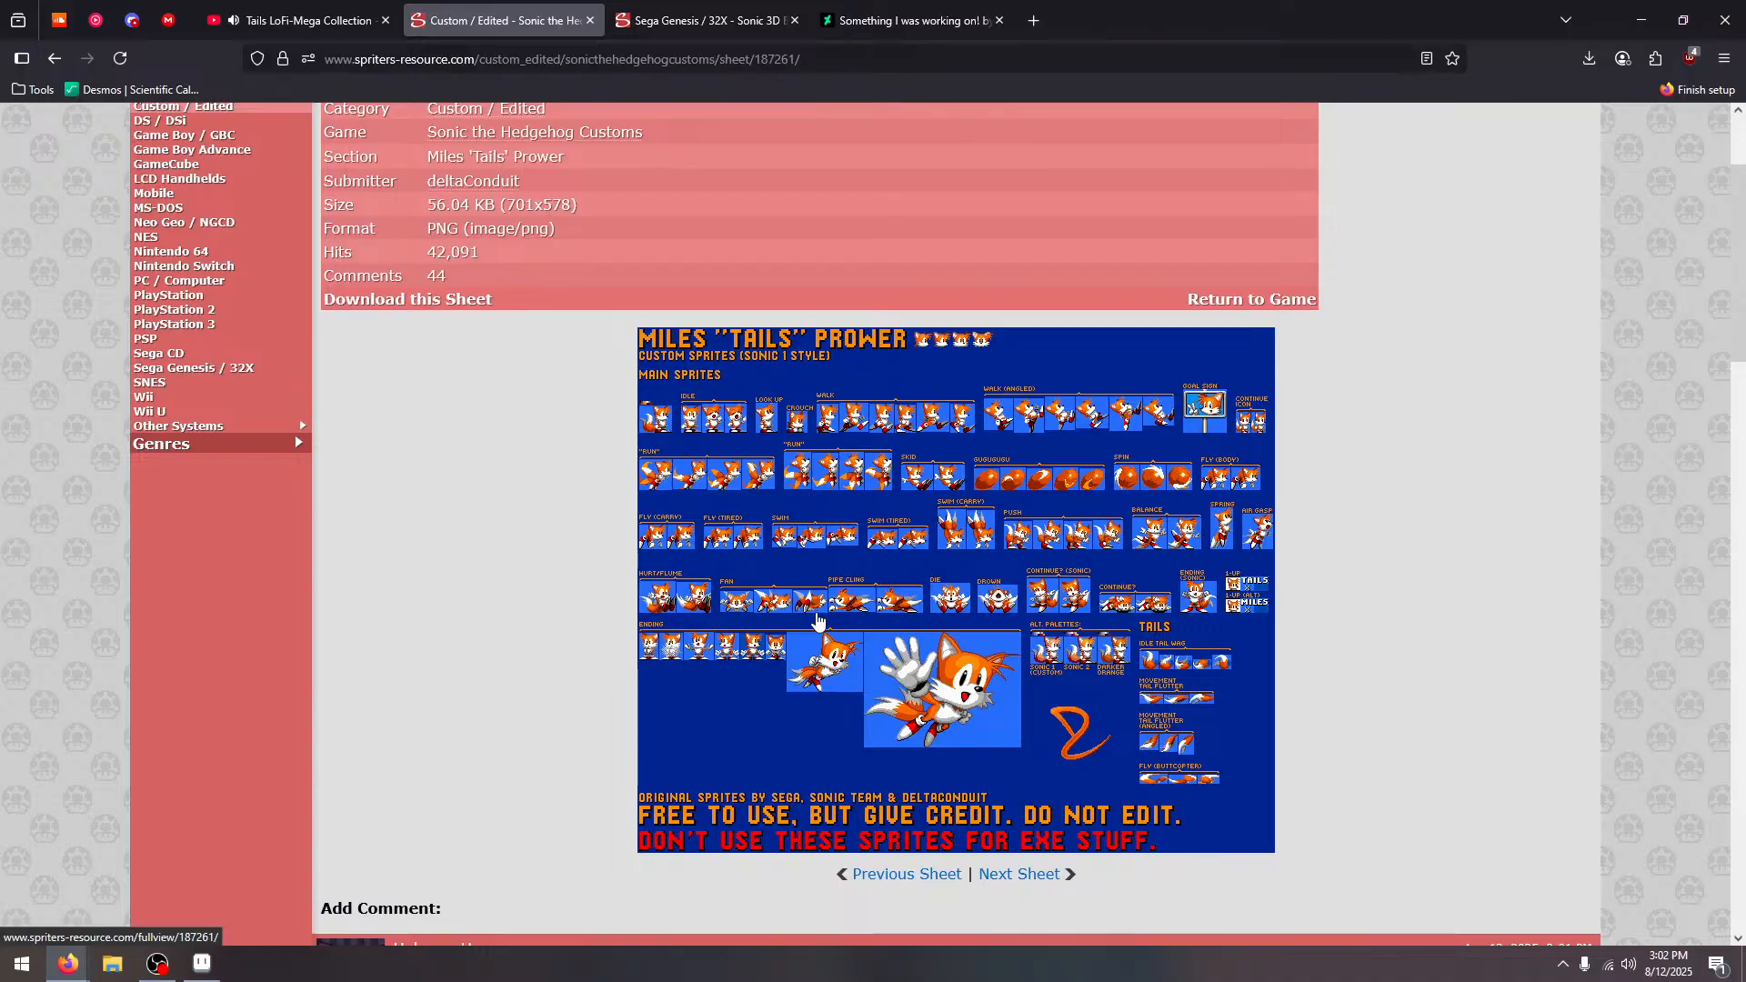
Reopen the 441x679 Tails (Sonic 1-Style) sheet page to review its sprites, and switch back to Aseprite
{"action": "key", "text": "alt+Left"}
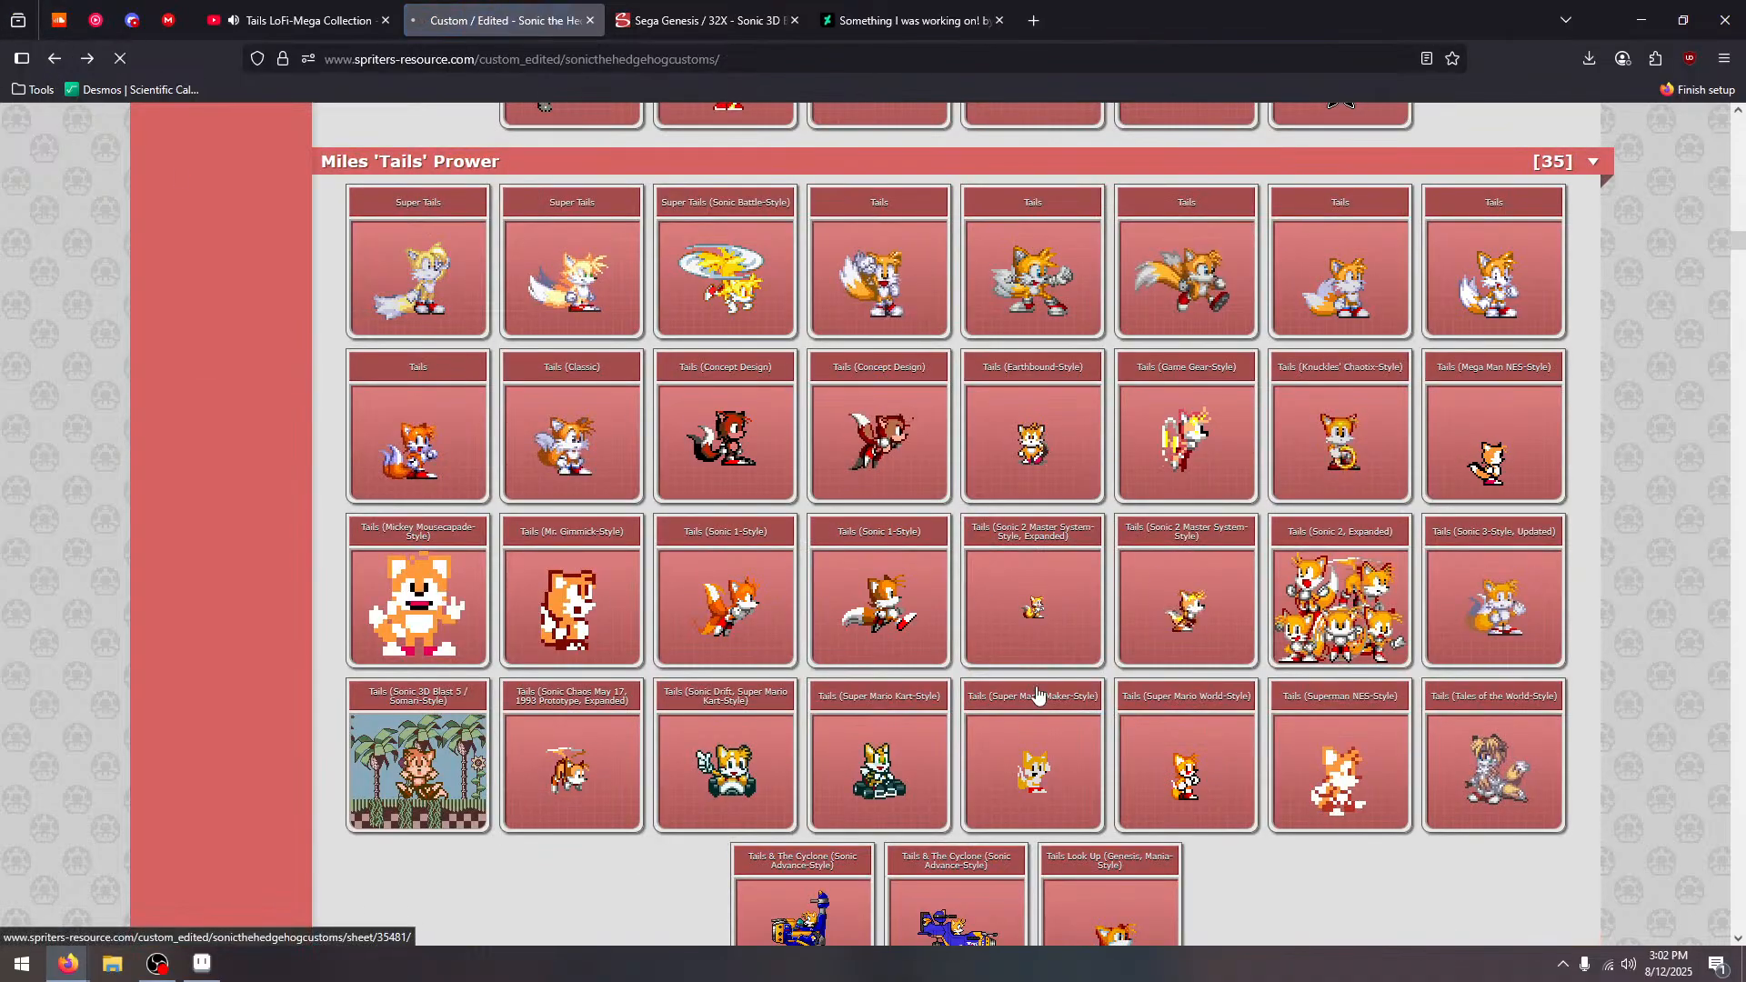
{"action": "left_click", "coordinate": [906, 567]}
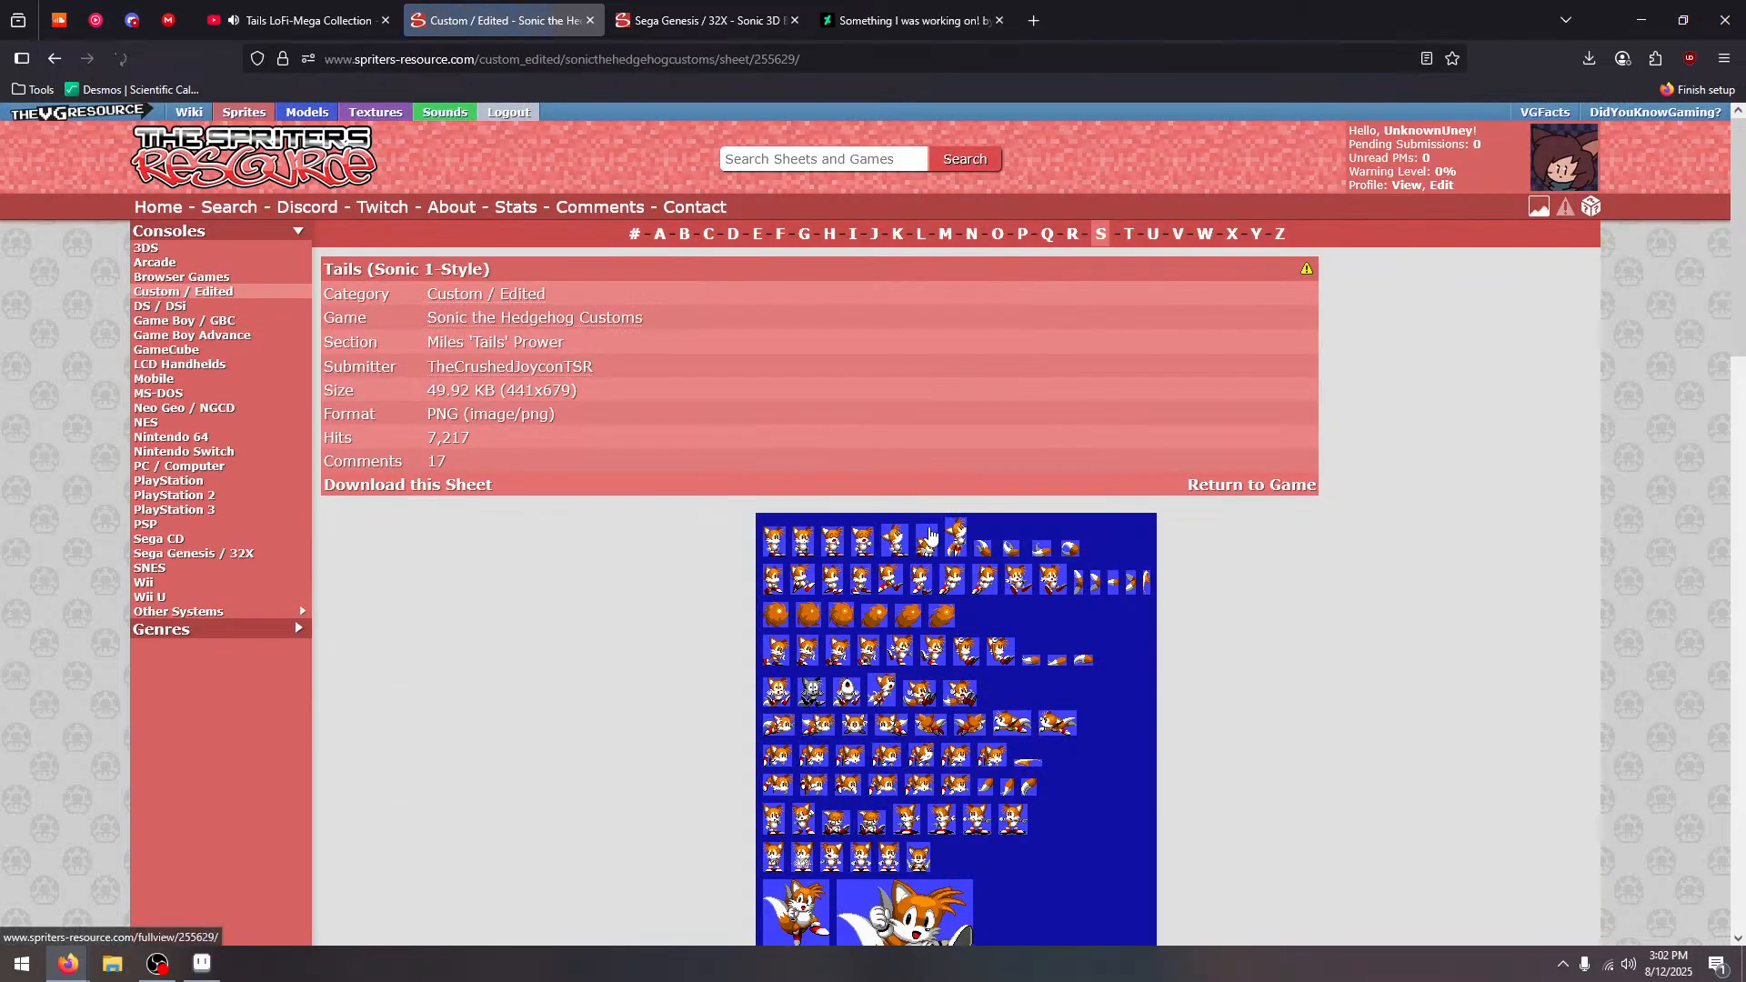
{"action": "scroll", "coordinate": [954, 560], "scroll_direction": "down", "scroll_amount": 2}
{"action": "scroll", "coordinate": [959, 563], "scroll_direction": "down", "scroll_amount": 2}
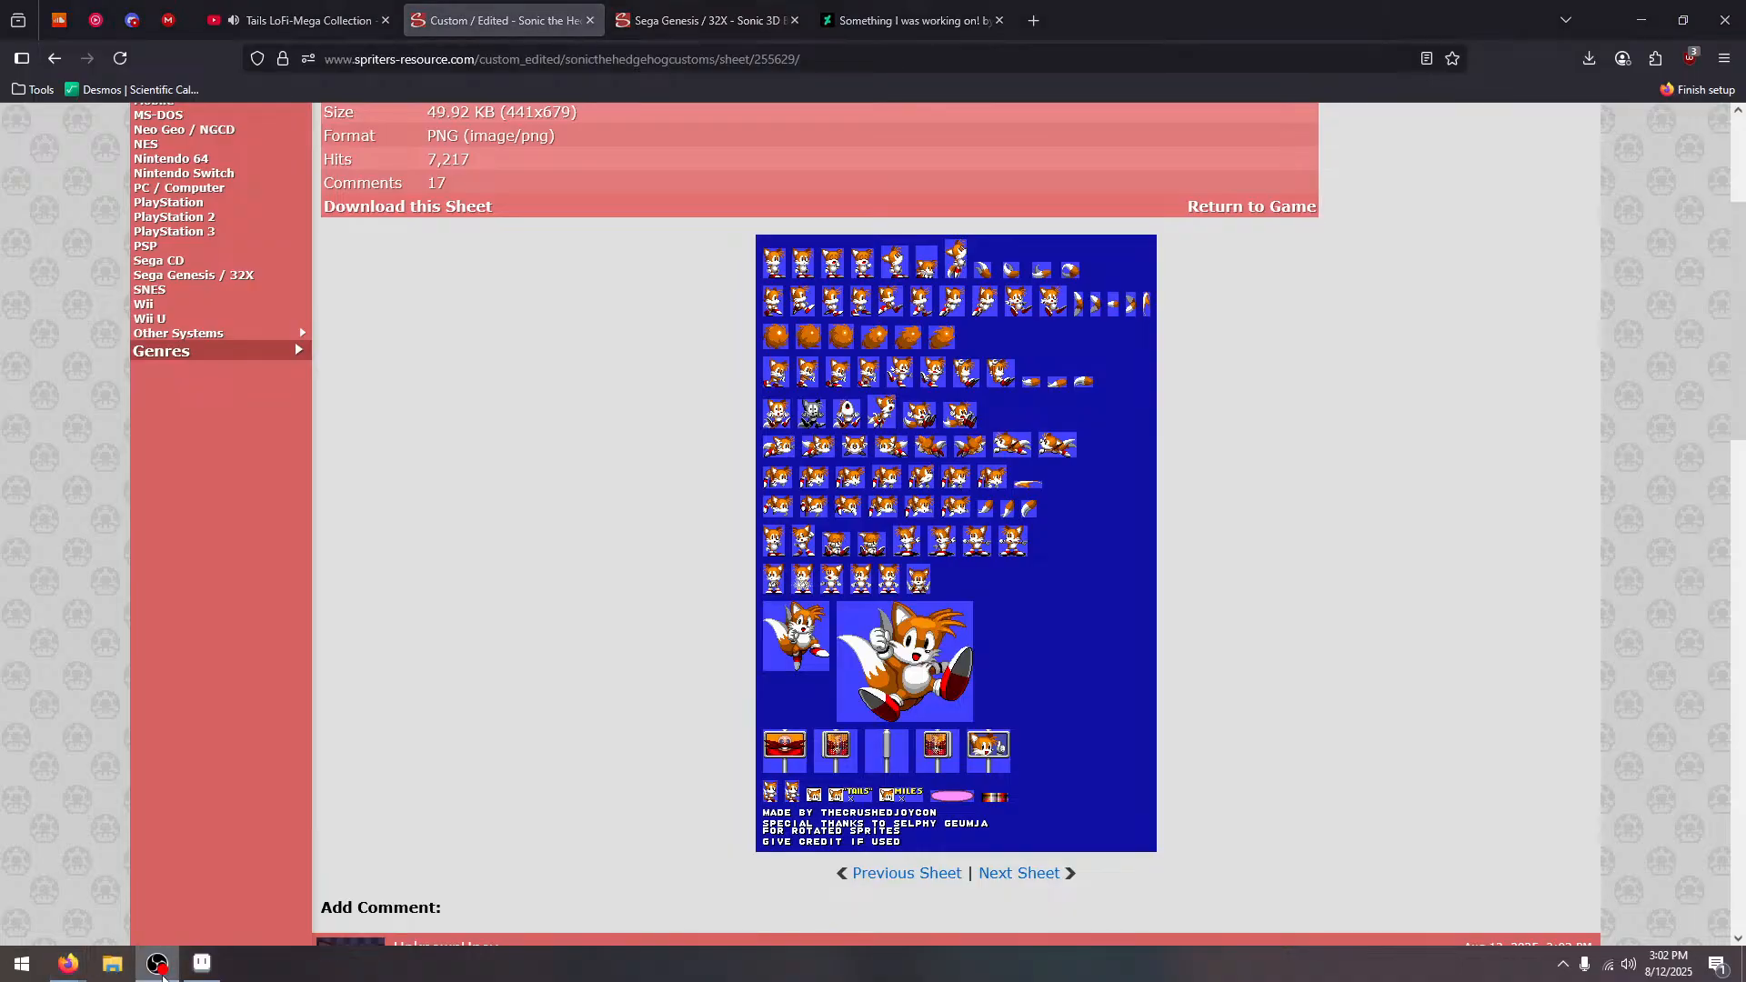
{"action": "left_click", "coordinate": [202, 969]}
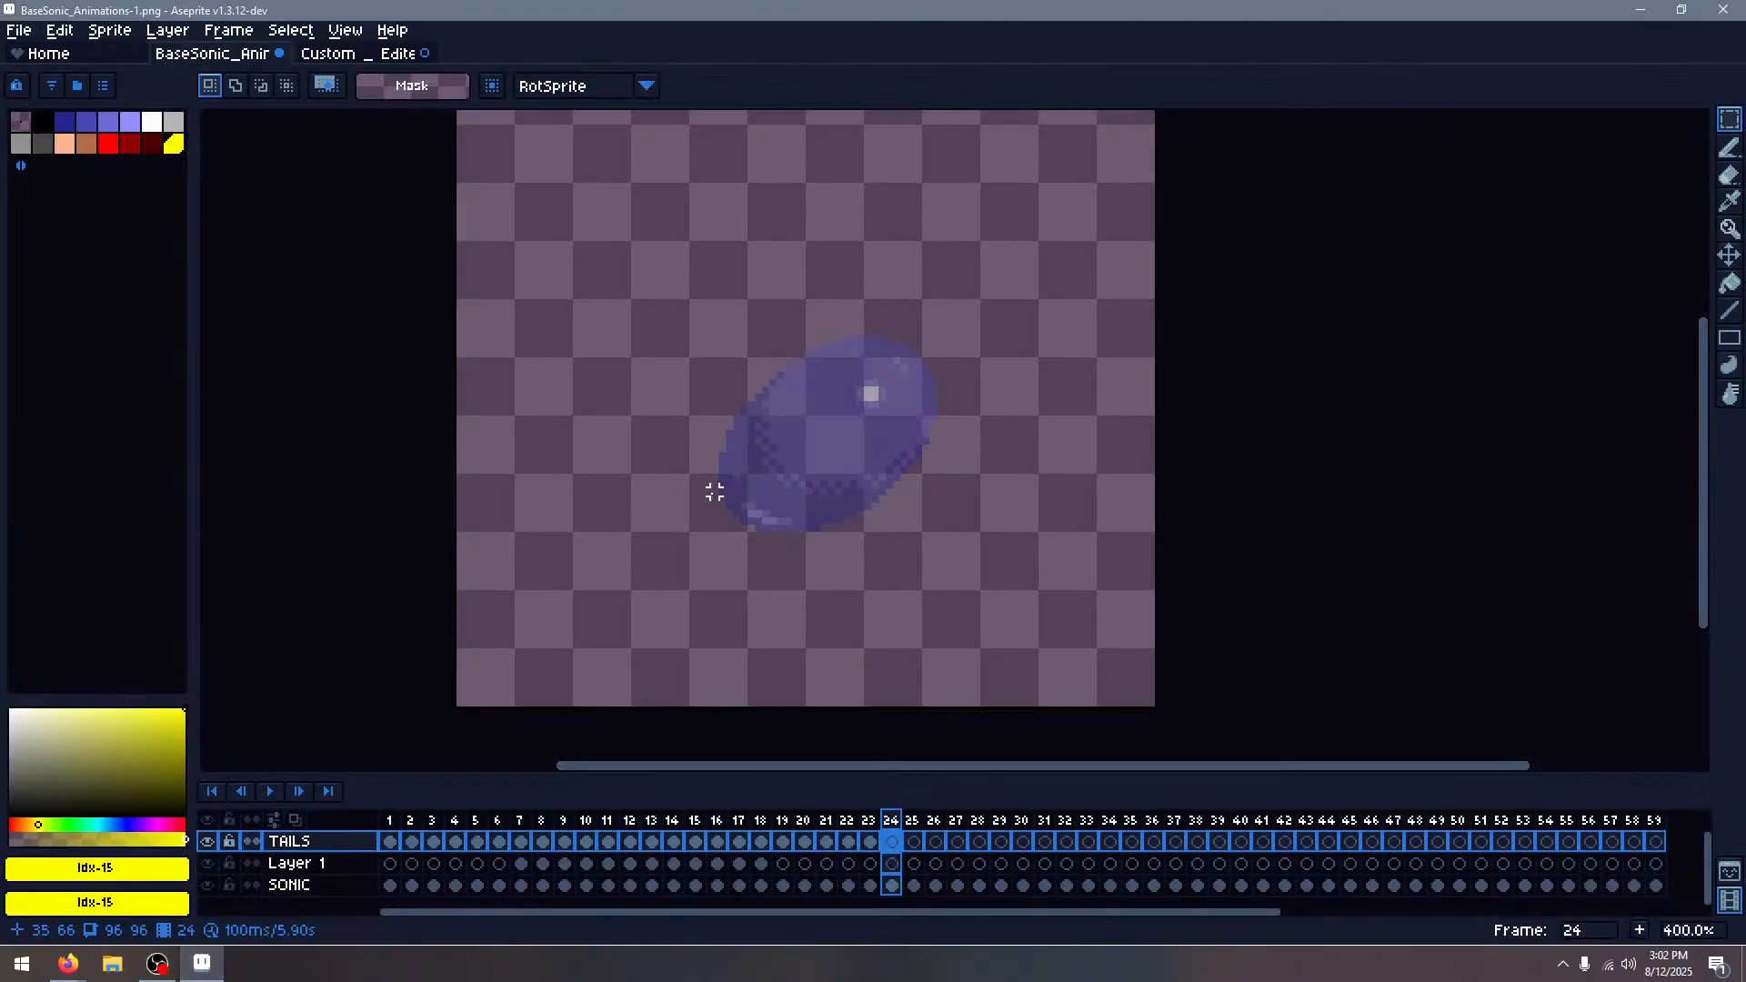
Copy the first stretched spin-ball sprite from the Tails sheet and paste it over Sonic's ball in frame 24 of the TAILS layer
{"action": "left_click", "coordinate": [367, 56]}
{"action": "left_click_drag", "start_coordinate": [734, 569], "coordinate": [781, 384]}
{"action": "scroll", "coordinate": [781, 385], "scroll_direction": "up", "scroll_amount": 2}
{"action": "scroll", "coordinate": [668, 511], "scroll_direction": "up", "scroll_amount": 1}
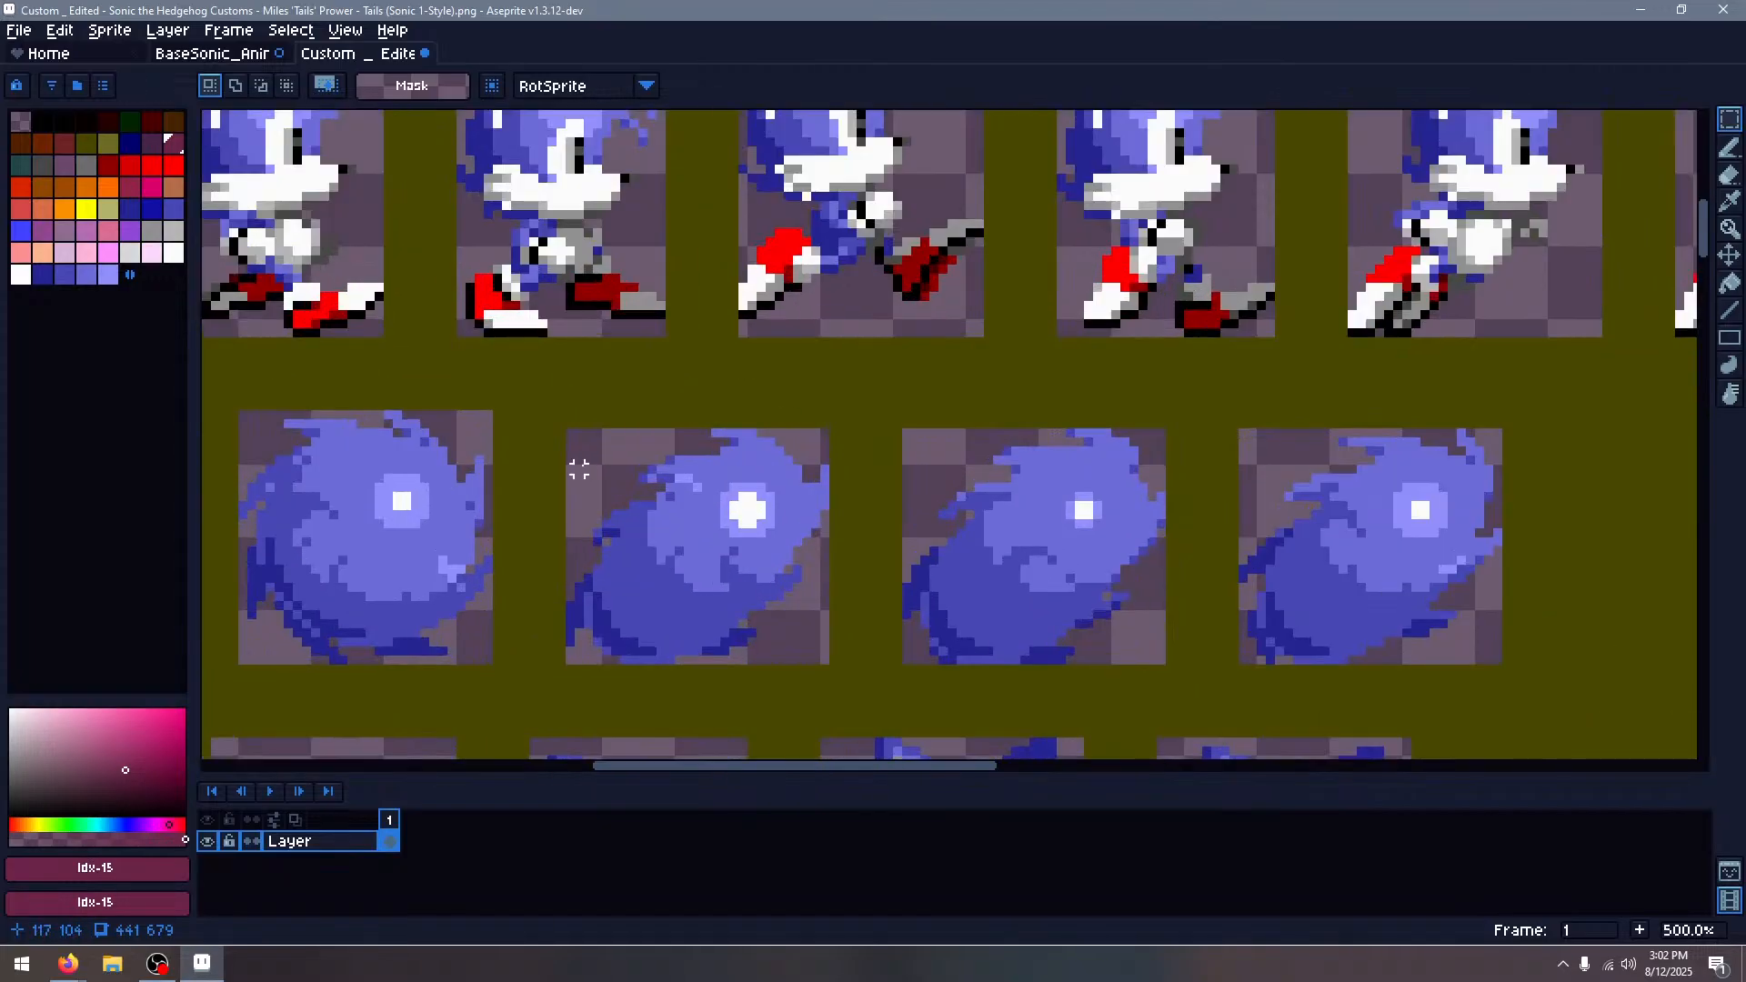
{"action": "left_click_drag", "start_coordinate": [569, 433], "coordinate": [830, 666]}
{"action": "left_click", "coordinate": [218, 54]}
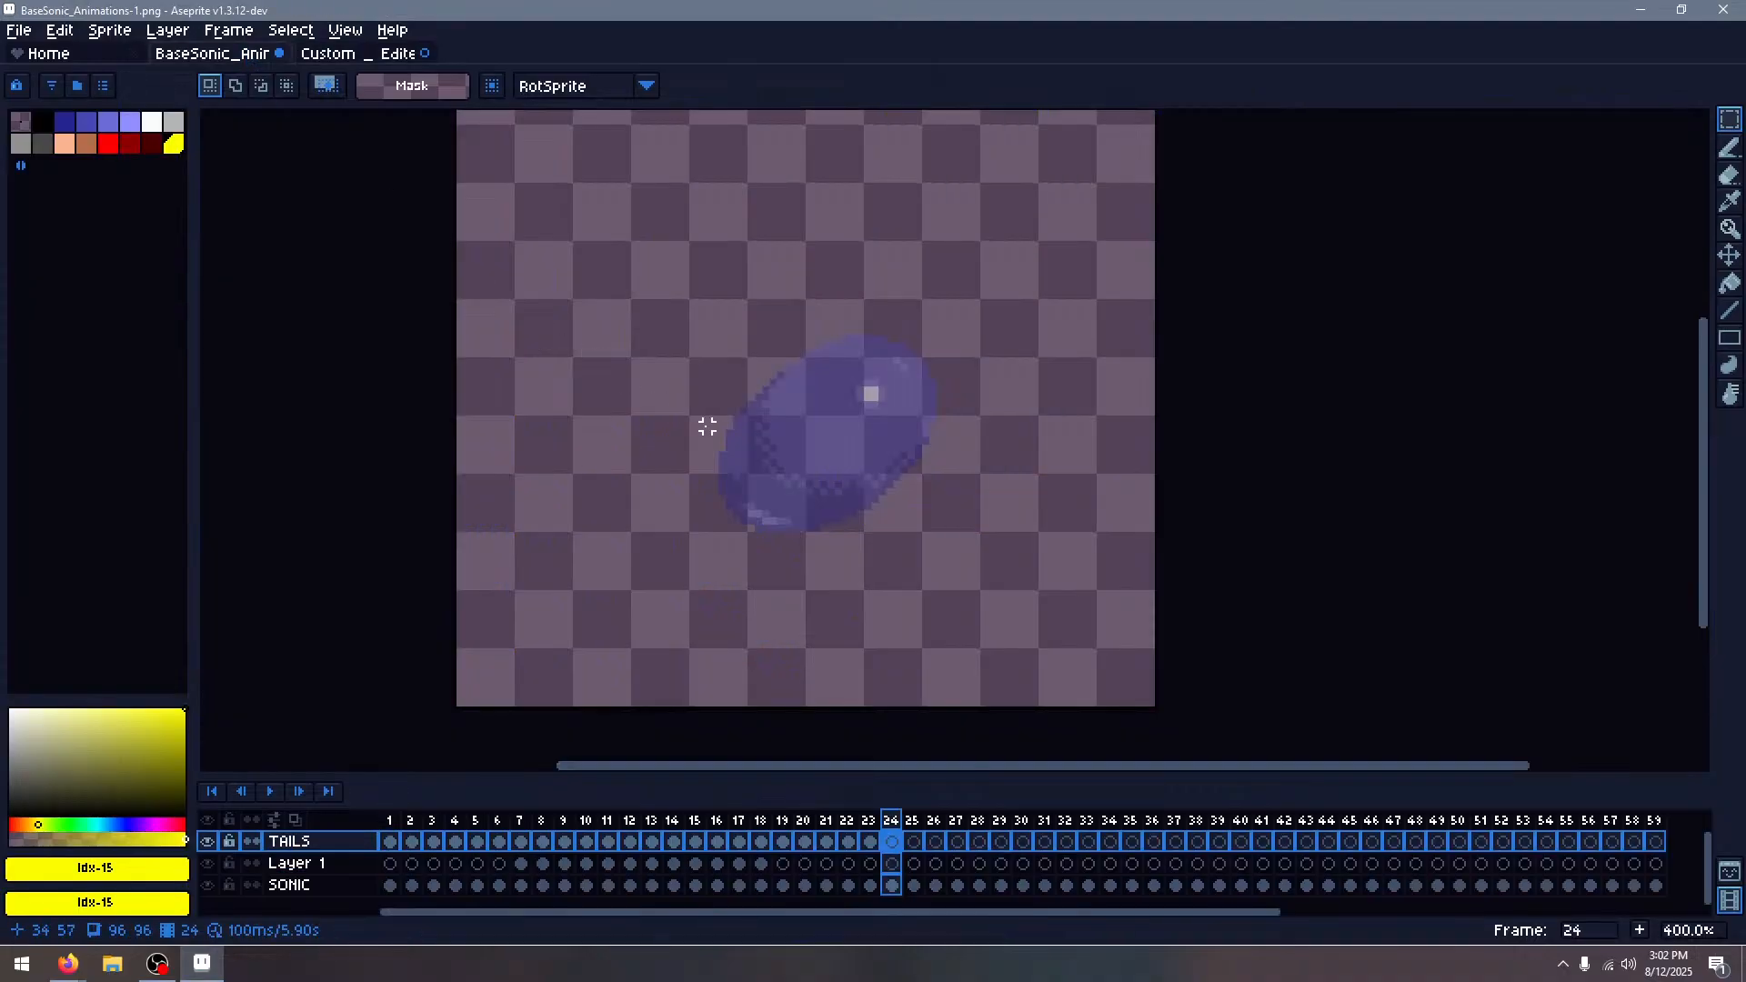
{"action": "key", "text": "ctrl+v"}
{"action": "left_click_drag", "start_coordinate": [889, 499], "coordinate": [799, 467]}
{"action": "key", "text": "Return"}
{"action": "key", "text": "ctrl+d"}
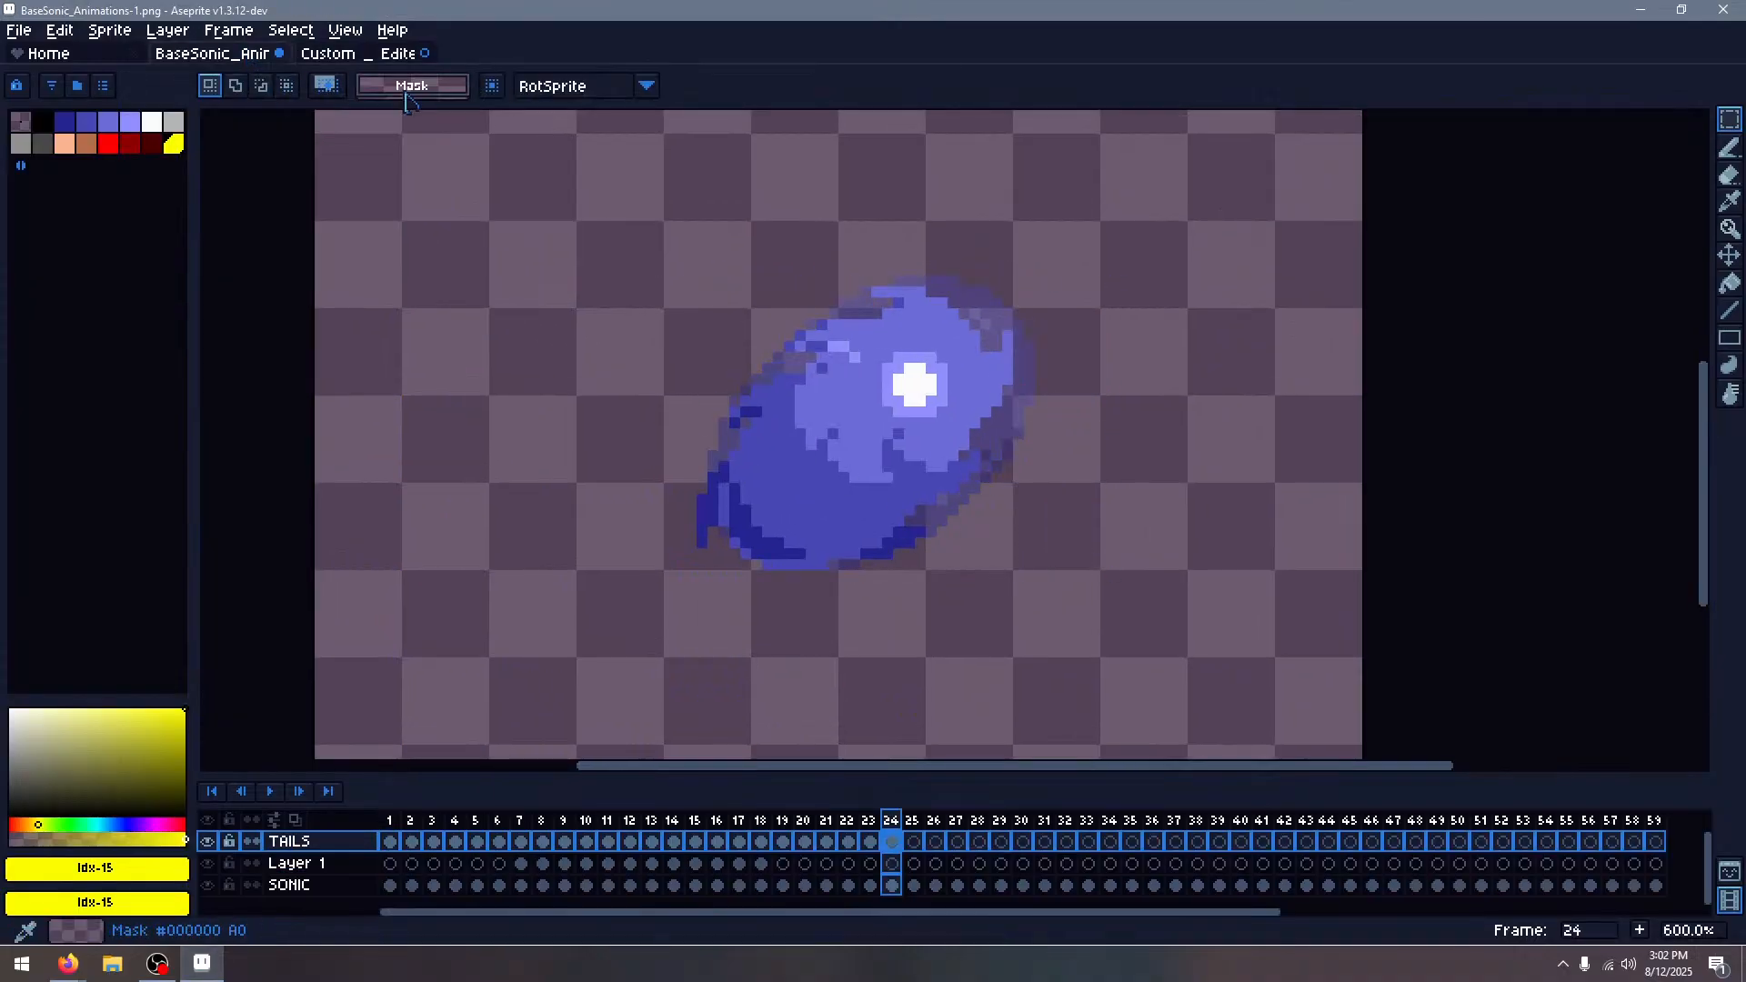
Copy the second stretched spin-ball sprite from the Tails sheet and paste it over Sonic's ball in frame 25 of the TAILS layer
{"action": "left_click", "coordinate": [353, 58]}
{"action": "left_click_drag", "start_coordinate": [903, 431], "coordinate": [1164, 664]}
{"action": "left_click", "coordinate": [212, 53]}
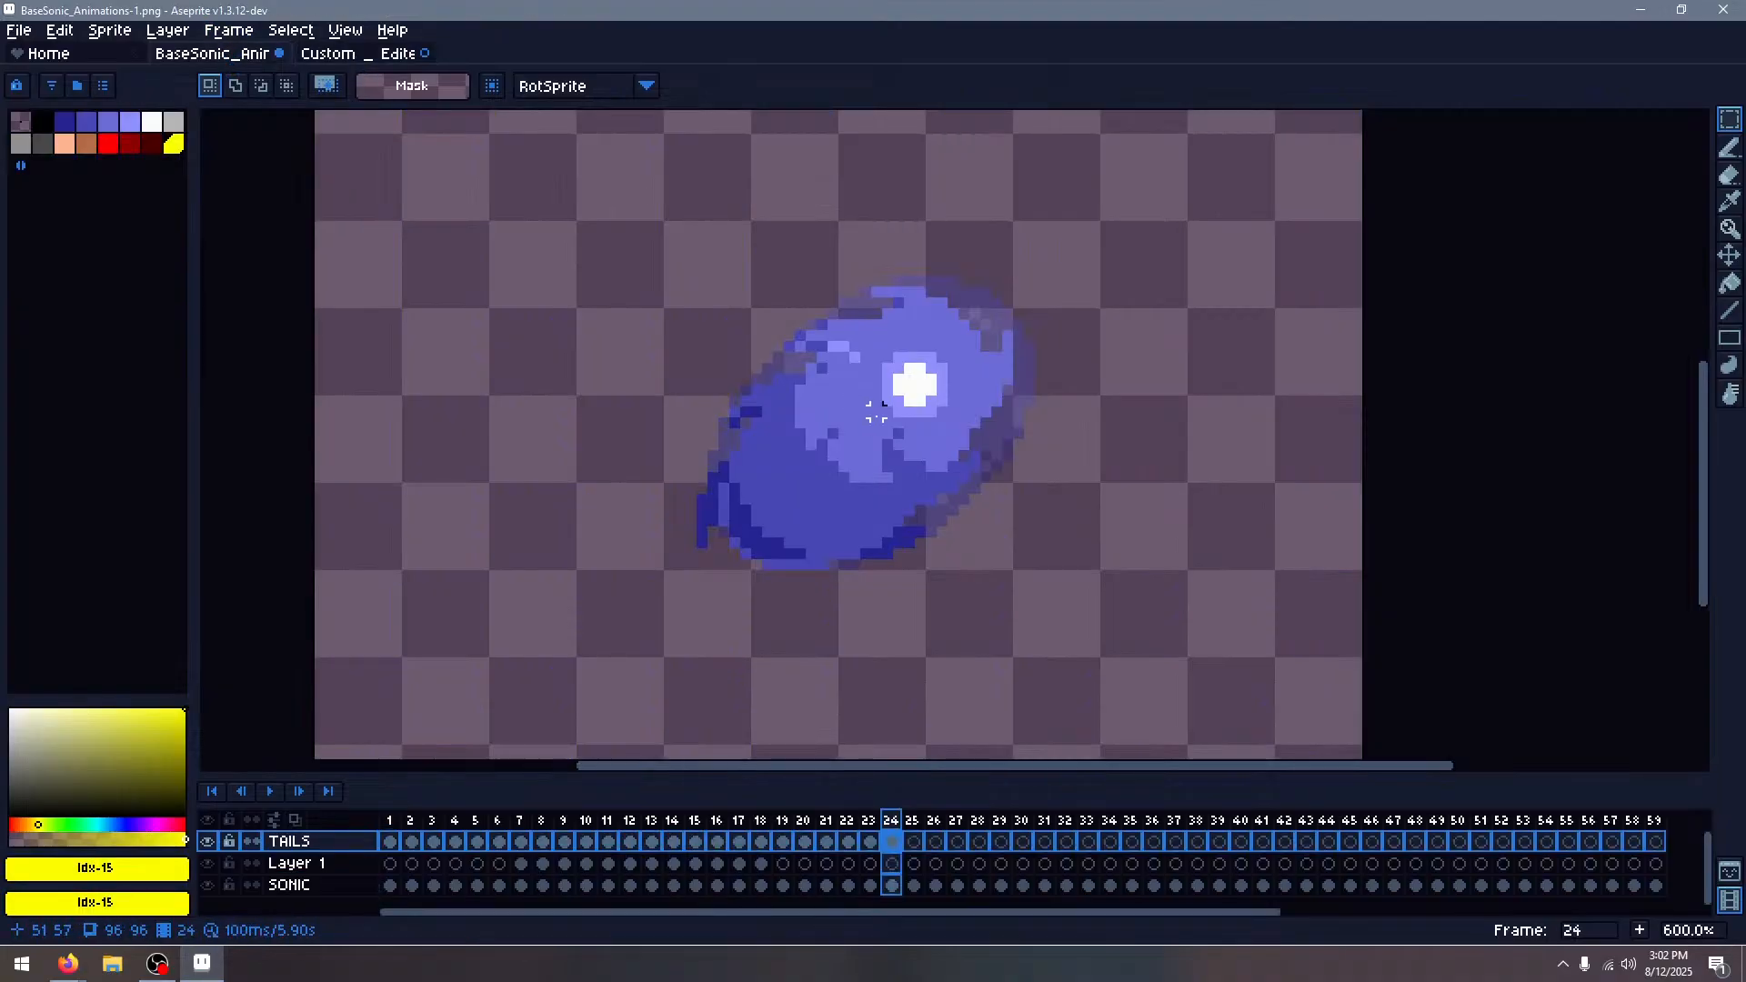
{"action": "key", "text": "."}
{"action": "key", "text": "ctrl+v"}
{"action": "mouse_move", "coordinate": [888, 429]}
{"action": "left_mouse_down"}
{"action": "mouse_move", "coordinate": [806, 446]}
{"action": "mouse_move", "coordinate": [888, 440]}
{"action": "mouse_move", "coordinate": [865, 440]}
{"action": "left_mouse_up"}
{"action": "left_click", "coordinate": [1125, 370]}
Compare frame 25 with frame 24 and shift the frame 25 ball left so their highlights line up
{"action": "key", "text": "comma"}
{"action": "key", "text": "period"}
{"action": "left_click_drag", "start_coordinate": [650, 250], "coordinate": [1236, 684]}
{"action": "mouse_move", "coordinate": [924, 421]}
{"action": "left_mouse_down"}
{"action": "mouse_move", "coordinate": [908, 400]}
{"action": "mouse_move", "coordinate": [901, 416]}
{"action": "left_mouse_up"}
{"action": "left_click", "coordinate": [1352, 323]}
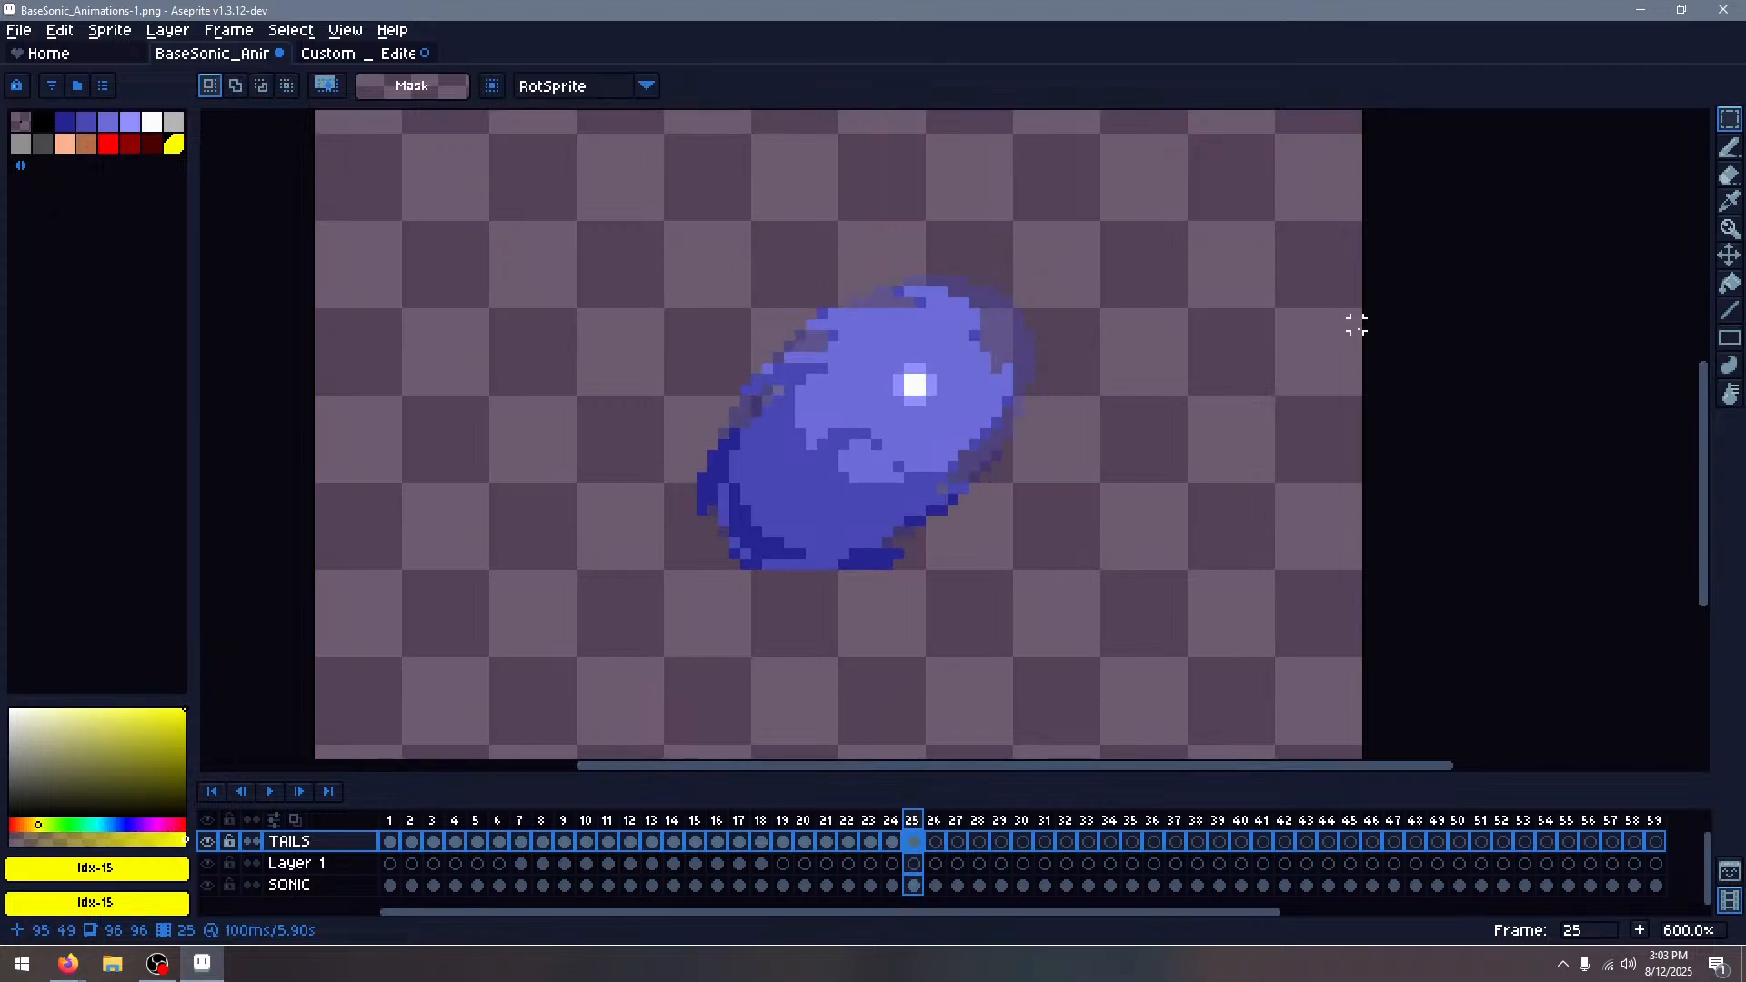
Copy the third stretched spin-ball sprite from the Tails sheet and paste it over Sonic's ball in frame 26 of the TAILS layer
{"action": "key", "text": "period"}
{"action": "left_click", "coordinate": [357, 53]}
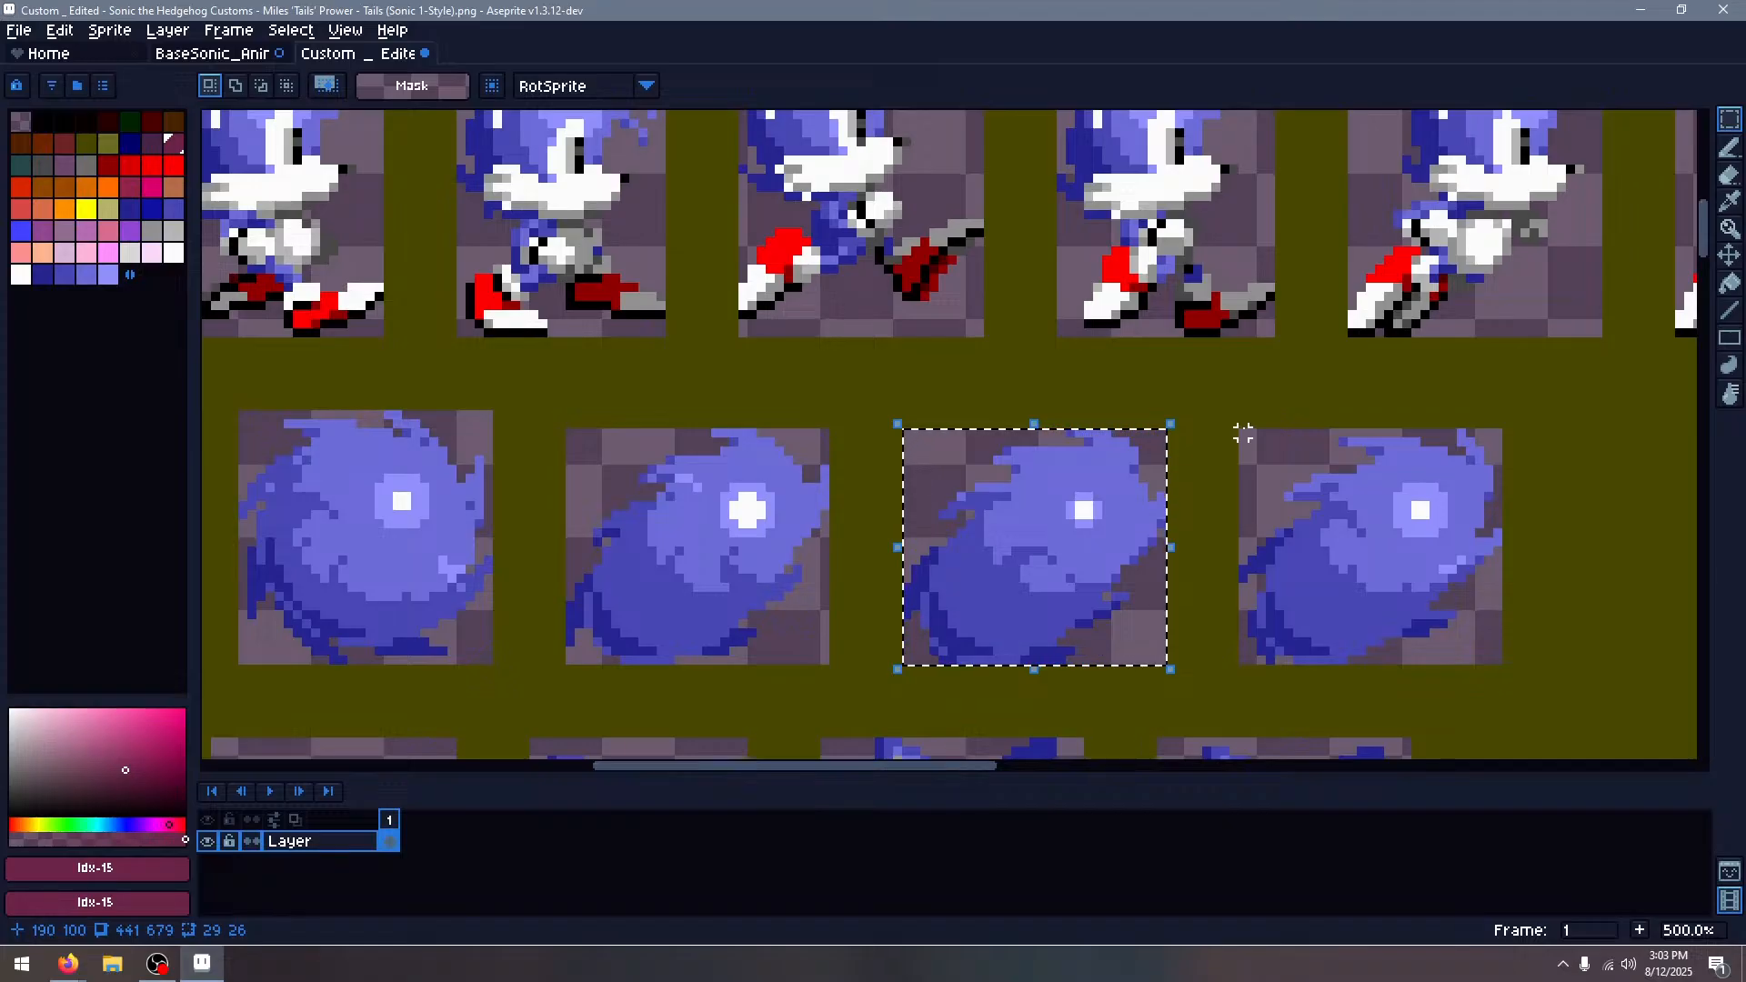
{"action": "left_click_drag", "start_coordinate": [1242, 434], "coordinate": [1503, 667]}
{"action": "left_click", "coordinate": [261, 57]}
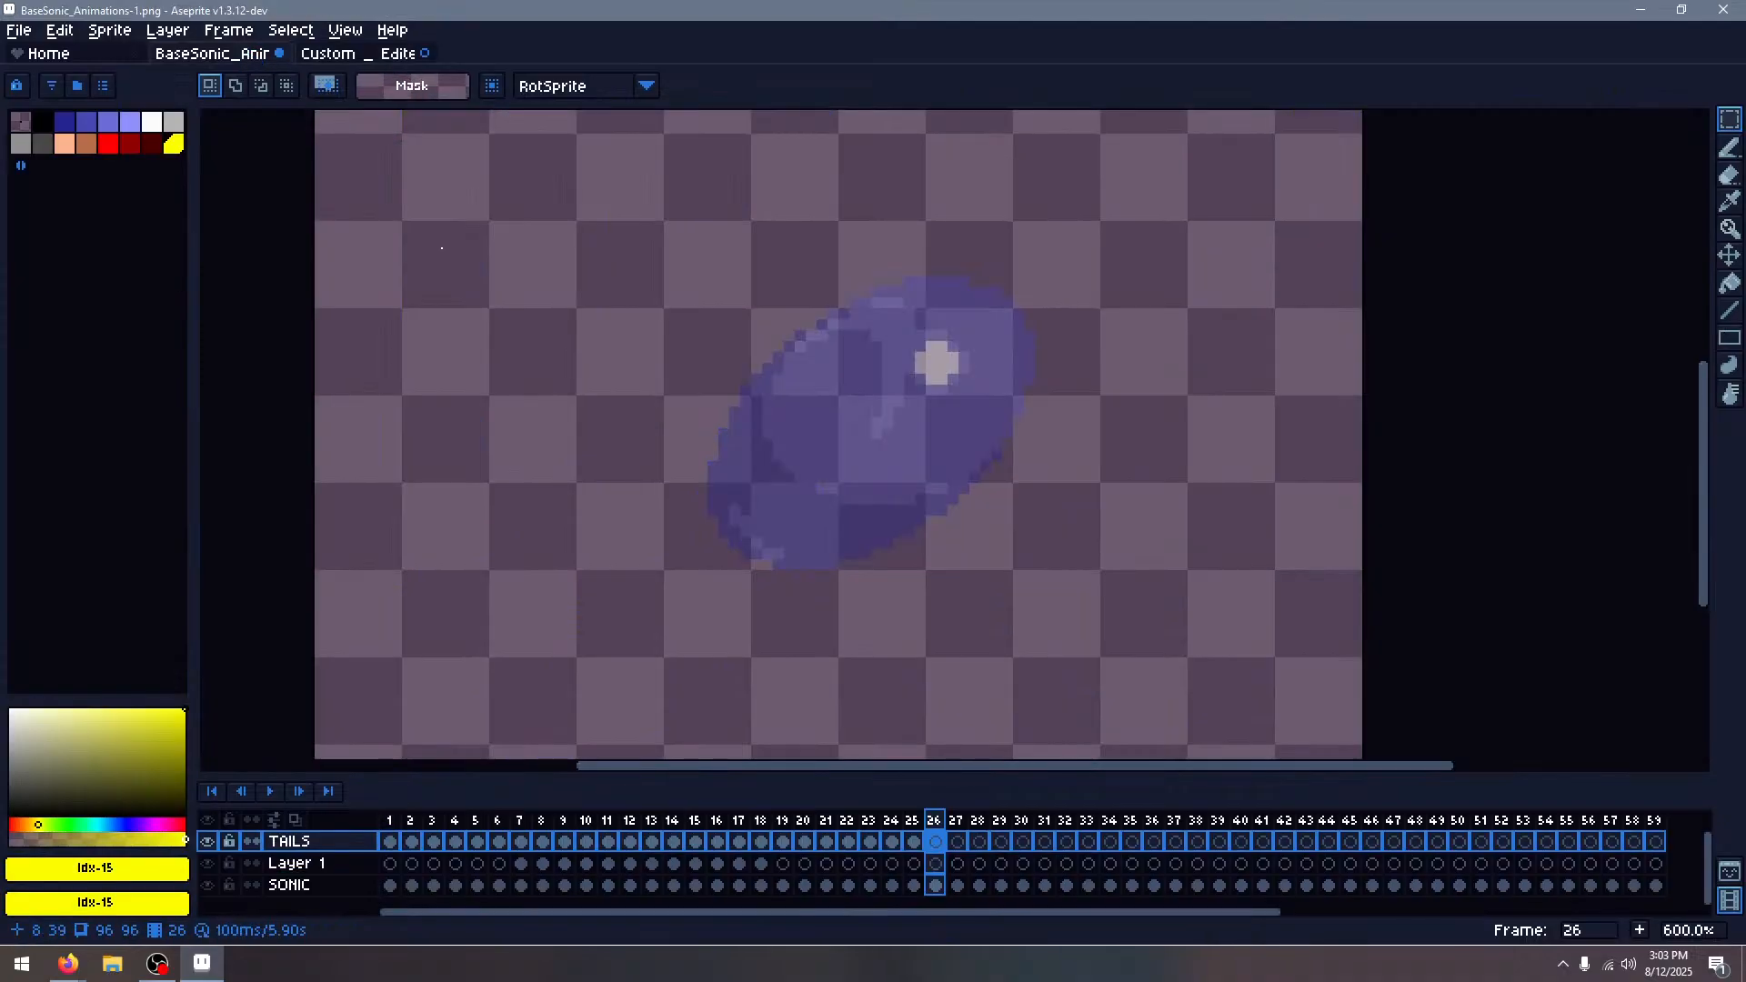
{"action": "key", "text": "ctrl+v"}
{"action": "left_click_drag", "start_coordinate": [1055, 527], "coordinate": [980, 503]}
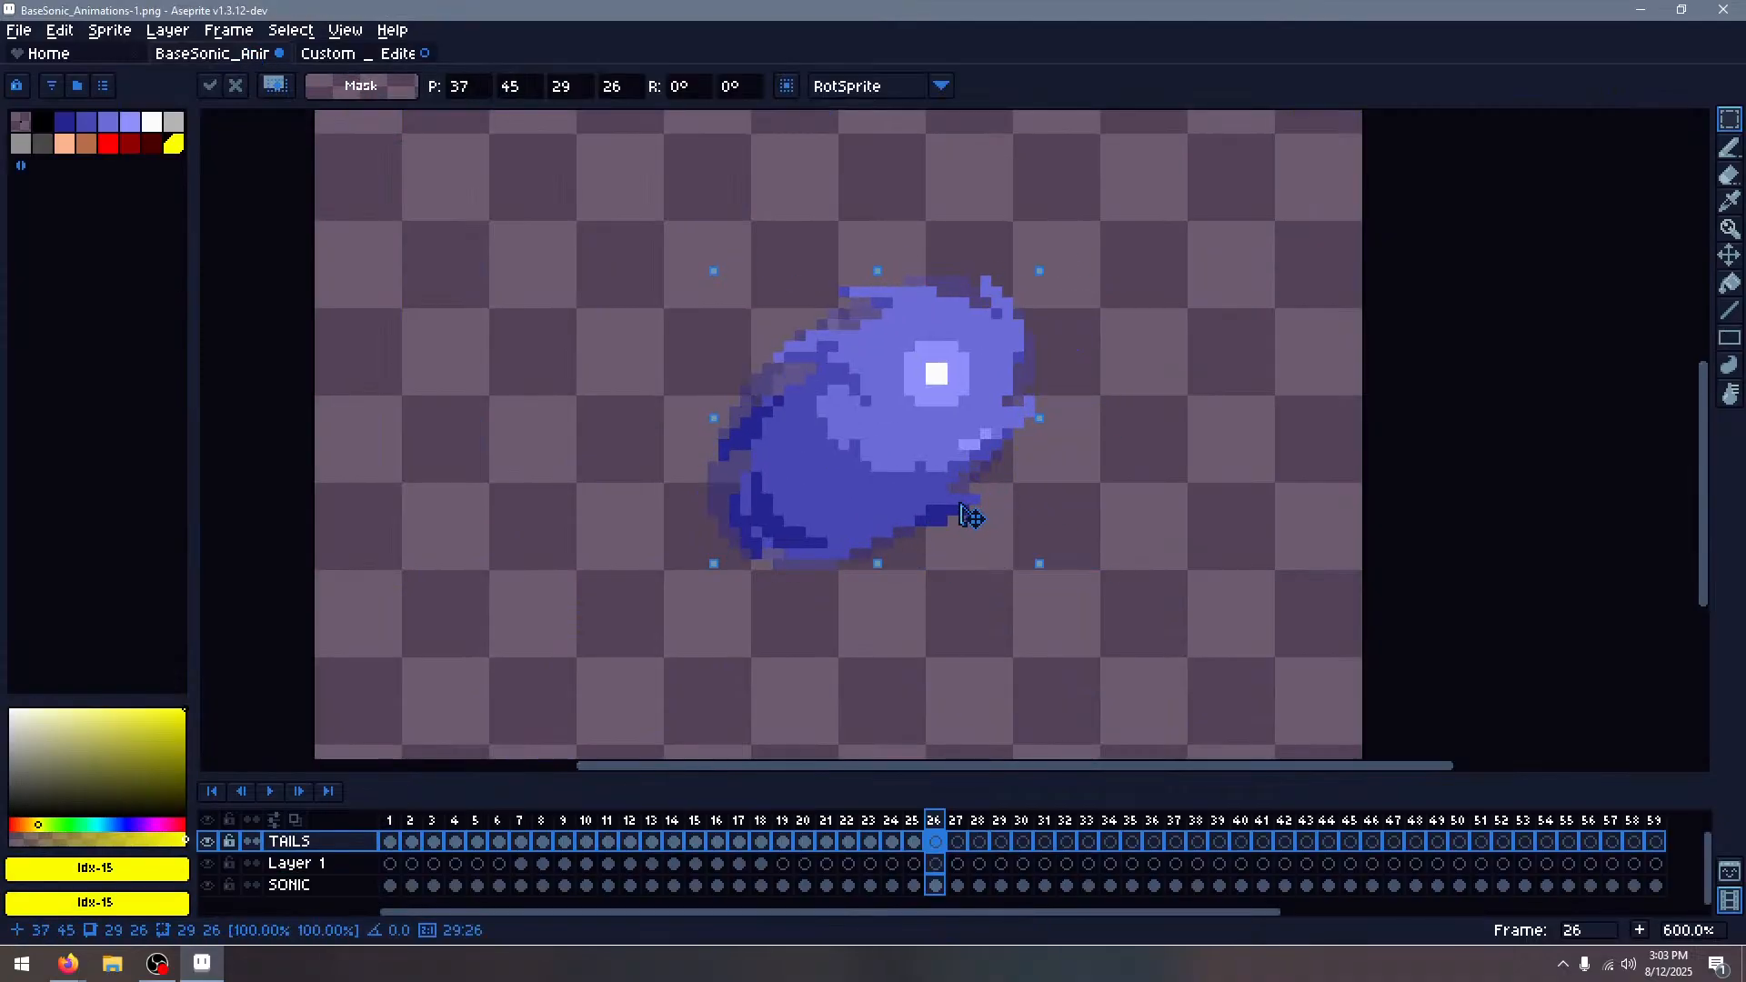
{"action": "left_click", "coordinate": [1138, 419]}
Compare frame 26 with the preceding frames and shift its ball one pixel left to line up the highlights
{"action": "key", "text": "Left"}
{"action": "key", "text": "Right"}
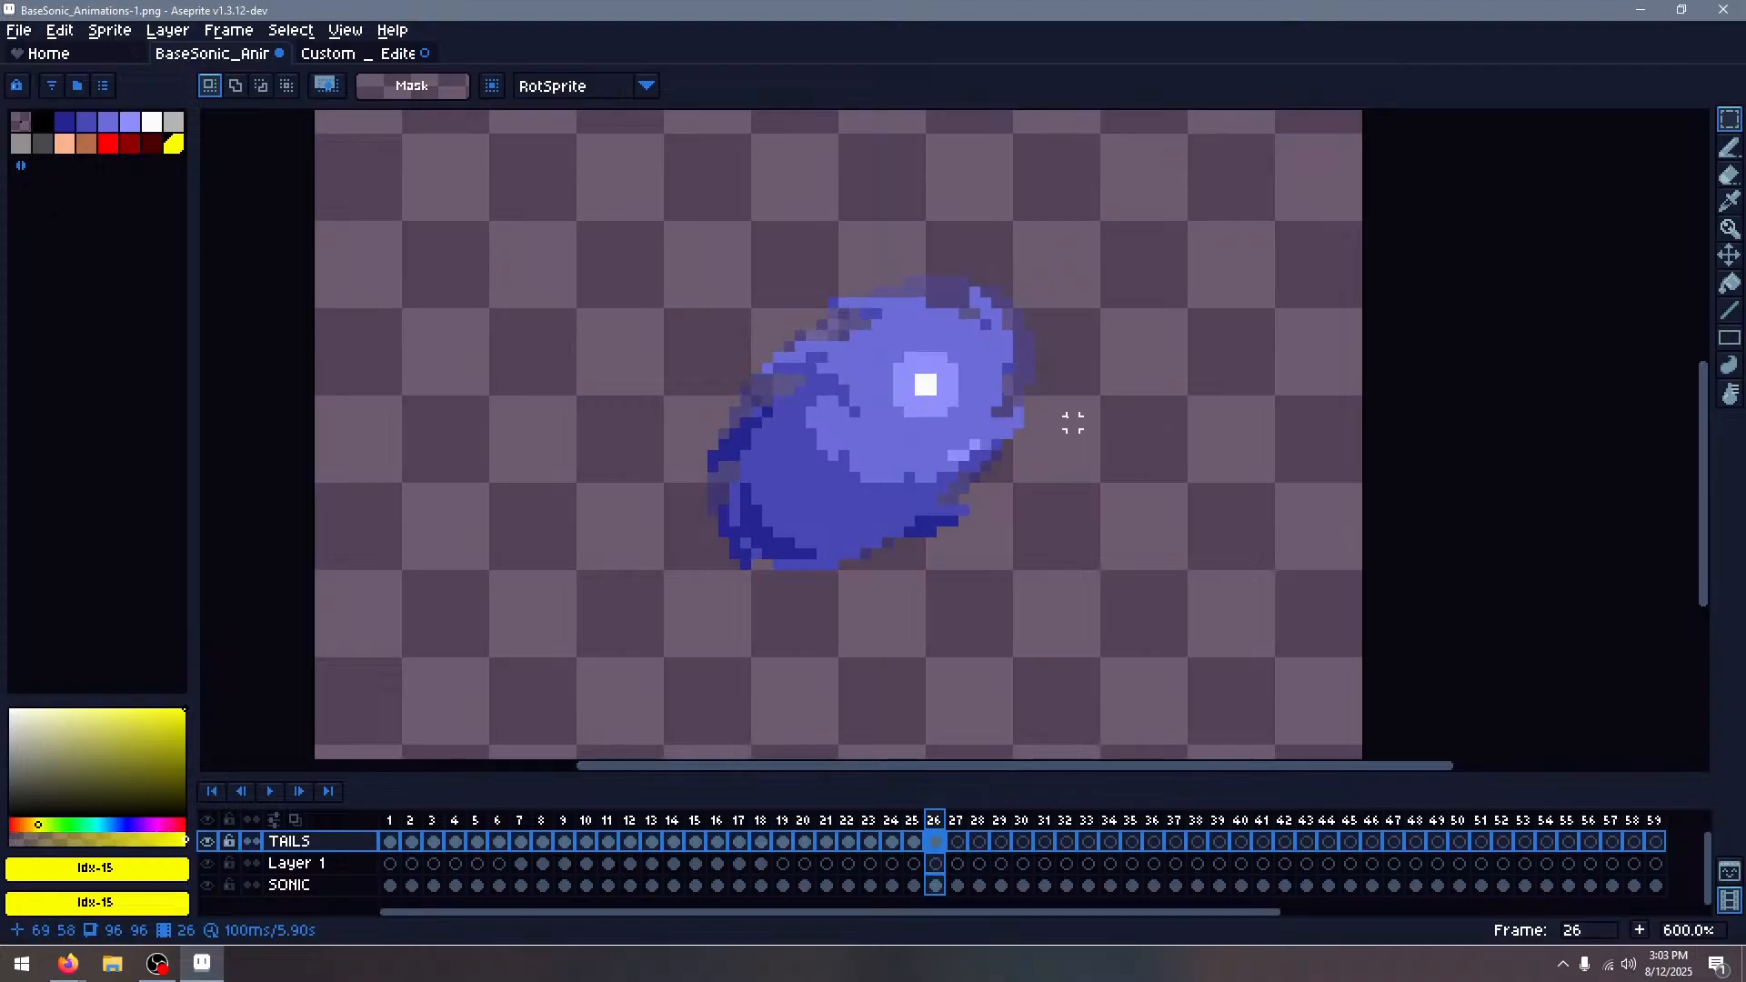
{"action": "key", "text": "Left"}
{"action": "key", "text": "Left"}
{"action": "key", "text": "Right"}
{"action": "key", "text": "Right"}
{"action": "left_click_drag", "start_coordinate": [604, 249], "coordinate": [1061, 694]}
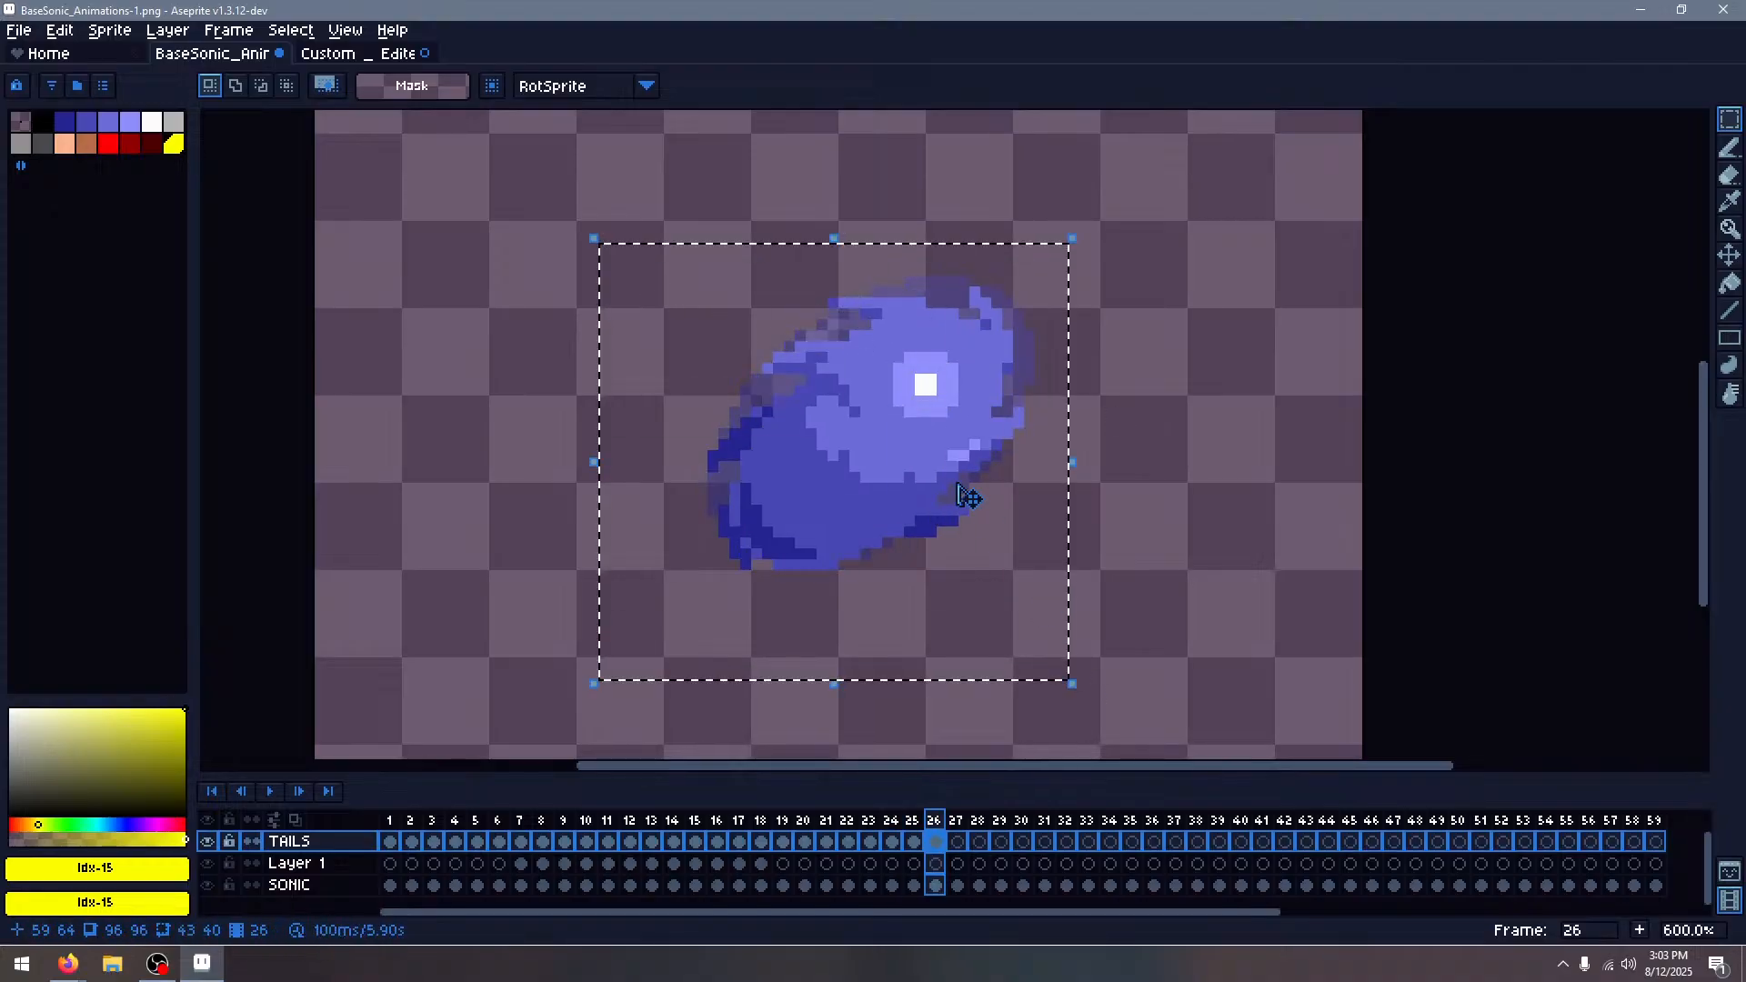
{"action": "left_click_drag", "start_coordinate": [965, 486], "coordinate": [955, 497]}
{"action": "left_click", "coordinate": [1149, 433]}
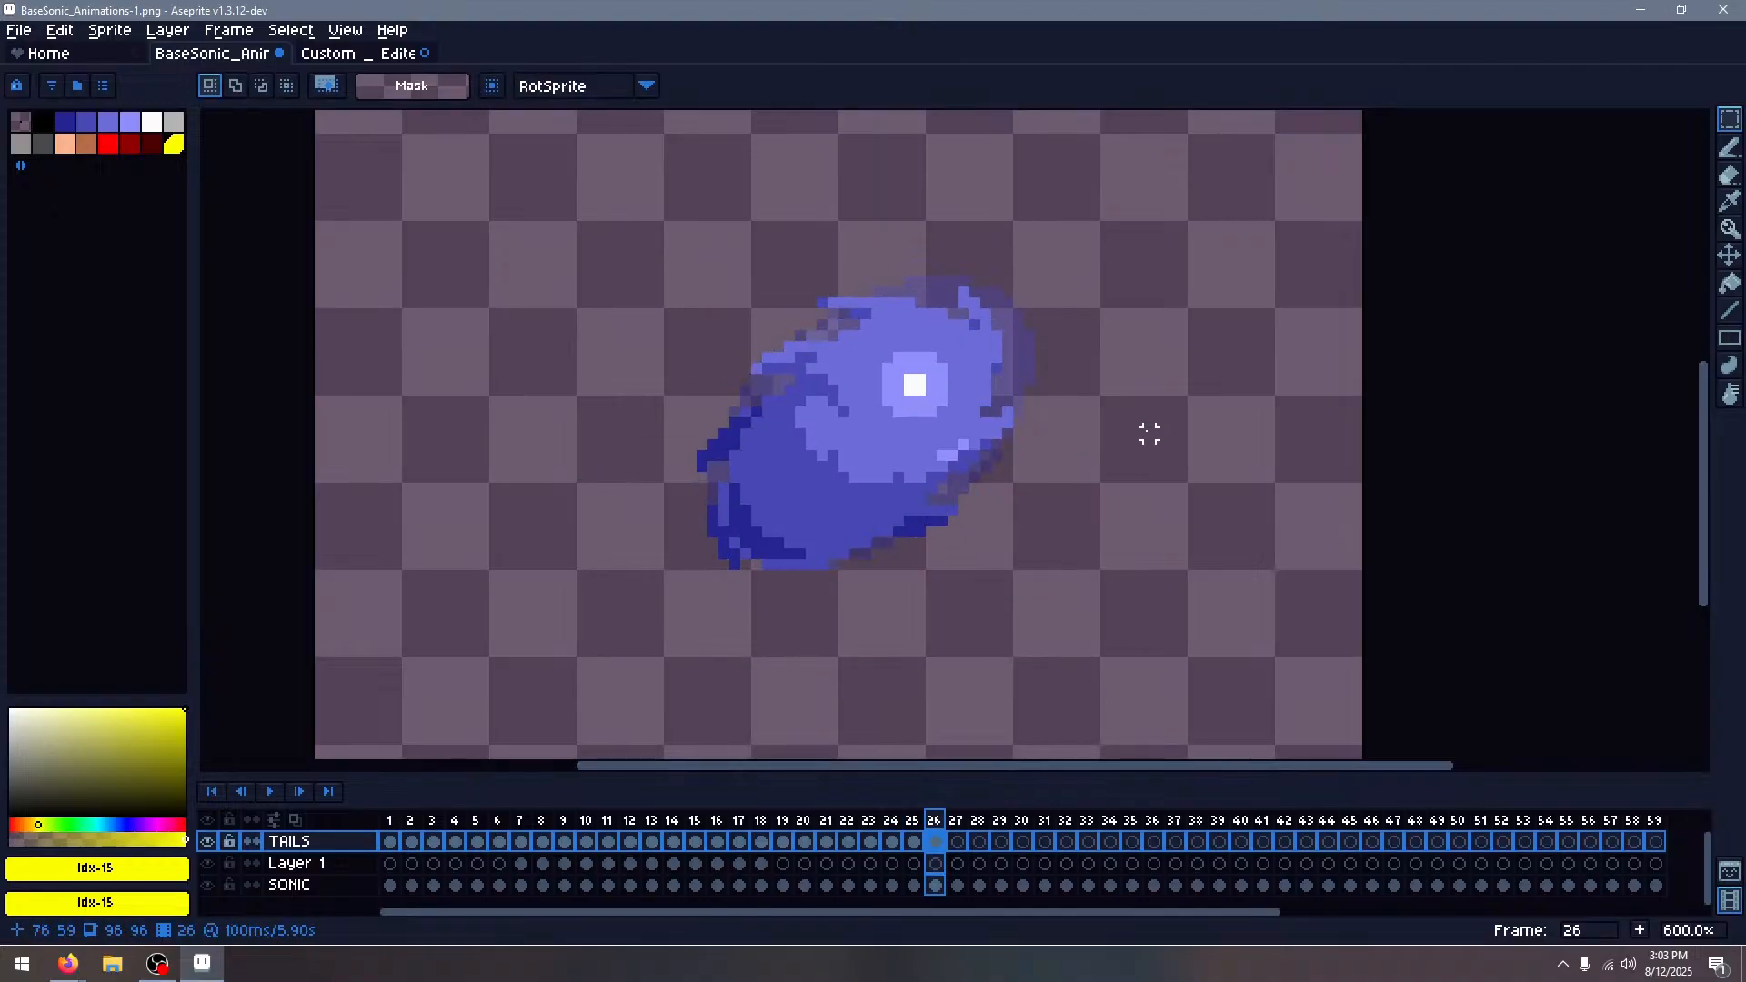
Delete the three leftover spin-ball frames 27 to 29 that follow the last pasted Tails ball
{"action": "key", "text": "Left"}
{"action": "key", "text": "Left"}
{"action": "key", "text": "Right"}
{"action": "key", "text": "Right"}
{"action": "key", "text": "Right"}
{"action": "key", "text": "Right"}
{"action": "key", "text": "Right"}
{"action": "key", "text": "Right"}
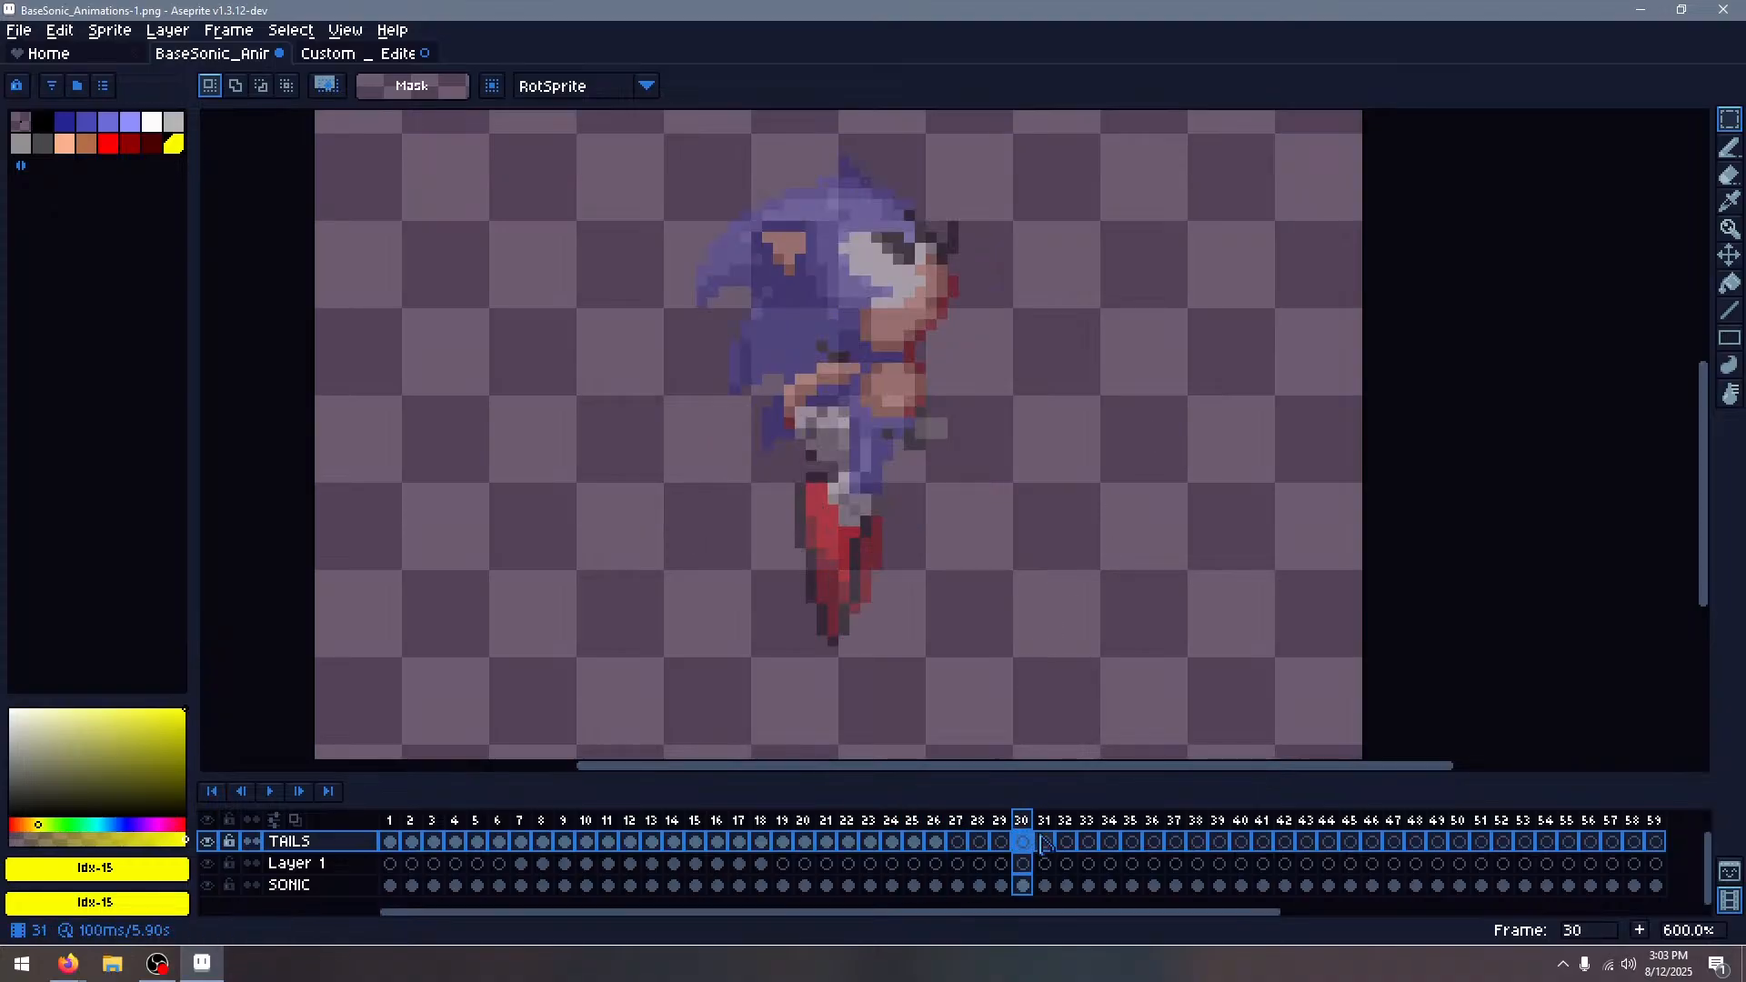
{"action": "key", "text": "Left"}
{"action": "left_click_drag", "start_coordinate": [1001, 821], "coordinate": [956, 821]}
{"action": "right_click", "coordinate": [956, 821]}
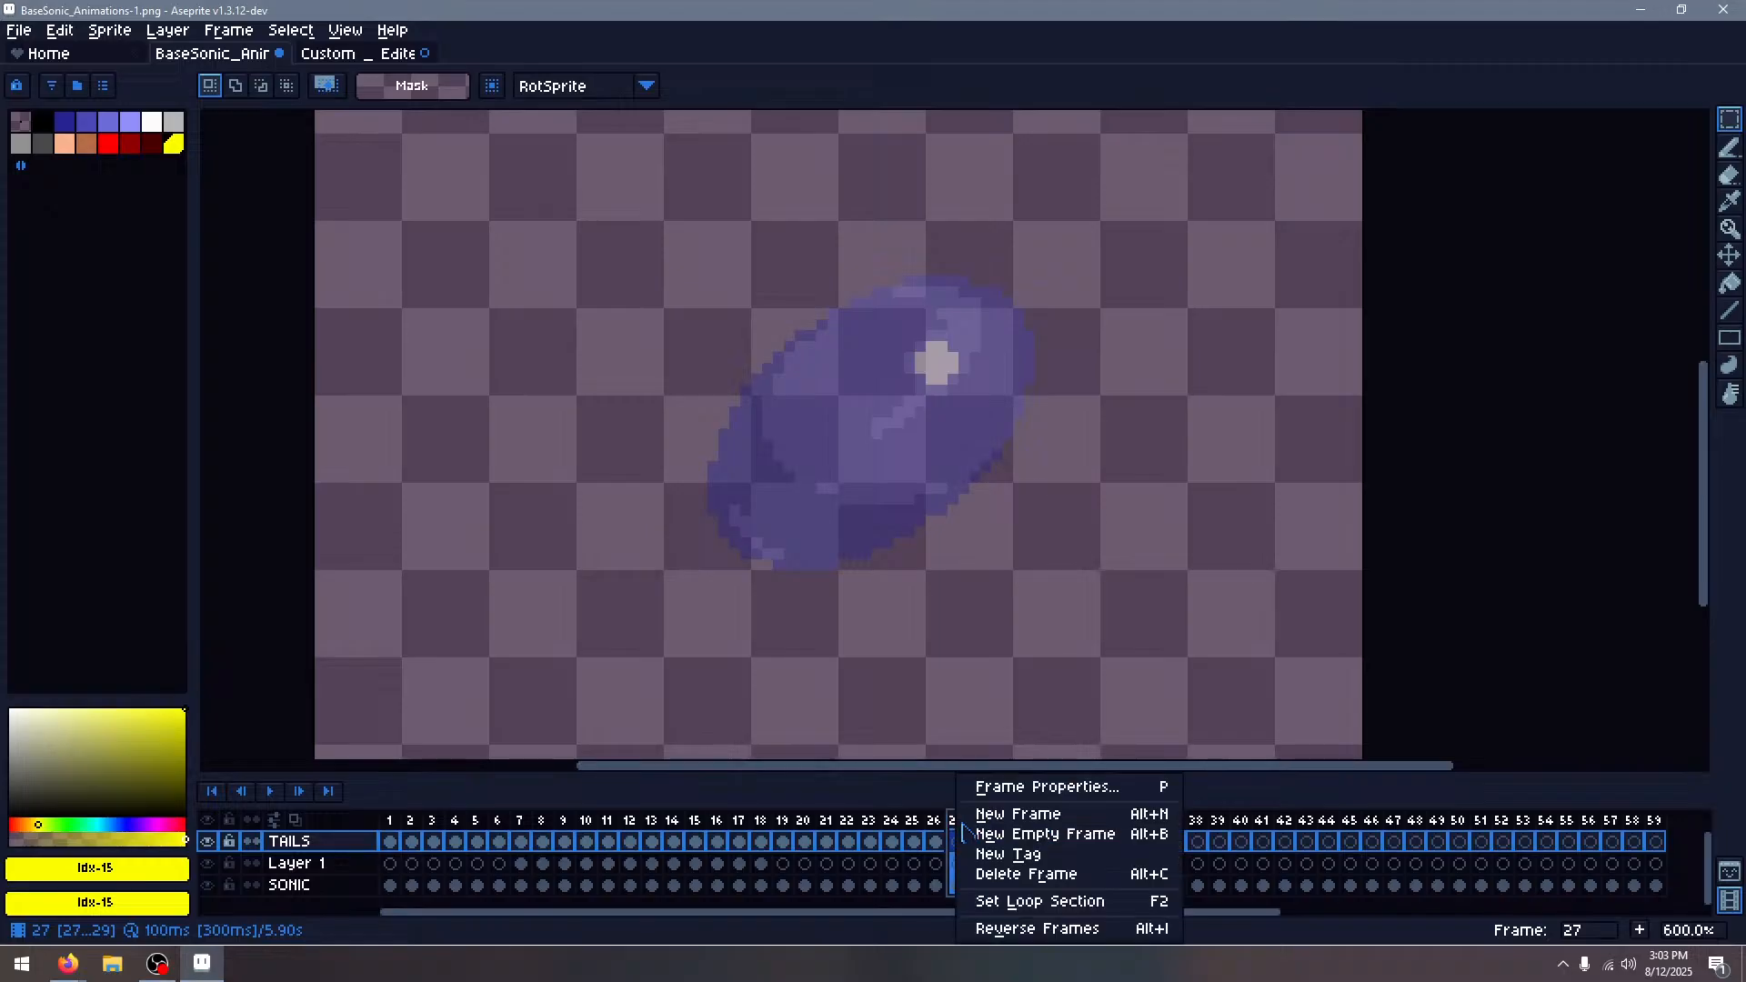
{"action": "left_click", "coordinate": [1037, 872]}
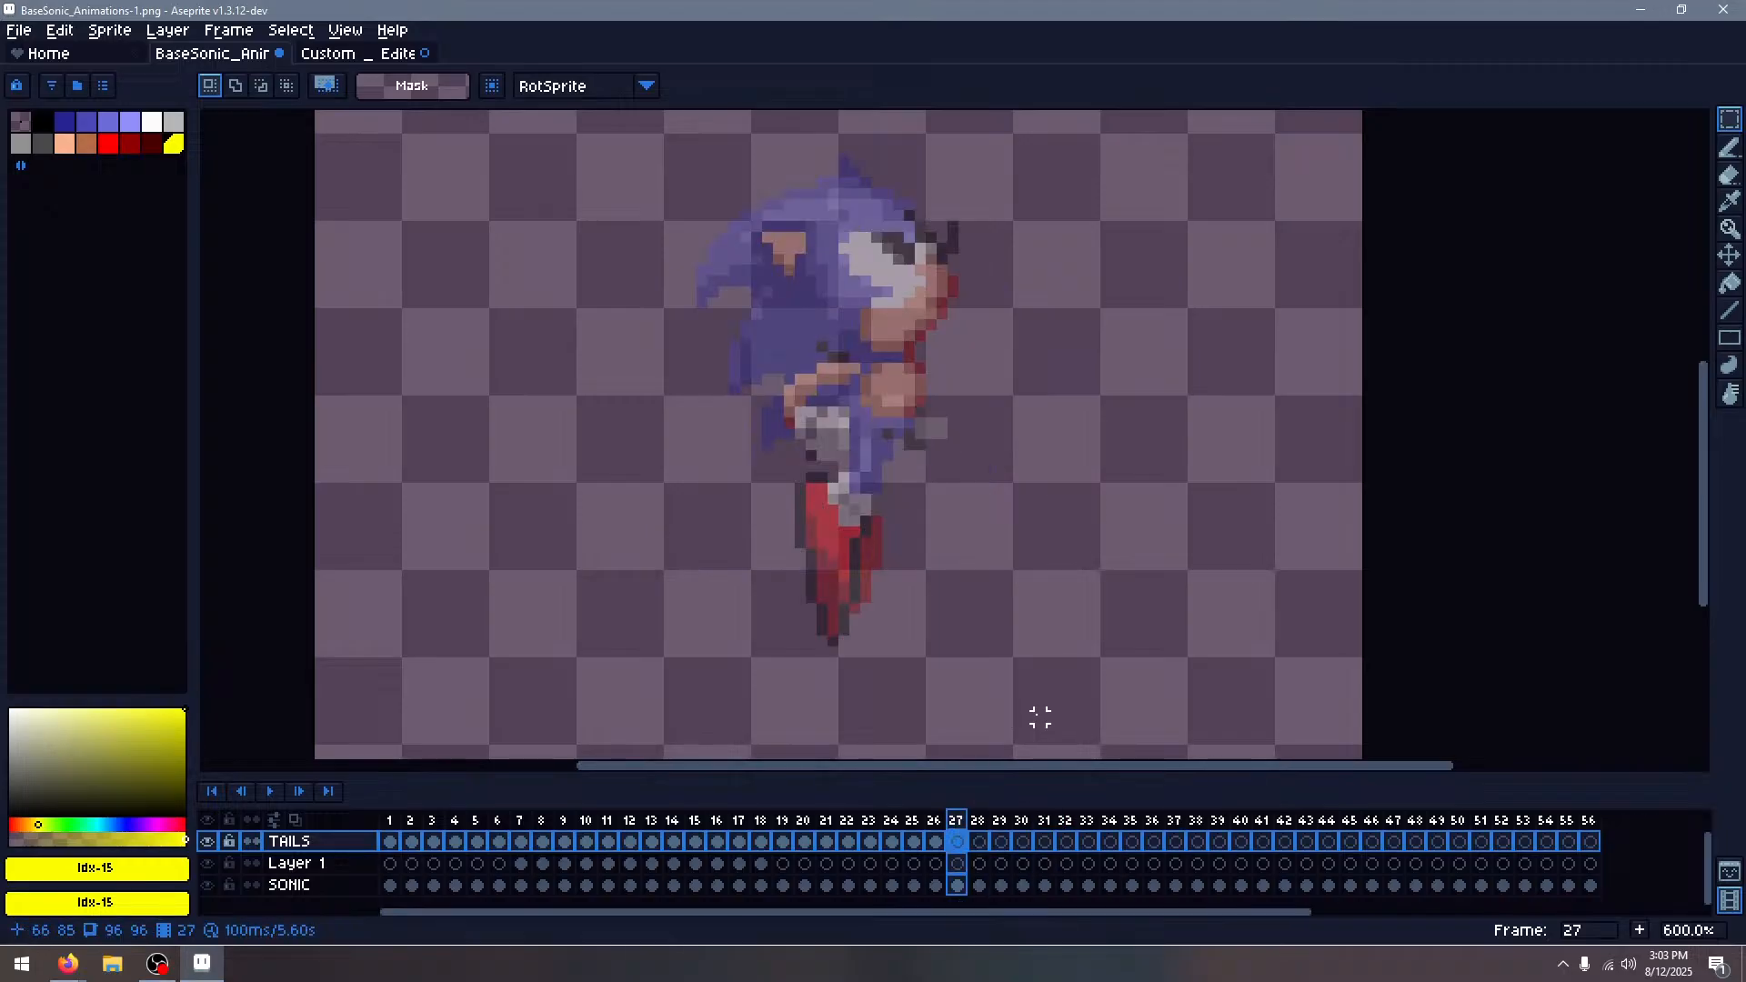
Step through the animation back to its start and forward past the spin balls to review the pasted Tails sprites
{"action": "key", "text": "Left"}
{"action": "key", "text": "Left"}
{"action": "key", "text": "Left"}
{"action": "key", "text": "Left"}
{"action": "key", "text": "Left"}
{"action": "key", "text": "Left"}
{"action": "key", "text": "Left"}
{"action": "key", "text": "Left"}
{"action": "key", "text": "Left"}
{"action": "key", "text": "Left"}
{"action": "key", "text": "Left"}
{"action": "key", "text": "Left"}
{"action": "key", "text": "Left"}
{"action": "key", "text": "Left"}
{"action": "key", "text": "Left"}
{"action": "key", "text": "Left"}
{"action": "key", "text": "Left"}
{"action": "key", "text": "Left"}
{"action": "key", "text": "Left"}
{"action": "key", "text": "Left"}
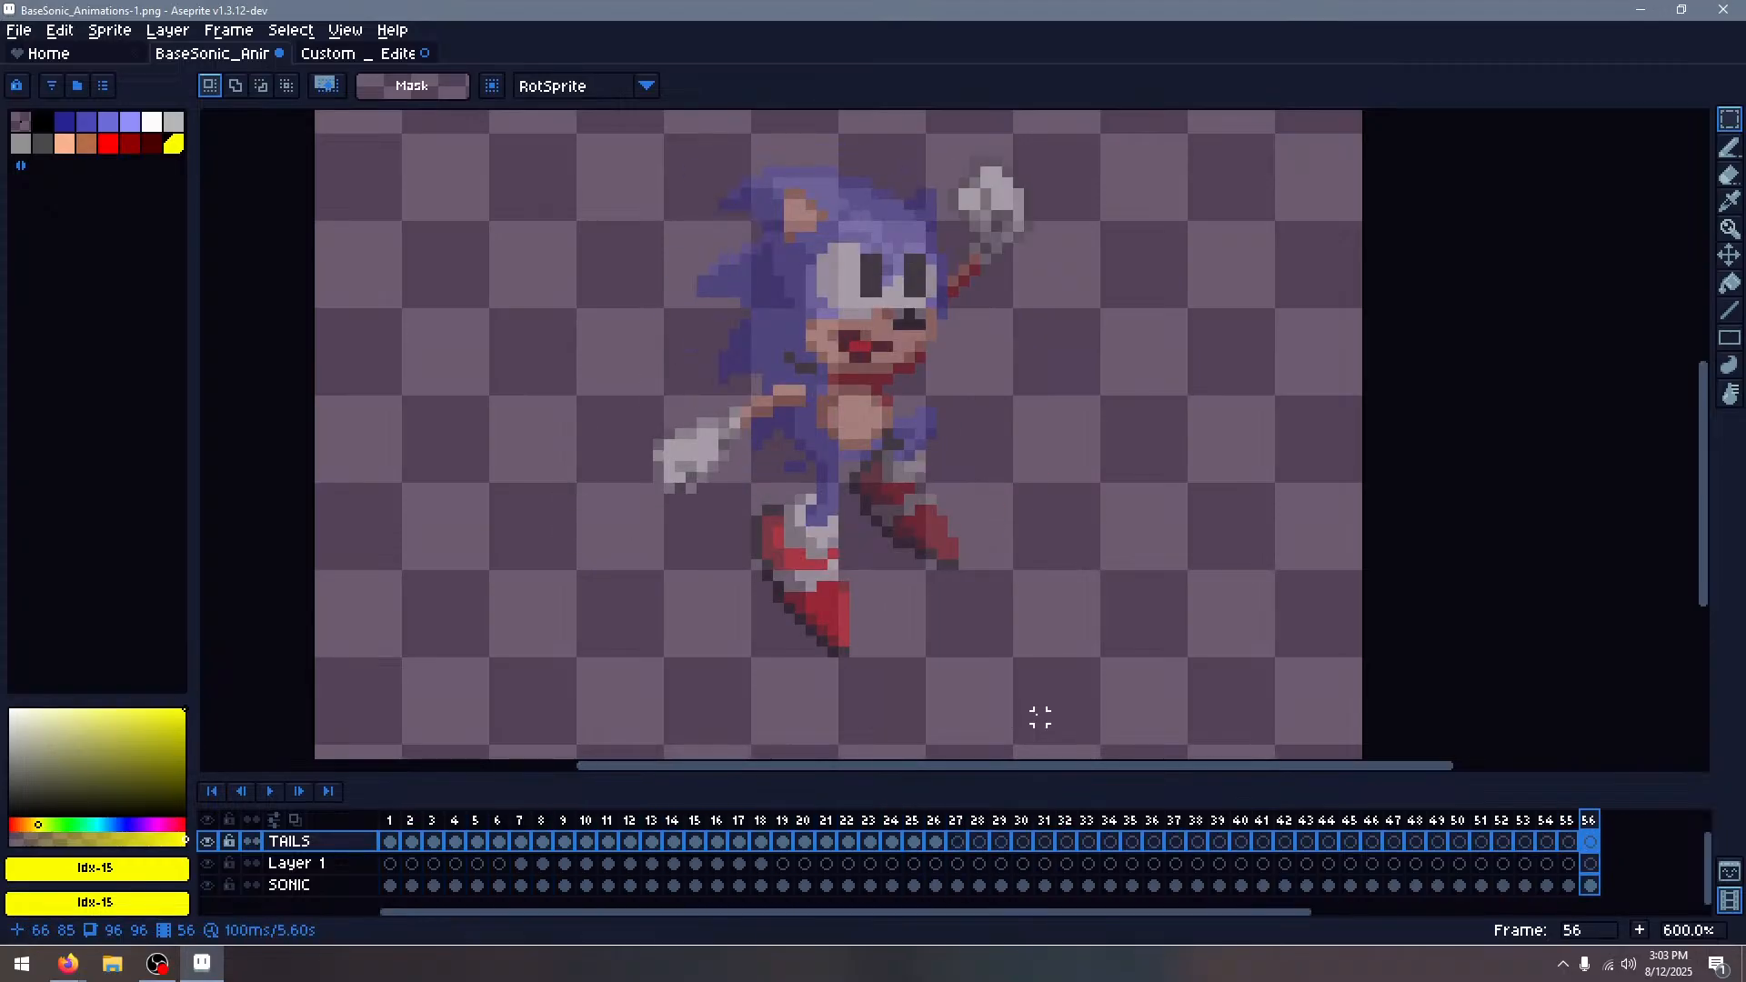
{"action": "key", "text": "Right"}
{"action": "key", "text": "Right"}
{"action": "key", "text": "Right"}
{"action": "key", "text": "Right"}
{"action": "key", "text": "Right"}
{"action": "key", "text": "Right"}
{"action": "key", "text": "Right"}
{"action": "key", "text": "Right"}
{"action": "key", "text": "Right"}
{"action": "key", "text": "Right"}
{"action": "key", "text": "Right"}
{"action": "key", "text": "Right"}
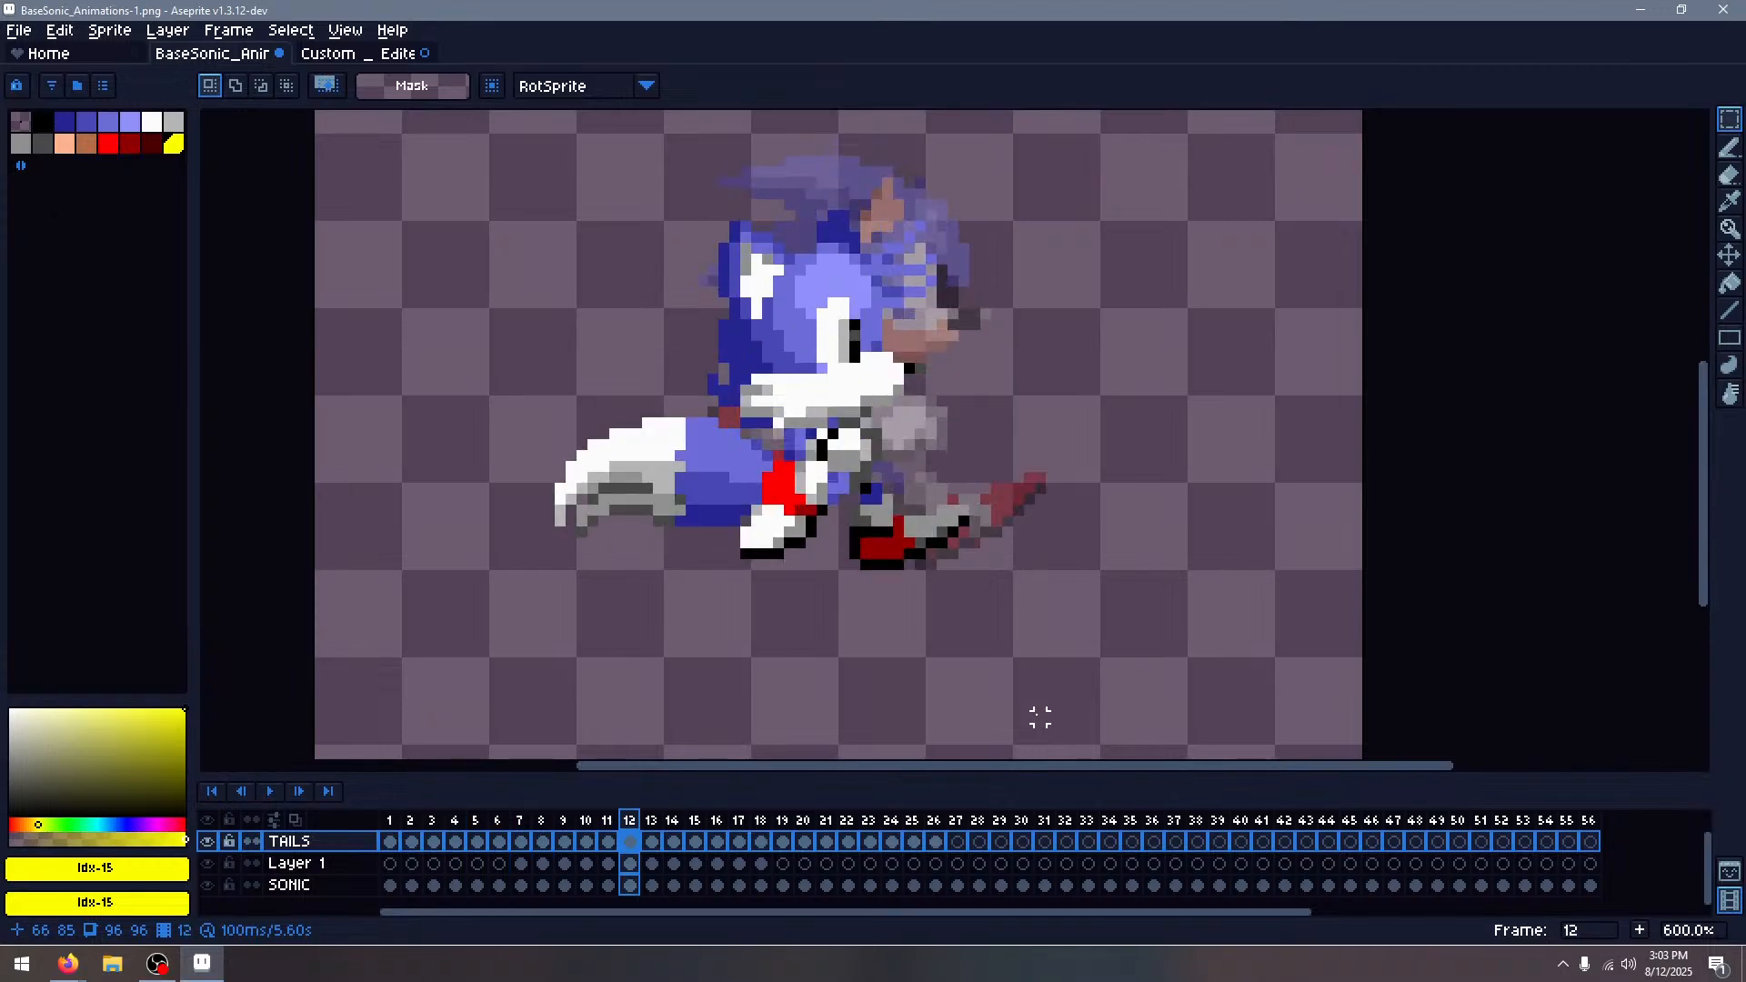
{"action": "key", "text": "Right"}
{"action": "key", "text": "Right"}
{"action": "key", "text": "Right"}
{"action": "key", "text": "Right"}
{"action": "key", "text": "Right"}
{"action": "key", "text": "Right"}
{"action": "key", "text": "Right"}
{"action": "key", "text": "Right"}
{"action": "key", "text": "Right"}
{"action": "key", "text": "Right"}
{"action": "key", "text": "Right"}
{"action": "key", "text": "Right"}
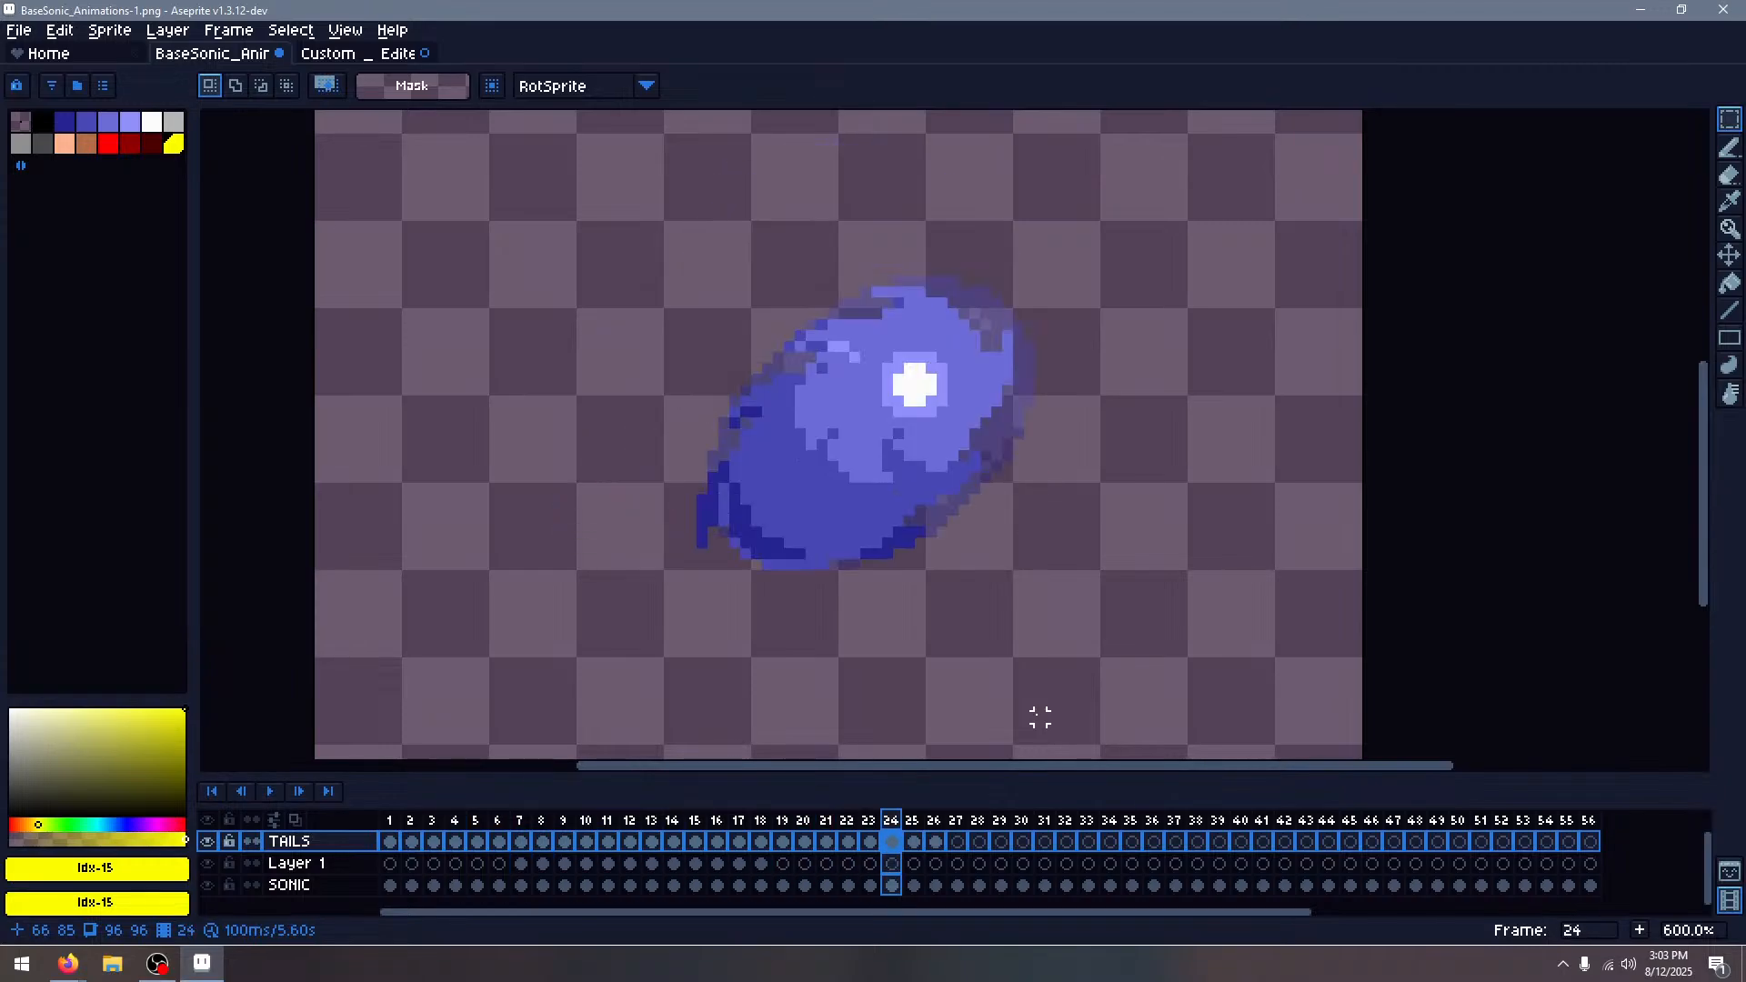
{"action": "key", "text": "Right"}
{"action": "key", "text": "Right"}
{"action": "key", "text": "Right"}
{"action": "key", "text": "Right"}
{"action": "key", "text": "Right"}
{"action": "key", "text": "Left"}
{"action": "key", "text": "Left"}
{"action": "key", "text": "Left"}
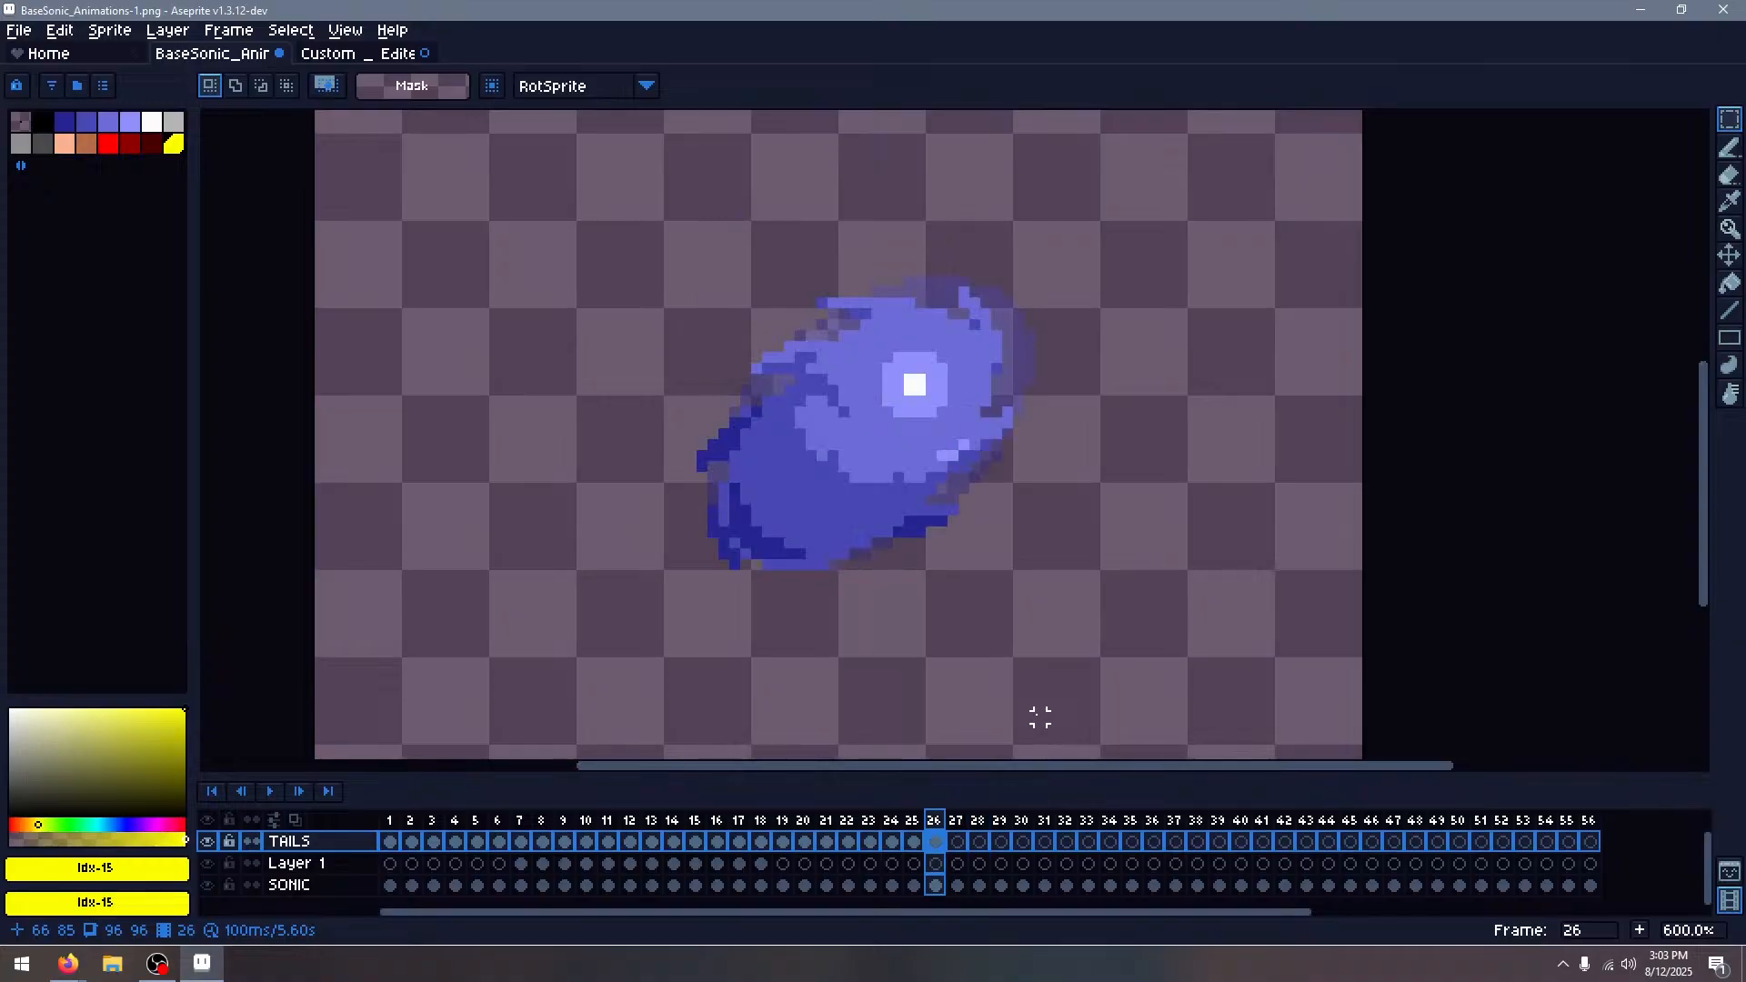
Copy the 24 by 43 pixel upward-looking Tails sprite from the sheet and paste it over Sonic in frame 27 of the TAILS layer
{"action": "key", "text": "Right"}
{"action": "left_click", "coordinate": [345, 52]}
{"action": "scroll", "coordinate": [798, 391], "scroll_direction": "down", "scroll_amount": 3}
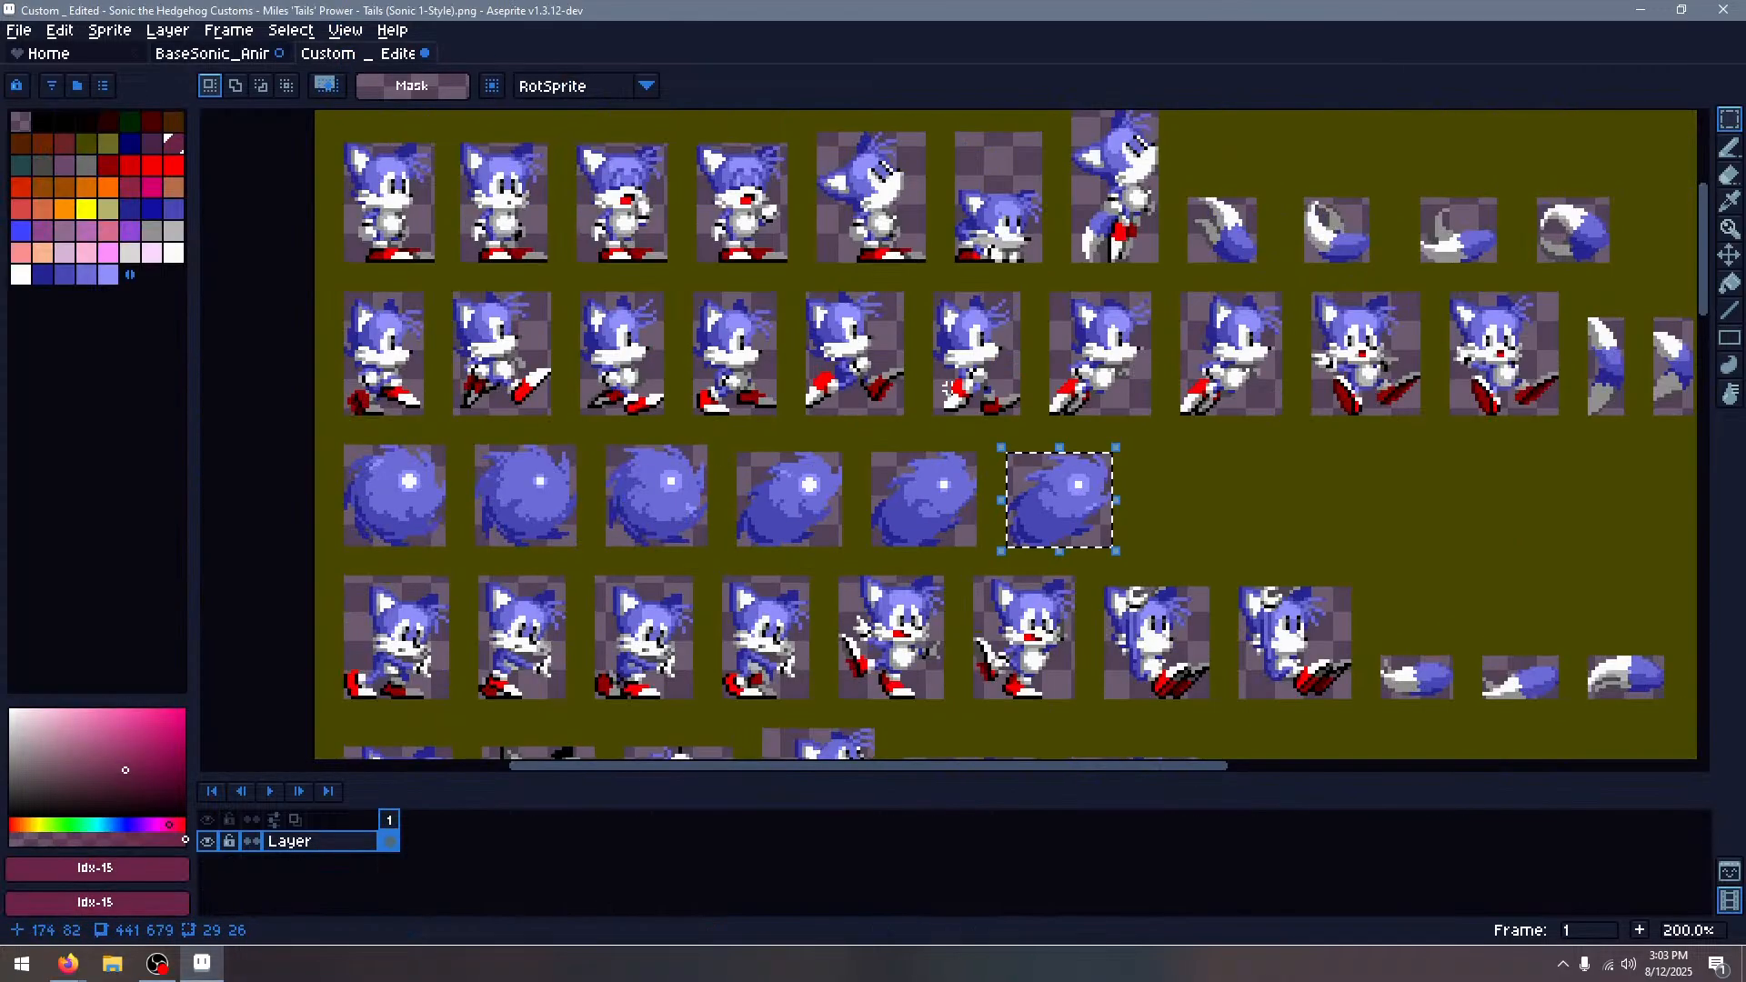
{"action": "scroll", "coordinate": [908, 264], "scroll_direction": "up", "scroll_amount": 3}
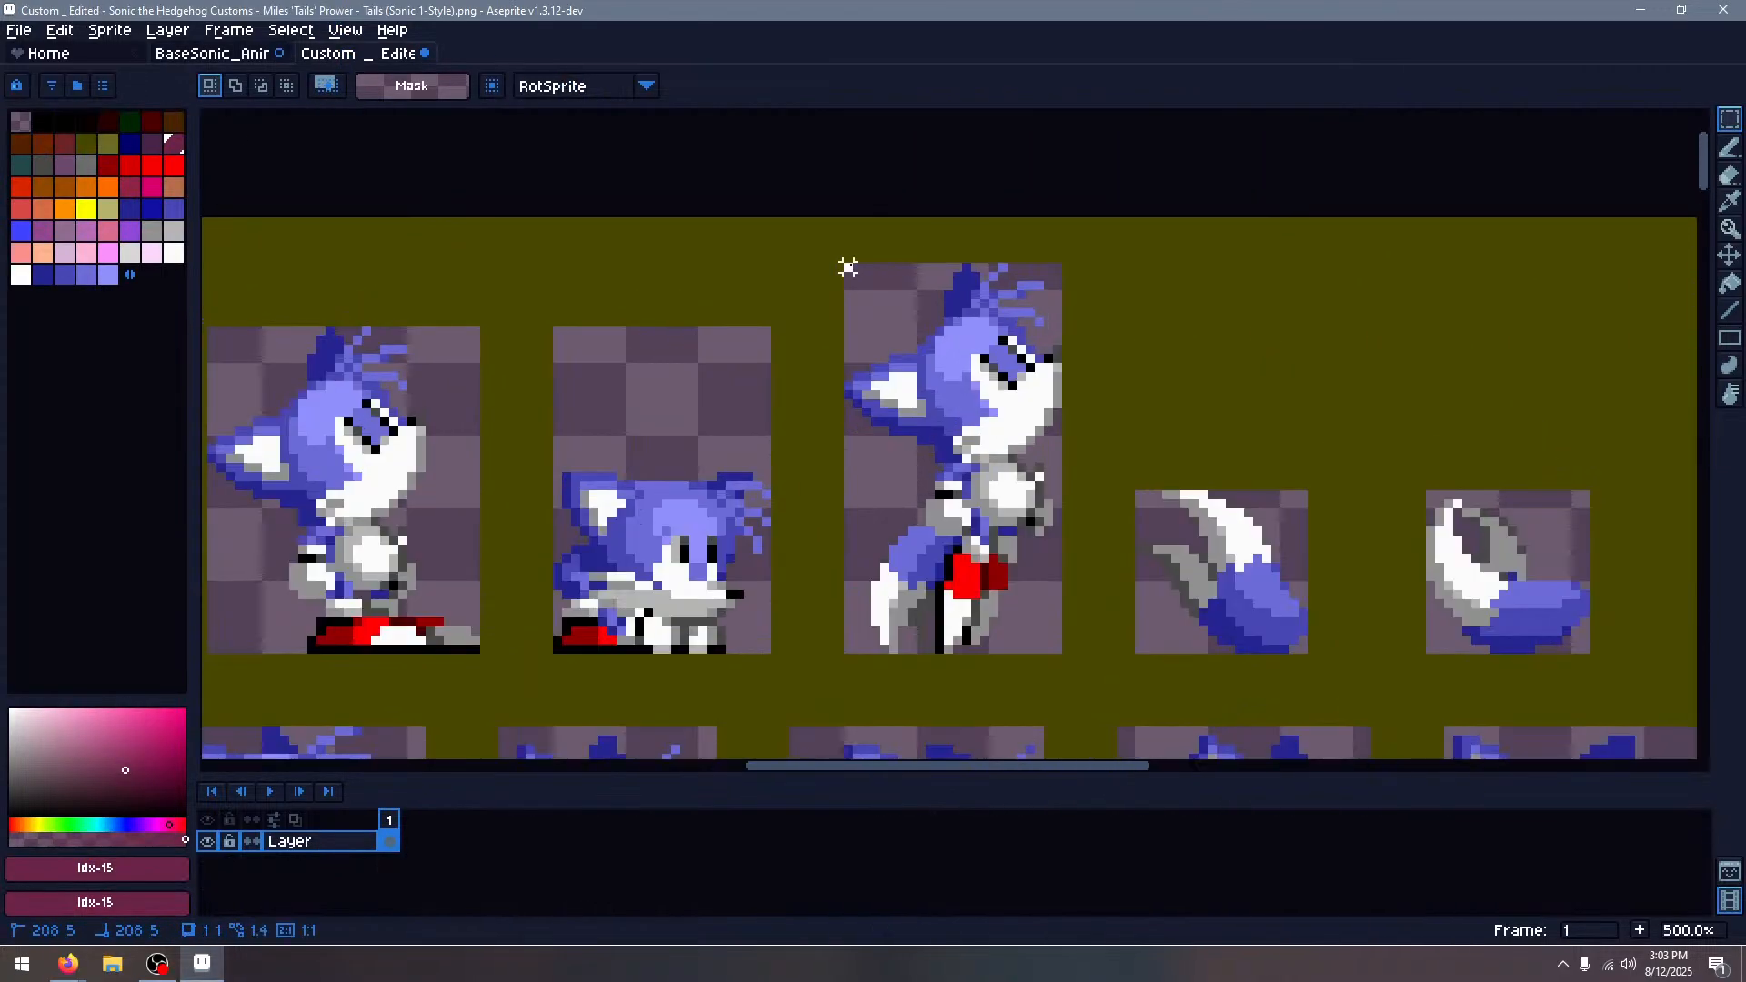
{"action": "left_click_drag", "start_coordinate": [848, 267], "coordinate": [1063, 655]}
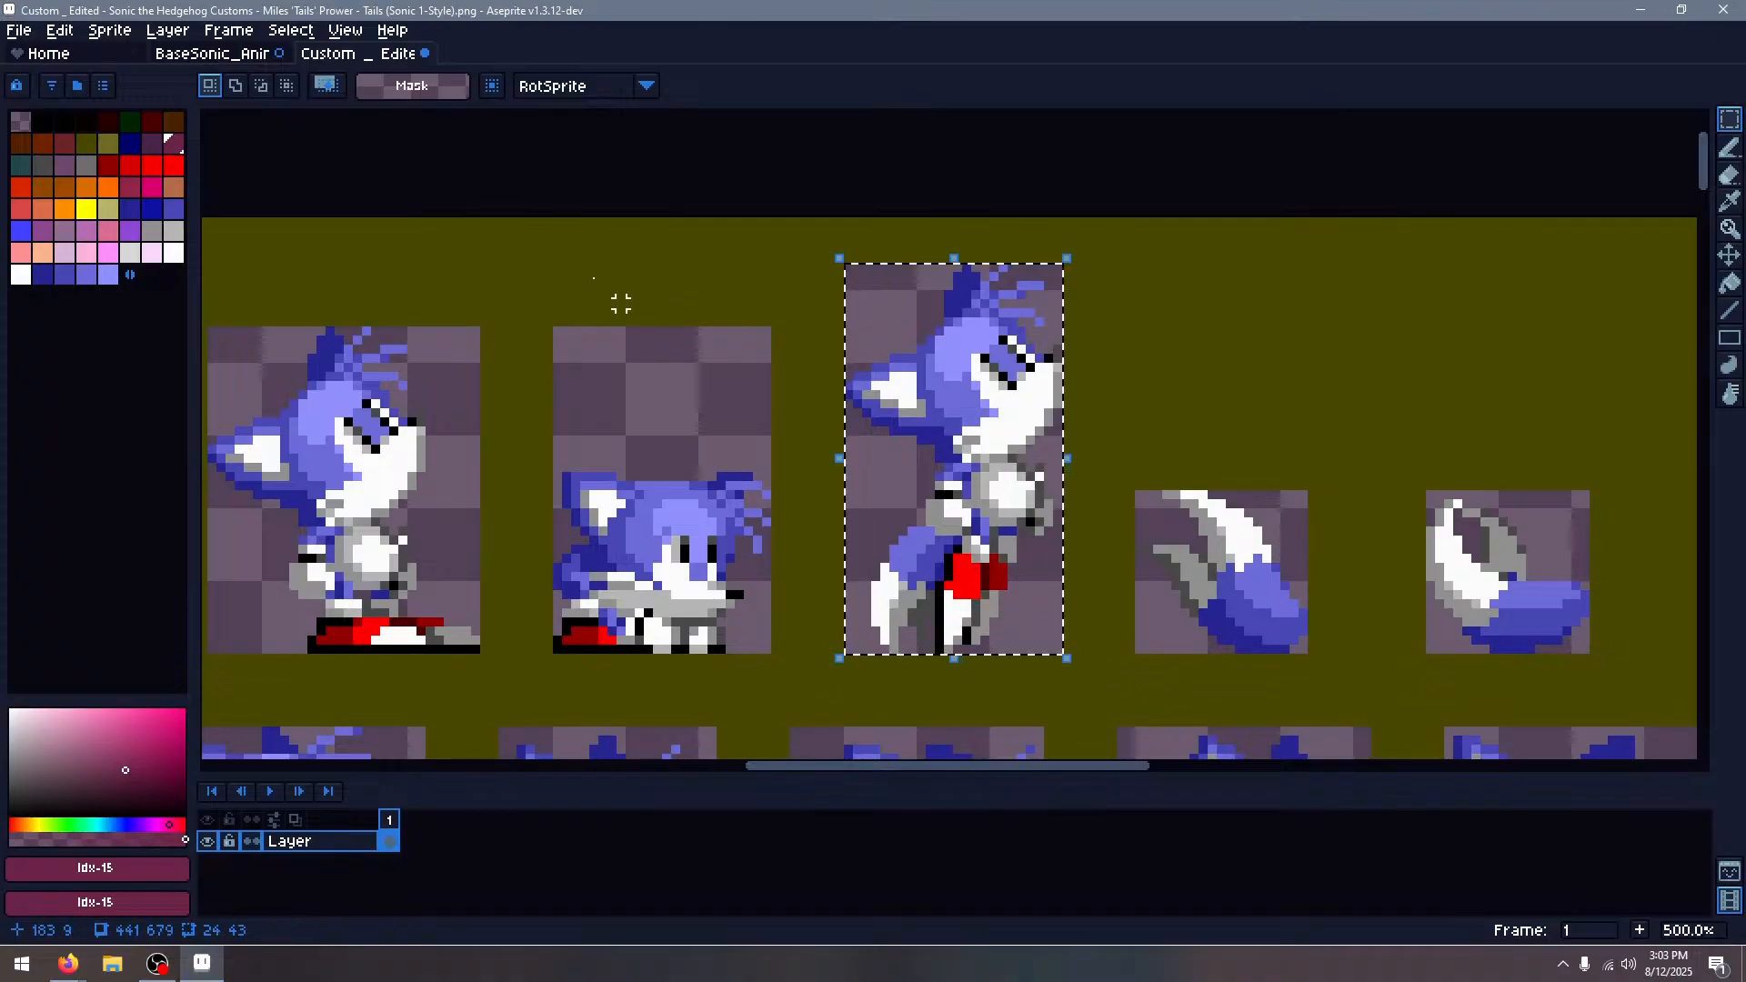
{"action": "left_click", "coordinate": [207, 54]}
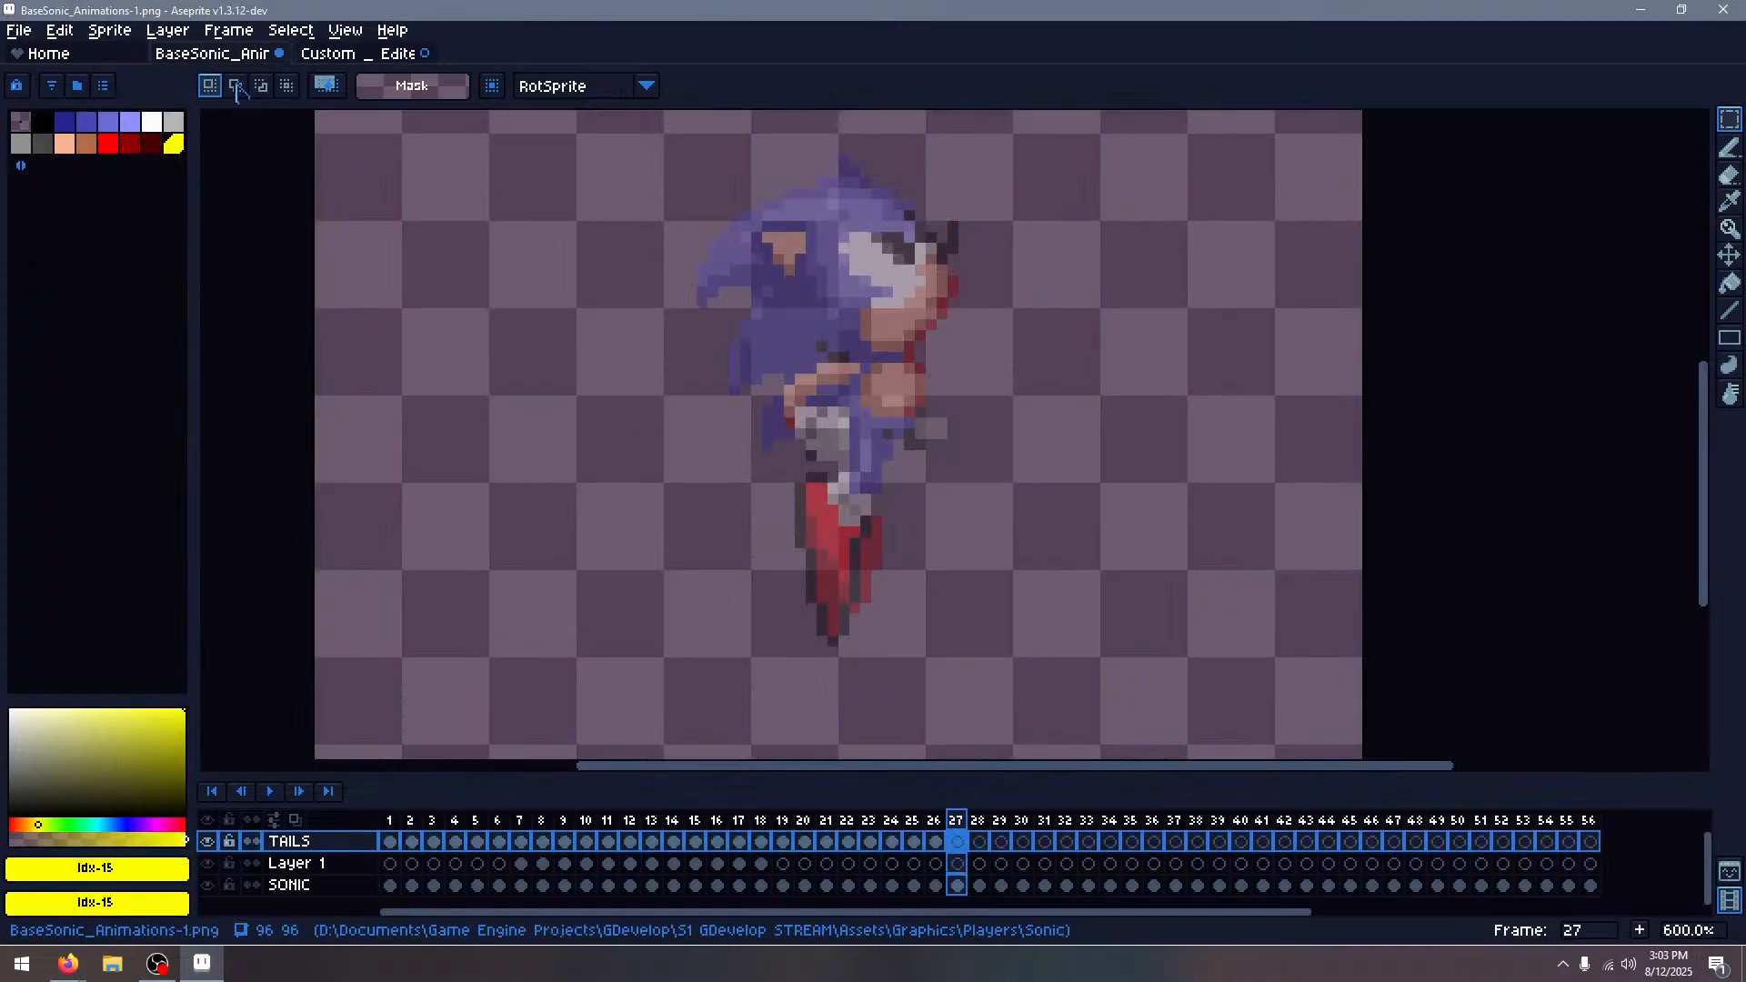
{"action": "key", "text": "ctrl+v"}
{"action": "scroll", "coordinate": [1009, 536], "scroll_direction": "down", "scroll_amount": 1}
{"action": "left_click_drag", "start_coordinate": [1009, 511], "coordinate": [912, 502]}
{"action": "left_click", "coordinate": [1052, 500]}
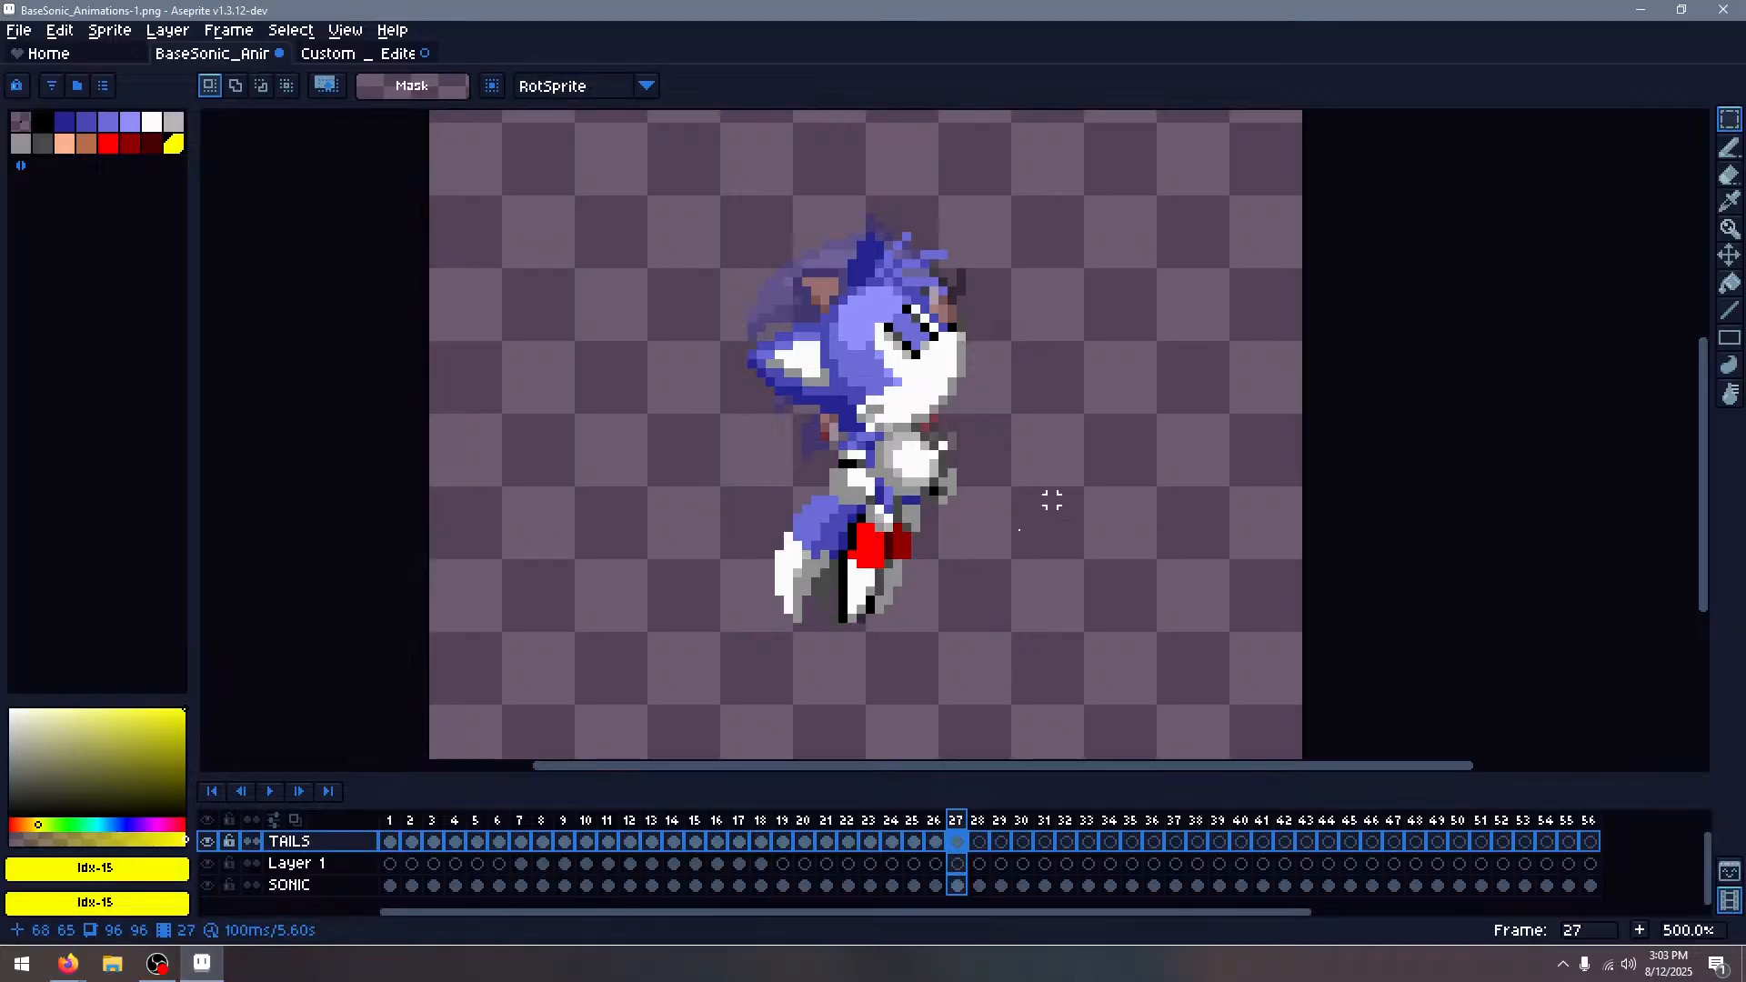
Toggle the TAILS layer's visibility to compare the frame 27 sprite with Sonic's pose underneath
{"action": "left_click", "coordinate": [210, 842]}
{"action": "left_click", "coordinate": [210, 842]}
{"action": "left_click", "coordinate": [209, 842]}
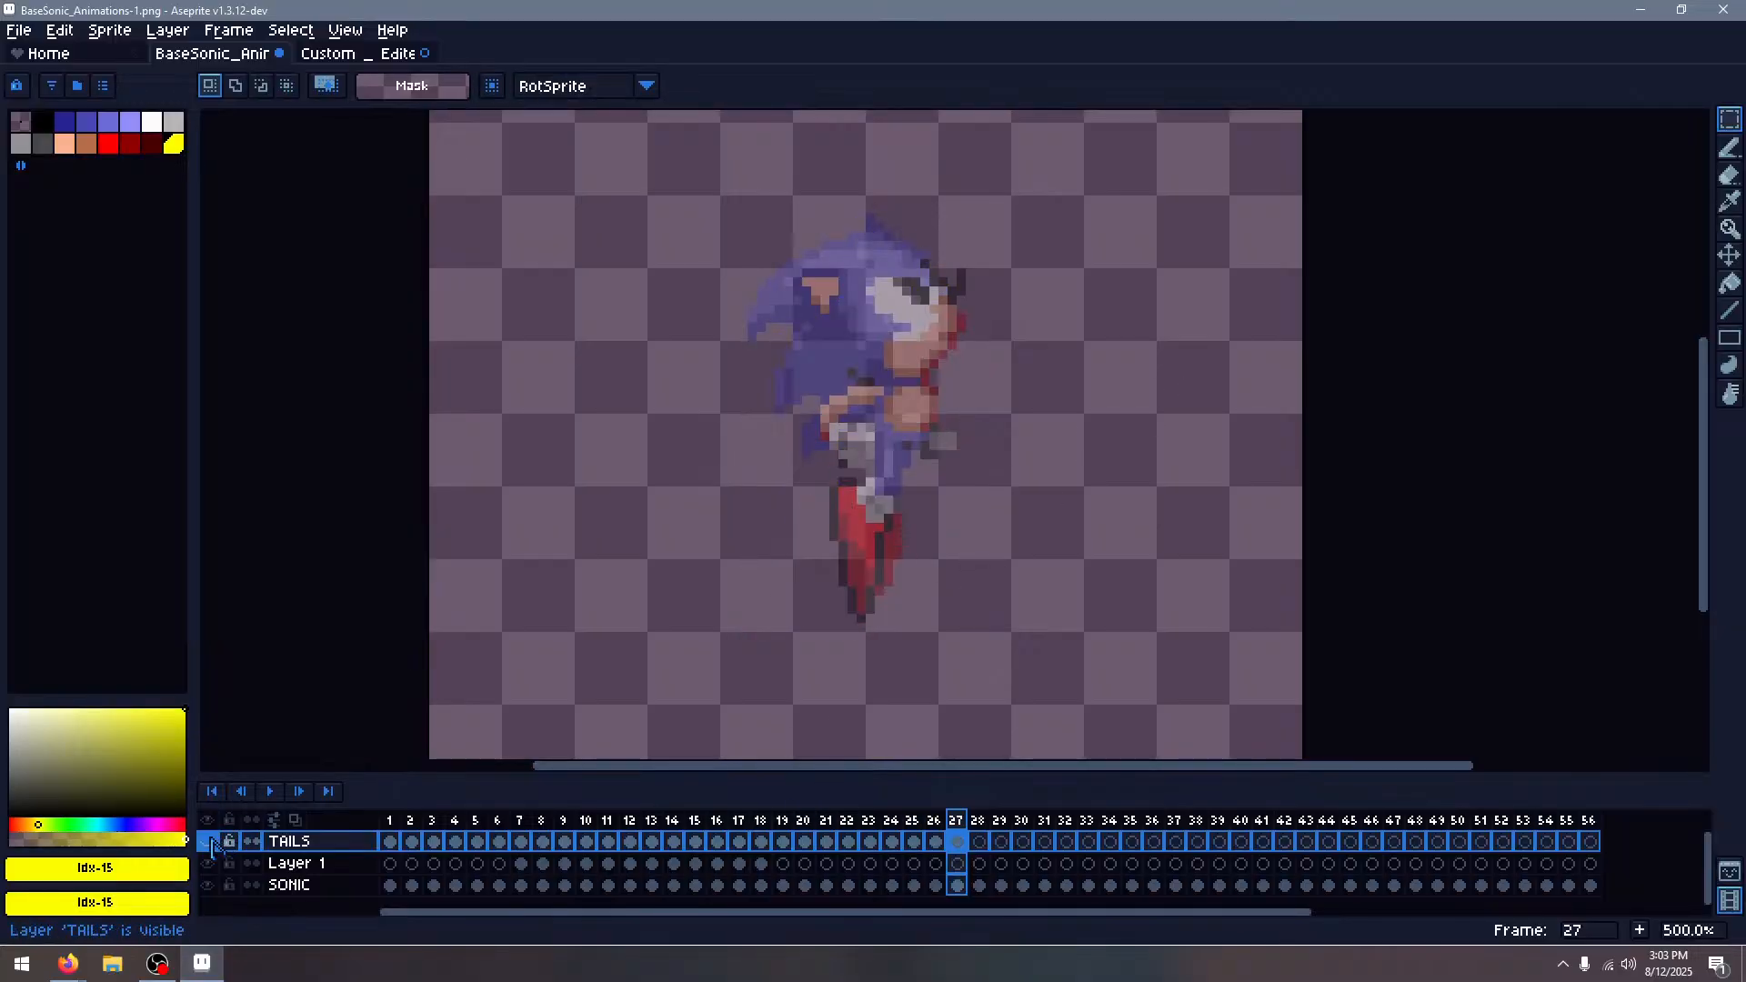
{"action": "left_click", "coordinate": [210, 842]}
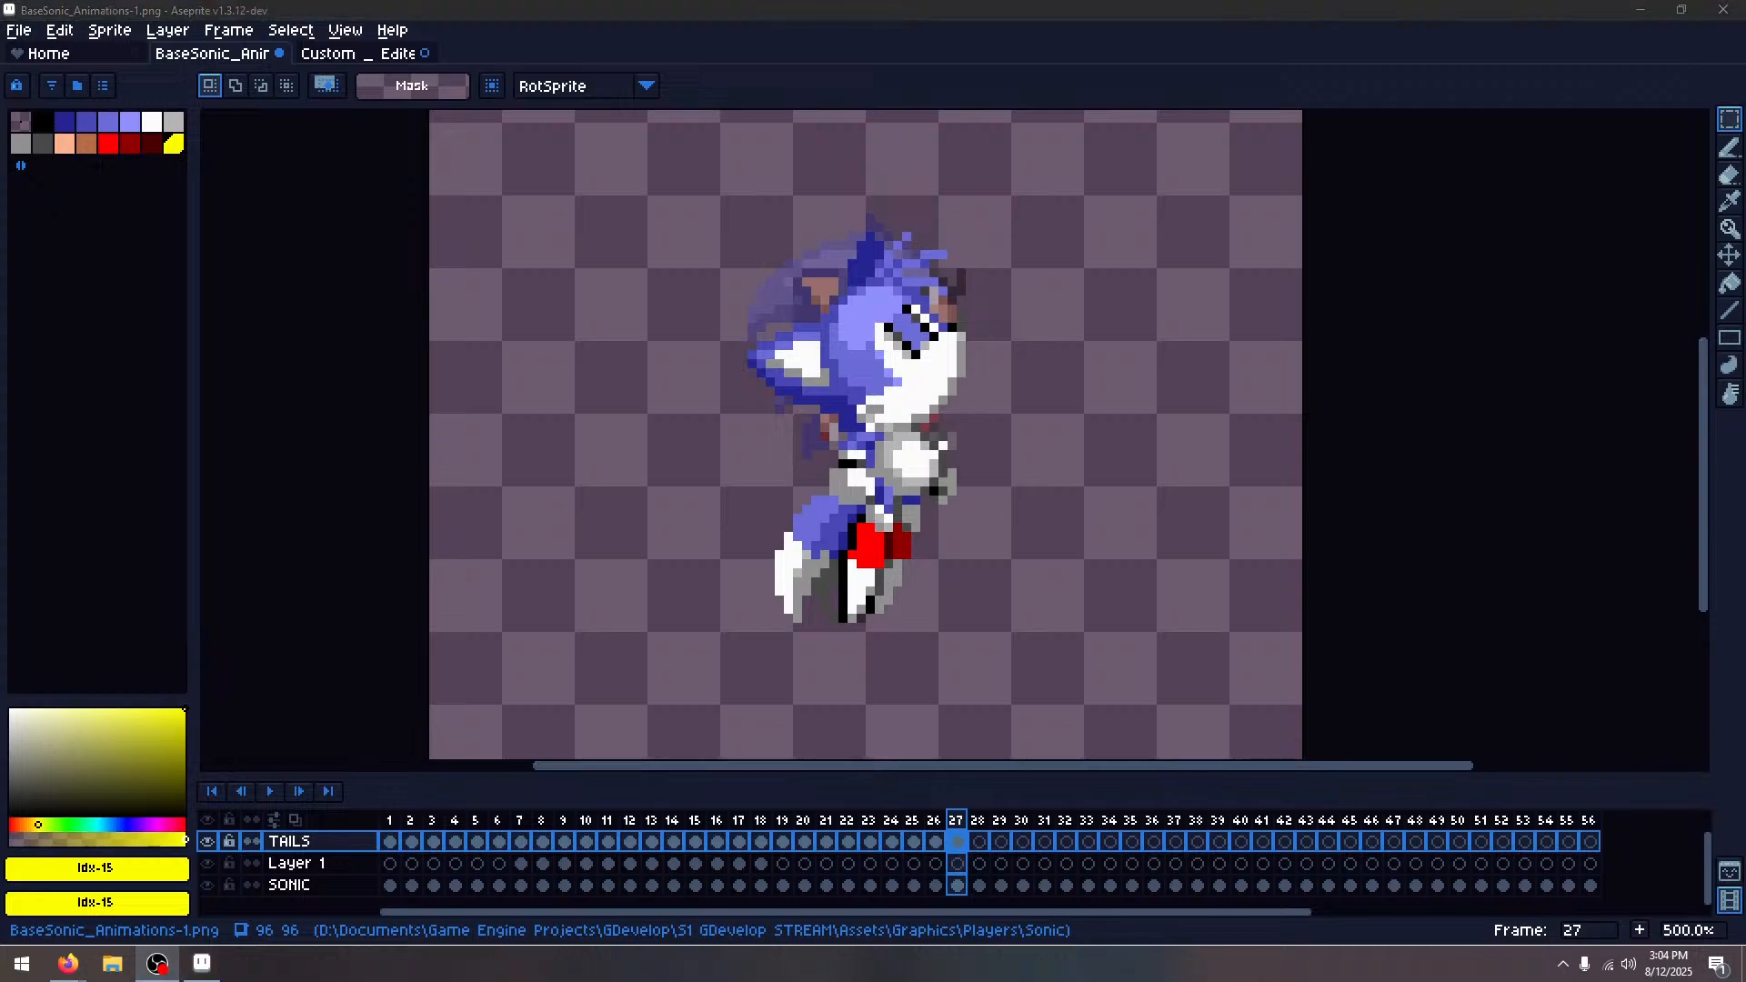
Switch to Firefox and search the web for "Xbox Live Arcade version of Carnival Night Act 1"
{"action": "left_click", "coordinate": [112, 964]}
{"action": "left_click", "coordinate": [112, 964]}
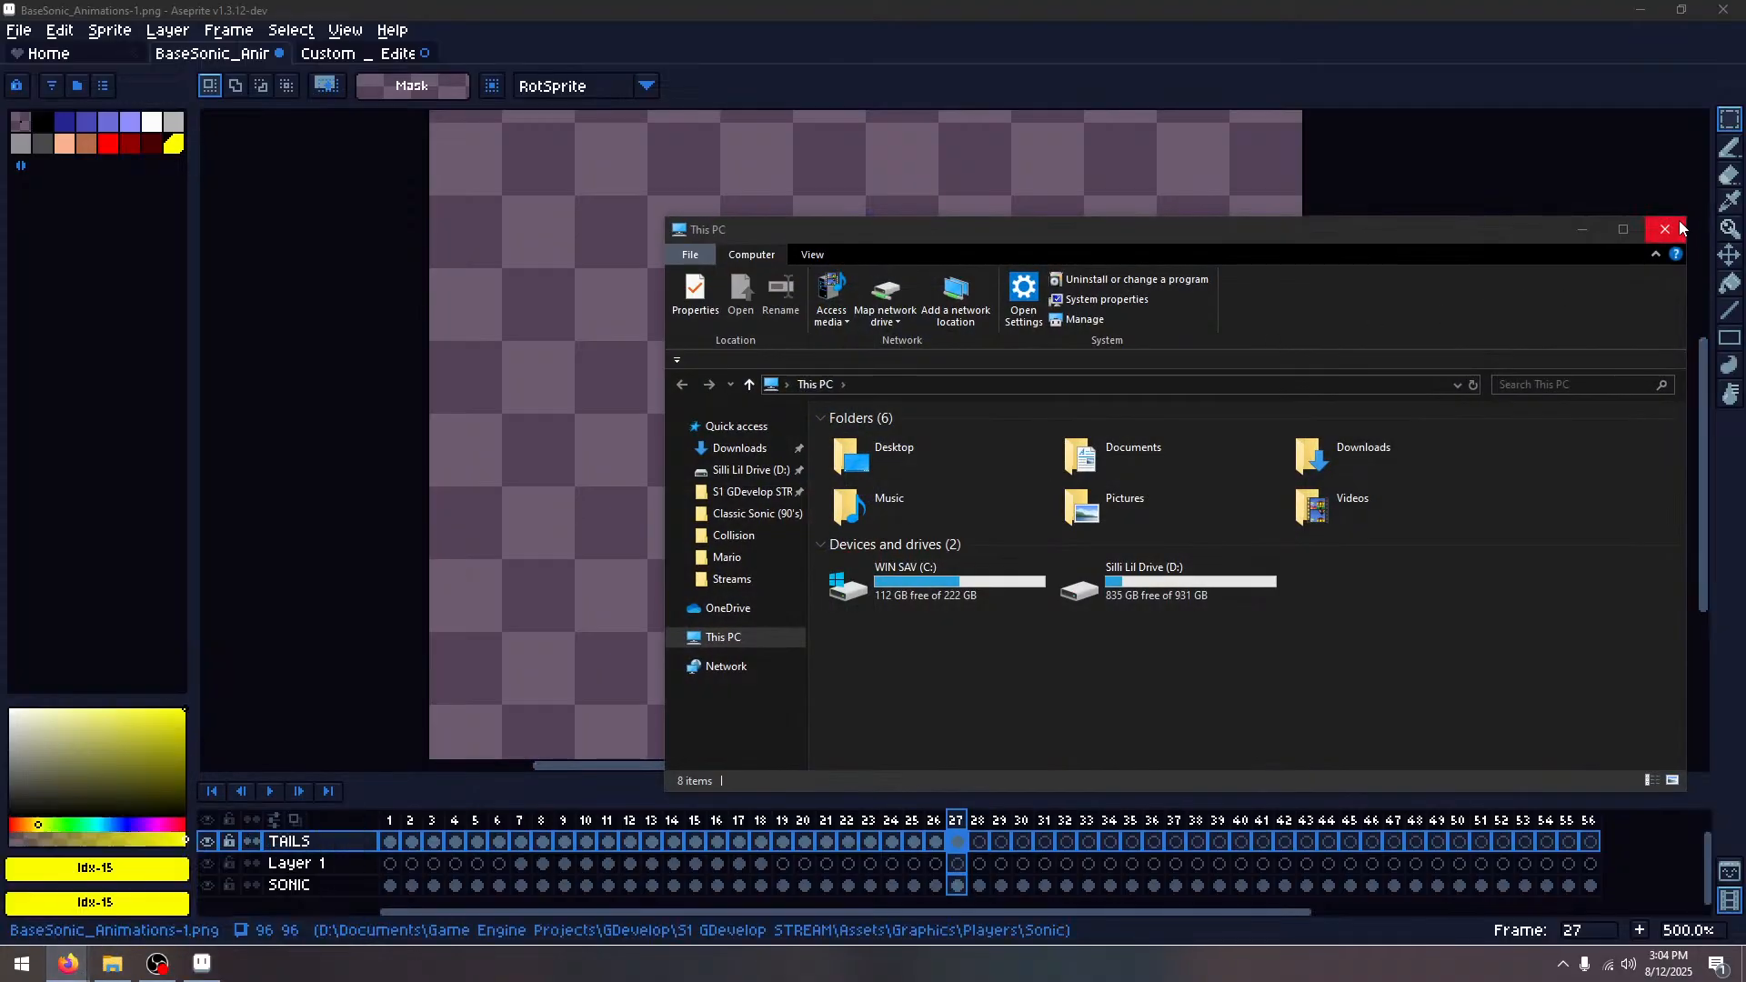
{"action": "left_click", "coordinate": [68, 964]}
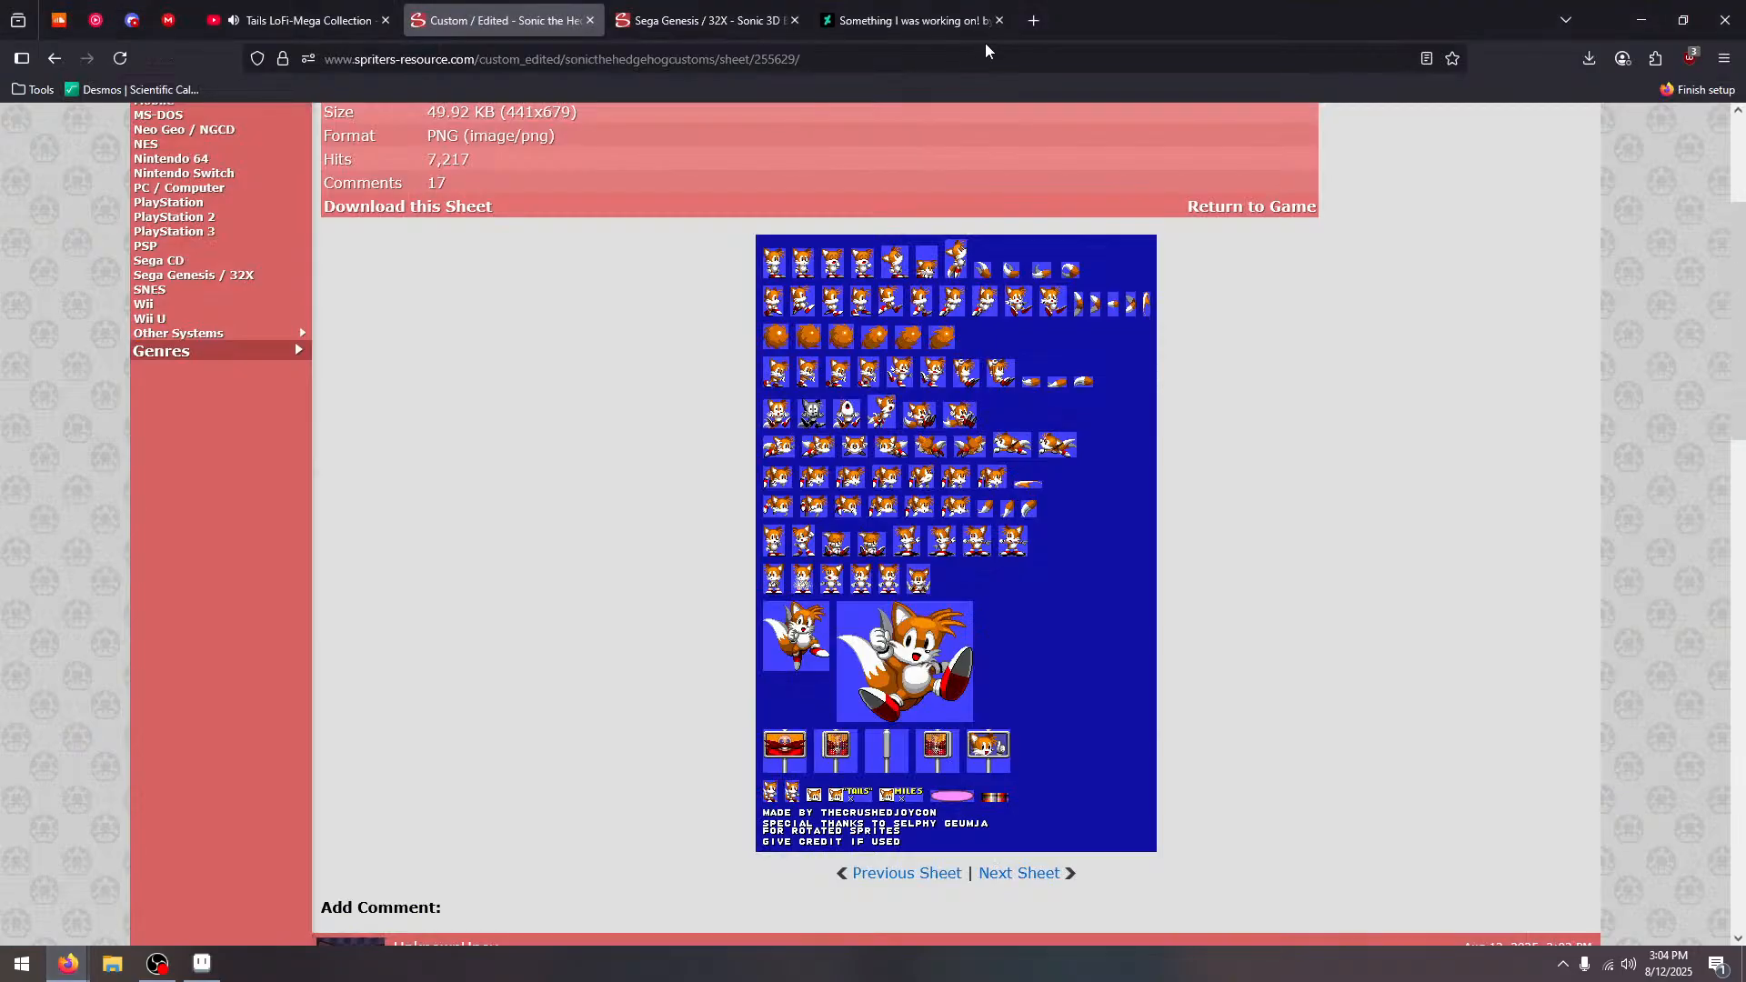
{"action": "left_click", "coordinate": [1033, 36]}
{"action": "type", "text": "Xbox Live Arcade version of Carnival Night Act 1"}
{"action": "key", "text": "Return"}
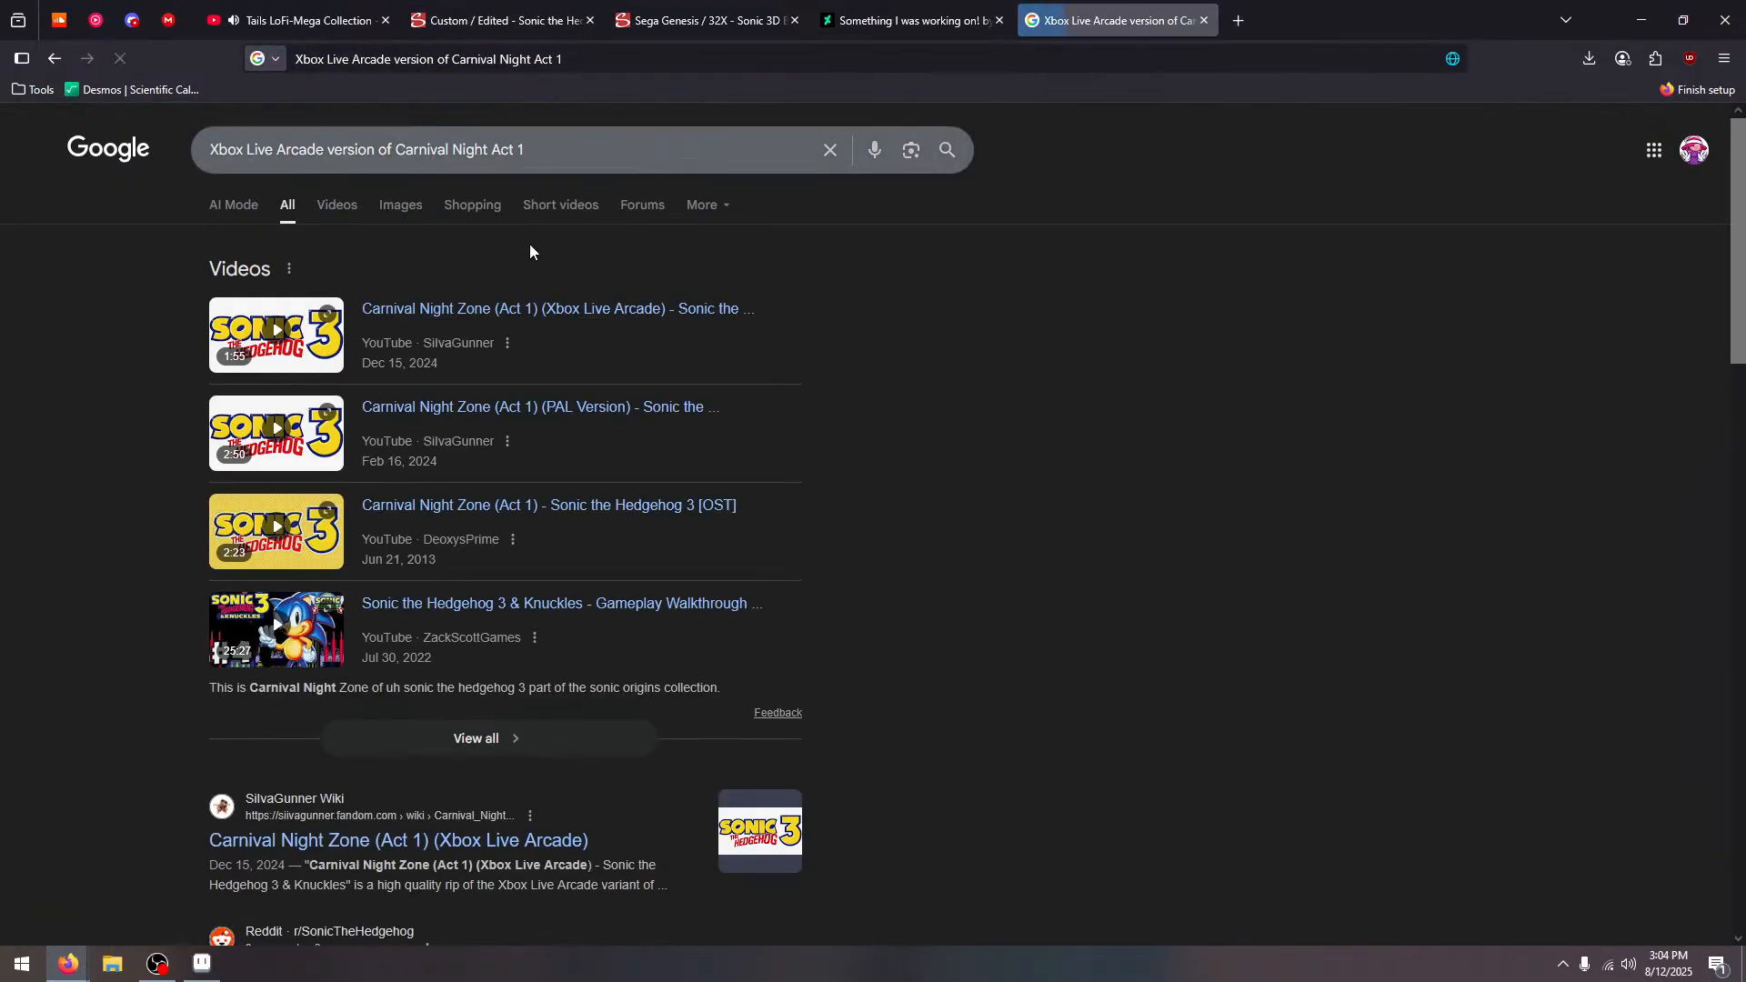
Play the Carnival Night Zone (Act 1) (Xbox Live Arcade) video with sound in place of the background music, then pause it
{"action": "left_click", "coordinate": [552, 309]}
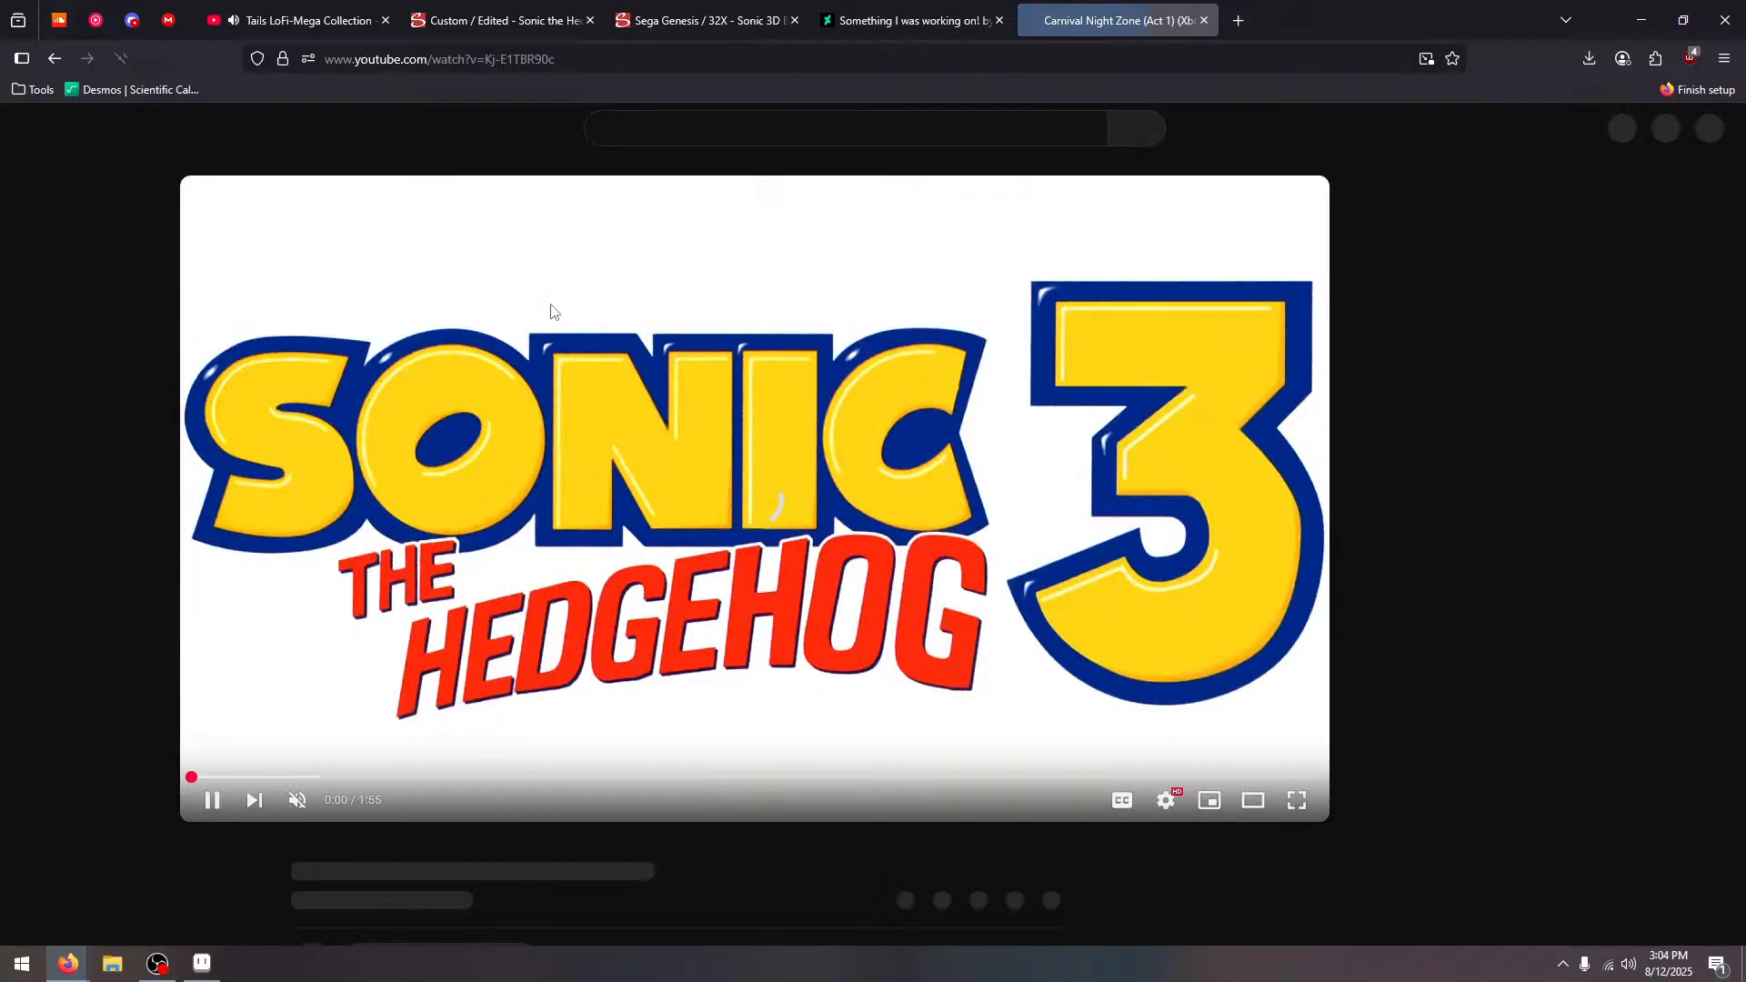
{"action": "key", "text": "XF86AudioPlay"}
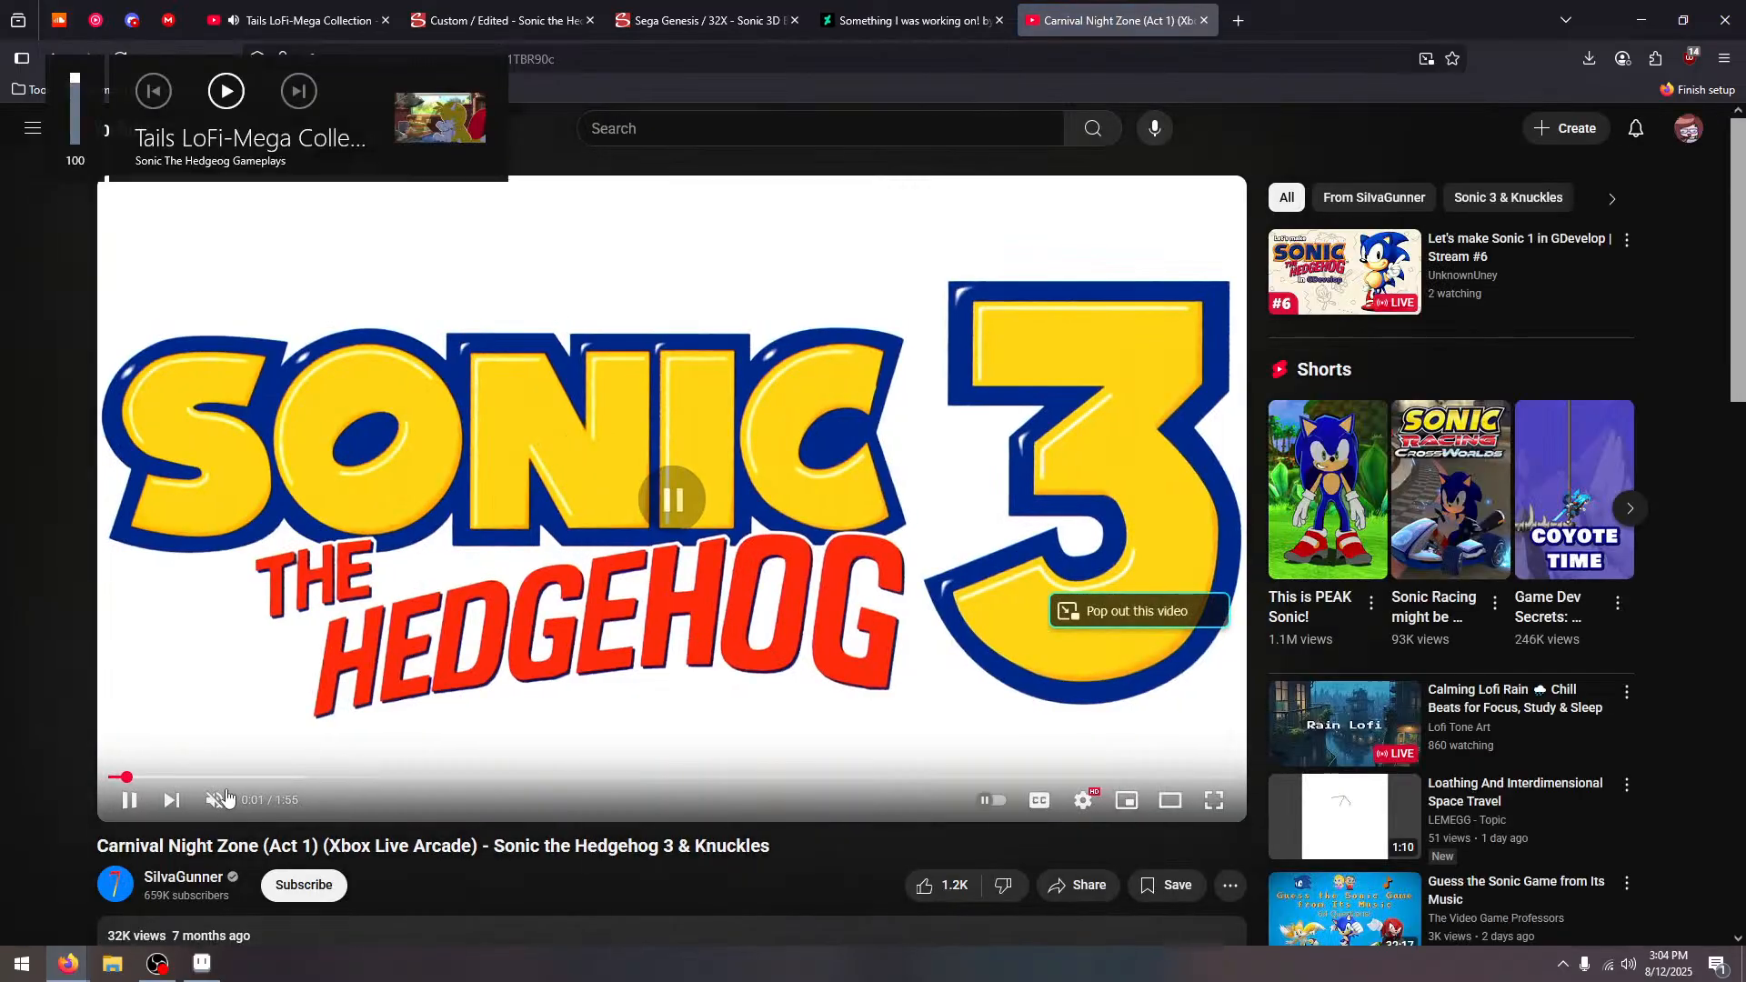
{"action": "left_click", "coordinate": [215, 799]}
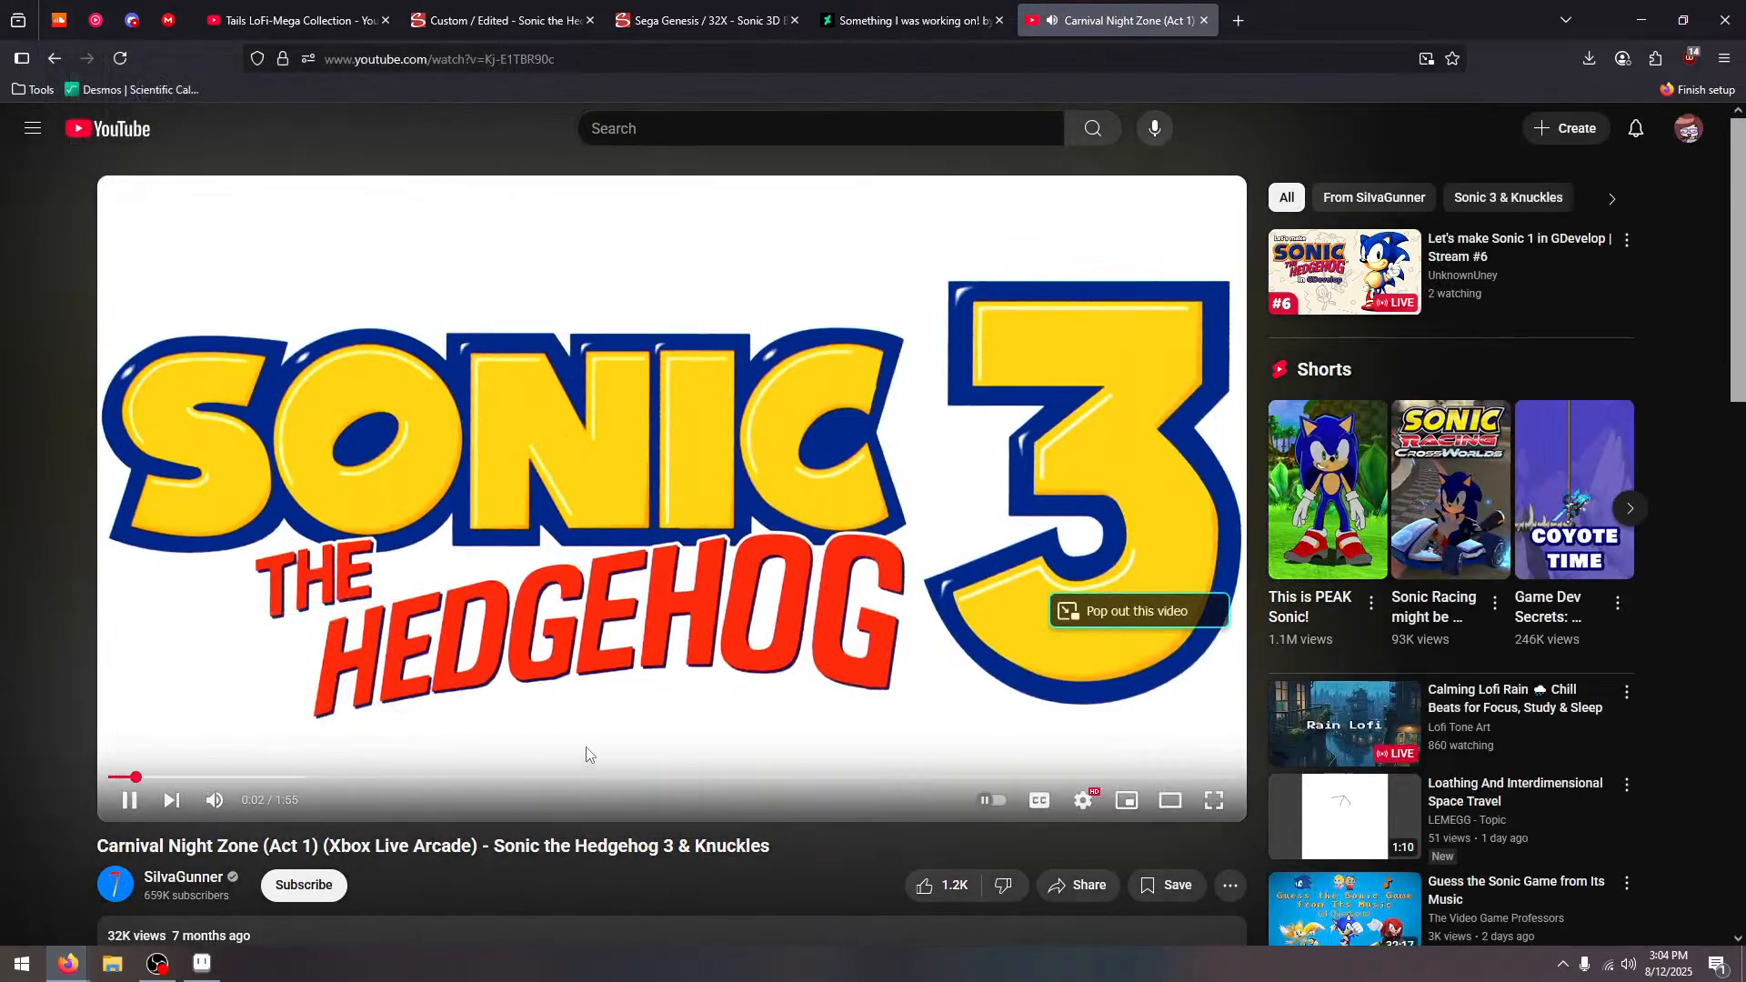
{"action": "left_click", "coordinate": [811, 644]}
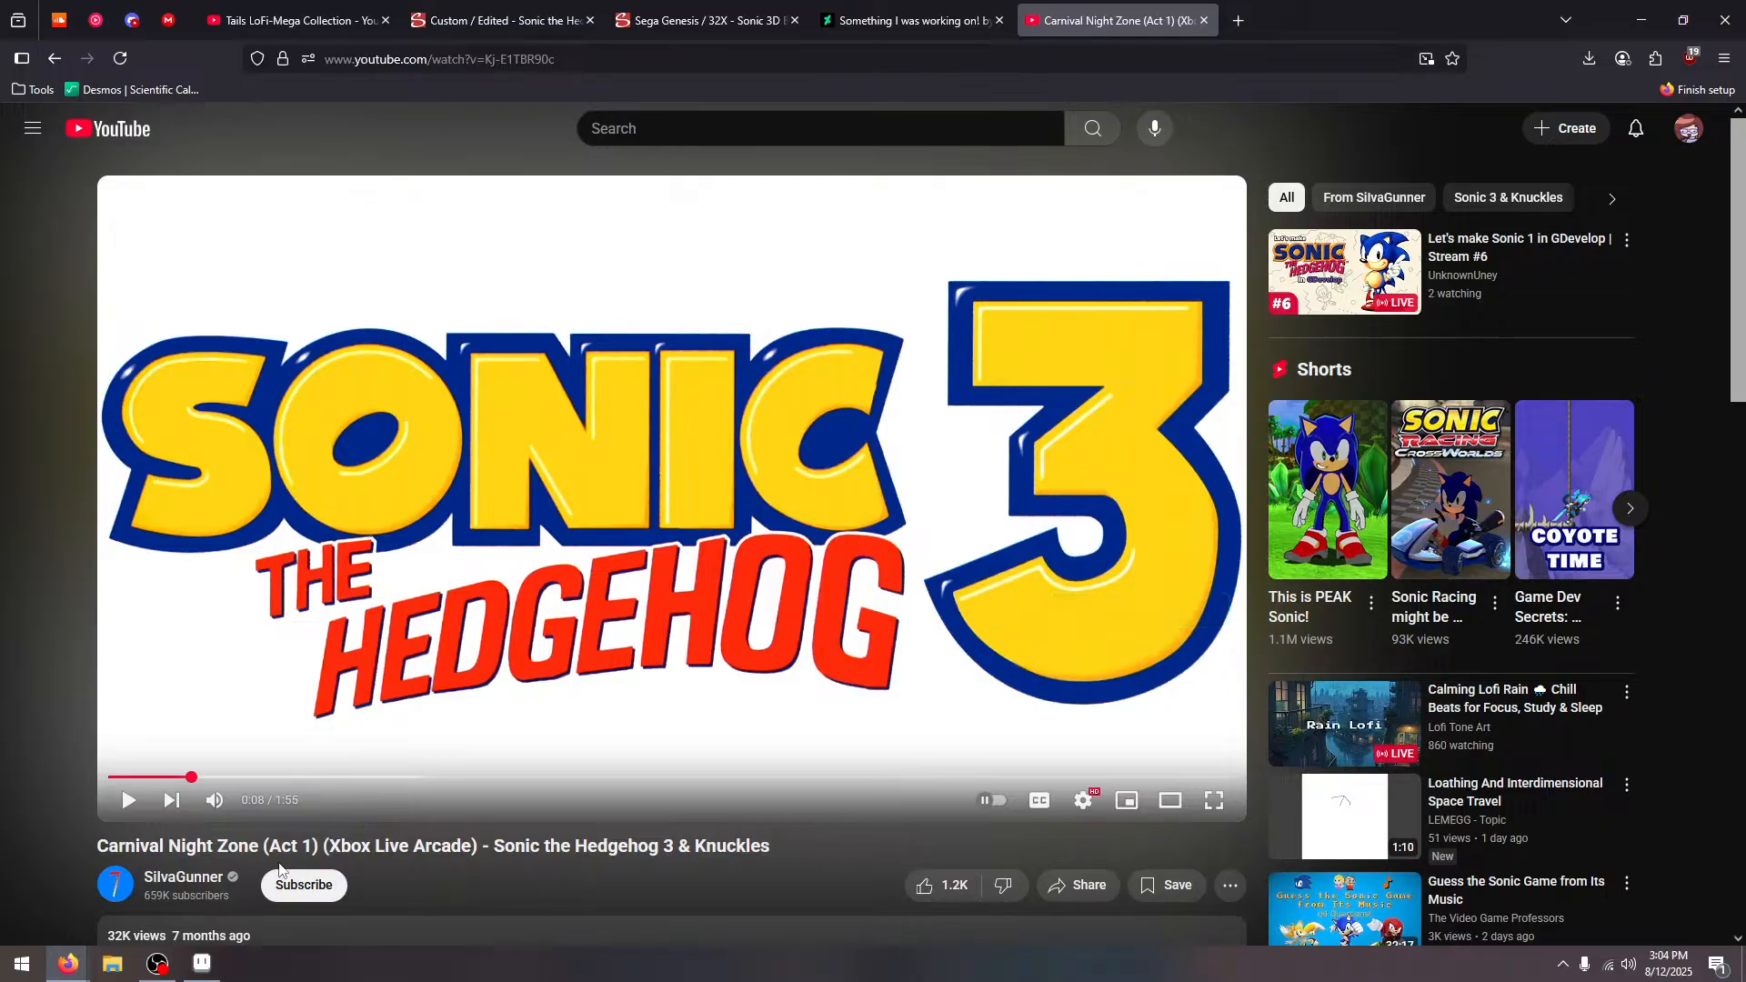
Expand the Carnival Night Zone video's description and read through it and the comments
{"action": "scroll", "coordinate": [273, 647], "scroll_direction": "down", "scroll_amount": 2}
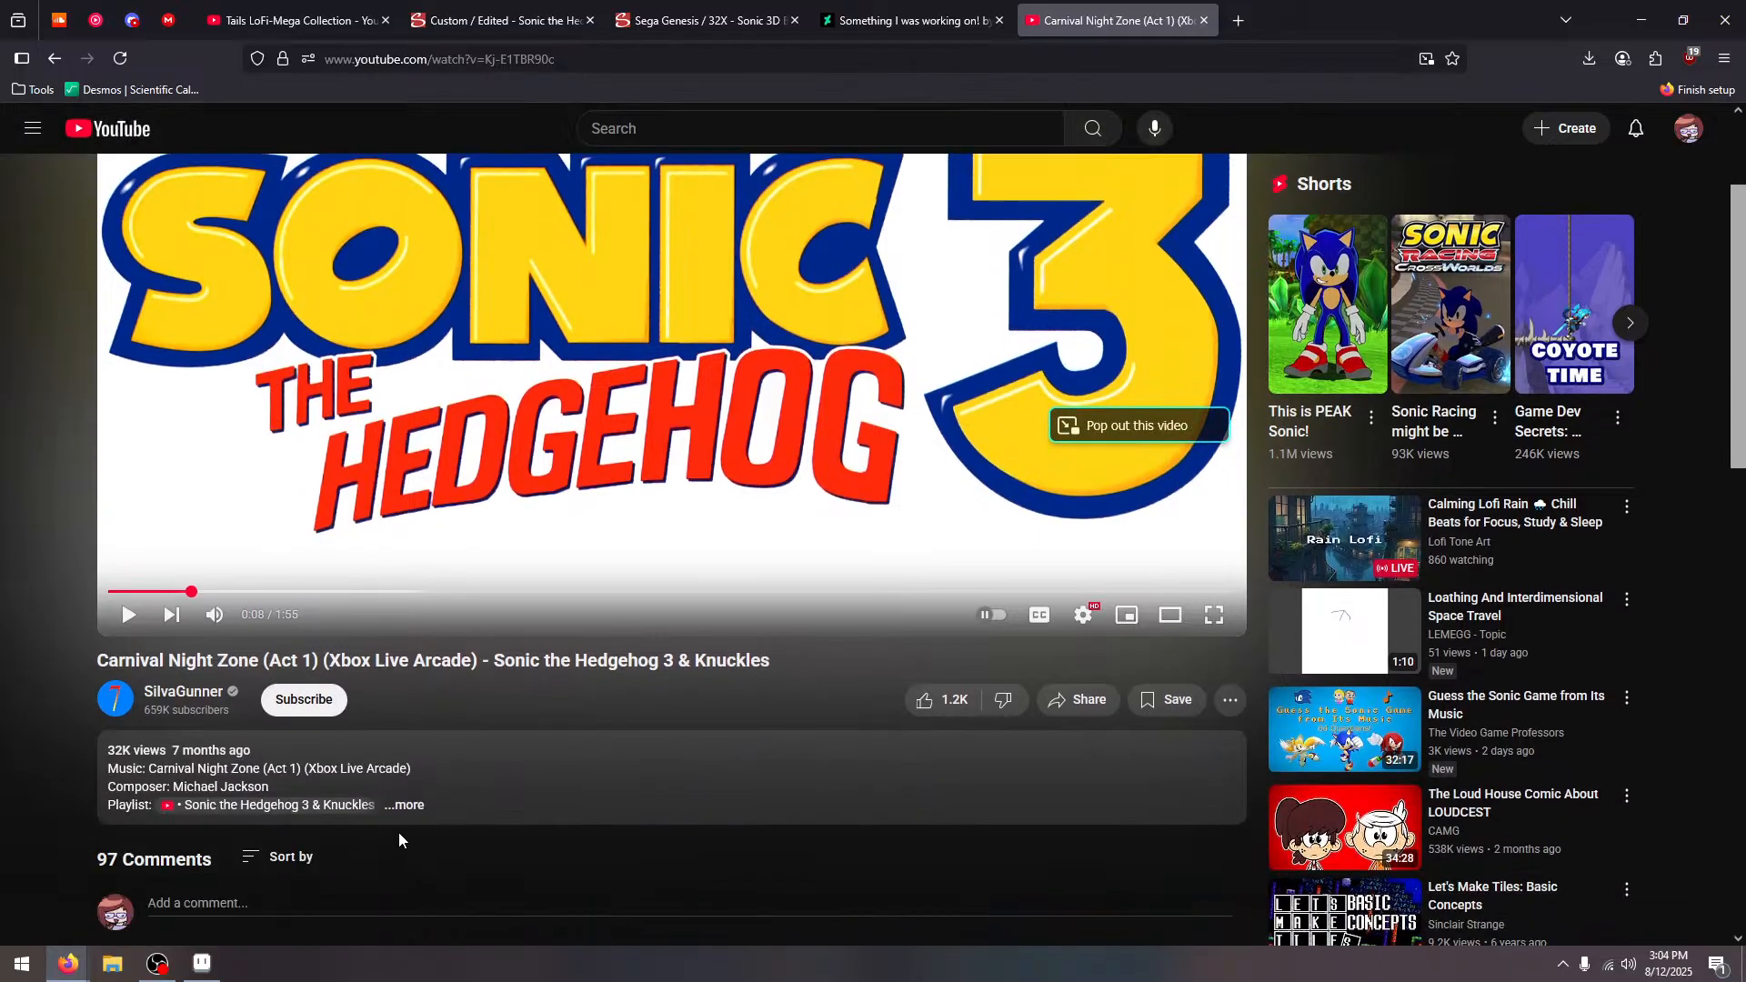
{"action": "left_click", "coordinate": [404, 805]}
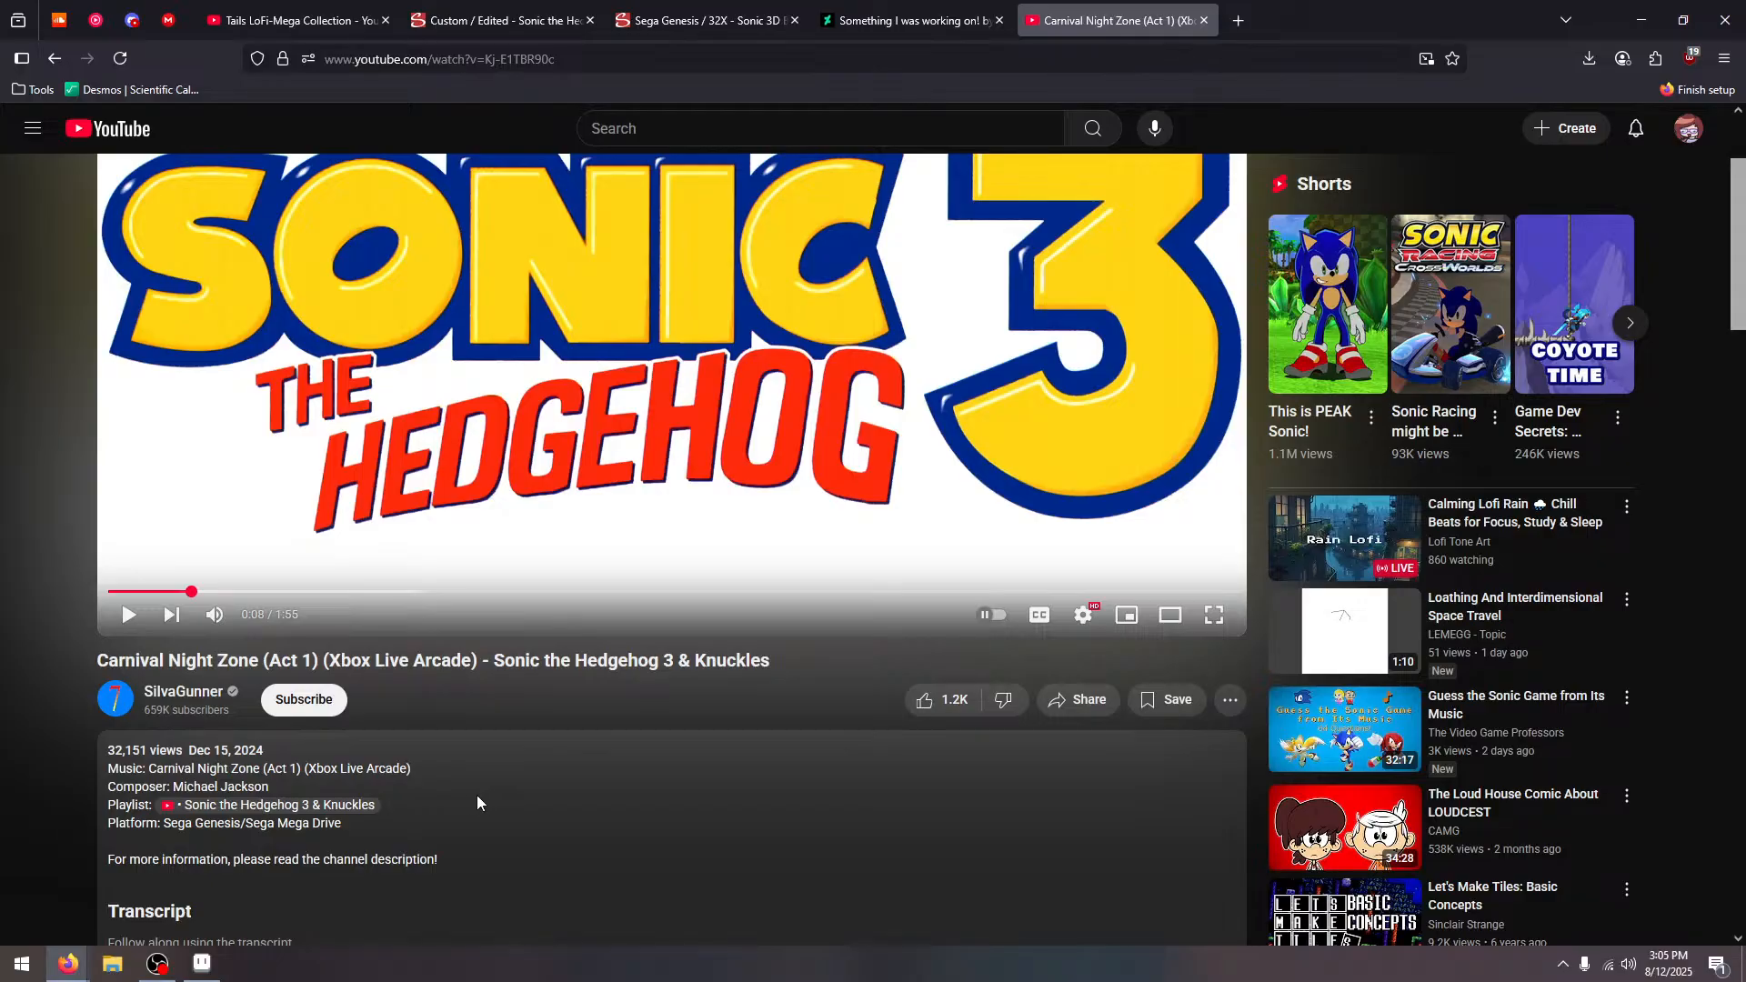
{"action": "scroll", "coordinate": [476, 795], "scroll_direction": "down", "scroll_amount": 7}
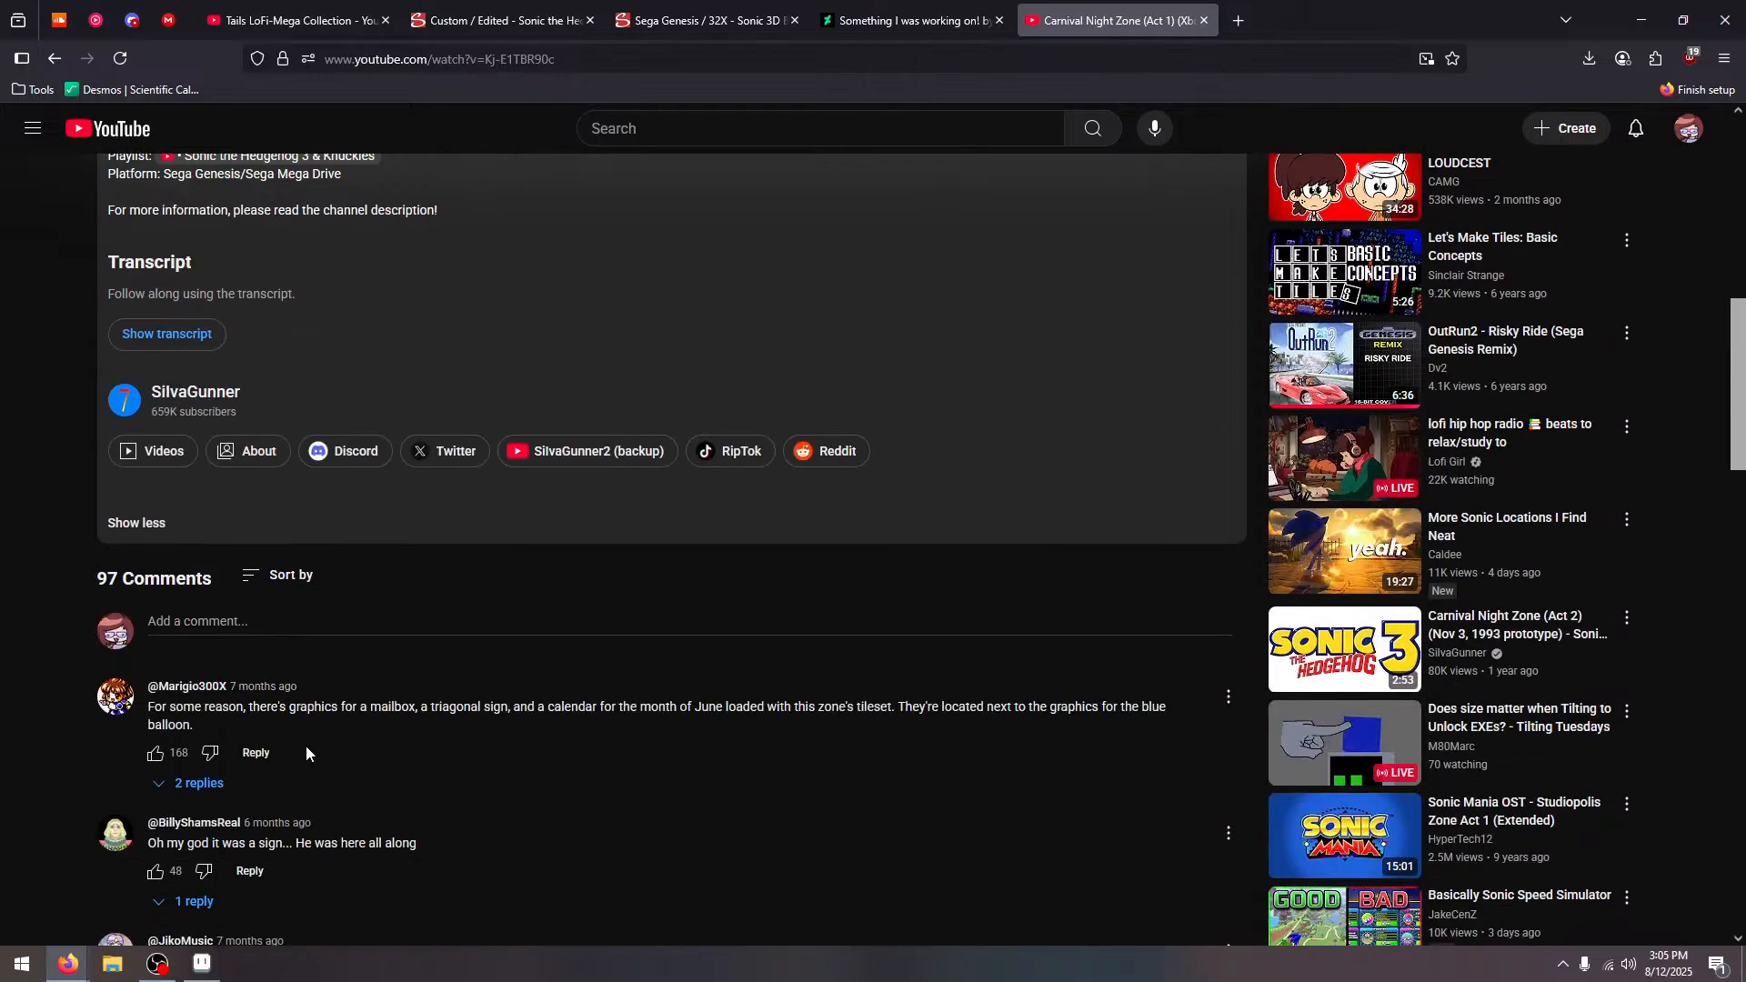
{"action": "scroll", "coordinate": [306, 746], "scroll_direction": "up", "scroll_amount": 10}
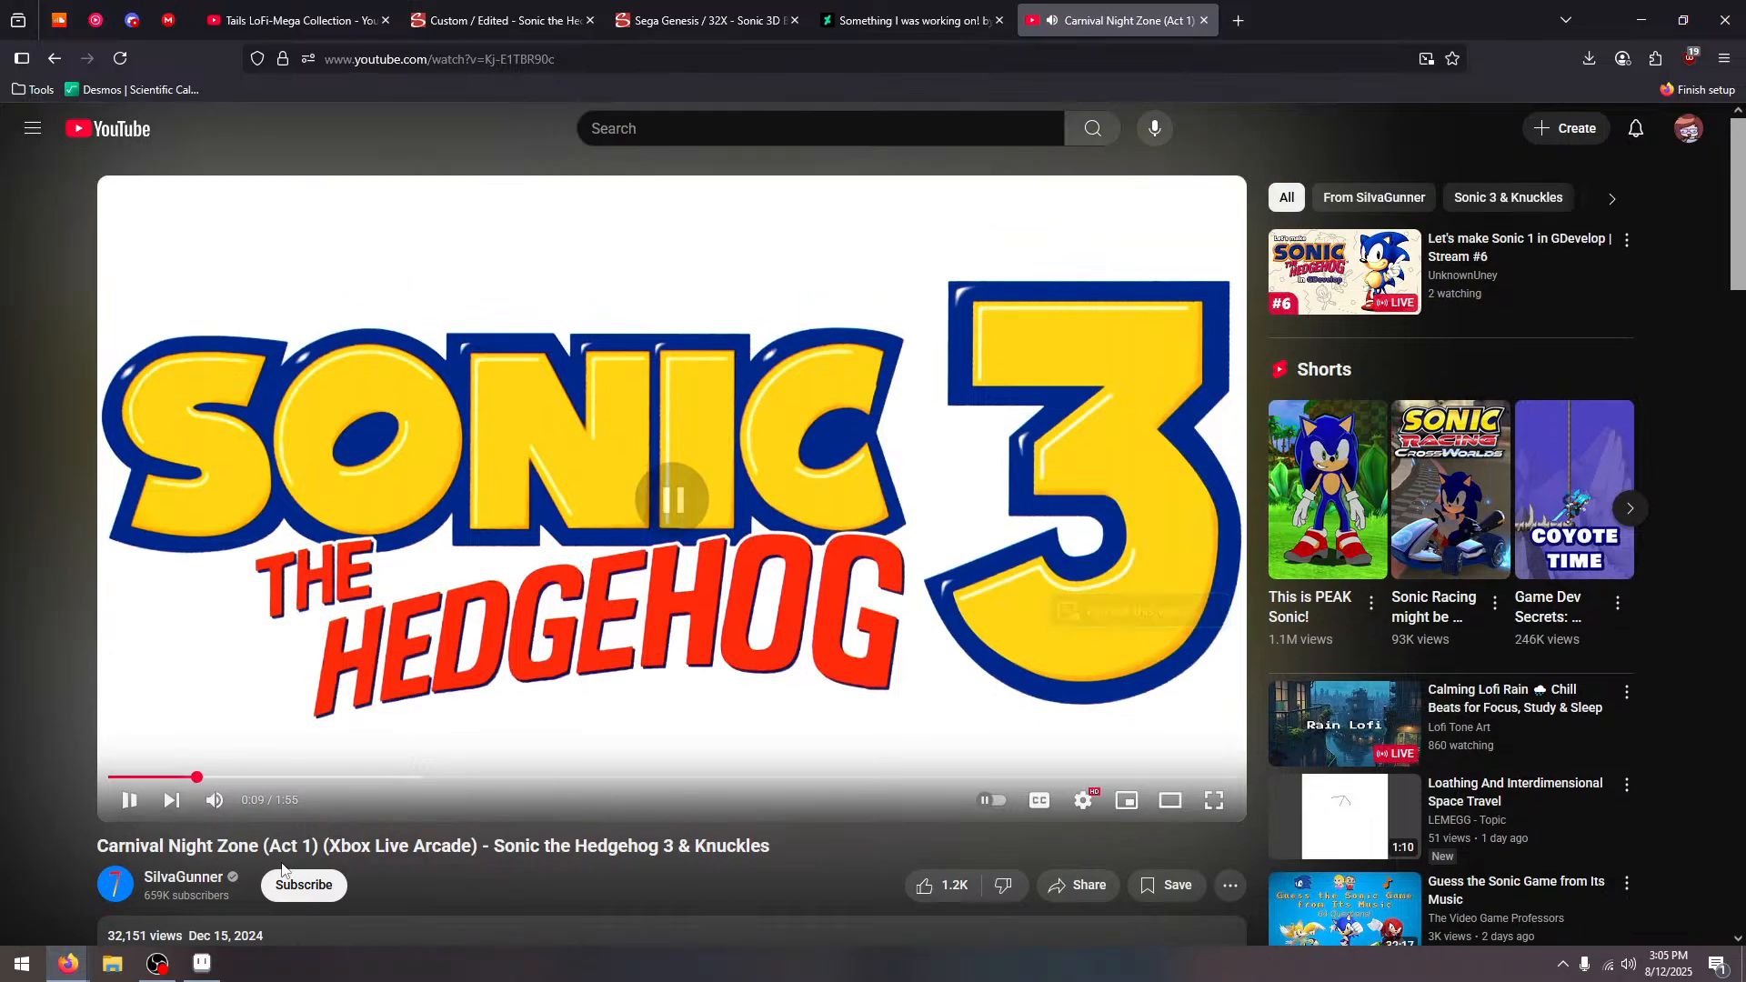
Open the SilvaGunner channel and browse its latest video uploads
{"action": "left_click", "coordinate": [183, 877]}
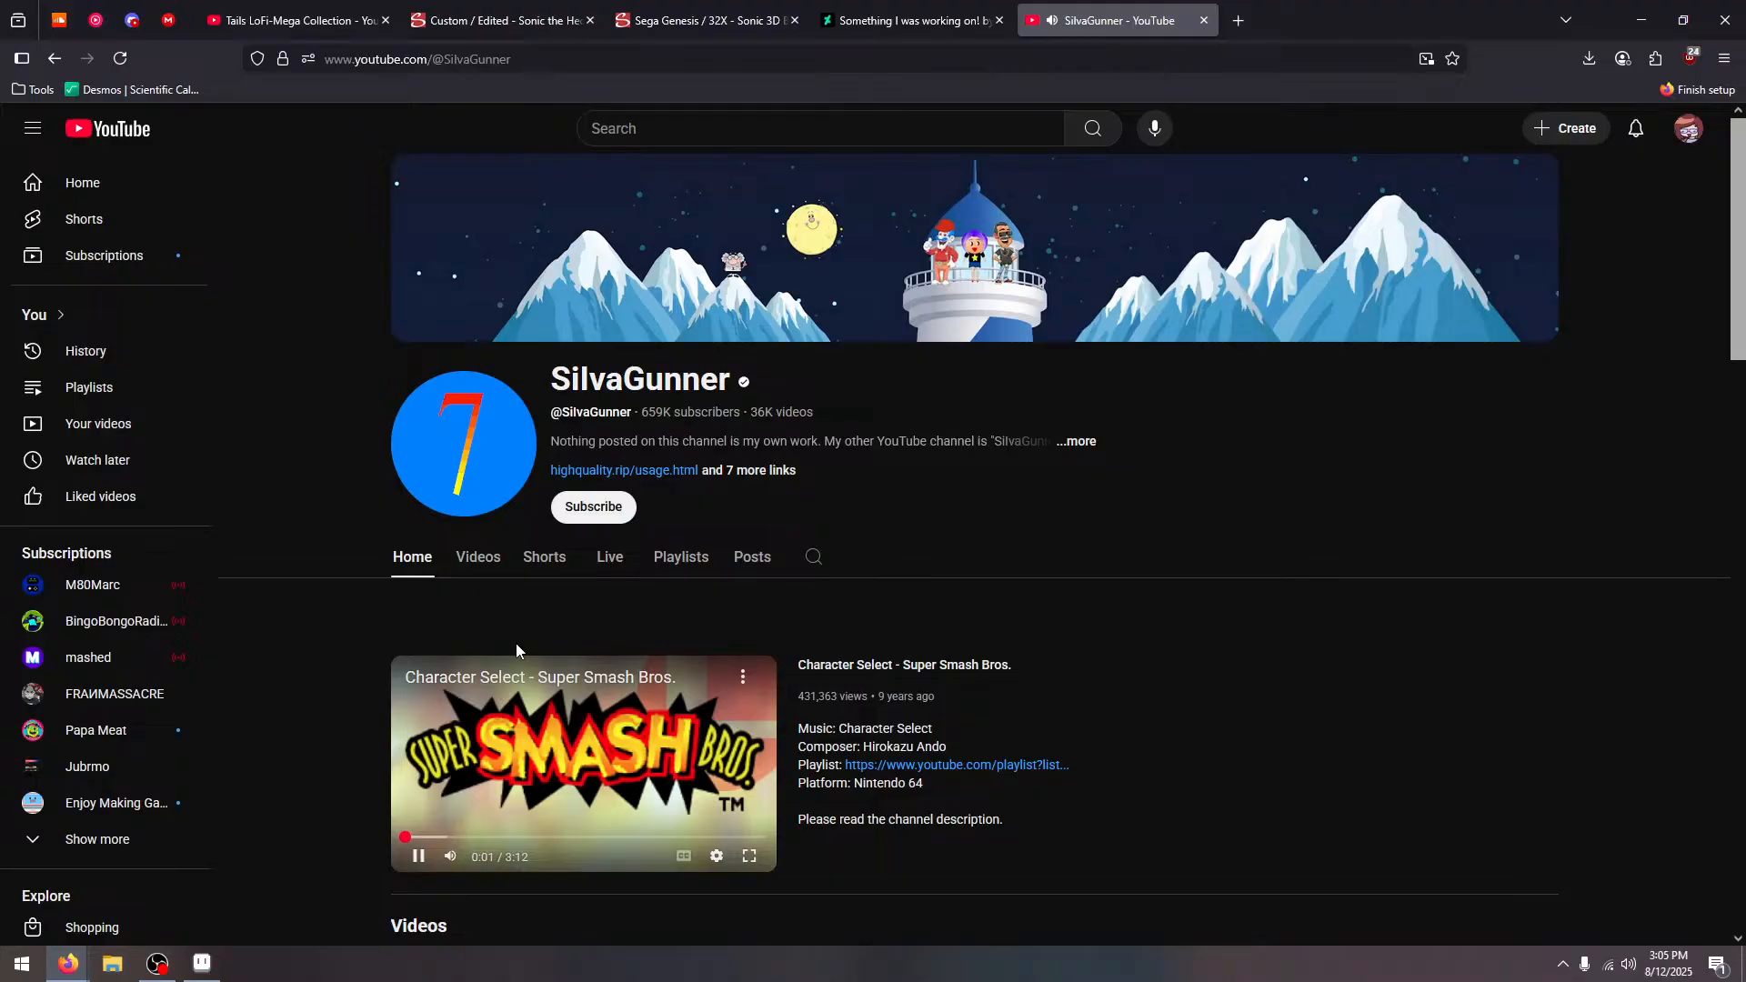
{"action": "left_click", "coordinate": [478, 557]}
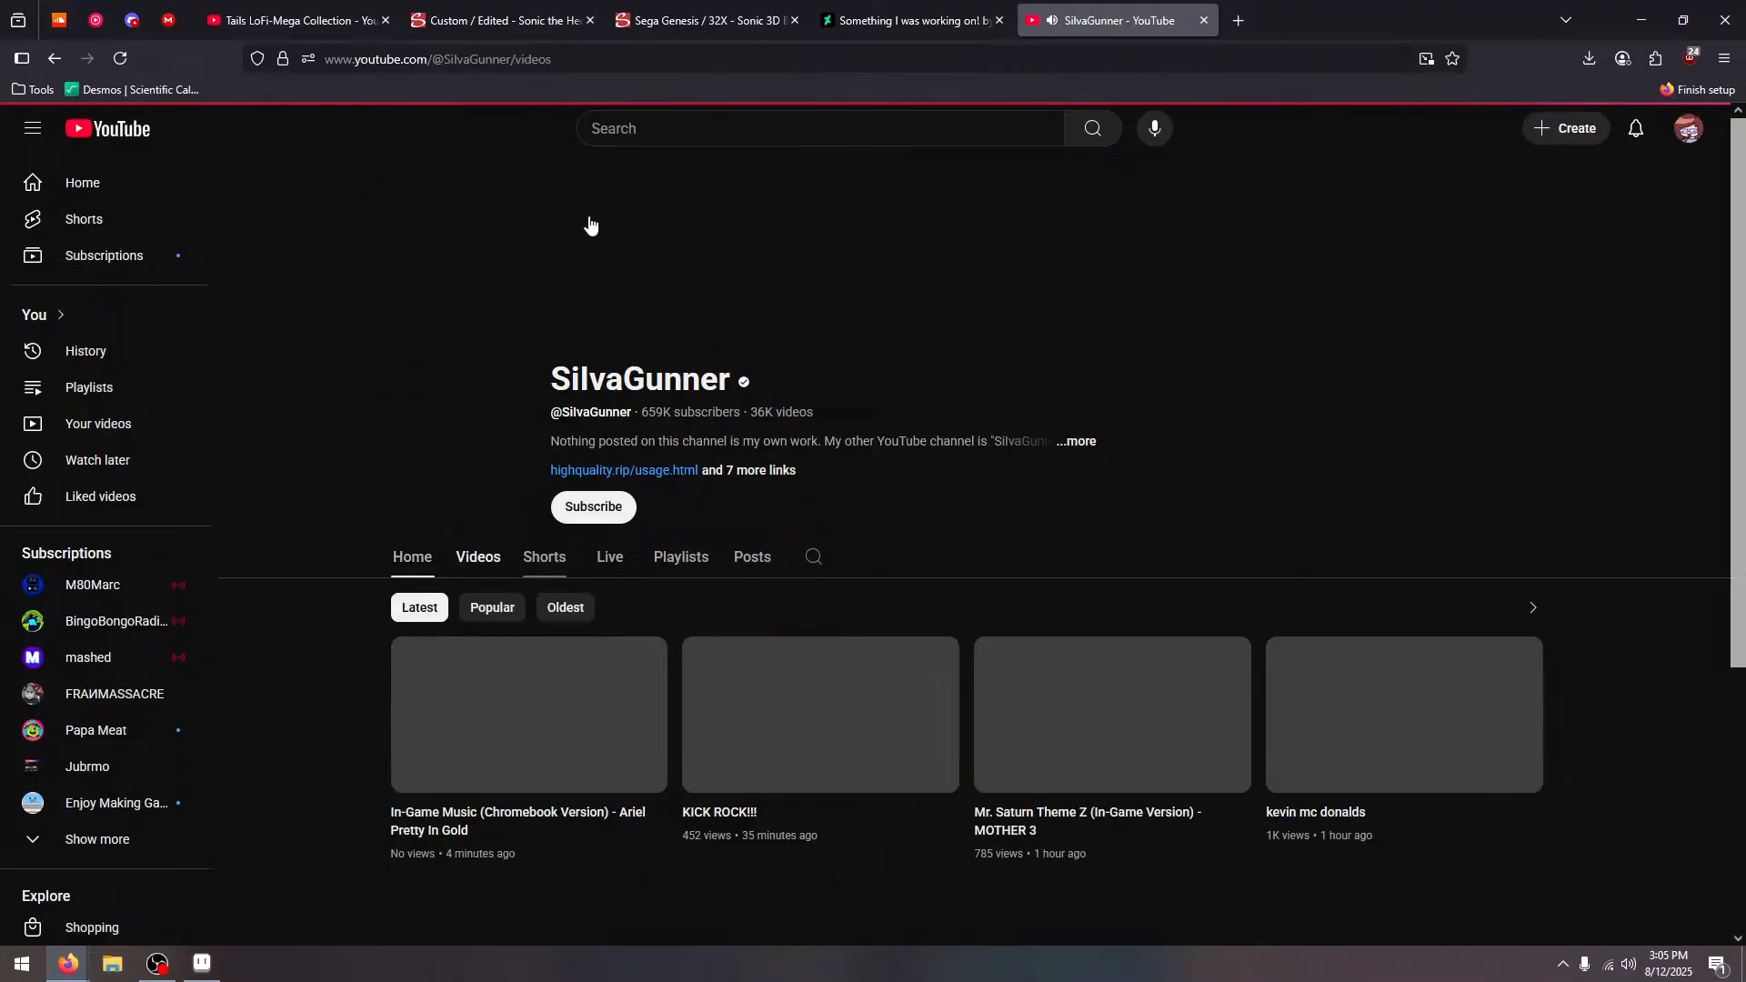
{"action": "scroll", "coordinate": [627, 291], "scroll_direction": "down", "scroll_amount": 10}
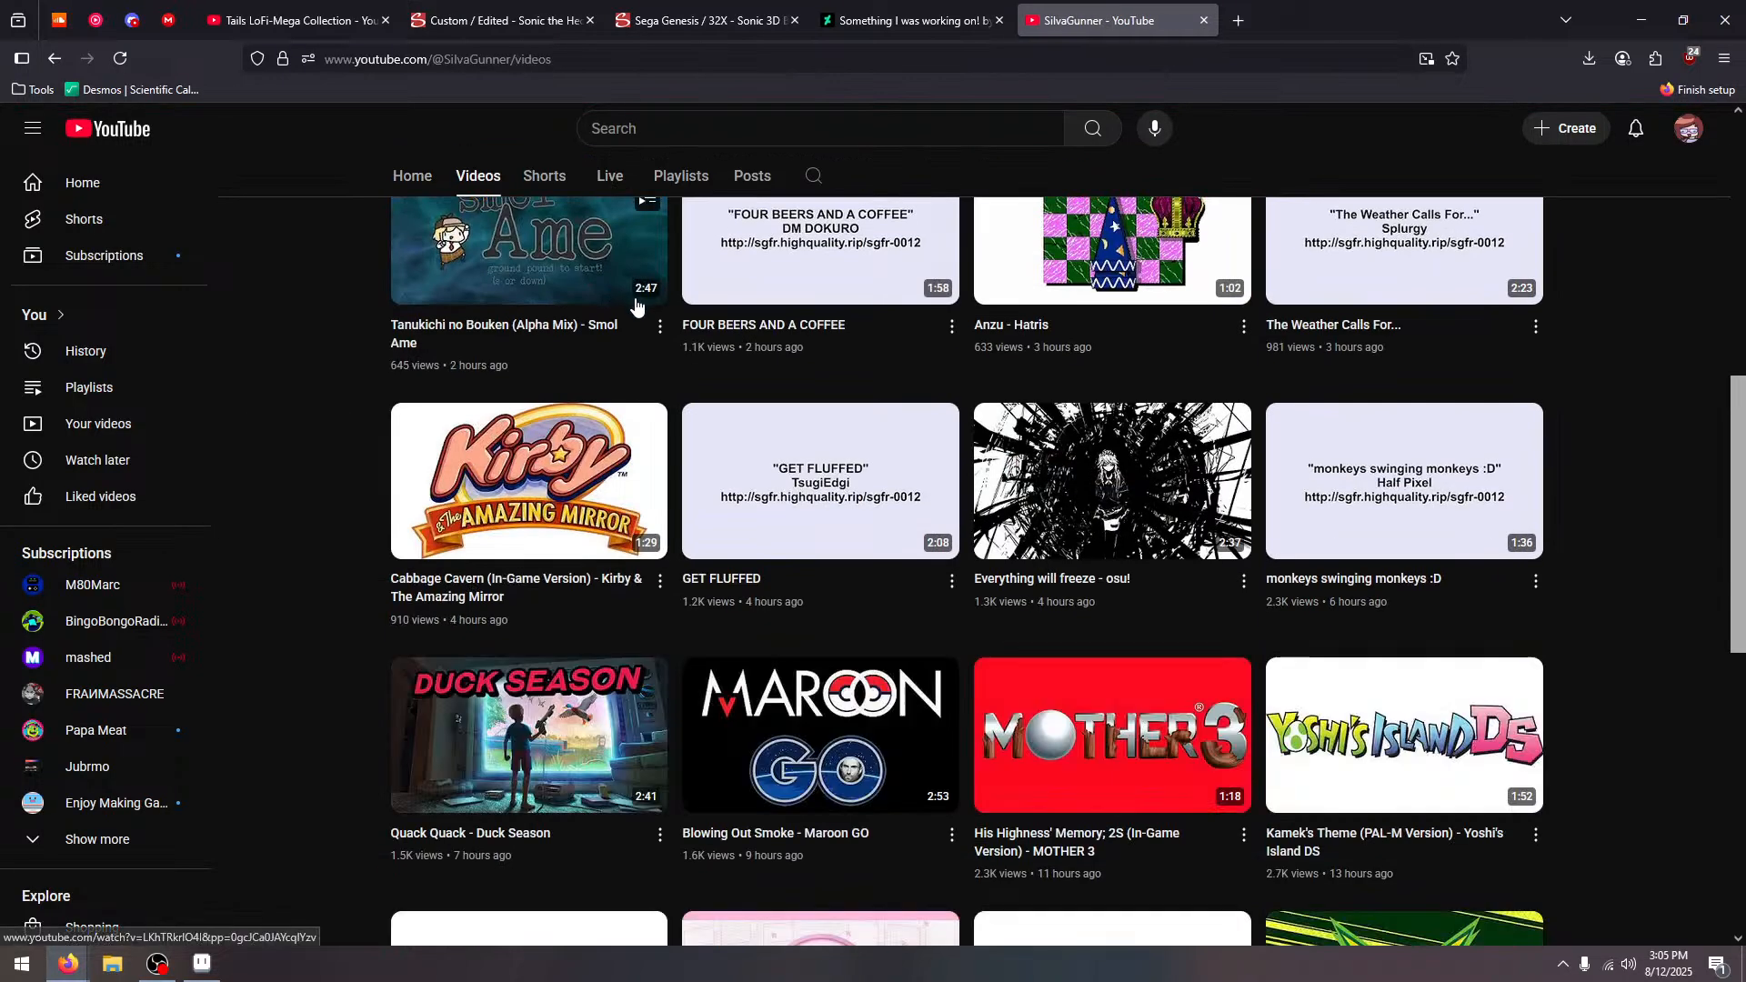
{"action": "scroll", "coordinate": [636, 307], "scroll_direction": "down", "scroll_amount": 5}
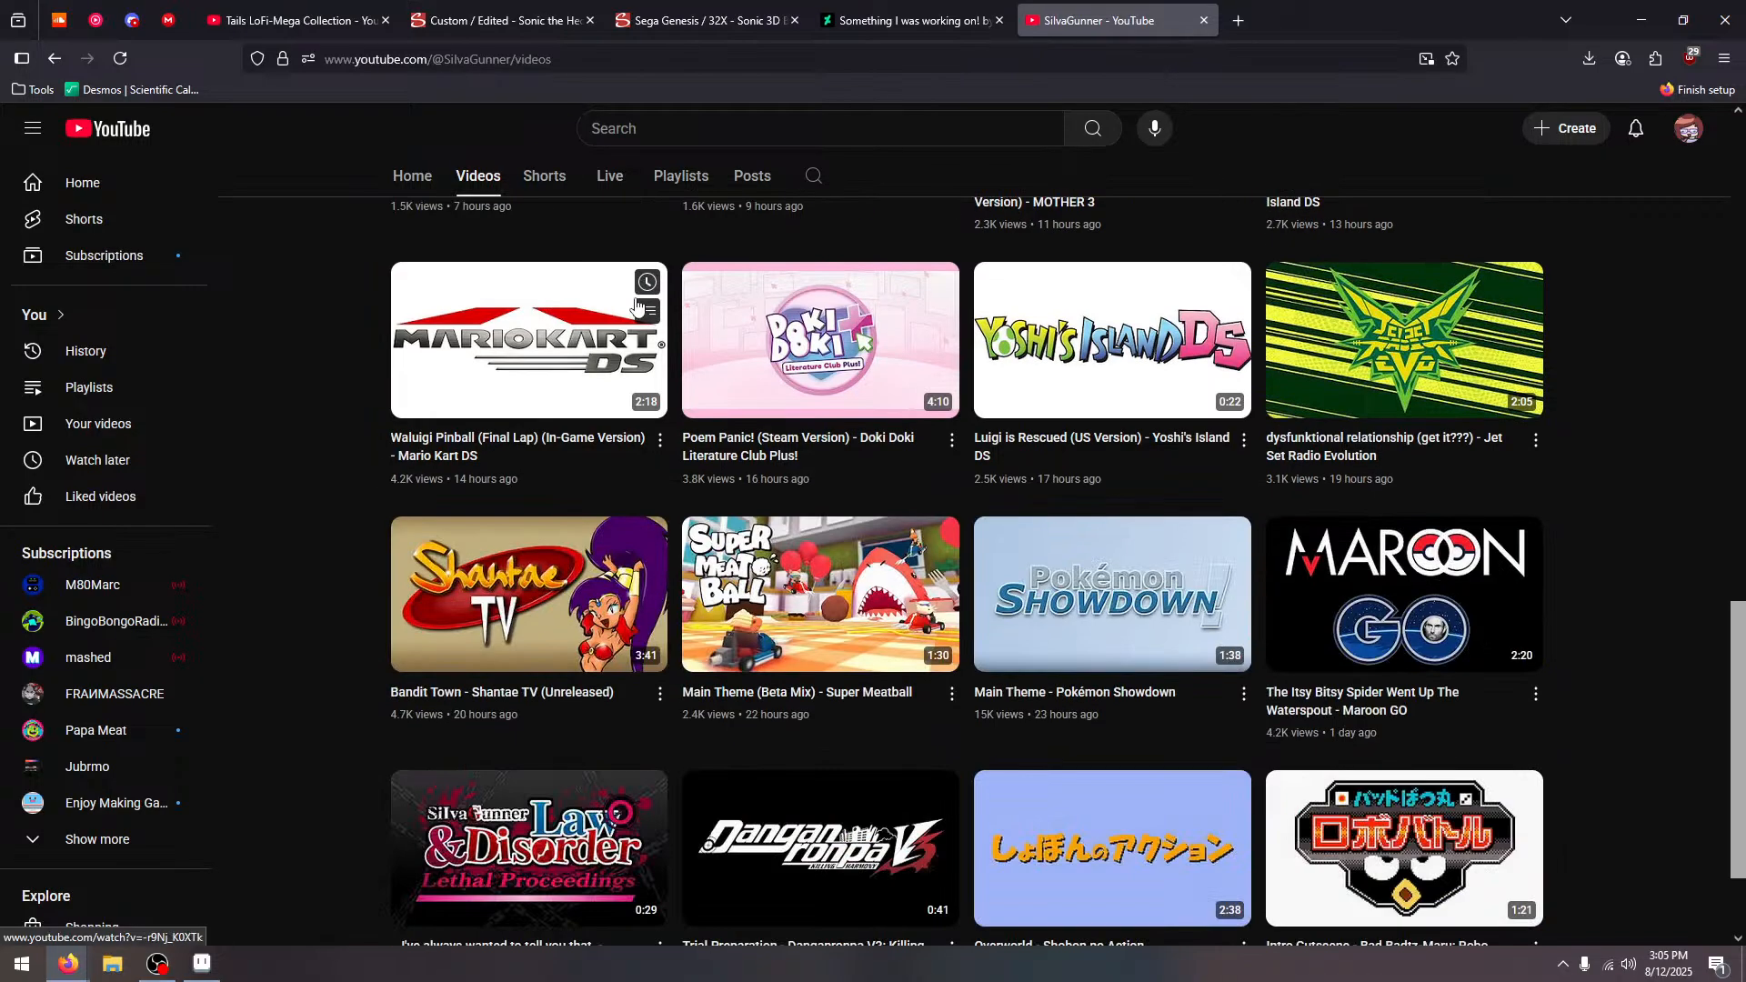
Return to the Carnival Night Zone video, open its Sonic the Hedgehog 3 & Knuckles playlist, and play the Data Select track
{"action": "left_click", "coordinate": [62, 58]}
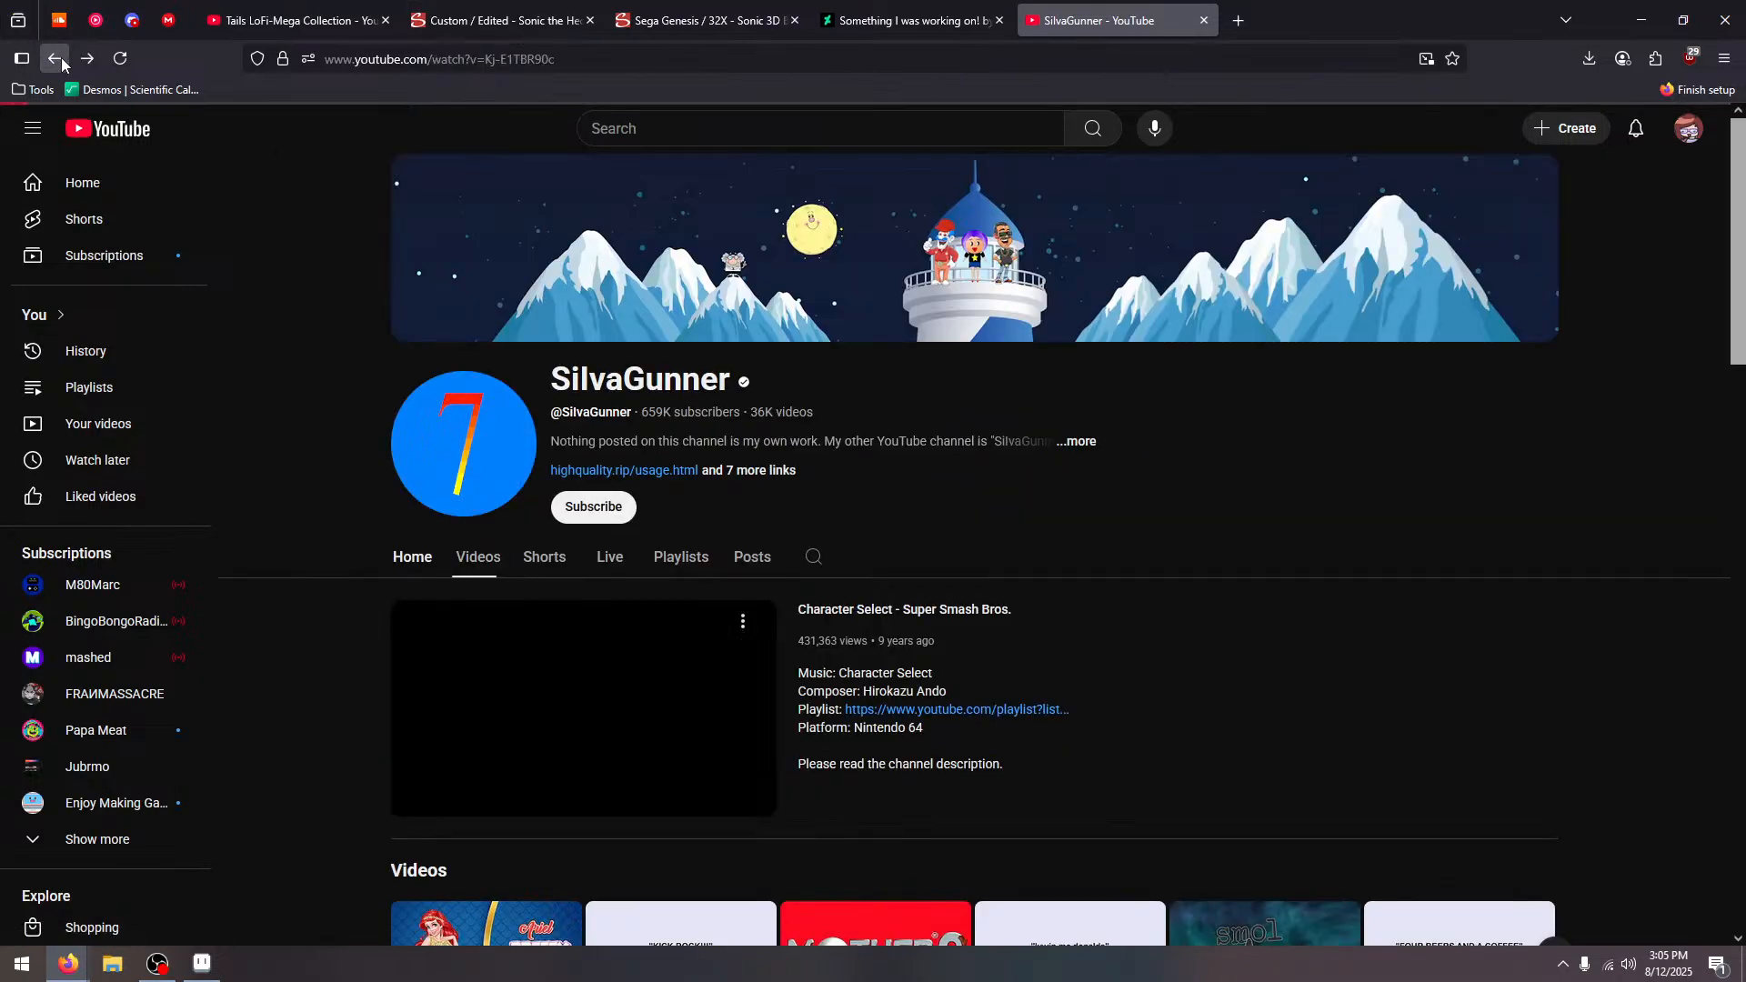
{"action": "scroll", "coordinate": [502, 509], "scroll_direction": "down", "scroll_amount": 3}
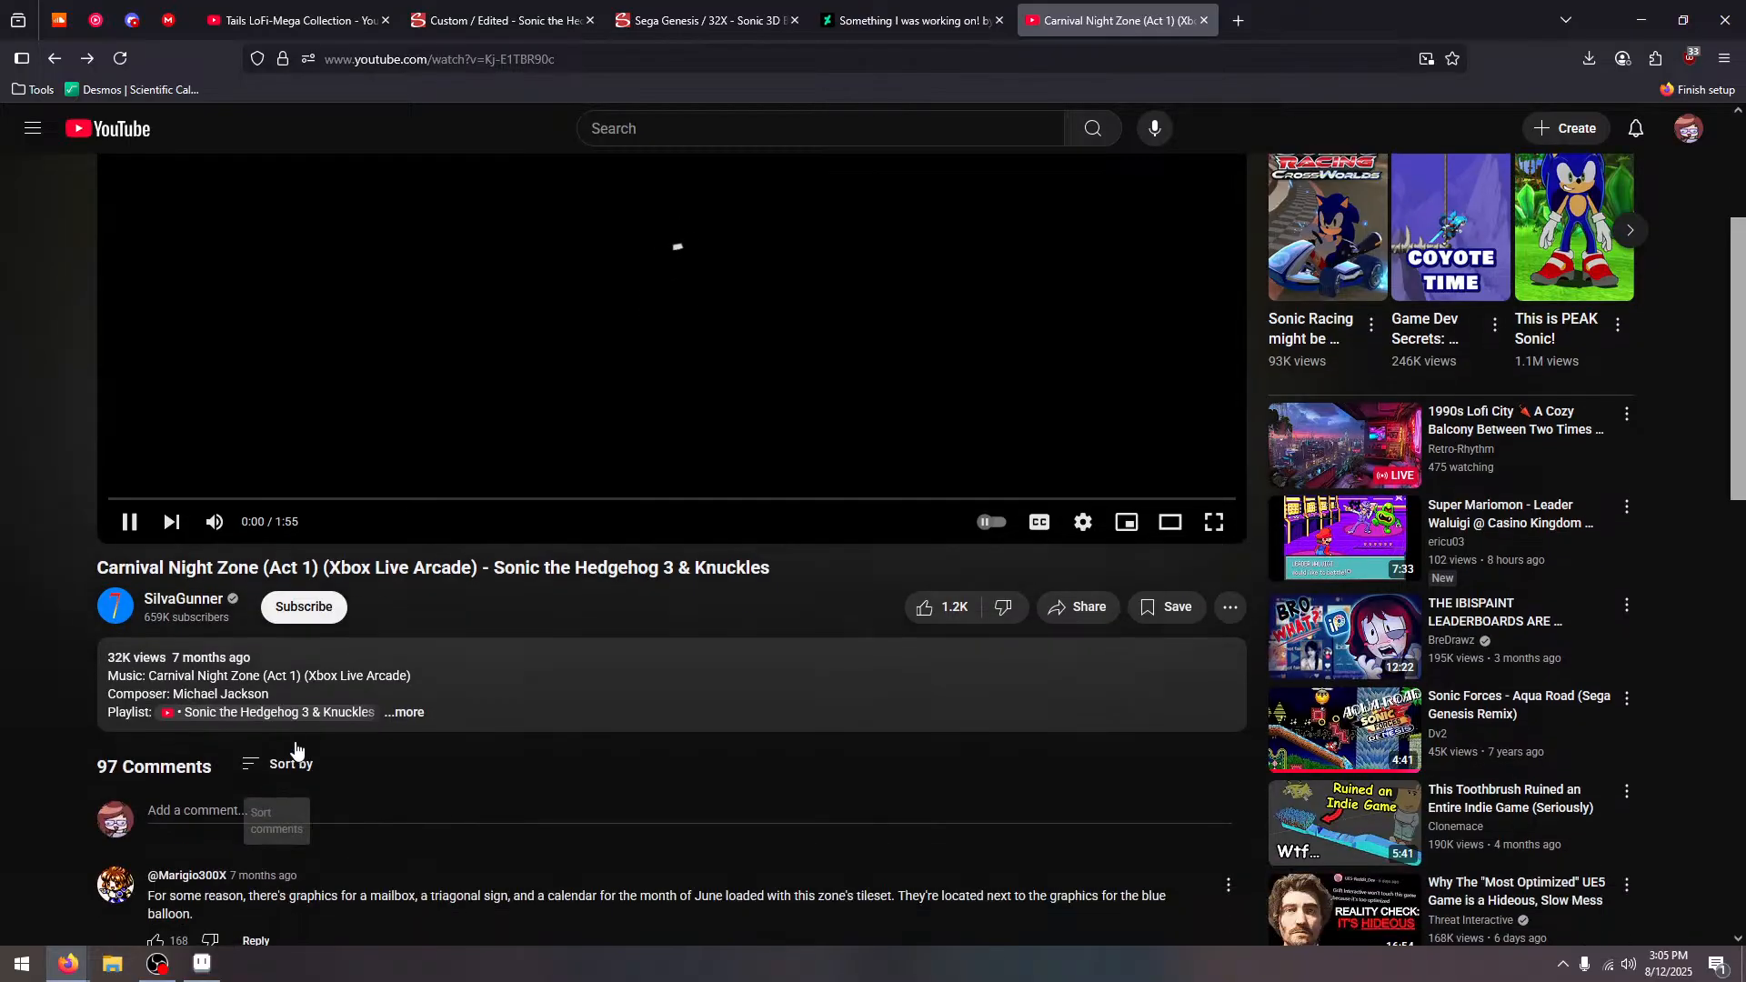
{"action": "left_click", "coordinate": [291, 714]}
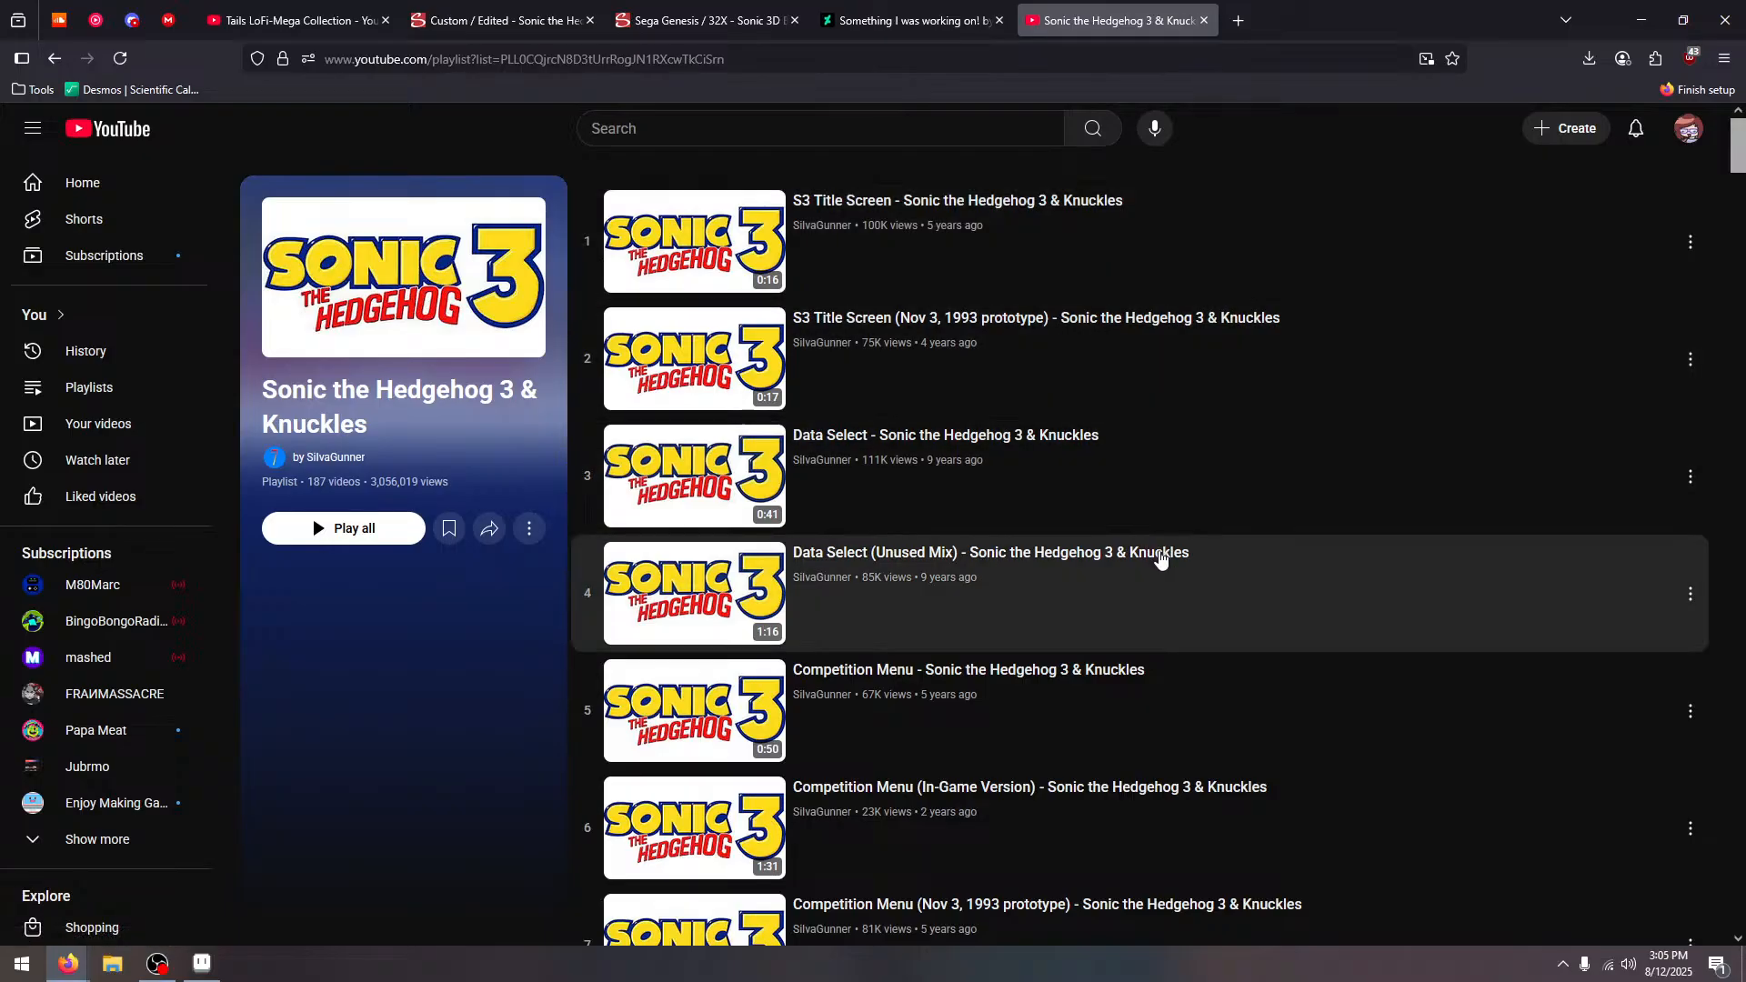
{"action": "left_click", "coordinate": [1189, 479]}
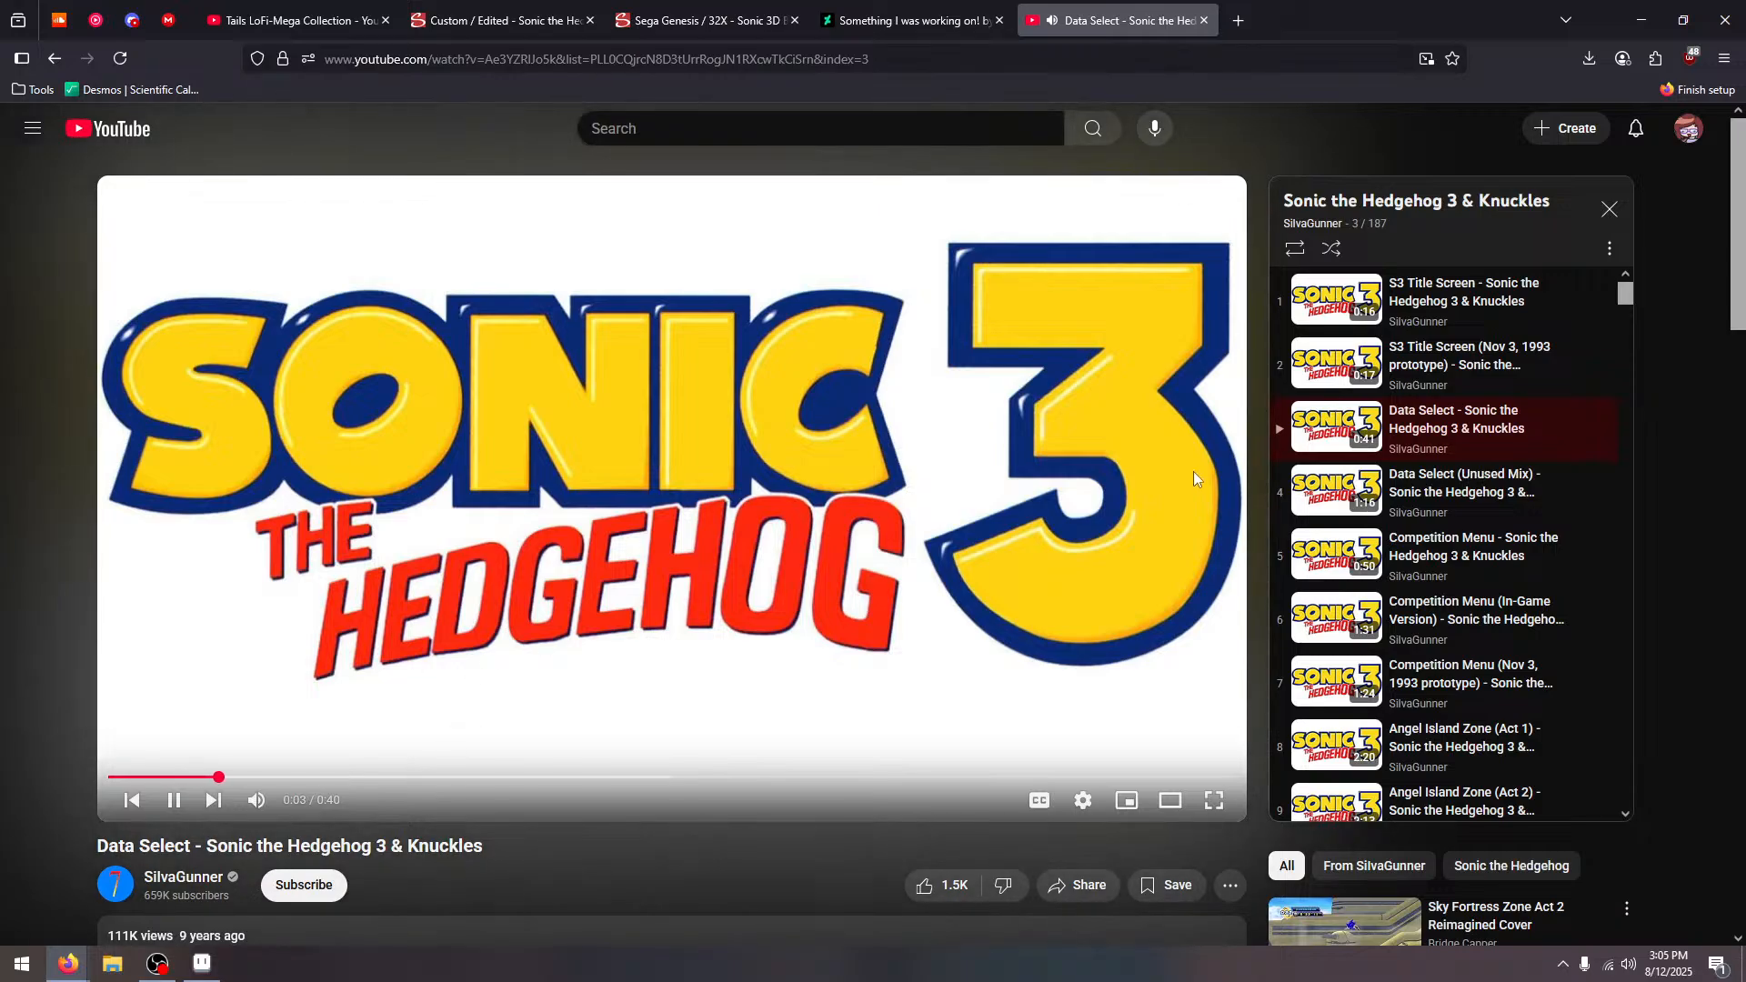
Look over the Data Select video's details and play the playlist's Data Select (Unused Mix) track
{"action": "scroll", "coordinate": [858, 760], "scroll_direction": "down", "scroll_amount": 2}
{"action": "scroll", "coordinate": [858, 760], "scroll_direction": "down", "scroll_amount": 1}
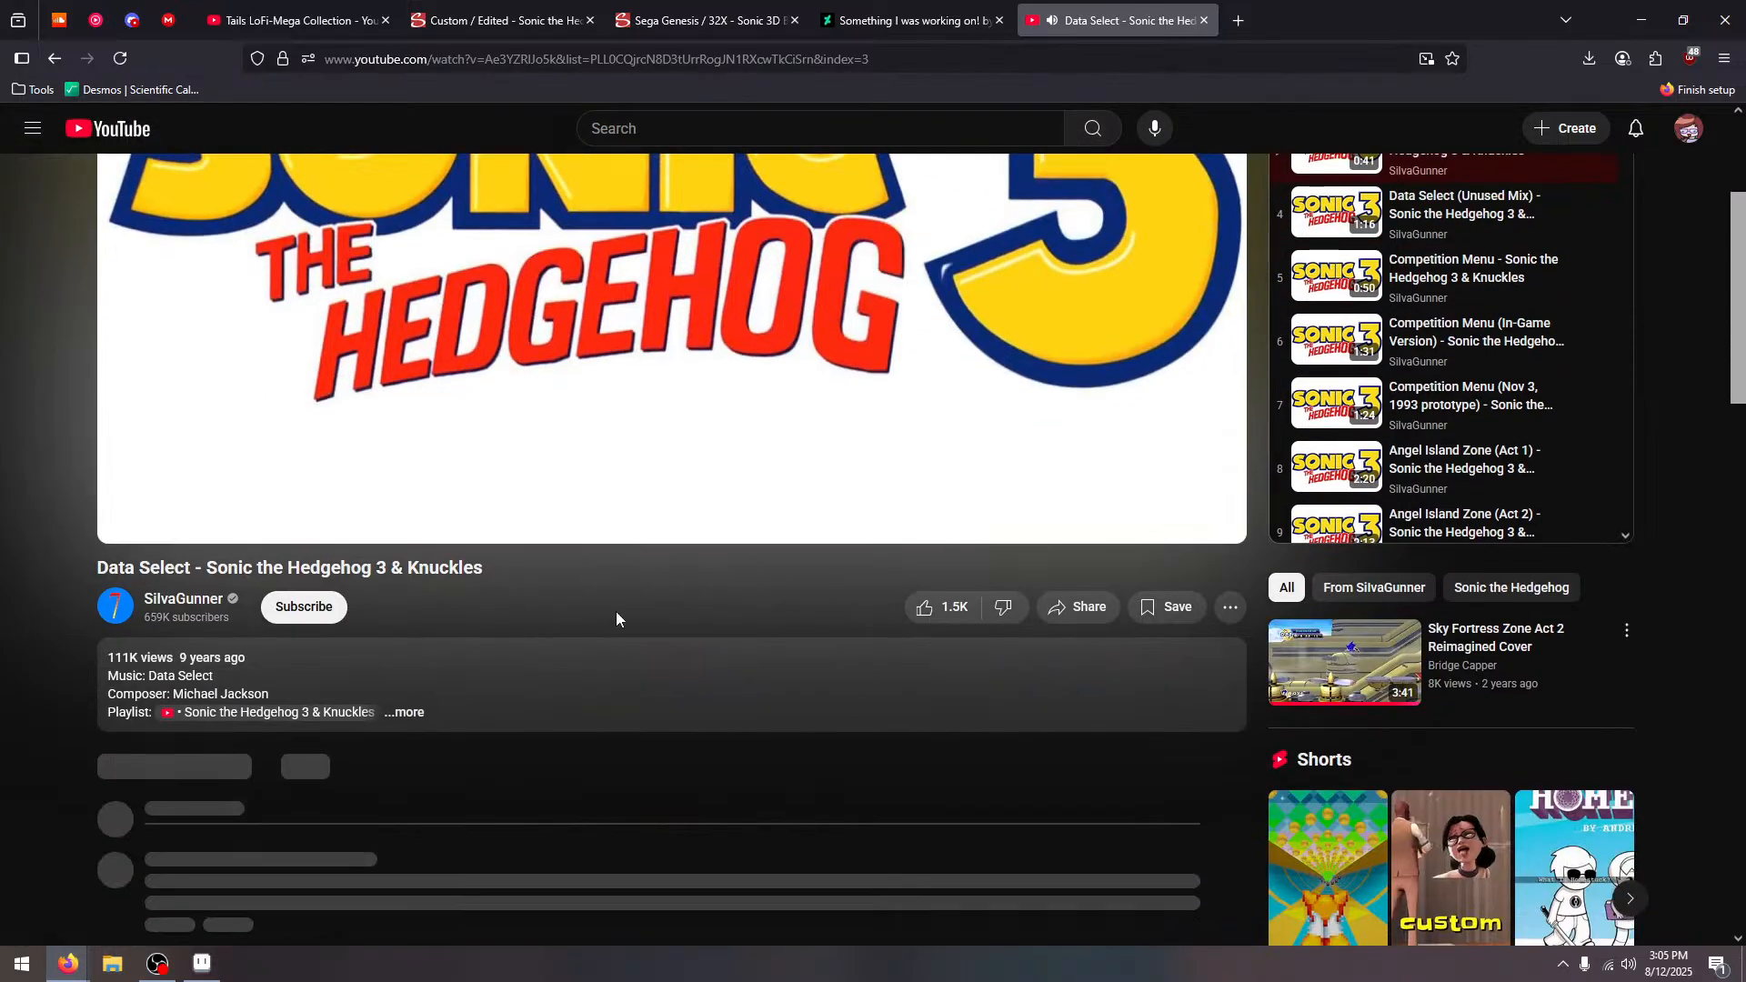
{"action": "scroll", "coordinate": [616, 612], "scroll_direction": "up", "scroll_amount": 3}
{"action": "left_click", "coordinate": [1310, 486]}
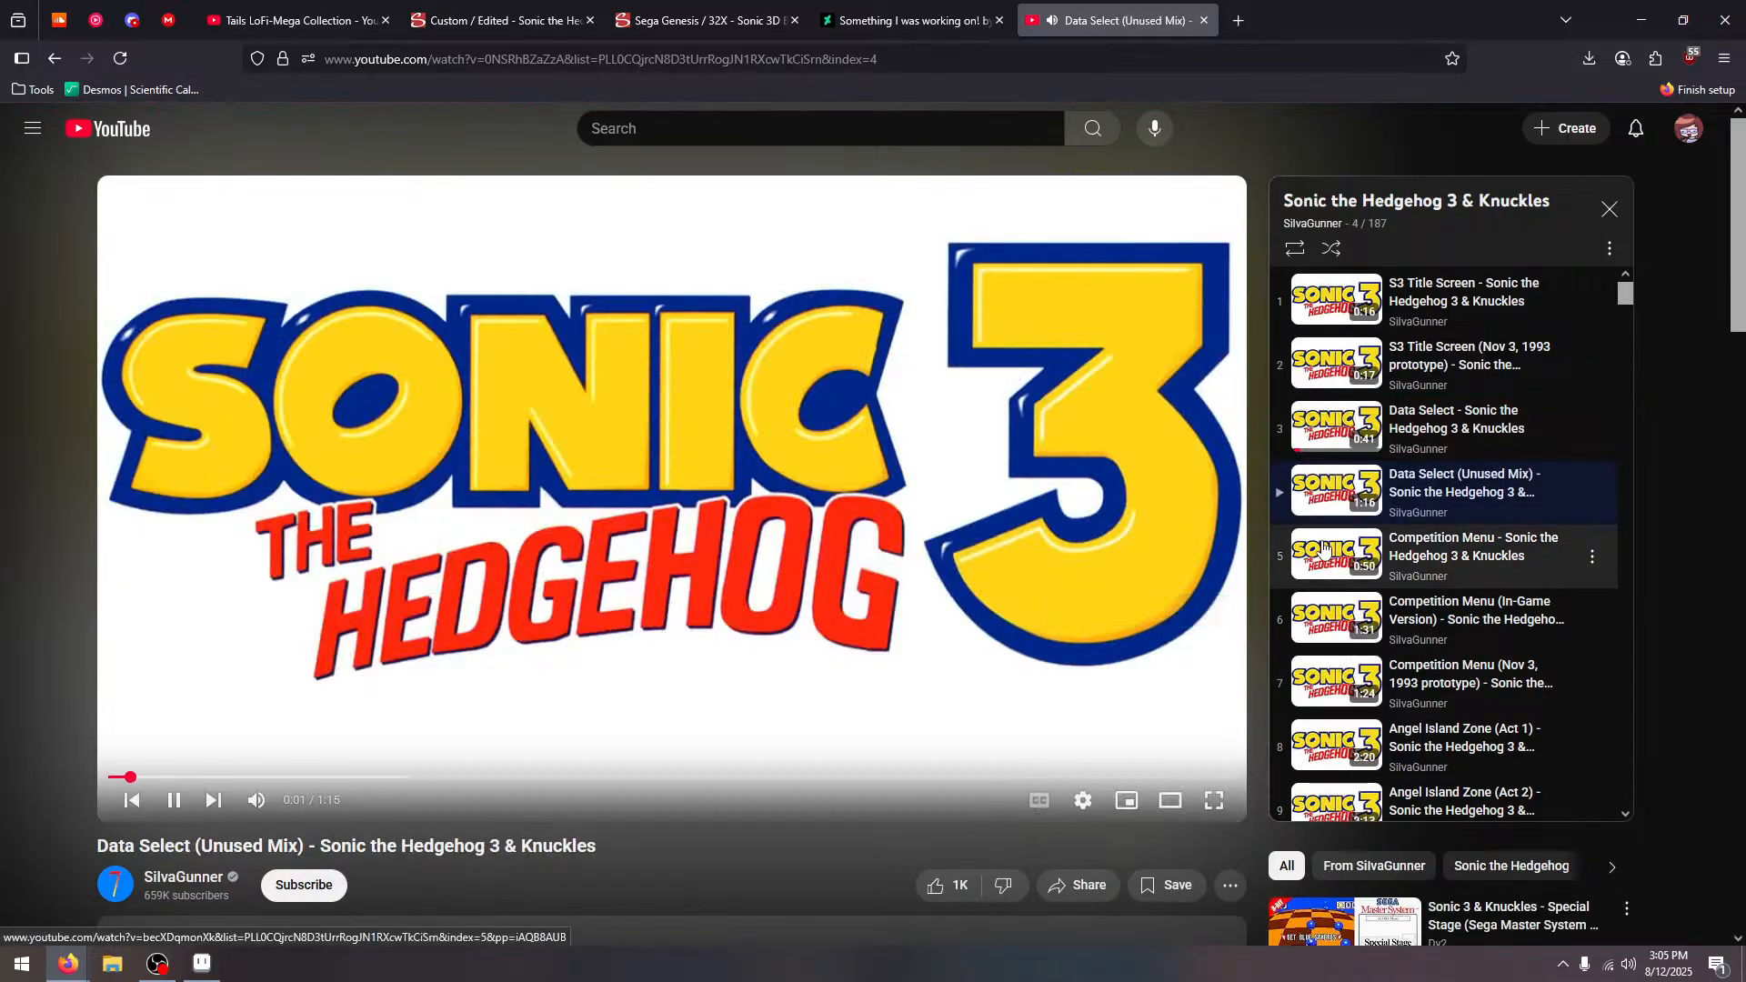
Browse the Sonic the Hedgehog 3 & Knuckles playlist from the Competition Menu tracks to Angel Island Zone (Act 1), and skip ahead to about 0:48
{"action": "left_click", "coordinate": [1323, 548]}
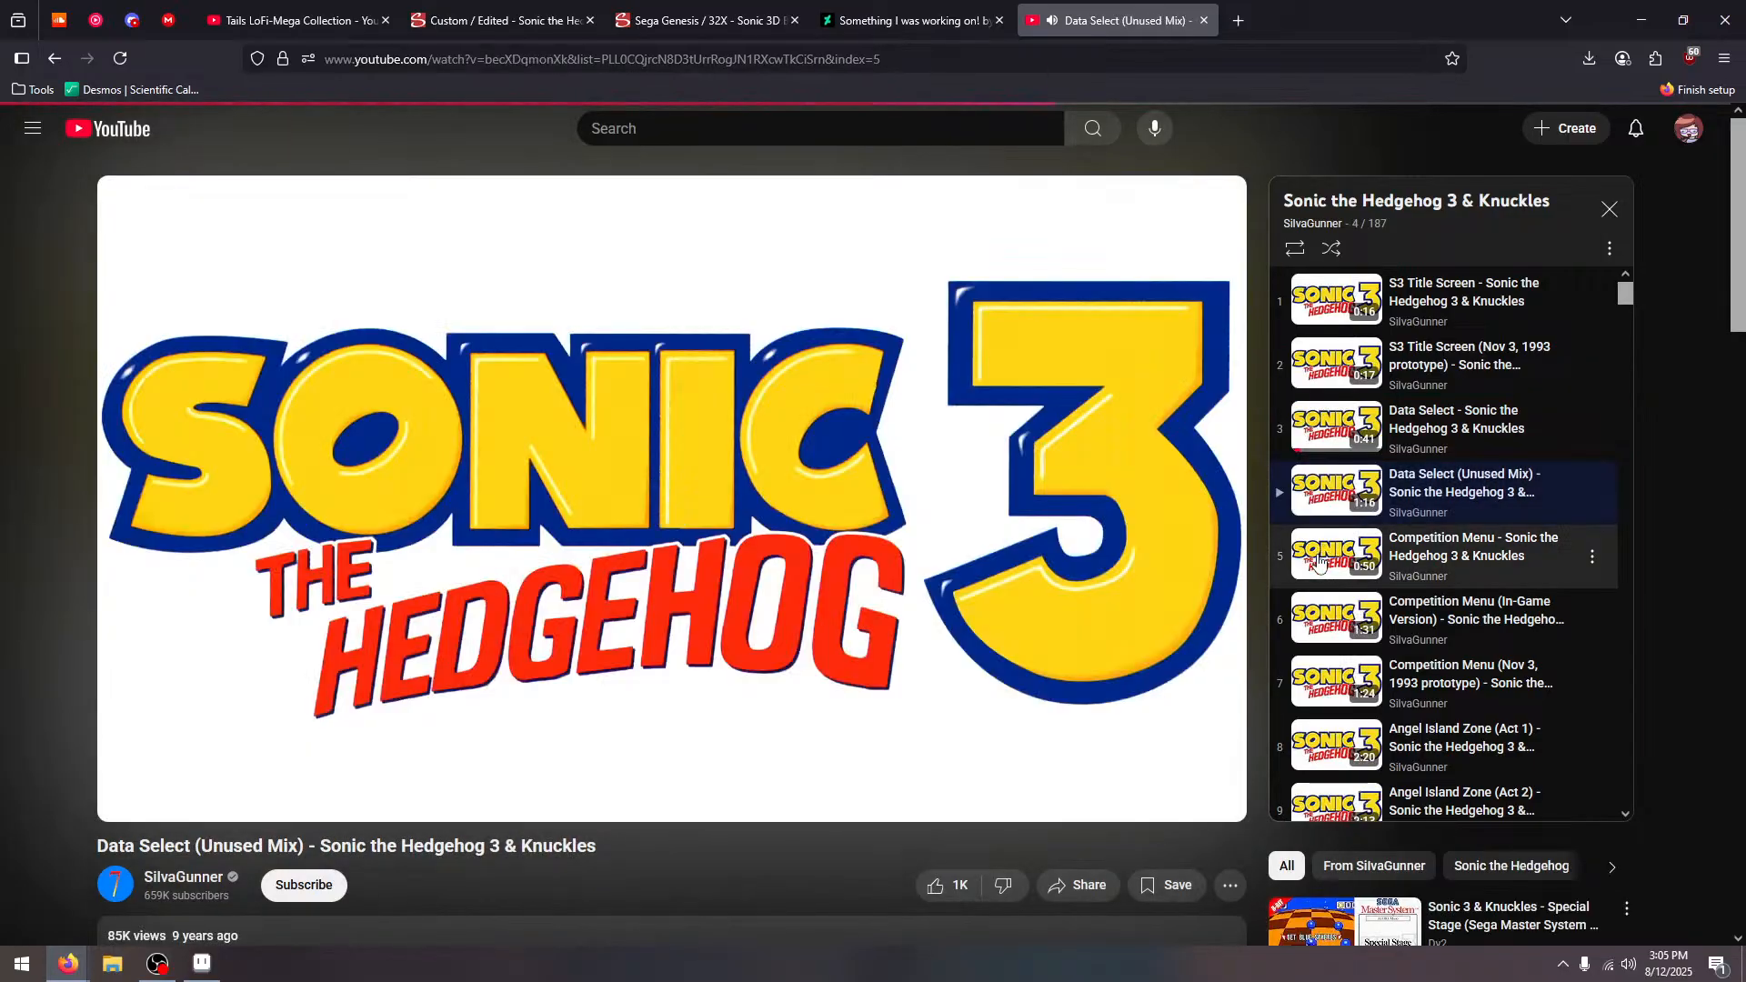
{"action": "left_click", "coordinate": [1337, 625]}
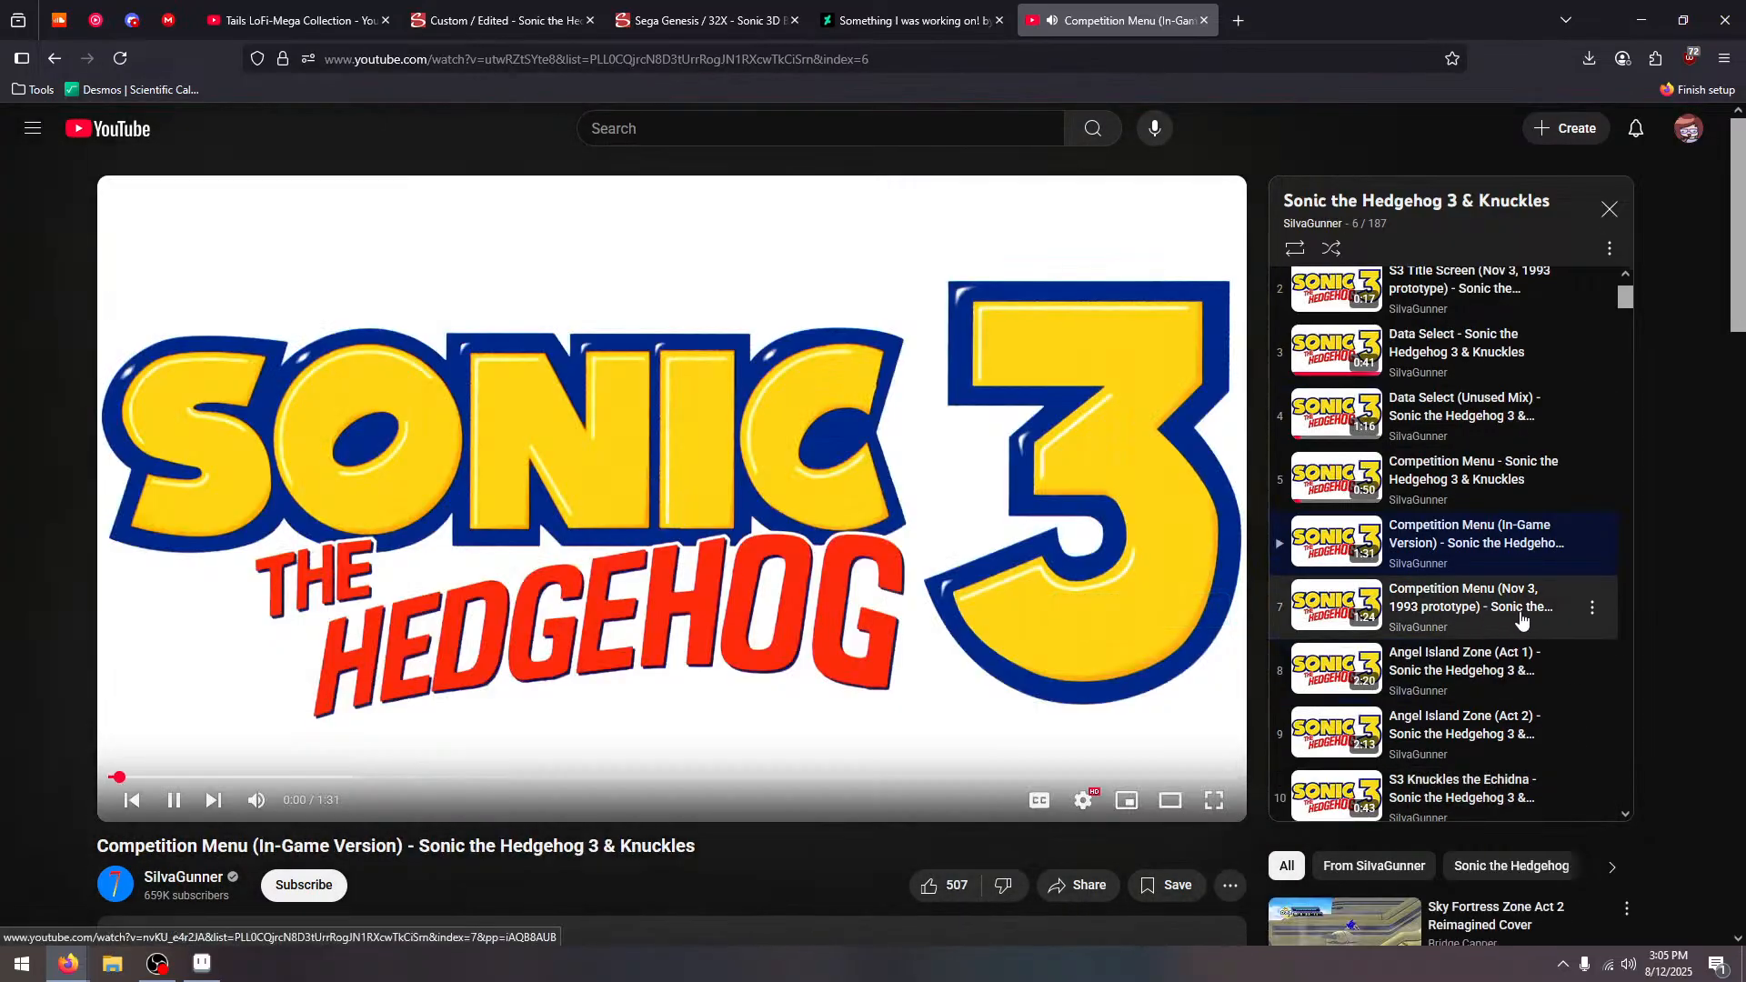
{"action": "left_click", "coordinate": [1550, 673]}
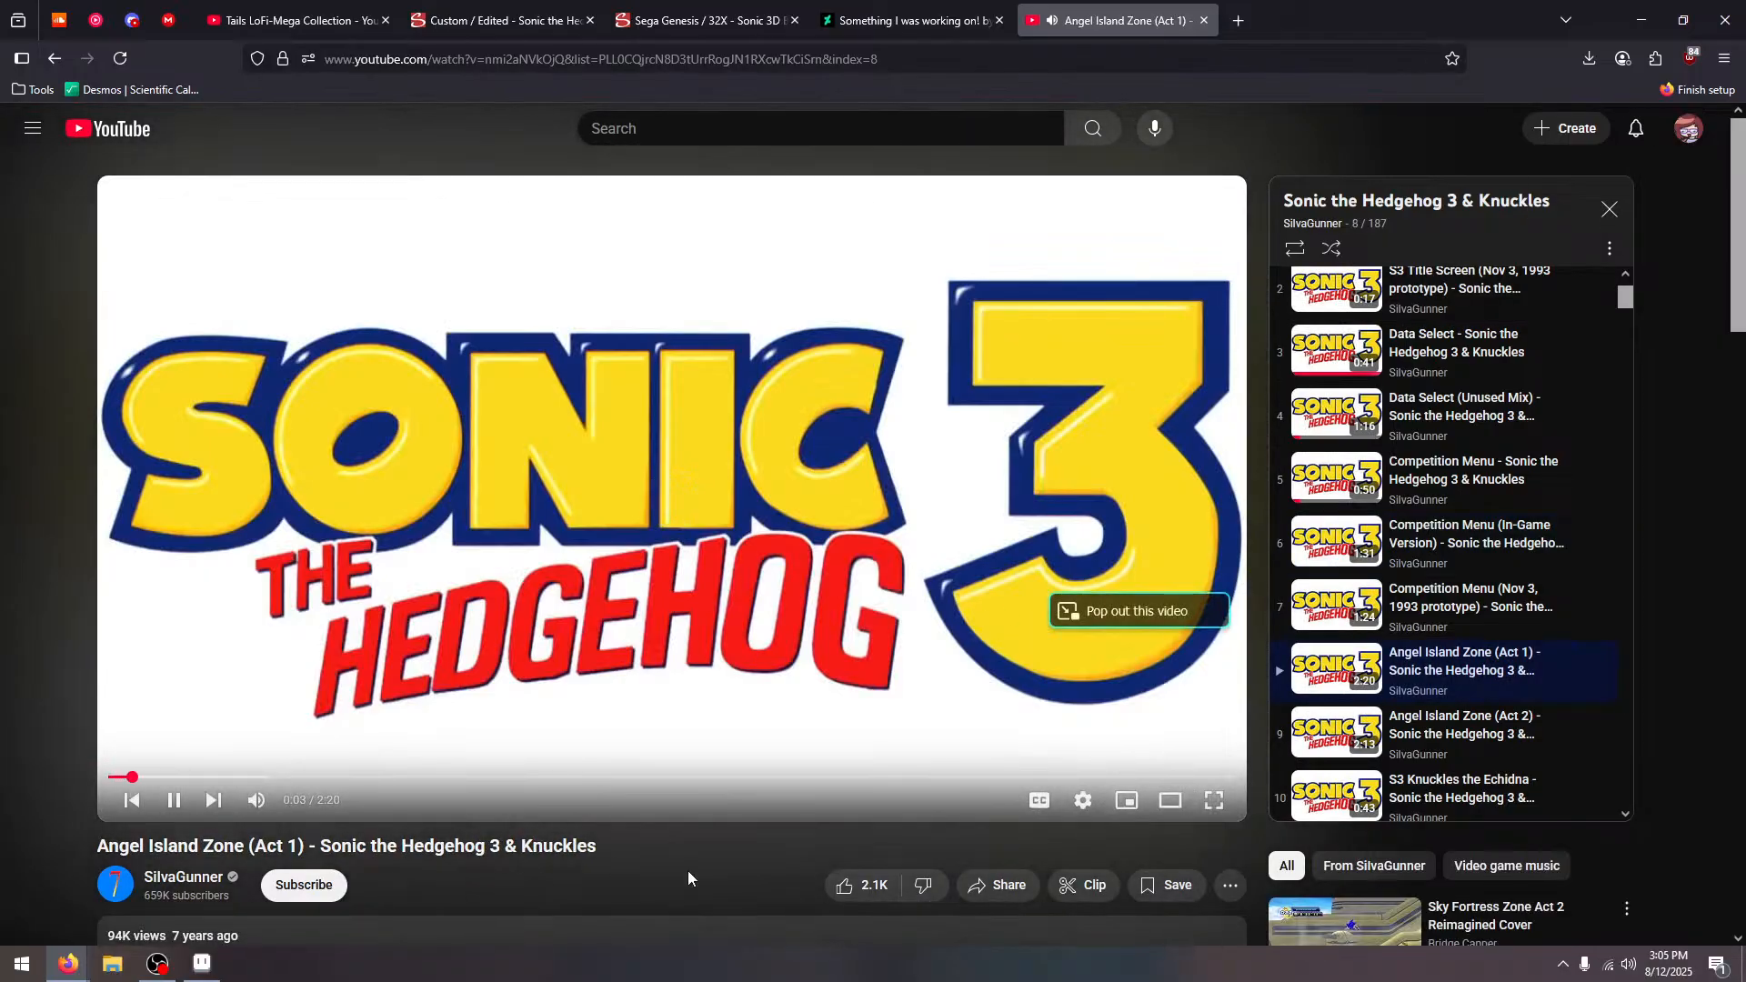
{"action": "left_click", "coordinate": [484, 778]}
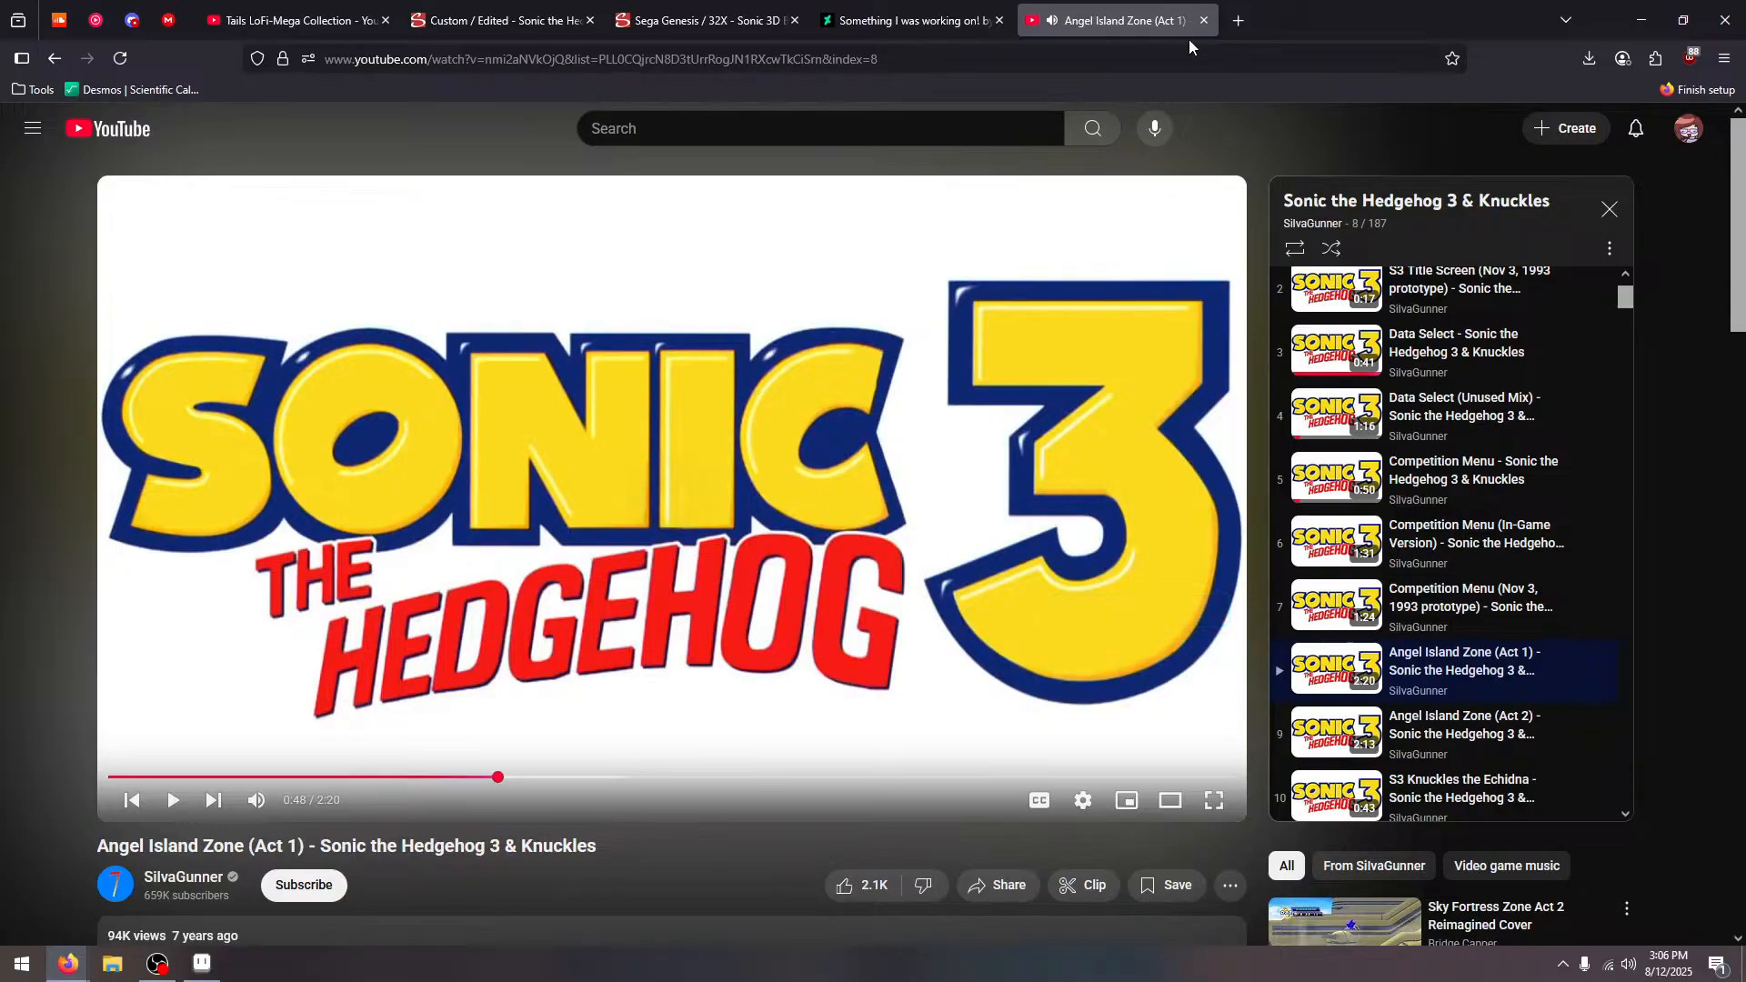
Close the Angel Island Zone video, resume the Tails LoFi-Mega Collection video as background music, and return to the sprite sheet page
{"action": "left_click", "coordinate": [1202, 20]}
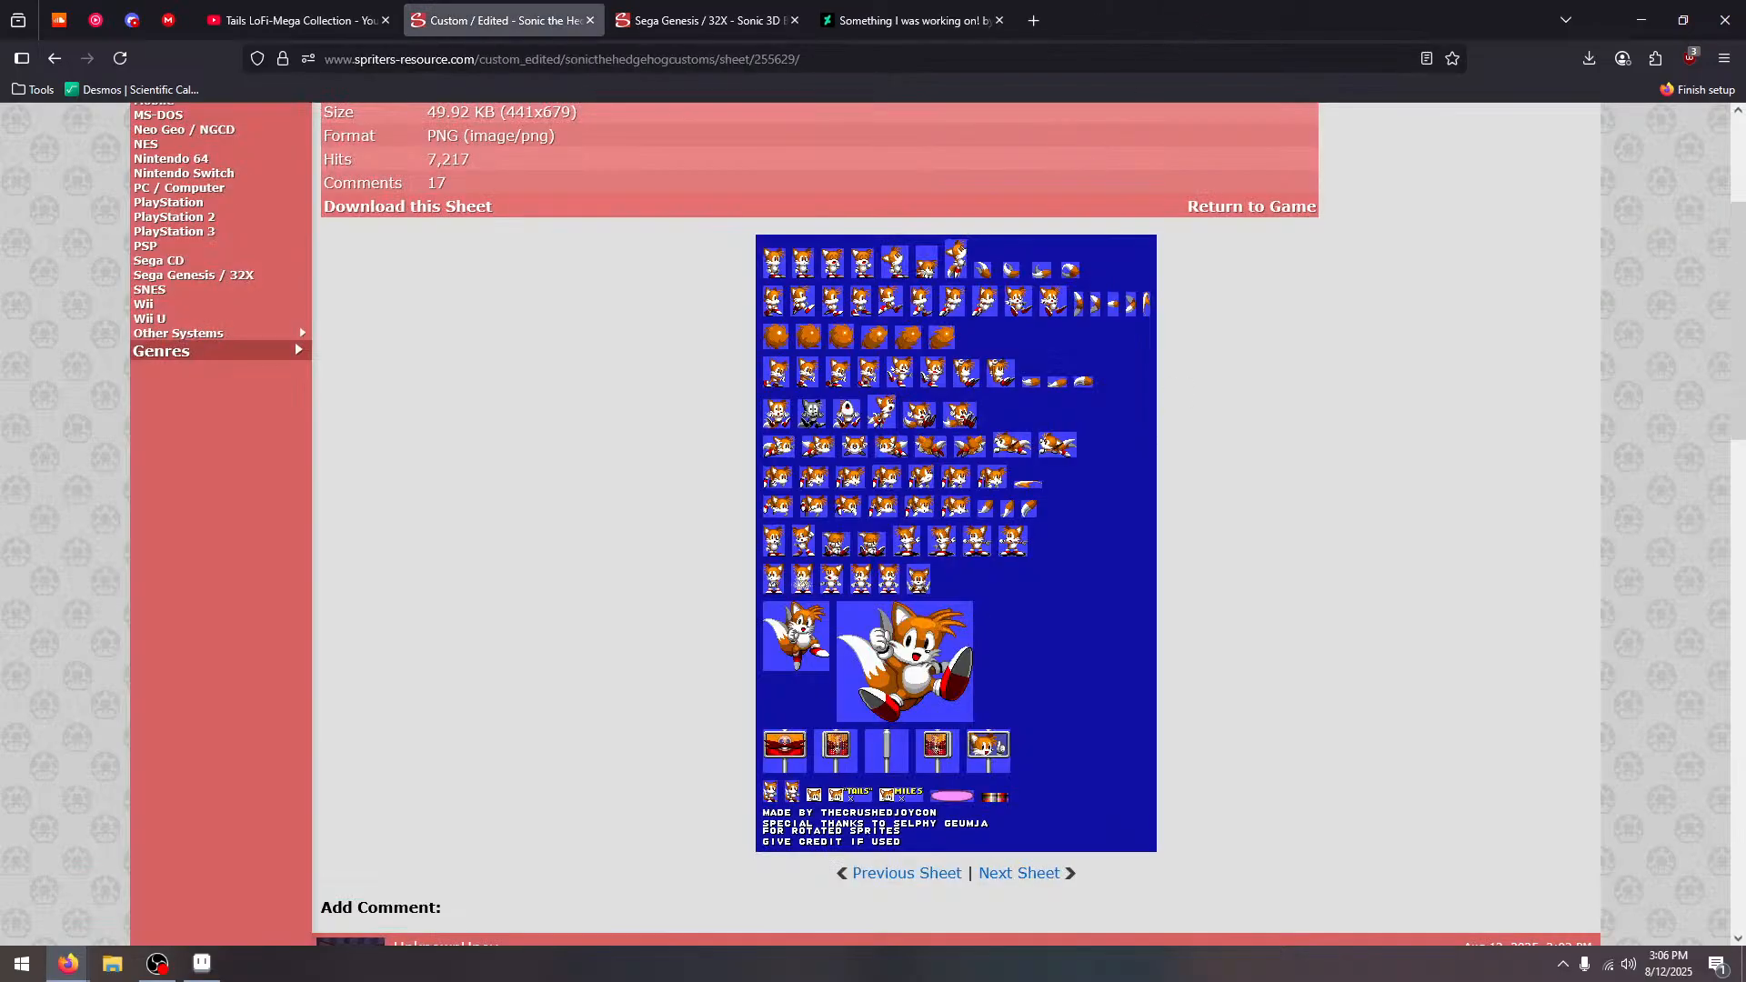
{"action": "left_click", "coordinate": [238, 20]}
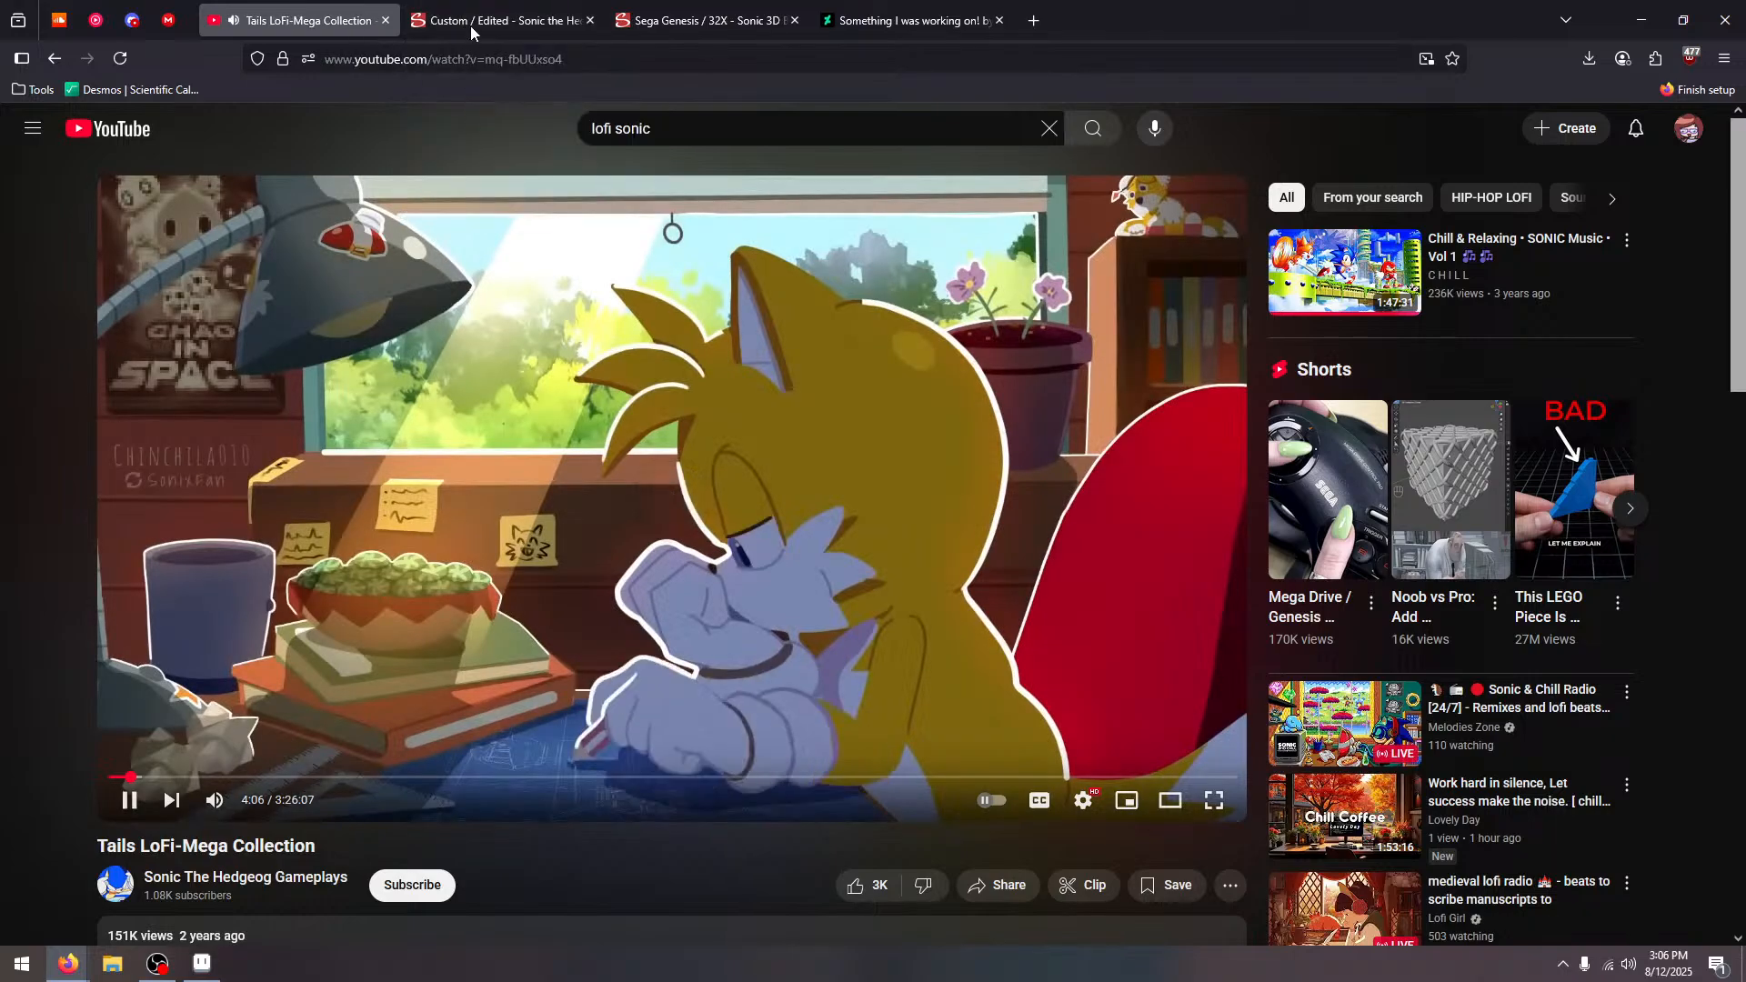
{"action": "left_click", "coordinate": [470, 22]}
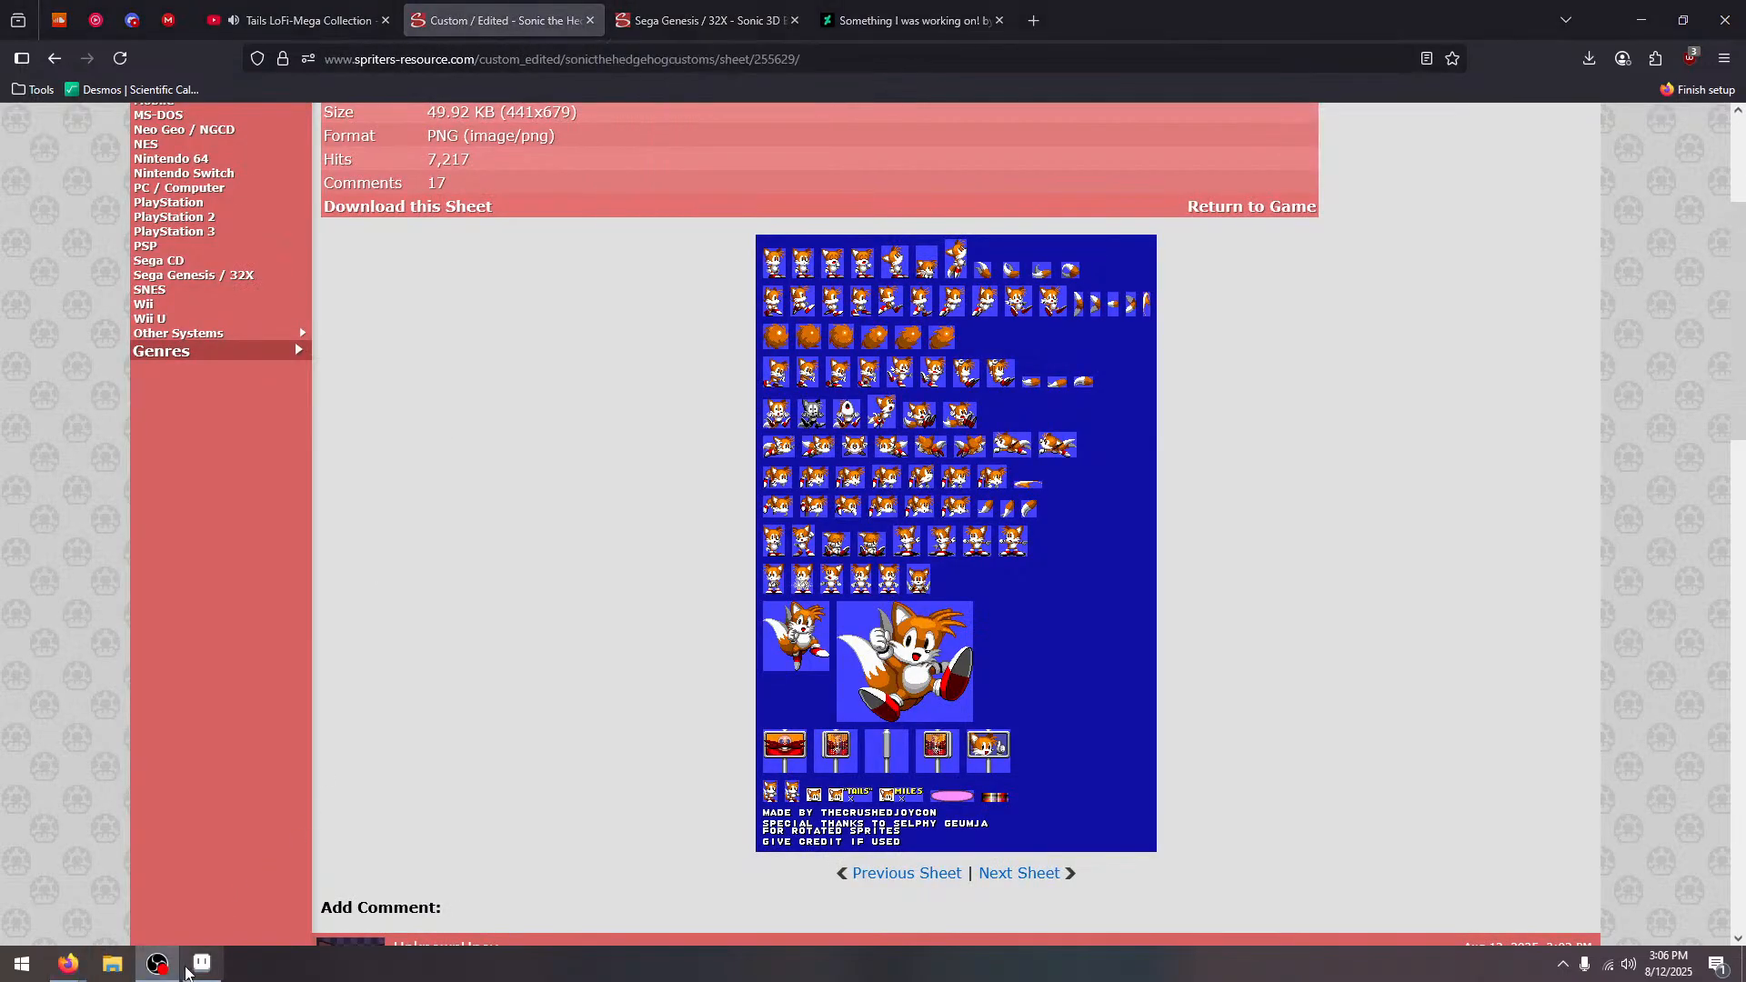
Switch to Aseprite, copy the first pushing Tails sprite from the custom sheet, and align it over Sonic in frame 28 of the TAILS layer
{"action": "left_click", "coordinate": [201, 963]}
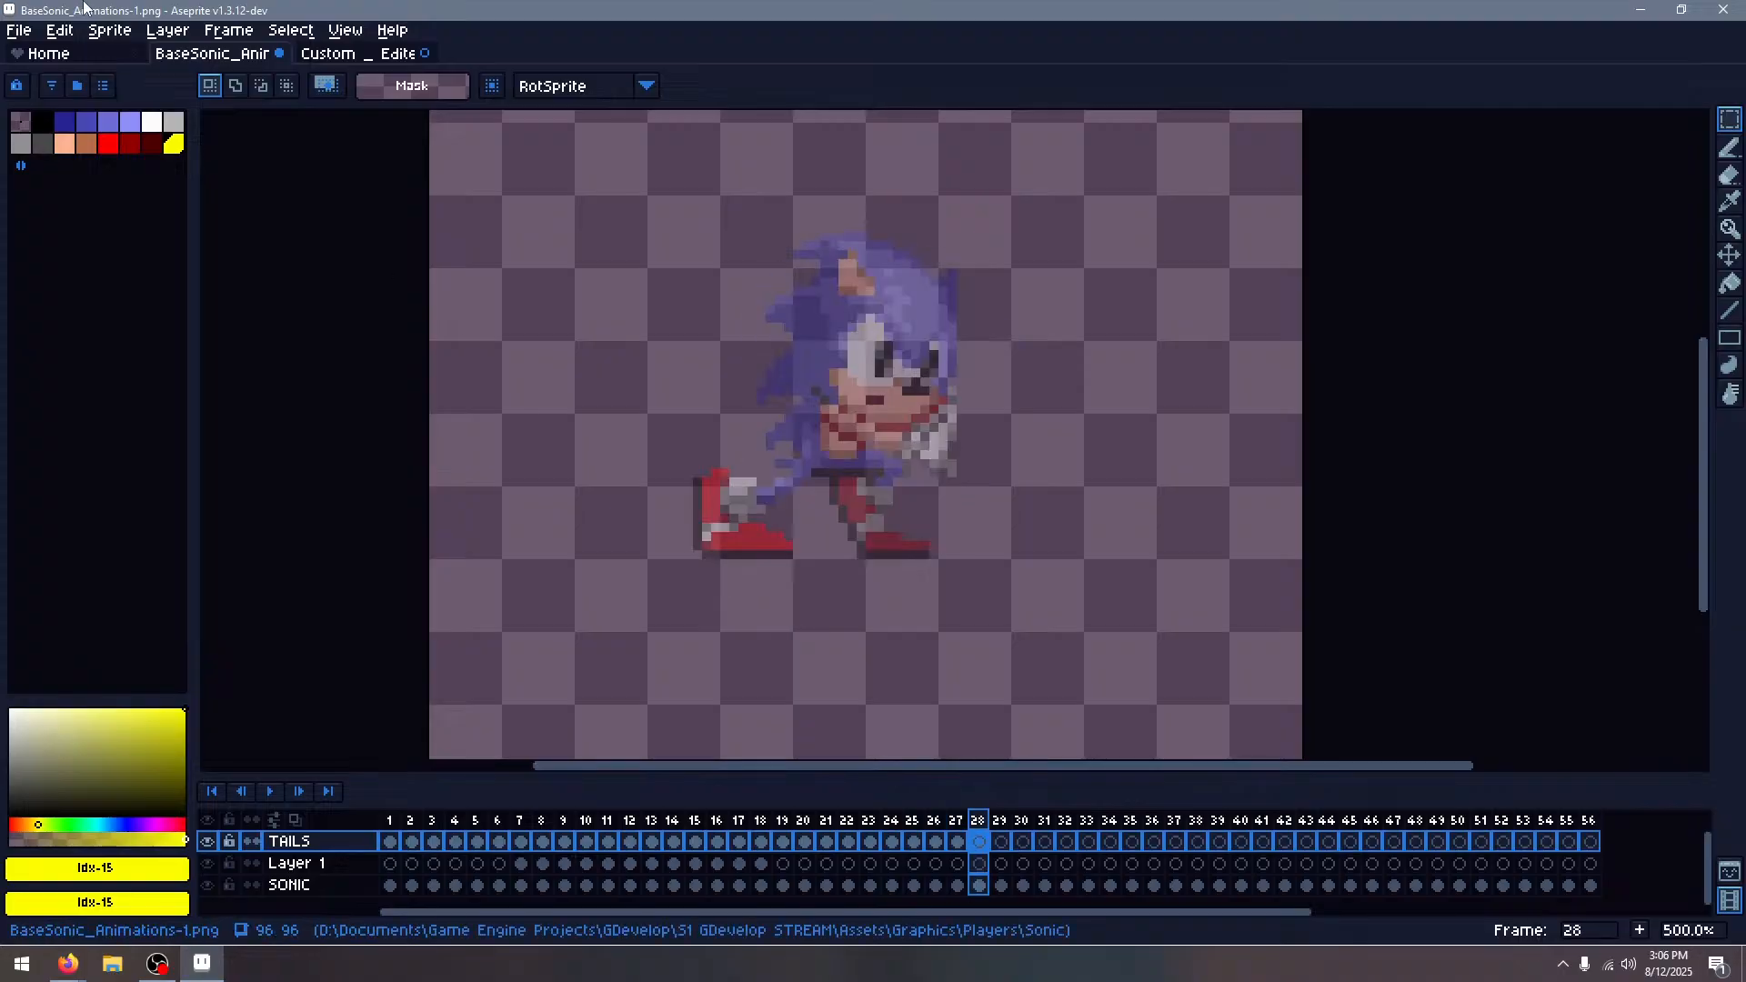
{"action": "left_click", "coordinate": [314, 60]}
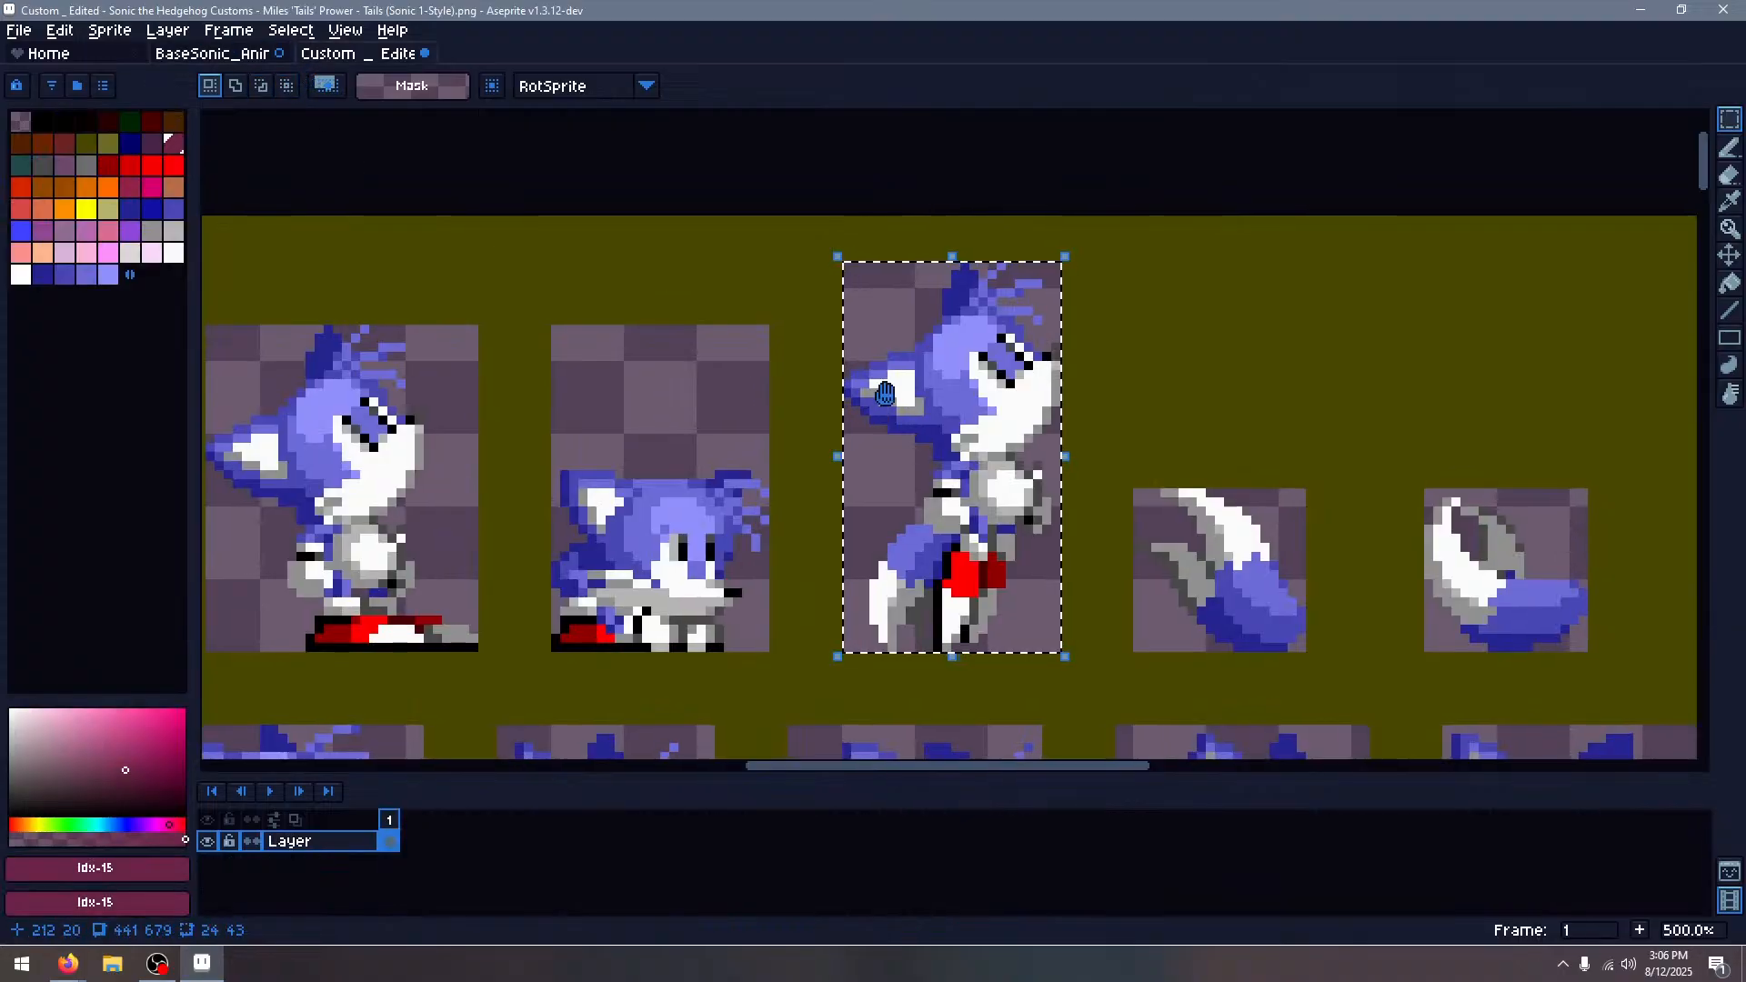
{"action": "scroll", "coordinate": [866, 298], "scroll_direction": "down", "scroll_amount": 3}
{"action": "scroll", "coordinate": [867, 297], "scroll_direction": "down", "scroll_amount": 3}
{"action": "scroll", "coordinate": [306, 415], "scroll_direction": "up", "scroll_amount": 3}
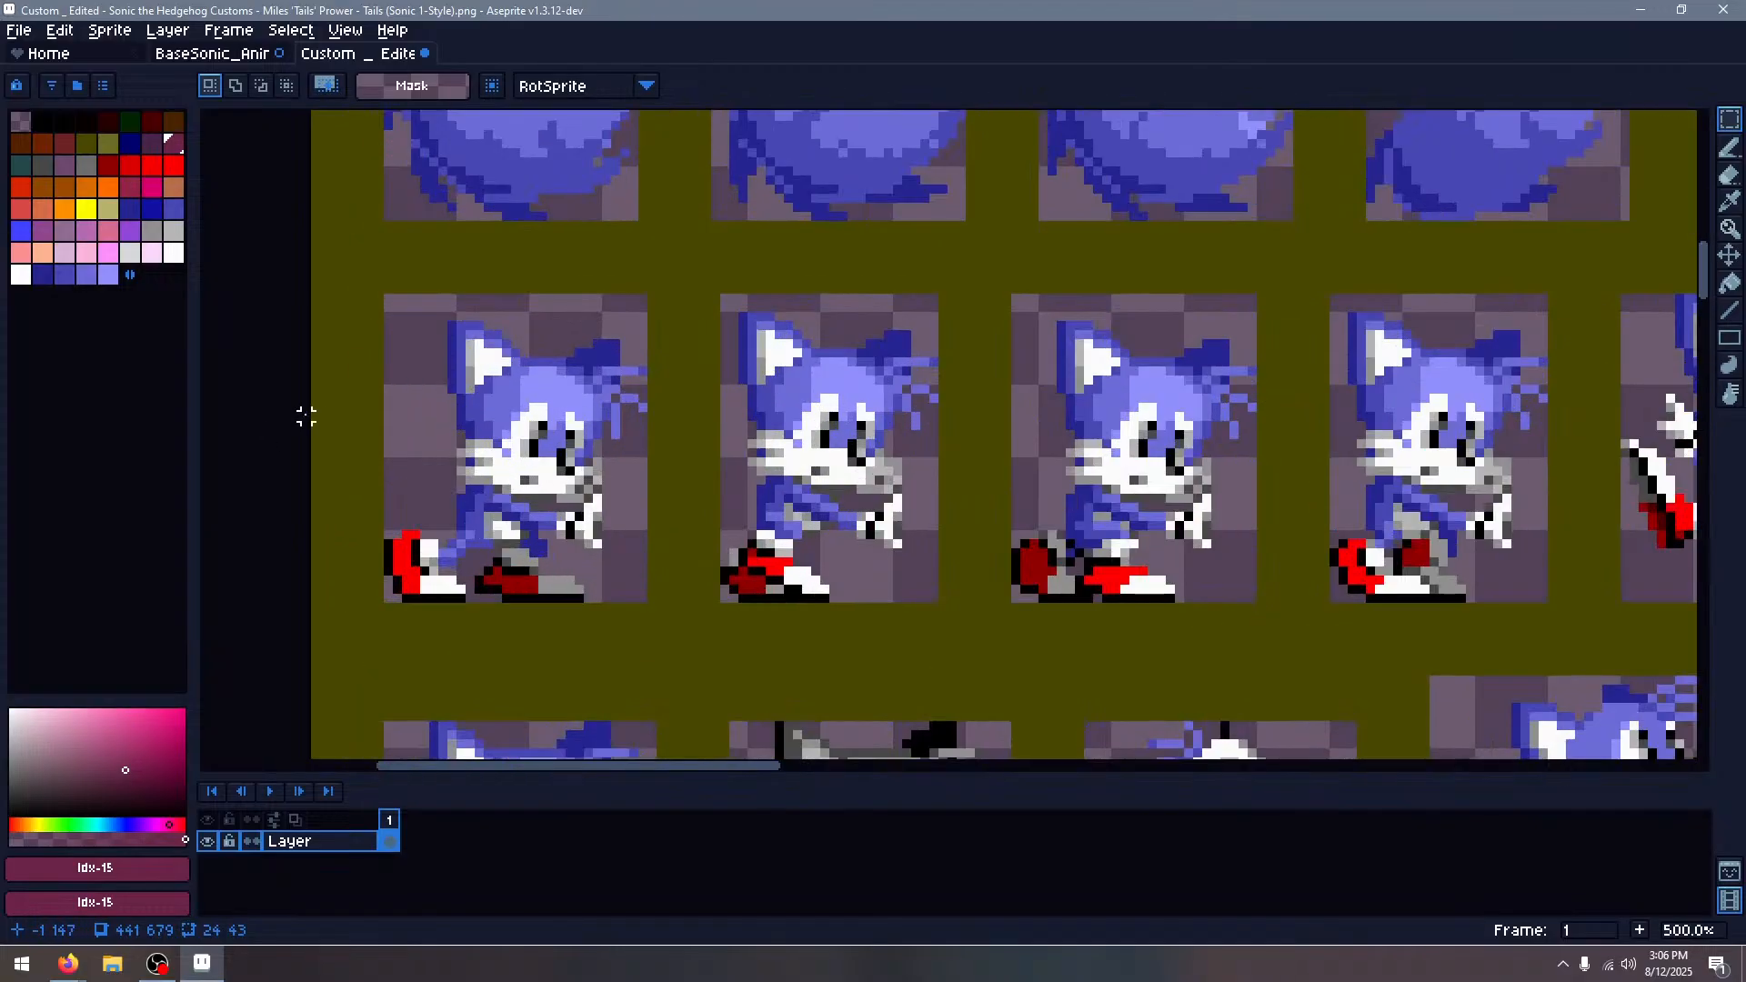
{"action": "left_click_drag", "start_coordinate": [388, 298], "coordinate": [649, 604]}
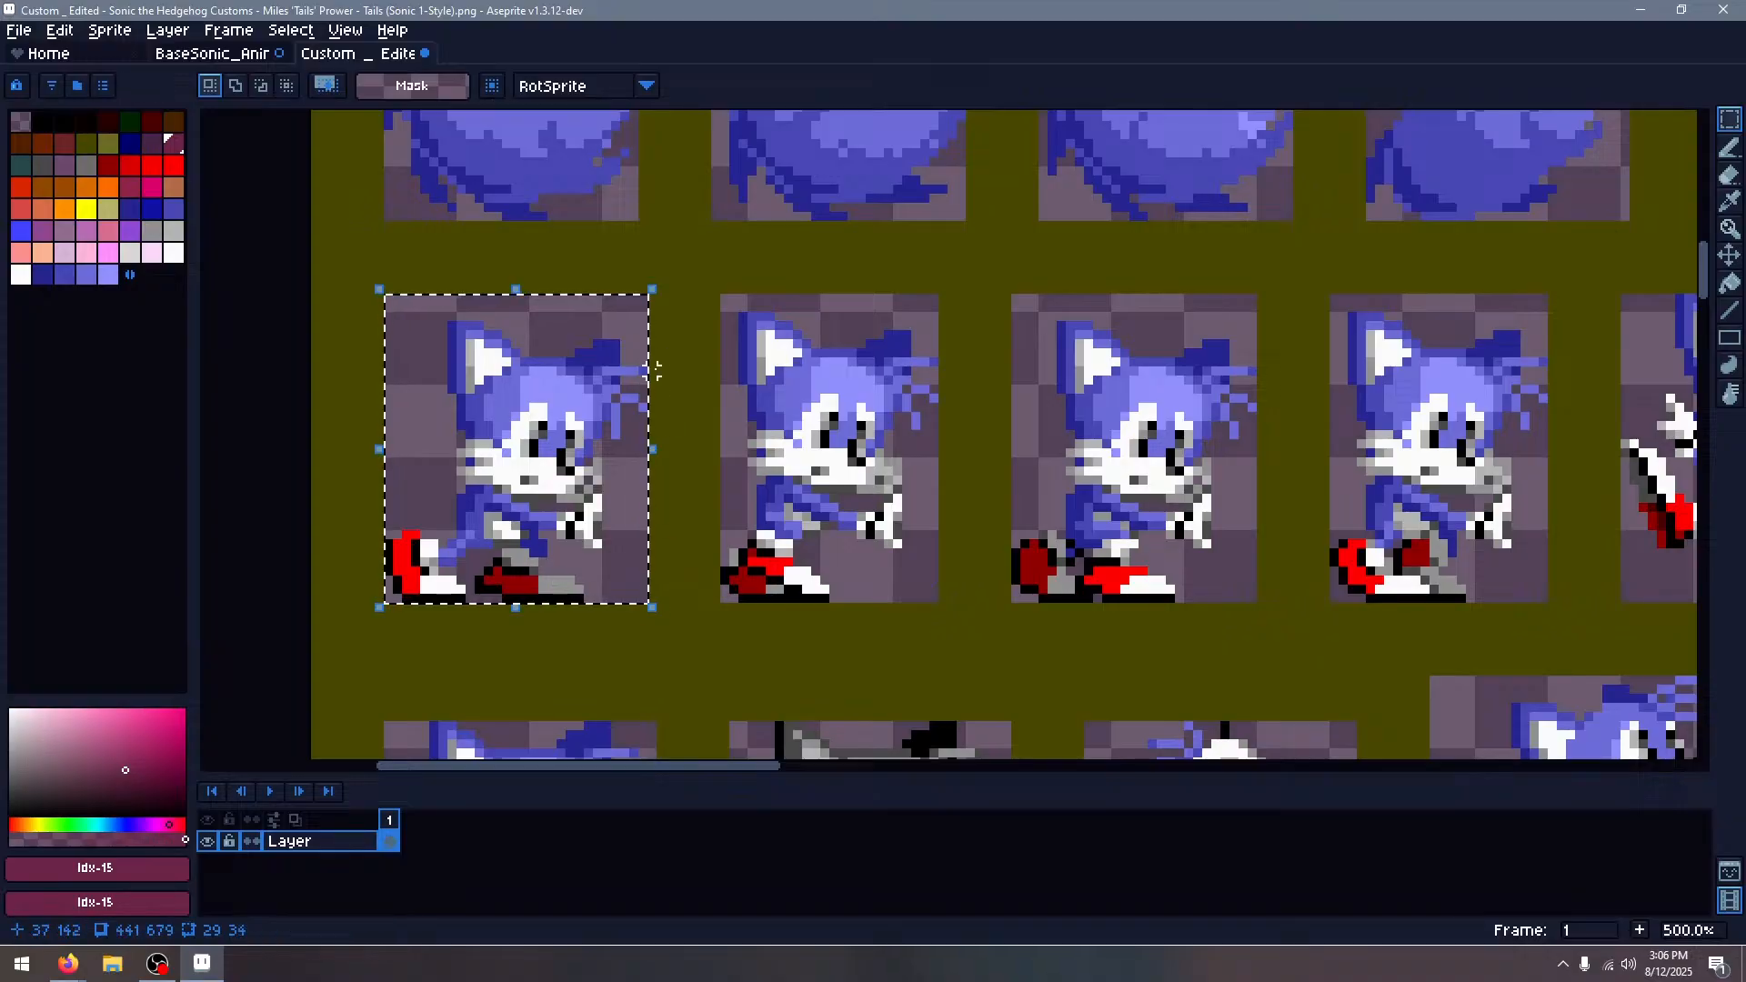
{"action": "left_click", "coordinate": [227, 54]}
{"action": "key", "text": "ctrl+v"}
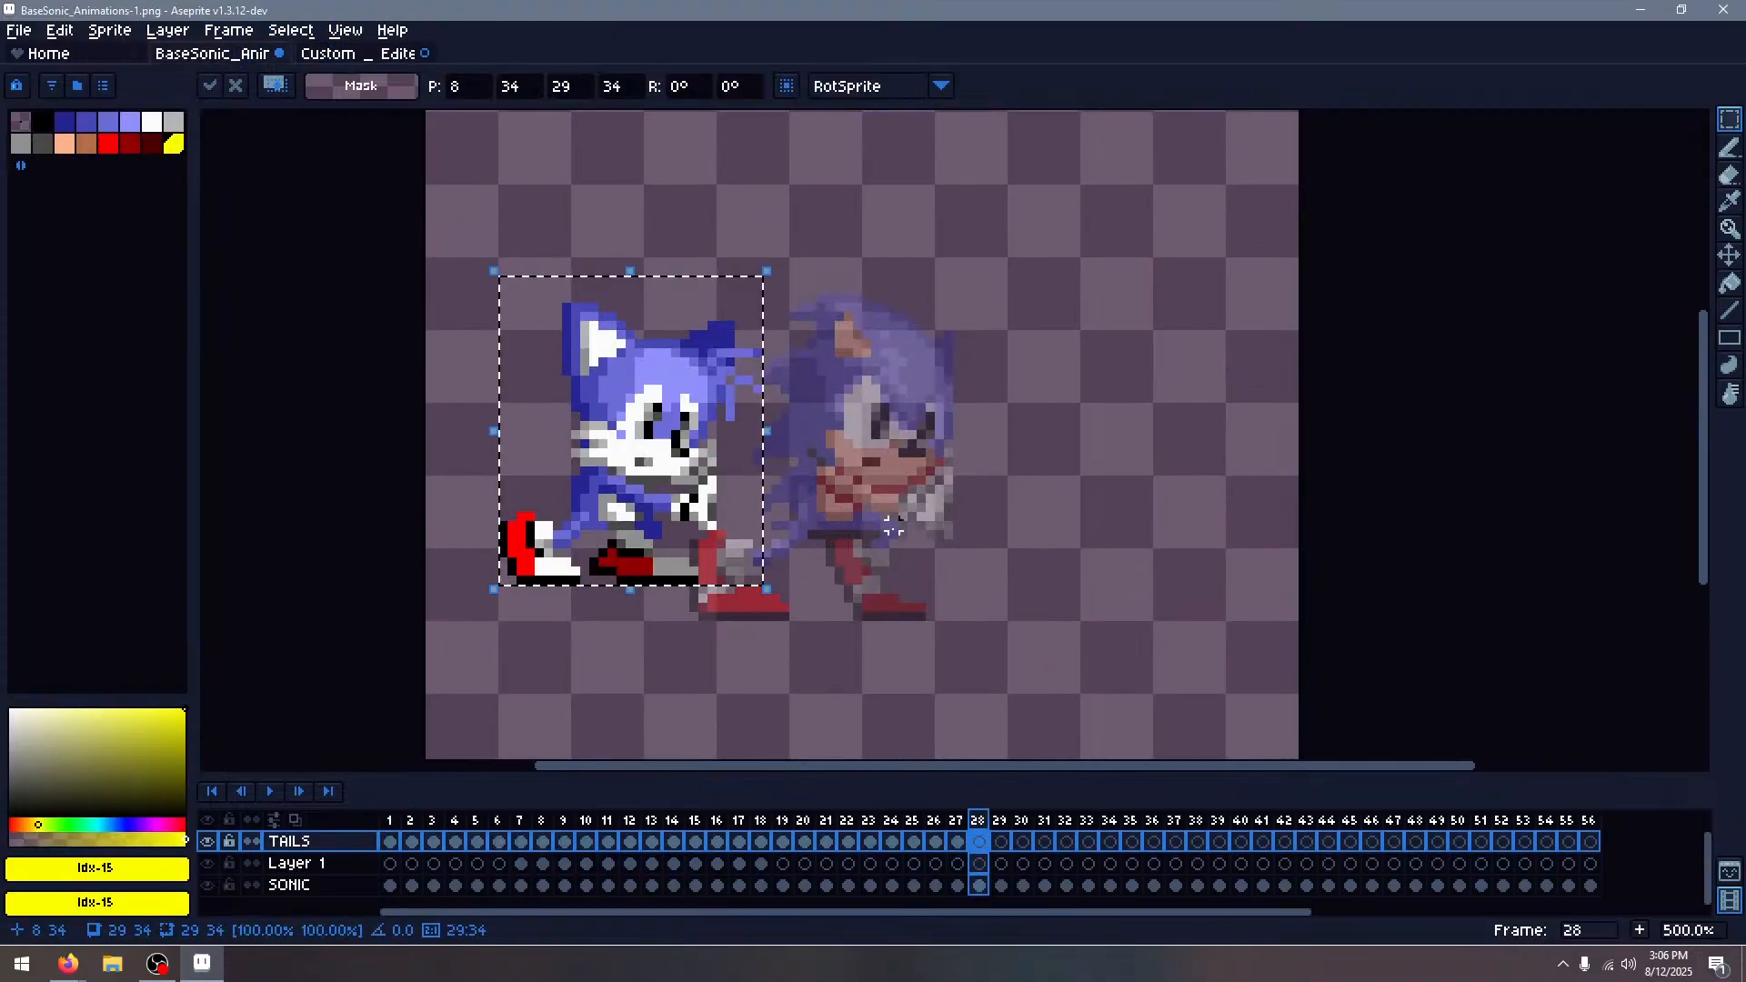
{"action": "left_click_drag", "start_coordinate": [650, 532], "coordinate": [879, 544]}
{"action": "left_click", "coordinate": [1258, 358]}
Copy the second pushing Tails sprite into frame 29, align it over Sonic, and compare it with frame 28
{"action": "left_click", "coordinate": [377, 55]}
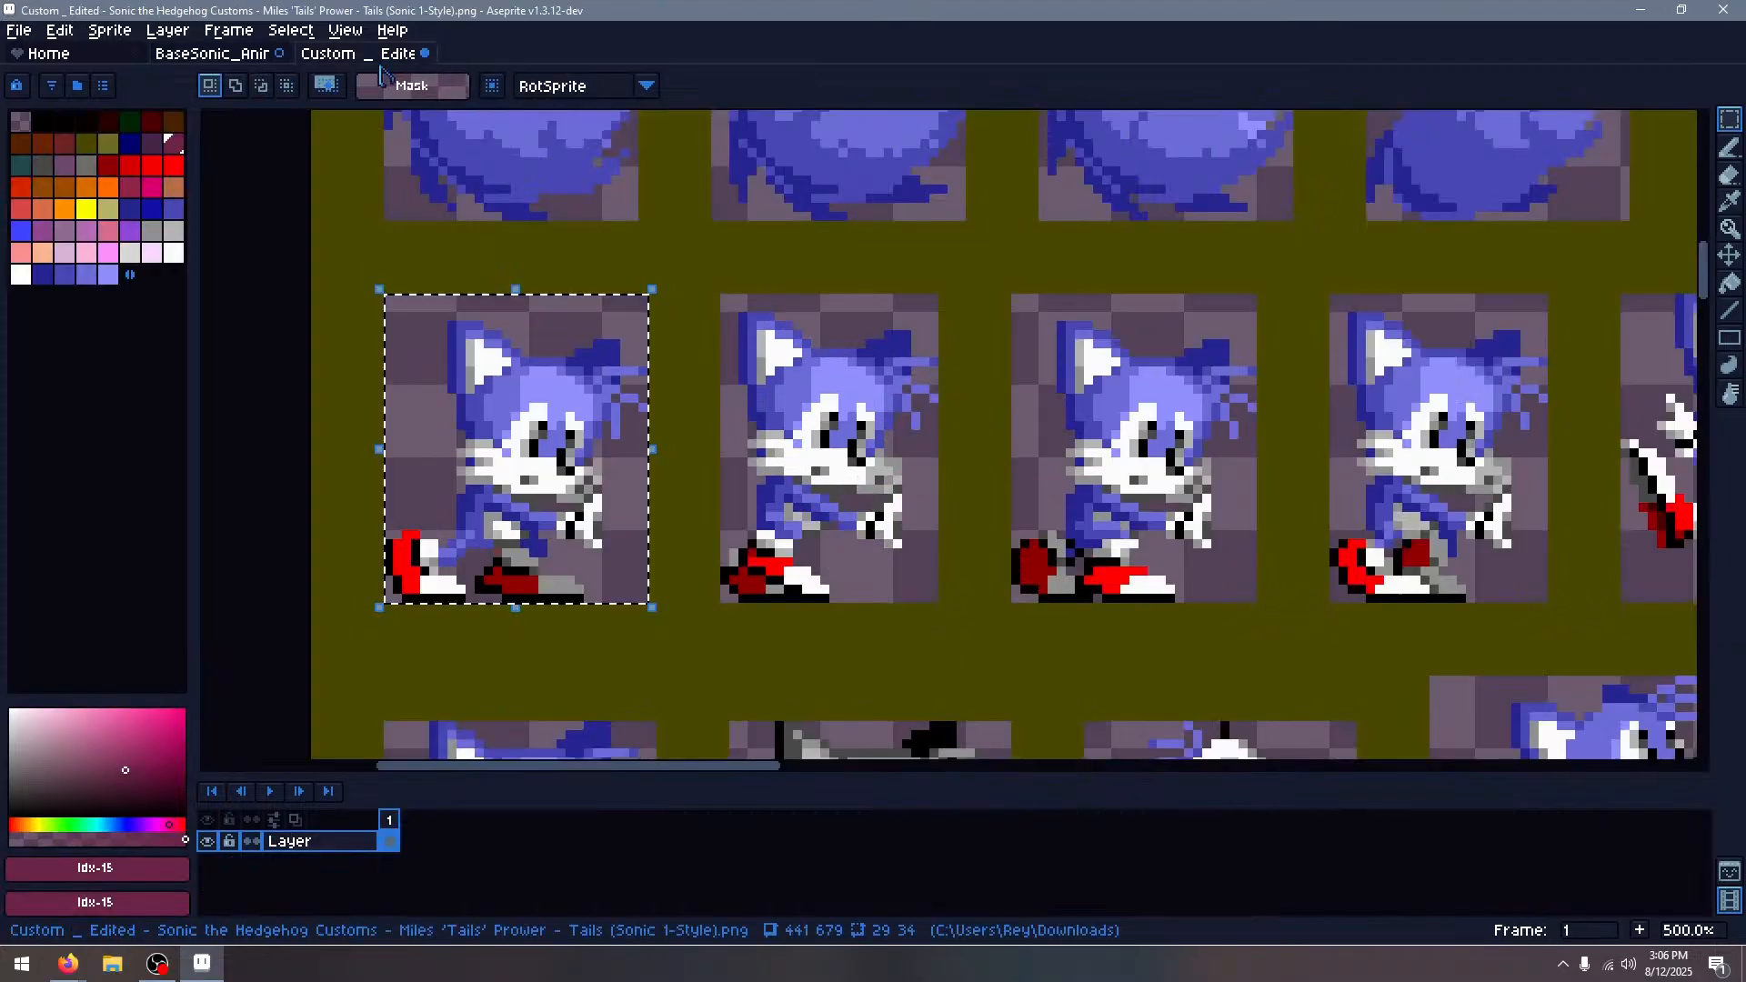
{"action": "left_click_drag", "start_coordinate": [725, 299], "coordinate": [937, 602]}
{"action": "left_click", "coordinate": [212, 52]}
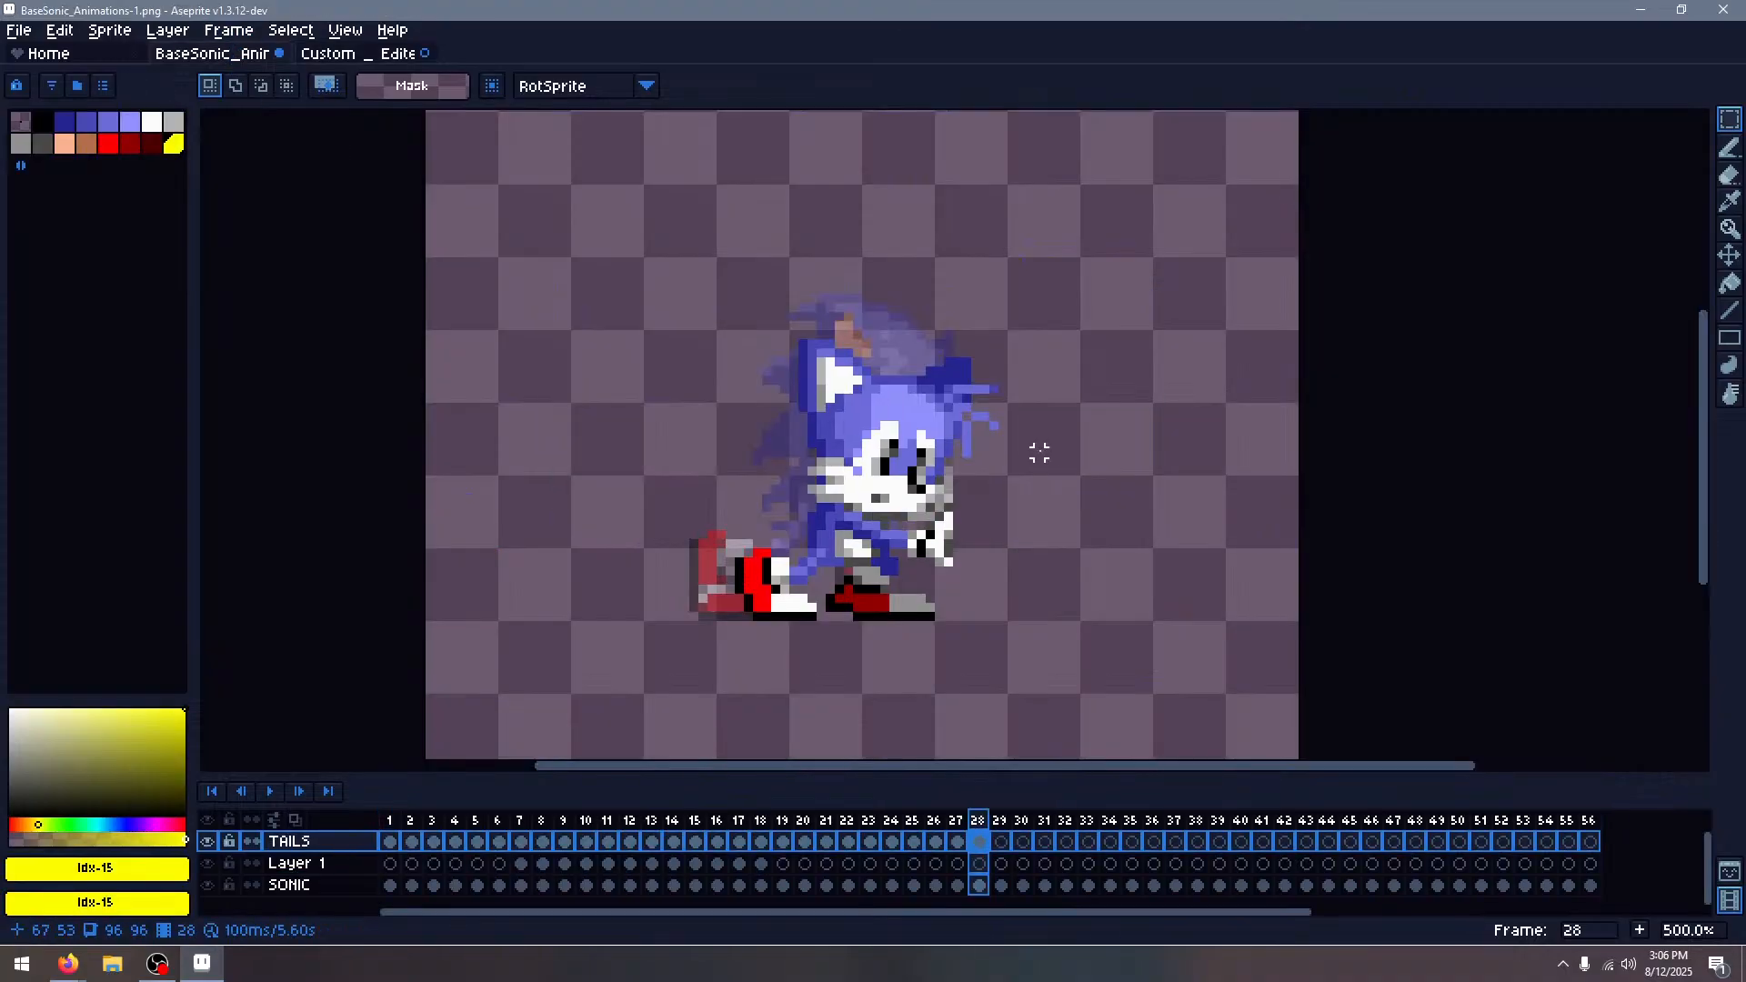
{"action": "key", "text": "Right"}
{"action": "key", "text": "ctrl+v"}
{"action": "left_click_drag", "start_coordinate": [1039, 453], "coordinate": [923, 518]}
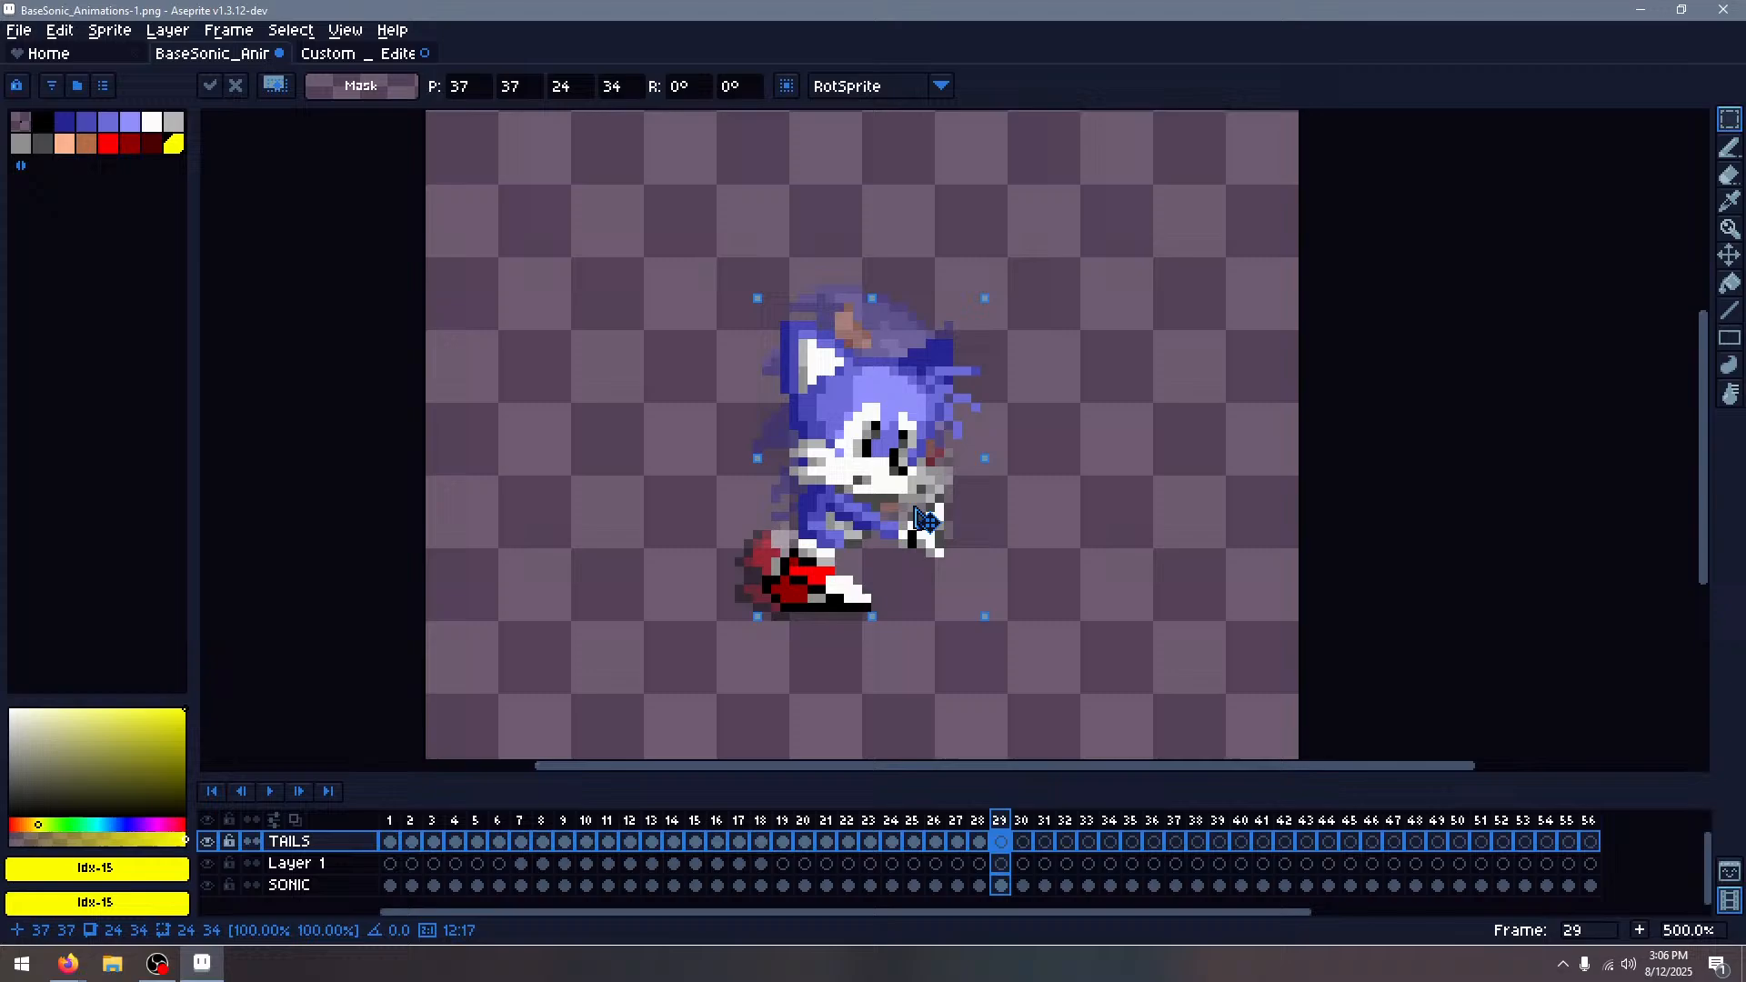
{"action": "left_click", "coordinate": [1255, 463]}
{"action": "key", "text": "Left"}
{"action": "key", "text": "Right"}
Copy the third pushing Tails sprite into frame 30 of the TAILS layer and place it over Sonic at about 36, 38
{"action": "key", "text": "Right"}
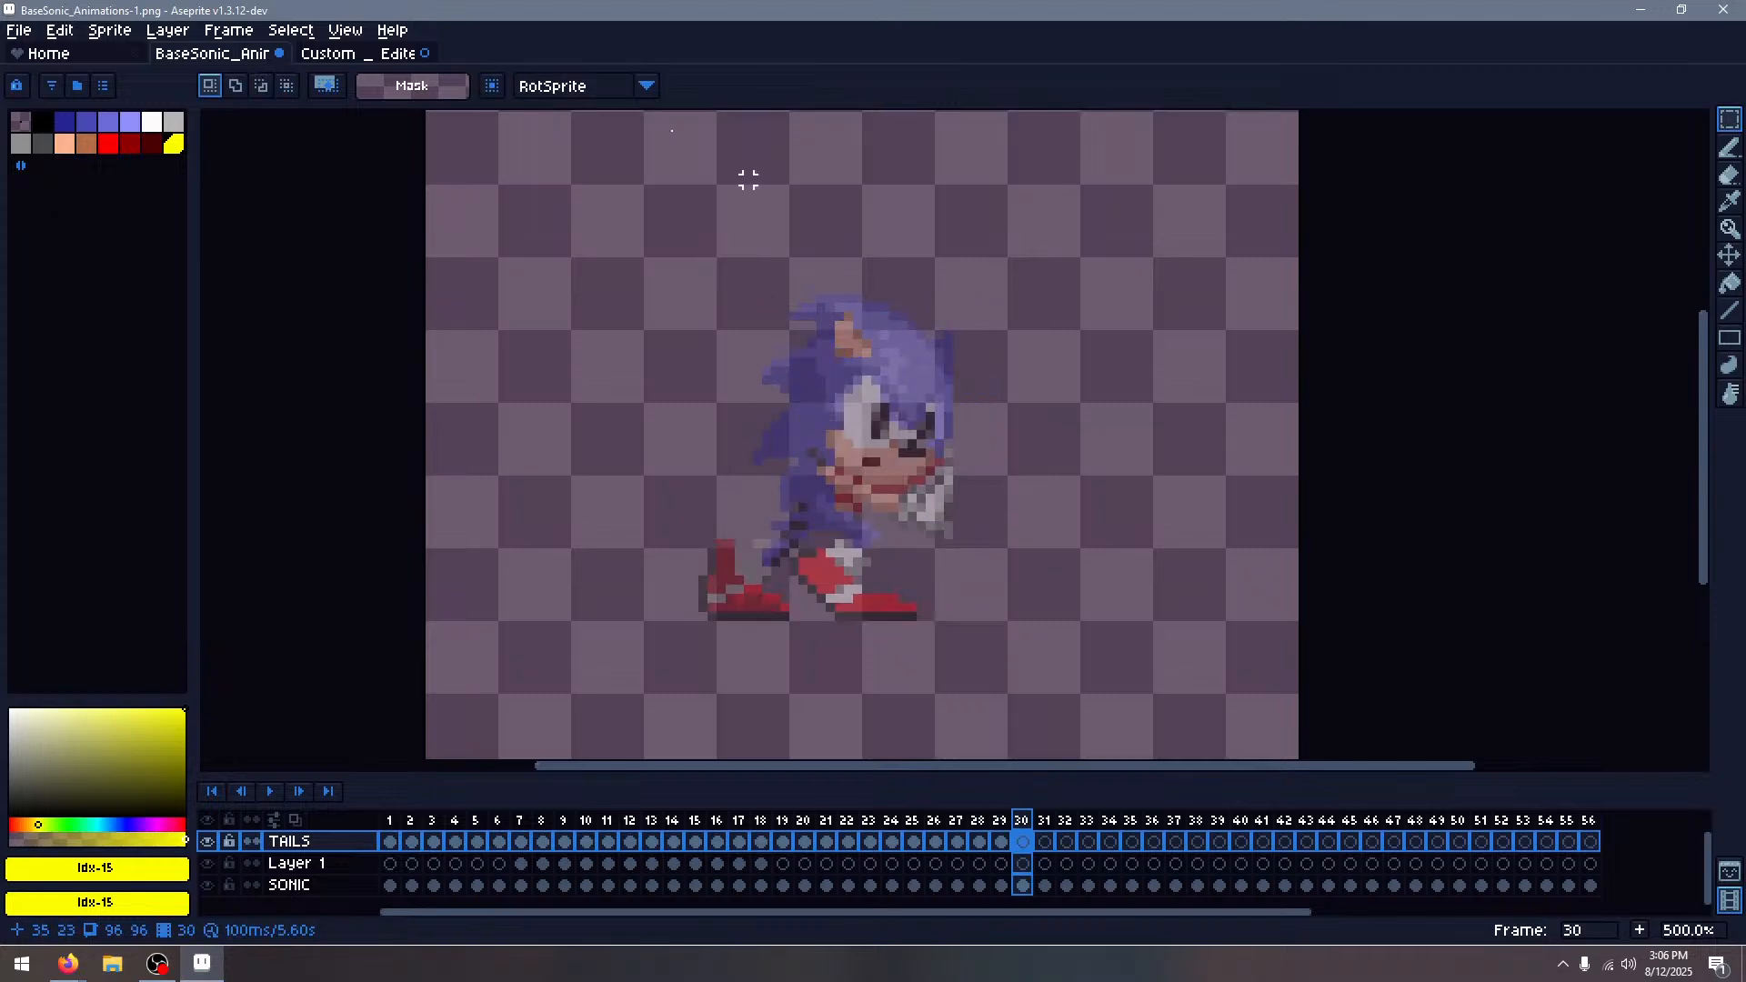
{"action": "left_click", "coordinate": [335, 55]}
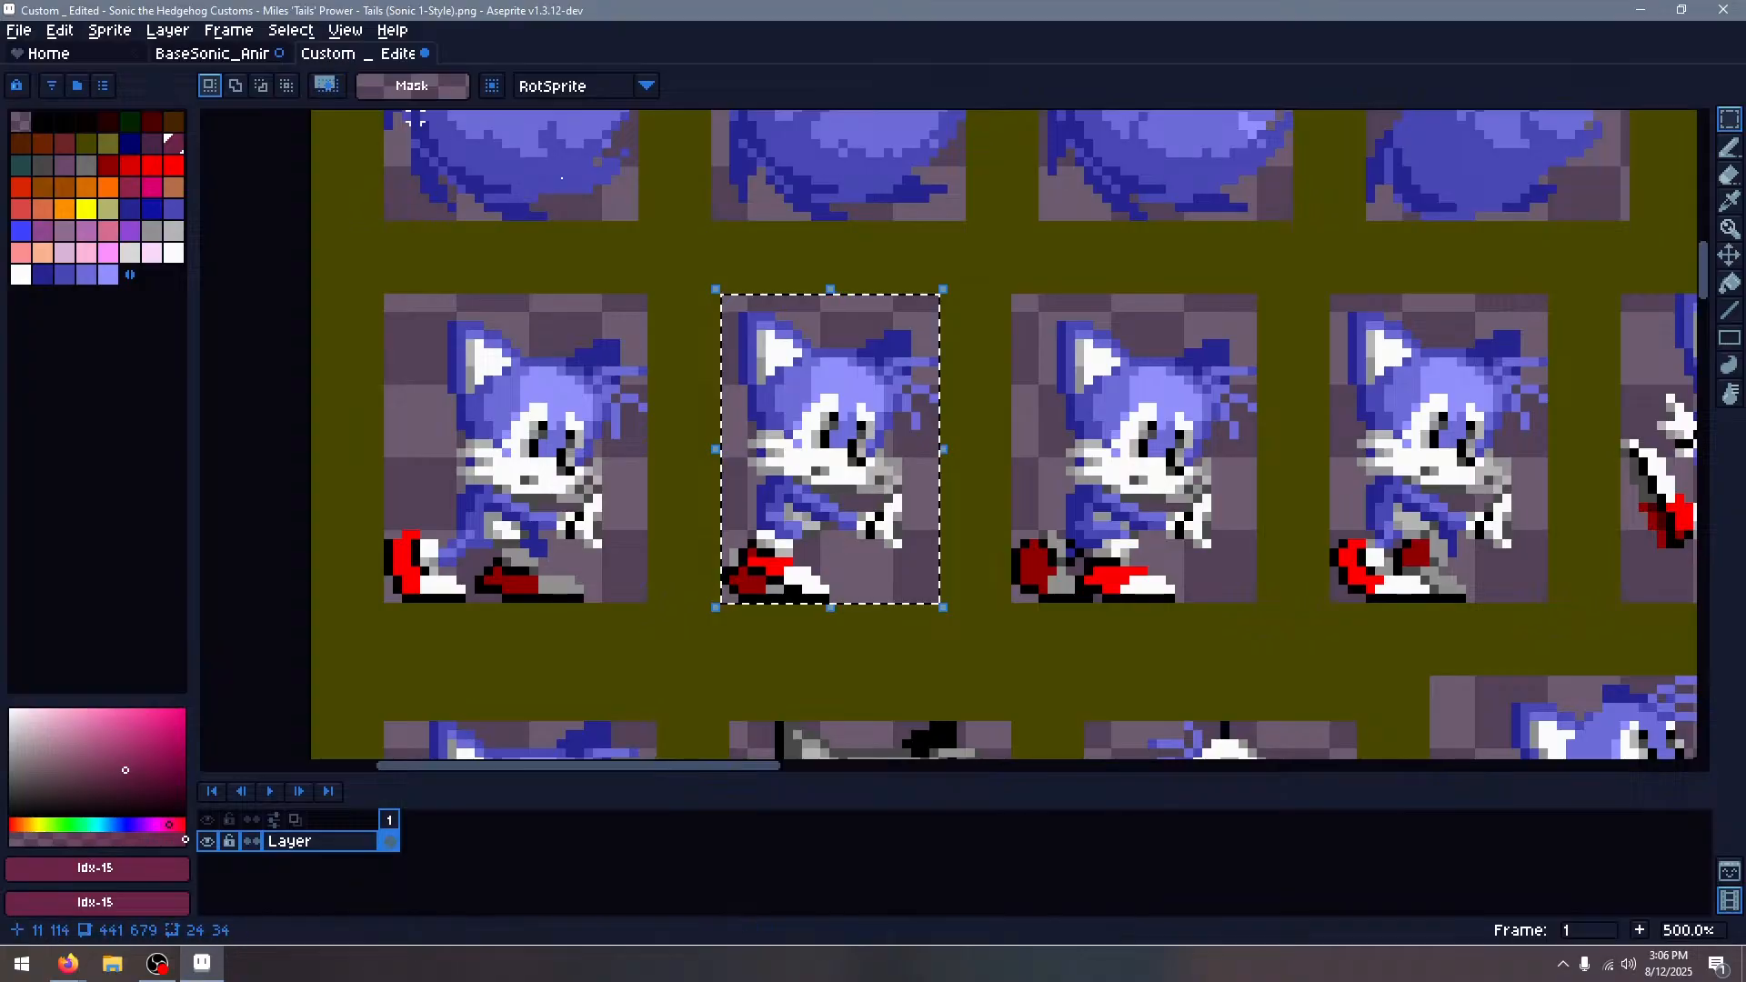
{"action": "left_click_drag", "start_coordinate": [1013, 295], "coordinate": [1252, 598]}
{"action": "left_click", "coordinate": [212, 54]}
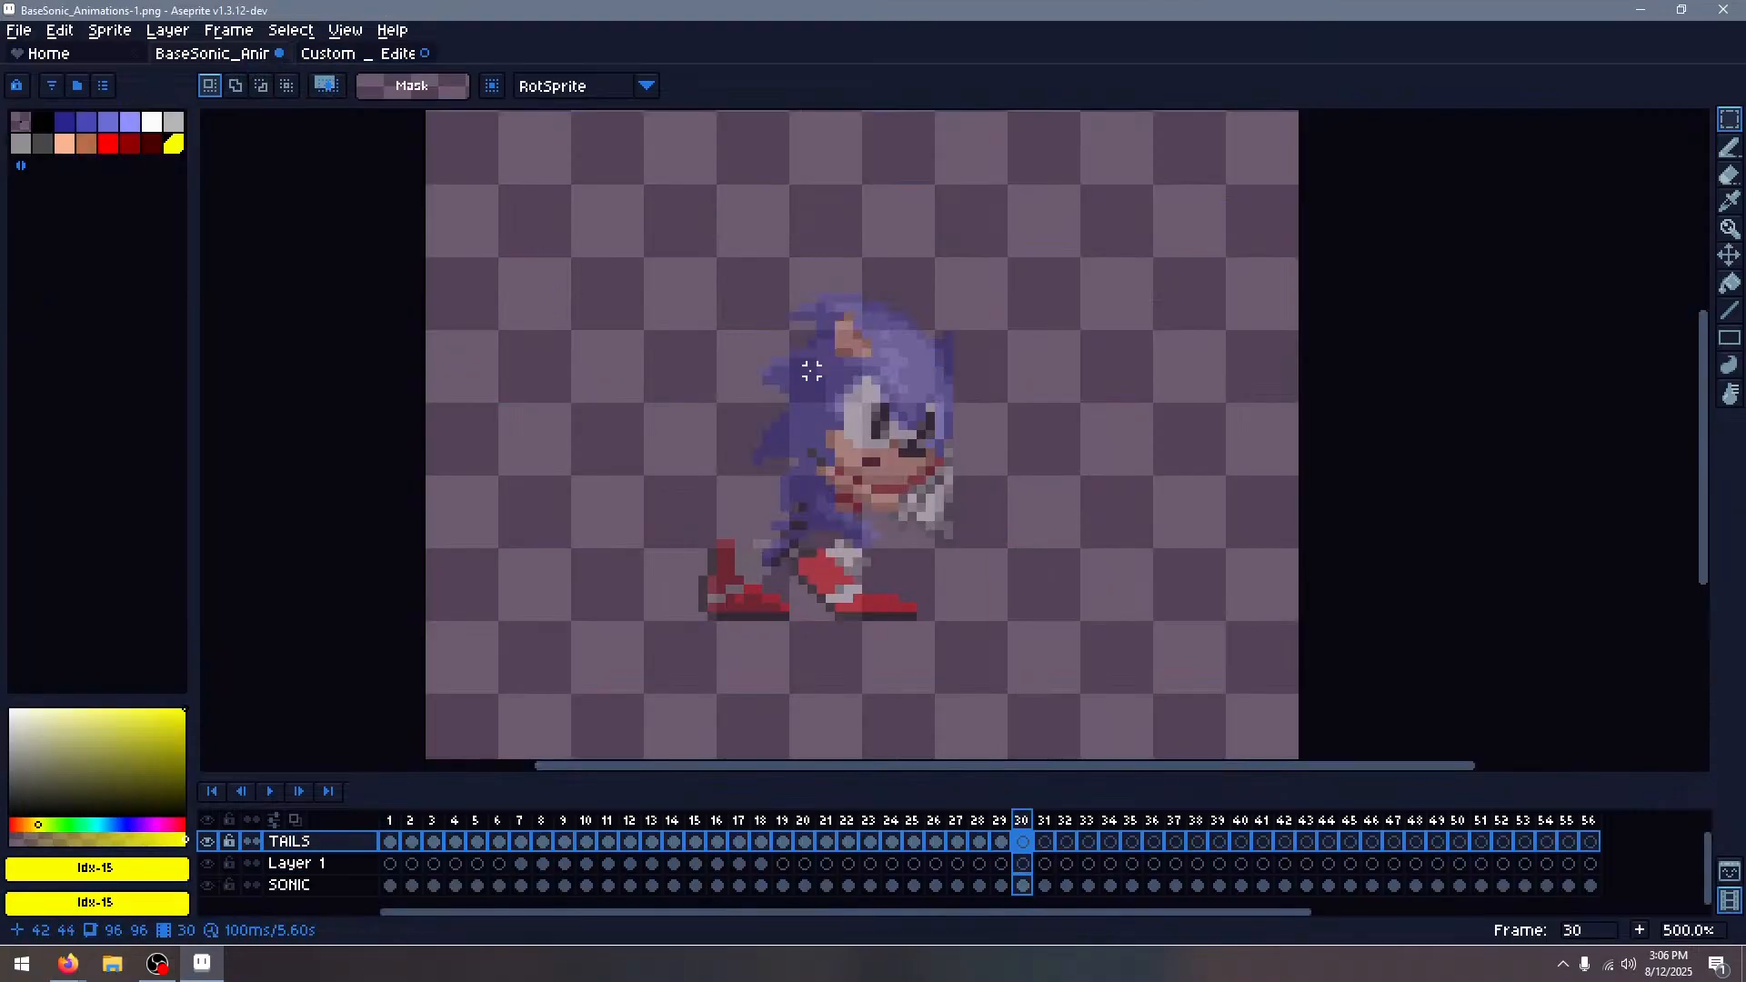
{"action": "key", "text": "ctrl+v"}
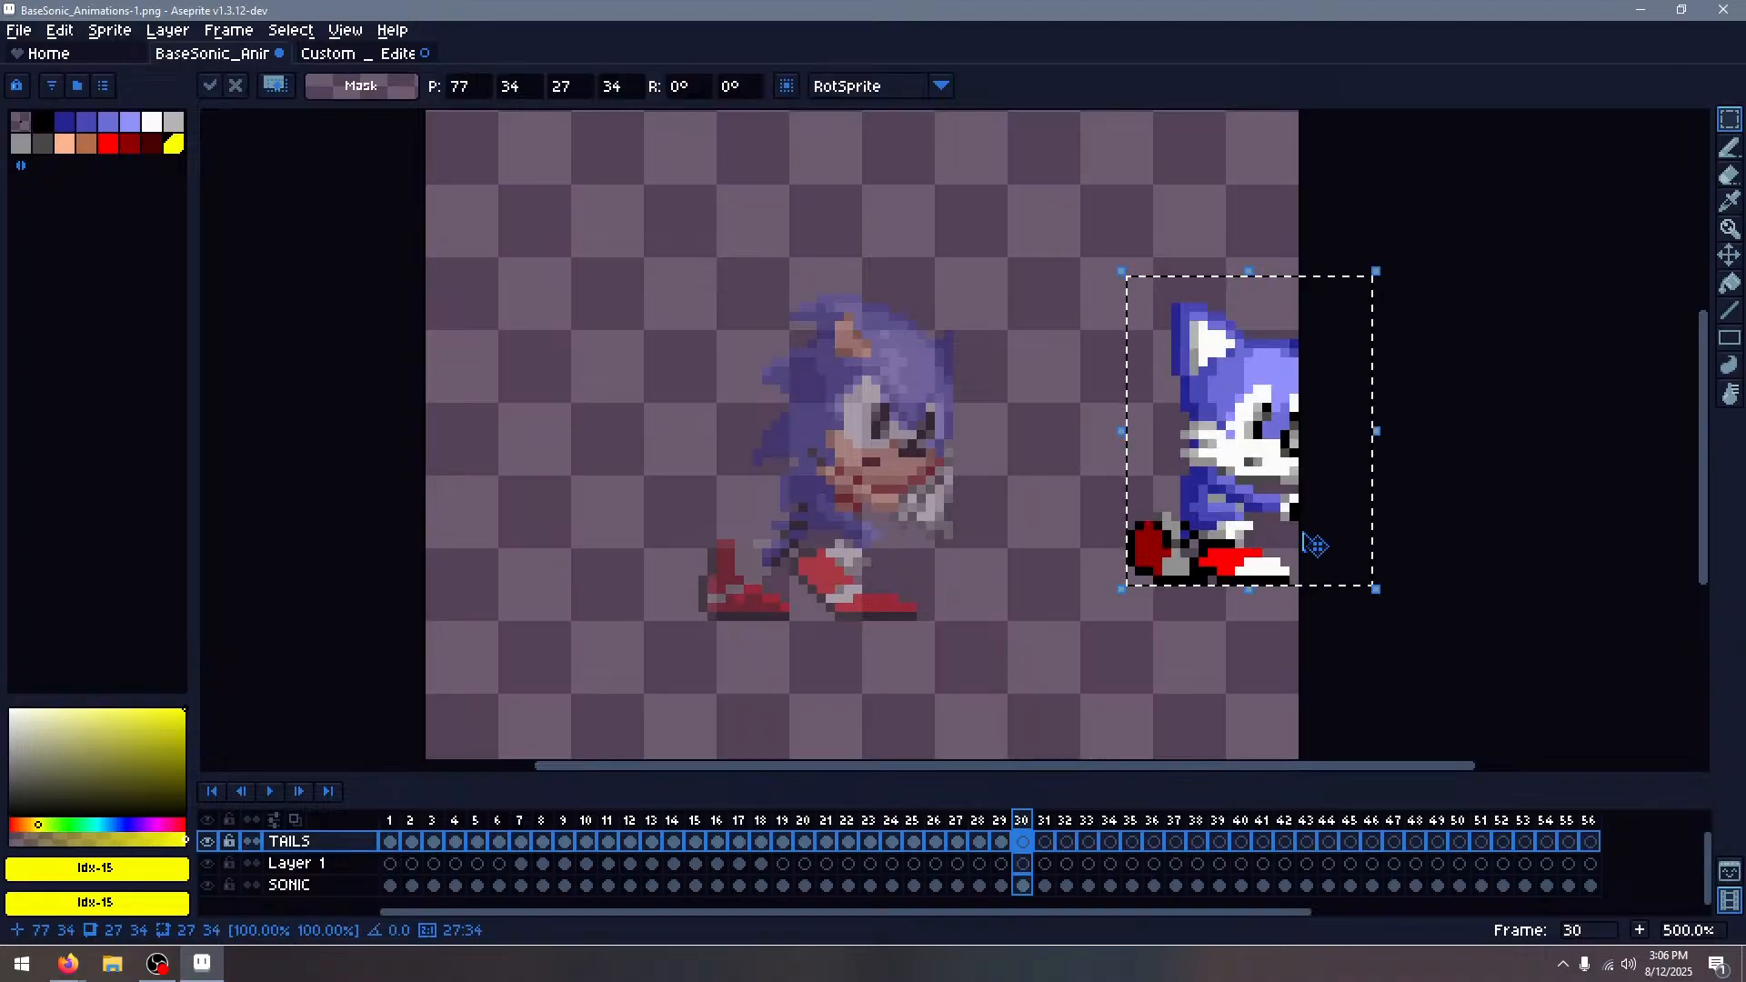
{"action": "left_click_drag", "start_coordinate": [1314, 544], "coordinate": [866, 550]}
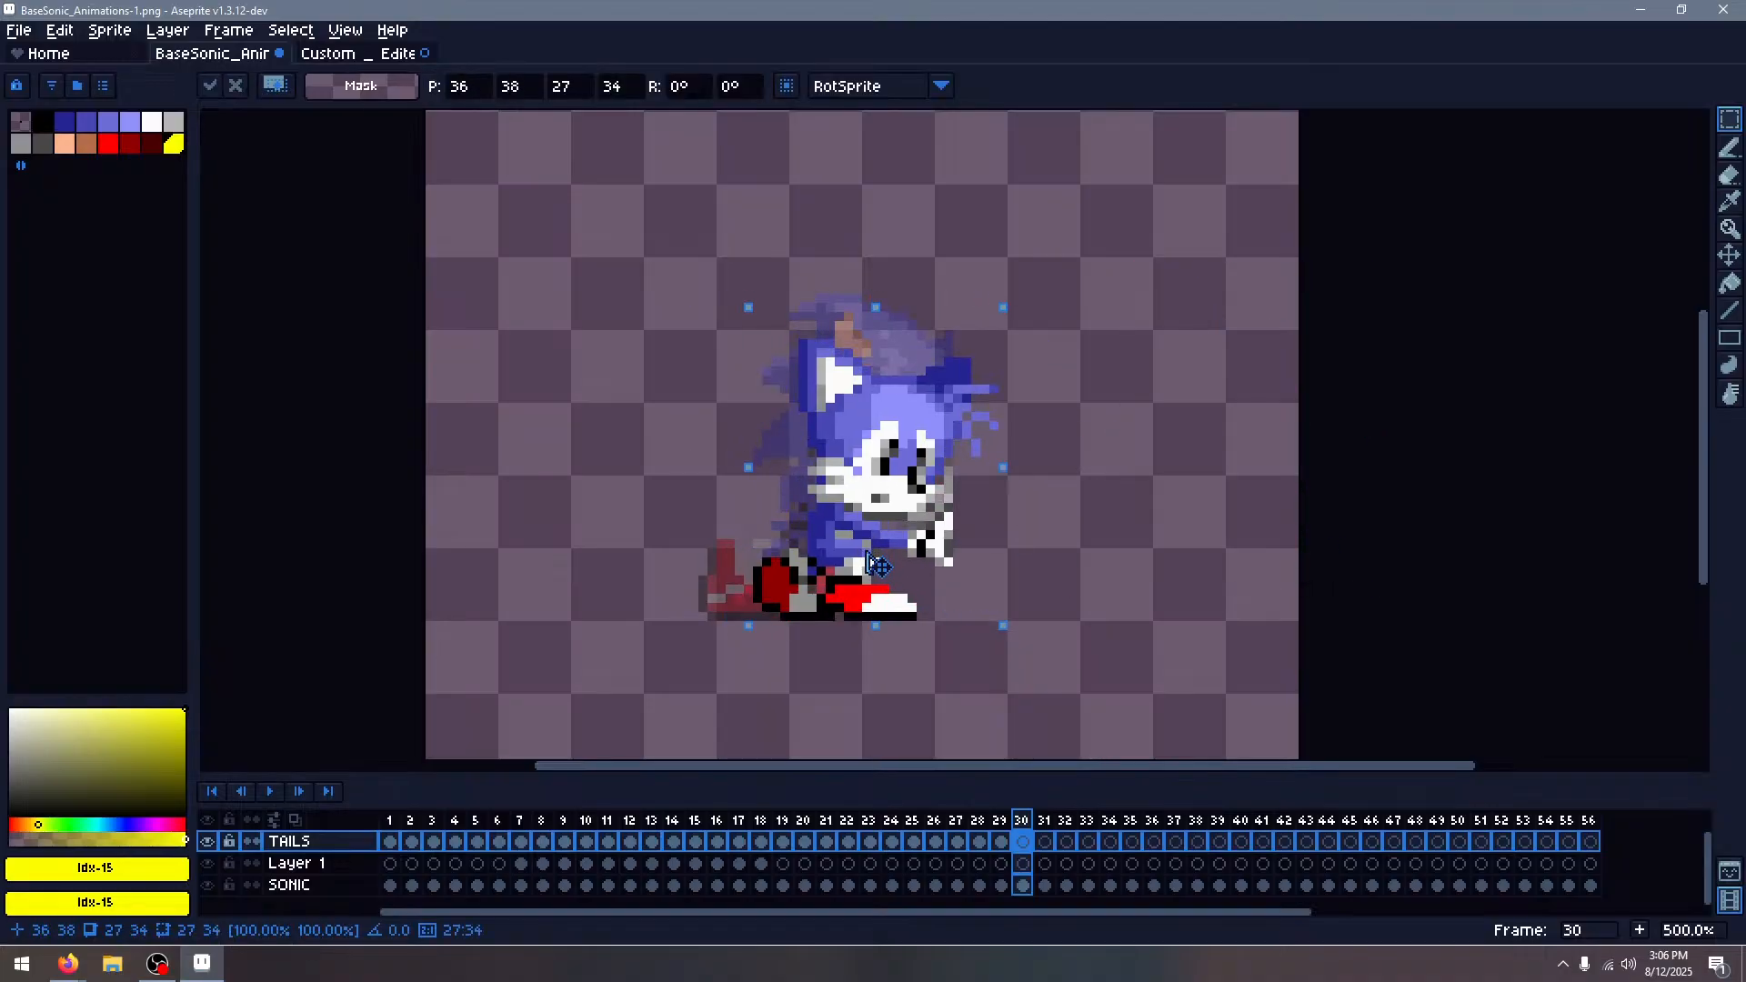
{"action": "key", "text": "ctrl+d"}
Copy the fourth pushing Tails sprite from the sheet into frame 31 and align it over the pushing Sonic
{"action": "left_click", "coordinate": [325, 55]}
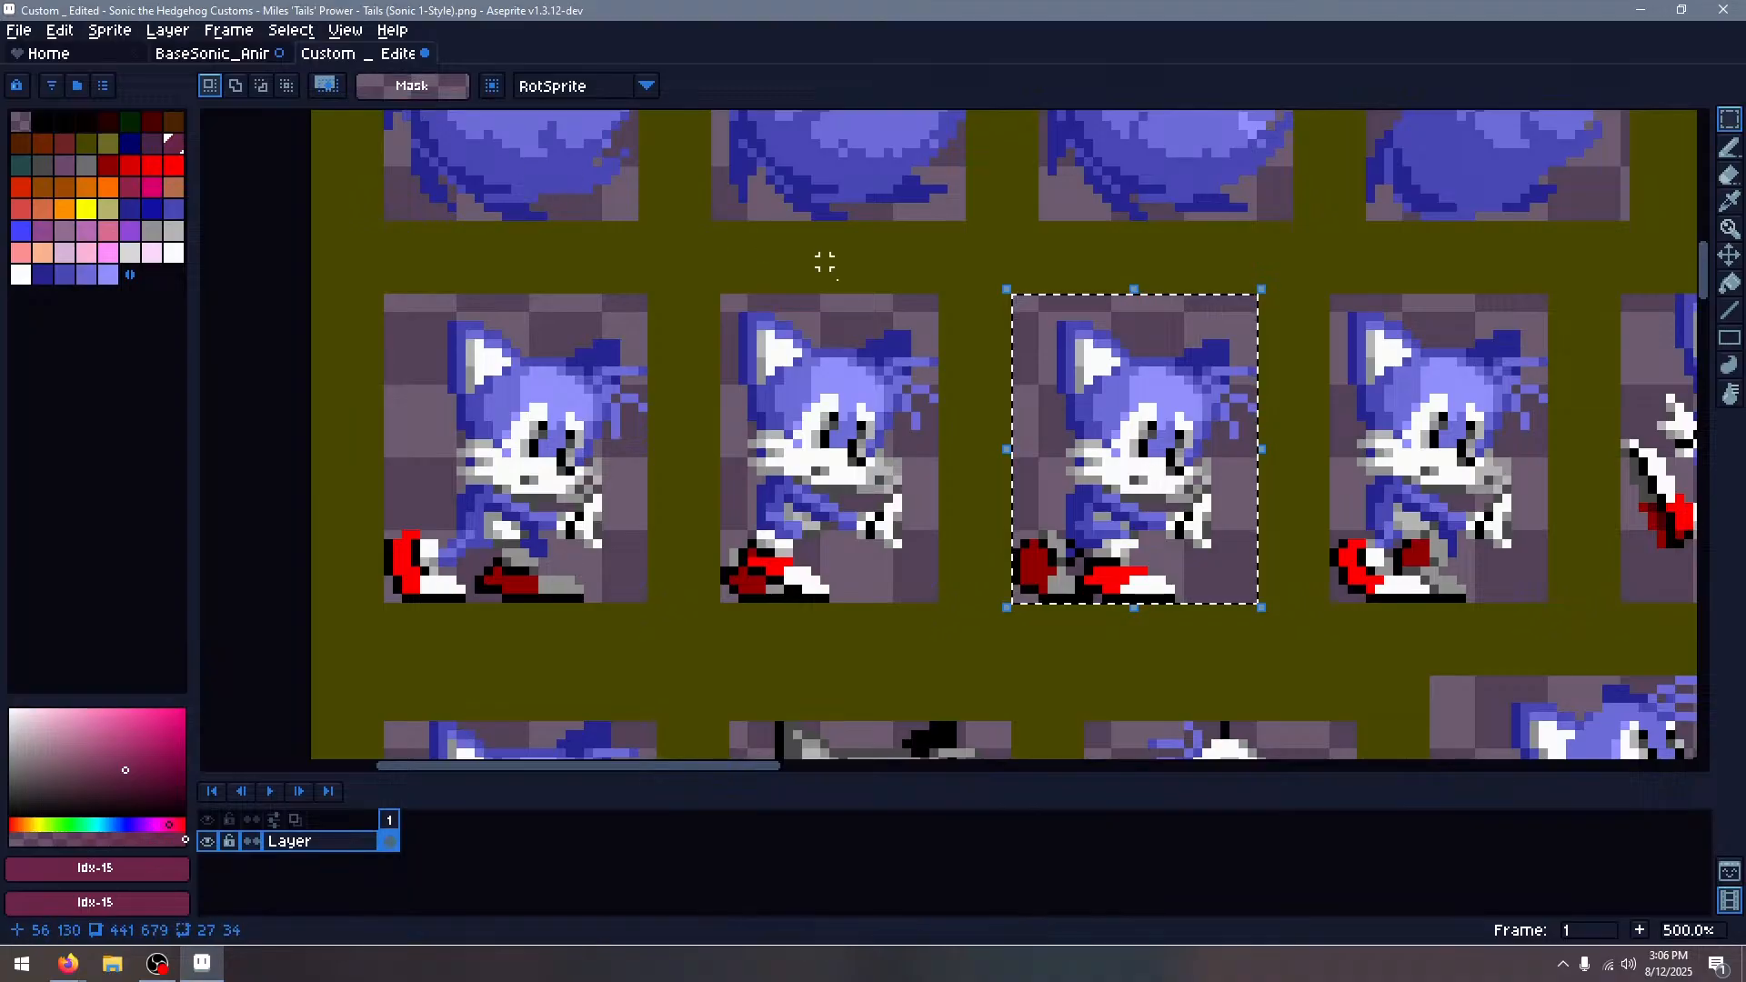
{"action": "scroll", "coordinate": [900, 319], "scroll_direction": "up", "scroll_amount": 1}
{"action": "key", "text": "ctrl+d"}
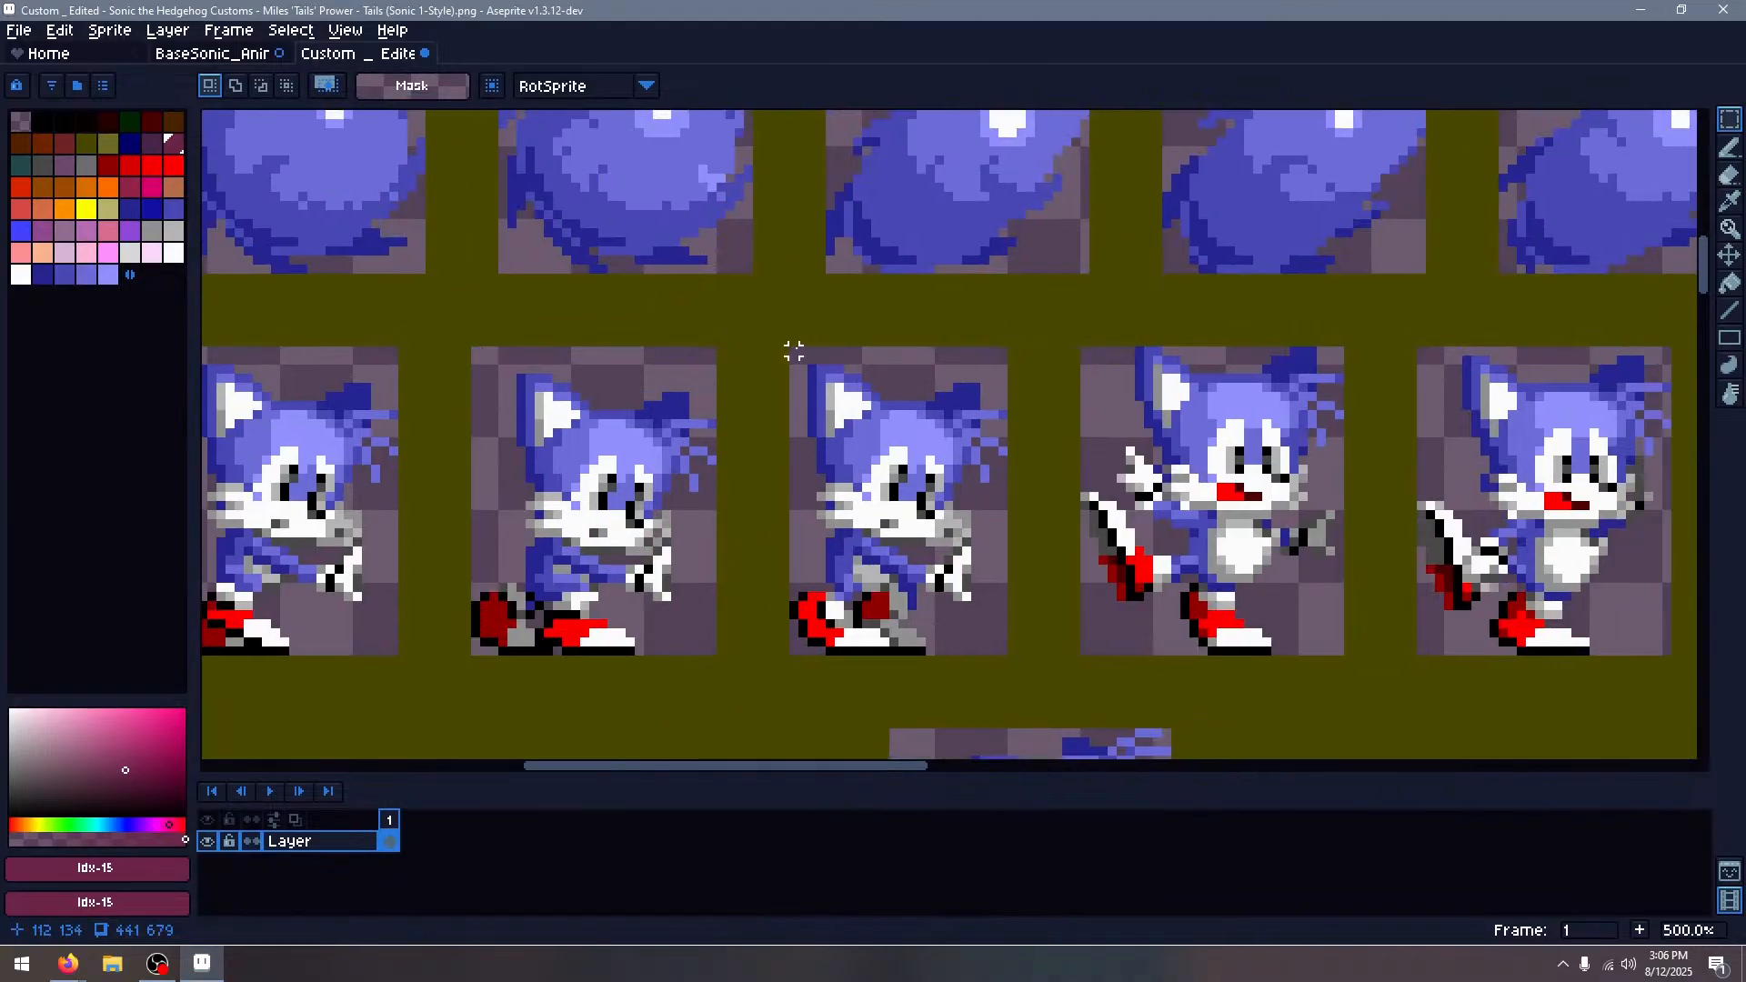
{"action": "left_click_drag", "start_coordinate": [792, 350], "coordinate": [1012, 662]}
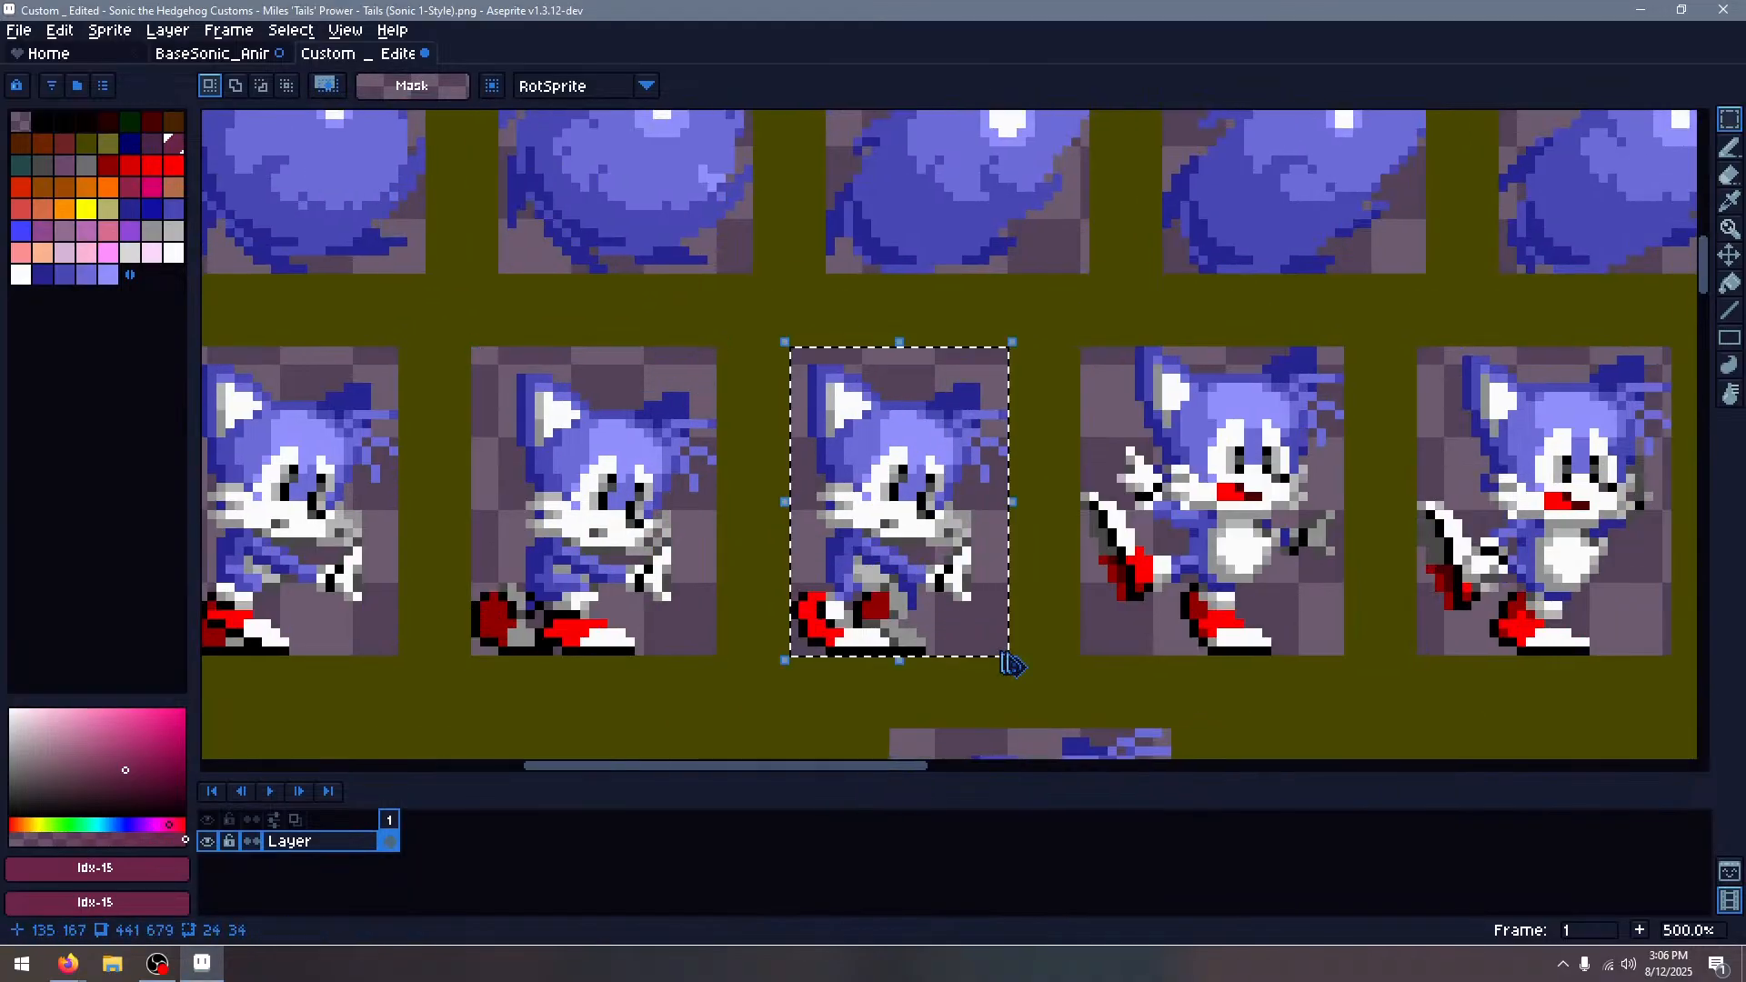
{"action": "left_click", "coordinate": [211, 54]}
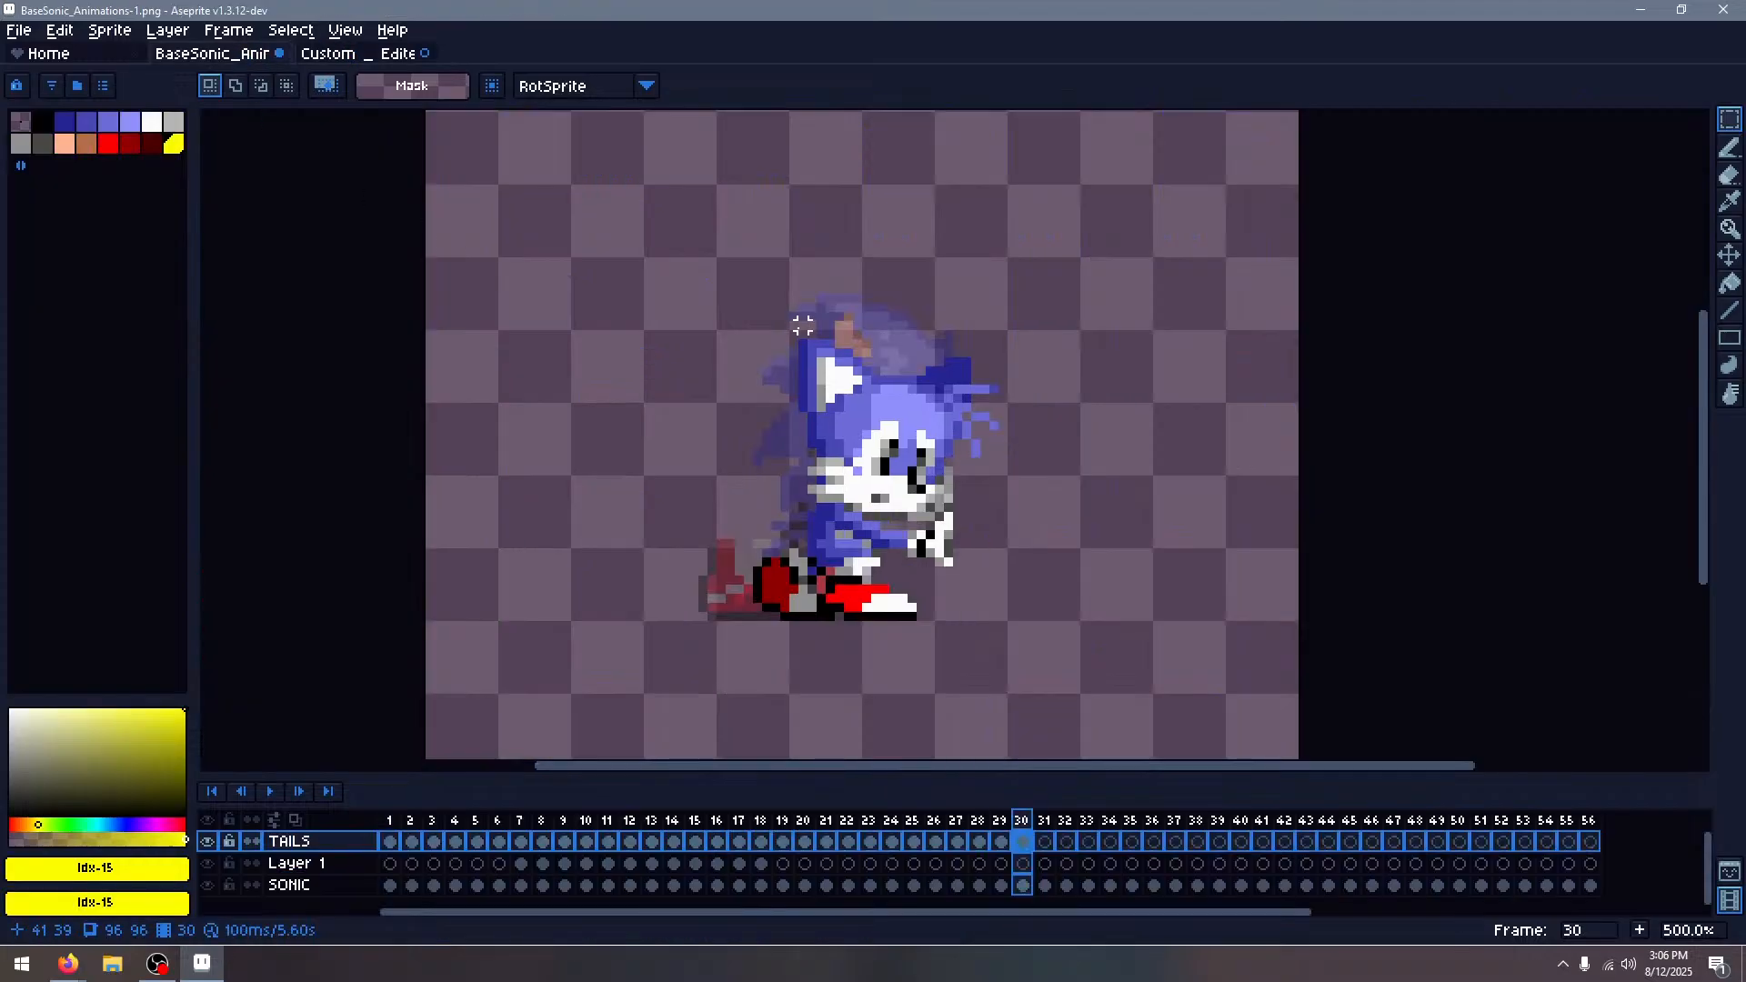
{"action": "key", "text": "Right"}
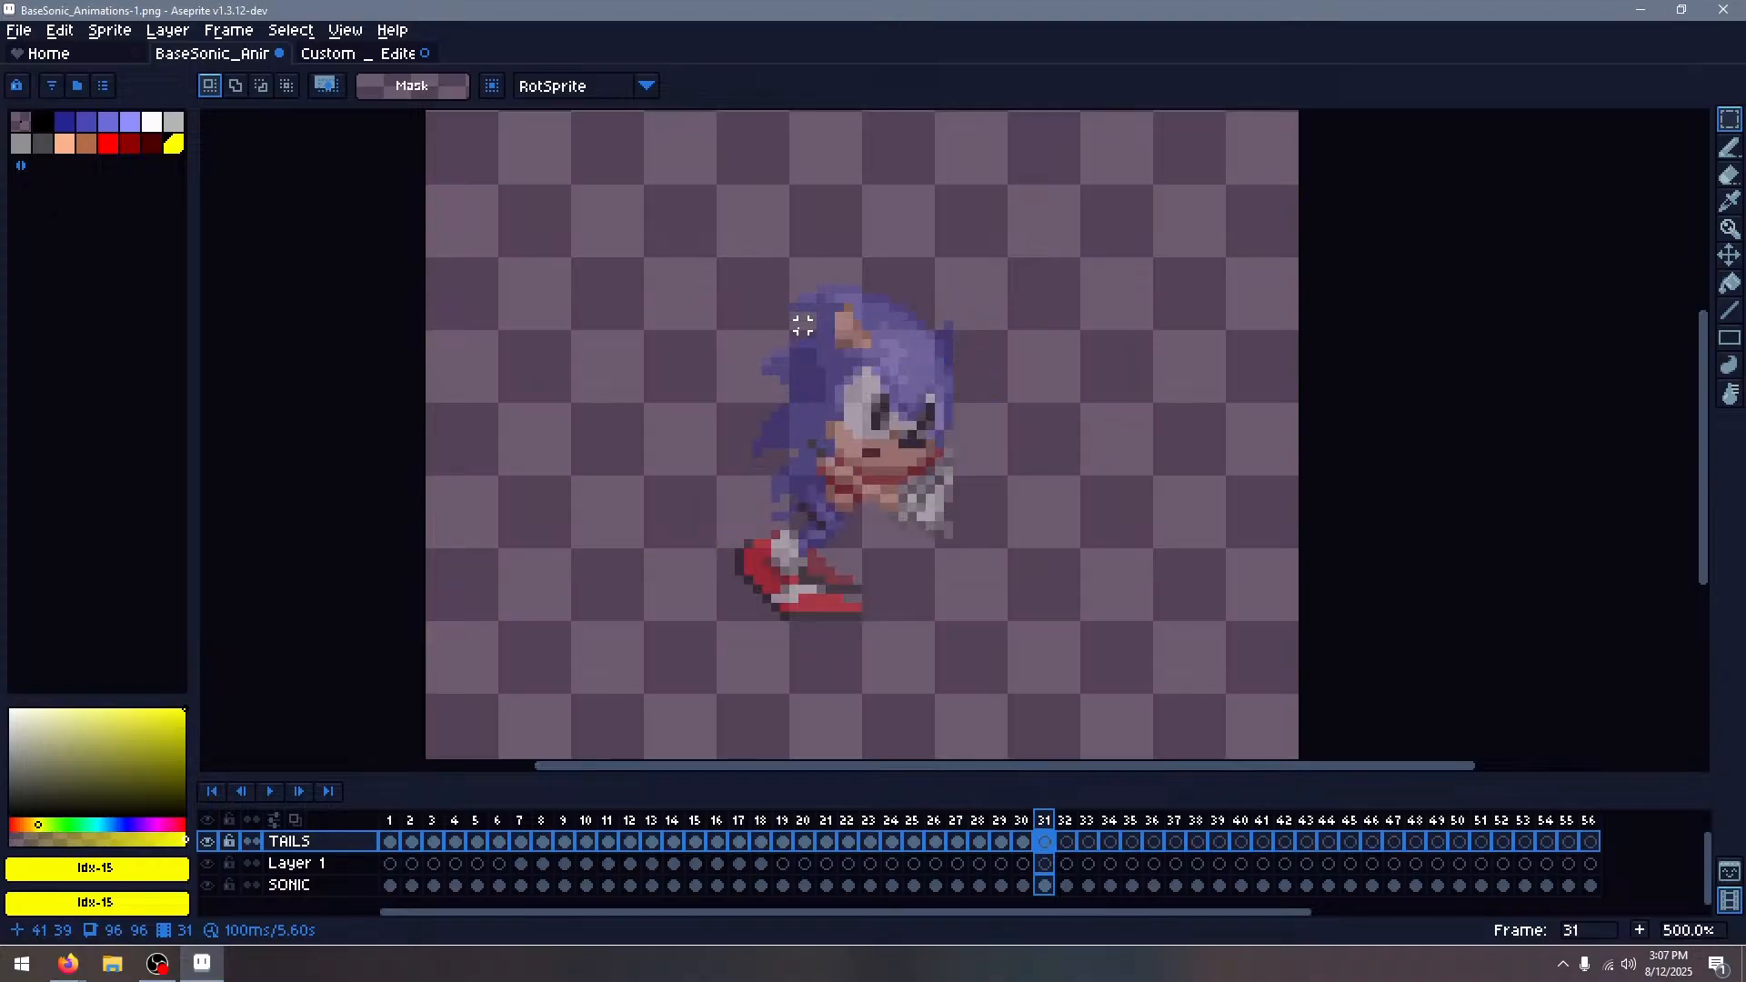
{"action": "key", "text": "ctrl+v"}
{"action": "left_click_drag", "start_coordinate": [1394, 466], "coordinate": [873, 501]}
{"action": "left_click", "coordinate": [1266, 434]}
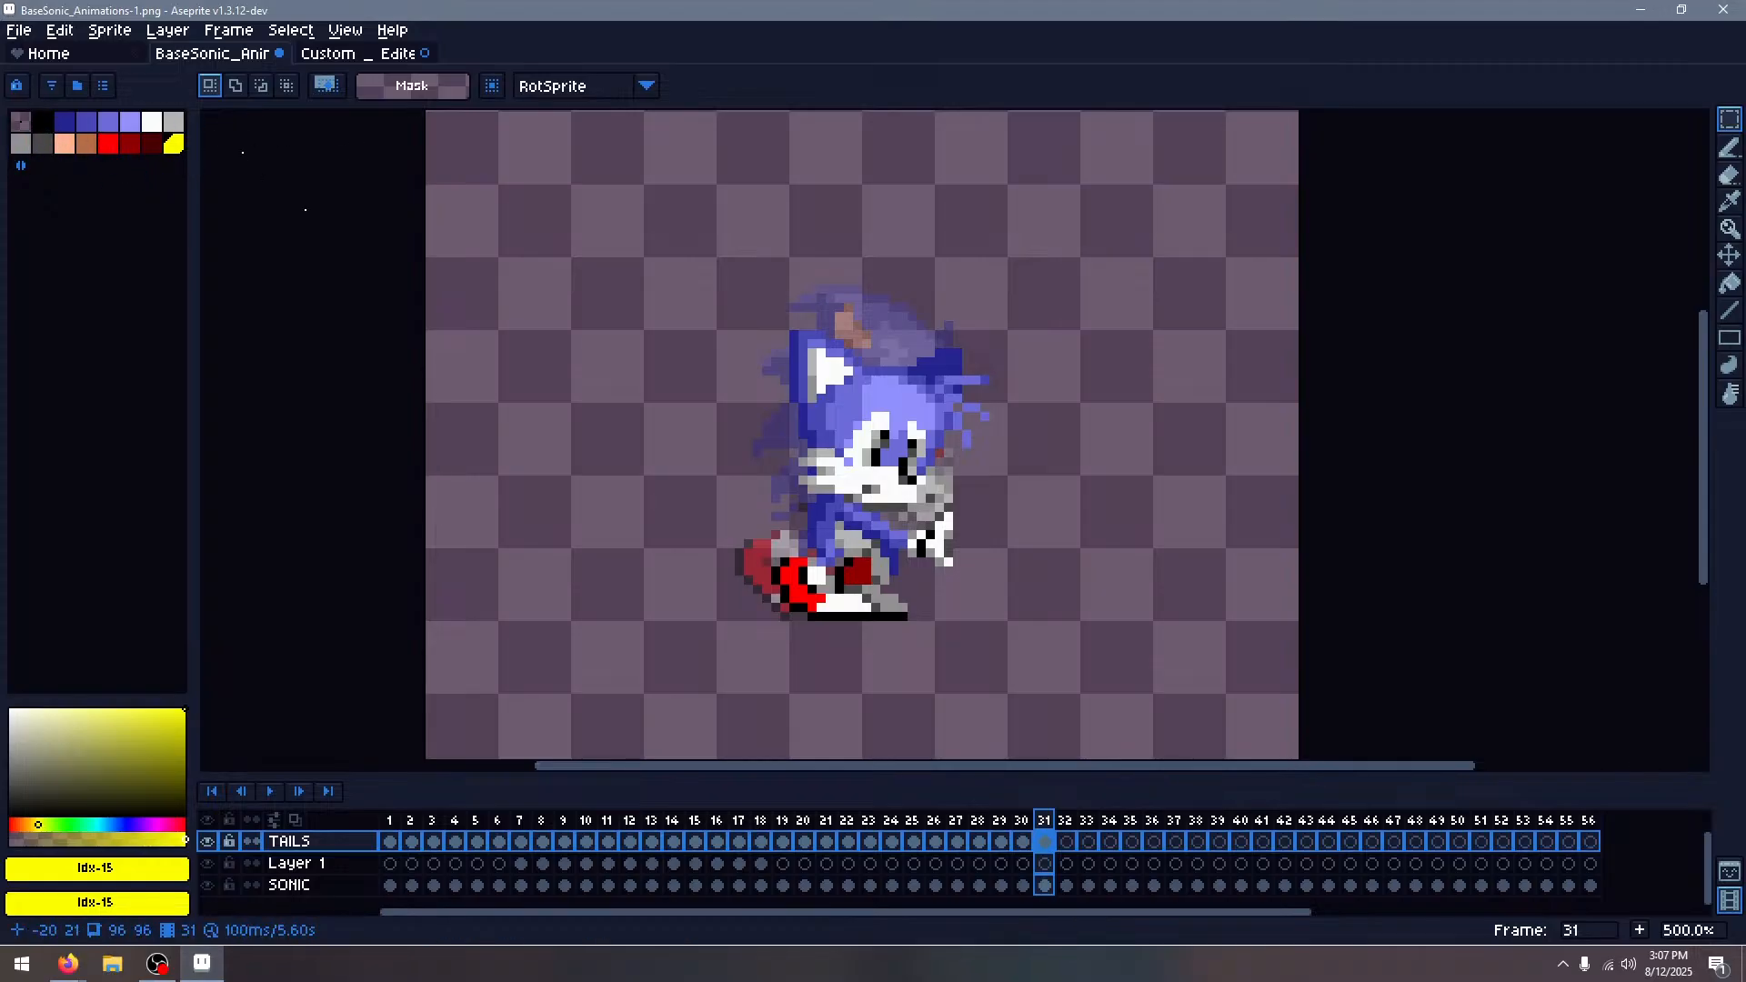
{"action": "left_click_drag", "start_coordinate": [132, 823], "coordinate": [147, 823]}
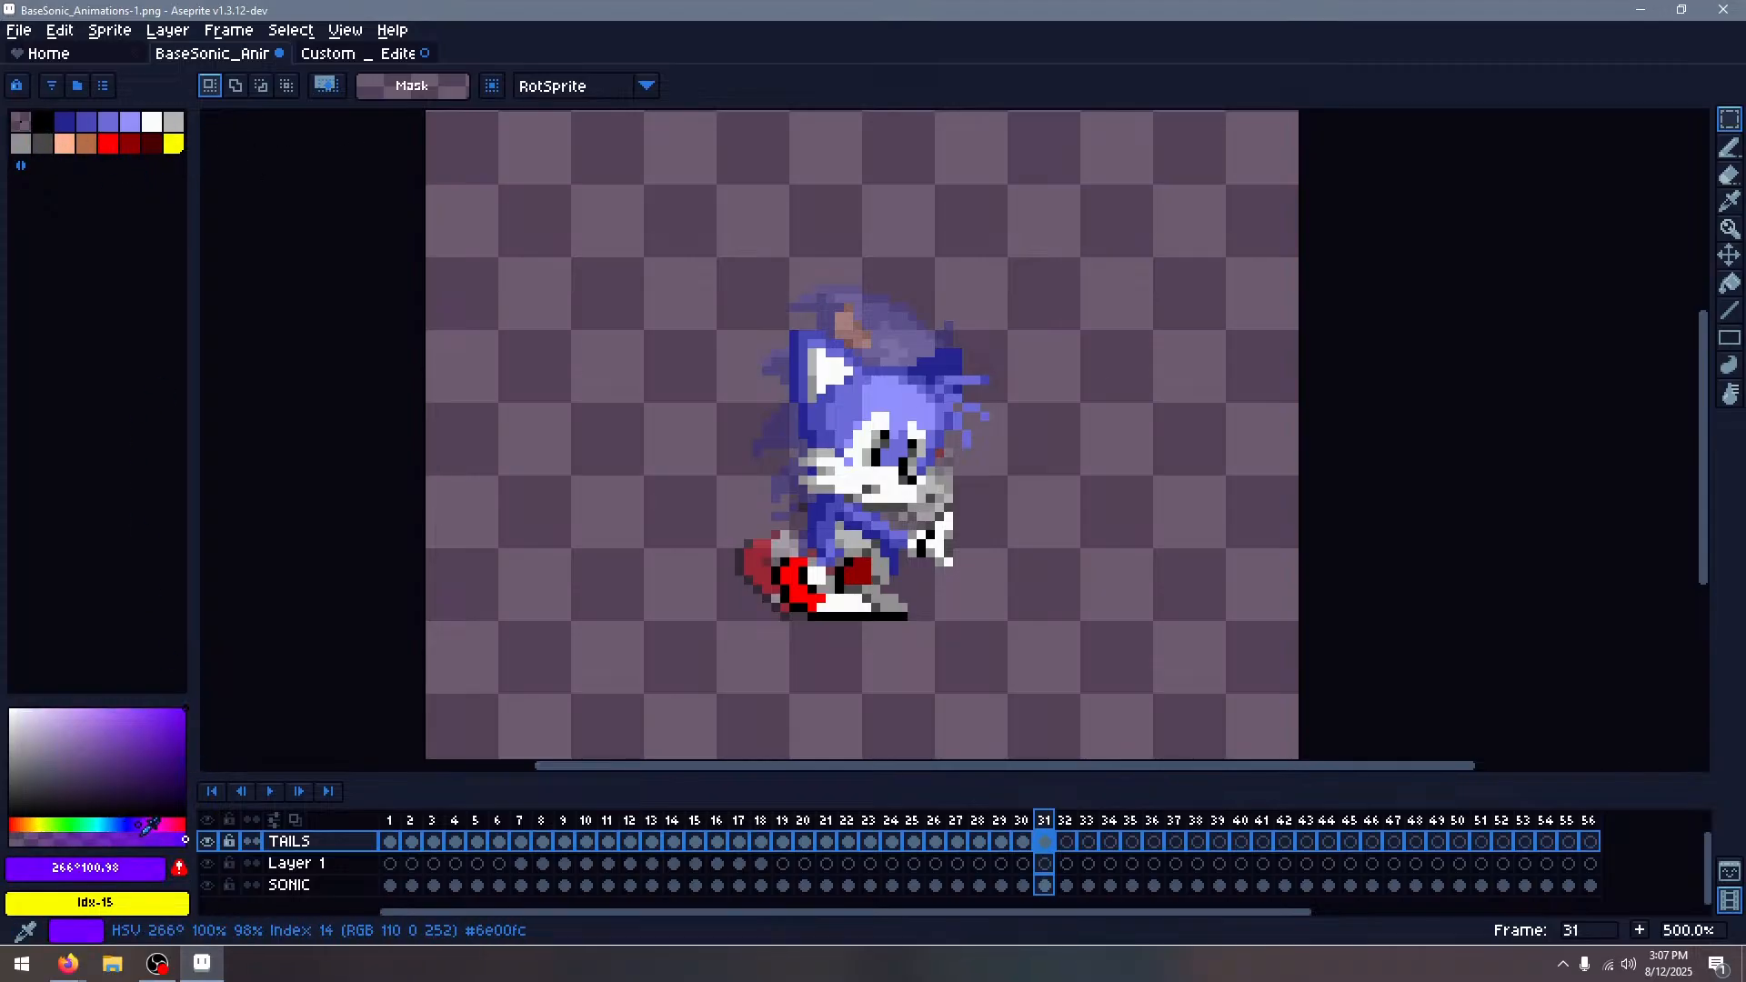
{"action": "left_click", "coordinate": [146, 708]}
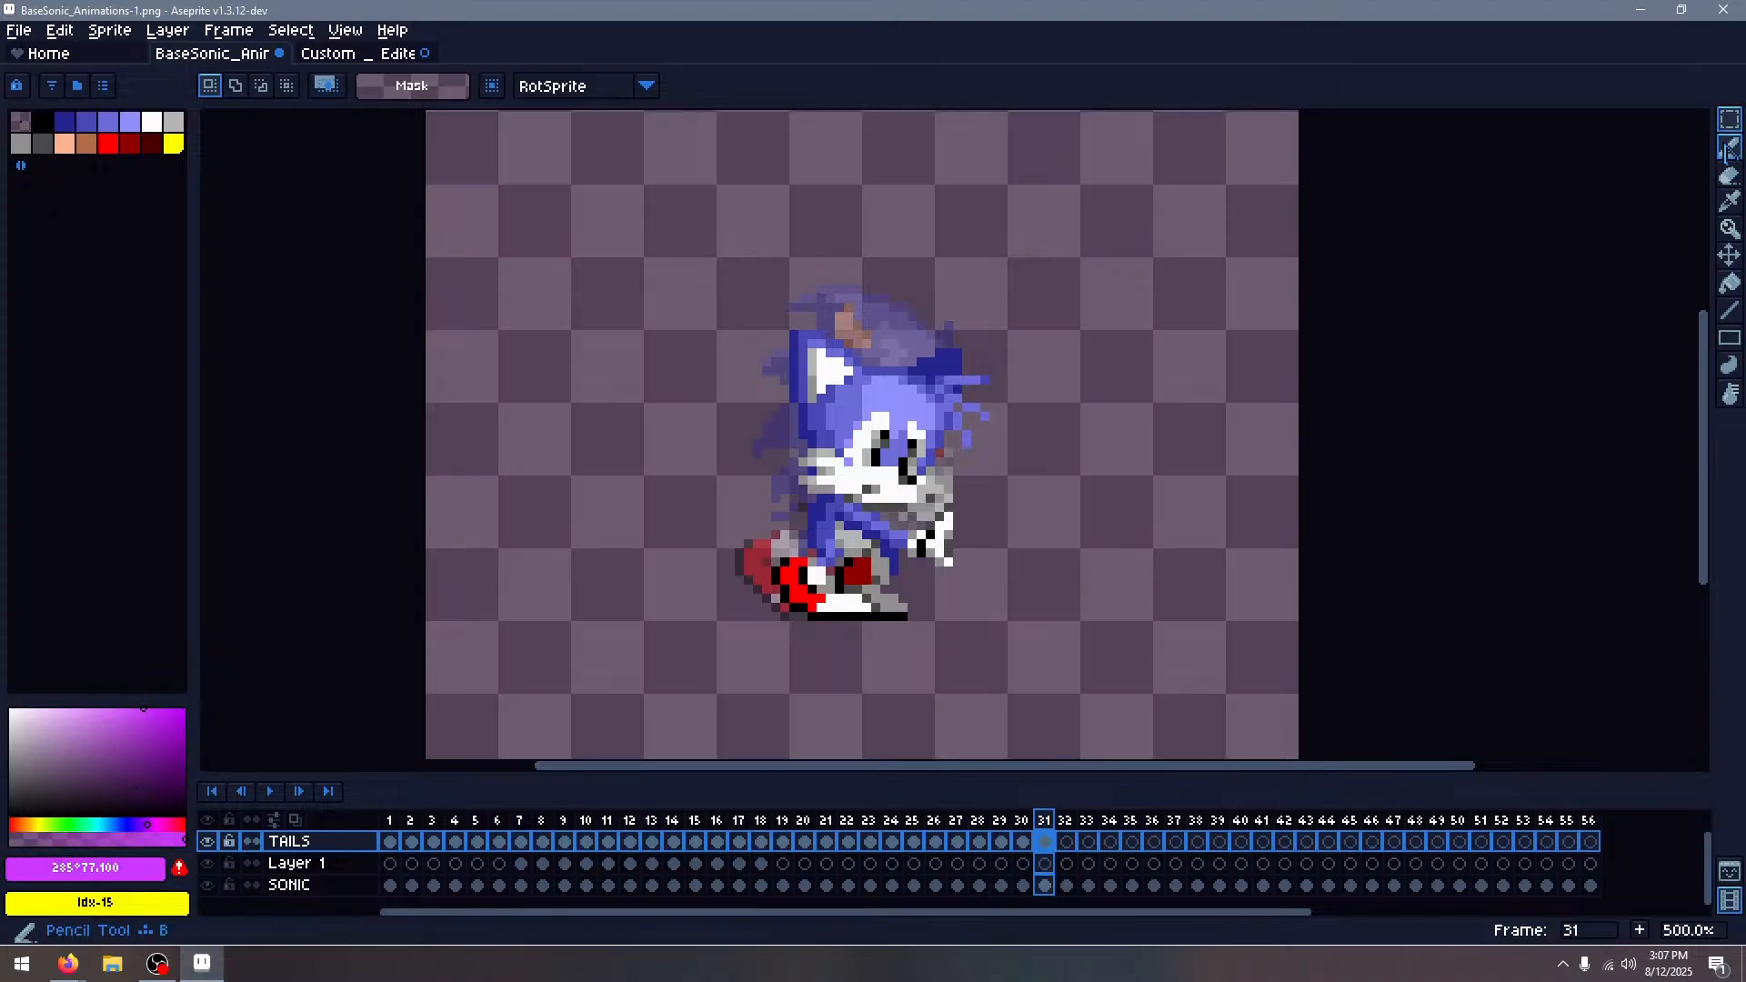
{"action": "key", "text": "b"}
{"action": "mouse_move", "coordinate": [799, 234]}
{"action": "left_mouse_down"}
{"action": "mouse_move", "coordinate": [536, 418]}
{"action": "mouse_move", "coordinate": [519, 354]}
{"action": "mouse_move", "coordinate": [789, 493]}
{"action": "left_mouse_up"}
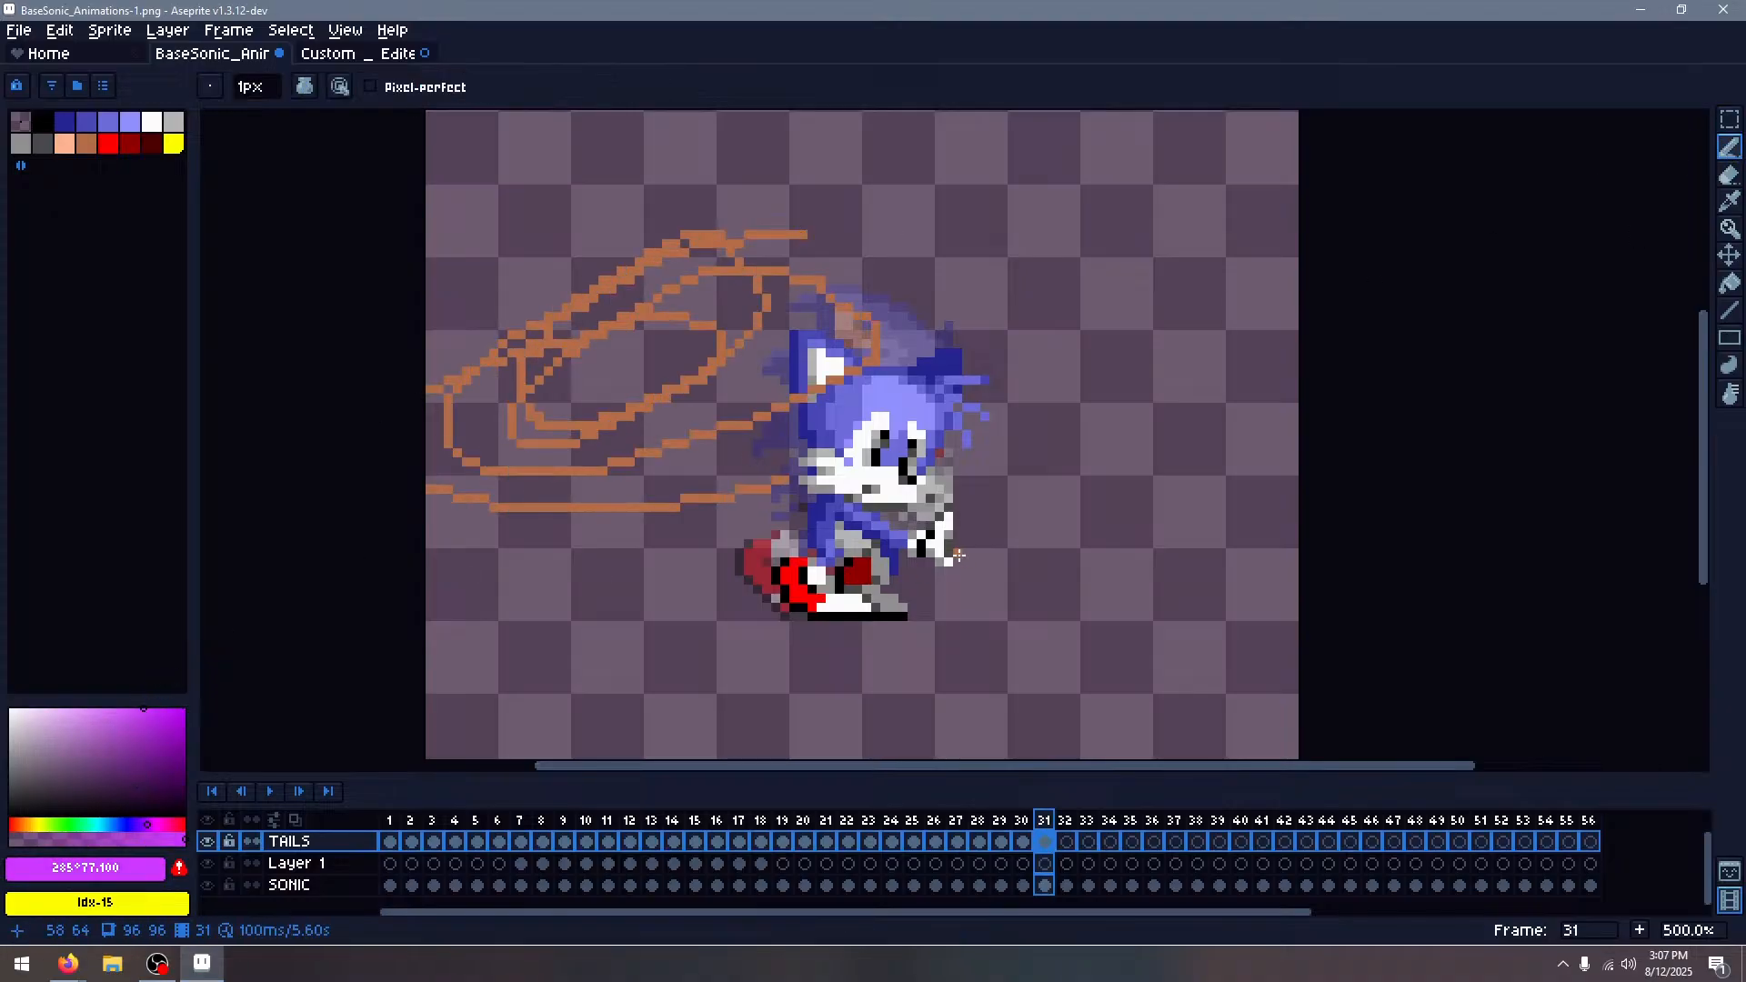
{"action": "key", "text": "ctrl+z"}
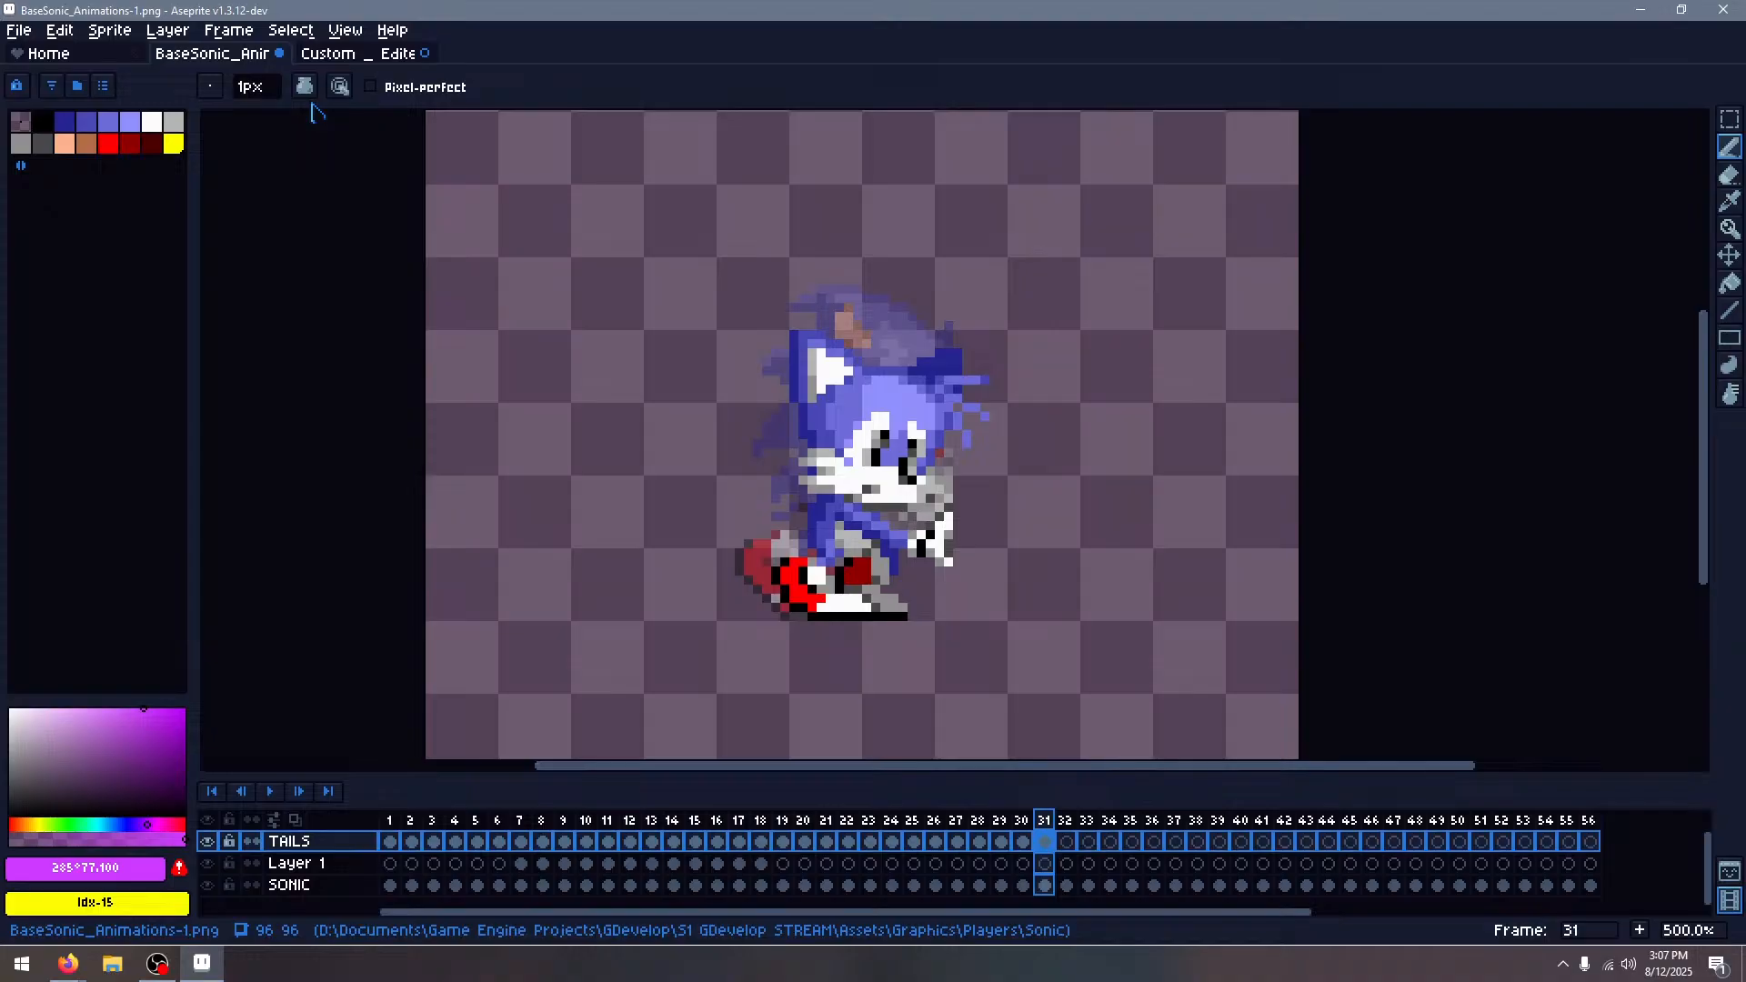
Copy the first one-legged balancing Tails sprite from the sheet into frame 32 and align its standing foot with Sonic's
{"action": "left_click", "coordinate": [356, 54]}
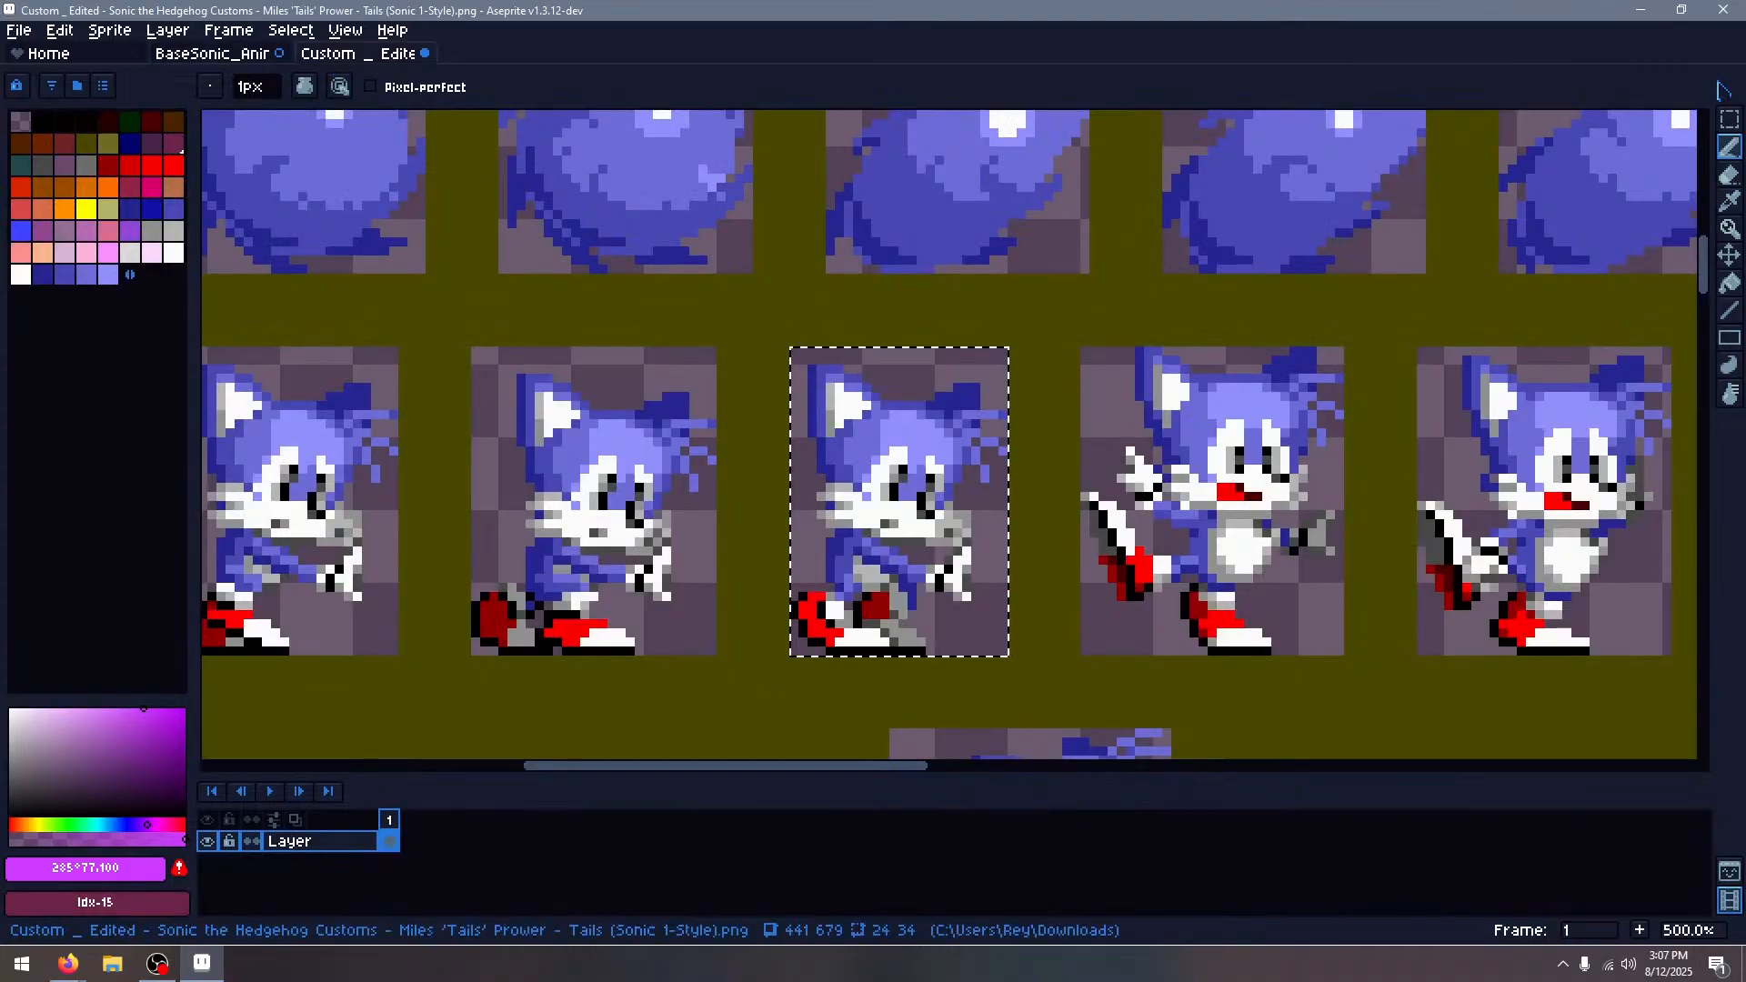
{"action": "left_click", "coordinate": [1728, 121]}
{"action": "left_click_drag", "start_coordinate": [1082, 348], "coordinate": [1344, 656]}
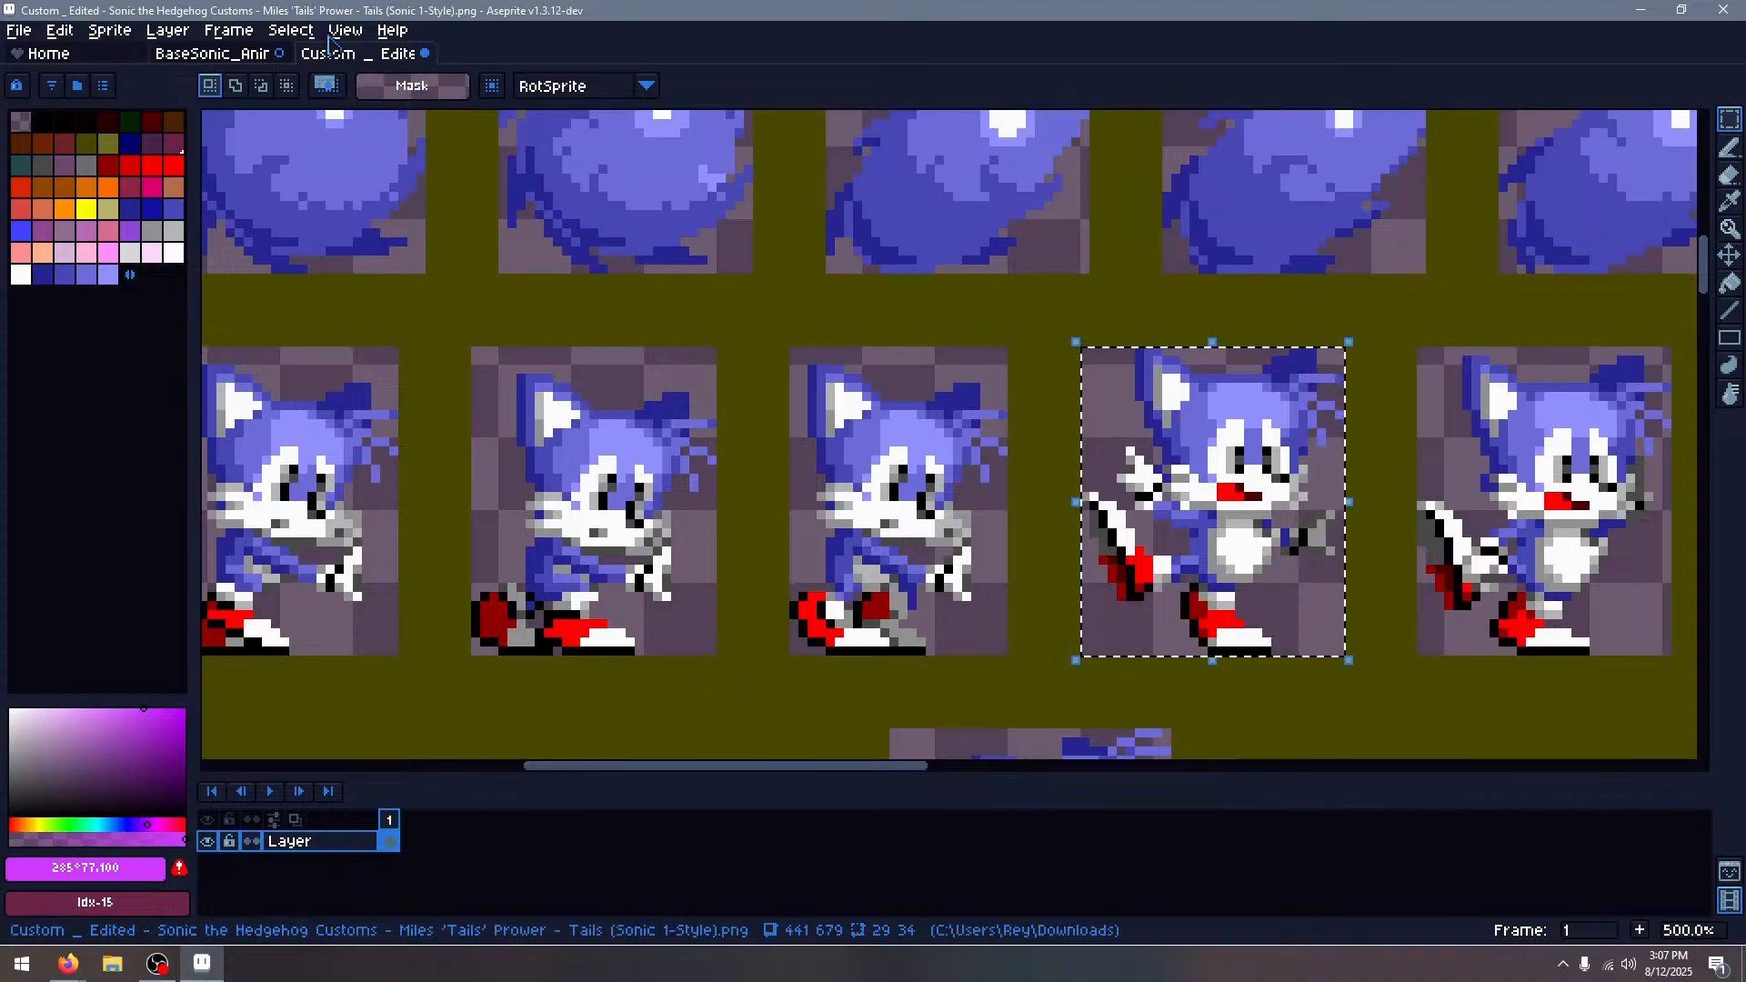
{"action": "left_click", "coordinate": [211, 54]}
{"action": "key", "text": "ctrl+v"}
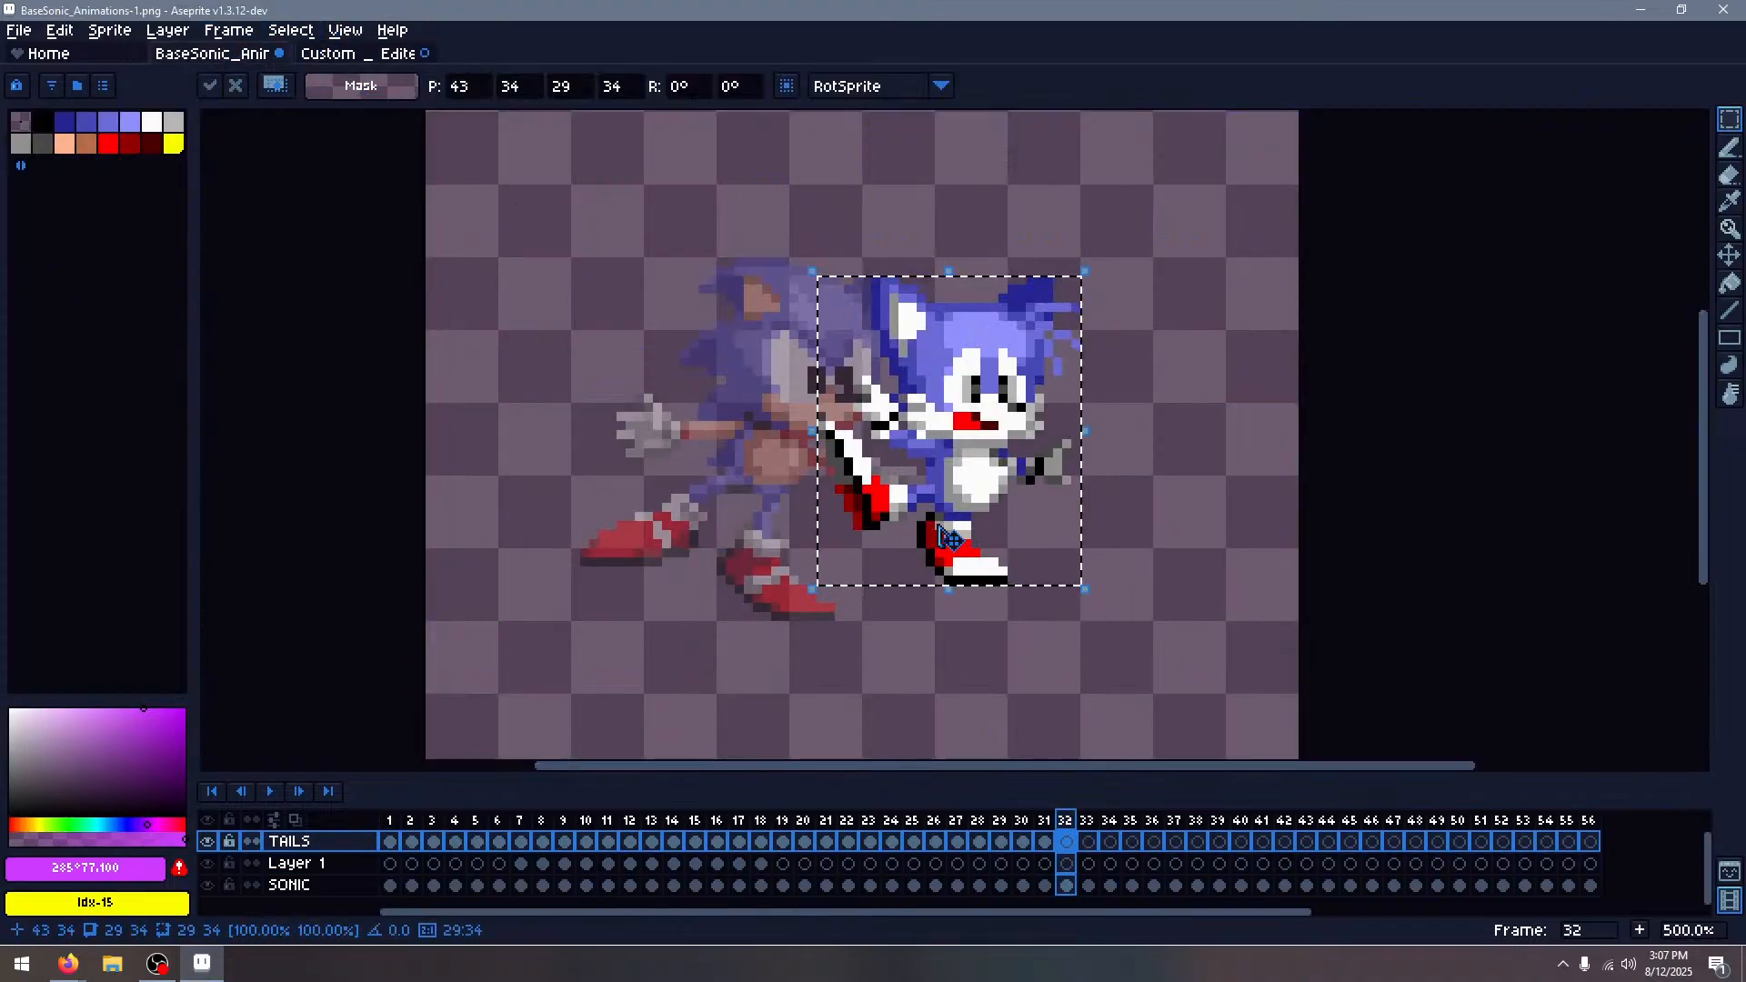
{"action": "left_click_drag", "start_coordinate": [951, 546], "coordinate": [779, 573]}
{"action": "key", "text": "ctrl+d"}
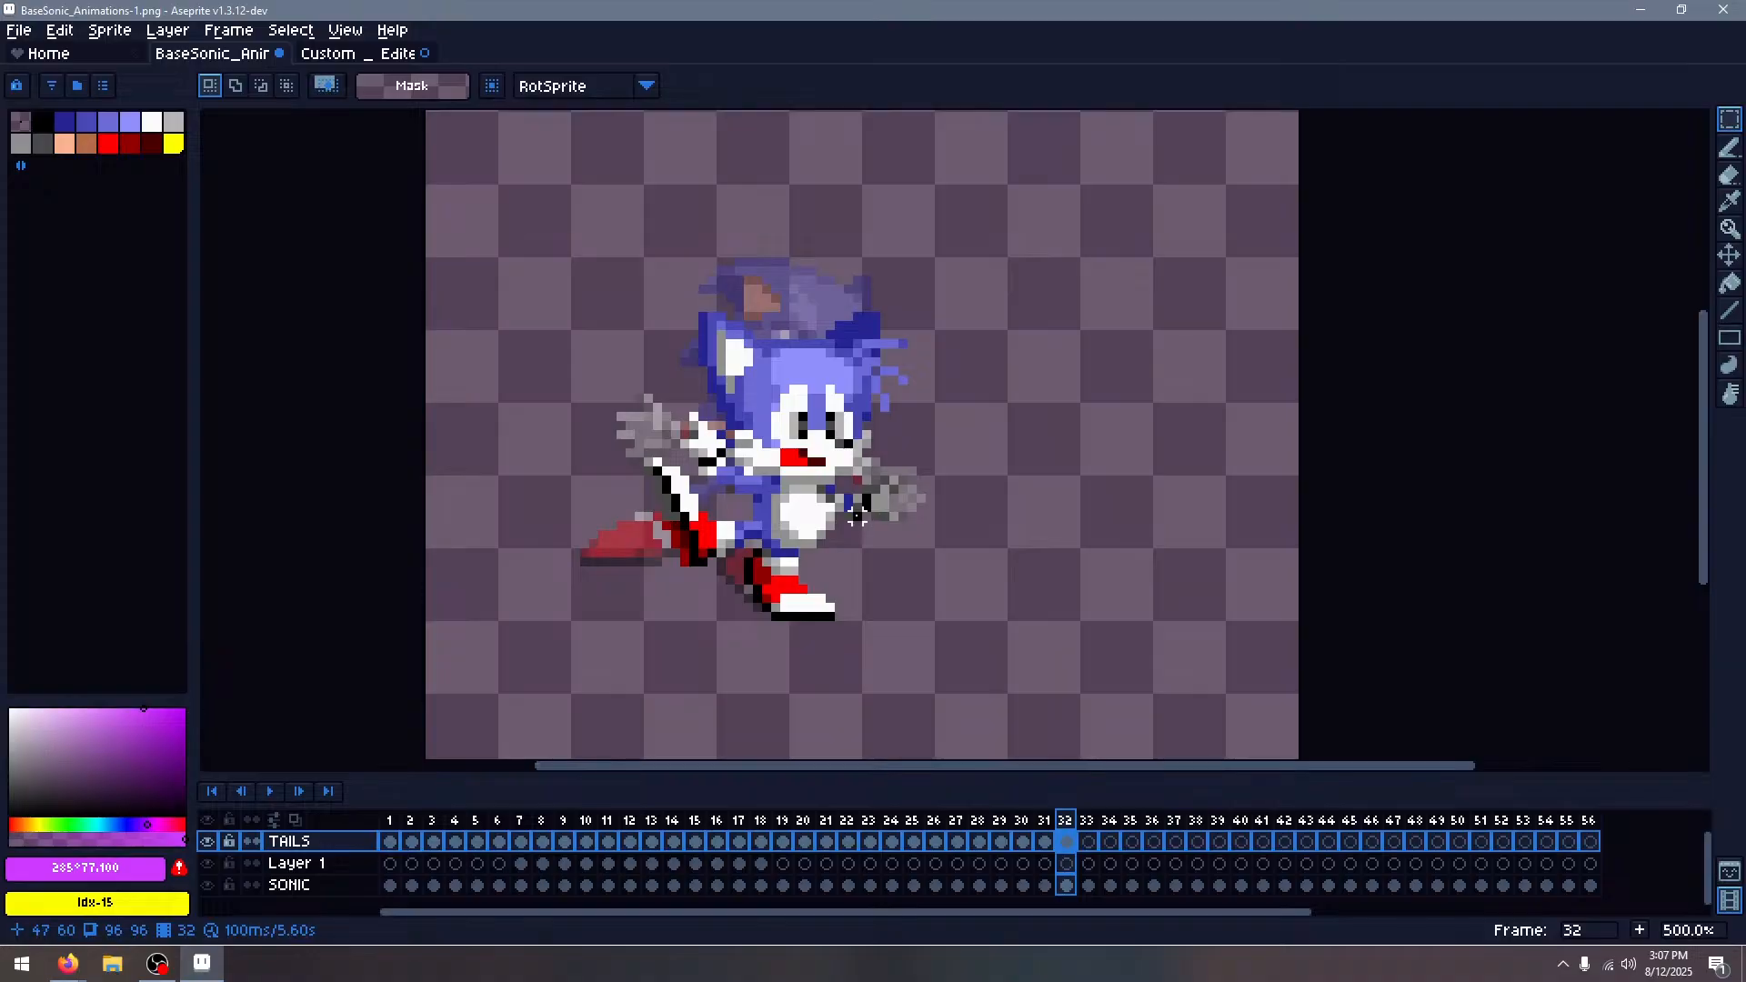
Copy the second one-legged balancing Tails sprite from the sheet into frame 33 and place it over Sonic at about 27, 38
{"action": "left_click", "coordinate": [329, 54]}
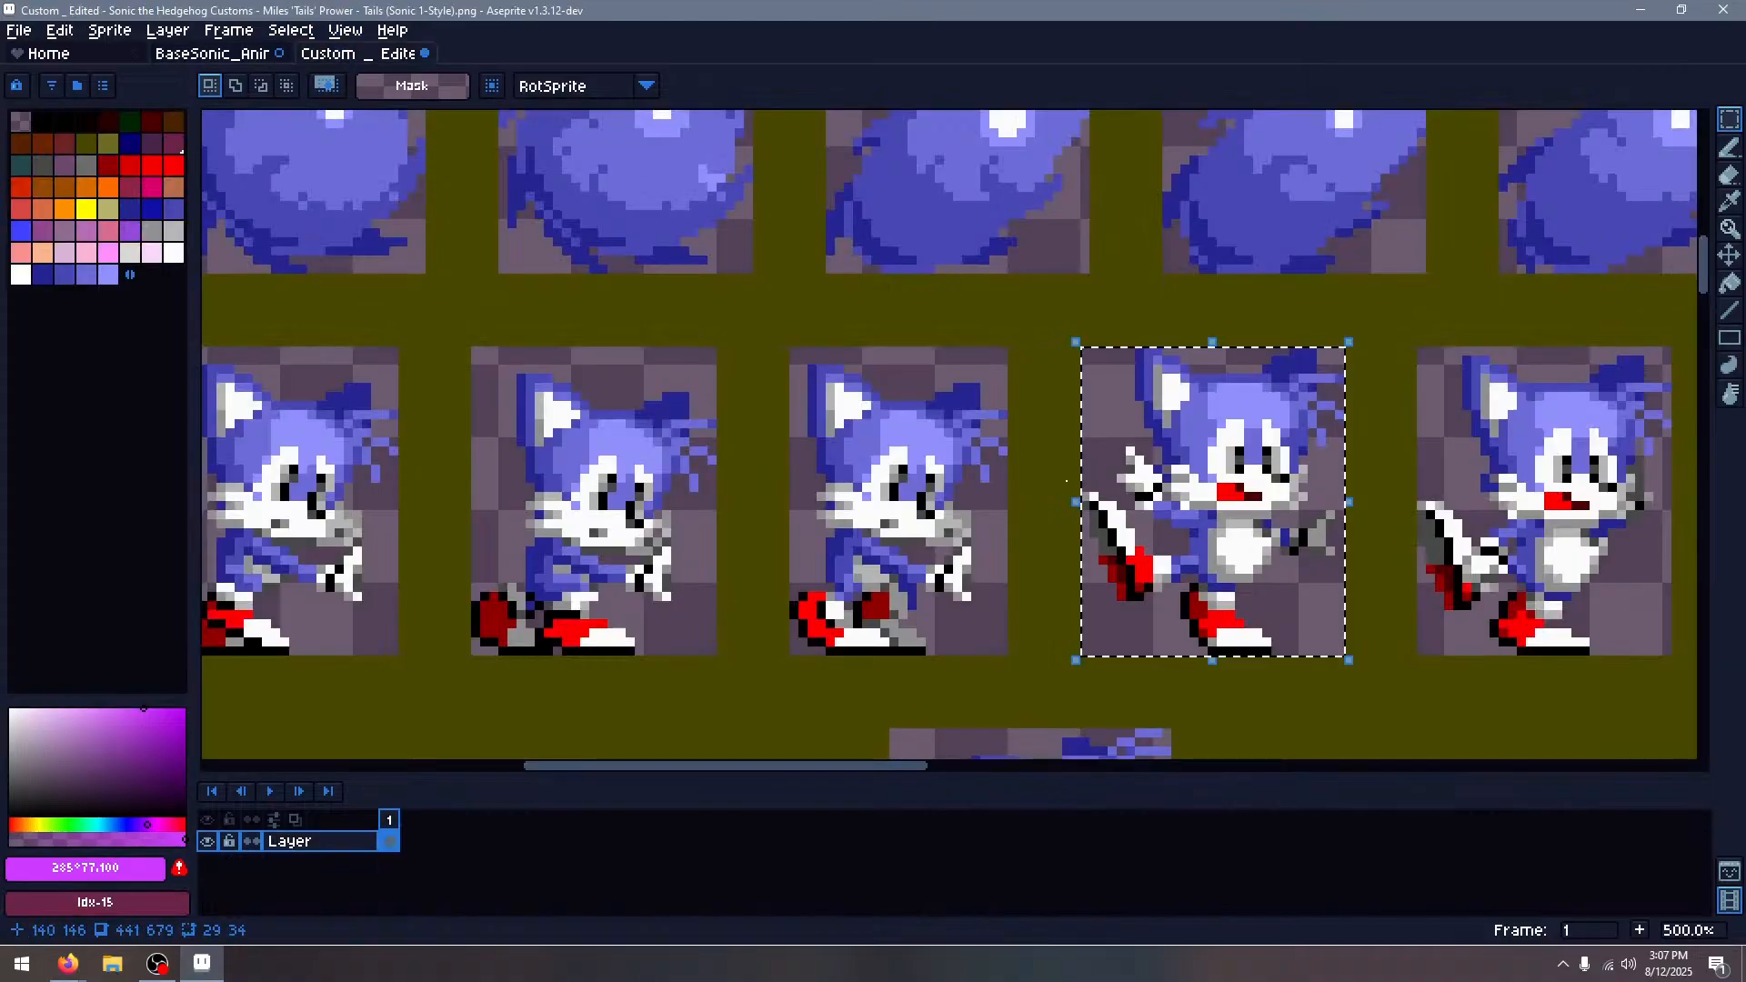
{"action": "scroll", "coordinate": [1065, 482], "scroll_direction": "right", "scroll_amount": 5}
{"action": "key", "text": "ctrl+d"}
{"action": "left_click_drag", "start_coordinate": [882, 367], "coordinate": [1135, 673]}
{"action": "left_click", "coordinate": [212, 53]}
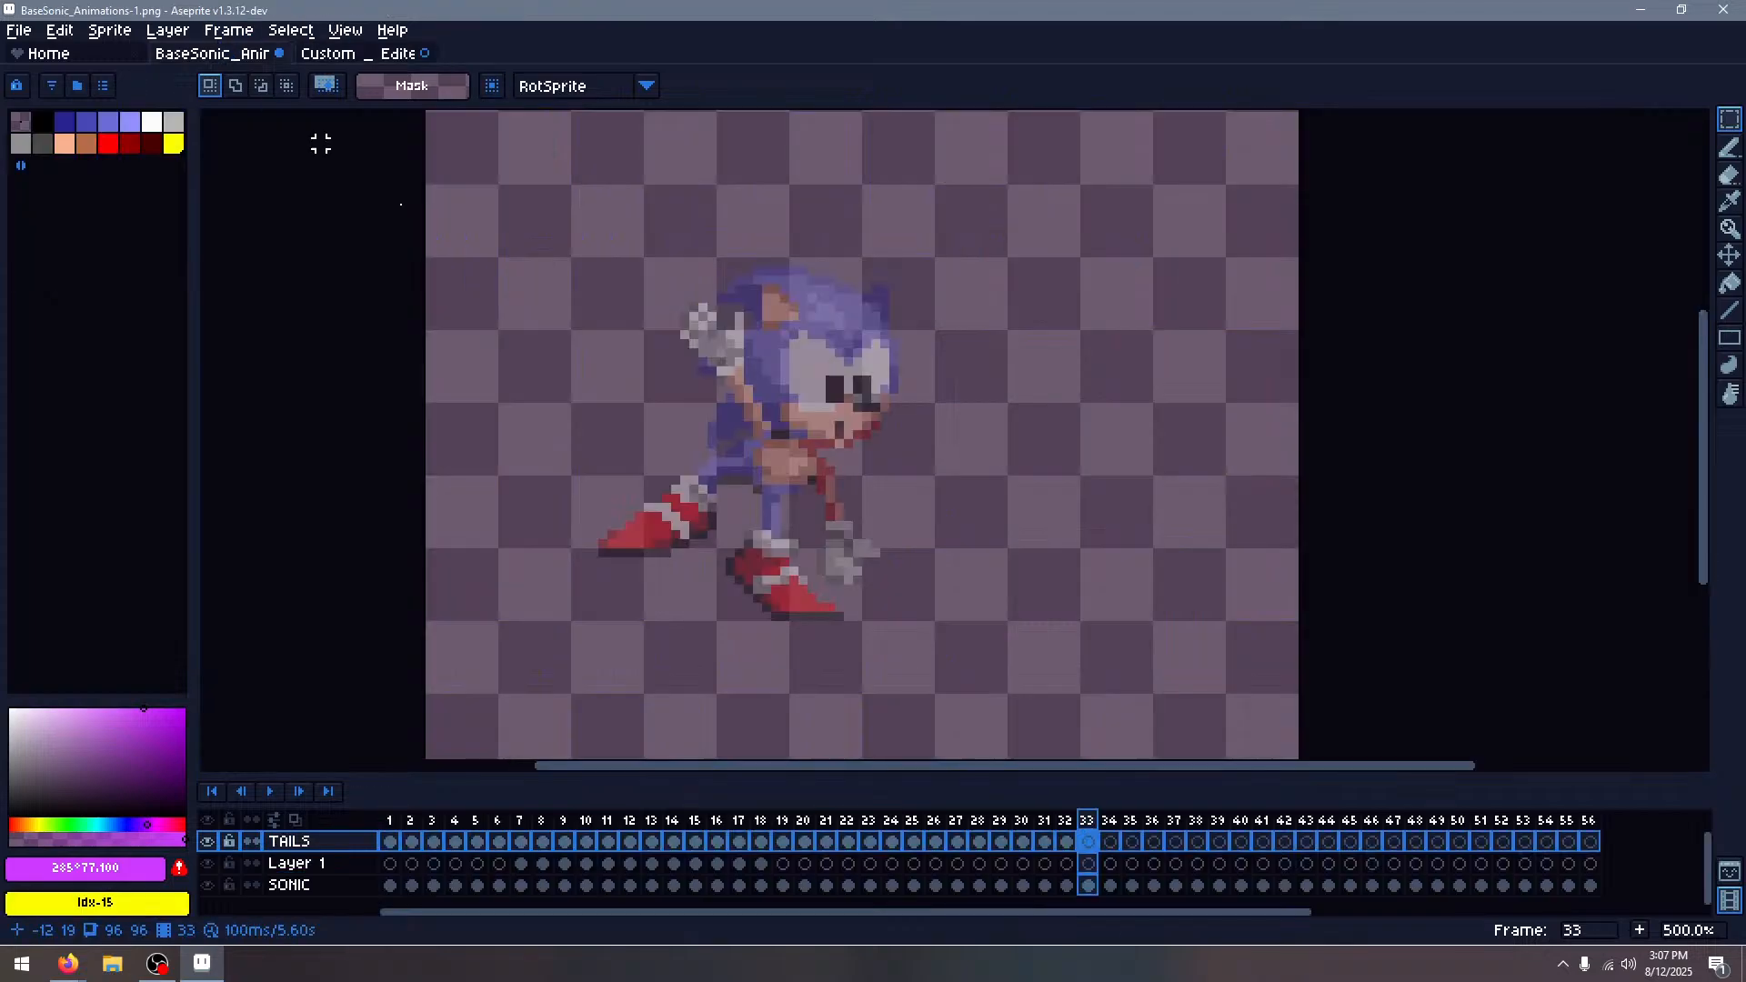
{"action": "key", "text": "ctrl+v"}
{"action": "left_click_drag", "start_coordinate": [1016, 559], "coordinate": [868, 589]}
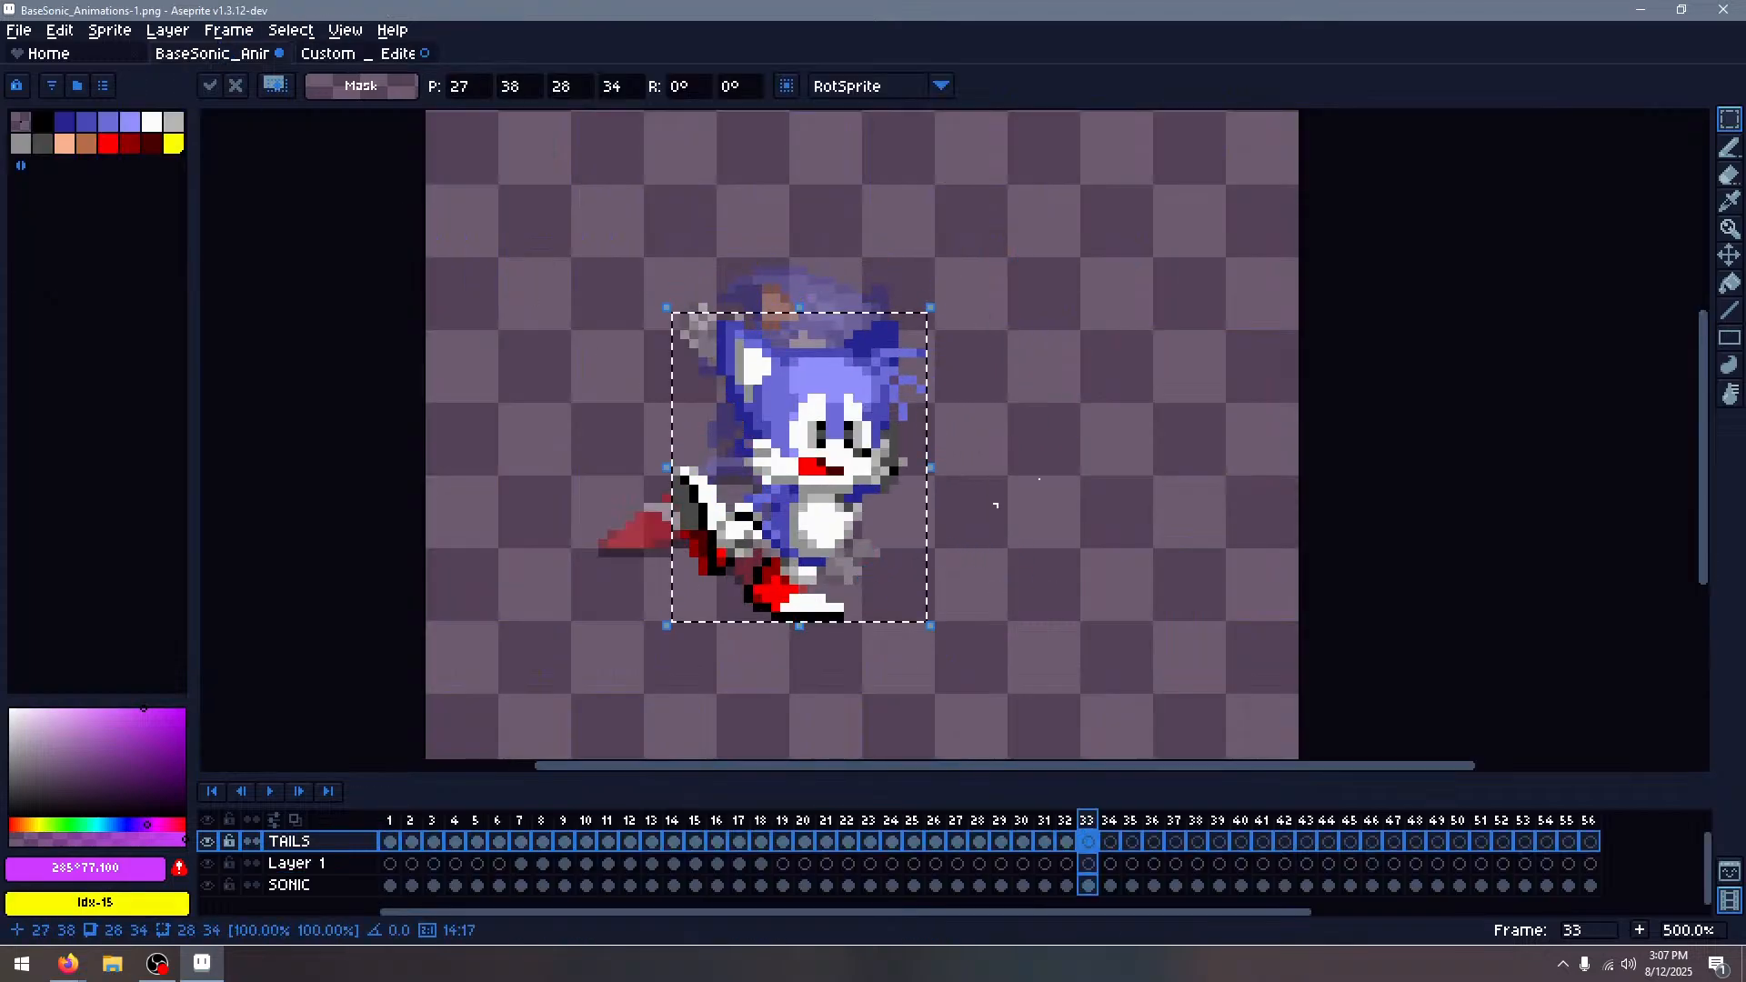
{"action": "key", "text": "ctrl+d"}
{"action": "key", "text": "Left"}
{"action": "key", "text": "Right"}
Copy the second horizontal floating Tails sprite, facing right, from the sheet into frame 34 and place it over Sonic at about 33, 37
{"action": "key", "text": "Right"}
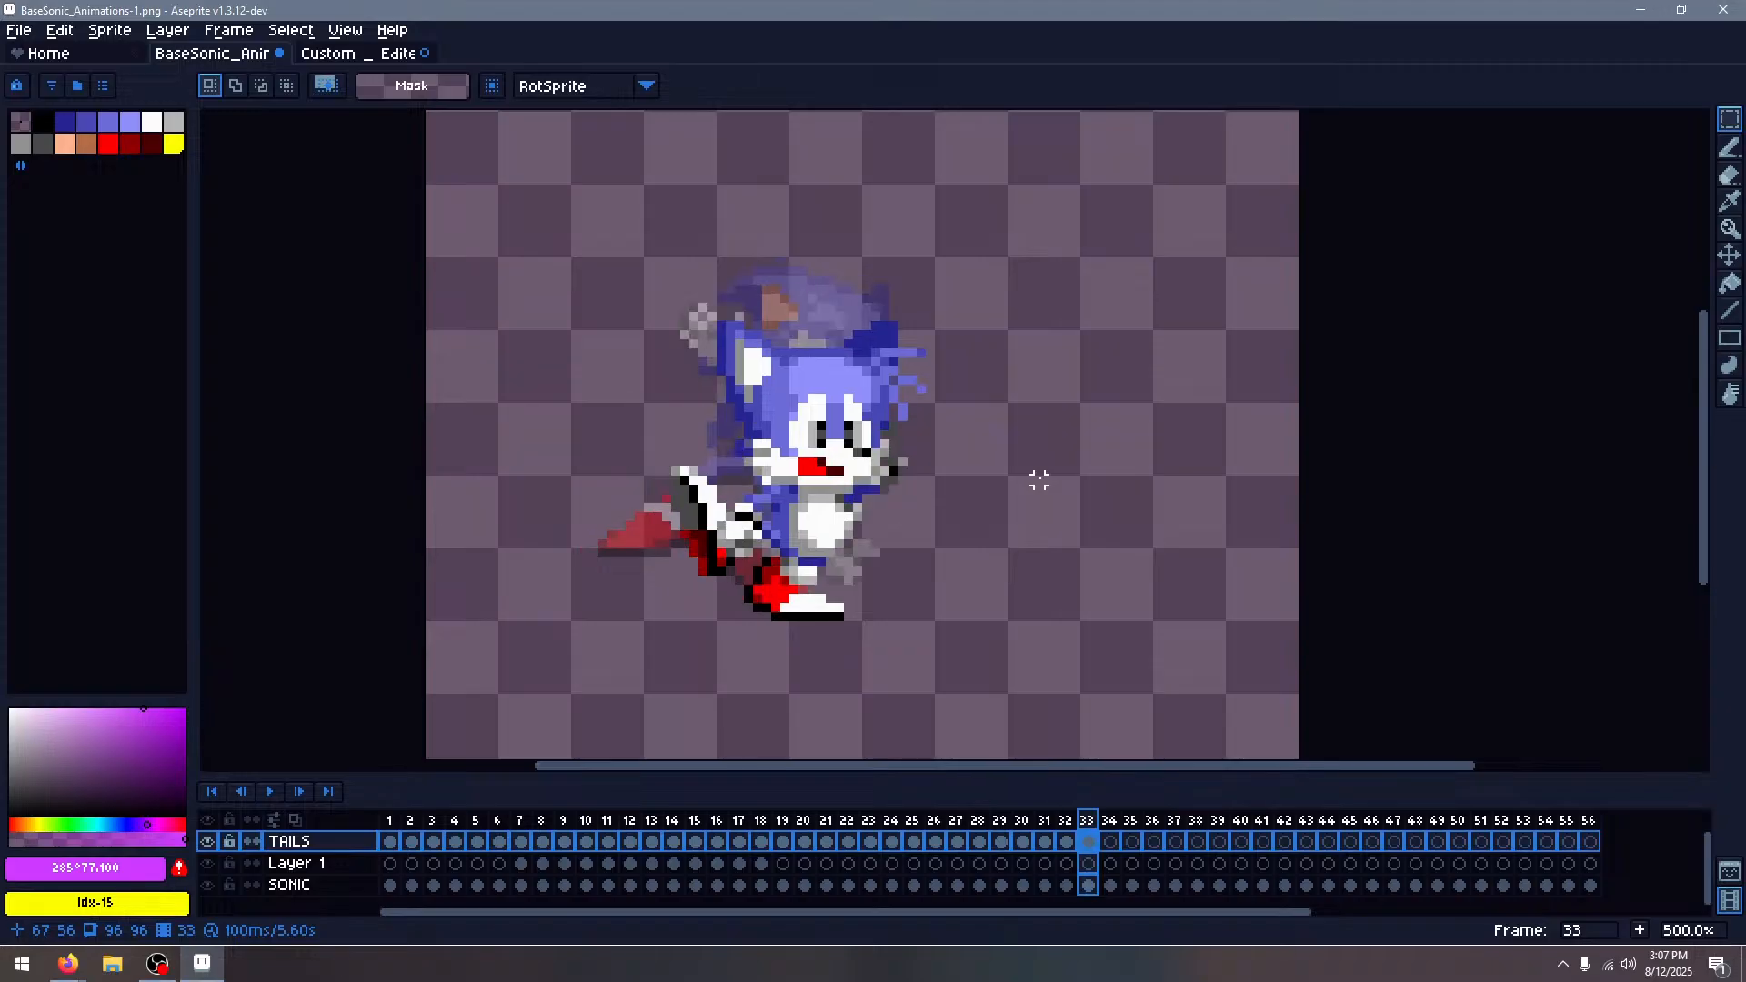
{"action": "key", "text": "ctrl+Tab"}
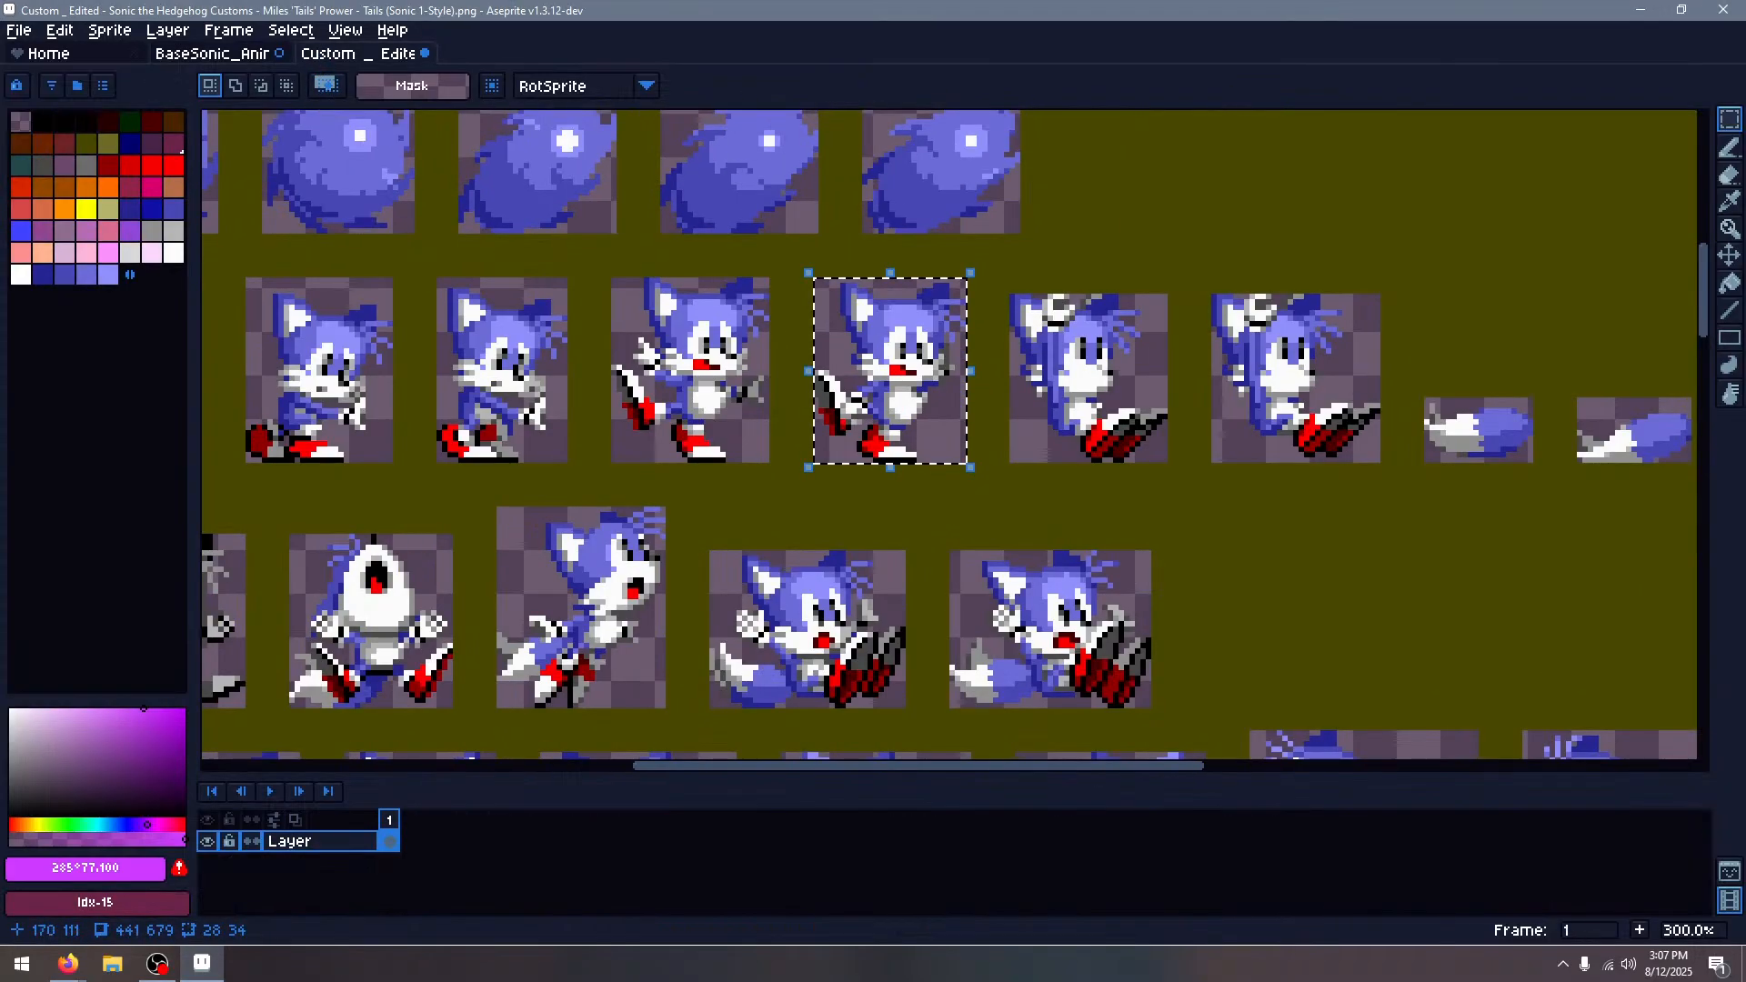
{"action": "scroll", "coordinate": [767, 220], "scroll_direction": "down", "scroll_amount": 3}
{"action": "scroll", "coordinate": [788, 220], "scroll_direction": "up", "scroll_amount": 4}
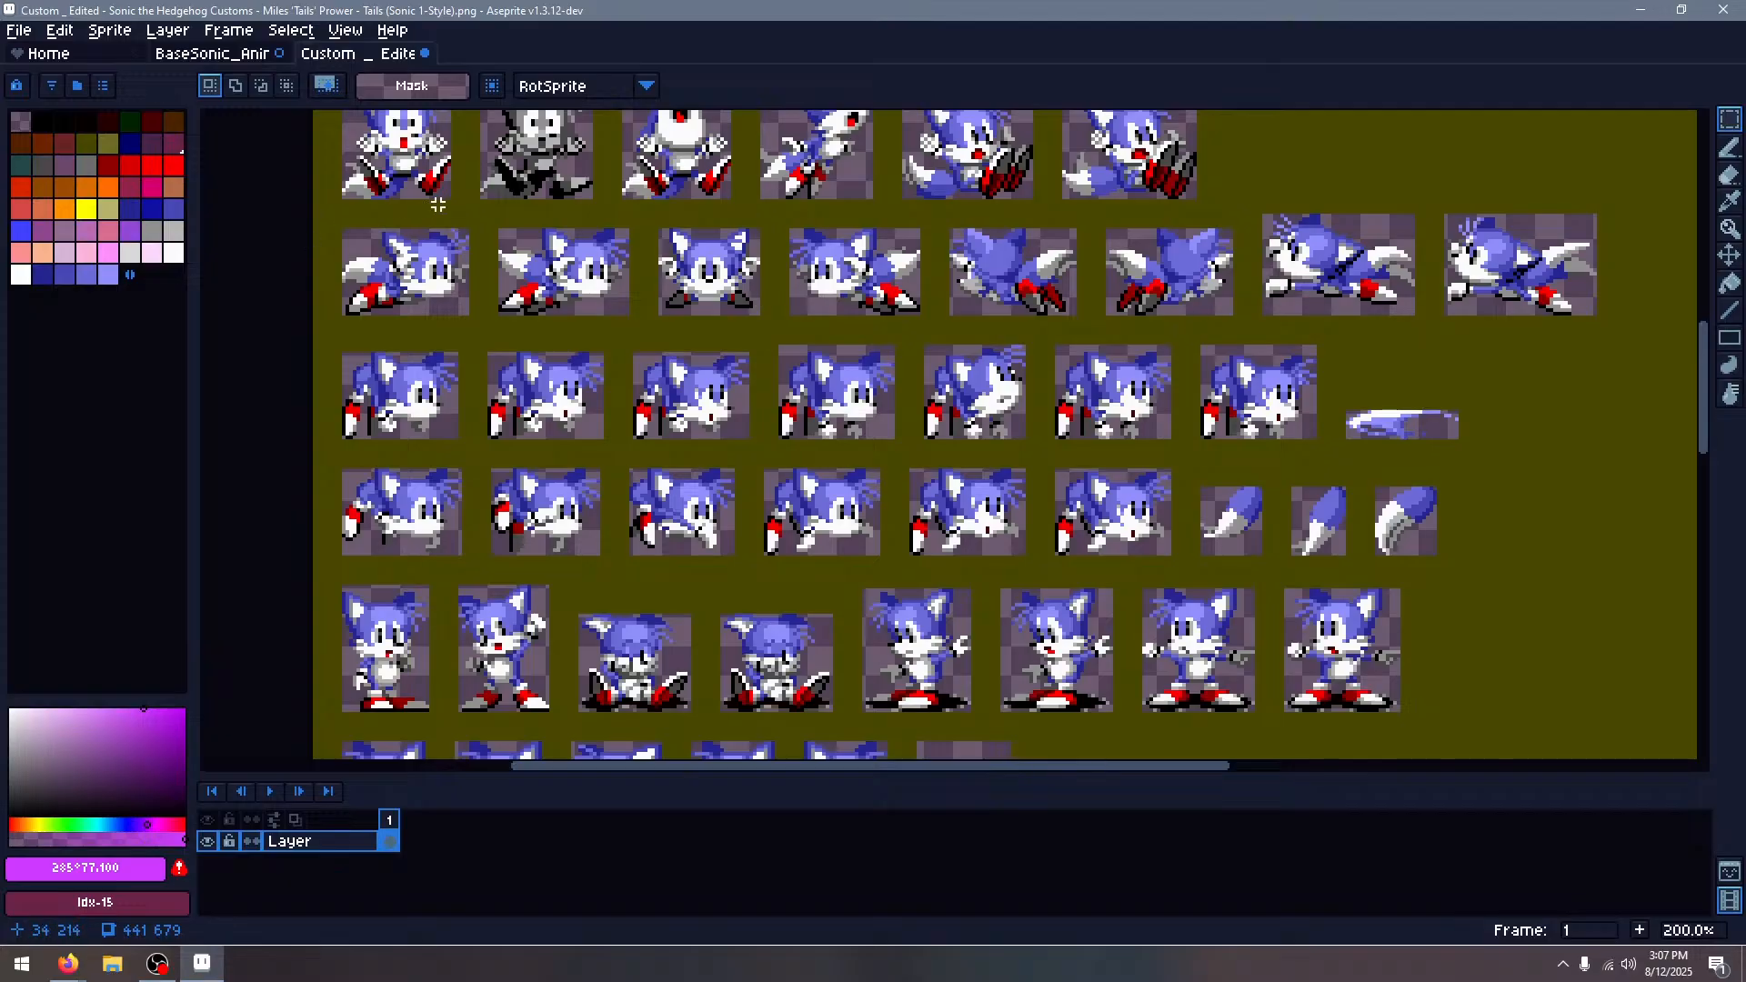
{"action": "scroll", "coordinate": [446, 218], "scroll_direction": "up", "scroll_amount": 3}
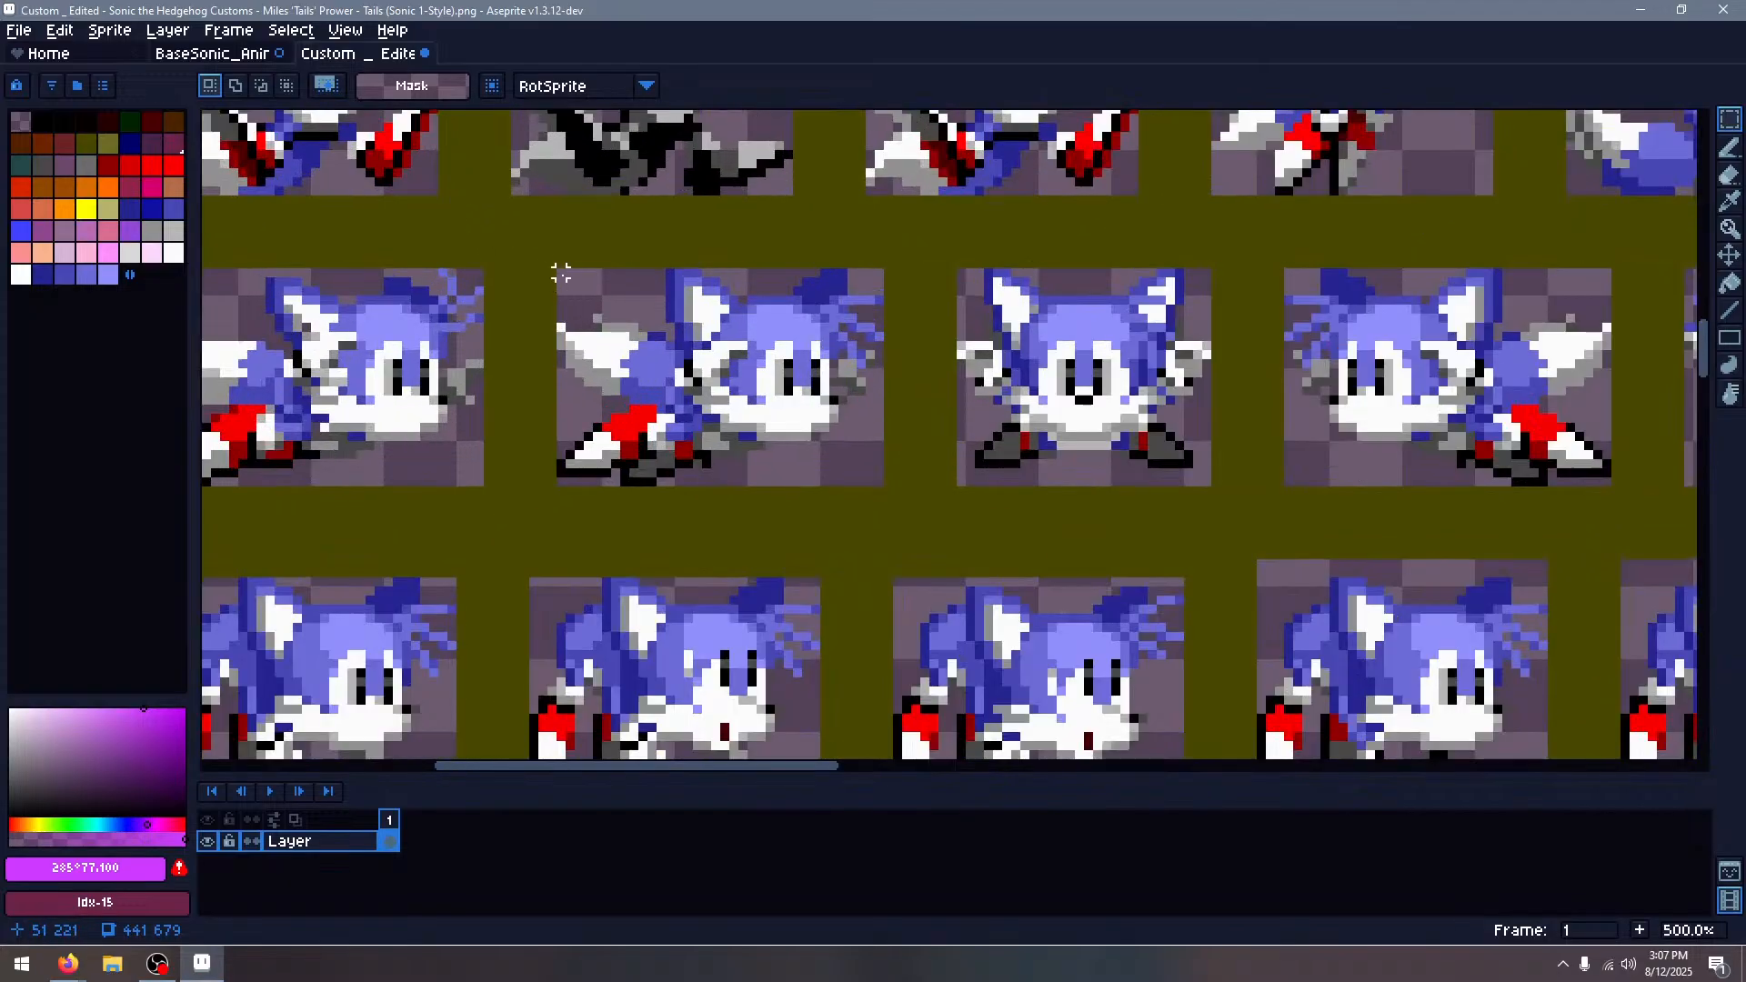
{"action": "left_click_drag", "start_coordinate": [561, 273], "coordinate": [889, 491]}
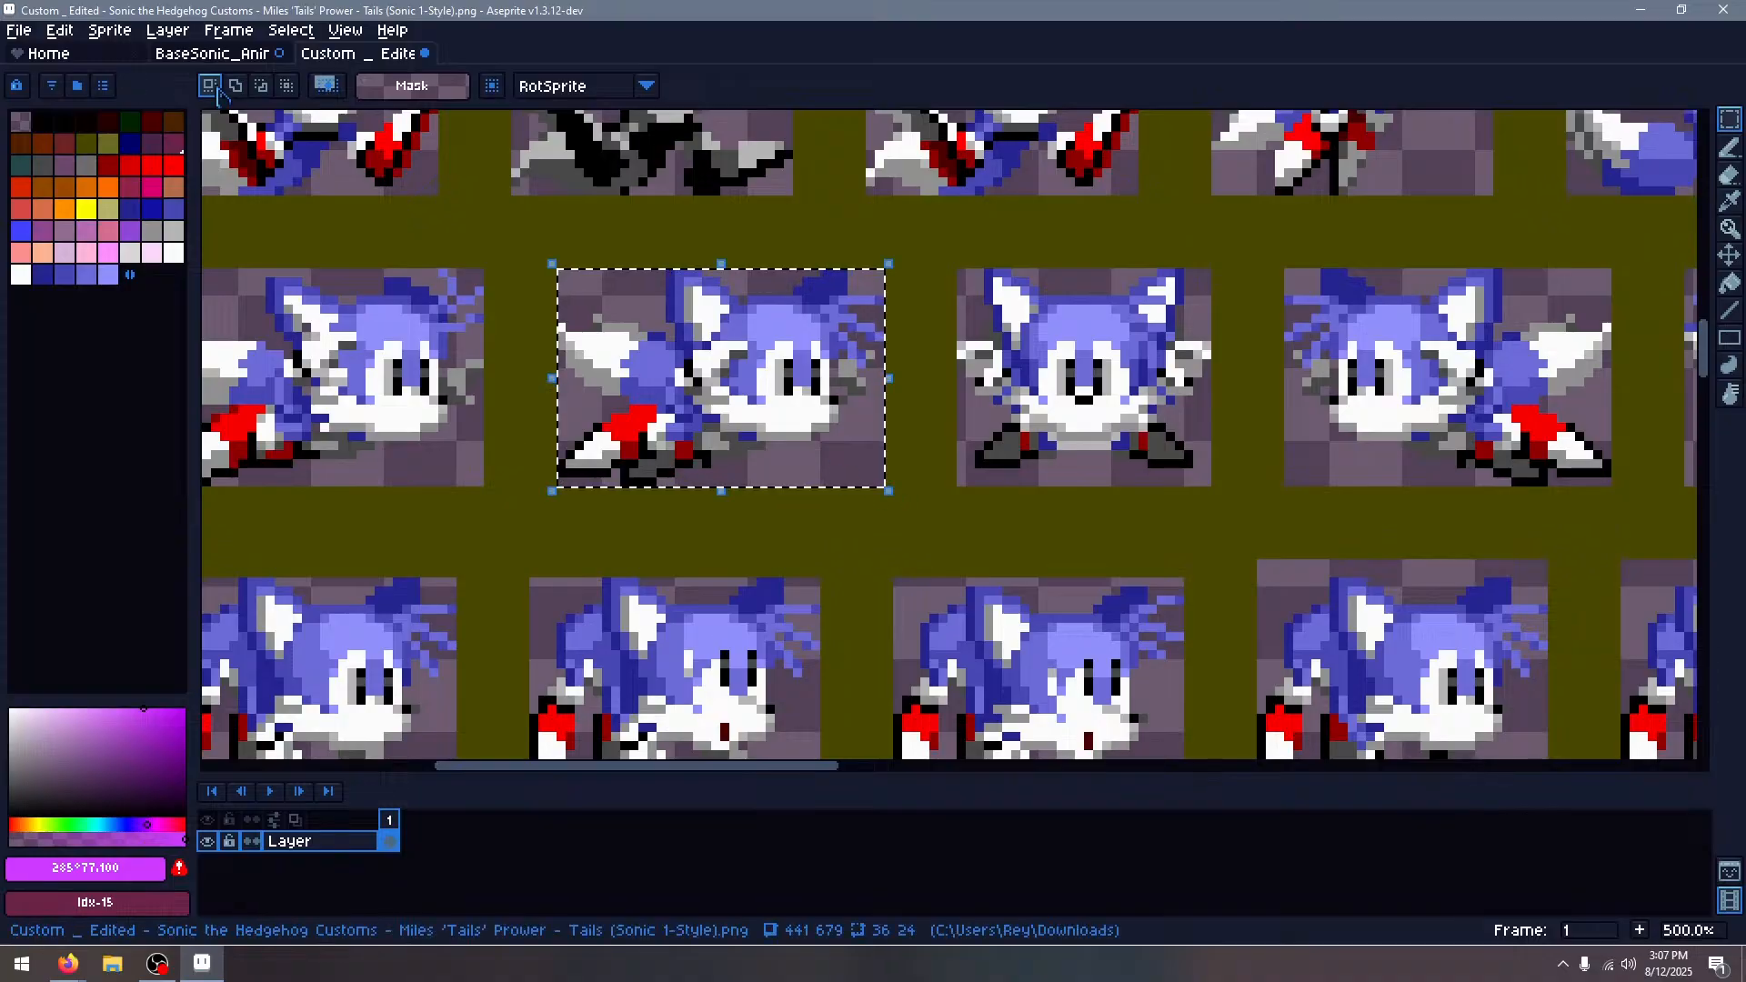
{"action": "key", "text": "ctrl+c"}
{"action": "left_click", "coordinate": [212, 54]}
{"action": "key", "text": "ctrl+v"}
{"action": "left_click_drag", "start_coordinate": [986, 460], "coordinate": [837, 449]}
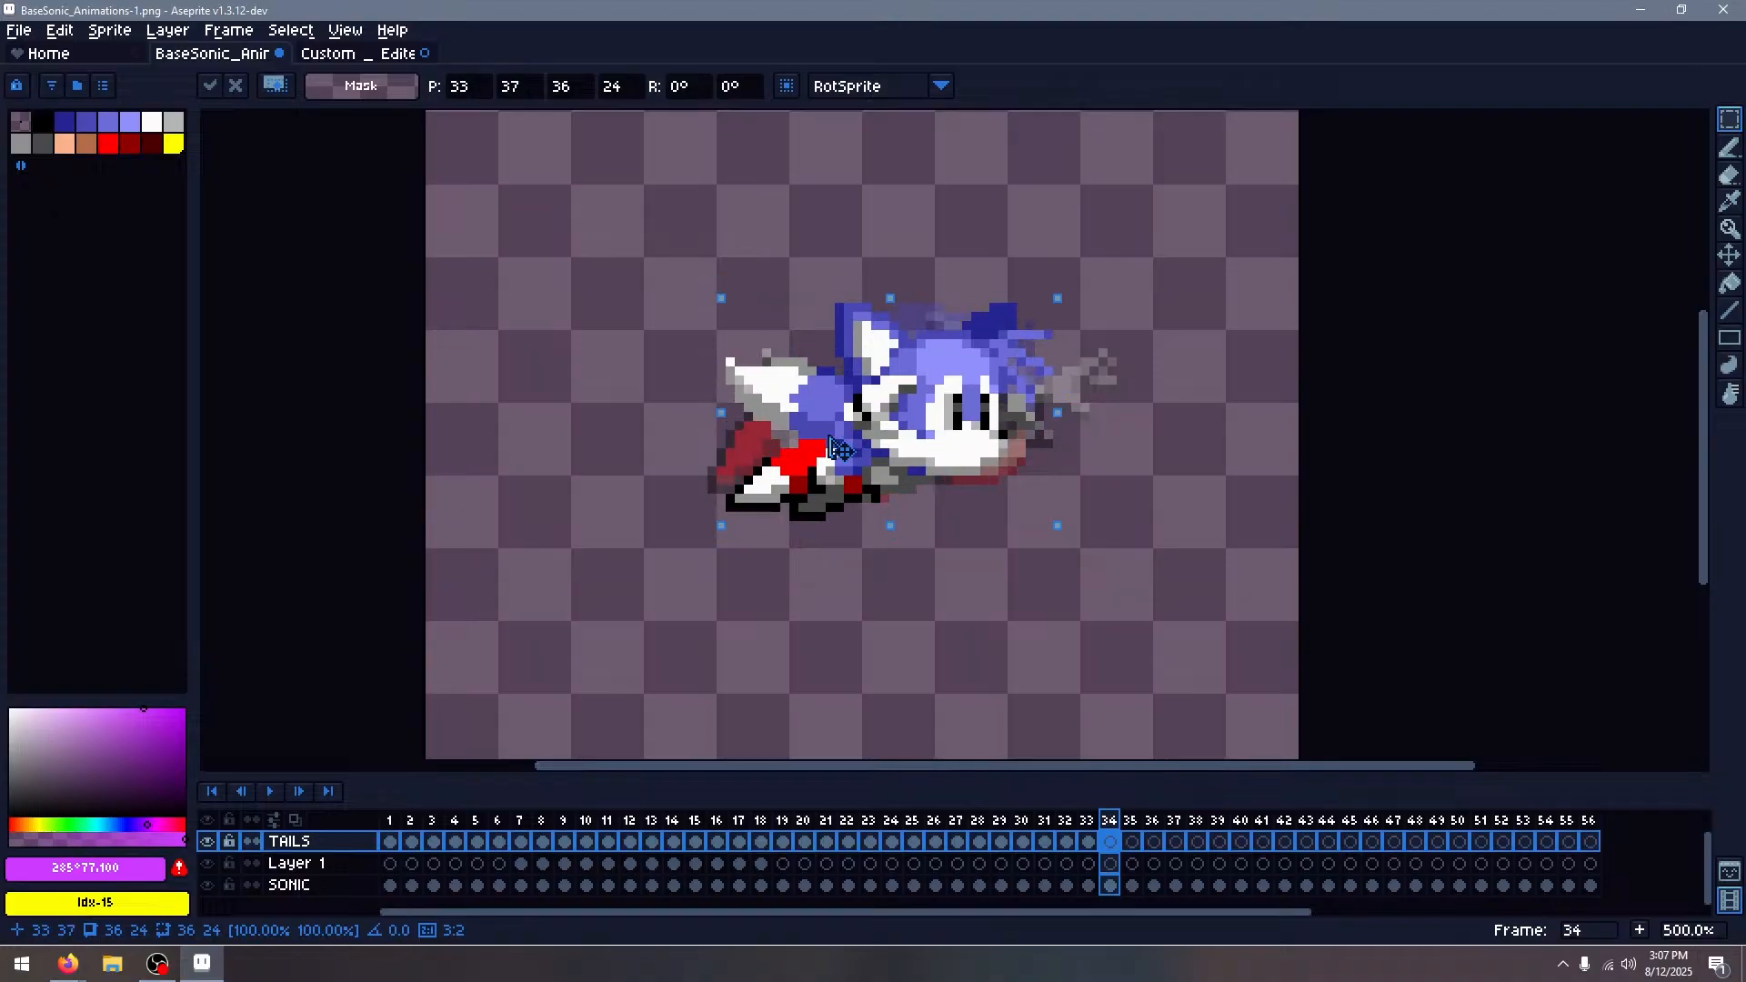
{"action": "left_click", "coordinate": [1383, 317]}
Copy the front-facing floating Tails sprite from the sheet into frame 35 and place it over Sonic at about 34, 38
{"action": "key", "text": "Right"}
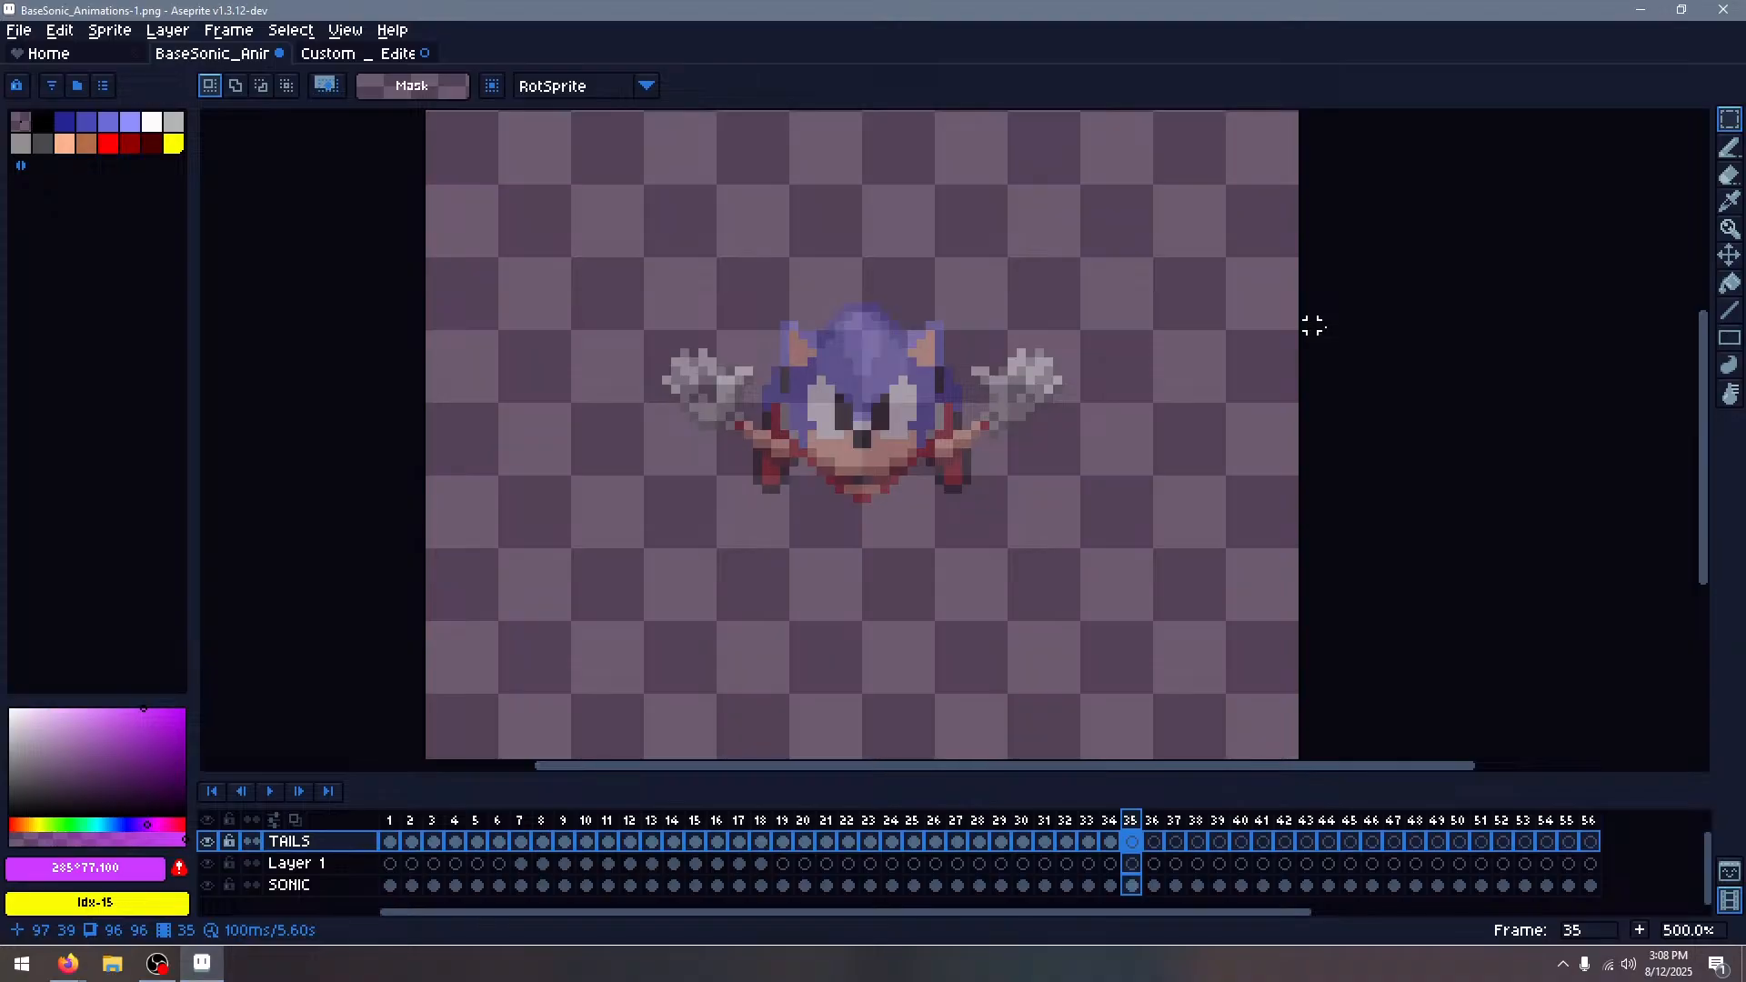
{"action": "left_click", "coordinate": [359, 54]}
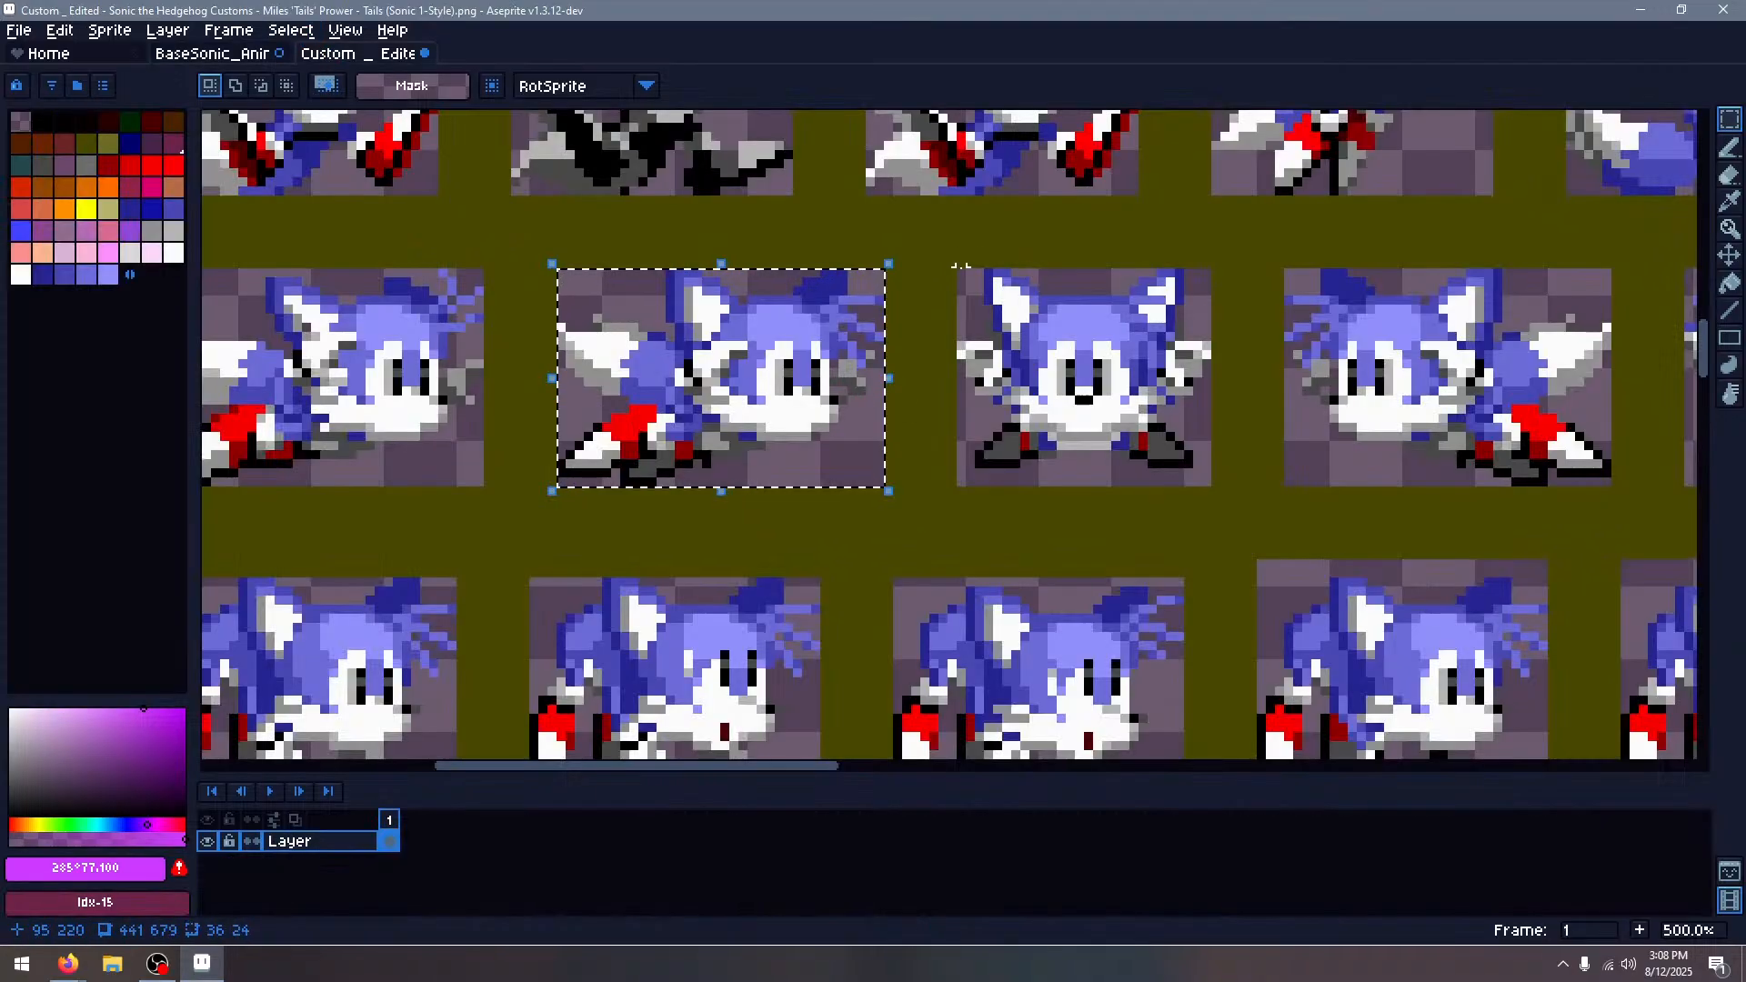
{"action": "left_click_drag", "start_coordinate": [958, 265], "coordinate": [1216, 491]}
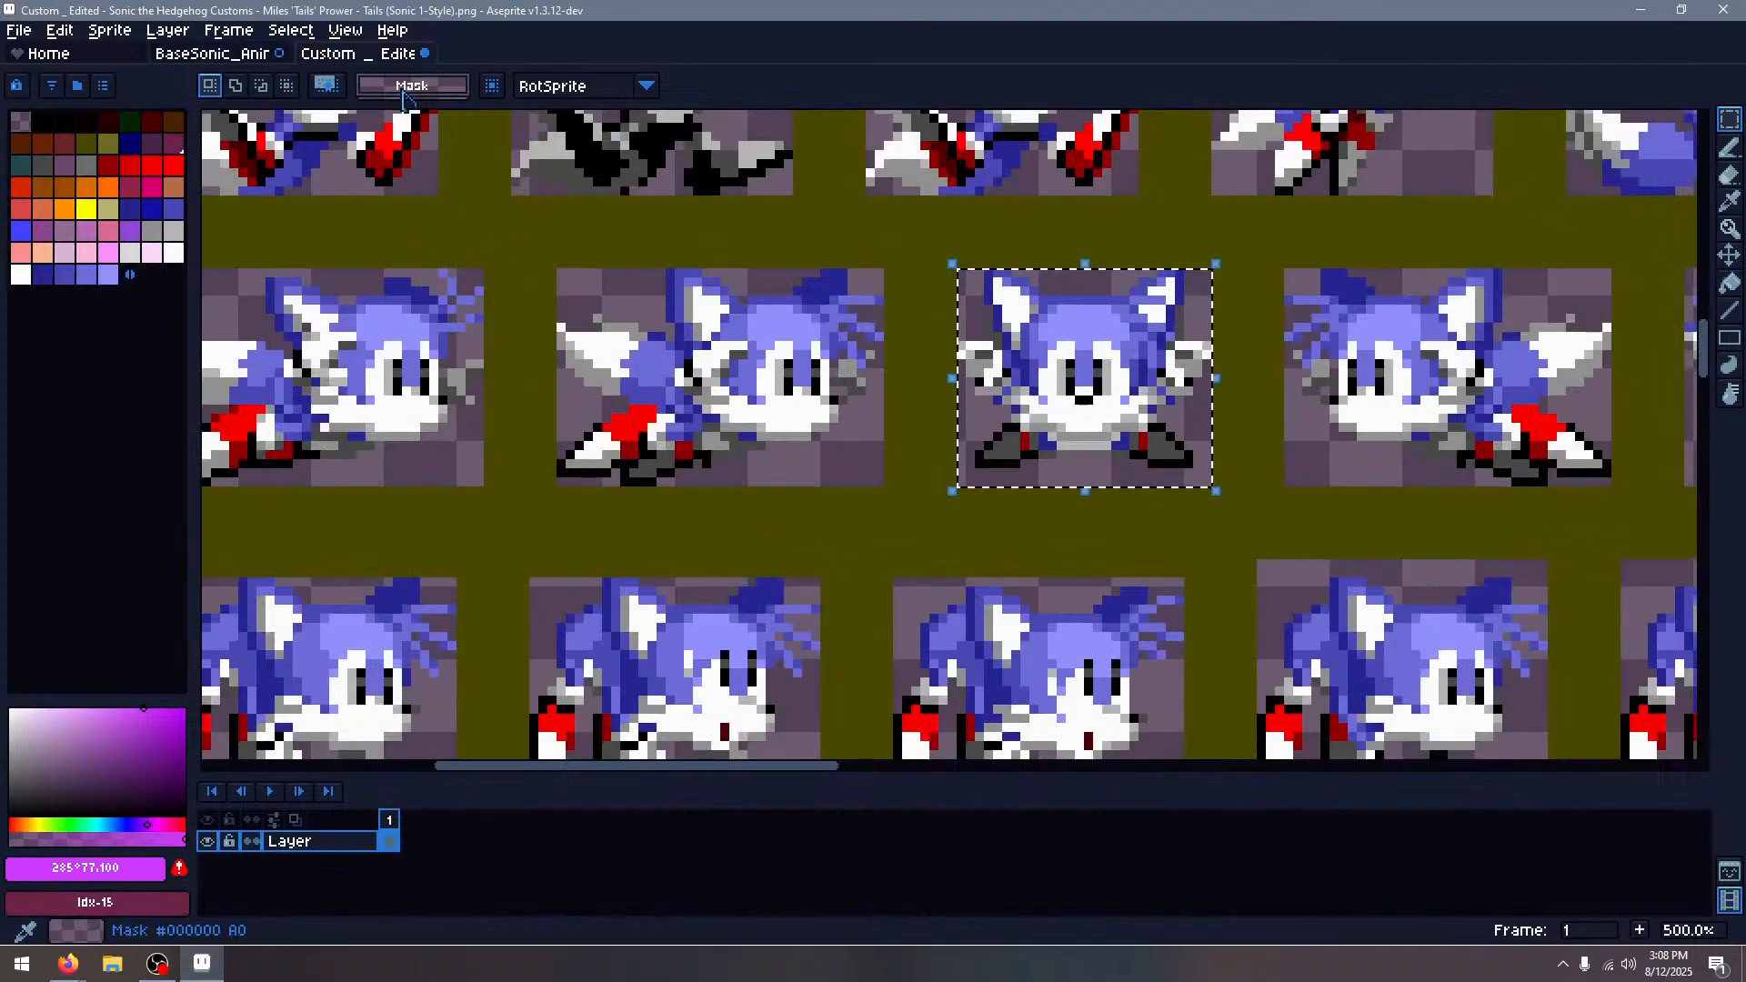
{"action": "left_click", "coordinate": [194, 55]}
{"action": "key", "text": "ctrl+v"}
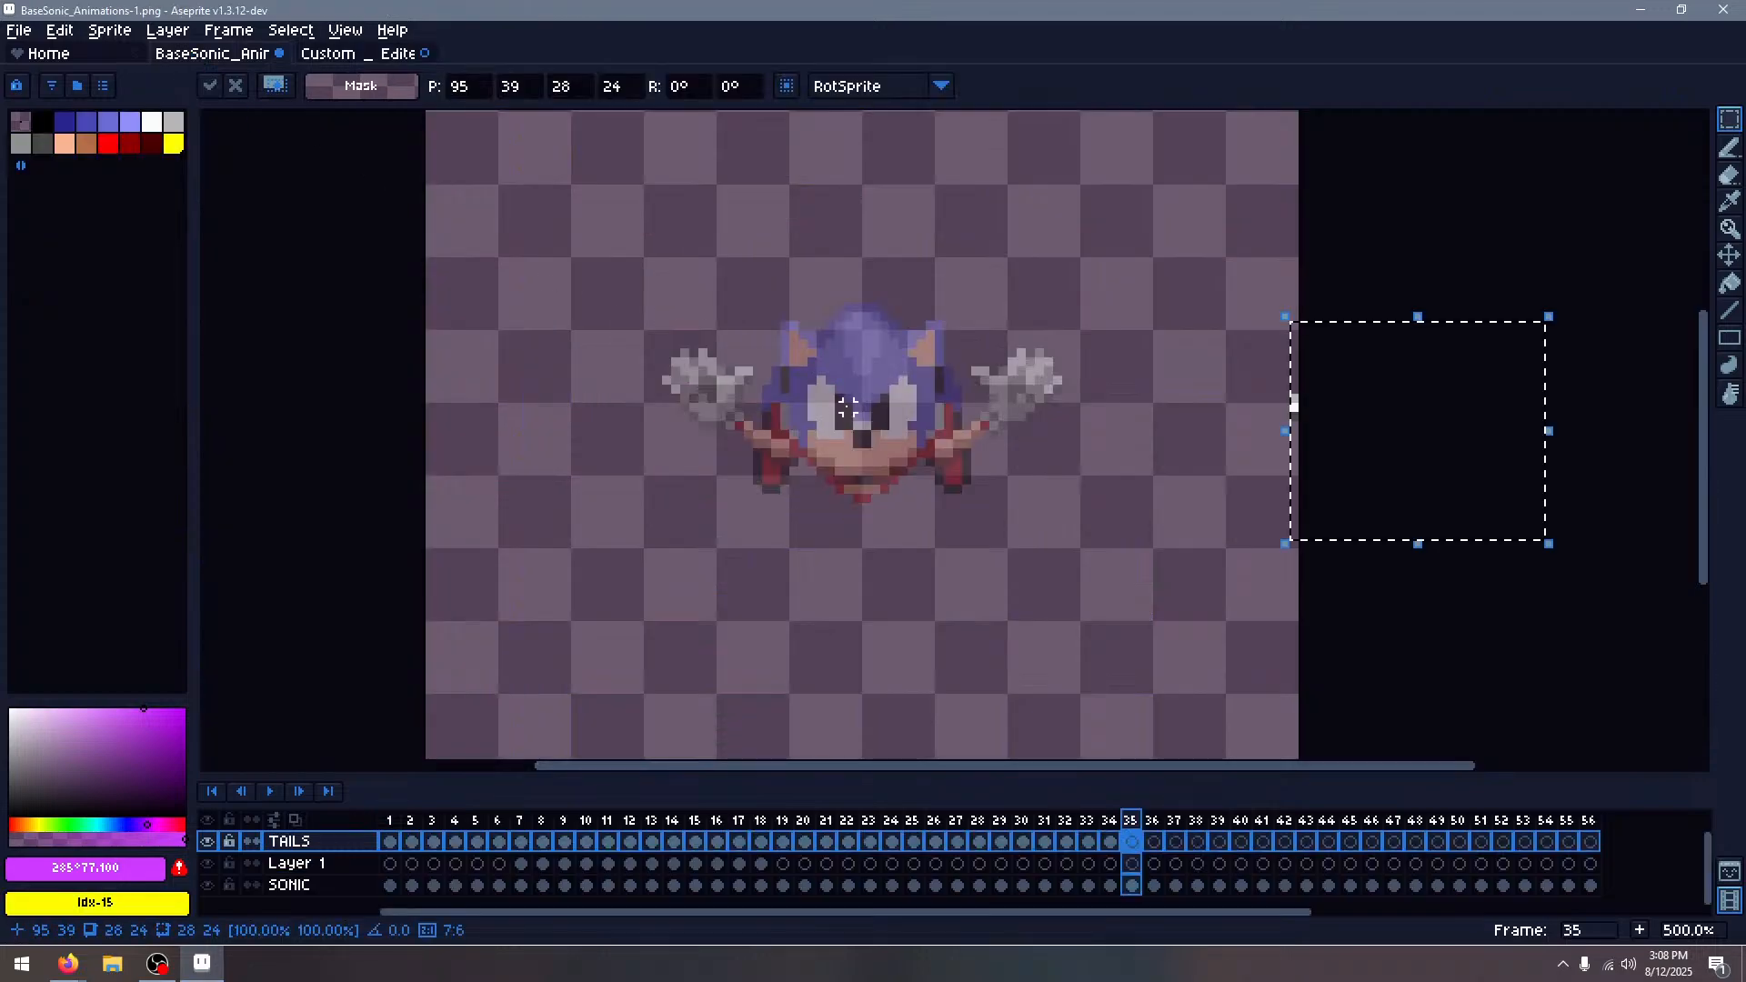
{"action": "left_click_drag", "start_coordinate": [1294, 506], "coordinate": [806, 450]}
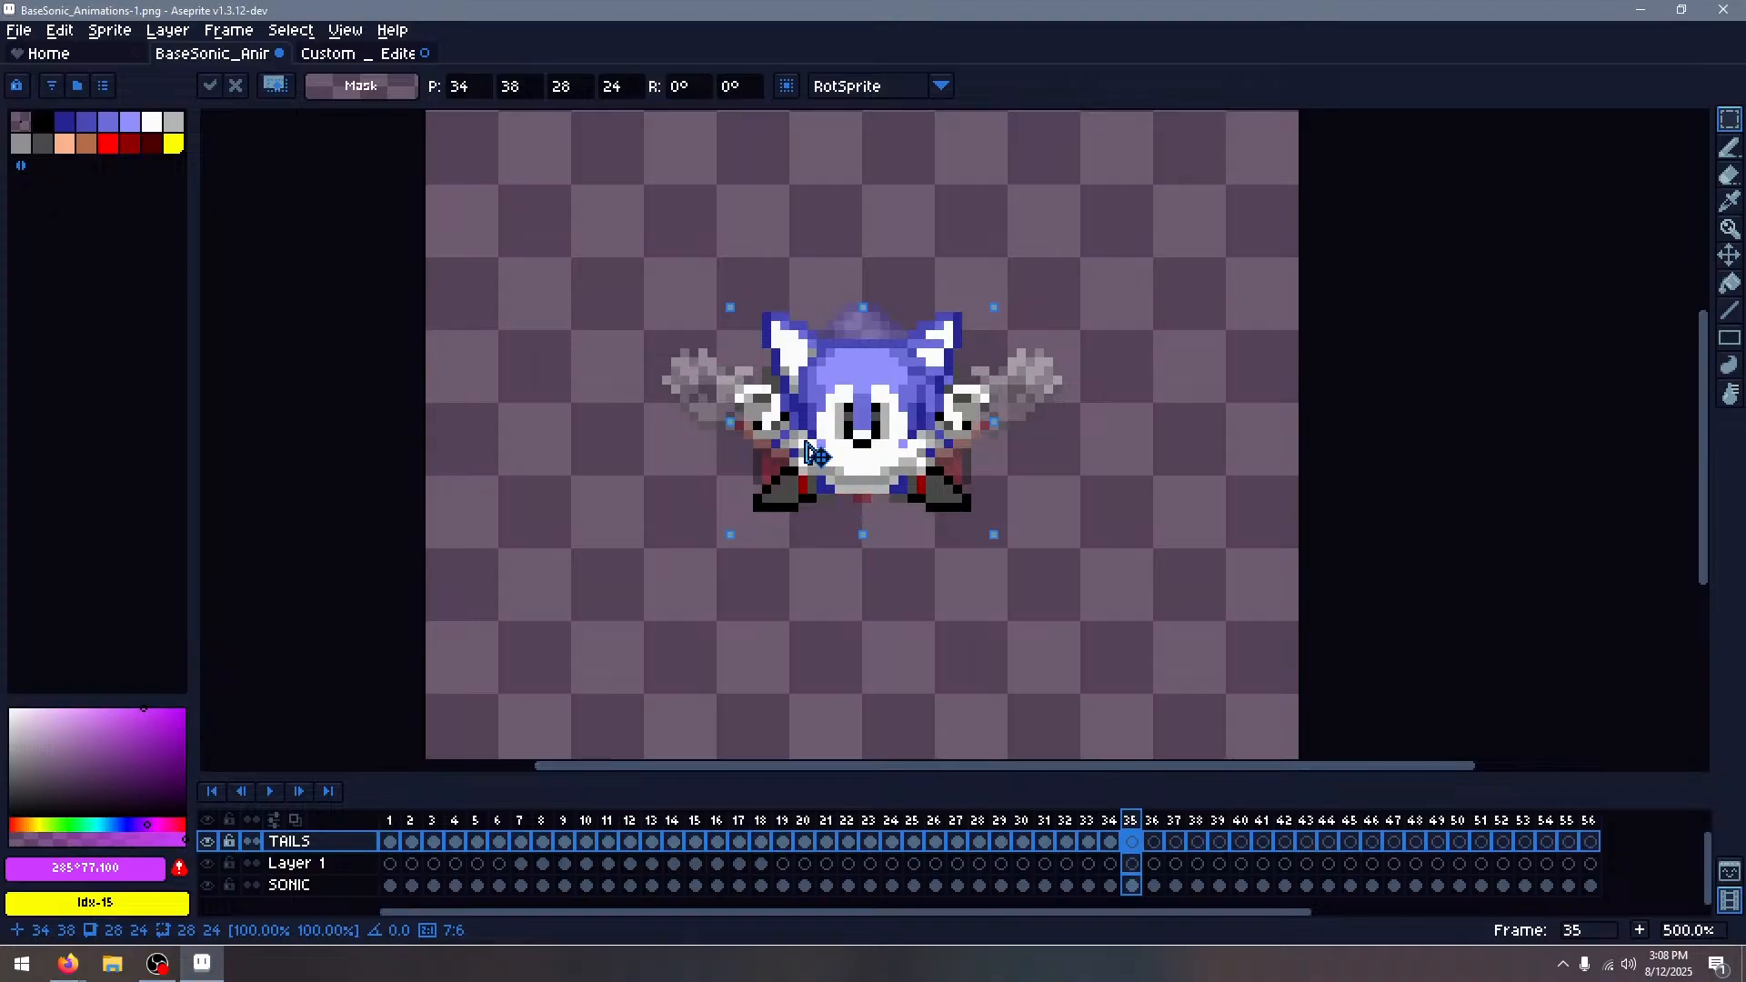
{"action": "left_click", "coordinate": [1111, 315]}
Compare frame 35 with its neighbouring frames and move the front-facing Tails up one pixel
{"action": "key", "text": "Left"}
{"action": "key", "text": "Right"}
{"action": "key", "text": "Right"}
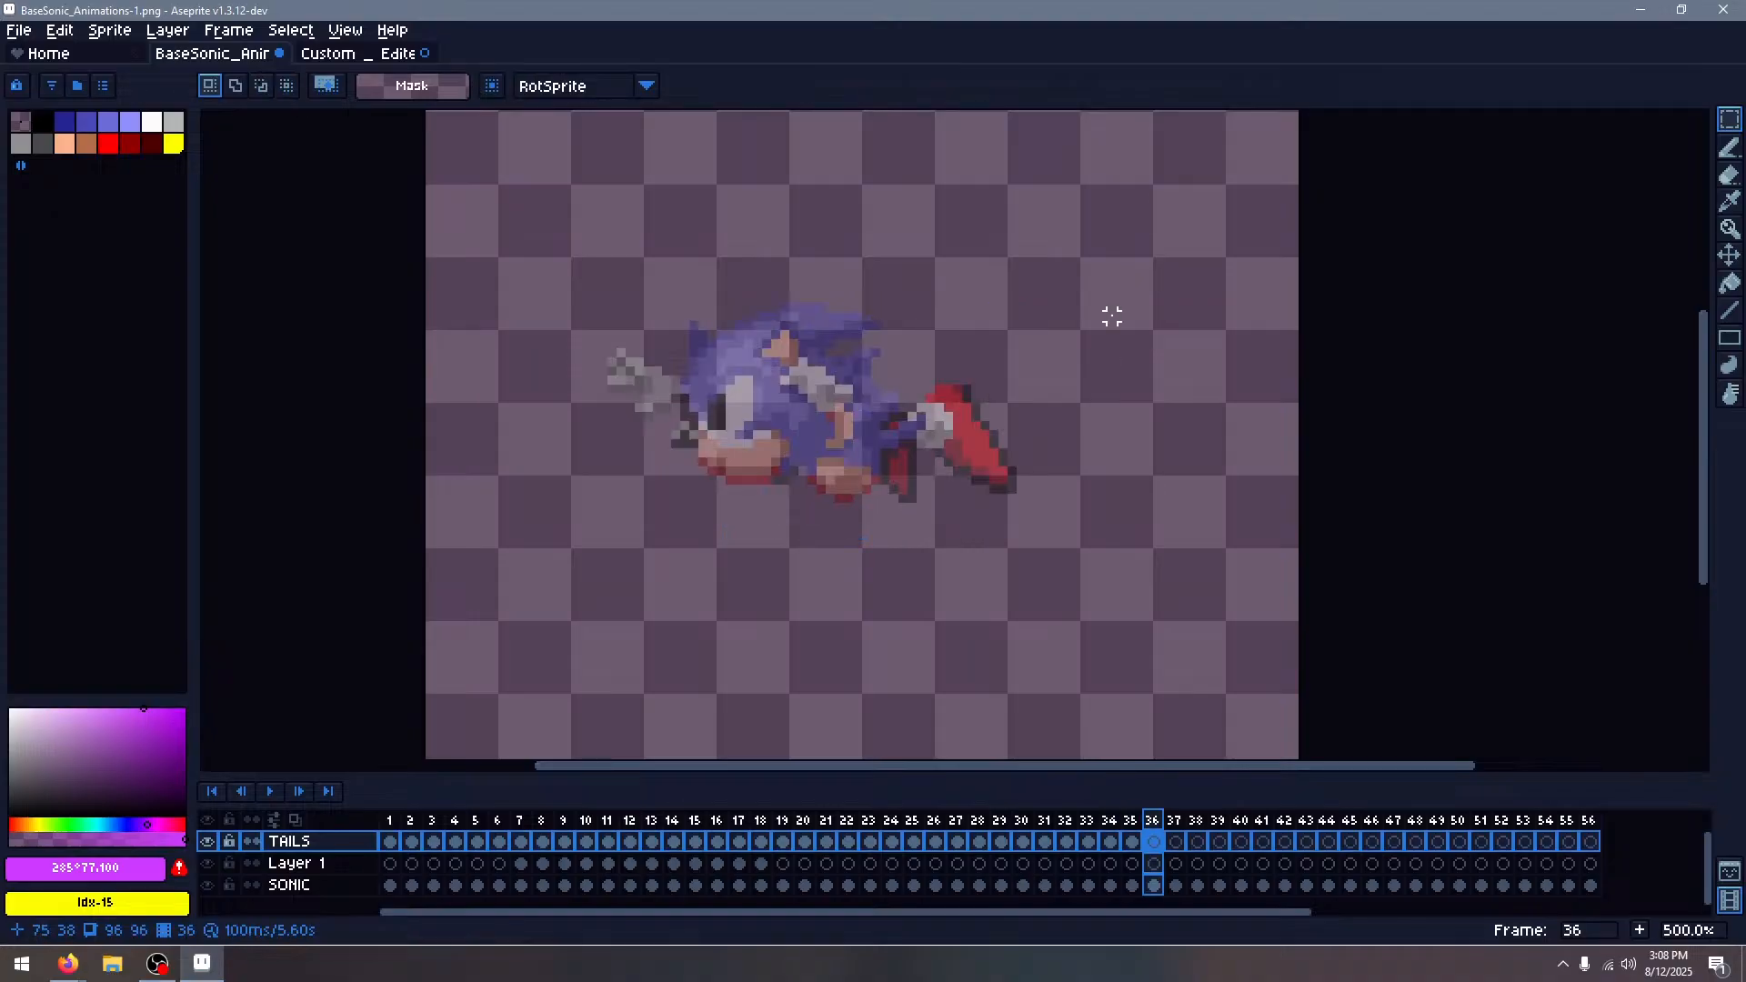
{"action": "key", "text": "Left"}
{"action": "key", "text": "Left"}
{"action": "key", "text": "Right"}
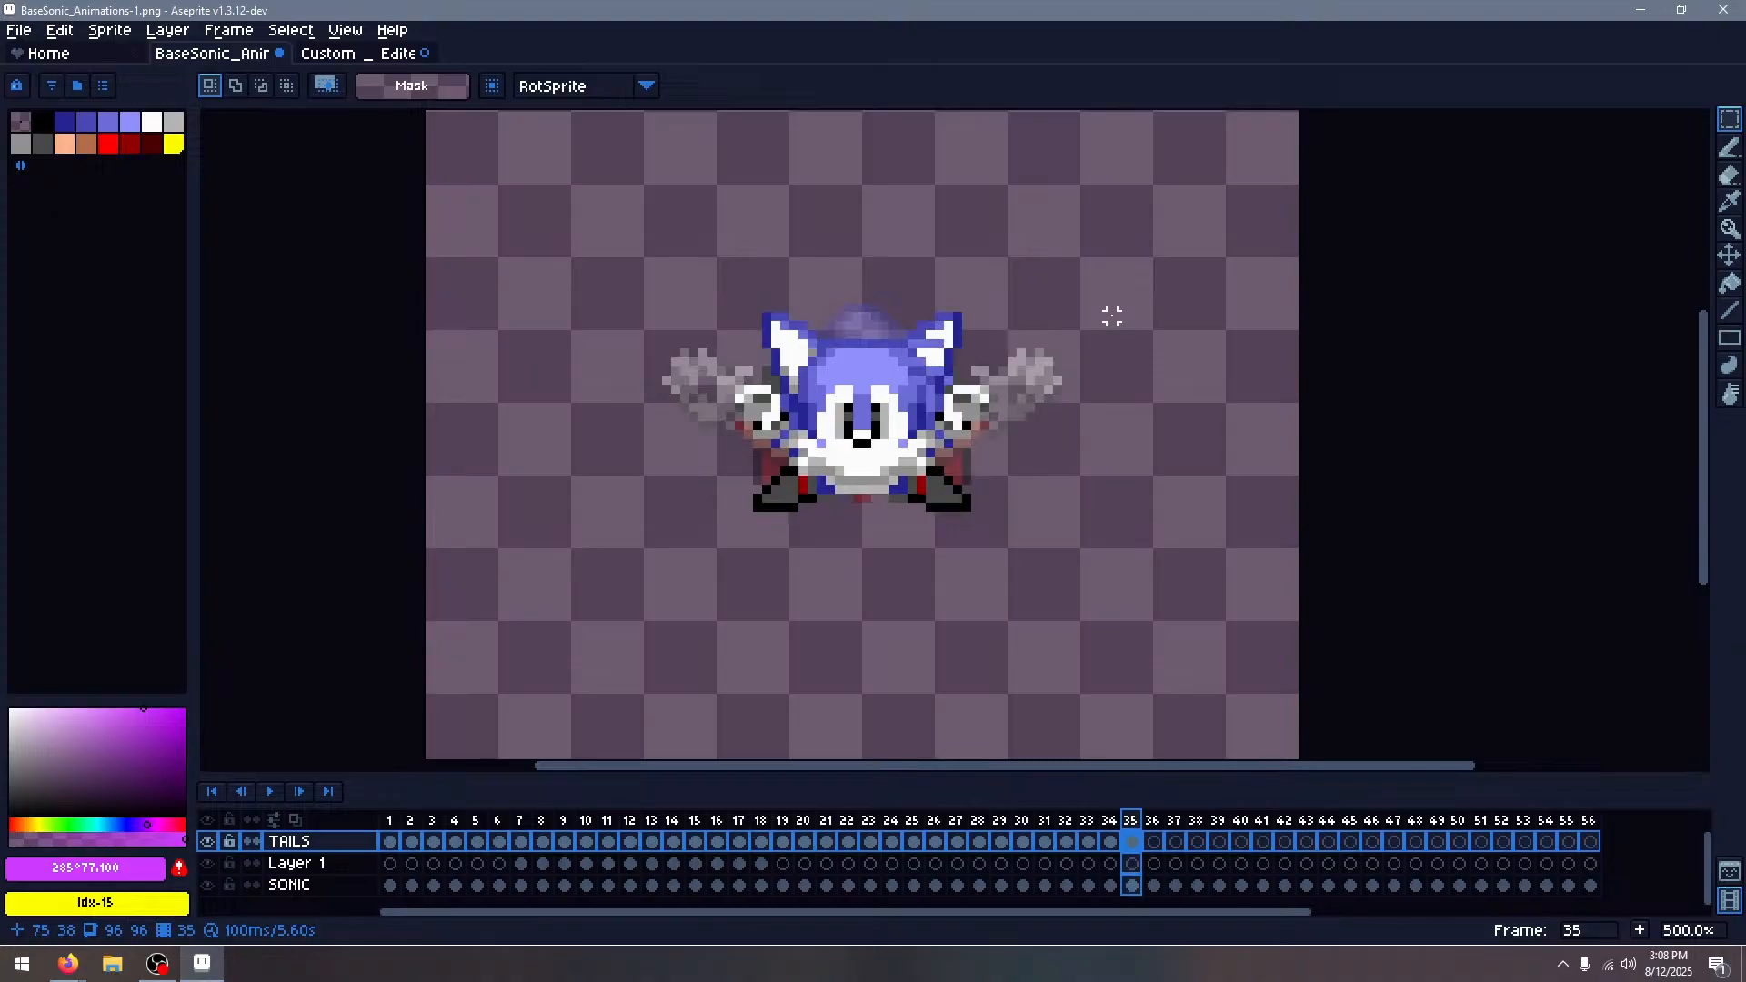
{"action": "left_click_drag", "start_coordinate": [711, 227], "coordinate": [1170, 656]}
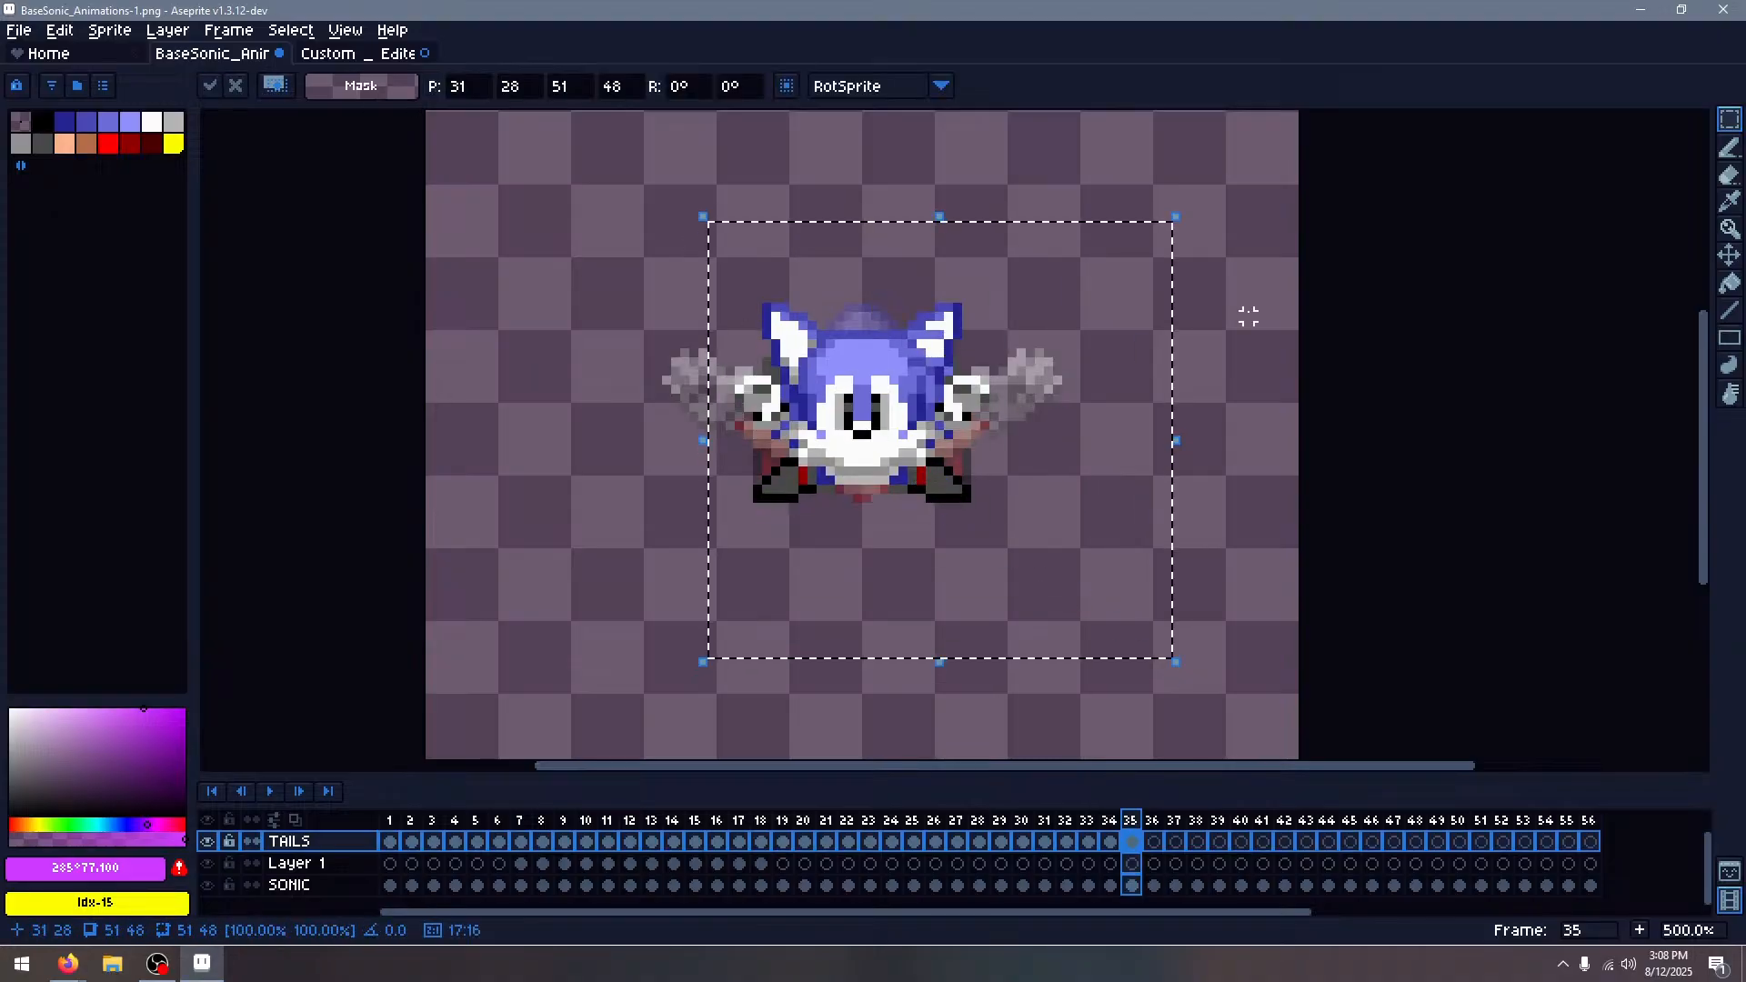
{"action": "left_click", "coordinate": [1293, 315]}
Flip between frames 34 and 35 to compare the alignment of the two floating Tails poses
{"action": "key", "text": "Left"}
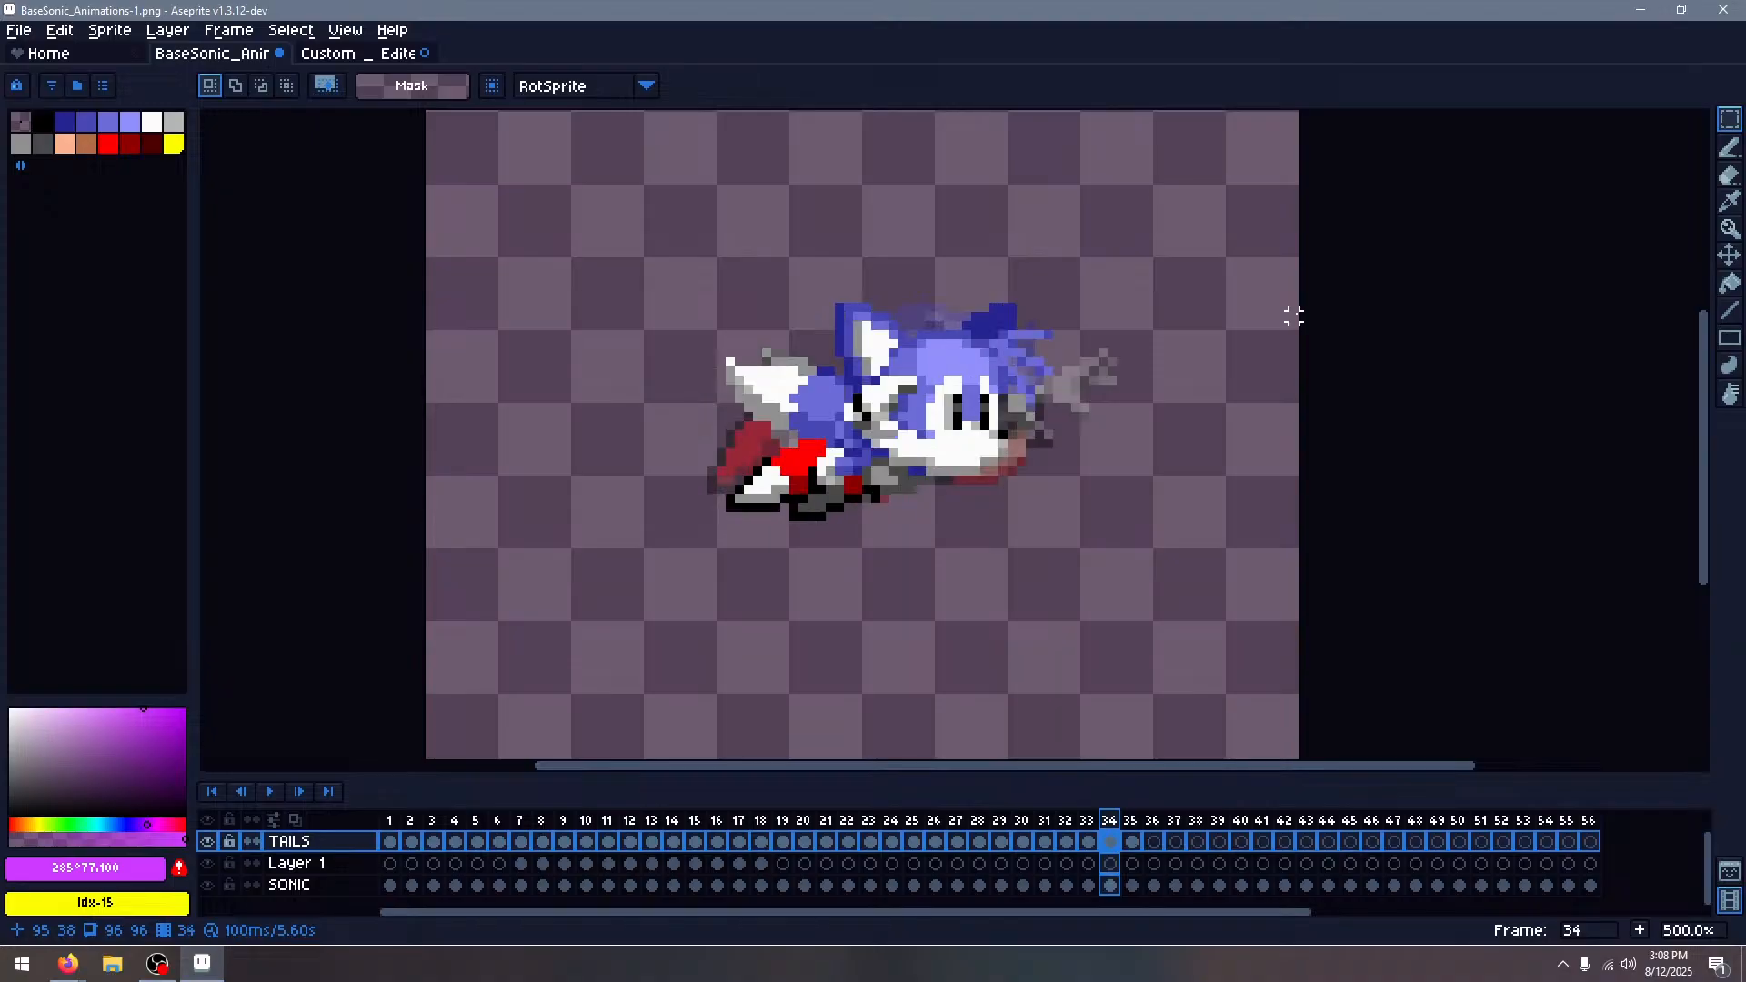
{"action": "key", "text": "Right"}
{"action": "key", "text": "Left"}
{"action": "key", "text": "Right"}
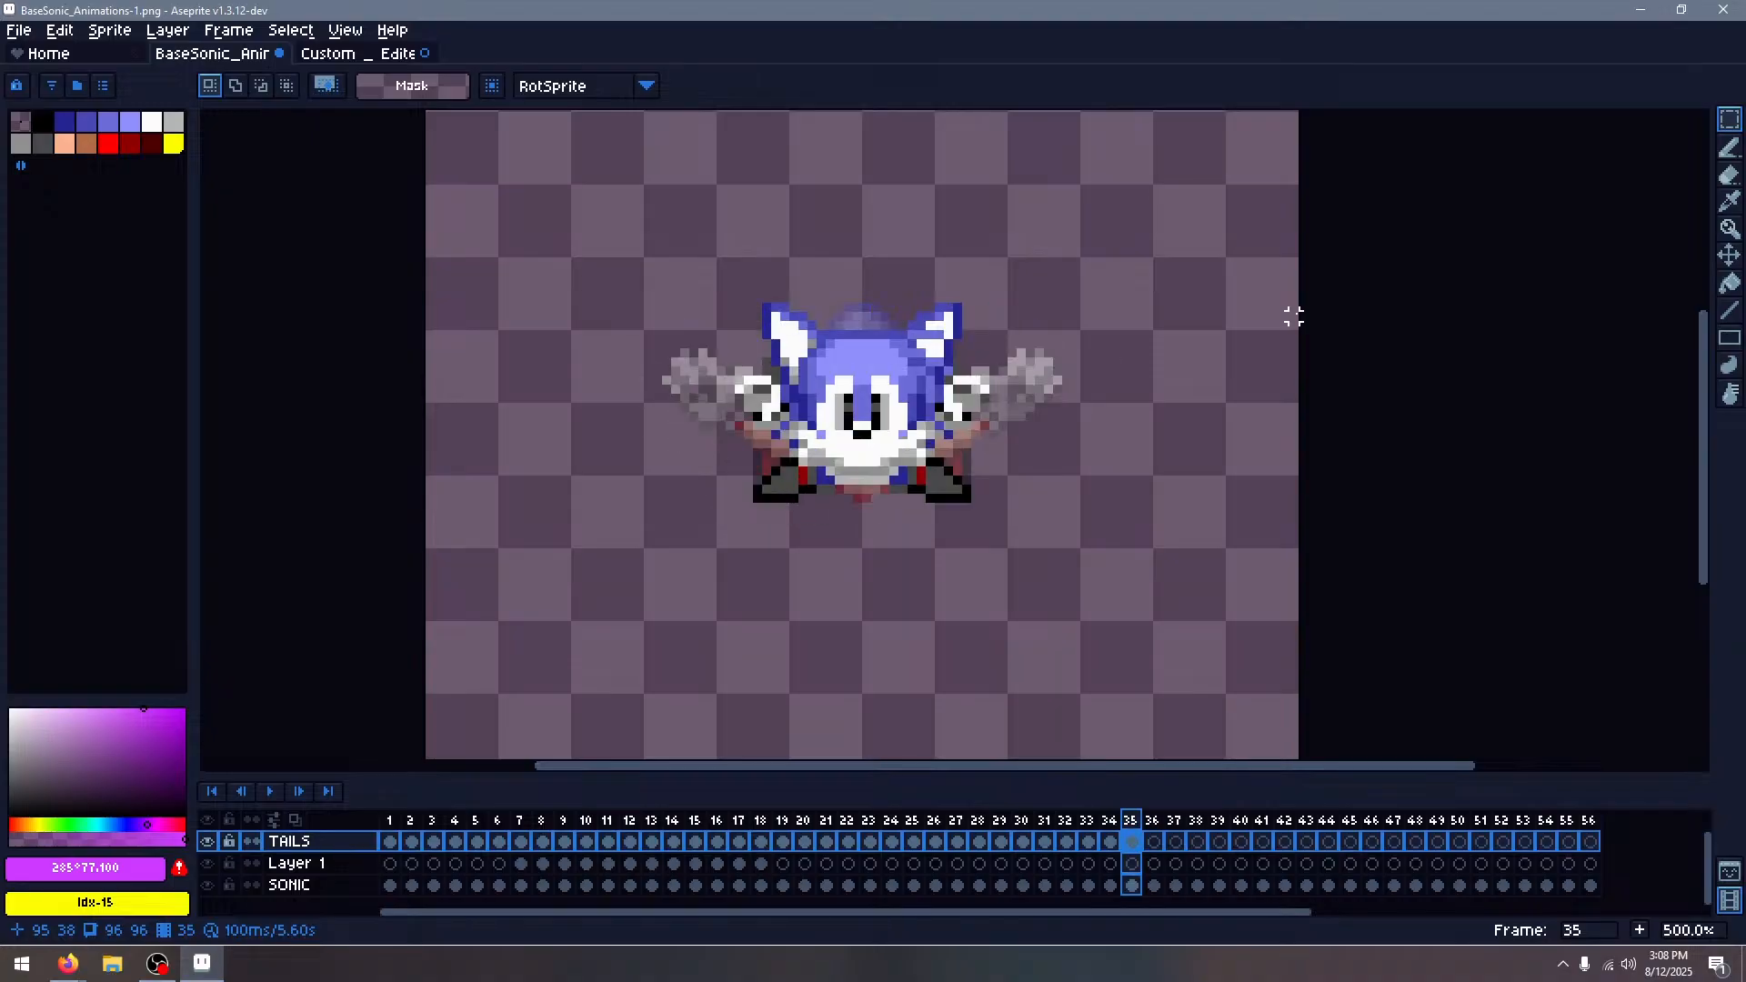
{"action": "key", "text": "Left"}
{"action": "key", "text": "Right"}
{"action": "key", "text": "Left"}
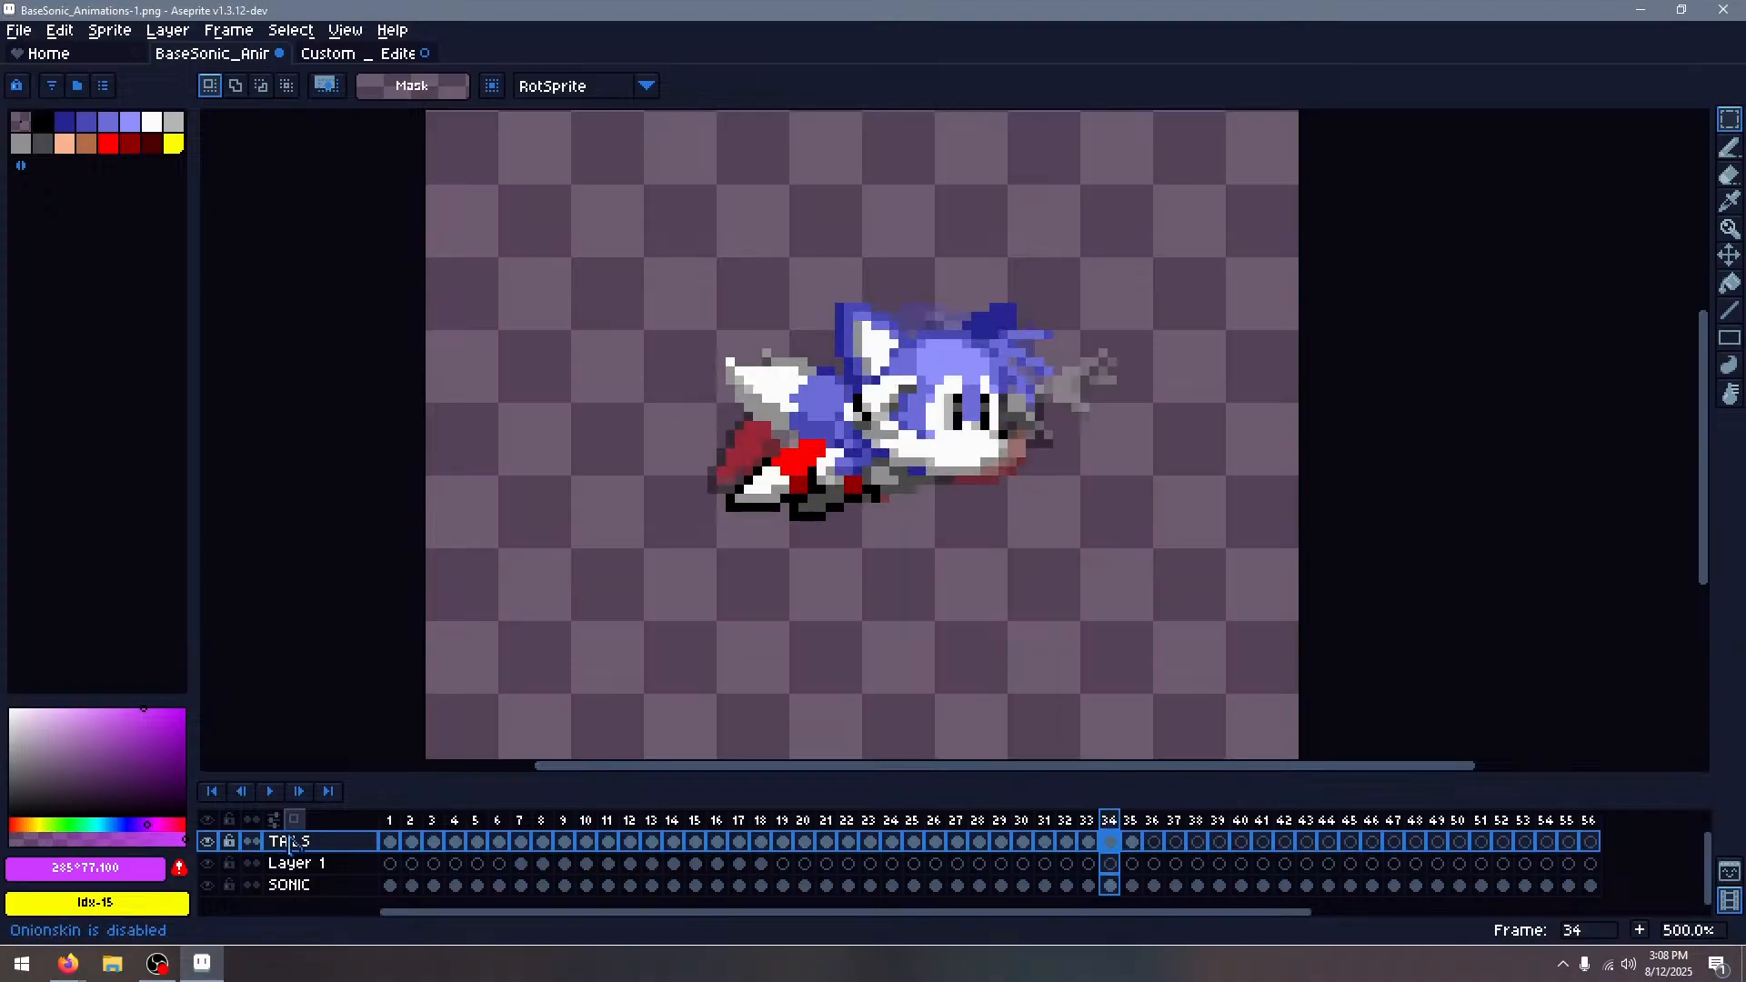
Toggle the TAILS layer's visibility on frame 34 to check it against Sonic, and review frames 33 to 36
{"action": "left_click", "coordinate": [207, 842]}
{"action": "left_click", "coordinate": [207, 842]}
{"action": "left_click", "coordinate": [207, 842]}
{"action": "left_click", "coordinate": [207, 842]}
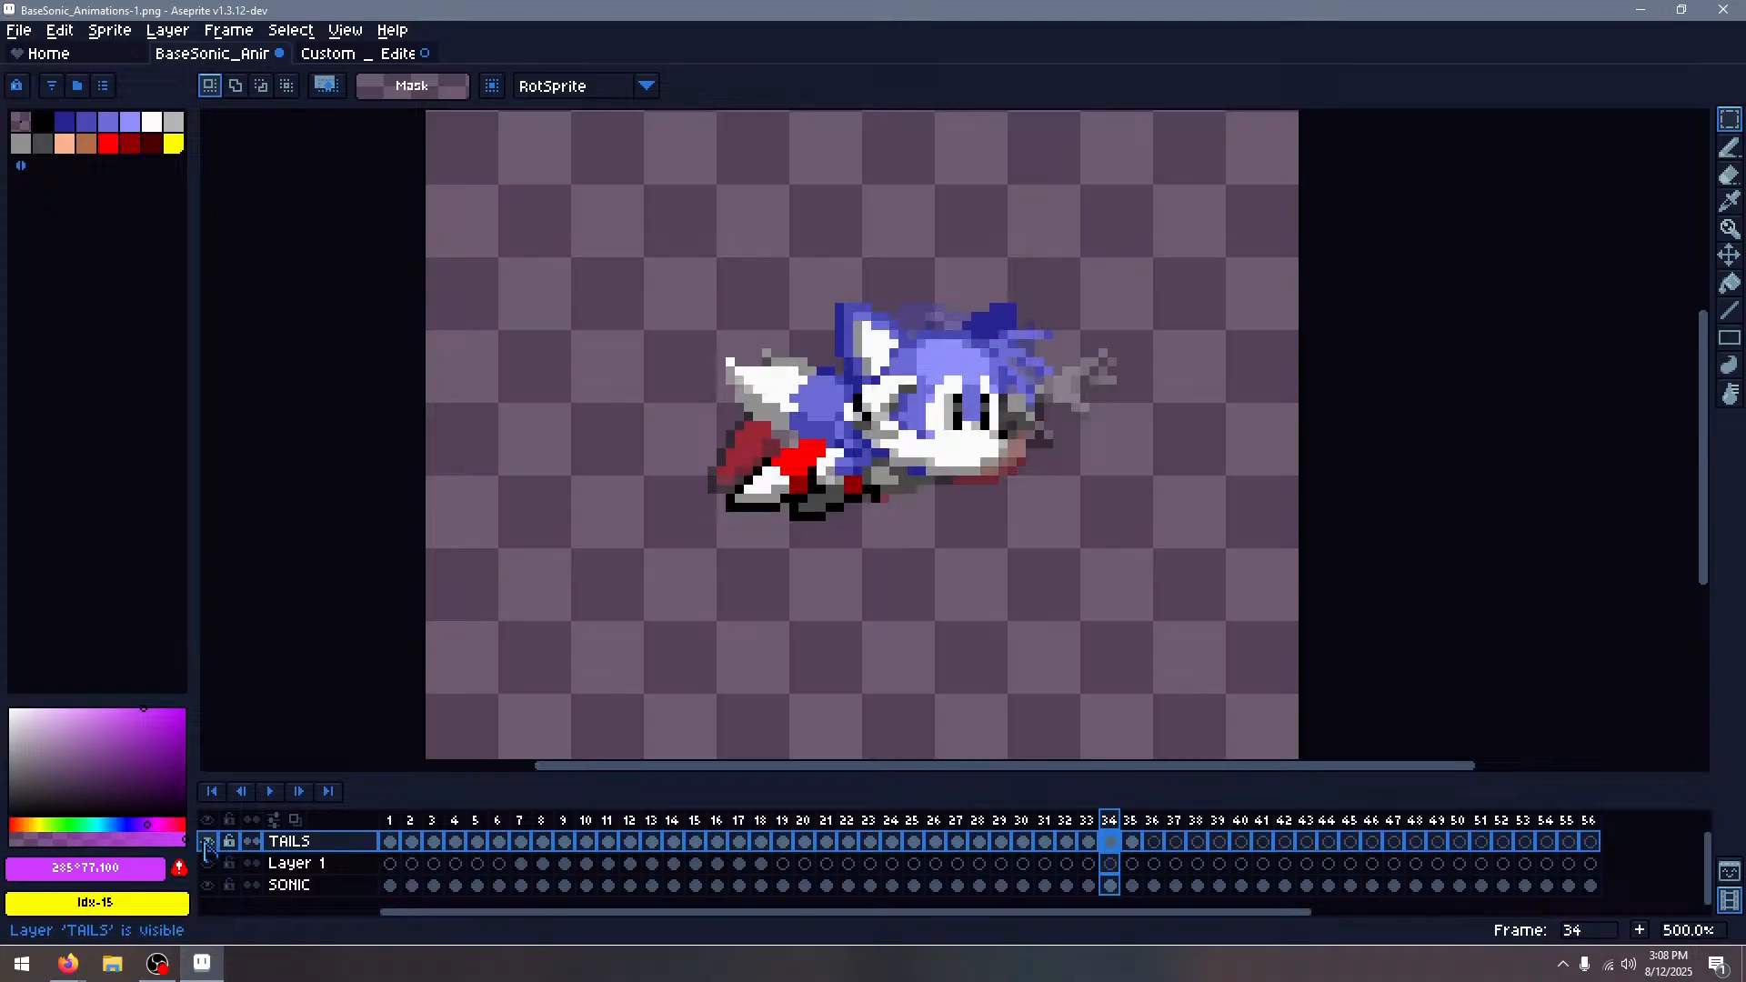
{"action": "left_click_drag", "start_coordinate": [612, 215], "coordinate": [1115, 584]}
{"action": "left_click", "coordinate": [1290, 499]}
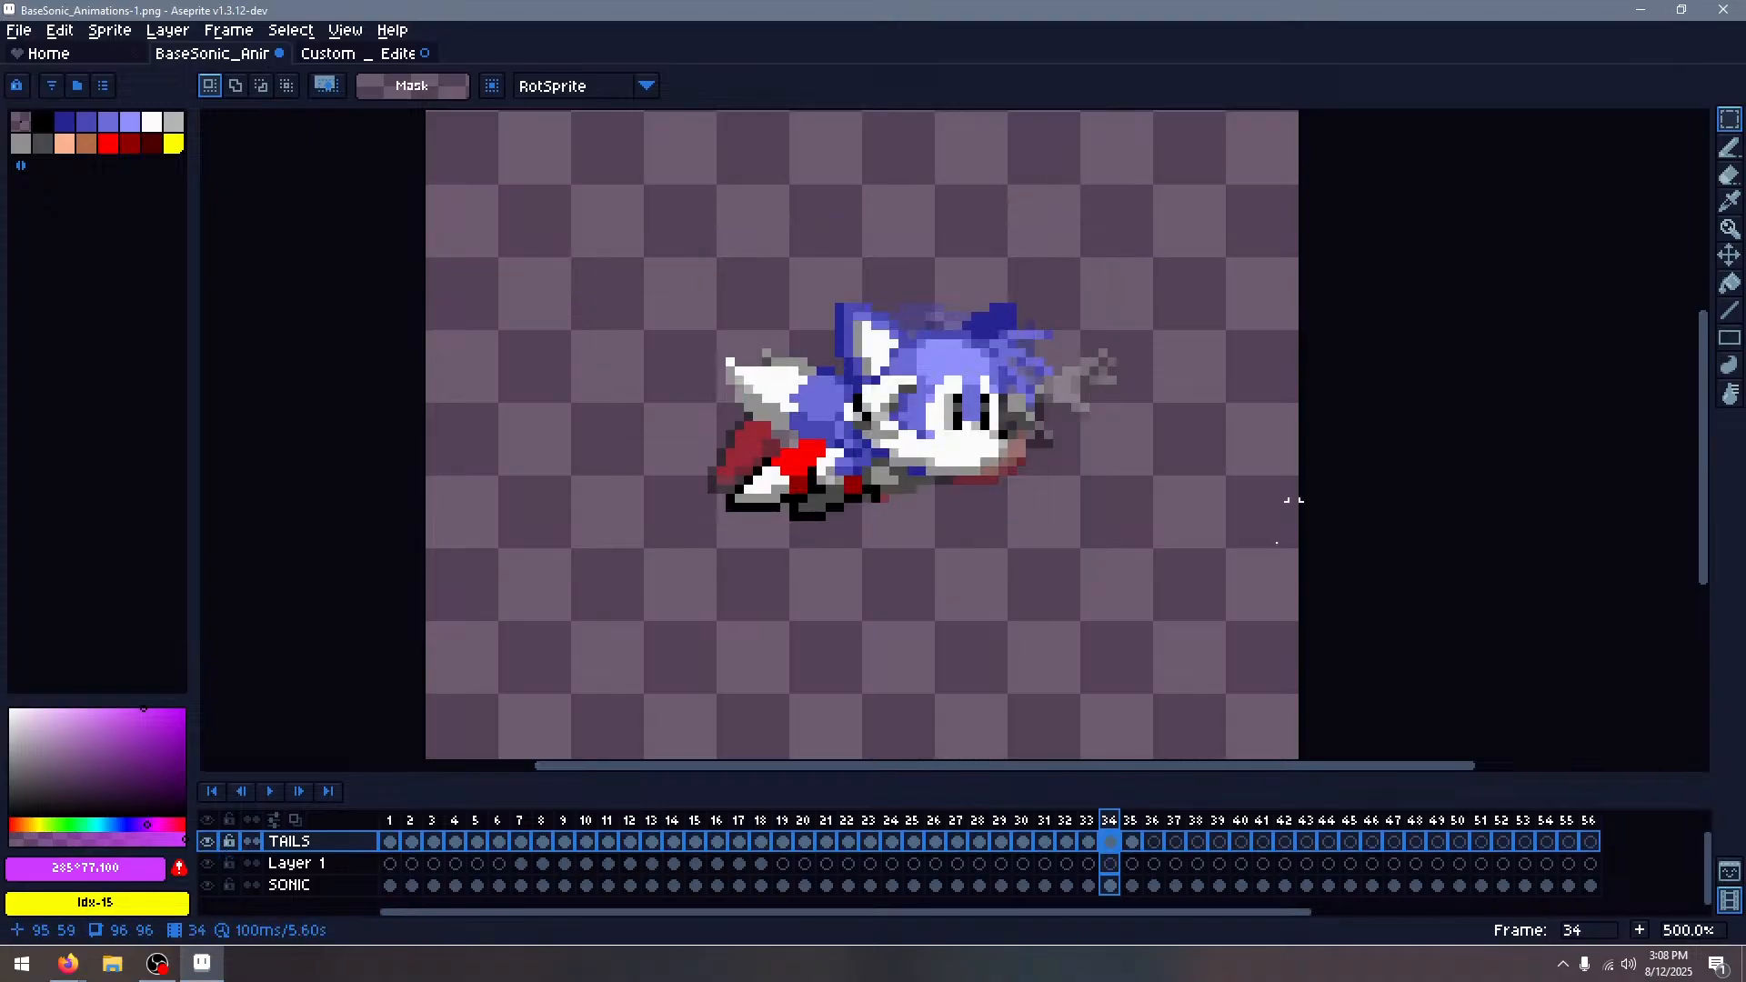
{"action": "key", "text": "Left"}
{"action": "key", "text": "Right"}
{"action": "key", "text": "Right"}
{"action": "key", "text": "Right"}
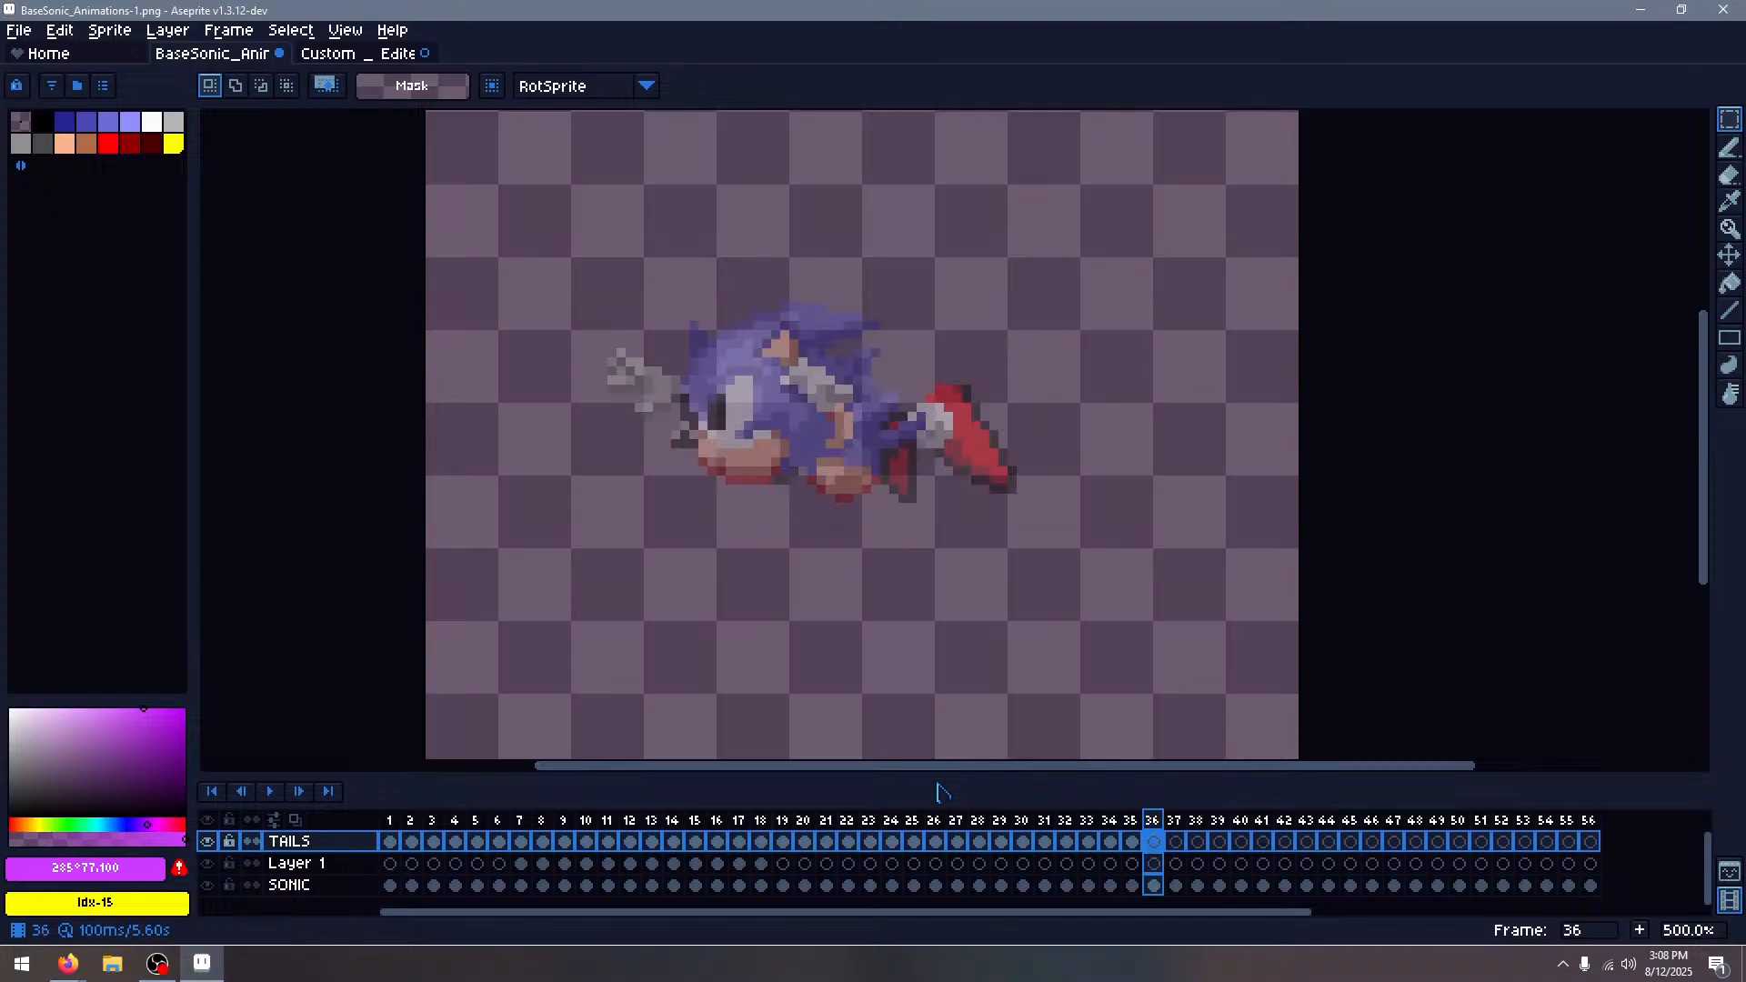
{"action": "key", "text": "Left"}
{"action": "key", "text": "Left"}
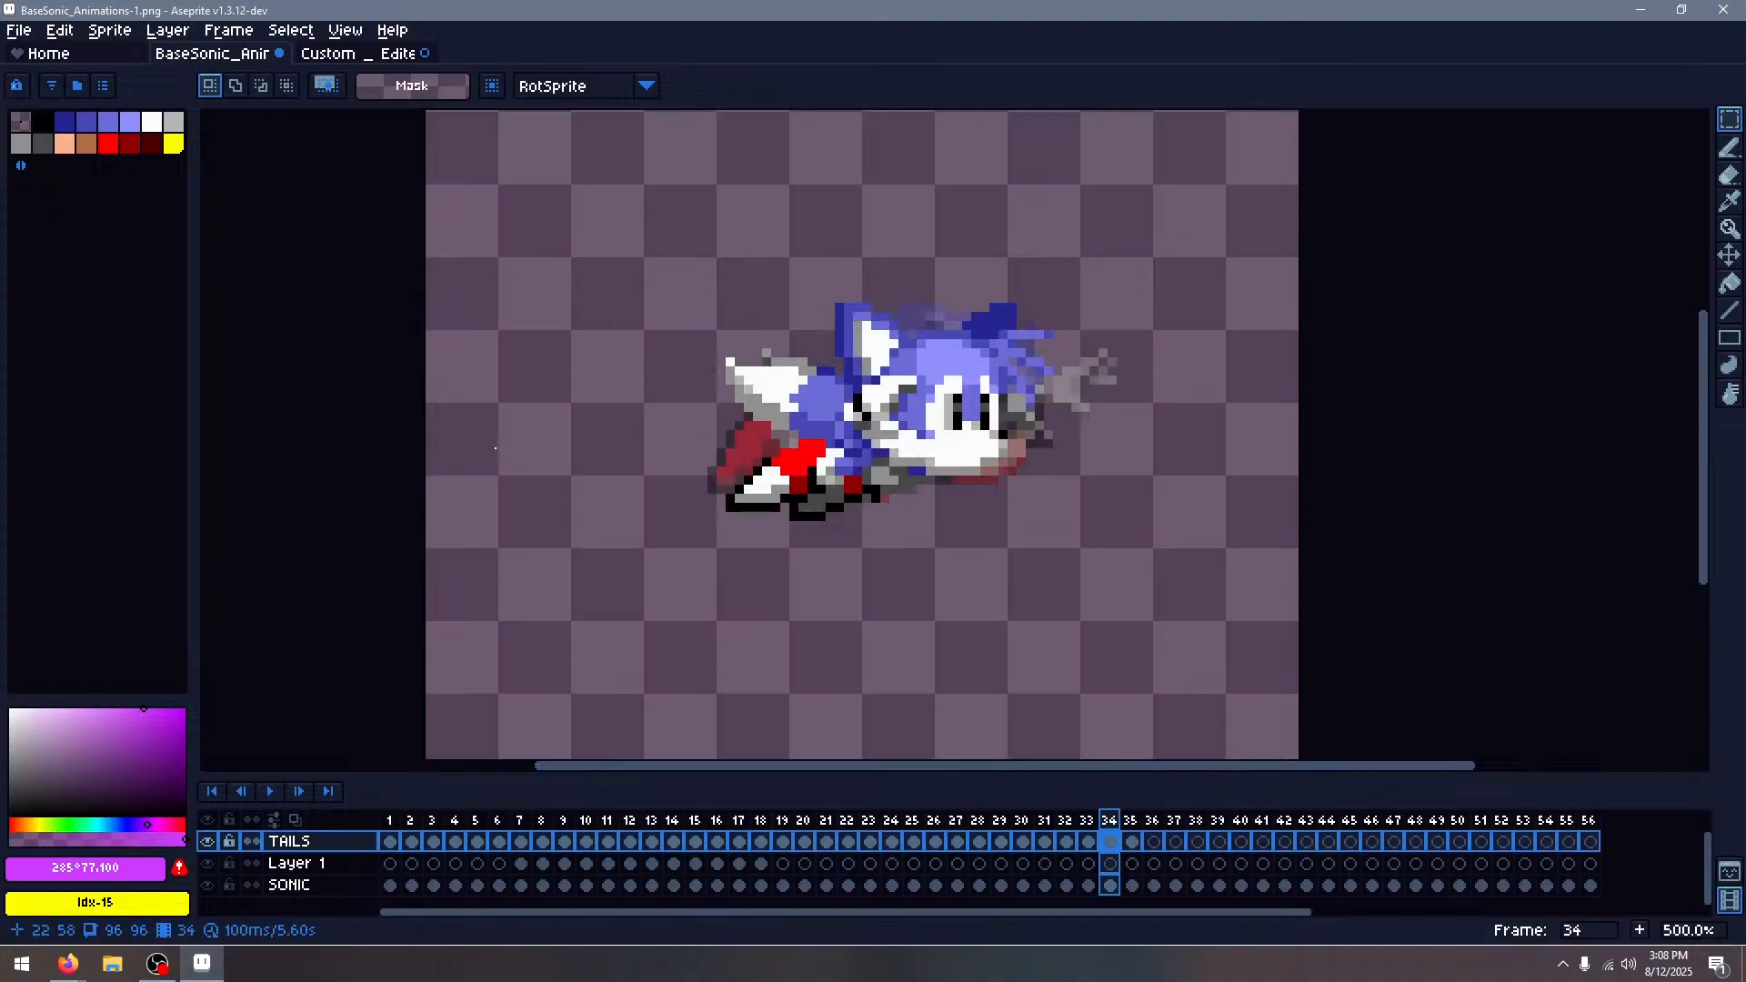
Copy the floating Tails from frame 34 into frame 36, flip it horizontally, and align it over the left-facing Sonic
{"action": "left_click_drag", "start_coordinate": [694, 206], "coordinate": [1130, 642]}
{"action": "left_click", "coordinate": [1290, 487]}
{"action": "key", "text": "Right"}
{"action": "key", "text": "Right"}
{"action": "key", "text": "ctrl+v"}
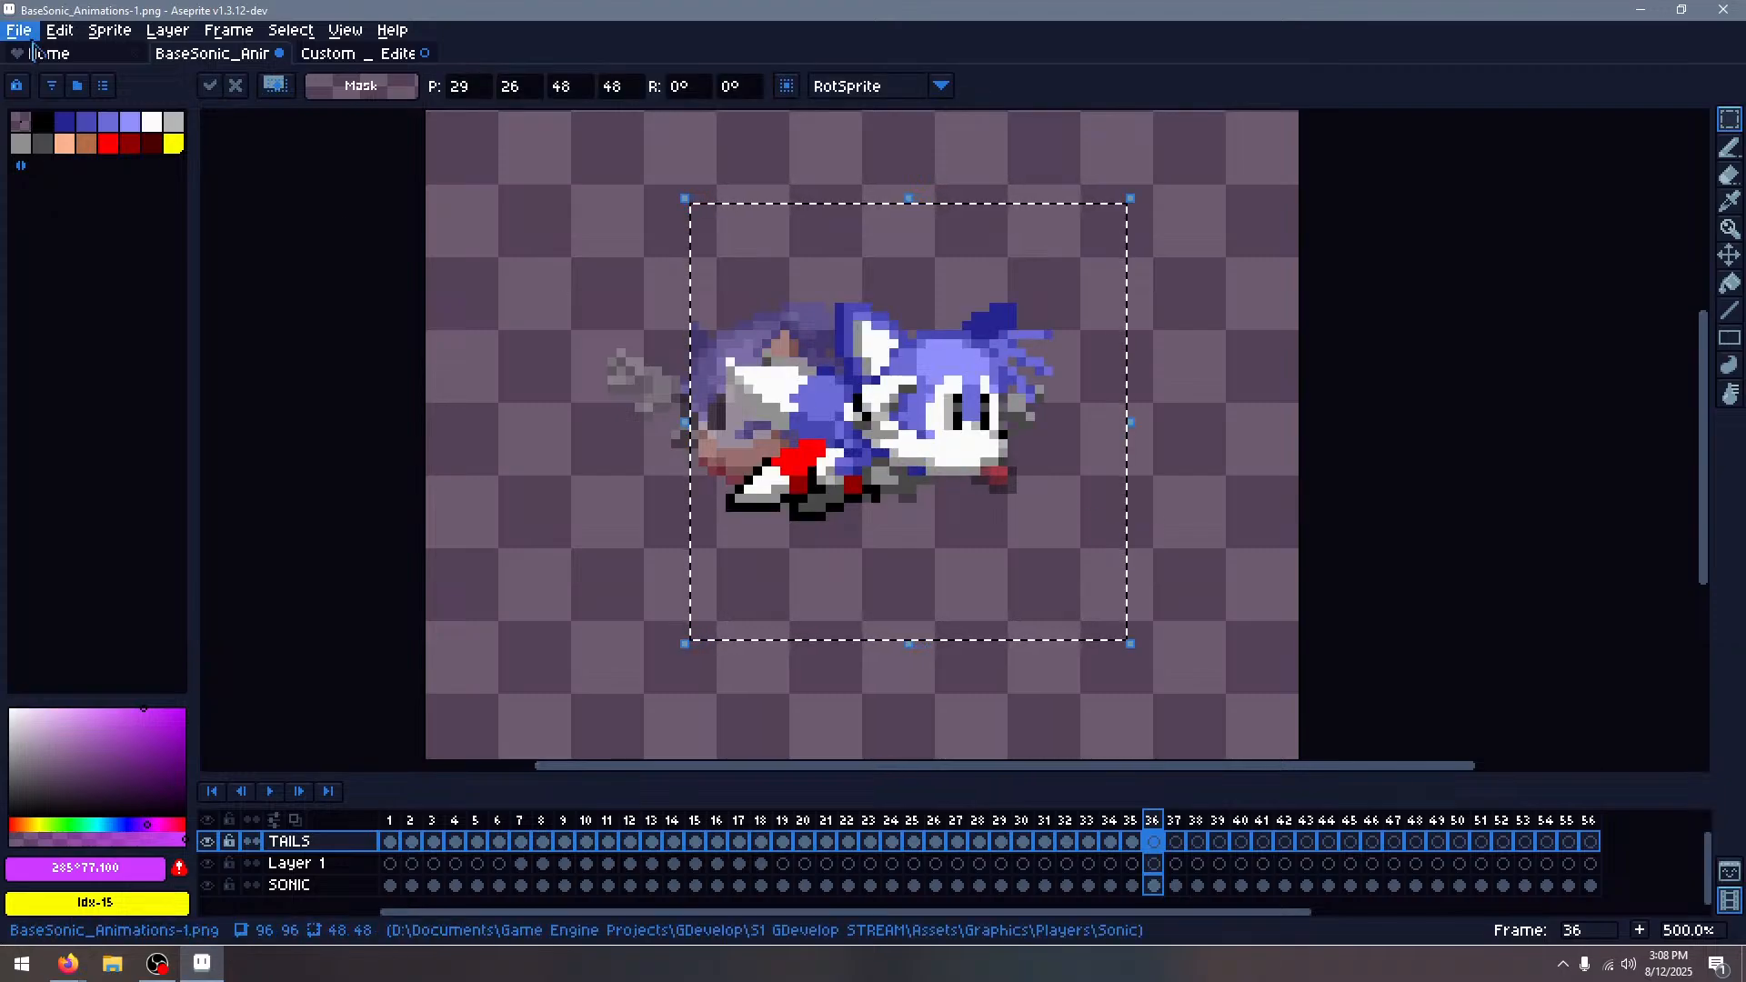
{"action": "left_click", "coordinate": [75, 25]}
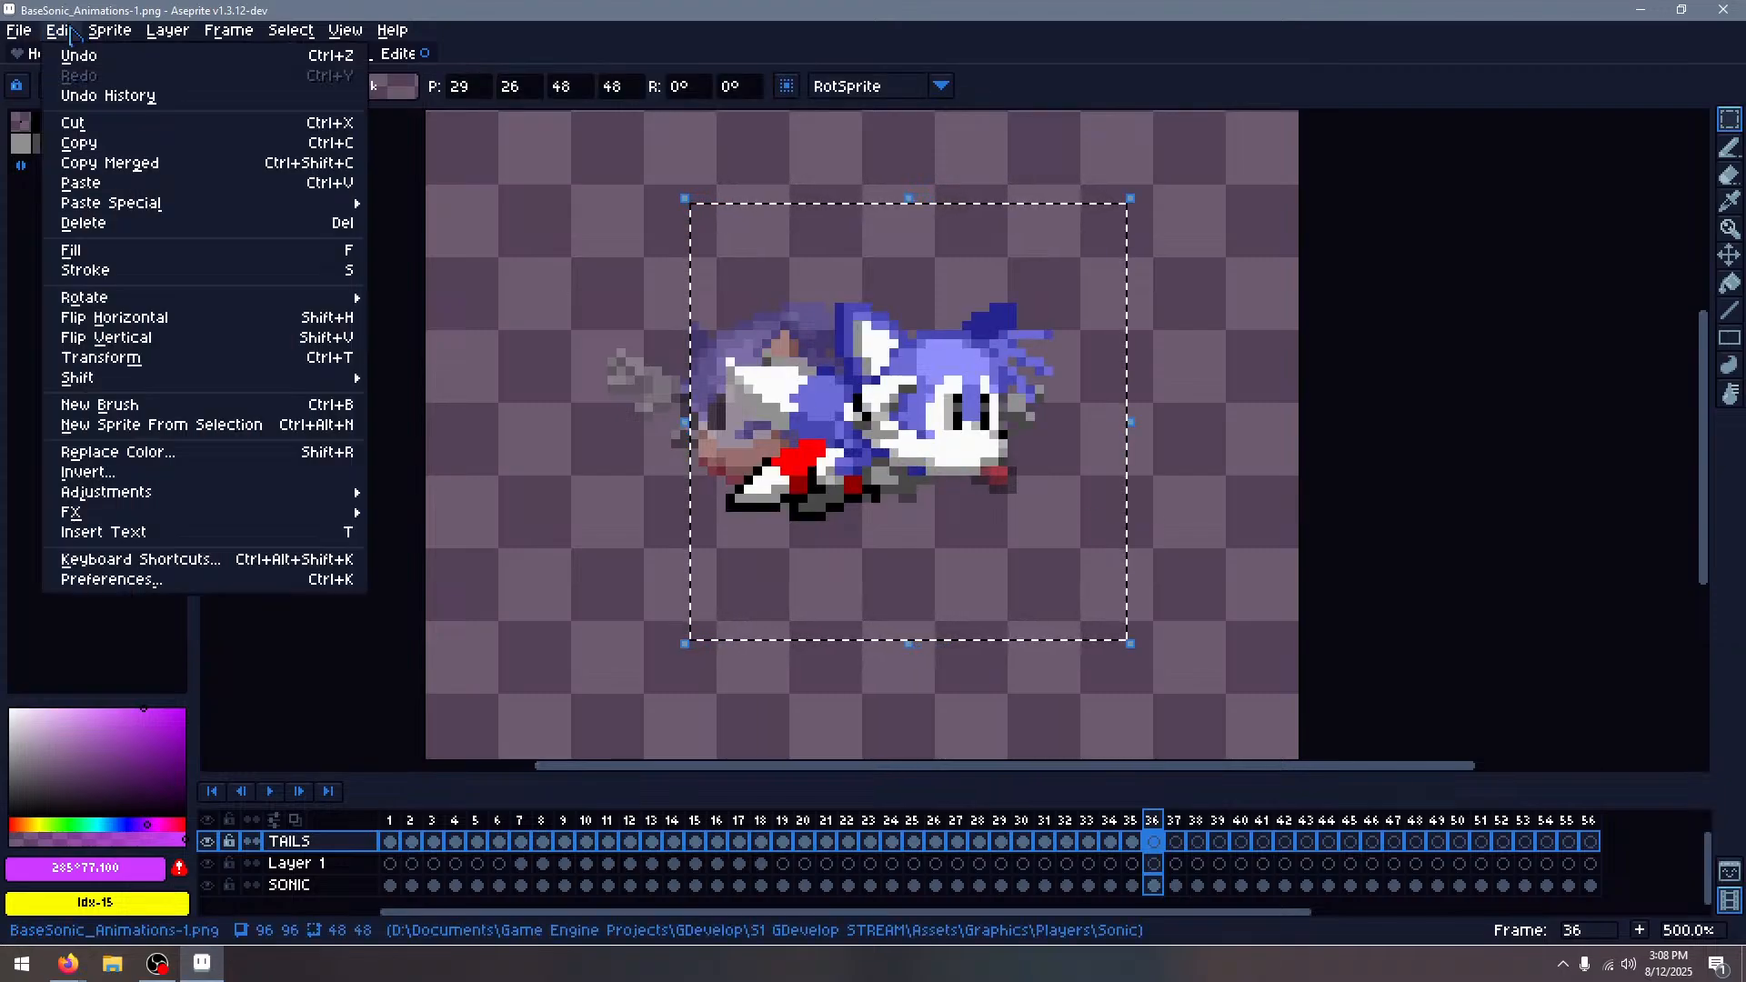
{"action": "left_click", "coordinate": [201, 321]}
{"action": "left_click_drag", "start_coordinate": [977, 464], "coordinate": [891, 461]}
{"action": "left_click", "coordinate": [1166, 398]}
{"action": "key", "text": "Left"}
{"action": "key", "text": "Left"}
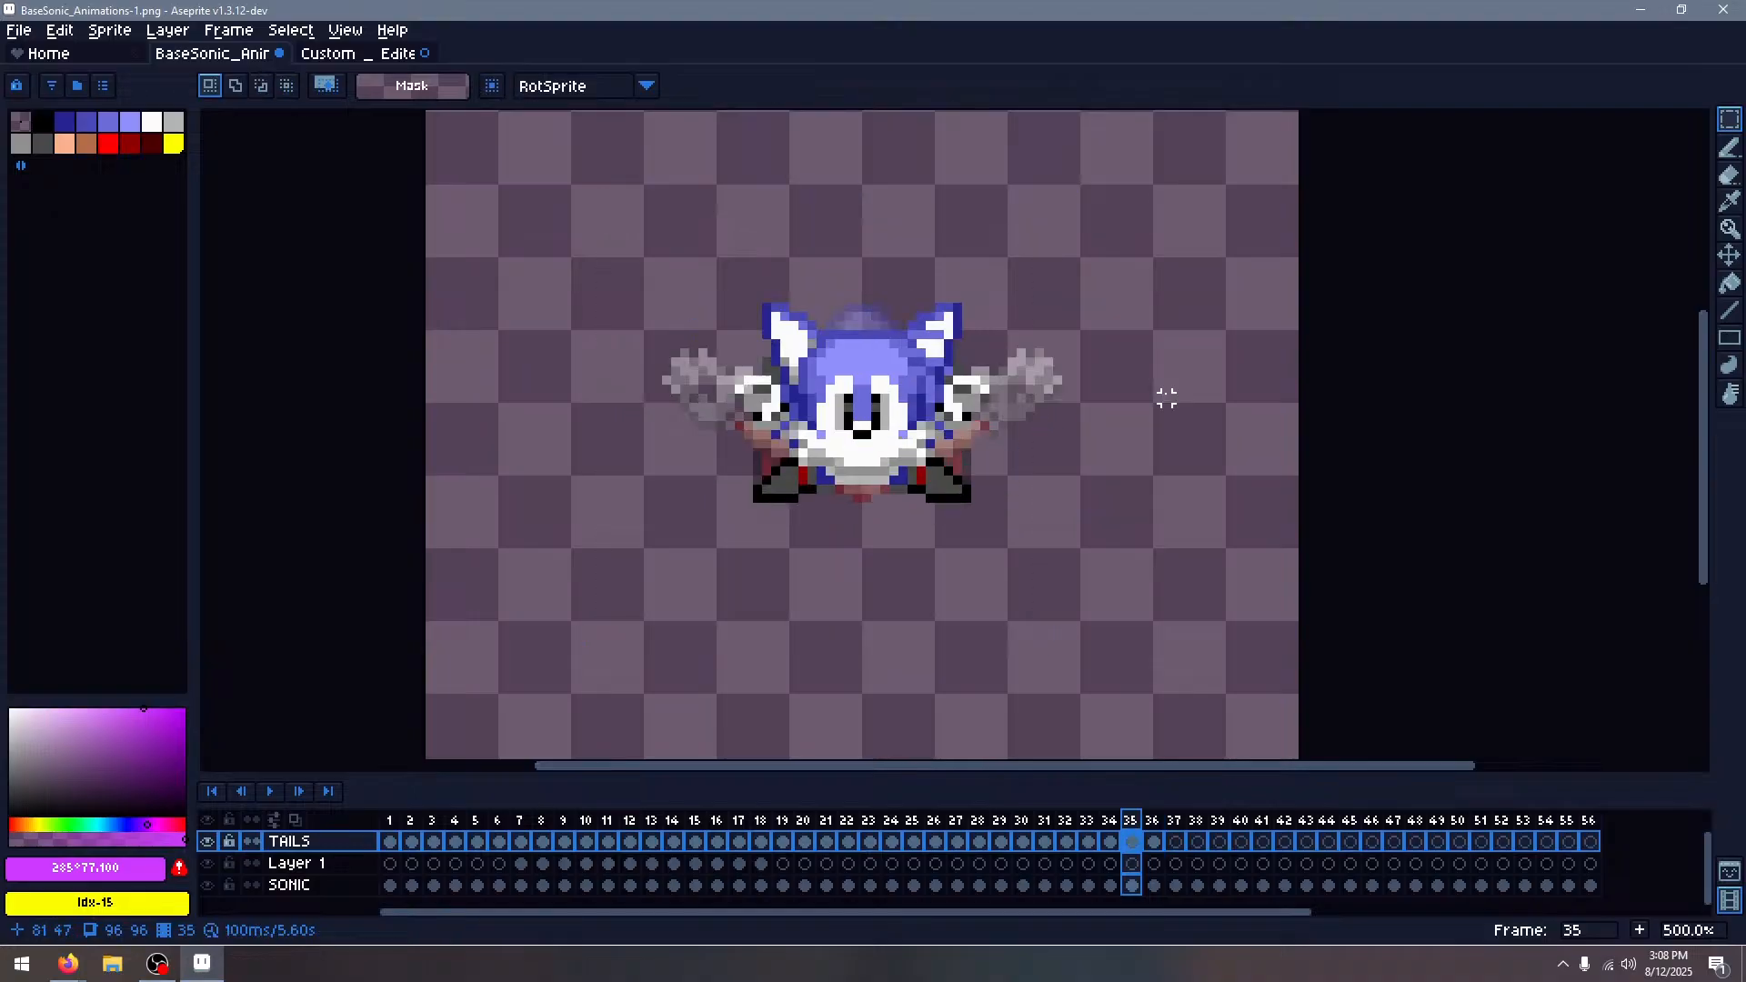
{"action": "key", "text": "Right"}
{"action": "key", "text": "Right"}
Copy the first floating Tails sprite seen from behind from the sheet into frame 37 and align it over Sonic
{"action": "key", "text": "Right"}
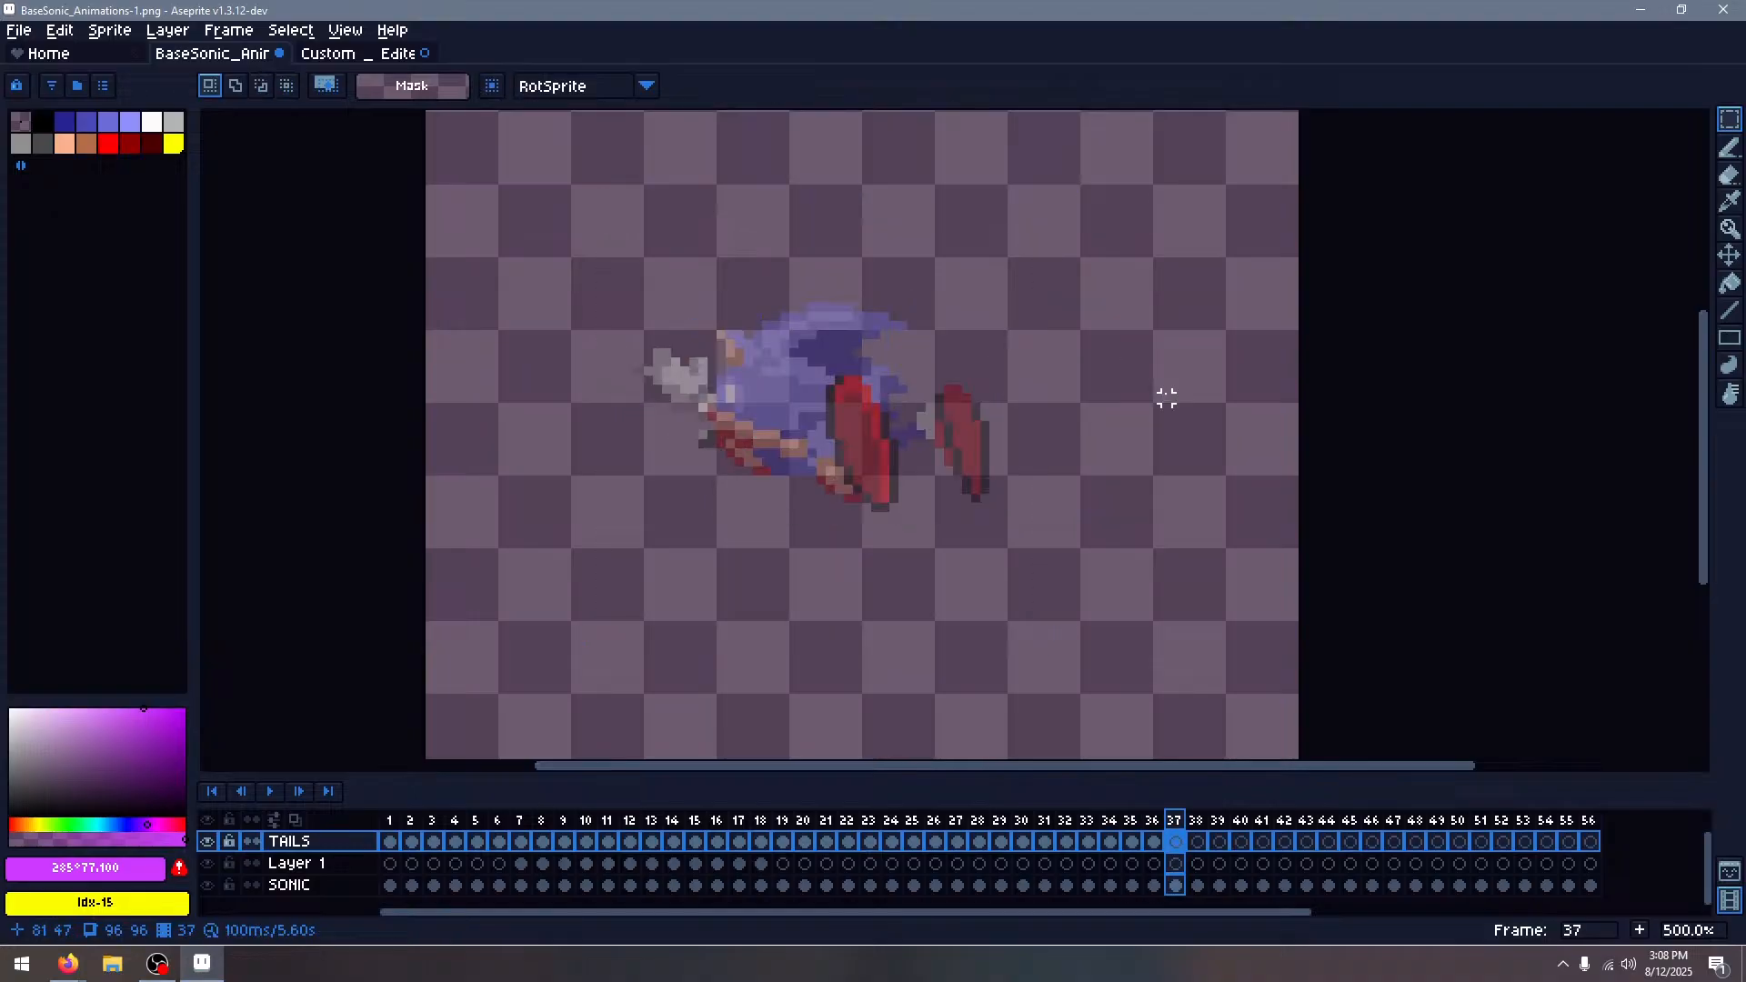
{"action": "left_click", "coordinate": [327, 53]}
{"action": "left_click_drag", "start_coordinate": [1596, 311], "coordinate": [831, 424]}
{"action": "left_click_drag", "start_coordinate": [920, 370], "coordinate": [1239, 588]}
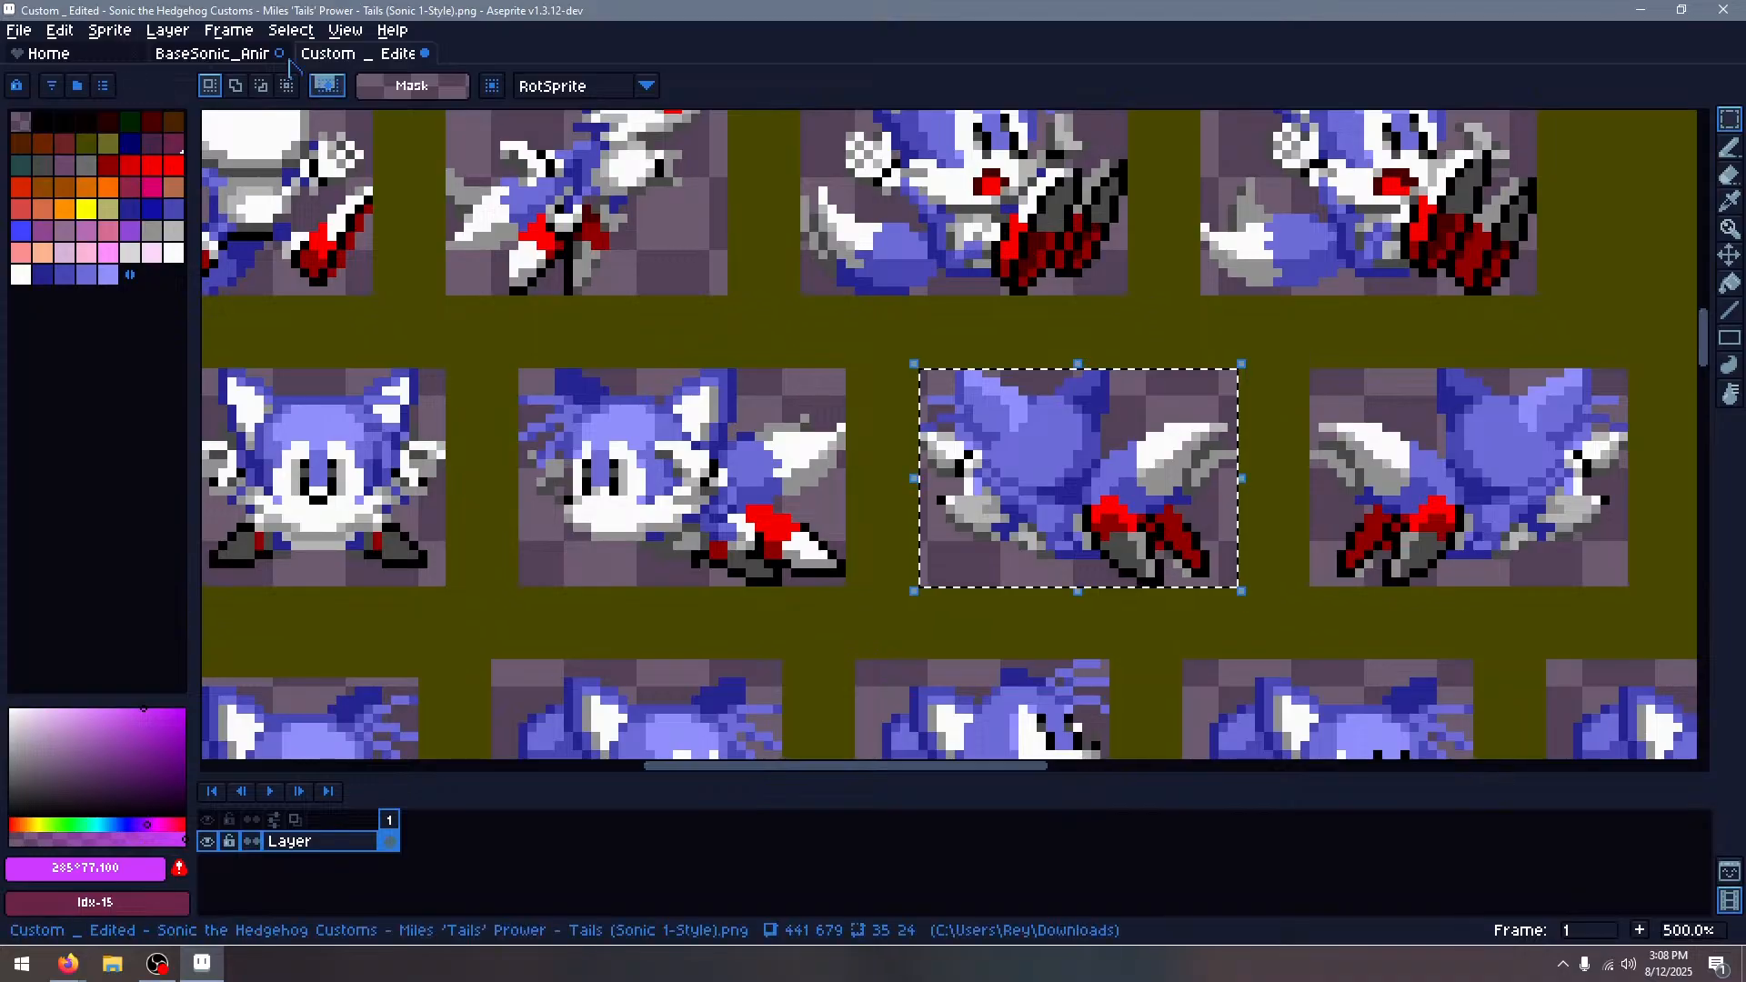
{"action": "left_click", "coordinate": [212, 53]}
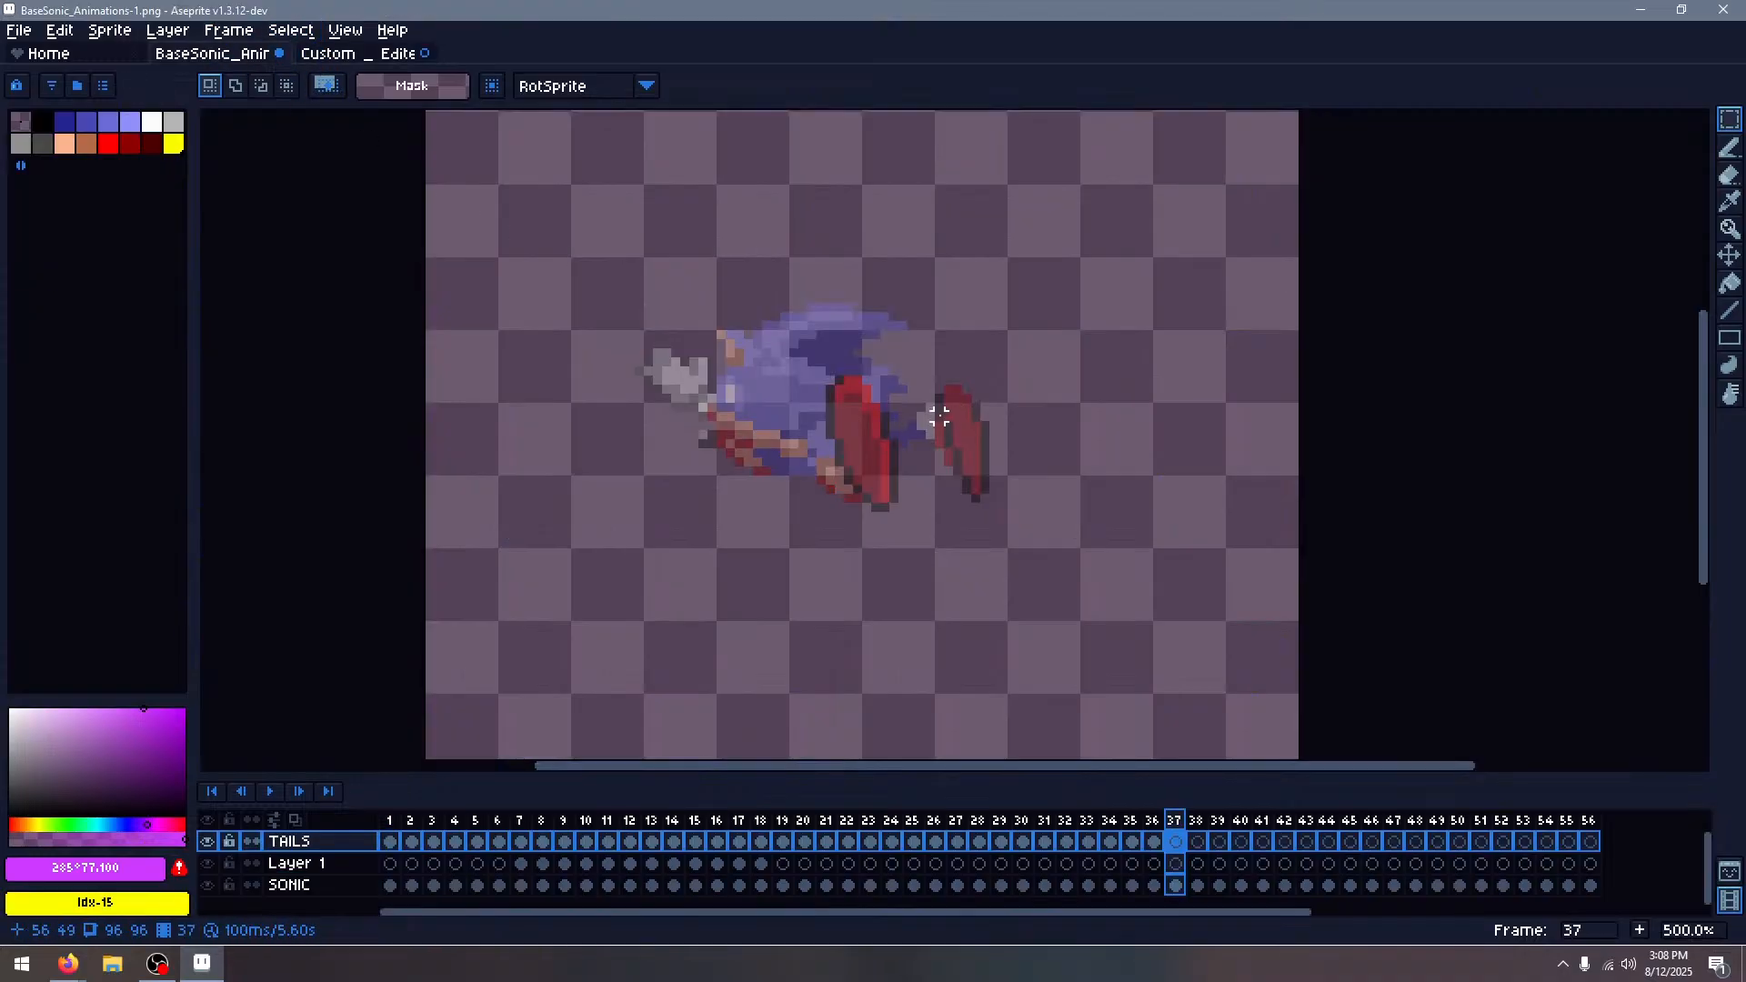
{"action": "key", "text": "ctrl+v"}
{"action": "left_click_drag", "start_coordinate": [976, 450], "coordinate": [896, 440]}
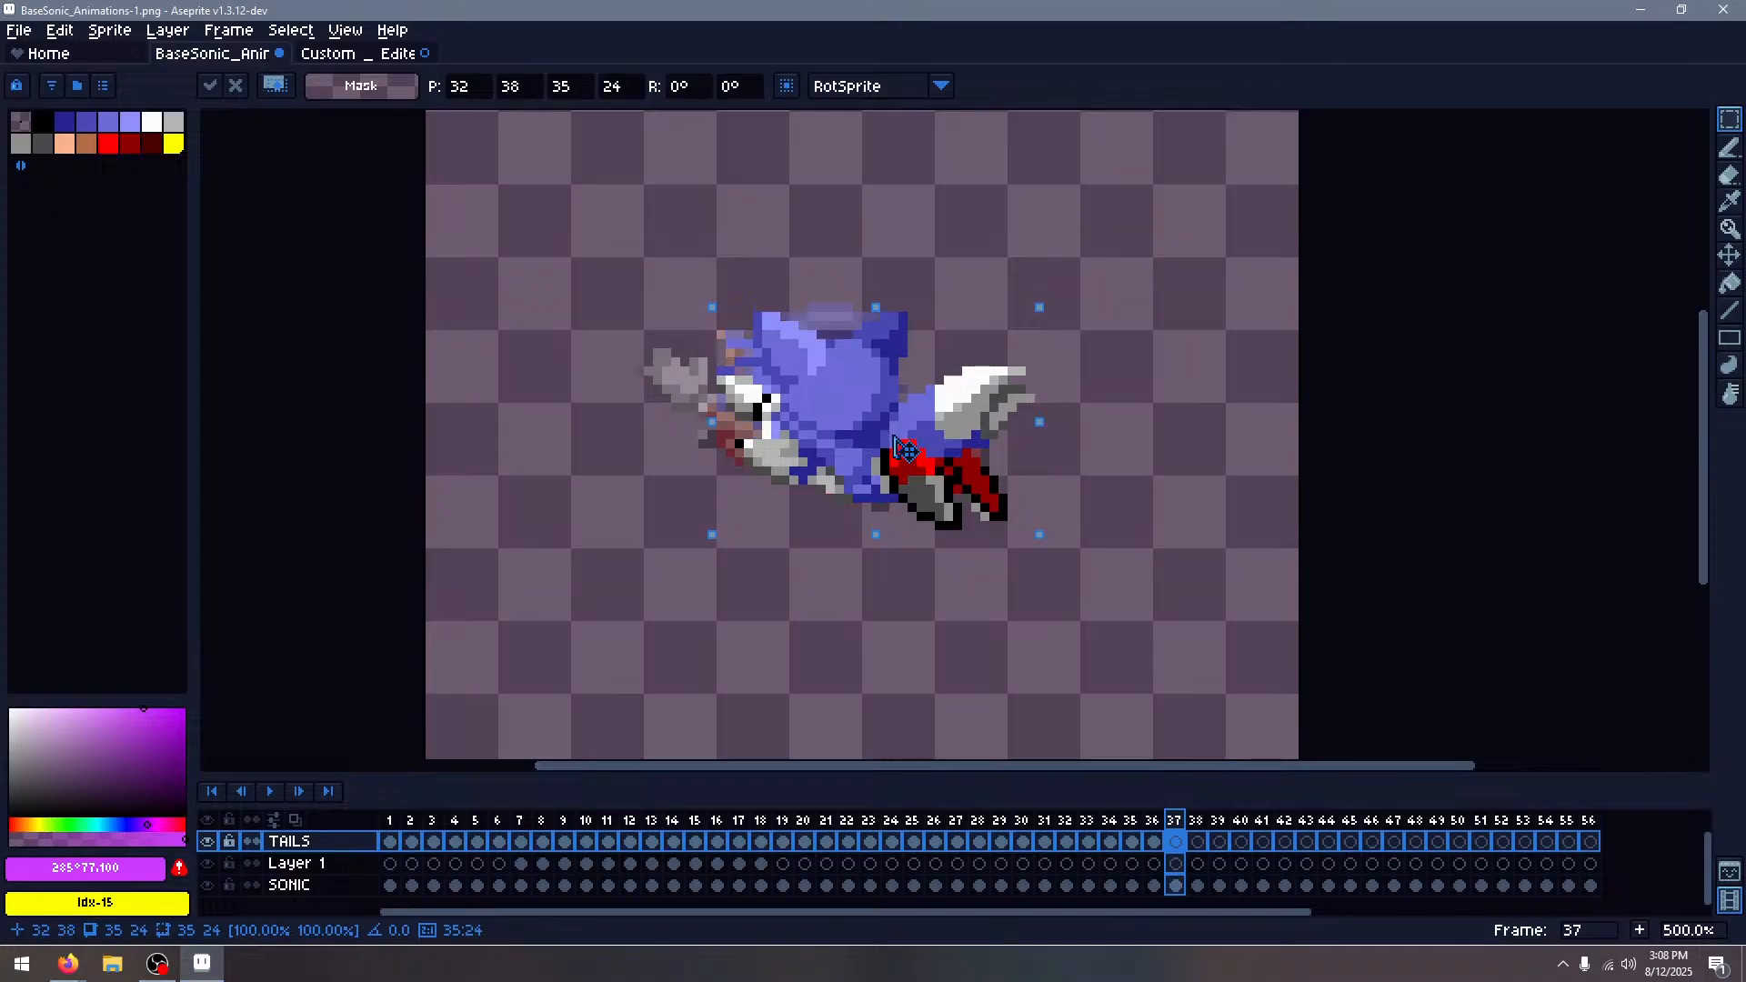
{"action": "key", "text": "Left"}
{"action": "left_click", "coordinate": [1166, 334]}
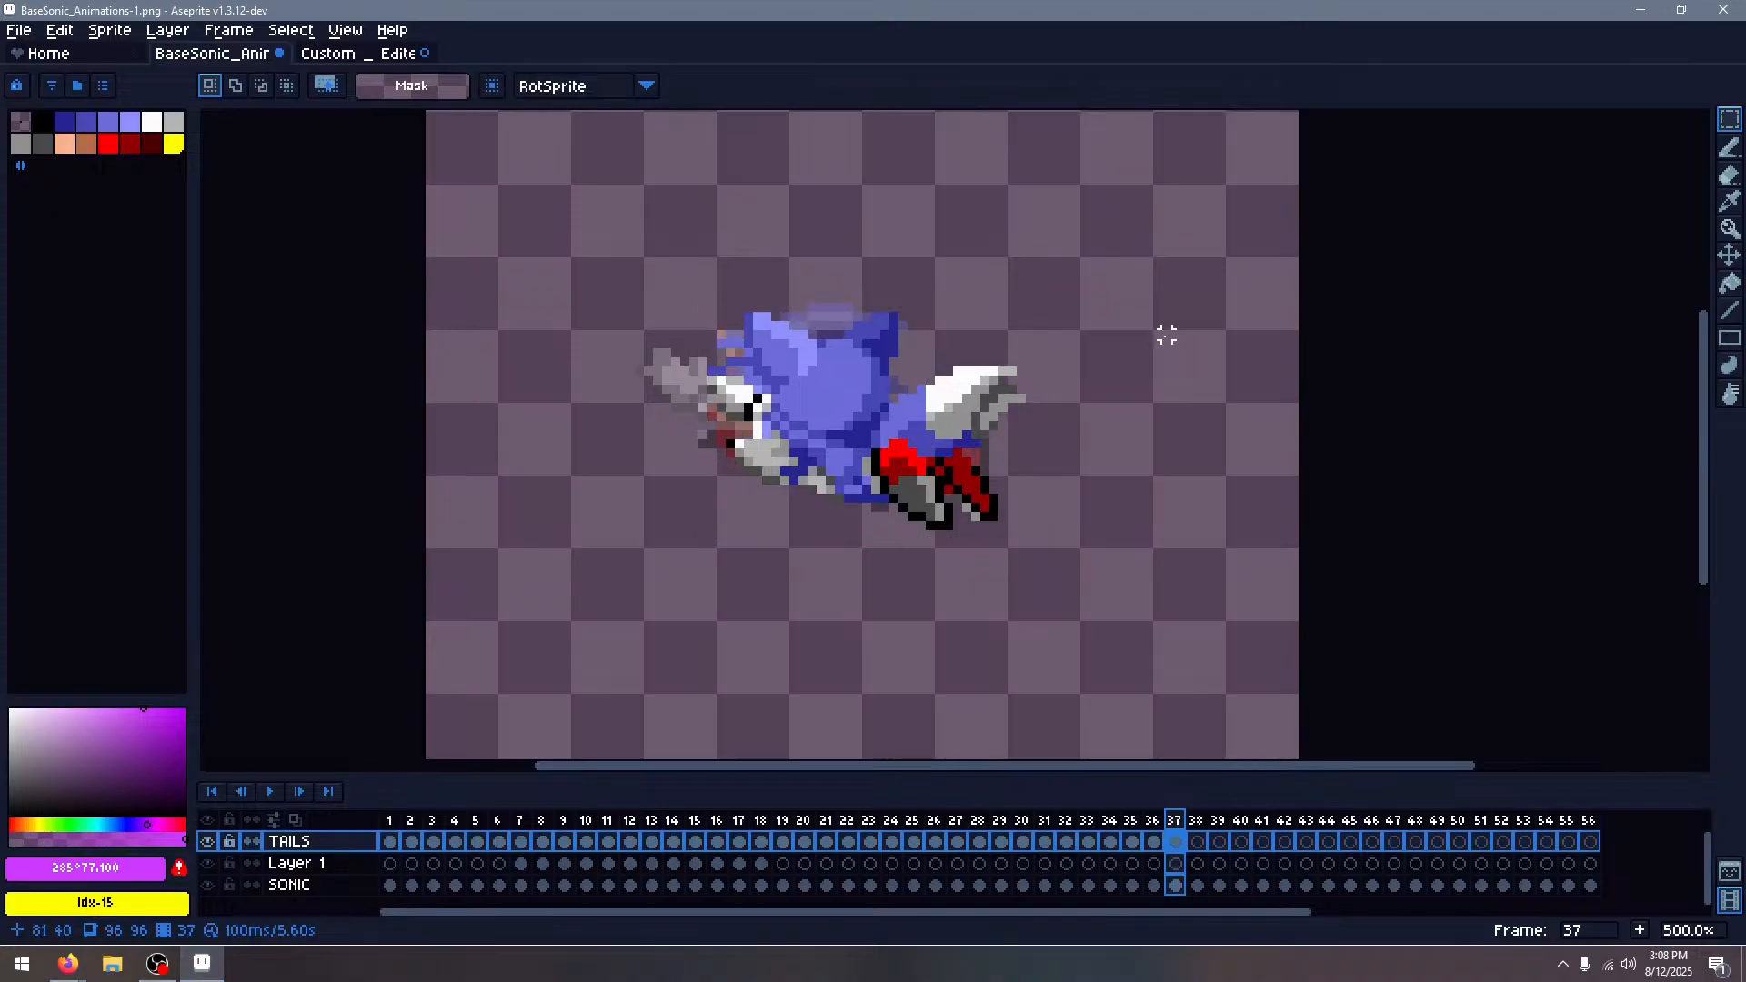
Move the back-view Tails in frame 37 one pixel to the left and compare it with frames 36 and 38
{"action": "key", "text": "Left"}
{"action": "key", "text": "Right"}
{"action": "key", "text": "Right"}
{"action": "key", "text": "Left"}
{"action": "left_click_drag", "start_coordinate": [576, 202], "coordinate": [1130, 708]}
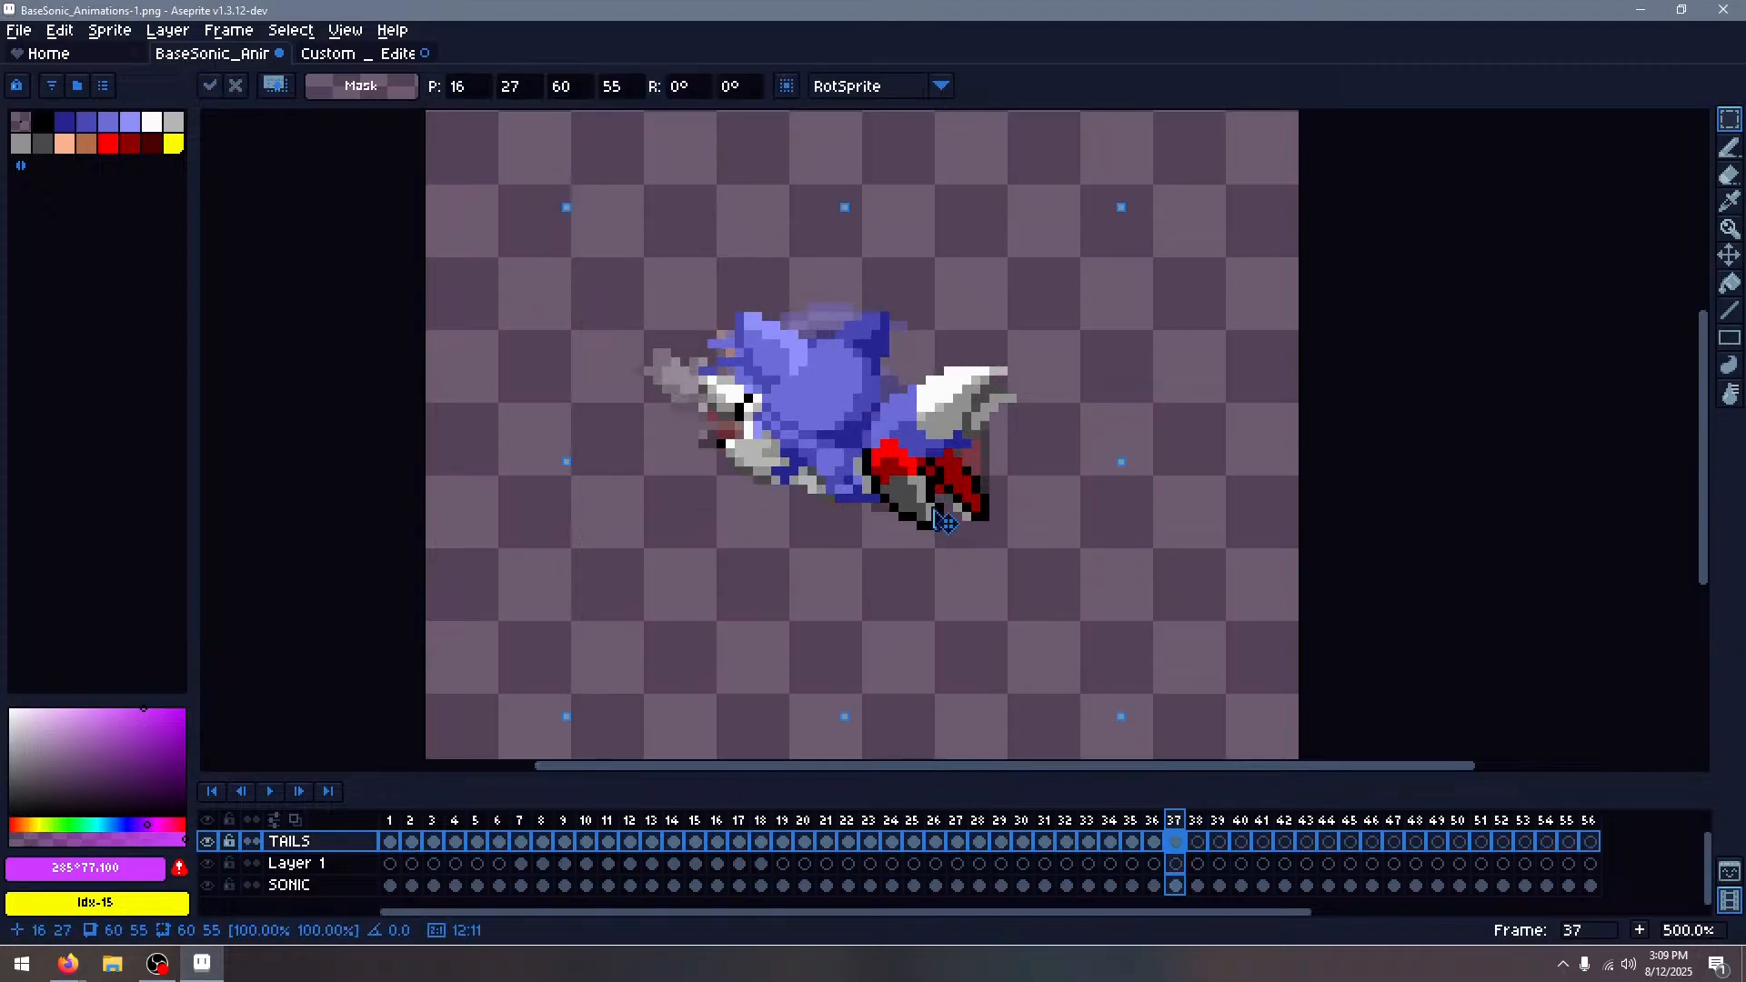
{"action": "left_click", "coordinate": [1138, 424]}
{"action": "key", "text": "Left"}
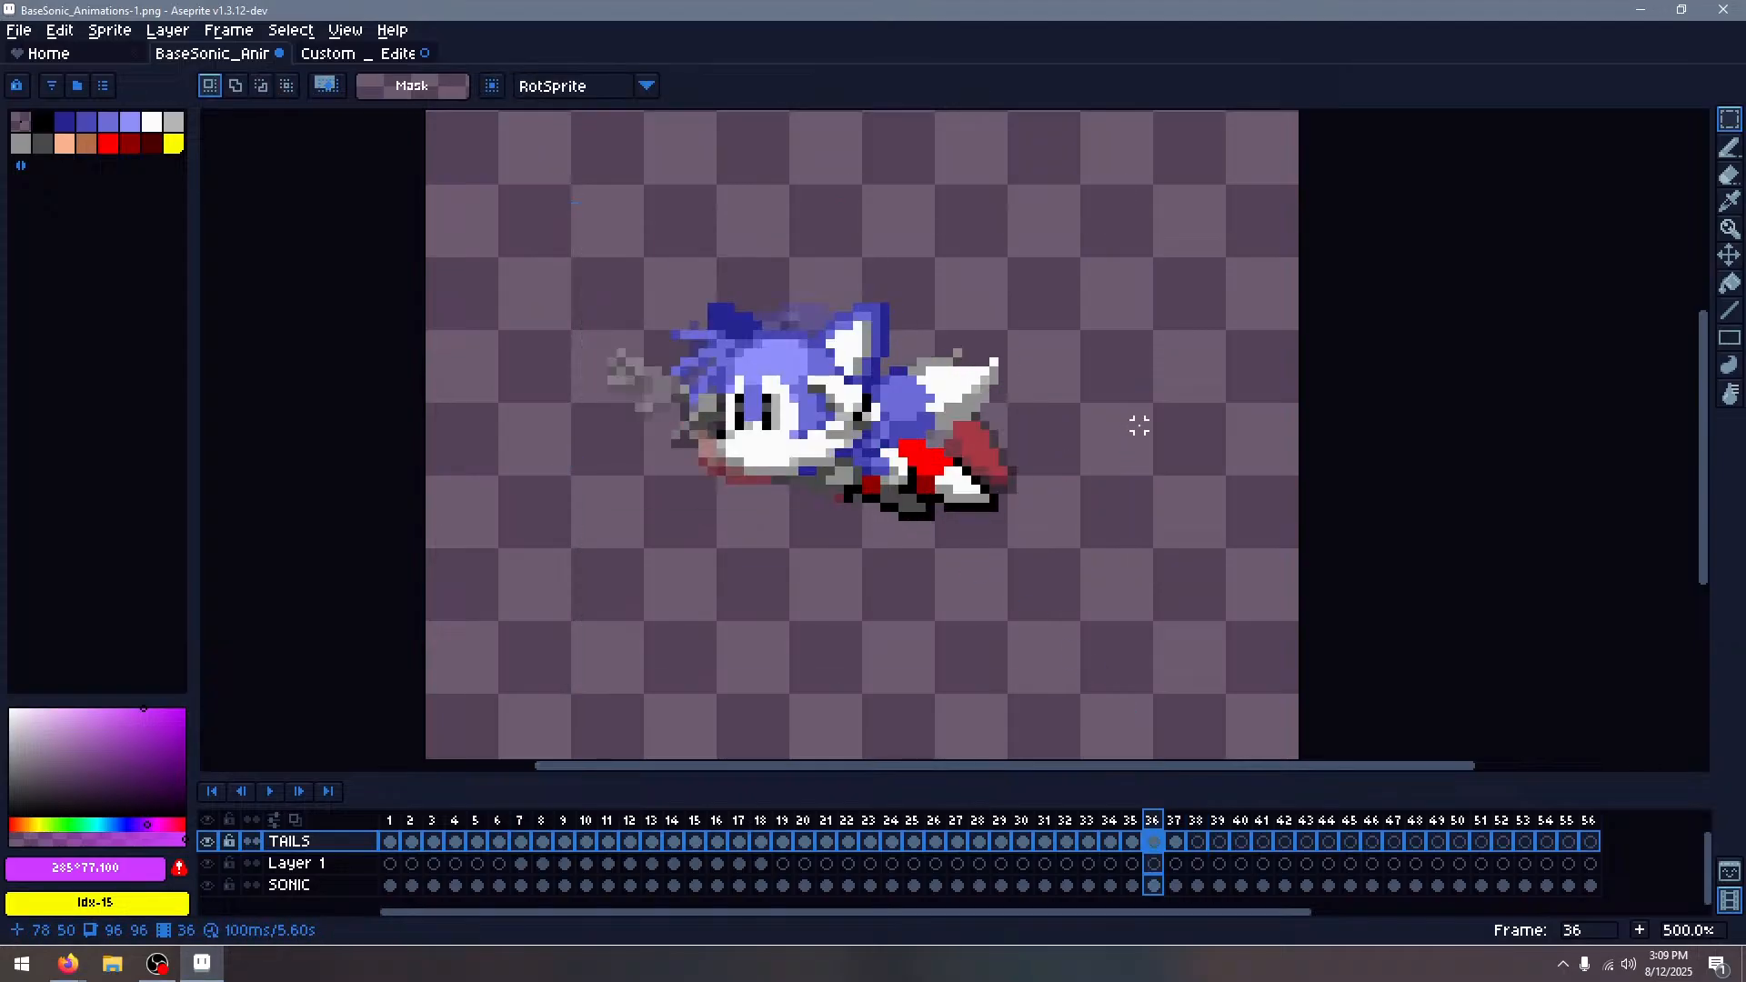
{"action": "key", "text": "Right"}
{"action": "key", "text": "Right"}
{"action": "key", "text": "Left"}
{"action": "key", "text": "Right"}
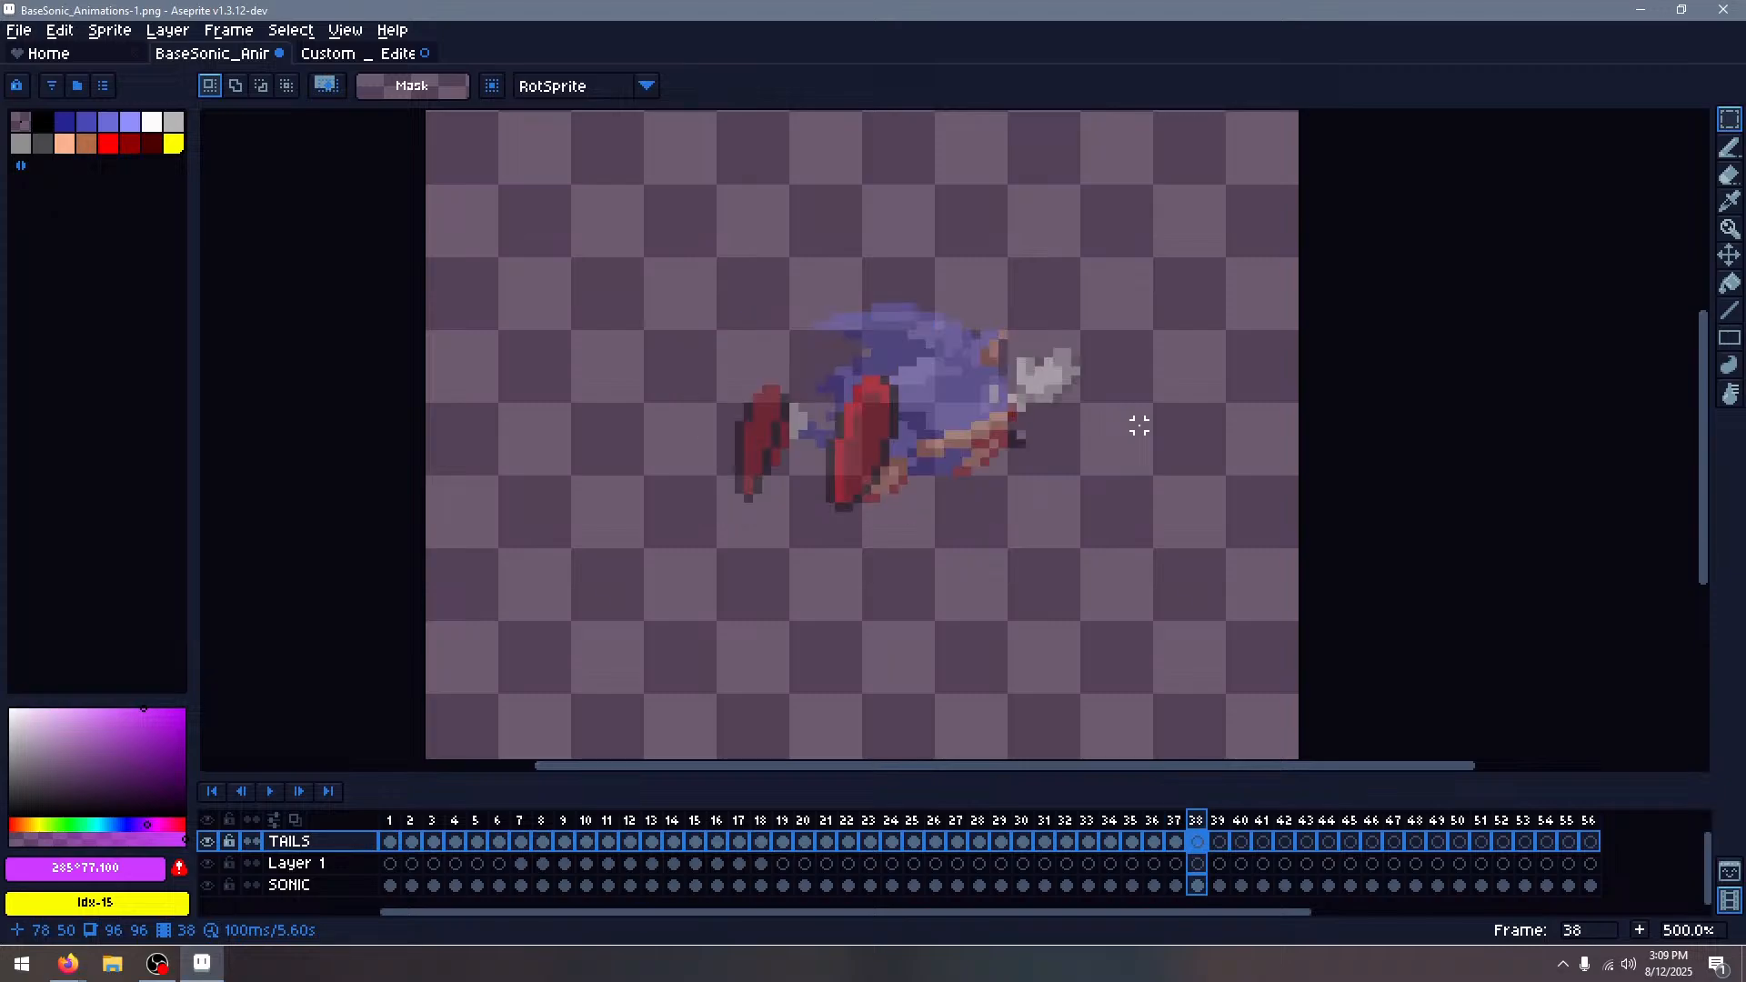
Paste the back-view Tails into frame 38, flip it horizontally, and align it over the right-facing Sonic
{"action": "key", "text": "ctrl+v"}
{"action": "left_click", "coordinate": [60, 30]}
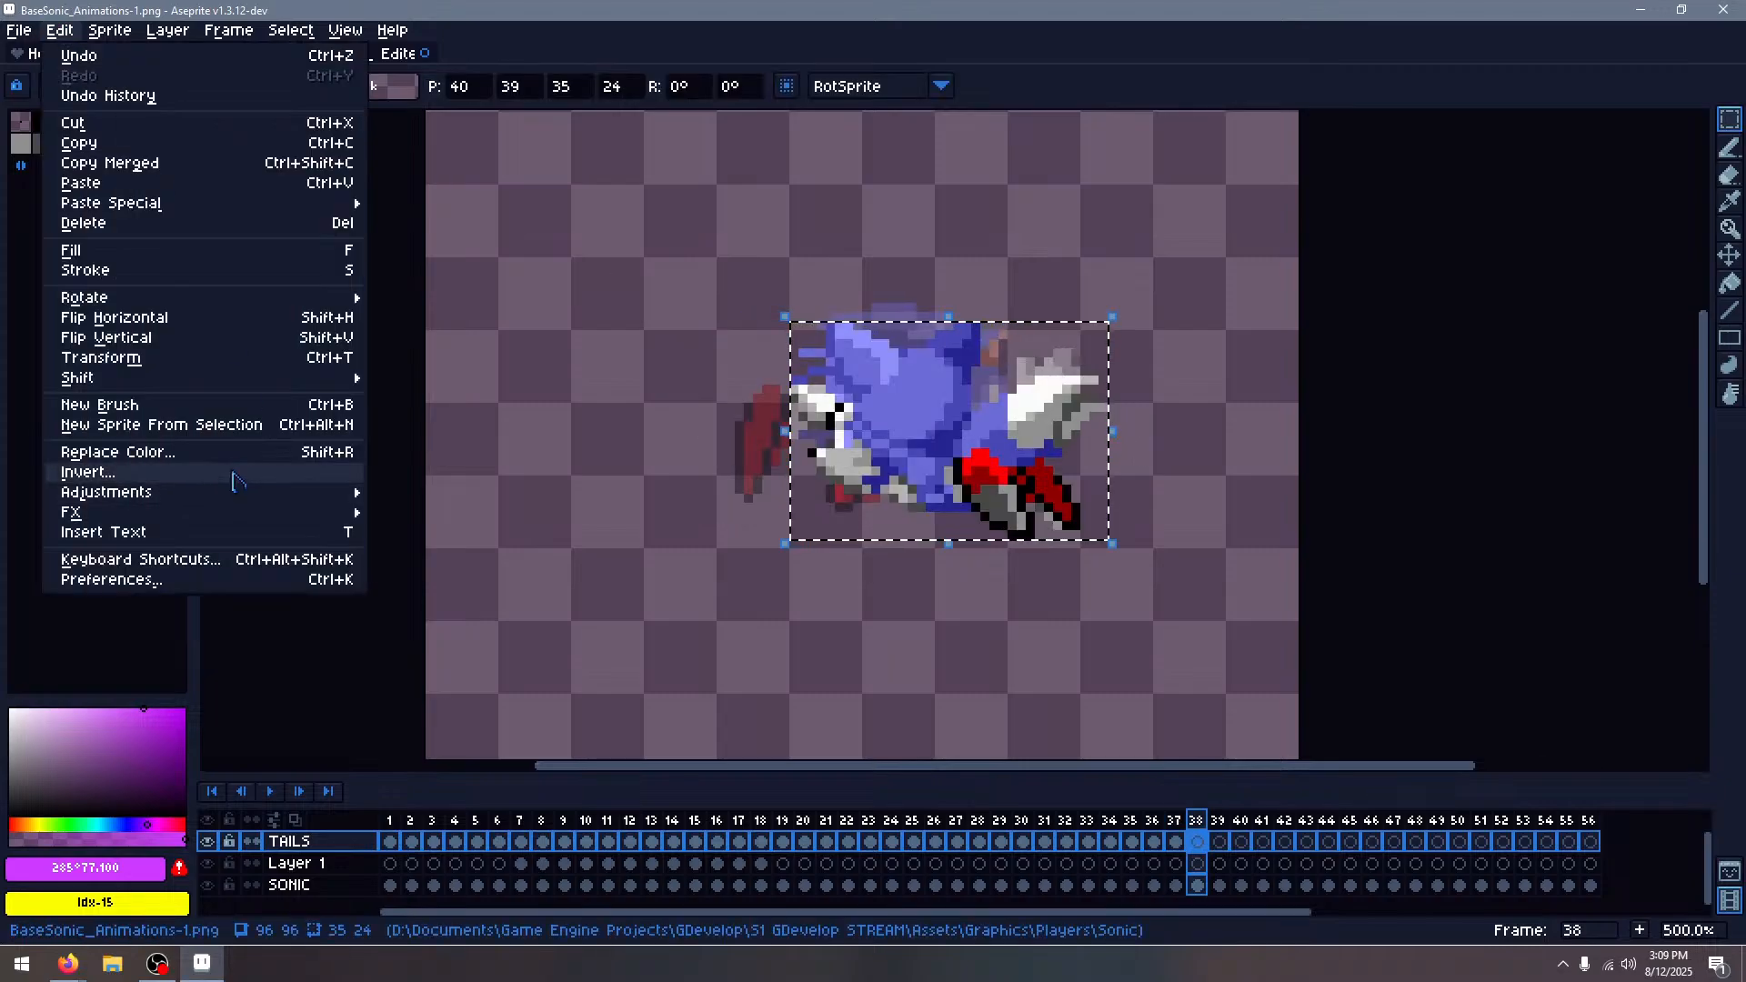
{"action": "left_click", "coordinate": [240, 317]}
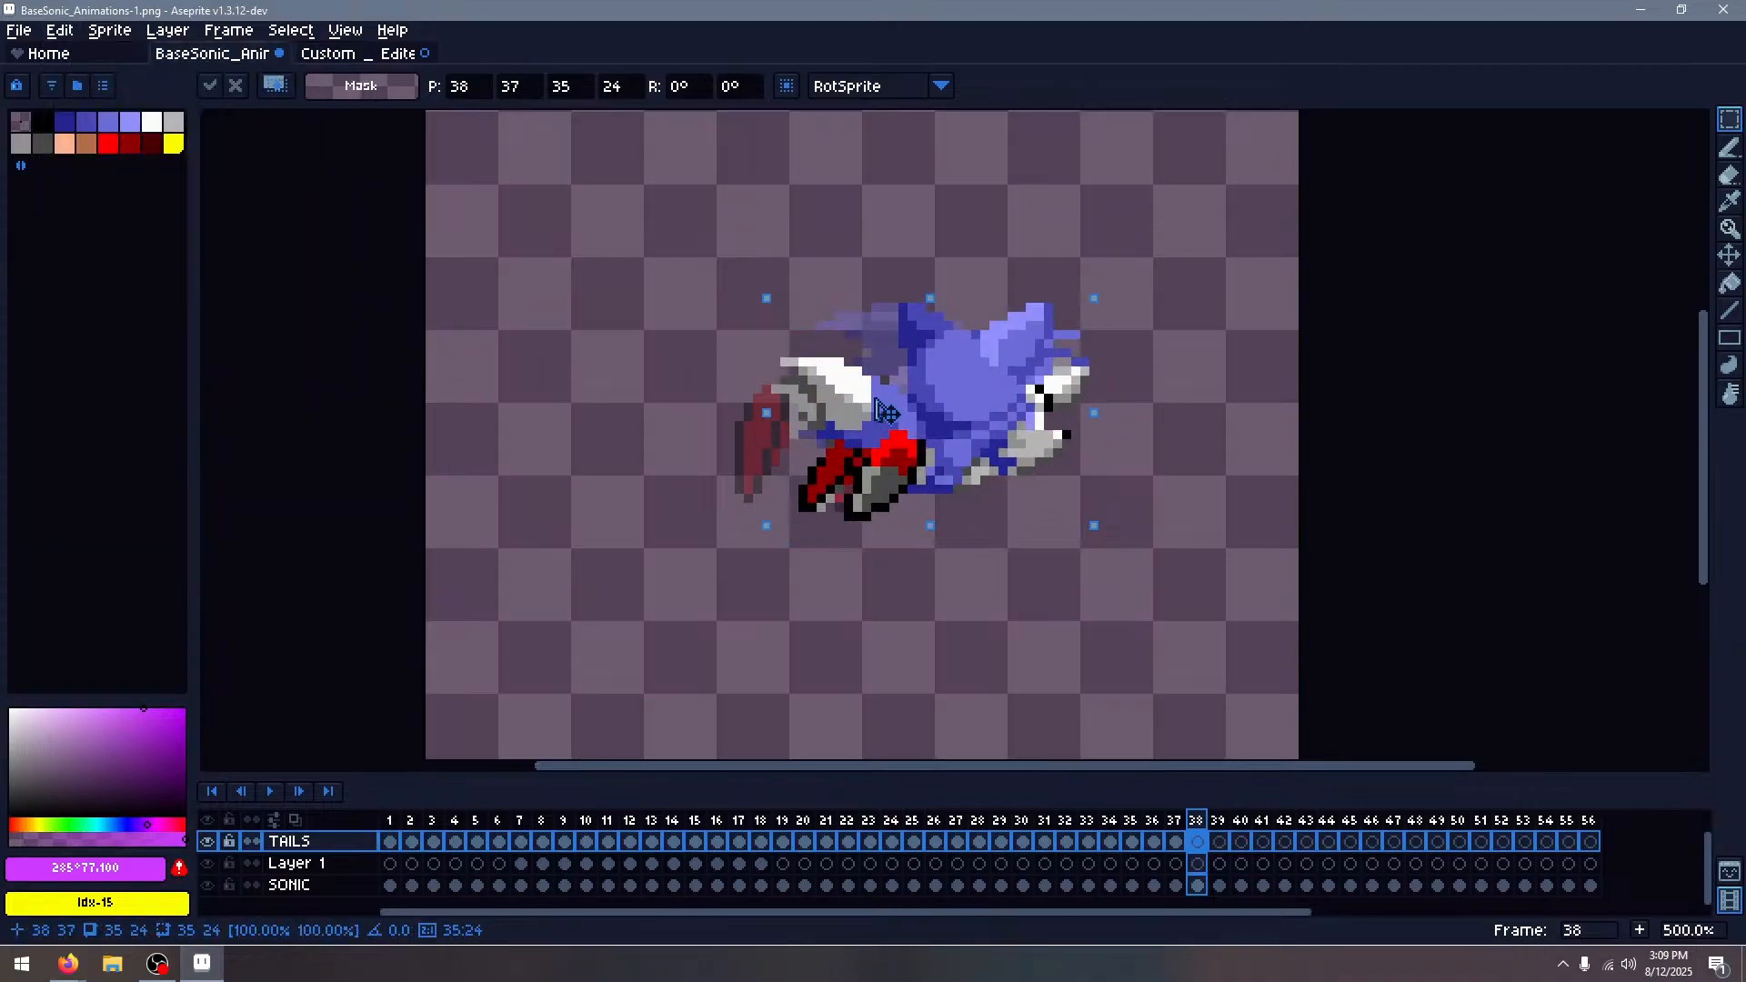
{"action": "left_click_drag", "start_coordinate": [886, 411], "coordinate": [824, 425]}
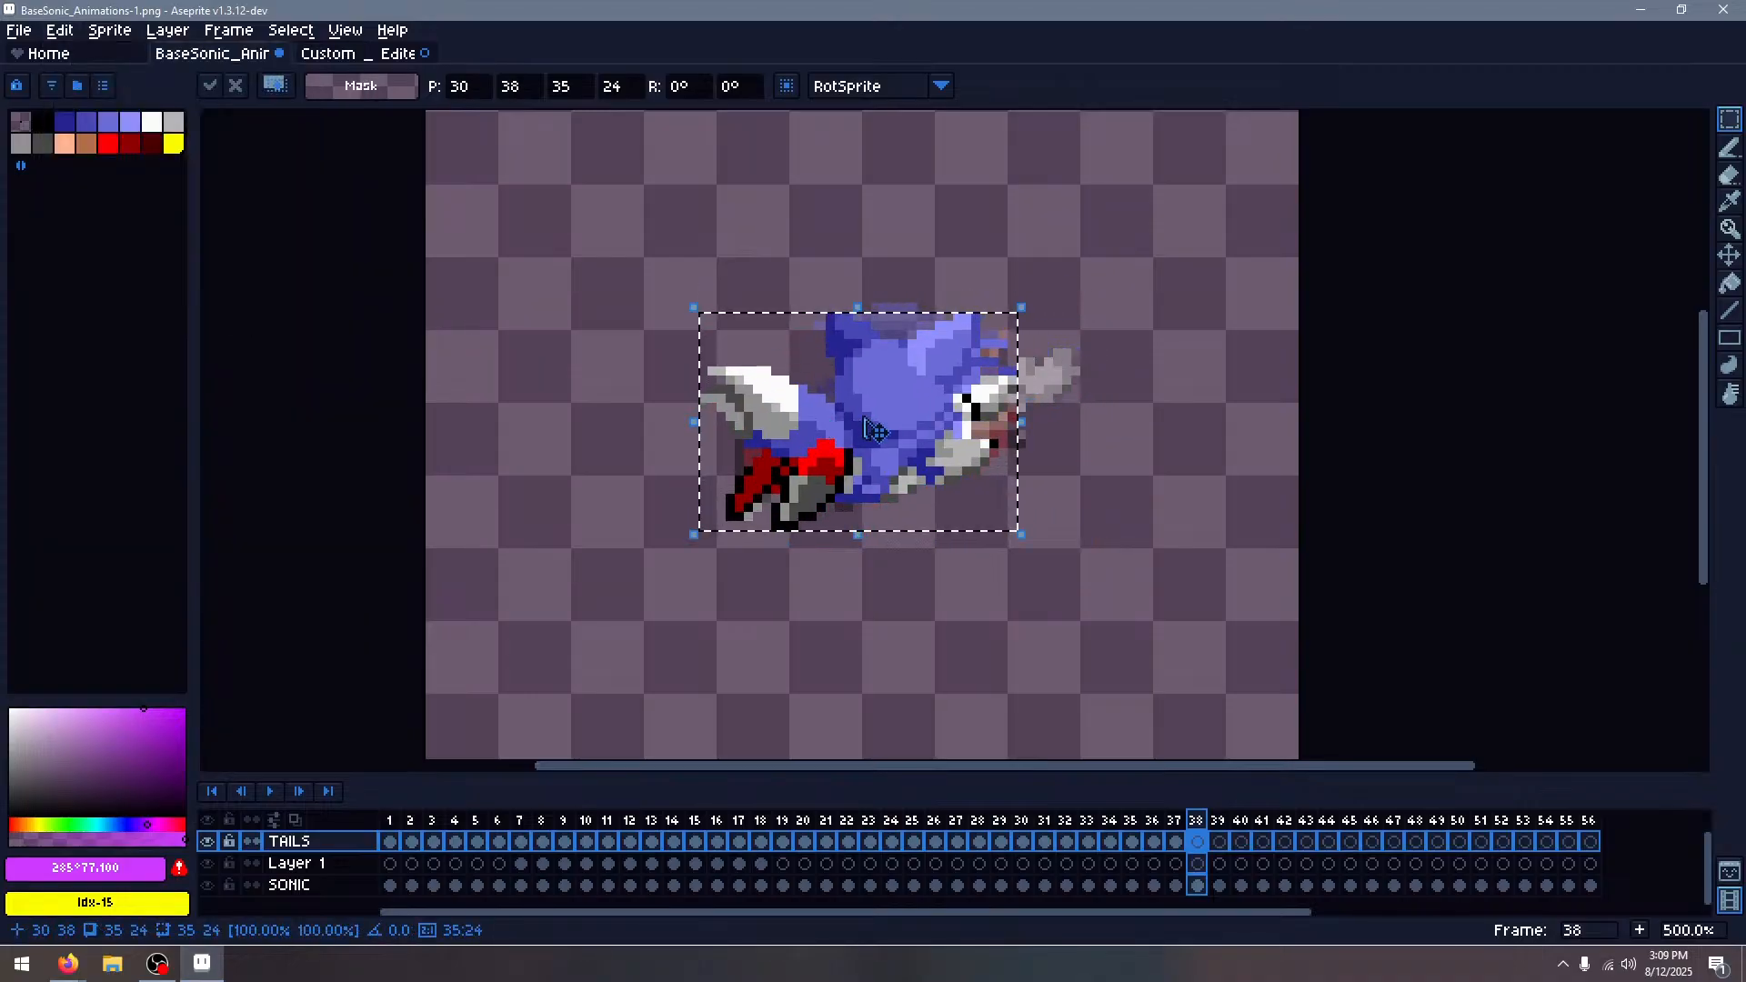
{"action": "left_click", "coordinate": [1180, 358]}
Review frames 36 to 38, toggling the TAILS layer's visibility to compare the sprites with Sonic
{"action": "key", "text": "comma"}
{"action": "key", "text": "comma"}
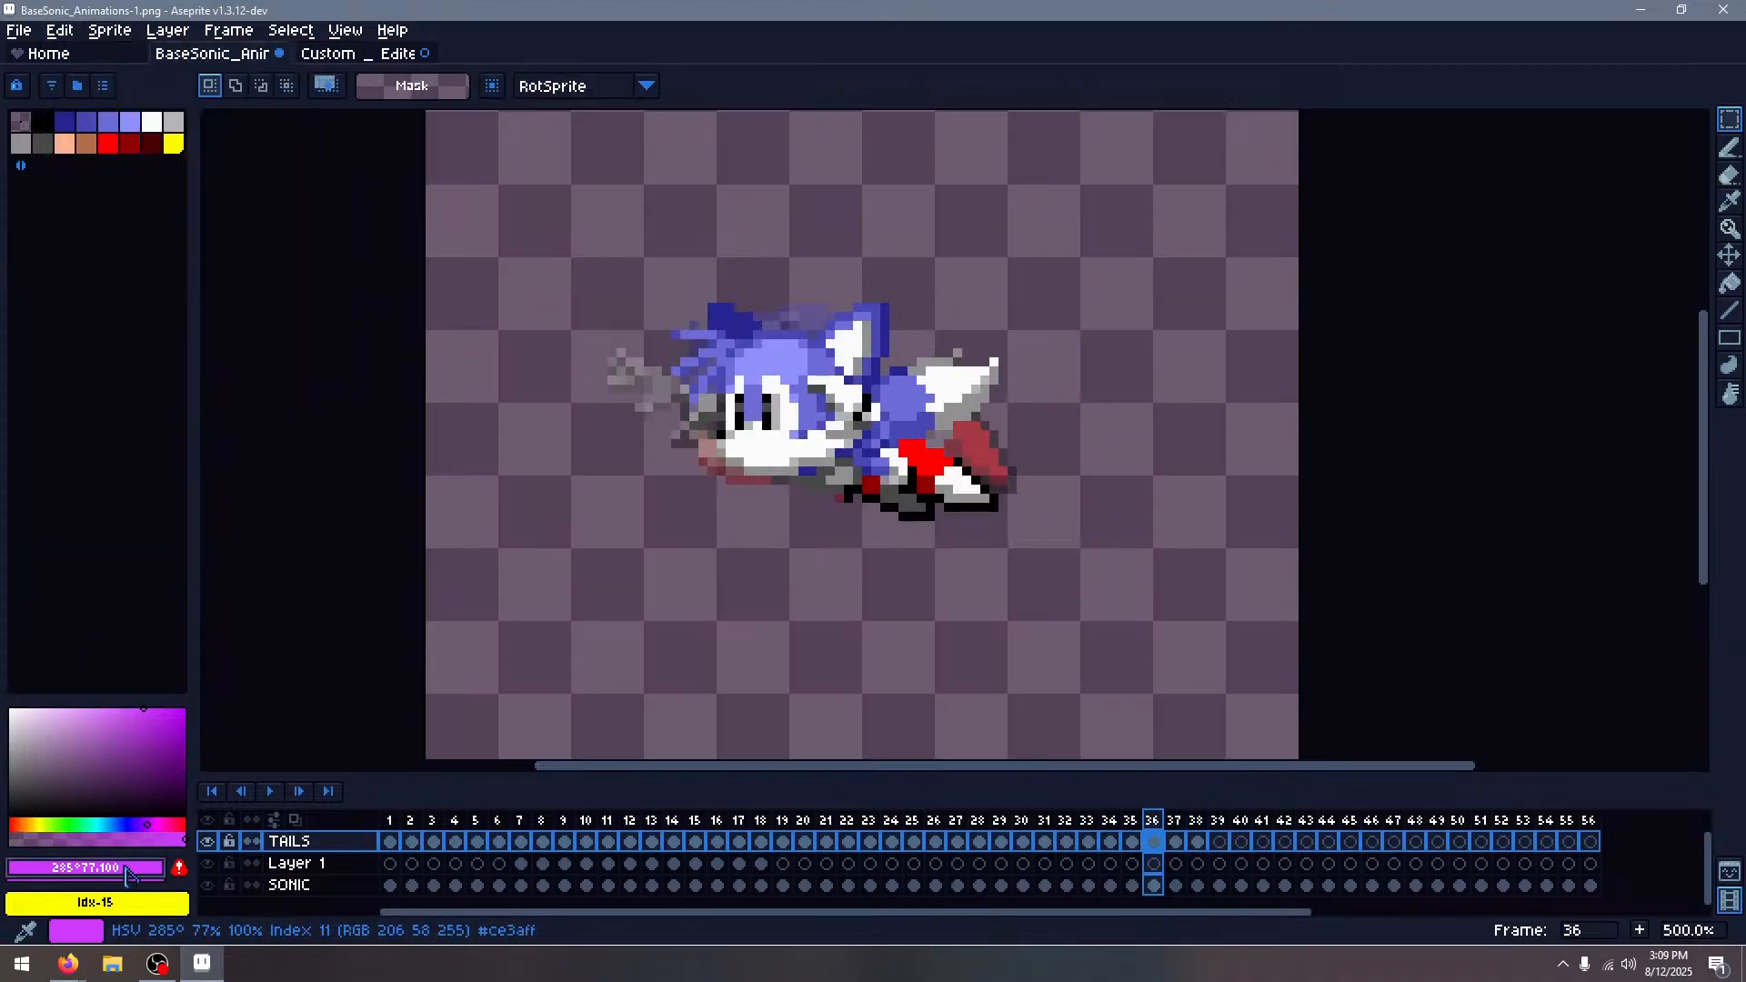
{"action": "key", "text": "period"}
{"action": "left_click", "coordinate": [205, 842]}
{"action": "left_click", "coordinate": [205, 842]}
{"action": "left_click", "coordinate": [205, 842]}
{"action": "left_click", "coordinate": [206, 842]}
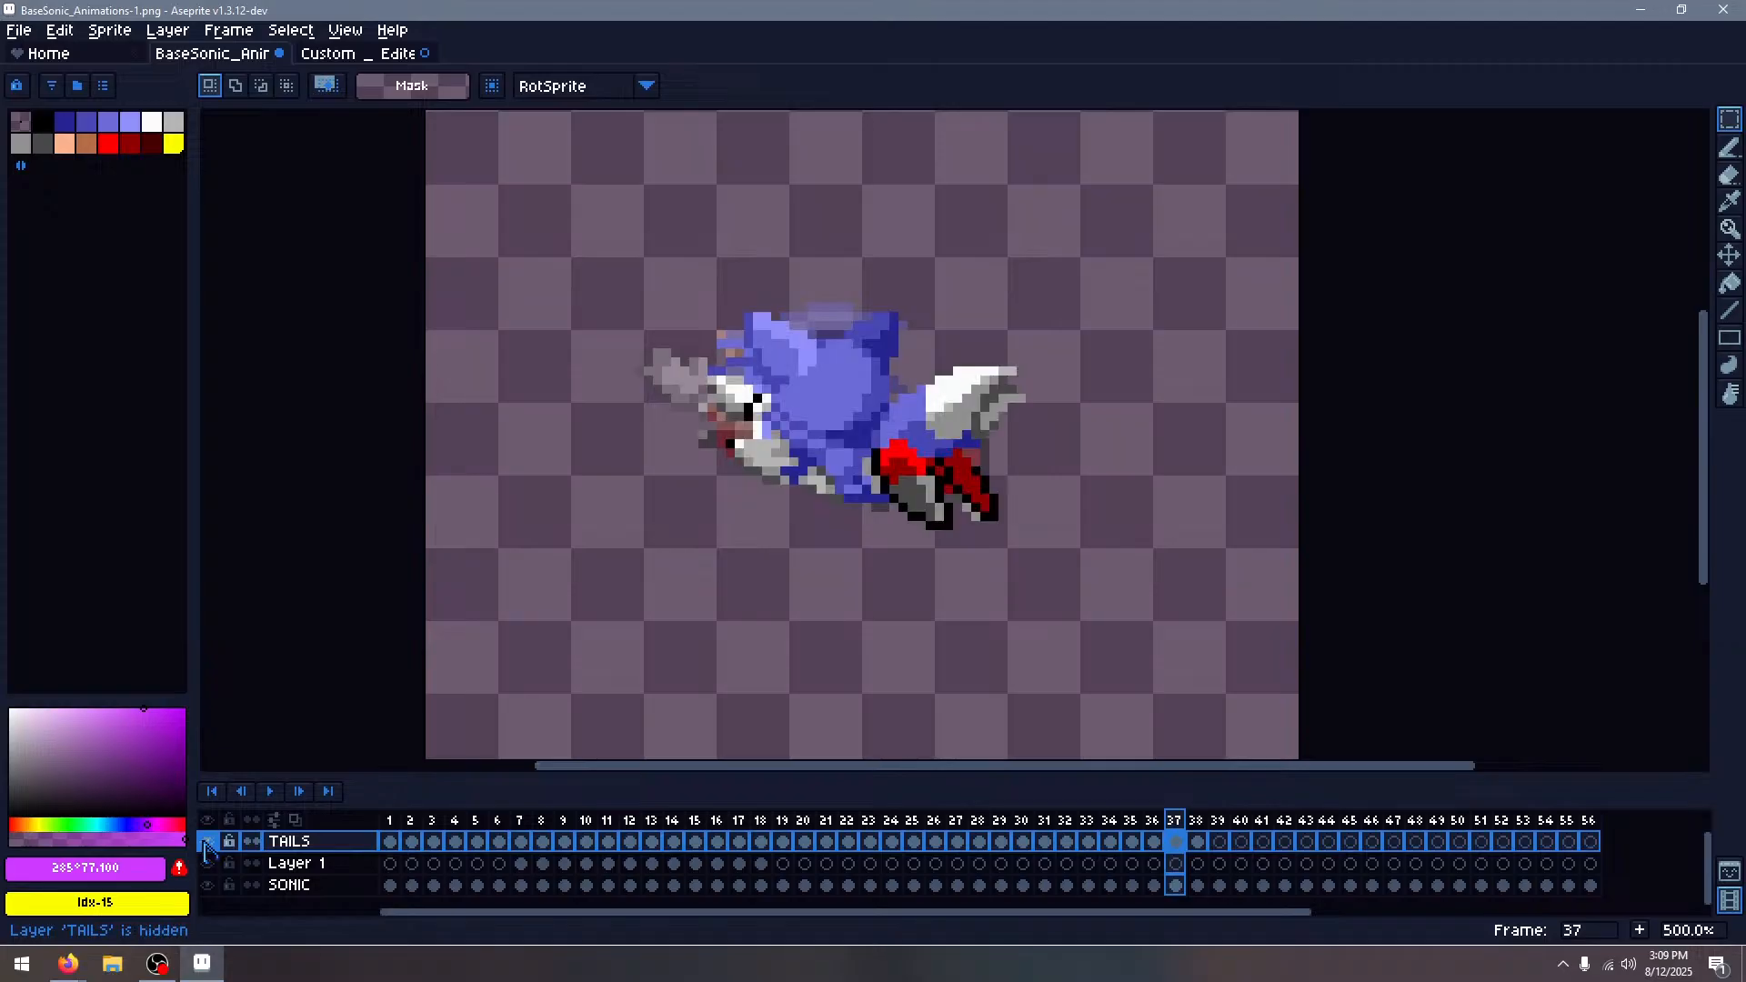
{"action": "key", "text": "period"}
{"action": "left_click", "coordinate": [206, 842]}
{"action": "left_click", "coordinate": [205, 841]}
Copy the first outstretched, left-facing Tails sprite from the sheet into frame 39, aligned with Sonic's gloves at position 36, 35
{"action": "key", "text": "period"}
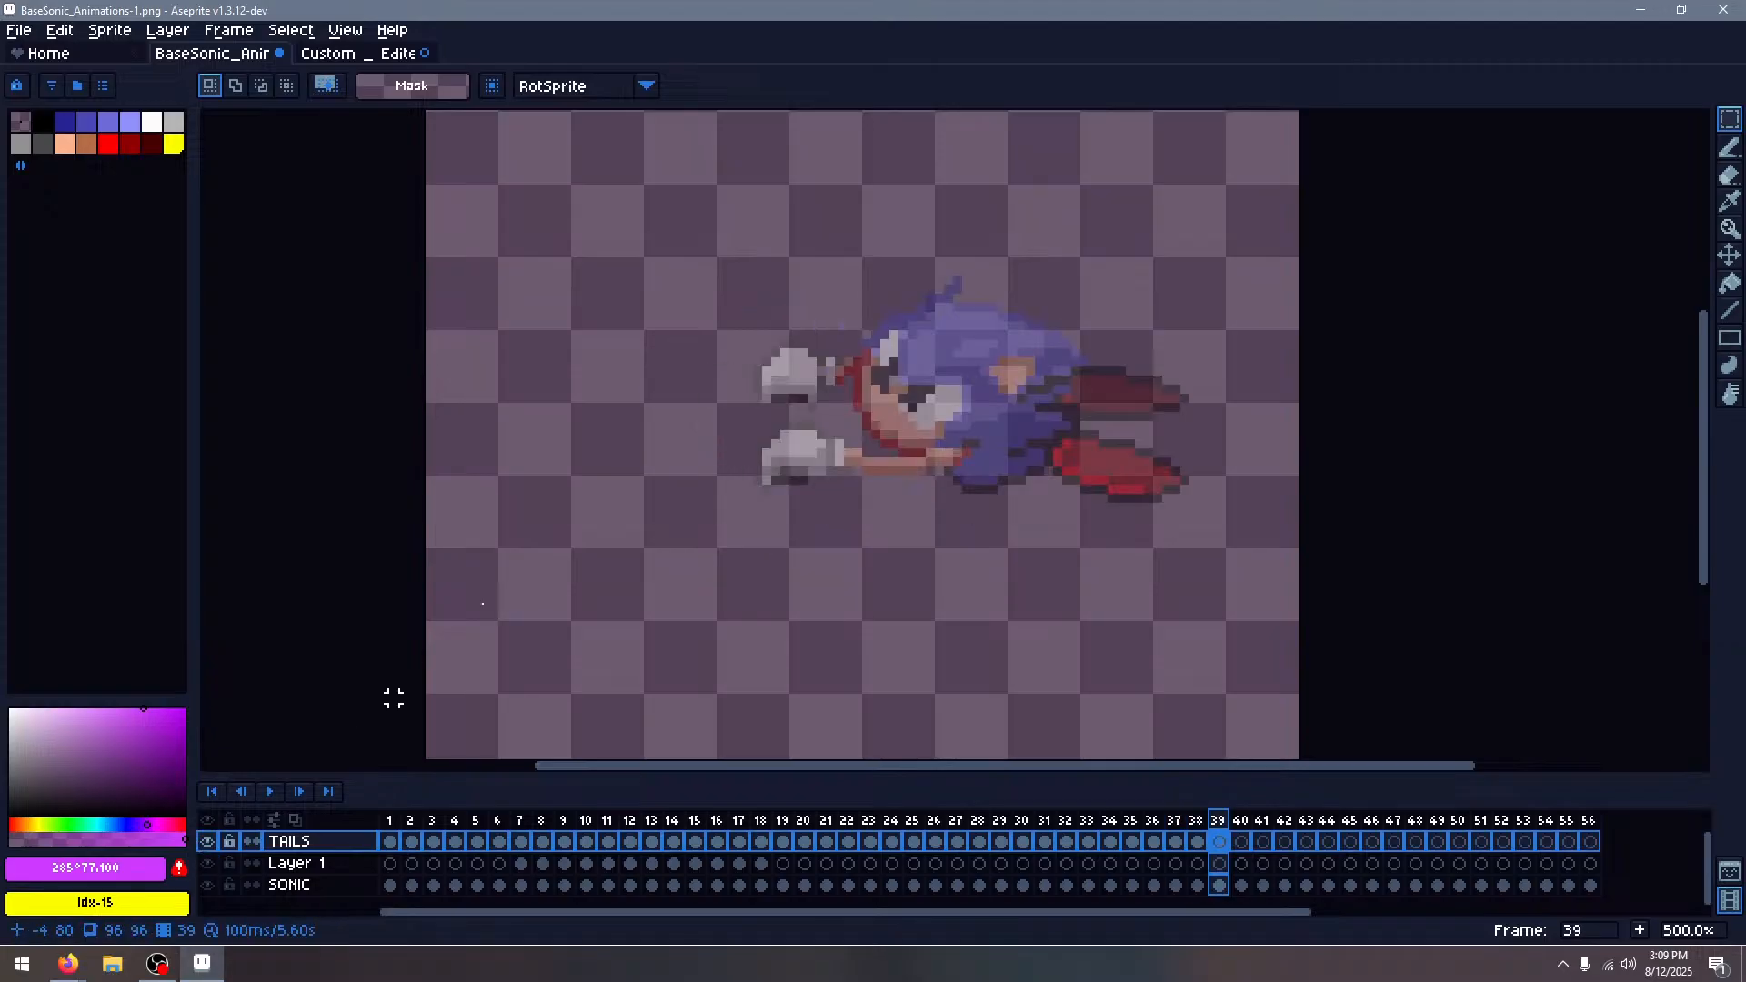
{"action": "left_click", "coordinate": [320, 55]}
{"action": "left_click_drag", "start_coordinate": [1059, 482], "coordinate": [383, 479]}
{"action": "scroll", "coordinate": [385, 477], "scroll_direction": "down", "scroll_amount": 1}
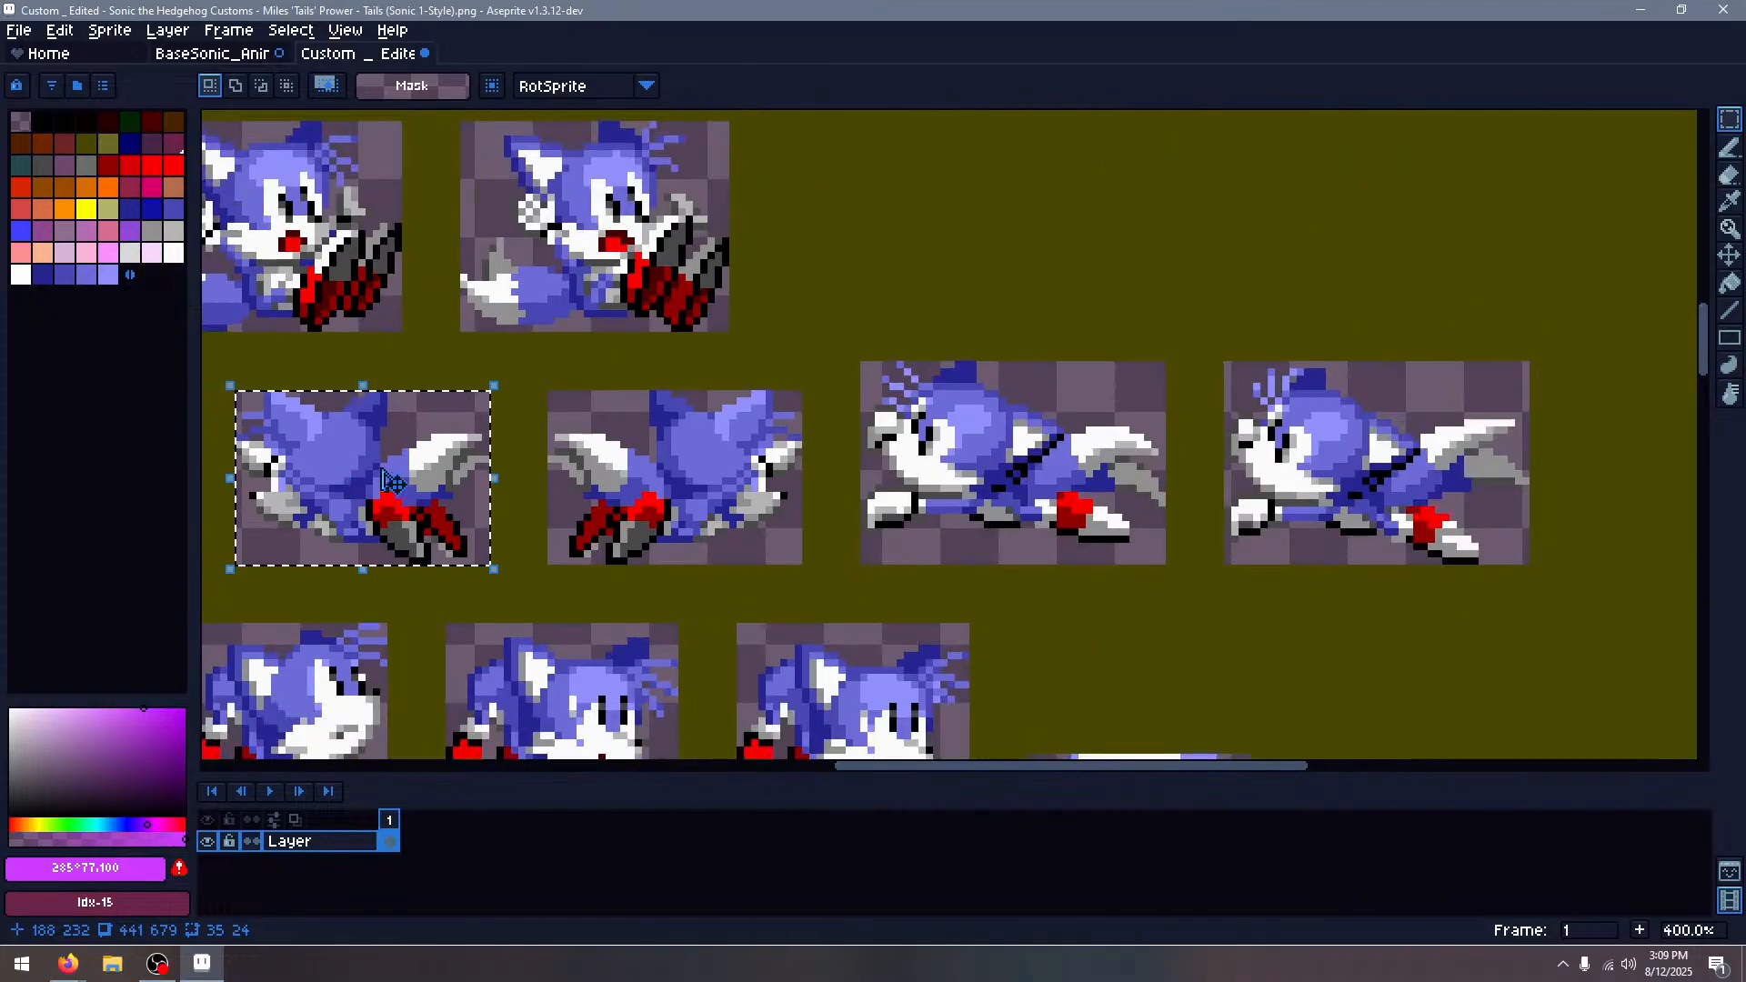
{"action": "scroll", "coordinate": [876, 424], "scroll_direction": "up", "scroll_amount": 1}
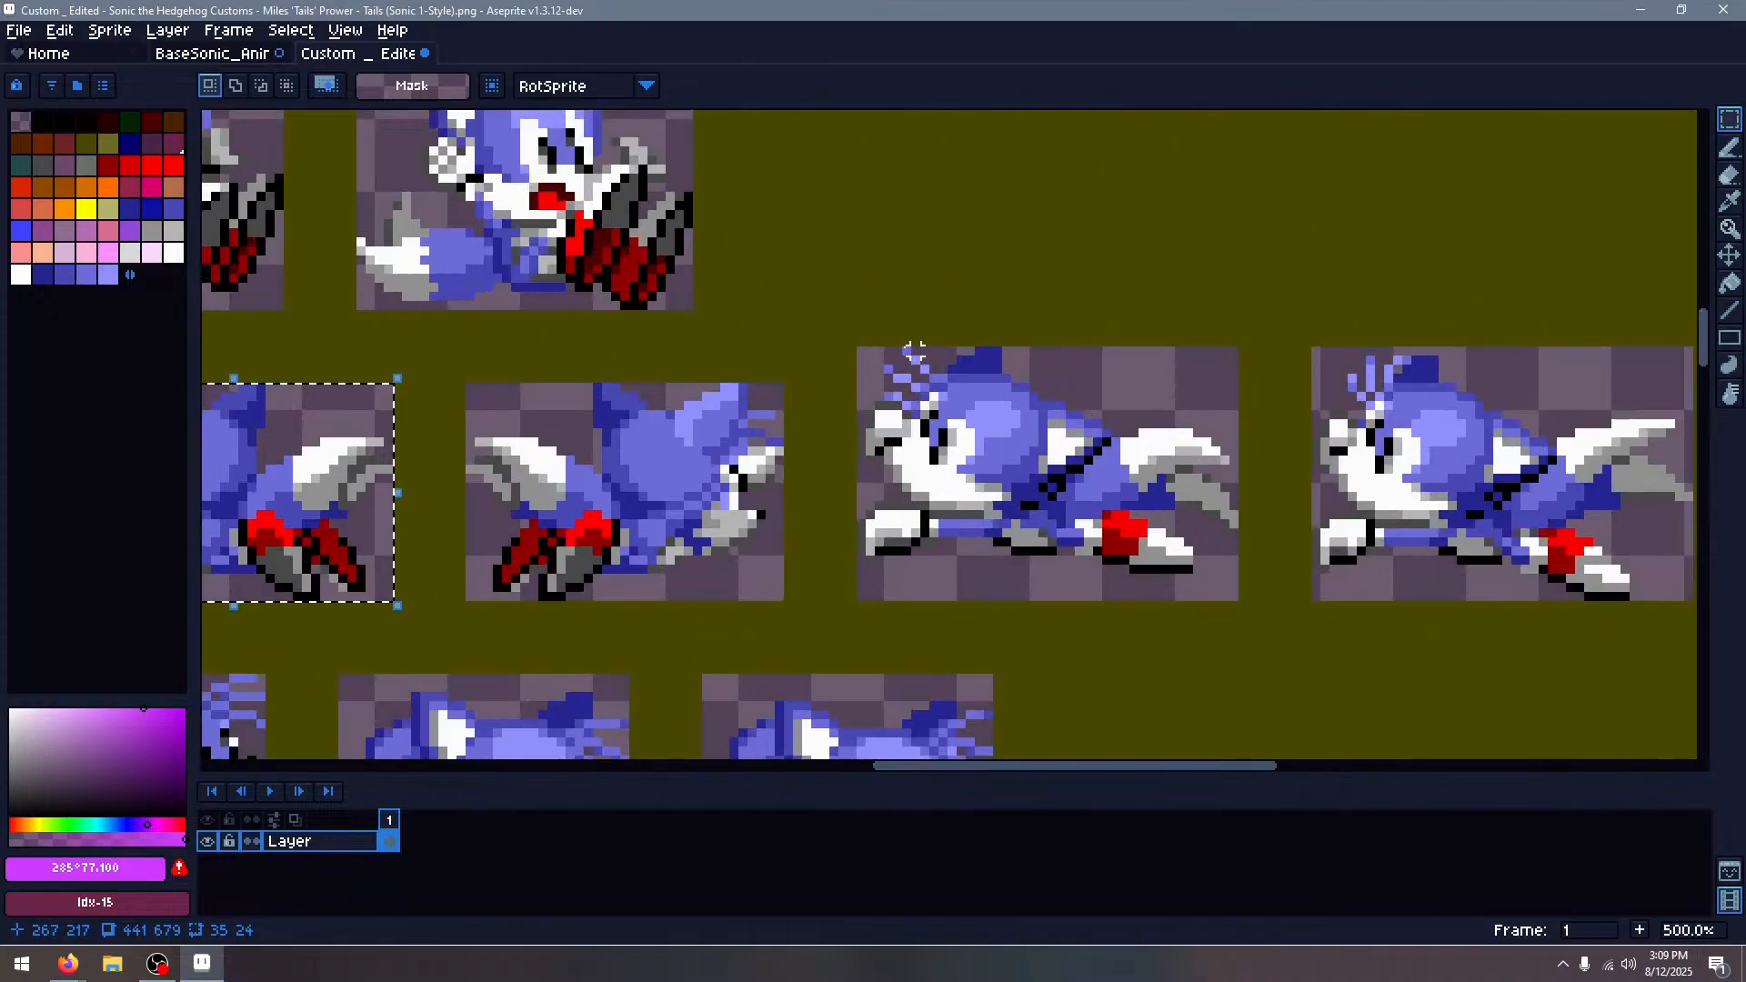
{"action": "left_click_drag", "start_coordinate": [860, 350], "coordinate": [1239, 600]}
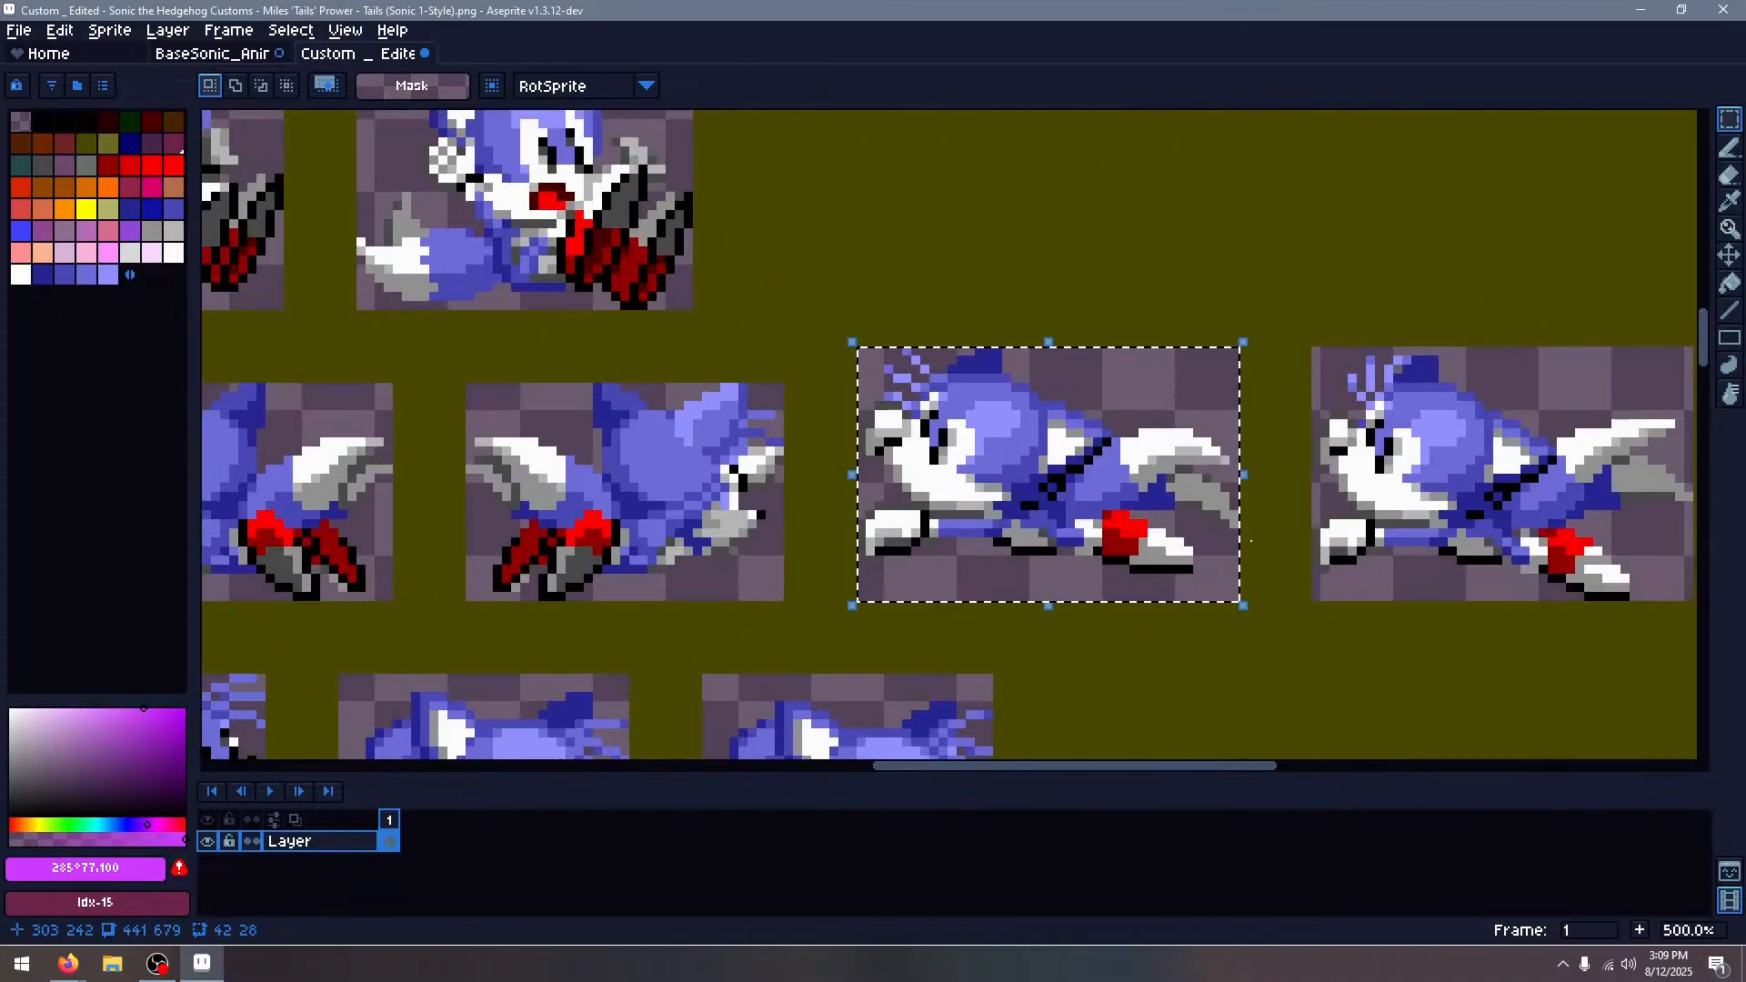
{"action": "left_click", "coordinate": [225, 55]}
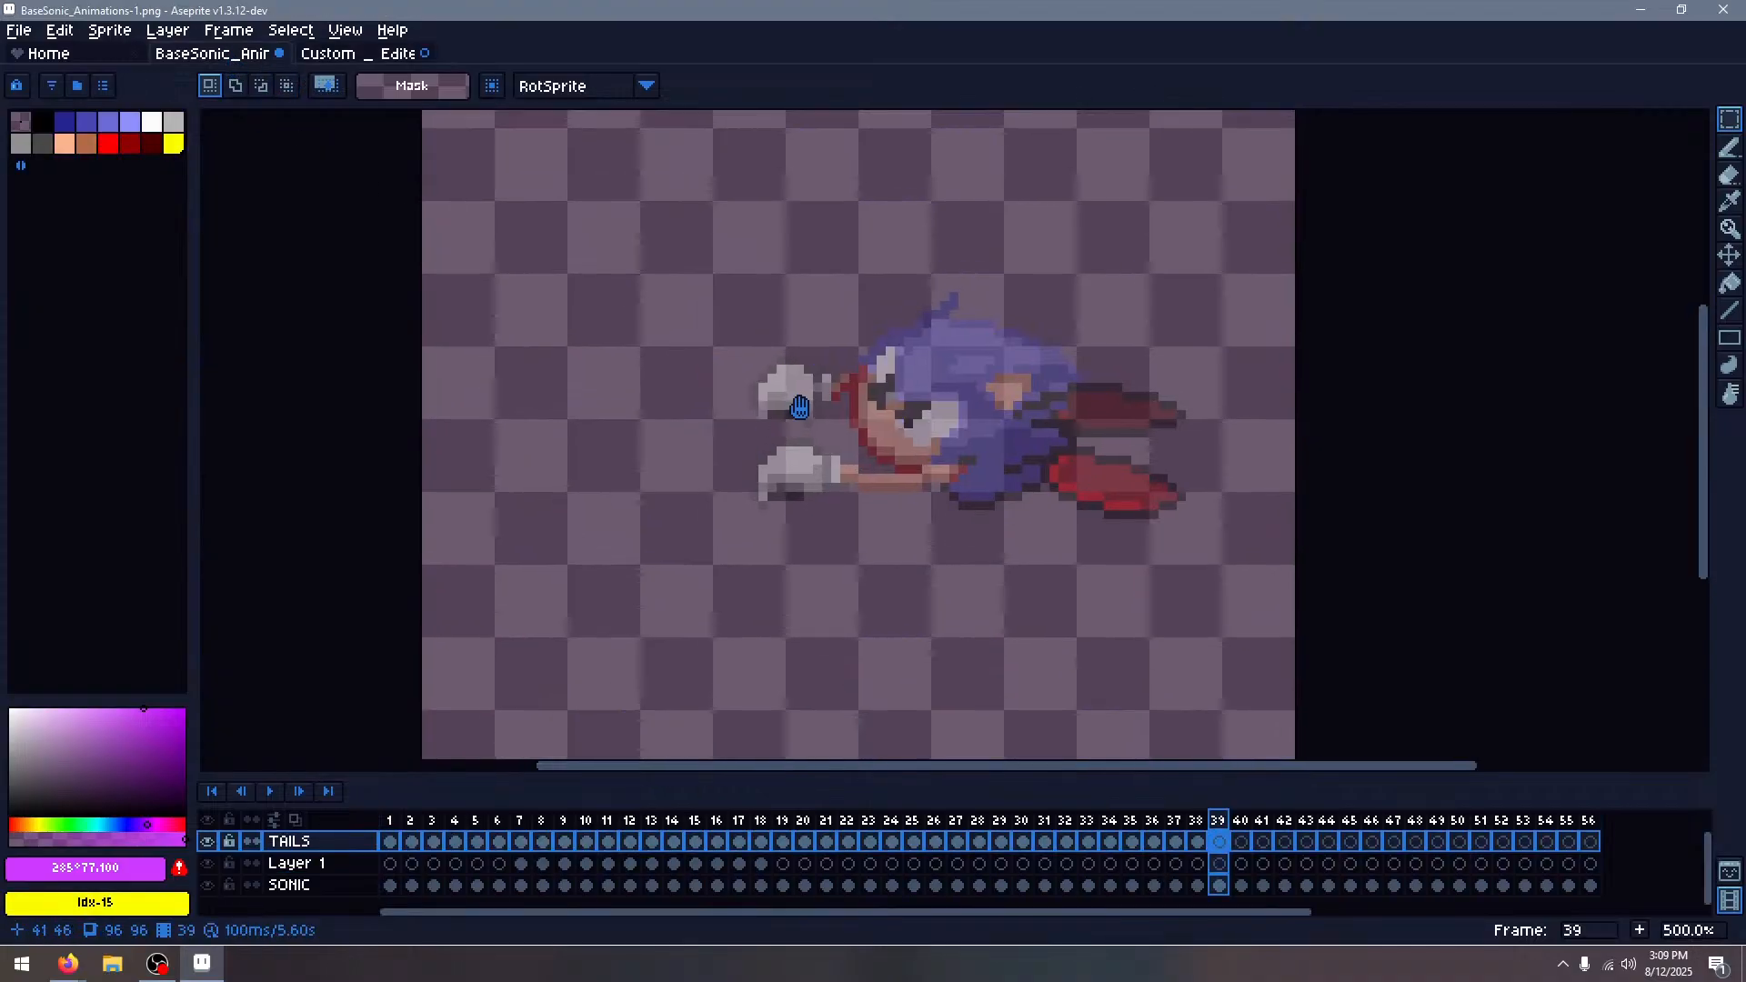
{"action": "key", "text": "ctrl+v"}
{"action": "left_click_drag", "start_coordinate": [978, 435], "coordinate": [988, 433]}
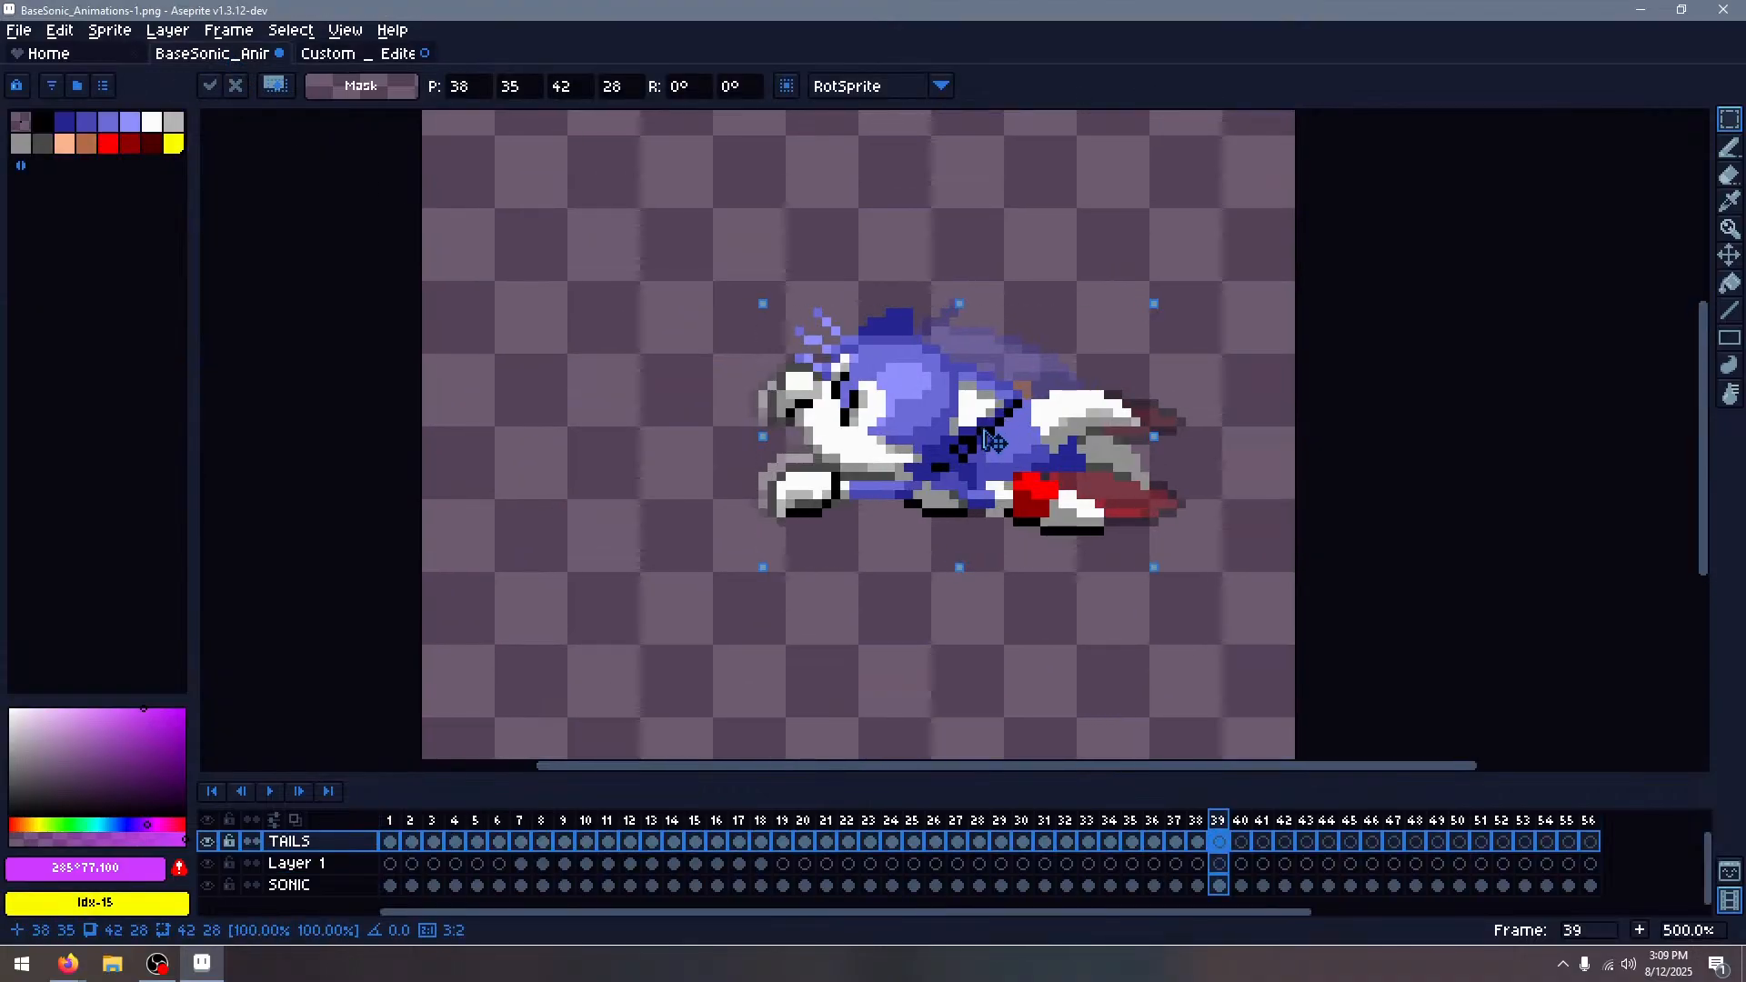
{"action": "key", "text": "Left"}
{"action": "key", "text": "Left"}
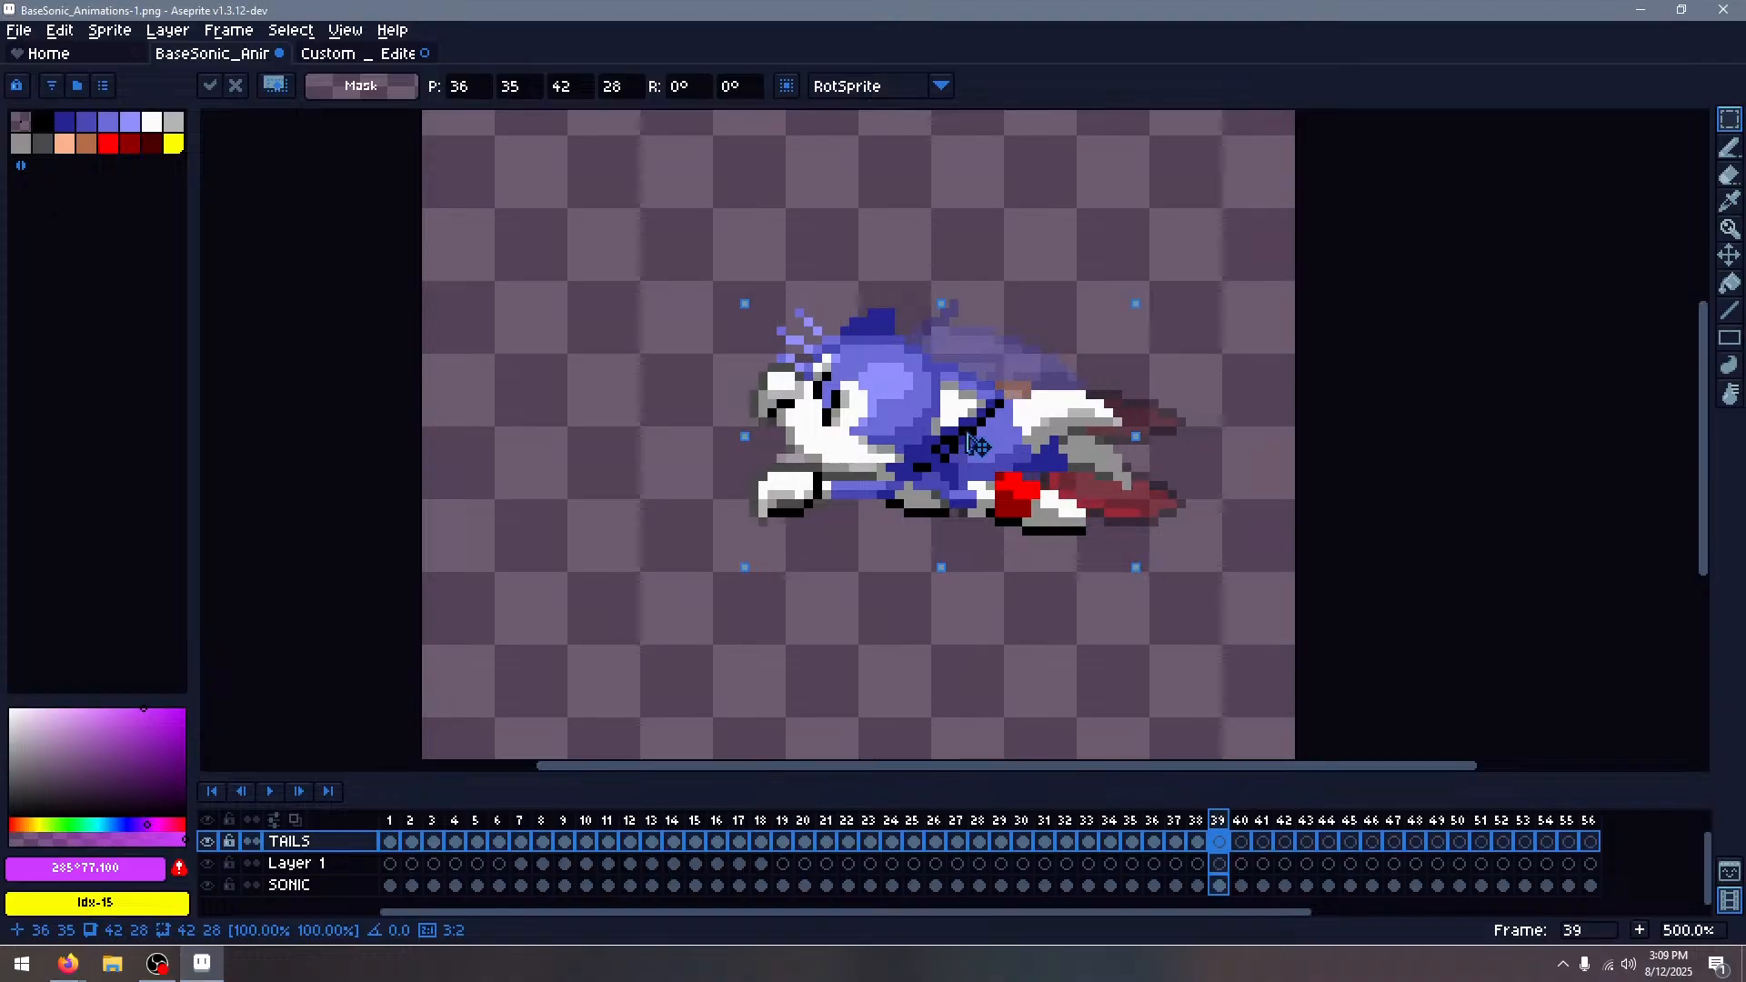
{"action": "key", "text": "Return"}
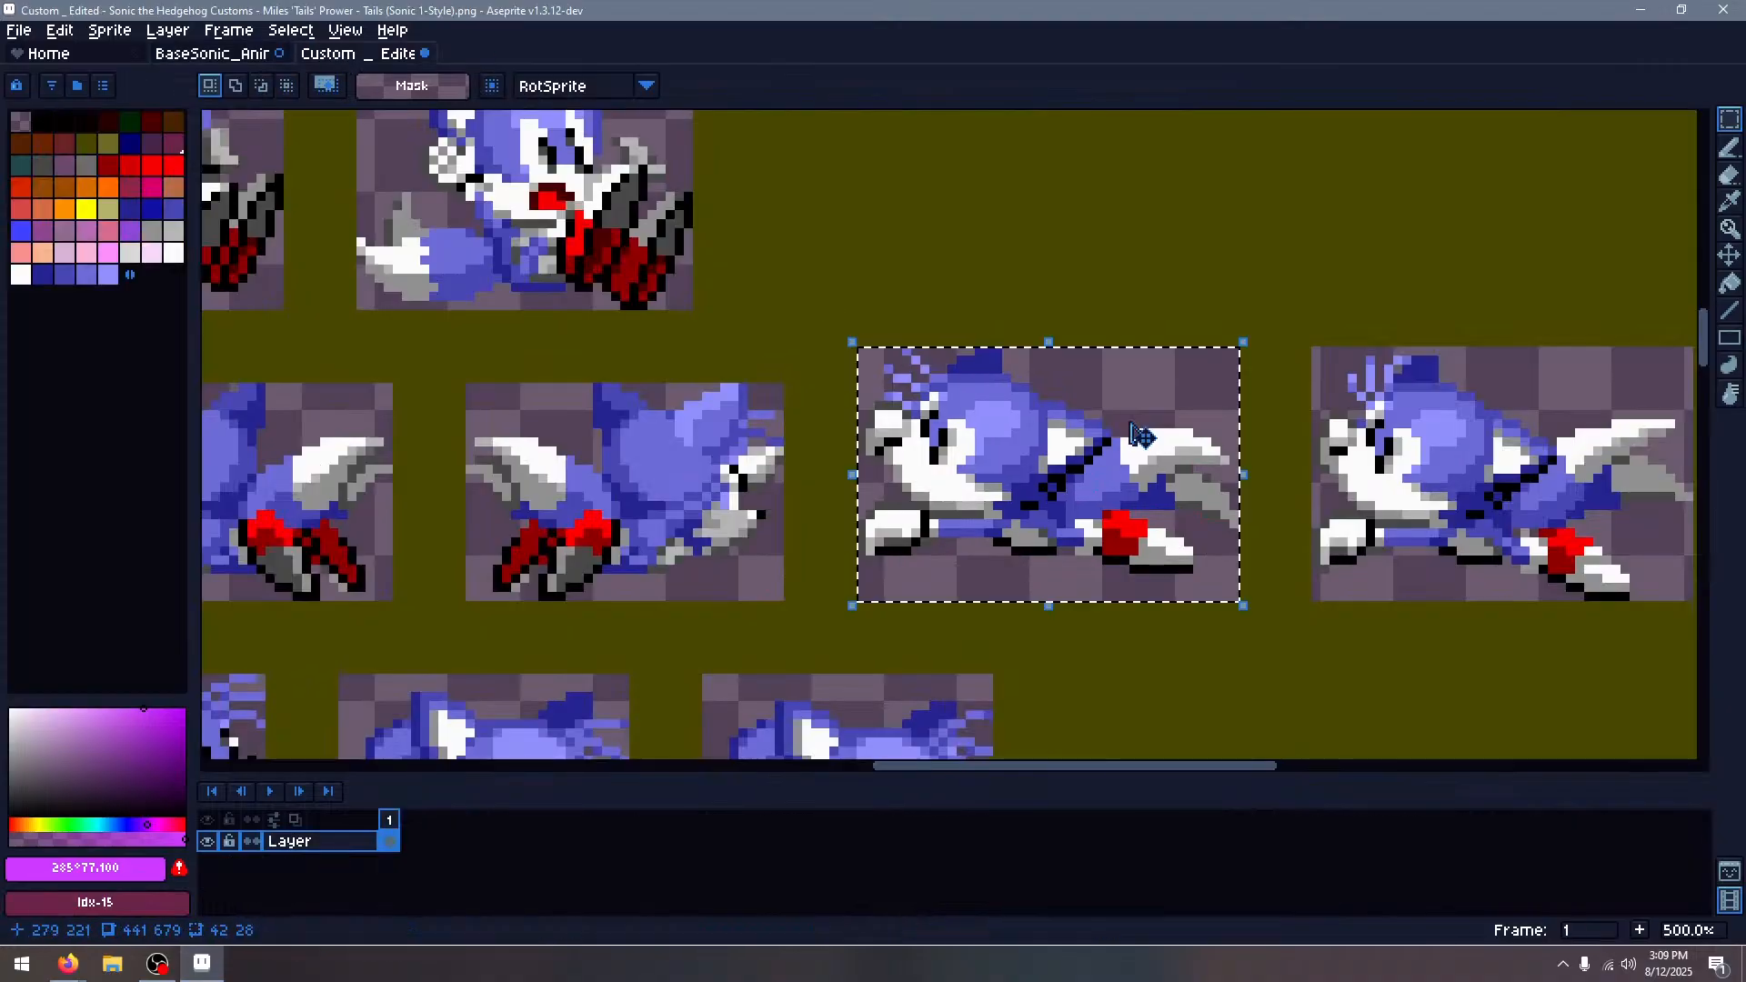
Copy the second outstretched Tails sprite, with the raised tail, from the Tails sheet and return to the Sonic animation file
{"action": "key", "text": "ctrl+Tab"}
{"action": "key", "text": "ctrl+d"}
{"action": "left_click_drag", "start_coordinate": [970, 389], "coordinate": [1349, 642]}
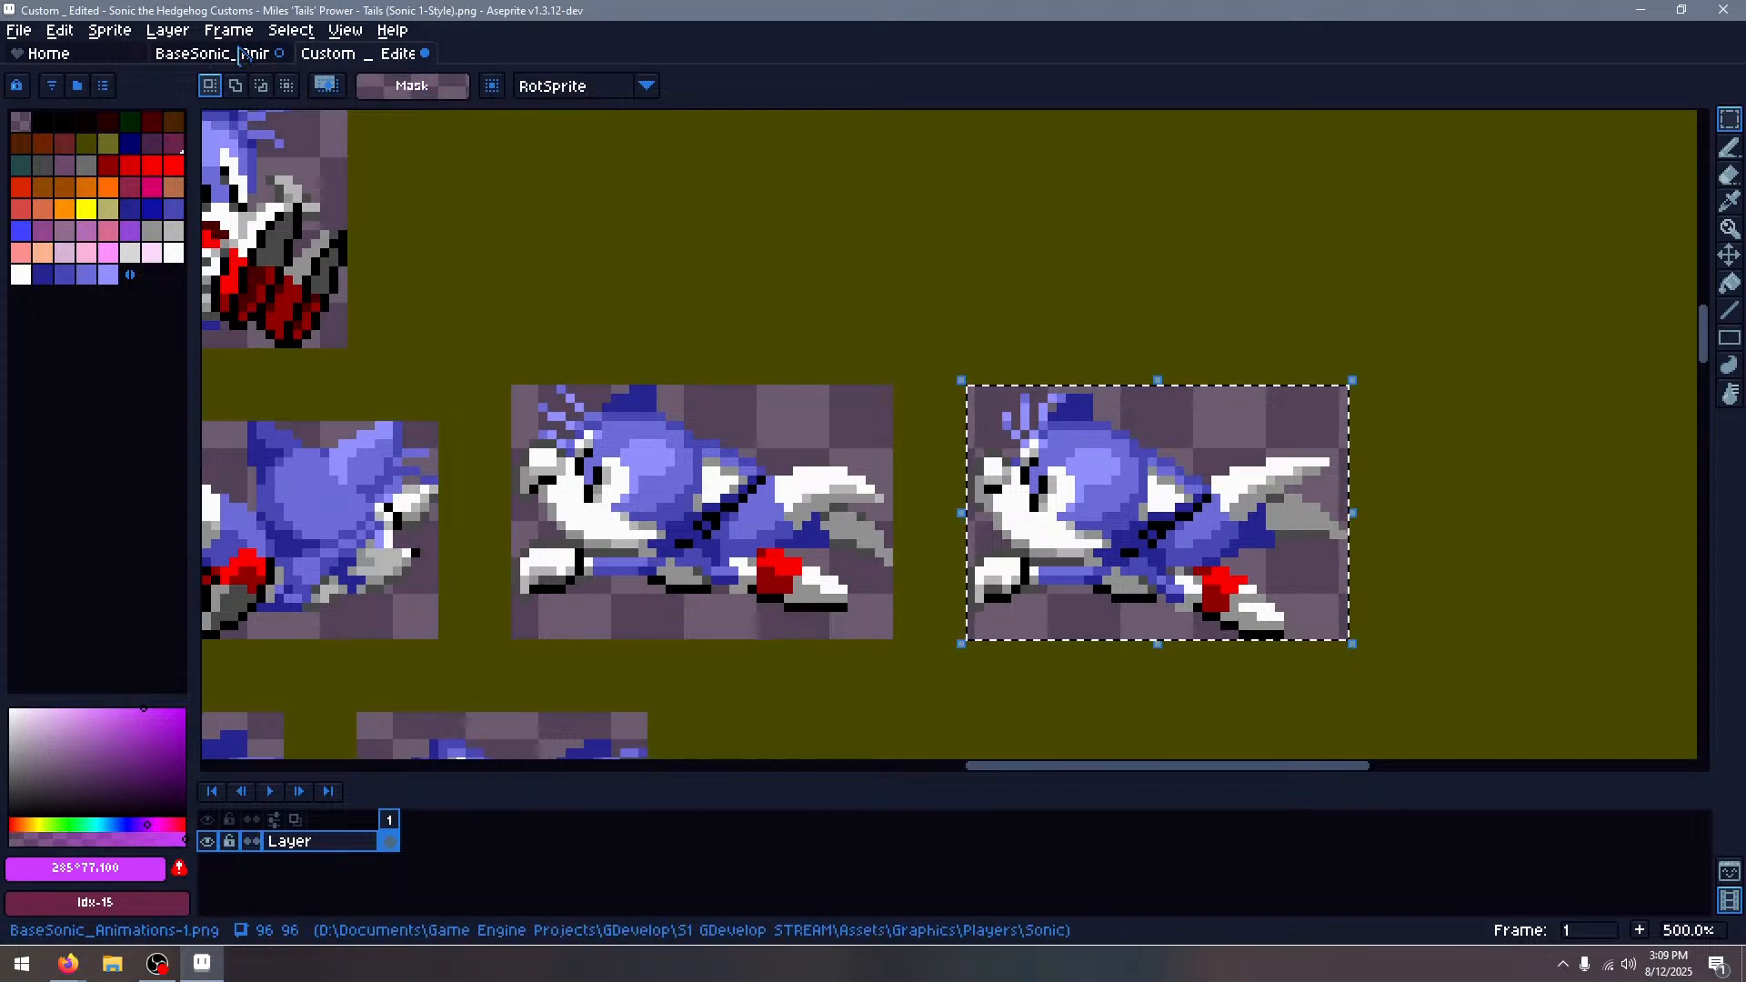
{"action": "key", "text": "ctrl+Tab"}
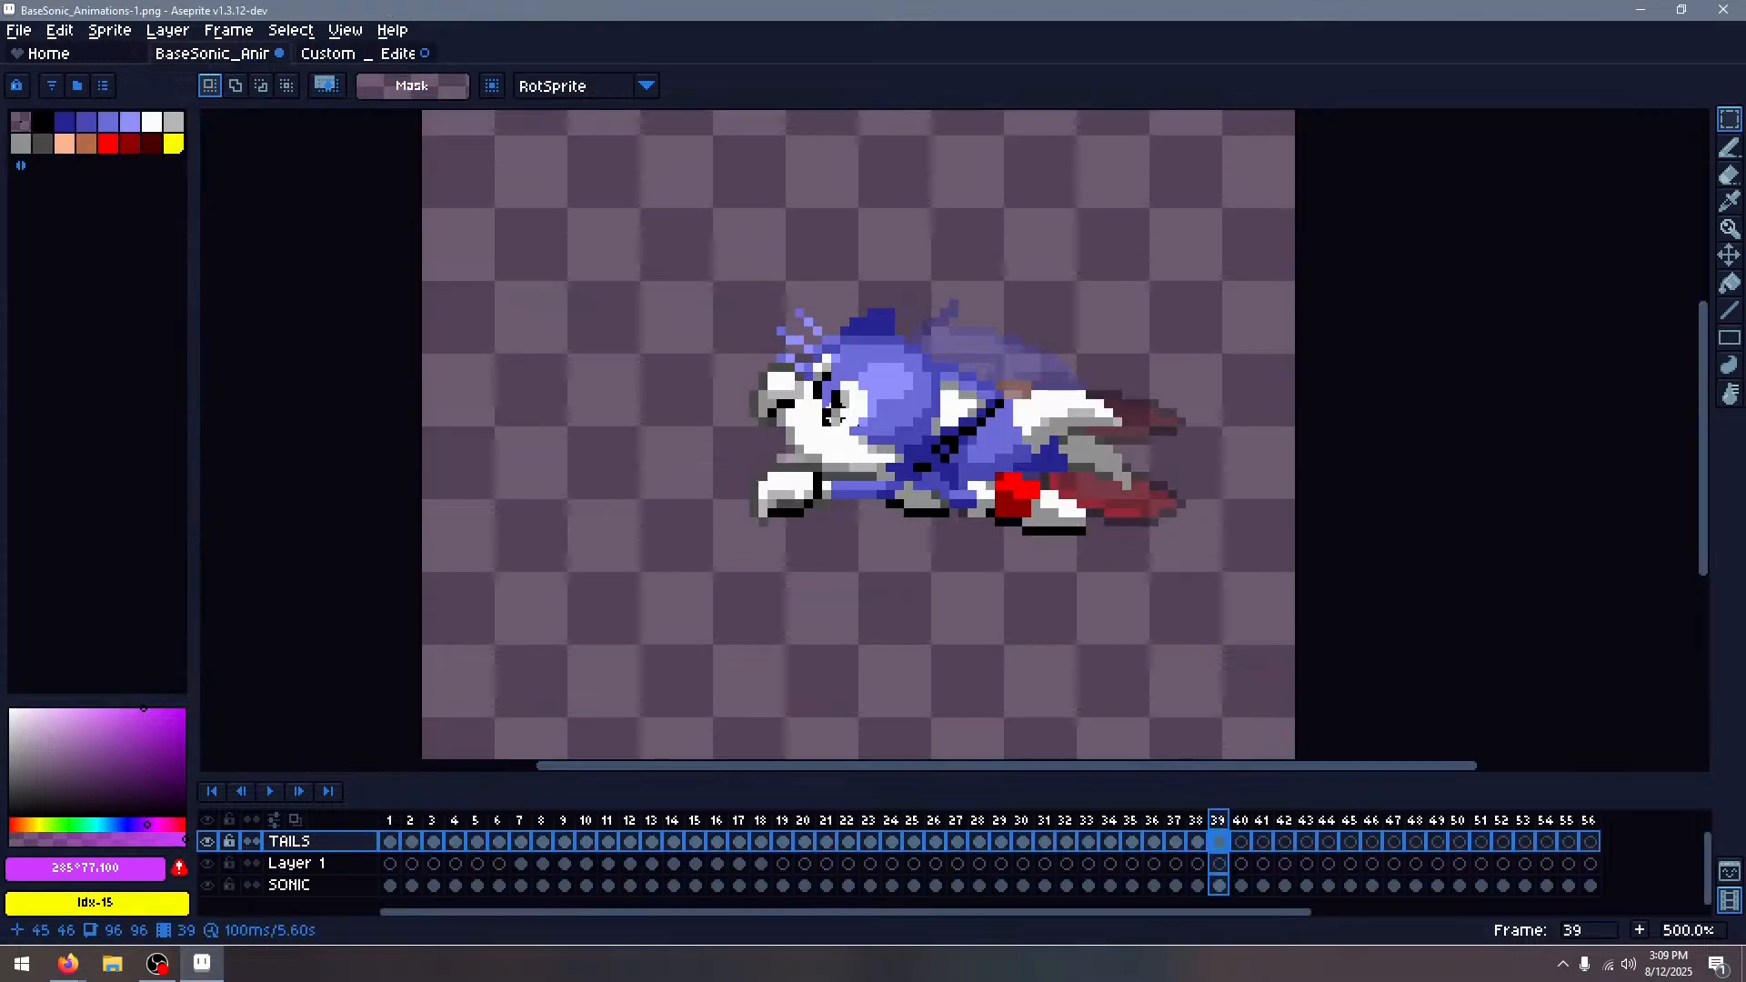
Toggle the TAILS layer's visibility on frame 39 to check the outstretched Tails against Sonic
{"action": "left_click", "coordinate": [208, 841]}
{"action": "left_click", "coordinate": [208, 841]}
{"action": "left_click", "coordinate": [209, 841]}
{"action": "left_click", "coordinate": [208, 842]}
{"action": "left_click", "coordinate": [209, 841]}
Paste the second outstretched Tails into frame 40 and move it one pixel left to align its hands with Sonic's gloves
{"action": "key", "text": "Right"}
{"action": "key", "text": "ctrl+v"}
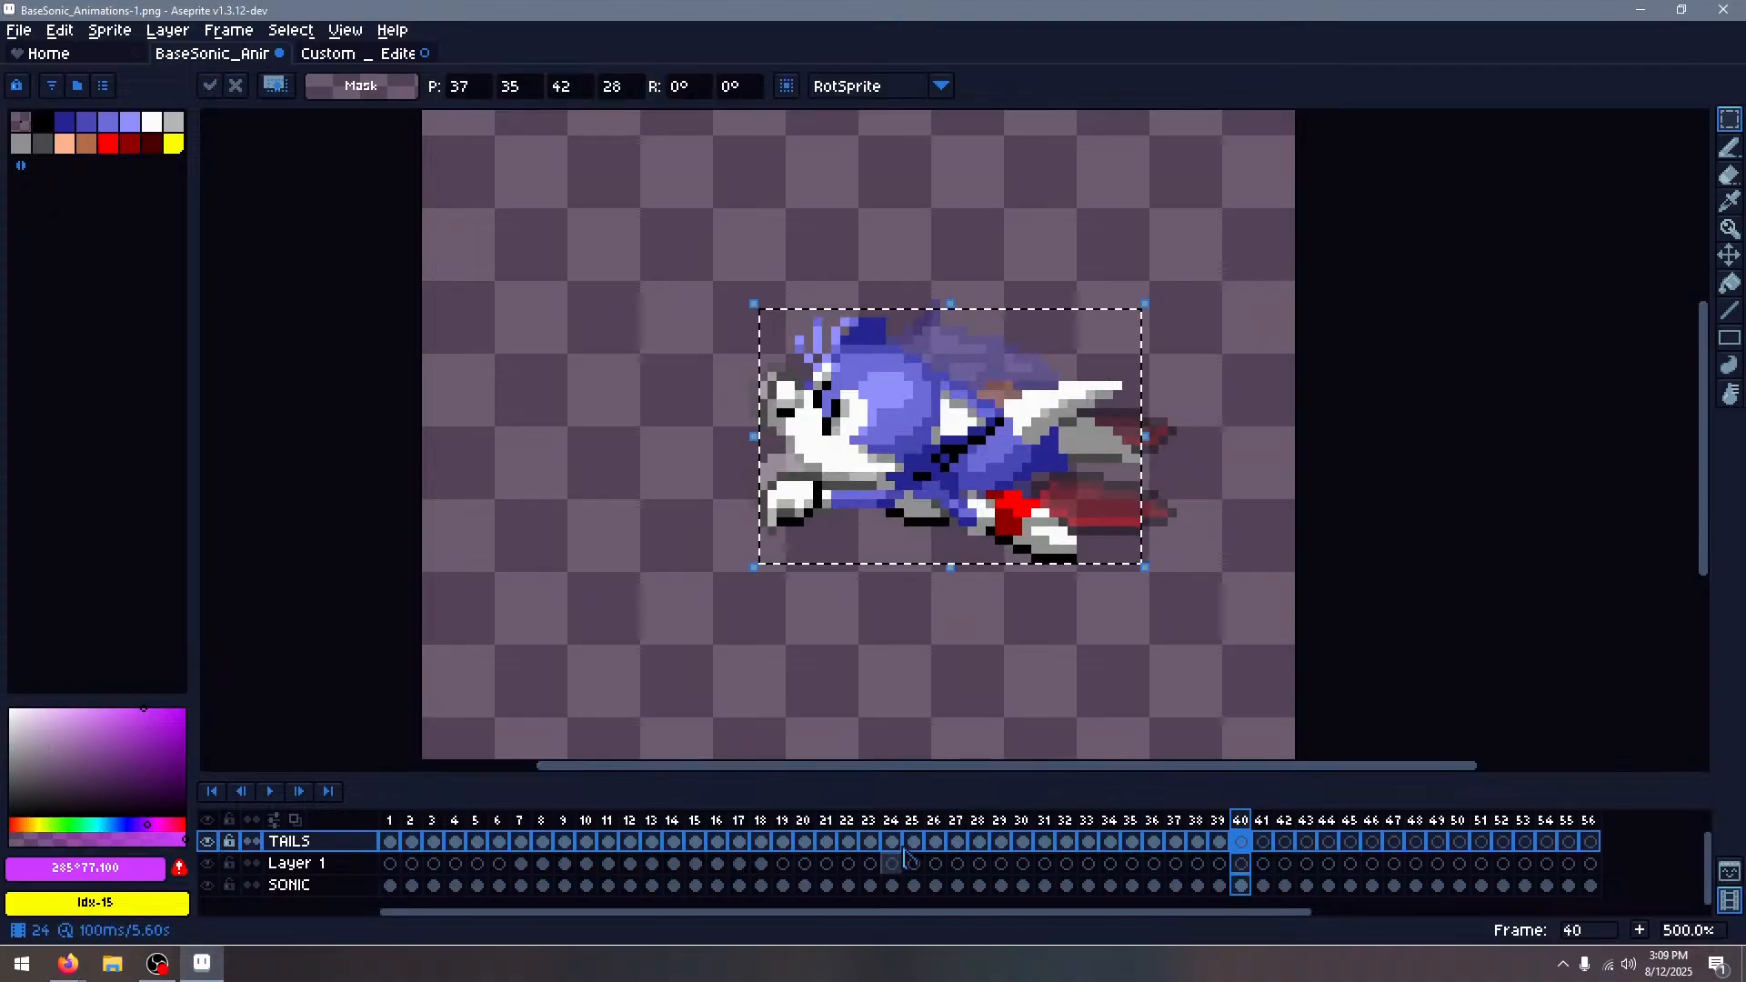
{"action": "left_click_drag", "start_coordinate": [936, 544], "coordinate": [931, 543]}
{"action": "left_click", "coordinate": [1100, 709]}
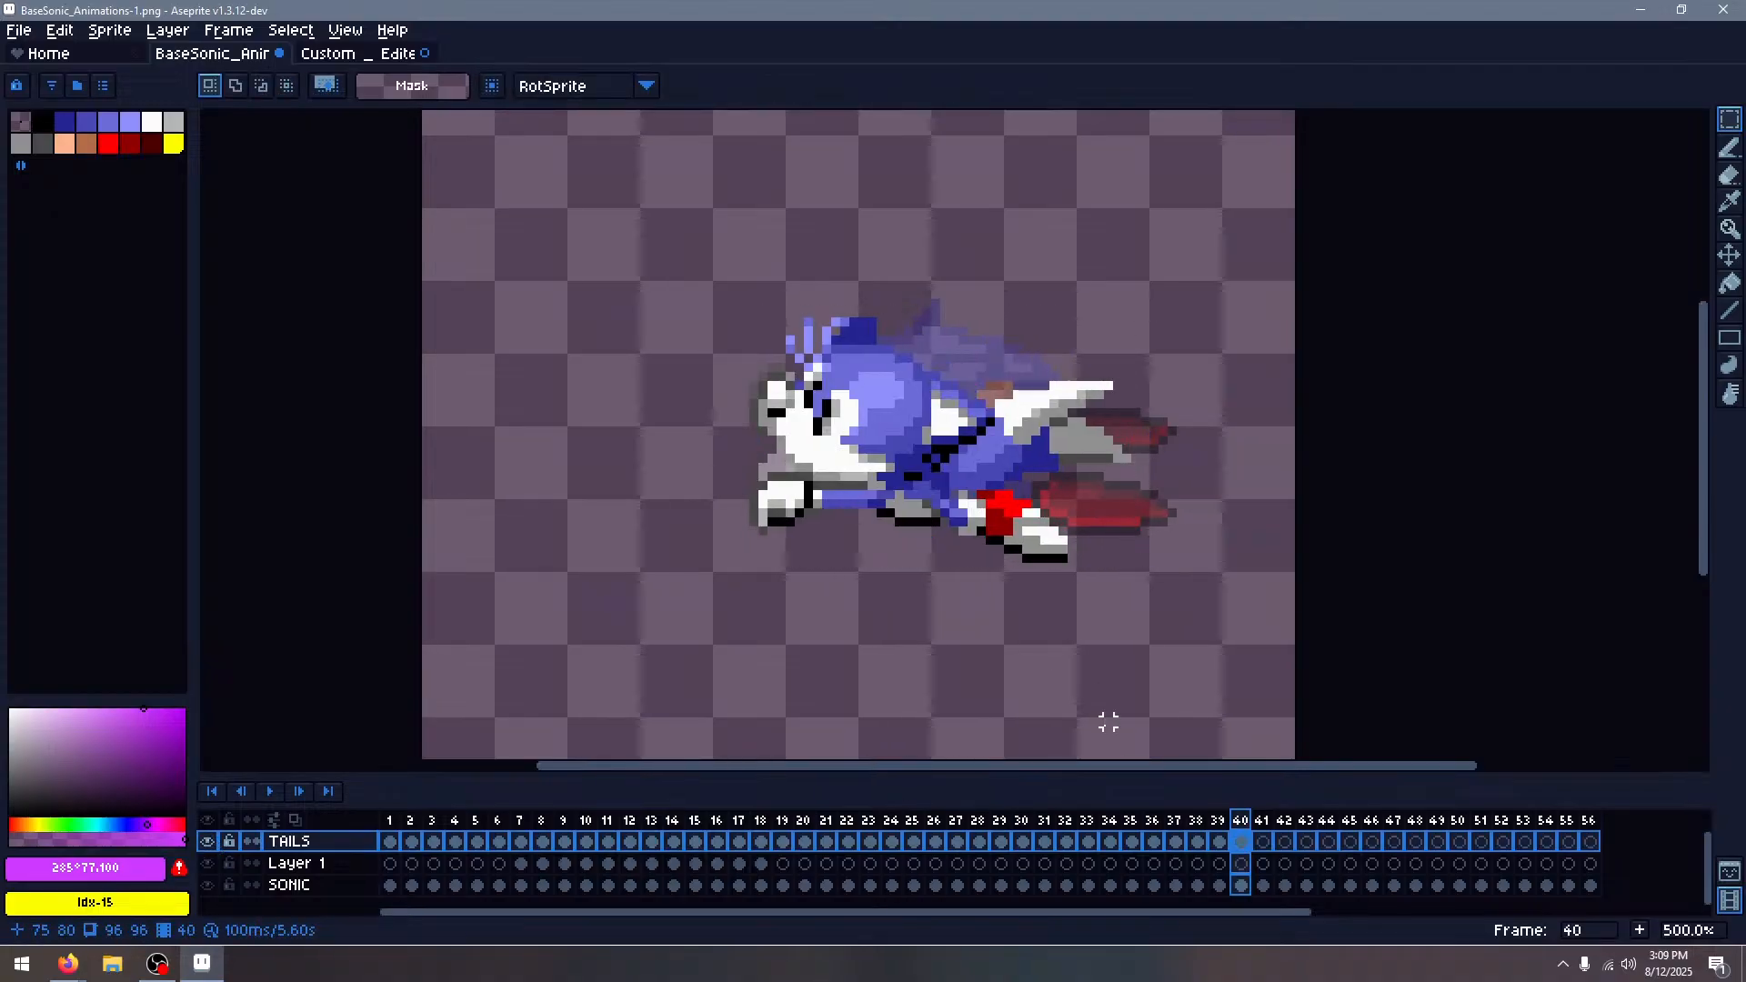
Compare frame 40 with frame 39 and try to nudge the Tails sprite in frame 40 up
{"action": "key", "text": "Left"}
{"action": "key", "text": "Right"}
{"action": "left_click_drag", "start_coordinate": [646, 244], "coordinate": [1119, 604]}
{"action": "key", "text": "Up"}
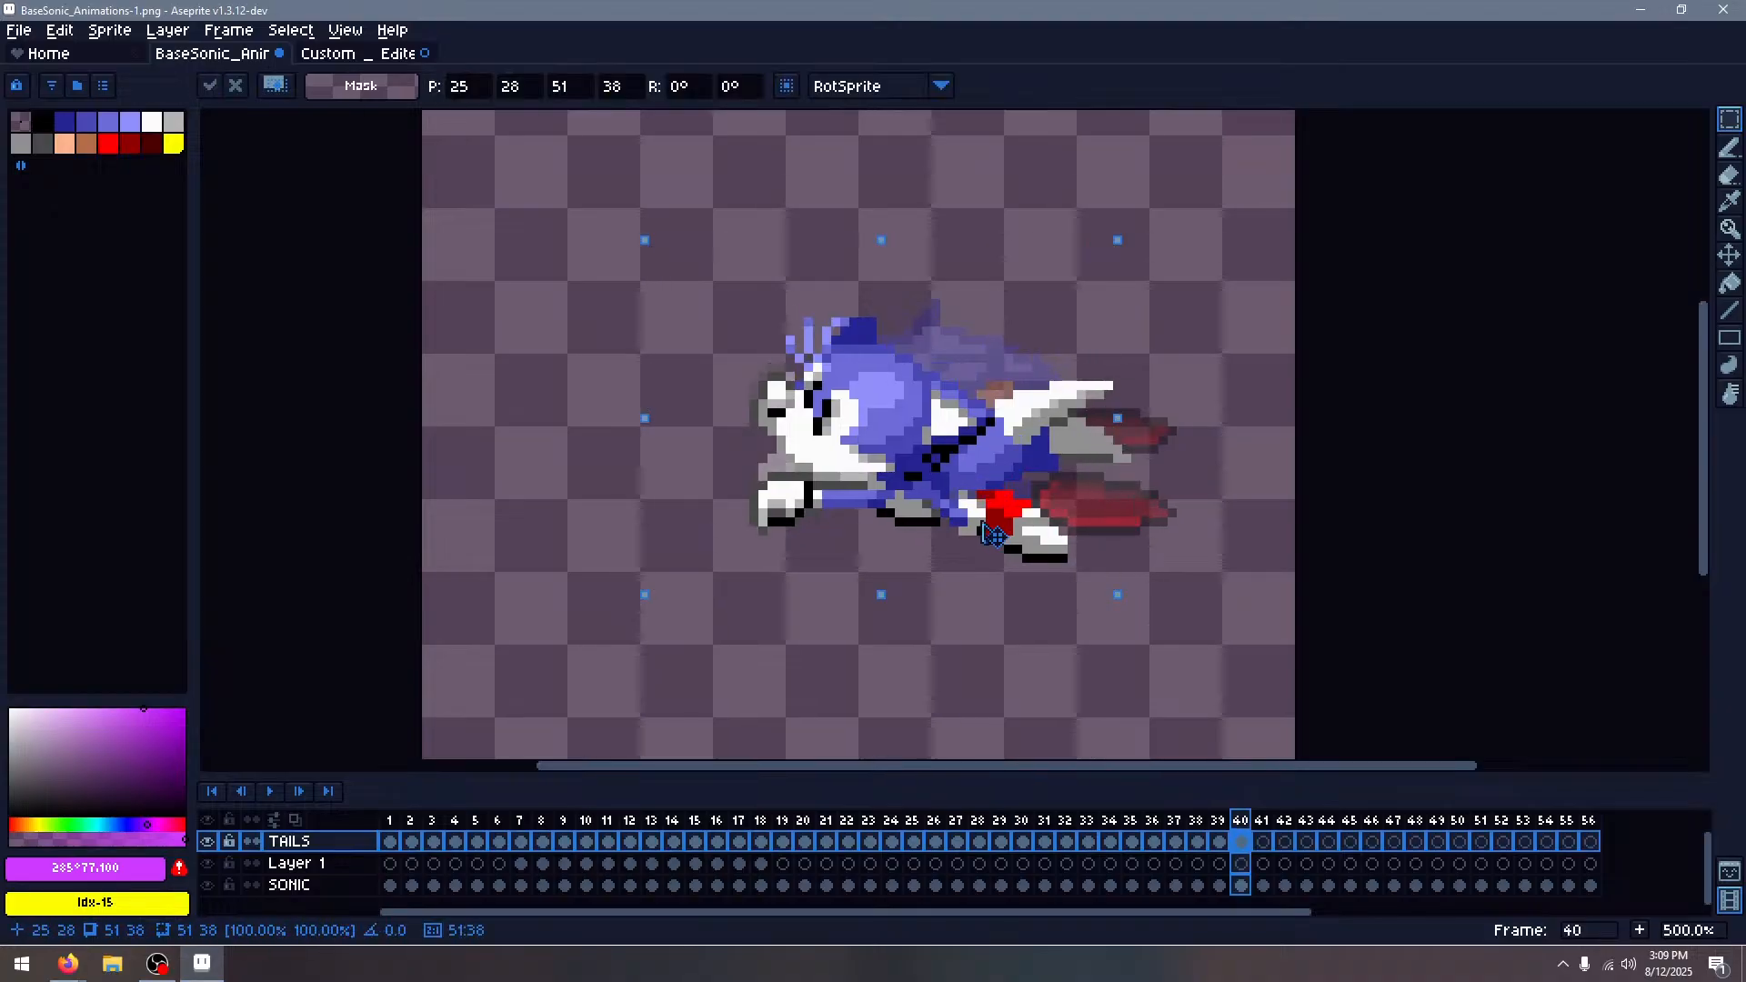
{"action": "left_click", "coordinate": [1035, 640]}
Advance to frame 41, switch to GDevelop, and open the recent project Sonic 1 GDevelop.json
{"action": "key", "text": "Right"}
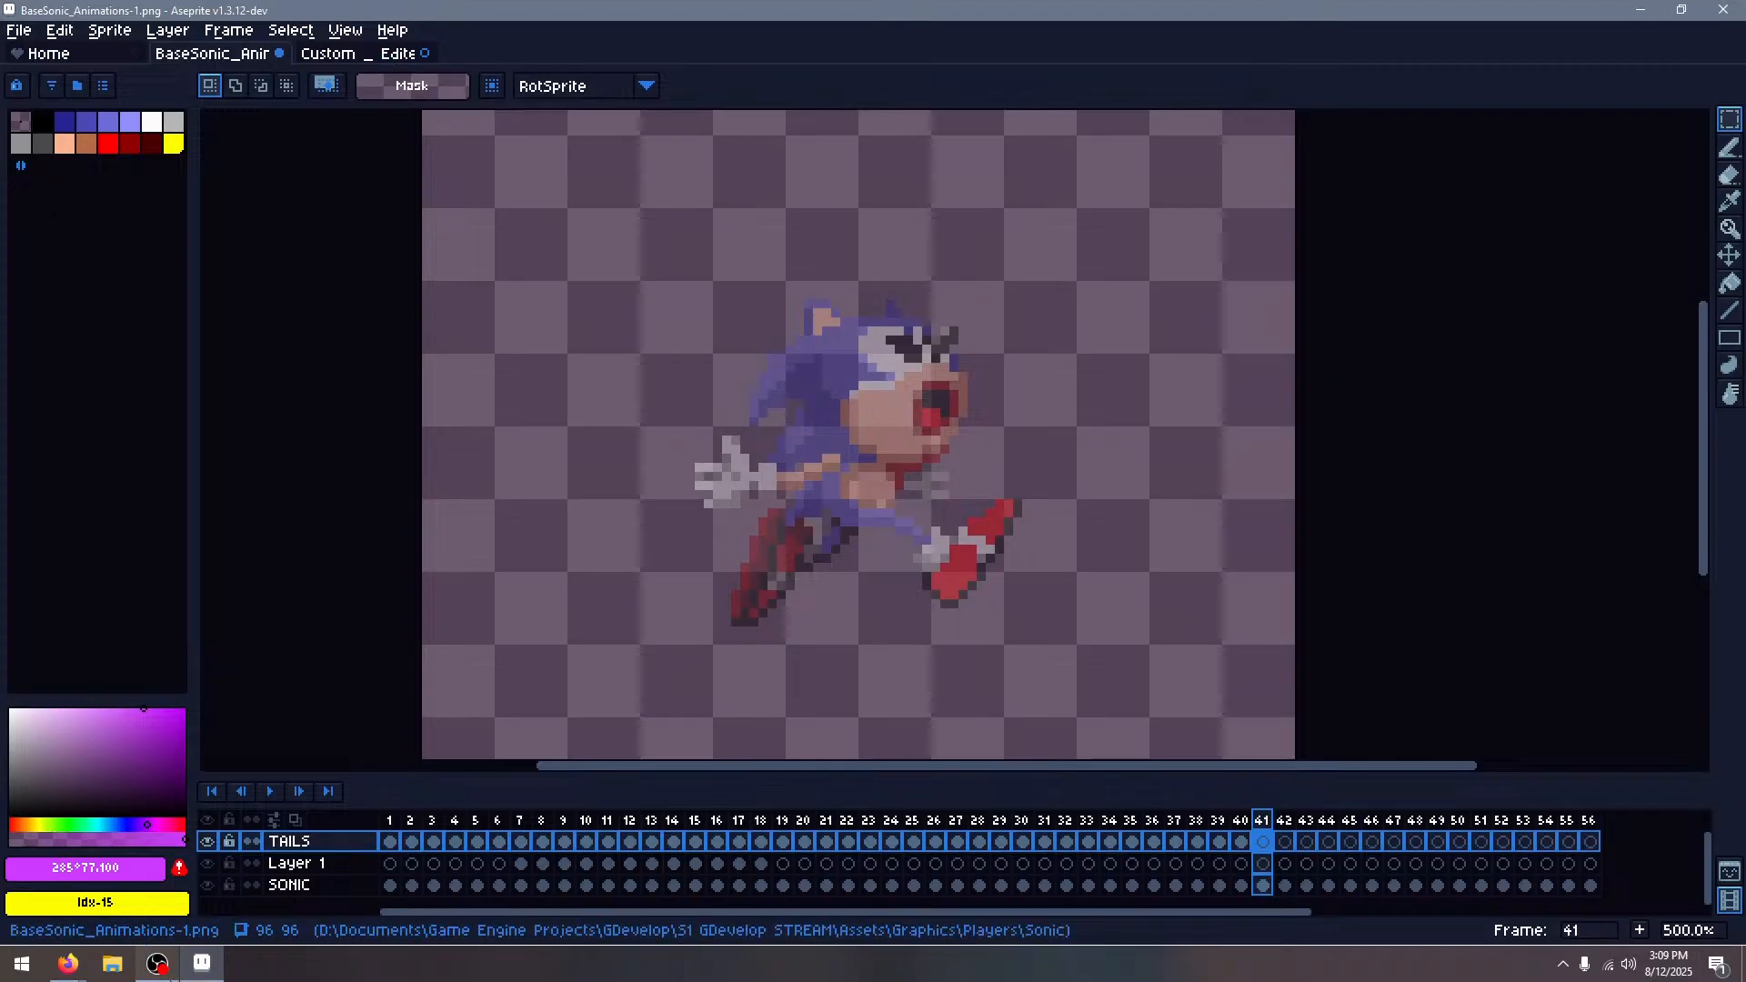
{"action": "left_click", "coordinate": [22, 966]}
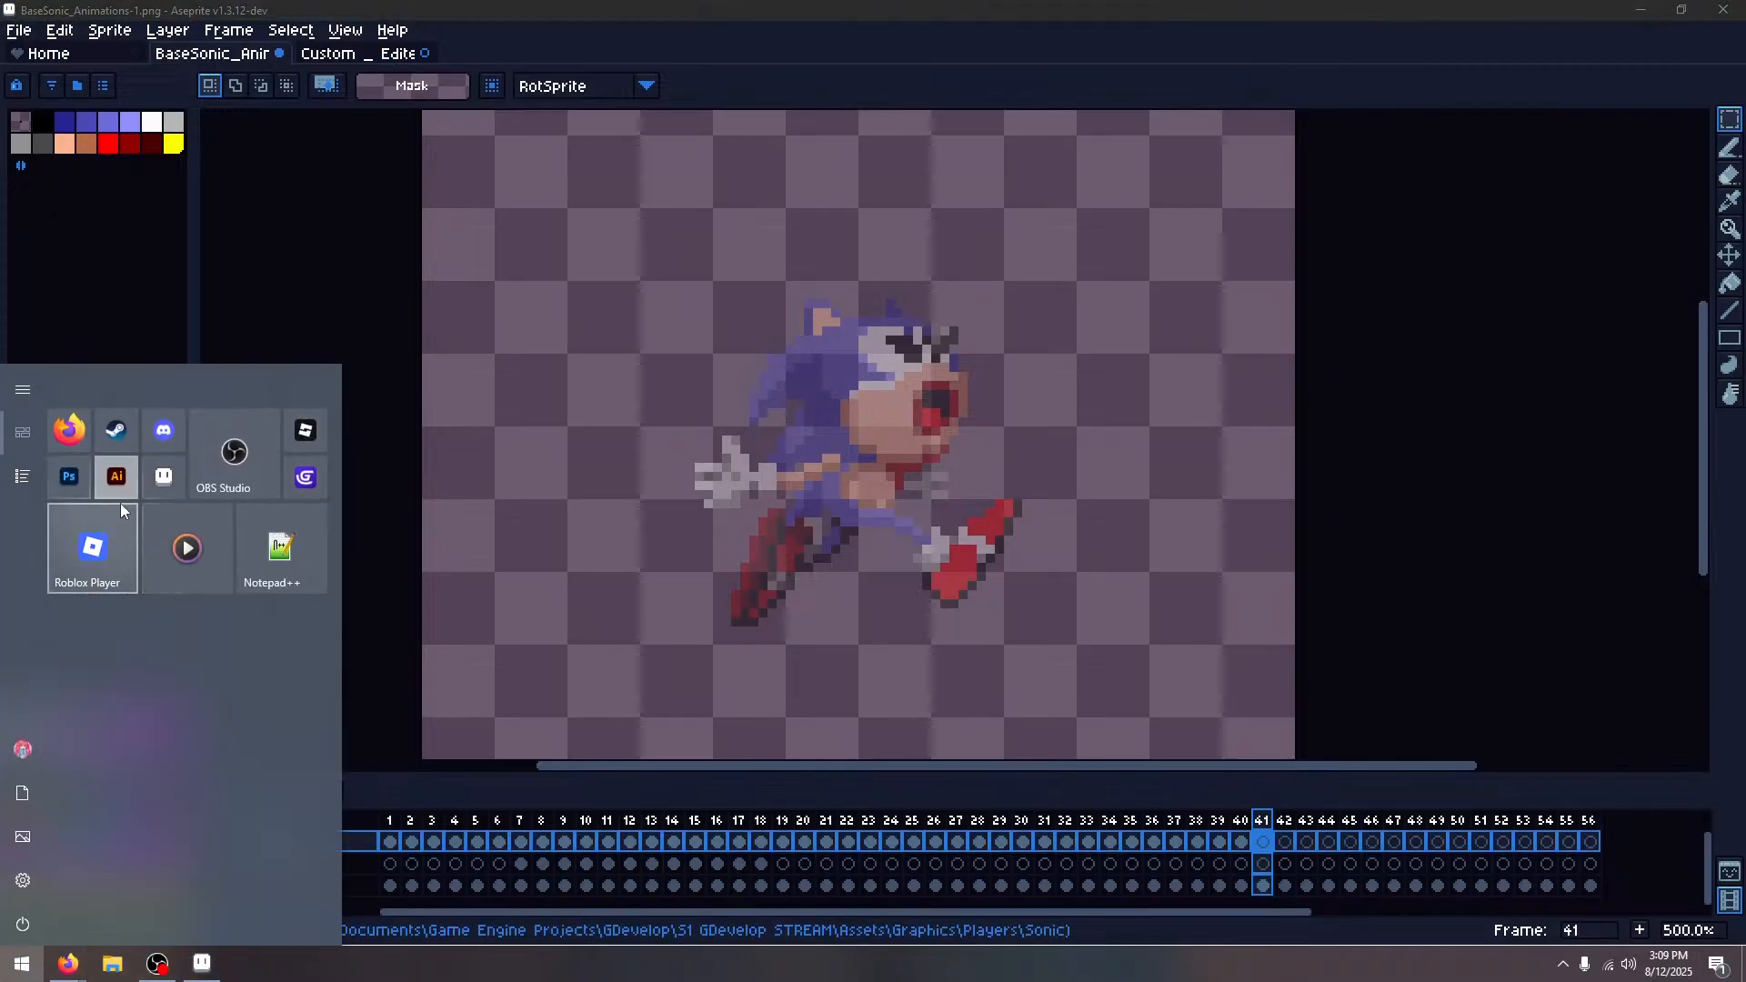
{"action": "left_click", "coordinate": [293, 487]}
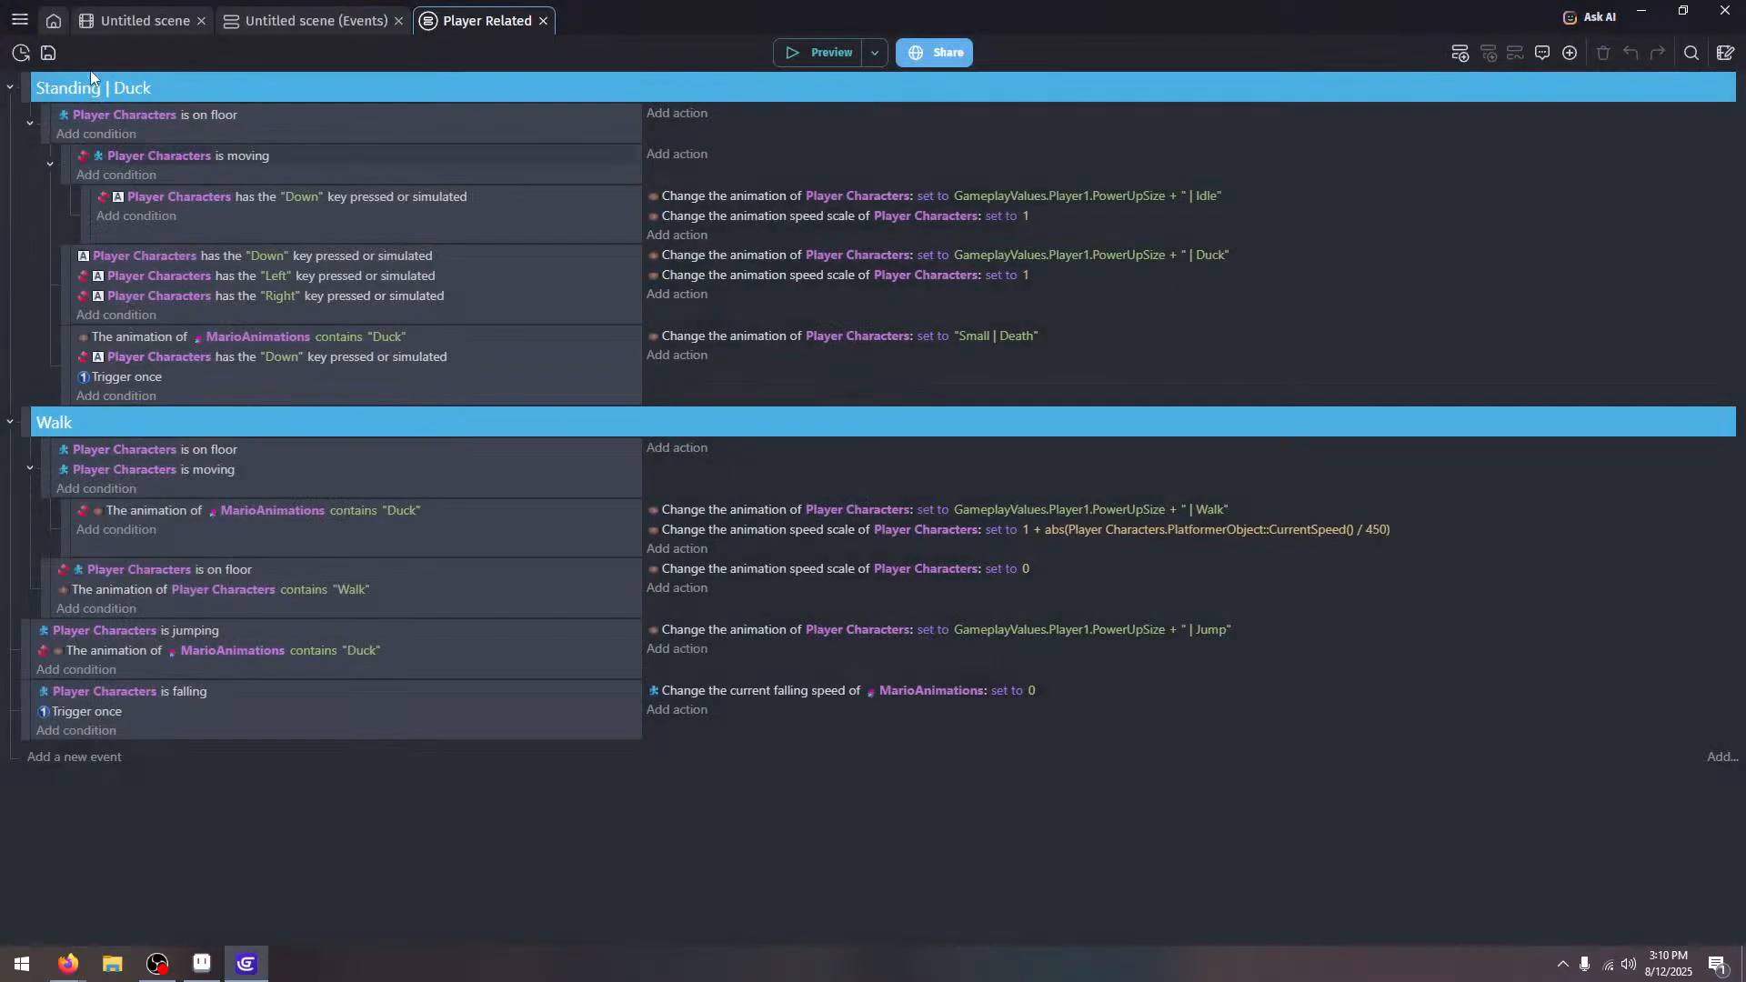
{"action": "left_click", "coordinate": [12, 17]}
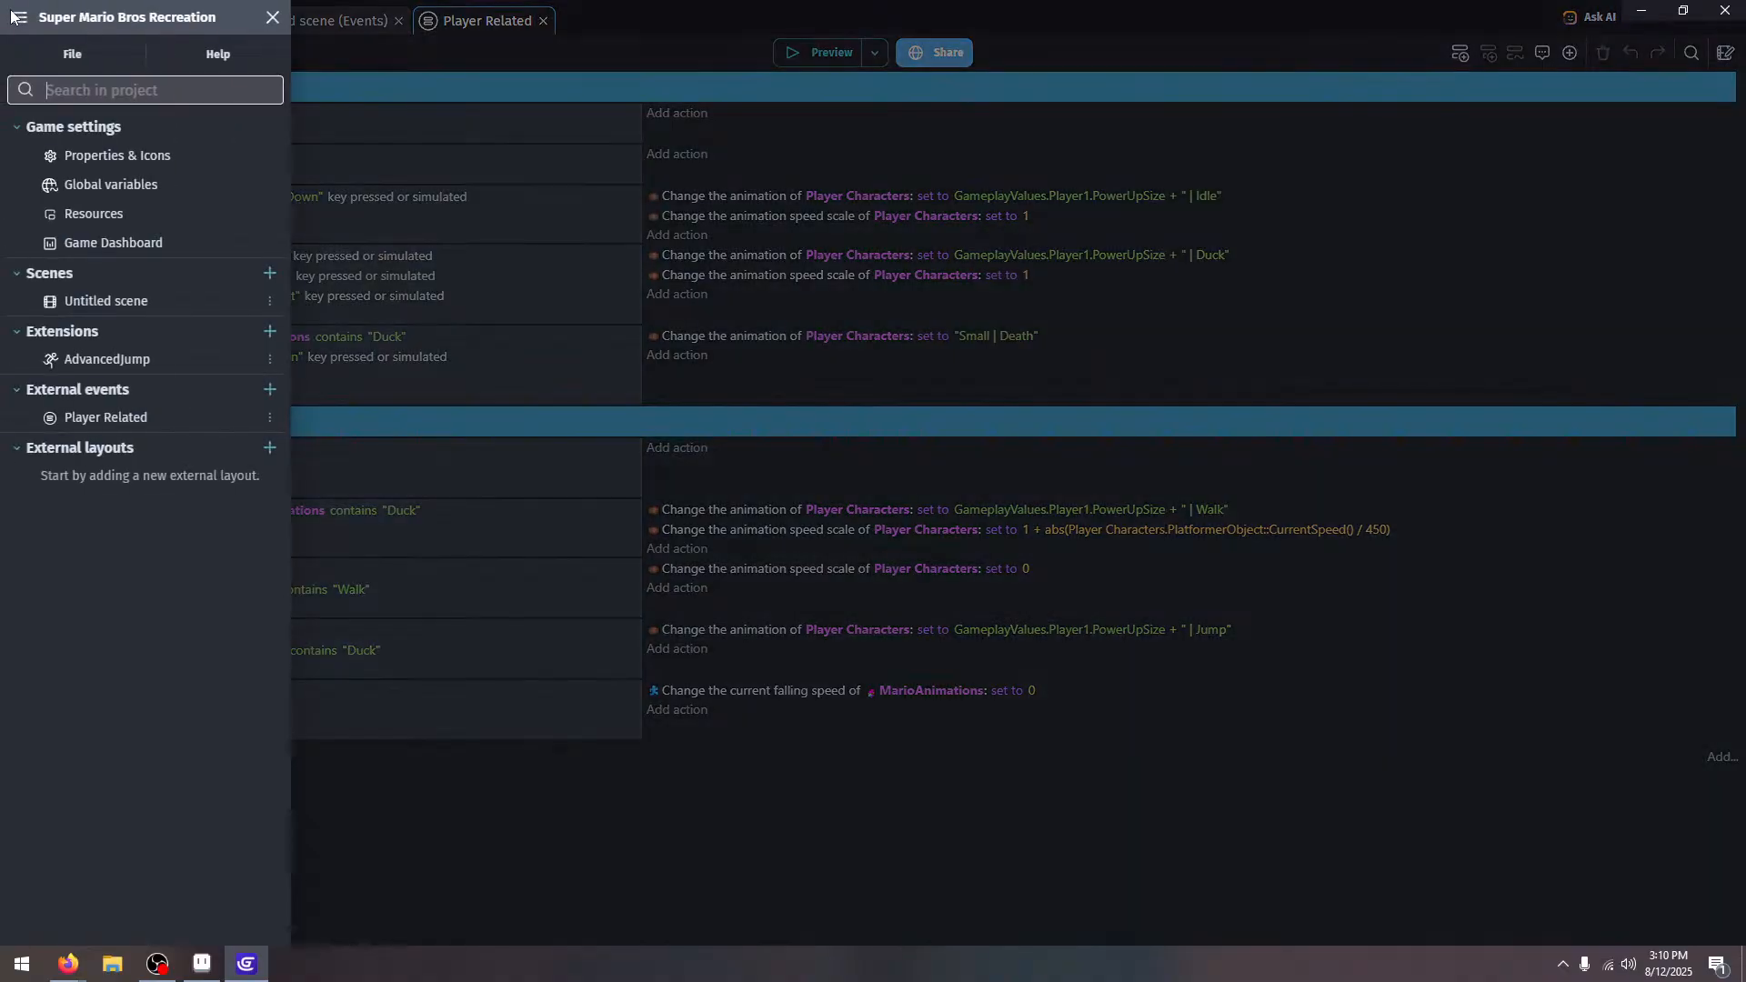
{"action": "left_click", "coordinate": [55, 51]}
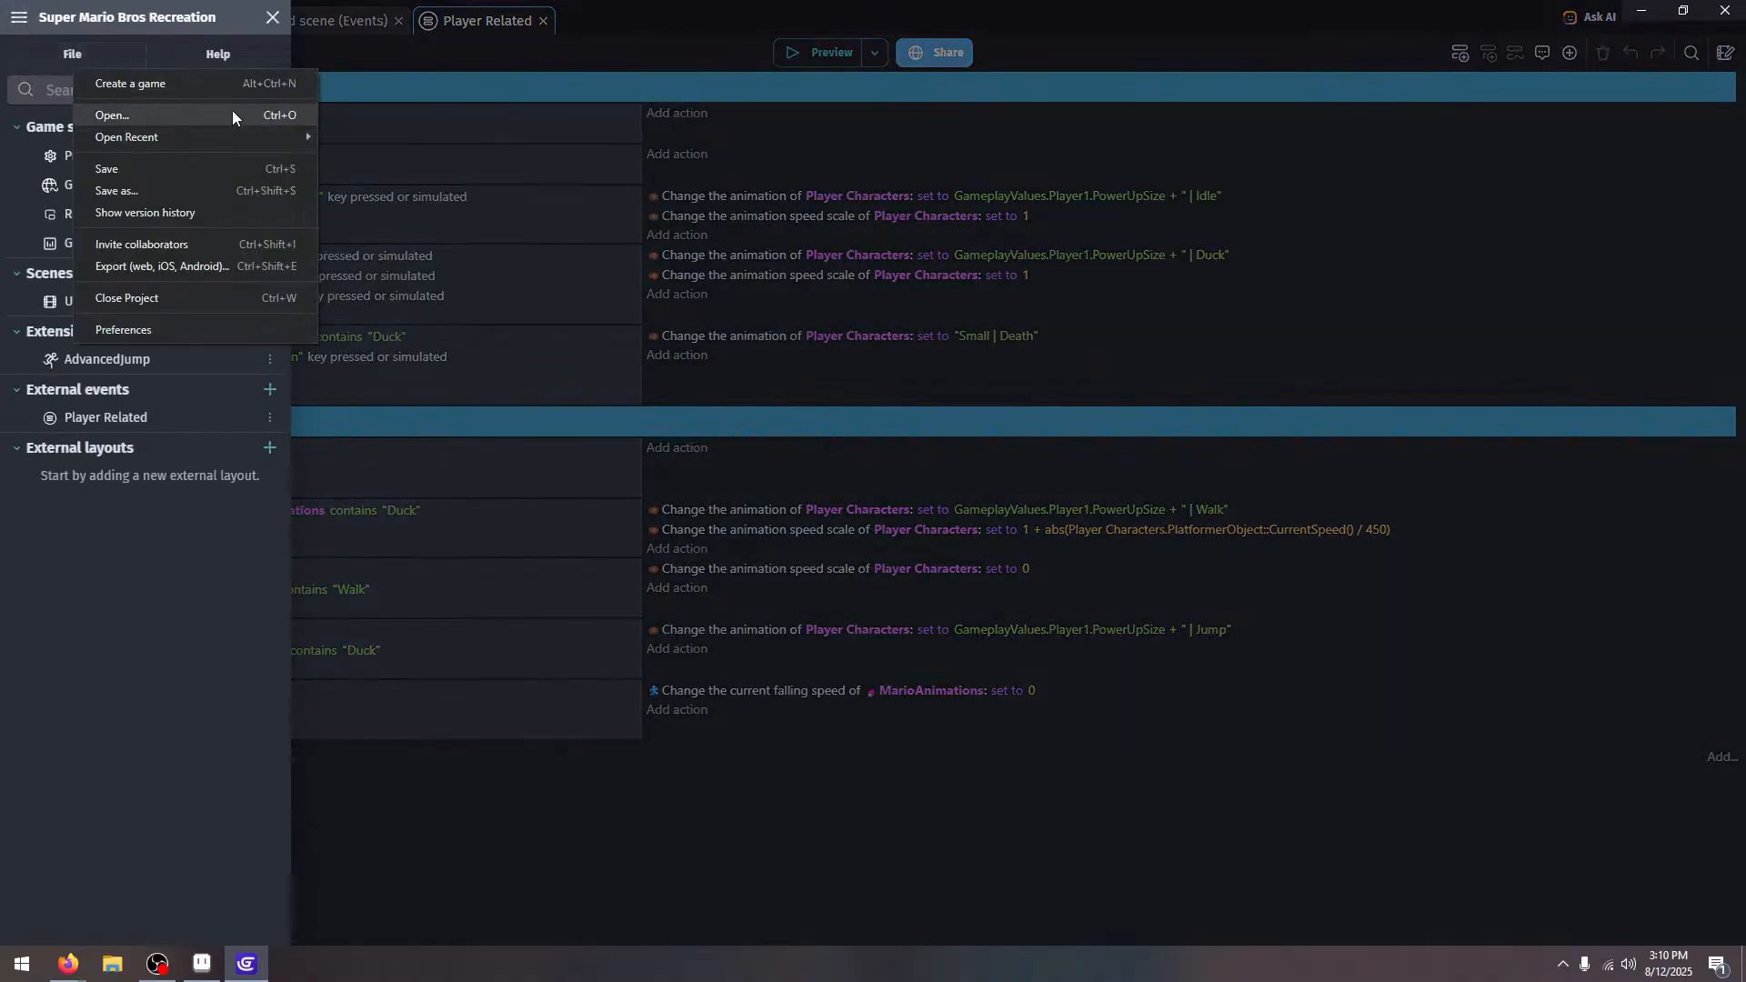
{"action": "mouse_move", "coordinate": [237, 133]}
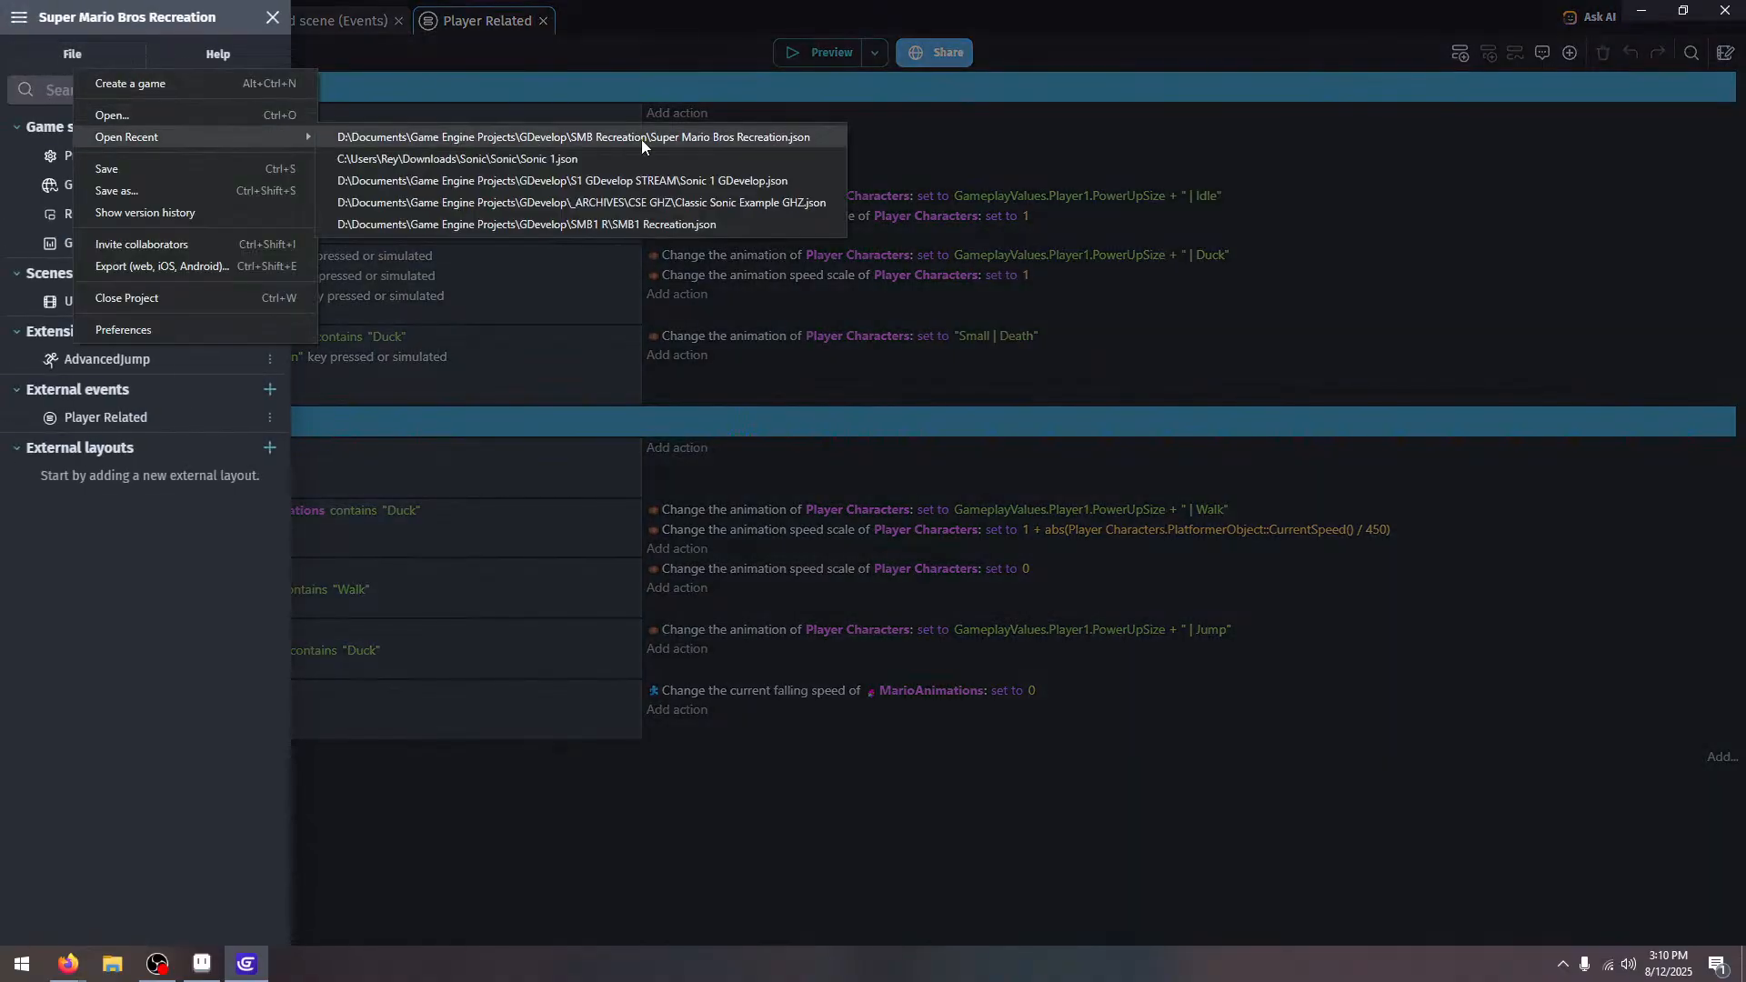
{"action": "left_click", "coordinate": [820, 181]}
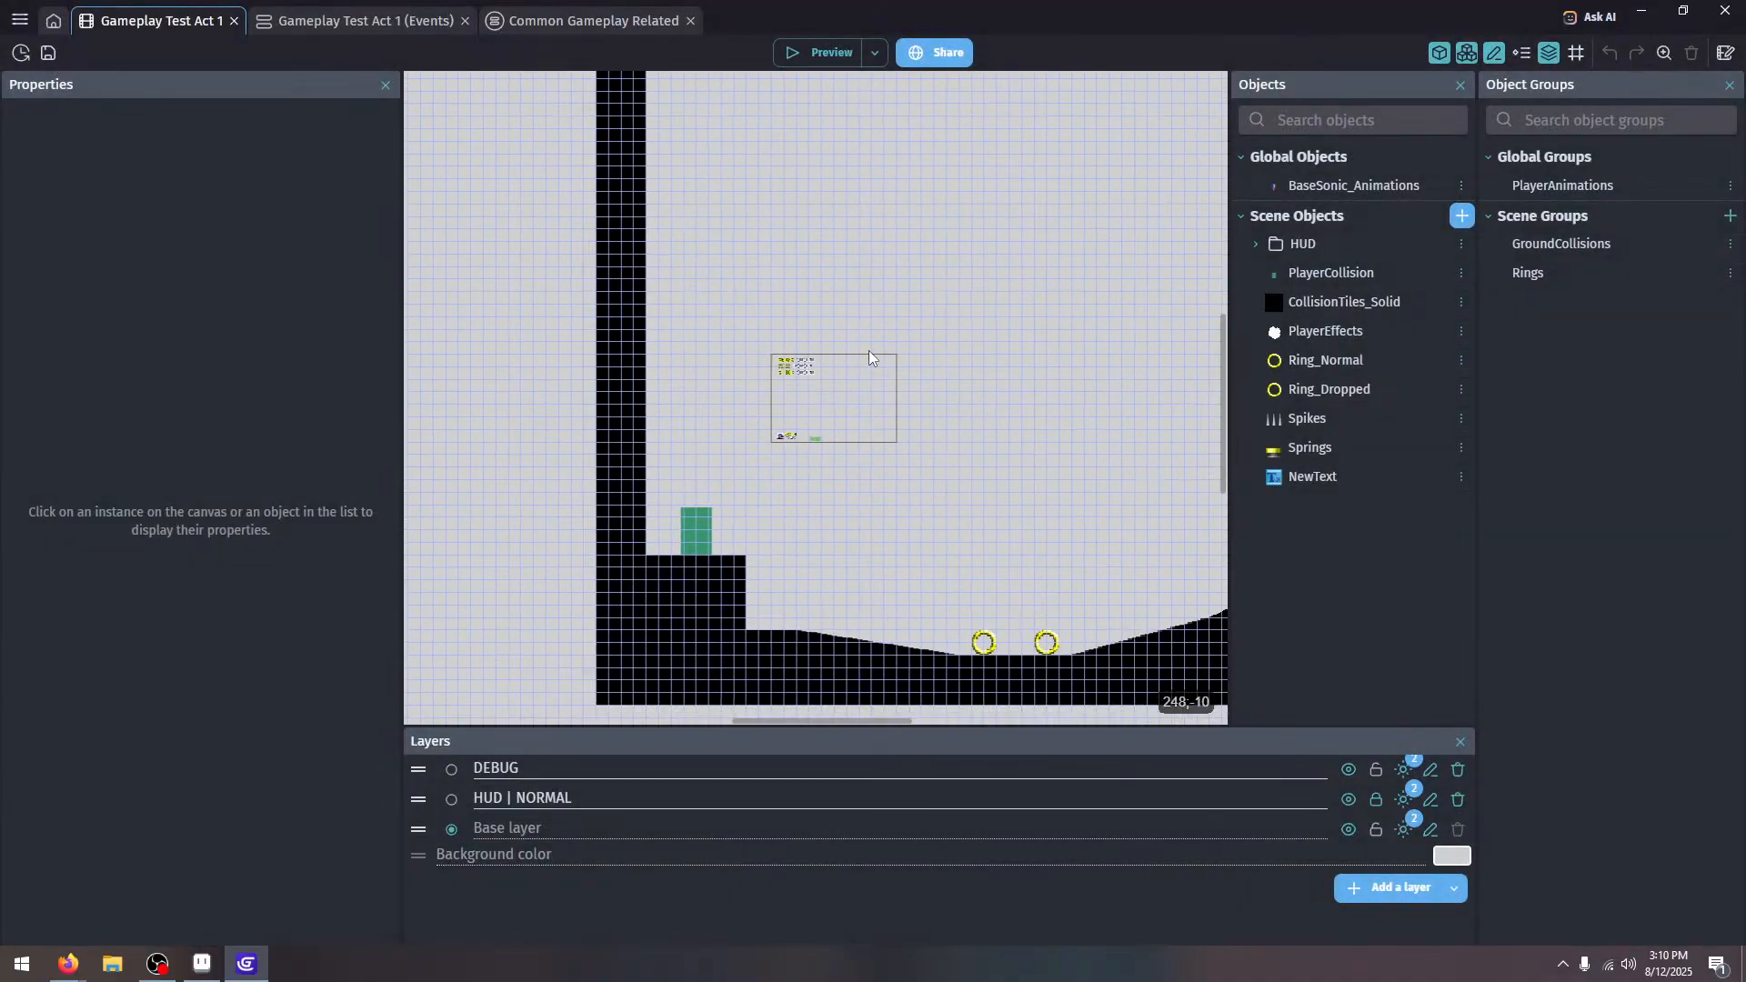
Preview the Gameplay Test Act 1 scene and jump, roll and run Sonic around the starting area to examine his animations
{"action": "left_click", "coordinate": [818, 52]}
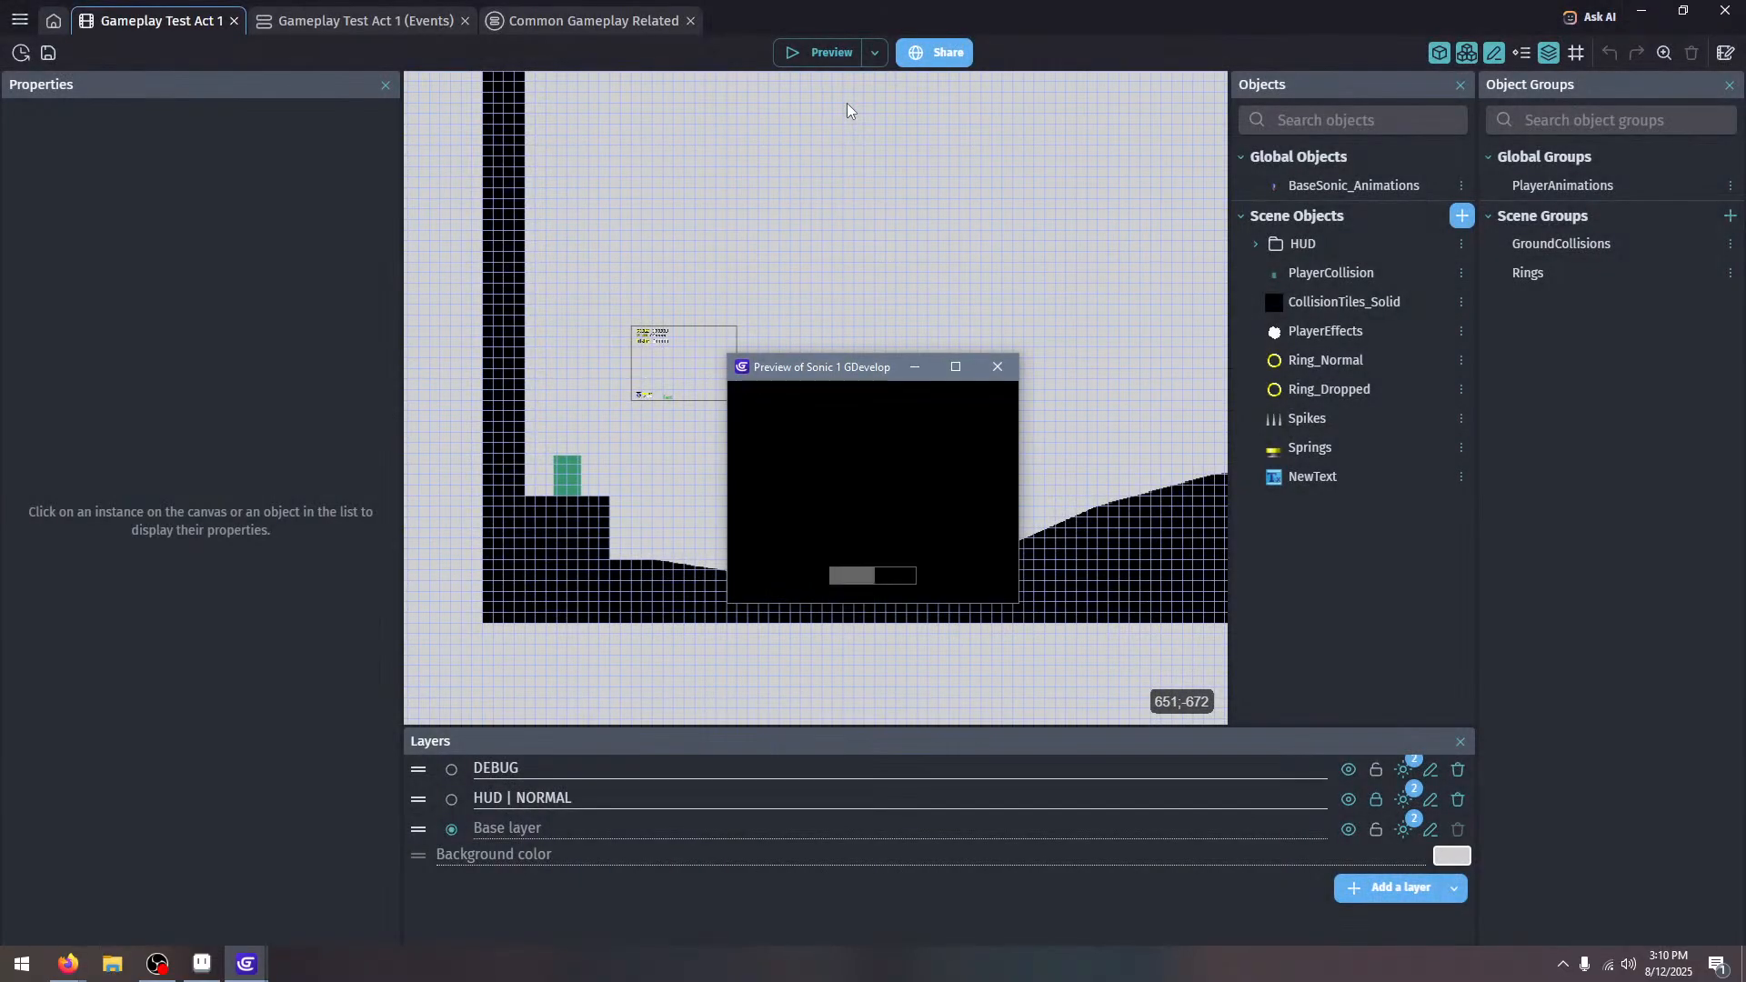
{"action": "key", "text": "space"}
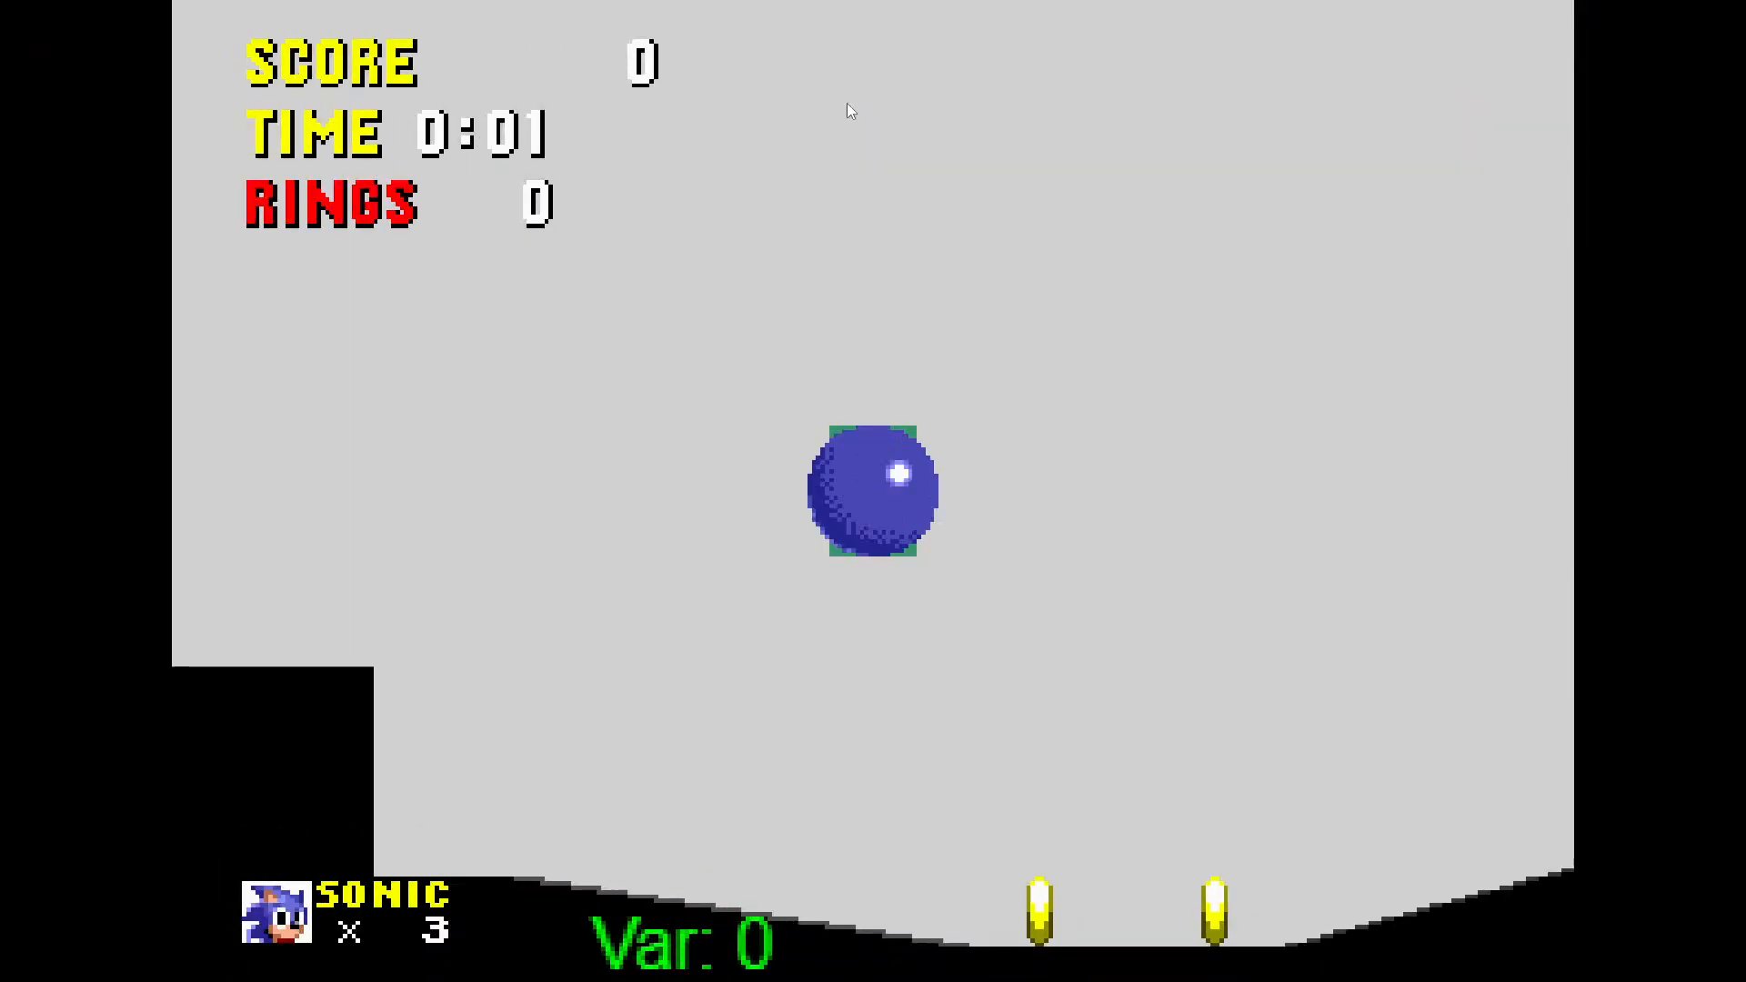
{"action": "key", "text": "Left"}
{"action": "key", "text": "Down"}
{"action": "key", "text": "space"}
{"action": "key", "text": "space"}
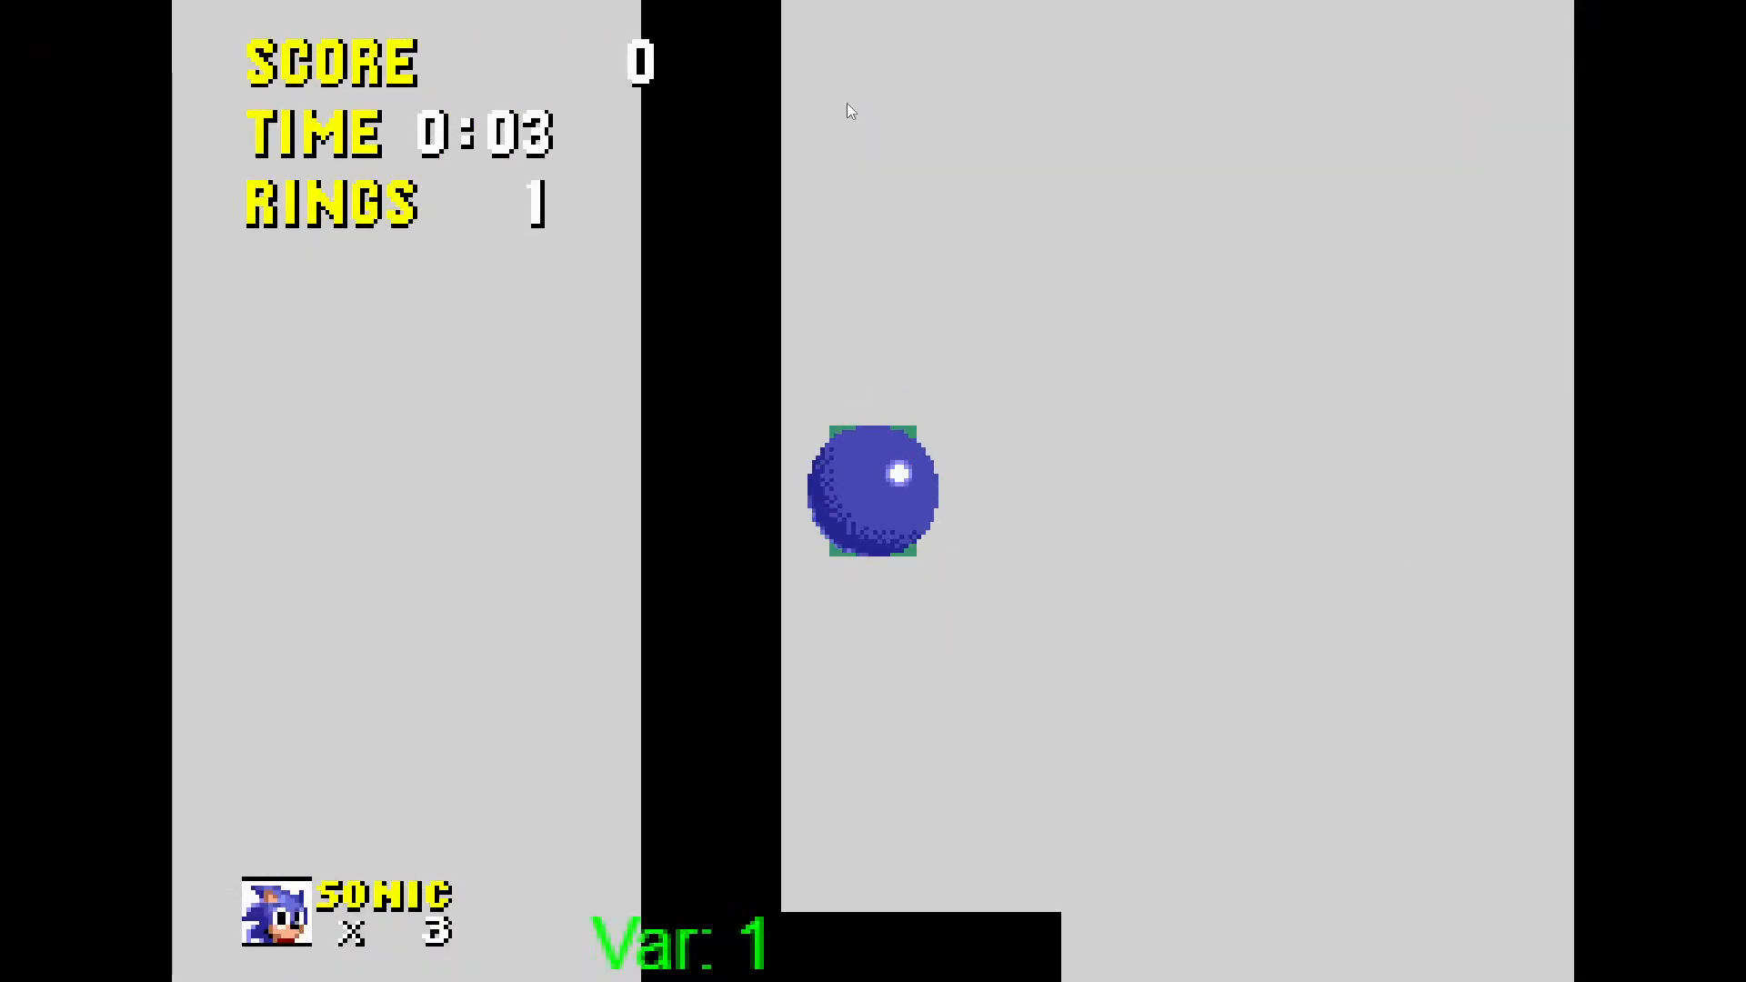
{"action": "key", "text": "Right"}
{"action": "key", "text": "Right"}
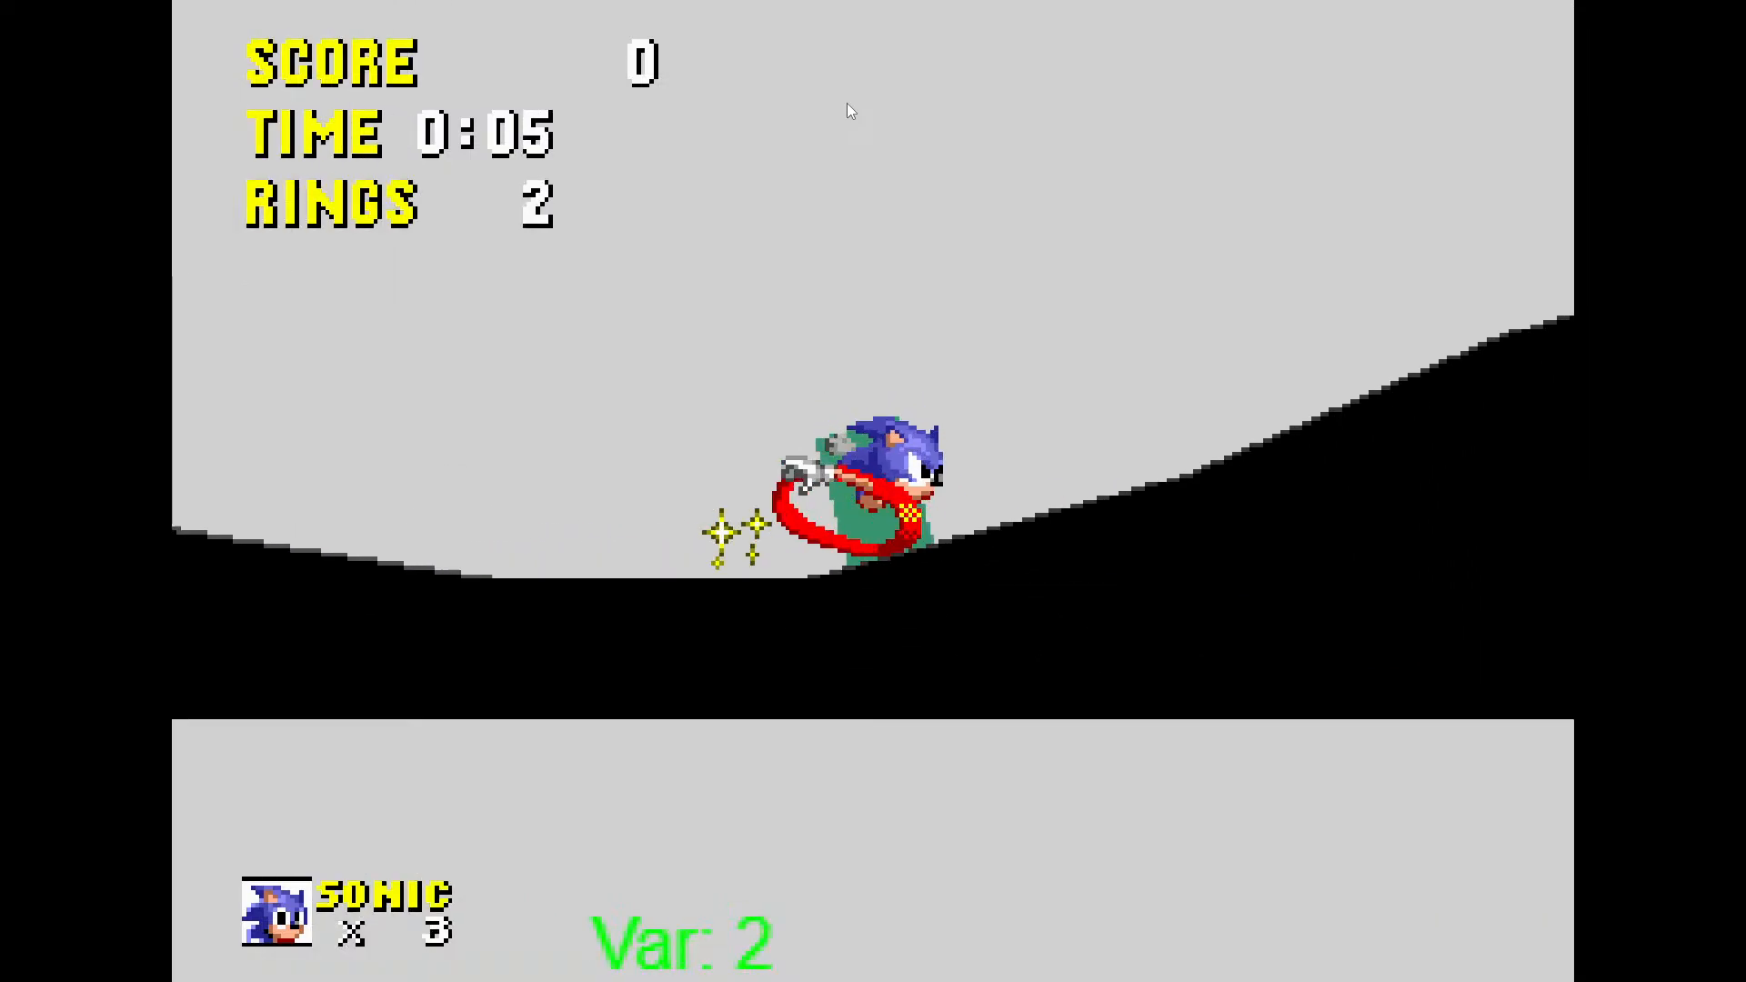
{"action": "key", "text": "Left"}
{"action": "key", "text": "space"}
{"action": "key", "text": "Right"}
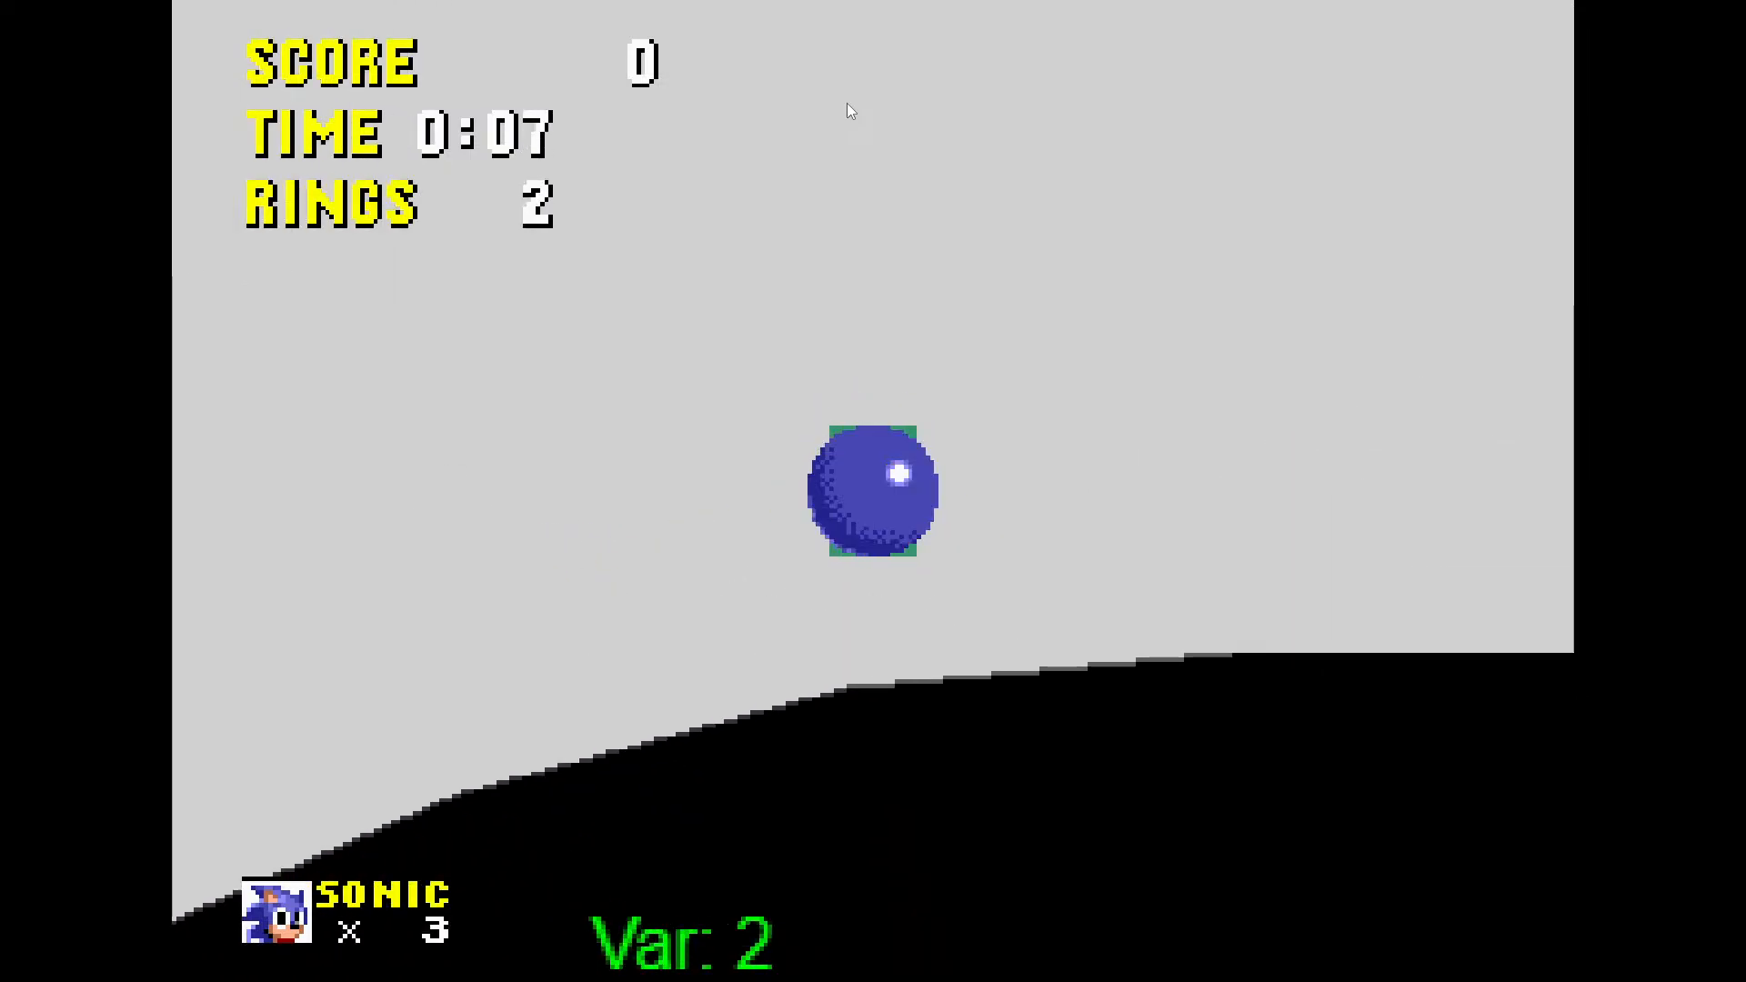
Play on past the slope, rings, spikes and spring to examine Sonic's hurt and spring animations
{"action": "key", "text": "space"}
{"action": "key", "text": "Left"}
{"action": "key", "text": "Right"}
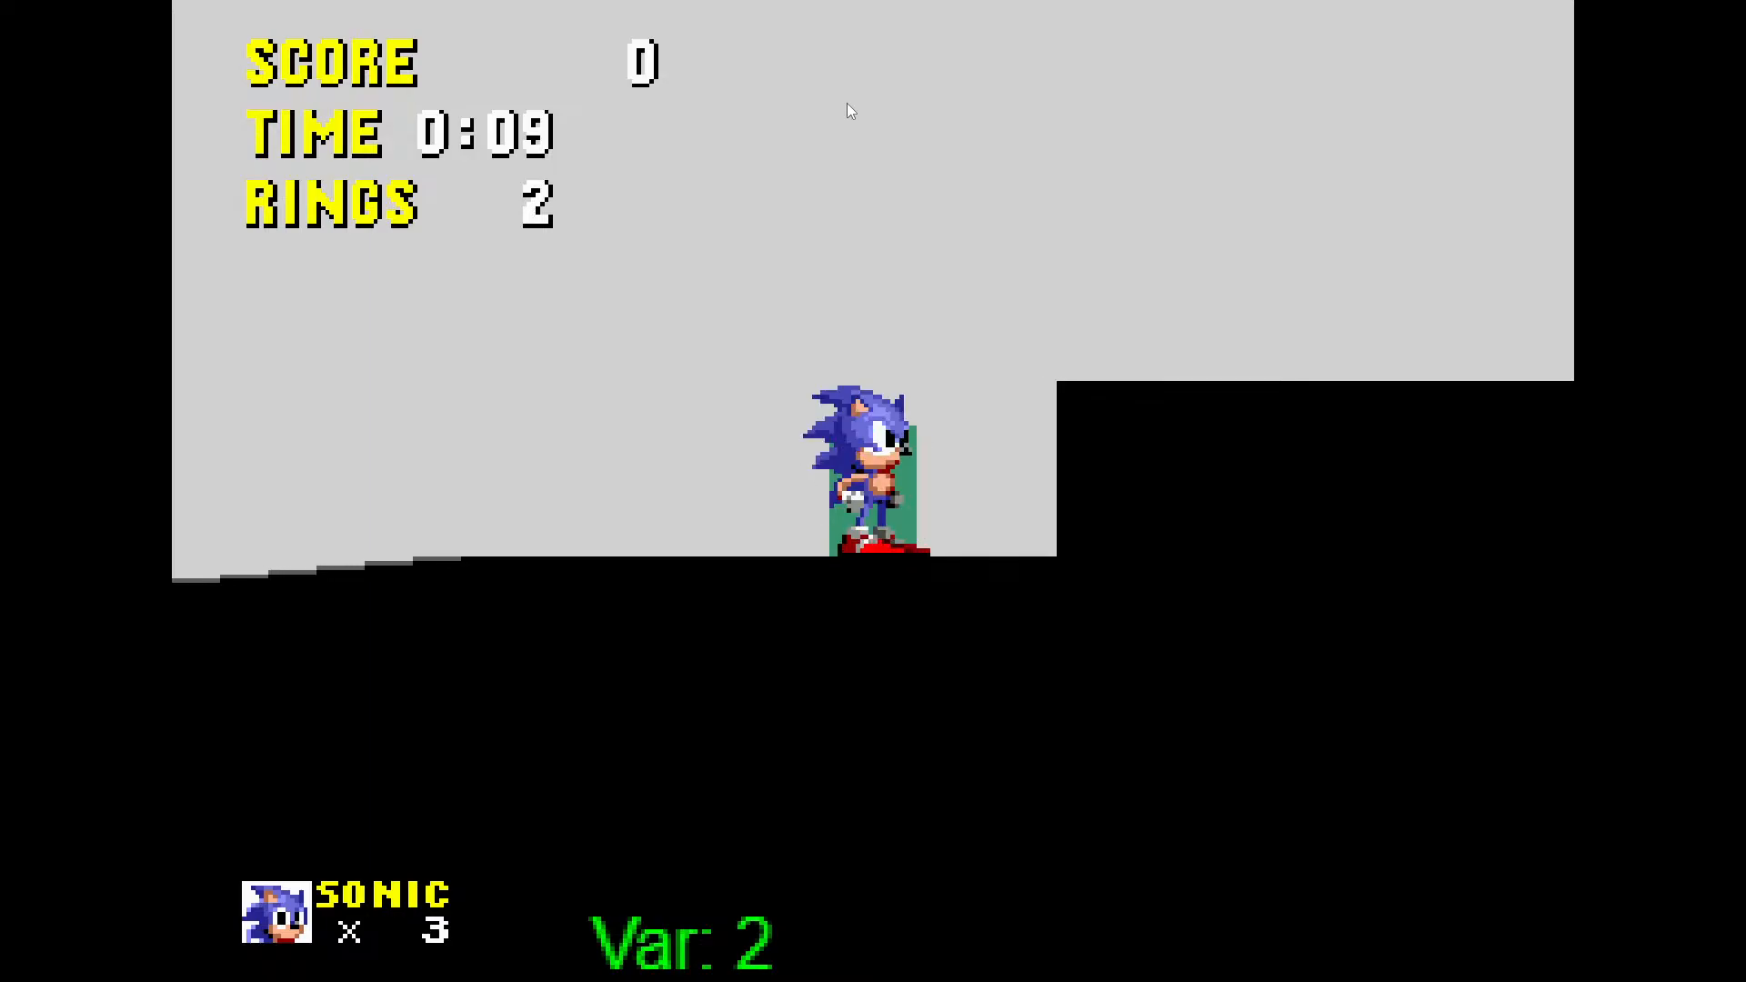
{"action": "key", "text": "space"}
{"action": "key", "text": "Left"}
{"action": "key", "text": "space"}
{"action": "key", "text": "Right"}
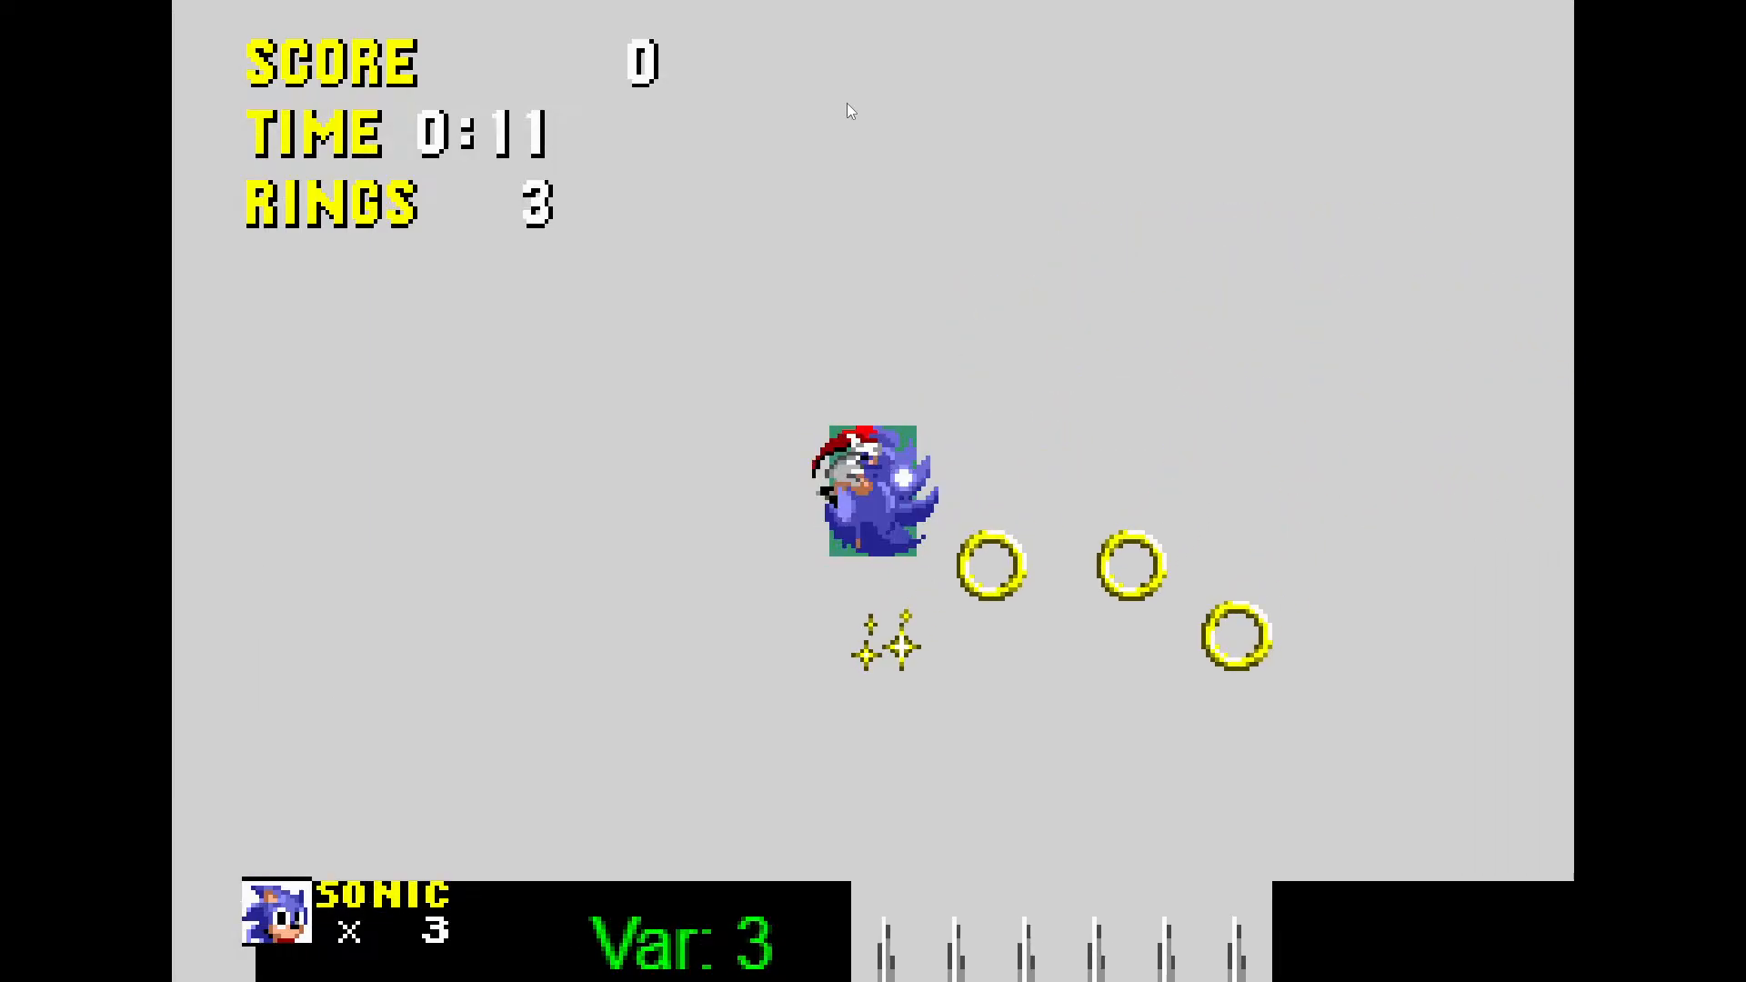
{"action": "key", "text": "Right"}
{"action": "key", "text": "space"}
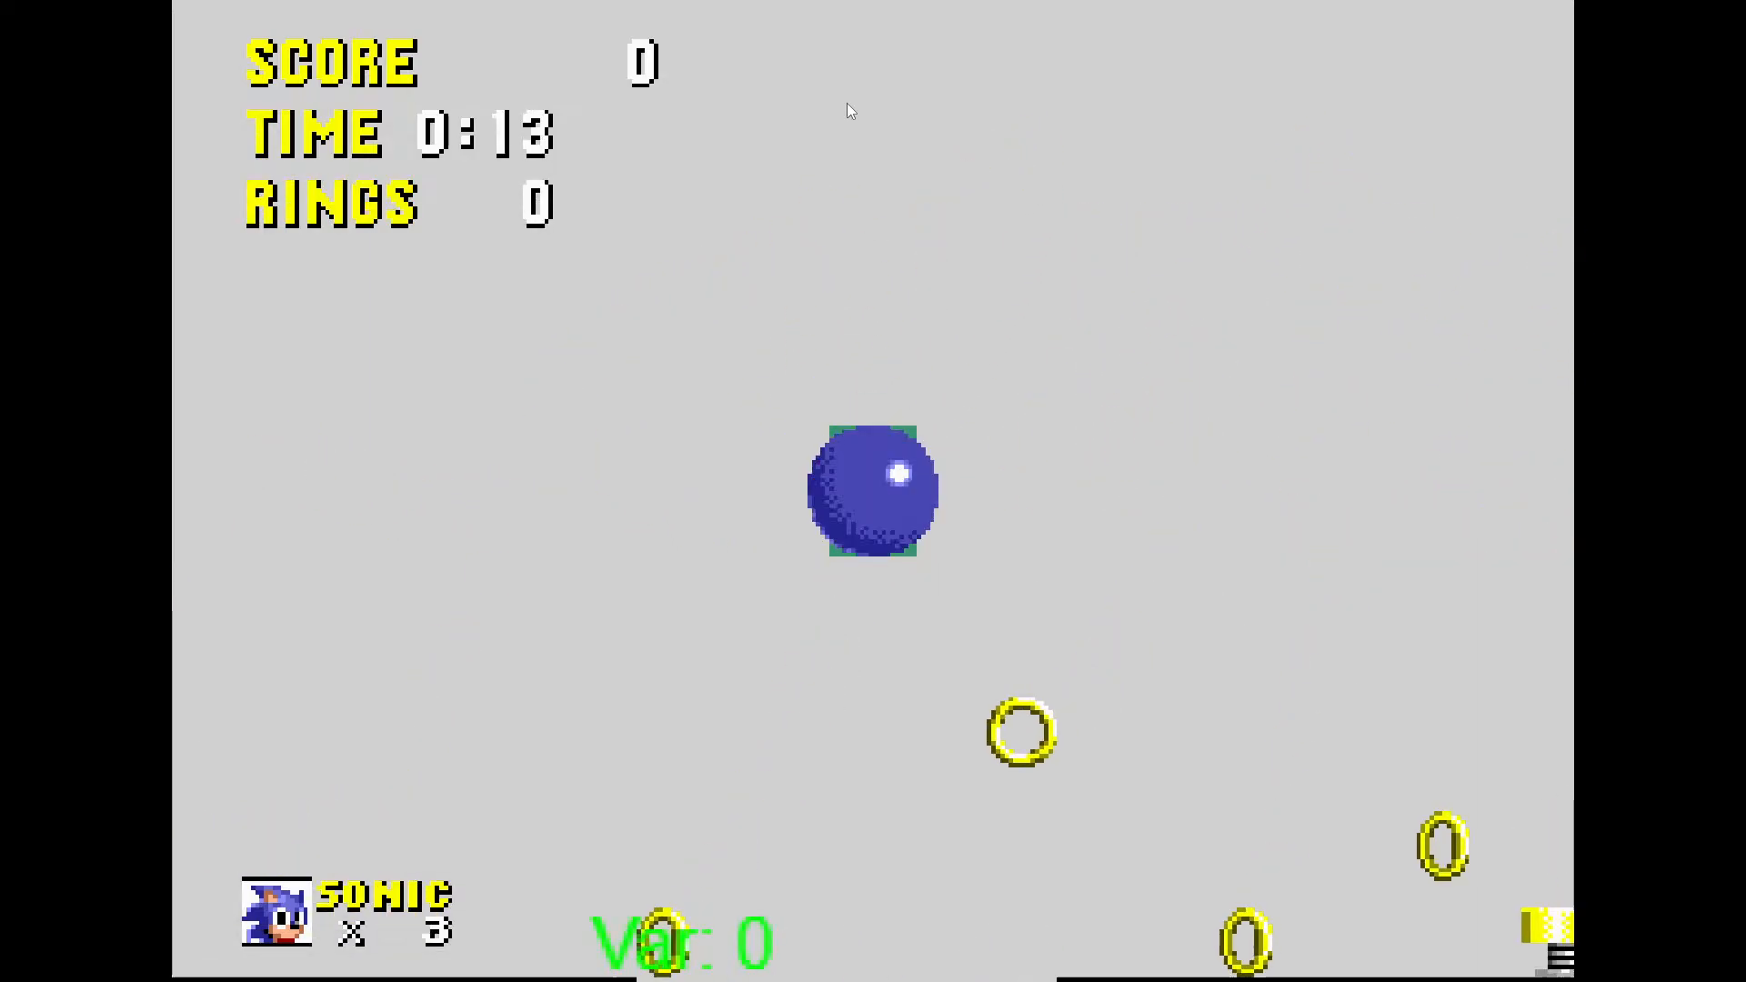
{"action": "key", "text": "space"}
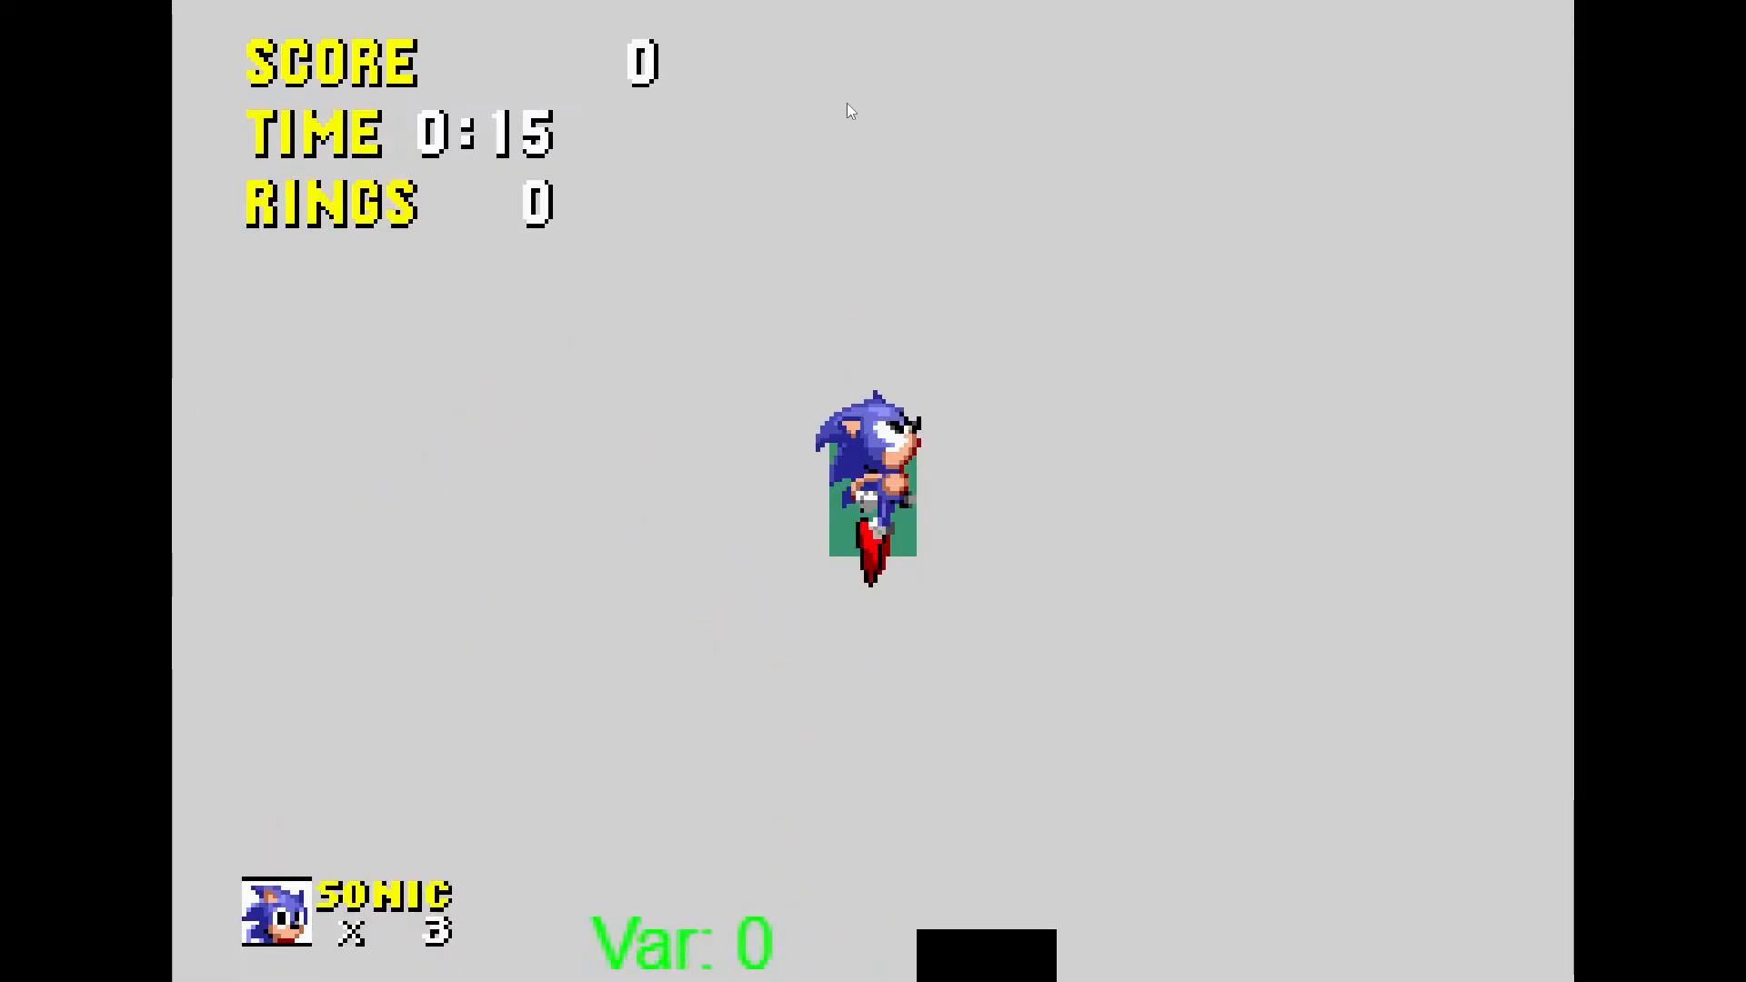
{"action": "key", "text": "Left"}
{"action": "key", "text": "Right"}
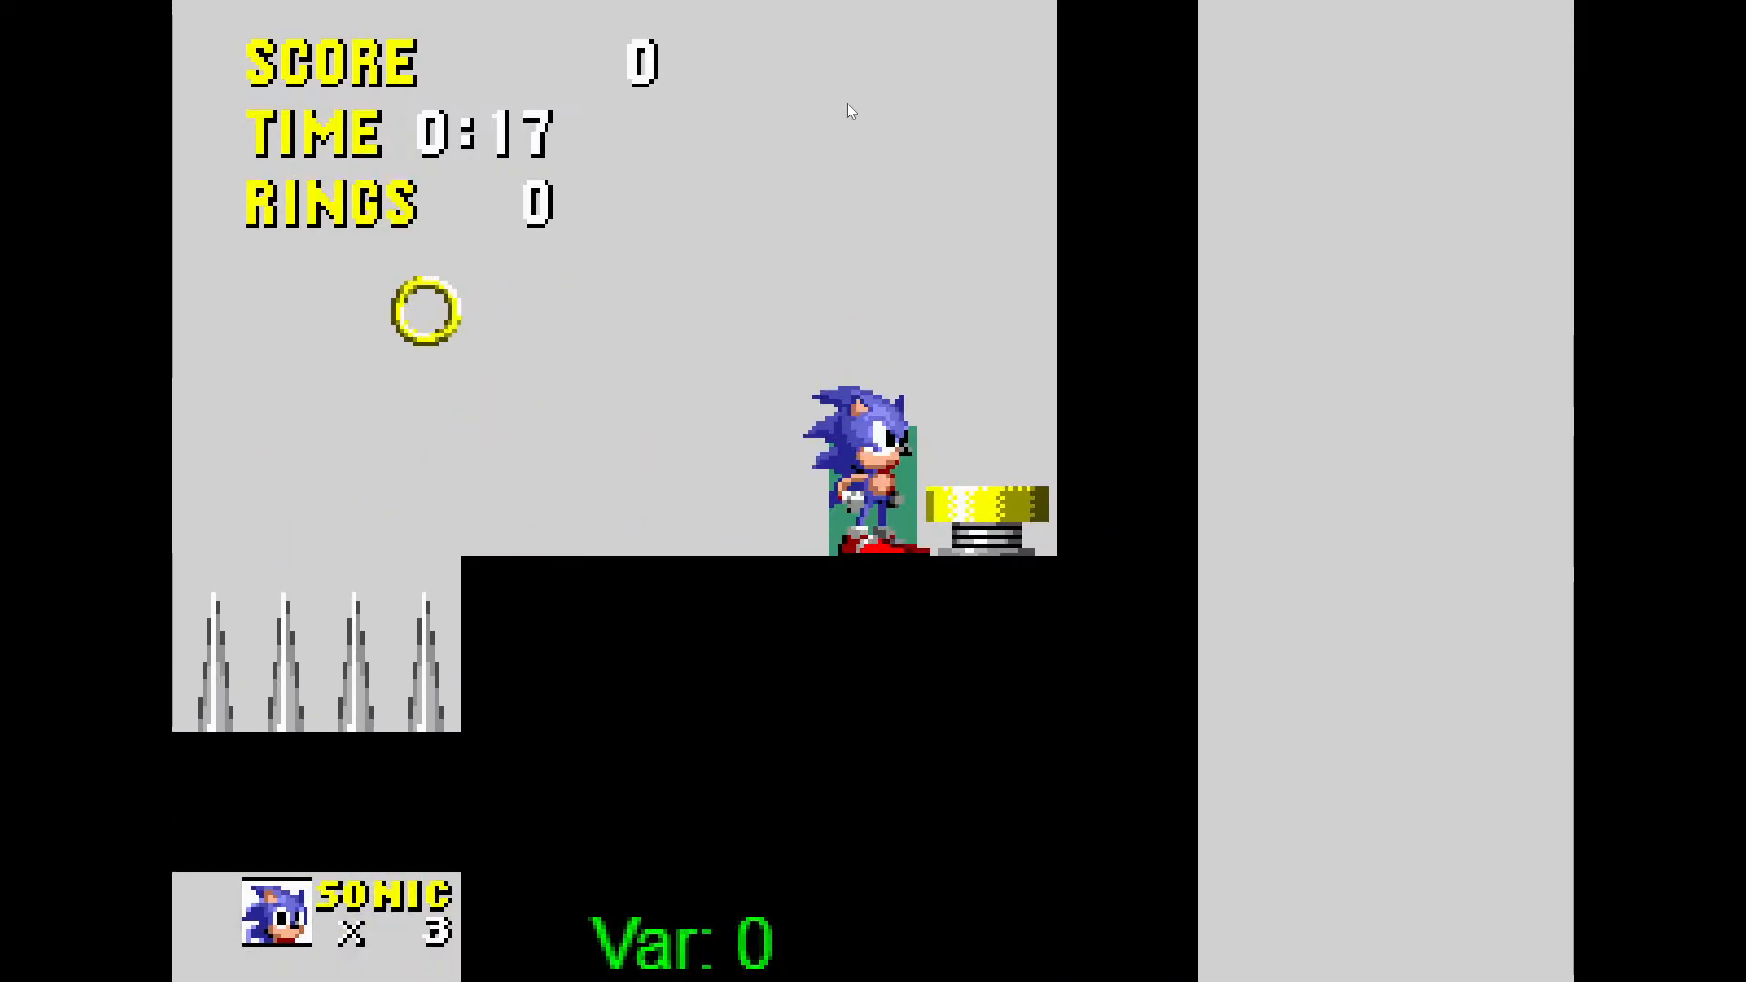
Bring Sonic back over the spikes to the starting ledge to examine his walking, pushing and balancing animations
{"action": "key", "text": "Left"}
{"action": "key", "text": "space"}
{"action": "key", "text": "Left"}
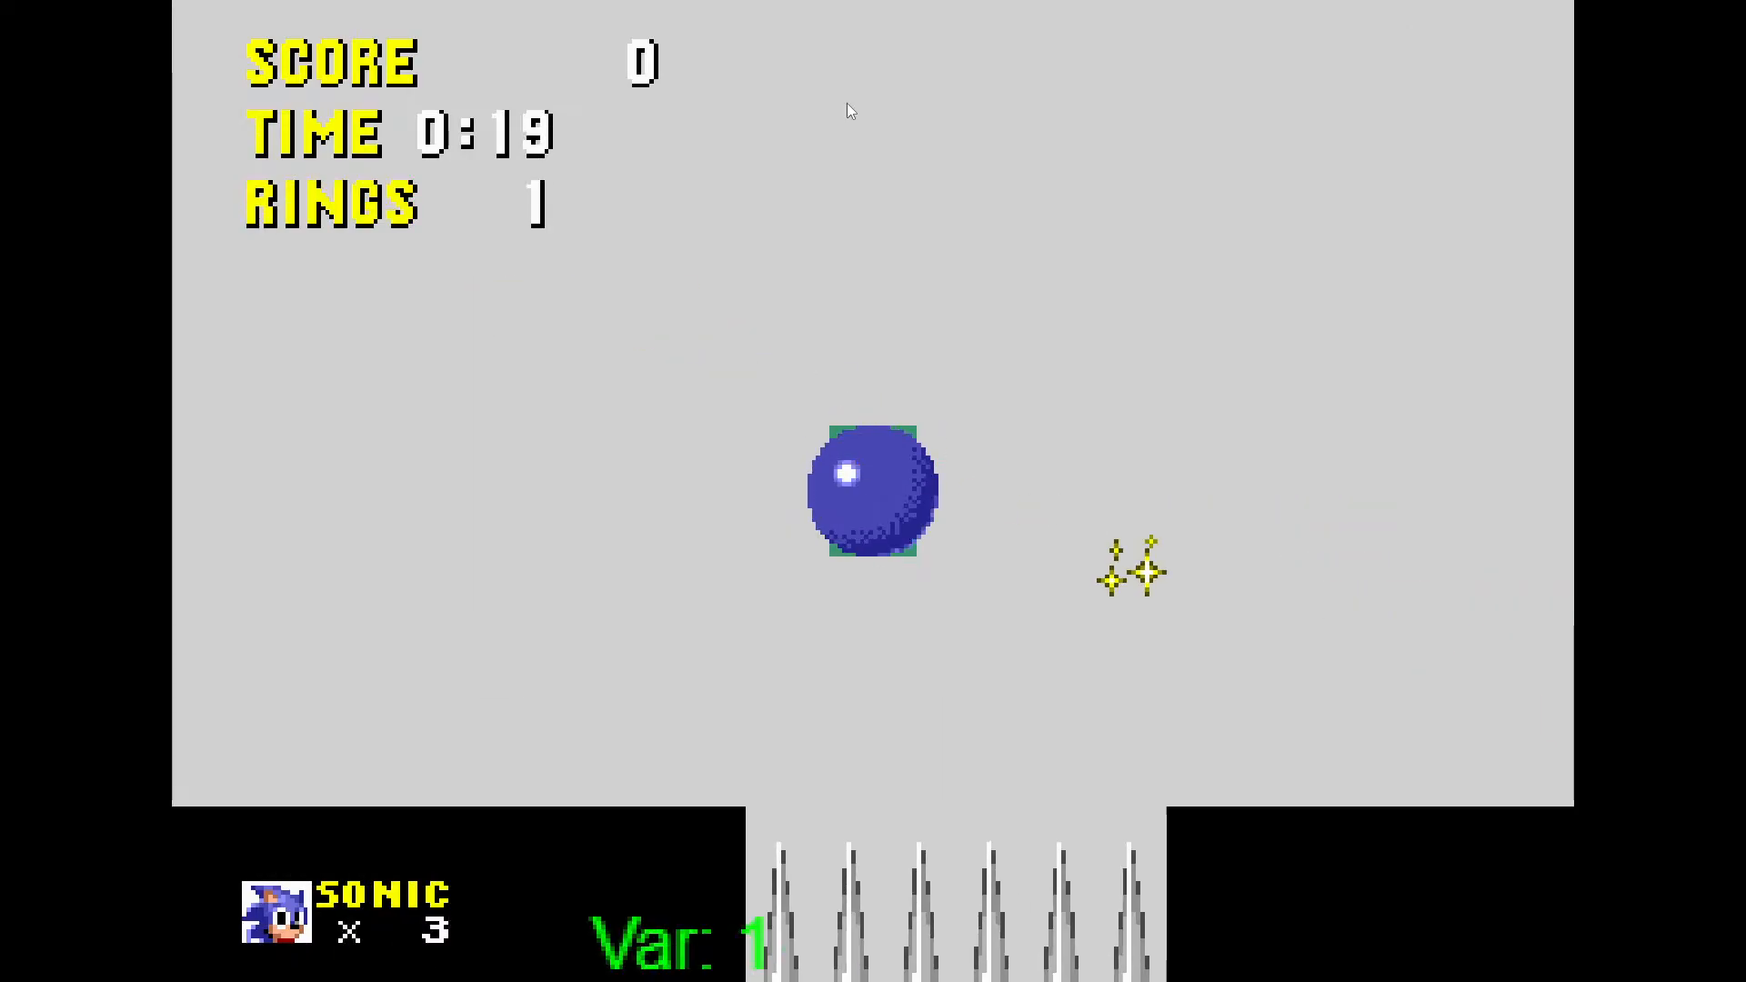
{"action": "key", "text": "Right"}
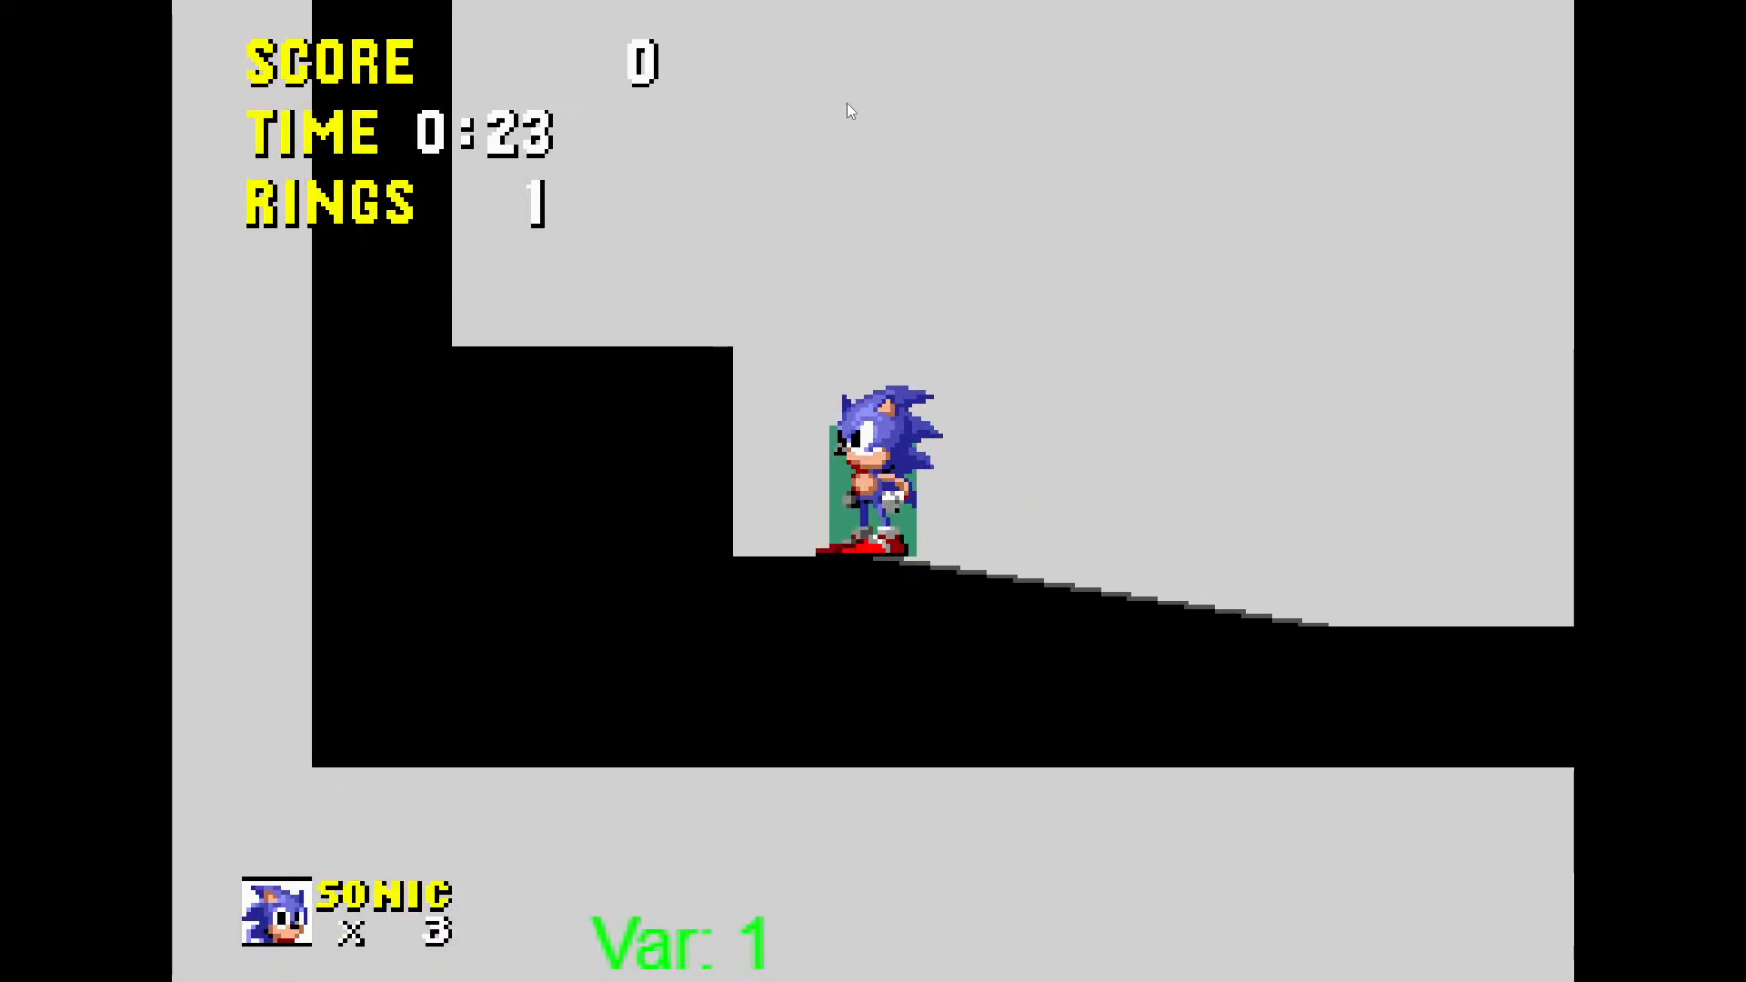
{"action": "key", "text": "Left"}
{"action": "key", "text": "Right"}
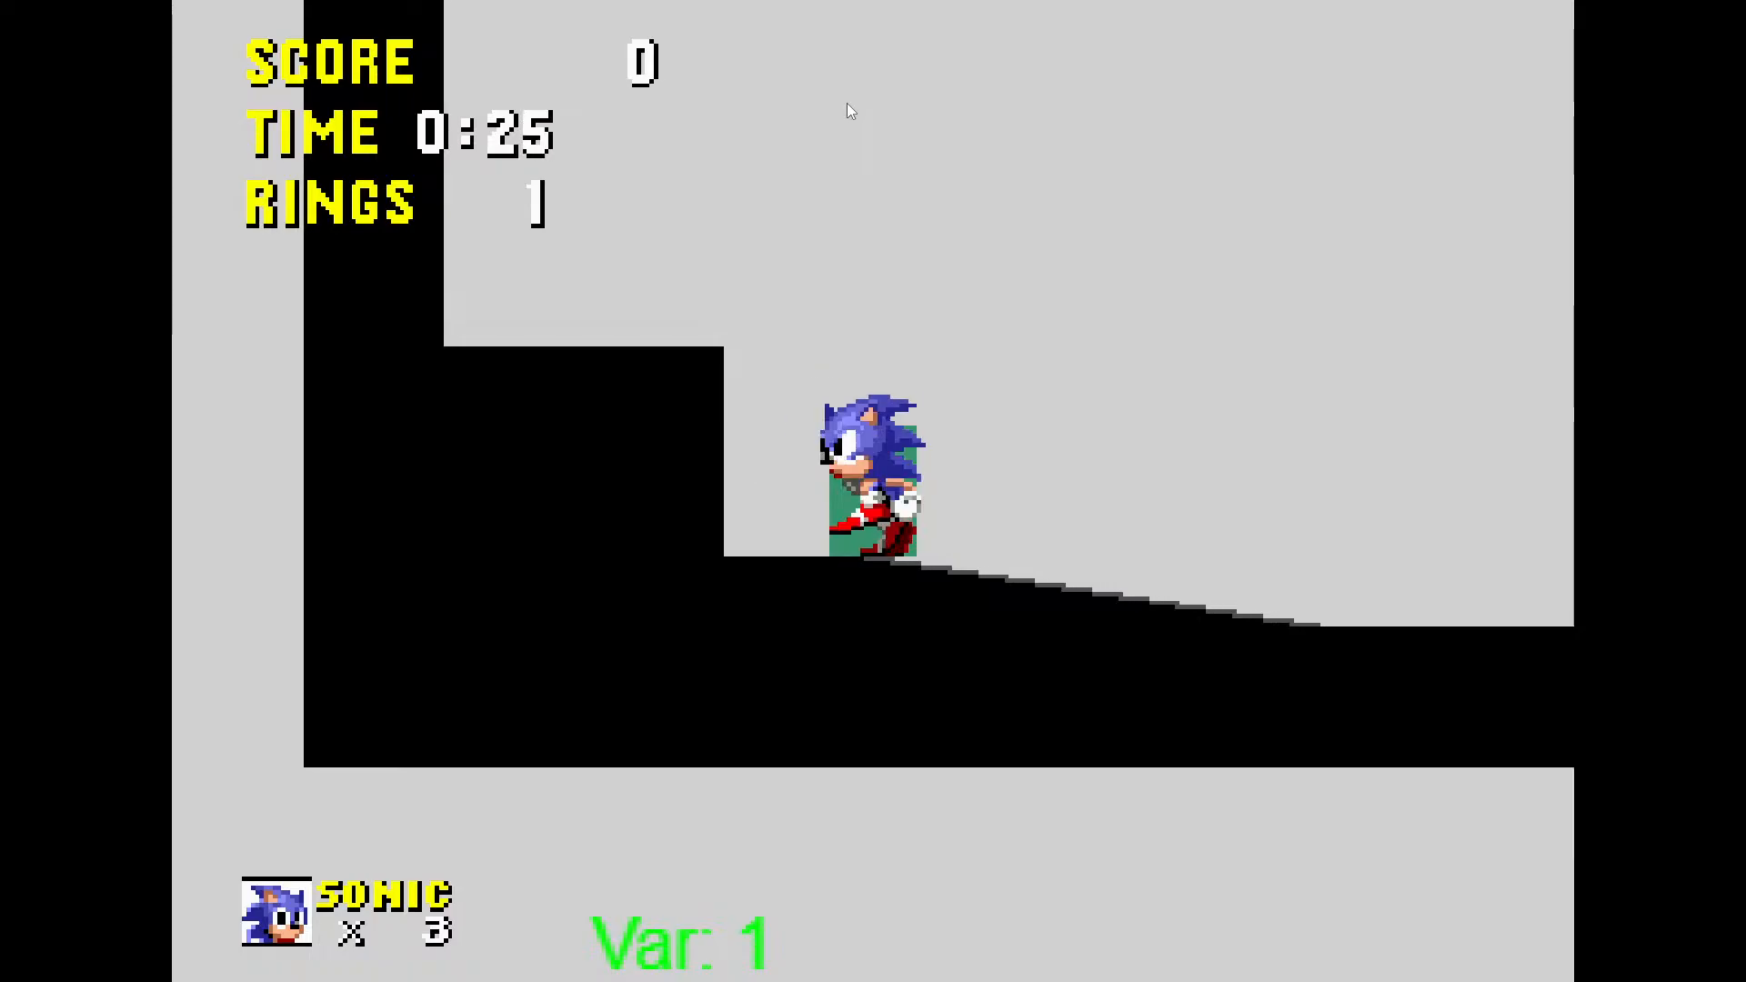
{"action": "key", "text": "space"}
{"action": "key", "text": "Left"}
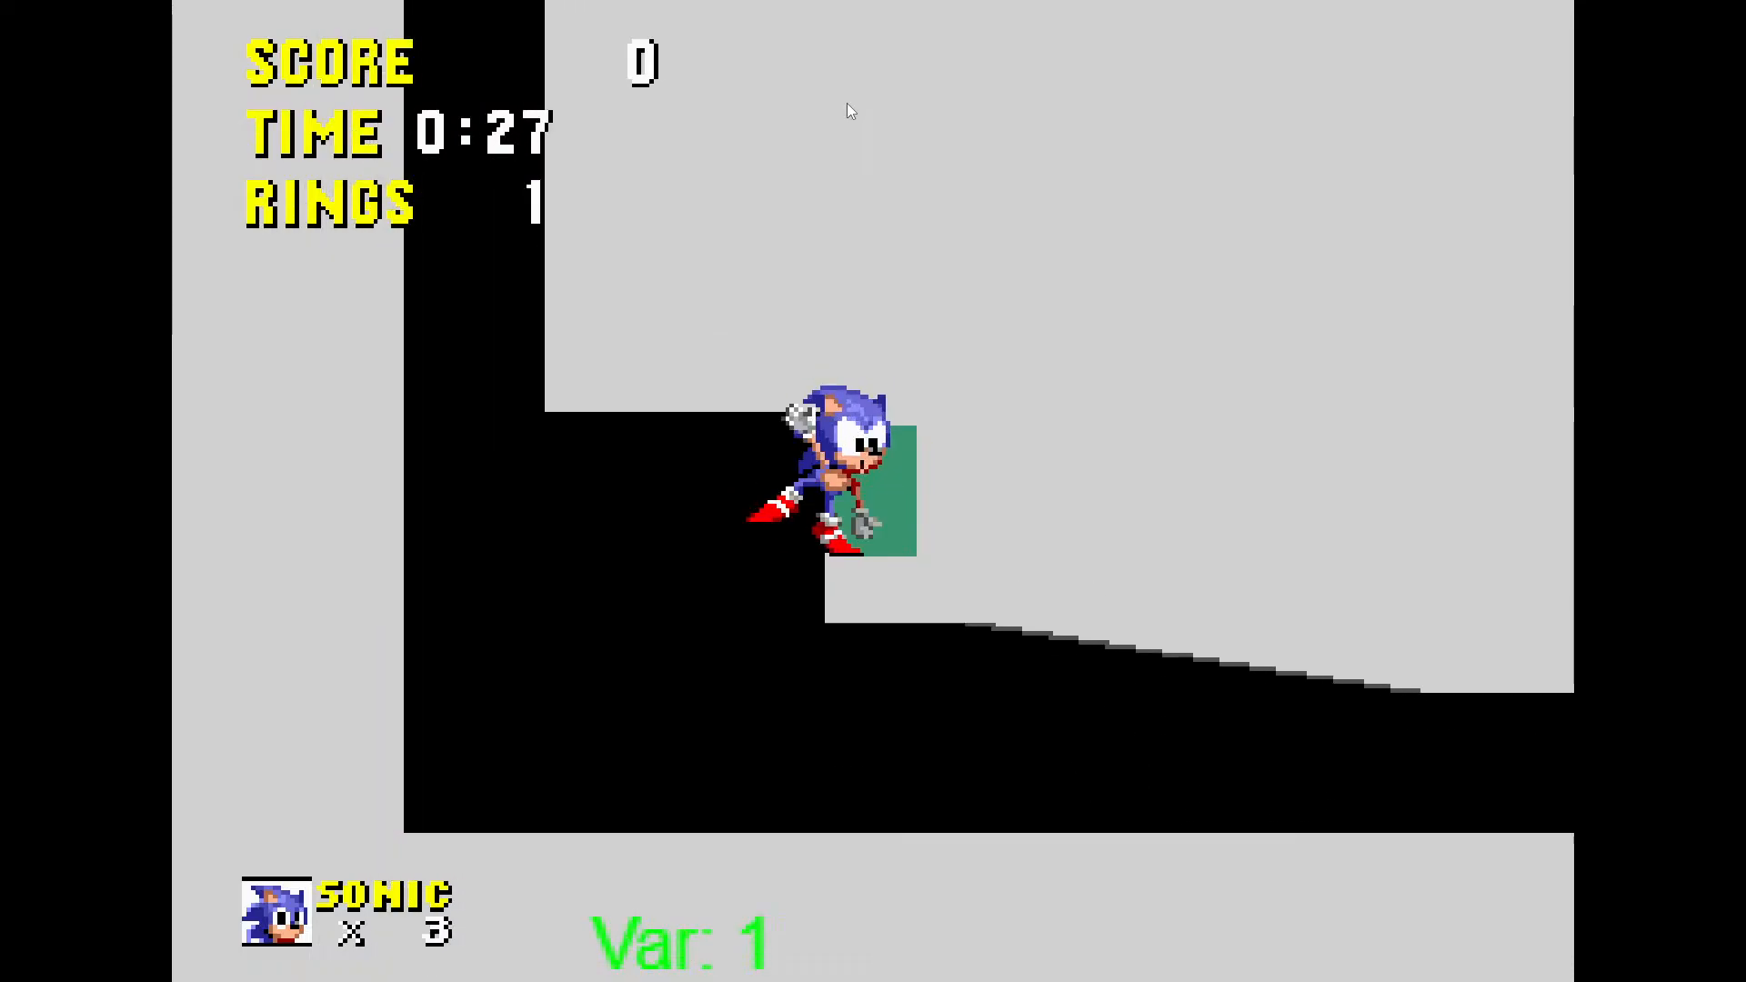
Return to the scene editor, review and adjust the CanBalance and CanPush variables of the ground collision tiles, and save the project
{"action": "key", "text": "alt+Tab"}
{"action": "left_click", "coordinate": [636, 586]}
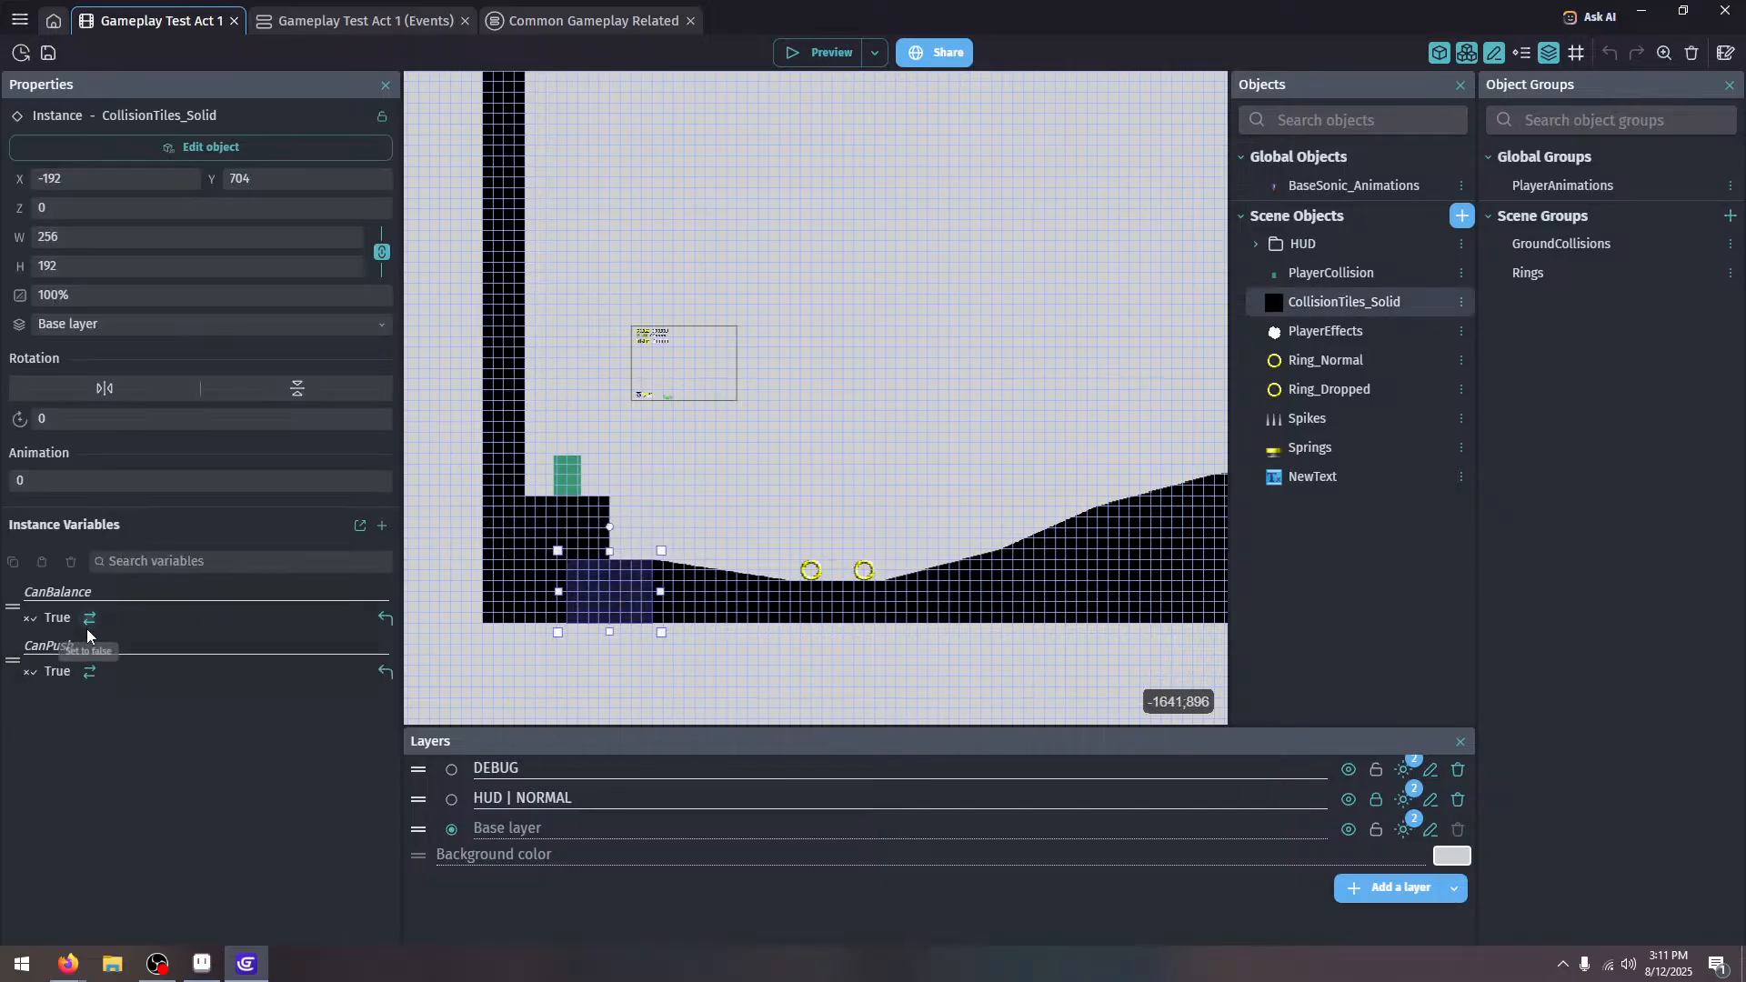
{"action": "key", "text": "Delete"}
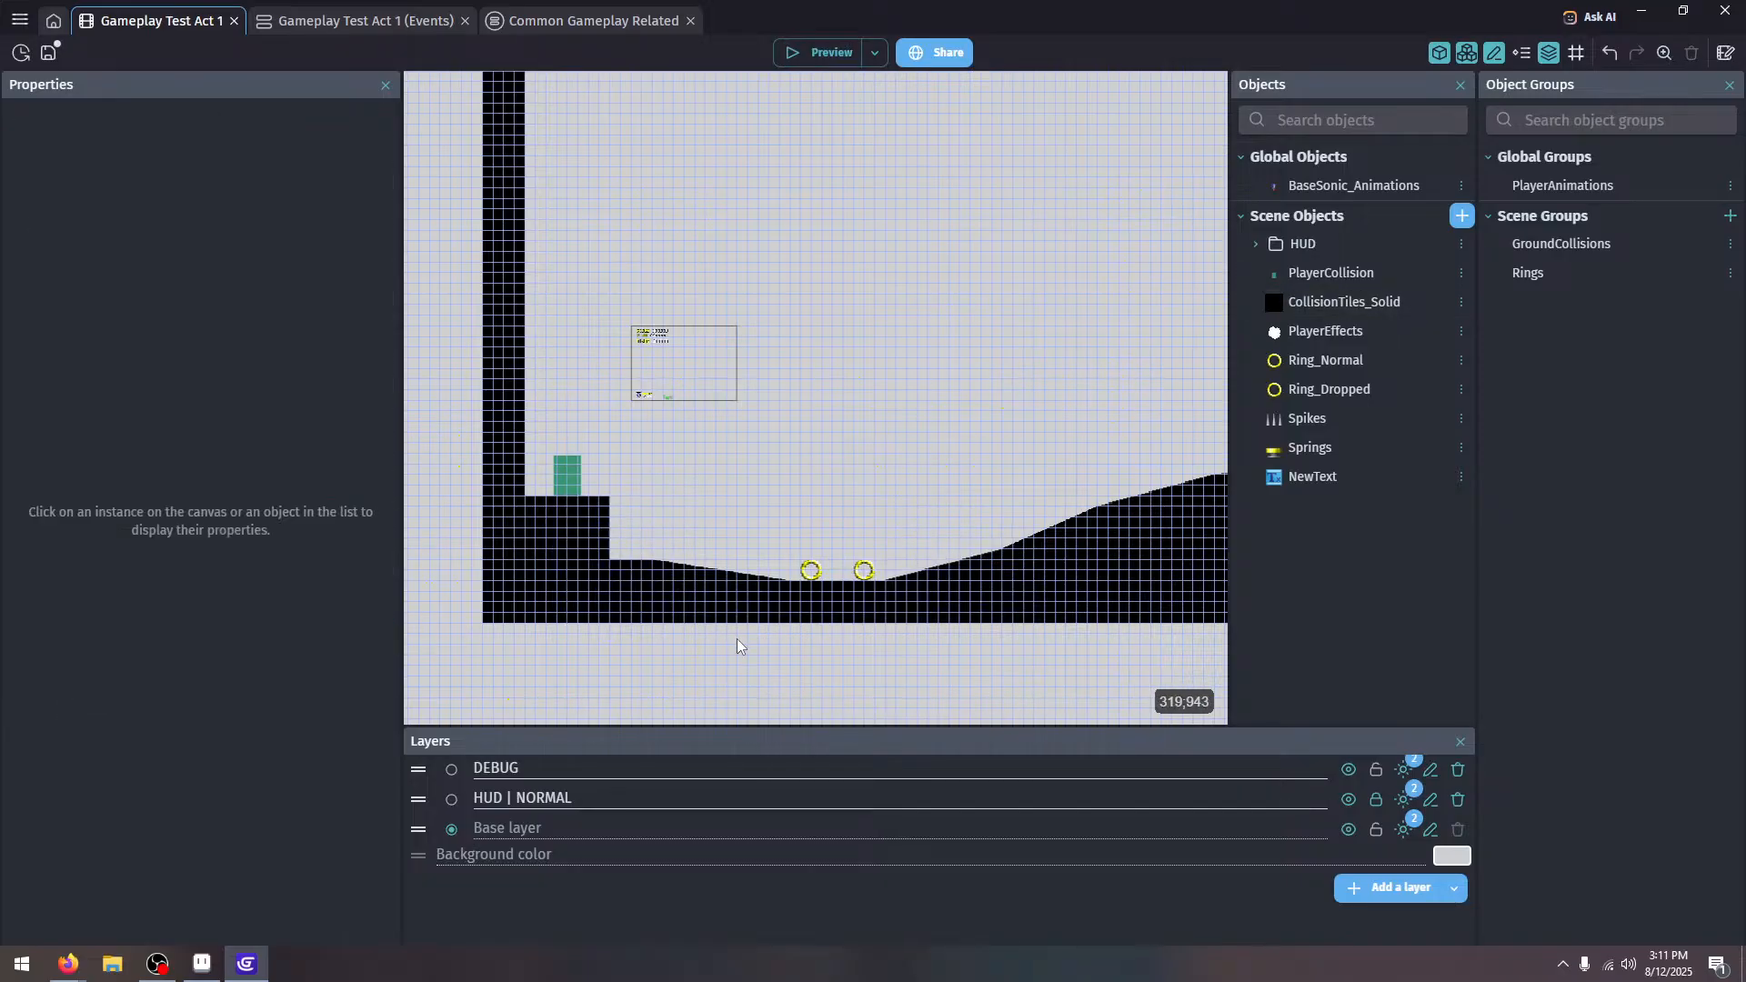
{"action": "left_click", "coordinate": [558, 554]}
{"action": "left_click", "coordinate": [669, 577]}
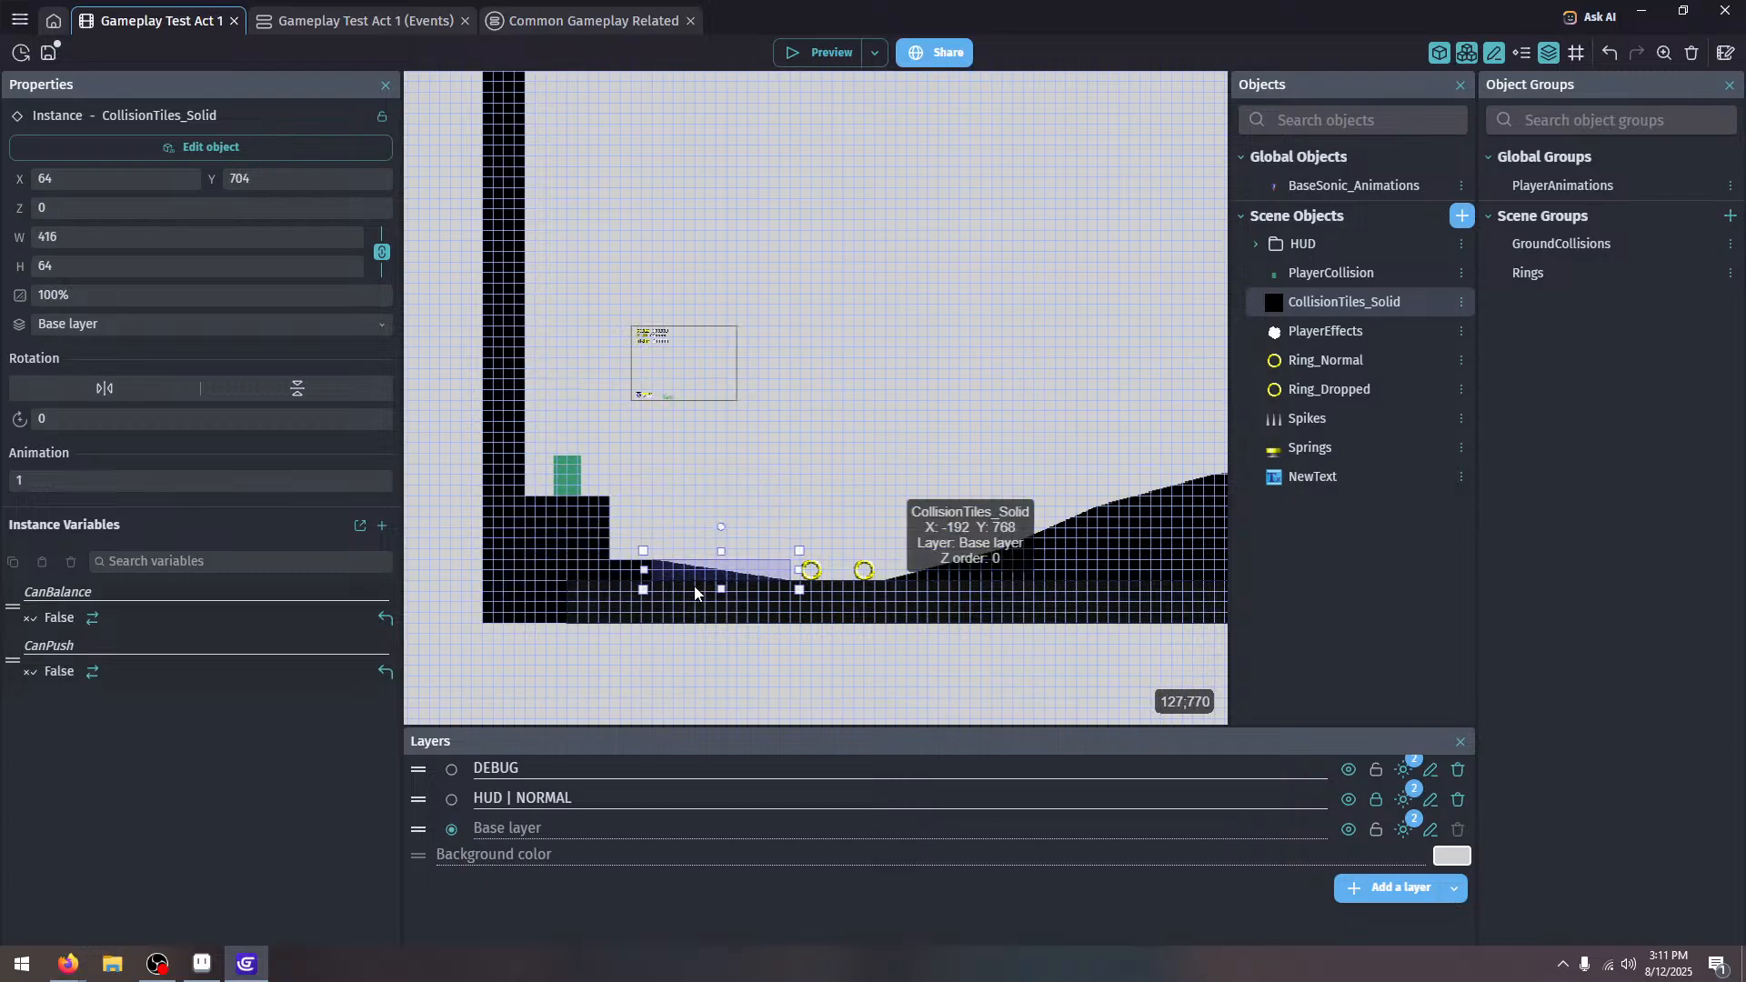
{"action": "left_click", "coordinate": [847, 591]}
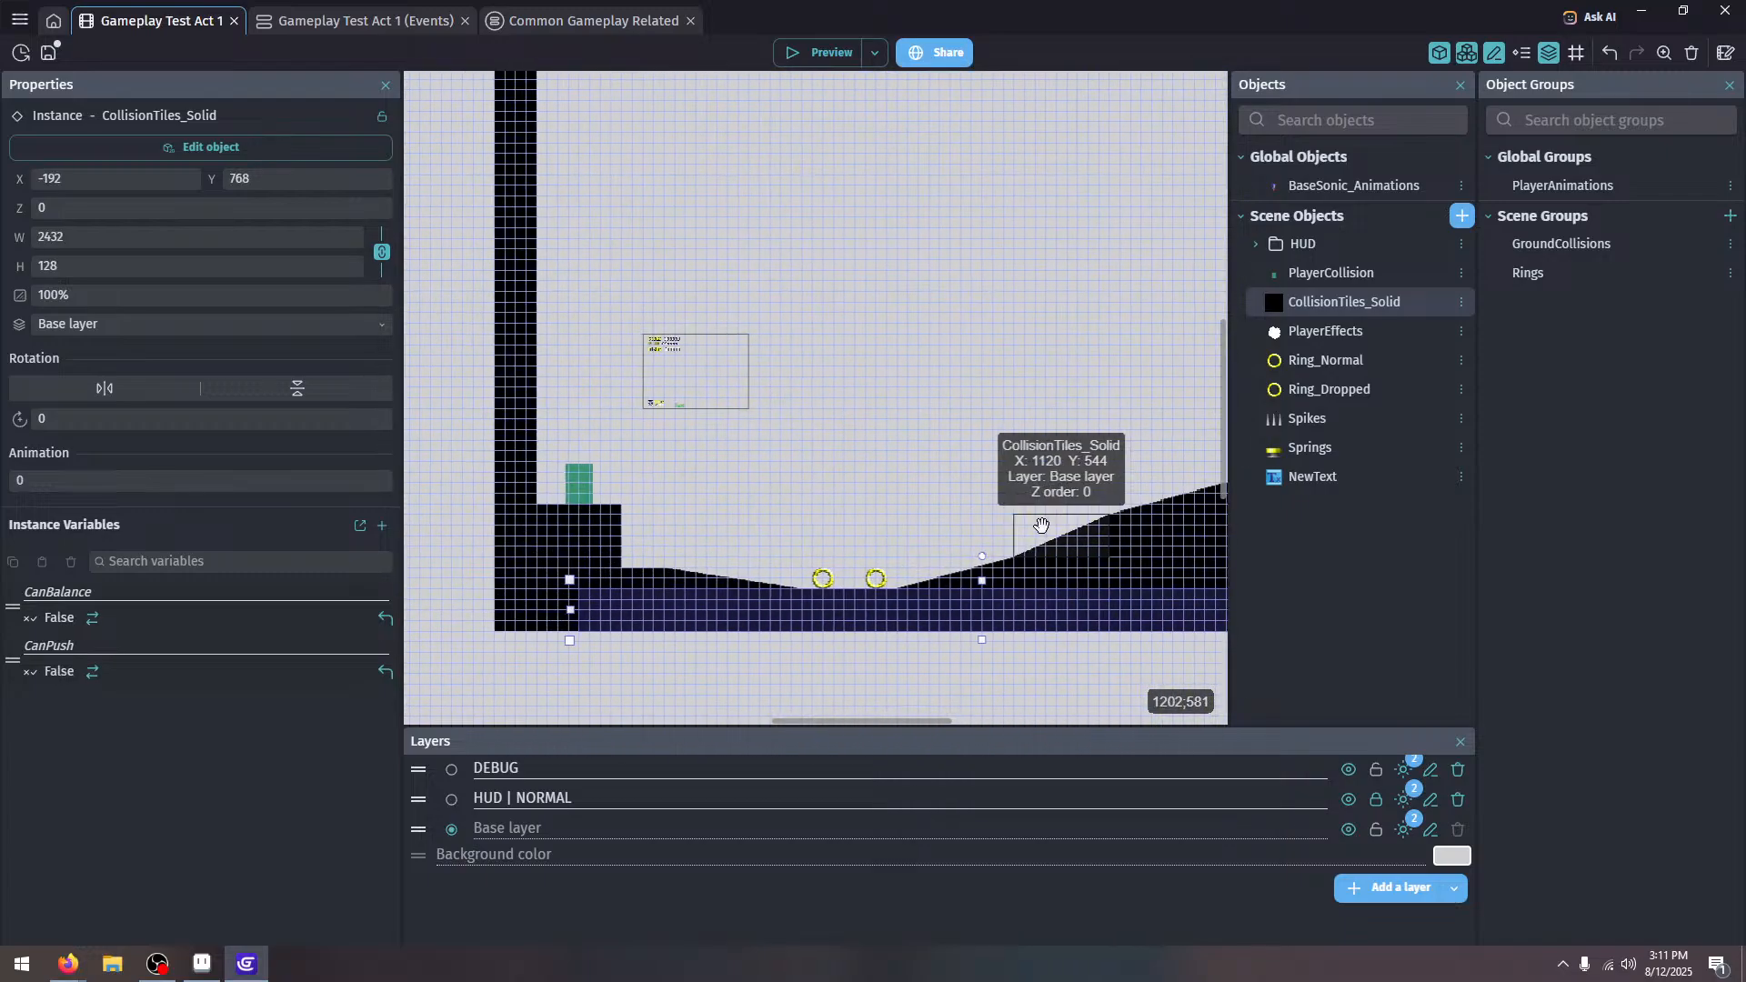
{"action": "left_click", "coordinate": [871, 334]}
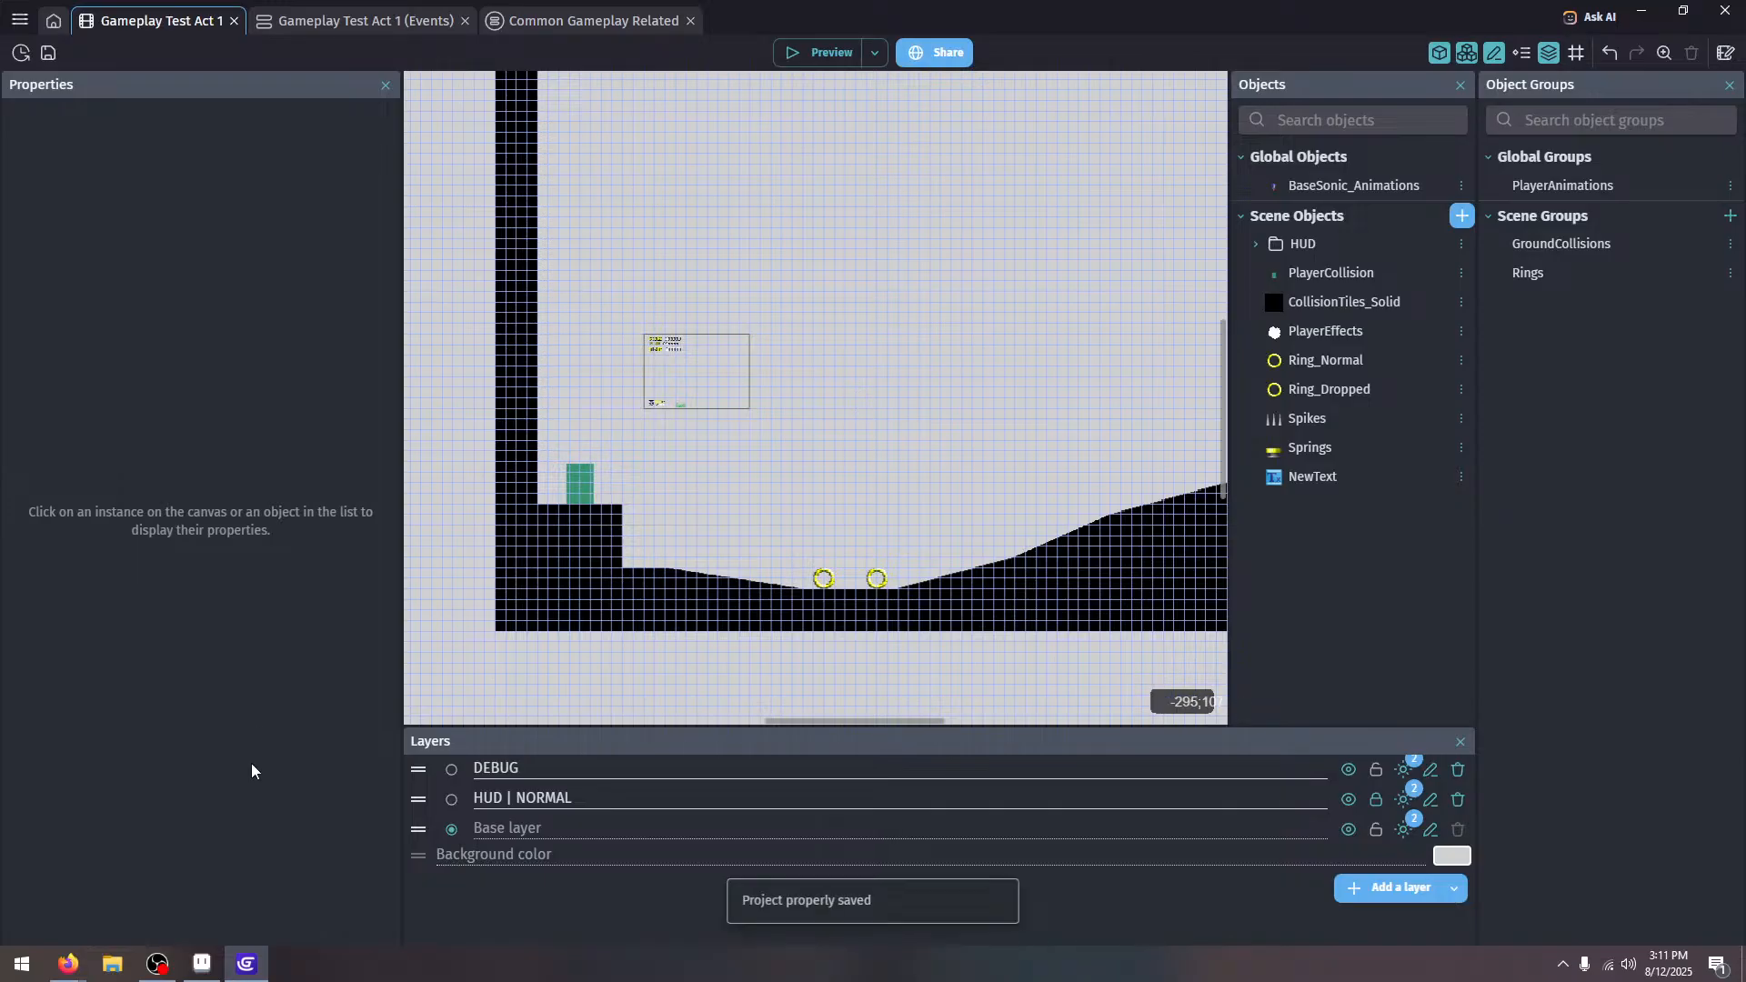
Switch to Aseprite and copy the upright open-mouthed Tails sprite from the Tails sheet for frame 41
{"action": "left_click", "coordinate": [196, 971]}
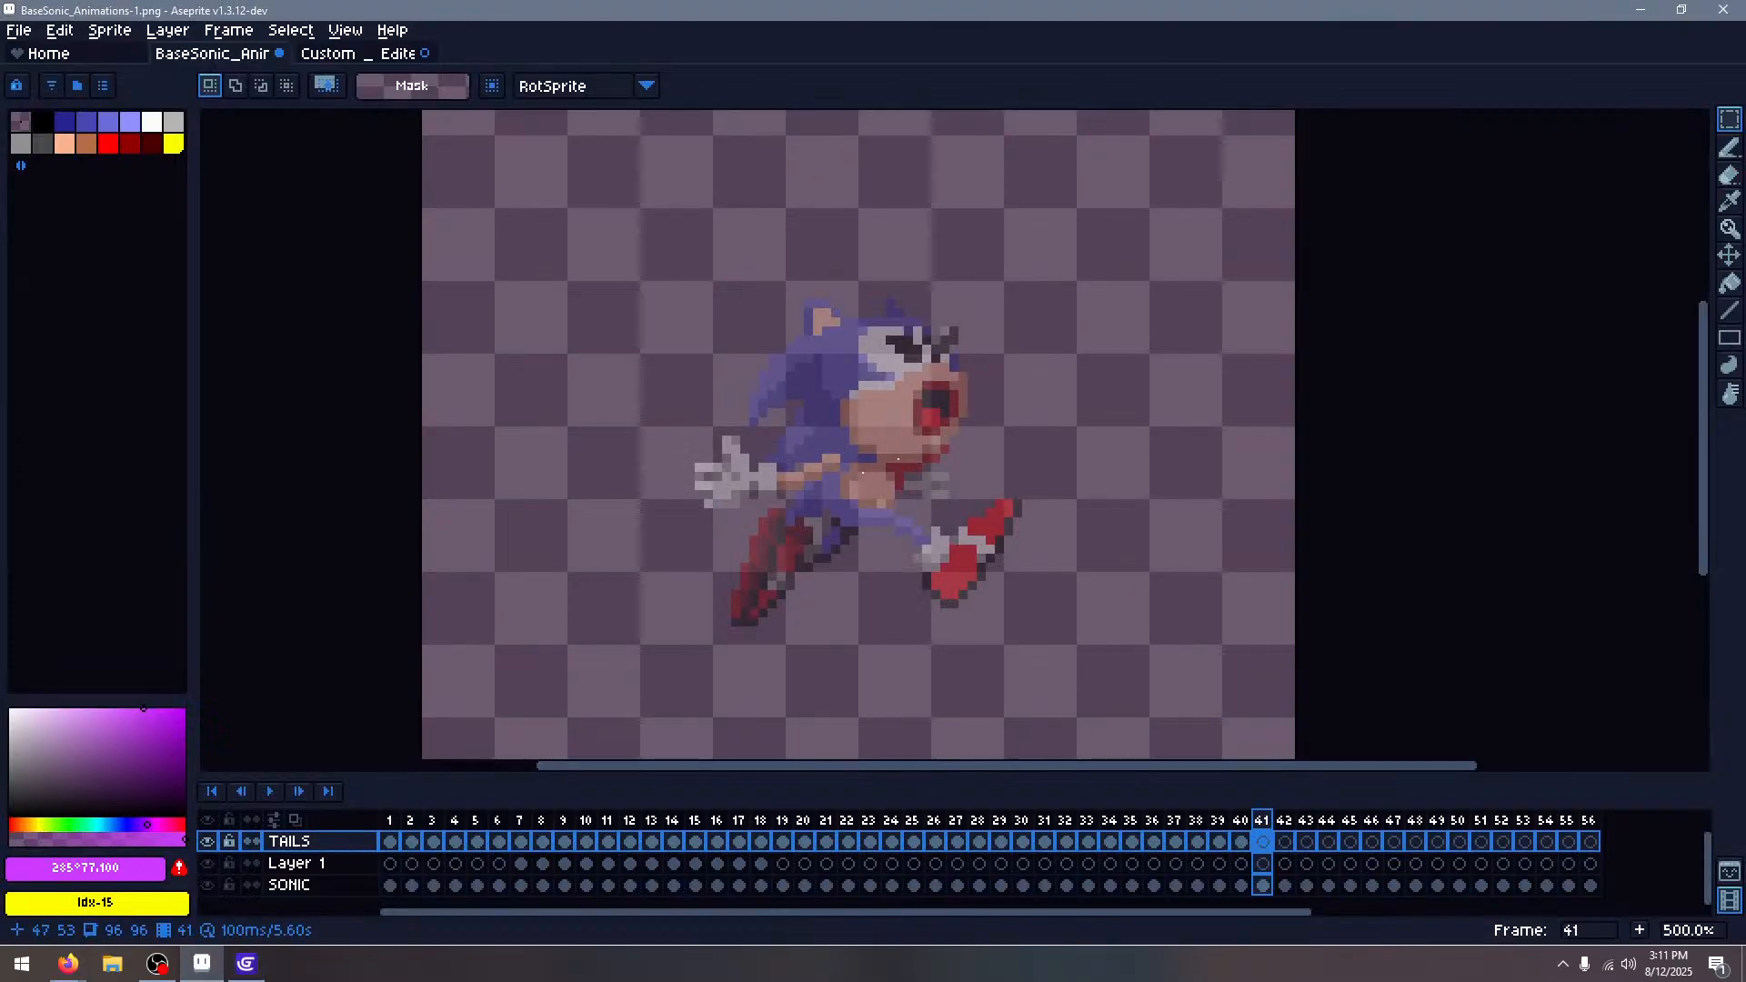
{"action": "left_click", "coordinate": [350, 53]}
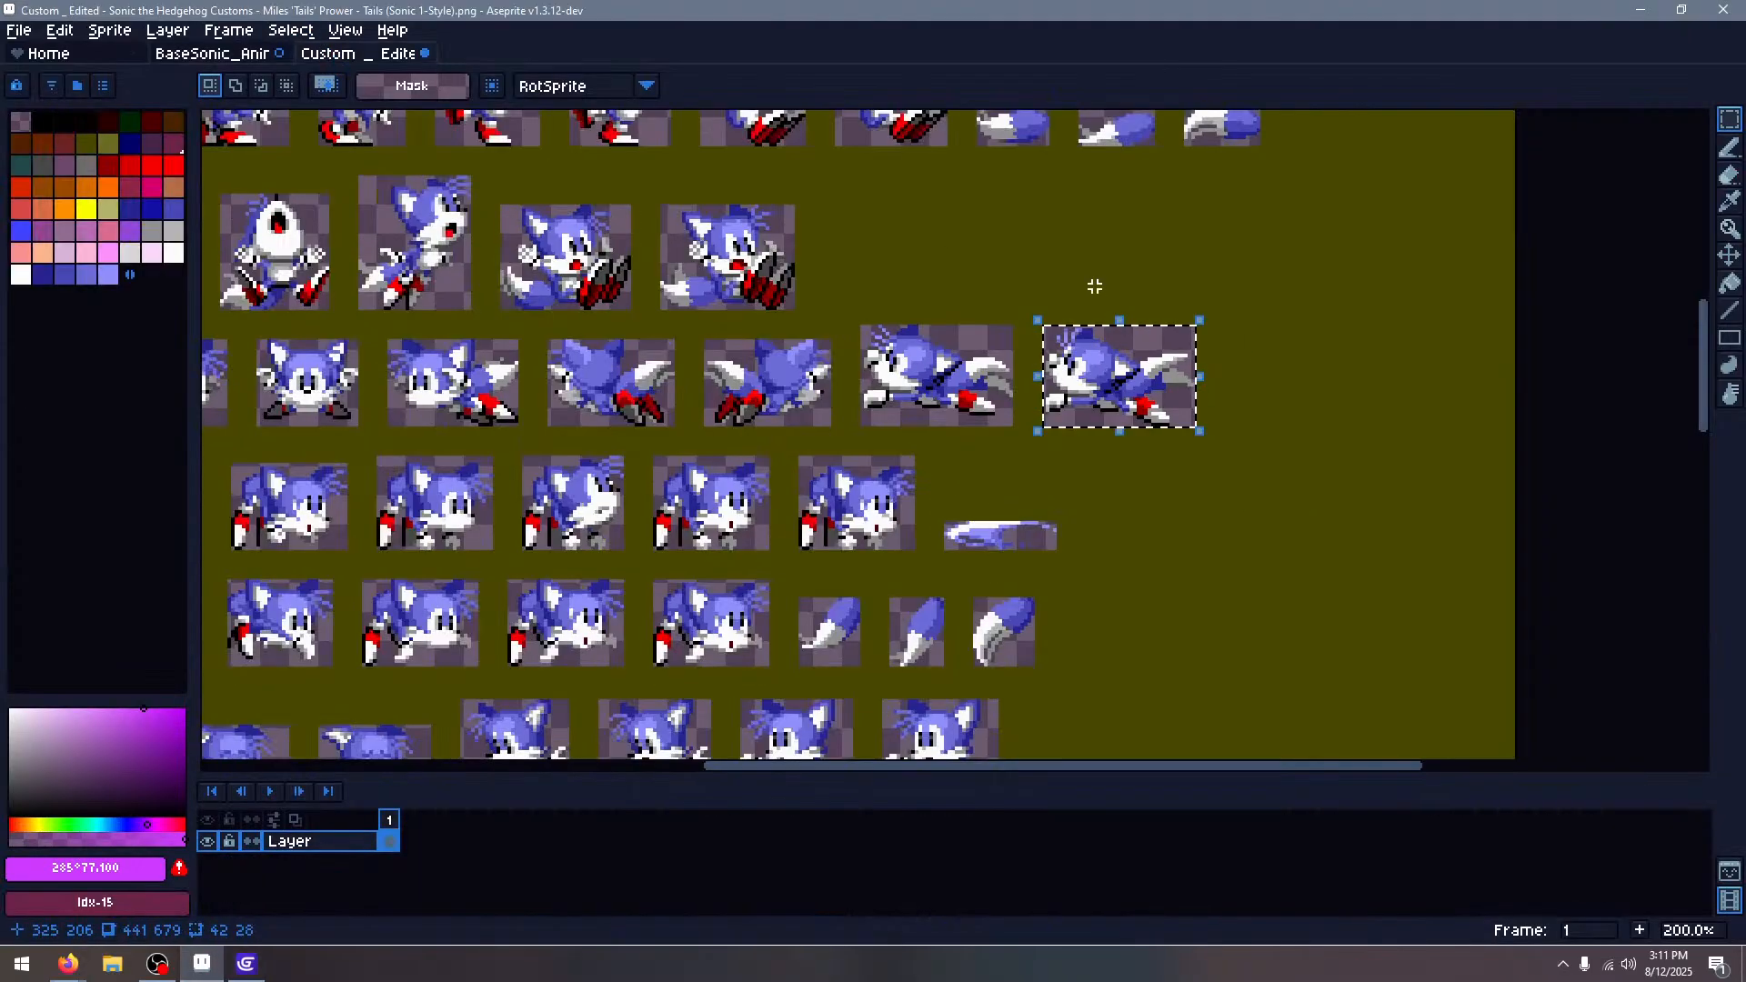
{"action": "scroll", "coordinate": [719, 337], "scroll_direction": "up", "scroll_amount": 2}
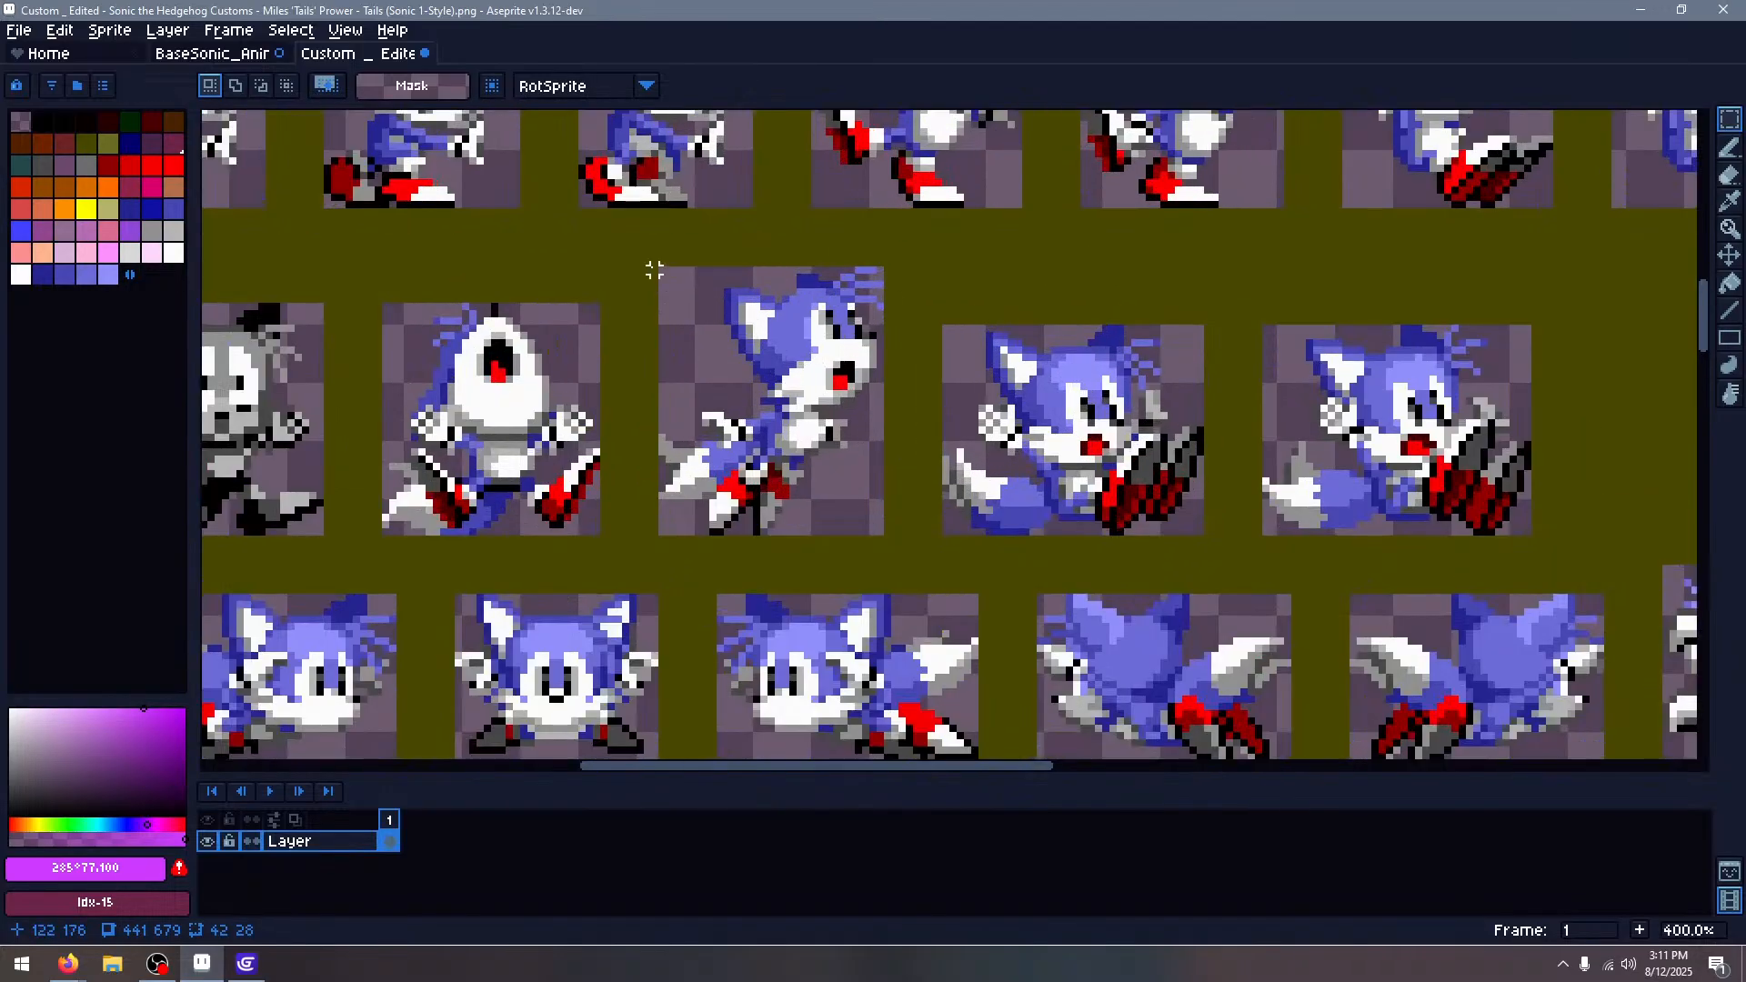
{"action": "left_click_drag", "start_coordinate": [661, 270], "coordinate": [887, 537]}
{"action": "key", "text": "ctrl+Tab"}
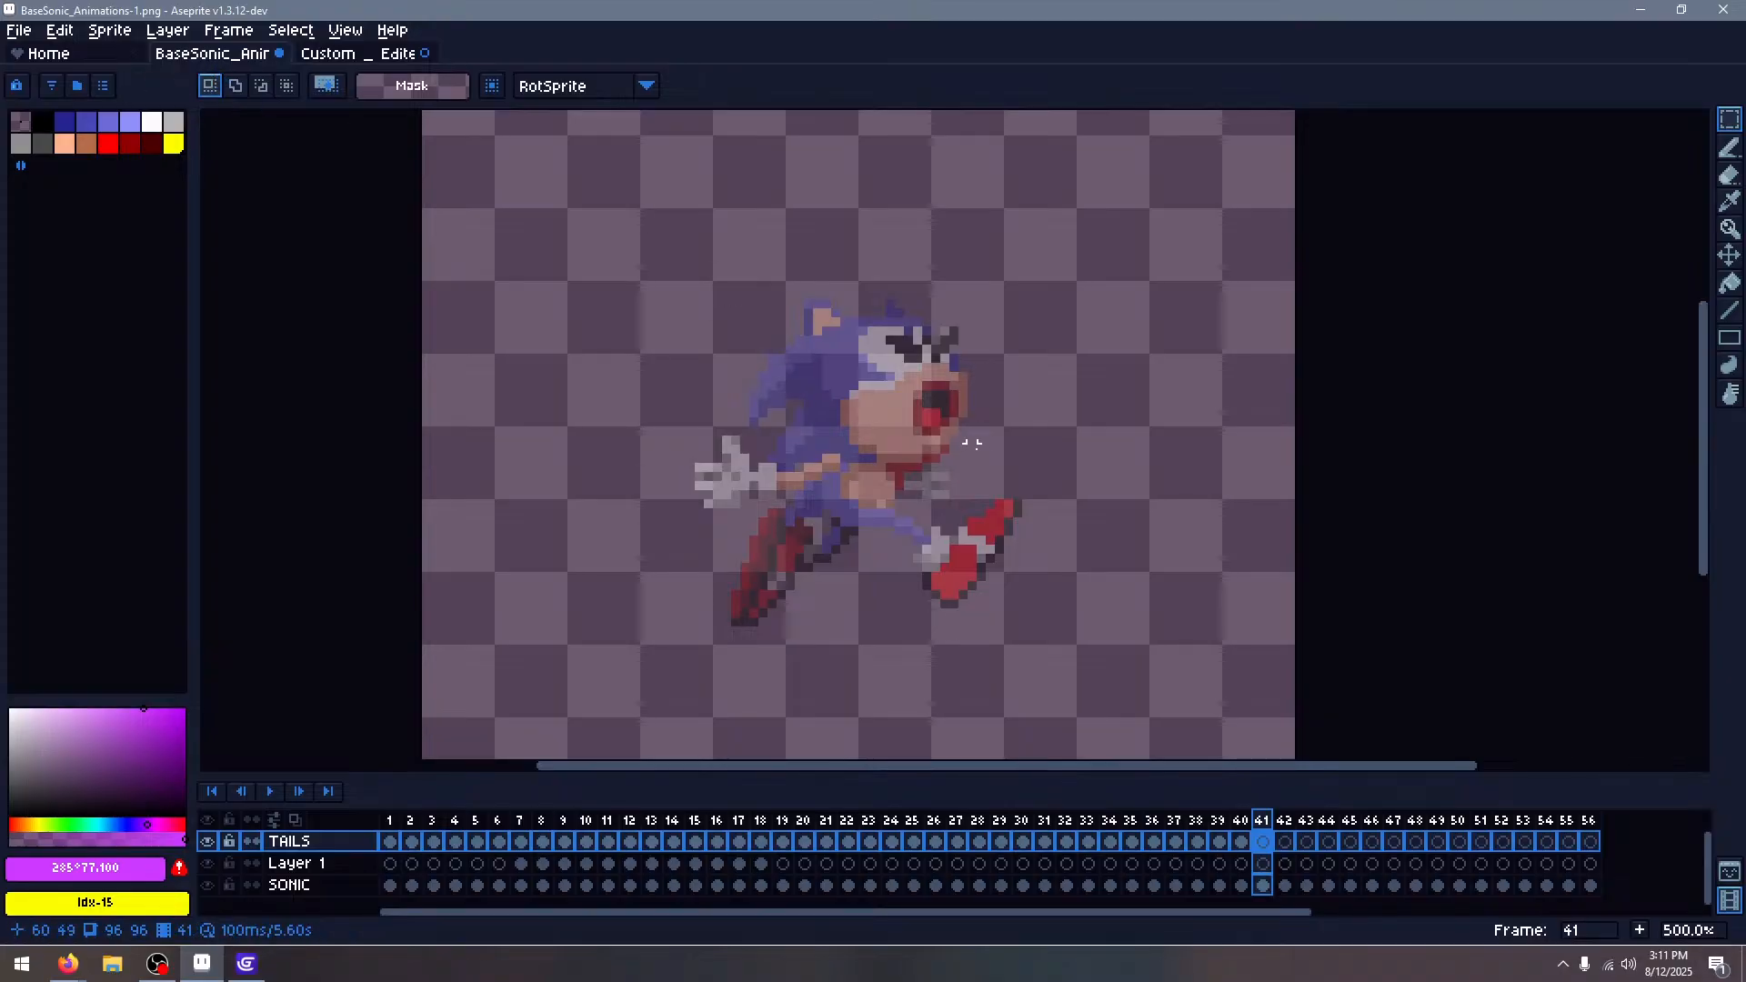
Paste the upright Tails into frame 41 of the TAILS layer, position it at 30, 33 over Sonic, and compare it with the neighbouring frame
{"action": "key", "text": "ctrl+v"}
{"action": "left_click_drag", "start_coordinate": [1367, 475], "coordinate": [771, 484]}
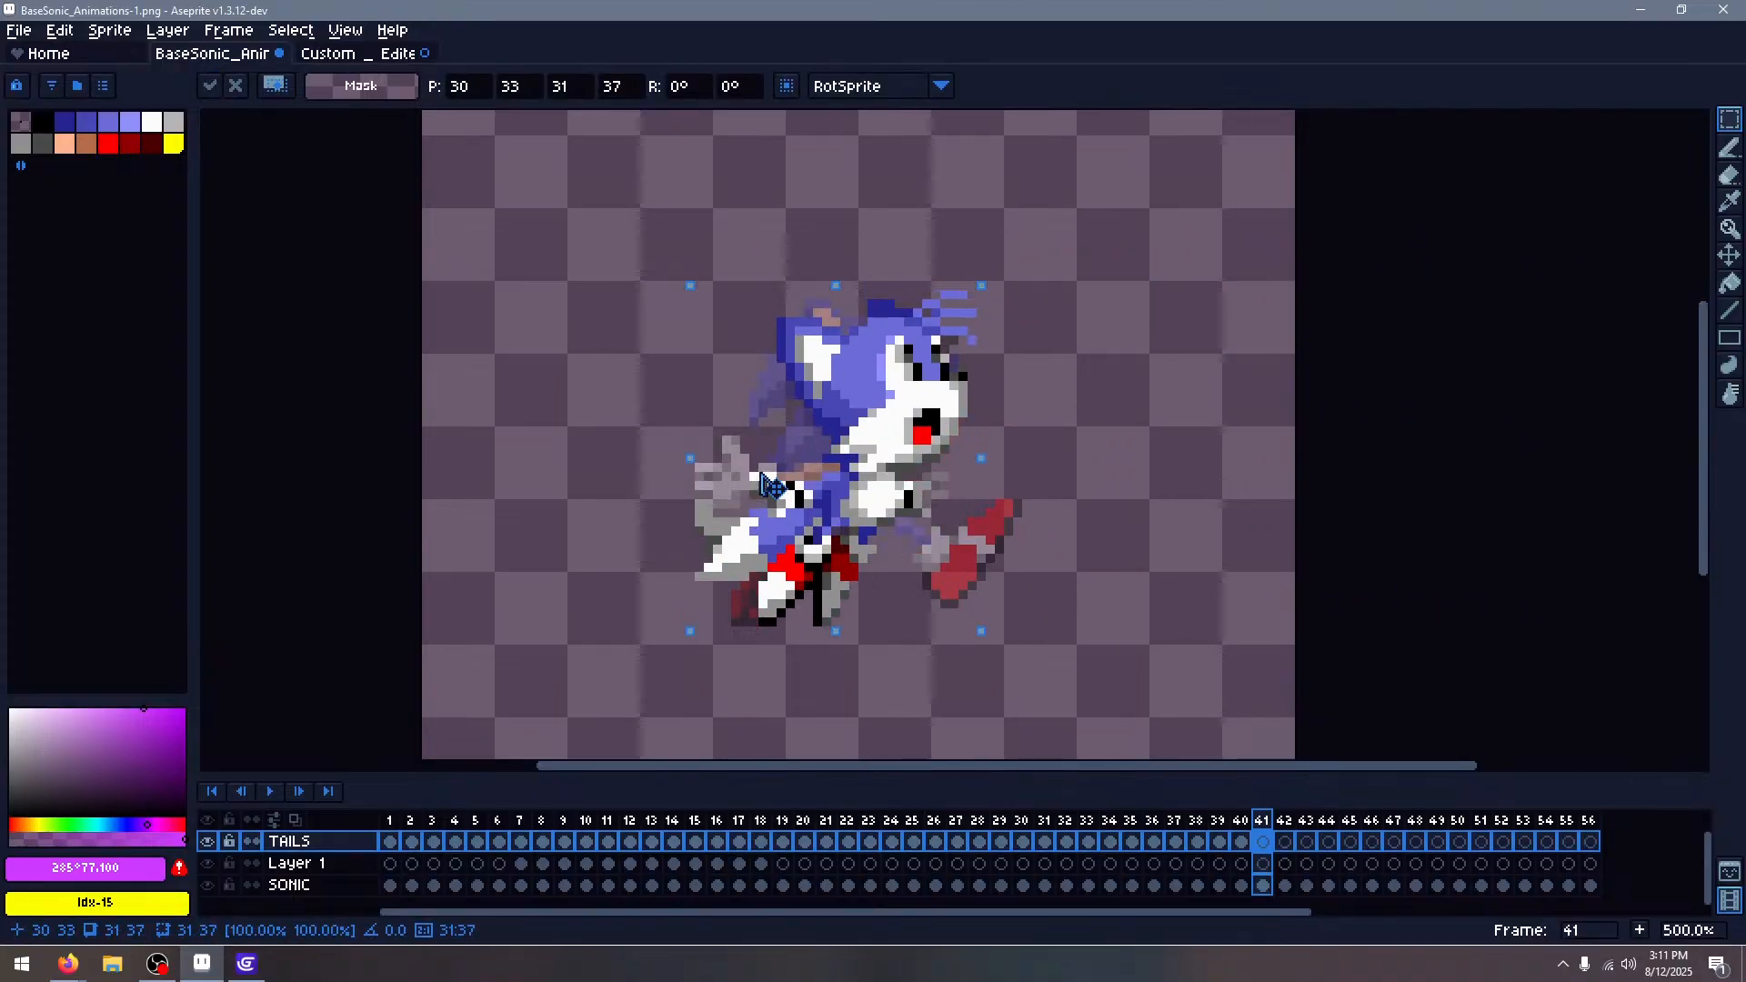
{"action": "left_click", "coordinate": [1153, 386]}
{"action": "key", "text": "Left"}
{"action": "key", "text": "Right"}
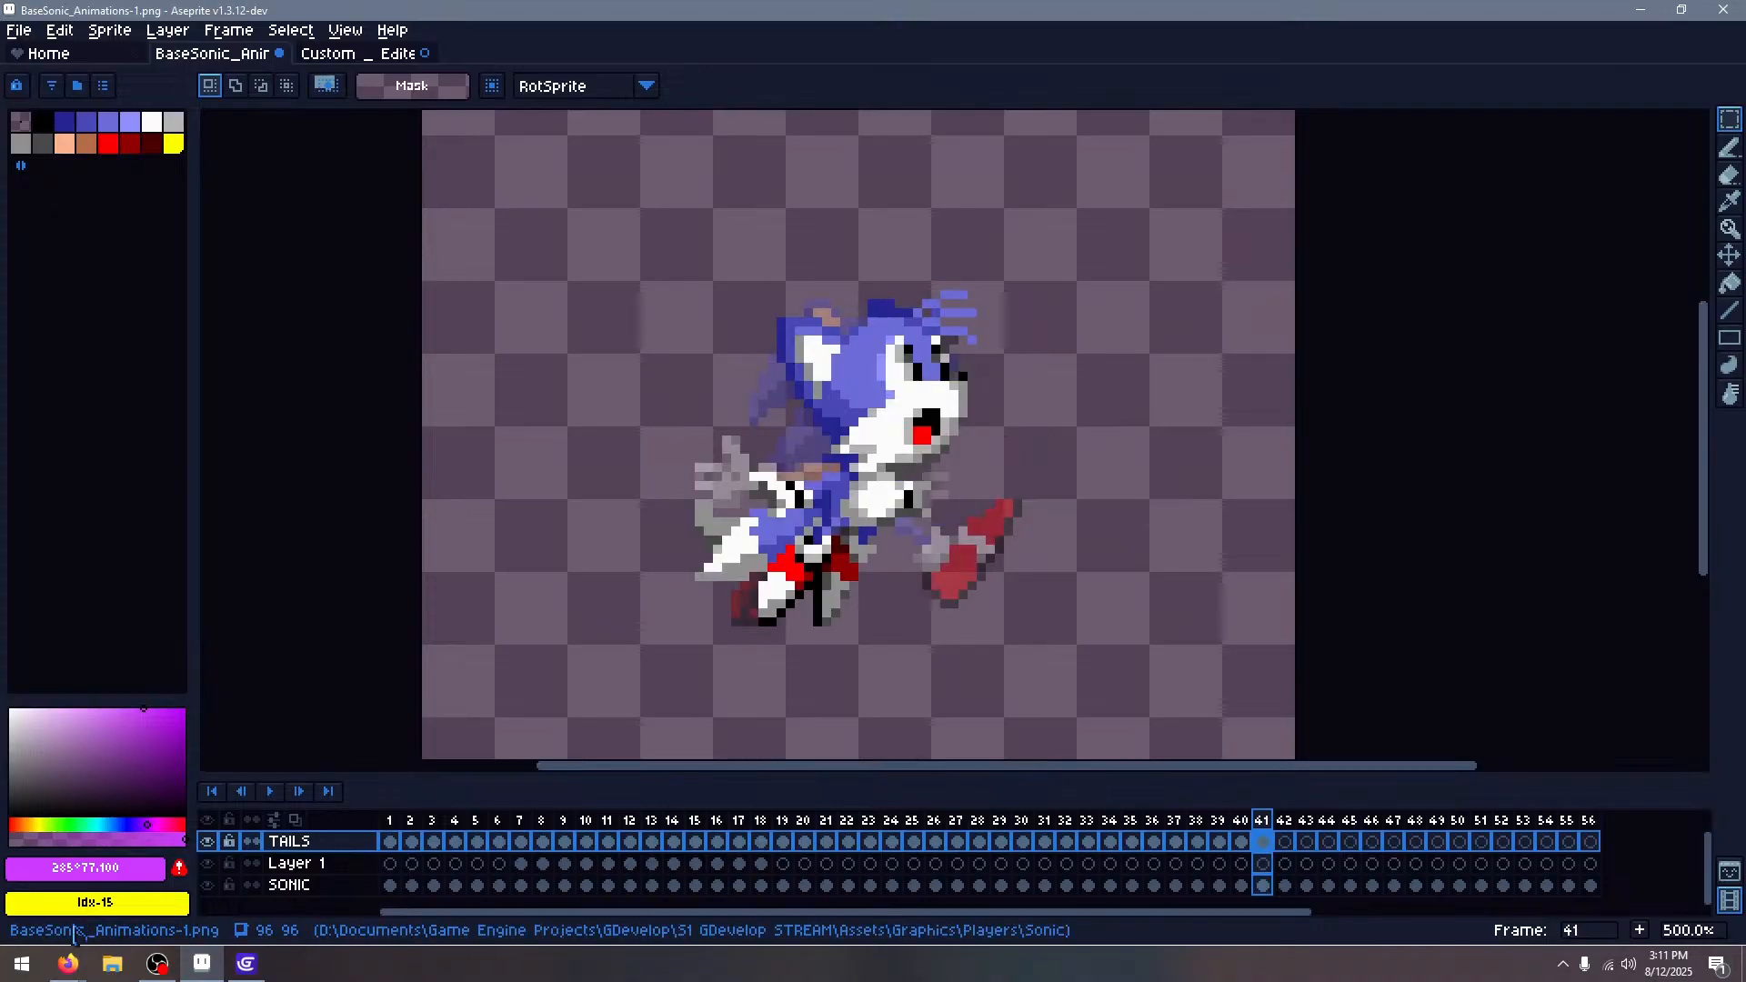
Toggle the TAILS layer's visibility on frame 41 to check the upright Tails against Sonic
{"action": "left_click", "coordinate": [208, 841]}
{"action": "left_click", "coordinate": [207, 841]}
{"action": "left_click", "coordinate": [207, 841]}
{"action": "left_click", "coordinate": [208, 842]}
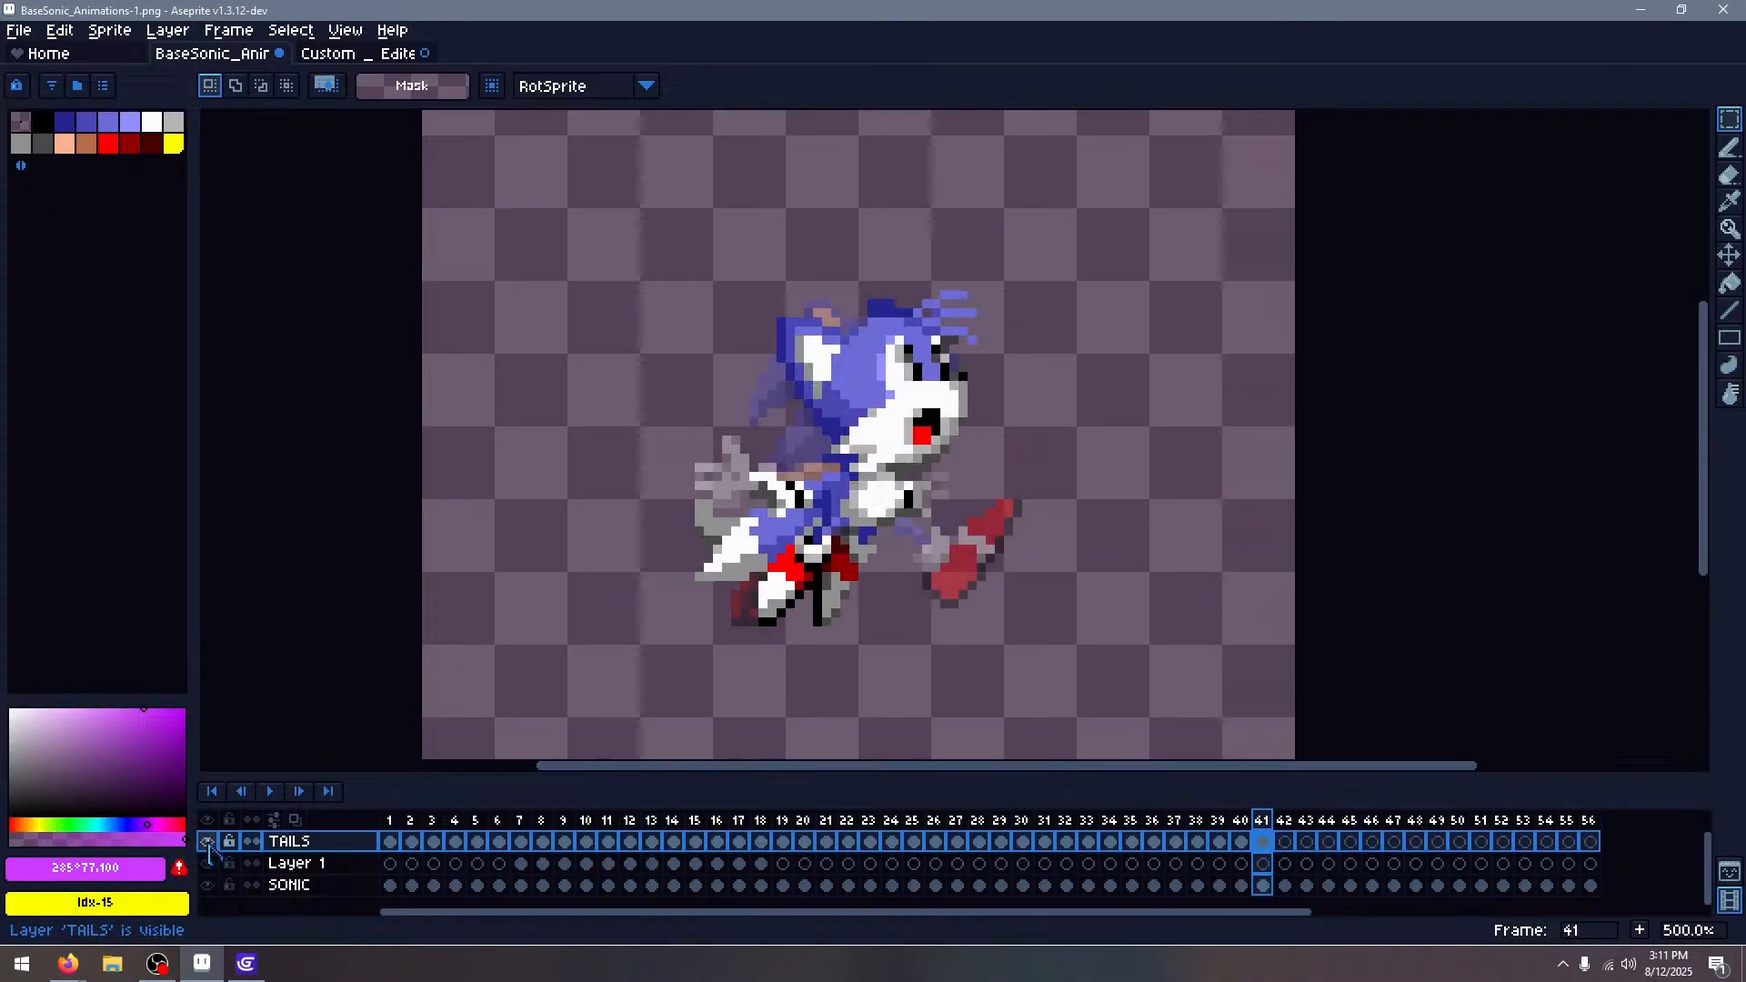
Advance to frame 42 and copy the first seated, feet-forward Tails sprite from the Tails sheet
{"action": "key", "text": "Right"}
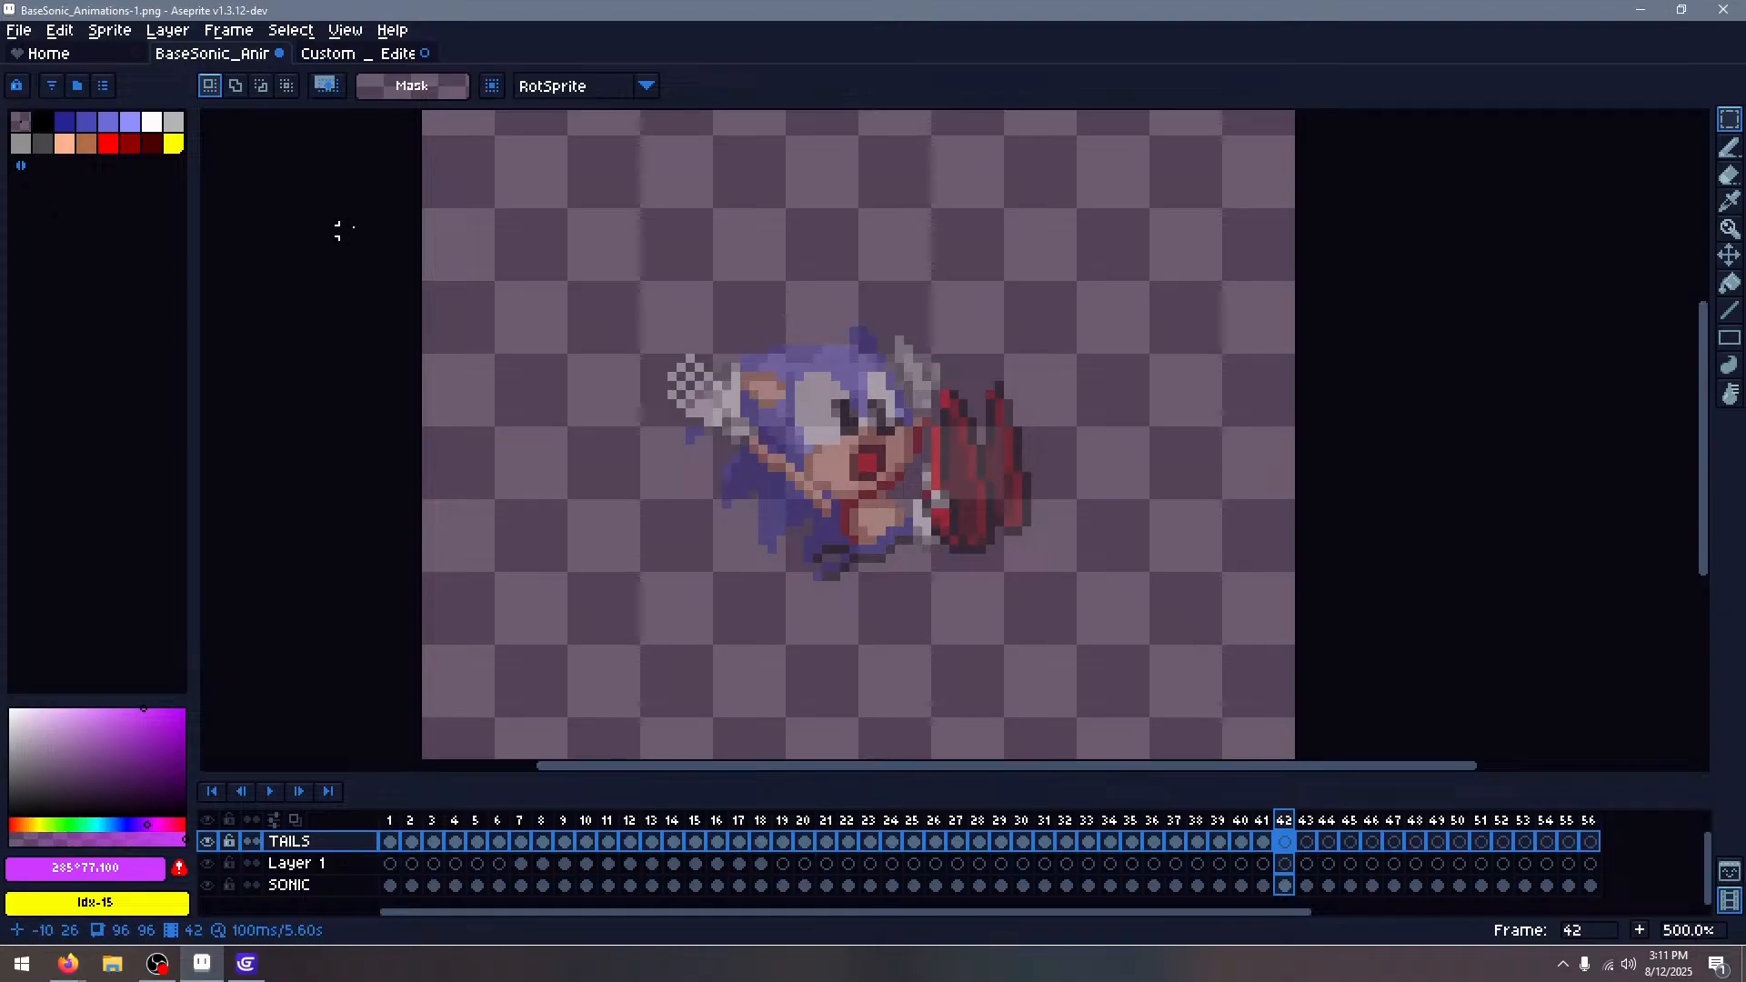
{"action": "left_click", "coordinate": [357, 53]}
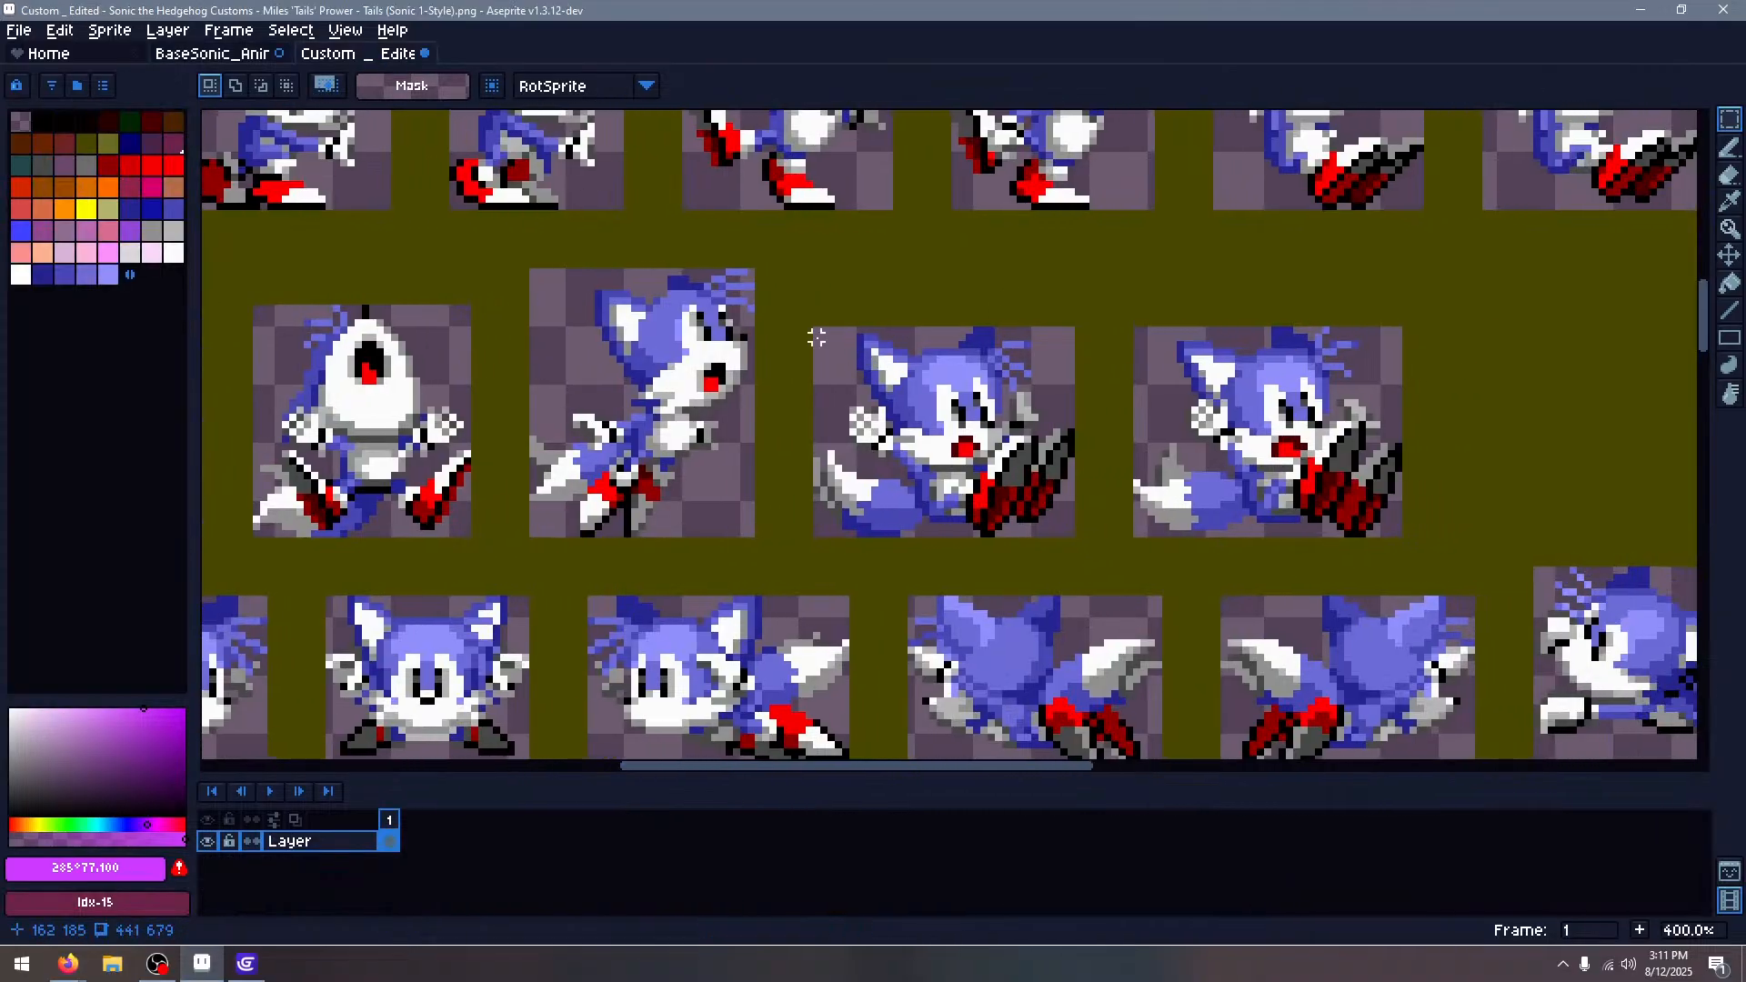
{"action": "left_click_drag", "start_coordinate": [817, 330], "coordinate": [1070, 525]}
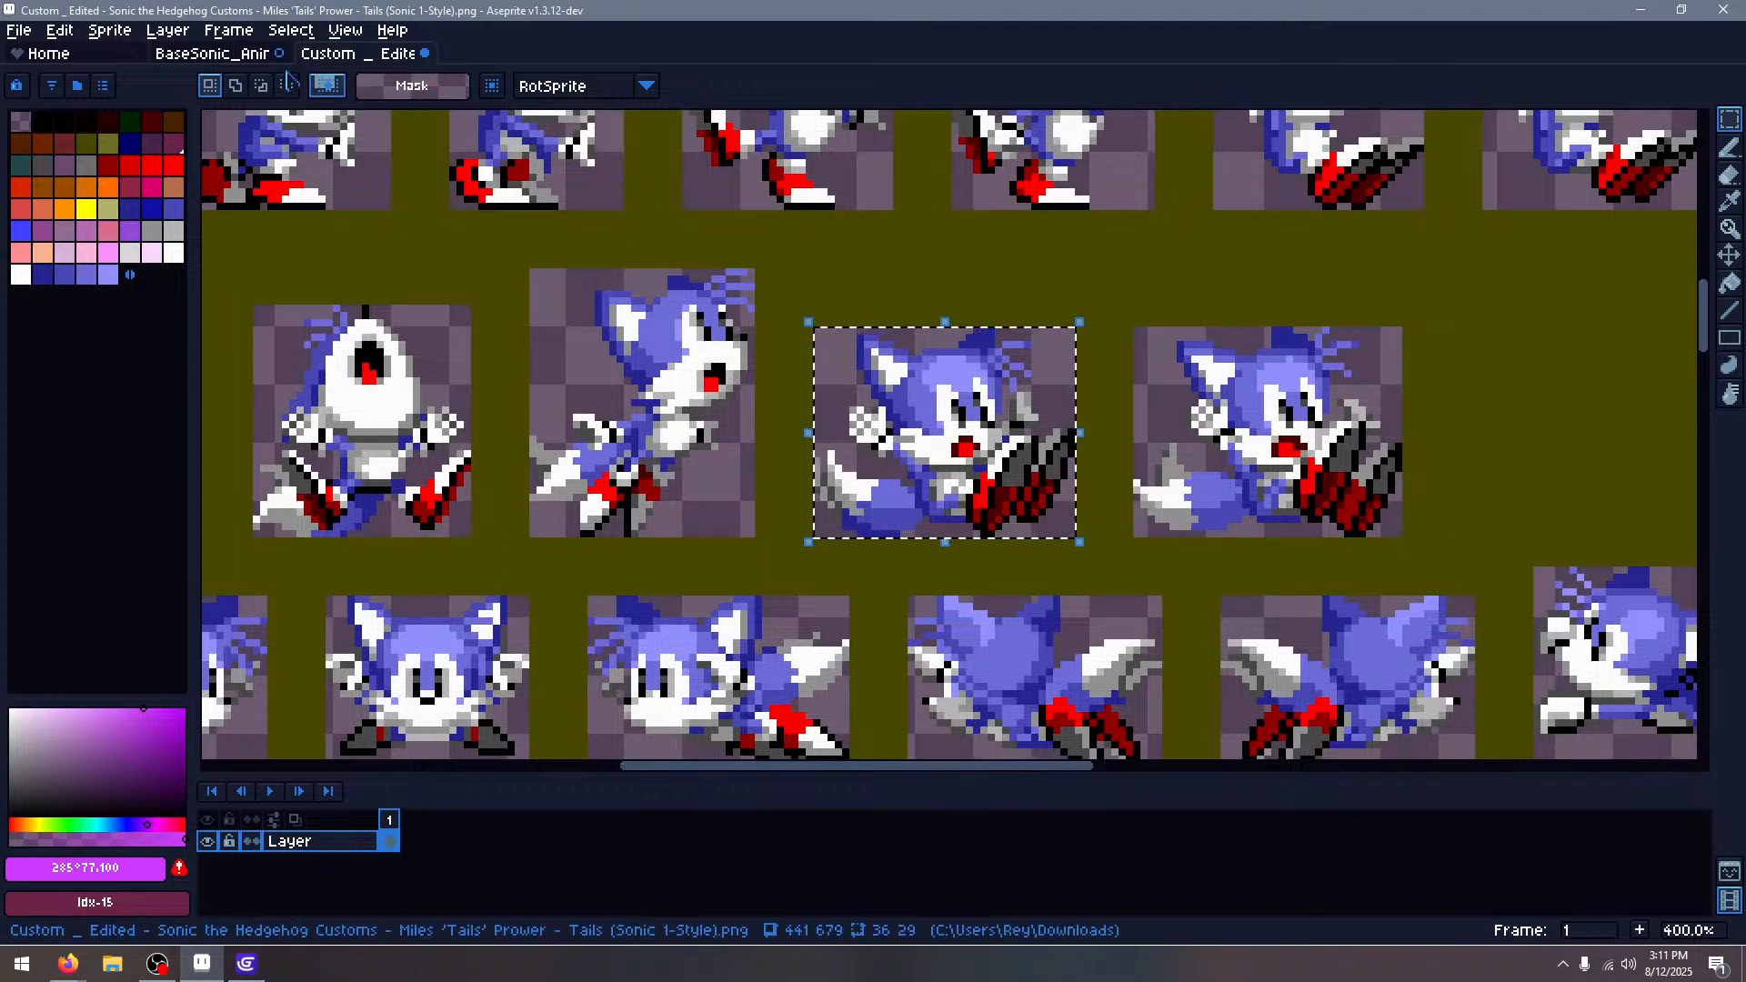
{"action": "left_click", "coordinate": [229, 55]}
Paste the feet-forward Tails into frame 42 at 29, 36 and toggle the TAILS layer's visibility to check it against Sonic
{"action": "key", "text": "ctrl+v"}
{"action": "left_click_drag", "start_coordinate": [987, 498], "coordinate": [881, 506]}
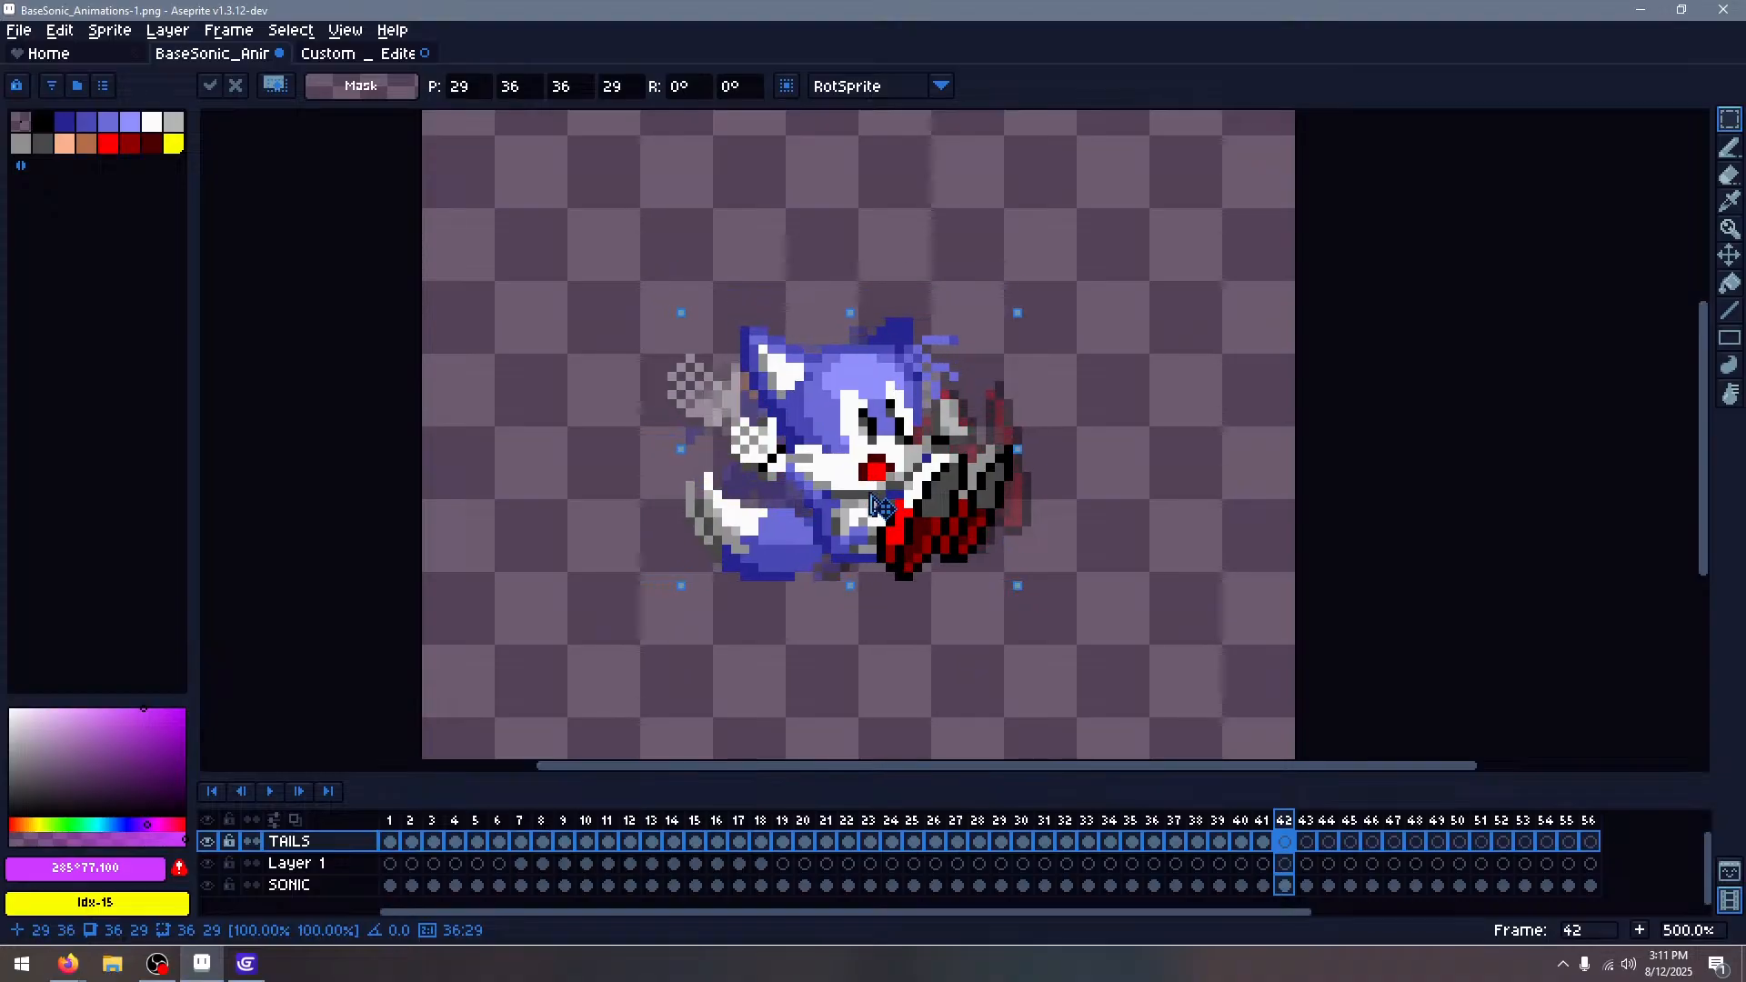
{"action": "left_click", "coordinate": [1044, 440]}
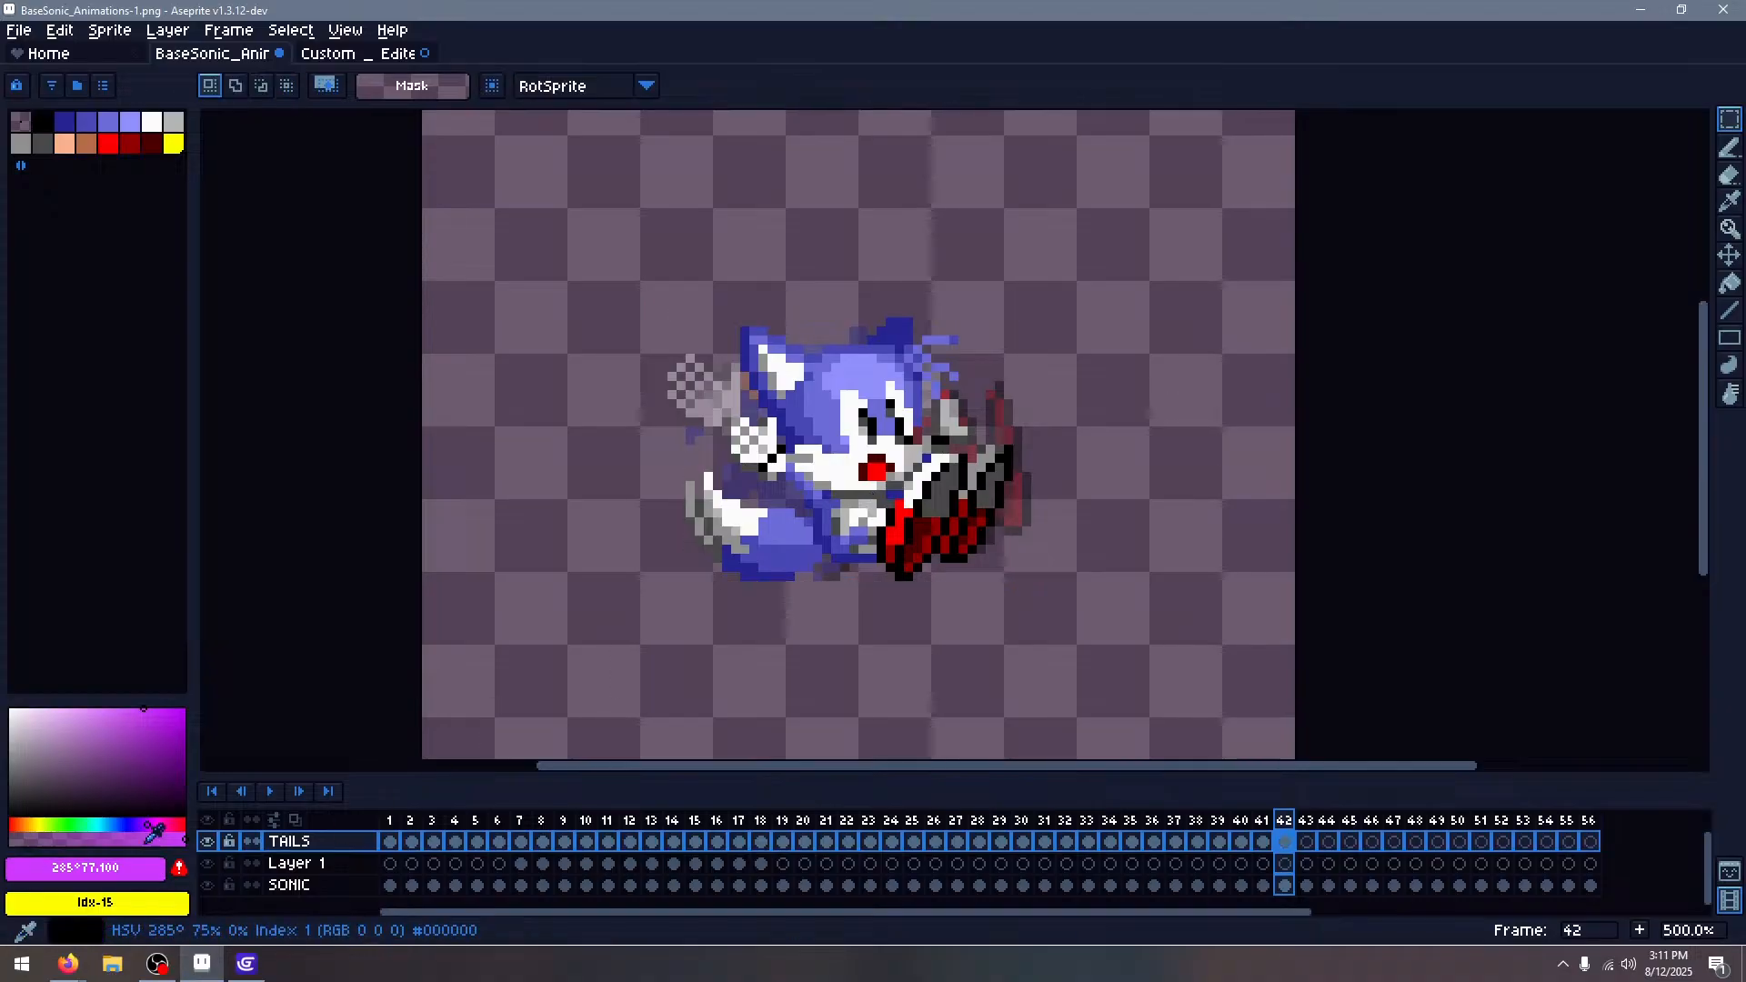
{"action": "left_click", "coordinate": [207, 841]}
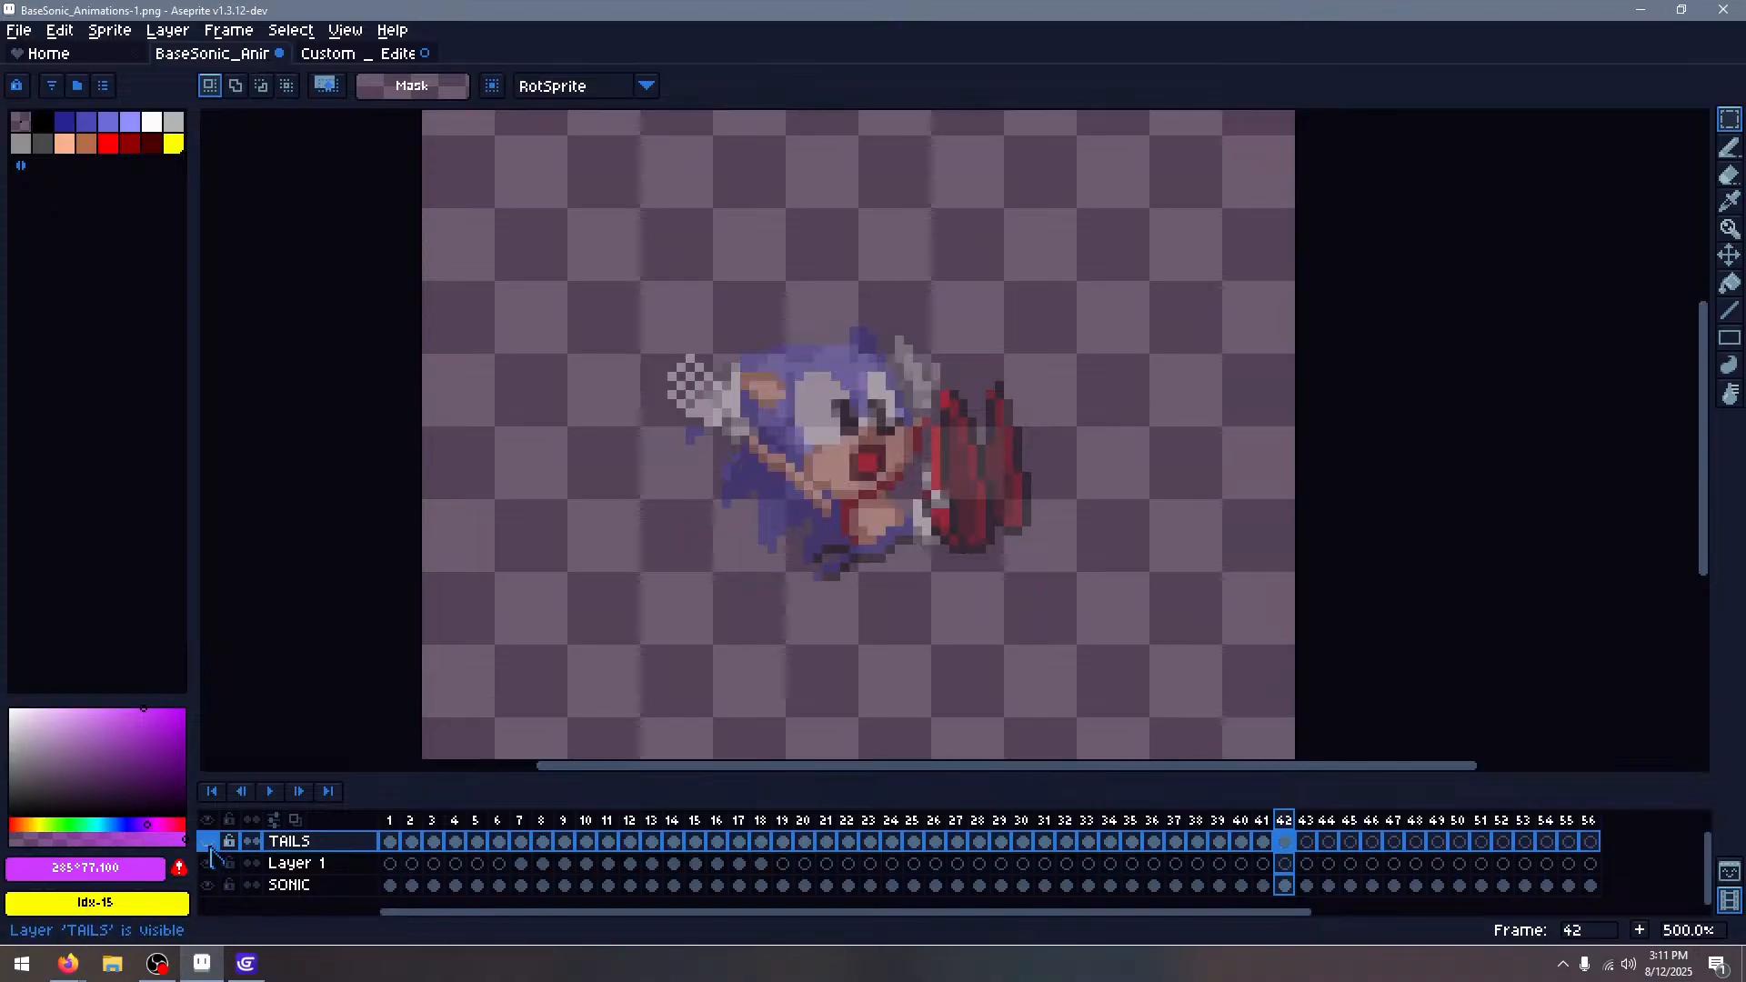
{"action": "left_click", "coordinate": [208, 844]}
Advance to frame 43 and copy the second seated, feet-forward Tails sprite from the Tails sheet
{"action": "key", "text": "Right"}
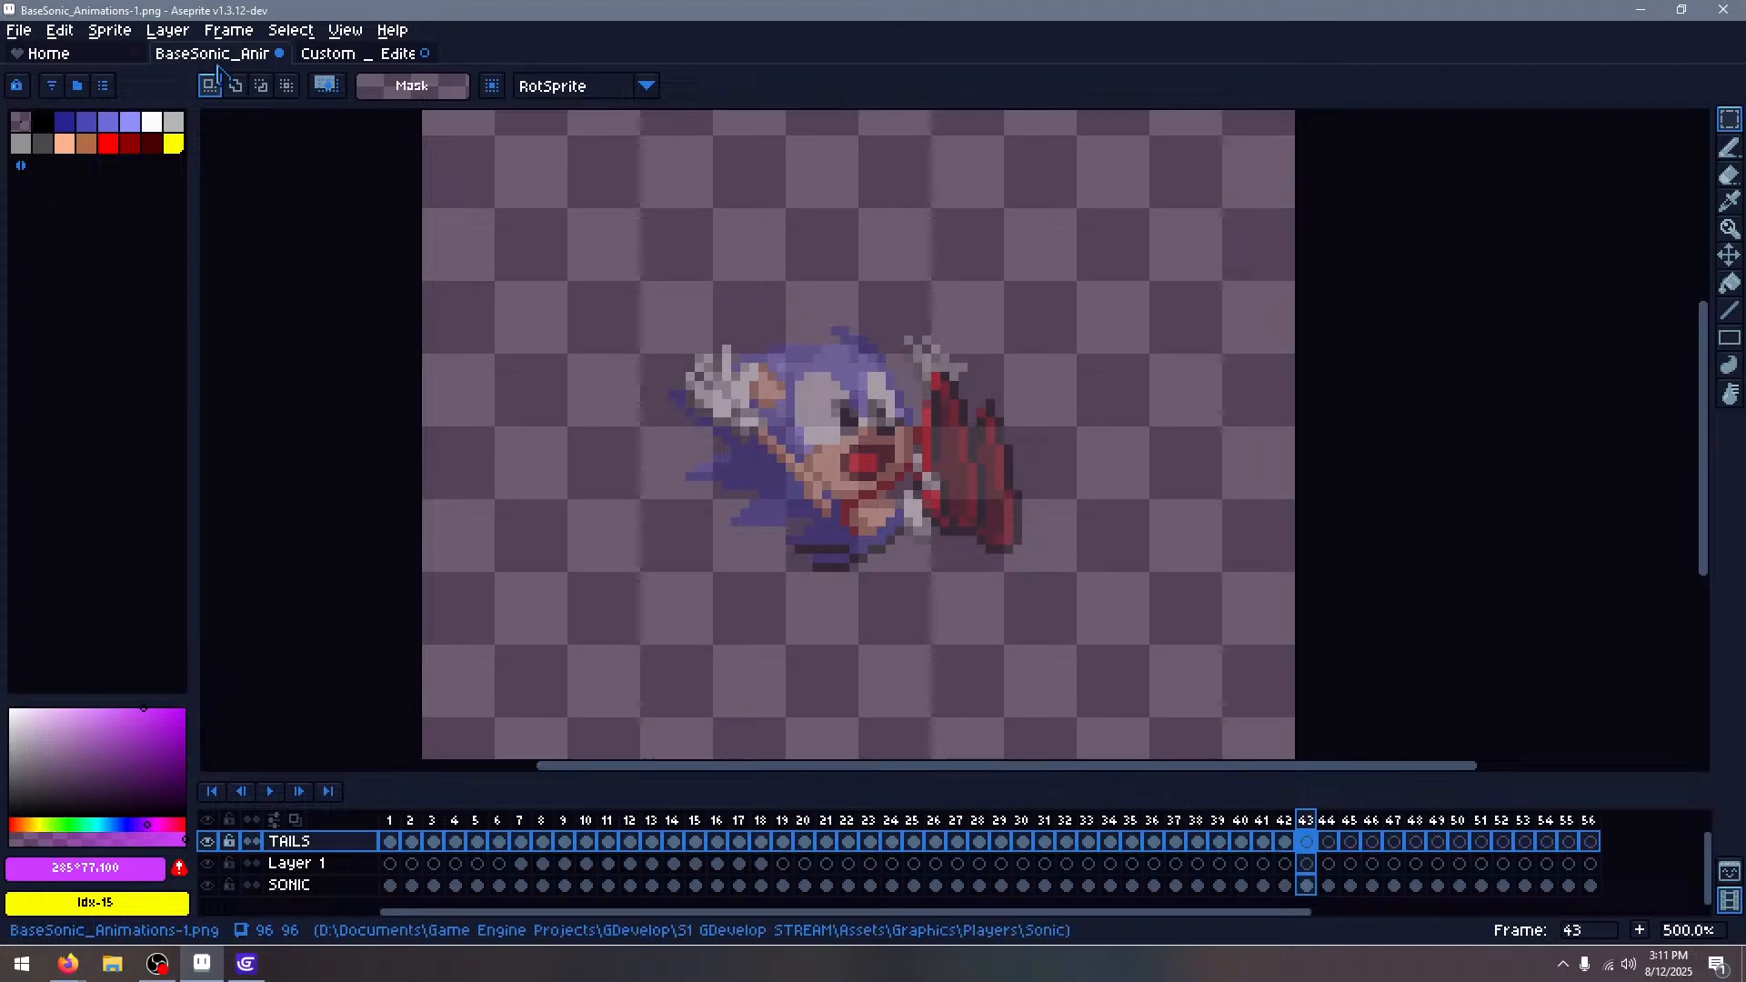
{"action": "key", "text": "ctrl+Tab"}
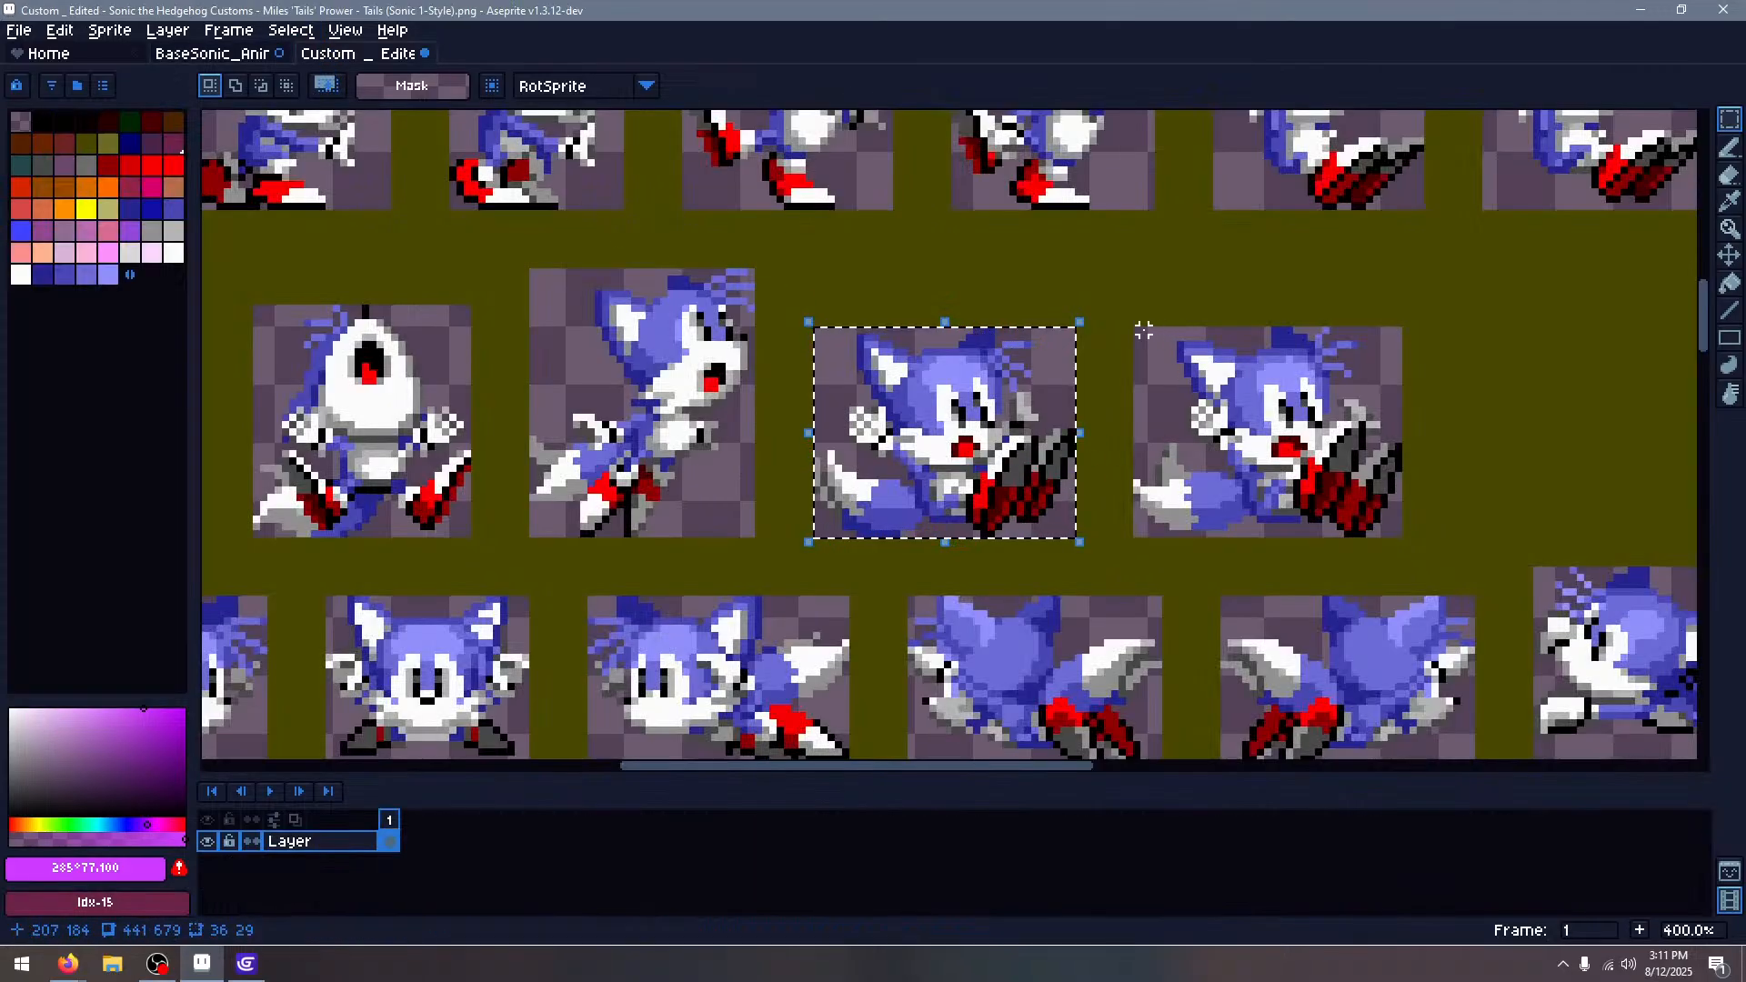
{"action": "left_click_drag", "start_coordinate": [1143, 331], "coordinate": [1407, 540]}
{"action": "key", "text": "ctrl+Tab"}
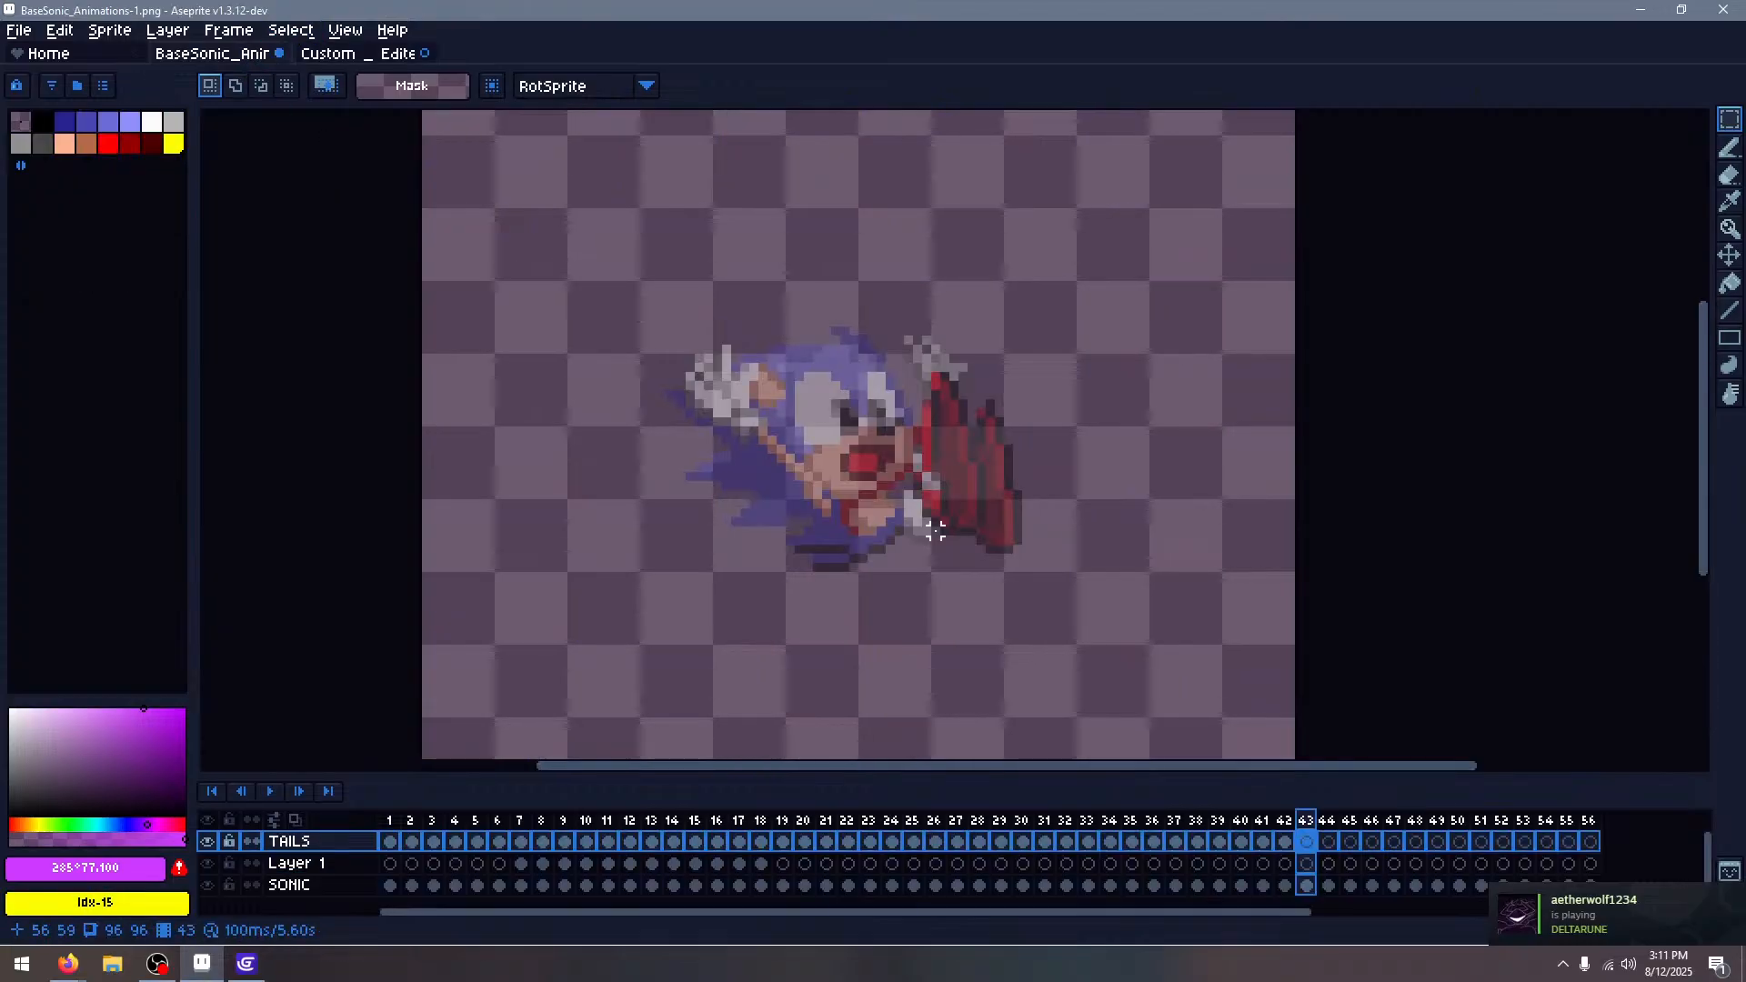
Paste the second feet-forward Tails into frame 43 of the TAILS layer at 27, 35
{"action": "key", "text": "ctrl+v"}
{"action": "left_click_drag", "start_coordinate": [954, 495], "coordinate": [835, 496]}
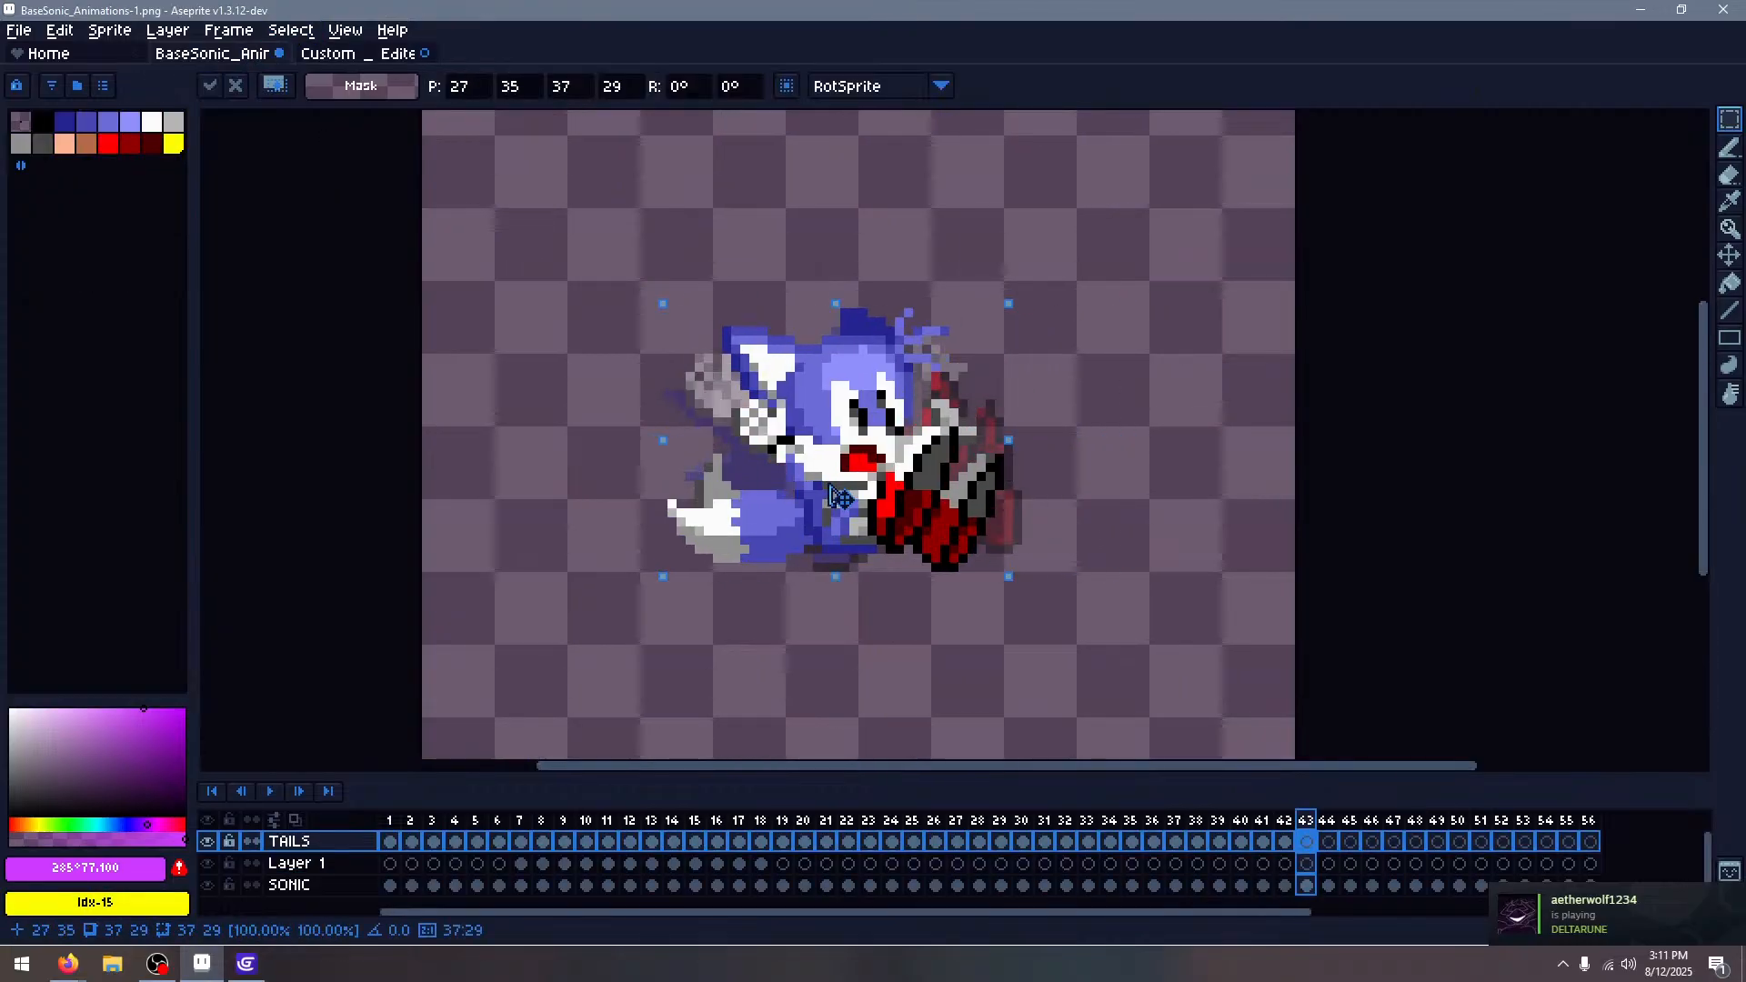
{"action": "left_click", "coordinate": [1138, 447]}
{"action": "key", "text": "Down"}
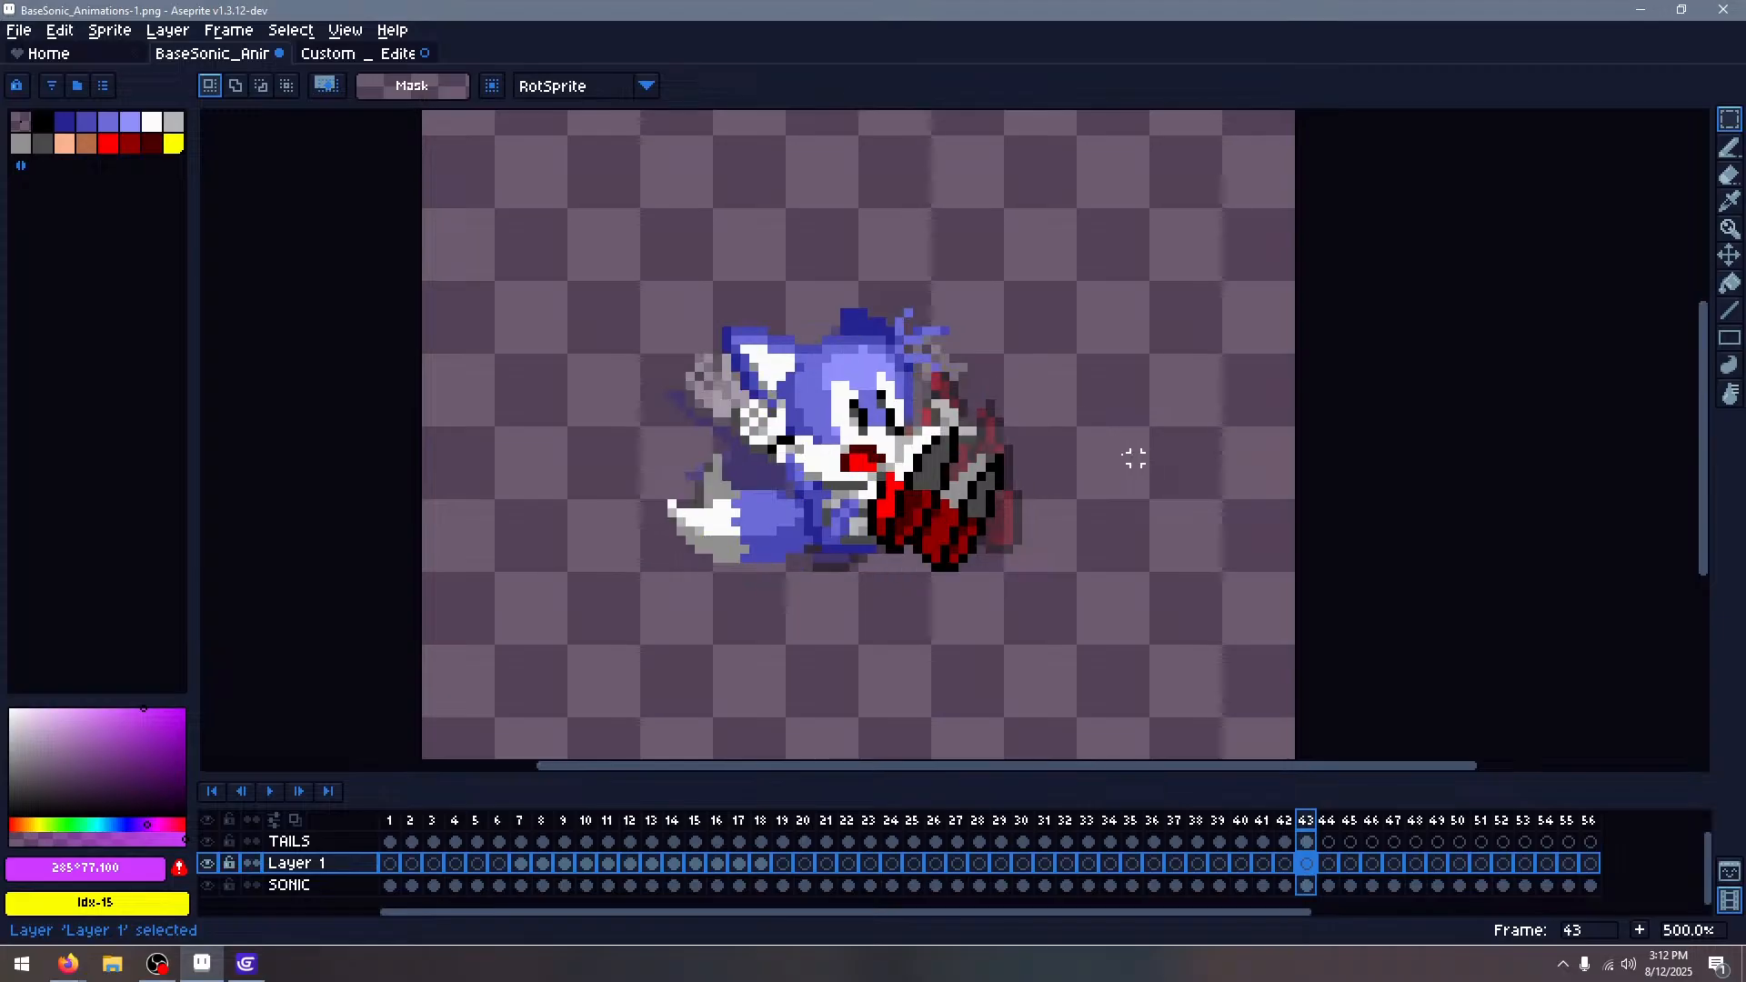
{"action": "key", "text": "Left"}
{"action": "key", "text": "Right"}
{"action": "left_click_drag", "start_coordinate": [601, 220], "coordinate": [1100, 661]}
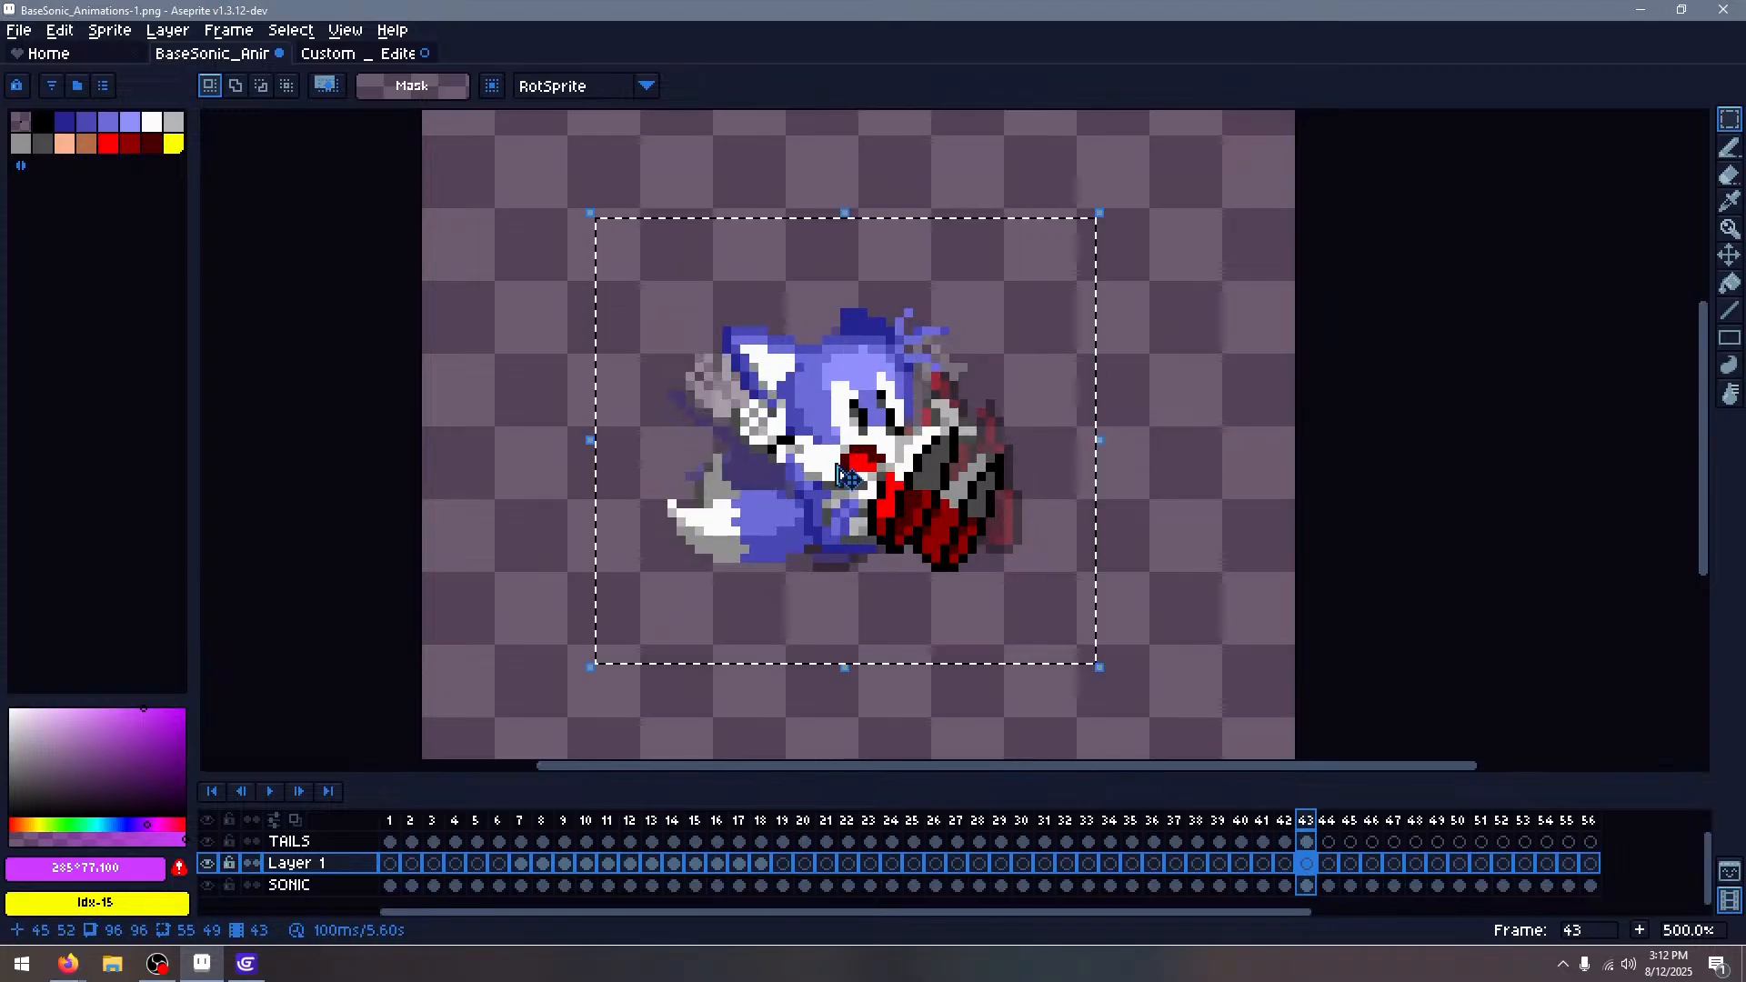
{"action": "left_click_drag", "start_coordinate": [845, 472], "coordinate": [844, 472]}
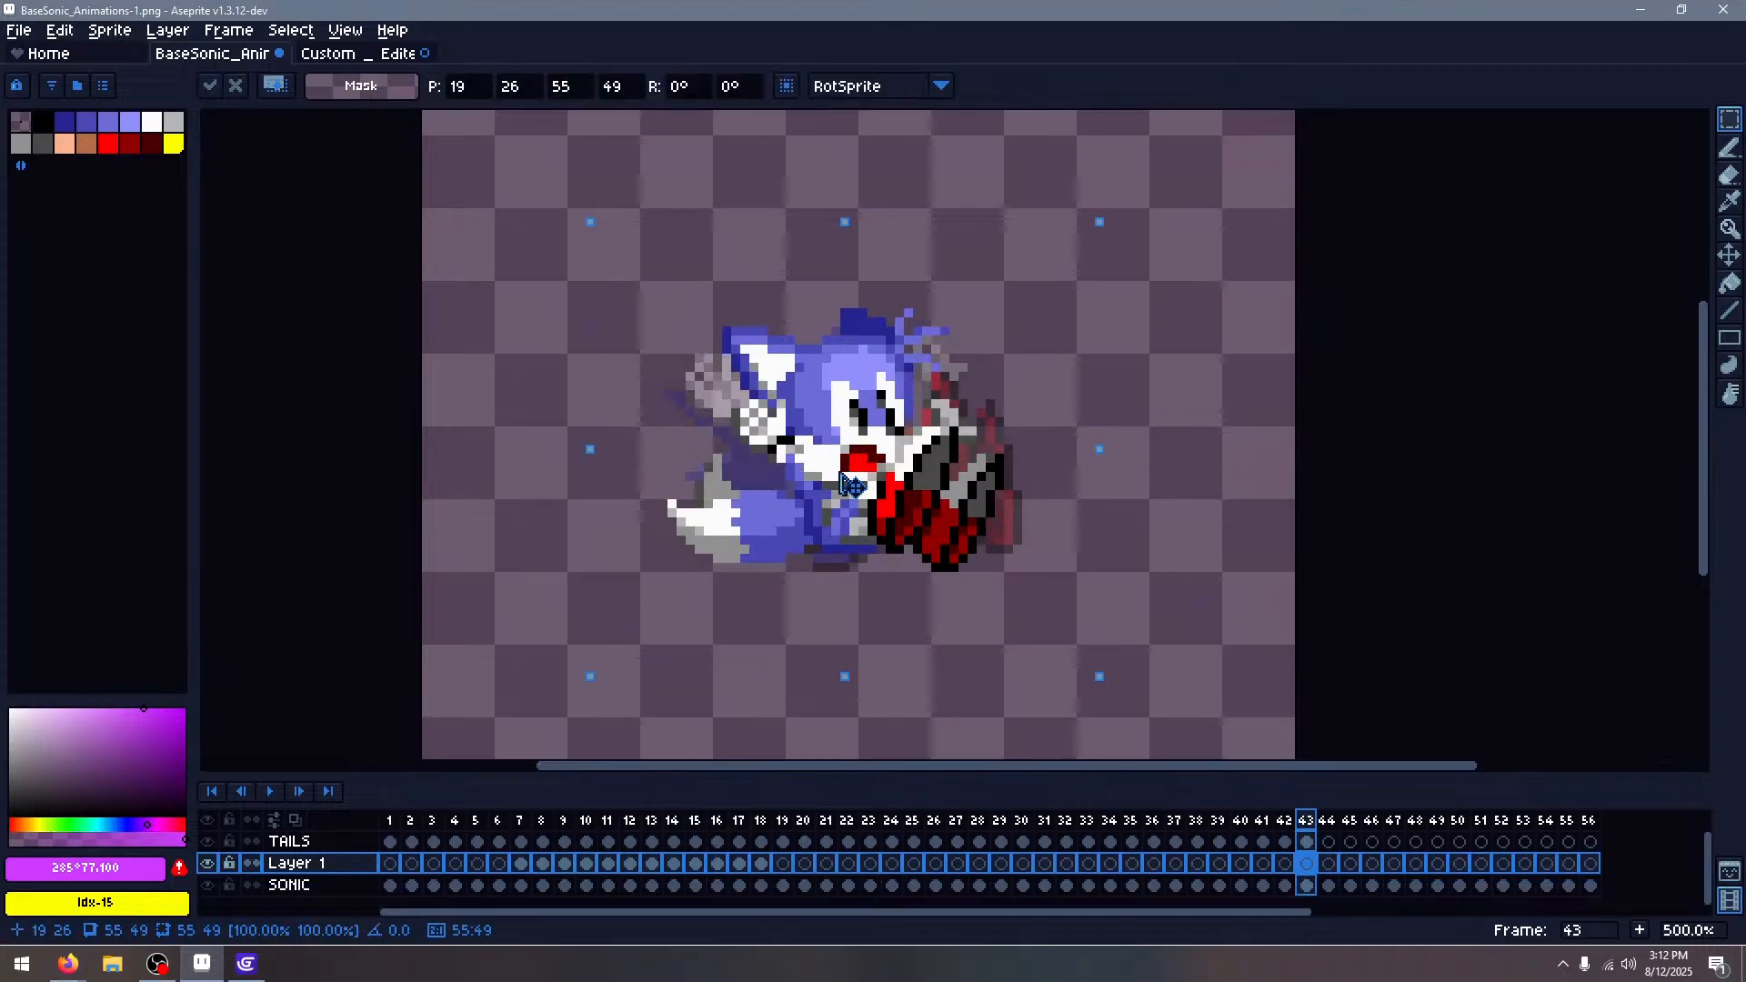
{"action": "left_click", "coordinate": [1231, 374]}
Move the feet-forward Tails on the TAILS layer in frame 43 one pixel right and one pixel down
{"action": "key", "text": "Up"}
{"action": "left_click_drag", "start_coordinate": [544, 222], "coordinate": [1145, 622]}
{"action": "left_click", "coordinate": [978, 526]}
{"action": "left_click_drag", "start_coordinate": [977, 526], "coordinate": [987, 526]}
{"action": "left_click", "coordinate": [1243, 367]}
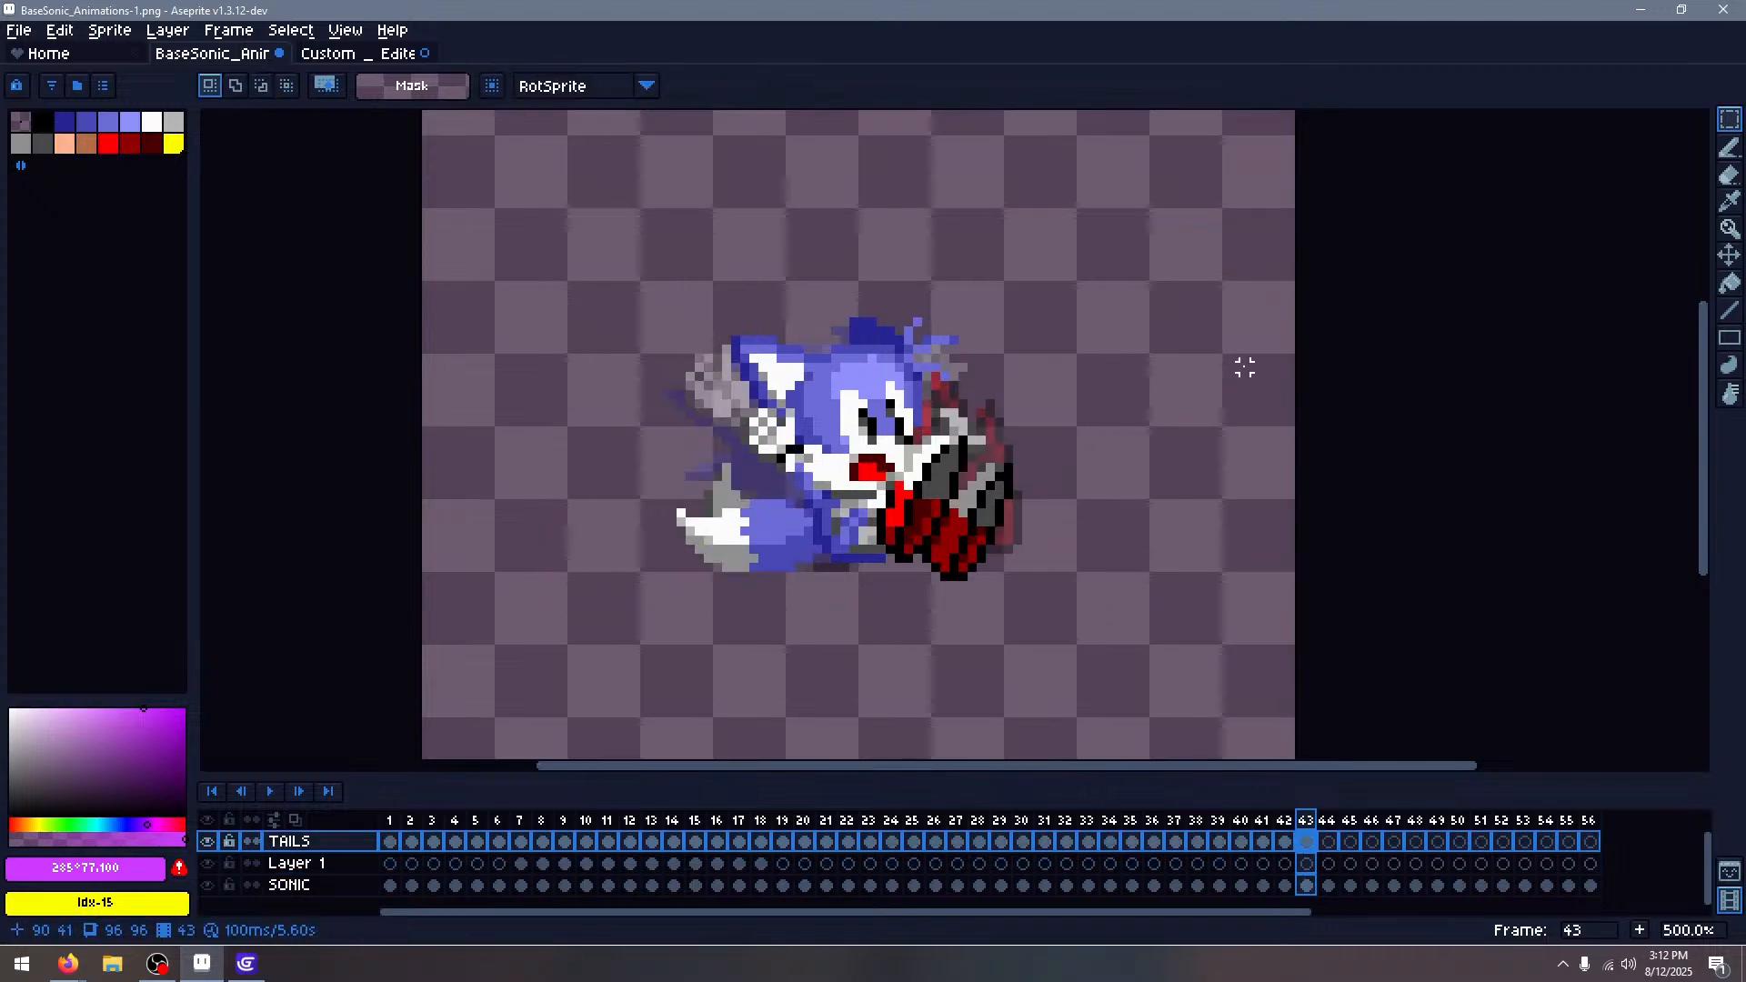
Advance to frame 44 and copy the front-facing, open-mouthed Tails with spread legs from the Tails sheet
{"action": "key", "text": "Right"}
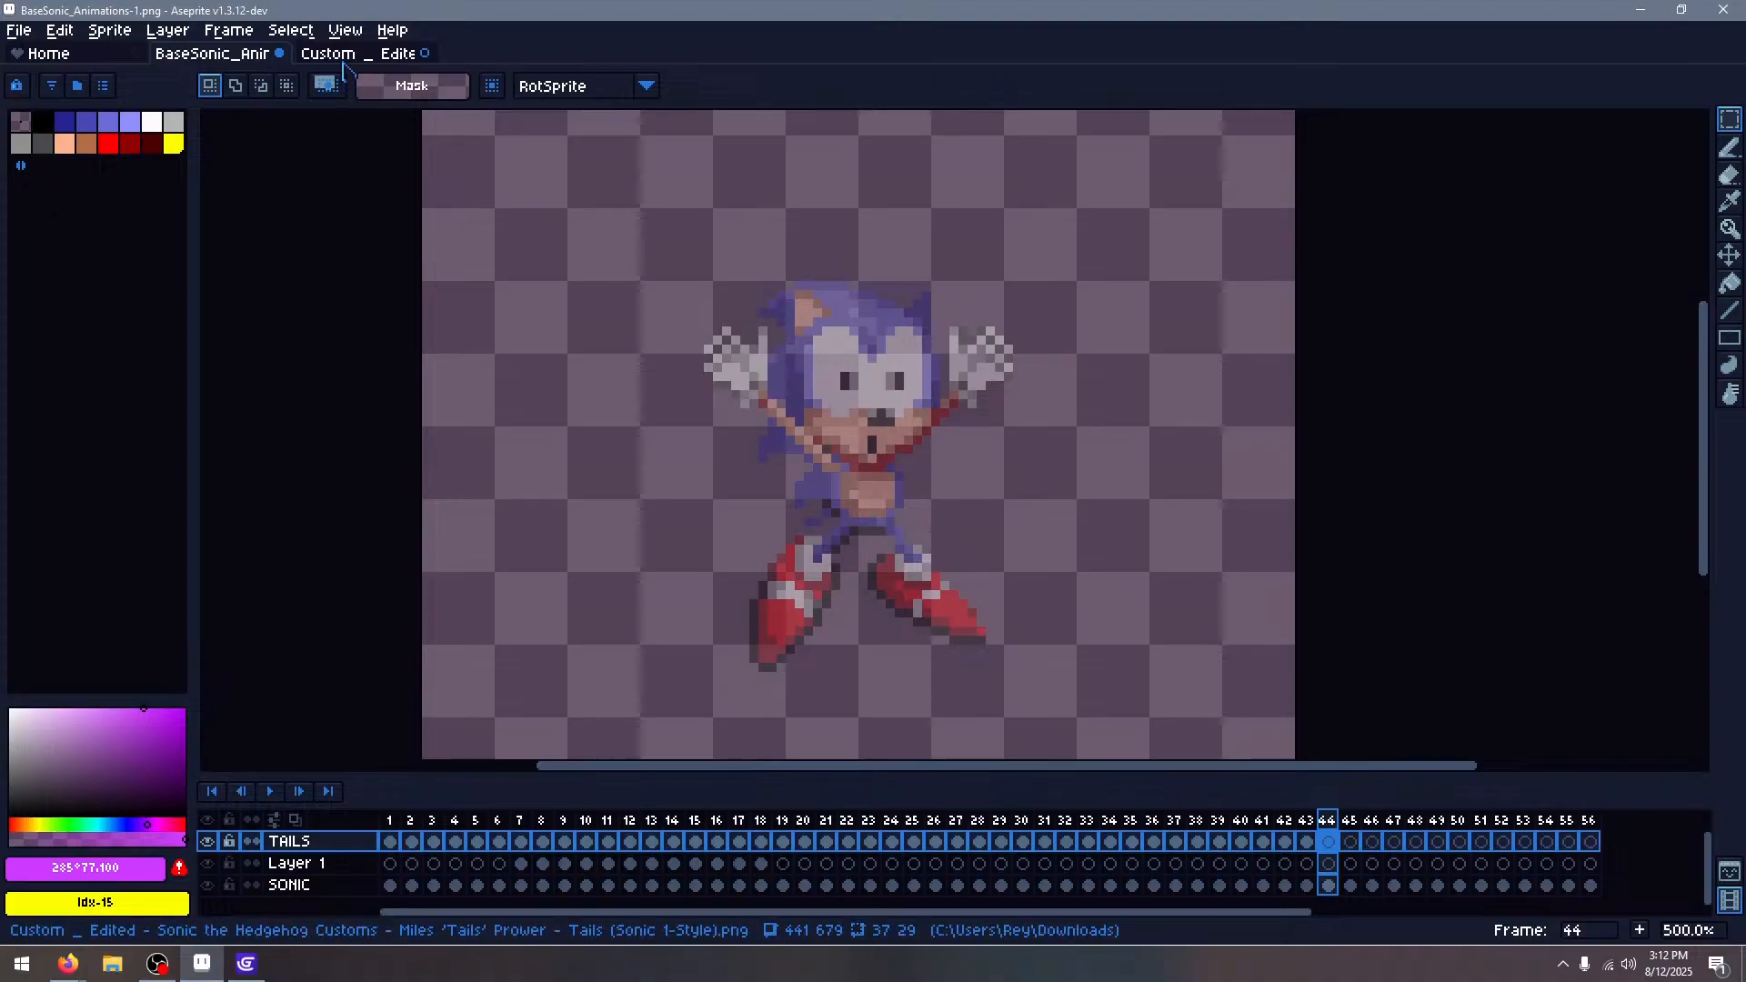
{"action": "key", "text": "ctrl+Tab"}
{"action": "left_click_drag", "start_coordinate": [869, 372], "coordinate": [1628, 359]}
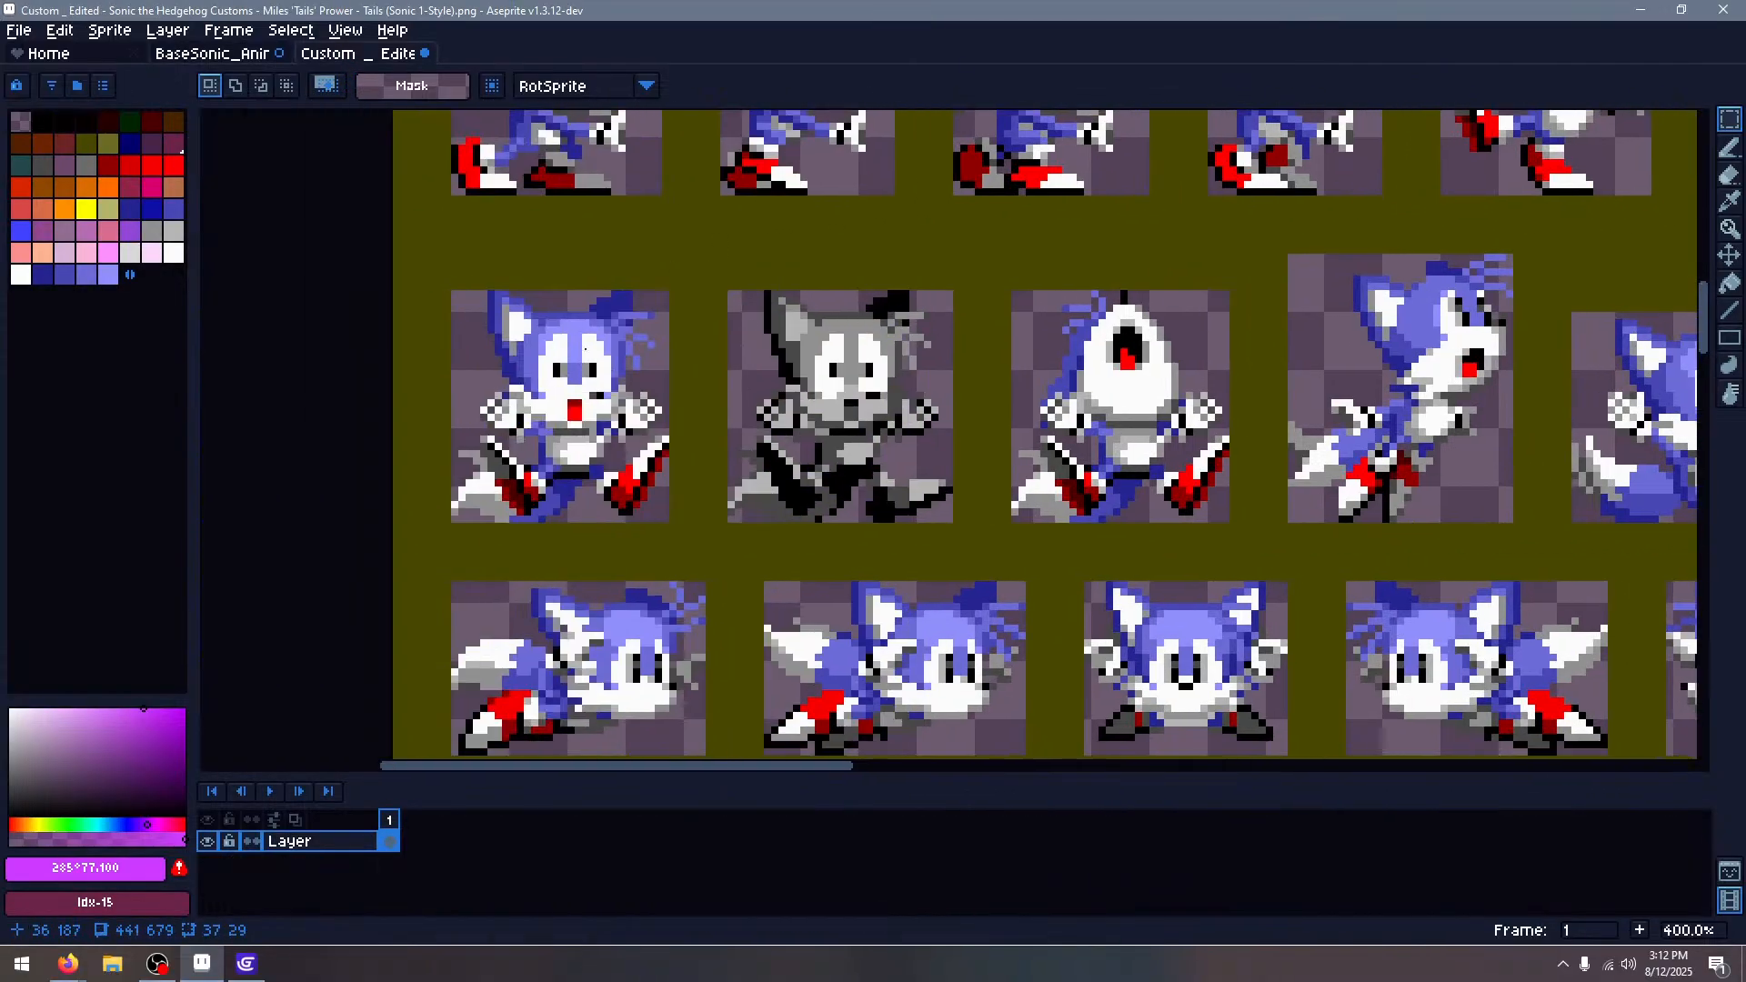
{"action": "left_click_drag", "start_coordinate": [454, 293], "coordinate": [670, 525]}
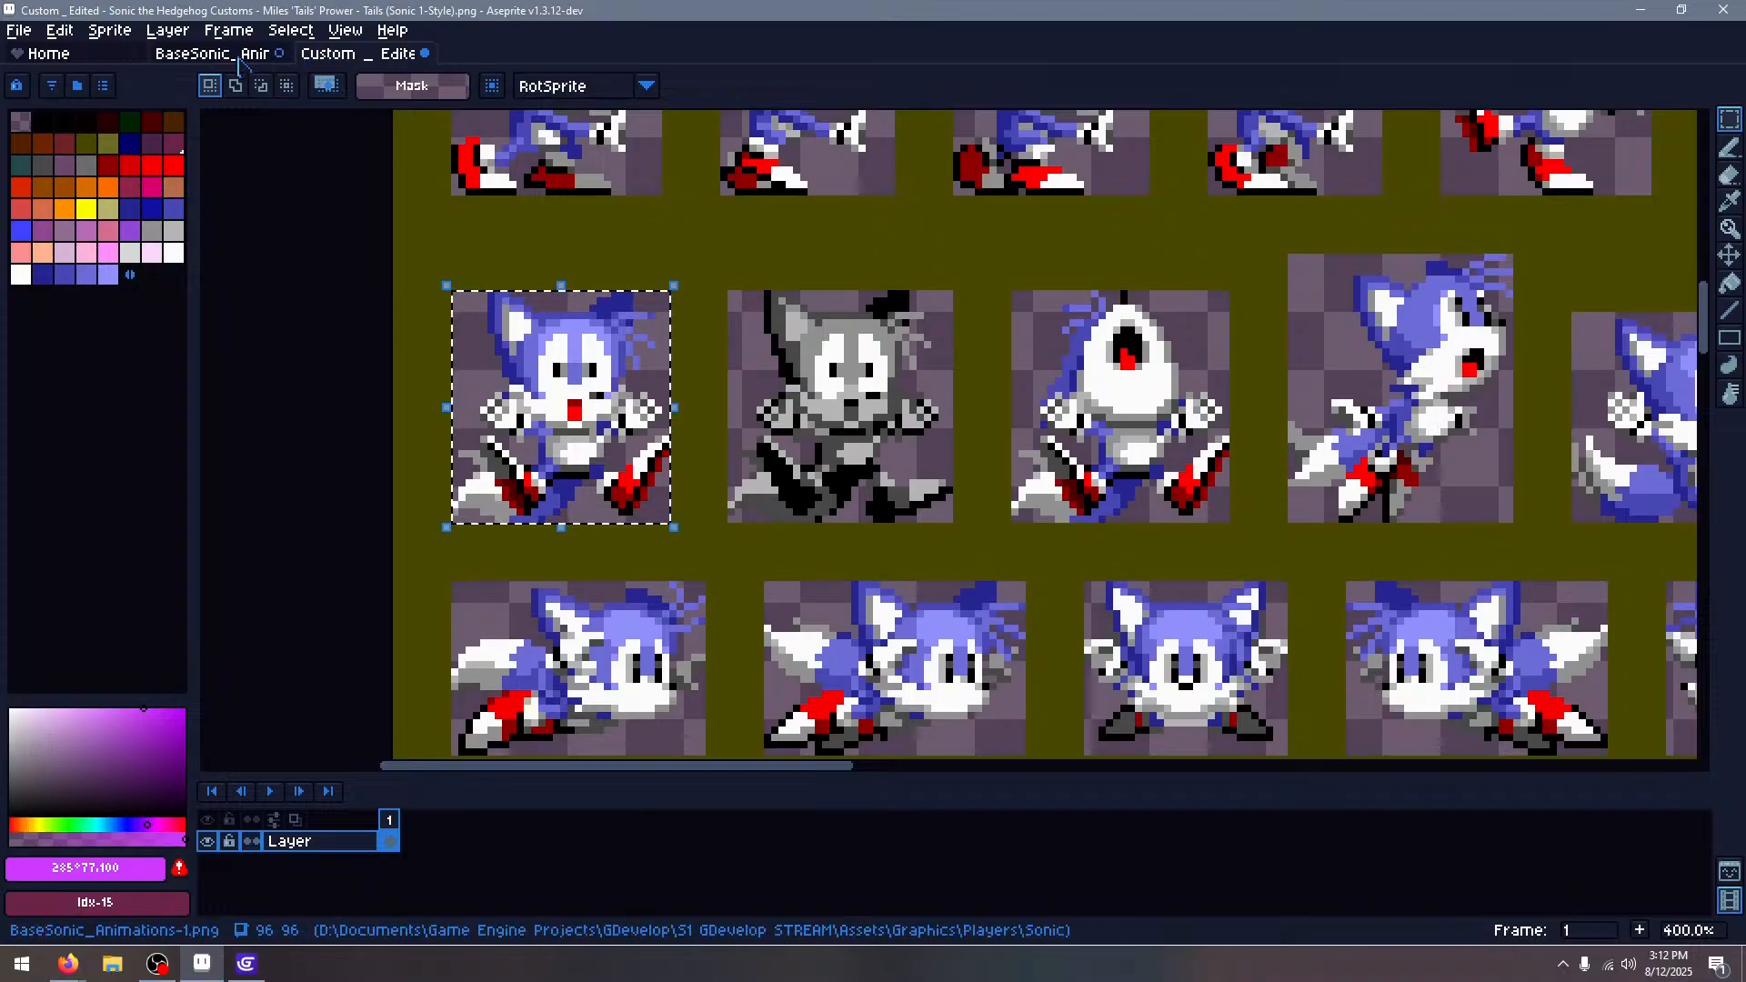
Paste the front-facing Tails into frame 44 at 32, 38, over Sonic's body
{"action": "key", "text": "ctrl+Tab"}
{"action": "key", "text": "ctrl+v"}
{"action": "left_click_drag", "start_coordinate": [703, 457], "coordinate": [880, 496]}
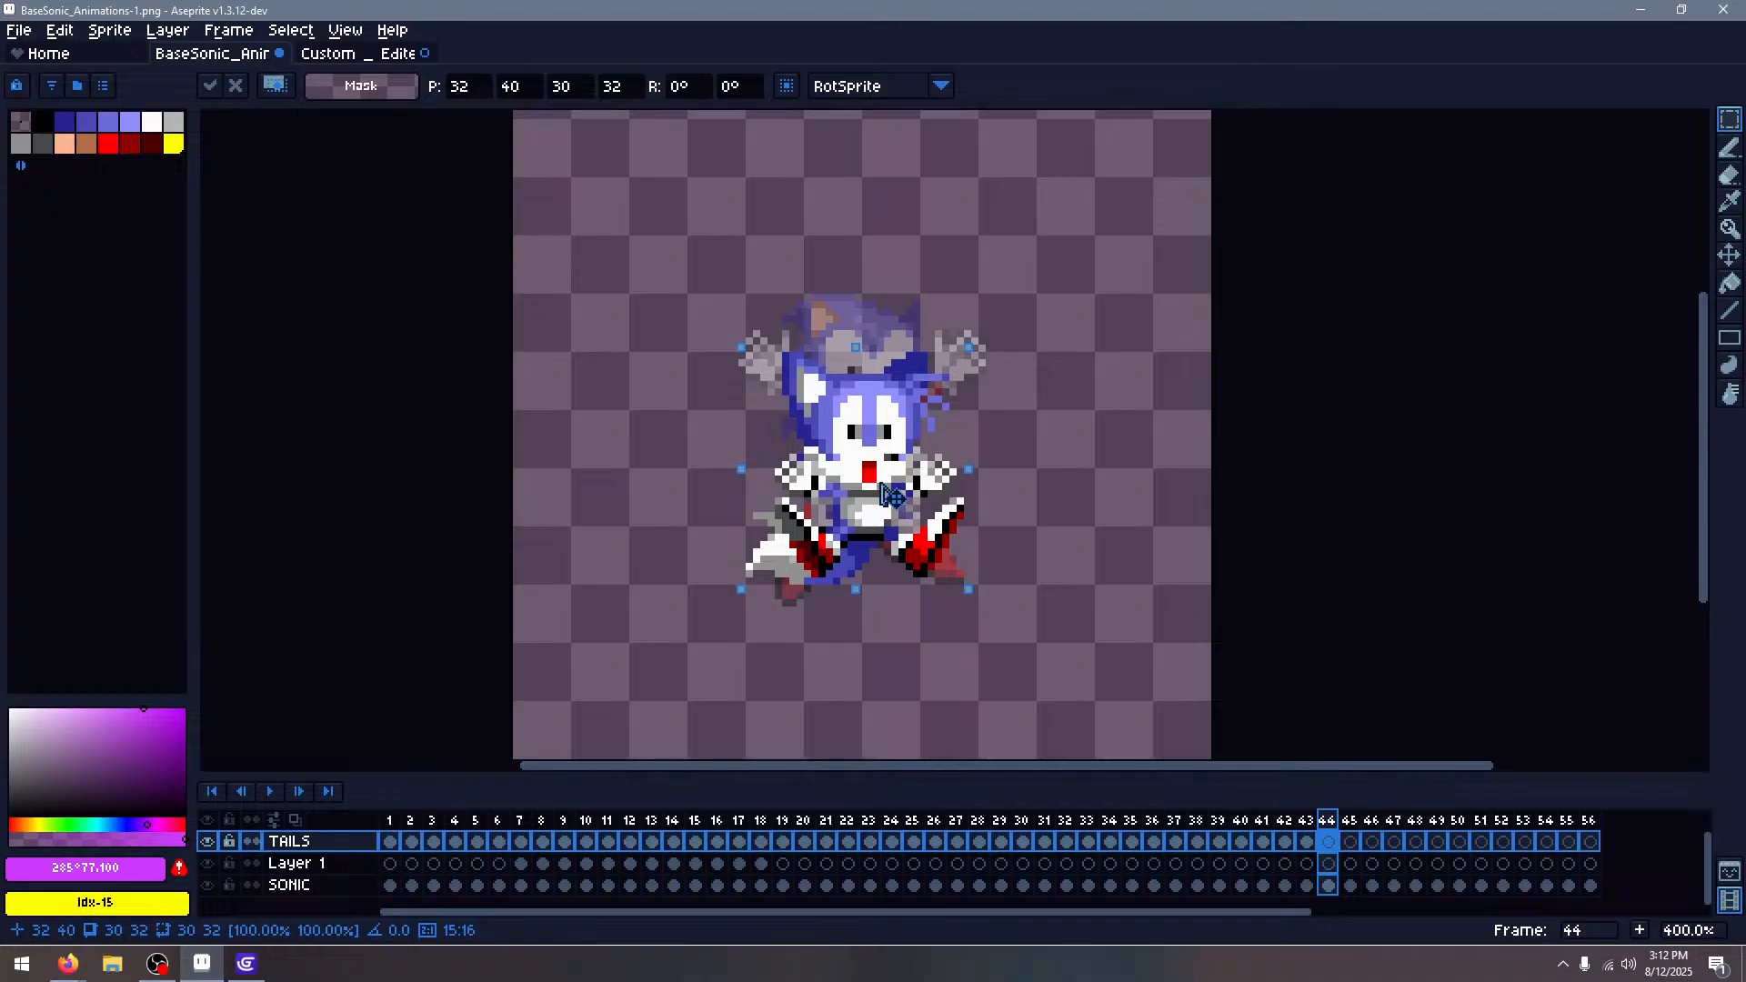
{"action": "left_click_drag", "start_coordinate": [883, 495], "coordinate": [883, 483]}
{"action": "left_click", "coordinate": [1270, 347]}
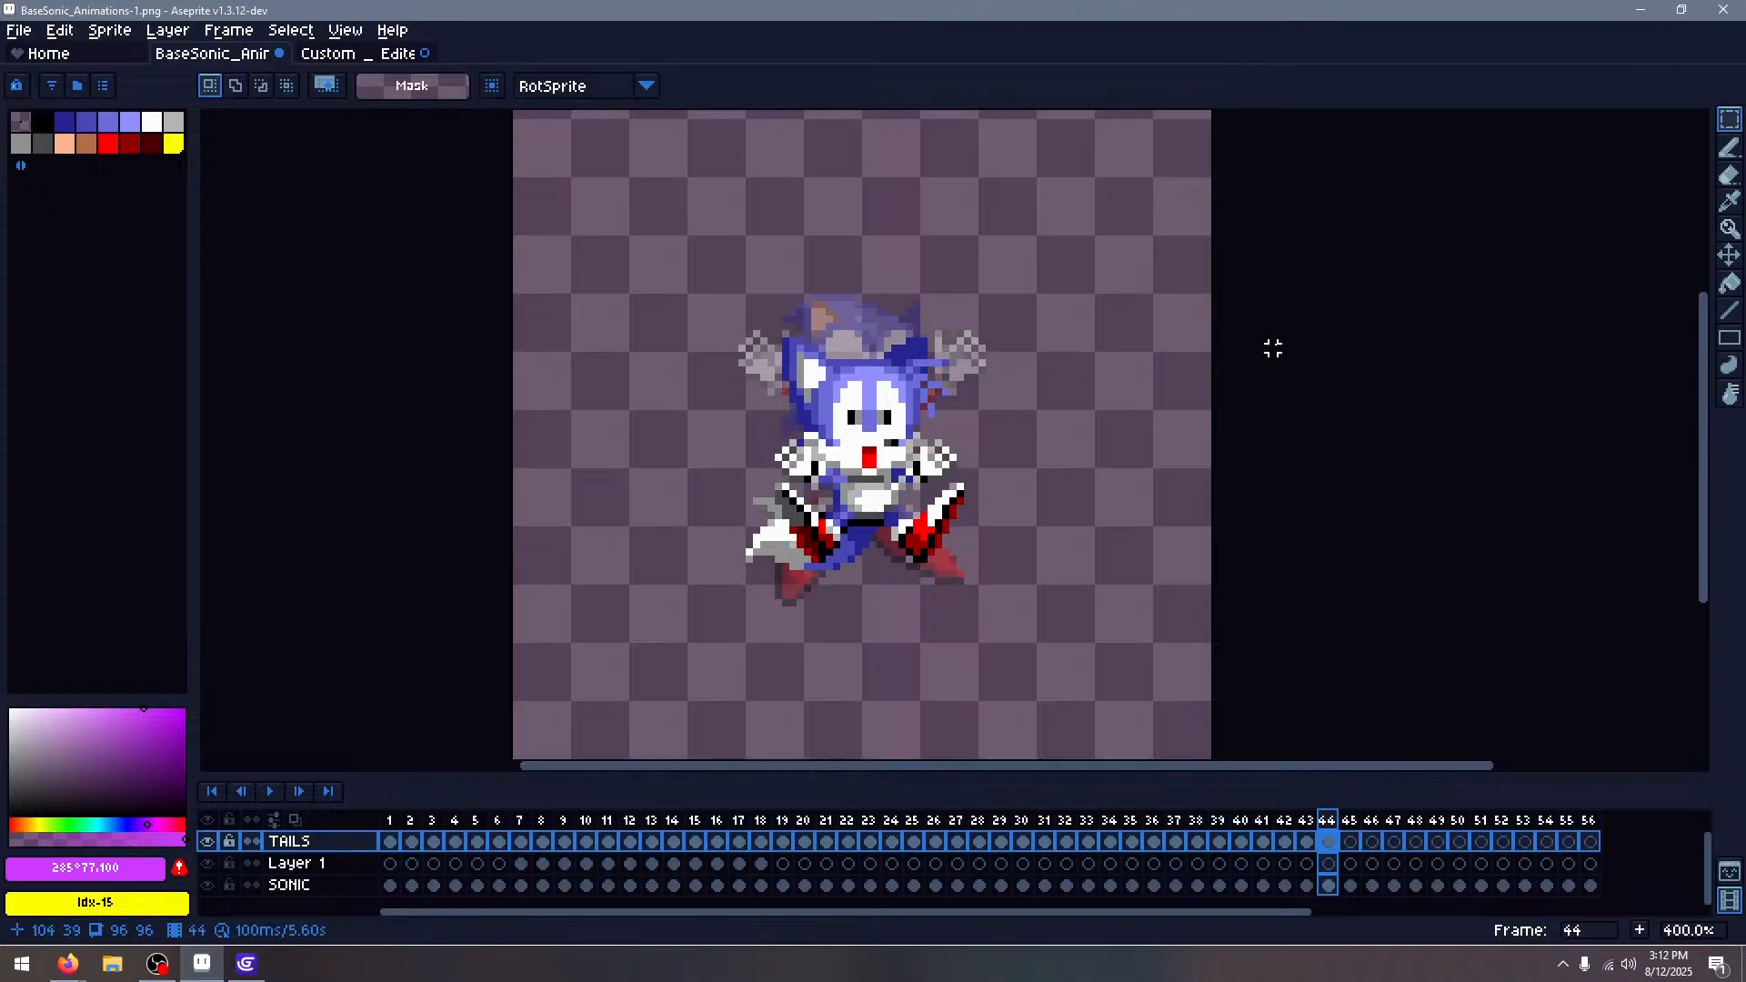
Compare Tails across frames 42 to 44 and toggle the TAILS layer's visibility to check the placement against Sonic
{"action": "key", "text": "Left"}
{"action": "key", "text": "Right"}
{"action": "key", "text": "Right"}
{"action": "key", "text": "Left"}
{"action": "key", "text": "Left"}
{"action": "key", "text": "Left"}
{"action": "left_click", "coordinate": [207, 841]}
{"action": "key", "text": "Right"}
{"action": "key", "text": "Right"}
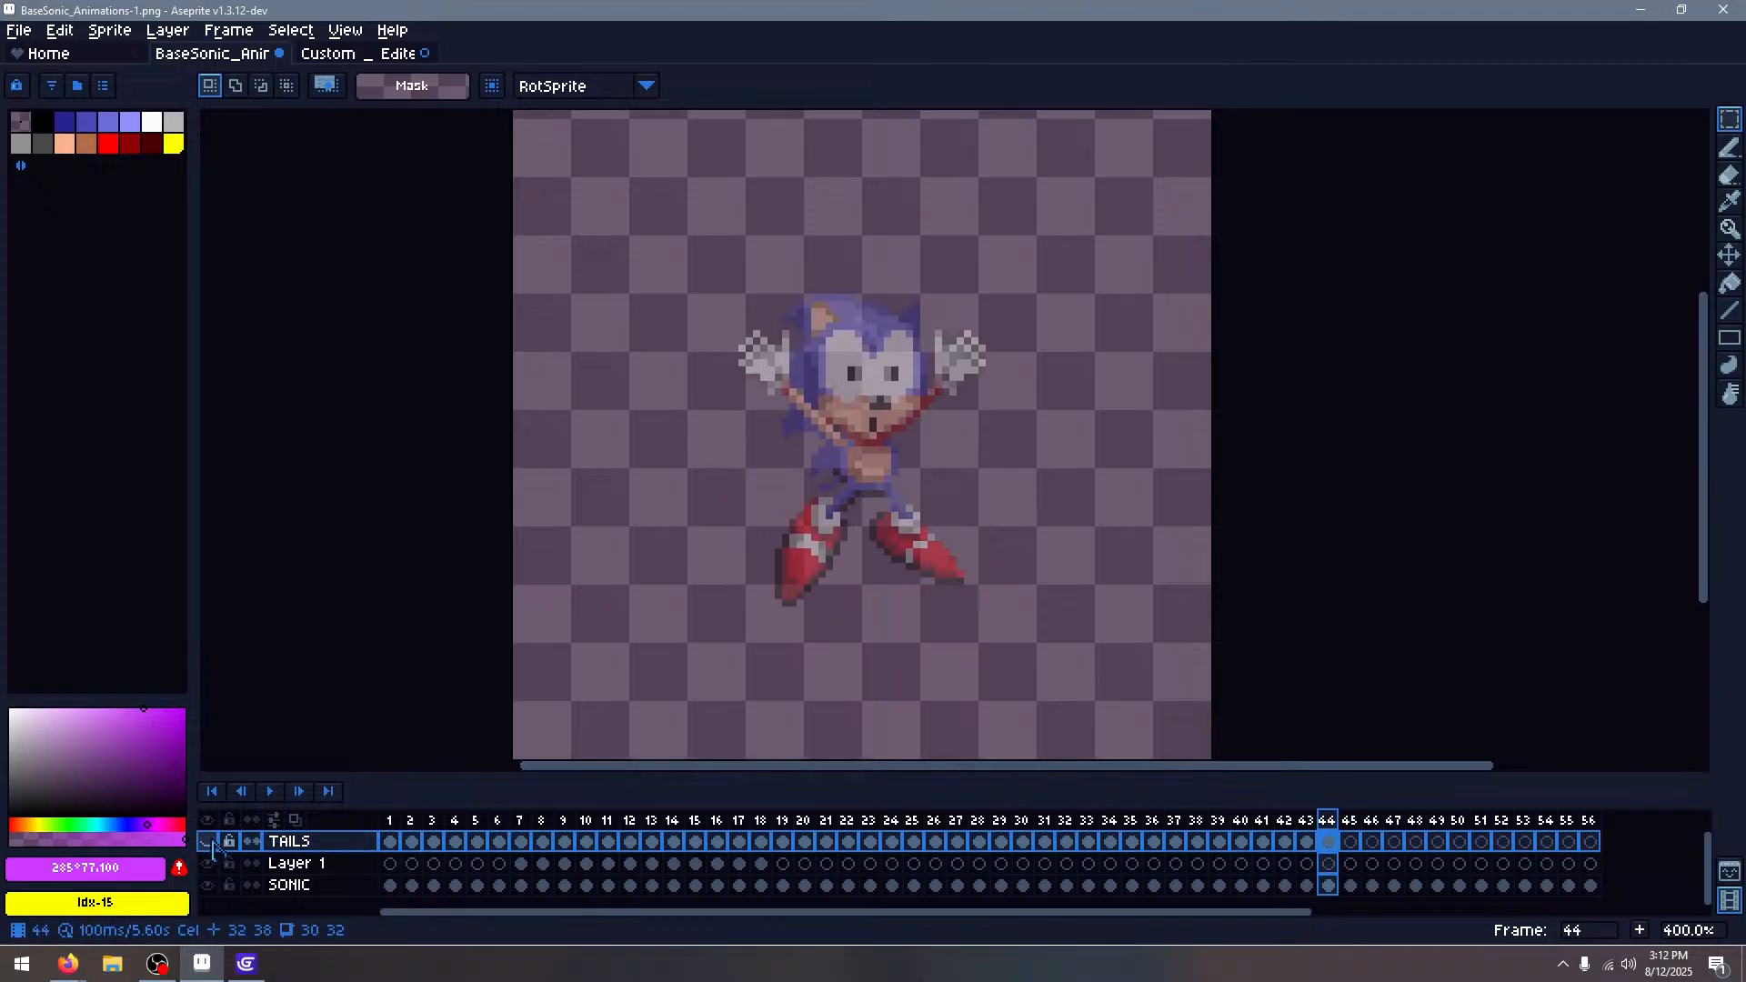
{"action": "left_click", "coordinate": [207, 841]}
Advance to frame 45 and copy the Tails with head thrown back and mouth wide open from the Tails sheet
{"action": "key", "text": "Right"}
{"action": "key", "text": "Left"}
{"action": "key", "text": "Right"}
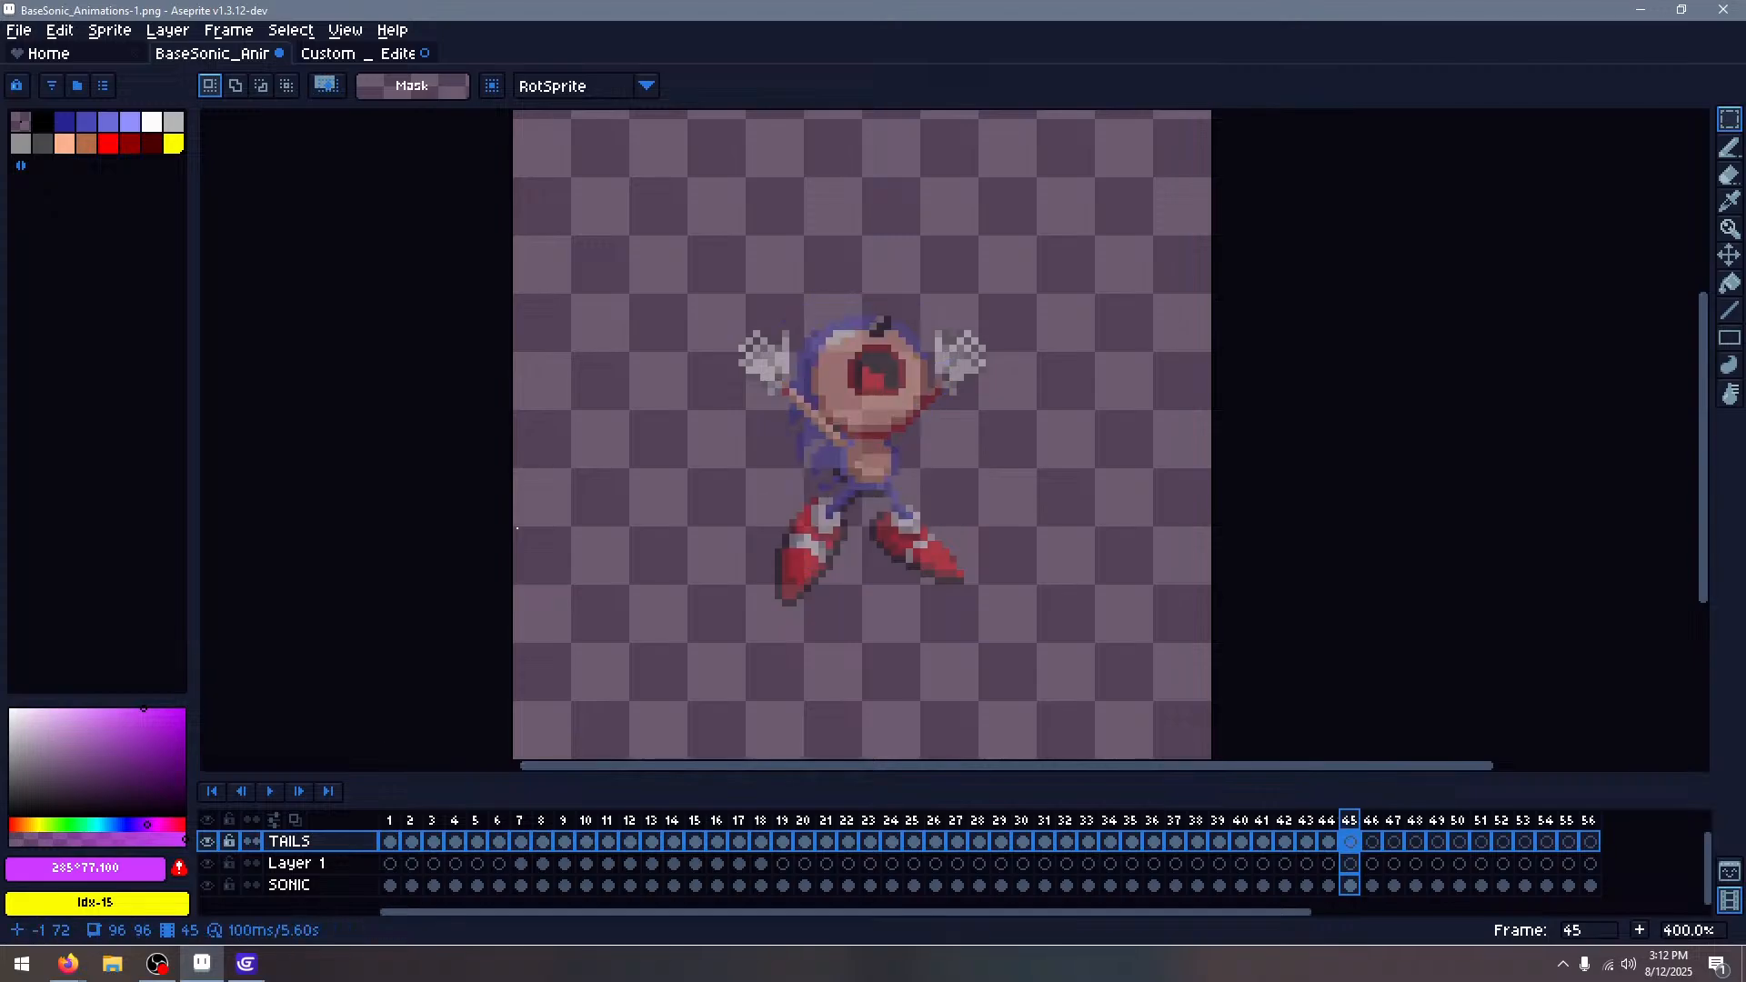
{"action": "left_click", "coordinate": [357, 54]}
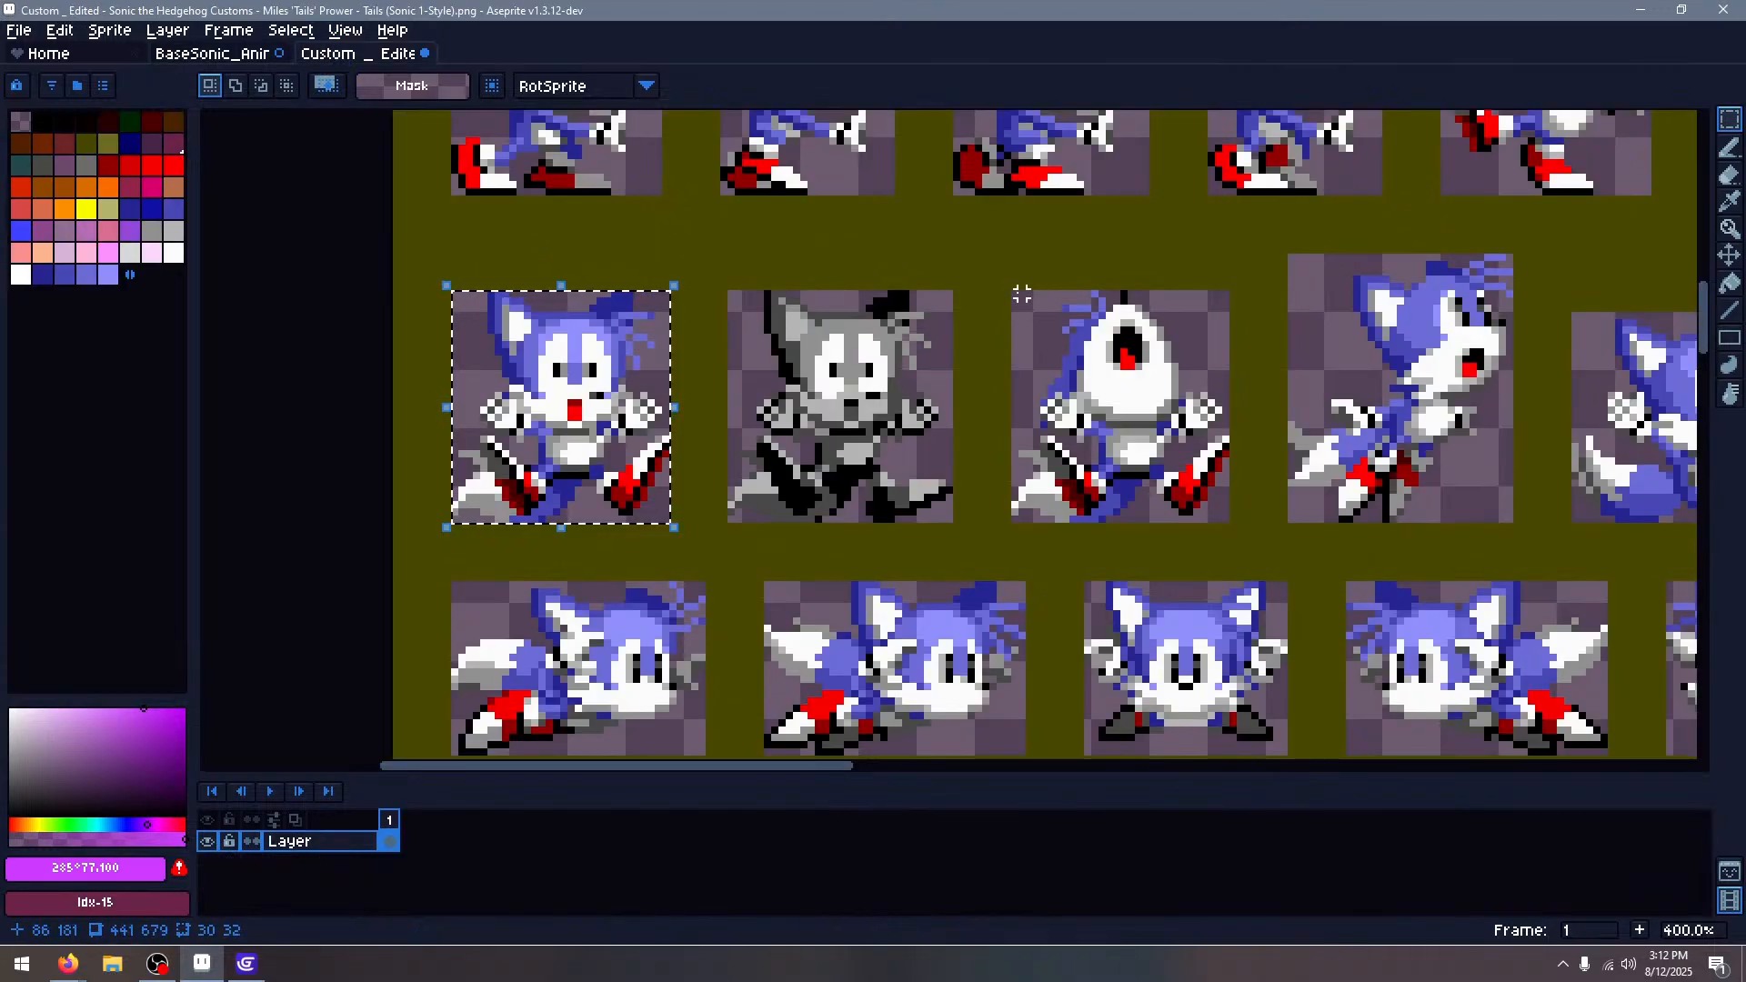
{"action": "left_click_drag", "start_coordinate": [1022, 293], "coordinate": [1227, 522]}
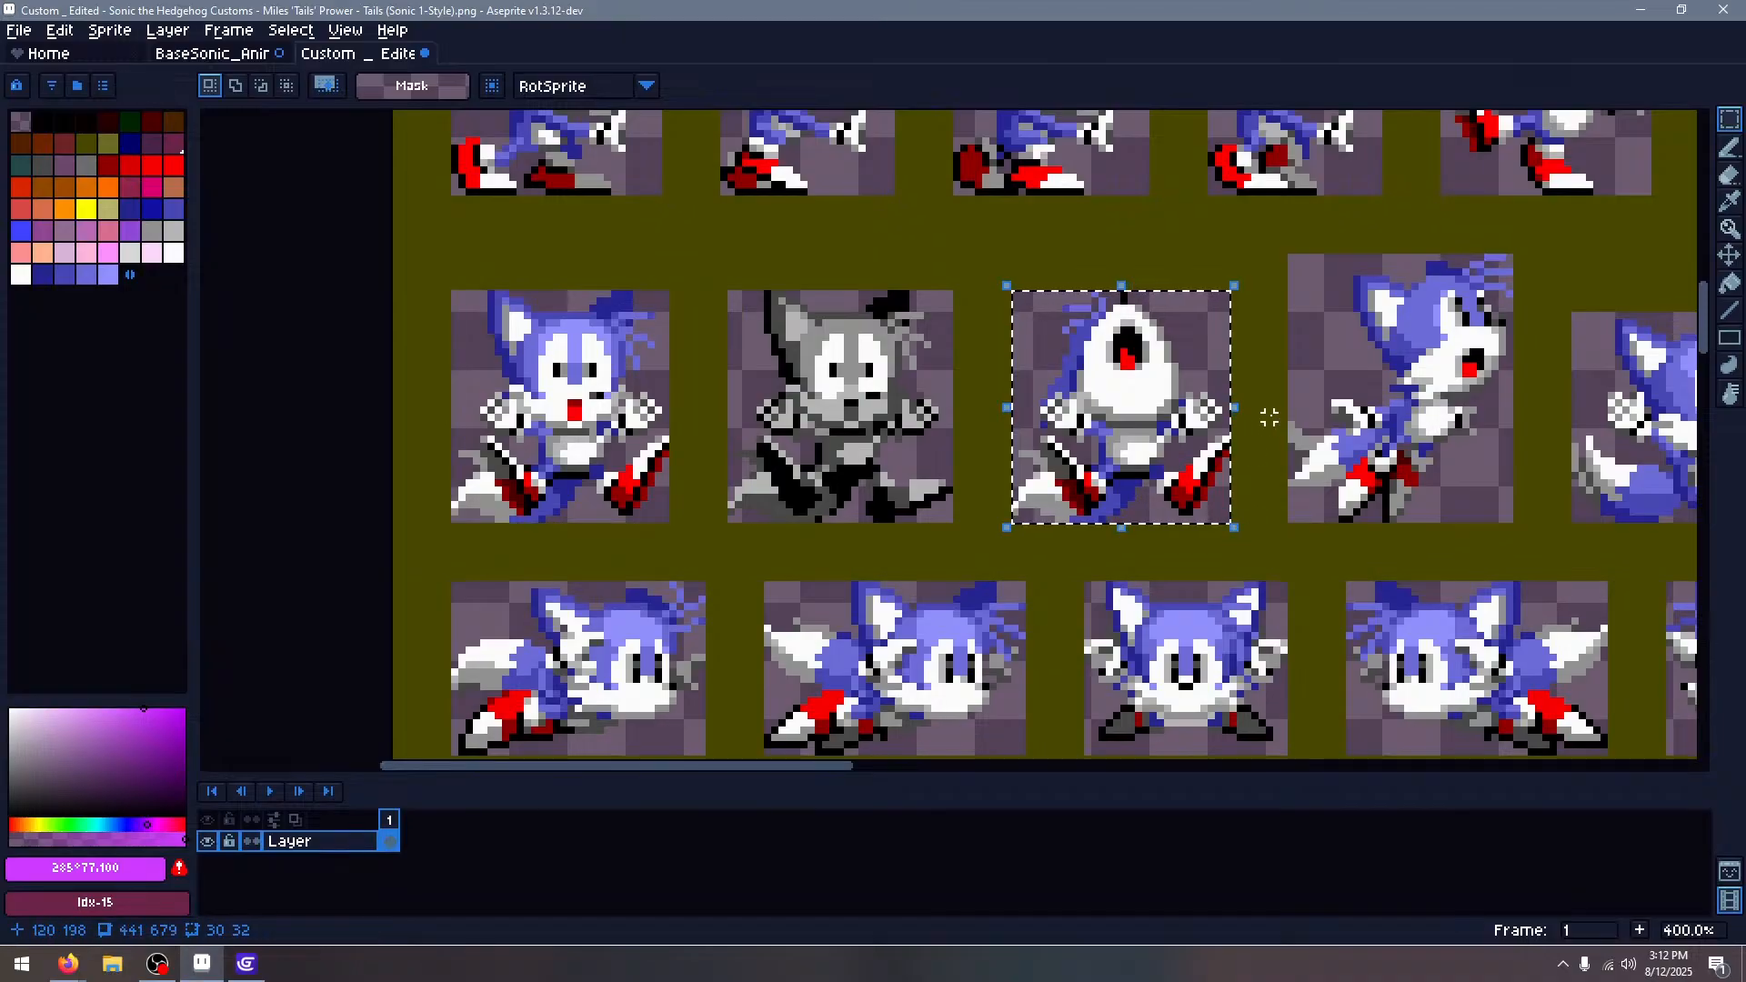
Paste the head-back Tails into frame 45, aligned with the body in frame 44, and compare the two frames
{"action": "left_click", "coordinate": [212, 54]}
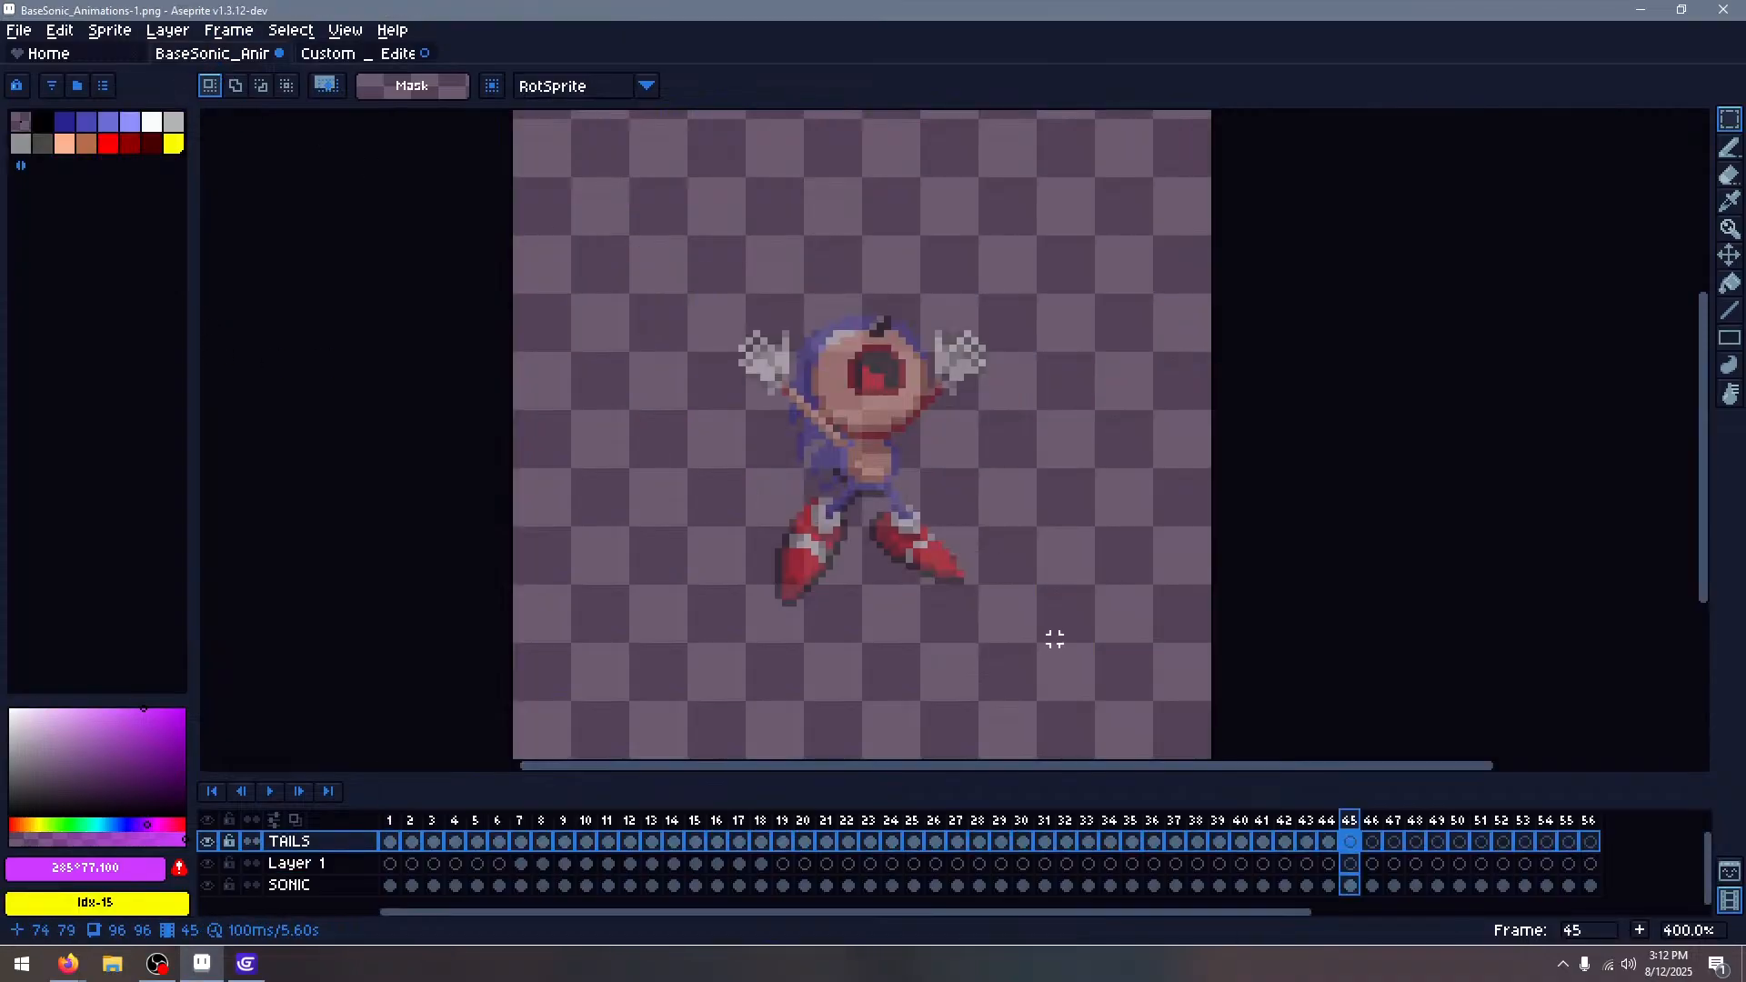
{"action": "key", "text": "ctrl+v"}
{"action": "left_click_drag", "start_coordinate": [1127, 488], "coordinate": [780, 503]}
{"action": "left_click", "coordinate": [1100, 388]}
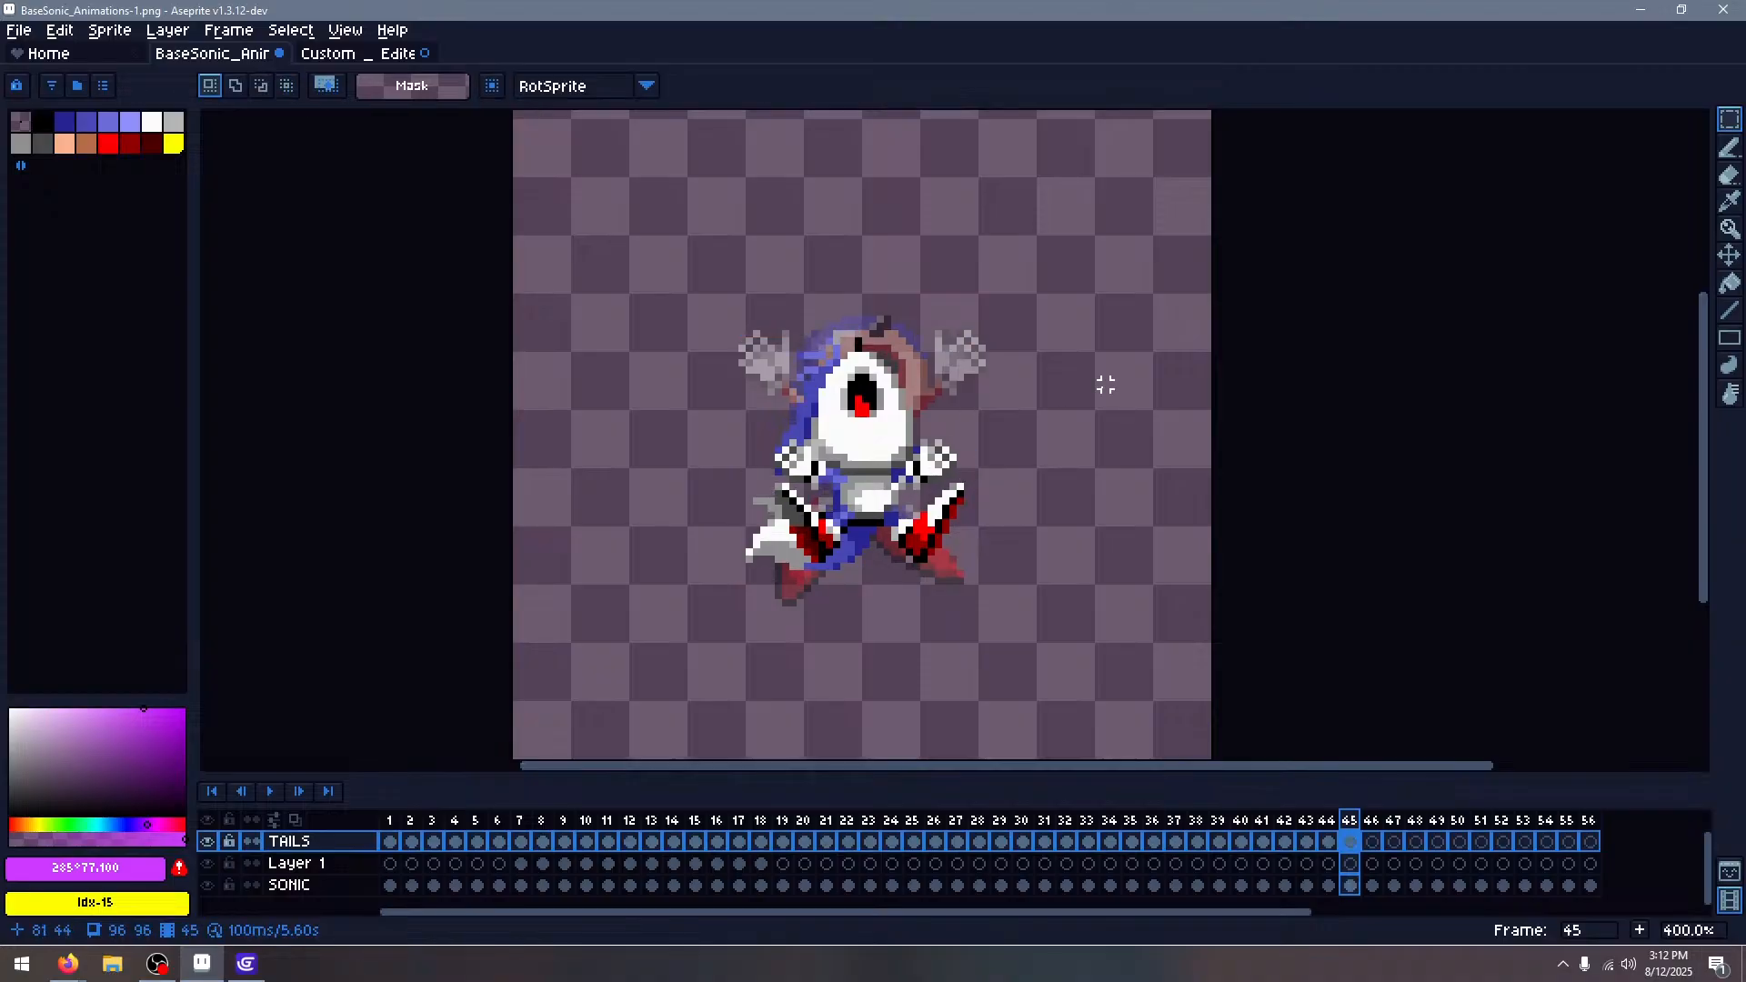
{"action": "key", "text": "Down"}
{"action": "key", "text": "Left"}
{"action": "key", "text": "Right"}
{"action": "key", "text": "Up"}
Advance to frame 46 and copy the first slumped, seated Tails from the Tails sheet
{"action": "key", "text": "Right"}
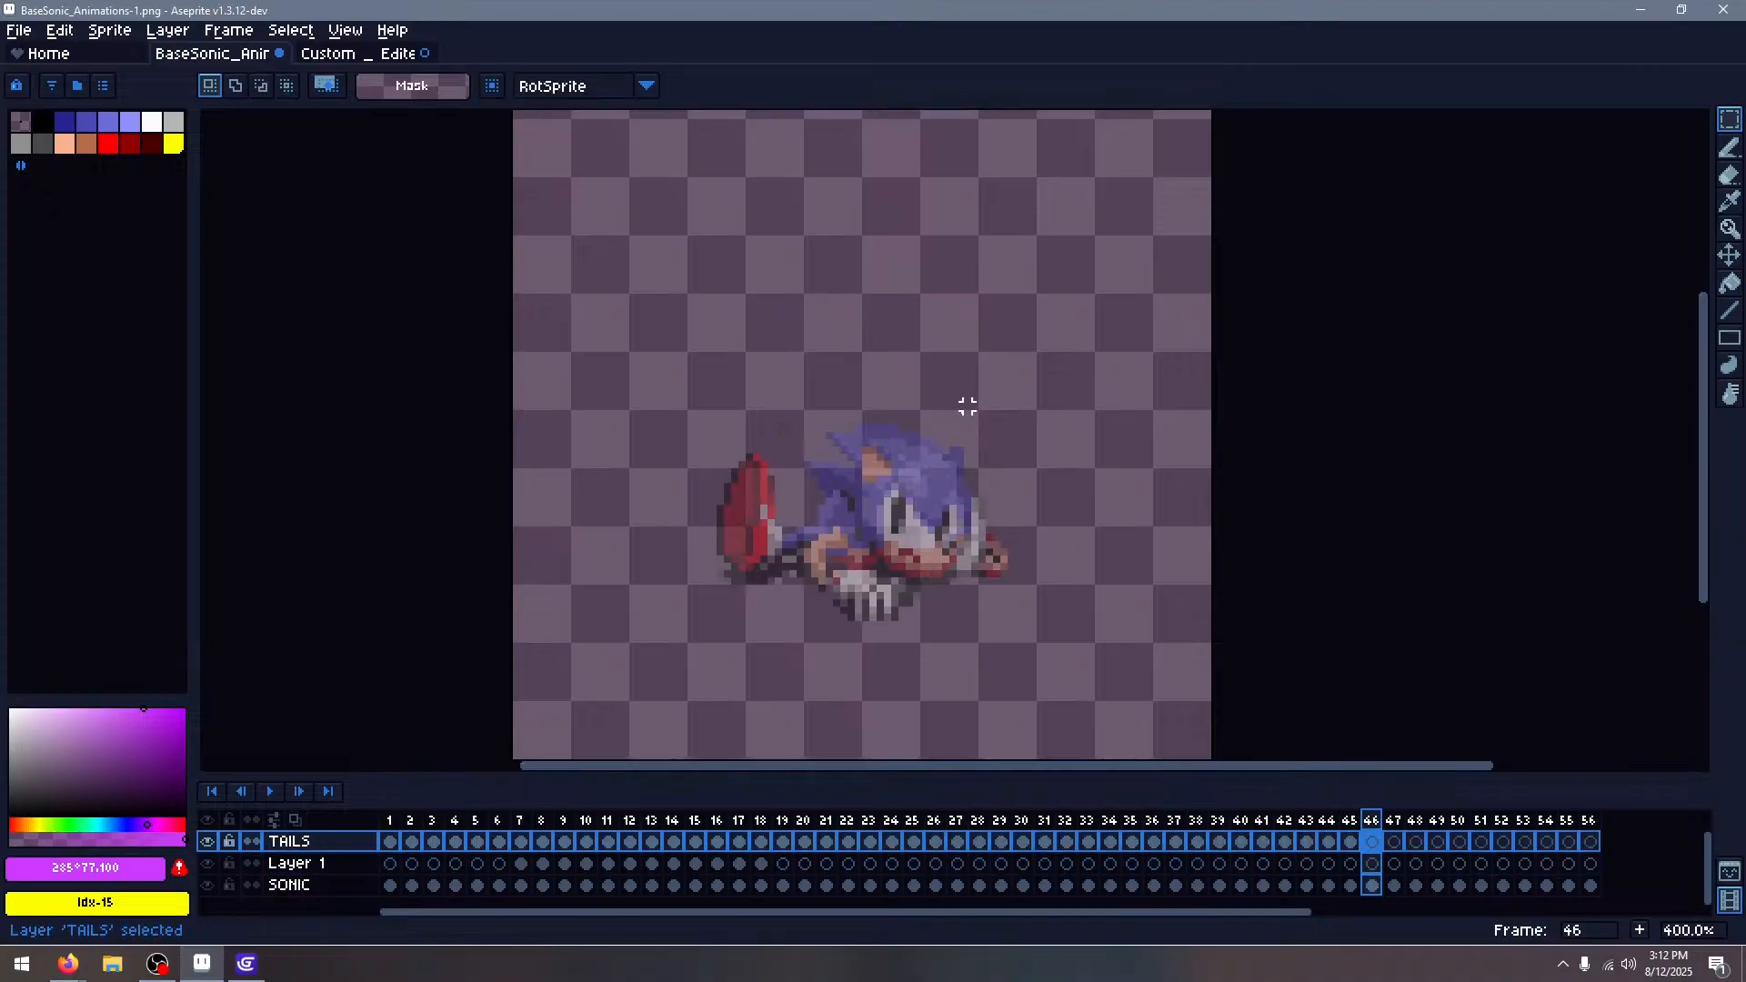
{"action": "key", "text": "ctrl+Tab"}
{"action": "scroll", "coordinate": [1060, 452], "scroll_direction": "down", "scroll_amount": 4}
{"action": "scroll", "coordinate": [1060, 452], "scroll_direction": "up", "scroll_amount": 2}
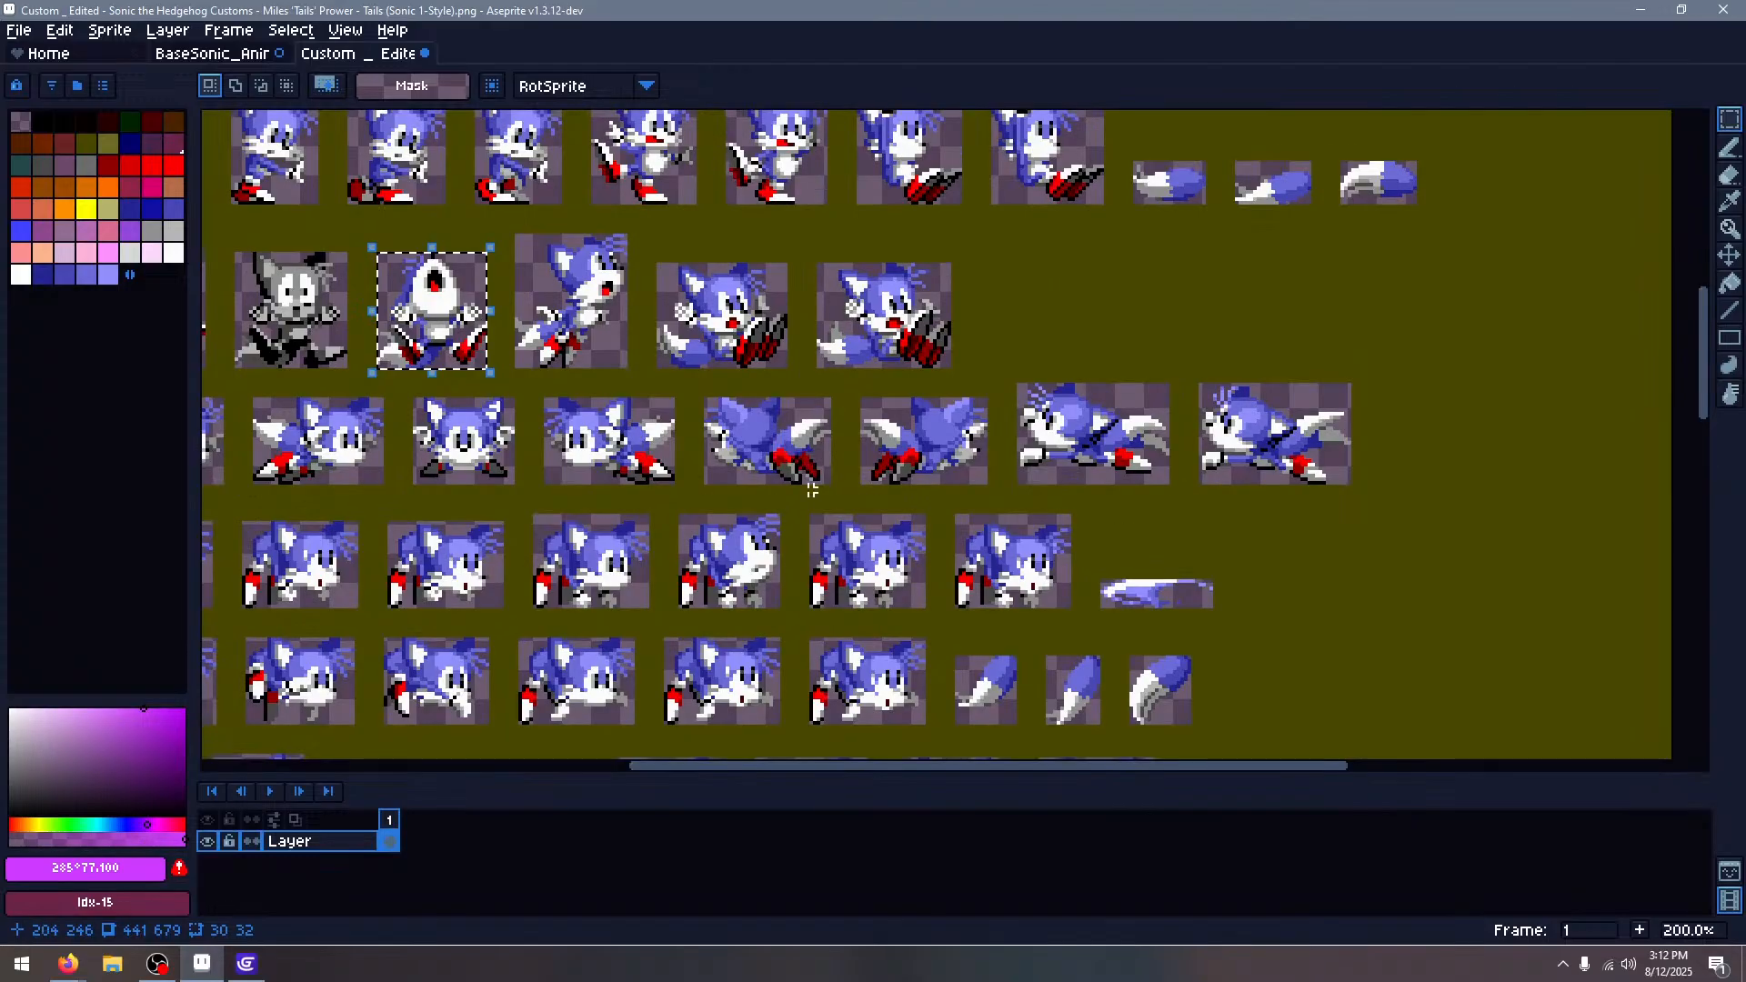
{"action": "scroll", "coordinate": [698, 401], "scroll_direction": "up", "scroll_amount": 4}
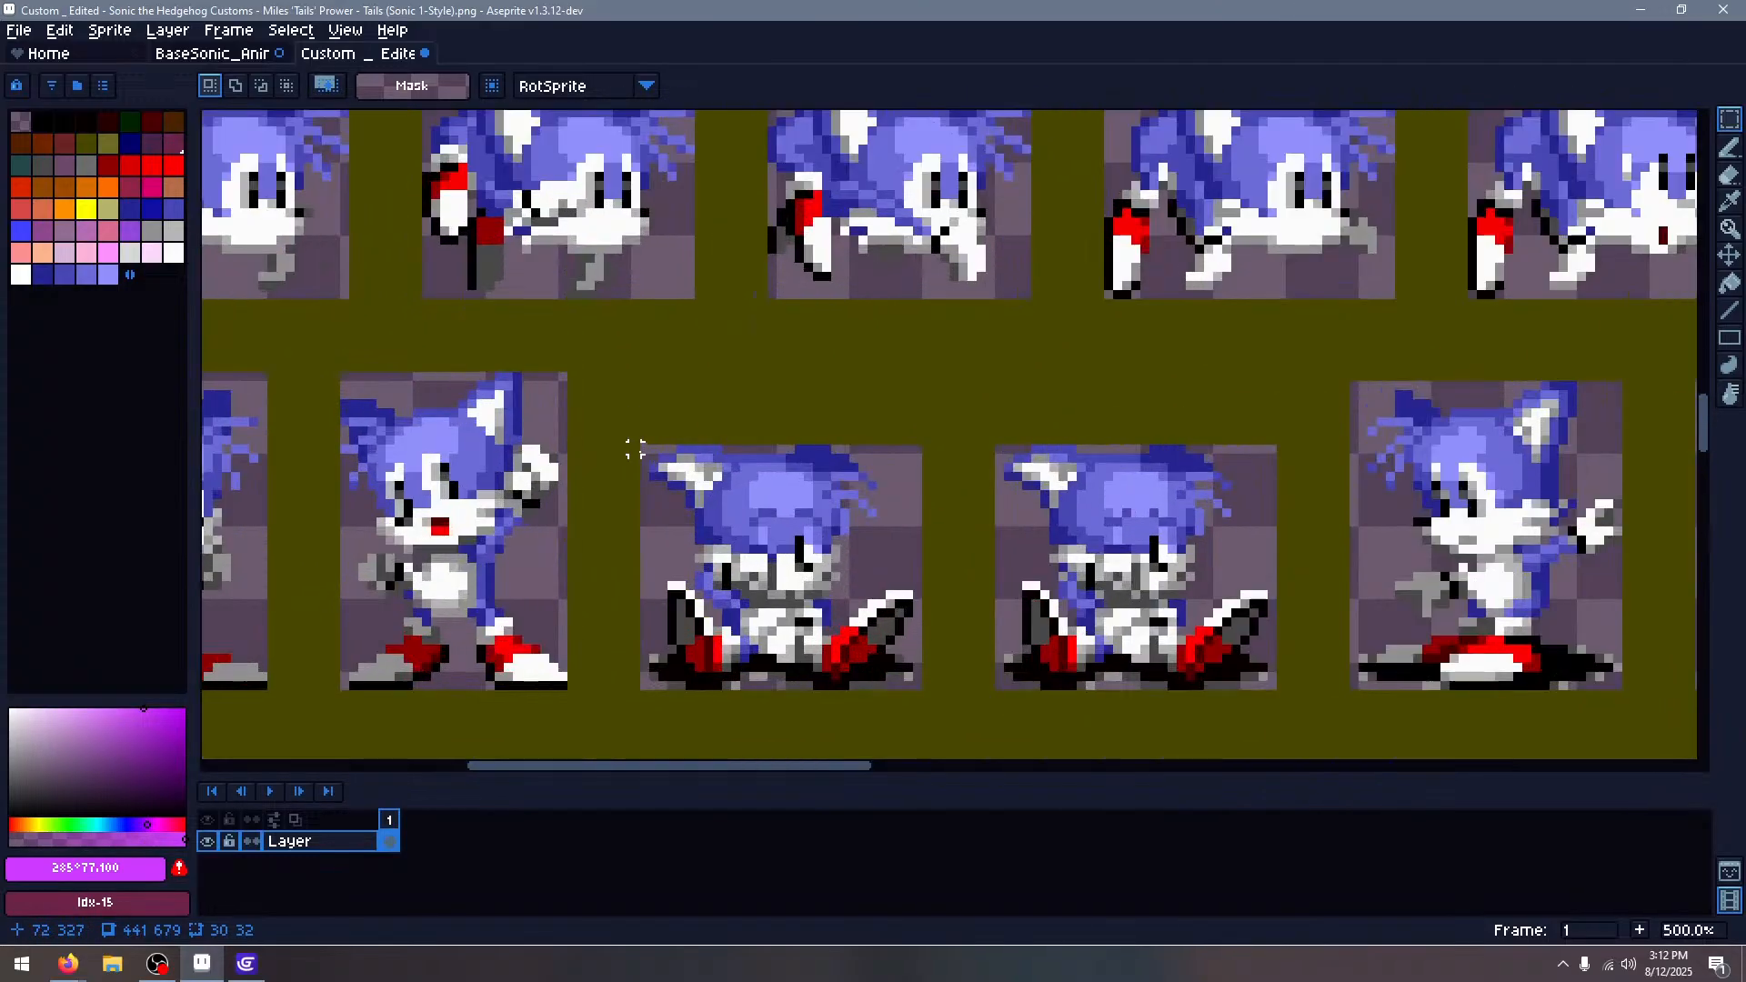
{"action": "left_click_drag", "start_coordinate": [644, 447], "coordinate": [971, 732]}
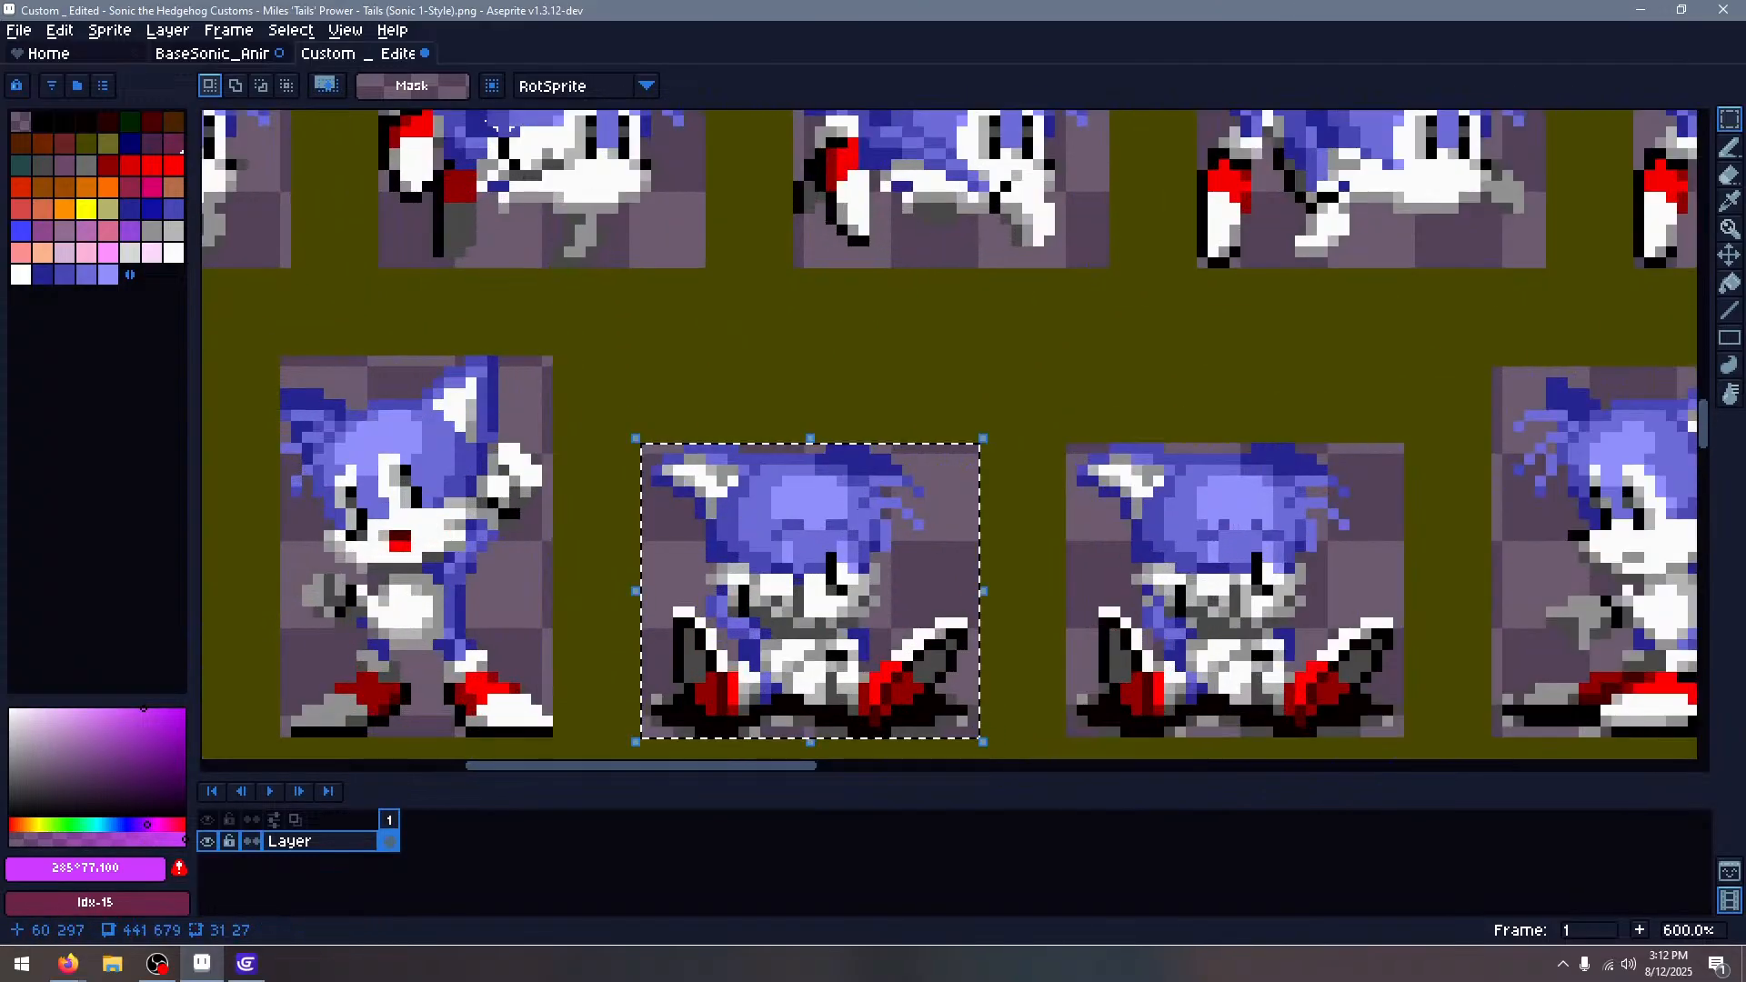
Paste the slumped Tails over the lying Sonic in frame 46 and compare it with frame 45
{"action": "left_click", "coordinate": [212, 54]}
{"action": "key", "text": "ctrl+v"}
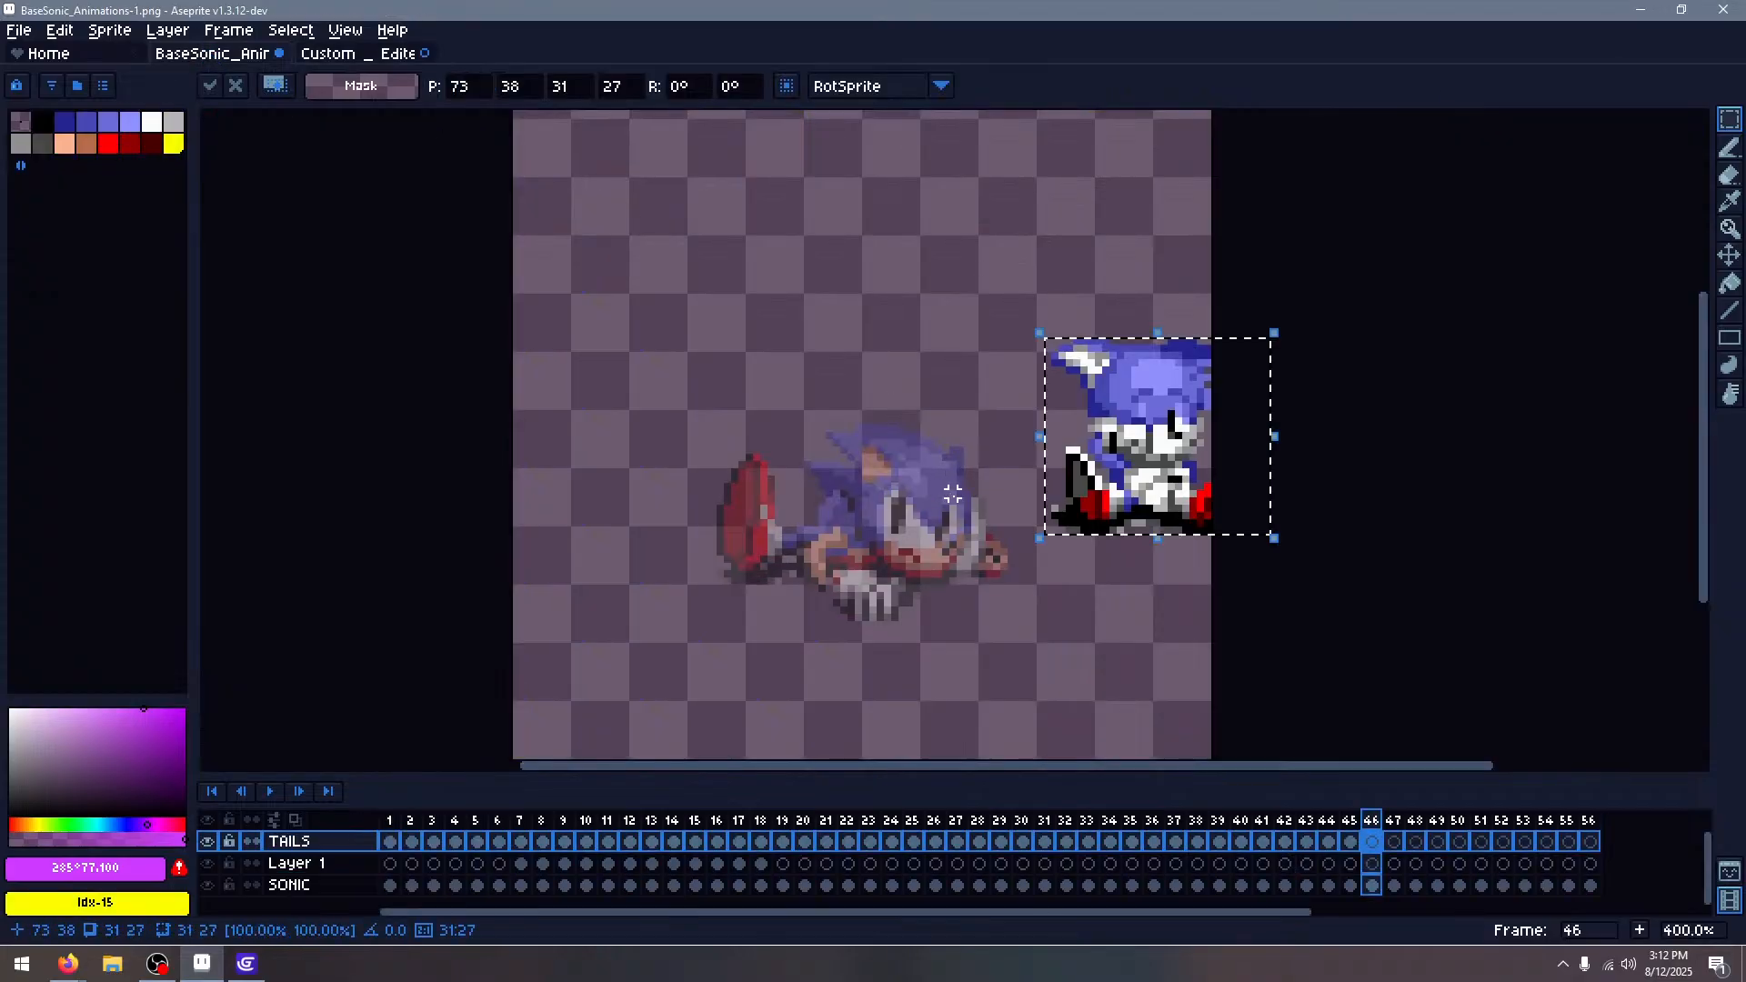
{"action": "left_click_drag", "start_coordinate": [1122, 495], "coordinate": [832, 553]}
{"action": "left_click", "coordinate": [1155, 436]}
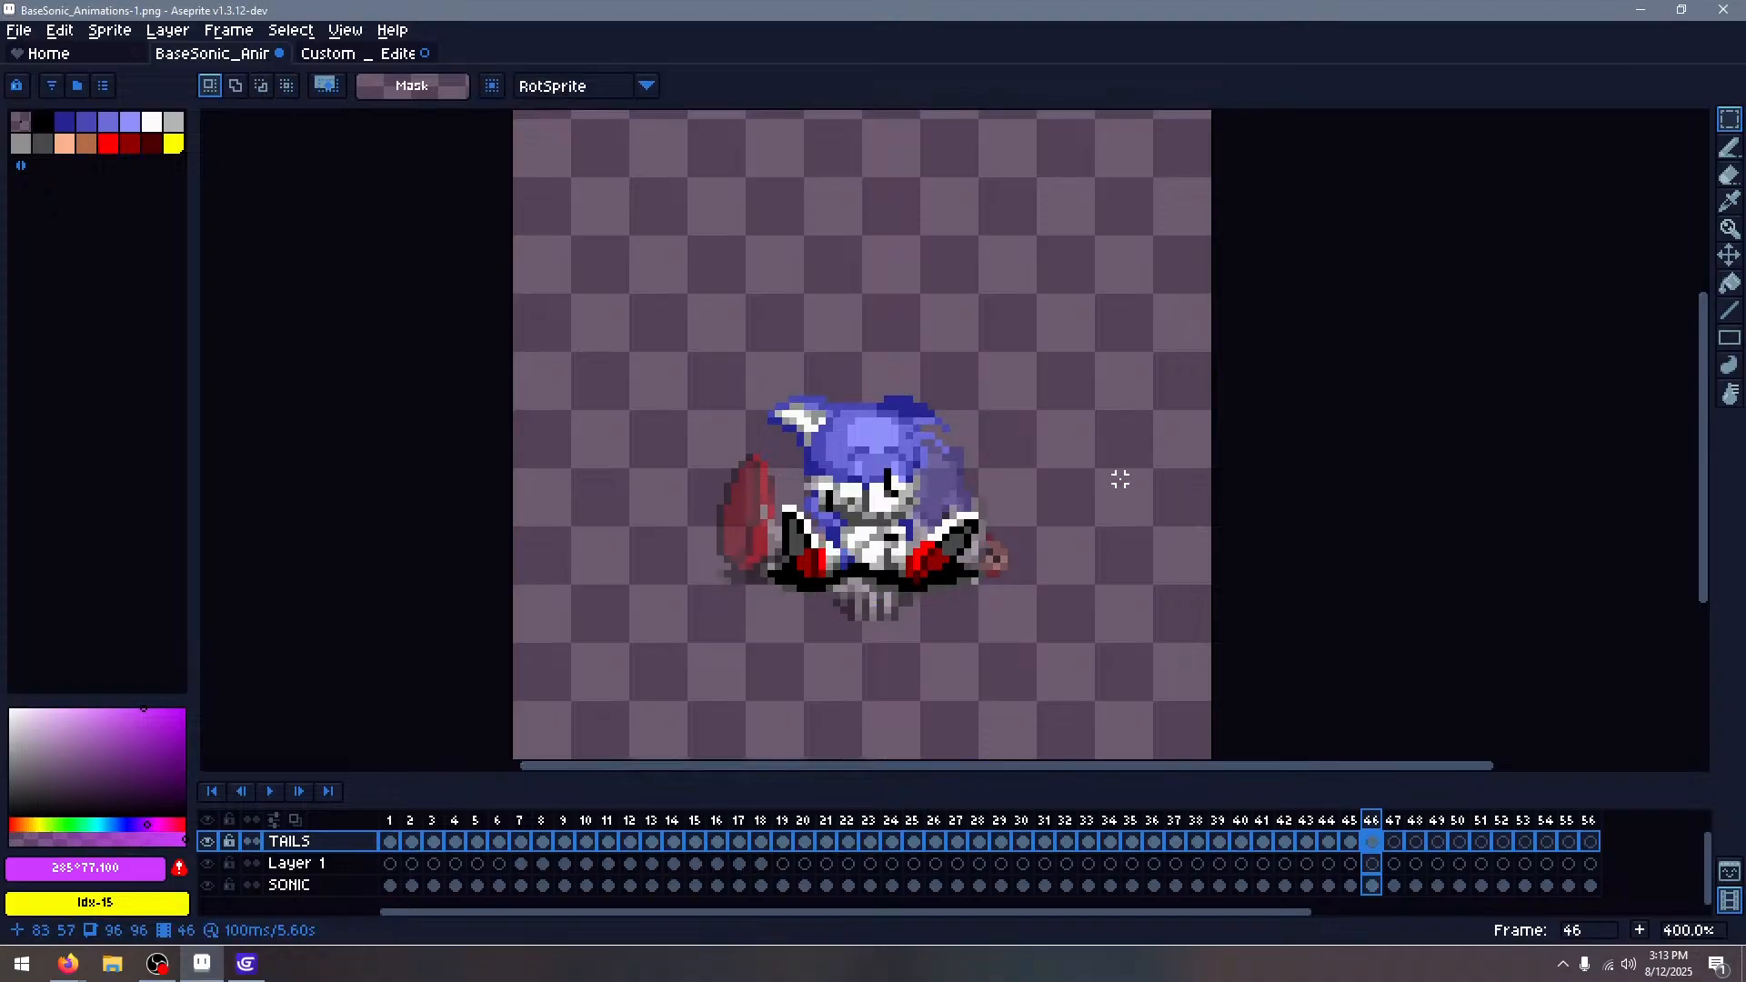
{"action": "key", "text": "Left"}
{"action": "key", "text": "Right"}
Advance to frame 47 and copy the second slumped, seated Tails from the Tails sheet
{"action": "key", "text": "Right"}
{"action": "left_click", "coordinate": [355, 54]}
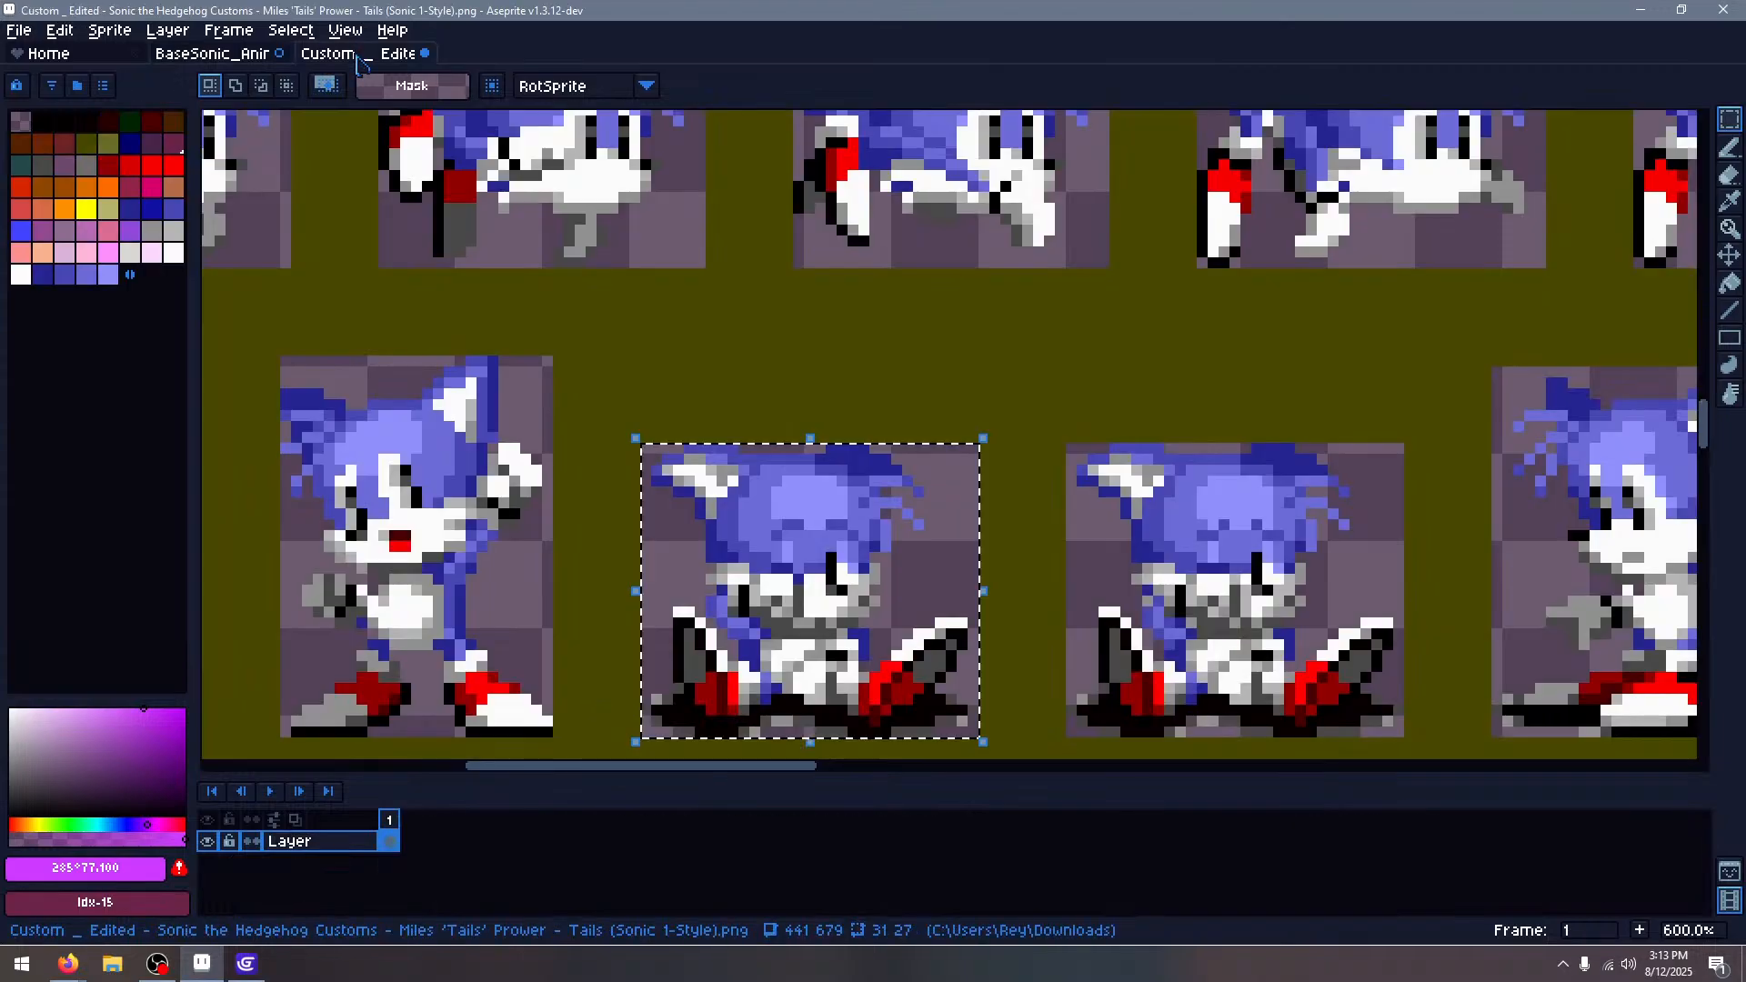
{"action": "left_click_drag", "start_coordinate": [897, 390], "coordinate": [721, 319]}
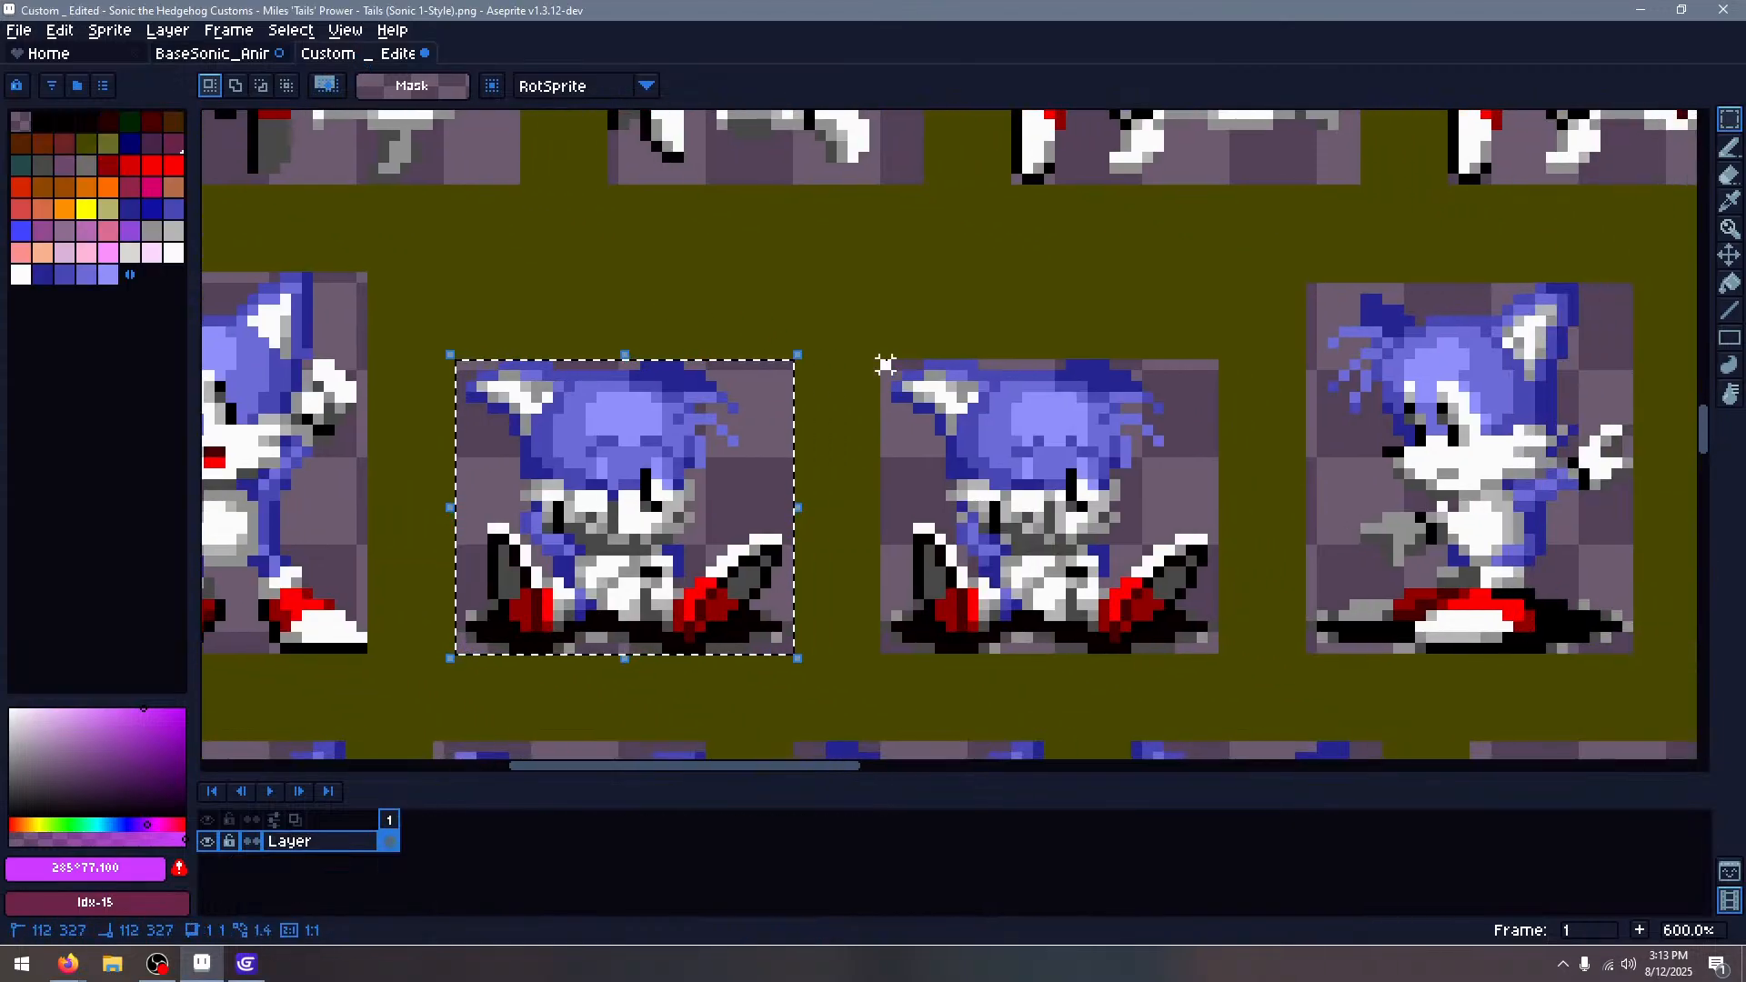
{"action": "left_click_drag", "start_coordinate": [884, 365], "coordinate": [1221, 647]}
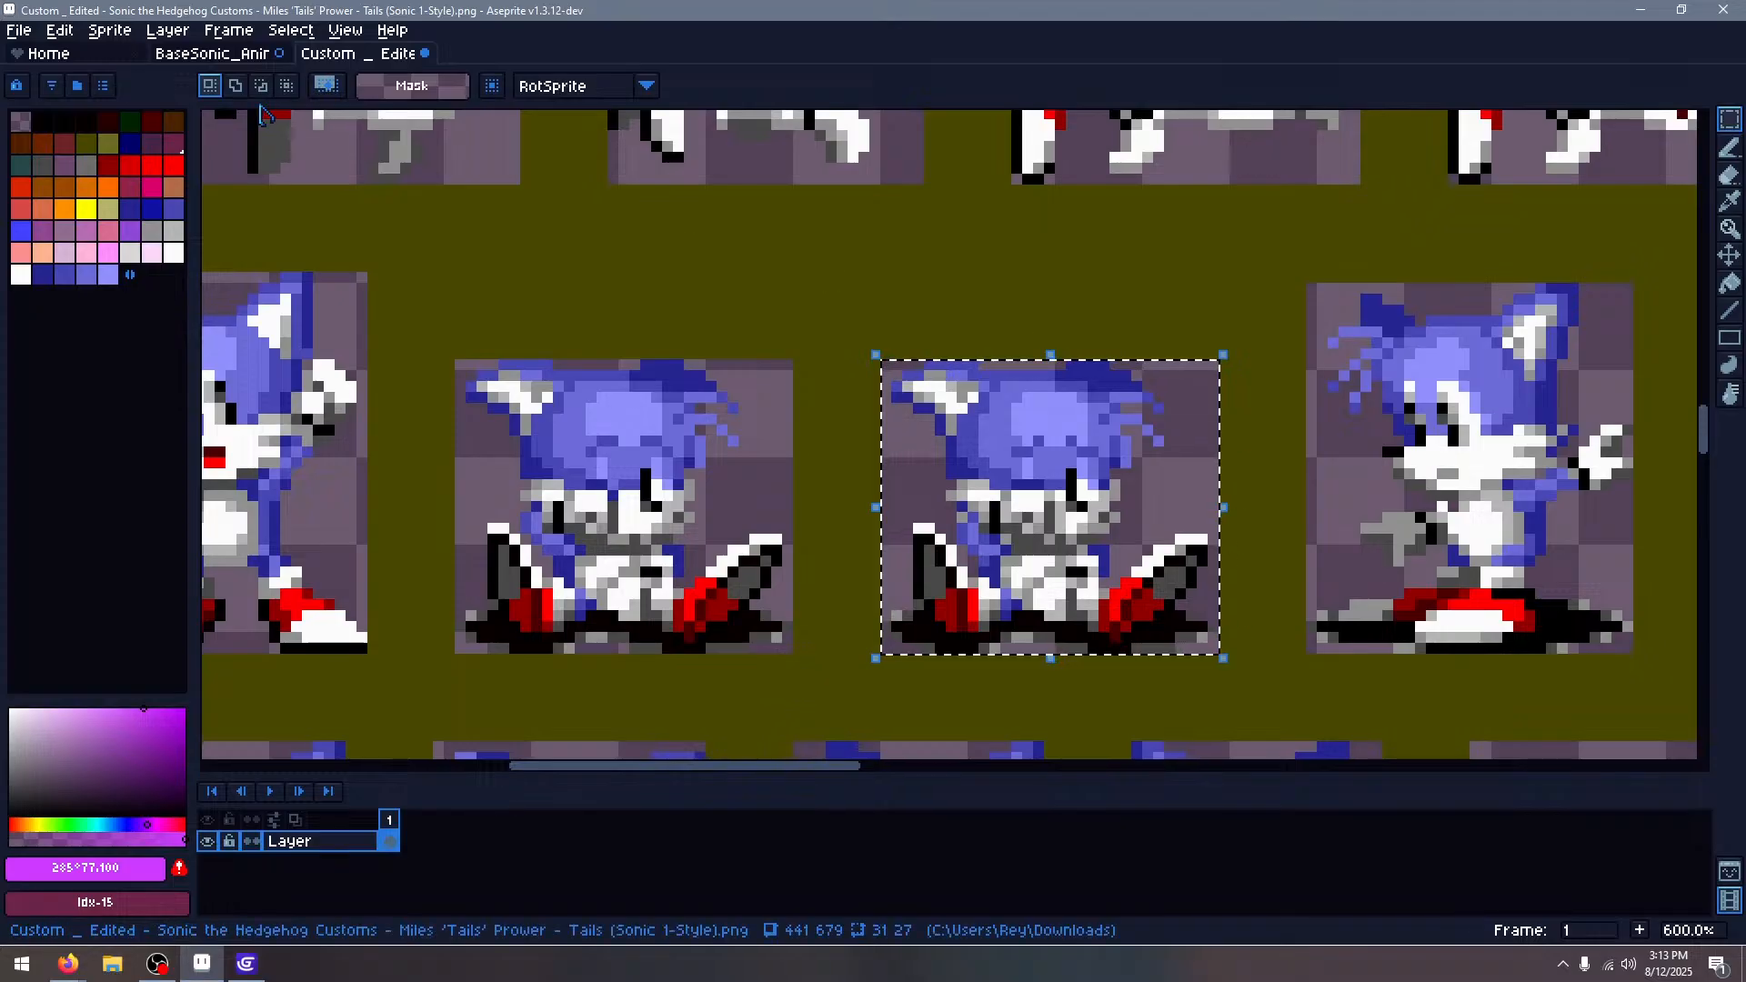
Paste the second slumped Tails over the lying Sonic in frame 47 at 32, 46
{"action": "left_click", "coordinate": [259, 54]}
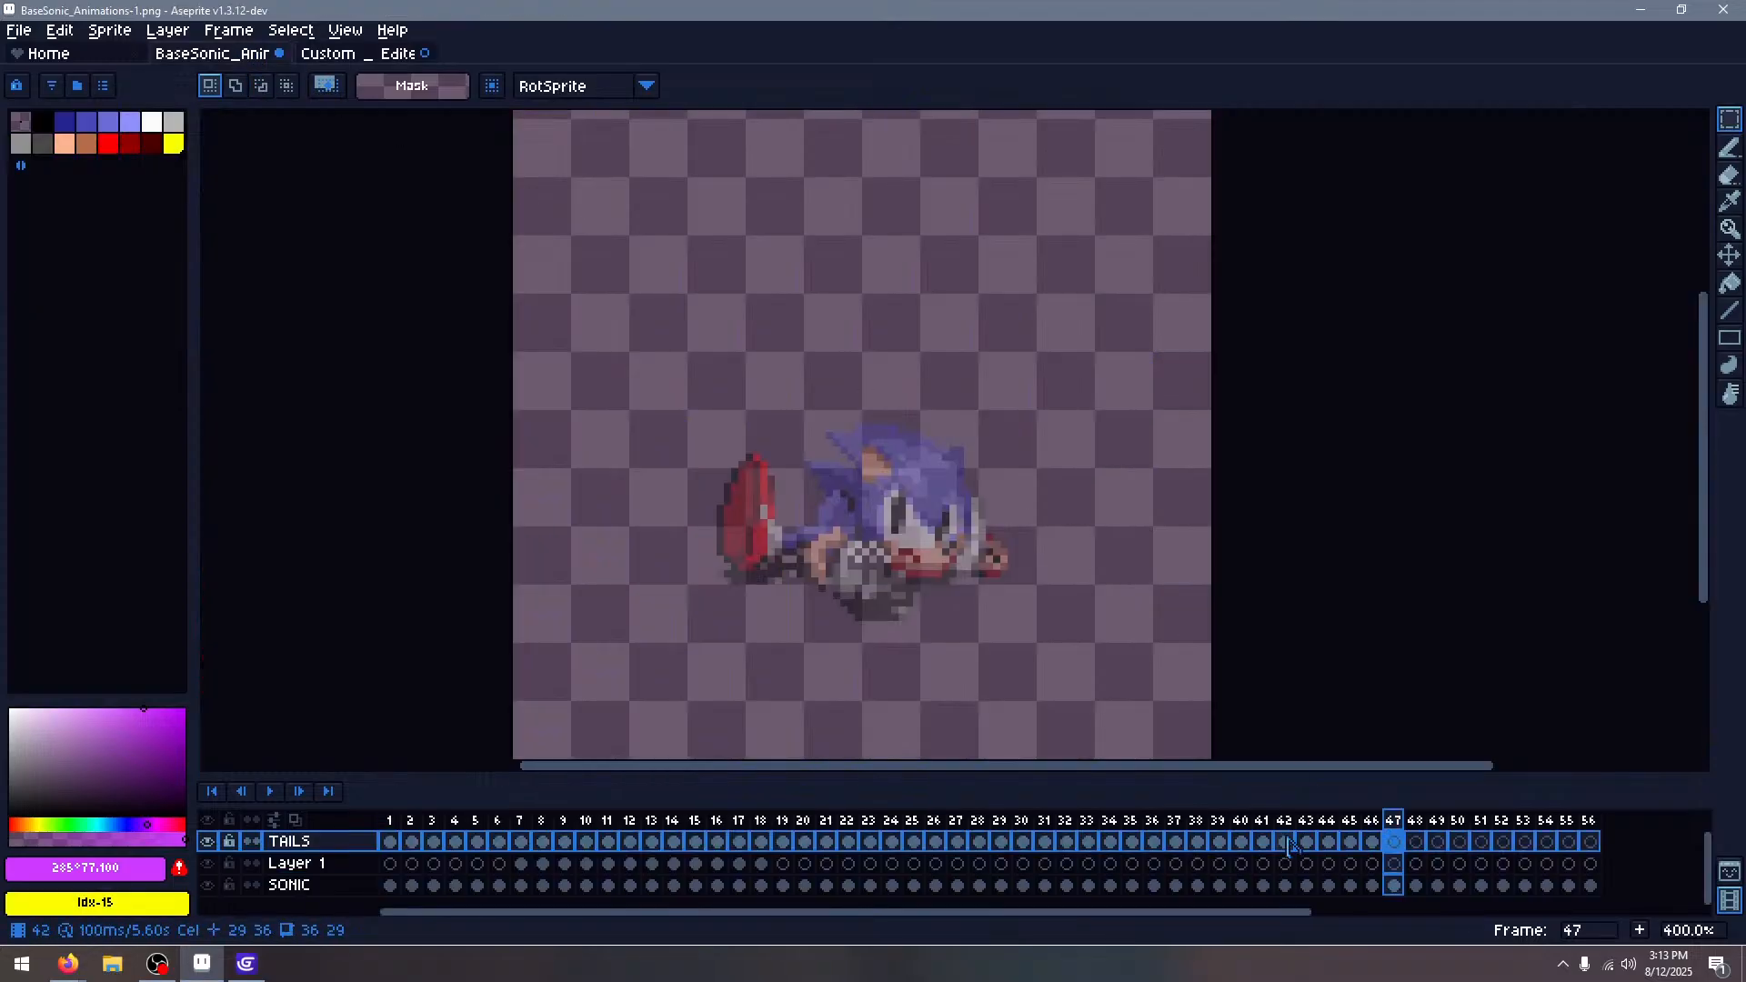
{"action": "key", "text": "ctrl+v"}
{"action": "left_click_drag", "start_coordinate": [1310, 431], "coordinate": [856, 489]}
{"action": "left_click", "coordinate": [1099, 421]}
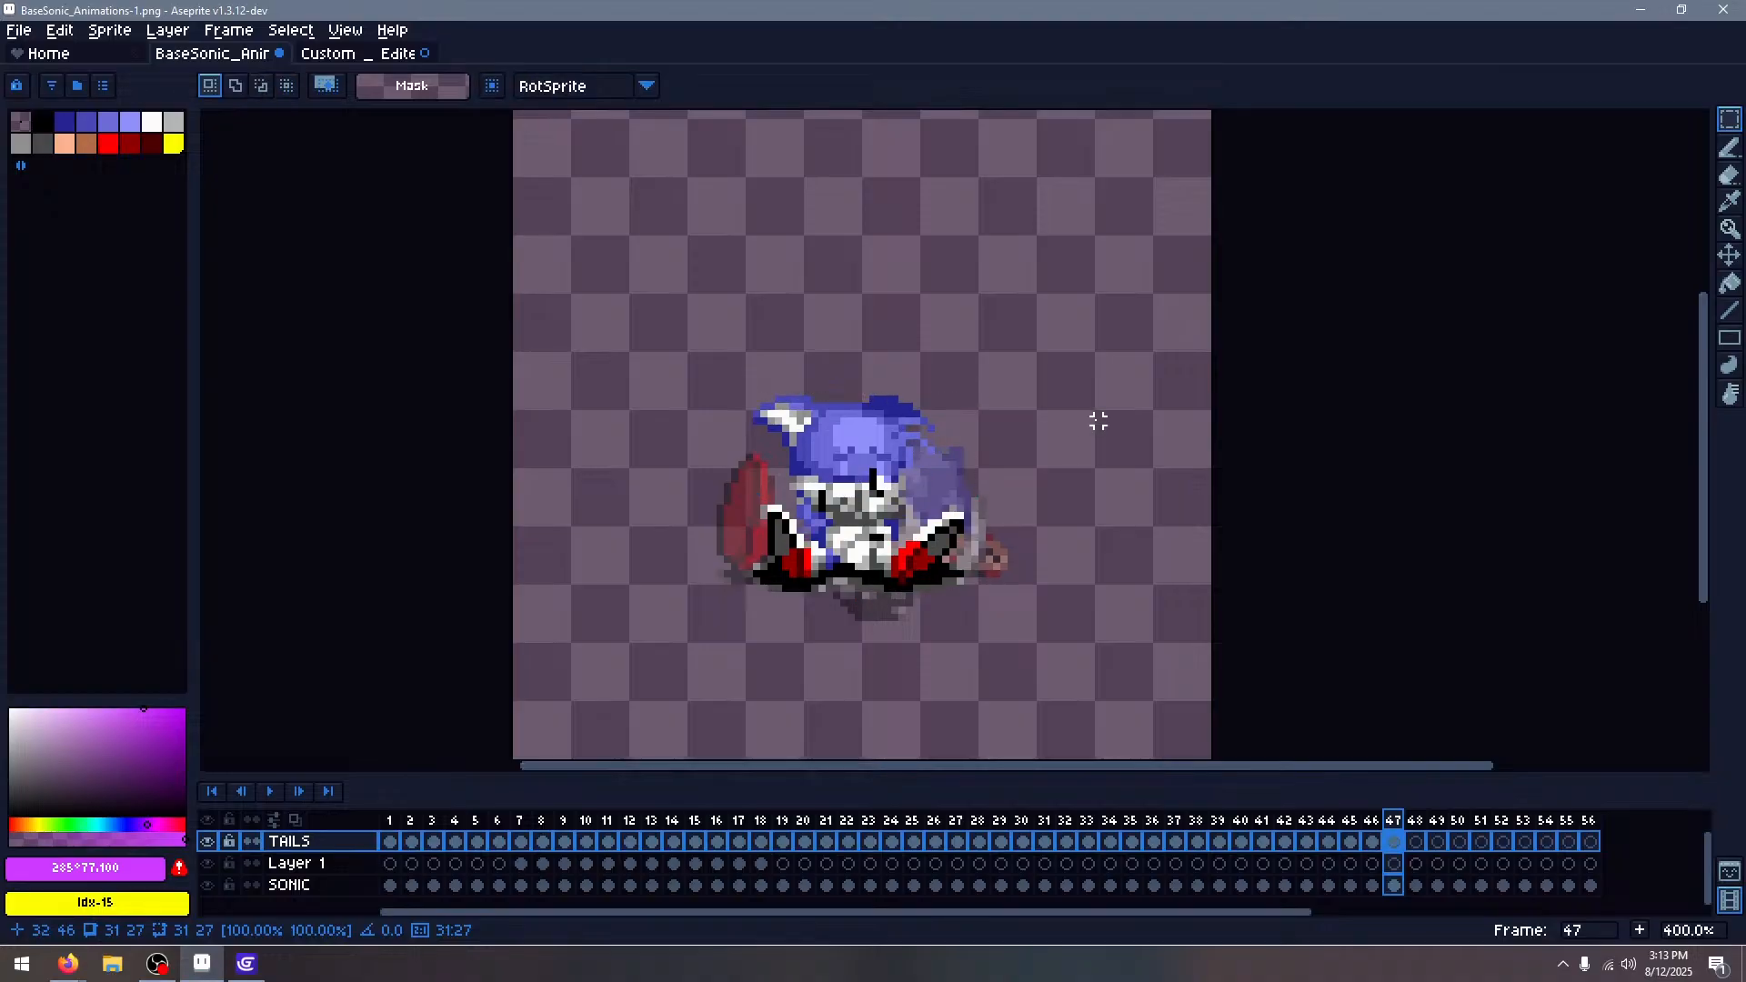
Reposition the slumped Tails in frame 47 to line up with frame 46, flipping between both frames to check
{"action": "key", "text": "Left"}
{"action": "key", "text": "Right"}
{"action": "left_click_drag", "start_coordinate": [593, 351], "coordinate": [1022, 708]}
{"action": "left_click_drag", "start_coordinate": [883, 542], "coordinate": [897, 534]}
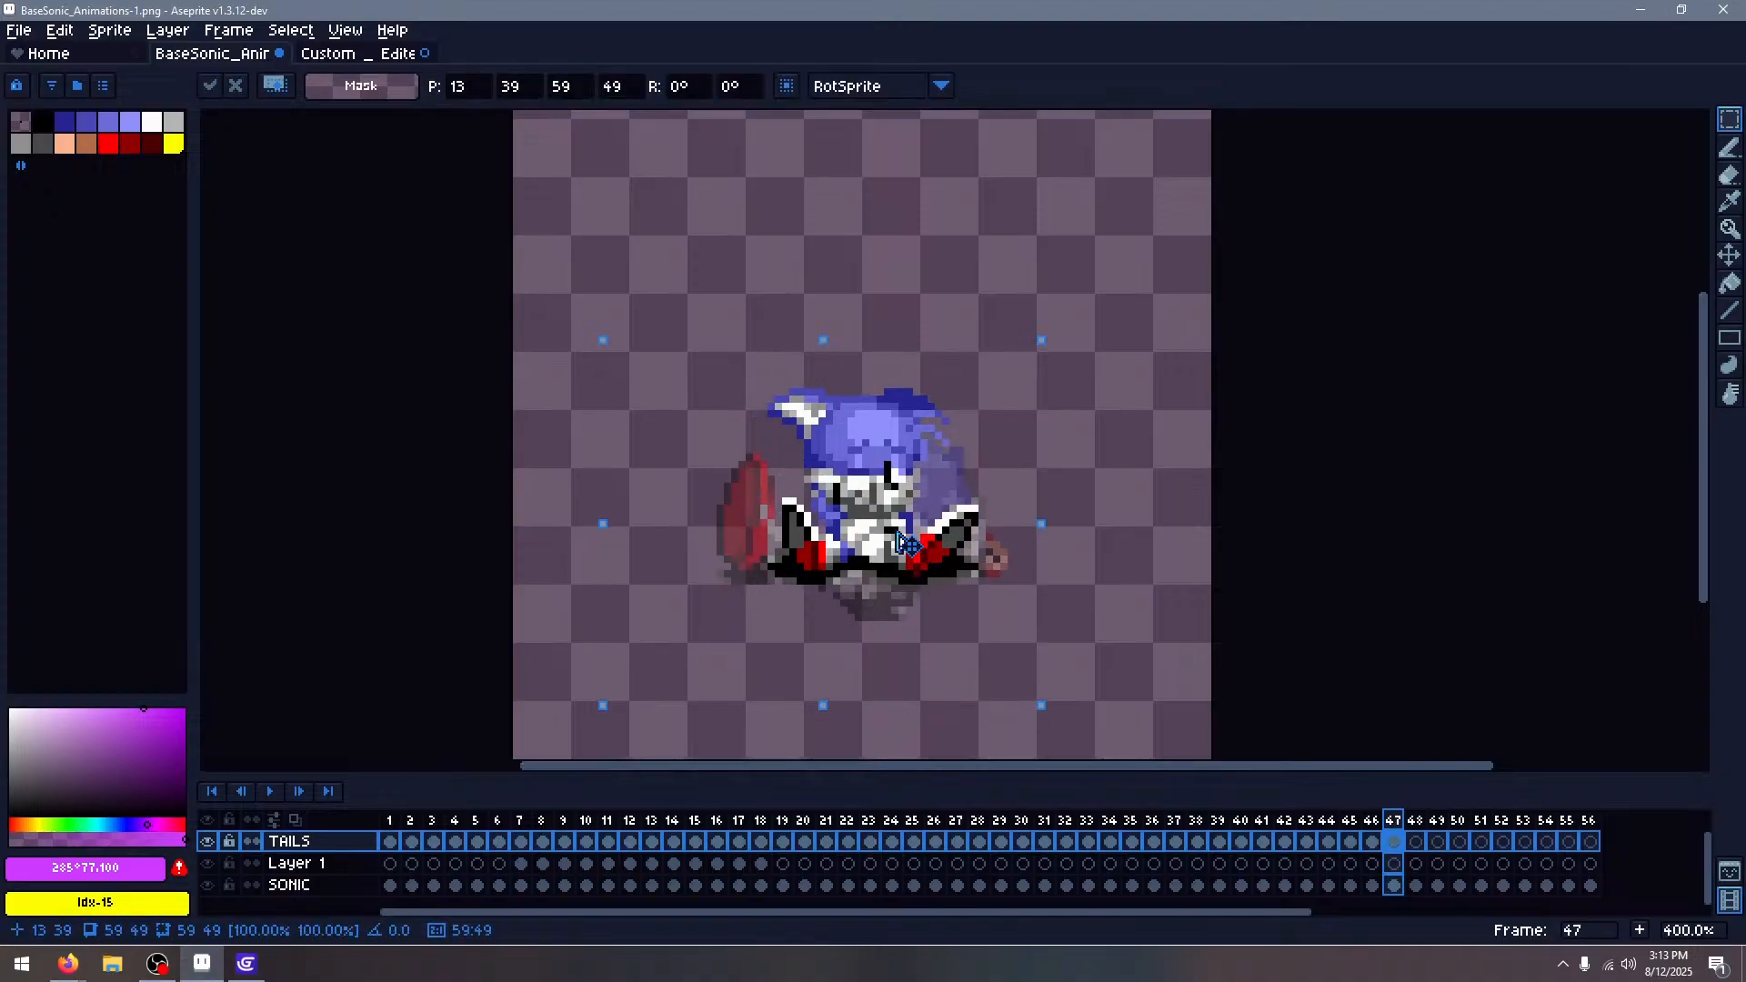
{"action": "left_click", "coordinate": [1227, 425]}
{"action": "key", "text": "Left"}
{"action": "key", "text": "Right"}
{"action": "left_click_drag", "start_coordinate": [629, 366], "coordinate": [1104, 680]}
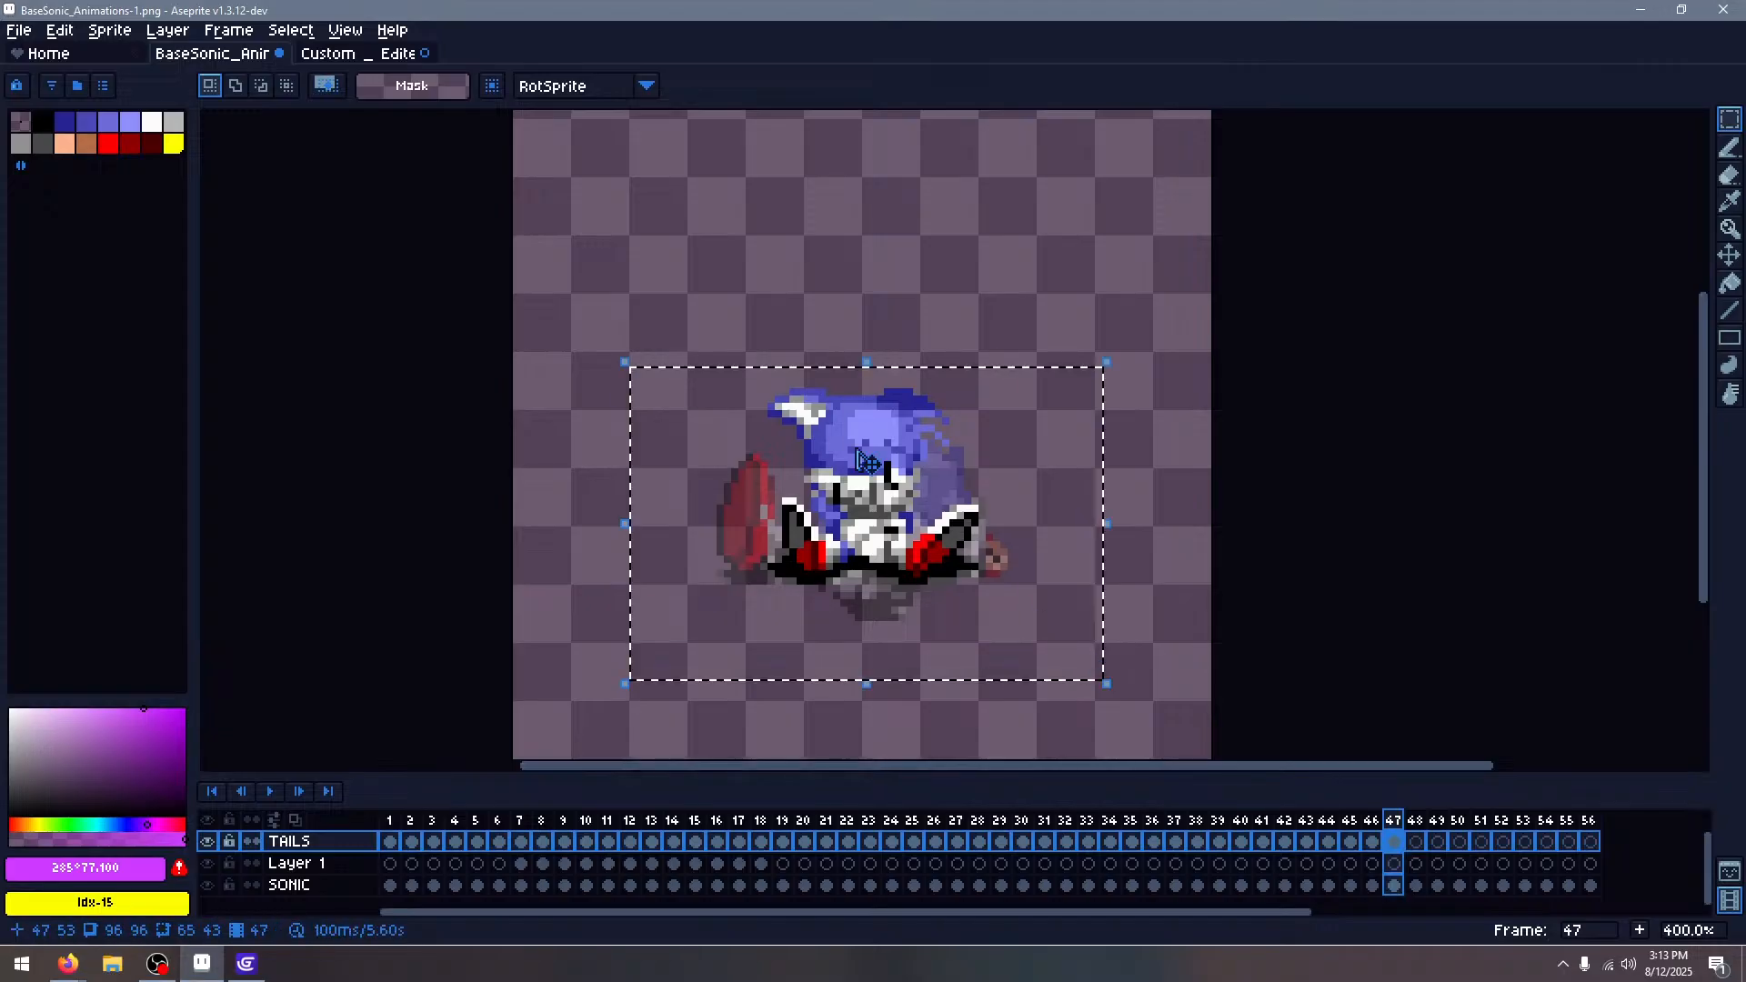
{"action": "left_click_drag", "start_coordinate": [866, 464], "coordinate": [867, 471]}
{"action": "left_click", "coordinate": [1130, 378]}
{"action": "key", "text": "Left"}
{"action": "key", "text": "Right"}
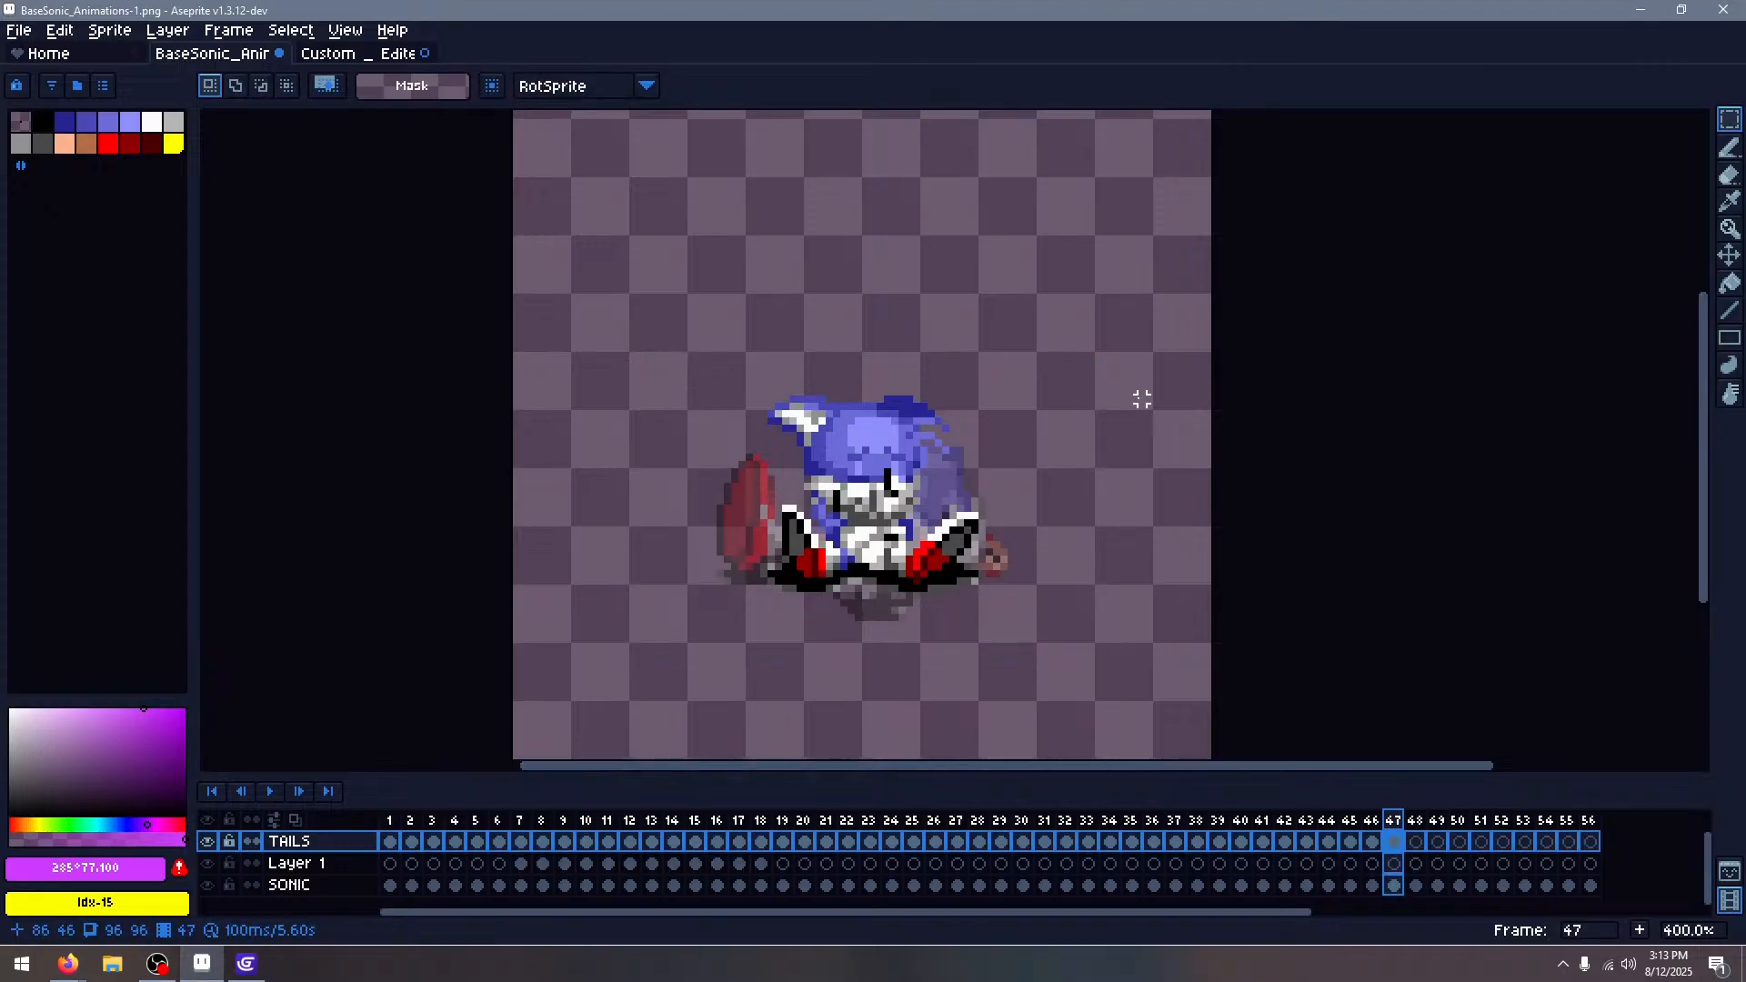
{"action": "key", "text": "Left"}
{"action": "key", "text": "Right"}
Advance to frame 48, the last lying Sonic pose, and delete that frame
{"action": "key", "text": "Right"}
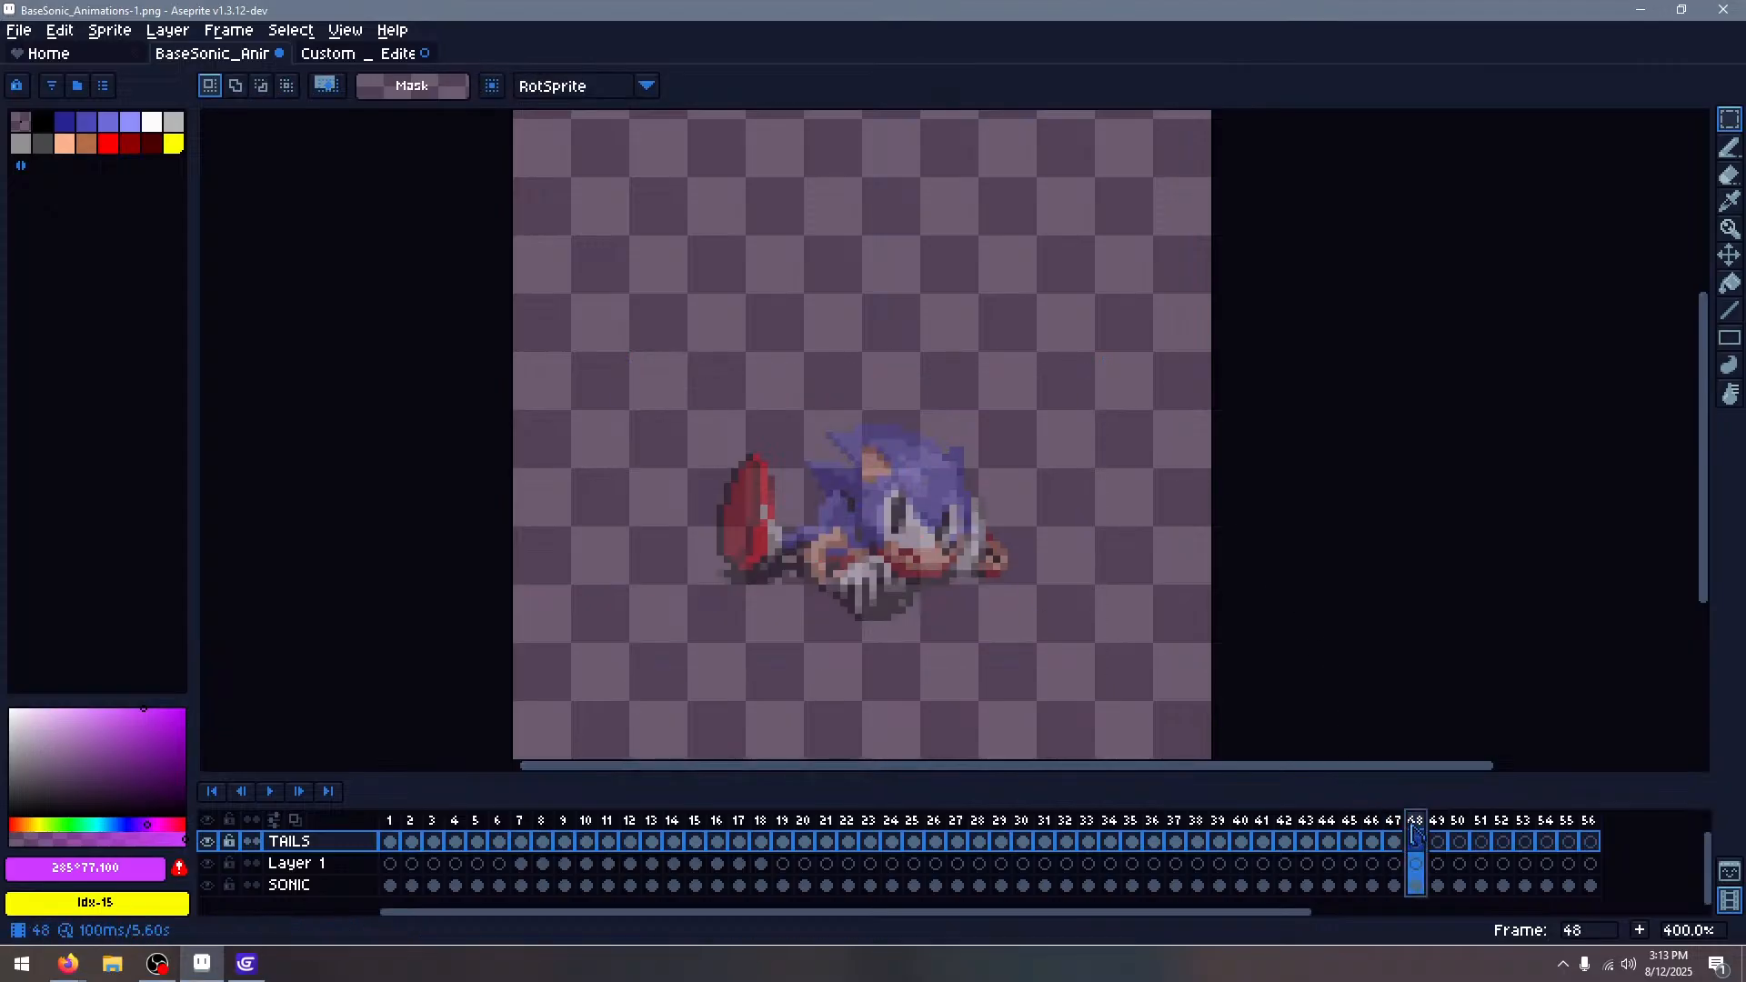
{"action": "right_click", "coordinate": [1416, 831]}
{"action": "left_click", "coordinate": [1502, 863]}
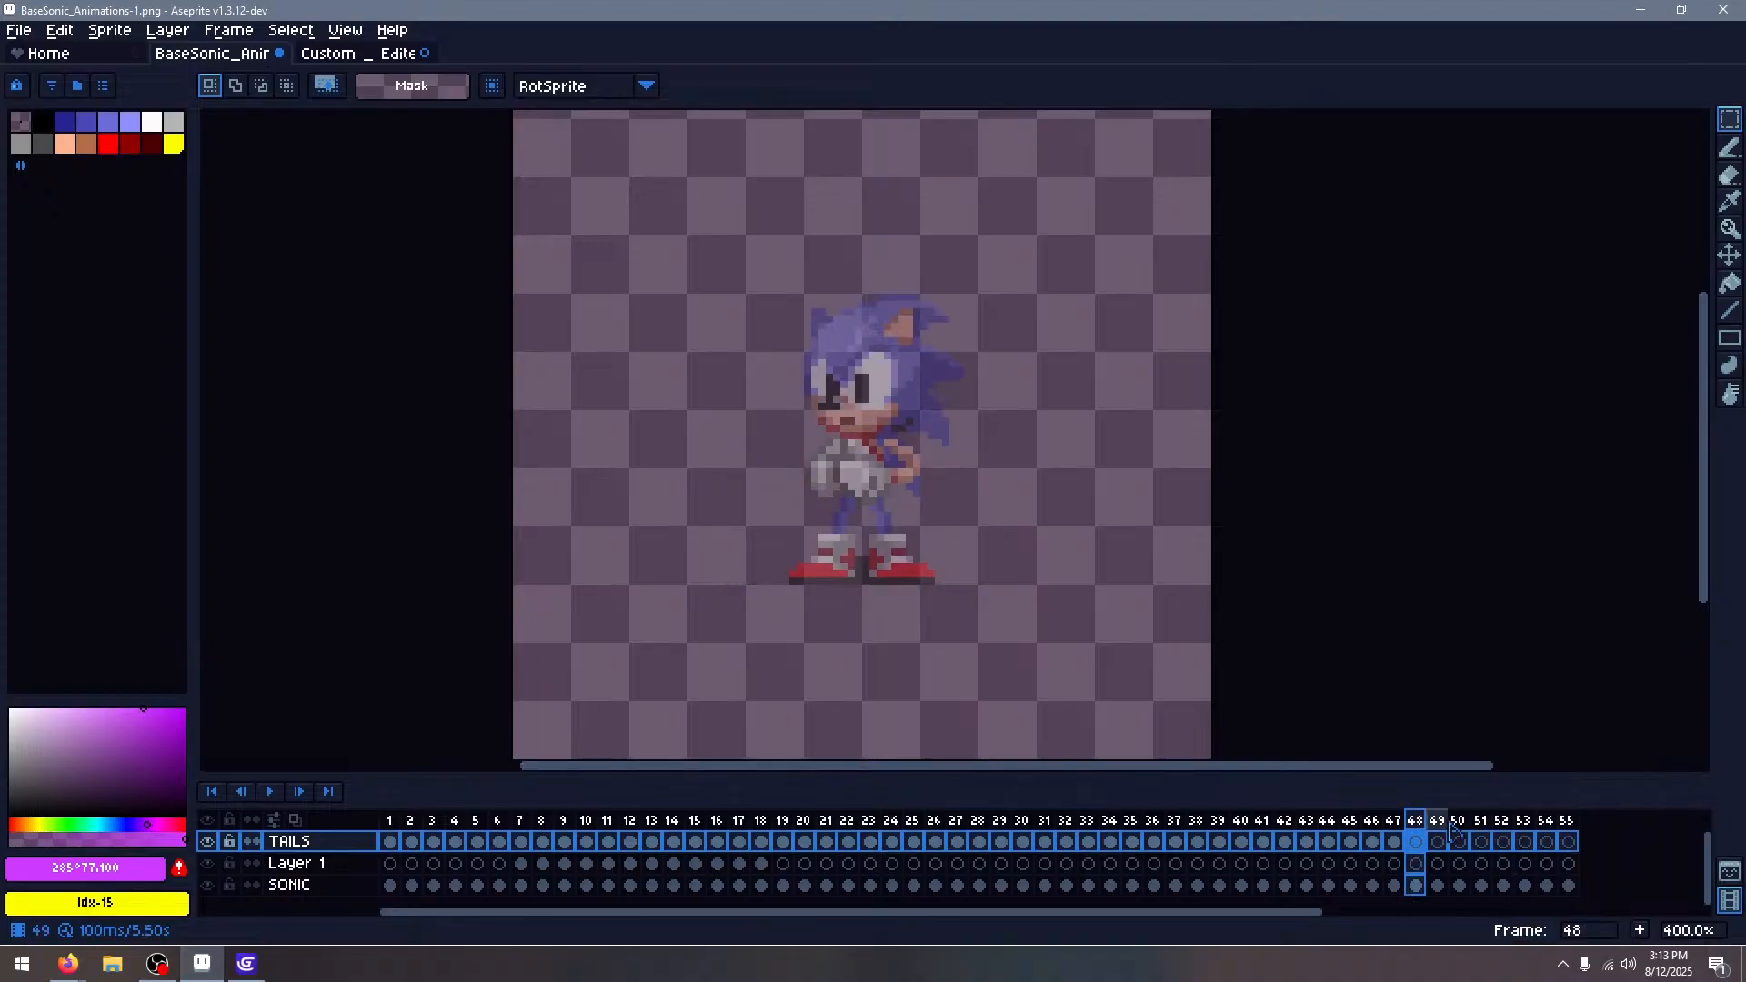
Step through frames 48 to 55 to examine the remaining Sonic poses that need Tails sprites, and return to frame 48
{"action": "key", "text": "Right"}
{"action": "key", "text": "Right"}
{"action": "key", "text": "Right"}
{"action": "key", "text": "Right"}
{"action": "key", "text": "Right"}
{"action": "key", "text": "Right"}
{"action": "key", "text": "Right"}
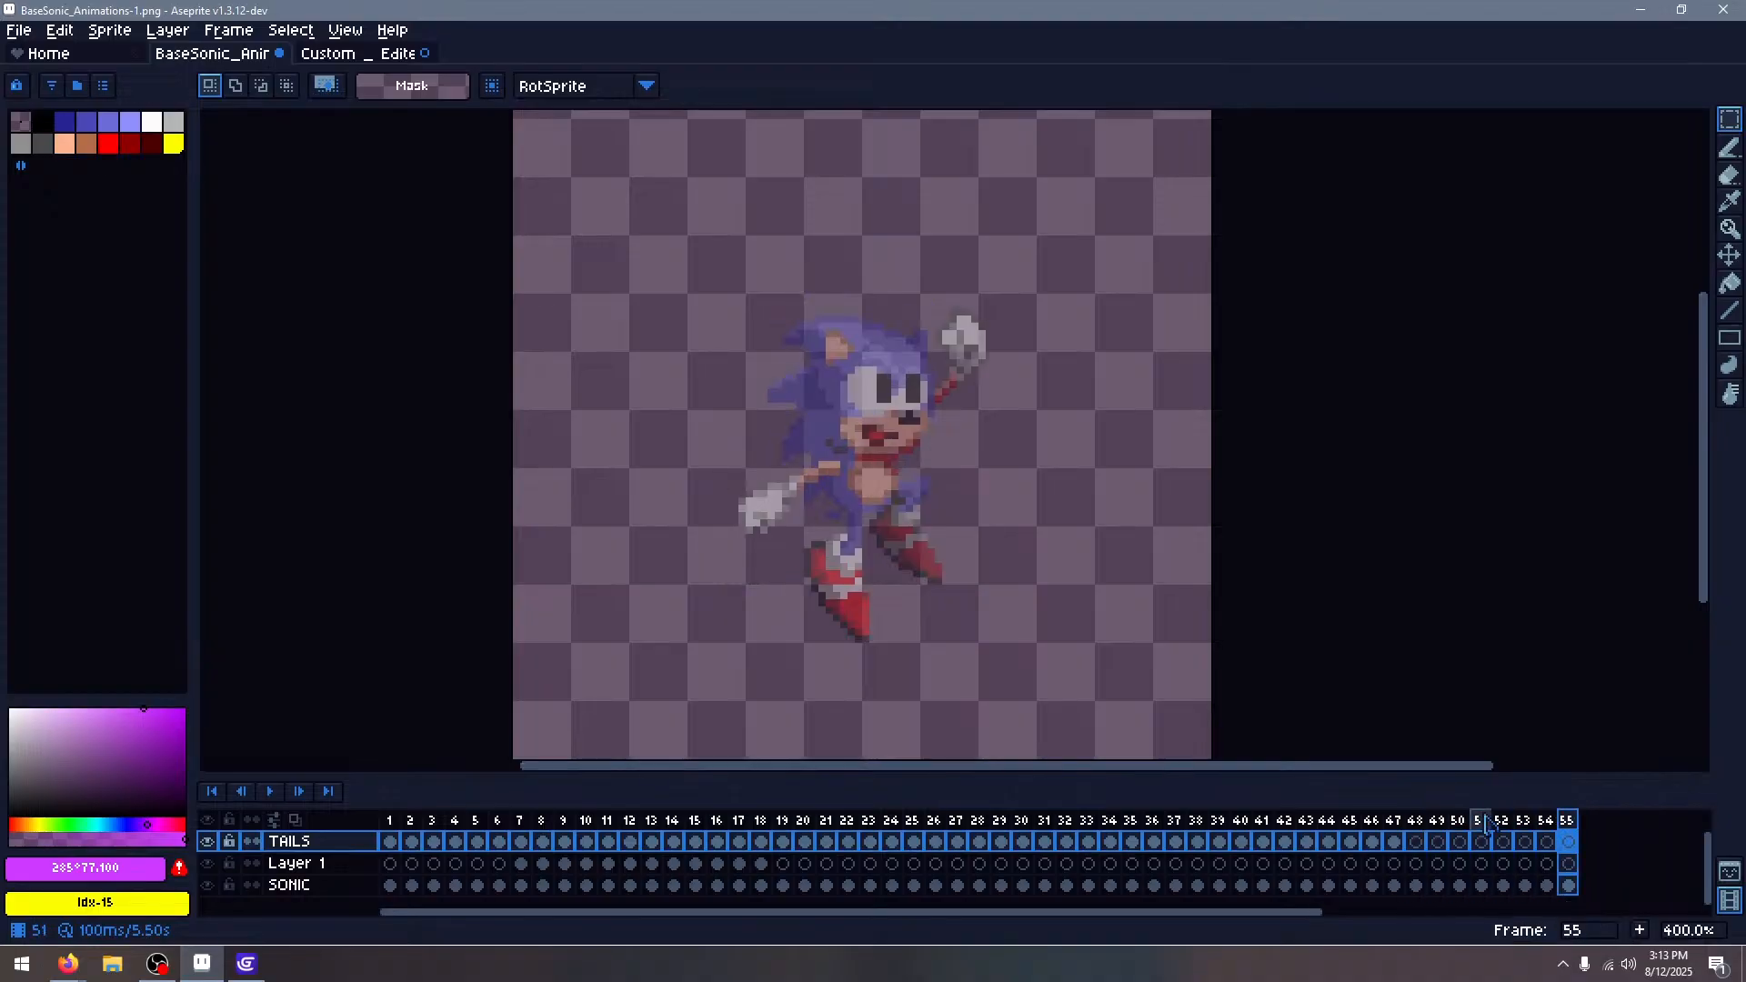
{"action": "key", "text": "Right"}
{"action": "key", "text": "Left"}
{"action": "key", "text": "Left"}
{"action": "key", "text": "Left"}
{"action": "key", "text": "Left"}
{"action": "key", "text": "Left"}
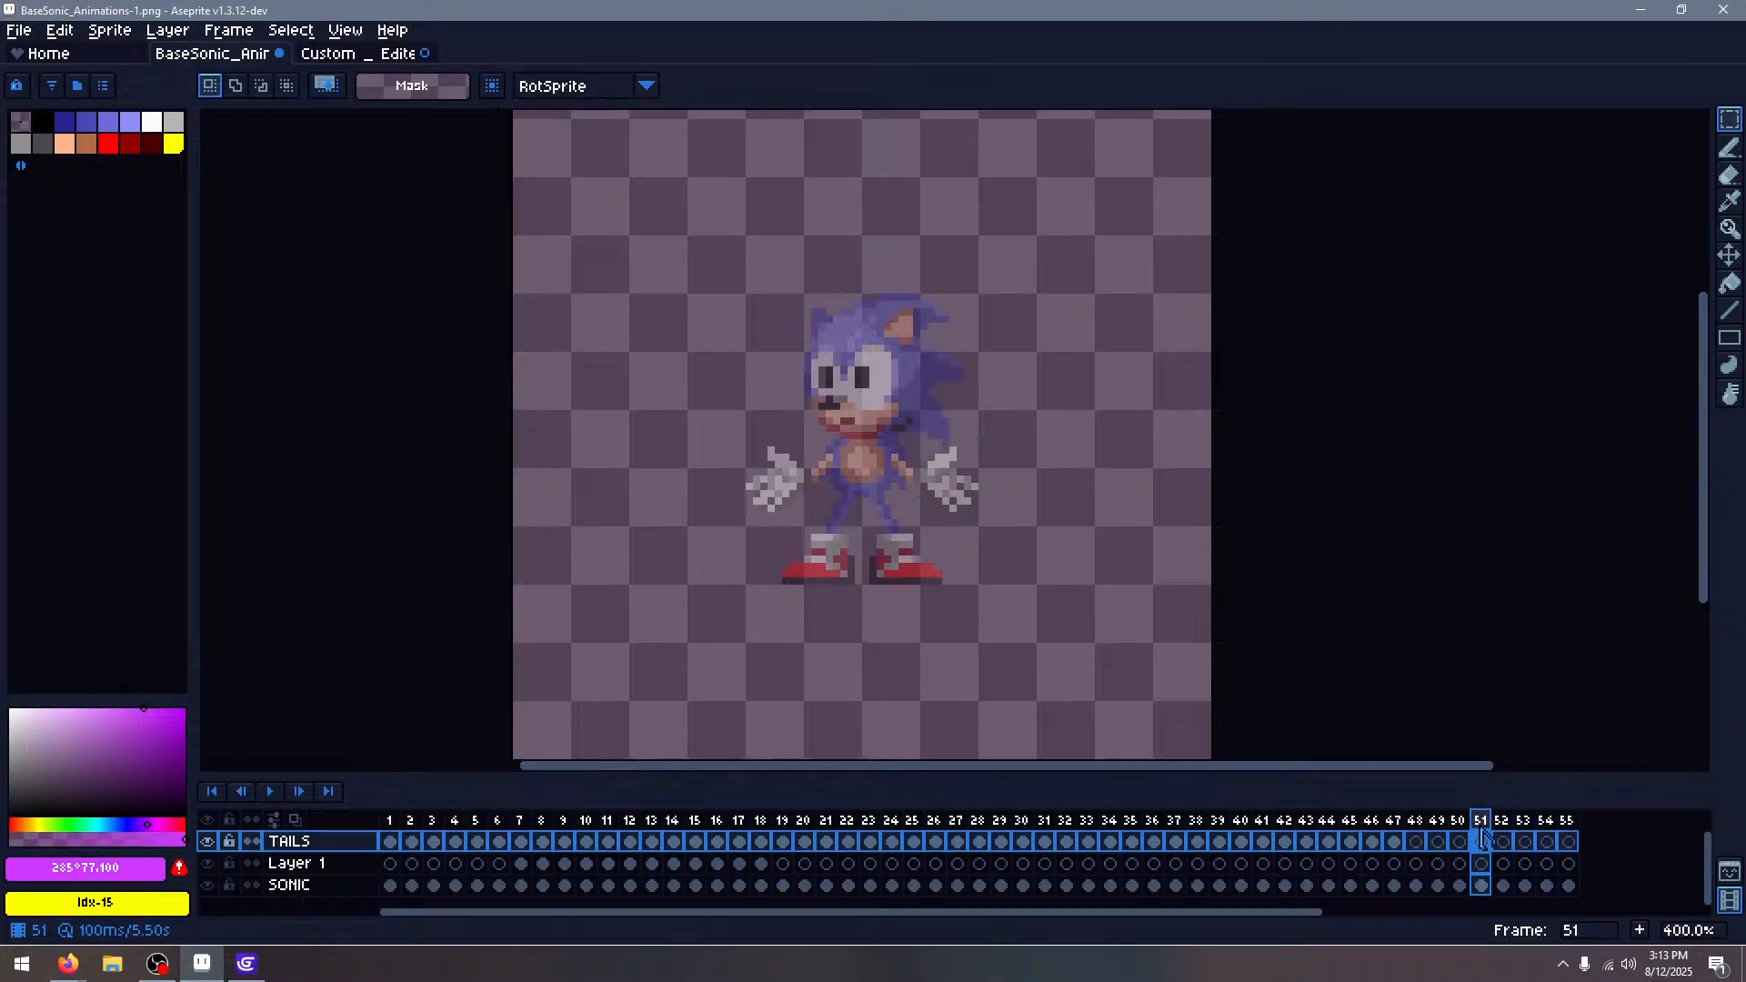
{"action": "key", "text": "Left"}
{"action": "key", "text": "Left"}
{"action": "key", "text": "Left"}
{"action": "key", "text": "Right"}
{"action": "key", "text": "Left"}
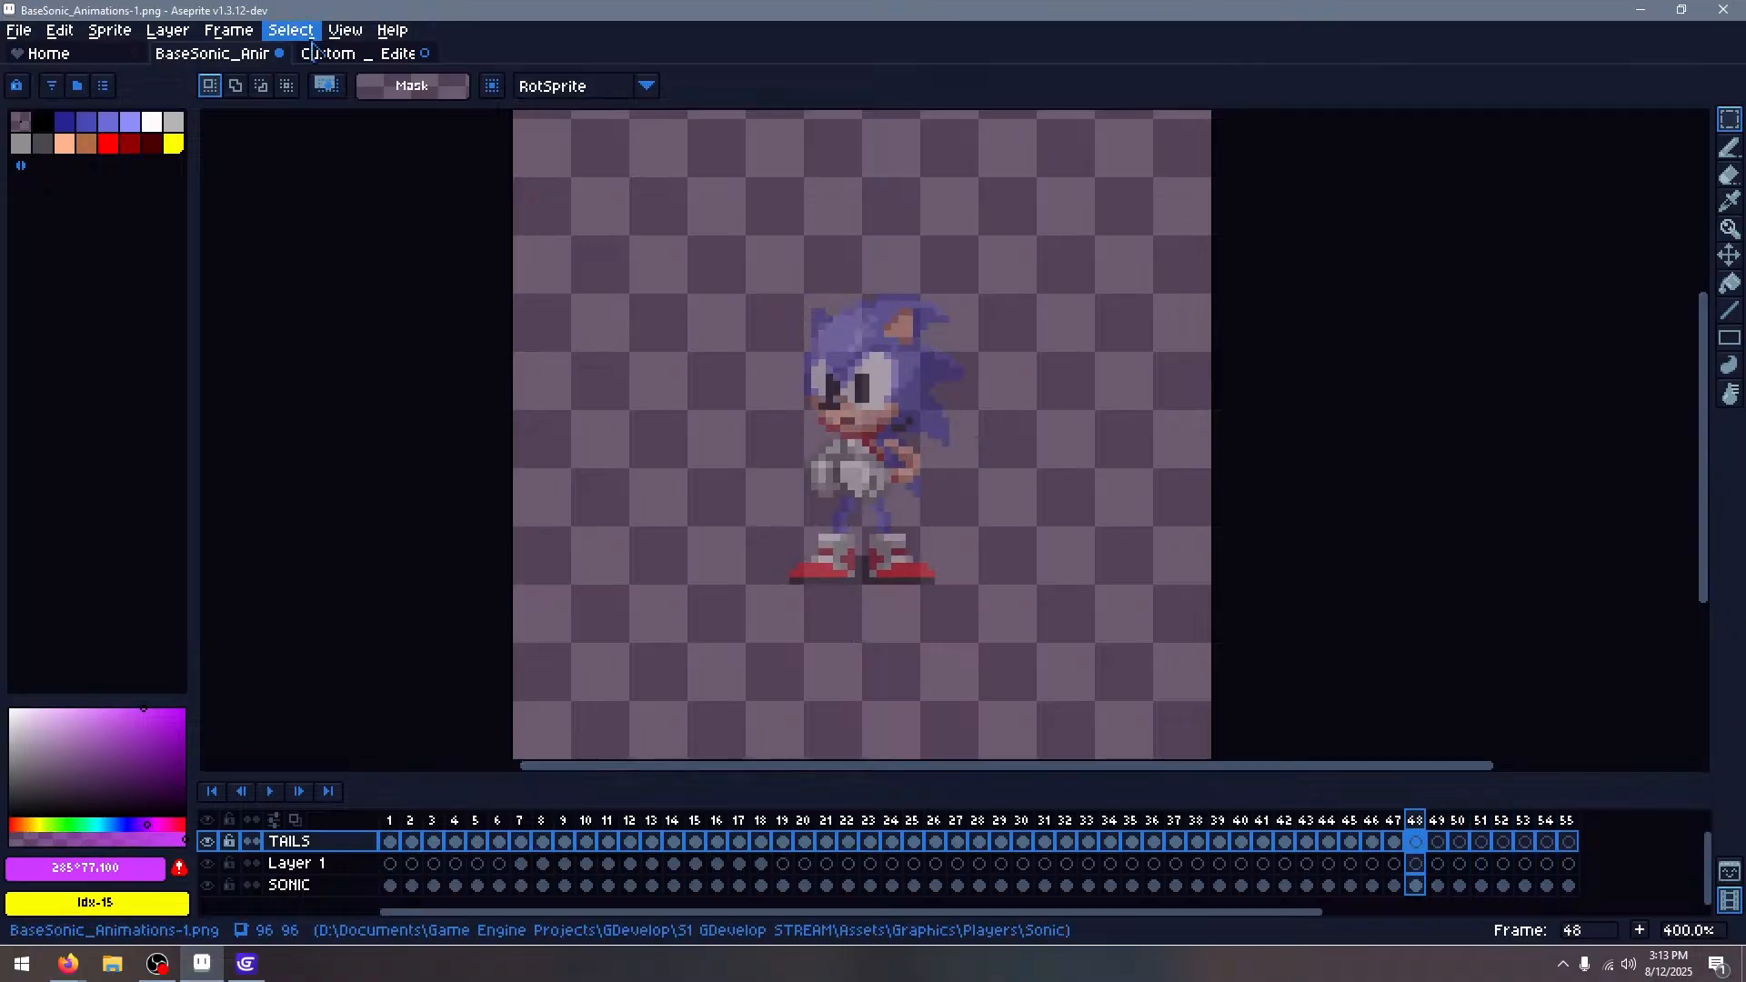
Copy the front-facing Tails with clasped hands, first in its row below the slumped poses, from the Tails sheet
{"action": "left_click", "coordinate": [318, 52]}
{"action": "scroll", "coordinate": [647, 389], "scroll_direction": "down", "scroll_amount": 1}
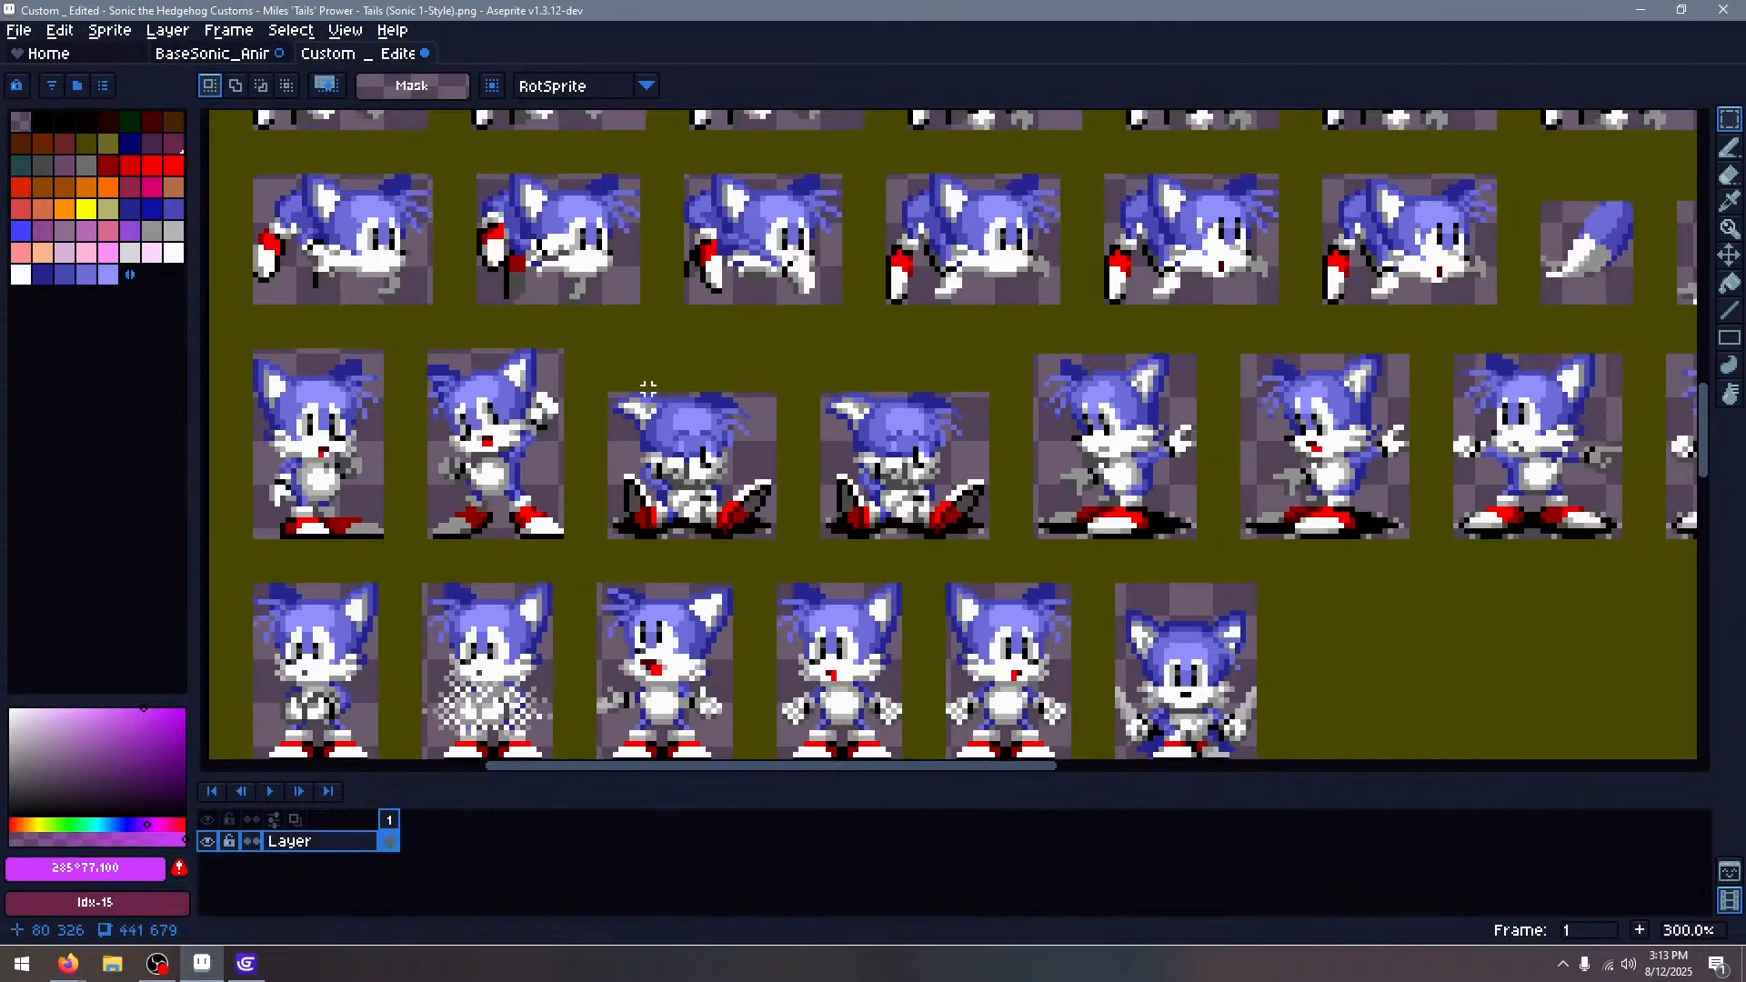
{"action": "scroll", "coordinate": [648, 389], "scroll_direction": "down", "scroll_amount": 1}
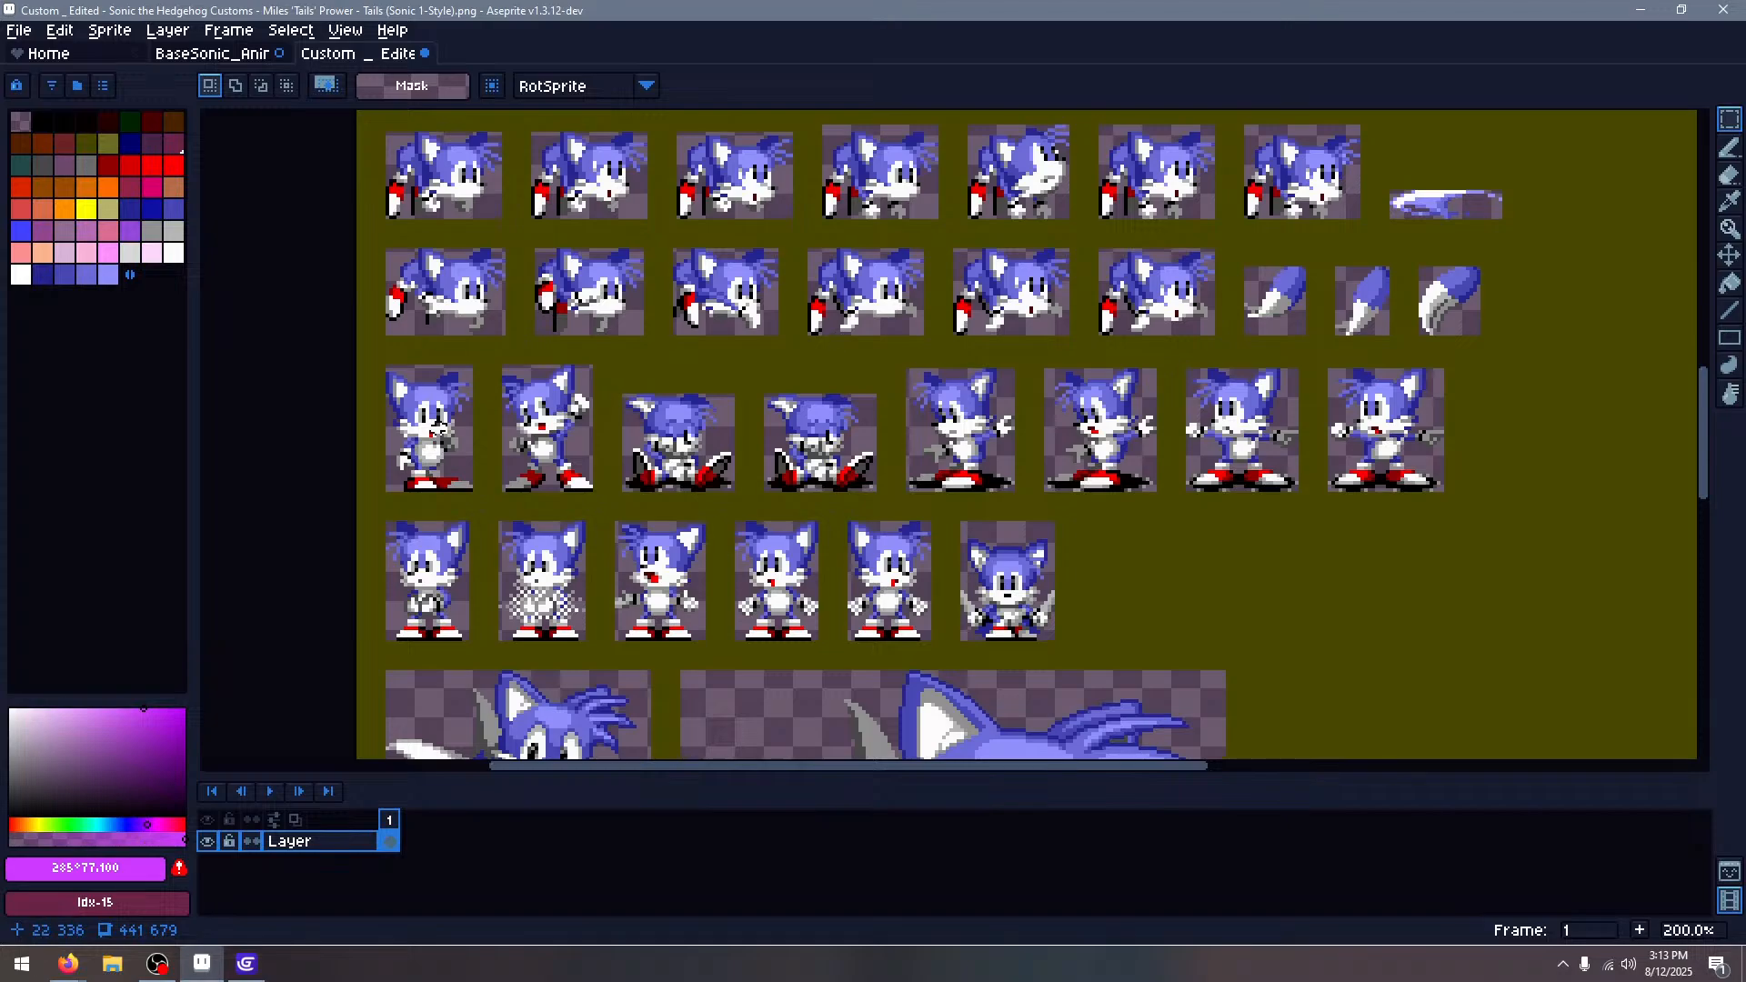
{"action": "scroll", "coordinate": [502, 447], "scroll_direction": "up", "scroll_amount": 3}
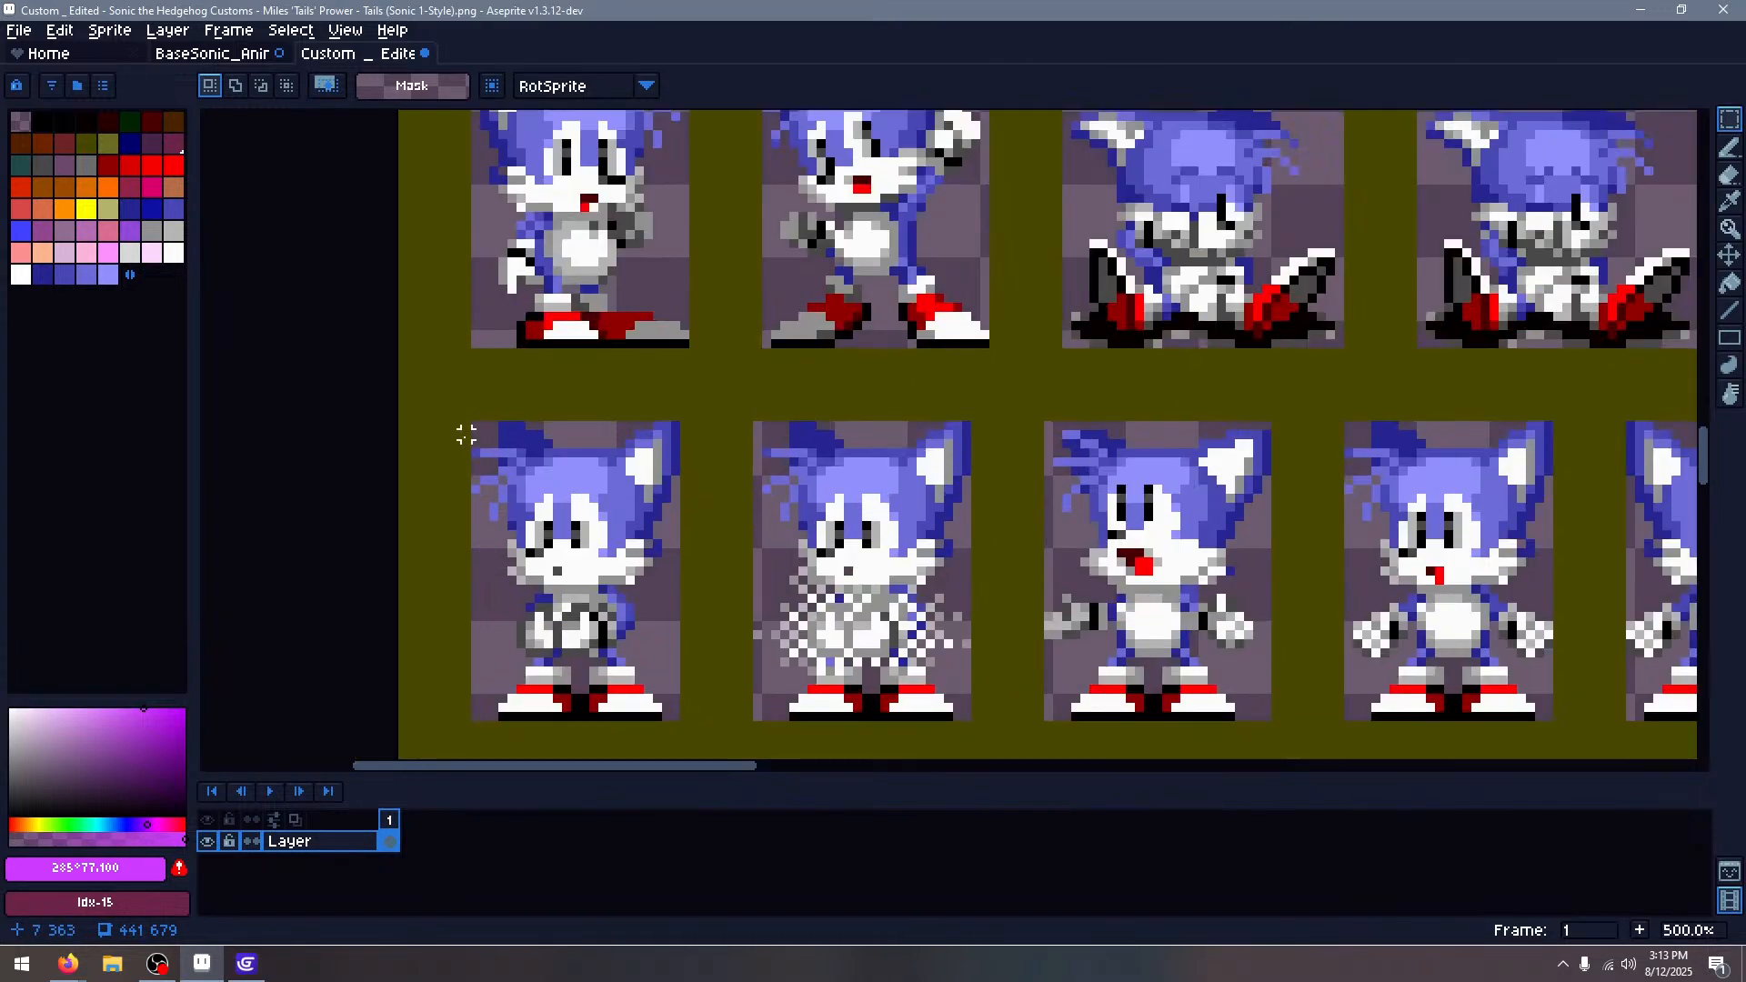
{"action": "left_click_drag", "start_coordinate": [475, 434], "coordinate": [682, 723]}
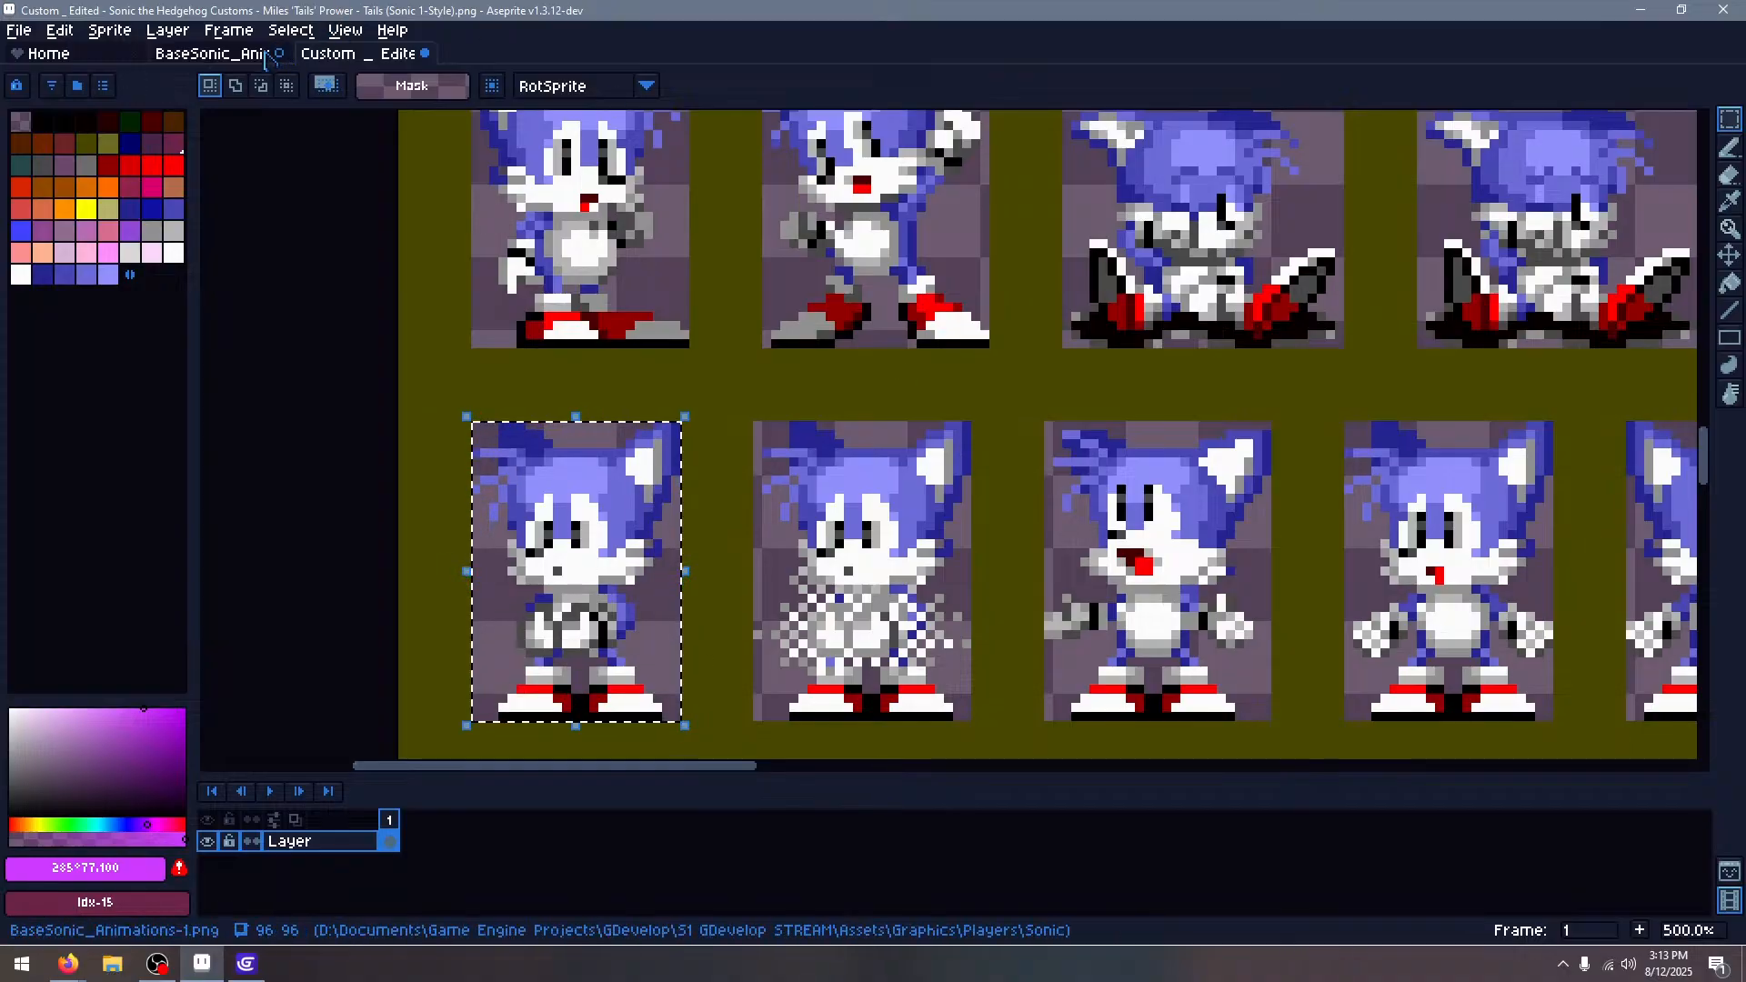
Paste the copied Tails over the standing Sonic in frame 48 and line up their shoes
{"action": "left_click", "coordinate": [212, 53]}
{"action": "key", "text": "ctrl+v"}
{"action": "left_click_drag", "start_coordinate": [718, 524], "coordinate": [902, 585]}
{"action": "scroll", "coordinate": [914, 518], "scroll_direction": "up", "scroll_amount": 6}
{"action": "left_click", "coordinate": [1247, 418]}
{"action": "scroll", "coordinate": [1127, 414], "scroll_direction": "down", "scroll_amount": 4}
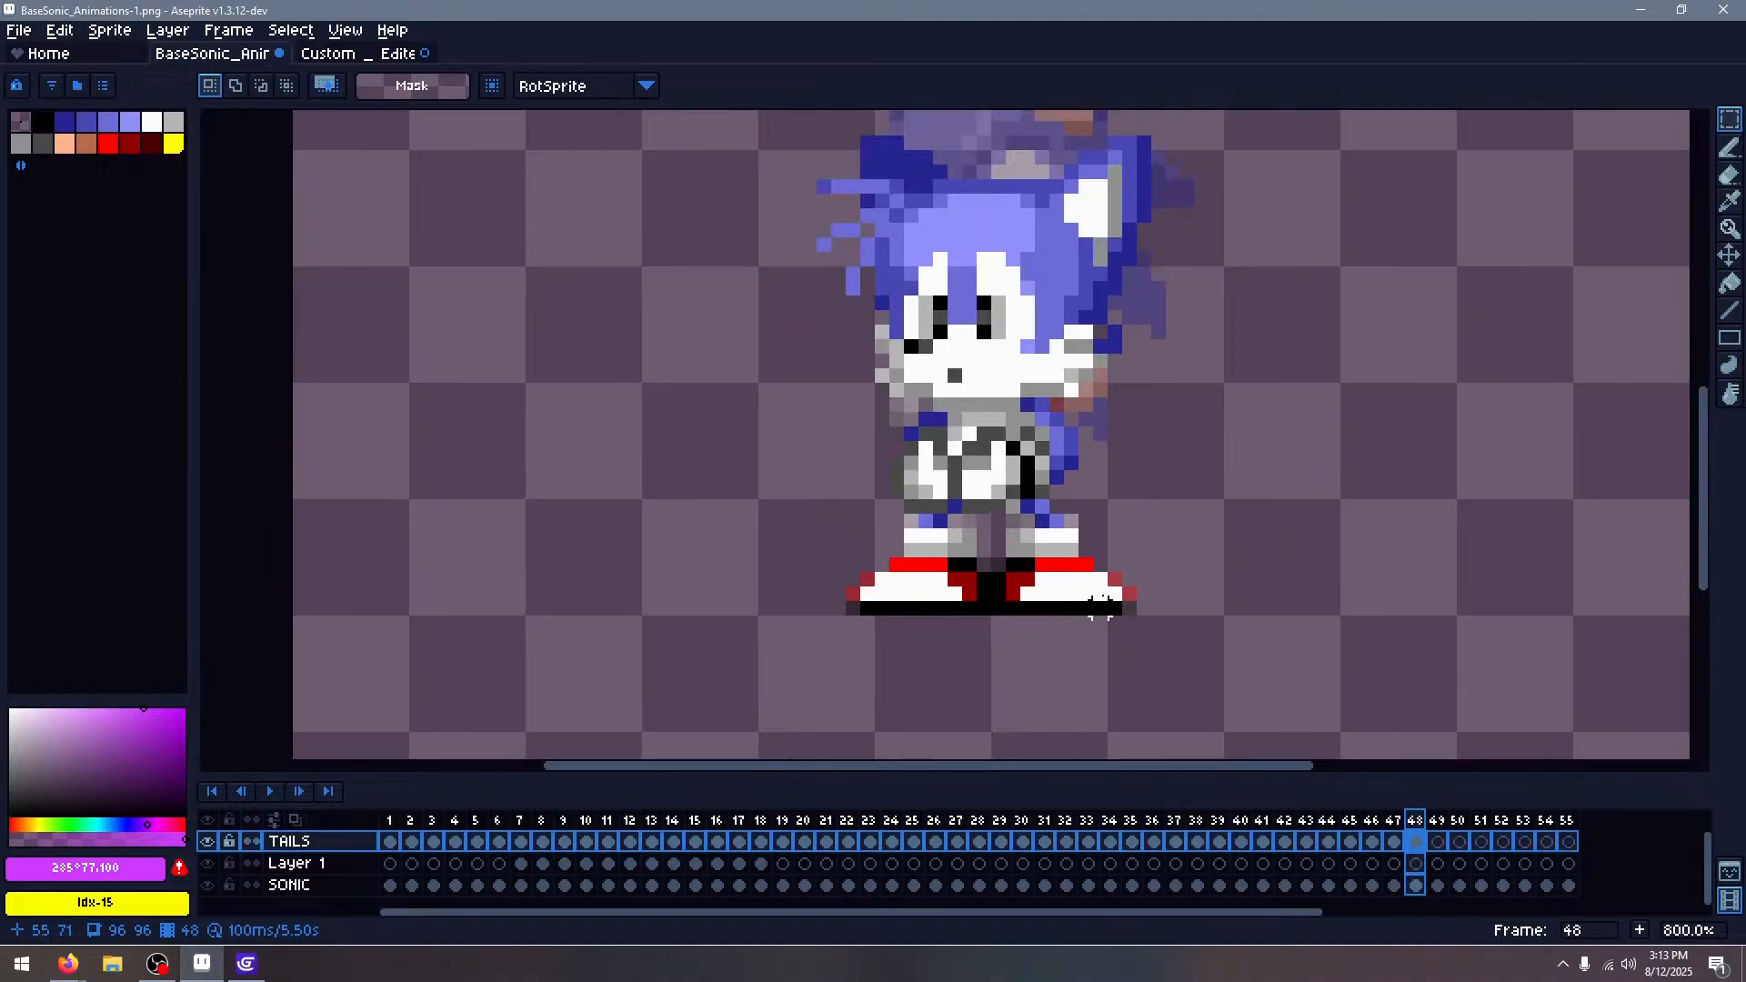
Copy the Tails with blurred hands from the sheet and paste it over Sonic in frame 49 at 35, 39
{"action": "left_click", "coordinate": [350, 53]}
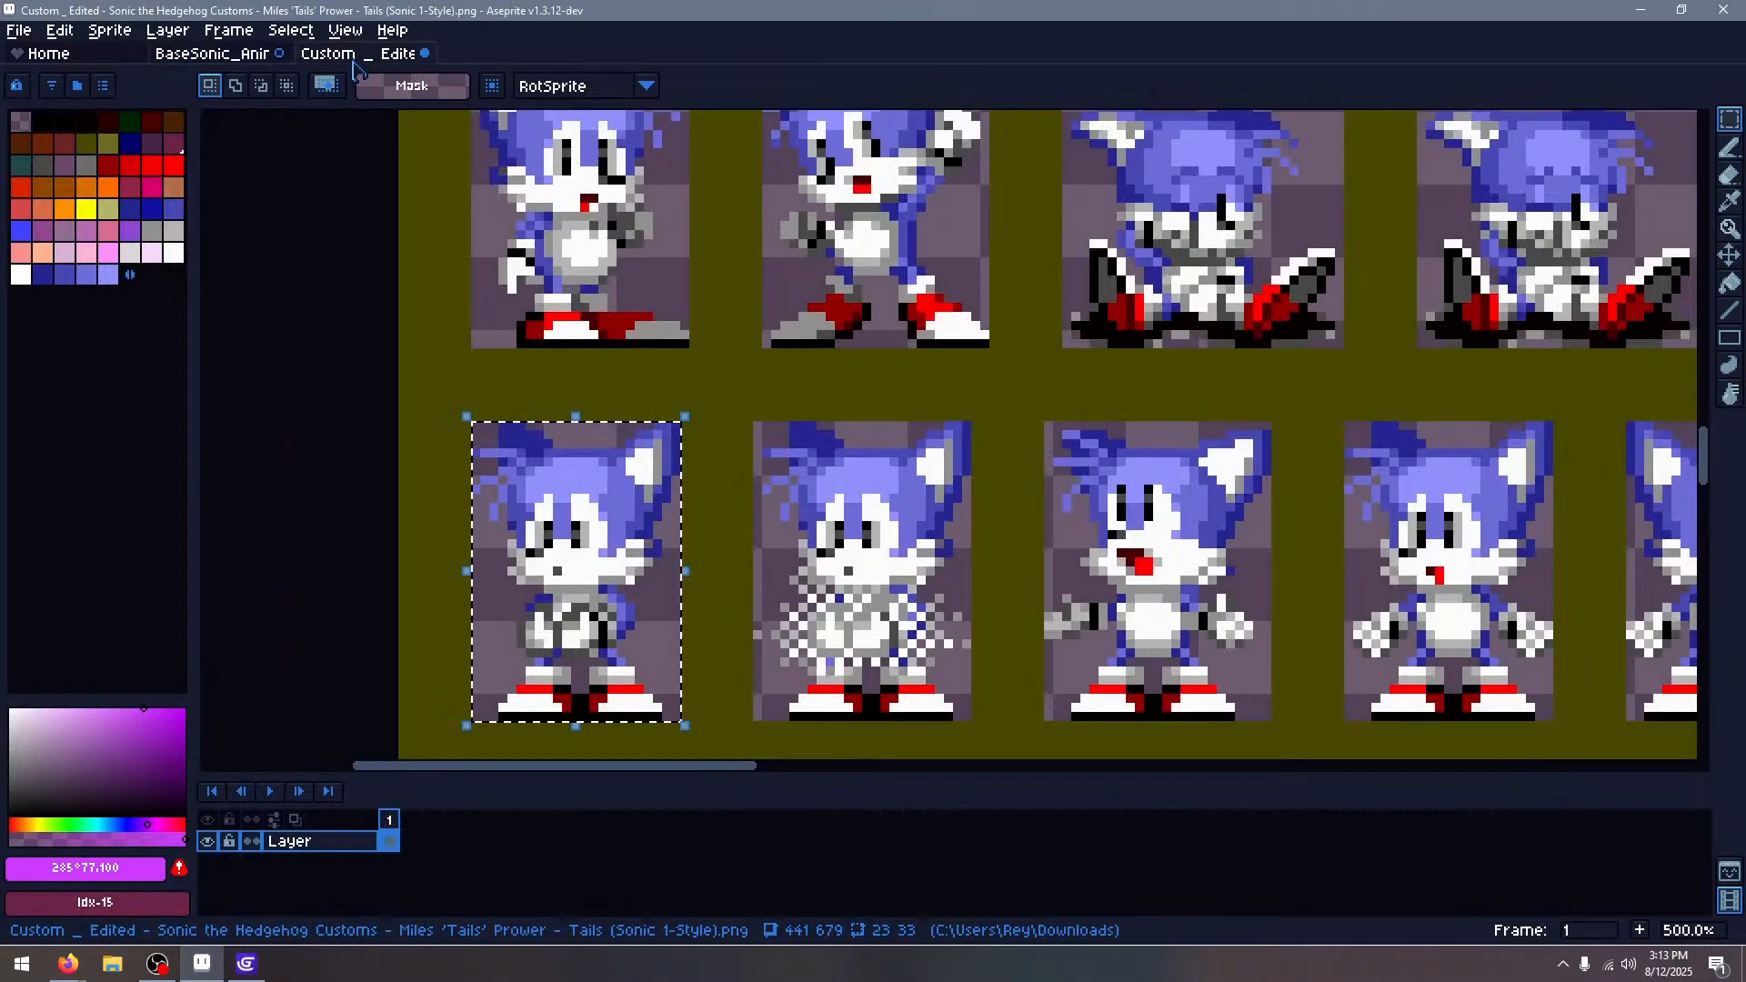
{"action": "left_click_drag", "start_coordinate": [757, 425], "coordinate": [975, 725]}
{"action": "key", "text": "ctrl+c"}
{"action": "left_click", "coordinate": [212, 54]}
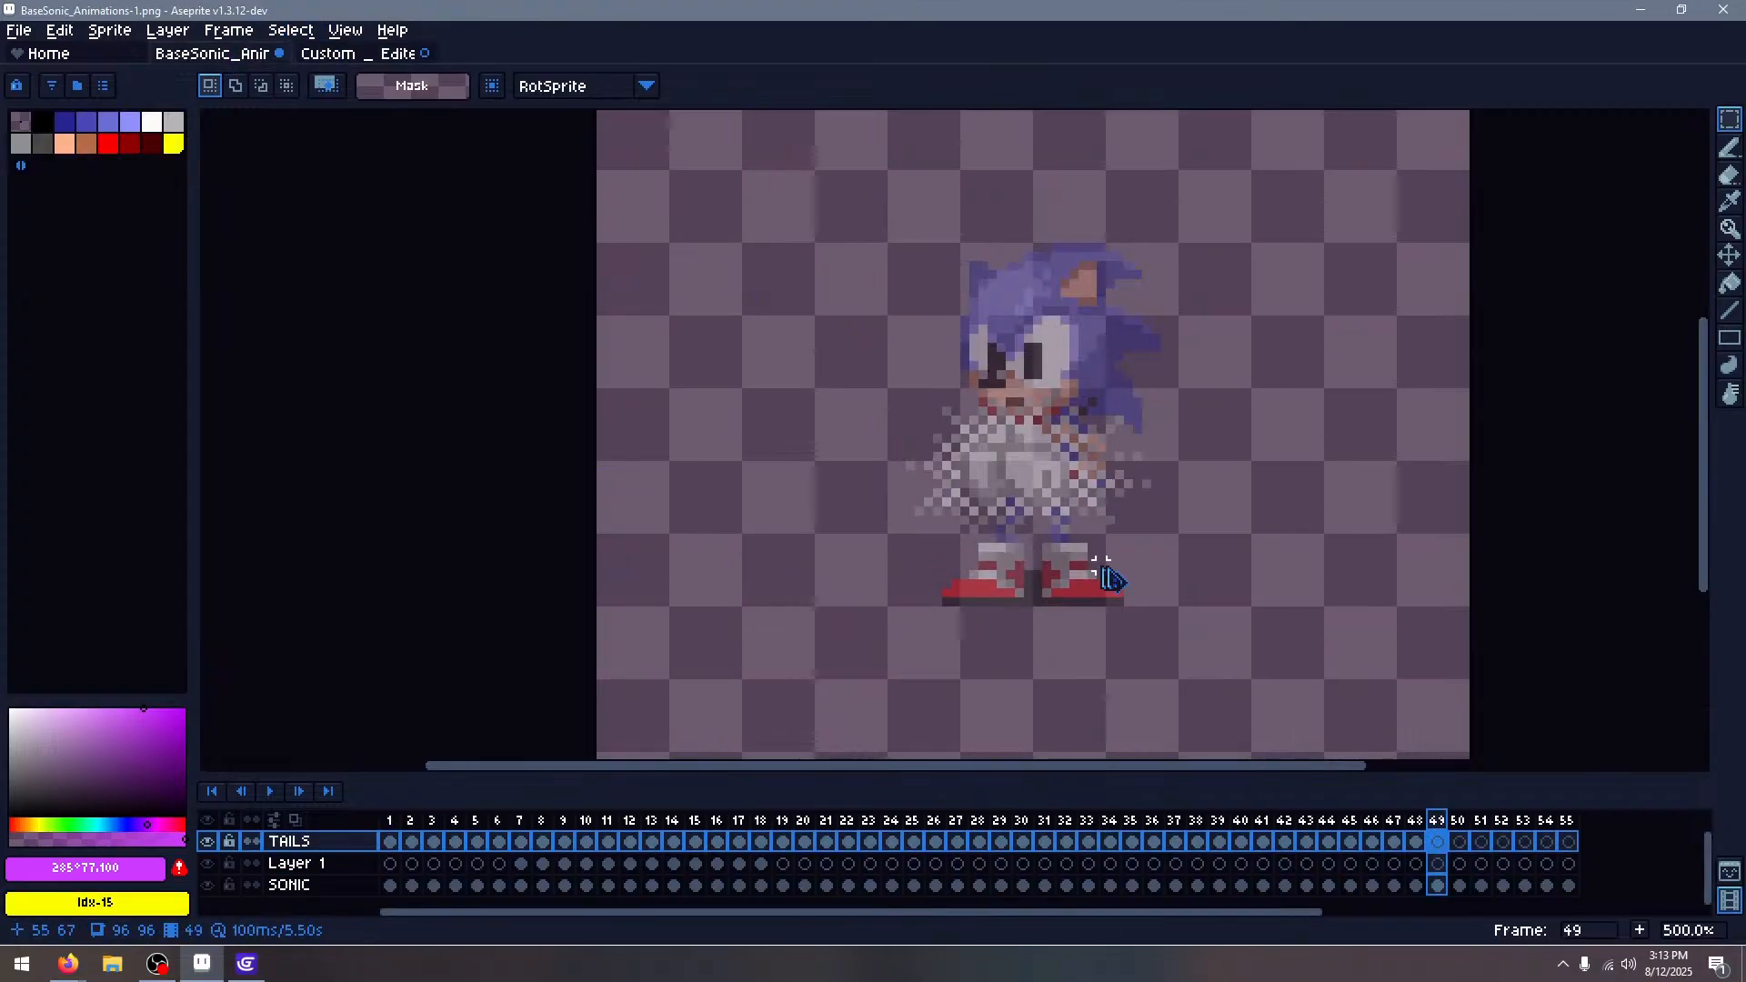
{"action": "key", "text": "ctrl+v"}
{"action": "left_click_drag", "start_coordinate": [1010, 532], "coordinate": [1009, 541]}
{"action": "left_click", "coordinate": [1427, 444]}
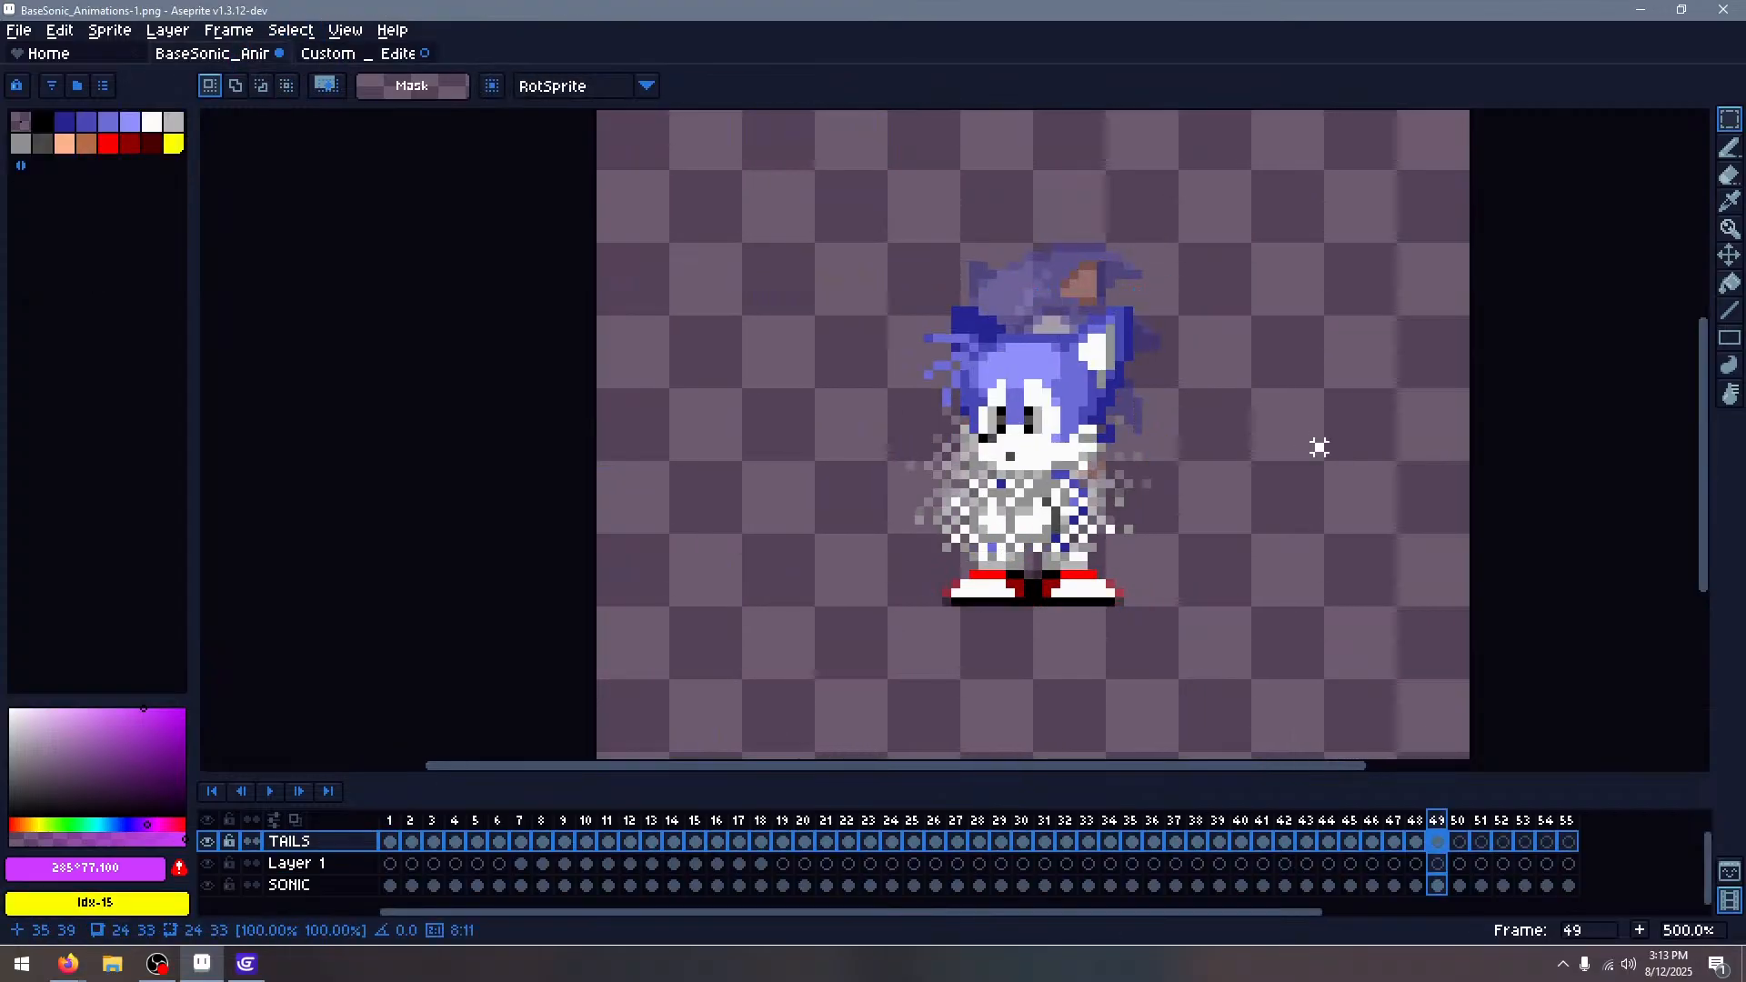
Copy the open-mouthed Tails from the sheet, paste it into frame 50 at 36, 39, and compare it with frame 49
{"action": "key", "text": "Right"}
{"action": "left_click", "coordinate": [346, 54]}
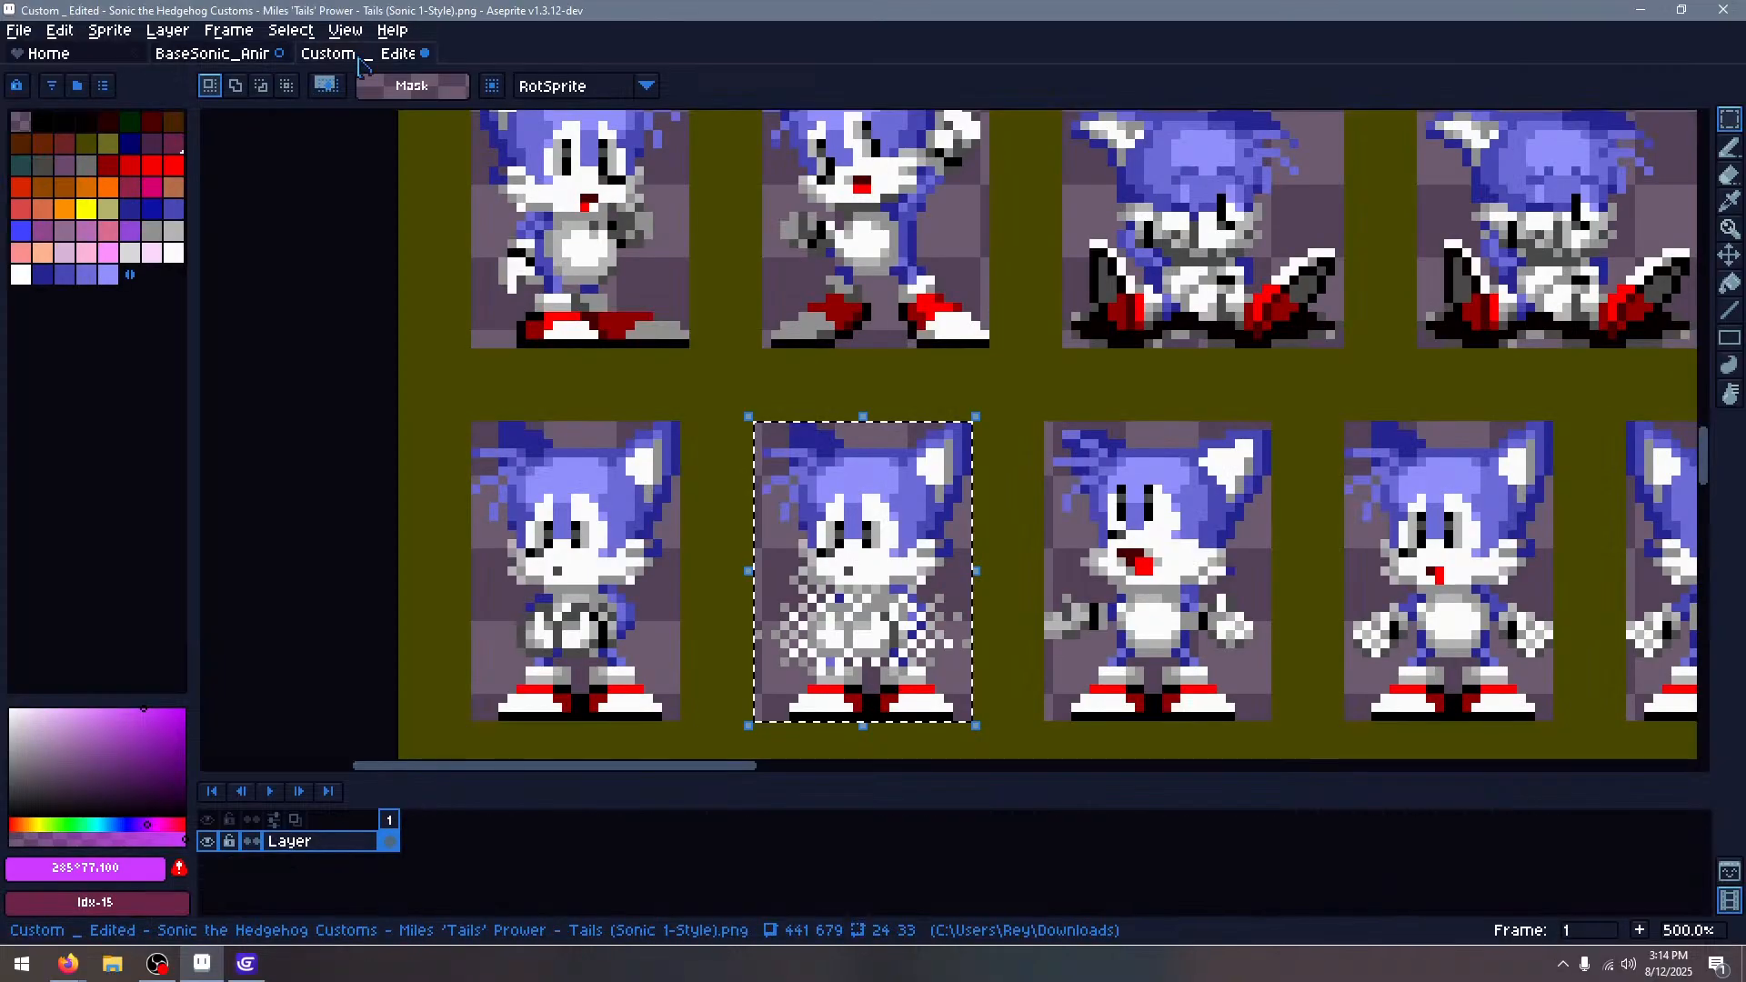
{"action": "left_click_drag", "start_coordinate": [1037, 424], "coordinate": [1008, 653]}
{"action": "key", "text": "ctrl+c"}
{"action": "left_click", "coordinate": [211, 54]}
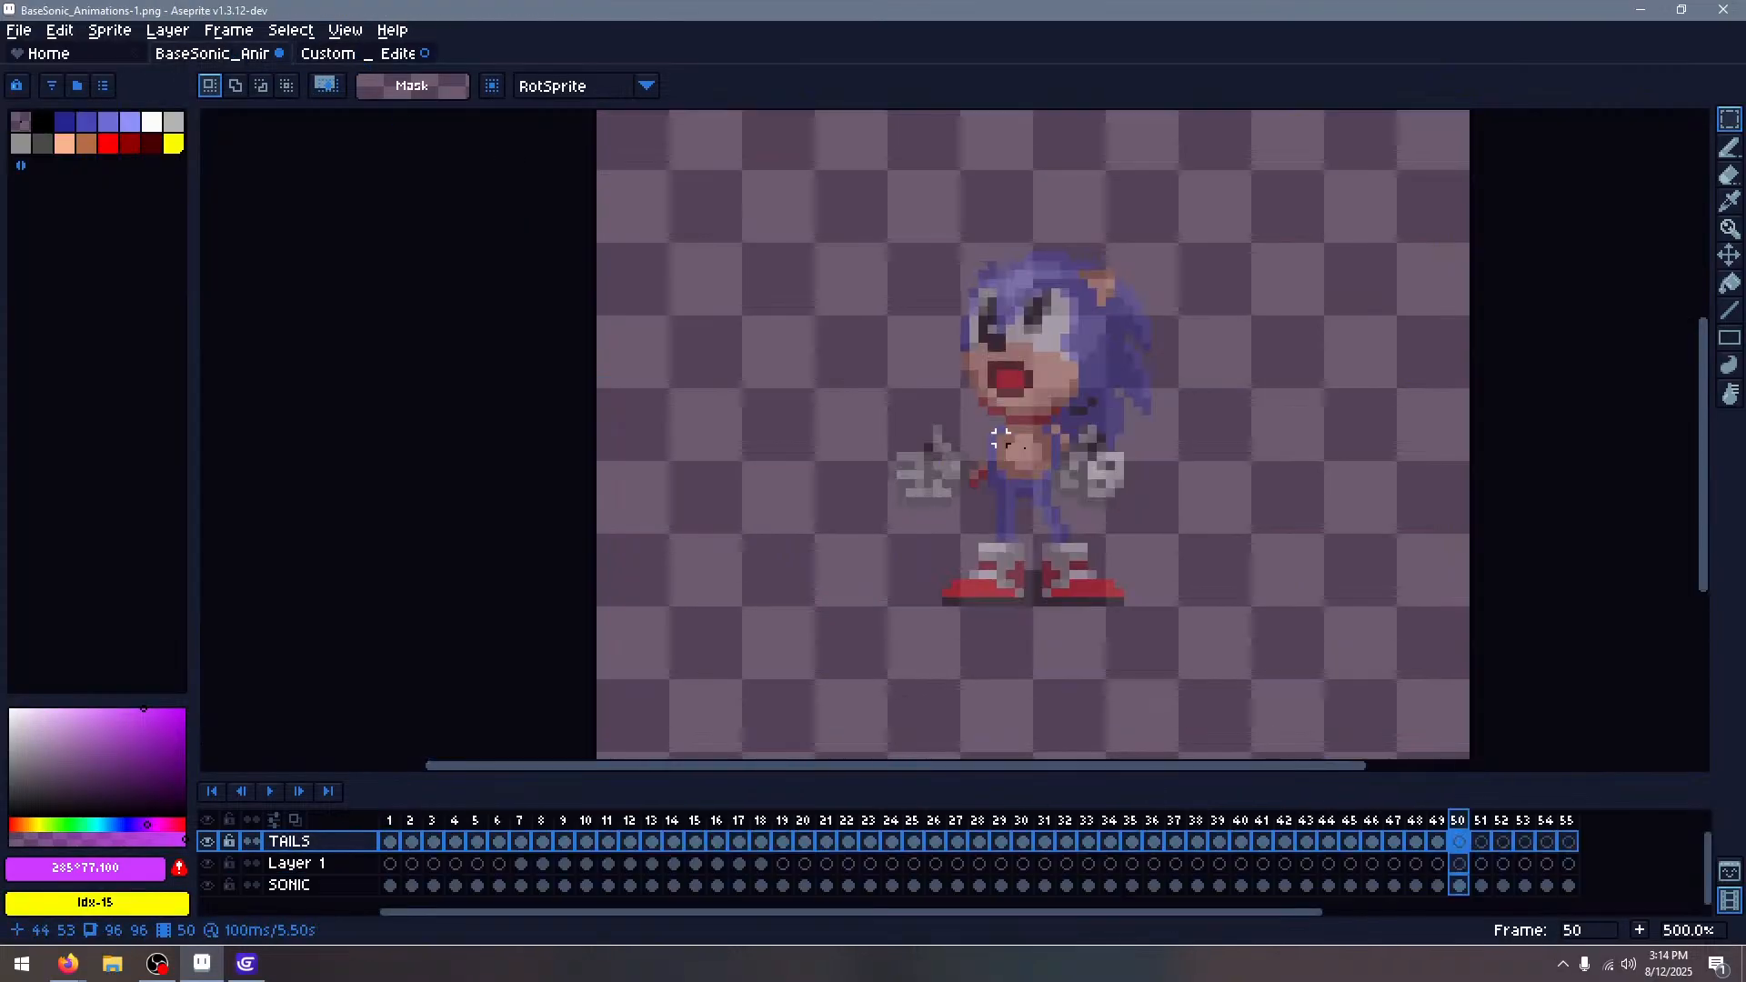
{"action": "key", "text": "ctrl+v"}
{"action": "left_click_drag", "start_coordinate": [1314, 550], "coordinate": [978, 550]}
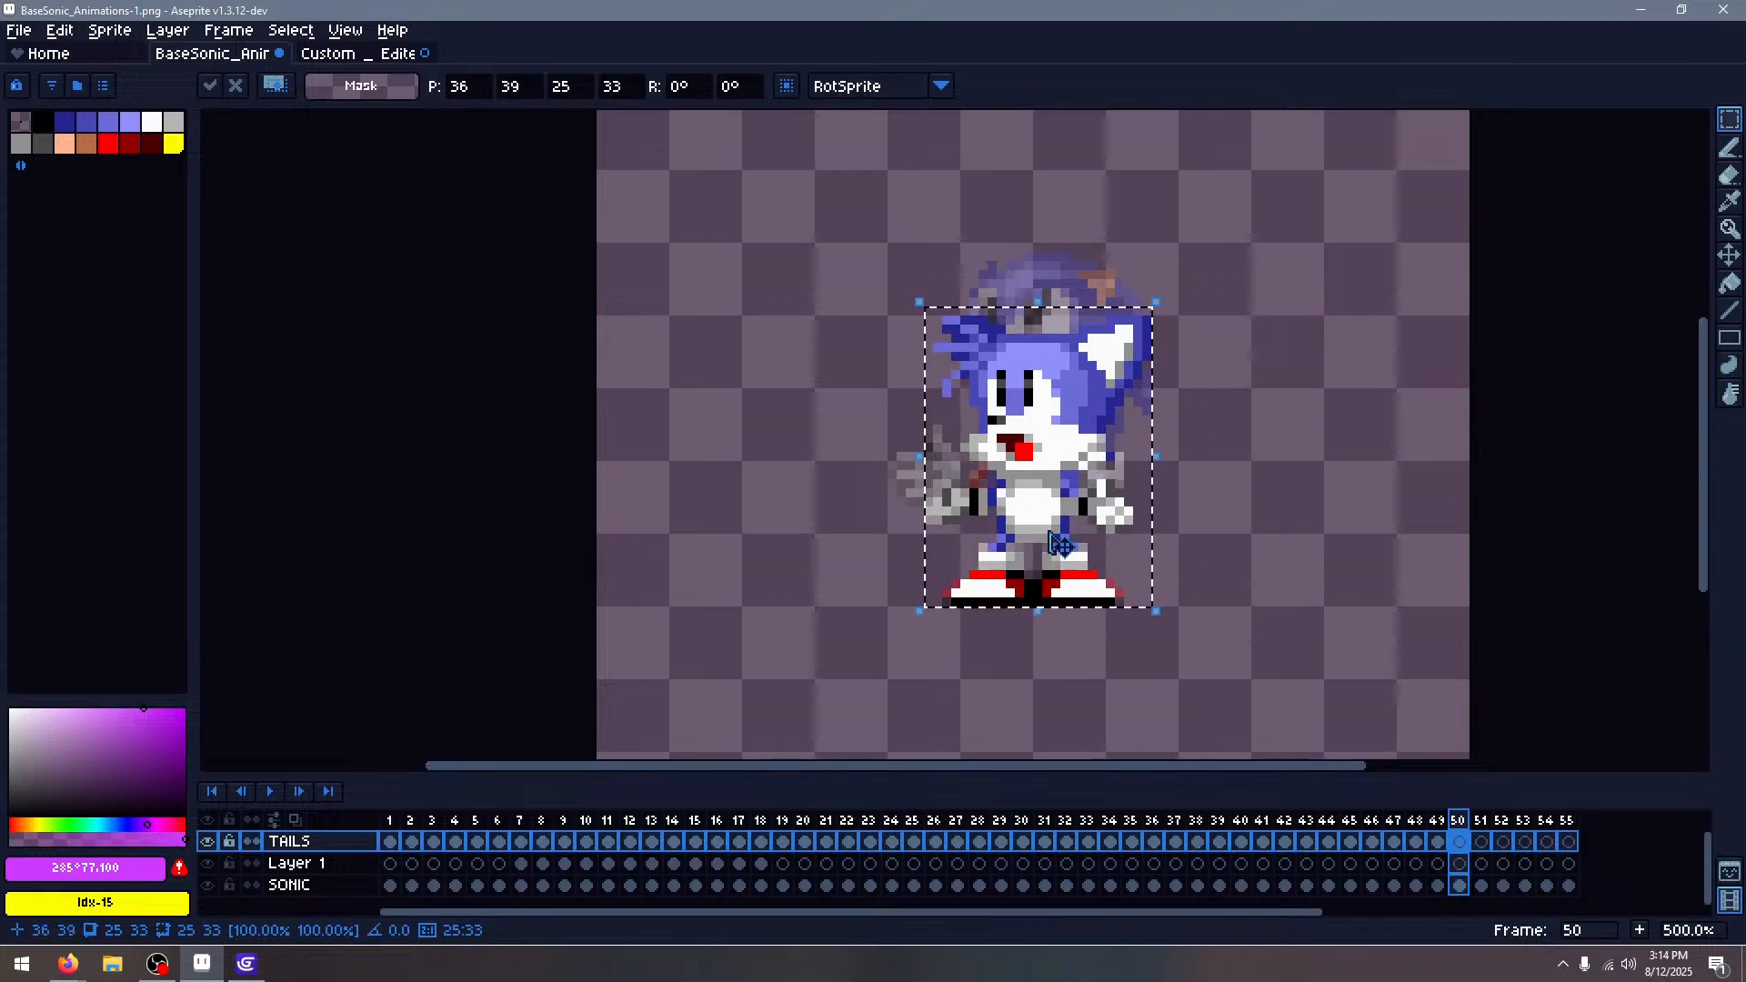
{"action": "left_click", "coordinate": [1399, 448]}
{"action": "key", "text": "Left"}
{"action": "key", "text": "Right"}
Copy the fourth Tails pose with open hands from the sheet and align it over Sonic's feet in frame 51
{"action": "key", "text": "Right"}
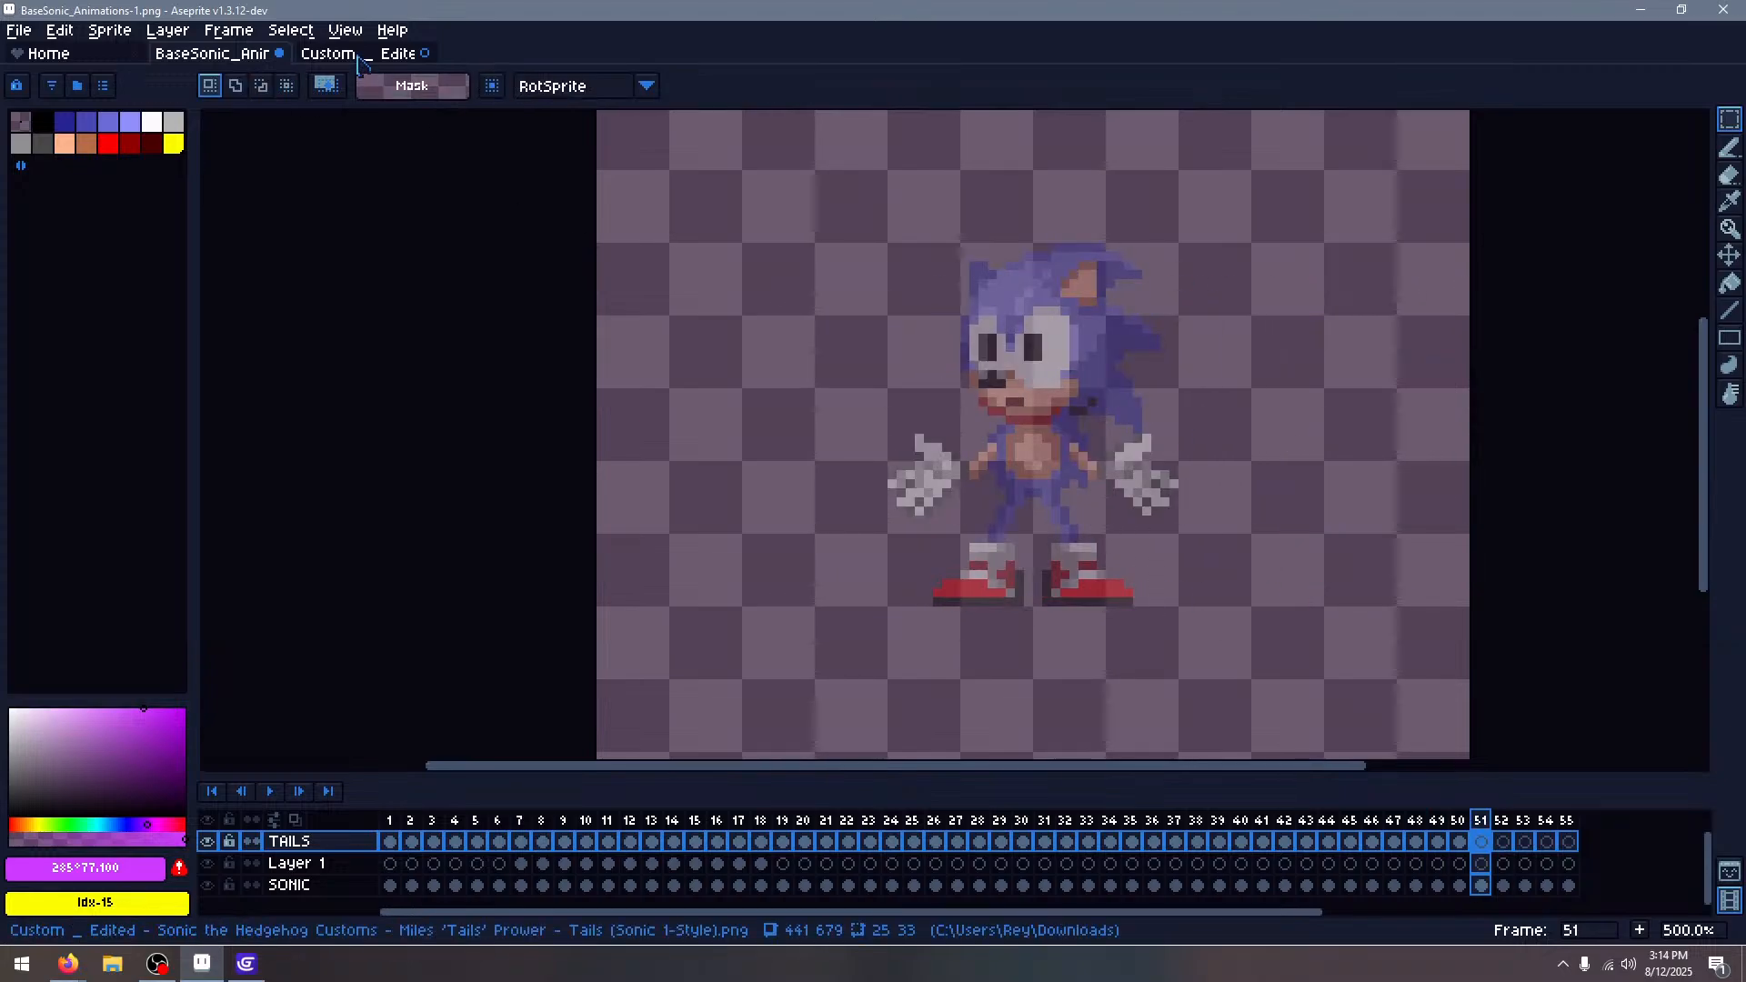
{"action": "left_click", "coordinate": [359, 53]}
{"action": "left_click_drag", "start_coordinate": [710, 323], "coordinate": [920, 626]}
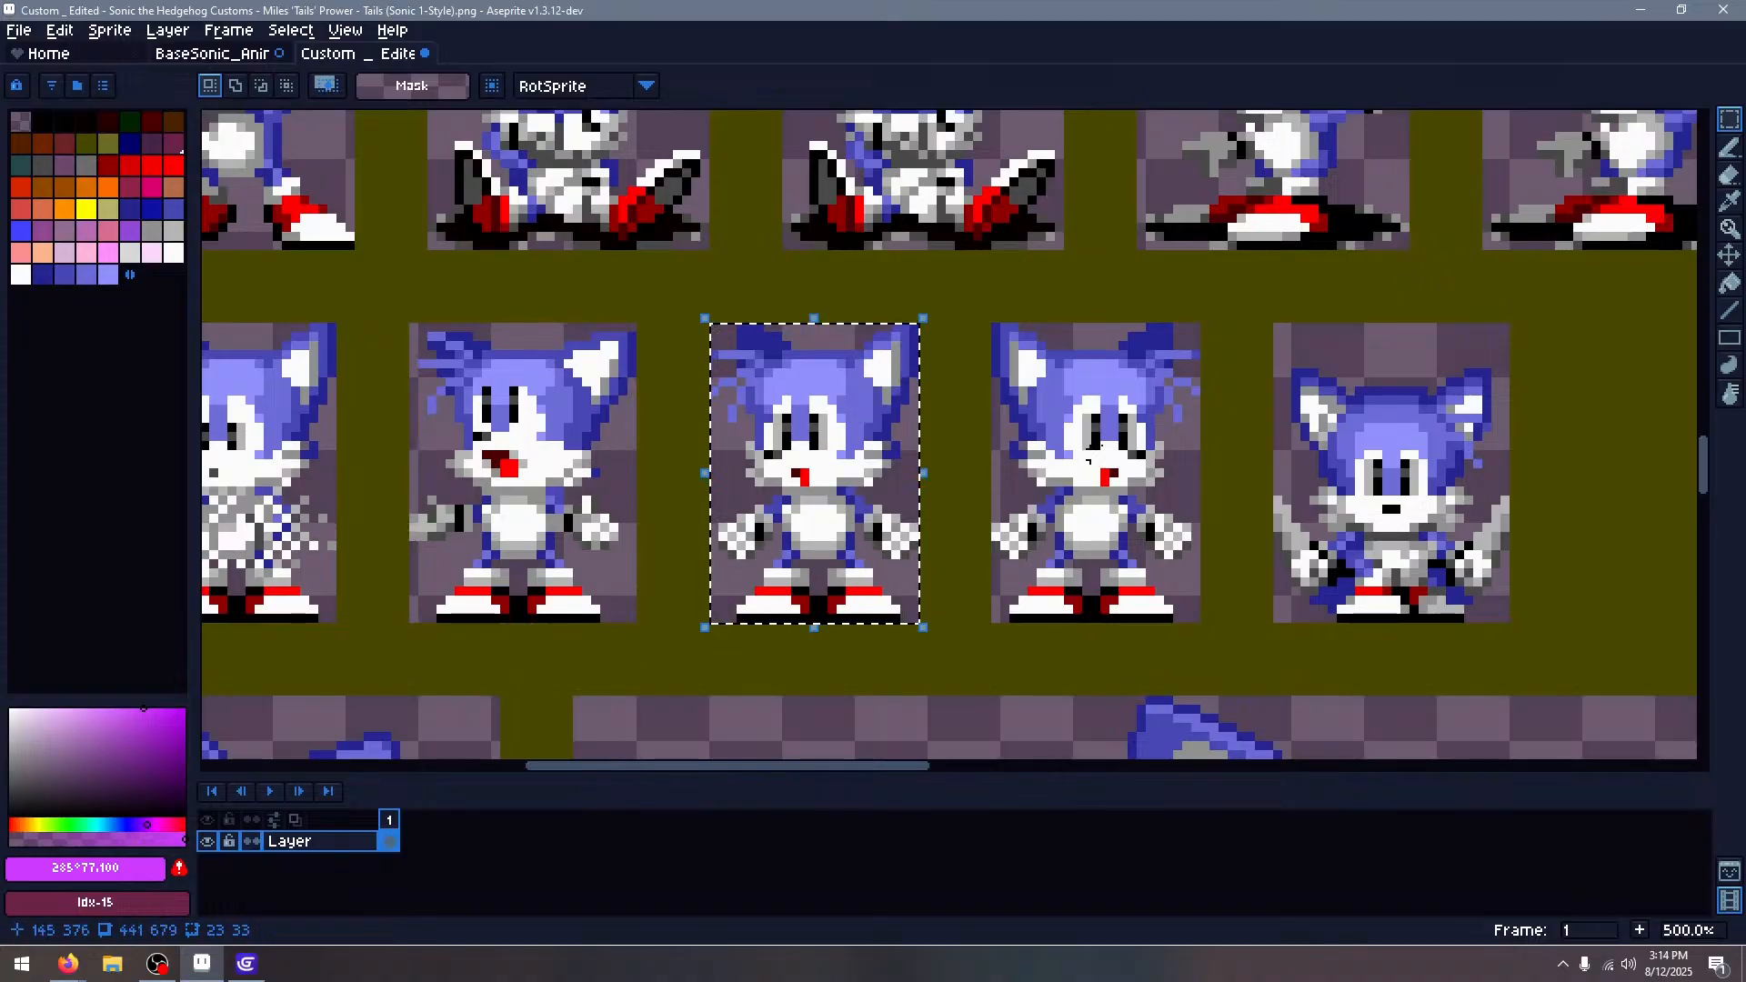
{"action": "scroll", "coordinate": [1089, 462], "scroll_direction": "down", "scroll_amount": 2}
{"action": "left_click", "coordinate": [212, 53]}
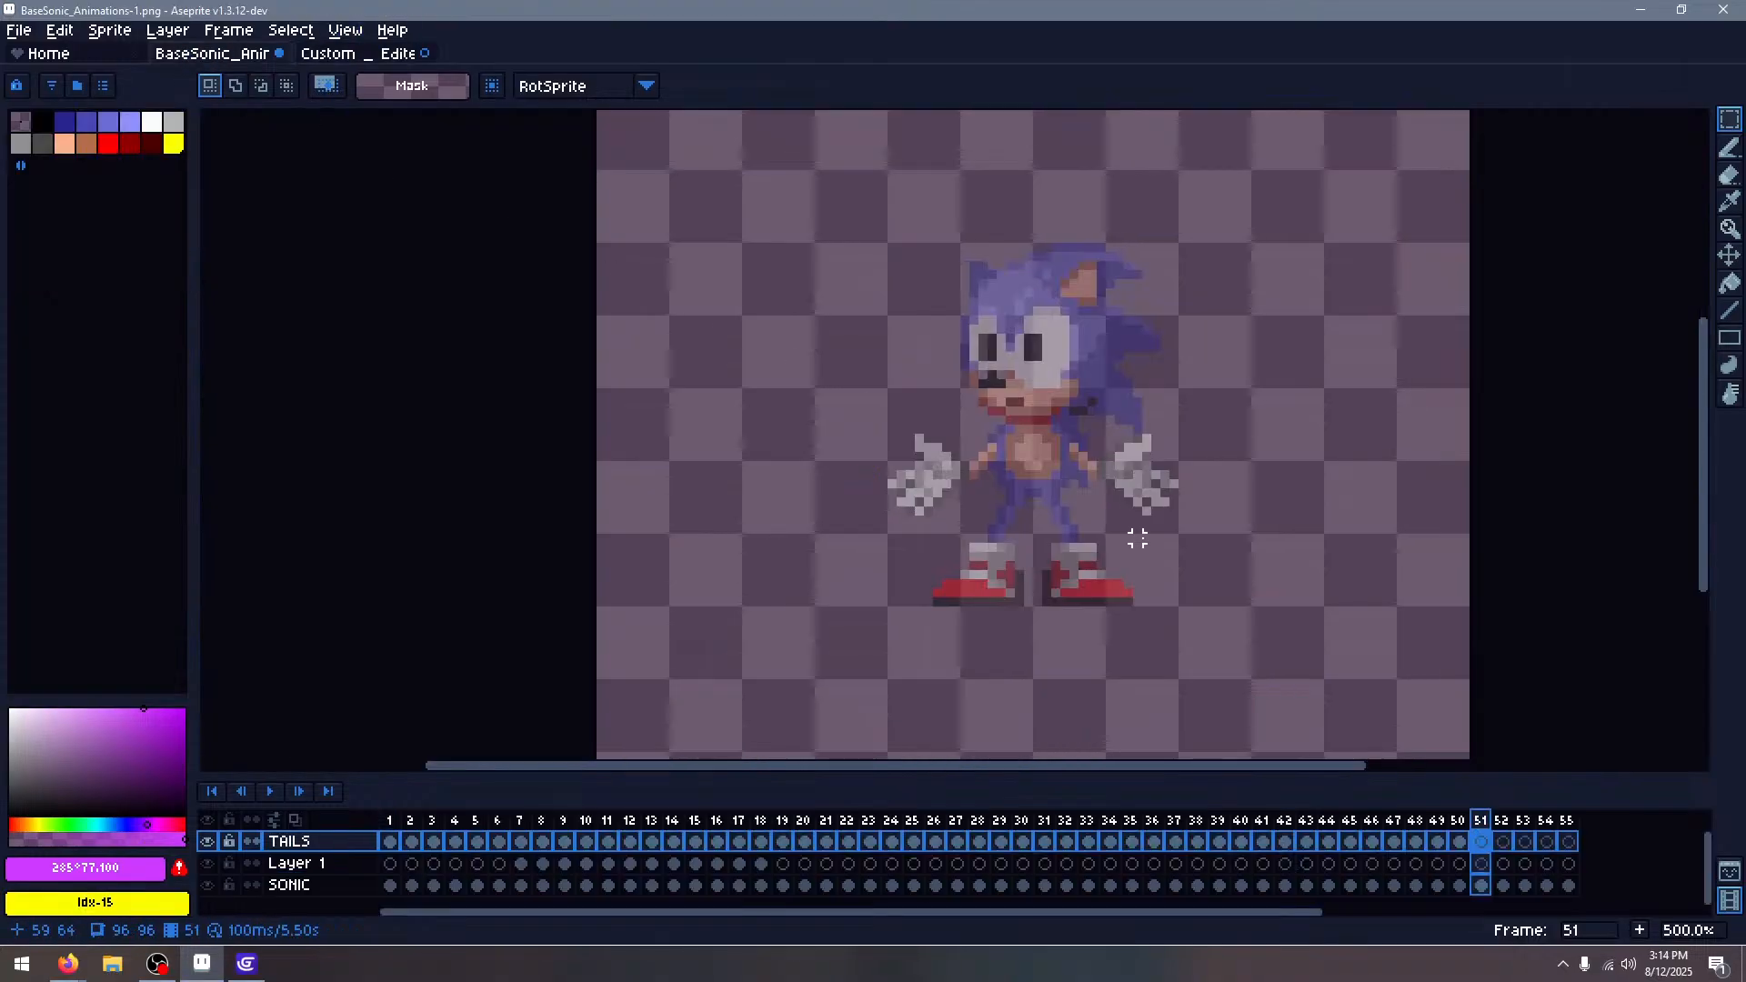
{"action": "key", "text": "ctrl+v"}
{"action": "left_click_drag", "start_coordinate": [1506, 534], "coordinate": [991, 545]}
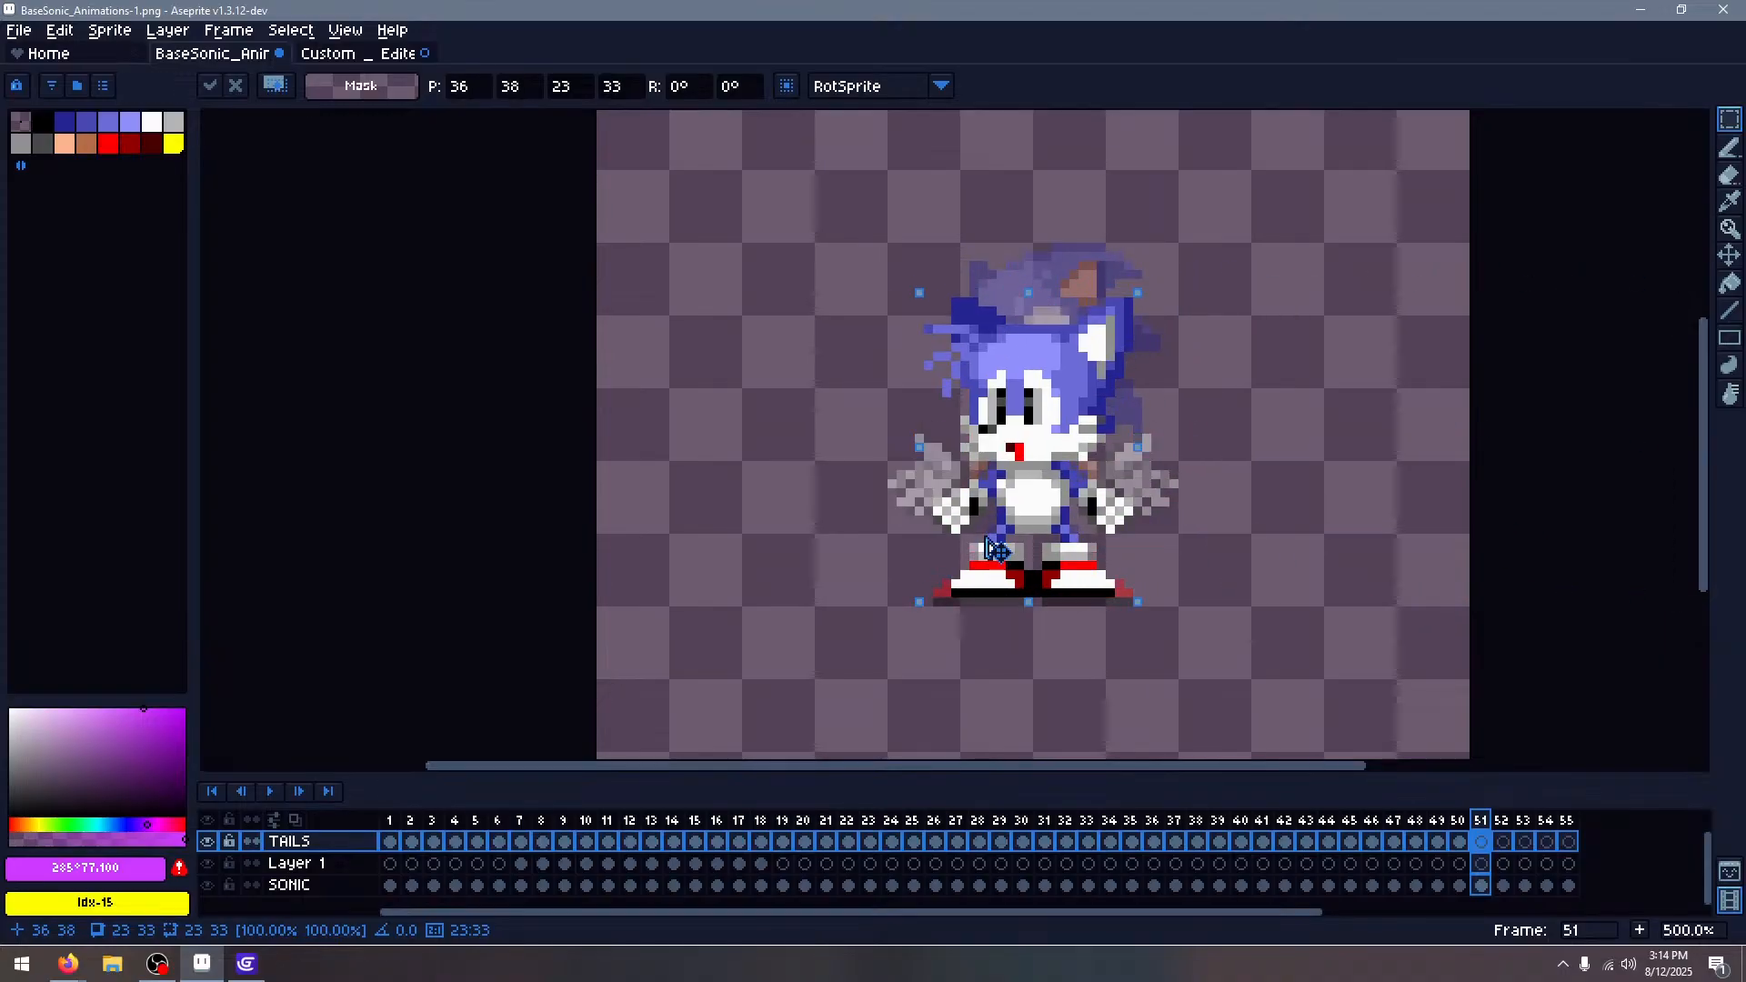
{"action": "key", "text": "Return"}
Paste the same open-handed Tails over the mirrored Sonic in frame 52 at 36, 39
{"action": "key", "text": "period"}
{"action": "key", "text": "ctrl+v"}
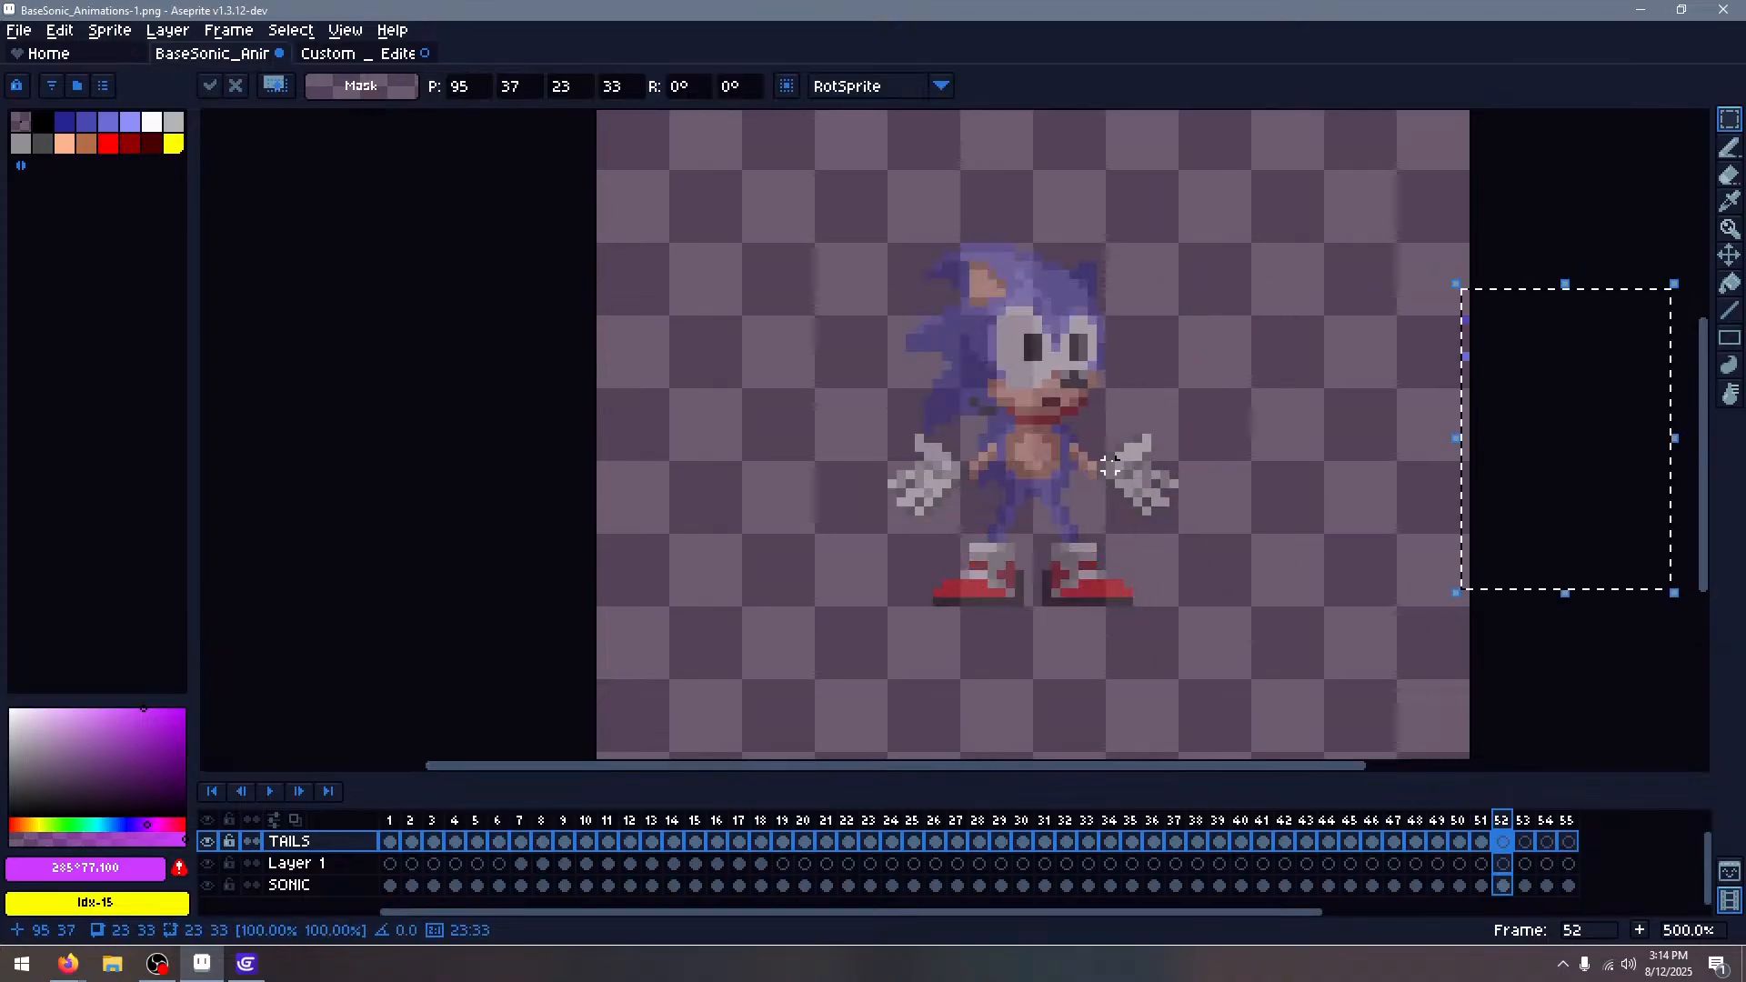
{"action": "left_click_drag", "start_coordinate": [1580, 518], "coordinate": [1044, 536]}
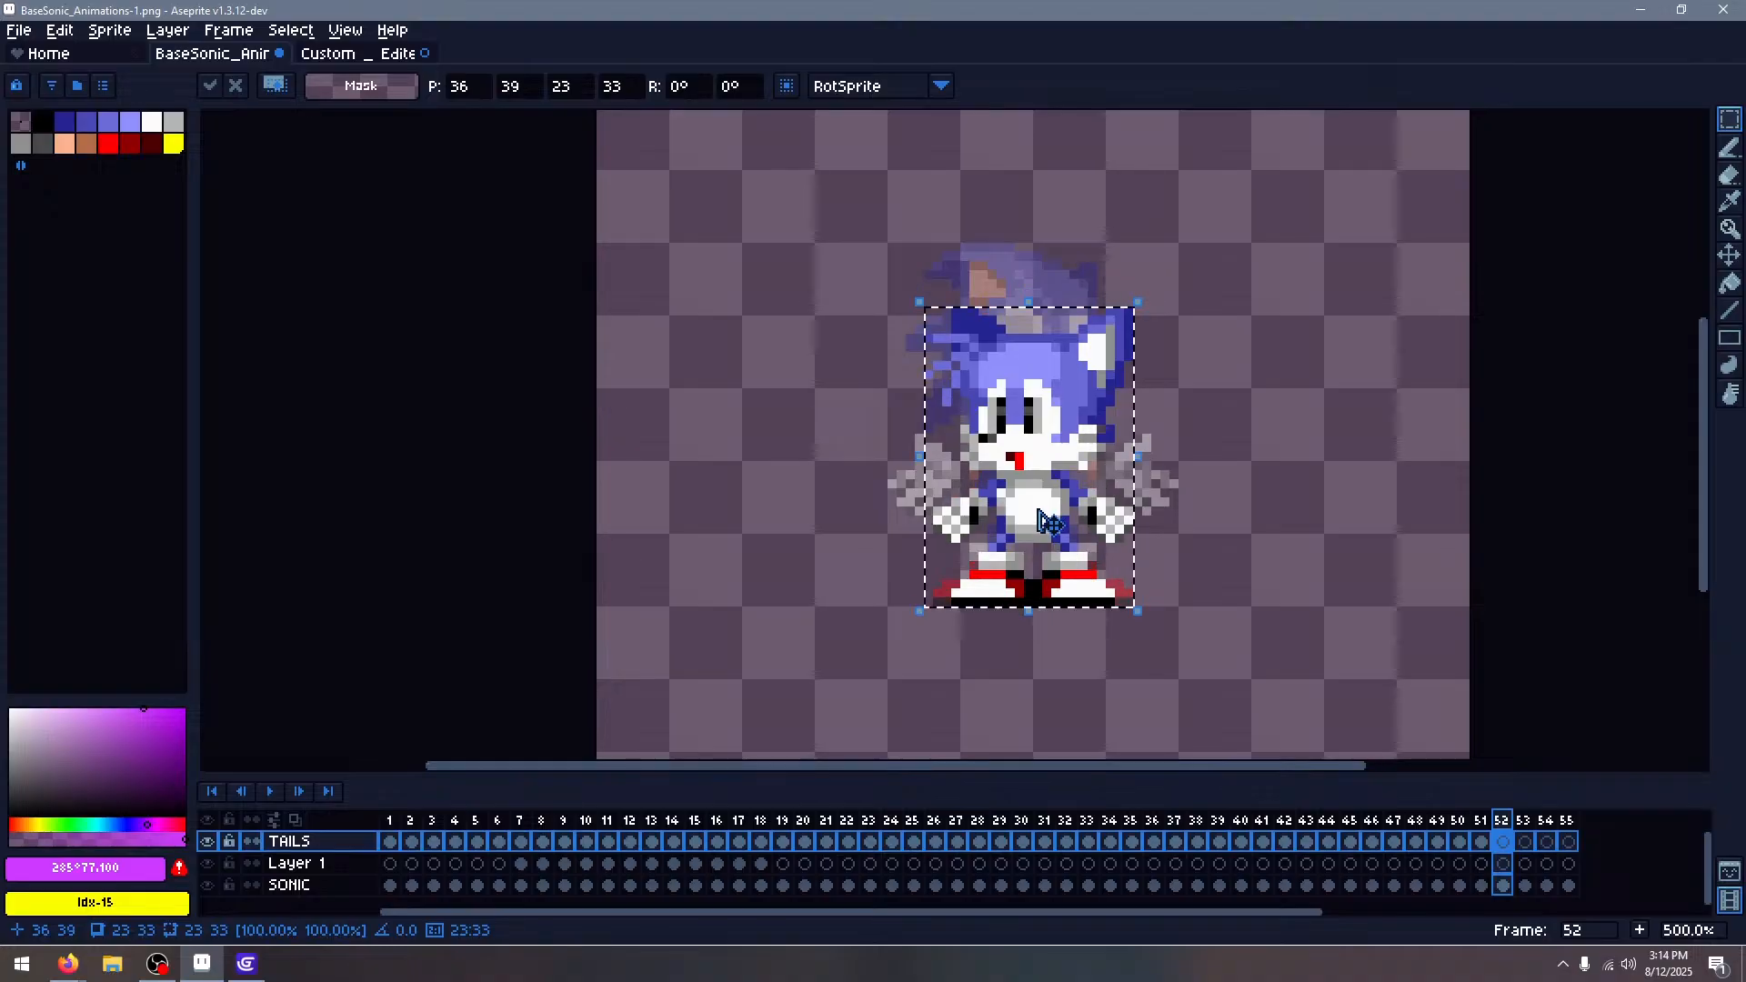
Flip the Tails in frame 52 horizontally and shift it one pixel right to center it on Sonic's feet
{"action": "left_click", "coordinate": [59, 30]}
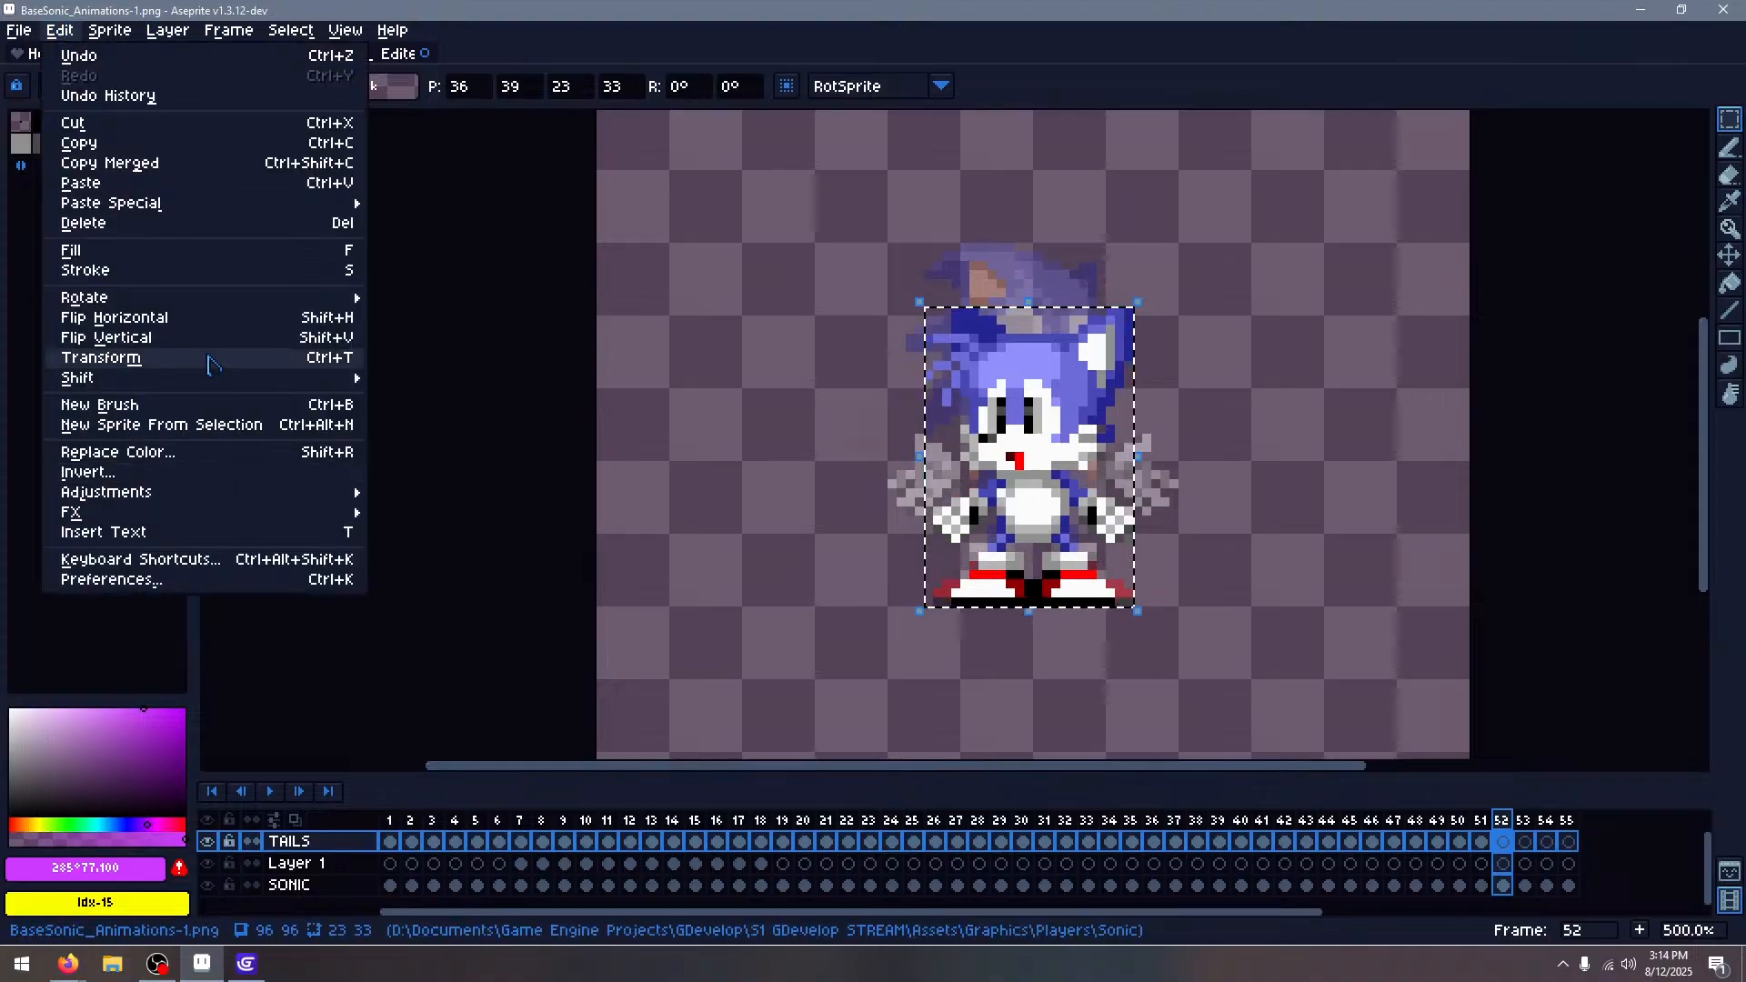
{"action": "left_click", "coordinate": [195, 319]}
{"action": "key", "text": "Return"}
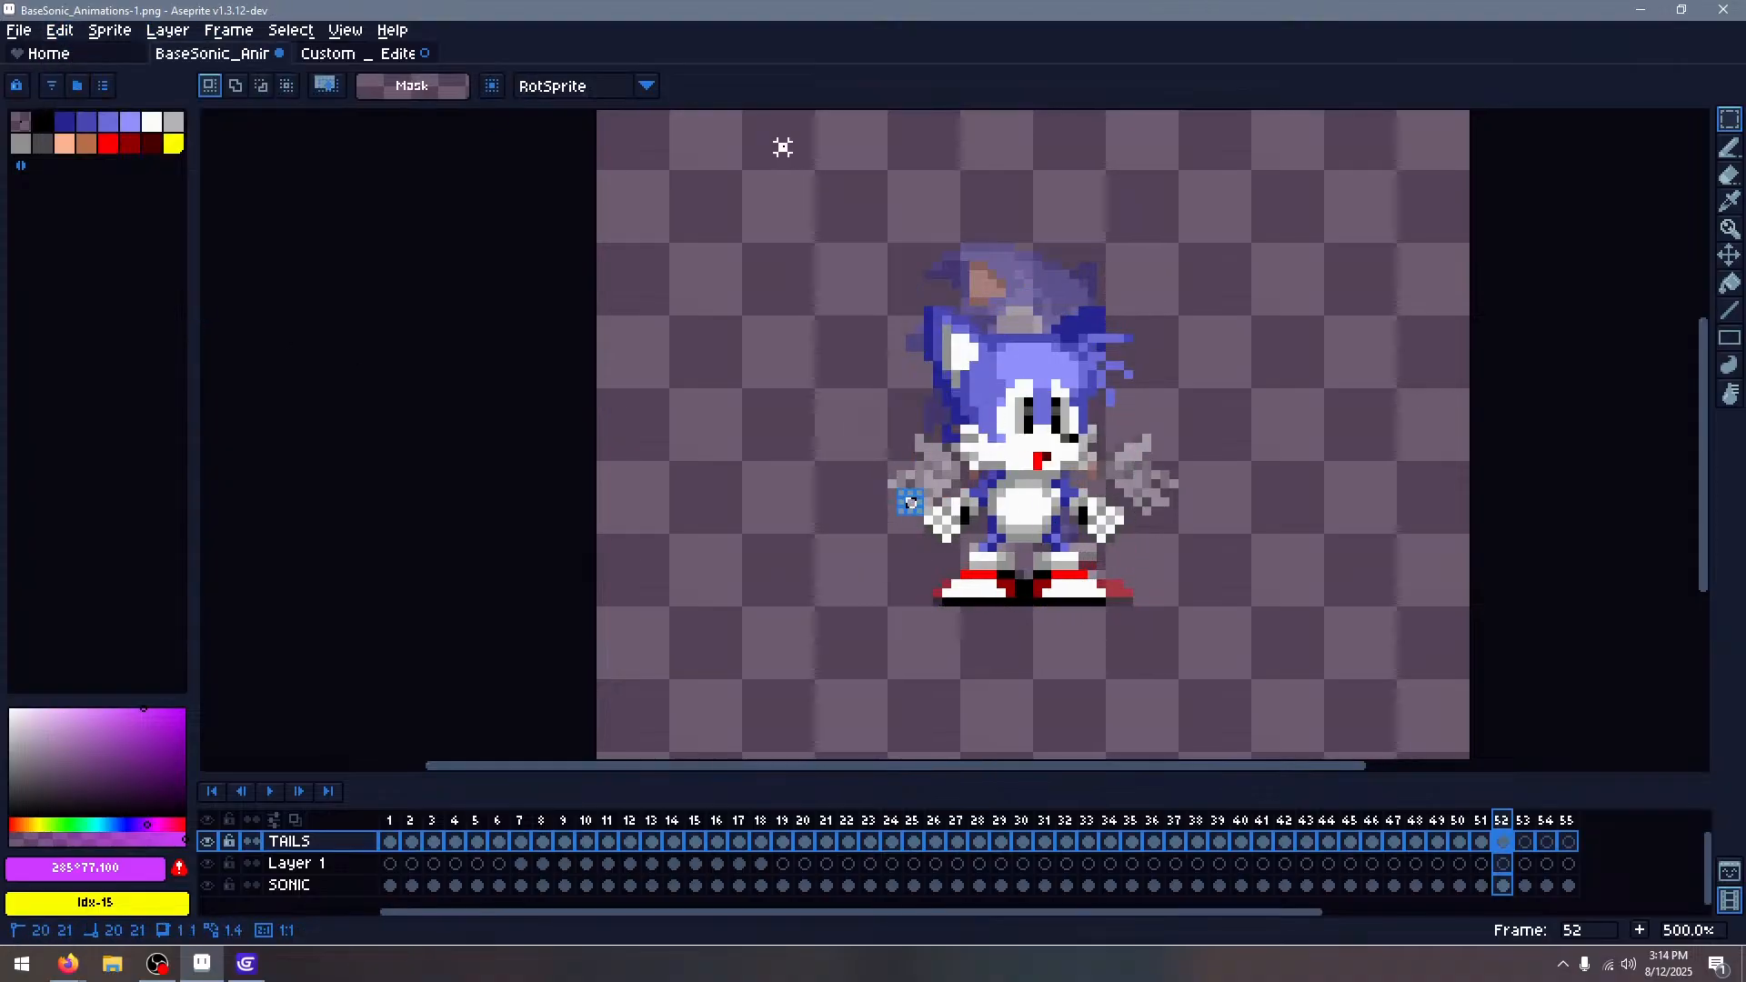
{"action": "left_click_drag", "start_coordinate": [774, 139], "coordinate": [1228, 728]}
{"action": "key", "text": "ctrl+d"}
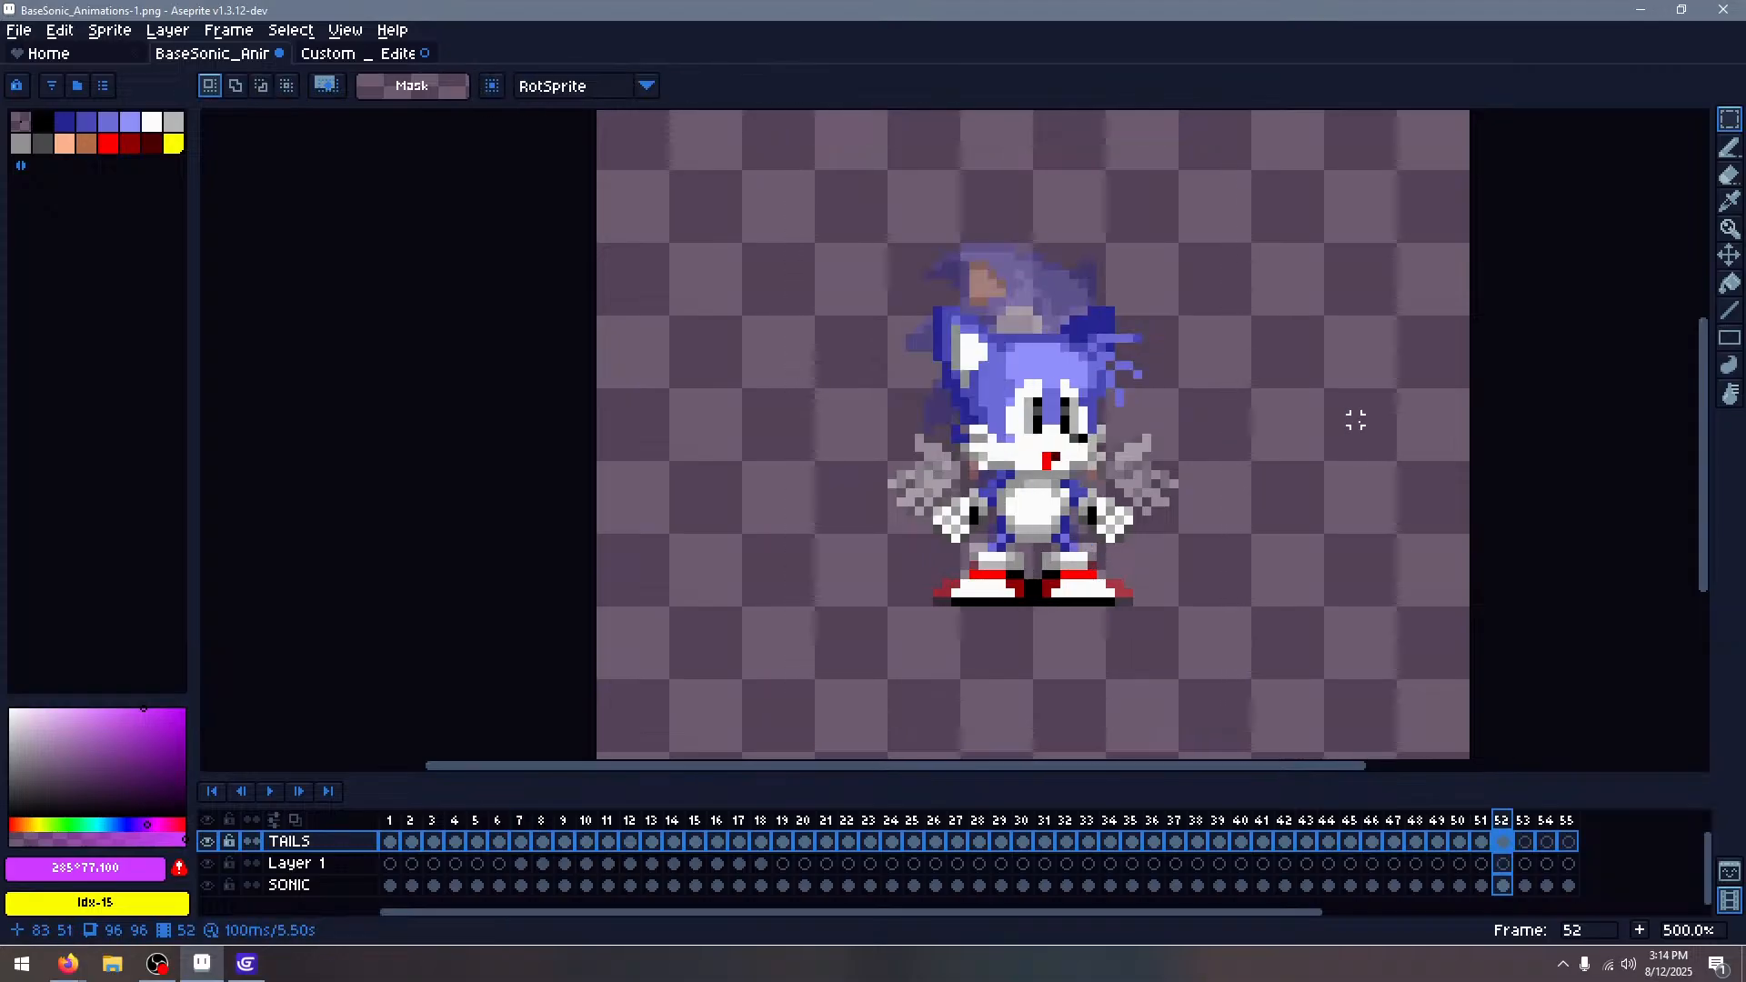
Advance to frame 53 and copy the crouching front-facing Tails at the end of the row on the Tails sheet
{"action": "key", "text": "Right"}
{"action": "left_click", "coordinate": [327, 54]}
{"action": "scroll", "coordinate": [1018, 350], "scroll_direction": "up", "scroll_amount": 2}
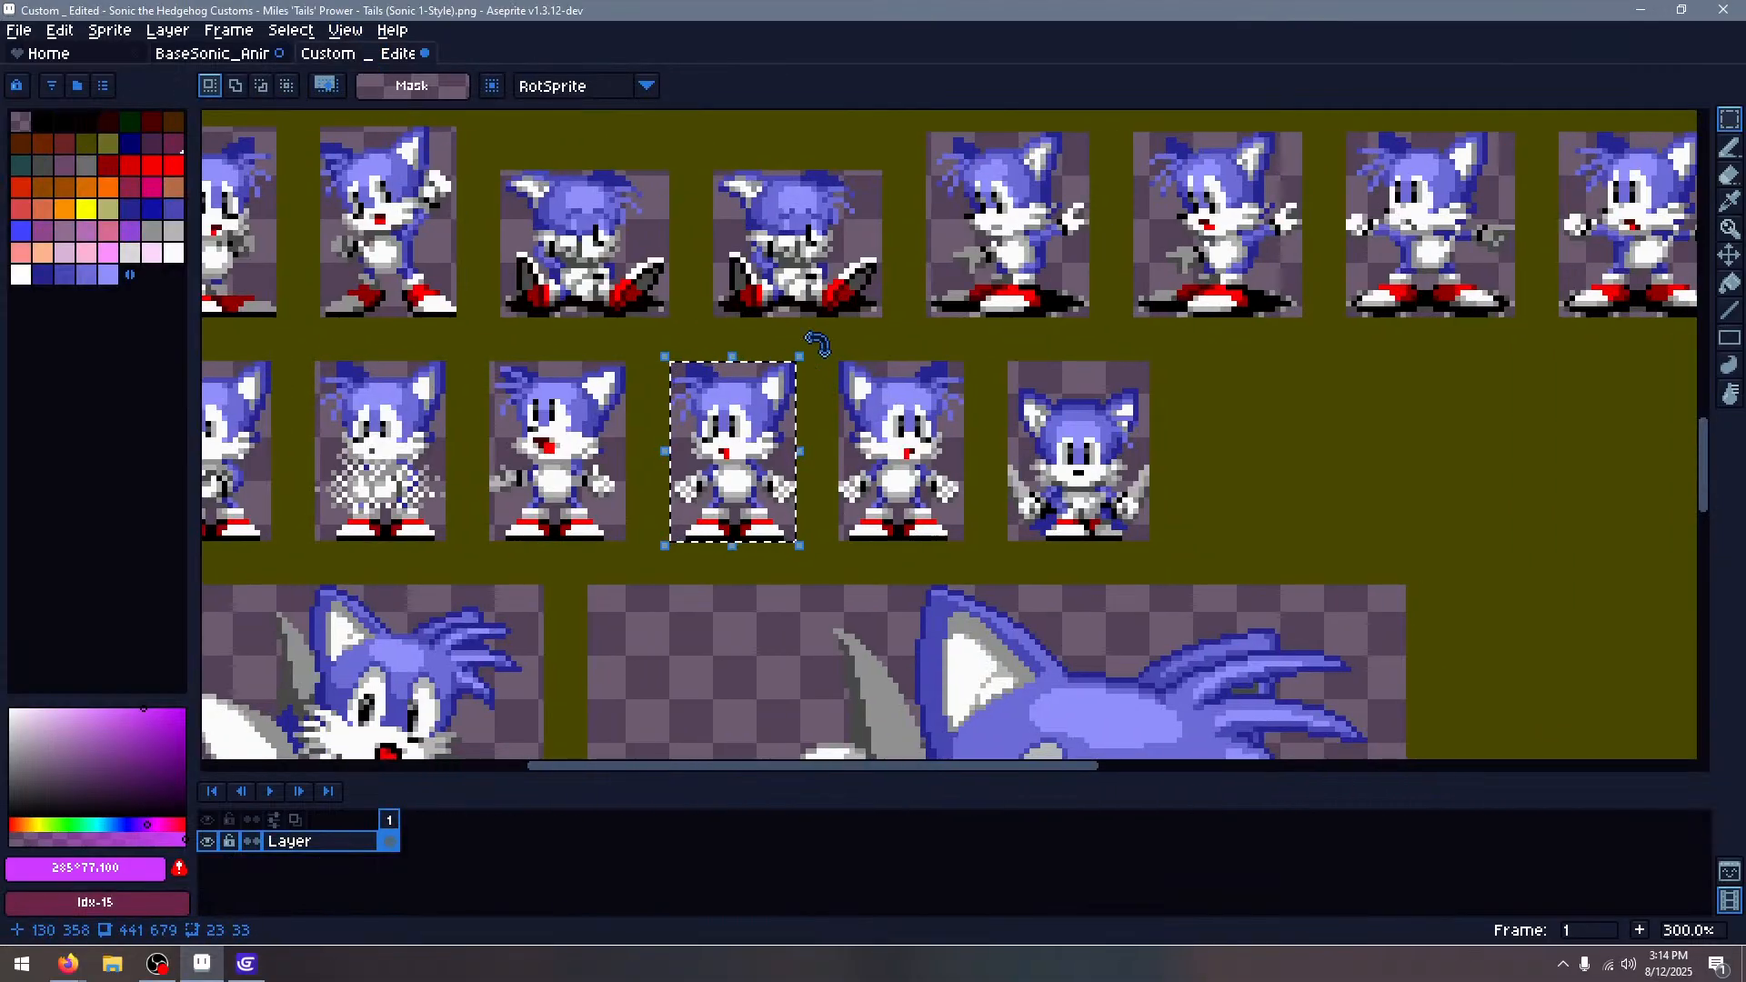
{"action": "left_click_drag", "start_coordinate": [1026, 300], "coordinate": [1265, 603]}
{"action": "key", "text": "ctrl+c"}
{"action": "left_click", "coordinate": [212, 53]}
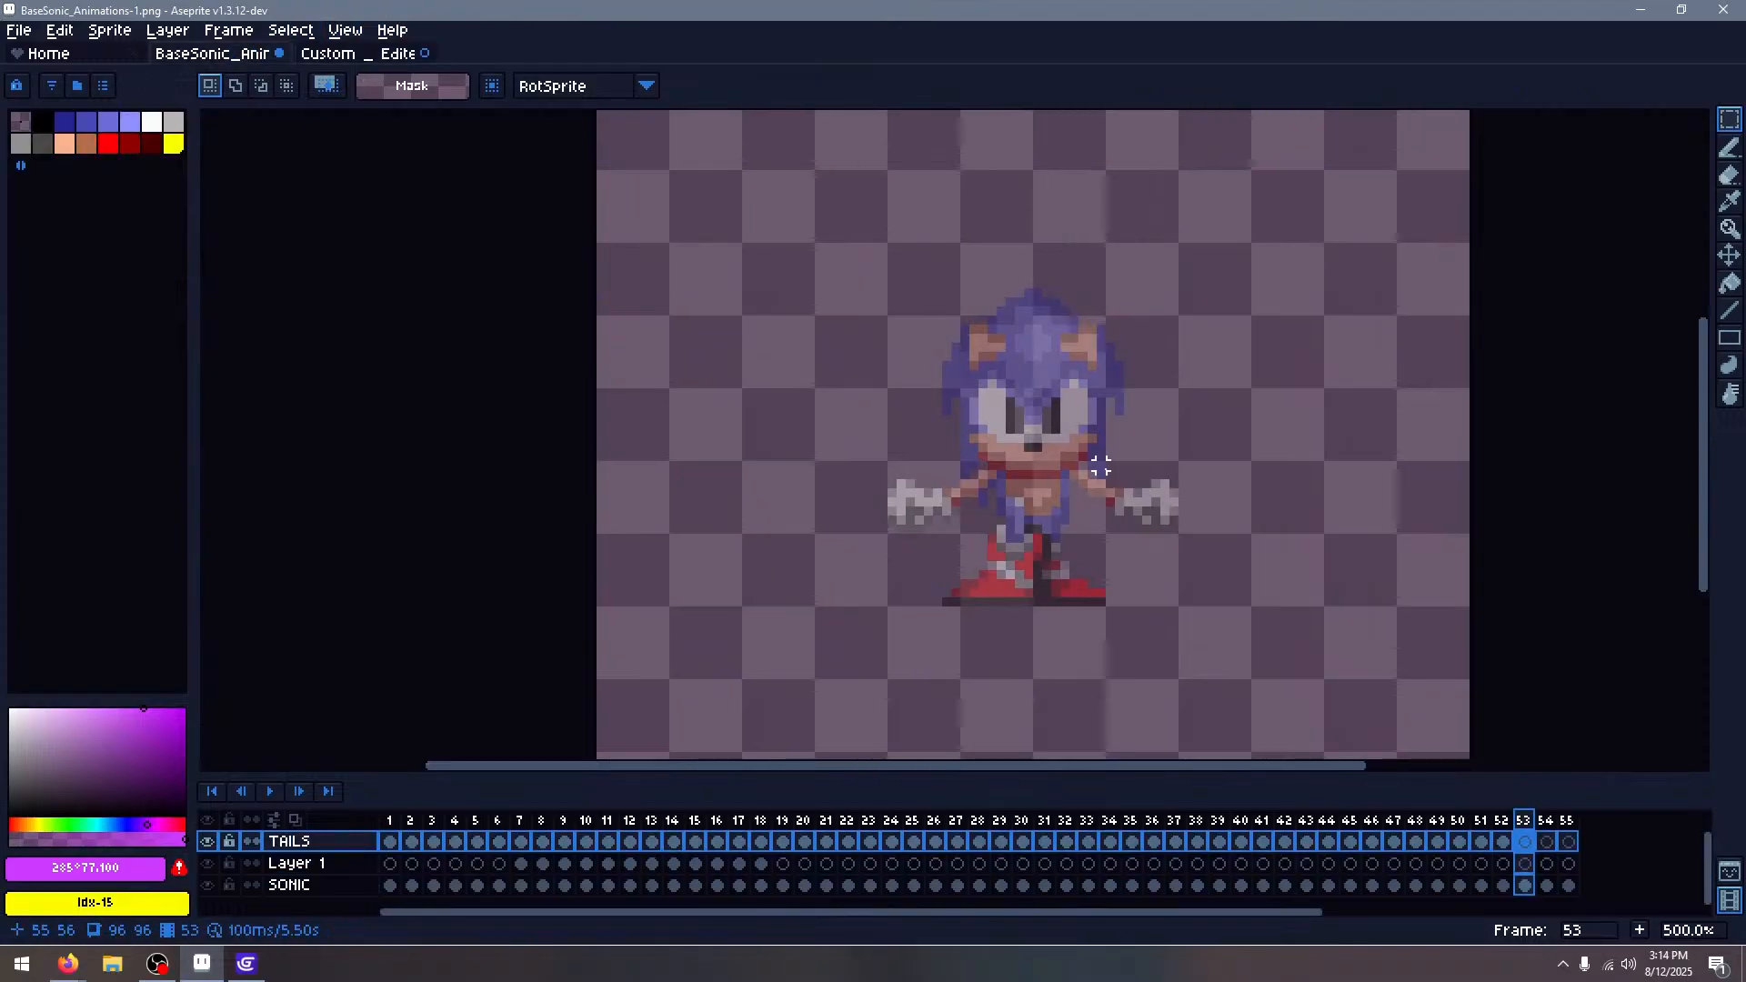
Paste the crouching Tails into frame 53 at 35, 39, compare it with frame 52, and advance to frame 54
{"action": "key", "text": "ctrl+v"}
{"action": "left_click_drag", "start_coordinate": [929, 485], "coordinate": [1009, 496]}
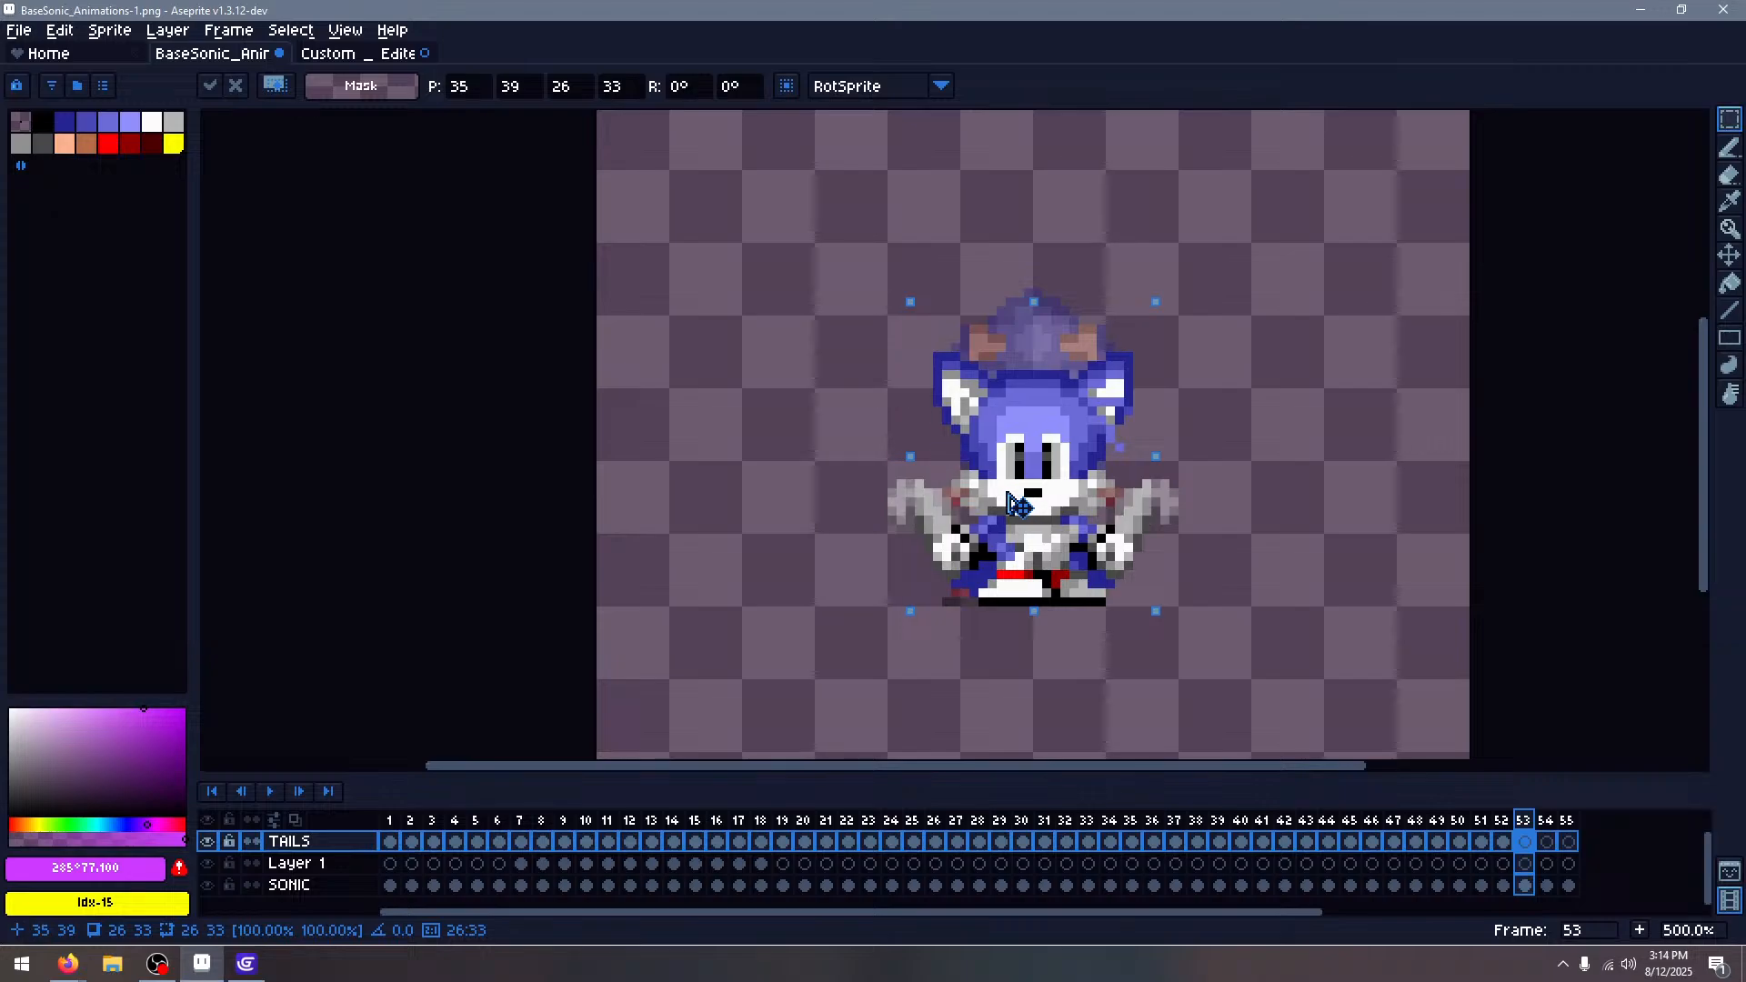
{"action": "left_click", "coordinate": [1206, 395]}
{"action": "key", "text": "Left"}
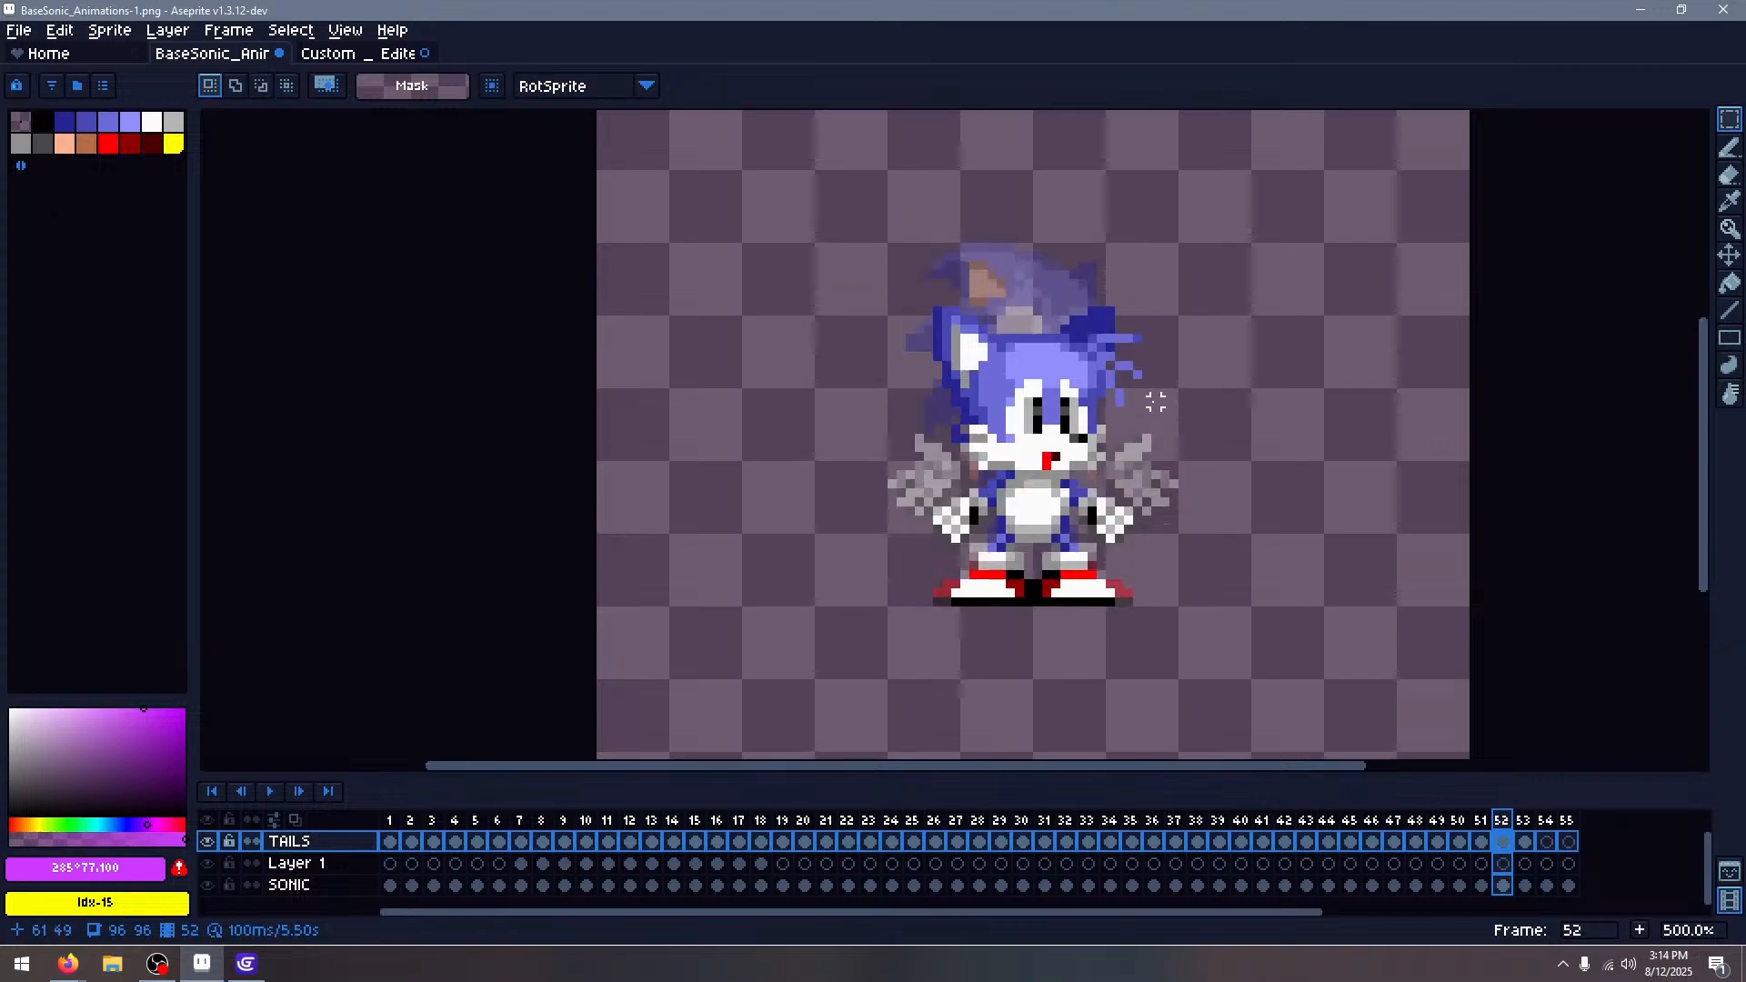
{"action": "key", "text": "Right"}
{"action": "key", "text": "Right"}
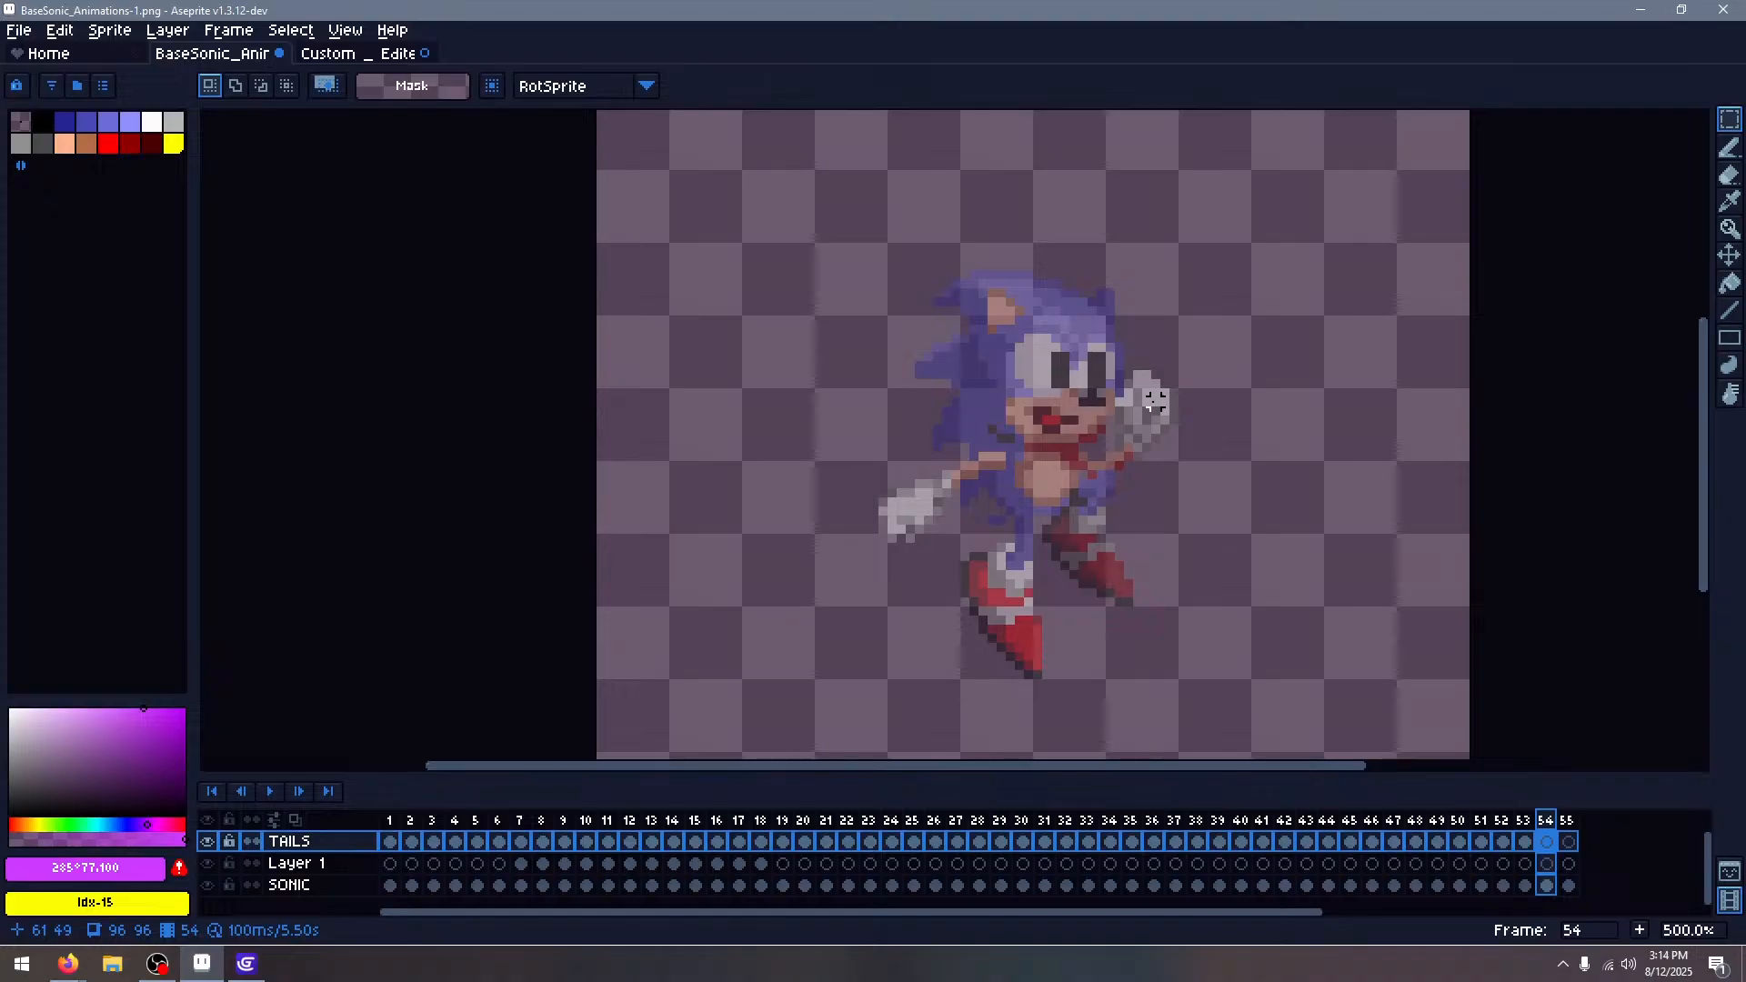
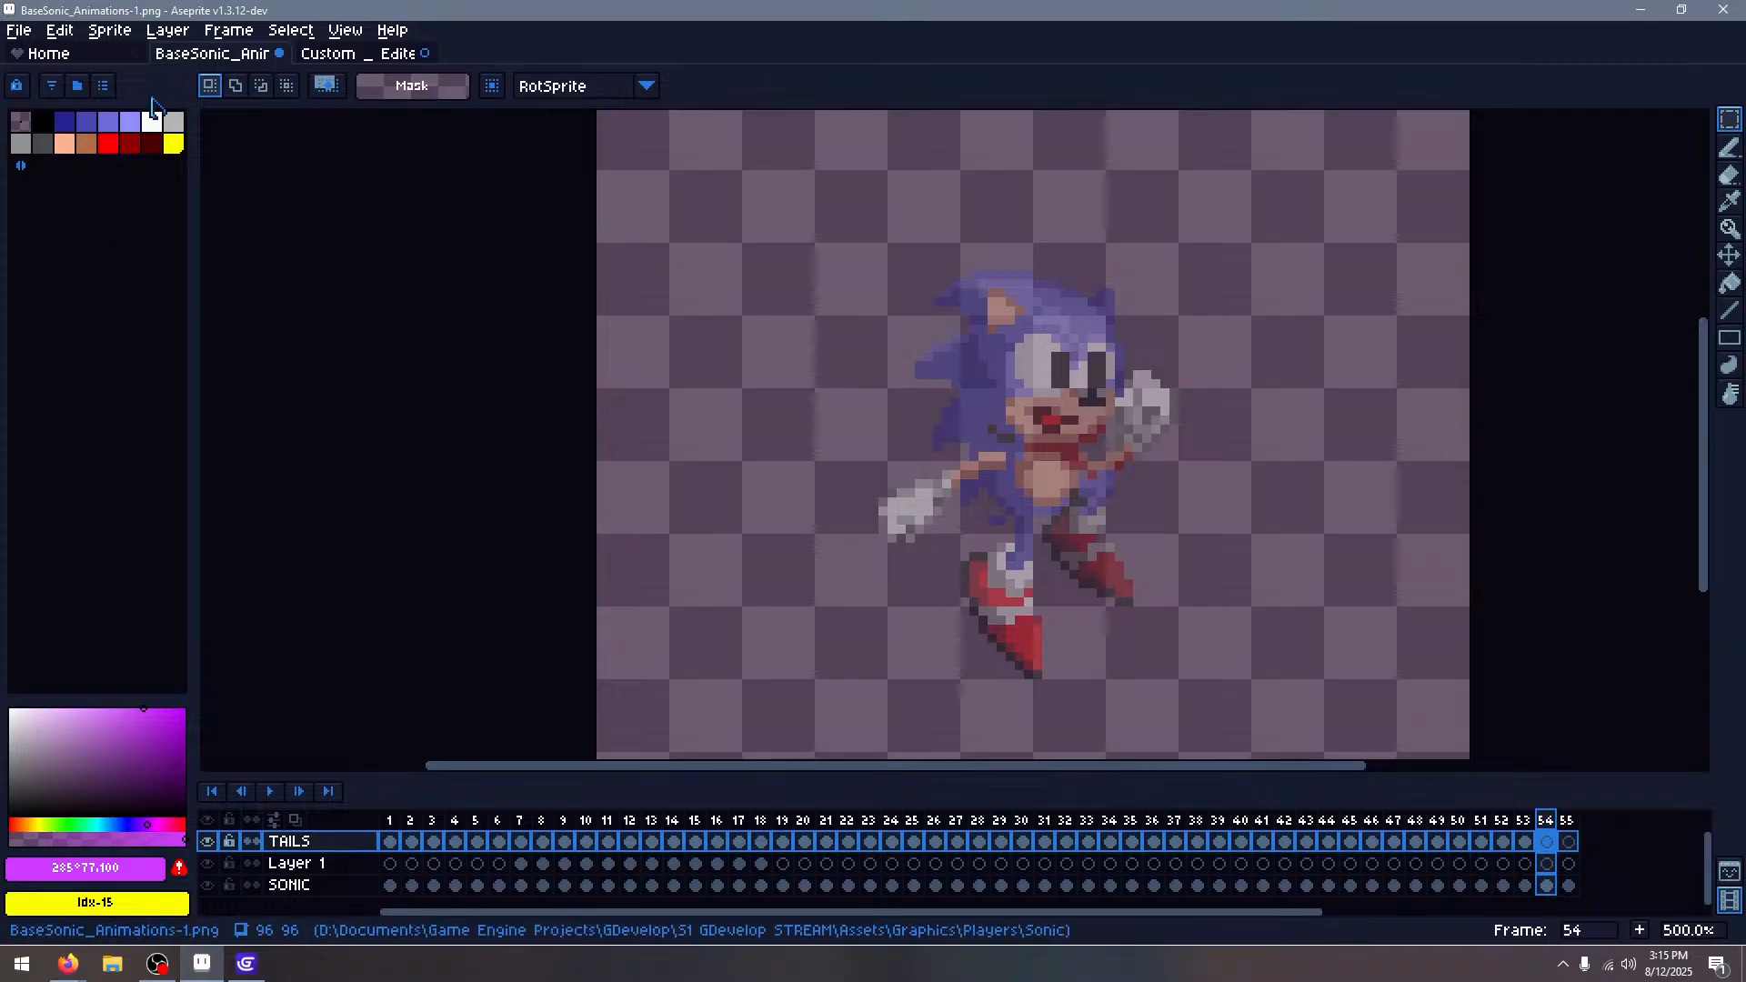
Search the pose rows of the Tails sheet for a sprite matching the leaping Sonic in frame 54
{"action": "left_click", "coordinate": [345, 53]}
{"action": "scroll", "coordinate": [1223, 225], "scroll_direction": "down", "scroll_amount": 4}
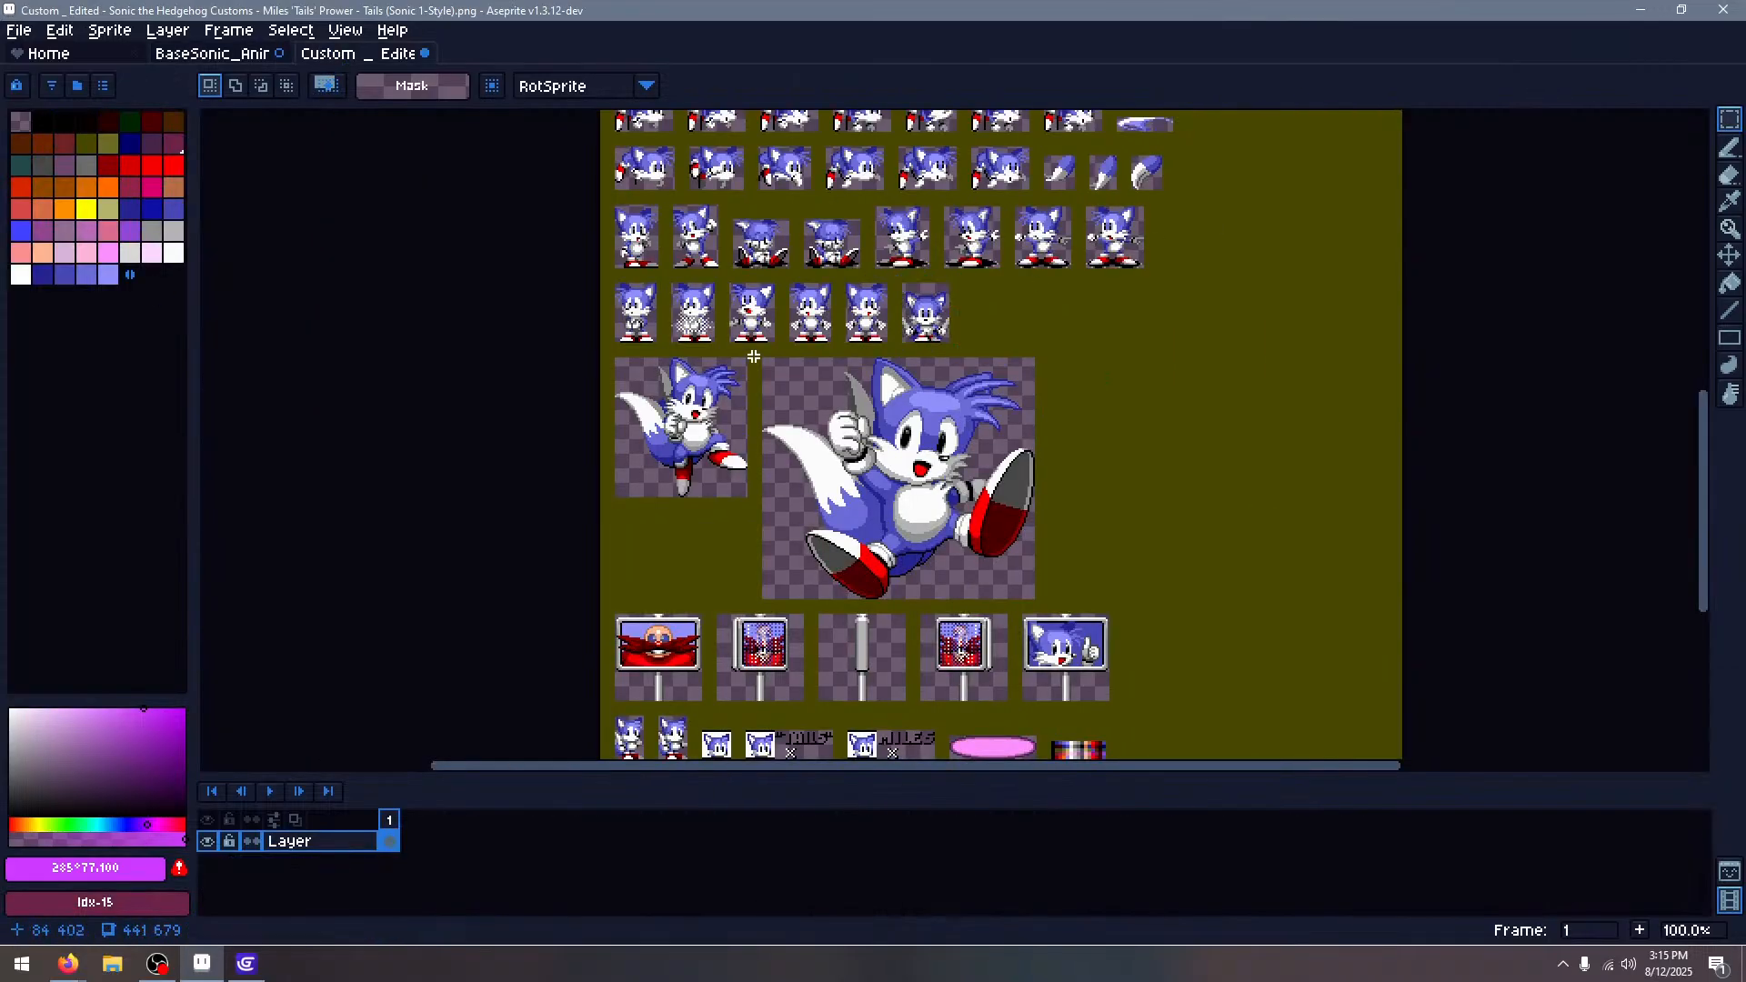
{"action": "scroll", "coordinate": [637, 300], "scroll_direction": "up", "scroll_amount": 4}
{"action": "scroll", "coordinate": [700, 406], "scroll_direction": "up", "scroll_amount": 3}
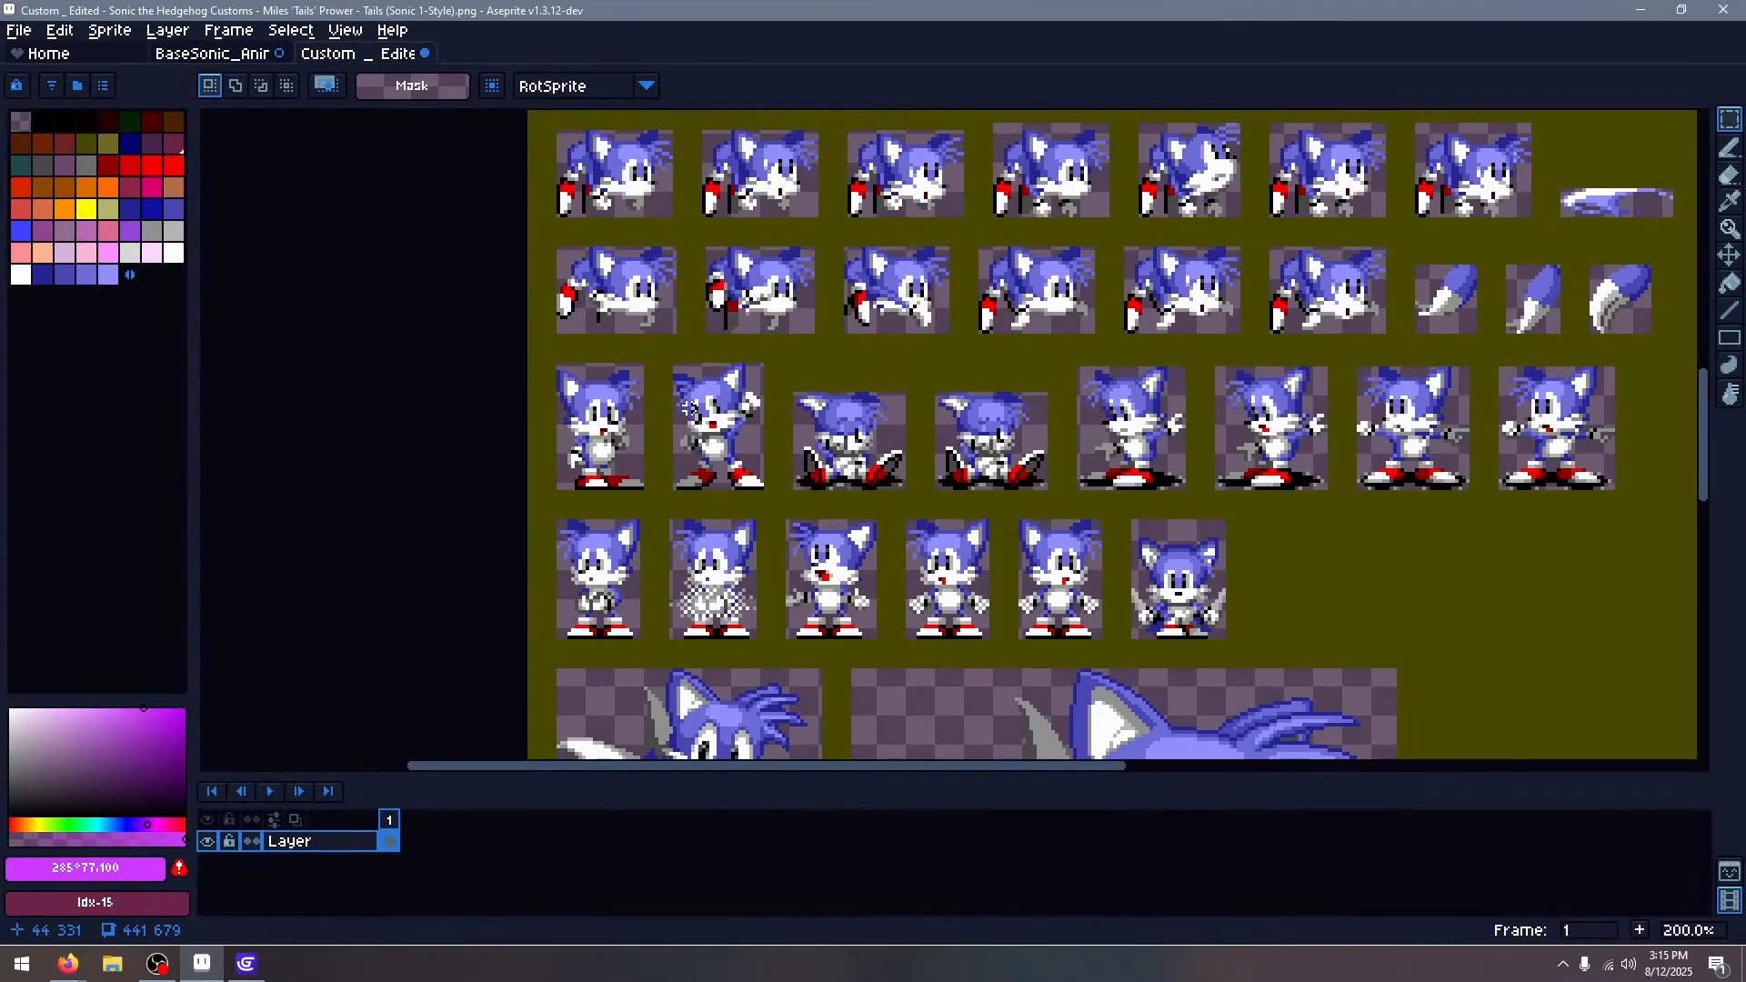
{"action": "scroll", "coordinate": [762, 334], "scroll_direction": "up", "scroll_amount": 3}
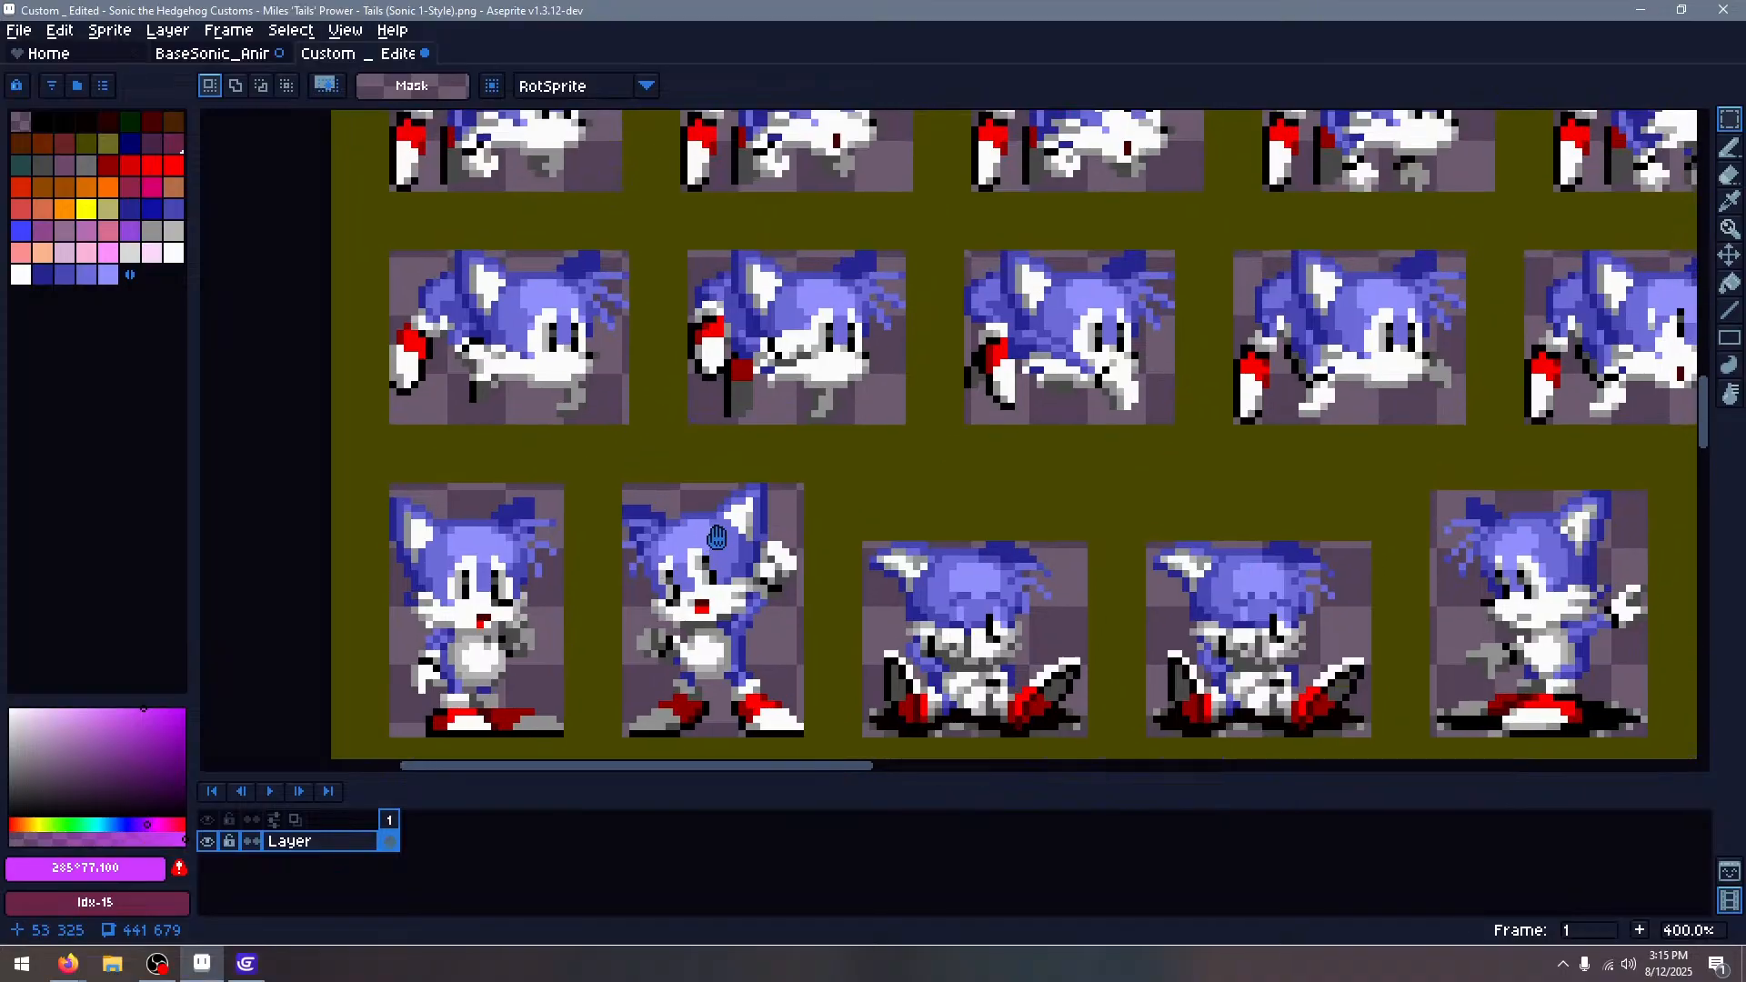
{"action": "scroll", "coordinate": [761, 333], "scroll_direction": "down", "scroll_amount": 4}
{"action": "scroll", "coordinate": [721, 327], "scroll_direction": "up", "scroll_amount": 1}
{"action": "scroll", "coordinate": [822, 532], "scroll_direction": "up", "scroll_amount": 1}
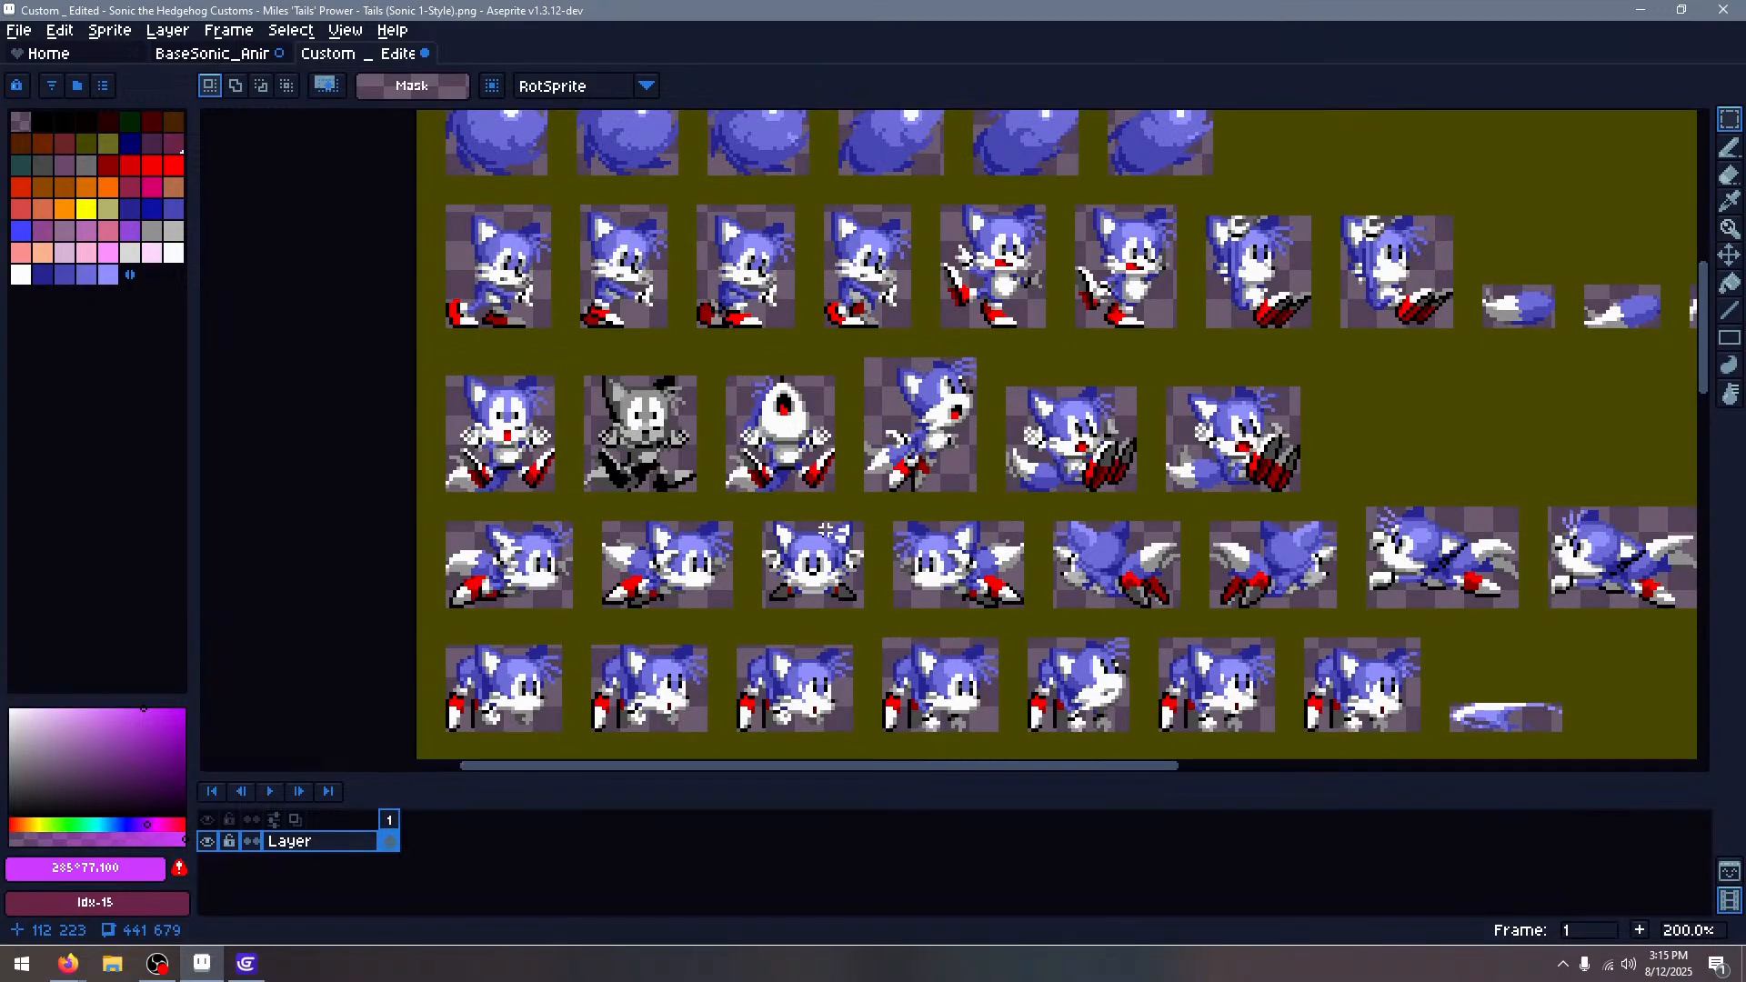
{"action": "left_click_drag", "start_coordinate": [825, 530], "coordinate": [683, 198]}
{"action": "scroll", "coordinate": [682, 341], "scroll_direction": "up", "scroll_amount": 1}
{"action": "left_click_drag", "start_coordinate": [682, 341], "coordinate": [691, 255]}
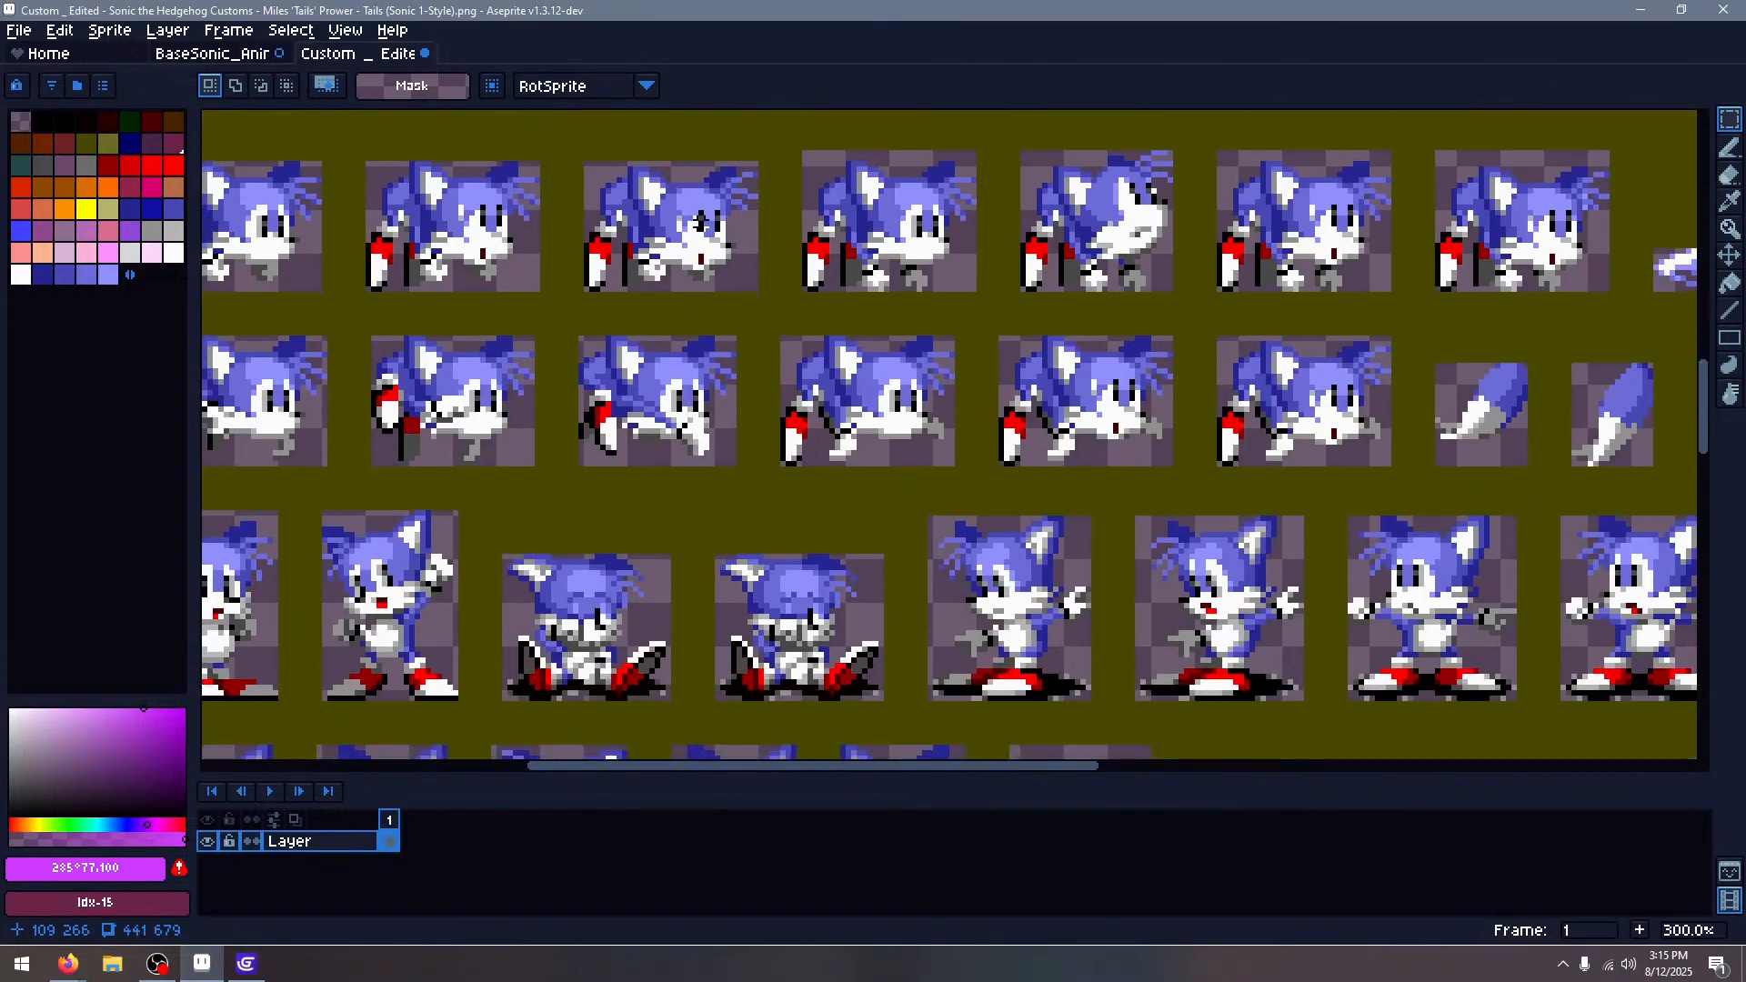
{"action": "scroll", "coordinate": [691, 255], "scroll_direction": "down", "scroll_amount": 1}
{"action": "left_click_drag", "start_coordinate": [504, 388], "coordinate": [598, 175]}
{"action": "left_click_drag", "start_coordinate": [696, 344], "coordinate": [637, 680]}
{"action": "left_click_drag", "start_coordinate": [709, 289], "coordinate": [579, 583]}
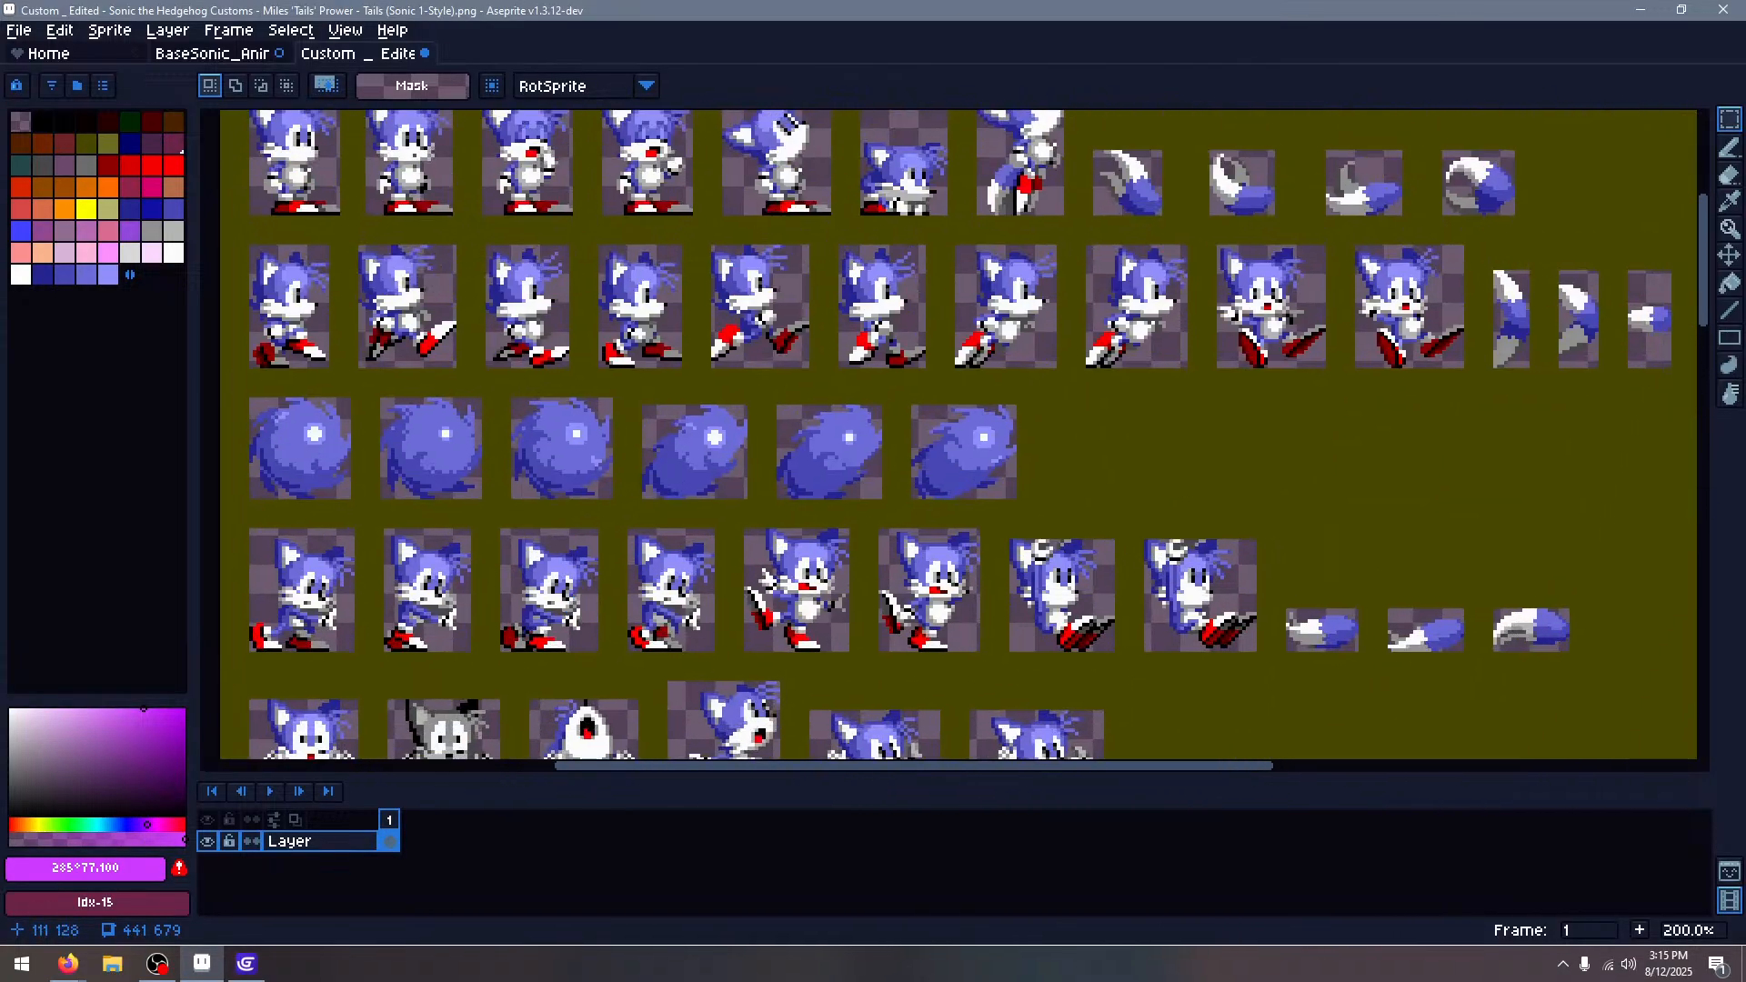
Find the small standing Tails icon above the credits text on the Tails sheet and copy the first 16 by 24 pixel sprite
{"action": "left_click_drag", "start_coordinate": [836, 336], "coordinate": [819, 127]}
{"action": "left_click_drag", "start_coordinate": [1124, 574], "coordinate": [978, 140]}
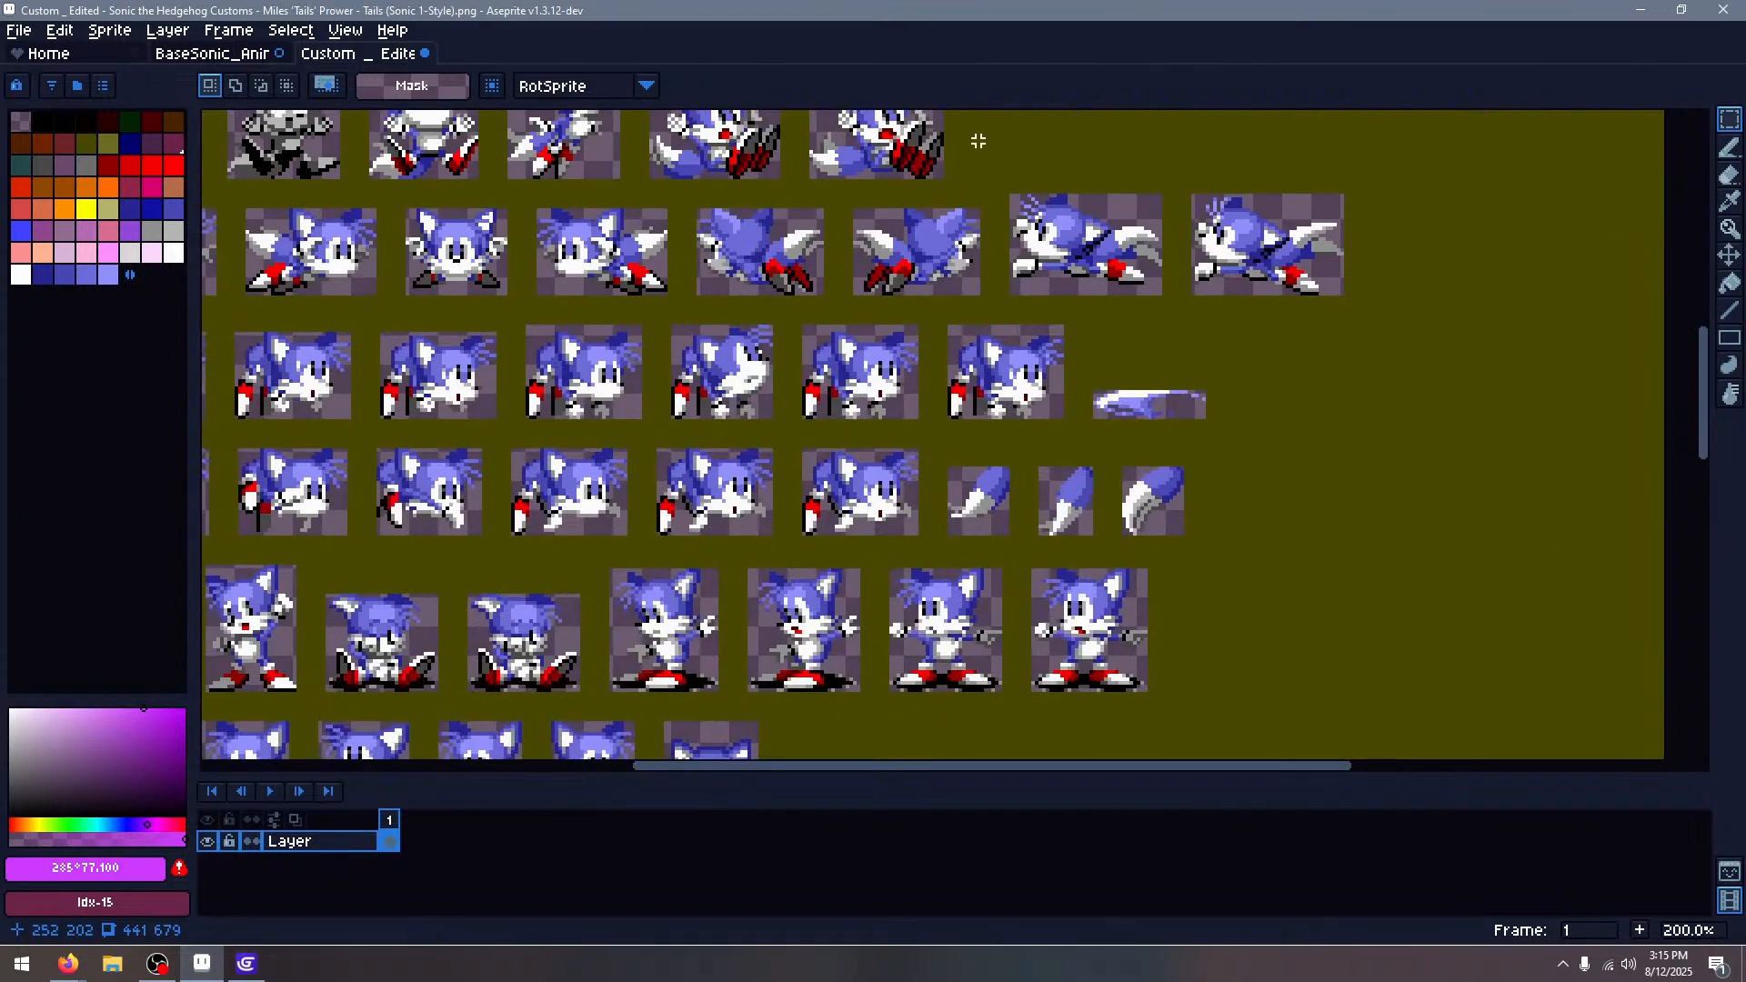
{"action": "left_click_drag", "start_coordinate": [1066, 643], "coordinate": [1047, 160]}
{"action": "left_click_drag", "start_coordinate": [1027, 638], "coordinate": [1038, 358]}
{"action": "left_click_drag", "start_coordinate": [981, 502], "coordinate": [1020, 224]}
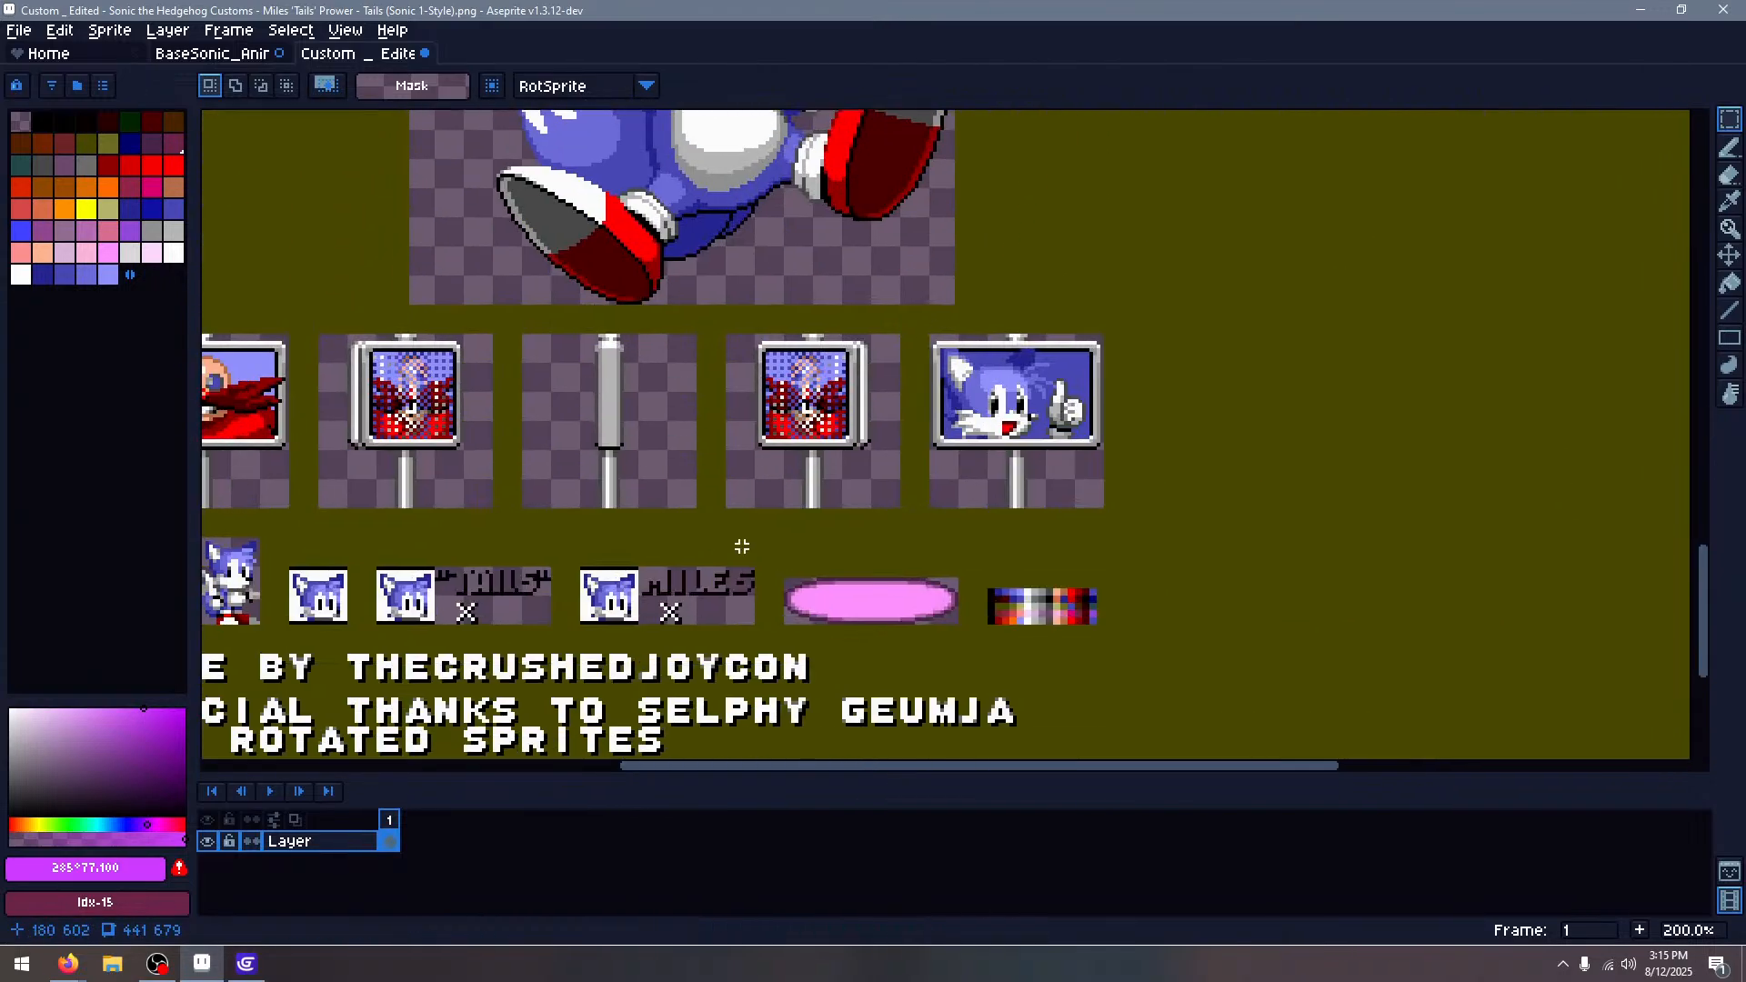
{"action": "scroll", "coordinate": [742, 545], "scroll_direction": "up", "scroll_amount": 1}
{"action": "left_click_drag", "start_coordinate": [878, 438], "coordinate": [1223, 274]}
{"action": "scroll", "coordinate": [454, 368], "scroll_direction": "up", "scroll_amount": 3}
{"action": "left_click_drag", "start_coordinate": [511, 401], "coordinate": [964, 319]}
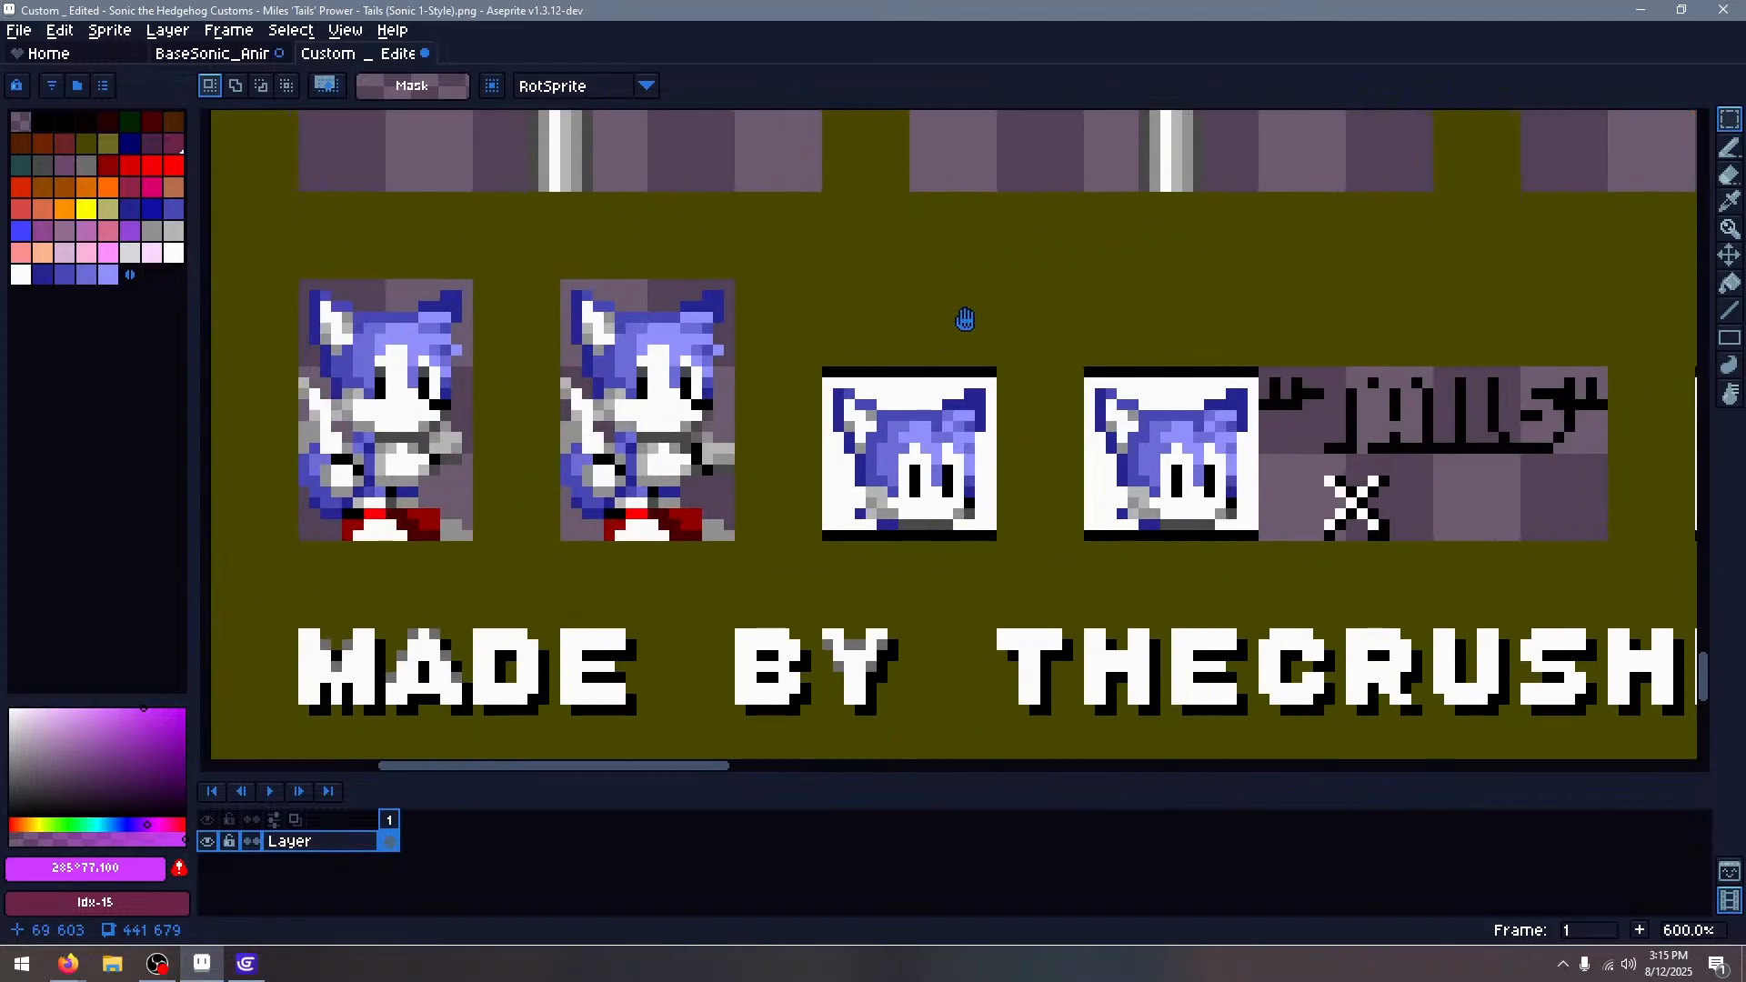
{"action": "left_click_drag", "start_coordinate": [303, 284], "coordinate": [474, 542]}
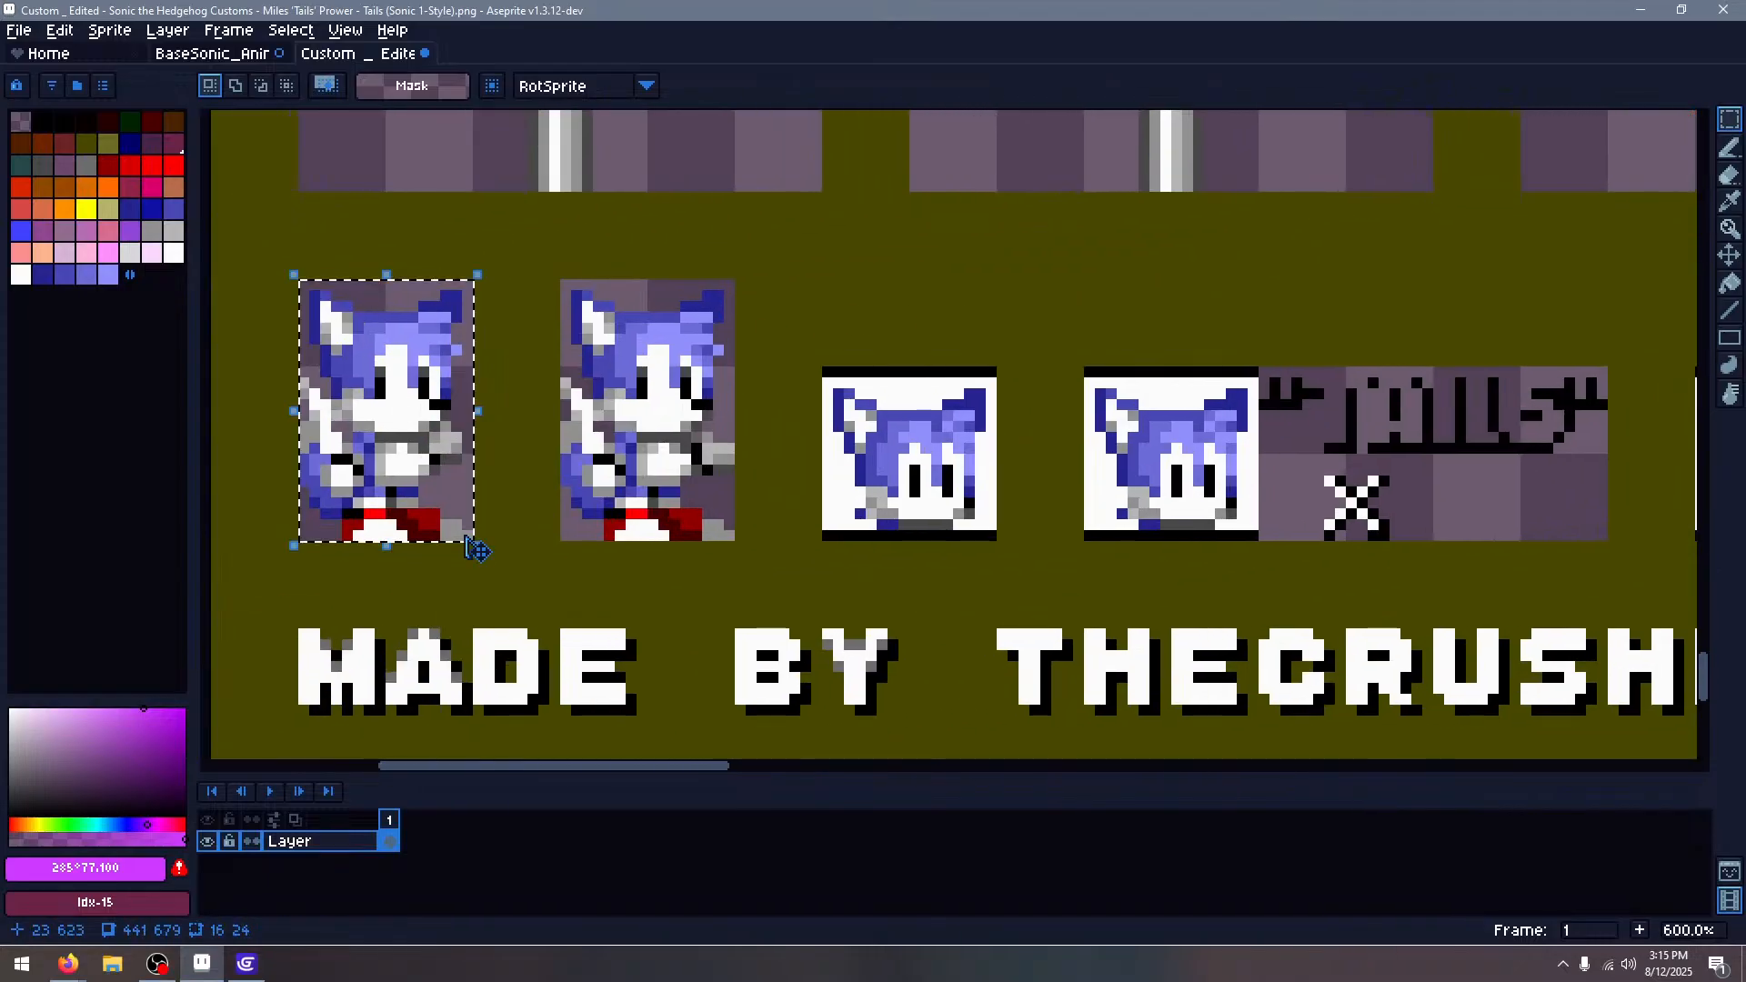
Paste the small Tails into frame 54 of the Sonic animation file and place it over Sonic at 40, 48
{"action": "left_click", "coordinate": [212, 54]}
{"action": "scroll", "coordinate": [1026, 440], "scroll_direction": "down", "scroll_amount": 1}
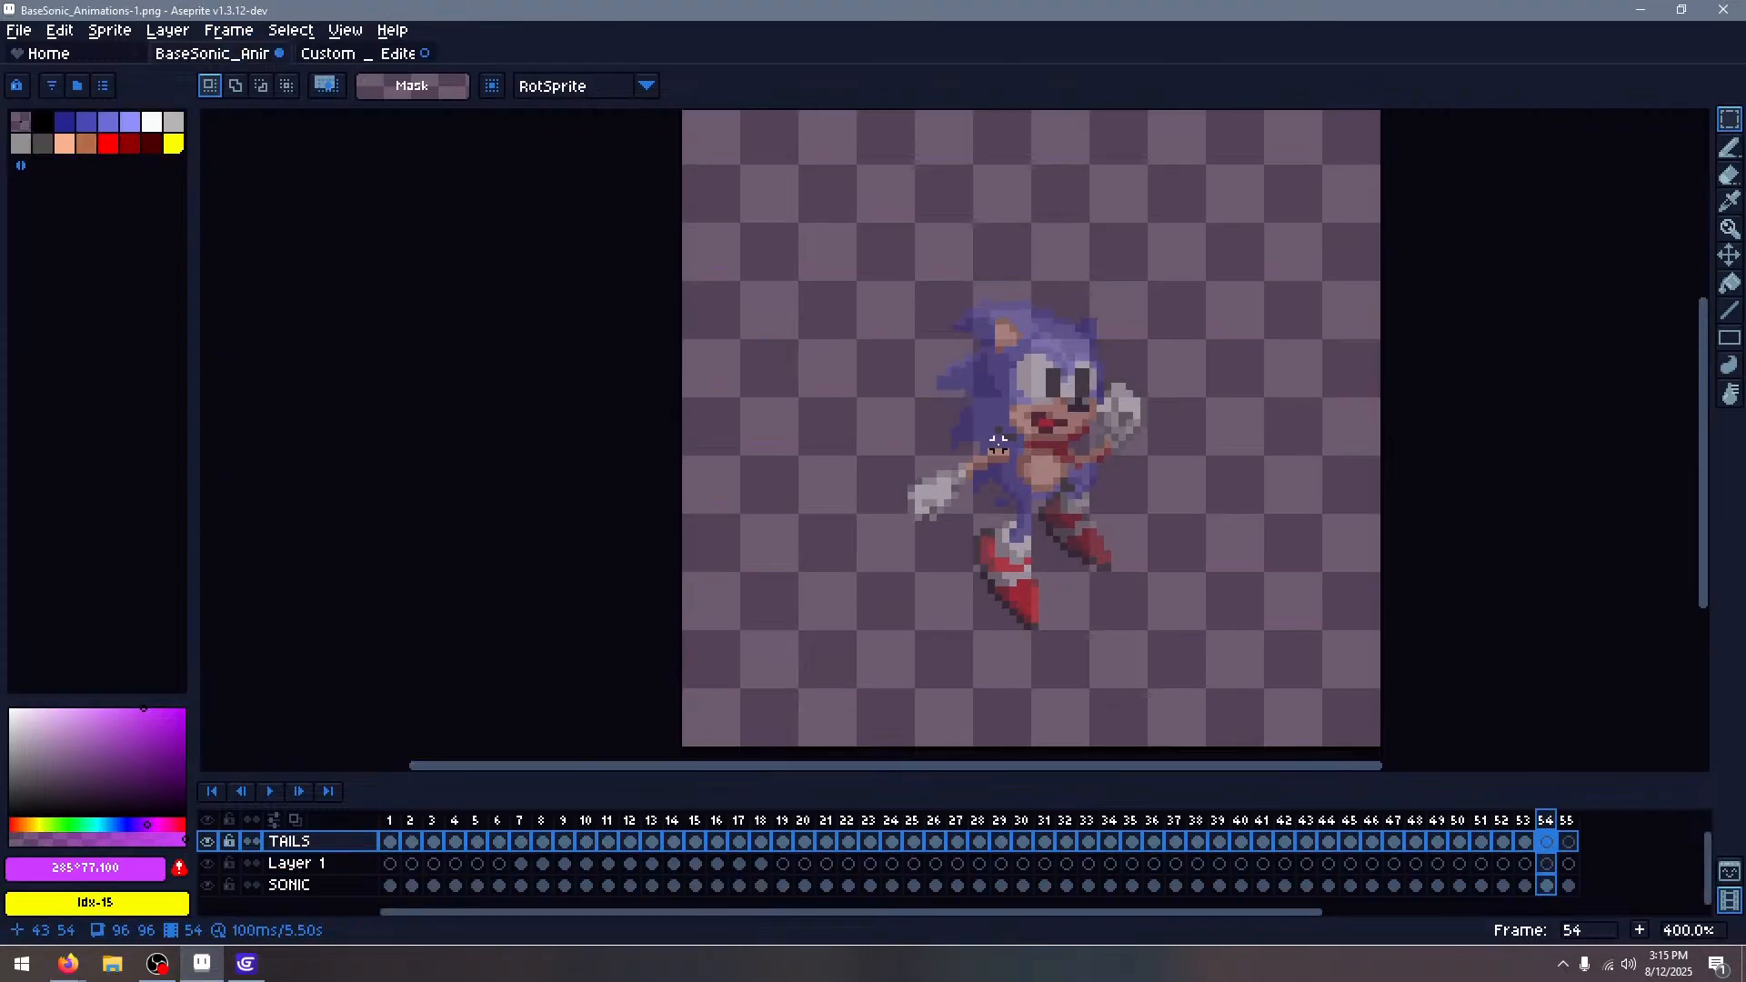
{"action": "scroll", "coordinate": [998, 444], "scroll_direction": "down", "scroll_amount": 1}
{"action": "key", "text": "ctrl+v"}
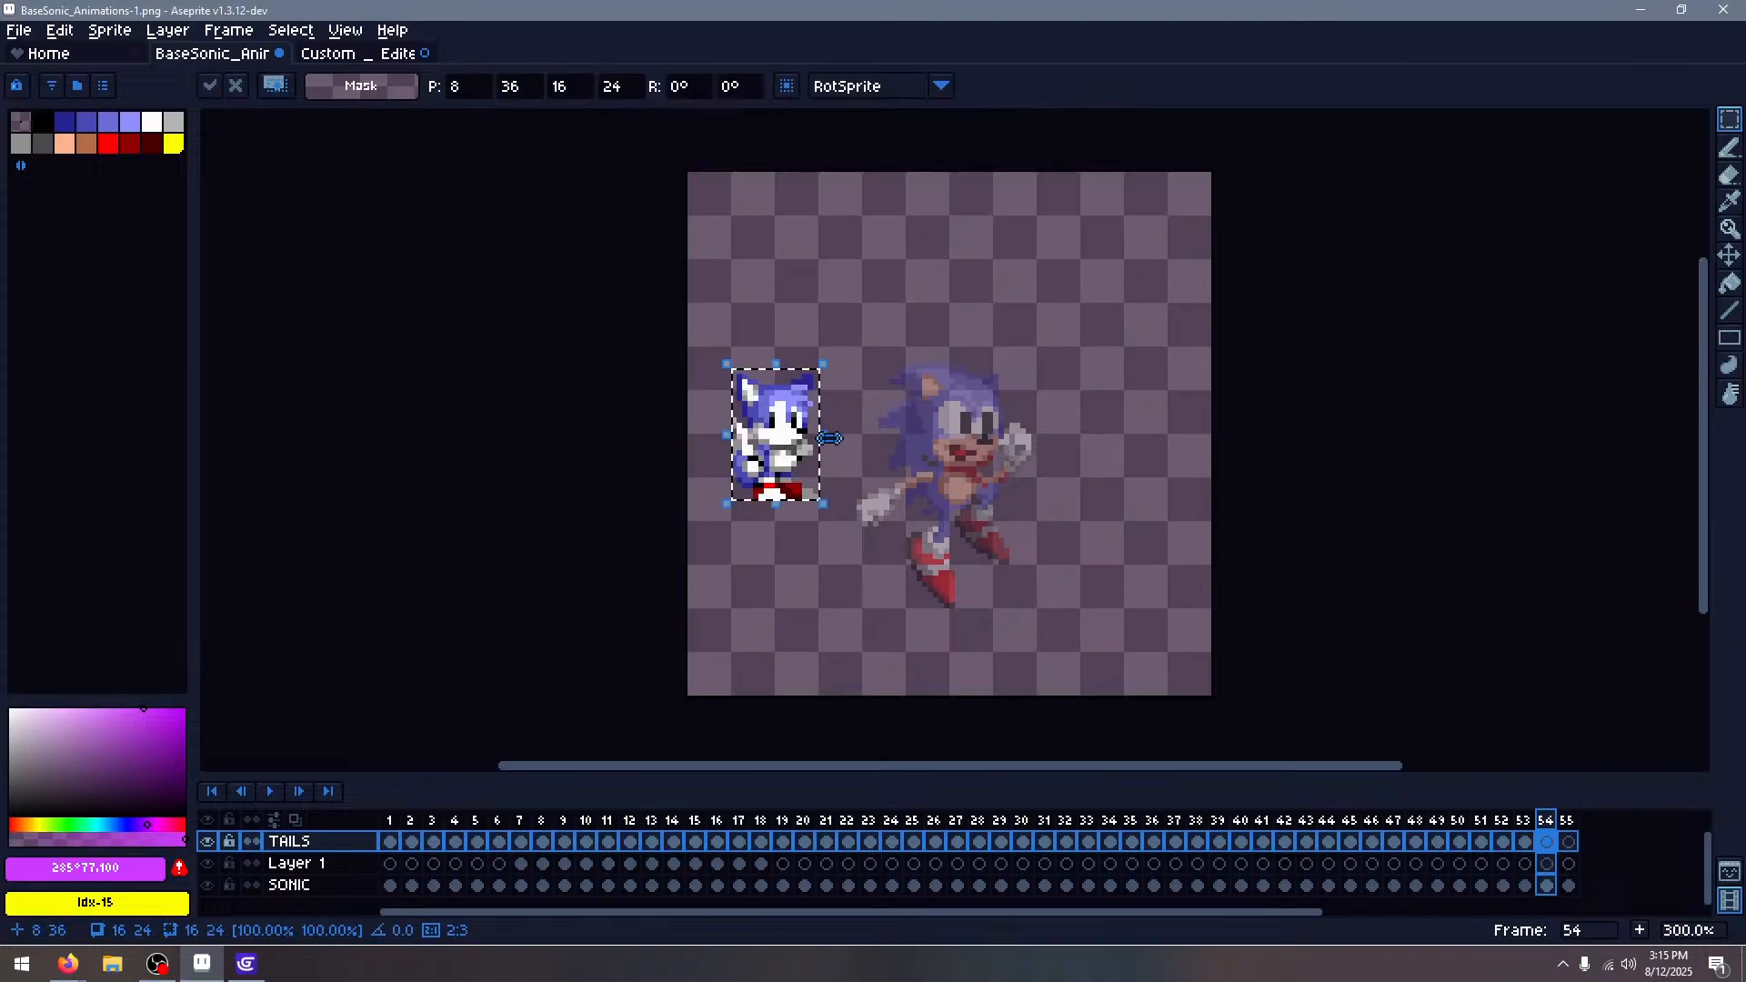
{"action": "left_click_drag", "start_coordinate": [787, 459], "coordinate": [960, 457]}
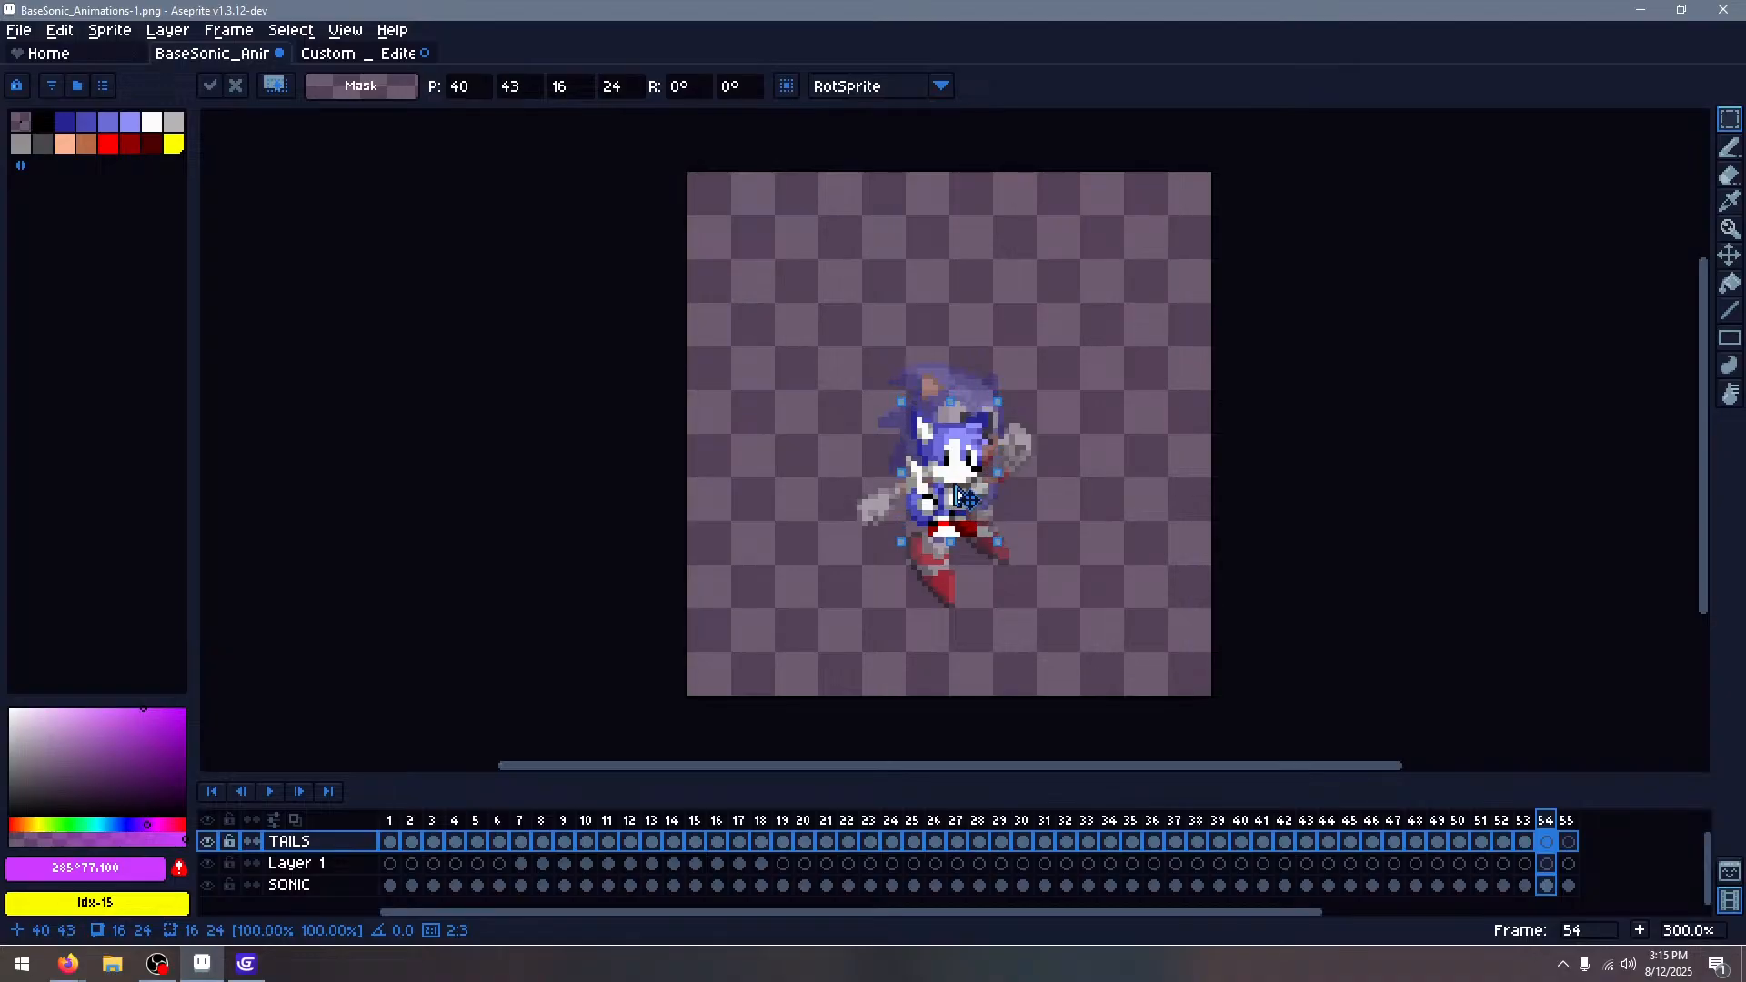
{"action": "left_click_drag", "start_coordinate": [957, 496], "coordinate": [959, 521]}
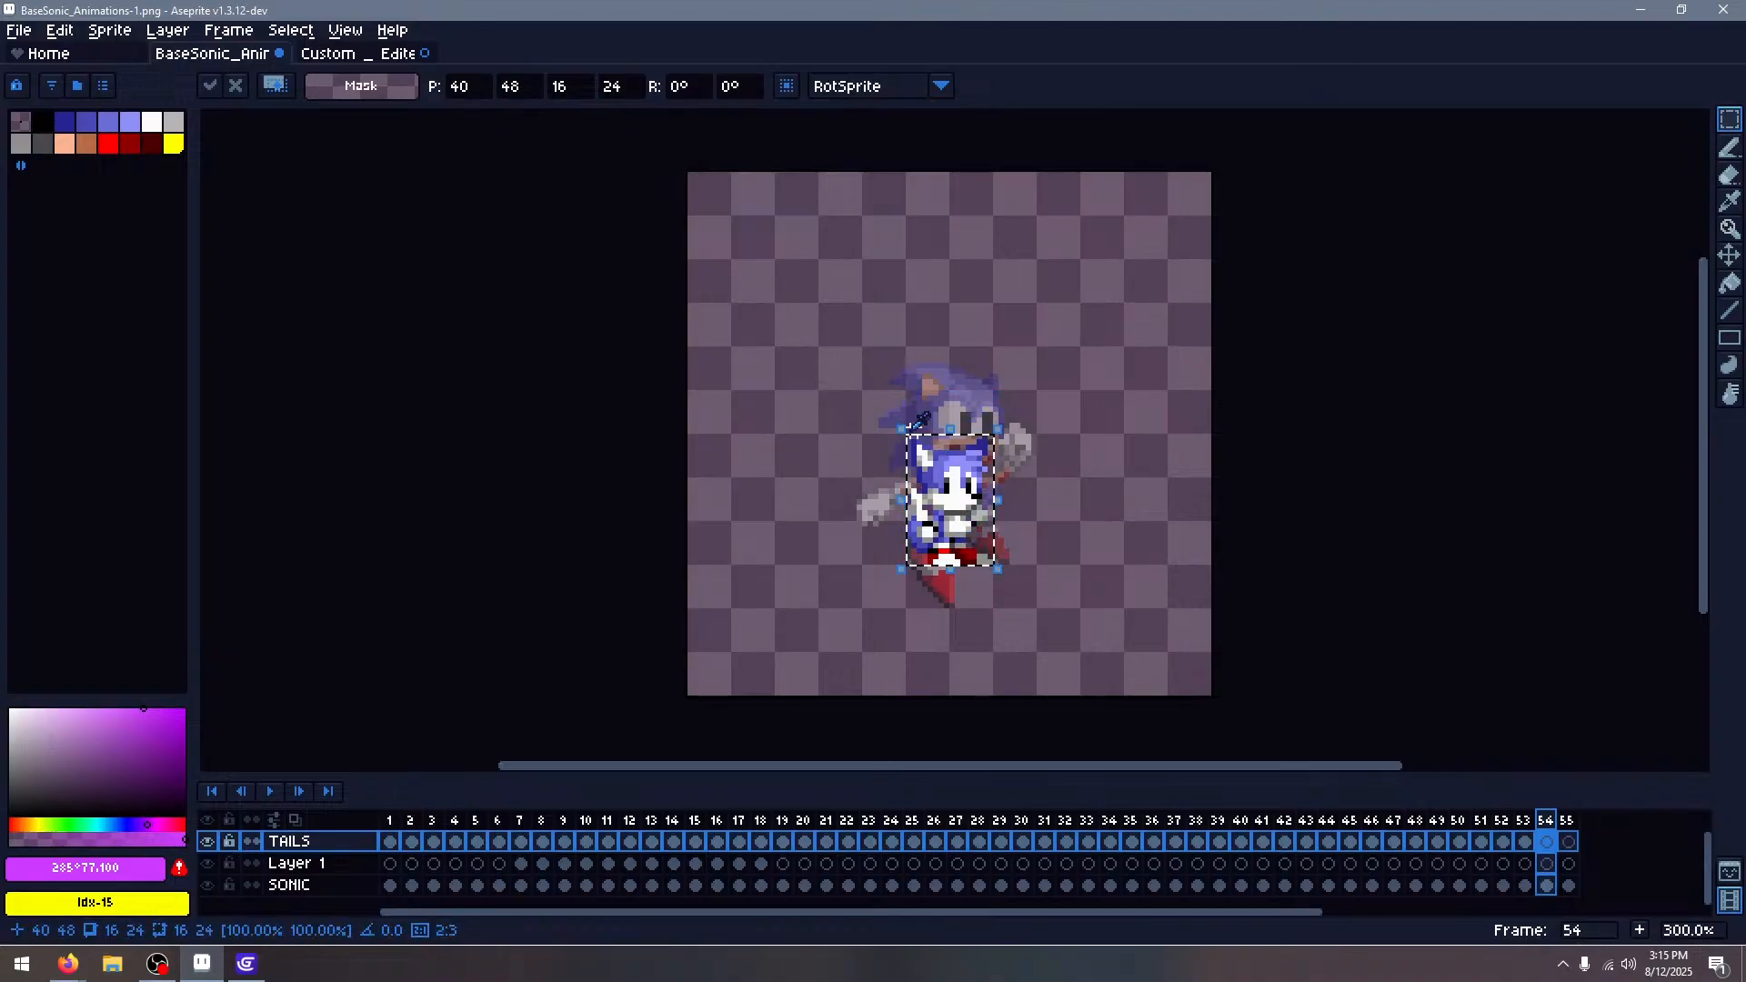
Scale the pasted Tails up to about 24 by 35 pixels and center it over Sonic's body
{"action": "left_click_drag", "start_coordinate": [895, 426], "coordinate": [855, 364]}
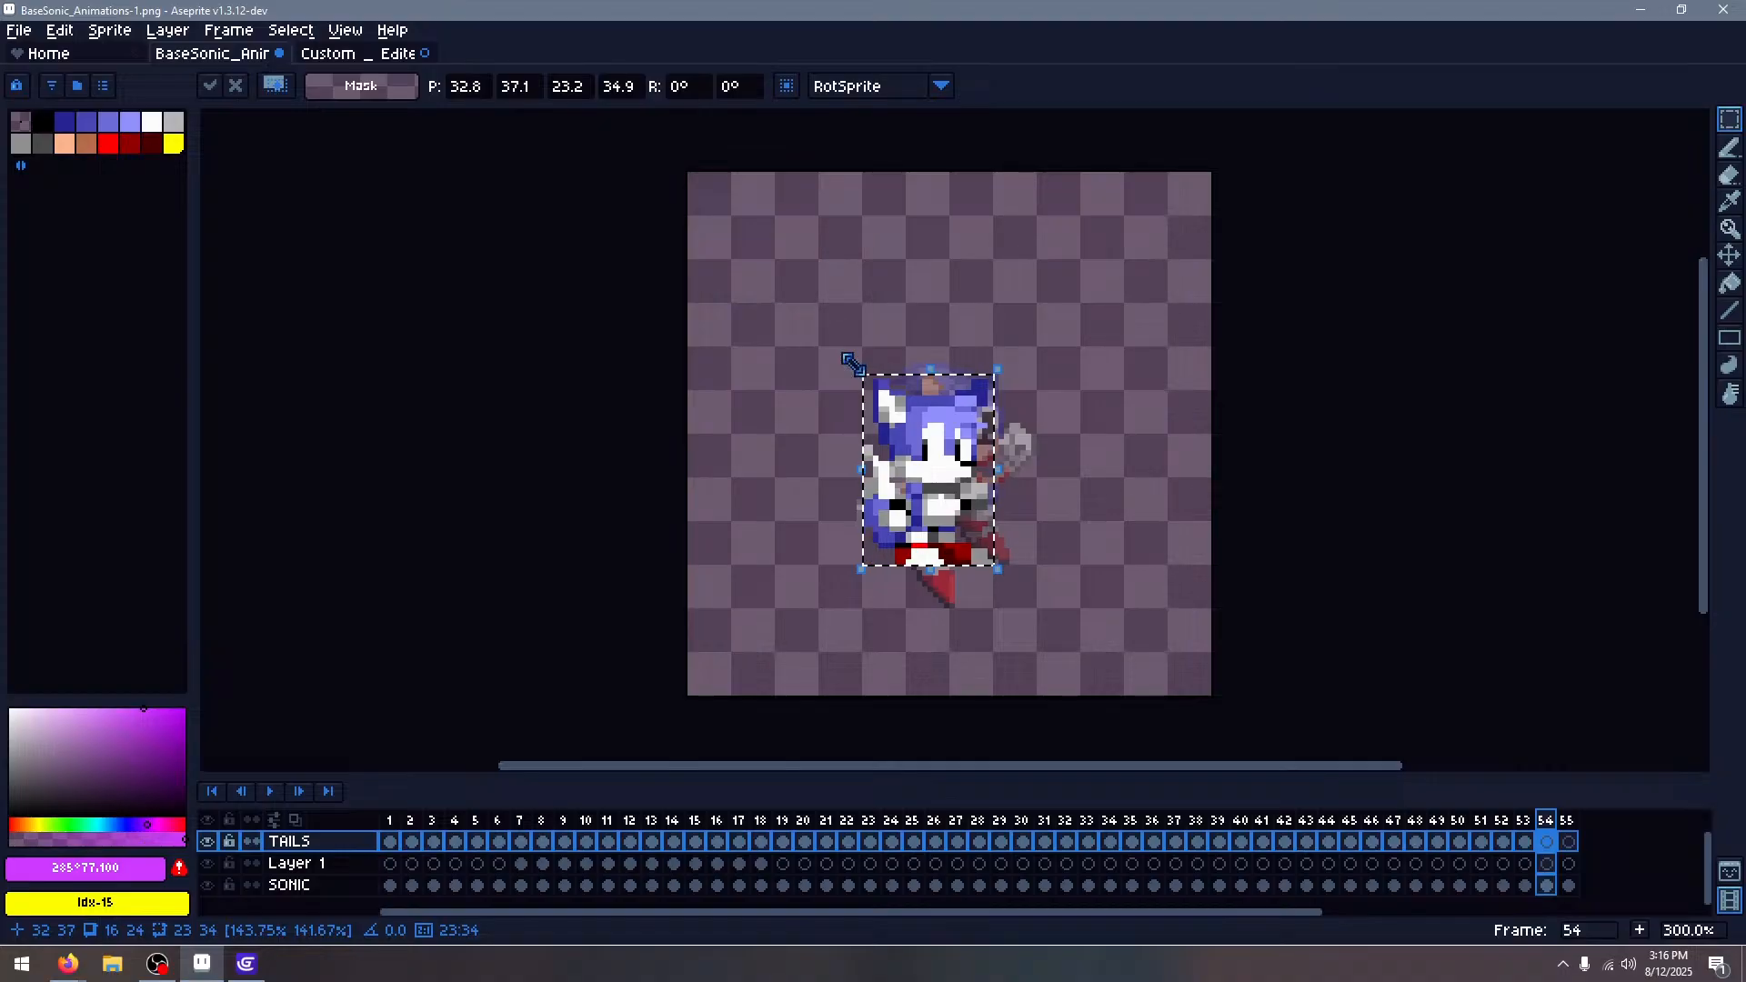
{"action": "key", "text": "Return"}
{"action": "left_click_drag", "start_coordinate": [930, 470], "coordinate": [942, 472]}
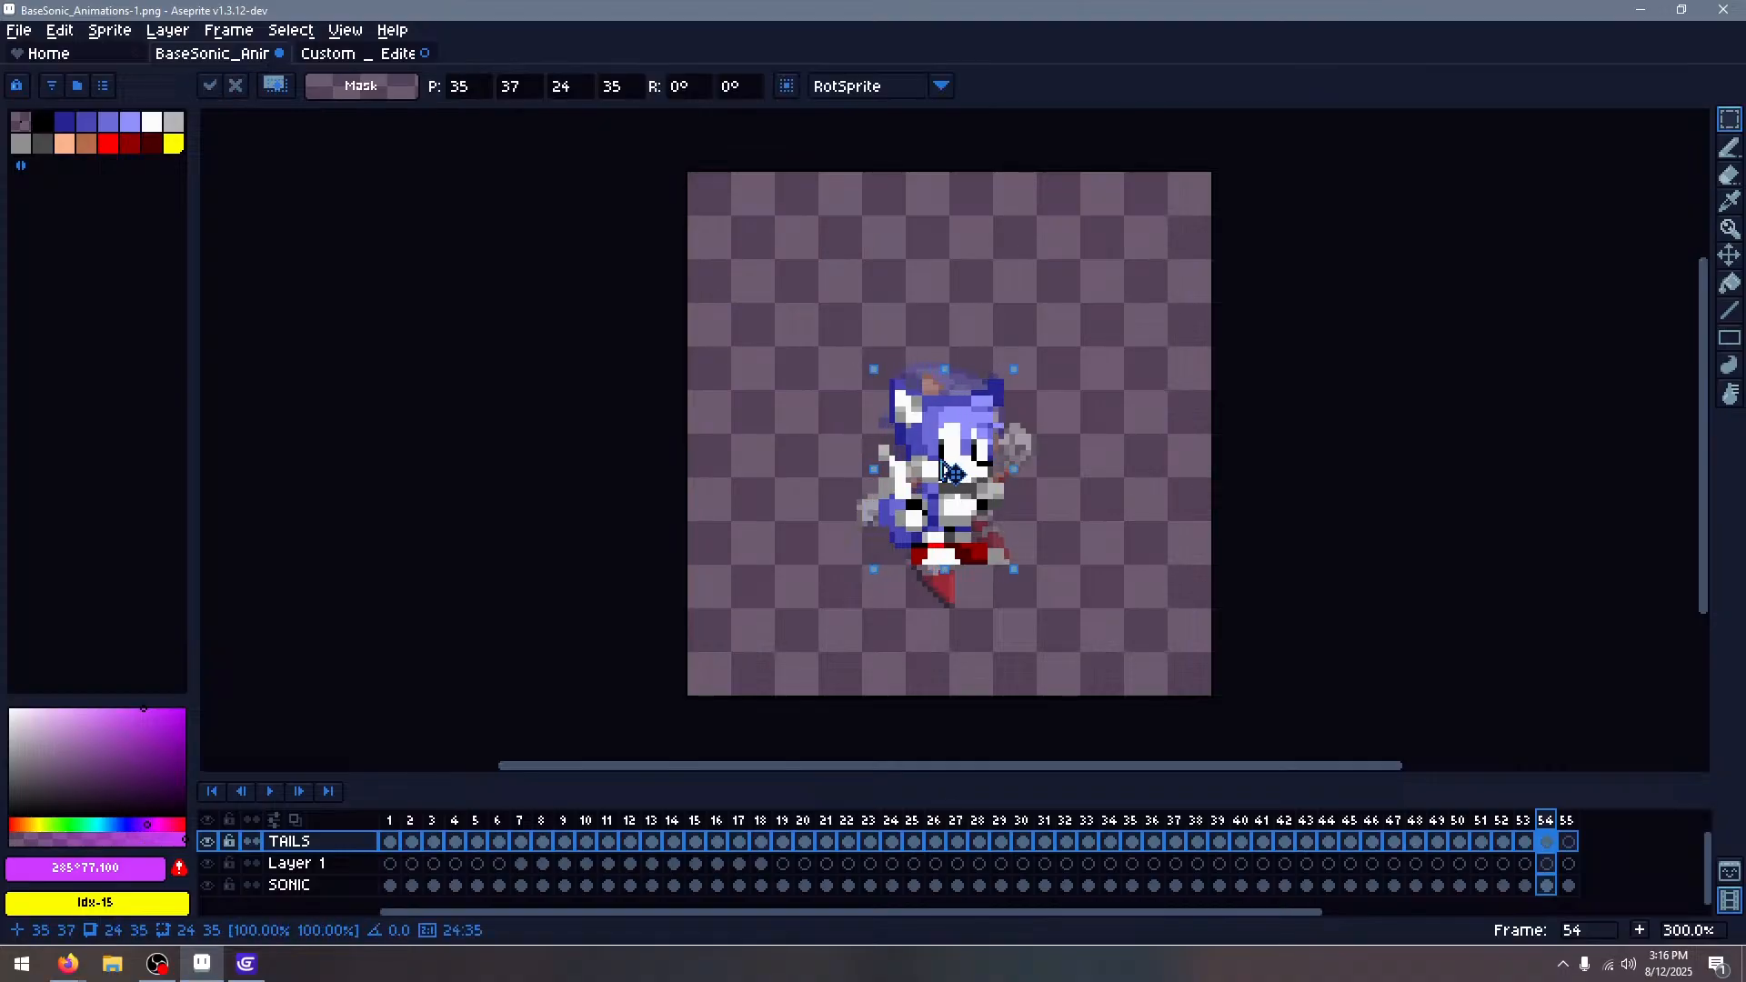
Copy the enlarged Tails from frame 54 and paste it at the same position in frame 55
{"action": "left_click_drag", "start_coordinate": [794, 257], "coordinate": [1126, 639]}
{"action": "left_click", "coordinate": [1142, 426]}
{"action": "key", "text": "Right"}
{"action": "key", "text": "ctrl+v"}
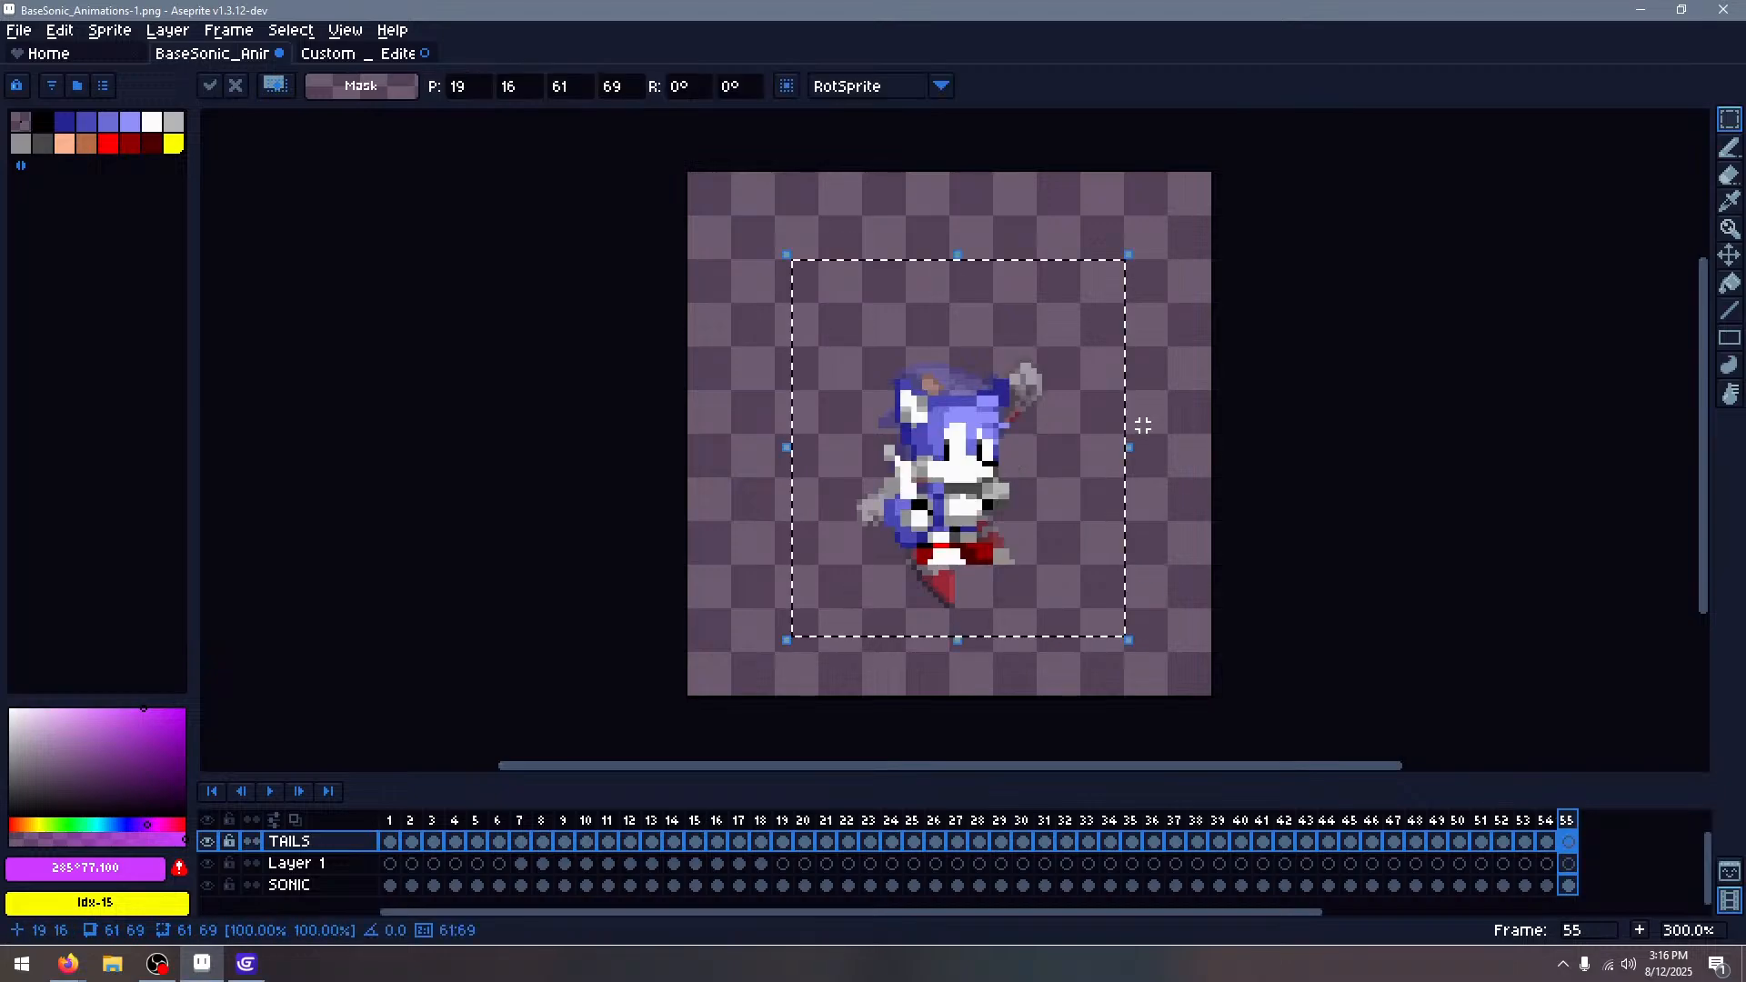
{"action": "key", "text": "Return"}
Step backward and forward through all 55 frames to check how the Tails sprites line up with Sonic
{"action": "key", "text": "Left"}
{"action": "key", "text": "Left"}
{"action": "key", "text": "Left"}
{"action": "key", "text": "Left"}
{"action": "key", "text": "Left"}
{"action": "key", "text": "Left"}
{"action": "key", "text": "Left"}
{"action": "key", "text": "Left"}
{"action": "key", "text": "Left"}
{"action": "key", "text": "Left"}
{"action": "key", "text": "Left"}
{"action": "key", "text": "Left"}
{"action": "key", "text": "Left"}
{"action": "key", "text": "Left"}
{"action": "key", "text": "Left"}
{"action": "key", "text": "Left"}
{"action": "key", "text": "Left"}
{"action": "key", "text": "Left"}
{"action": "key", "text": "Left"}
{"action": "key", "text": "Left"}
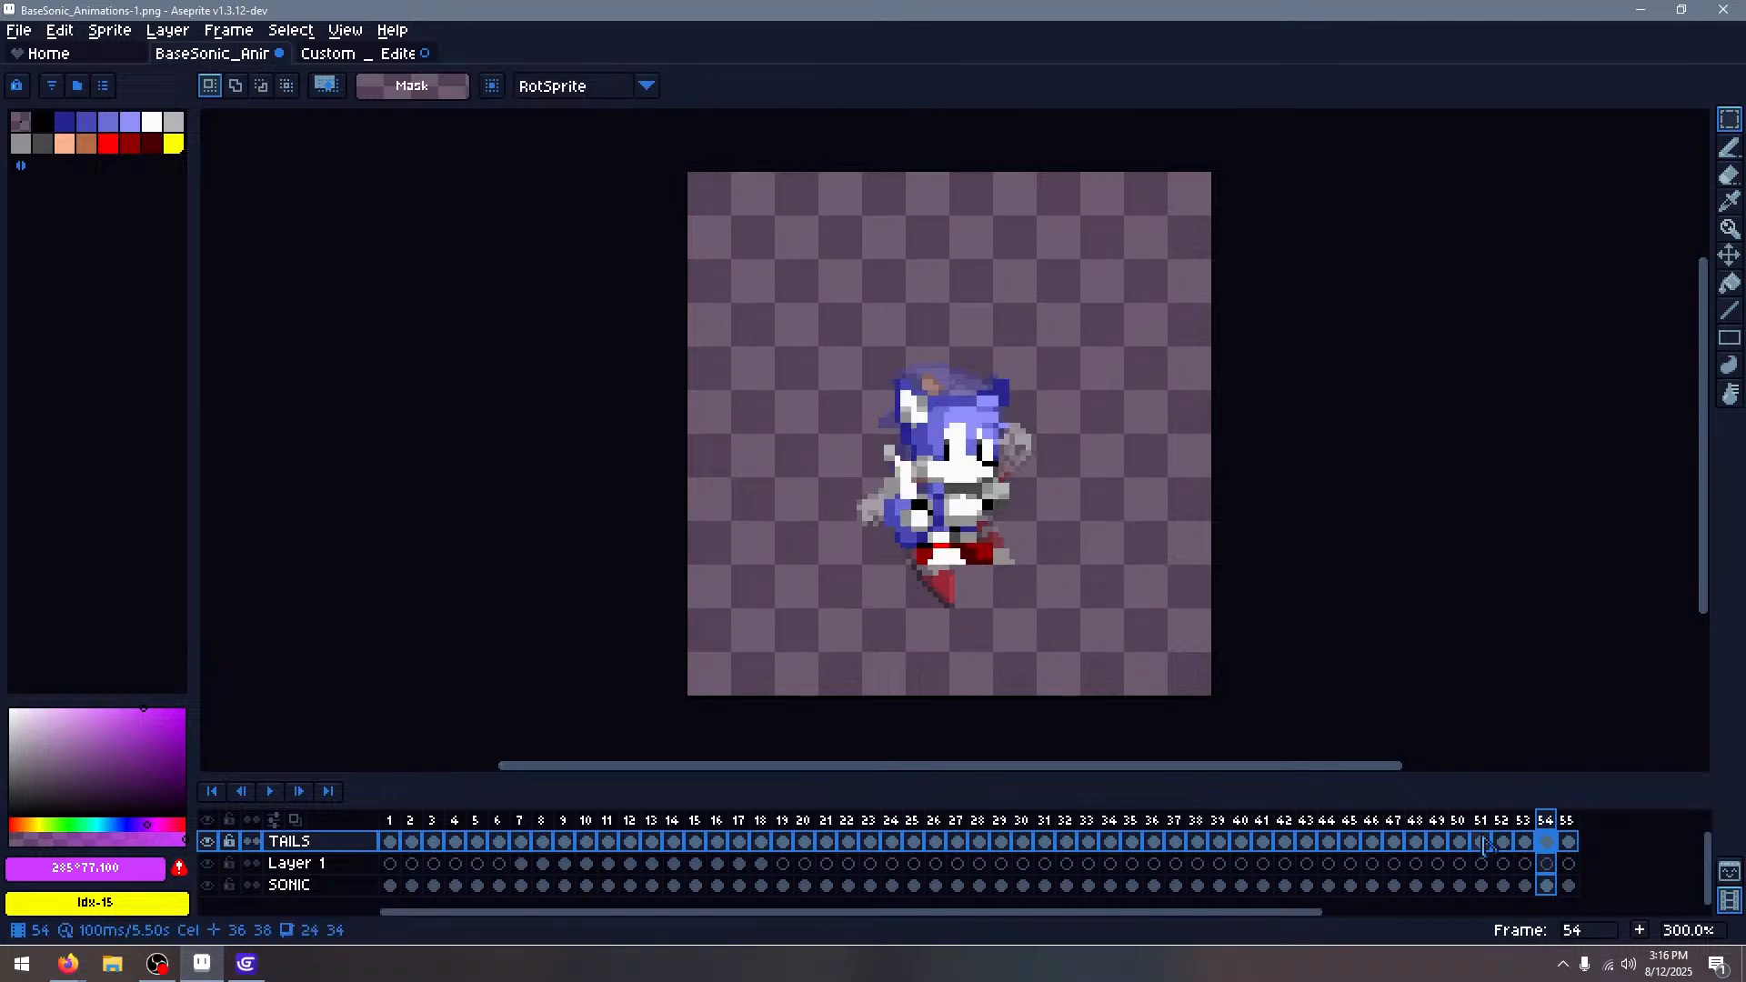
{"action": "key", "text": "Left"}
{"action": "key", "text": "Left"}
{"action": "key", "text": "Left"}
{"action": "key", "text": "Left"}
{"action": "key", "text": "Left"}
{"action": "key", "text": "Left"}
{"action": "key", "text": "Left"}
{"action": "key", "text": "Left"}
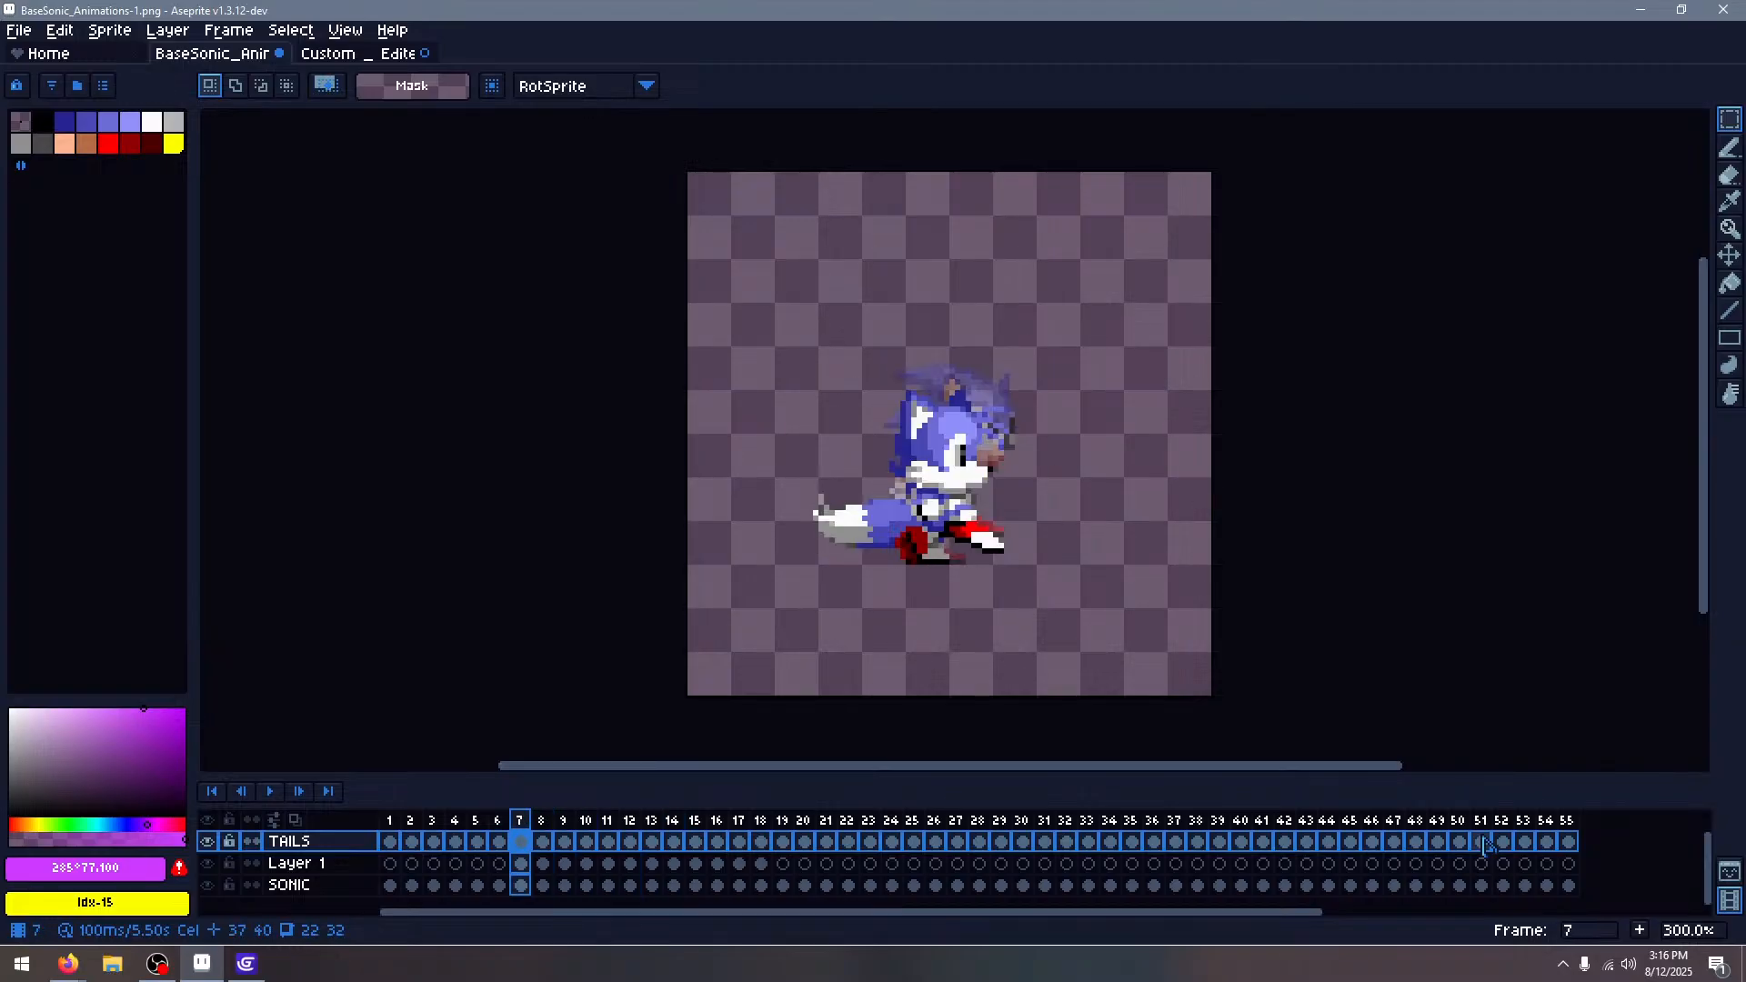
{"action": "key", "text": "Right"}
{"action": "key", "text": "Right"}
{"action": "key", "text": "Right"}
{"action": "key", "text": "Right"}
{"action": "key", "text": "Right"}
{"action": "key", "text": "Right"}
{"action": "key", "text": "Right"}
{"action": "key", "text": "Right"}
{"action": "key", "text": "Right"}
{"action": "key", "text": "Right"}
{"action": "key", "text": "Right"}
{"action": "key", "text": "Right"}
{"action": "key", "text": "Right"}
{"action": "key", "text": "Right"}
{"action": "key", "text": "Right"}
{"action": "key", "text": "Right"}
{"action": "key", "text": "Right"}
{"action": "key", "text": "Right"}
{"action": "key", "text": "Right"}
{"action": "key", "text": "Right"}
{"action": "key", "text": "Right"}
{"action": "key", "text": "Right"}
{"action": "key", "text": "Right"}
{"action": "key", "text": "Right"}
{"action": "key", "text": "Right"}
{"action": "key", "text": "Right"}
{"action": "key", "text": "Right"}
{"action": "key", "text": "Right"}
{"action": "key", "text": "Right"}
{"action": "key", "text": "Right"}
{"action": "key", "text": "Right"}
{"action": "key", "text": "Right"}
{"action": "key", "text": "Right"}
{"action": "key", "text": "Right"}
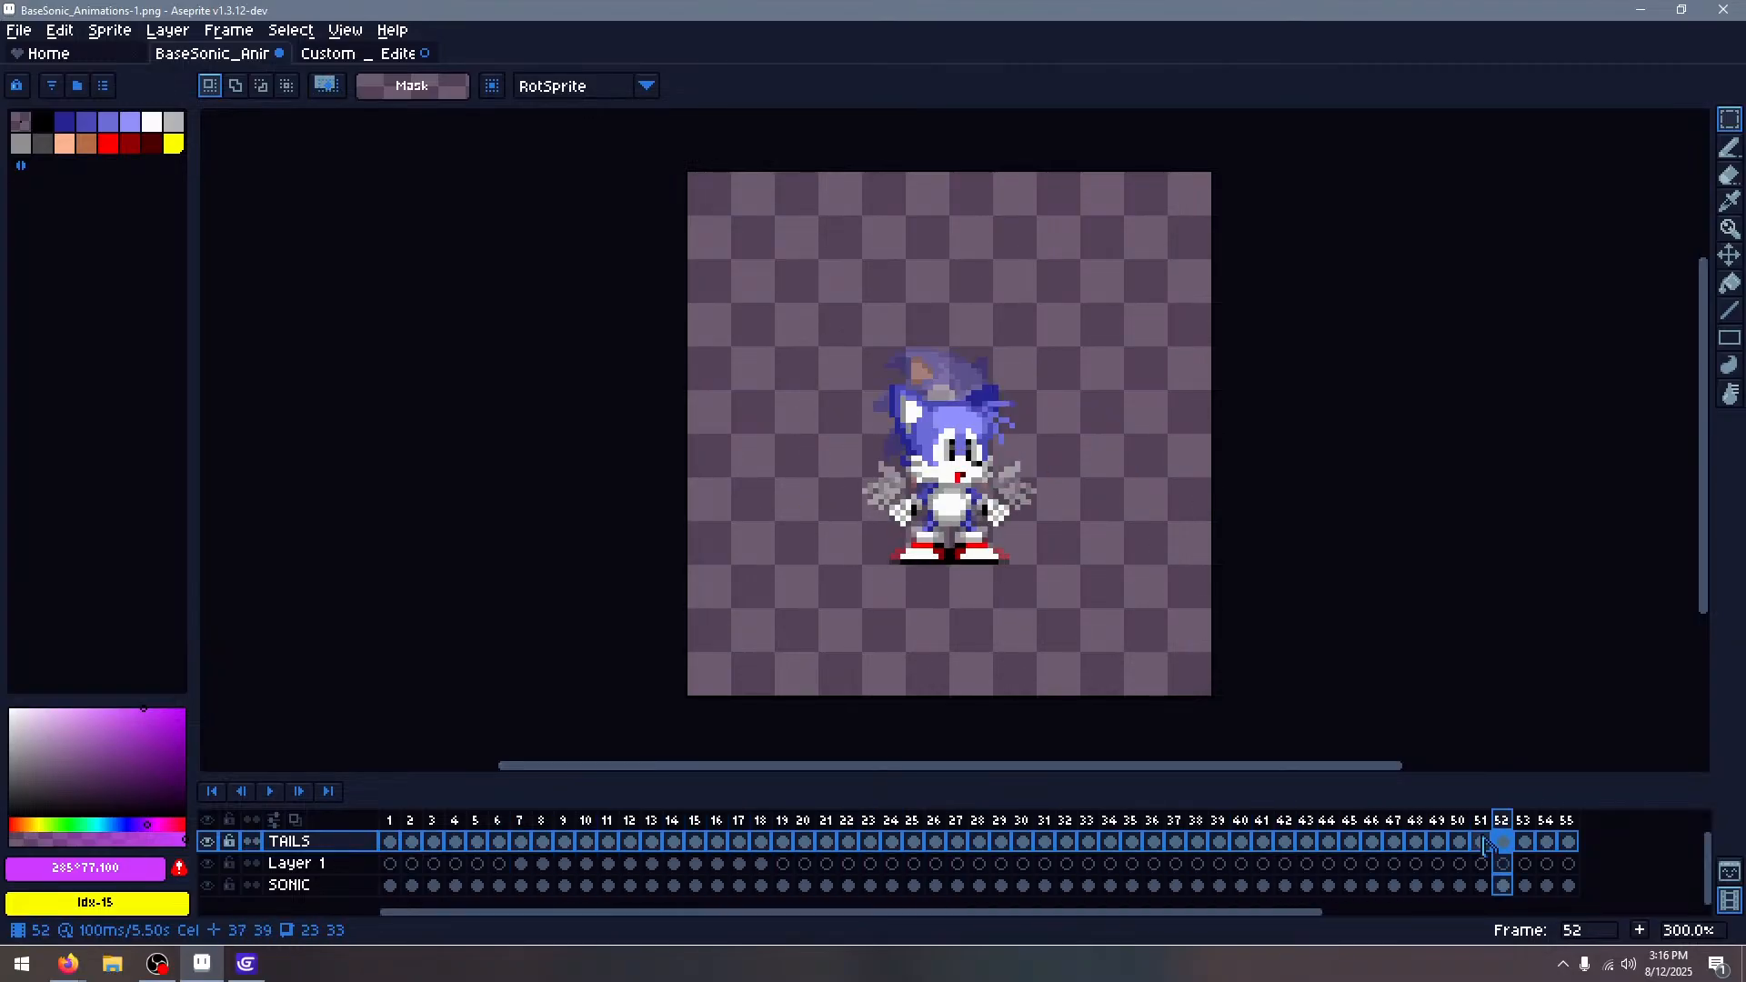
{"action": "key", "text": "Right"}
{"action": "key", "text": "Right"}
{"action": "key", "text": "Right"}
{"action": "key", "text": "Right"}
{"action": "key", "text": "Right"}
{"action": "key", "text": "Right"}
{"action": "key", "text": "Right"}
{"action": "key", "text": "Right"}
{"action": "key", "text": "Right"}
{"action": "key", "text": "Right"}
{"action": "key", "text": "Right"}
{"action": "key", "text": "Right"}
{"action": "key", "text": "Right"}
{"action": "key", "text": "Right"}
{"action": "key", "text": "Right"}
{"action": "key", "text": "Right"}
{"action": "key", "text": "Right"}
{"action": "key", "text": "Right"}
{"action": "key", "text": "Right"}
{"action": "key", "text": "Right"}
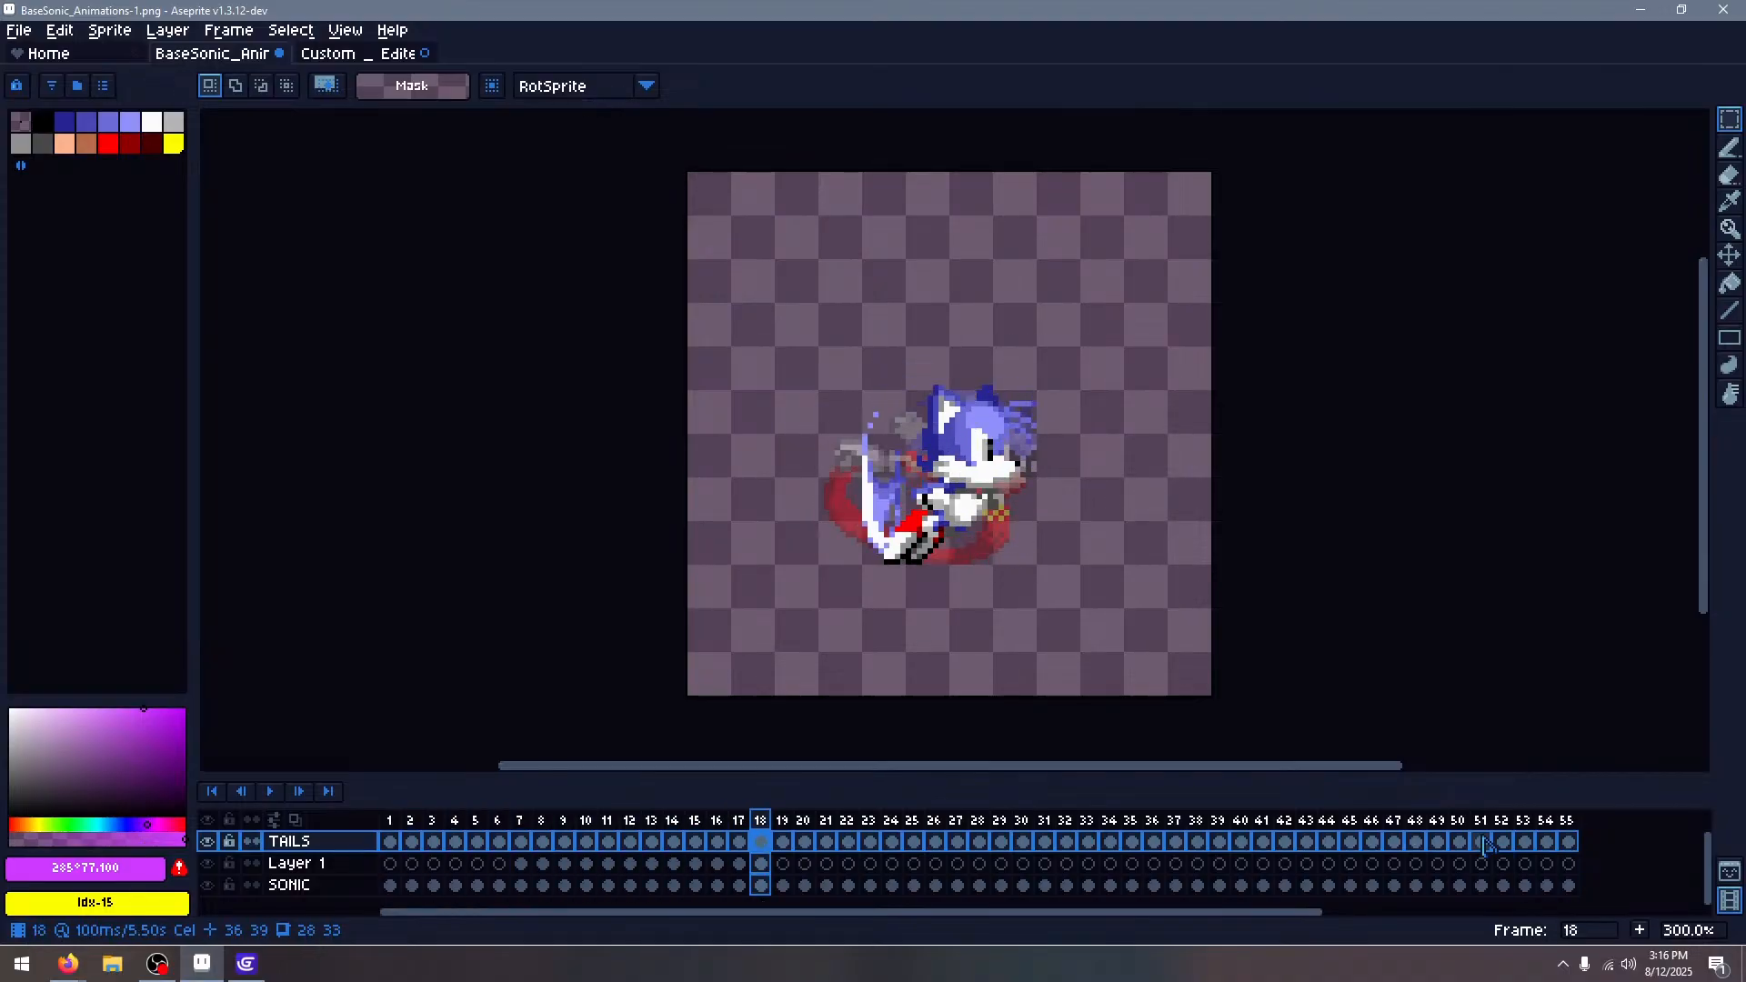
{"action": "key", "text": "Right"}
{"action": "key", "text": "Right"}
{"action": "key", "text": "Right"}
{"action": "key", "text": "Right"}
{"action": "key", "text": "Right"}
{"action": "key", "text": "Right"}
{"action": "key", "text": "Right"}
{"action": "key", "text": "Right"}
{"action": "key", "text": "Right"}
{"action": "key", "text": "Right"}
{"action": "key", "text": "Right"}
{"action": "key", "text": "Right"}
{"action": "key", "text": "Right"}
{"action": "key", "text": "Right"}
{"action": "key", "text": "Right"}
{"action": "key", "text": "Right"}
{"action": "key", "text": "Right"}
{"action": "key", "text": "Right"}
{"action": "key", "text": "Right"}
{"action": "key", "text": "Right"}
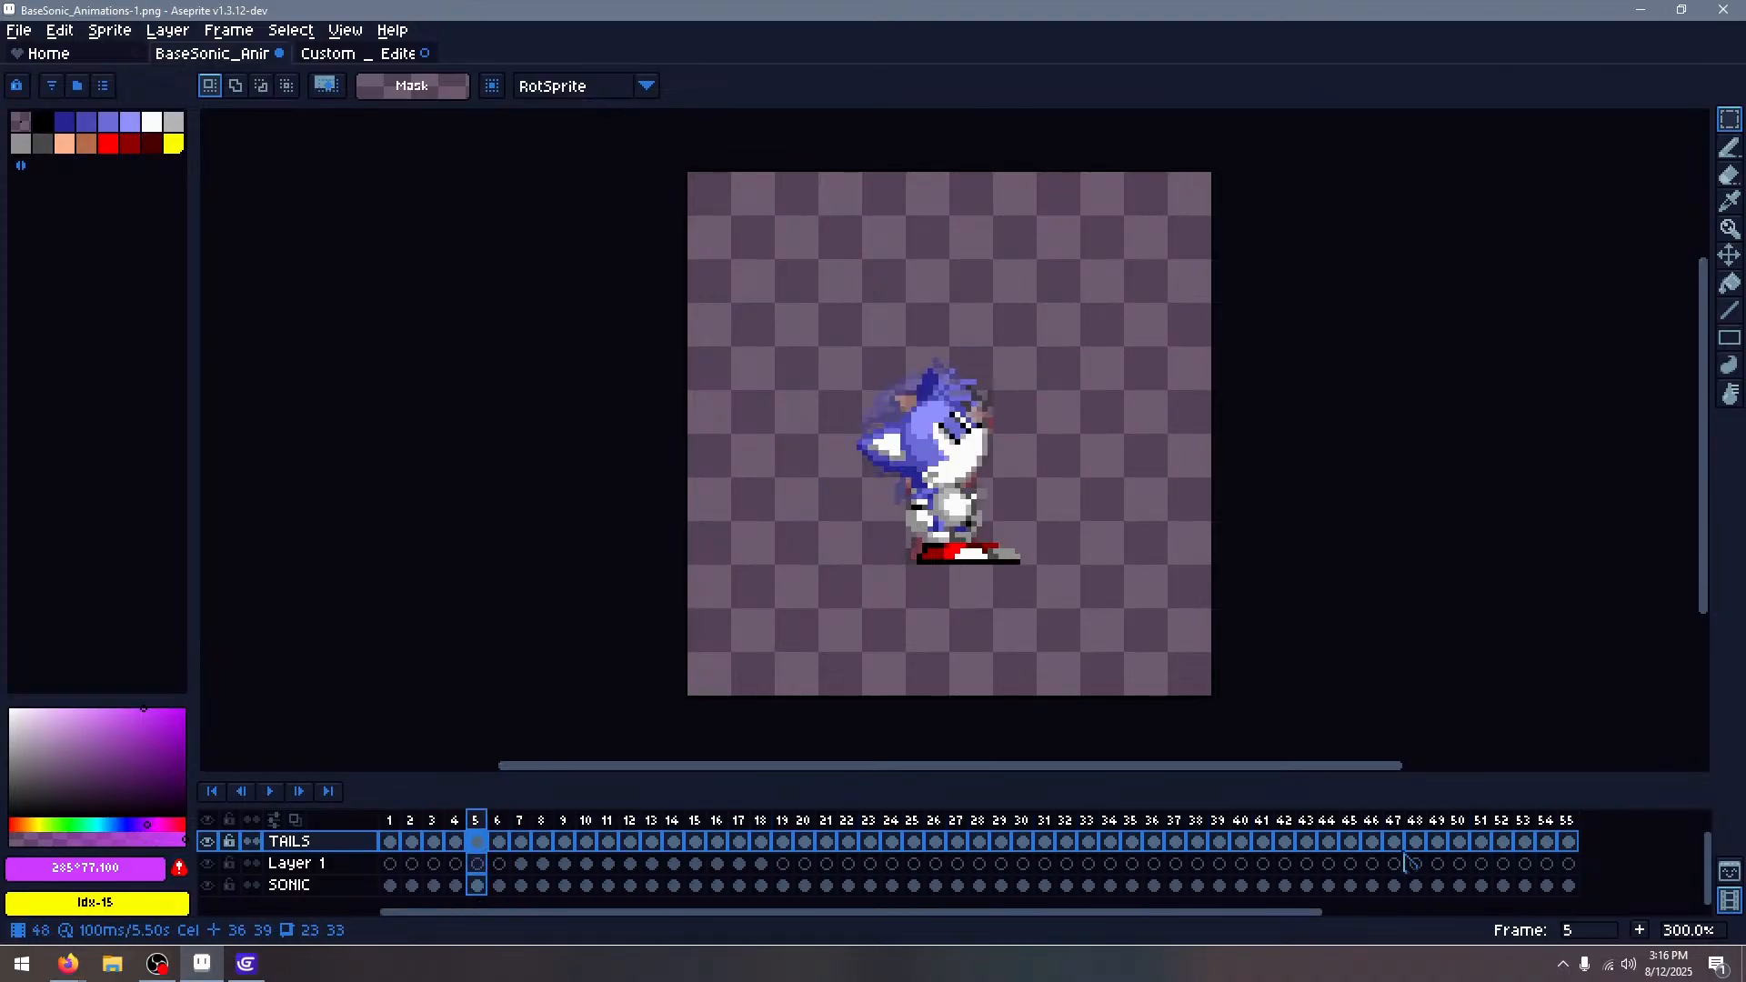
Clear the SONIC cels in frames 1 to 55 and delete the SONIC layer
{"action": "left_click_drag", "start_coordinate": [390, 885], "coordinate": [1580, 887]}
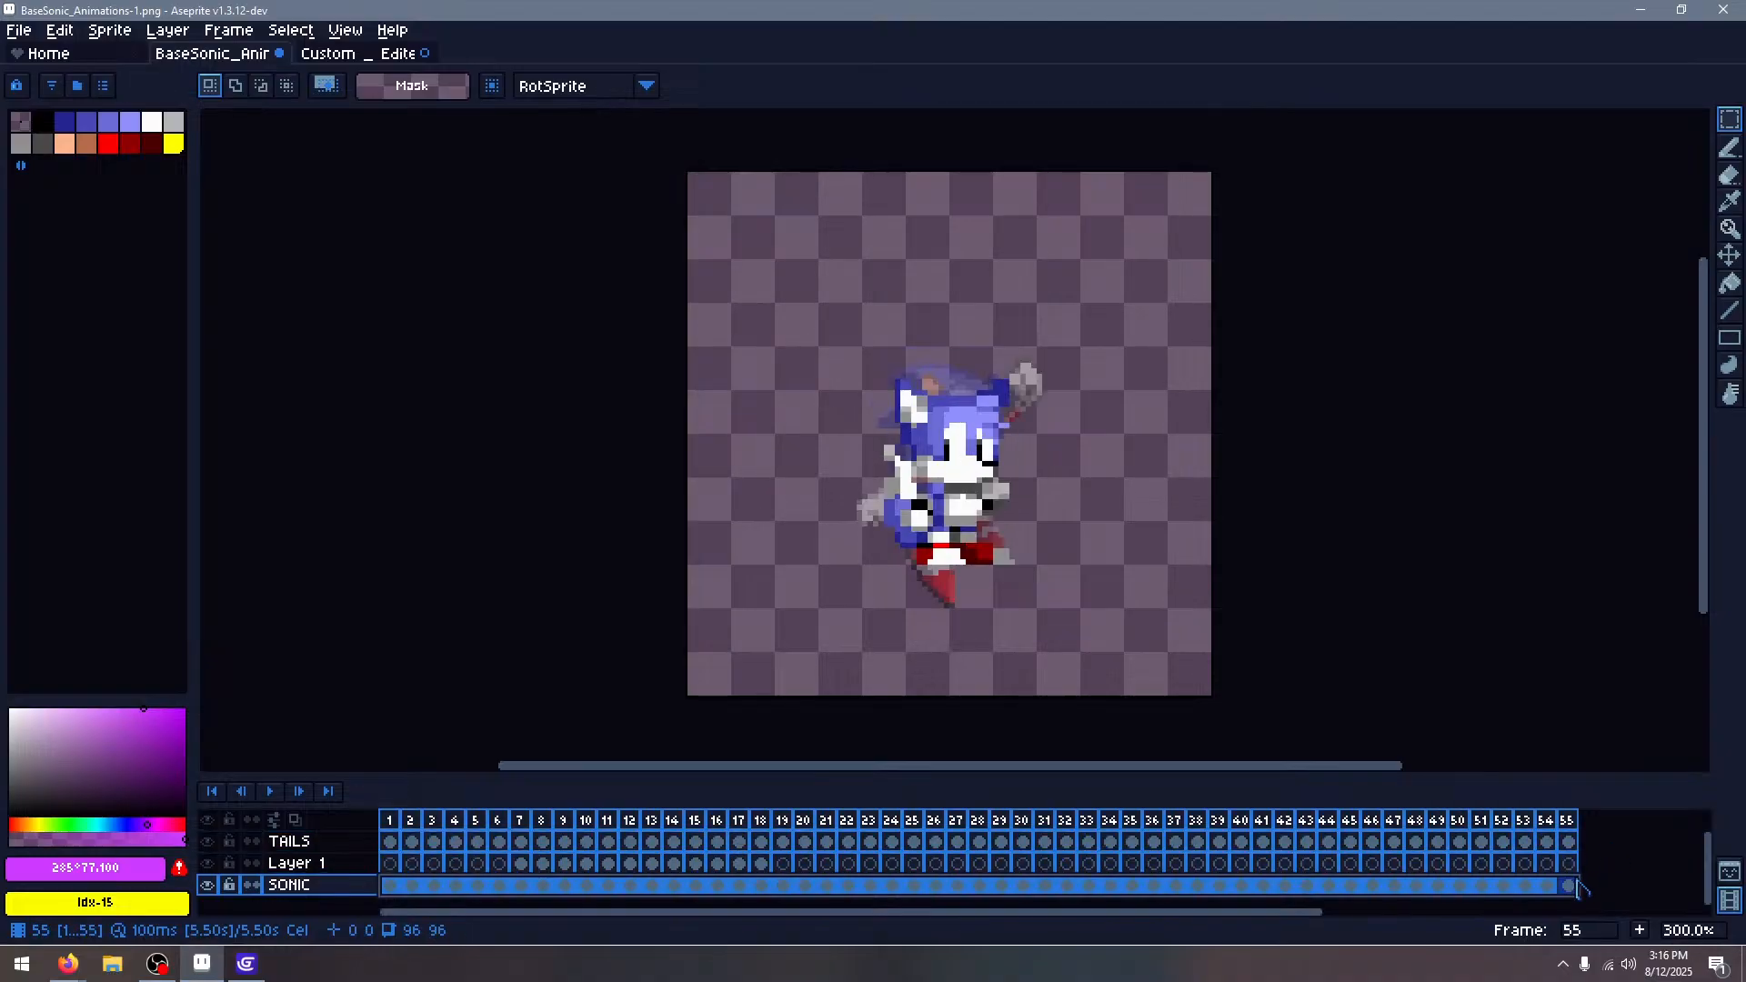
{"action": "right_click", "coordinate": [1579, 885]}
{"action": "left_click", "coordinate": [1593, 837]}
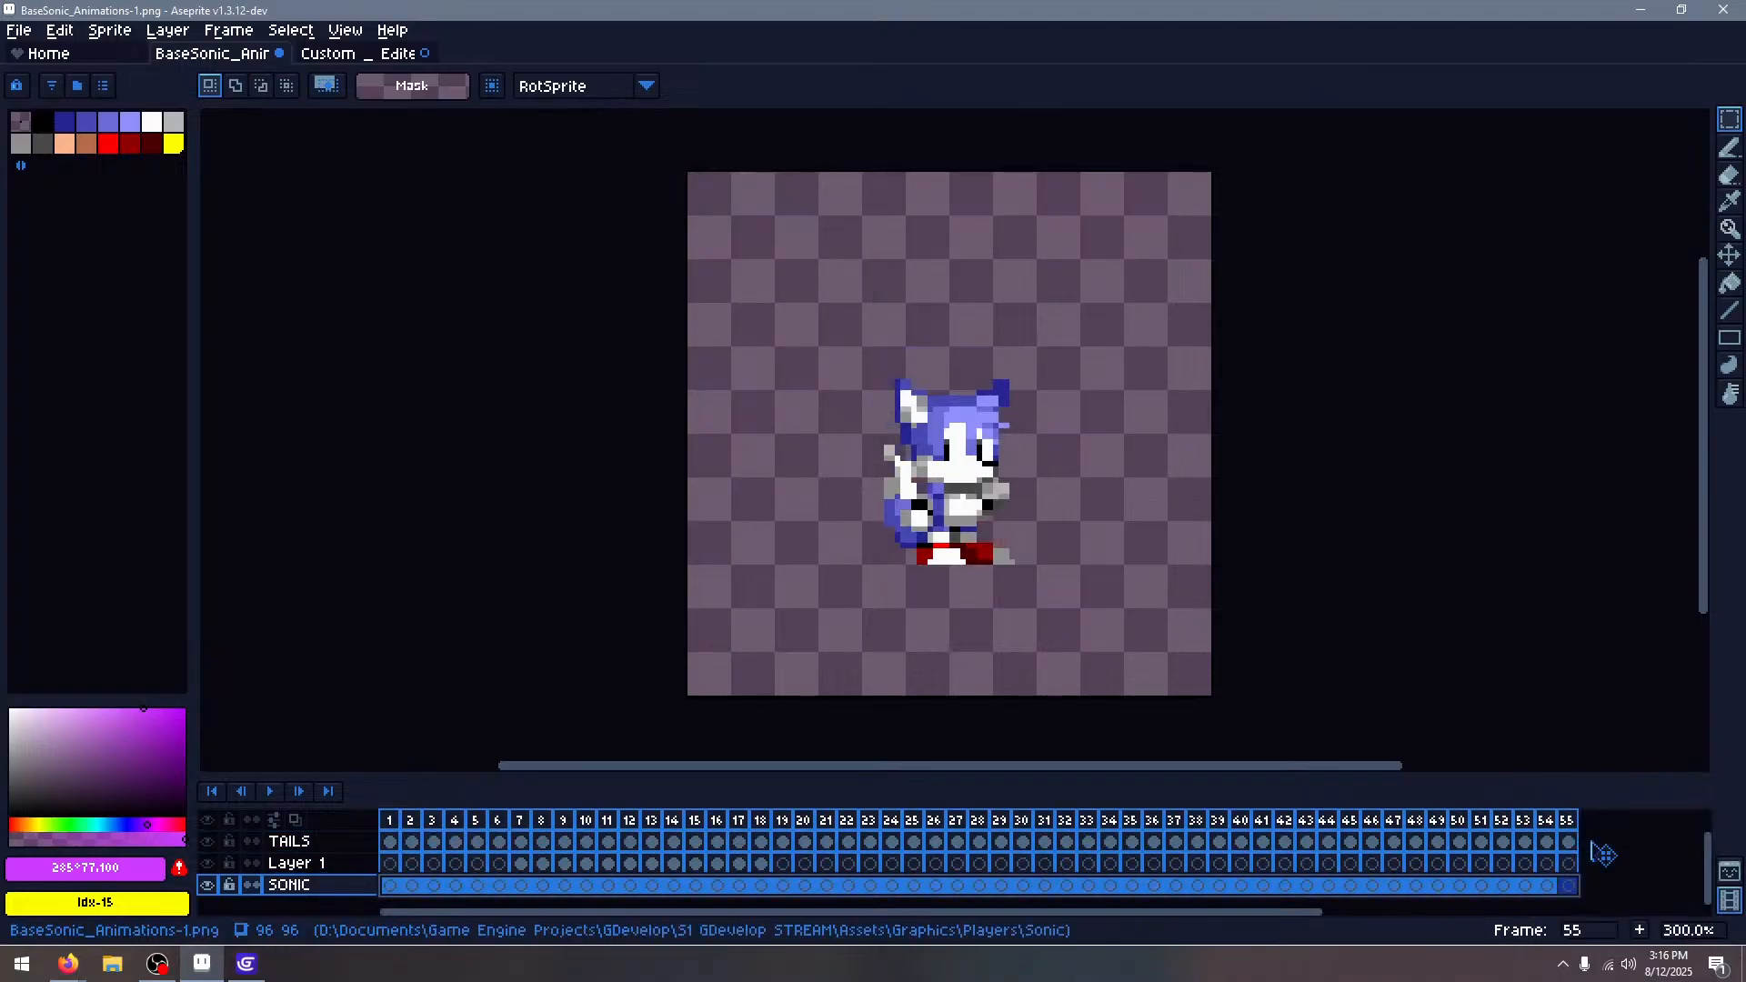
{"action": "right_click", "coordinate": [332, 887]}
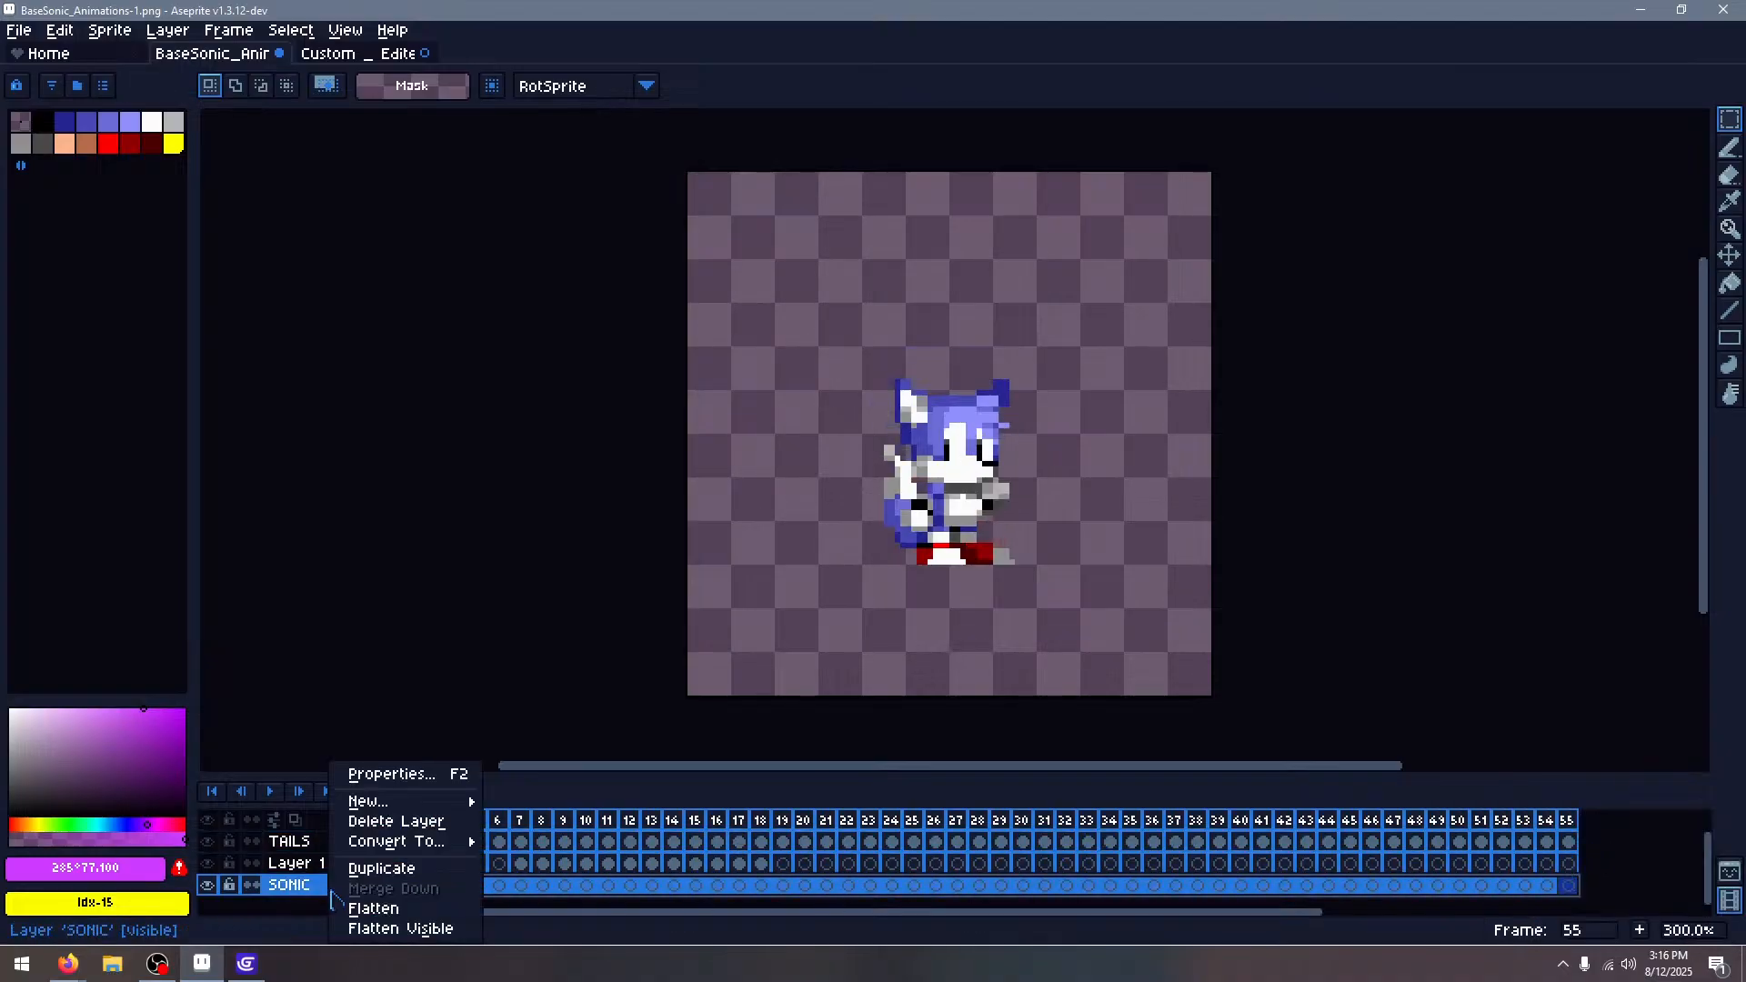
{"action": "left_click", "coordinate": [397, 821]}
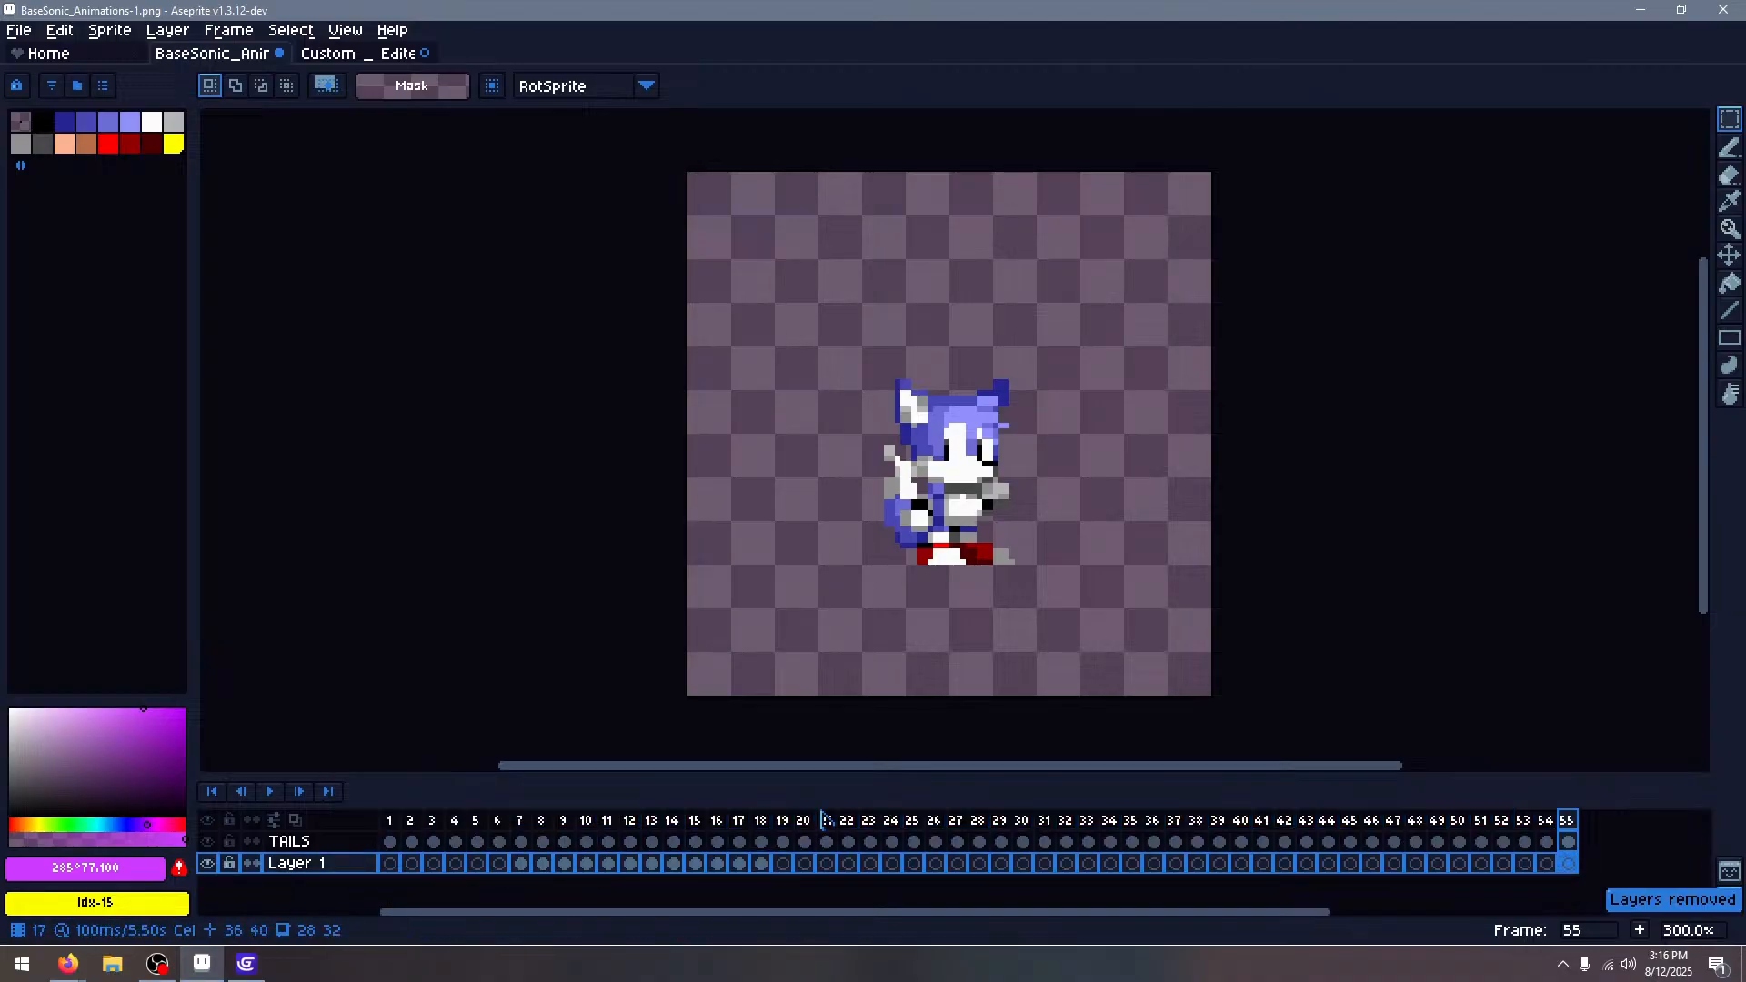
{"action": "key", "text": "alt+n"}
{"action": "key", "text": "alt+n"}
{"action": "key", "text": "alt+n"}
{"action": "key", "text": "alt+n"}
{"action": "key", "text": "alt+n"}
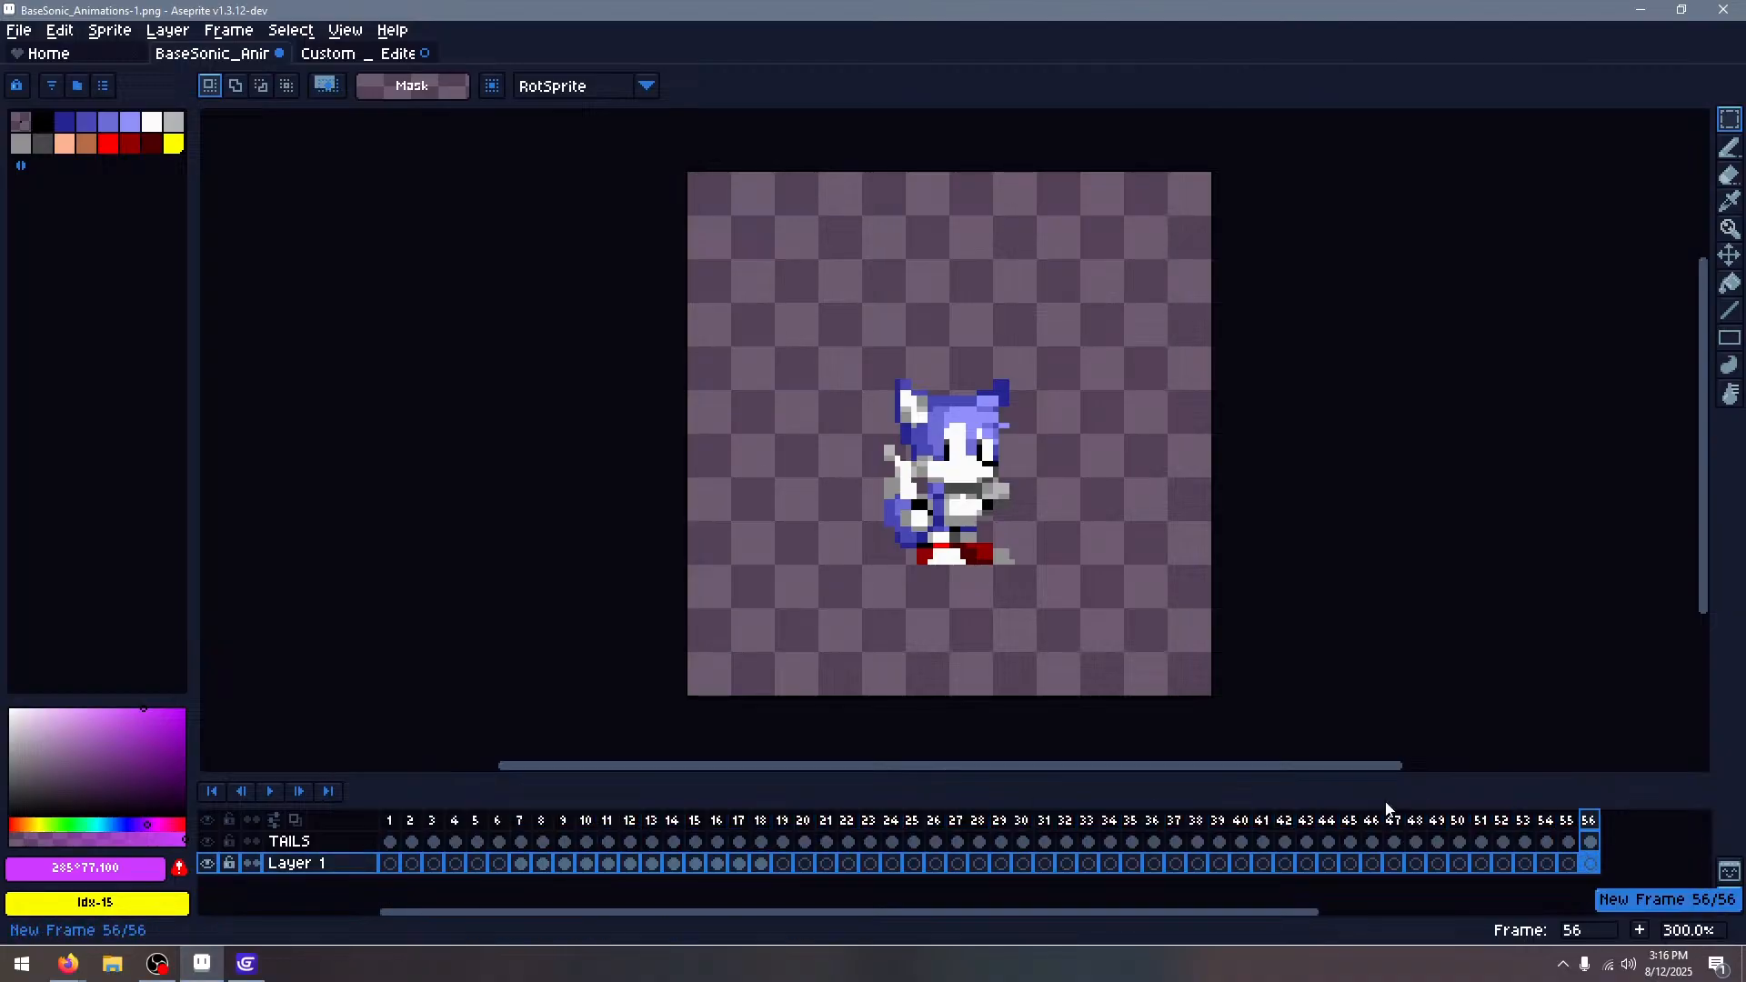
{"action": "key", "text": "ctrl+z"}
{"action": "key", "text": "ctrl+z"}
{"action": "key", "text": "ctrl+z"}
{"action": "key", "text": "ctrl+z"}
{"action": "key", "text": "ctrl+z"}
{"action": "key", "text": "ctrl+z"}
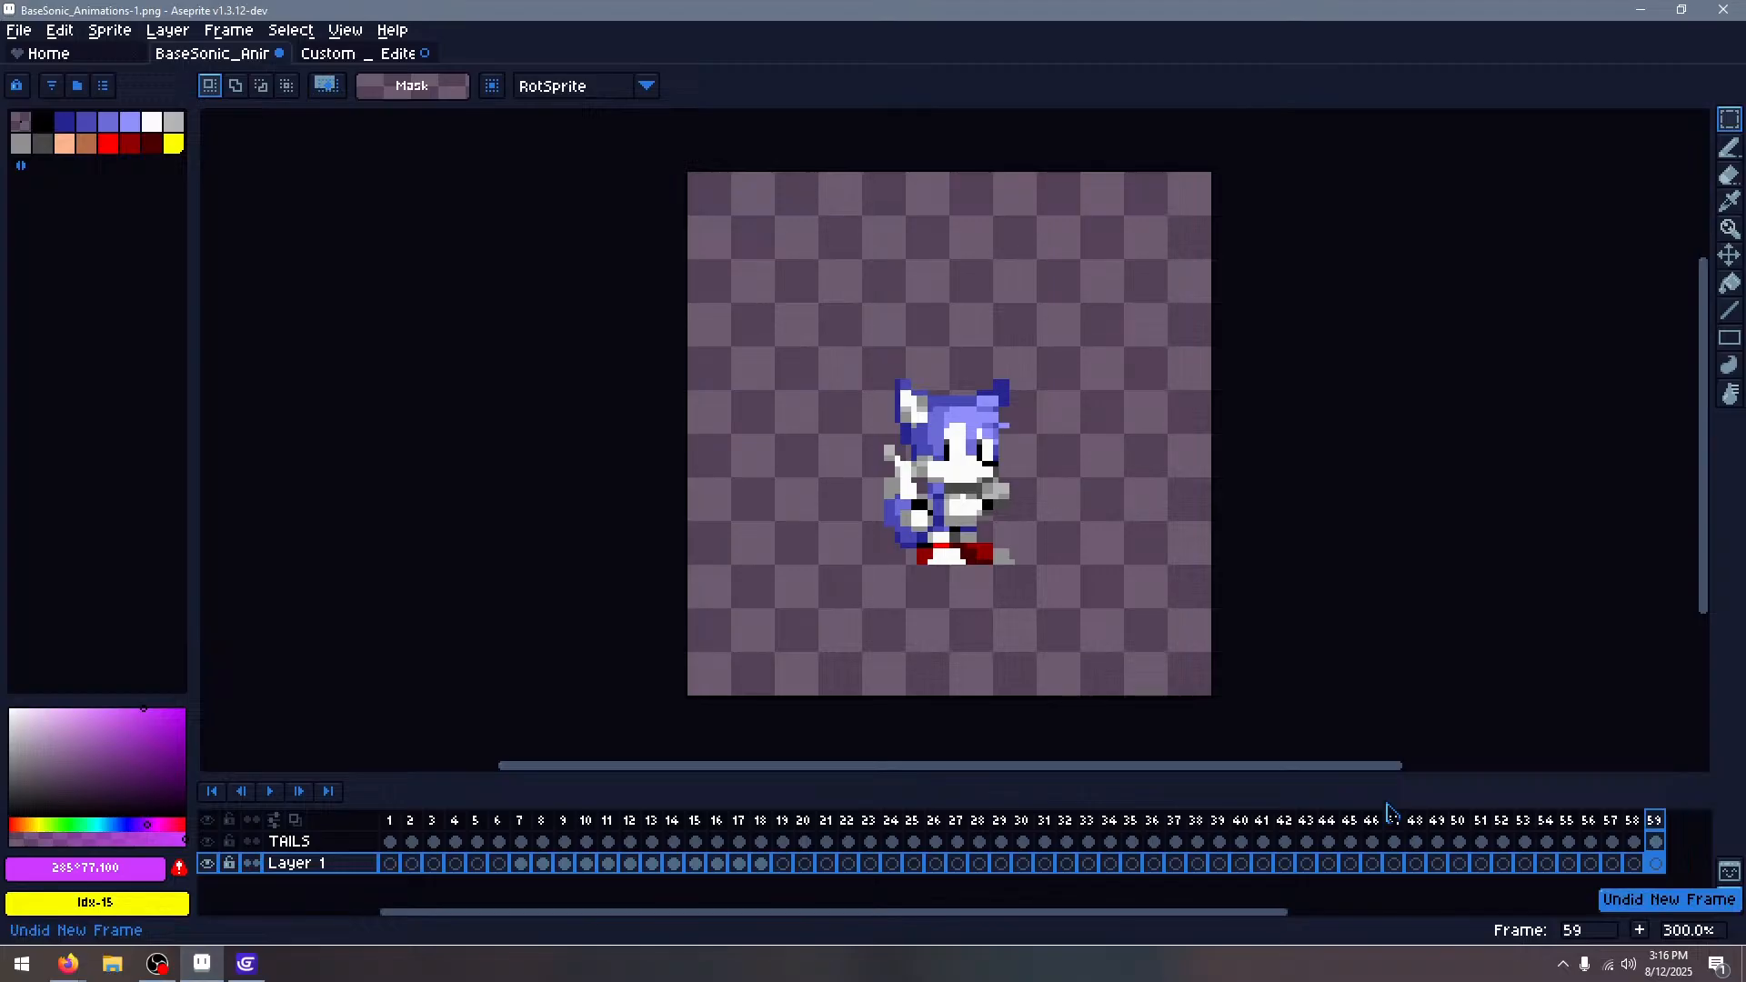
{"action": "key", "text": "ctrl+y"}
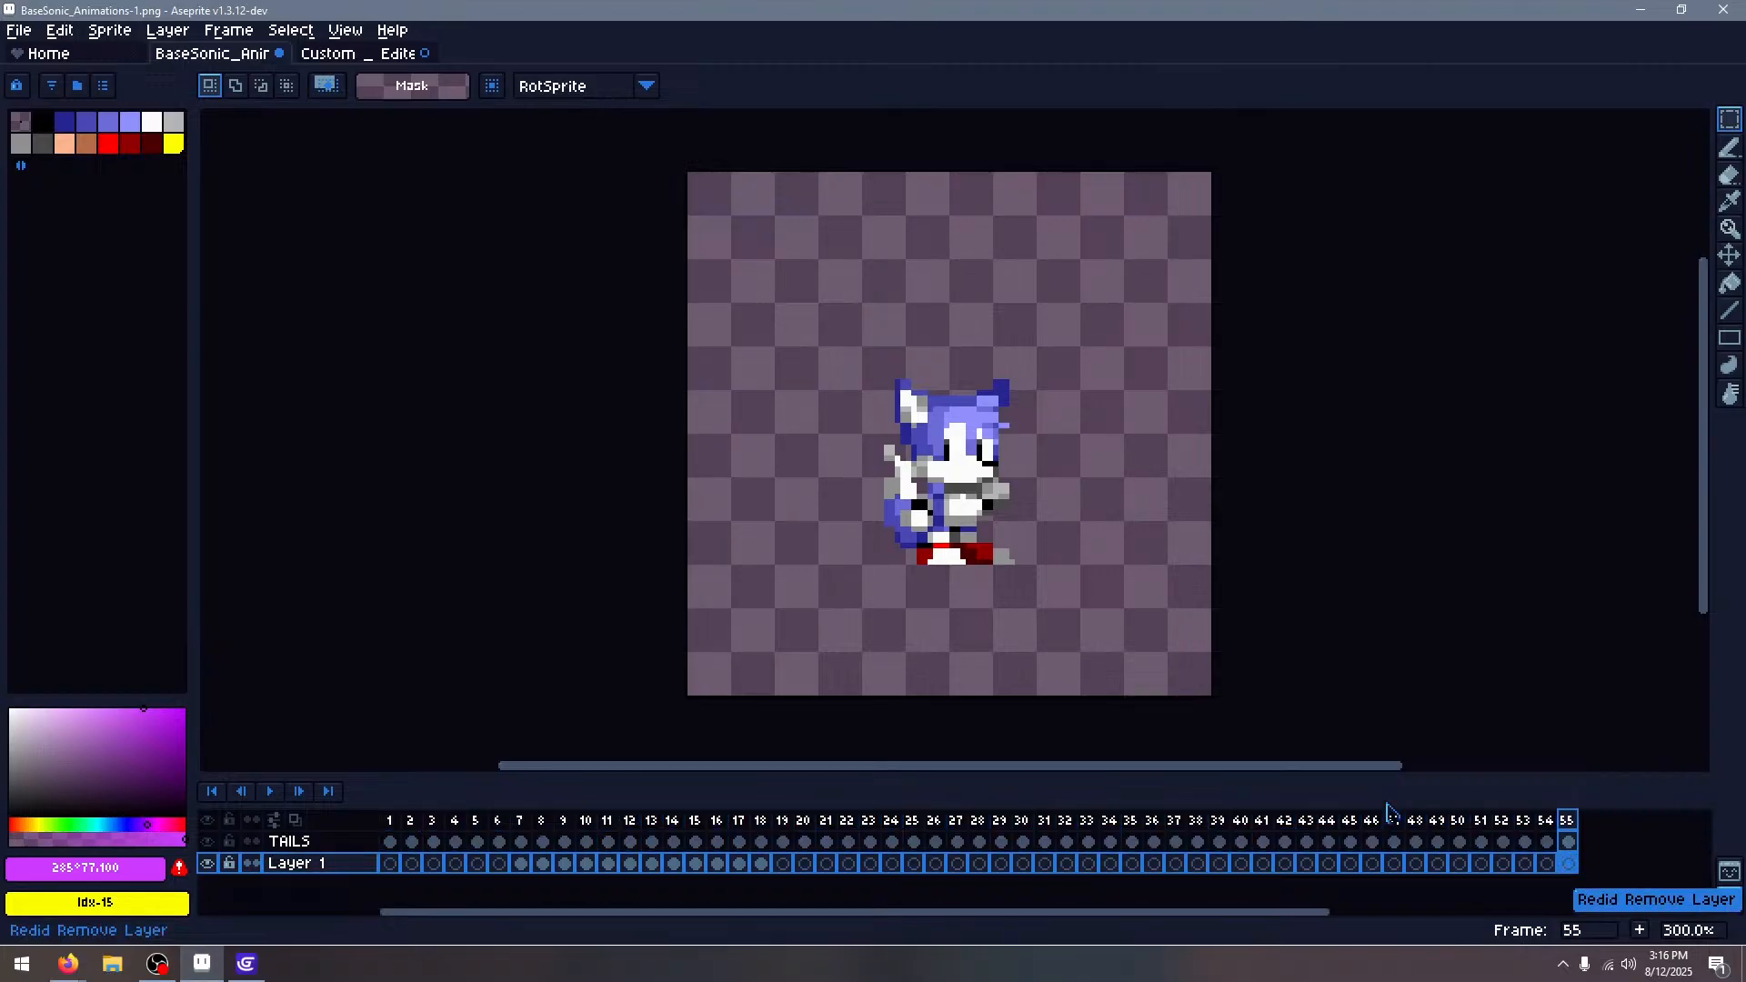
Add six empty frames, 56 to 61, at the end of the animation and go back to frame 56
{"action": "key", "text": "ctrl+y"}
{"action": "key", "text": "ctrl+y"}
{"action": "key", "text": "ctrl+y"}
{"action": "key", "text": "ctrl+y"}
{"action": "key", "text": "ctrl+y"}
{"action": "key", "text": "ctrl+y"}
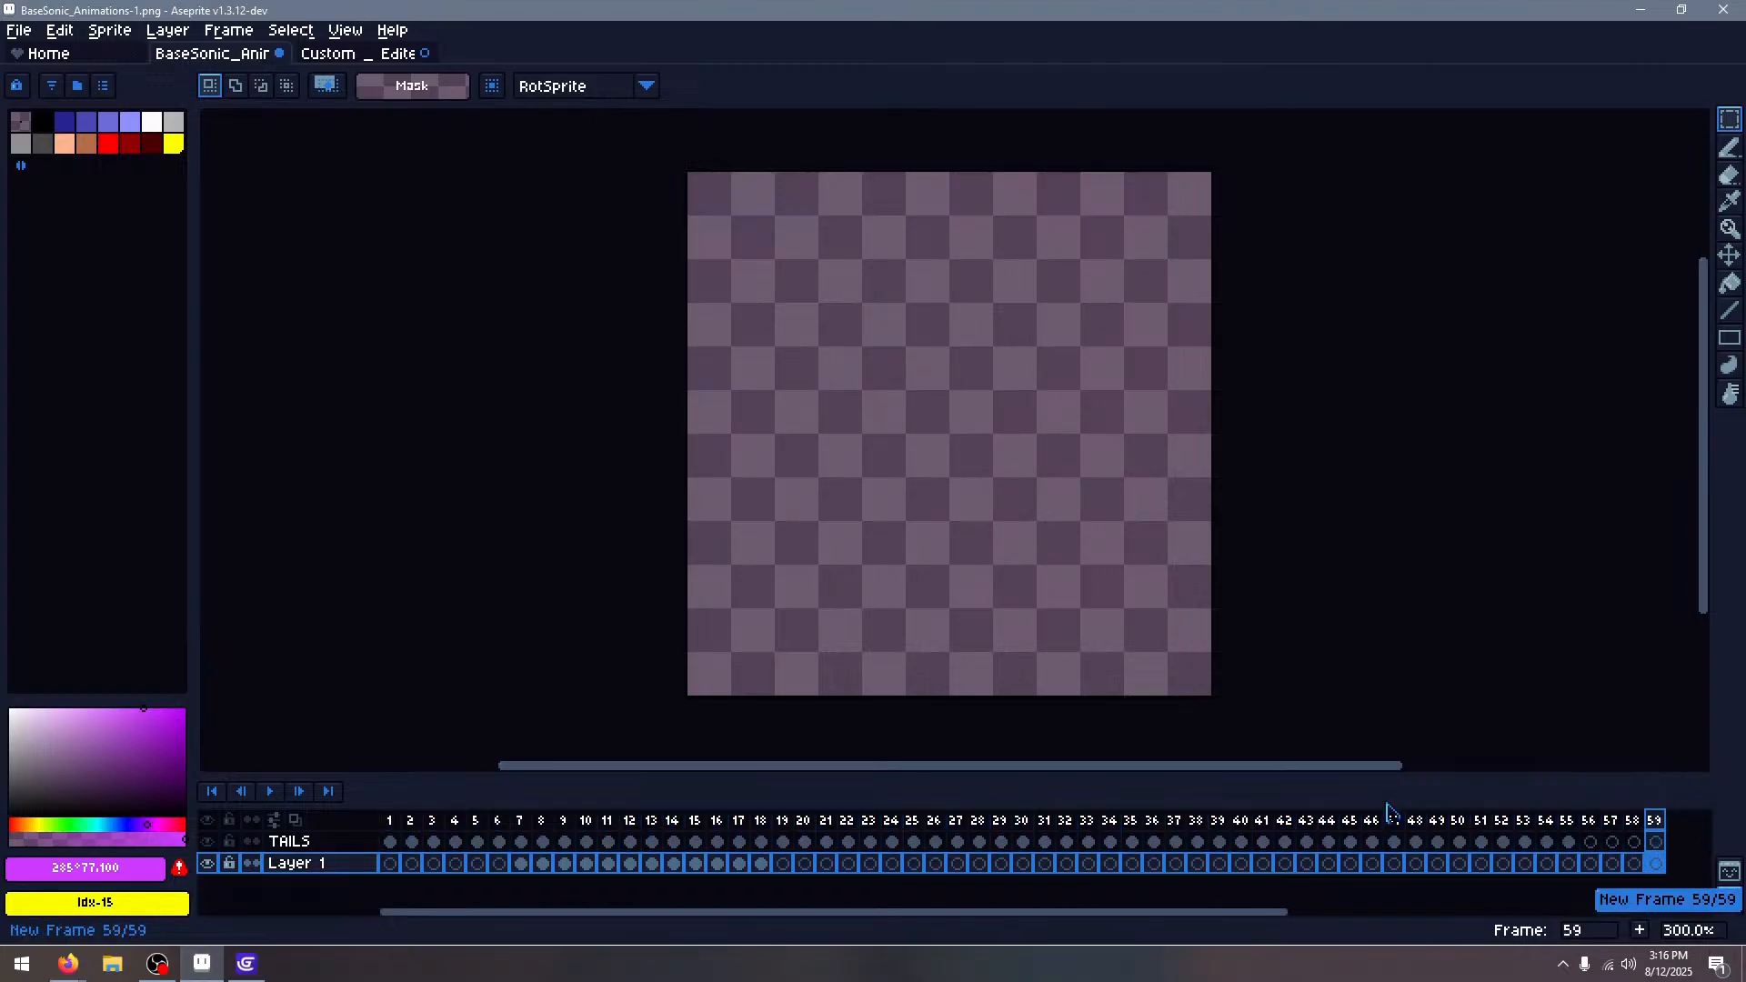
{"action": "key", "text": "Left"}
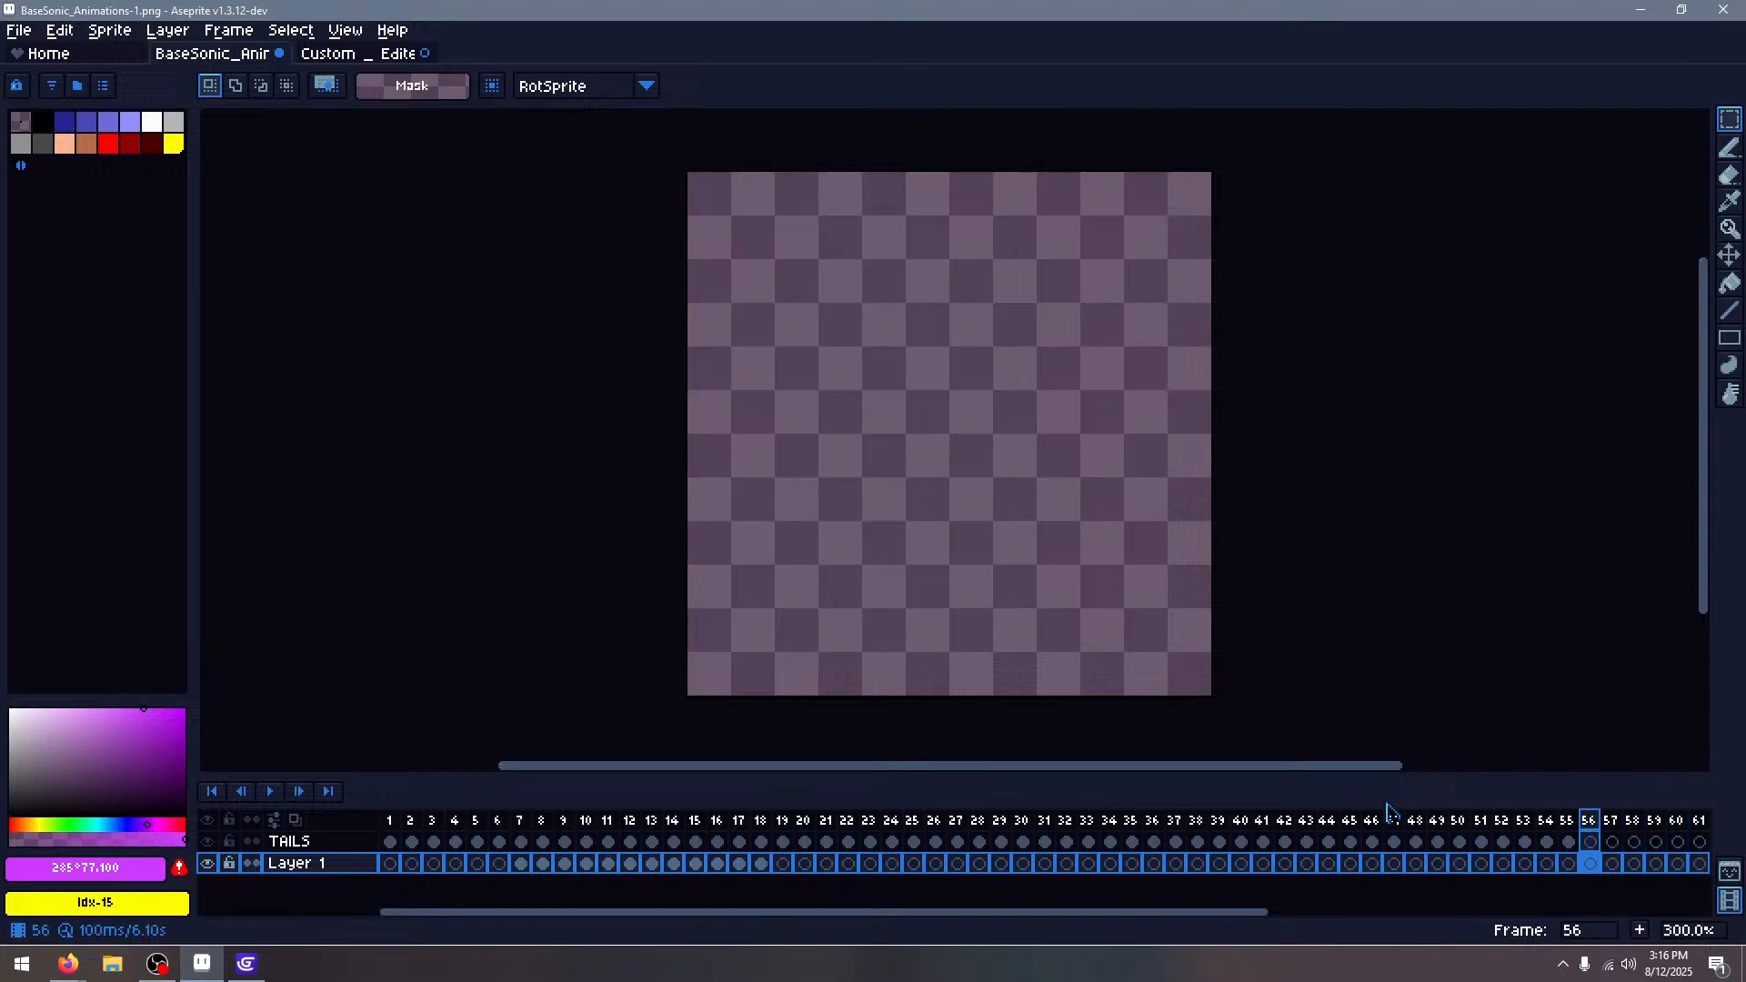
Copy the standing Tails cel from frame 1 on the TAILS layer into frame 56
{"action": "left_click", "coordinate": [389, 841]}
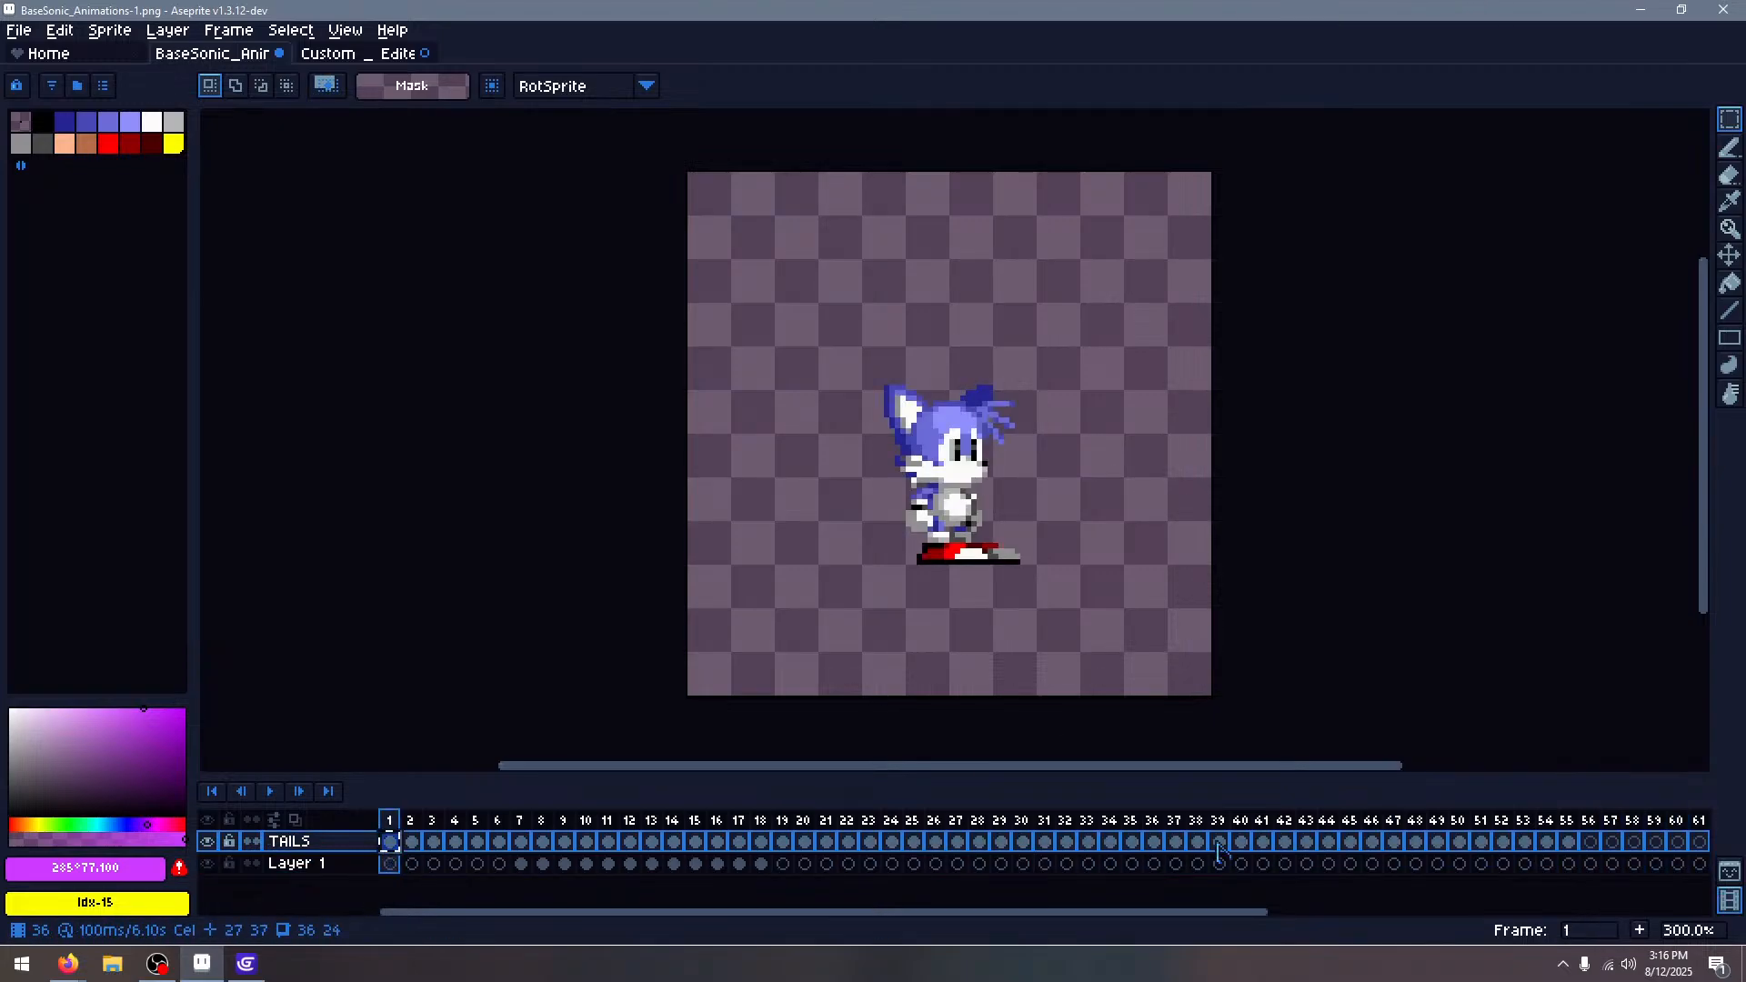
{"action": "left_click", "coordinate": [1592, 843]}
{"action": "key", "text": "ctrl+v"}
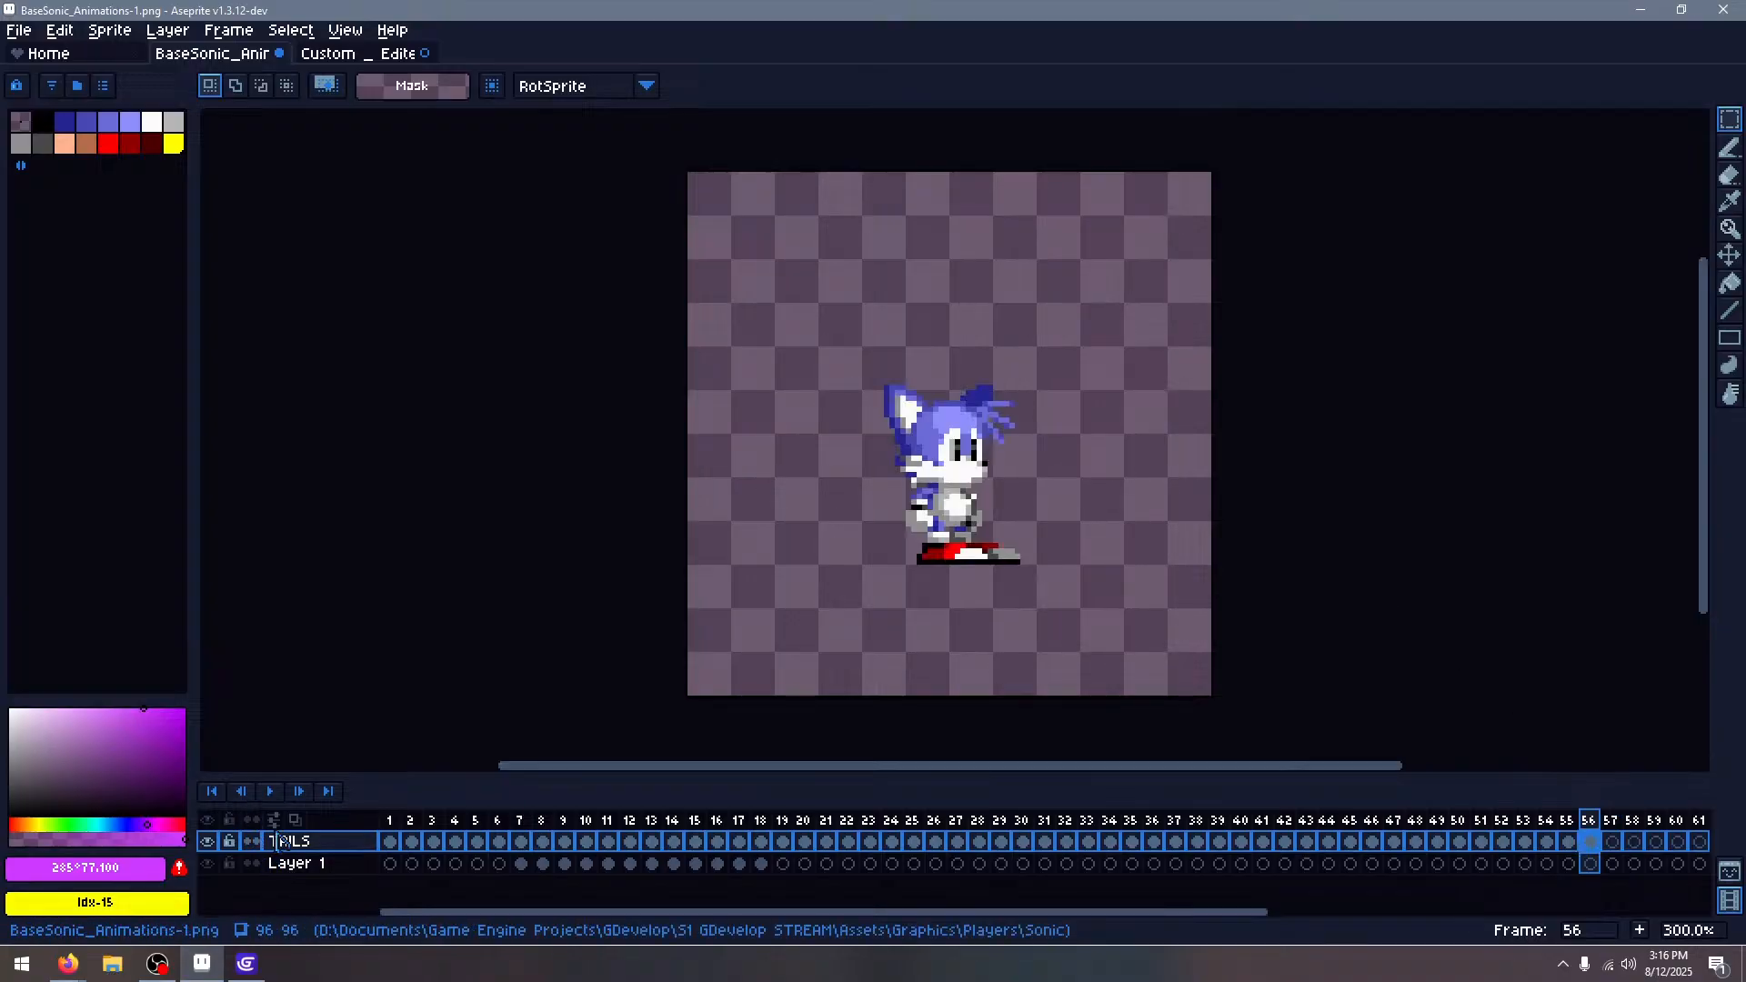
Enable onion skinning and go to frame 57 on the TAILS layer
{"action": "left_click", "coordinate": [294, 819]}
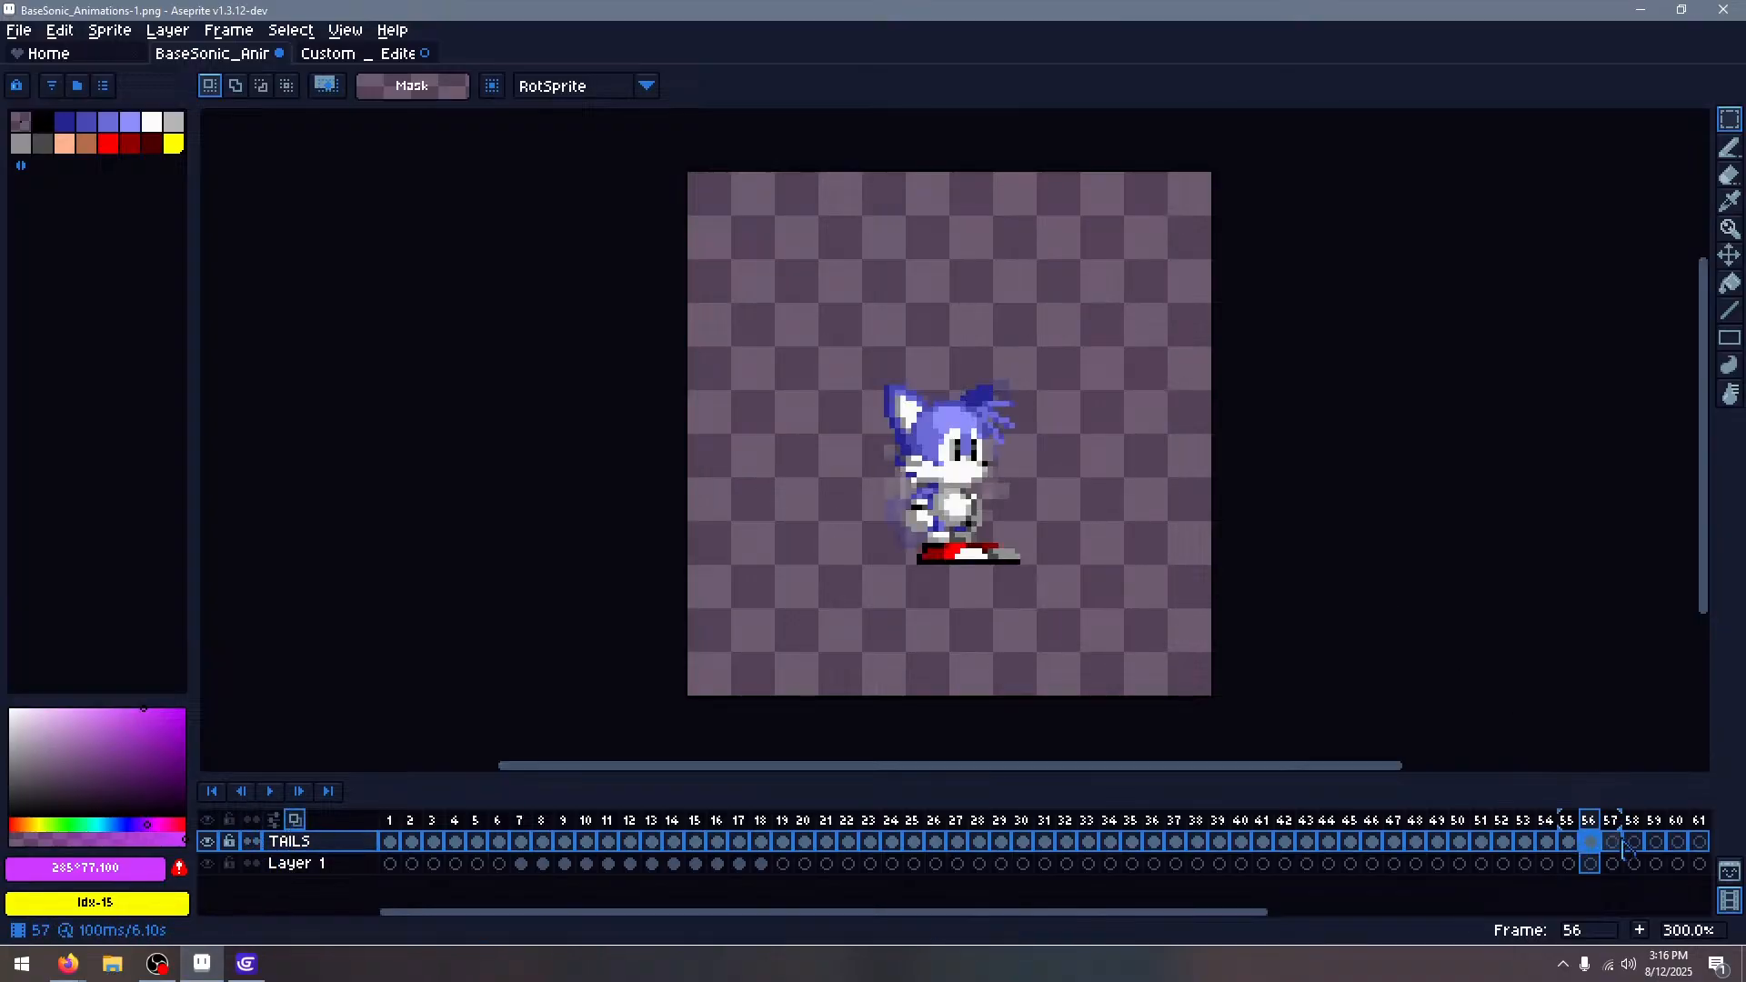
{"action": "left_click", "coordinate": [1613, 842]}
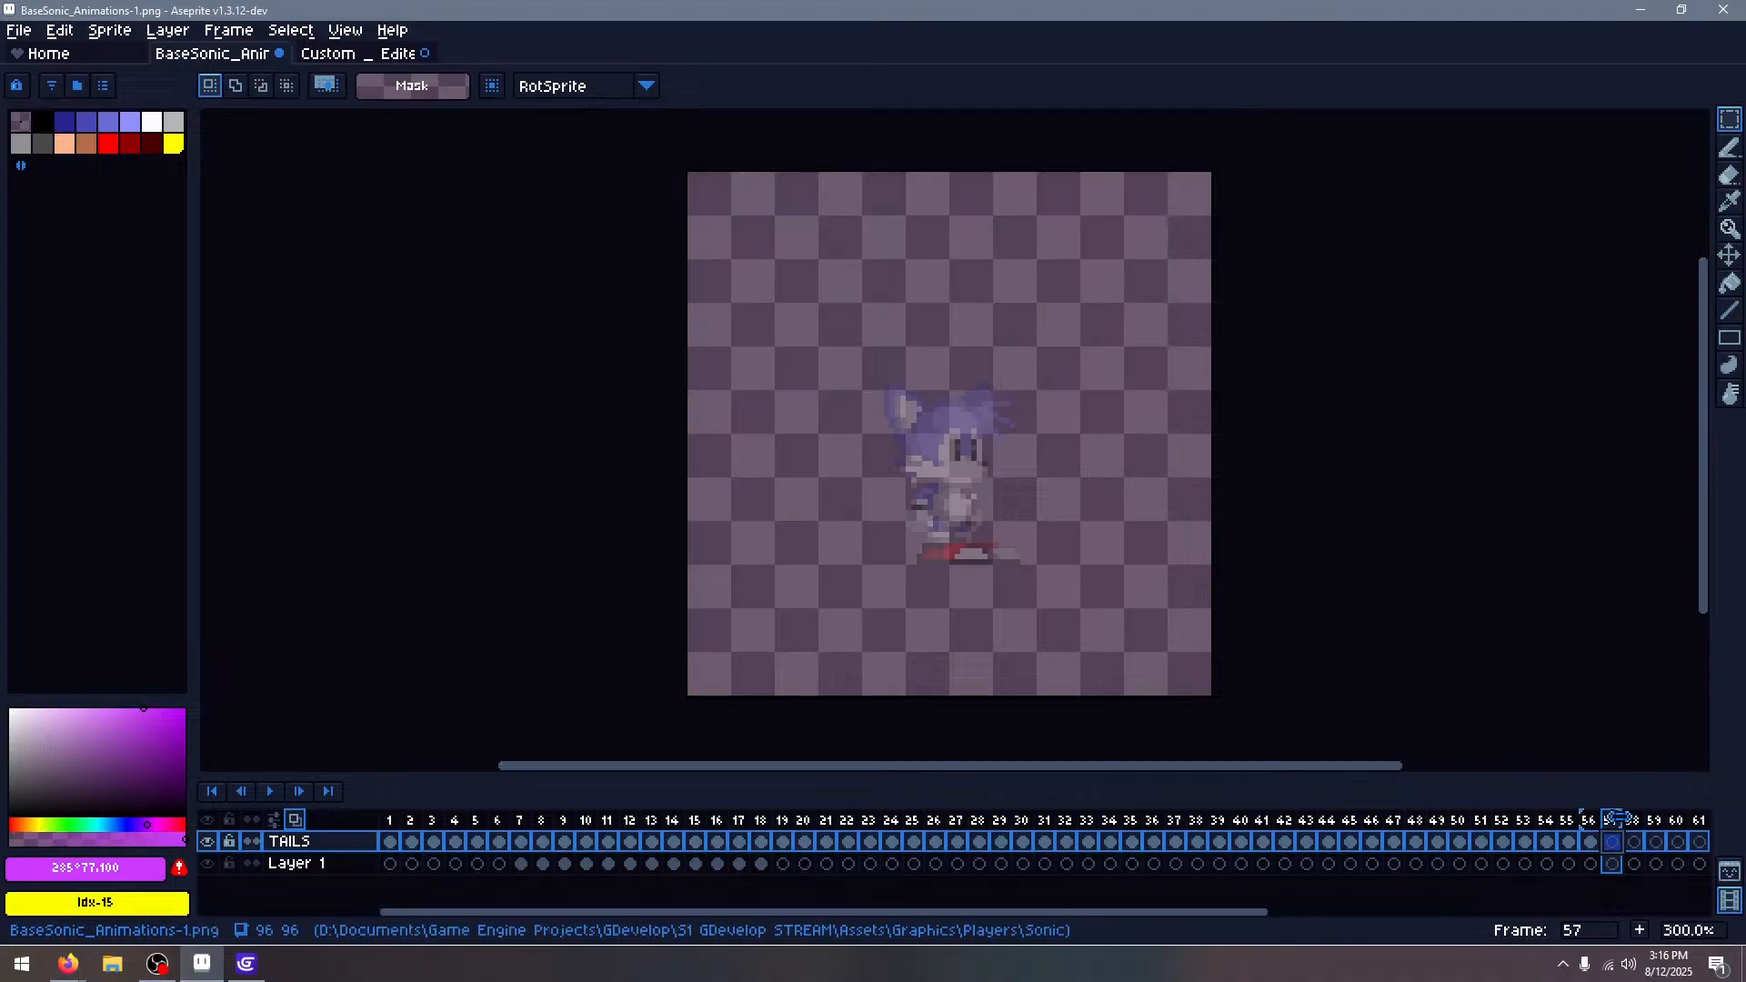
{"action": "scroll", "coordinate": [1130, 549], "scroll_direction": "up", "scroll_amount": 1}
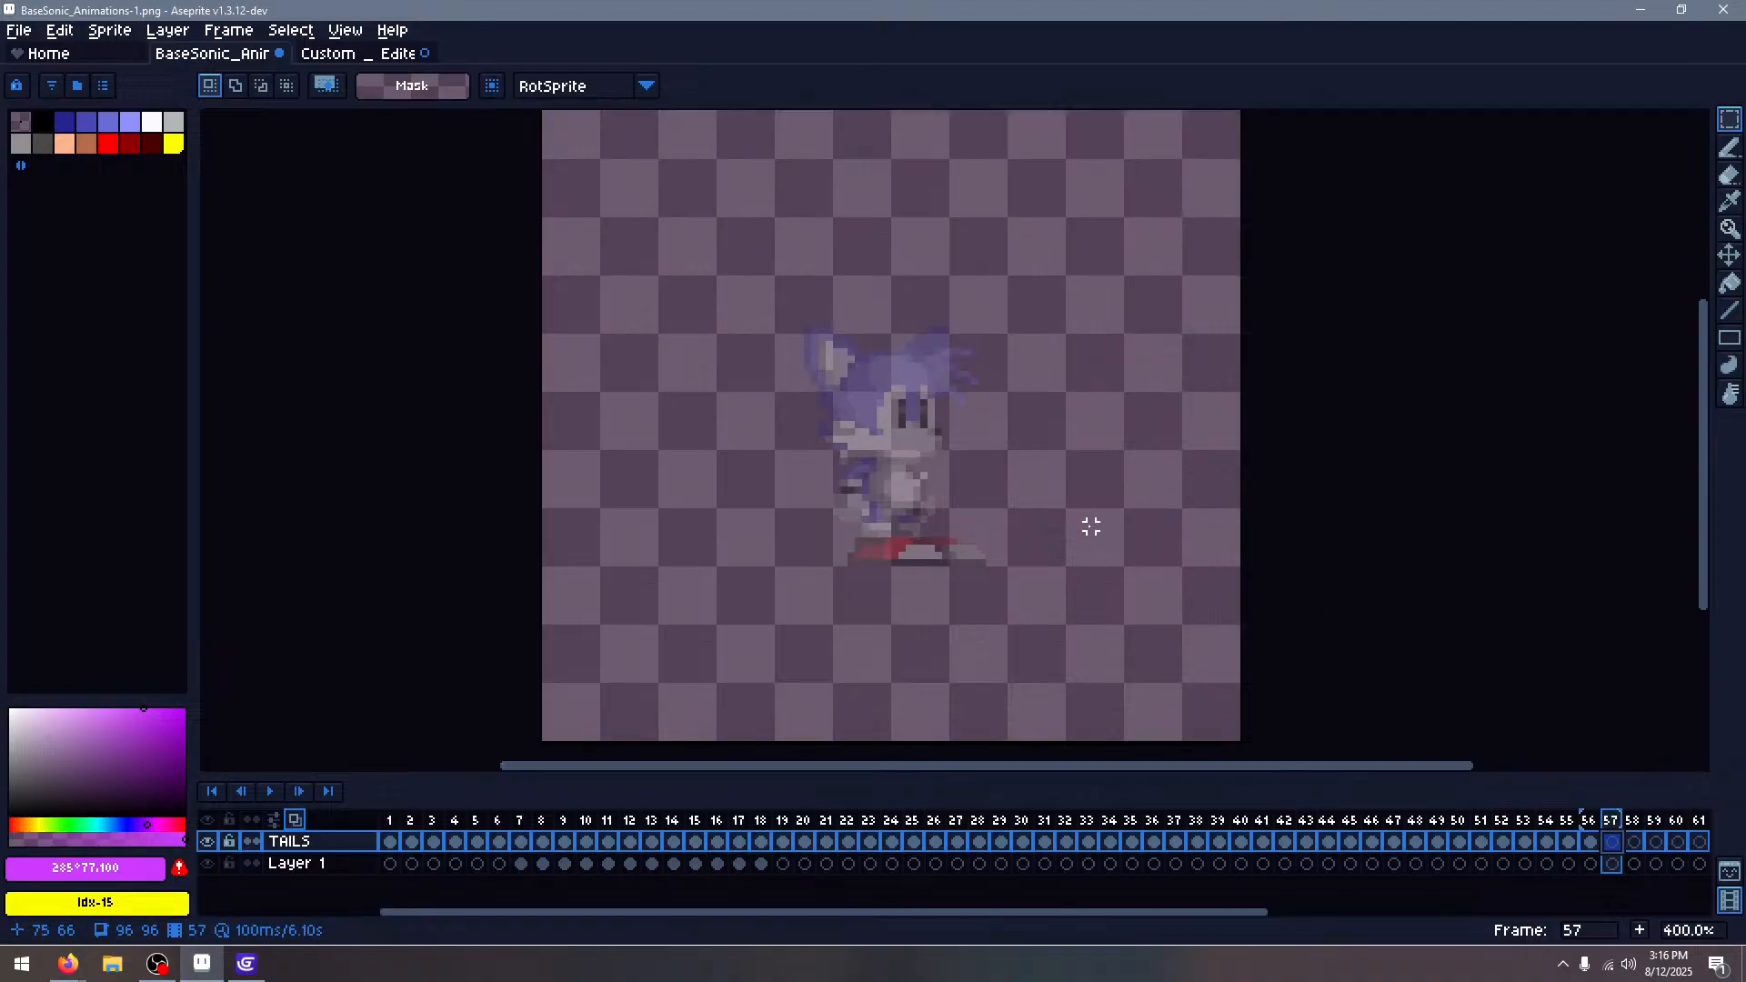
Select and copy the first 32×24 flying Tails sprite in the row below the running poses on the Tails sprite sheet
{"action": "left_click", "coordinate": [362, 54]}
{"action": "scroll", "coordinate": [727, 714], "scroll_direction": "down", "scroll_amount": 5}
{"action": "left_click_drag", "start_coordinate": [803, 182], "coordinate": [688, 407]}
{"action": "scroll", "coordinate": [672, 643], "scroll_direction": "up", "scroll_amount": 3}
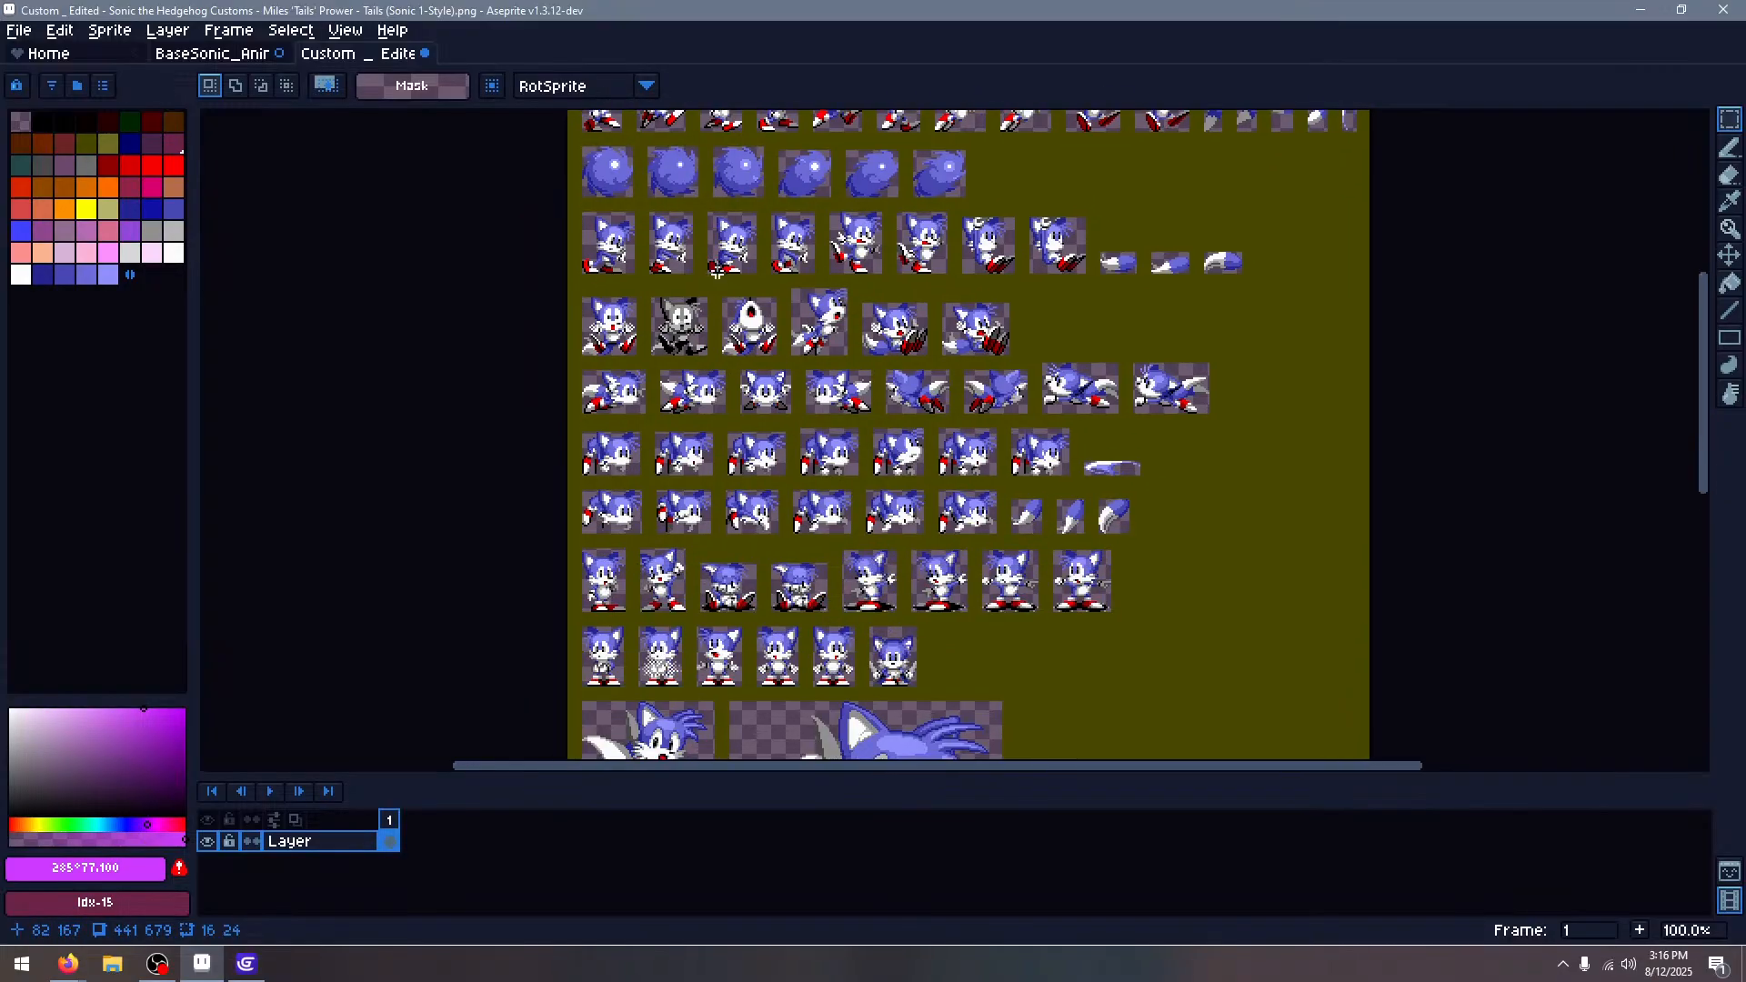
{"action": "scroll", "coordinate": [684, 406], "scroll_direction": "up", "scroll_amount": 3}
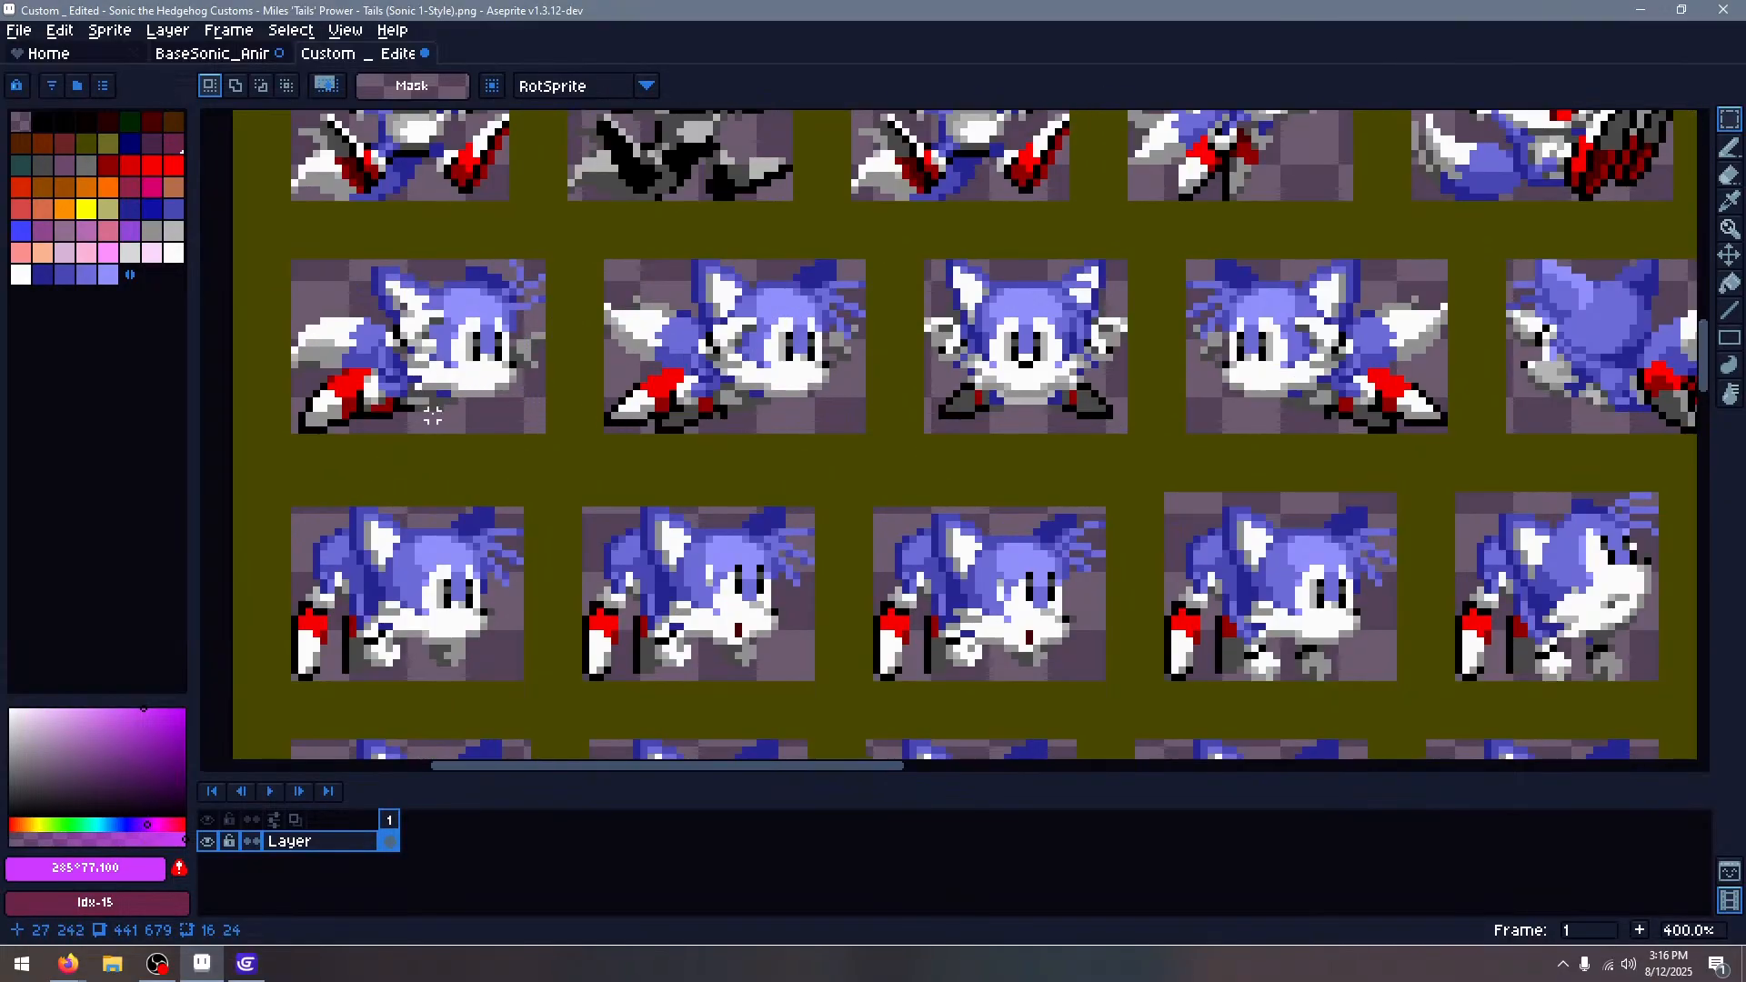
{"action": "scroll", "coordinate": [432, 414], "scroll_direction": "down", "scroll_amount": 1}
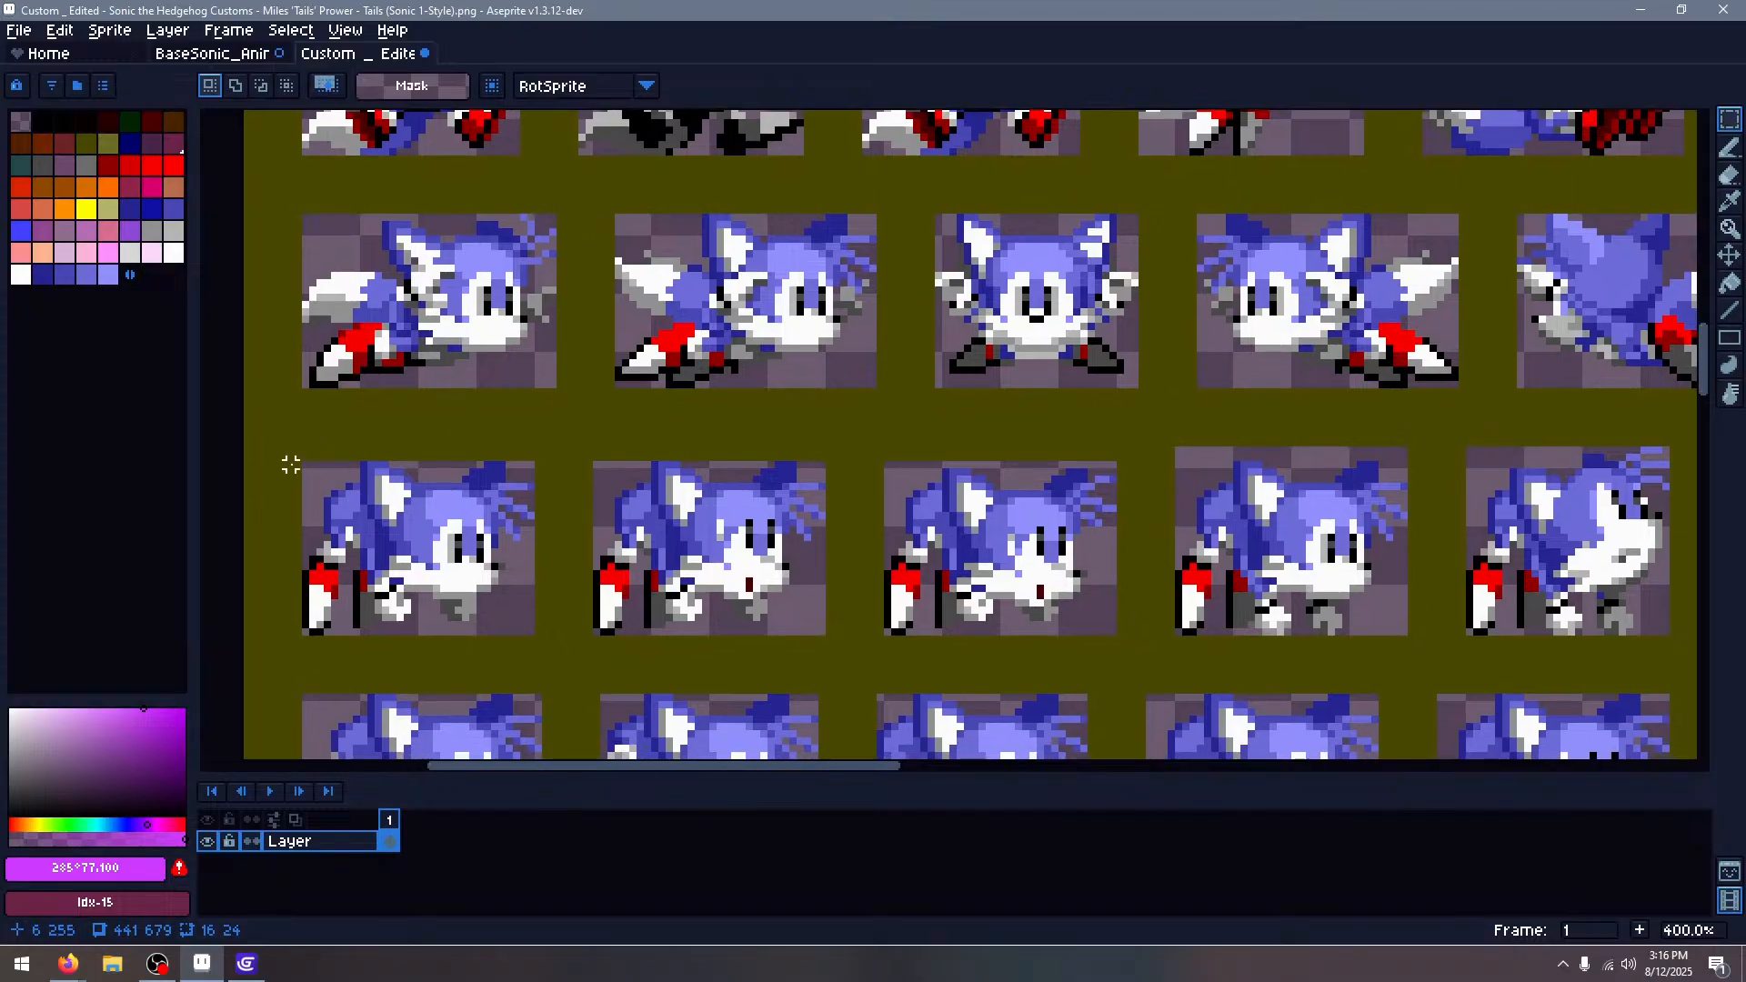
{"action": "left_click_drag", "start_coordinate": [305, 465], "coordinate": [538, 638]}
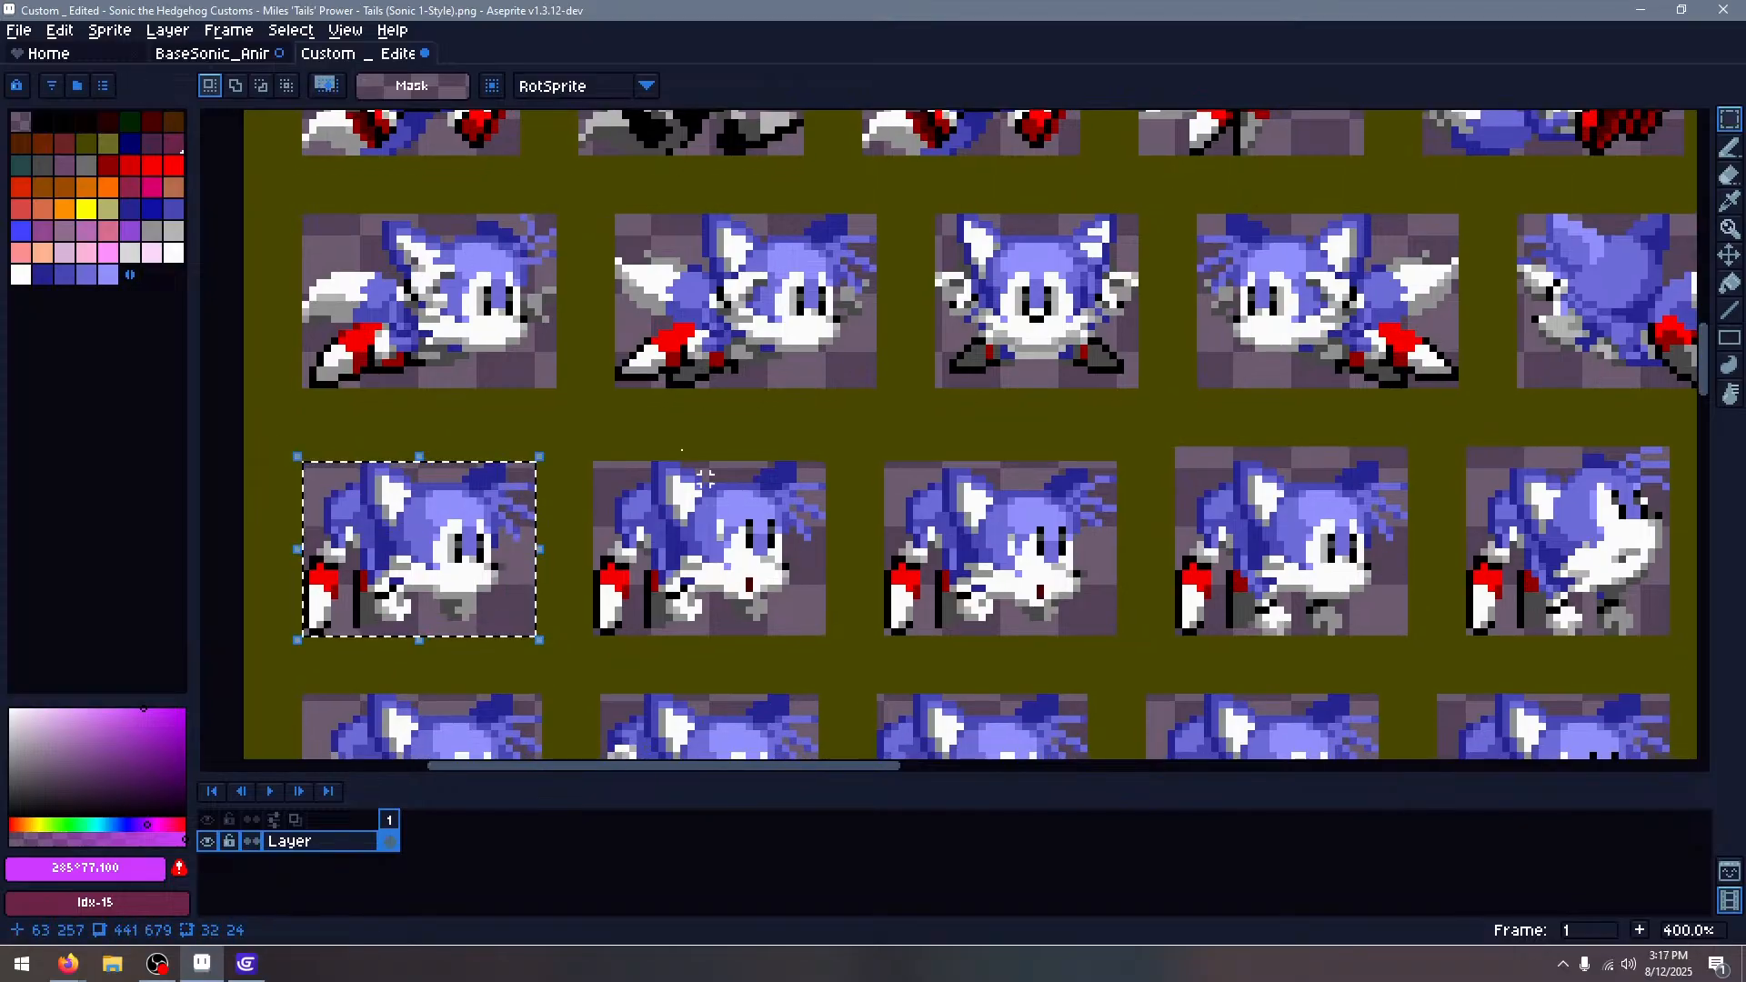
Paste the flying sprite into frame 57 of the animation file and position it at 34, 50 over the onion-skinned standing pose
{"action": "left_click", "coordinate": [209, 54]}
{"action": "key", "text": "ctrl+v"}
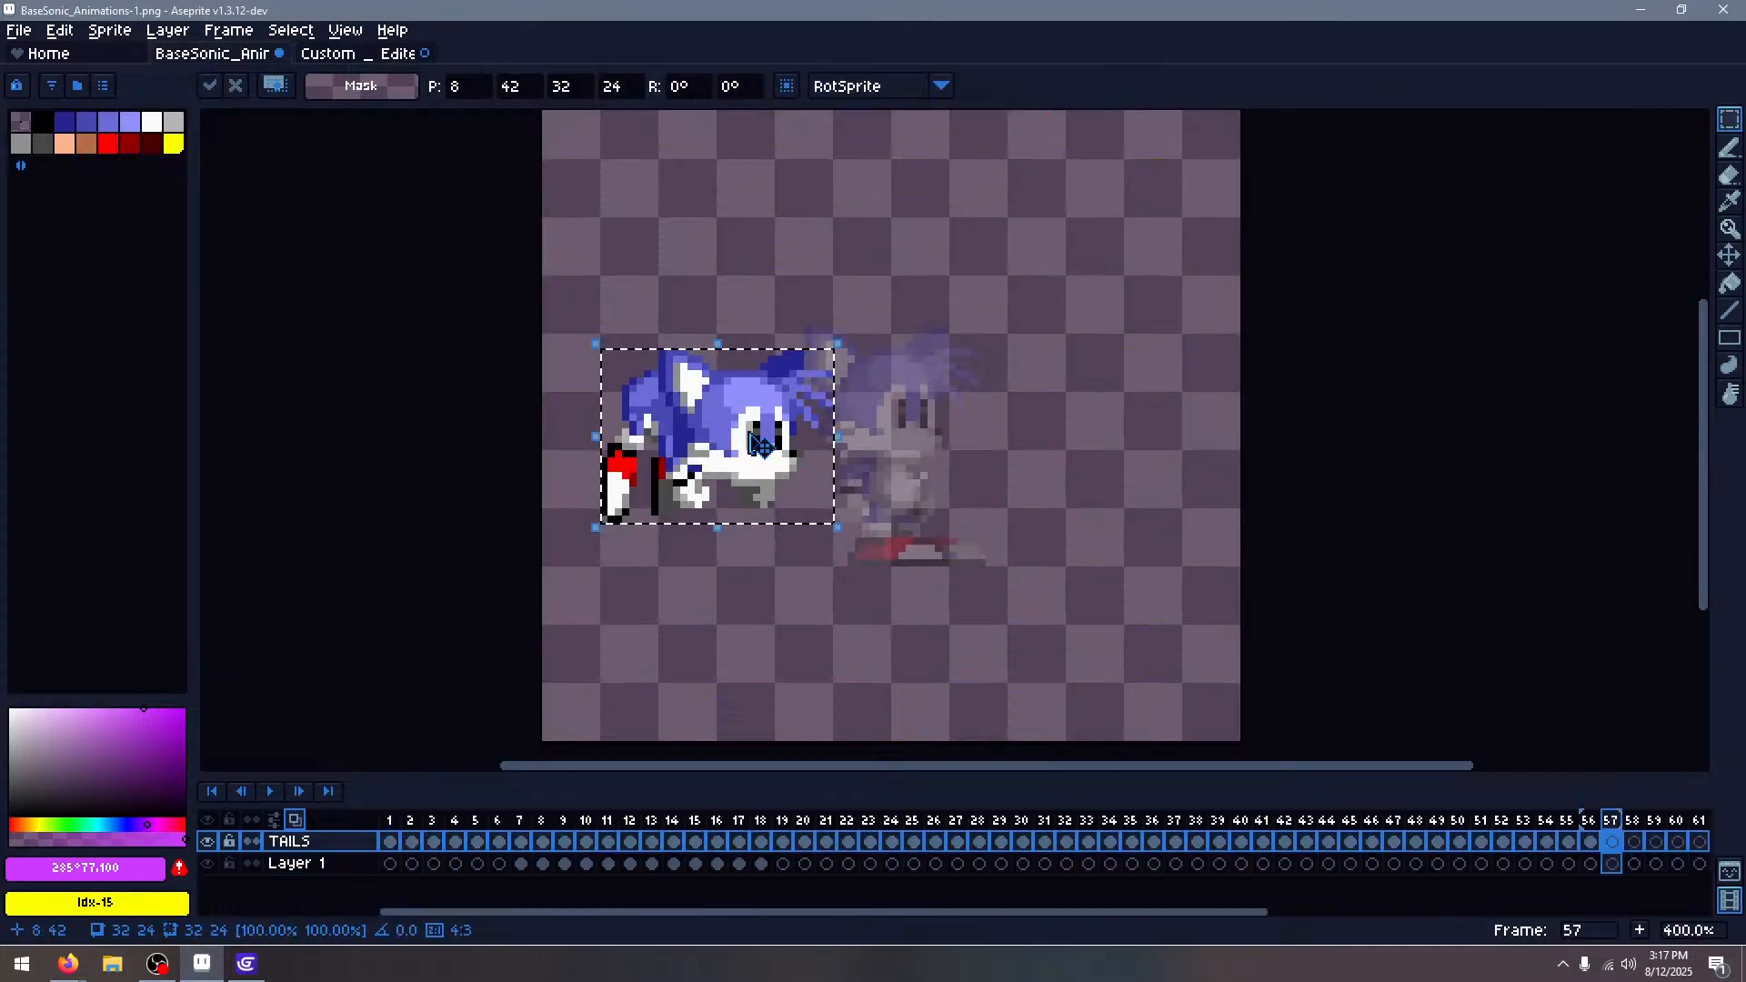
{"action": "left_click_drag", "start_coordinate": [753, 444], "coordinate": [997, 516]}
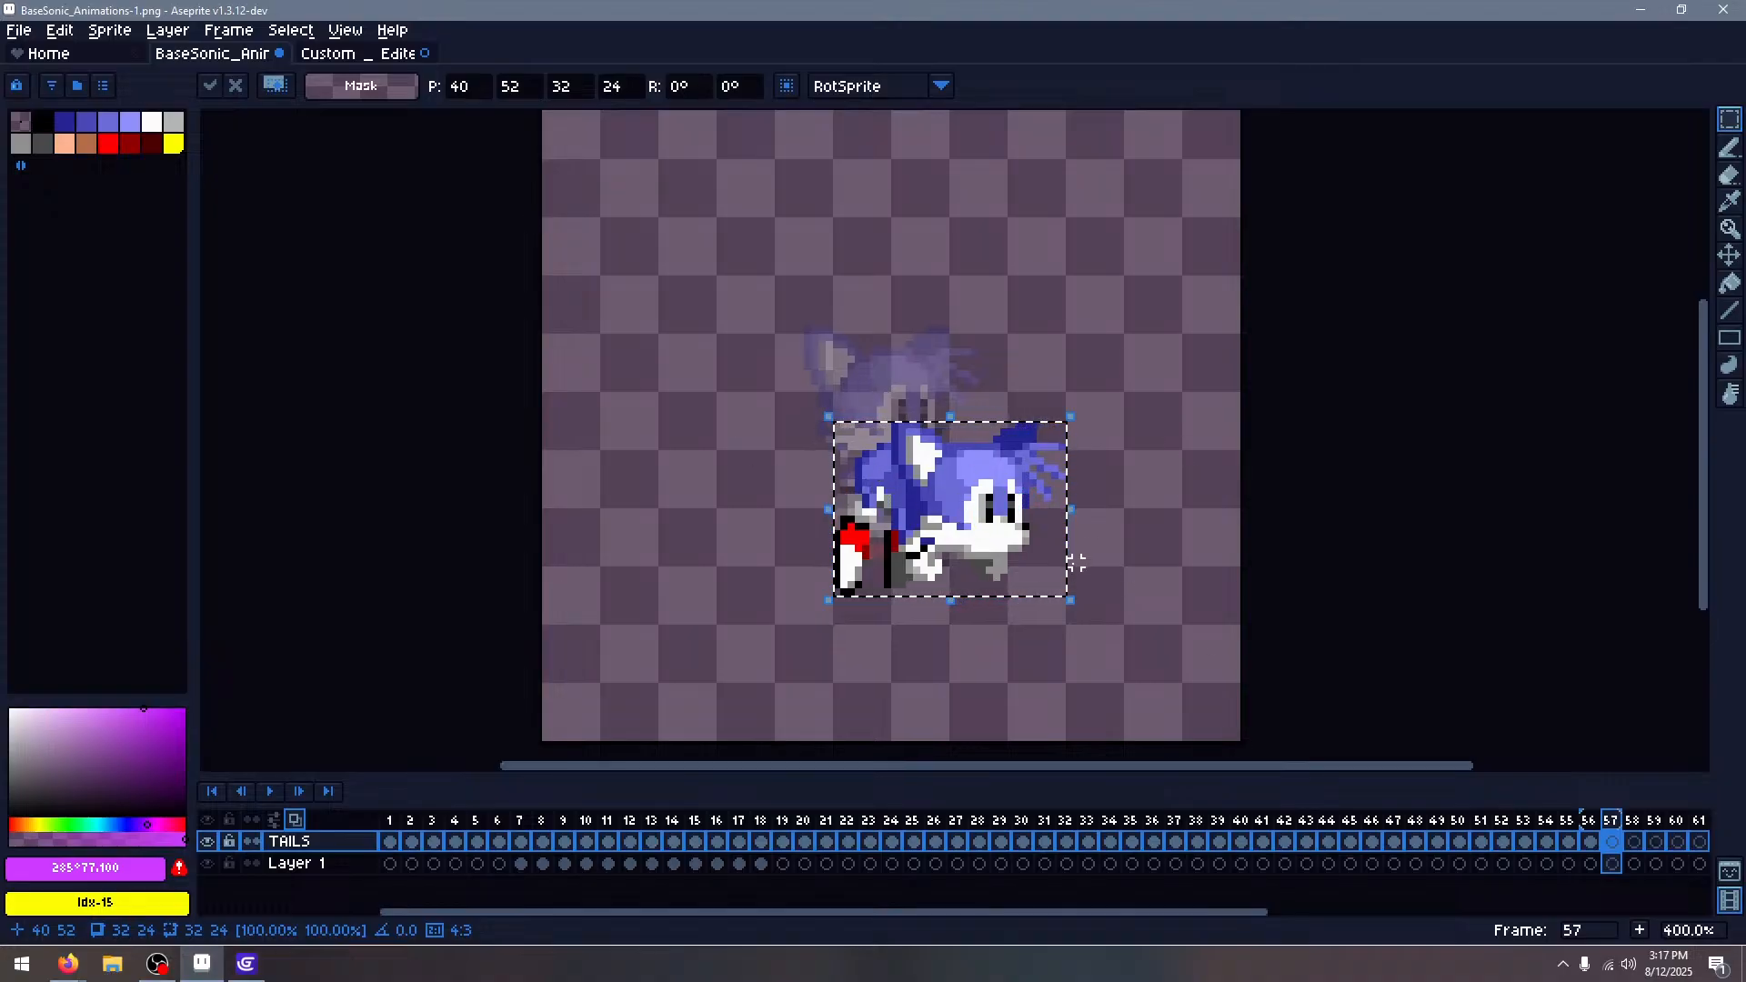
{"action": "left_click_drag", "start_coordinate": [1020, 556], "coordinate": [976, 543]}
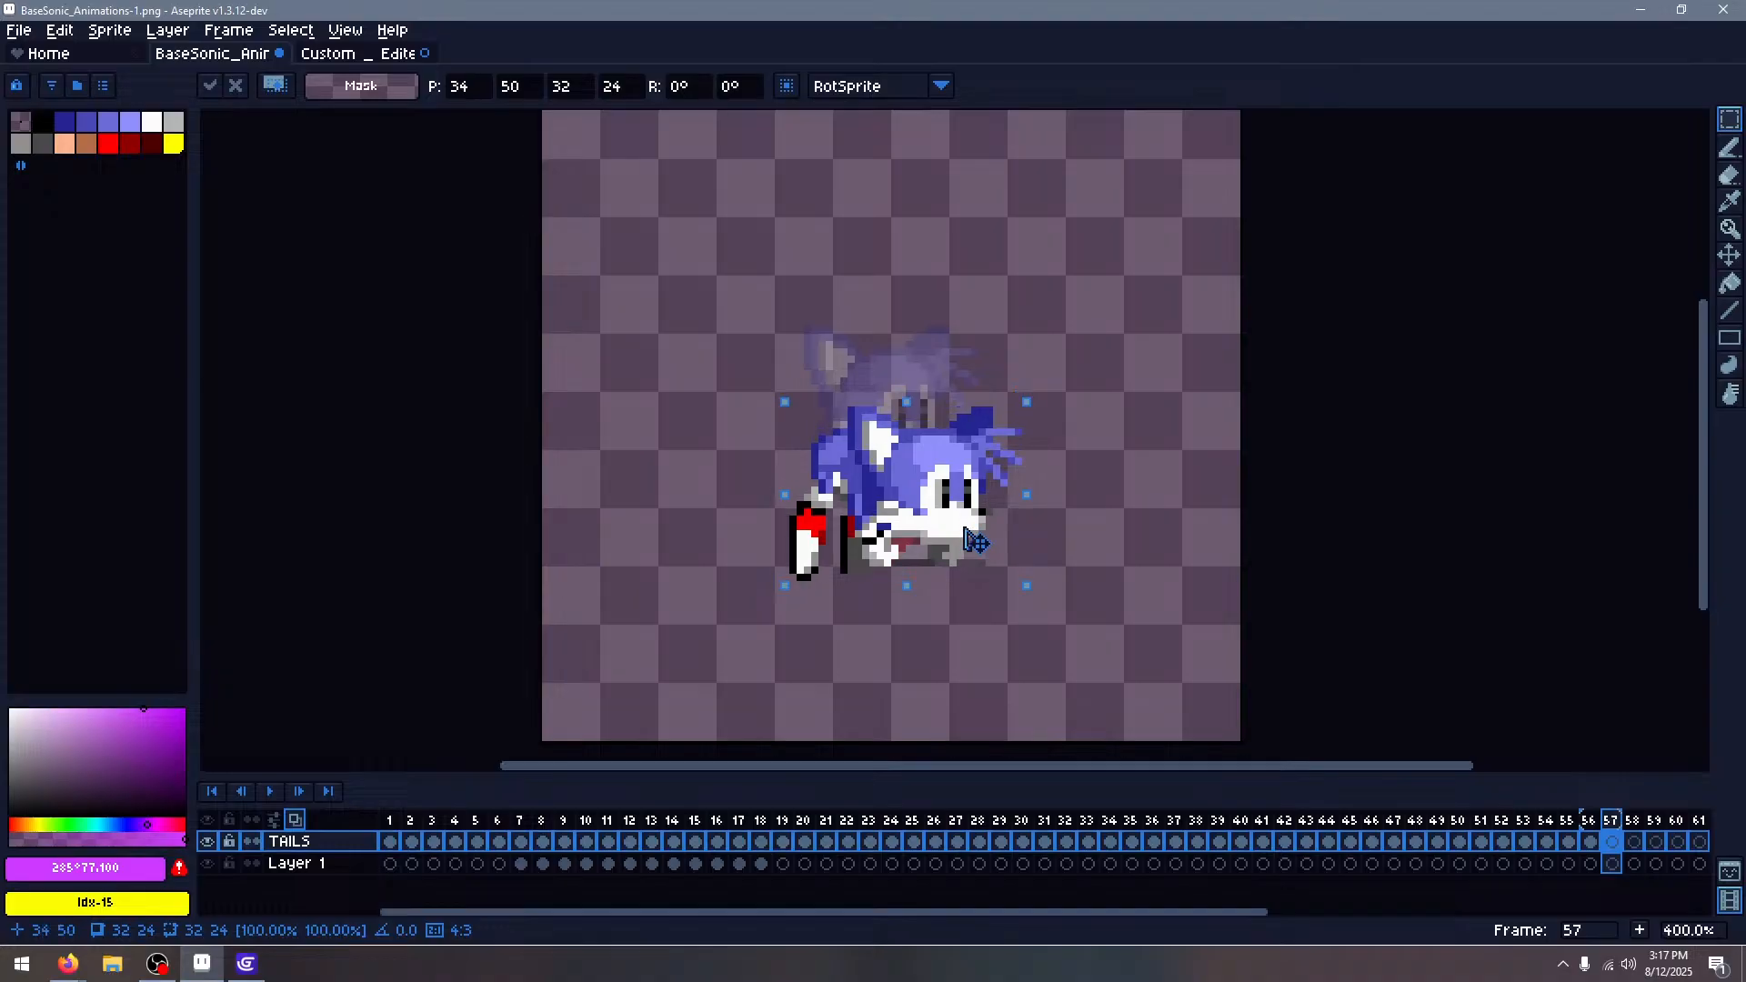
{"action": "left_click", "coordinate": [1200, 461]}
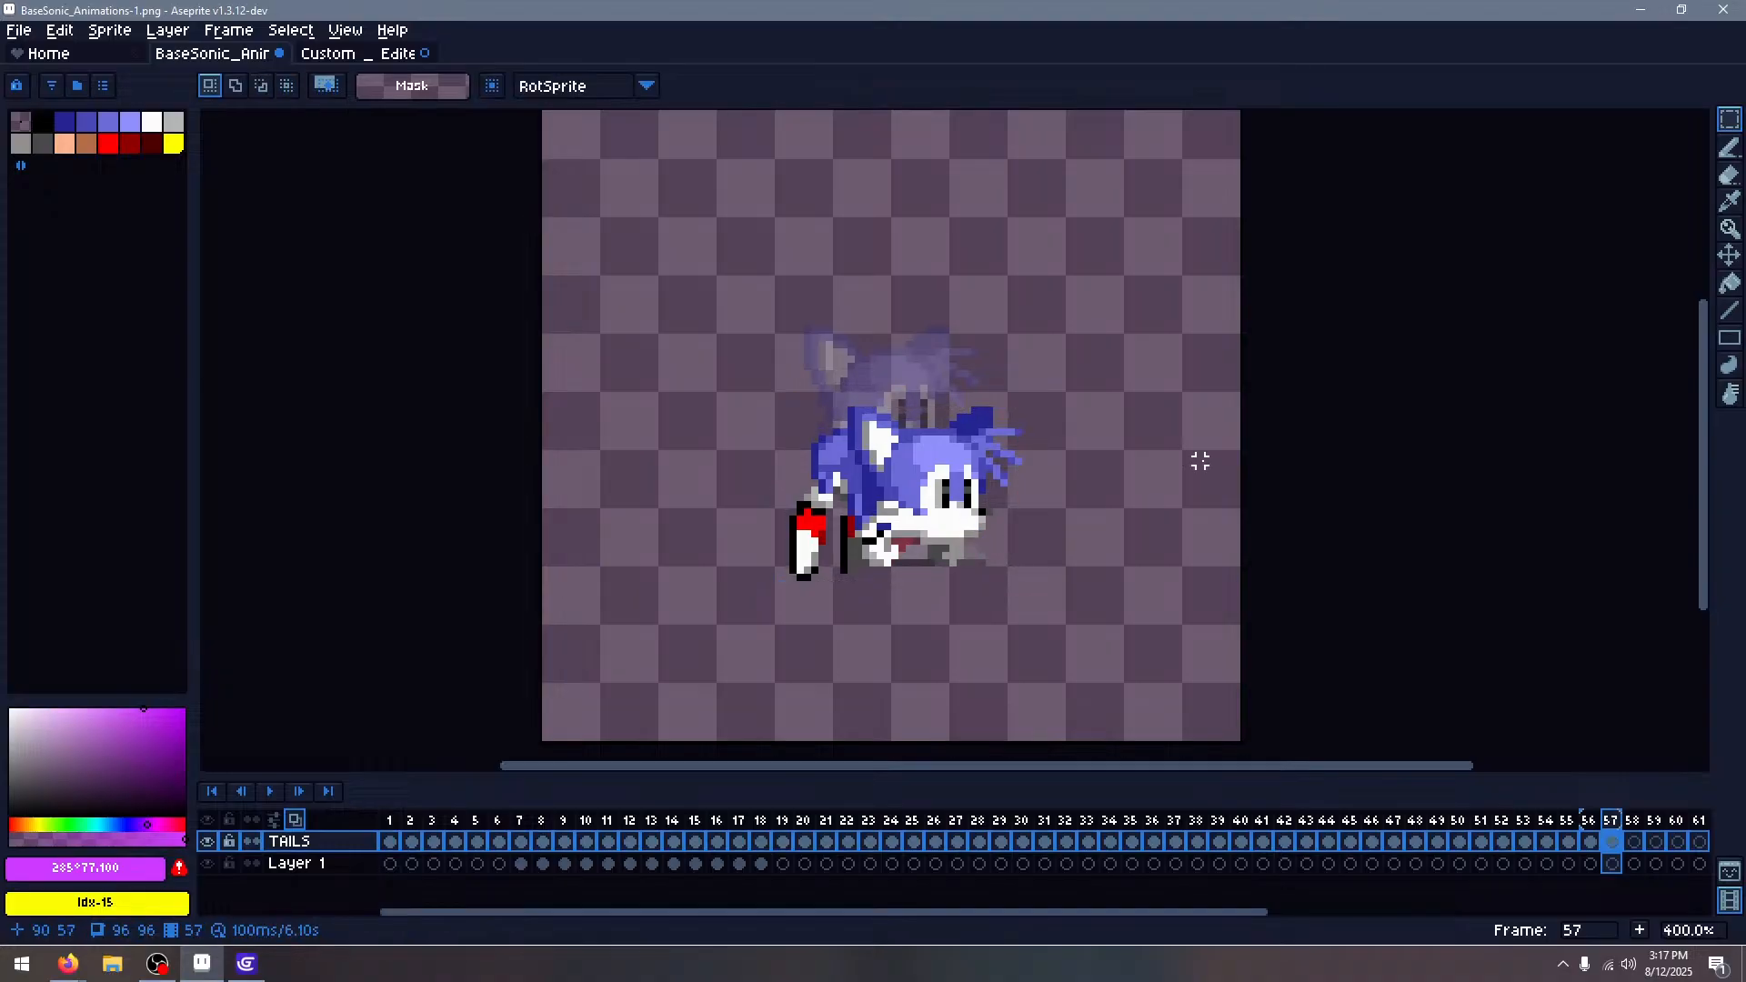
Flip between frames 56, 57 and 58 to compare the flying pose's placement with the standing pose
{"action": "key", "text": "Left"}
{"action": "key", "text": "Right"}
{"action": "key", "text": "Left"}
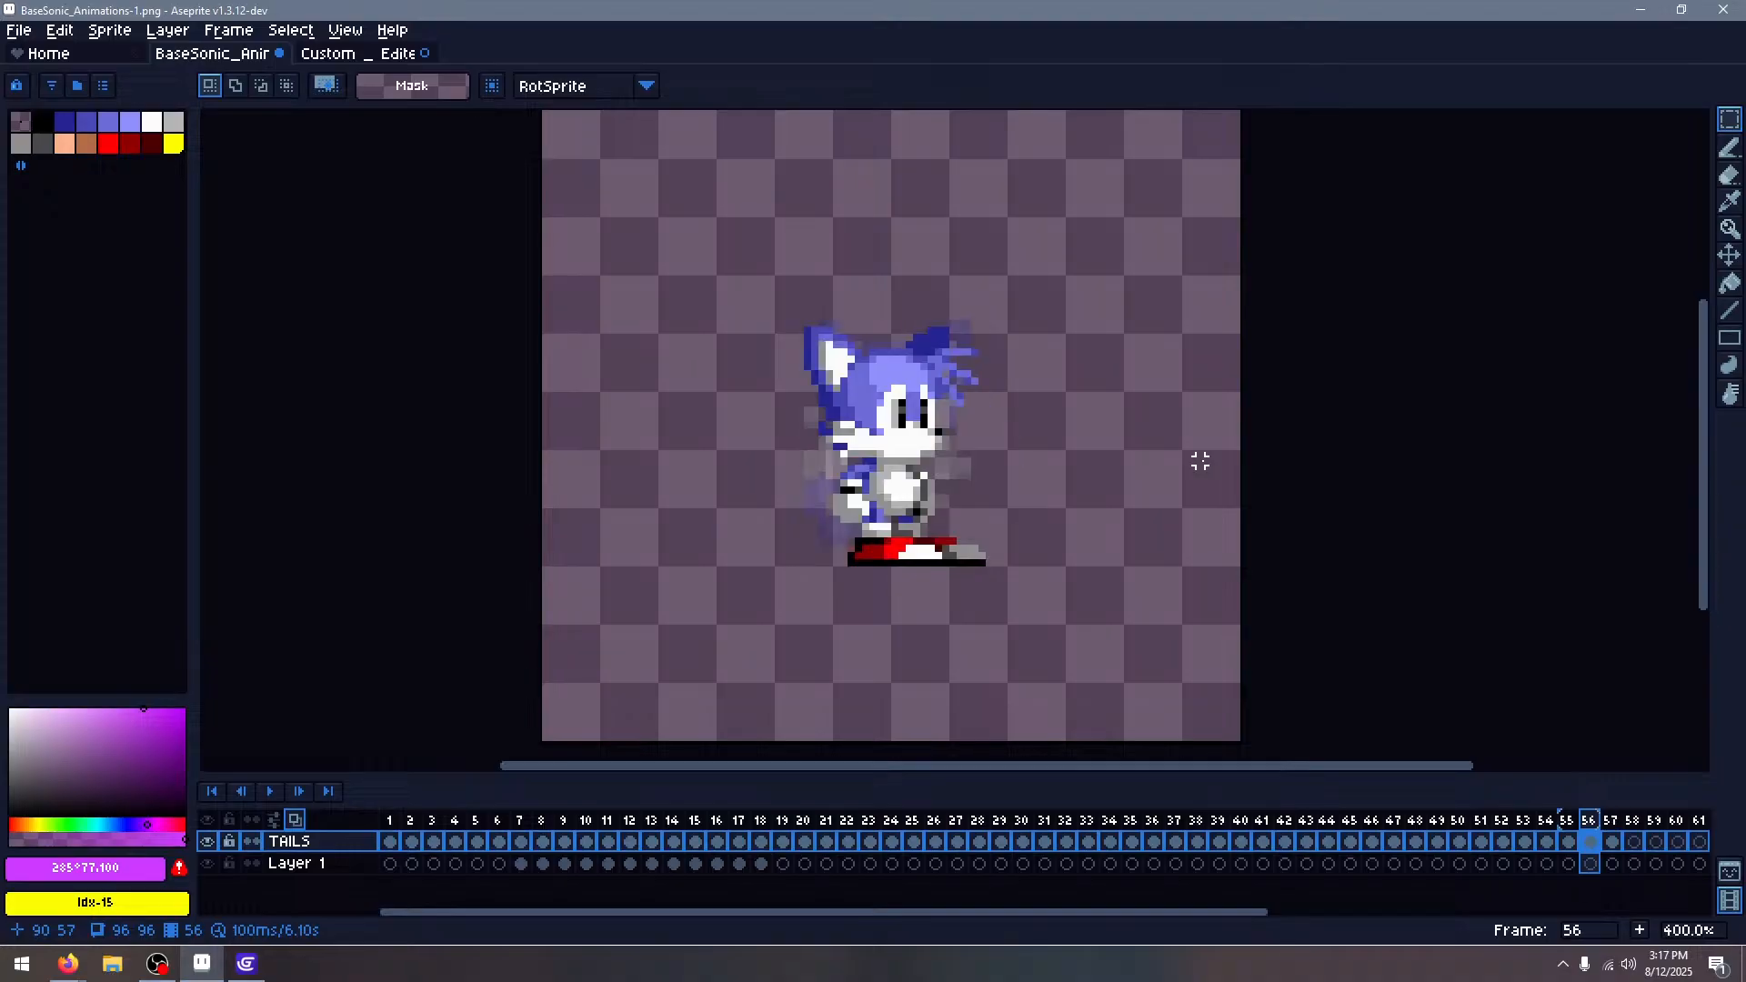
{"action": "key", "text": "Right"}
{"action": "key", "text": "Right"}
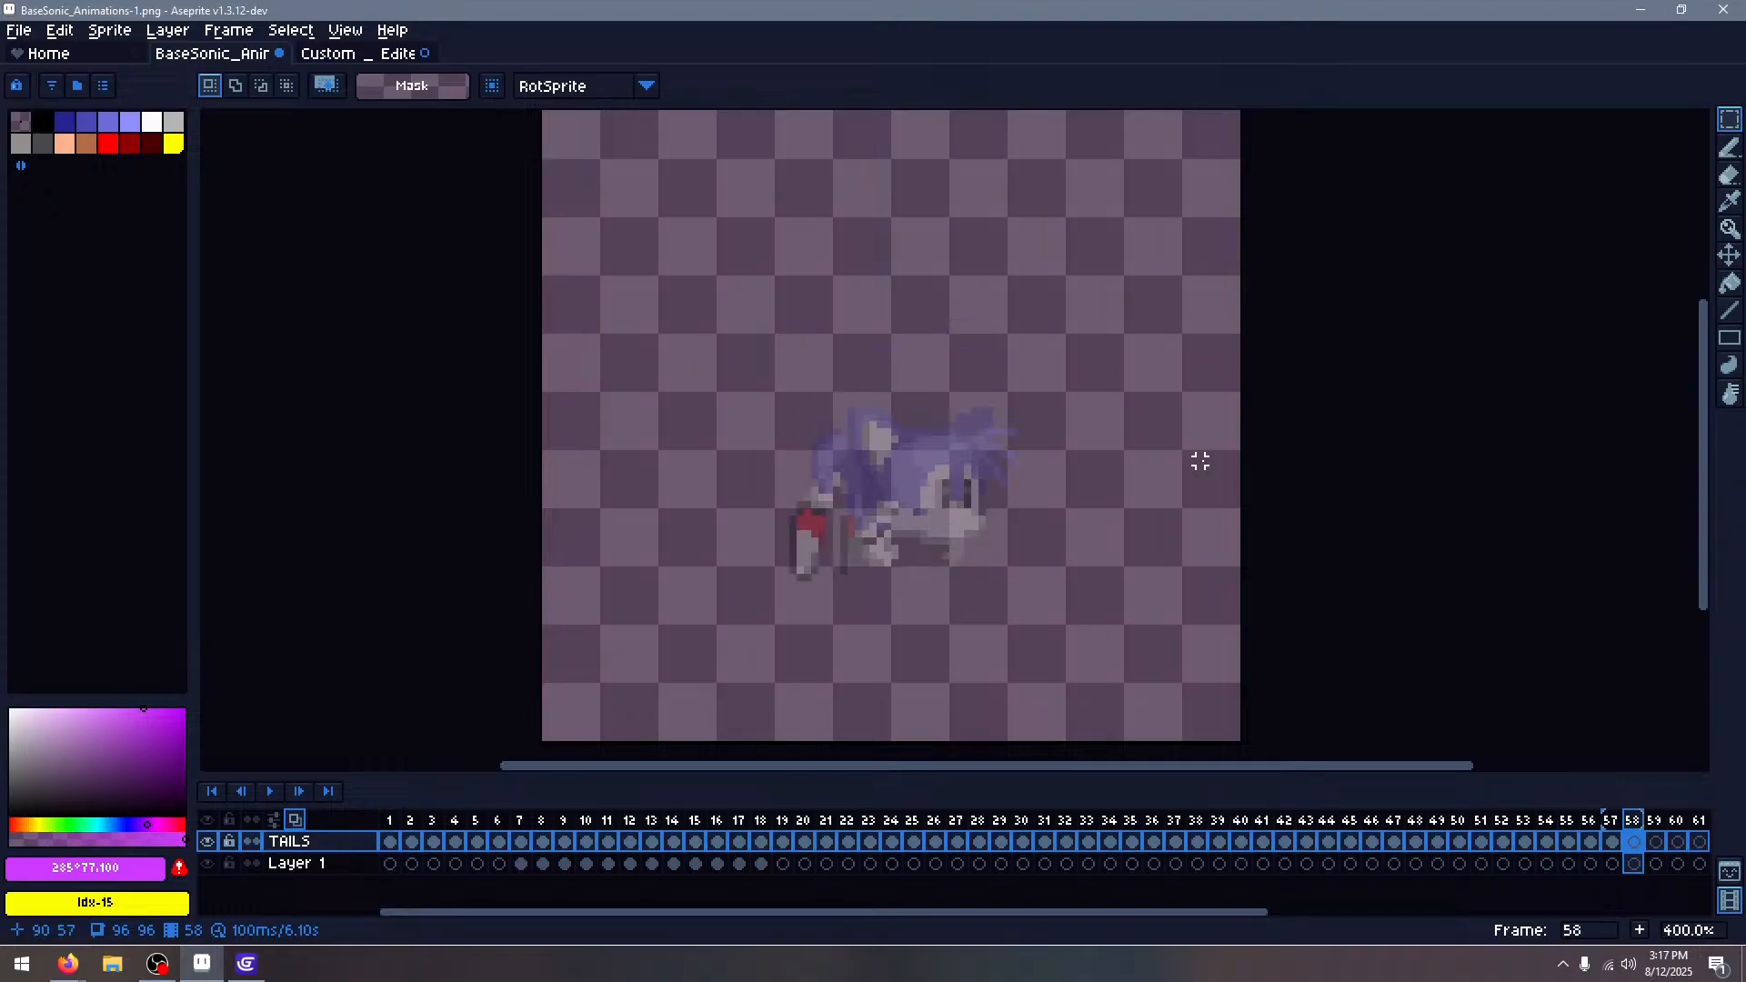
{"action": "key", "text": "Left"}
{"action": "key", "text": "Right"}
{"action": "key", "text": "Left"}
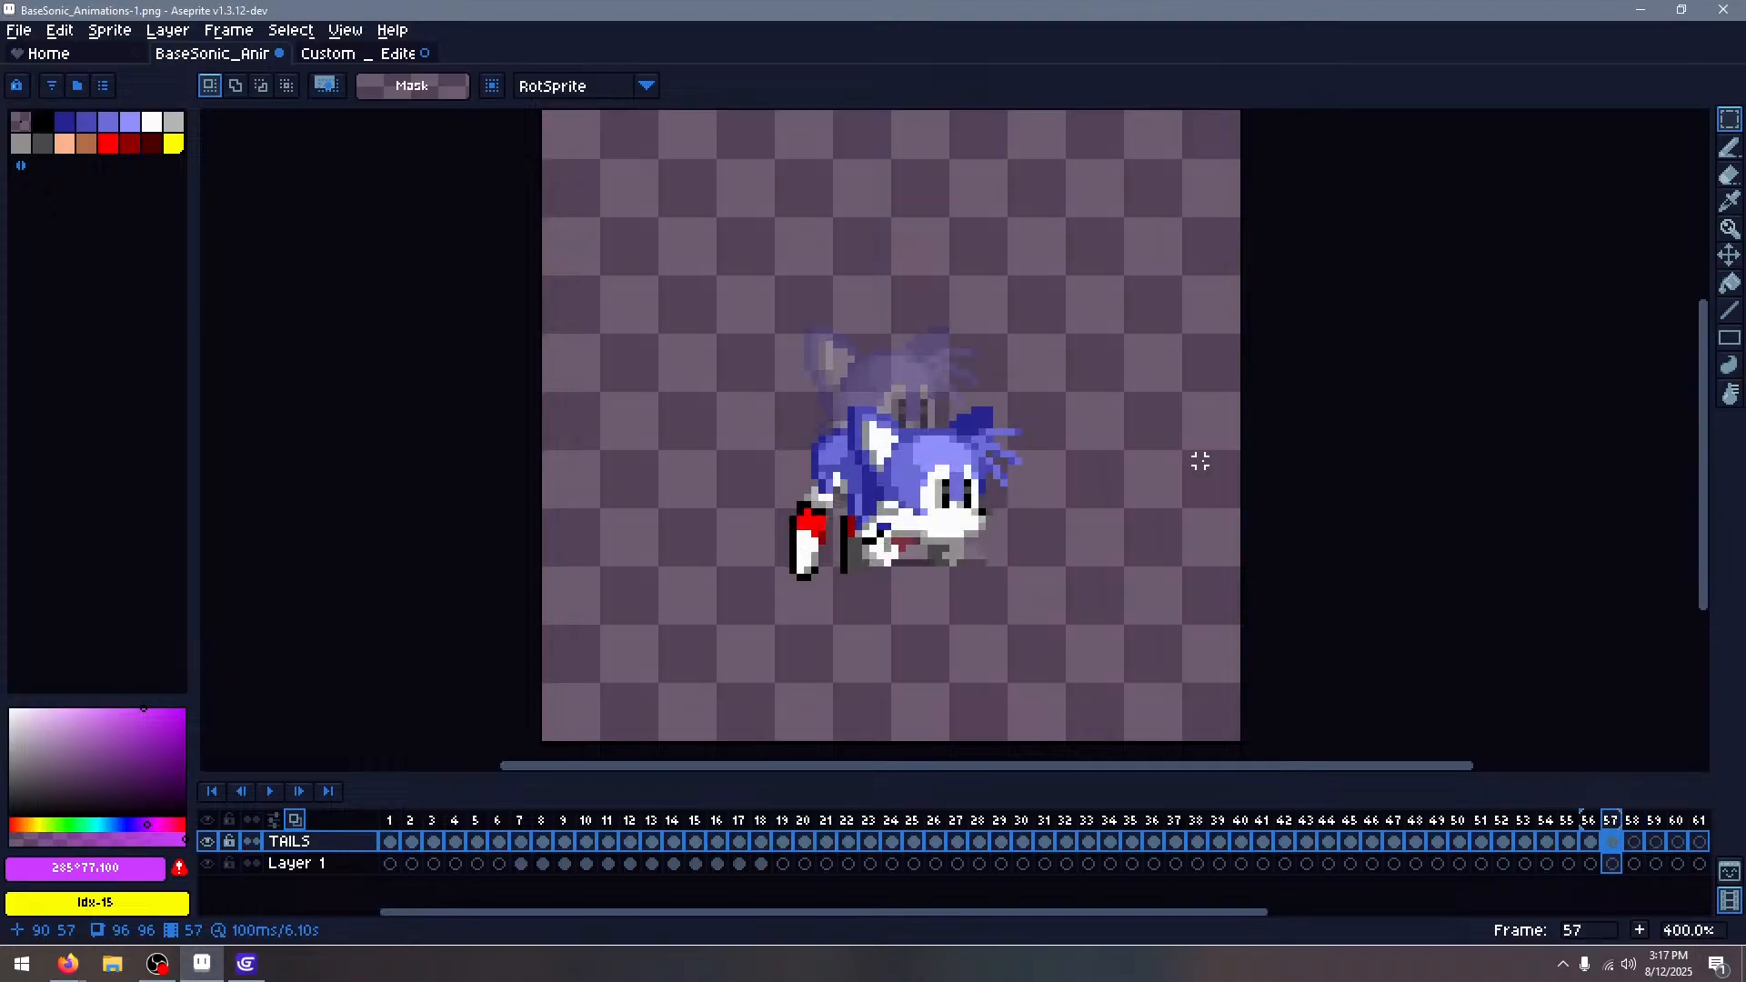
Duplicate the flying pose of frame 57 into a new frame 58 and go to the empty frame 59
{"action": "key", "text": "ctrl+v"}
{"action": "key", "text": "ctrl+z"}
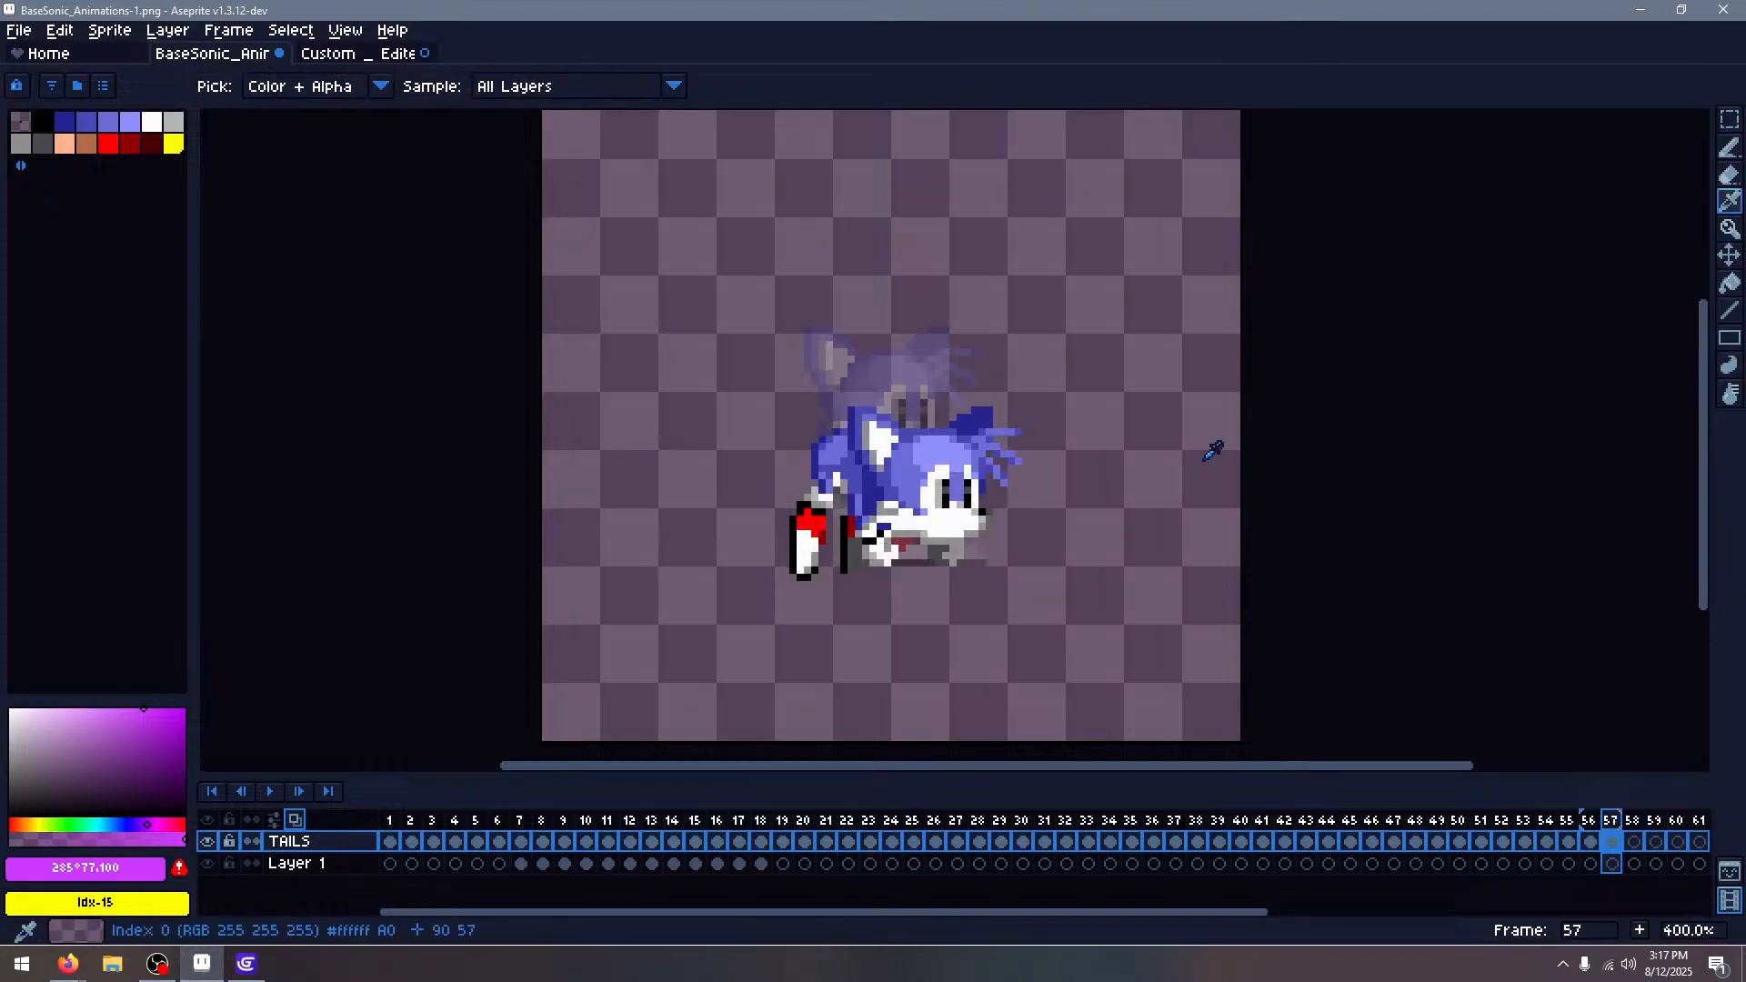
{"action": "key", "text": "alt+n"}
{"action": "key", "text": "Left"}
{"action": "key", "text": "Right"}
{"action": "key", "text": "Right"}
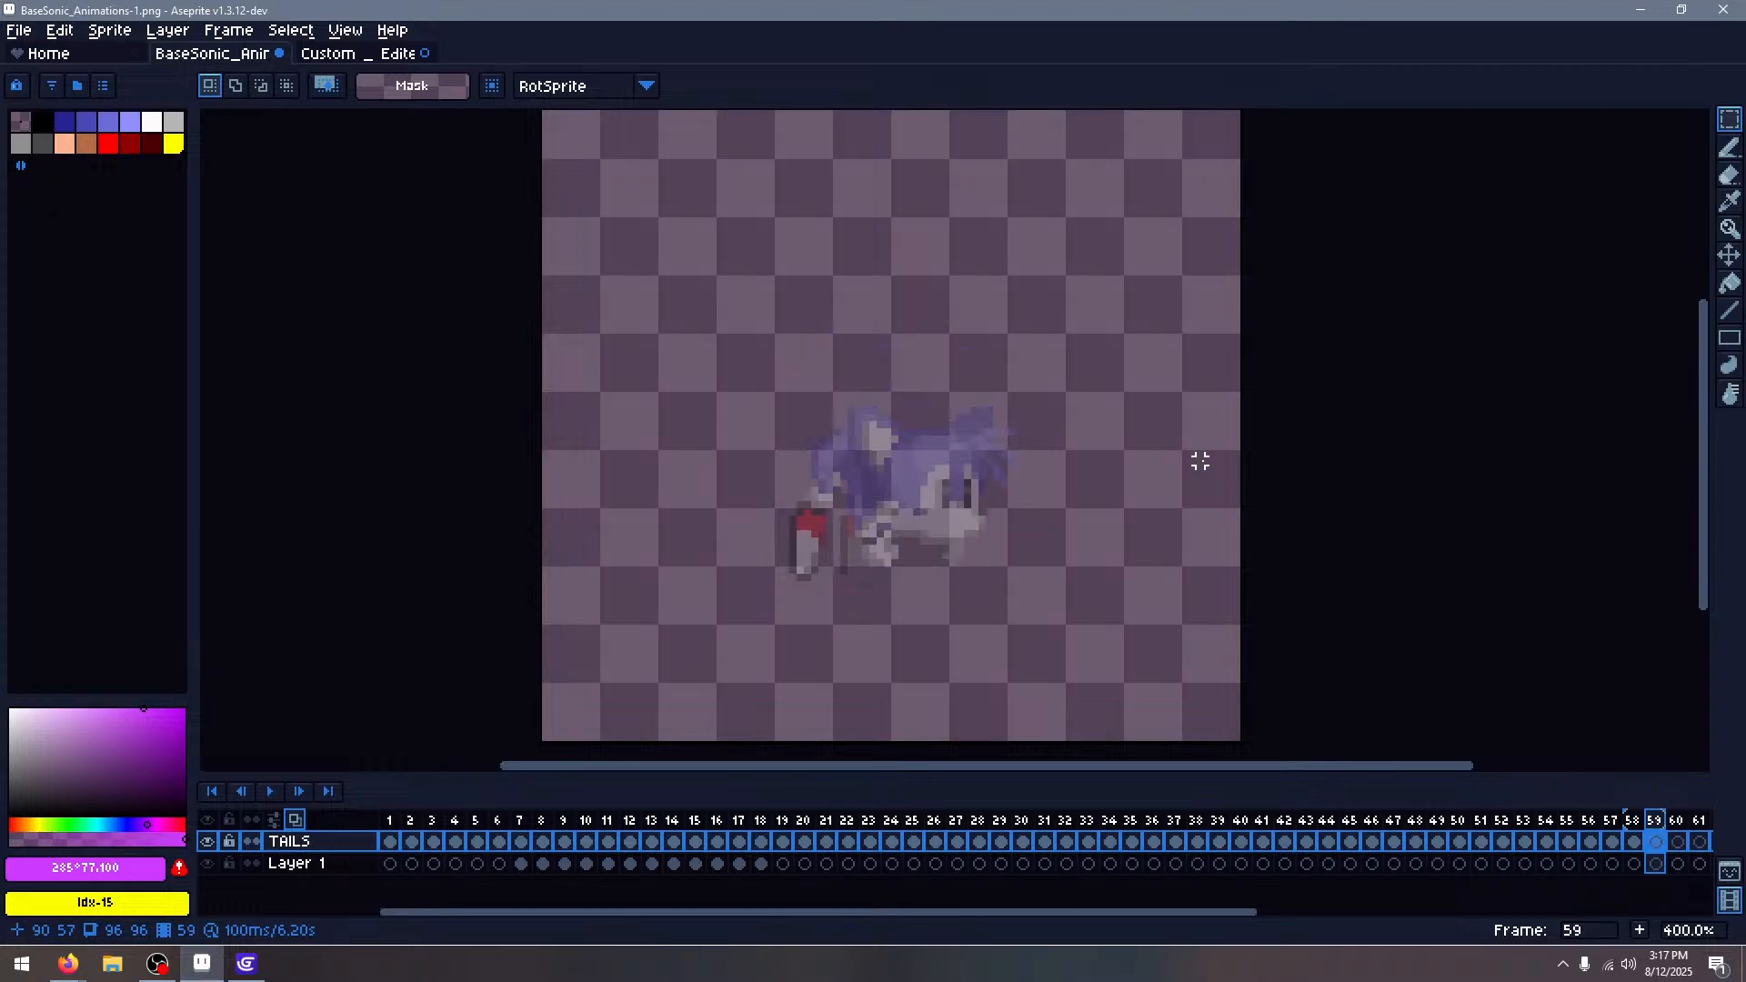
Select and copy the sixth Tails sprite, 32×26, in the same flying row of the sprite sheet
{"action": "left_click", "coordinate": [382, 52]}
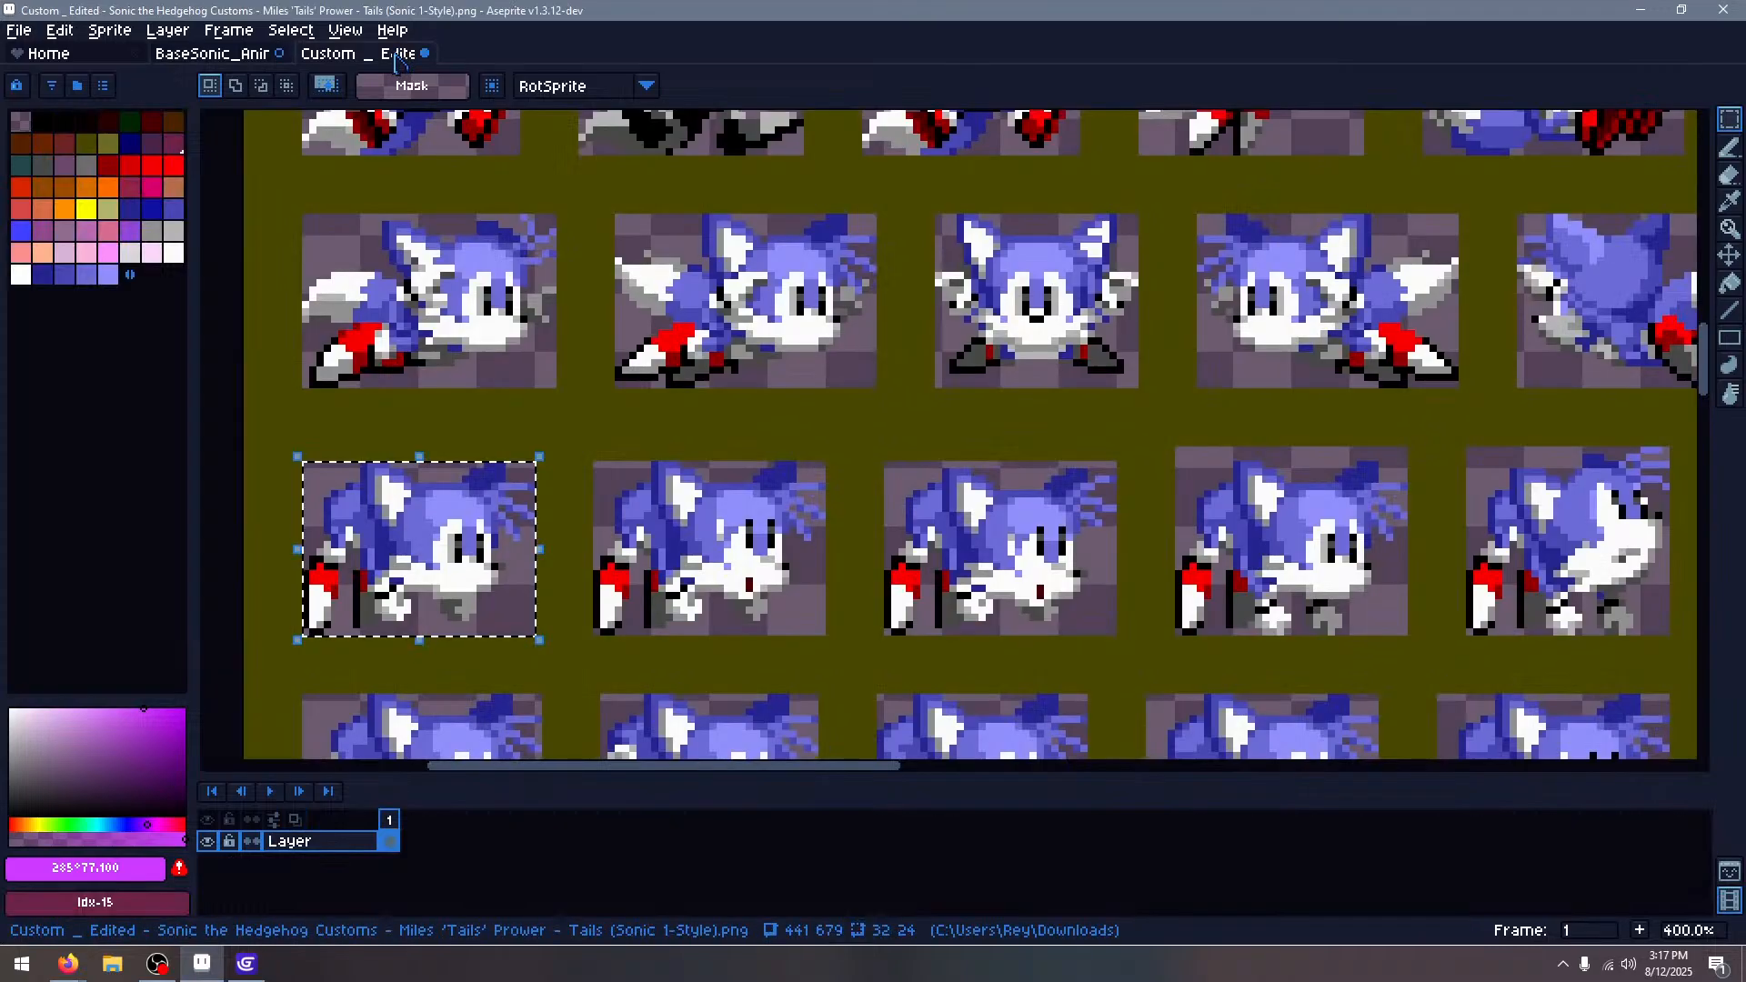
{"action": "scroll", "coordinate": [669, 202], "scroll_direction": "down", "scroll_amount": 3}
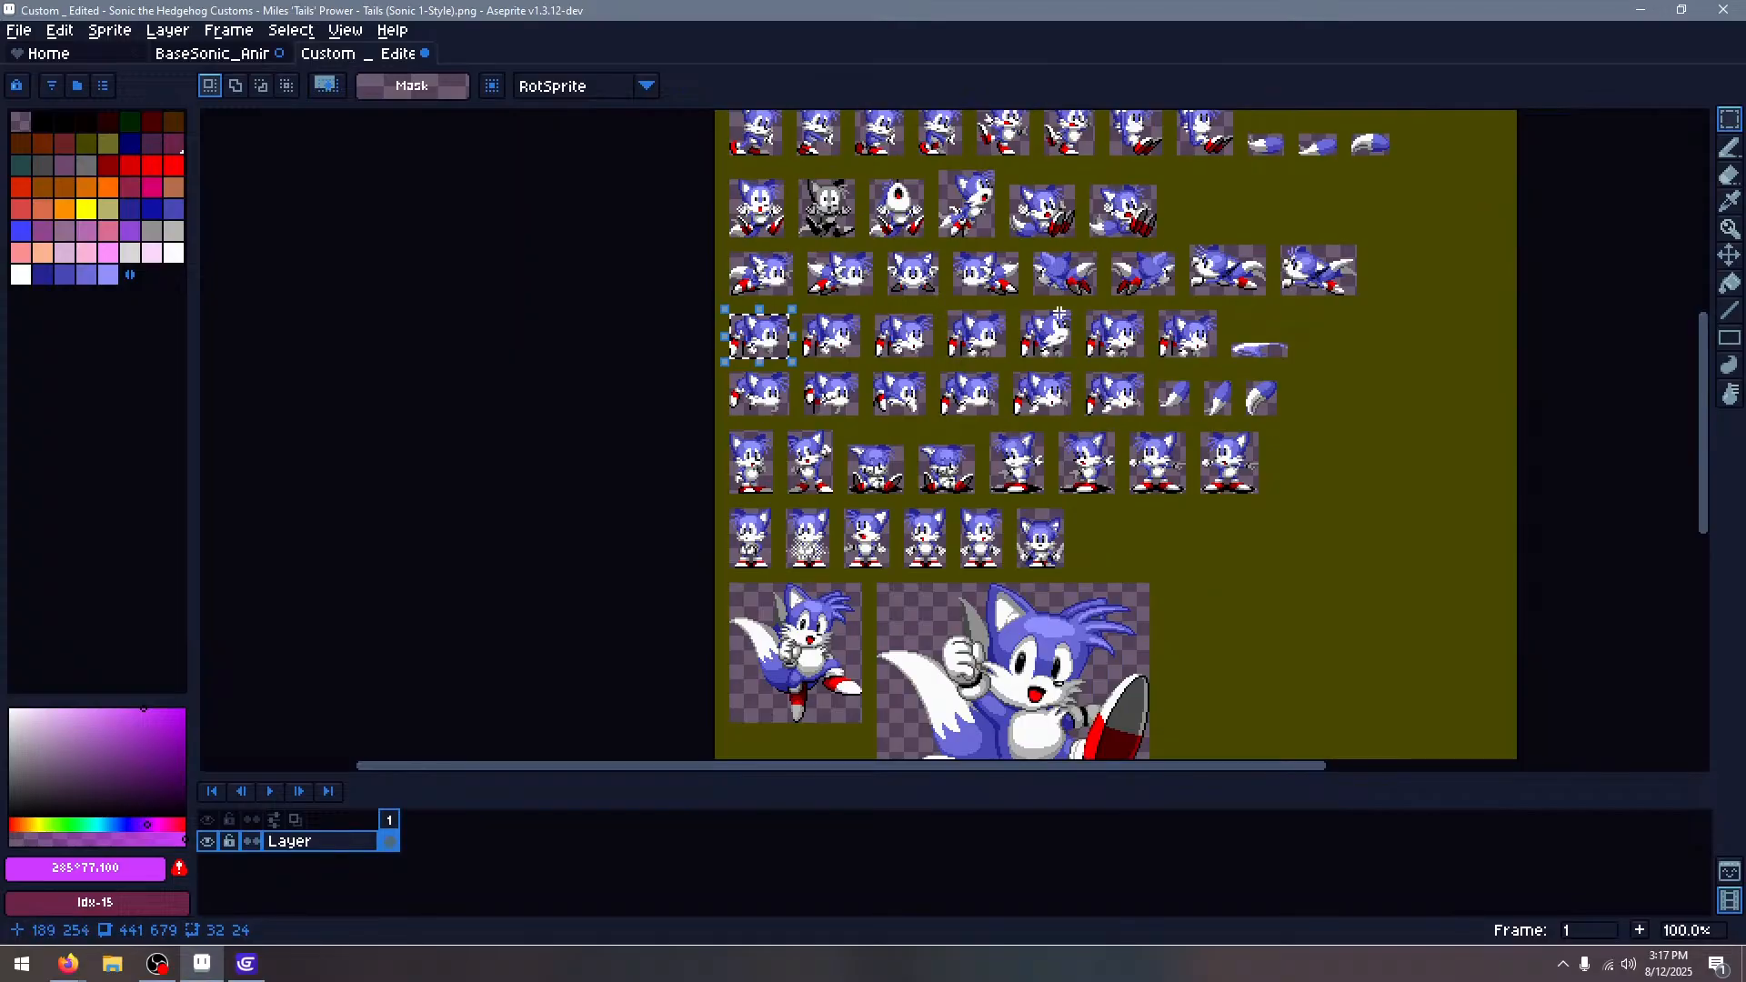
{"action": "scroll", "coordinate": [1078, 312], "scroll_direction": "up", "scroll_amount": 1}
{"action": "scroll", "coordinate": [1177, 311], "scroll_direction": "up", "scroll_amount": 2}
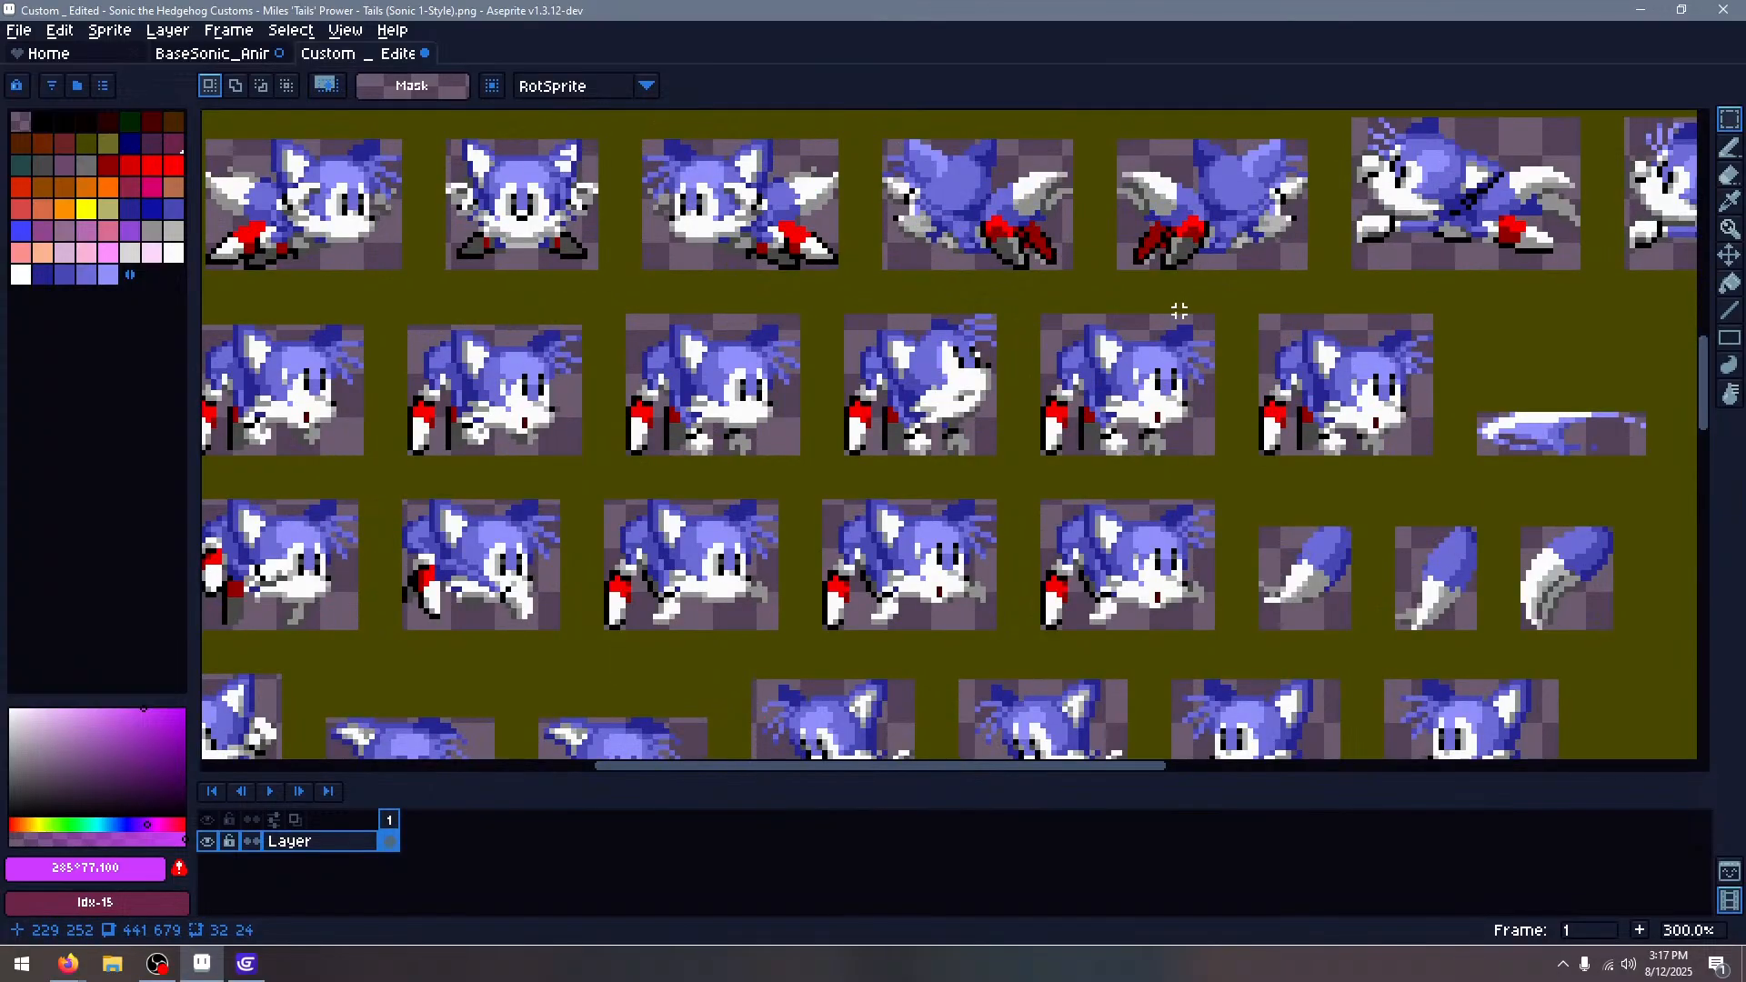
{"action": "left_click_drag", "start_coordinate": [749, 332], "coordinate": [1168, 278]}
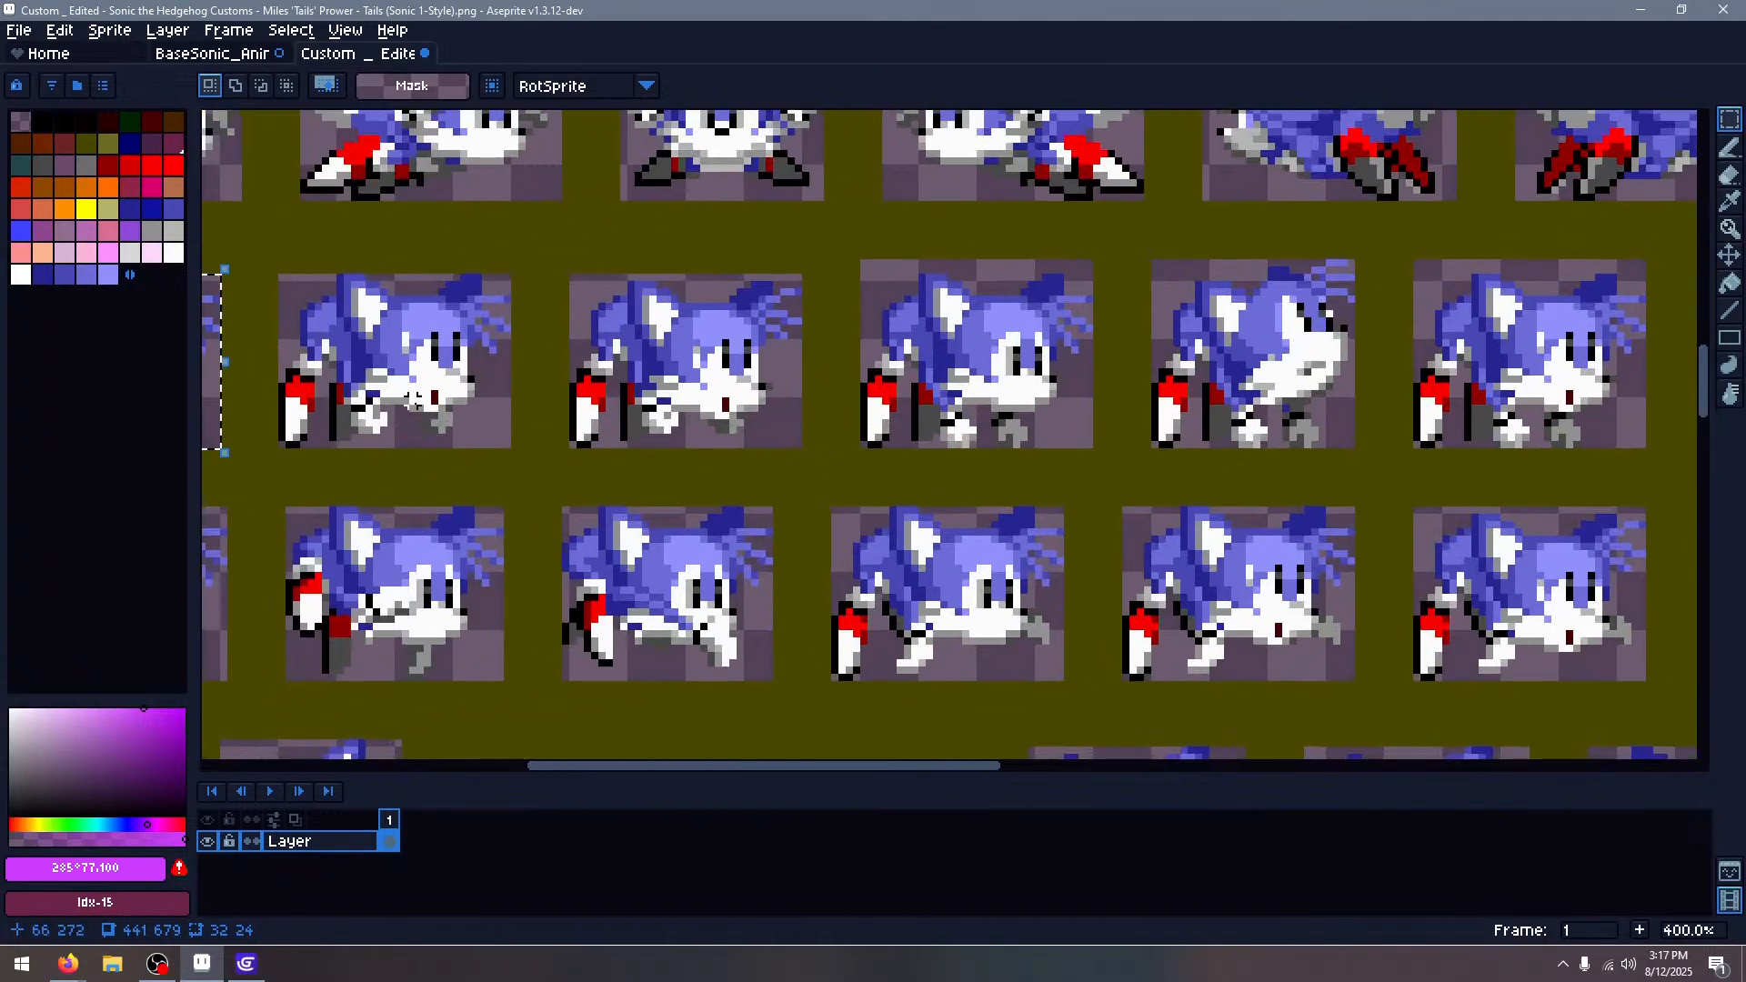
{"action": "key", "text": "ctrl+d"}
{"action": "left_click_drag", "start_coordinate": [1067, 335], "coordinate": [1127, 608]}
{"action": "scroll", "coordinate": [855, 338], "scroll_direction": "up", "scroll_amount": 1}
Paste the copied sprite into frame 59, align it with the onion-skinned pose of frame 58, and go to frame 60
{"action": "left_click", "coordinate": [218, 54]}
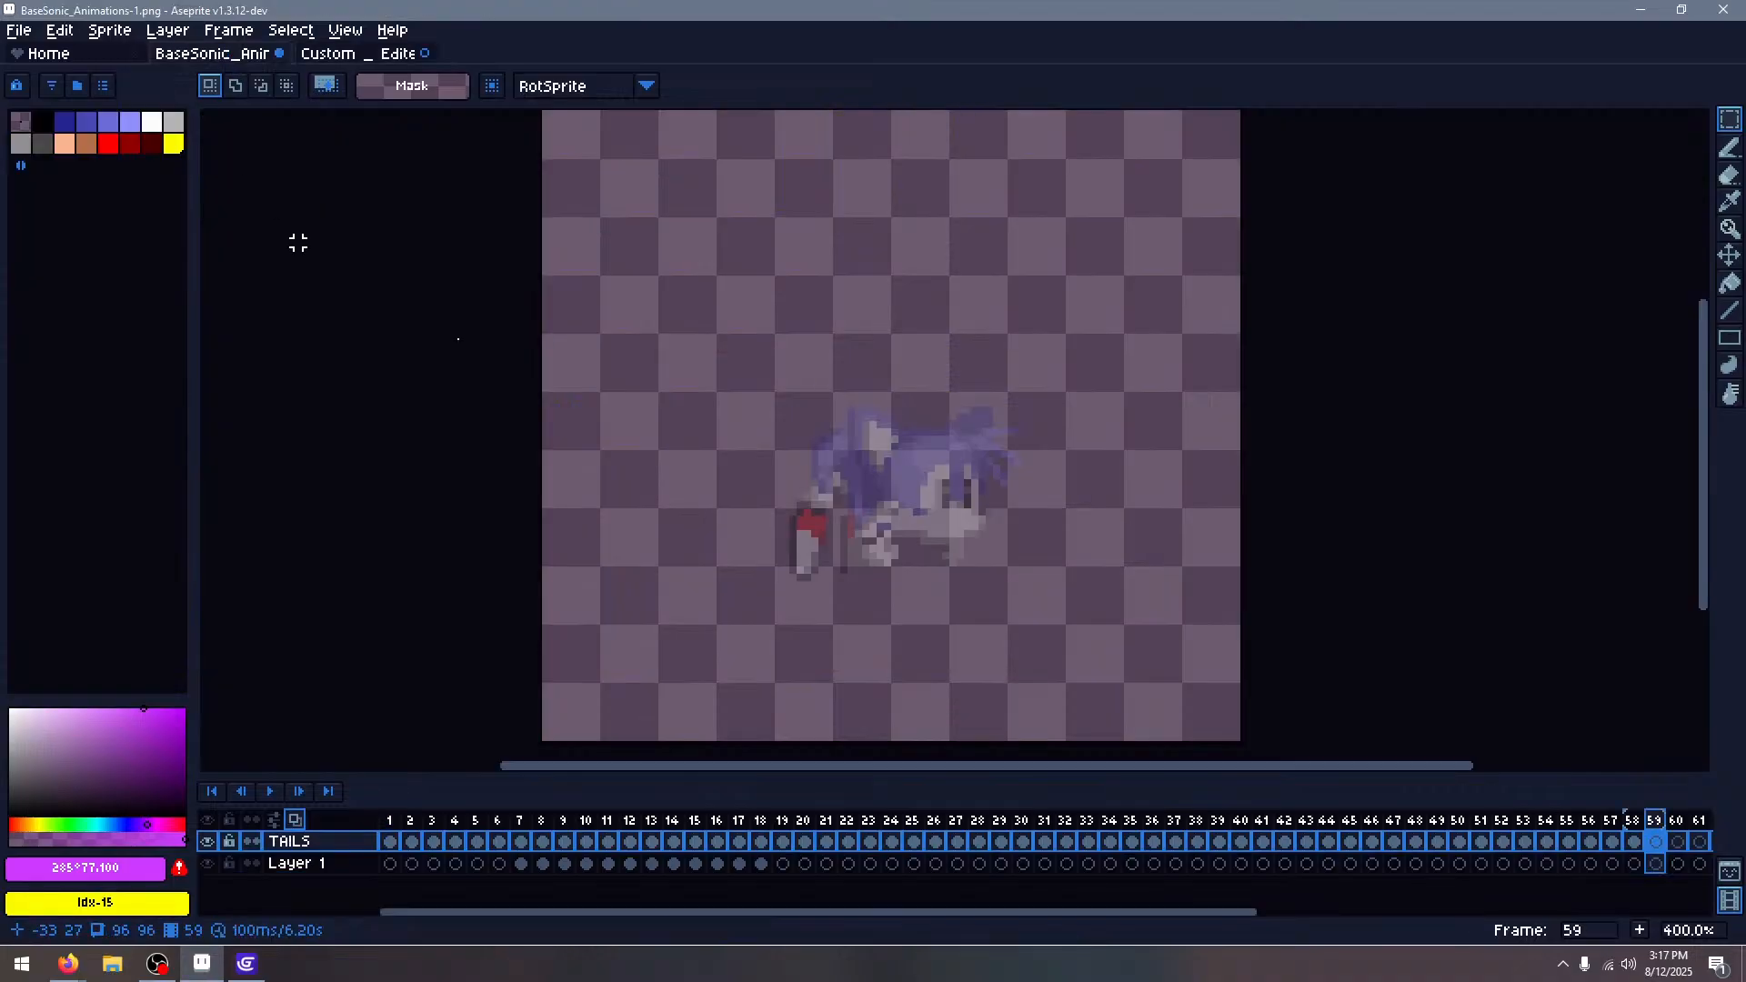
{"action": "scroll", "coordinate": [1025, 504], "scroll_direction": "up", "scroll_amount": 1}
{"action": "key", "text": "ctrl+v"}
{"action": "left_click_drag", "start_coordinate": [971, 520], "coordinate": [876, 563]}
{"action": "left_click", "coordinate": [1242, 446]}
{"action": "key", "text": "Left"}
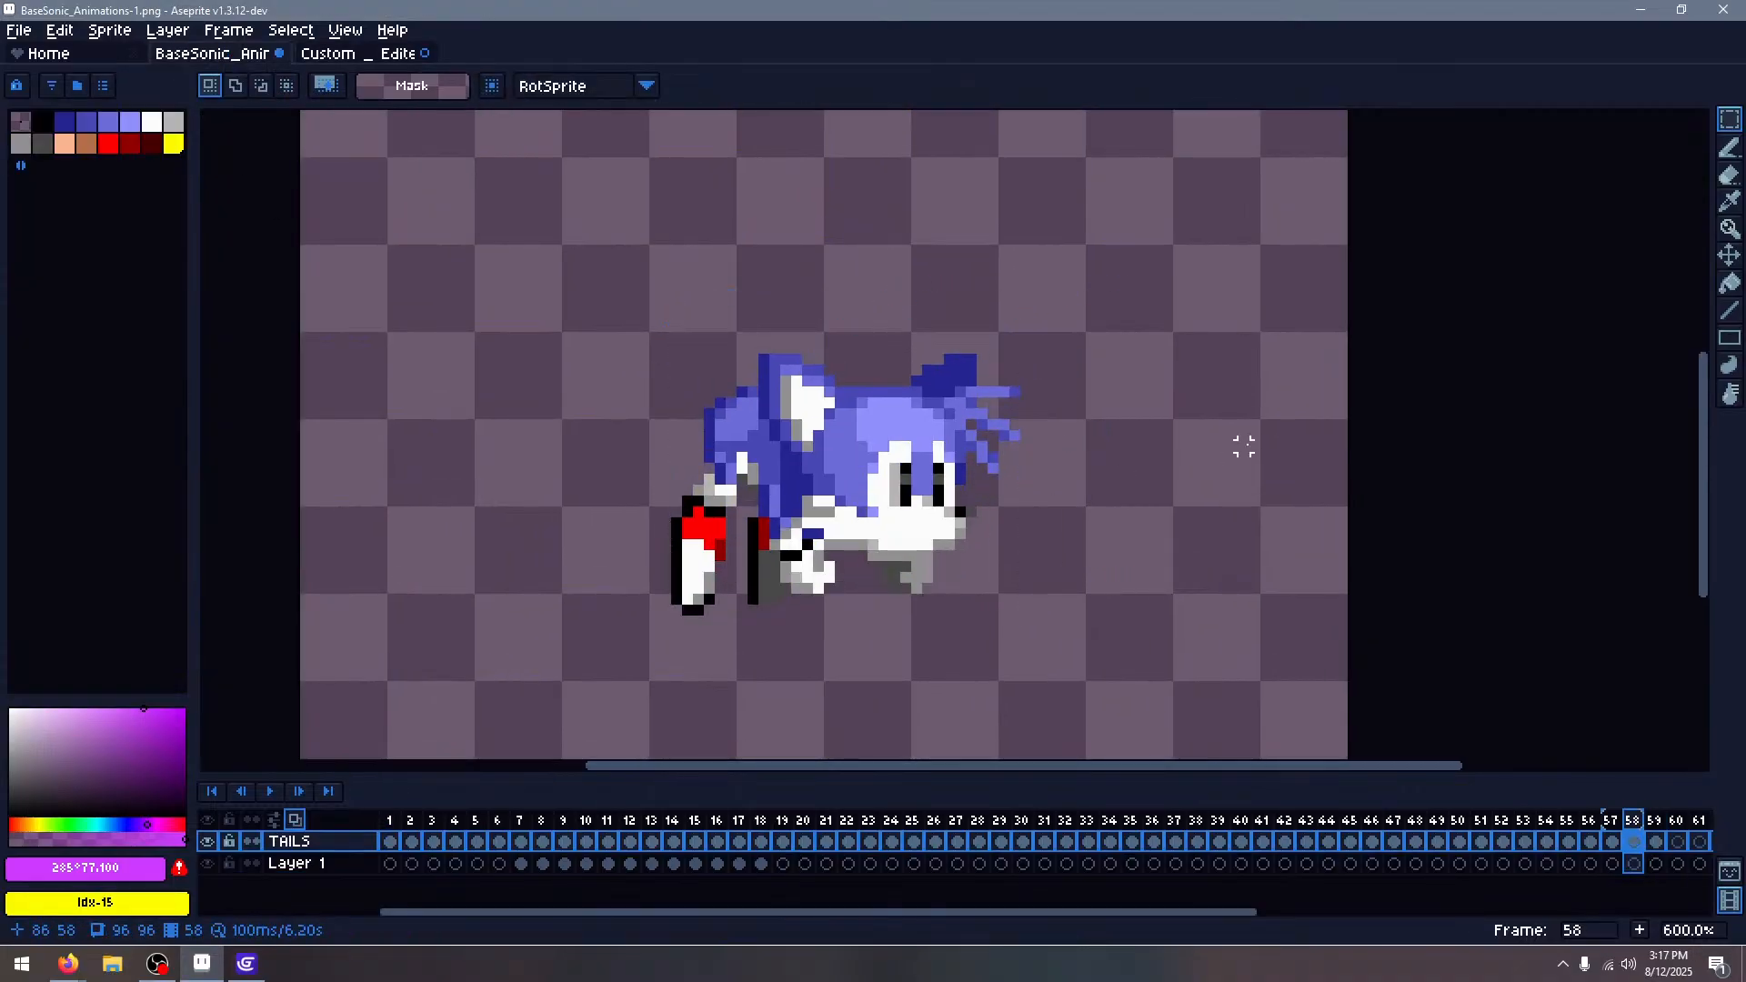
{"action": "key", "text": "Right"}
{"action": "key", "text": "Right"}
Select and copy the seventh Tails sprite, 32×26, in the flying row and return to the animation file
{"action": "key", "text": "ctrl+Tab"}
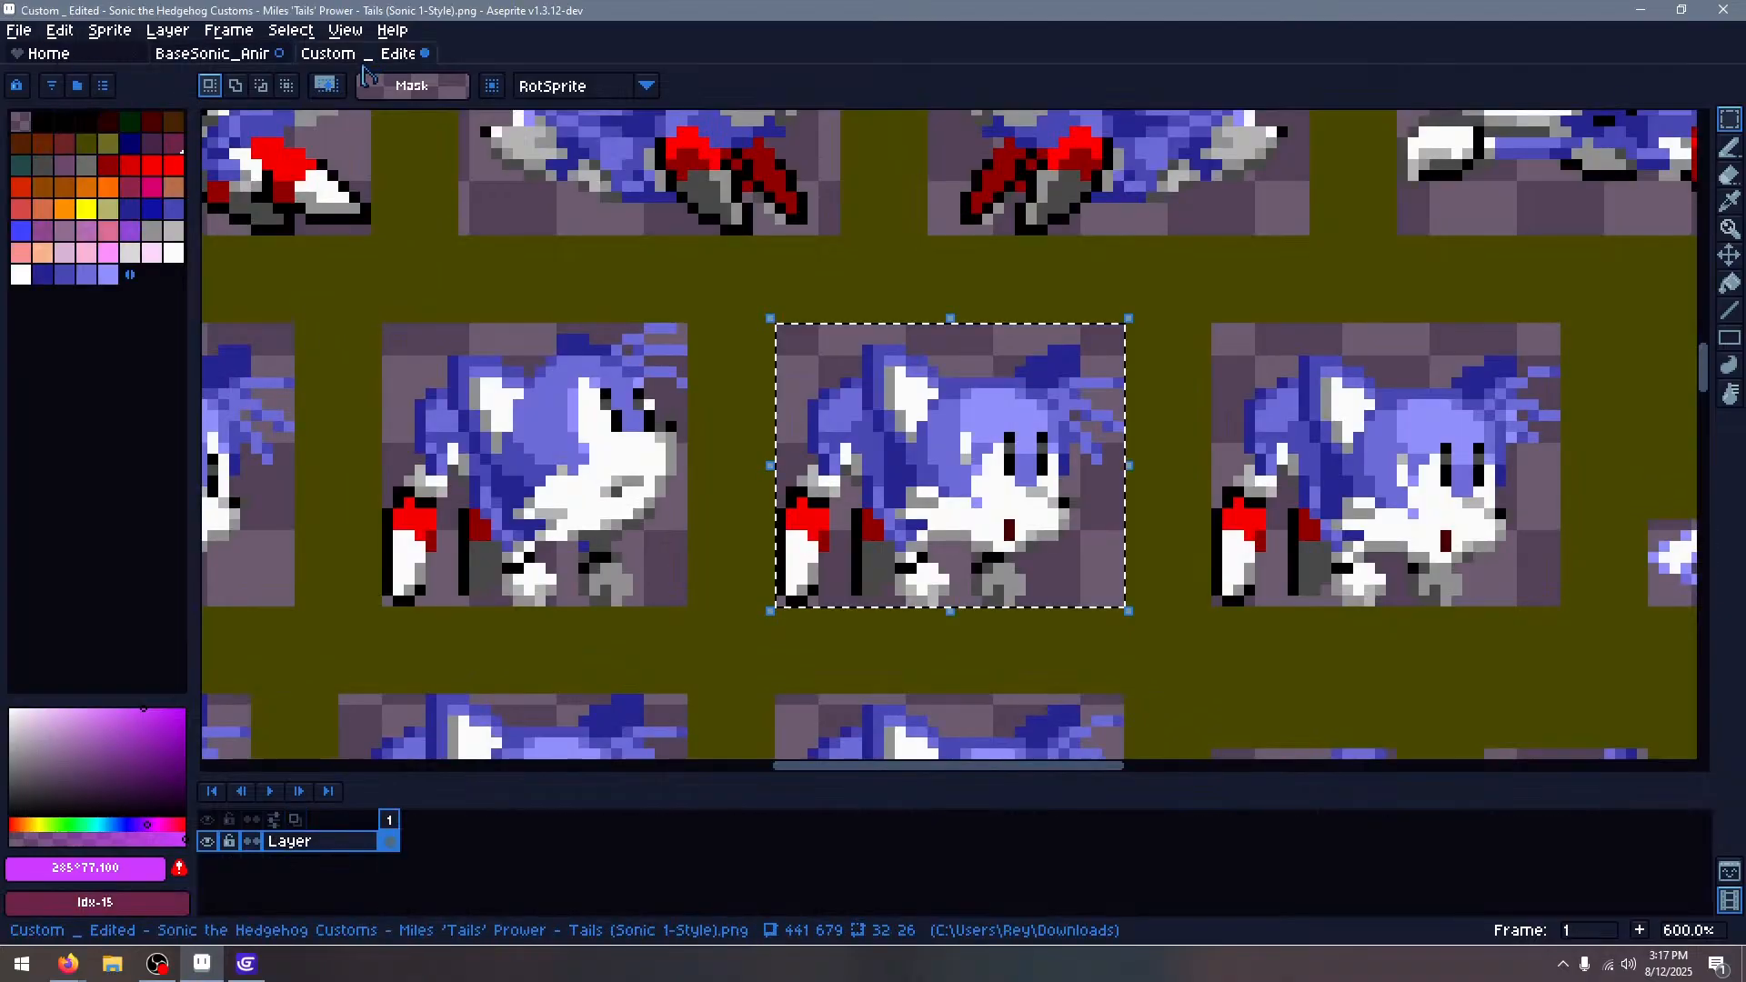
{"action": "left_click_drag", "start_coordinate": [1189, 411], "coordinate": [617, 438]}
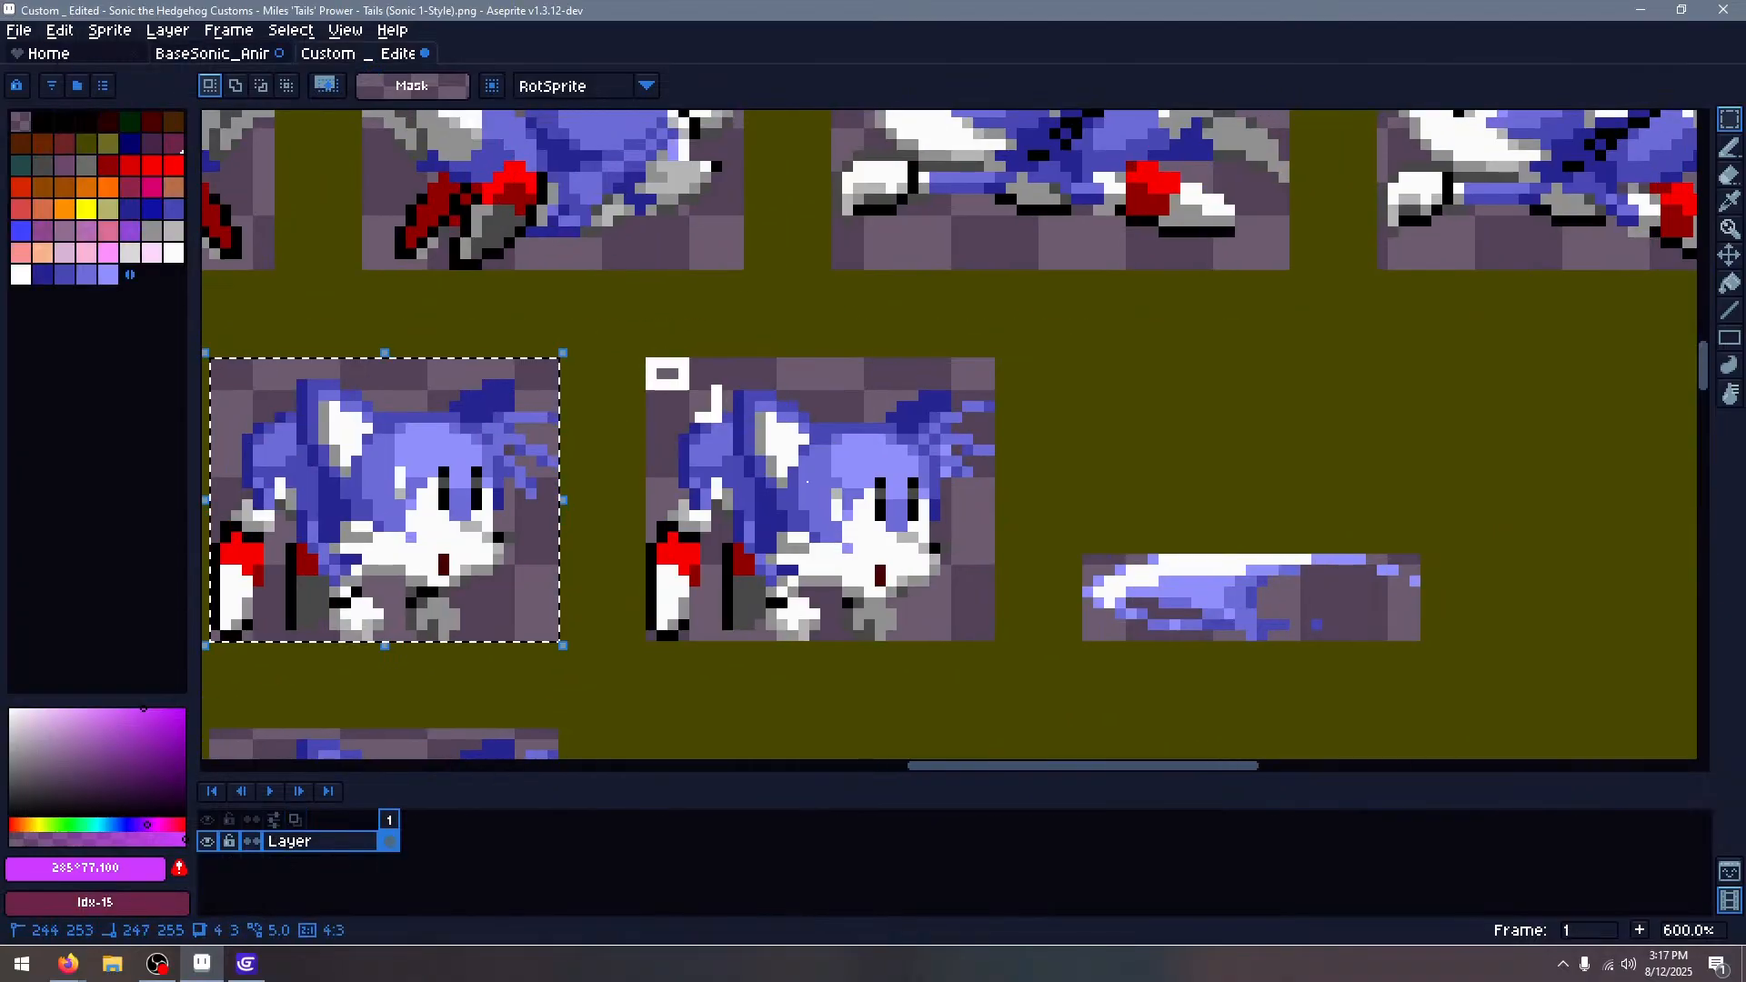
{"action": "left_click_drag", "start_coordinate": [647, 361], "coordinate": [996, 644]}
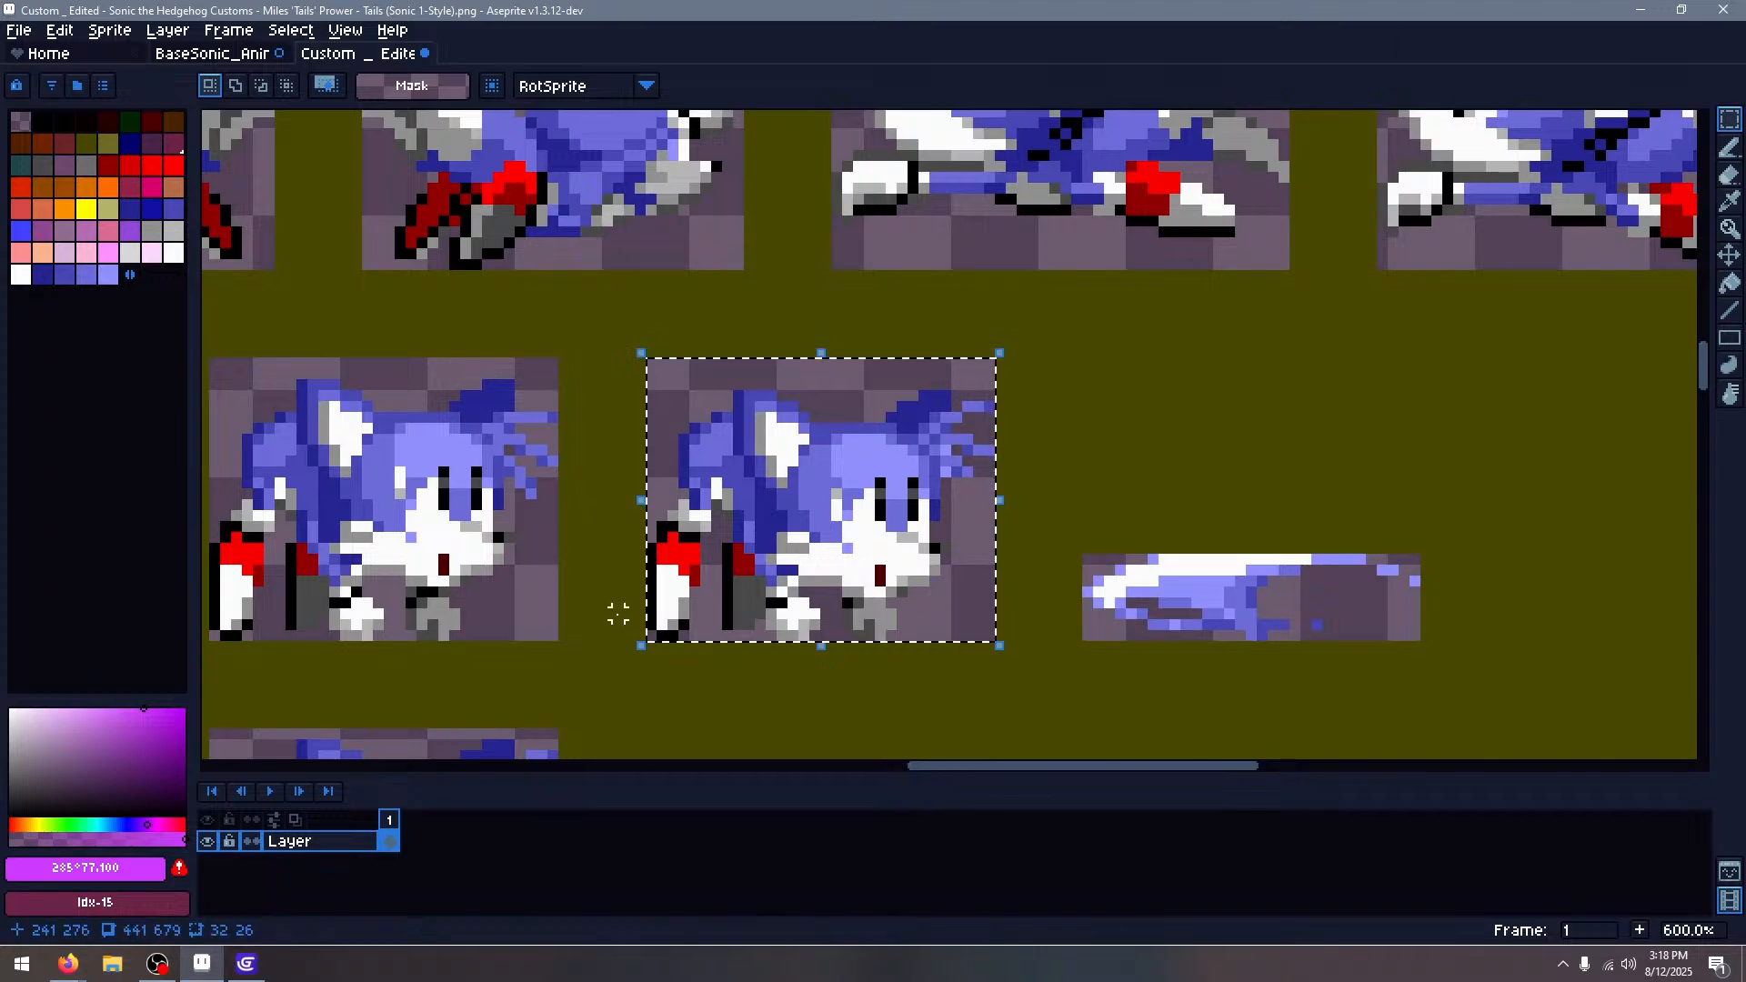
{"action": "key", "text": "ctrl+c"}
{"action": "key", "text": "ctrl+Tab"}
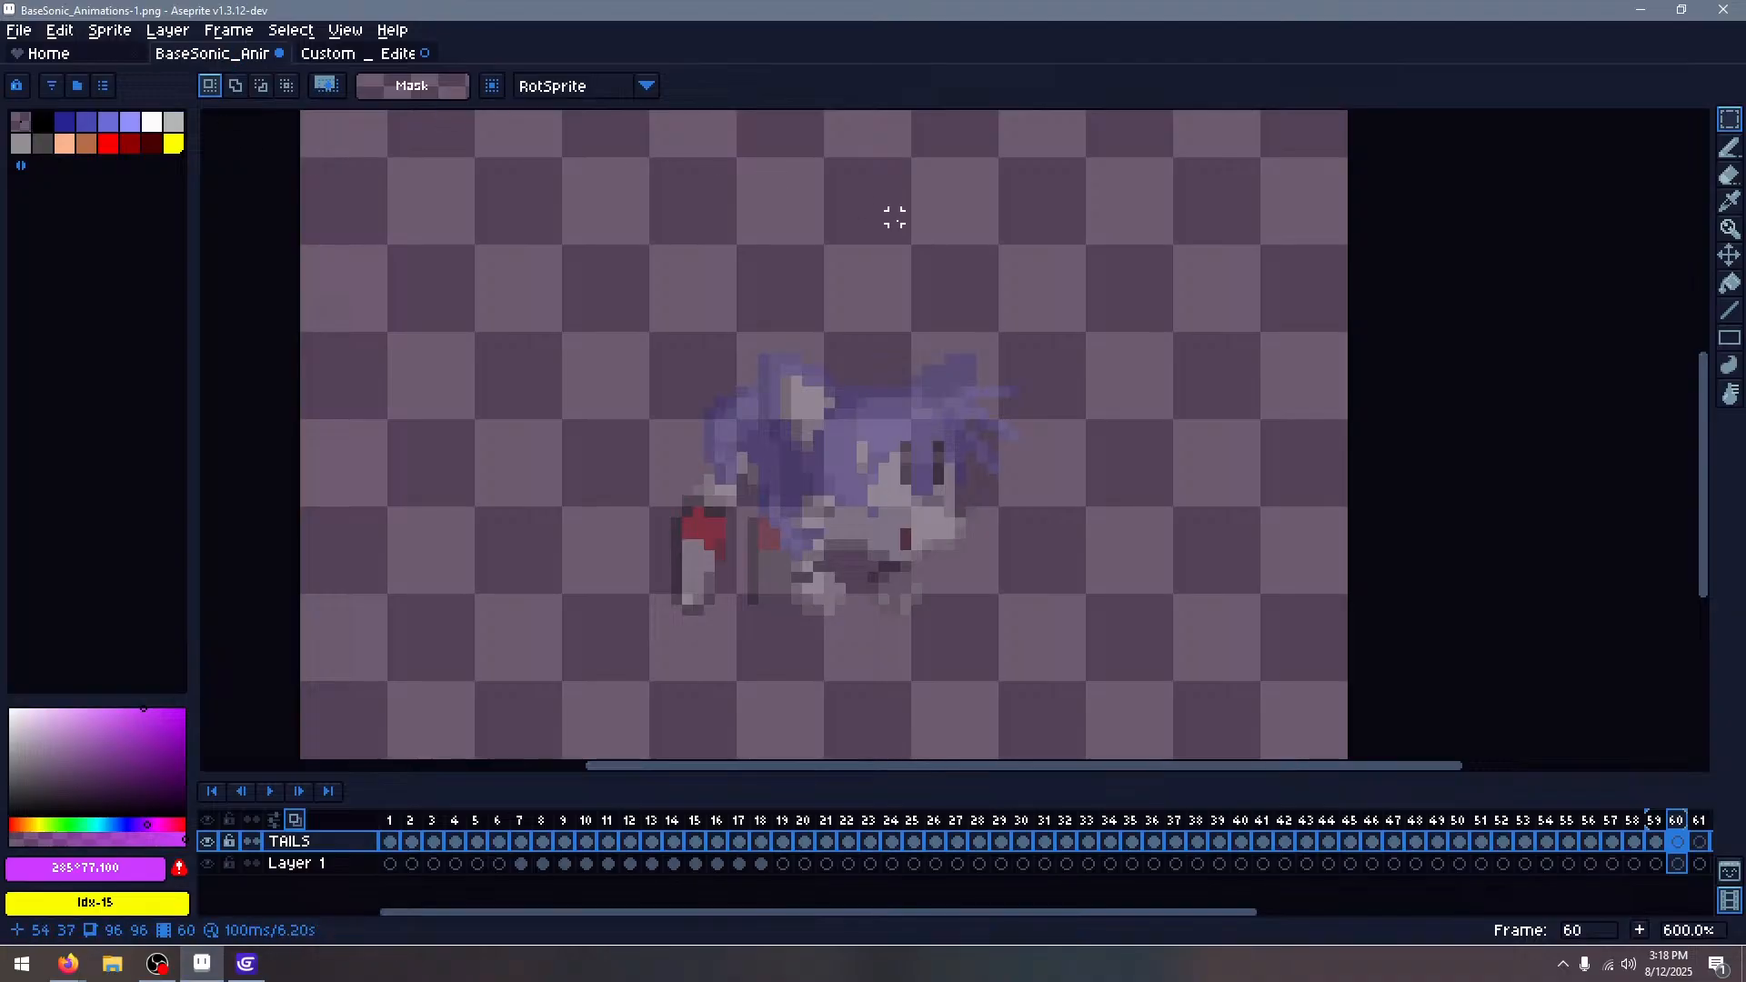
Paste the seventh flying sprite into frame 60 at 34, 48, compare it with the preceding frames, and go to frame 61
{"action": "key", "text": "ctrl+v"}
{"action": "left_click_drag", "start_coordinate": [999, 393], "coordinate": [898, 436]}
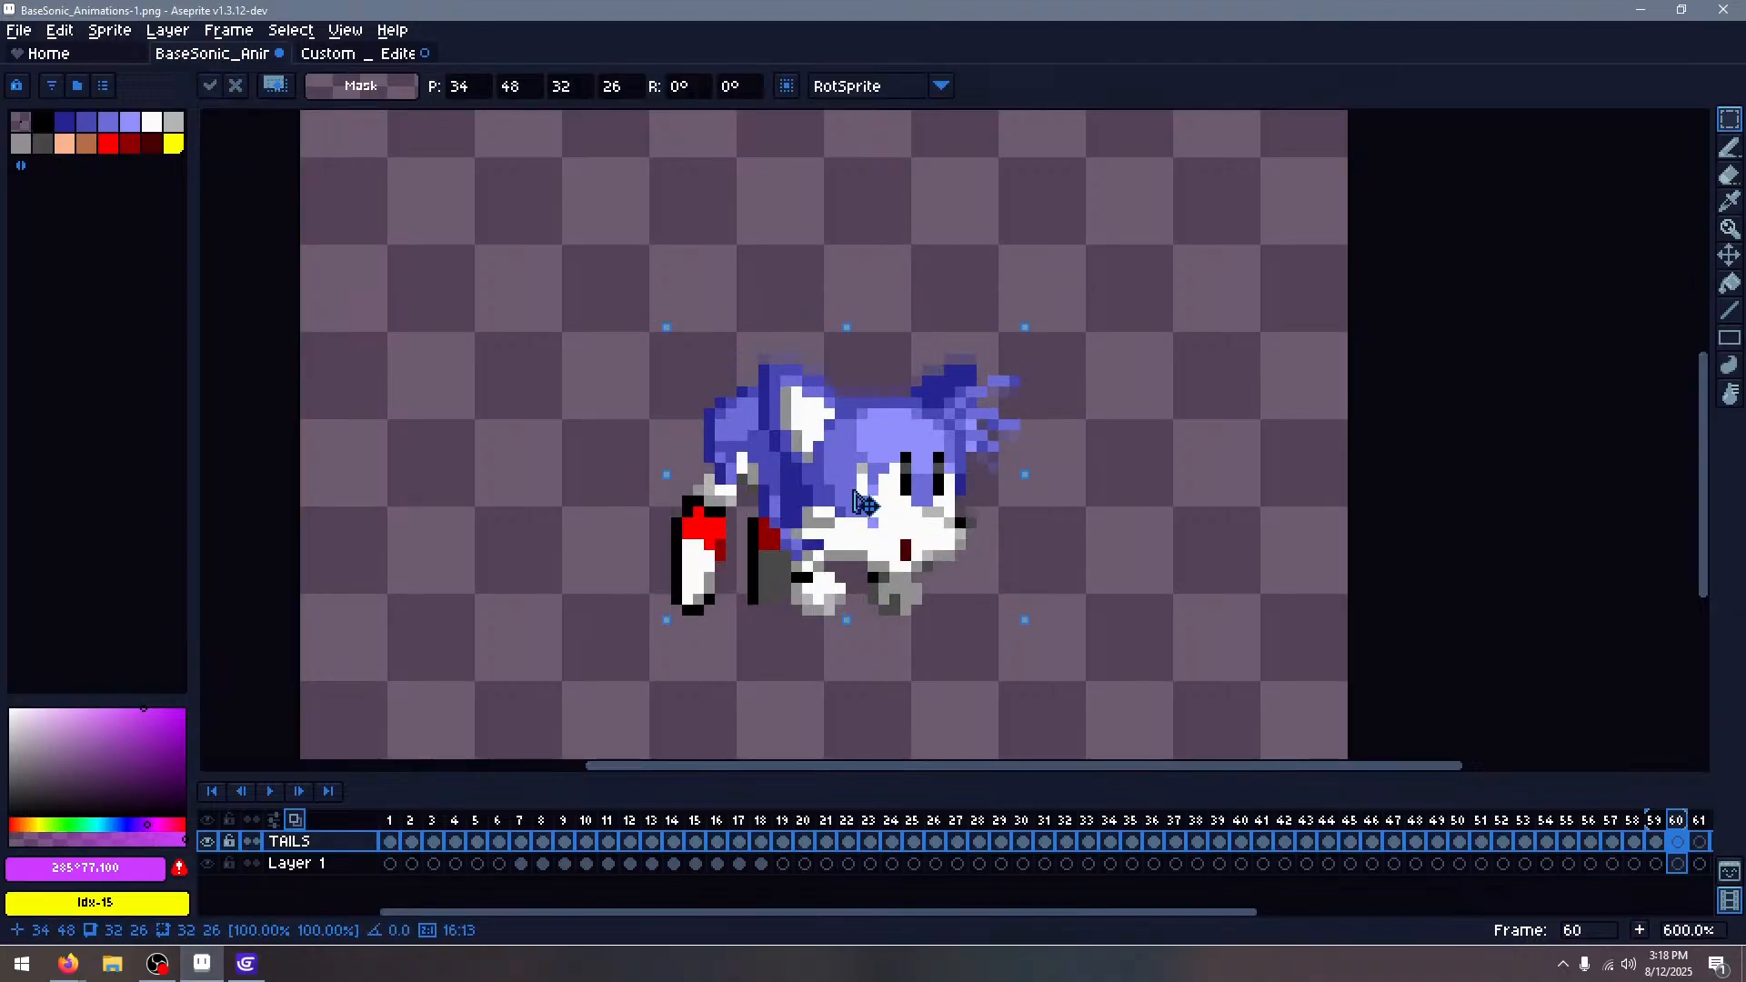
{"action": "left_click", "coordinate": [1167, 446]}
{"action": "key", "text": "Left"}
{"action": "key", "text": "Left"}
{"action": "key", "text": "Right"}
{"action": "key", "text": "Right"}
{"action": "key", "text": "Right"}
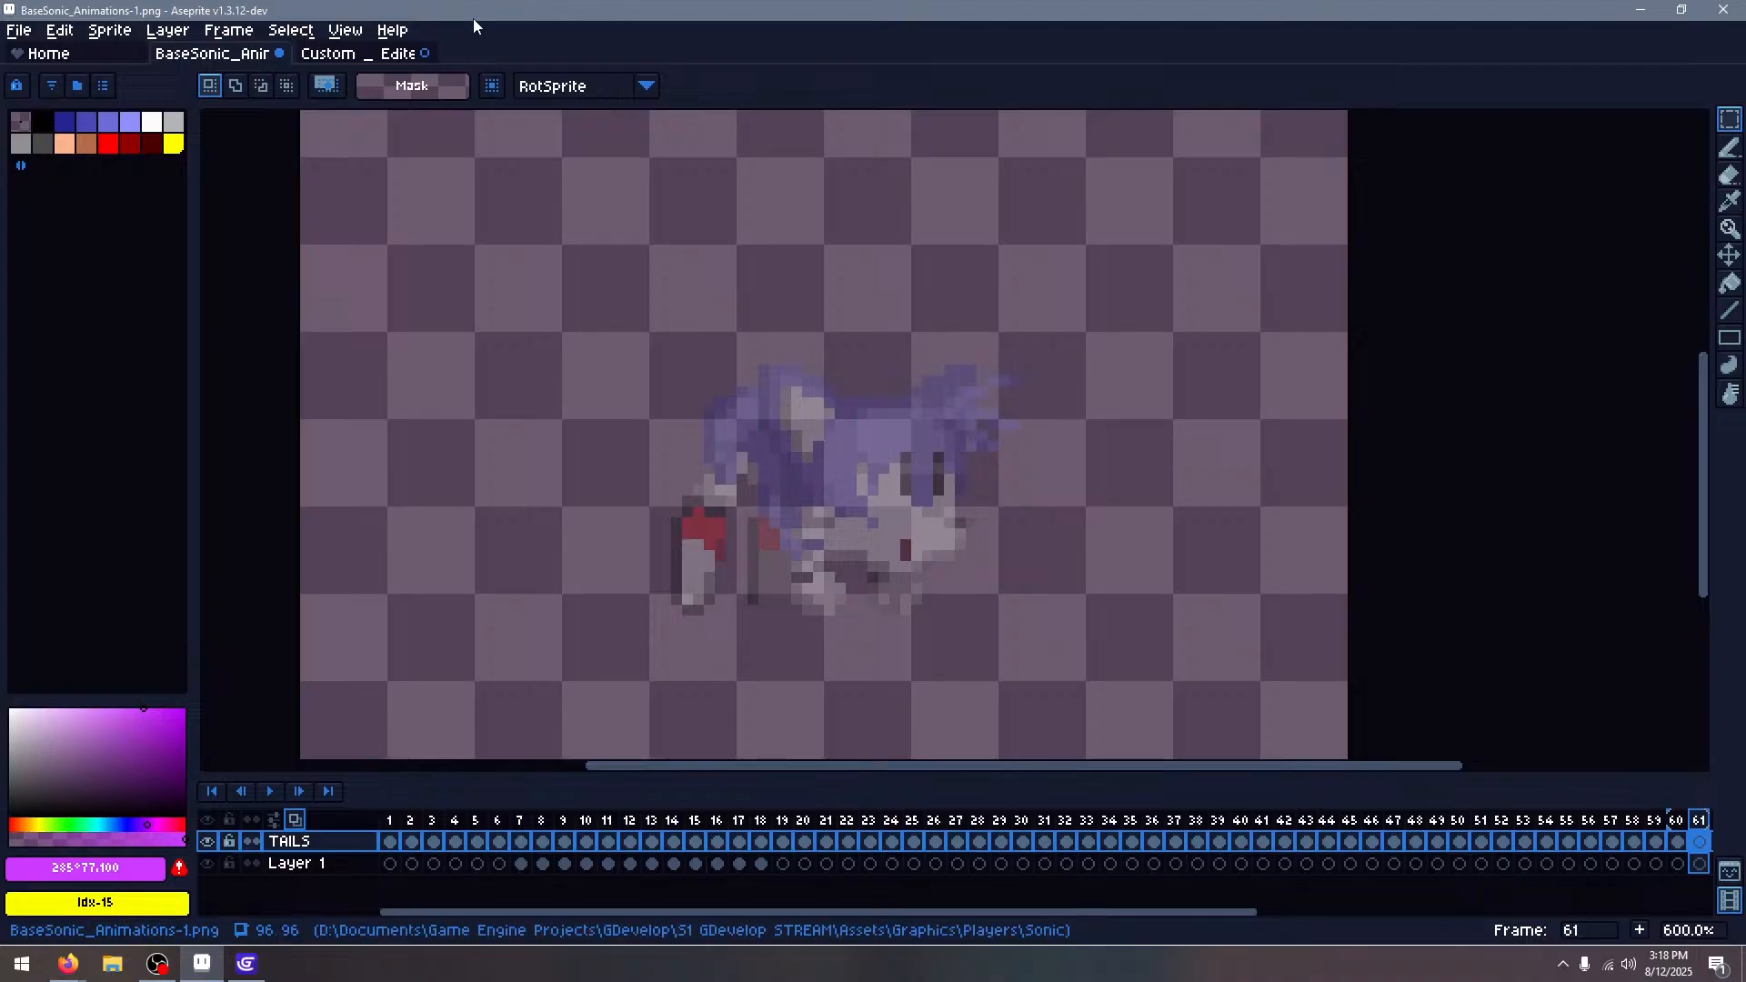
Select and copy the first Tails sprite, 33×24, in the row beneath the flying poses on the sprite sheet
{"action": "left_click", "coordinate": [346, 54]}
{"action": "scroll", "coordinate": [763, 459], "scroll_direction": "down", "scroll_amount": 2}
{"action": "left_click_drag", "start_coordinate": [764, 459], "coordinate": [1301, 309]}
{"action": "left_click_drag", "start_coordinate": [500, 395], "coordinate": [682, 632]}
{"action": "scroll", "coordinate": [299, 393], "scroll_direction": "up", "scroll_amount": 2}
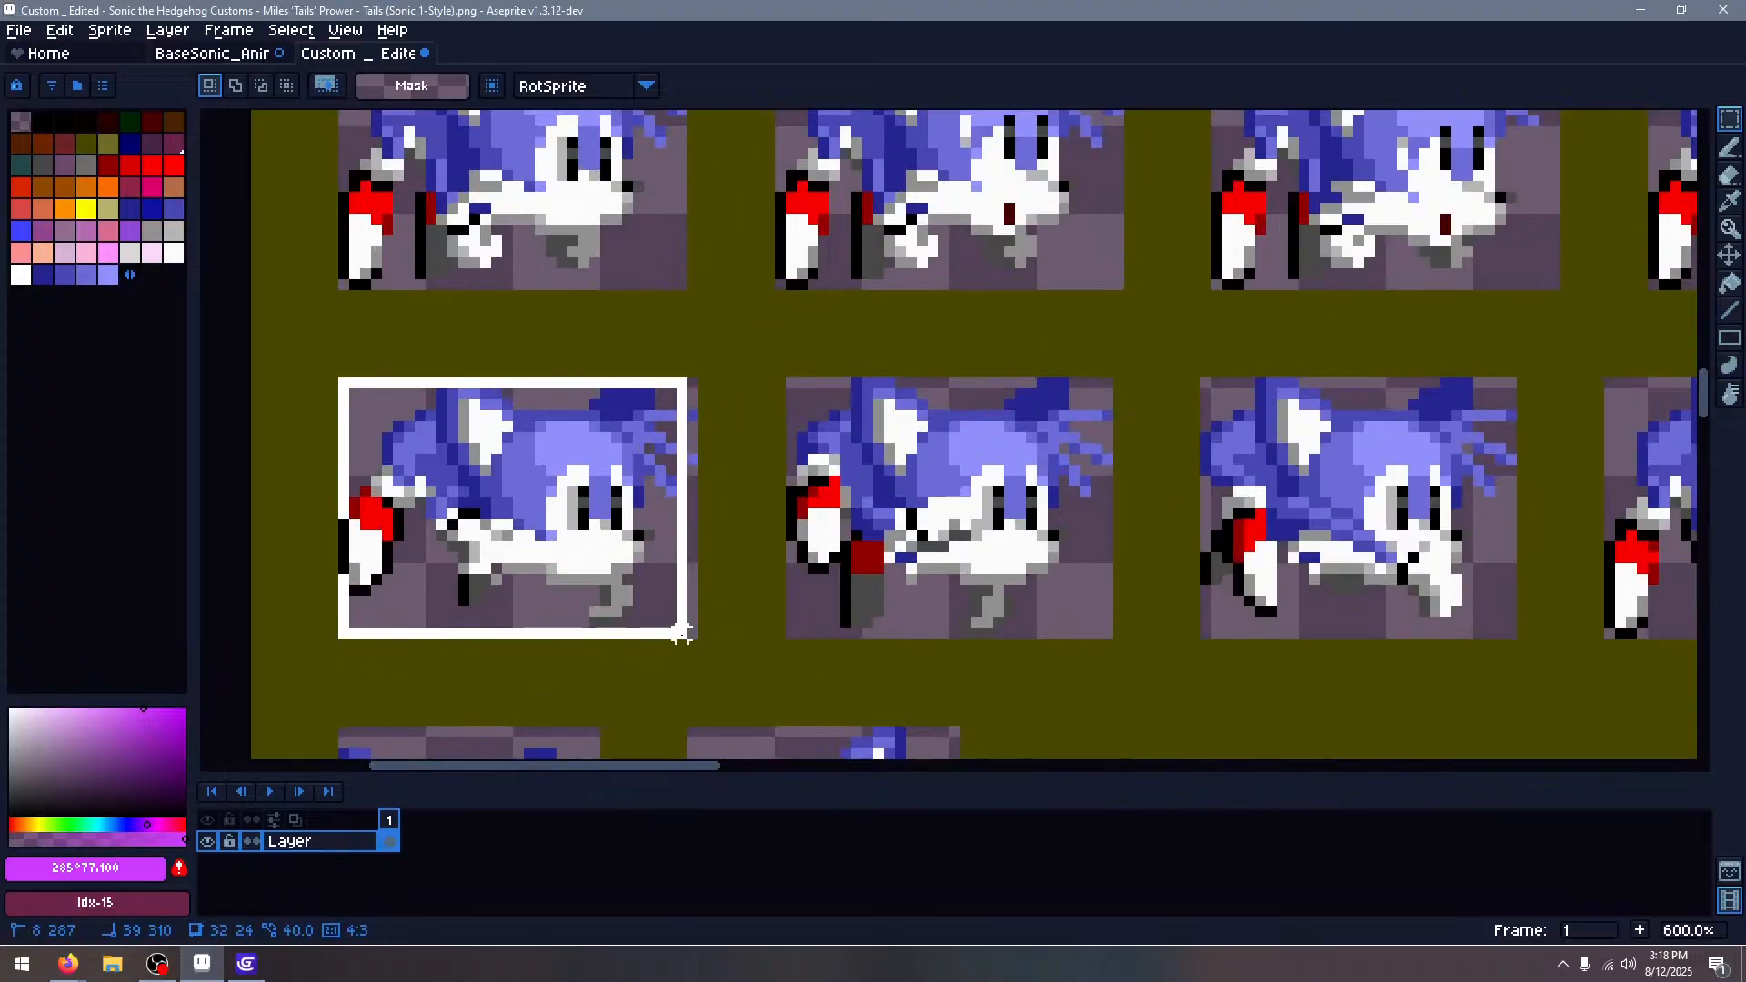
Add four empty frames after frame 61 in the animation file and go back to frame 61
{"action": "left_click", "coordinate": [212, 54]}
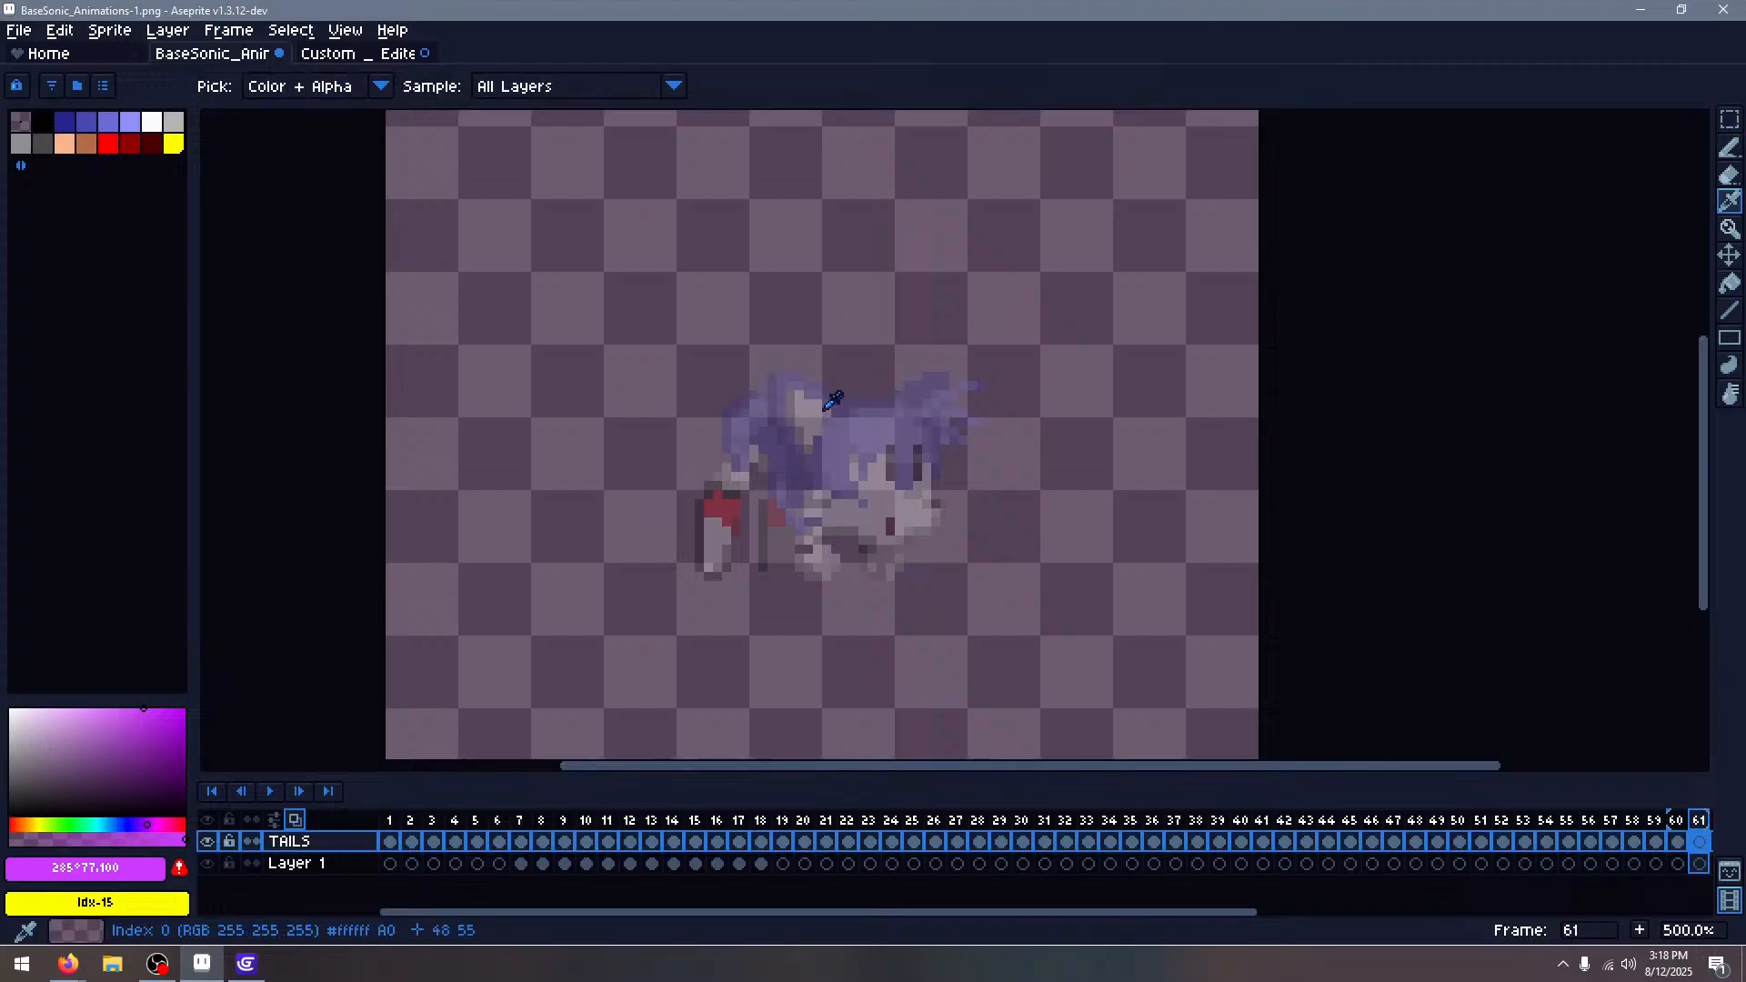
{"action": "key", "text": "alt+shift+n"}
{"action": "key", "text": "alt+shift+n"}
{"action": "key", "text": "Left"}
{"action": "key", "text": "Left"}
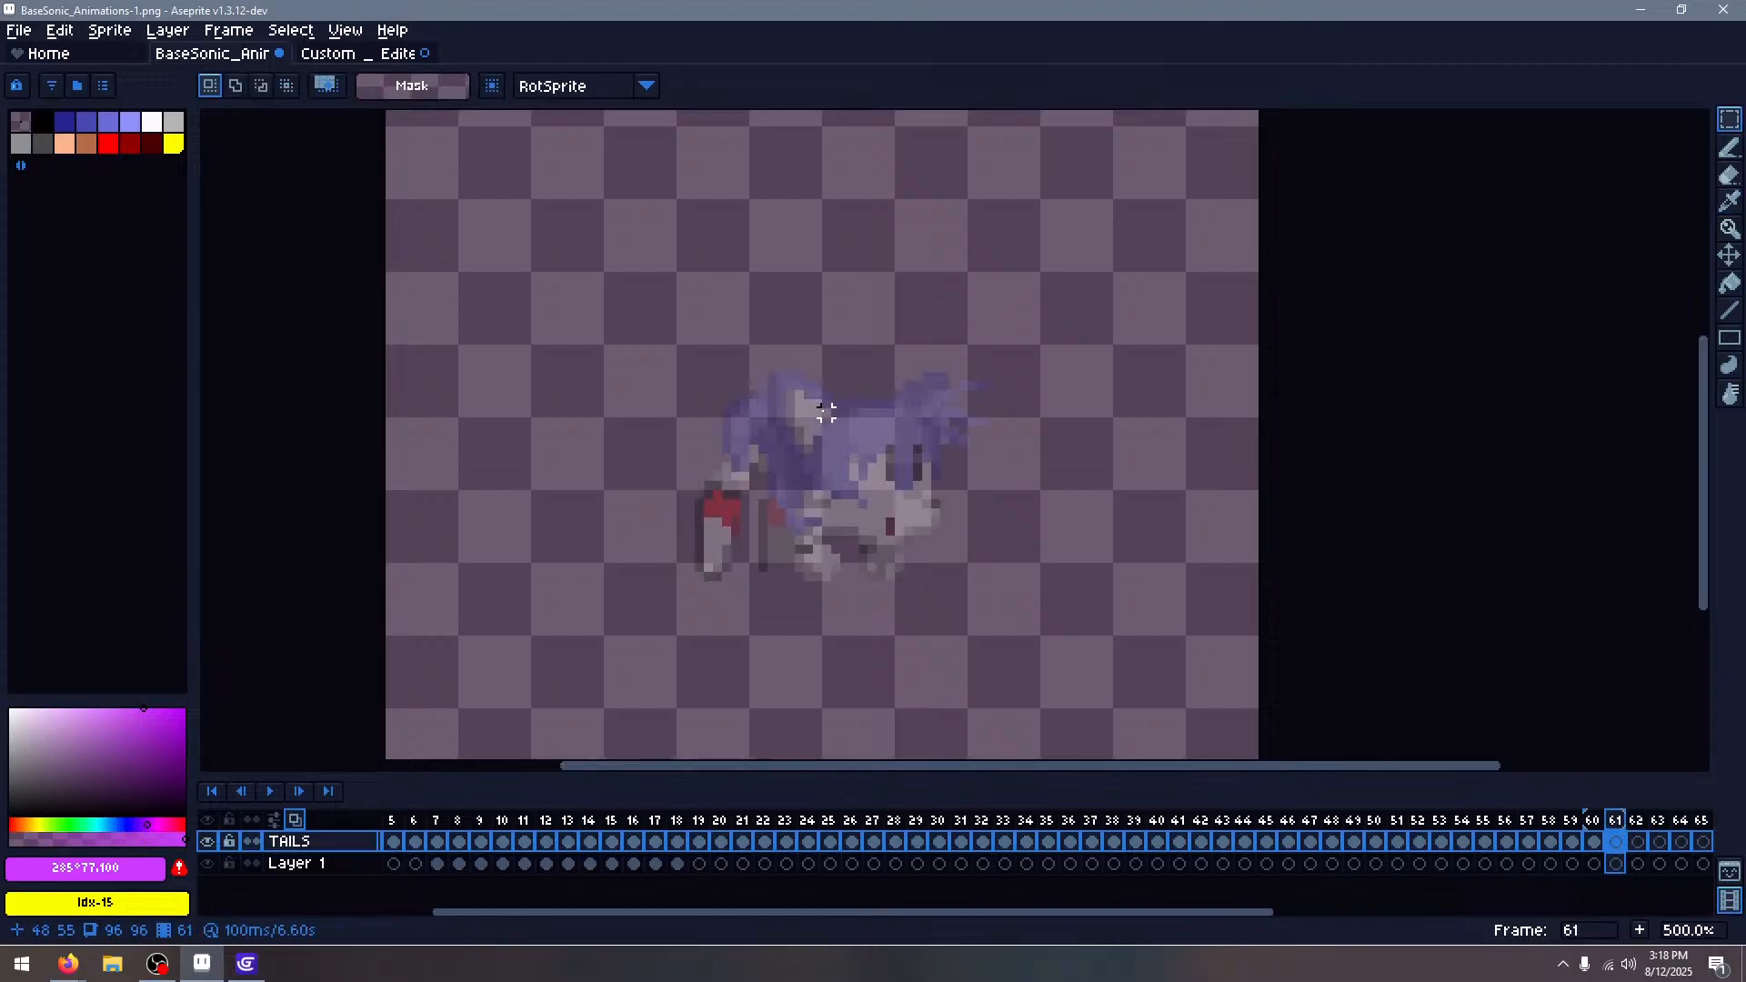
Paste the copied 33×24 sprite into frame 61 and align it with the onion-skinned pose of frame 60
{"action": "key", "text": "ctrl+v"}
{"action": "scroll", "coordinate": [636, 427], "scroll_direction": "up", "scroll_amount": 1}
{"action": "left_click_drag", "start_coordinate": [644, 425], "coordinate": [851, 470]}
{"action": "left_click", "coordinate": [1192, 377]}
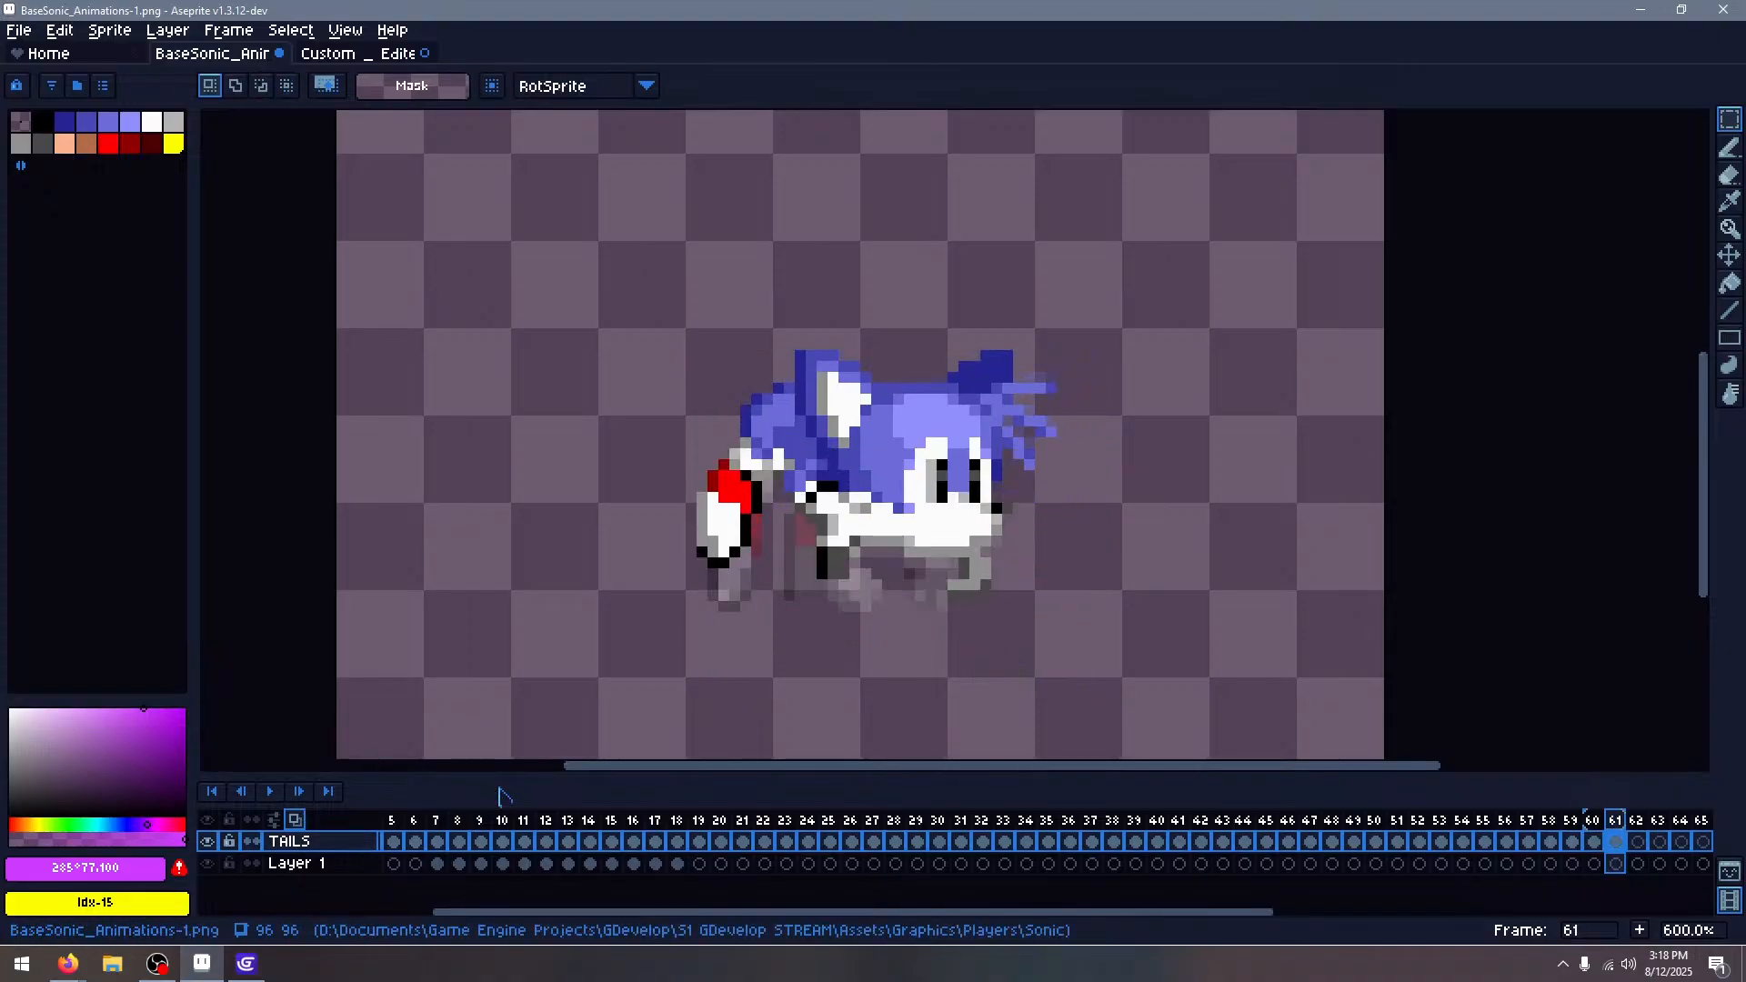
Copy the row's second Tails sprite, 30×24, from the sprite sheet into frame 62 and align its head with frame 61
{"action": "key", "text": "Right"}
{"action": "left_click", "coordinate": [344, 55]}
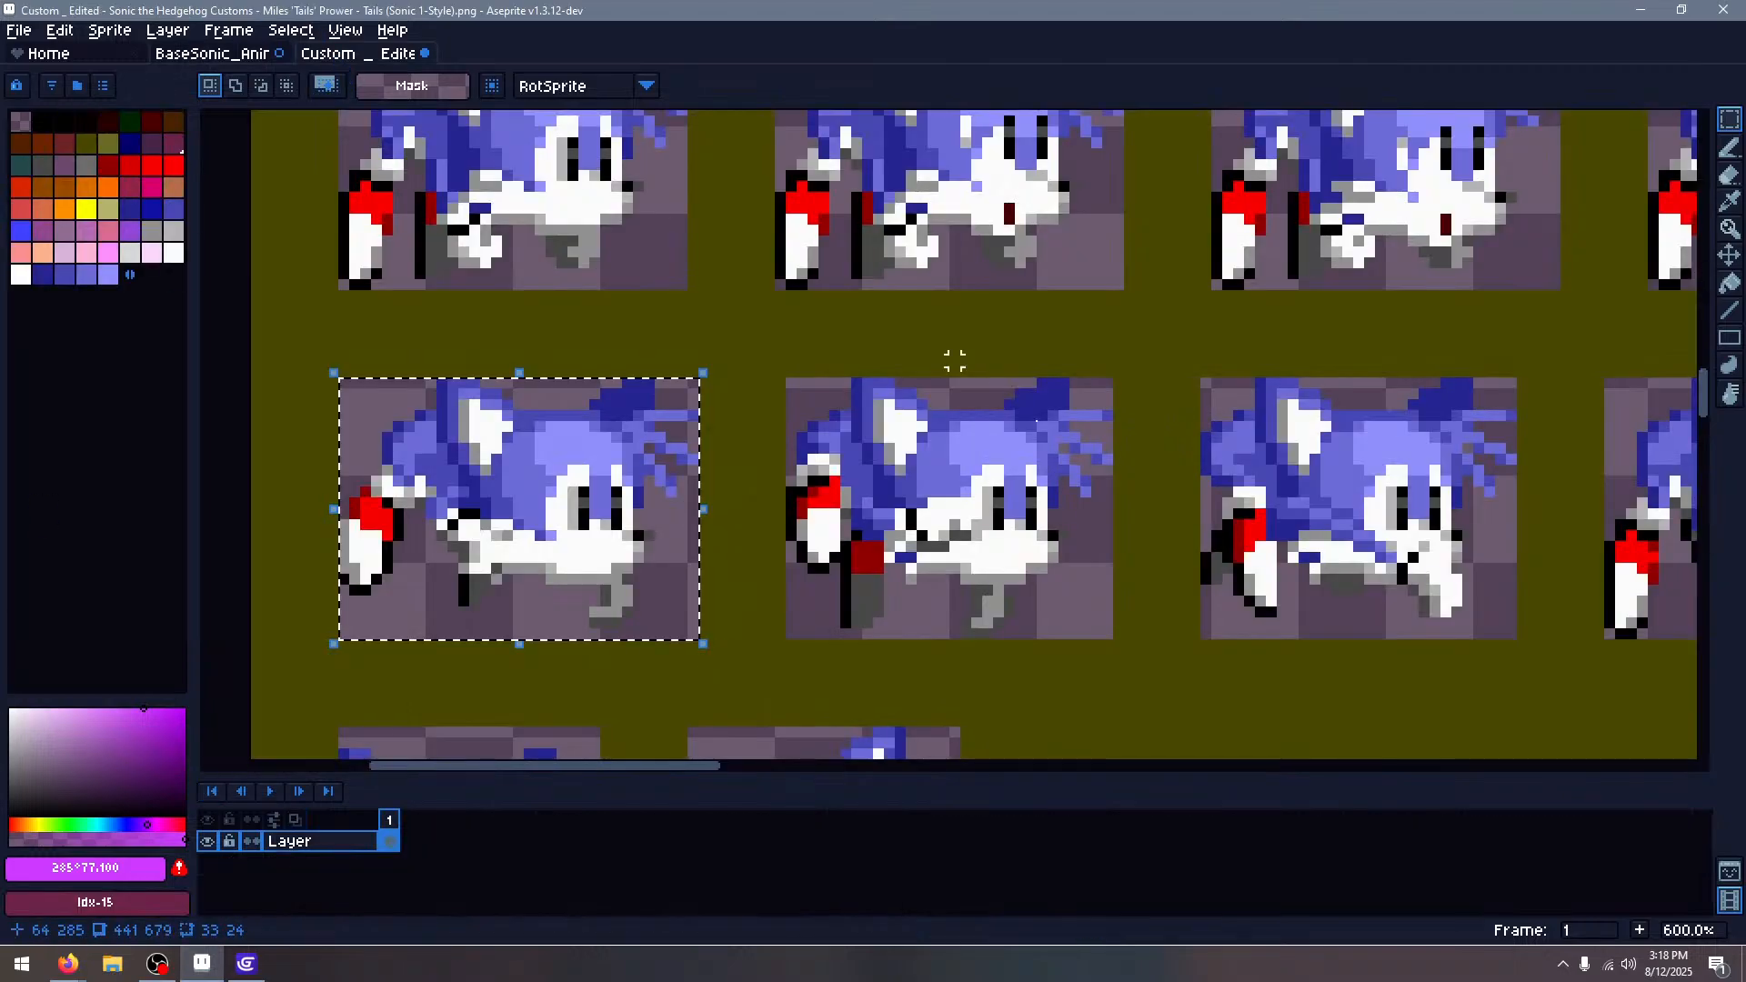
{"action": "left_click_drag", "start_coordinate": [789, 380], "coordinate": [1111, 639]}
{"action": "left_click", "coordinate": [212, 54]}
{"action": "key", "text": "ctrl+v"}
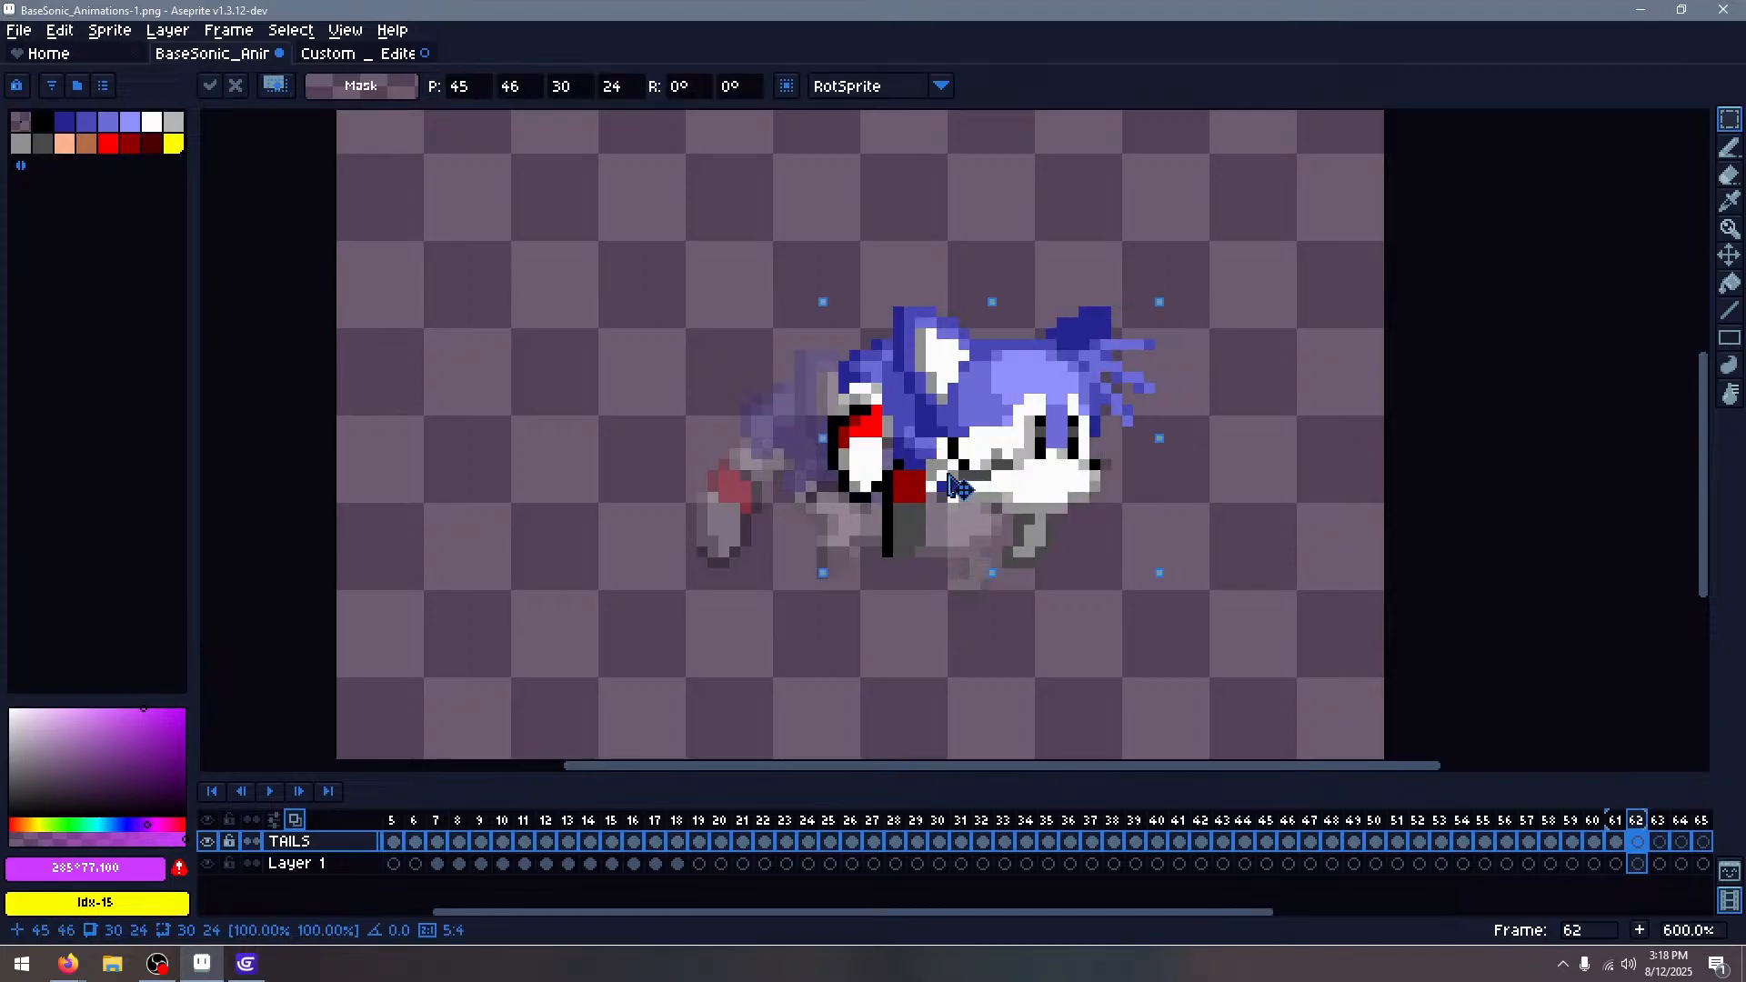
{"action": "left_click_drag", "start_coordinate": [997, 474], "coordinate": [947, 475]}
{"action": "key", "text": "Return"}
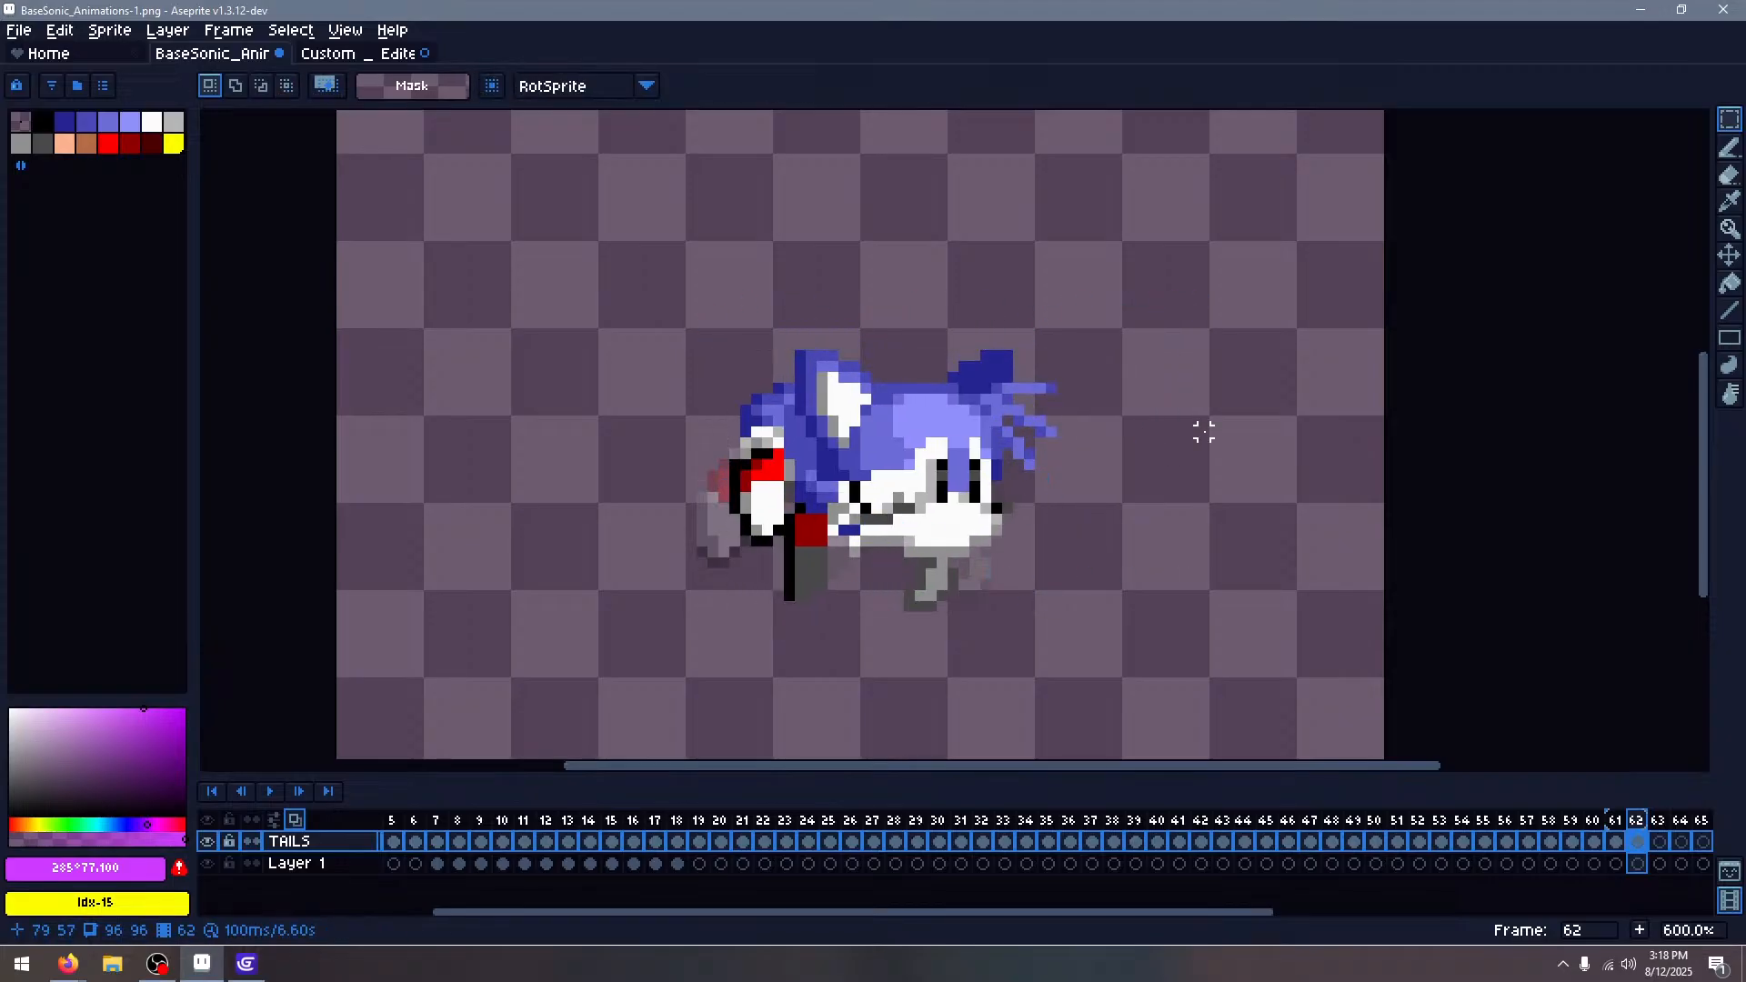
Select and copy the third Tails sprite, 29×24, in the same row of the sprite sheet
{"action": "key", "text": "."}
{"action": "key", "text": "ctrl+Tab"}
{"action": "scroll", "coordinate": [797, 509], "scroll_direction": "down", "scroll_amount": 5}
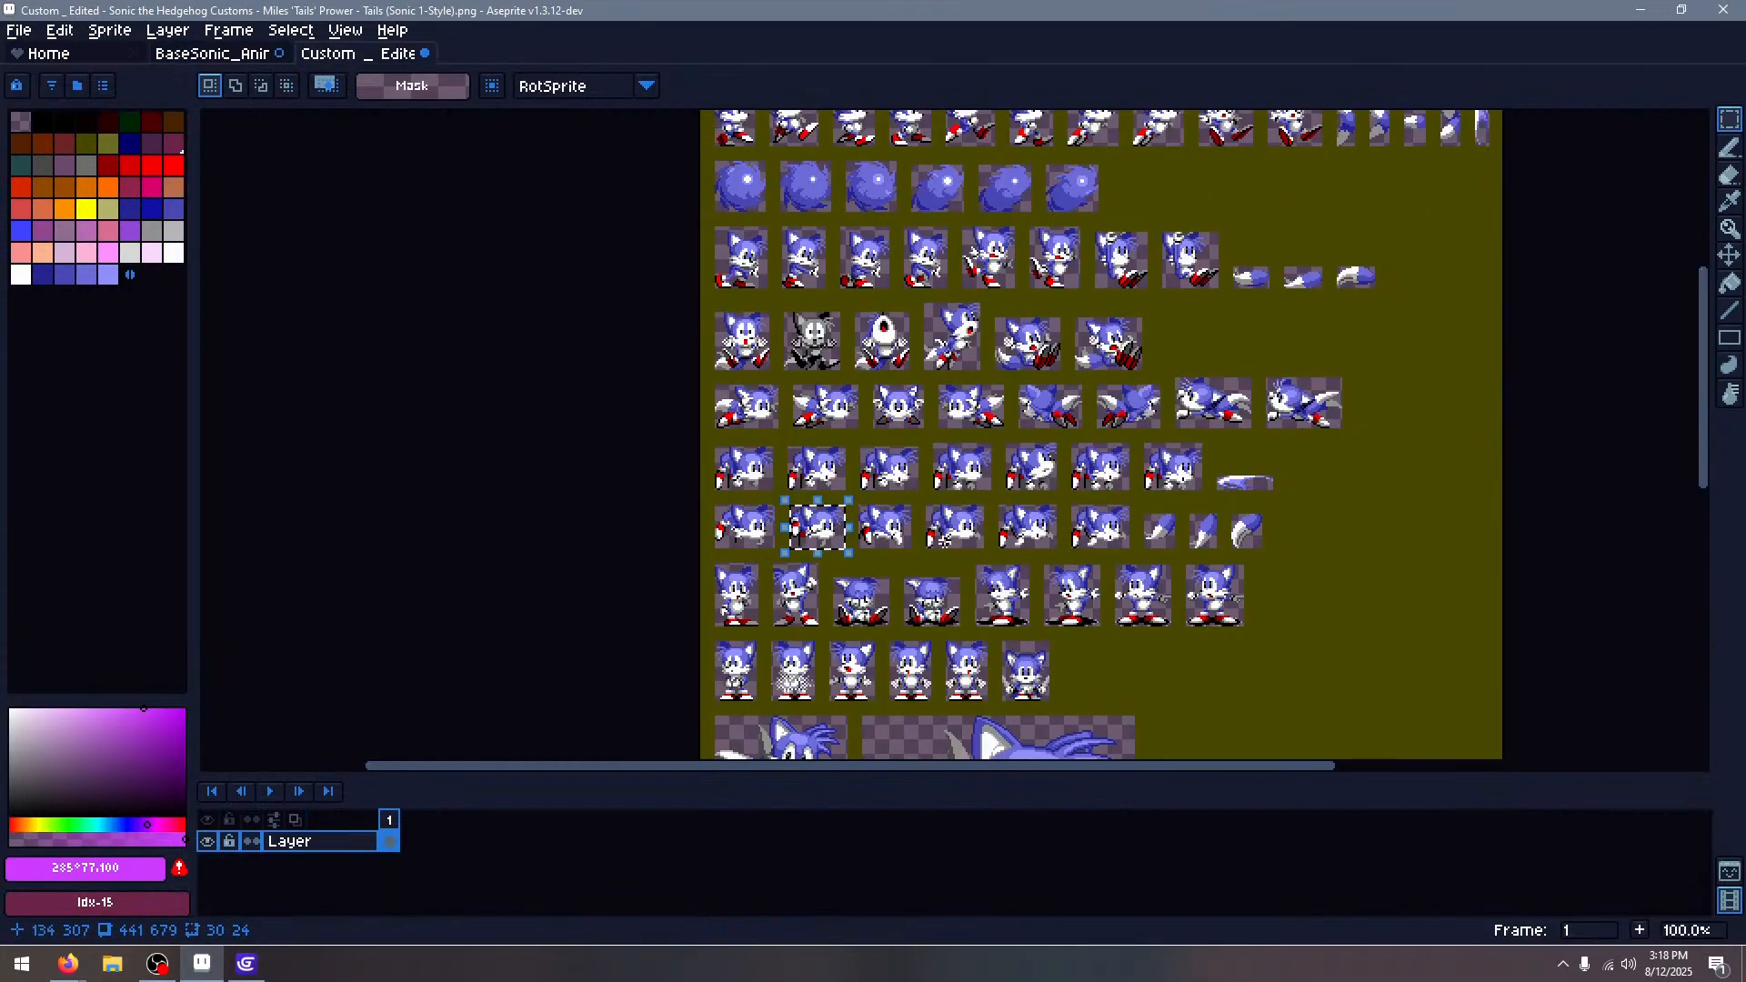
{"action": "scroll", "coordinate": [942, 511], "scroll_direction": "up", "scroll_amount": 3}
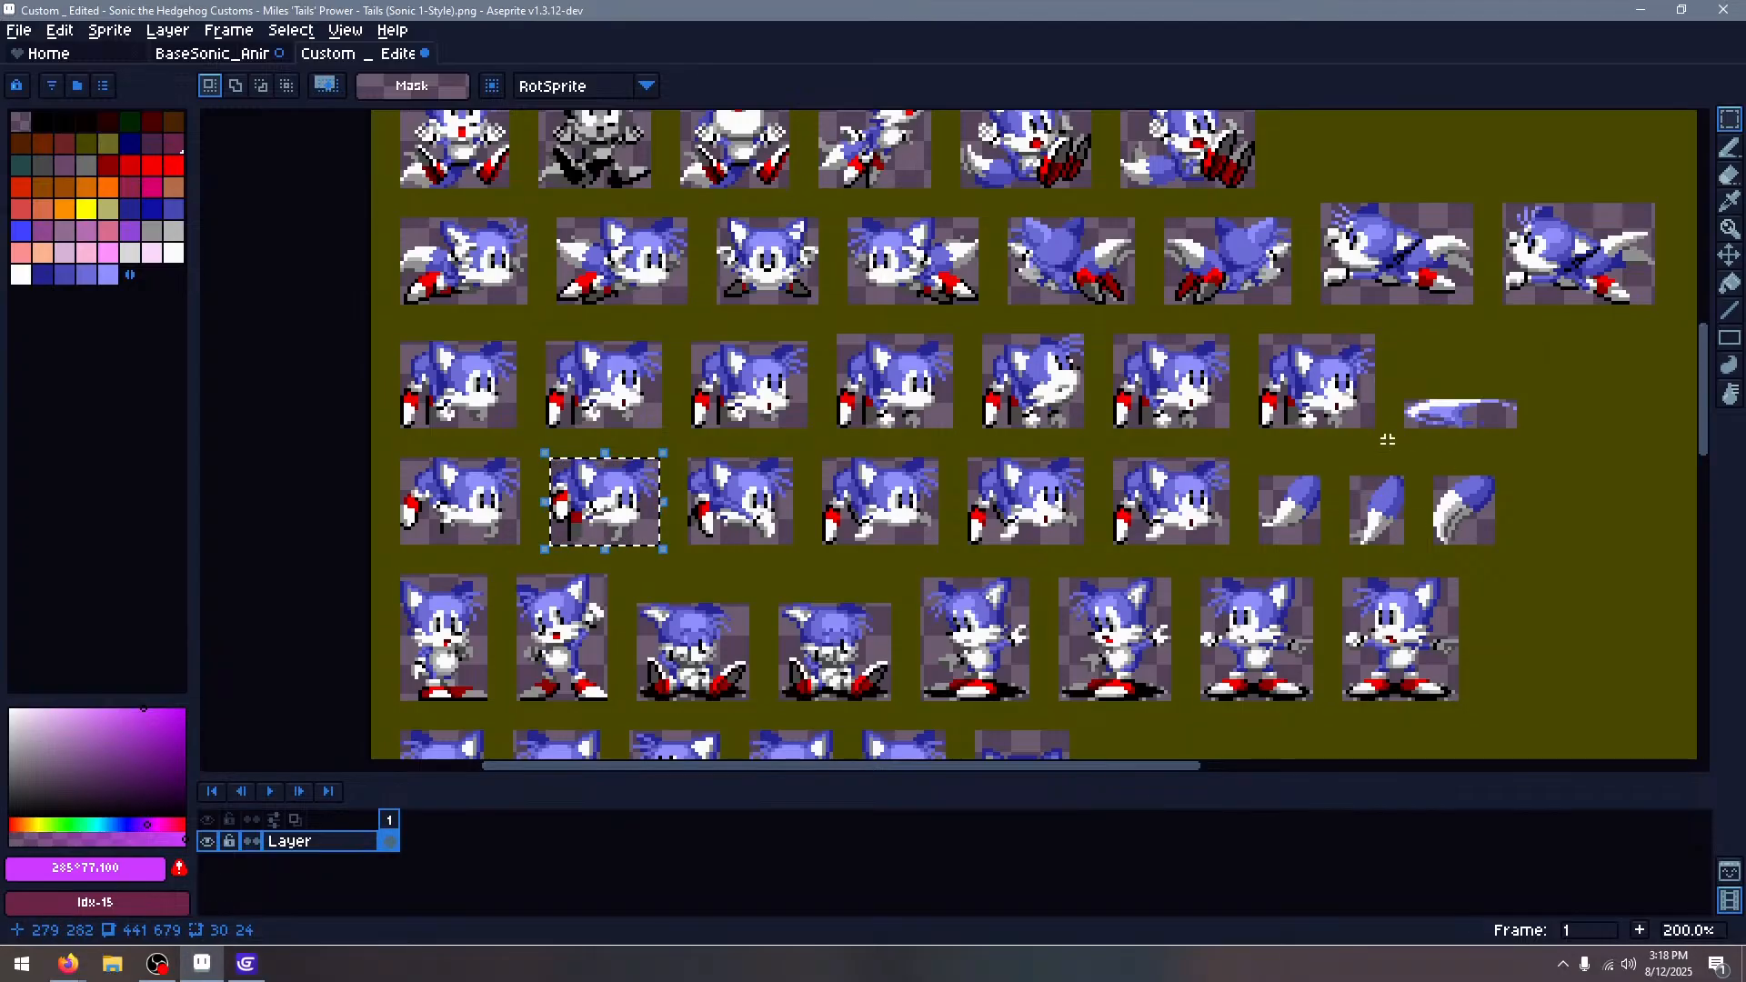
{"action": "scroll", "coordinate": [1311, 537], "scroll_direction": "down", "scroll_amount": 1}
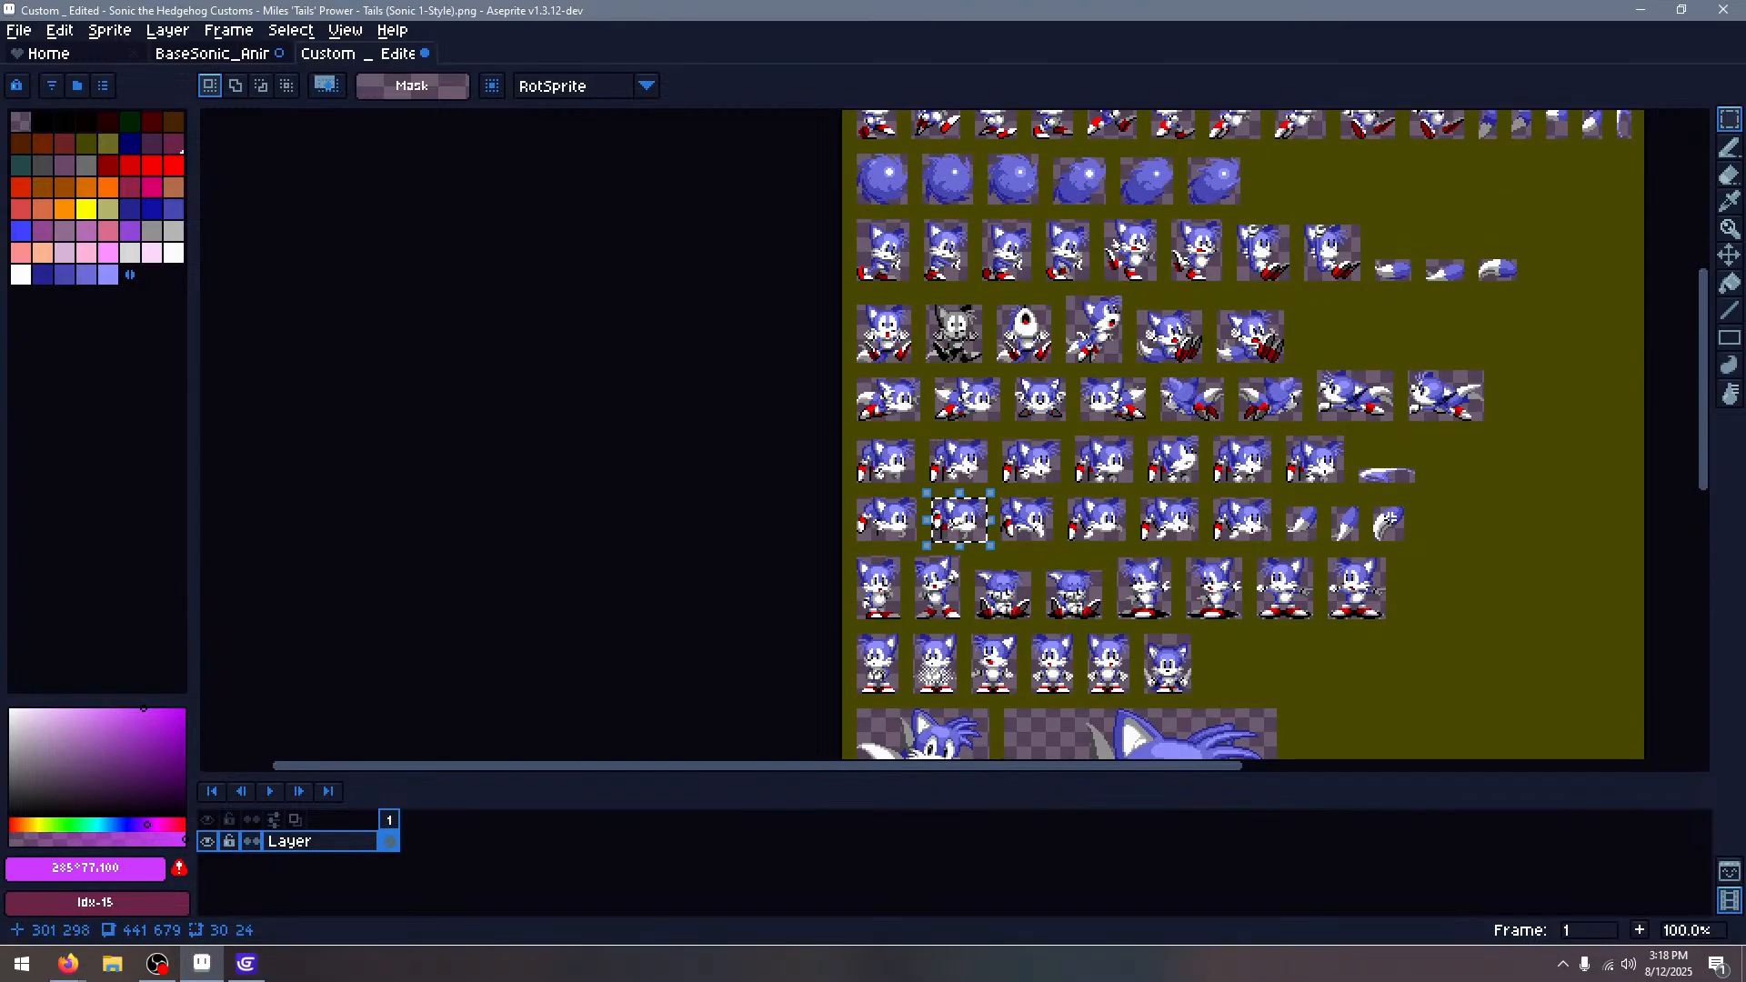
{"action": "scroll", "coordinate": [1424, 510], "scroll_direction": "up", "scroll_amount": 2}
{"action": "left_click_drag", "start_coordinate": [1021, 544], "coordinate": [1288, 547]}
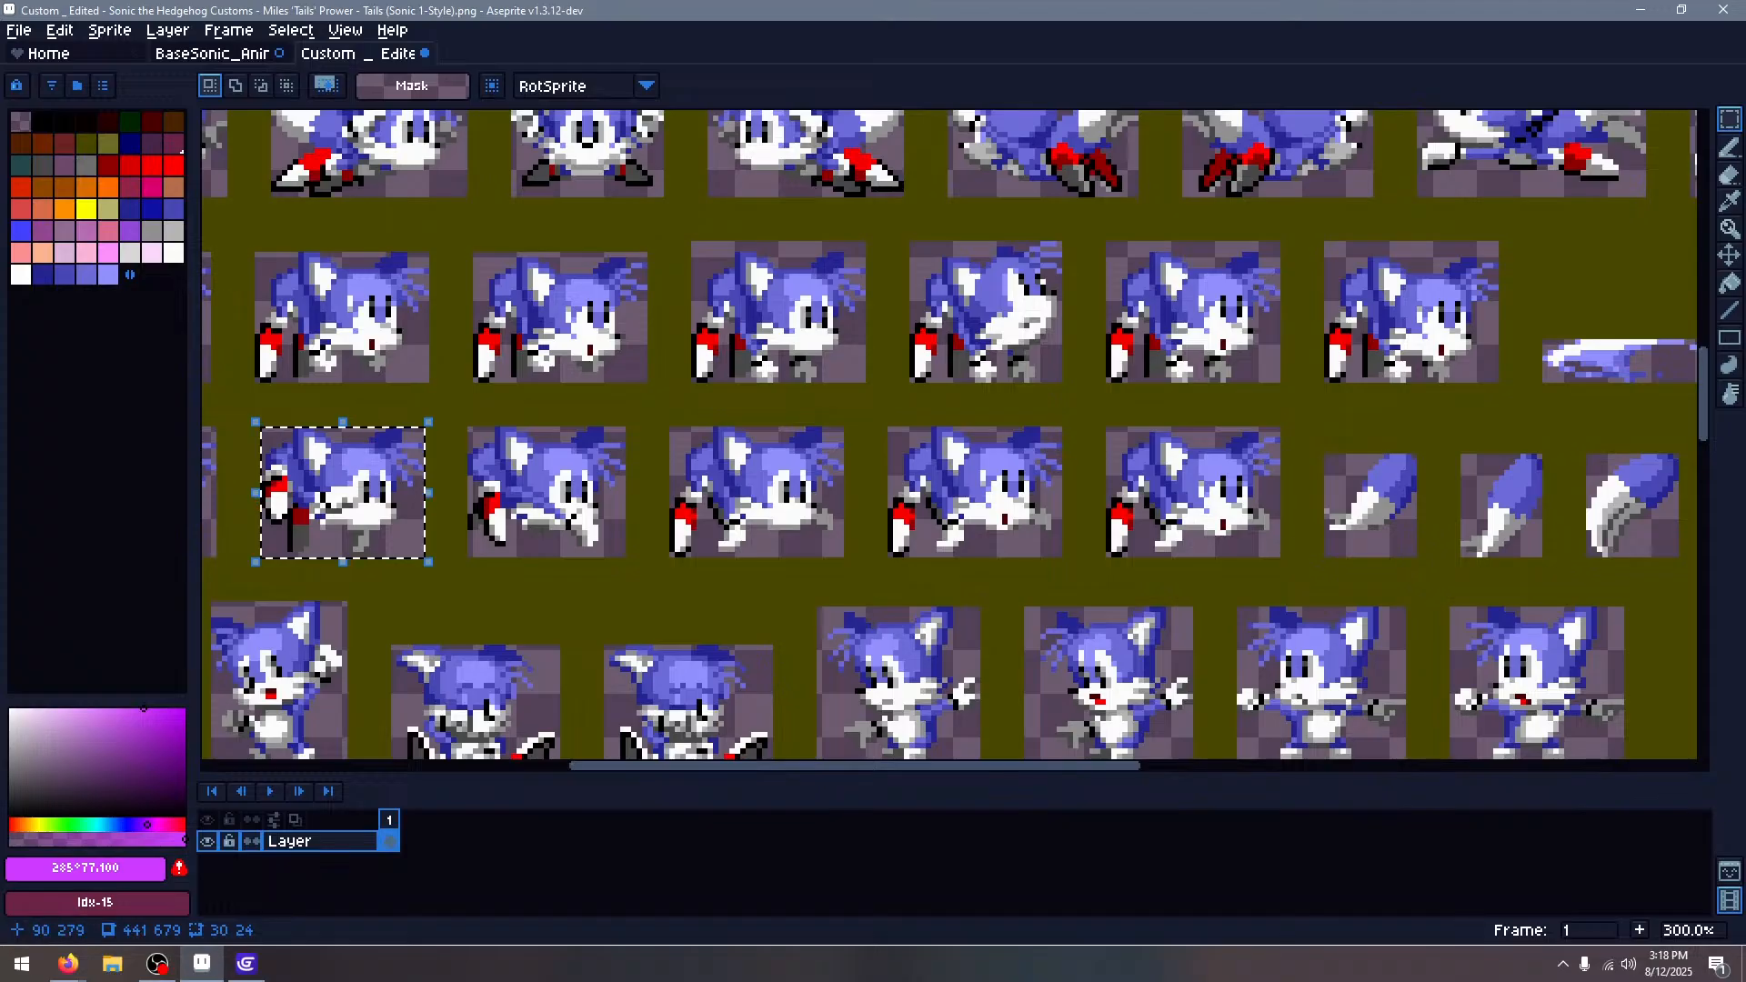
{"action": "scroll", "coordinate": [454, 427], "scroll_direction": "up", "scroll_amount": 3}
{"action": "left_click_drag", "start_coordinate": [391, 434], "coordinate": [707, 694]}
{"action": "scroll", "coordinate": [899, 449], "scroll_direction": "down", "scroll_amount": 4}
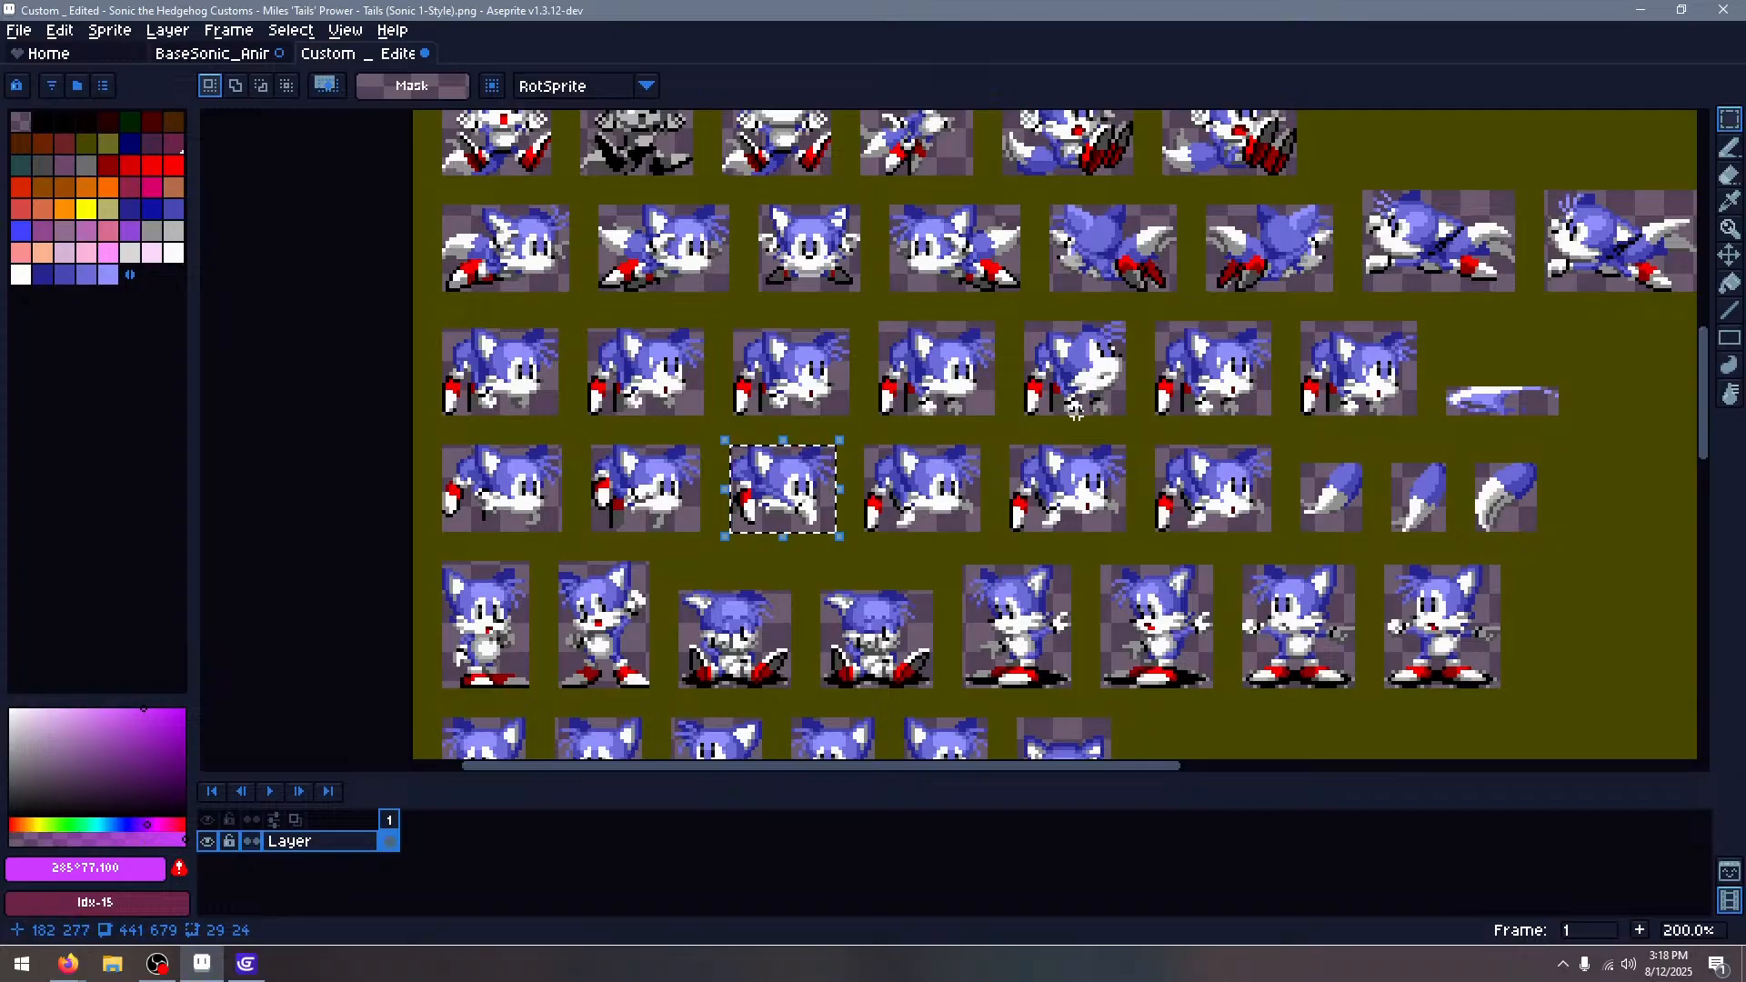
Paste the copied 29×24 sprite into frame 63 and align its head with the onion-skinned pose of frame 62
{"action": "left_click", "coordinate": [202, 60]}
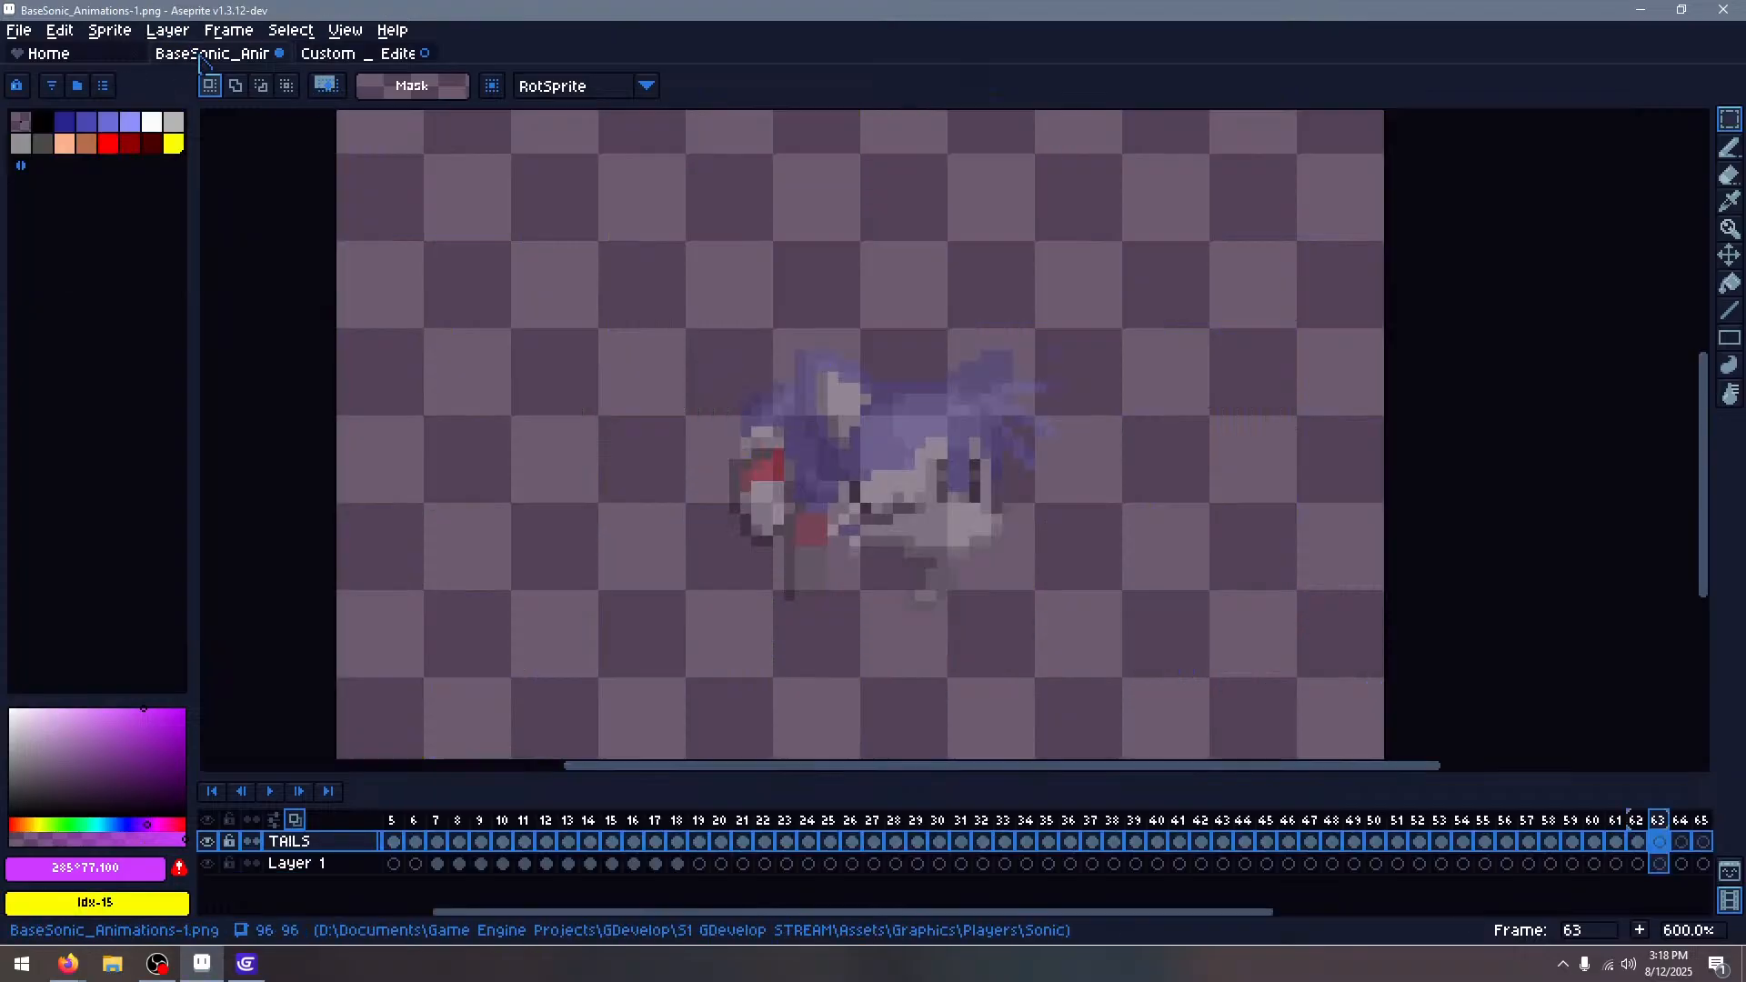
{"action": "key", "text": "ctrl+v"}
{"action": "left_click_drag", "start_coordinate": [1411, 415], "coordinate": [842, 441]}
{"action": "left_click", "coordinate": [1160, 356]}
Copy the row's fourth Tails sprite, 32×24, from the sprite sheet into frame 64 and align its head with frame 63
{"action": "key", "text": "Right"}
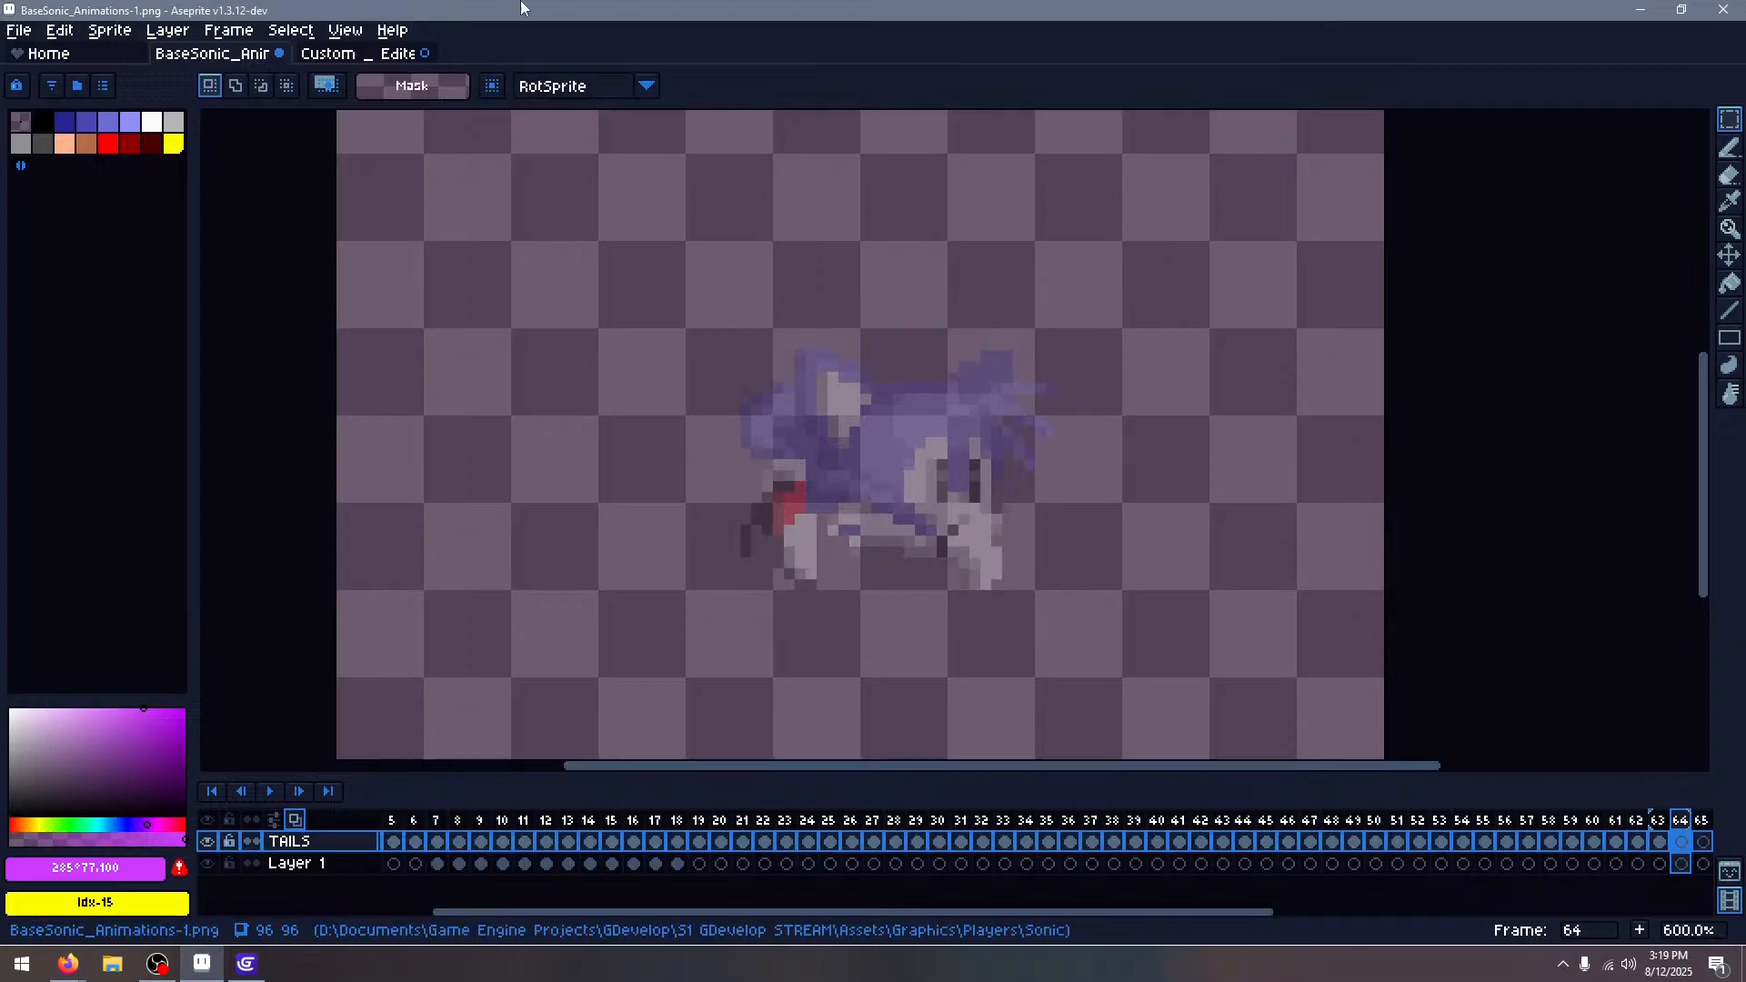
{"action": "left_click", "coordinate": [386, 54]}
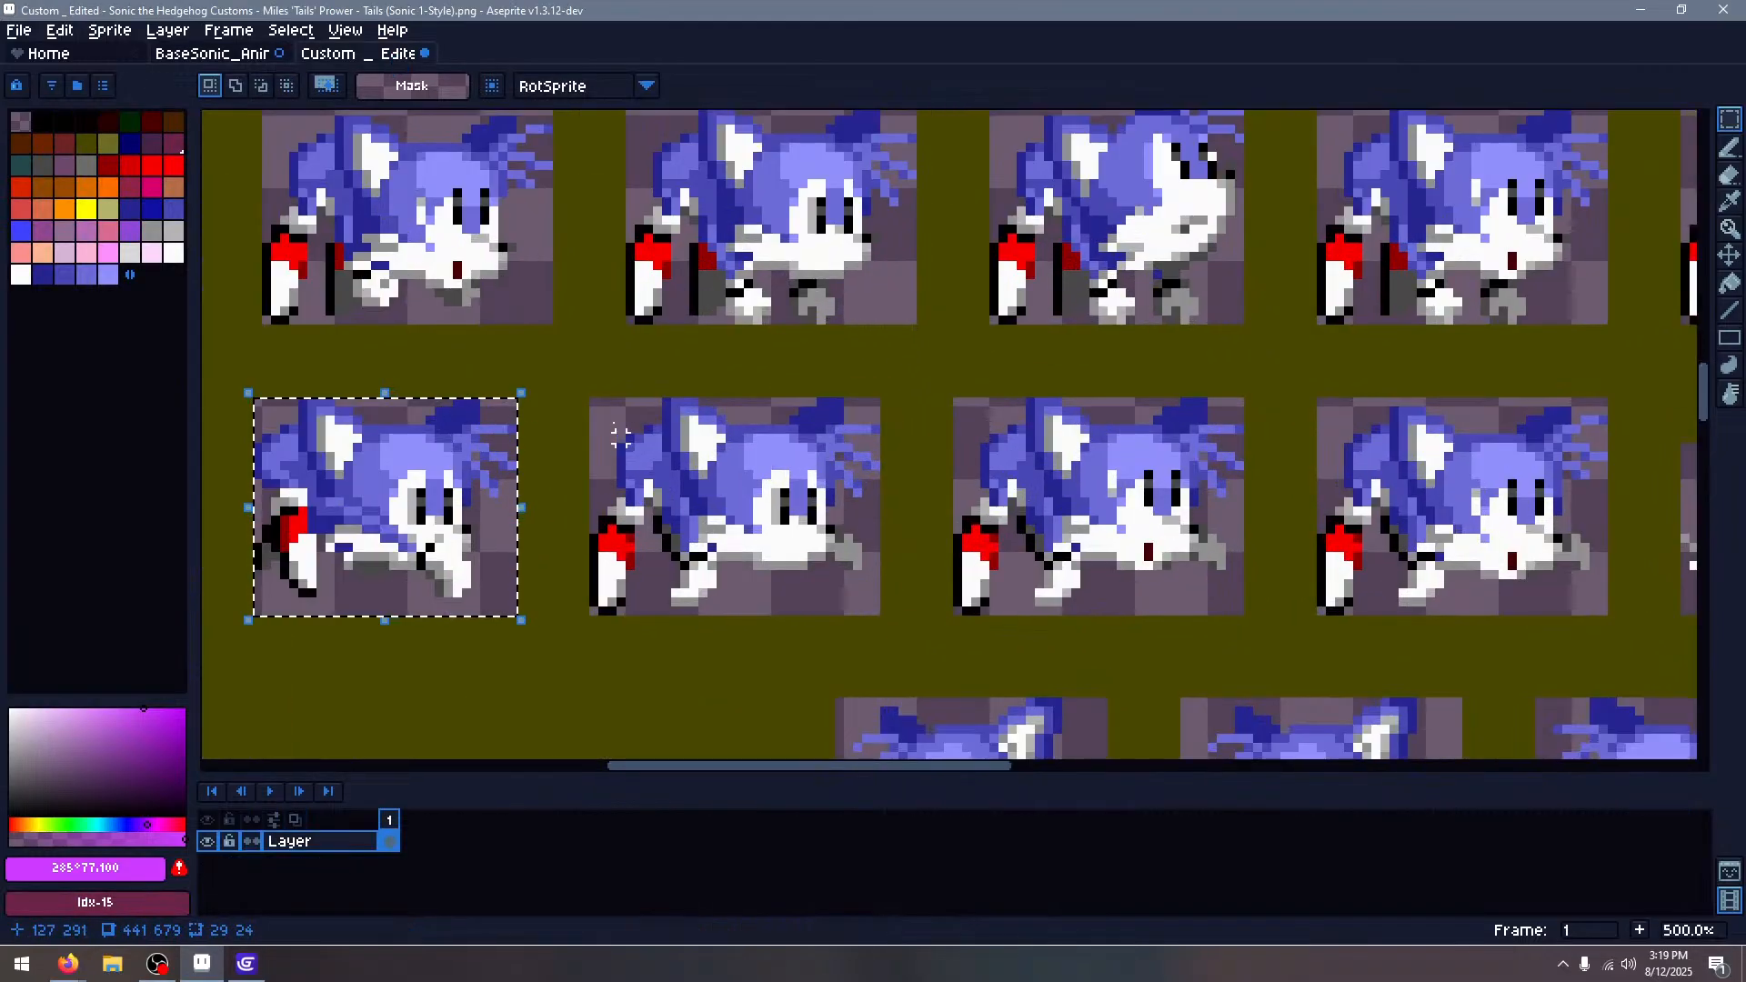
{"action": "left_click_drag", "start_coordinate": [590, 397], "coordinate": [881, 617]}
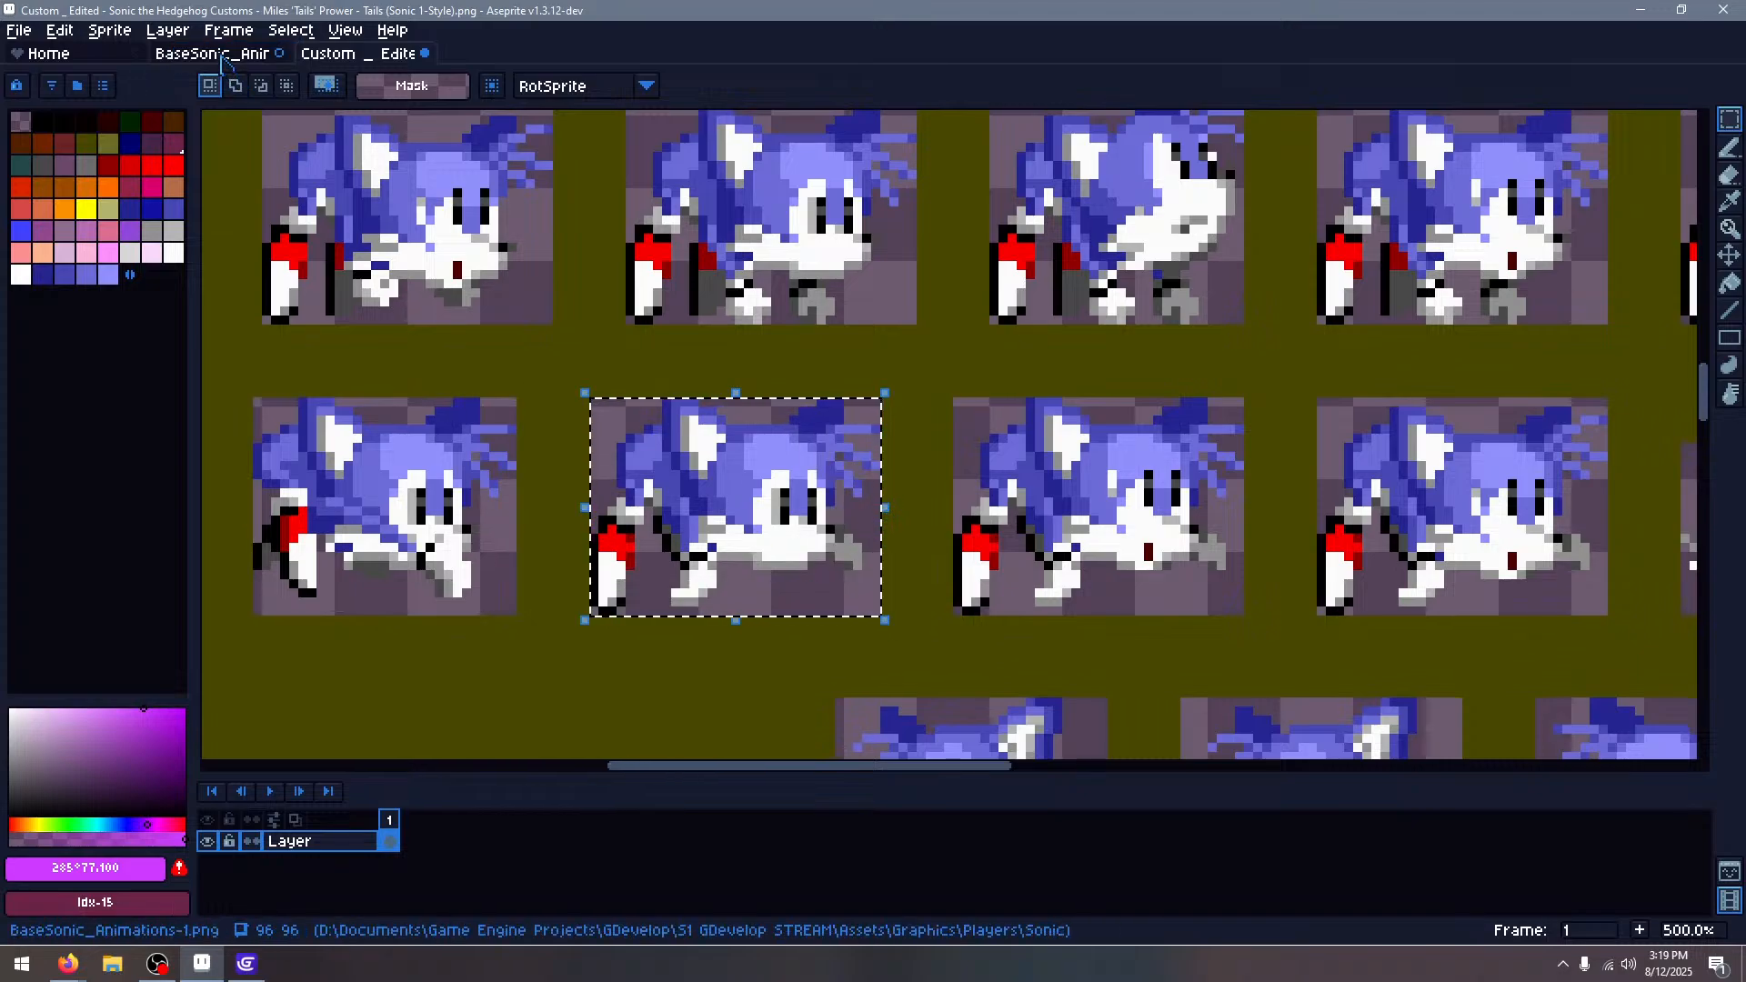
{"action": "left_click", "coordinate": [218, 55]}
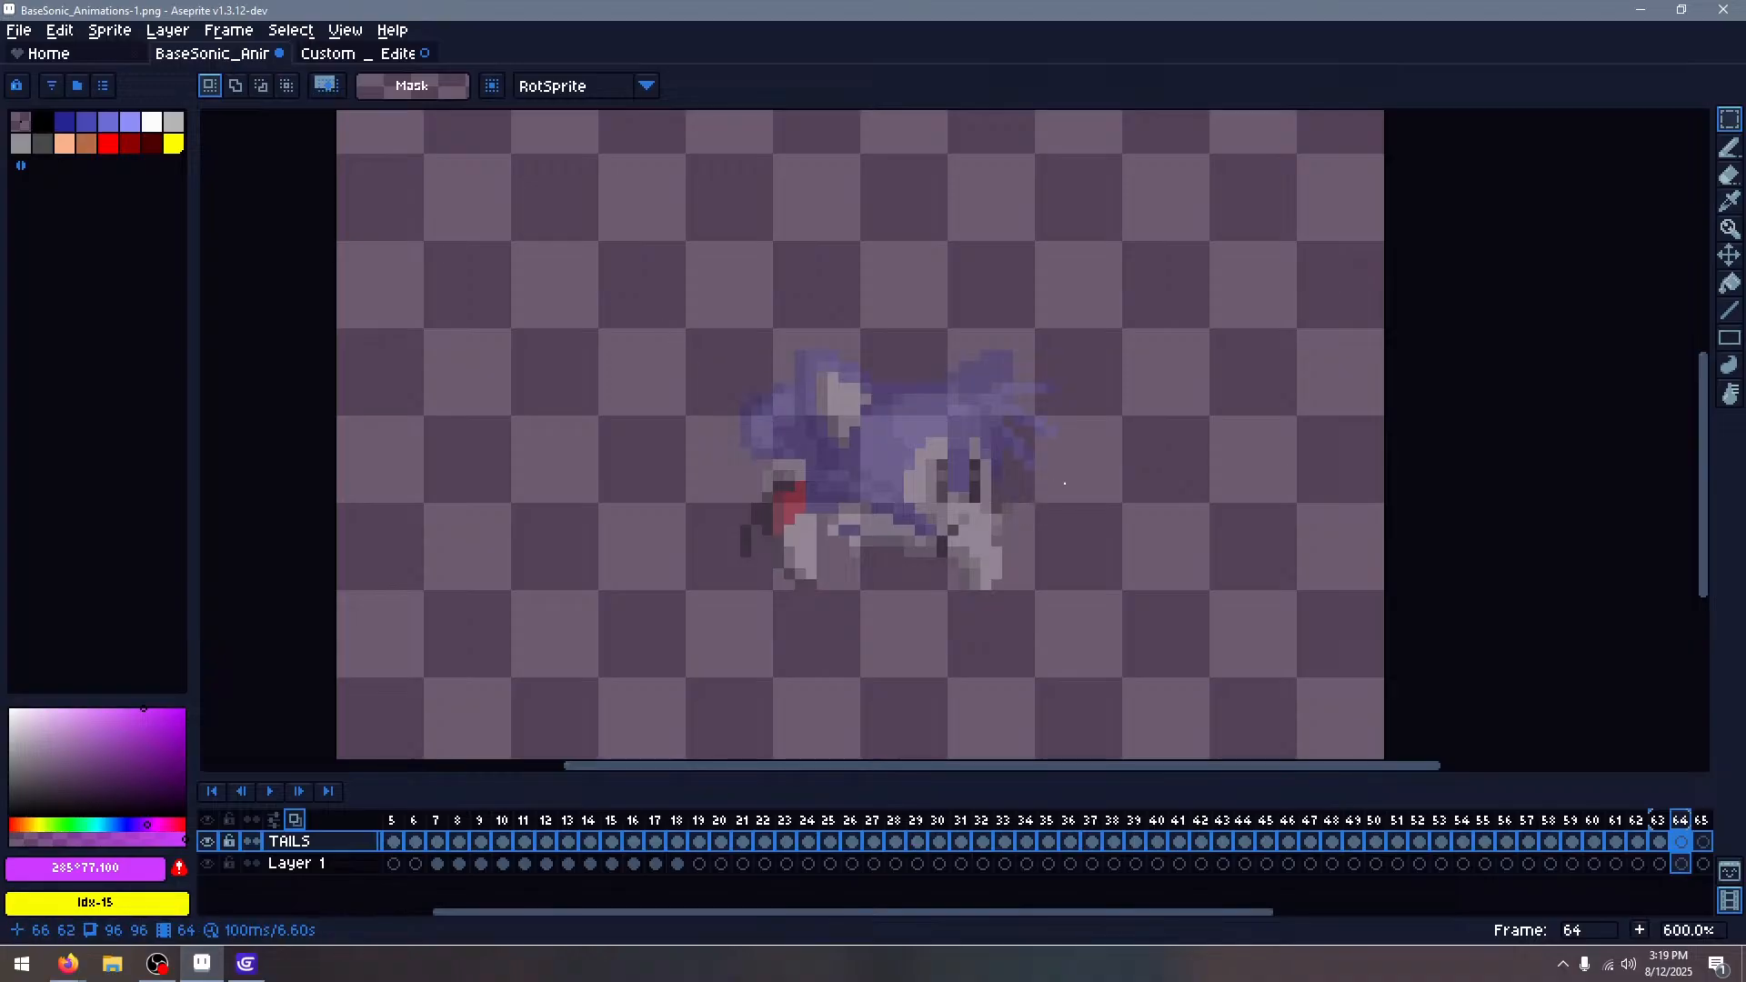
{"action": "key", "text": "ctrl+v"}
{"action": "left_click_drag", "start_coordinate": [991, 477], "coordinate": [916, 485]}
{"action": "left_click", "coordinate": [1182, 398]}
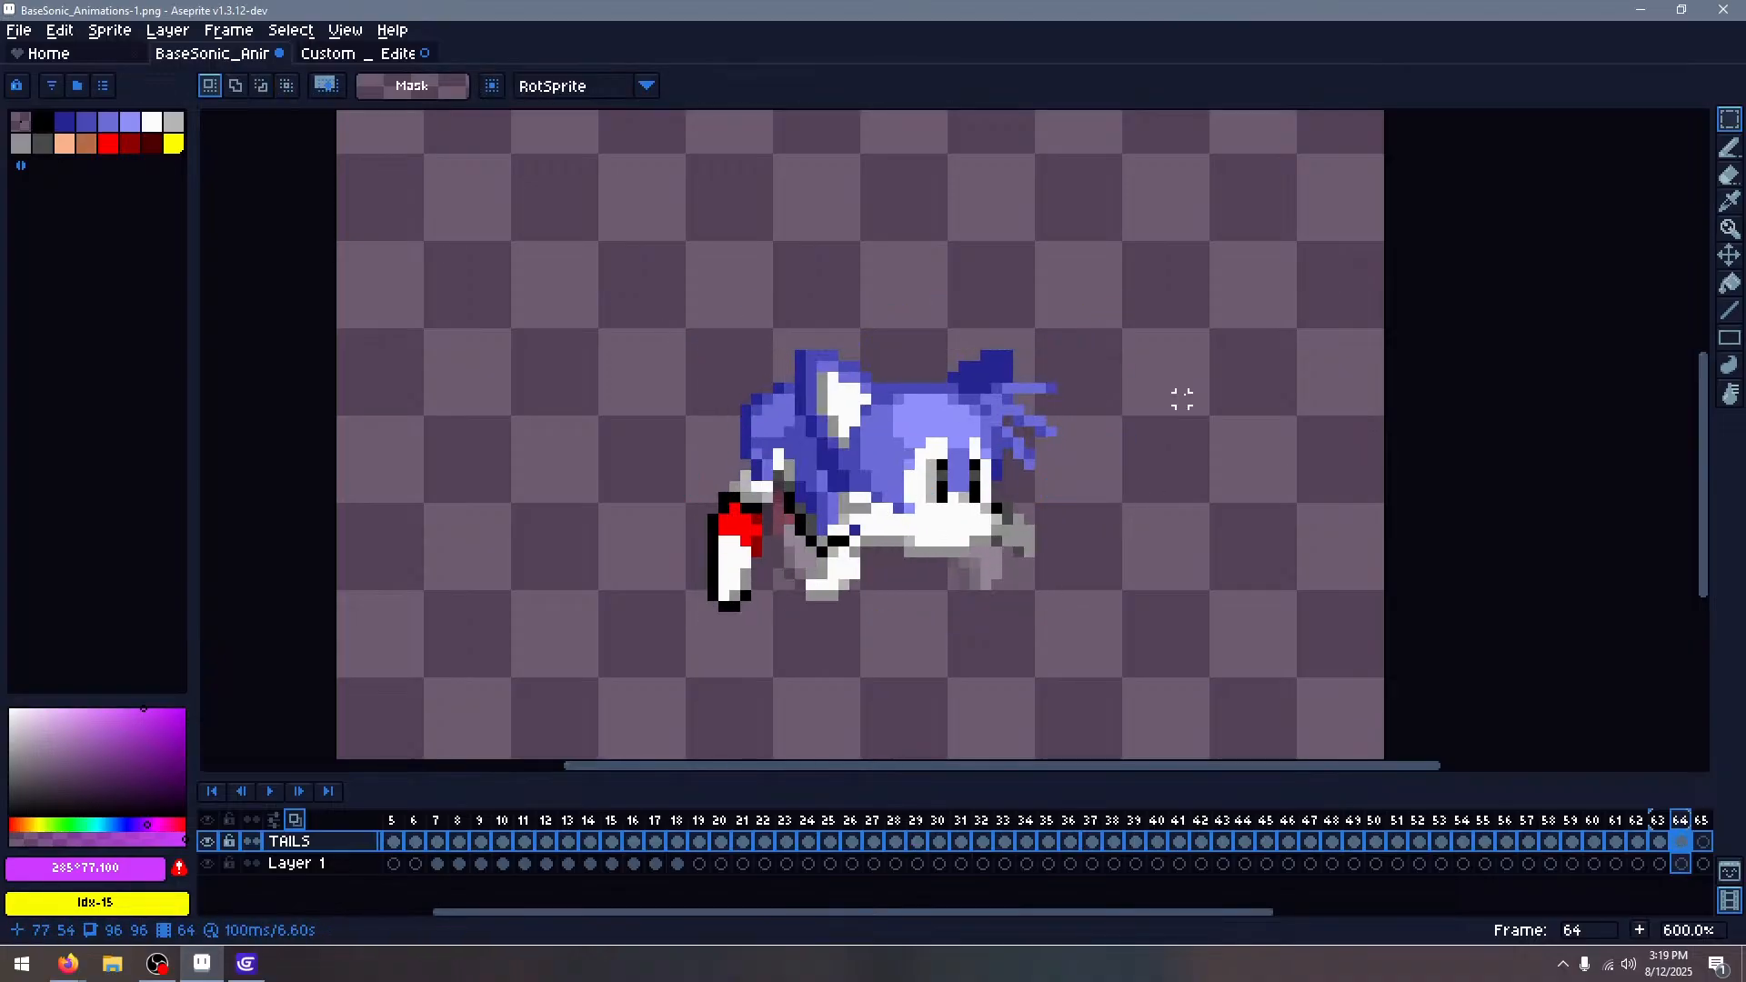
Flip back and forth through the flying frames up to 64 and compare how the poses line up around frames 60 and 61
{"action": "key", "text": "Left"}
{"action": "key", "text": "Left"}
{"action": "key", "text": "Left"}
{"action": "key", "text": "Left"}
{"action": "key", "text": "Right"}
{"action": "key", "text": "Right"}
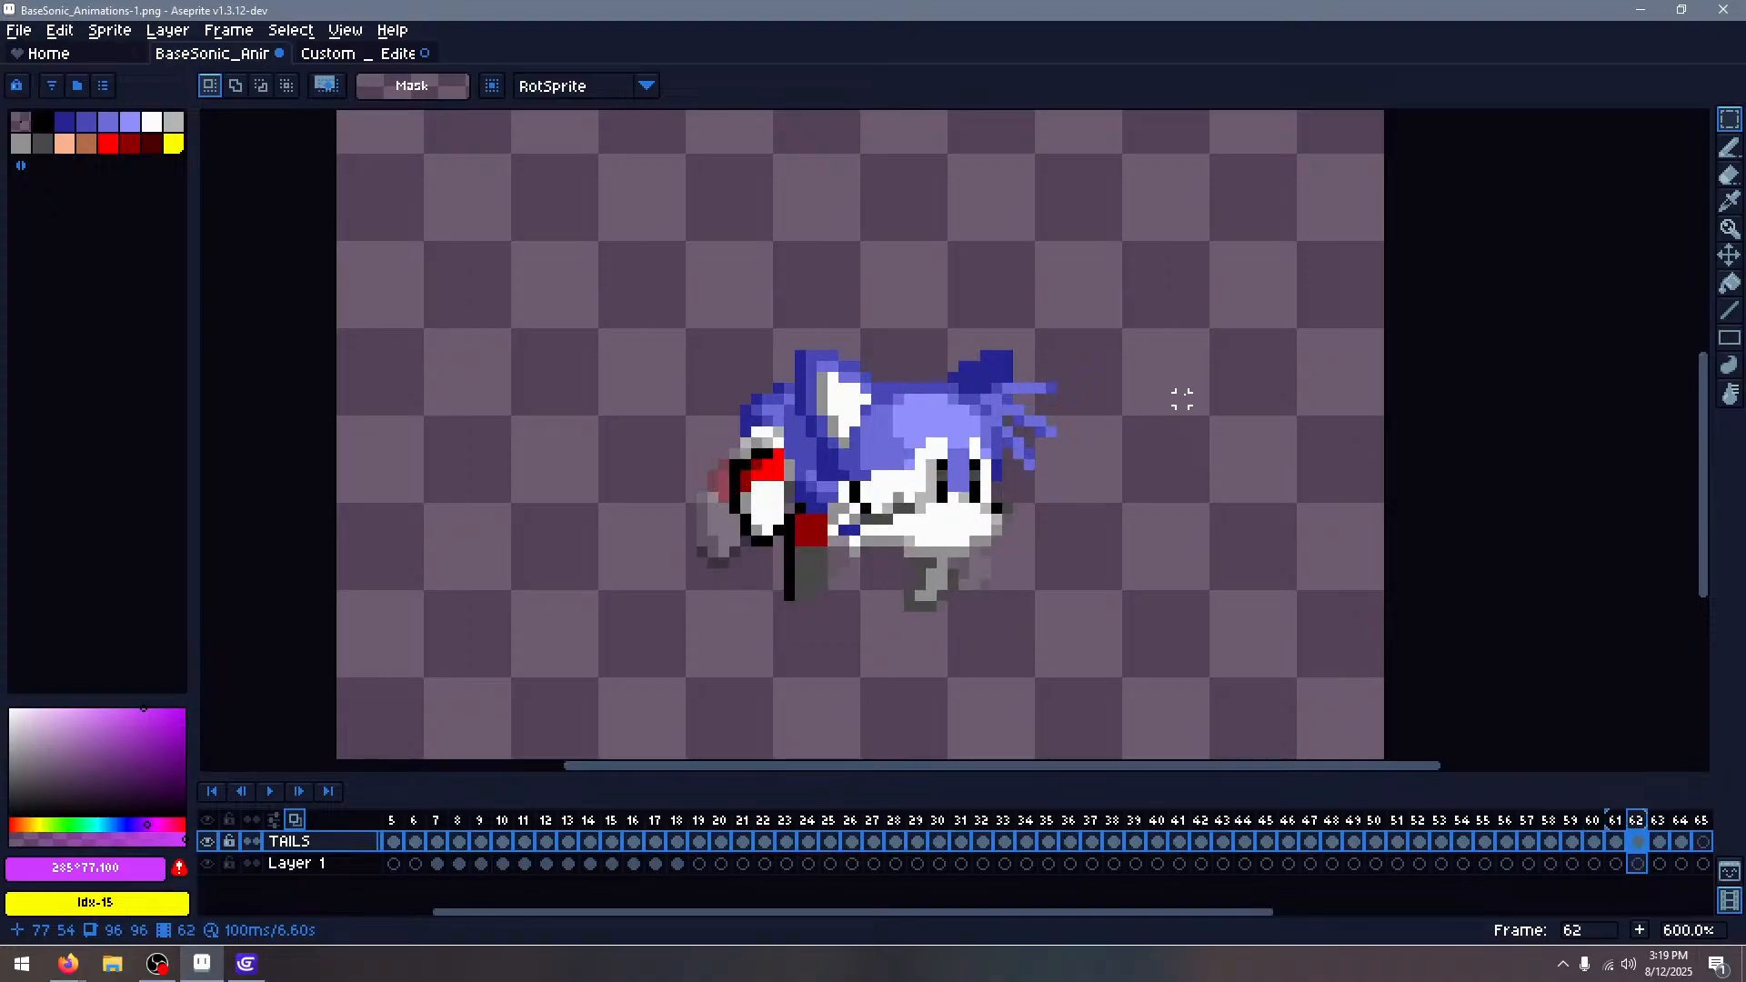
{"action": "key", "text": "Right"}
{"action": "key", "text": "Left"}
{"action": "key", "text": "Left"}
{"action": "key", "text": "Left"}
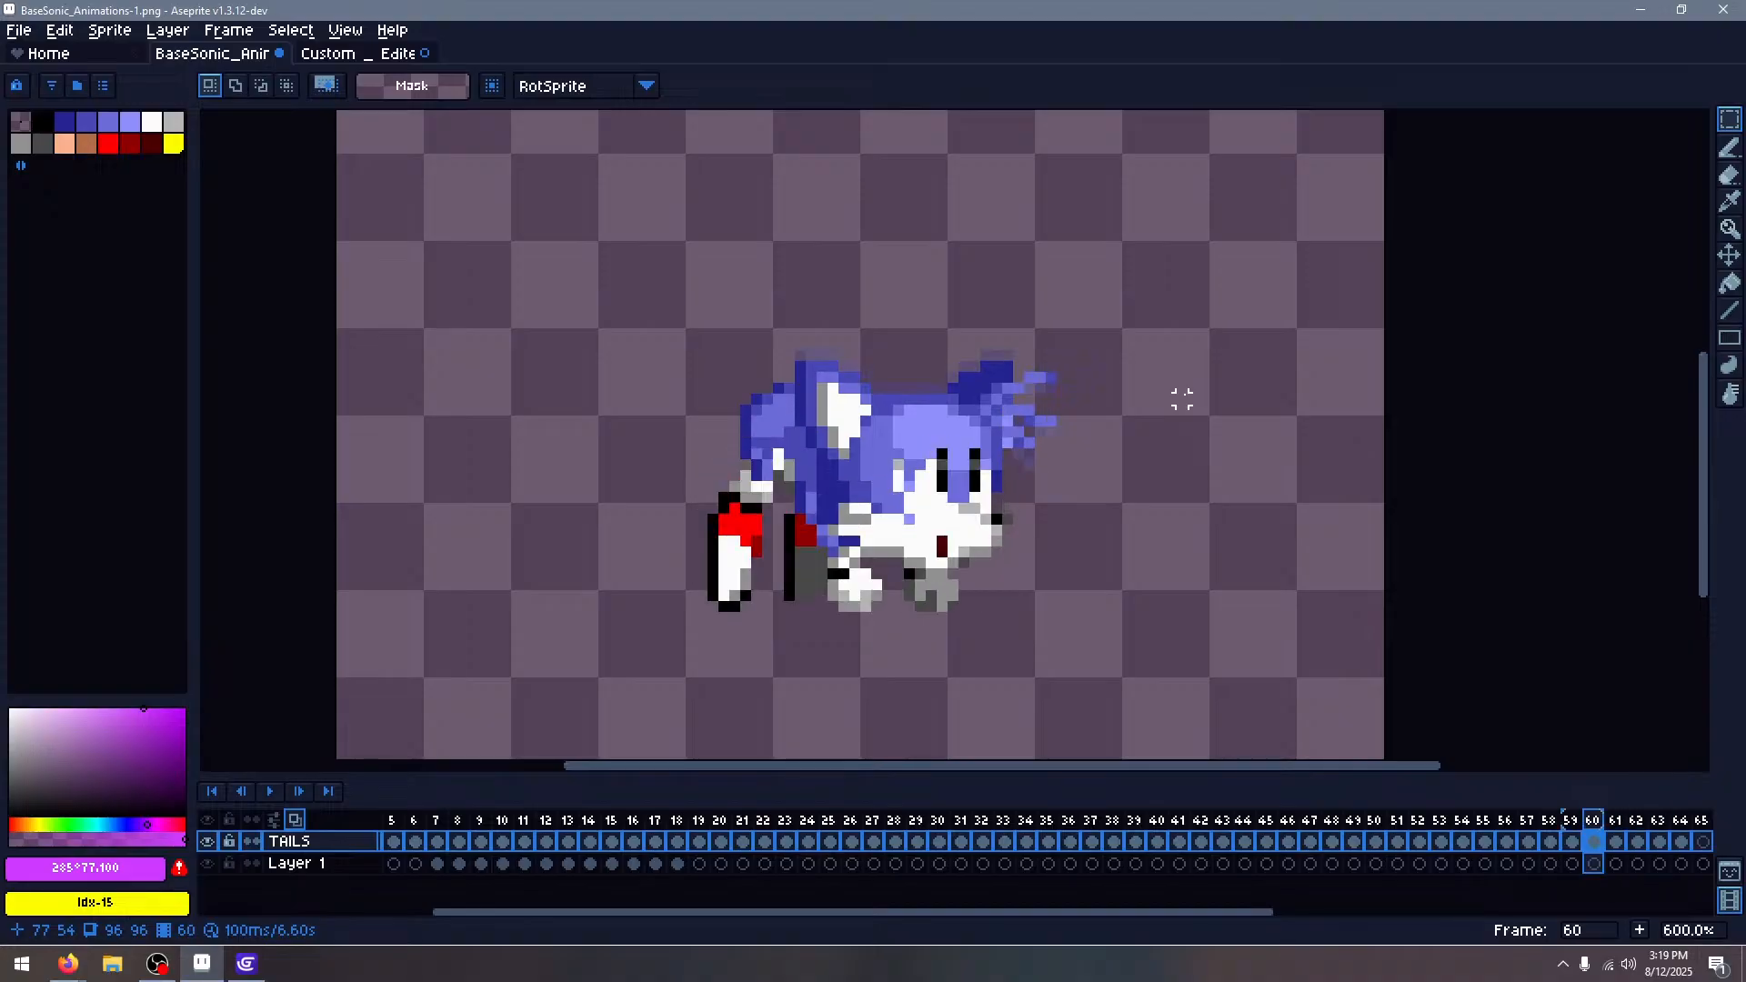
{"action": "key", "text": "Left"}
{"action": "key", "text": "Left"}
{"action": "key", "text": "Left"}
{"action": "key", "text": "Right"}
{"action": "key", "text": "Right"}
{"action": "key", "text": "Right"}
{"action": "key", "text": "Right"}
{"action": "key", "text": "Right"}
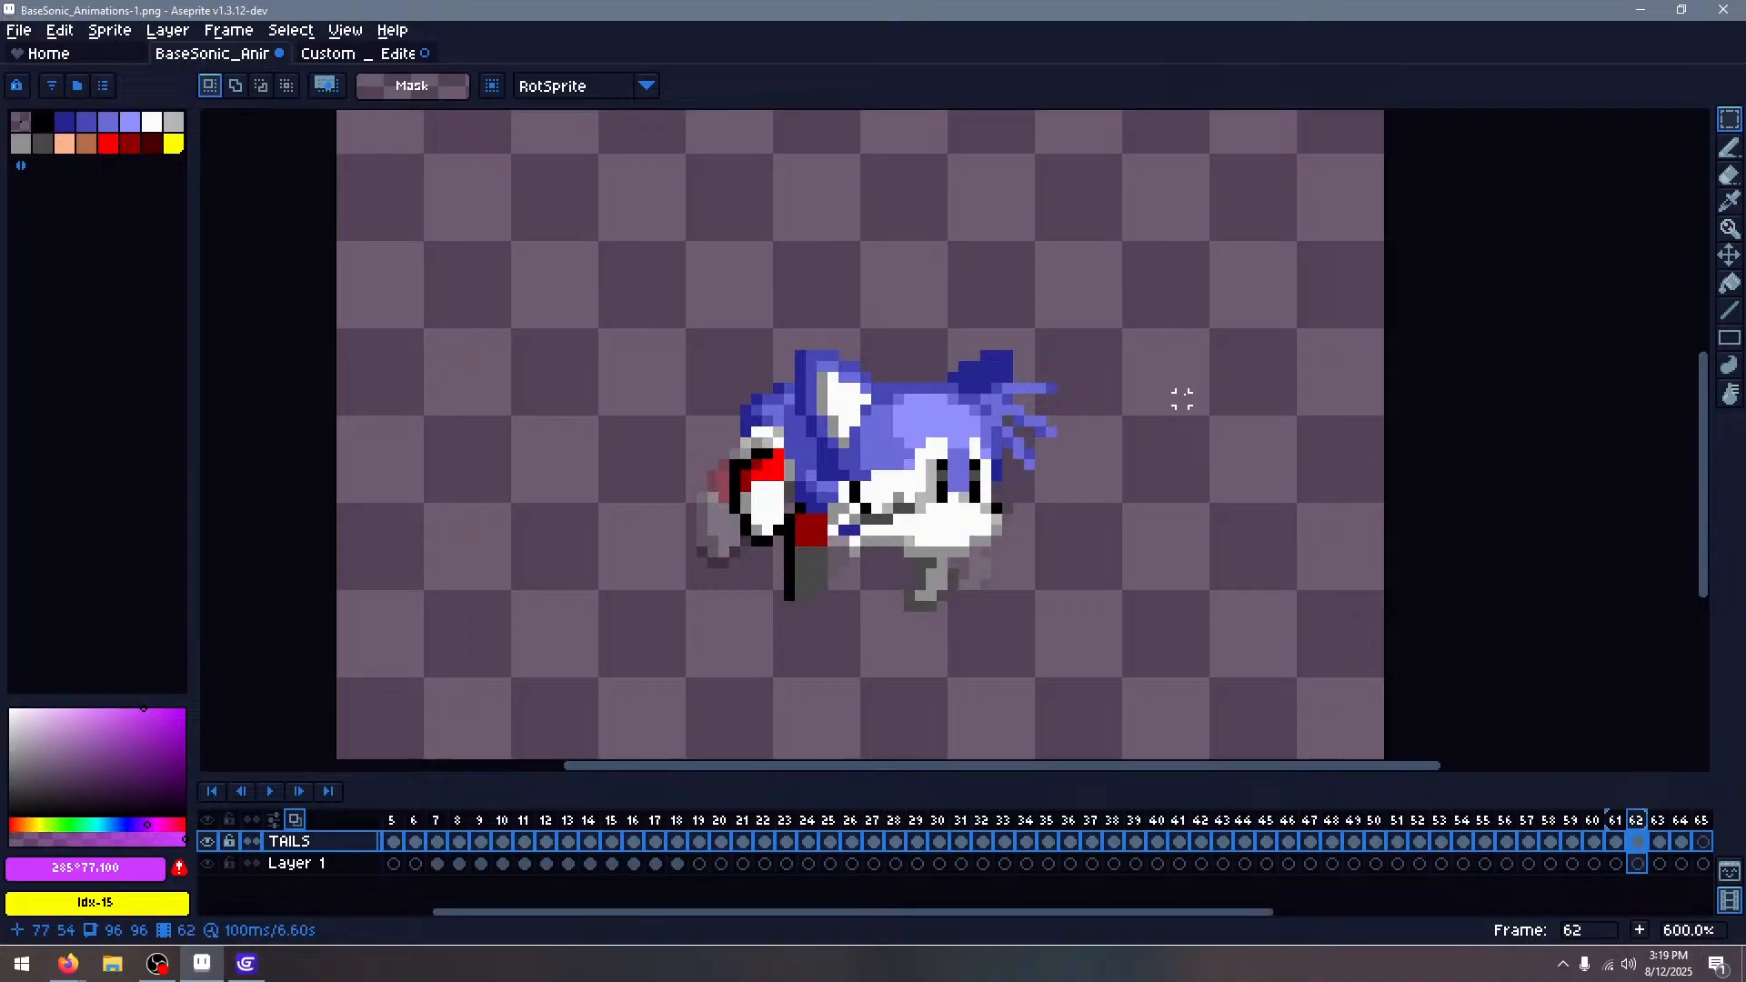
{"action": "key", "text": "Left"}
{"action": "key", "text": "Left"}
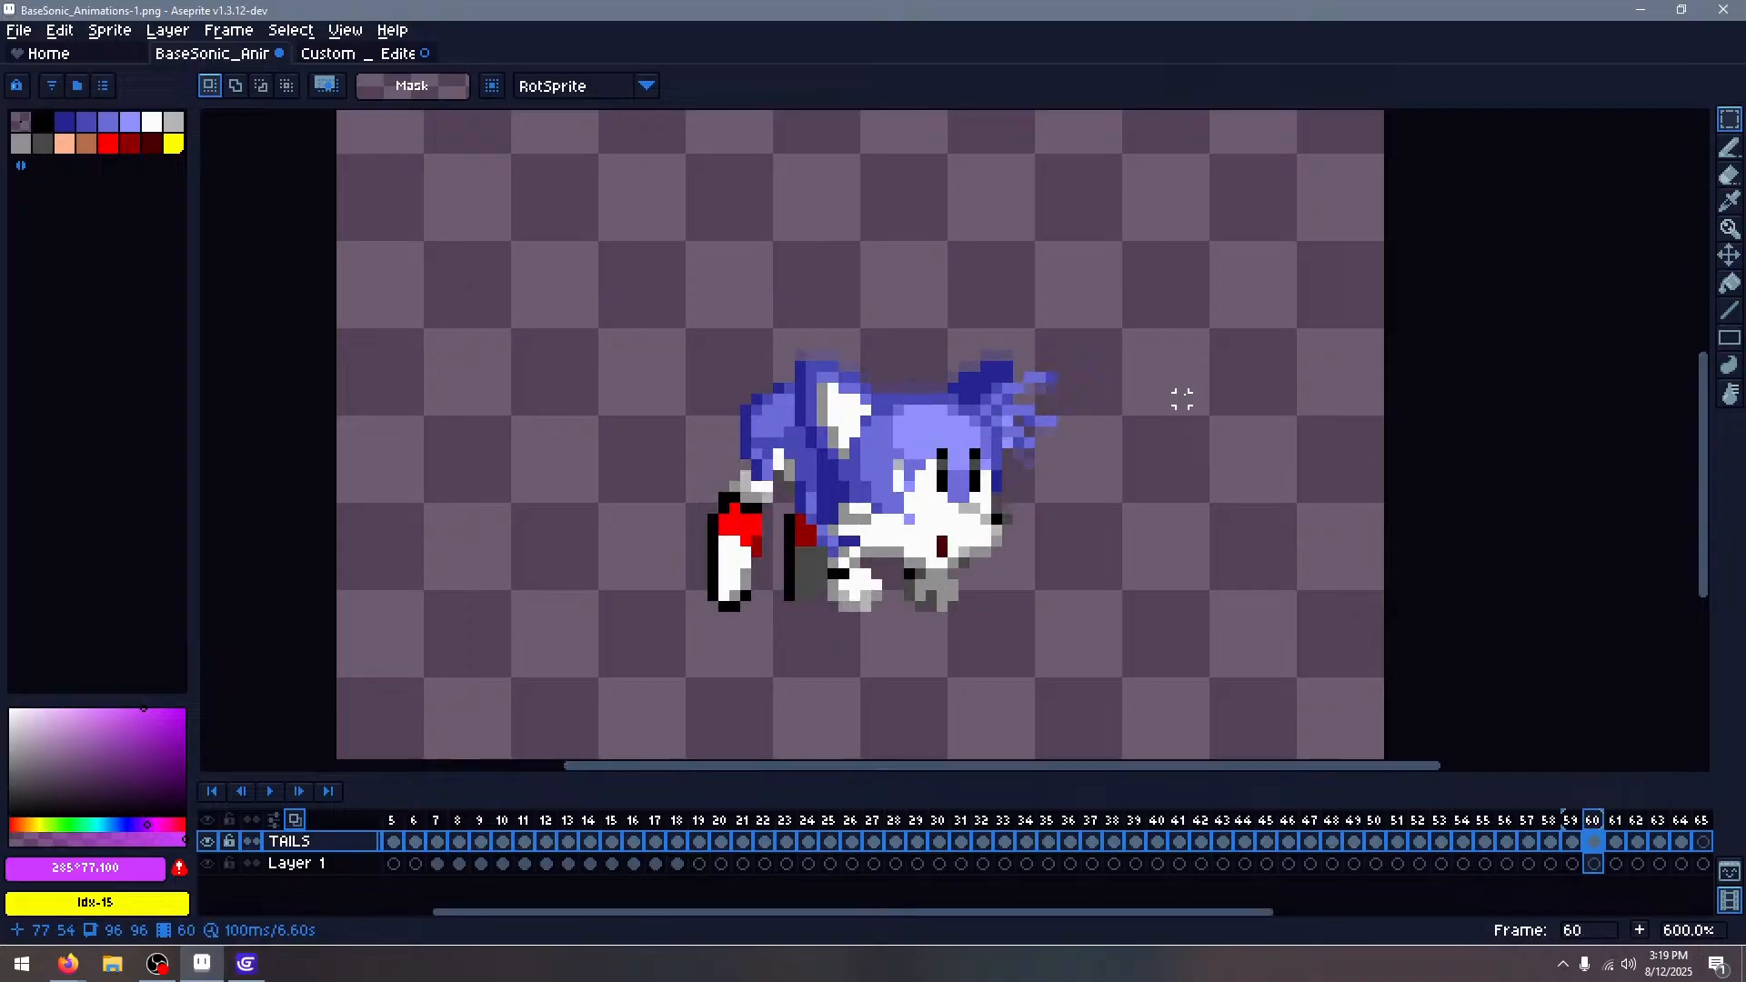
{"action": "key", "text": "Right"}
Move the sprites in frames 61 to 64 down one pixel so their heads line up with frame 60
{"action": "key", "text": "v"}
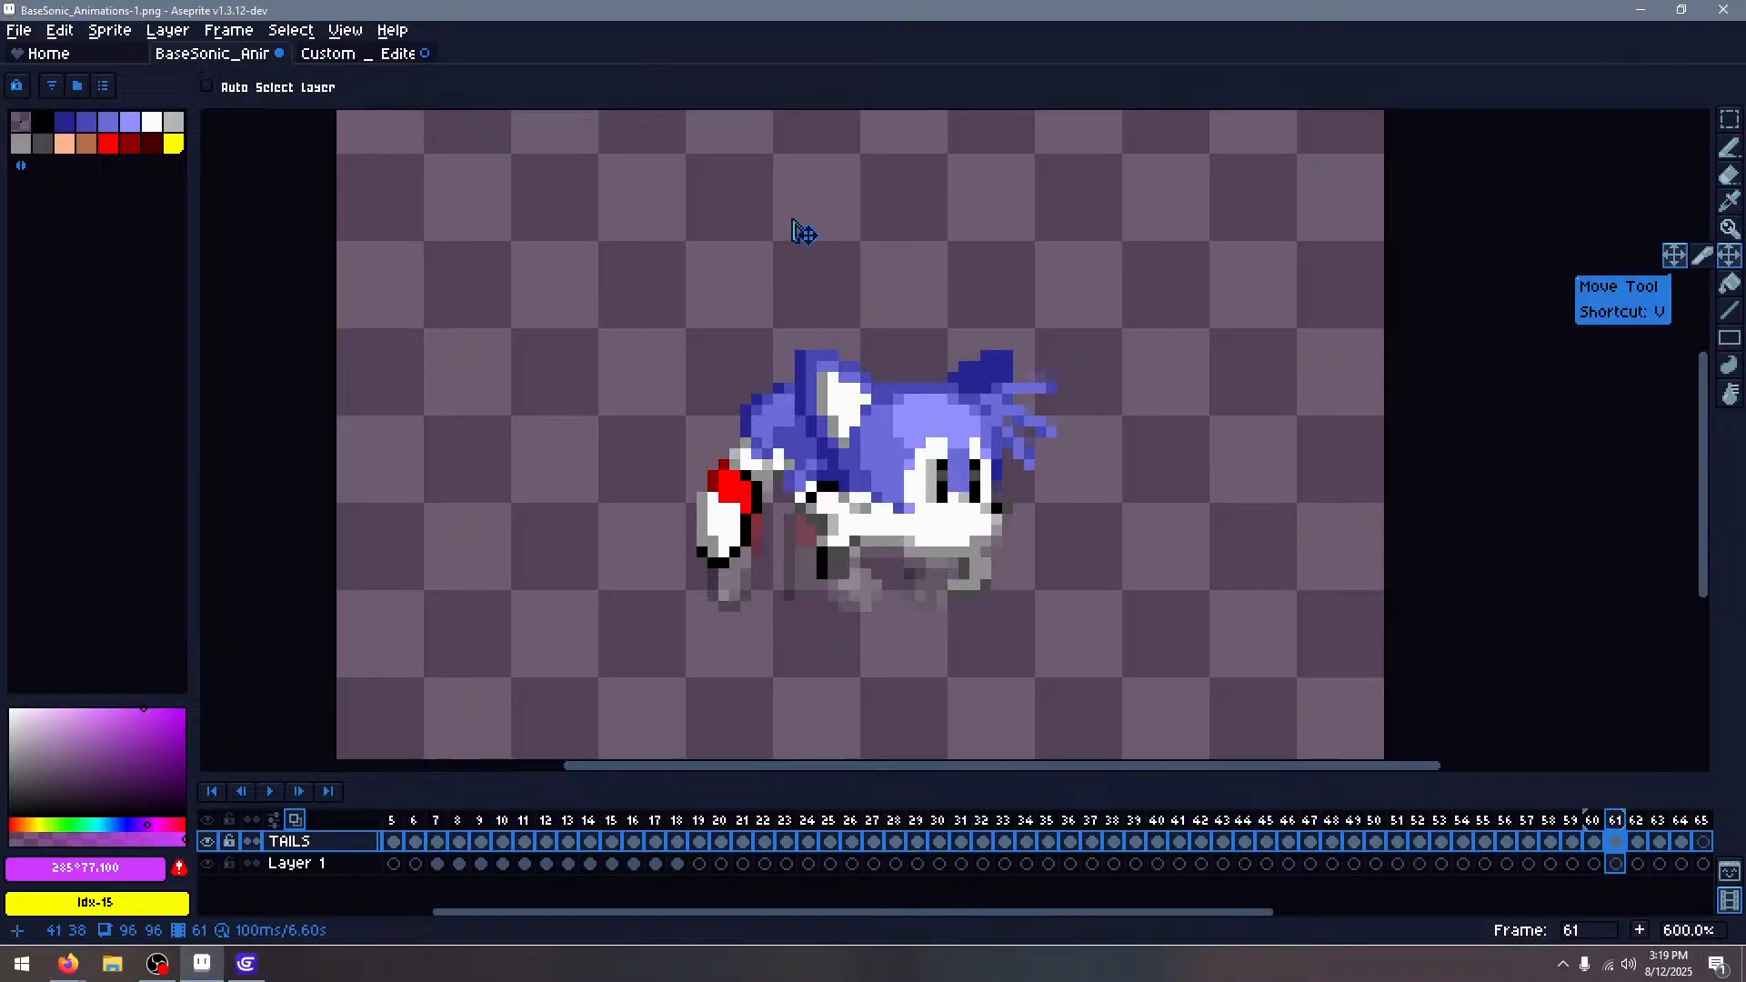
{"action": "key", "text": "Right"}
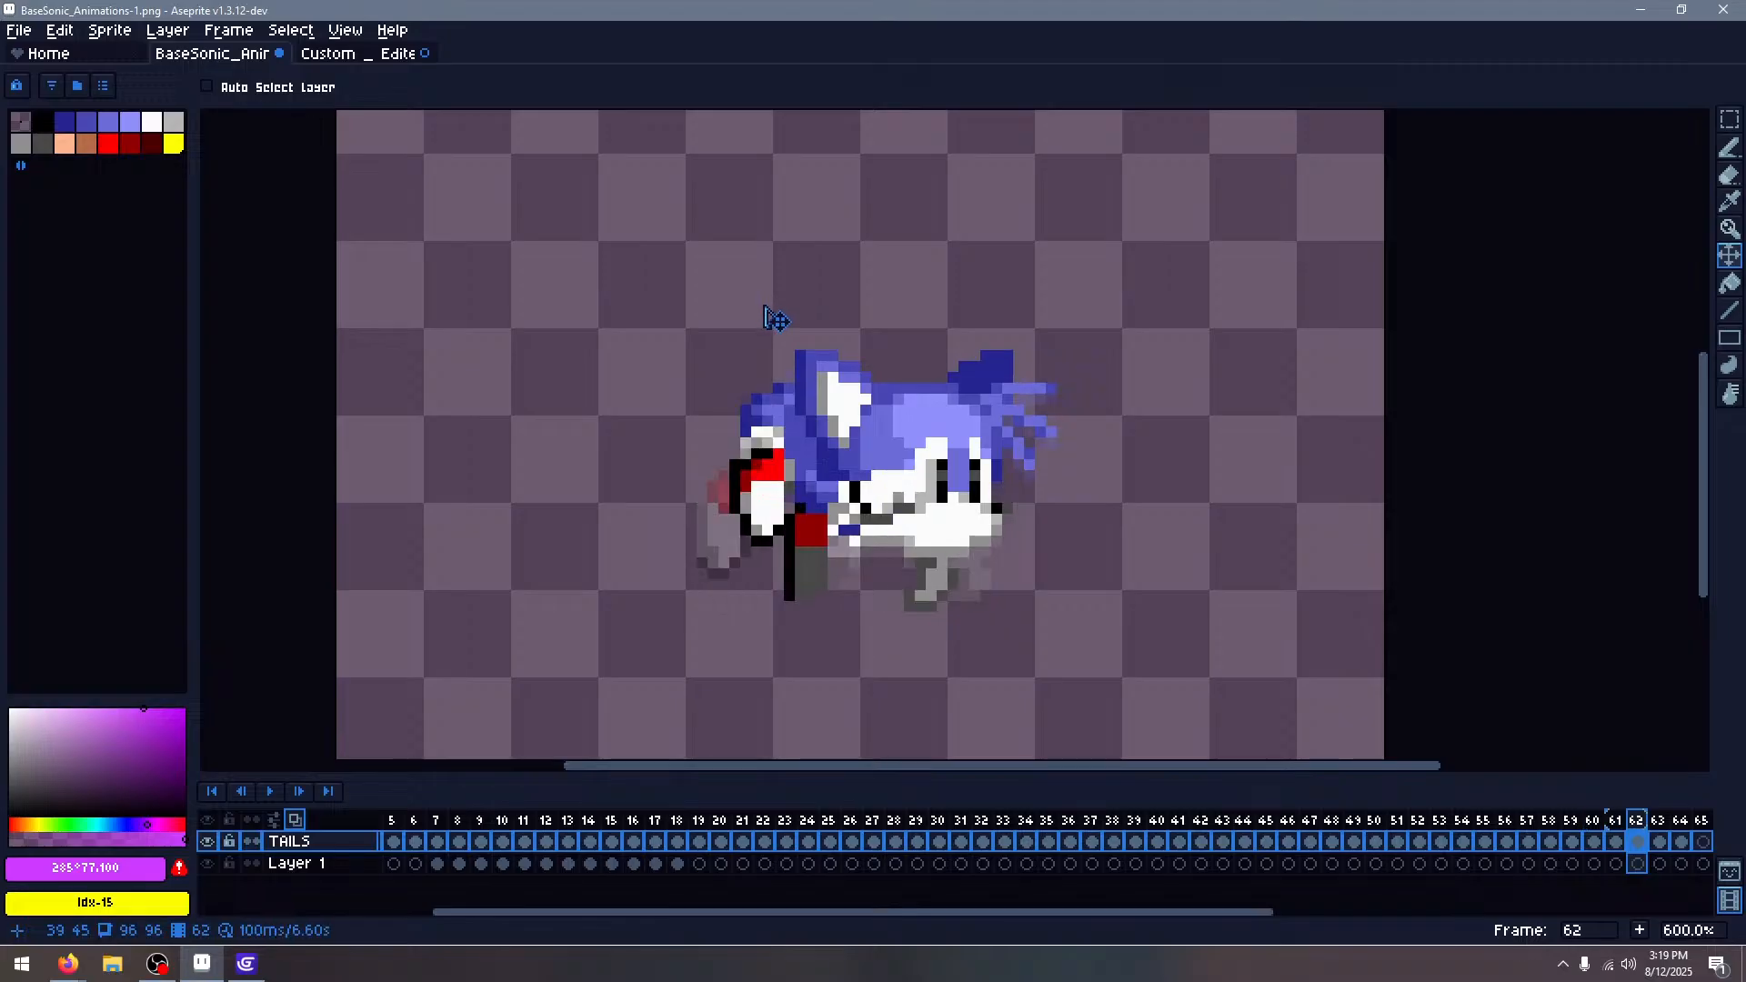
{"action": "key", "text": "Right"}
{"action": "key", "text": "Right"}
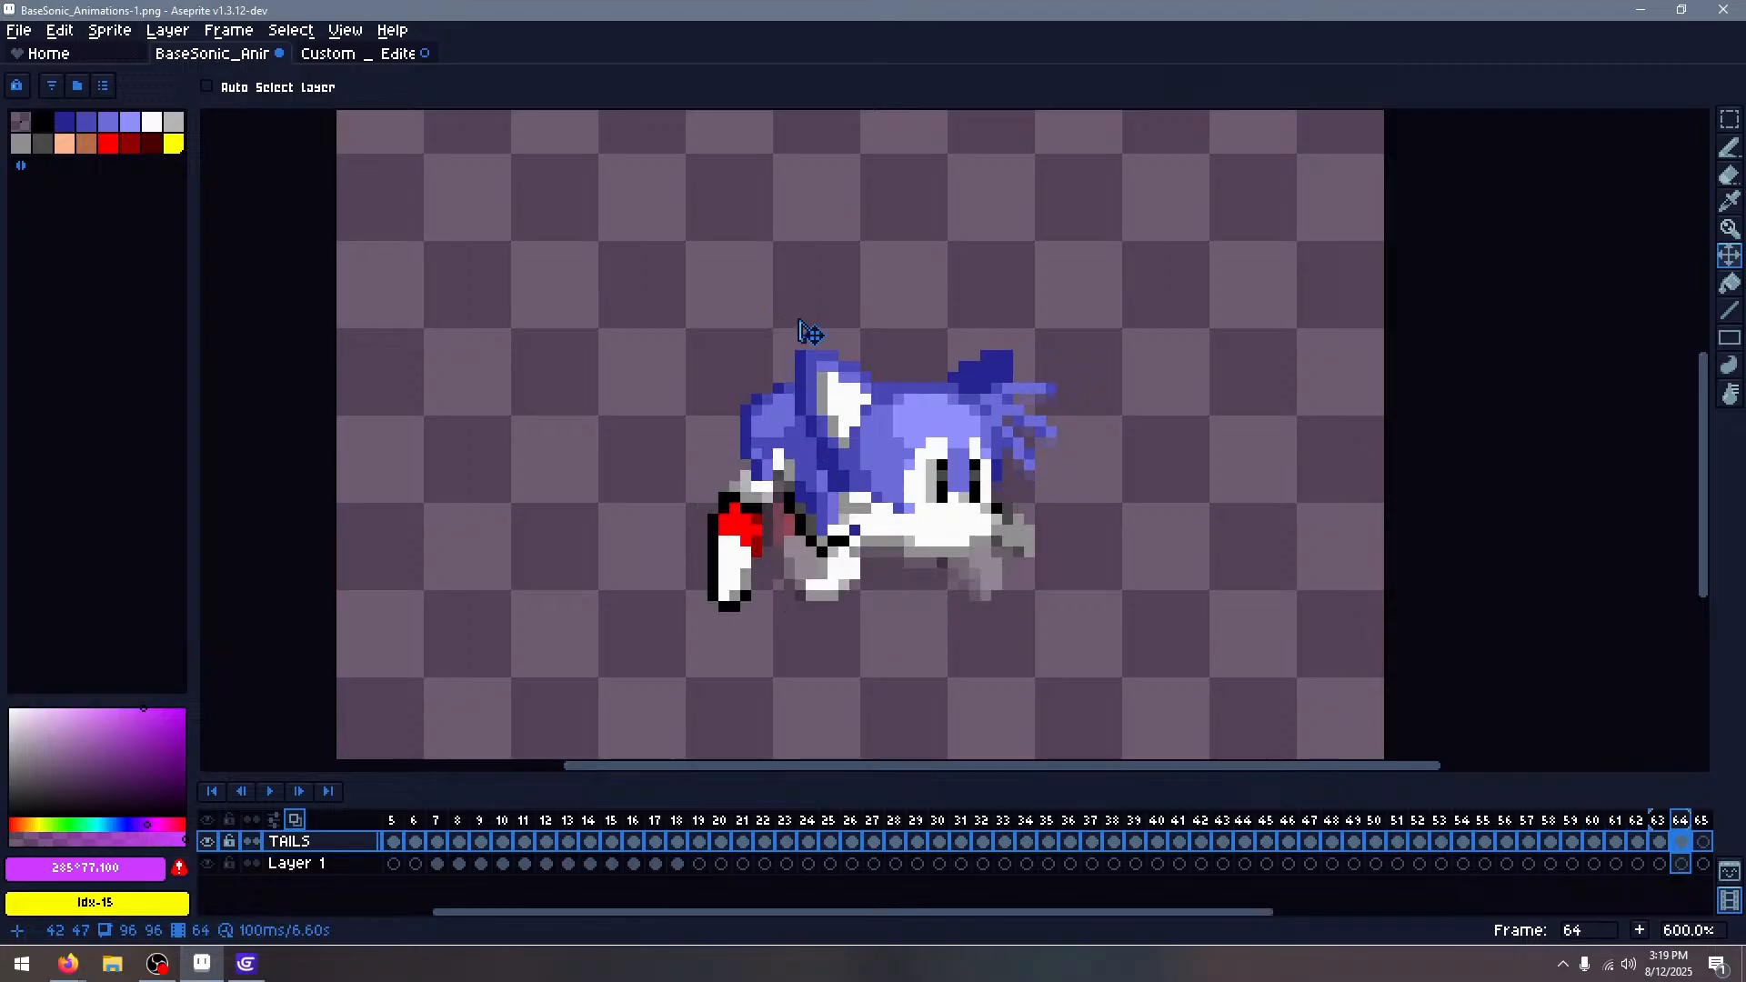
{"action": "key", "text": "Right"}
{"action": "key", "text": "Left"}
{"action": "key", "text": "Left"}
{"action": "key", "text": "Left"}
{"action": "key", "text": "Left"}
{"action": "key", "text": "Left"}
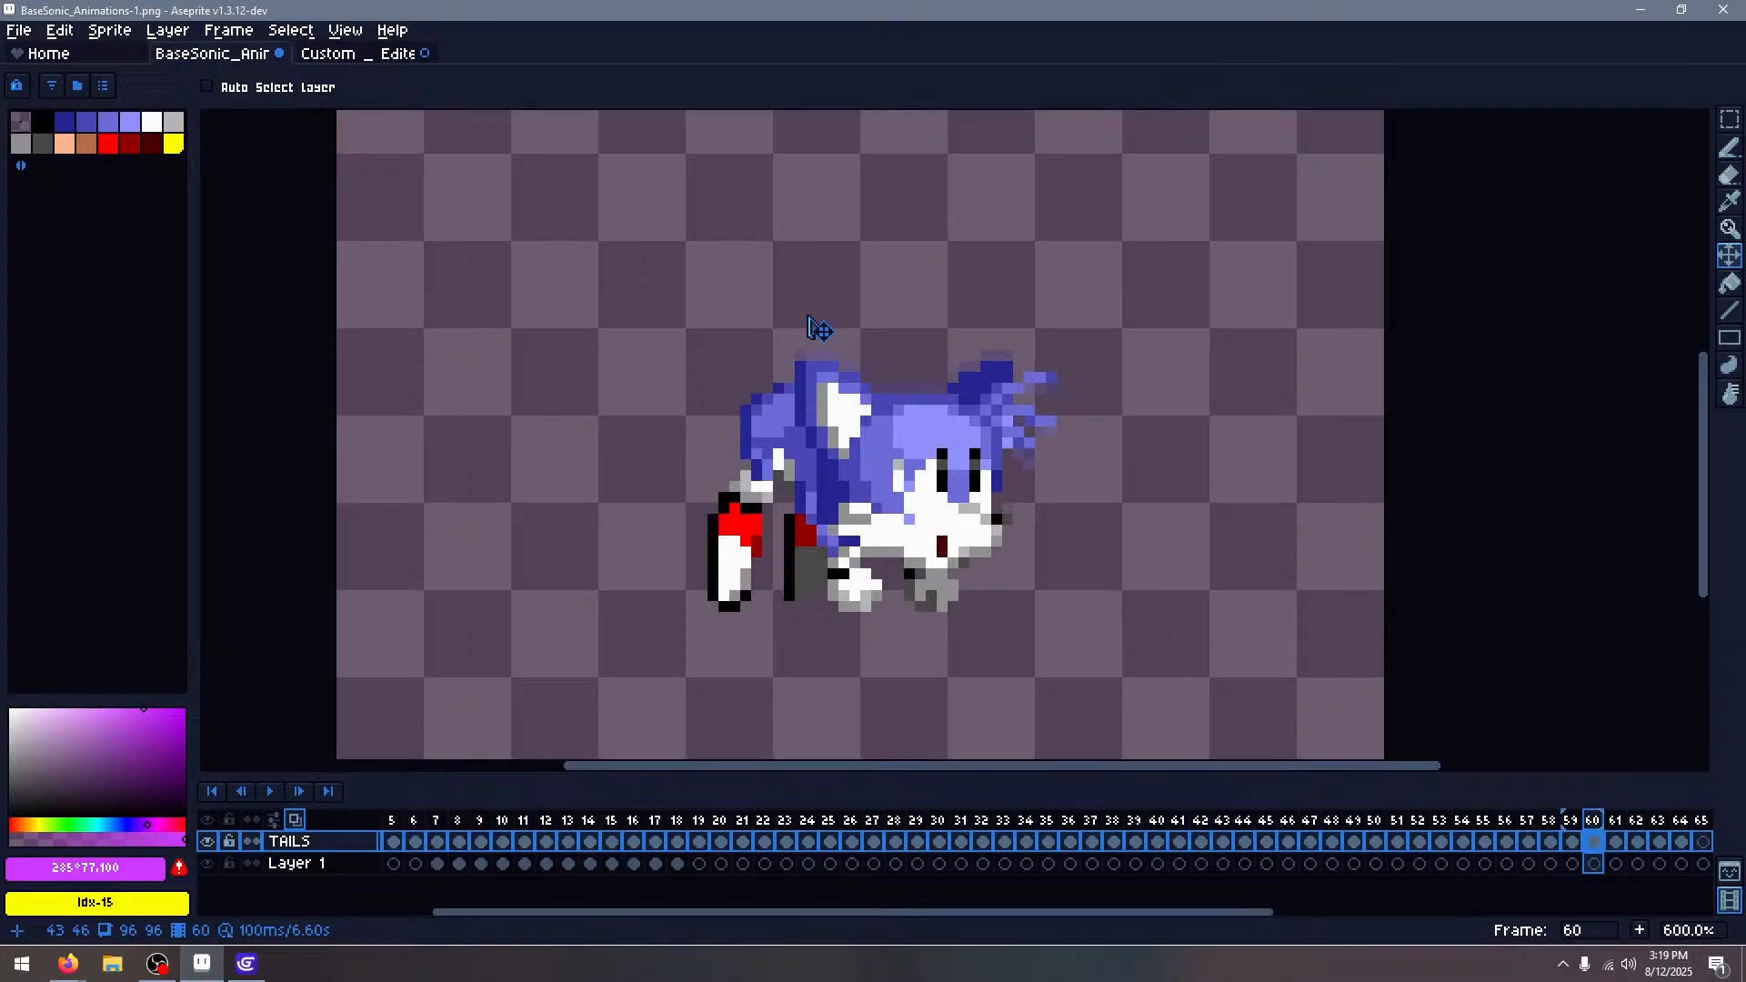
{"action": "key", "text": "Right"}
{"action": "key", "text": "Right"}
{"action": "key", "text": "Right"}
{"action": "key", "text": "Right"}
{"action": "key", "text": "Right"}
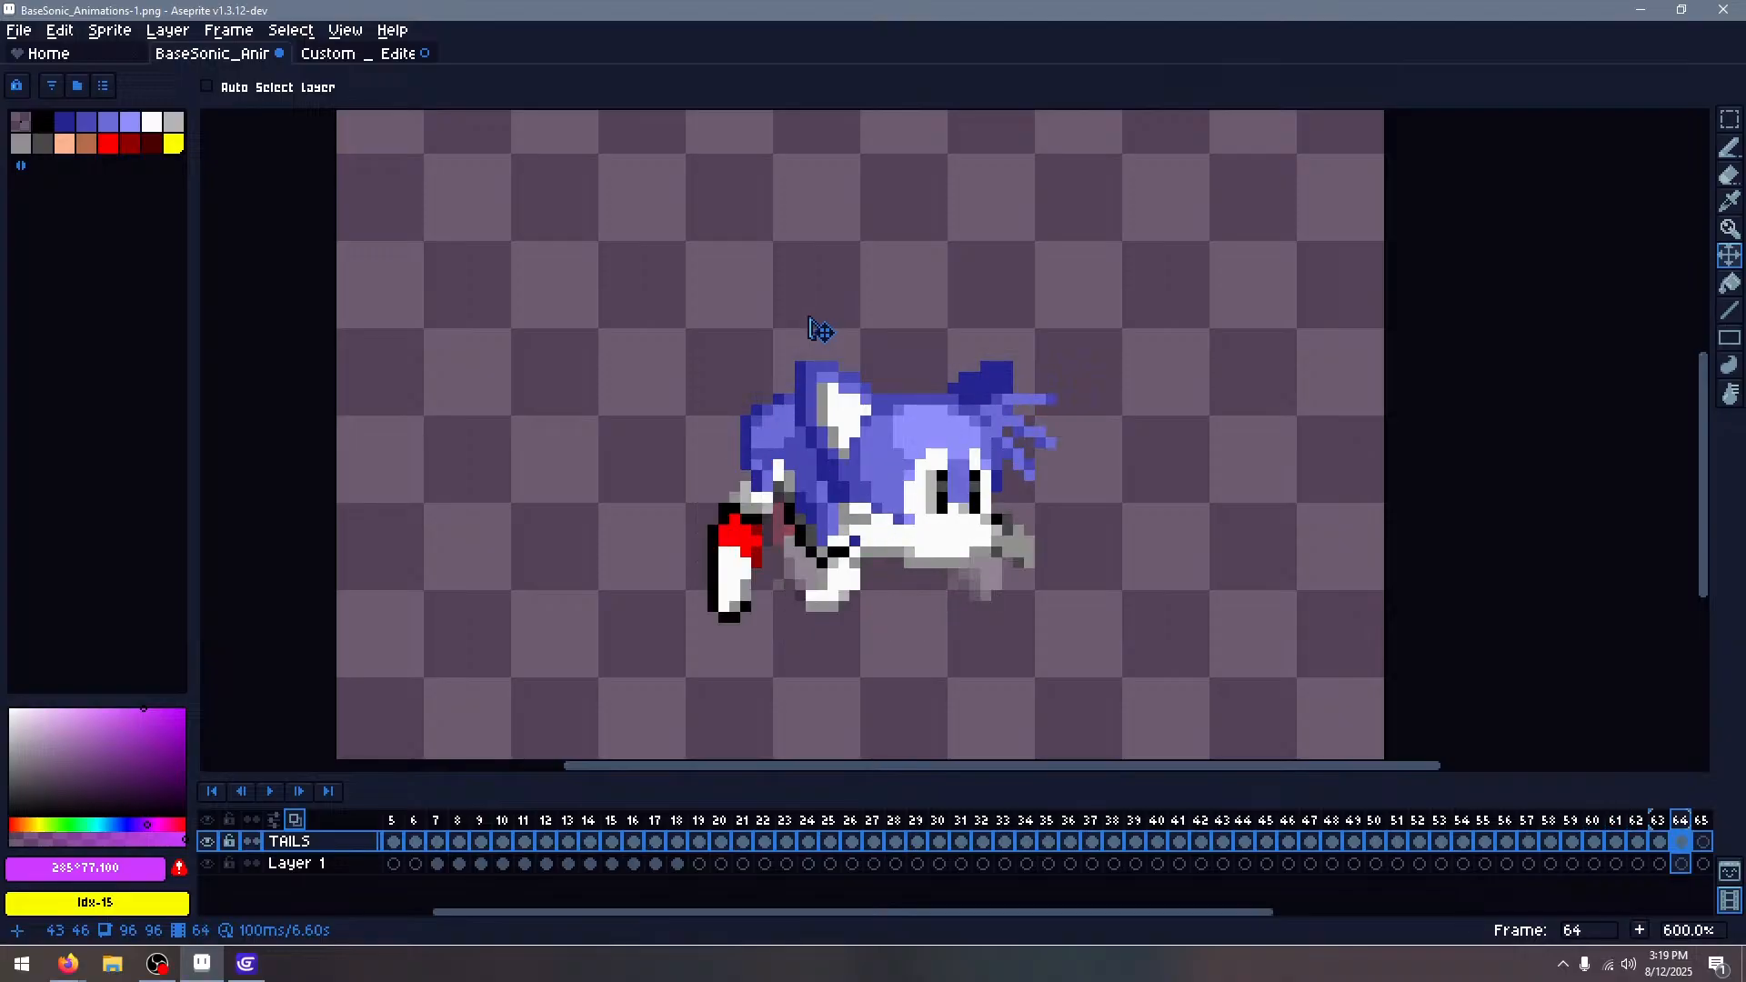
Select and copy the fifth Tails sprite in the row on the sprite sheet with the rectangular marquee
{"action": "left_click", "coordinate": [332, 53]}
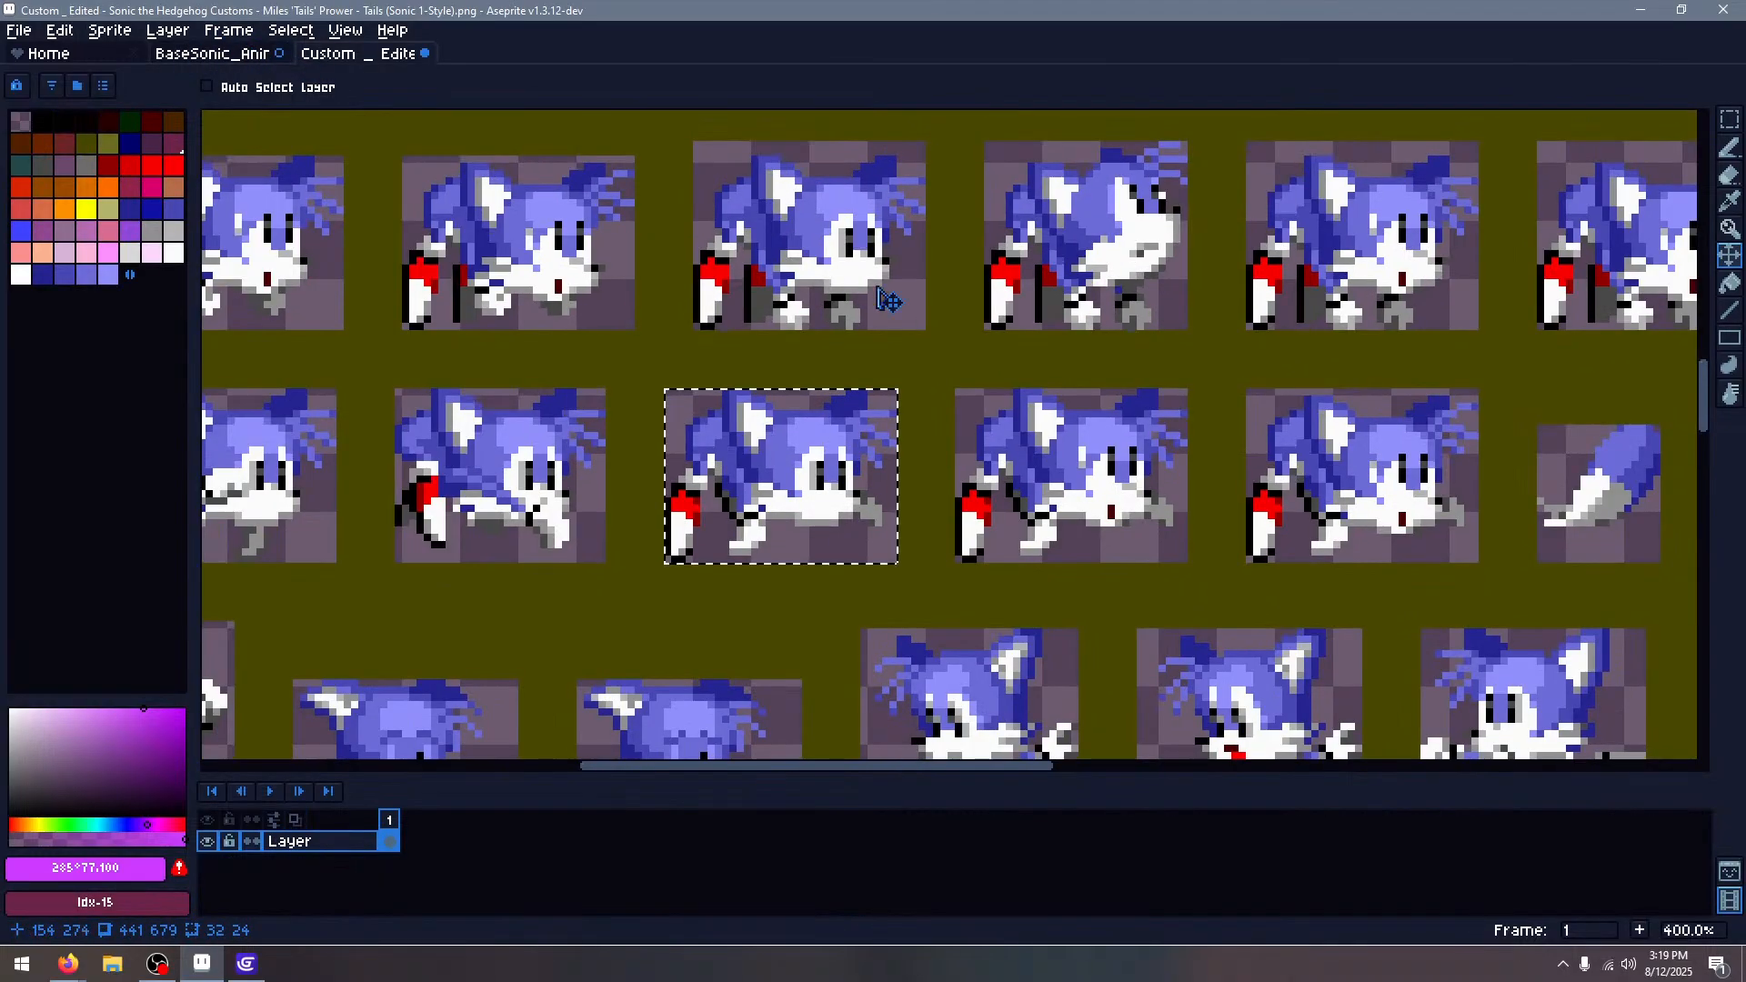
{"action": "scroll", "coordinate": [871, 262], "scroll_direction": "down", "scroll_amount": 1}
{"action": "scroll", "coordinate": [994, 303], "scroll_direction": "right", "scroll_amount": 3}
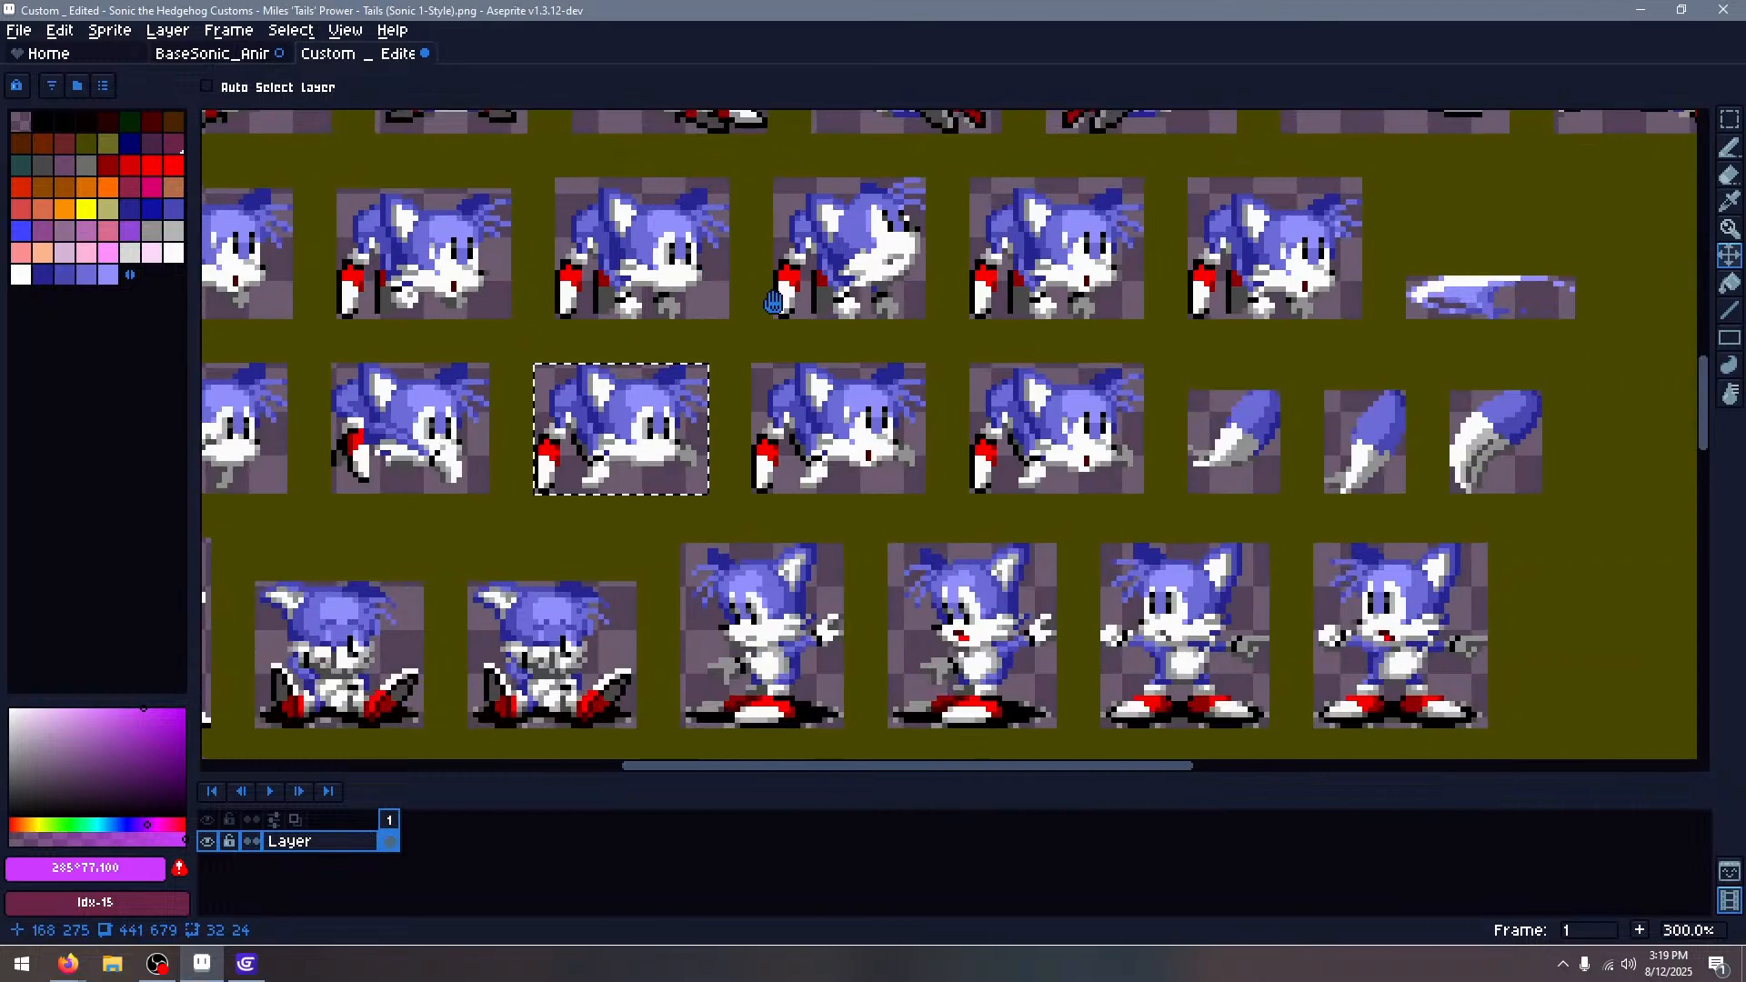
{"action": "key", "text": "m"}
{"action": "left_click", "coordinate": [1105, 470]}
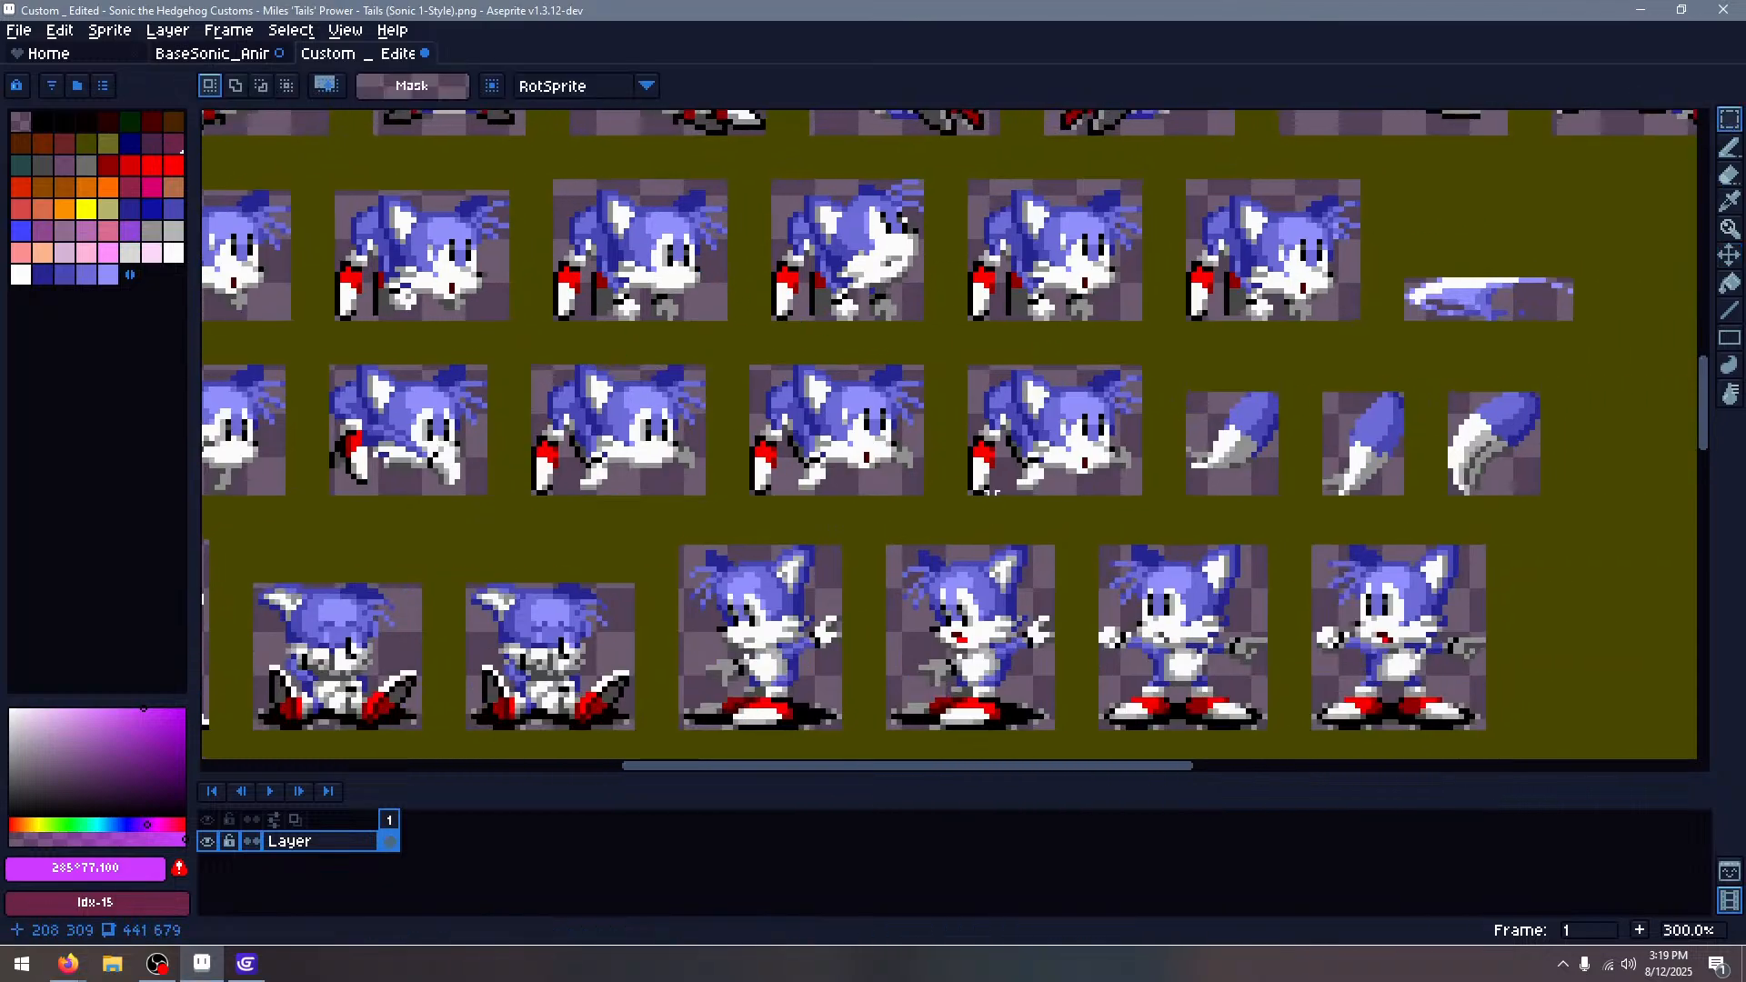
{"action": "scroll", "coordinate": [977, 409], "scroll_direction": "down", "scroll_amount": 1}
{"action": "scroll", "coordinate": [920, 415], "scroll_direction": "up", "scroll_amount": 3}
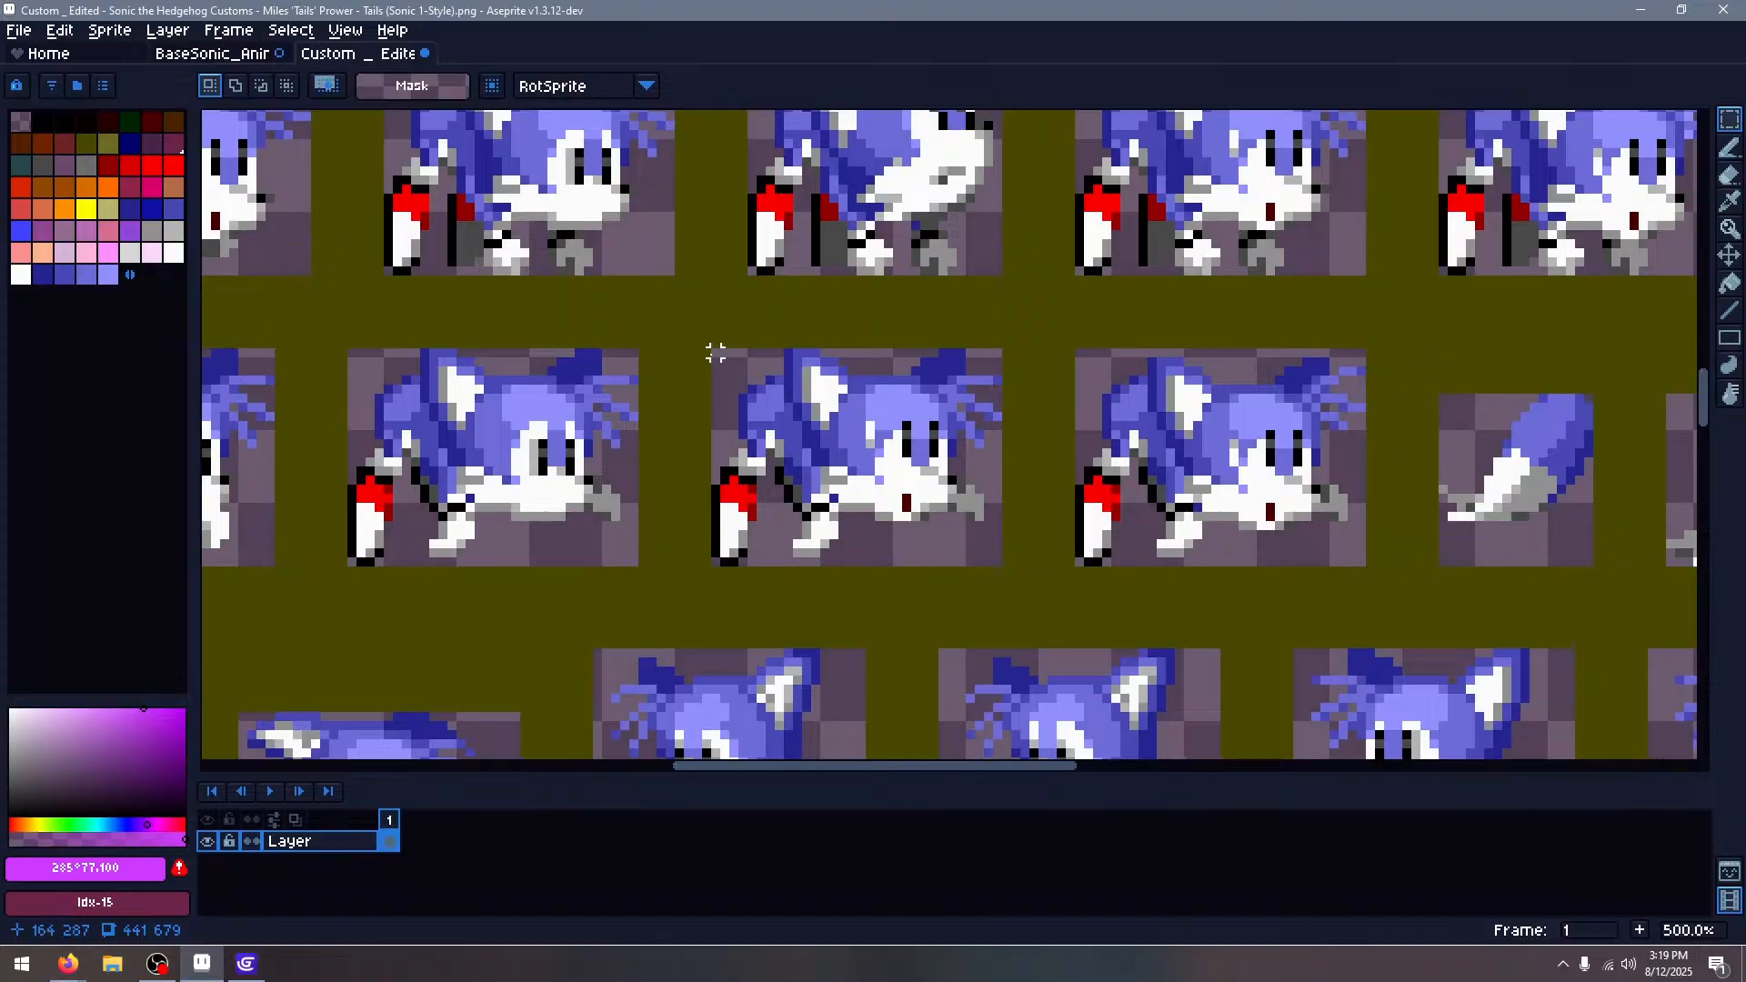
{"action": "left_click_drag", "start_coordinate": [716, 353], "coordinate": [1001, 573]}
Add one empty frame after frame 65 in the animation file and go back to frame 65
{"action": "key", "text": "ctrl+Tab"}
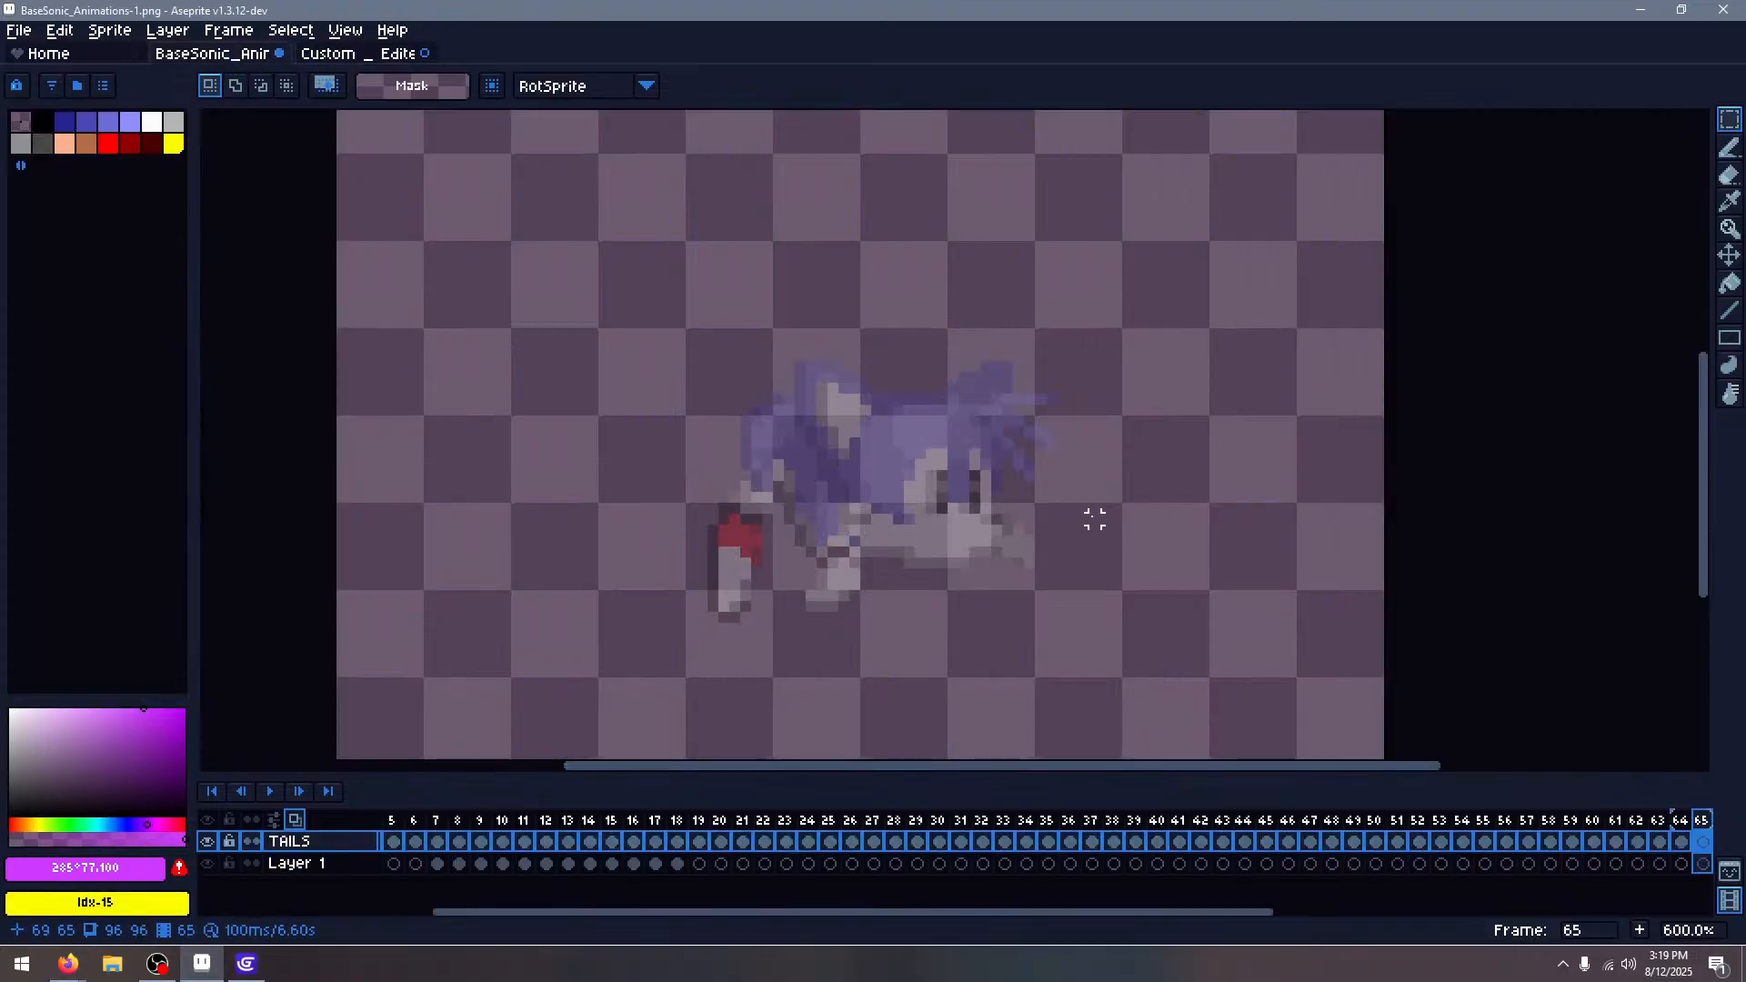
{"action": "key", "text": "alt+n"}
{"action": "key", "text": "Right"}
{"action": "key", "text": "Left"}
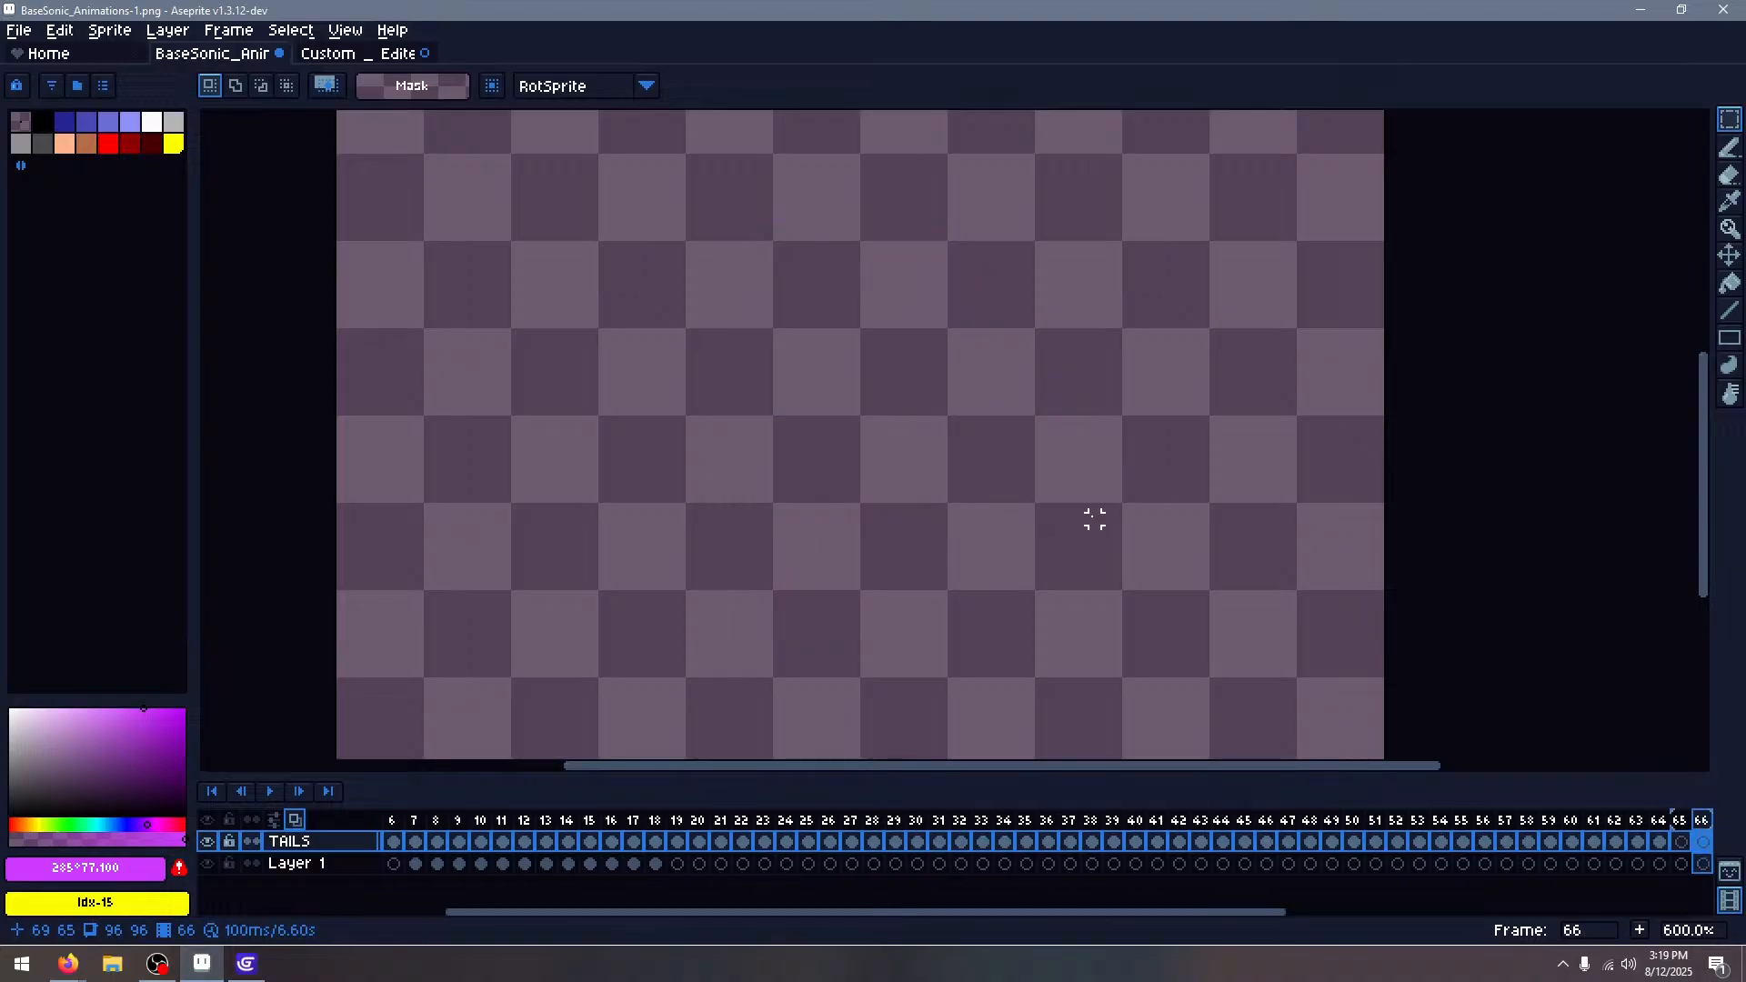
{"action": "key", "text": "Left"}
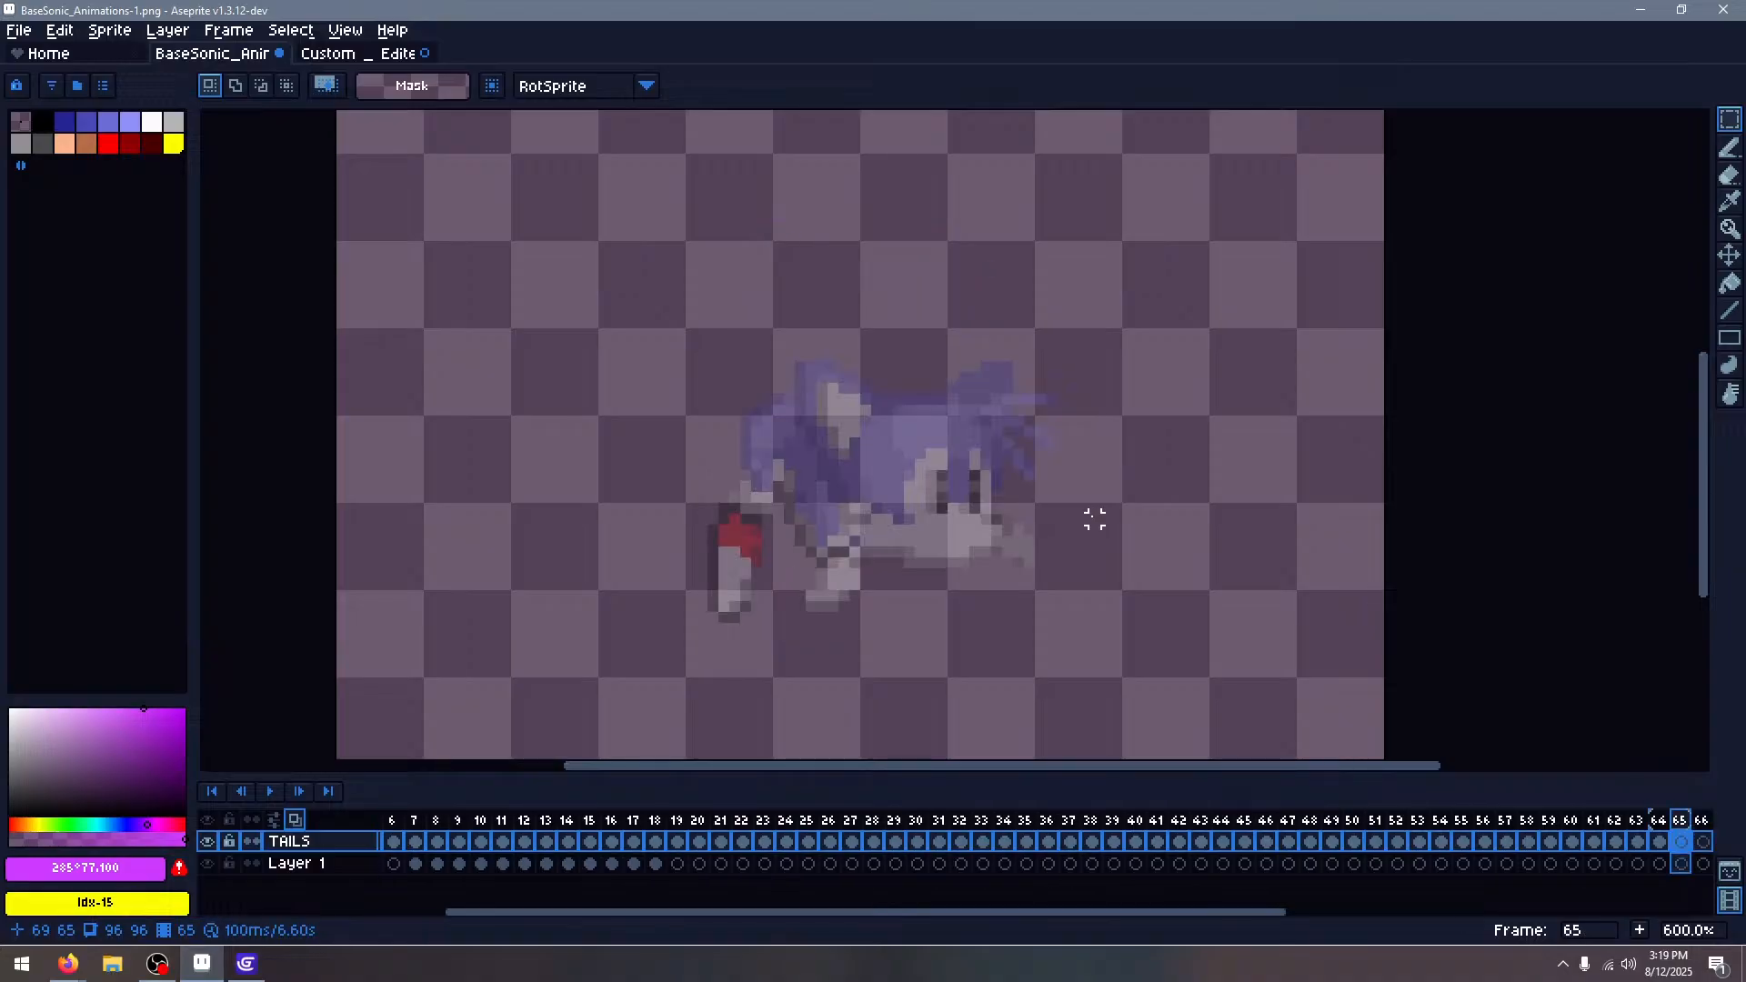
Place the copied fifth sprite in frame 65 and align it with the onion-skinned pose of frame 64
{"action": "left_click_drag", "start_coordinate": [1011, 428], "coordinate": [936, 473]}
{"action": "left_click", "coordinate": [1236, 389]}
{"action": "key", "text": "Left"}
{"action": "key", "text": "Right"}
Copy the row's sixth Tails sprite, 32×24, from the sprite sheet into frame 66 and align it with frame 65
{"action": "key", "text": "Right"}
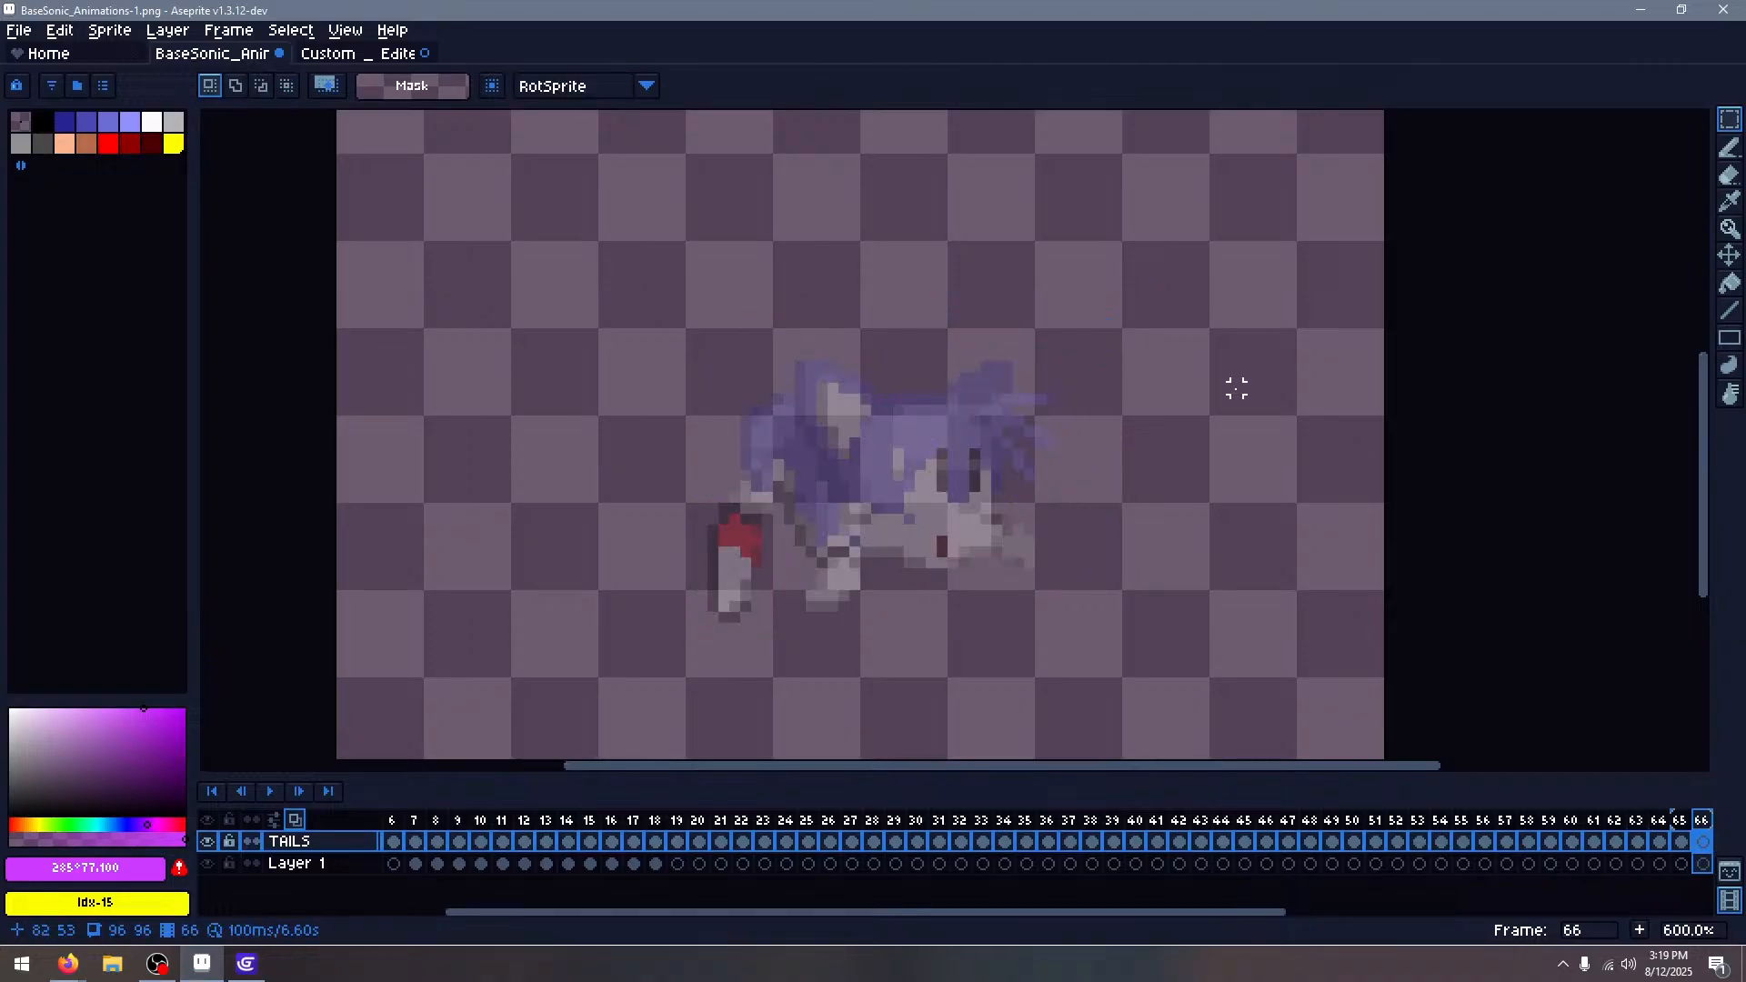
{"action": "left_click", "coordinate": [380, 53]}
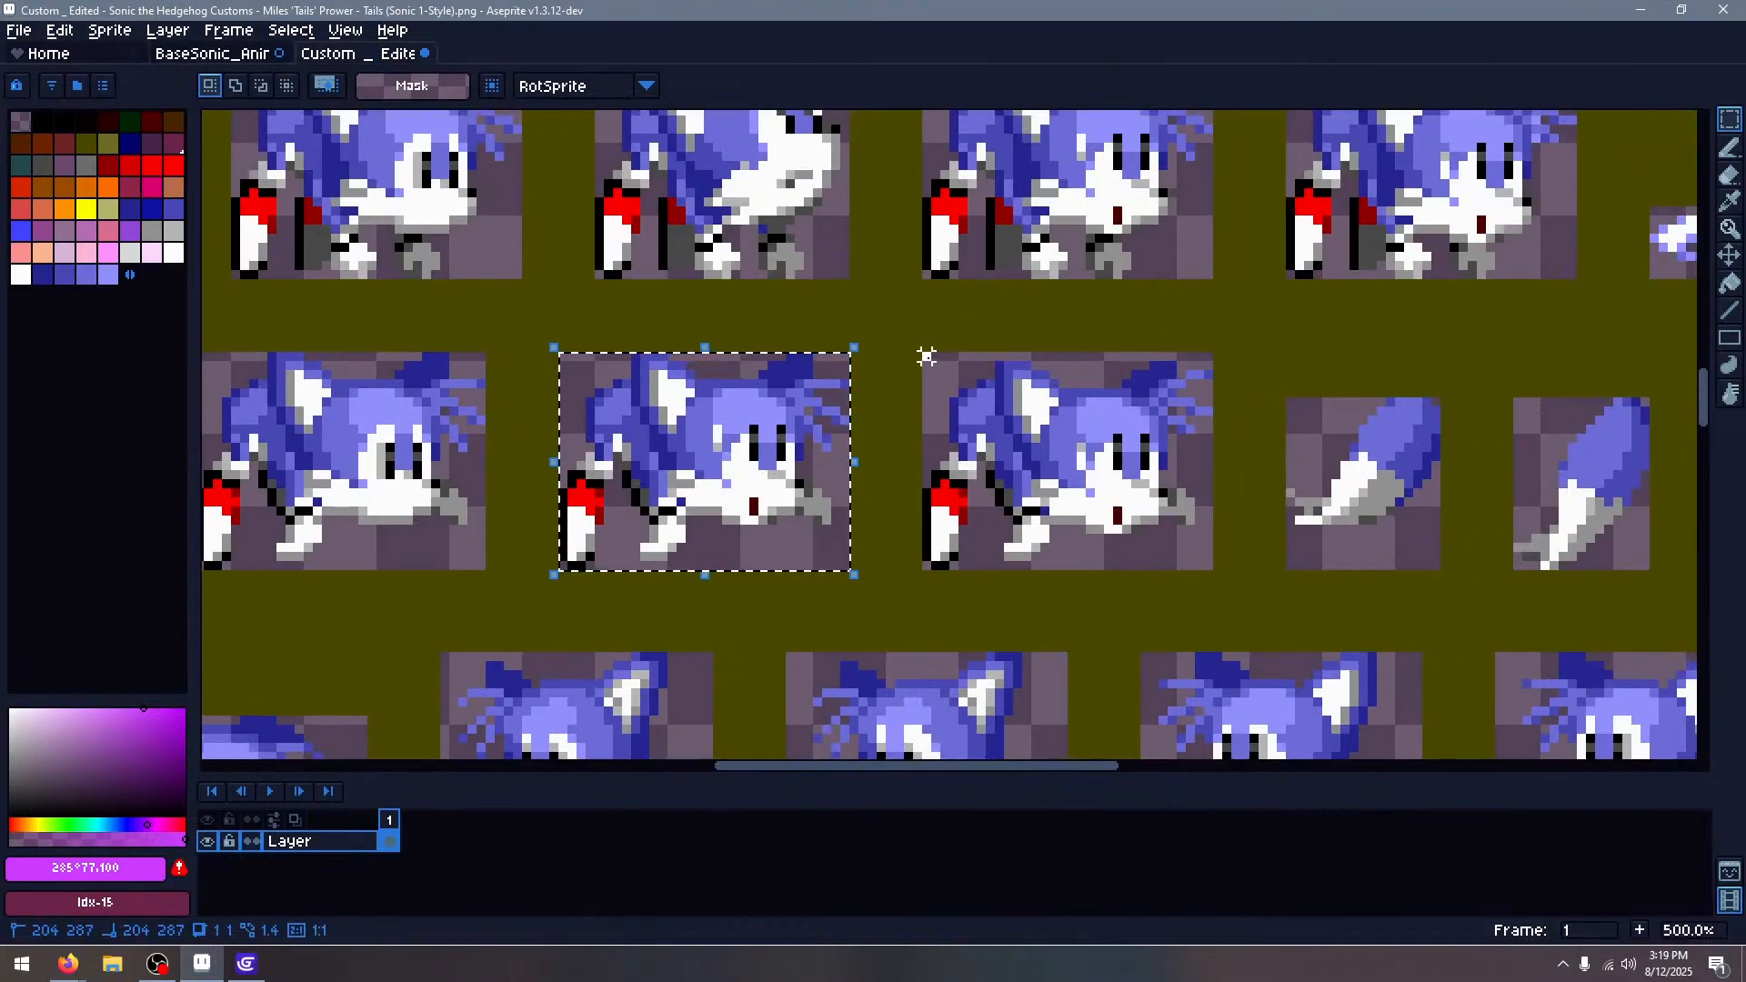
{"action": "left_click_drag", "start_coordinate": [929, 355], "coordinate": [1208, 566]}
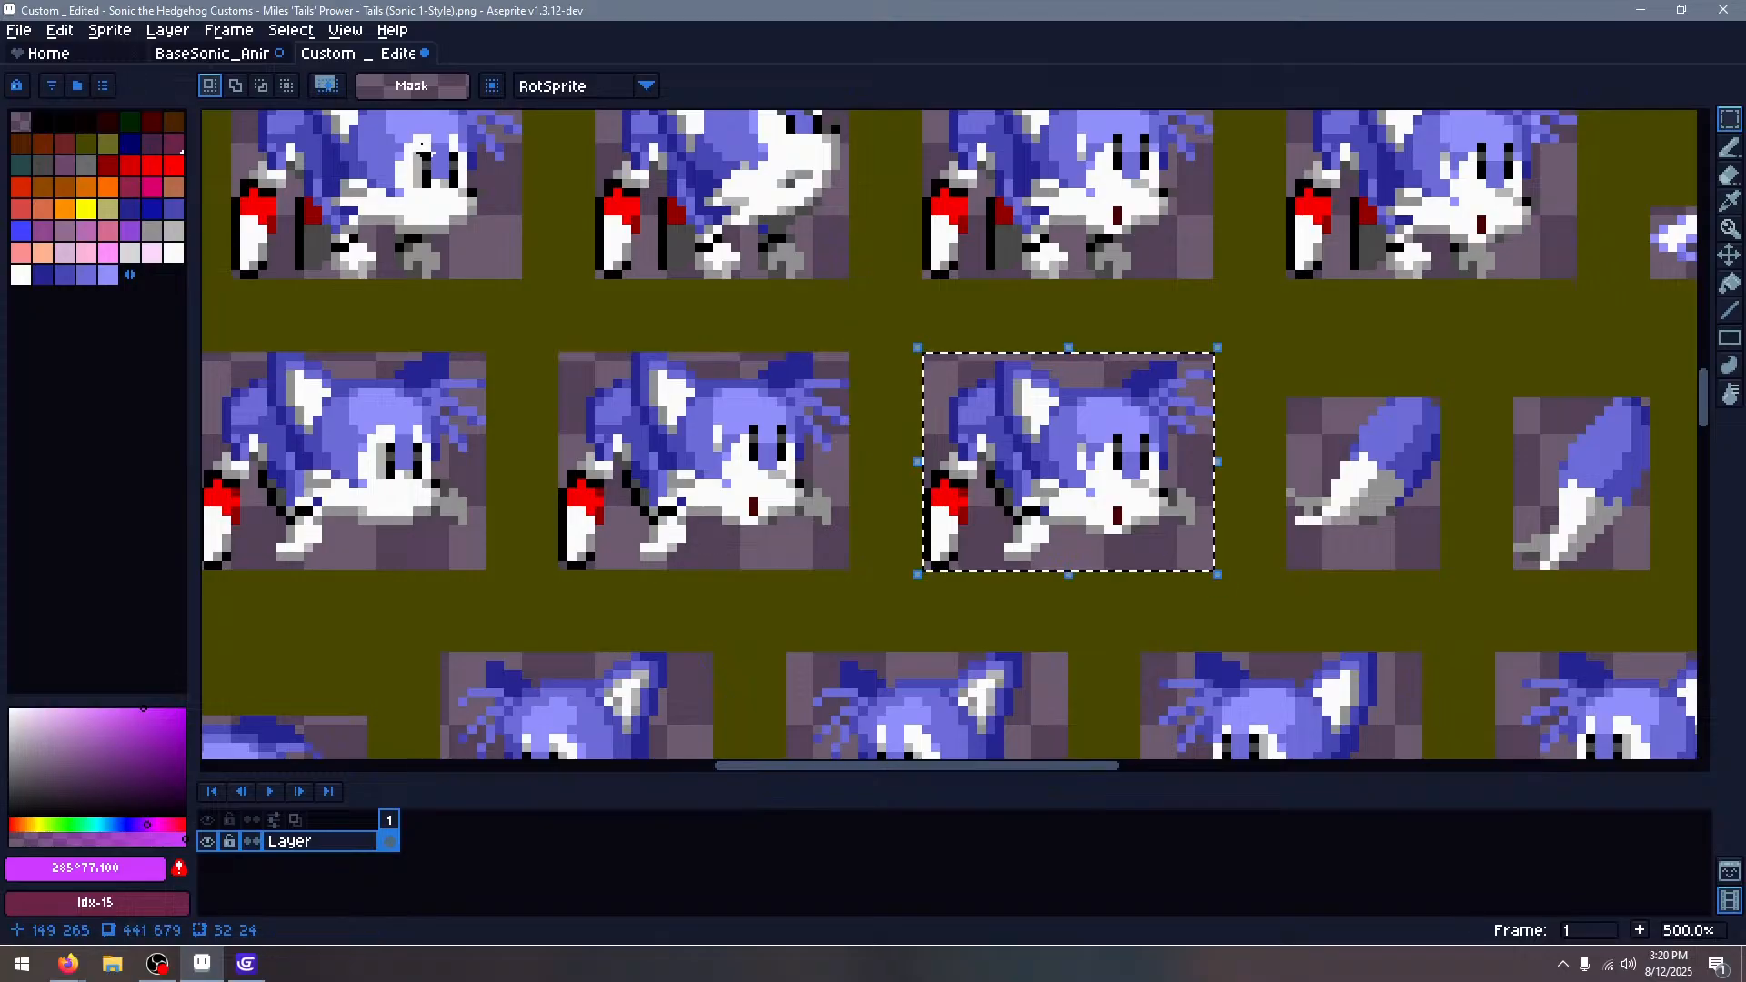
{"action": "key", "text": "ctrl+c"}
{"action": "left_click", "coordinate": [212, 53]}
{"action": "key", "text": "ctrl+v"}
{"action": "left_click_drag", "start_coordinate": [1019, 473], "coordinate": [953, 527]}
{"action": "left_click", "coordinate": [1160, 408]}
Step backward from frame 66 to the early frames to review the poses in the whole animation
{"action": "key", "text": "Left"}
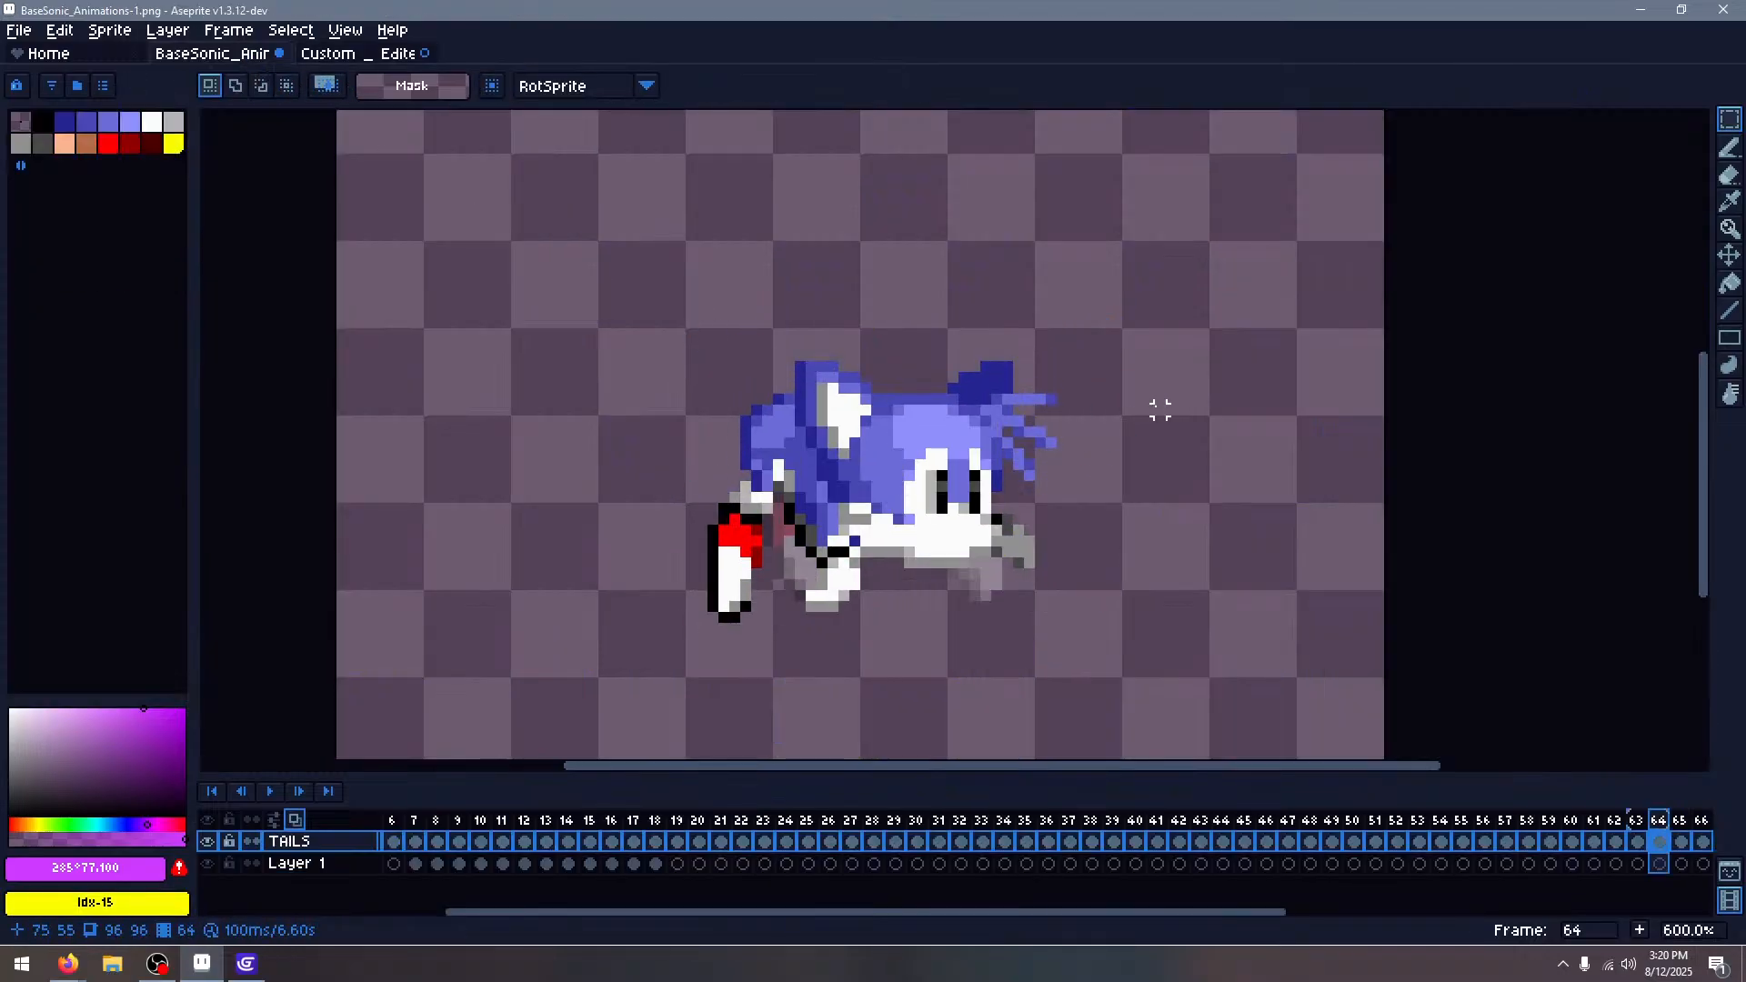
{"action": "key", "text": "Left"}
{"action": "key", "text": "Left"}
{"action": "key", "text": "Left"}
{"action": "key", "text": "Left"}
{"action": "key", "text": "Left"}
{"action": "key", "text": "Left"}
{"action": "key", "text": "Left"}
{"action": "key", "text": "Left"}
{"action": "key", "text": "Left"}
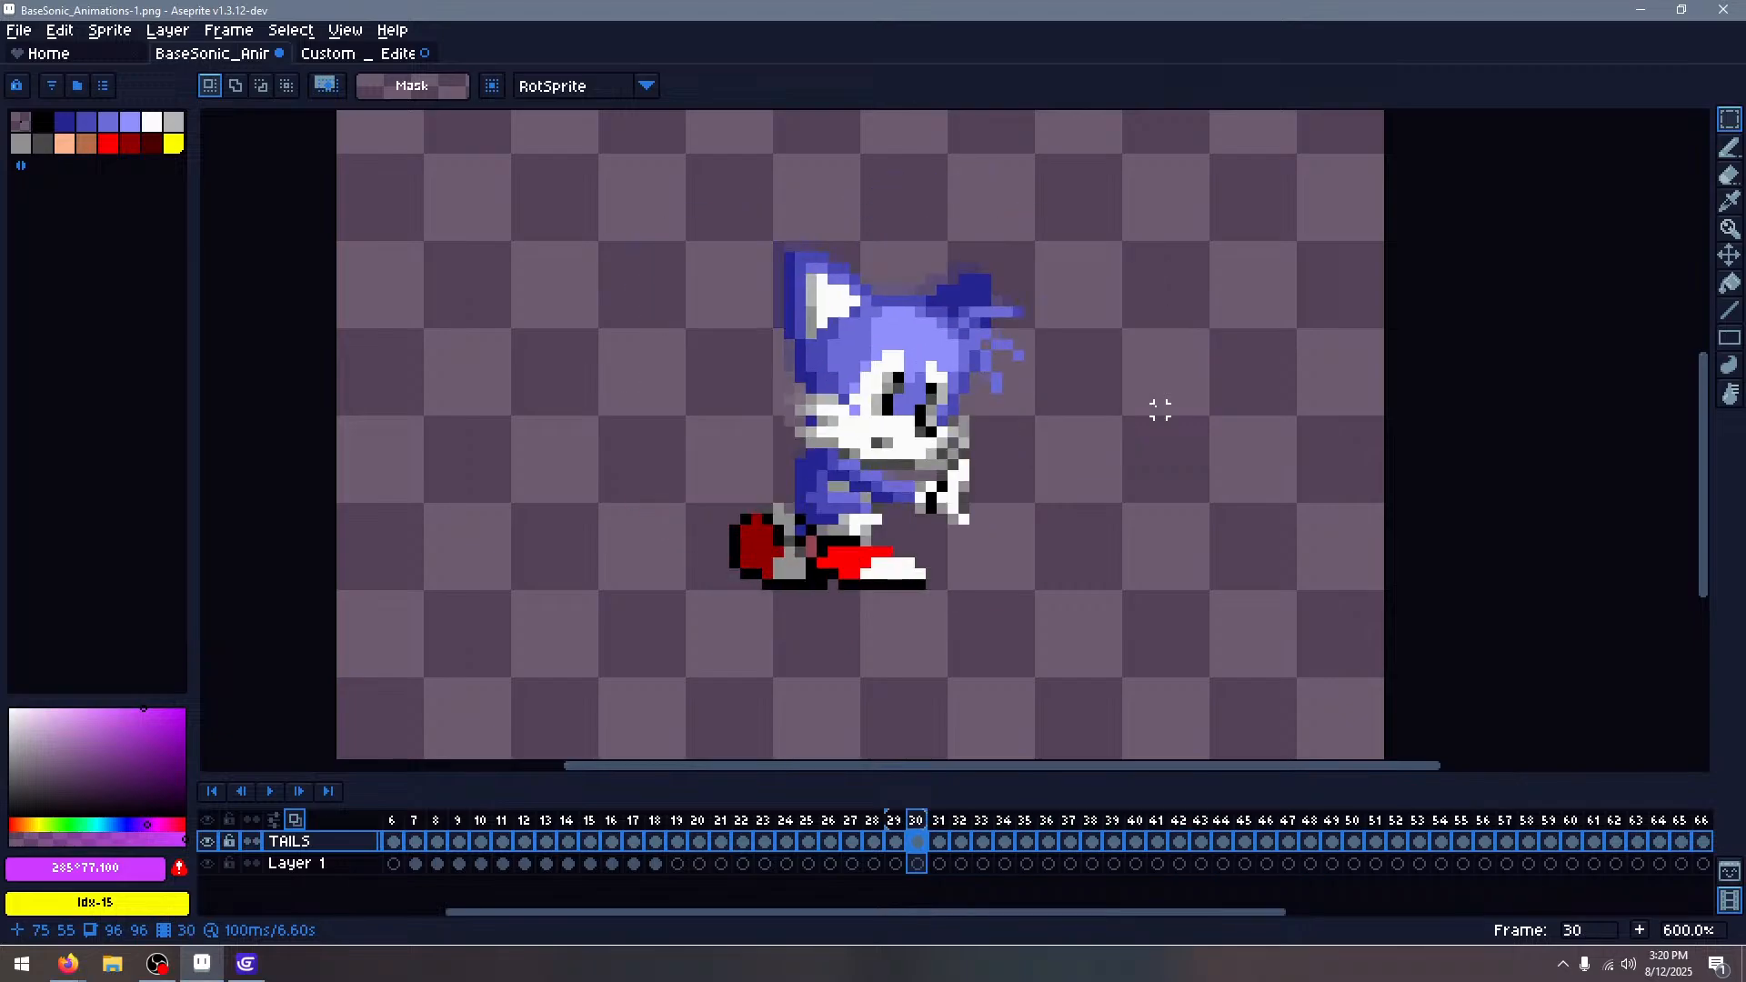
{"action": "key", "text": "Right"}
{"action": "key", "text": "Right"}
{"action": "key", "text": "Left"}
{"action": "key", "text": "Left"}
{"action": "key", "text": "Left"}
{"action": "key", "text": "Left"}
{"action": "key", "text": "Left"}
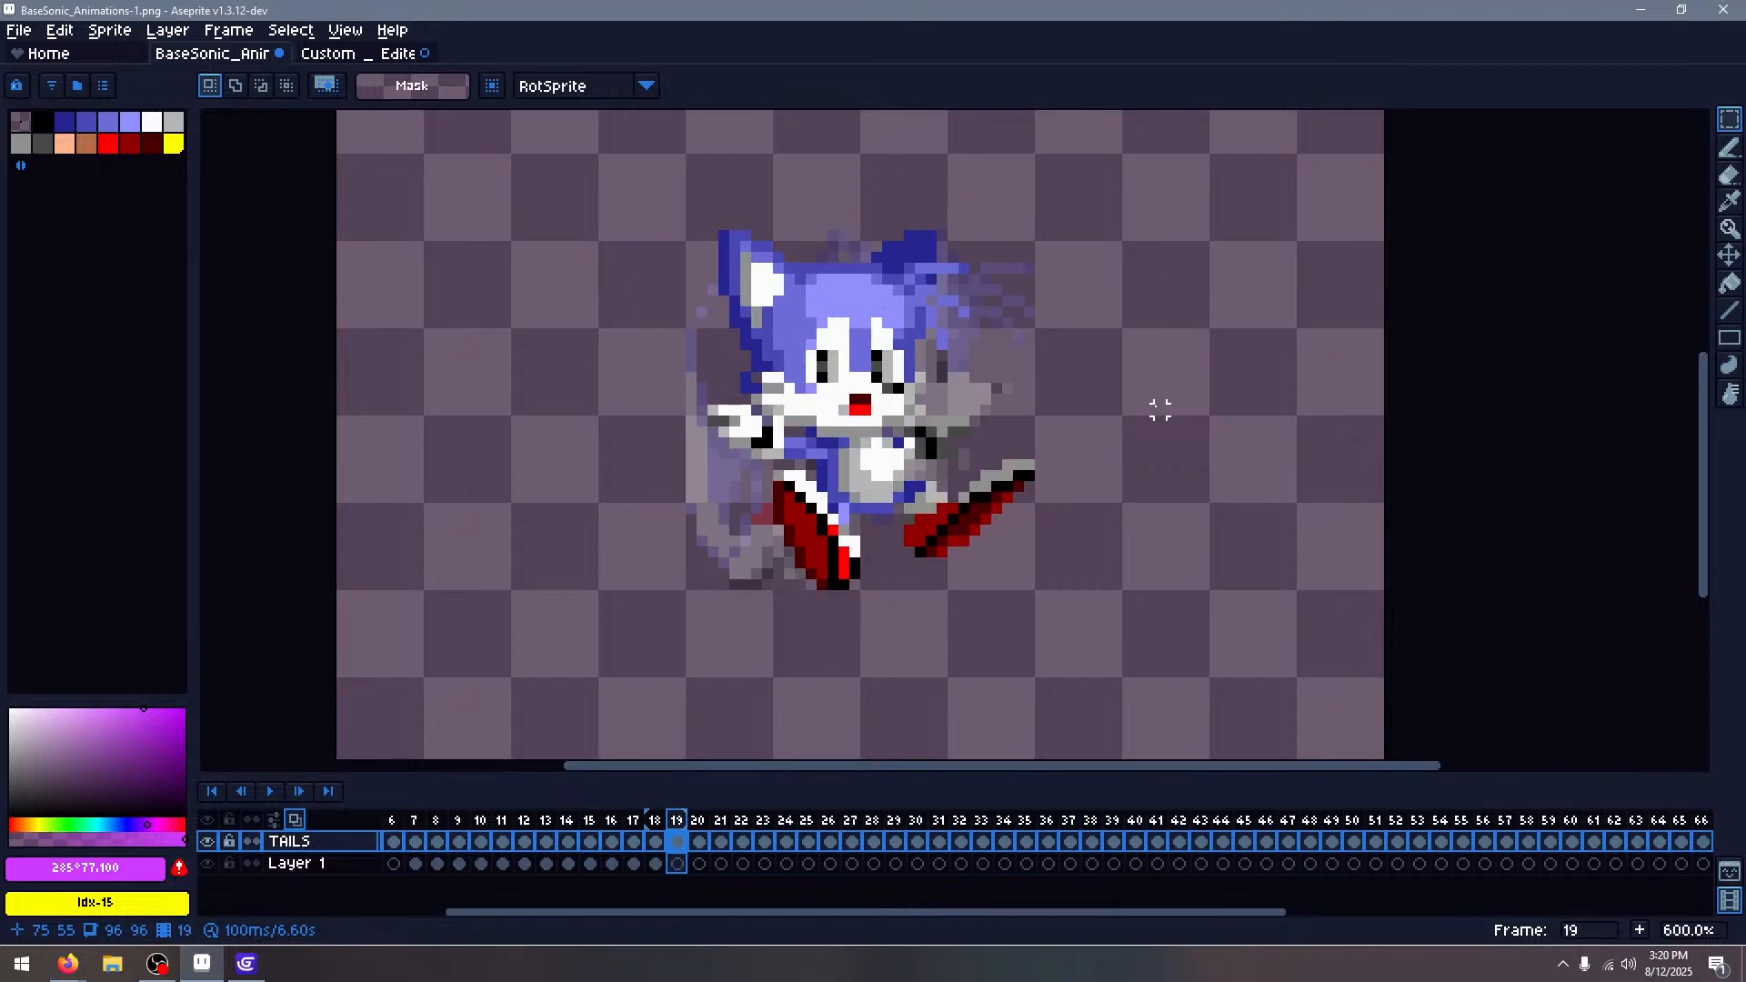
{"action": "key", "text": "Left"}
{"action": "key", "text": "Left"}
{"action": "key", "text": "Left"}
{"action": "key", "text": "Left"}
{"action": "key", "text": "Left"}
{"action": "key", "text": "Left"}
{"action": "key", "text": "Left"}
{"action": "key", "text": "Left"}
{"action": "key", "text": "Left"}
{"action": "key", "text": "Left"}
{"action": "key", "text": "Left"}
{"action": "key", "text": "Left"}
{"action": "key", "text": "Left"}
Step through frames 7 to 13 and back to frame 9 to check the alignment of the running poses
{"action": "key", "text": "Right"}
{"action": "key", "text": "Right"}
{"action": "key", "text": "Right"}
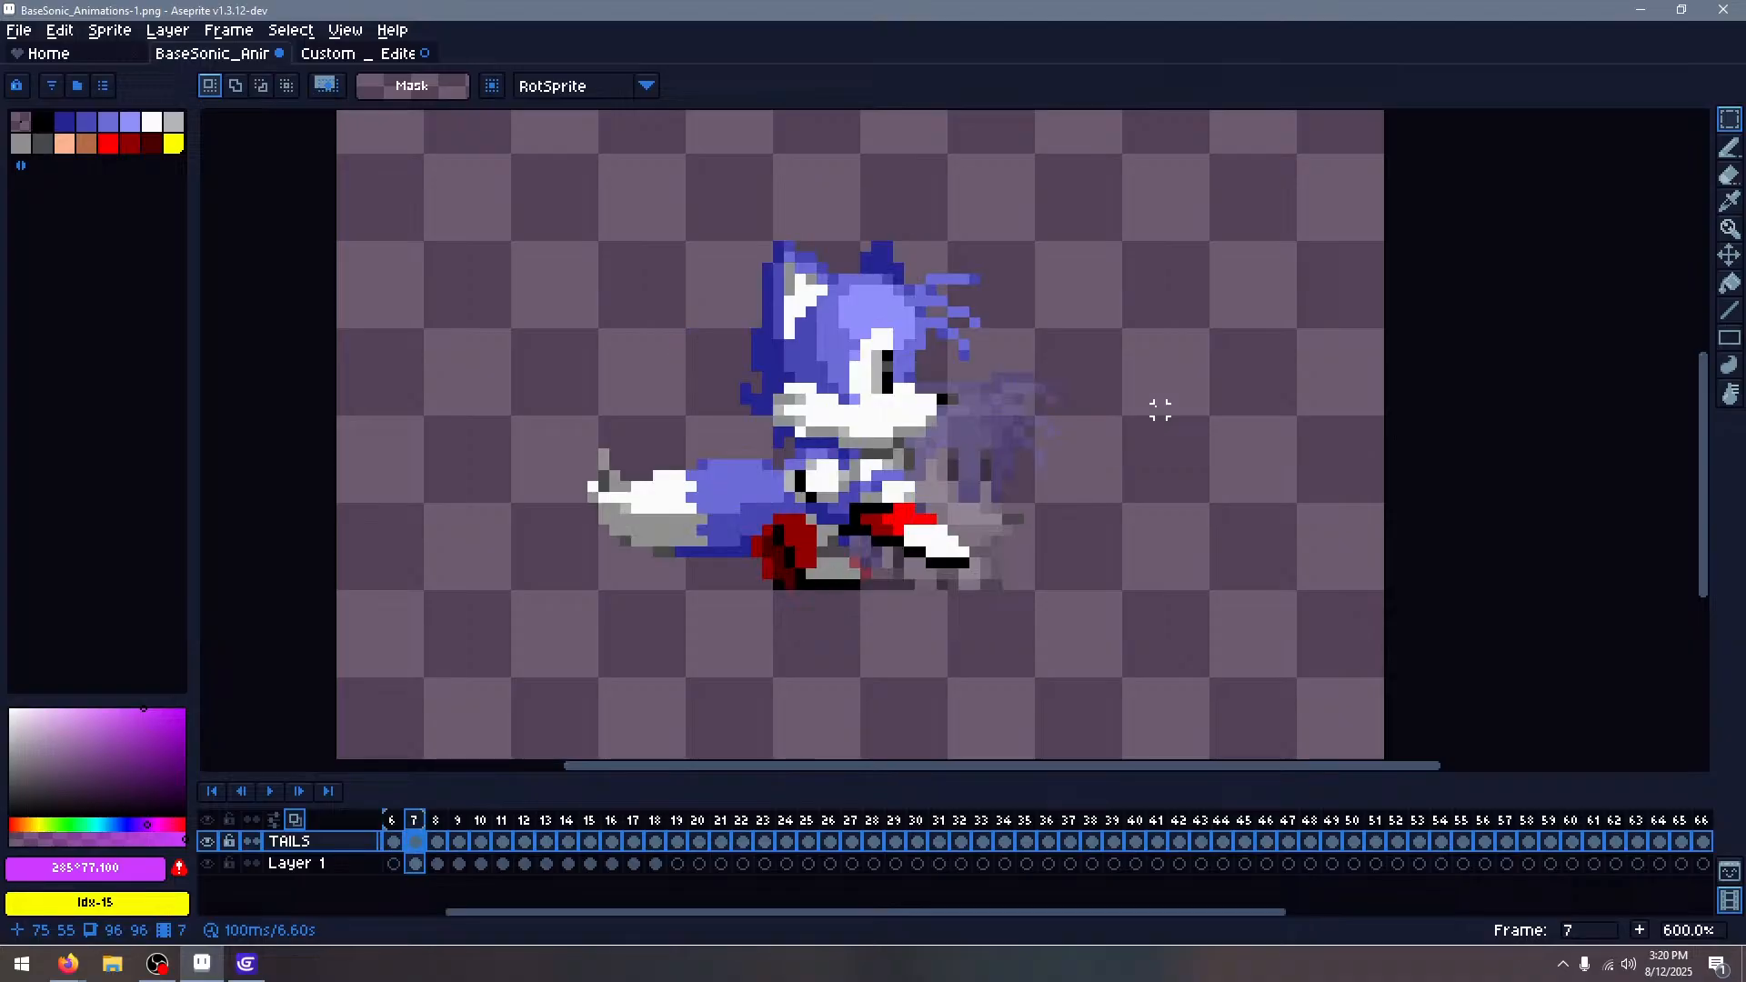
{"action": "key", "text": "Right"}
{"action": "key", "text": "Right"}
{"action": "key", "text": "Right"}
{"action": "key", "text": "Right"}
{"action": "key", "text": "Right"}
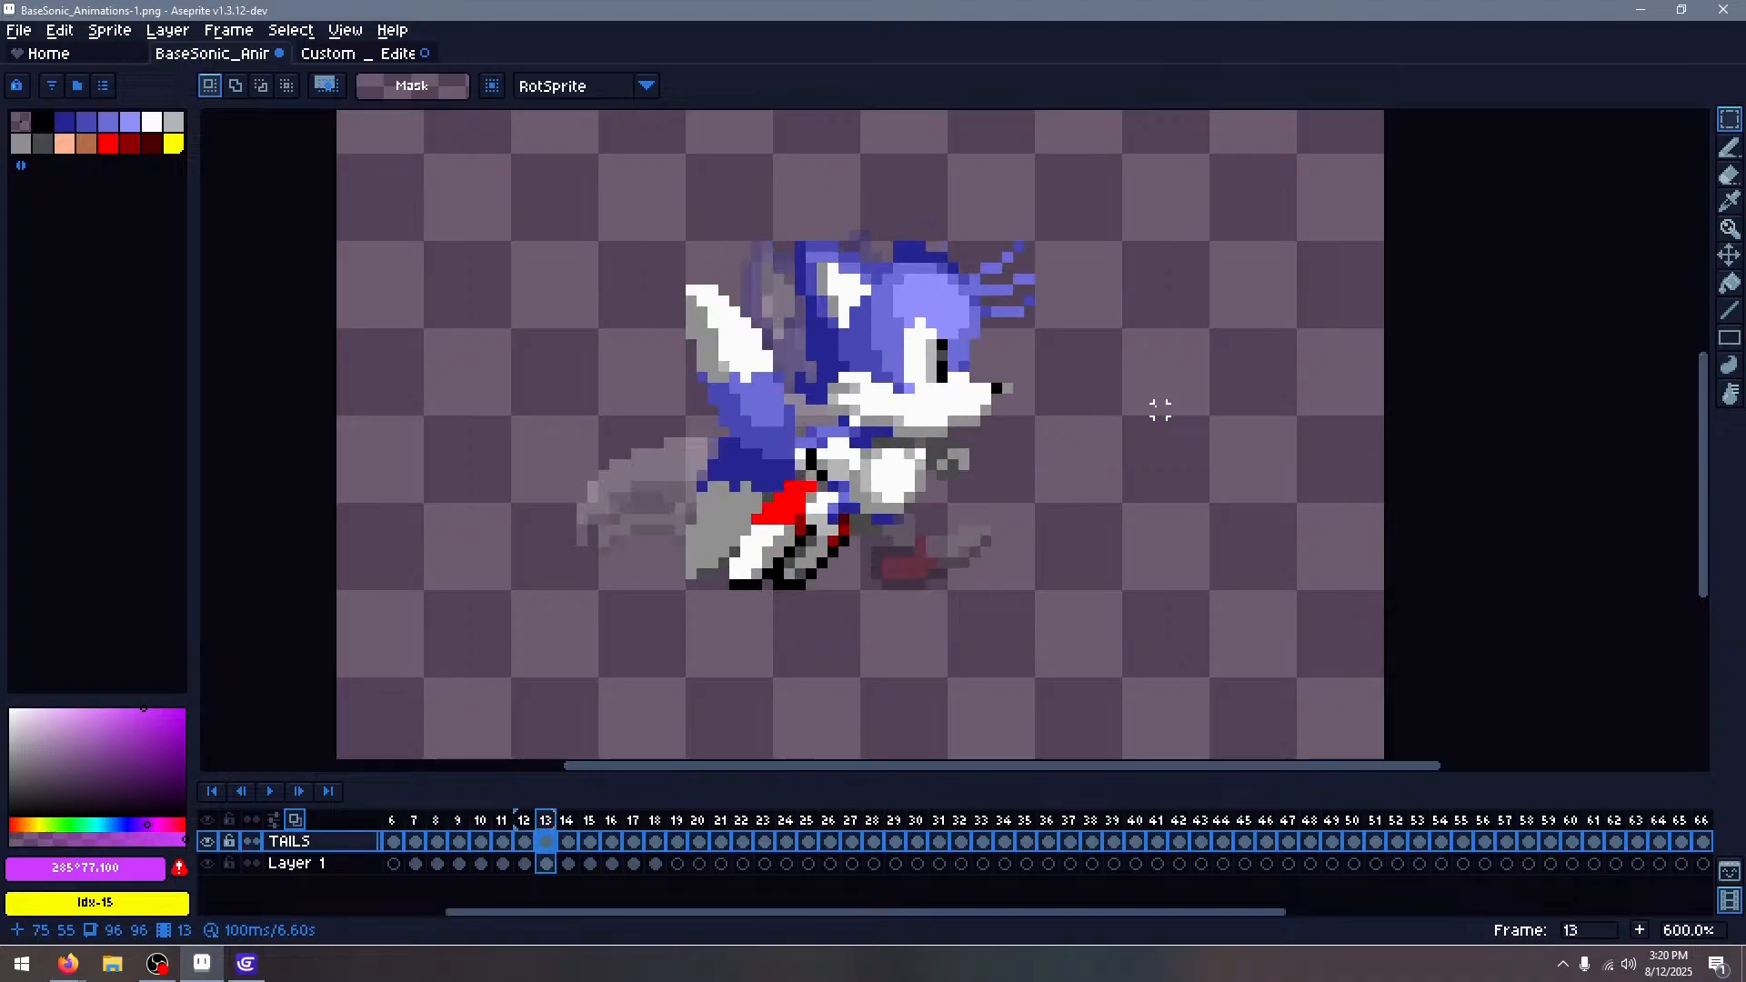
{"action": "key", "text": "Left"}
{"action": "key", "text": "Left"}
{"action": "key", "text": "Left"}
{"action": "key", "text": "Left"}
{"action": "key", "text": "Left"}
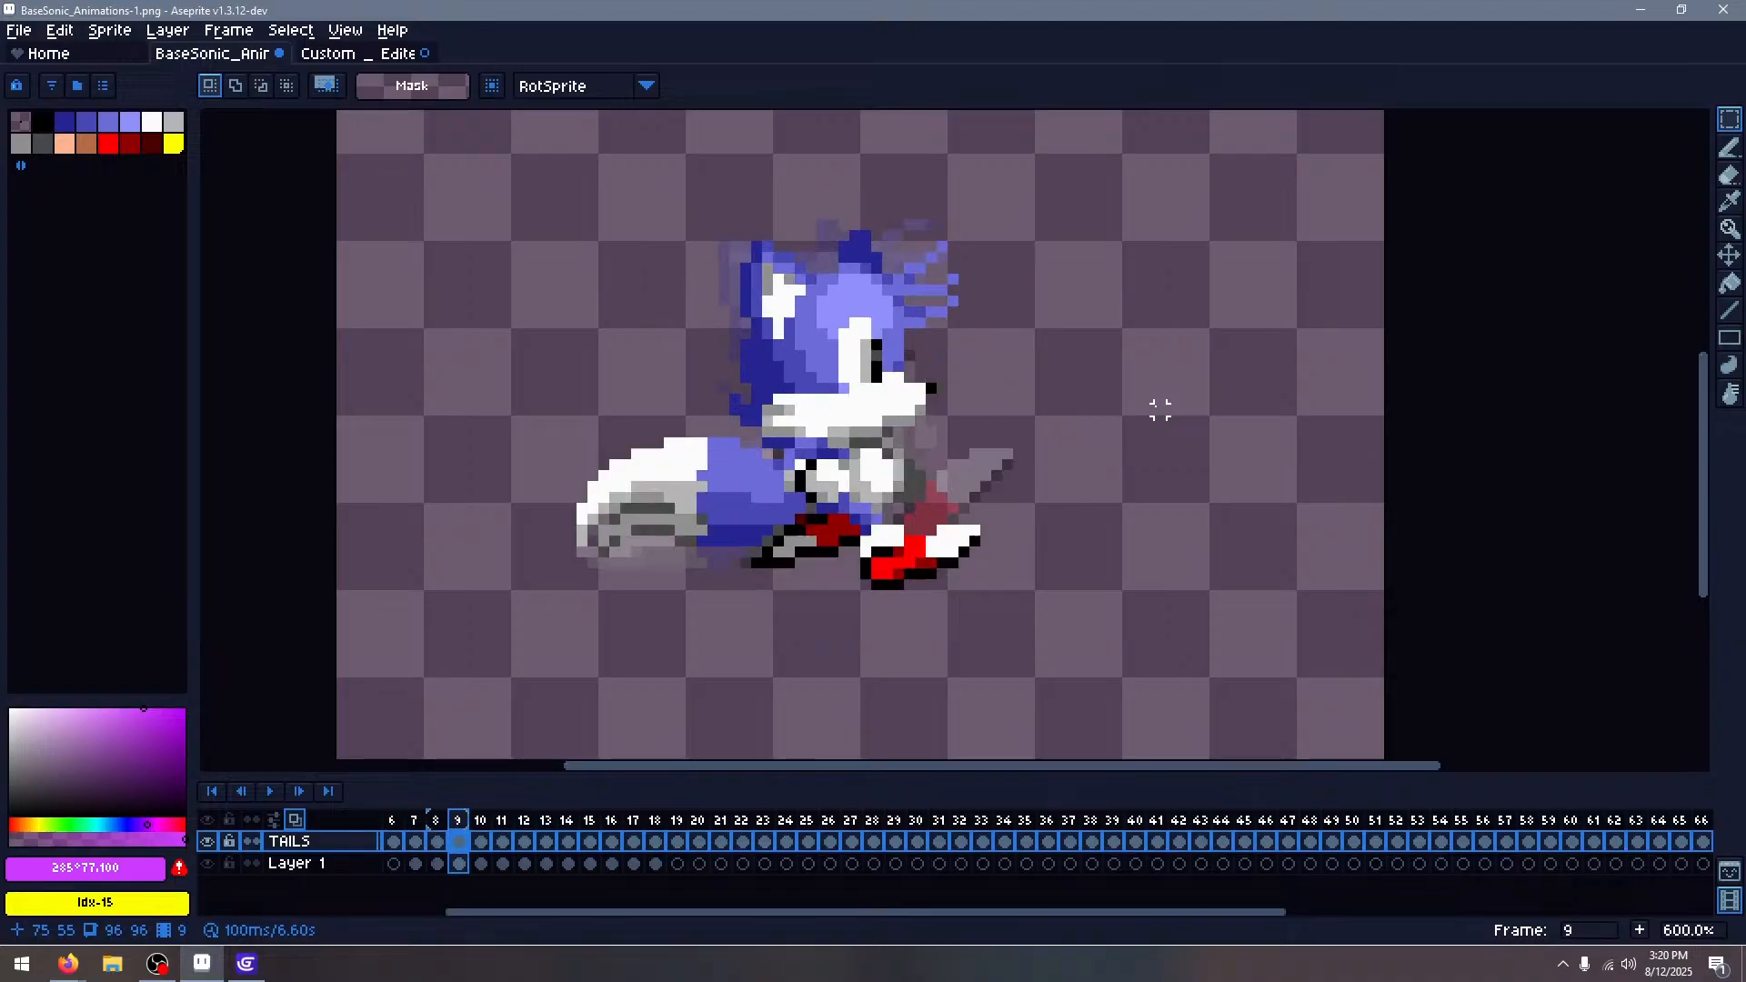
{"action": "key", "text": "Down"}
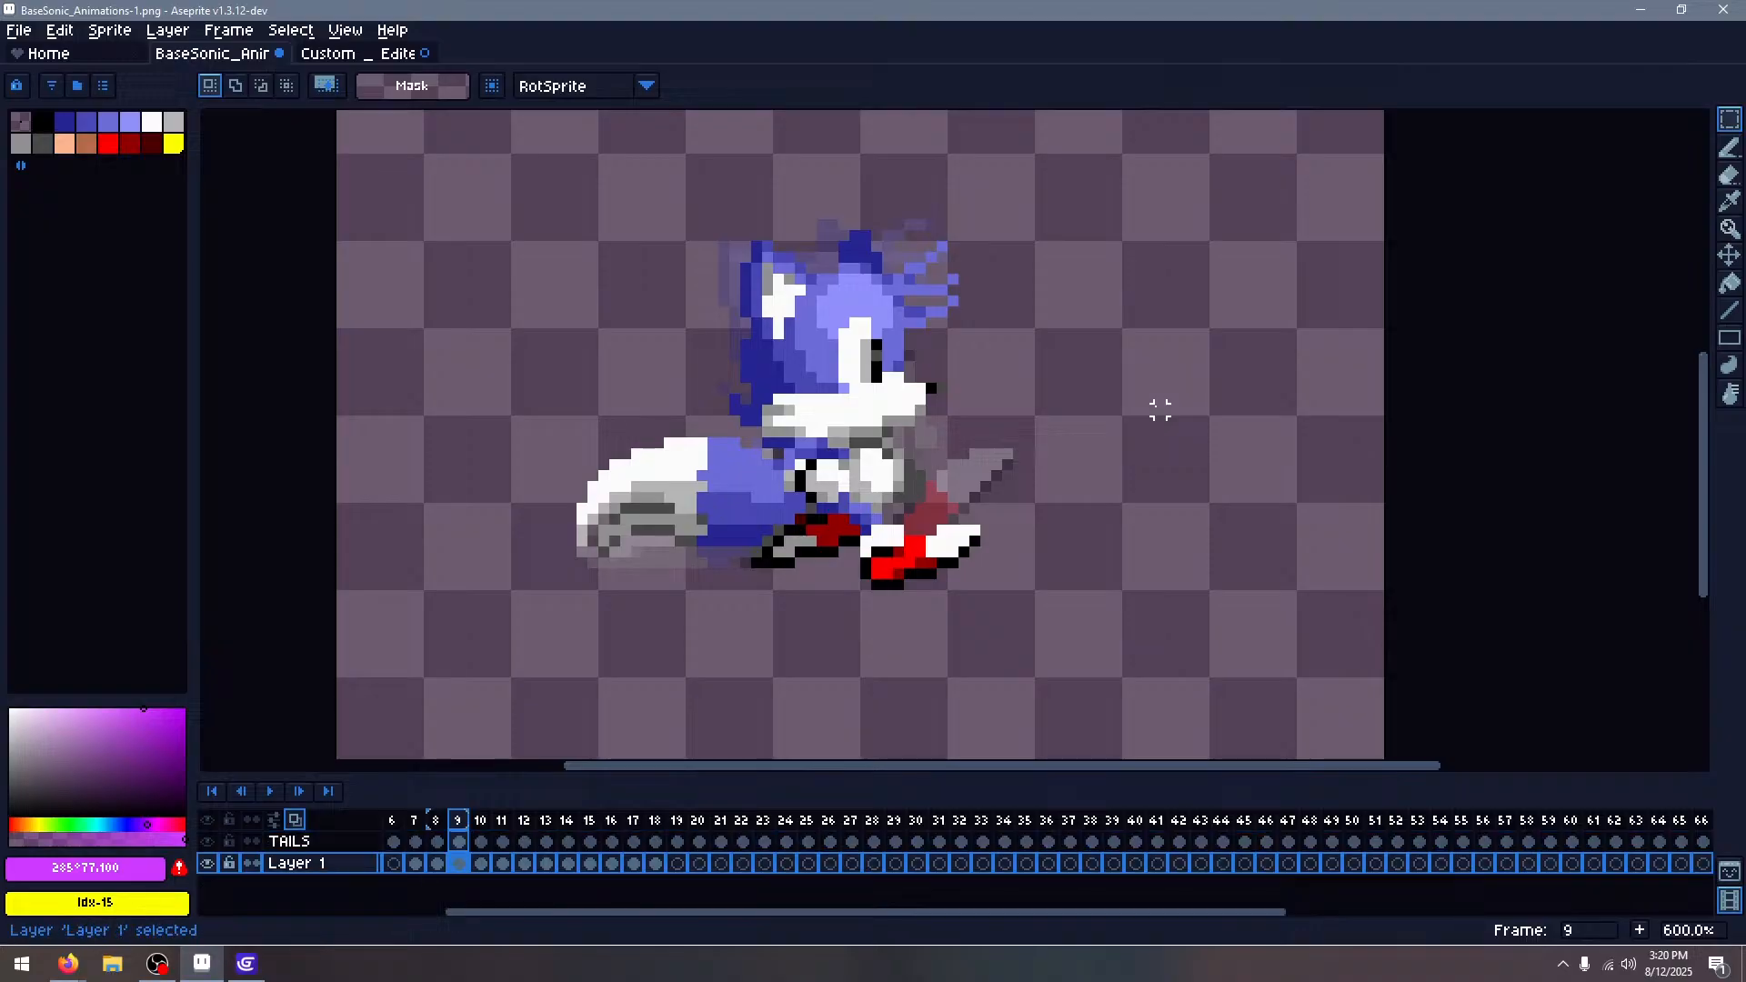
{"action": "scroll", "coordinate": [829, 371], "scroll_direction": "up", "scroll_amount": 1}
{"action": "key", "text": "Up"}
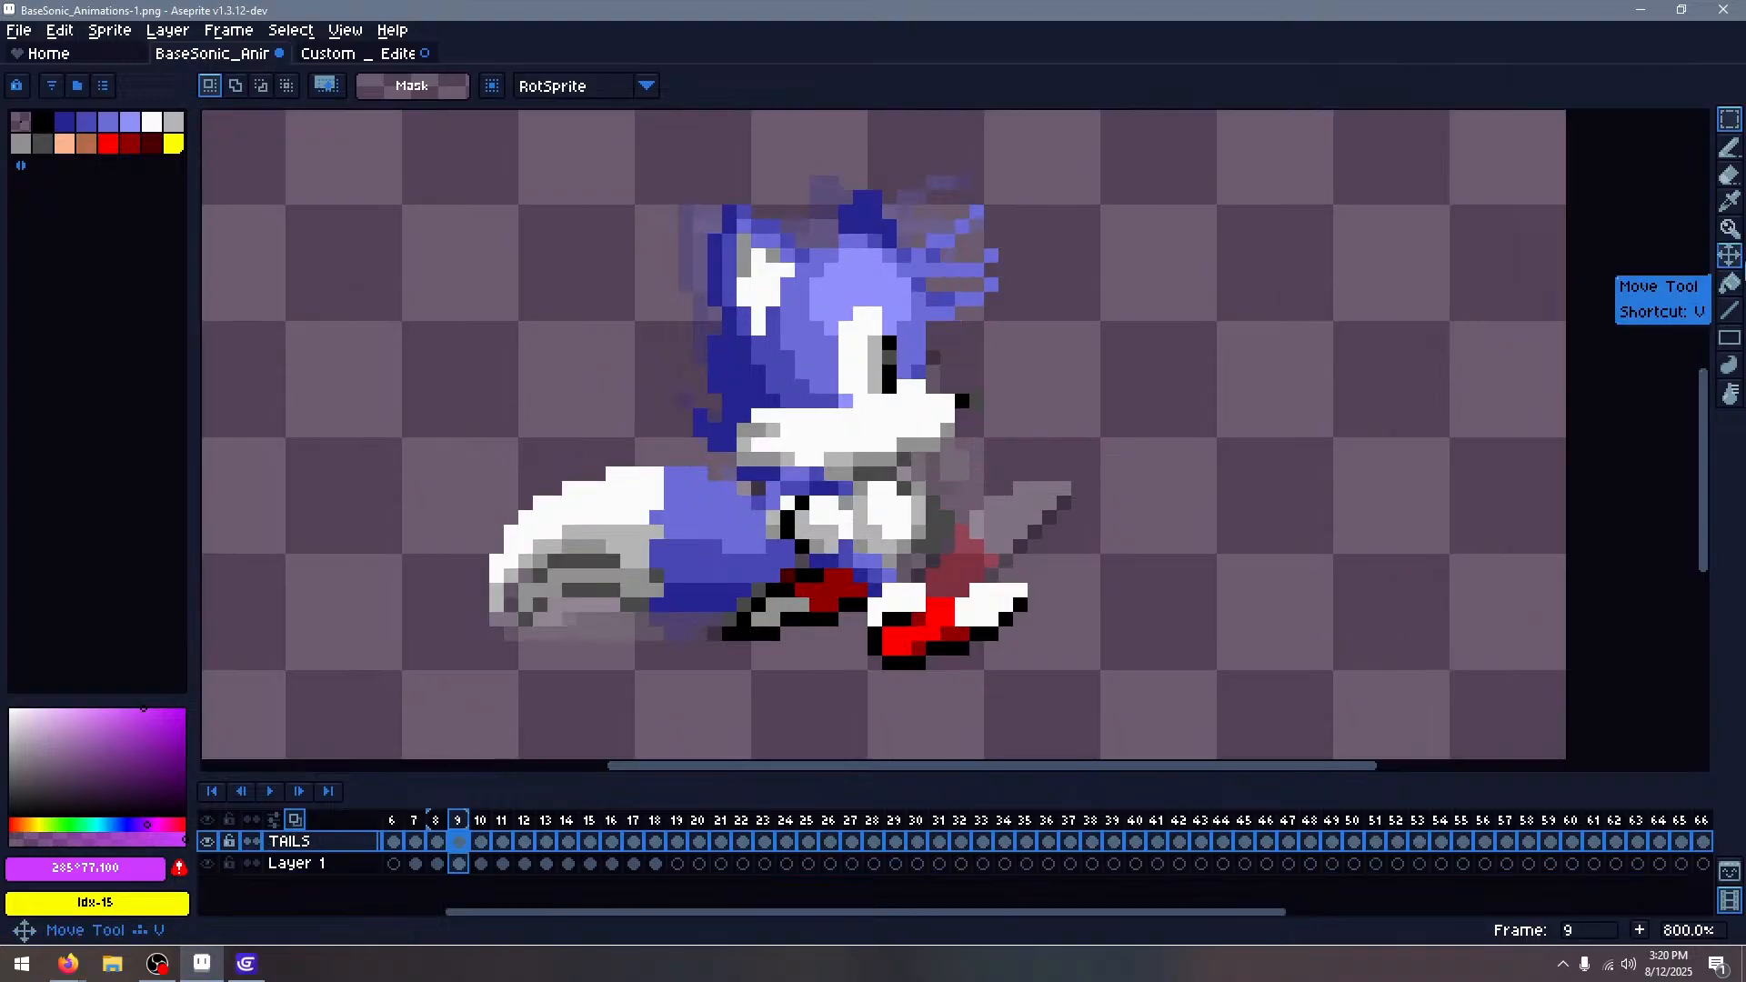
On frame 9 of the TAILS layer, erase the back shoe's dark red and black pixels that overlap the tail
{"action": "left_click", "coordinate": [1729, 175]}
{"action": "scroll", "coordinate": [984, 591], "scroll_direction": "up", "scroll_amount": 3}
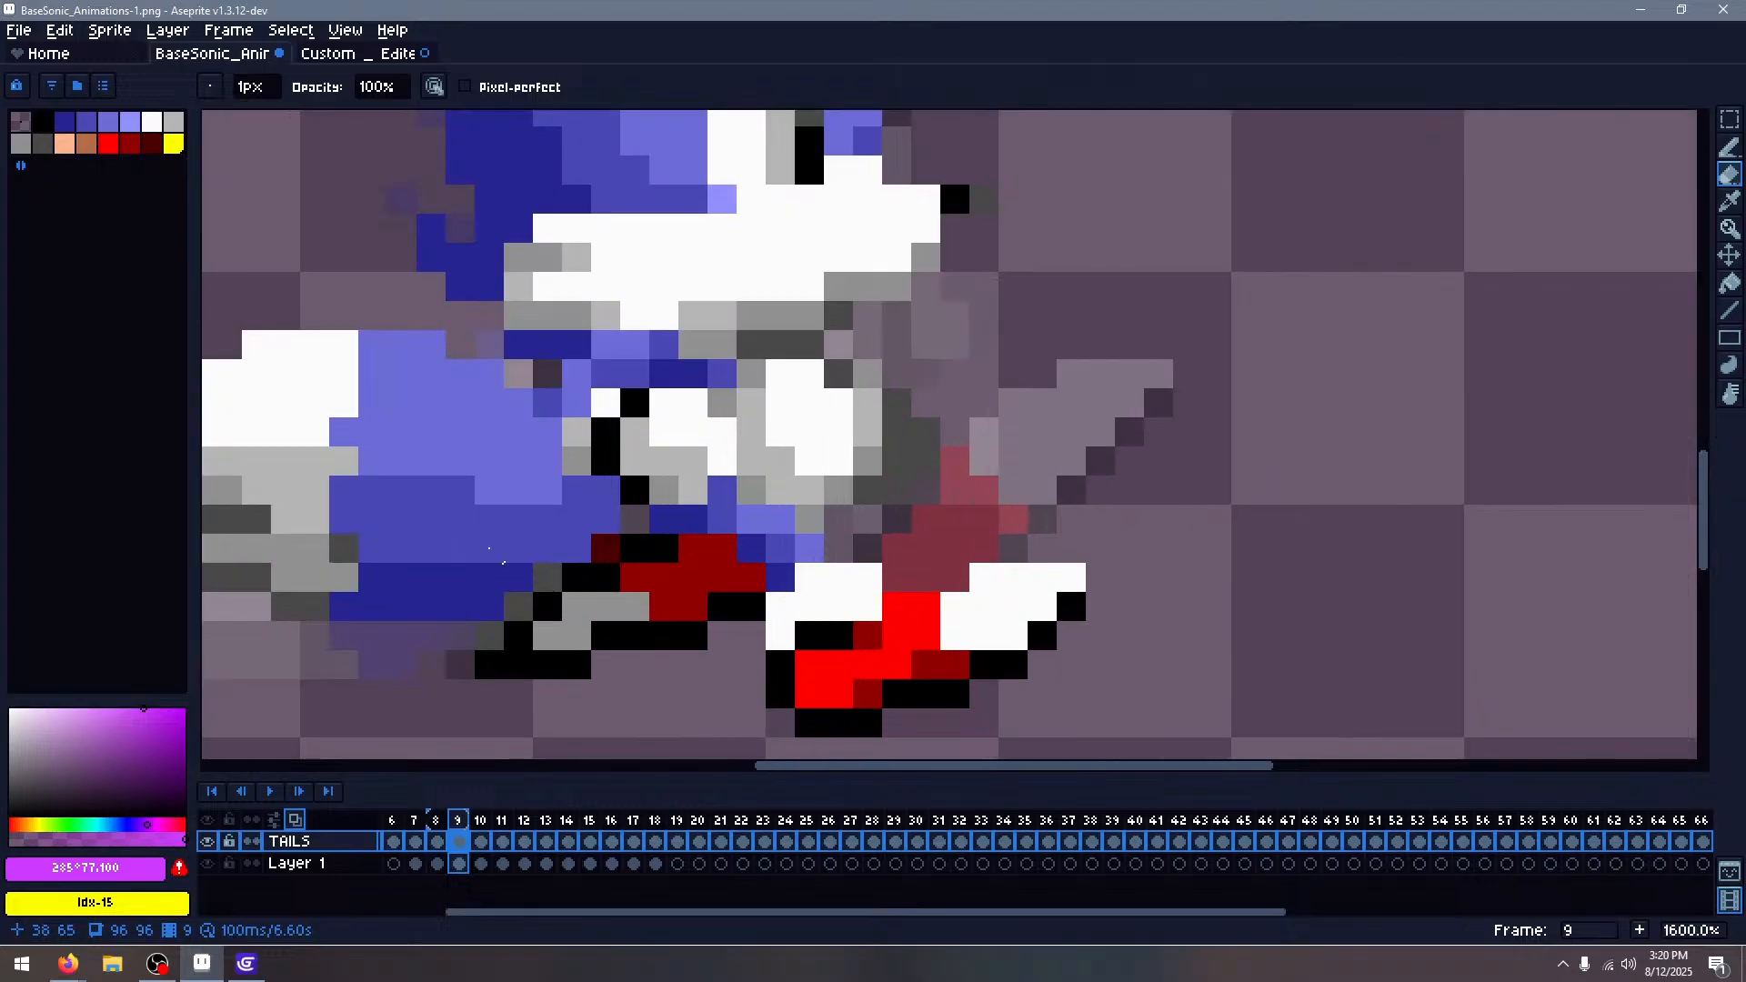
{"action": "left_click", "coordinate": [207, 841]}
{"action": "left_click", "coordinate": [207, 841]}
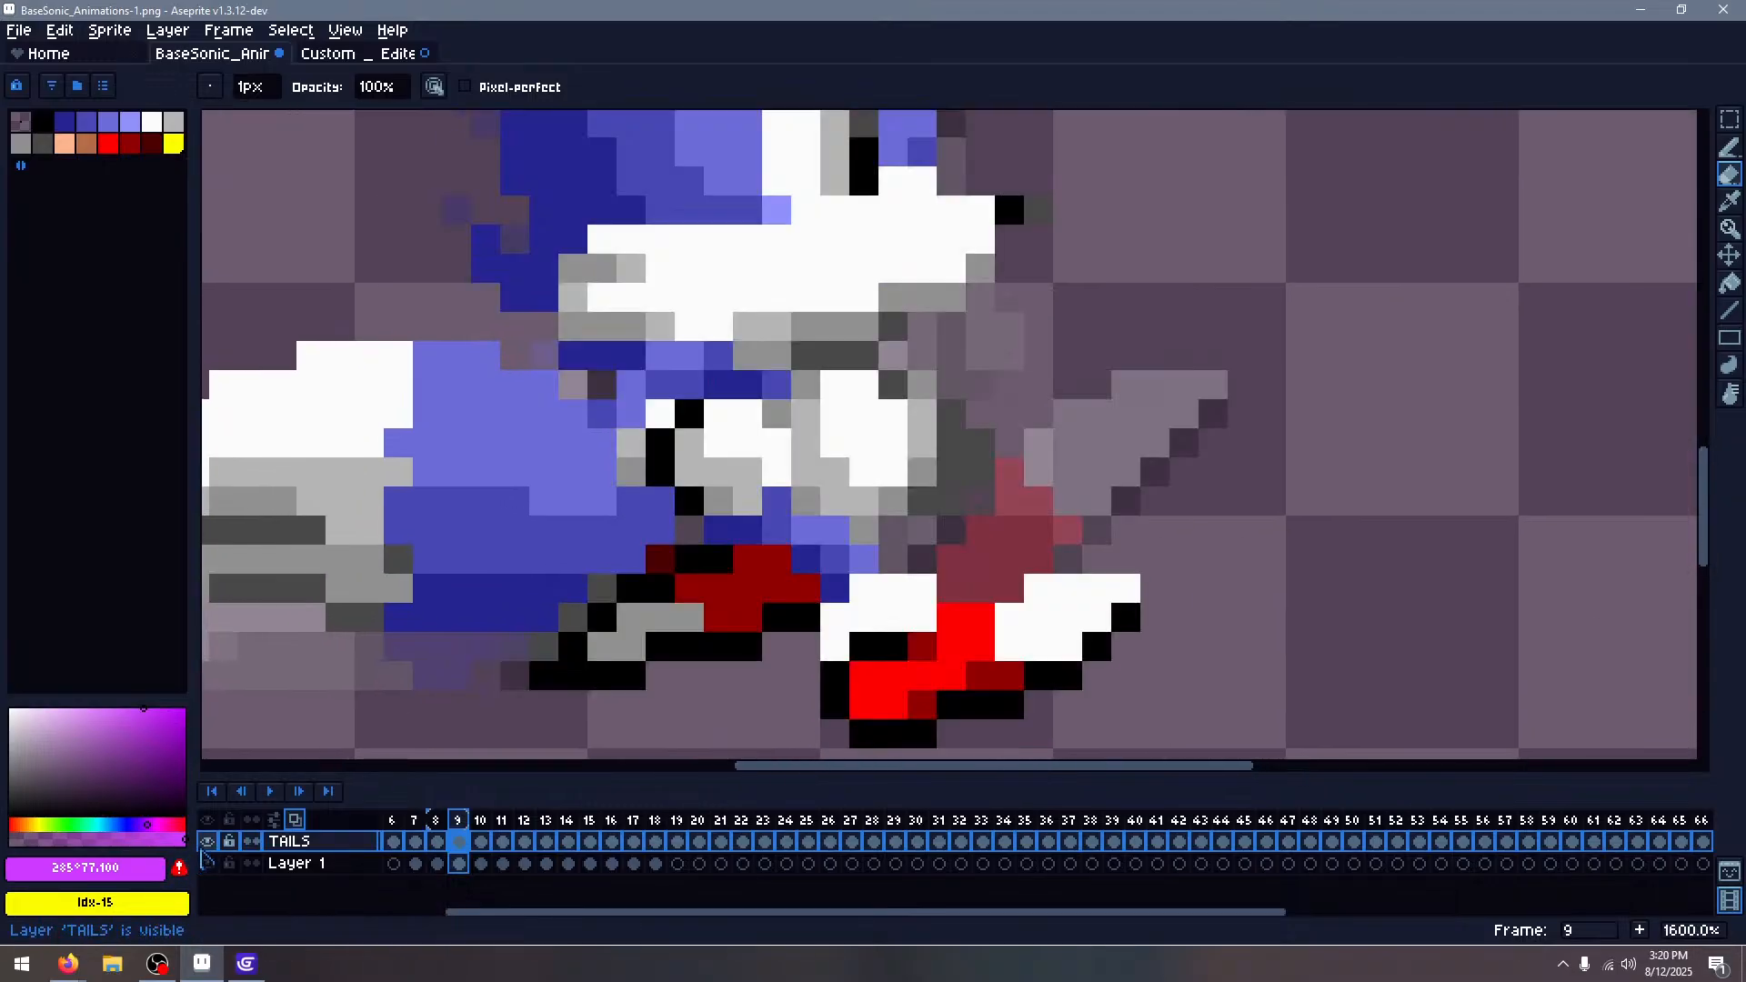
{"action": "left_click", "coordinate": [208, 841]}
{"action": "left_click", "coordinate": [207, 841]}
{"action": "left_click", "coordinate": [660, 559]}
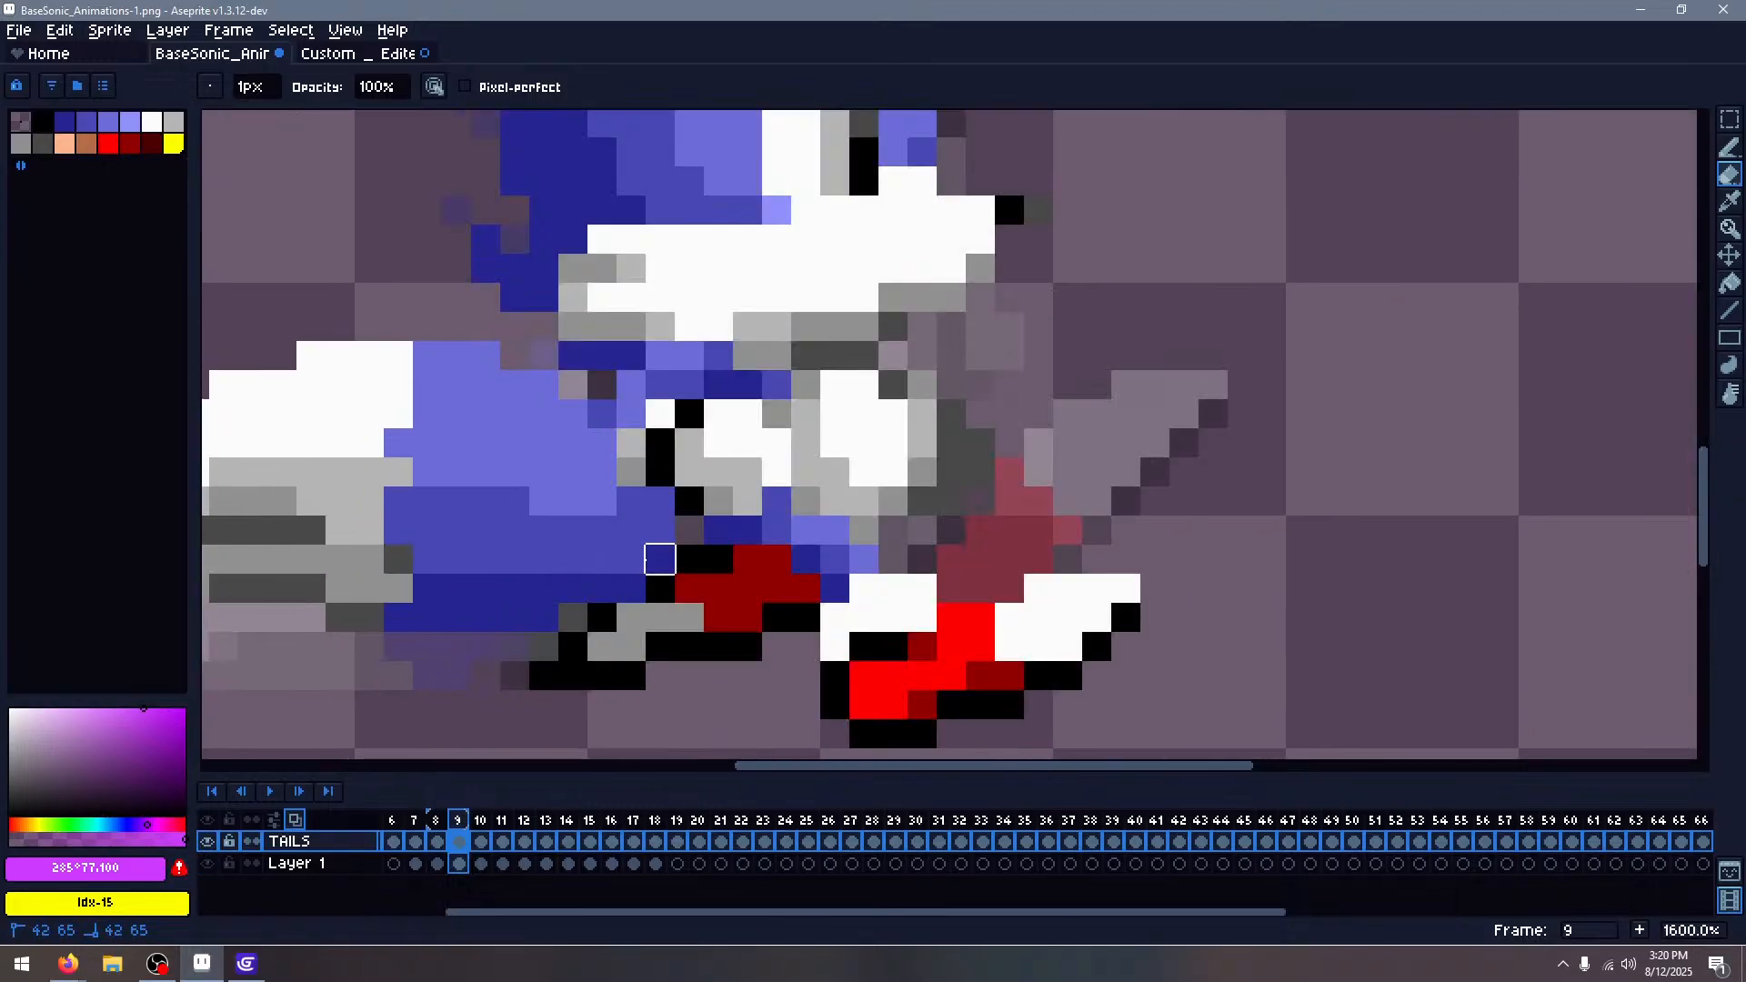
{"action": "left_click", "coordinate": [207, 841]}
{"action": "left_click", "coordinate": [207, 841]}
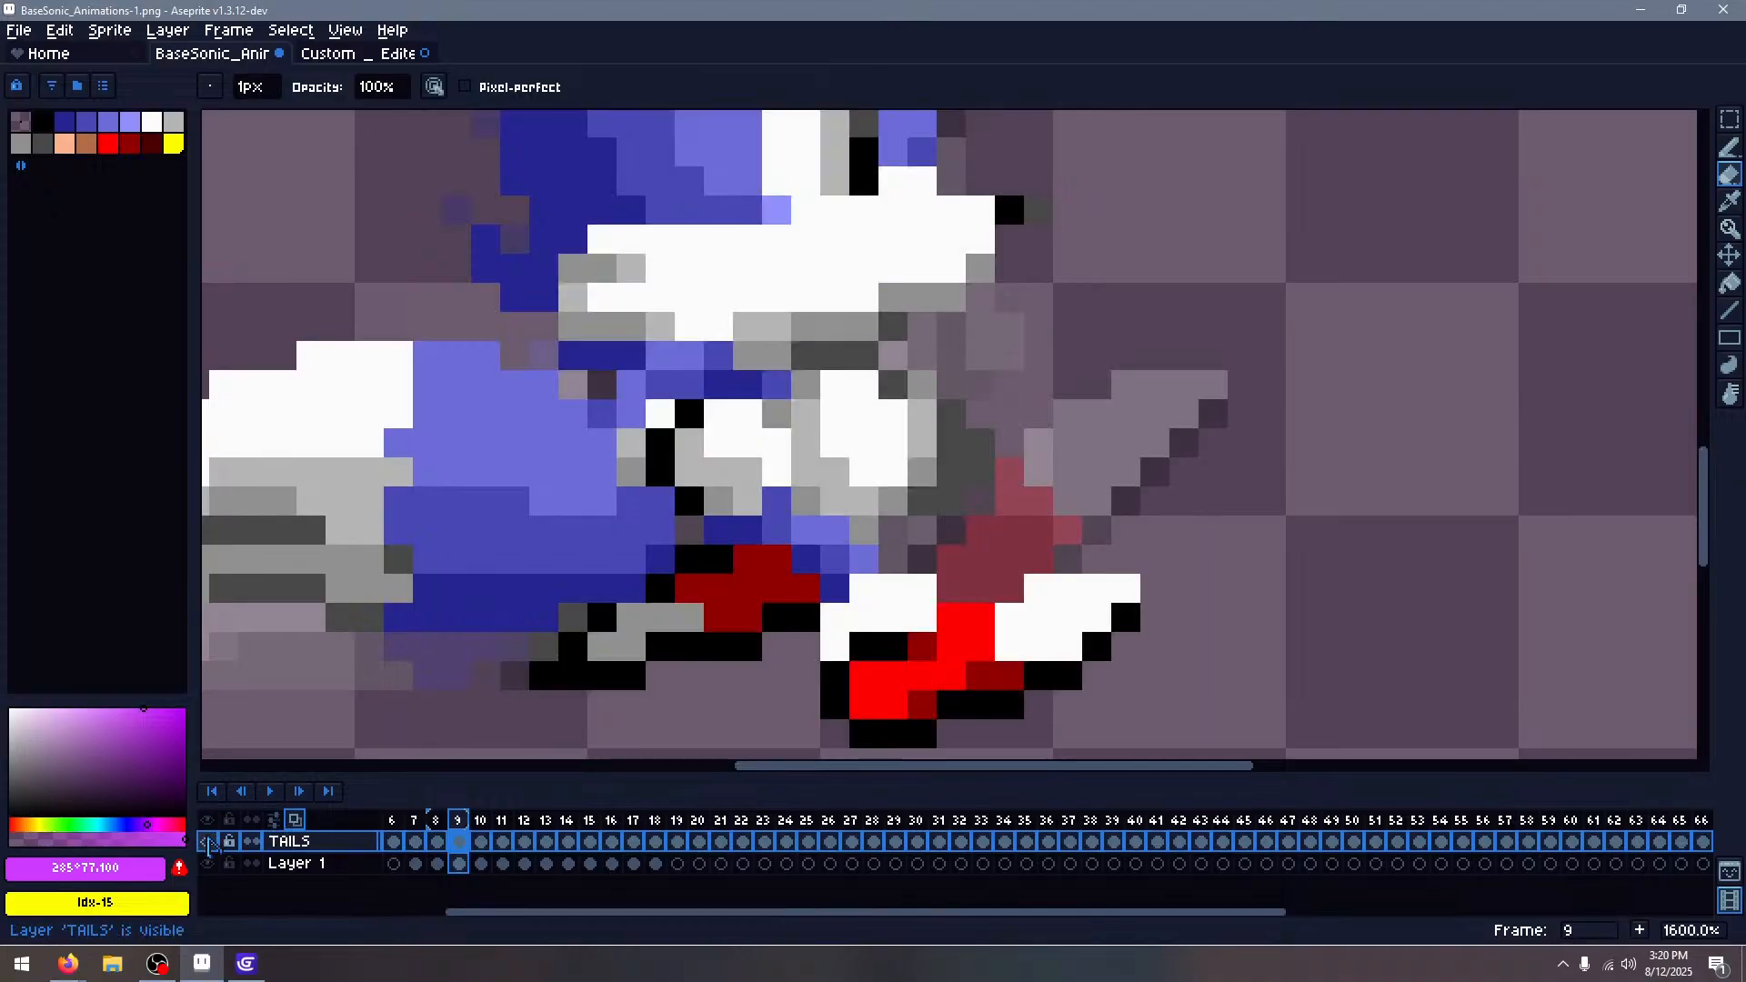
On frame 8, erase the back foot's grey and black sole pixels that overlap the lower part of the tail
{"action": "key", "text": "Left"}
{"action": "left_click", "coordinate": [207, 841]}
{"action": "left_click", "coordinate": [207, 841]}
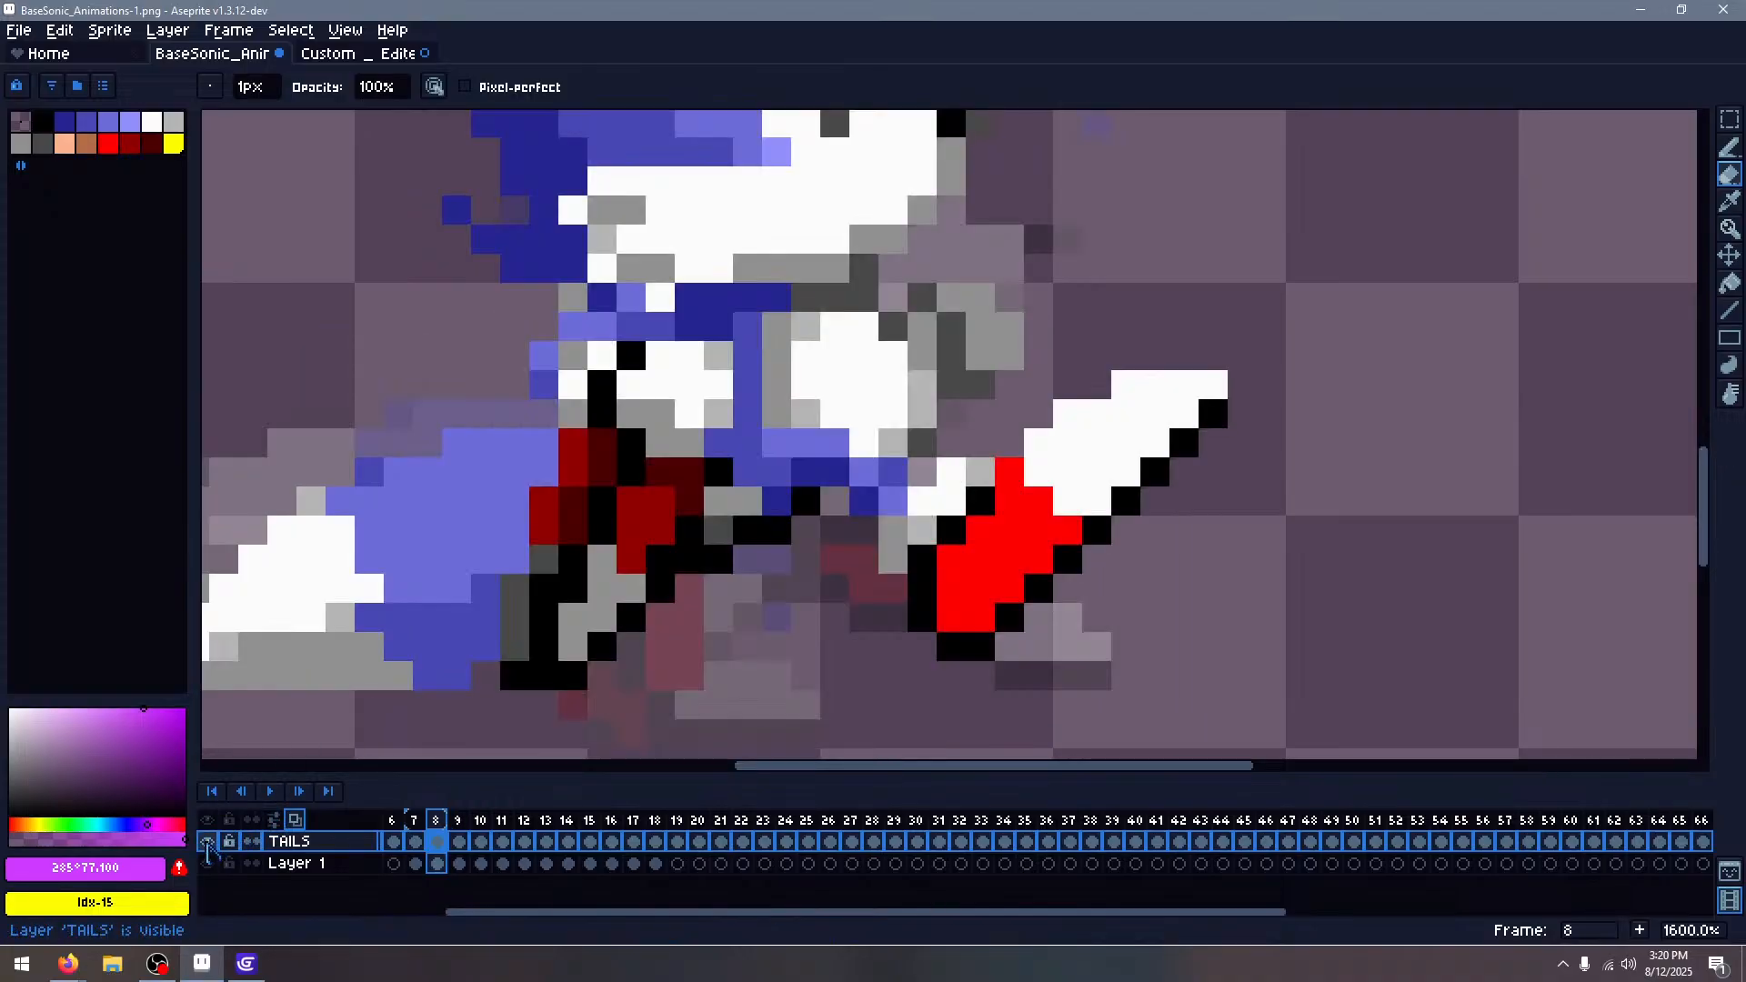
{"action": "left_click", "coordinate": [207, 841]}
{"action": "left_click", "coordinate": [208, 841]}
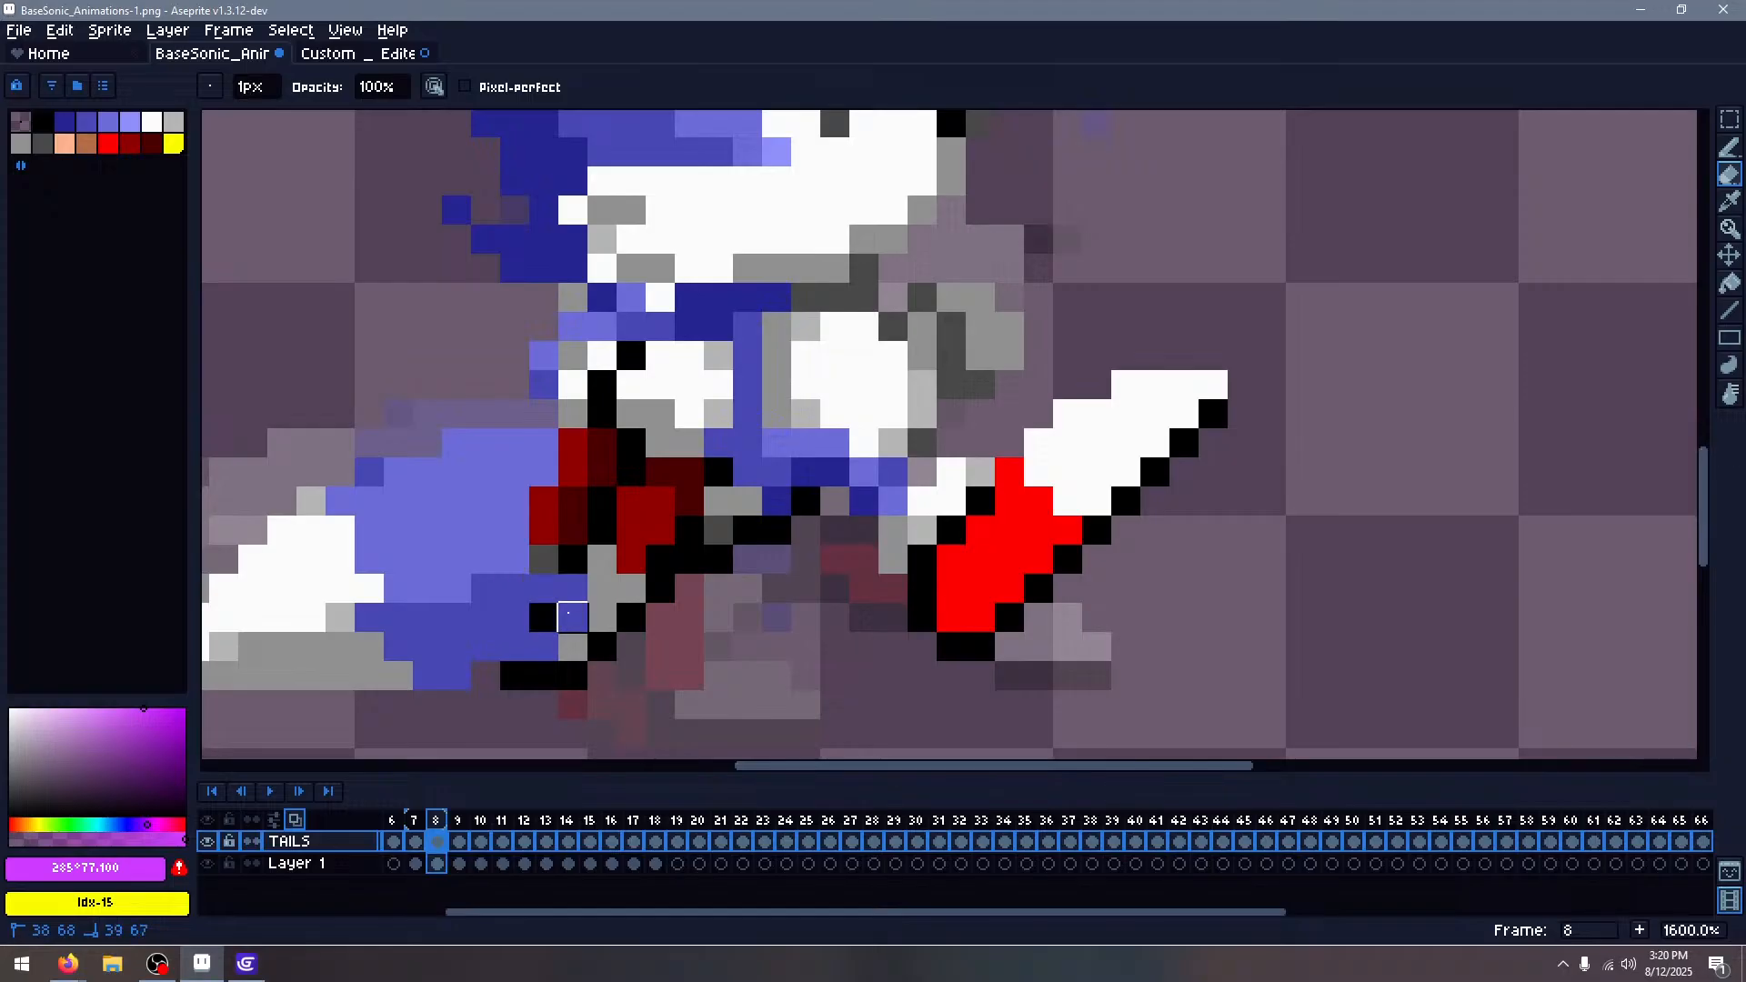
{"action": "left_click", "coordinate": [207, 841]}
{"action": "left_click", "coordinate": [209, 842]}
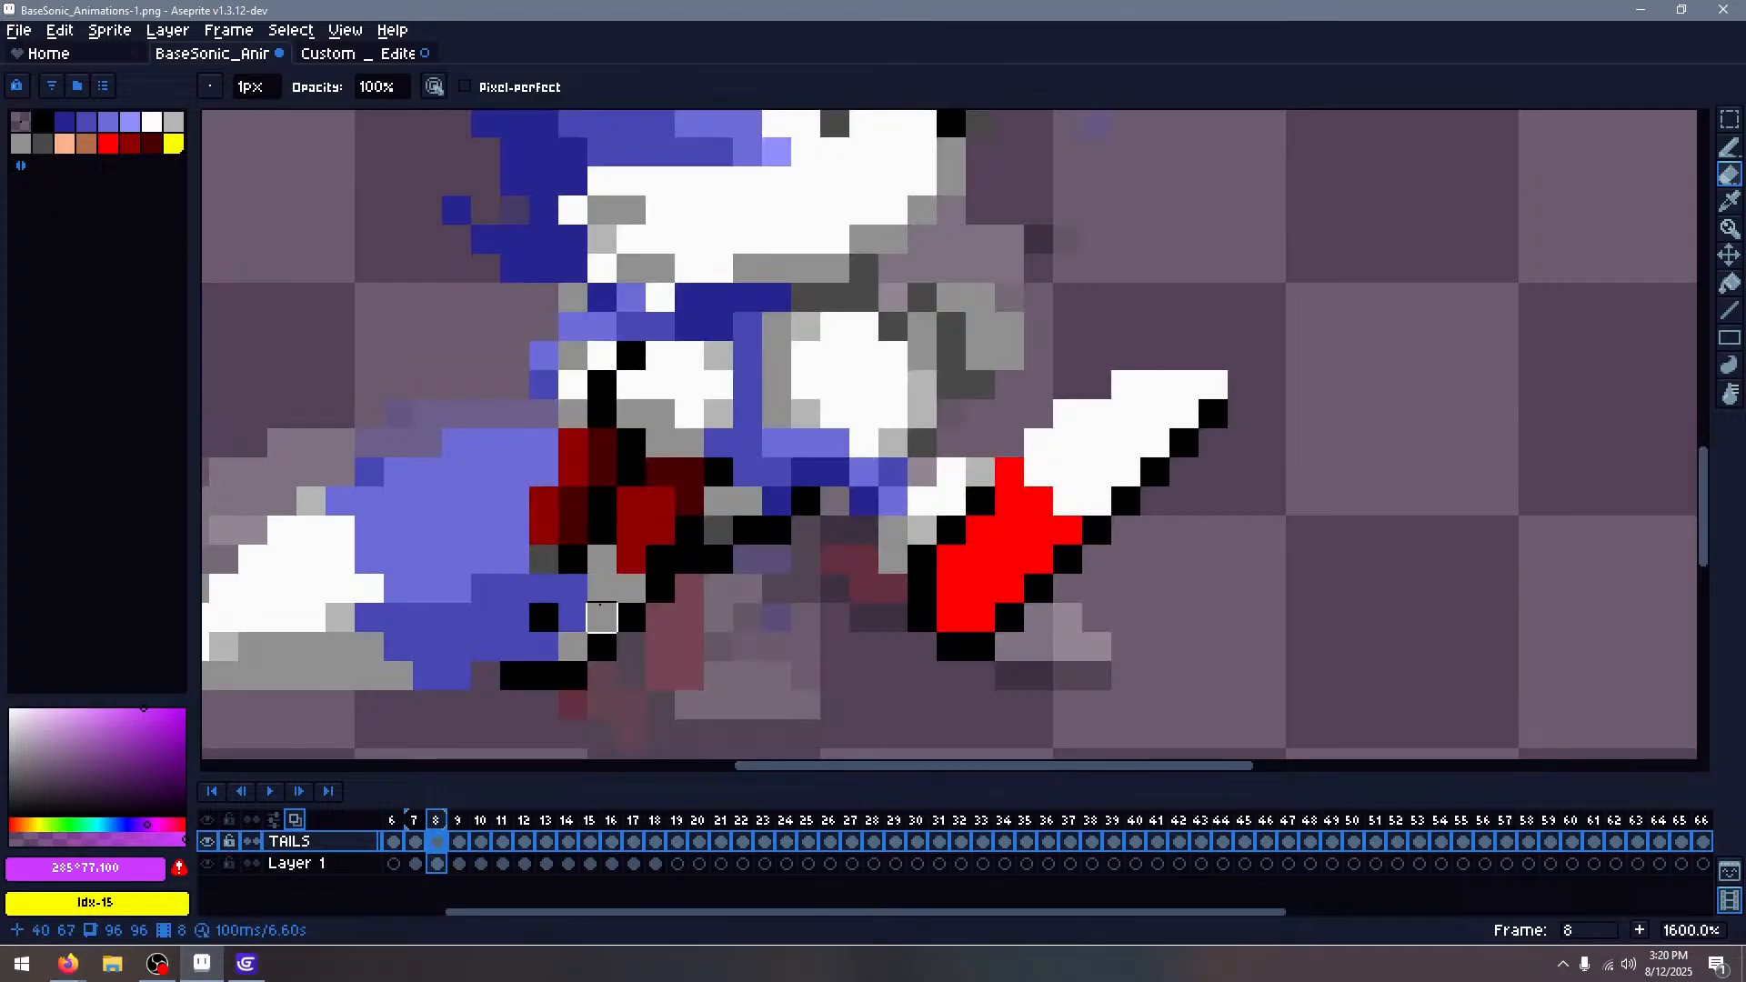
Erase the remaining dark red shoe, sole and outline pixels covering the tail on frame 8, comparing against the tail layer alone
{"action": "left_click", "coordinate": [208, 841]}
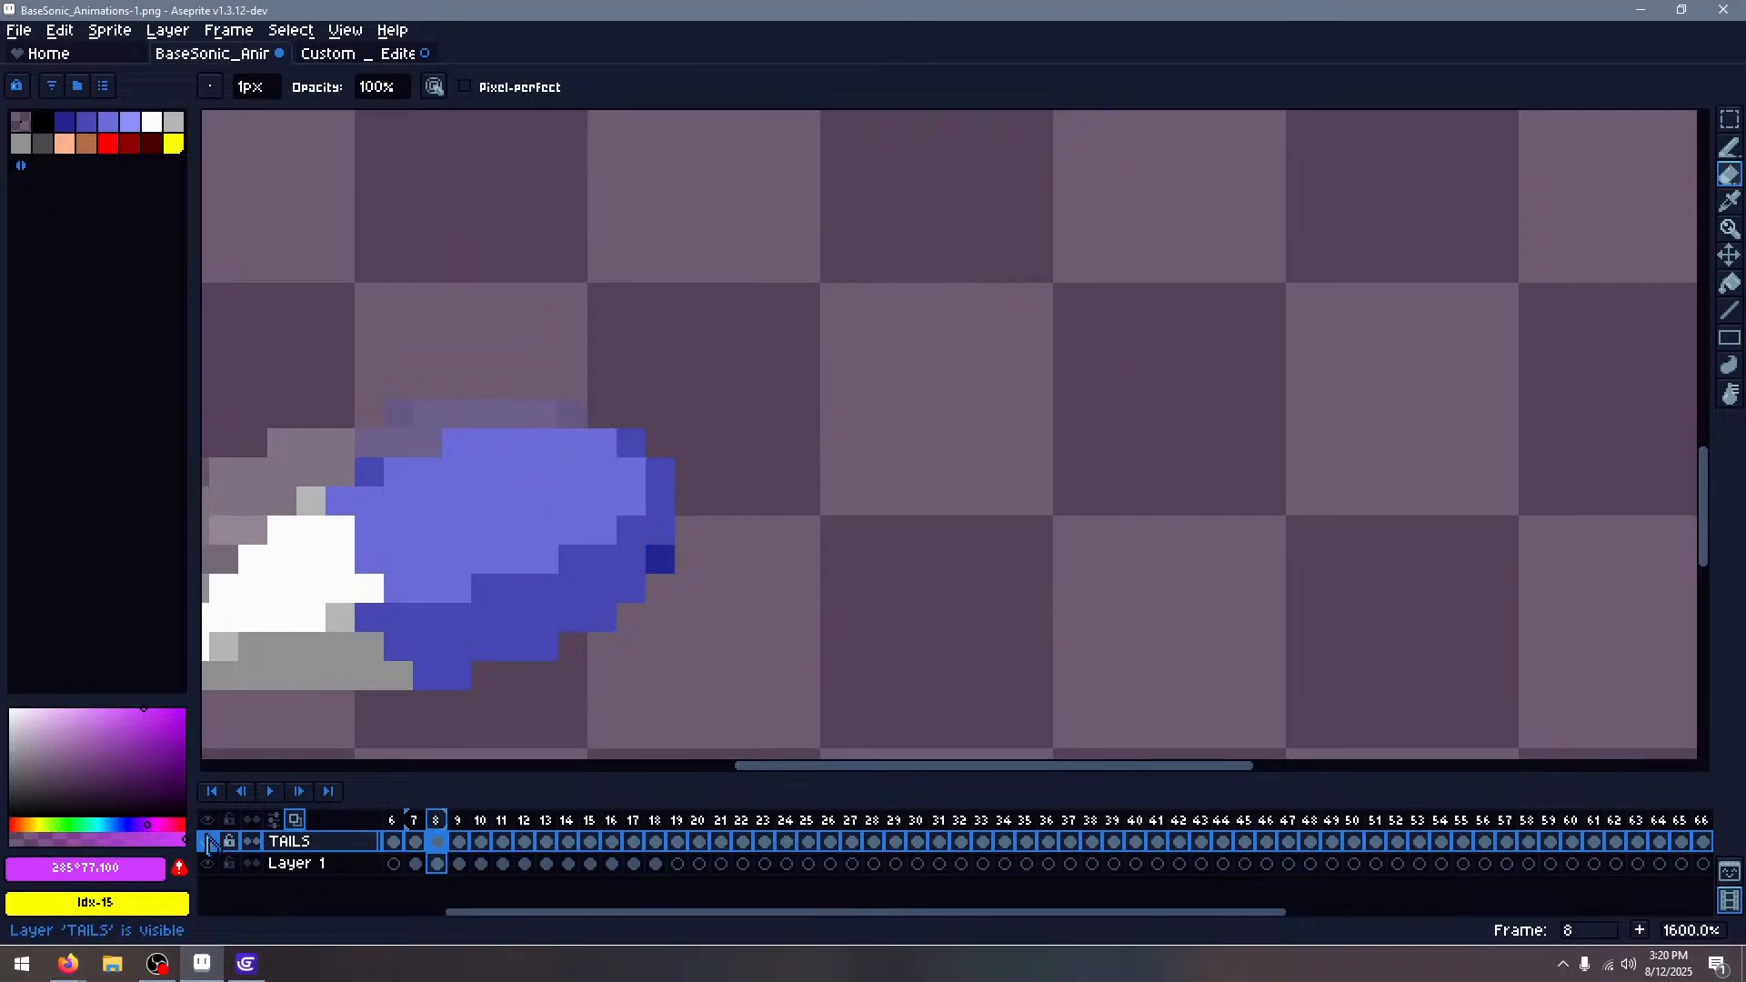
{"action": "left_click", "coordinate": [208, 842]}
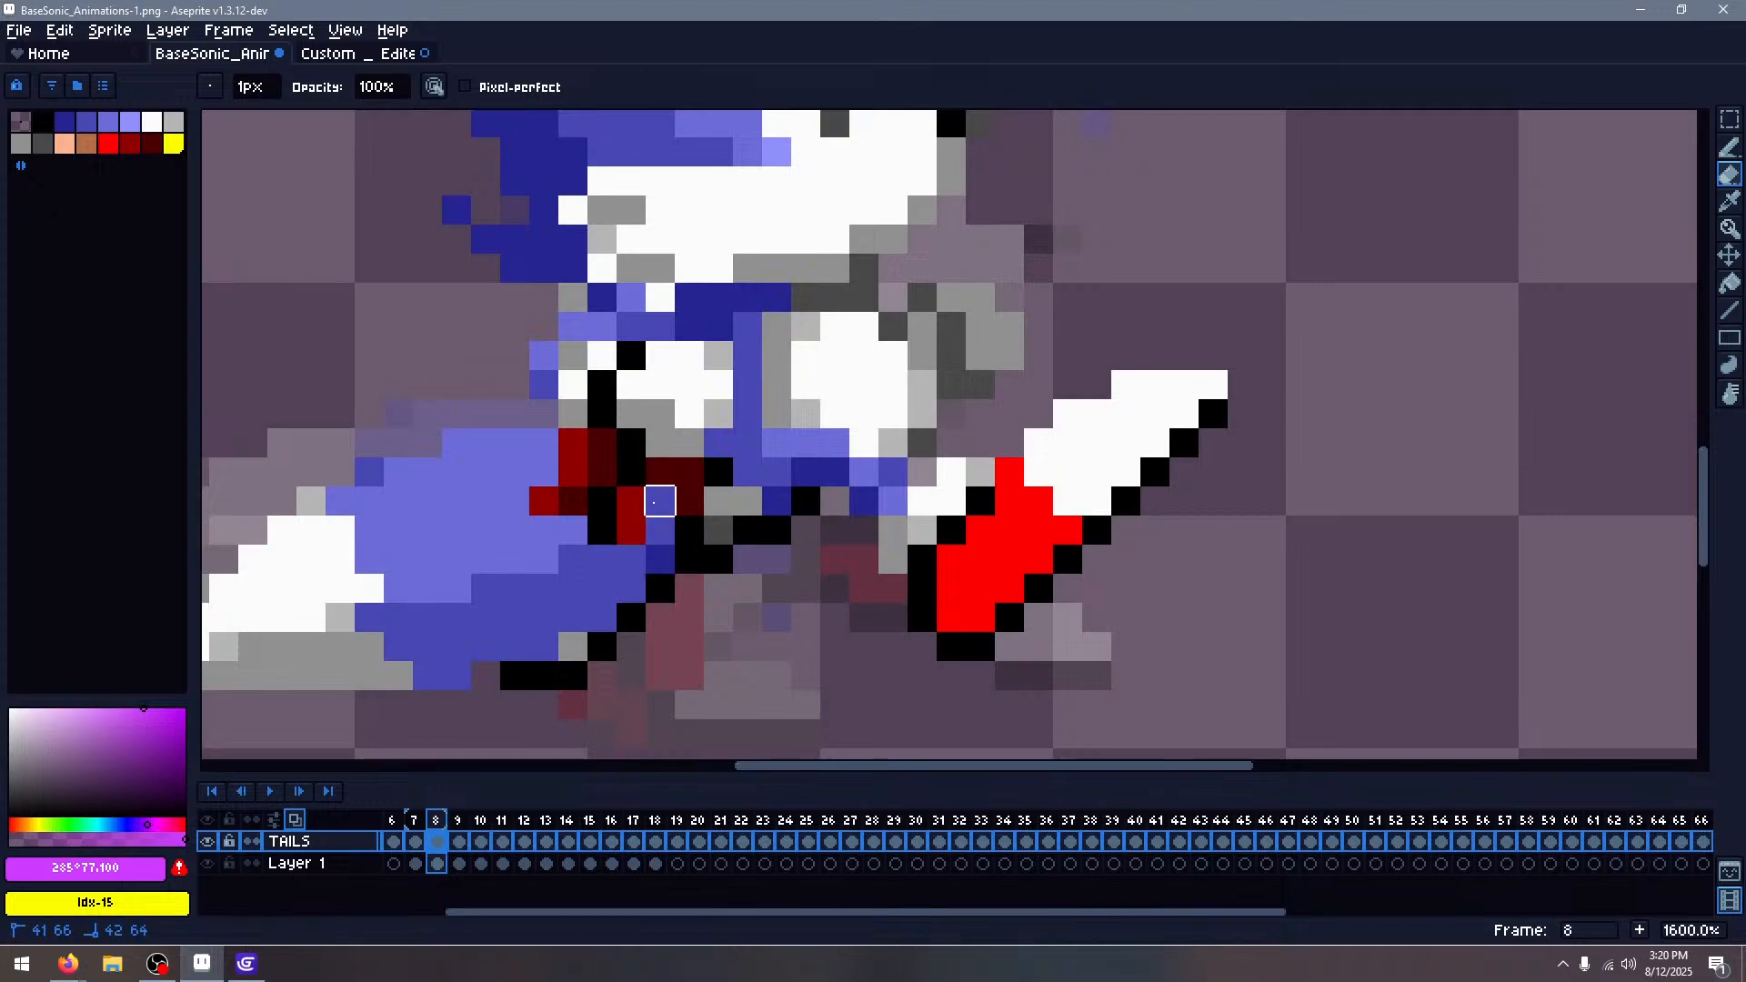
{"action": "mouse_move", "coordinate": [660, 472]}
{"action": "left_mouse_down"}
{"action": "mouse_move", "coordinate": [573, 443]}
{"action": "mouse_move", "coordinate": [602, 443]}
{"action": "mouse_move", "coordinate": [544, 471]}
{"action": "mouse_move", "coordinate": [631, 501]}
{"action": "left_mouse_up"}
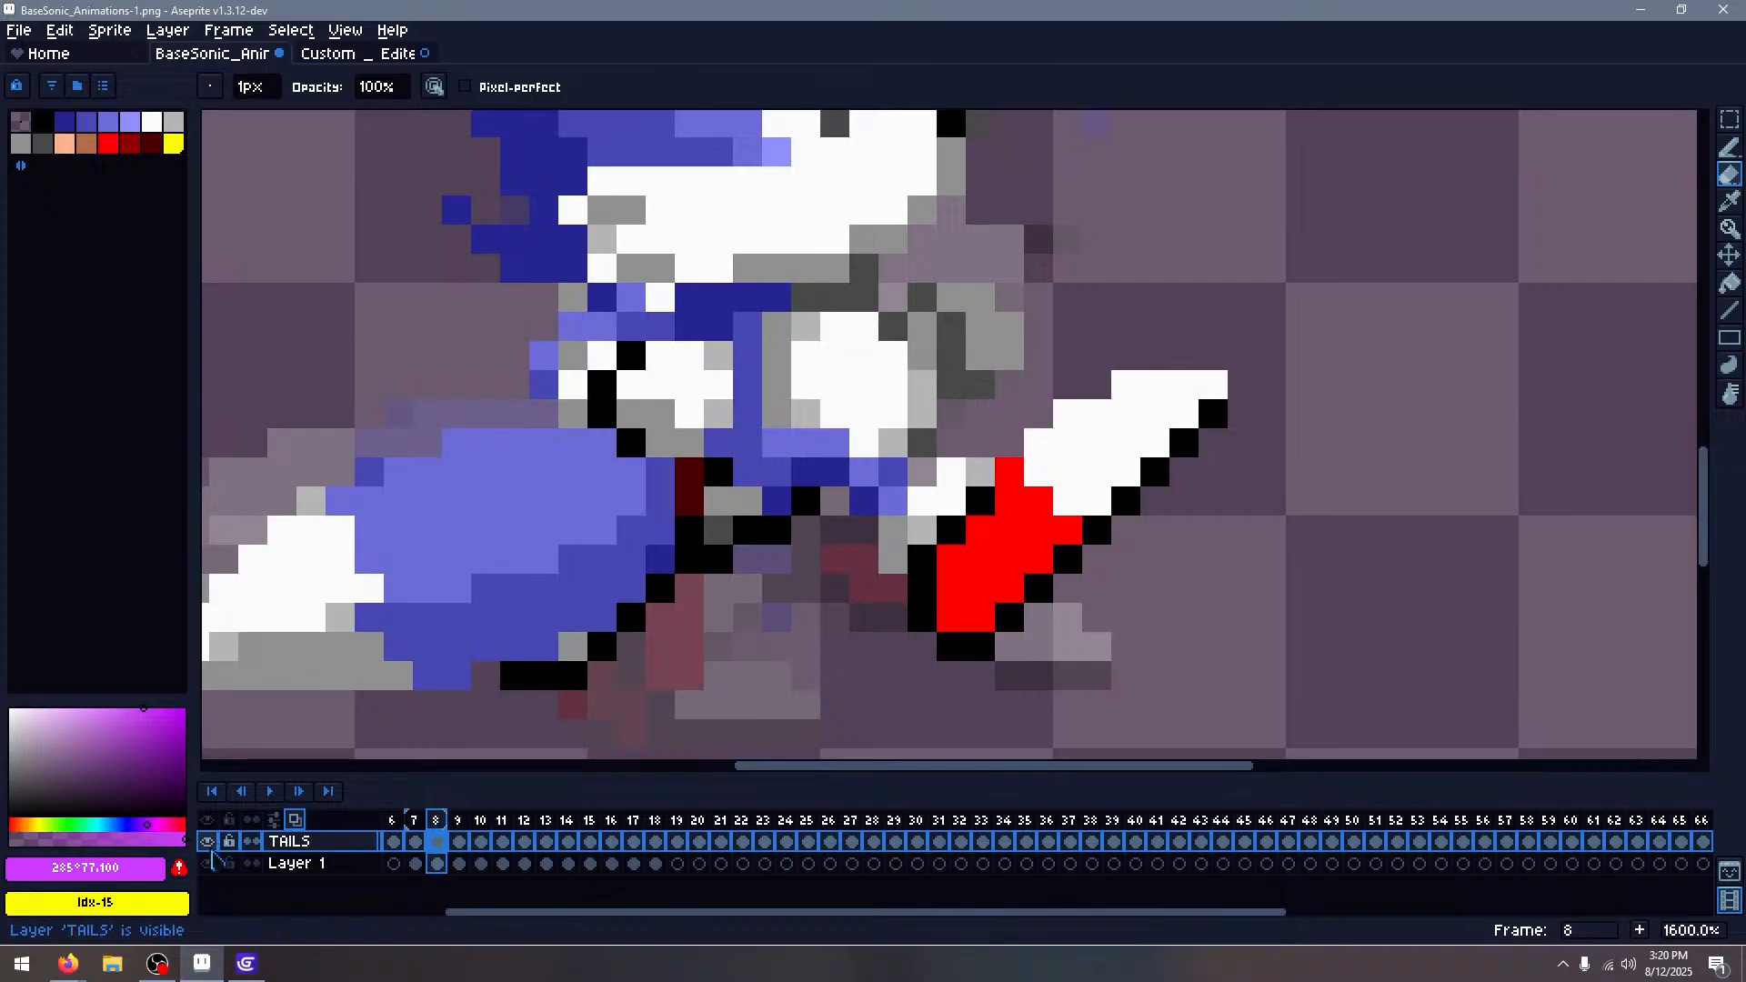
{"action": "left_click", "coordinate": [208, 842]}
{"action": "left_click", "coordinate": [208, 842]}
{"action": "left_click", "coordinate": [208, 842]}
{"action": "left_click", "coordinate": [209, 842]}
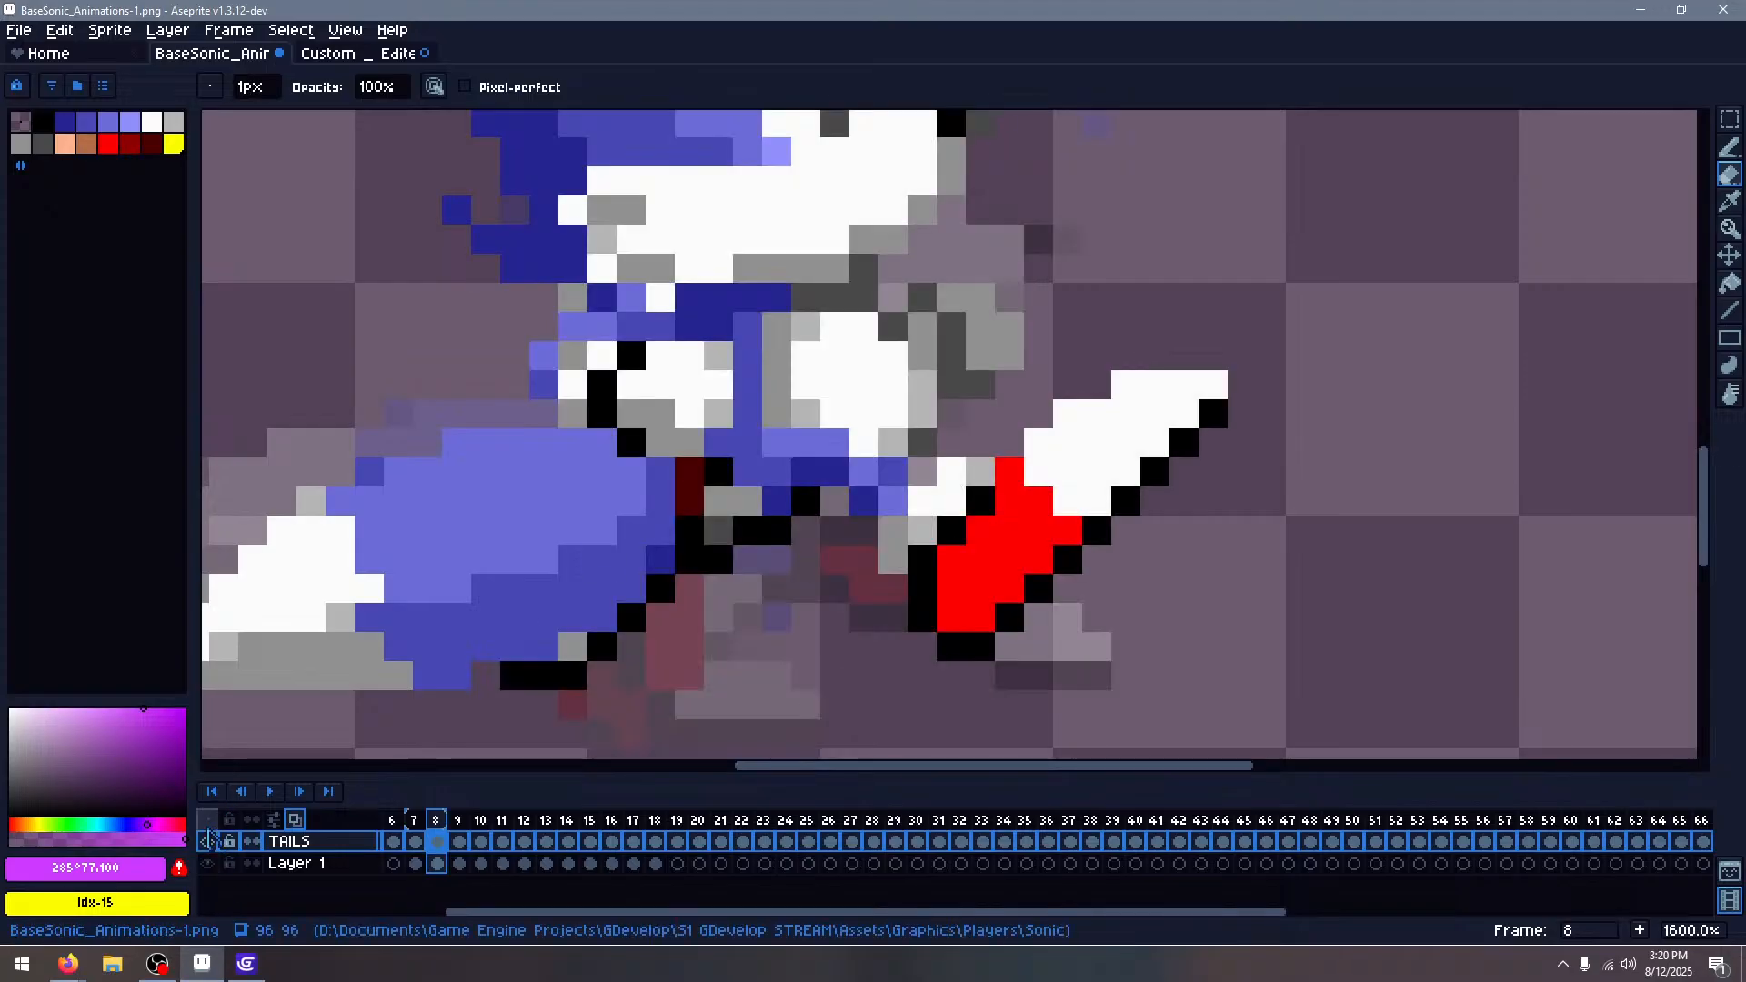
{"action": "left_click", "coordinate": [209, 842]}
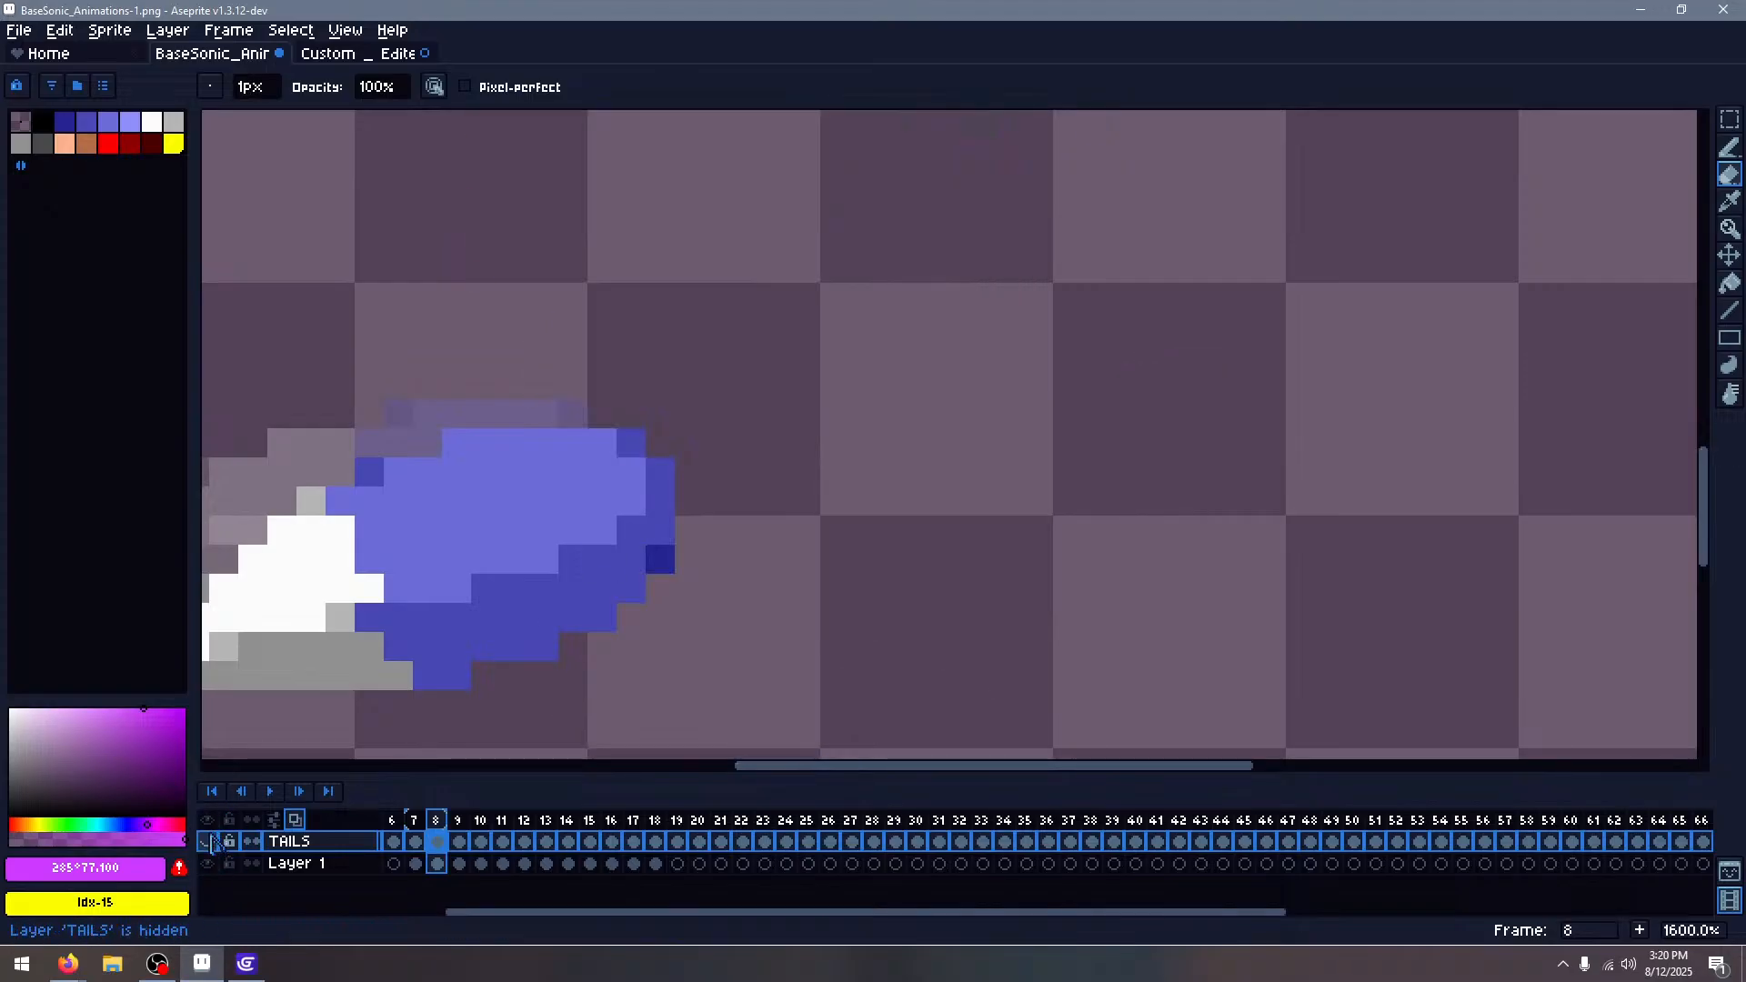
{"action": "left_click", "coordinate": [209, 842]}
On frame 7, erase the back shoe's red and black pixels that overlap the lower edge of the tail
{"action": "scroll", "coordinate": [755, 618], "scroll_direction": "down", "scroll_amount": 6}
{"action": "key", "text": "Left"}
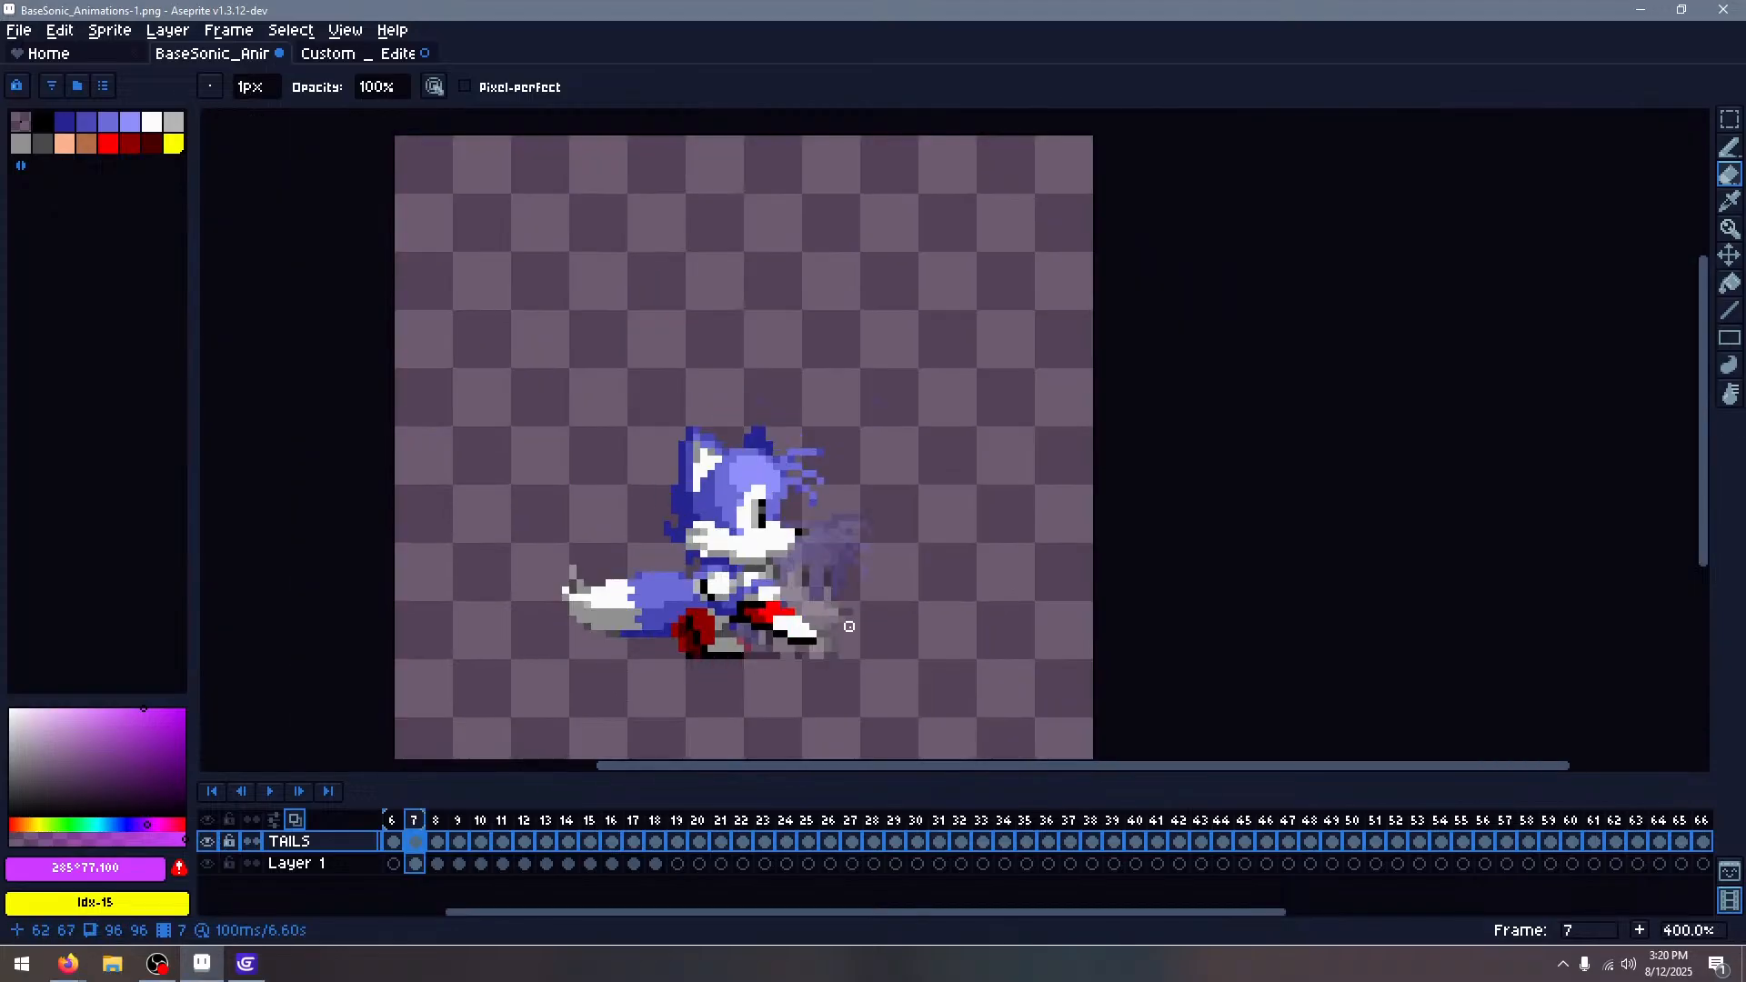
{"action": "scroll", "coordinate": [667, 642], "scroll_direction": "up", "scroll_amount": 6}
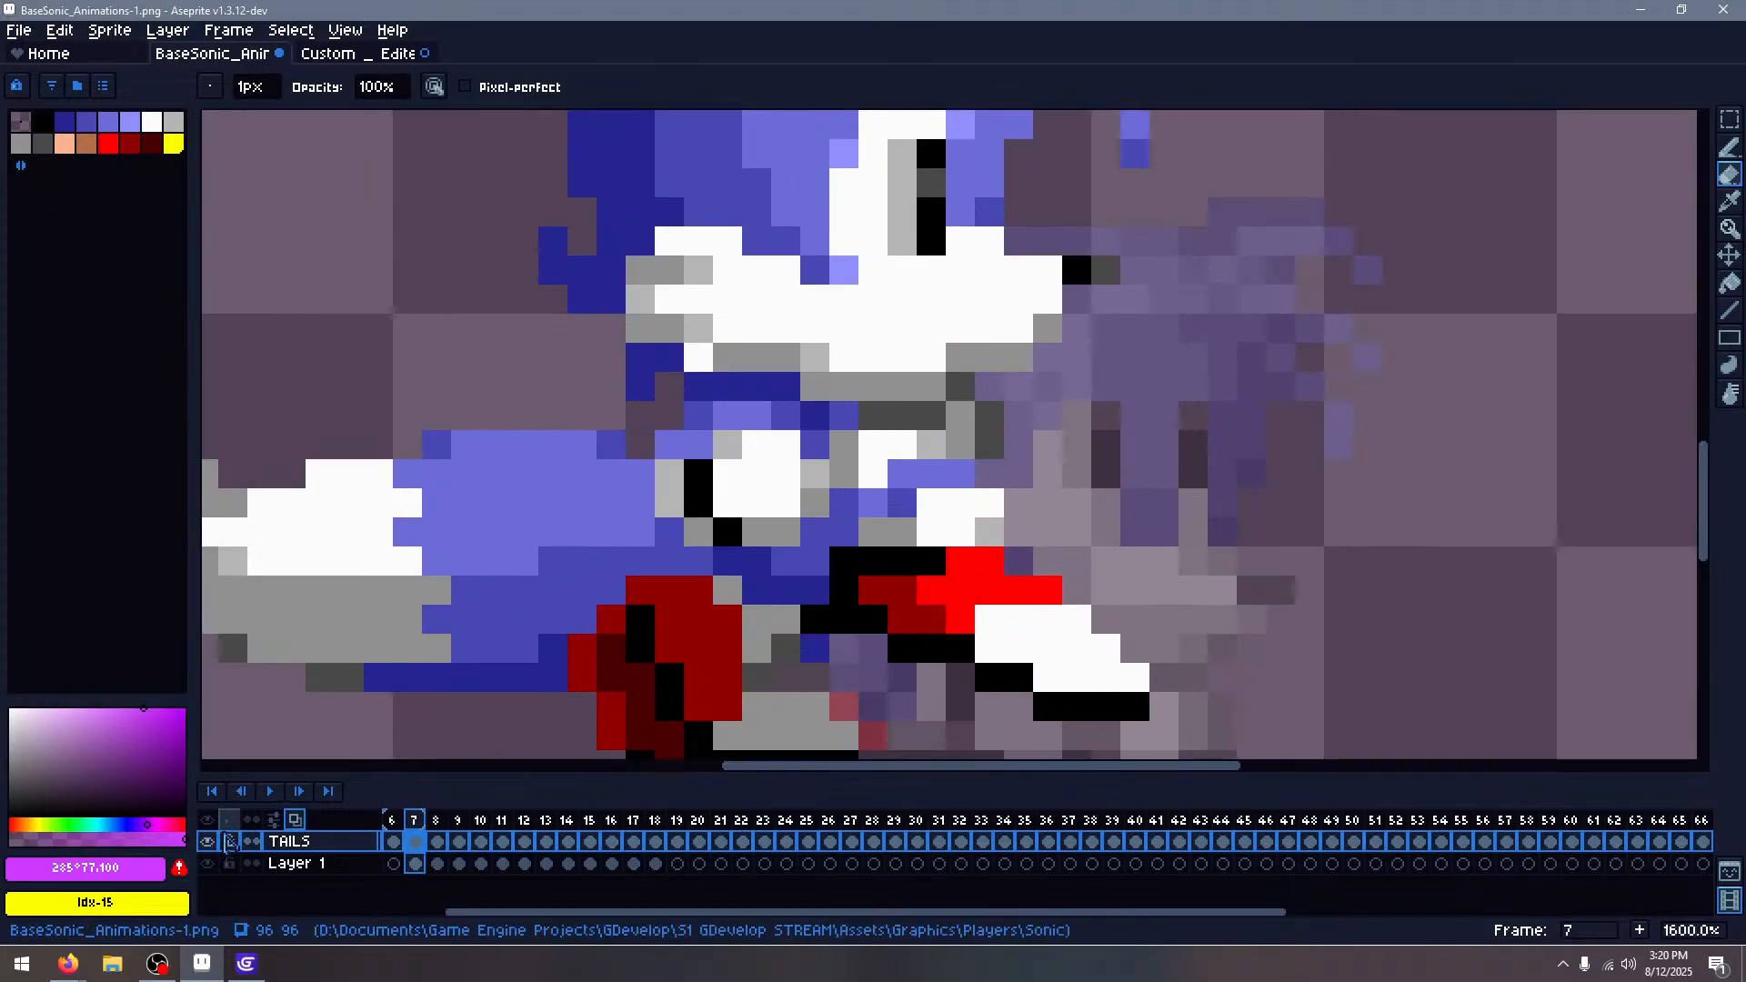
{"action": "left_click", "coordinate": [209, 842]}
{"action": "left_click", "coordinate": [208, 842]}
{"action": "left_click", "coordinate": [208, 842]}
{"action": "left_click", "coordinate": [208, 841]}
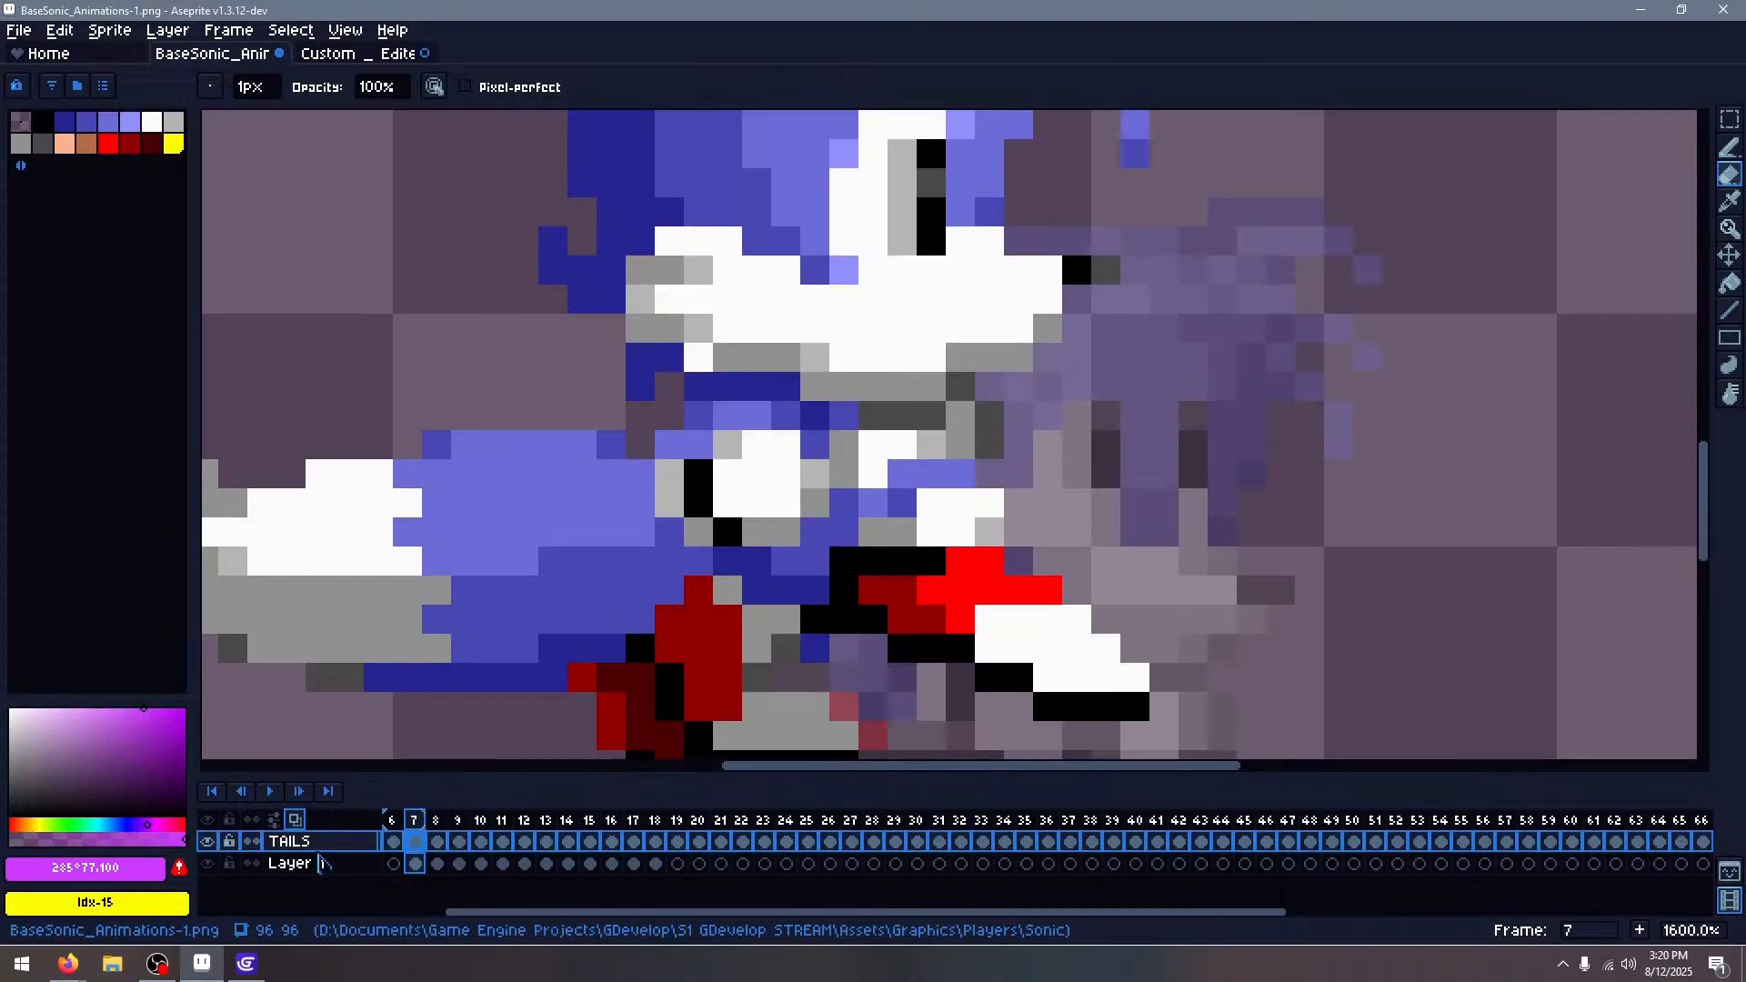
{"action": "left_click", "coordinate": [208, 844]}
{"action": "left_click", "coordinate": [207, 843]}
{"action": "left_click", "coordinate": [207, 844]}
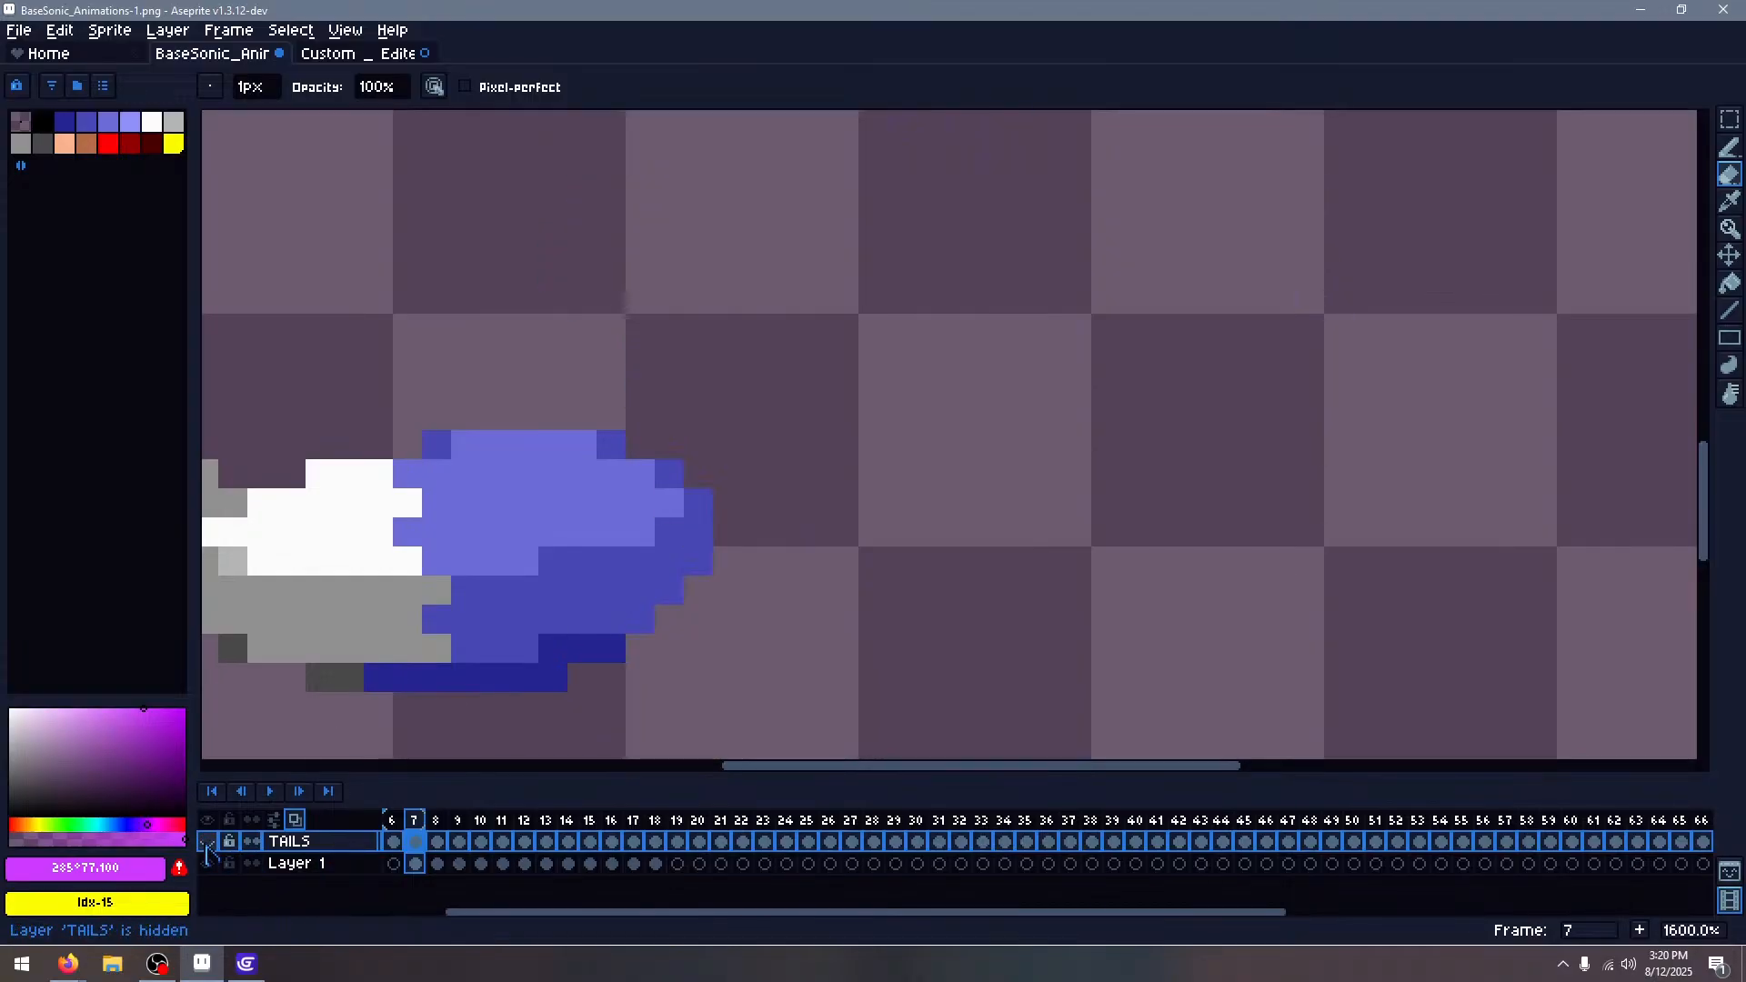
{"action": "left_click", "coordinate": [208, 843]}
Delete frame 56, the standing pose just before the flying poses, from the timeline
{"action": "scroll", "coordinate": [897, 533], "scroll_direction": "down", "scroll_amount": 4}
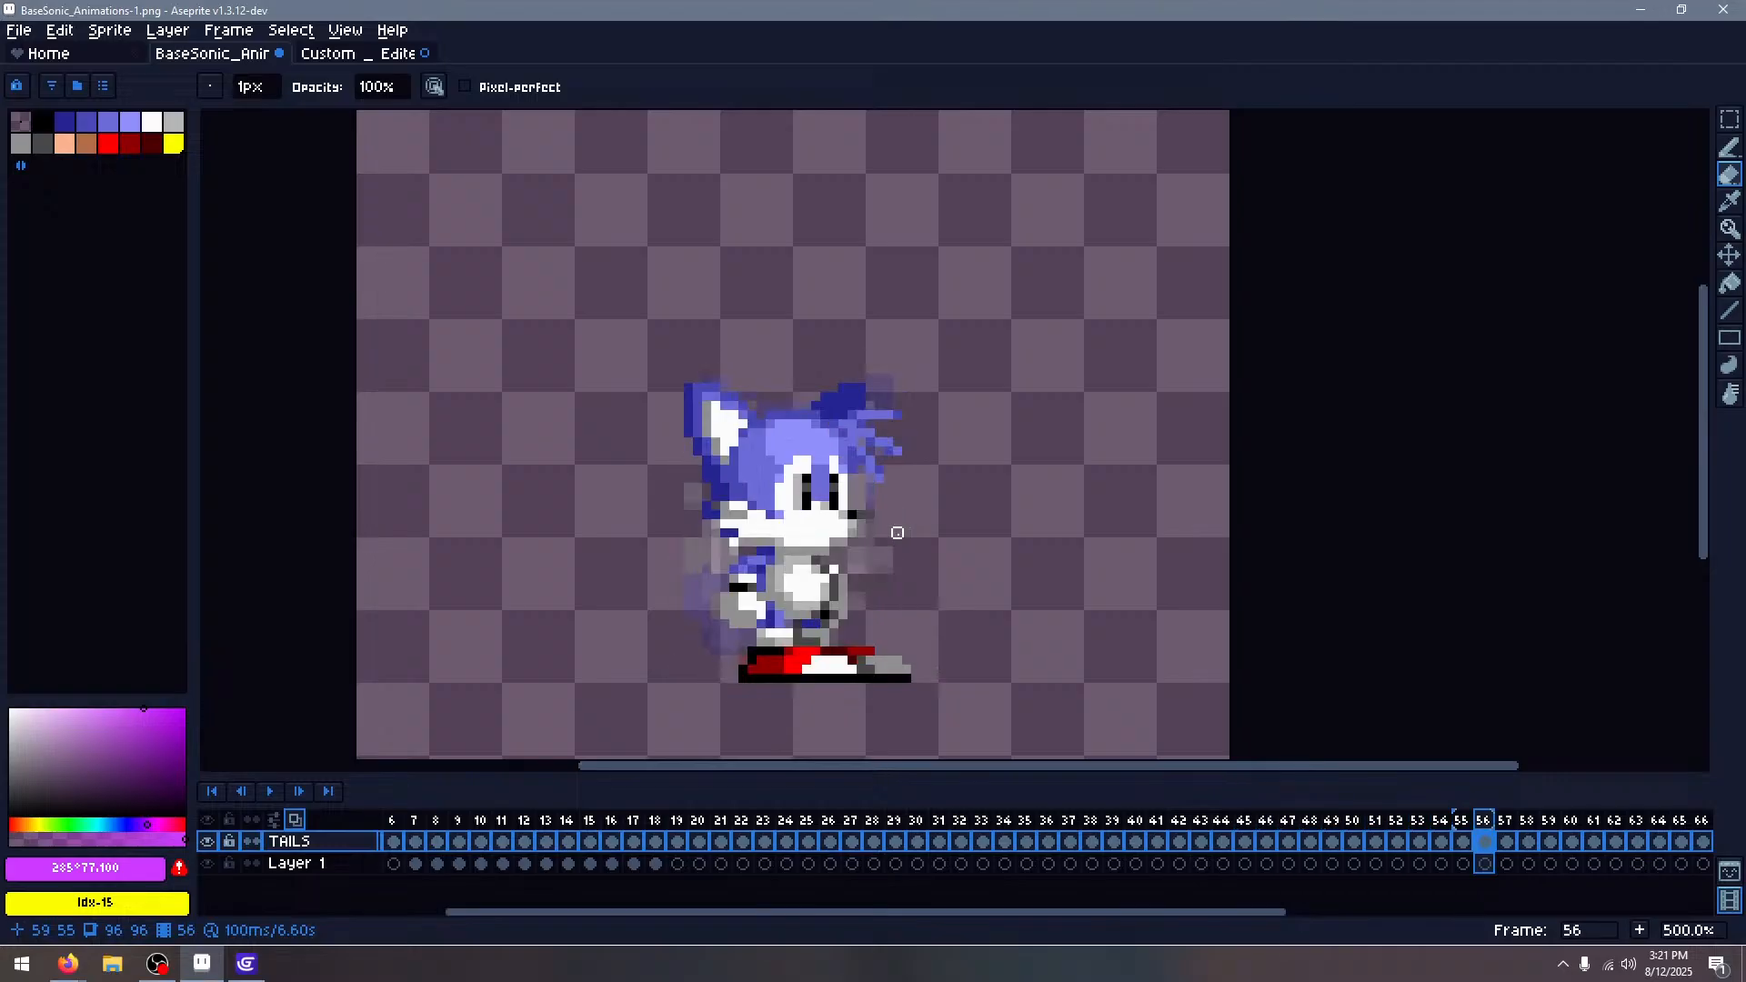
{"action": "key", "text": "Left"}
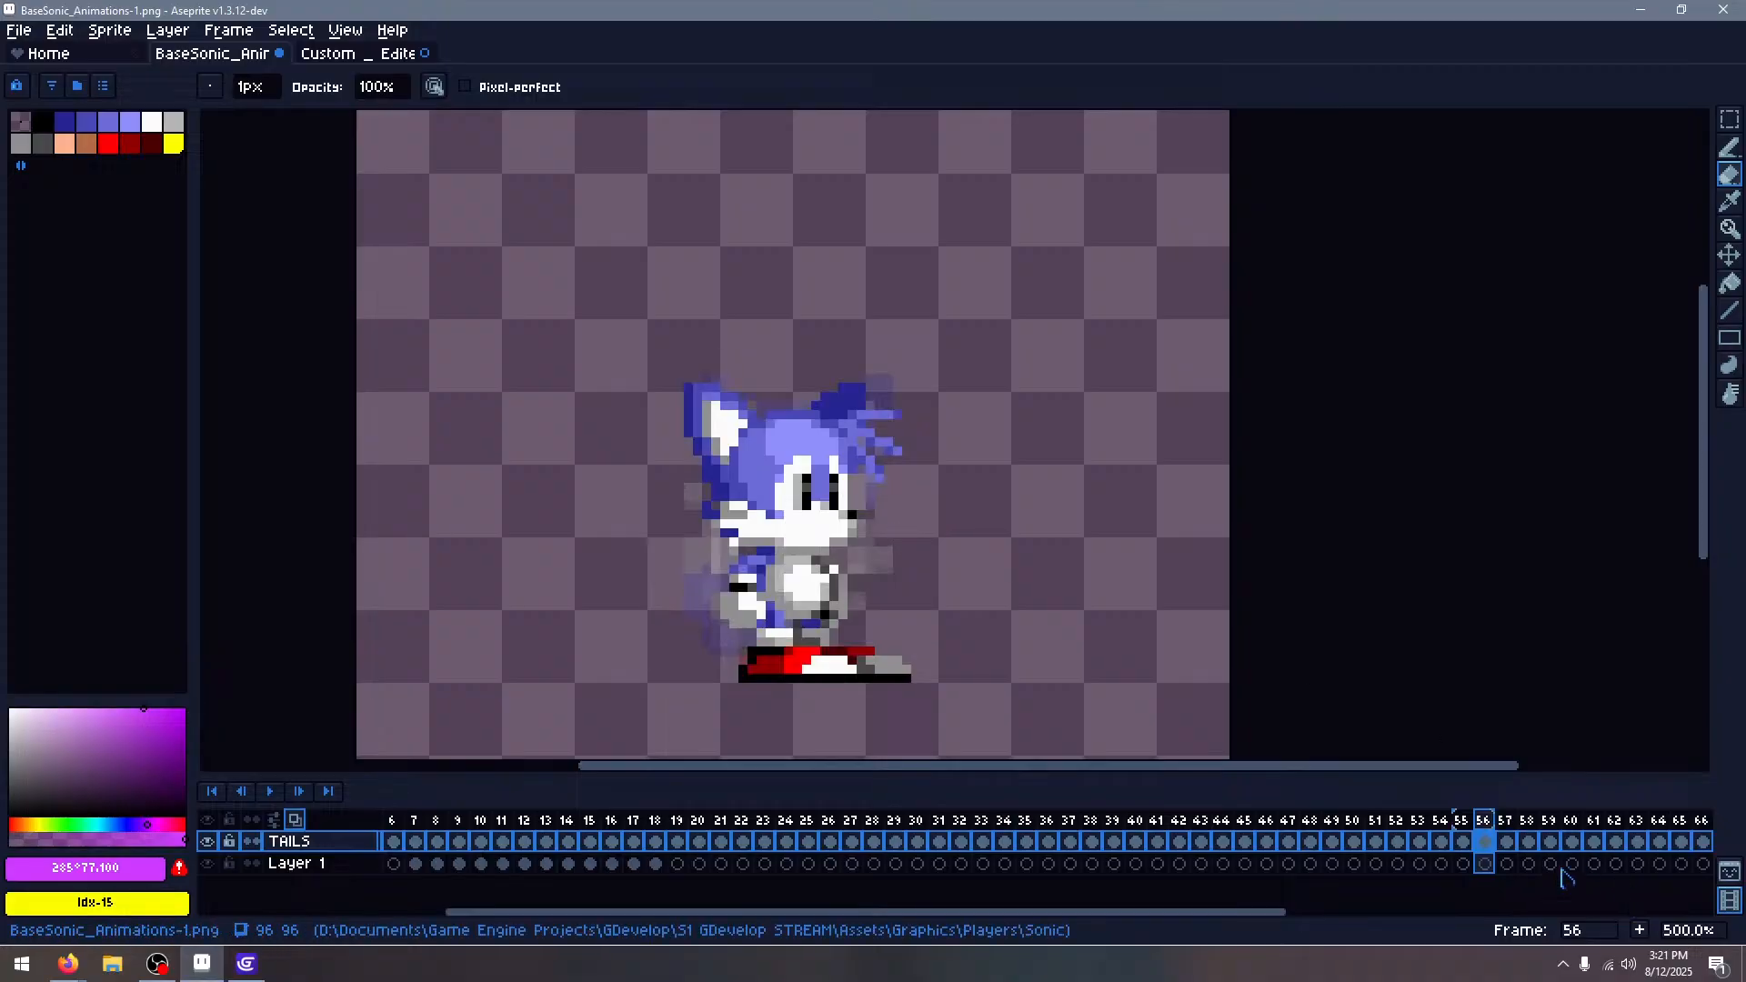
{"action": "right_click", "coordinate": [1483, 822]}
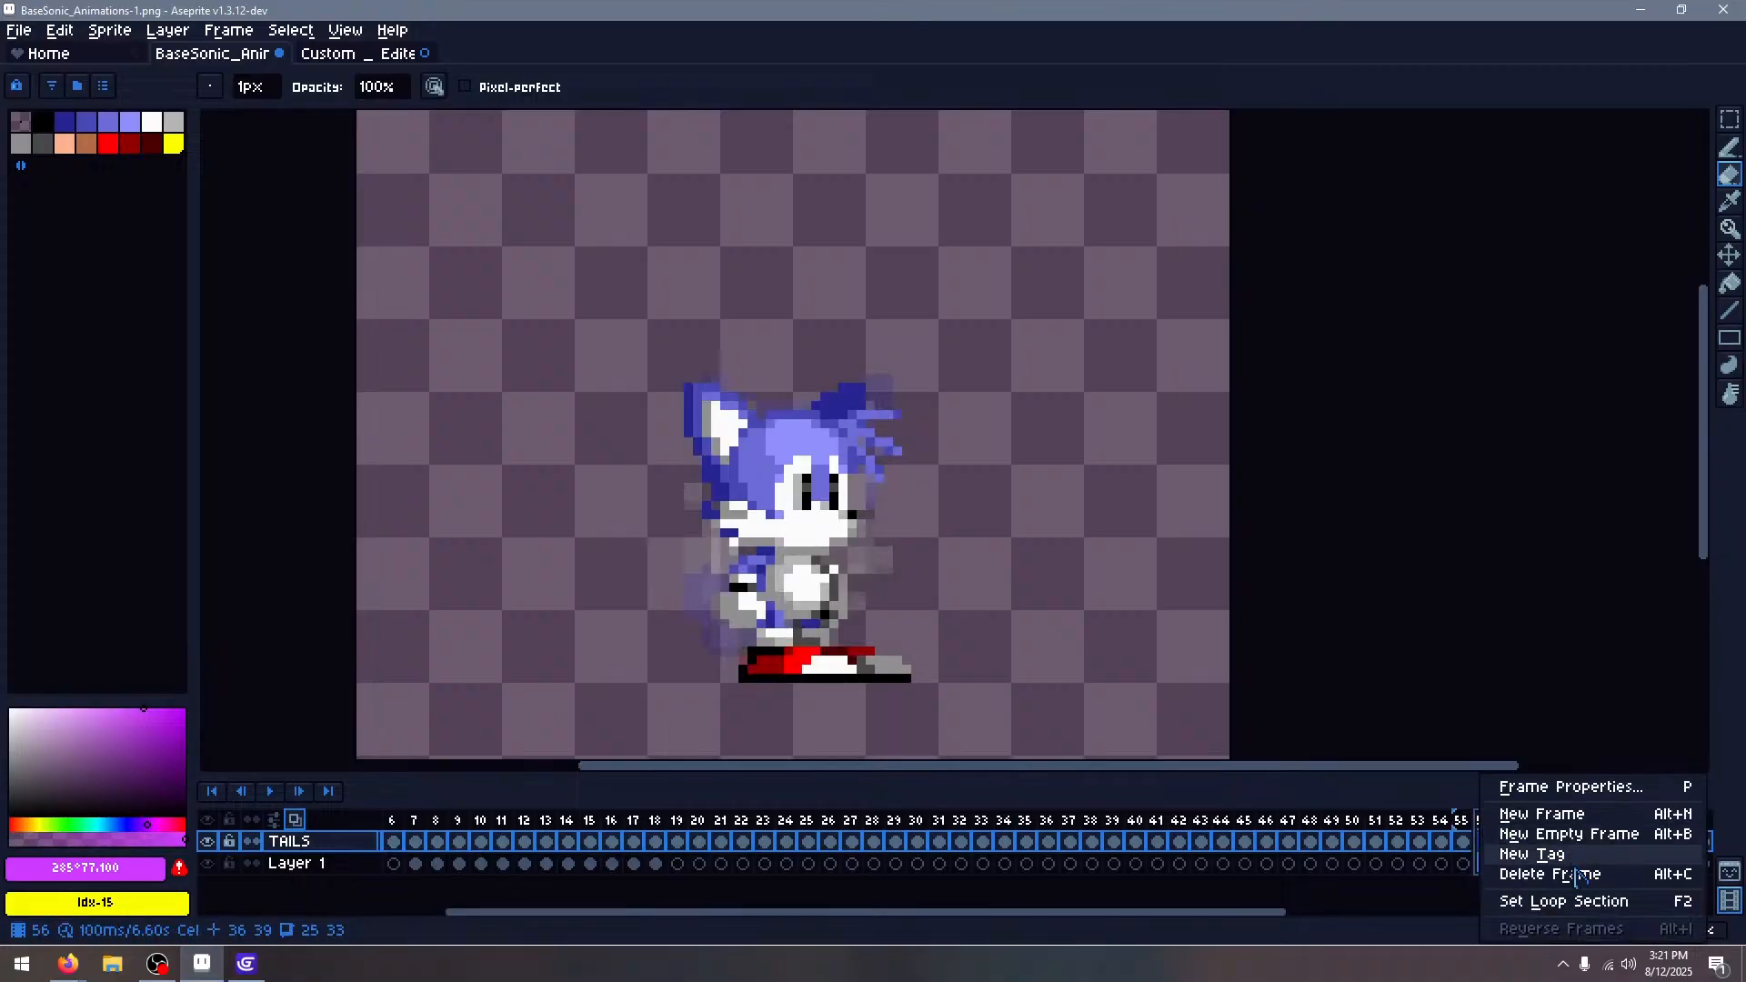
{"action": "left_click", "coordinate": [1562, 783]}
Step back and forth through frames 56 to 63 to examine the flying poses, returning to frame 56
{"action": "key", "text": "Right"}
{"action": "key", "text": "Right"}
{"action": "key", "text": "Right"}
{"action": "key", "text": "Right"}
{"action": "key", "text": "Right"}
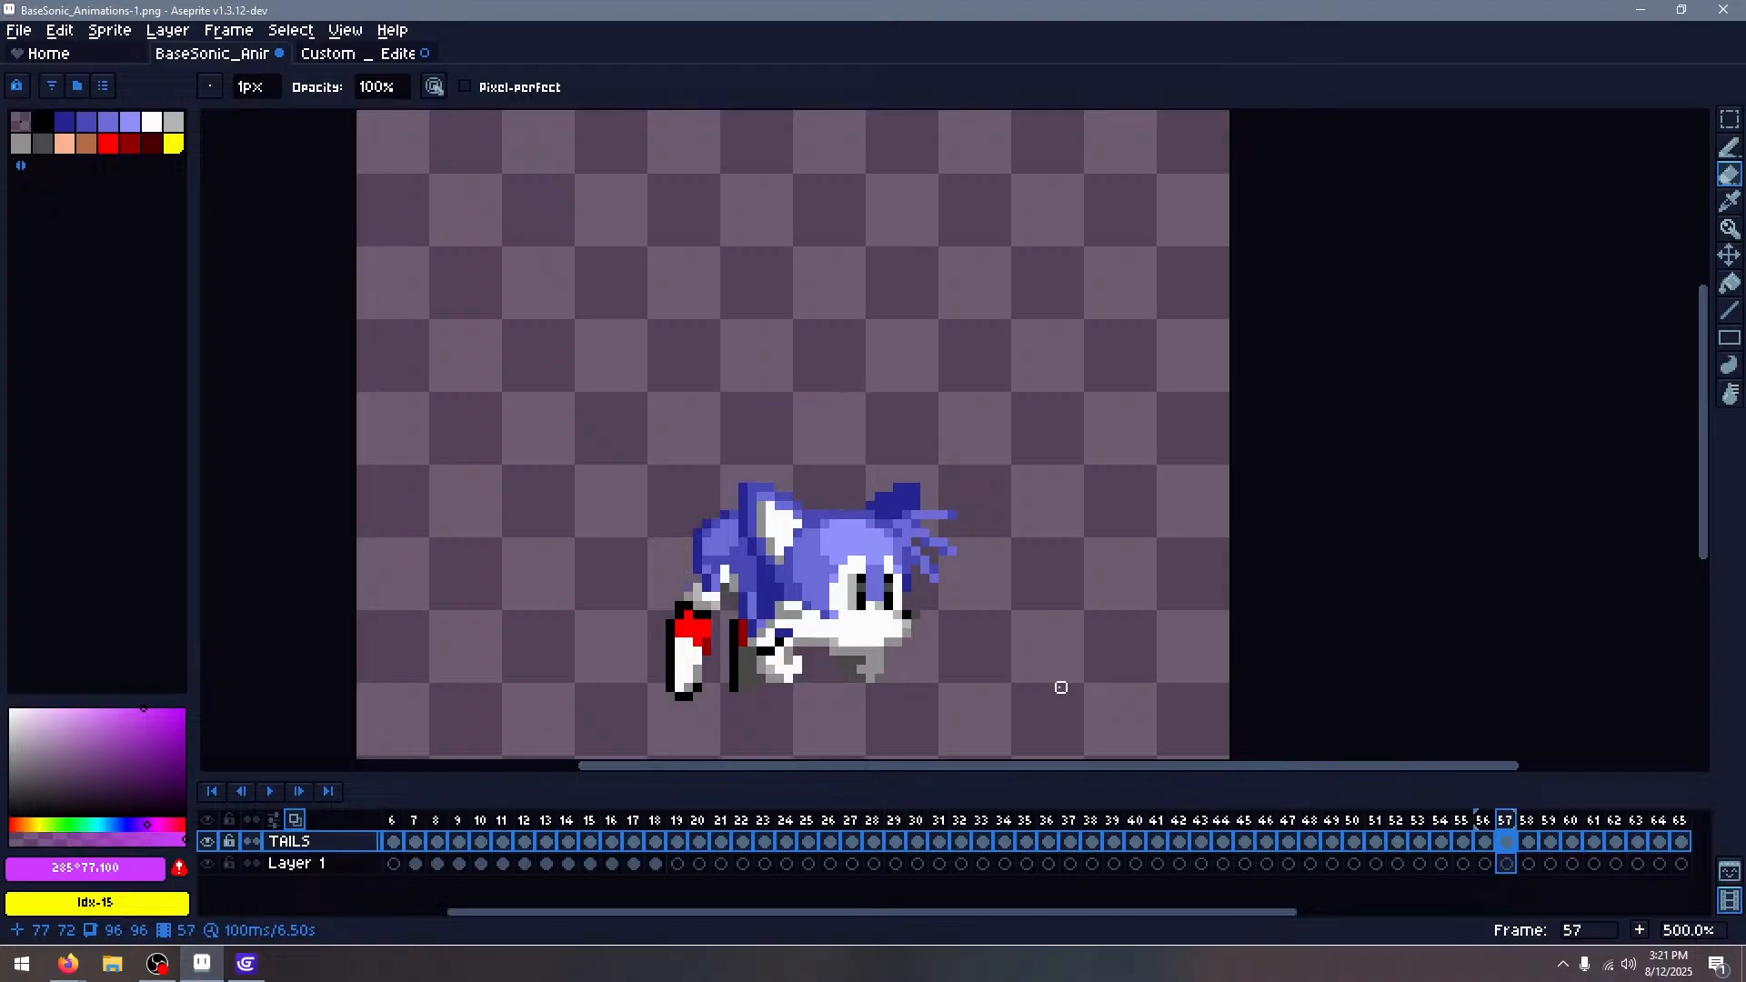
{"action": "key", "text": "Left"}
{"action": "key", "text": "Right"}
{"action": "key", "text": "Right"}
{"action": "key", "text": "Right"}
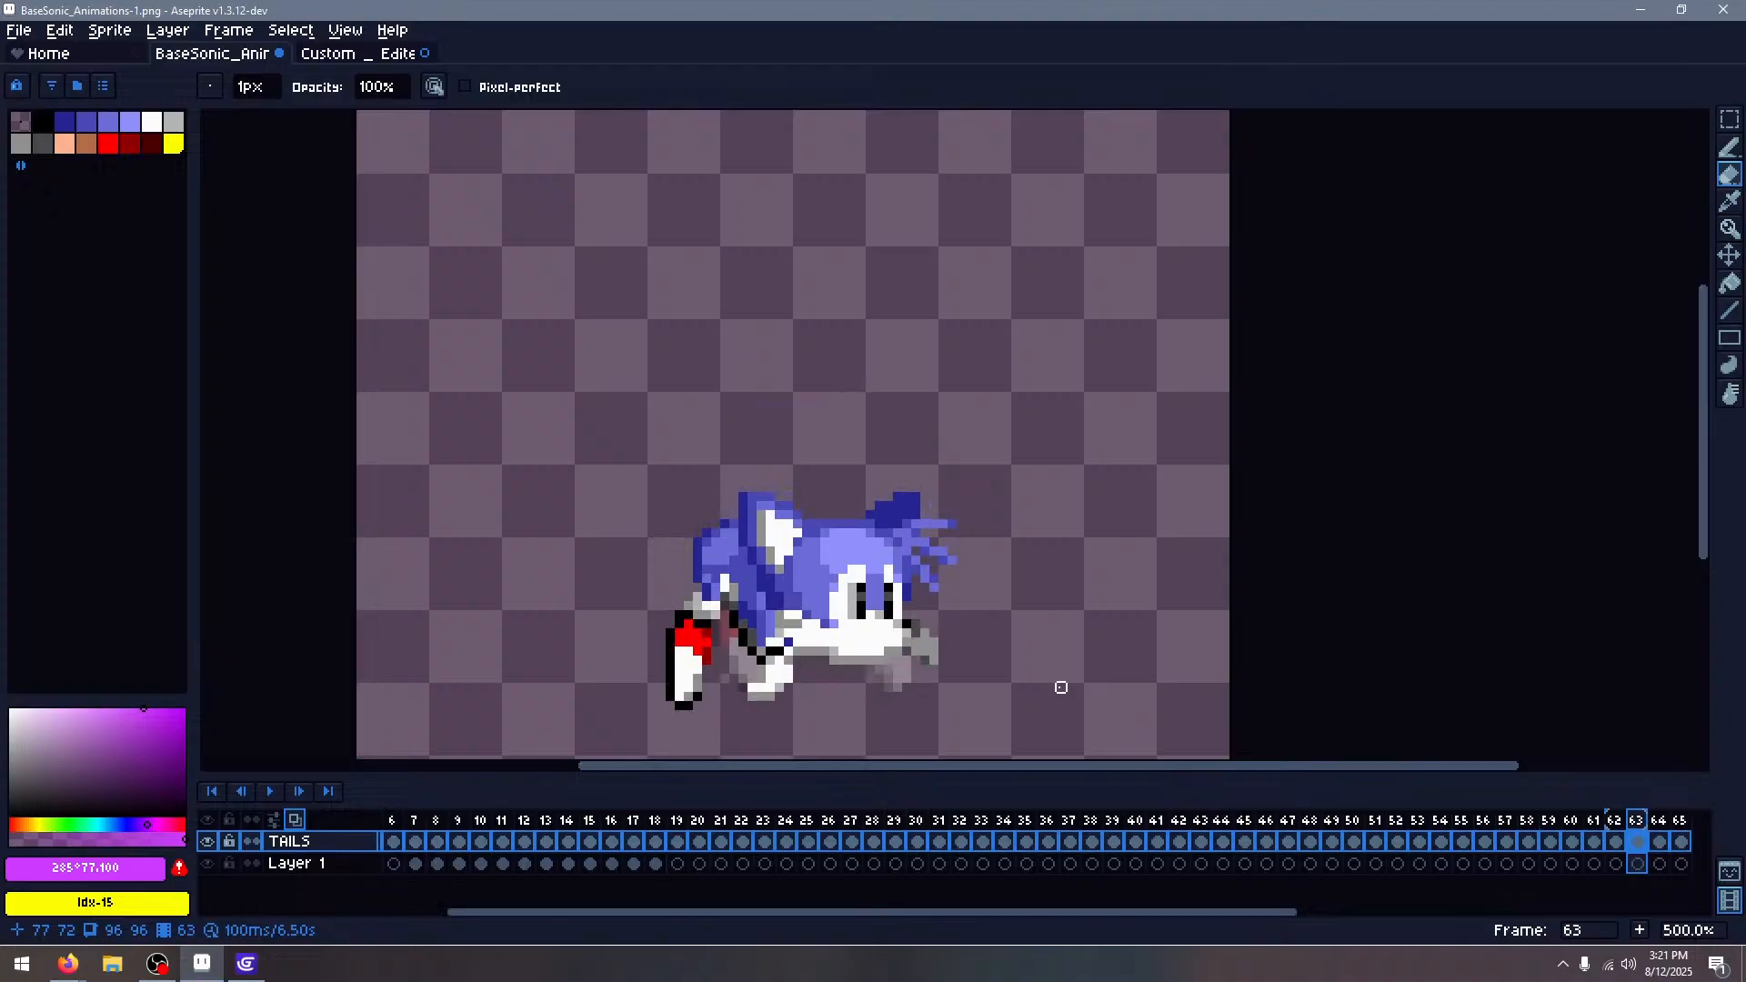
{"action": "key", "text": "Left"}
{"action": "key", "text": "Left"}
{"action": "key", "text": "Left"}
{"action": "key", "text": "Left"}
{"action": "key", "text": "Left"}
{"action": "key", "text": "Left"}
{"action": "key", "text": "Left"}
{"action": "key", "text": "Right"}
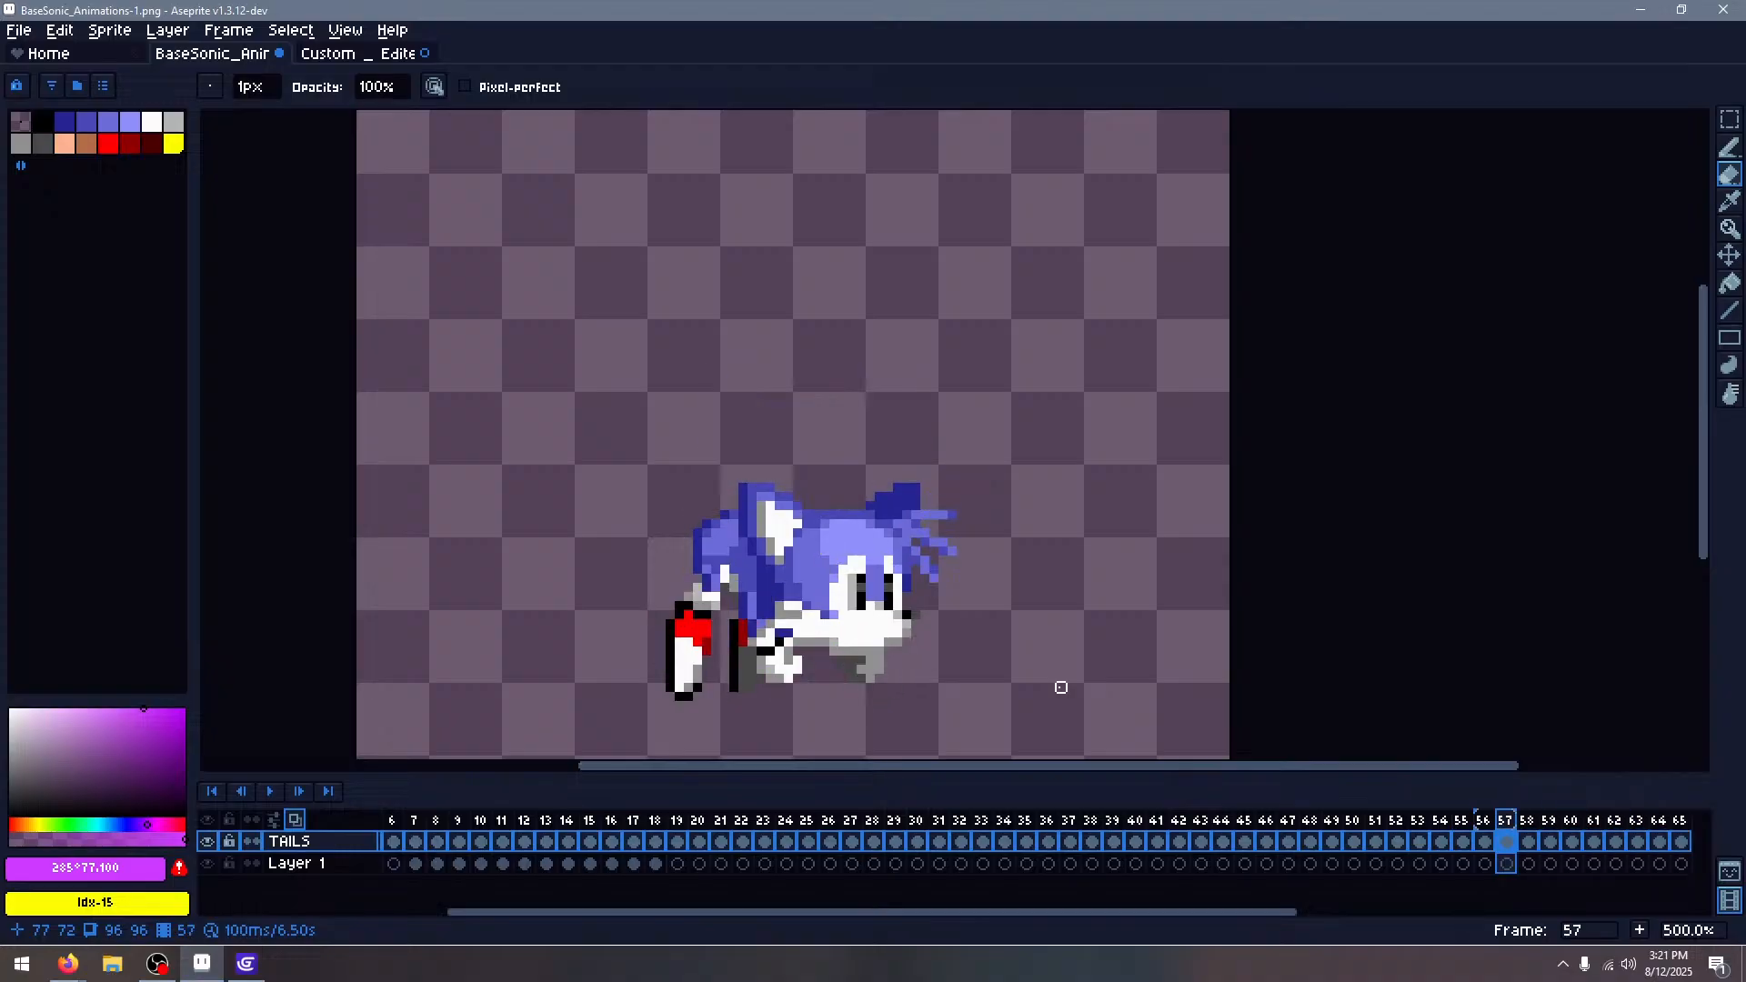
{"action": "key", "text": "Left"}
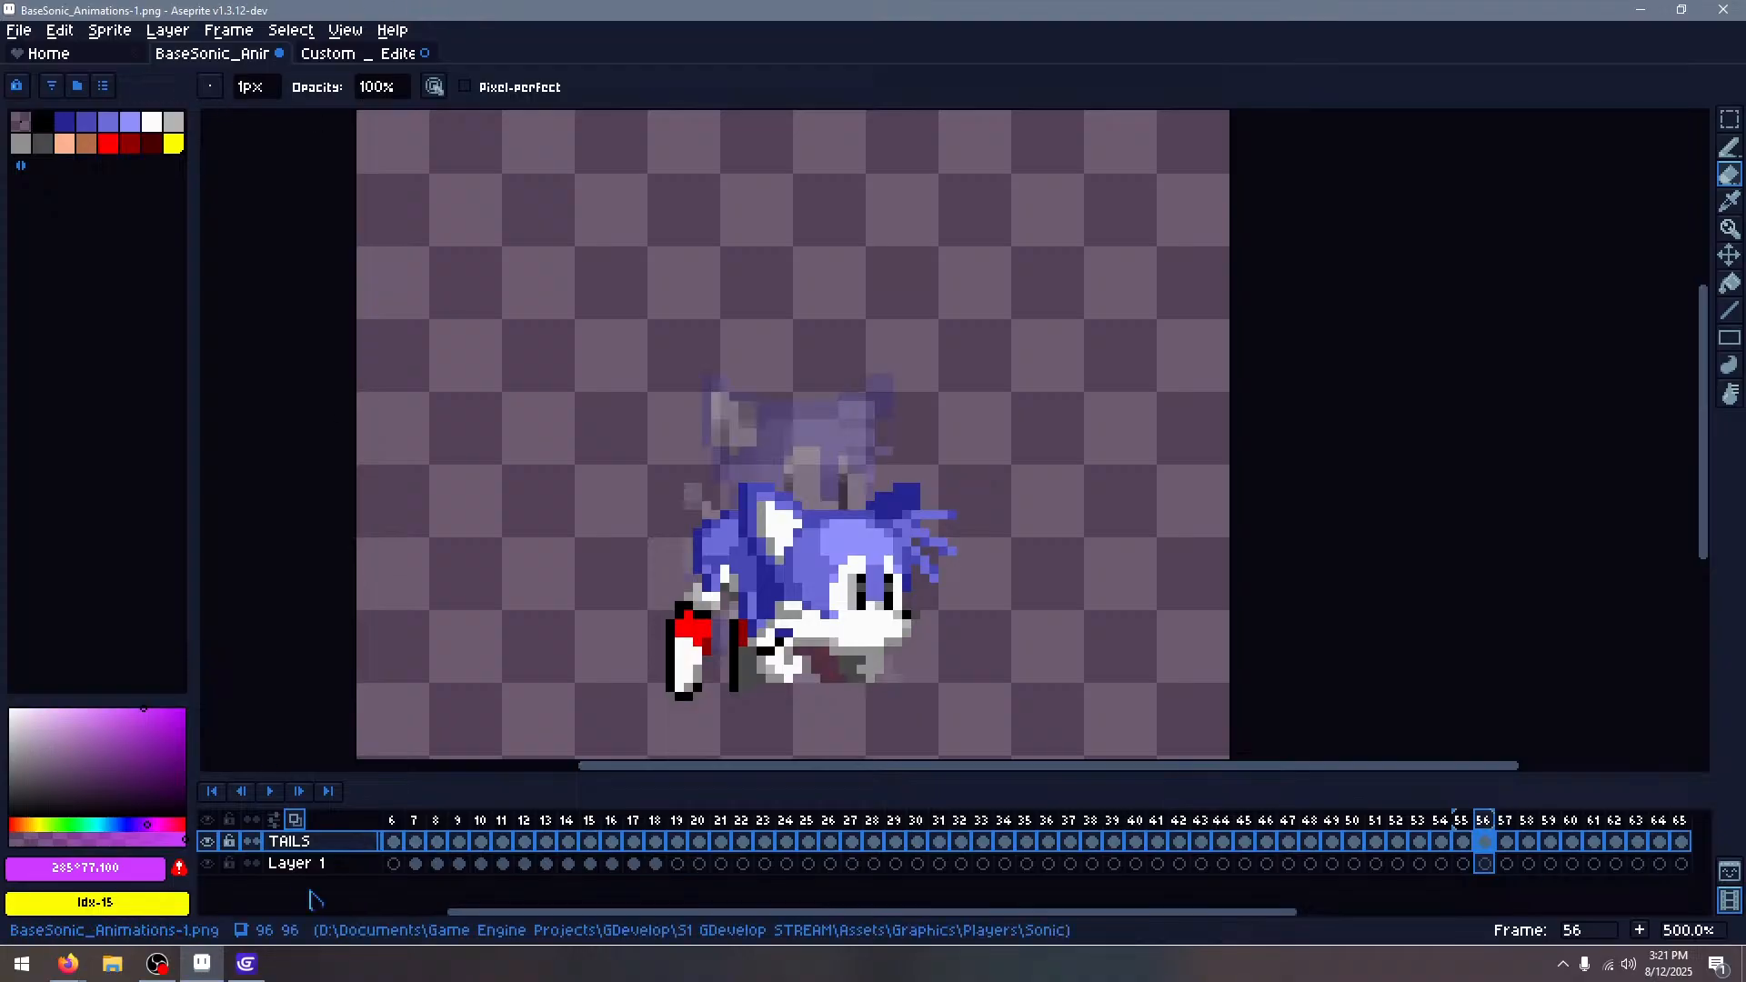
Turn off onion skinning and make Layer 1 the active layer
{"action": "left_click", "coordinate": [295, 820]}
{"action": "key", "text": "Down"}
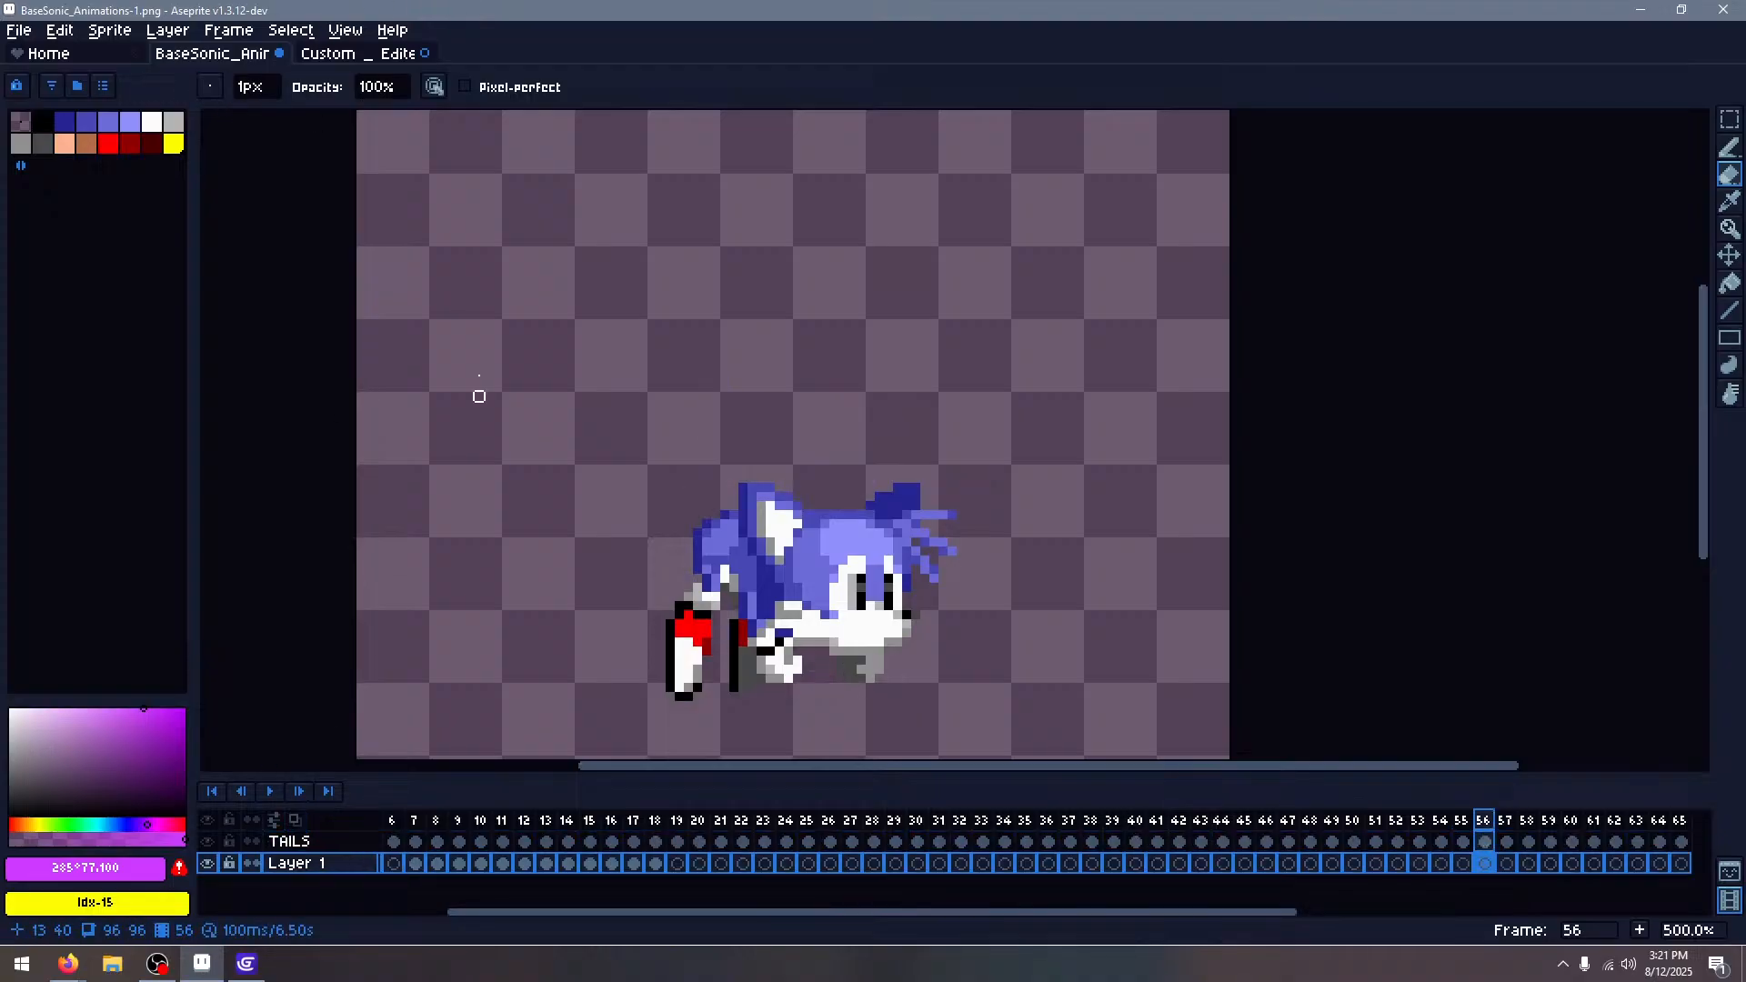
In the Custom _ Edited sprite sheet, select and copy the spinning tail sprite beside the row of flying poses
{"action": "left_click", "coordinate": [329, 53]}
{"action": "scroll", "coordinate": [1146, 356], "scroll_direction": "down", "scroll_amount": 1}
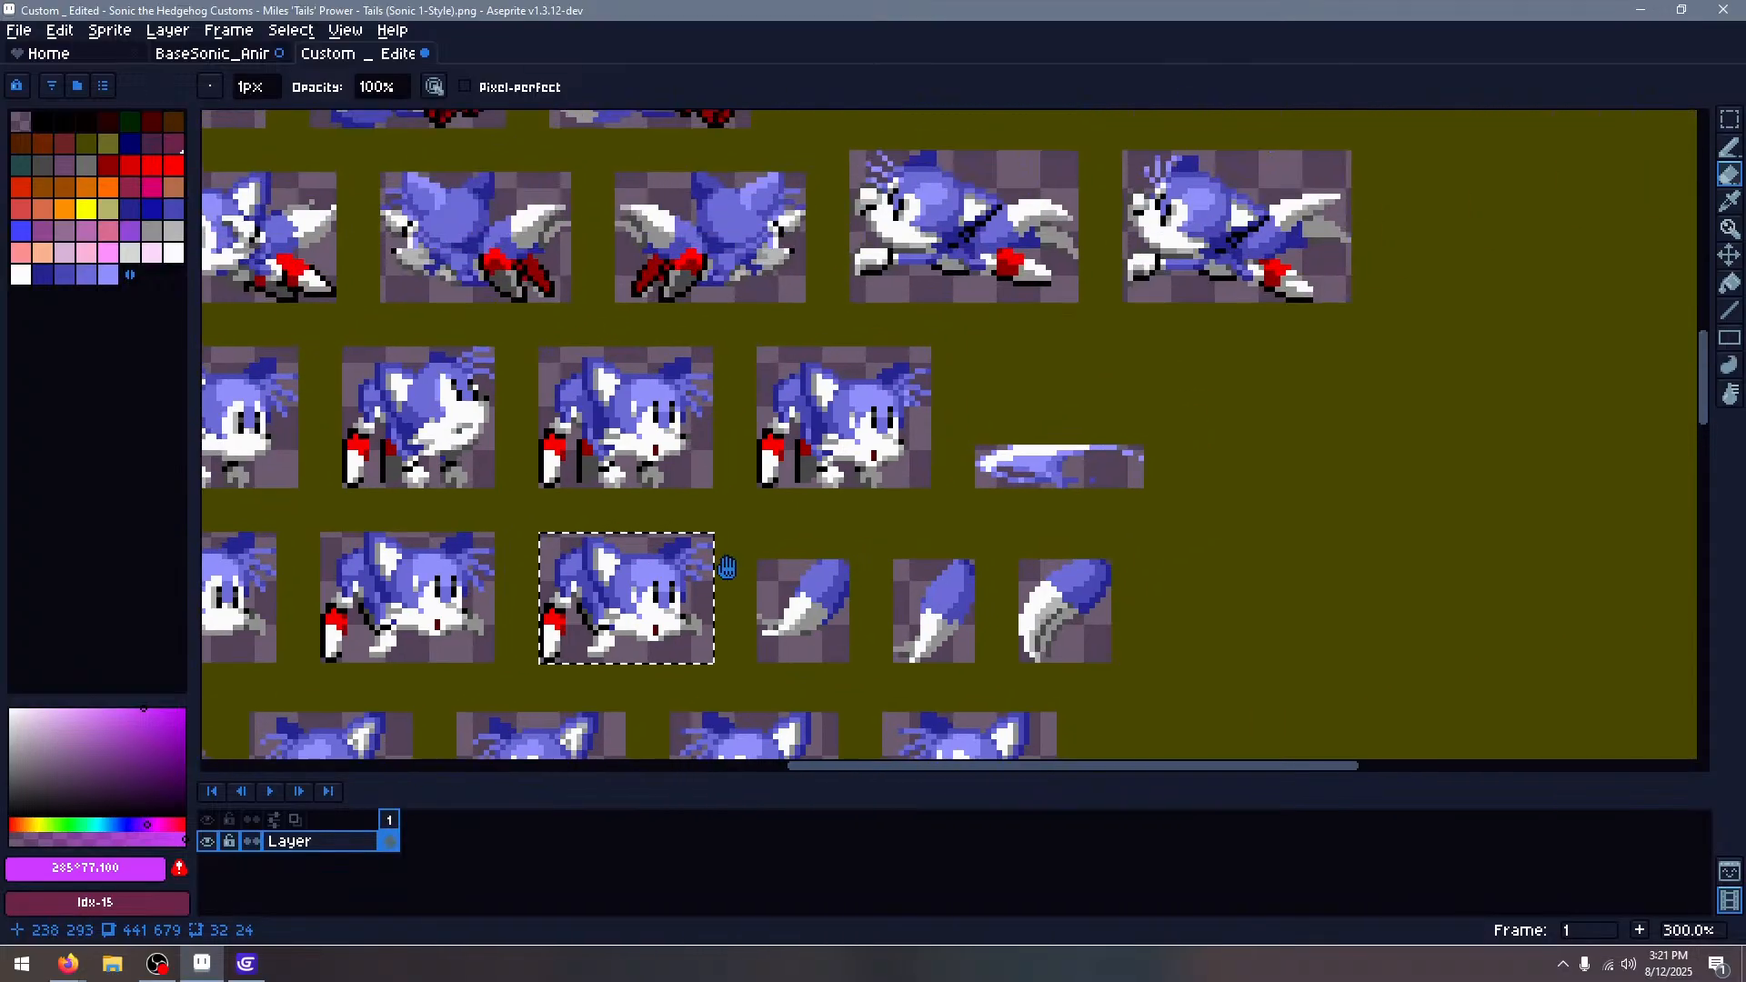
{"action": "scroll", "coordinate": [1477, 358], "scroll_direction": "up", "scroll_amount": 3}
{"action": "key", "text": "m"}
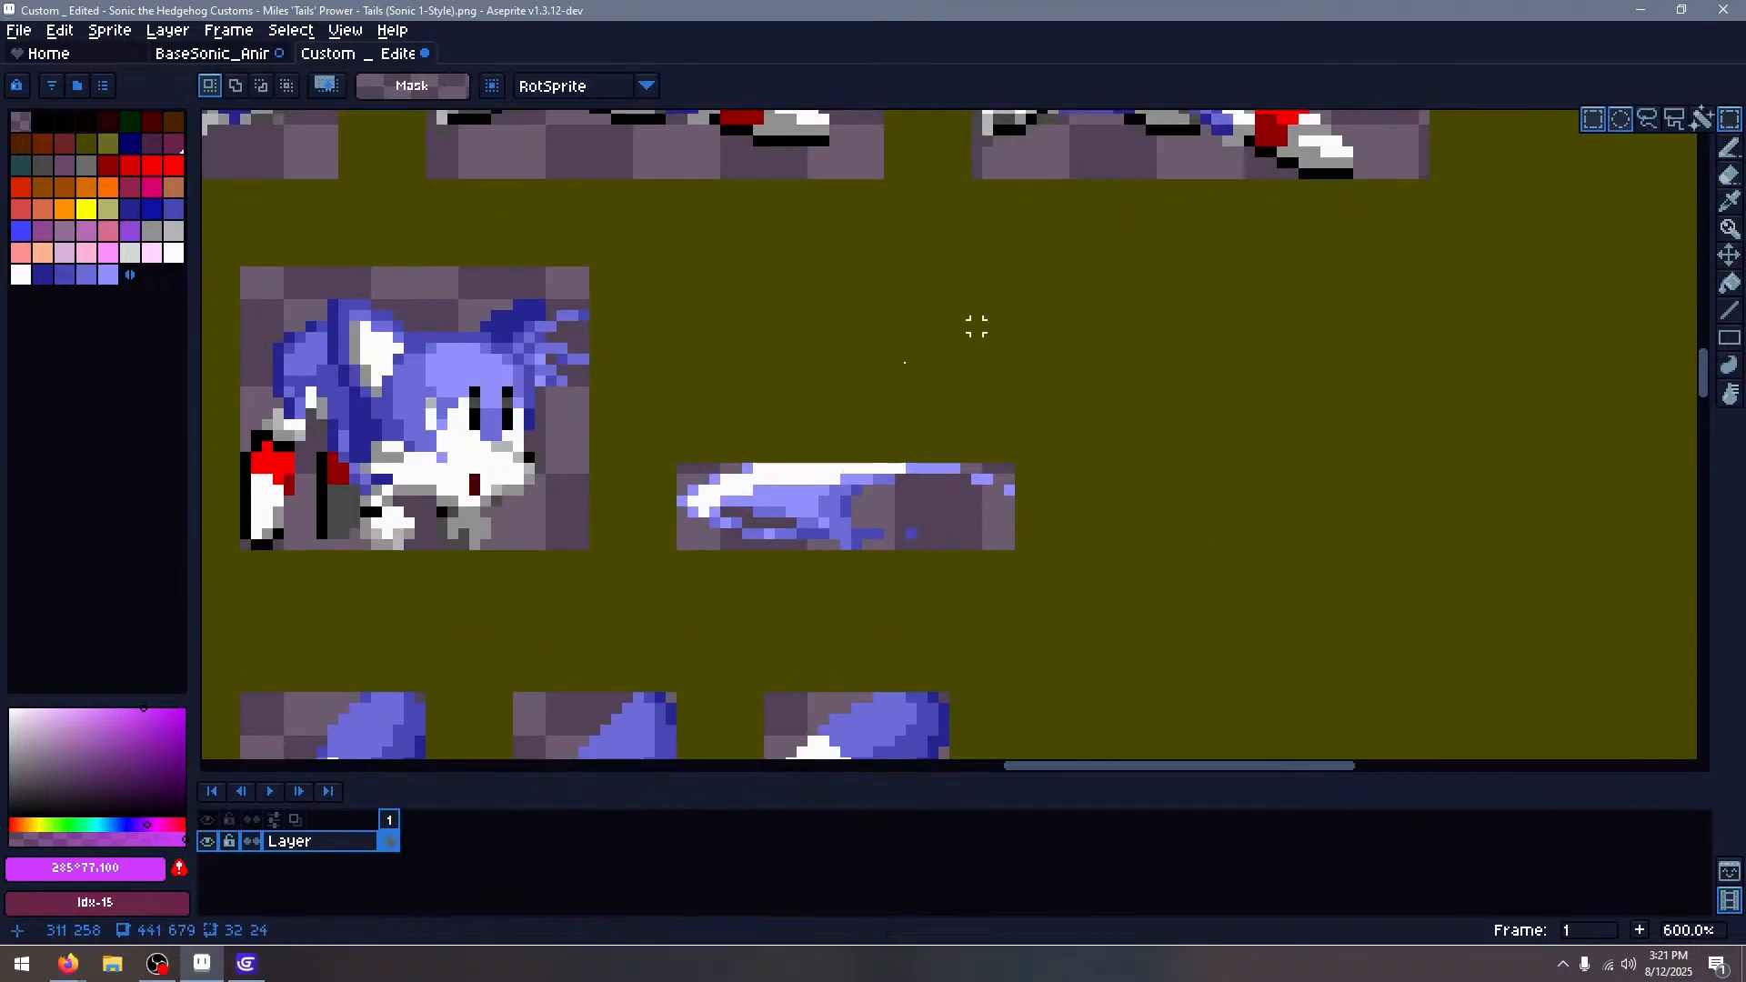
{"action": "scroll", "coordinate": [911, 419], "scroll_direction": "up", "scroll_amount": 3}
{"action": "left_click_drag", "start_coordinate": [440, 505], "coordinate": [1121, 683]}
Paste the spinning tail onto Layer 1 at frame 56 of BaseSonic_Animations-1.png and place it above the character's back
{"action": "left_click", "coordinate": [210, 54]}
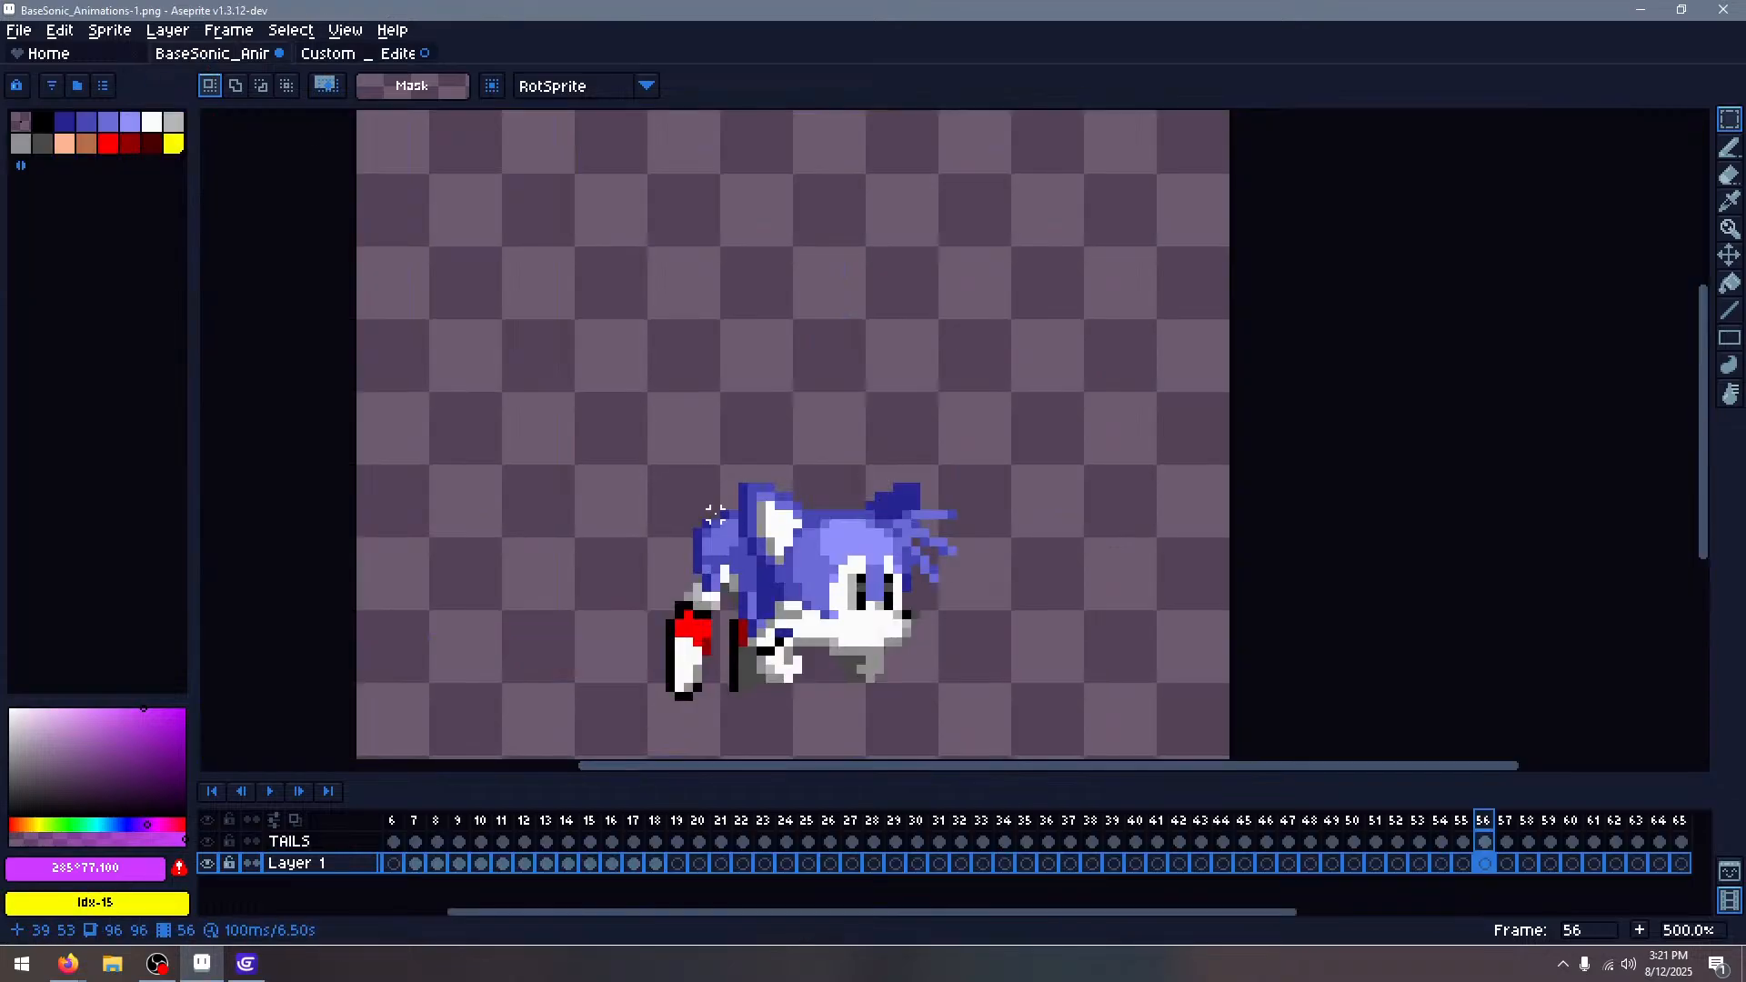
{"action": "key", "text": "ctrl+v"}
{"action": "scroll", "coordinate": [618, 486], "scroll_direction": "up", "scroll_amount": 2}
{"action": "left_click_drag", "start_coordinate": [991, 437], "coordinate": [651, 487]}
{"action": "key", "text": "Return"}
{"action": "left_click", "coordinate": [869, 283]}
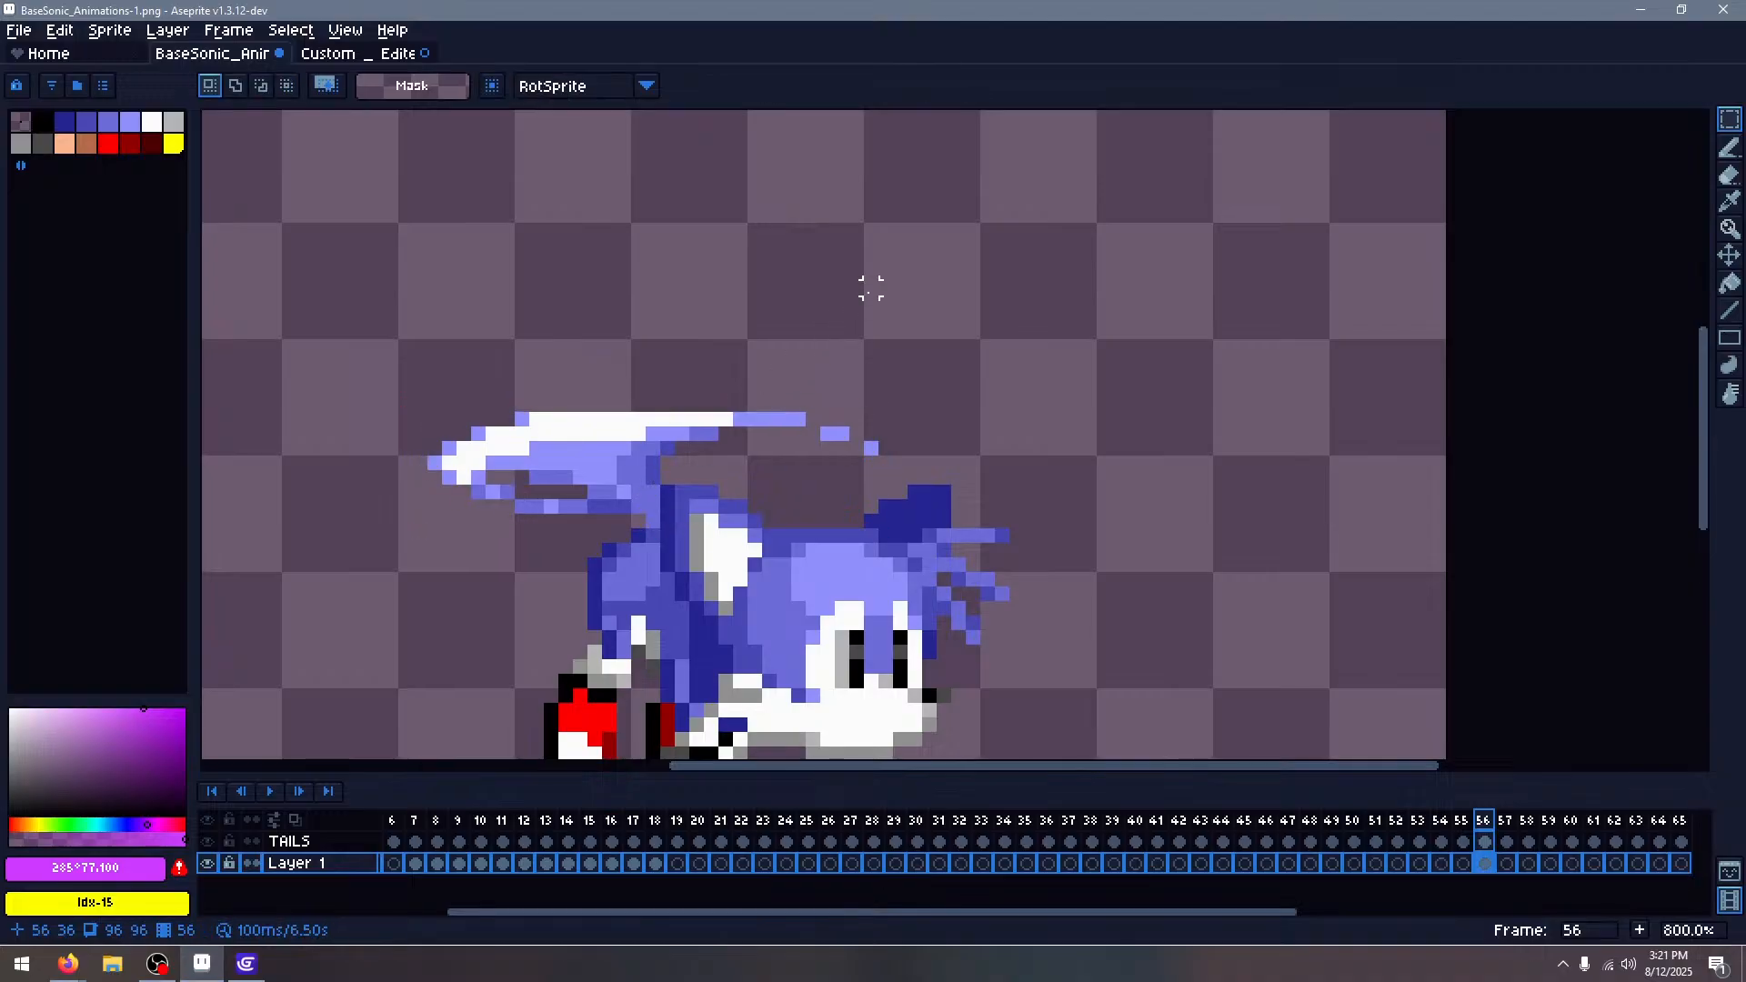
Paste the spinning tail onto Layer 1 at frame 57 and align it above the back as in frame 56
{"action": "key", "text": "Right"}
{"action": "key", "text": "ctrl+v"}
{"action": "left_click_drag", "start_coordinate": [830, 452], "coordinate": [666, 451]}
{"action": "left_click", "coordinate": [680, 331]}
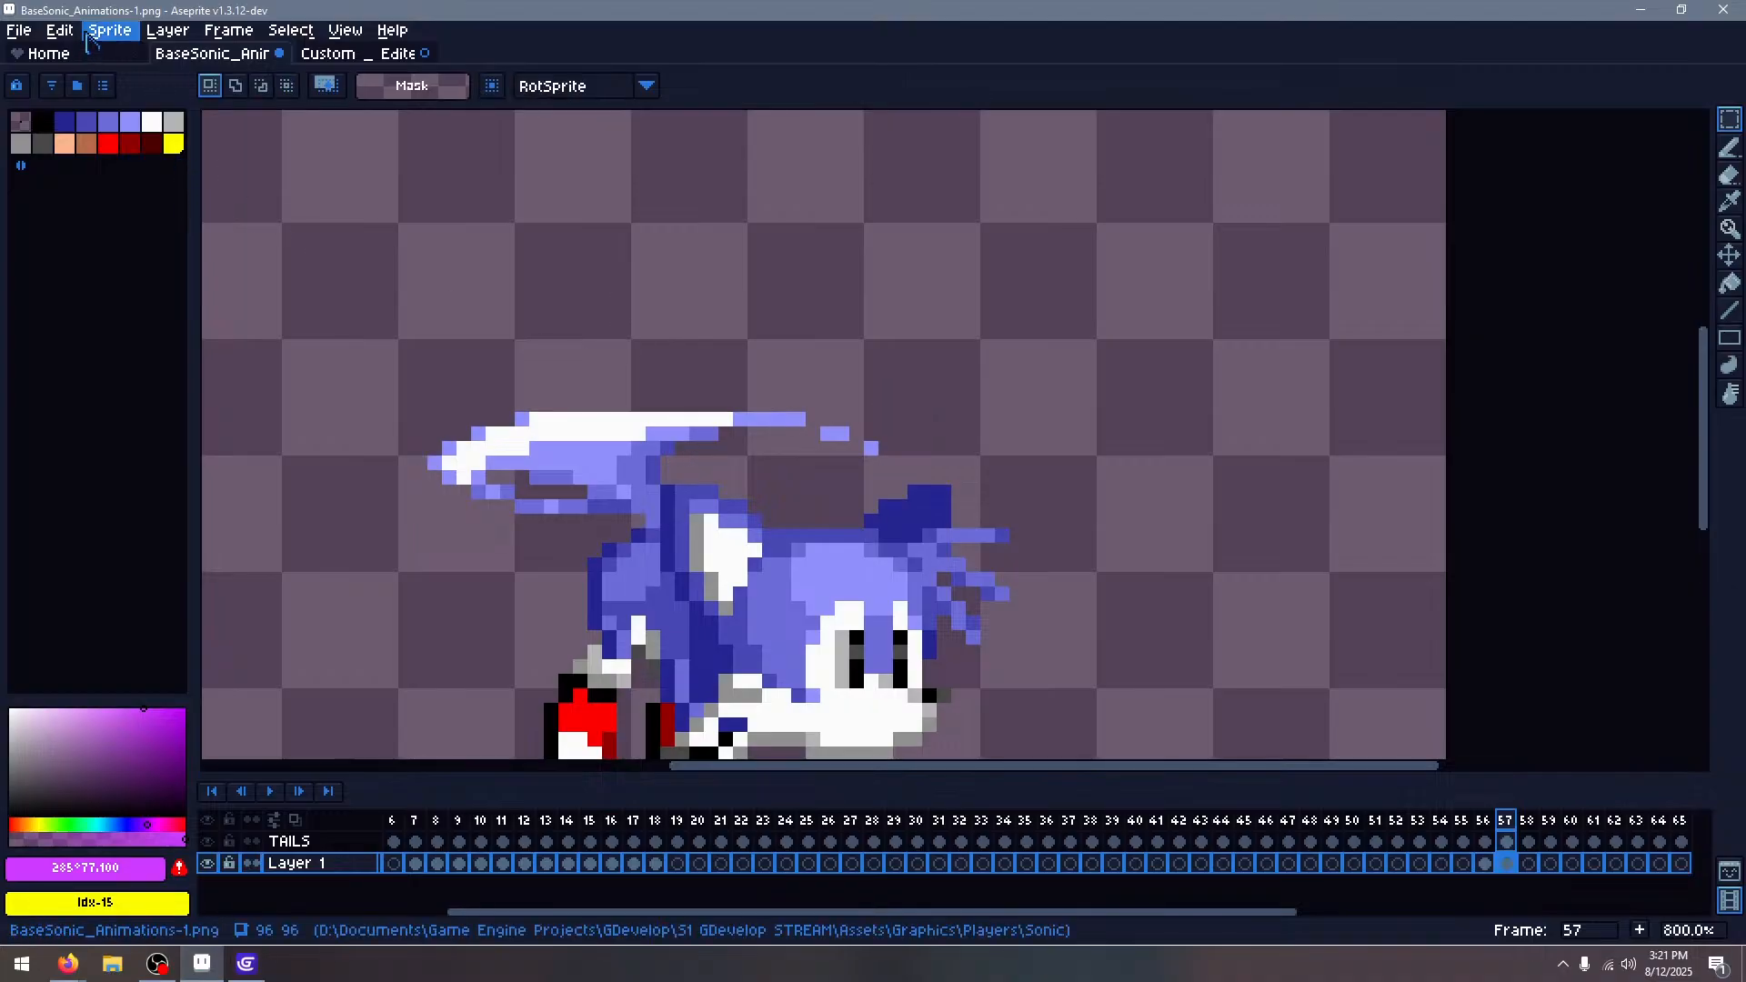
Flip frame 57's spinning tail horizontally, move it back over the character's back, and compare its alignment with frame 56
{"action": "left_click", "coordinate": [59, 30]}
{"action": "left_click", "coordinate": [82, 315]}
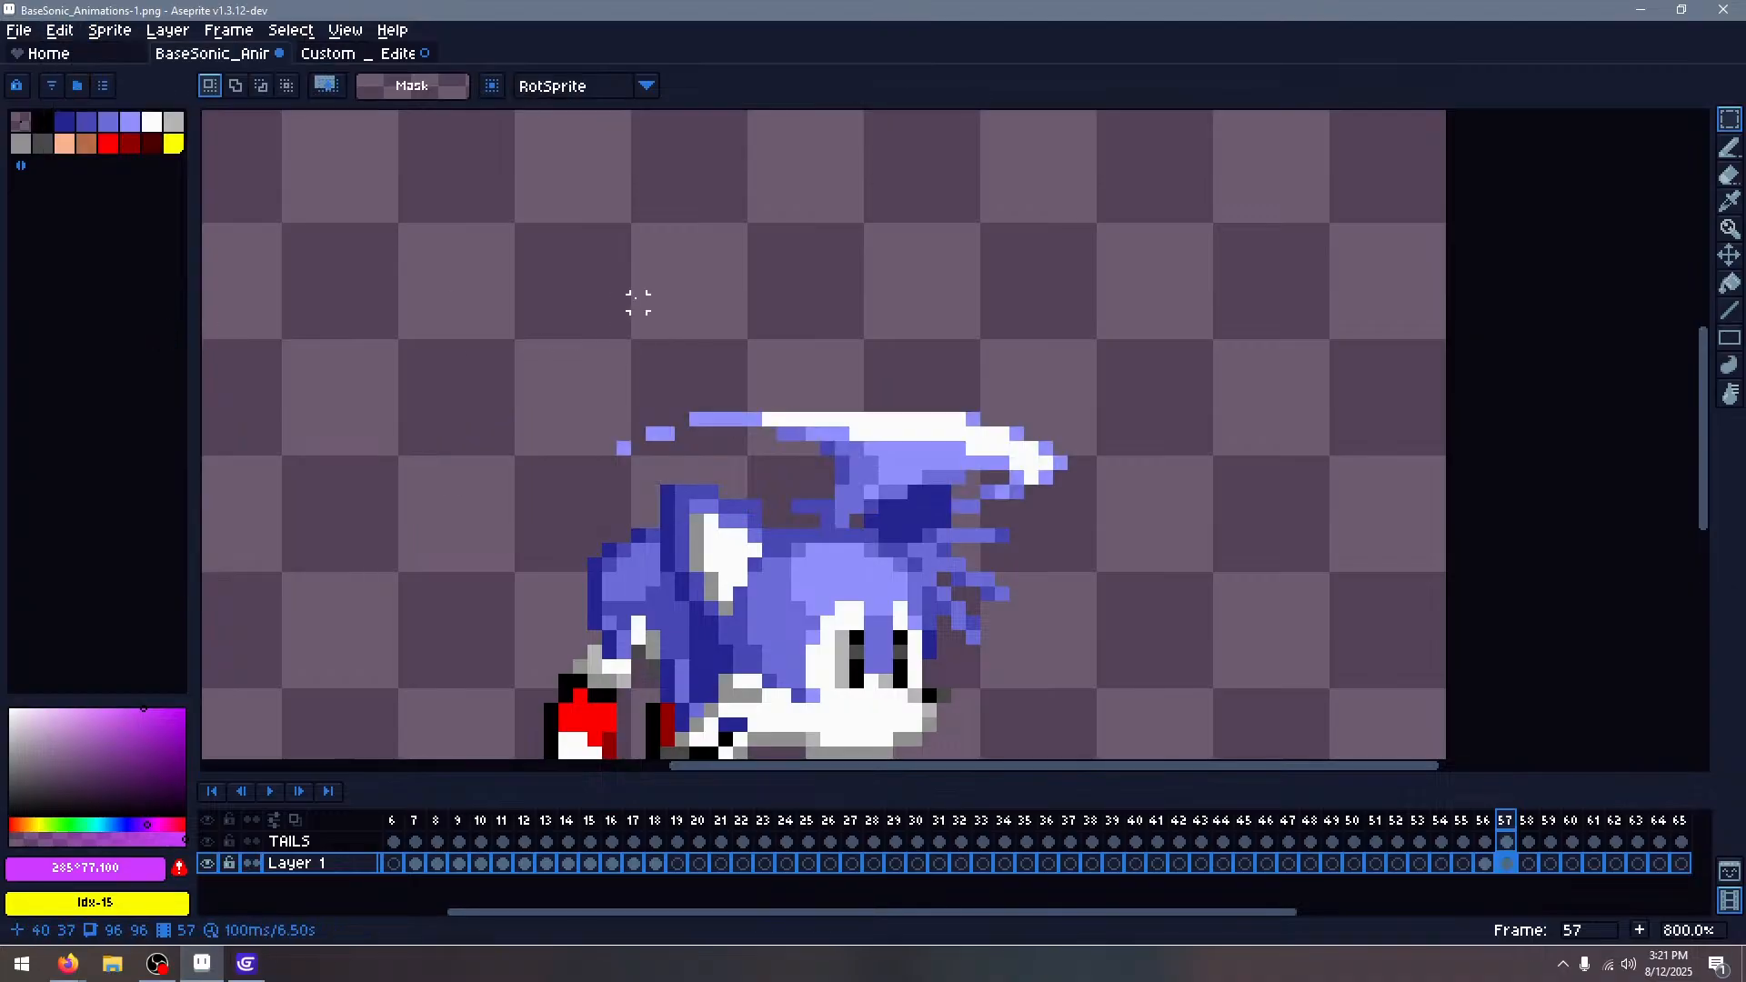
{"action": "left_click_drag", "start_coordinate": [485, 237], "coordinate": [1068, 601]}
{"action": "left_click_drag", "start_coordinate": [1006, 521], "coordinate": [772, 482]}
{"action": "left_click", "coordinate": [900, 303]}
{"action": "key", "text": "Left"}
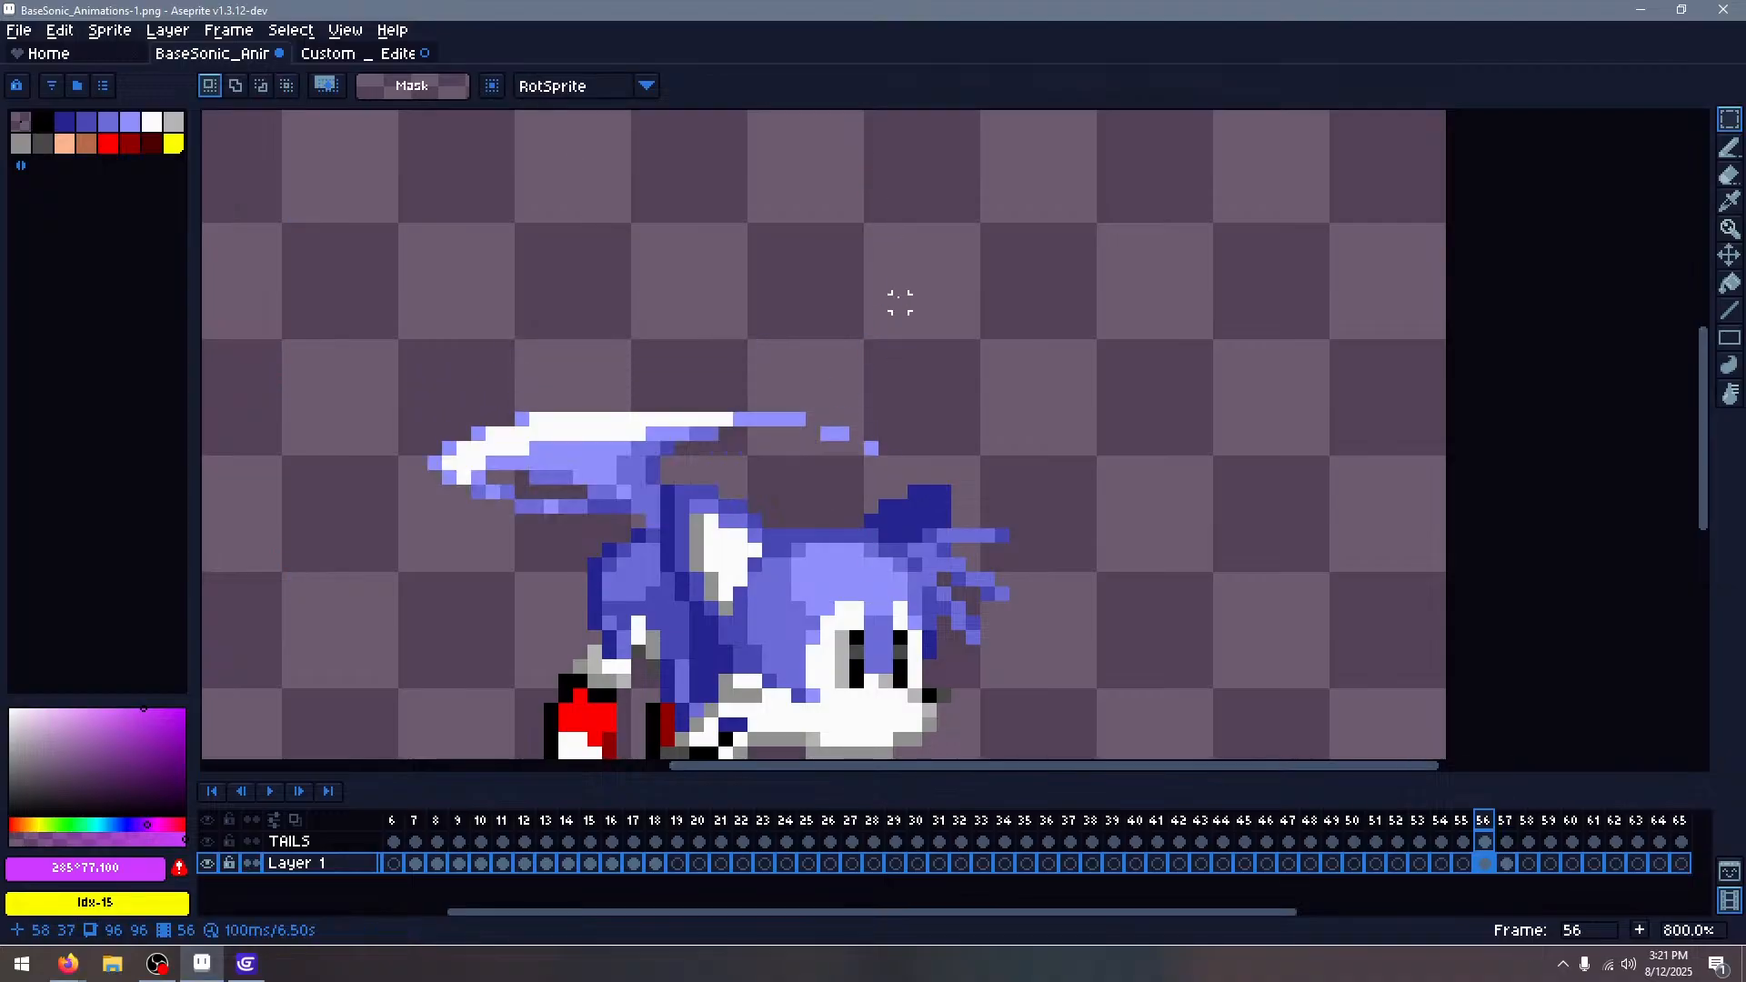
{"action": "key", "text": "Right"}
{"action": "key", "text": "Left"}
Copy the Layer 1 tail cels of frames 56 and 57 onto frames 58 and 59
{"action": "left_click_drag", "start_coordinate": [360, 315], "coordinate": [820, 615]}
{"action": "left_click", "coordinate": [1087, 346]}
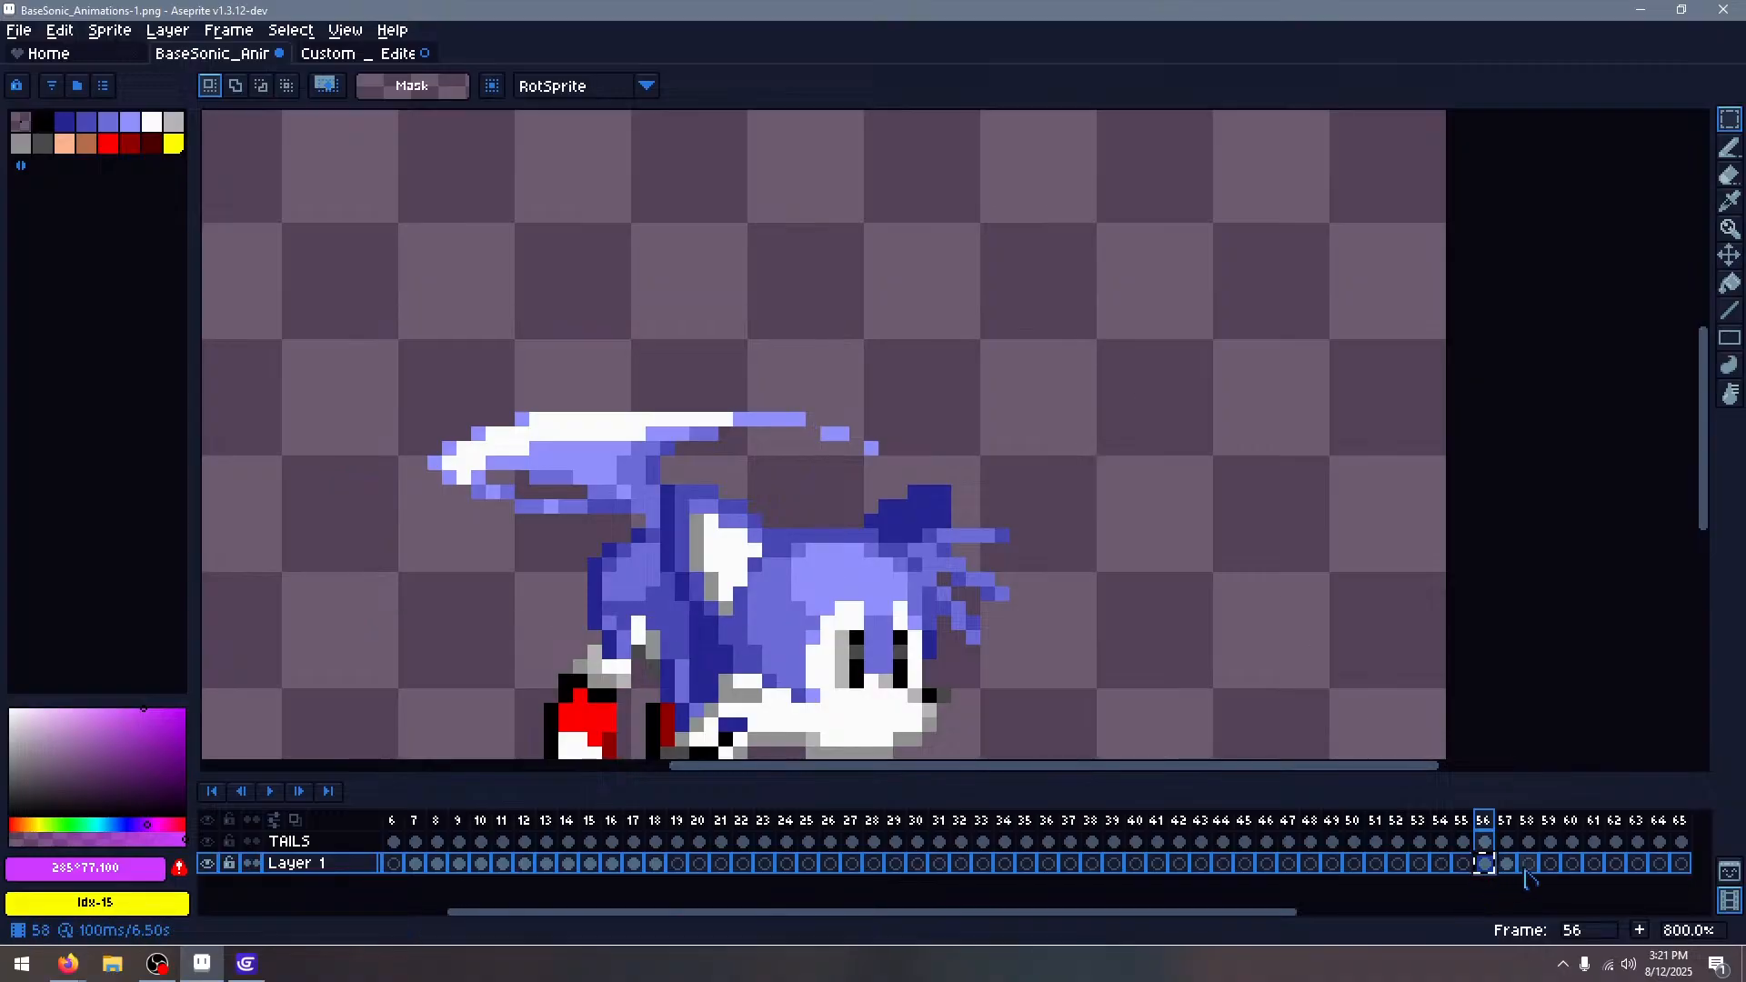
{"action": "left_click", "coordinate": [1507, 864]}
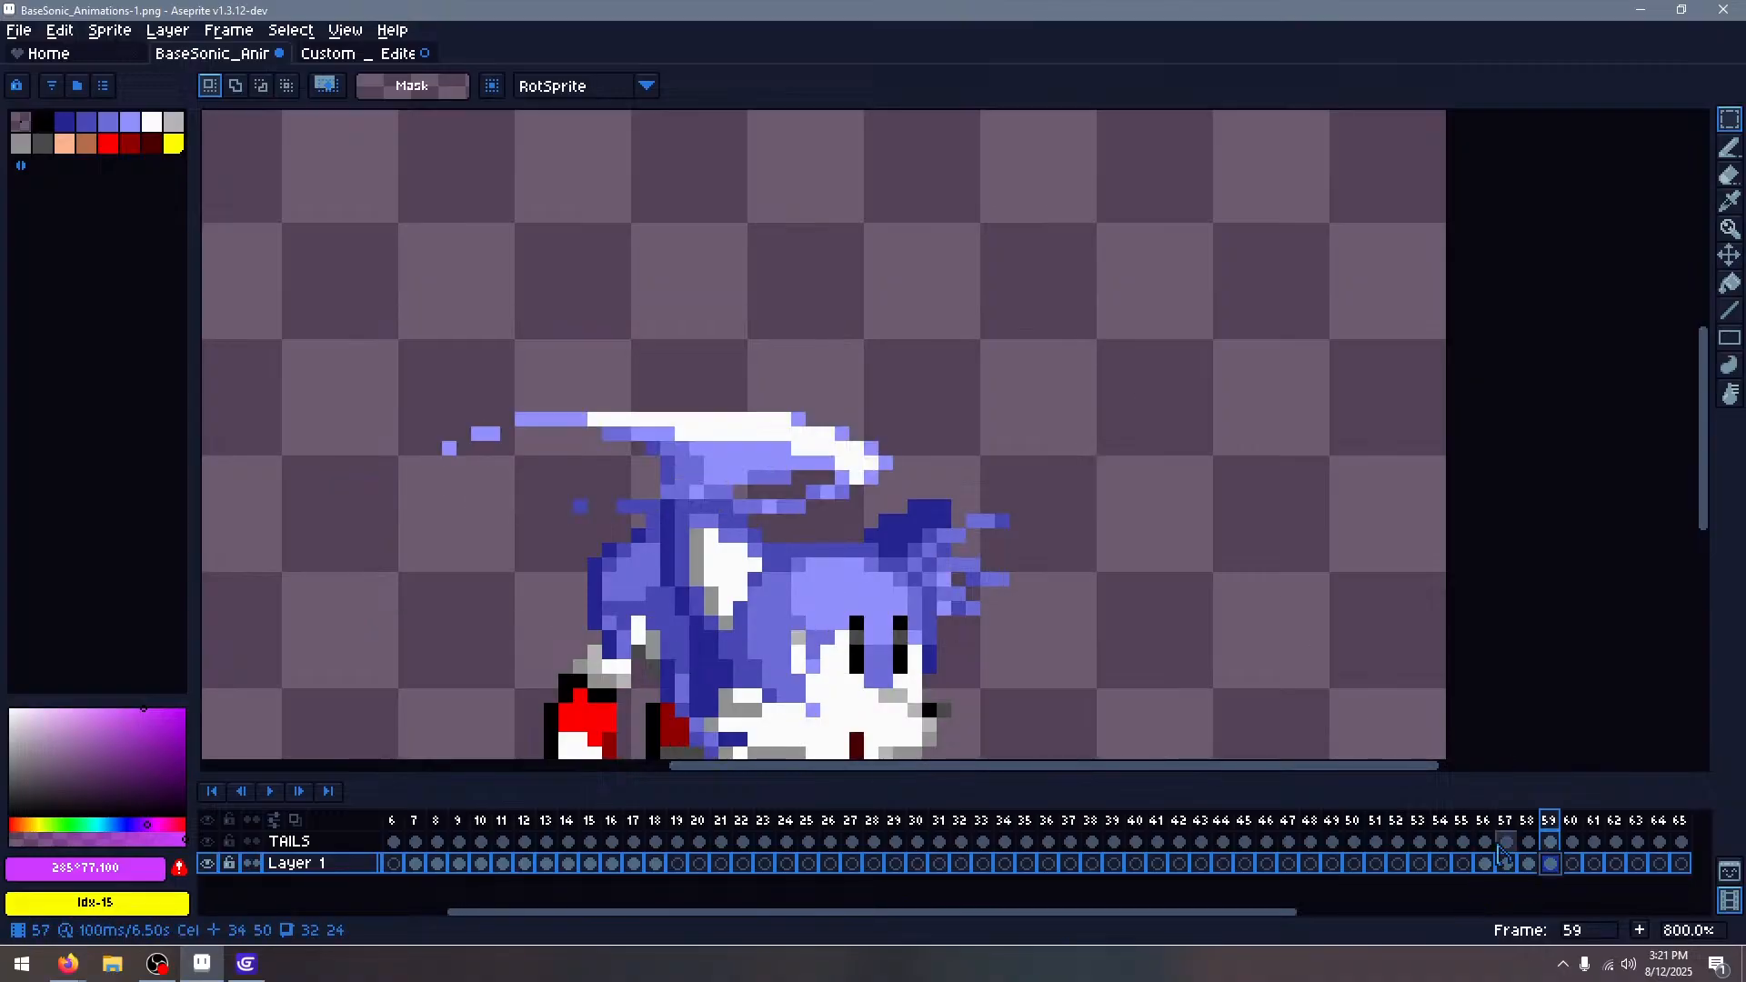
Step through frames 56 to 60 to check the alternating spinning tail against the flying poses
{"action": "scroll", "coordinate": [1218, 414], "scroll_direction": "down", "scroll_amount": 3}
{"action": "key", "text": "Right"}
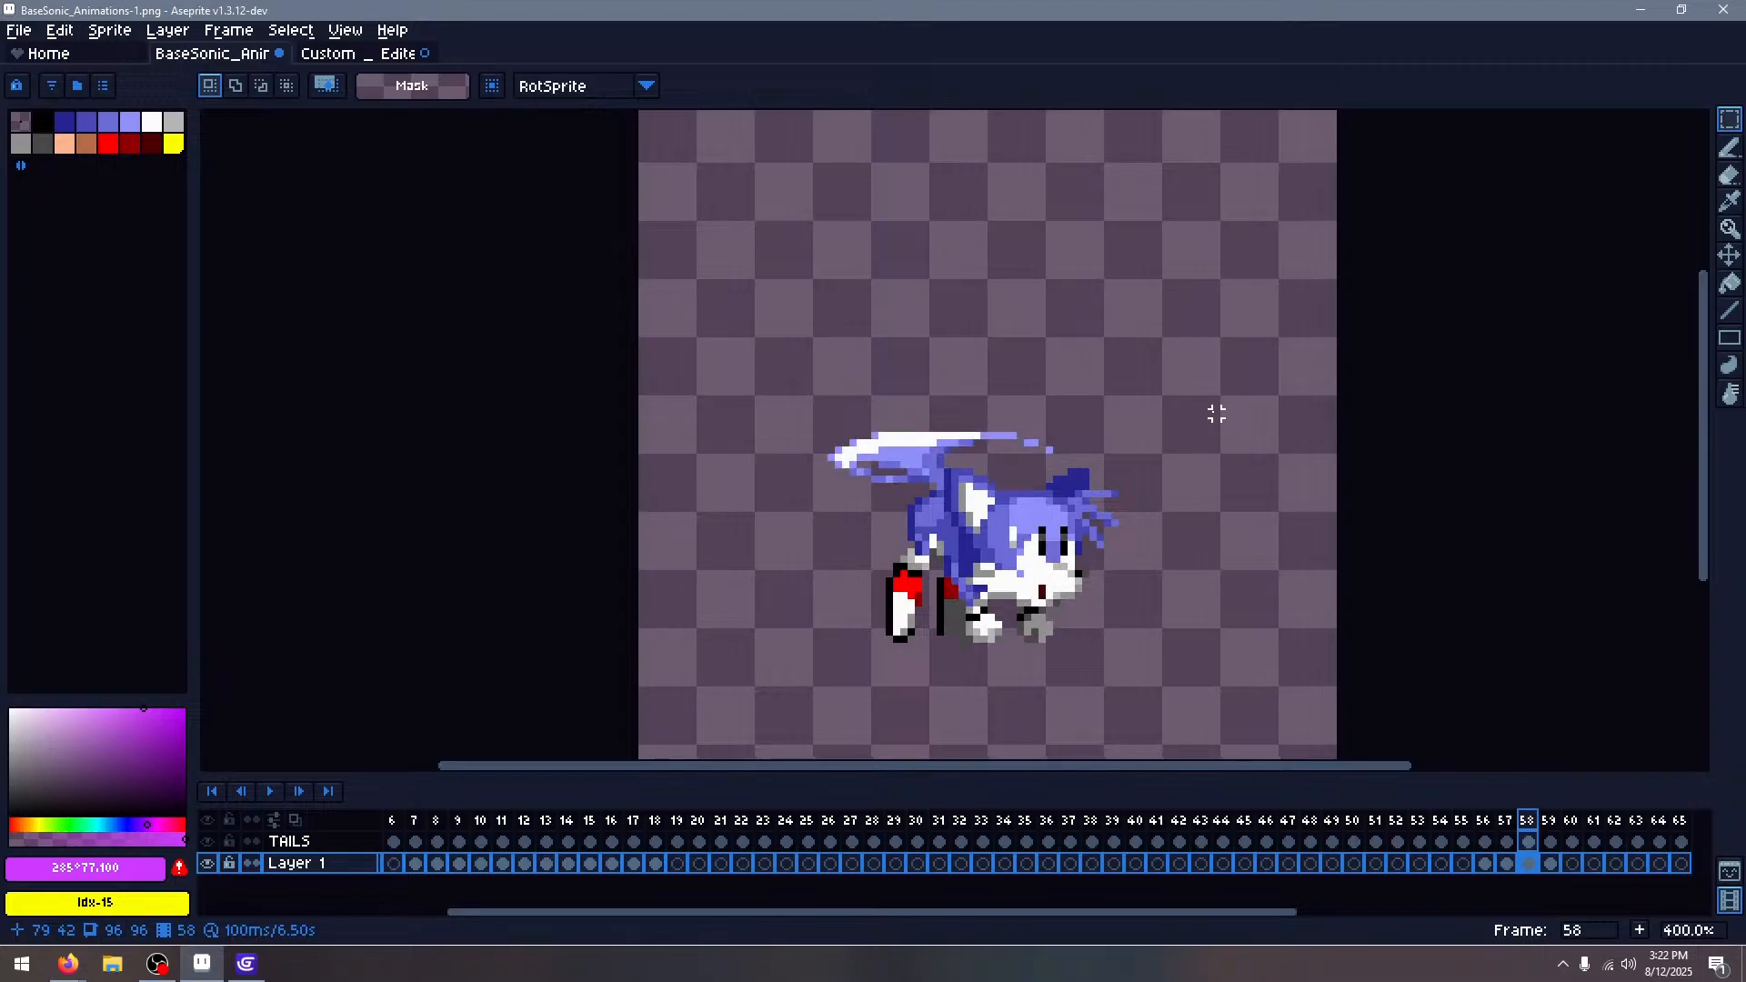
{"action": "key", "text": "Left"}
{"action": "key", "text": "Left"}
{"action": "key", "text": "Left"}
{"action": "key", "text": "Right"}
{"action": "key", "text": "Right"}
{"action": "key", "text": "Right"}
{"action": "key", "text": "Right"}
{"action": "key", "text": "Right"}
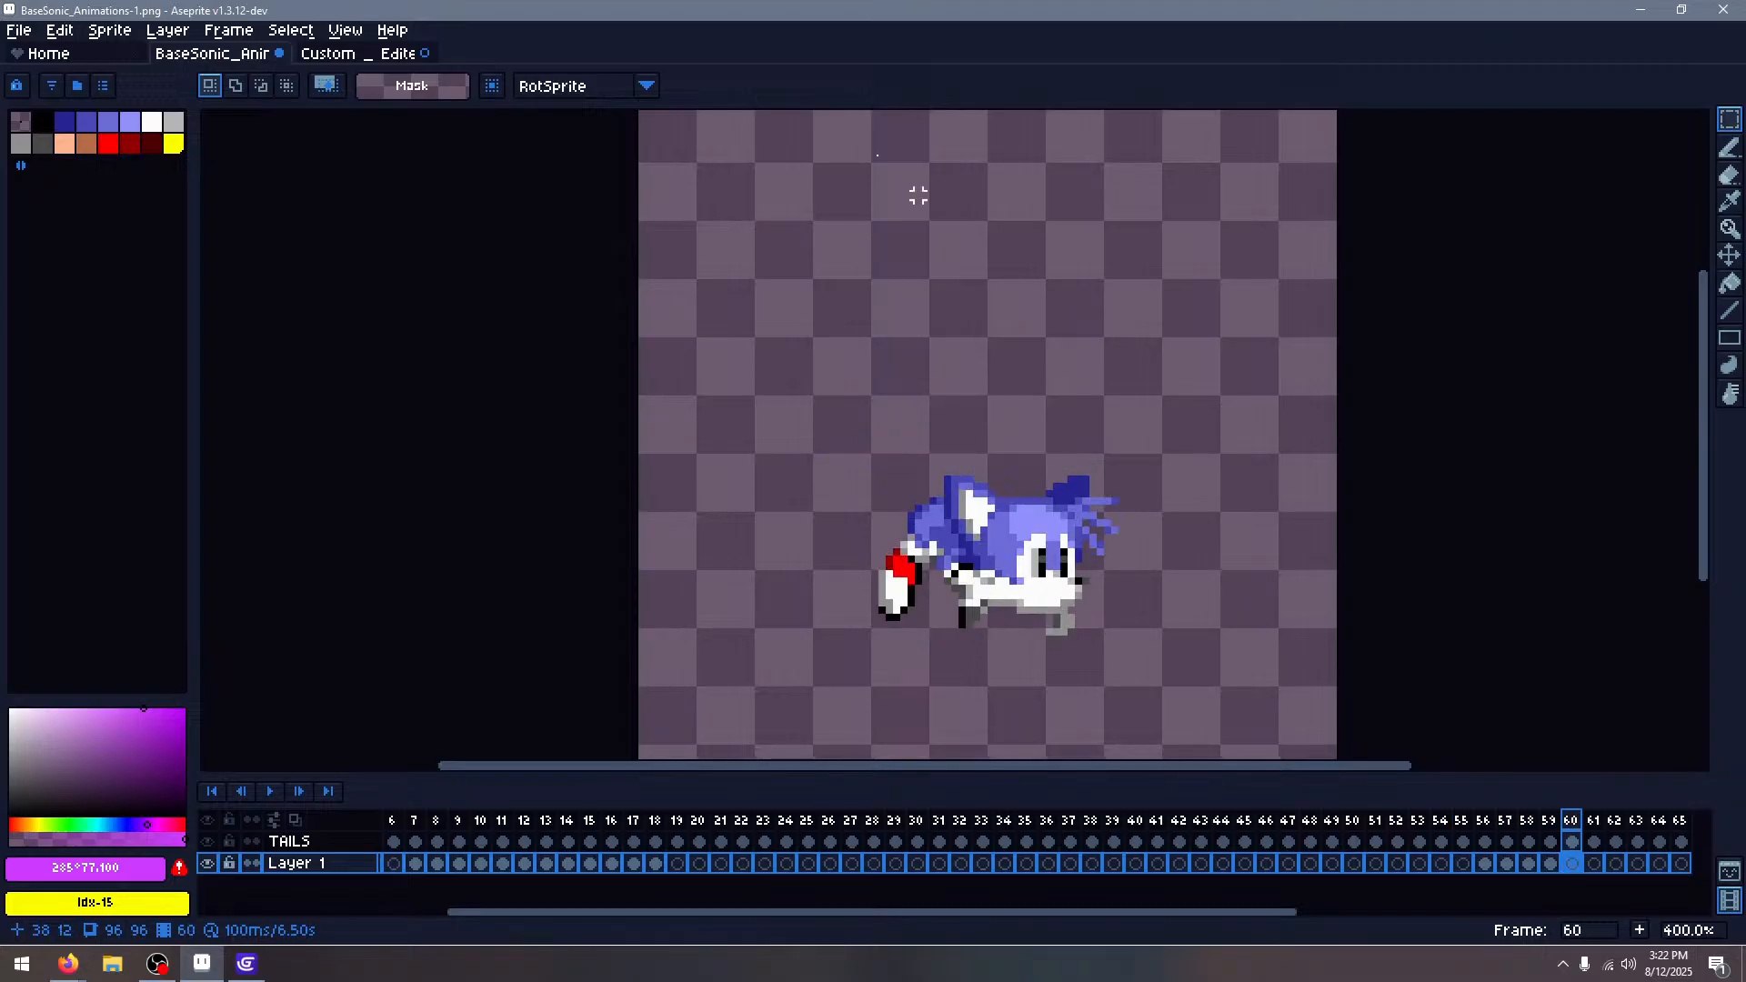
Copy the first of the three separate curved tail sprites from the custom Tails sprite sheet
{"action": "left_click", "coordinate": [333, 56]}
{"action": "scroll", "coordinate": [1111, 515], "scroll_direction": "down", "scroll_amount": 6}
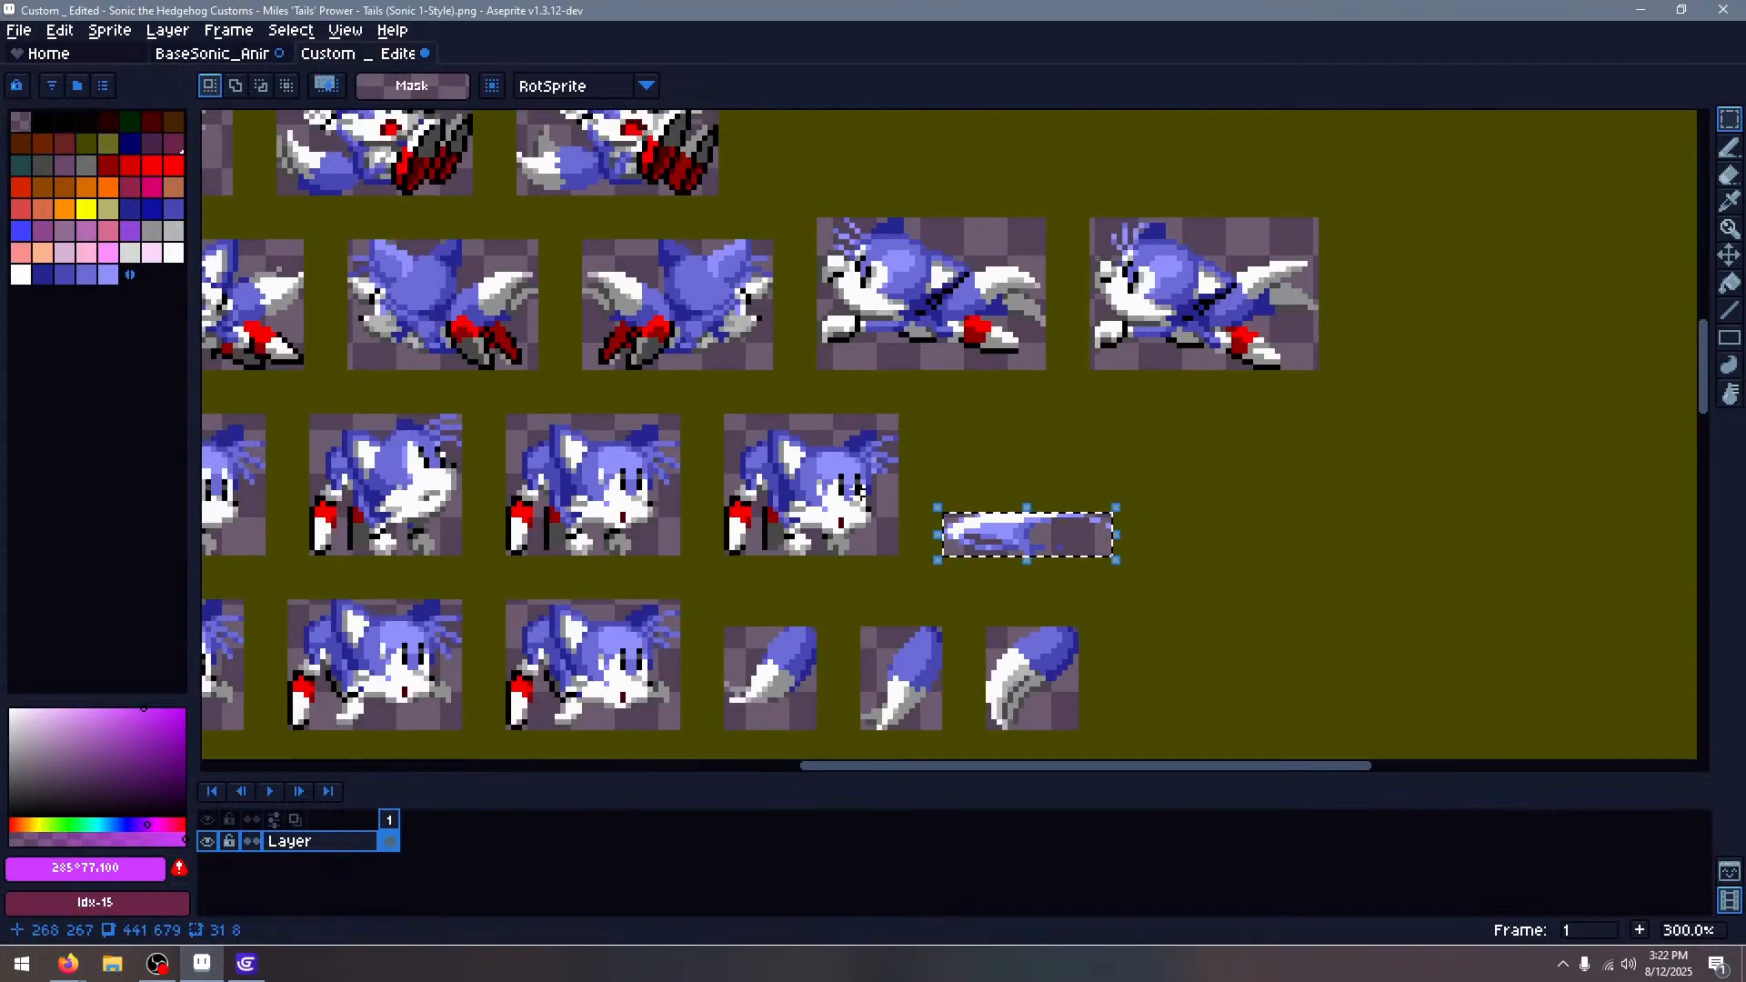
{"action": "left_click_drag", "start_coordinate": [859, 492], "coordinate": [872, 346]}
{"action": "left_click", "coordinate": [1733, 124]}
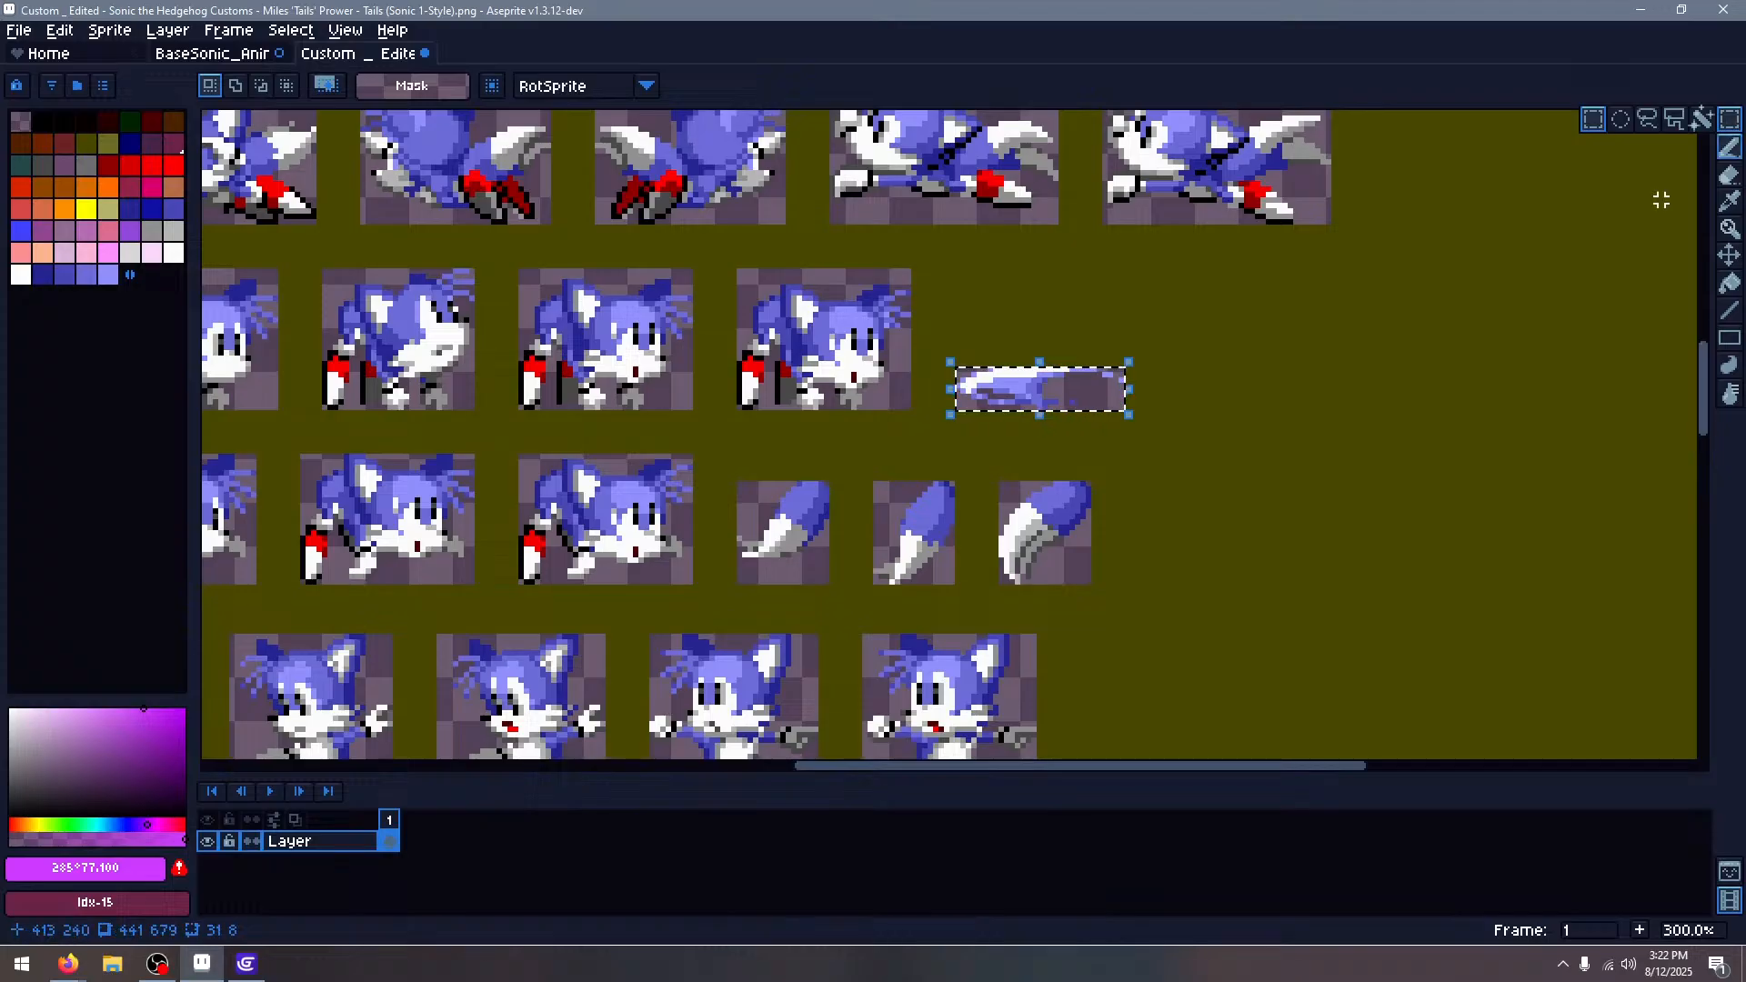
{"action": "scroll", "coordinate": [1055, 380], "scroll_direction": "up", "scroll_amount": 2}
{"action": "left_click", "coordinate": [544, 512]}
{"action": "left_click_drag", "start_coordinate": [520, 535], "coordinate": [691, 658]}
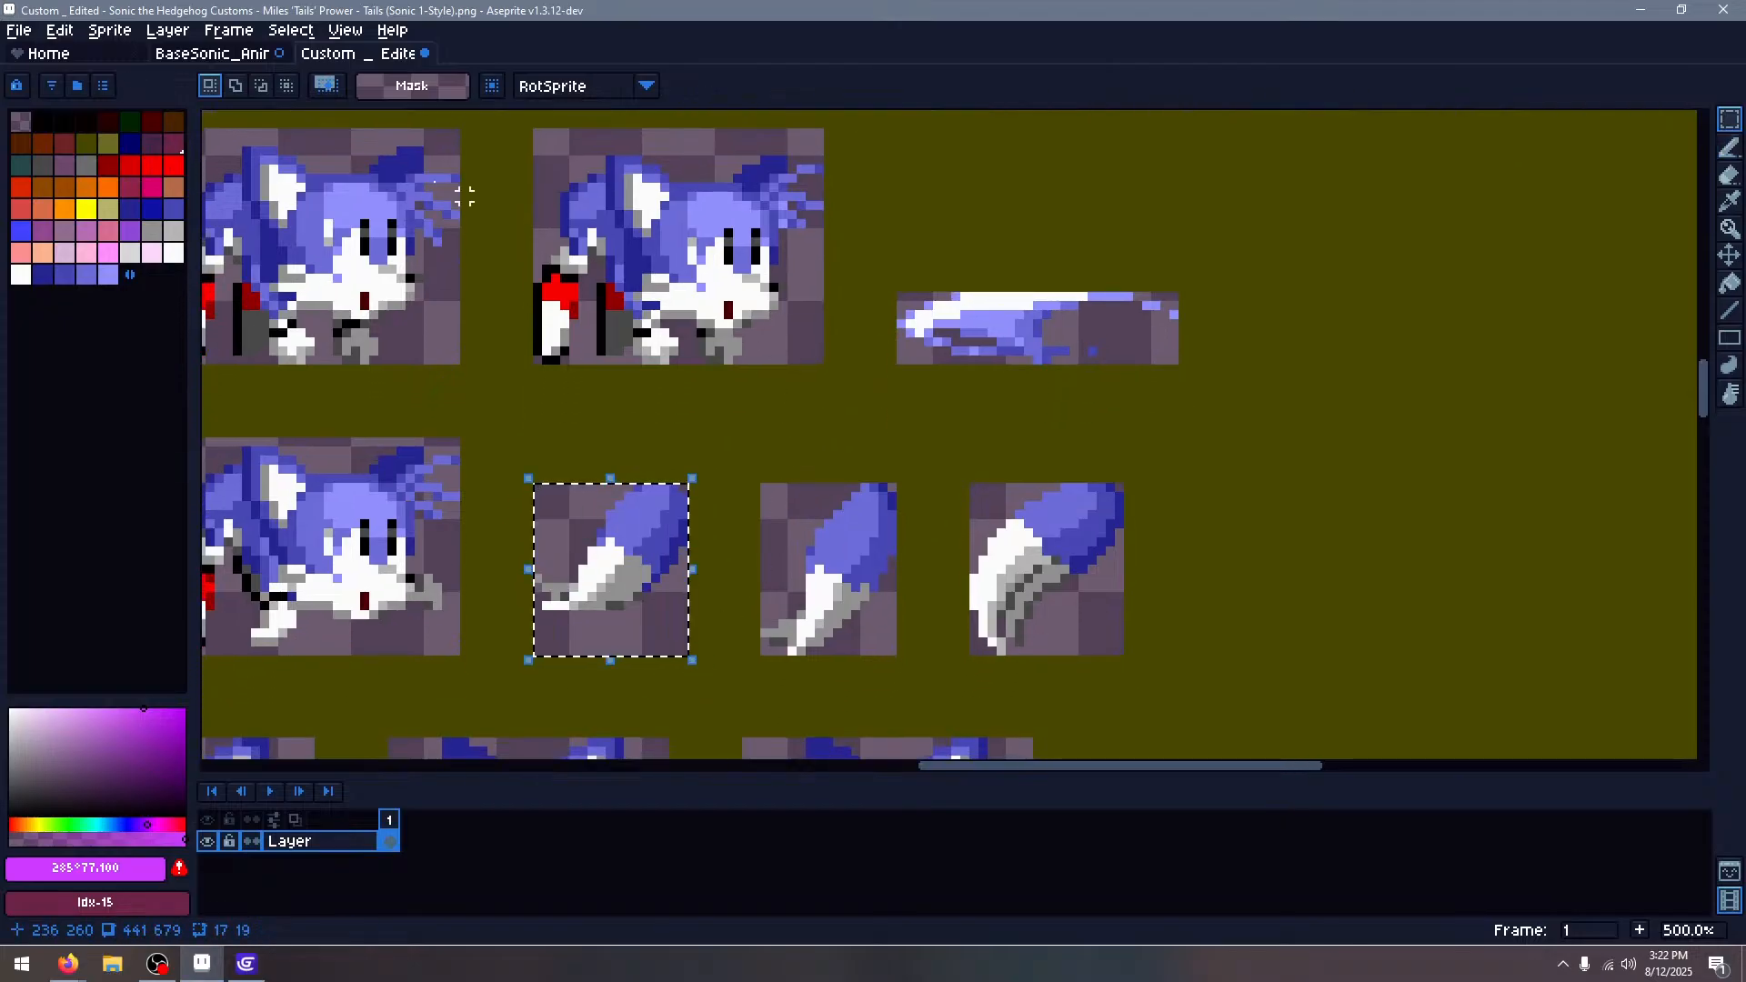
{"action": "key", "text": "ctrl+c"}
Paste the tail onto Layer 1 at frame 60, rotate it -90°, and place it behind and above the character's back
{"action": "left_click", "coordinate": [211, 54]}
{"action": "key", "text": "ctrl+v"}
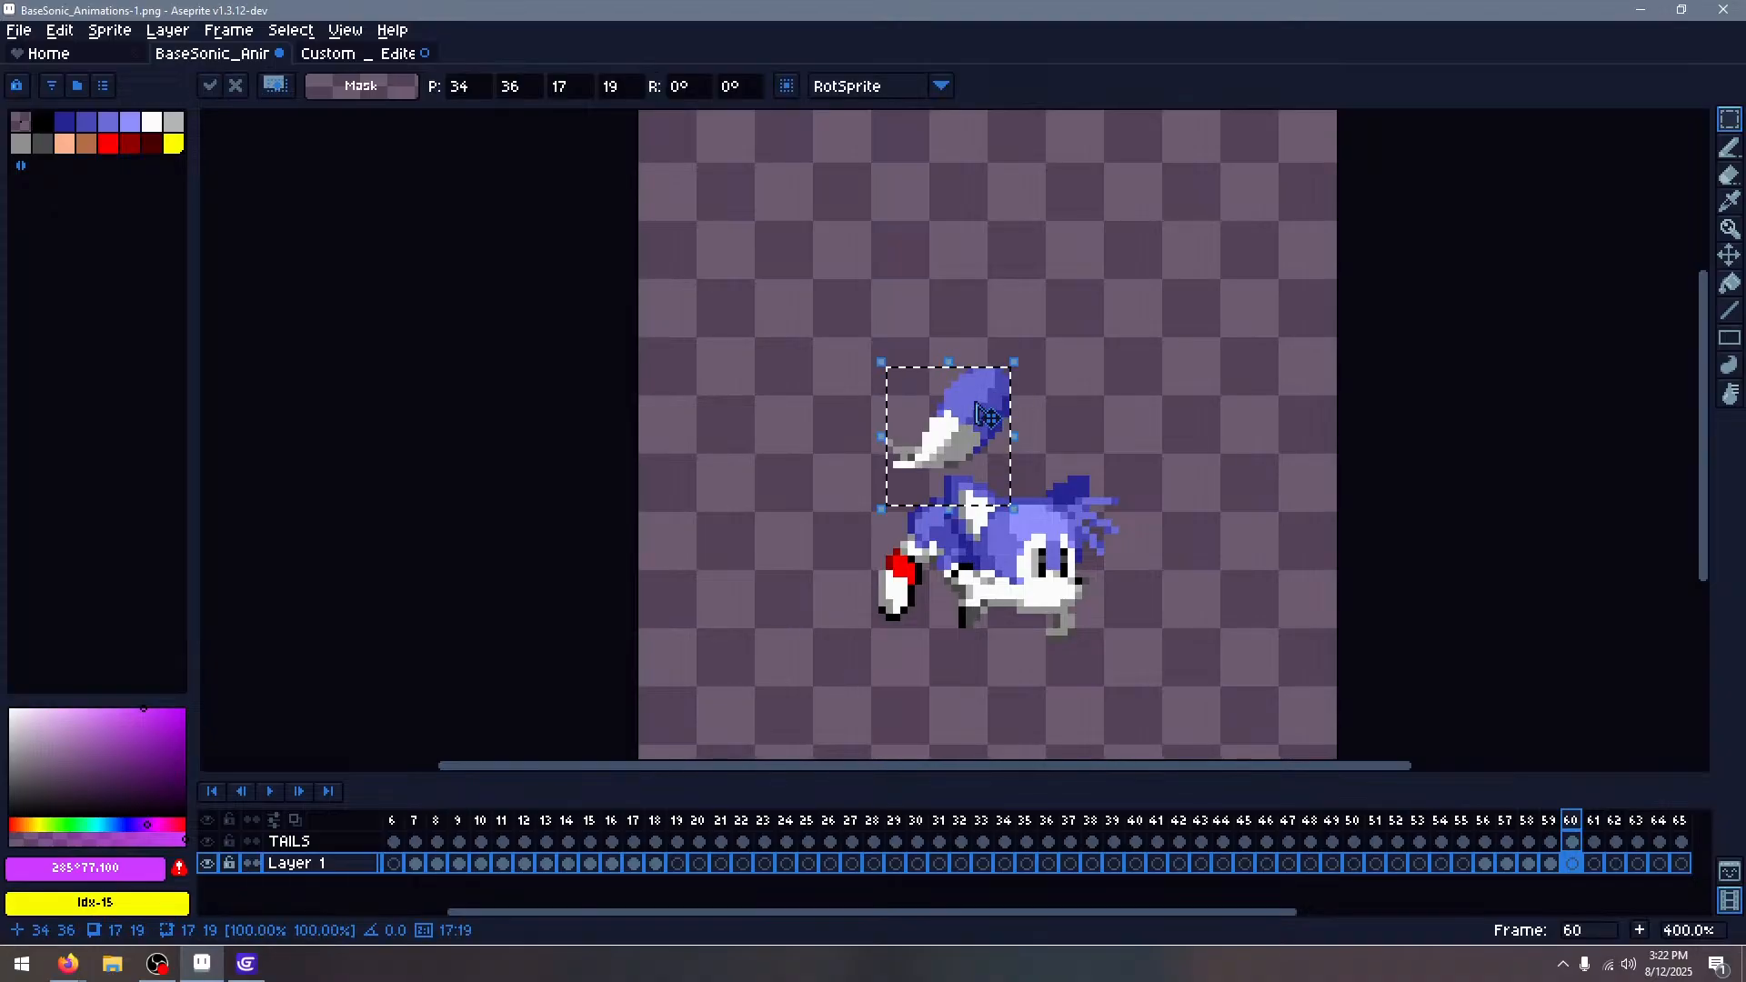
{"action": "left_click_drag", "start_coordinate": [862, 346], "coordinate": [1030, 362]}
{"action": "left_click_drag", "start_coordinate": [1006, 451], "coordinate": [899, 443]}
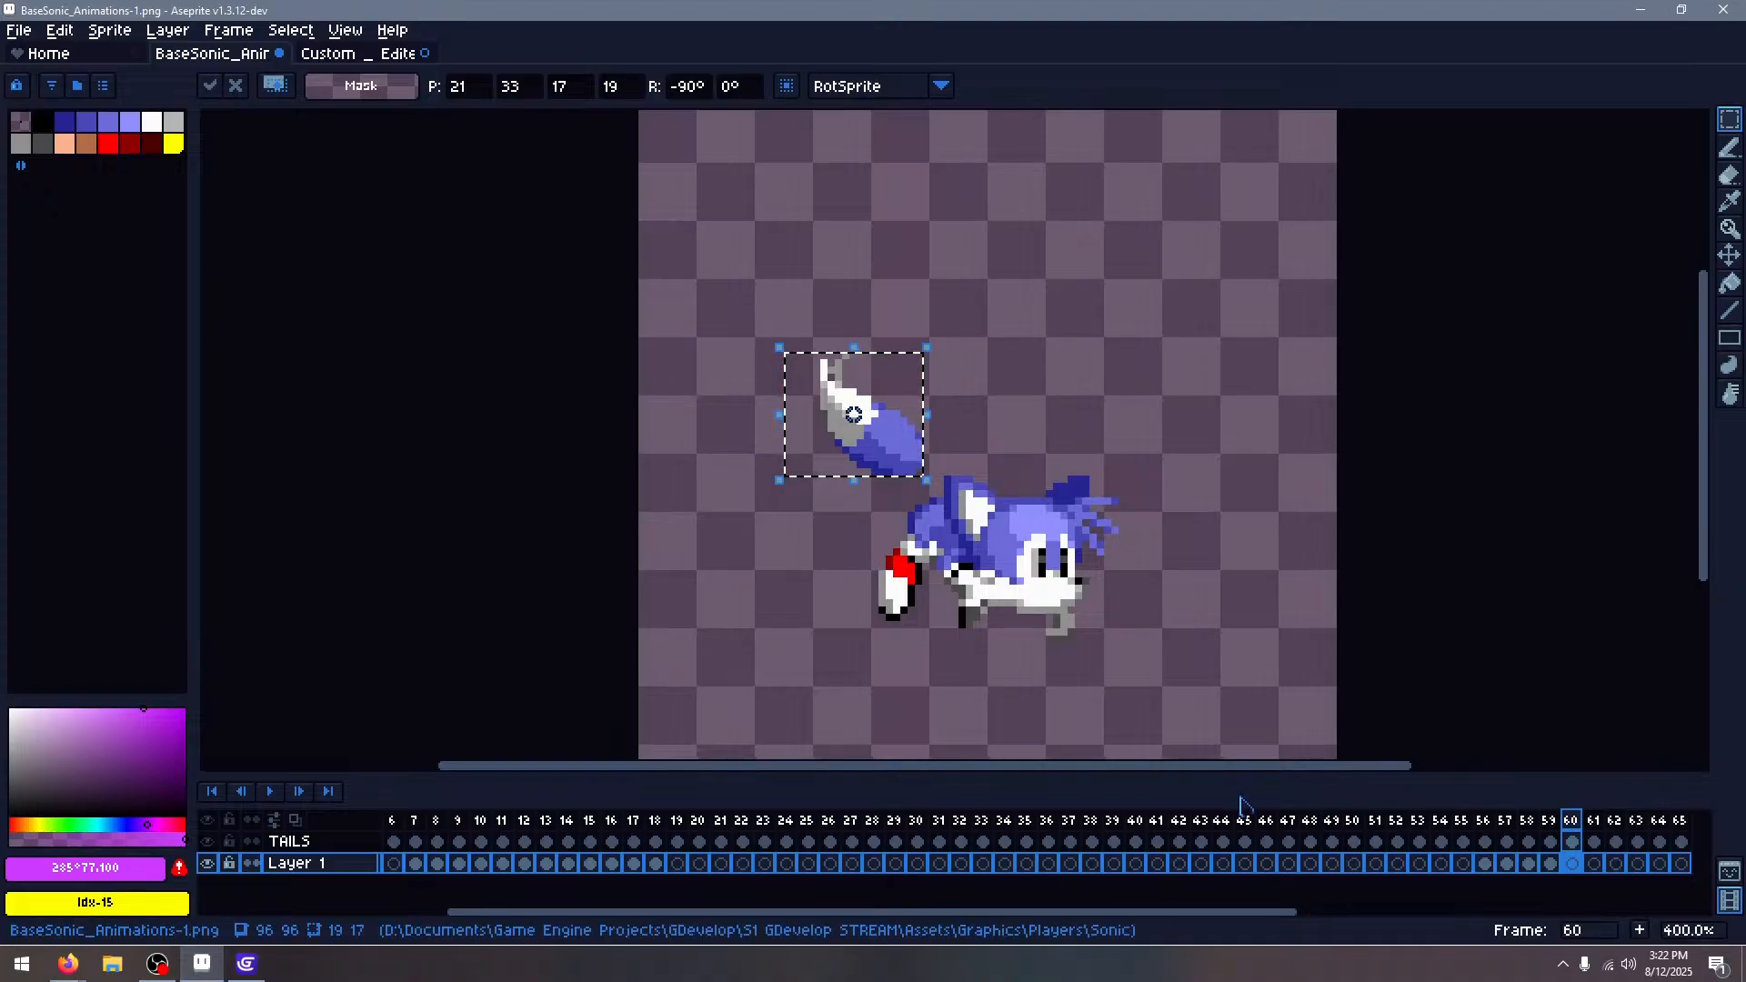
{"action": "left_click", "coordinate": [1224, 348]}
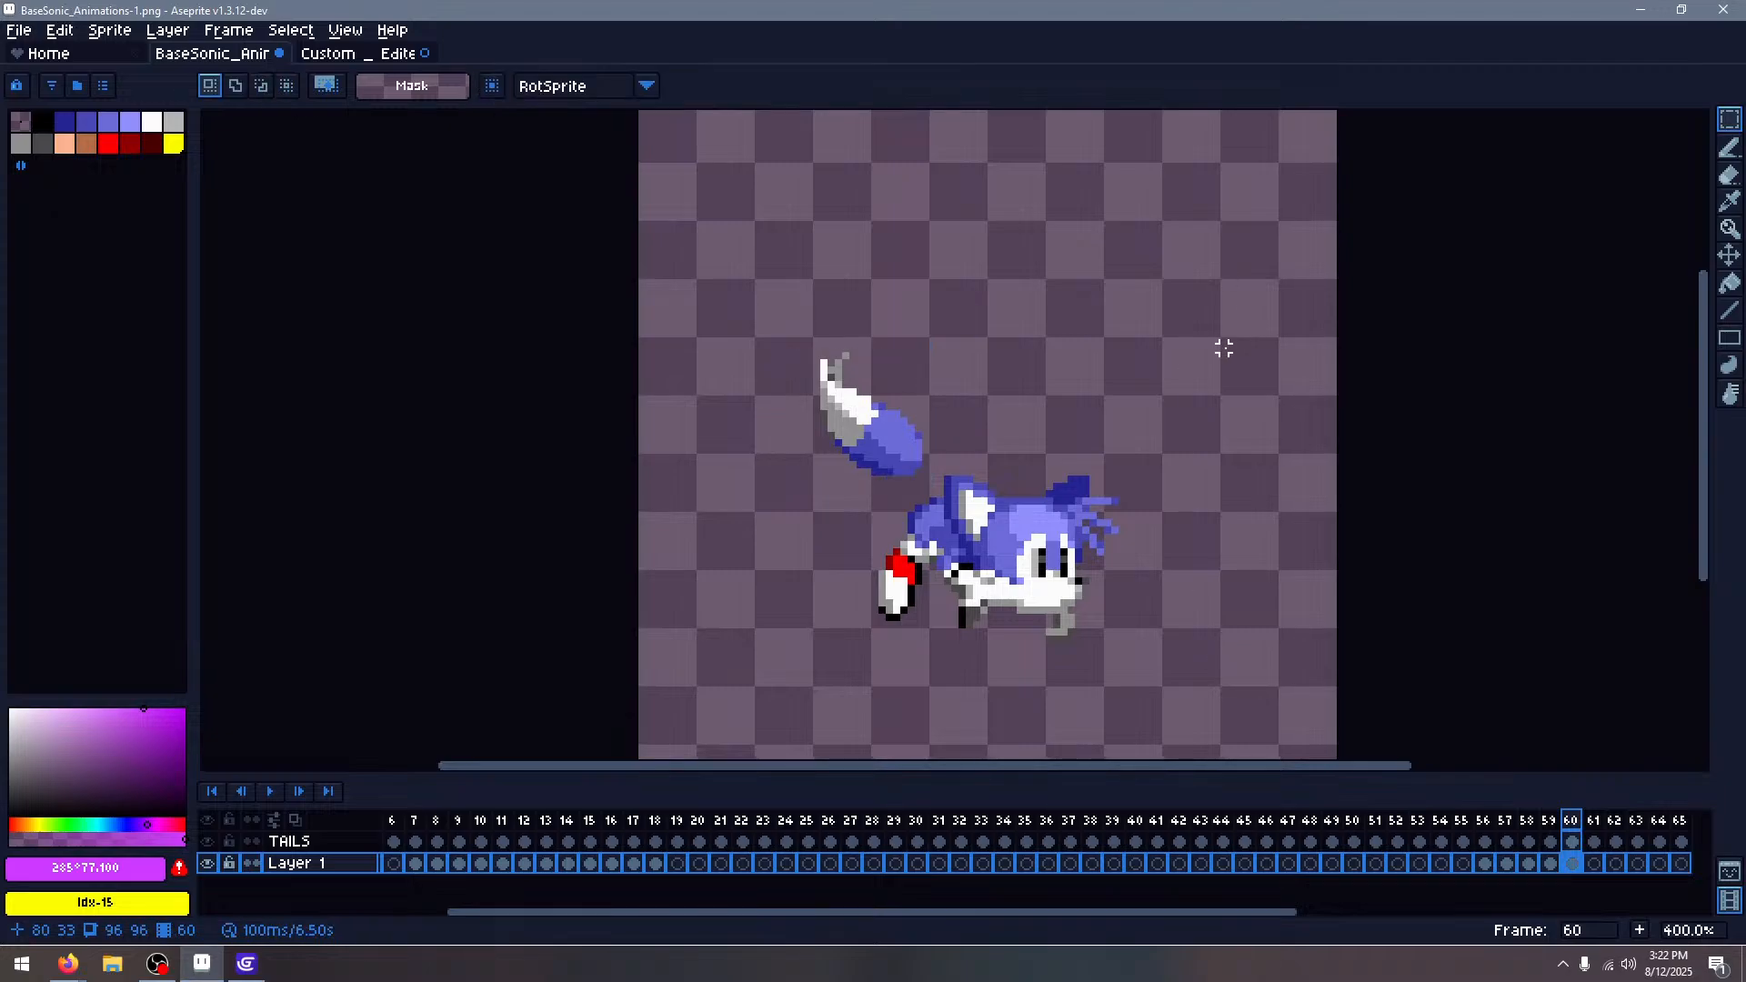
Advance the animation to frame 61 and examine the colour palette rows at the end of the custom Tails sprite sheet
{"action": "key", "text": "Right"}
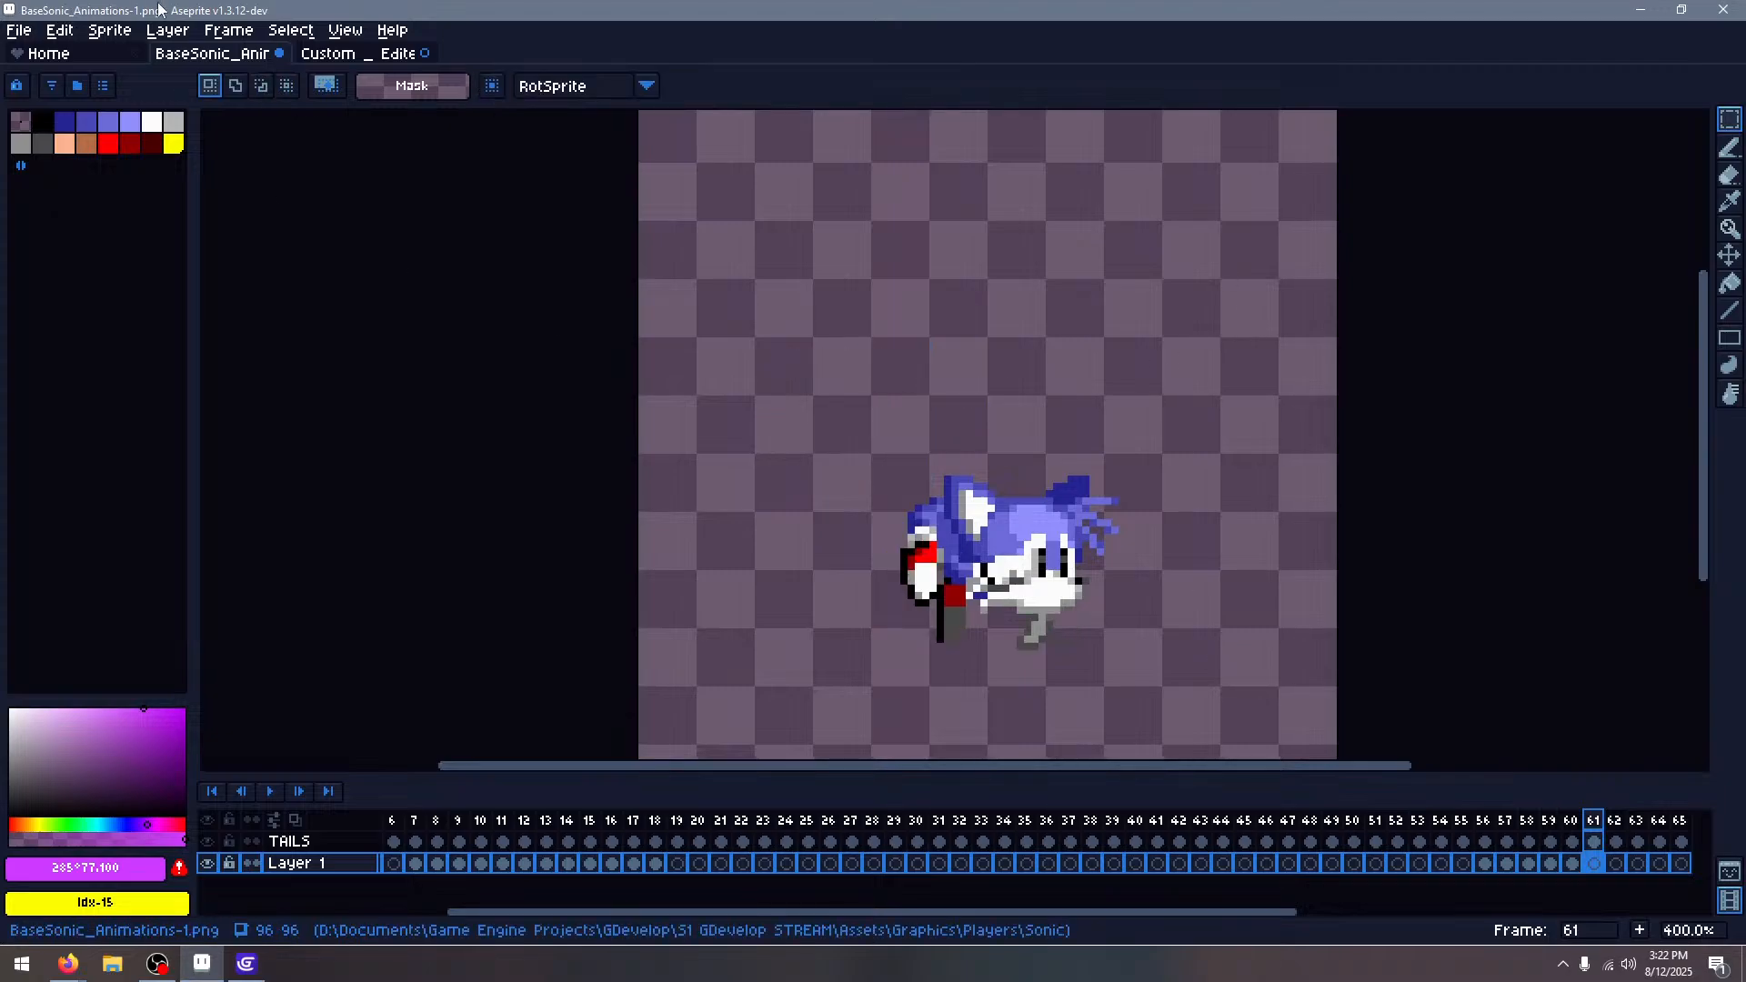
{"action": "key", "text": "ctrl+Tab"}
{"action": "scroll", "coordinate": [773, 454], "scroll_direction": "down", "scroll_amount": 6}
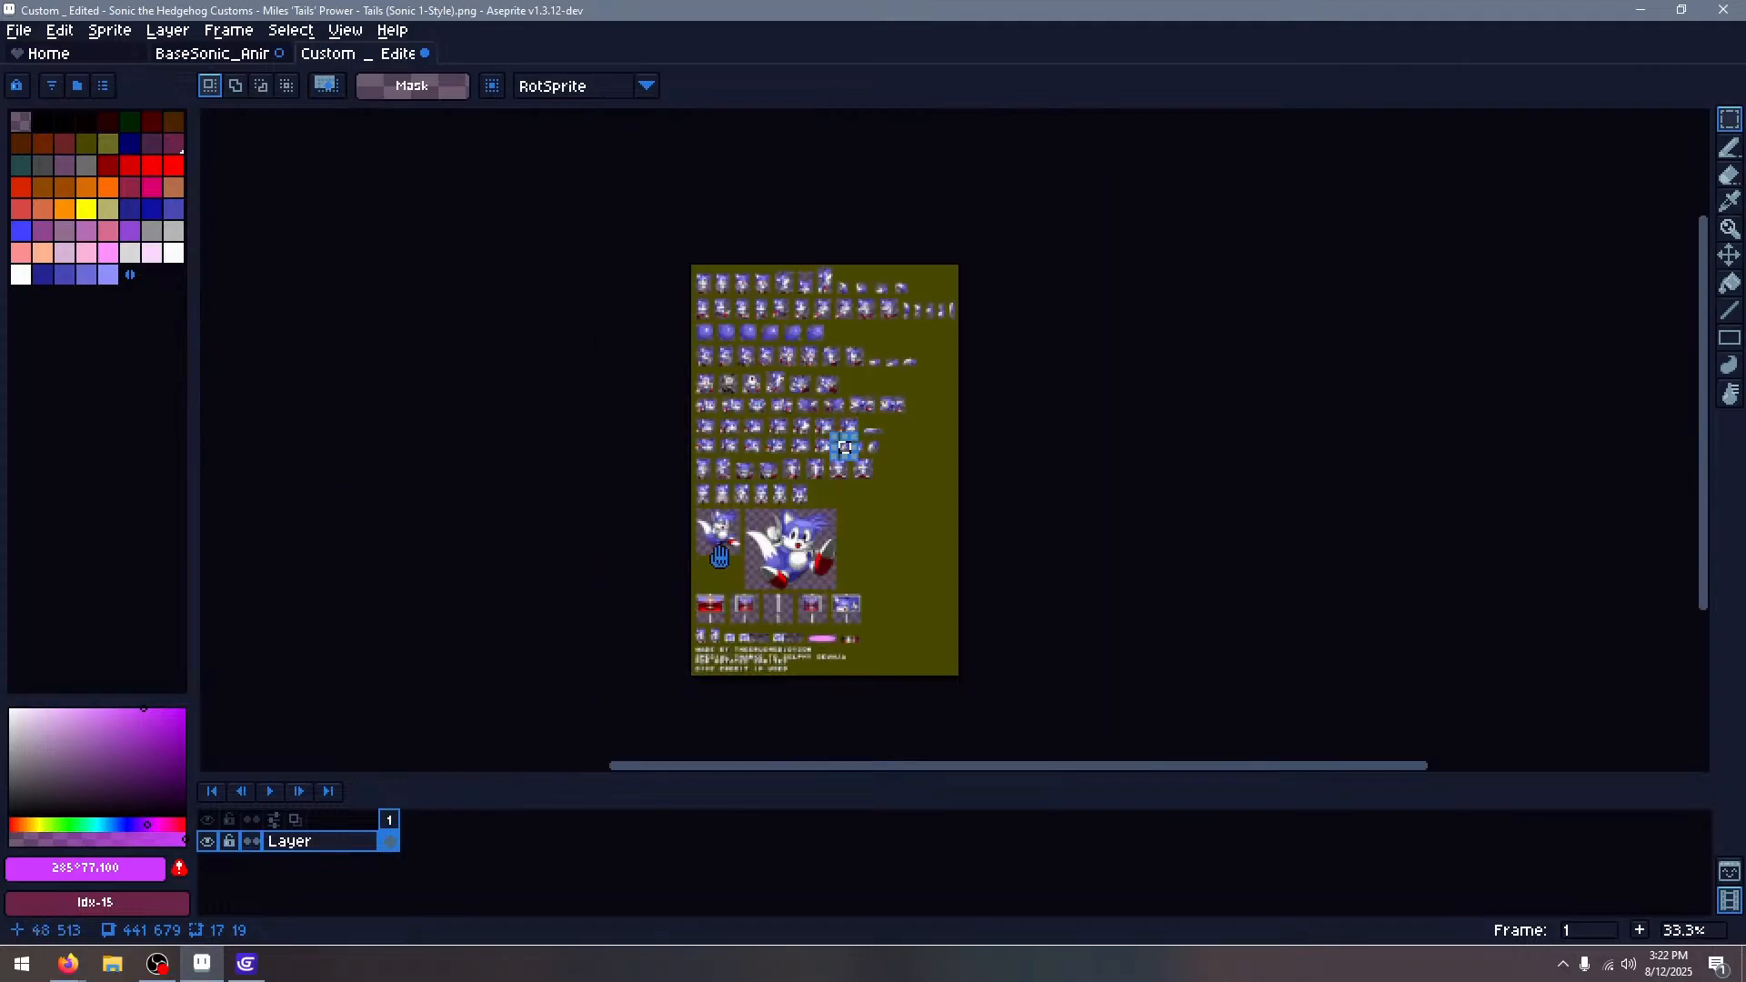
{"action": "scroll", "coordinate": [1111, 481], "scroll_direction": "up", "scroll_amount": 5}
{"action": "scroll", "coordinate": [1127, 319], "scroll_direction": "up", "scroll_amount": 3}
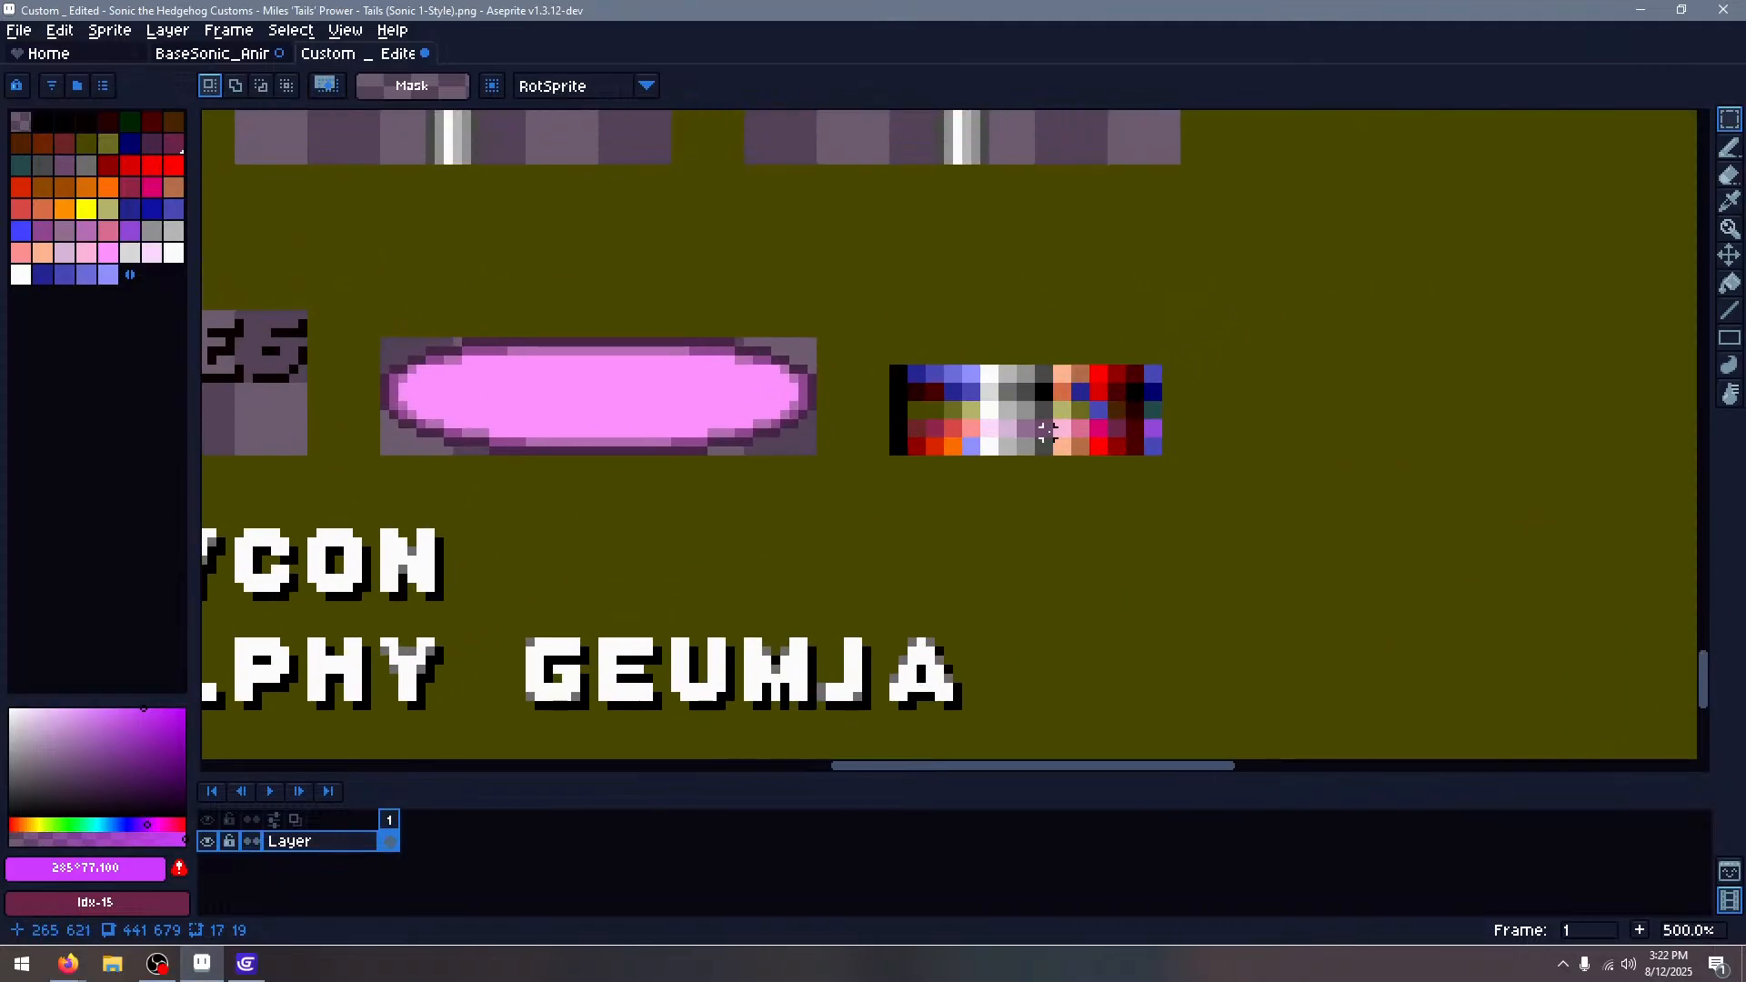
{"action": "left_click_drag", "start_coordinate": [808, 337], "coordinate": [1230, 346]}
{"action": "scroll", "coordinate": [1159, 291], "scroll_direction": "up", "scroll_amount": 1}
{"action": "scroll", "coordinate": [1155, 290], "scroll_direction": "up", "scroll_amount": 2}
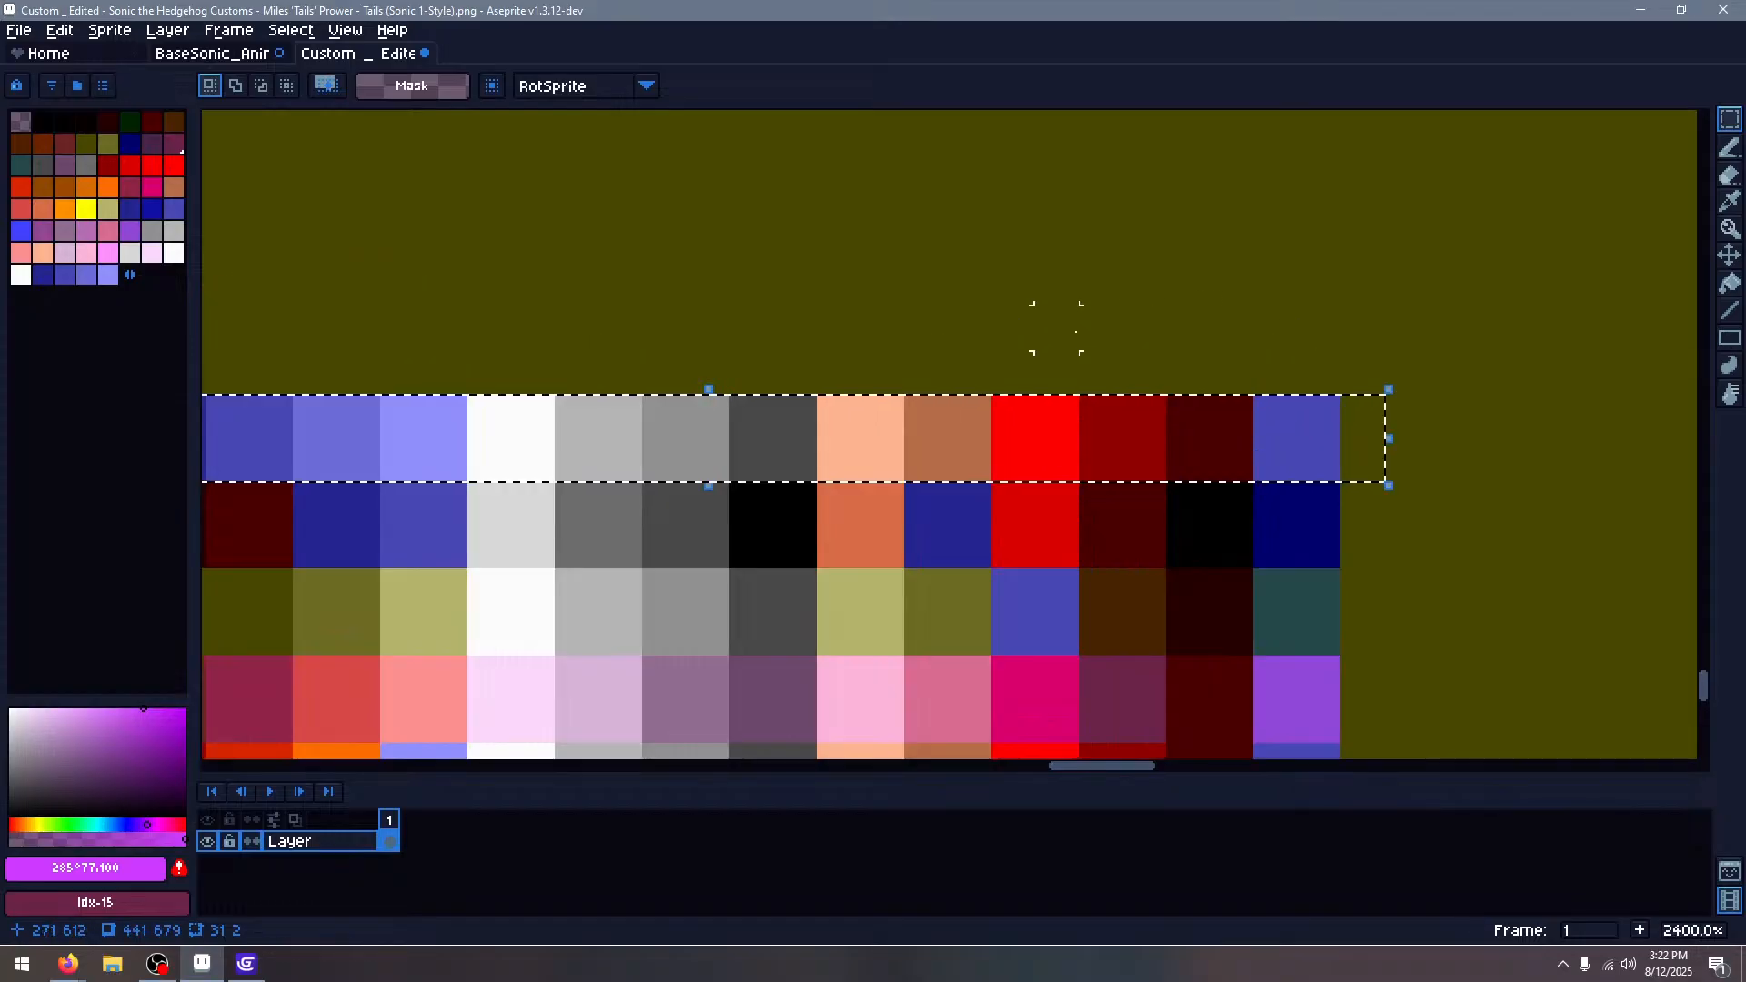
{"action": "scroll", "coordinate": [1237, 313], "scroll_direction": "left", "scroll_amount": 2}
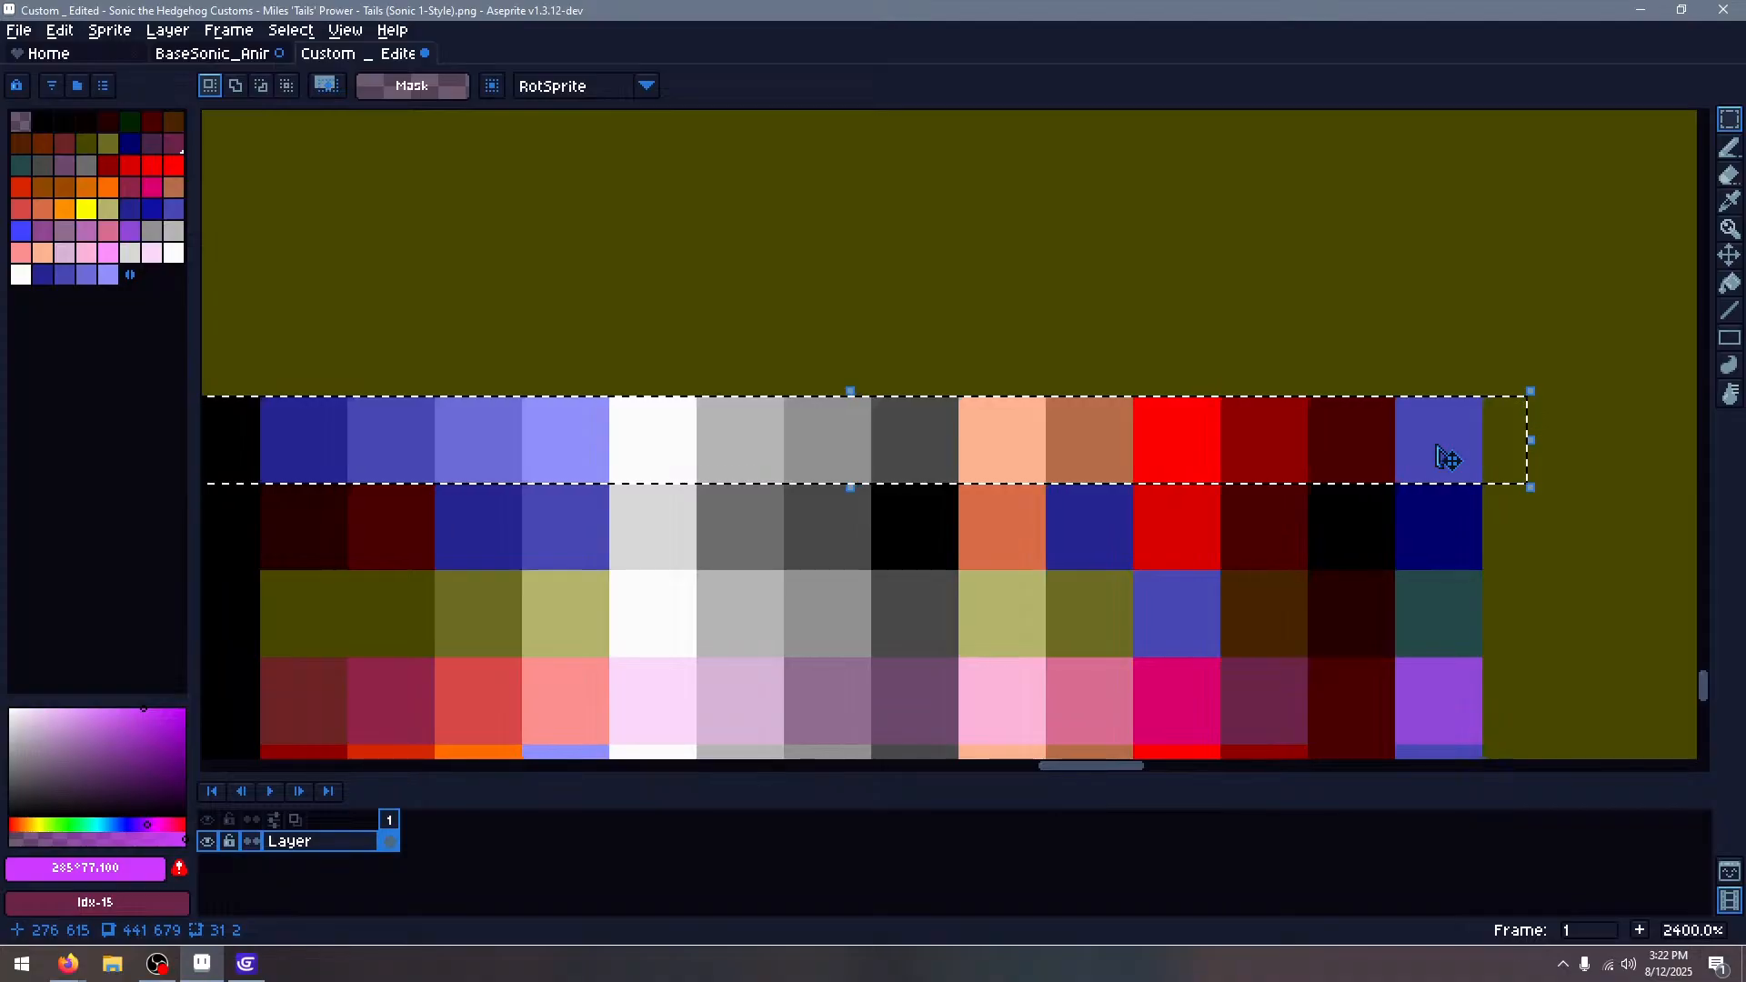
{"action": "scroll", "coordinate": [1412, 472], "scroll_direction": "down", "scroll_amount": 2}
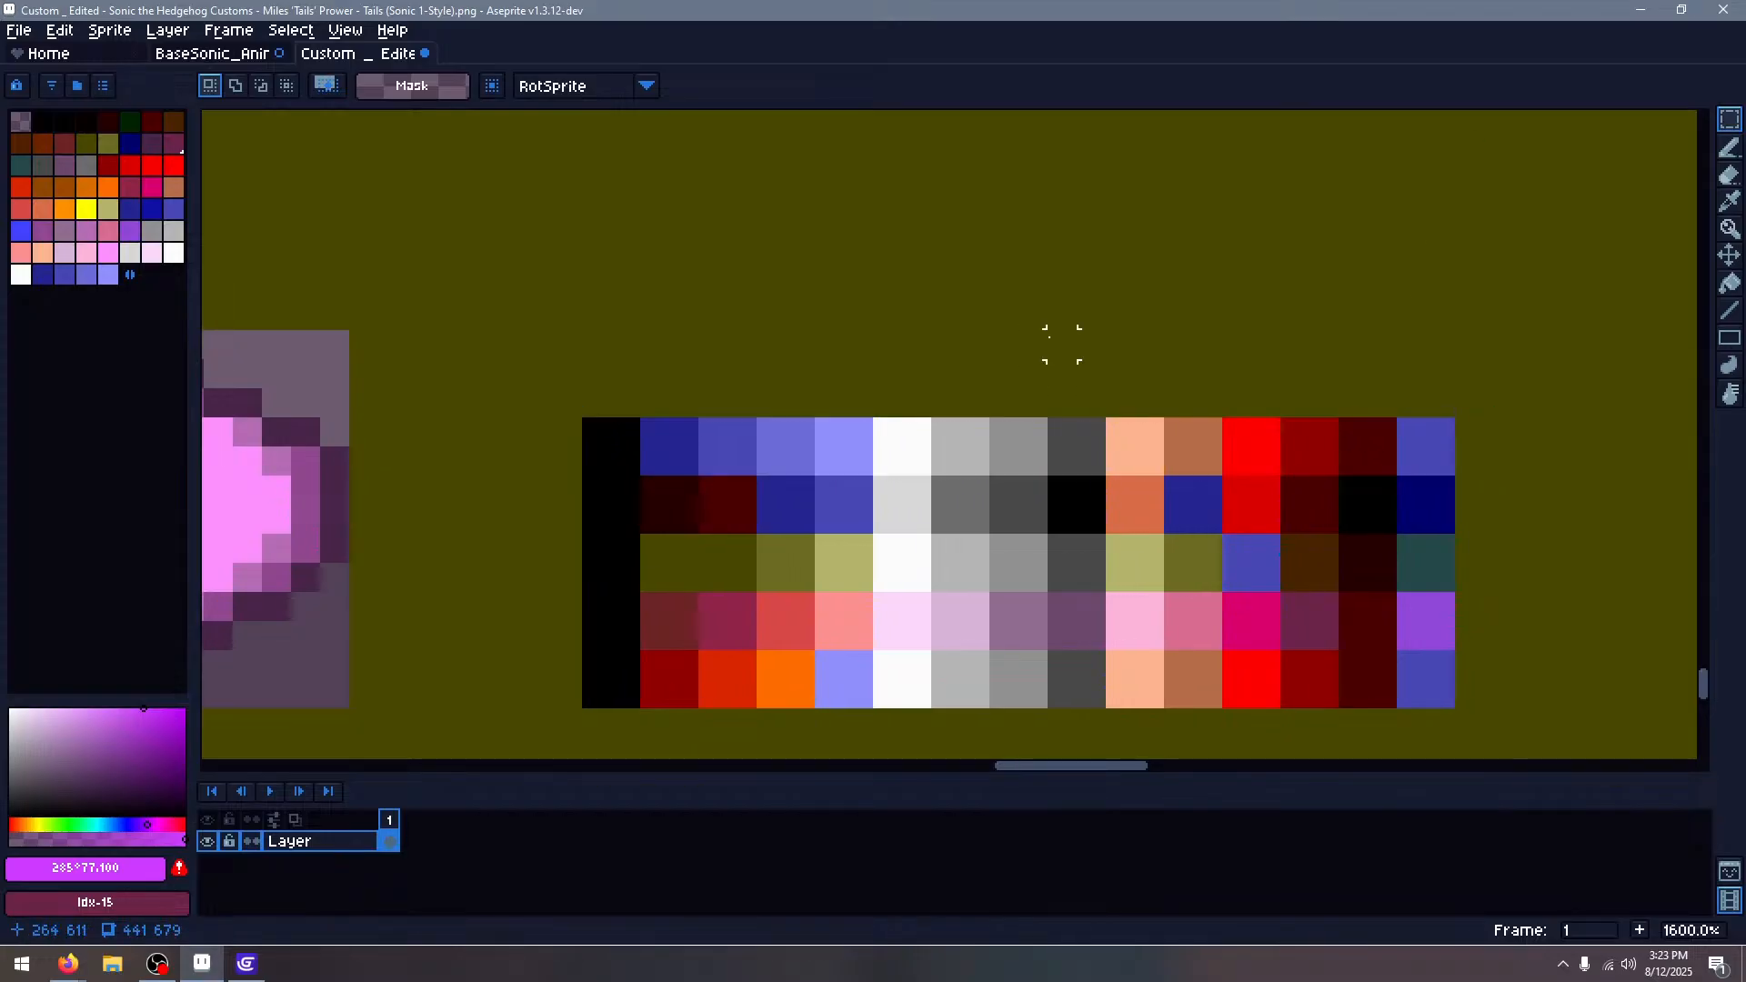
{"action": "scroll", "coordinate": [1061, 344], "scroll_direction": "down", "scroll_amount": 7}
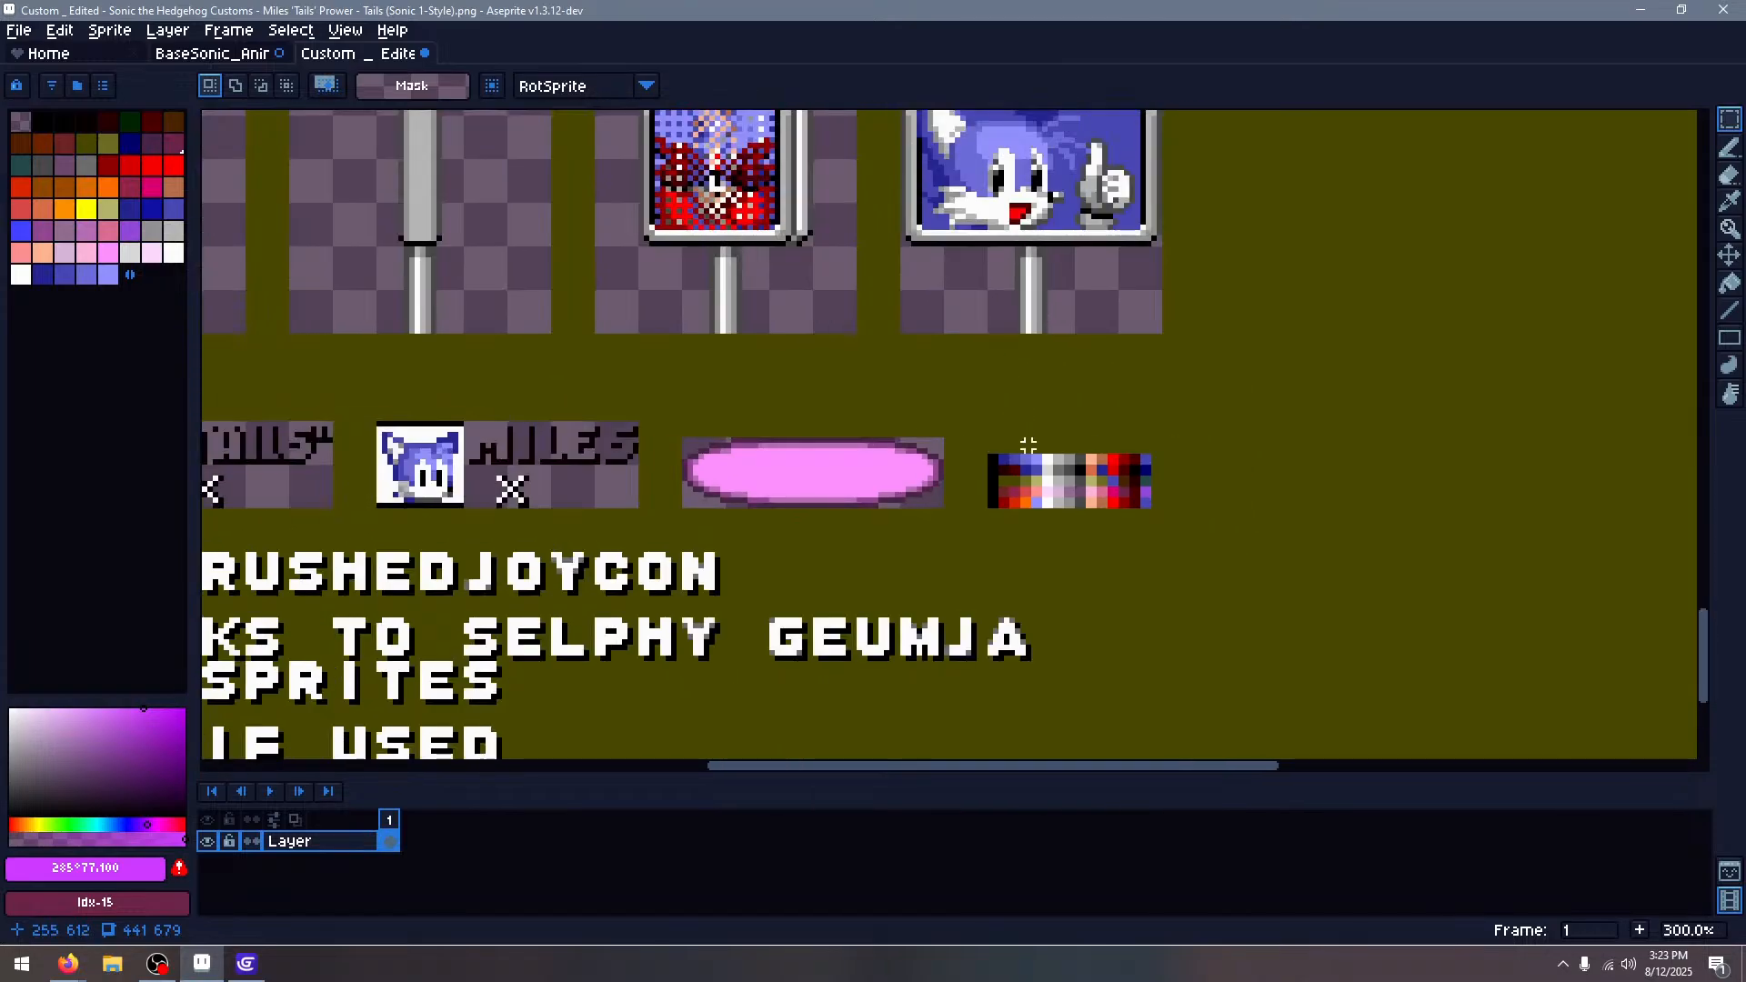
{"action": "scroll", "coordinate": [949, 535], "scroll_direction": "down", "scroll_amount": 3}
Copy the sheet's middle tail sprite to Layer 1 at frame 61, rotate it -90°, and place it behind the character's back
{"action": "scroll", "coordinate": [886, 320], "scroll_direction": "up", "scroll_amount": 5}
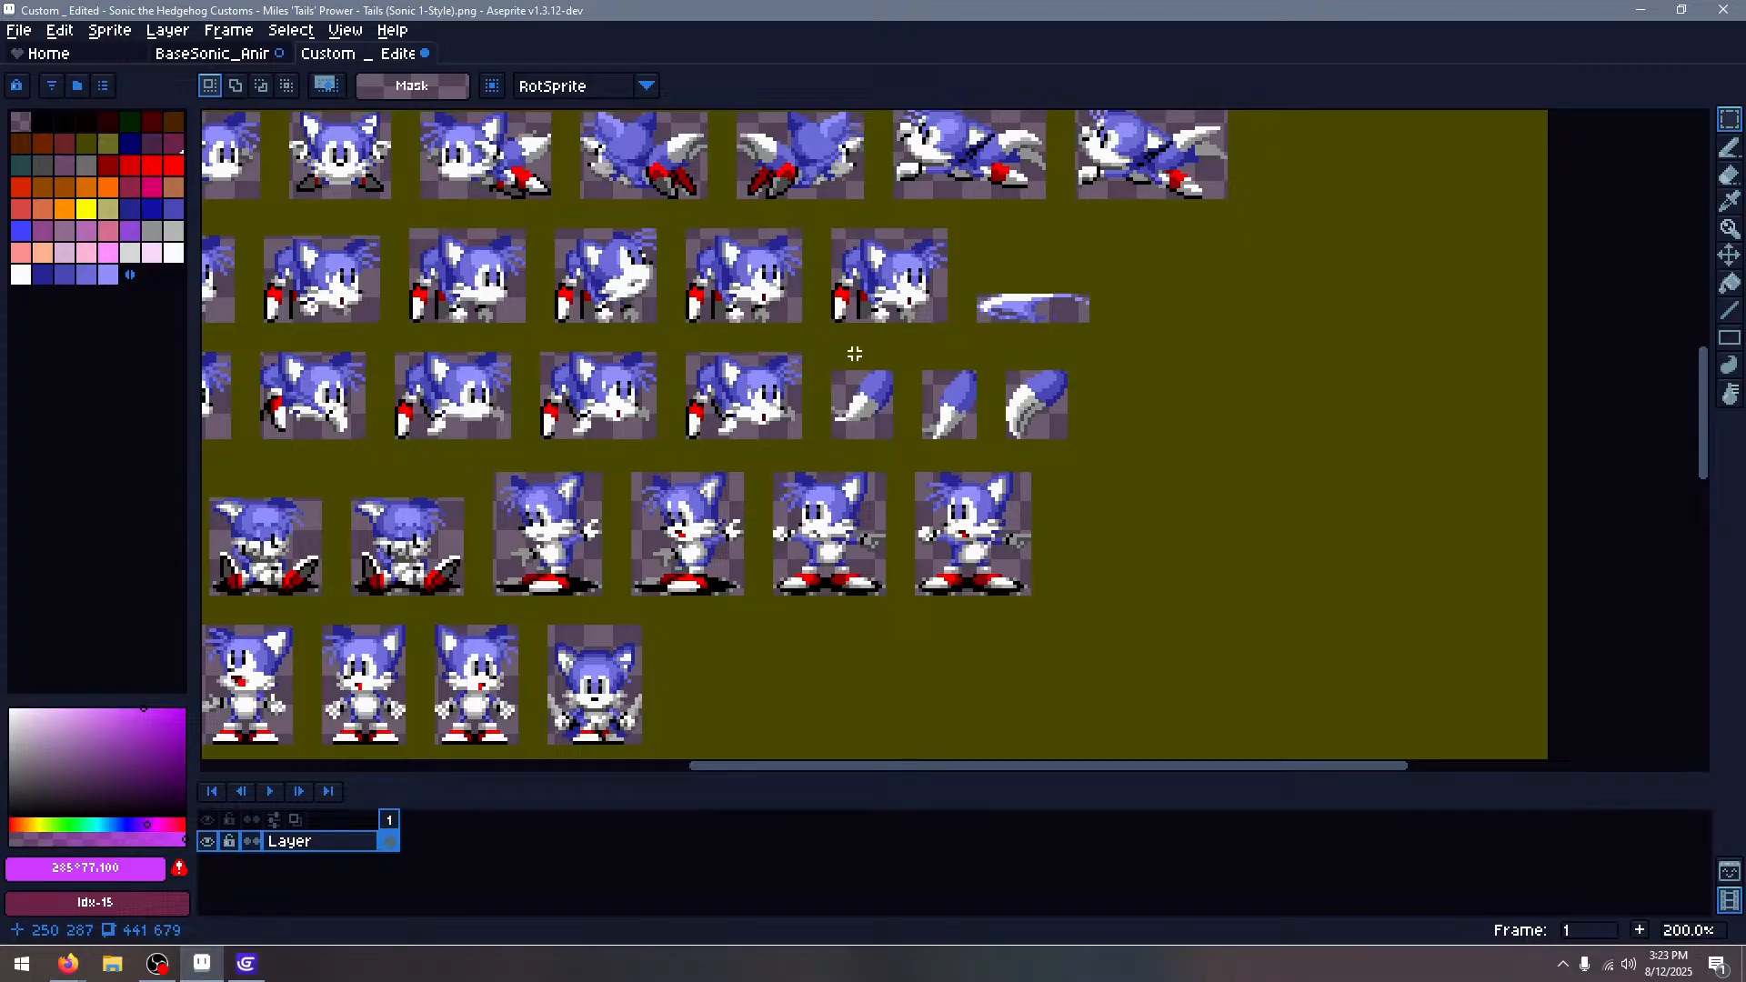
{"action": "scroll", "coordinate": [854, 354], "scroll_direction": "up", "scroll_amount": 5}
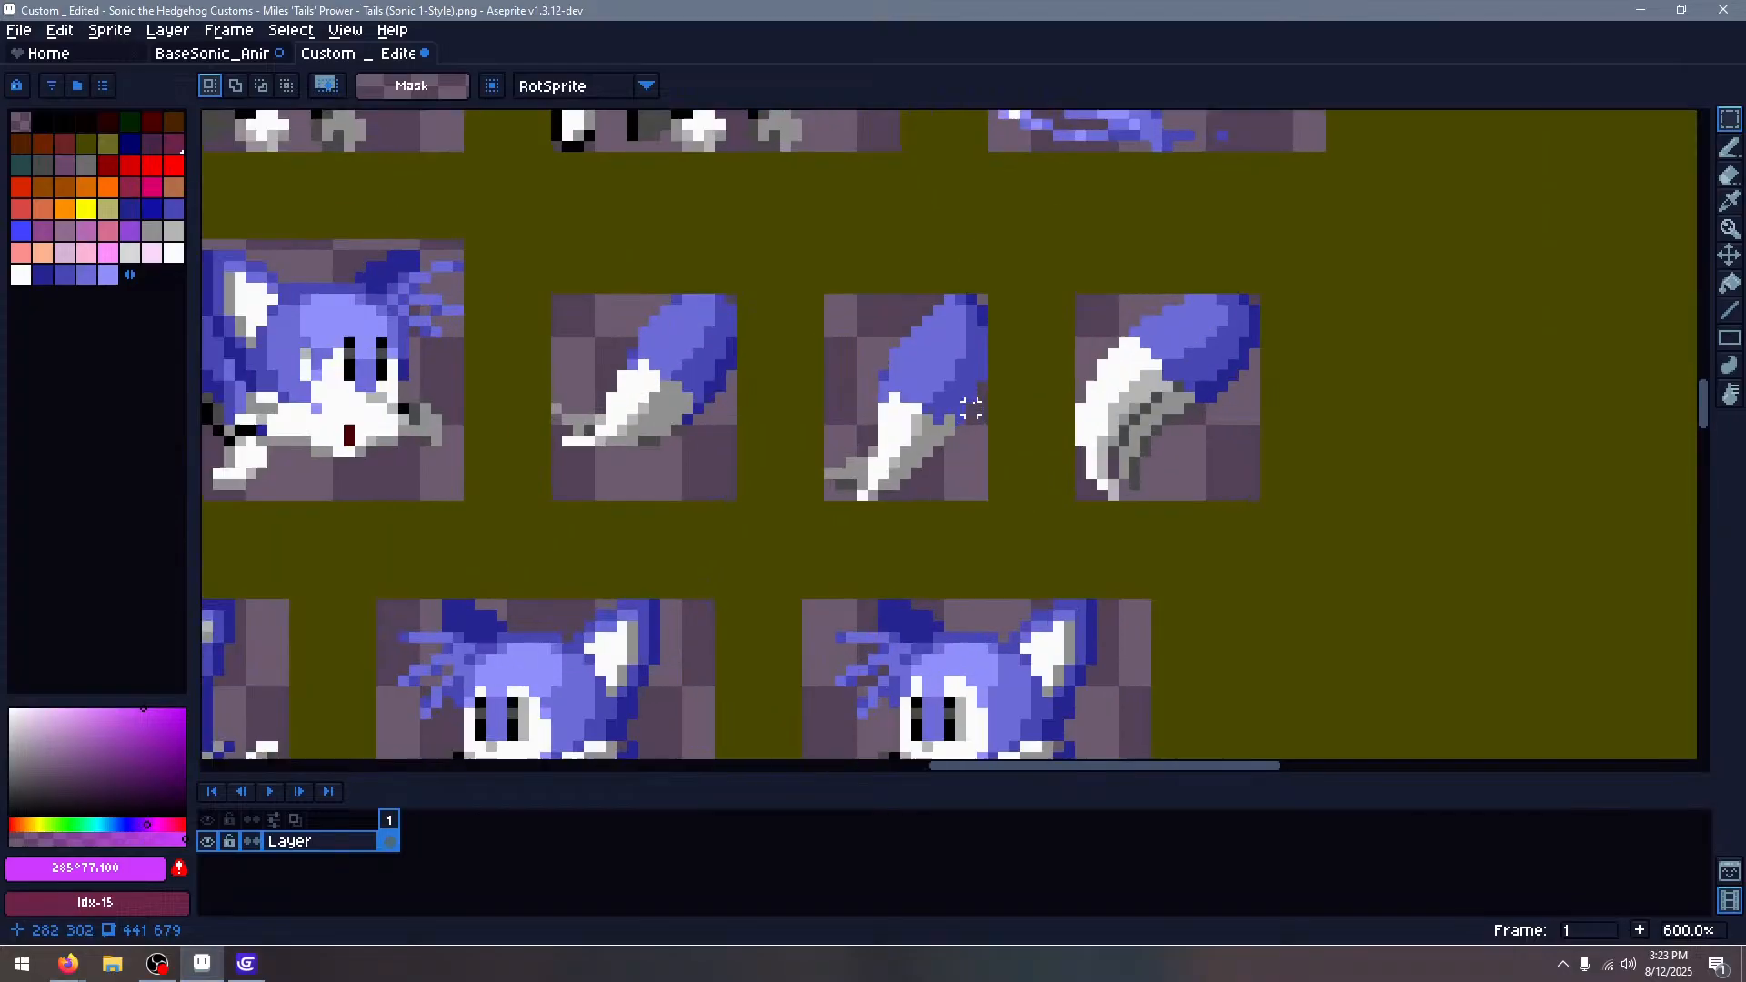
{"action": "left_click_drag", "start_coordinate": [774, 258], "coordinate": [992, 534]}
{"action": "left_click", "coordinate": [191, 54]}
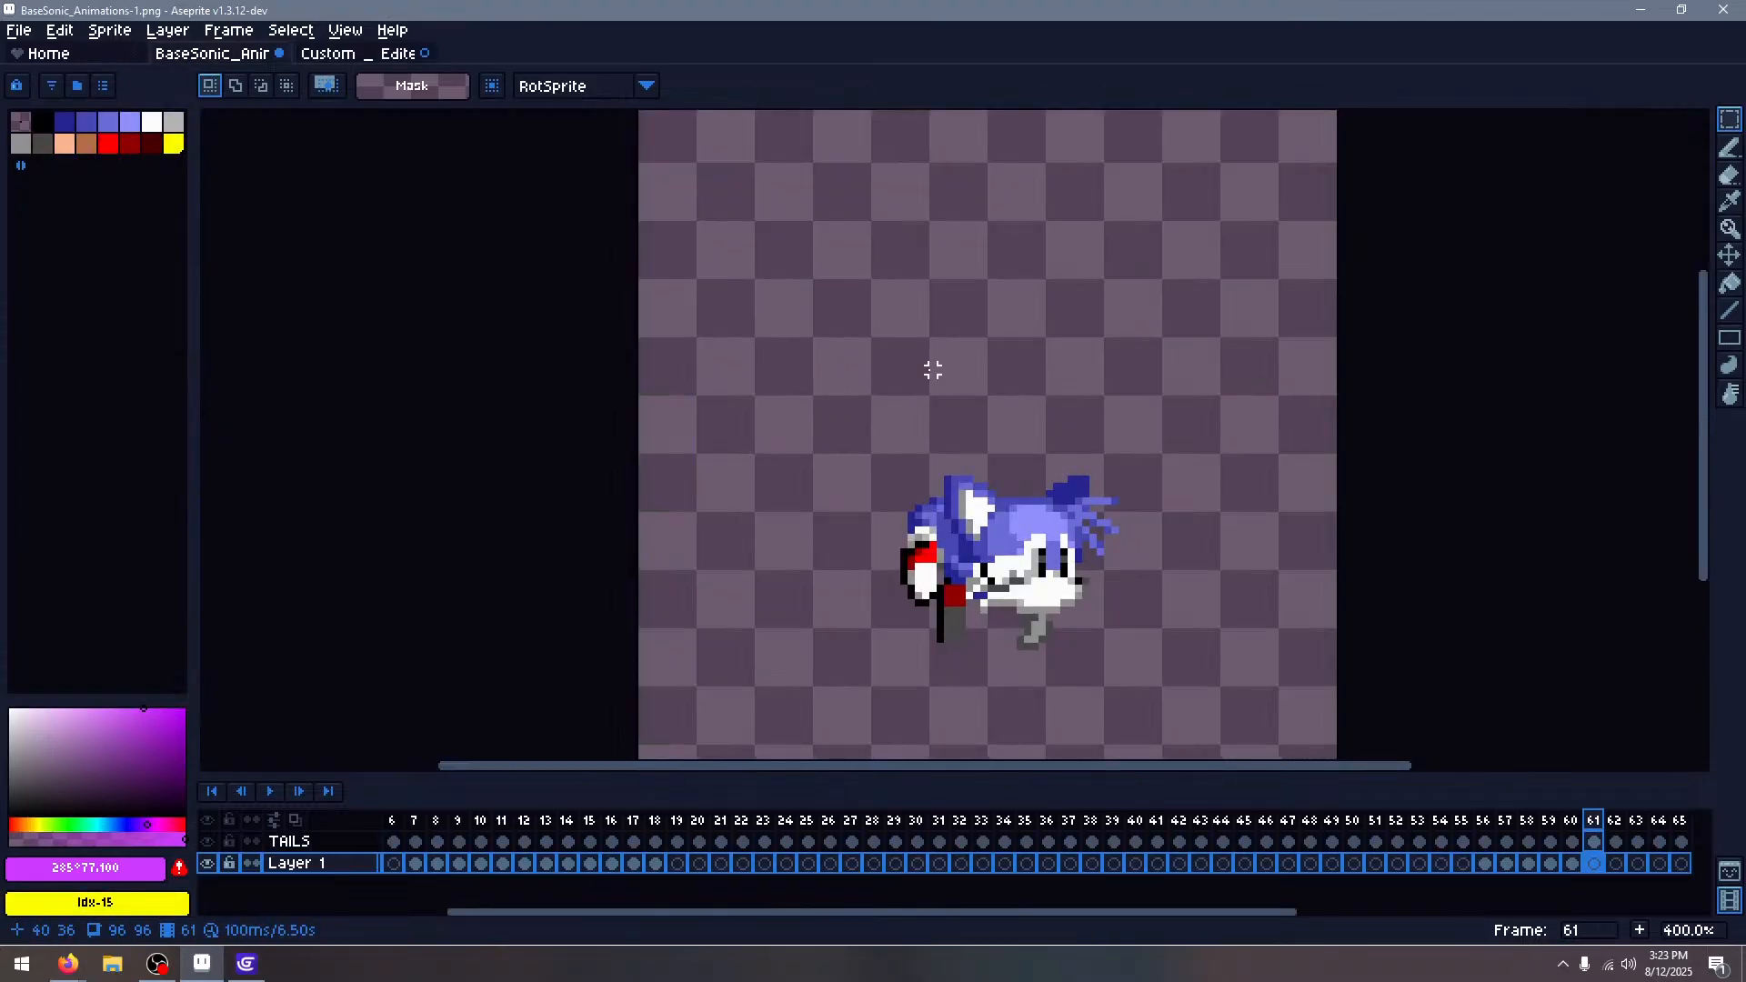
{"action": "key", "text": "ctrl+v"}
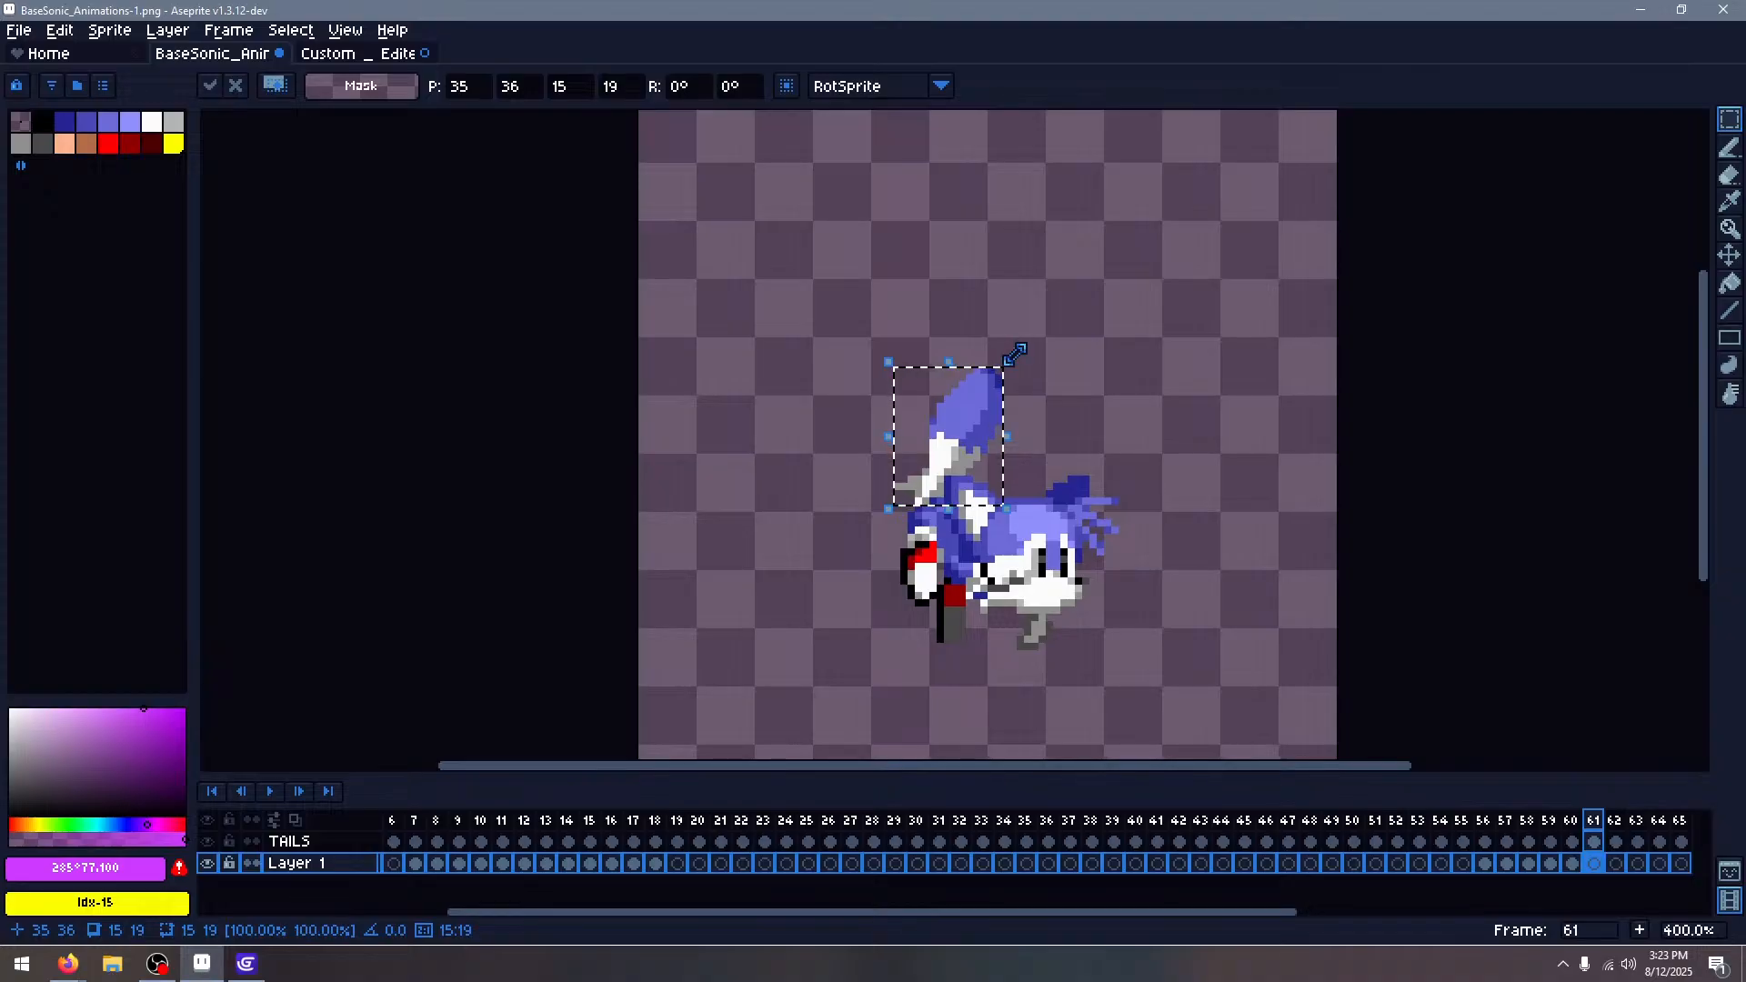
{"action": "left_click_drag", "start_coordinate": [1045, 371], "coordinate": [1114, 544]}
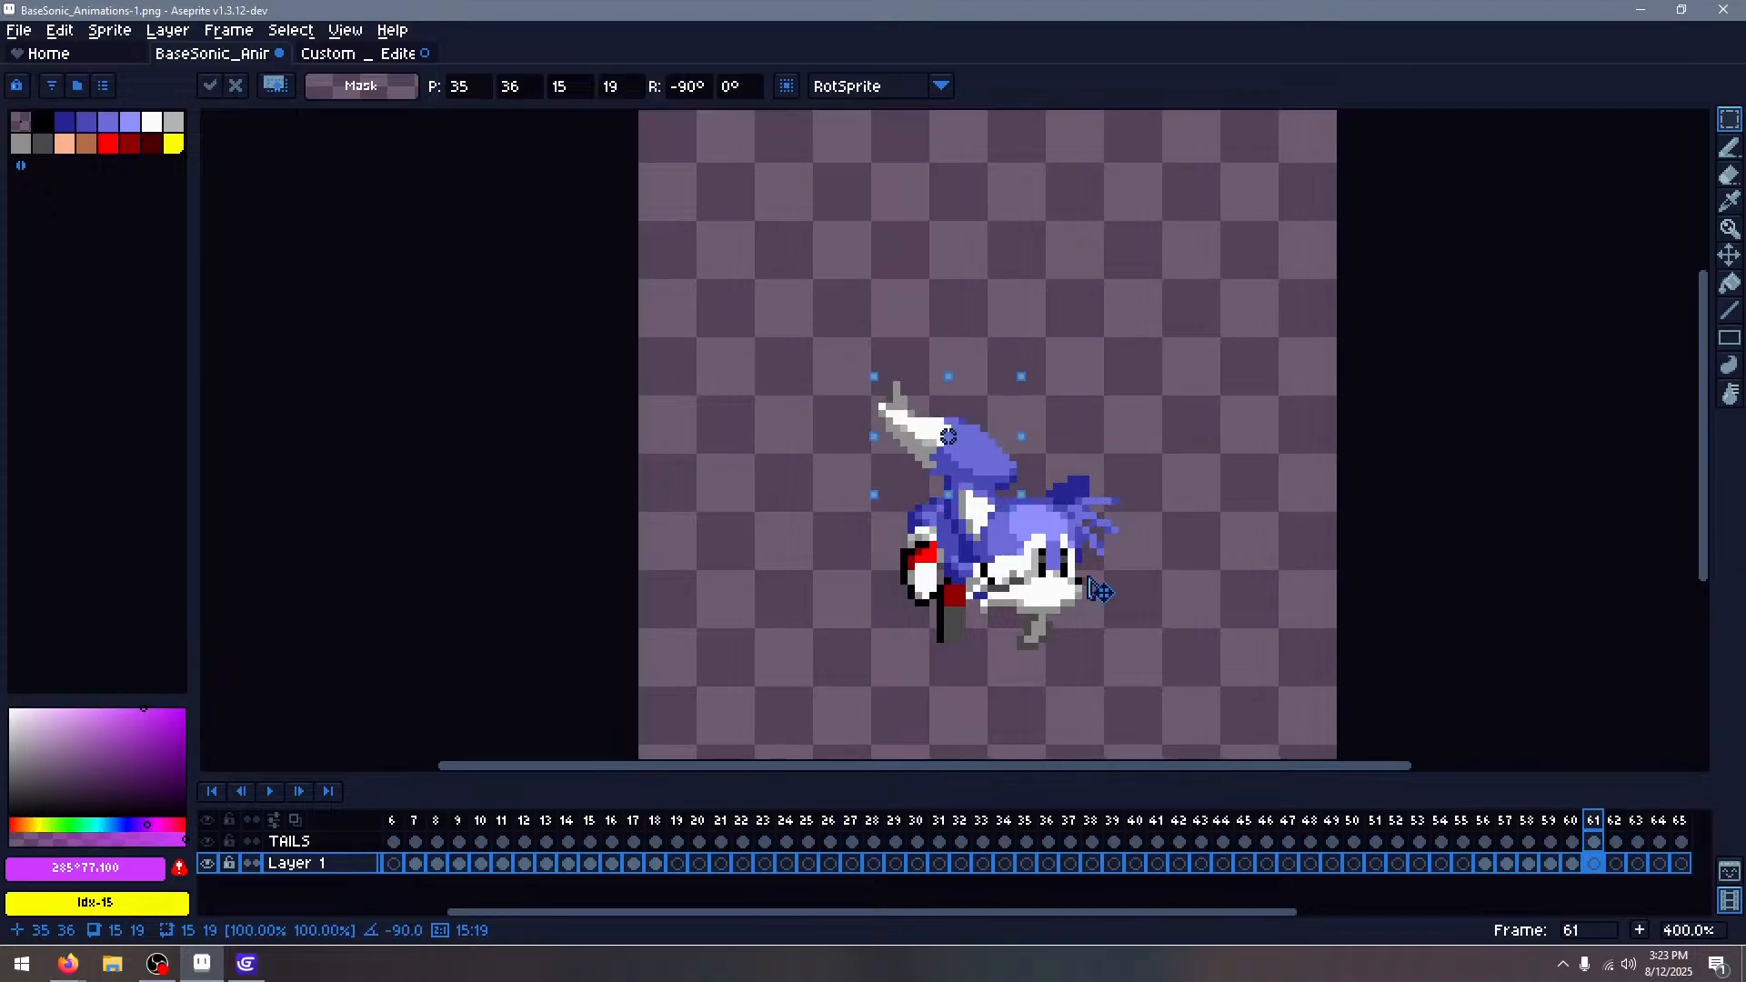
{"action": "left_click_drag", "start_coordinate": [982, 446], "coordinate": [864, 423]}
{"action": "key", "text": "Return"}
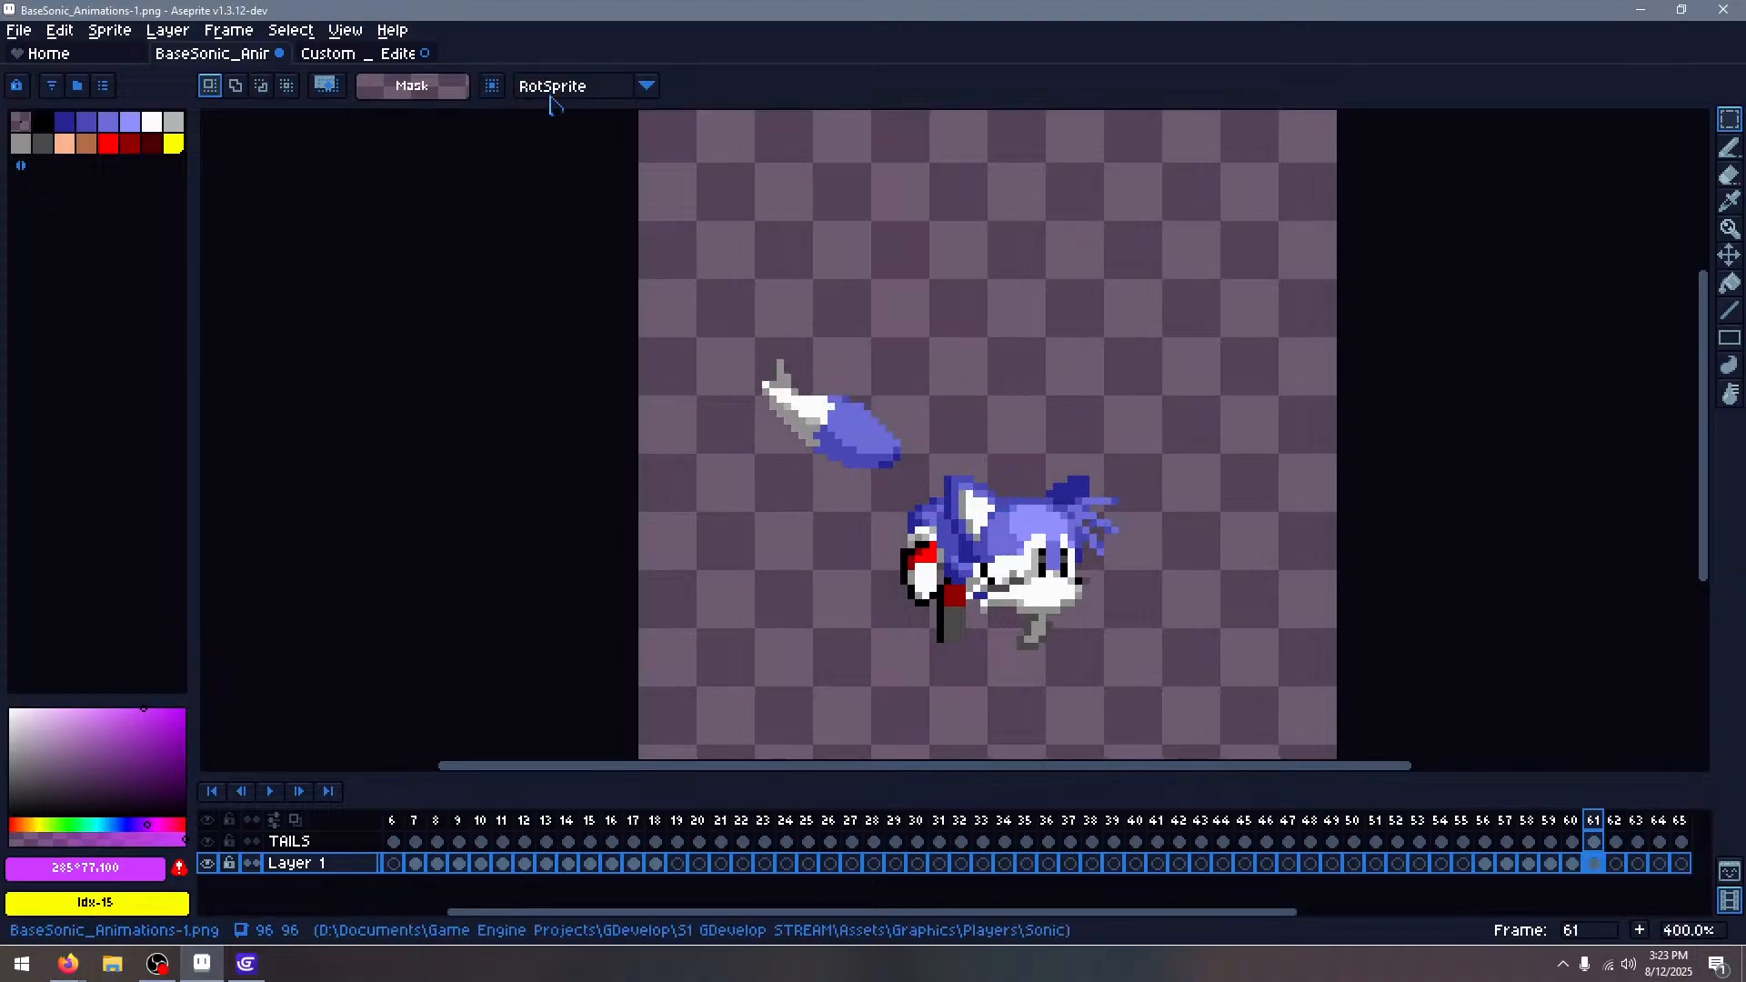
Copy the sheet's third tail sprite to Layer 1 at frame 62 and move it behind and above the character
{"action": "left_click", "coordinate": [389, 60]}
{"action": "left_click_drag", "start_coordinate": [1108, 261], "coordinate": [1356, 538]}
{"action": "left_click", "coordinate": [212, 53]}
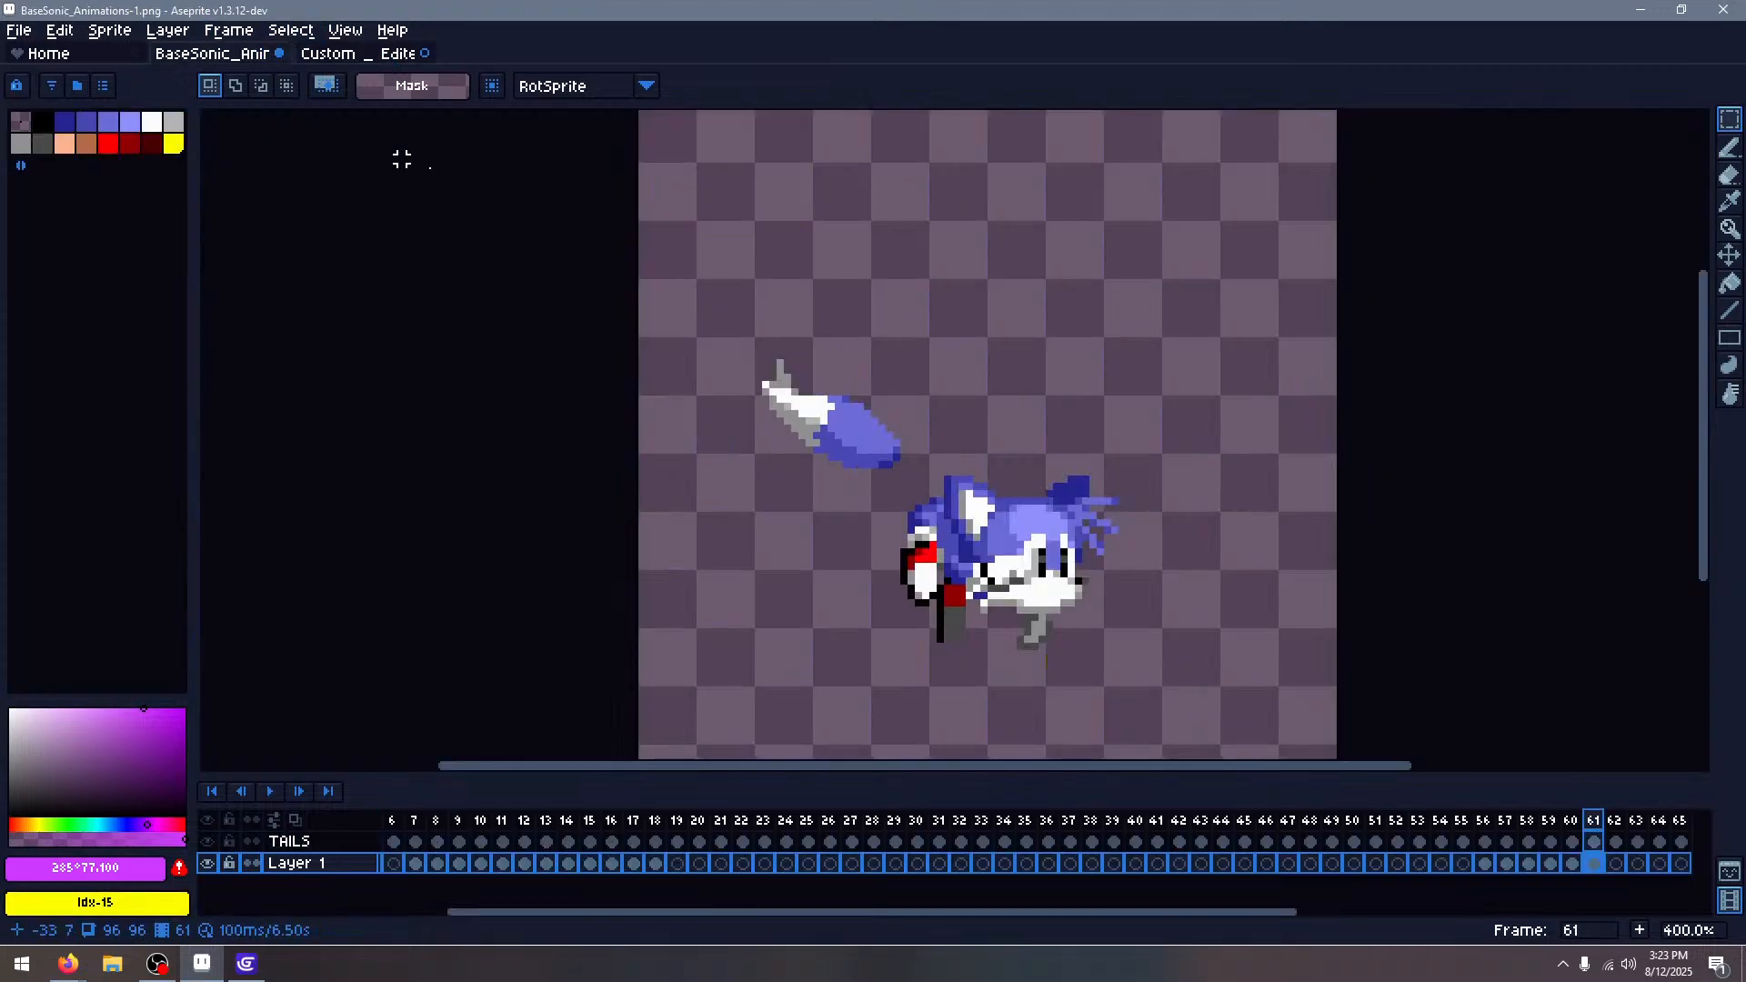
{"action": "key", "text": "period"}
{"action": "key", "text": "ctrl+v"}
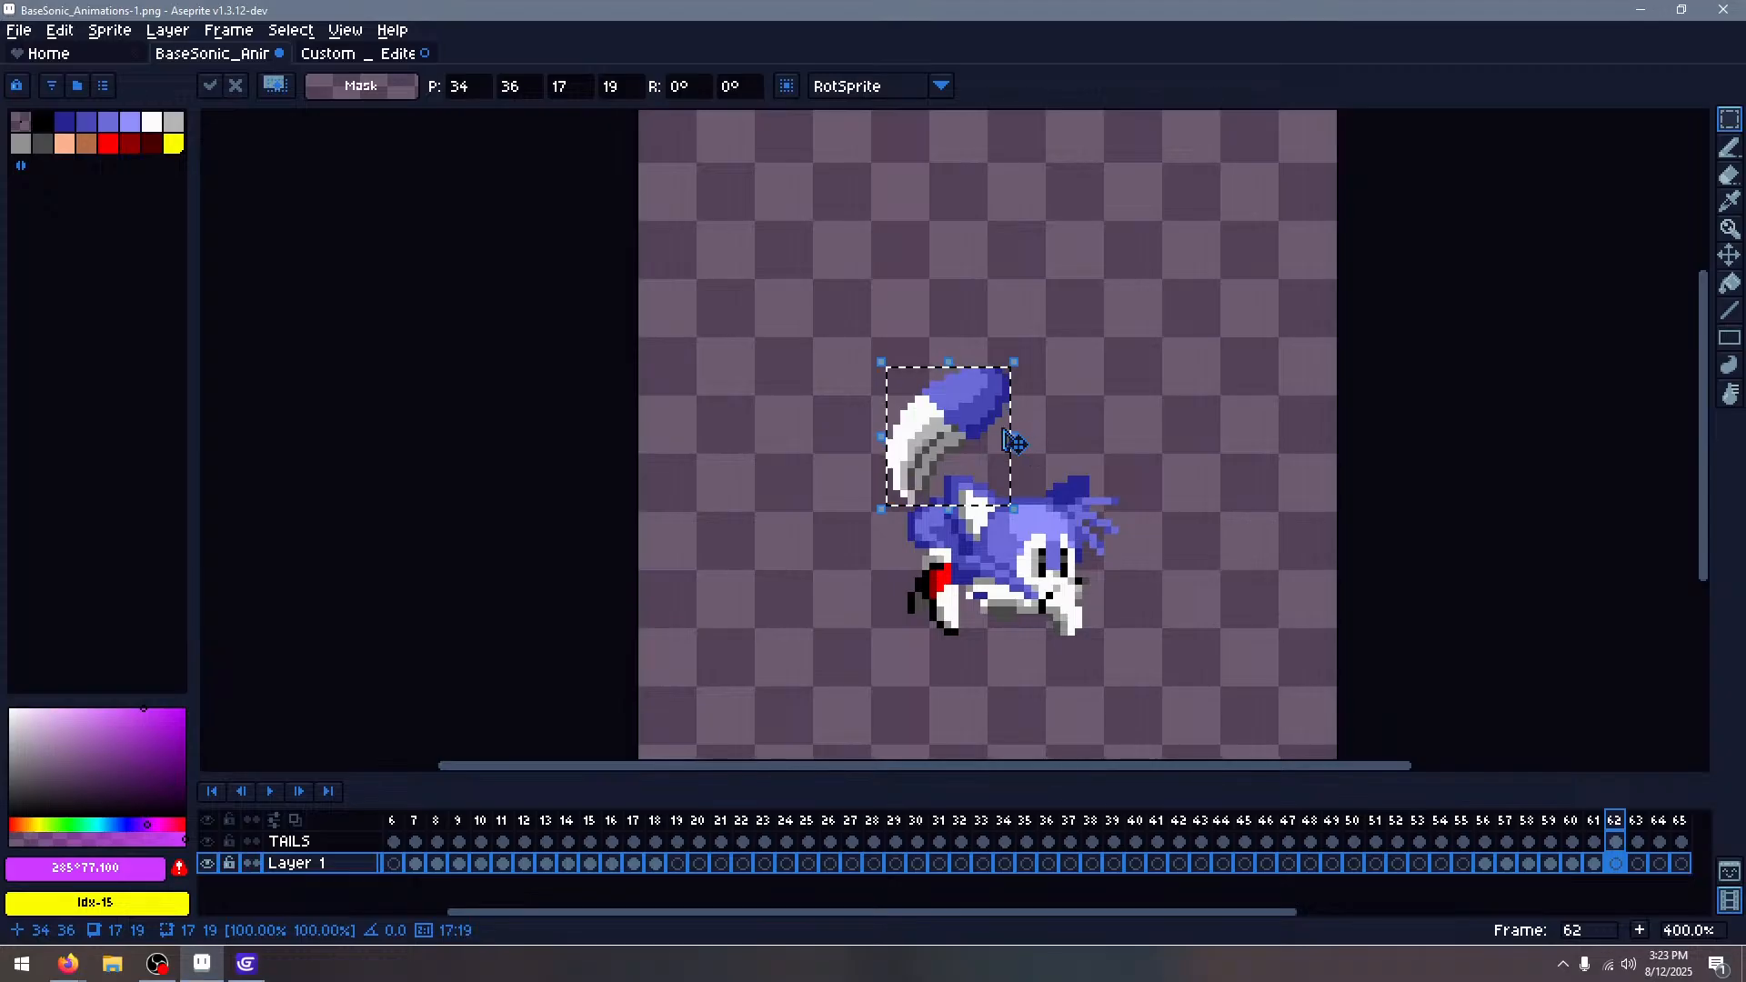
{"action": "left_click_drag", "start_coordinate": [1016, 443], "coordinate": [885, 413]}
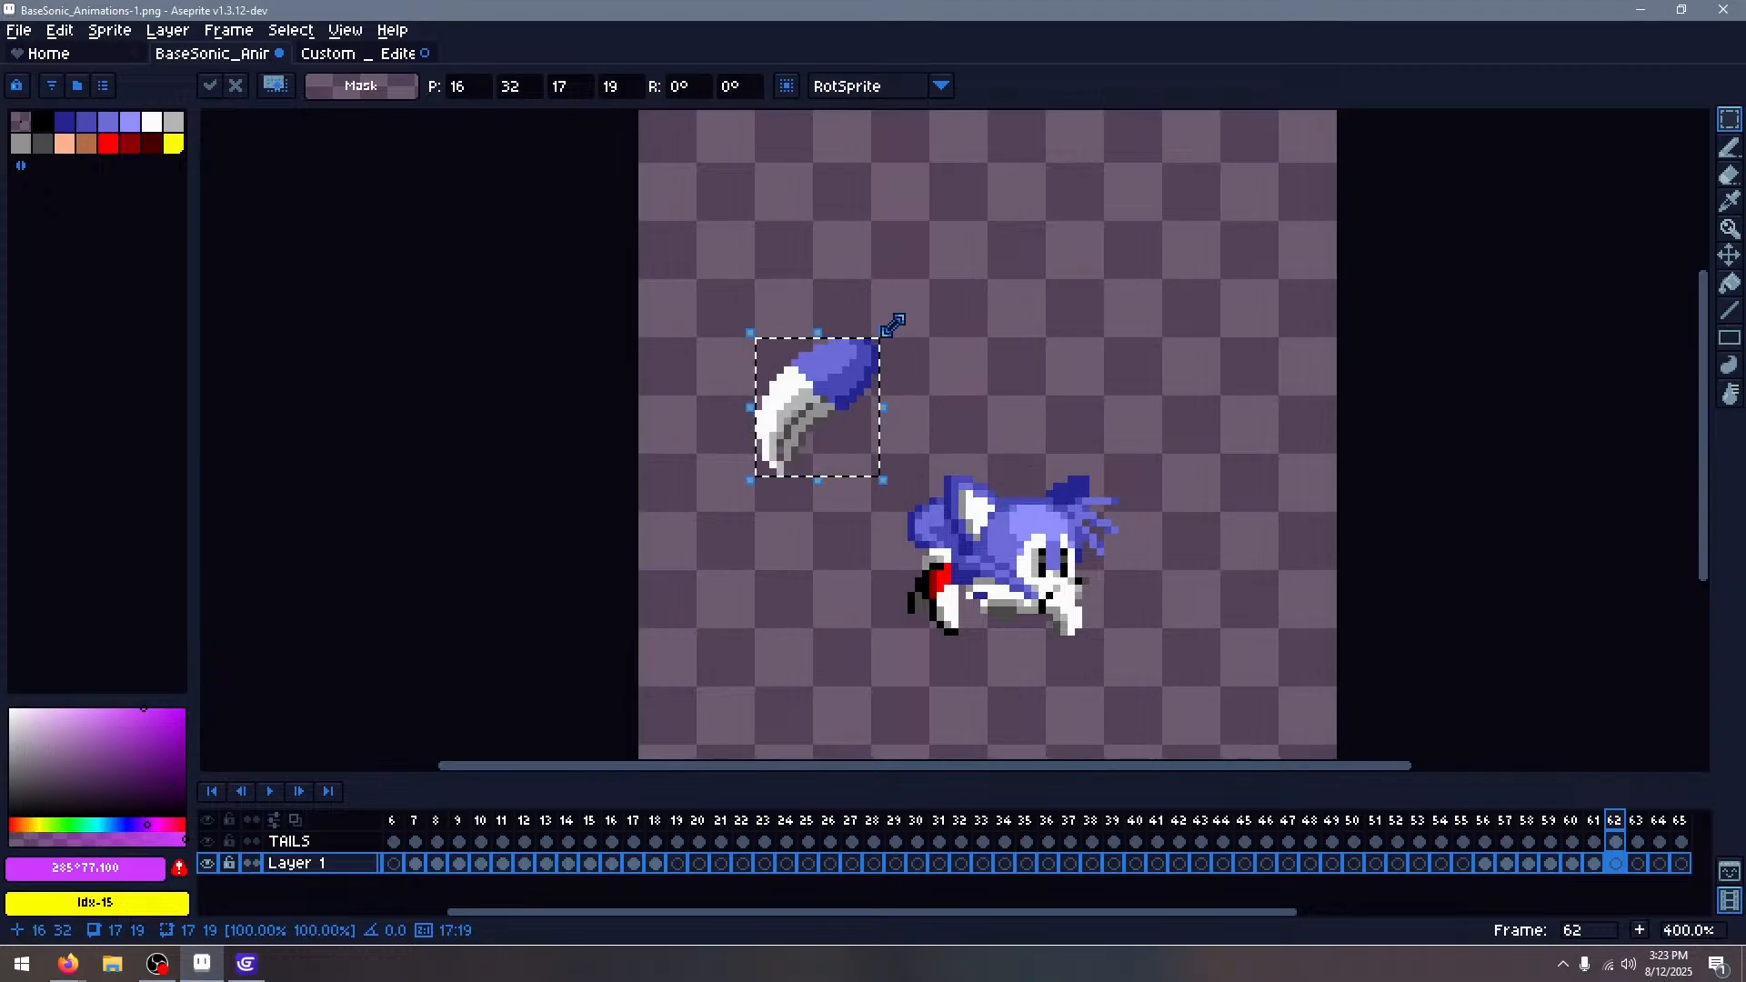
Rotate frame 62's tail a quarter turn clockwise so its white tip points up and away from the body
{"action": "left_click_drag", "start_coordinate": [895, 322], "coordinate": [985, 467]}
{"action": "key", "text": "ctrl+z"}
{"action": "left_click_drag", "start_coordinate": [898, 322], "coordinate": [978, 557]}
{"action": "left_click", "coordinate": [1092, 384]}
Move frame 60's tail down and toward the body so its base meets the character's back
{"action": "scroll", "coordinate": [1049, 460], "scroll_direction": "up", "scroll_amount": 1}
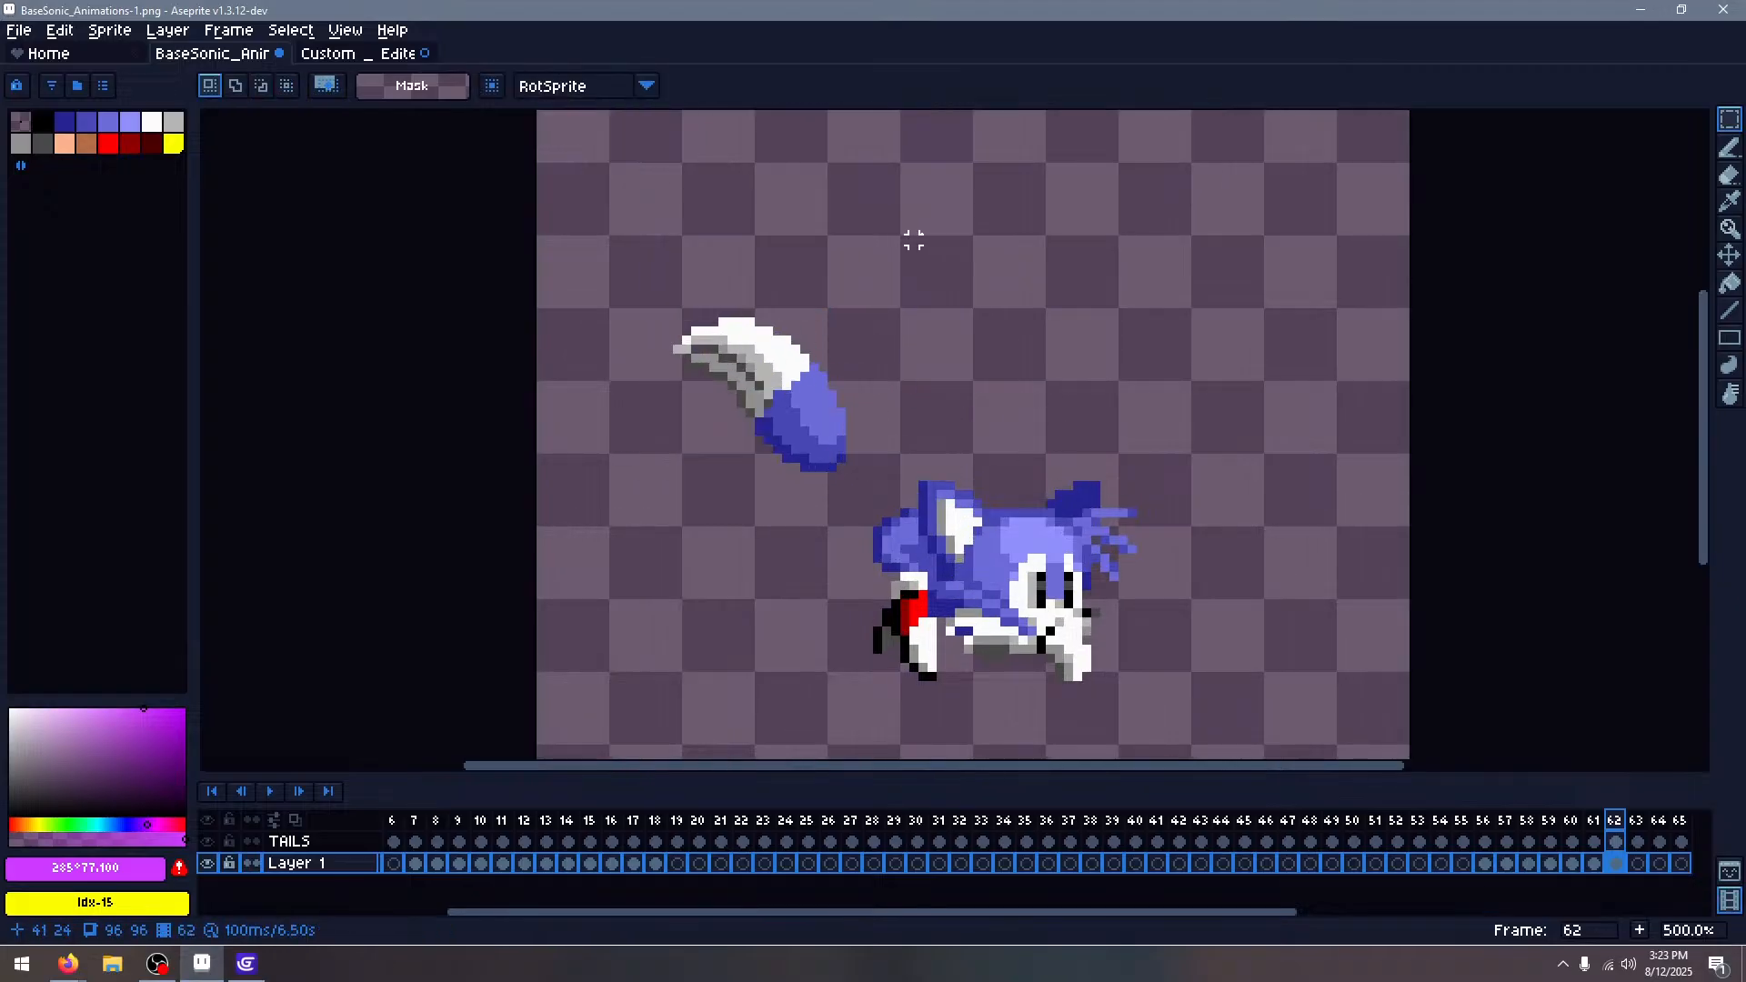
{"action": "key", "text": "Left"}
{"action": "key", "text": "Left"}
{"action": "left_click_drag", "start_coordinate": [619, 200], "coordinate": [1037, 536]}
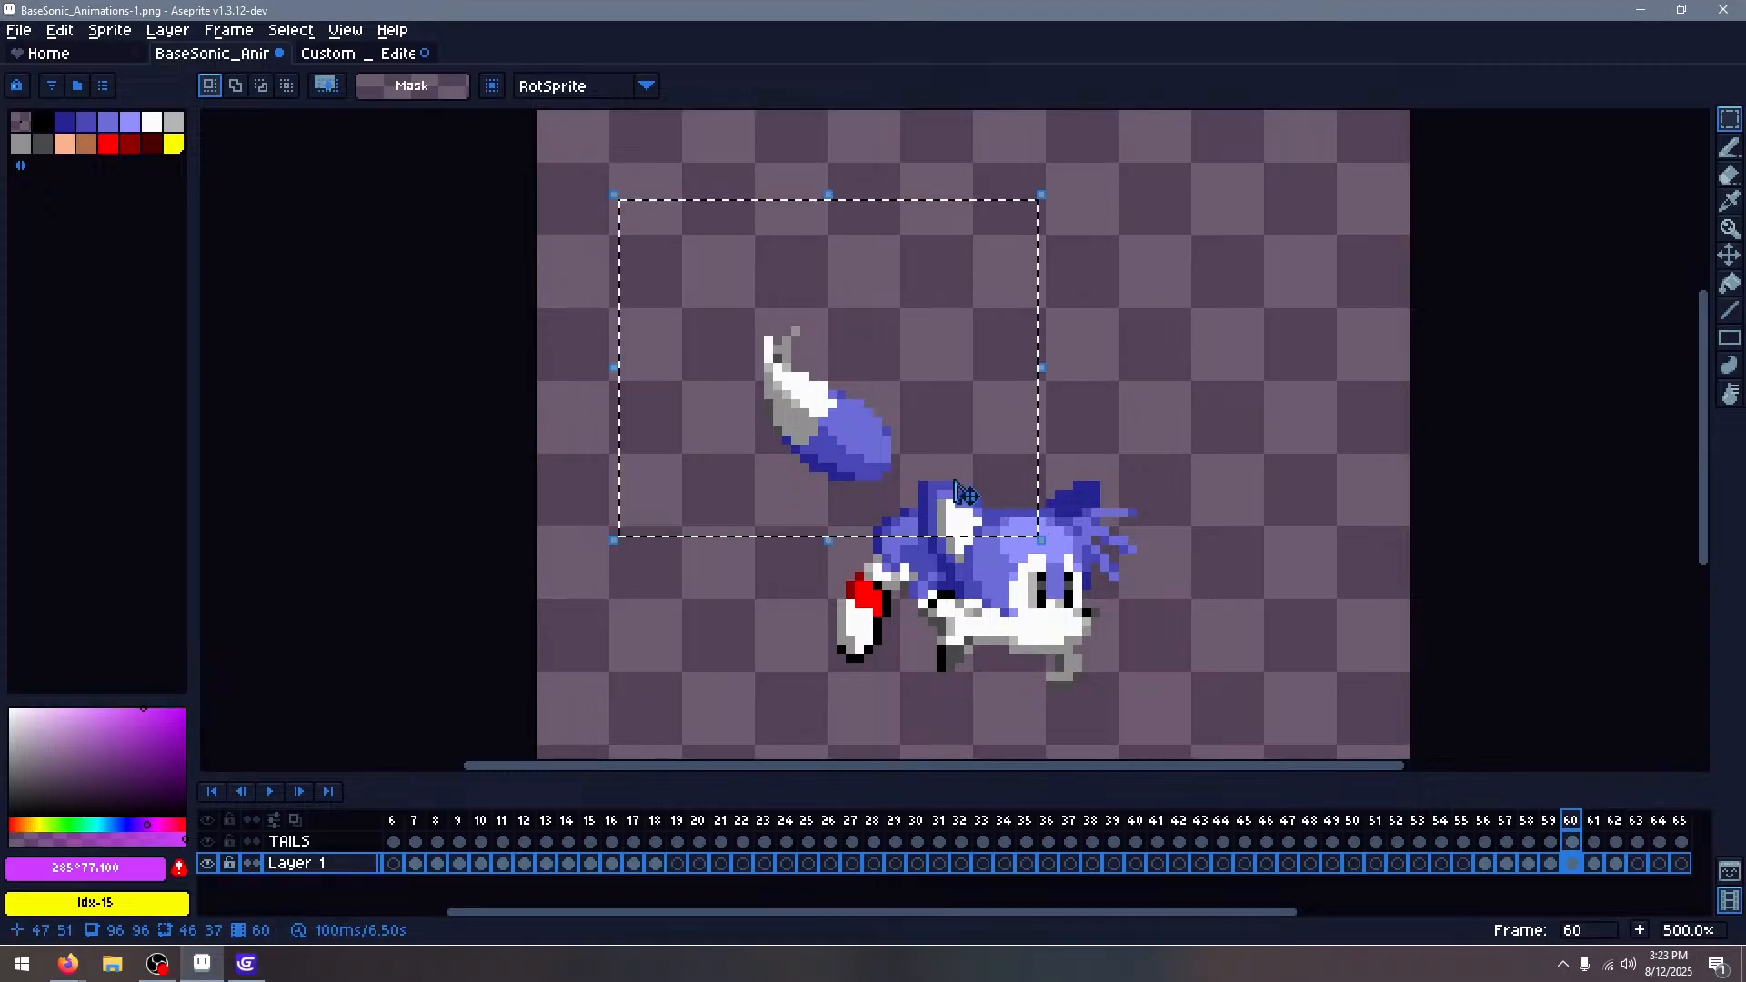
{"action": "left_click_drag", "start_coordinate": [868, 403], "coordinate": [891, 443]}
{"action": "left_click", "coordinate": [1075, 338]}
Move frame 61's tail down against the character's back so it joins the body
{"action": "key", "text": "Right"}
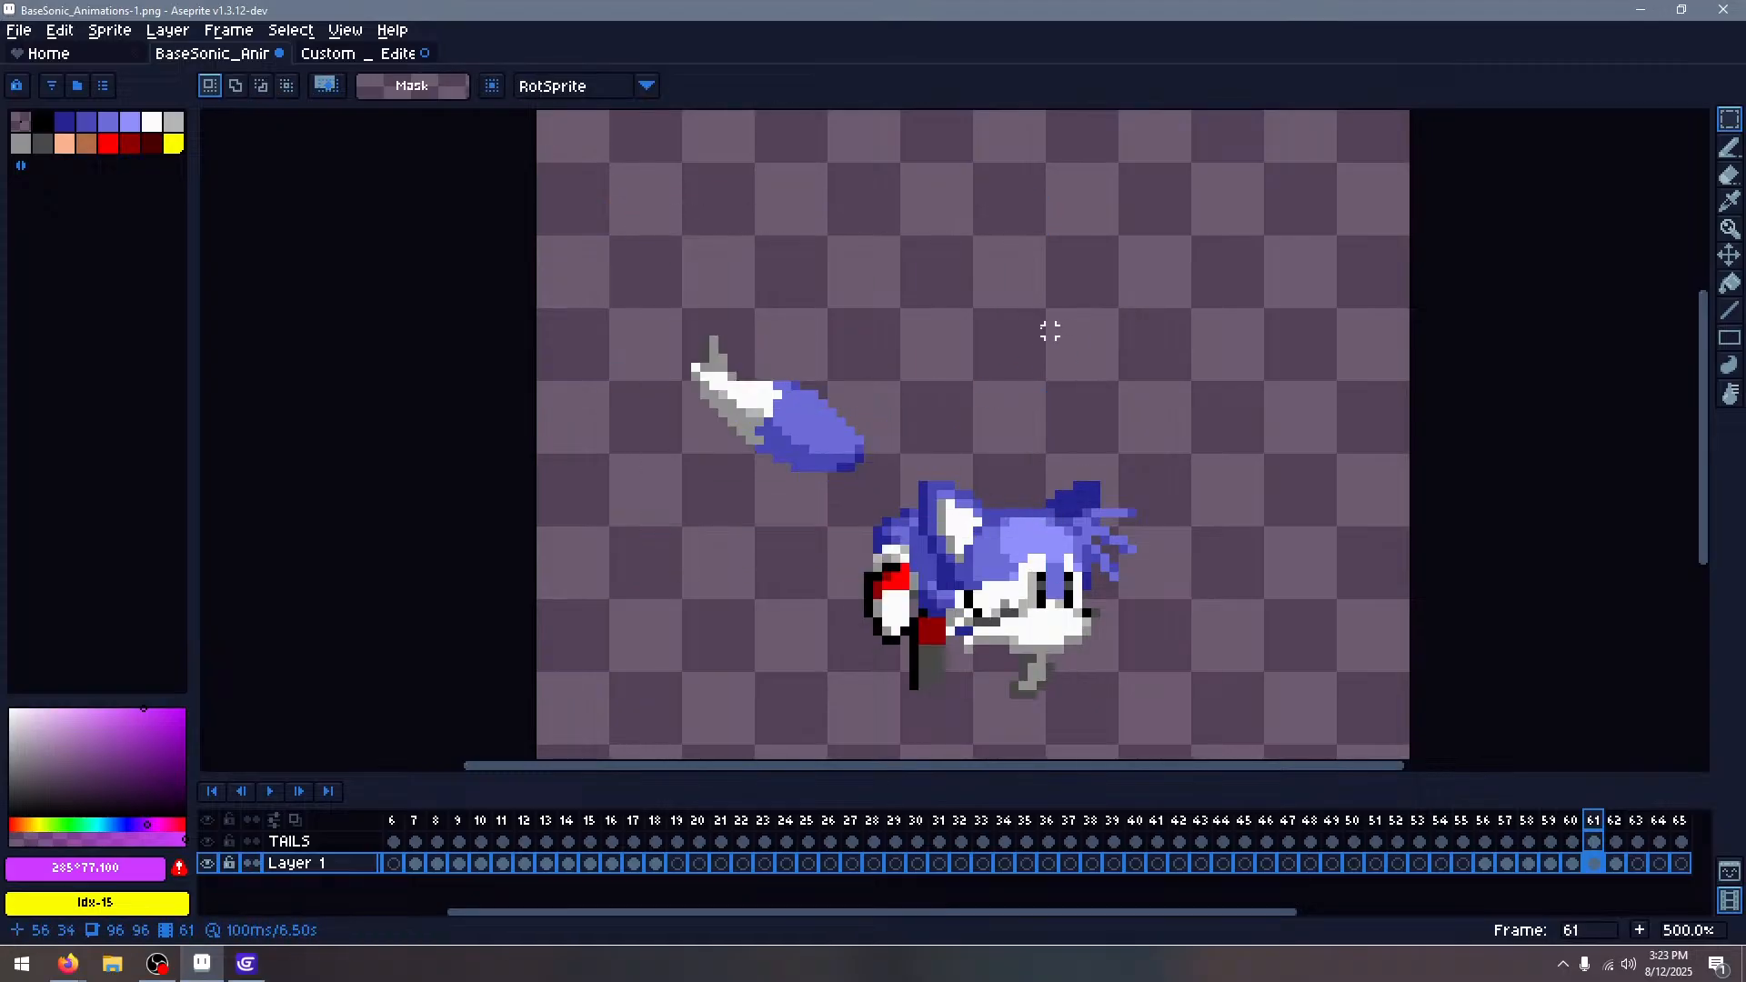
{"action": "left_click_drag", "start_coordinate": [658, 277], "coordinate": [896, 494]}
{"action": "left_click_drag", "start_coordinate": [818, 448], "coordinate": [864, 484]}
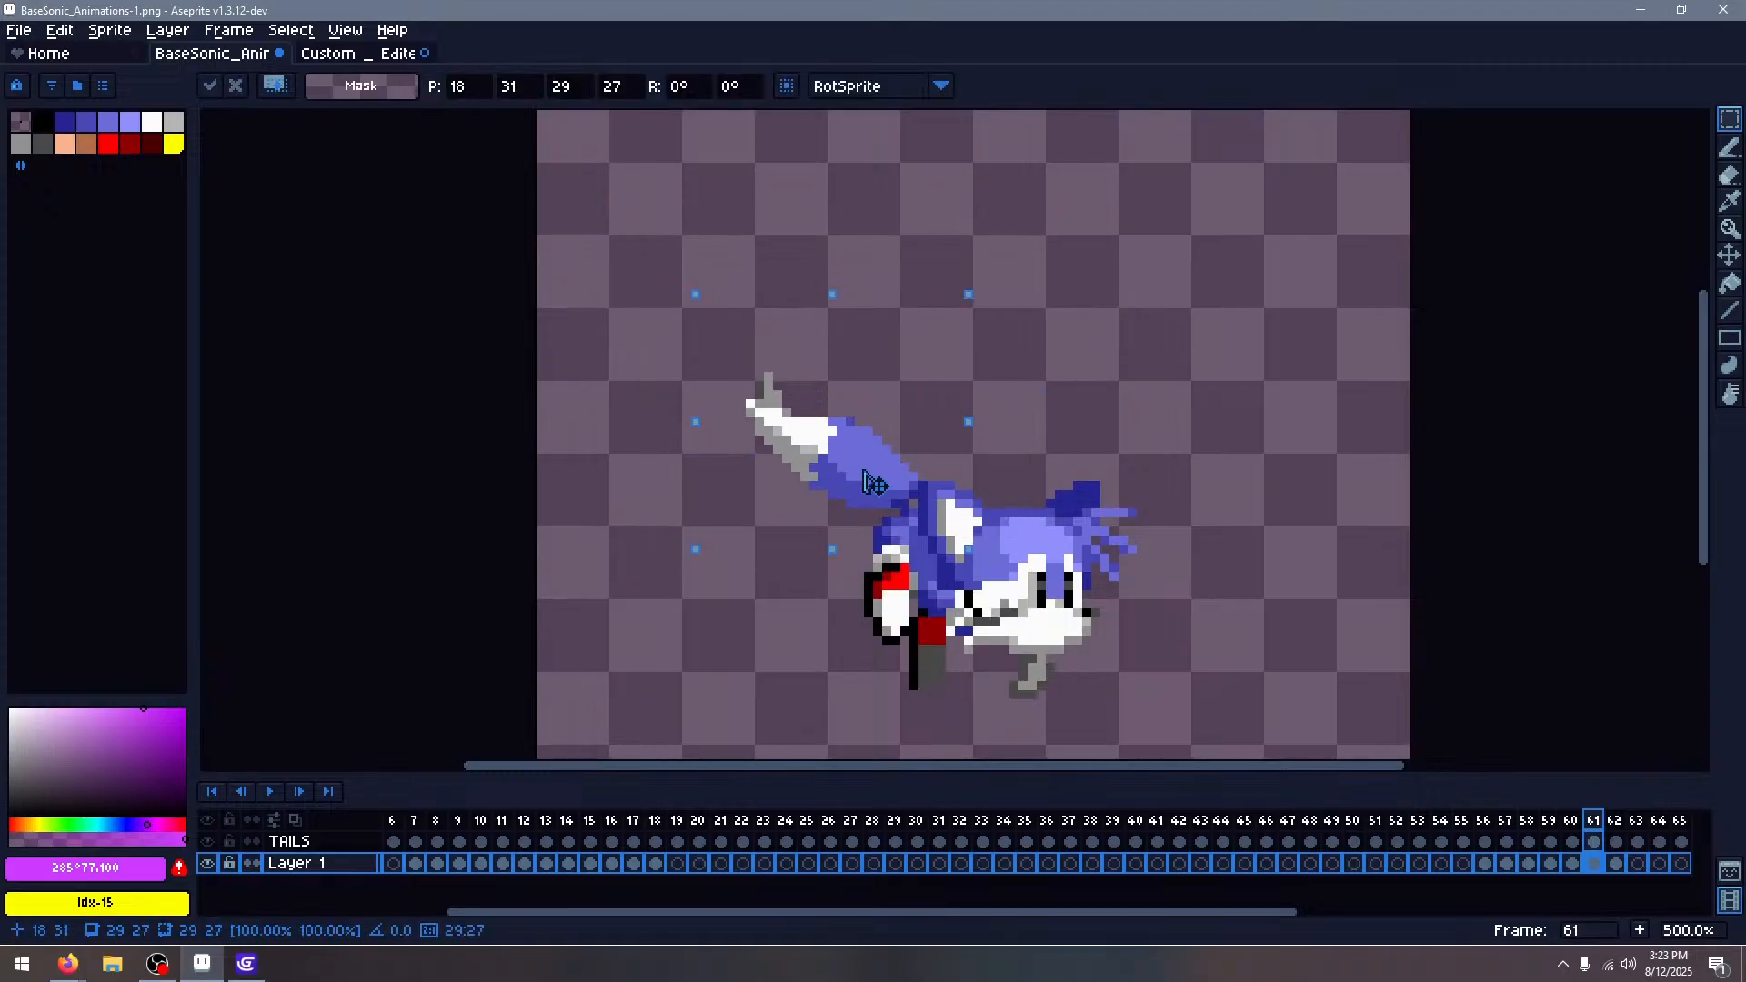
{"action": "left_click", "coordinate": [1022, 412]}
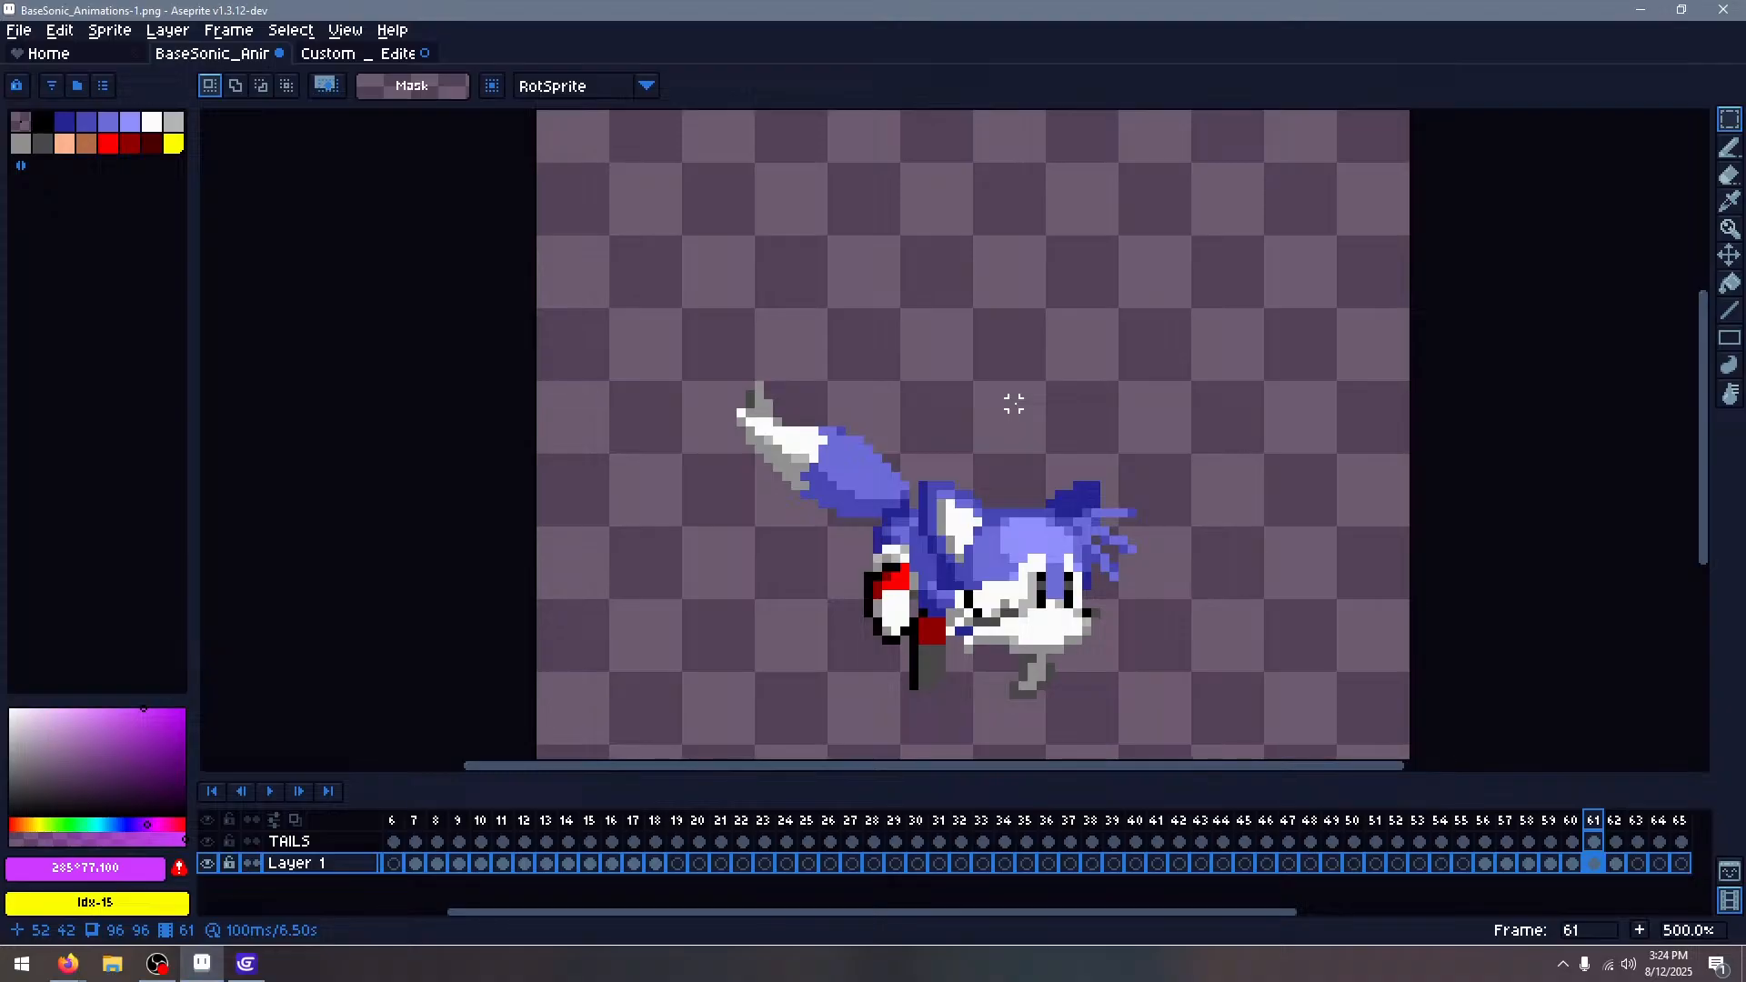
Attach frame 62's tail to the character's back by moving it down toward the body
{"action": "key", "text": "period"}
{"action": "left_click_drag", "start_coordinate": [632, 239], "coordinate": [898, 523]}
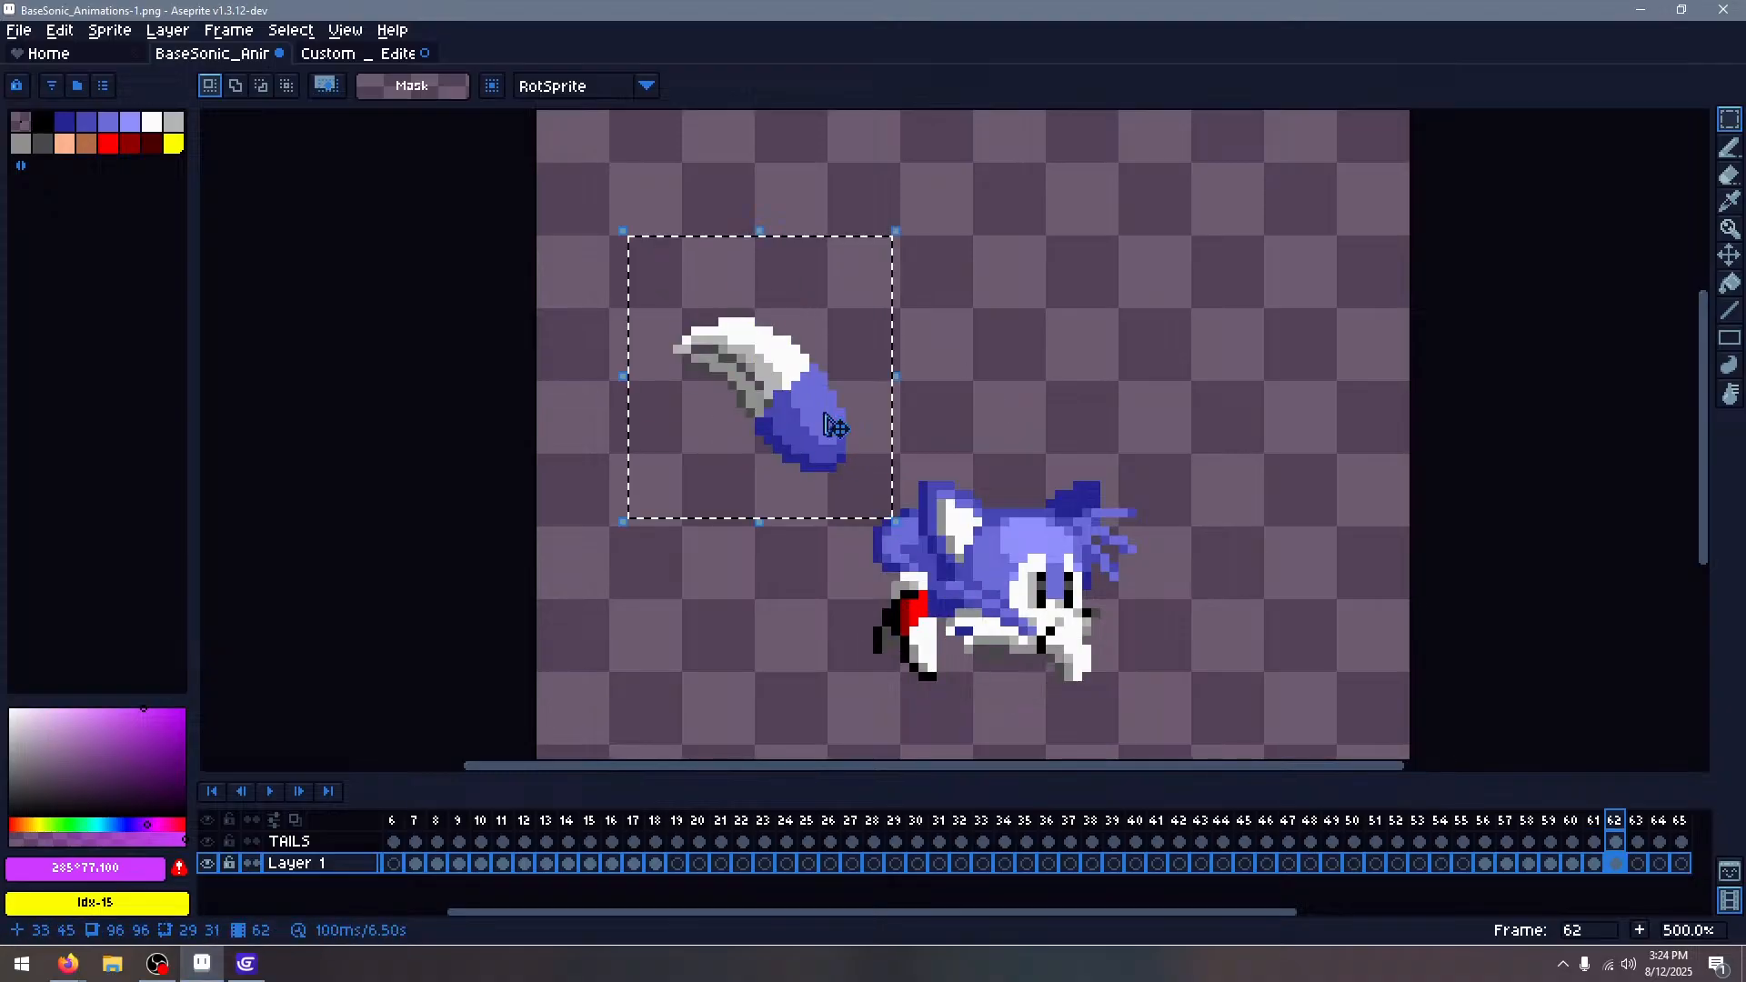
{"action": "left_click_drag", "start_coordinate": [809, 400], "coordinate": [868, 443]}
{"action": "left_click", "coordinate": [1068, 376]}
Step back and forth through the frames around 61 and 62 to check the tail's attachment and motion
{"action": "key", "text": "comma"}
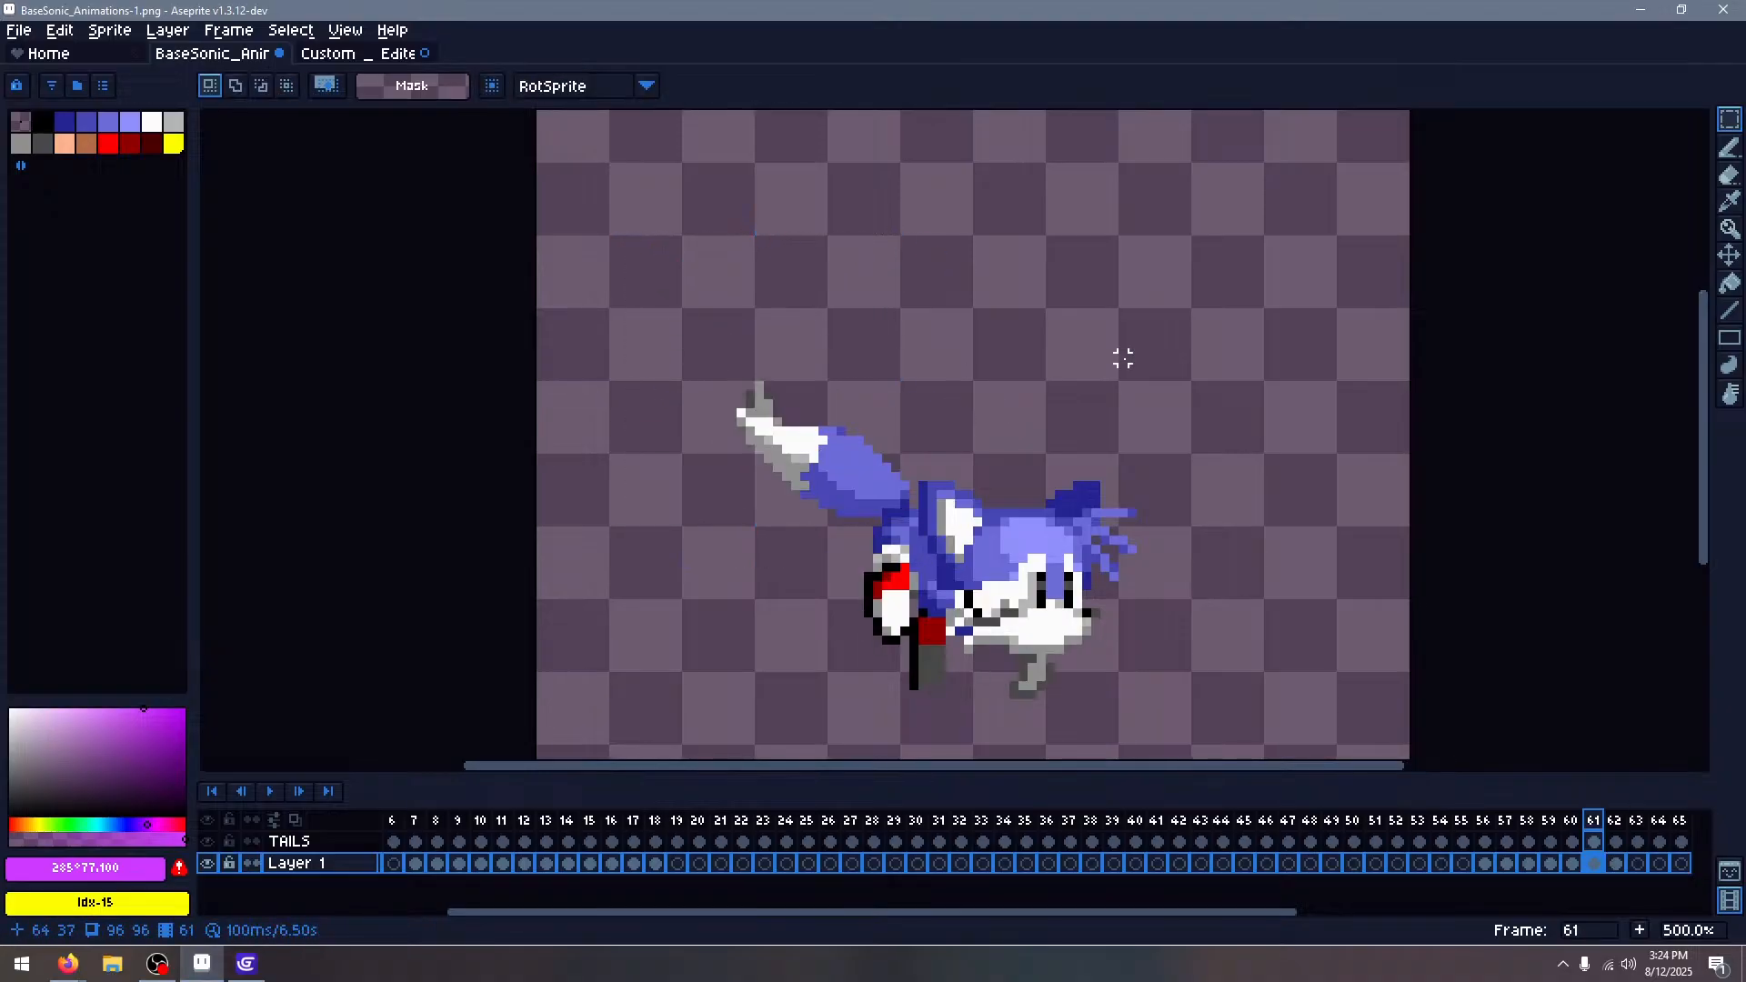
{"action": "key", "text": "period"}
{"action": "key", "text": "period"}
{"action": "key", "text": "period"}
{"action": "key", "text": "comma"}
{"action": "key", "text": "comma"}
{"action": "key", "text": "comma"}
{"action": "key", "text": "comma"}
{"action": "key", "text": "period"}
{"action": "key", "text": "comma"}
{"action": "key", "text": "period"}
{"action": "key", "text": "period"}
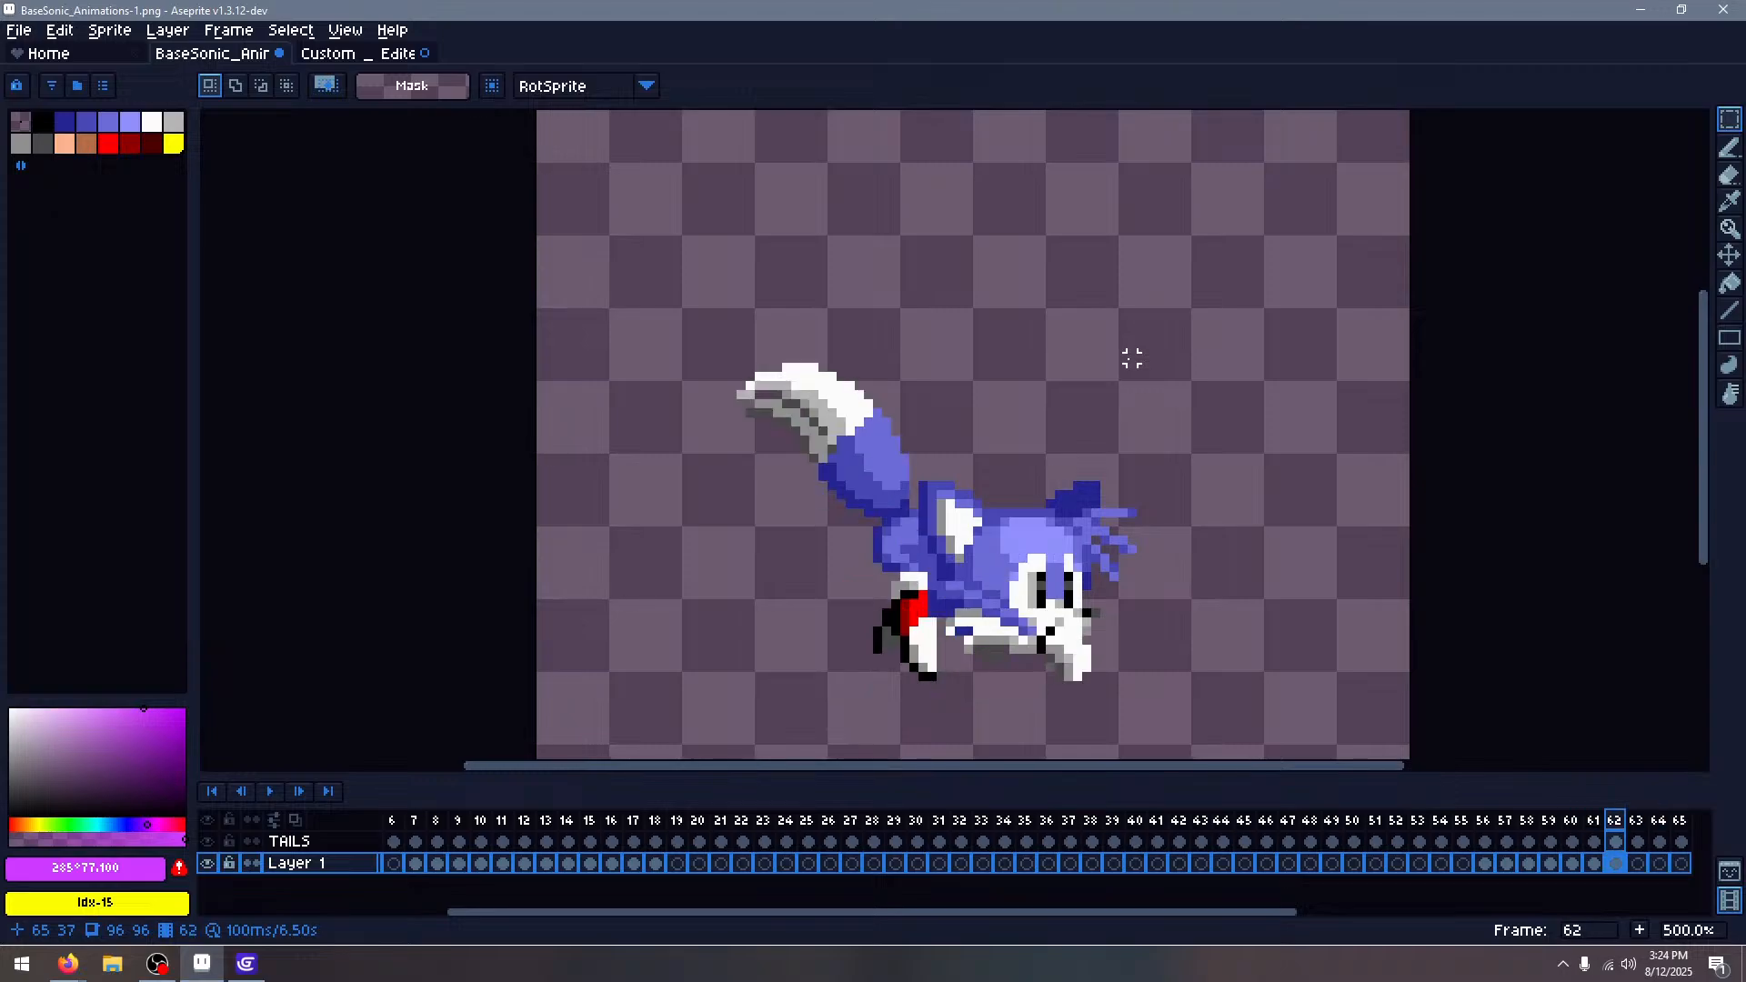
{"action": "key", "text": "comma"}
{"action": "key", "text": "period"}
{"action": "key", "text": "comma"}
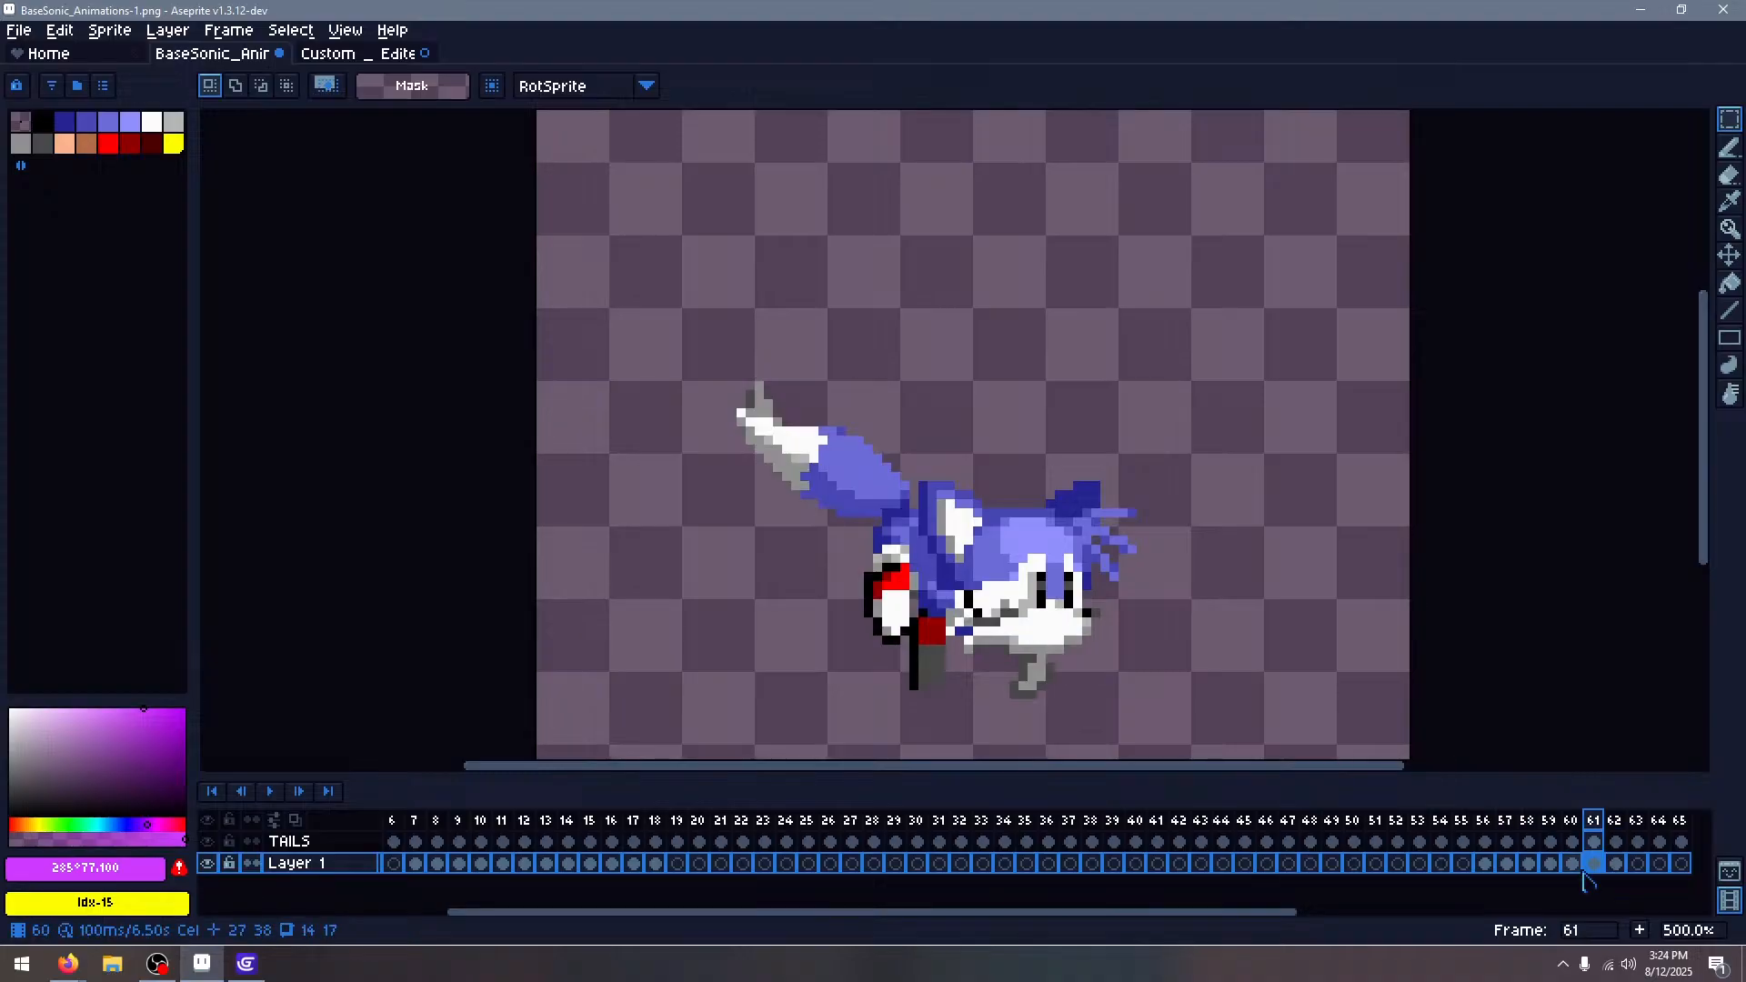
Copy the Layer 1 tail cels of frames 61 and 62 onto frames 63 and 64
{"action": "left_click", "coordinate": [1634, 863]}
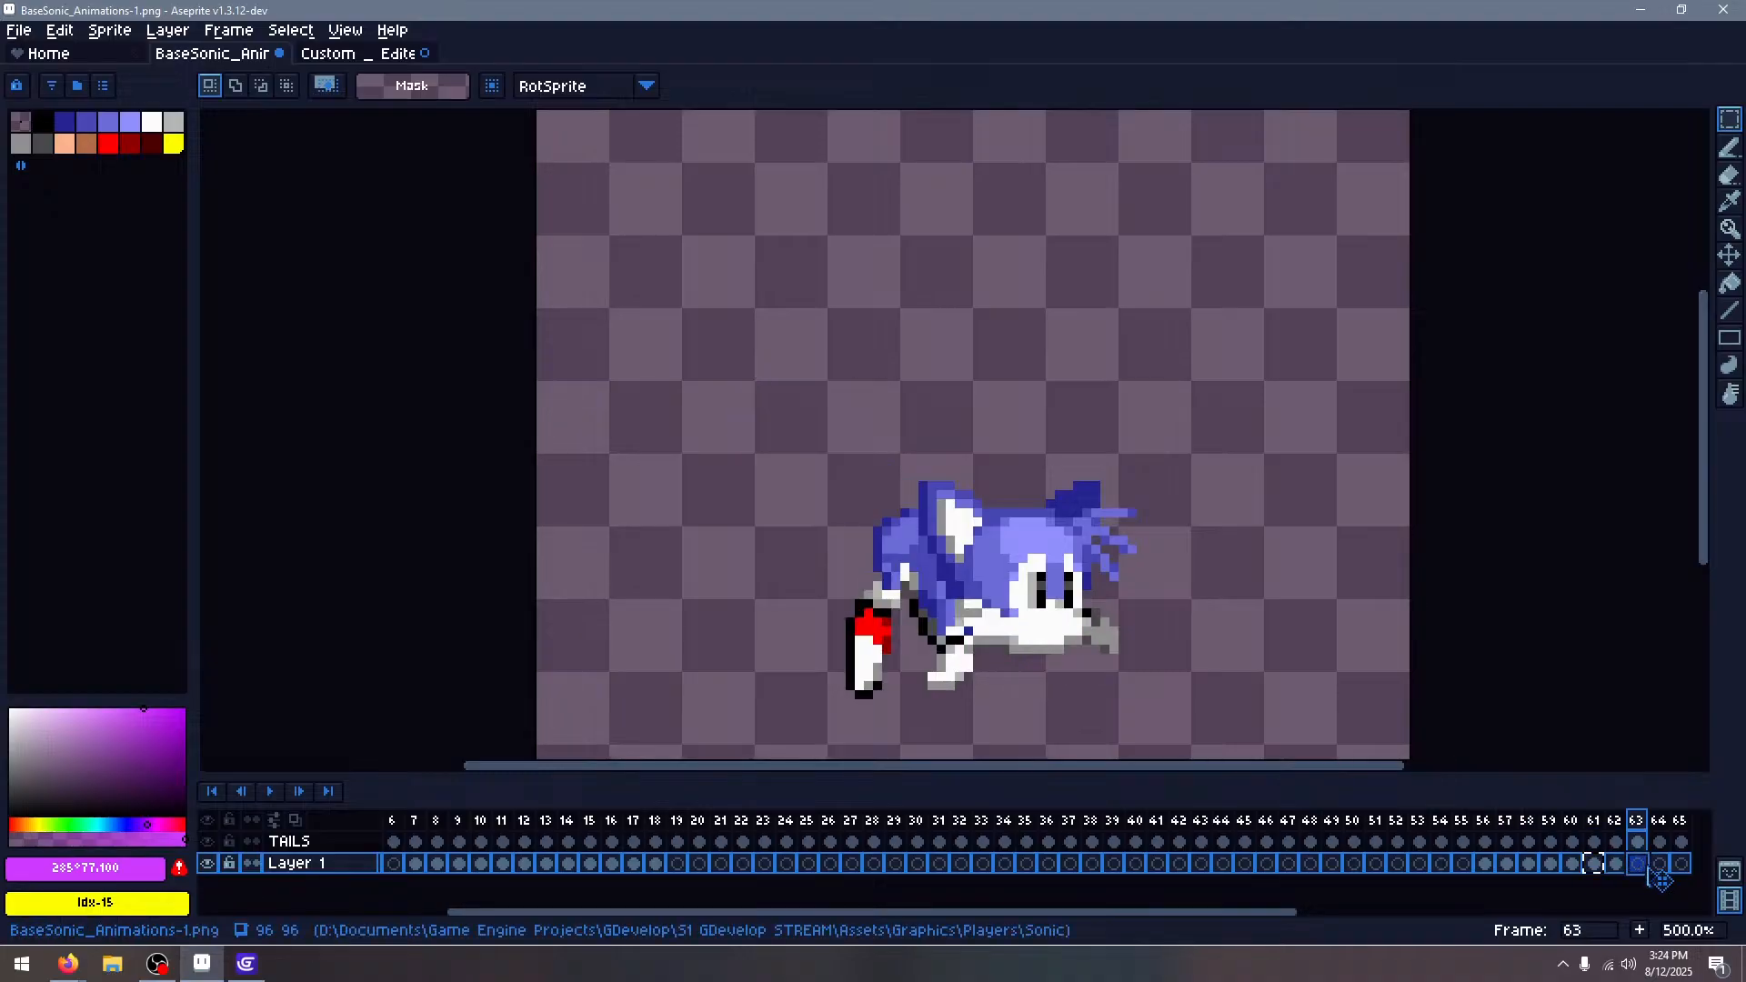
{"action": "key", "text": "comma"}
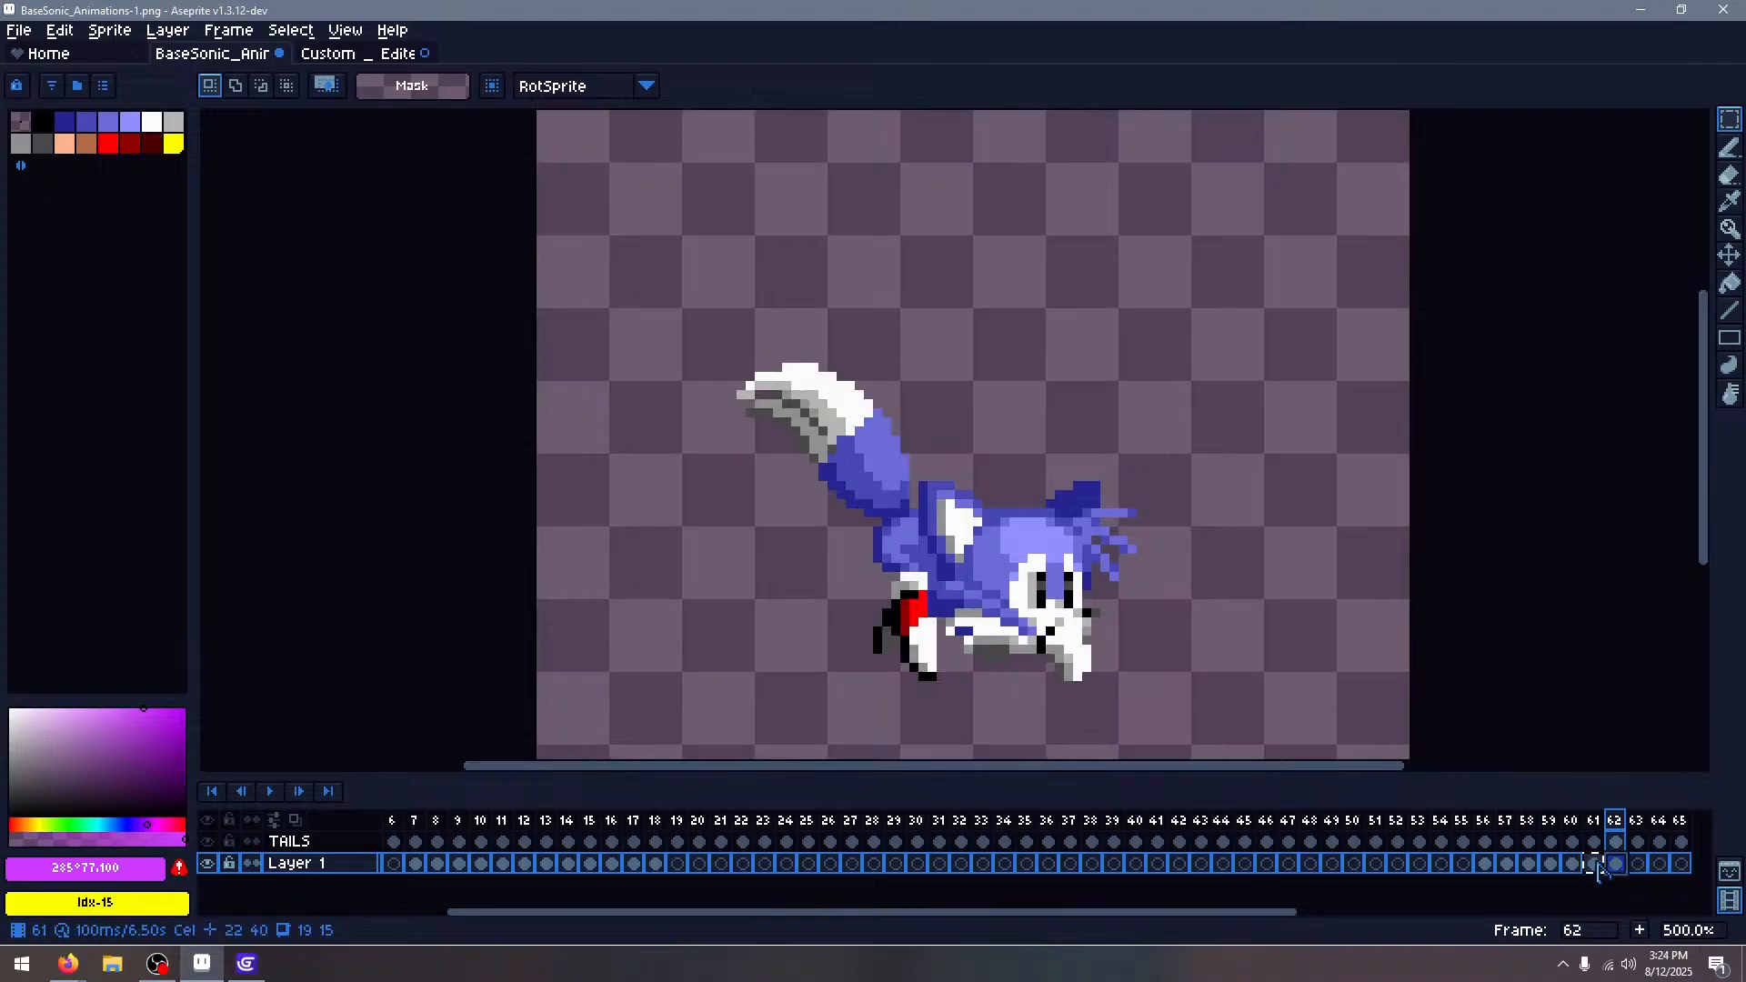
{"action": "key", "text": "comma"}
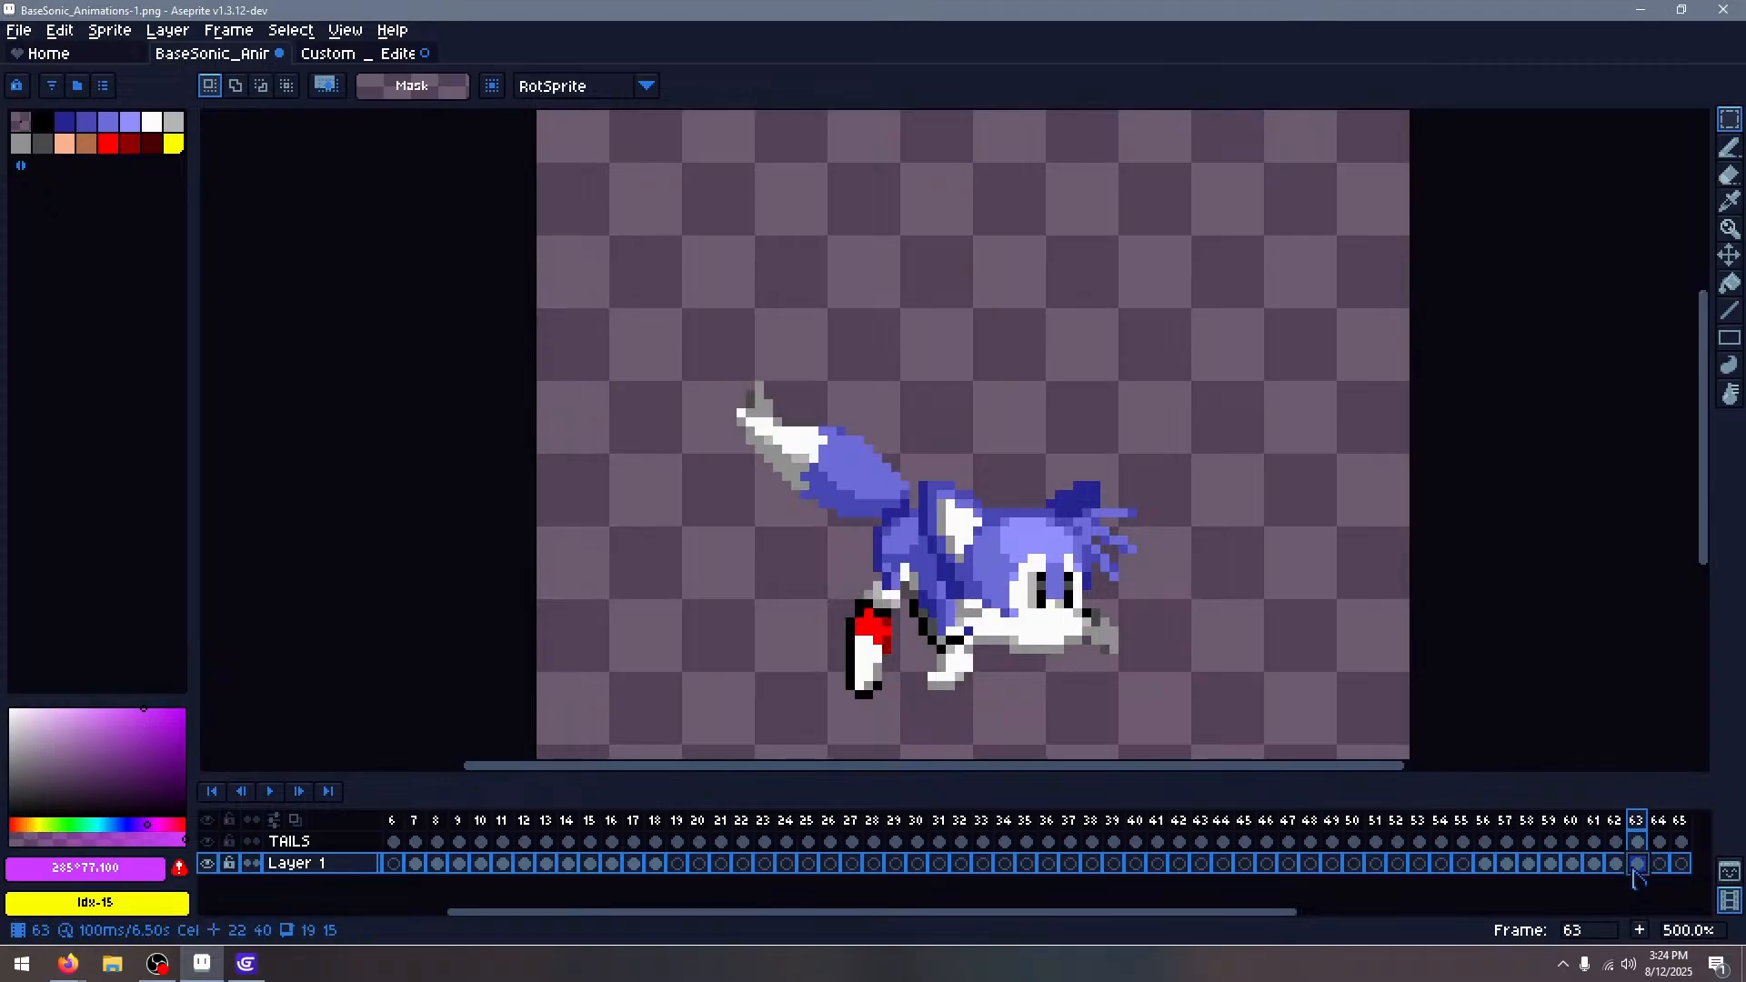
{"action": "key", "text": "period"}
{"action": "left_click", "coordinate": [1638, 864]}
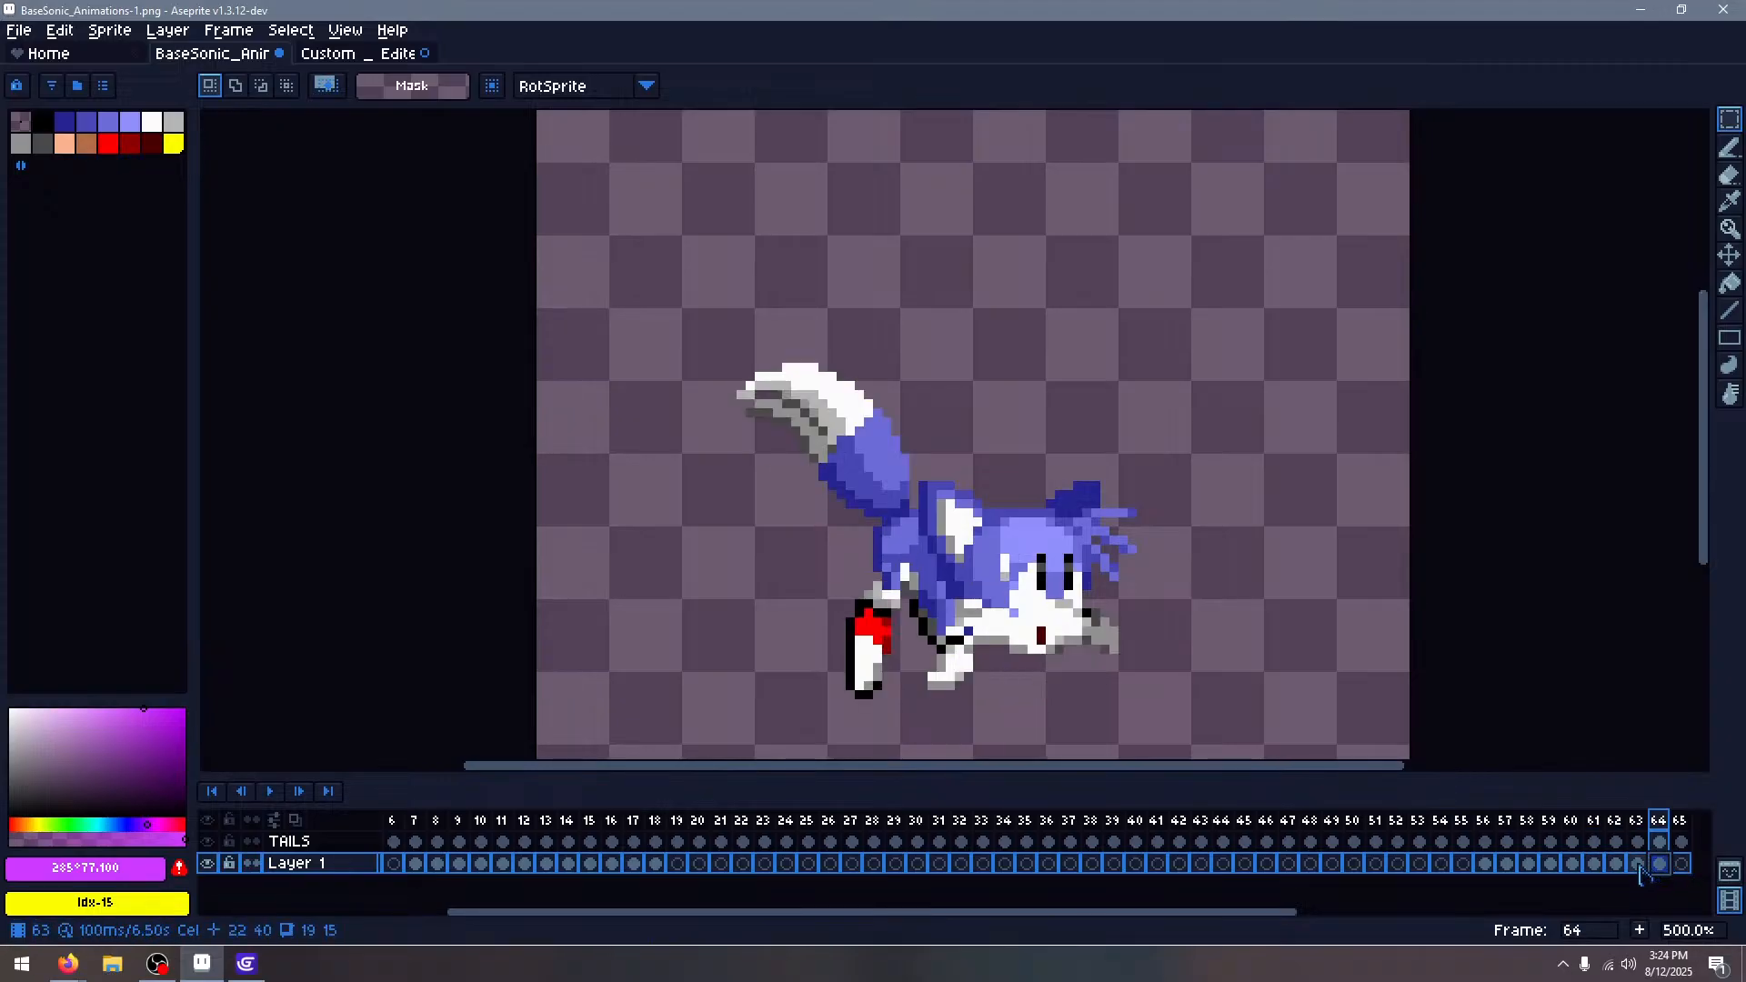
Copy frame 63's tail cel onto frame 65 of Layer 1 and step back through the frames to check the motion
{"action": "left_click", "coordinate": [1682, 864]}
{"action": "key", "text": "comma"}
{"action": "key", "text": "comma"}
{"action": "key", "text": "comma"}
{"action": "key", "text": "comma"}
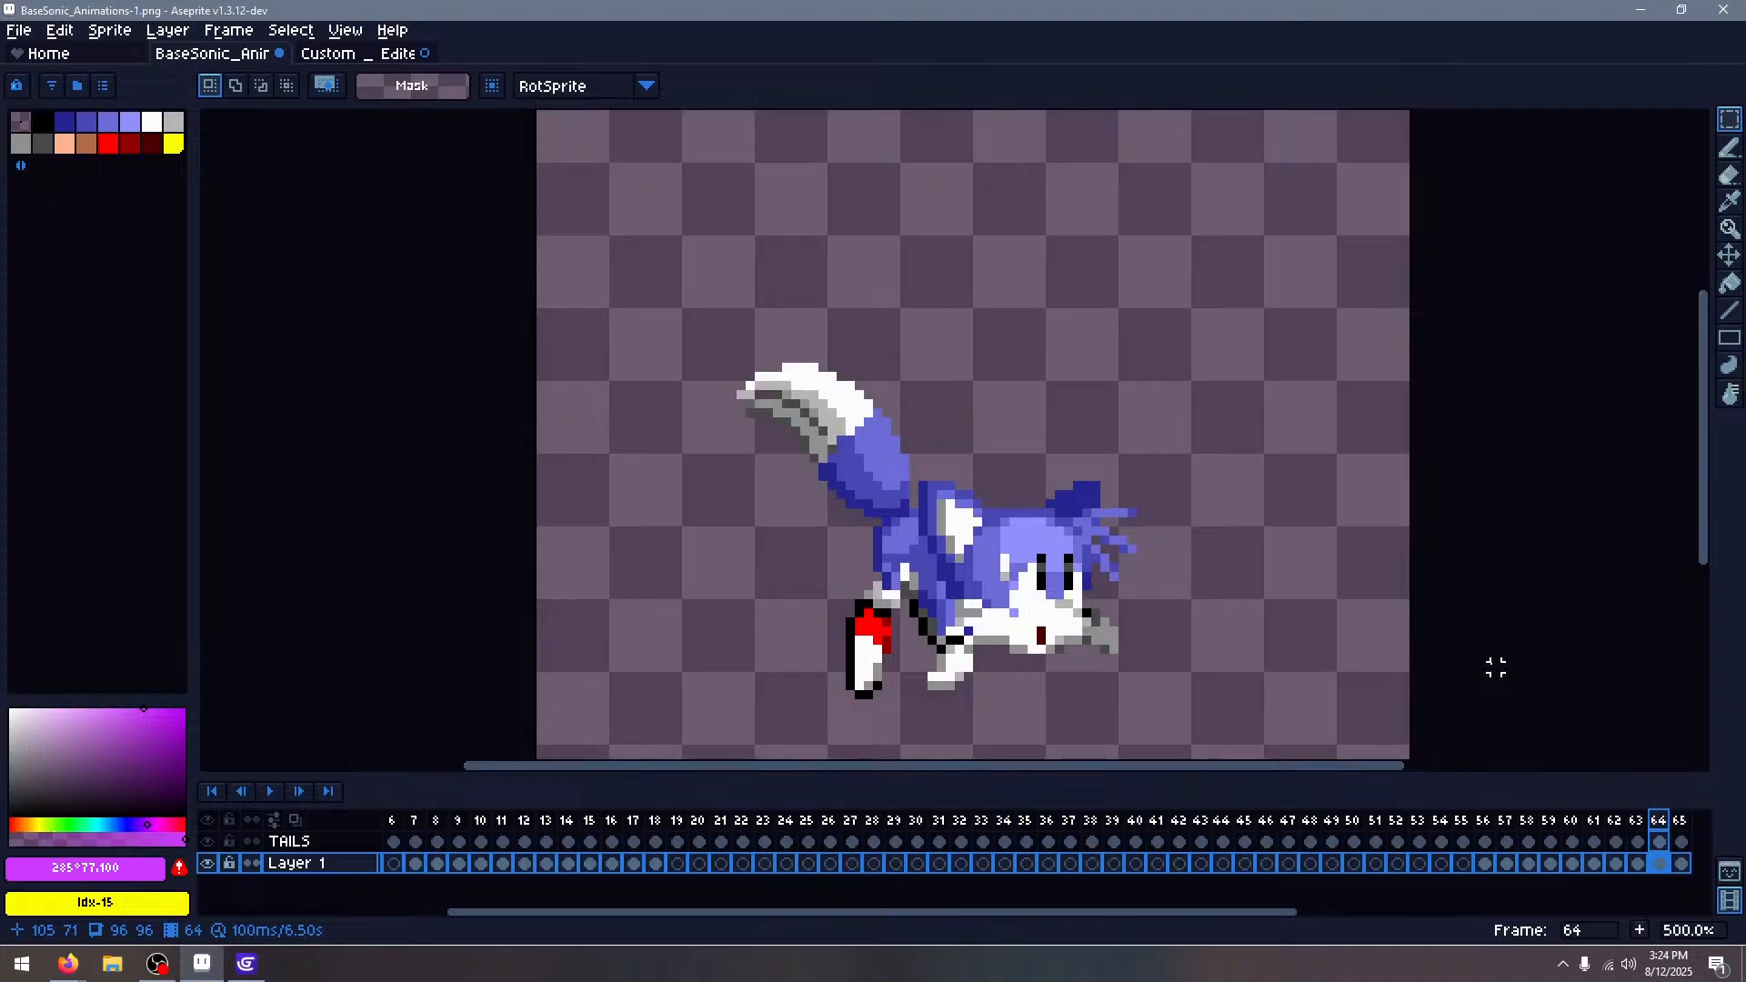
Play the whole animation, and check the last and first frames
{"action": "key", "text": "Return"}
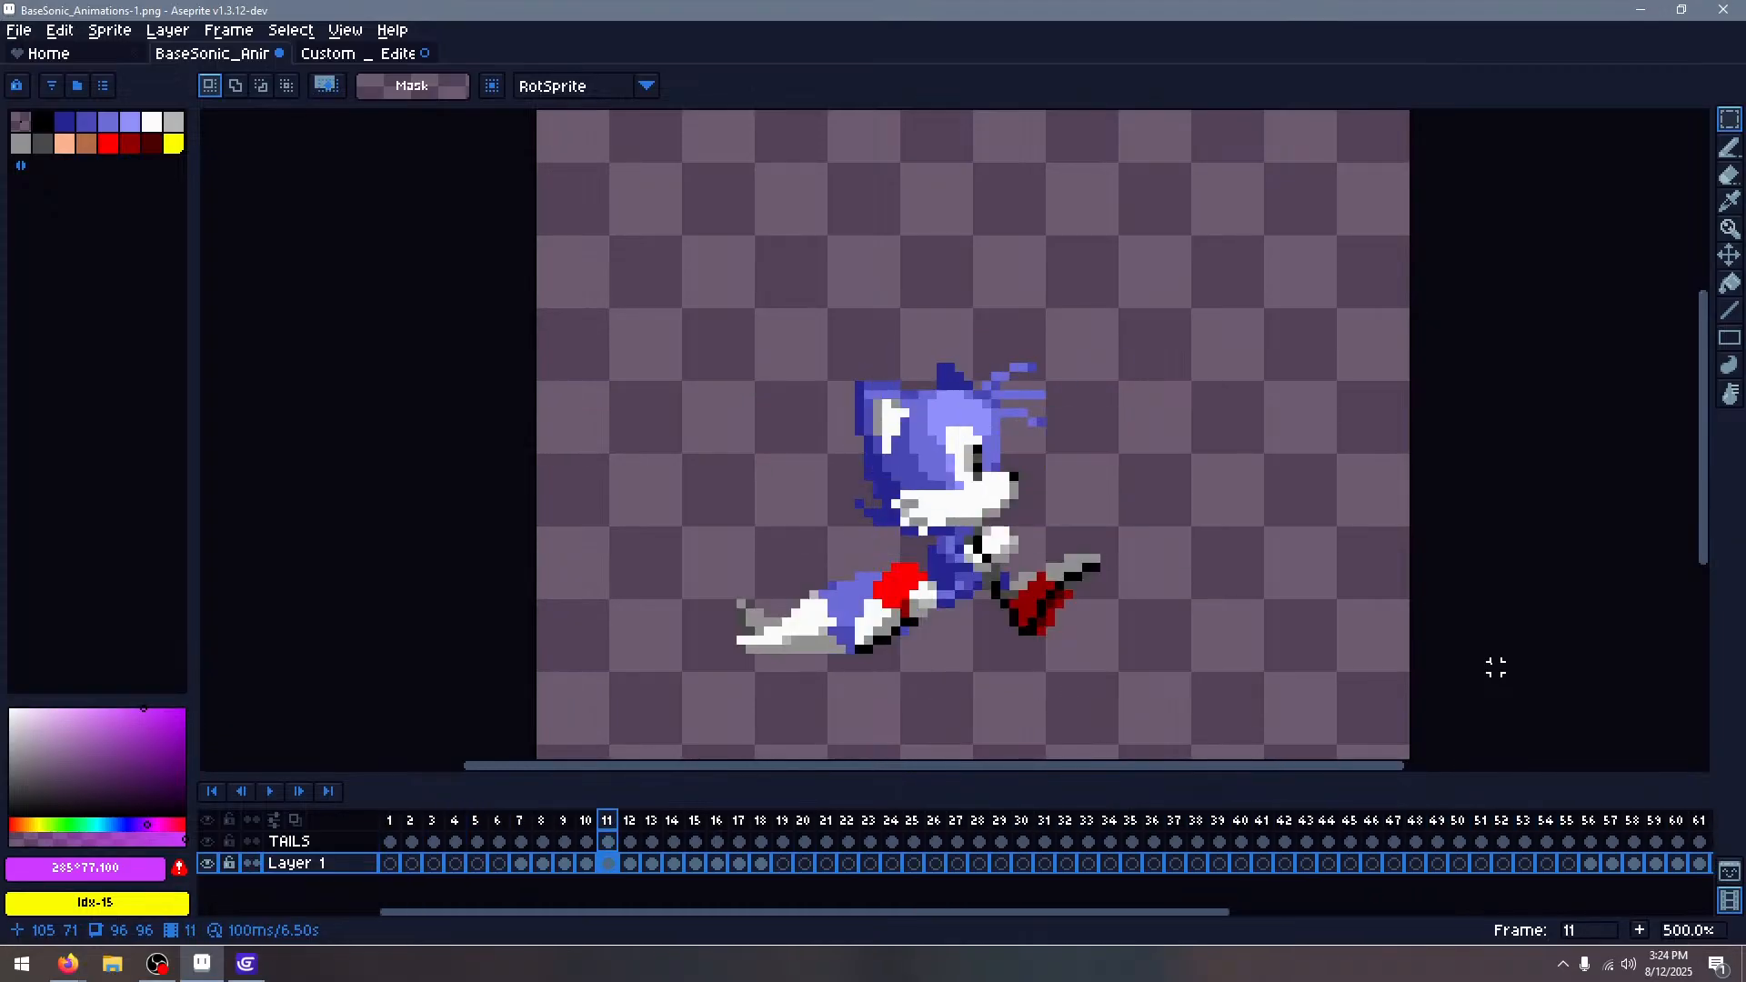
{"action": "key", "text": "End"}
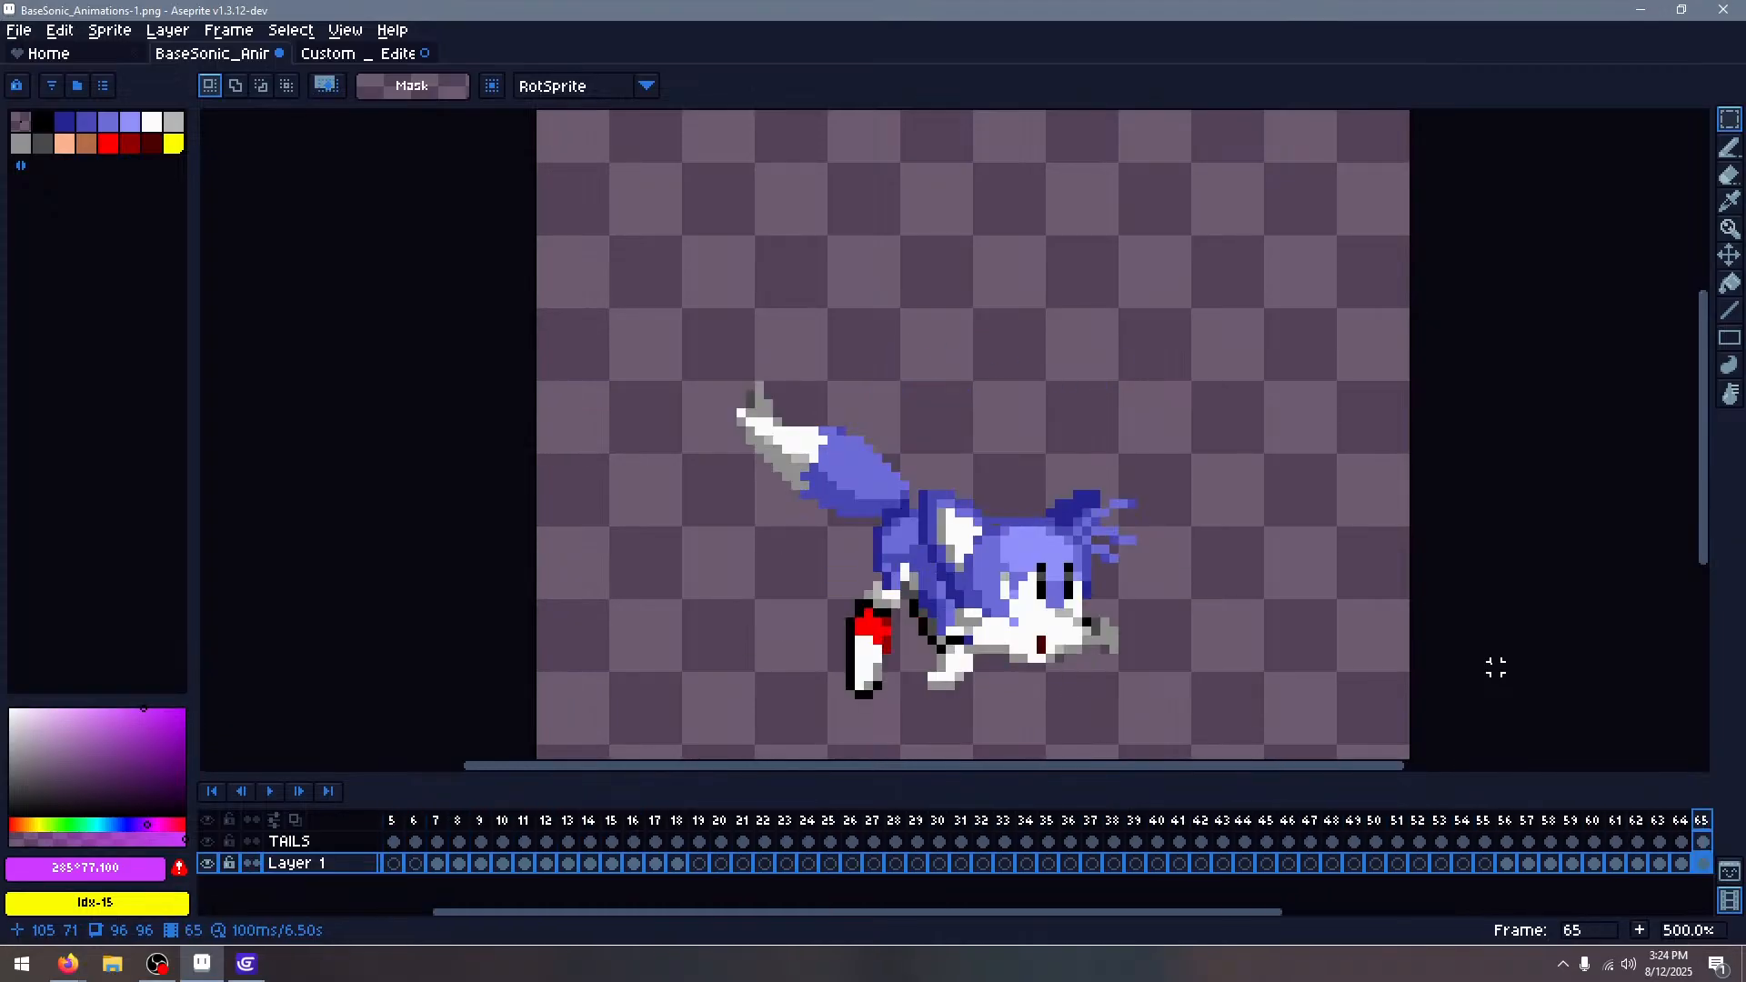
{"action": "key", "text": "Home"}
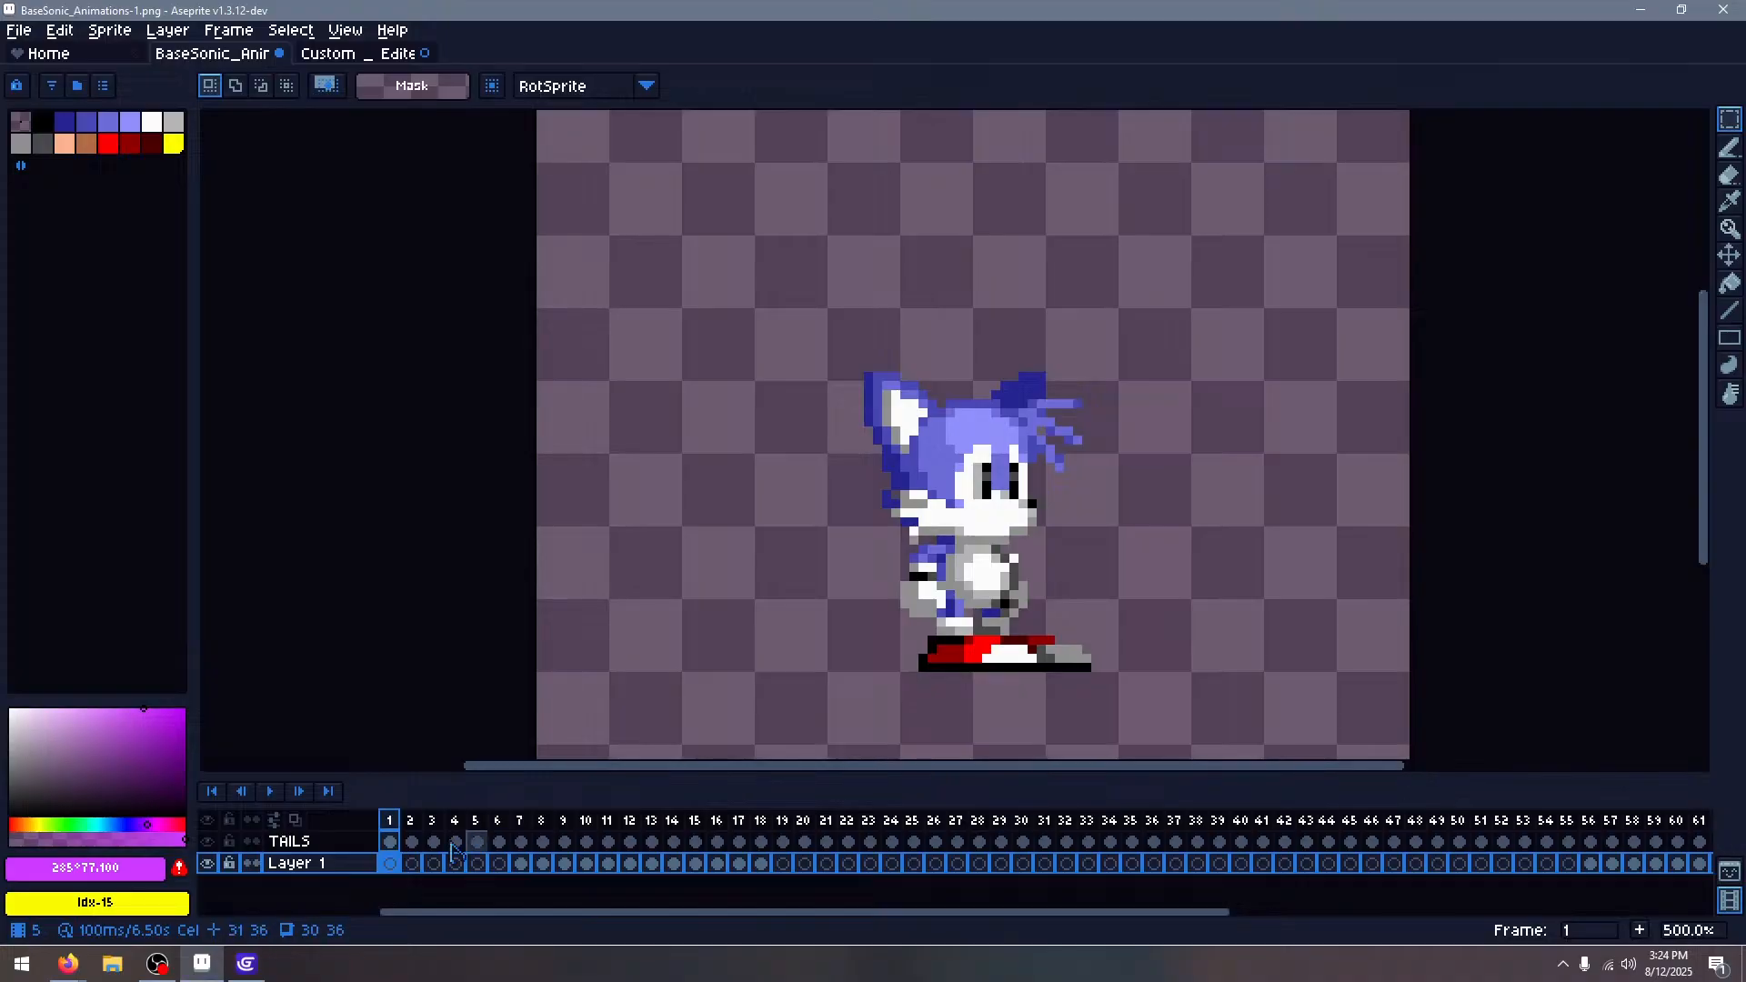
Add an empty frame 66 at the end of the animation, after frame 65
{"action": "key", "text": "Up"}
{"action": "key", "text": "ctrl+c"}
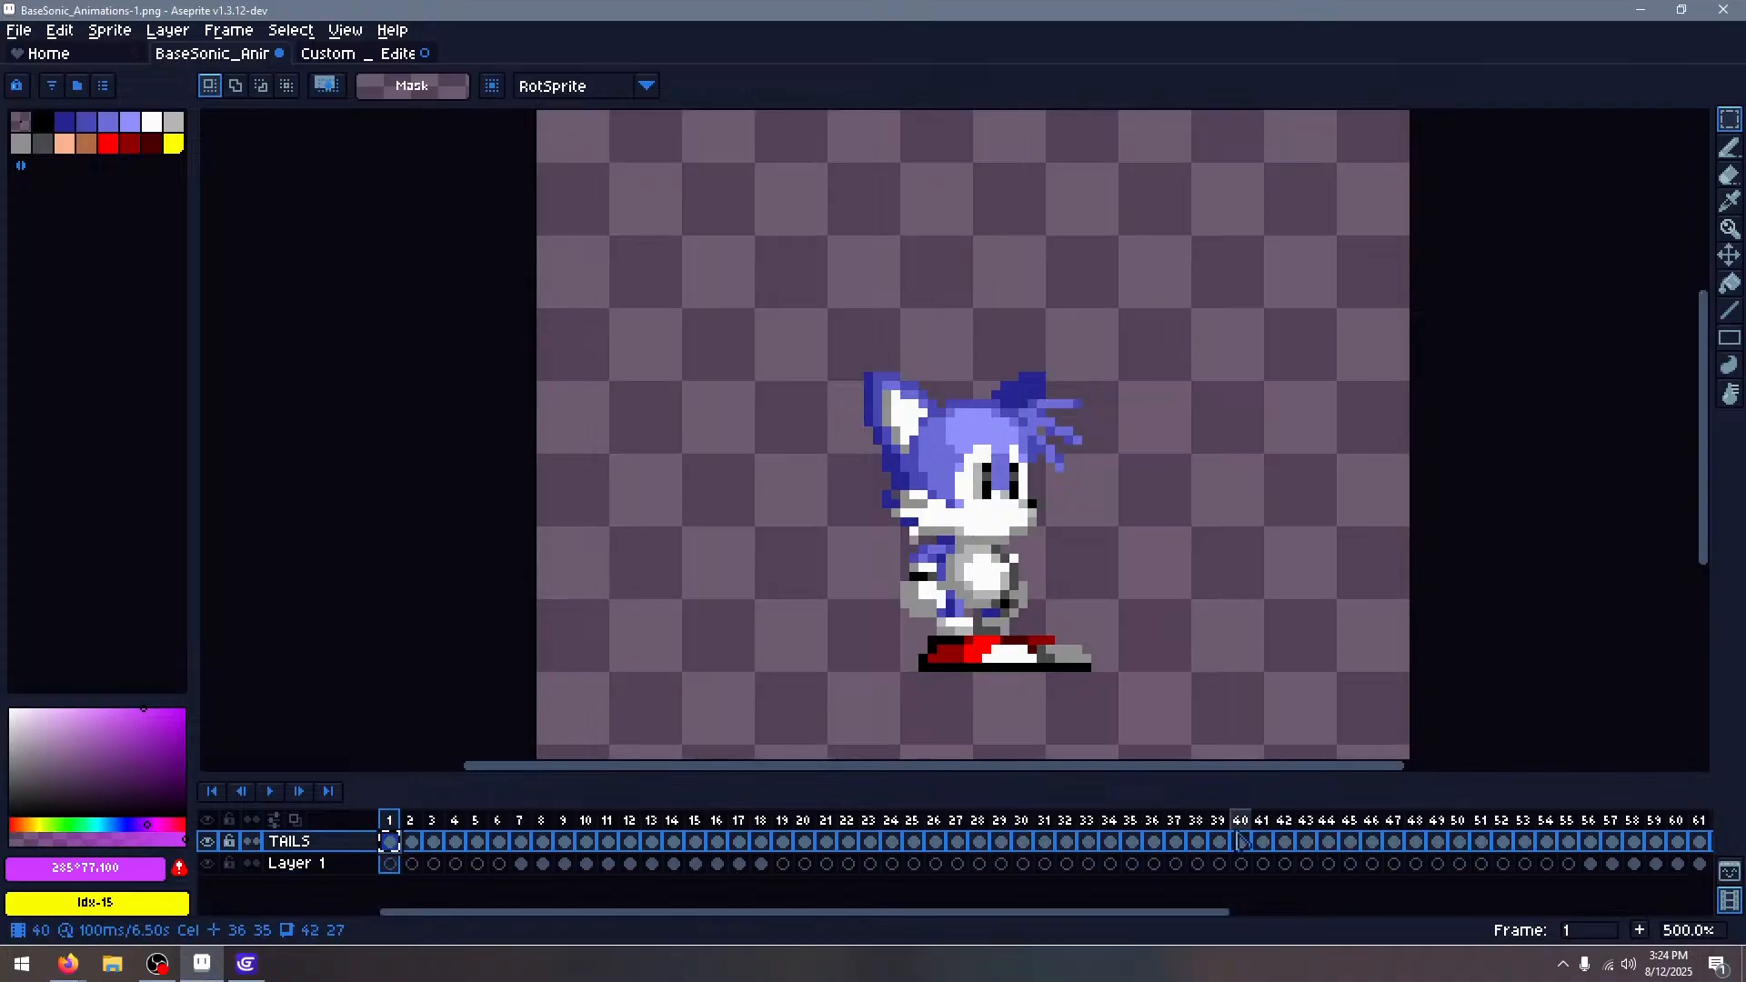
{"action": "left_click", "coordinate": [1241, 838]}
{"action": "key", "text": "Right"}
{"action": "key", "text": "Right"}
{"action": "key", "text": "Right"}
{"action": "key", "text": "Right"}
{"action": "key", "text": "Right"}
{"action": "key", "text": "Right"}
{"action": "key", "text": "Right"}
{"action": "key", "text": "Right"}
{"action": "key", "text": "Right"}
{"action": "key", "text": "Right"}
{"action": "key", "text": "Right"}
{"action": "key", "text": "Right"}
{"action": "key", "text": "Right"}
{"action": "key", "text": "Right"}
{"action": "key", "text": "Right"}
{"action": "key", "text": "Right"}
{"action": "key", "text": "Right"}
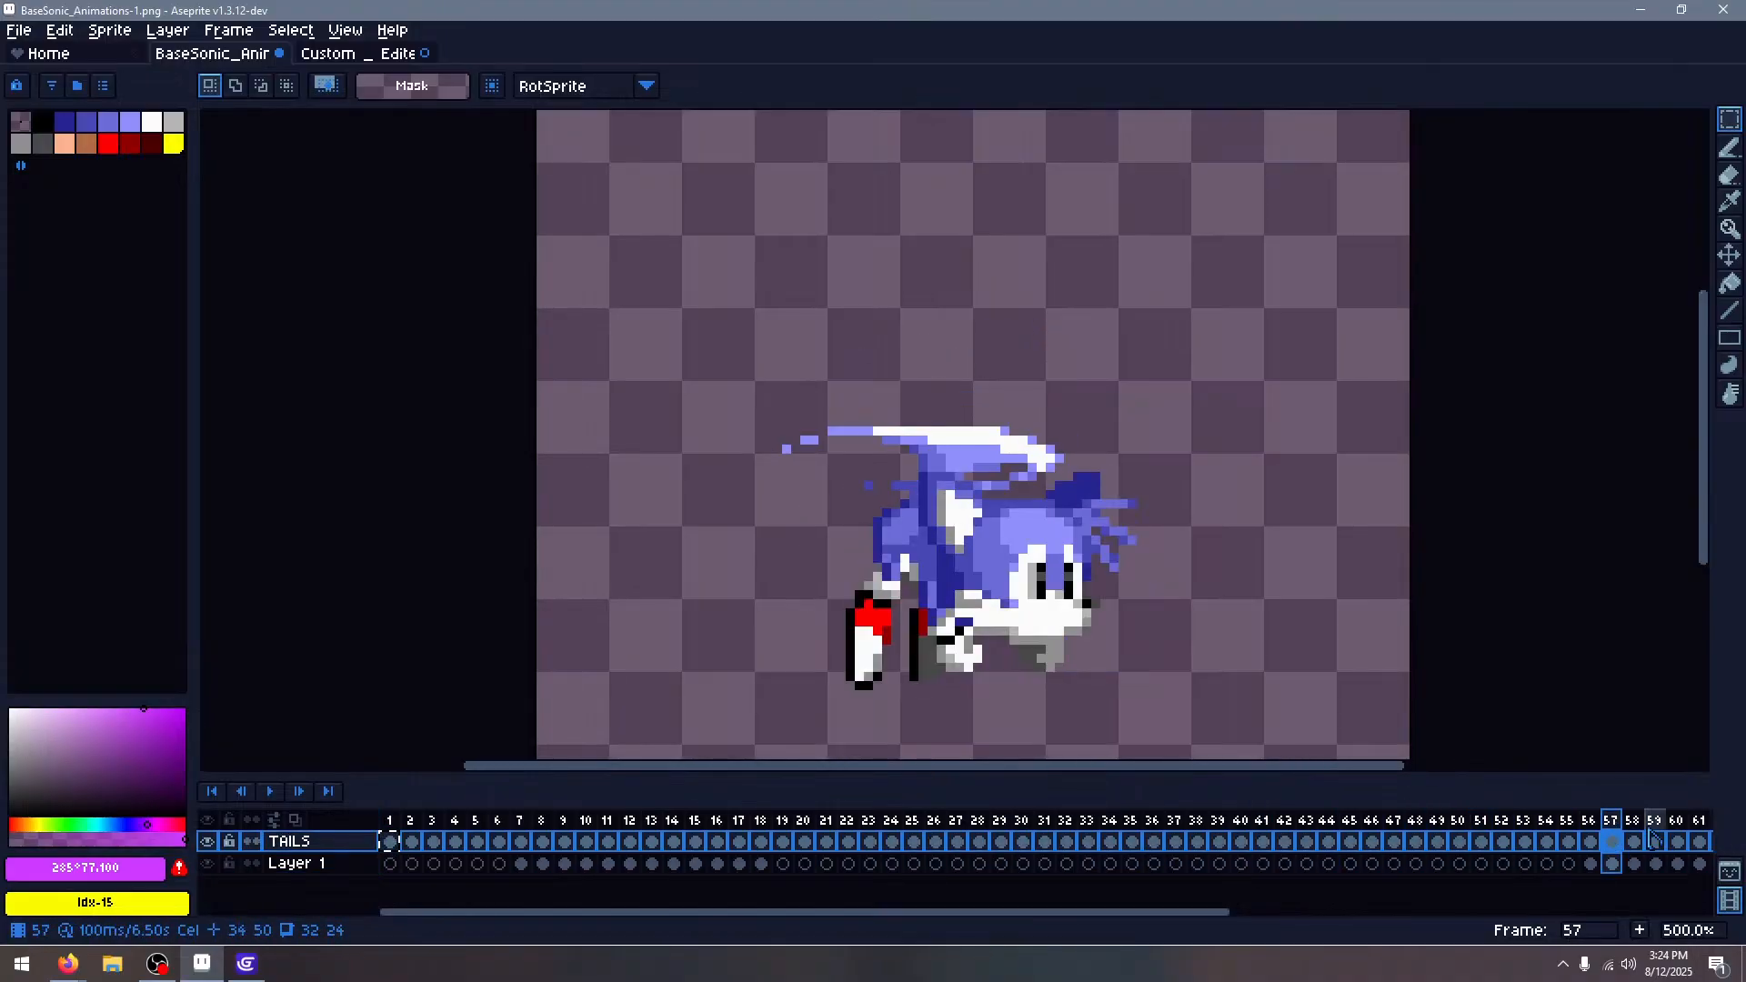
{"action": "key", "text": "Right"}
{"action": "key", "text": "Right"}
{"action": "key", "text": "Right"}
{"action": "key", "text": "Right"}
{"action": "key", "text": "Right"}
{"action": "key", "text": "Right"}
{"action": "key", "text": "Right"}
{"action": "key", "text": "Right"}
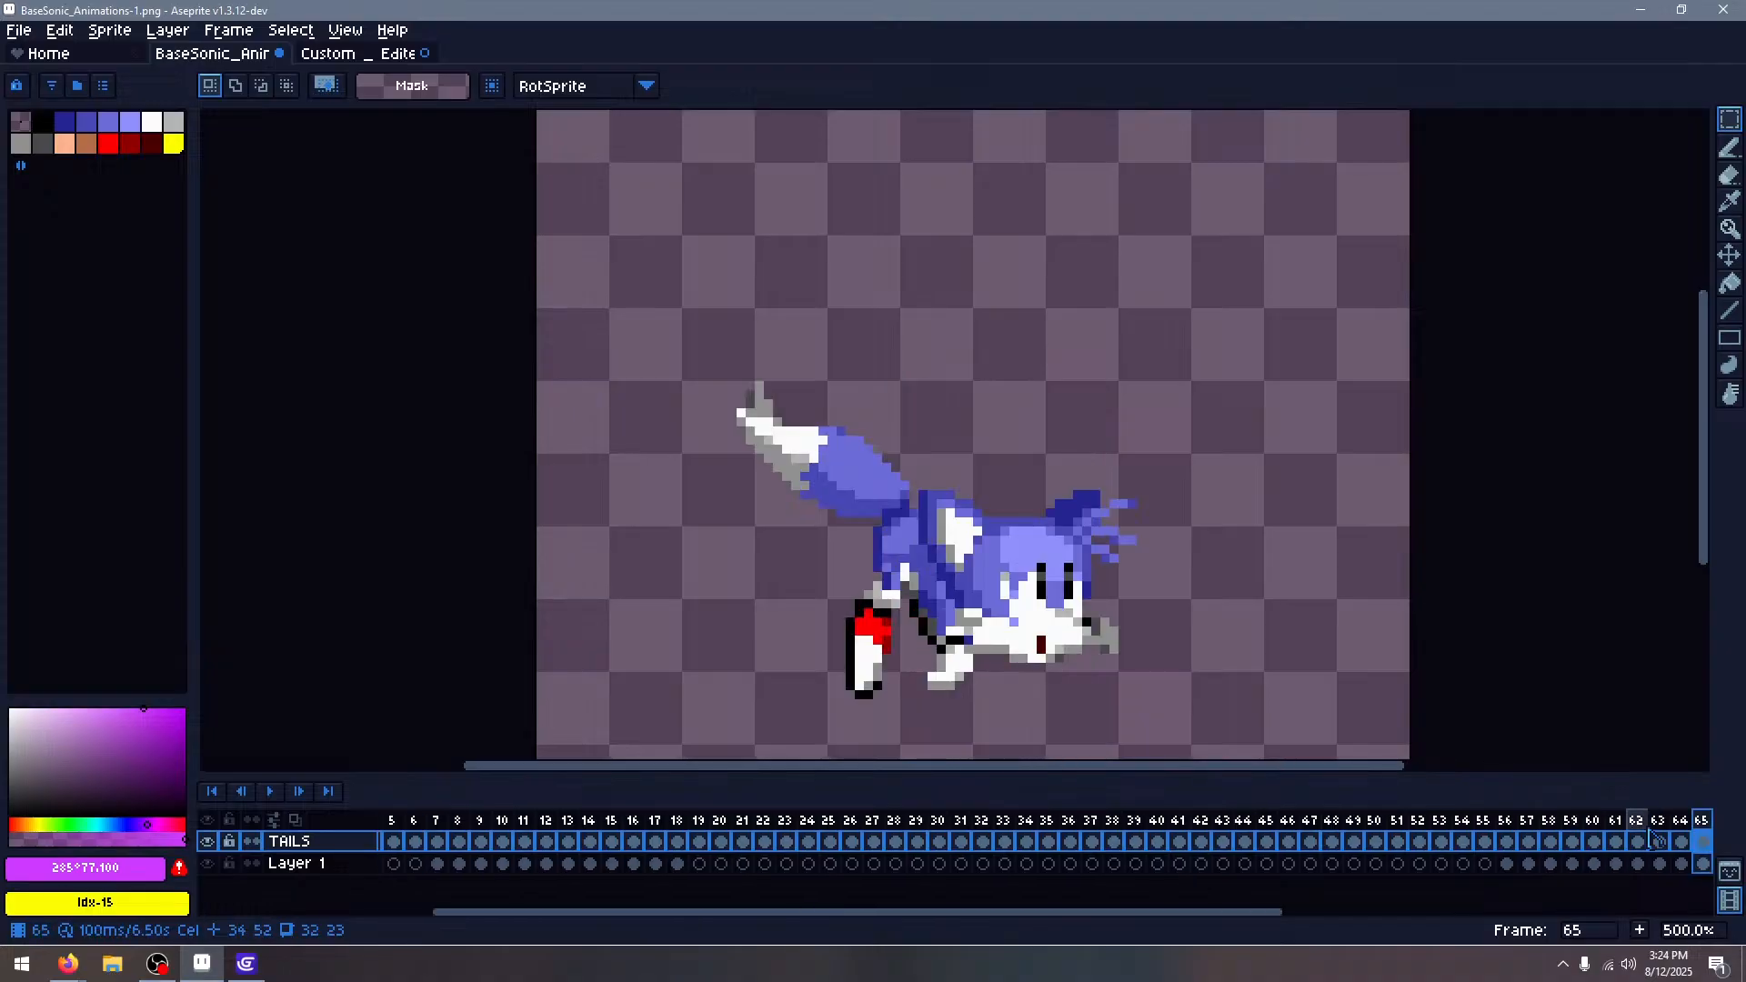
{"action": "key", "text": "alt+n"}
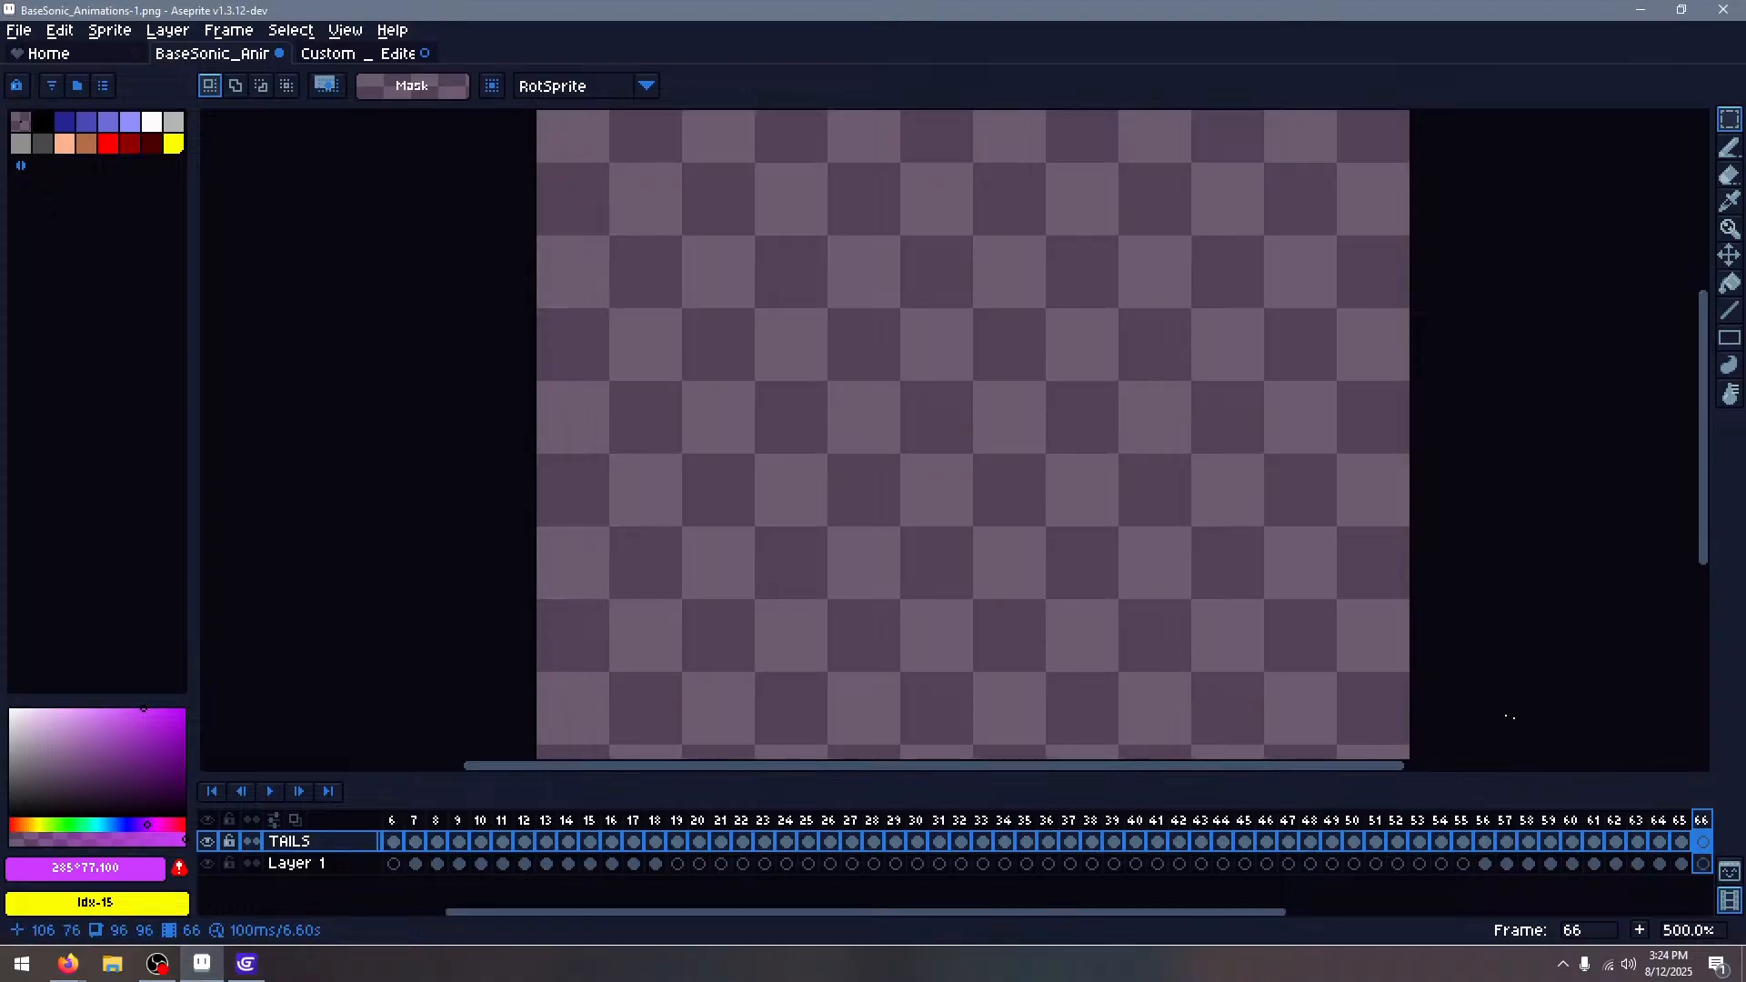
Copy the standing pose from frame 1 of the TAILS layer onto frame 66
{"action": "scroll", "coordinate": [391, 846], "scroll_direction": "left", "scroll_amount": 3}
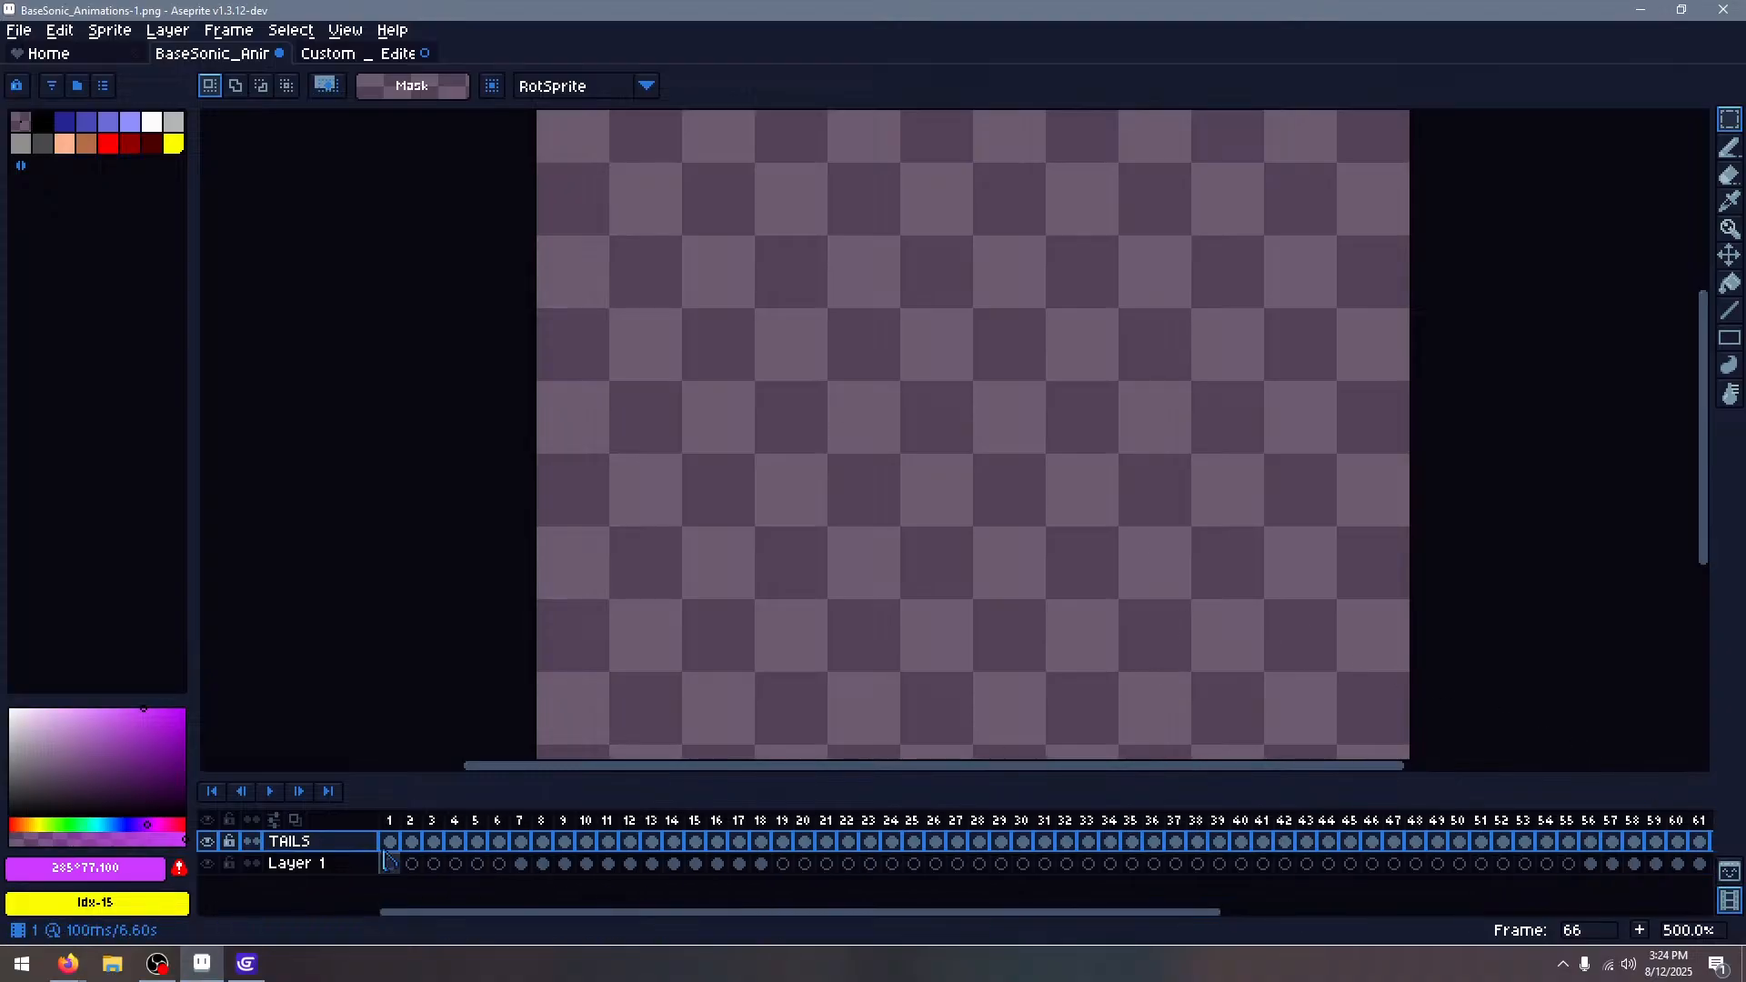
{"action": "left_click", "coordinate": [389, 846]}
{"action": "key", "text": "ctrl+c"}
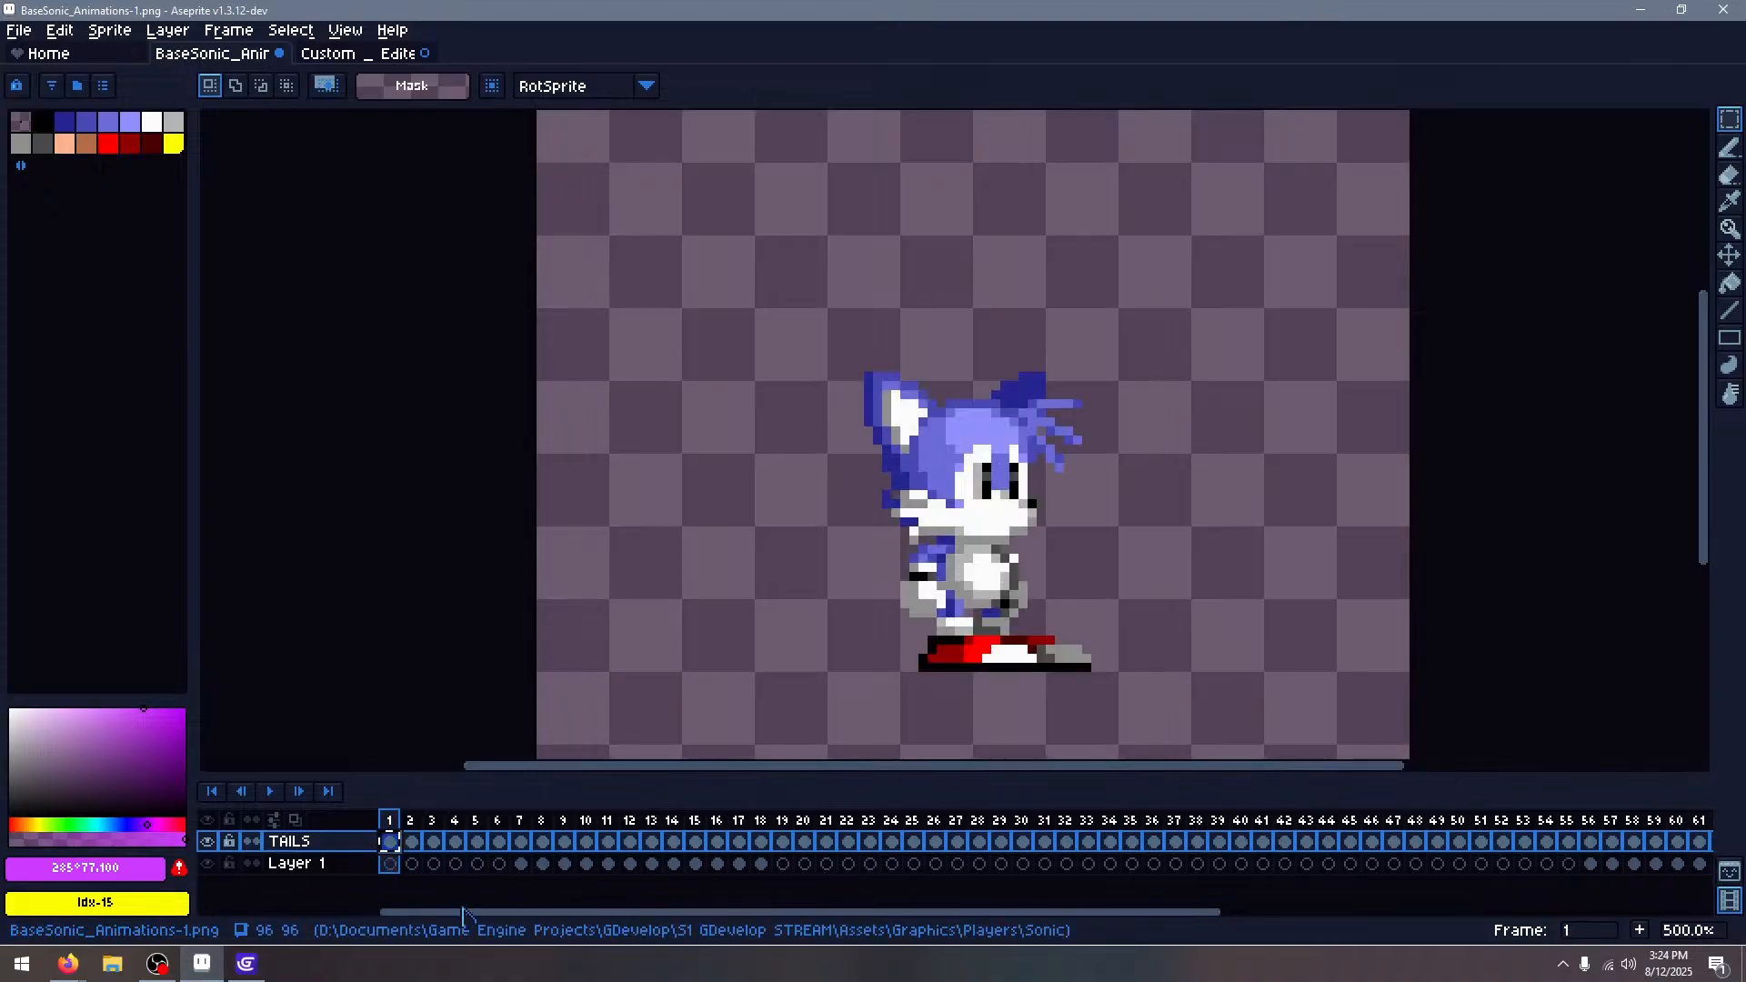
{"action": "left_click_drag", "start_coordinate": [463, 911], "coordinate": [1424, 900]}
{"action": "left_click", "coordinate": [1034, 819]}
{"action": "key", "text": "ctrl+v"}
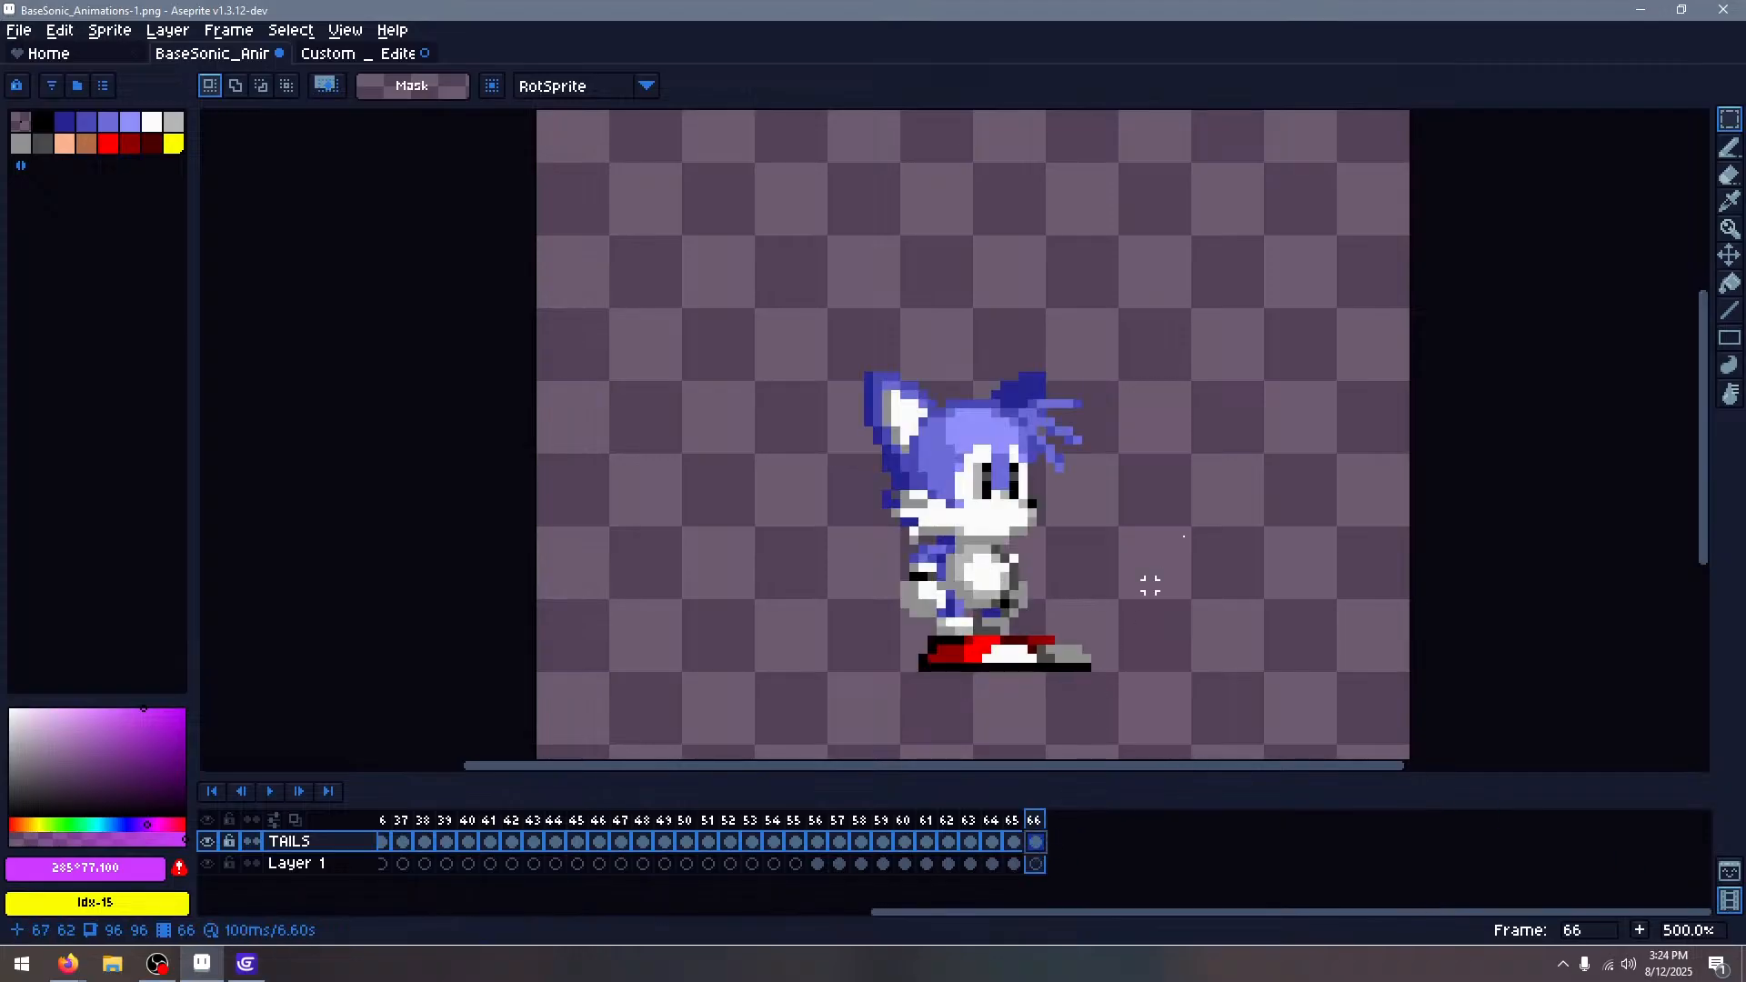
Make frame 66 of Layer 1 active and copy the first of the four curled tails in the sprite sheet's top row
{"action": "key", "text": "Left"}
{"action": "key", "text": "Right"}
{"action": "key", "text": "Down"}
{"action": "left_click", "coordinate": [327, 53]}
{"action": "scroll", "coordinate": [1157, 351], "scroll_direction": "down", "scroll_amount": 3}
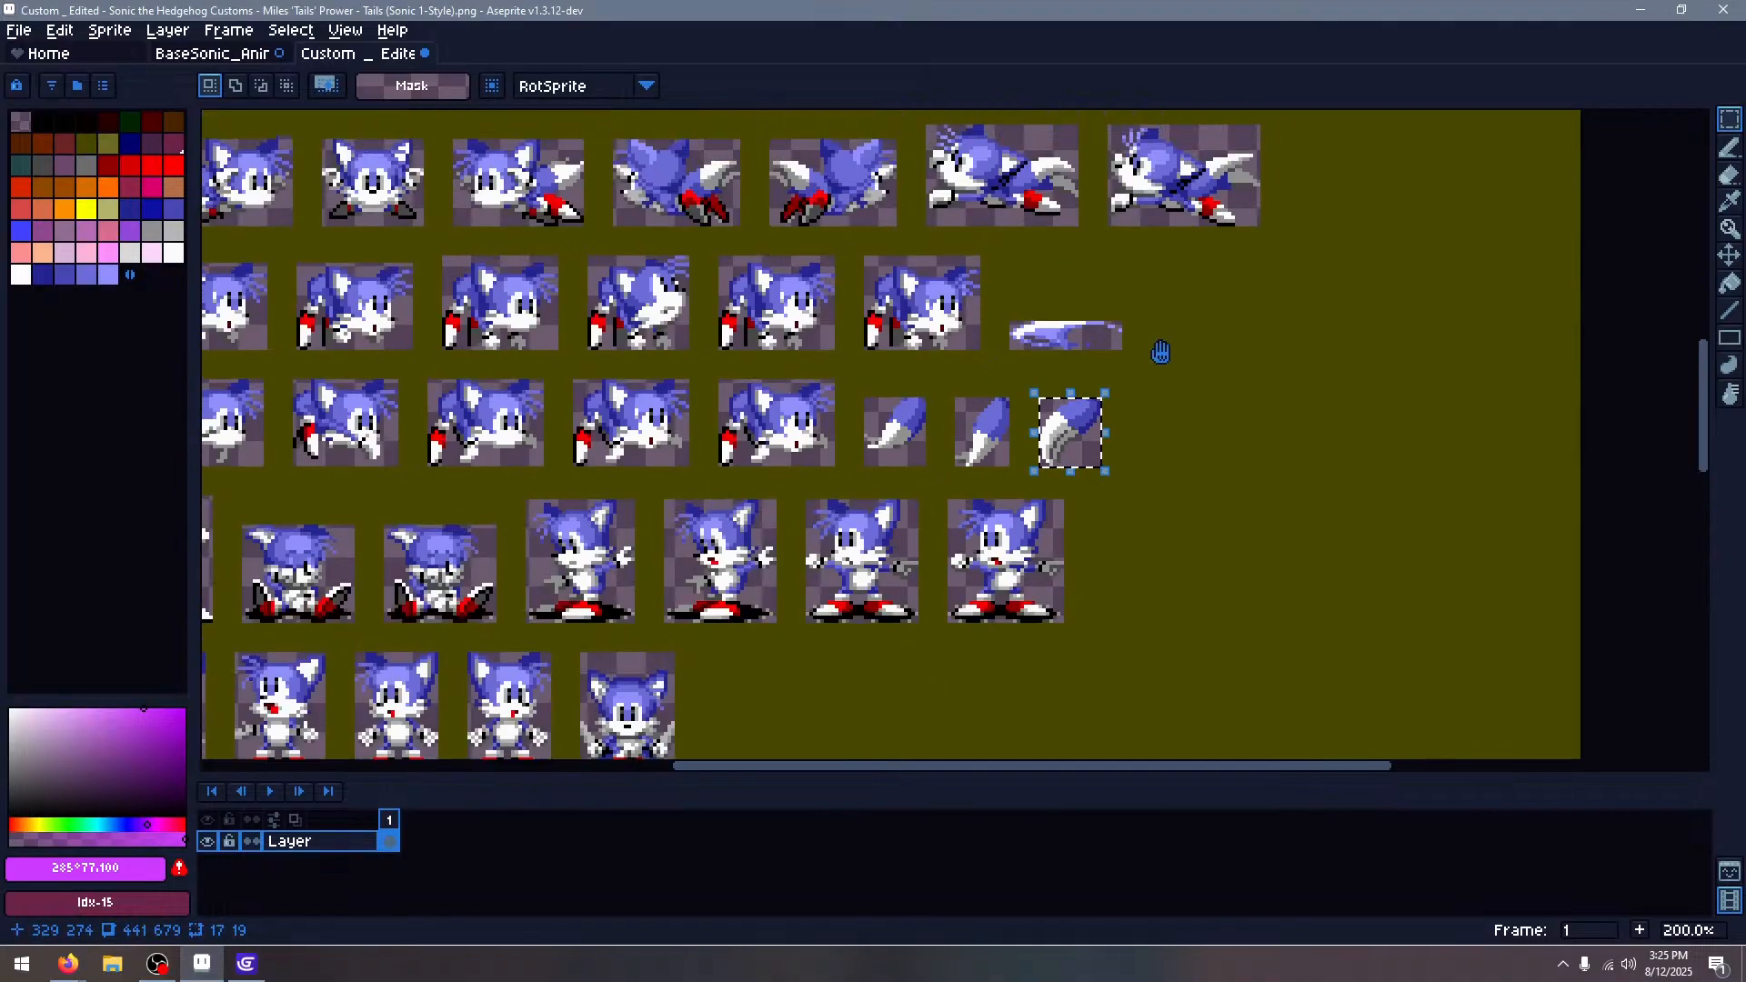
{"action": "left_click_drag", "start_coordinate": [1157, 351], "coordinate": [904, 483]}
{"action": "scroll", "coordinate": [891, 457], "scroll_direction": "up", "scroll_amount": 2}
{"action": "scroll", "coordinate": [592, 358], "scroll_direction": "up", "scroll_amount": 5}
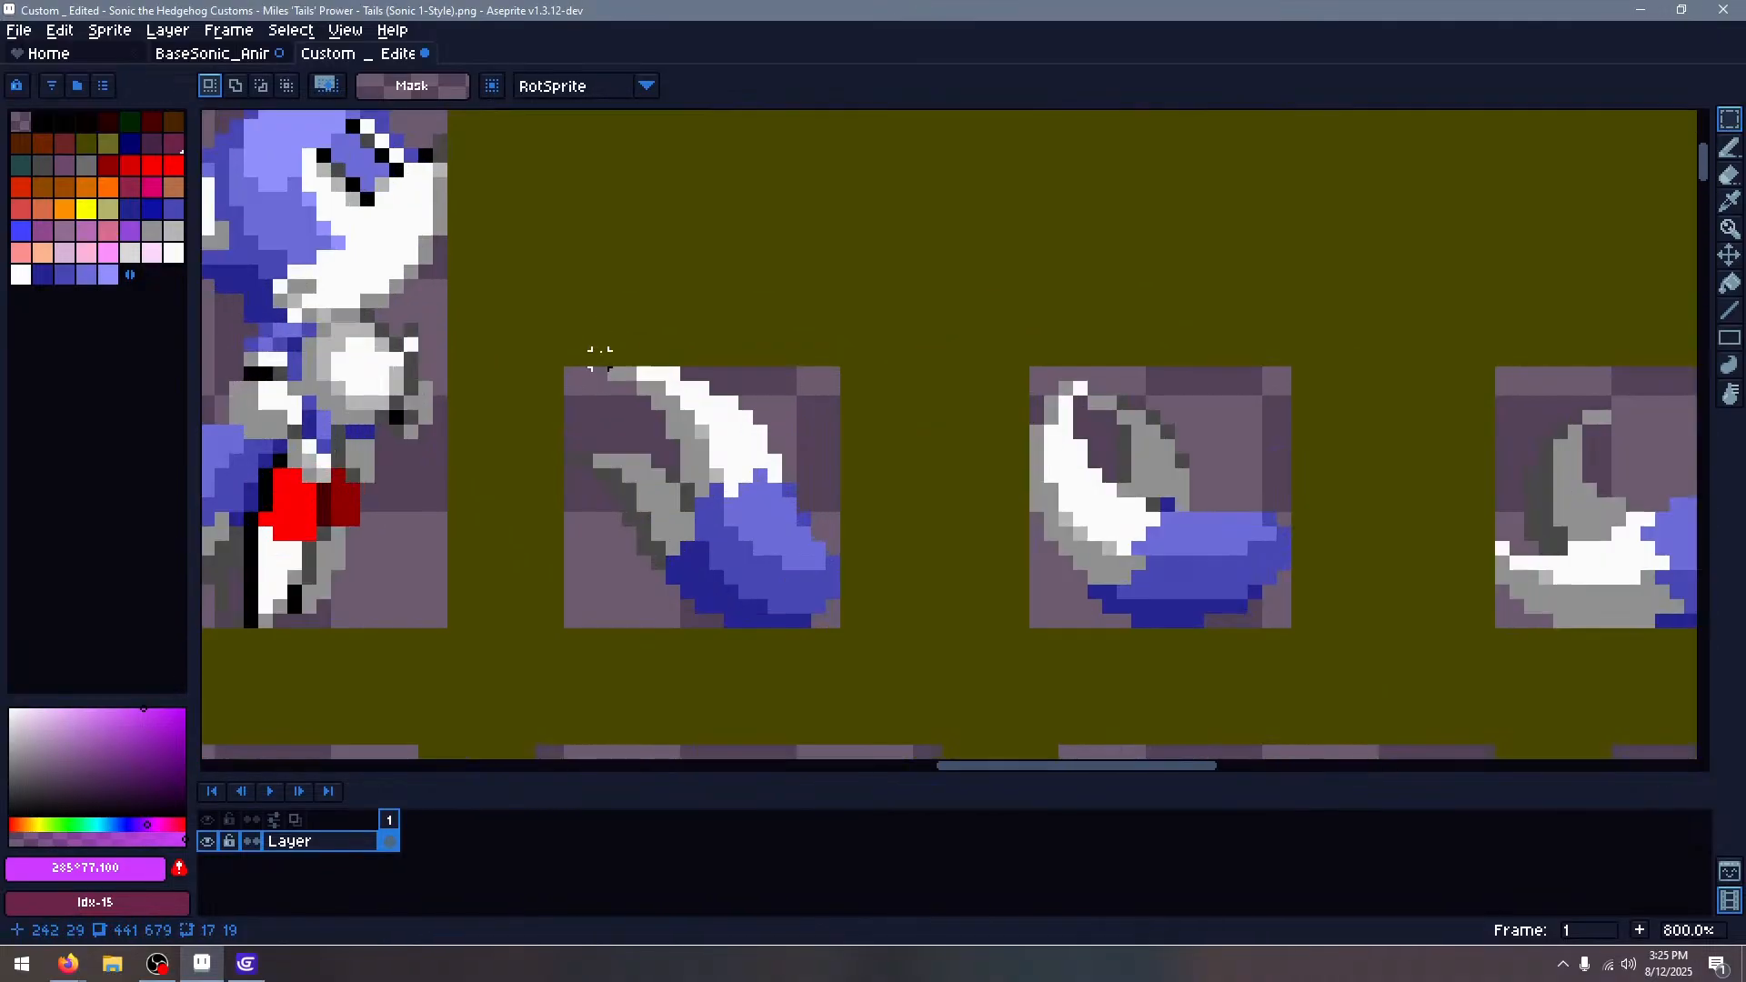
{"action": "left_click_drag", "start_coordinate": [550, 371], "coordinate": [962, 630]}
{"action": "key", "text": "ctrl+c"}
Paste the tail on frame 66 of Layer 1 and place it against the standing character's lower back
{"action": "left_click", "coordinate": [212, 53]}
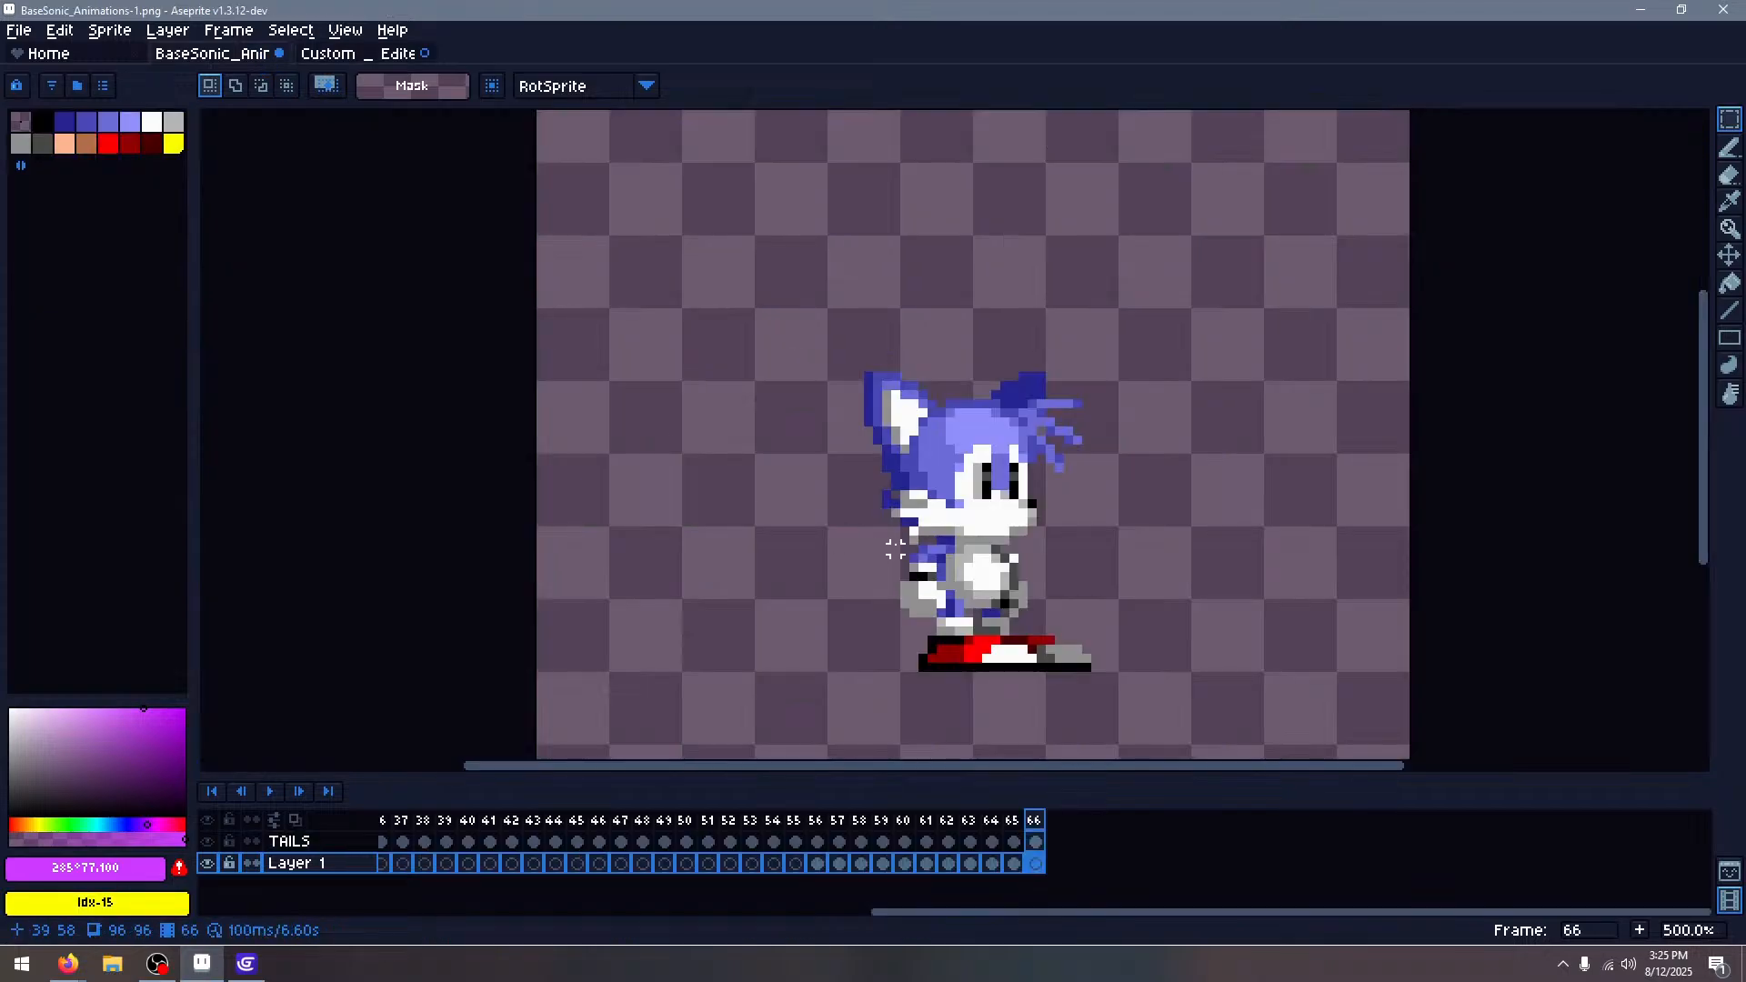
{"action": "scroll", "coordinate": [963, 509], "scroll_direction": "up", "scroll_amount": 1}
{"action": "key", "text": "ctrl+v"}
{"action": "left_click_drag", "start_coordinate": [991, 392], "coordinate": [826, 644]}
{"action": "left_click", "coordinate": [1268, 489]}
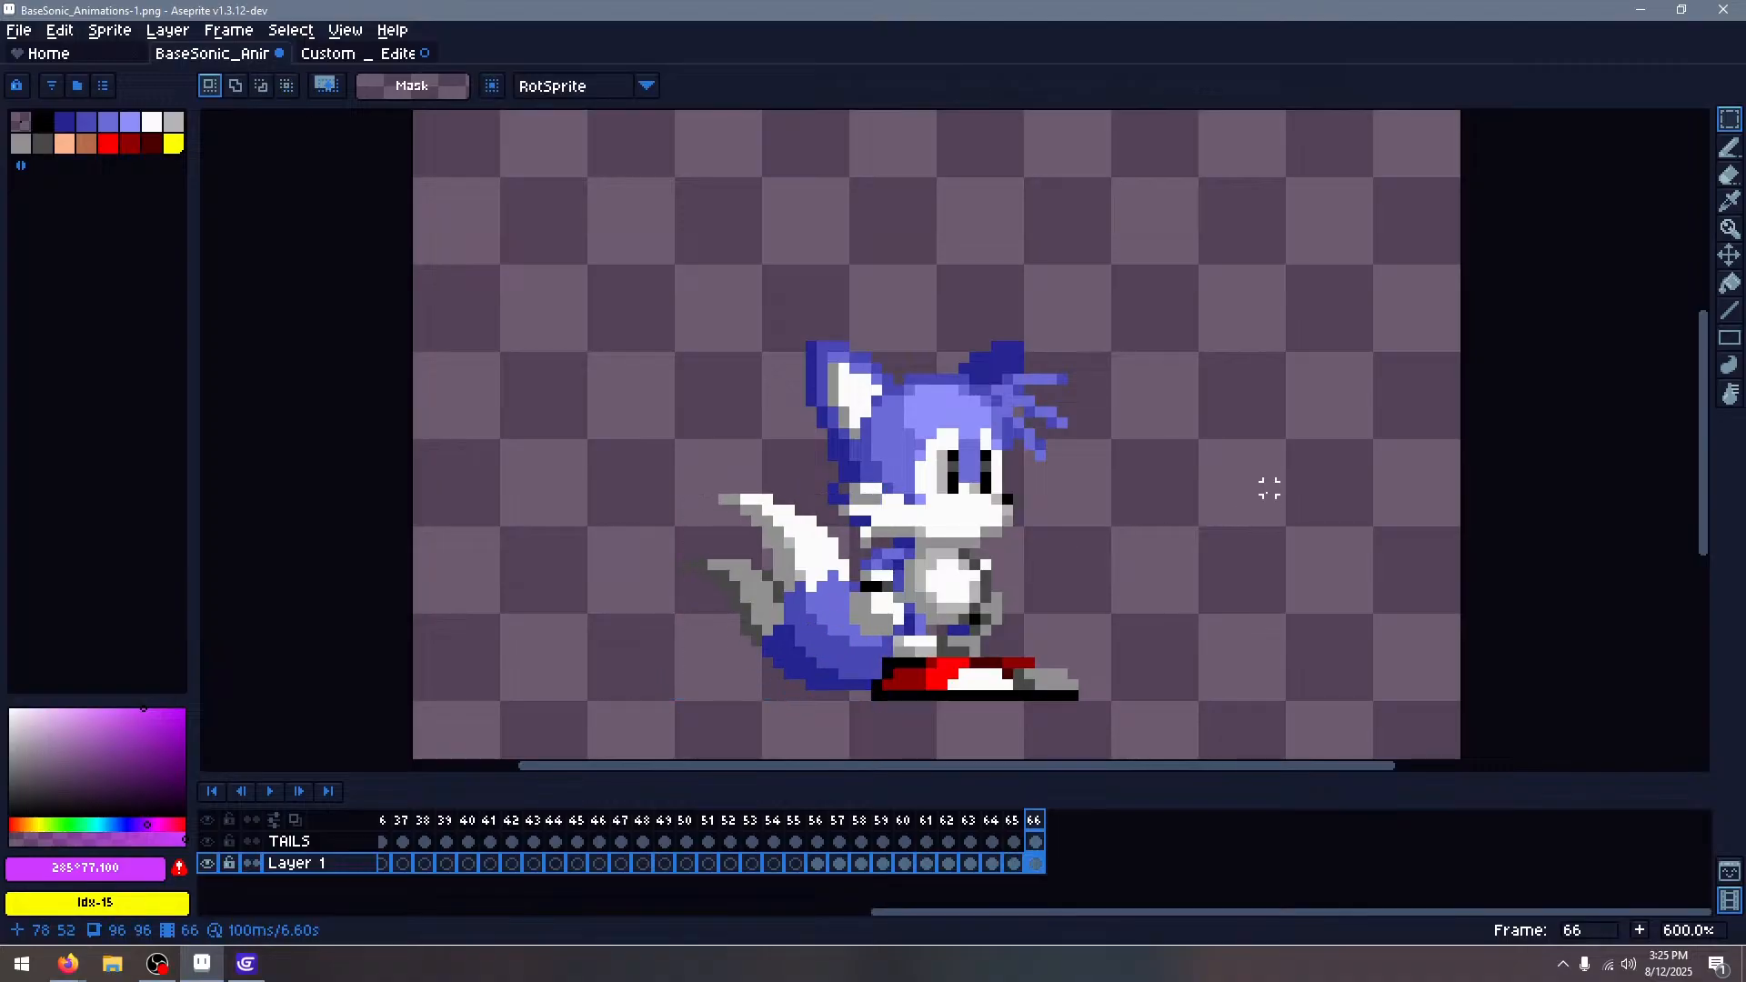
Add four empty frames, 67 to 70, after frame 66
{"action": "key", "text": "i"}
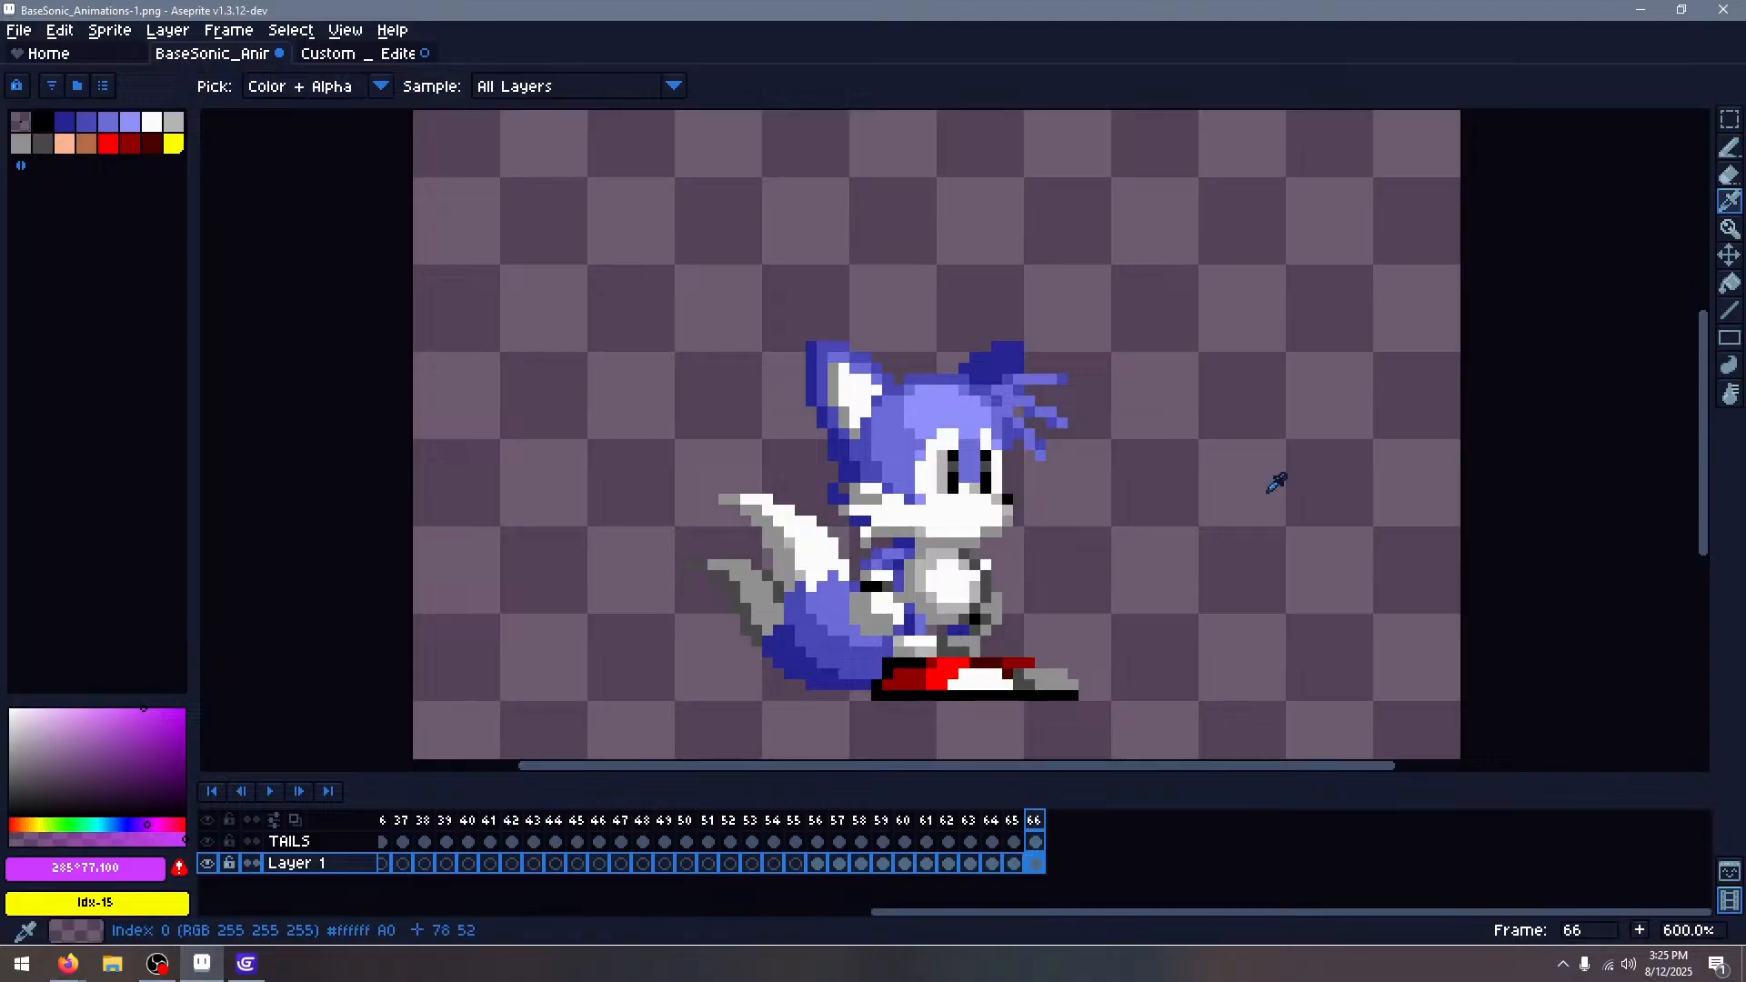
{"action": "key", "text": "alt+shift+n"}
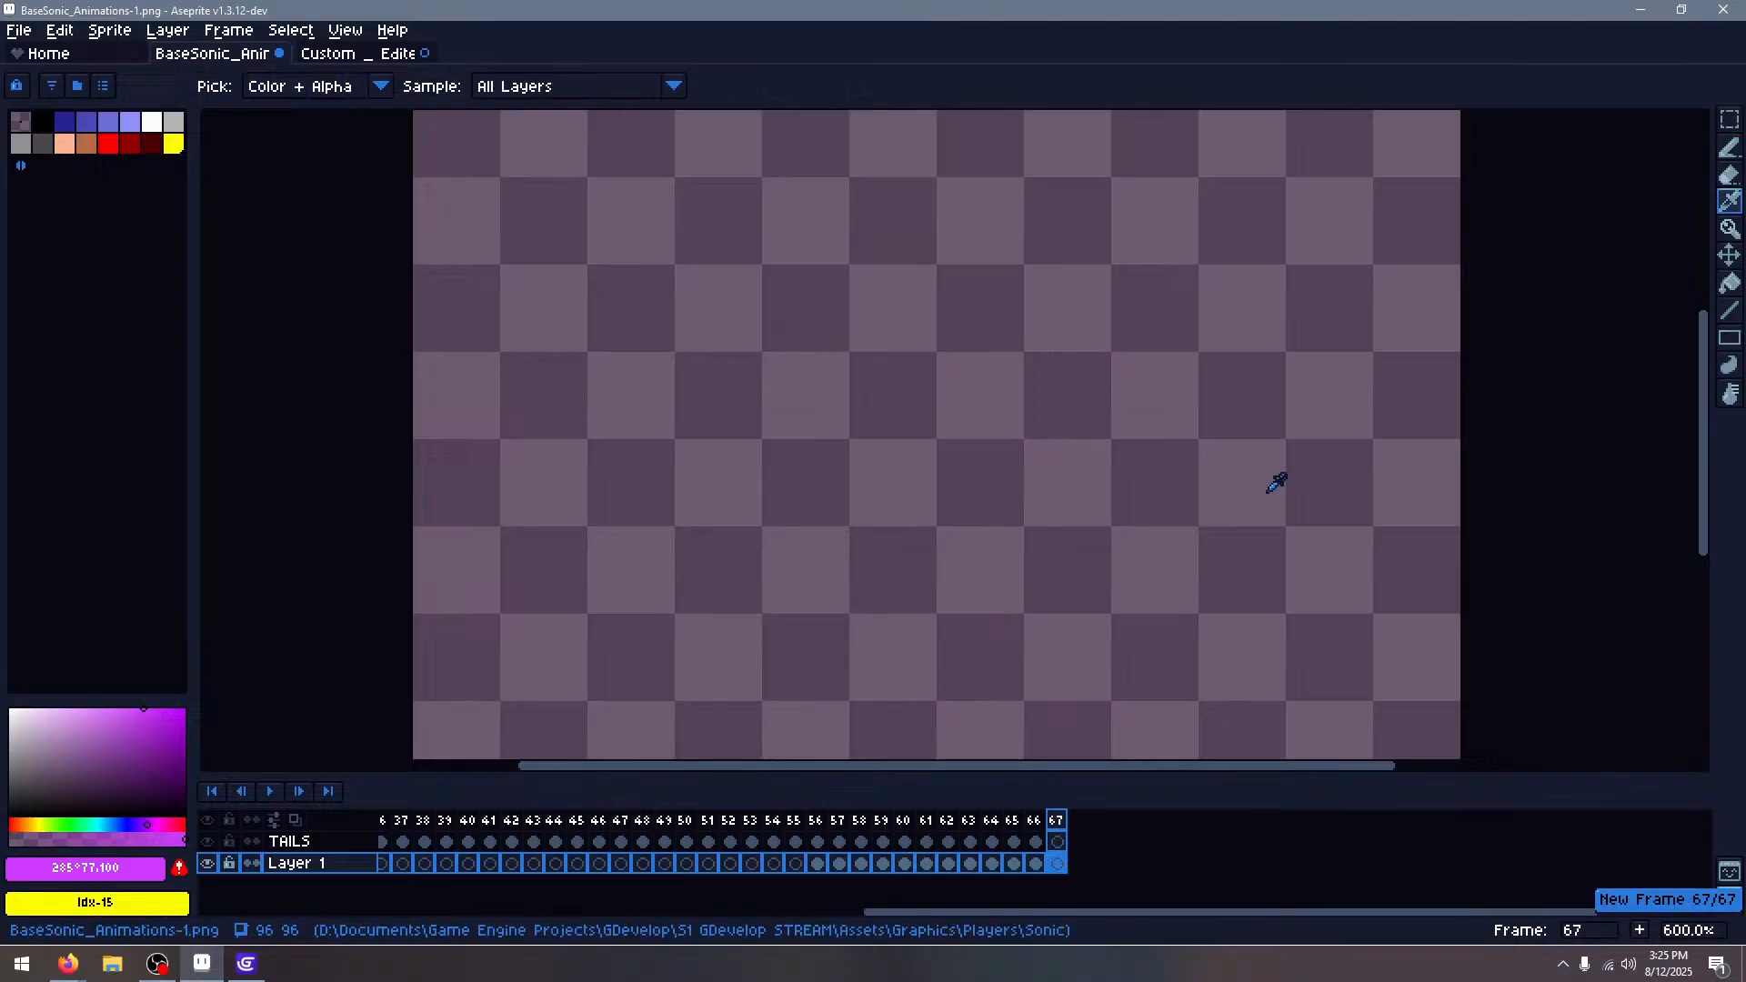
{"action": "key", "text": "alt+shift+n"}
{"action": "key", "text": "alt+shift+n"}
{"action": "key", "text": "alt+shift+n"}
{"action": "key", "text": "m"}
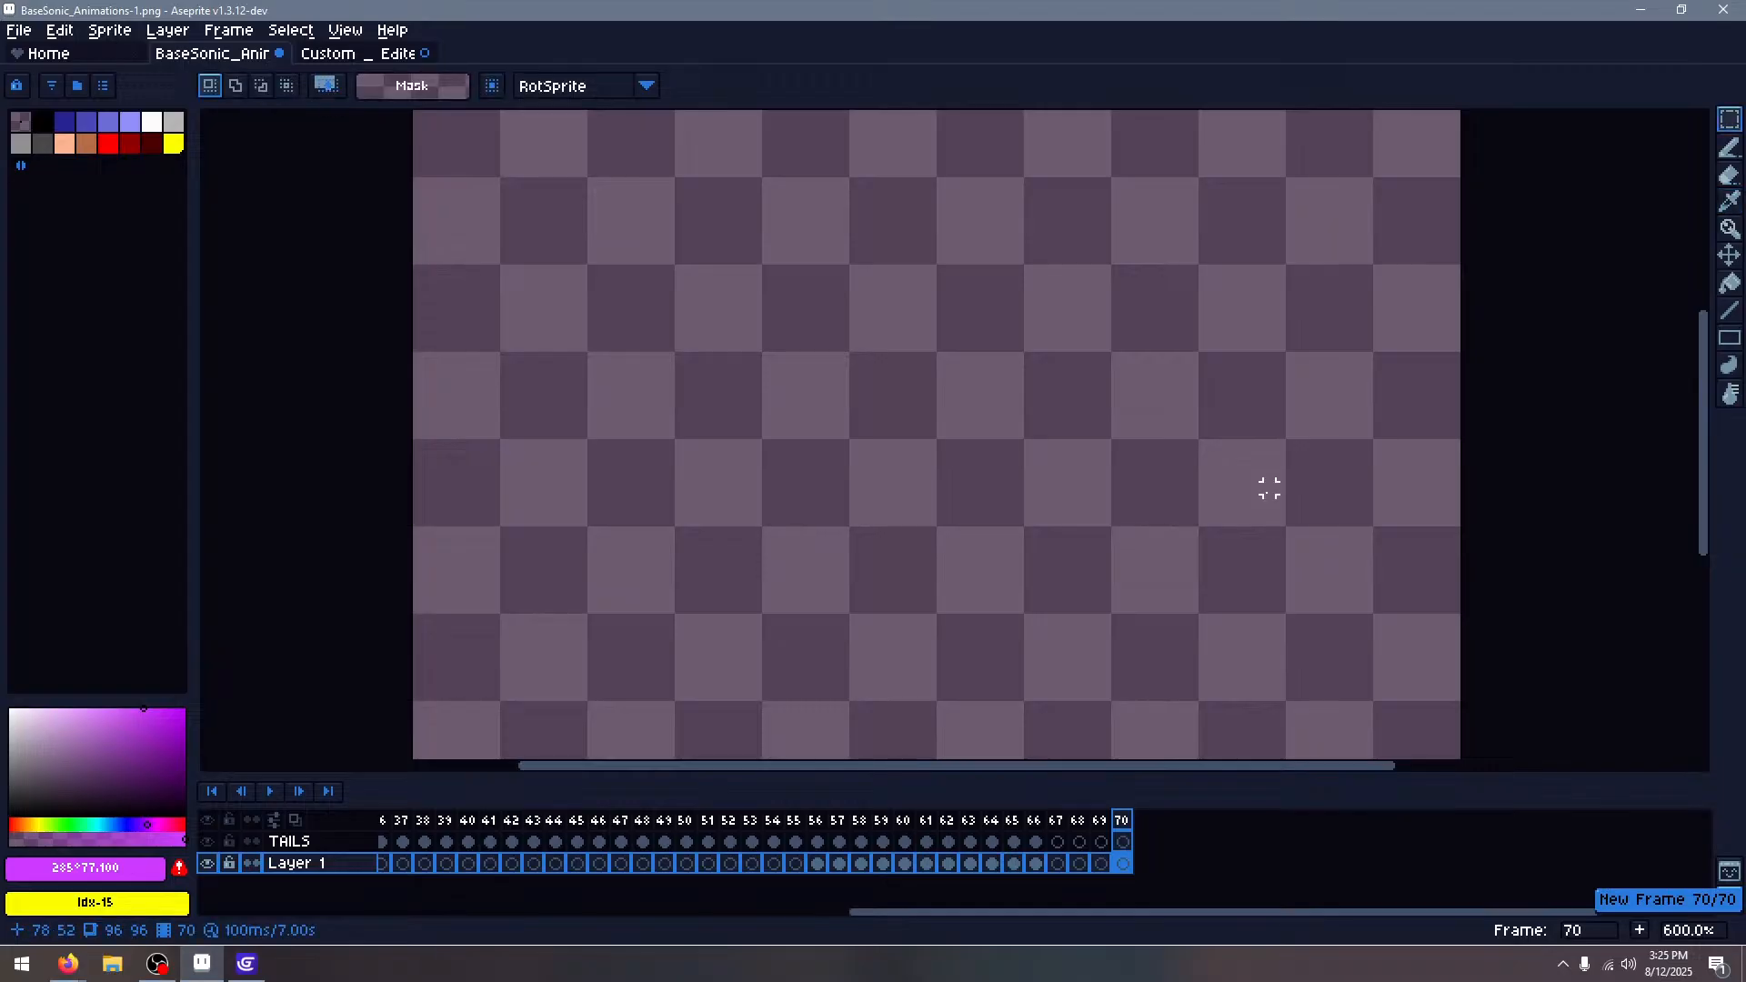
Turn on onion skinning and hide the TAILS layer, working from frame 67 of Layer 1
{"action": "key", "text": "Left"}
{"action": "key", "text": "Left"}
{"action": "key", "text": "Left"}
{"action": "key", "text": "Left"}
{"action": "key", "text": "Right"}
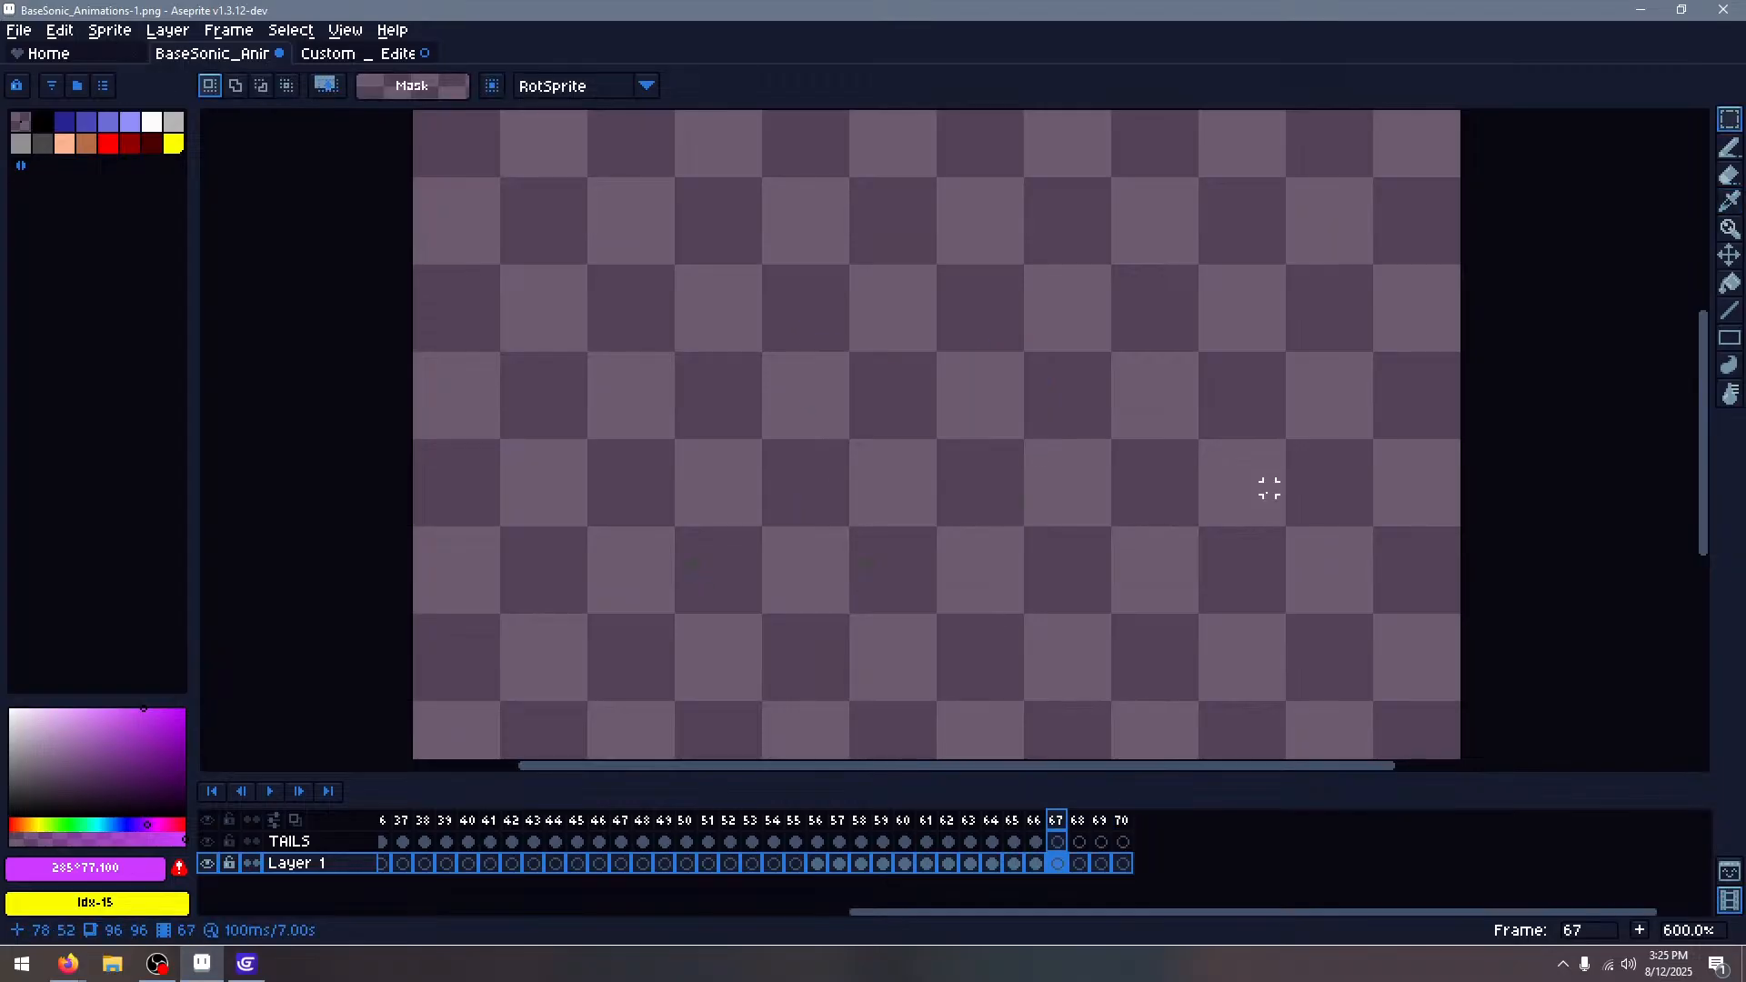
{"action": "left_click", "coordinate": [294, 819]}
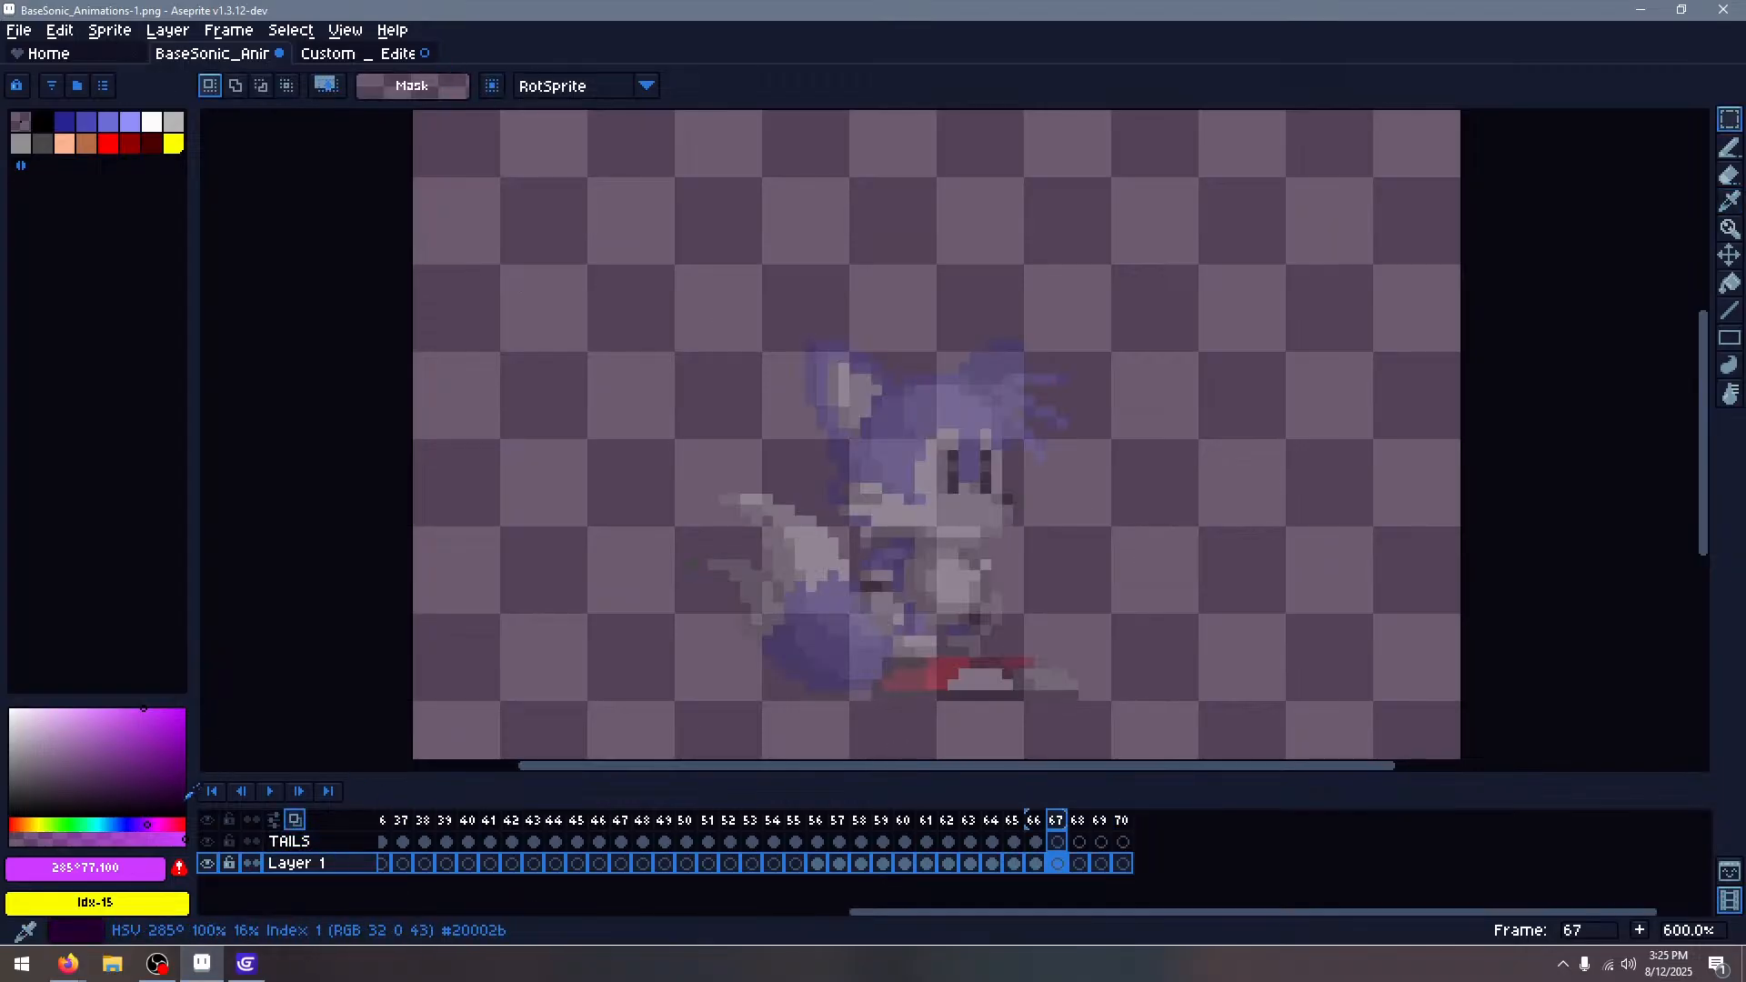
{"action": "left_click", "coordinate": [207, 841]}
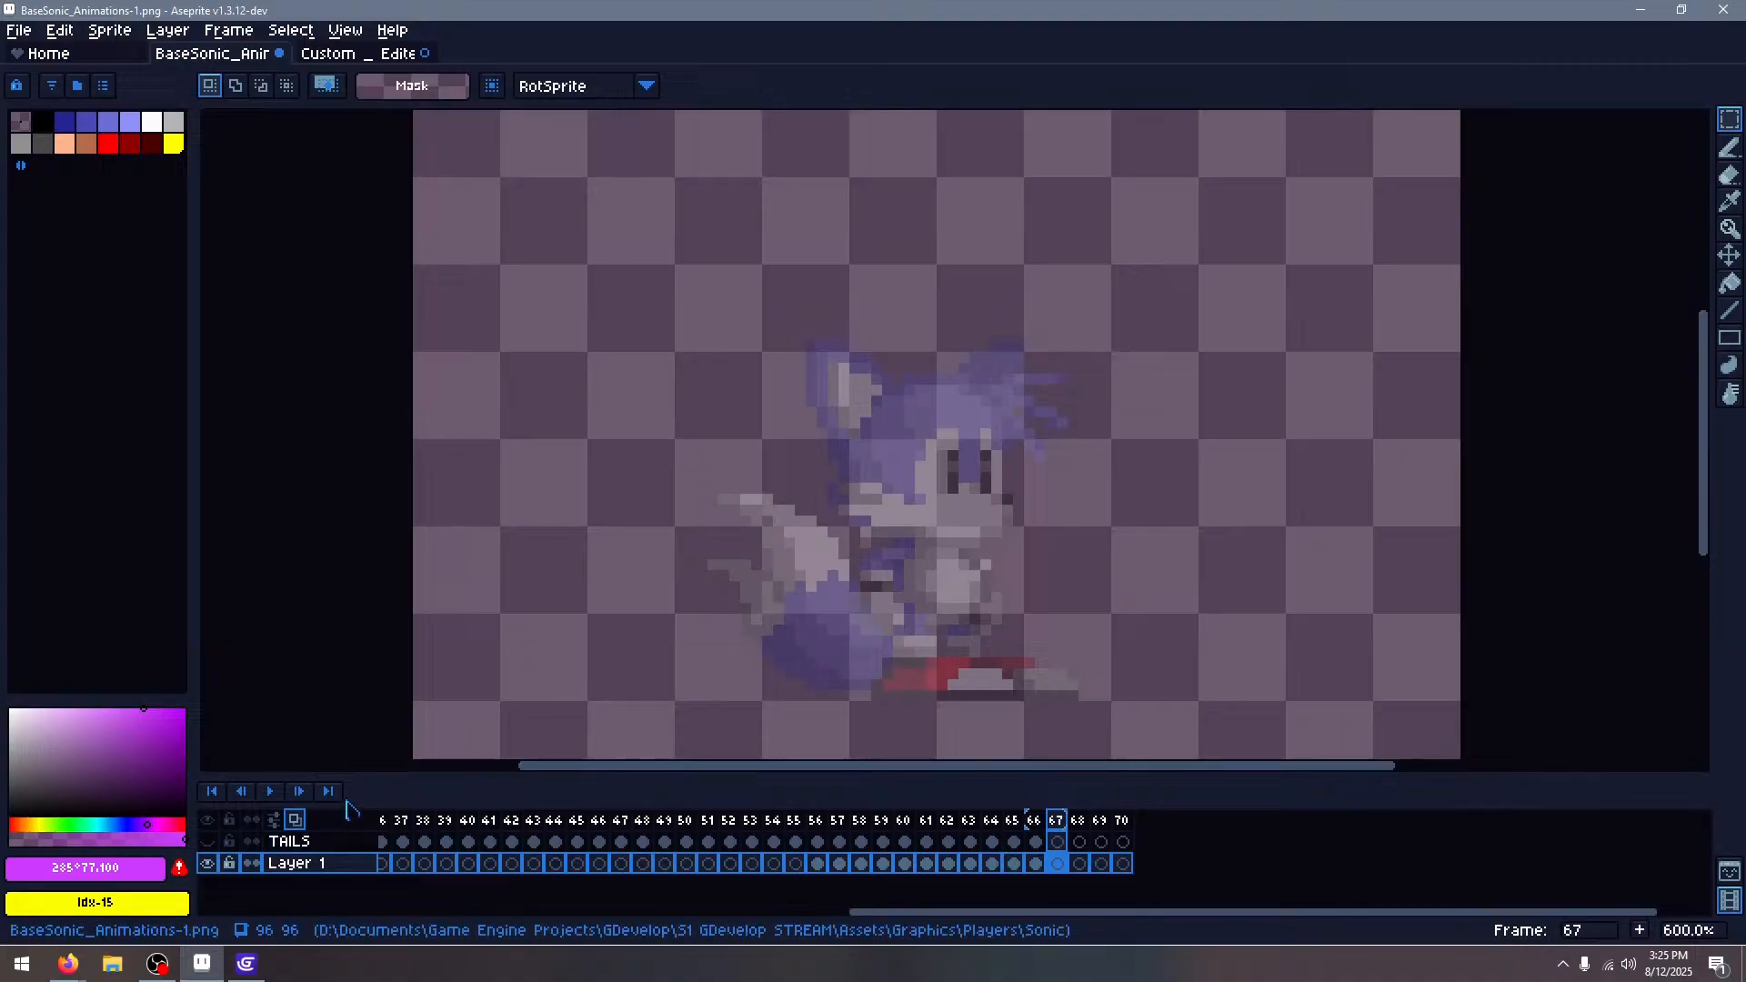
{"action": "key", "text": "Left"}
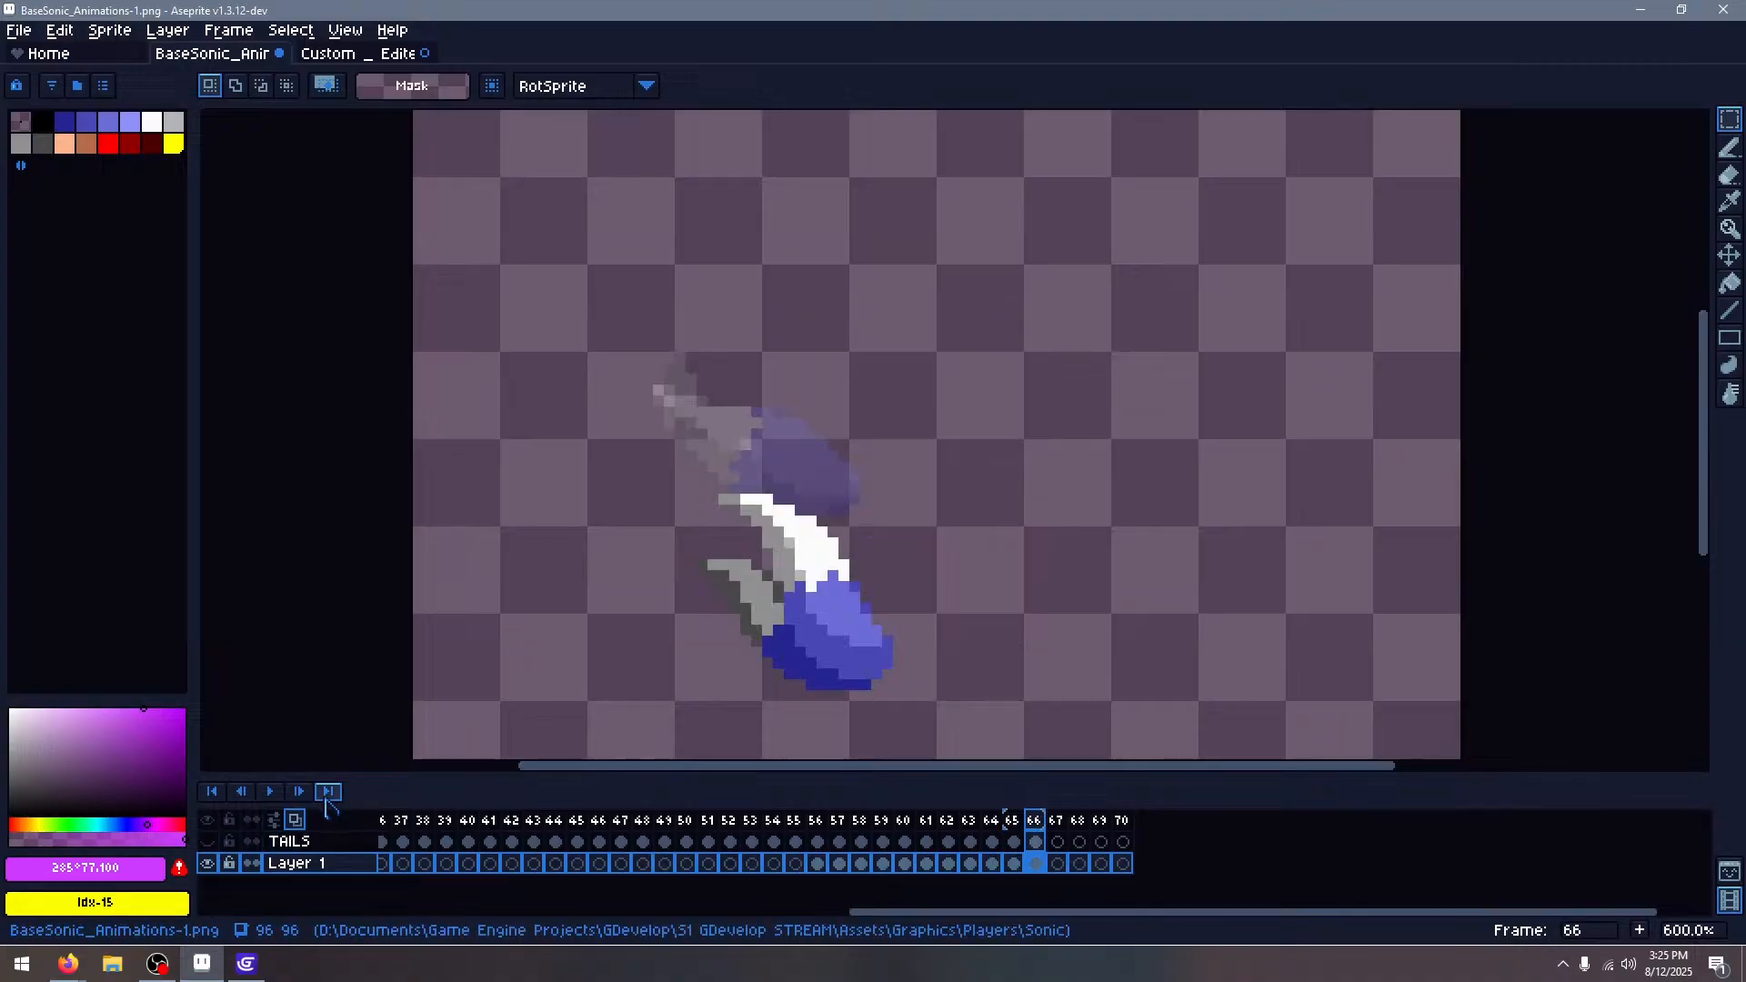
{"action": "key", "text": "Right"}
Copy the sprite sheet's second curled tail onto frame 67 of Layer 1, aligned with the onion-skinned tail of frame 66
{"action": "left_click", "coordinate": [335, 59]}
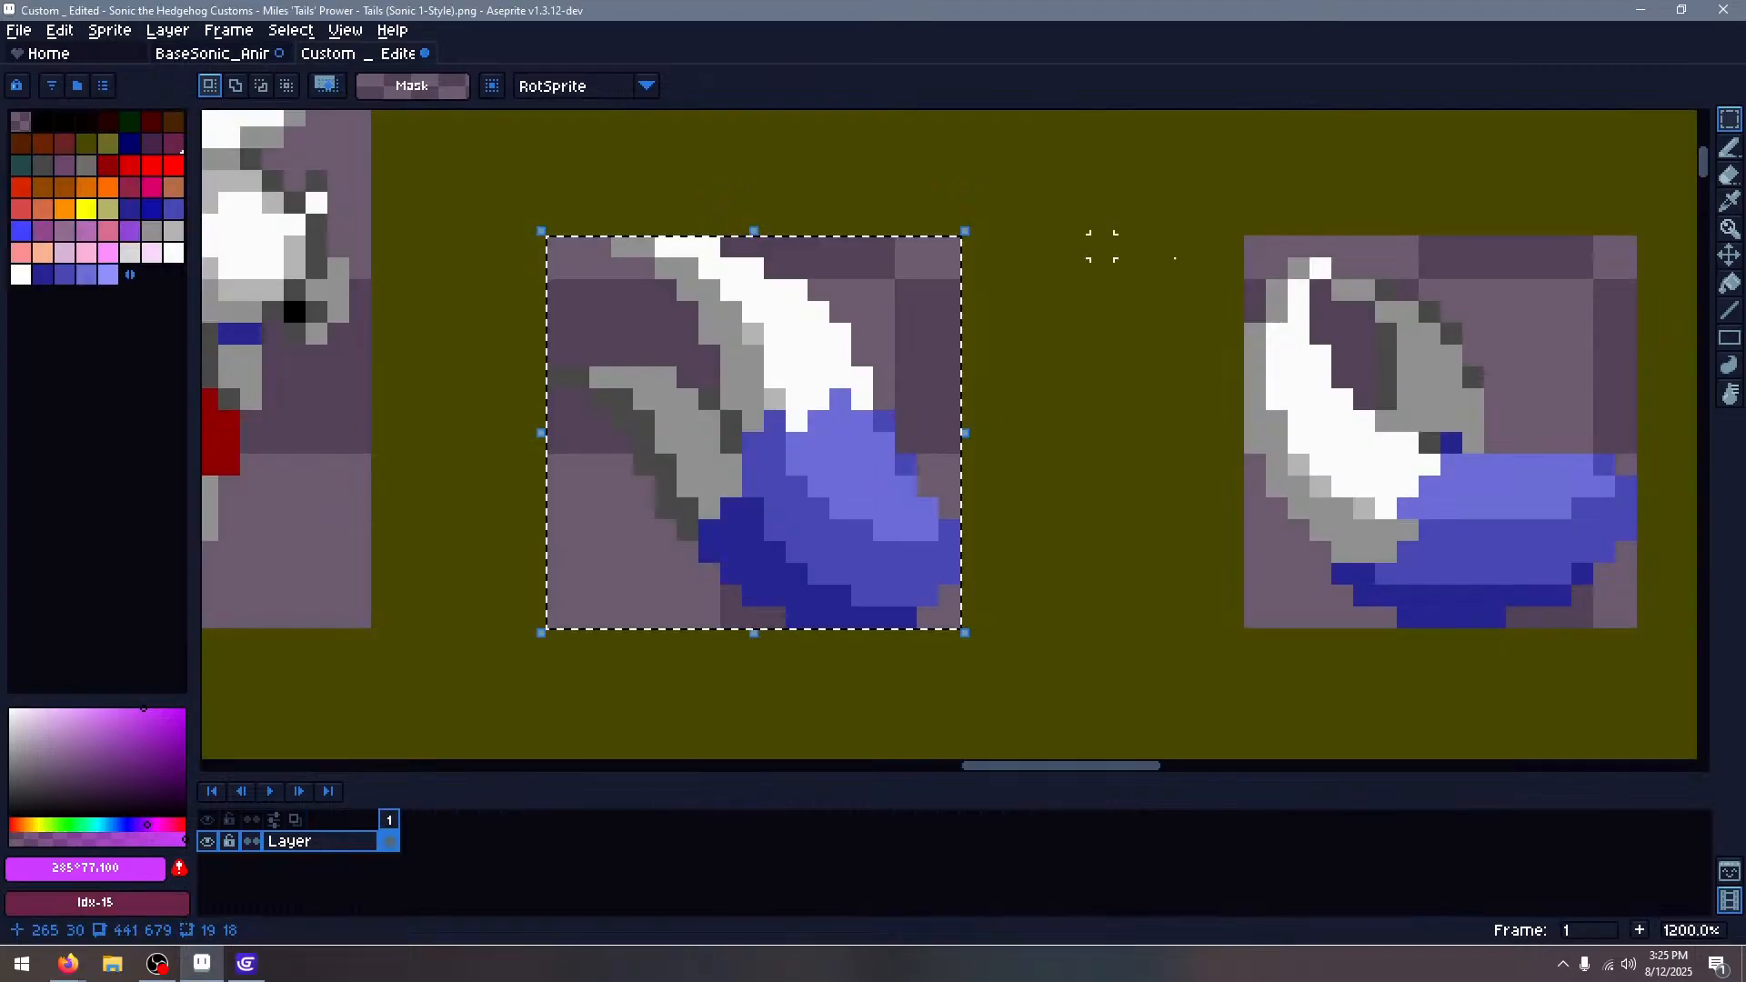
{"action": "left_click_drag", "start_coordinate": [1346, 295], "coordinate": [795, 436]}
{"action": "left_click_drag", "start_coordinate": [728, 386], "coordinate": [1072, 677]}
{"action": "key", "text": "ctrl+c"}
{"action": "key", "text": "ctrl+Tab"}
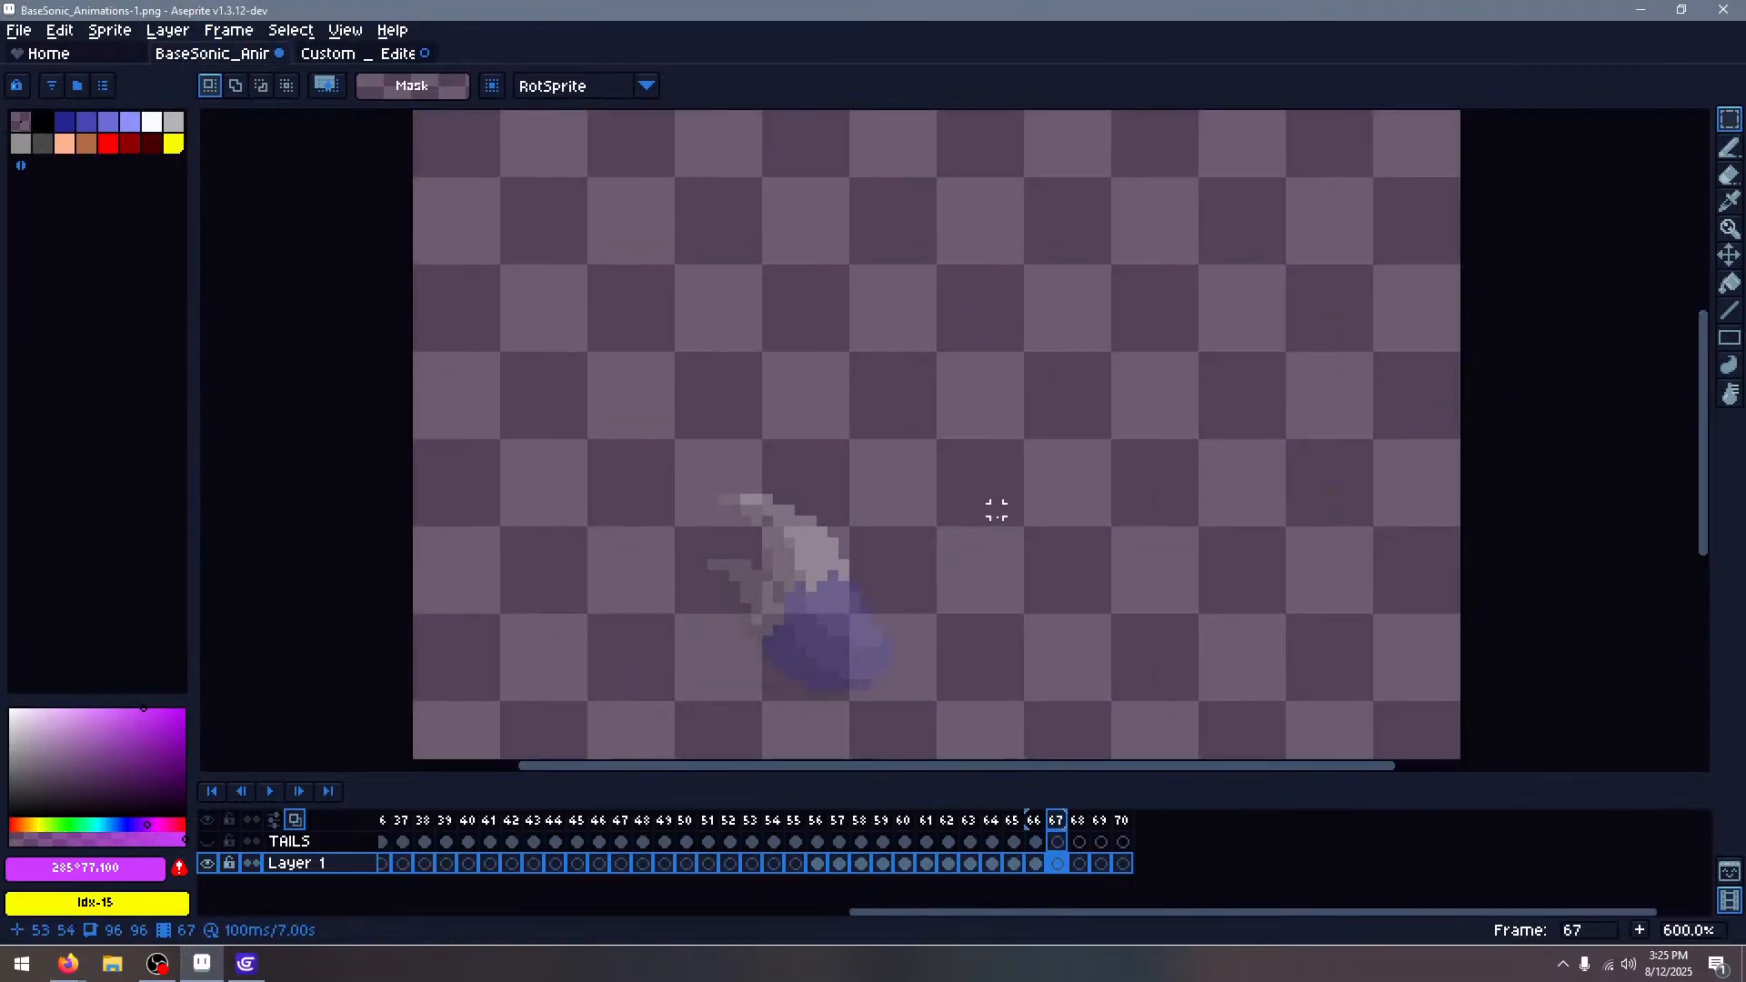
{"action": "key", "text": "ctrl+v"}
{"action": "left_click_drag", "start_coordinate": [950, 364], "coordinate": [789, 611]}
{"action": "left_click", "coordinate": [1005, 432]}
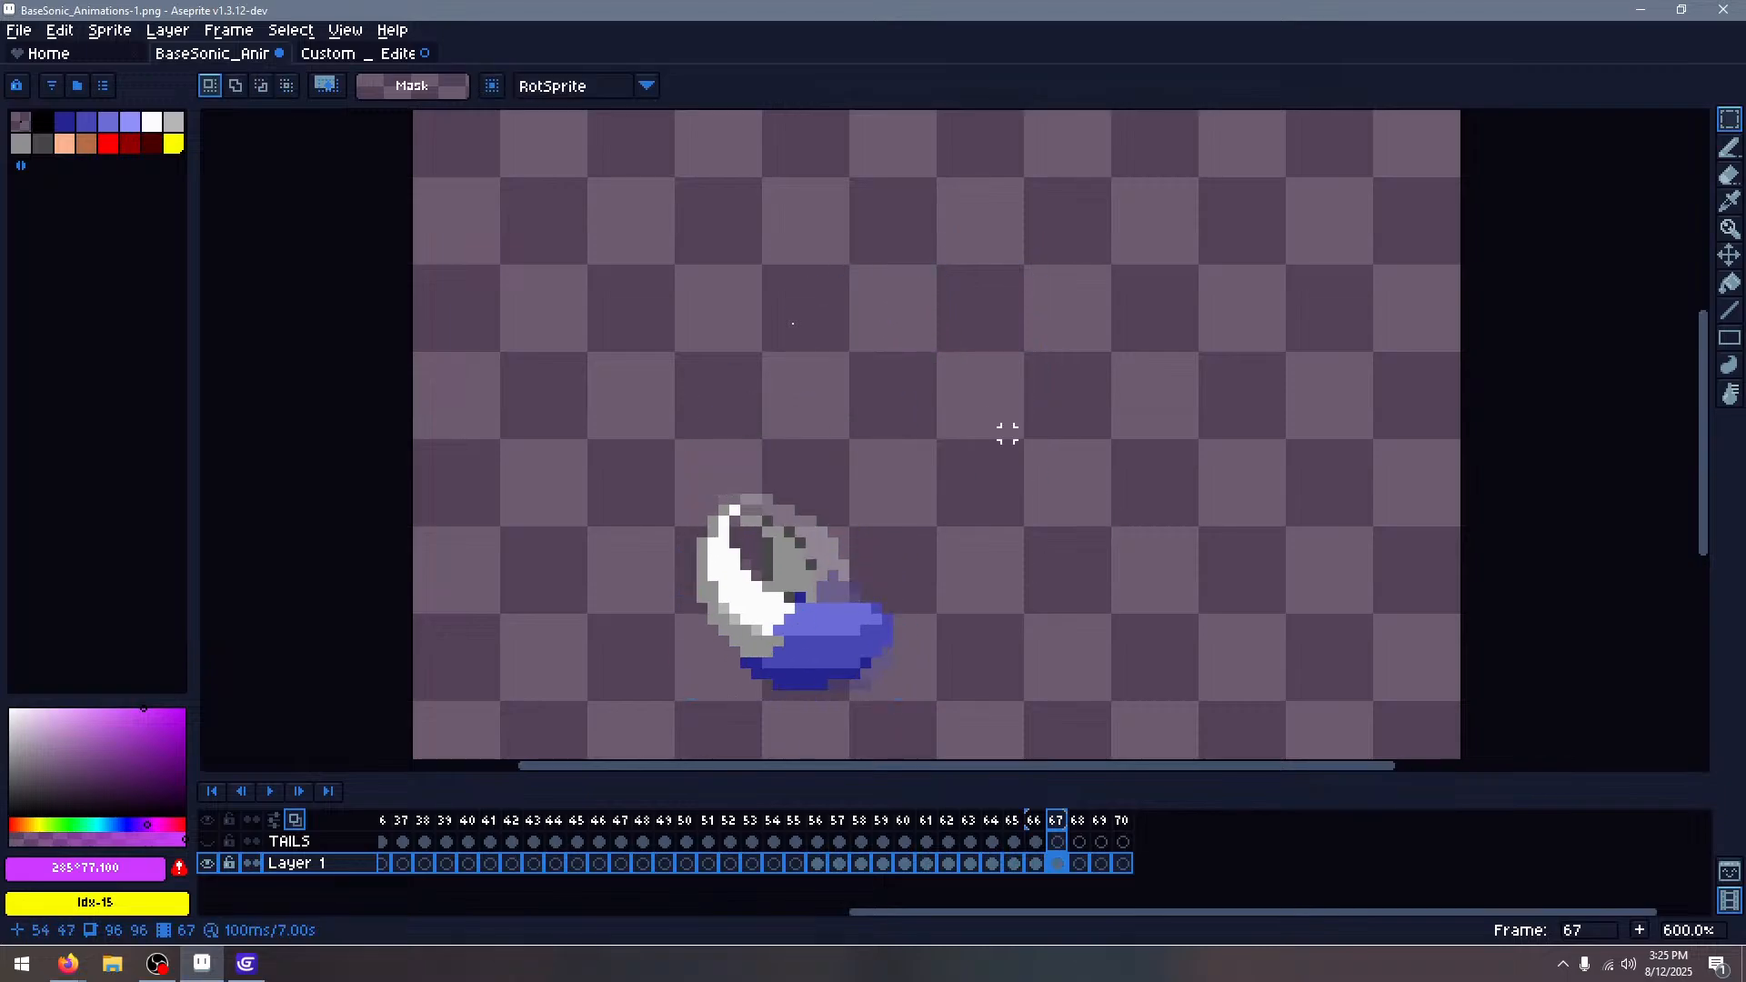
Copy the sprite sheet's third curled tail onto frame 68, align it with frame 67's tail, and check it against the previous frames
{"action": "left_click", "coordinate": [324, 53]}
{"action": "left_click_drag", "start_coordinate": [709, 382], "coordinate": [891, 377]}
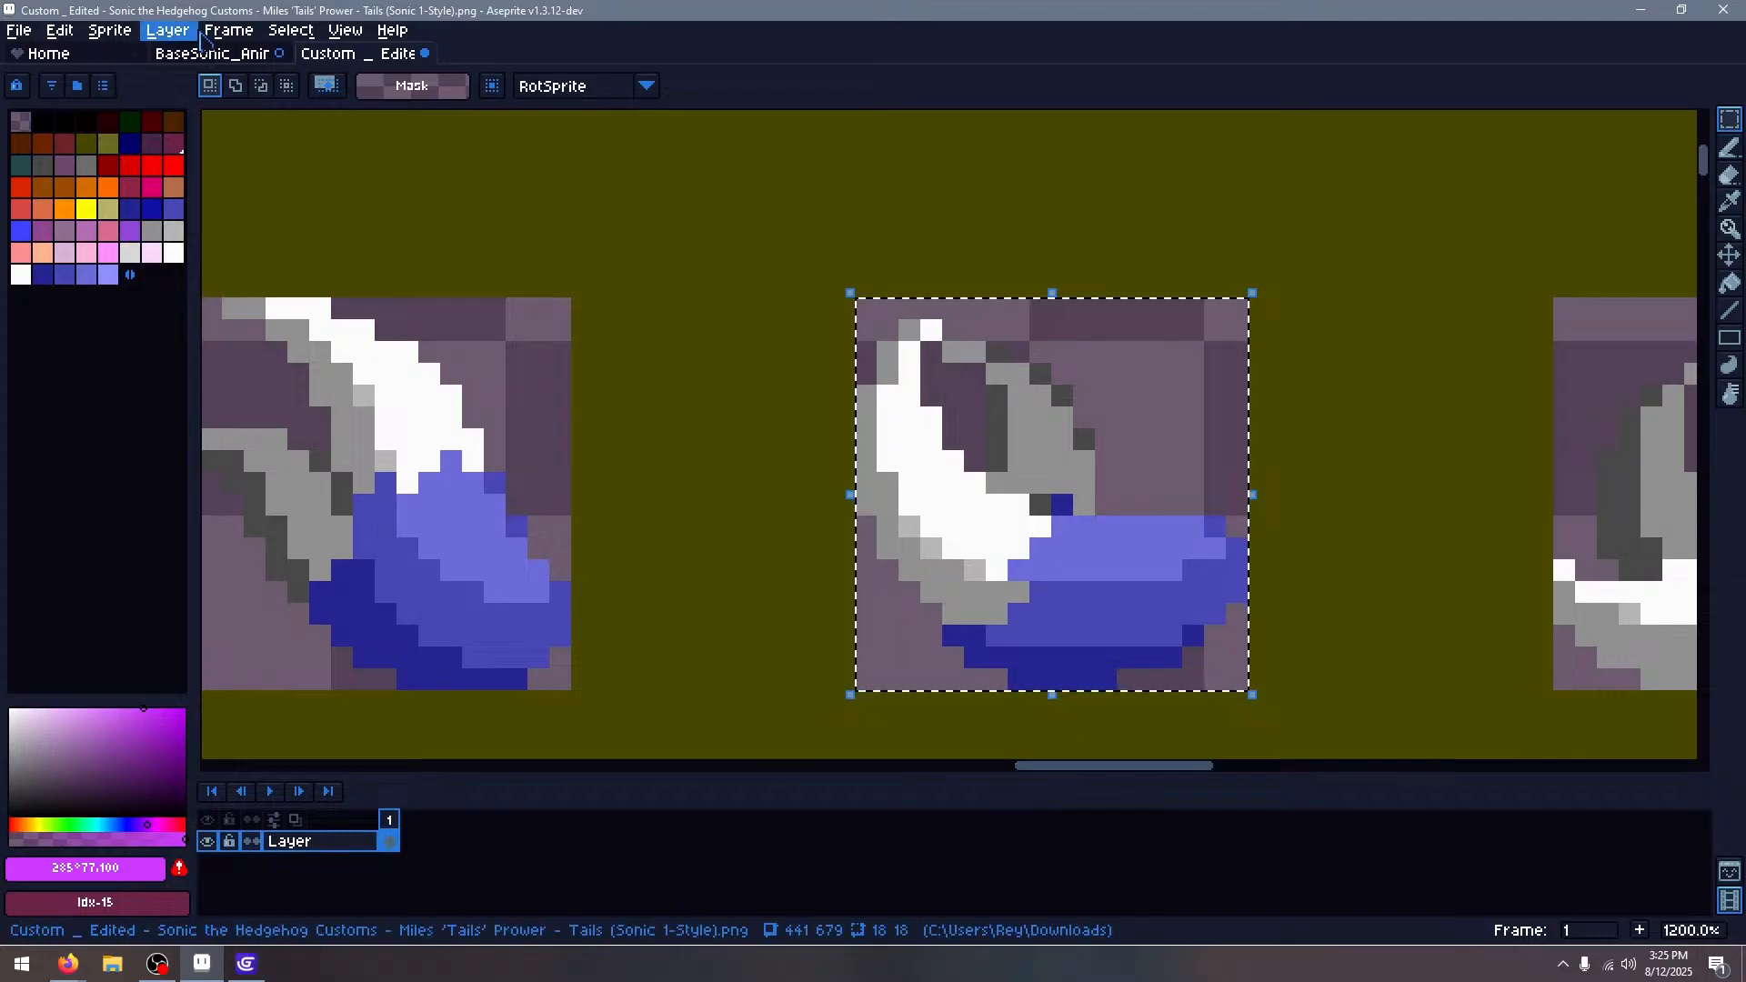
{"action": "left_click_drag", "start_coordinate": [1028, 472], "coordinate": [352, 458]}
{"action": "left_click_drag", "start_coordinate": [884, 288], "coordinate": [1336, 674]}
{"action": "left_click", "coordinate": [232, 54]}
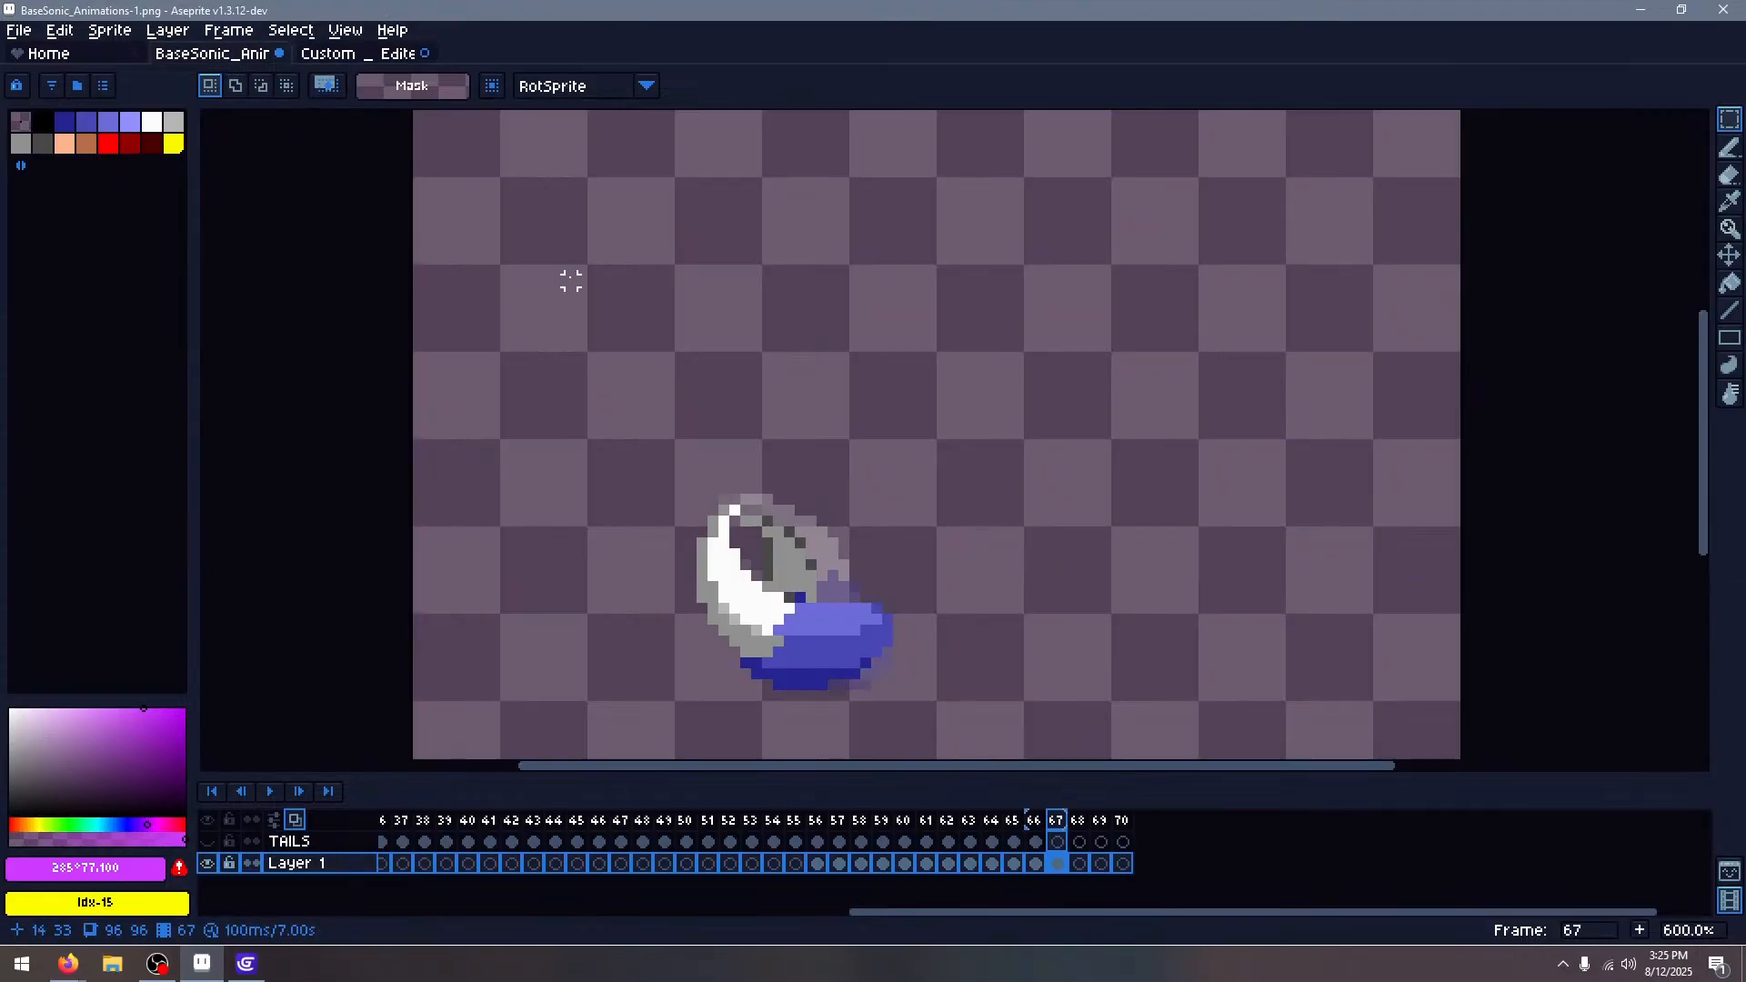
{"action": "key", "text": "period"}
{"action": "key", "text": "ctrl+v"}
{"action": "left_click_drag", "start_coordinate": [1034, 404], "coordinate": [853, 657]}
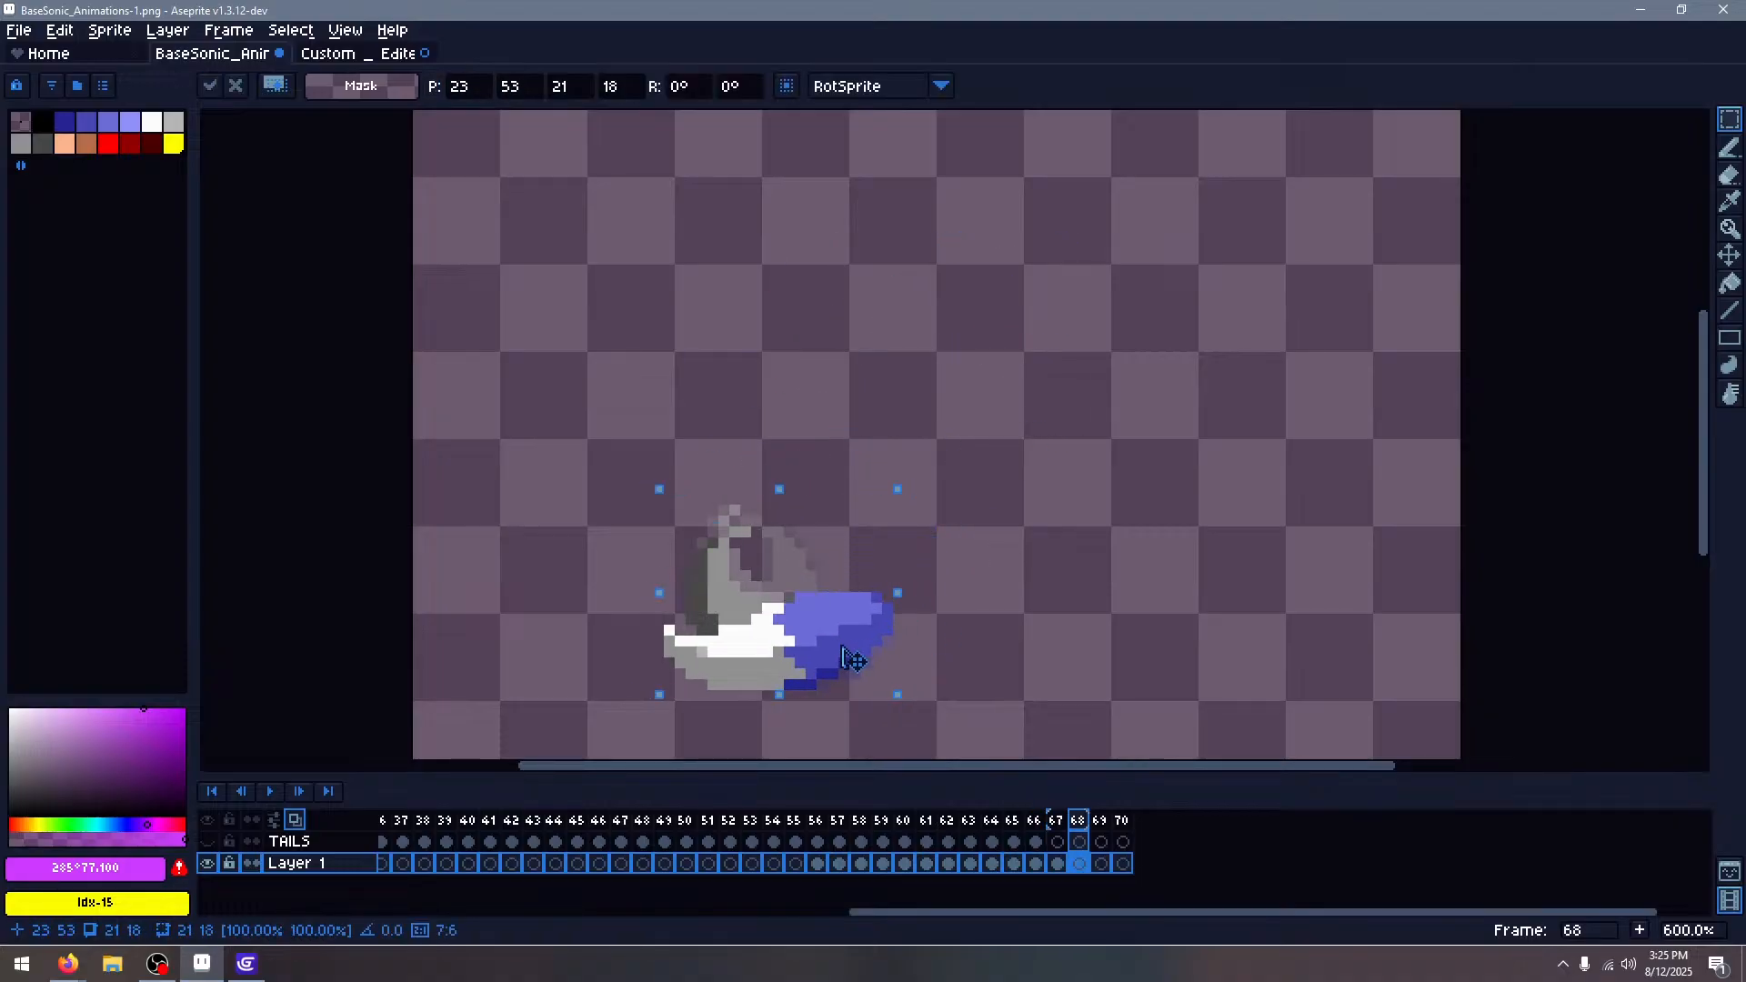
{"action": "left_click", "coordinate": [1051, 532]}
{"action": "key", "text": "Left"}
{"action": "key", "text": "Left"}
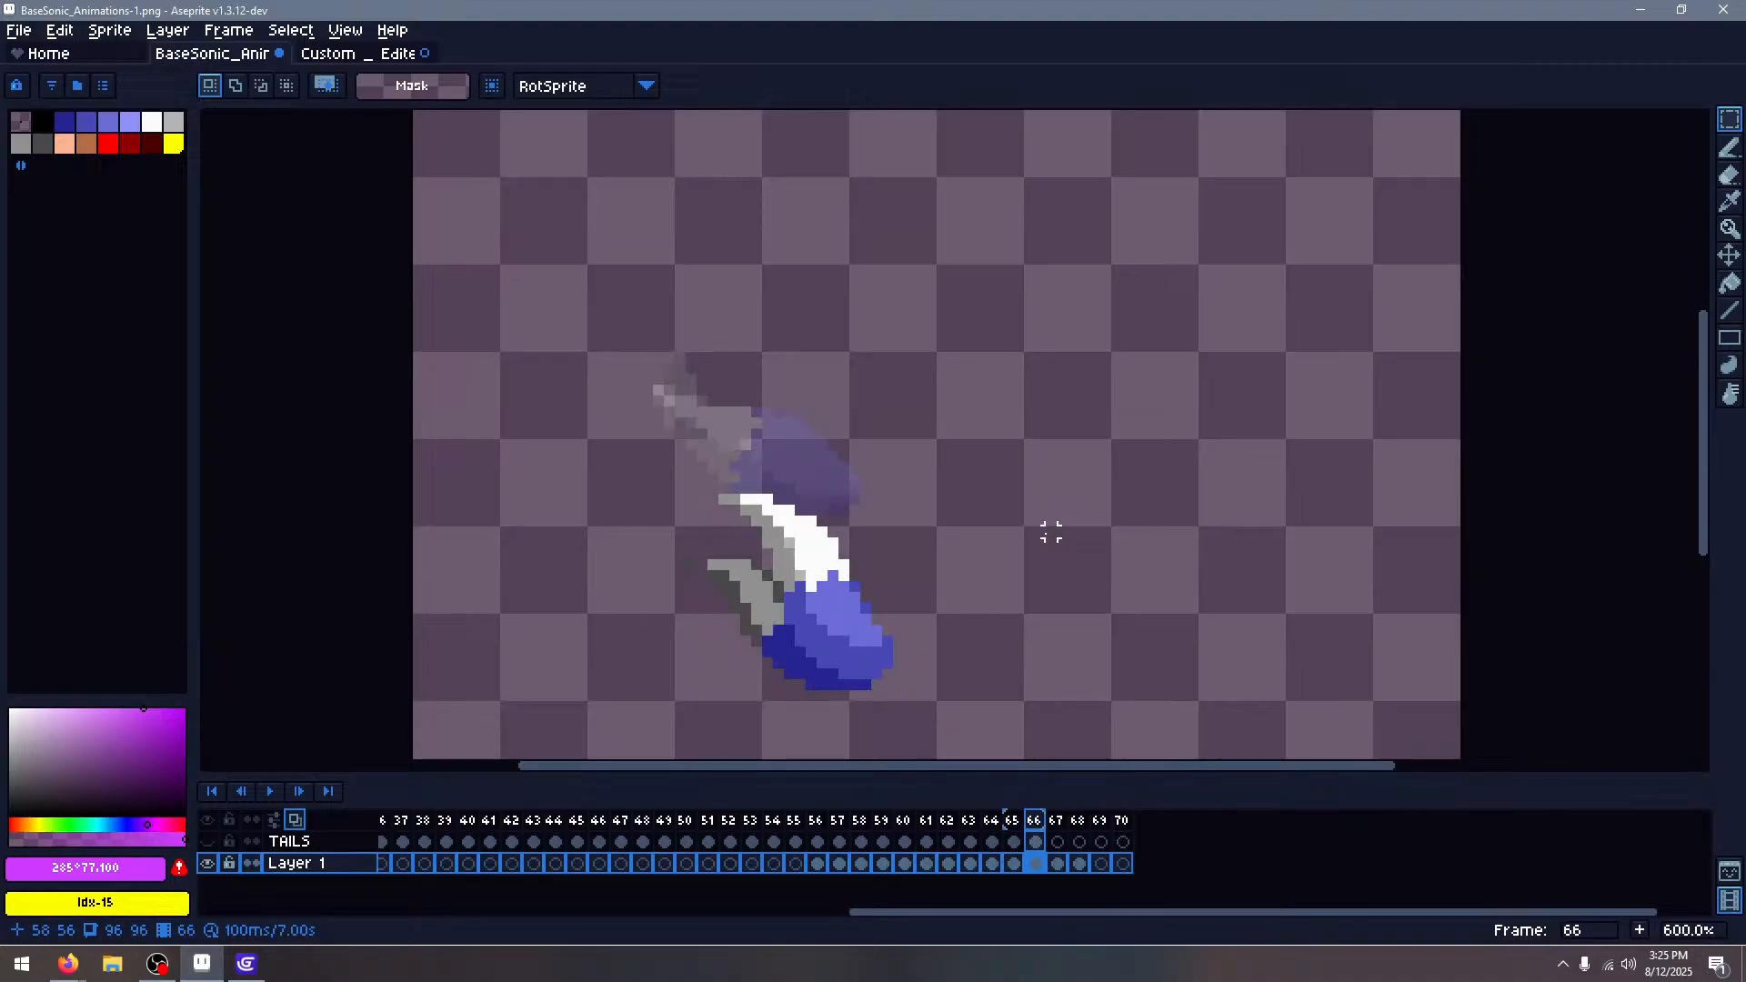
{"action": "key", "text": "Right"}
{"action": "key", "text": "Right"}
Copy the sprite sheet's fourth curled tail onto frame 69 of Layer 1, aligned with the onion-skinned tail of frame 68
{"action": "left_click", "coordinate": [360, 36]}
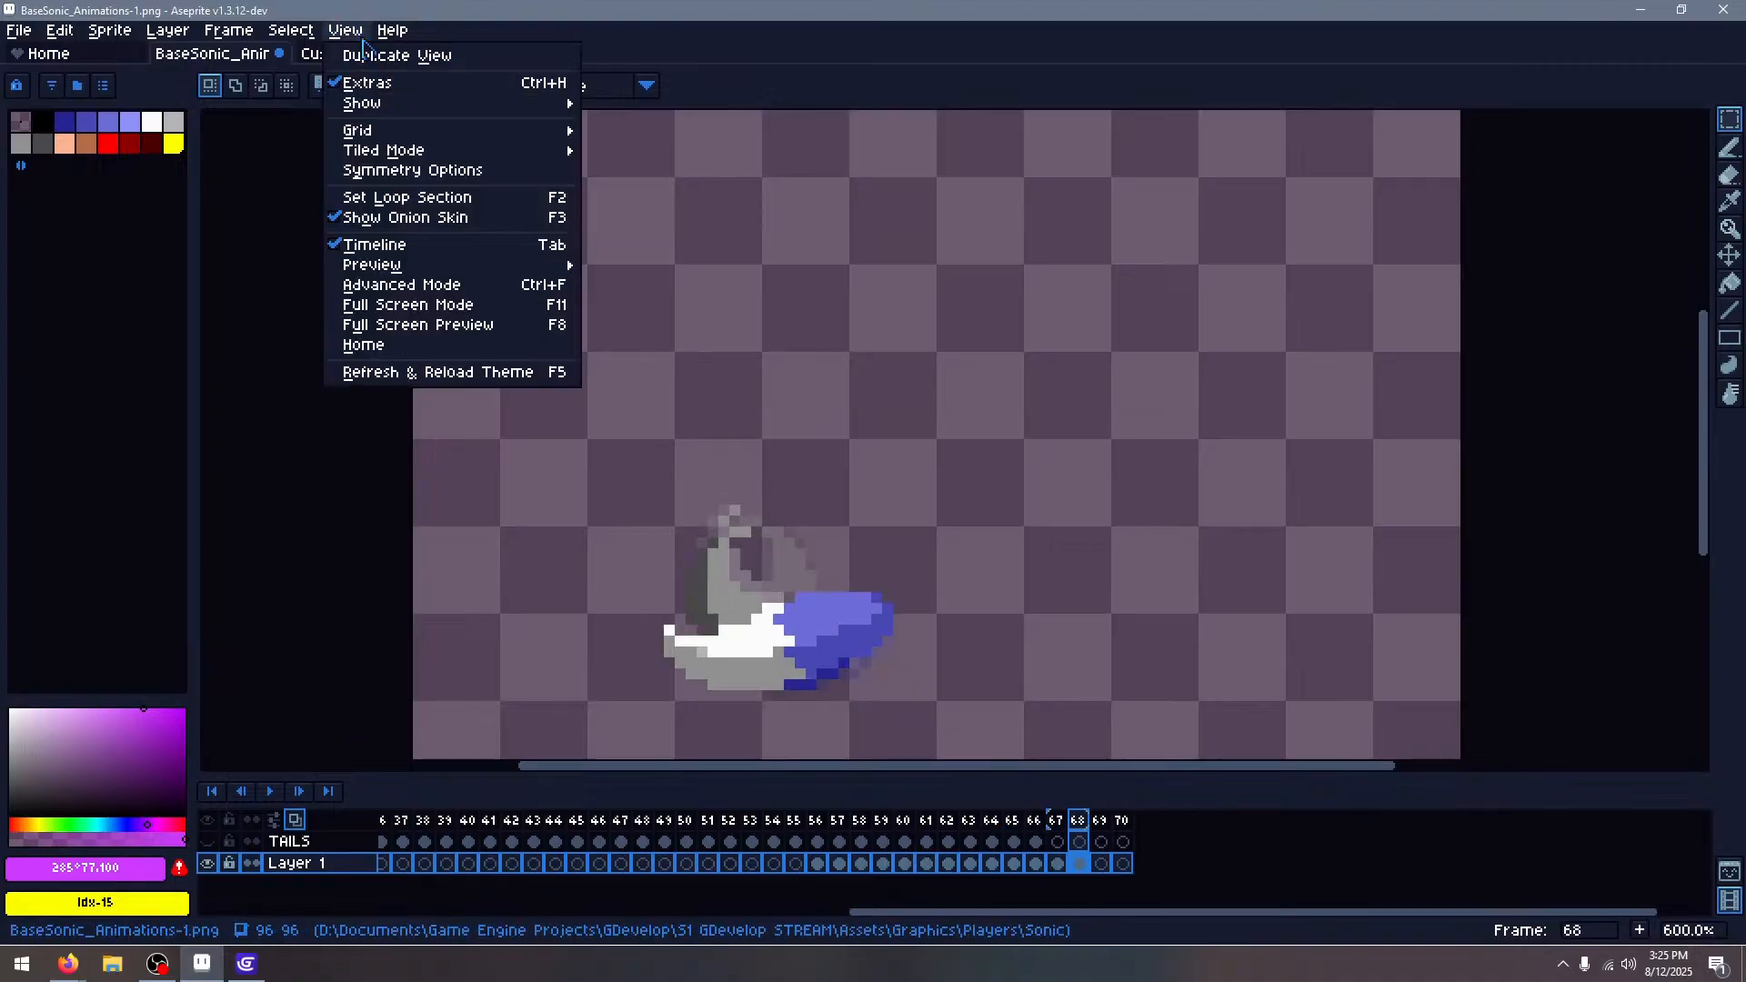
{"action": "left_click", "coordinate": [311, 58]}
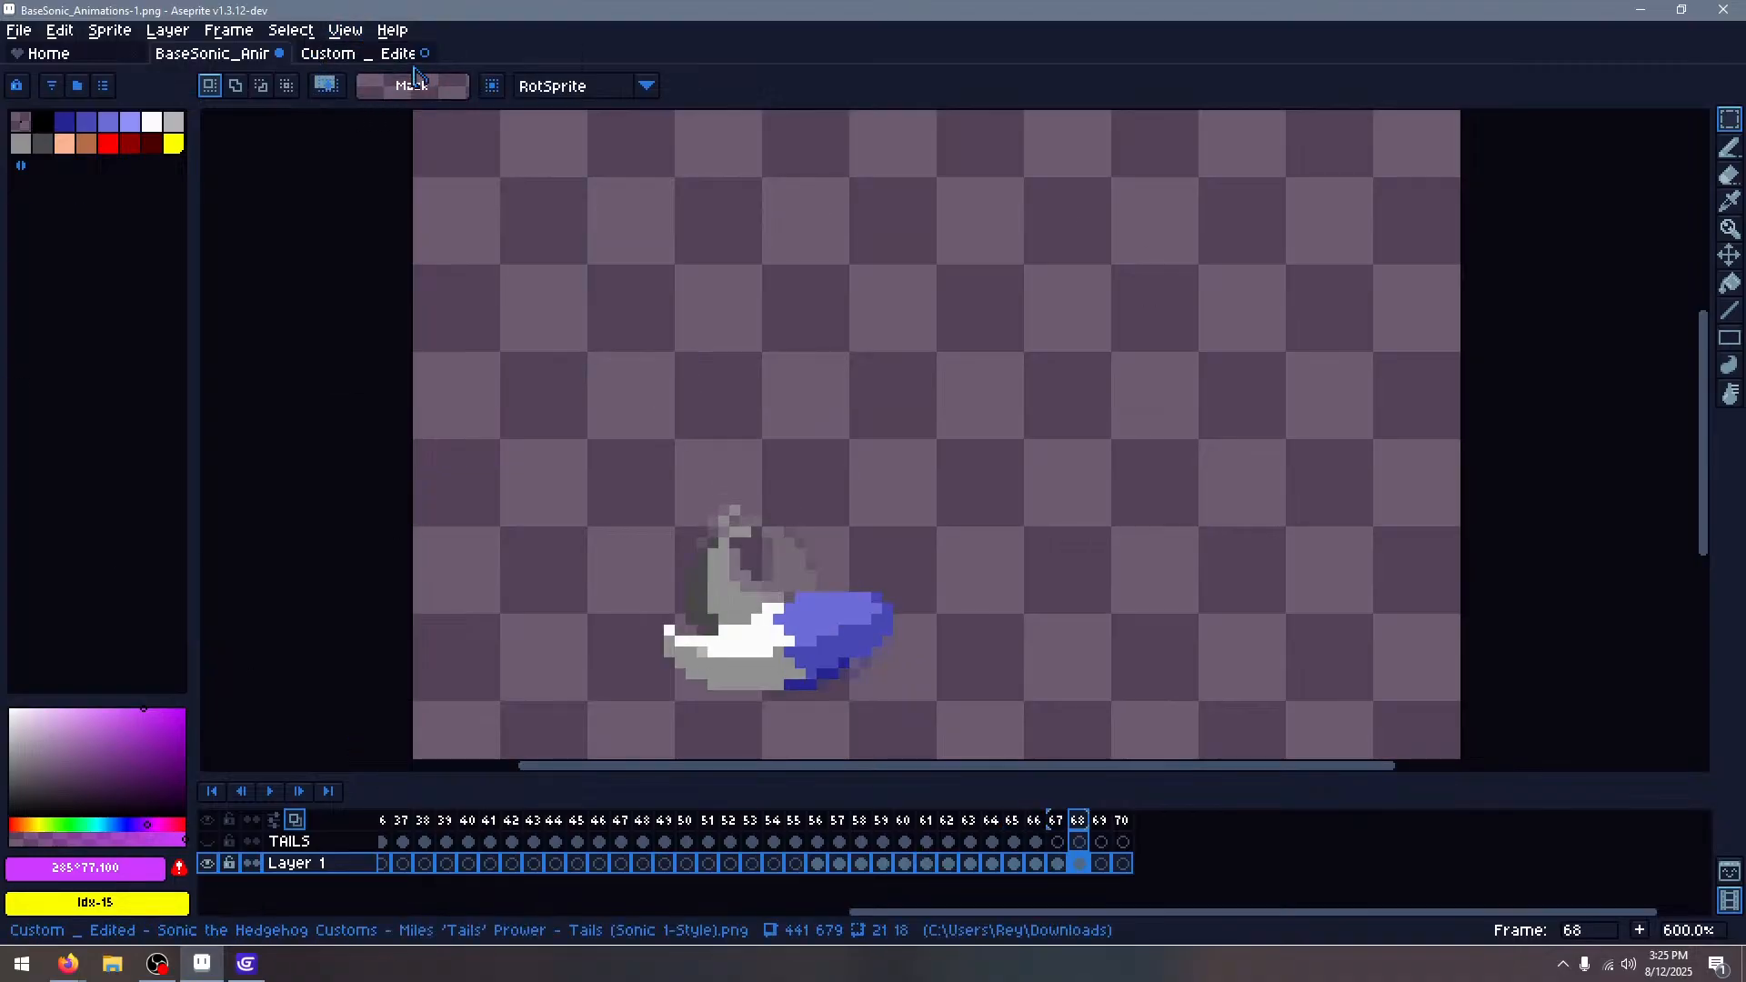
{"action": "left_click", "coordinate": [318, 54]}
{"action": "scroll", "coordinate": [793, 240], "scroll_direction": "down", "scroll_amount": 5}
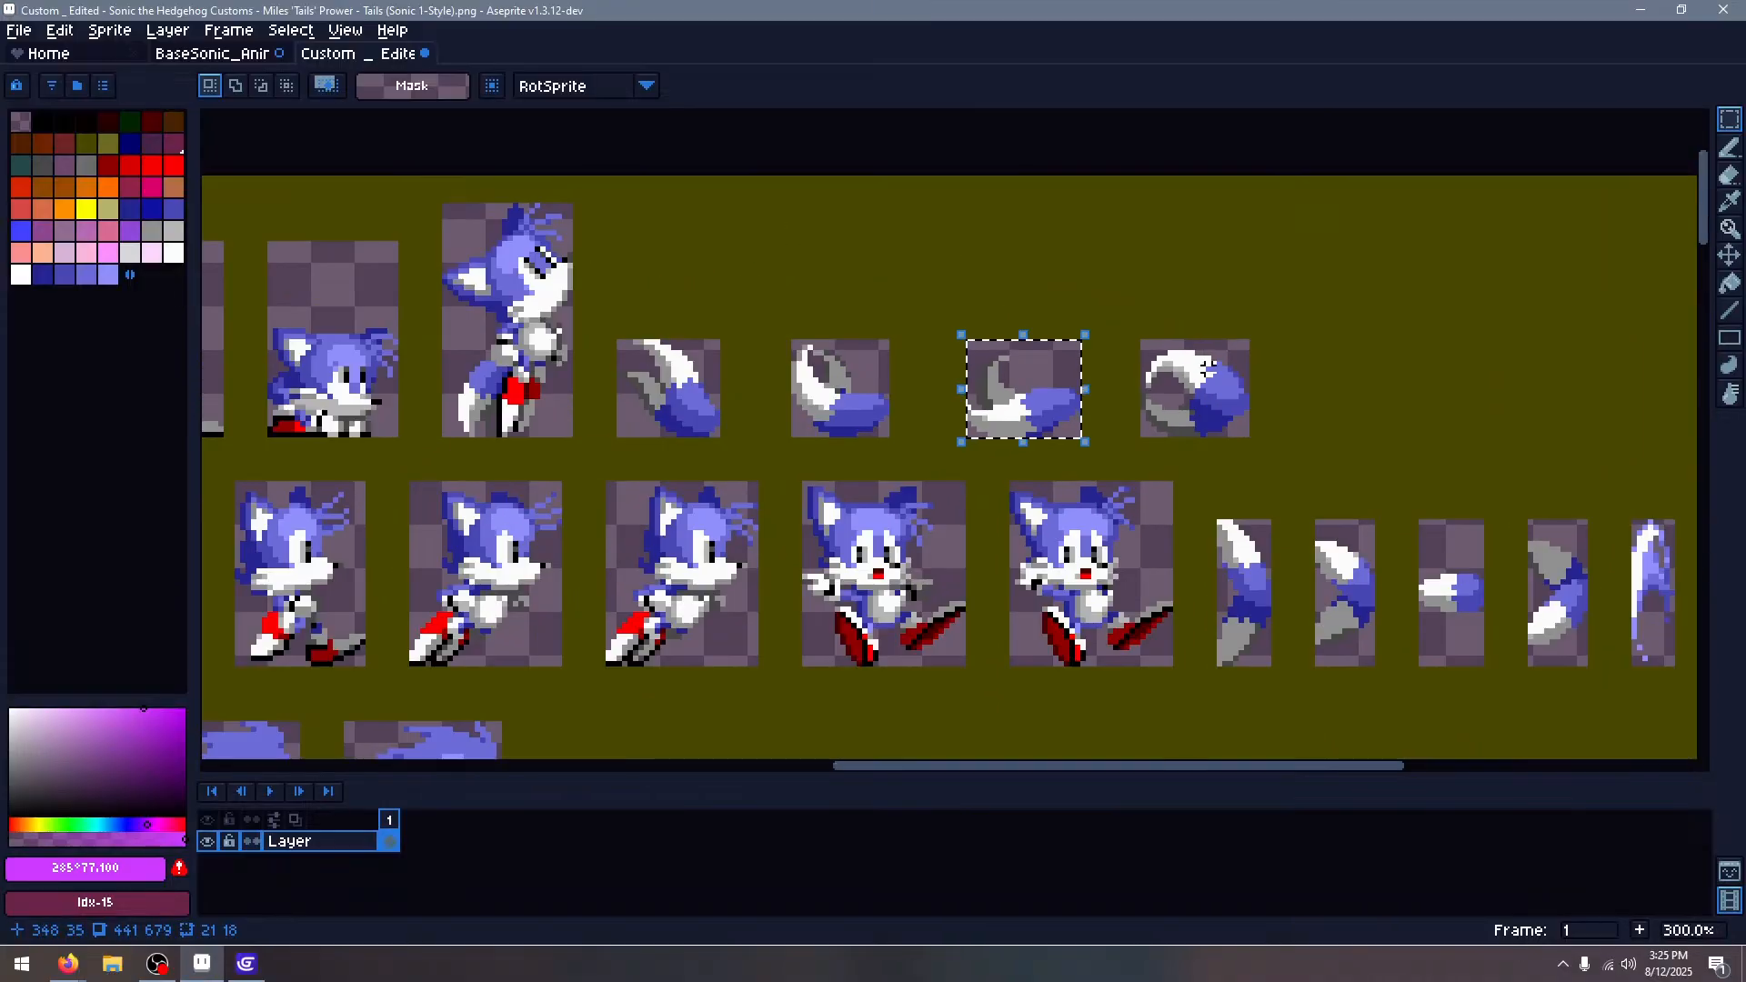
{"action": "scroll", "coordinate": [629, 330], "scroll_direction": "up", "scroll_amount": 4}
{"action": "left_click_drag", "start_coordinate": [658, 329], "coordinate": [943, 588]}
{"action": "key", "text": "ctrl+Tab"}
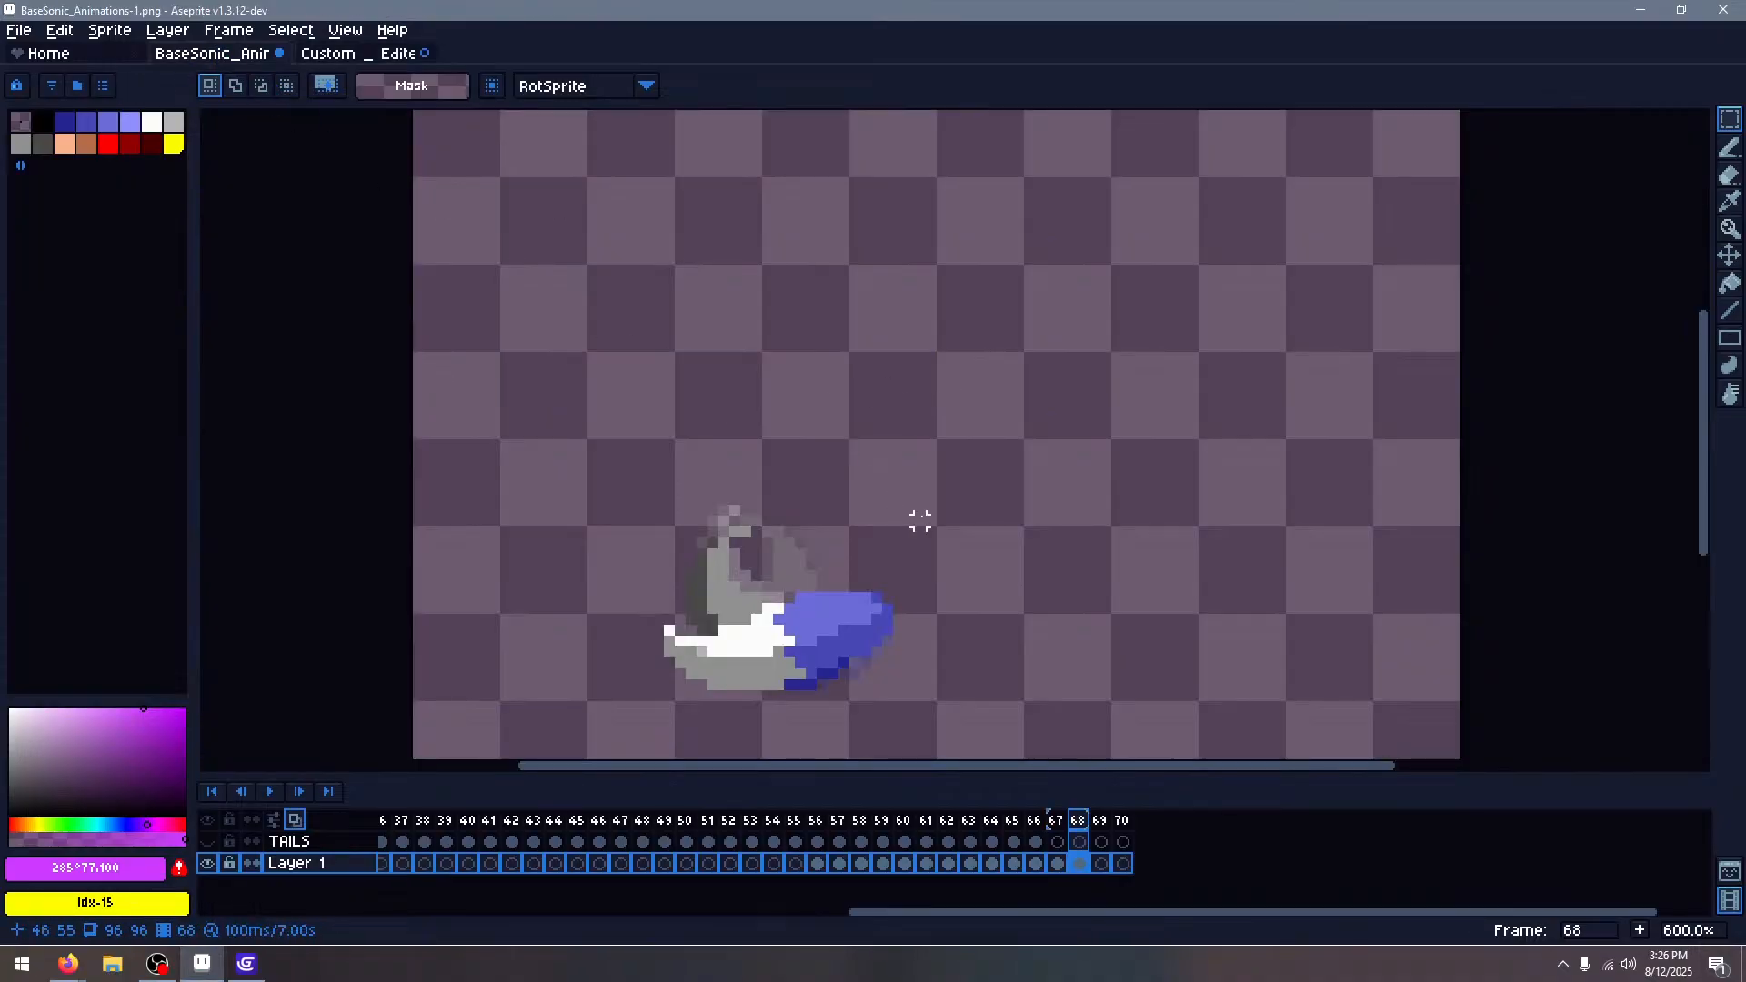
{"action": "key", "text": "Right"}
{"action": "key", "text": "ctrl+v"}
{"action": "left_click_drag", "start_coordinate": [973, 353], "coordinate": [815, 597]}
{"action": "left_click", "coordinate": [997, 510]}
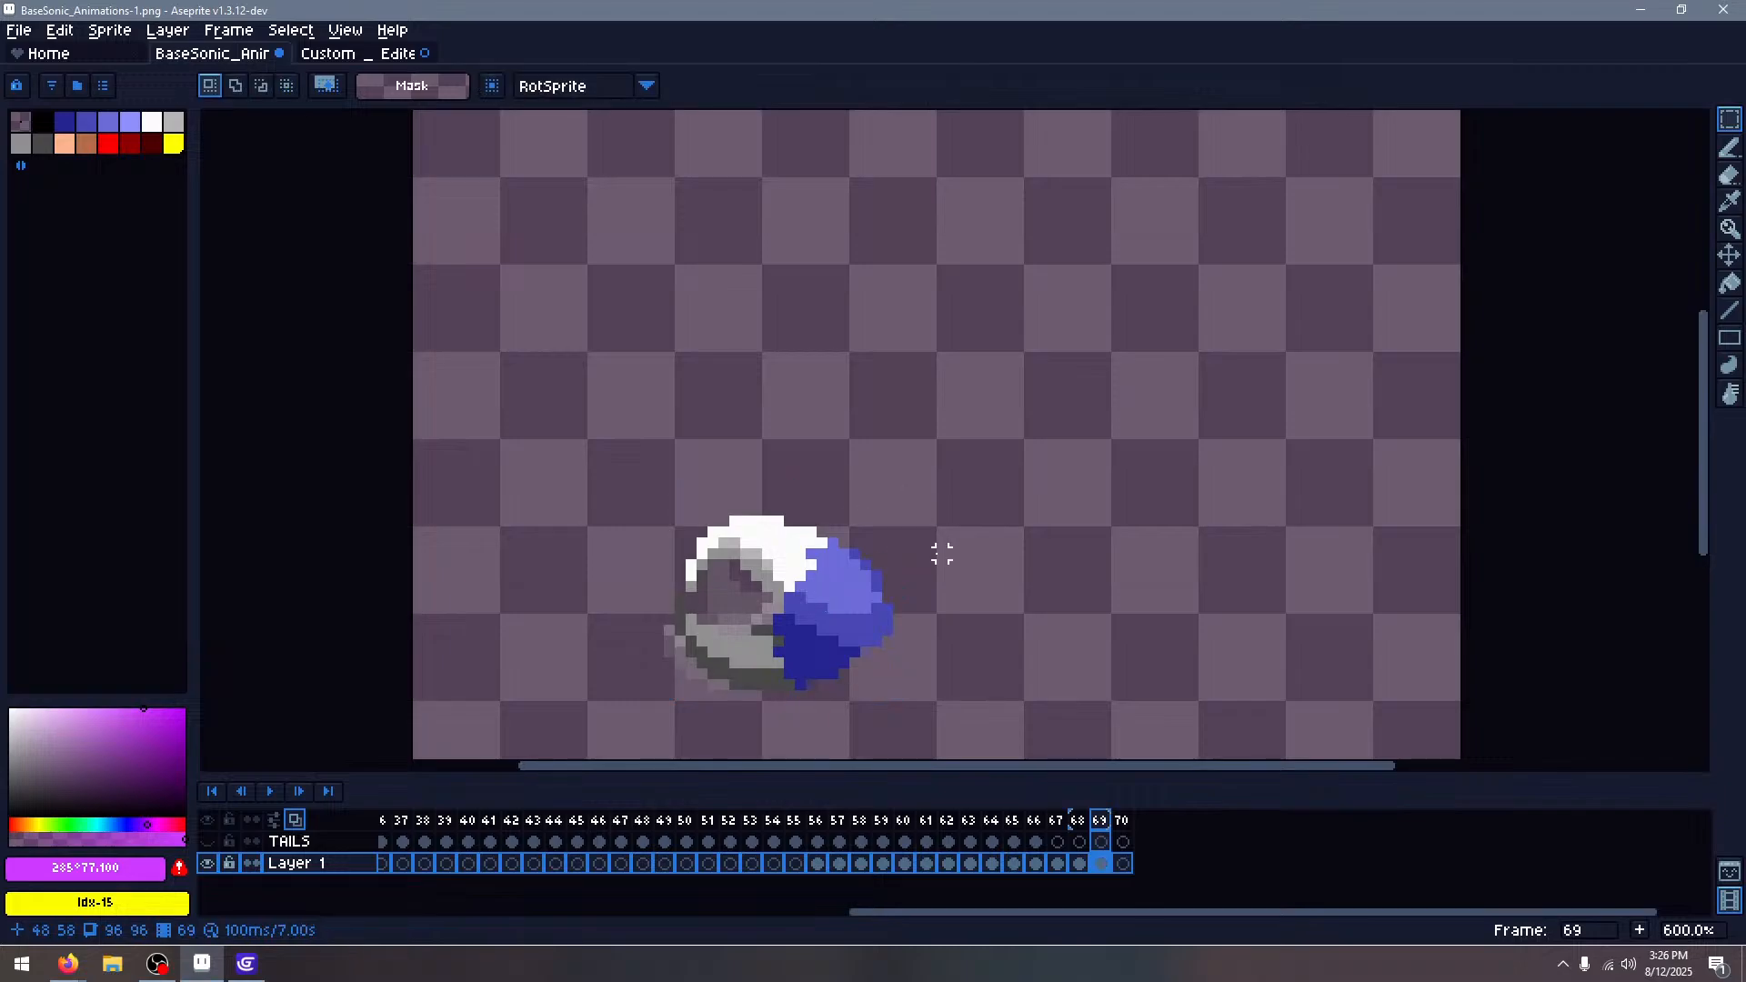
Nudge the curled tail on frame 67 of Layer 1 down by one pixel
{"action": "key", "text": "Left"}
{"action": "key", "text": "Left"}
{"action": "key", "text": "Left"}
{"action": "key", "text": "Right"}
{"action": "left_click_drag", "start_coordinate": [517, 417], "coordinate": [971, 725]}
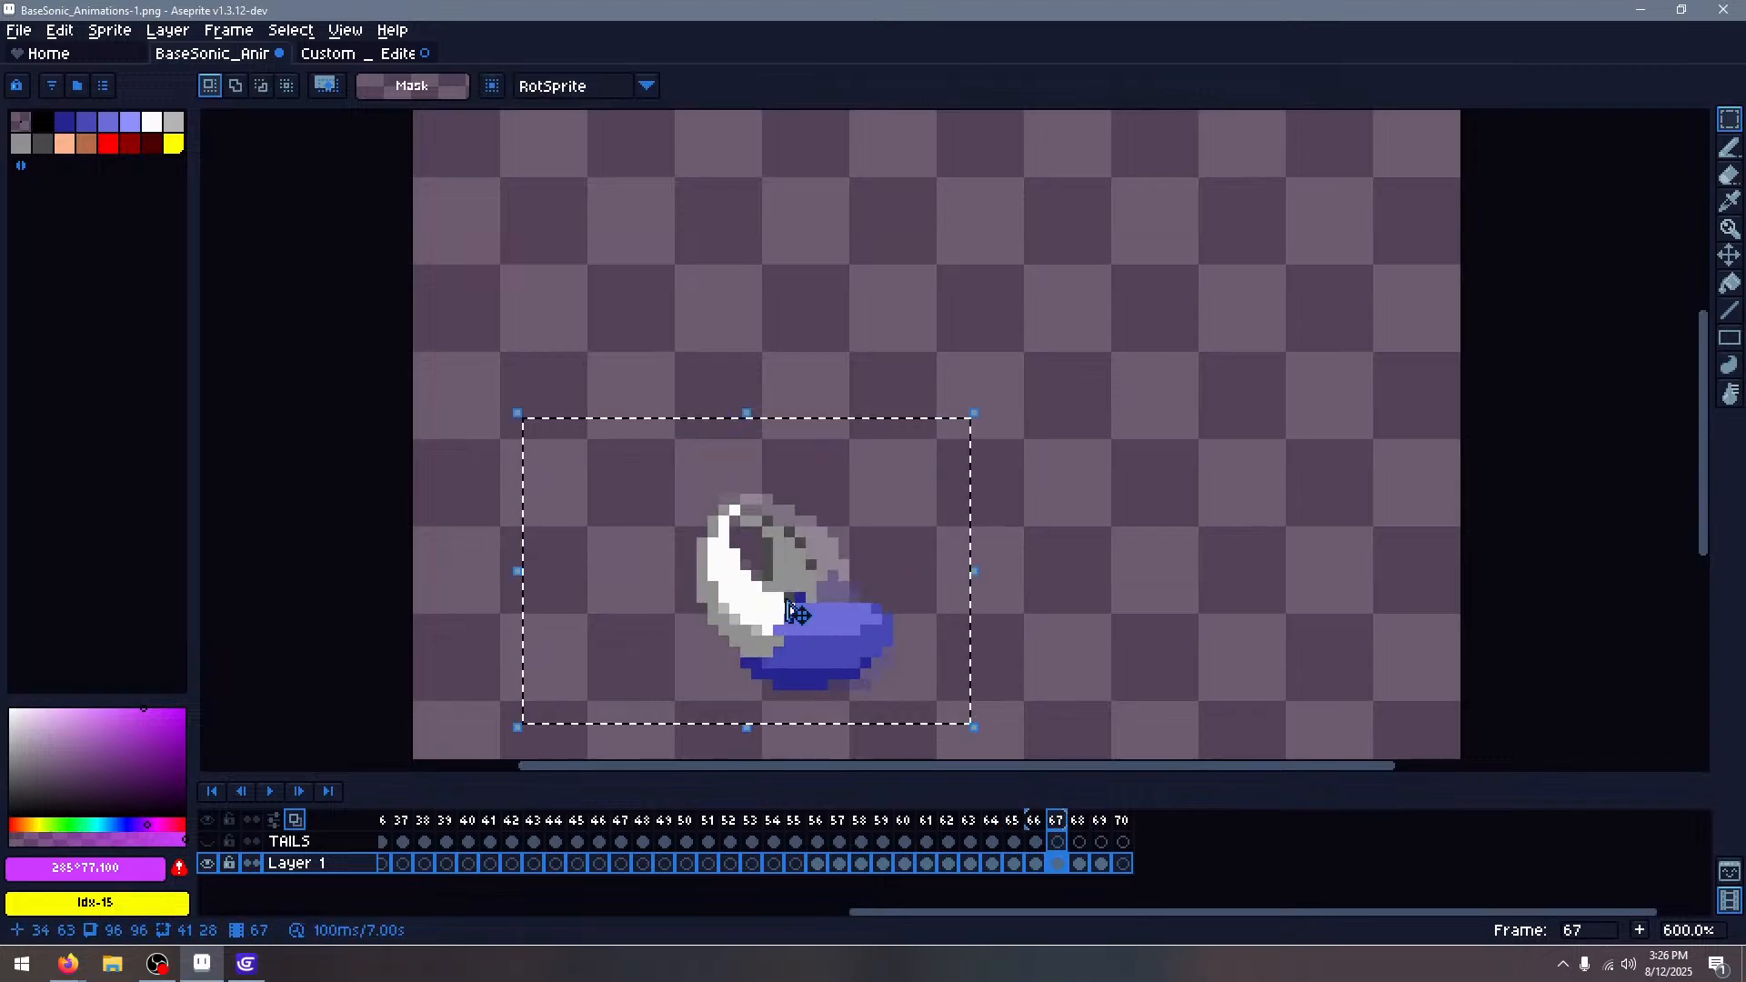
{"action": "left_click", "coordinate": [797, 613]}
{"action": "left_click", "coordinate": [1072, 507]}
Nudge the curled tails on frames 68 and 69 of Layer 1 down by one pixel
{"action": "key", "text": "Left"}
{"action": "key", "text": "Right"}
{"action": "key", "text": "Right"}
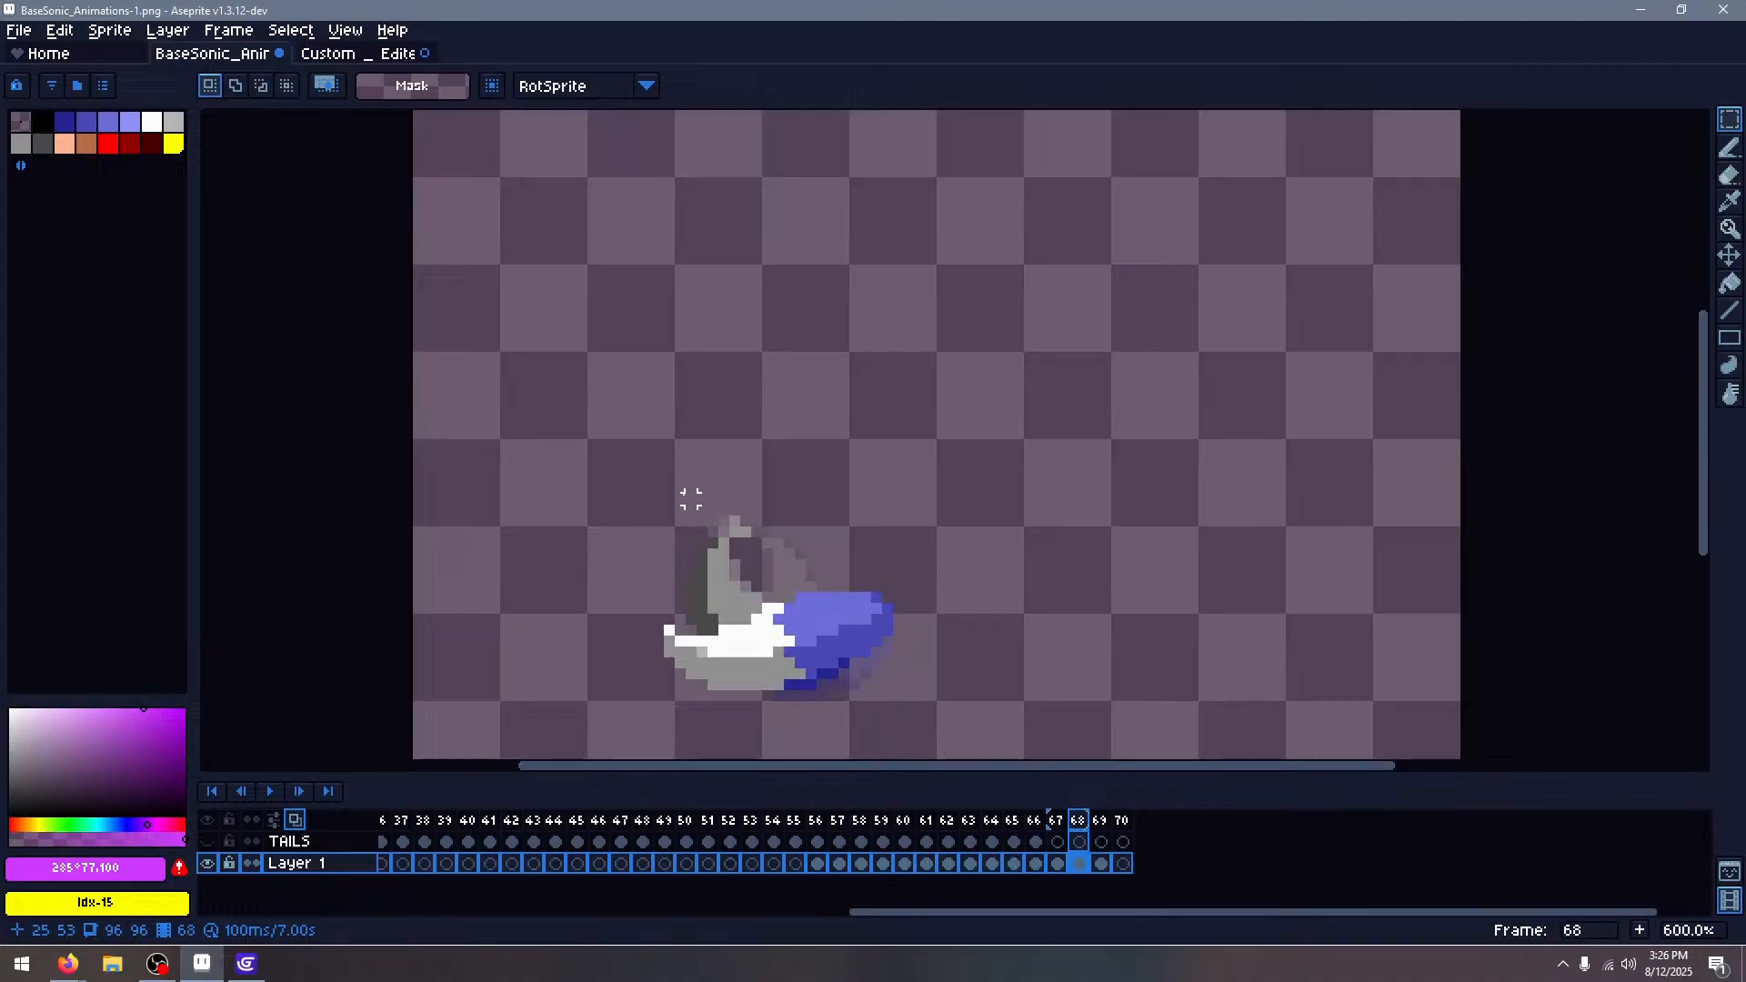
{"action": "key", "text": "Right"}
{"action": "key", "text": "ctrl+v"}
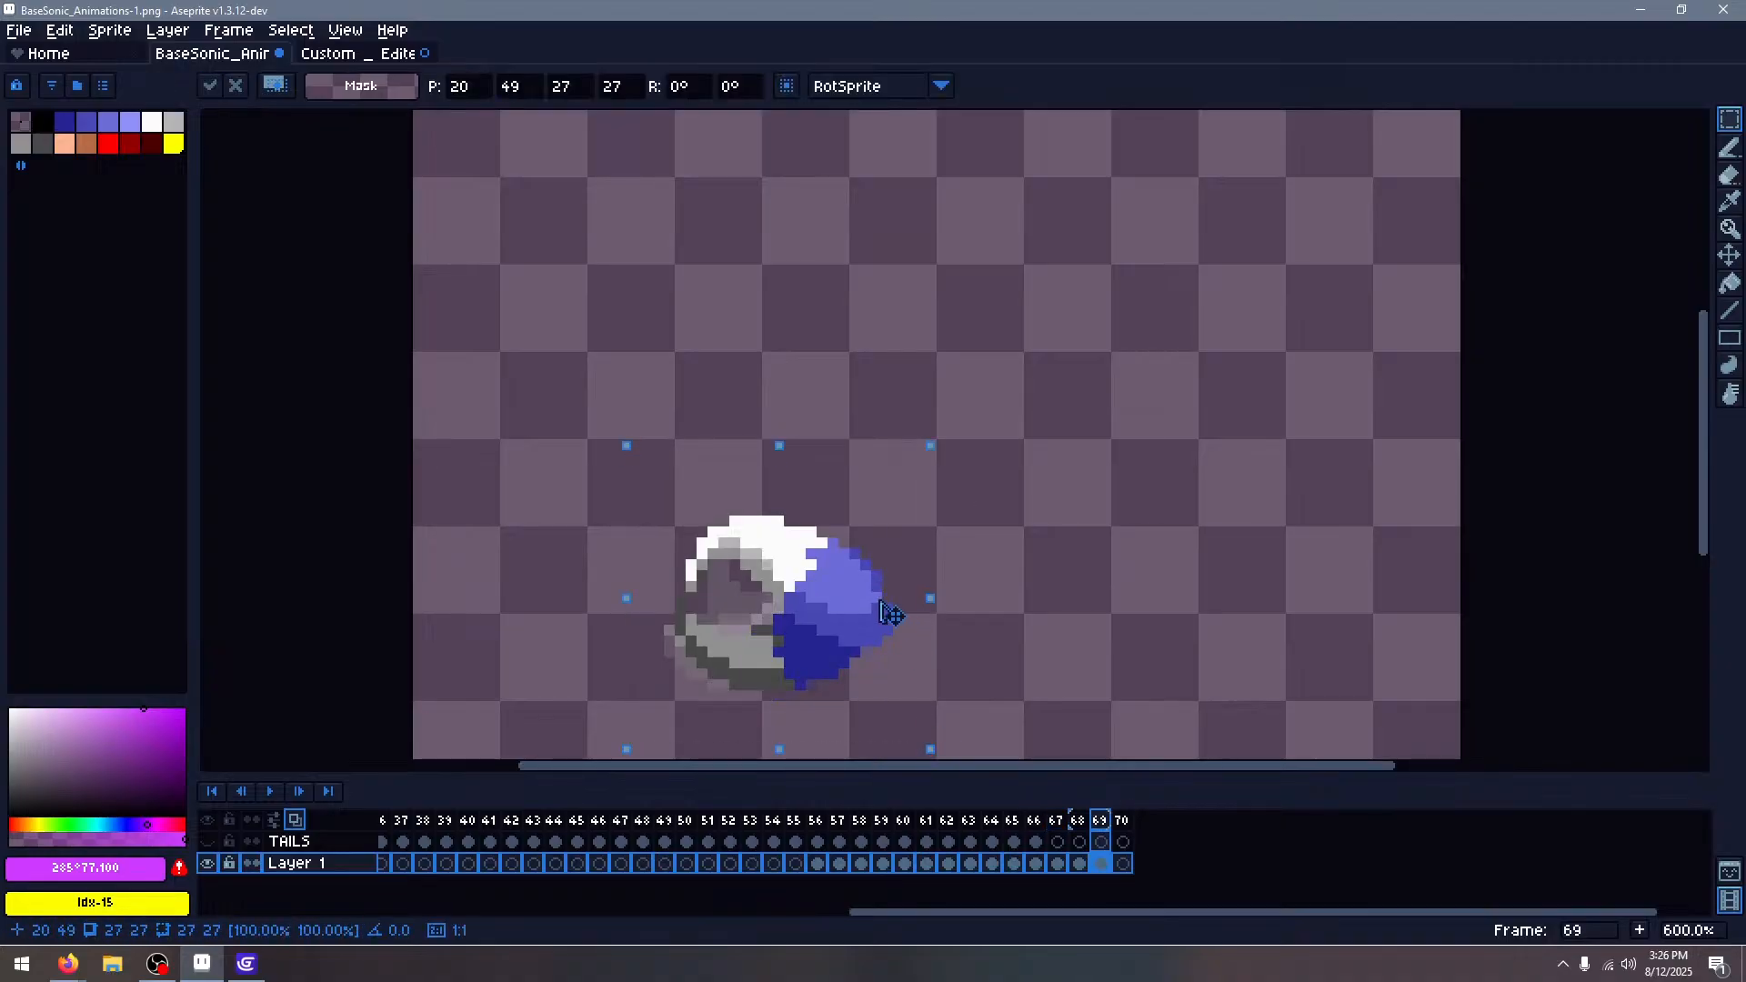
{"action": "key", "text": "Left"}
{"action": "key", "text": "Right"}
{"action": "key", "text": "Right"}
{"action": "key", "text": "Right"}
{"action": "key", "text": "Right"}
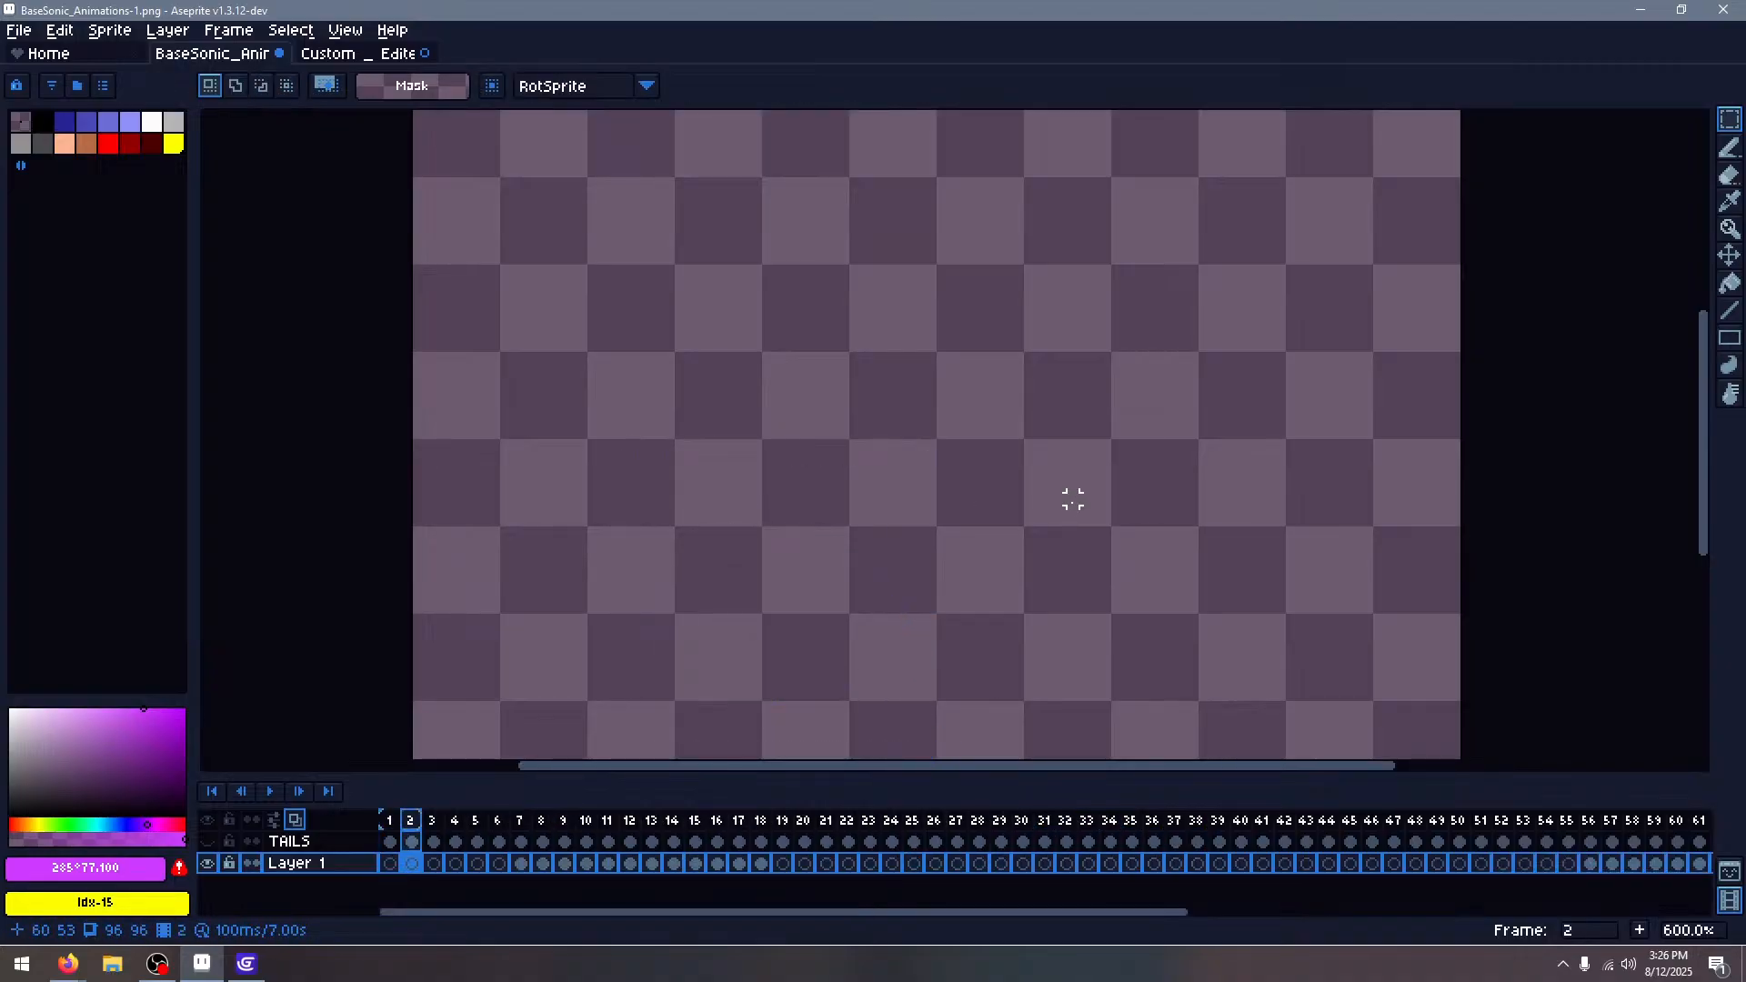
Examine the alignment of the curled tails by stepping back and forth through frames 66 to 70
{"action": "key", "text": "Left"}
{"action": "key", "text": "Left"}
{"action": "key", "text": "Left"}
{"action": "key", "text": "Left"}
{"action": "key", "text": "Left"}
{"action": "key", "text": "Left"}
{"action": "key", "text": "Left"}
{"action": "key", "text": "Left"}
{"action": "key", "text": "Right"}
{"action": "key", "text": "Right"}
{"action": "key", "text": "Right"}
{"action": "key", "text": "Right"}
{"action": "key", "text": "Right"}
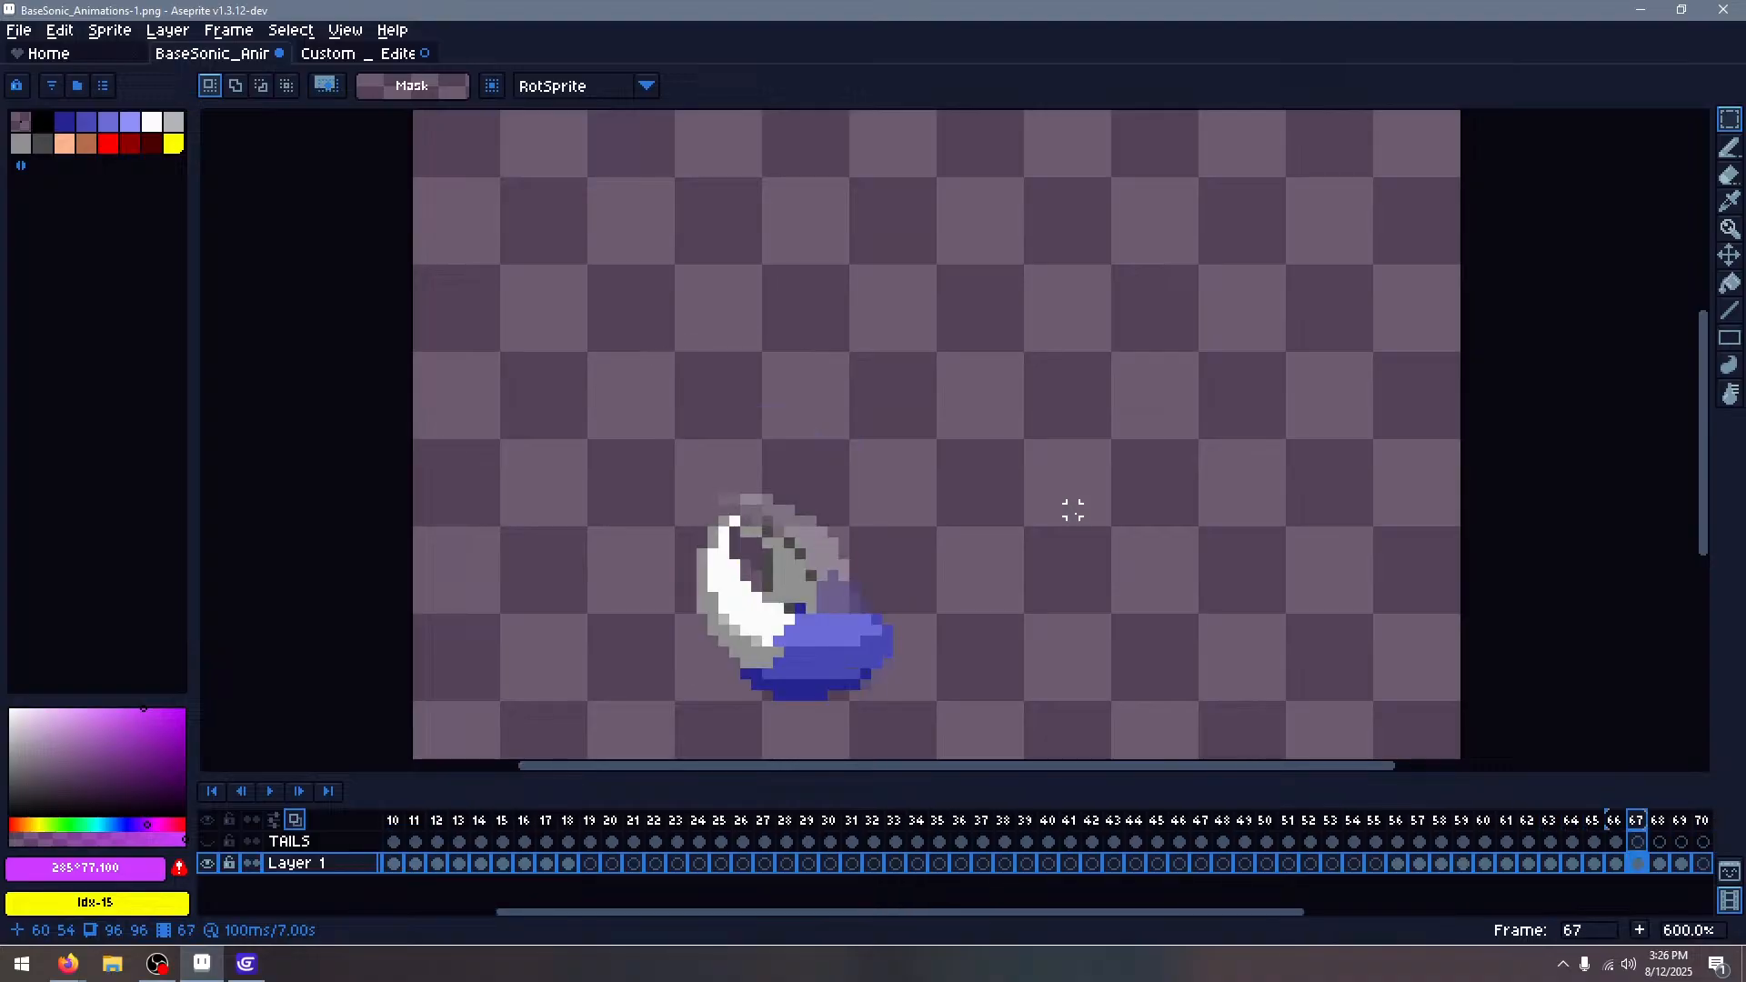
{"action": "key", "text": "Right"}
{"action": "key", "text": "Right"}
{"action": "key", "text": "Left"}
{"action": "key", "text": "Left"}
{"action": "key", "text": "Left"}
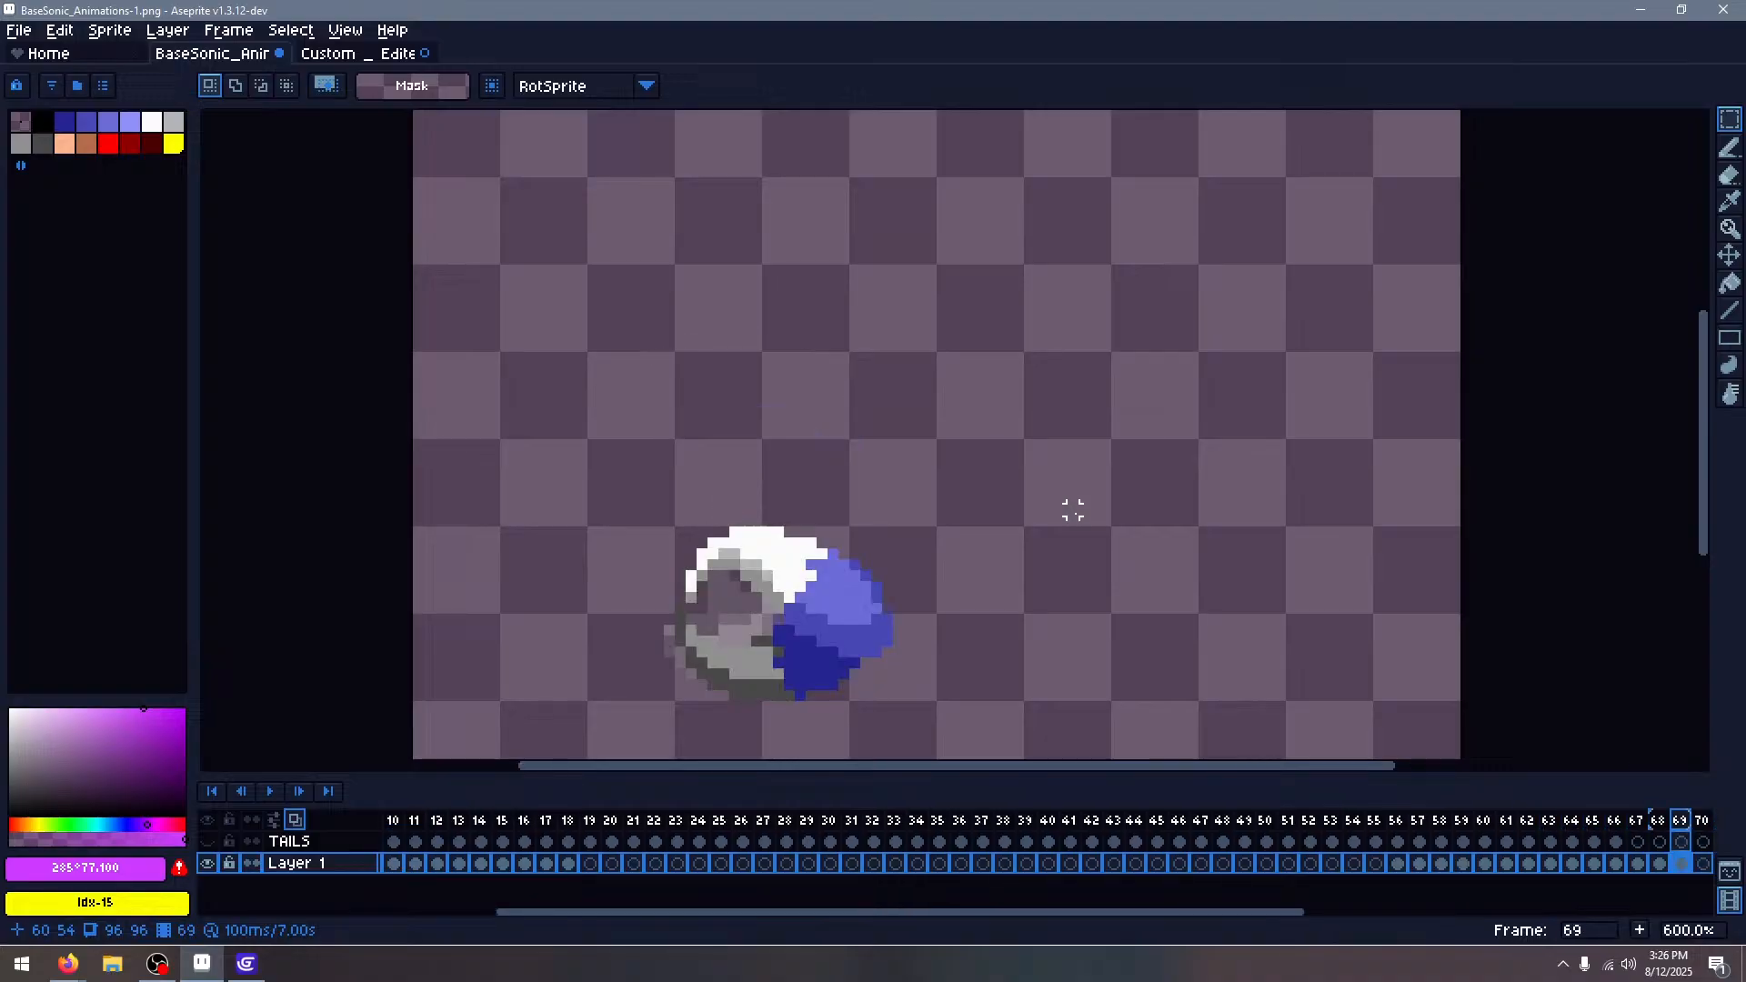
{"action": "key", "text": "Right"}
{"action": "key", "text": "Right"}
{"action": "key", "text": "Right"}
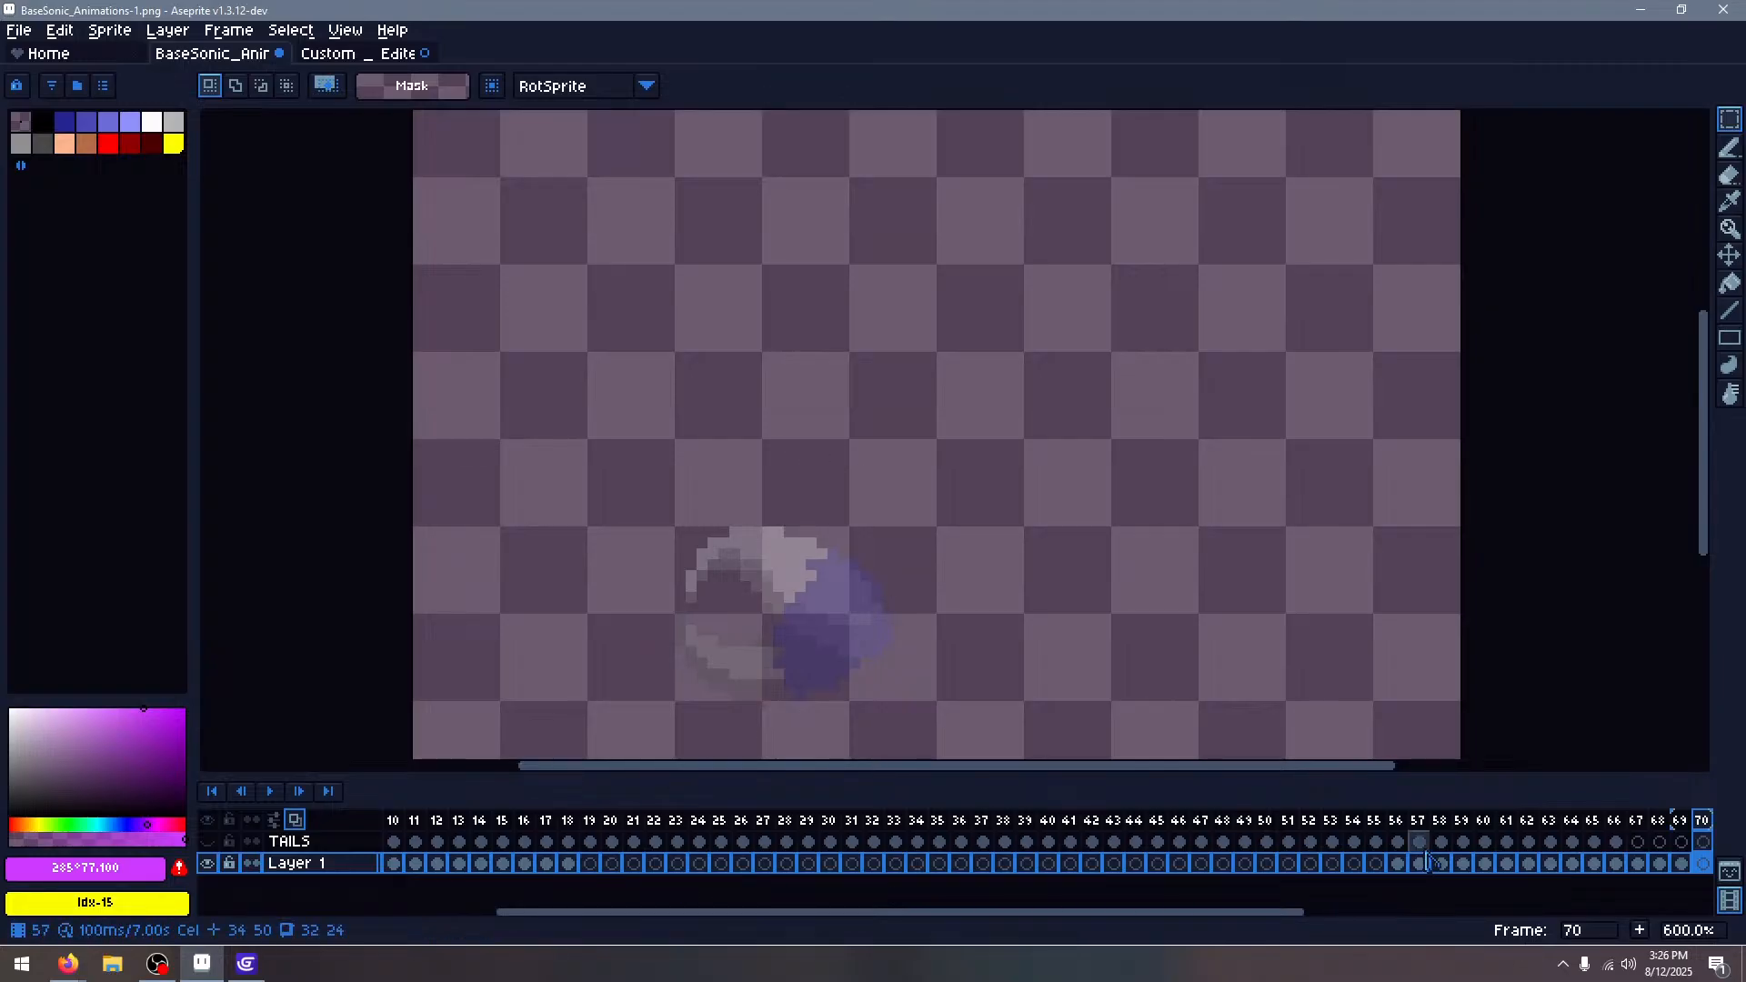
Show the TAILS layer again and make its frame 70 active
{"action": "left_click", "coordinate": [1616, 842]}
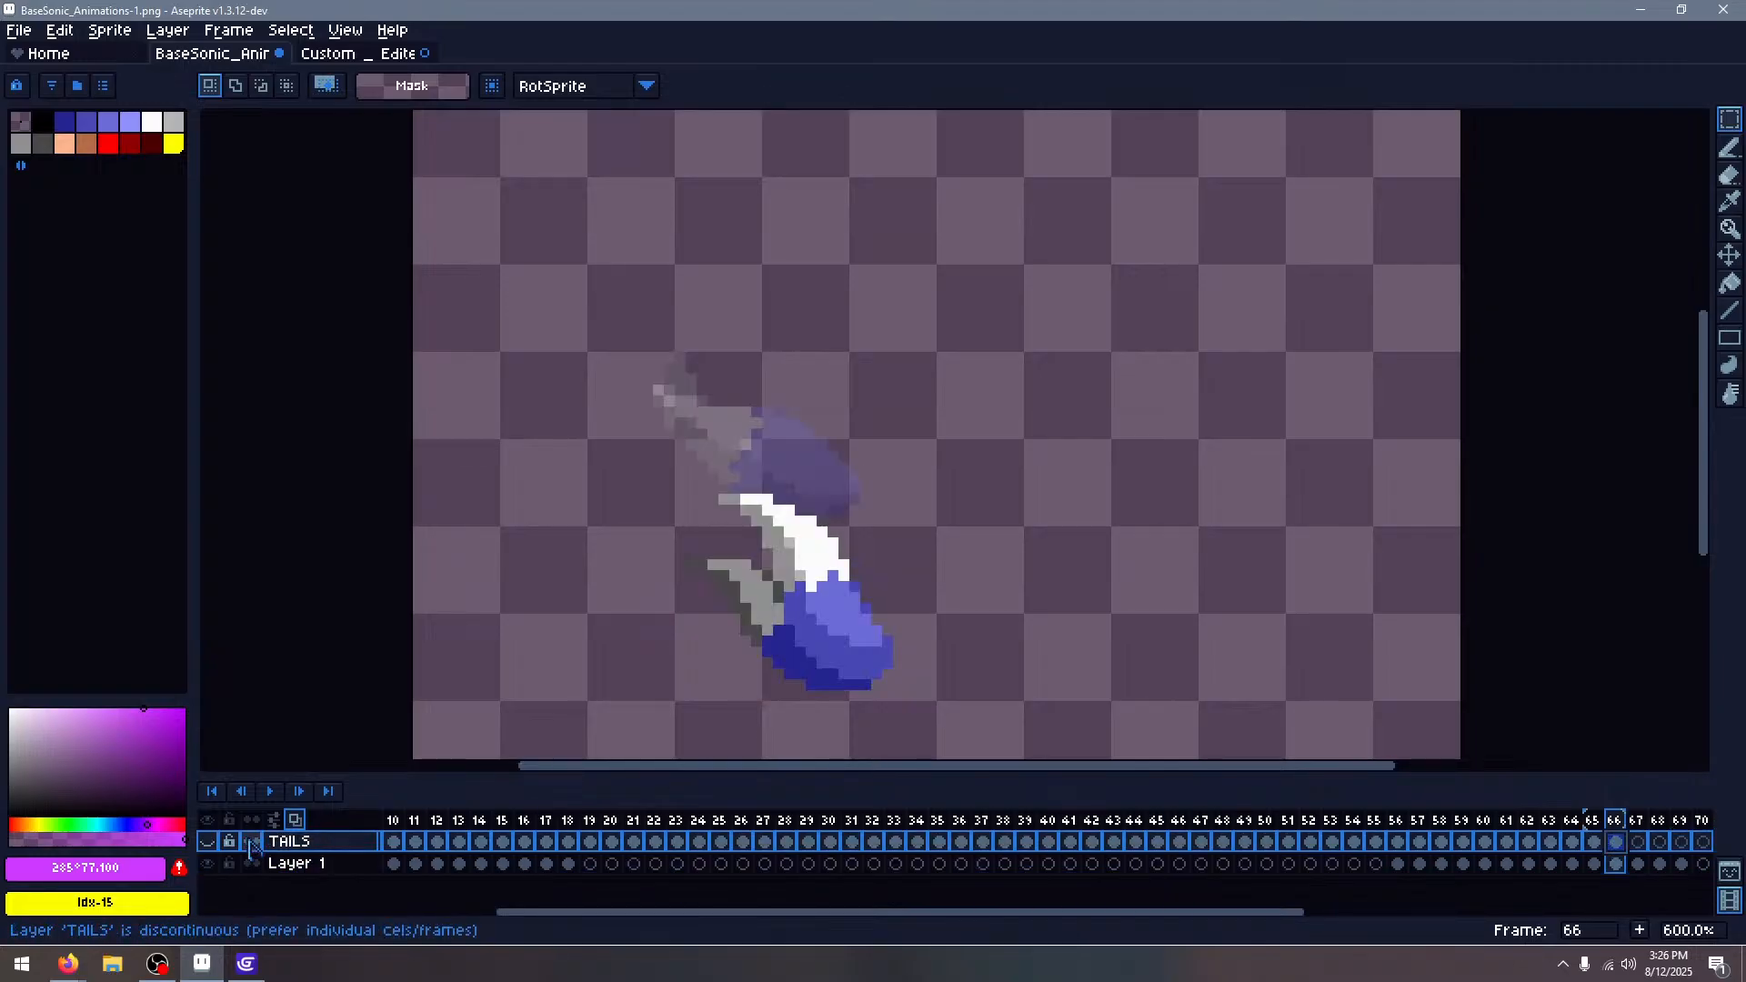
{"action": "left_click", "coordinate": [208, 841]}
{"action": "left_click", "coordinate": [1703, 841]}
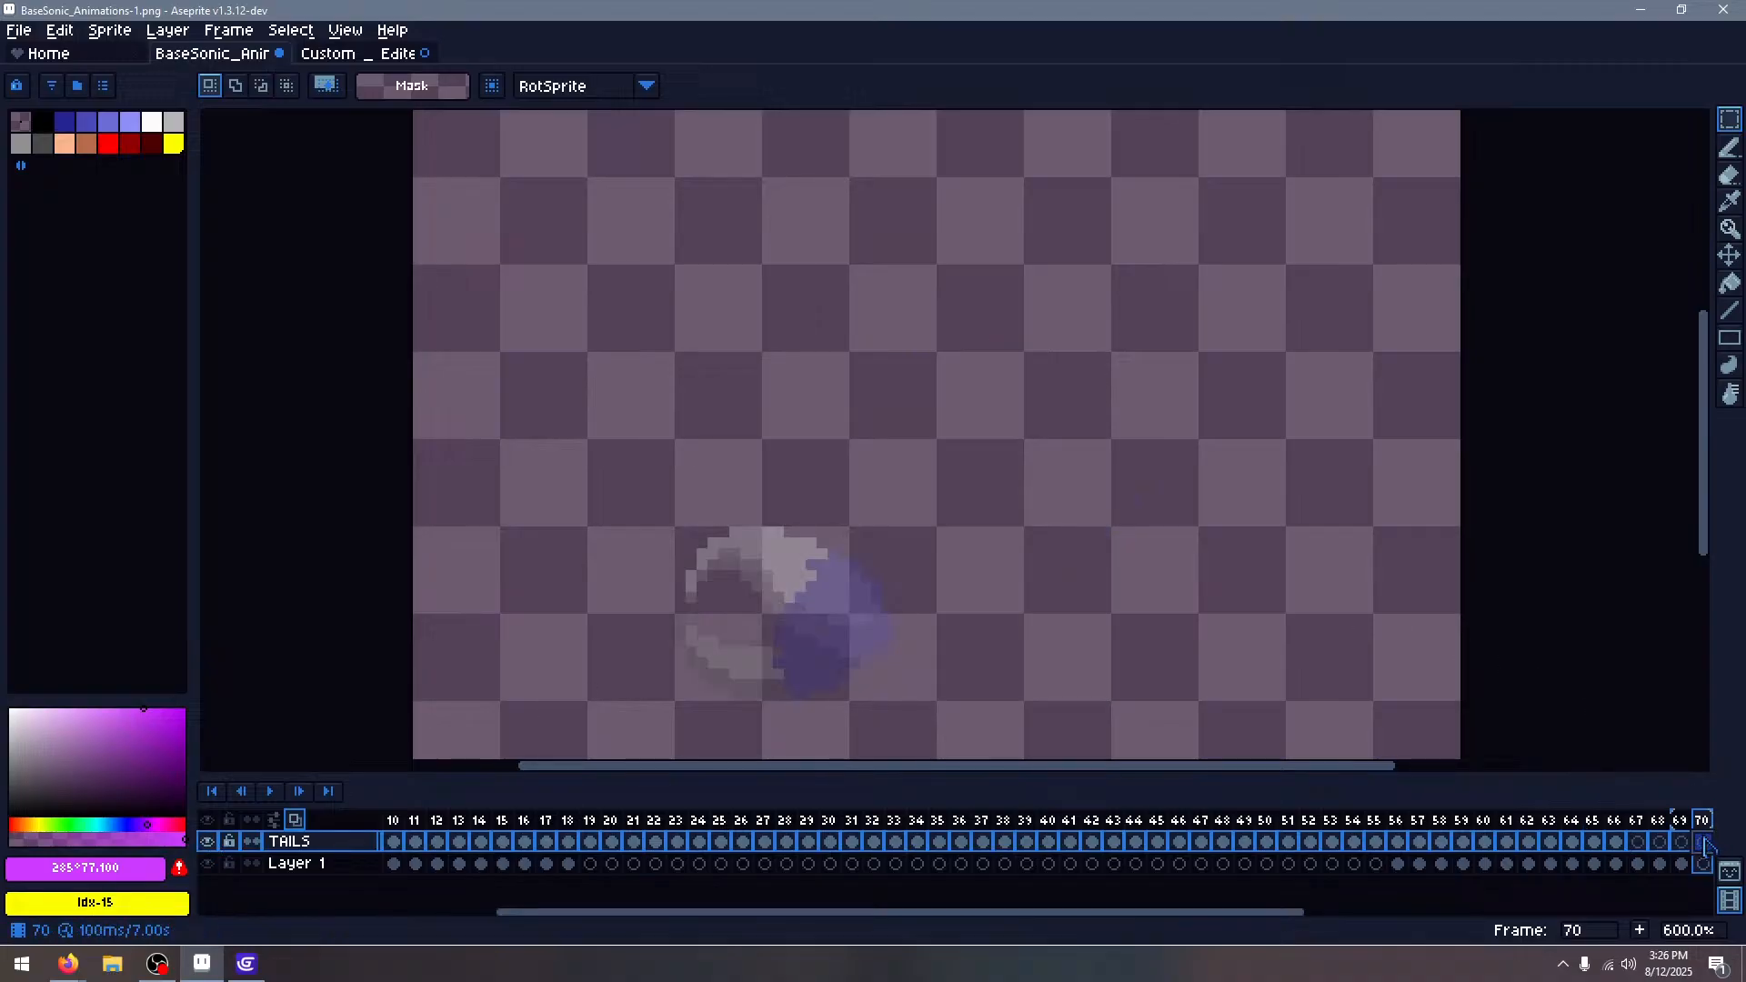
Copy the first of the three sideways tails from the sprite sheet and return to the animation file
{"action": "left_click", "coordinate": [336, 54]}
{"action": "scroll", "coordinate": [847, 515], "scroll_direction": "down", "scroll_amount": 5}
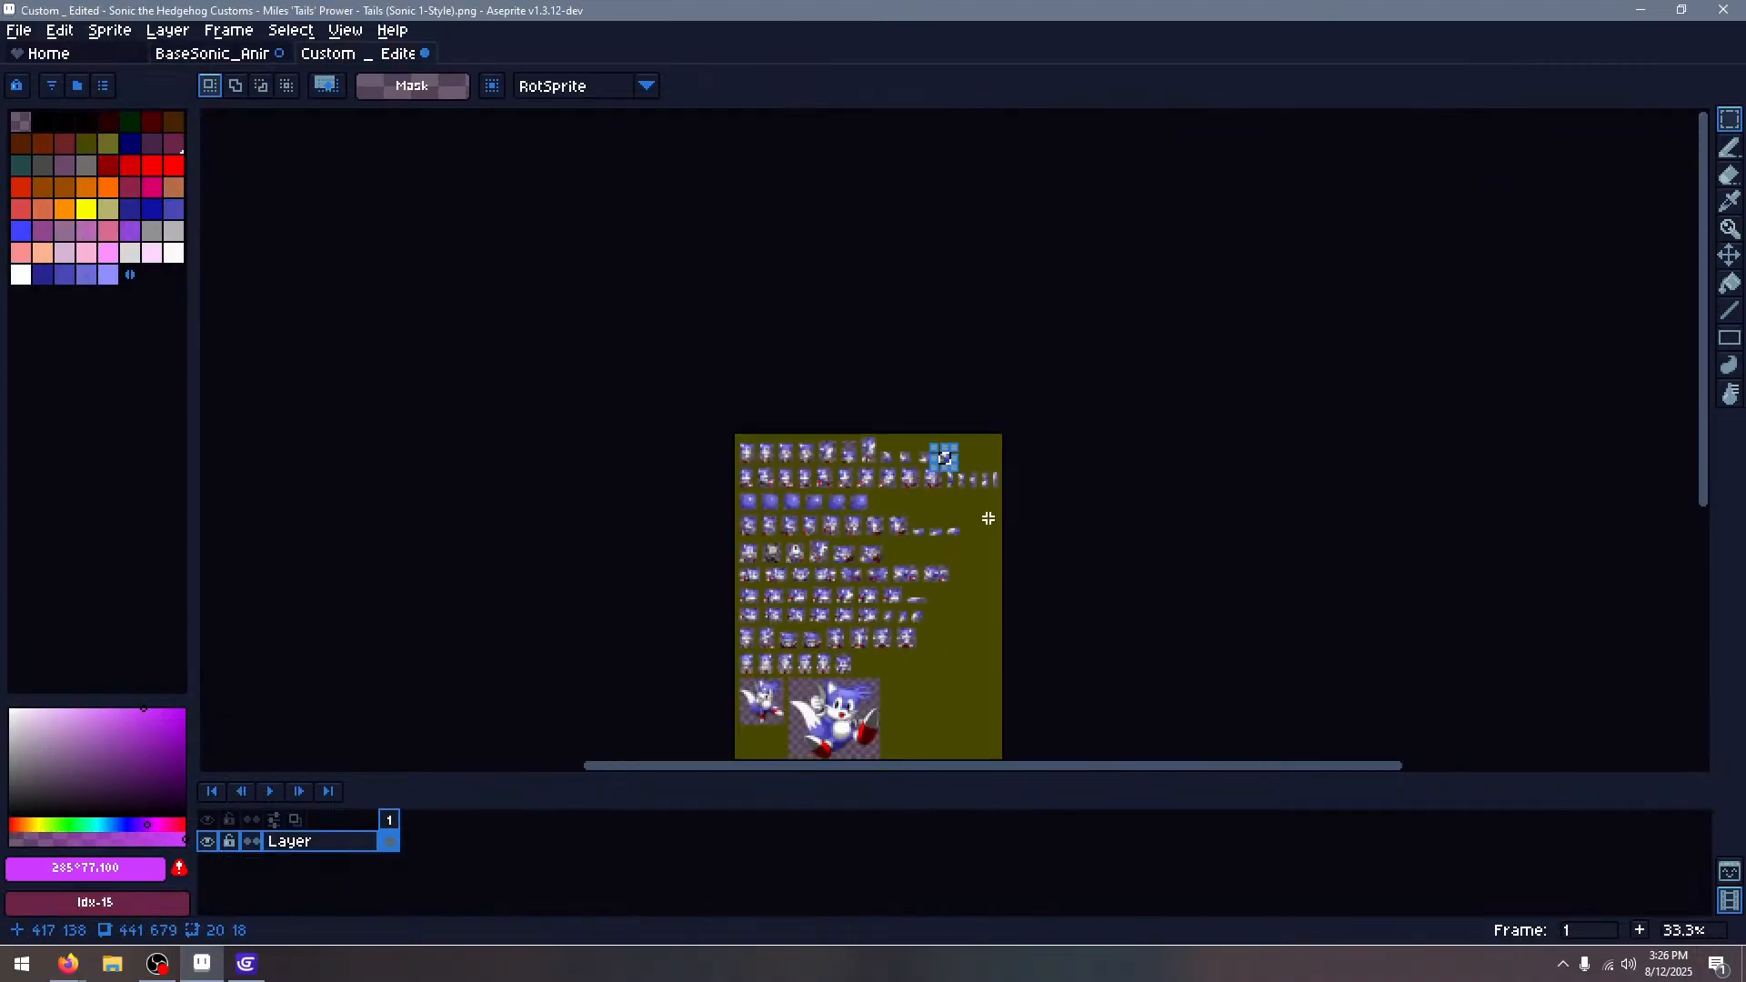
{"action": "scroll", "coordinate": [648, 560], "scroll_direction": "up", "scroll_amount": 5}
{"action": "scroll", "coordinate": [524, 442], "scroll_direction": "up", "scroll_amount": 1}
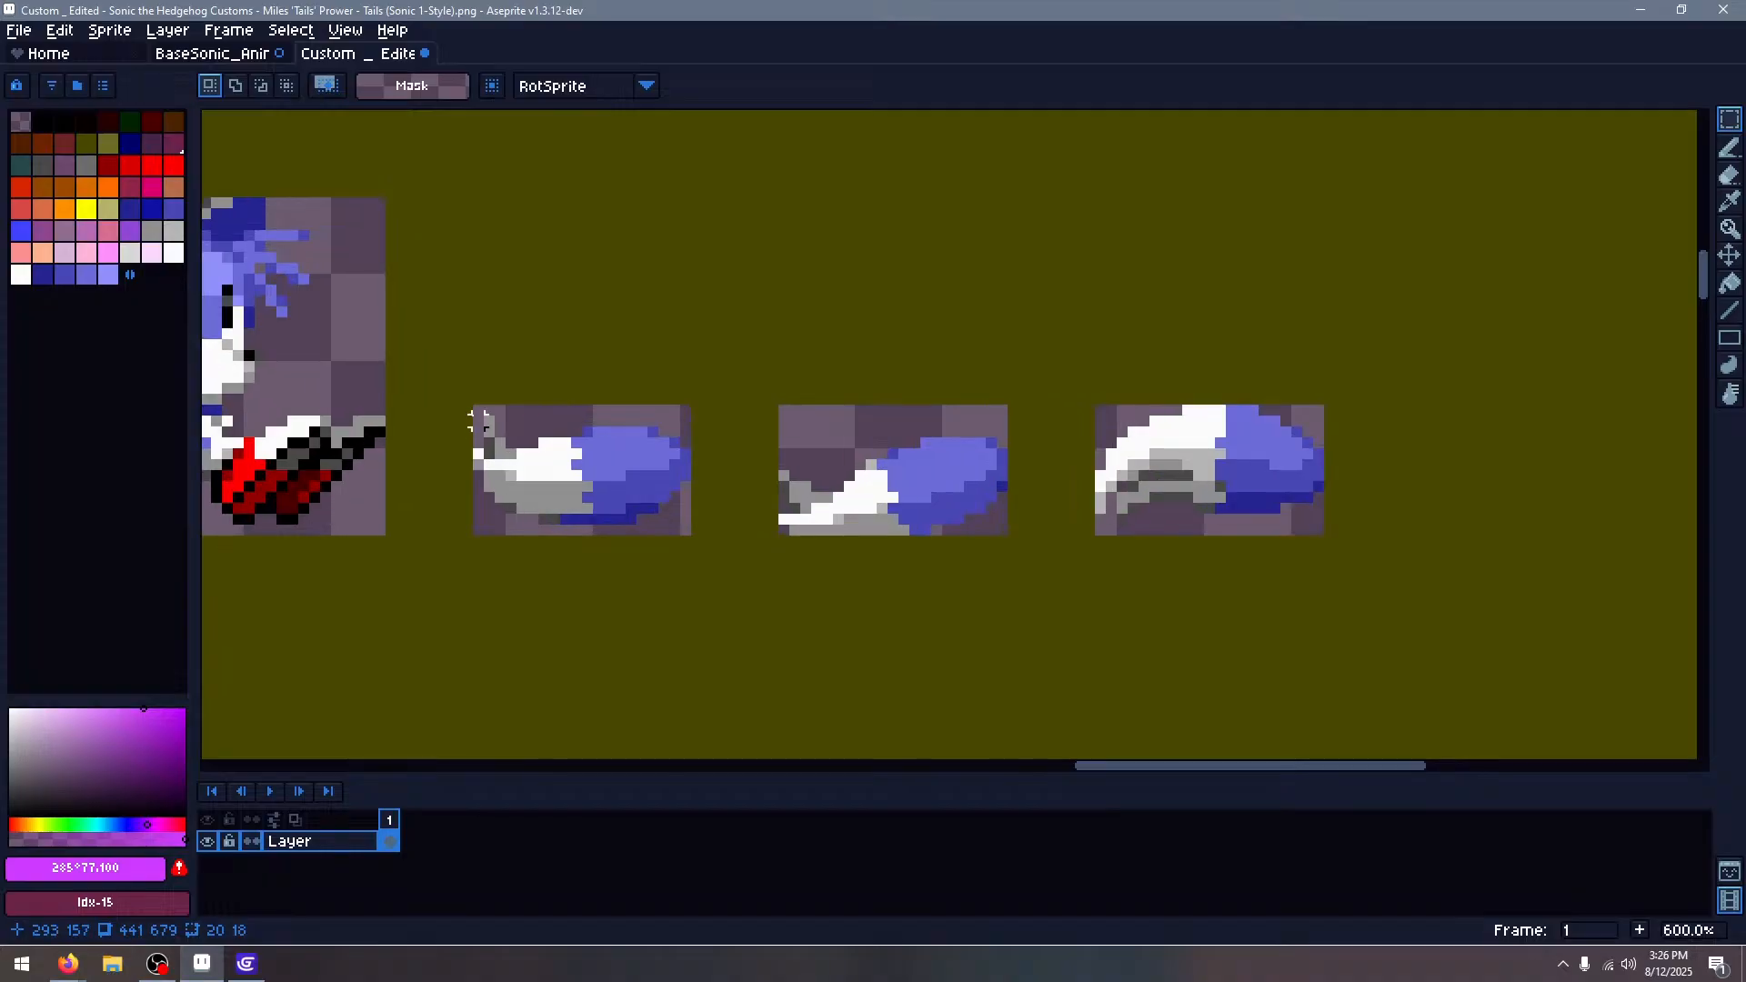
{"action": "left_click_drag", "start_coordinate": [474, 407], "coordinate": [692, 537]}
{"action": "left_click", "coordinate": [226, 54]}
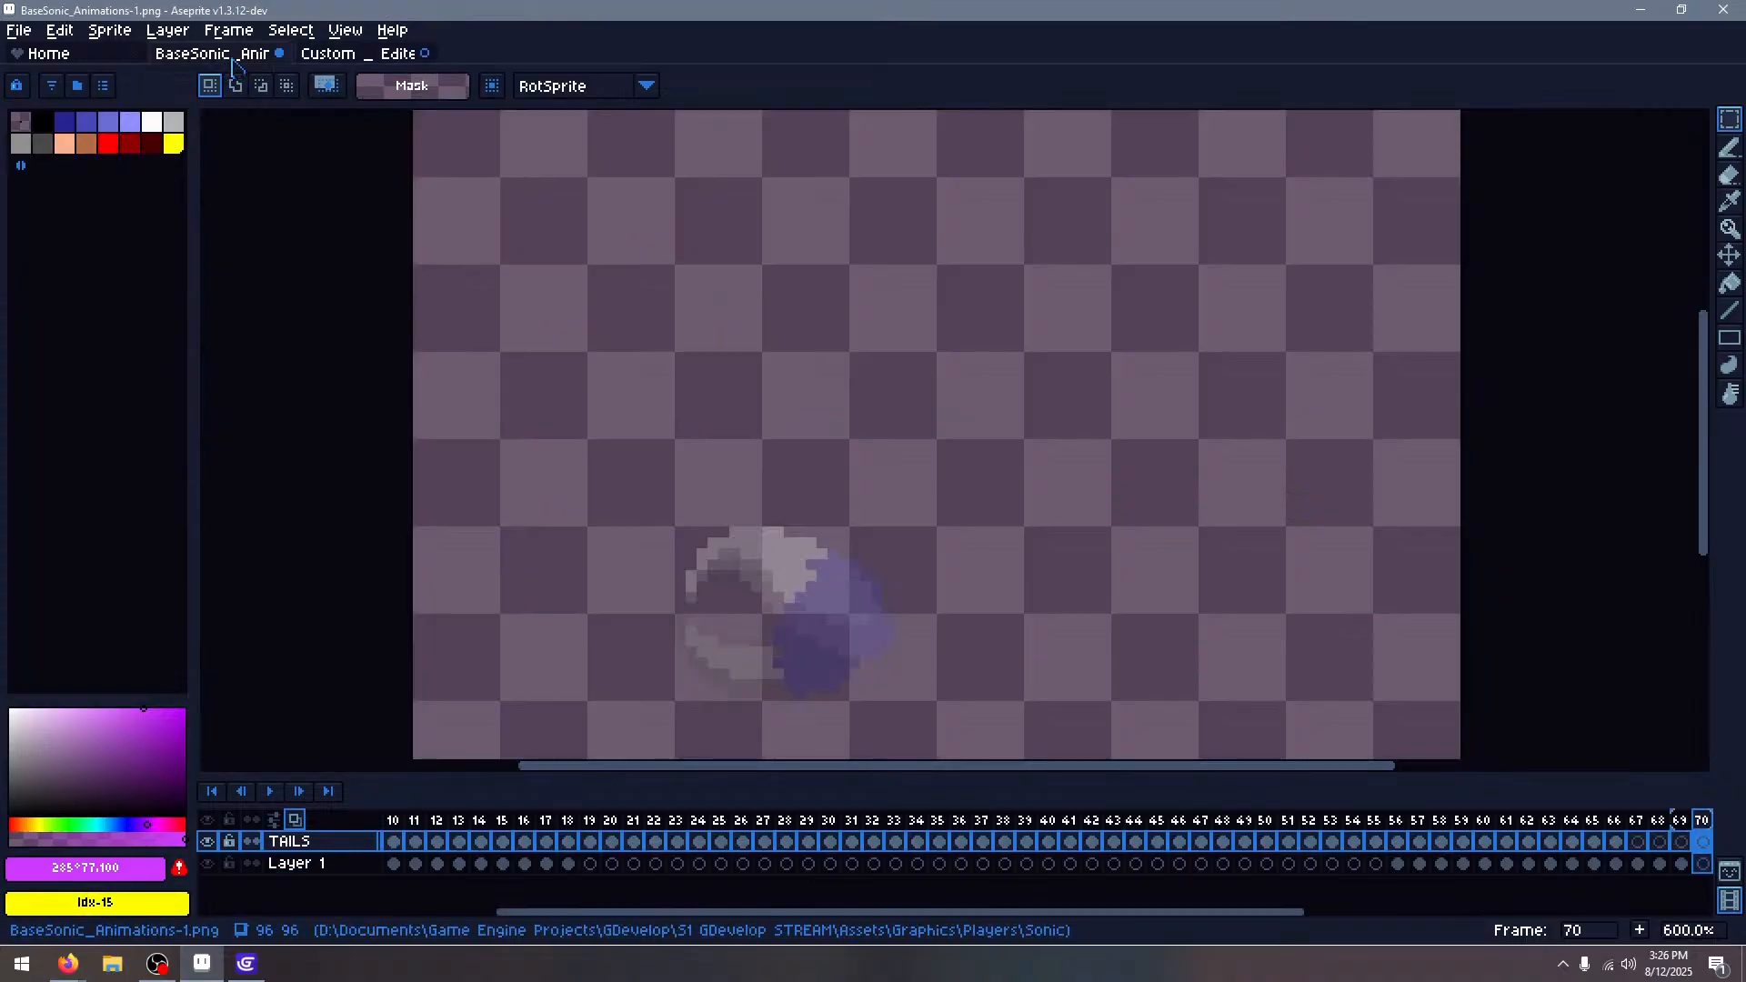
Add five empty frames at the end of the animation, extending it to frame 75
{"action": "left_click_drag", "start_coordinate": [1166, 569], "coordinate": [1131, 511]}
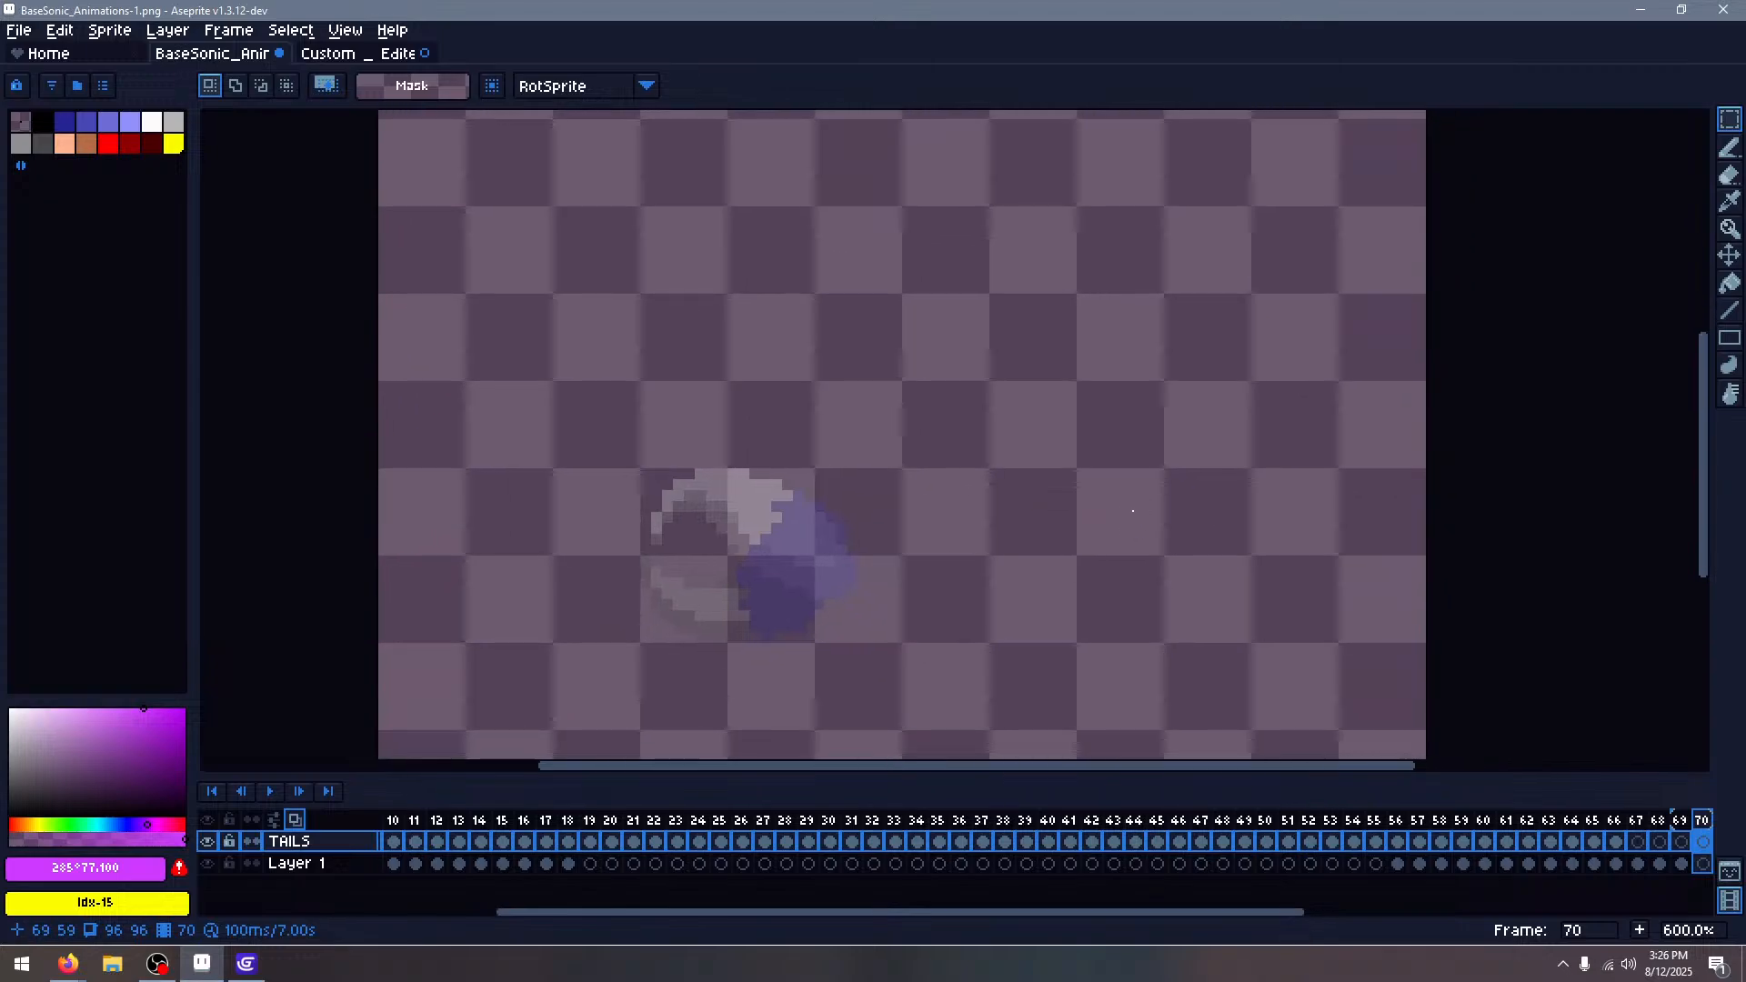
{"action": "key", "text": "Left"}
{"action": "key", "text": "Left"}
{"action": "key", "text": "Left"}
{"action": "key", "text": "Right"}
{"action": "key", "text": "Right"}
{"action": "key", "text": "Right"}
{"action": "key", "text": "i"}
{"action": "key", "text": "alt+n"}
{"action": "key", "text": "alt+n"}
{"action": "key", "text": "alt+n"}
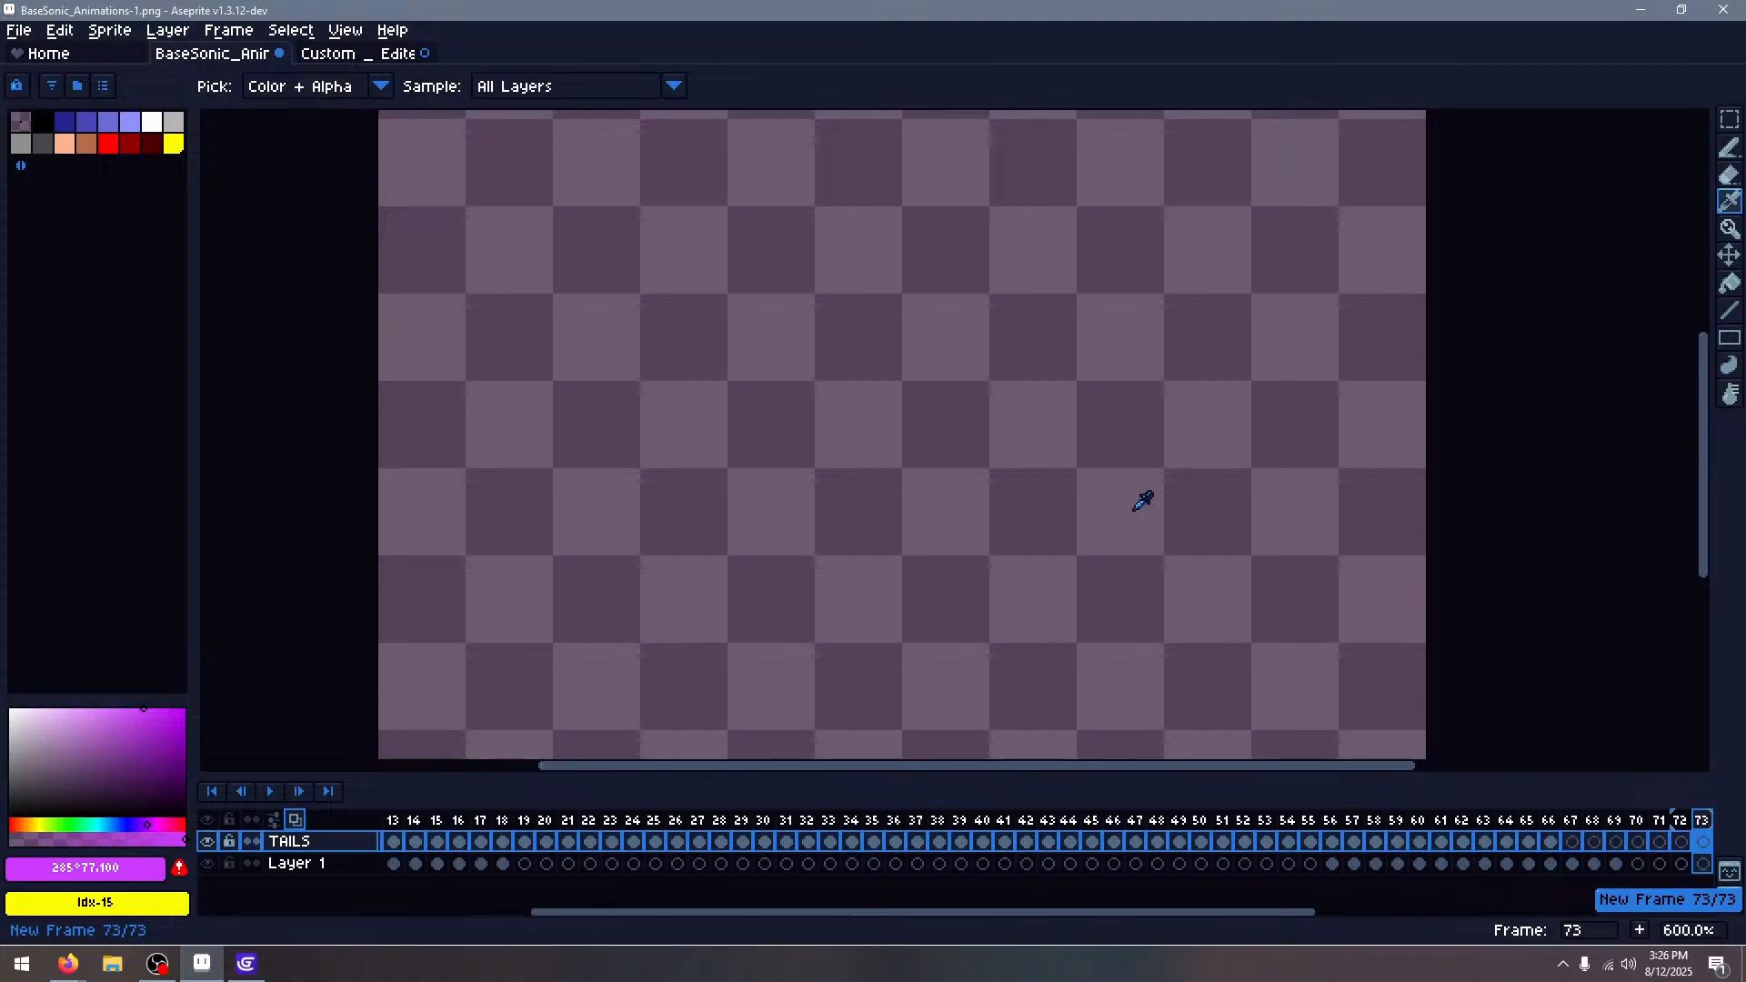
{"action": "key", "text": "alt+n"}
{"action": "key", "text": "alt+n"}
{"action": "key", "text": "m"}
Paste the copied tail onto frame 70 of the TAILS layer, aligned with the onion-skinned tail of frame 69
{"action": "key", "text": "Left"}
{"action": "key", "text": "Left"}
{"action": "key", "text": "Left"}
{"action": "key", "text": "Left"}
{"action": "key", "text": "Left"}
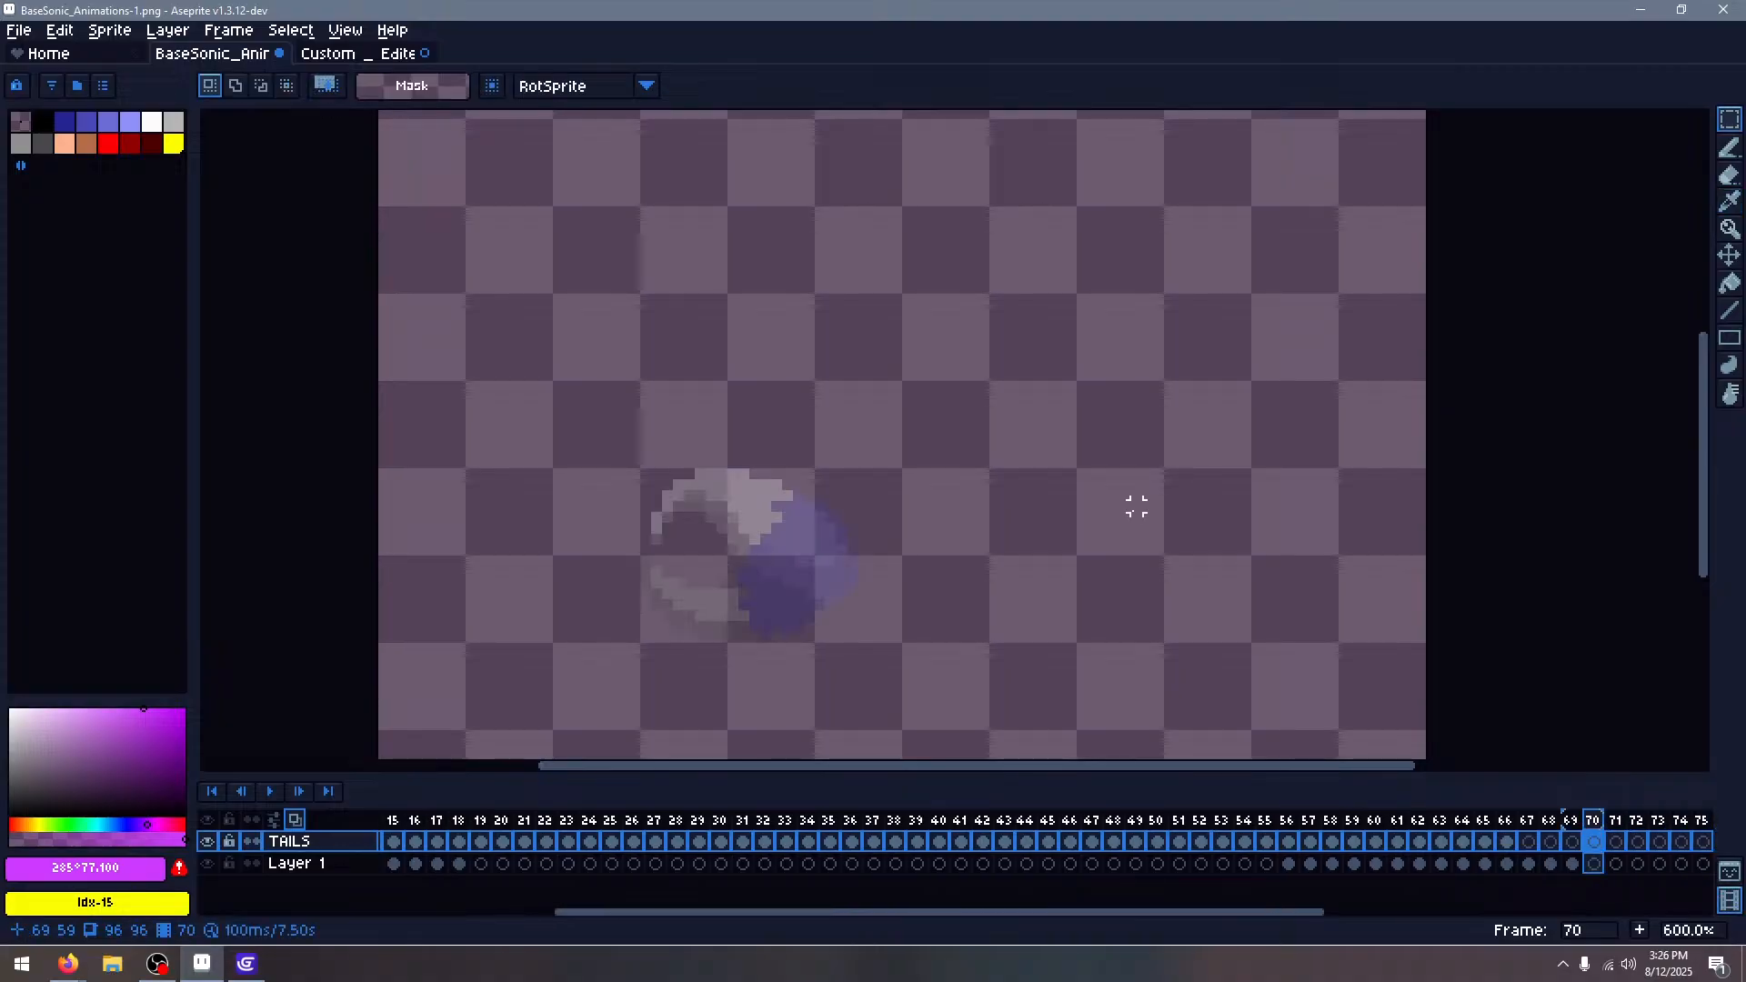
{"action": "key", "text": "ctrl+v"}
{"action": "left_click_drag", "start_coordinate": [964, 470], "coordinate": [749, 584]}
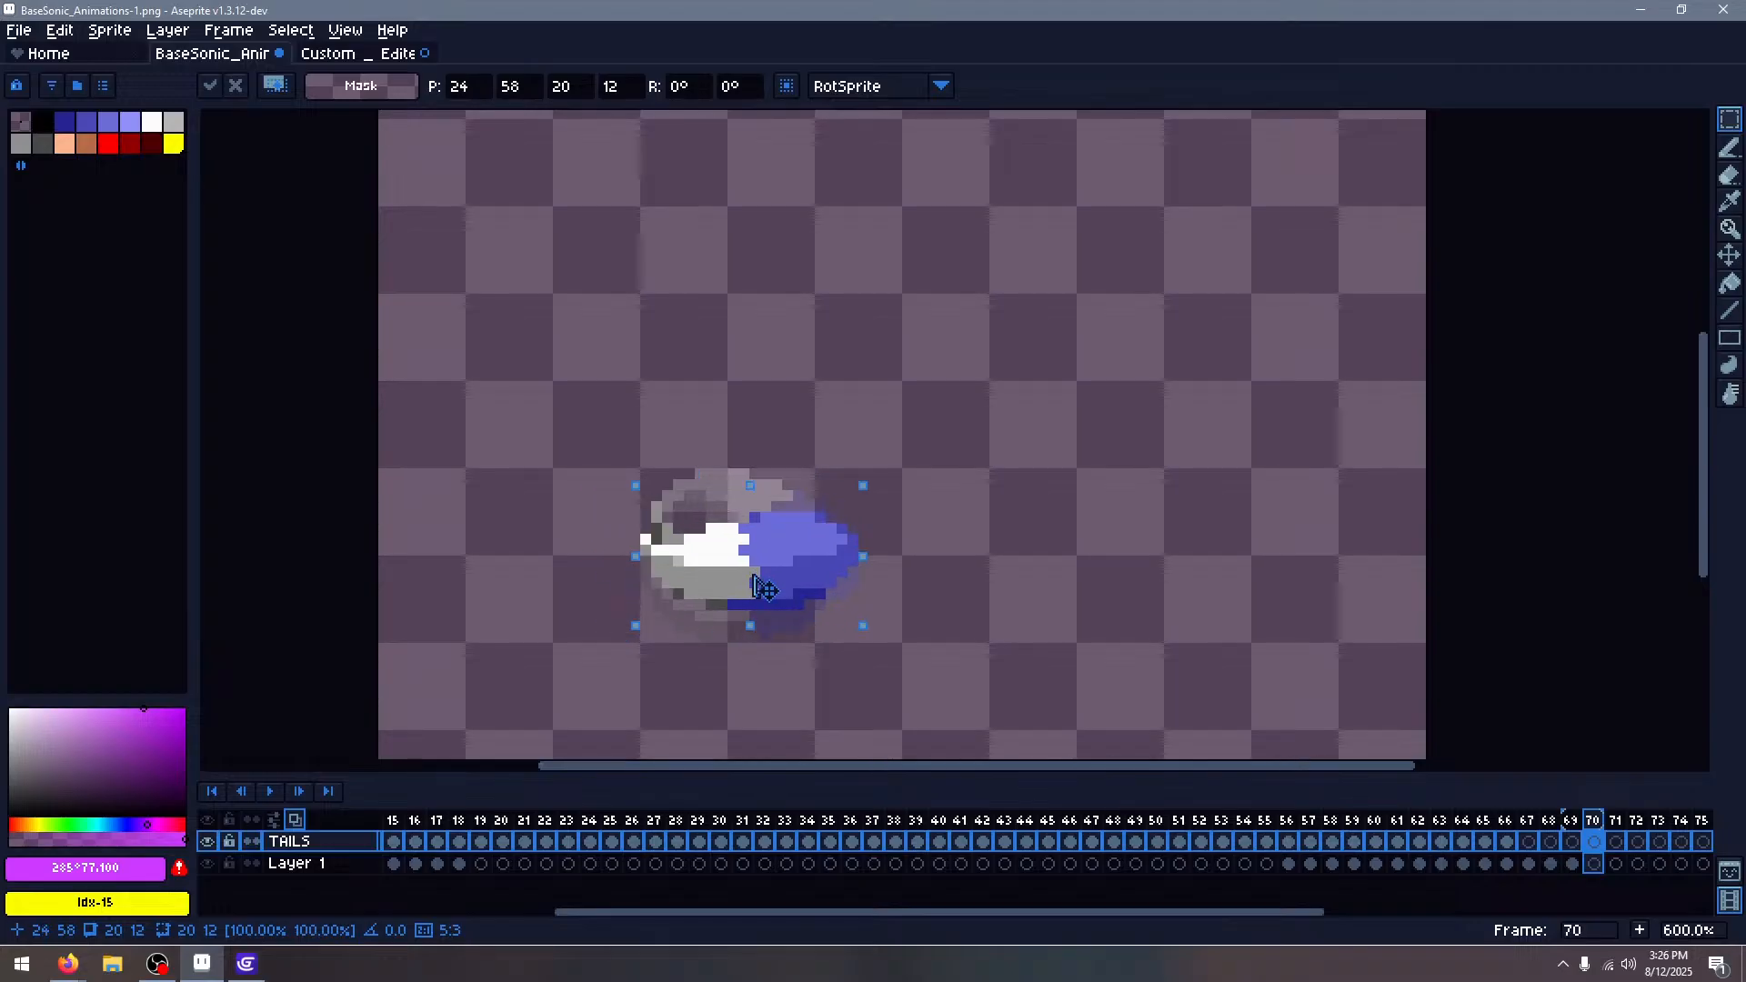
{"action": "left_click", "coordinate": [1026, 473]}
Copy the sprite sheet's second sideways tail onto frame 71 of the TAILS layer, aligned with frame 70's tail
{"action": "key", "text": "."}
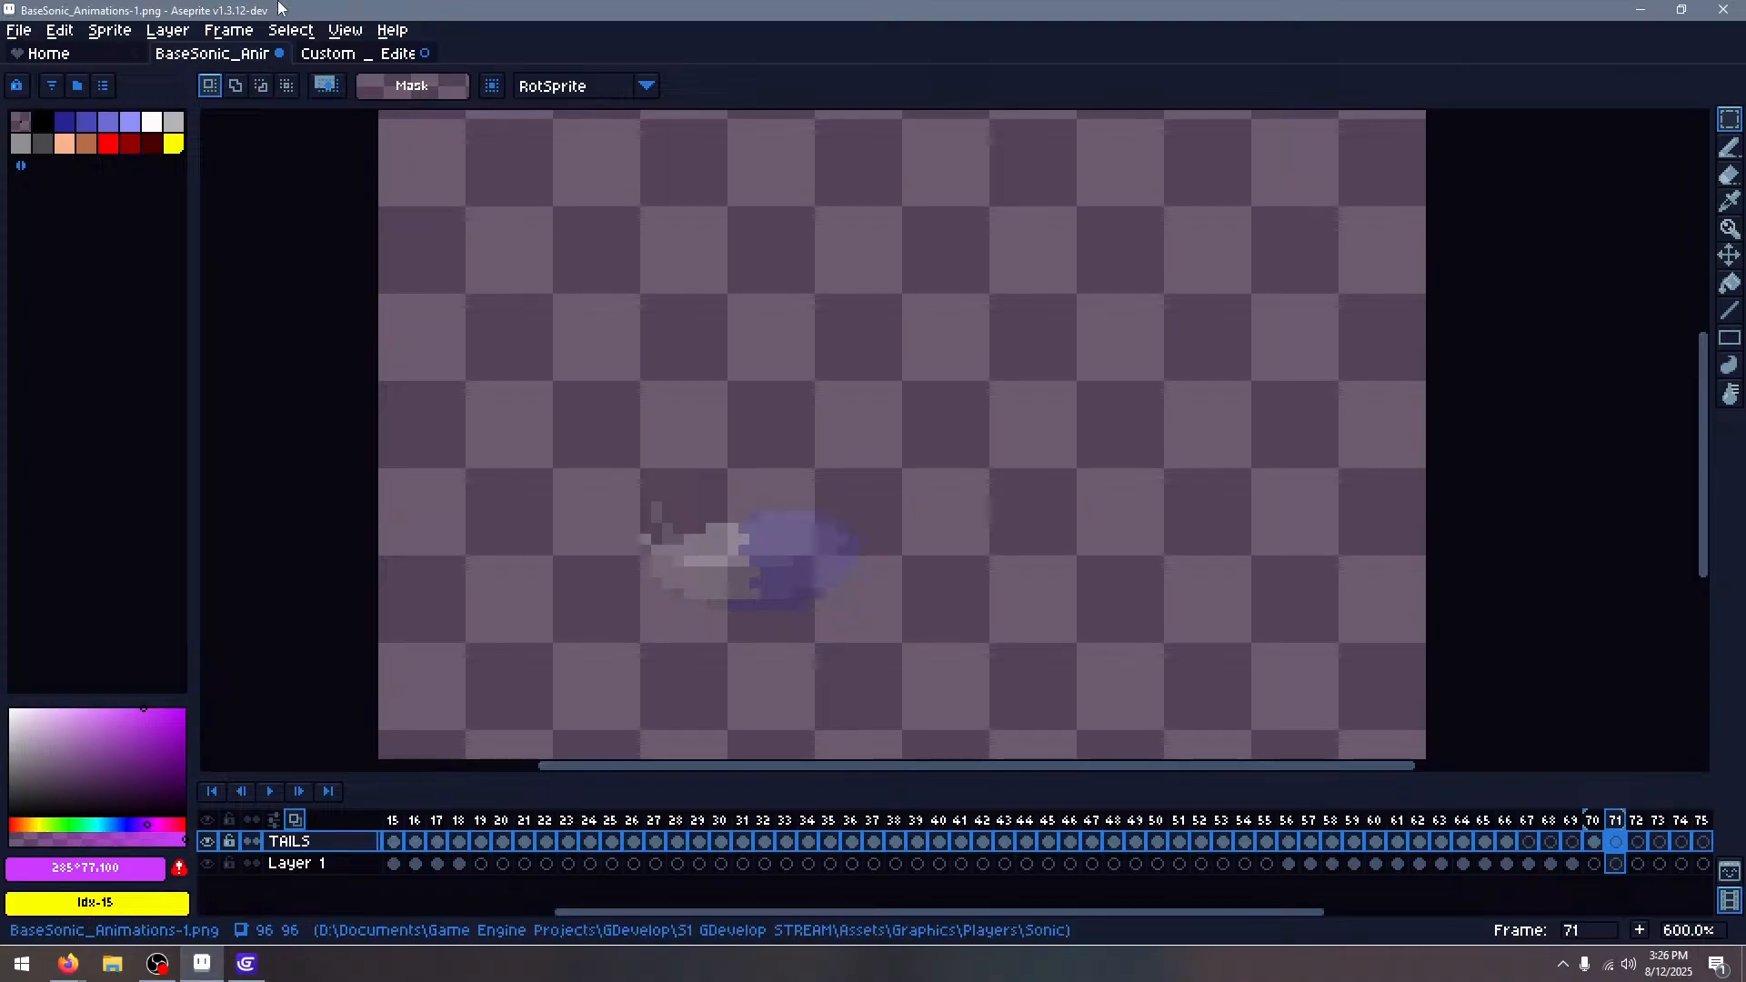
{"action": "left_click", "coordinate": [359, 53]}
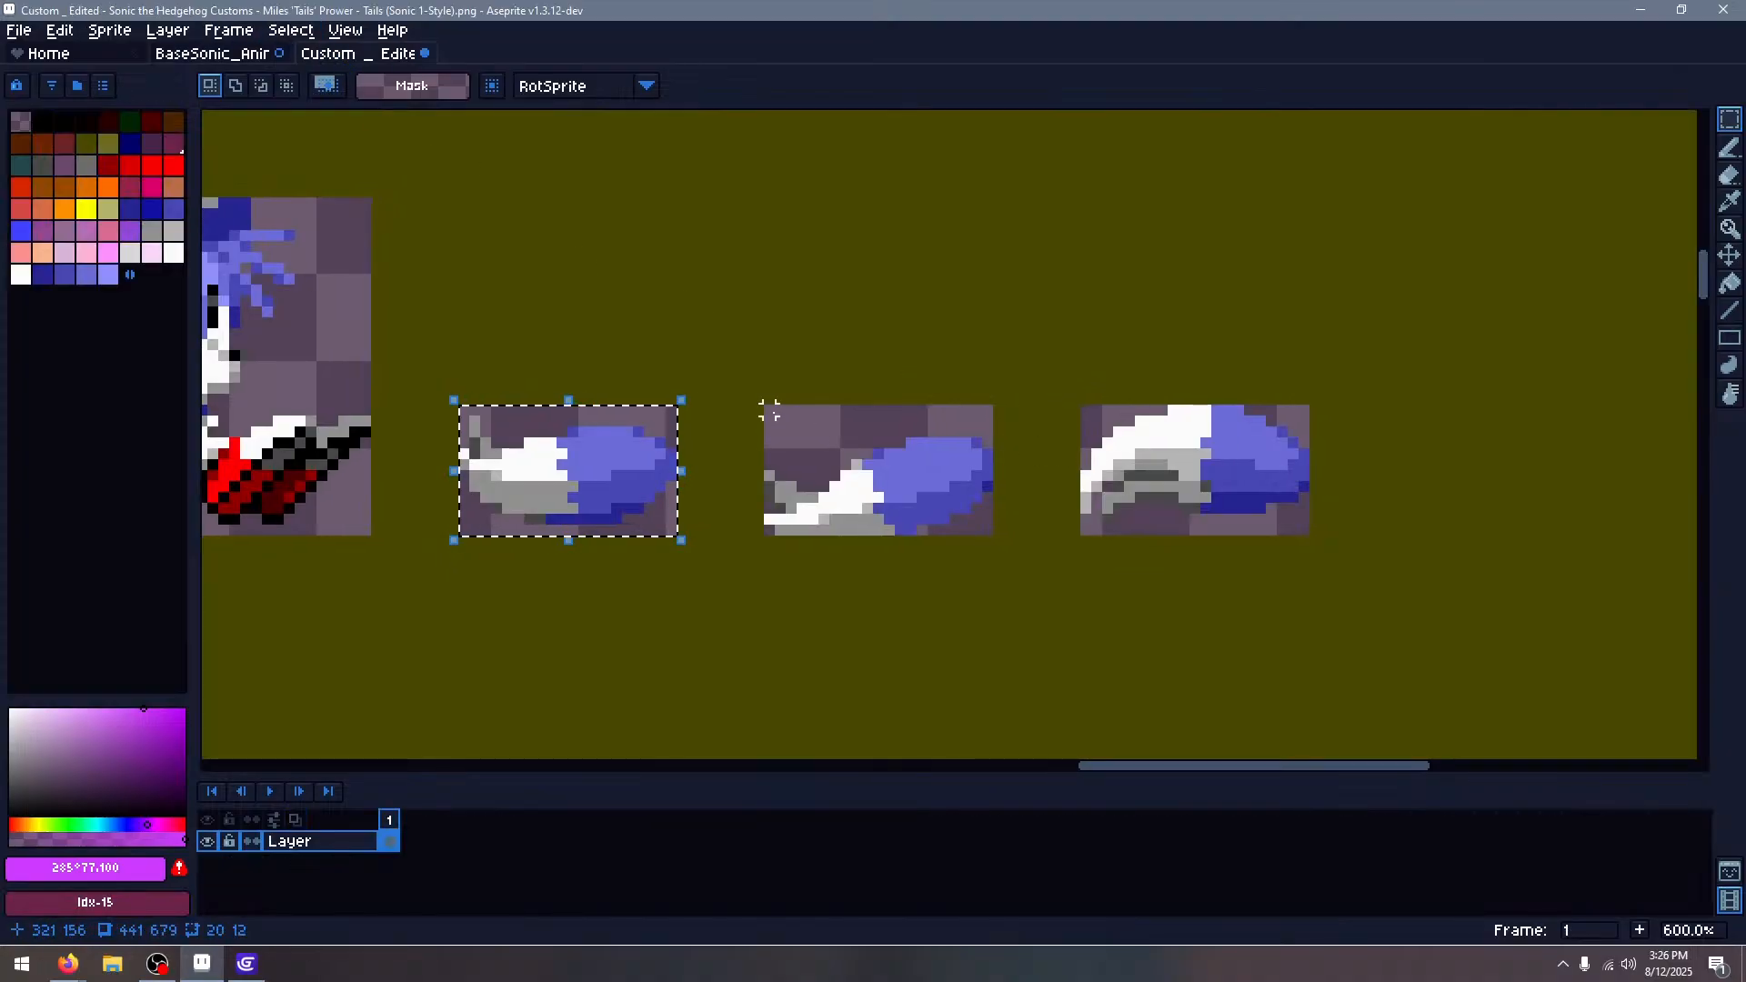
{"action": "left_click_drag", "start_coordinate": [769, 411], "coordinate": [995, 536]}
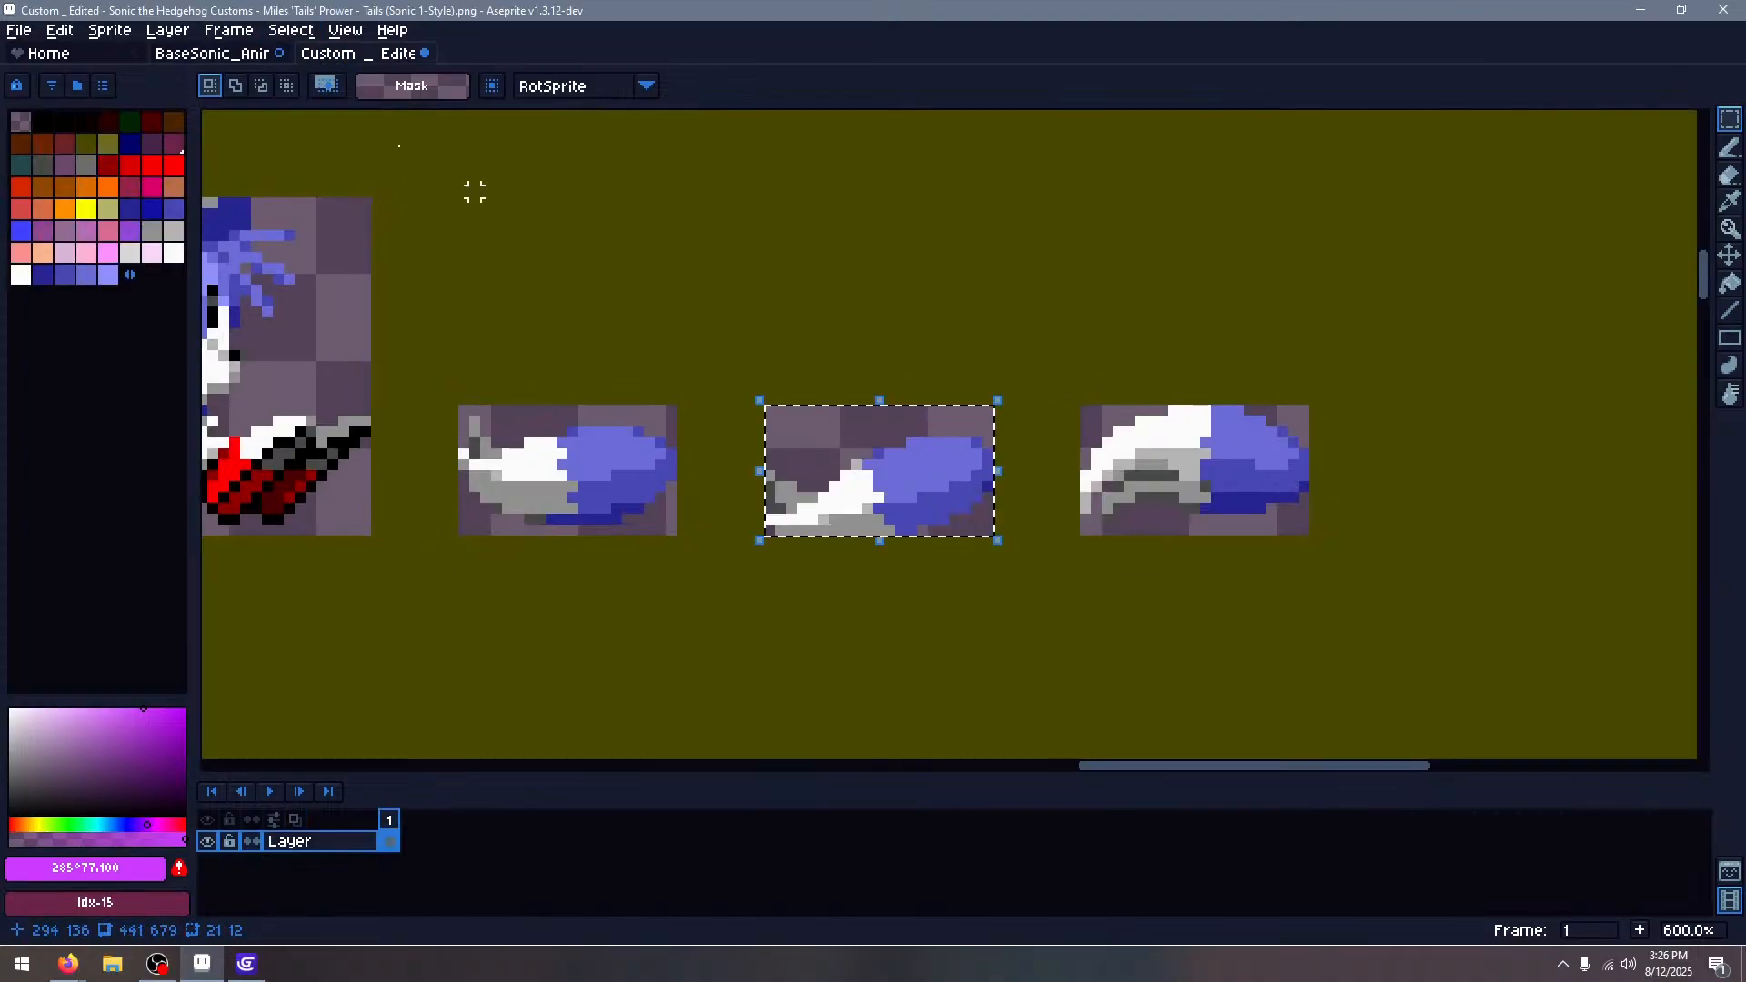
{"action": "left_click", "coordinate": [212, 54]}
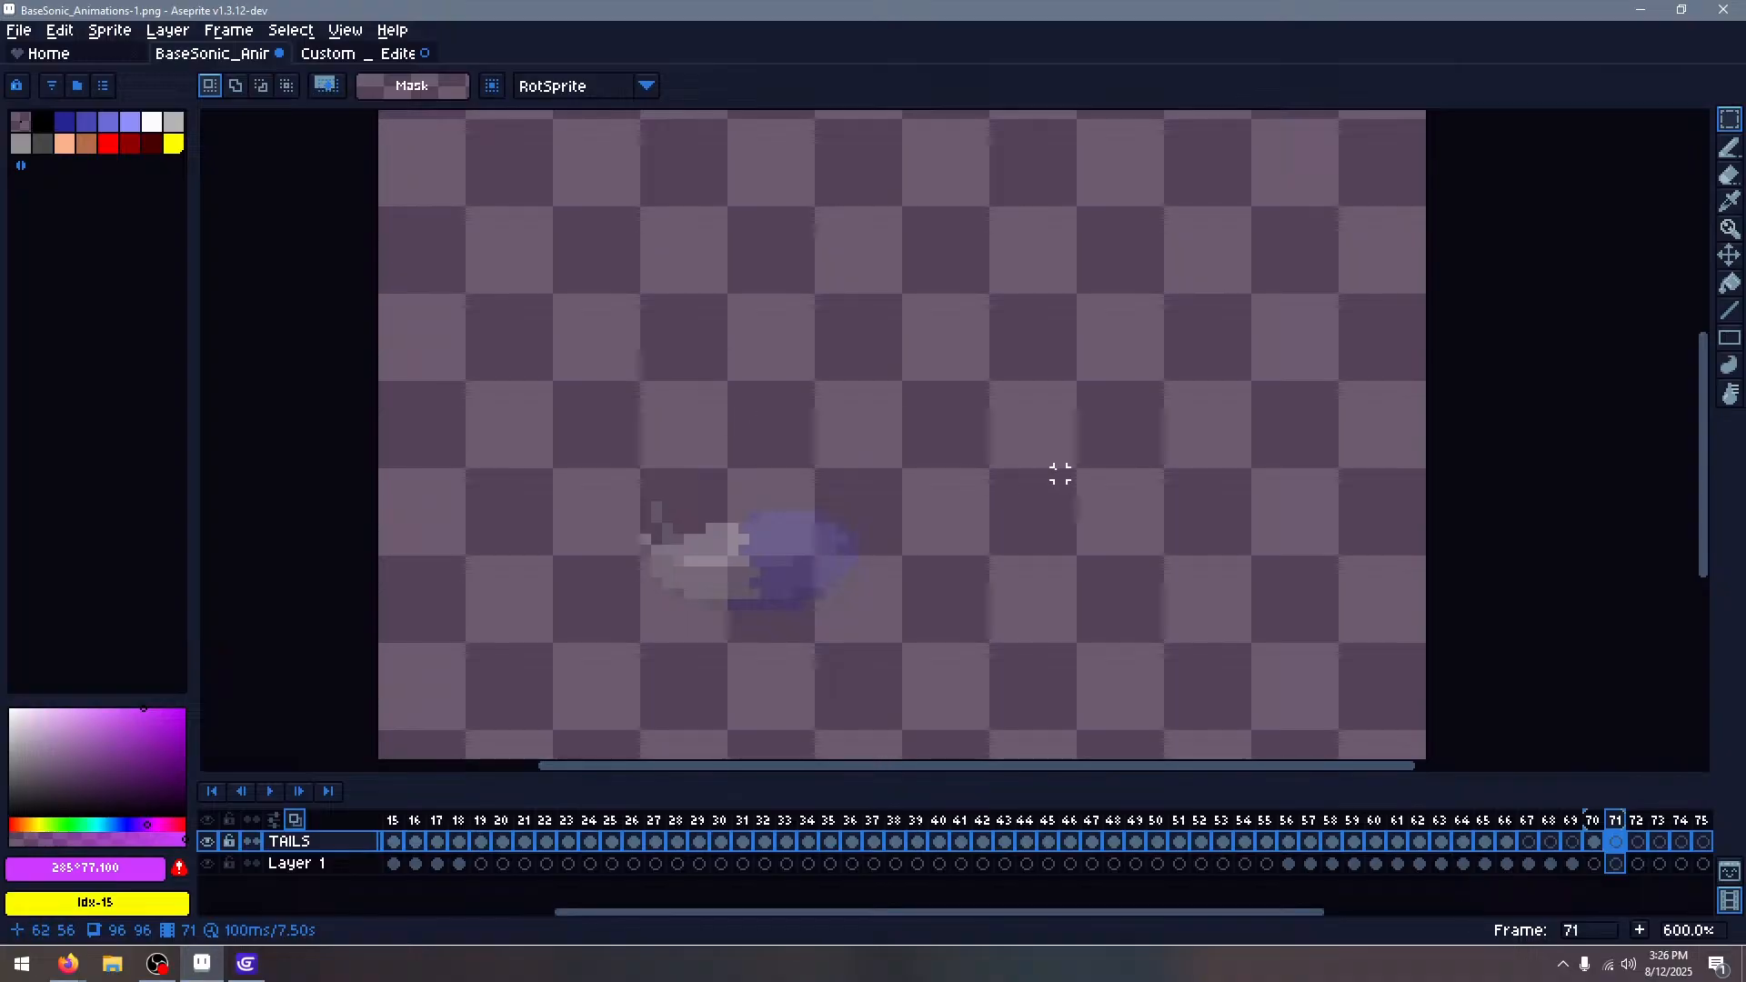
{"action": "key", "text": "ctrl+v"}
{"action": "left_click_drag", "start_coordinate": [1001, 471], "coordinate": [789, 575]}
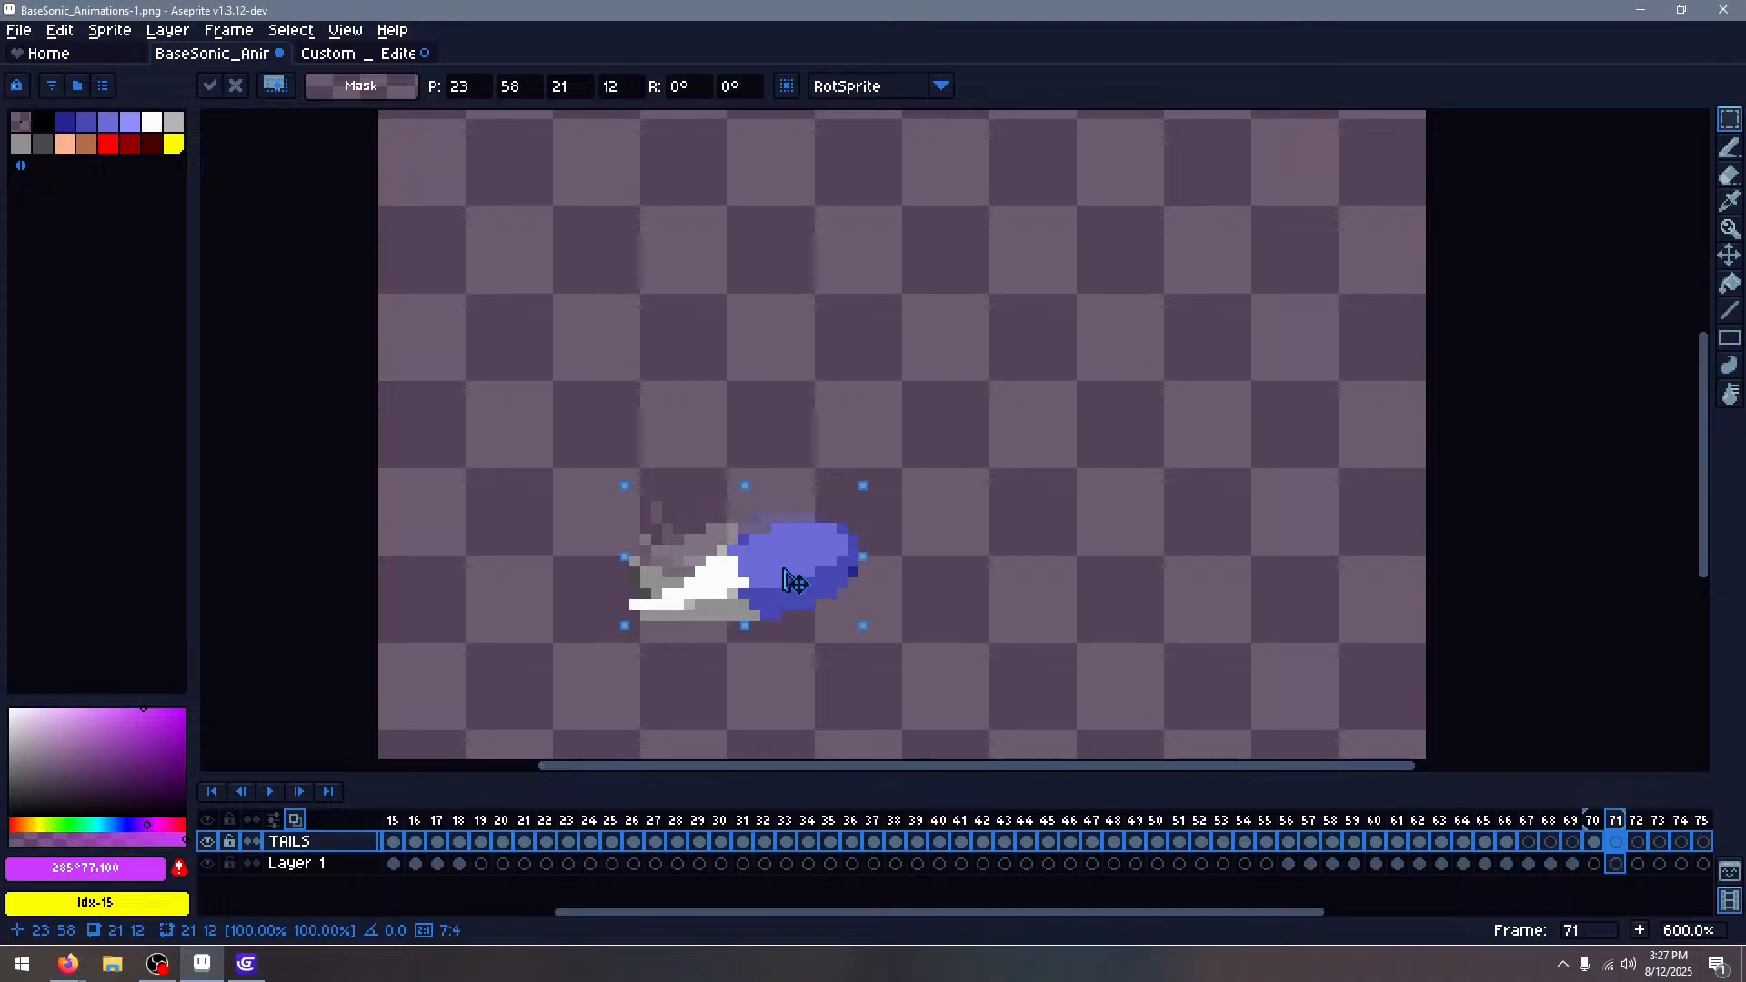
{"action": "left_click", "coordinate": [940, 484]}
Transfer the tails on frames 70 and 71 from the TAILS layer to Layer 1
{"action": "key", "text": "Left"}
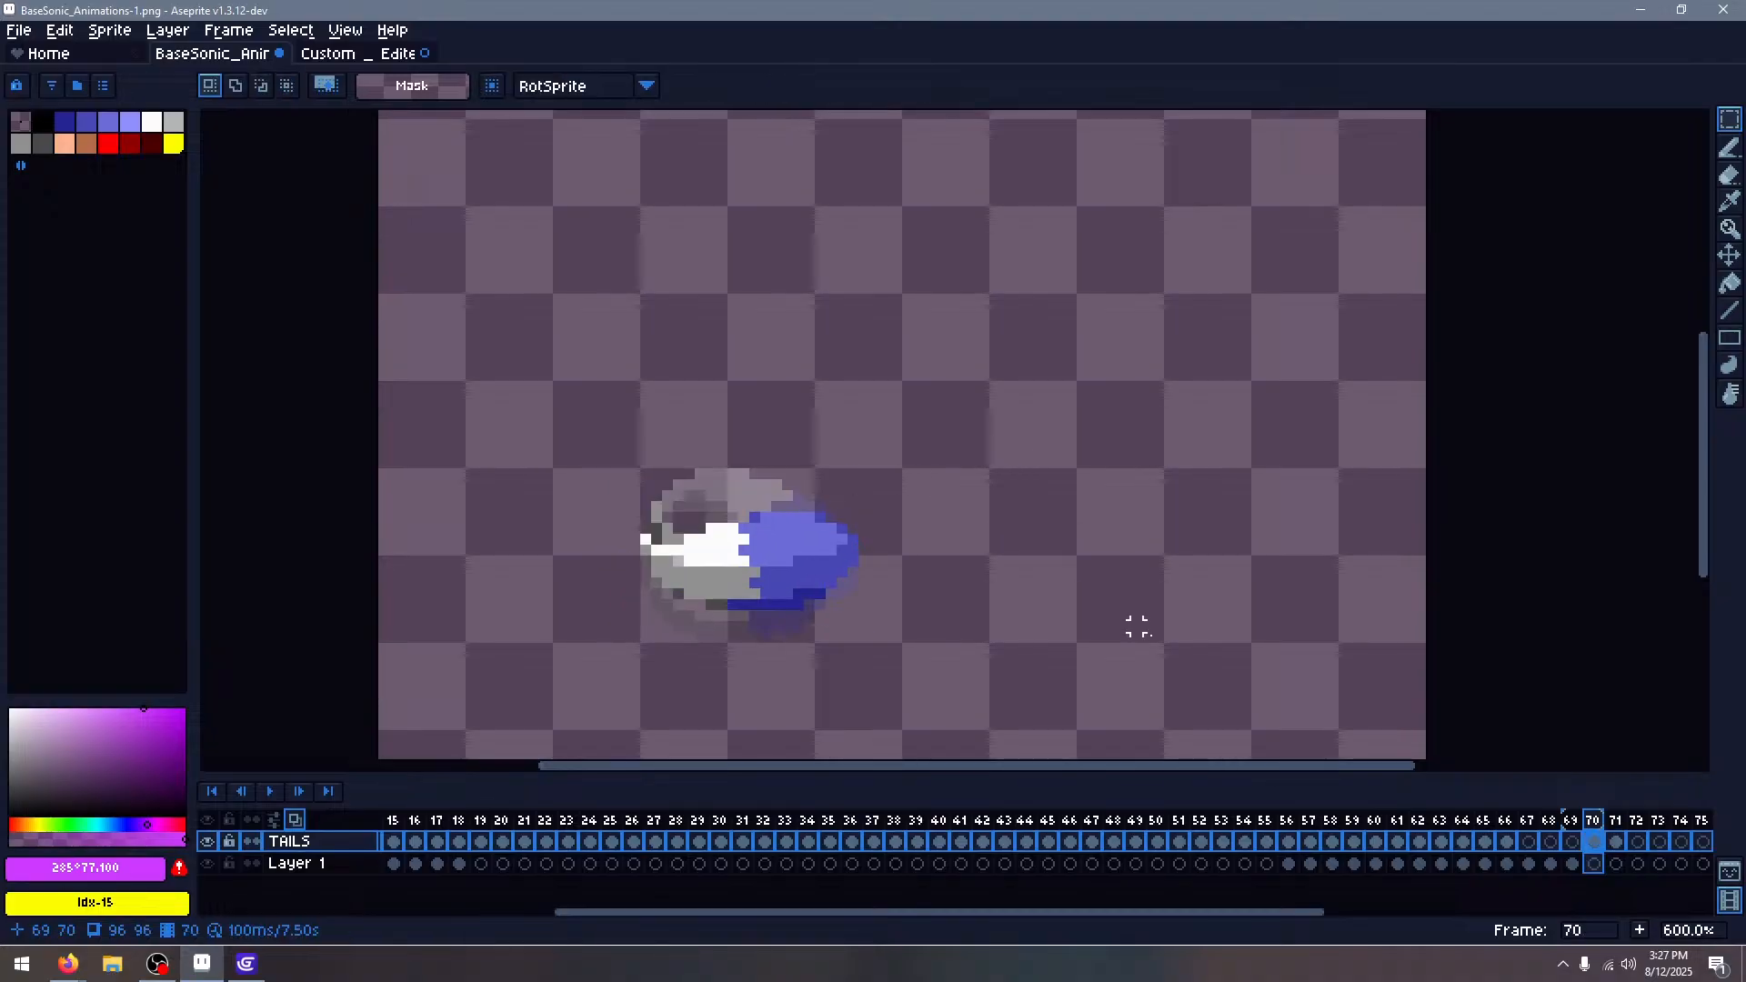
{"action": "left_click", "coordinate": [1596, 865]}
{"action": "left_click", "coordinate": [1617, 845]}
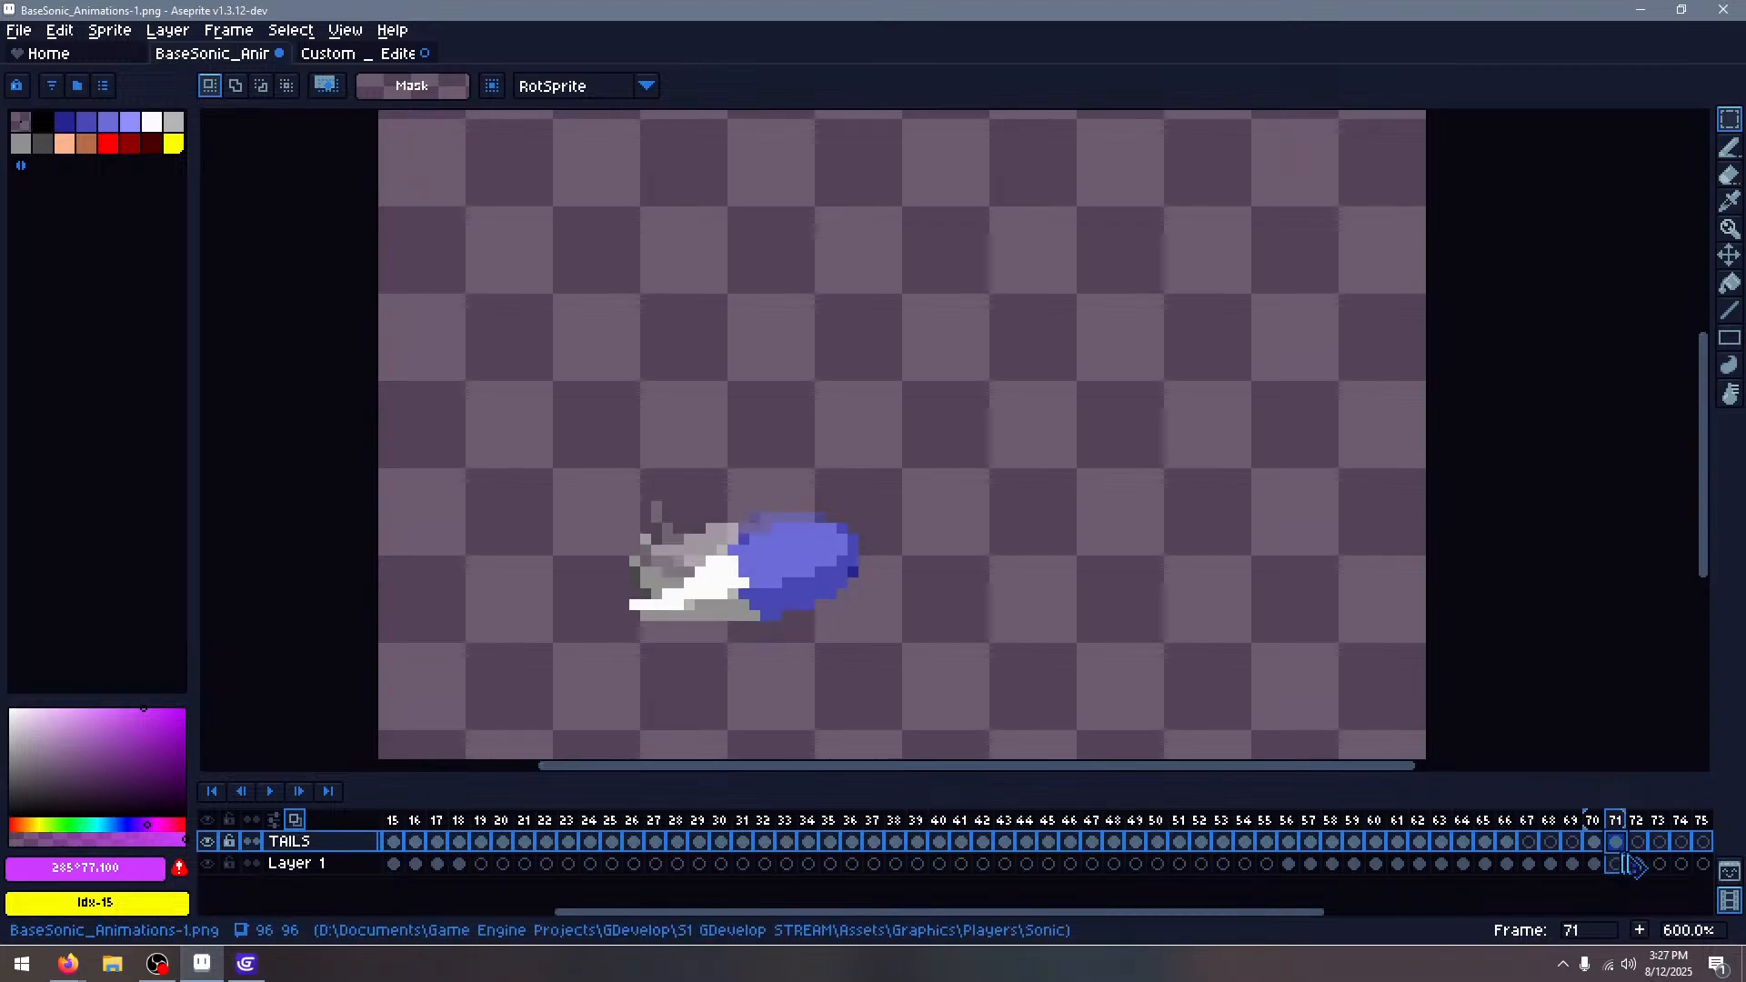
{"action": "left_click", "coordinate": [1617, 863]}
{"action": "left_click", "coordinate": [1612, 841]}
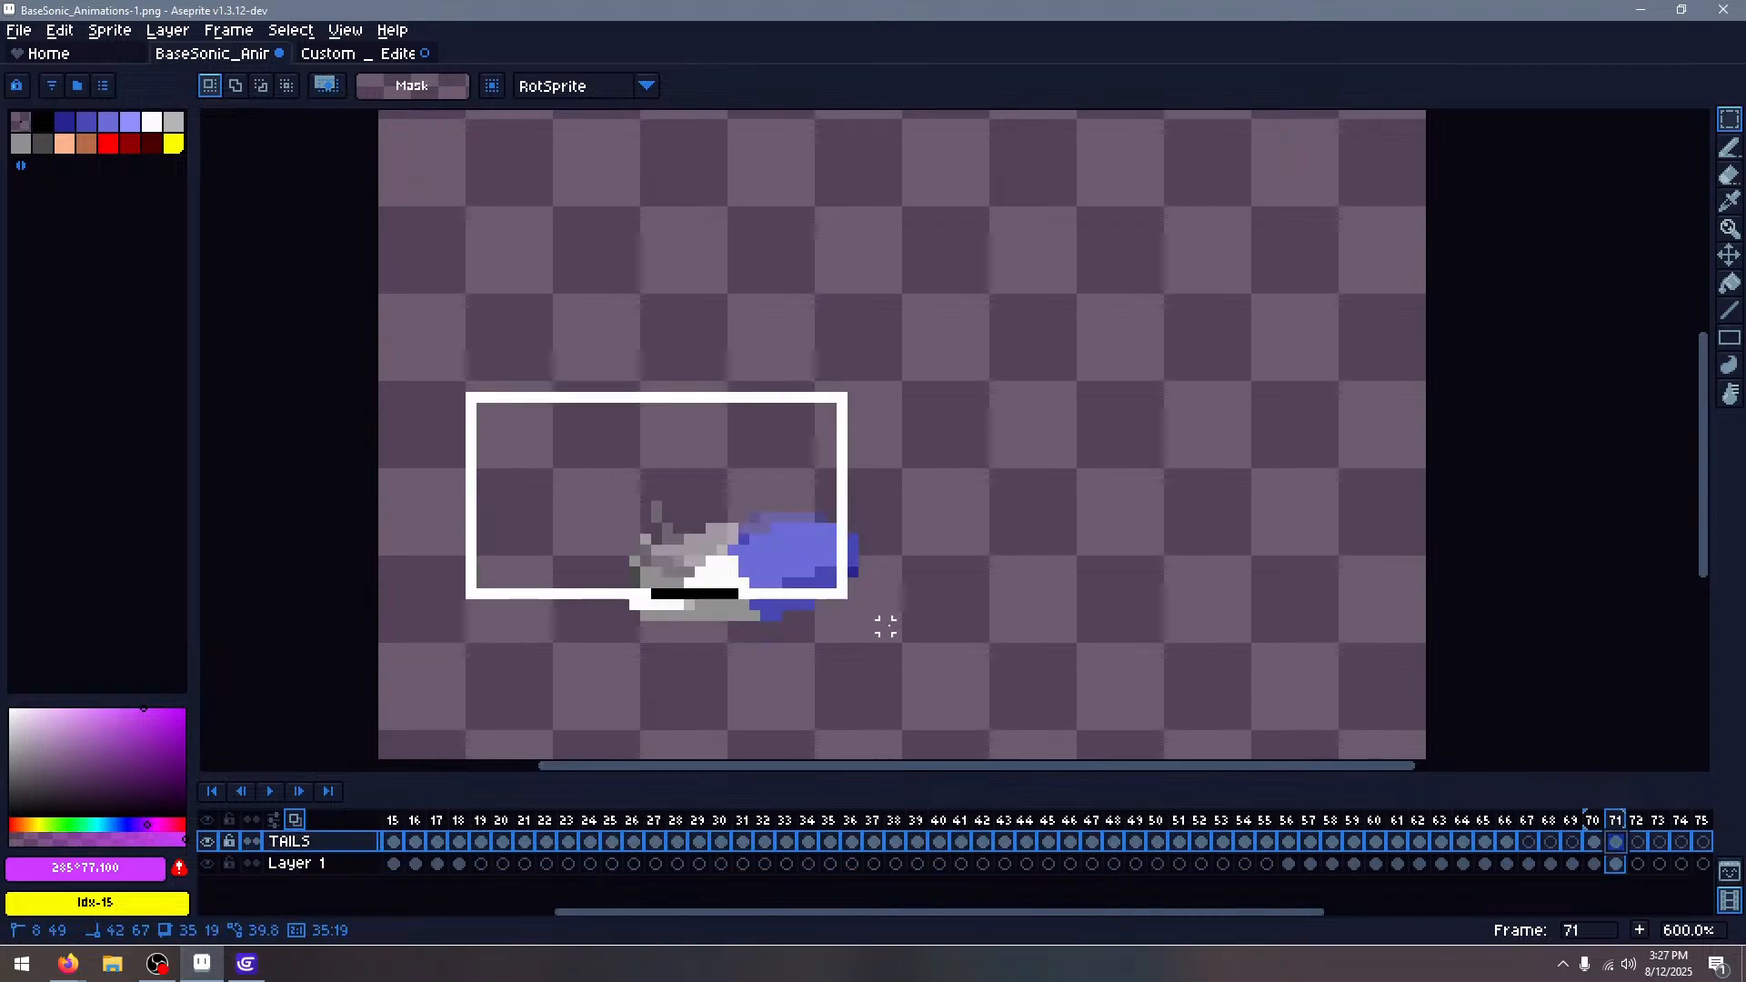
{"action": "left_click", "coordinate": [1595, 827]}
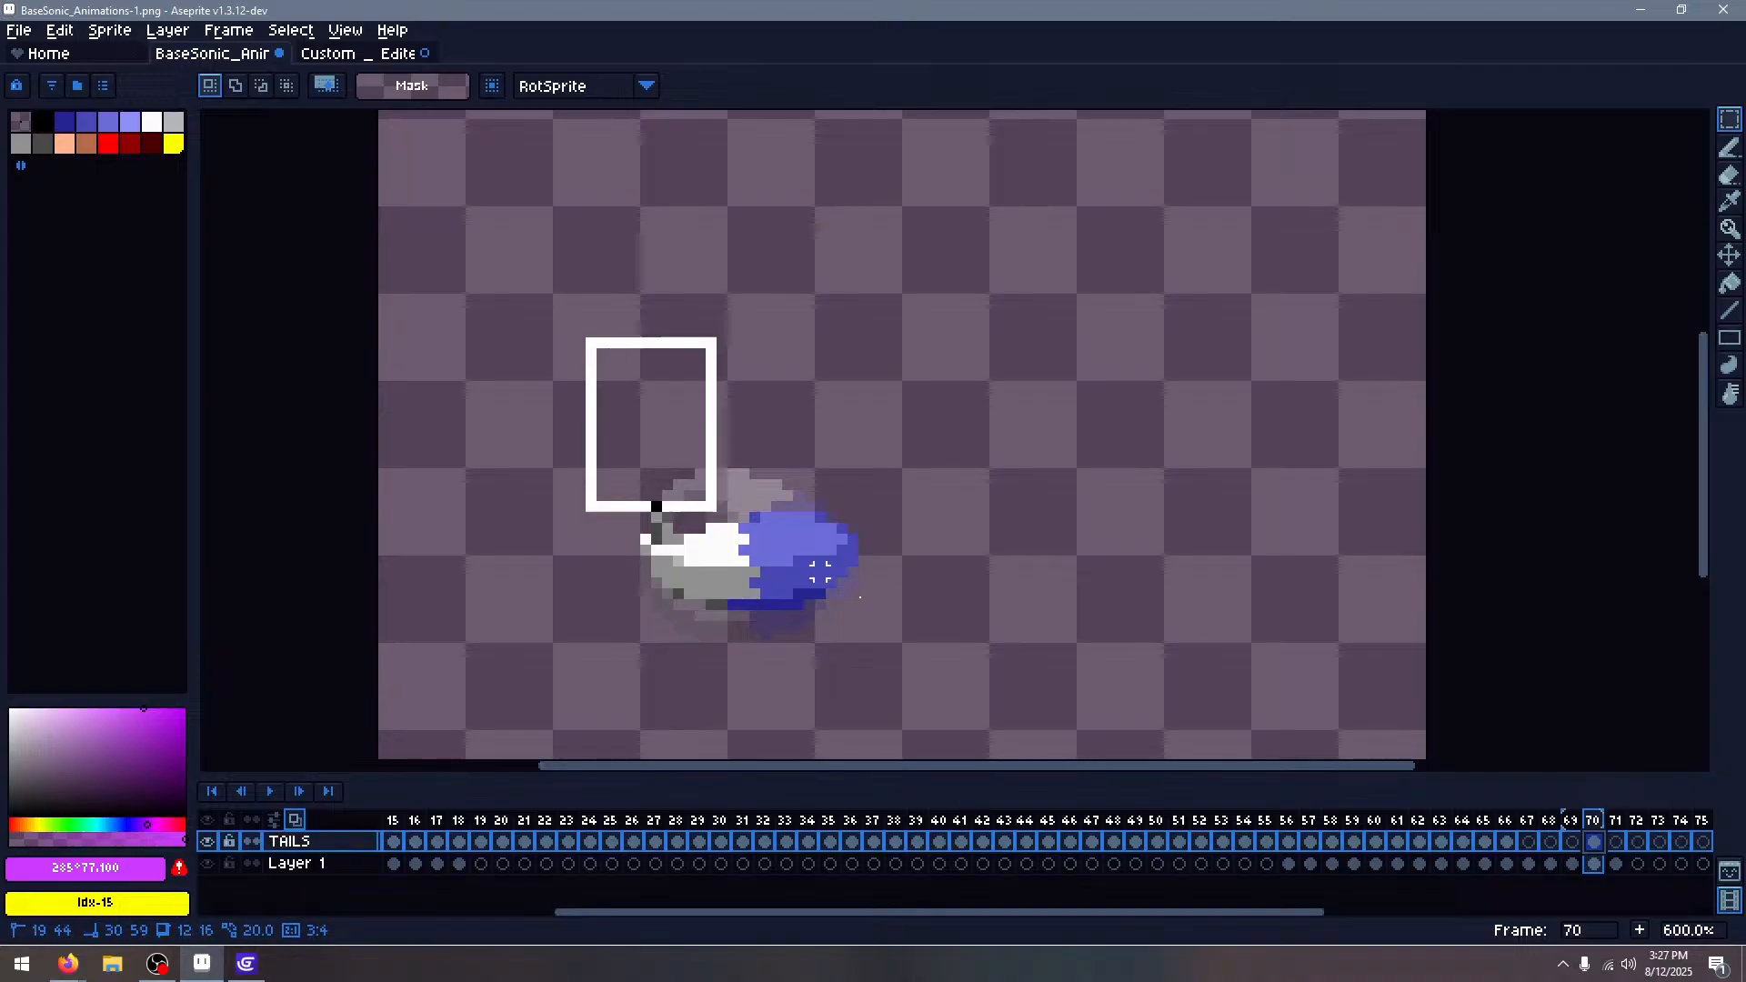
Copy the sprite sheet's third sideways tail and return to the animation at frame 72
{"action": "key", "text": "Right"}
{"action": "key", "text": "Right"}
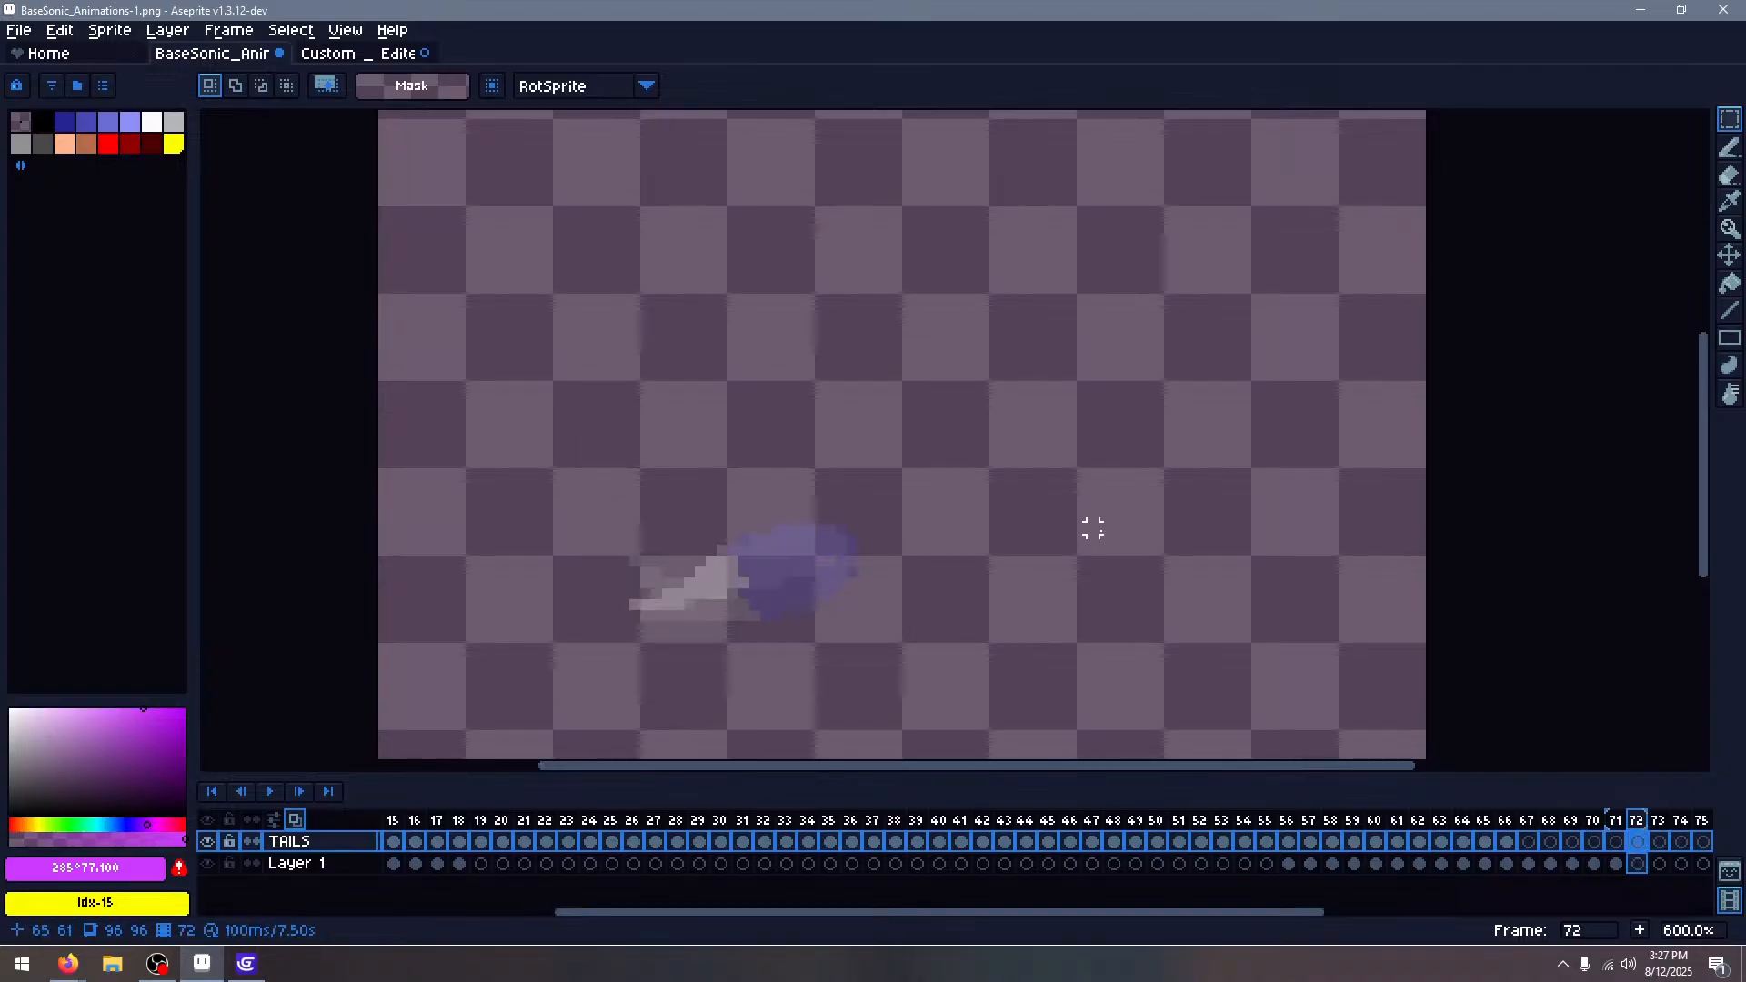
{"action": "left_click", "coordinate": [382, 52]}
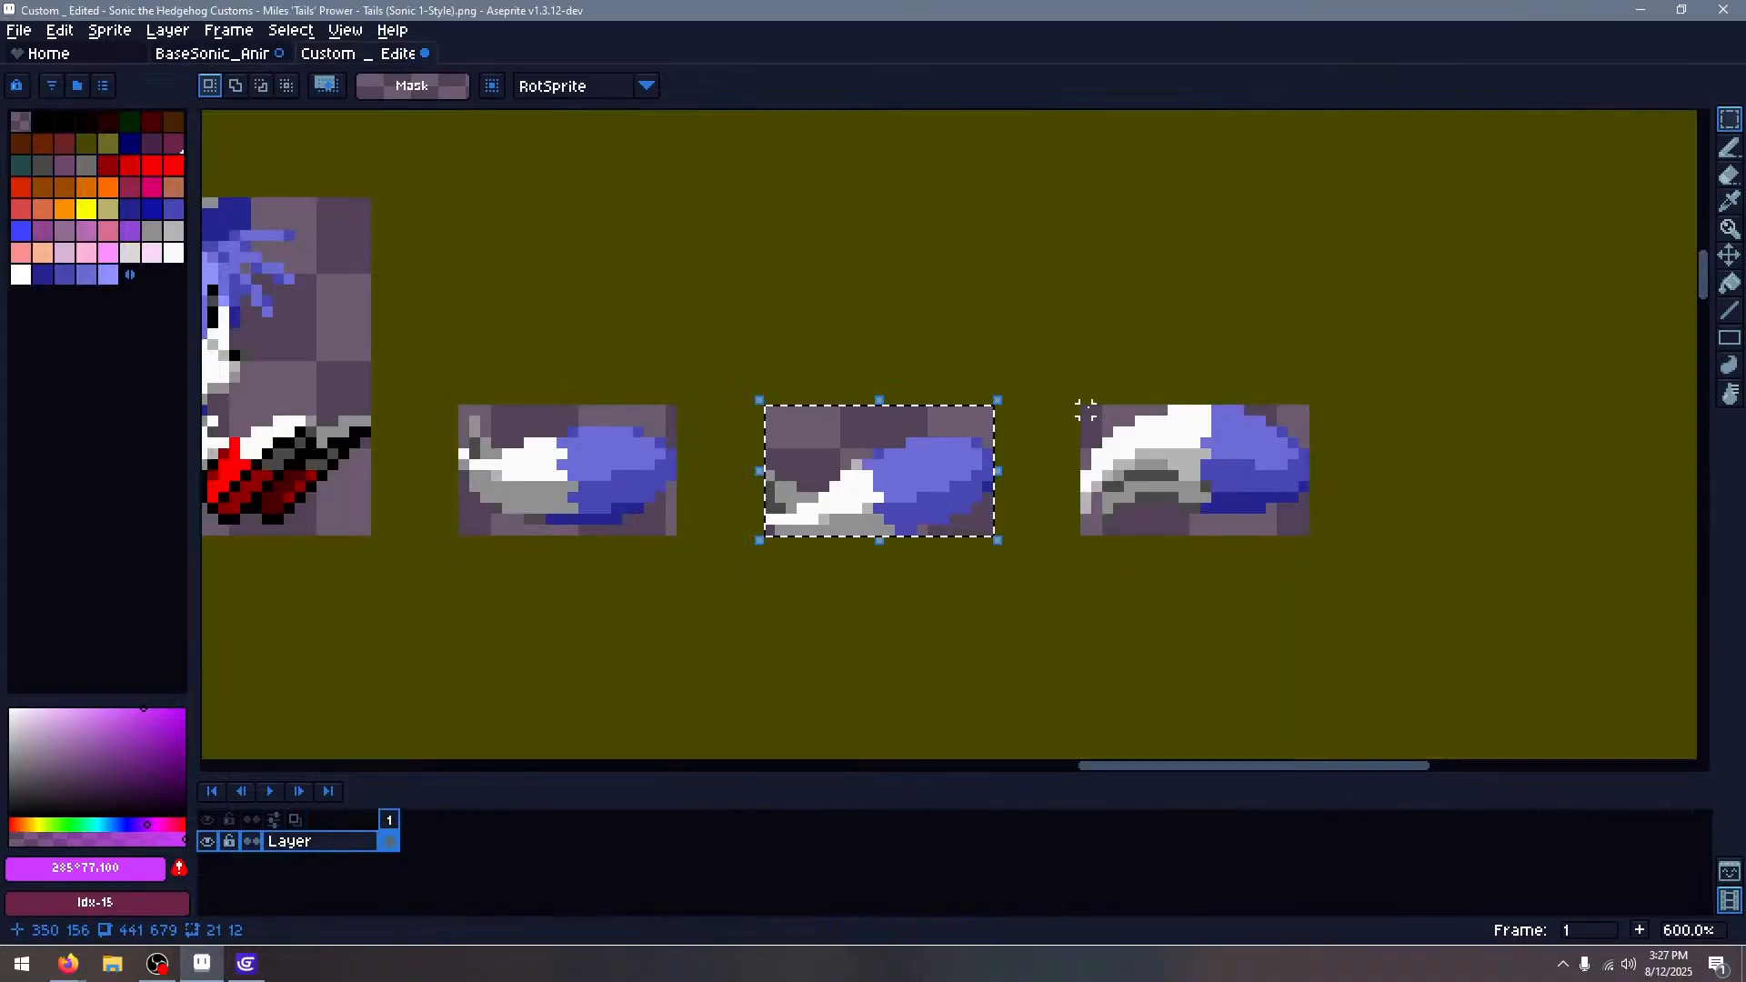
{"action": "left_click_drag", "start_coordinate": [1085, 408], "coordinate": [1311, 538]}
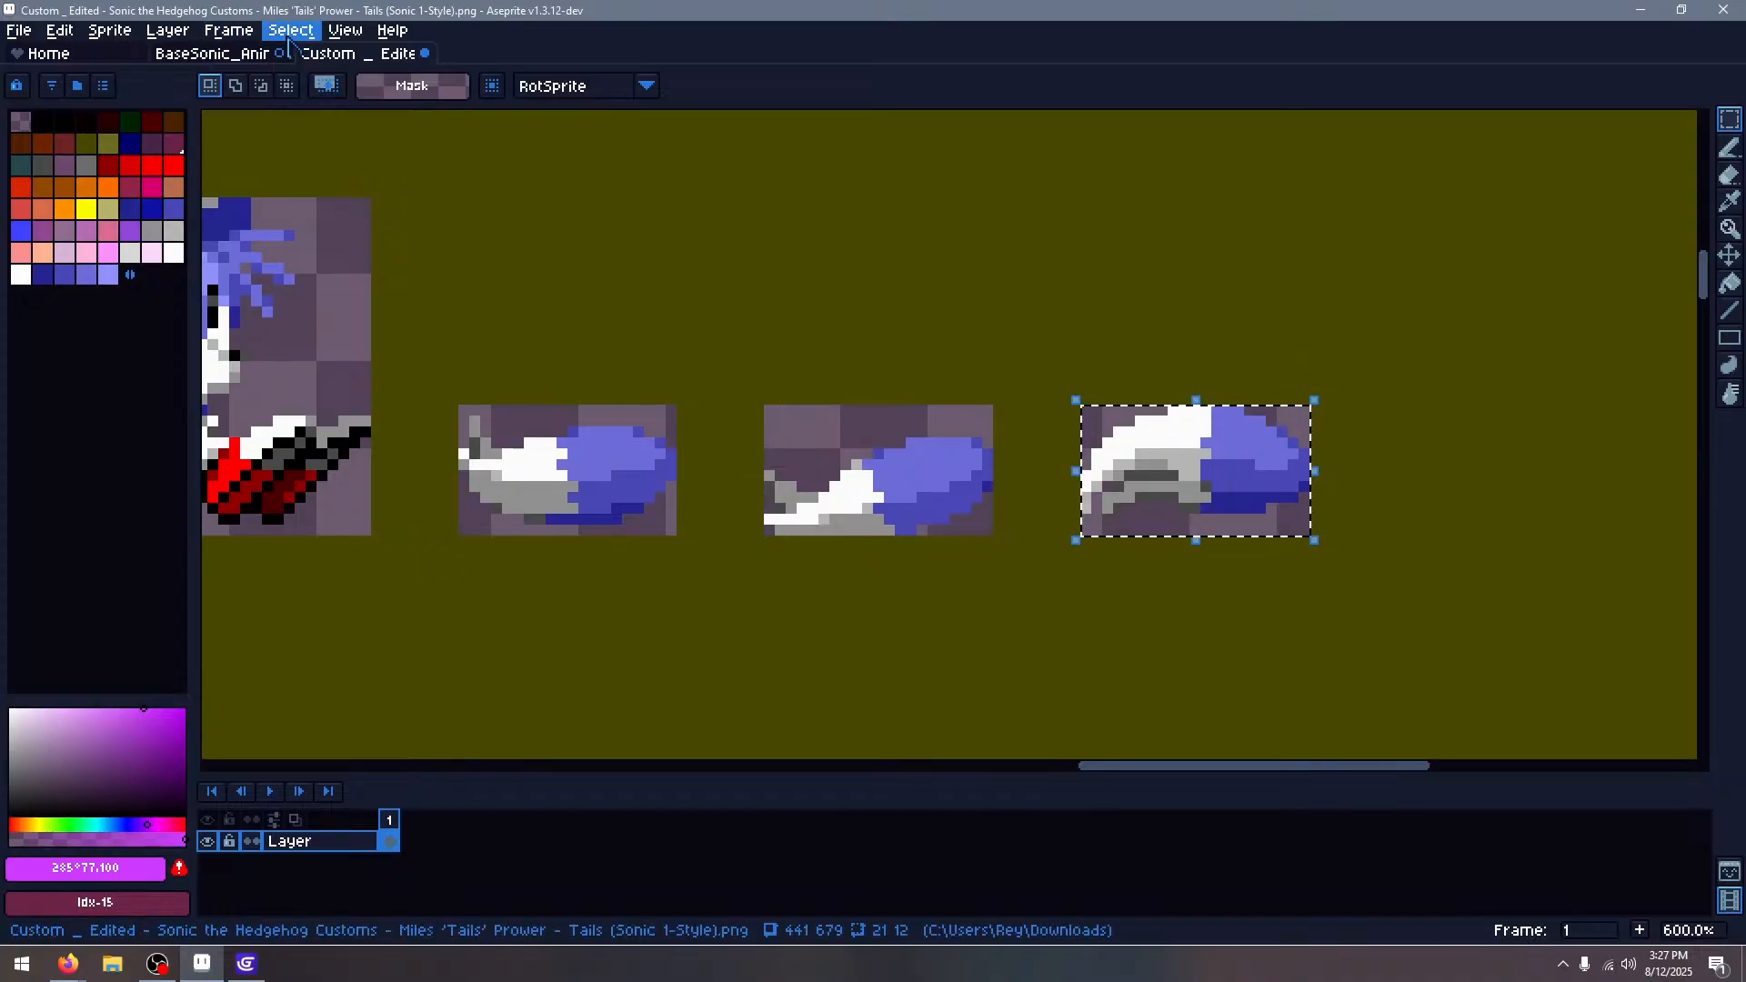
{"action": "key", "text": "ctrl+c"}
{"action": "left_click", "coordinate": [211, 52]}
{"action": "key", "text": "ctrl+v"}
{"action": "left_click_drag", "start_coordinate": [1032, 464], "coordinate": [827, 585]}
{"action": "left_click", "coordinate": [1124, 485]}
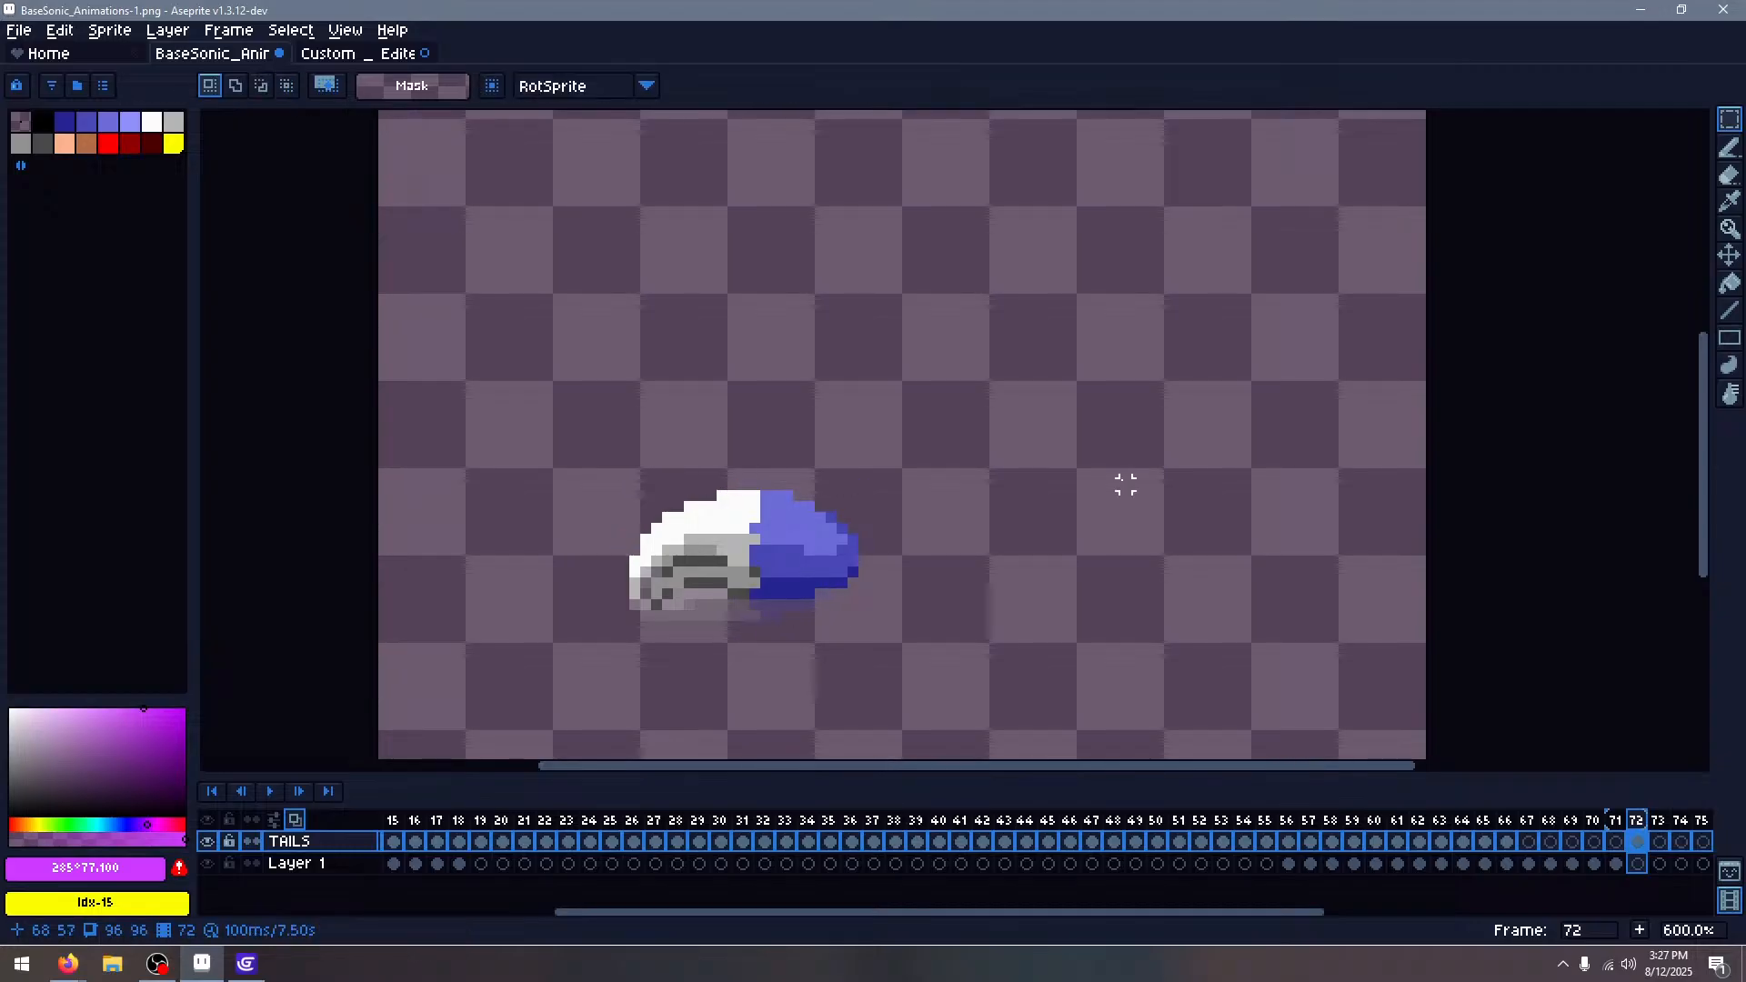
{"action": "key", "text": "Left"}
{"action": "key", "text": "Left"}
{"action": "key", "text": "Right"}
{"action": "key", "text": "Right"}
{"action": "key", "text": "ctrl+z"}
{"action": "key", "text": "ctrl+z"}
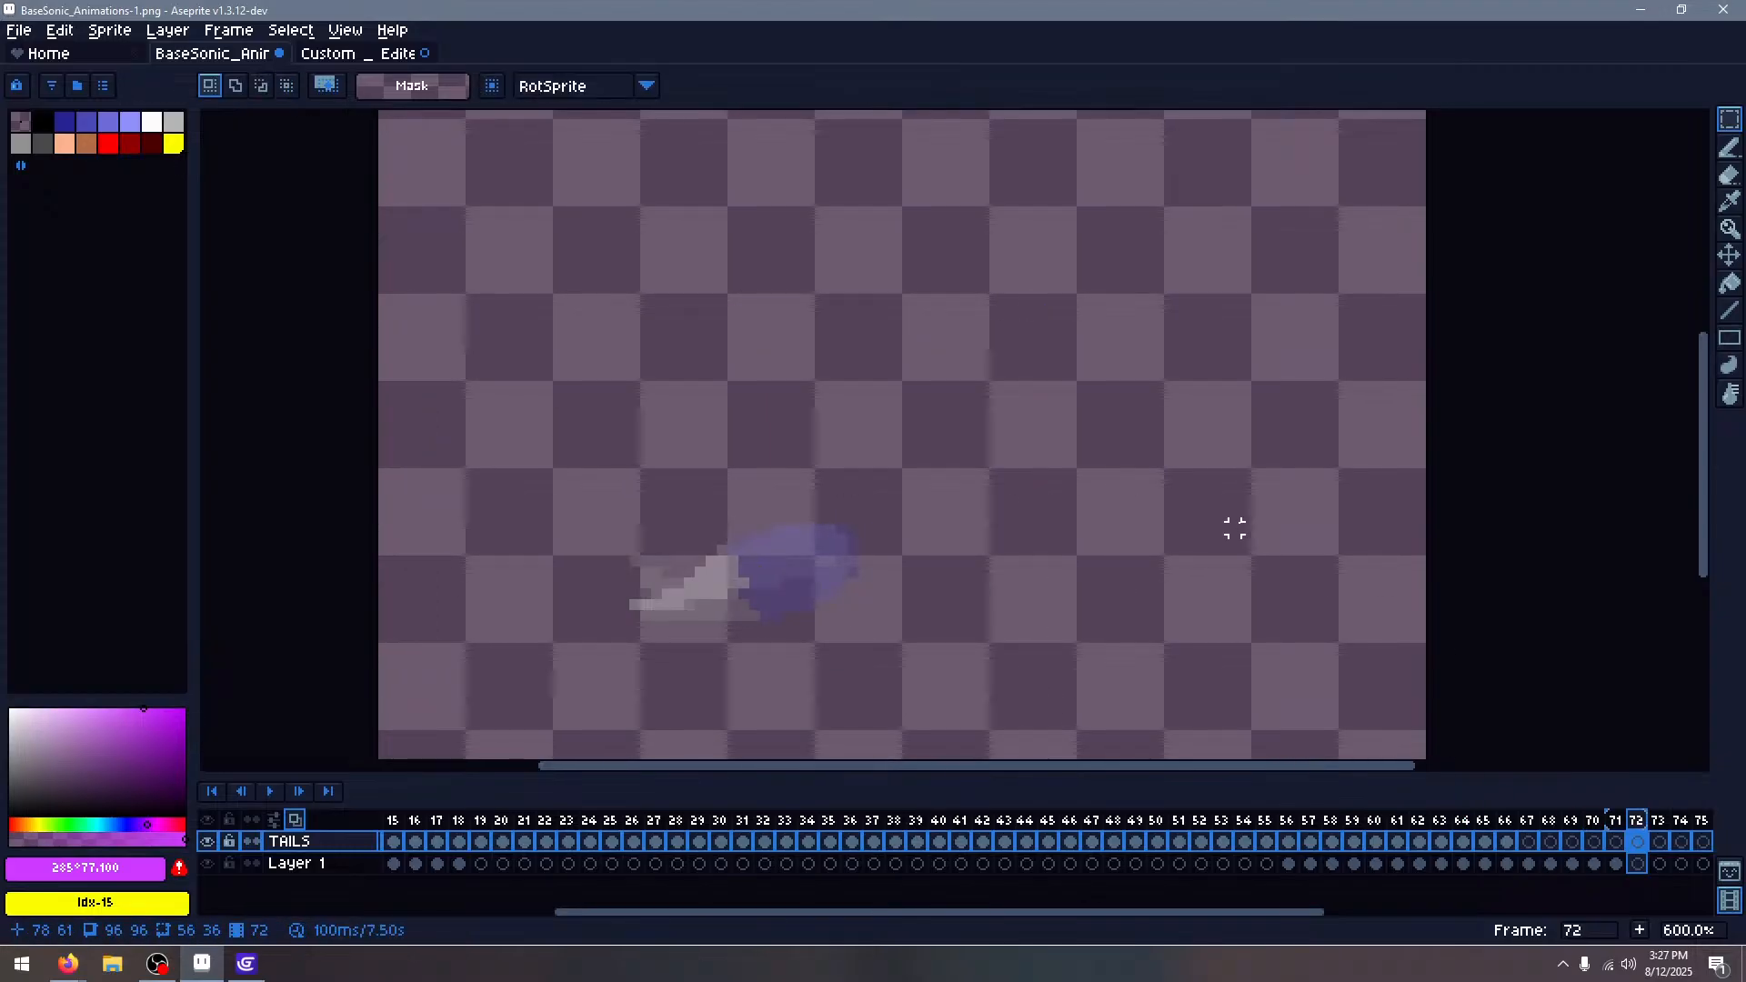
Paste the copied tail onto frame 72 of Layer 1, aligned with the onion-skinned tail of frame 71
{"action": "left_click", "coordinate": [1635, 865]}
{"action": "key", "text": "ctrl+v"}
{"action": "left_click", "coordinate": [1256, 462]}
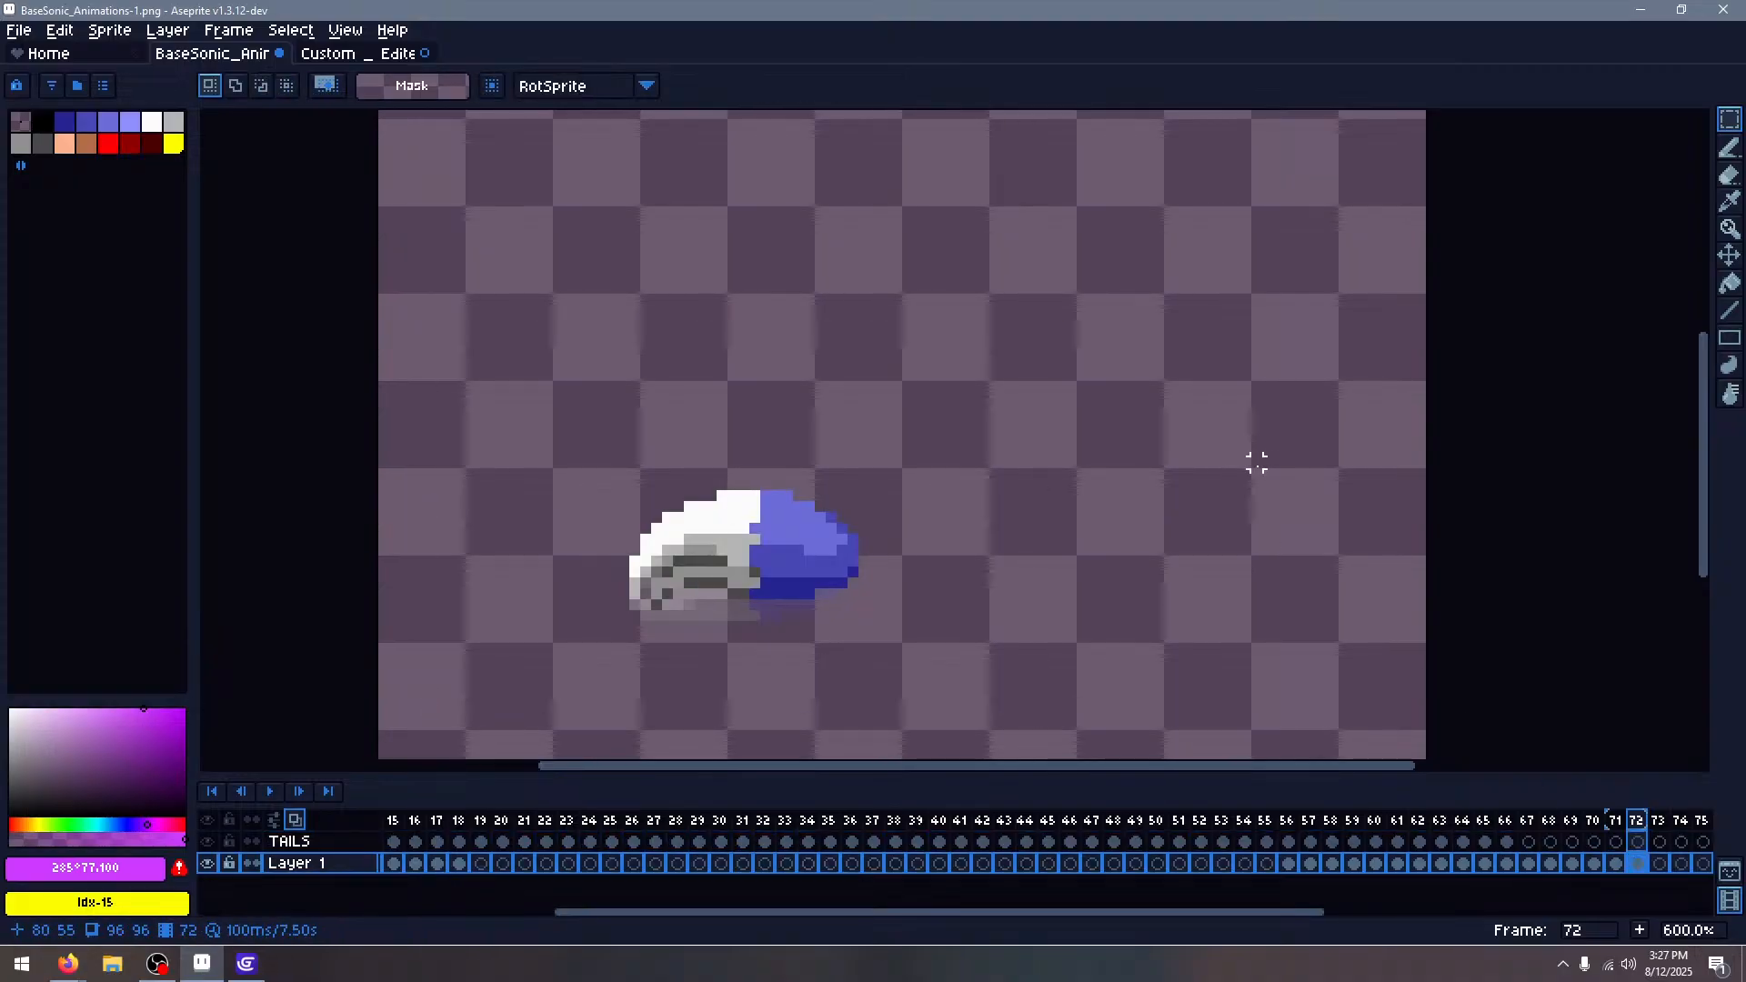
Examine the animation frames from frame 20 through to frame 75
{"action": "scroll", "coordinate": [923, 580], "scroll_direction": "down", "scroll_amount": 3}
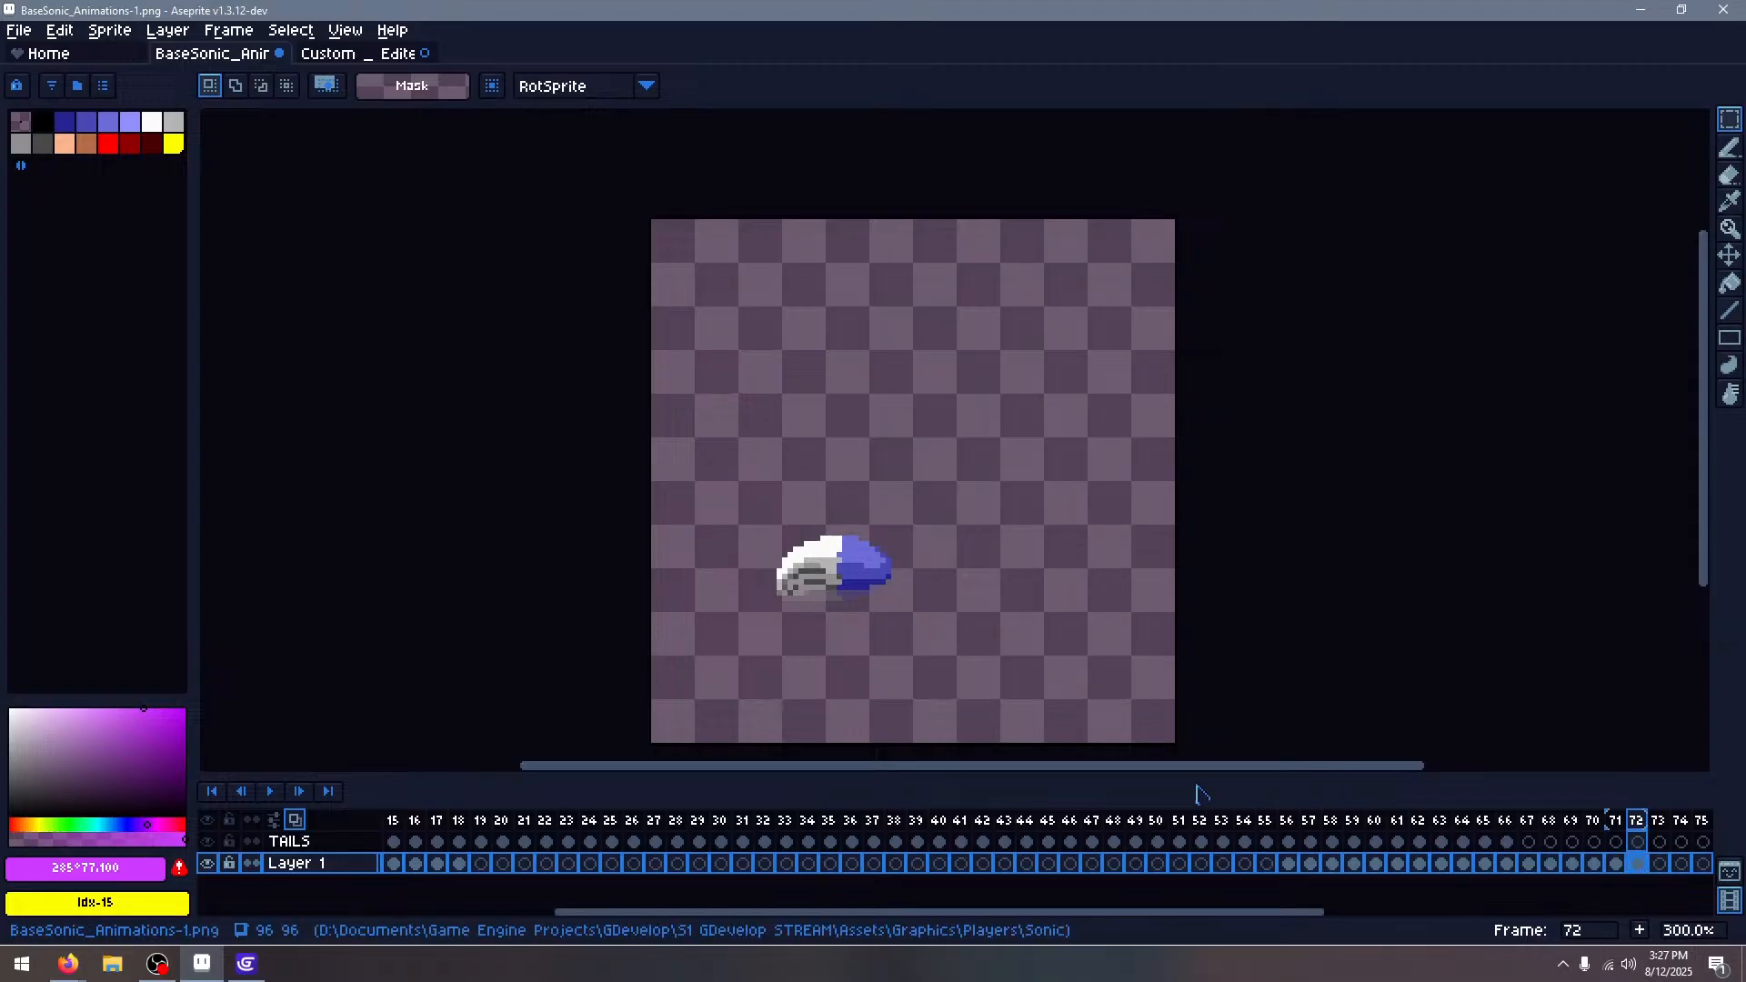
{"action": "left_click", "coordinate": [499, 827]}
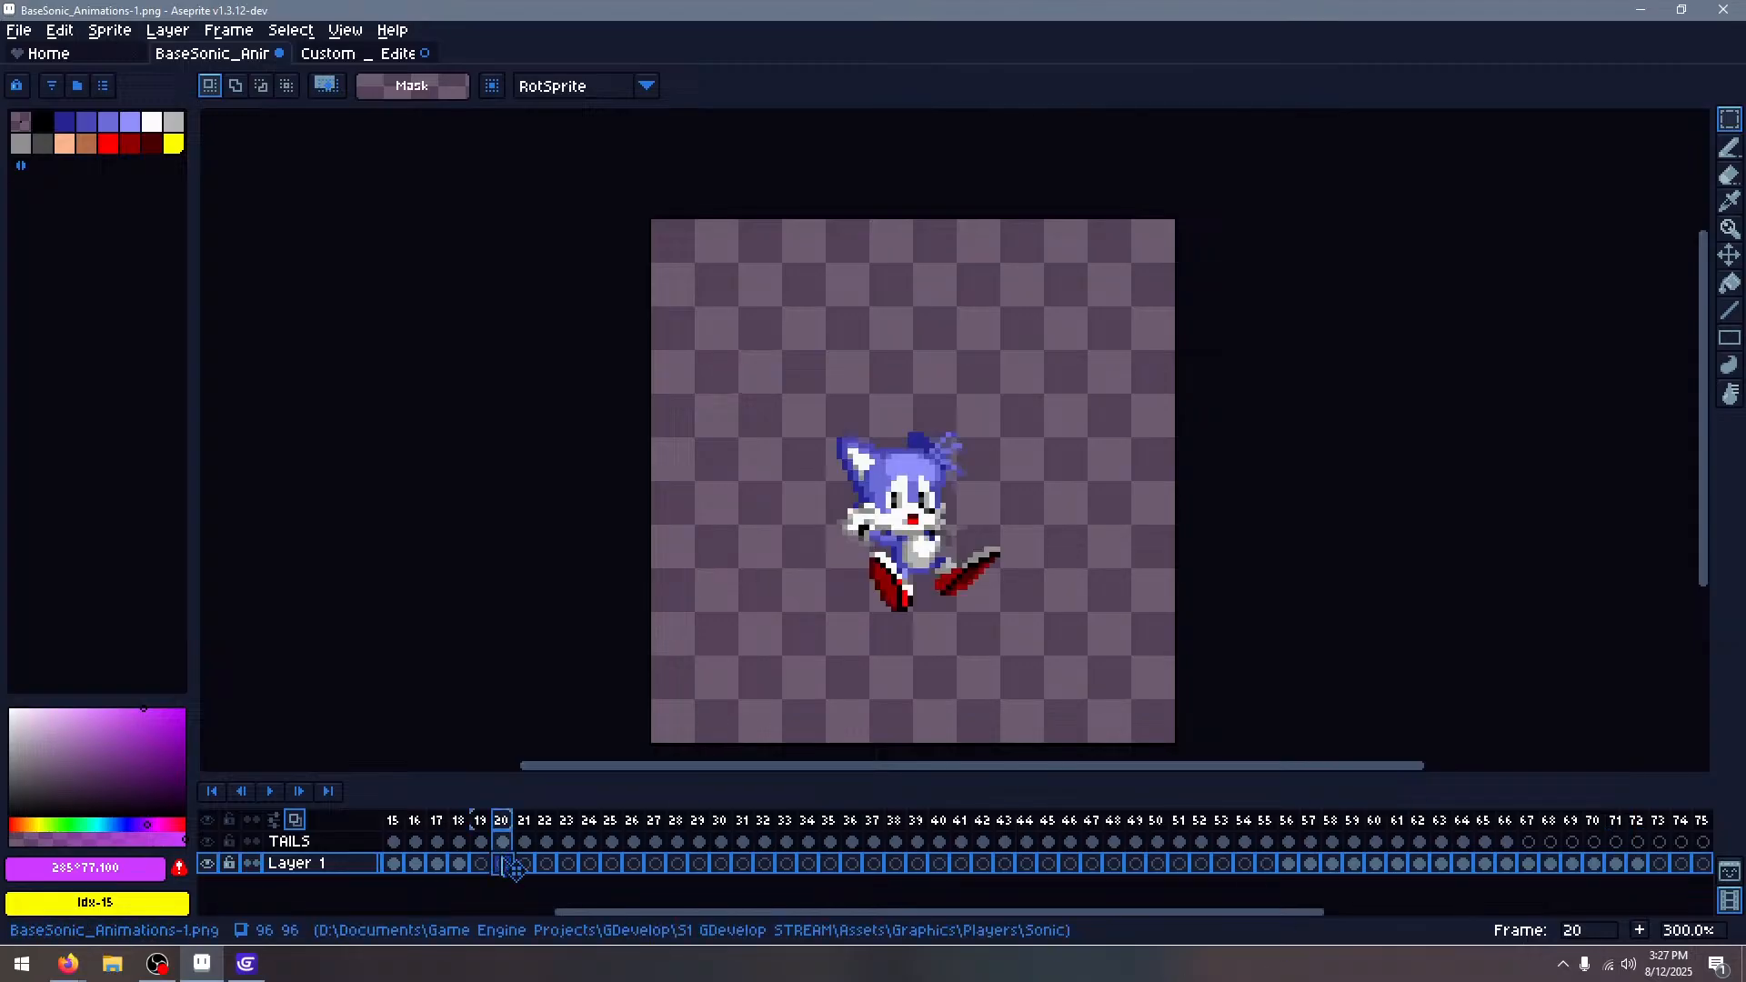
{"action": "key", "text": "Right"}
{"action": "key", "text": "Right"}
{"action": "key", "text": "Right"}
{"action": "key", "text": "Right"}
{"action": "key", "text": "Right"}
{"action": "key", "text": "Right"}
{"action": "key", "text": "Right"}
{"action": "key", "text": "Right"}
{"action": "key", "text": "Right"}
{"action": "key", "text": "Right"}
{"action": "key", "text": "Right"}
{"action": "key", "text": "Right"}
{"action": "key", "text": "Right"}
{"action": "key", "text": "Right"}
{"action": "key", "text": "Right"}
{"action": "key", "text": "Right"}
{"action": "key", "text": "Right"}
{"action": "key", "text": "Right"}
{"action": "key", "text": "Right"}
{"action": "key", "text": "Right"}
{"action": "key", "text": "Right"}
{"action": "key", "text": "Right"}
{"action": "key", "text": "Right"}
{"action": "key", "text": "Right"}
{"action": "key", "text": "Right"}
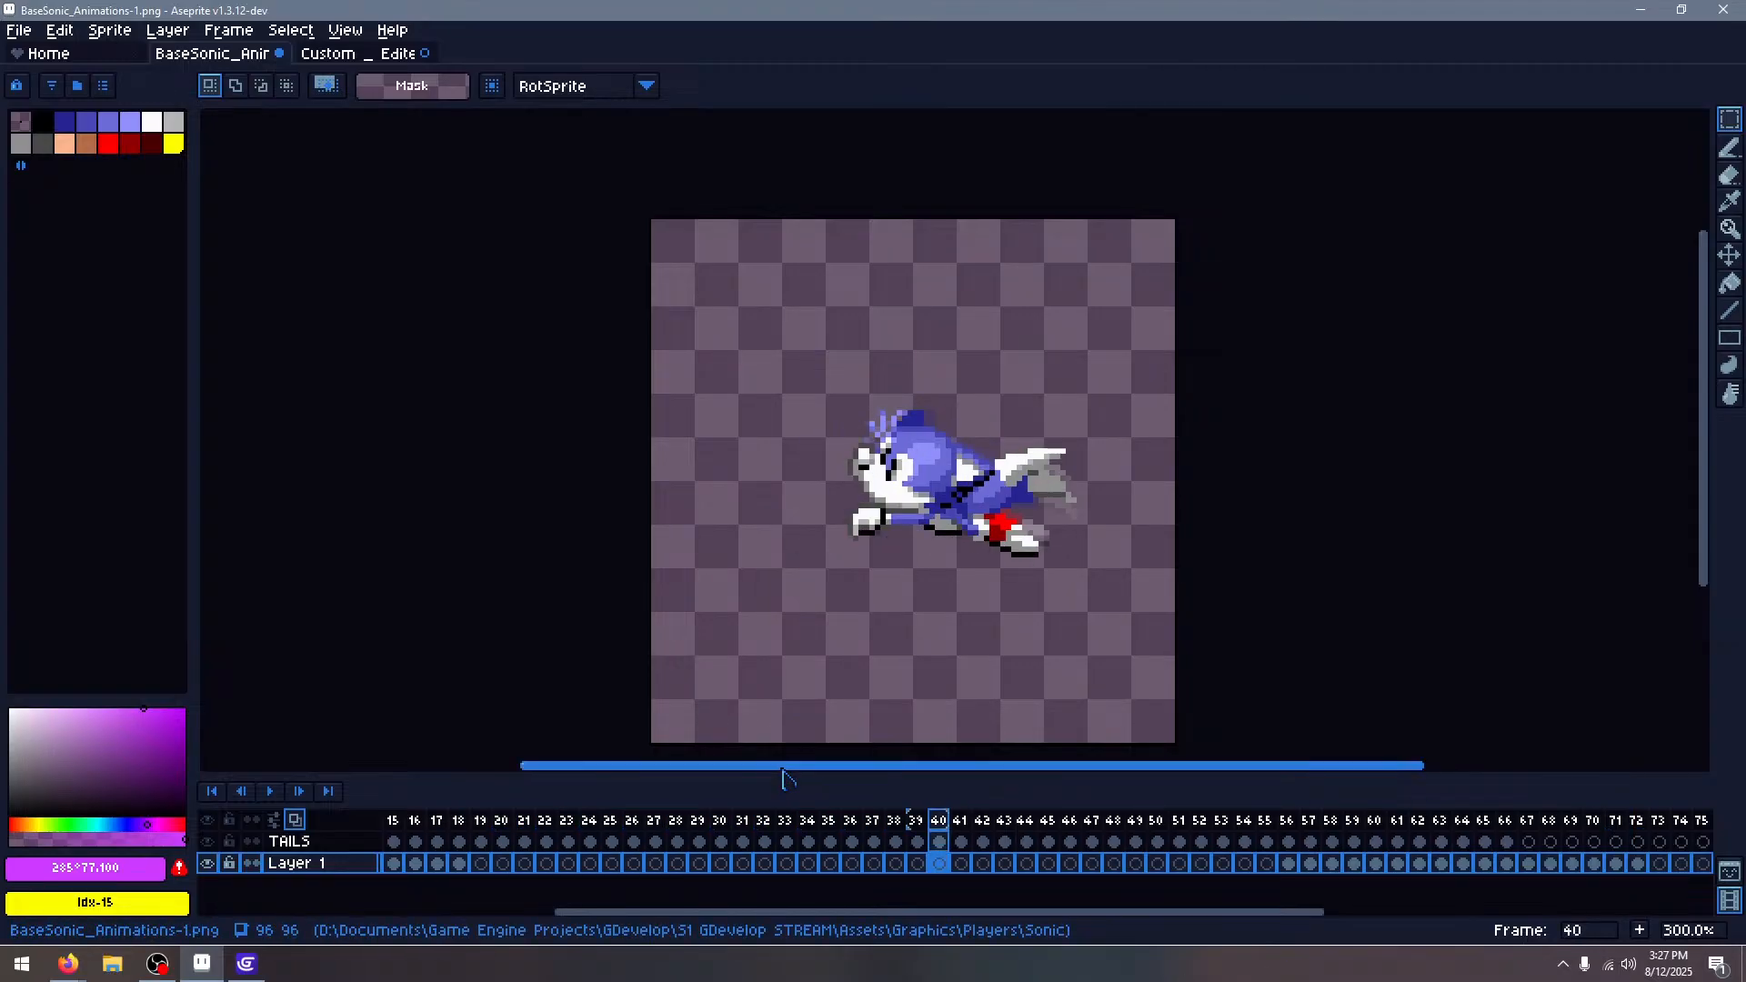
{"action": "key", "text": "Left"}
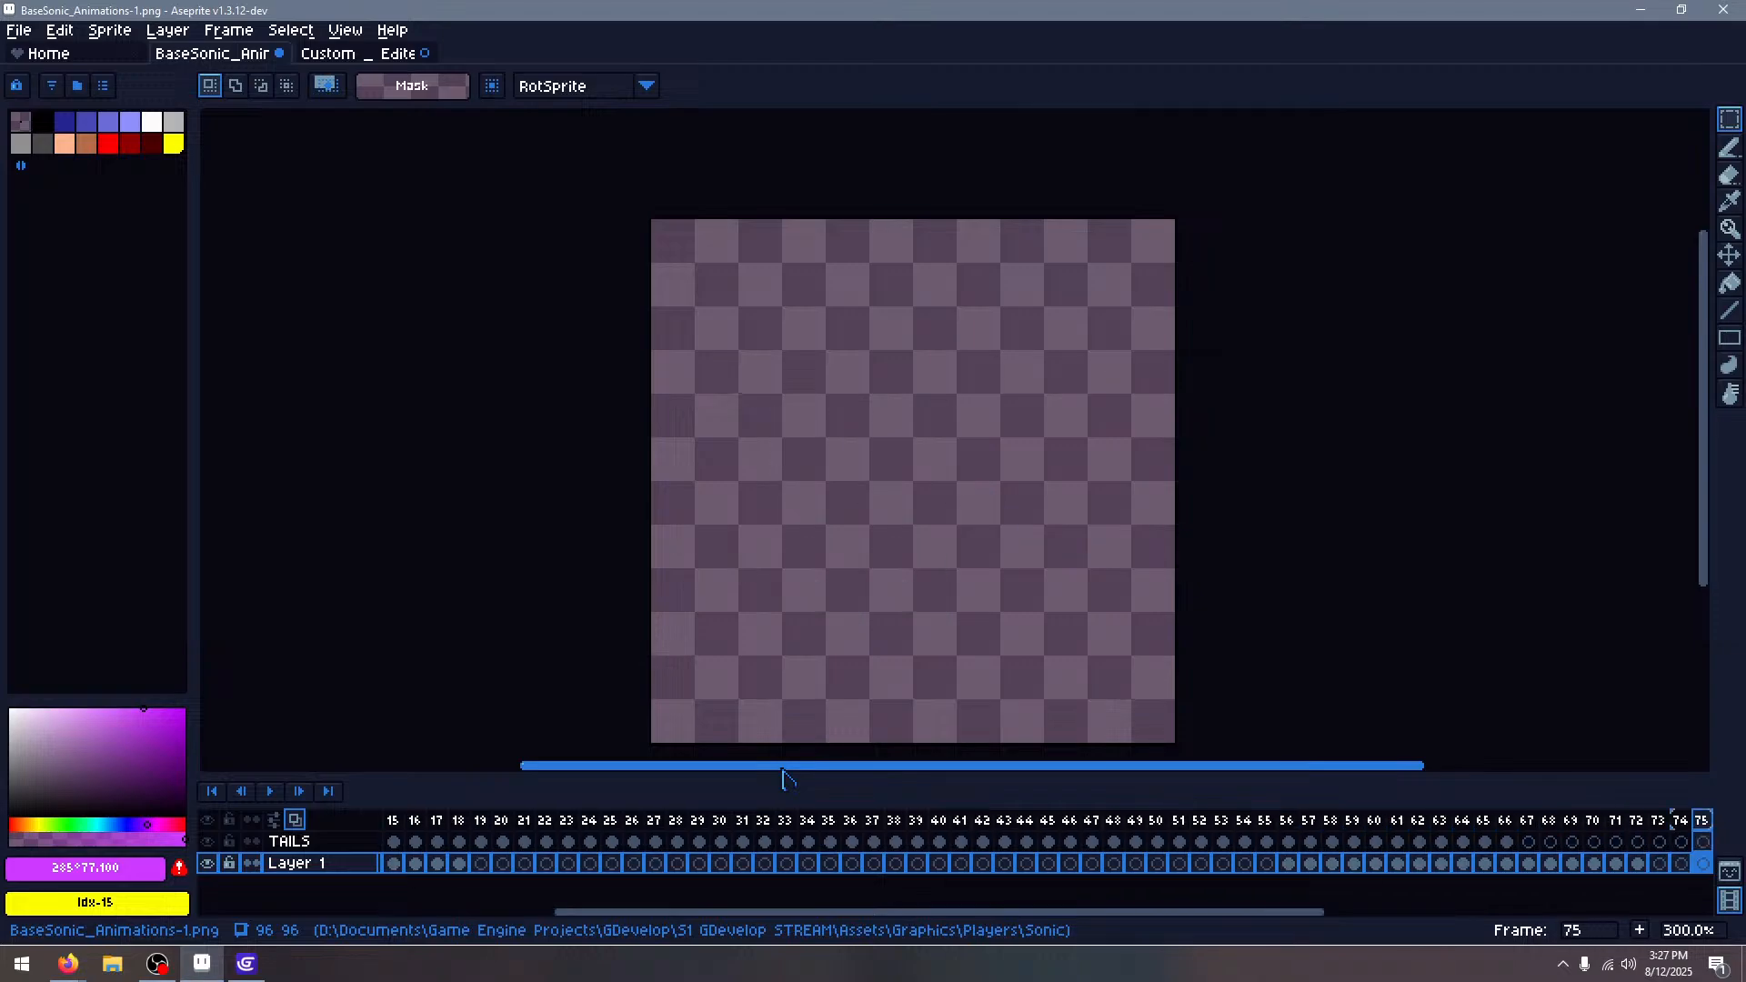
Examine the frames around the loop point of the animation, from frames 74 and 75 through frame 7
{"action": "key", "text": "Right"}
{"action": "key", "text": "Right"}
{"action": "key", "text": "Right"}
{"action": "key", "text": "Right"}
{"action": "key", "text": "Right"}
{"action": "key", "text": "Right"}
{"action": "key", "text": "Right"}
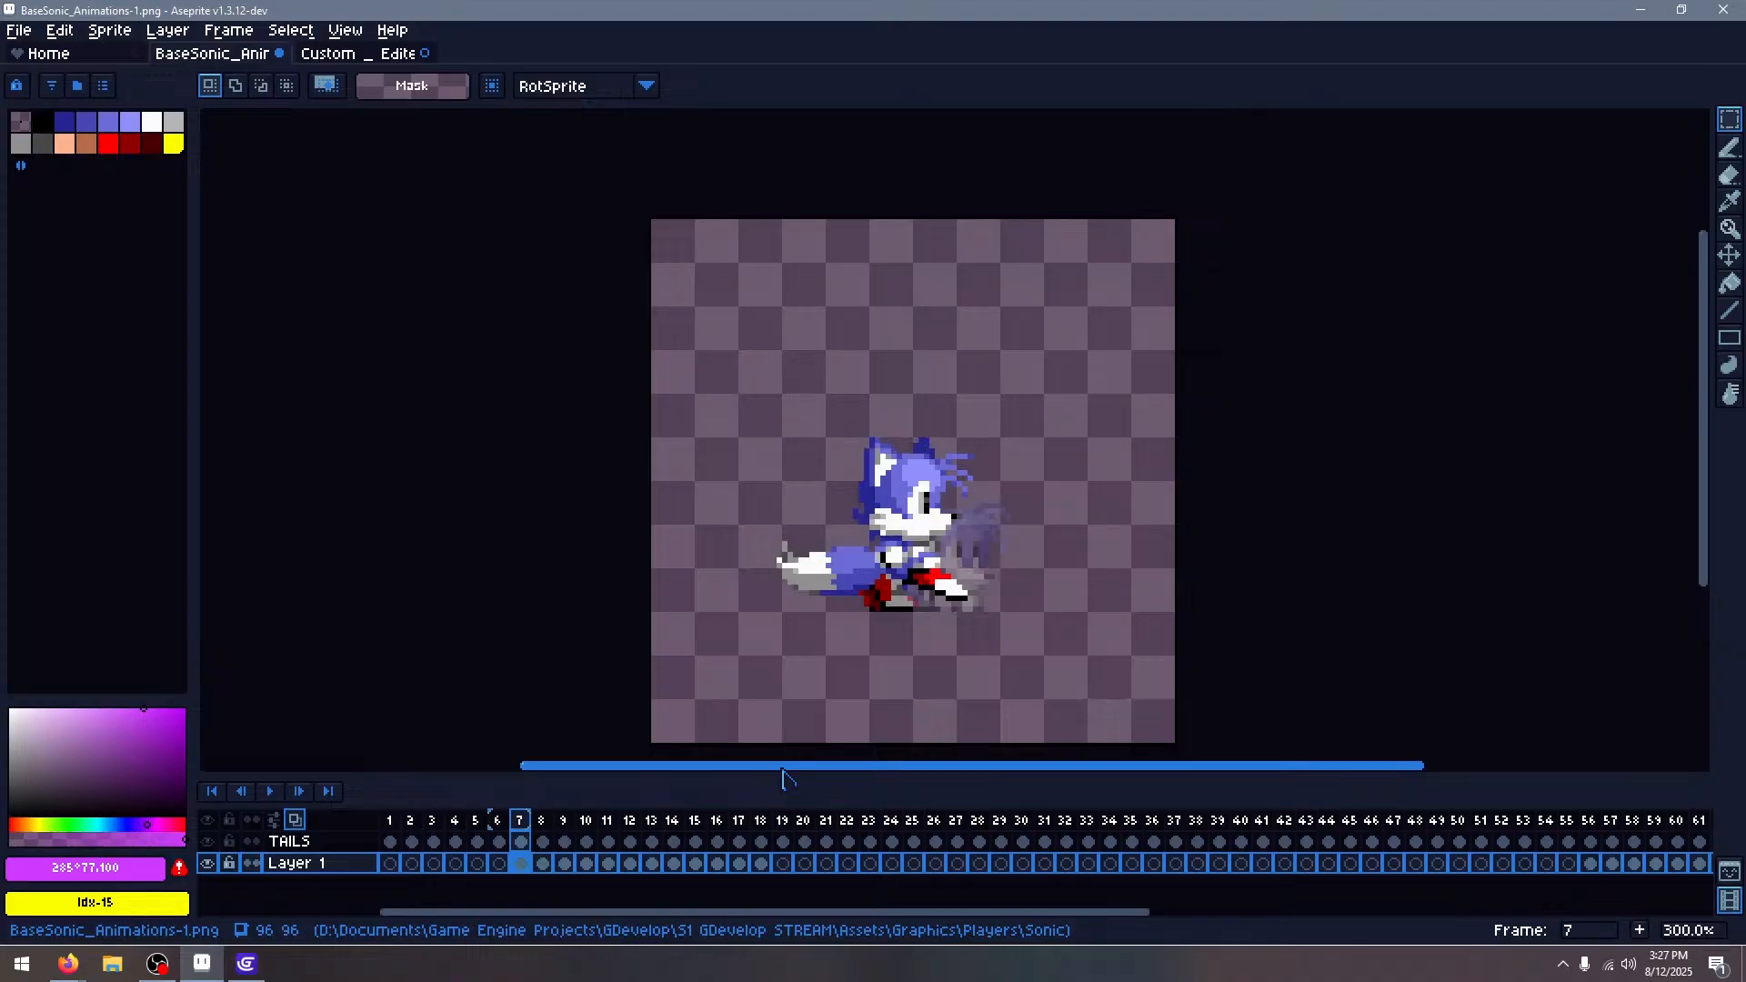
{"action": "key", "text": "Left"}
{"action": "key", "text": "Left"}
{"action": "key", "text": "Left"}
{"action": "key", "text": "Left"}
{"action": "key", "text": "Left"}
{"action": "key", "text": "Right"}
{"action": "key", "text": "Right"}
{"action": "key", "text": "Right"}
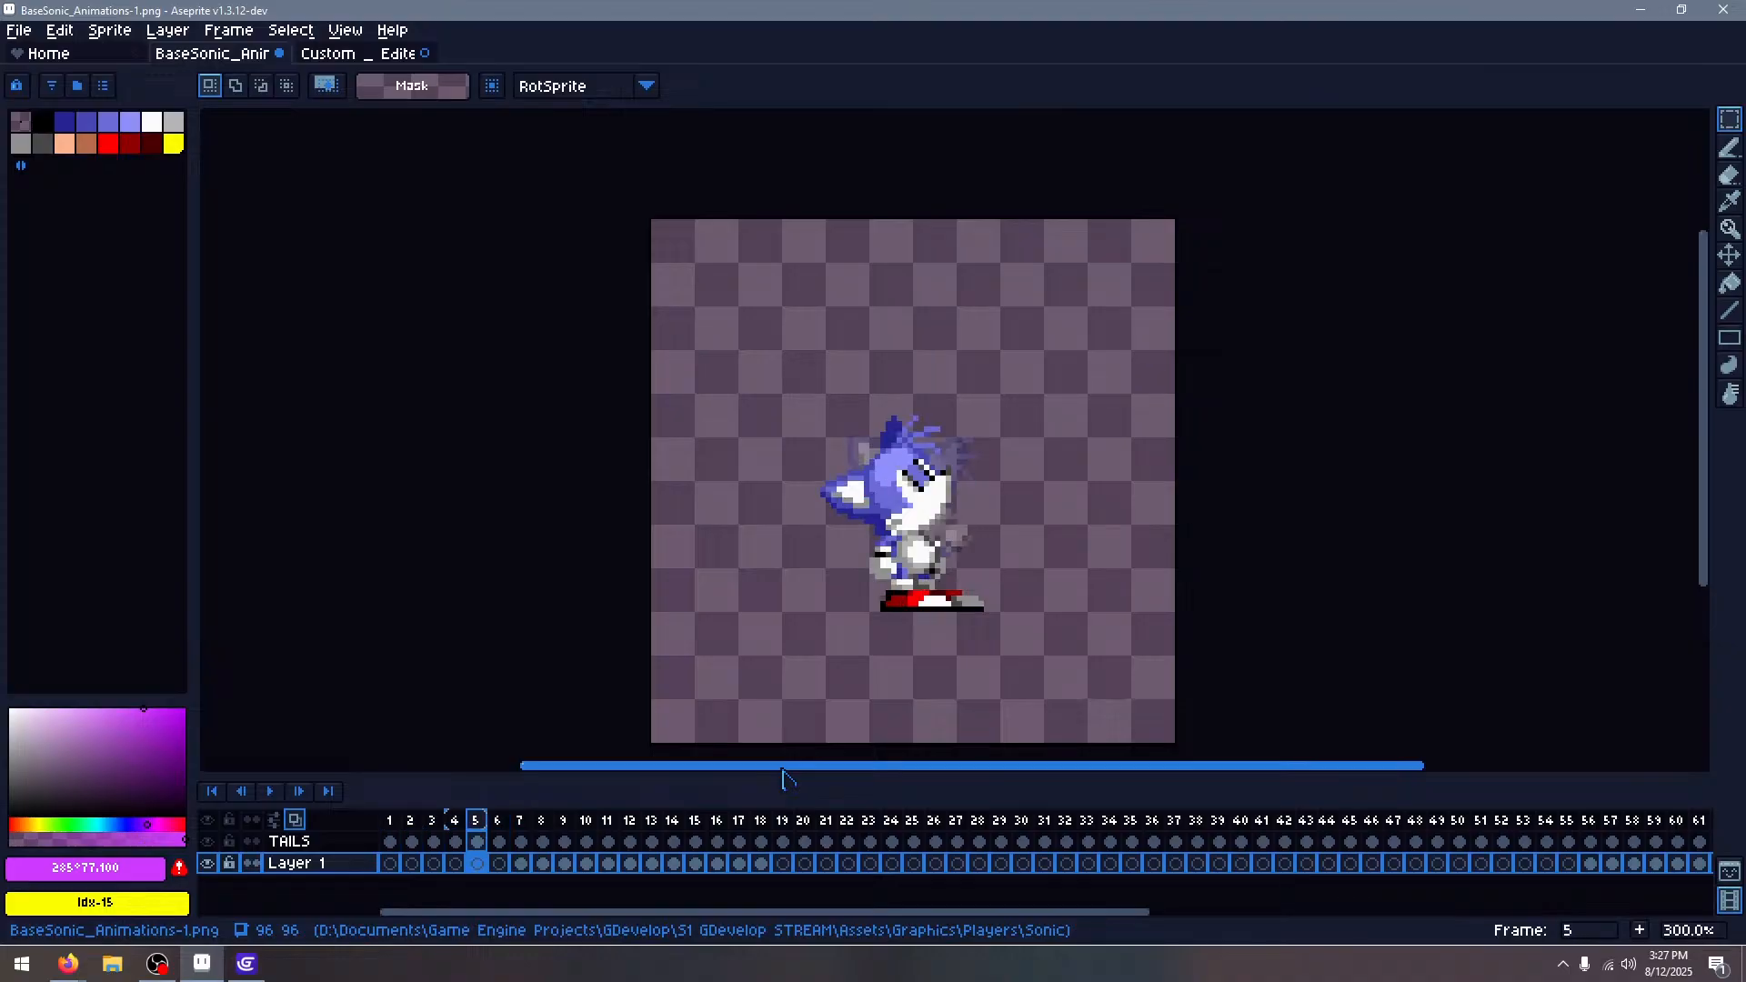
{"action": "key", "text": "Left"}
{"action": "key", "text": "Left"}
{"action": "key", "text": "Left"}
{"action": "key", "text": "Left"}
{"action": "key", "text": "Left"}
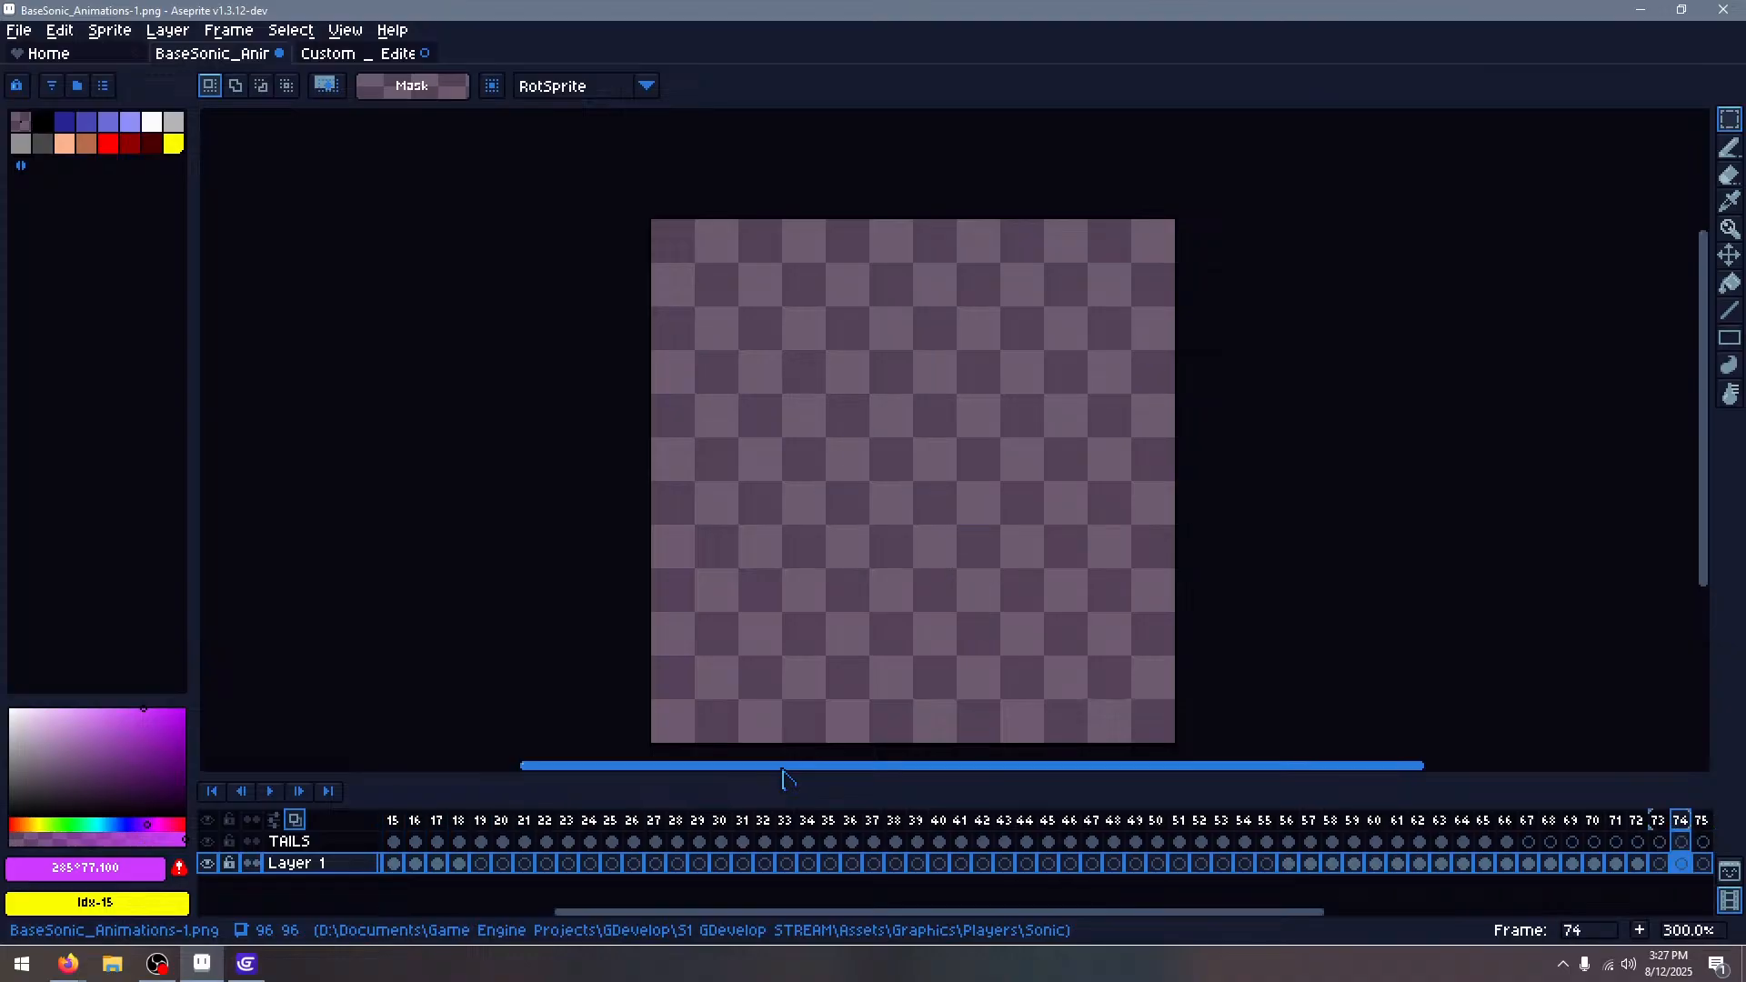
{"action": "key", "text": "Right"}
{"action": "key", "text": "Right"}
{"action": "key", "text": "Right"}
{"action": "key", "text": "Right"}
{"action": "key", "text": "Right"}
{"action": "key", "text": "Right"}
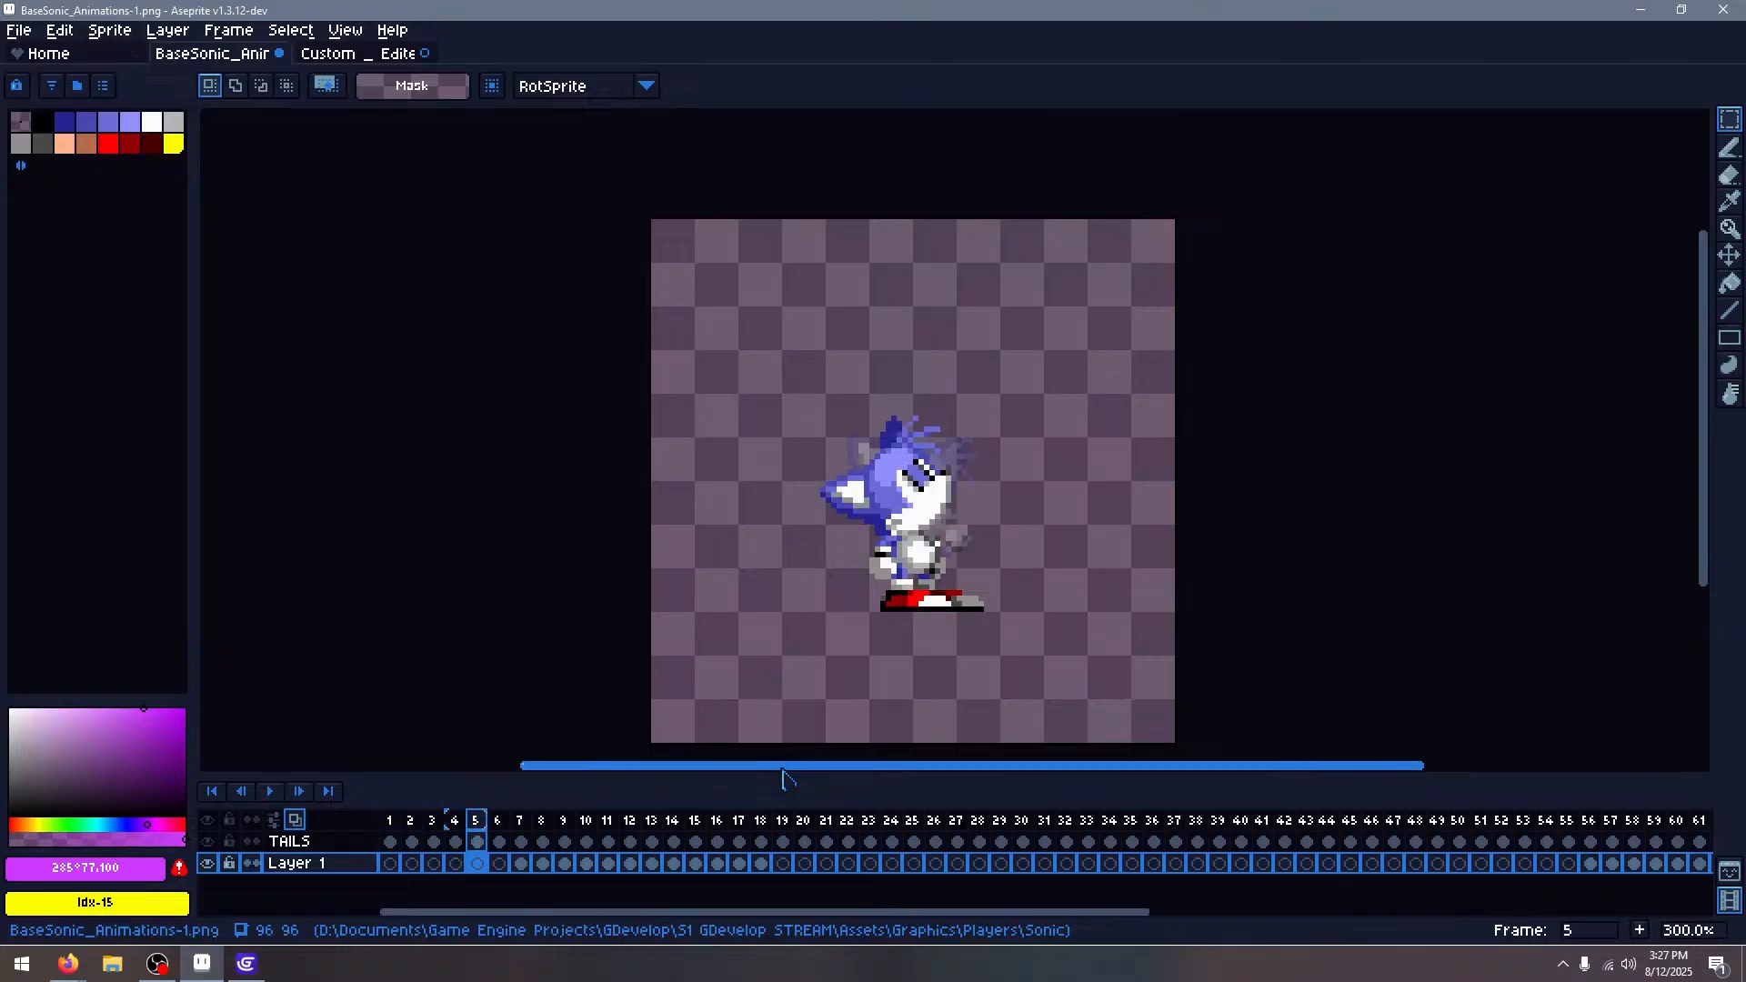
{"action": "key", "text": "Left"}
{"action": "key", "text": "Left"}
{"action": "key", "text": "Left"}
{"action": "key", "text": "Left"}
{"action": "key", "text": "Left"}
{"action": "key", "text": "Right"}
{"action": "key", "text": "Right"}
{"action": "key", "text": "Right"}
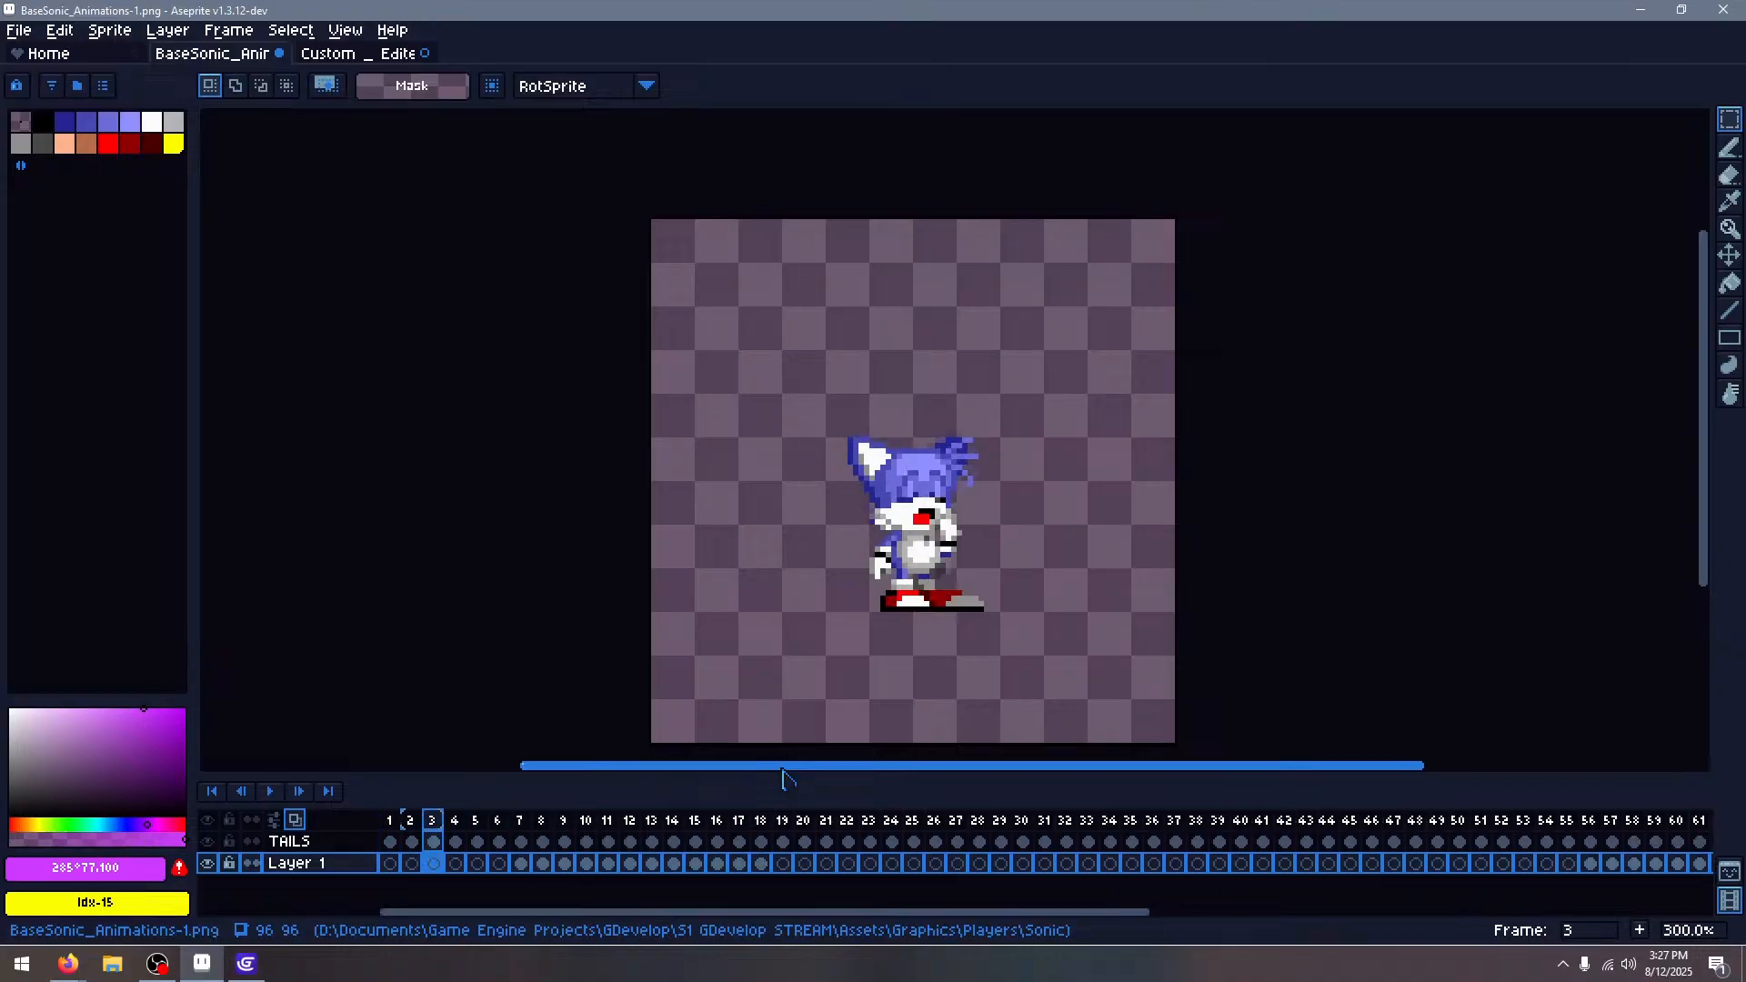
{"action": "key", "text": "Right"}
{"action": "key", "text": "Right"}
{"action": "key", "text": "Left"}
{"action": "key", "text": "Left"}
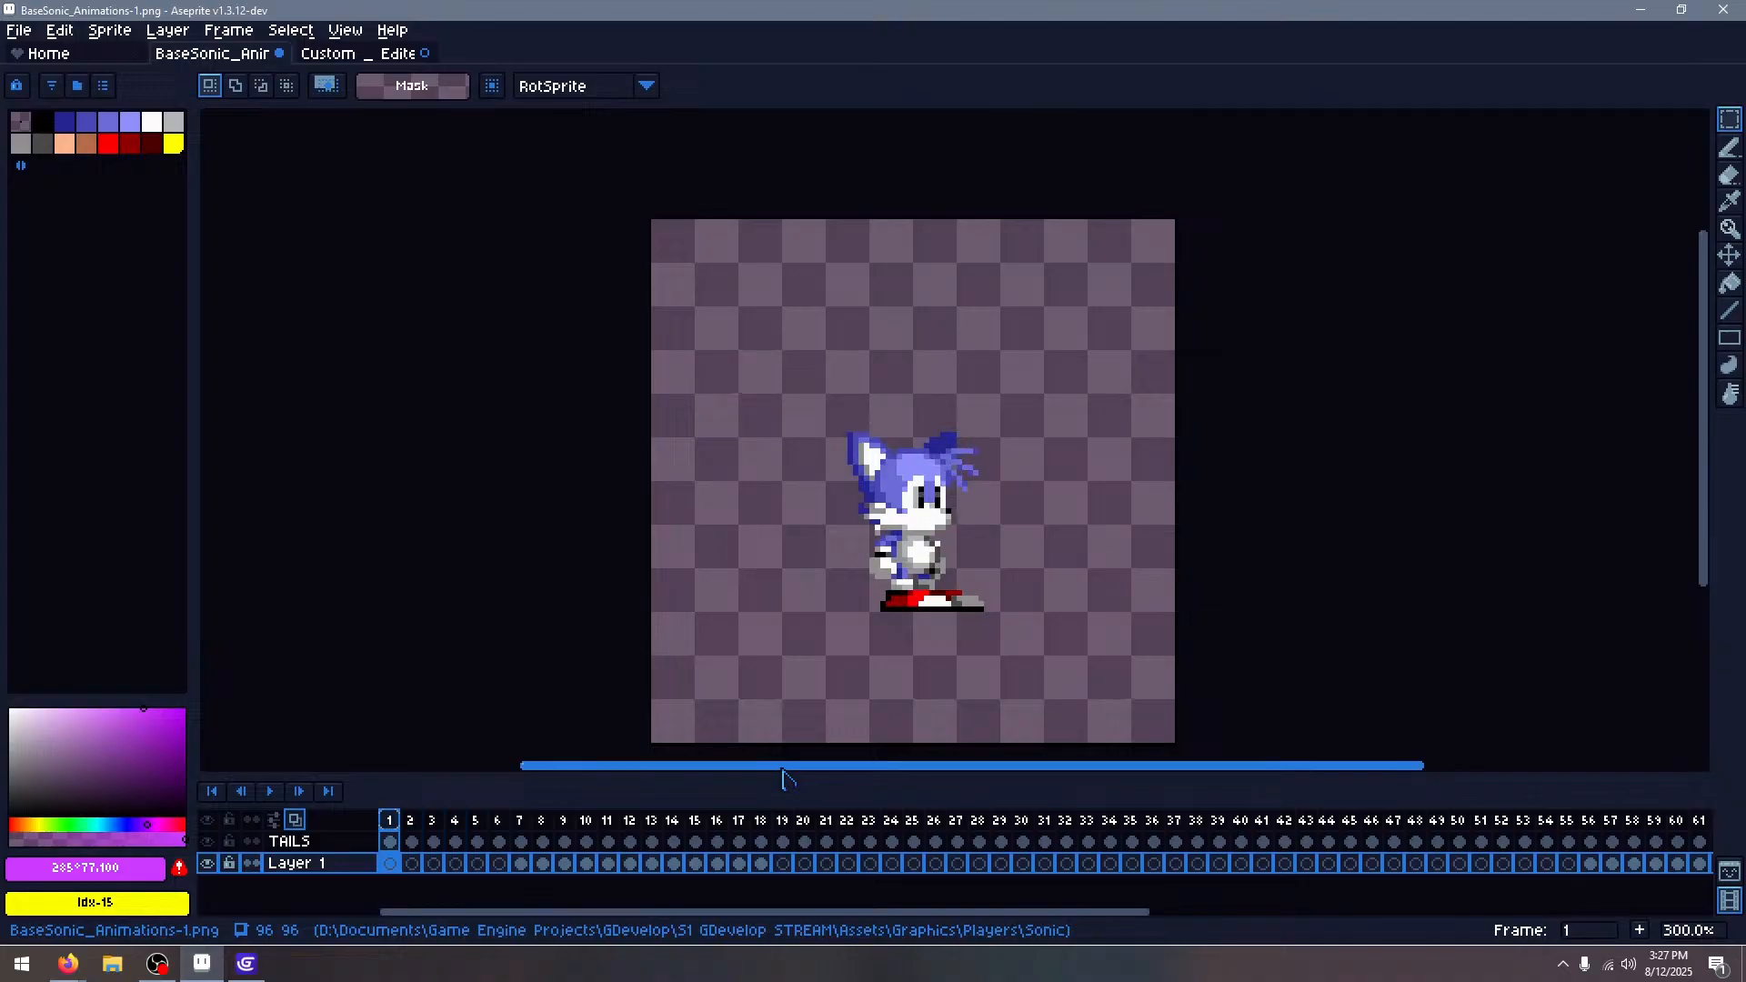
{"action": "key", "text": "Left"}
{"action": "key", "text": "Left"}
{"action": "key", "text": "Left"}
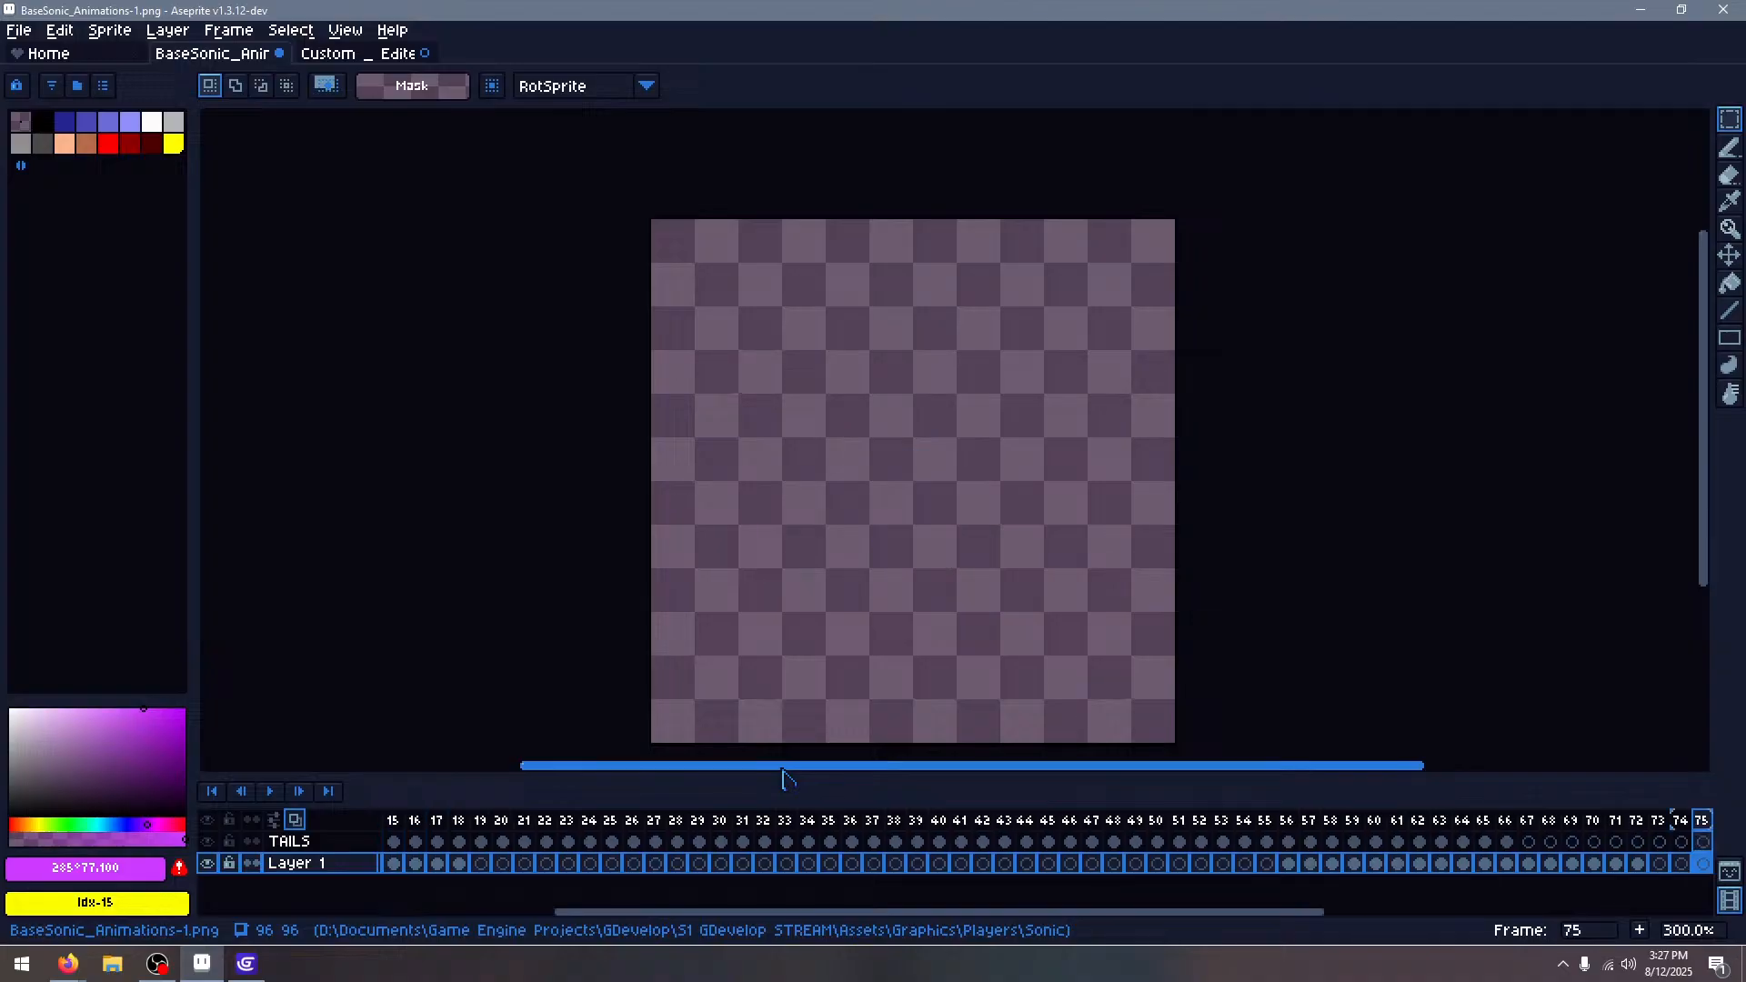
{"action": "key", "text": "Right"}
{"action": "key", "text": "Right"}
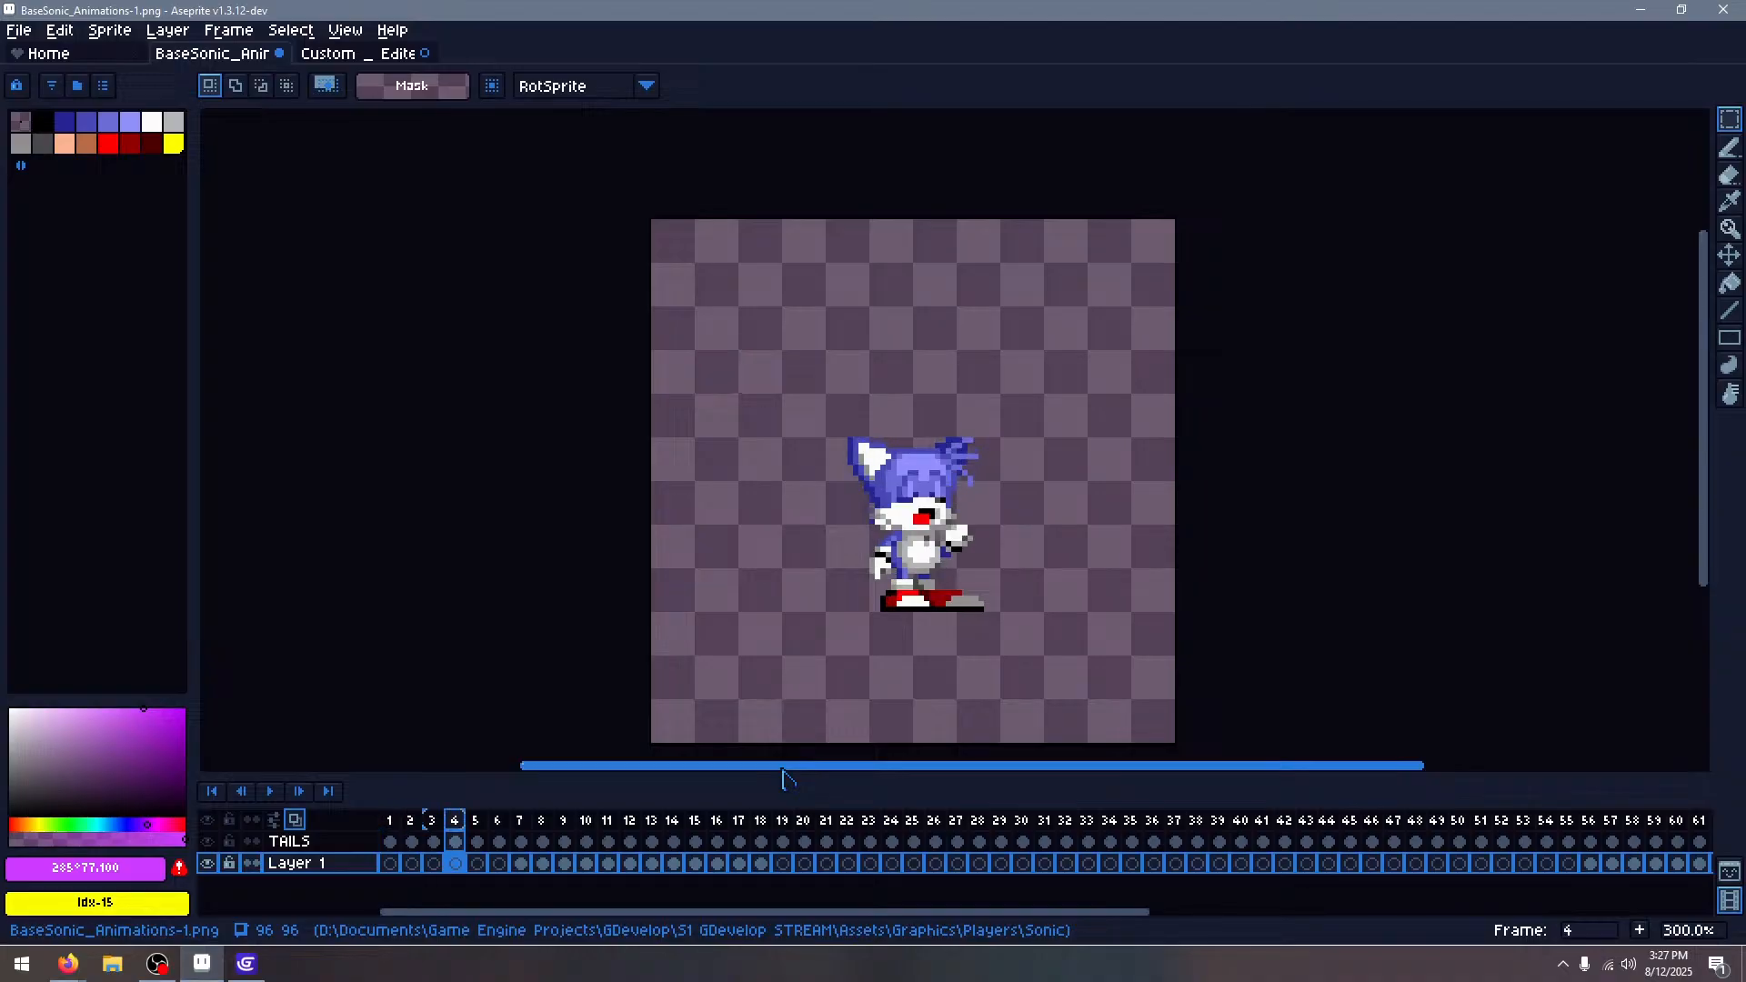
Examine the character's standing, walking and curled-up poses across frames 1 to 25
{"action": "key", "text": "Left"}
{"action": "key", "text": "Left"}
{"action": "key", "text": "Left"}
{"action": "key", "text": "Right"}
{"action": "key", "text": "Left"}
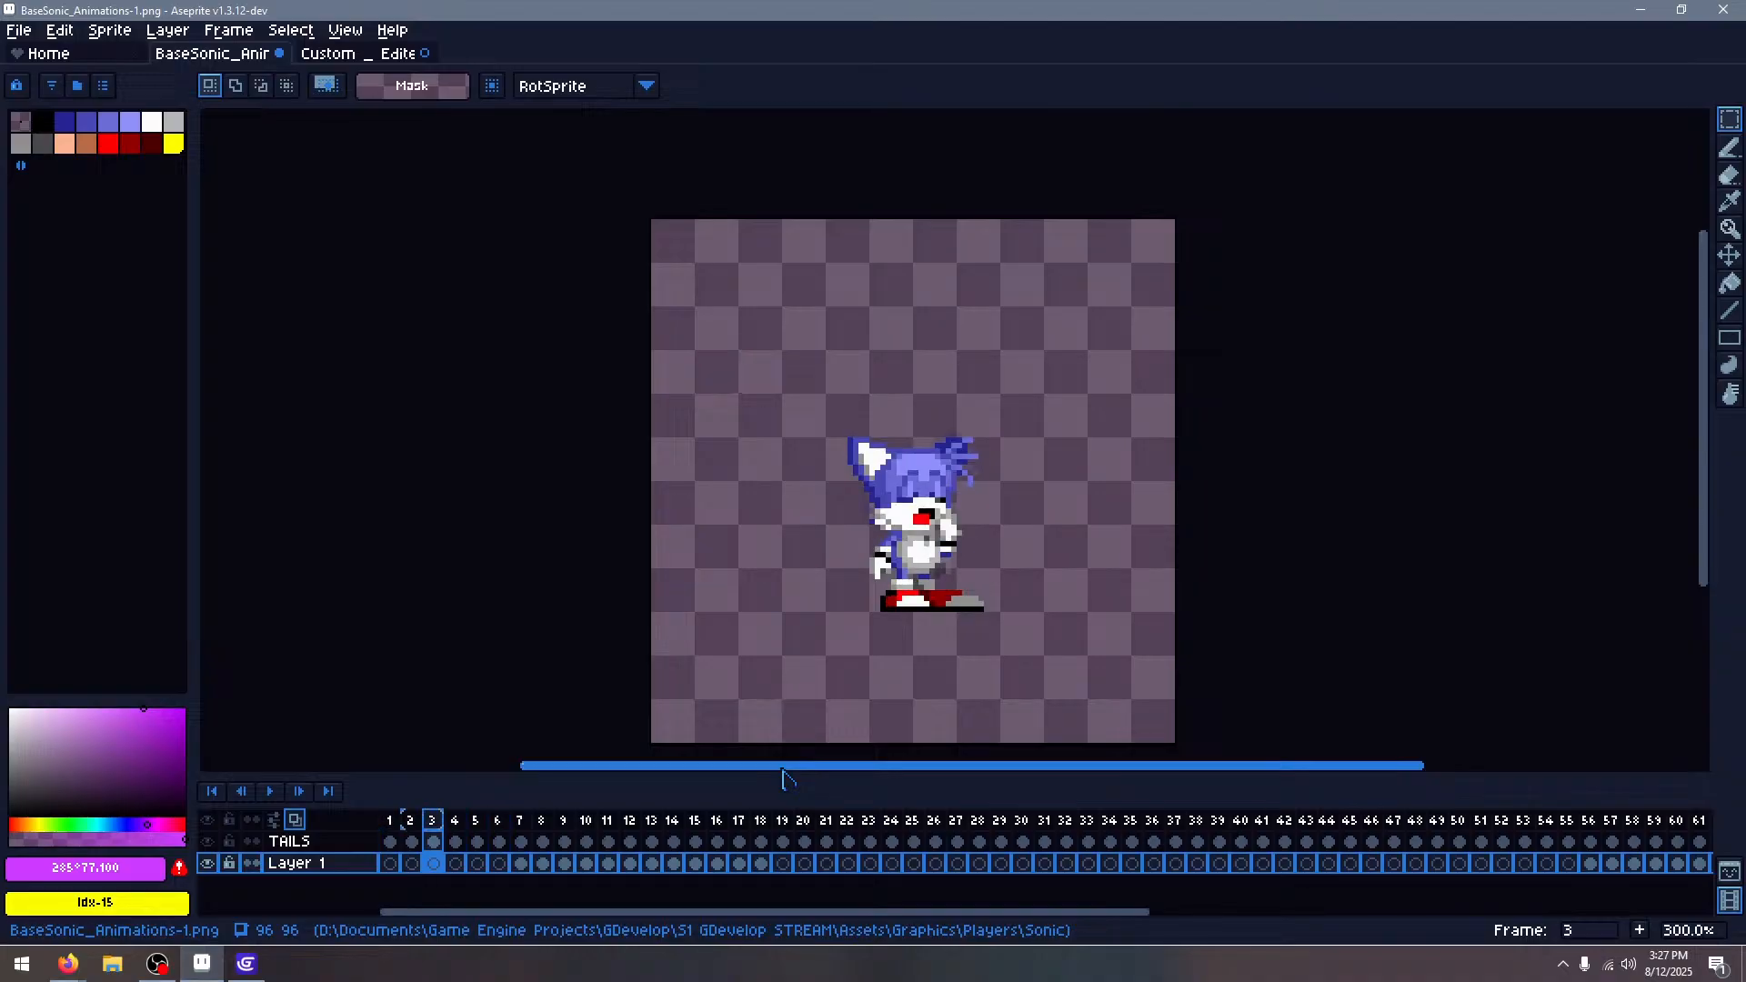
{"action": "key", "text": "Right"}
{"action": "key", "text": "Right"}
{"action": "key", "text": "Right"}
{"action": "key", "text": "Left"}
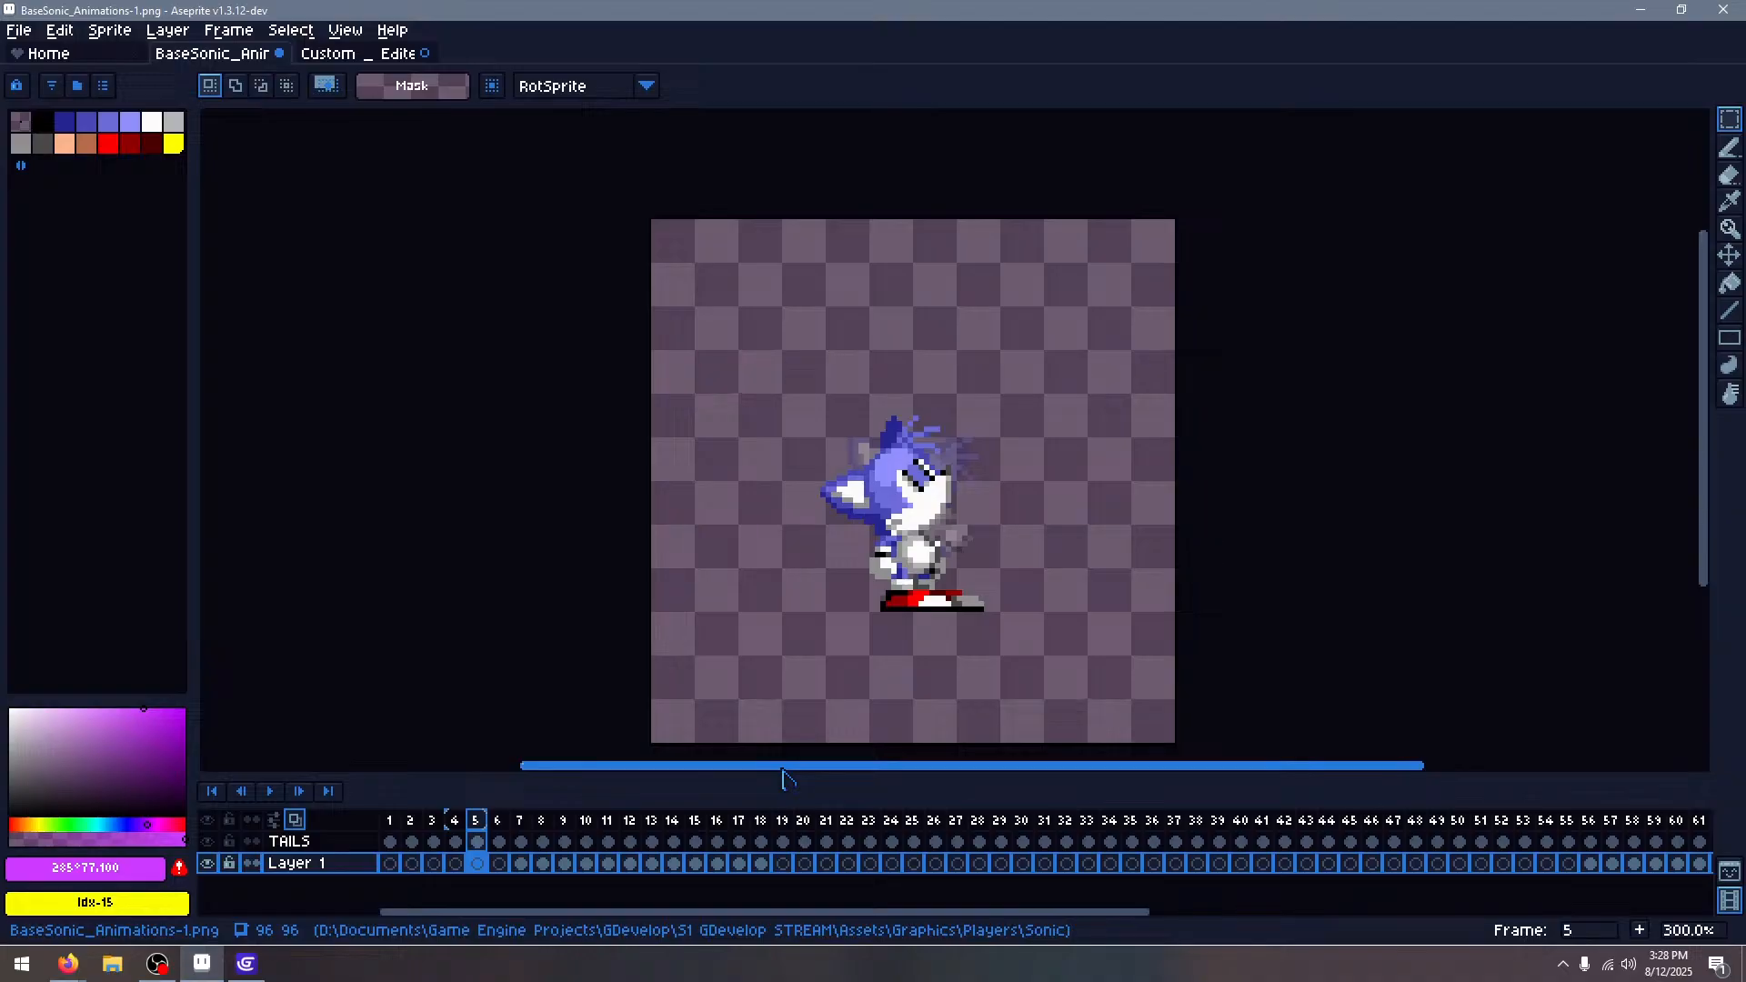
{"action": "key", "text": "Right"}
{"action": "key", "text": "Right"}
{"action": "key", "text": "Right"}
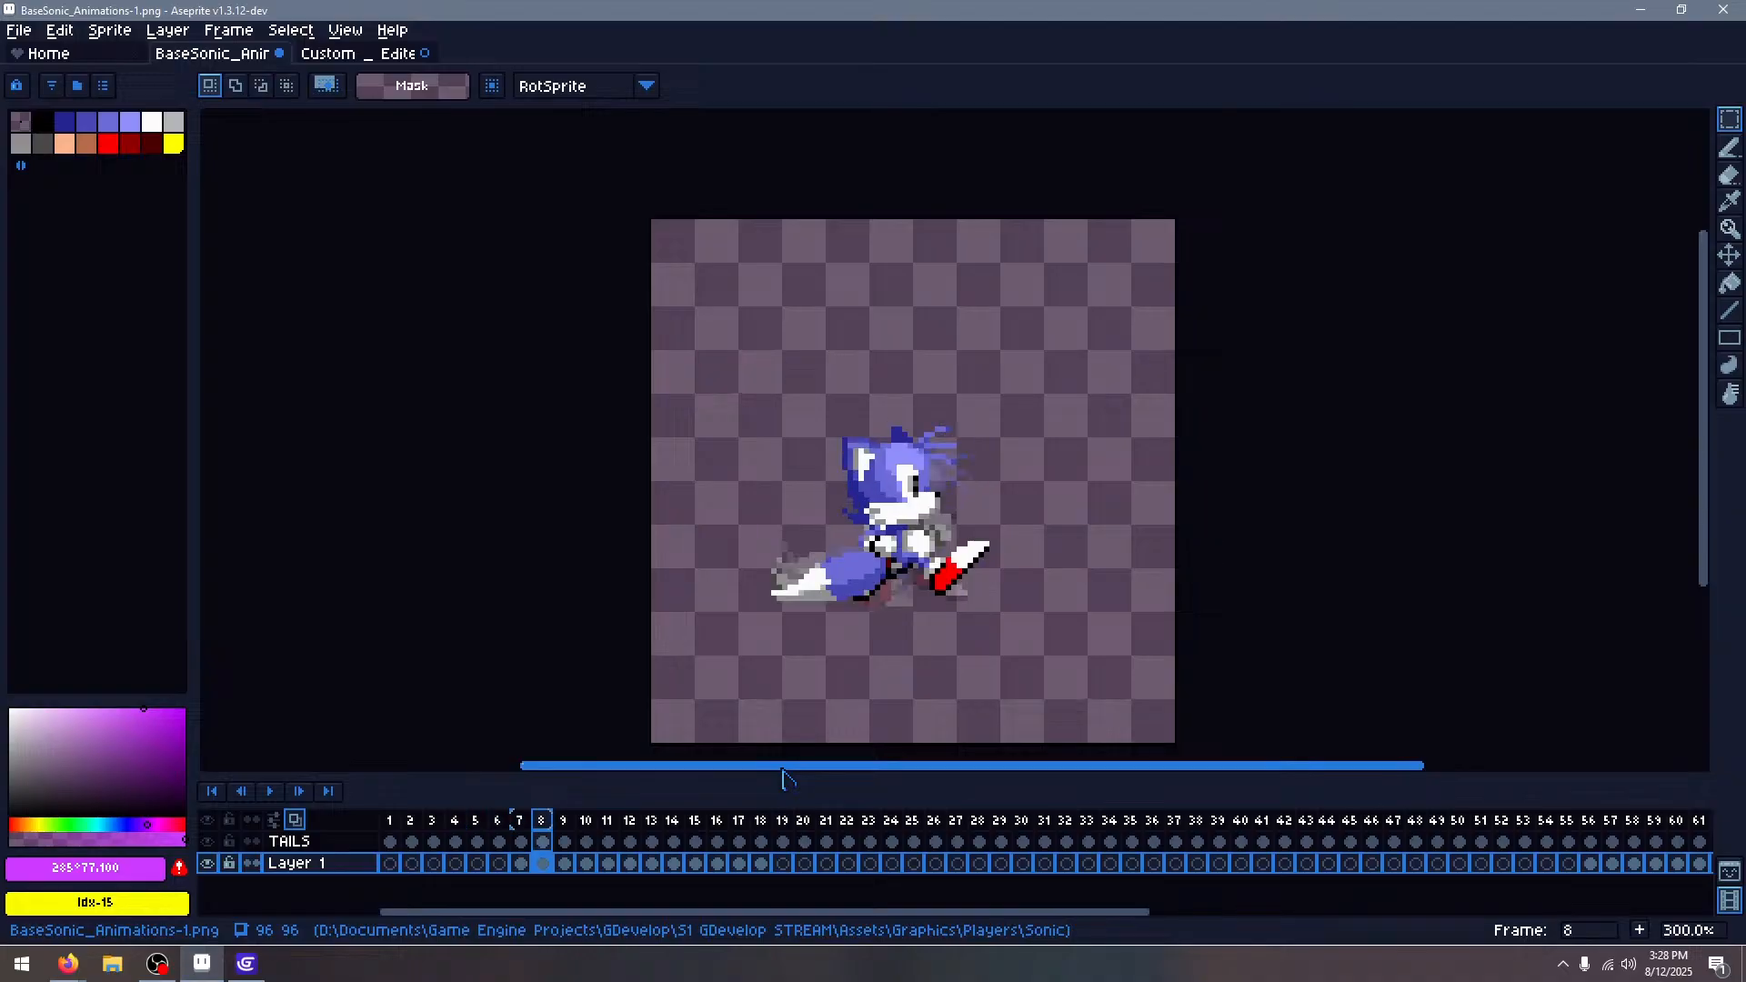
{"action": "key", "text": "Right"}
{"action": "key", "text": "Right"}
{"action": "key", "text": "Right"}
{"action": "key", "text": "Right"}
{"action": "key", "text": "Right"}
{"action": "key", "text": "Right"}
{"action": "key", "text": "Right"}
{"action": "key", "text": "Right"}
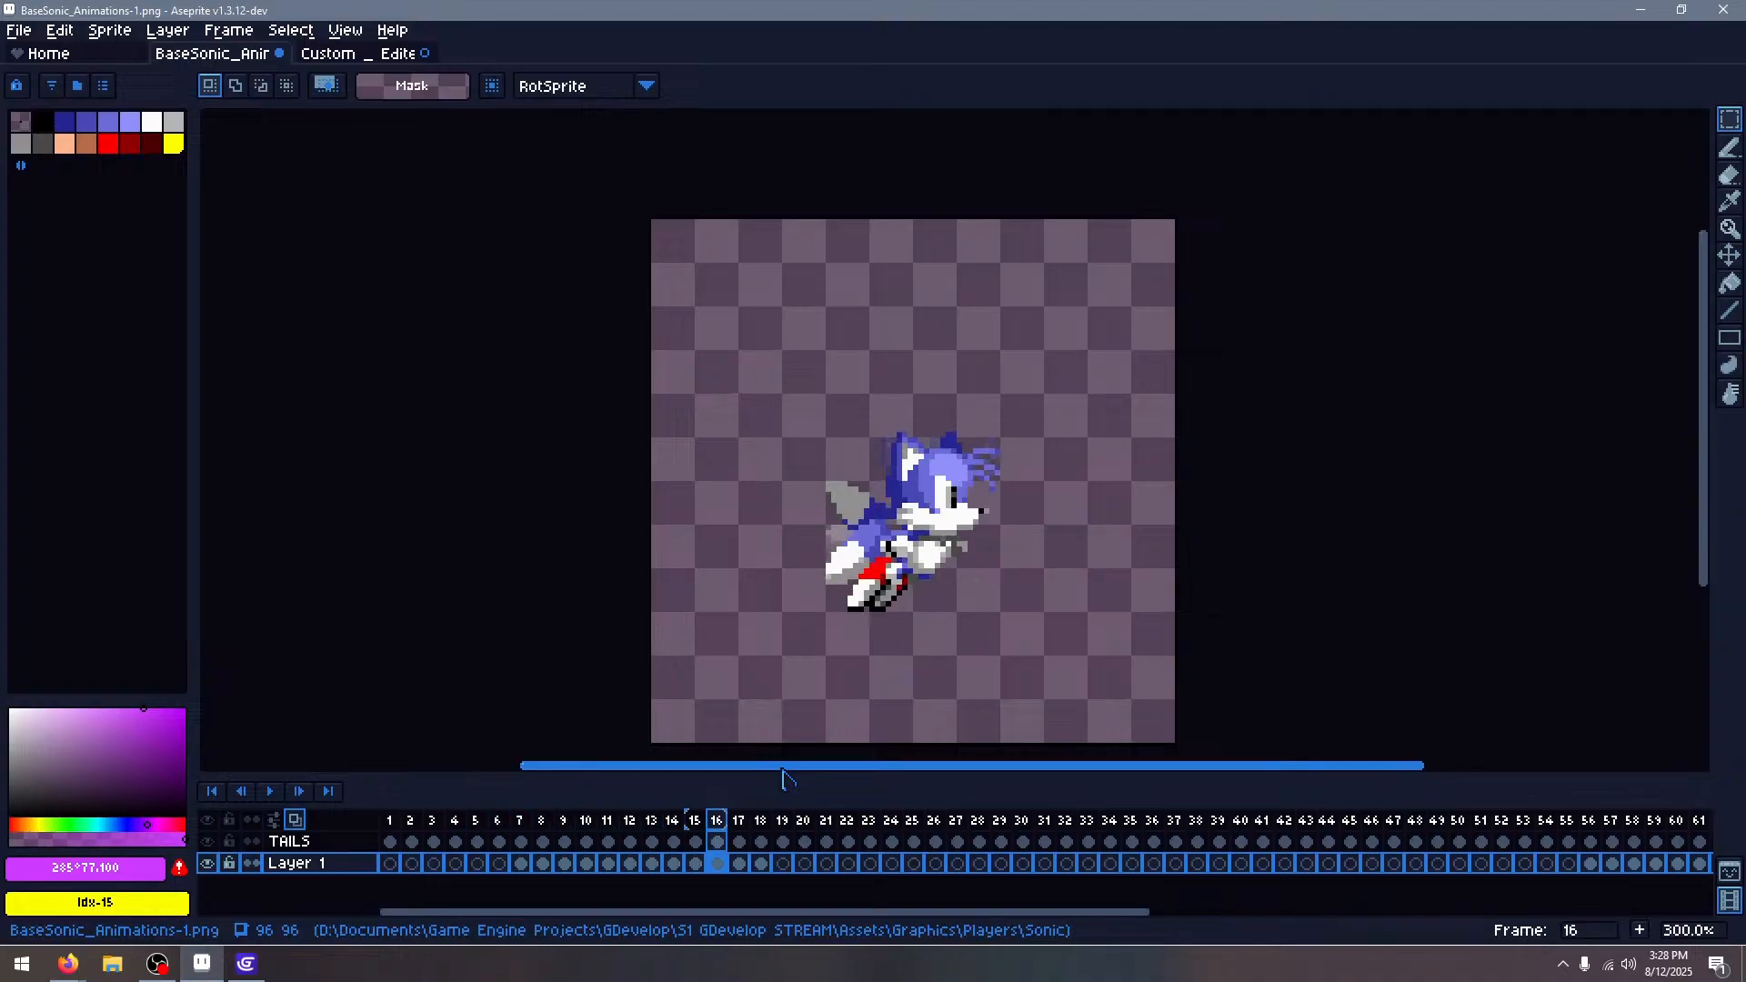
{"action": "key", "text": "Right"}
{"action": "key", "text": "Right"}
{"action": "key", "text": "Right"}
{"action": "key", "text": "Right"}
{"action": "key", "text": "Right"}
{"action": "key", "text": "Left"}
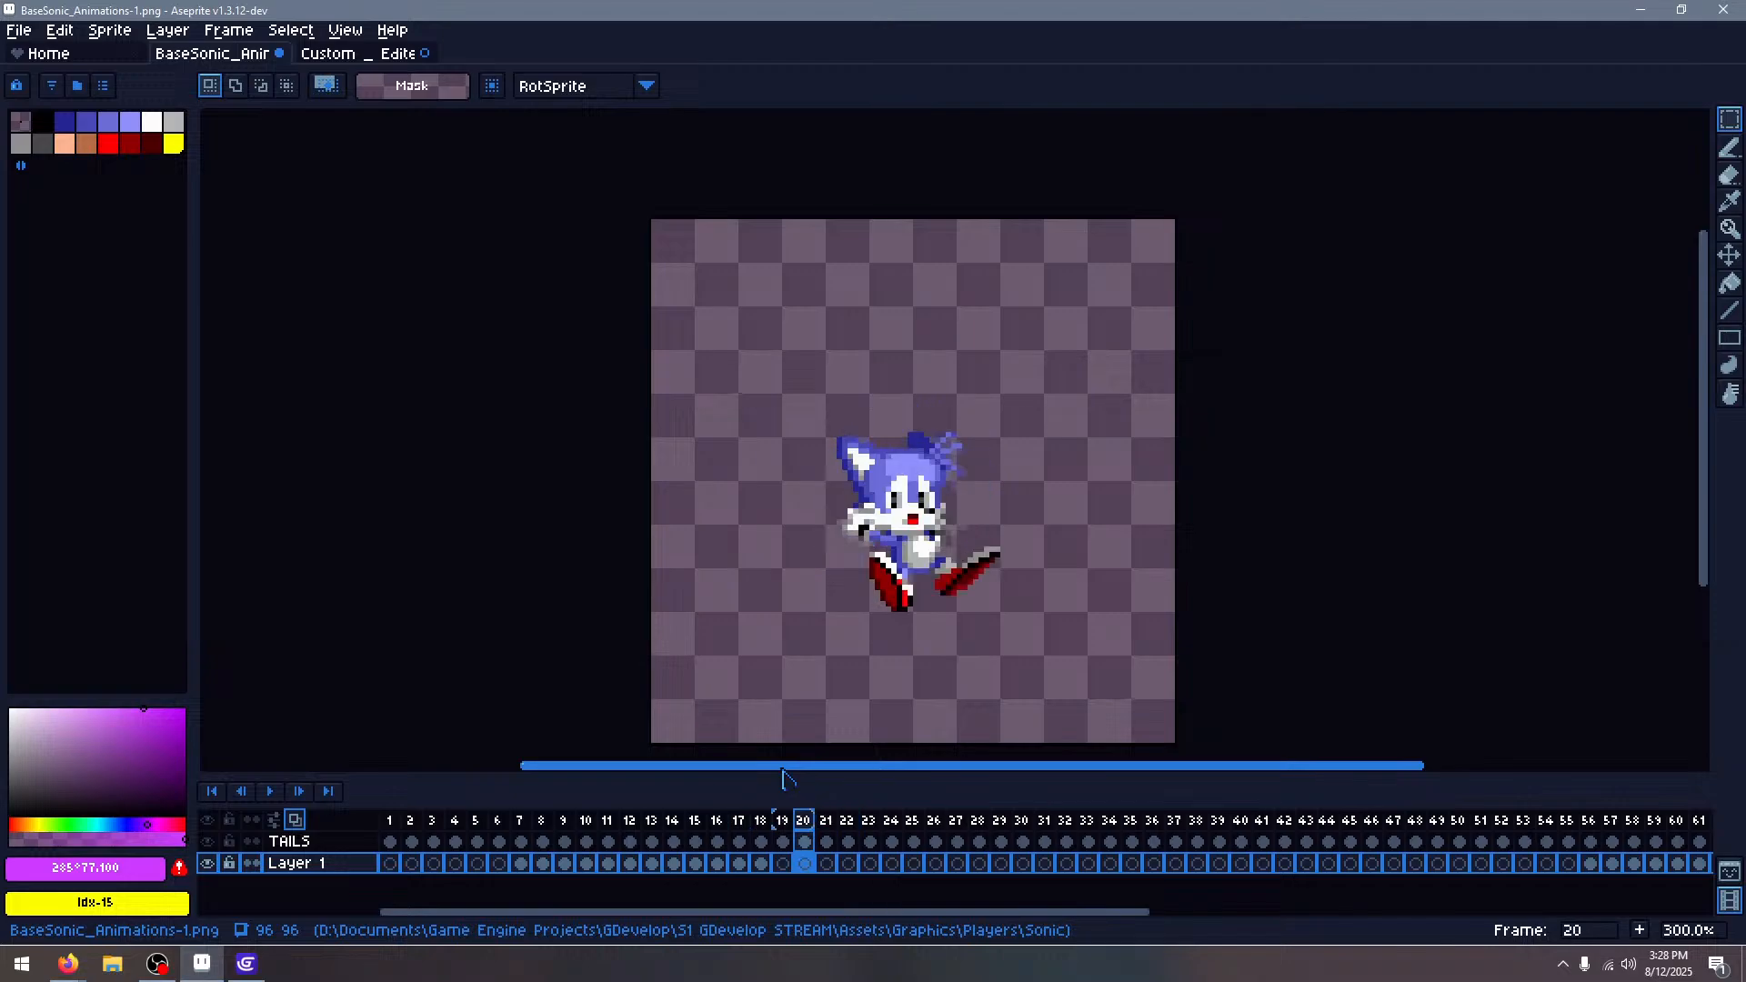
{"action": "key", "text": "Right"}
{"action": "key", "text": "Right"}
{"action": "key", "text": "Right"}
{"action": "key", "text": "Right"}
{"action": "key", "text": "Right"}
{"action": "key", "text": "Left"}
{"action": "key", "text": "Left"}
{"action": "key", "text": "Left"}
{"action": "key", "text": "Left"}
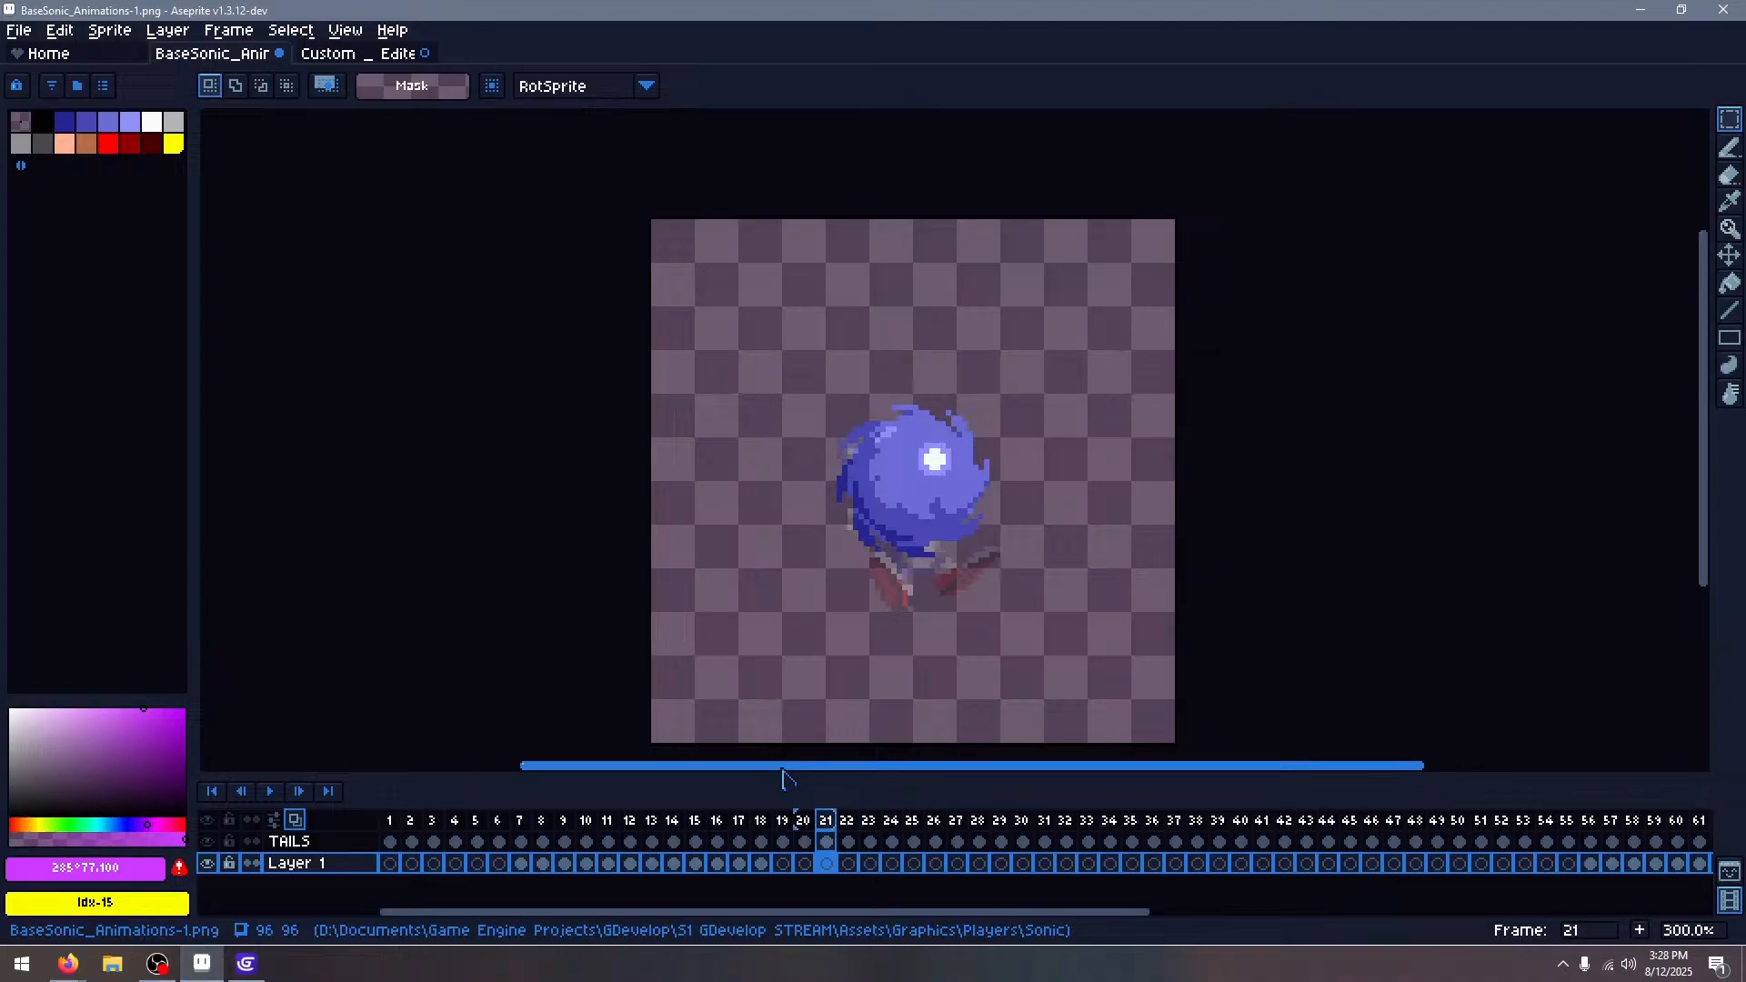
{"action": "left_click_drag", "start_coordinate": [745, 319], "coordinate": [1068, 635]}
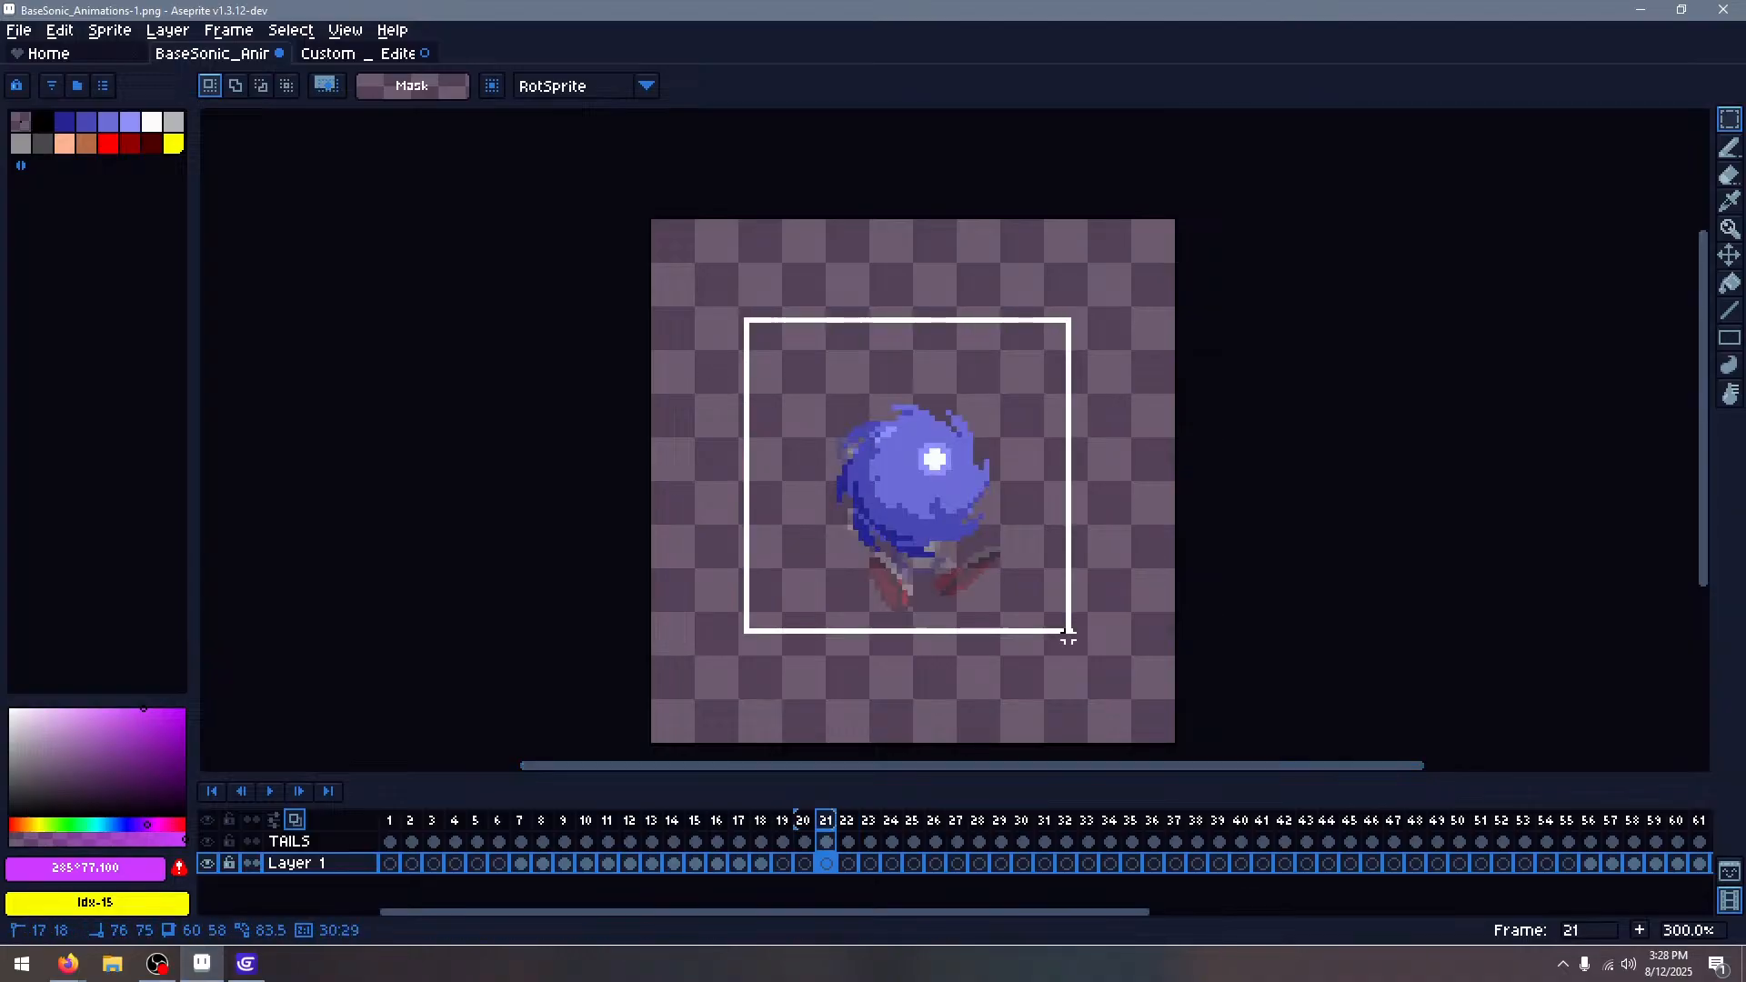
{"action": "left_click", "coordinate": [1157, 412]}
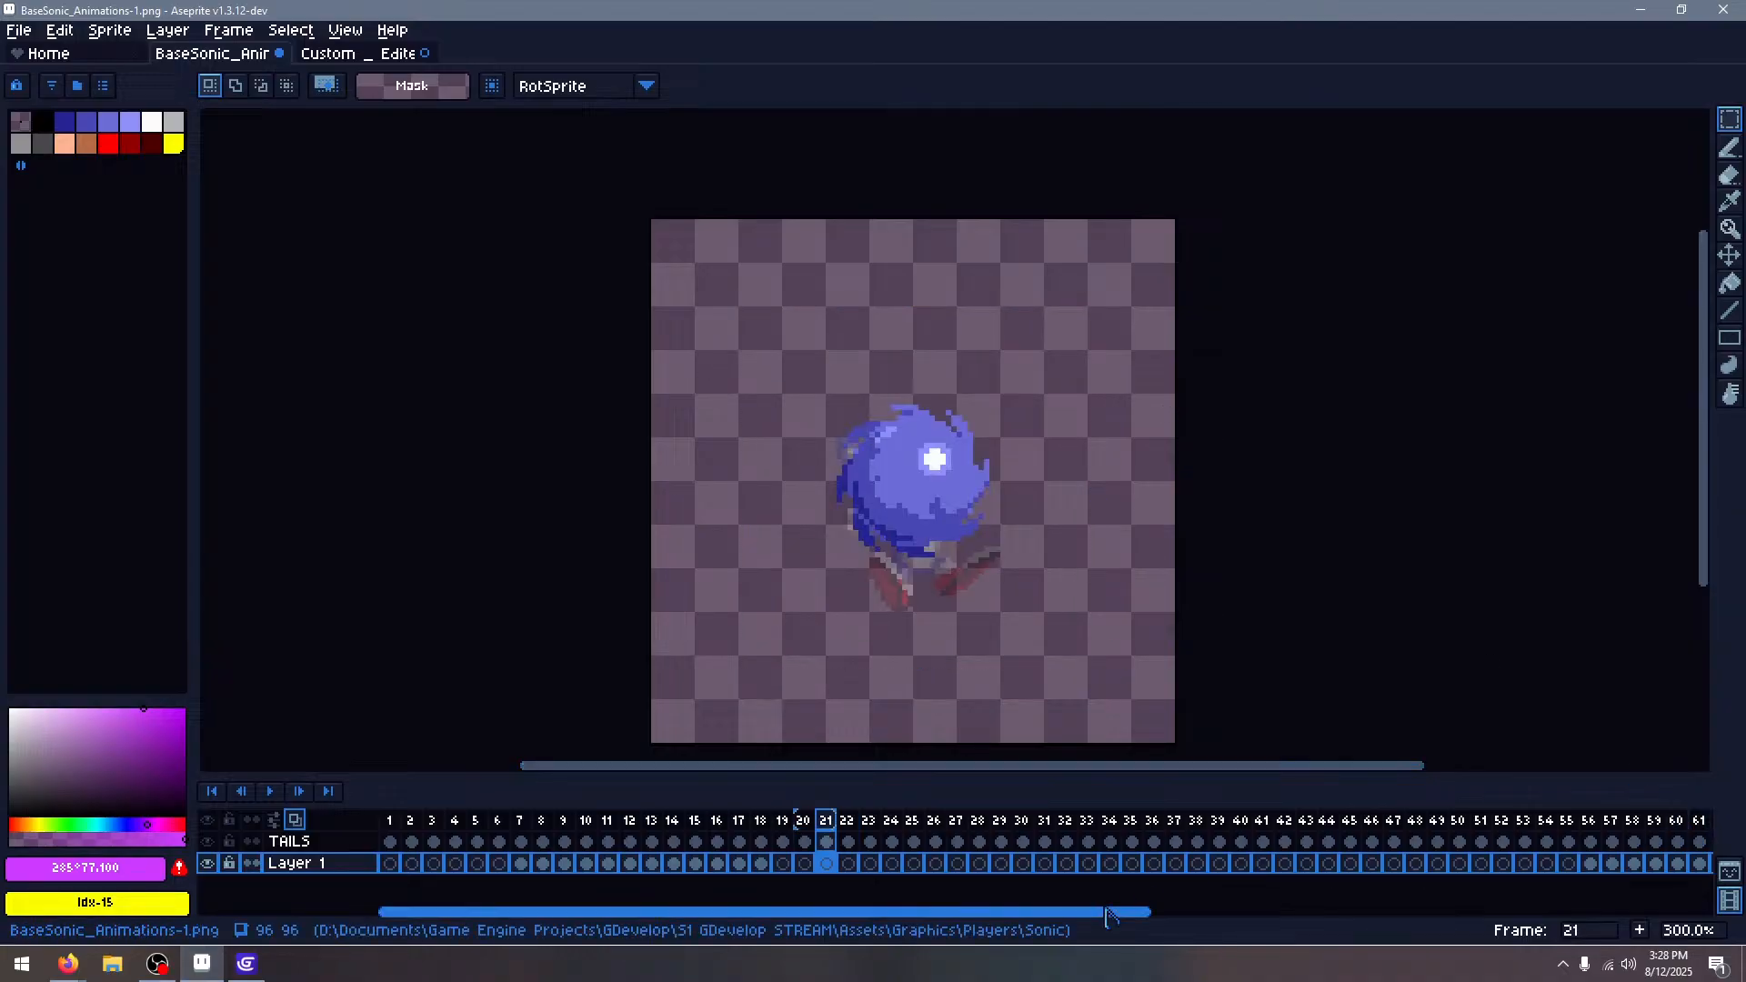
{"action": "left_click_drag", "start_coordinate": [1107, 914], "coordinate": [1448, 913]}
{"action": "left_click", "coordinate": [1375, 863]}
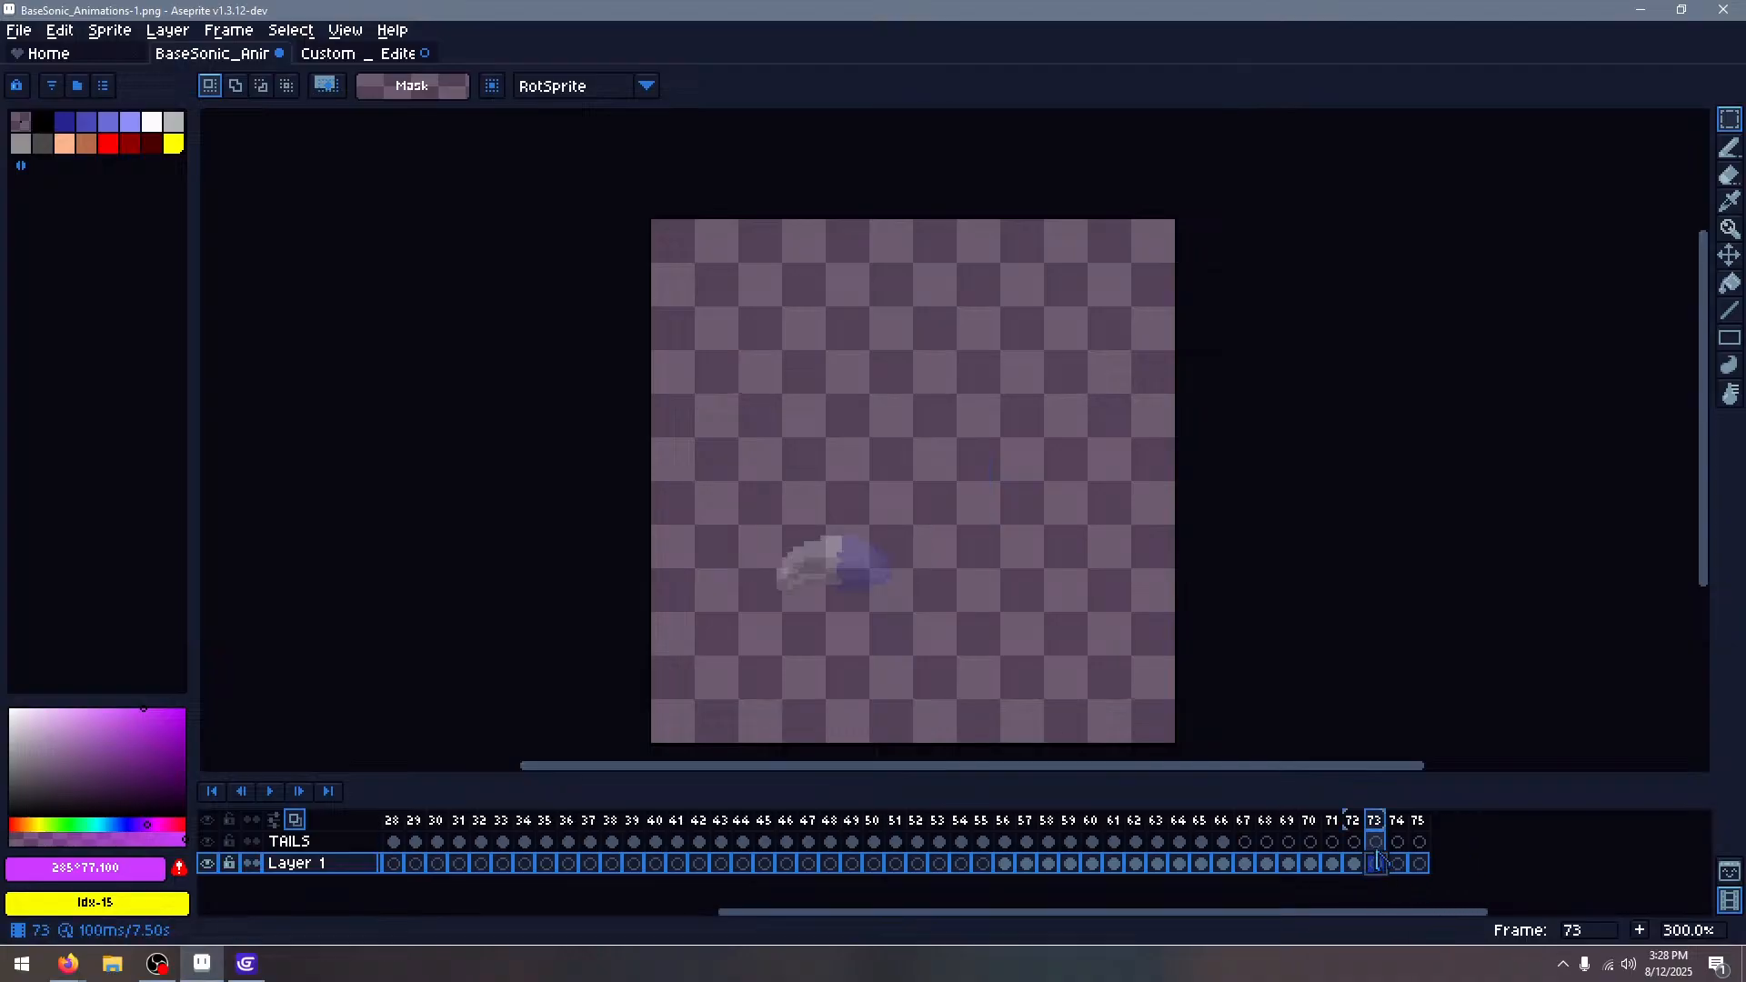
{"action": "left_click", "coordinate": [1376, 842]}
{"action": "key", "text": "ctrl+v"}
{"action": "key", "text": "Escape"}
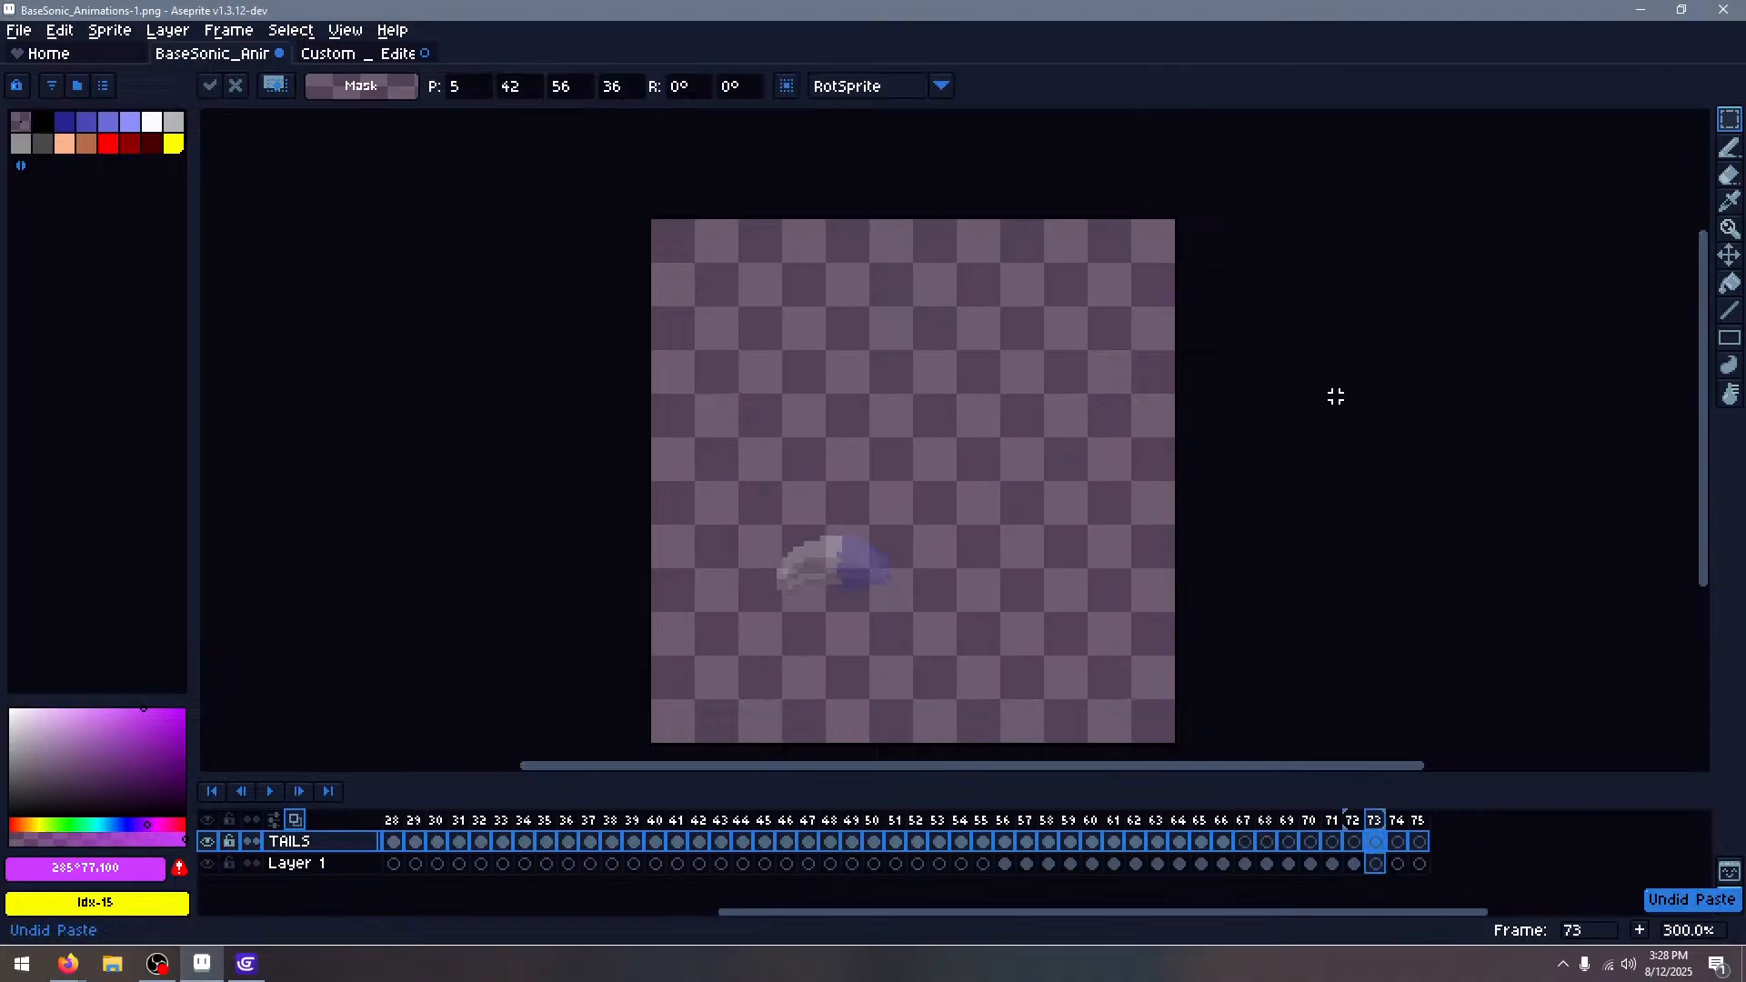
Copy the curled-up ball sprite from frame 21 of the TAILS layer
{"action": "left_click_drag", "start_coordinate": [1331, 913], "coordinate": [673, 914]}
{"action": "left_click", "coordinate": [587, 835]}
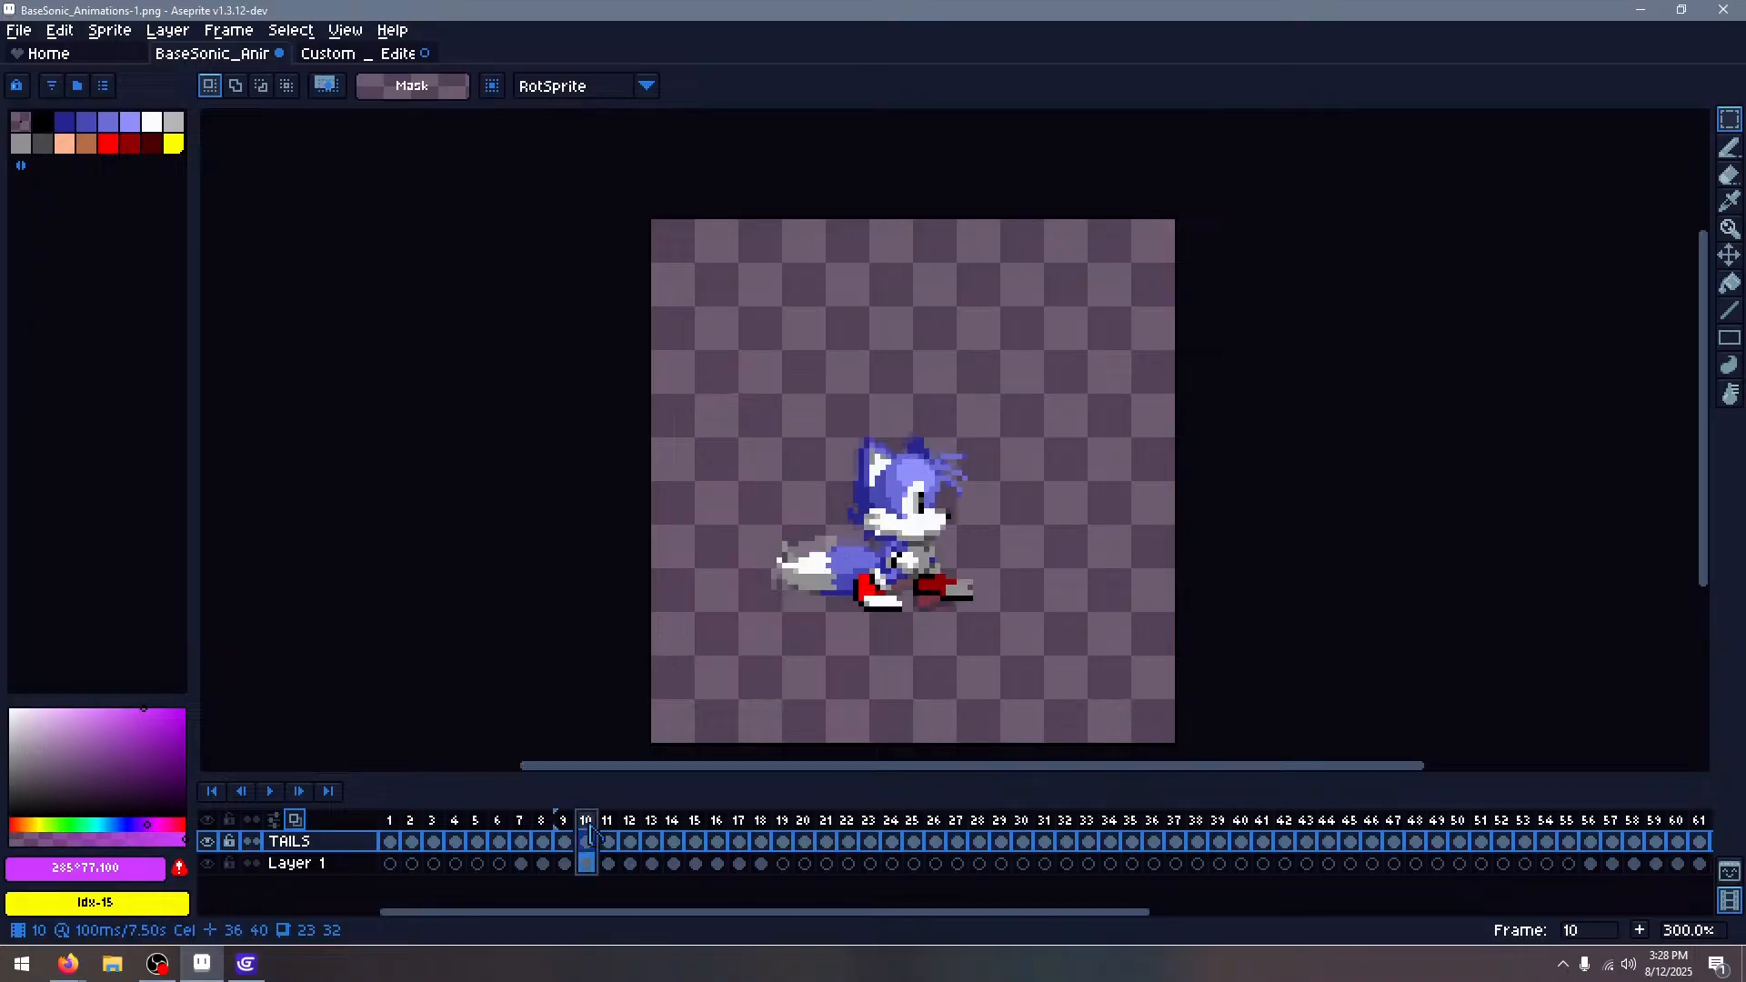
{"action": "key", "text": "Right"}
{"action": "key", "text": "Right"}
{"action": "key", "text": "Right"}
{"action": "key", "text": "Right"}
{"action": "key", "text": "Right"}
{"action": "key", "text": "Right"}
{"action": "key", "text": "Right"}
{"action": "key", "text": "Right"}
{"action": "key", "text": "Right"}
{"action": "key", "text": "Right"}
{"action": "key", "text": "Right"}
{"action": "key", "text": "Right"}
{"action": "key", "text": "Right"}
{"action": "key", "text": "Right"}
{"action": "key", "text": "Left"}
{"action": "key", "text": "Left"}
{"action": "key", "text": "Left"}
{"action": "key", "text": "Left"}
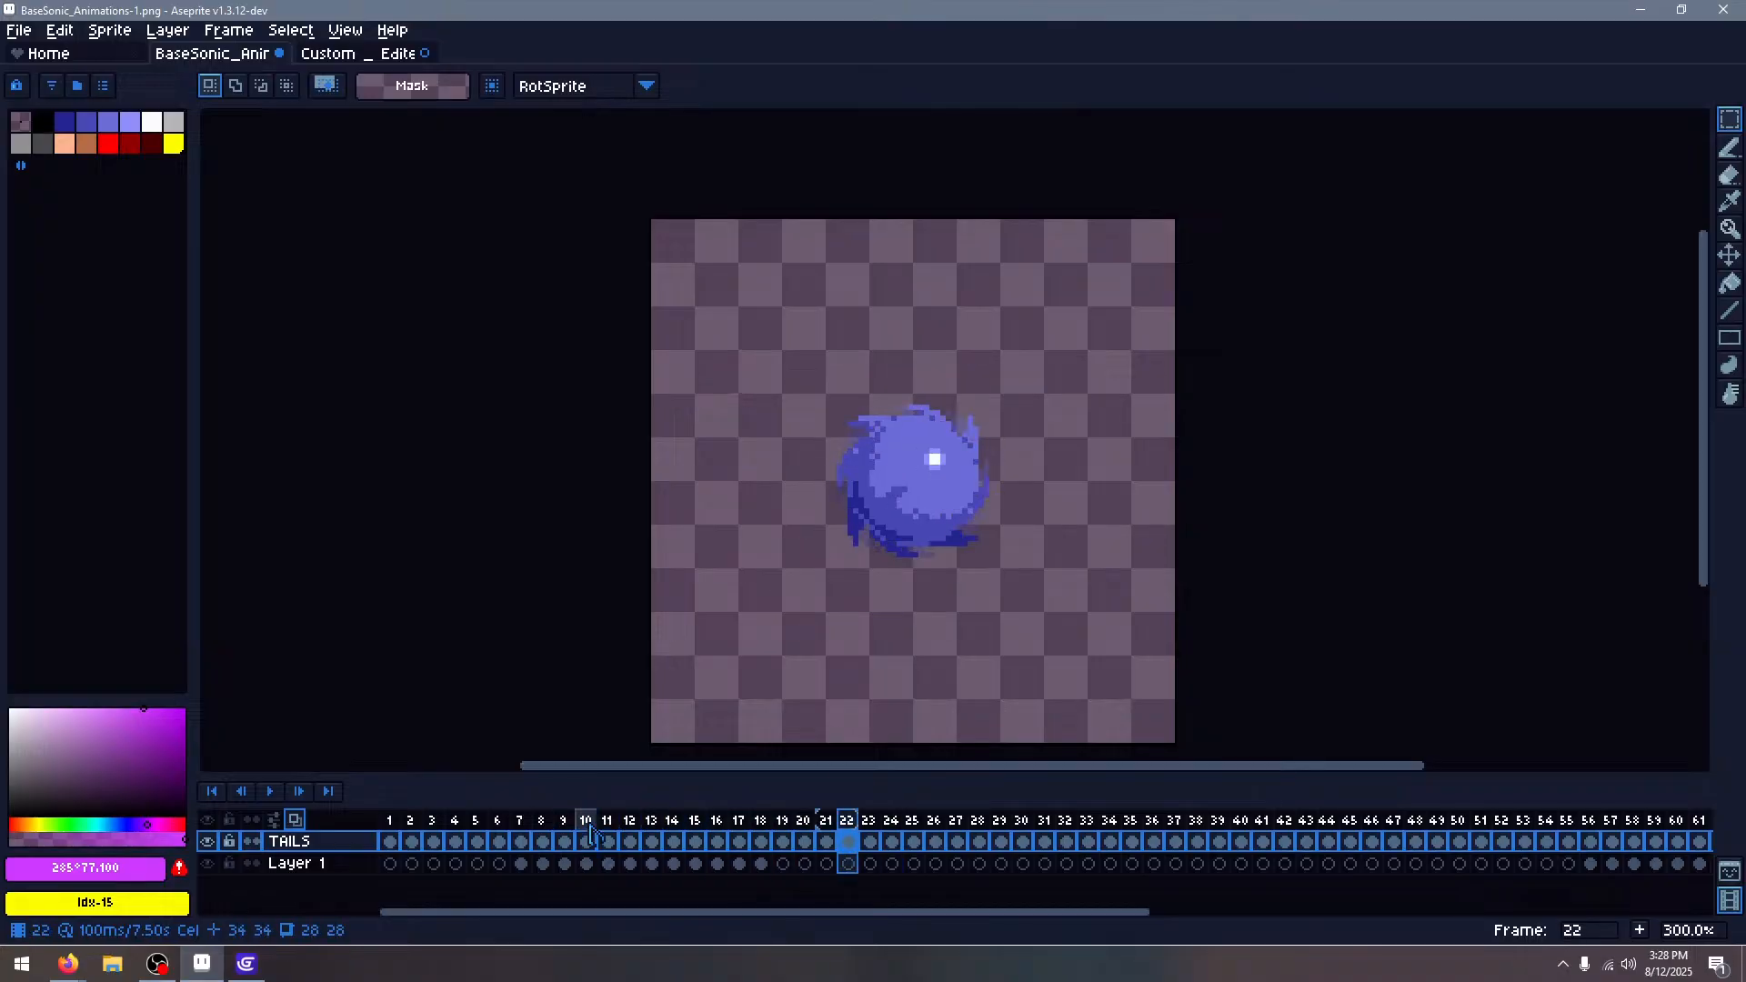
{"action": "key", "text": "Right"}
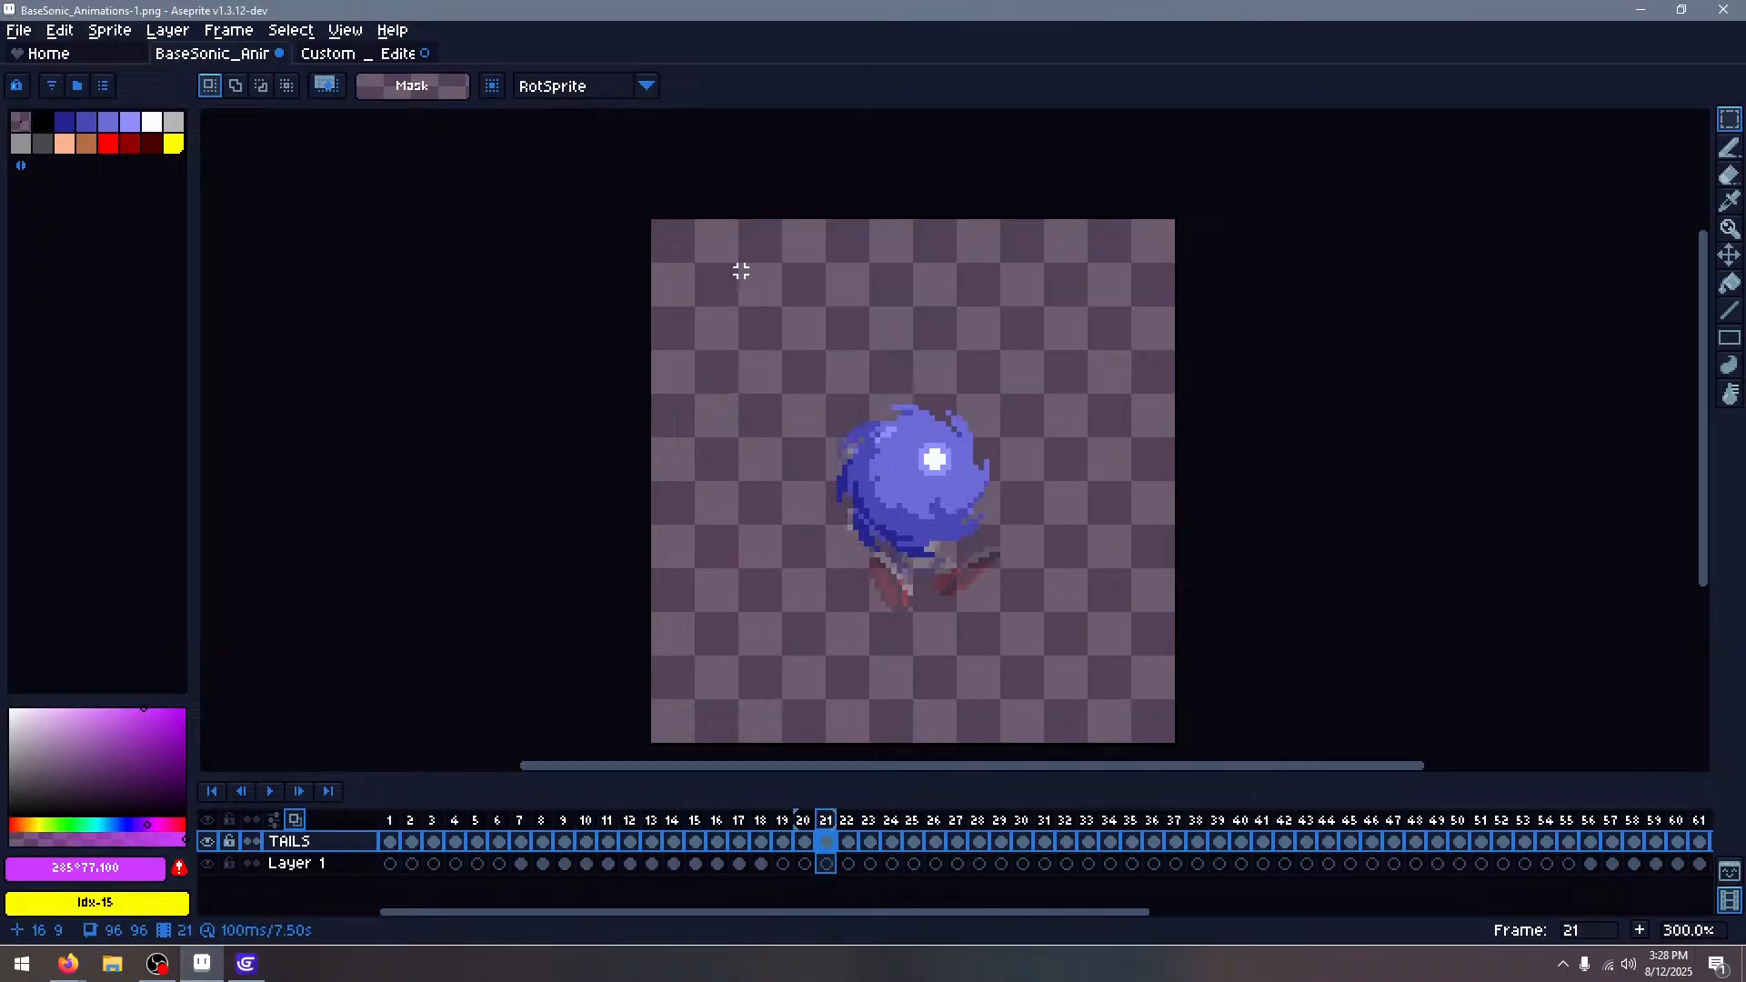
{"action": "left_click_drag", "start_coordinate": [760, 333], "coordinate": [1089, 683]}
{"action": "left_click", "coordinate": [1166, 506]}
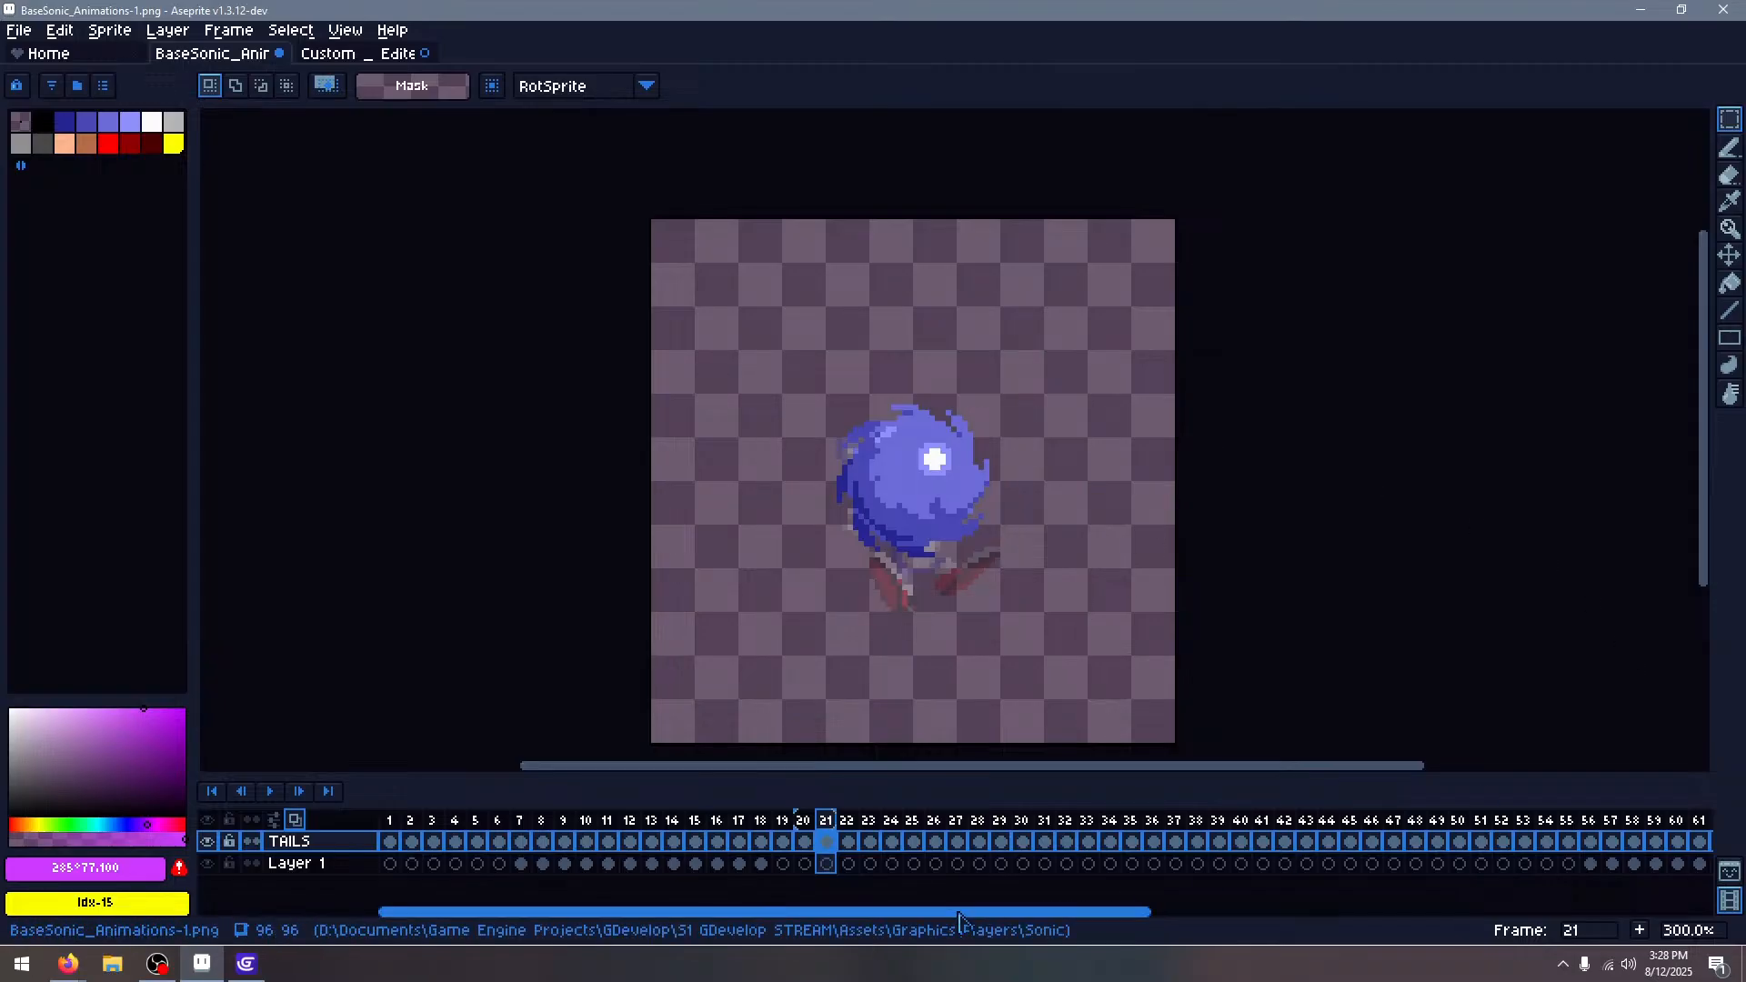
Paste the copied ball sprite in place onto frames 73, 74 and 75 of the TAILS layer
{"action": "left_click_drag", "start_coordinate": [1044, 911], "coordinate": [1606, 909]}
{"action": "left_click", "coordinate": [991, 841]}
{"action": "key", "text": "ctrl+v"}
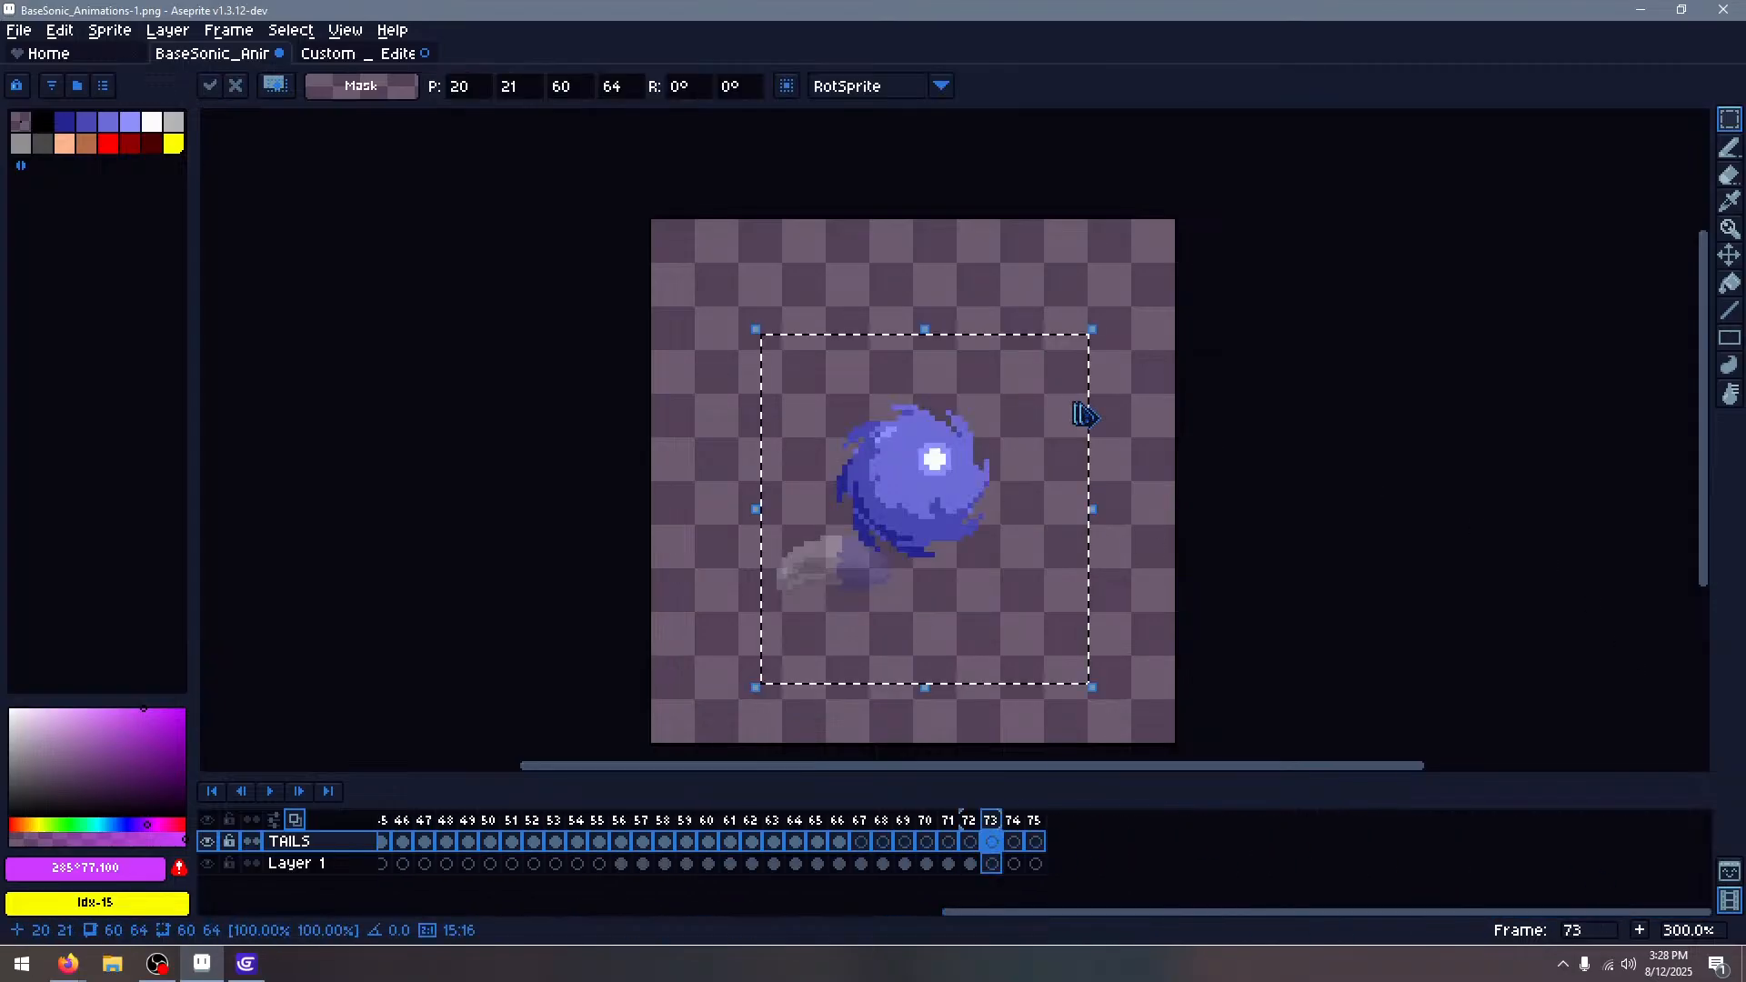
{"action": "left_click", "coordinate": [1161, 335]}
{"action": "left_click", "coordinate": [1013, 841]}
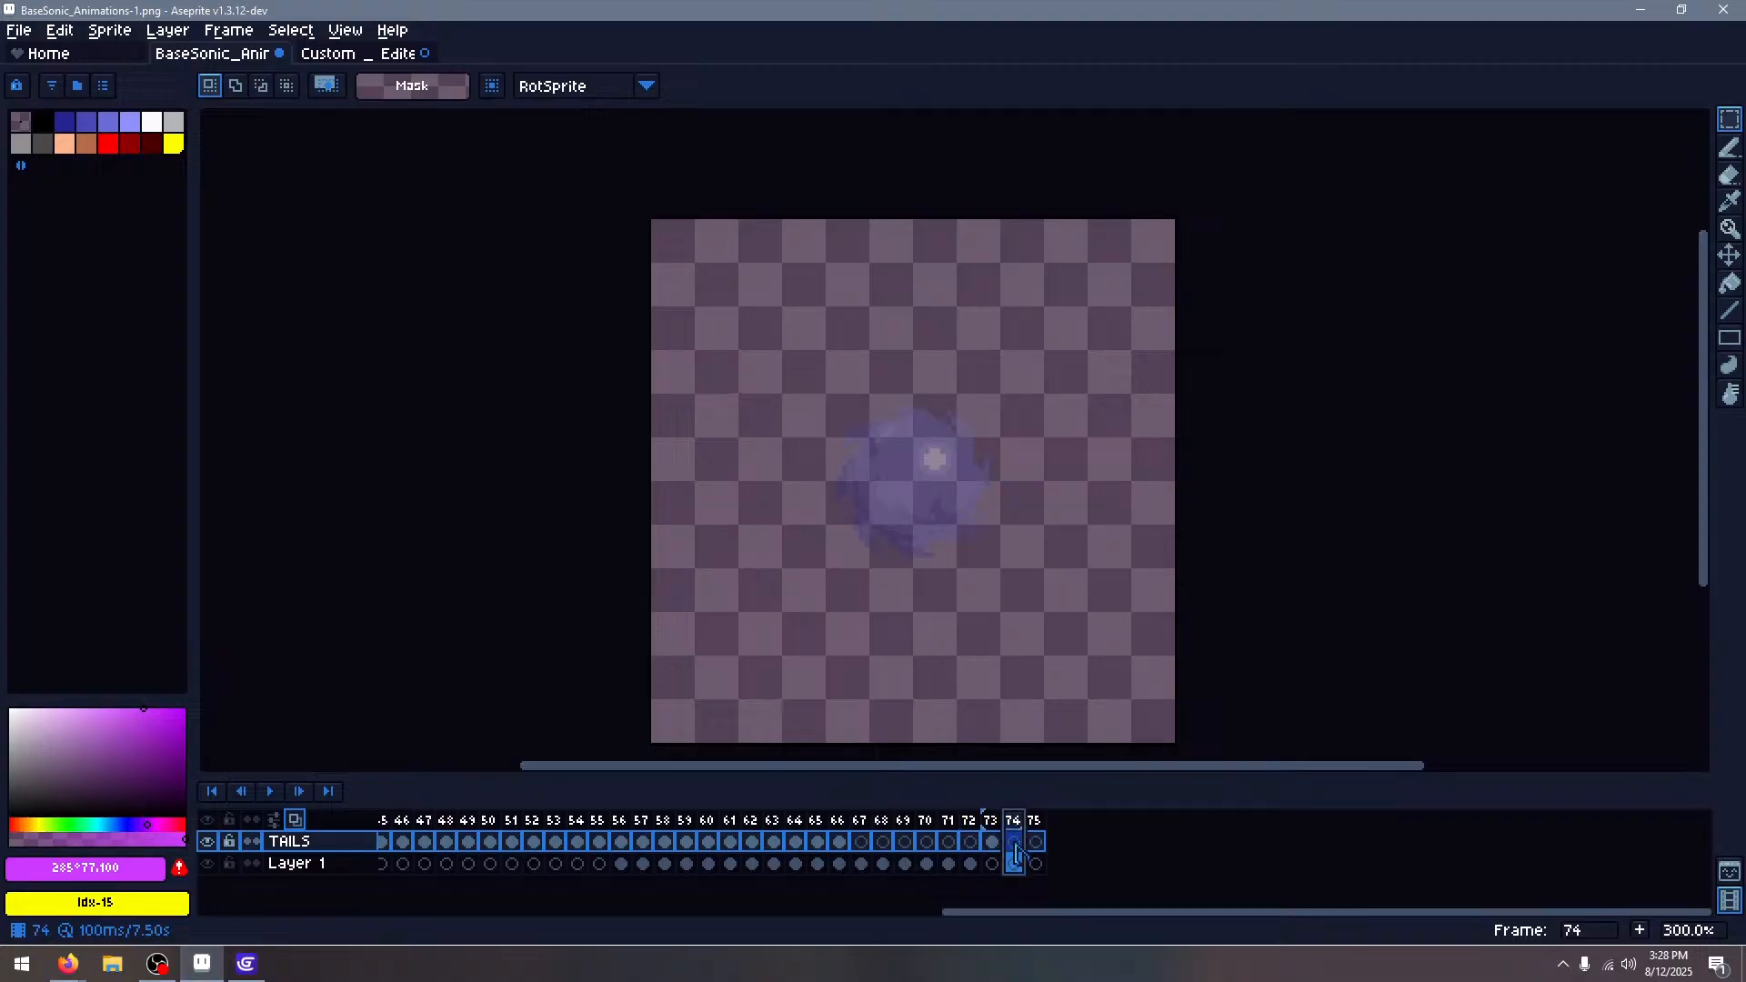
{"action": "key", "text": "ctrl+v"}
{"action": "left_click", "coordinate": [1119, 401]}
{"action": "left_click", "coordinate": [1034, 841]}
{"action": "key", "text": "ctrl+v"}
{"action": "left_click", "coordinate": [1161, 484]}
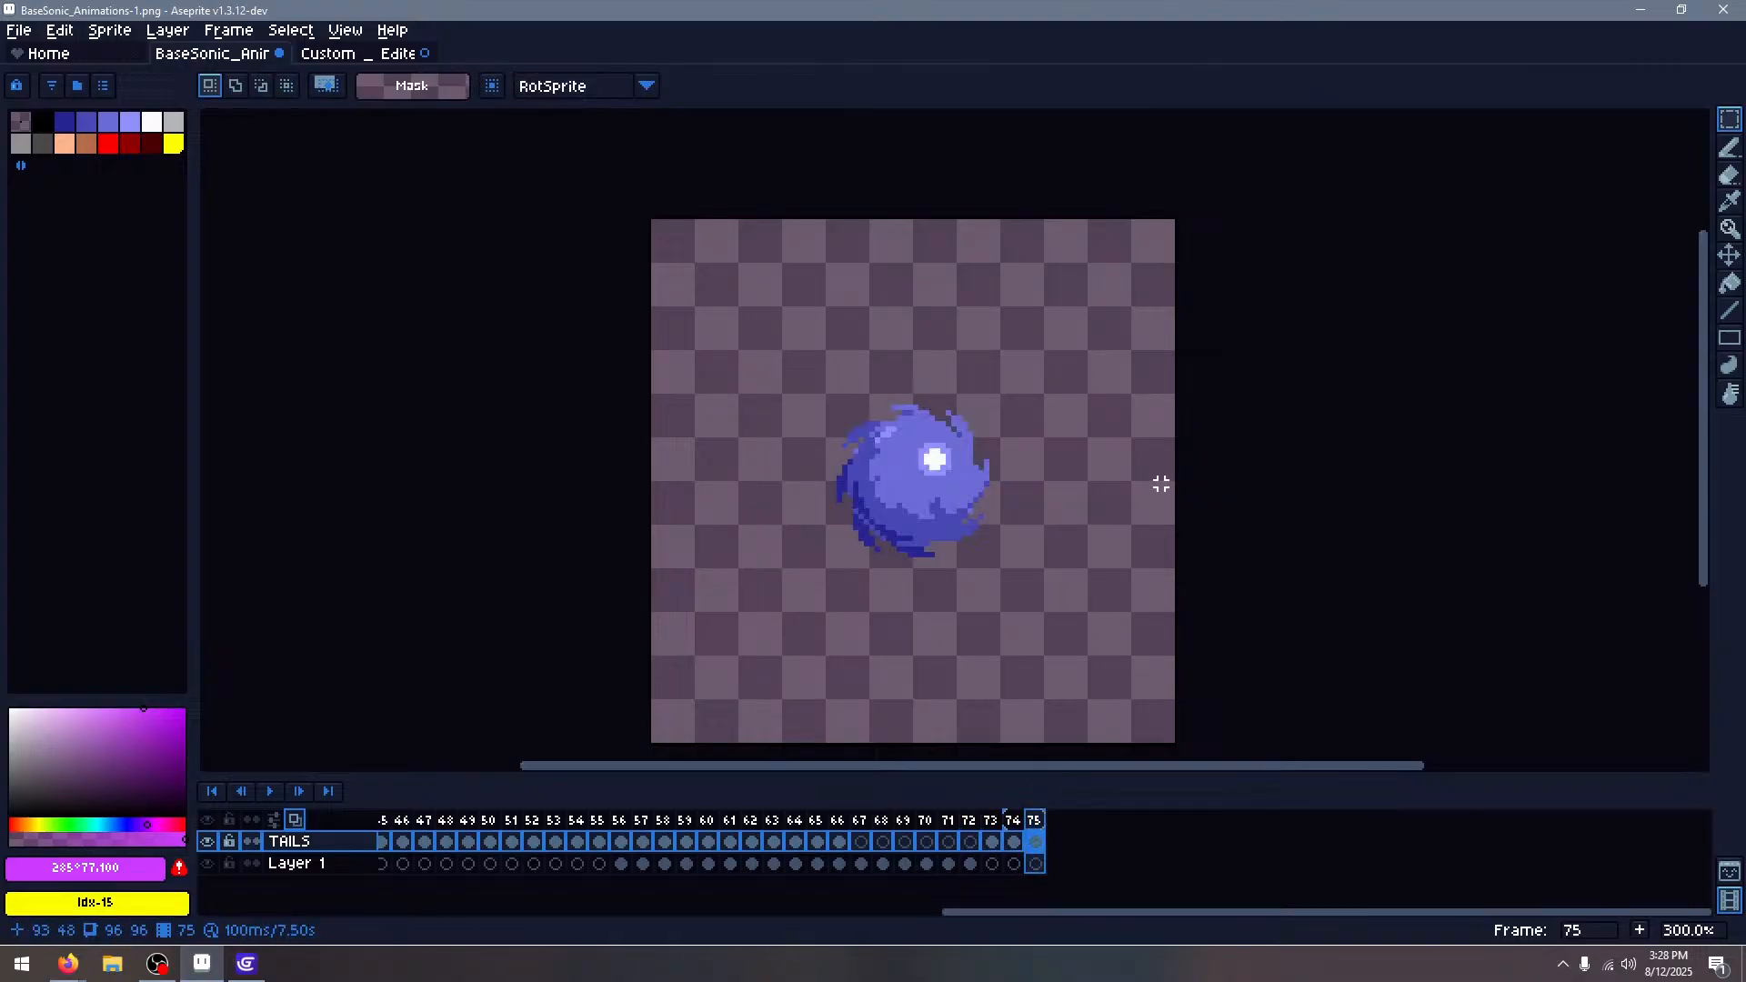
Copy the Layer 1 tail cel of frame 70 onto frame 73
{"action": "key", "text": "Left"}
{"action": "key", "text": "Left"}
{"action": "key", "text": "Left"}
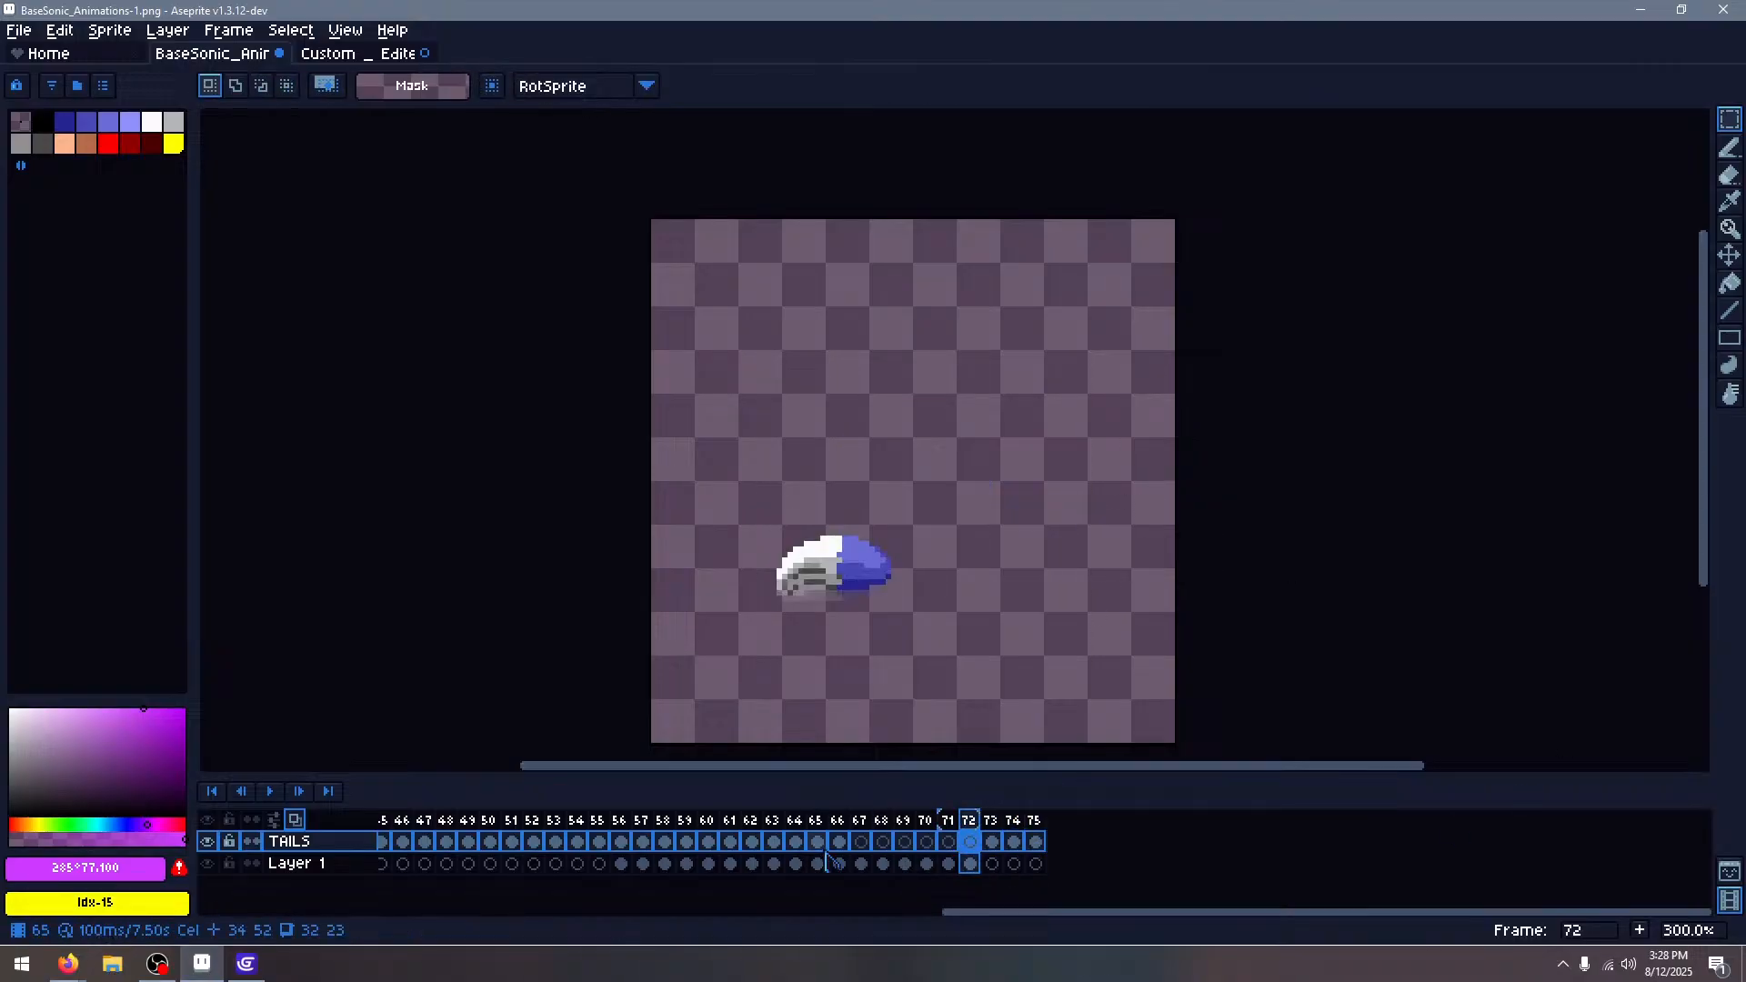
{"action": "left_click", "coordinate": [927, 864]}
{"action": "key", "text": "ctrl+c"}
{"action": "left_click", "coordinate": [991, 864]}
{"action": "key", "text": "ctrl+v"}
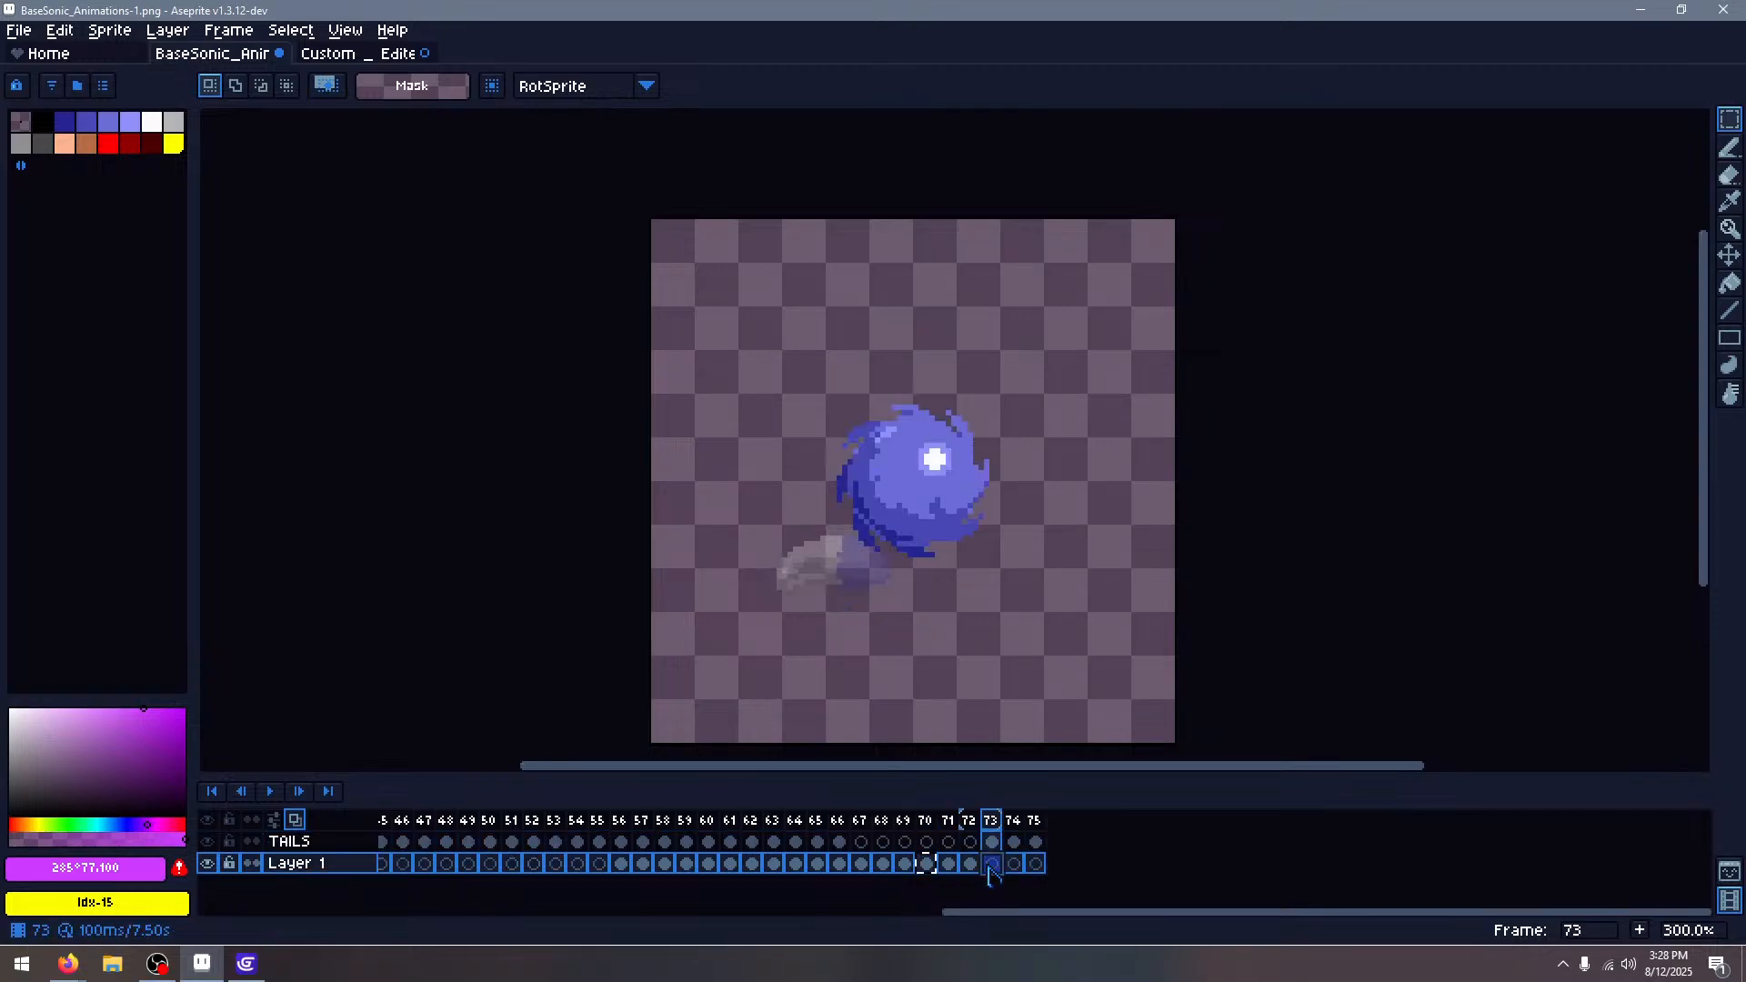
{"action": "key", "text": "Escape"}
Copy the Layer 1 tail cels of frames 71 and 72 onto frames 74 and 75 respectively
{"action": "left_click", "coordinate": [947, 864]}
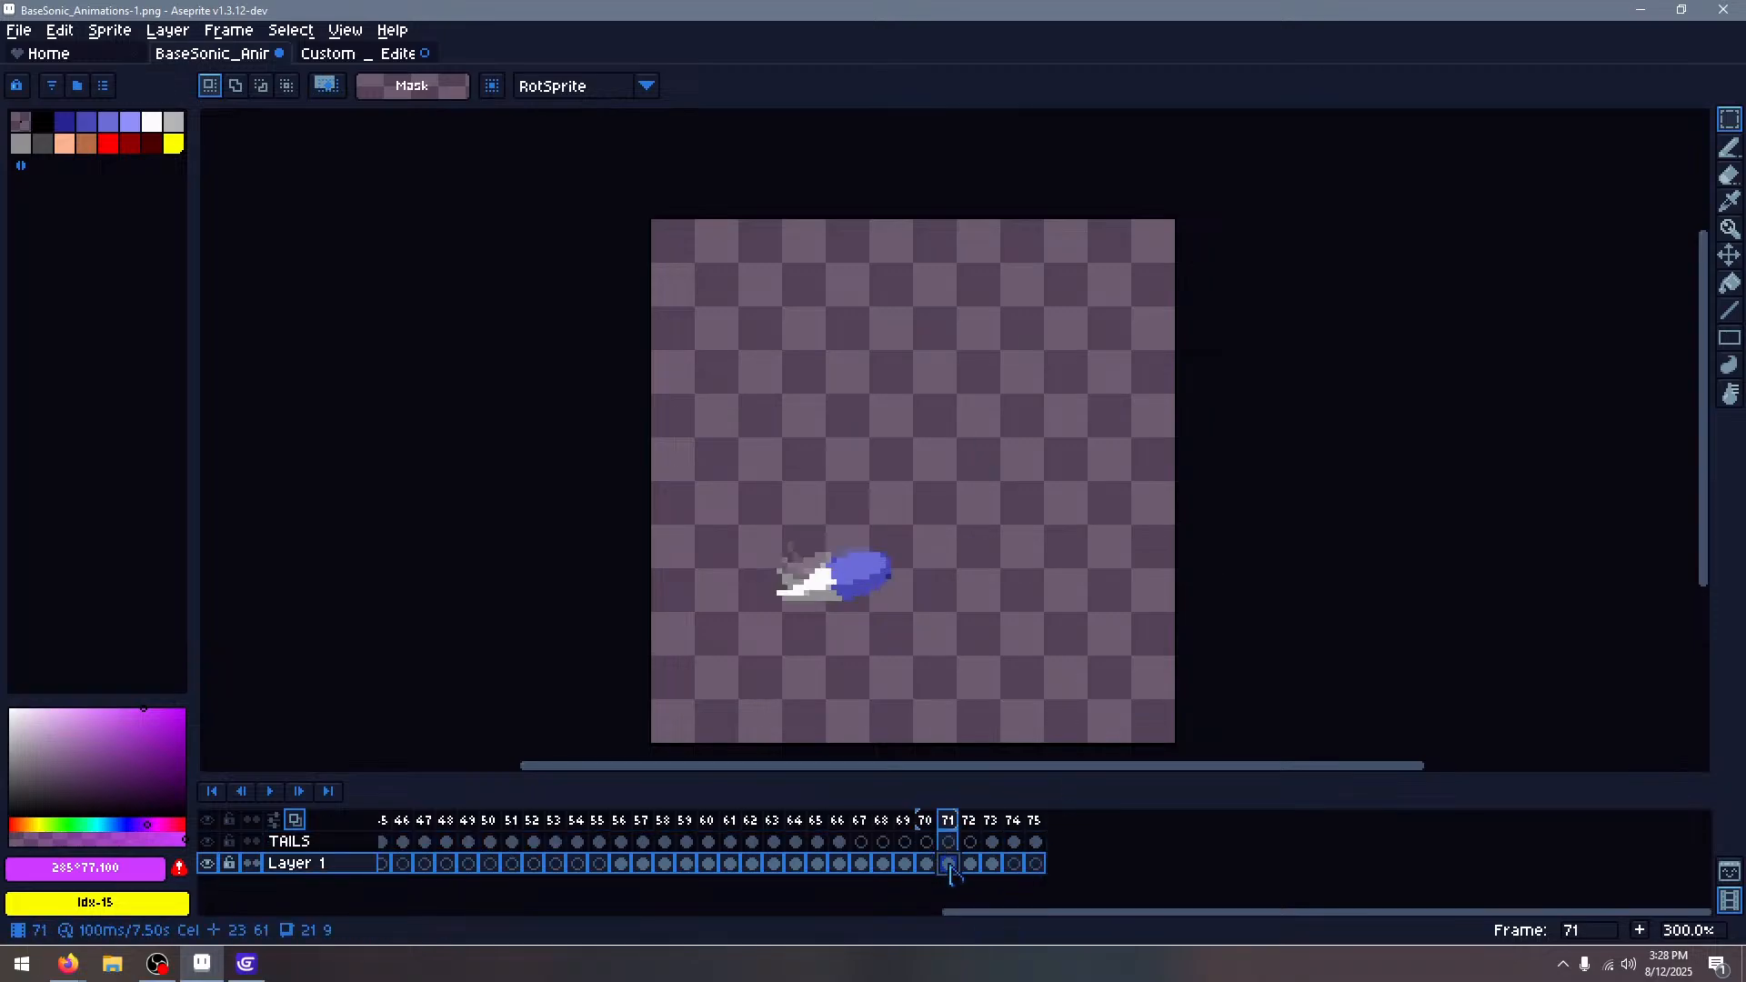
{"action": "key", "text": "ctrl+c"}
{"action": "left_click", "coordinate": [1013, 864]}
{"action": "key", "text": "ctrl+v"}
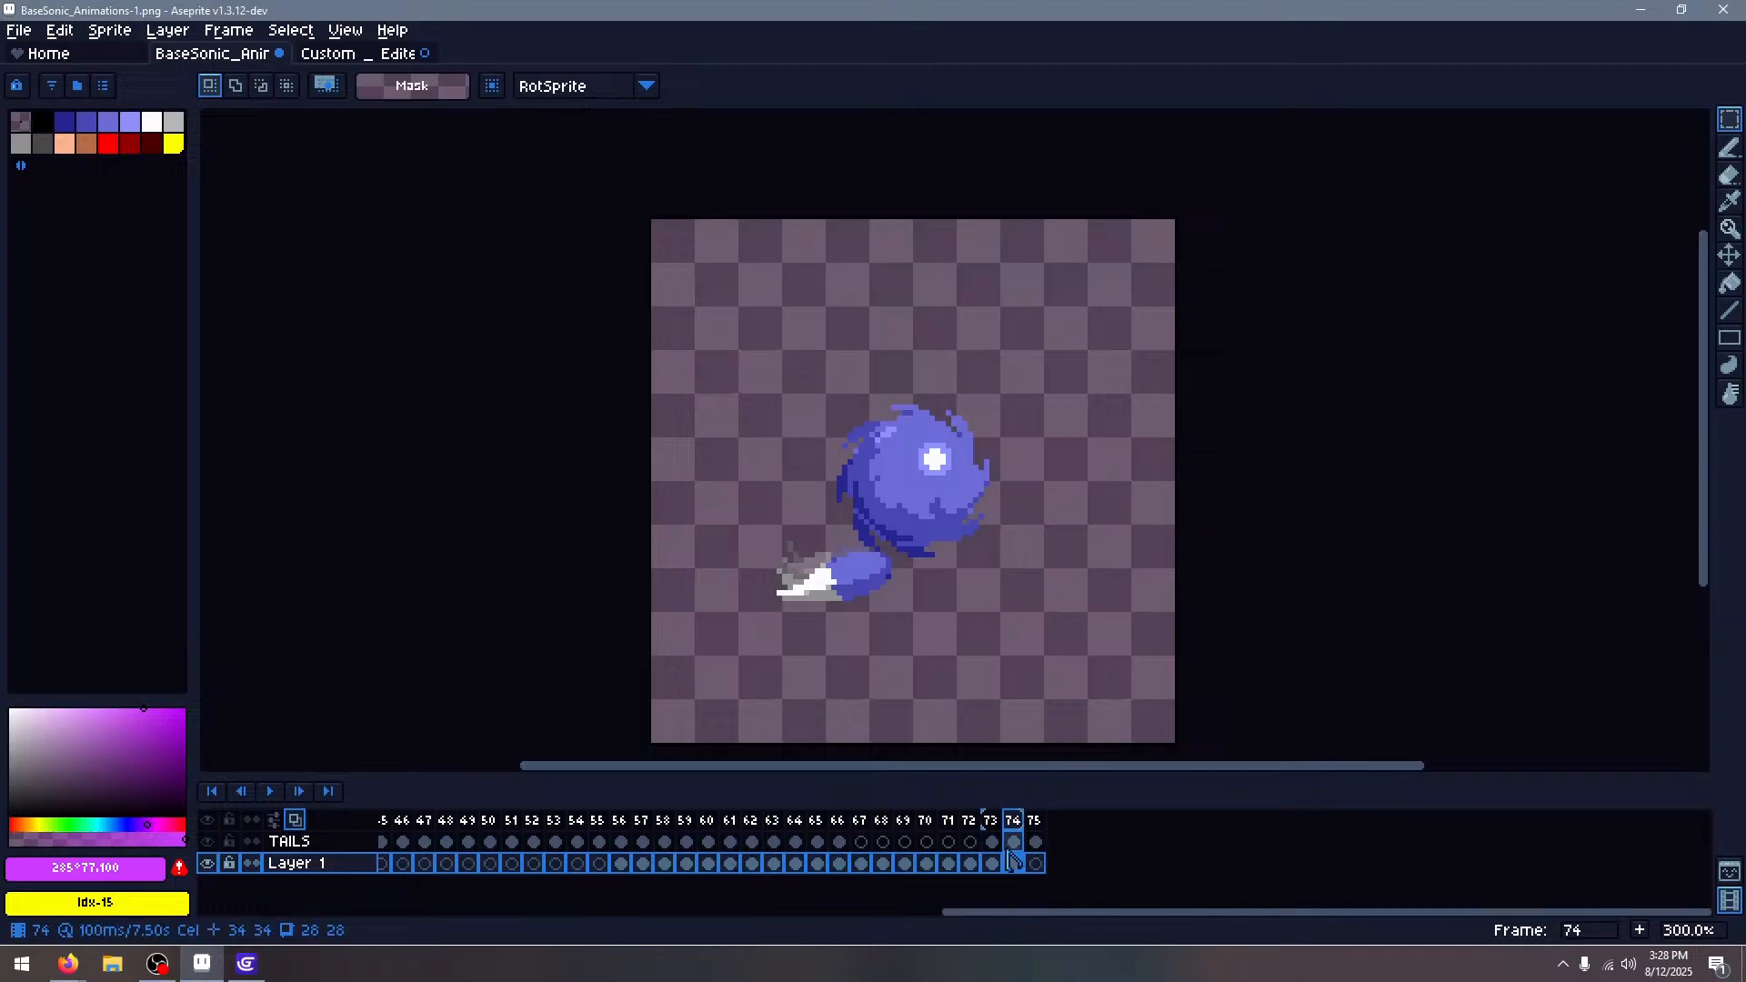
{"action": "left_click", "coordinate": [969, 864]}
{"action": "key", "text": "ctrl+c"}
{"action": "left_click", "coordinate": [1035, 864]}
{"action": "key", "text": "ctrl+v"}
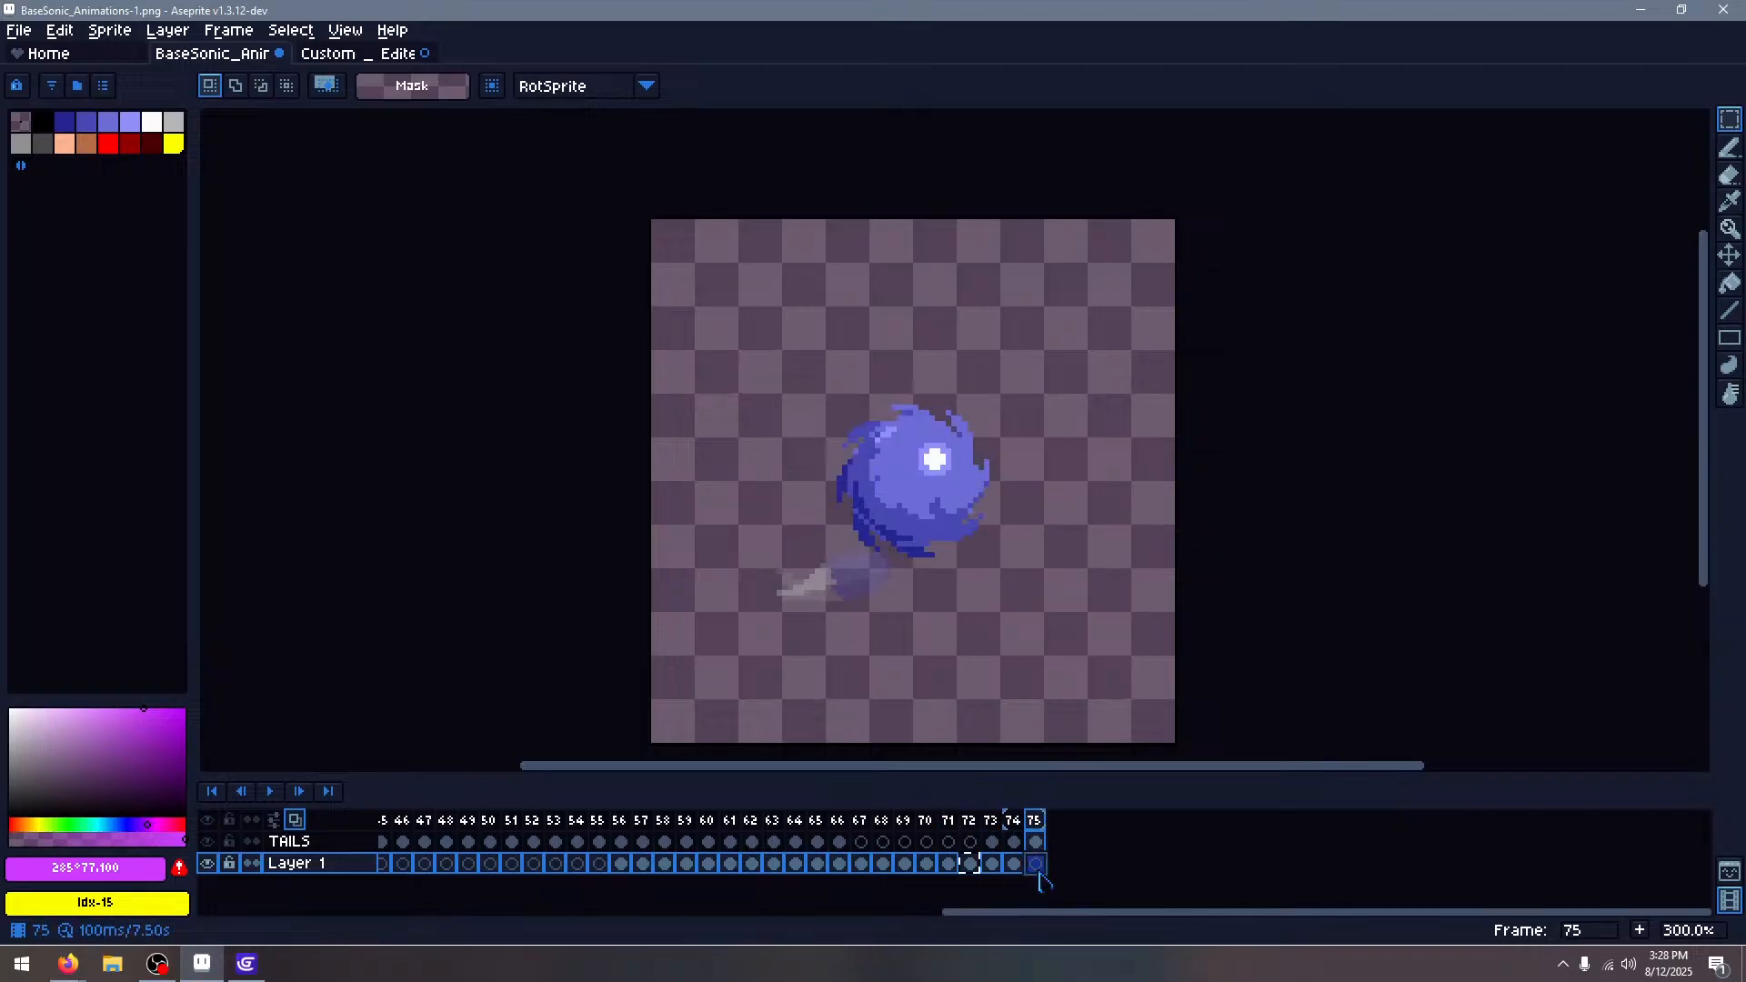
{"action": "key", "text": "Escape"}
Clear the tail graphics from Layer 1 on frames 73, 74 and 75
{"action": "scroll", "coordinate": [871, 561], "scroll_direction": "up", "scroll_amount": 1}
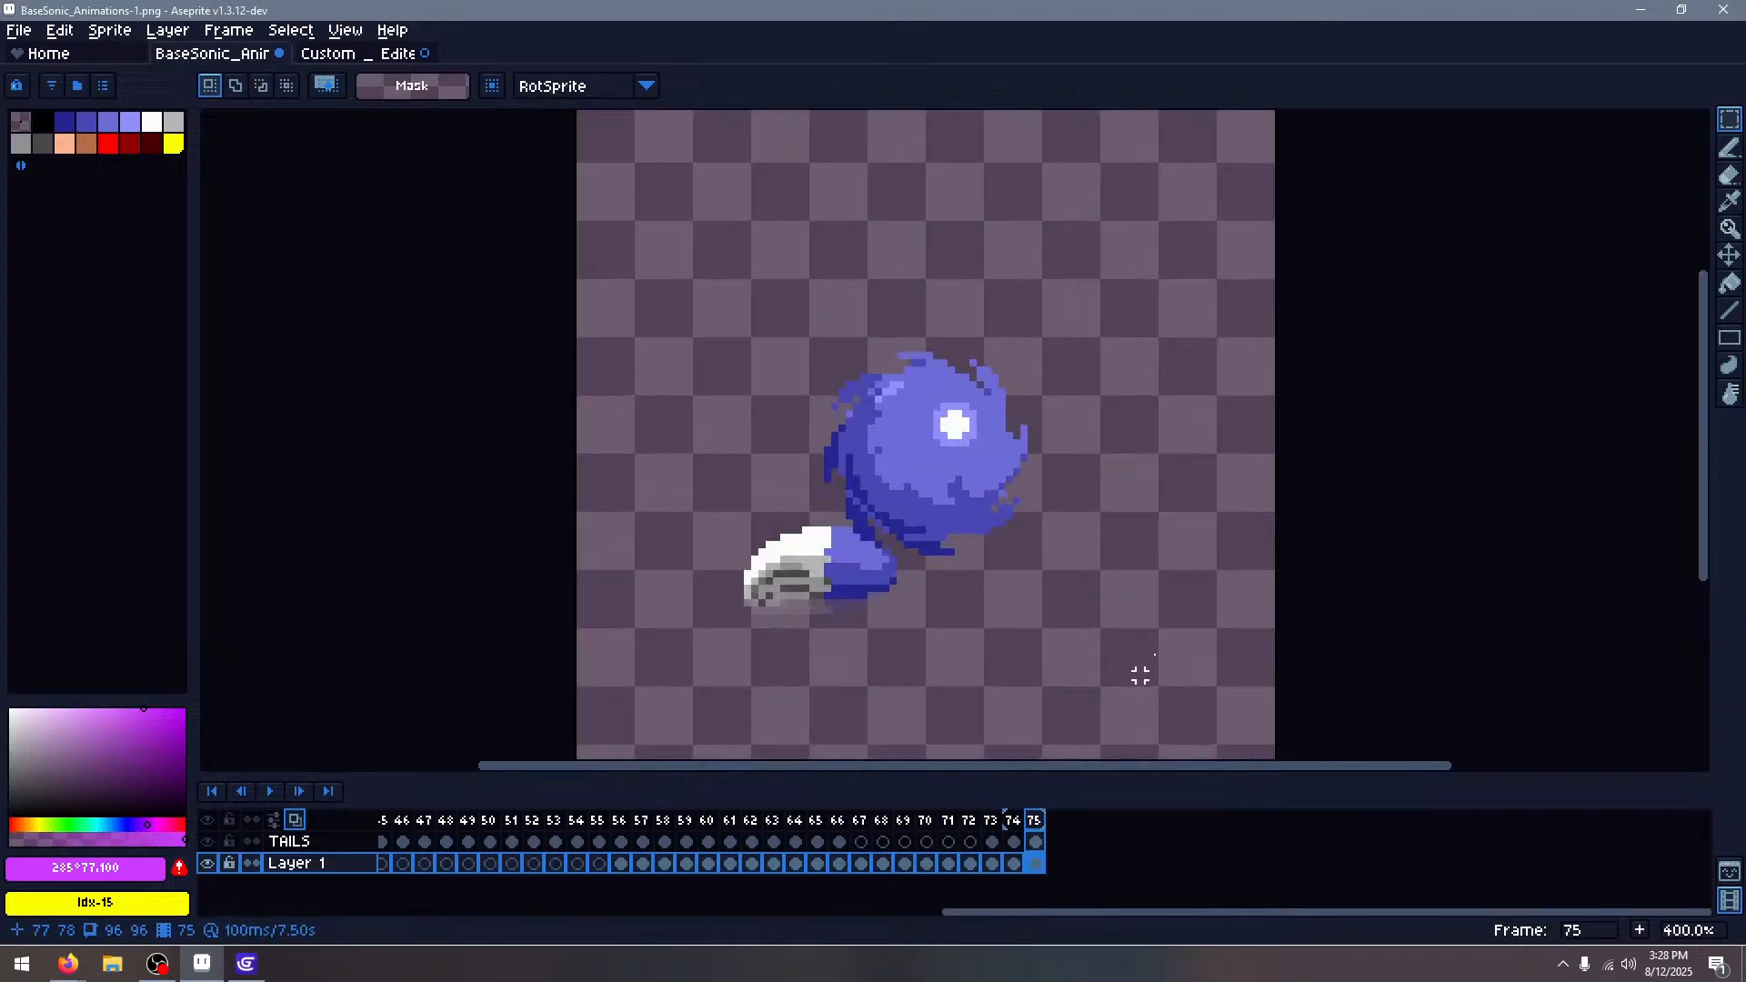
{"action": "key", "text": "Left"}
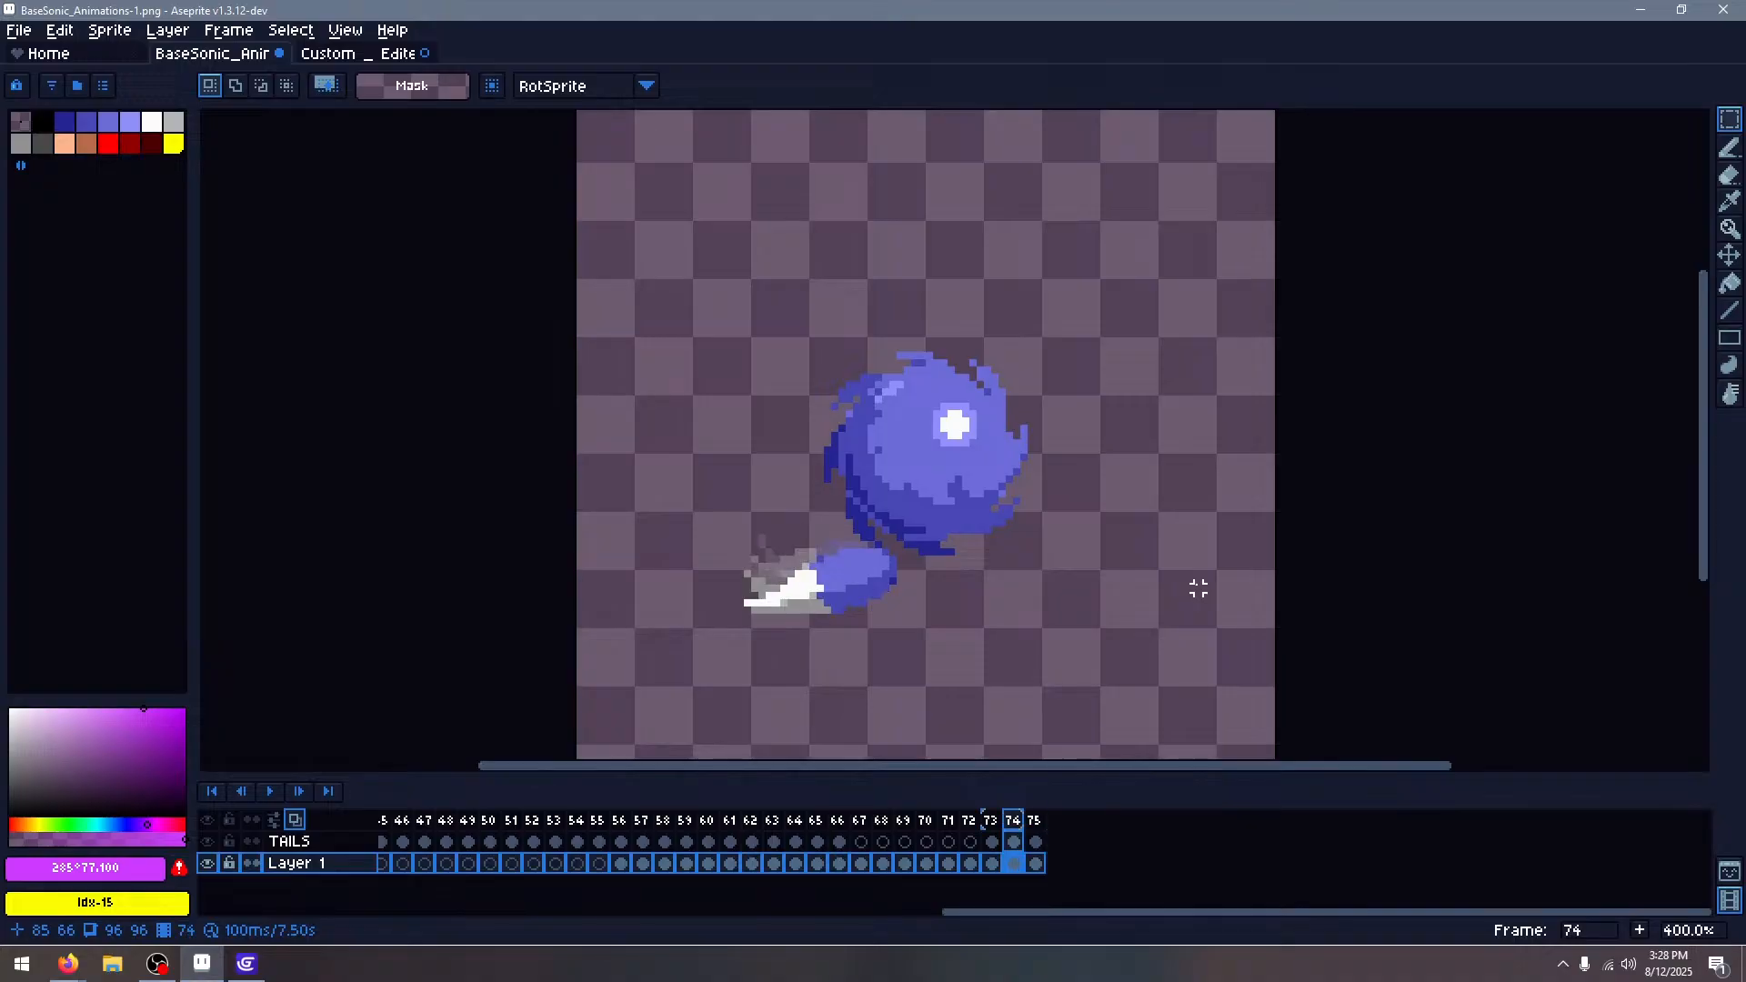
{"action": "key", "text": "Left"}
{"action": "key", "text": "Left"}
{"action": "key", "text": "Right"}
{"action": "key", "text": "l"}
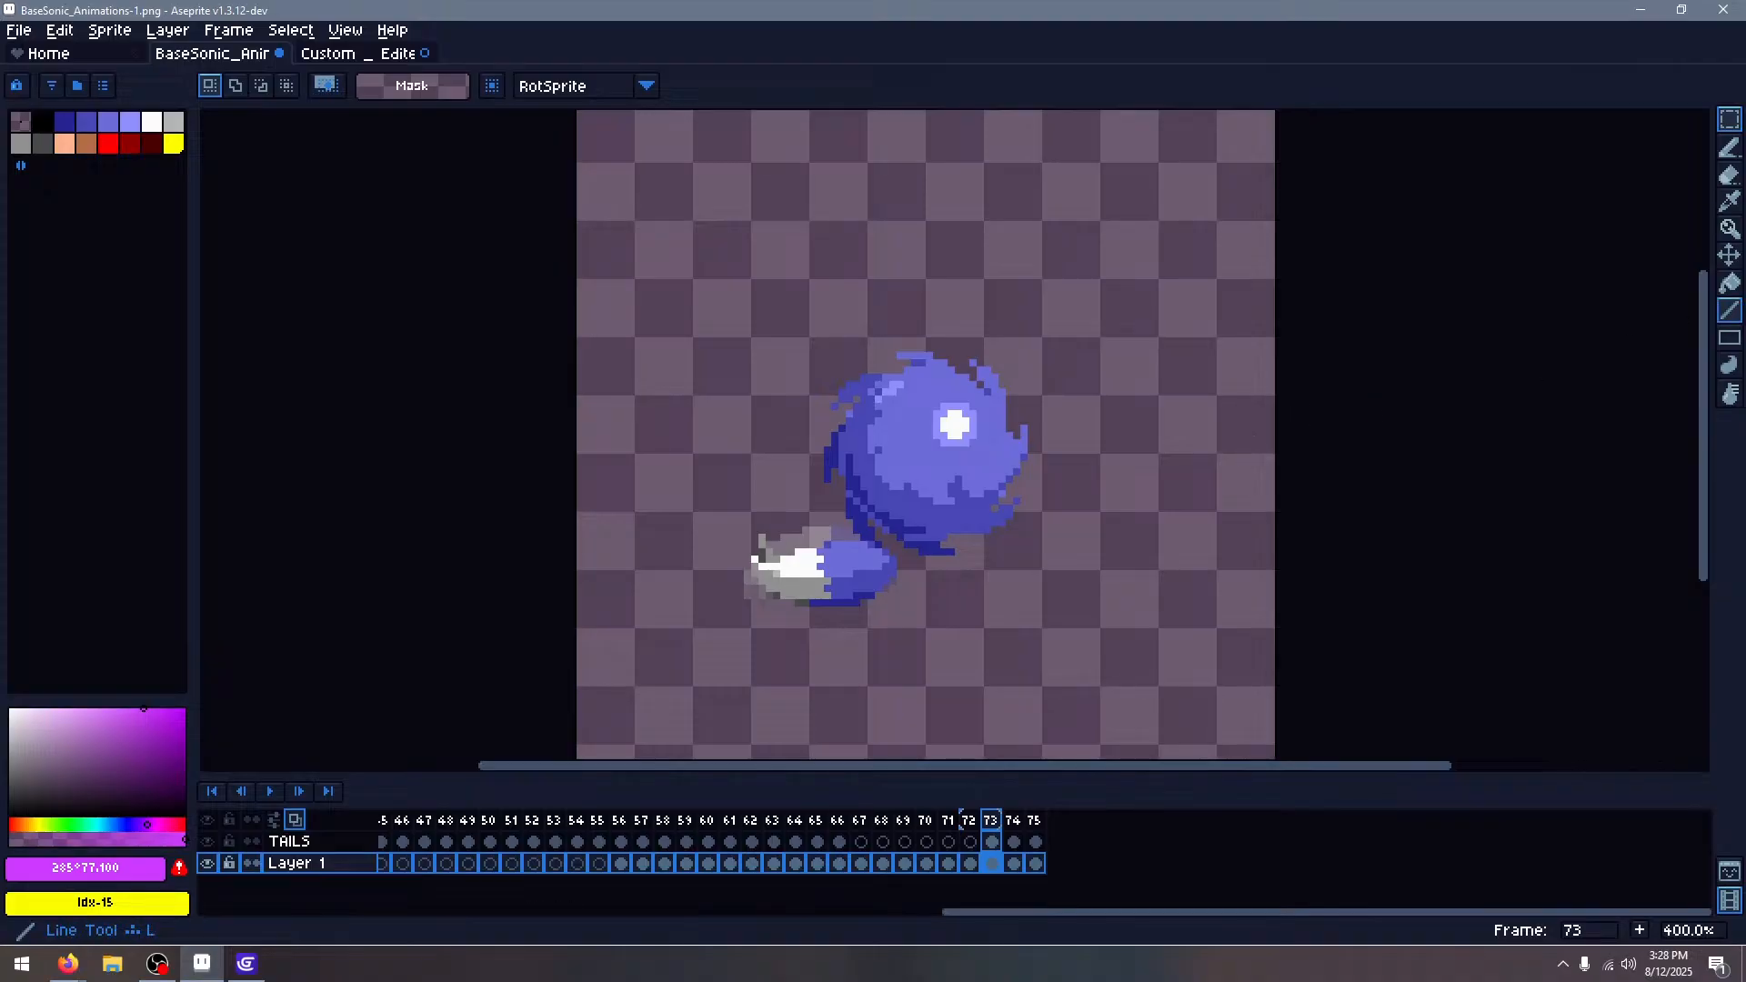
{"action": "left_click", "coordinate": [1730, 258]}
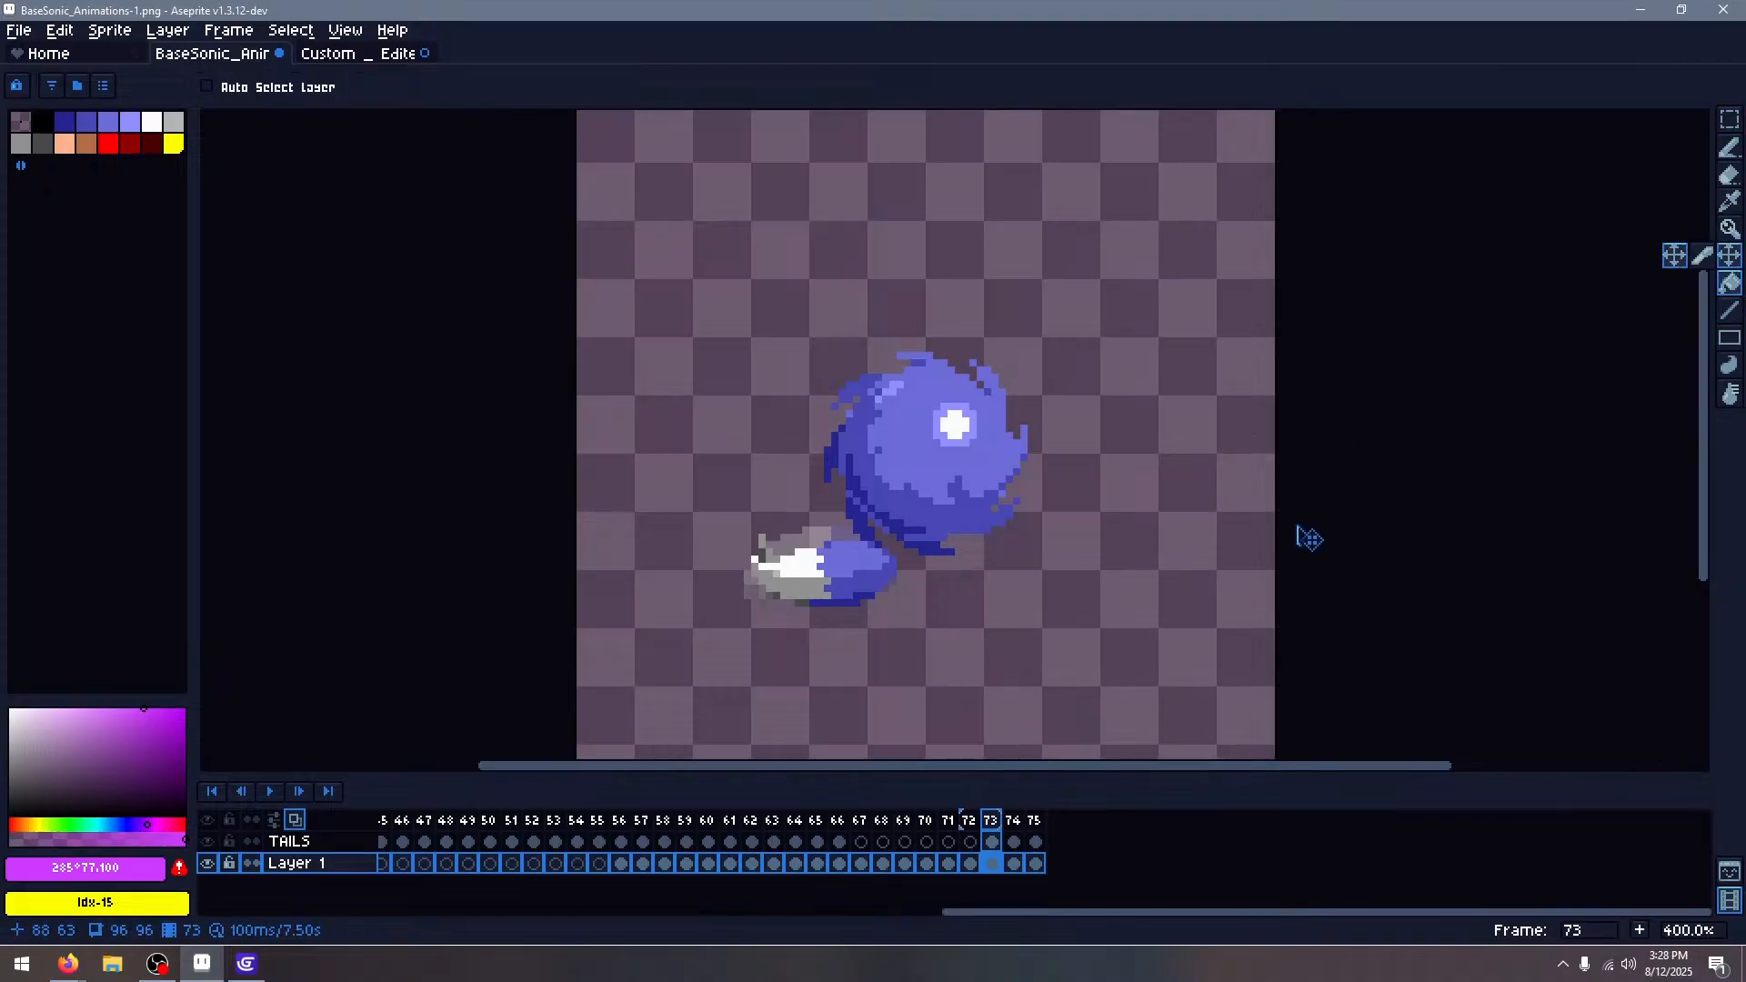
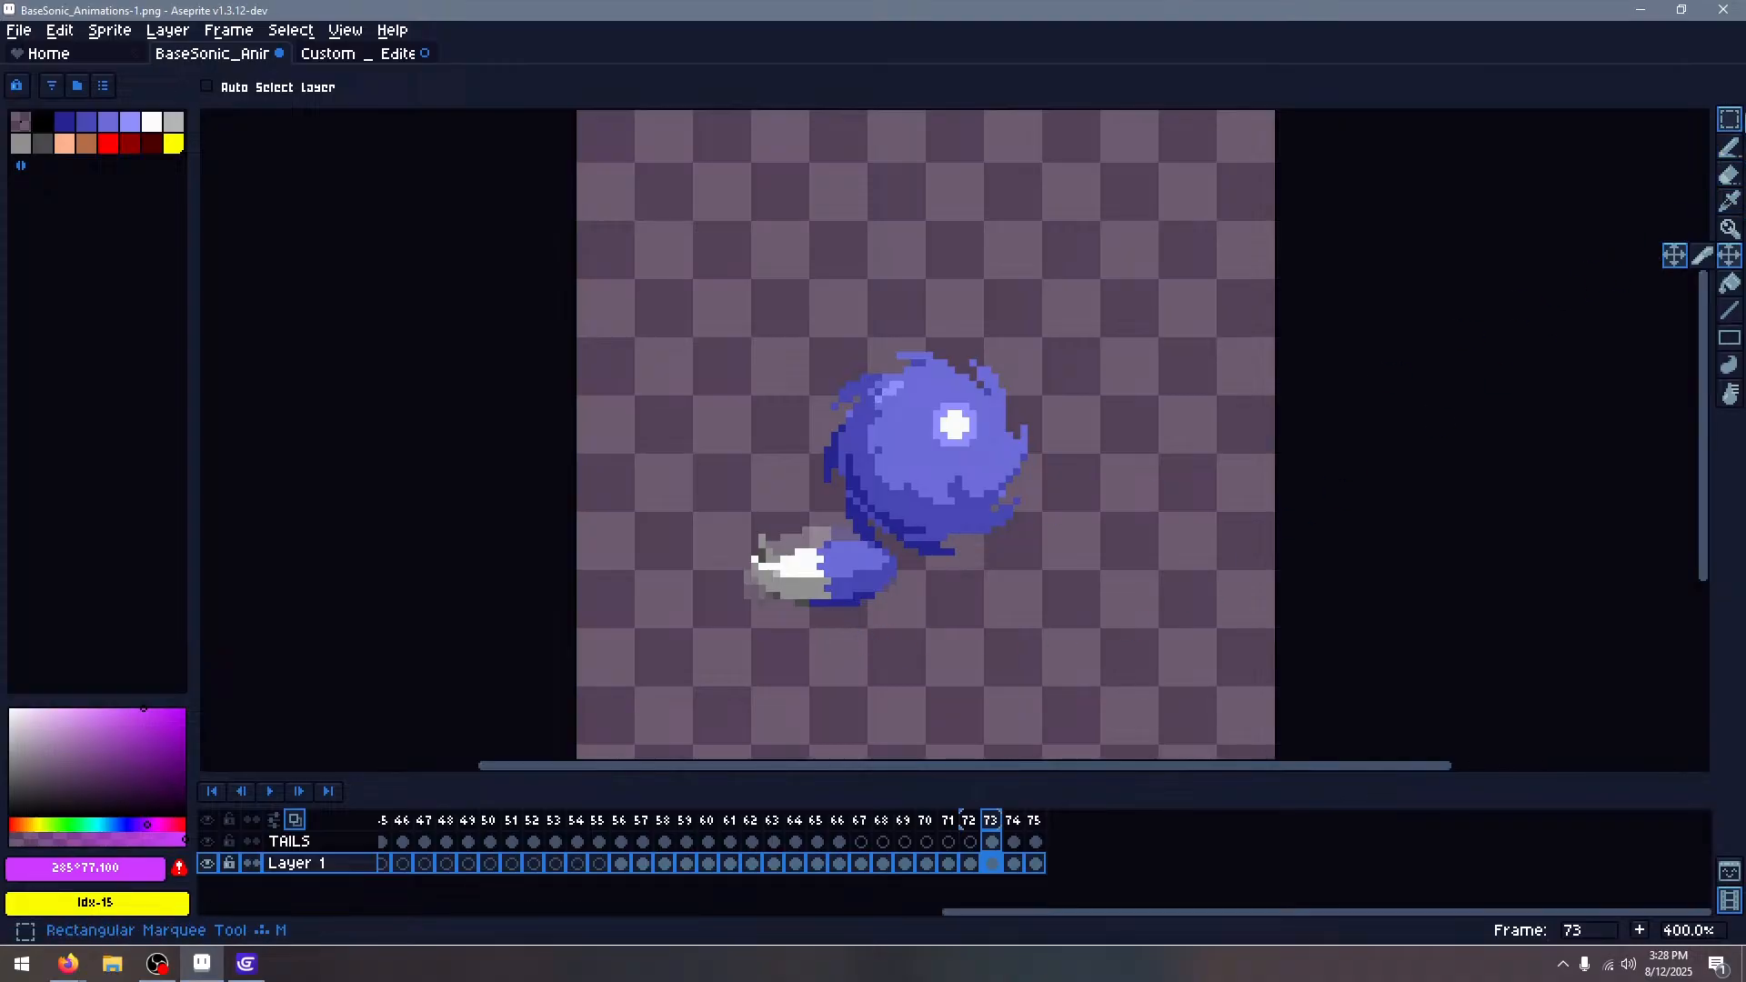
{"action": "left_click", "coordinate": [1732, 120]}
{"action": "left_click_drag", "start_coordinate": [705, 362], "coordinate": [1029, 717]}
{"action": "key", "text": "Delete"}
{"action": "key", "text": "Right"}
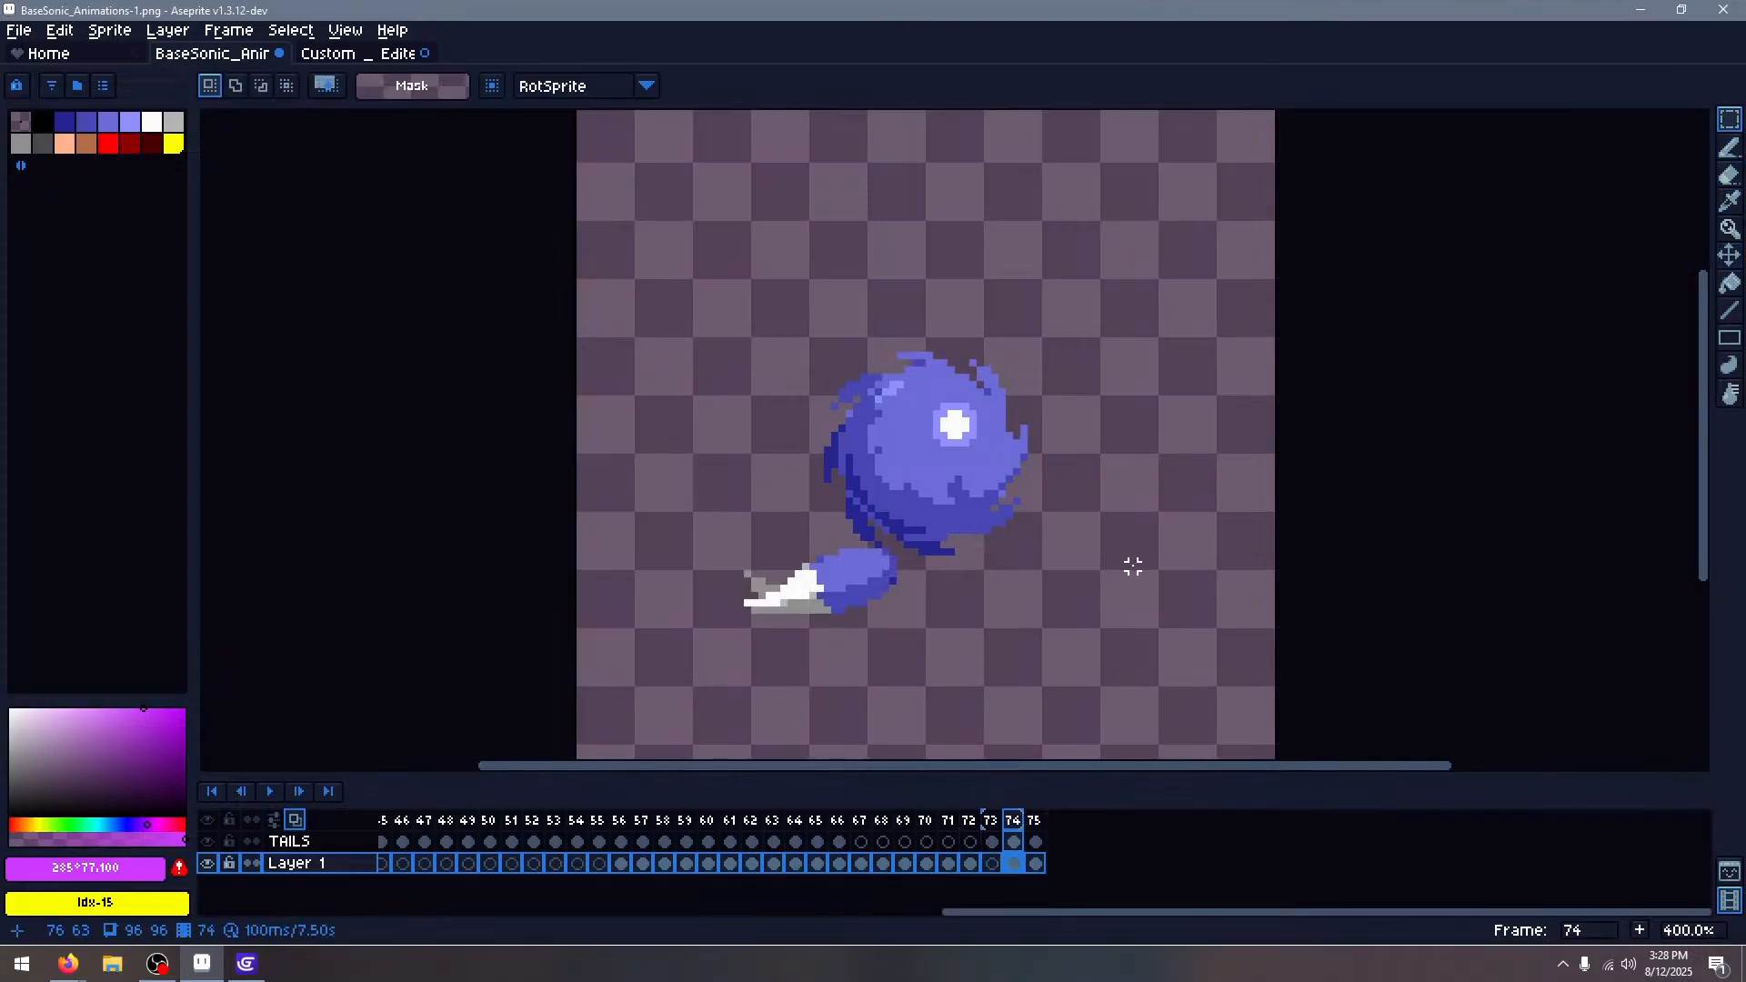
{"action": "key", "text": "Delete"}
{"action": "key", "text": "Right"}
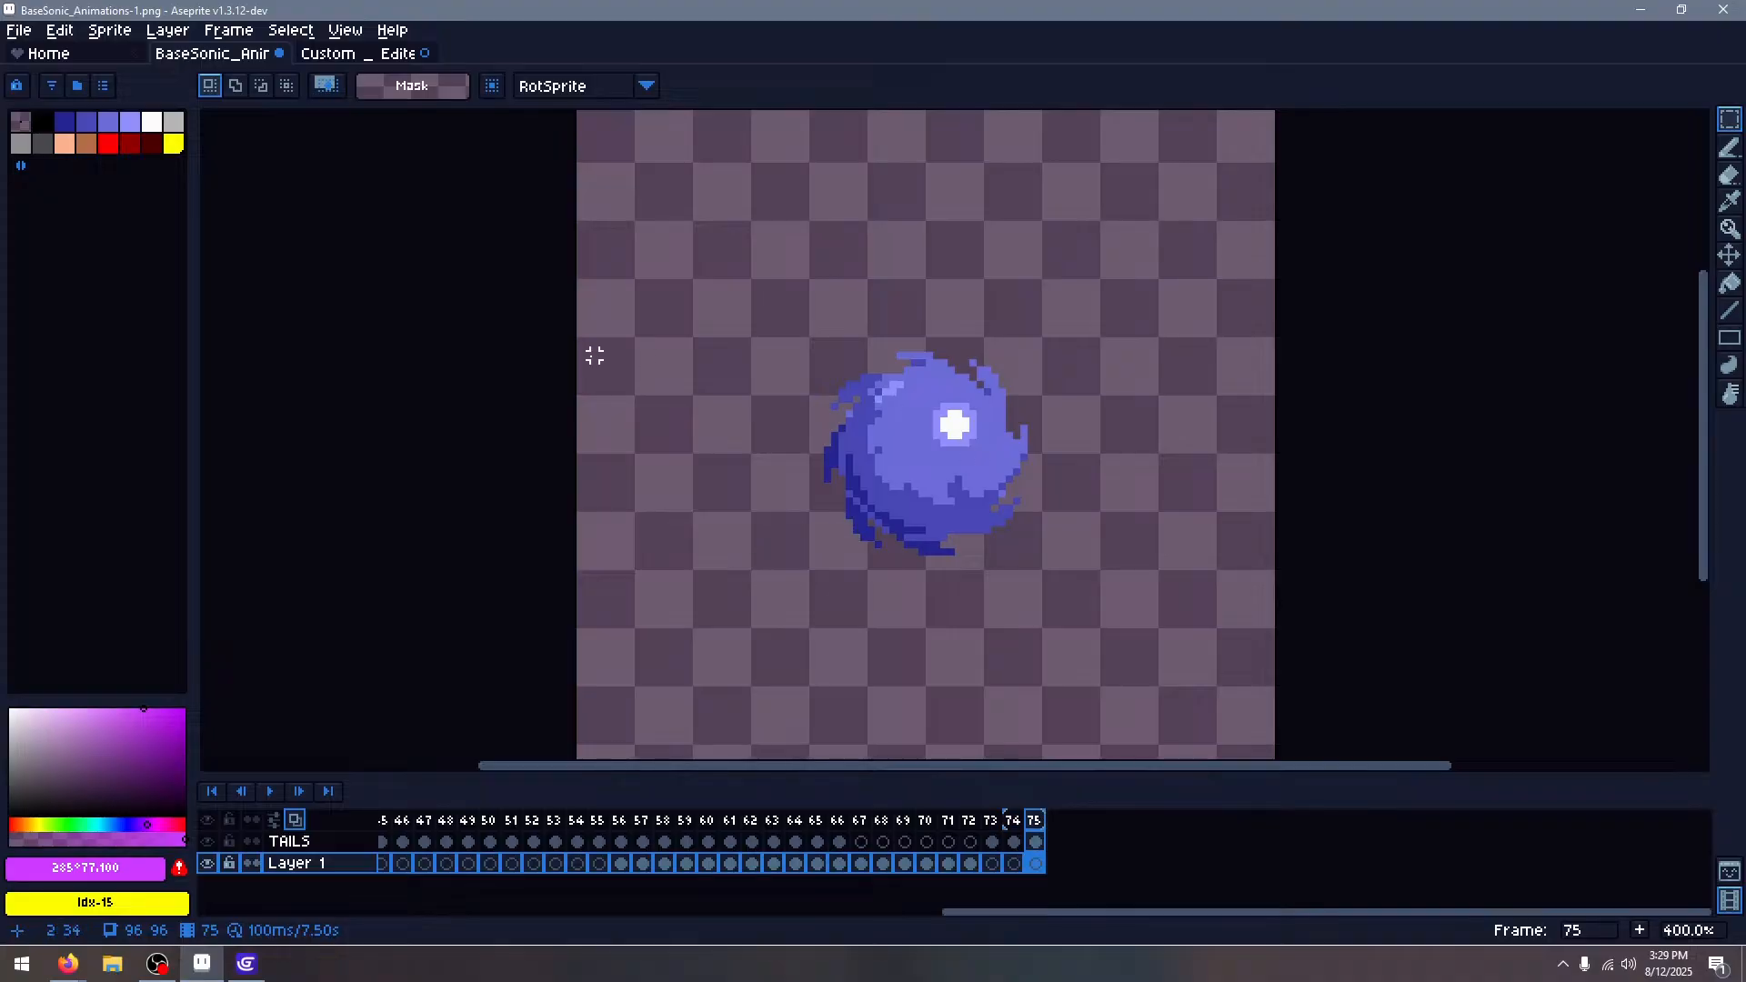
Copy the first tail graphic from the Custom _ Edited sheet onto Layer 1 of frame 73, placing it behind the ball at 16, 42
{"action": "key", "text": "Left"}
{"action": "key", "text": "Left"}
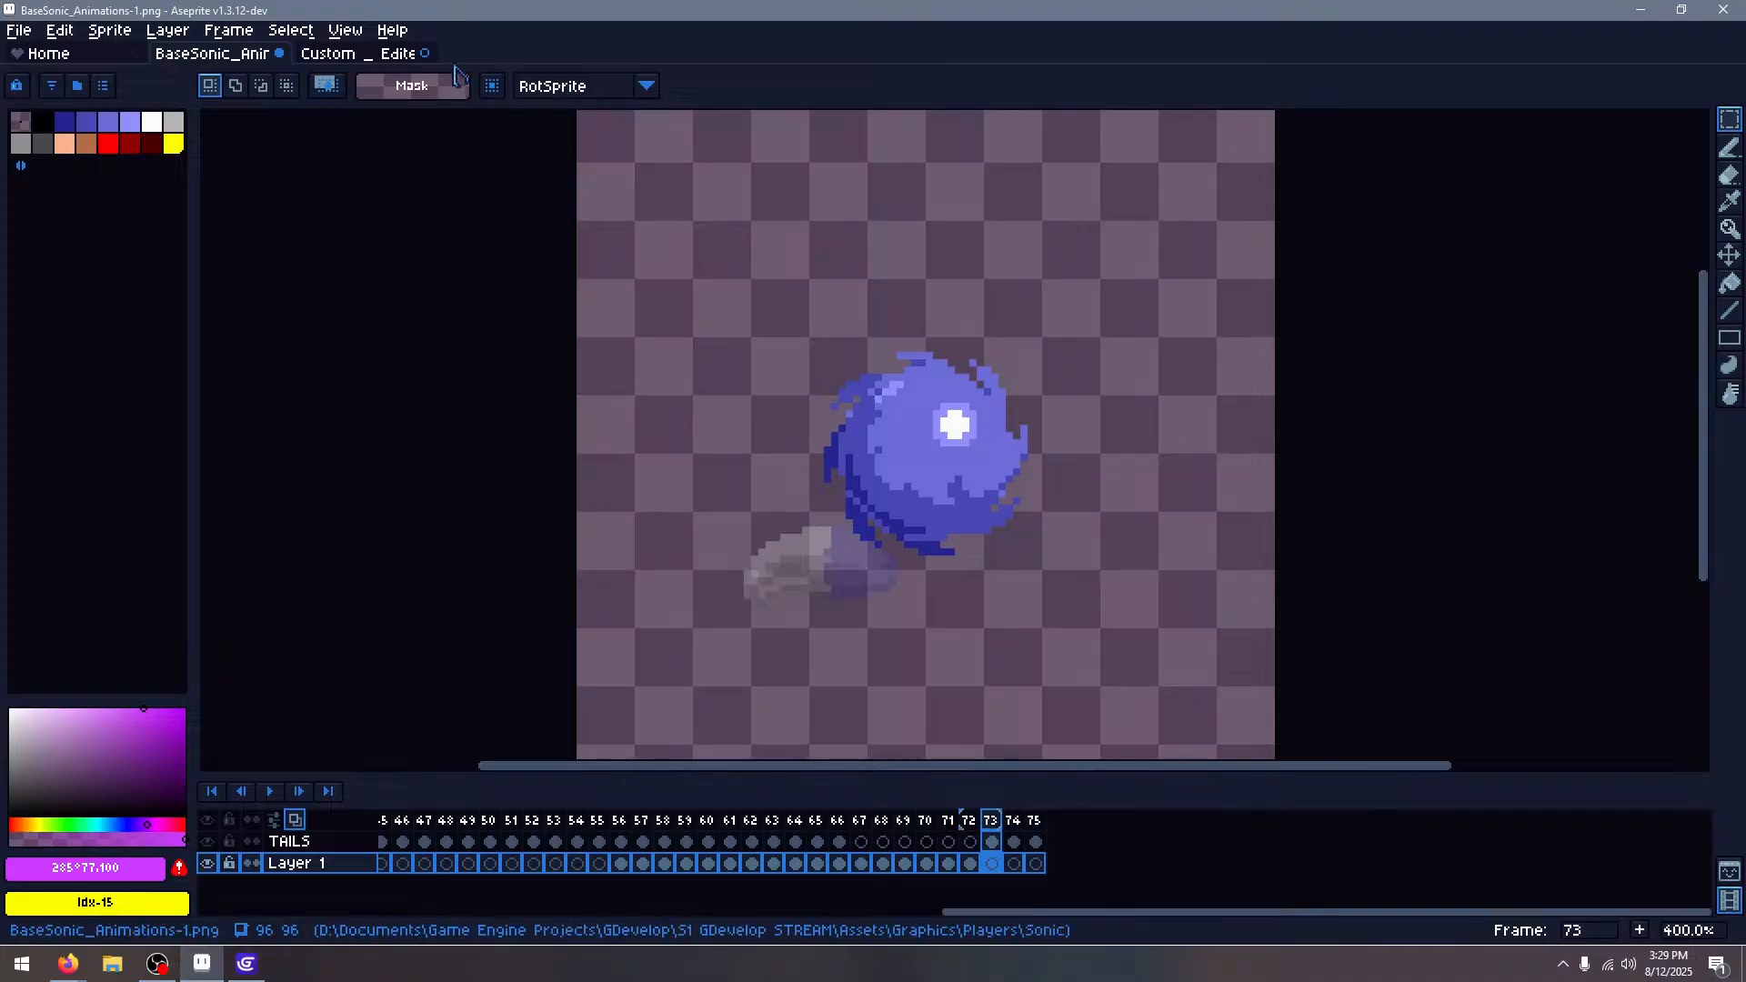
{"action": "left_click", "coordinate": [375, 50]}
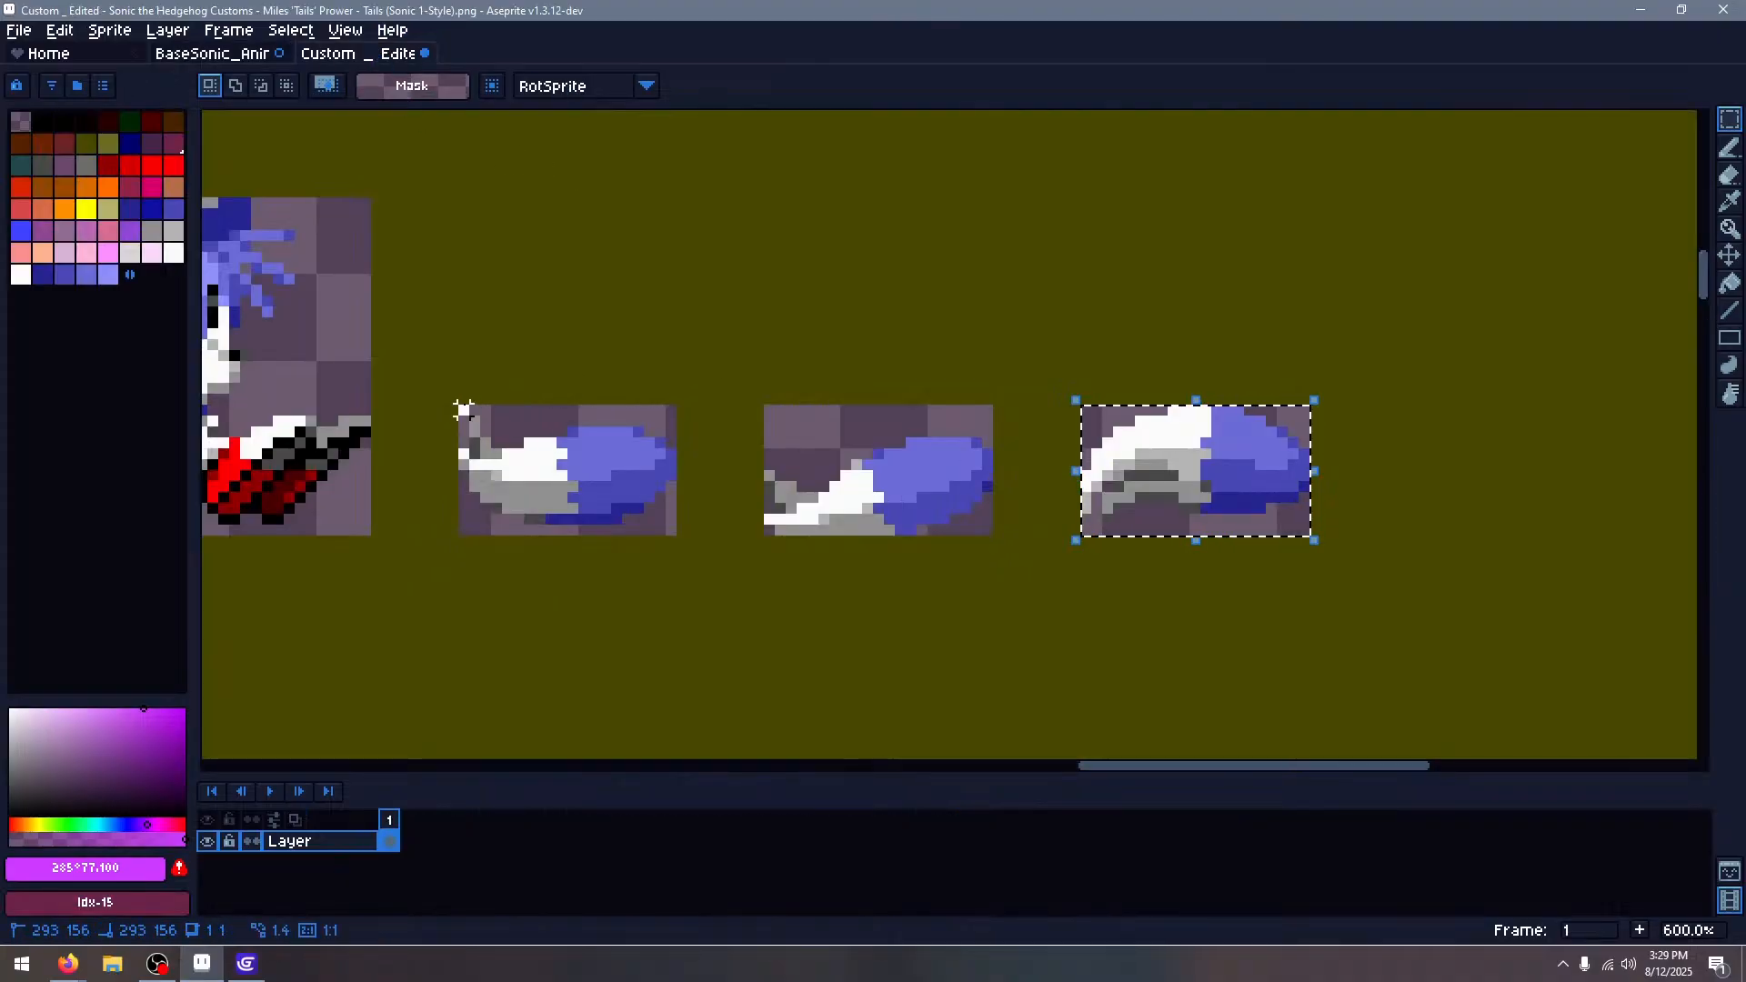
{"action": "left_click_drag", "start_coordinate": [459, 405], "coordinate": [680, 540]}
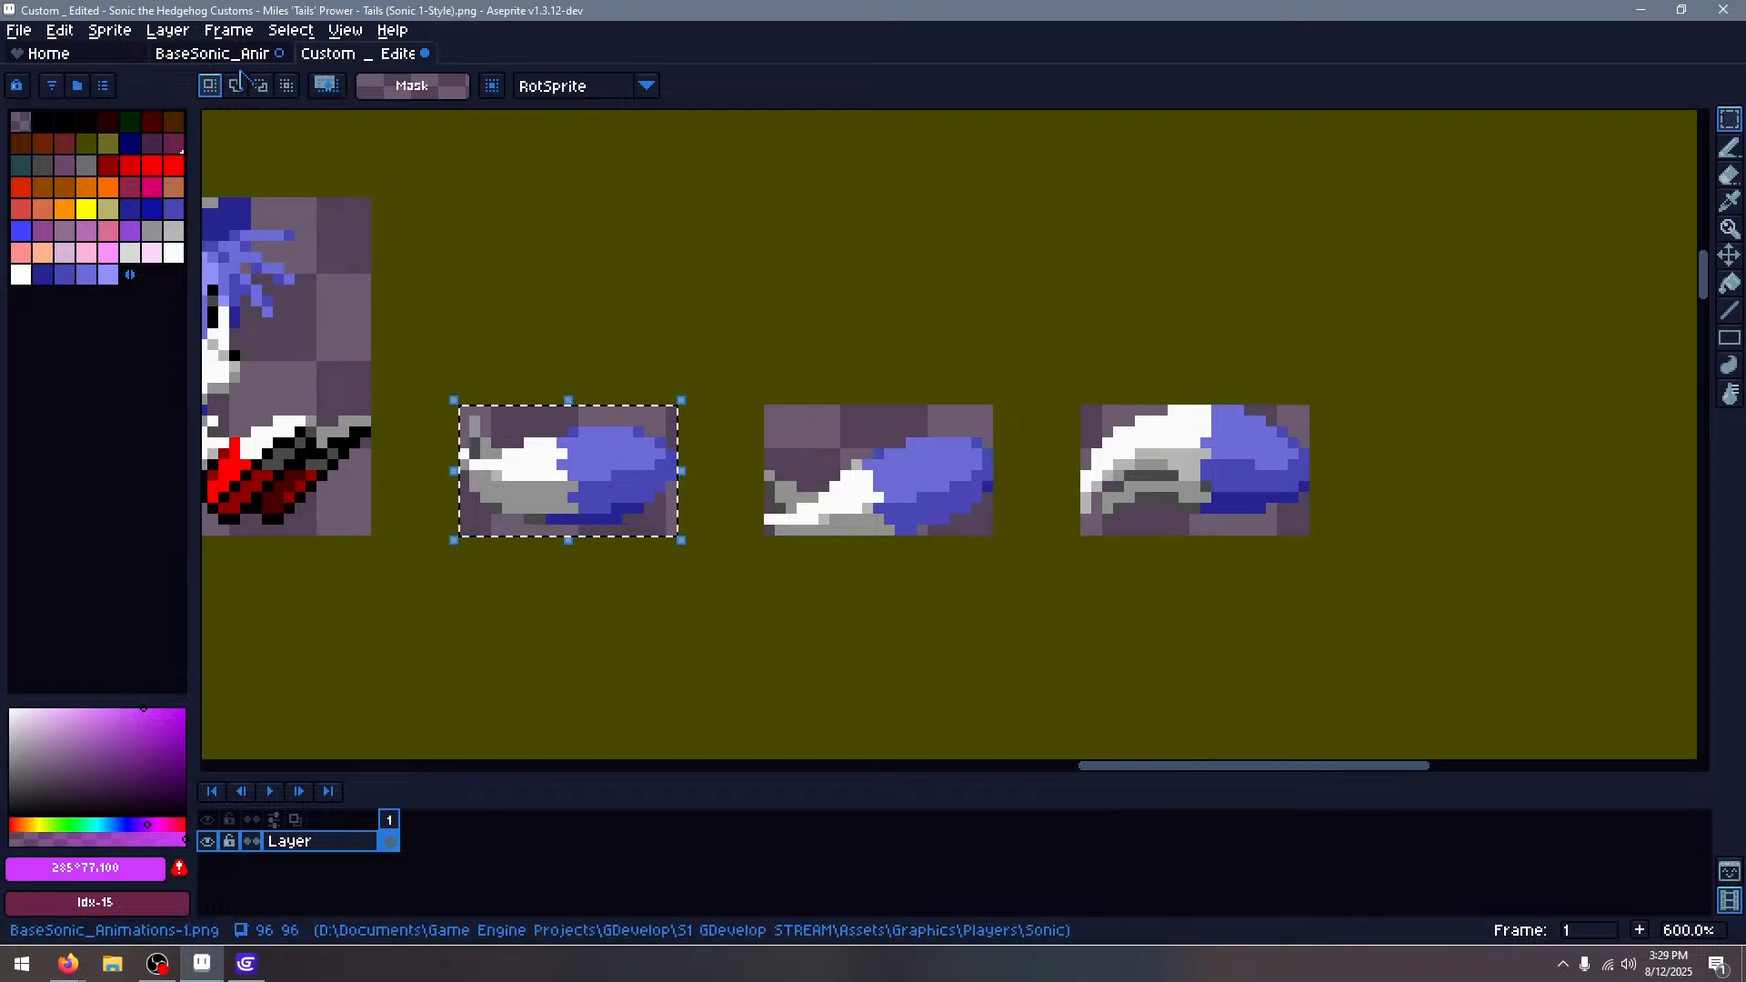
{"action": "left_click", "coordinate": [211, 53]}
{"action": "key", "text": "ctrl+v"}
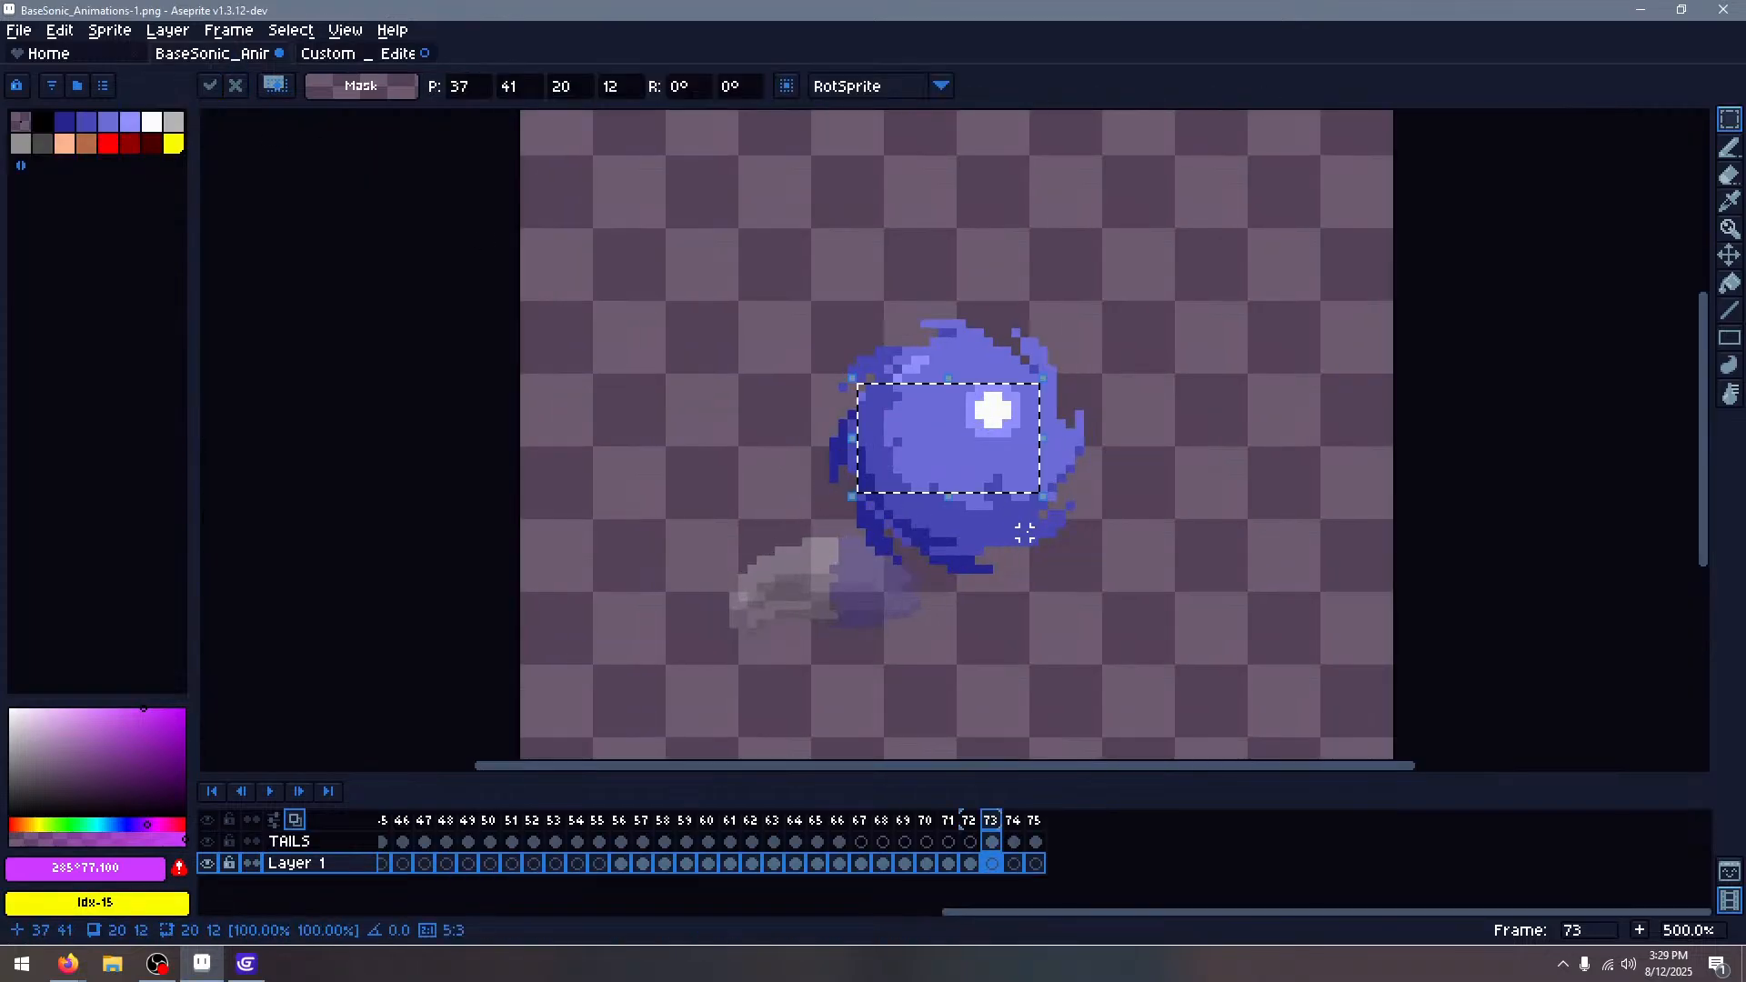
{"action": "left_click_drag", "start_coordinate": [998, 468], "coordinate": [766, 488]}
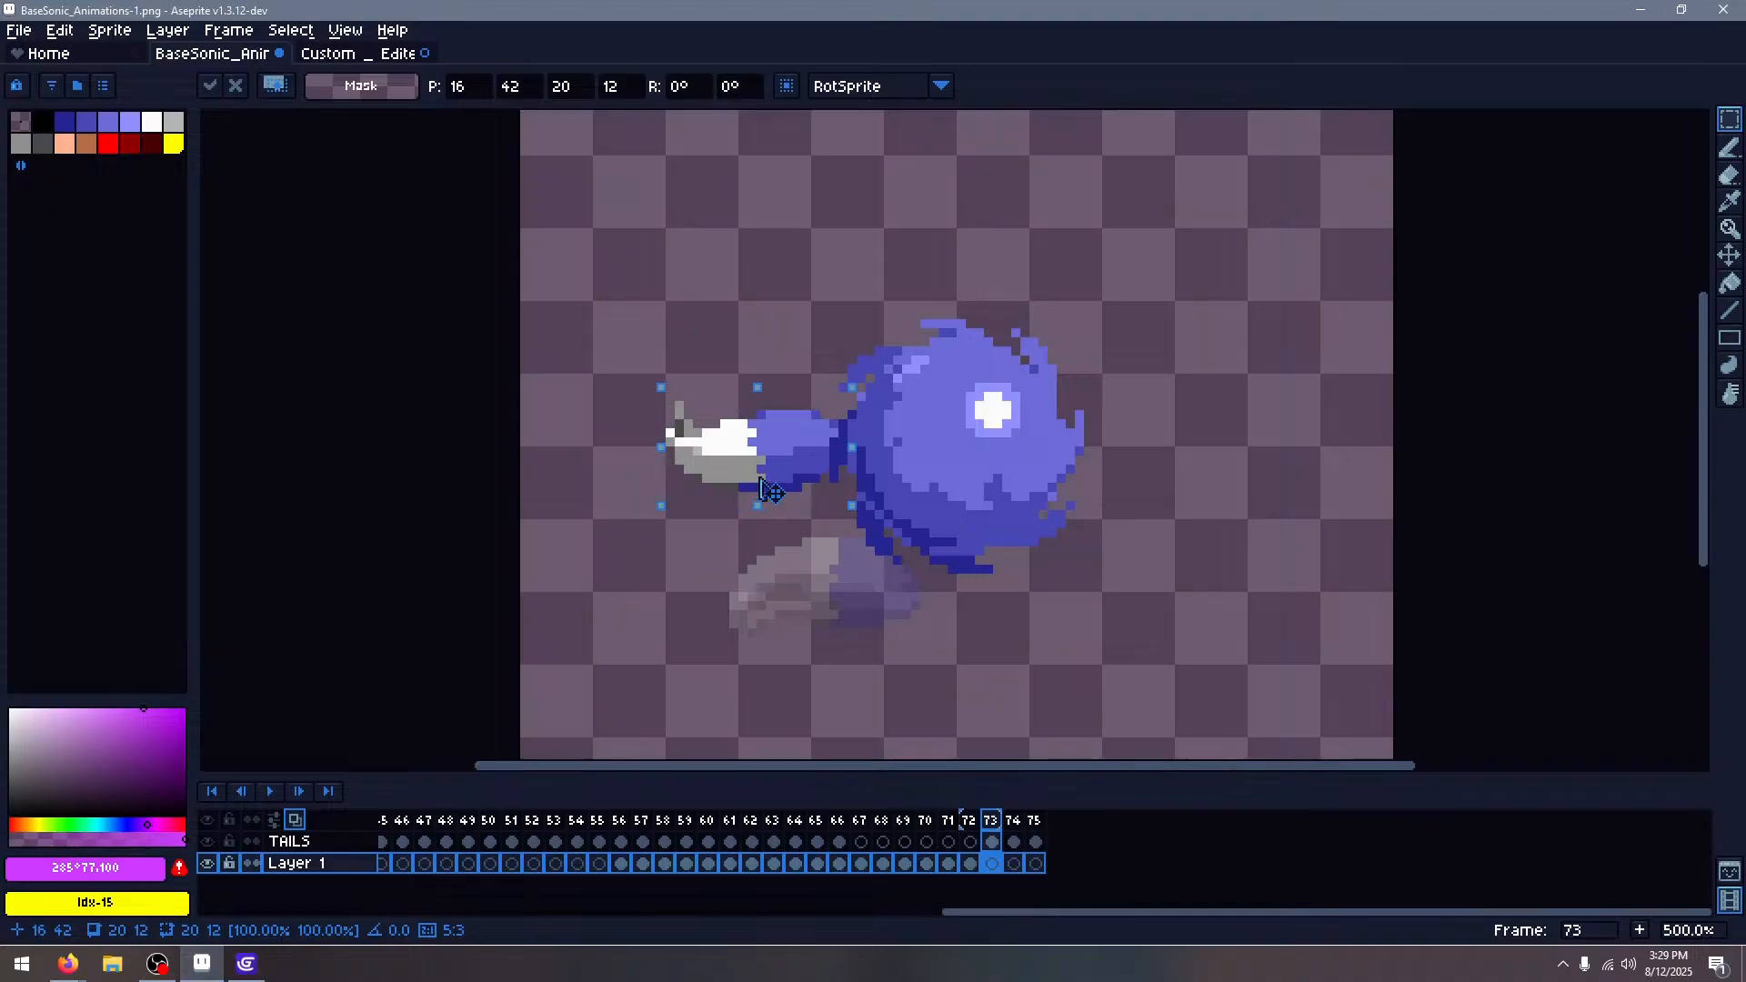
{"action": "left_click", "coordinate": [1307, 342]}
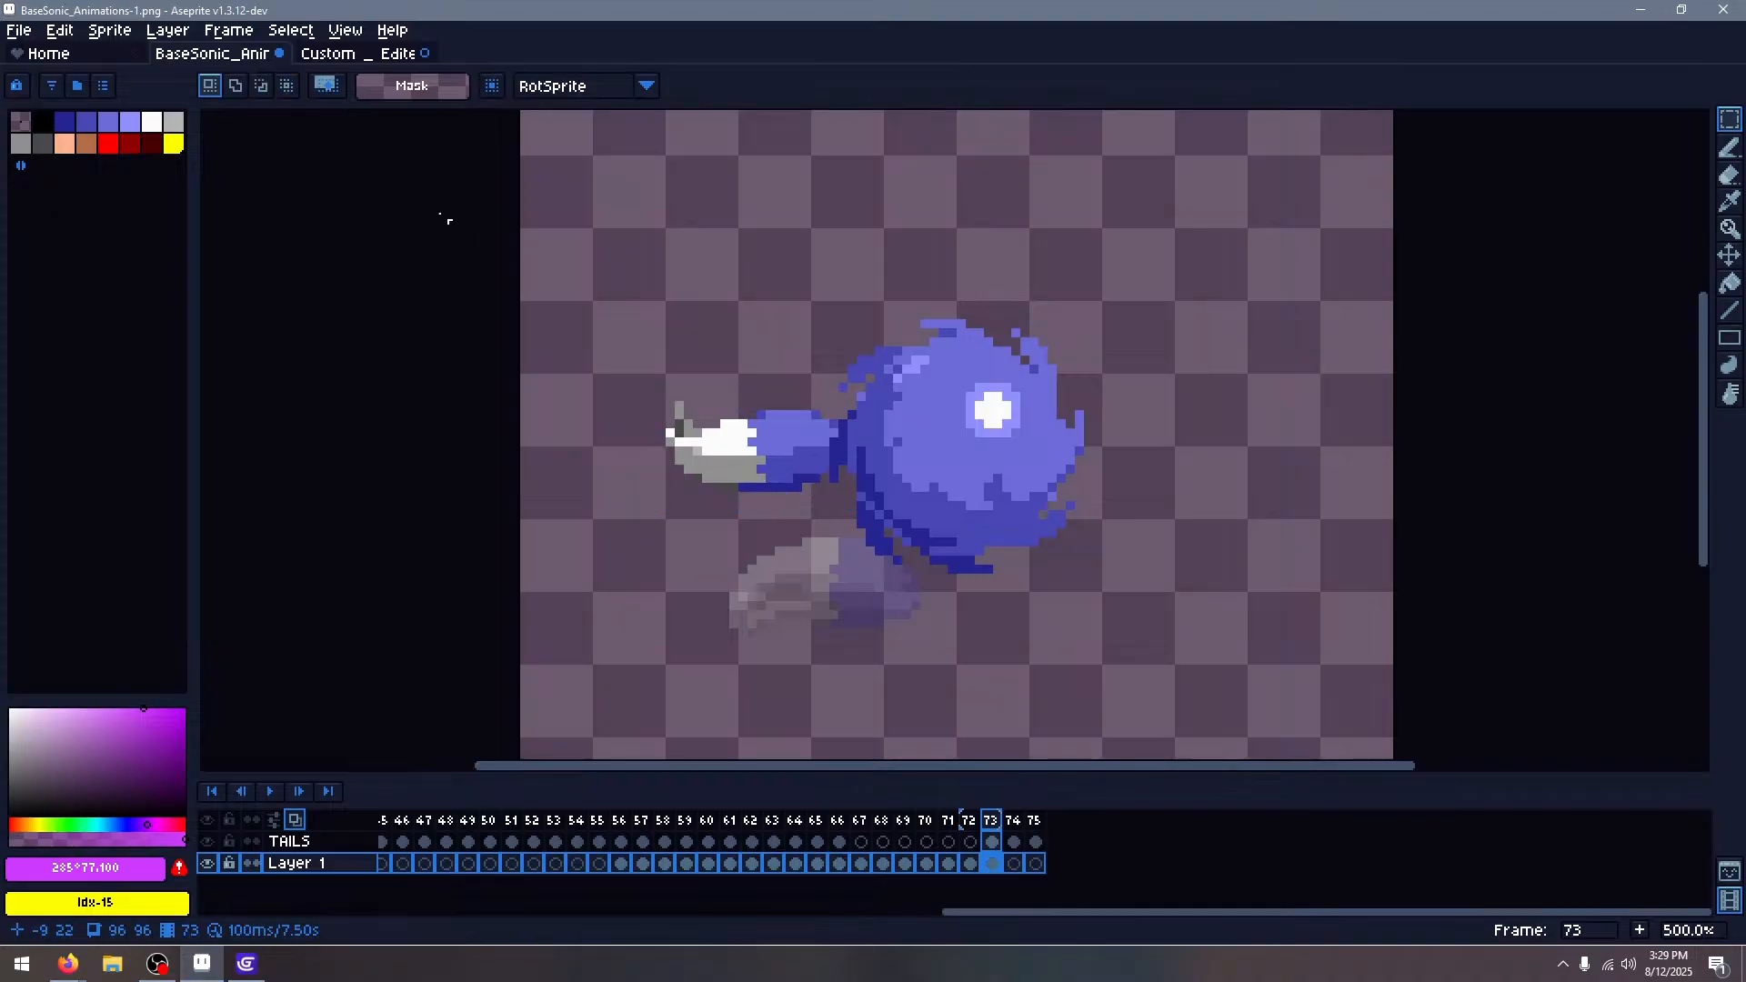
Link the TAILS layer cels of frames 73 to 75
{"action": "left_click_drag", "start_coordinate": [992, 841], "coordinate": [1035, 843]}
{"action": "right_click", "coordinate": [1028, 843]}
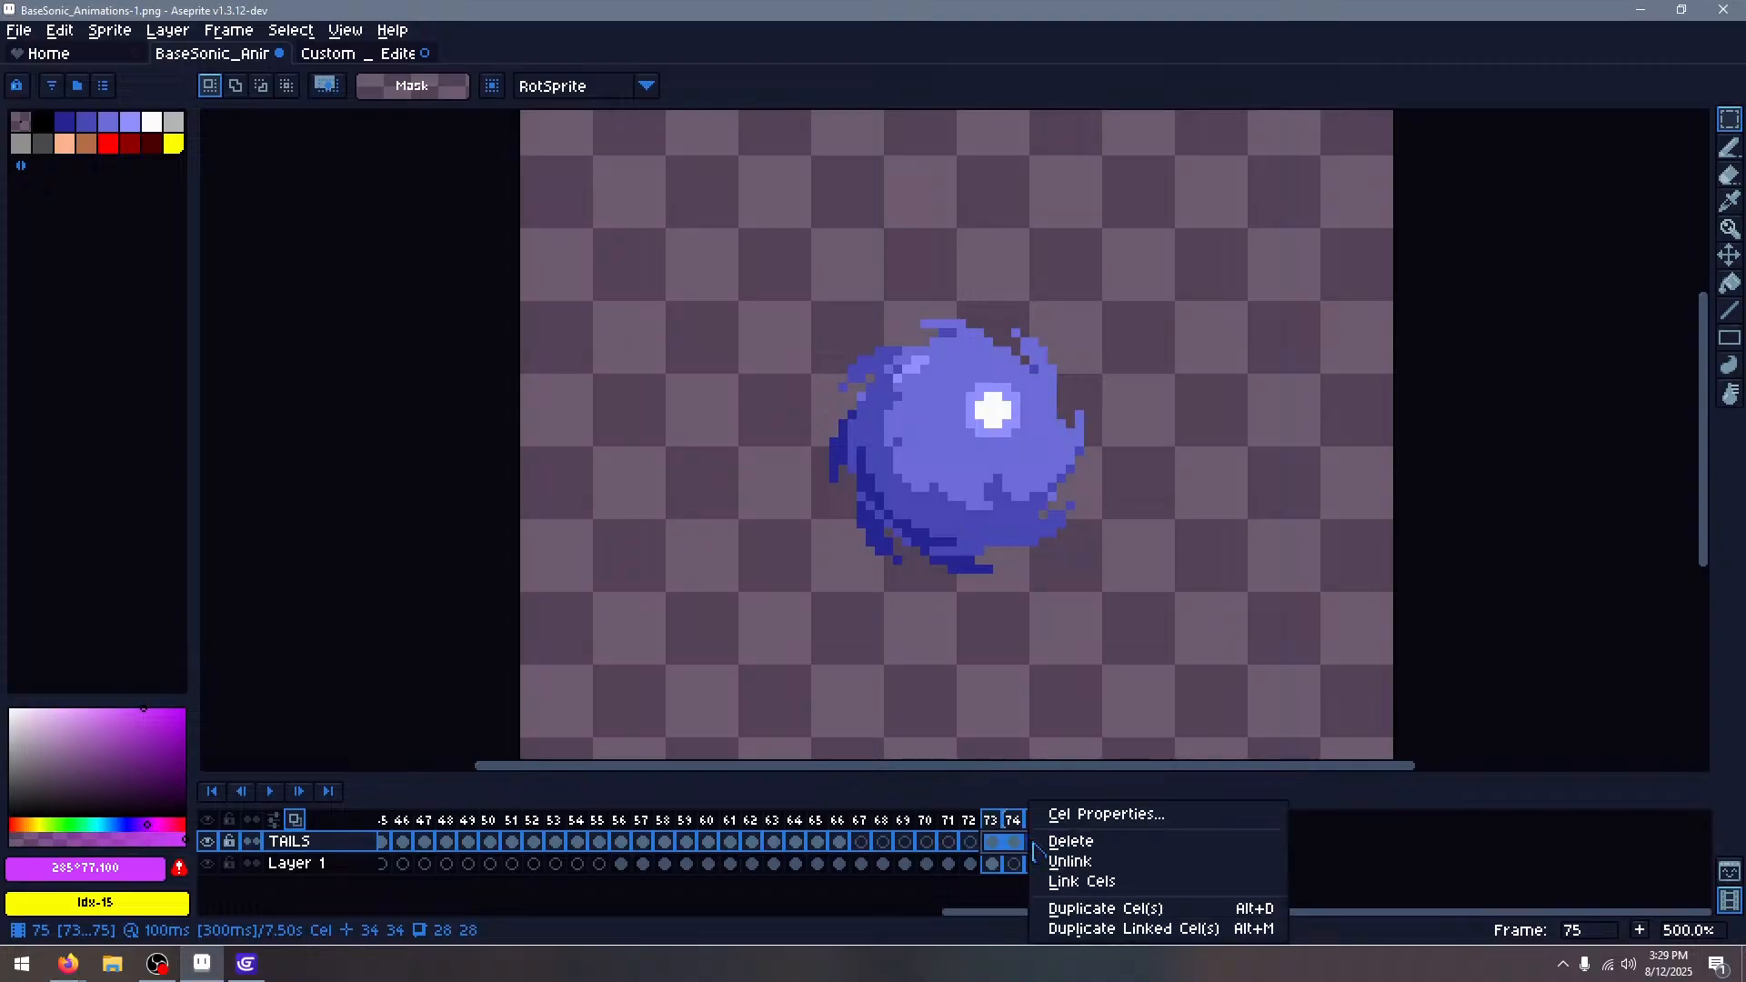
{"action": "left_click", "coordinate": [1086, 881]}
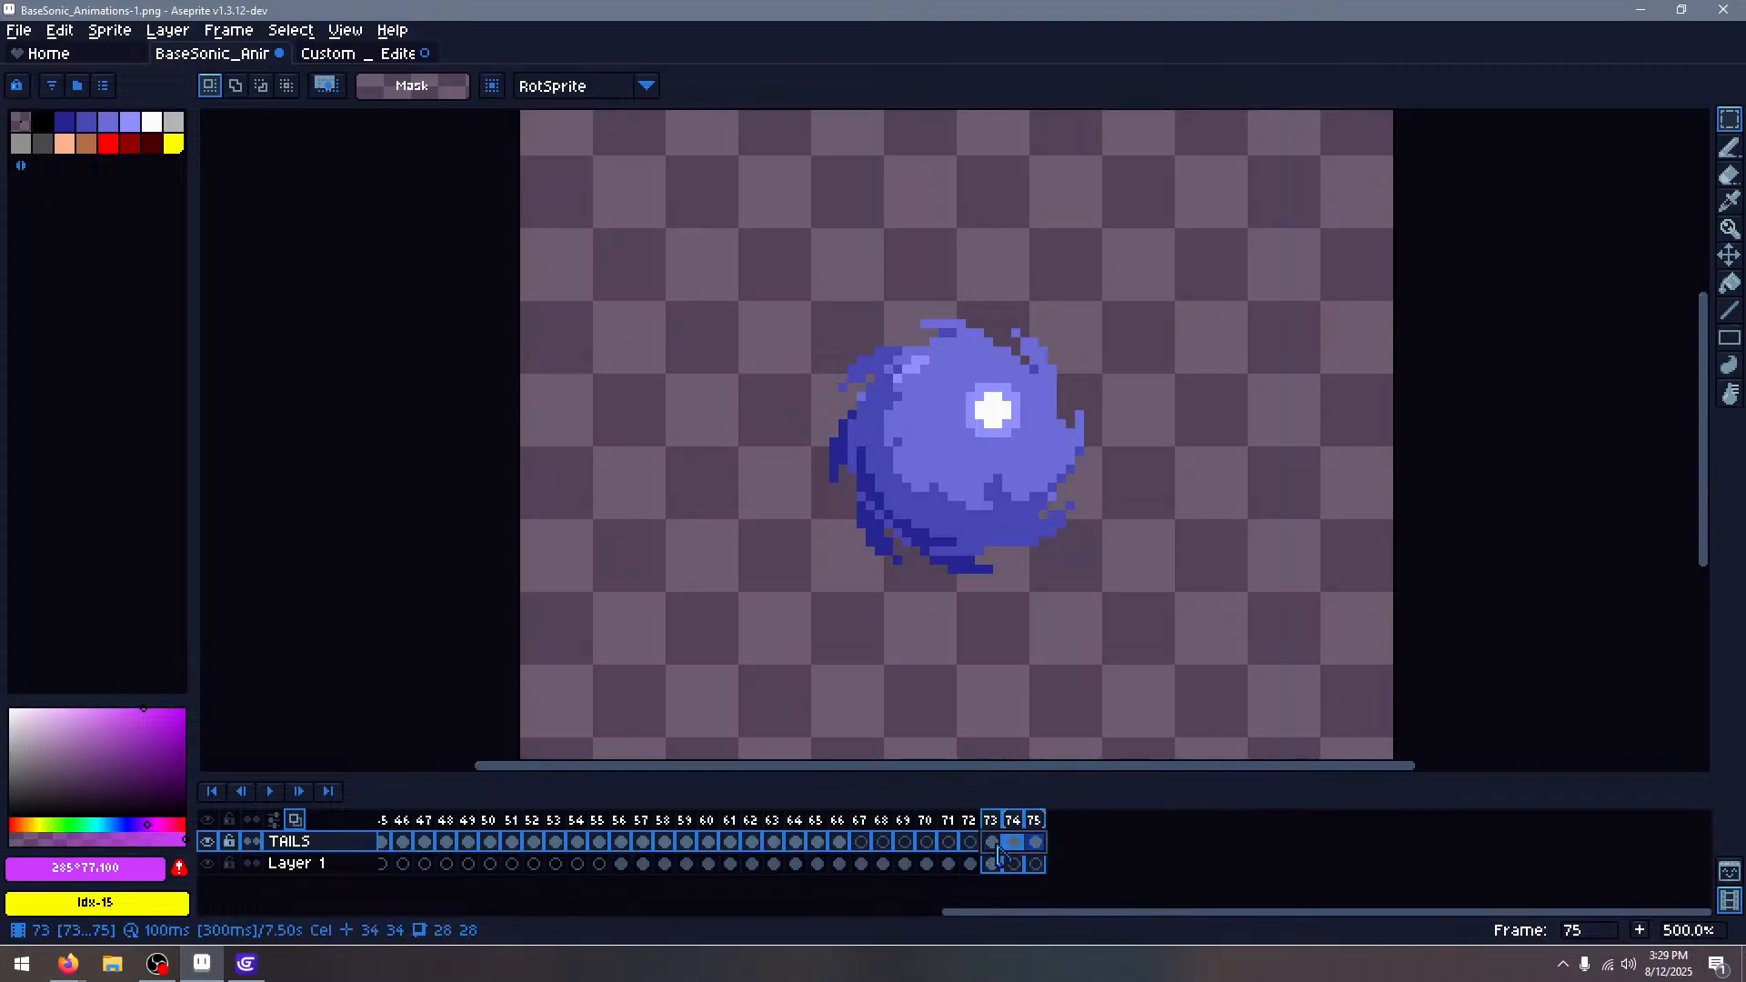
Delete the curled-up ball cels on frames 73, 74 and 75 of the TAILS layer
{"action": "key", "text": "Delete"}
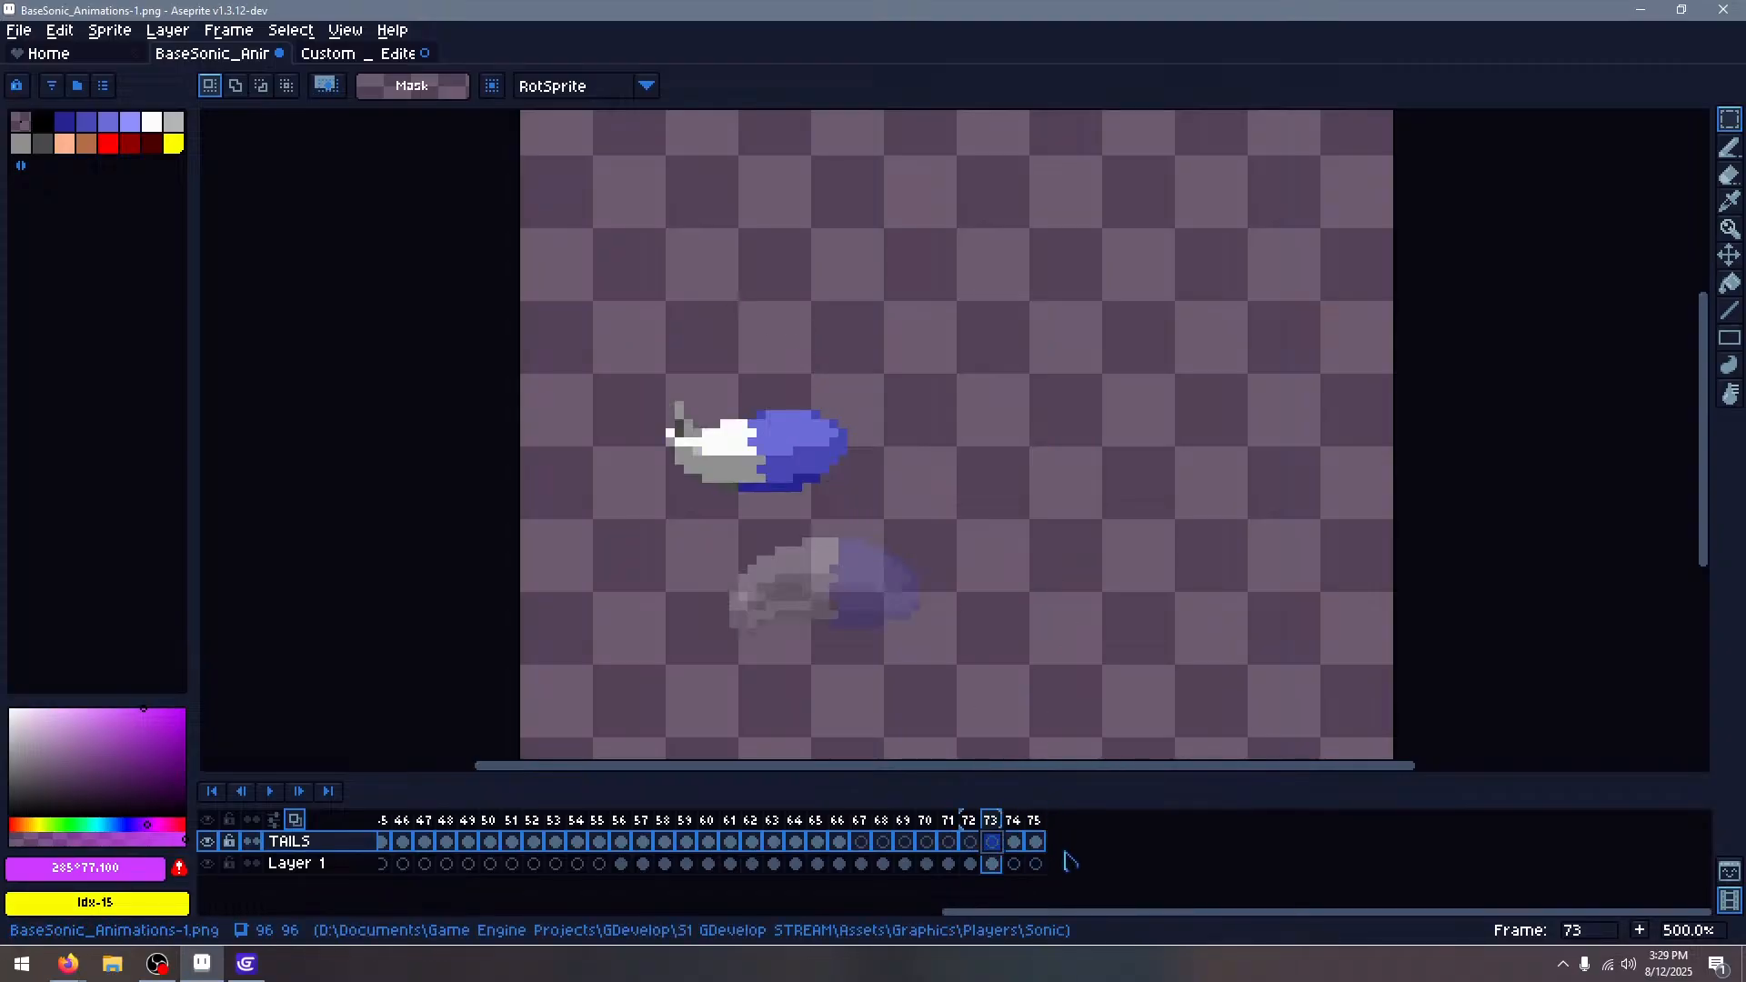
{"action": "left_click", "coordinate": [1013, 844]}
{"action": "key", "text": "Delete"}
{"action": "left_click", "coordinate": [1034, 847]}
{"action": "key", "text": "Delete"}
Copy the second tail graphic from the Custom _ Edited sheet onto Layer 1 of frame 74, placing it at 15, 42
{"action": "left_click", "coordinate": [1013, 863]}
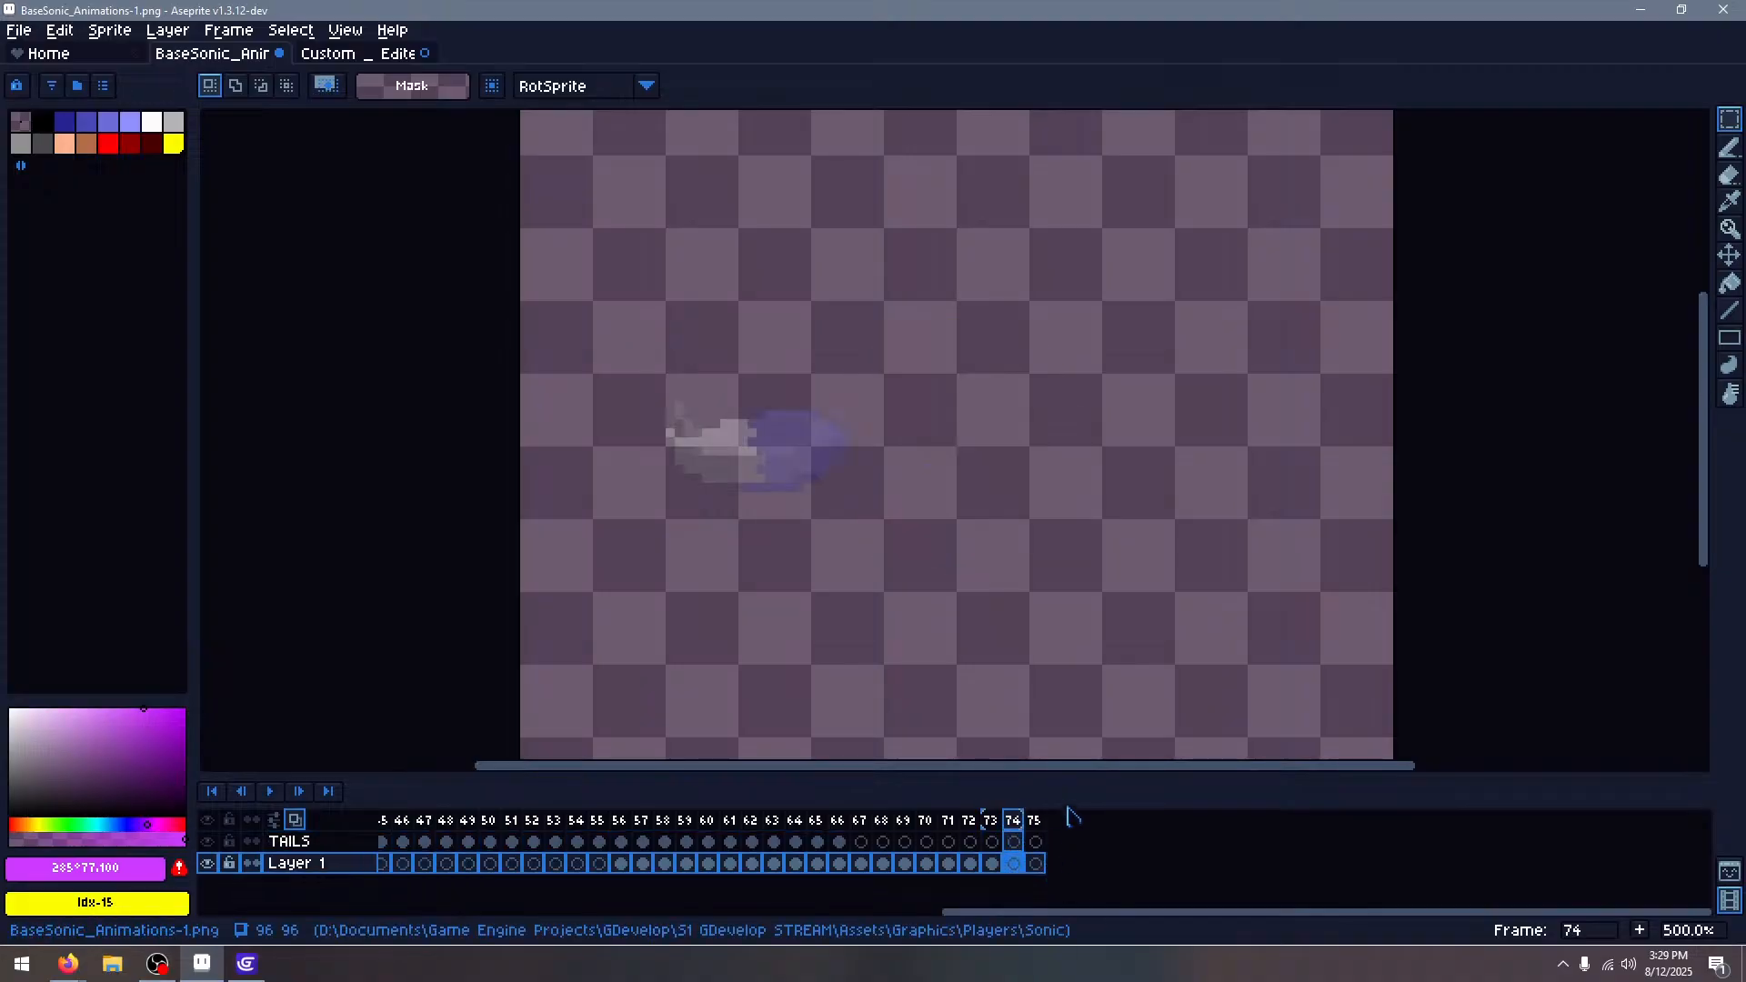
{"action": "left_click", "coordinate": [346, 52]}
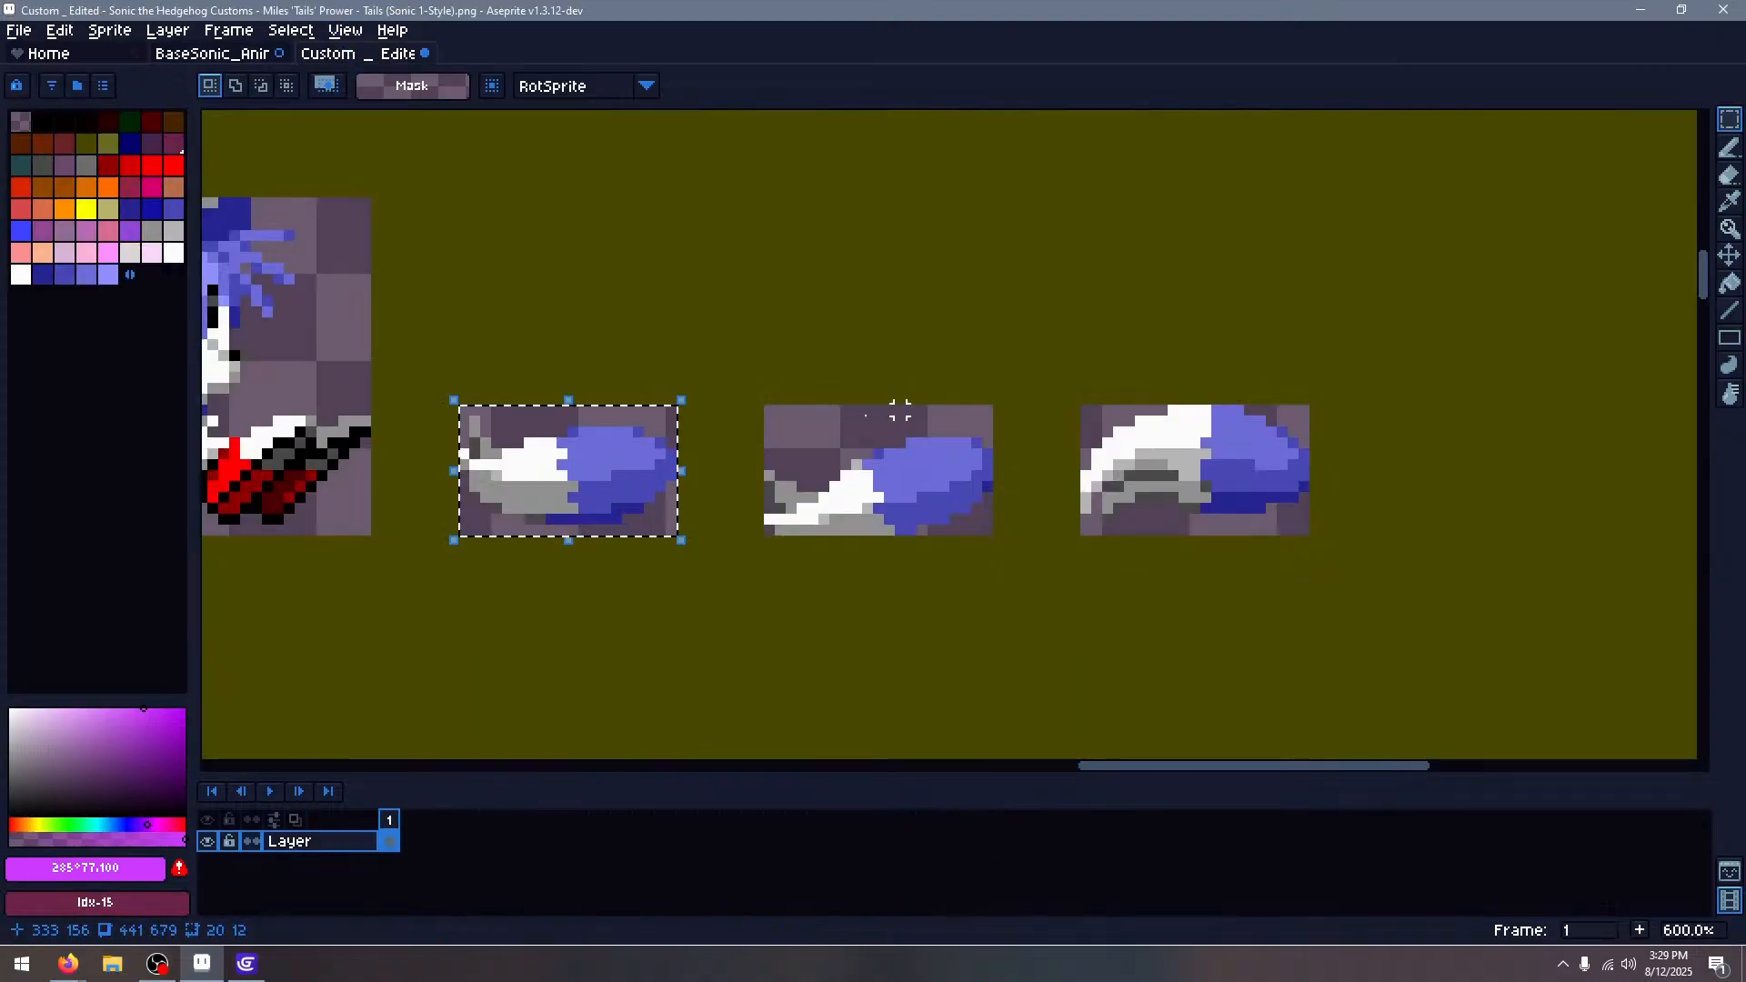
{"action": "left_click_drag", "start_coordinate": [768, 409], "coordinate": [994, 538]}
{"action": "key", "text": "ctrl+c"}
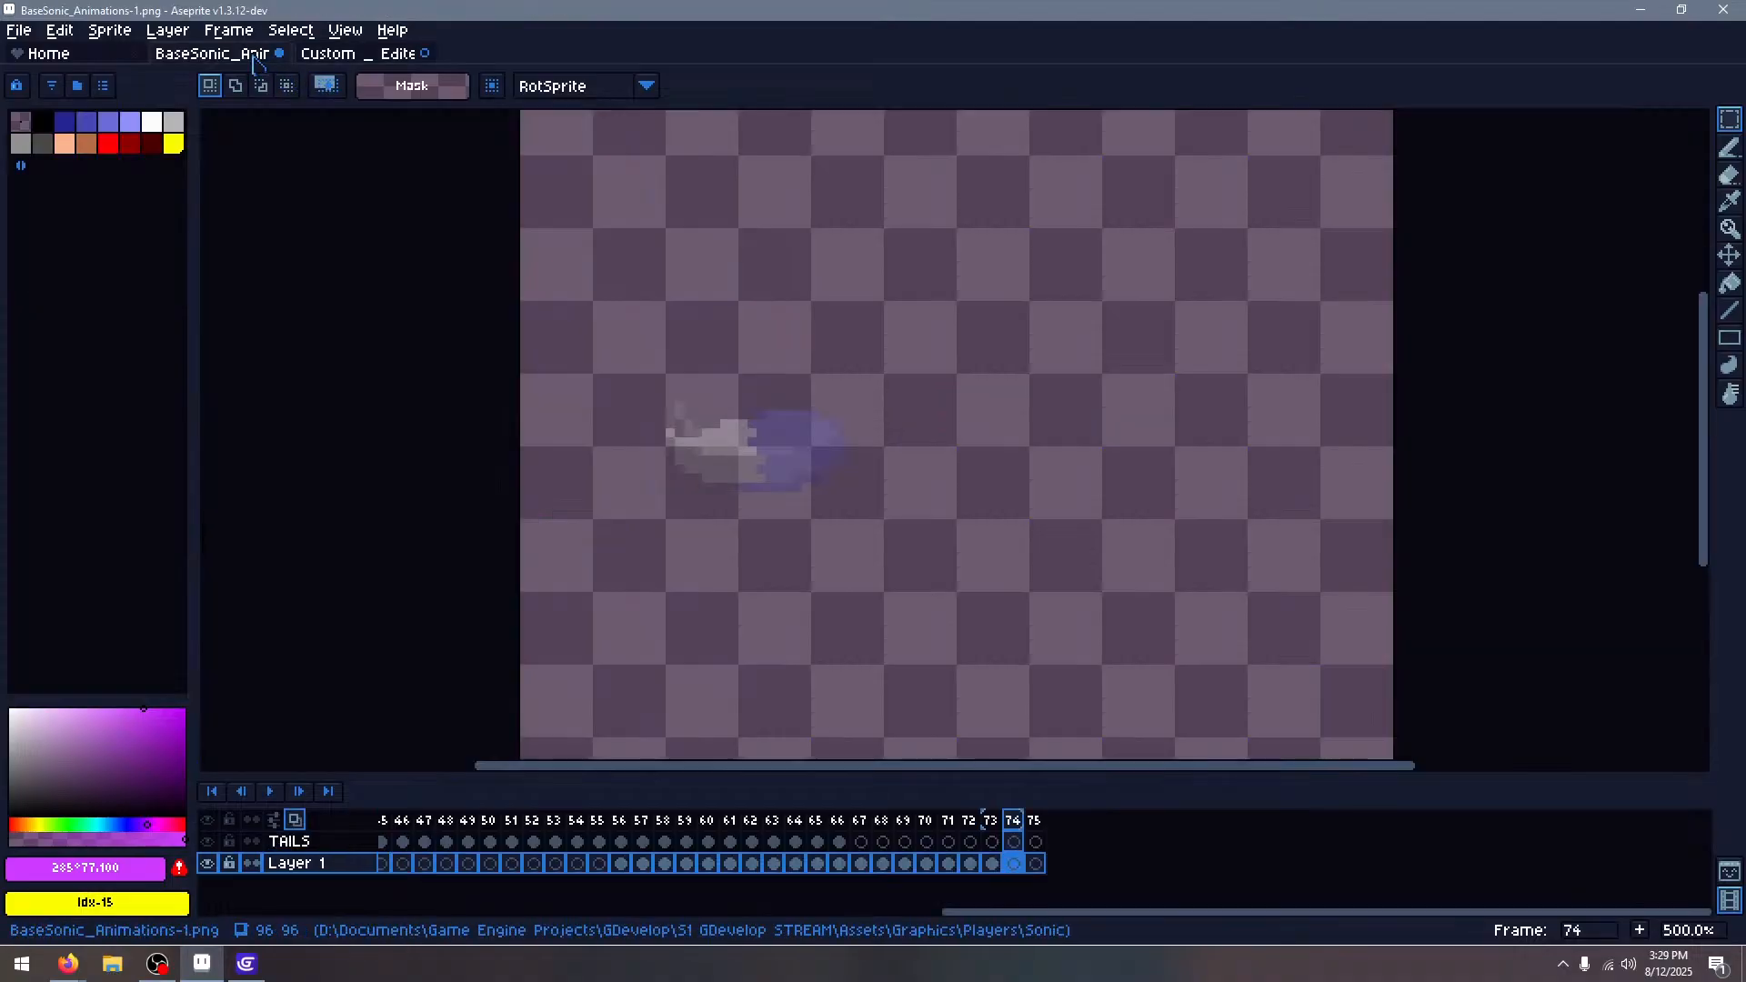
{"action": "left_click", "coordinate": [212, 52]}
{"action": "key", "text": "ctrl+v"}
{"action": "left_click_drag", "start_coordinate": [1009, 473], "coordinate": [815, 479]}
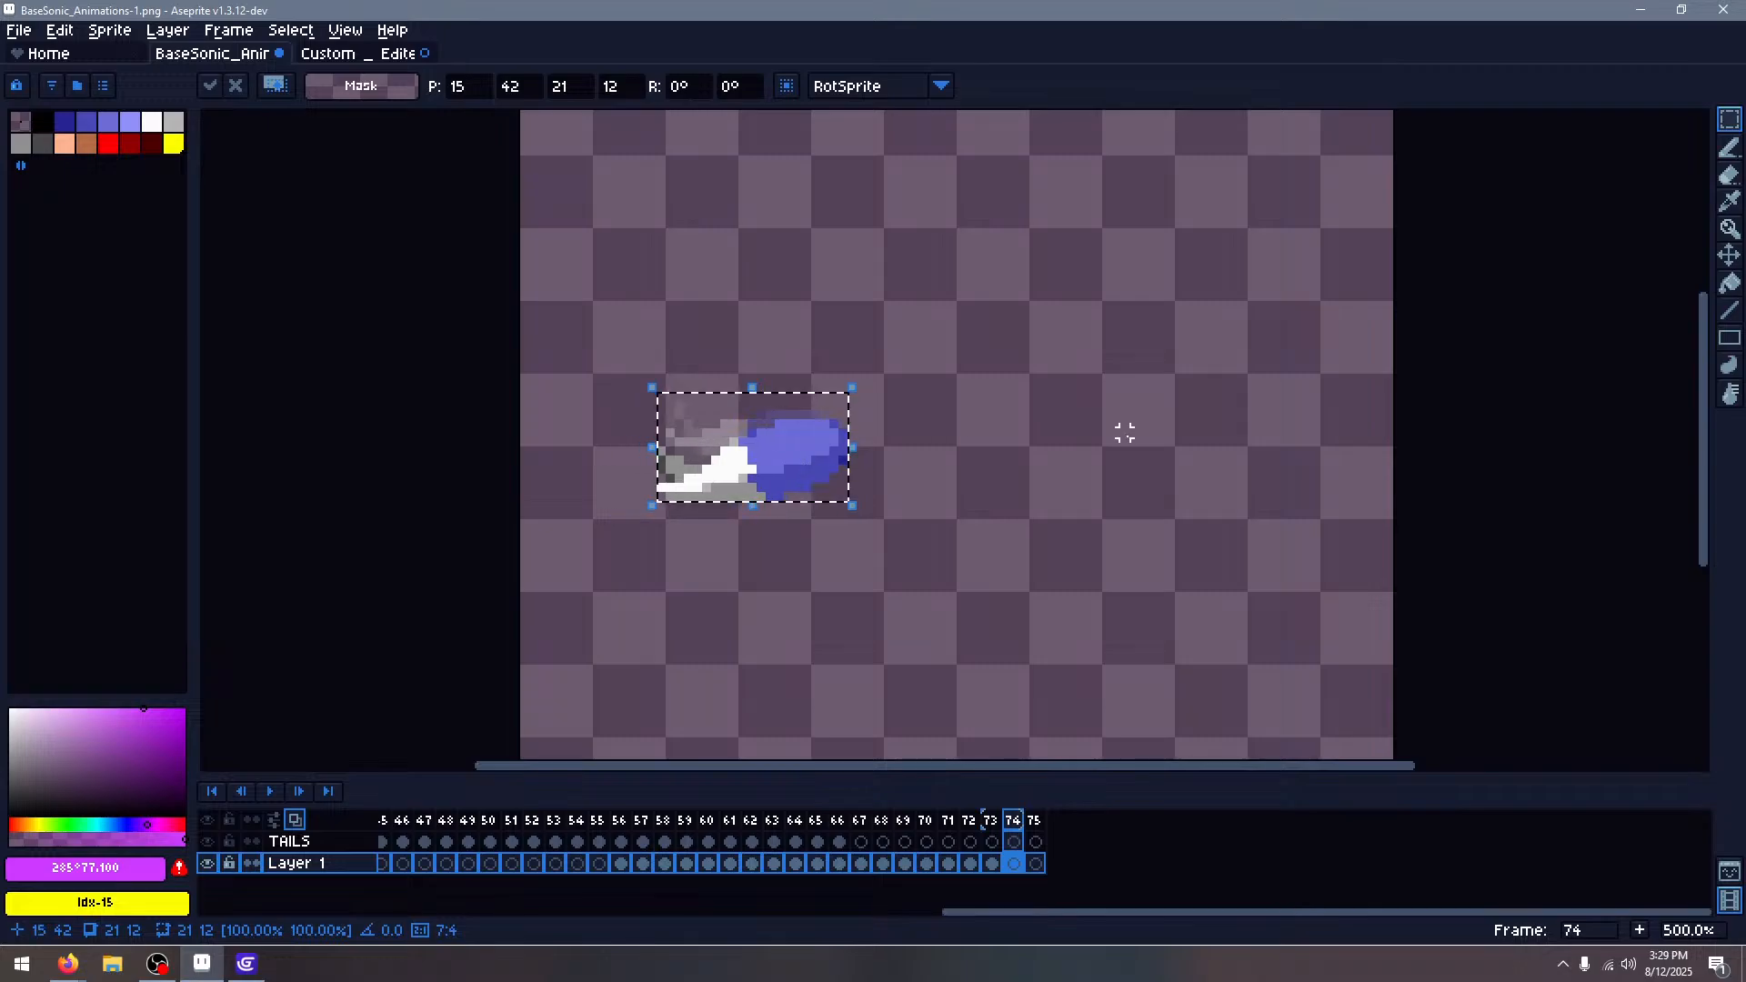
{"action": "left_click", "coordinate": [1125, 433]}
Copy the third tail graphic from the Custom _ Edited sheet onto Layer 1 of frame 75, placing it at 15, 42
{"action": "key", "text": "Right"}
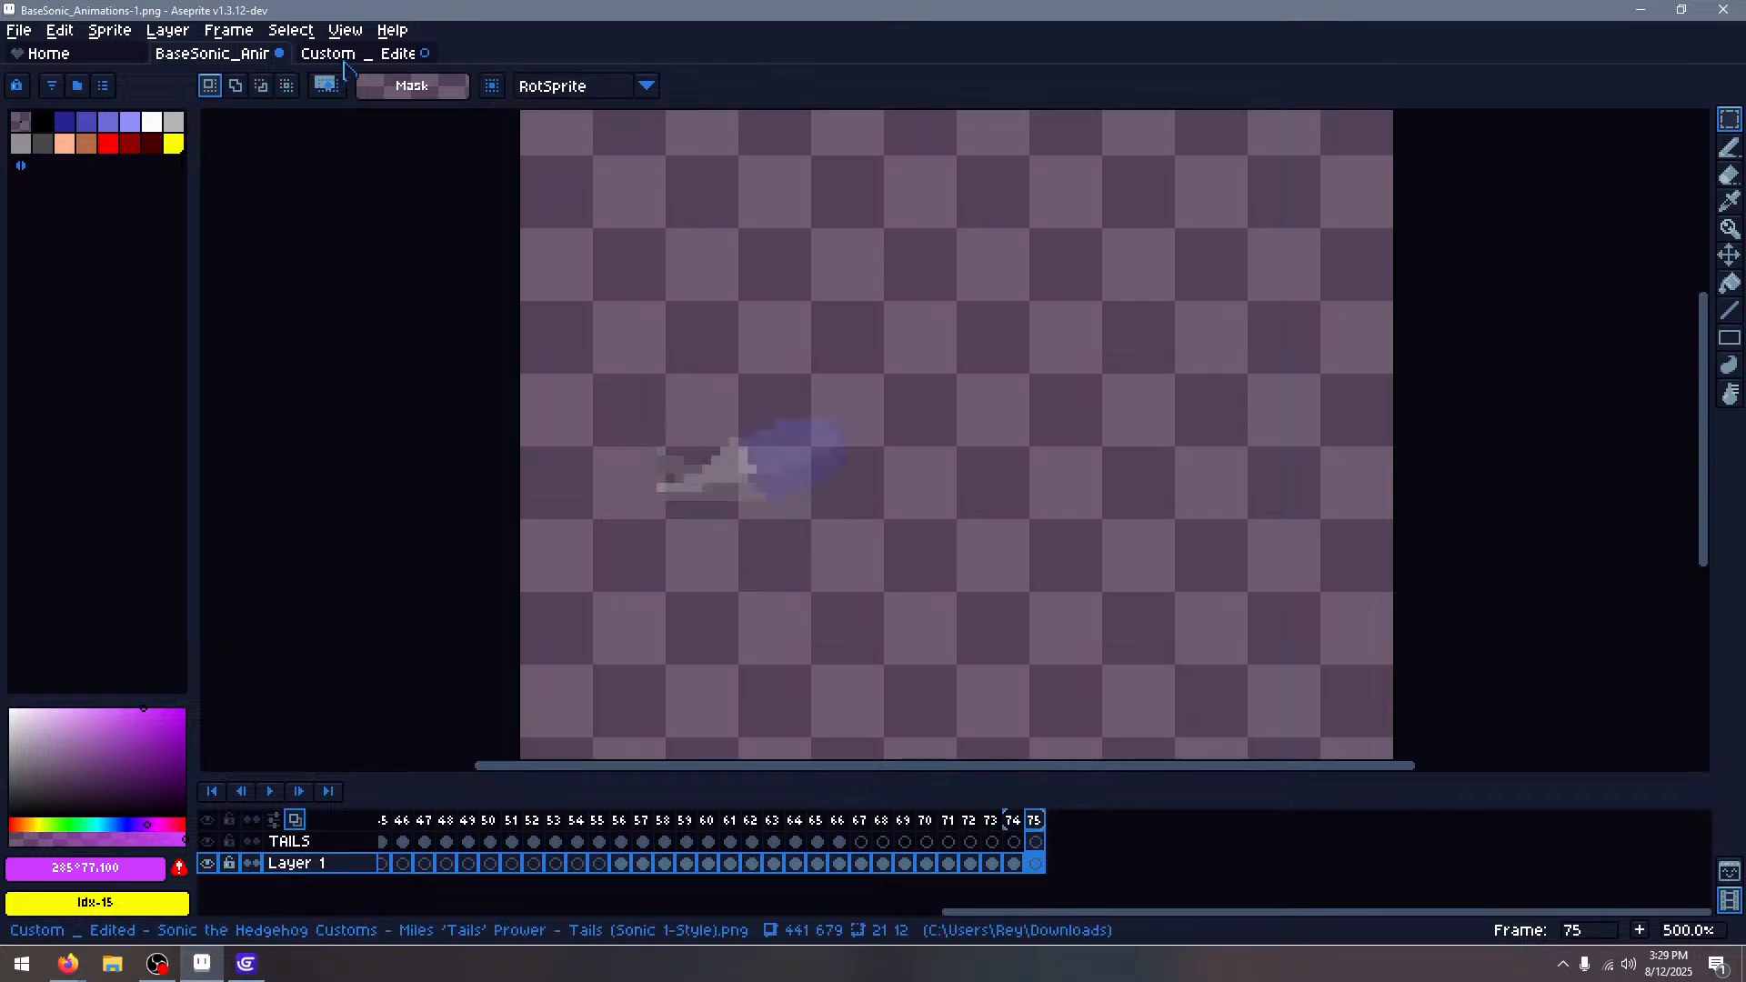
{"action": "key", "text": "ctrl+Tab"}
{"action": "left_click_drag", "start_coordinate": [1082, 407], "coordinate": [1311, 537]}
{"action": "key", "text": "ctrl+c"}
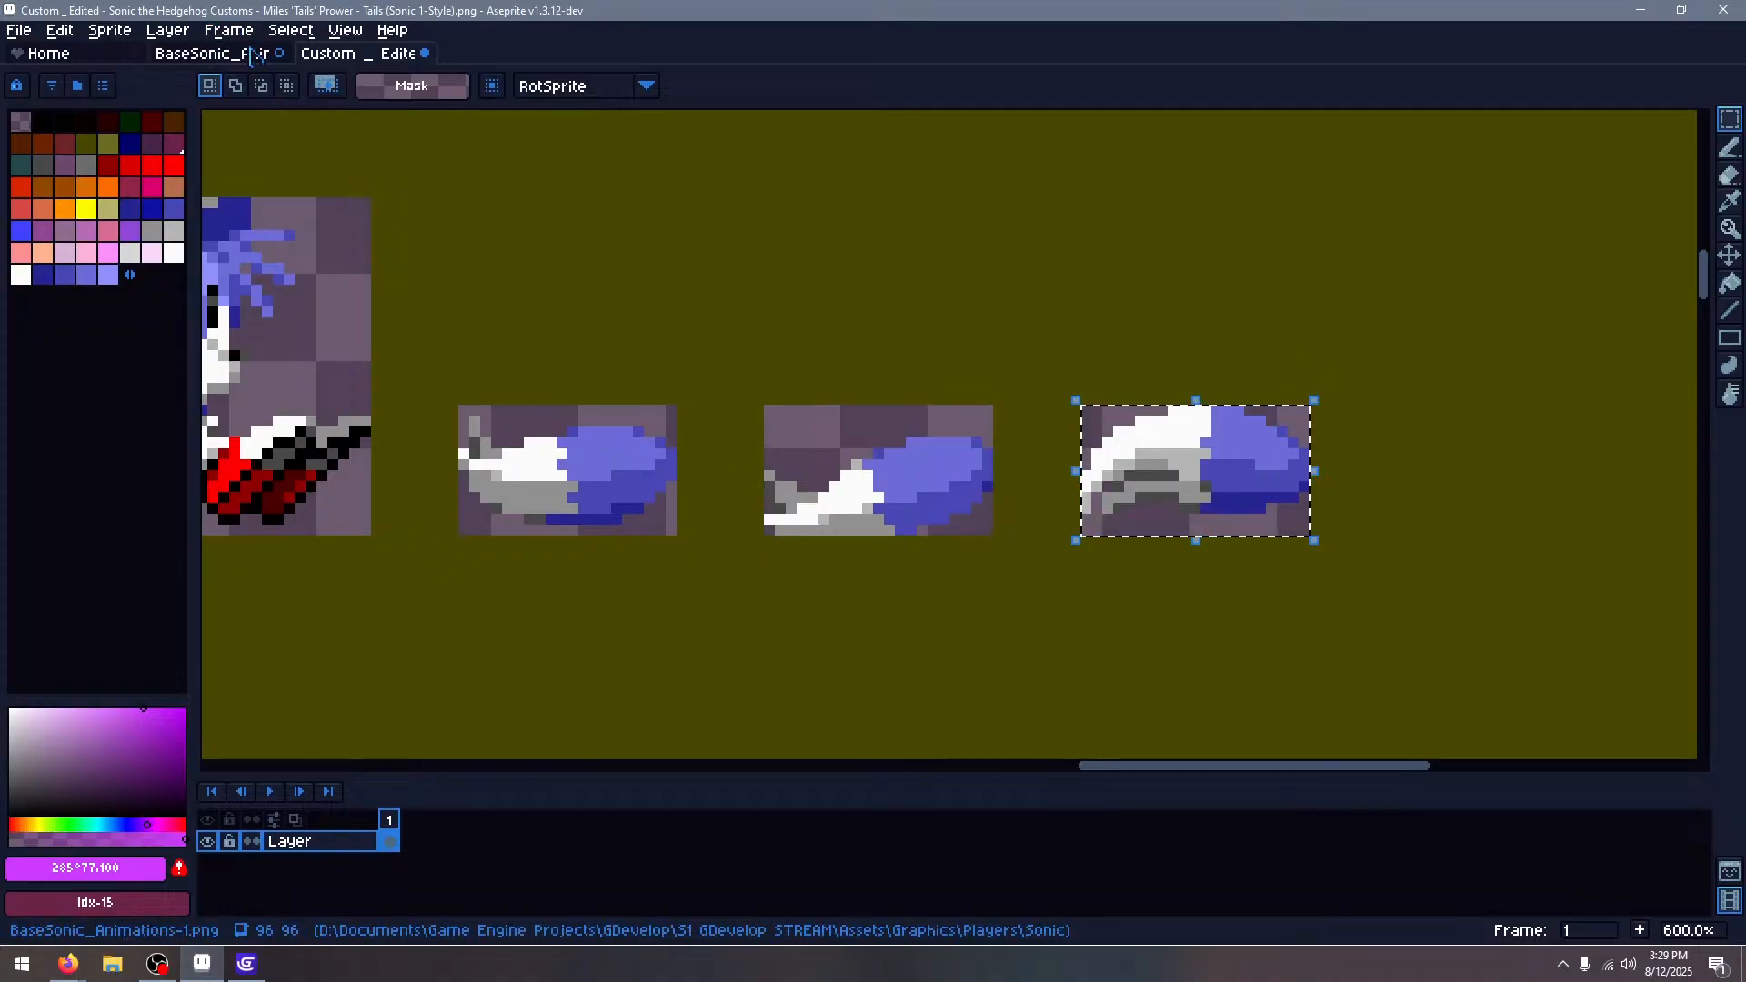
{"action": "left_click", "coordinate": [217, 53]}
{"action": "key", "text": "ctrl+v"}
{"action": "left_click_drag", "start_coordinate": [942, 454], "coordinate": [805, 463]}
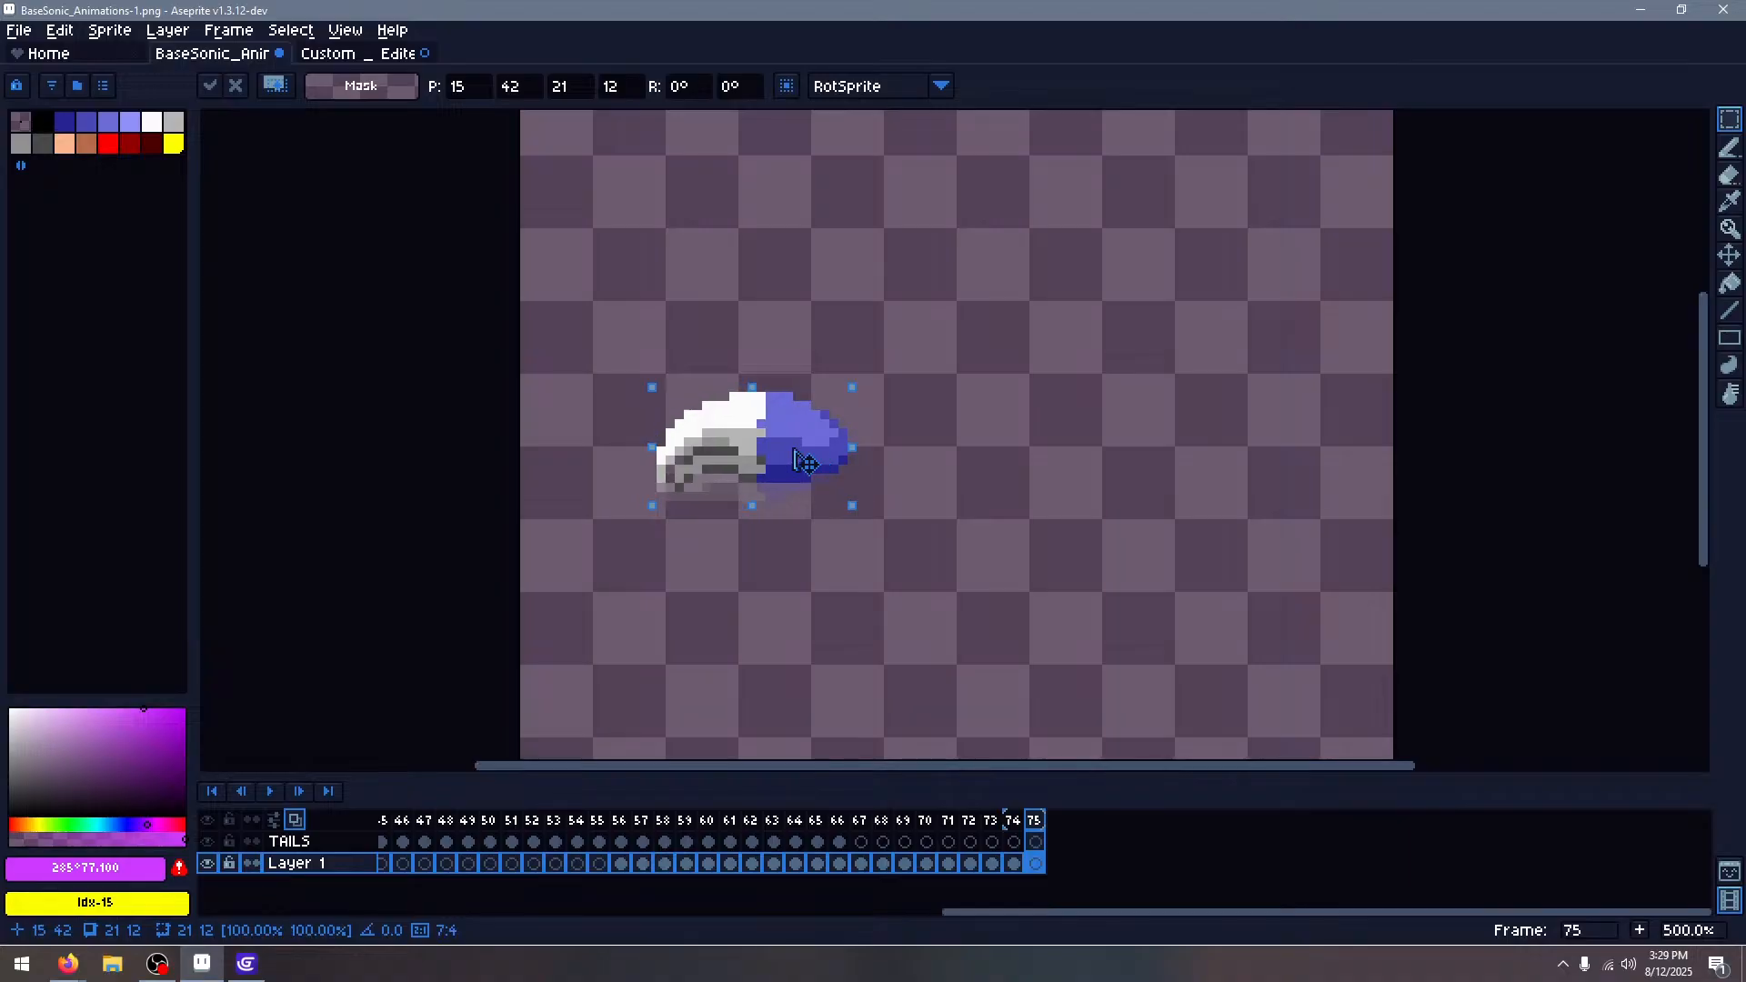
{"action": "left_click", "coordinate": [1169, 385]}
Review the character and tail graphics frame by frame from frame 75 back to frame 1
{"action": "scroll", "coordinate": [1247, 443], "scroll_direction": "down", "scroll_amount": 4}
{"action": "key", "text": "Left"}
{"action": "key", "text": "Left"}
{"action": "key", "text": "Left"}
{"action": "key", "text": "Left"}
{"action": "key", "text": "Left"}
{"action": "key", "text": "Left"}
{"action": "key", "text": "Left"}
{"action": "key", "text": "Left"}
{"action": "key", "text": "Left"}
{"action": "key", "text": "Left"}
{"action": "key", "text": "Left"}
{"action": "key", "text": "Left"}
{"action": "key", "text": "Left"}
{"action": "key", "text": "Left"}
{"action": "key", "text": "Left"}
{"action": "key", "text": "Left"}
{"action": "key", "text": "Left"}
{"action": "key", "text": "Left"}
{"action": "key", "text": "Left"}
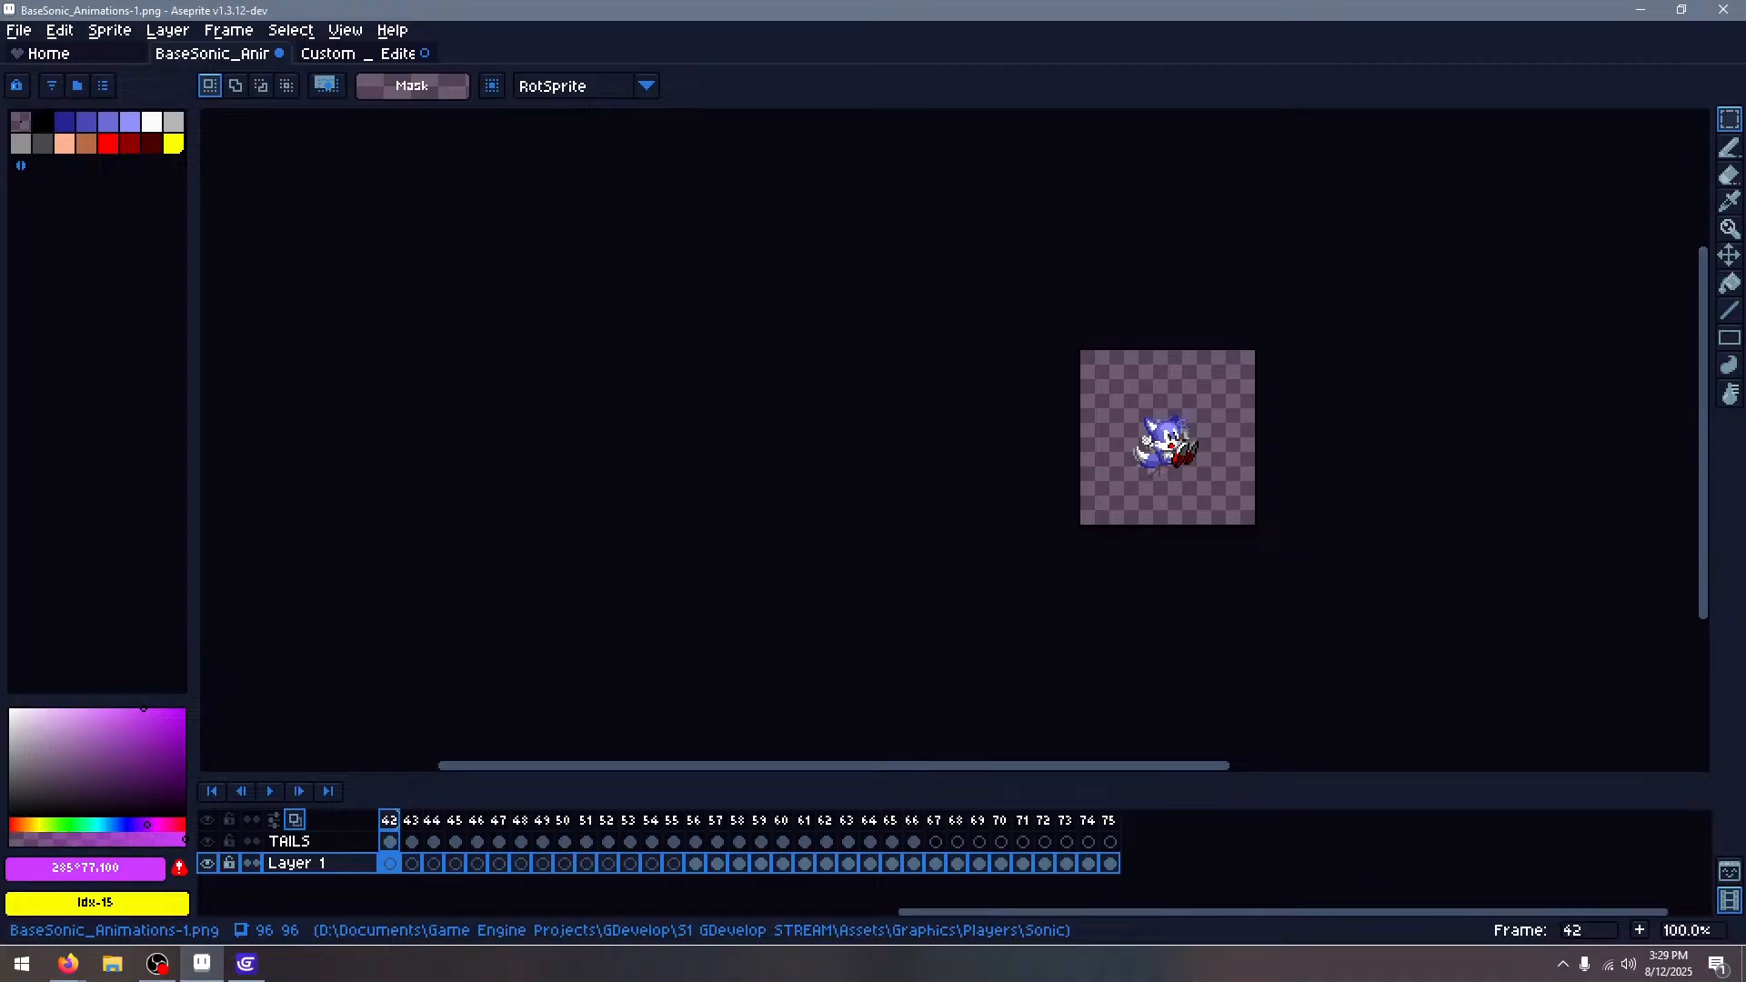
{"action": "scroll", "coordinate": [1391, 499], "scroll_direction": "up", "scroll_amount": 4}
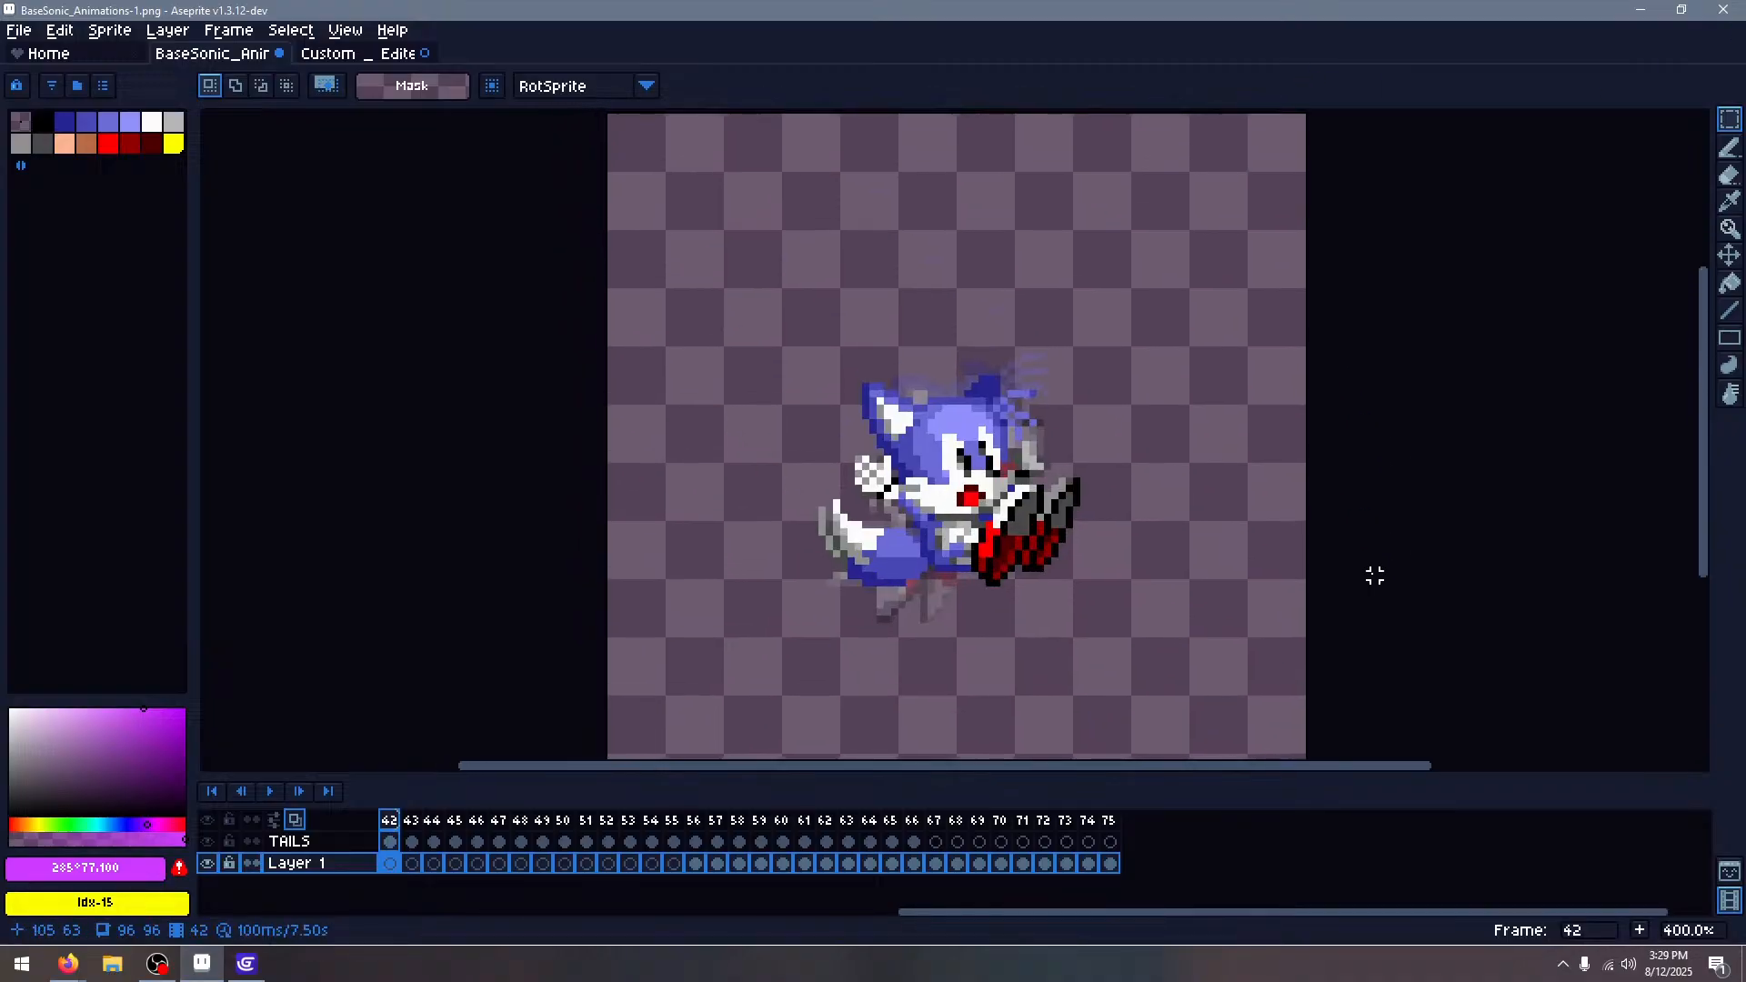
{"action": "scroll", "coordinate": [1375, 574], "scroll_direction": "down", "scroll_amount": 1}
{"action": "key", "text": "Left"}
{"action": "key", "text": "Left"}
{"action": "key", "text": "Left"}
{"action": "key", "text": "Left"}
{"action": "key", "text": "Left"}
{"action": "key", "text": "Left"}
{"action": "key", "text": "Left"}
{"action": "key", "text": "Left"}
{"action": "key", "text": "Left"}
{"action": "key", "text": "Left"}
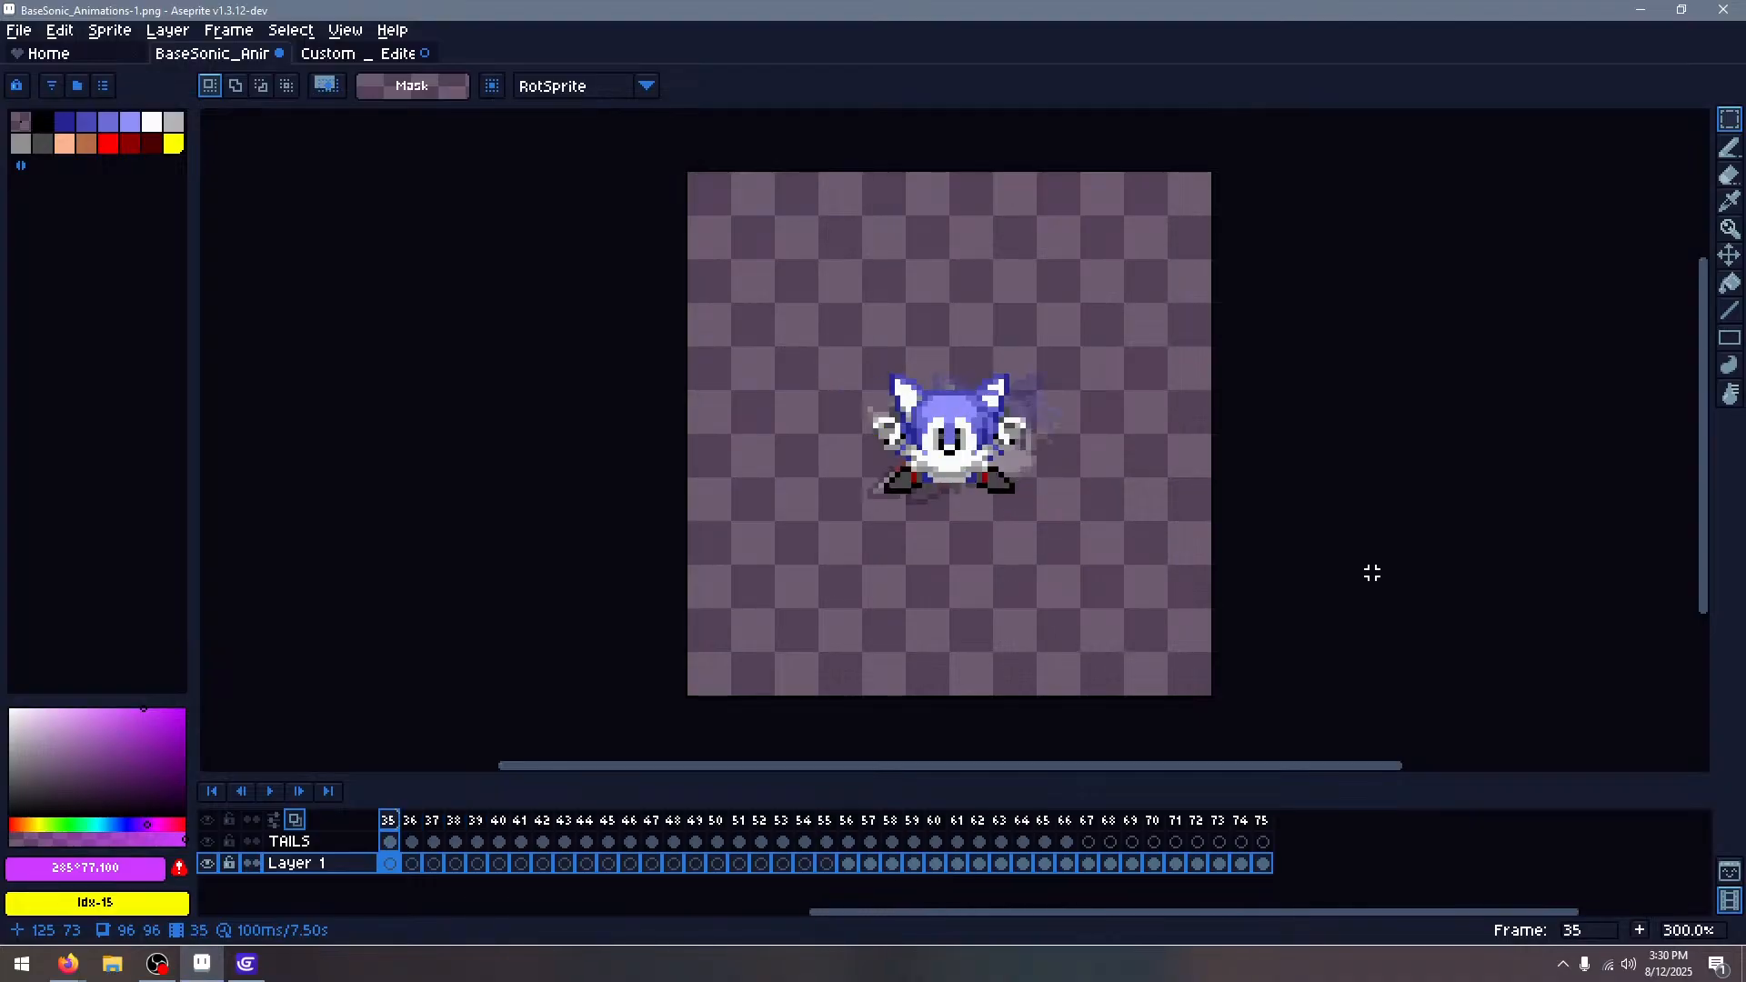
{"action": "key", "text": "Left"}
{"action": "key", "text": "Left"}
{"action": "key", "text": "Left"}
{"action": "key", "text": "Left"}
{"action": "key", "text": "Left"}
{"action": "key", "text": "Left"}
{"action": "key", "text": "Left"}
{"action": "key", "text": "Left"}
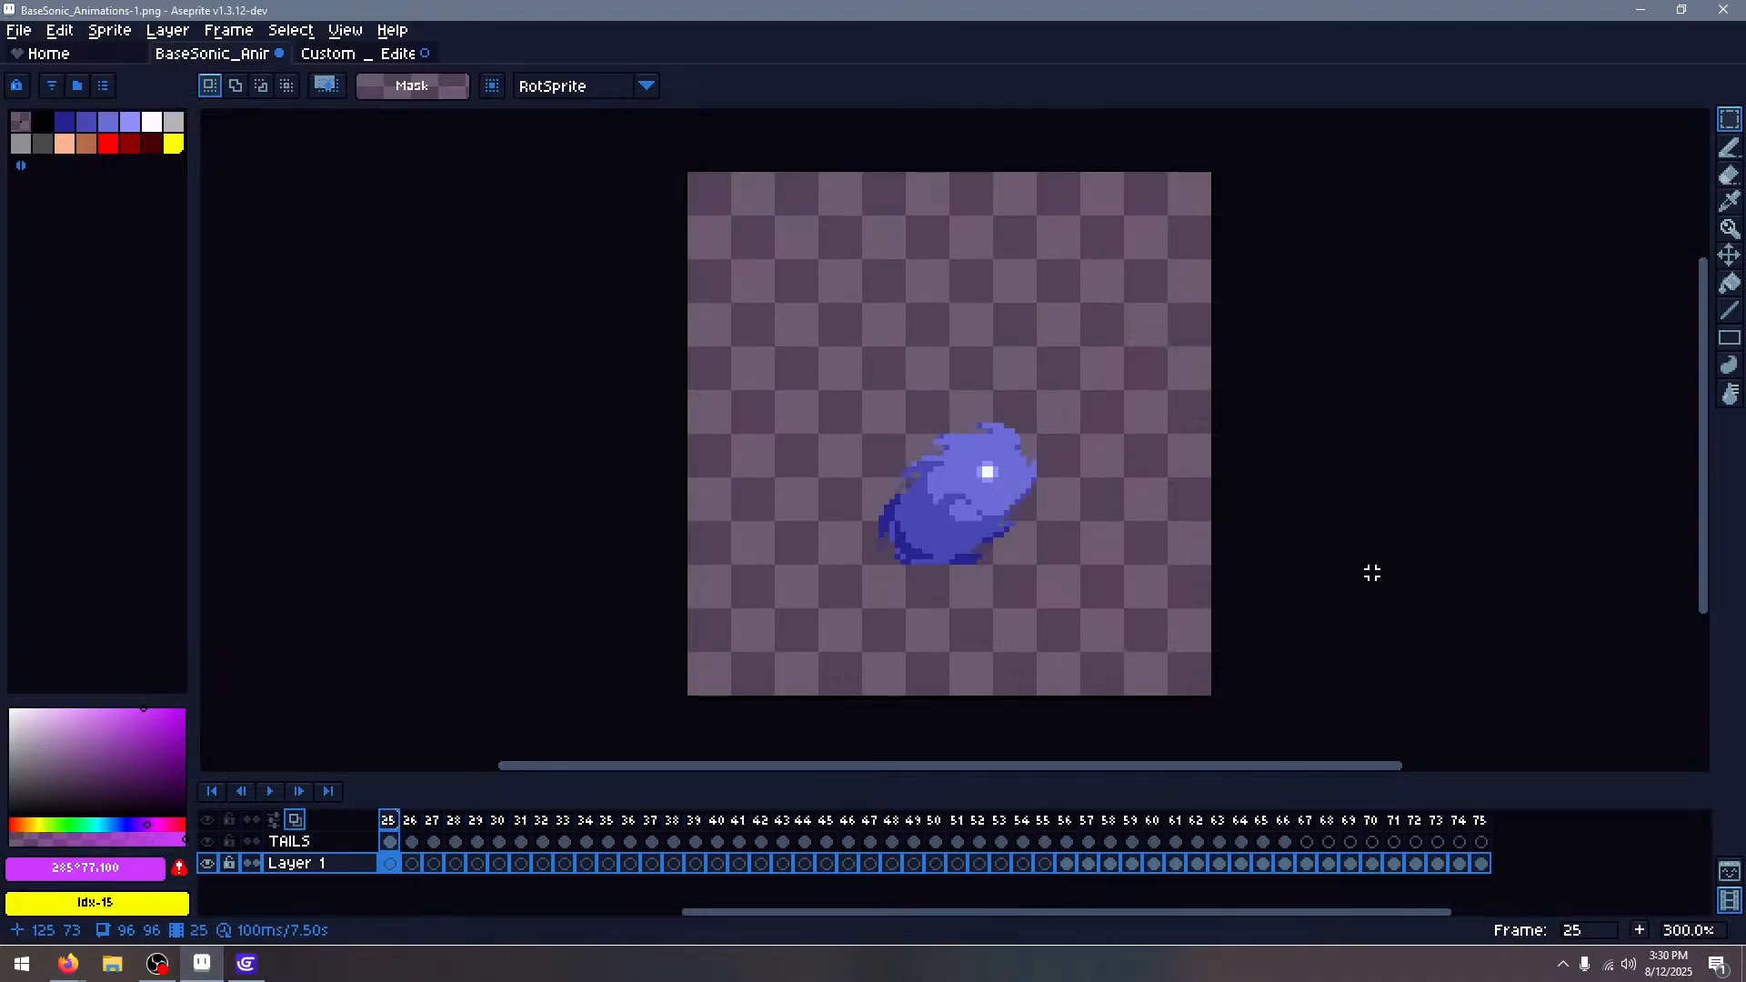
{"action": "key", "text": "Left"}
{"action": "key", "text": "Left"}
{"action": "key", "text": "Left"}
{"action": "key", "text": "Left"}
{"action": "key", "text": "Left"}
{"action": "key", "text": "Left"}
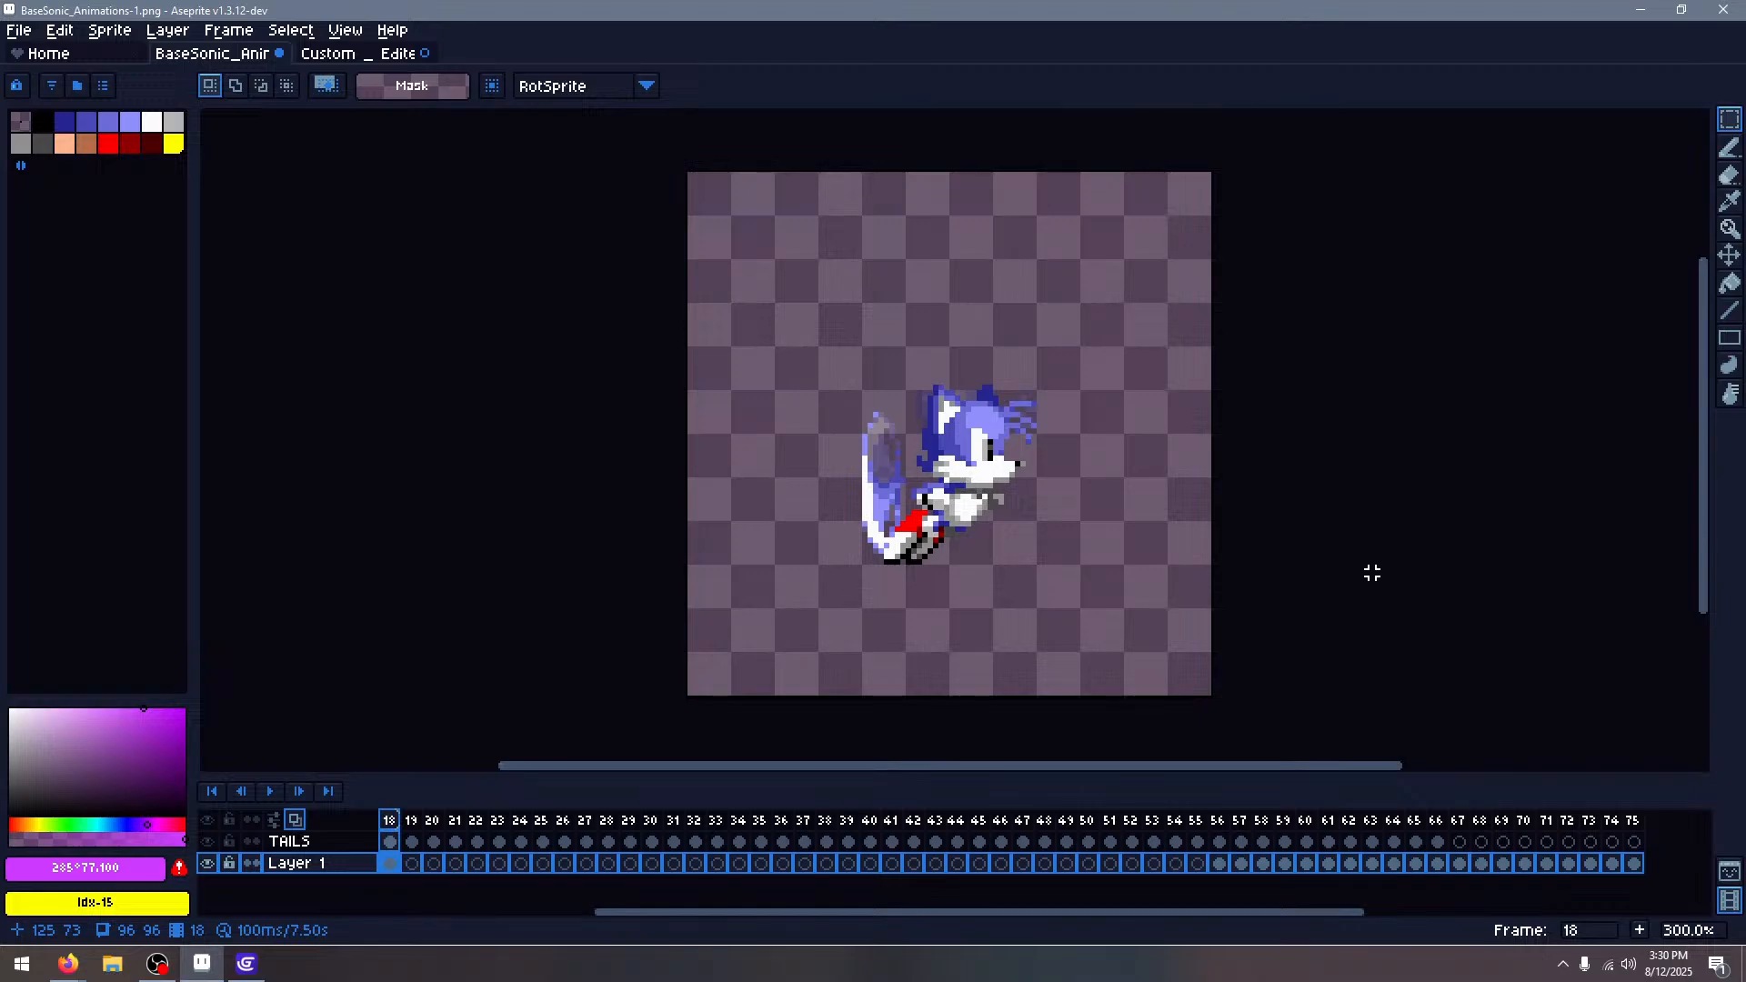
{"action": "key", "text": "Left"}
{"action": "key", "text": "Left"}
{"action": "key", "text": "Left"}
{"action": "key", "text": "Left"}
{"action": "key", "text": "Left"}
{"action": "key", "text": "Left"}
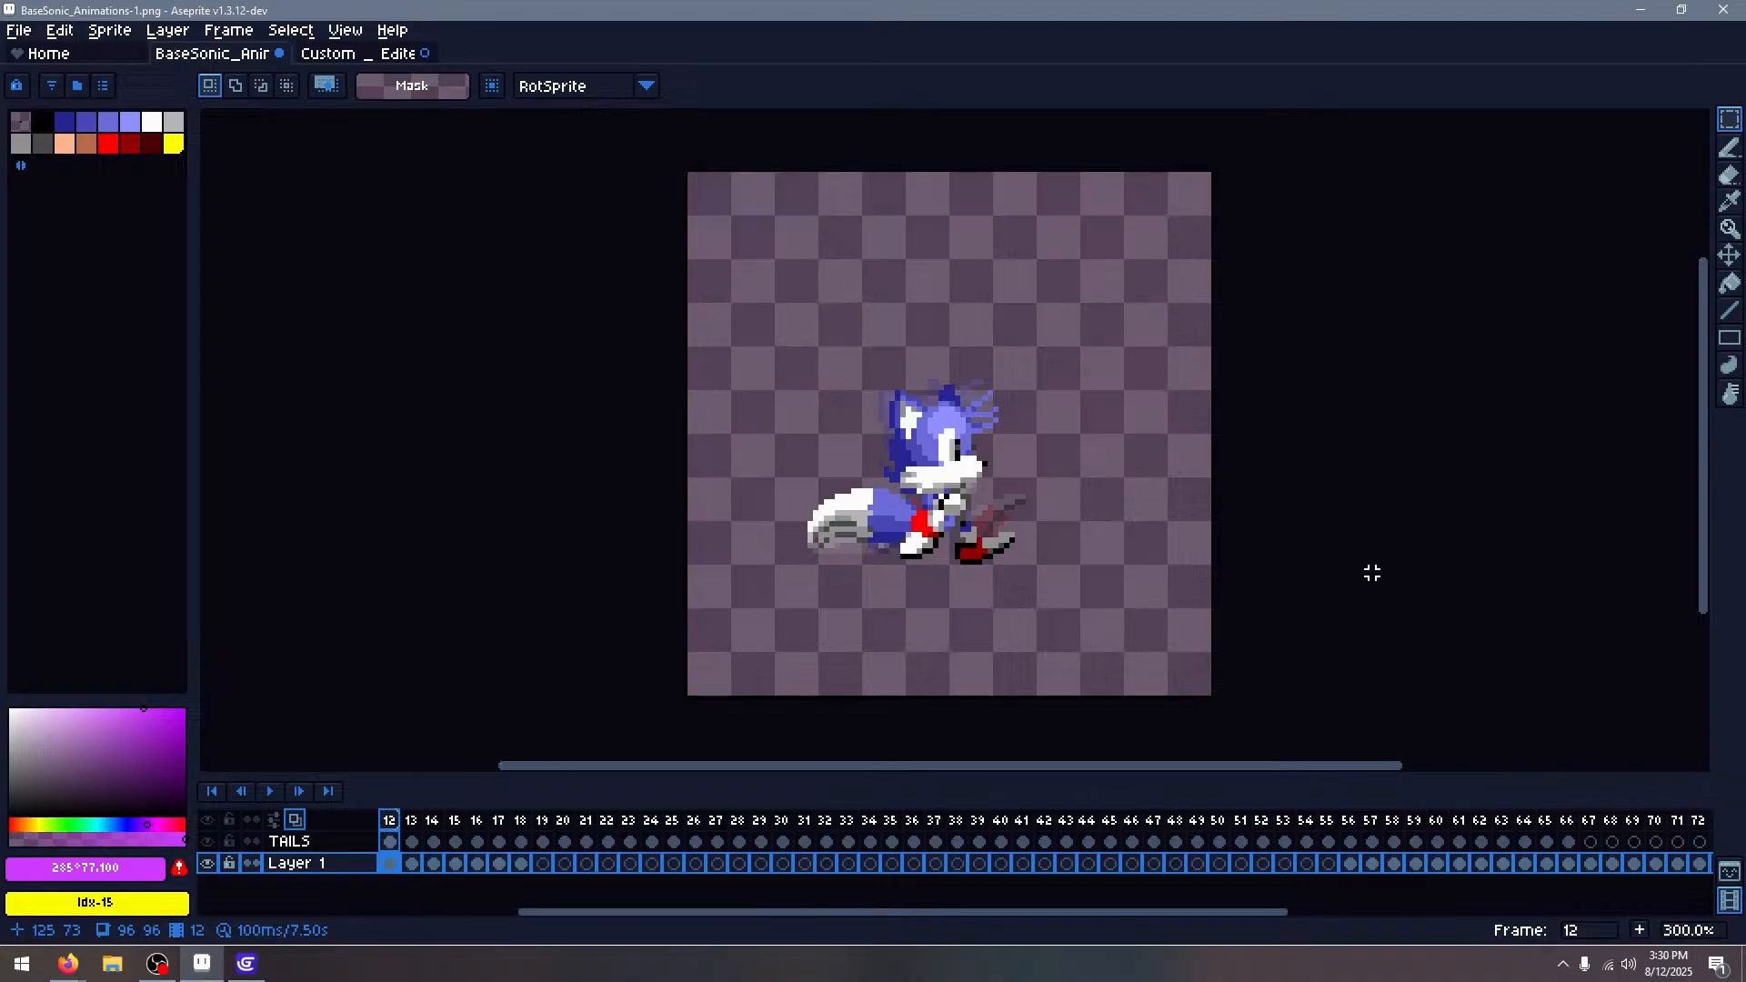
{"action": "key", "text": "Left"}
{"action": "key", "text": "Left"}
{"action": "key", "text": "Left"}
{"action": "key", "text": "Left"}
{"action": "key", "text": "Left"}
{"action": "key", "text": "Left"}
{"action": "key", "text": "Left"}
{"action": "key", "text": "Left"}
{"action": "key", "text": "Left"}
{"action": "key", "text": "Left"}
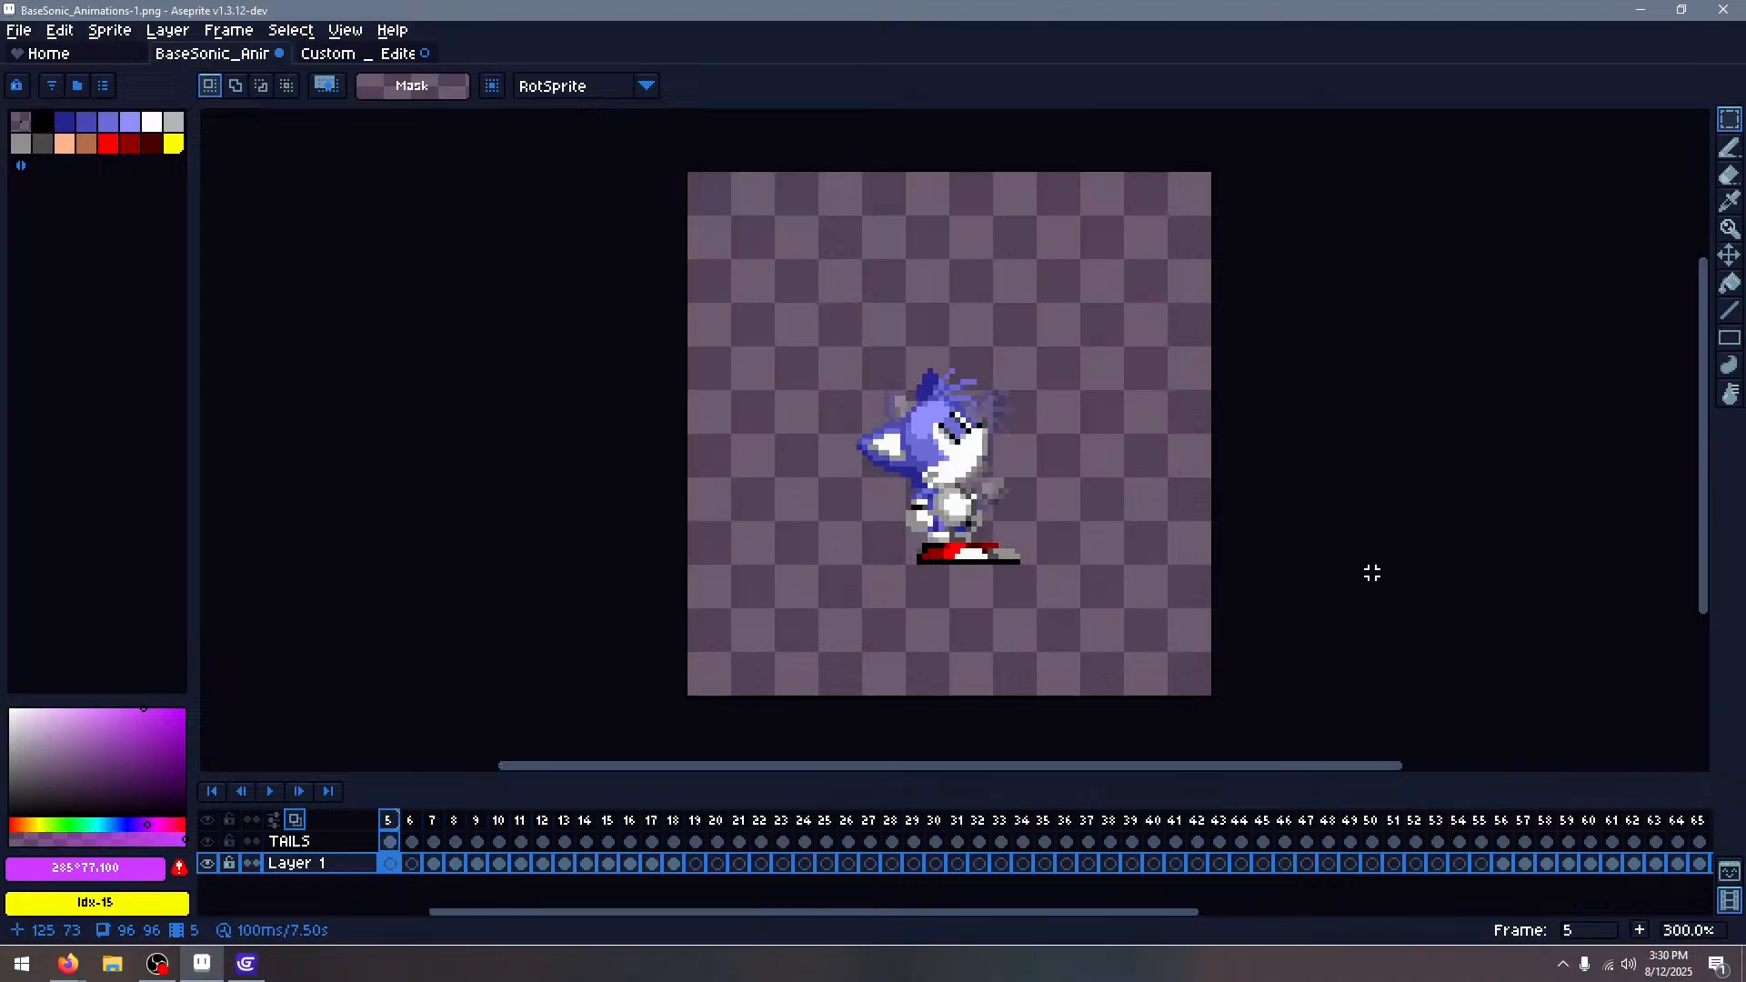
{"action": "key", "text": "Left"}
{"action": "key", "text": "Left"}
{"action": "key", "text": "Left"}
Check the animation poses forward from frame 1 to frame 34
{"action": "key", "text": "Right"}
{"action": "key", "text": "Right"}
{"action": "key", "text": "Right"}
{"action": "key", "text": "Right"}
{"action": "key", "text": "Right"}
{"action": "key", "text": "Right"}
{"action": "key", "text": "Right"}
{"action": "key", "text": "Right"}
{"action": "key", "text": "Right"}
{"action": "key", "text": "Right"}
{"action": "key", "text": "Right"}
{"action": "key", "text": "Right"}
{"action": "key", "text": "Right"}
{"action": "key", "text": "Right"}
{"action": "key", "text": "Right"}
{"action": "key", "text": "Right"}
{"action": "key", "text": "Right"}
{"action": "key", "text": "Right"}
{"action": "key", "text": "Right"}
{"action": "key", "text": "Right"}
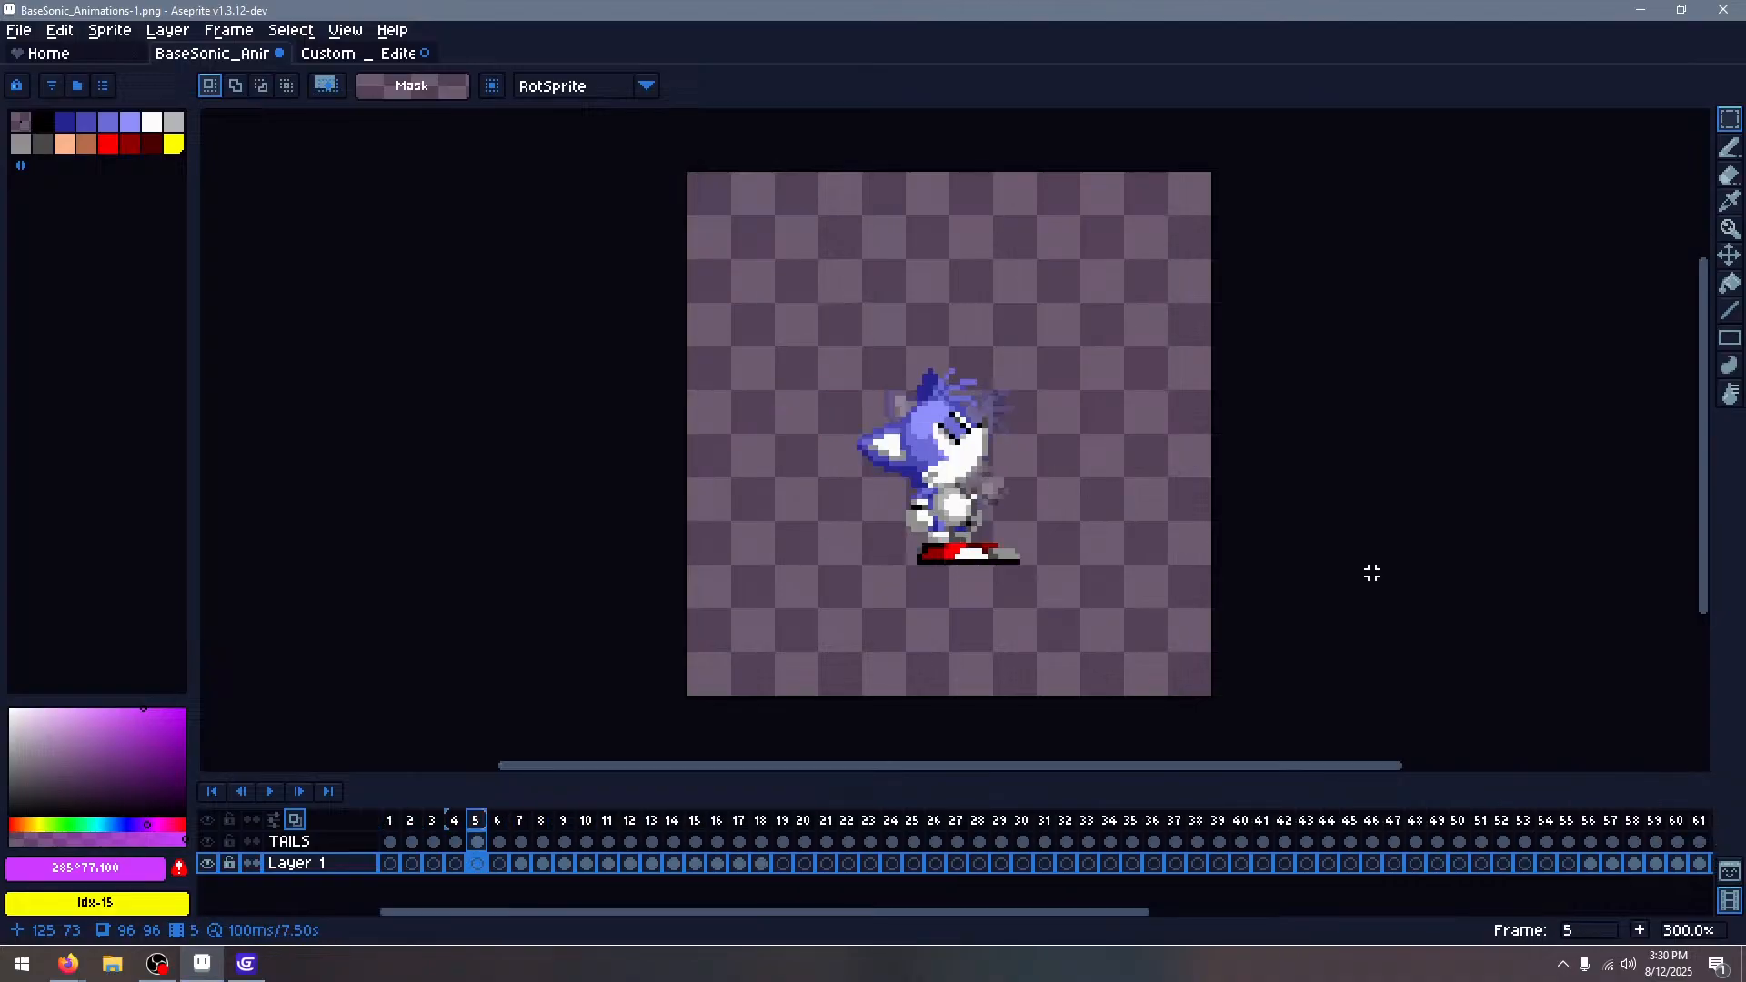
{"action": "key", "text": "Right"}
{"action": "key", "text": "Right"}
{"action": "key", "text": "Right"}
{"action": "key", "text": "Right"}
{"action": "key", "text": "Right"}
{"action": "key", "text": "Right"}
{"action": "key", "text": "Right"}
{"action": "key", "text": "Right"}
{"action": "key", "text": "Right"}
{"action": "key", "text": "Right"}
{"action": "key", "text": "Right"}
{"action": "key", "text": "Right"}
{"action": "key", "text": "Right"}
{"action": "key", "text": "Right"}
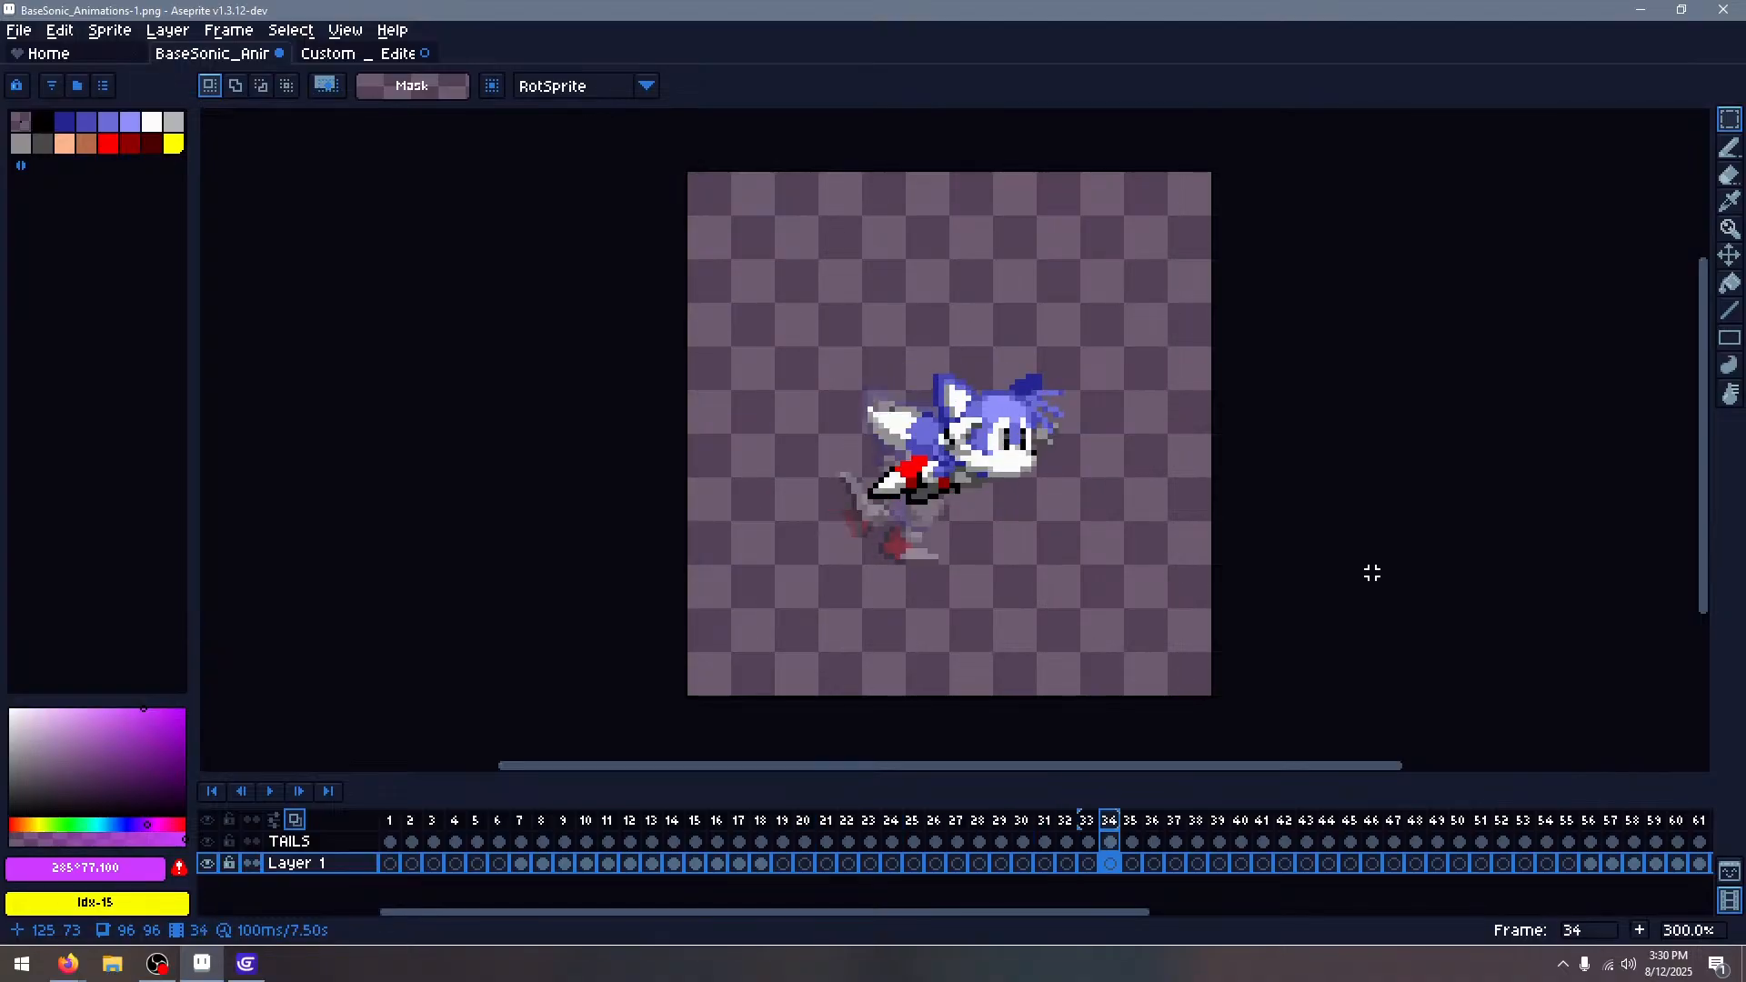
Turn off onion skinning and enter BaseTails_Animations-1 as the file name for saving the animation as a new file
{"action": "left_click", "coordinate": [294, 819]}
{"action": "left_click", "coordinate": [19, 30]}
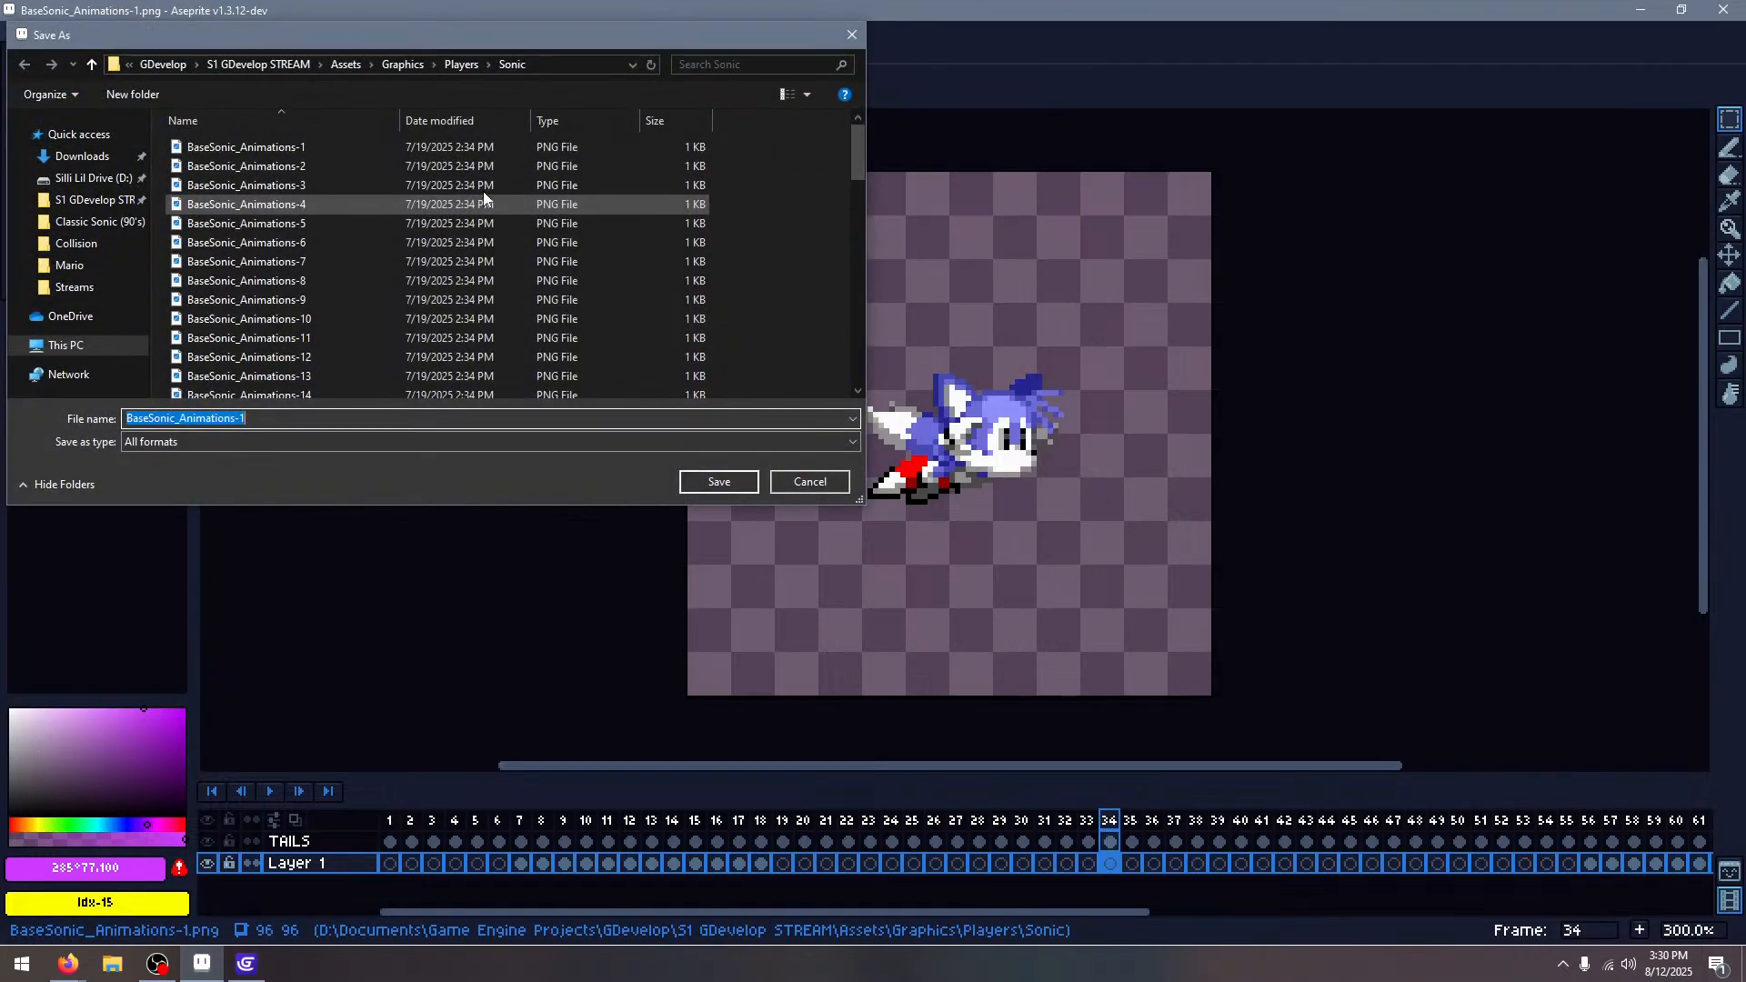
{"action": "left_click", "coordinate": [382, 149]}
{"action": "left_click", "coordinate": [171, 424]}
{"action": "left_click_drag", "start_coordinate": [172, 424], "coordinate": [180, 420]}
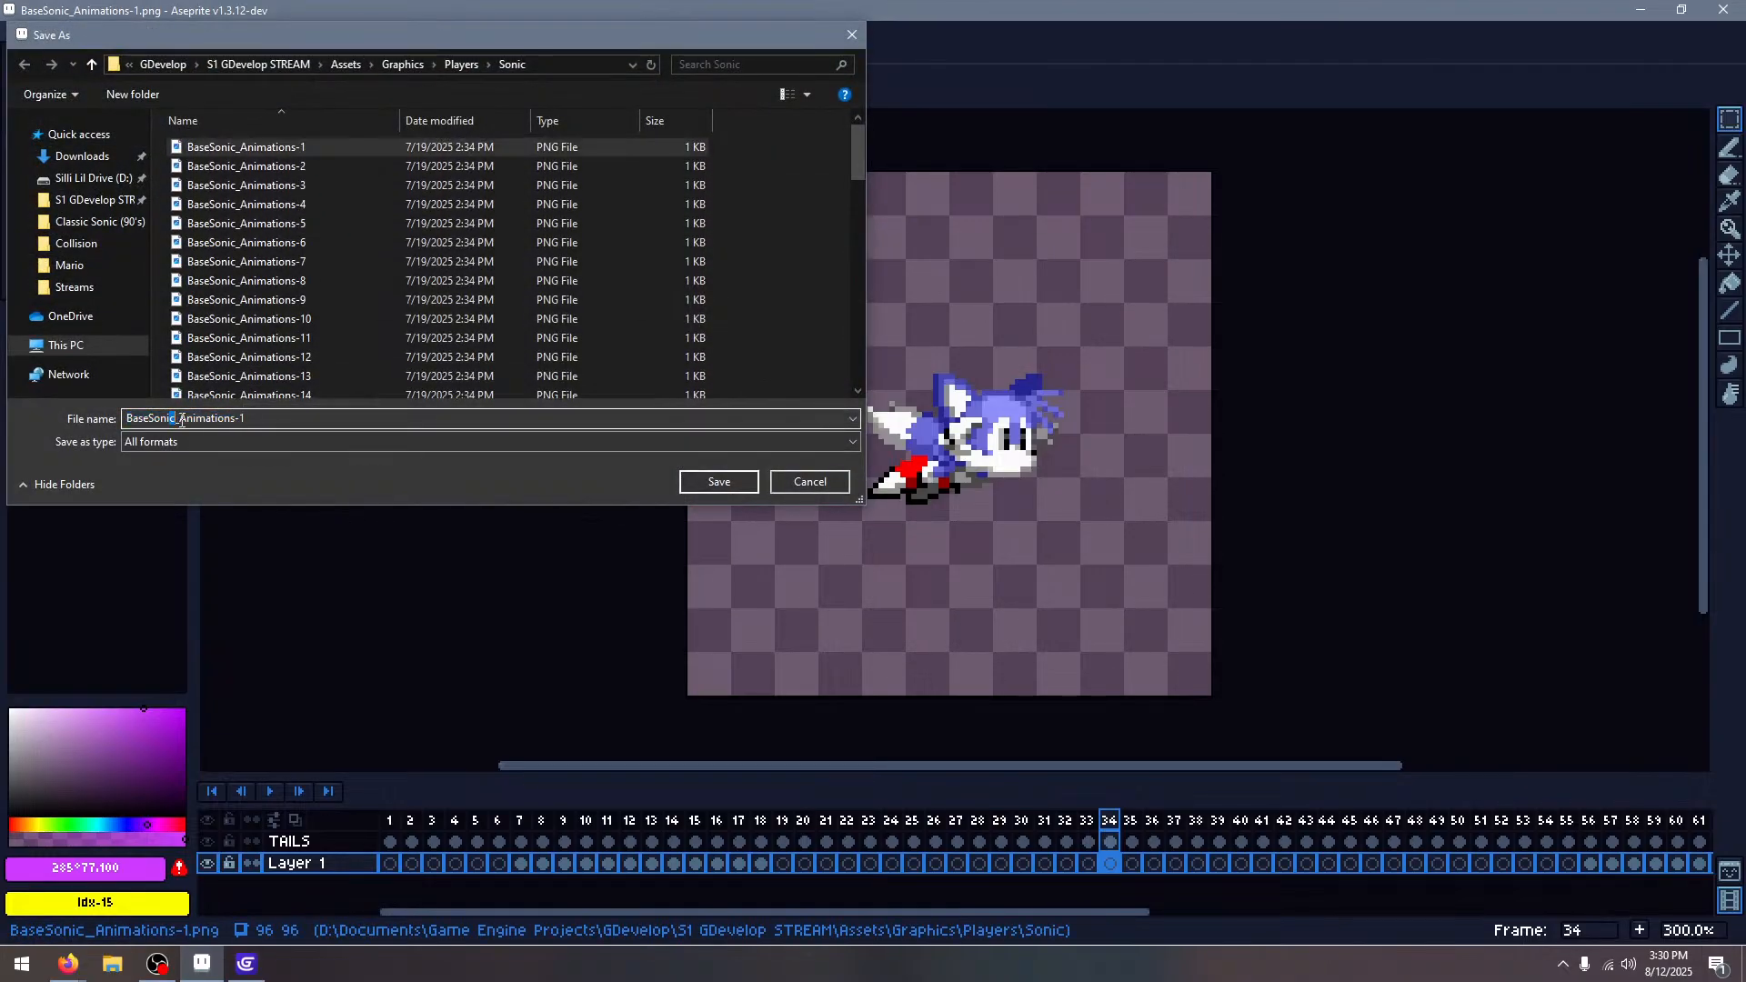
{"action": "key", "text": "BackSpace"}
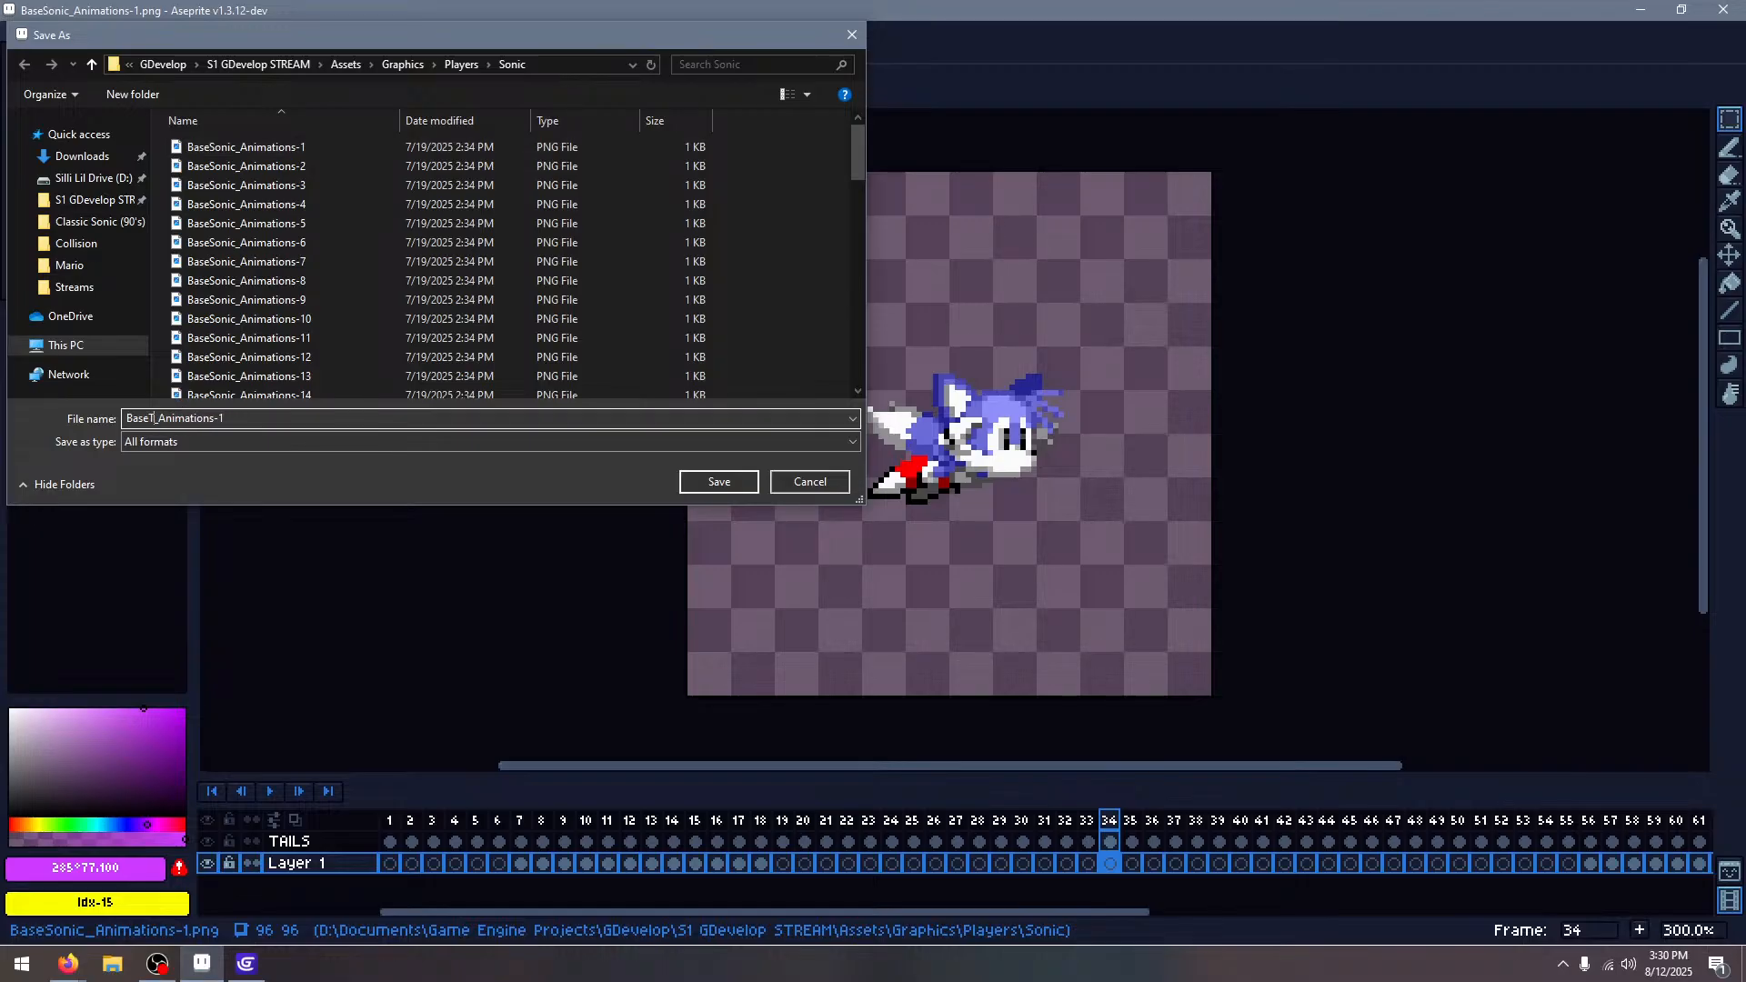
Create a folder named Tails inside the Players graphics folder
{"action": "left_click", "coordinate": [460, 66]}
{"action": "right_click", "coordinate": [303, 297]}
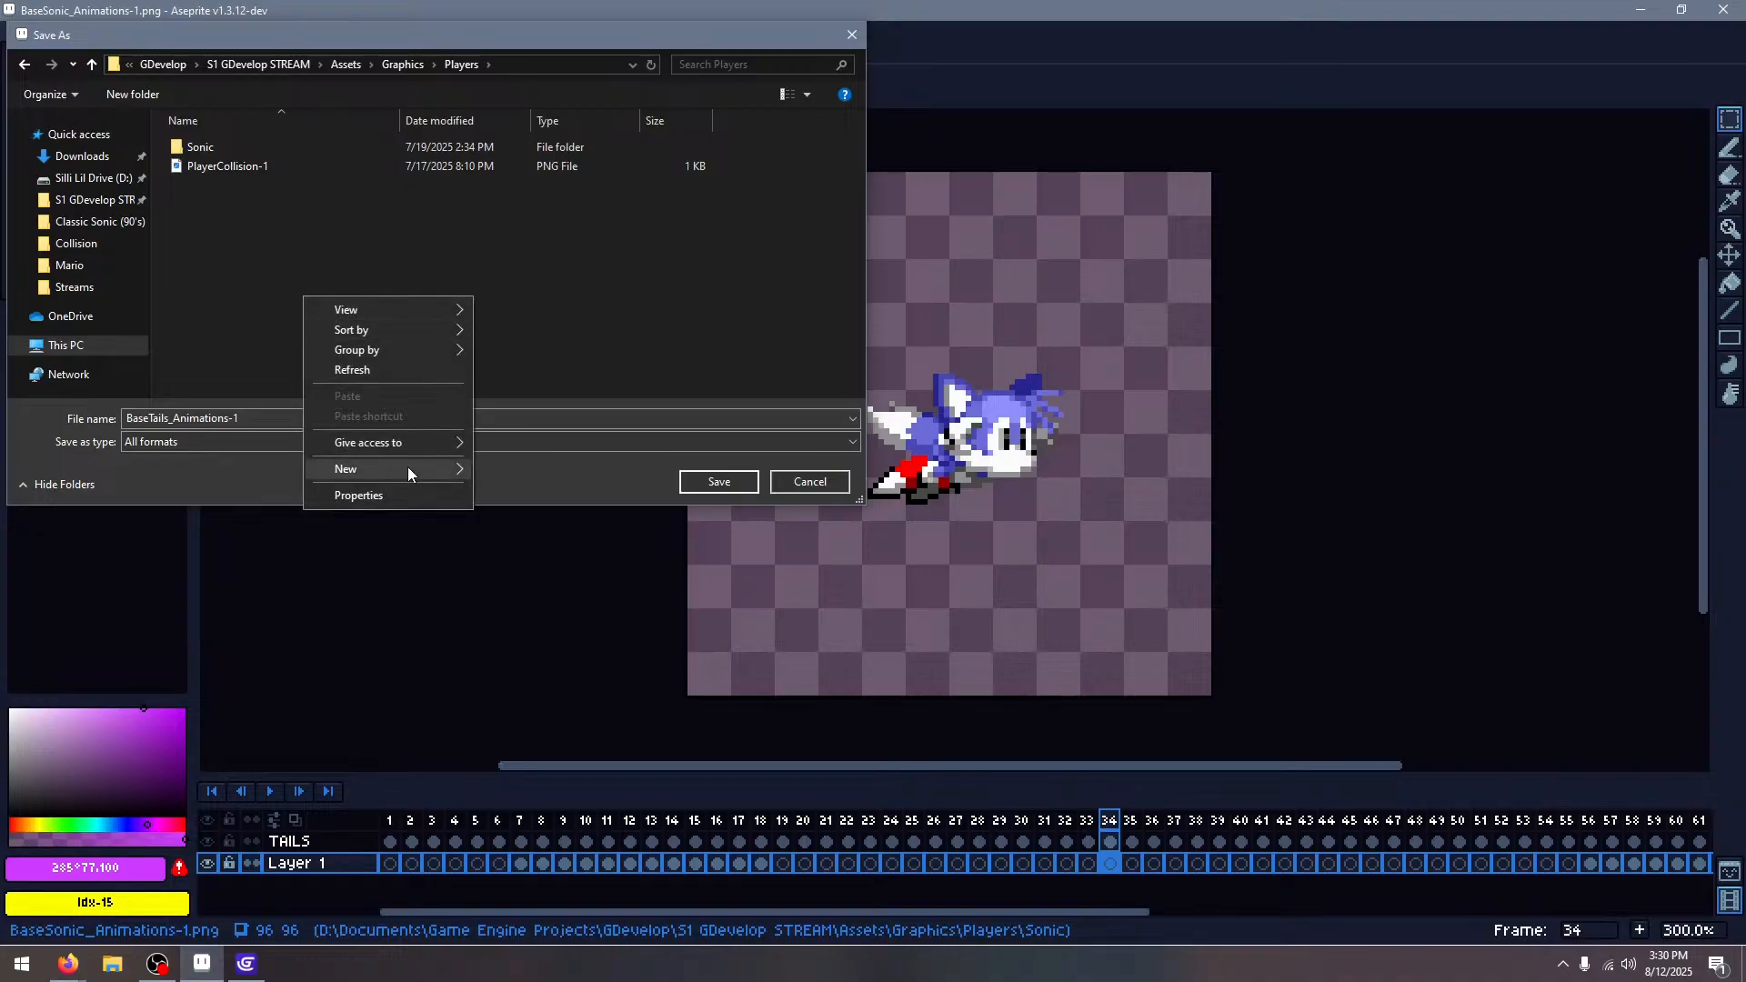
{"action": "mouse_move", "coordinate": [411, 470]}
{"action": "left_click", "coordinate": [511, 469]}
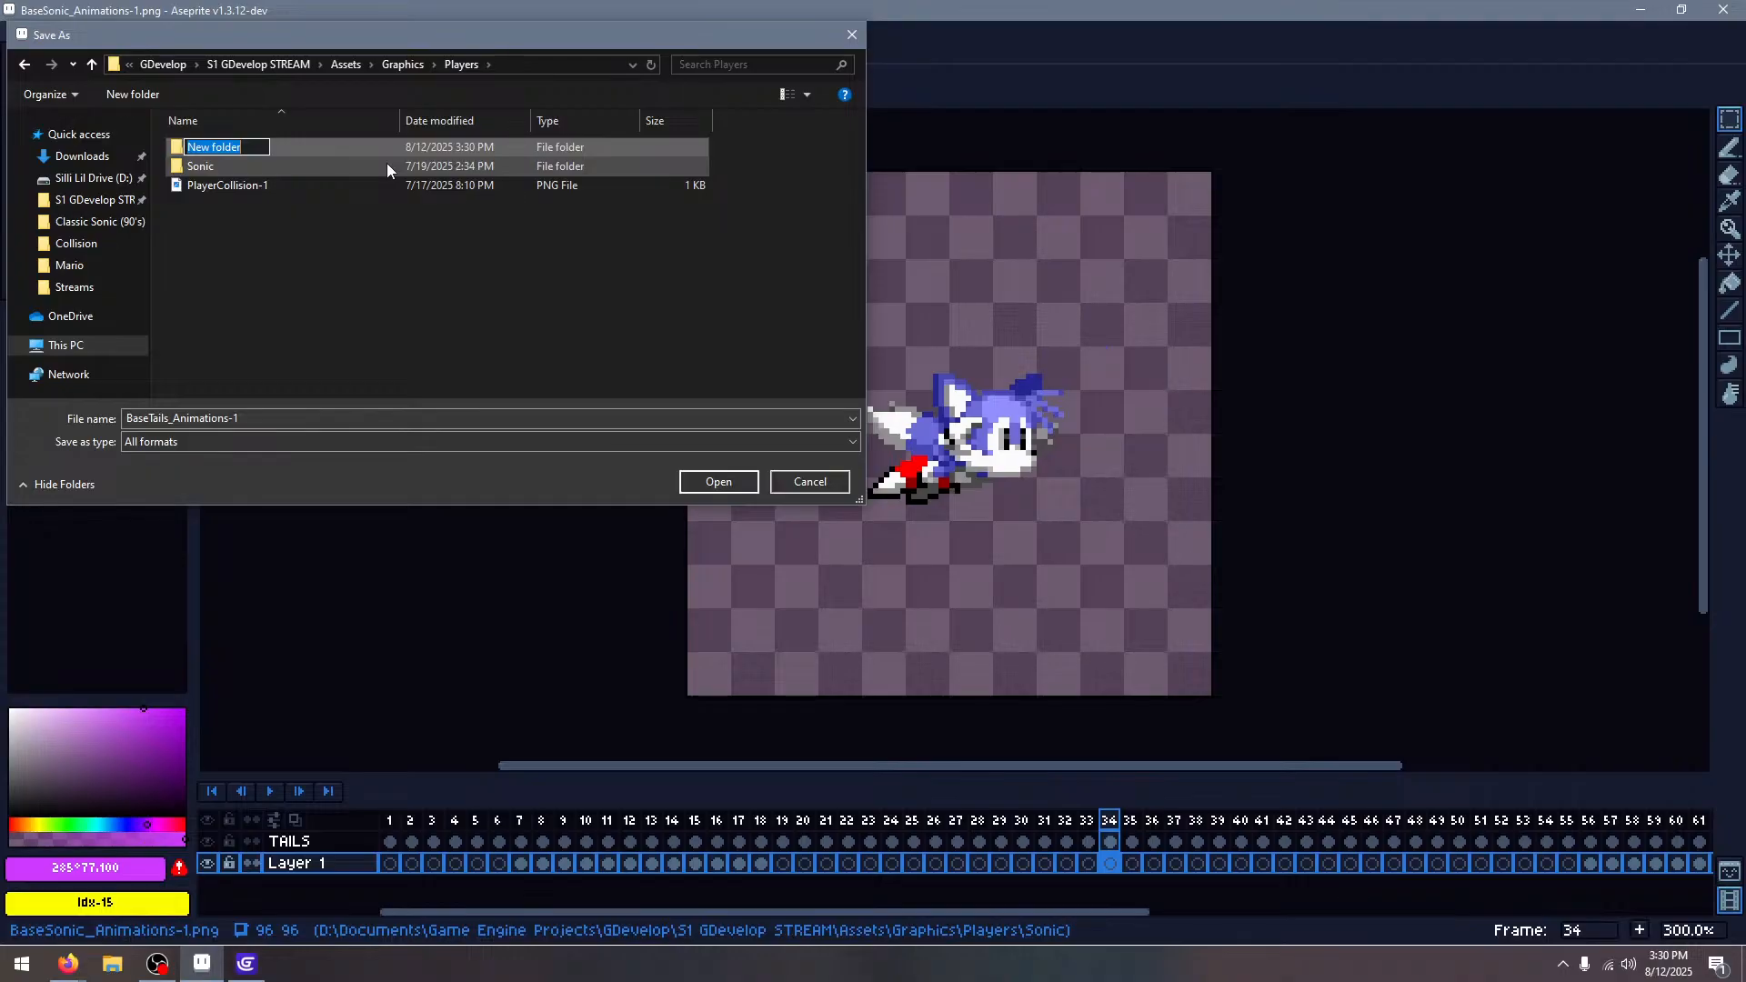
{"action": "type", "text": "Tails"}
{"action": "key", "text": "Return"}
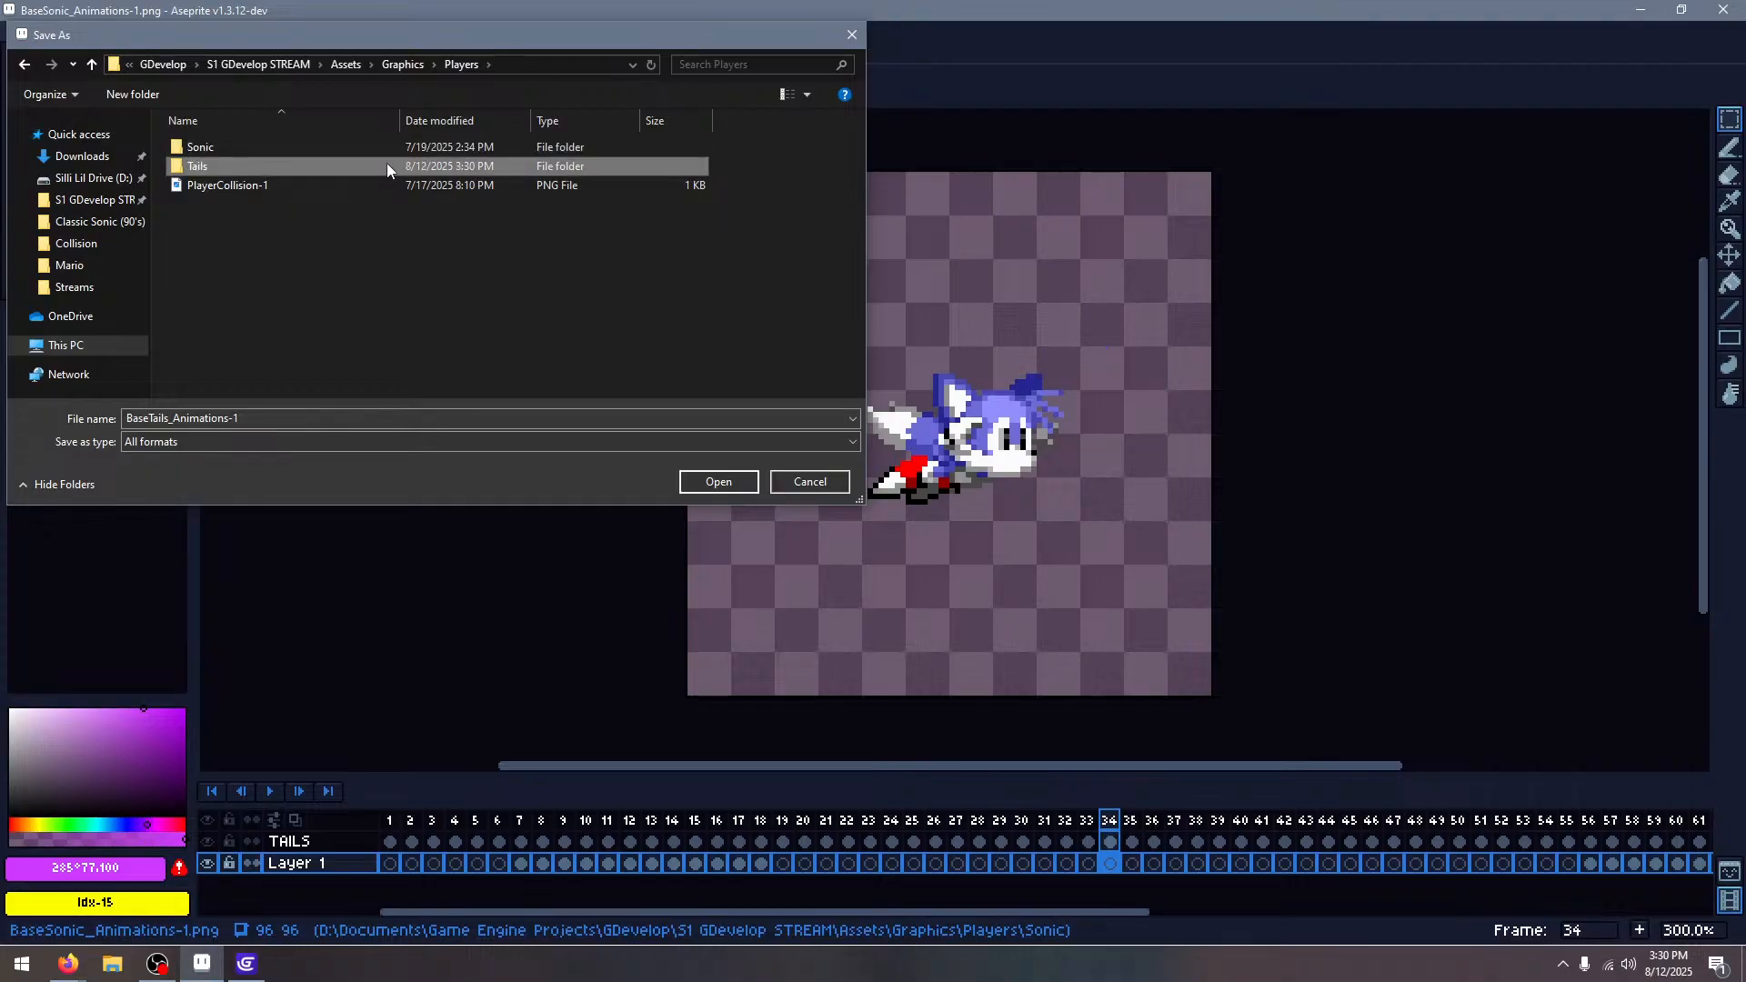
Save the animation into the Tails folder in png format
{"action": "double_click", "coordinate": [381, 165]}
{"action": "left_click", "coordinate": [676, 443]}
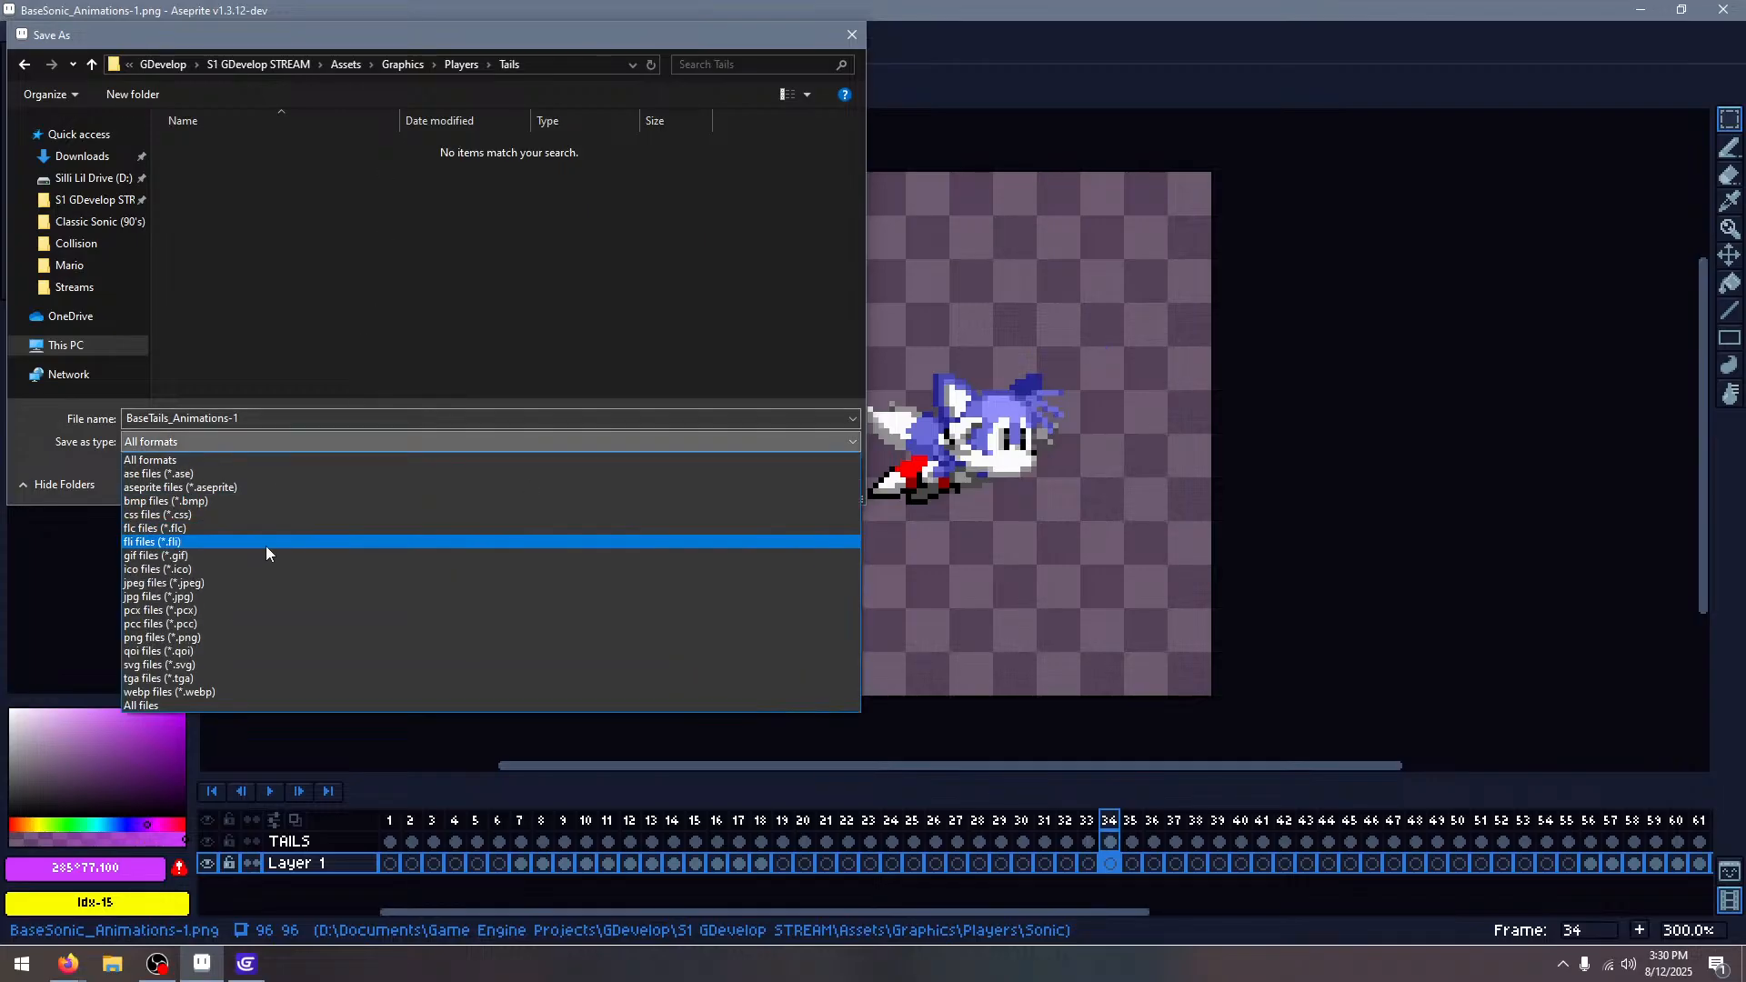
{"action": "left_click", "coordinate": [254, 636]}
{"action": "left_click", "coordinate": [718, 482]}
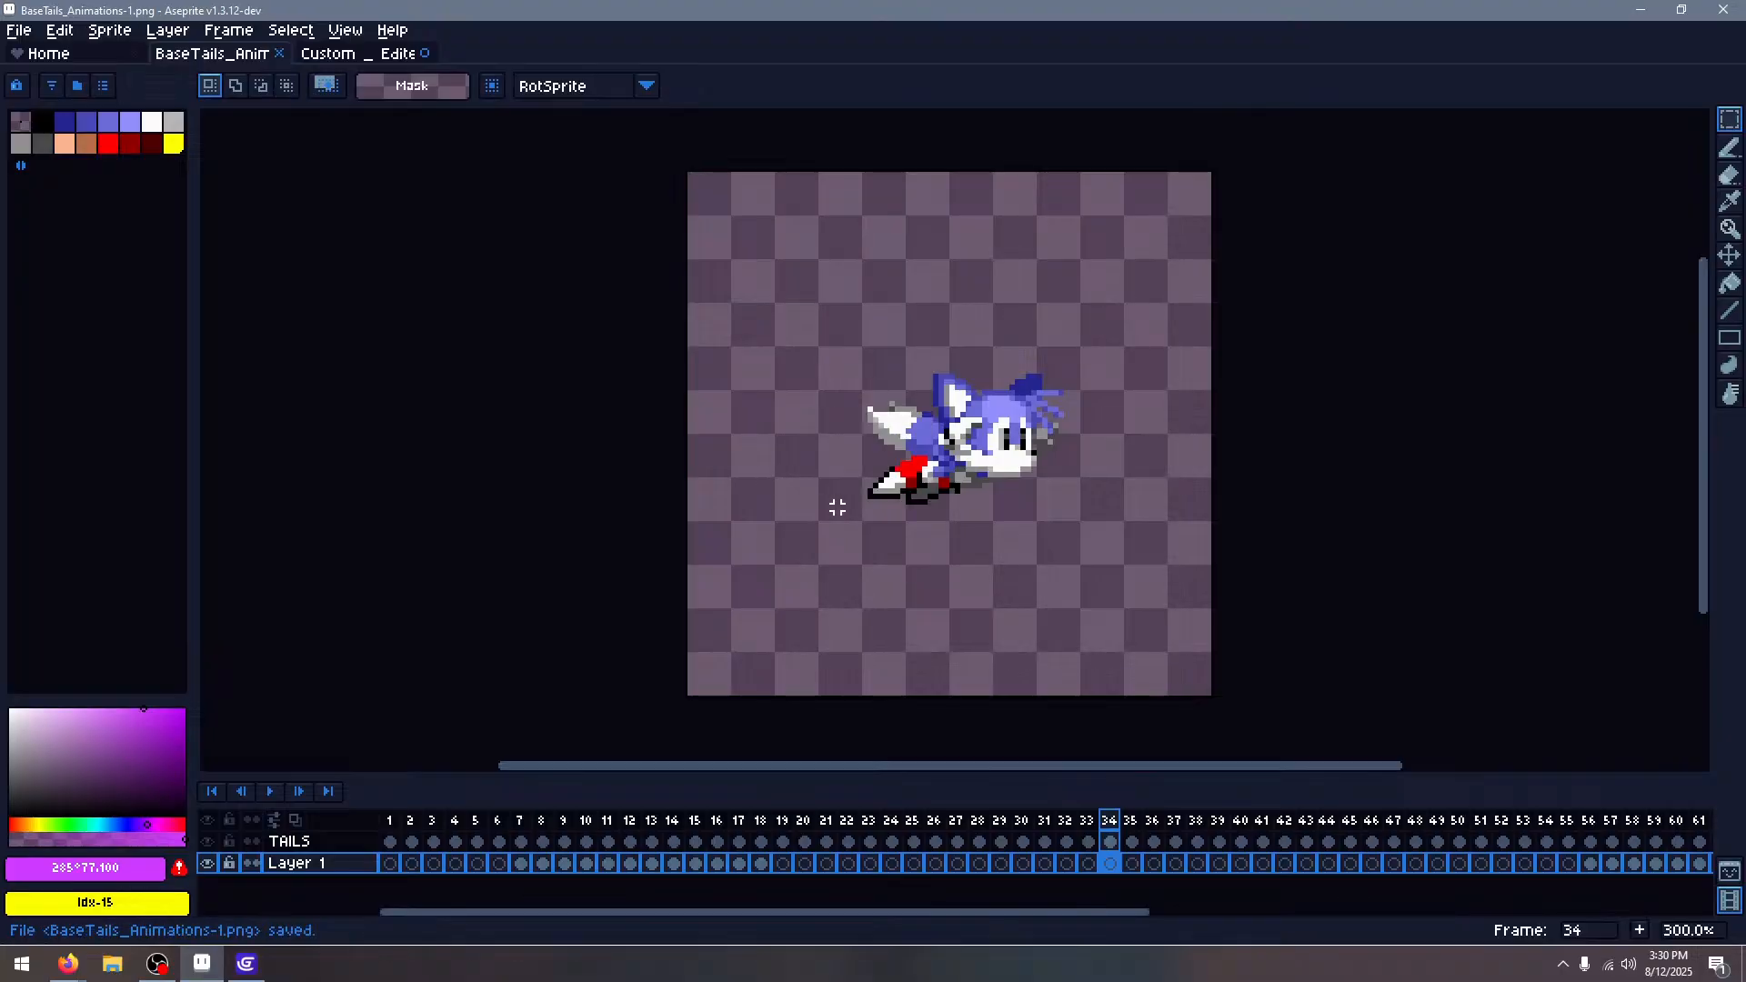
Play back the saved Tails animation and check the Gameplay Test Act 1 scene in GDevelop
{"action": "scroll", "coordinate": [837, 507], "scroll_direction": "down", "scroll_amount": 2}
{"action": "key", "text": "Return"}
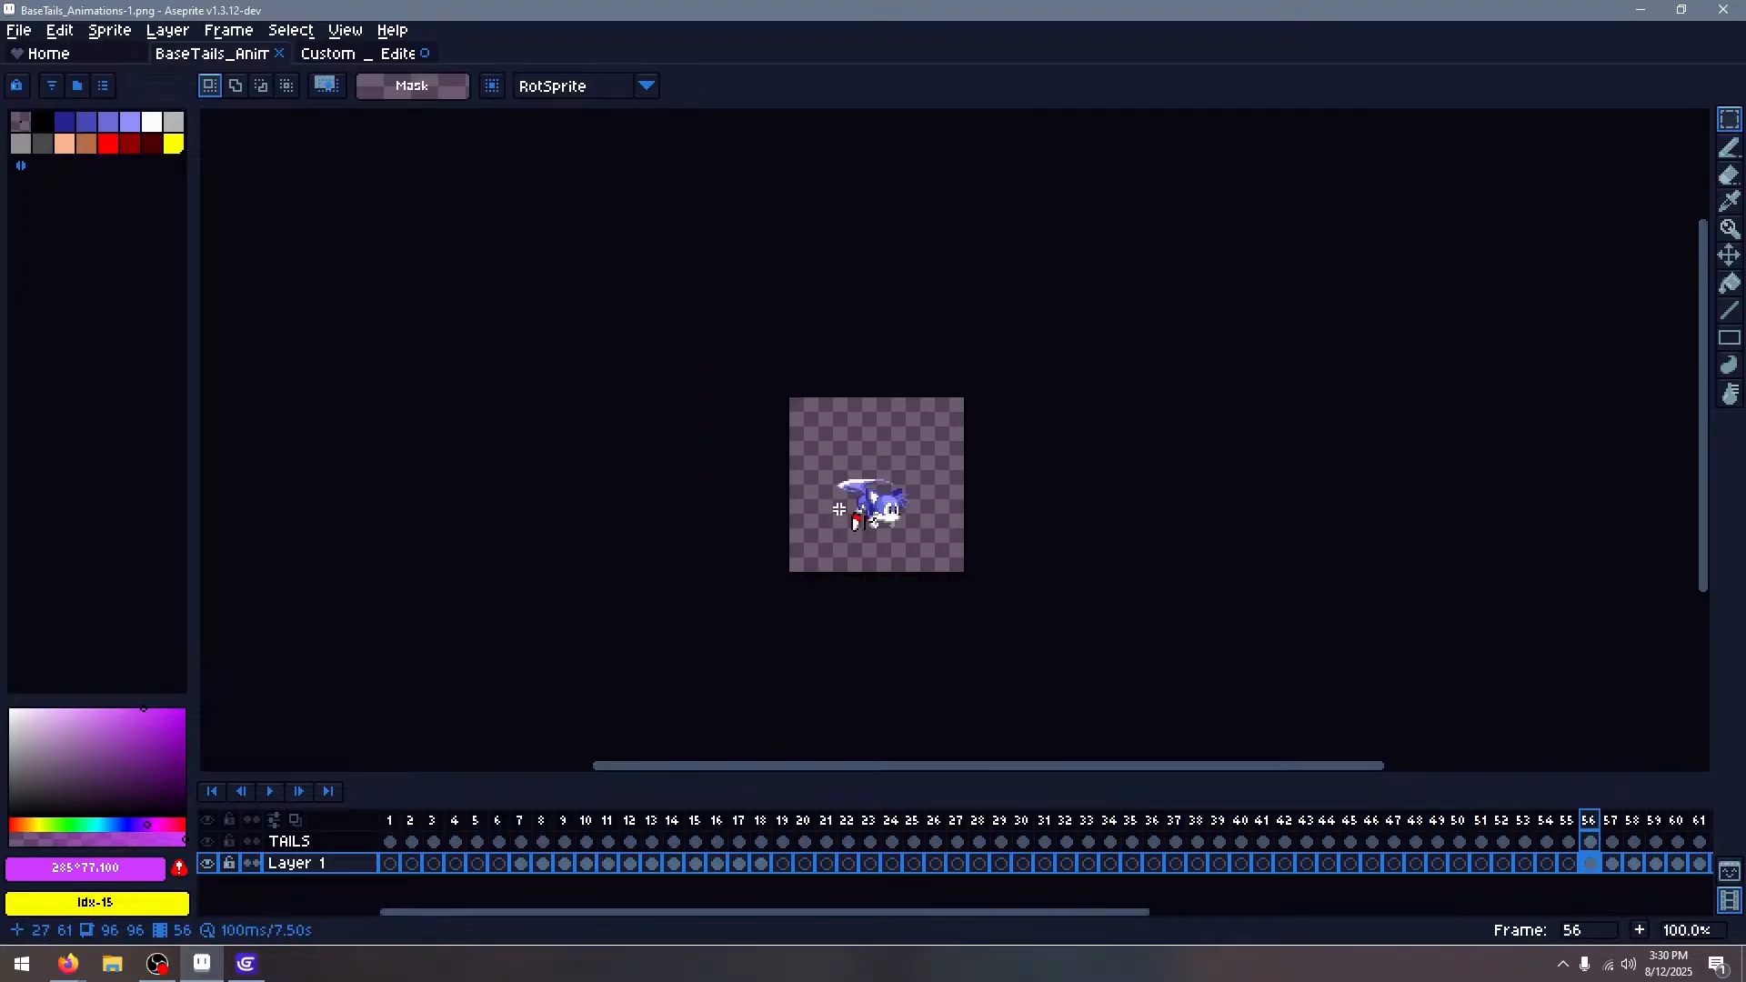
{"action": "left_click", "coordinate": [246, 962]}
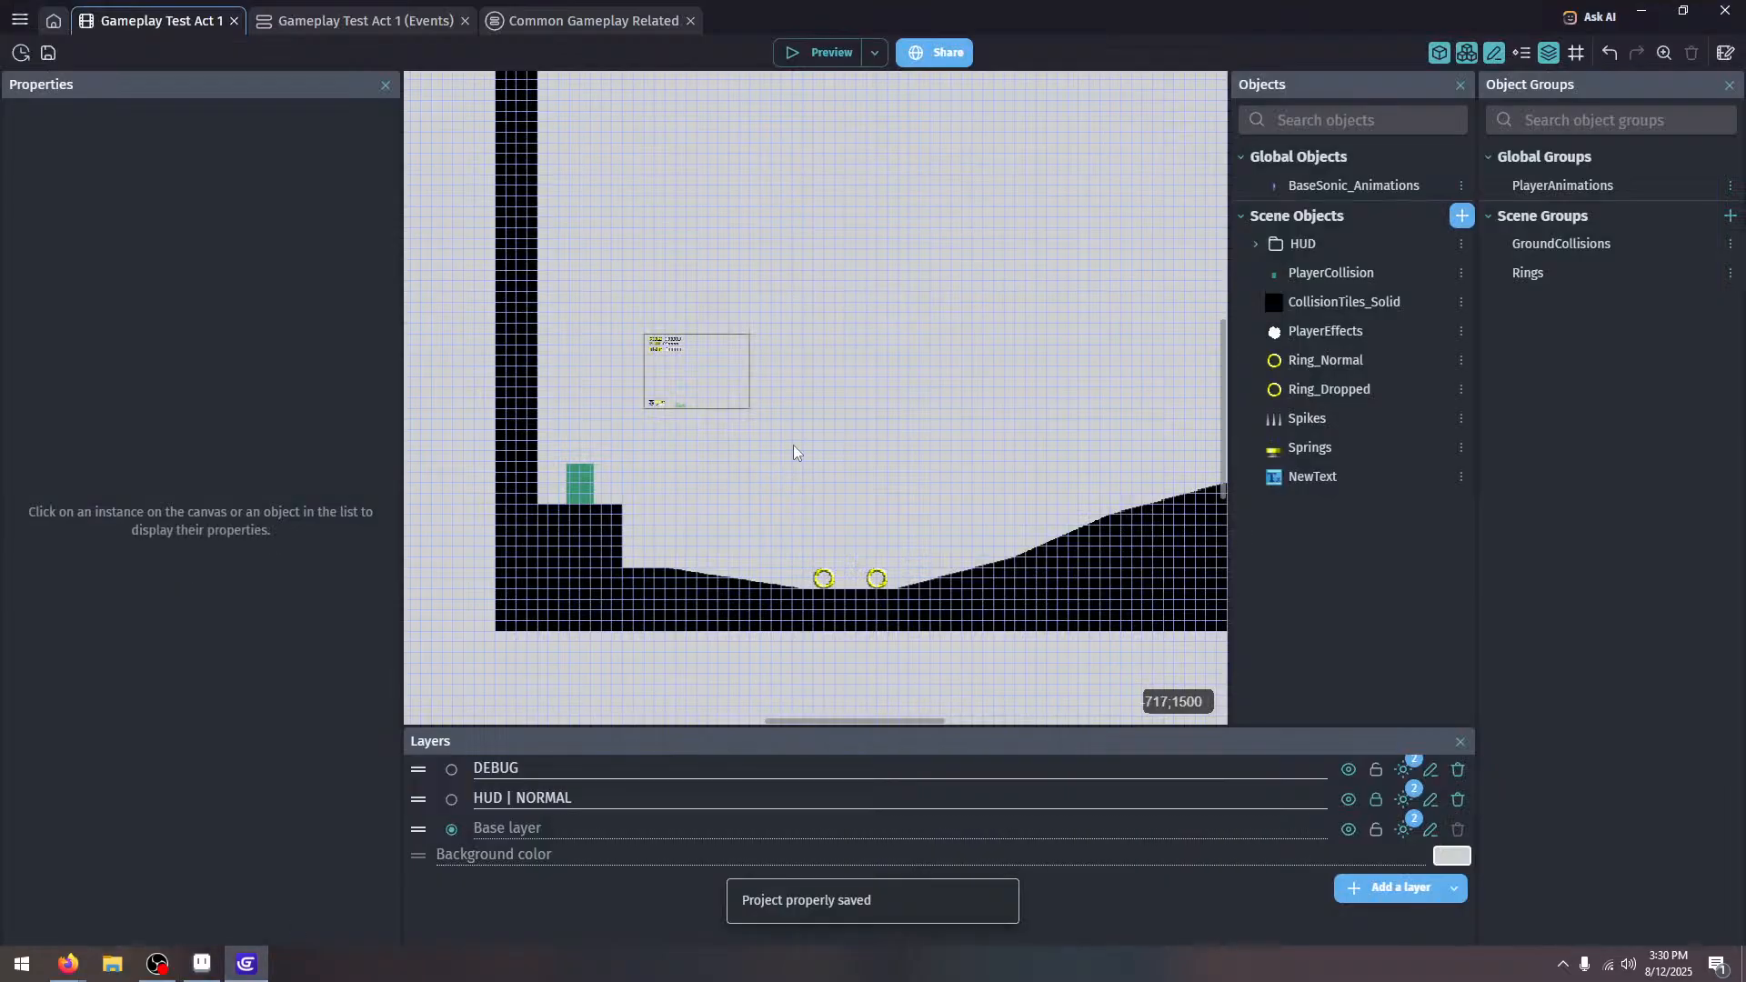
{"action": "left_click", "coordinate": [201, 962]}
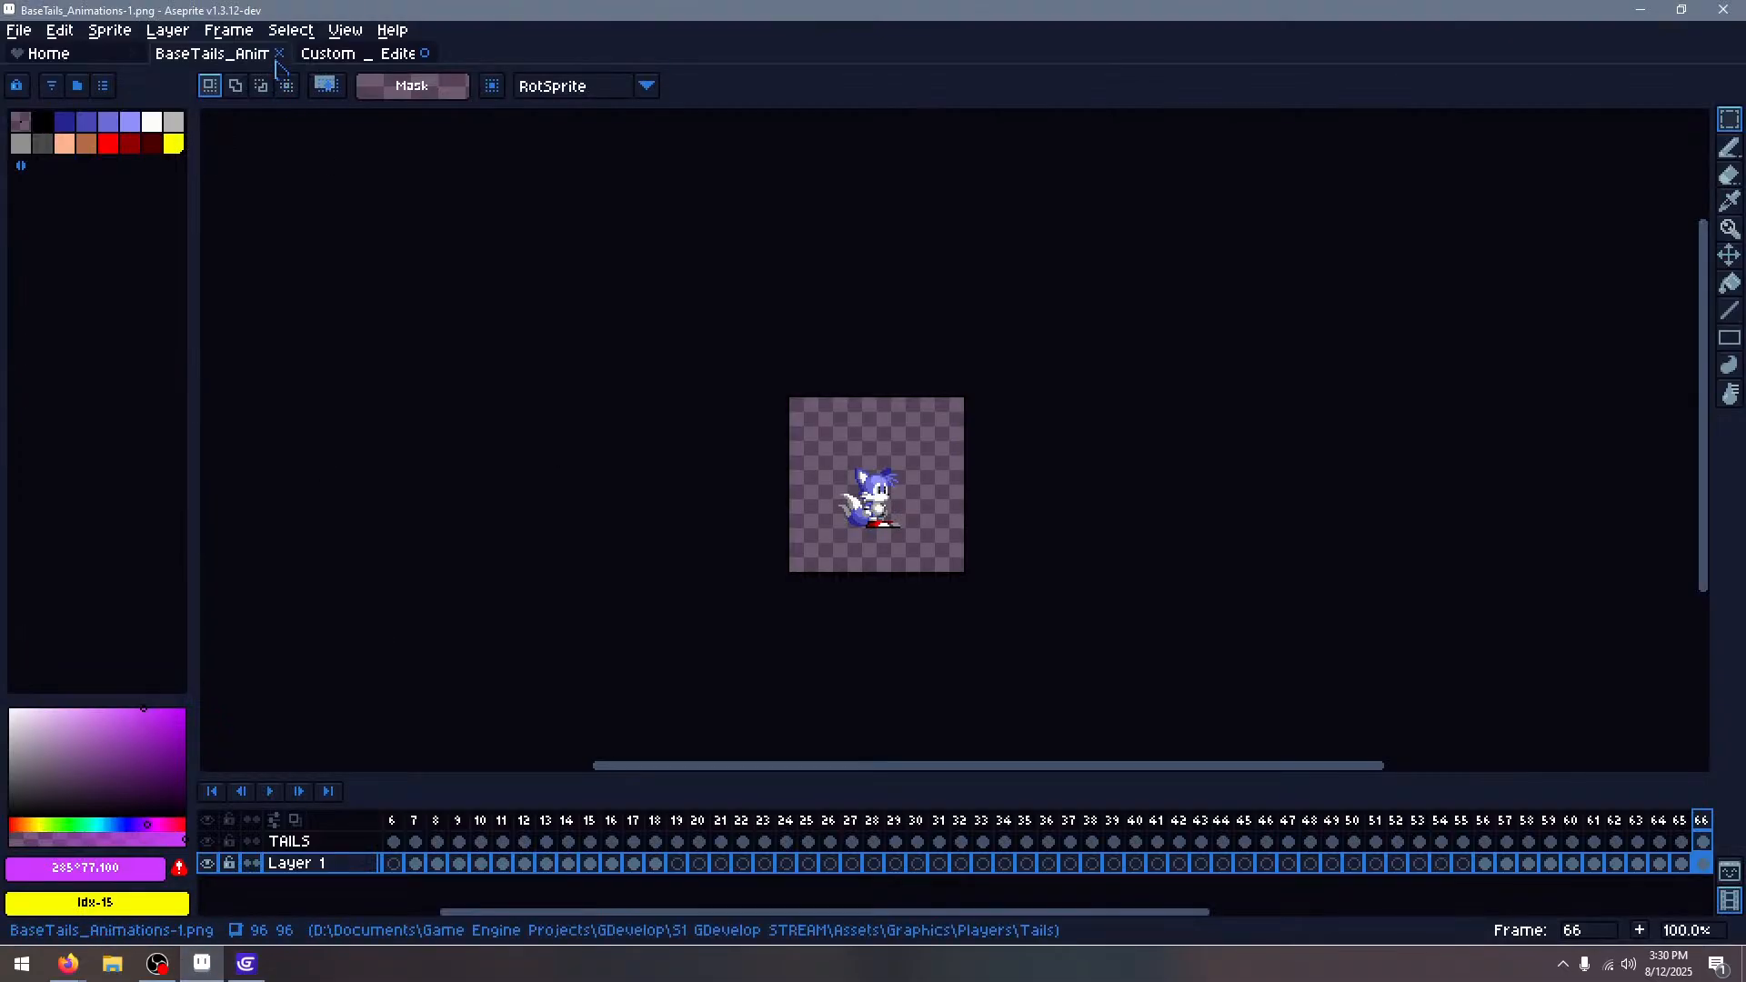
Close the Custom _ Edited sprite sheet without saving its changes
{"action": "left_click", "coordinate": [314, 57]}
{"action": "left_click", "coordinate": [424, 54]}
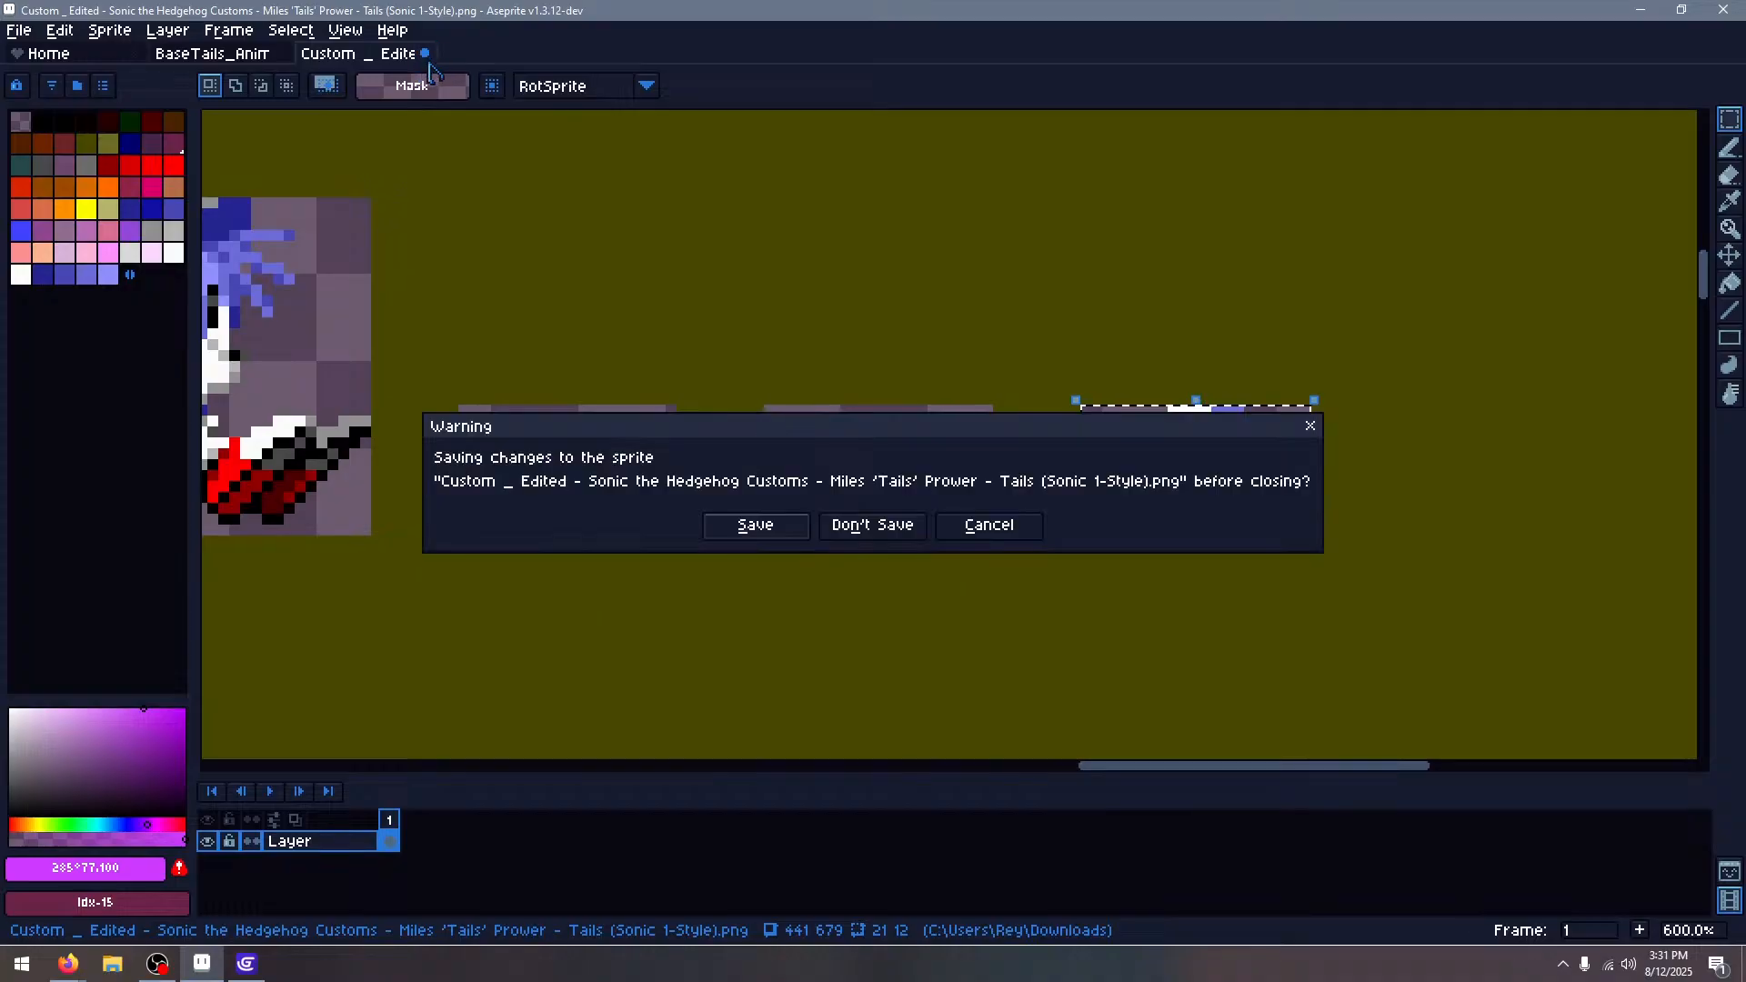
{"action": "left_click", "coordinate": [873, 529]}
Reopen the original Custom _ Edited Tails sprite sheet from the Downloads folder
{"action": "left_click", "coordinate": [18, 30]}
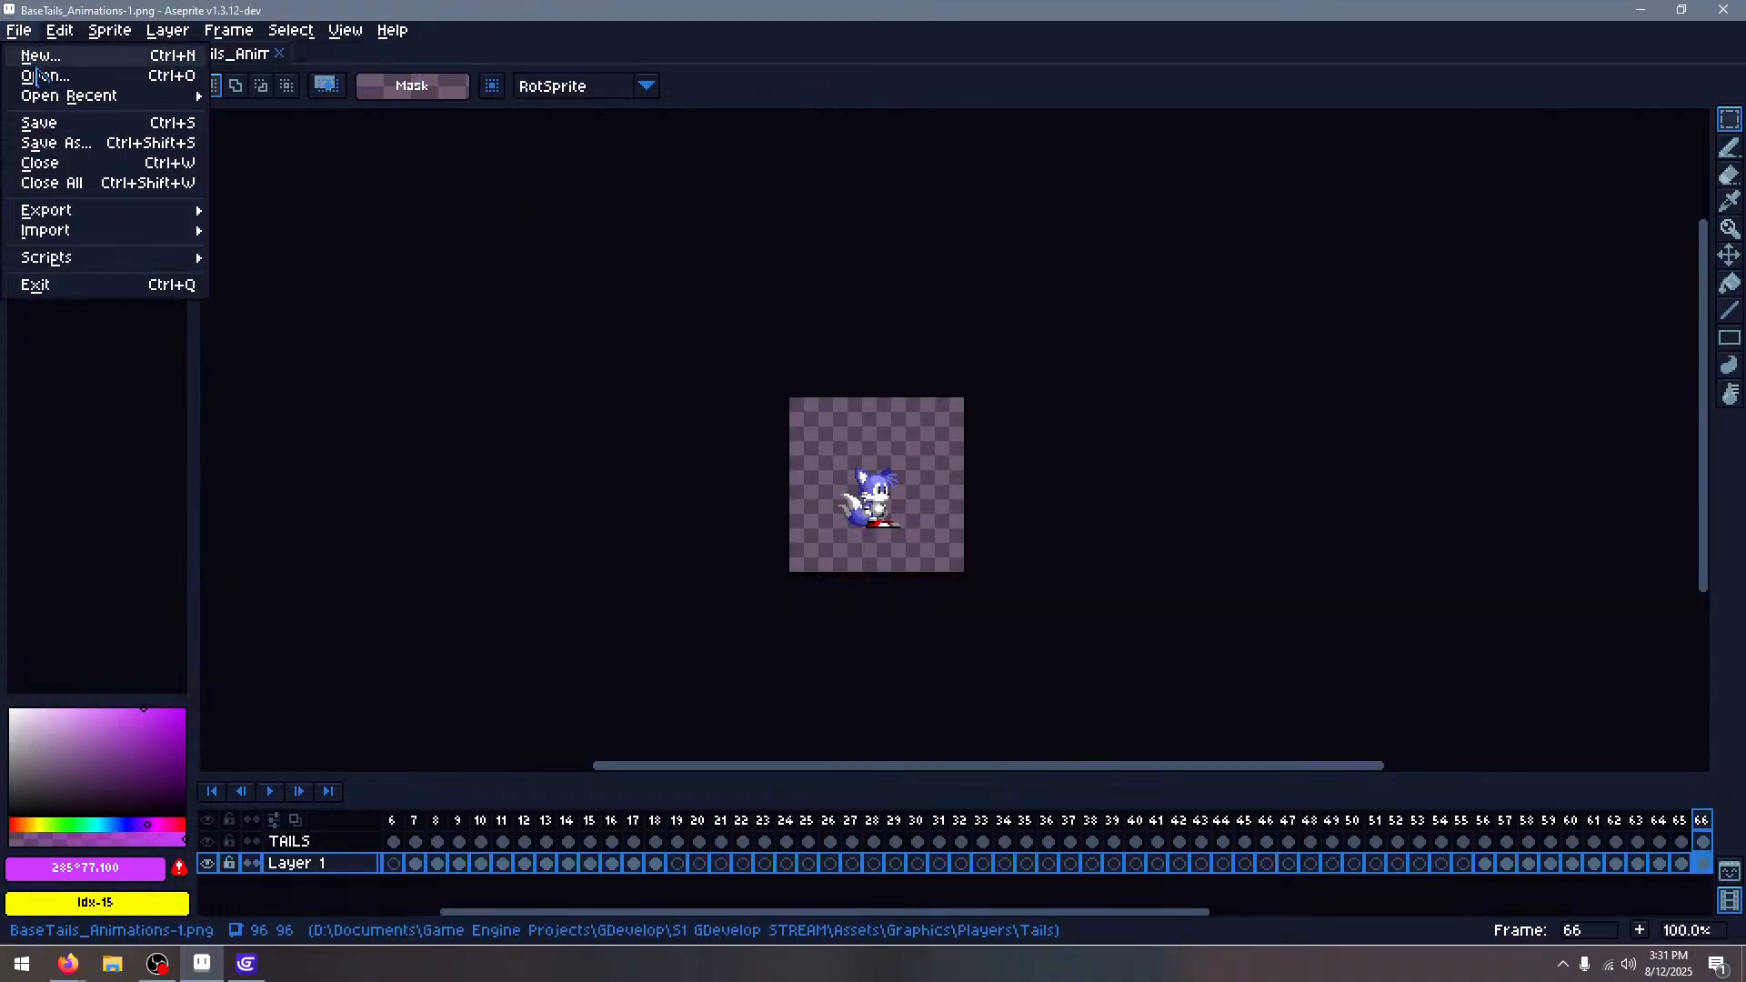
{"action": "left_click", "coordinate": [37, 47]}
{"action": "left_click", "coordinate": [934, 647]}
{"action": "left_click", "coordinate": [19, 30]}
{"action": "left_click", "coordinate": [38, 76]}
{"action": "left_click", "coordinate": [84, 157]}
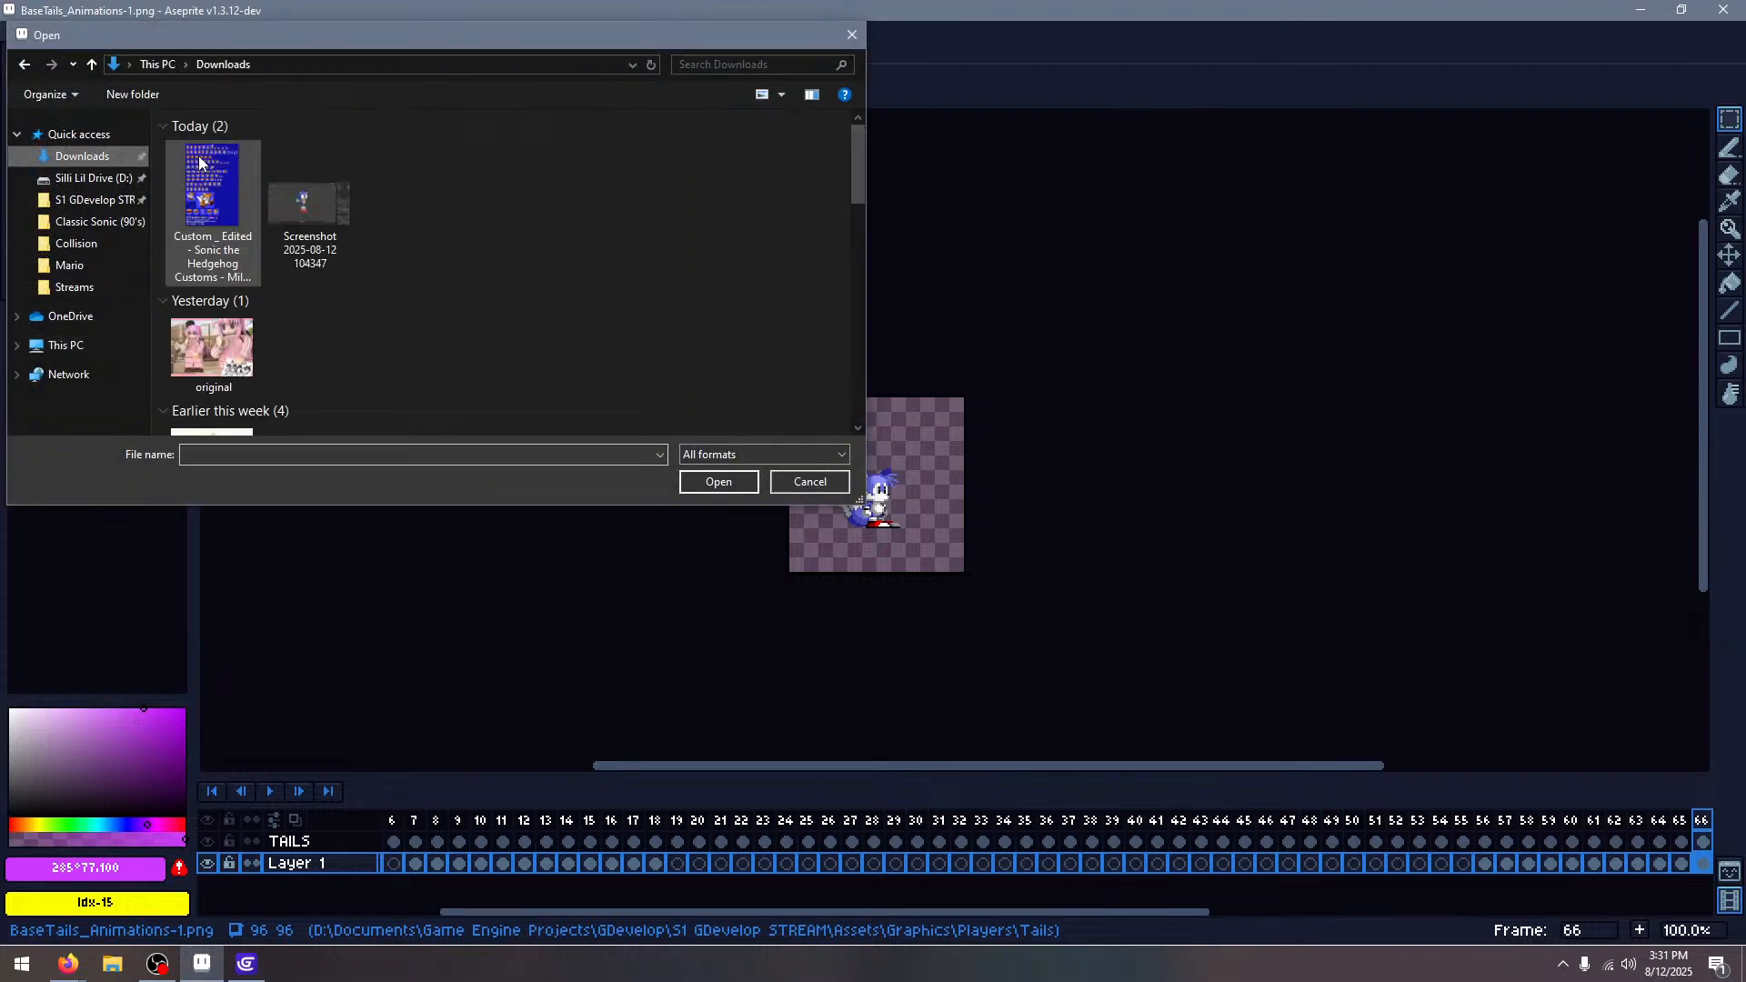
{"action": "double_click", "coordinate": [237, 166]}
Sample the orange and brown fur shades from the first standing Tails sprite on the sheet
{"action": "scroll", "coordinate": [778, 472], "scroll_direction": "up", "scroll_amount": 3}
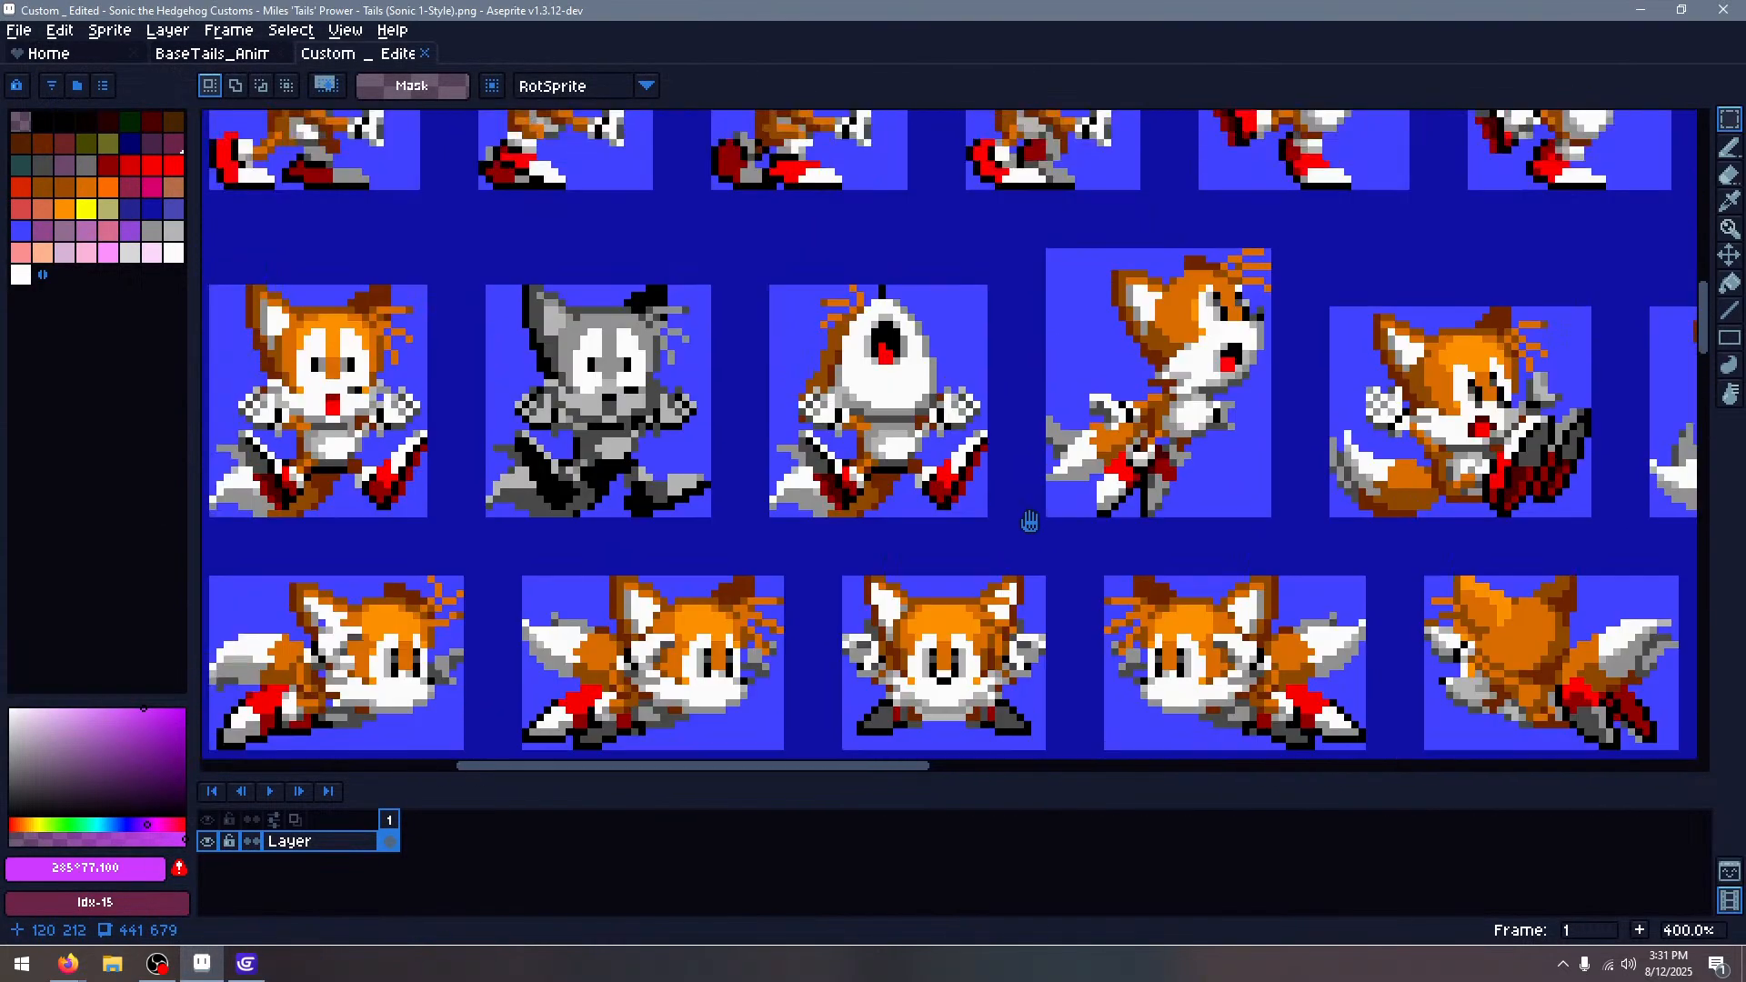
{"action": "scroll", "coordinate": [779, 471], "scroll_direction": "down", "scroll_amount": 3}
{"action": "scroll", "coordinate": [549, 308], "scroll_direction": "up", "scroll_amount": 3}
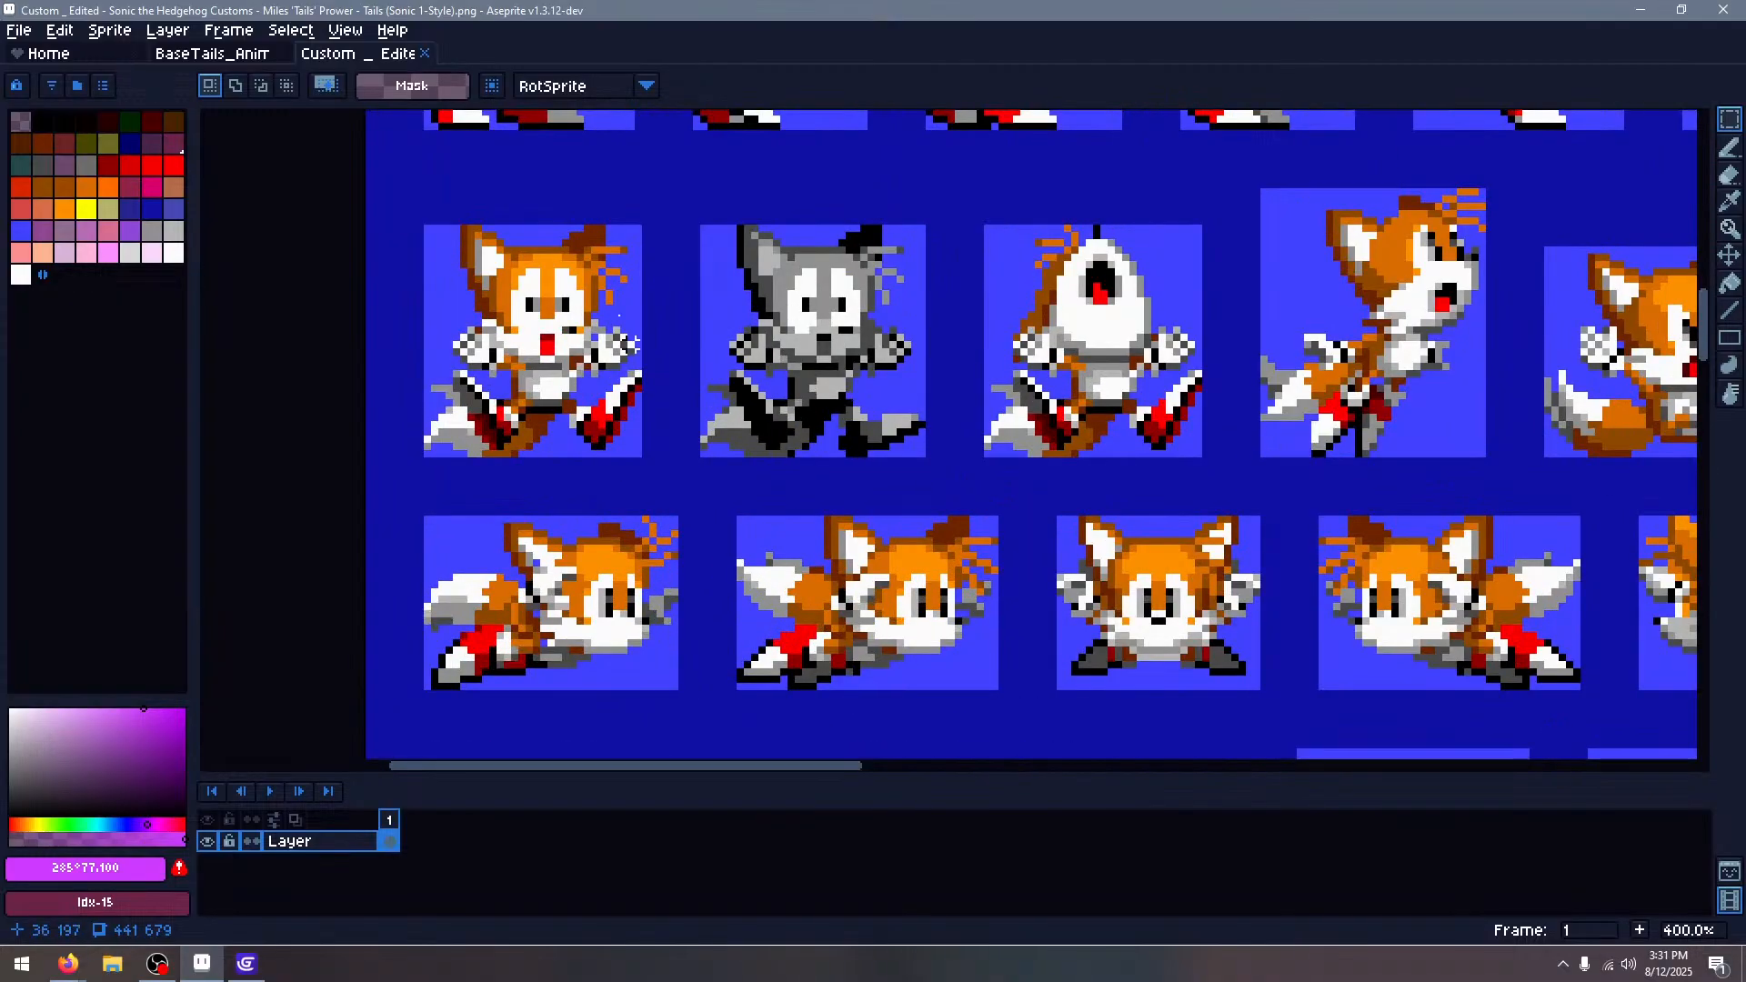
{"action": "scroll", "coordinate": [549, 307], "scroll_direction": "down", "scroll_amount": 3}
{"action": "scroll", "coordinate": [607, 605], "scroll_direction": "up", "scroll_amount": 3}
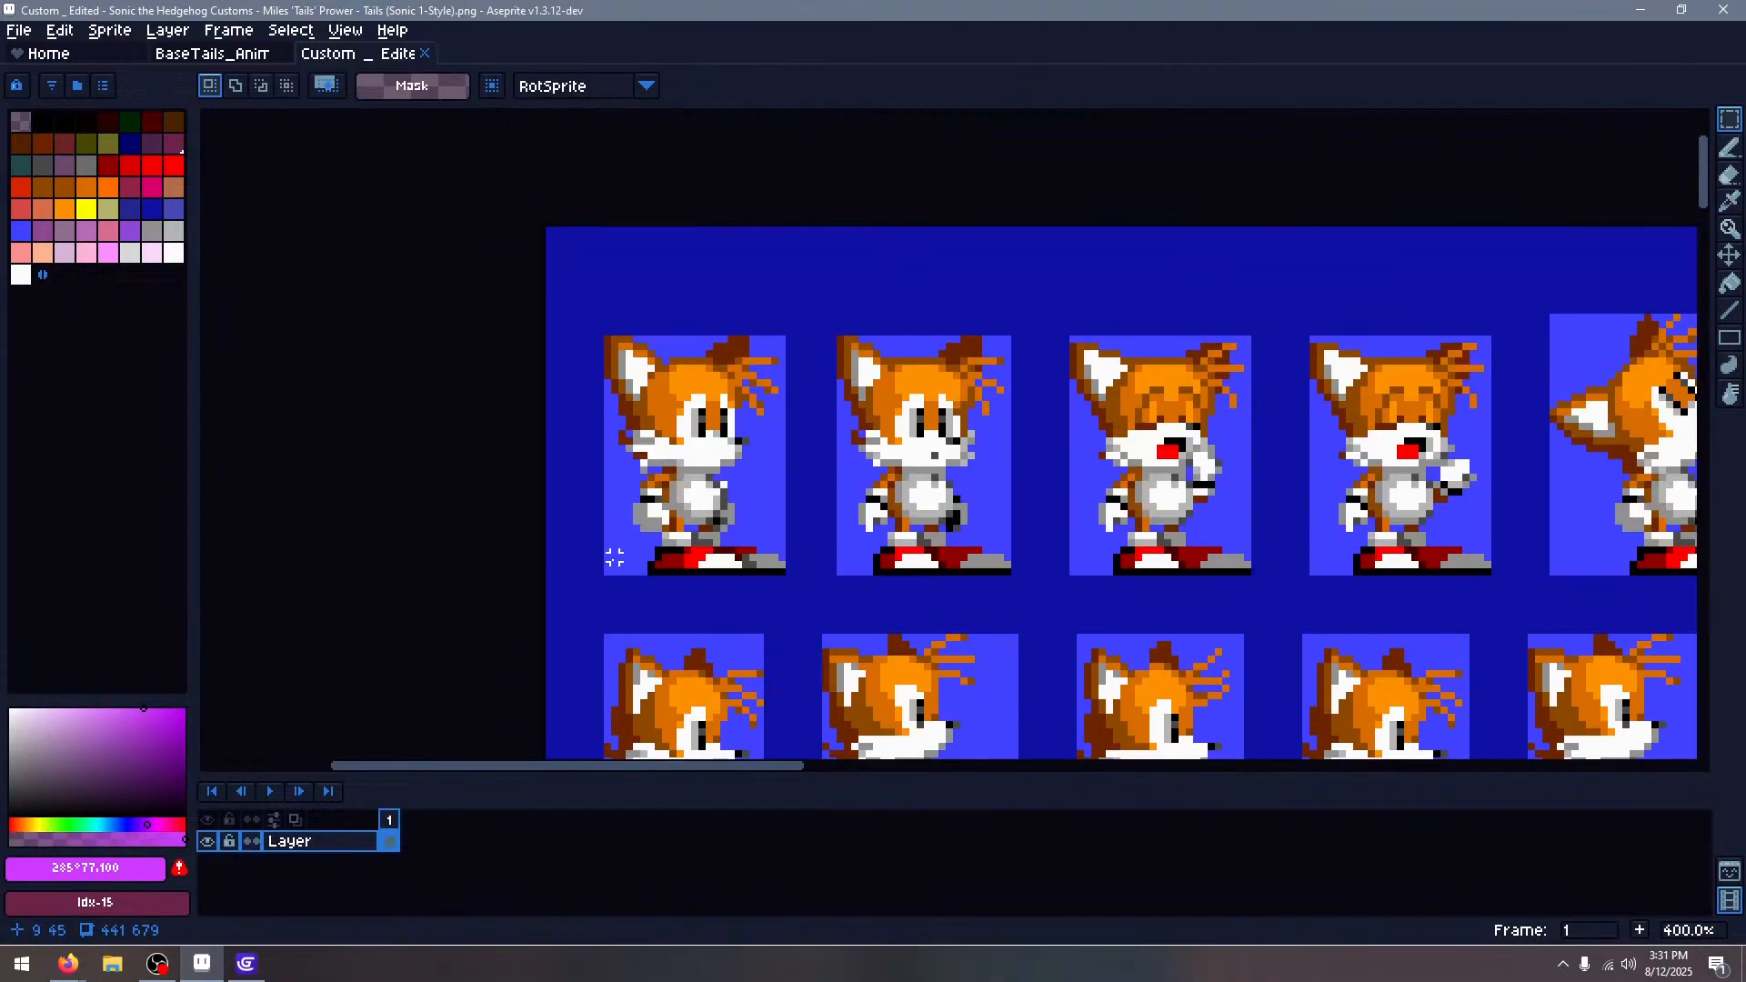
{"action": "scroll", "coordinate": [615, 558], "scroll_direction": "up", "scroll_amount": 1}
{"action": "left_click", "coordinate": [1730, 200]}
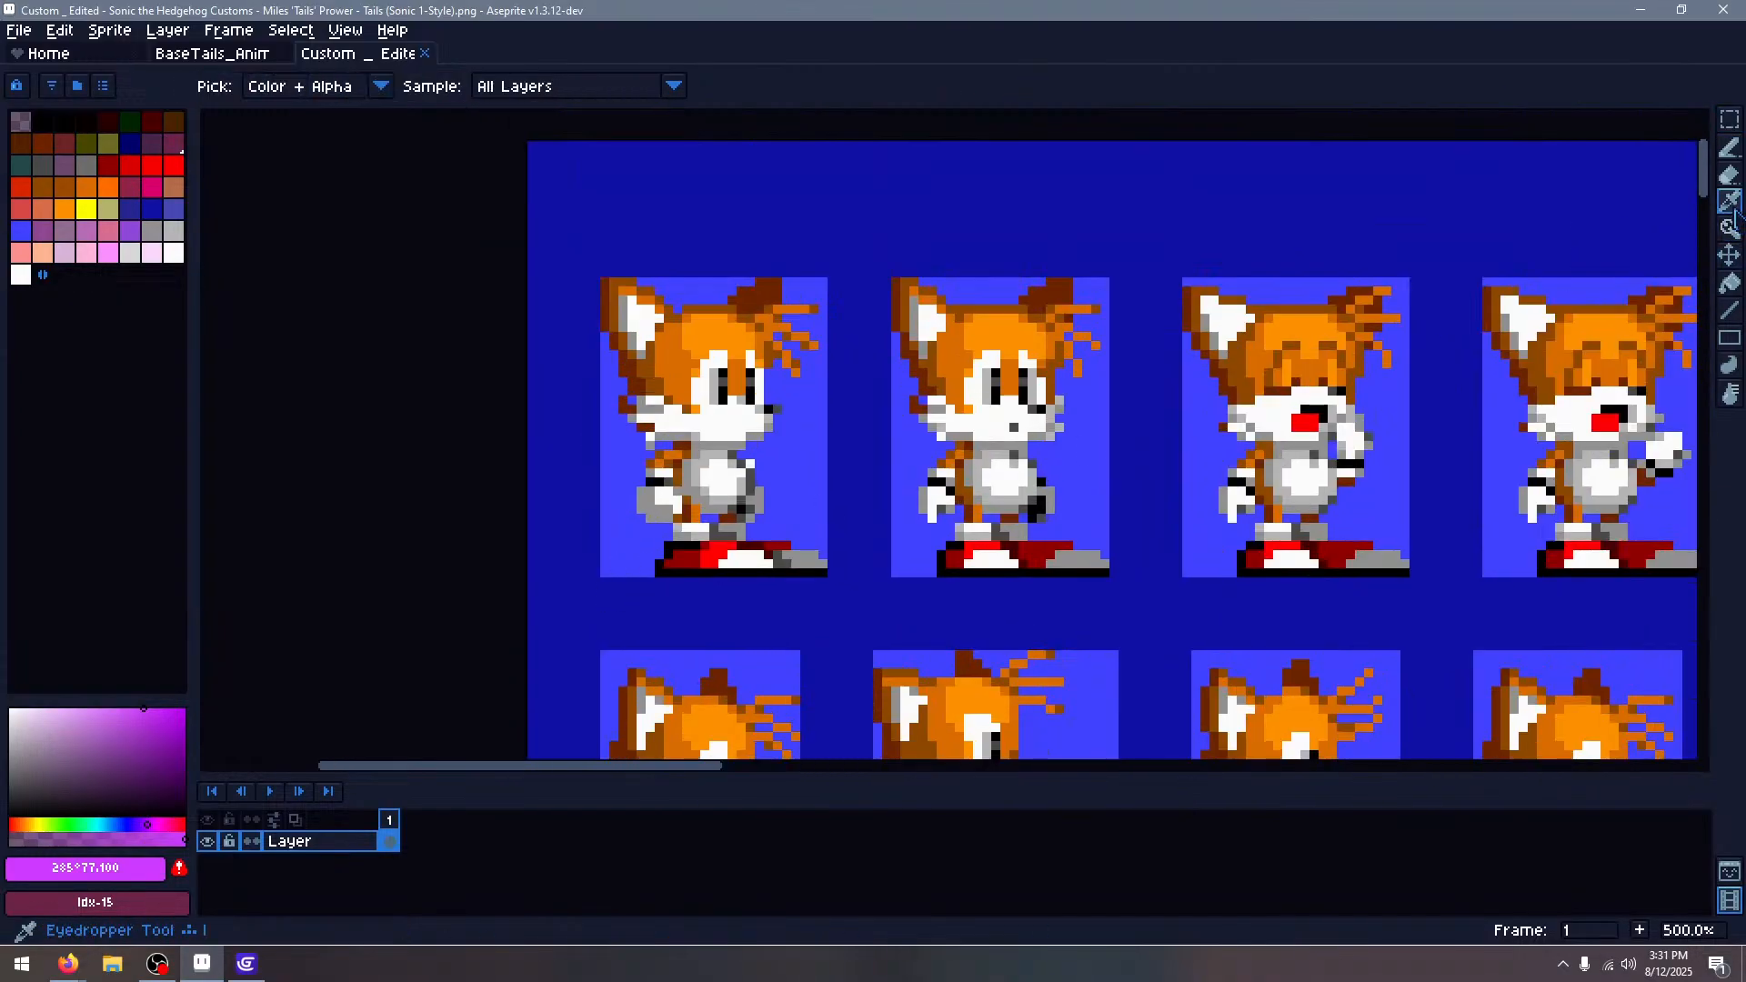
{"action": "left_click", "coordinate": [711, 353]}
{"action": "left_click", "coordinate": [674, 360]}
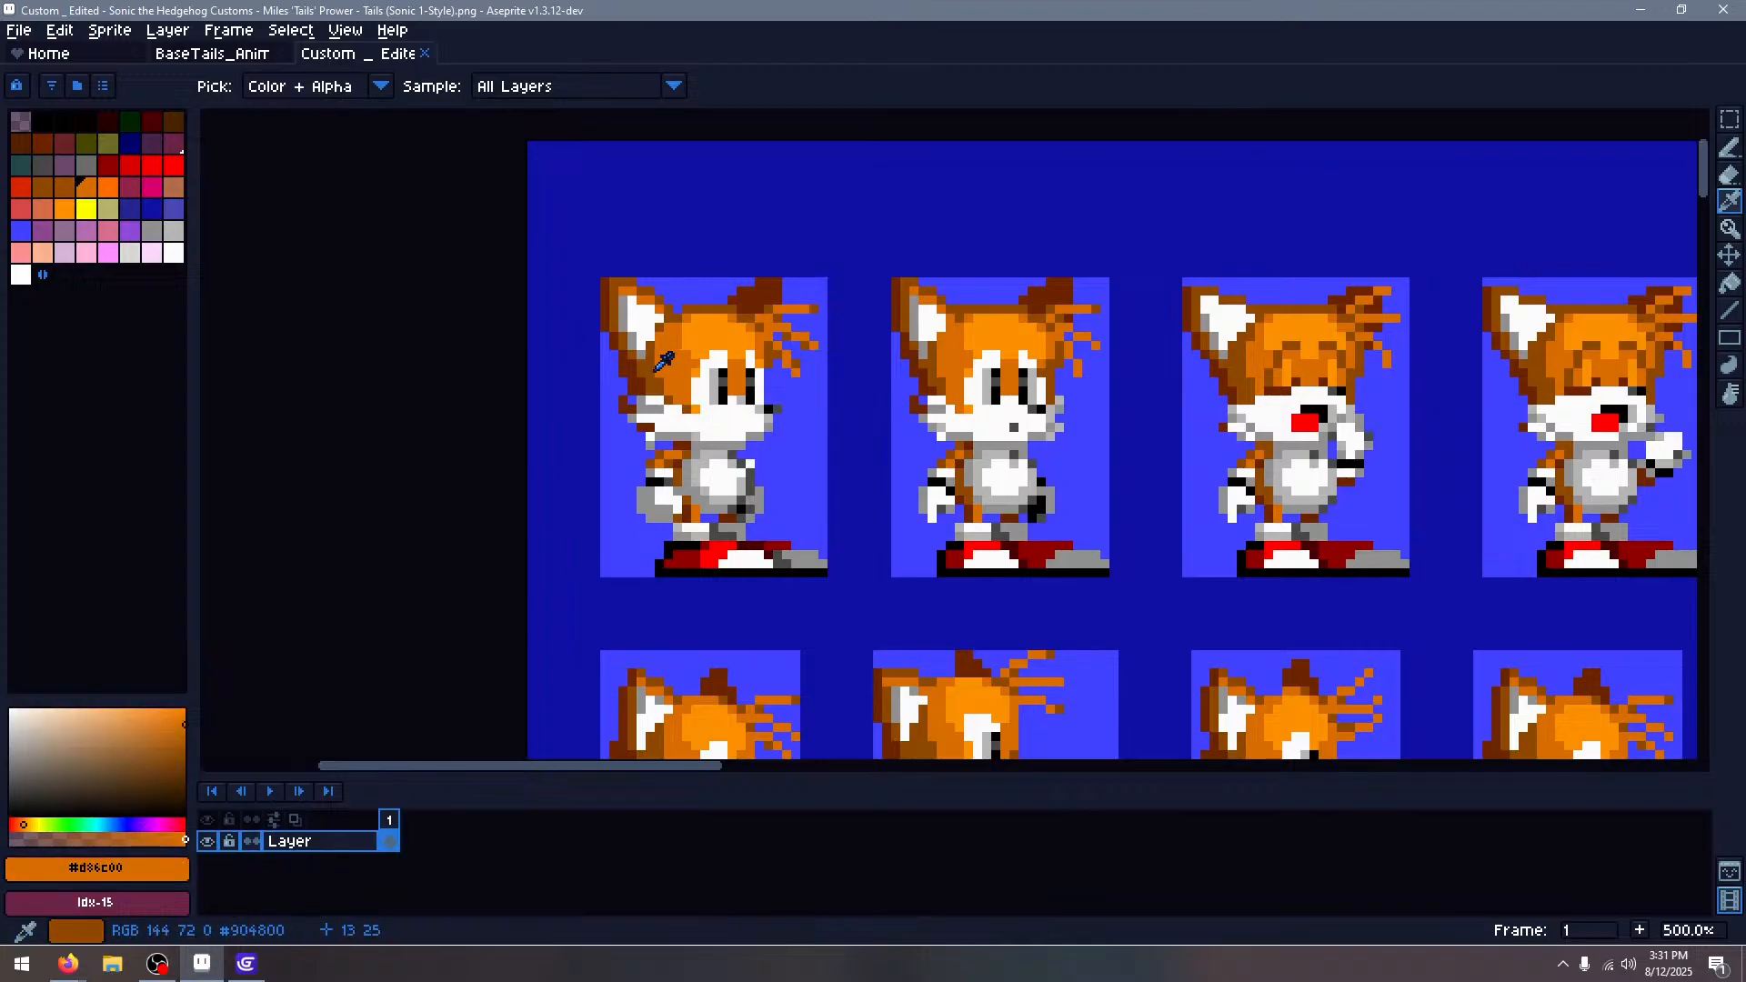
{"action": "left_click", "coordinate": [655, 368]}
{"action": "left_click", "coordinate": [647, 375]}
{"action": "left_click", "coordinate": [146, 867]}
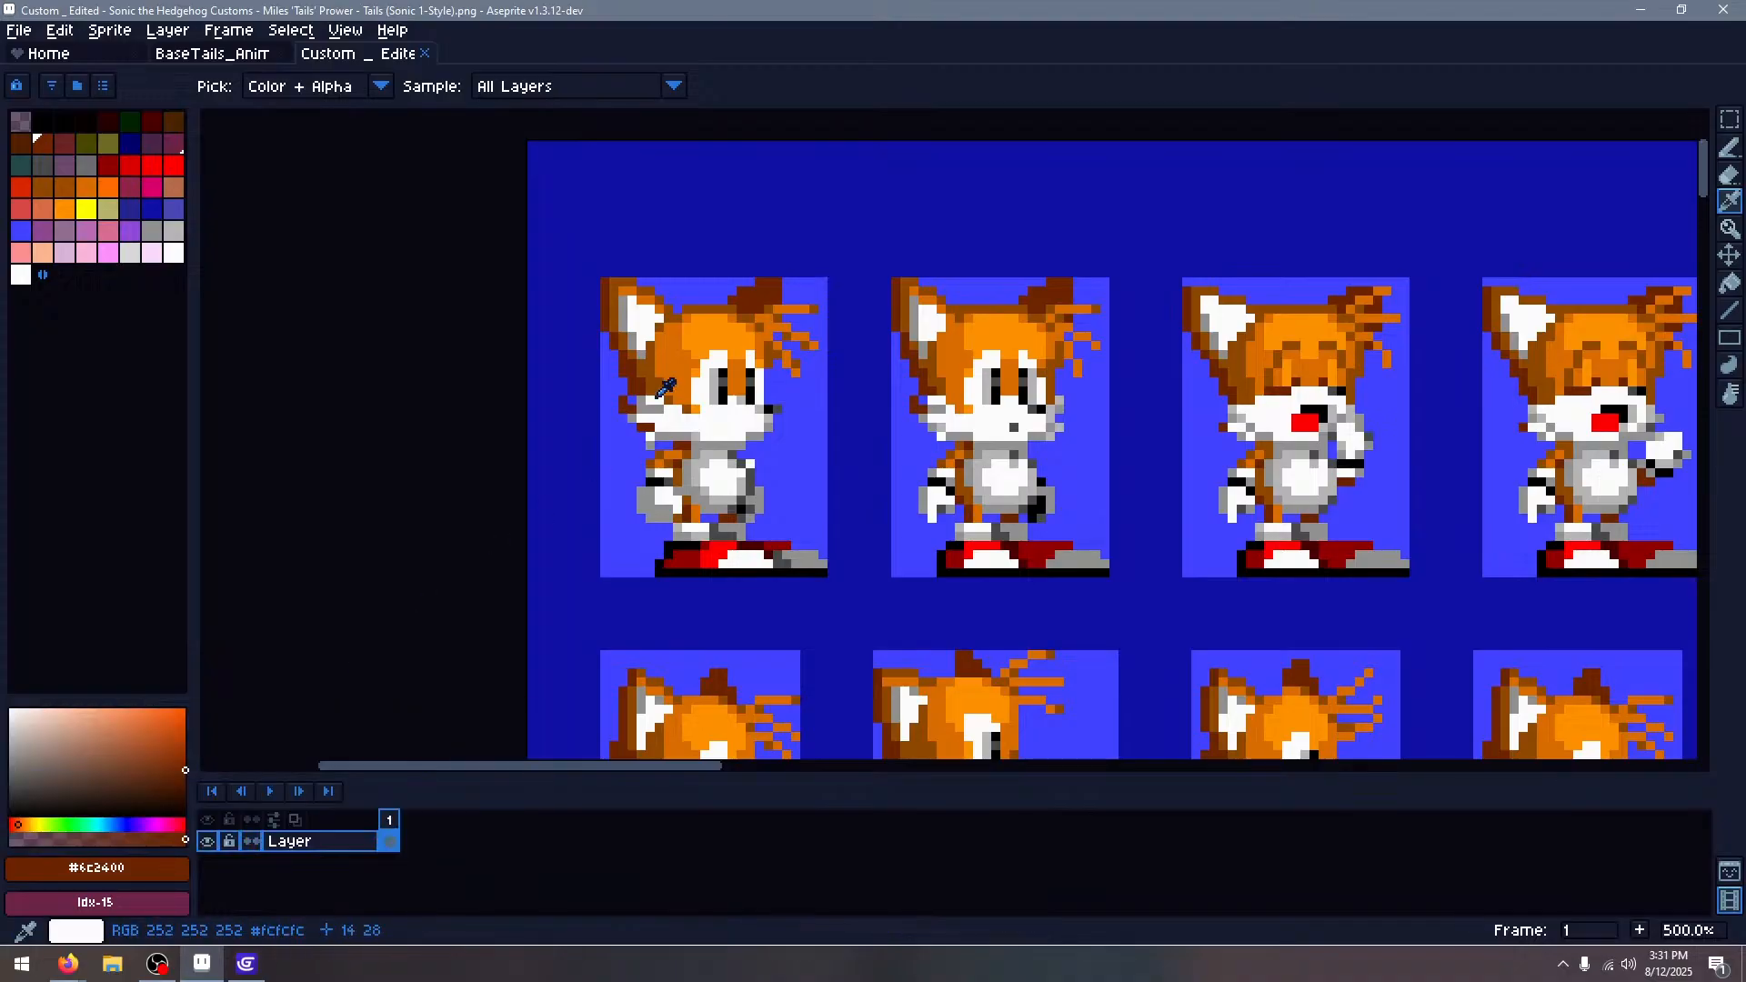
Check the hex codes of the light orange, darker orange and brown on the first Tails sprite's head
{"action": "left_click", "coordinate": [715, 316]}
{"action": "left_click", "coordinate": [115, 868]}
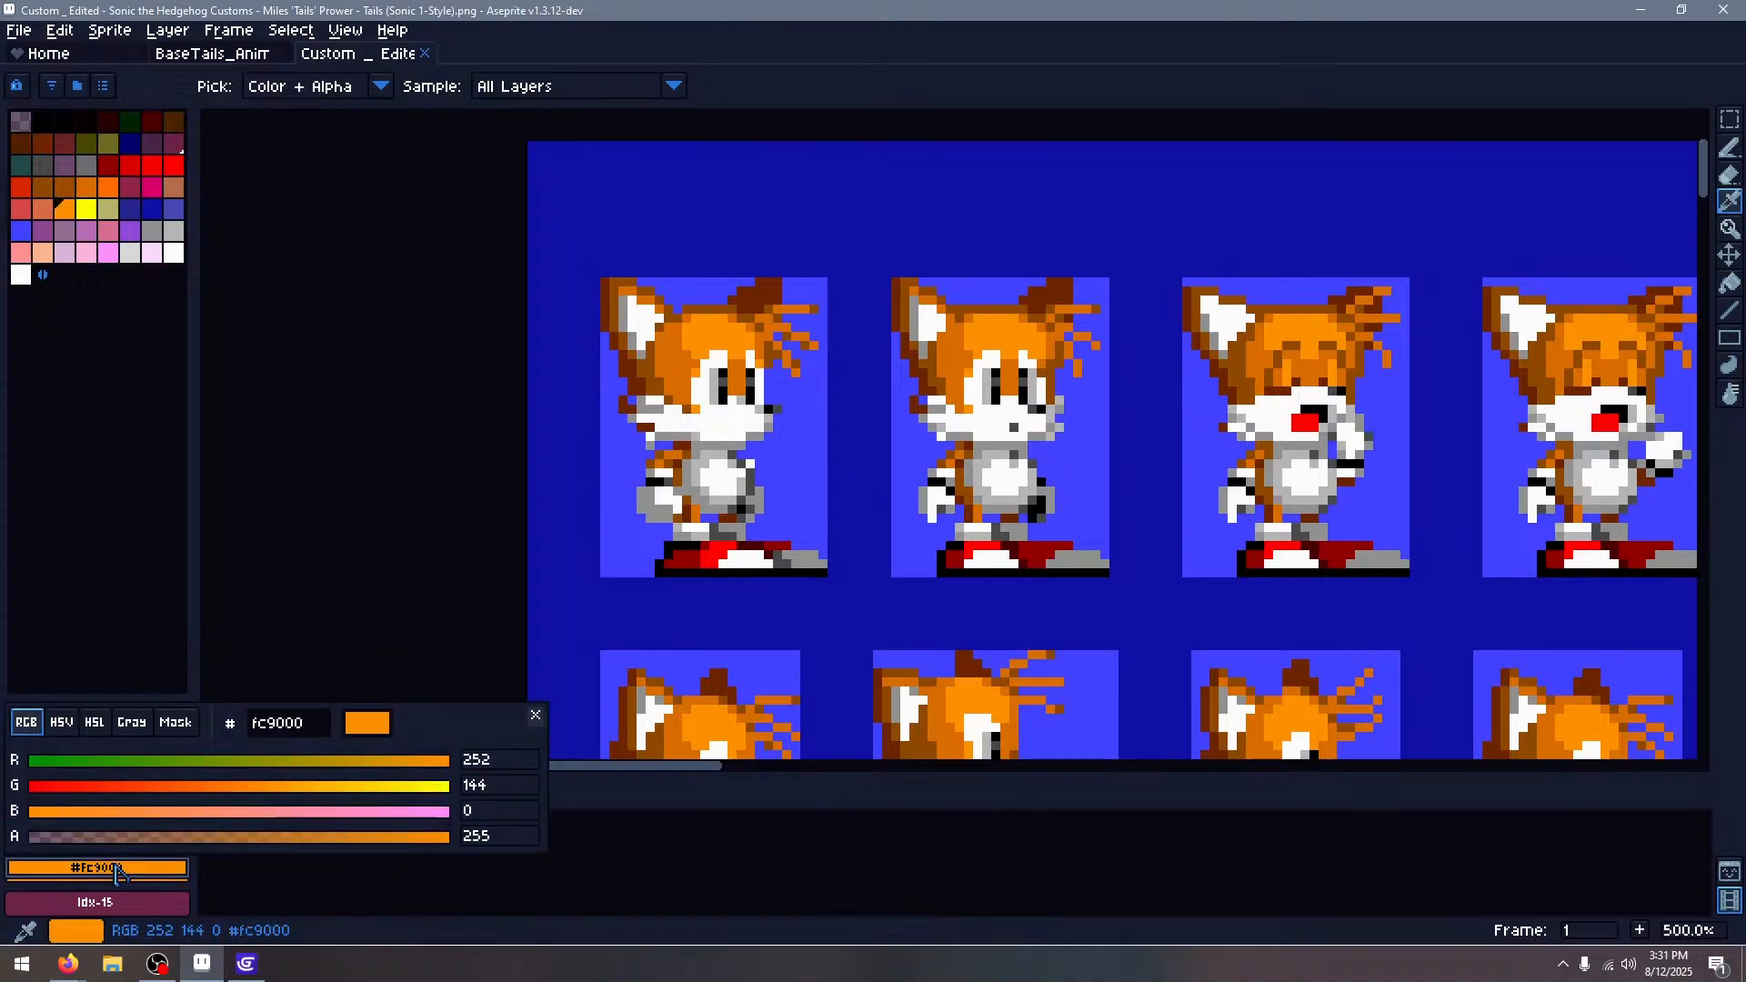
{"action": "left_click", "coordinate": [130, 869]}
{"action": "left_click", "coordinate": [692, 362]}
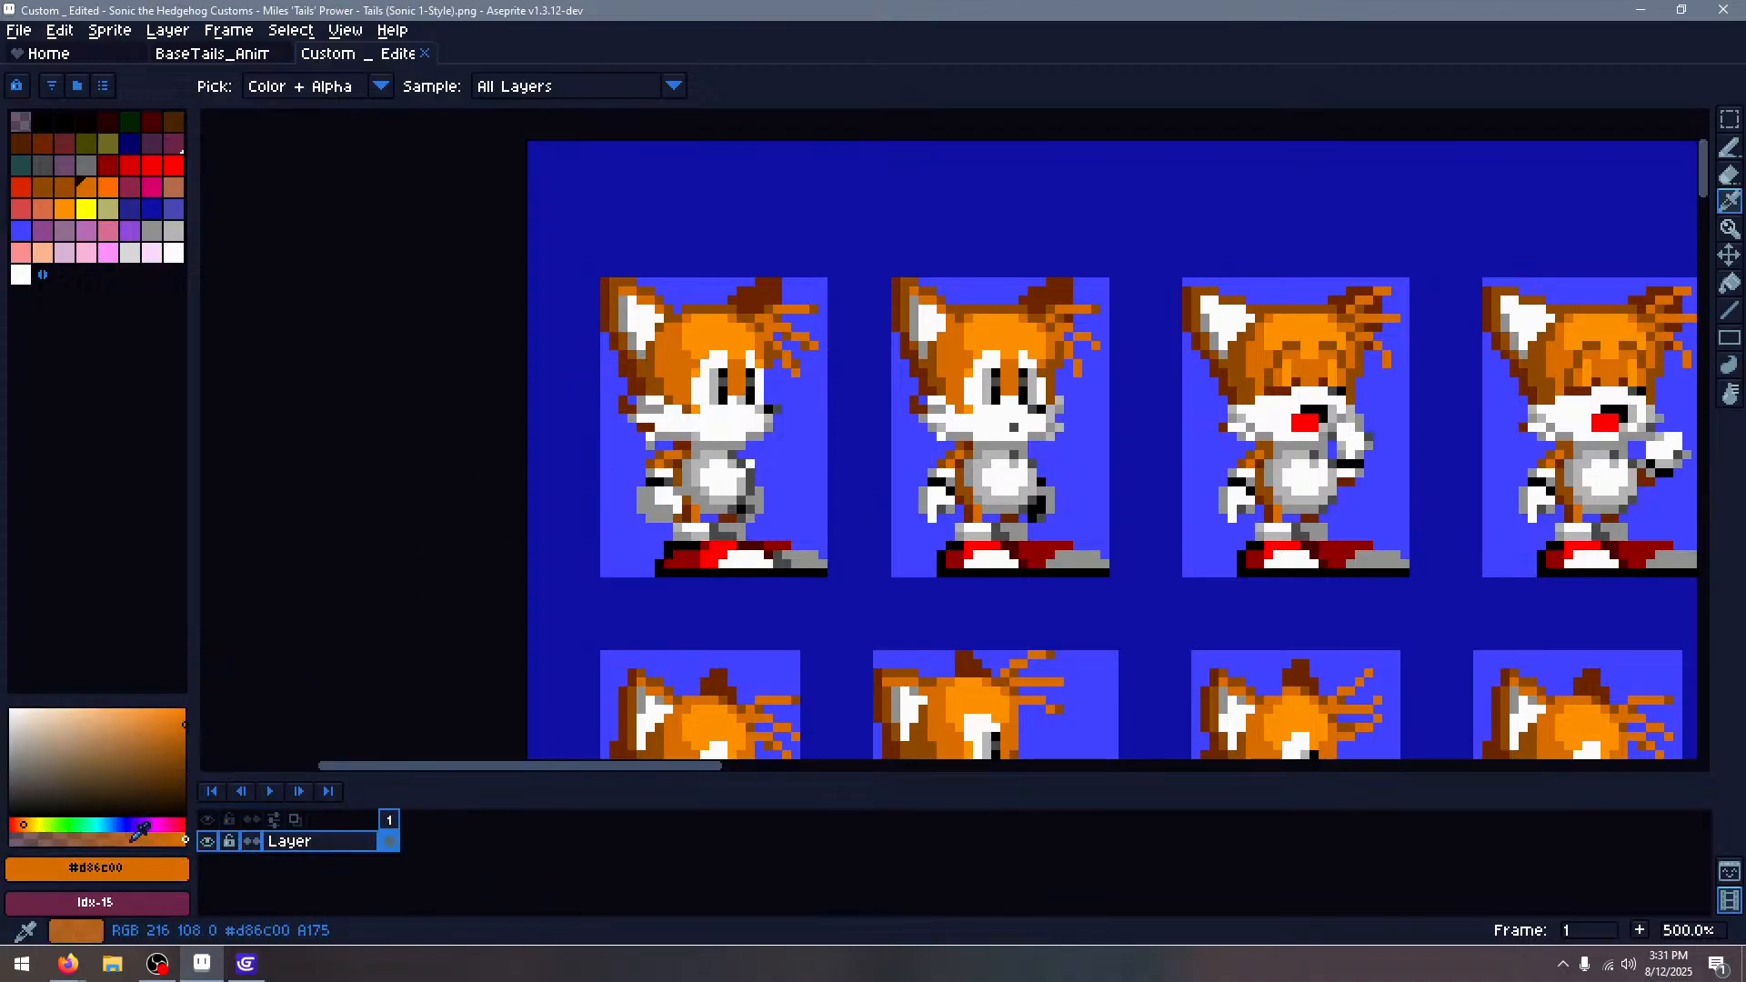
{"action": "left_click", "coordinate": [132, 875]}
{"action": "left_click", "coordinate": [448, 573]}
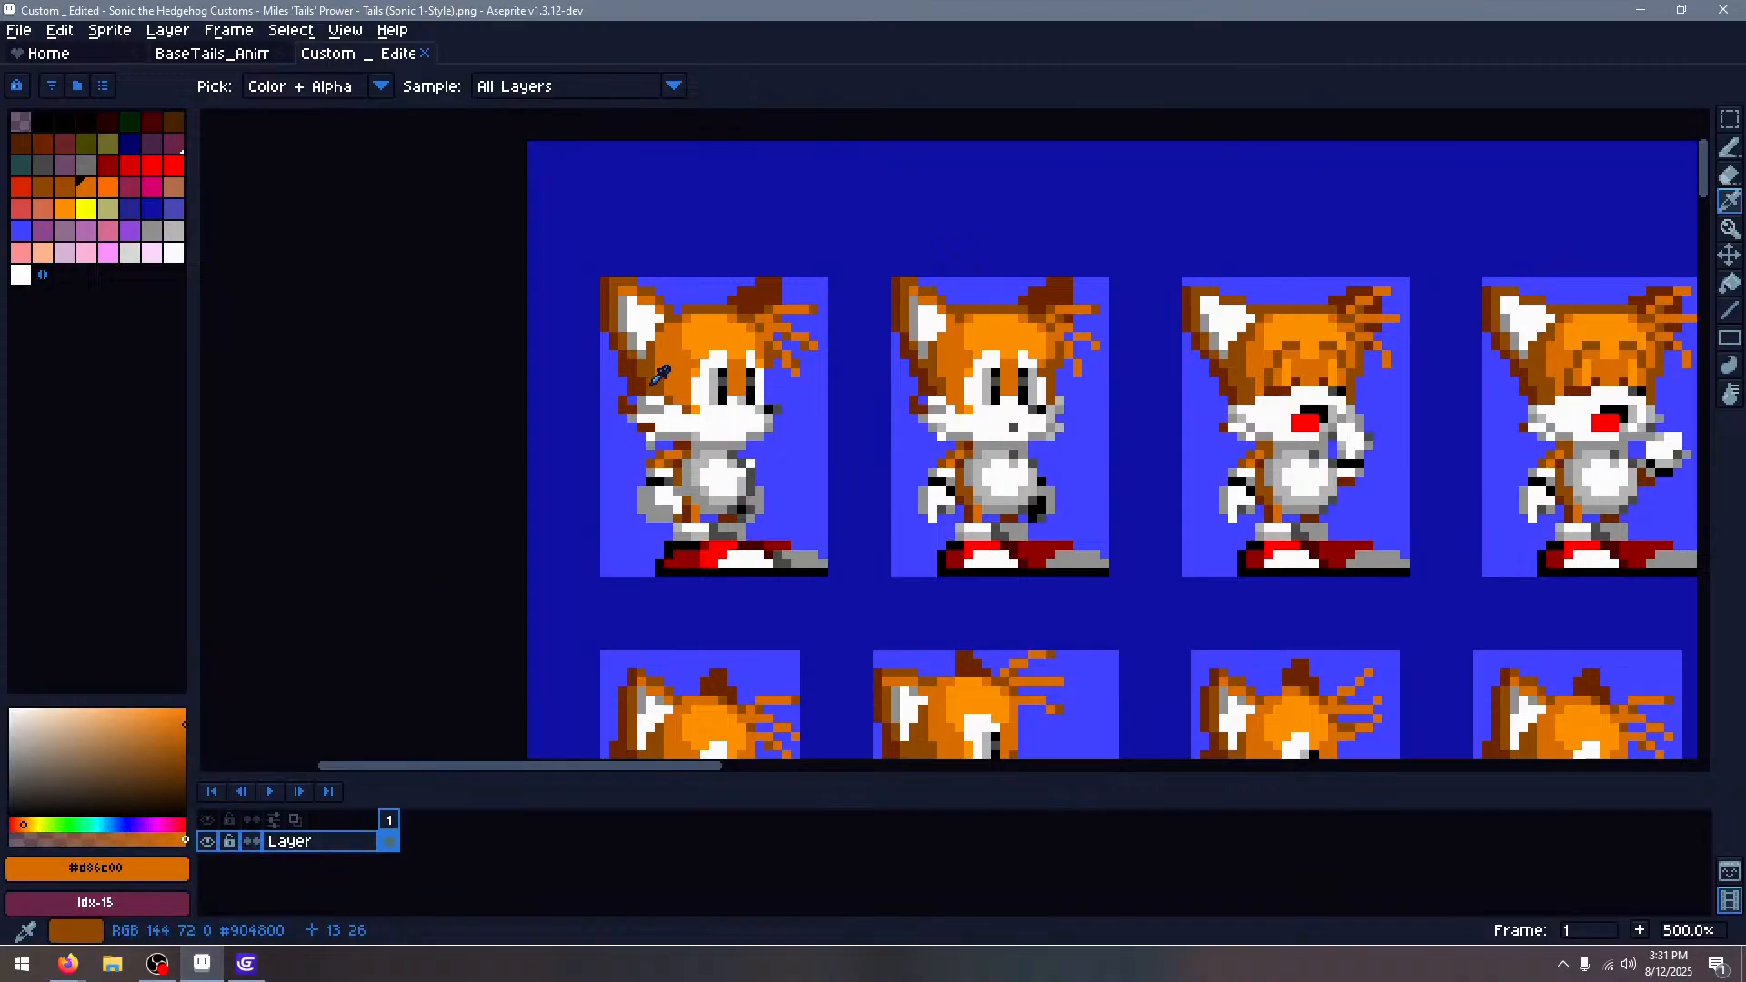
{"action": "left_click", "coordinate": [657, 372]}
{"action": "left_click", "coordinate": [99, 870]}
{"action": "left_click", "coordinate": [100, 868]}
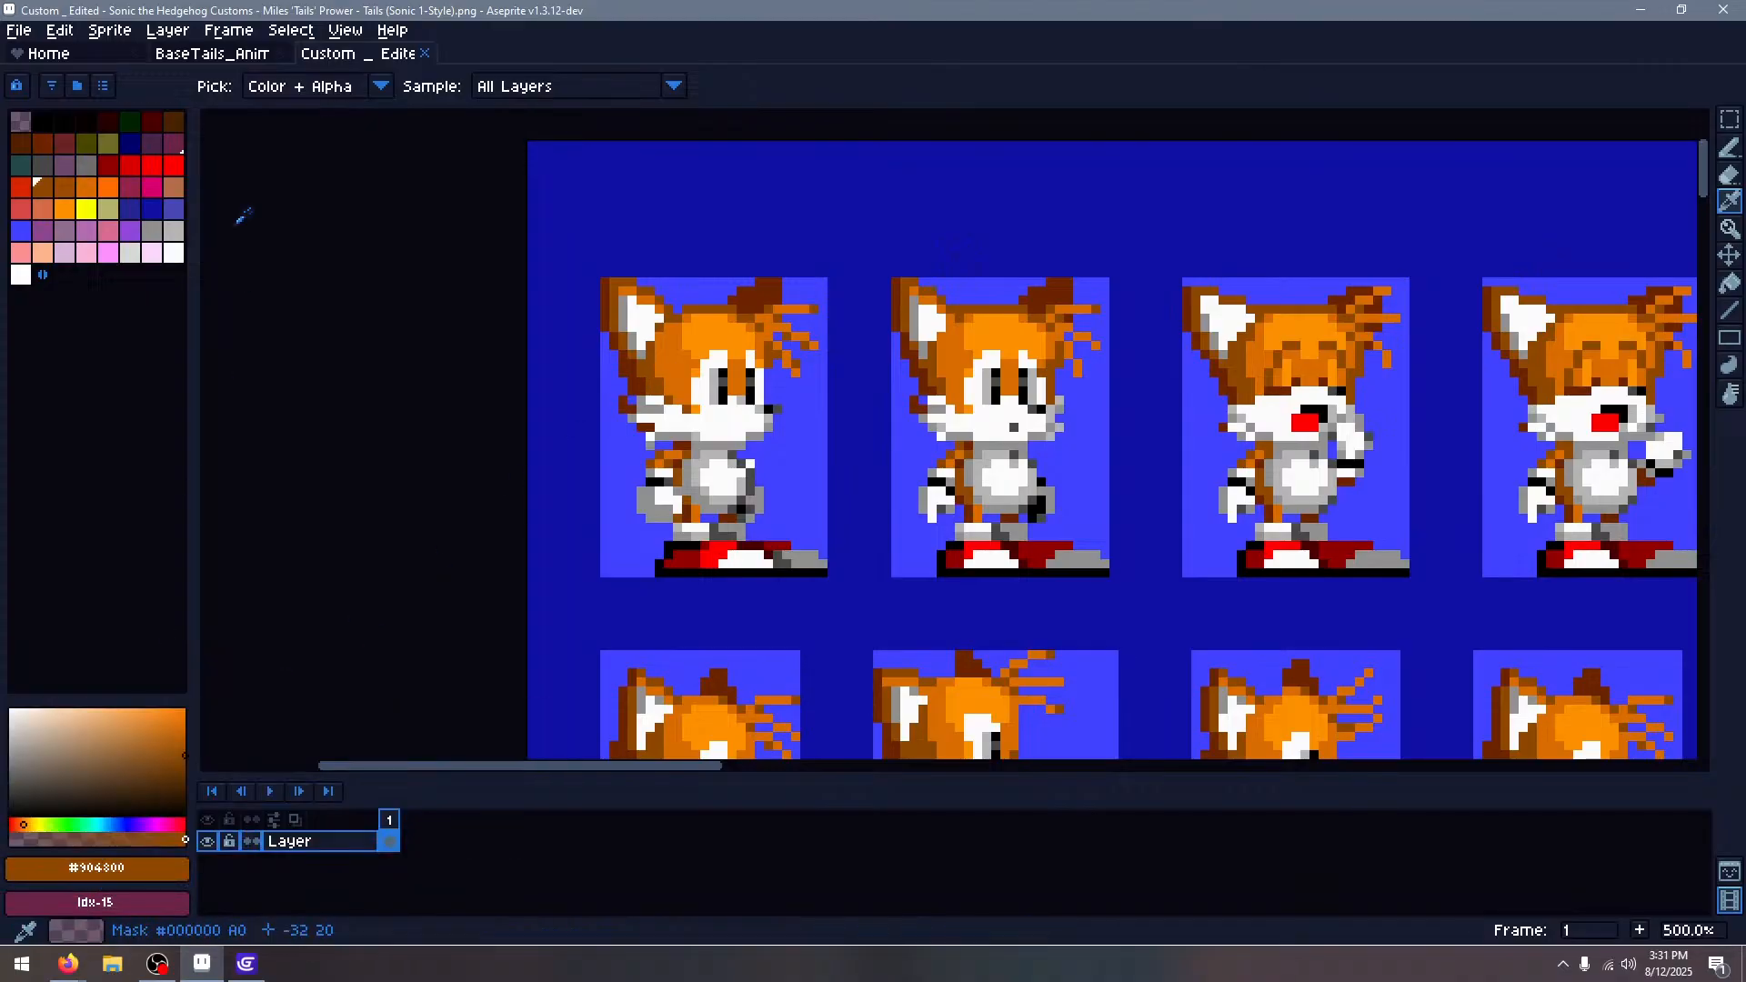
Copy the light orange fc9000 from the first Tails sprite over palette index 5 of BaseTails_Animations-1
{"action": "left_click", "coordinate": [721, 320]}
{"action": "left_click", "coordinate": [98, 868]}
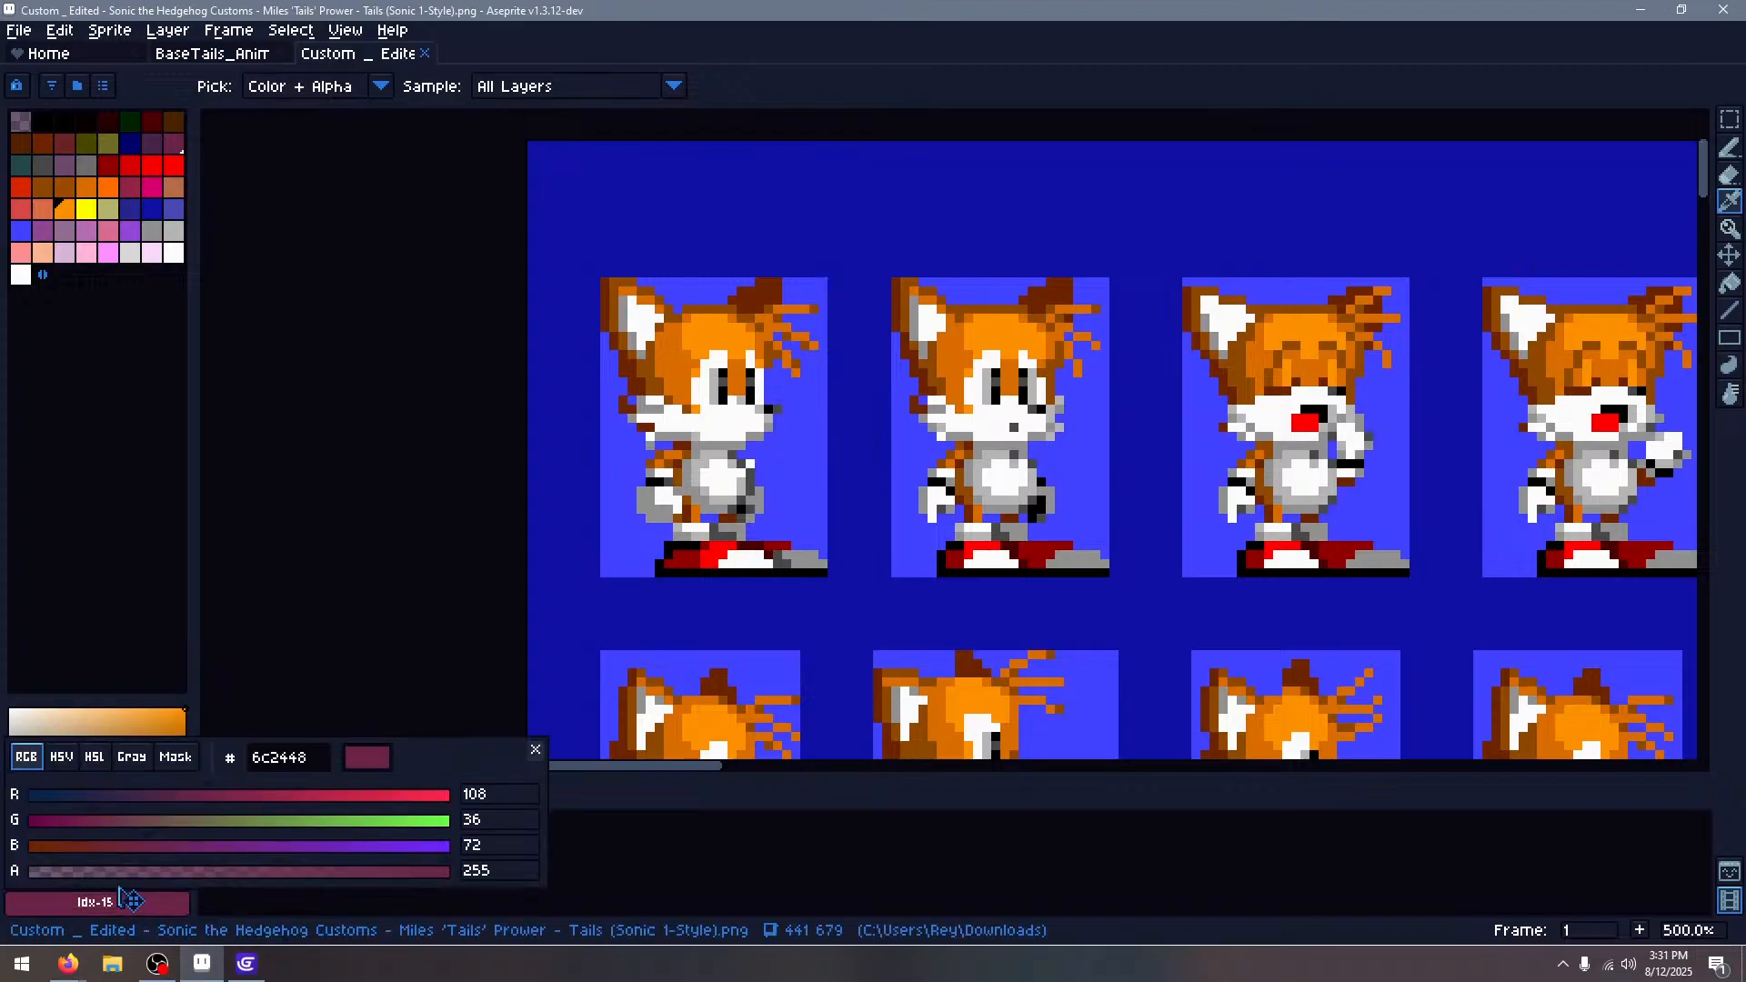
{"action": "left_click", "coordinate": [100, 868]}
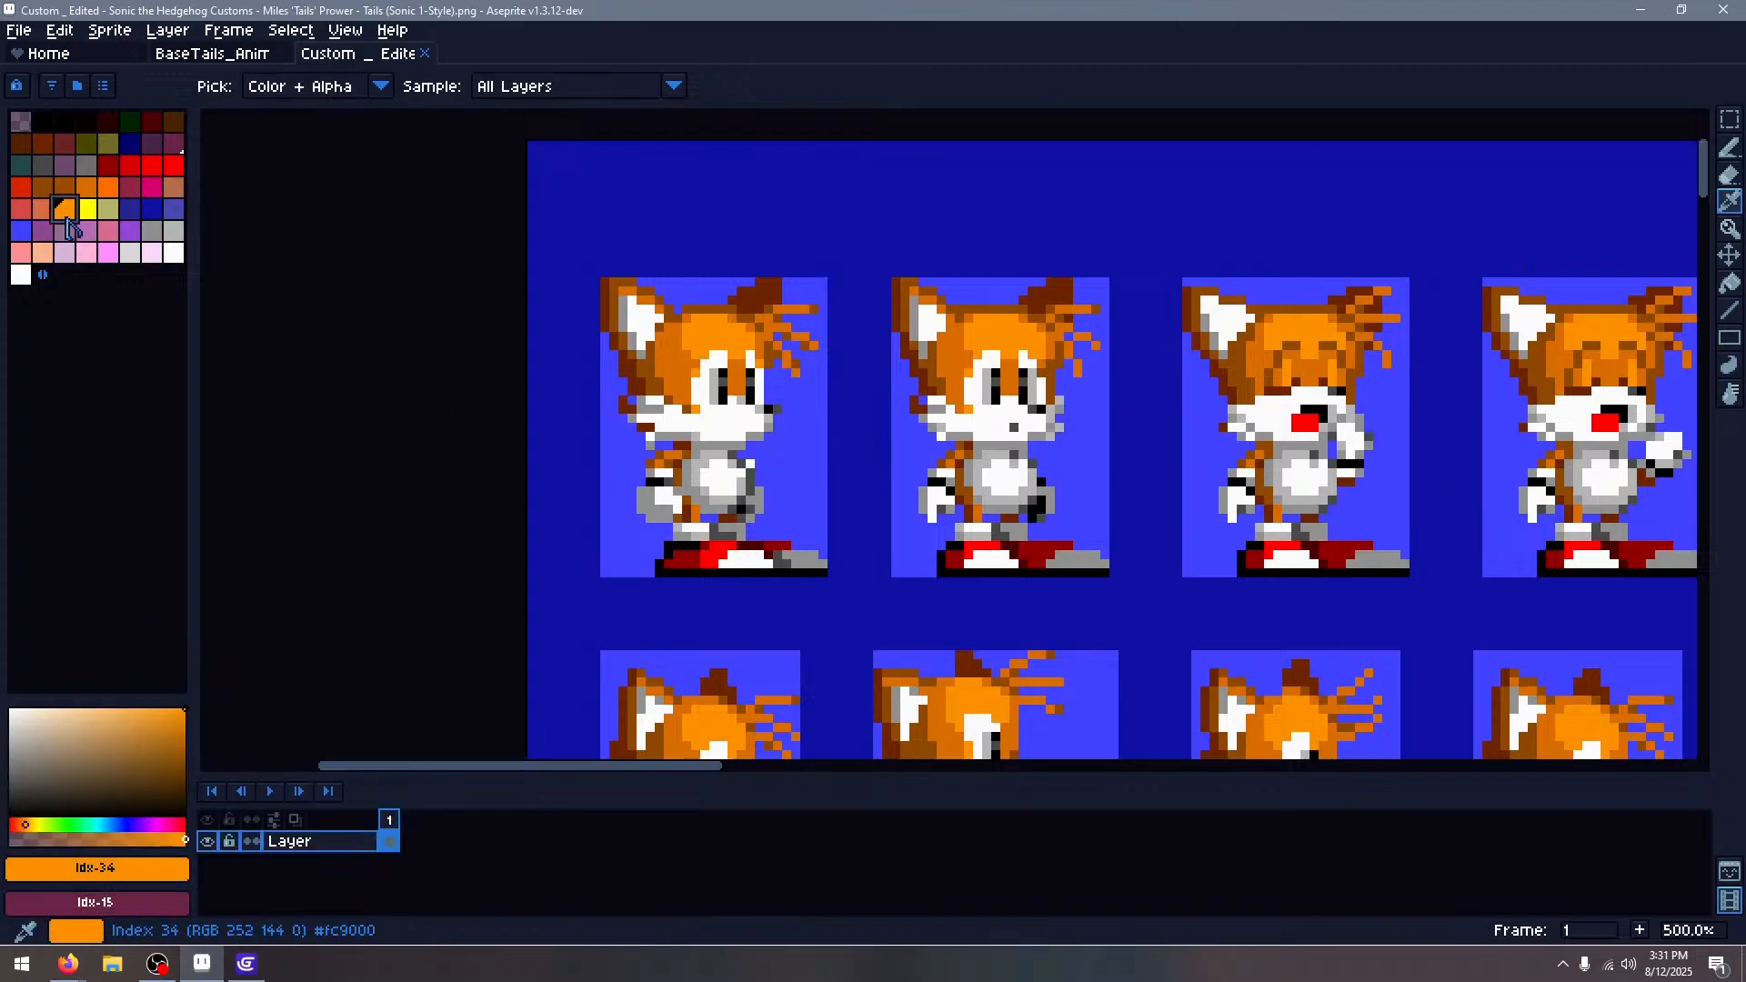
{"action": "left_click", "coordinate": [257, 57]}
{"action": "left_click", "coordinate": [134, 127]}
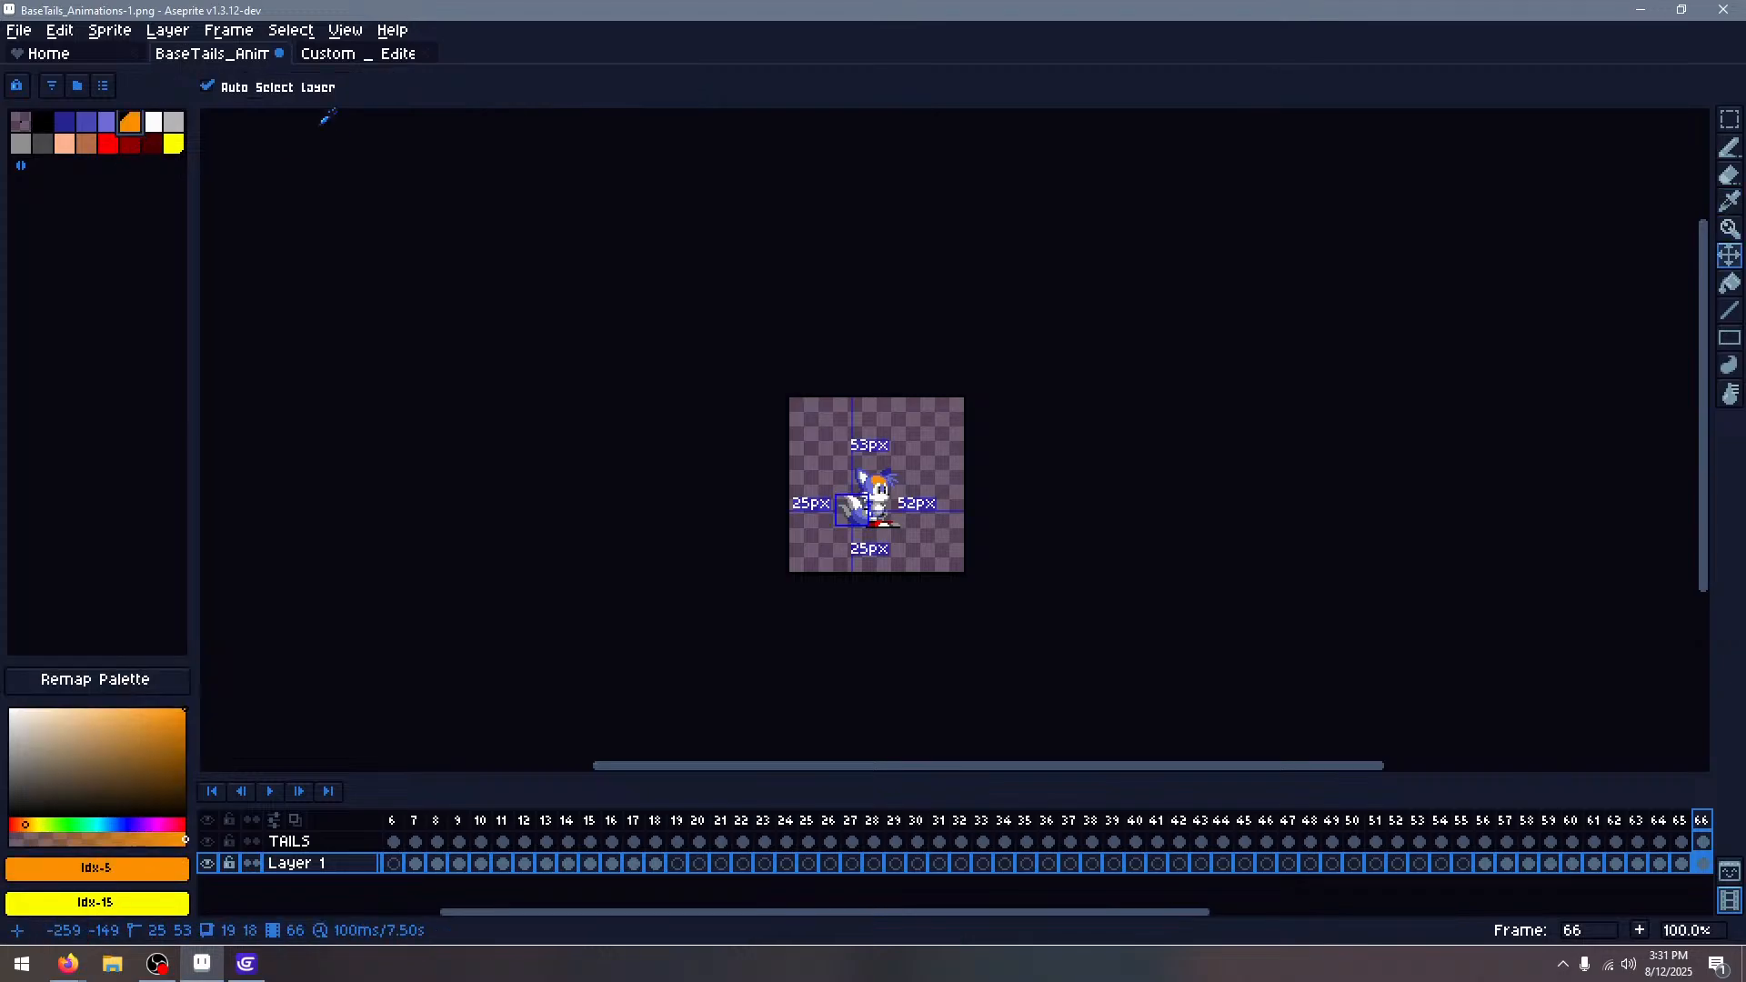
Try to replace palette index 4 of BaseTails_Animations-1 with the darker orange d86c00 from the first Tails sprite
{"action": "left_click", "coordinate": [327, 54]}
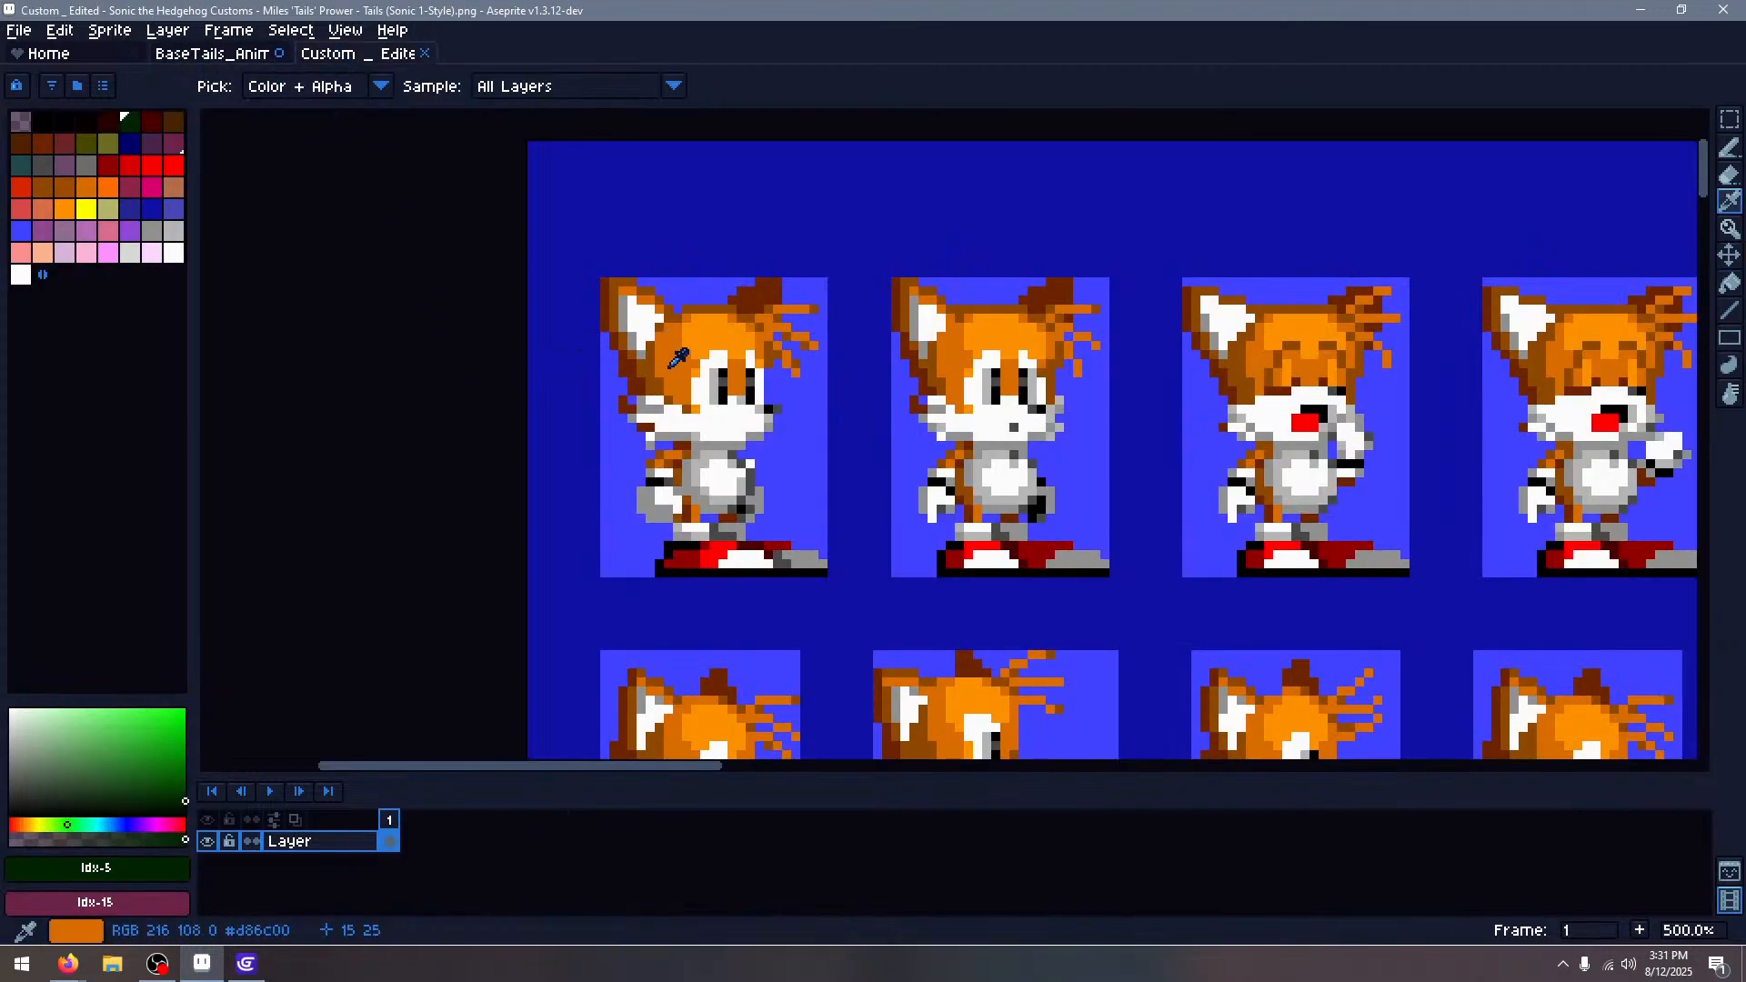
{"action": "left_click", "coordinate": [677, 357]}
{"action": "left_click", "coordinate": [136, 868]}
{"action": "left_click", "coordinate": [136, 868]}
{"action": "left_click", "coordinate": [136, 869]}
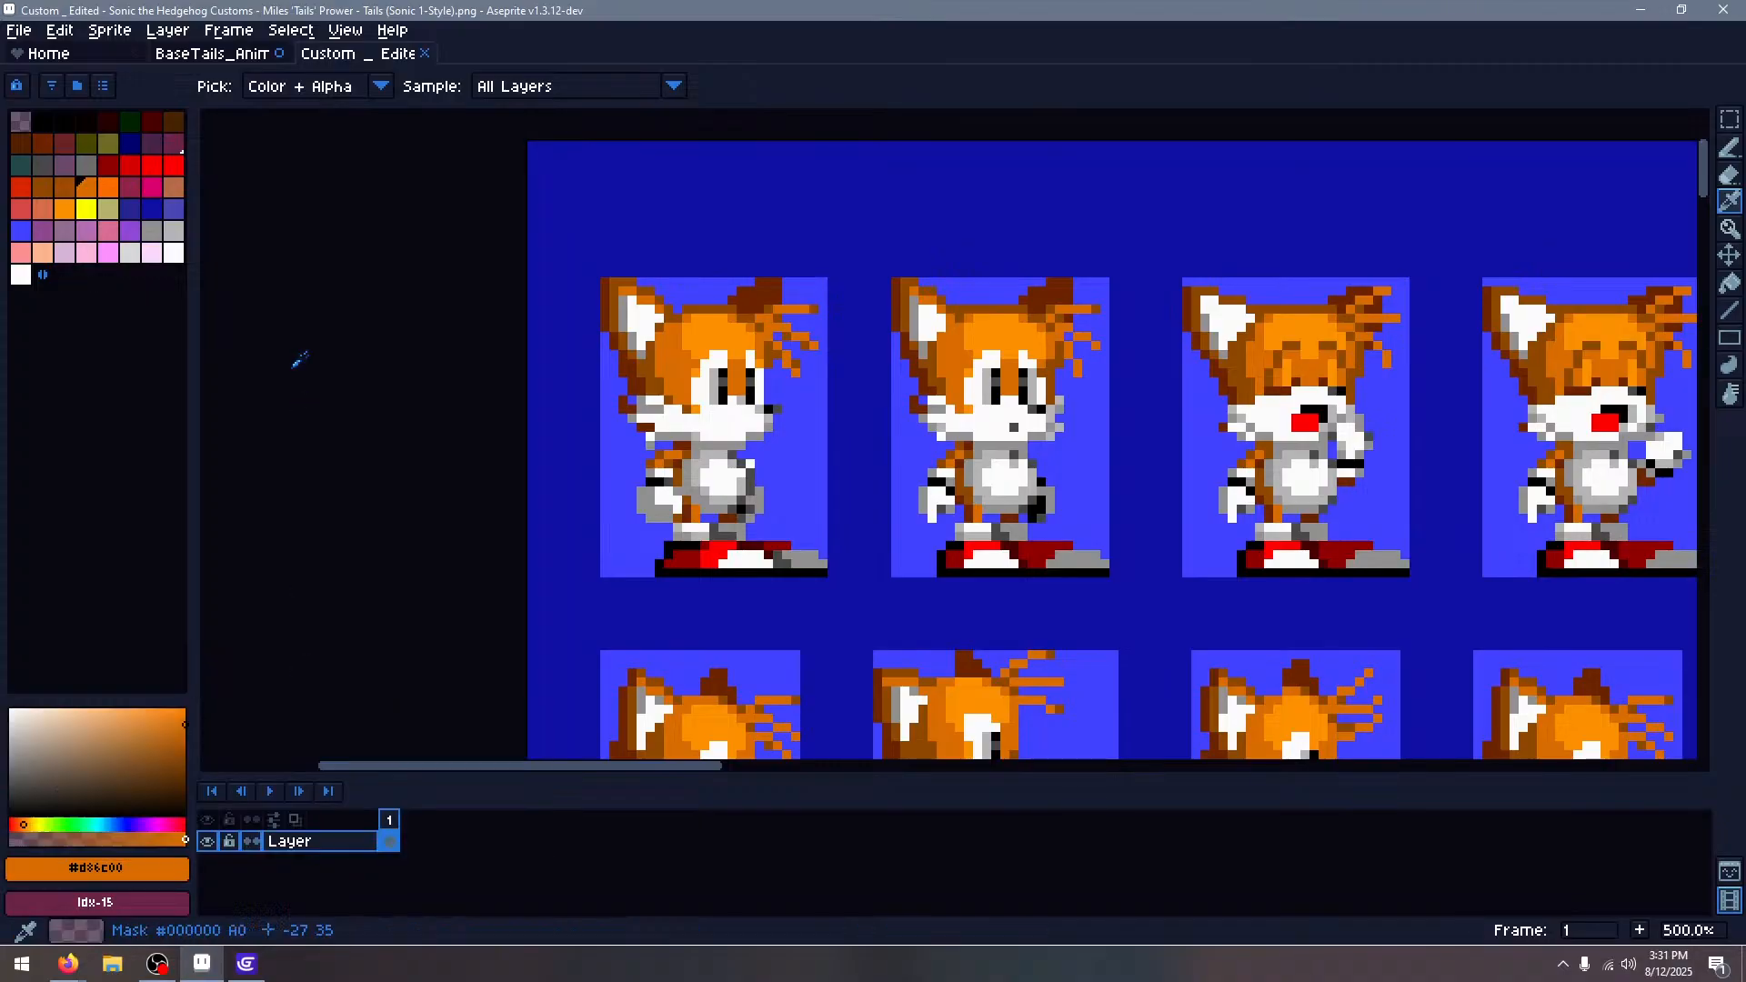
{"action": "left_click", "coordinate": [212, 53]}
{"action": "left_click", "coordinate": [108, 121]}
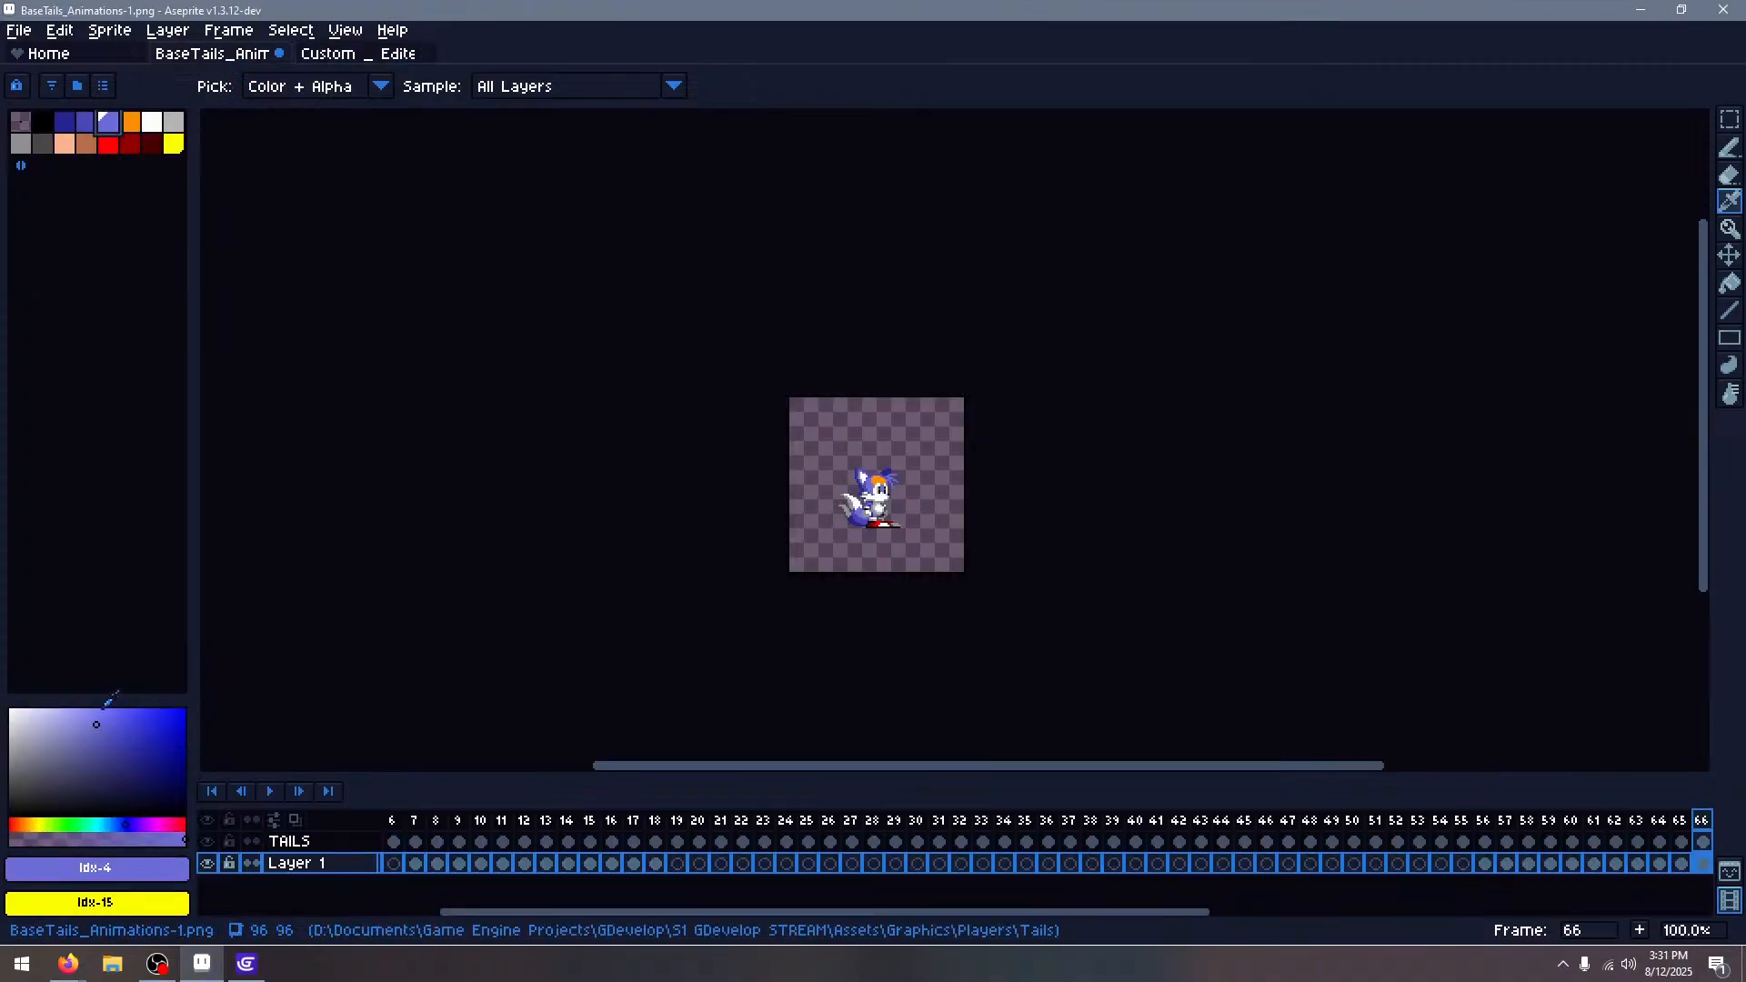
{"action": "left_click", "coordinate": [126, 865]}
{"action": "type", "text": "d86c00"}
{"action": "key", "text": "Return"}
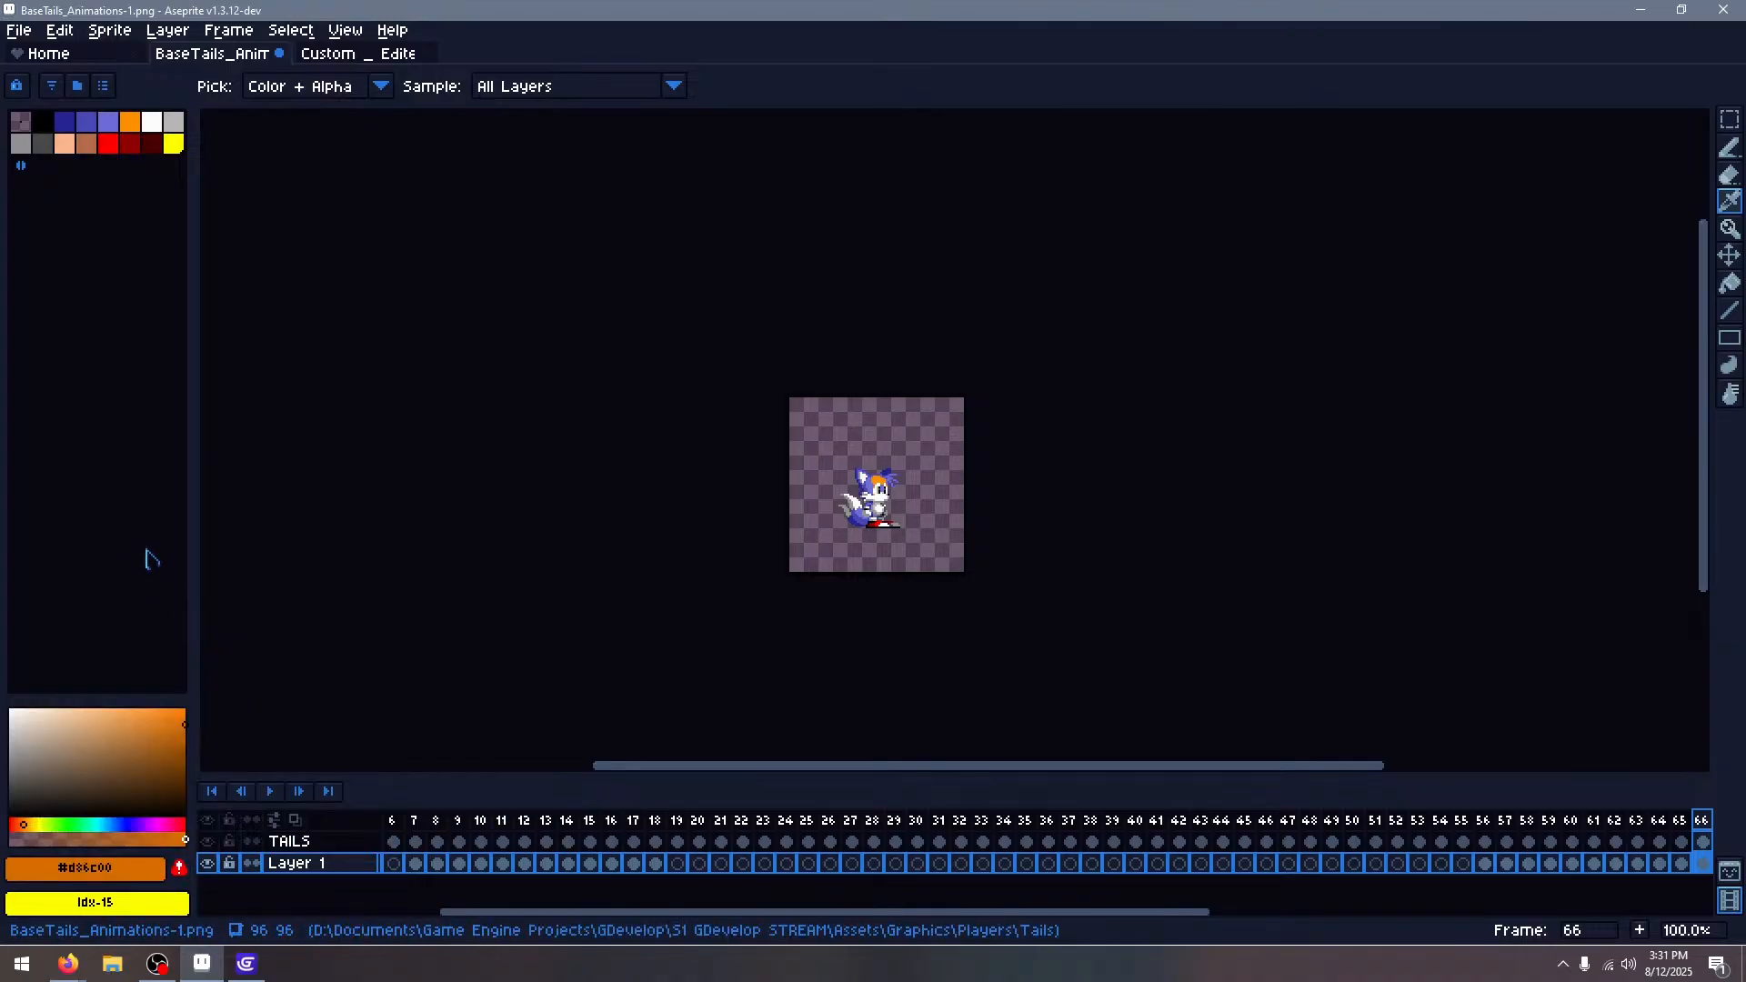
{"action": "left_click", "coordinate": [109, 122]}
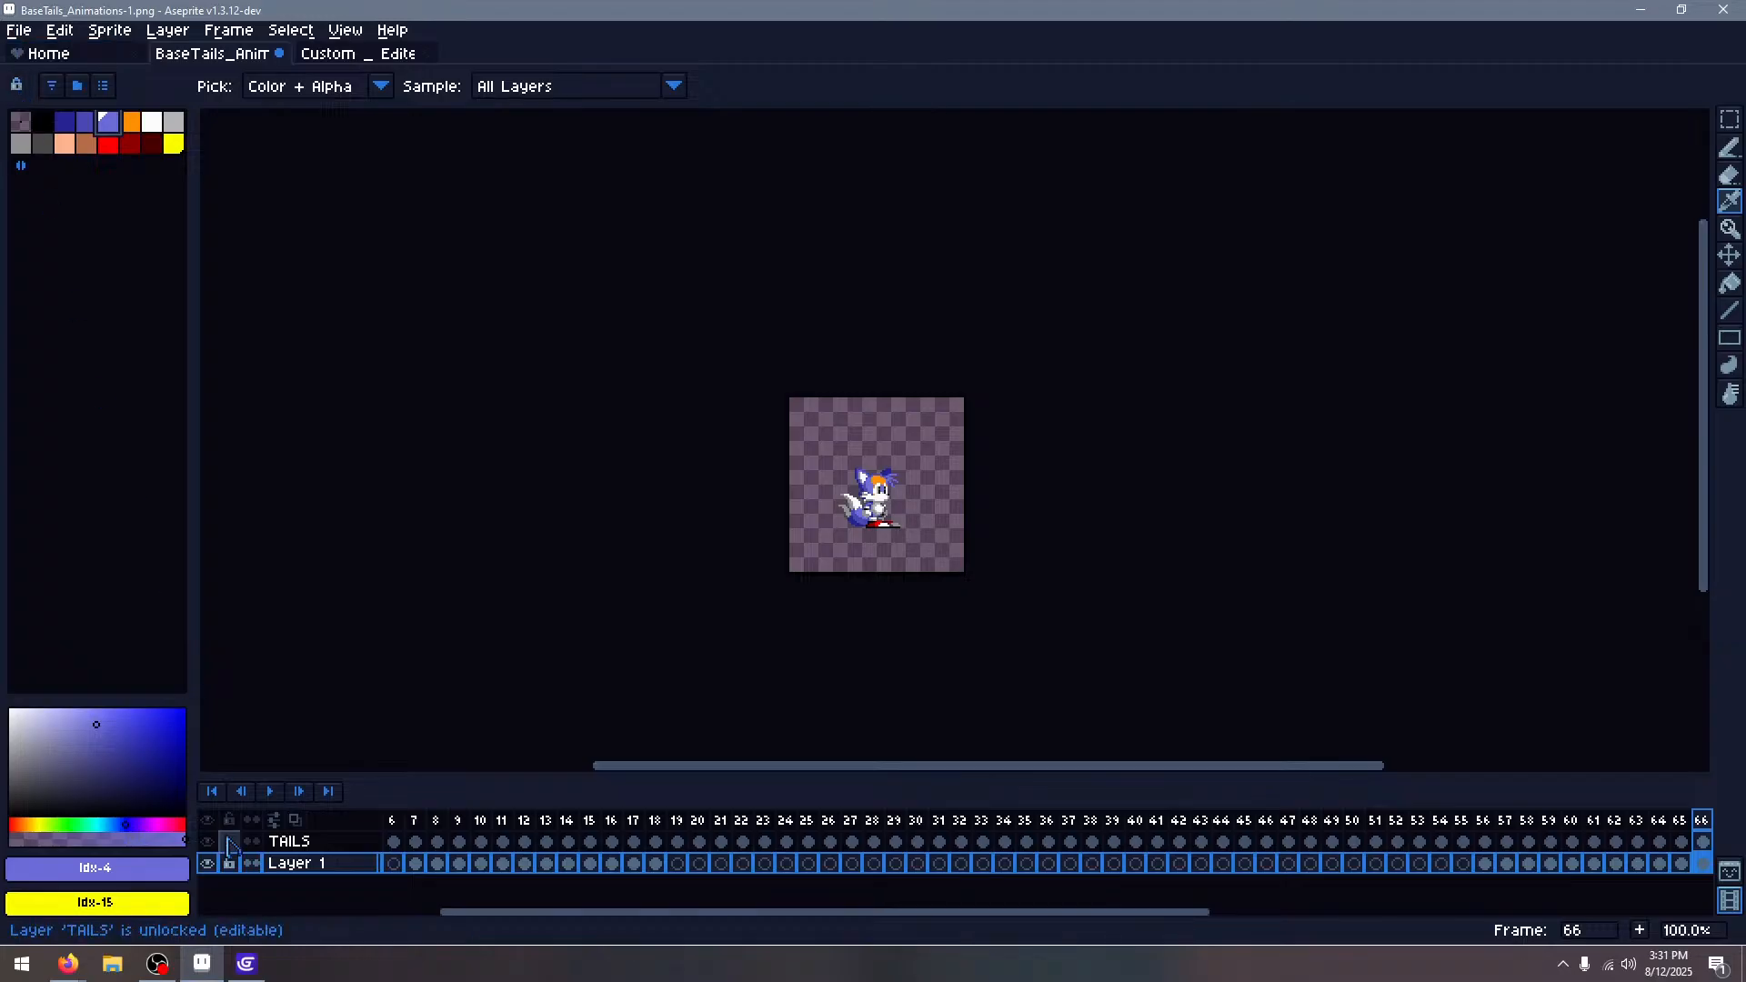
{"action": "key", "text": "ctrl+z"}
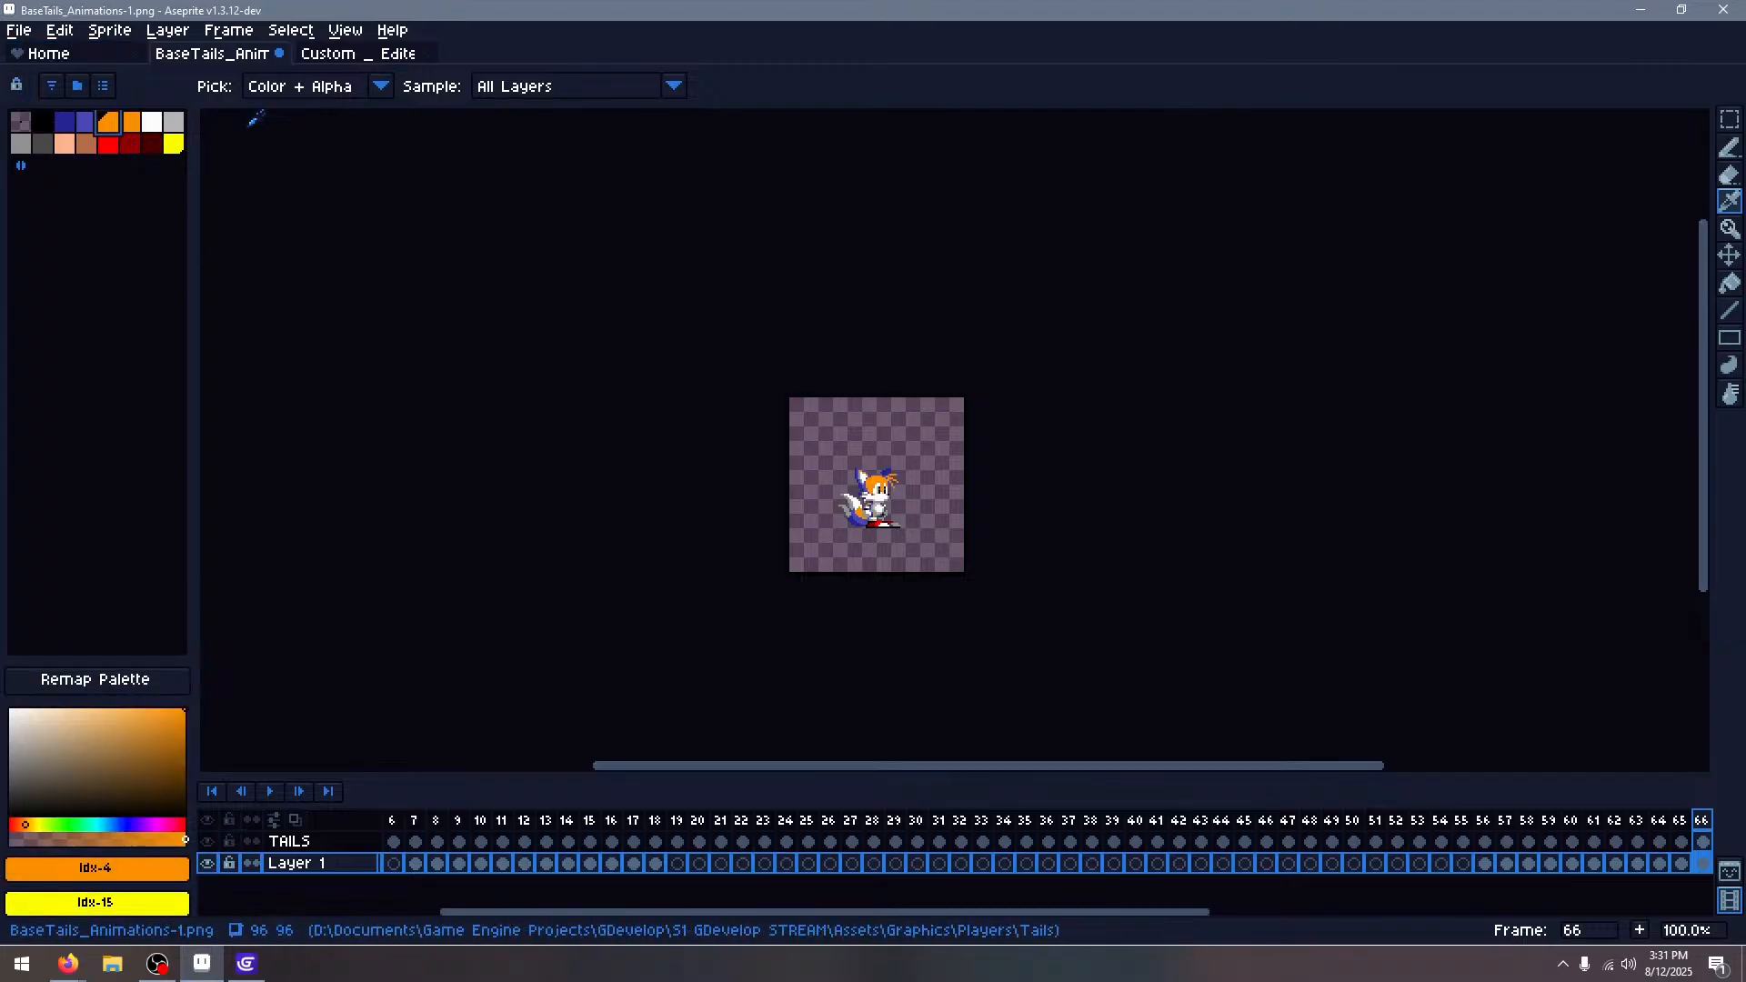
Replace palette index 4 of BaseTails_Animations-1 with the darker orange d86c00 from the original Tails sheet
{"action": "left_click", "coordinate": [364, 54]}
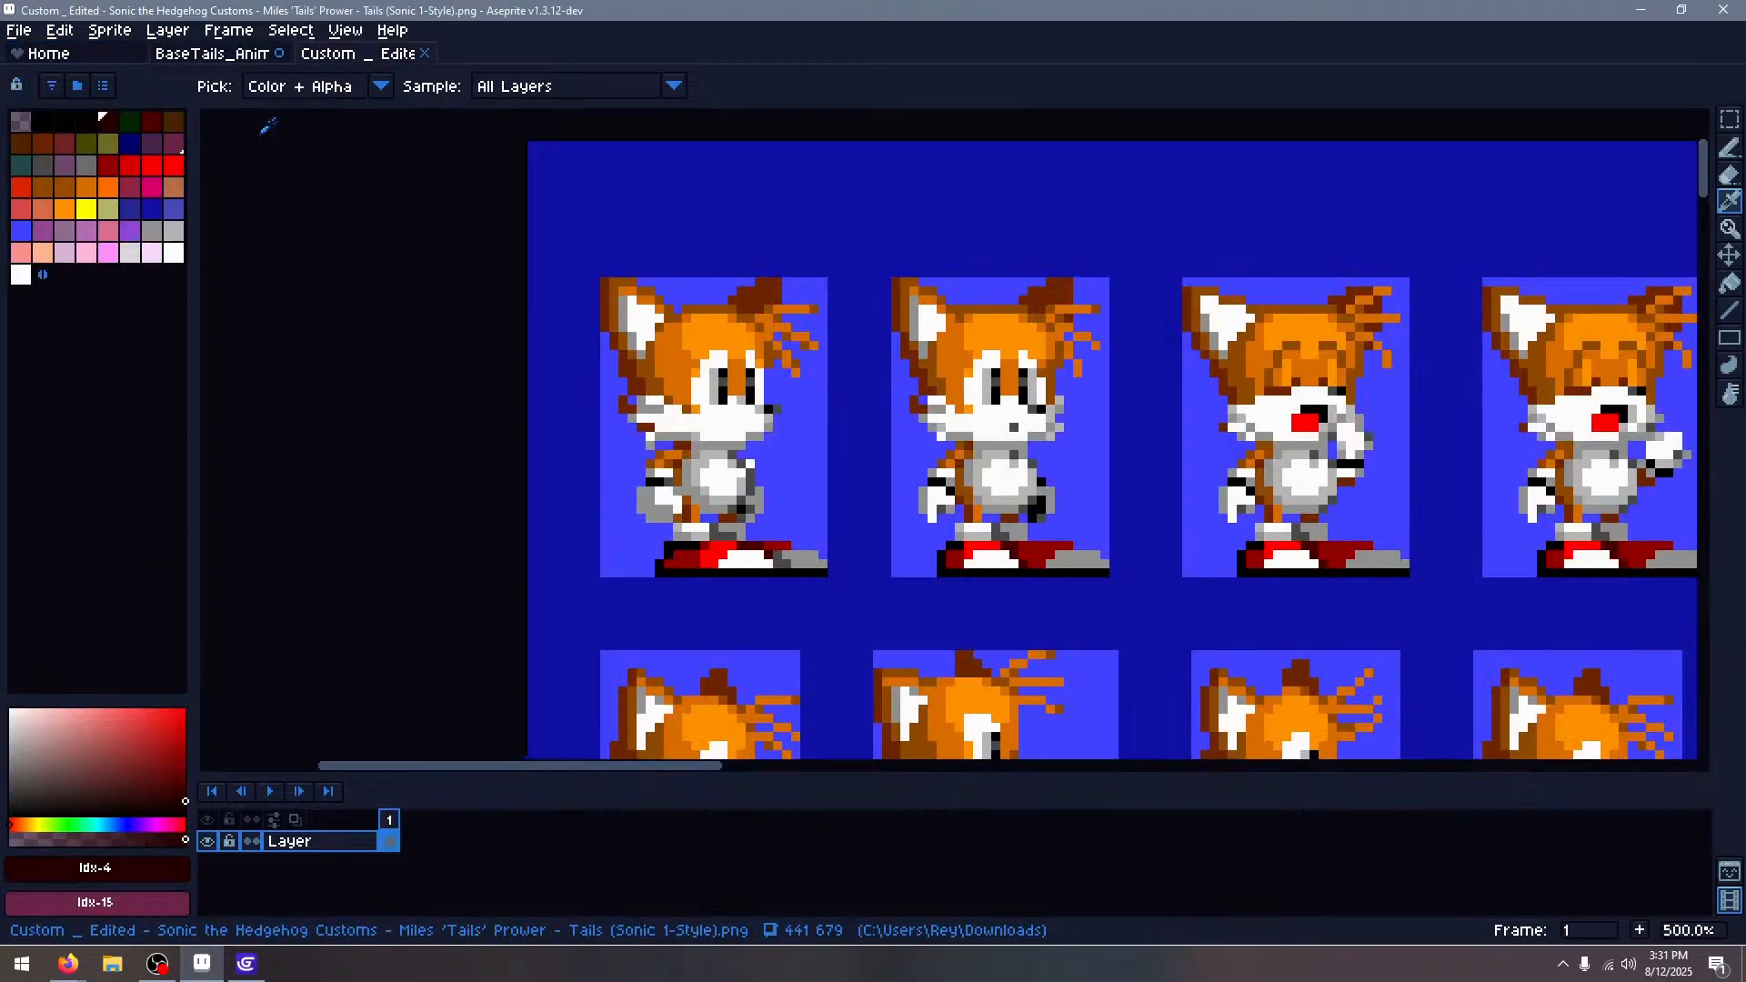
{"action": "left_click", "coordinate": [674, 356]}
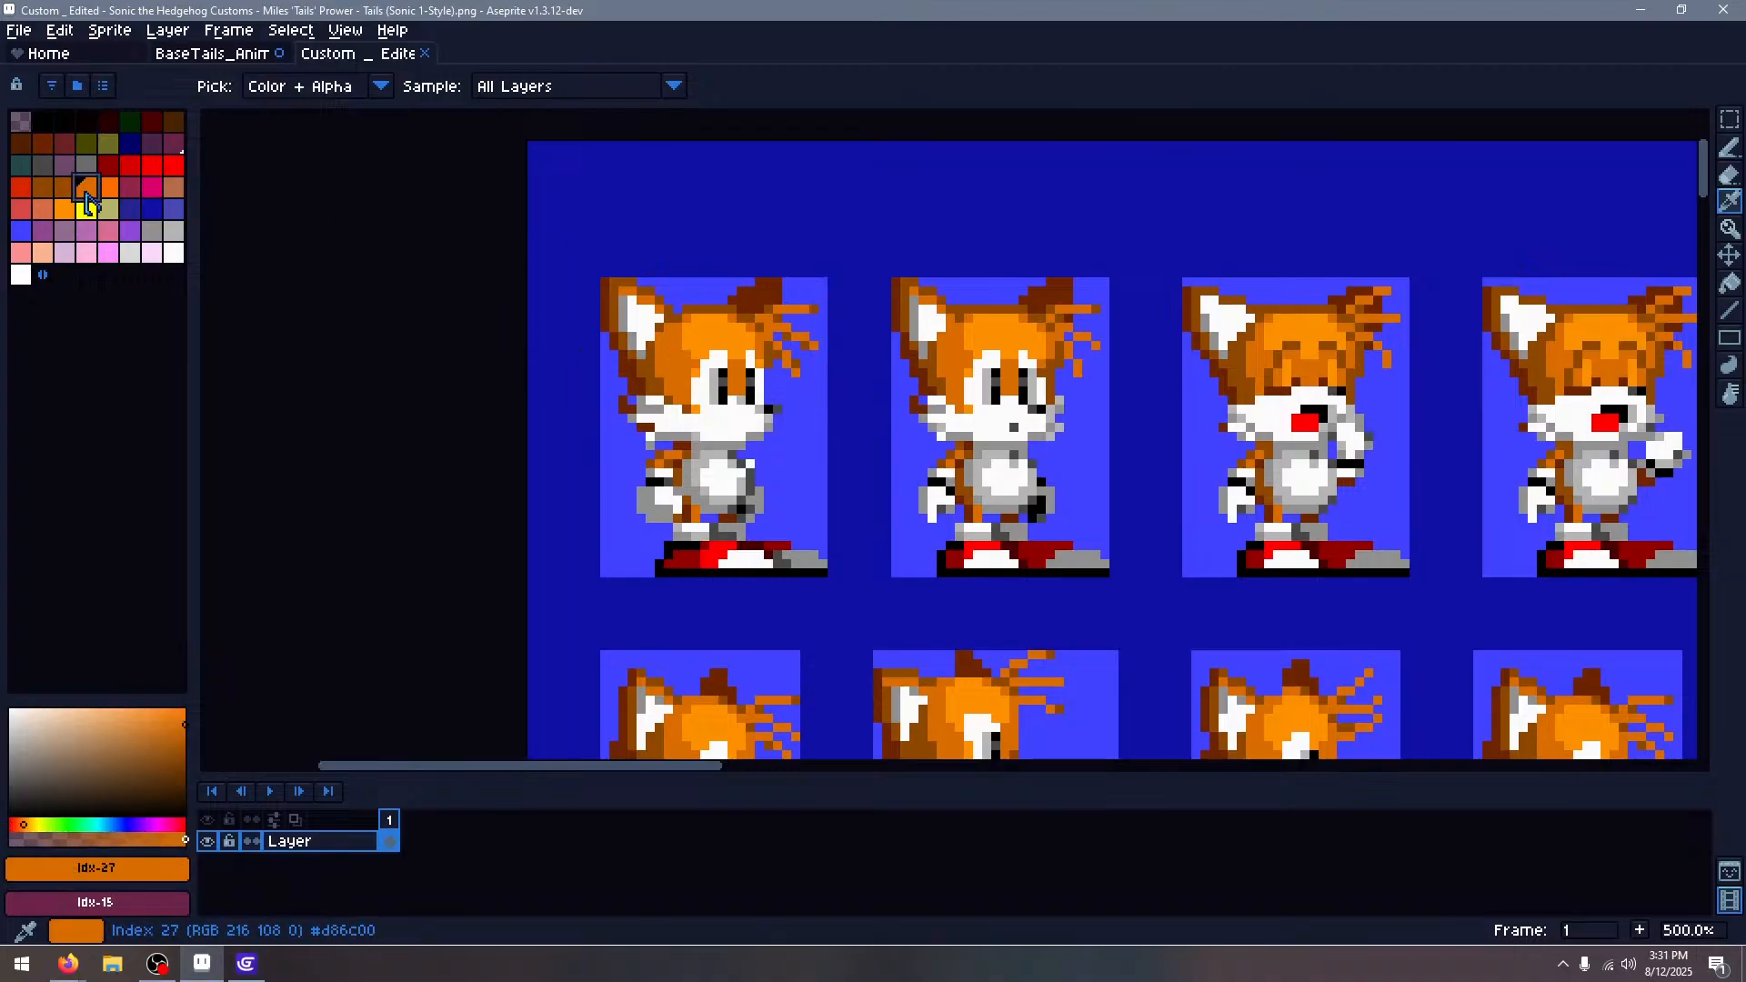
{"action": "left_click", "coordinate": [228, 54]}
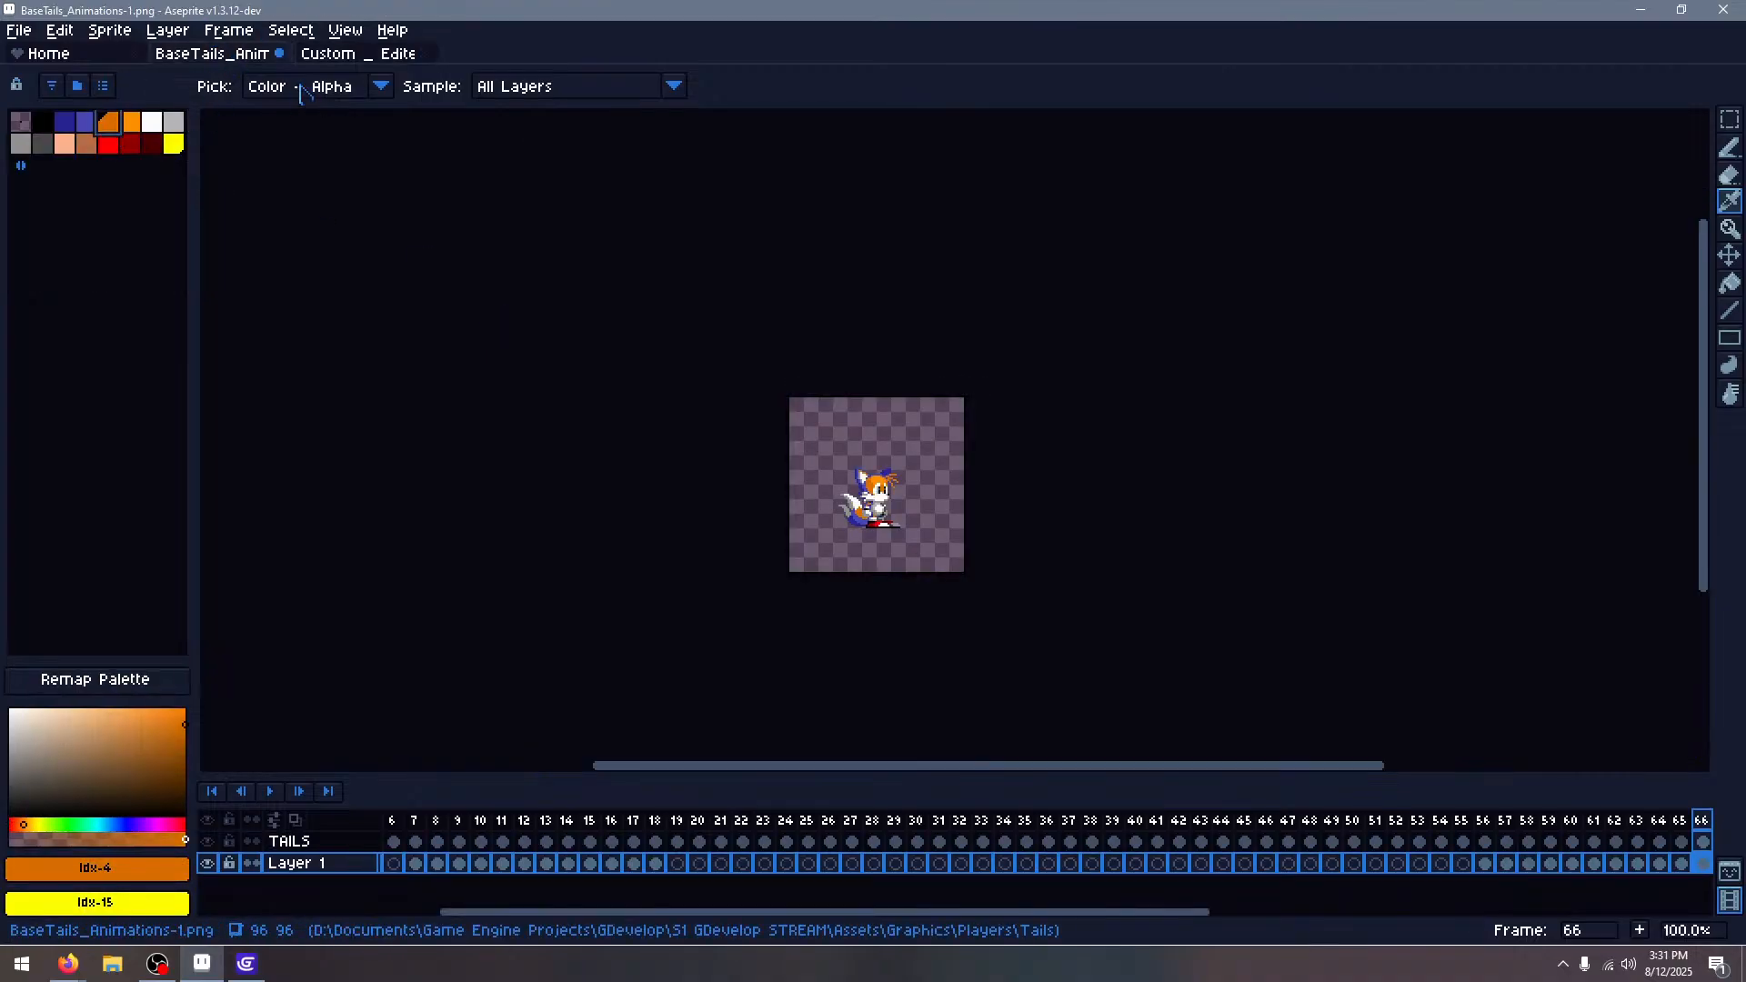
Replace the lighter blue at palette index 3 of BaseTails_Animations-1 with the brown fur shade from the Tails sheet
{"action": "left_click", "coordinate": [345, 54]}
{"action": "left_click", "coordinate": [939, 366]}
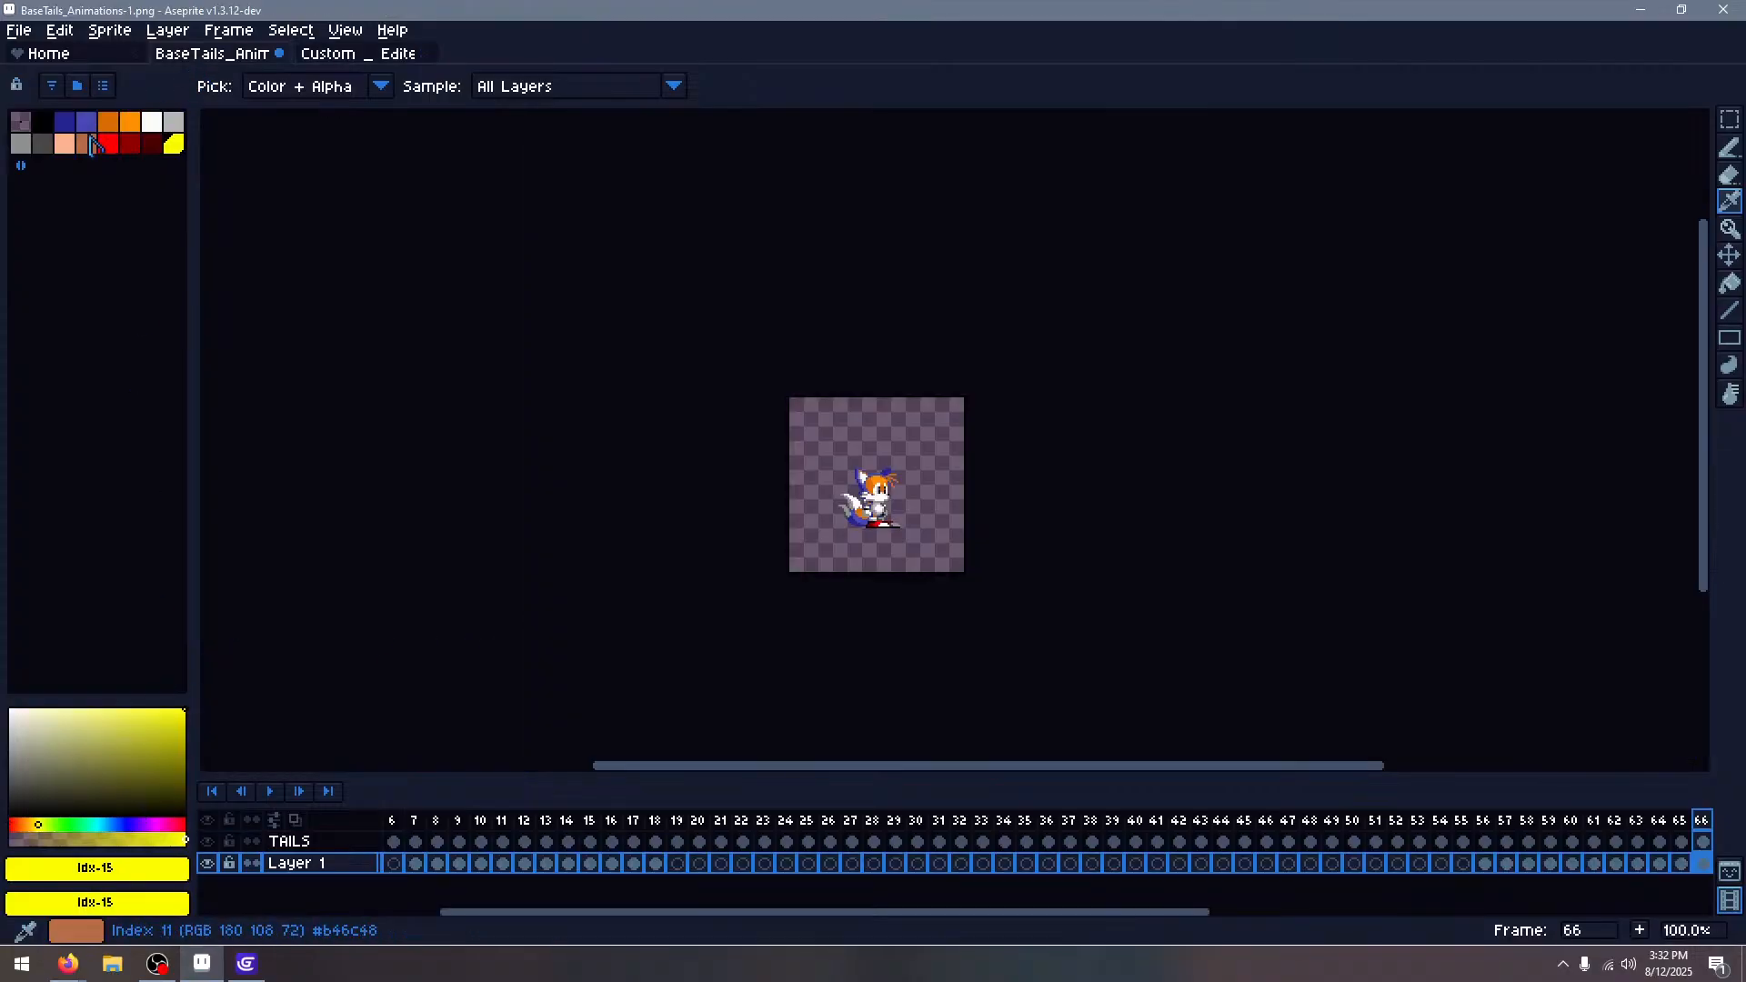
{"action": "left_click", "coordinate": [211, 54]}
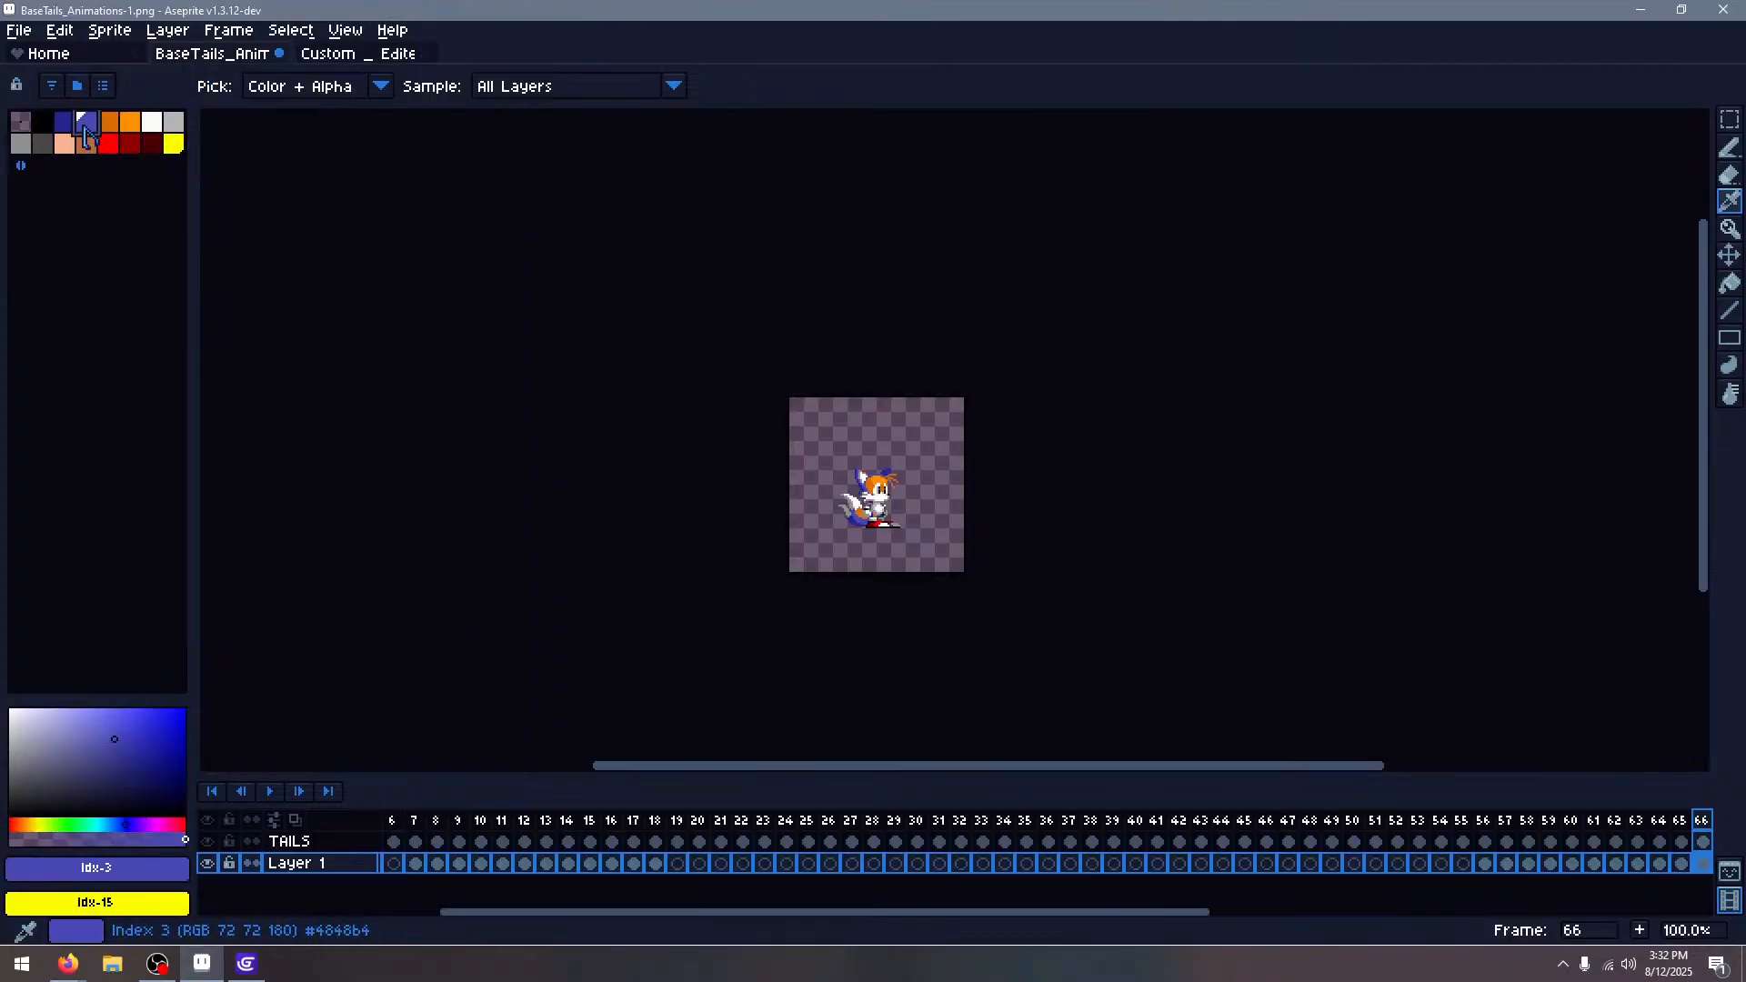
Copy the dark brown 6c2400 from the Tails sheet over palette index 2 of BaseTails_Animations-1
{"action": "left_click", "coordinate": [363, 58]}
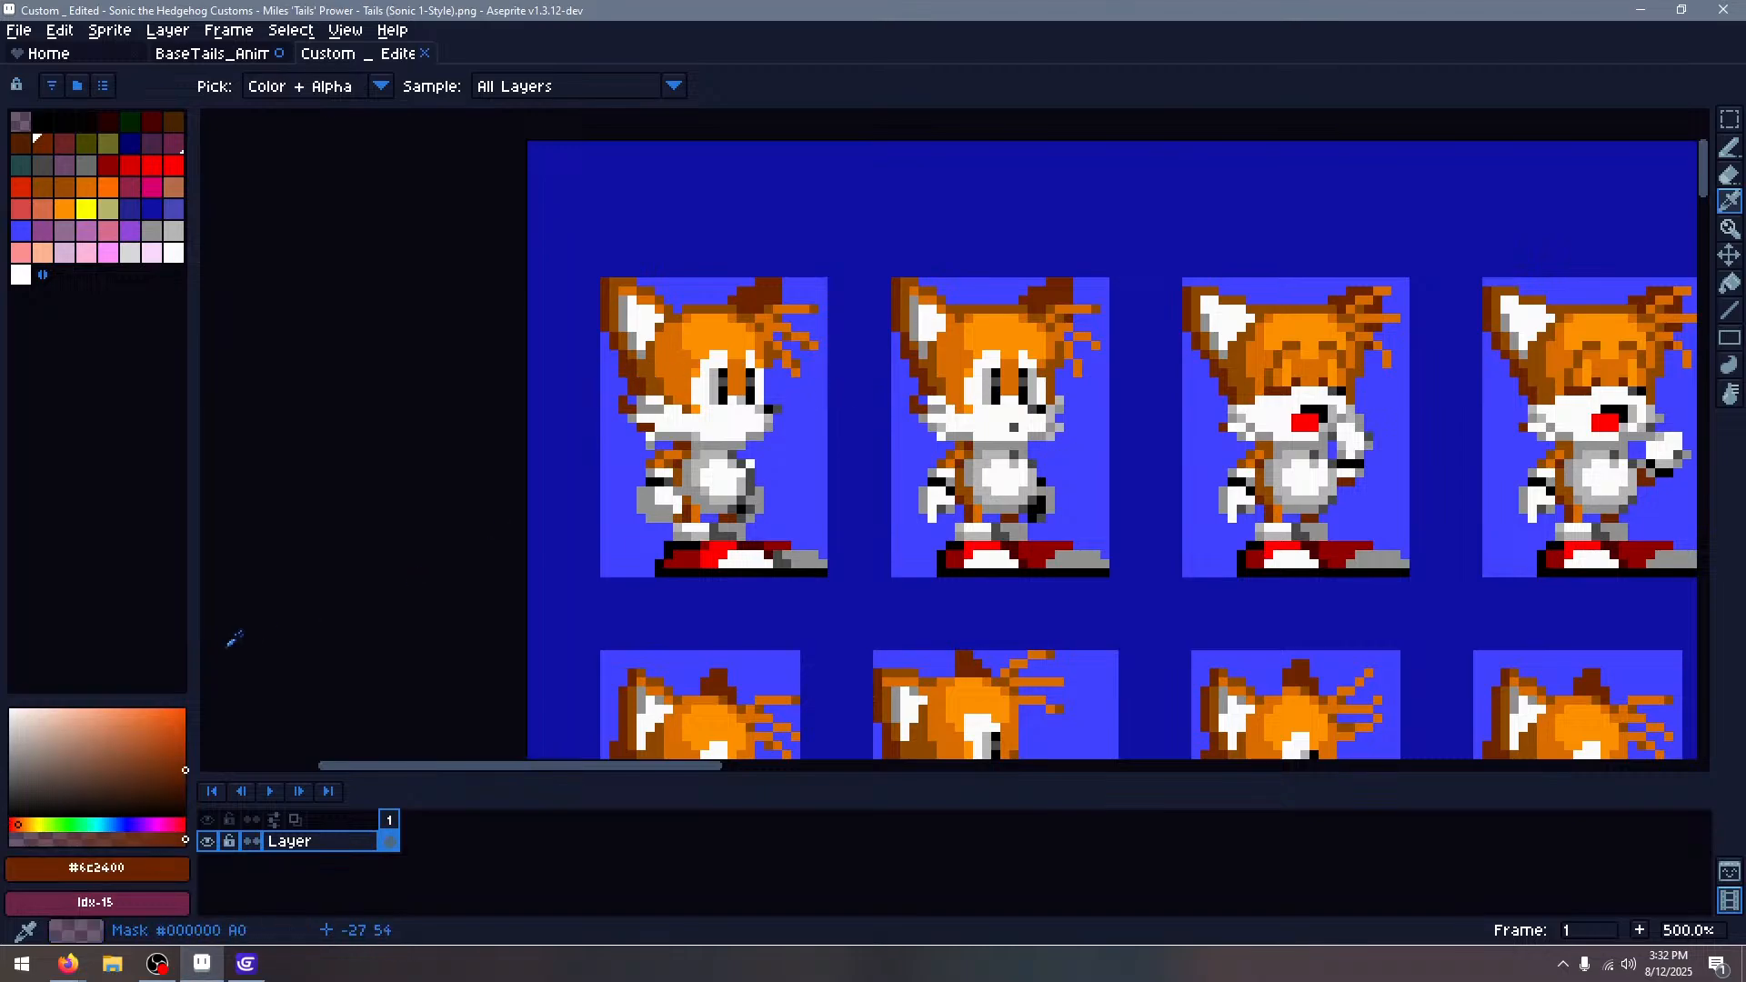
{"action": "left_click", "coordinate": [212, 54]}
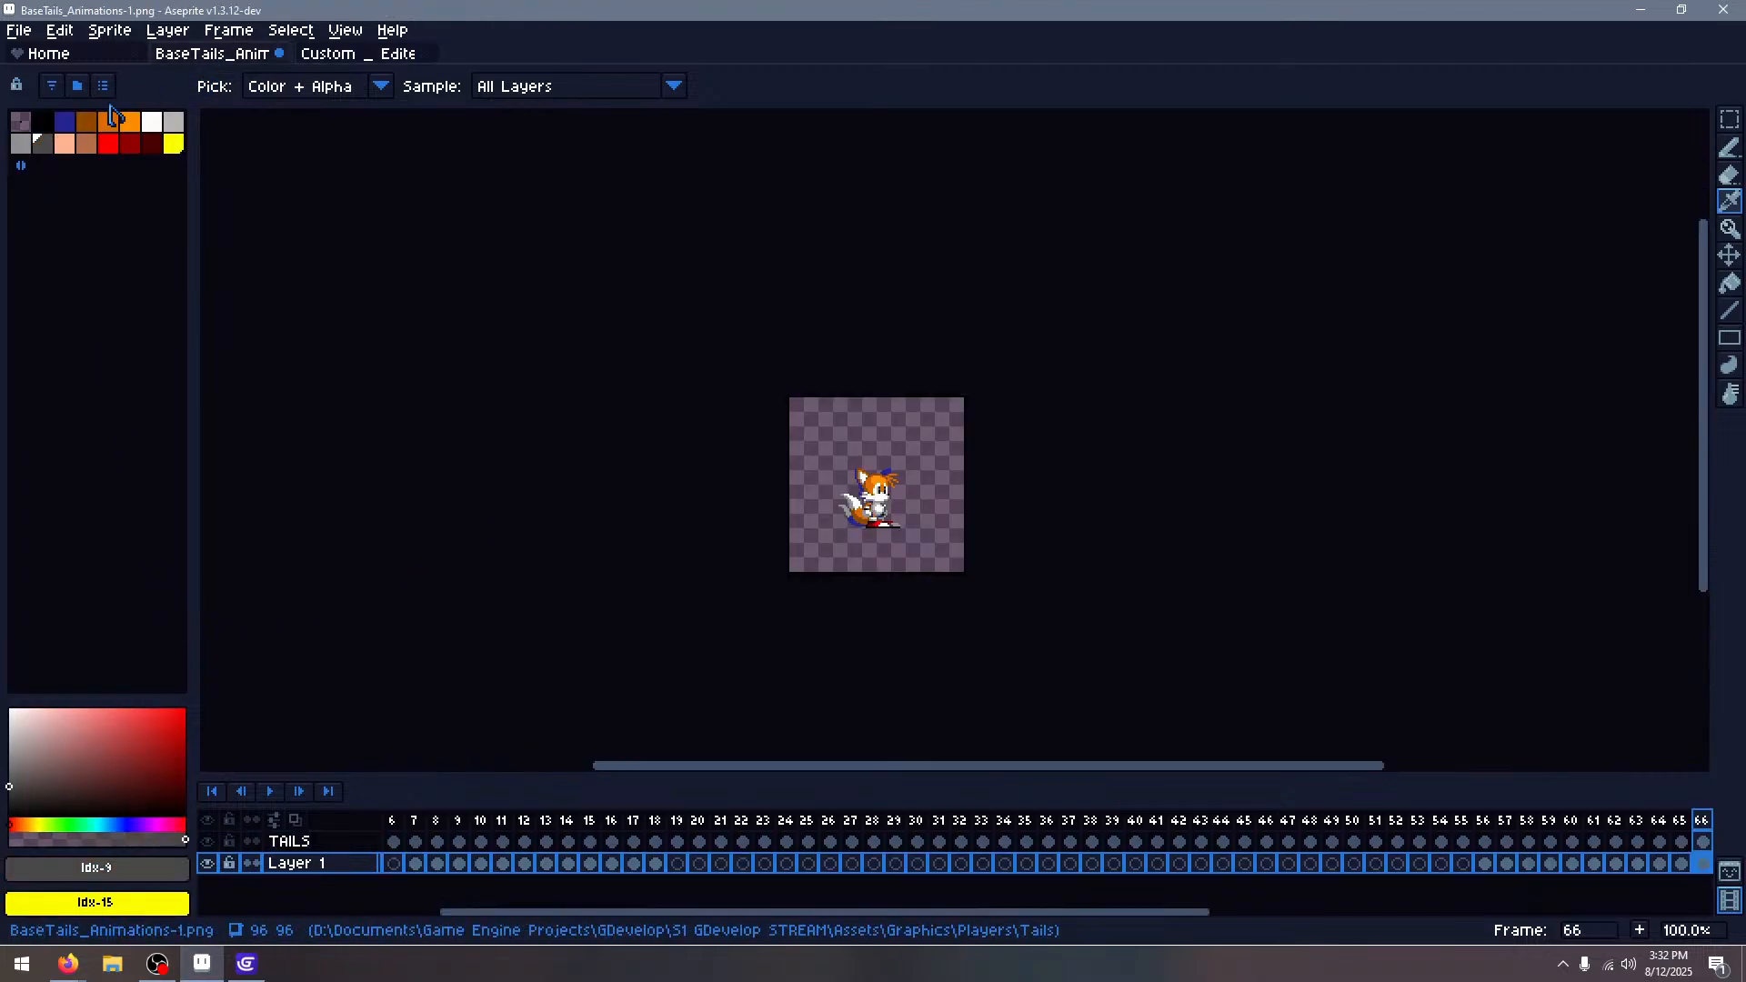
{"action": "left_click", "coordinate": [64, 125]}
{"action": "key", "text": "ctrl+v"}
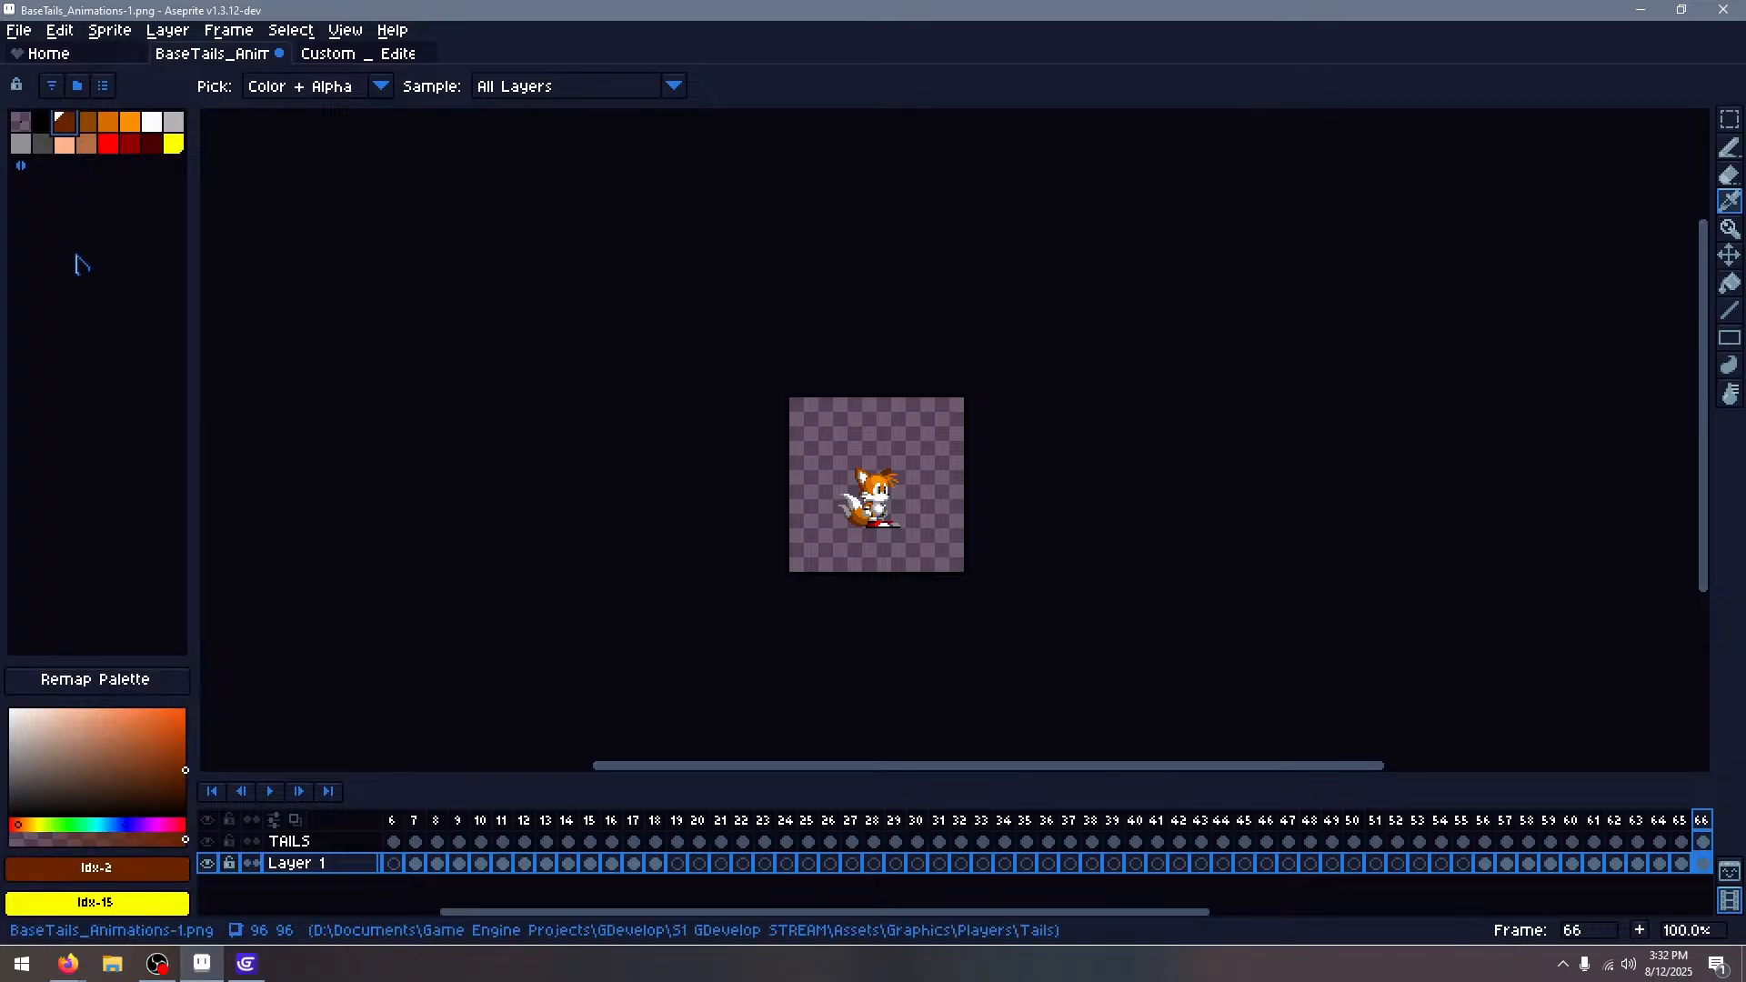
Play back the animation frames and examine the recolored fur on Layer 1 and the TAILS layer
{"action": "scroll", "coordinate": [881, 576], "scroll_direction": "up", "scroll_amount": 8}
{"action": "scroll", "coordinate": [821, 711], "scroll_direction": "down", "scroll_amount": 5}
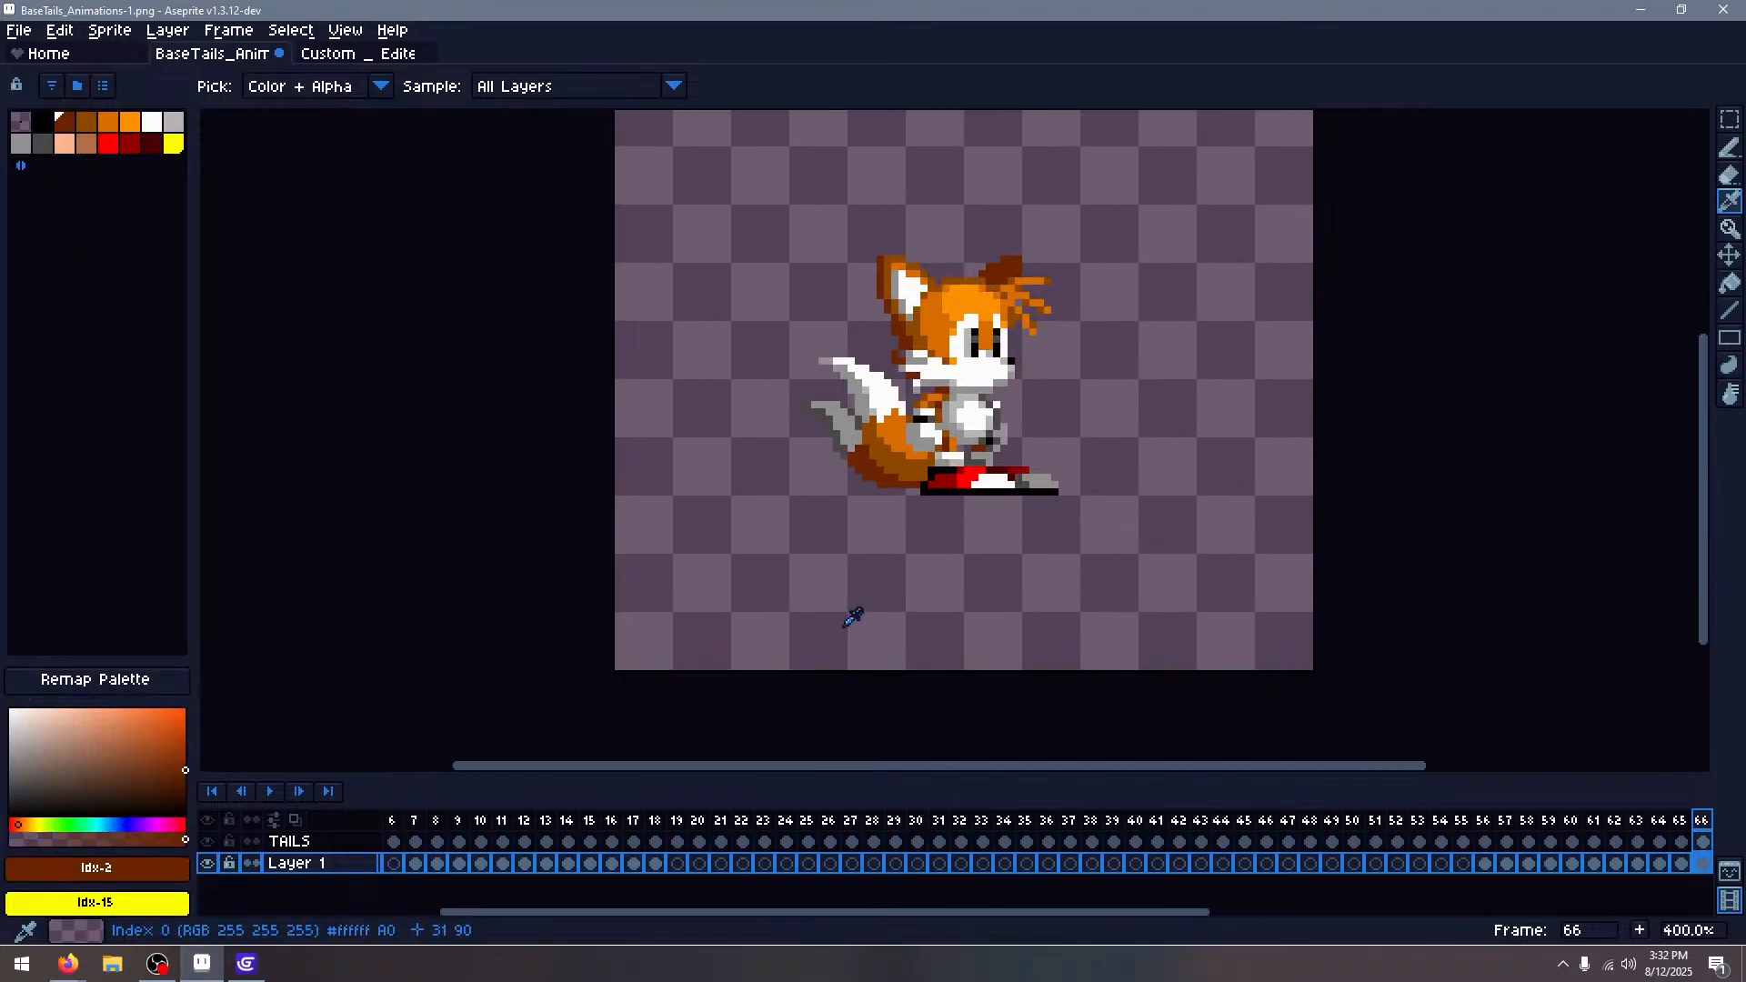
{"action": "key", "text": "Return"}
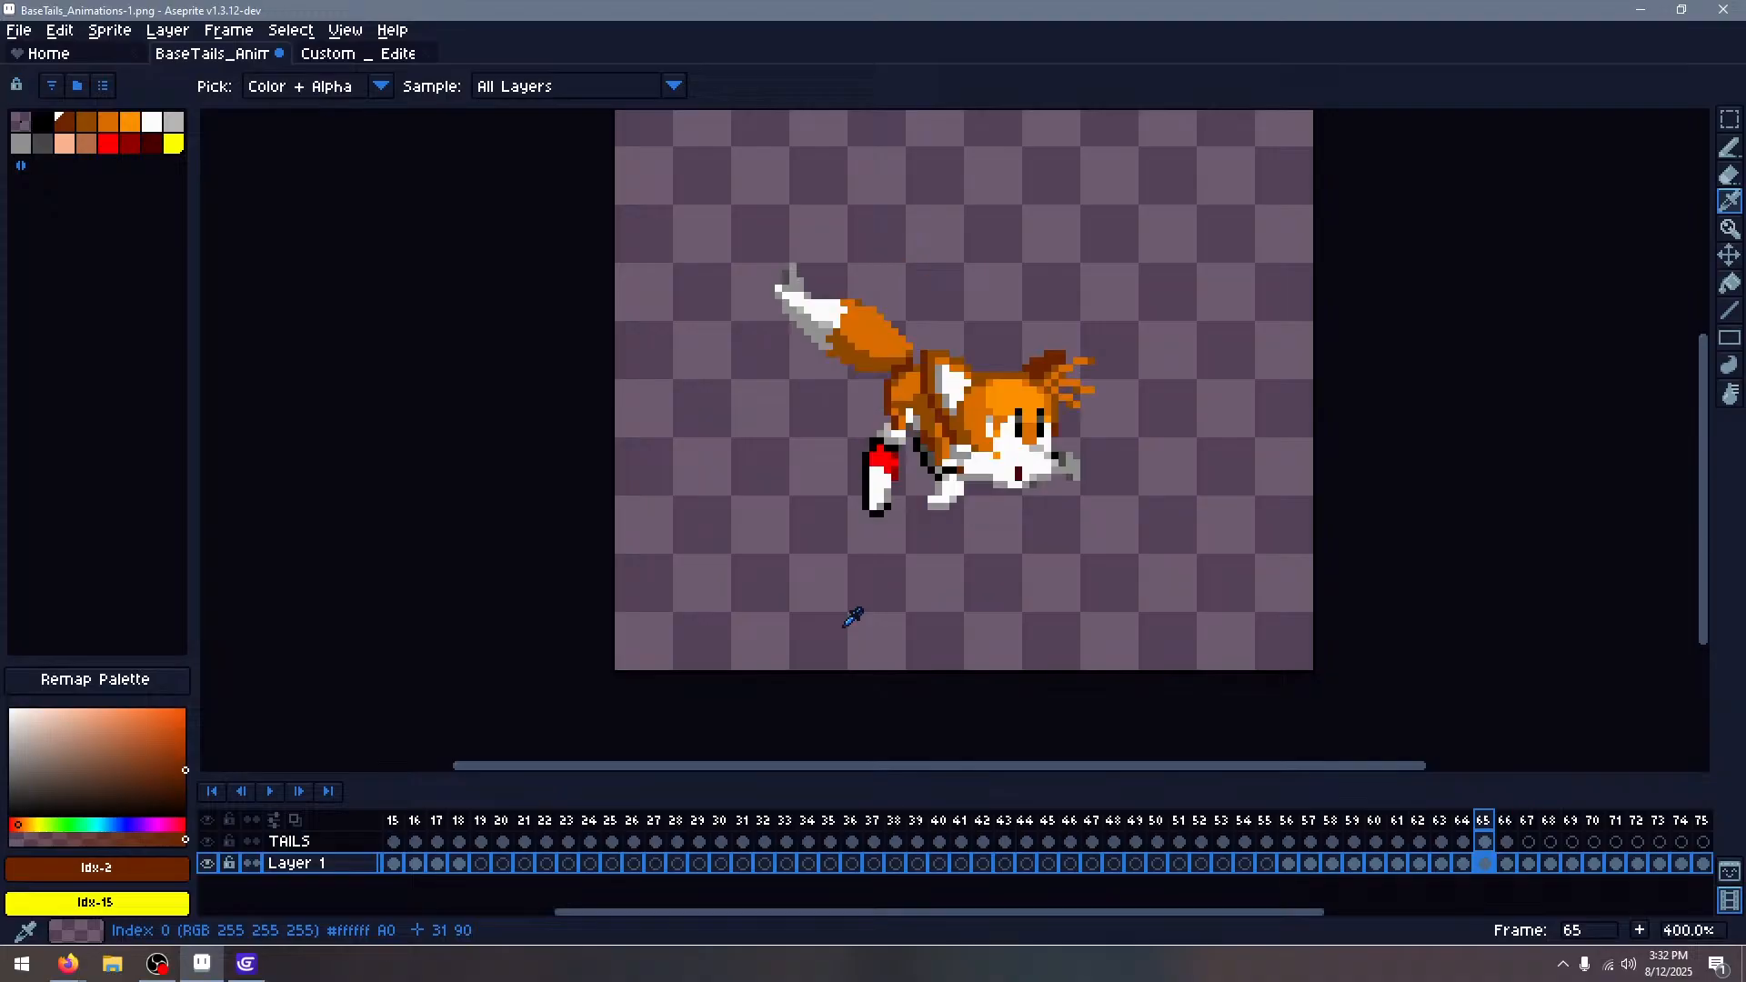
{"action": "left_click", "coordinate": [1508, 843]}
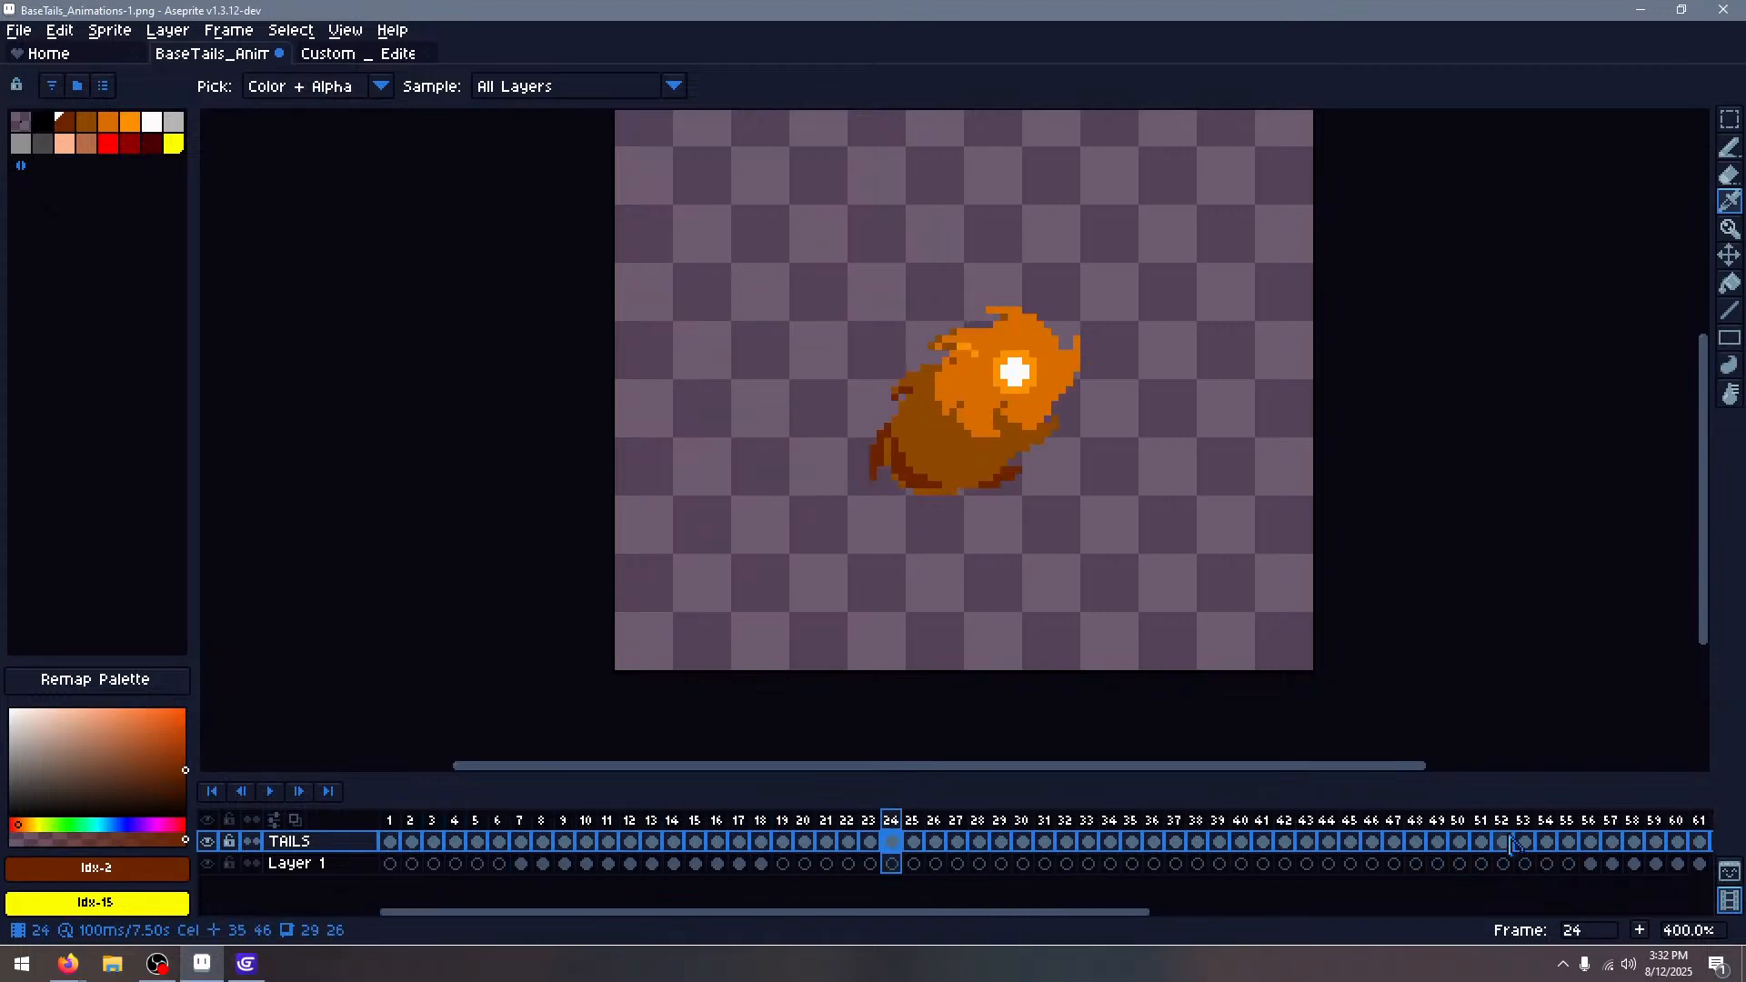
Save the recolored frames over the existing image sequence starting at BaseTails_Animations-1 in the Tails folder
{"action": "left_click", "coordinate": [19, 30]}
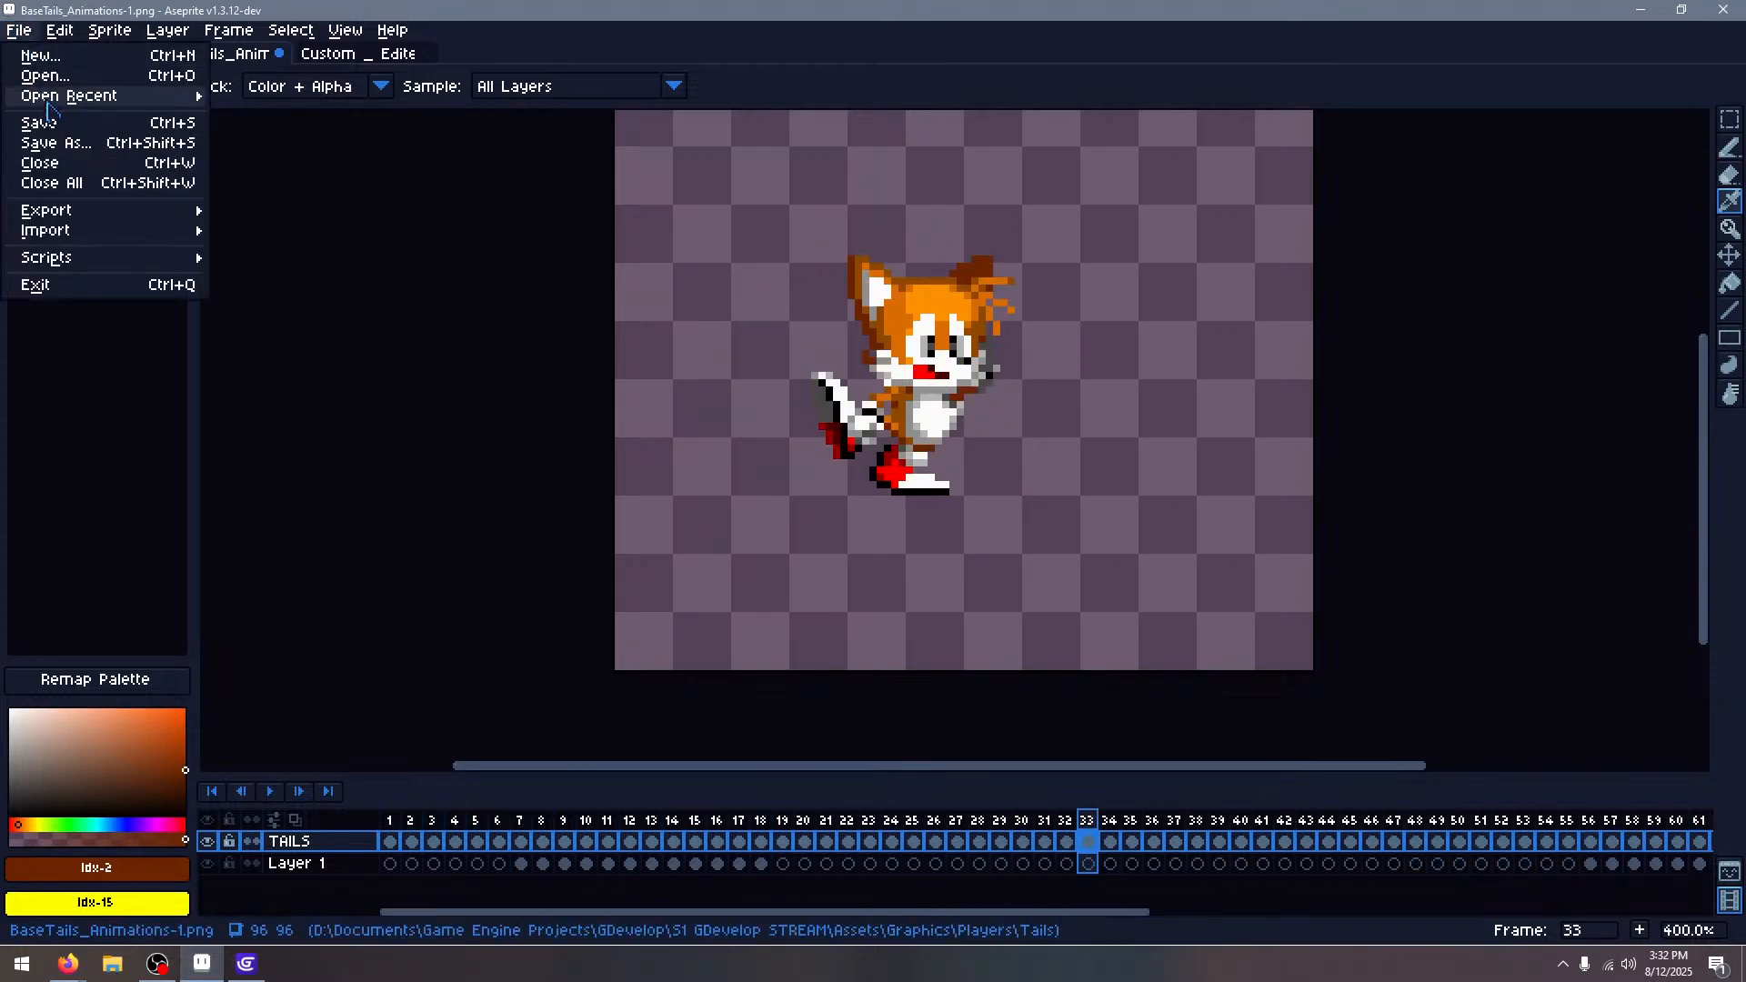
{"action": "key", "text": "Return"}
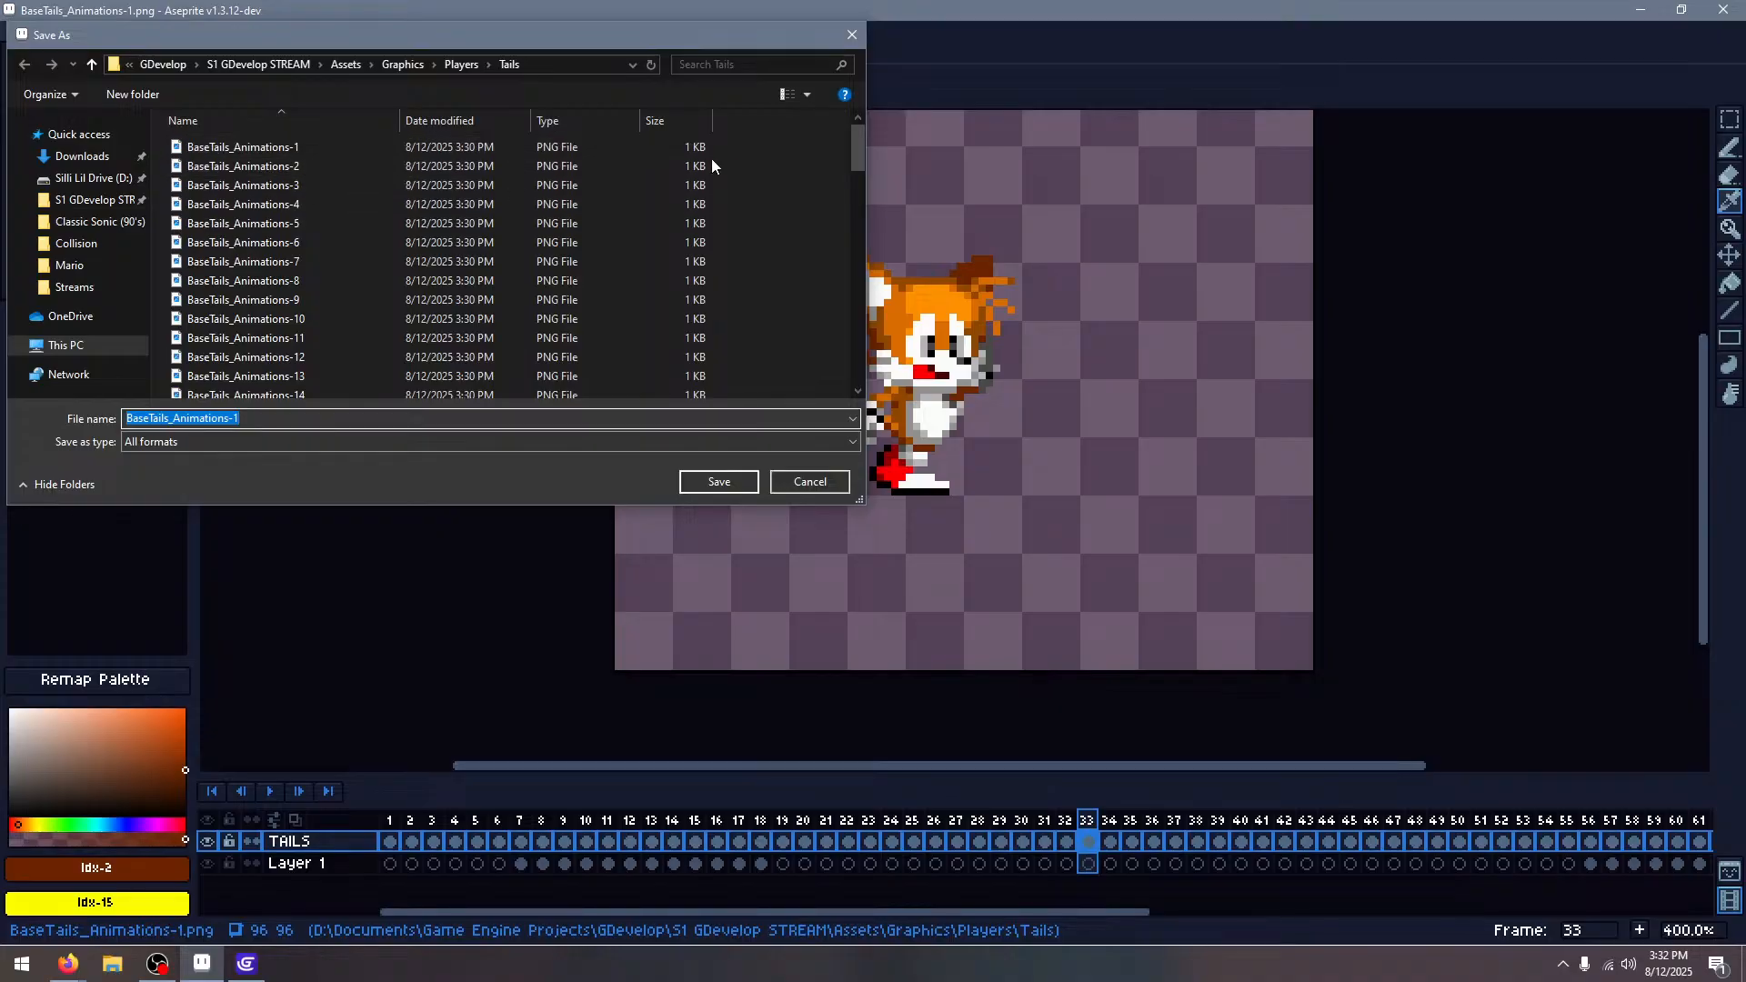
{"action": "right_click", "coordinate": [773, 171]}
{"action": "left_click", "coordinate": [982, 199]}
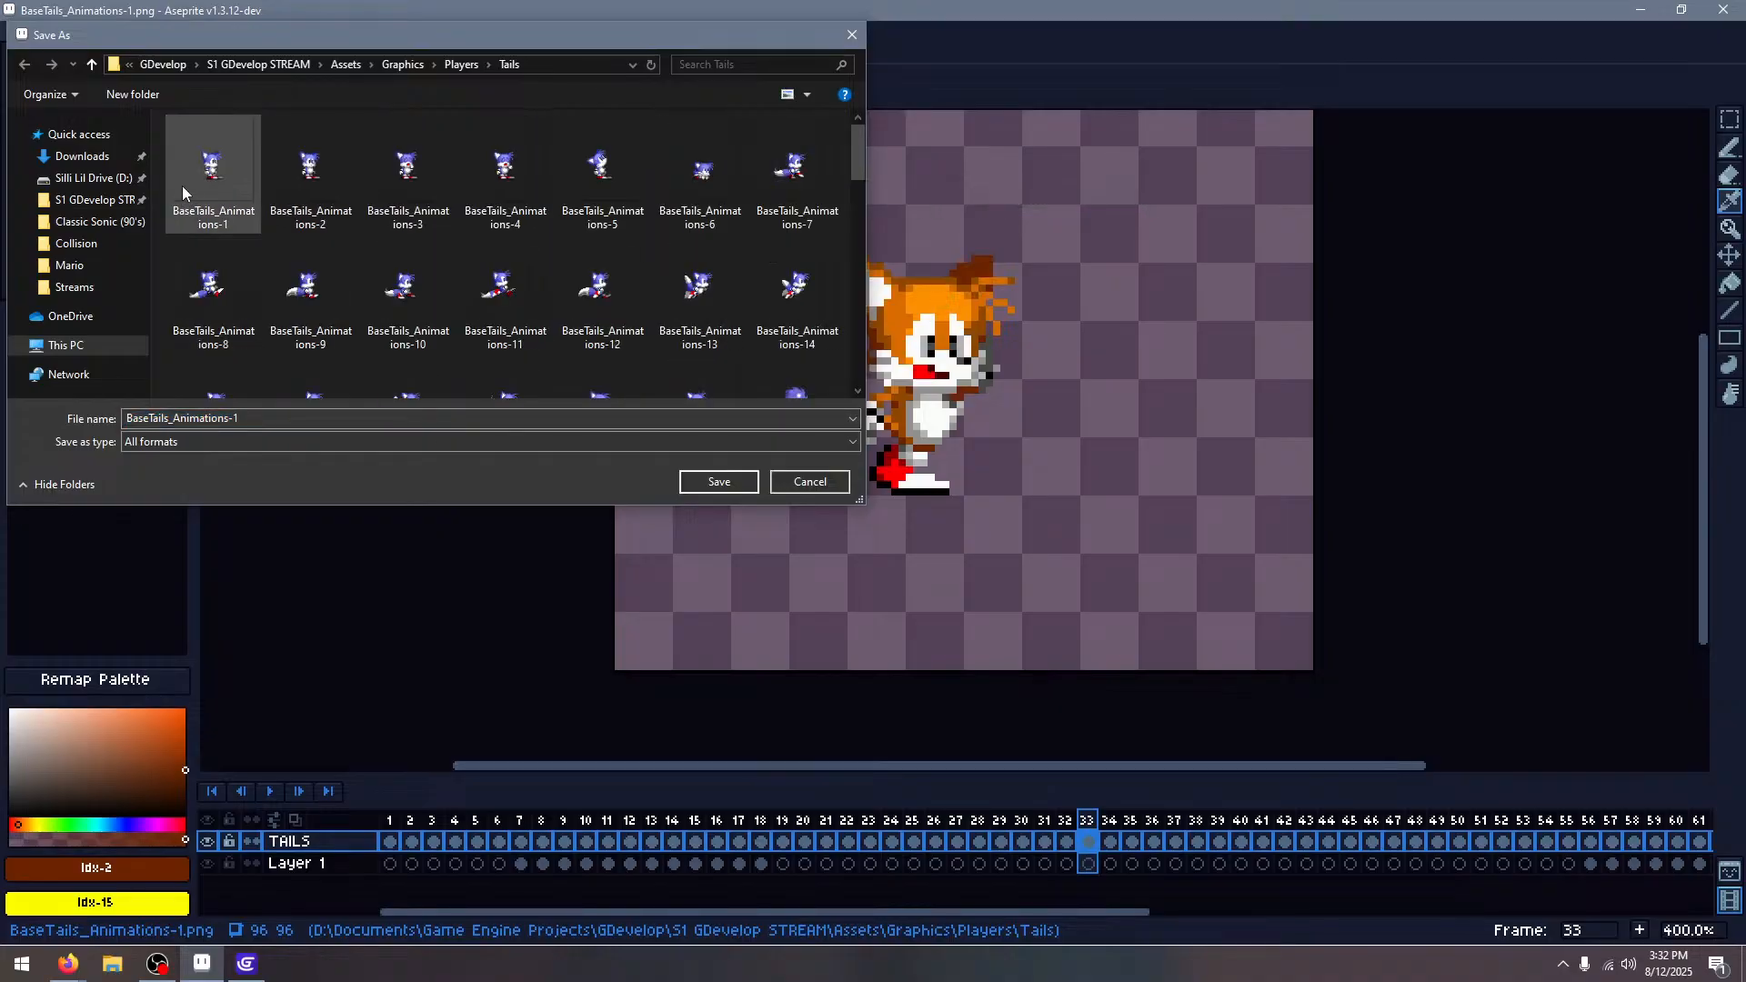
{"action": "double_click", "coordinate": [204, 189]}
{"action": "left_click", "coordinate": [912, 484]}
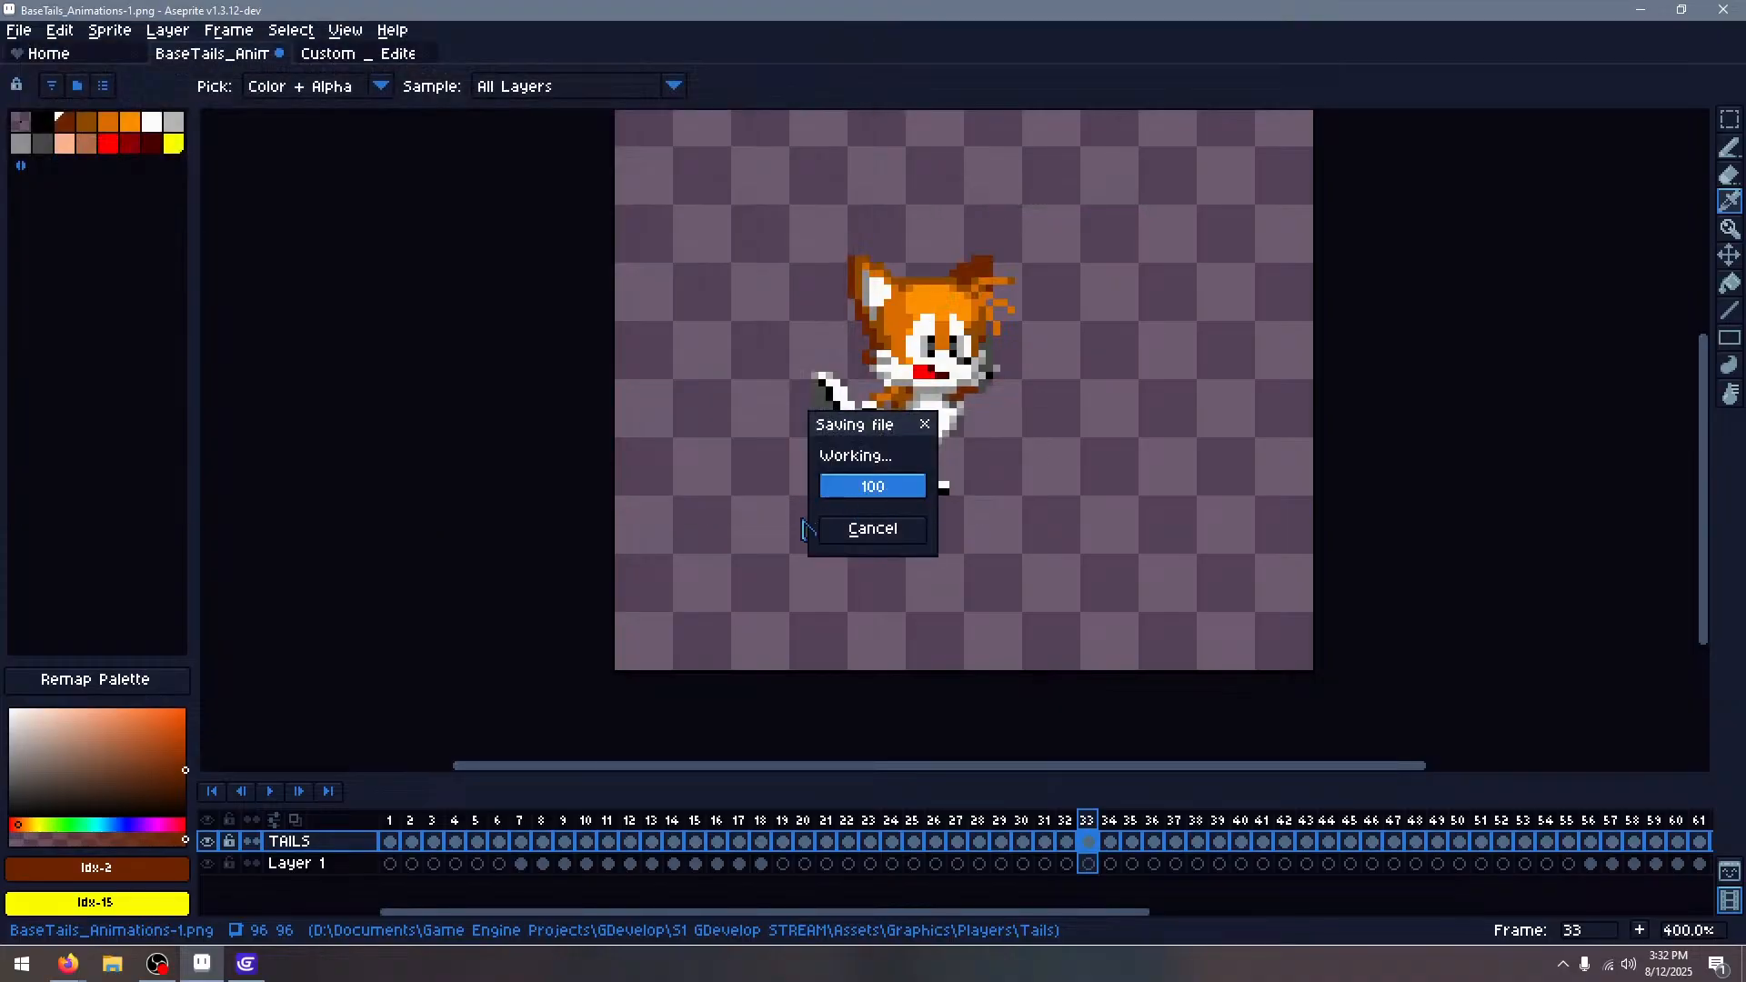
Switch to GDevelop, save the project and duplicate the global BaseSonic_Animations object as BaseTails_Animations
{"action": "left_click", "coordinate": [247, 964]}
{"action": "key", "text": "ctrl+s"}
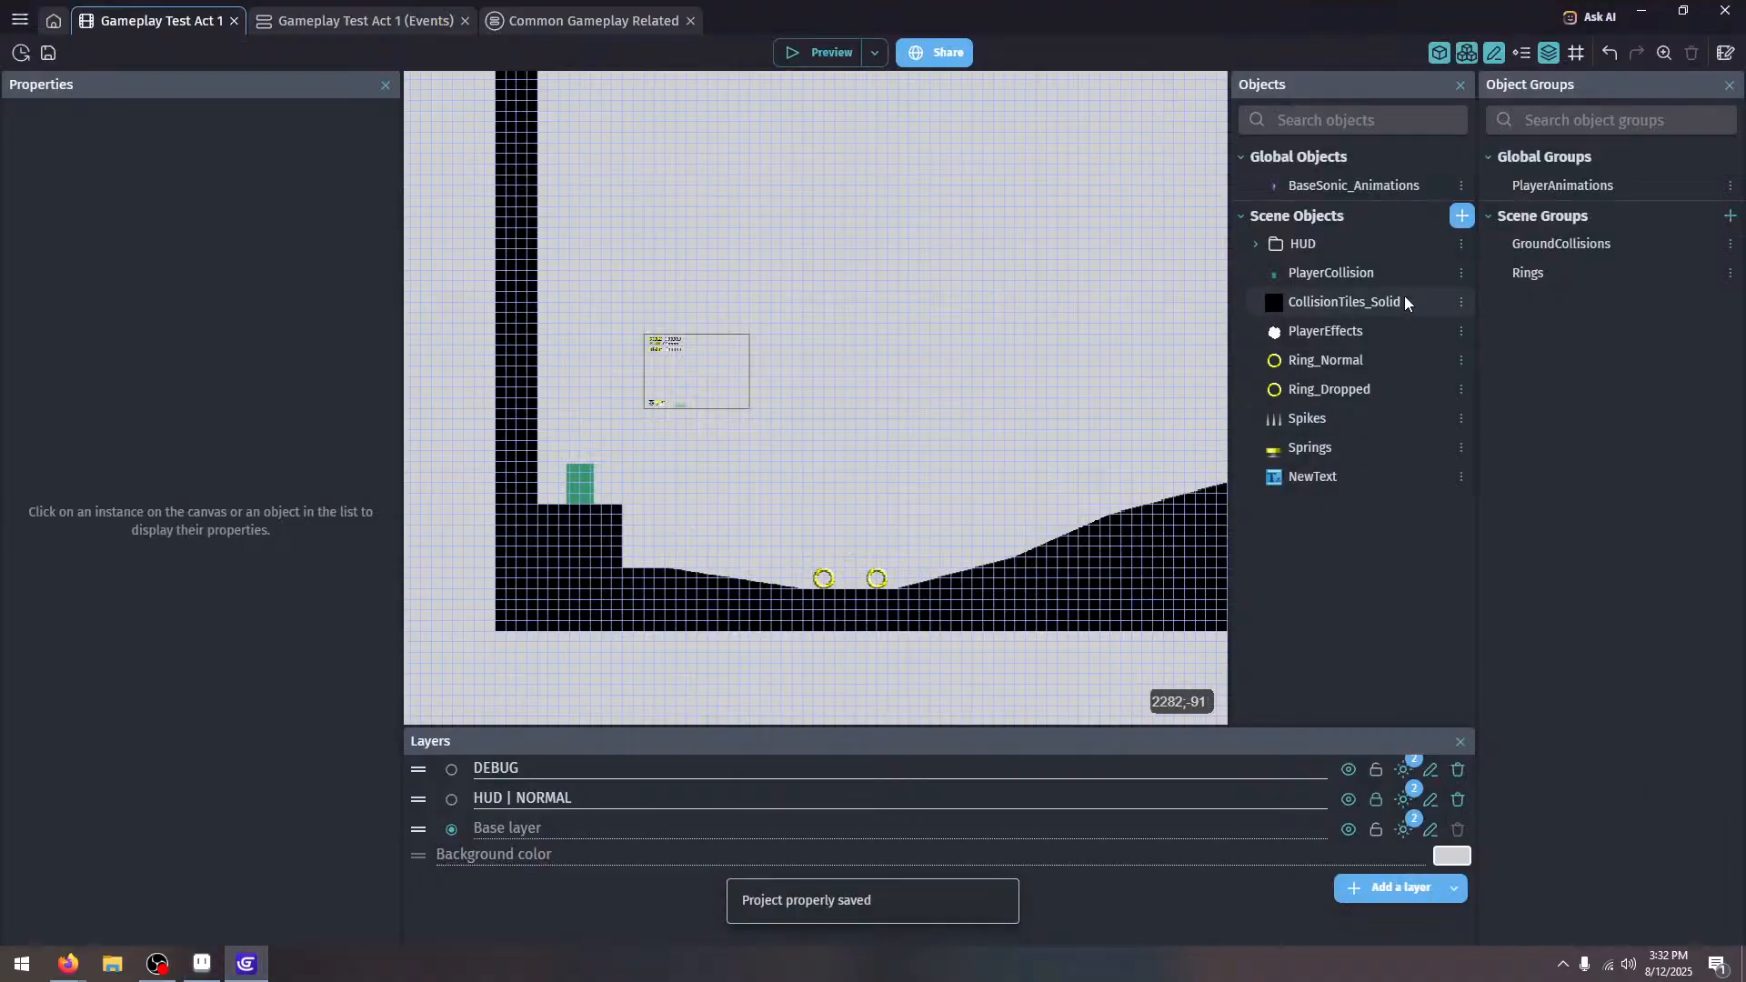
{"action": "right_click", "coordinate": [1396, 186]}
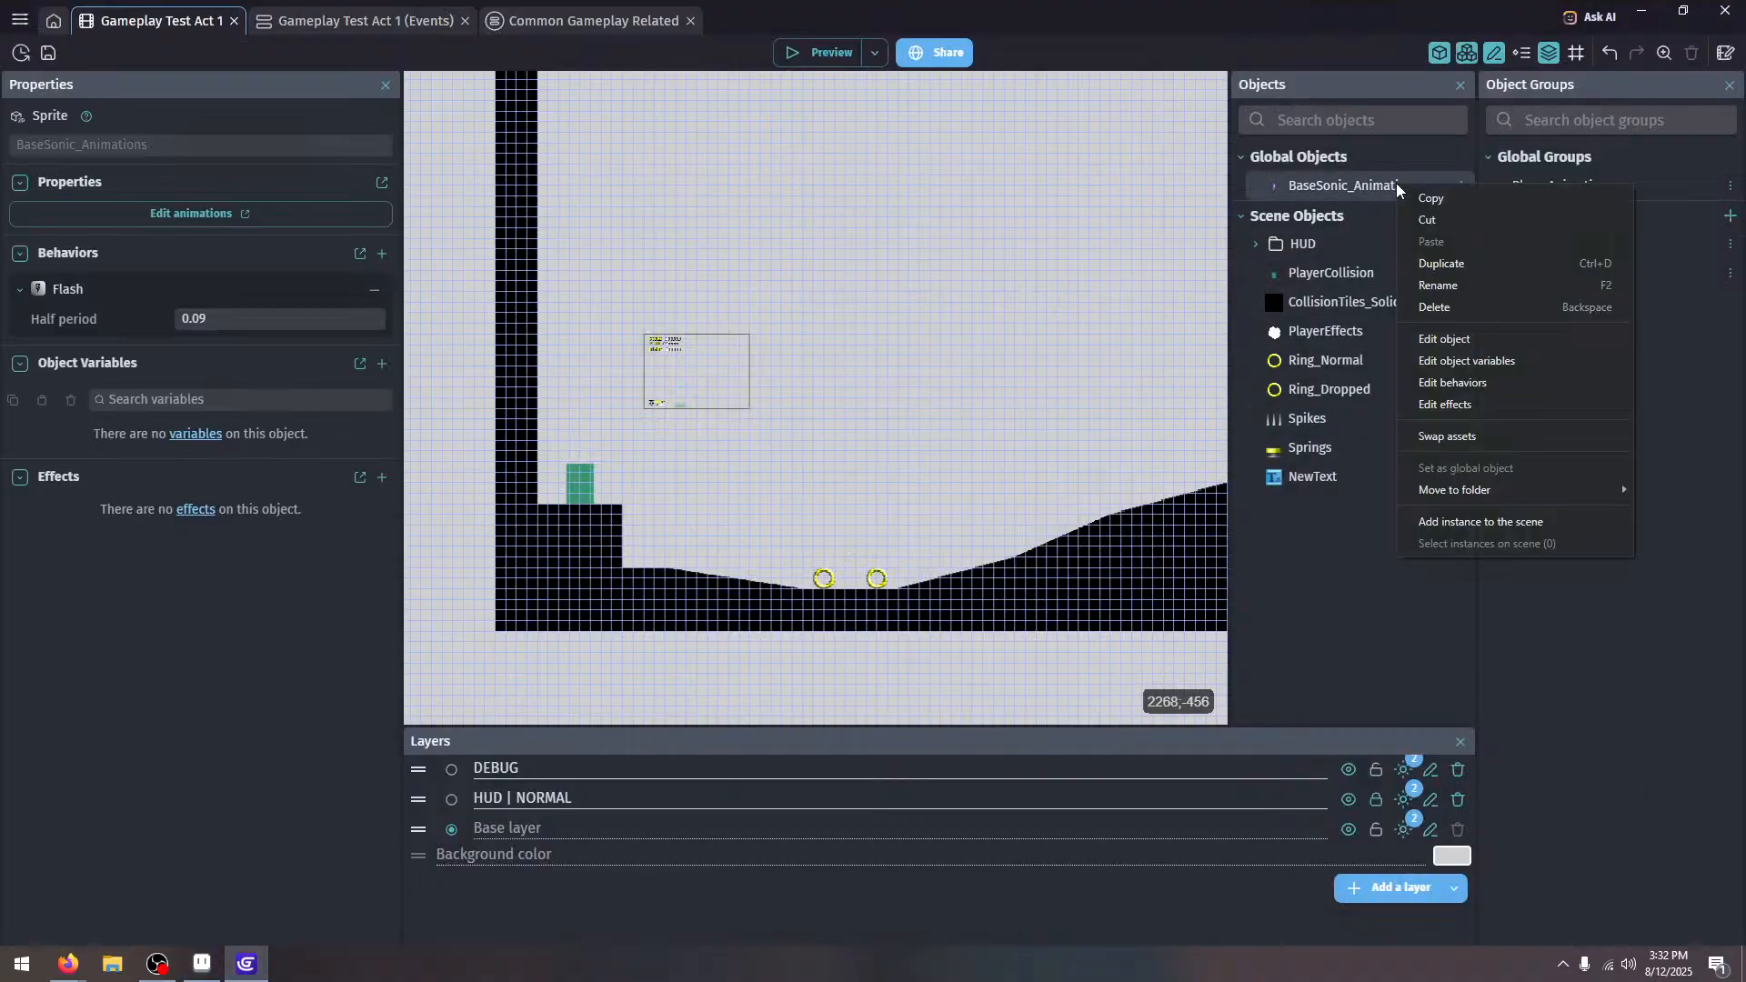
{"action": "left_click", "coordinate": [1485, 265]}
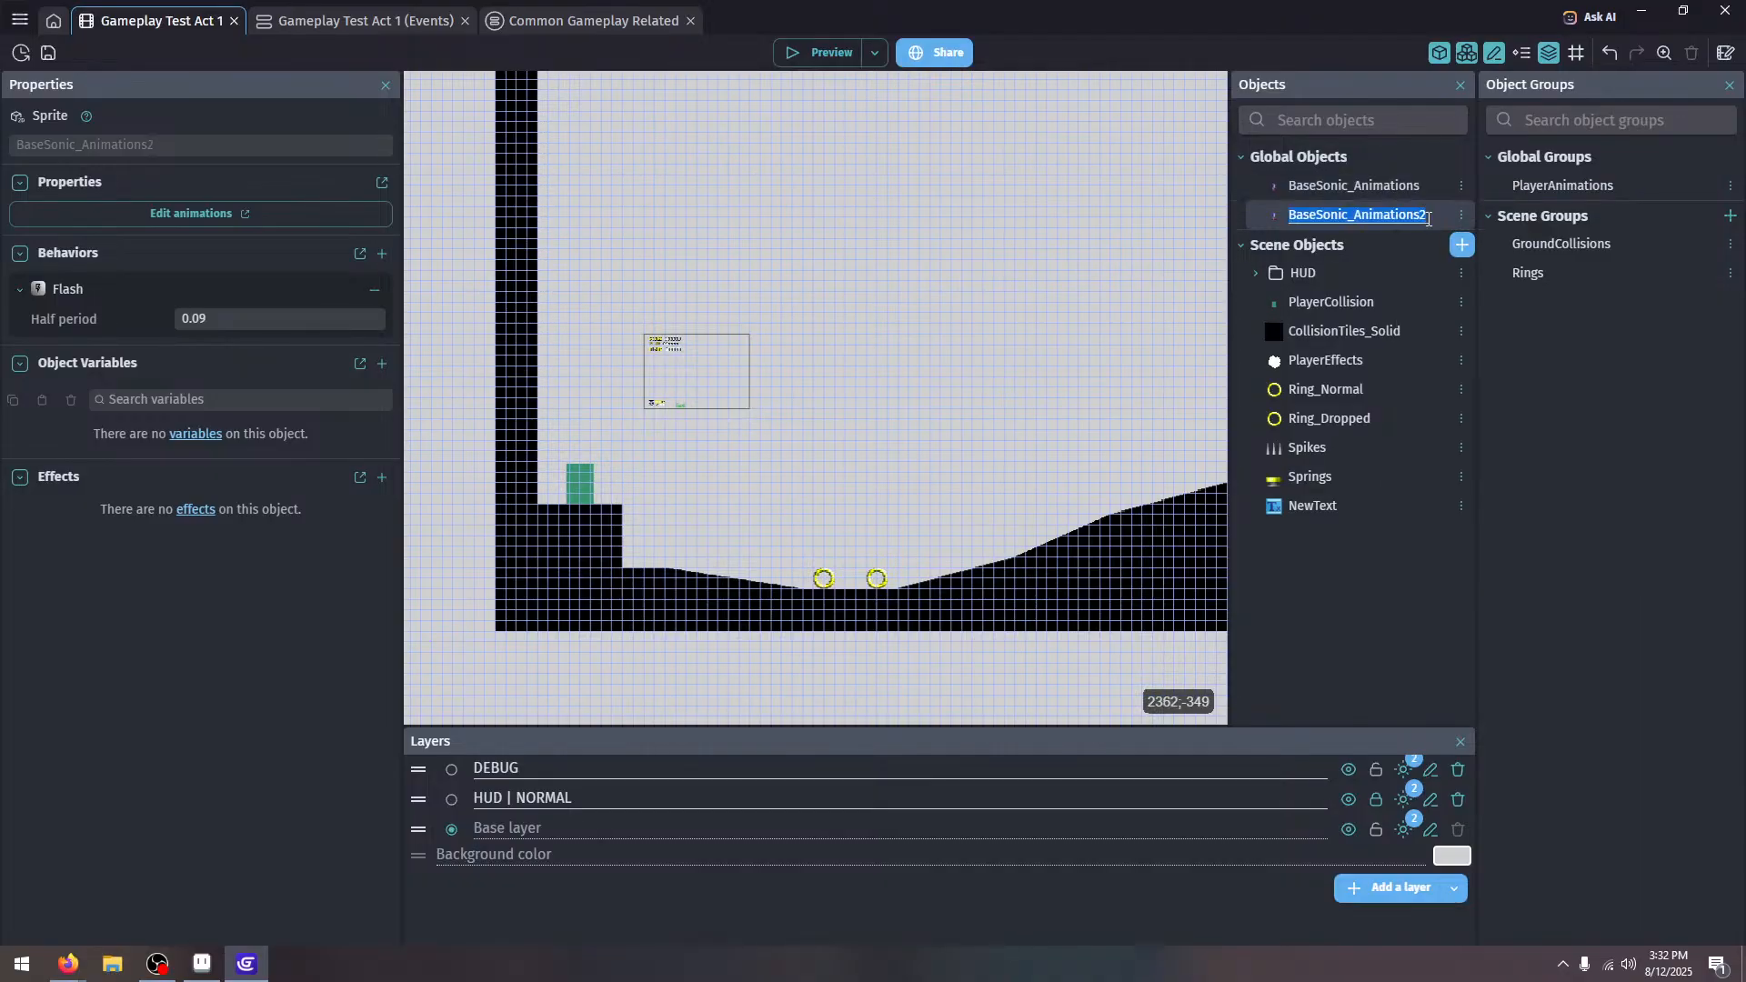
{"action": "left_click", "coordinate": [1425, 216]}
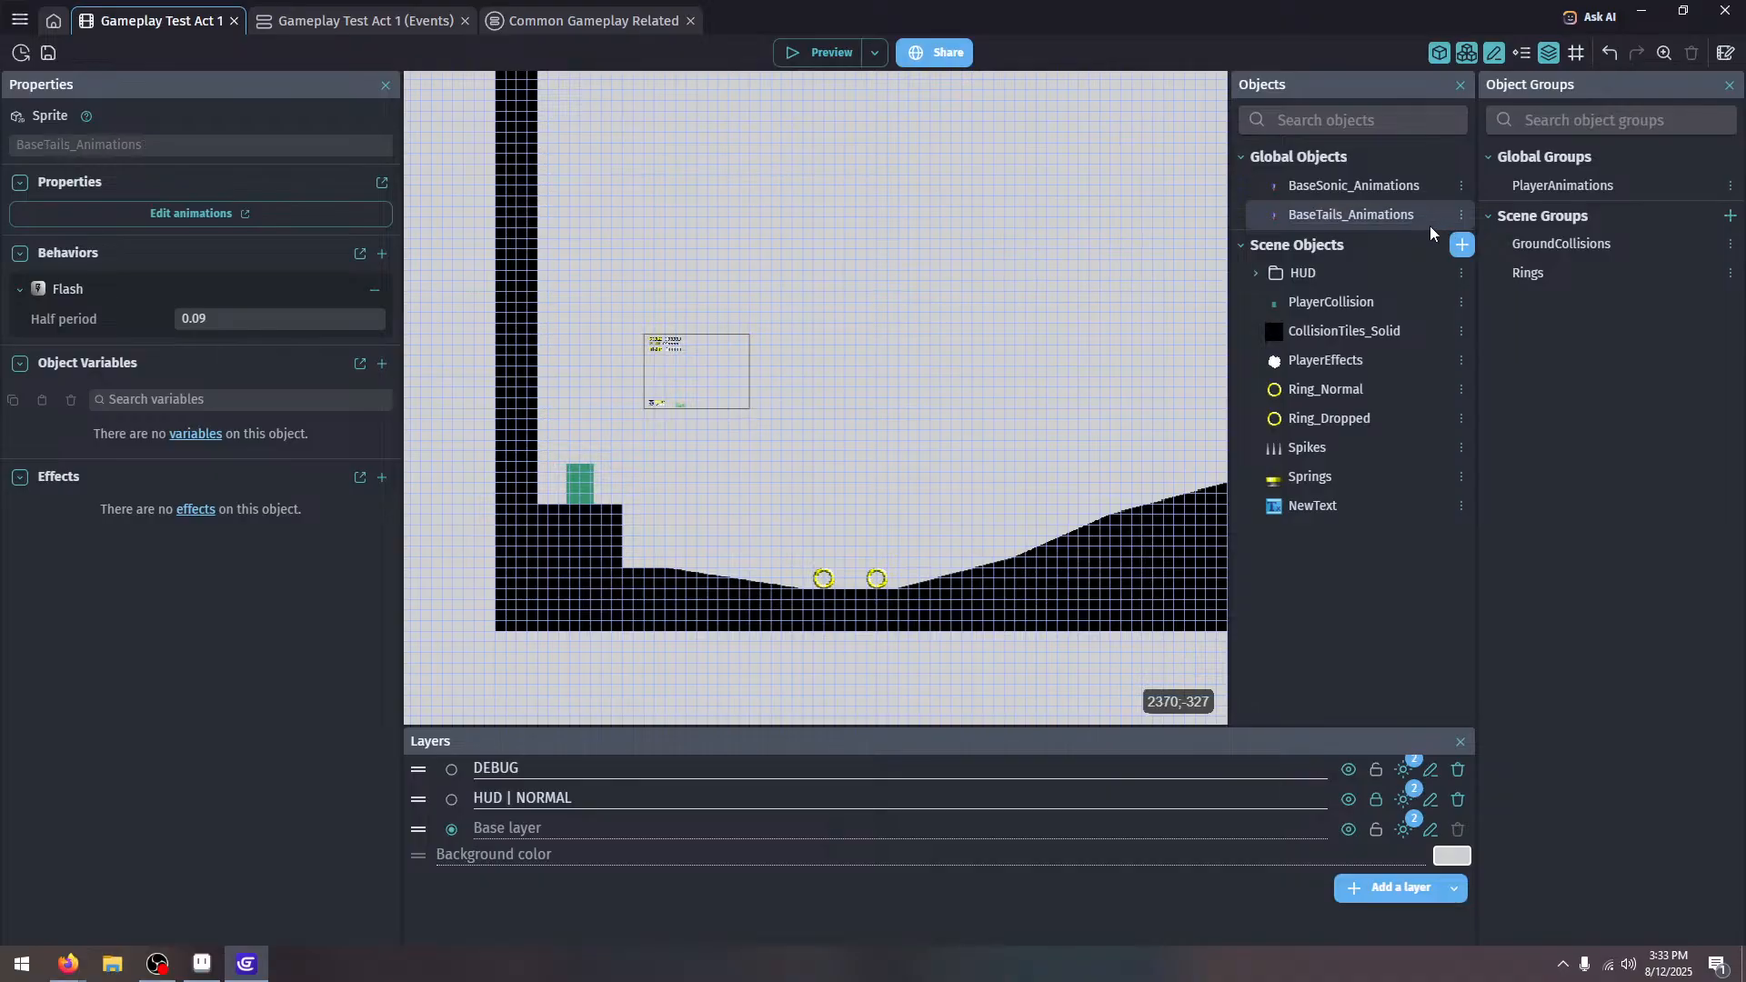
Open BaseTails_Animations for editing and delete the Sonic sprite from its Idle animation
{"action": "double_click", "coordinate": [618, 410]}
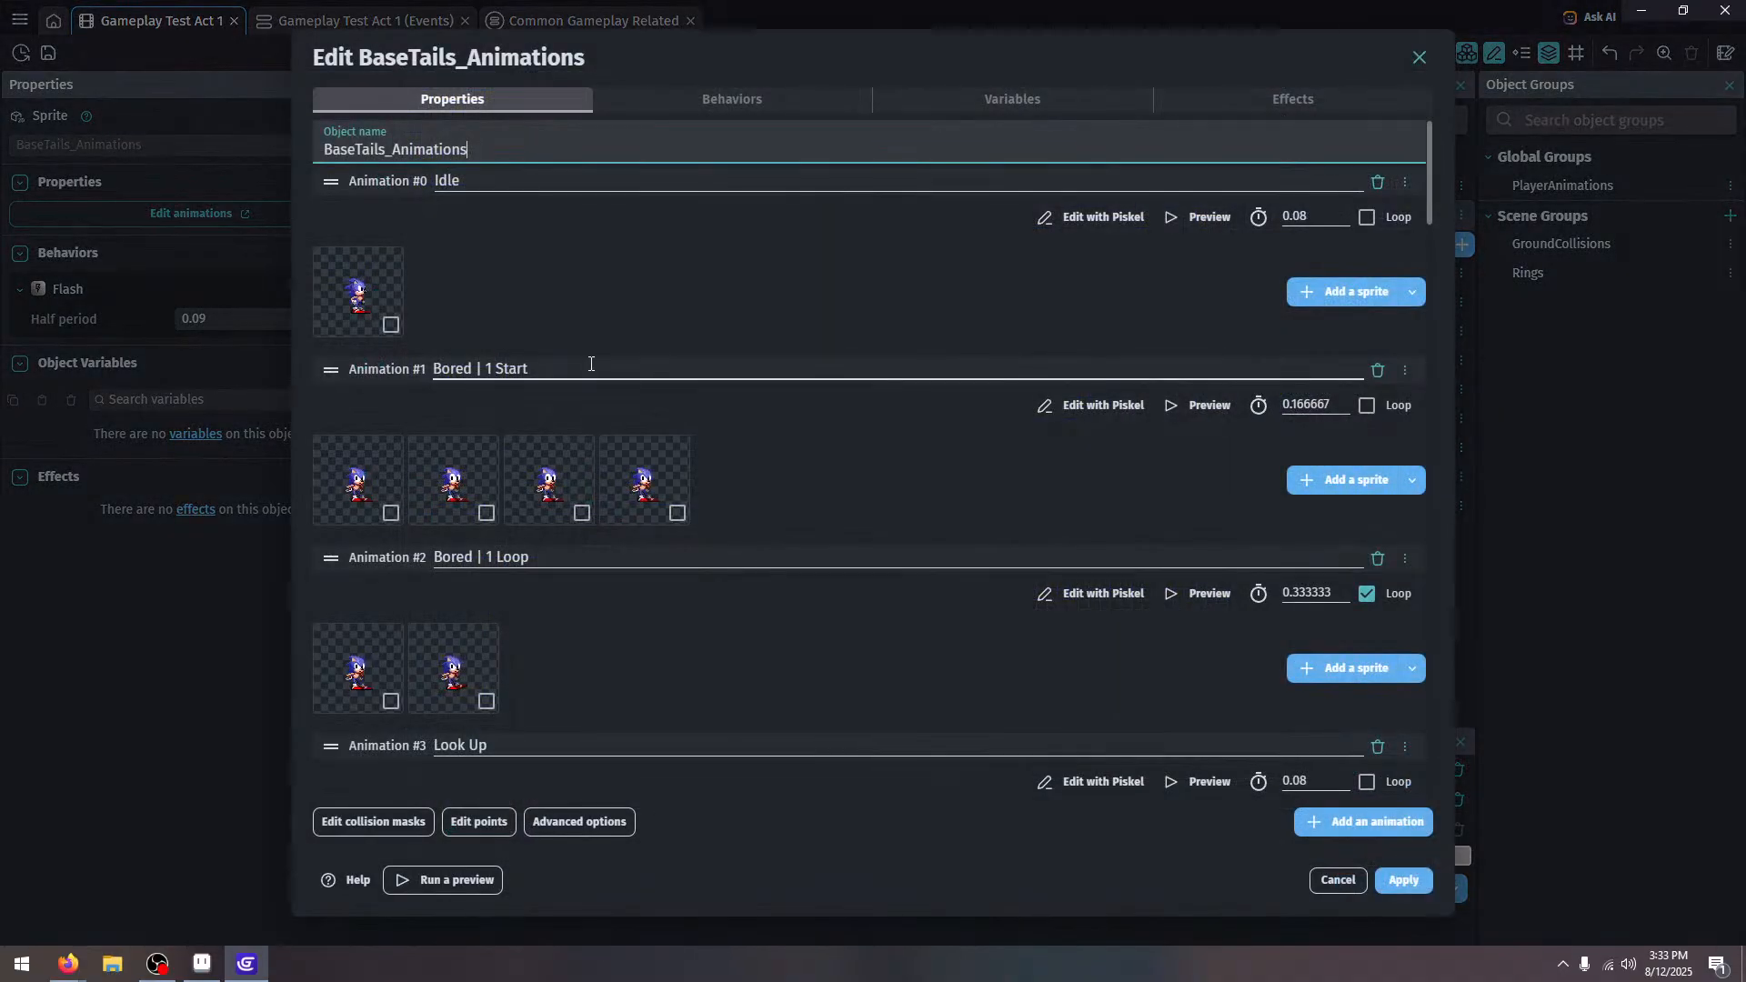
{"action": "left_click", "coordinate": [391, 331]}
{"action": "right_click", "coordinate": [380, 294]}
{"action": "left_click", "coordinate": [422, 309]}
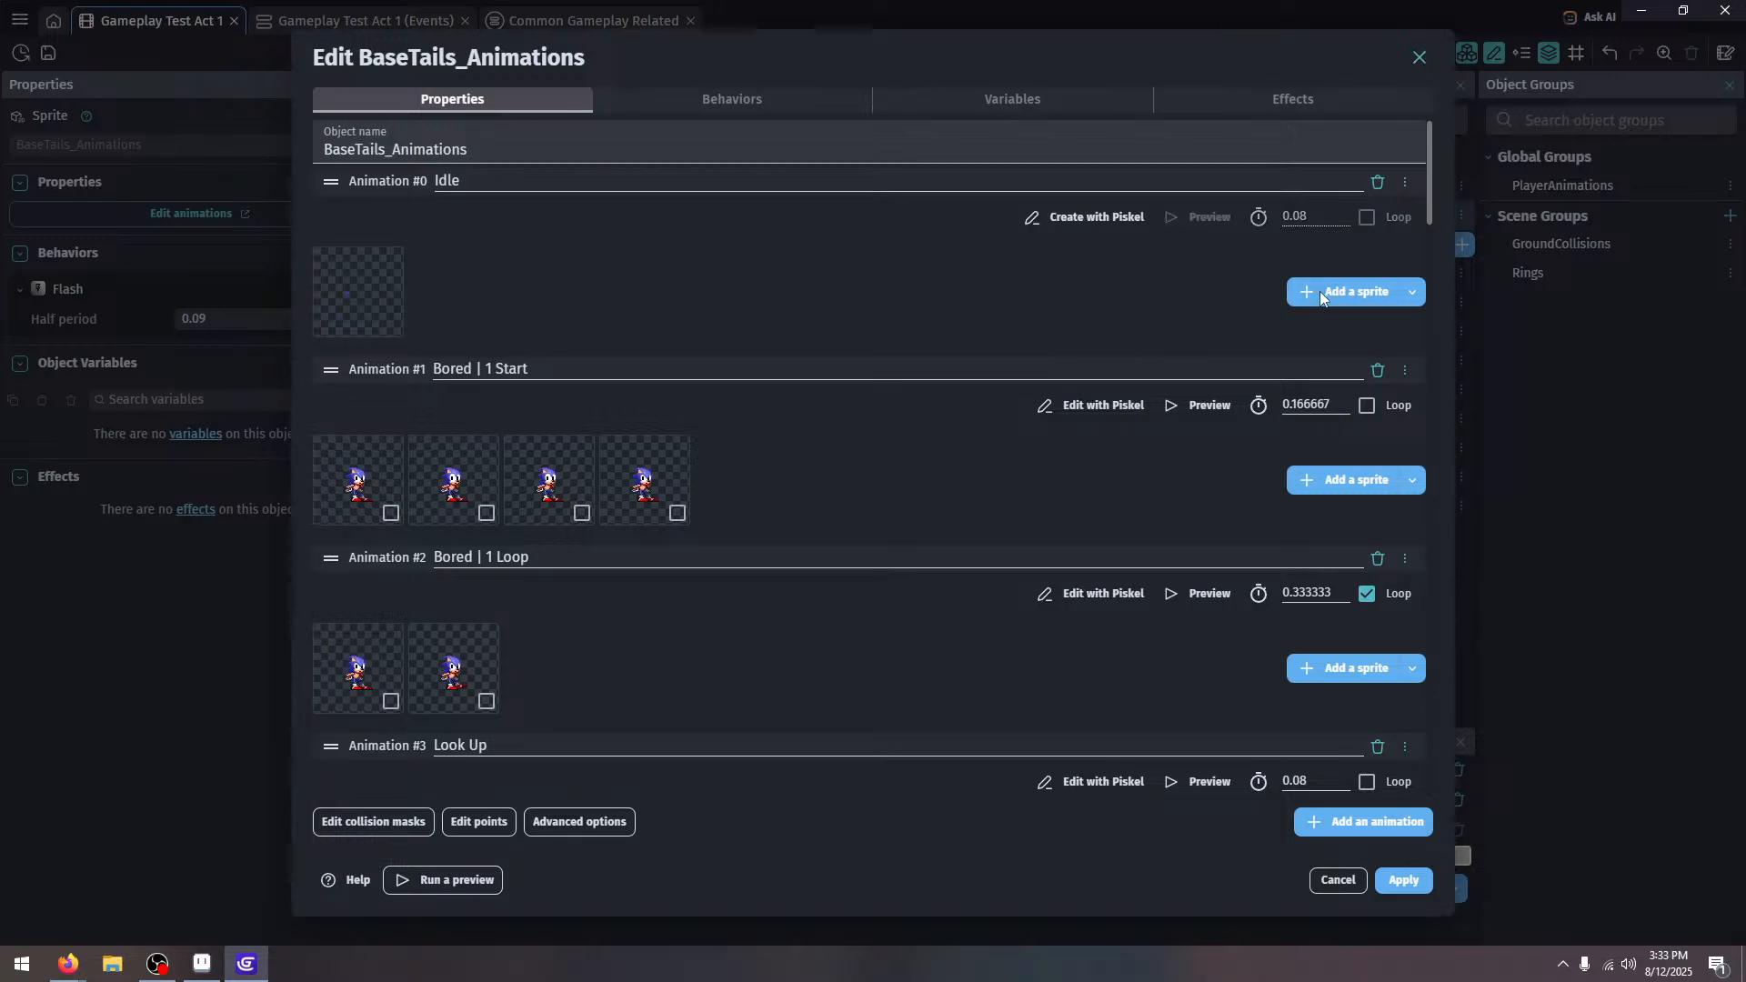
Add BaseTails_Animations-1 from the Graphics/Players/Tails folder as the Idle animation's sprite
{"action": "left_click", "coordinate": [1307, 293]}
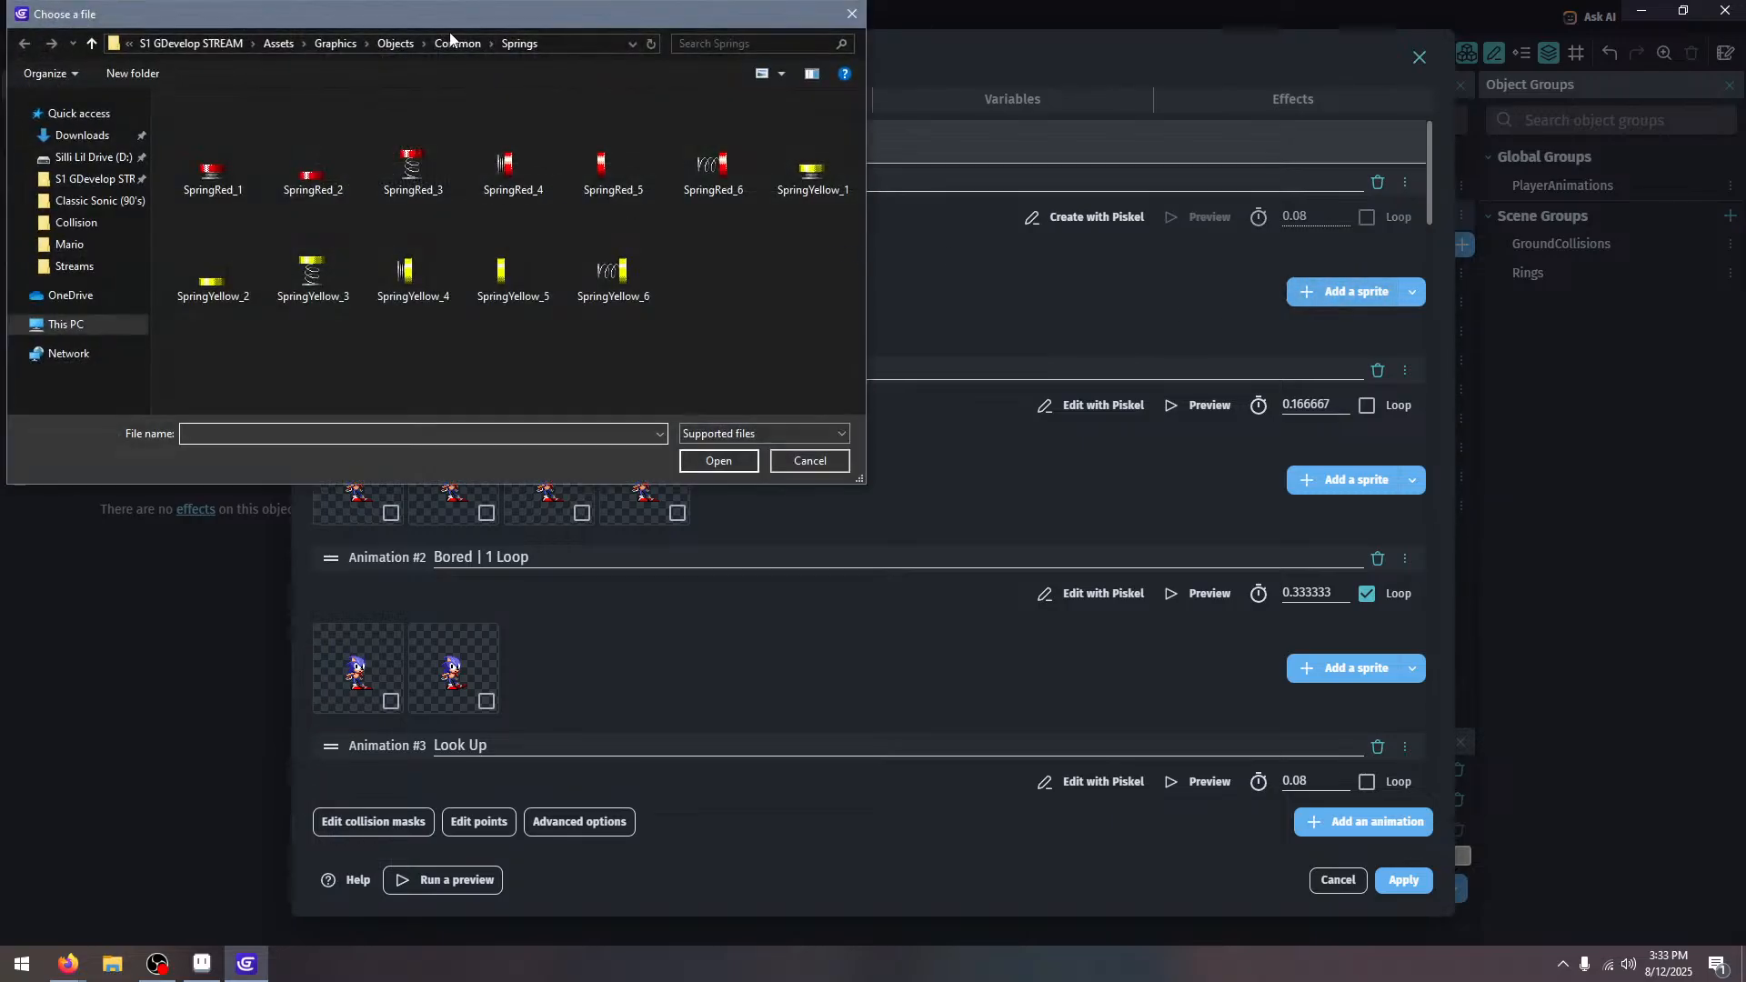
{"action": "left_click", "coordinate": [452, 45]}
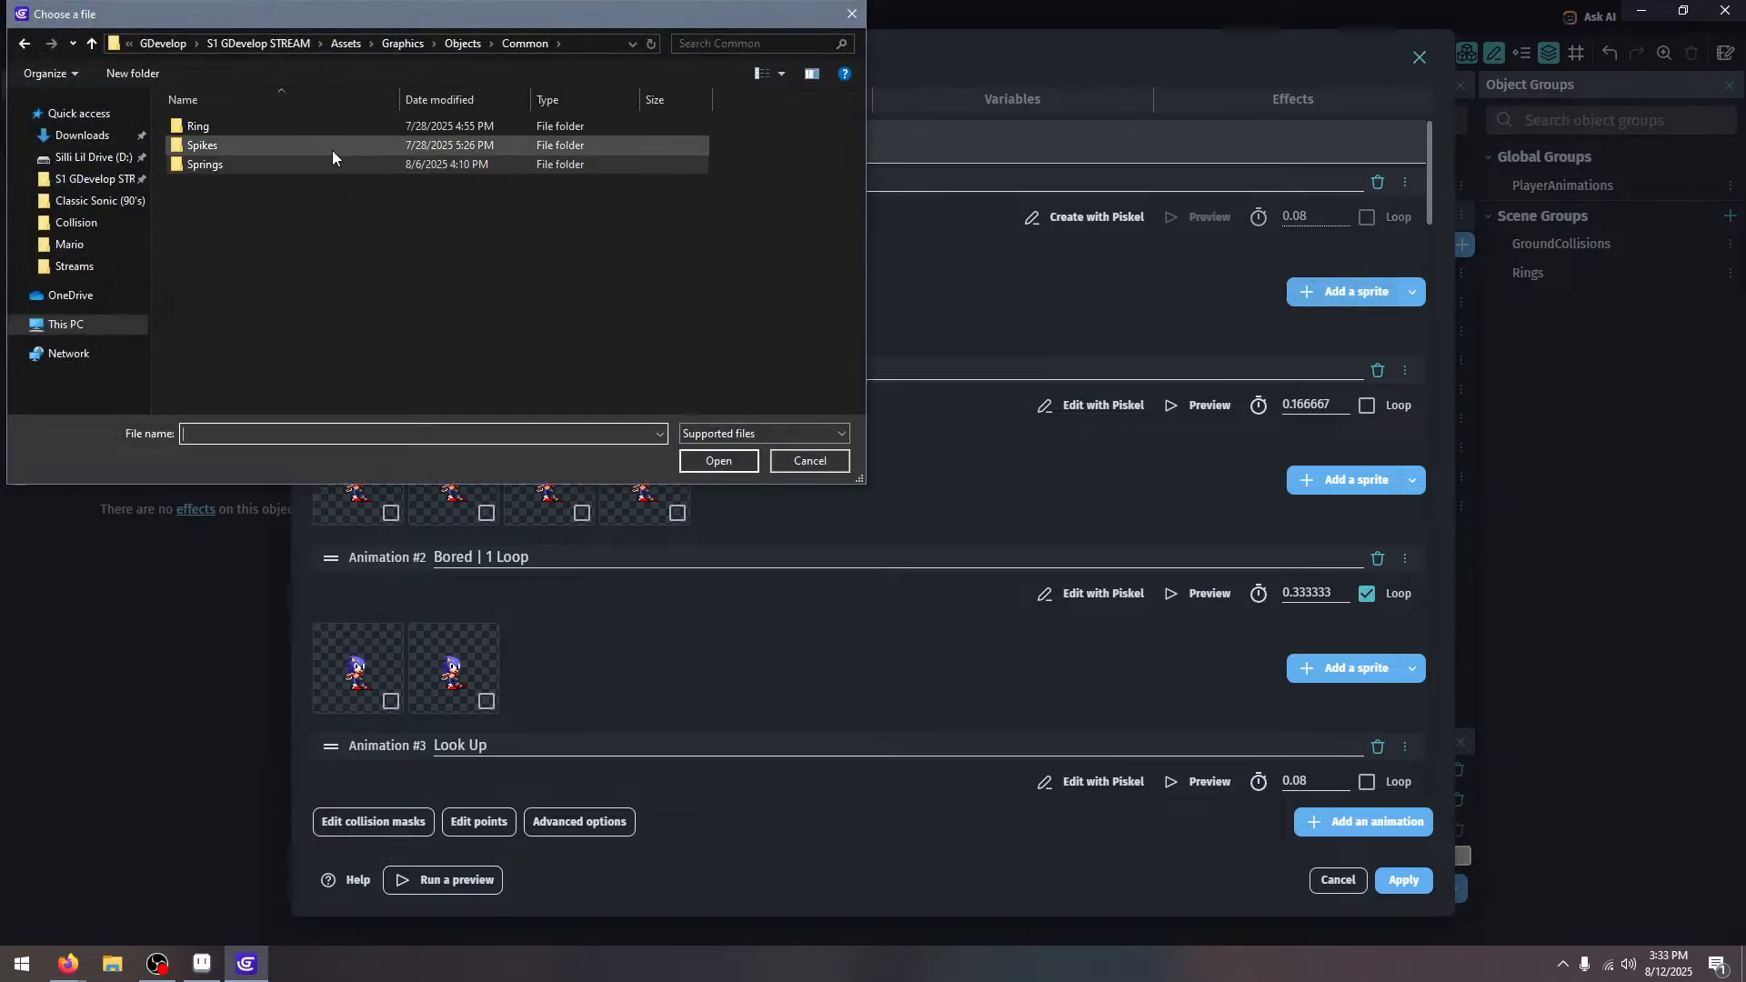
{"action": "left_click", "coordinate": [461, 44]}
{"action": "left_click", "coordinate": [401, 43]}
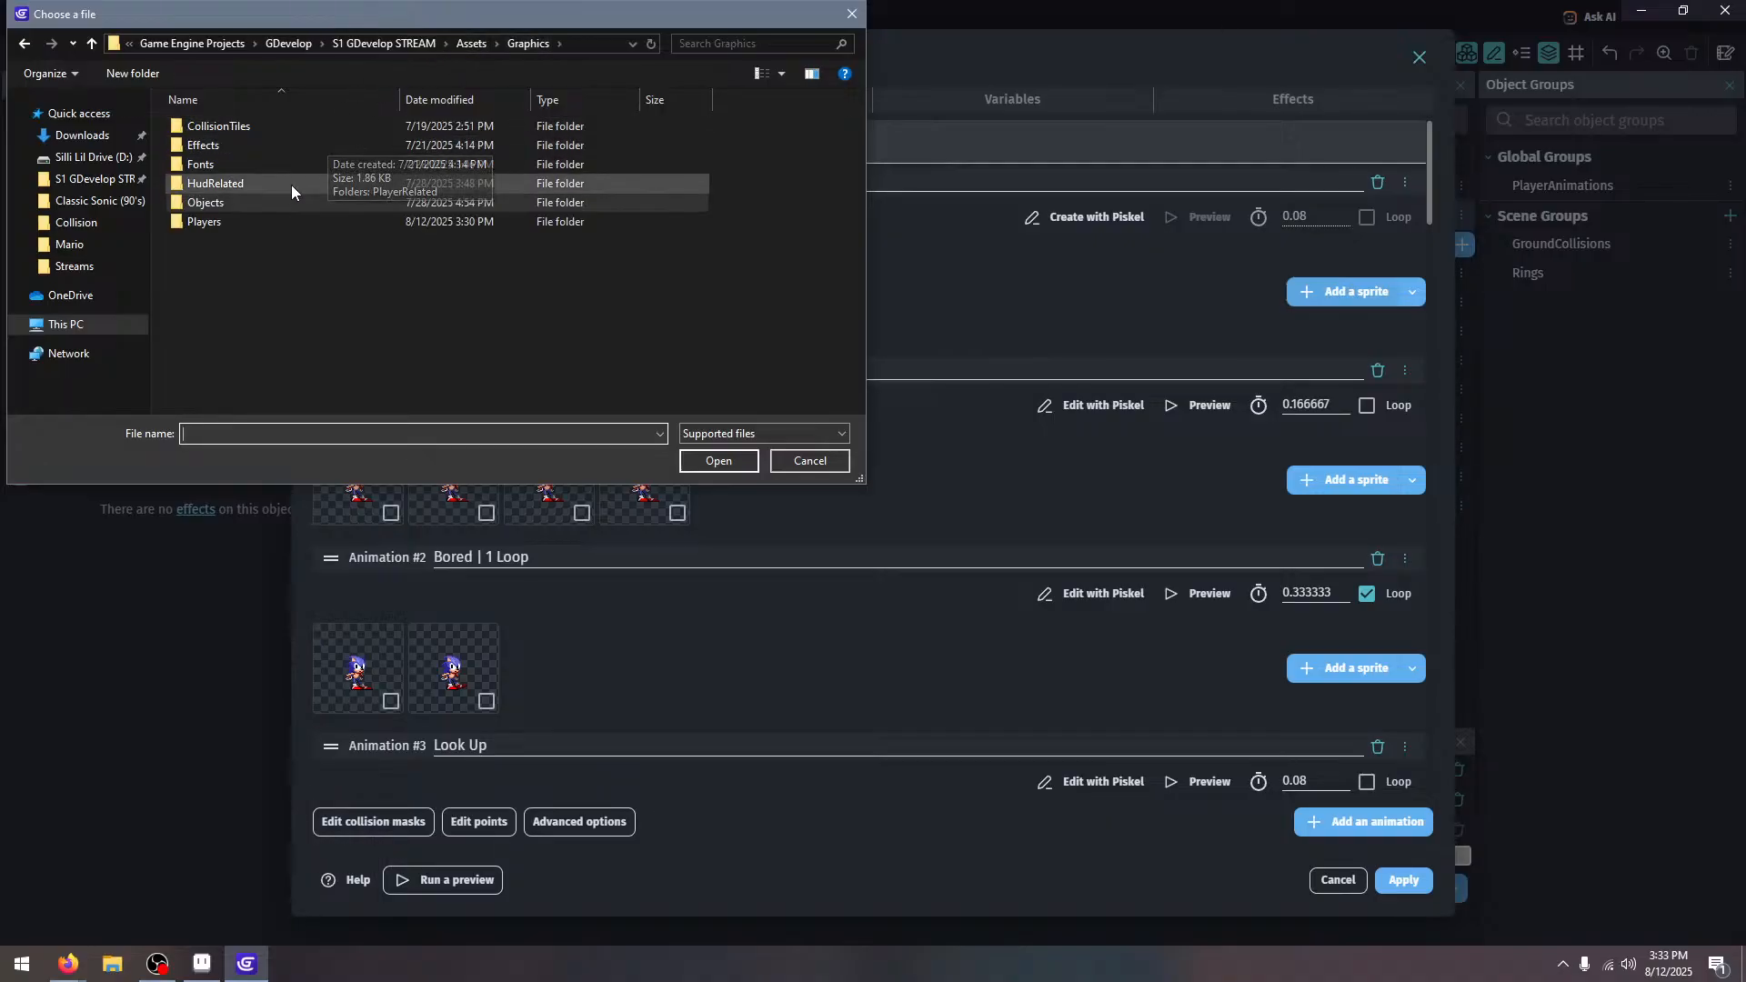
{"action": "double_click", "coordinate": [285, 219]}
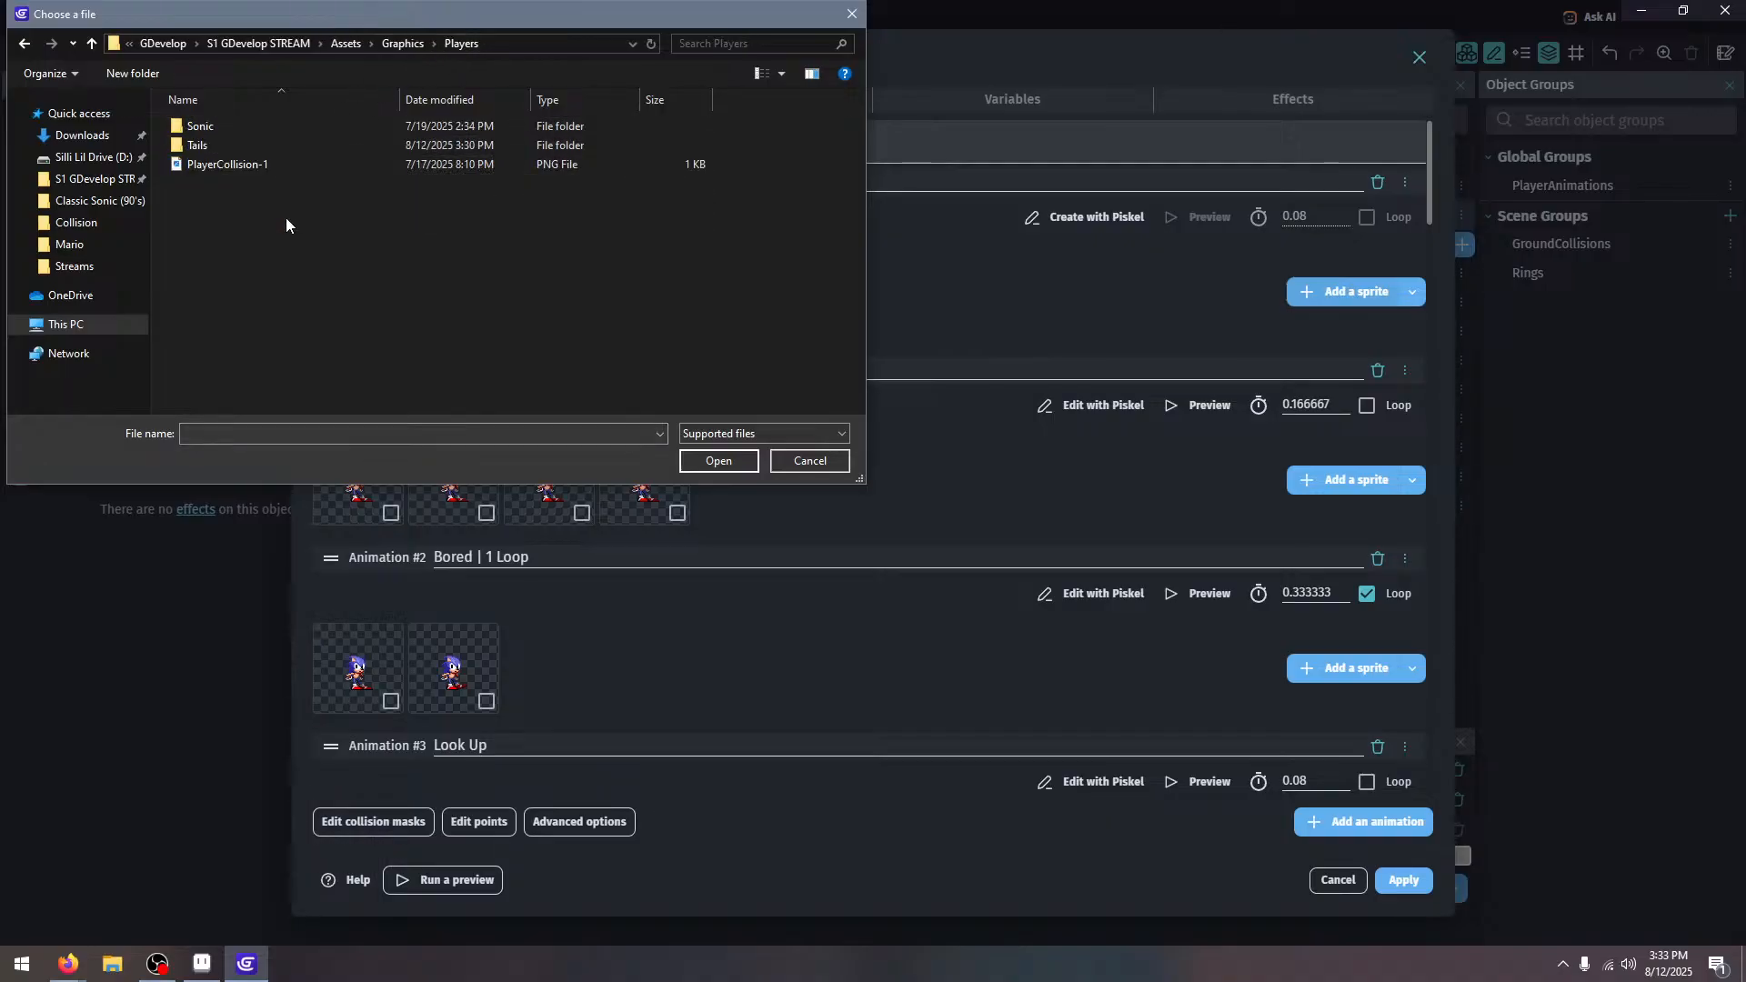
{"action": "double_click", "coordinate": [314, 144]}
{"action": "double_click", "coordinate": [233, 142]}
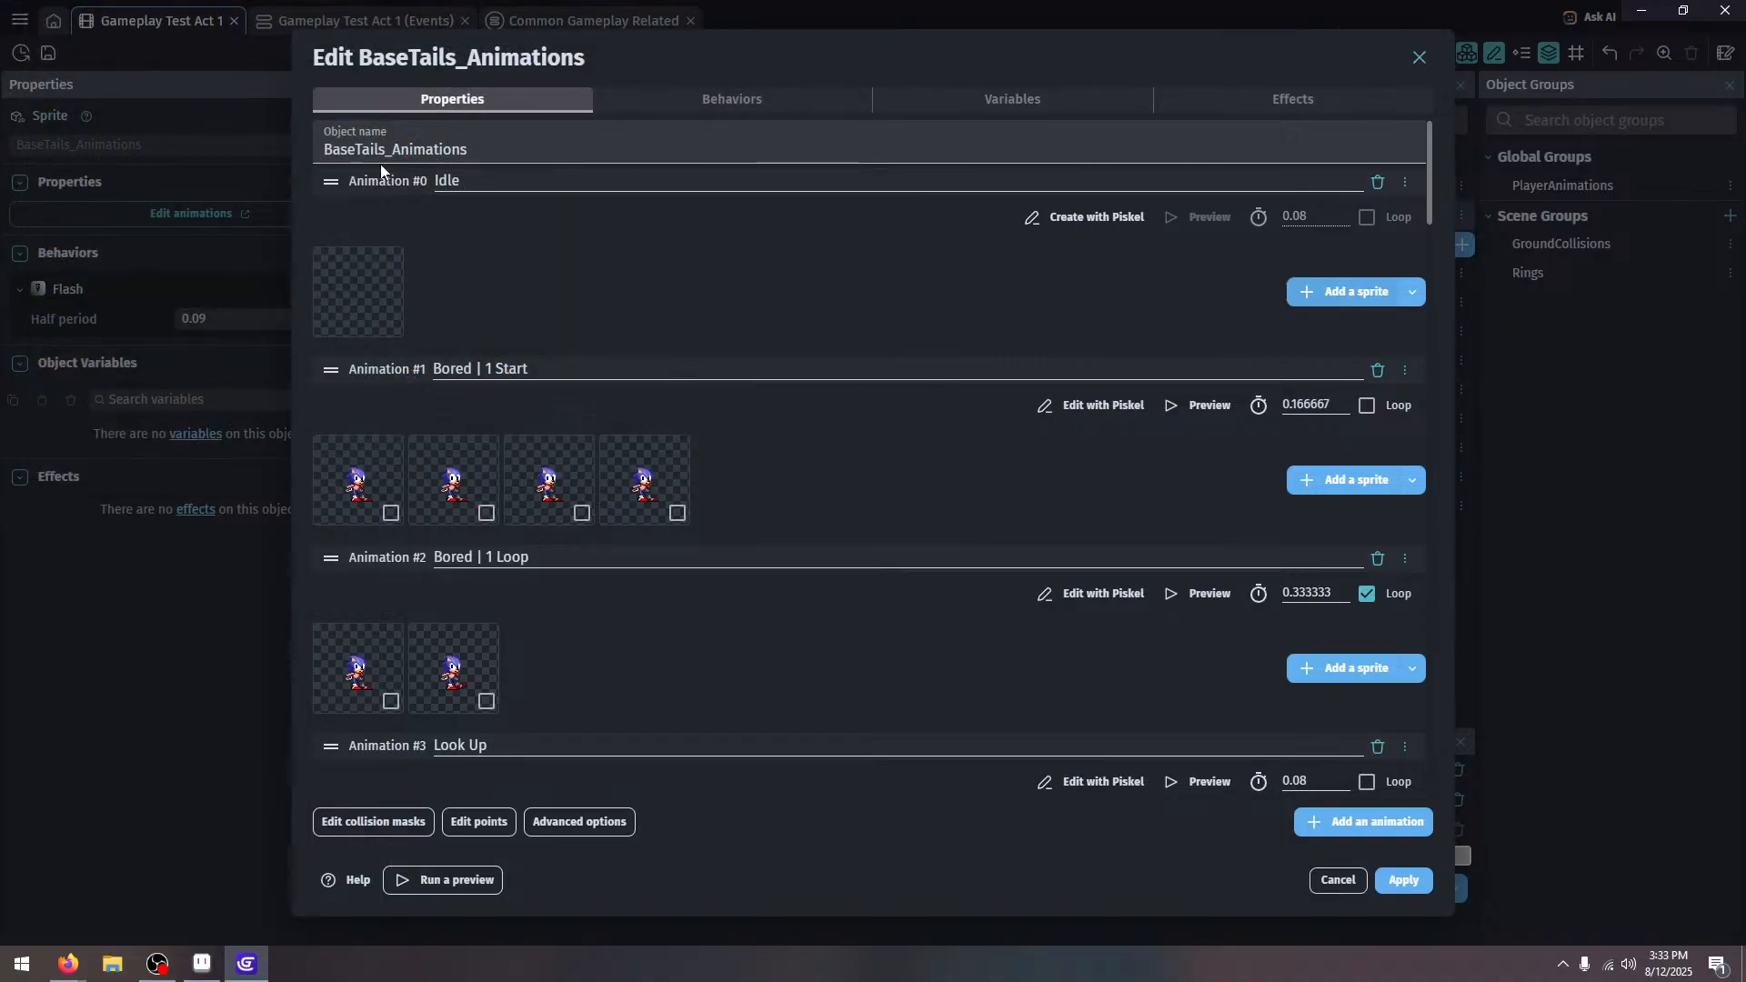
Replace the four Sonic sprites of the Bored | 1 Start animation with BaseTails_Animations-2
{"action": "left_click", "coordinate": [391, 512]}
{"action": "left_click", "coordinate": [487, 513]}
{"action": "left_click", "coordinate": [582, 513]}
{"action": "left_click", "coordinate": [676, 511]}
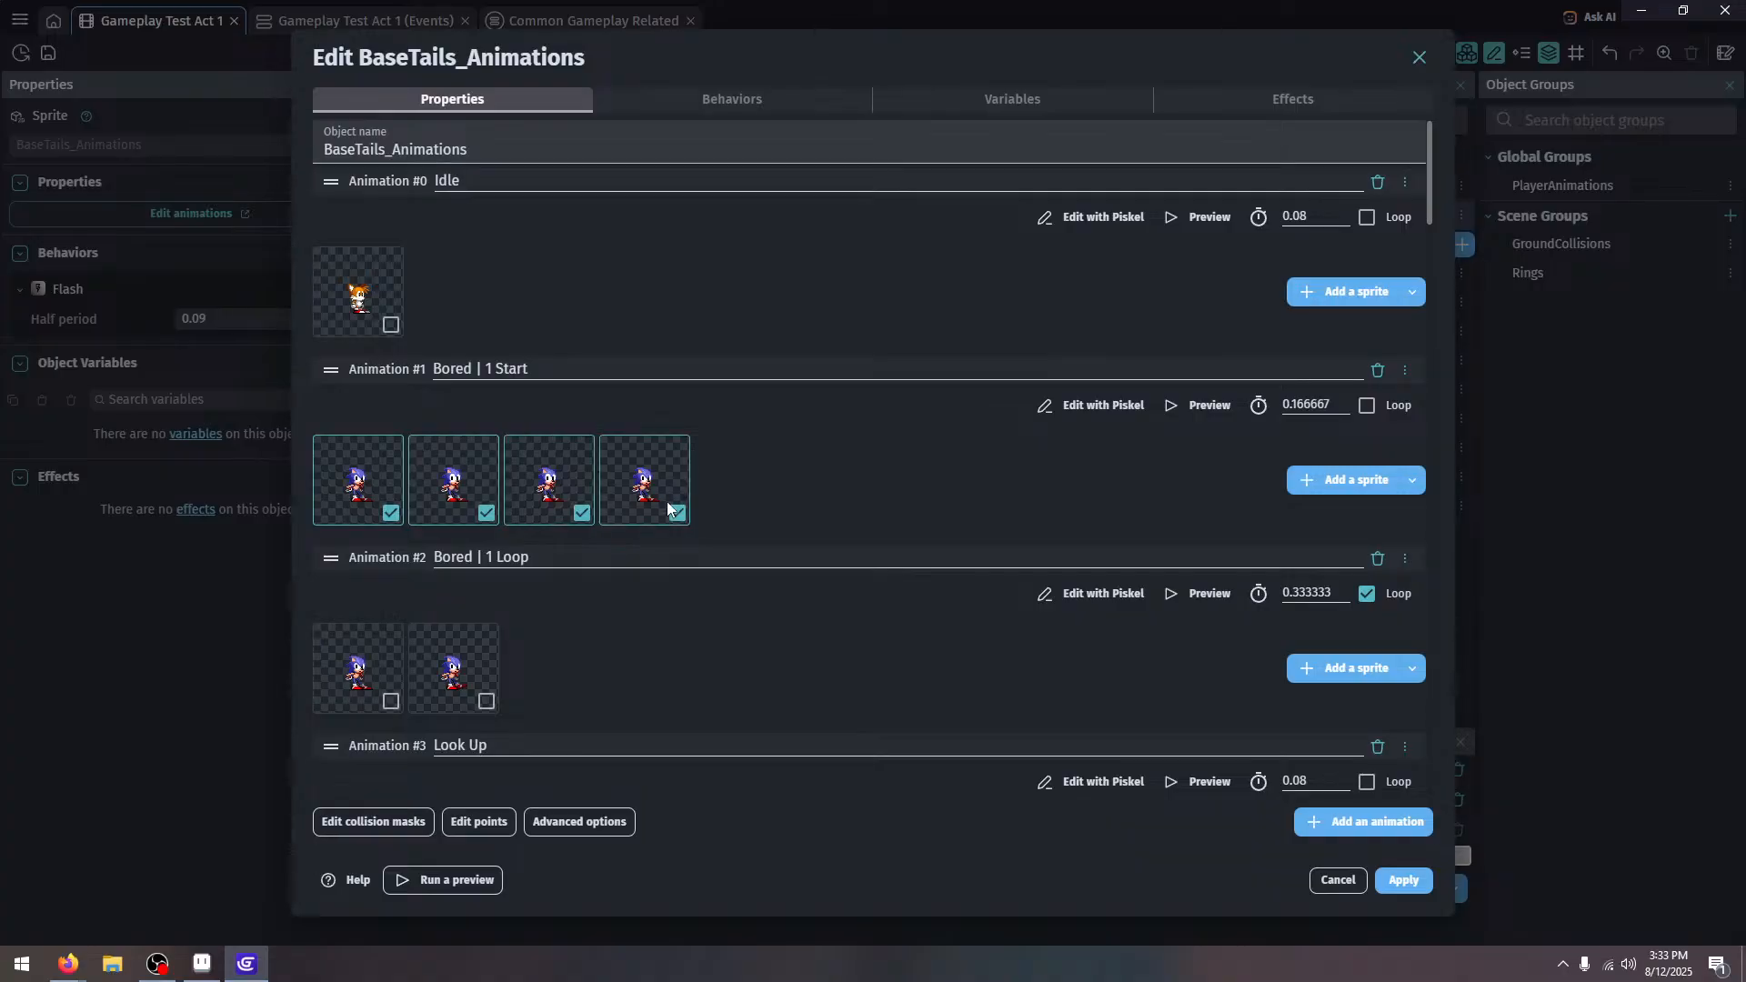
{"action": "right_click", "coordinate": [668, 509]}
{"action": "left_click", "coordinate": [738, 494]}
{"action": "left_click", "coordinate": [1325, 477]}
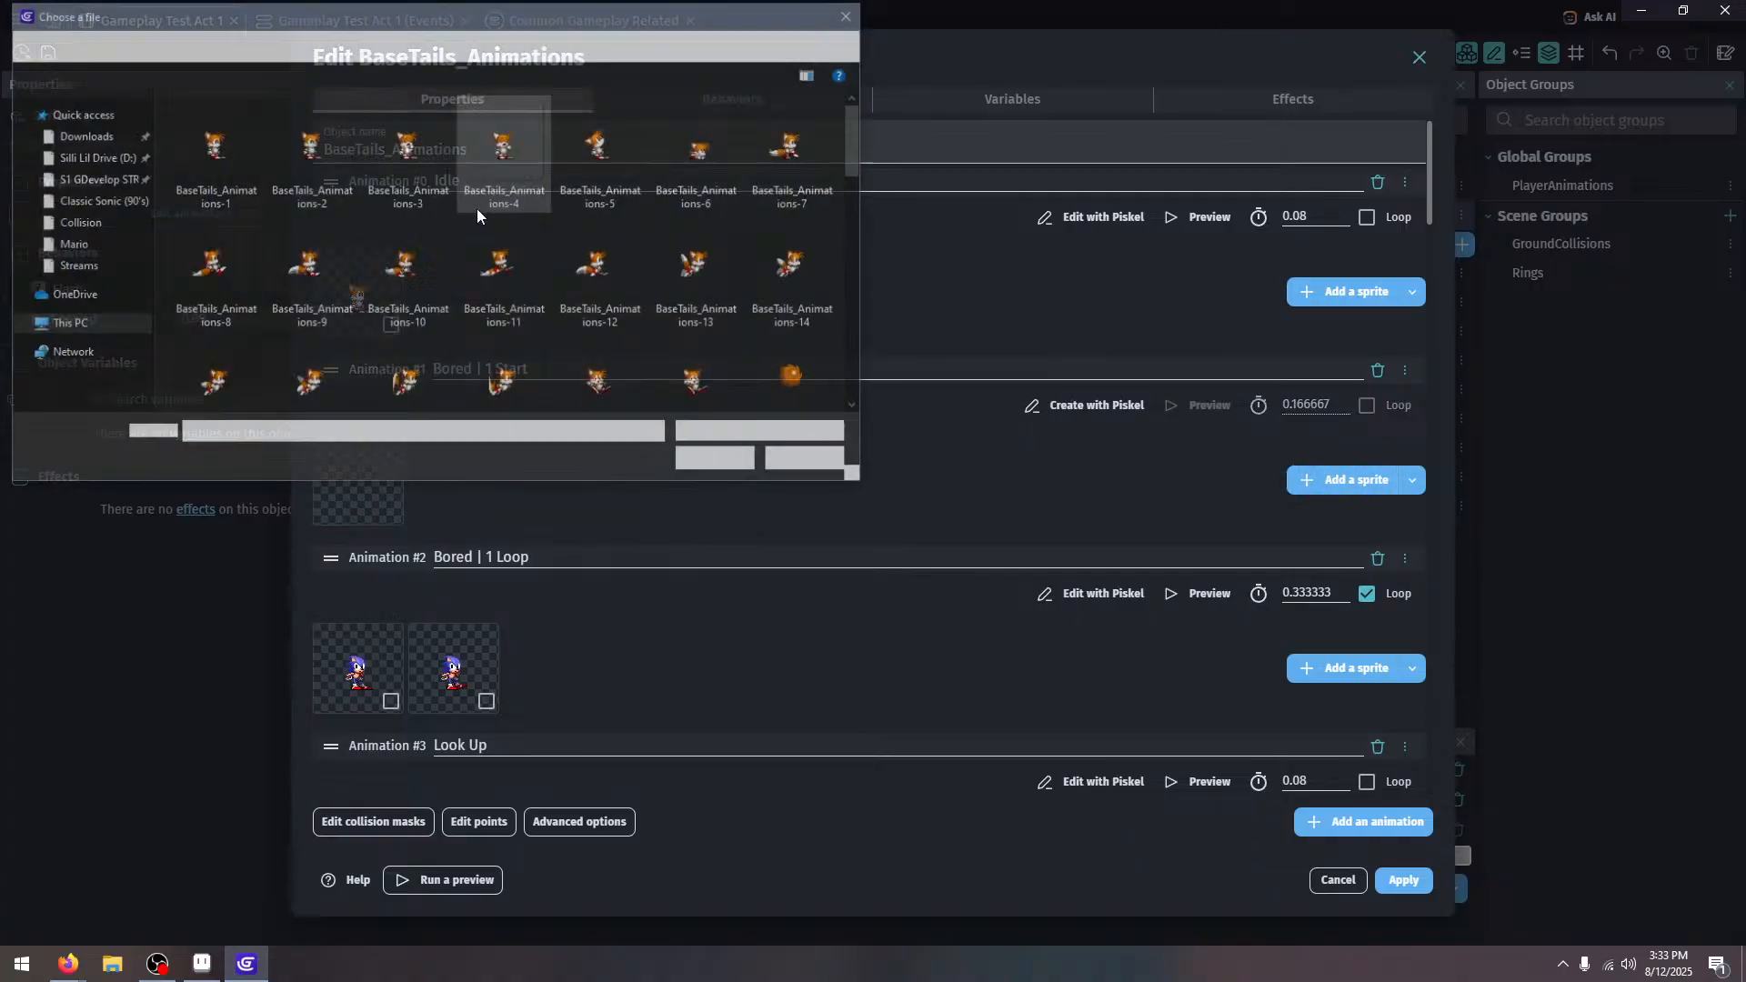
{"action": "double_click", "coordinate": [324, 149]}
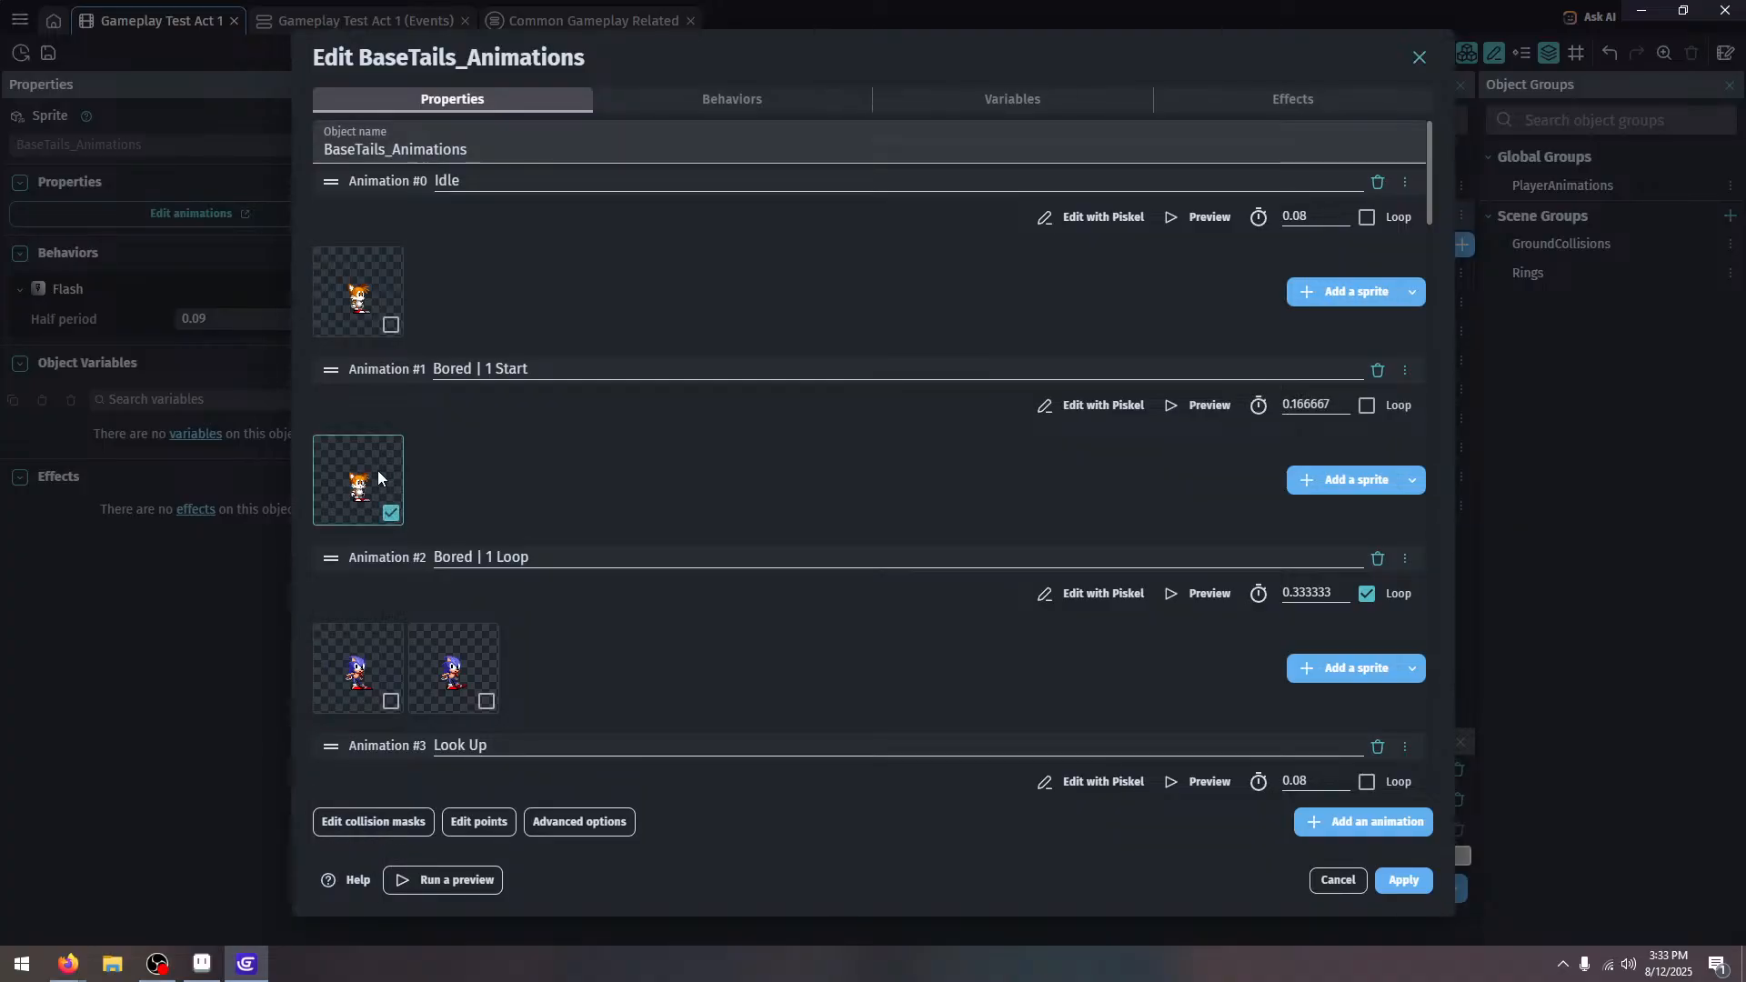
Duplicate the Tails sprite in Bored | 1 Start until it has four frames, and preview the animation
{"action": "left_click", "coordinate": [402, 515]}
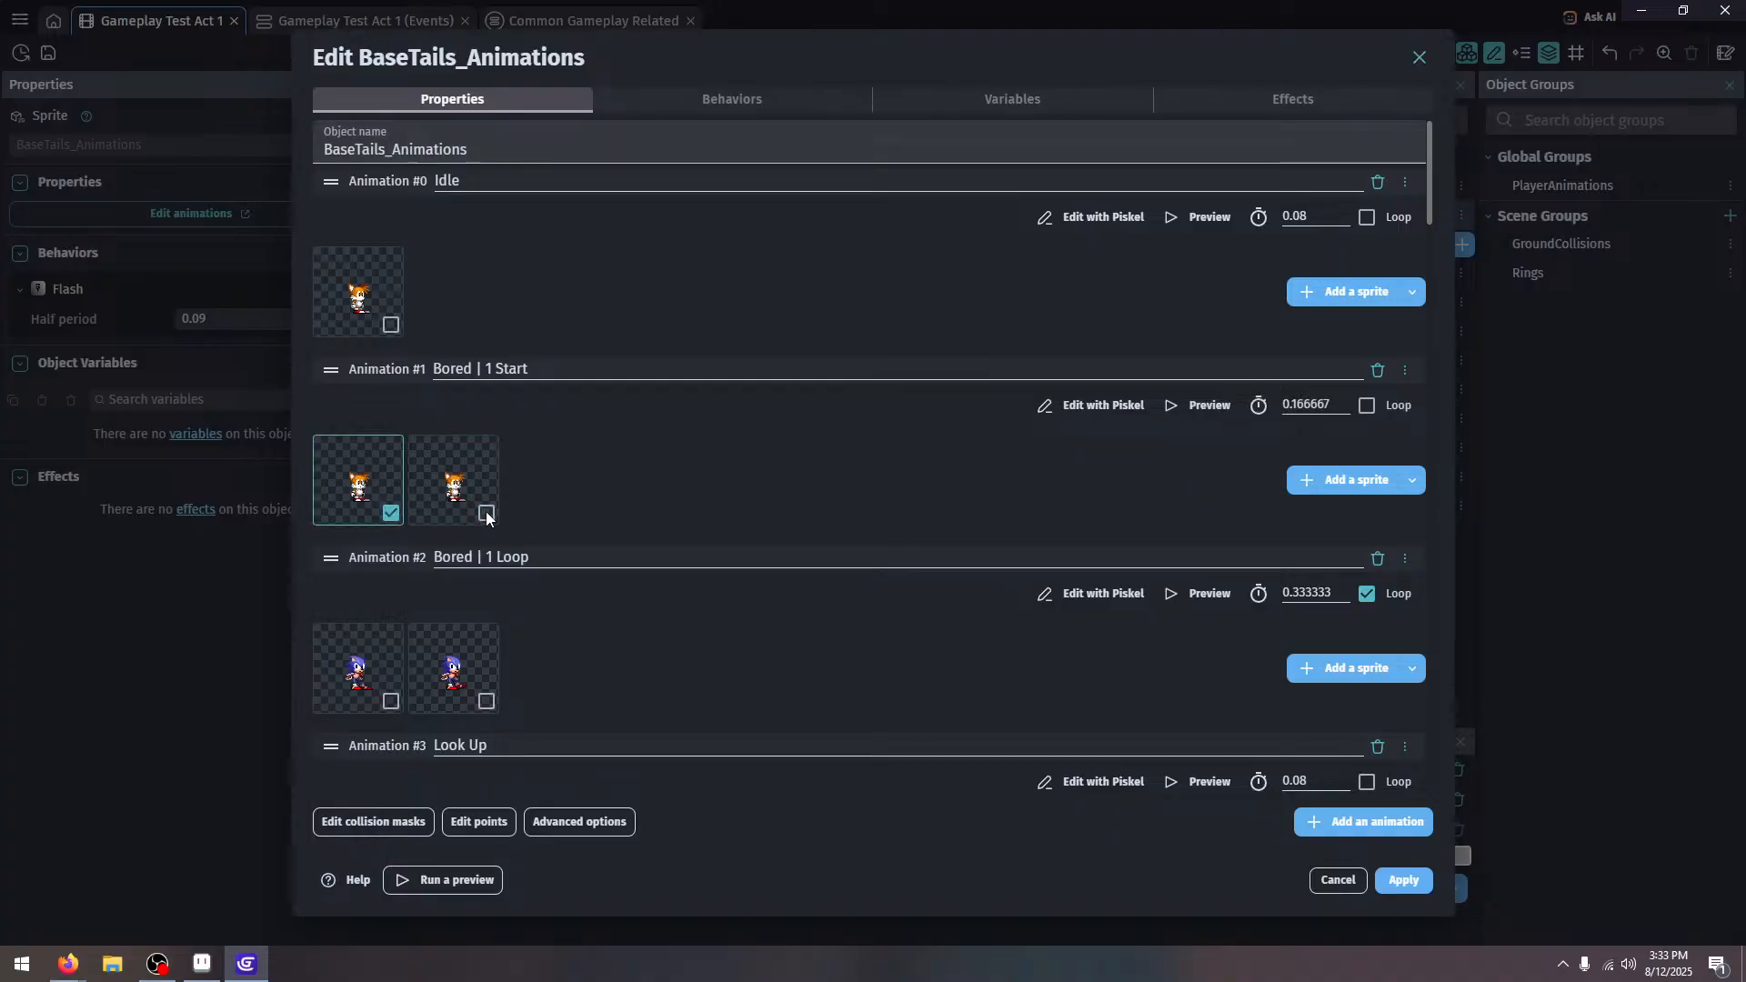
{"action": "left_click", "coordinate": [486, 513]}
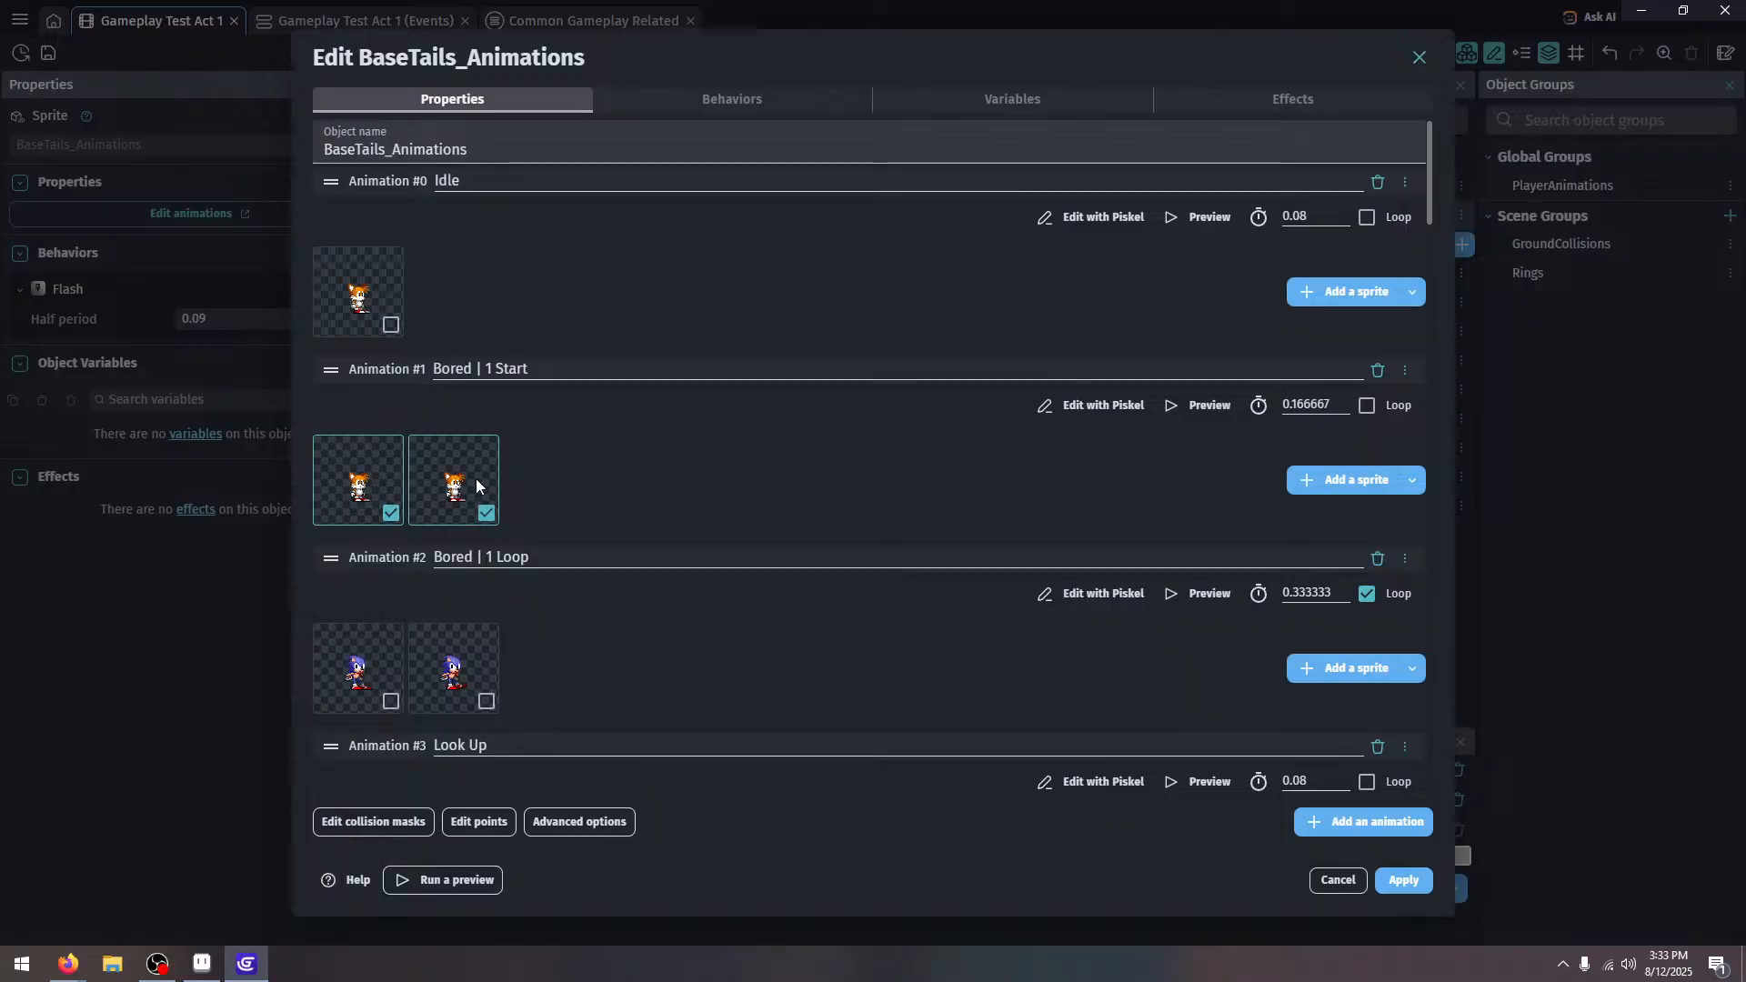
{"action": "right_click", "coordinate": [479, 487]}
{"action": "left_click", "coordinate": [500, 522]}
{"action": "left_click", "coordinate": [1200, 405]}
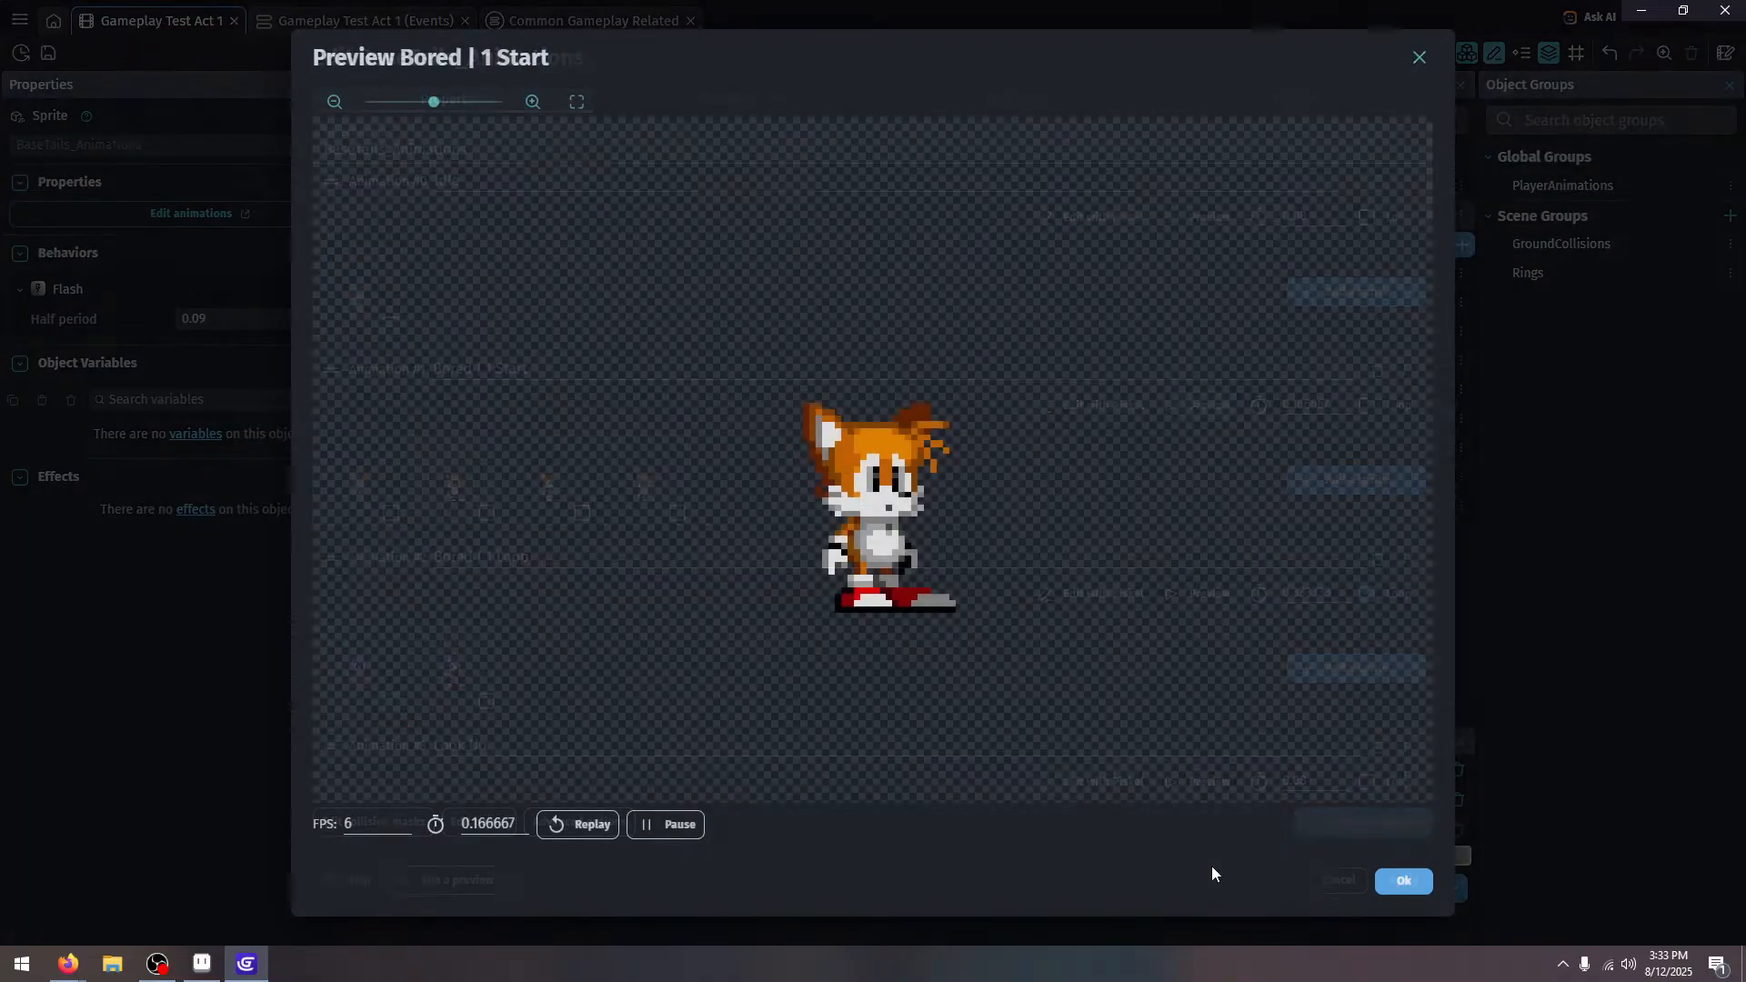
{"action": "left_click", "coordinate": [1400, 882]}
Replace the two Sonic sprites of the Bored | 1 Loop animation with BaseTails_Animations-3 and BaseTails_Animations-4
{"action": "left_click", "coordinate": [391, 701]}
{"action": "left_click", "coordinate": [485, 701]}
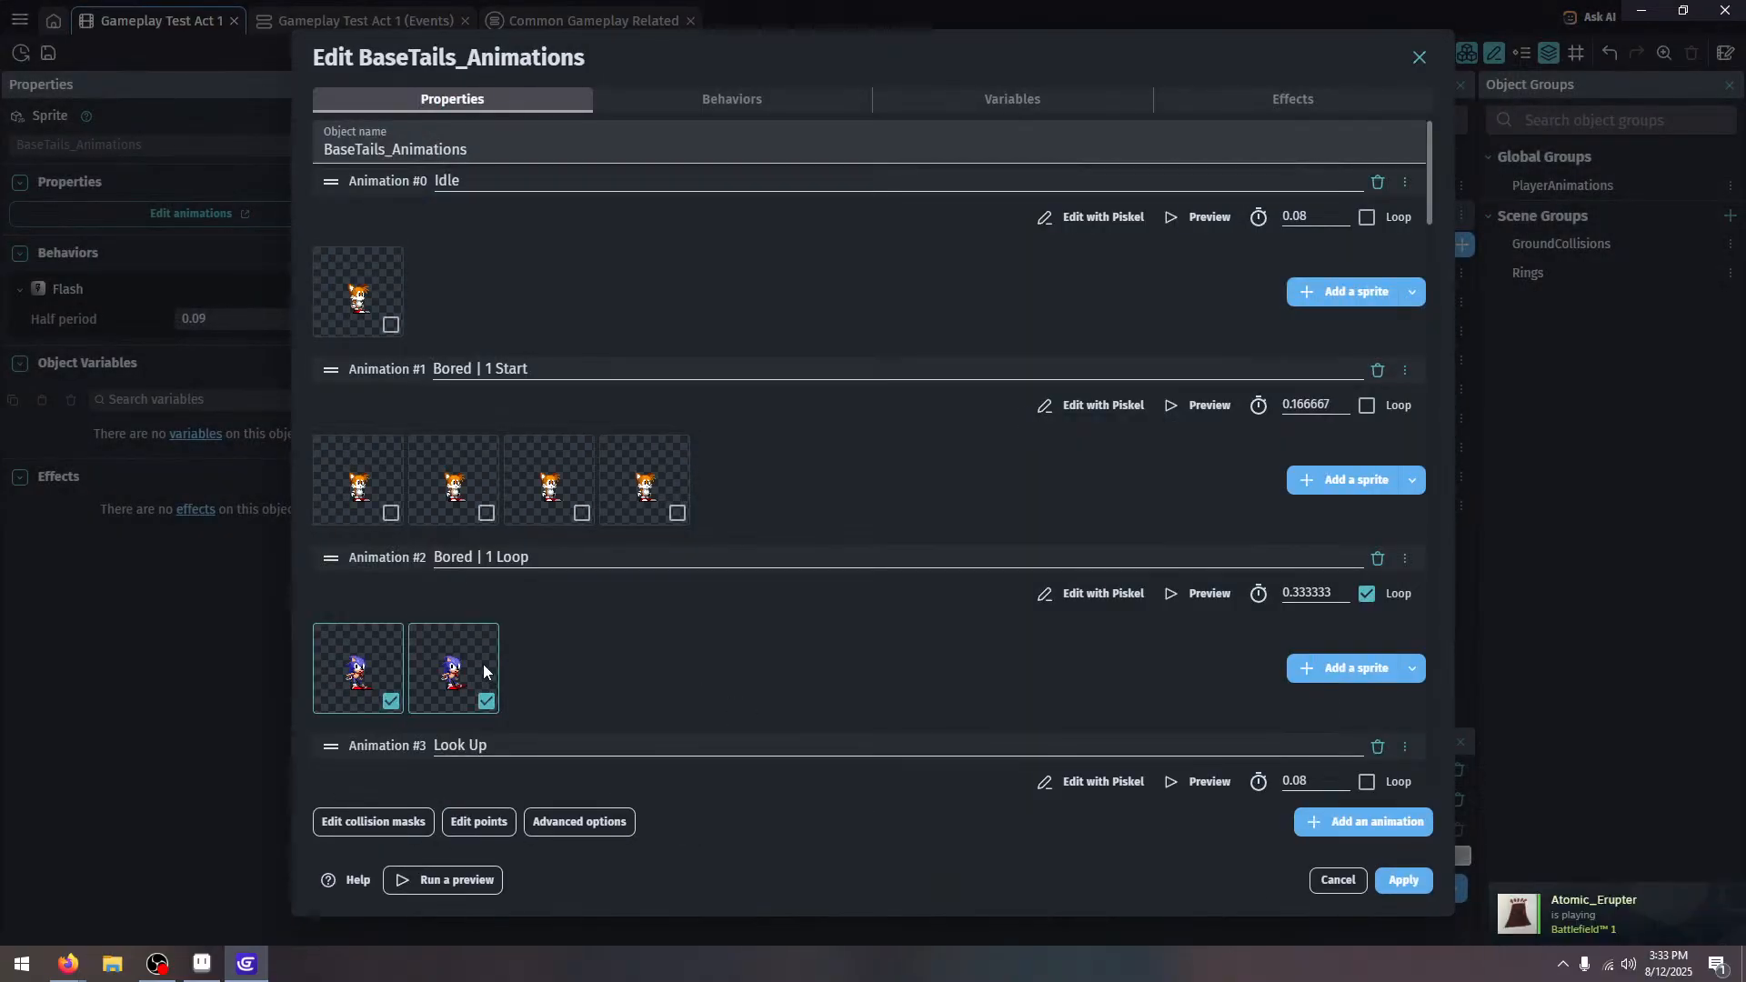
{"action": "right_click", "coordinate": [492, 674]}
{"action": "left_click", "coordinate": [503, 682]}
{"action": "left_click", "coordinate": [1305, 668]}
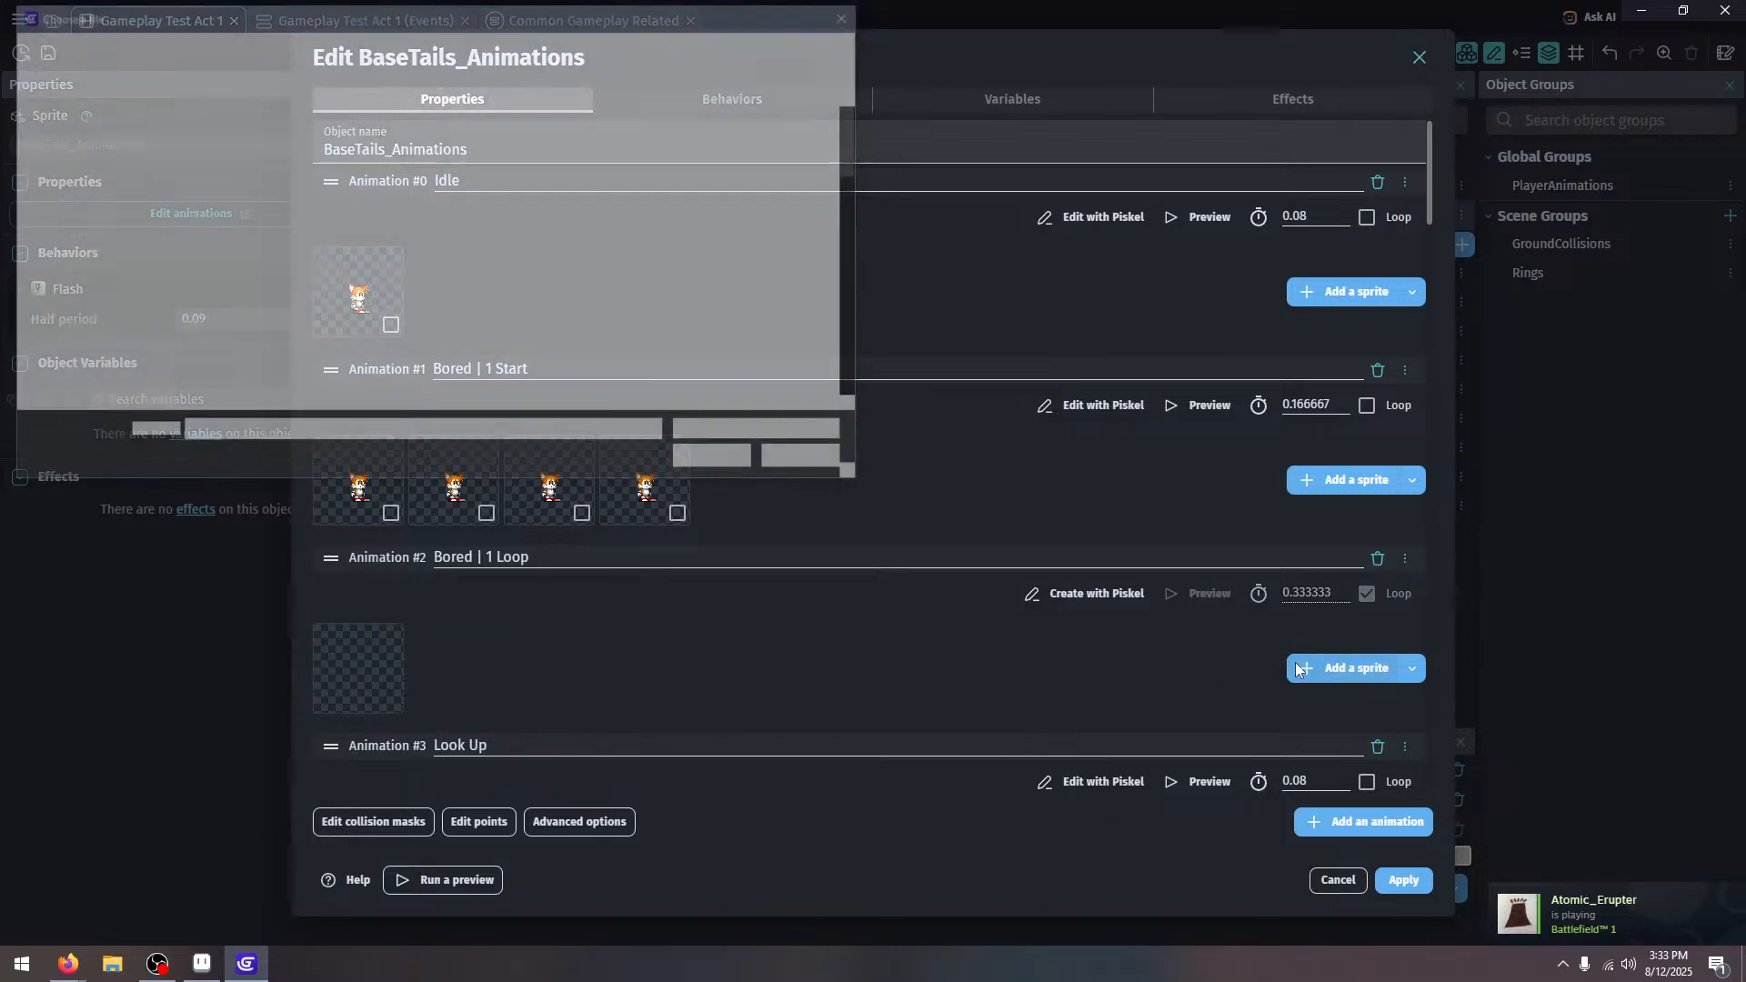
{"action": "left_click", "coordinate": [428, 143]}
{"action": "left_click", "coordinate": [486, 145], "text": "ctrl"}
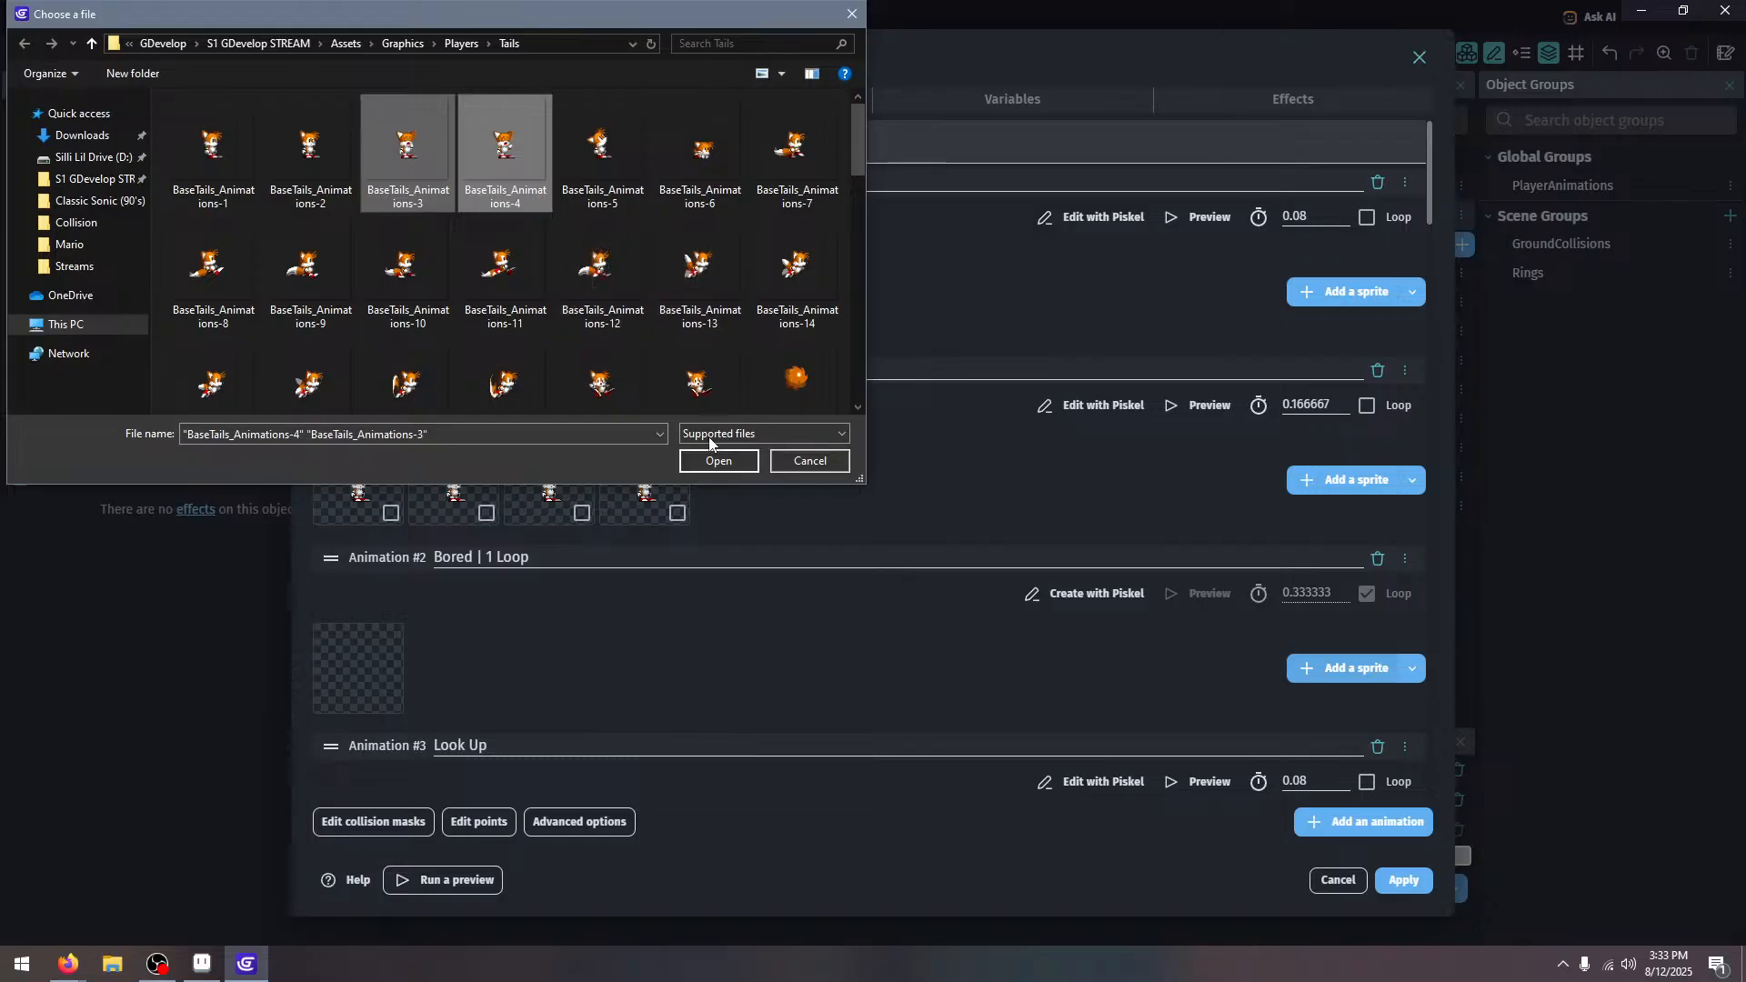
{"action": "left_click", "coordinate": [718, 461]}
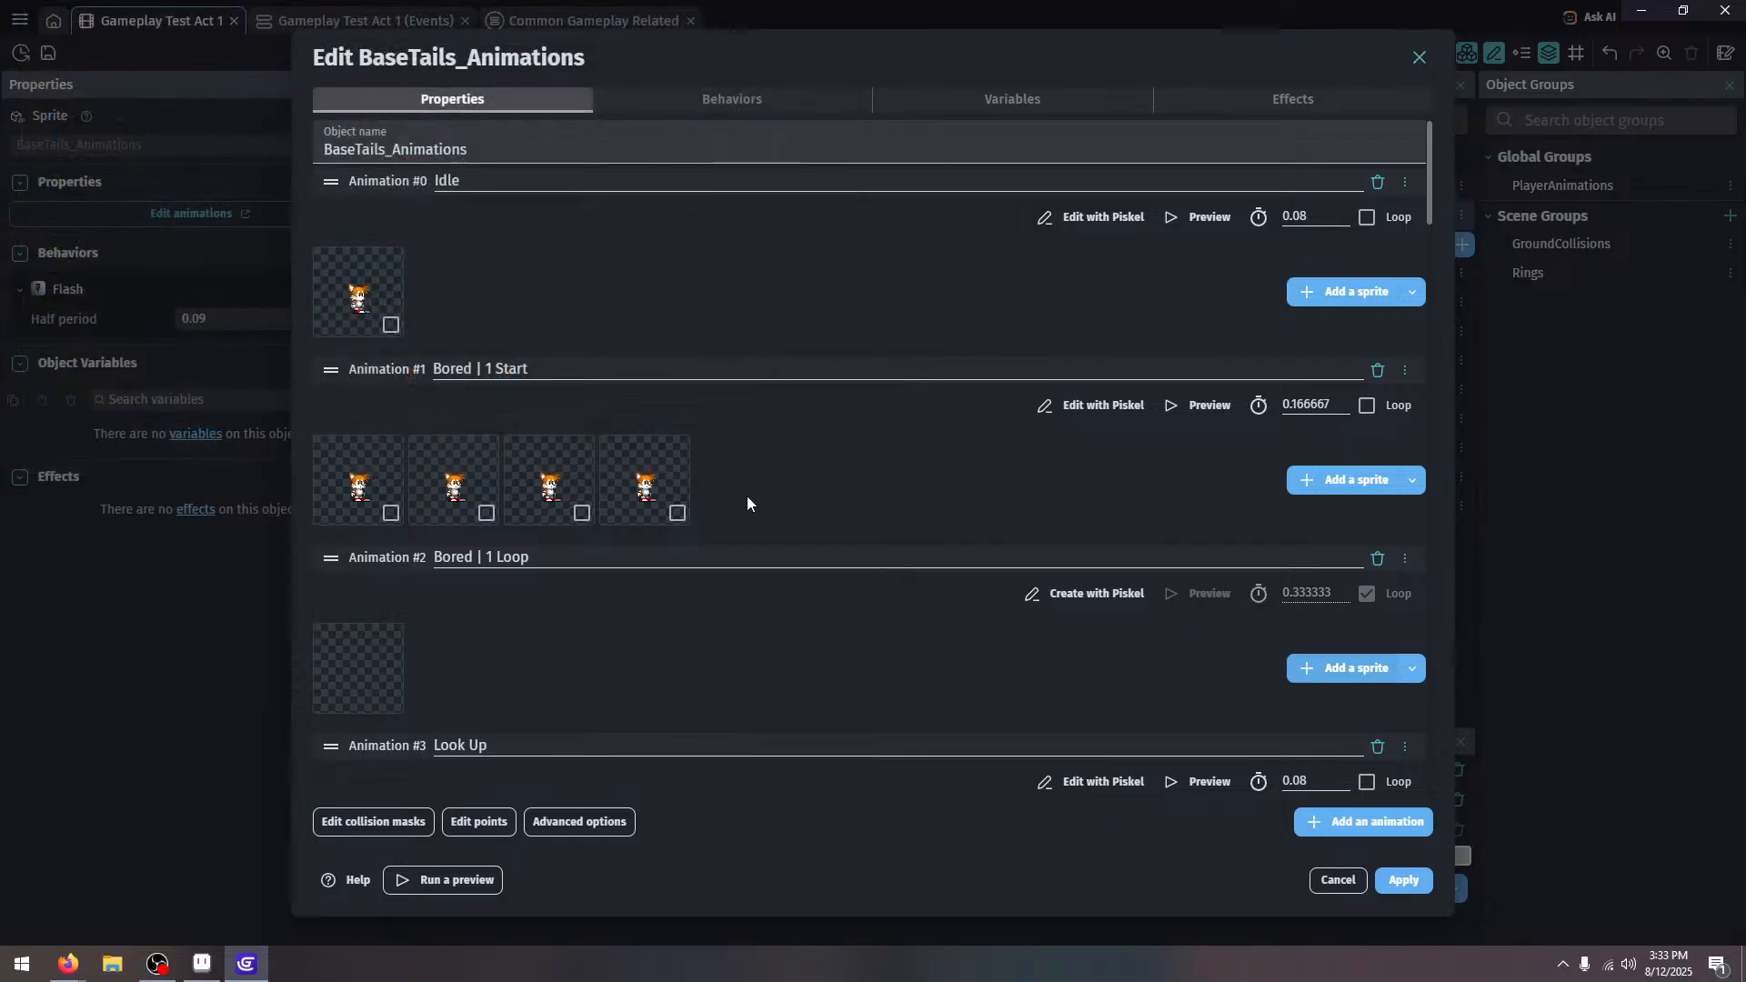
Replace the Sonic sprite of the Look Up animation with BaseTails_Animations-5
{"action": "scroll", "coordinate": [734, 511], "scroll_direction": "down", "scroll_amount": 2}
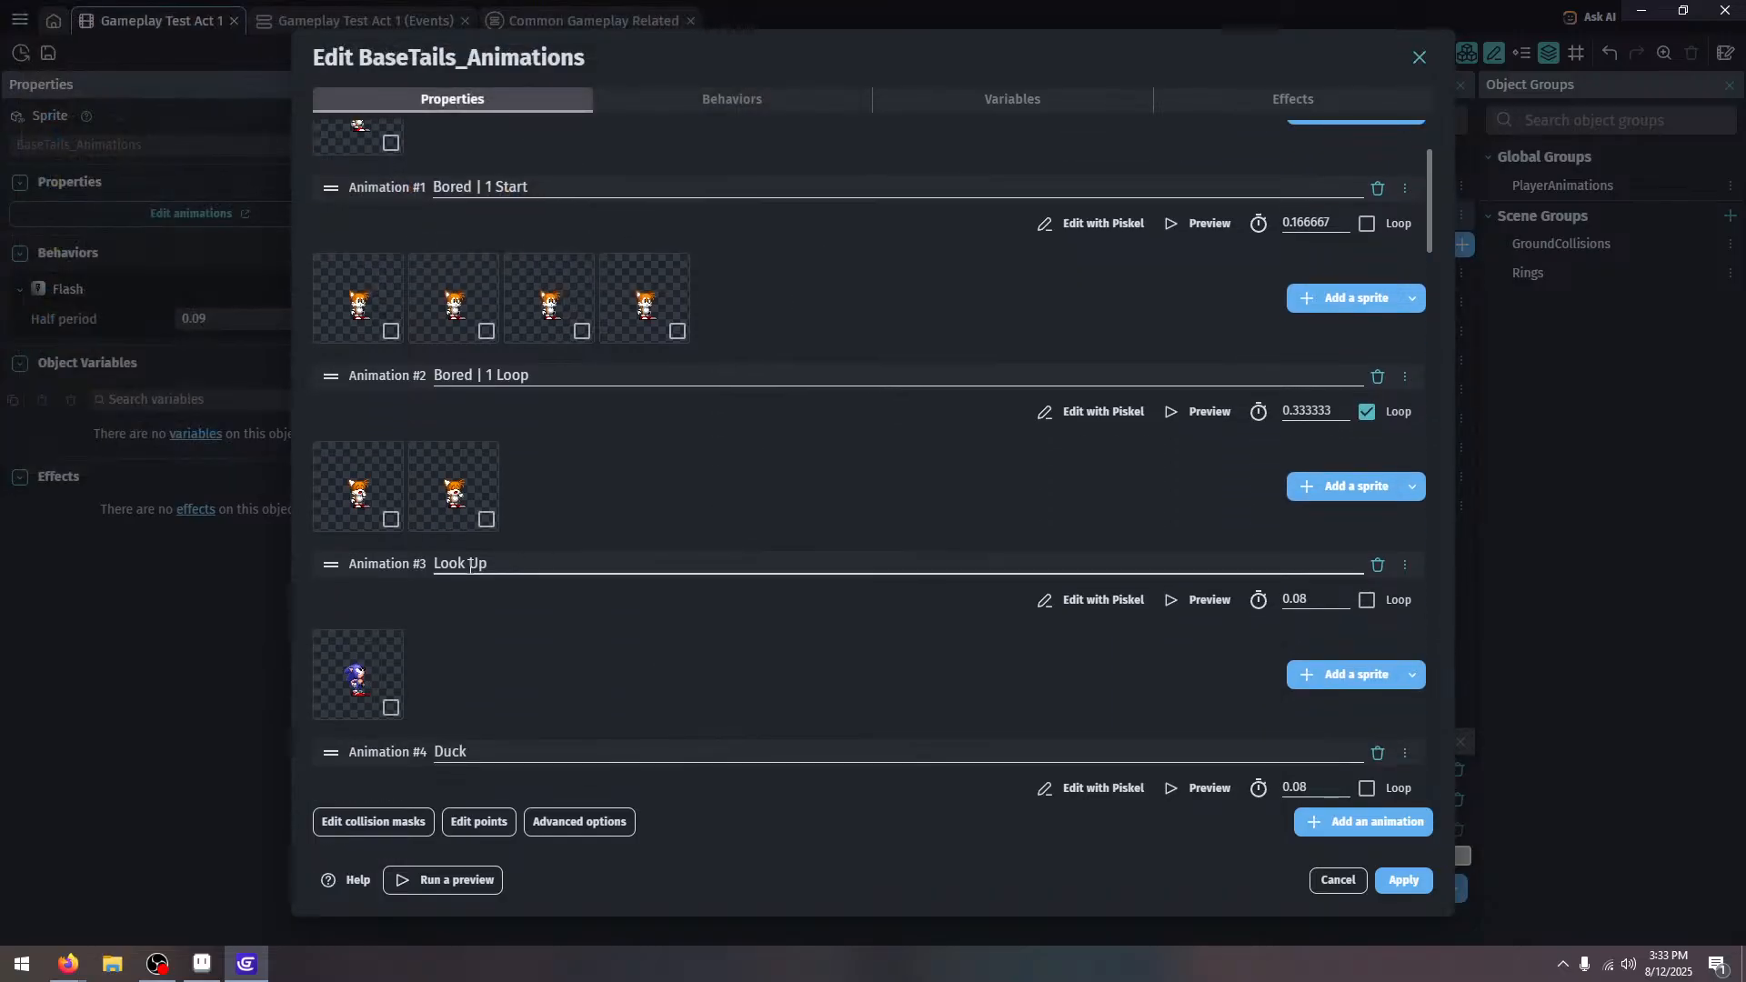
{"action": "left_click", "coordinate": [391, 708]}
{"action": "right_click", "coordinate": [389, 662]}
{"action": "left_click", "coordinate": [487, 675]}
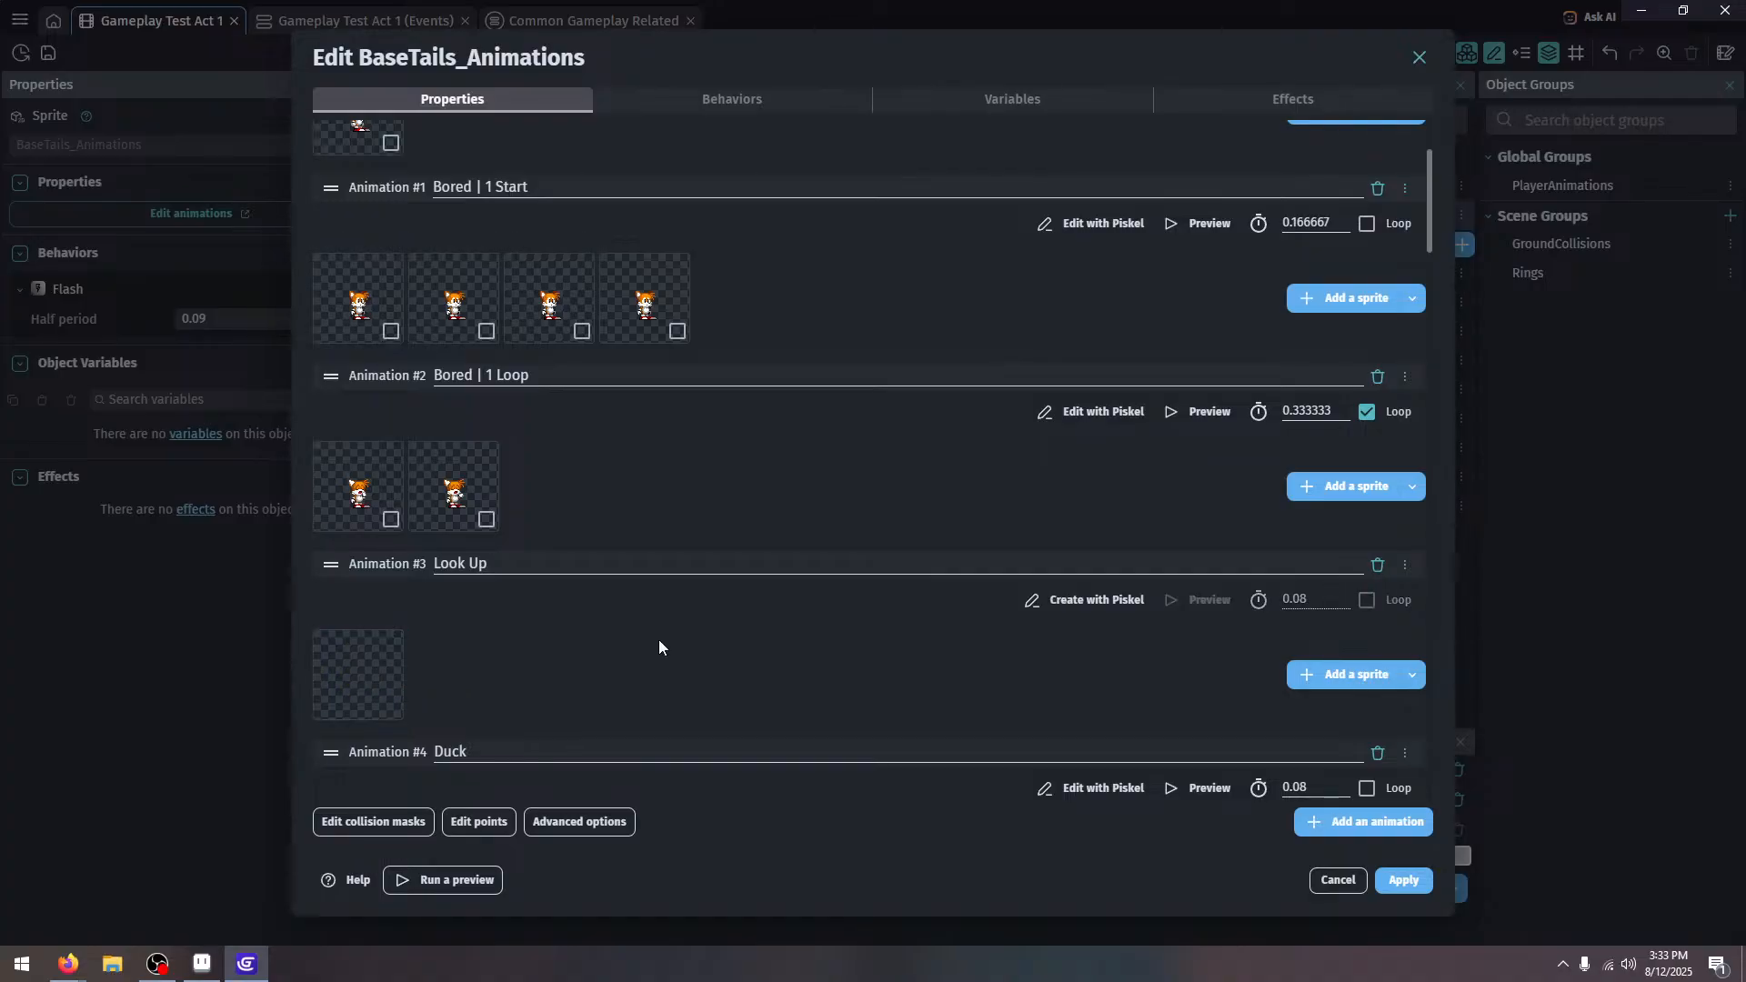
{"action": "left_click", "coordinate": [1362, 673]}
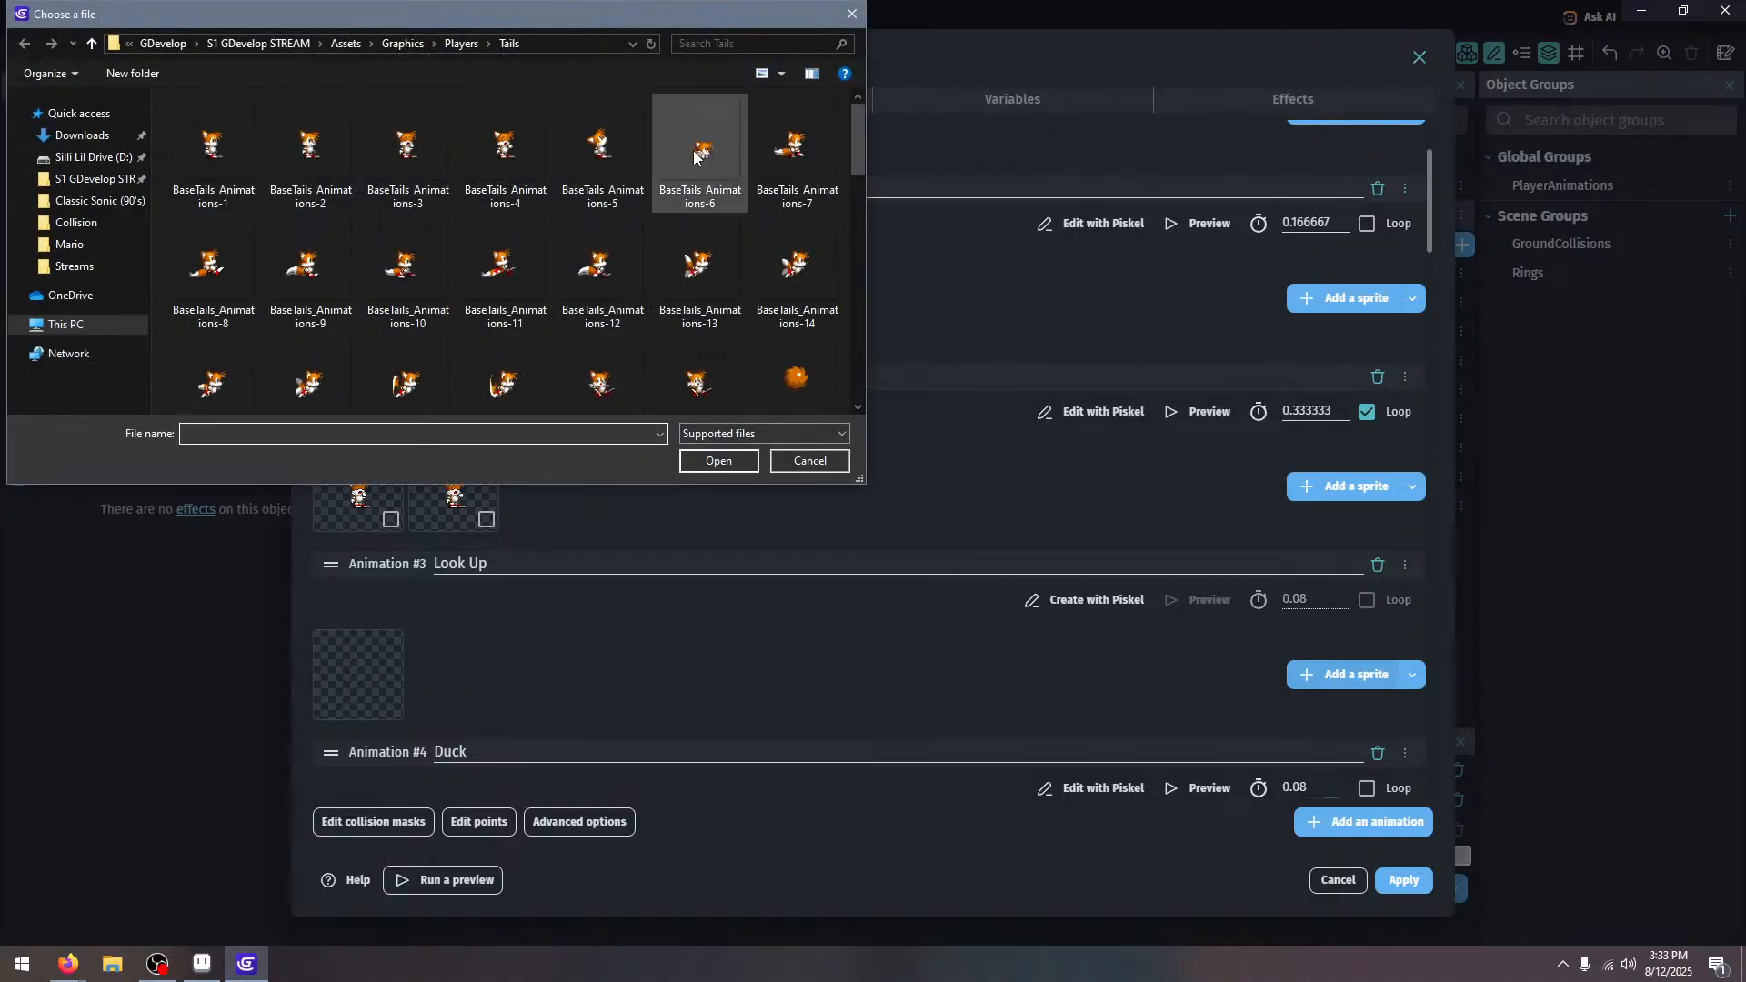
{"action": "left_click", "coordinate": [634, 133]}
{"action": "double_click", "coordinate": [635, 133]}
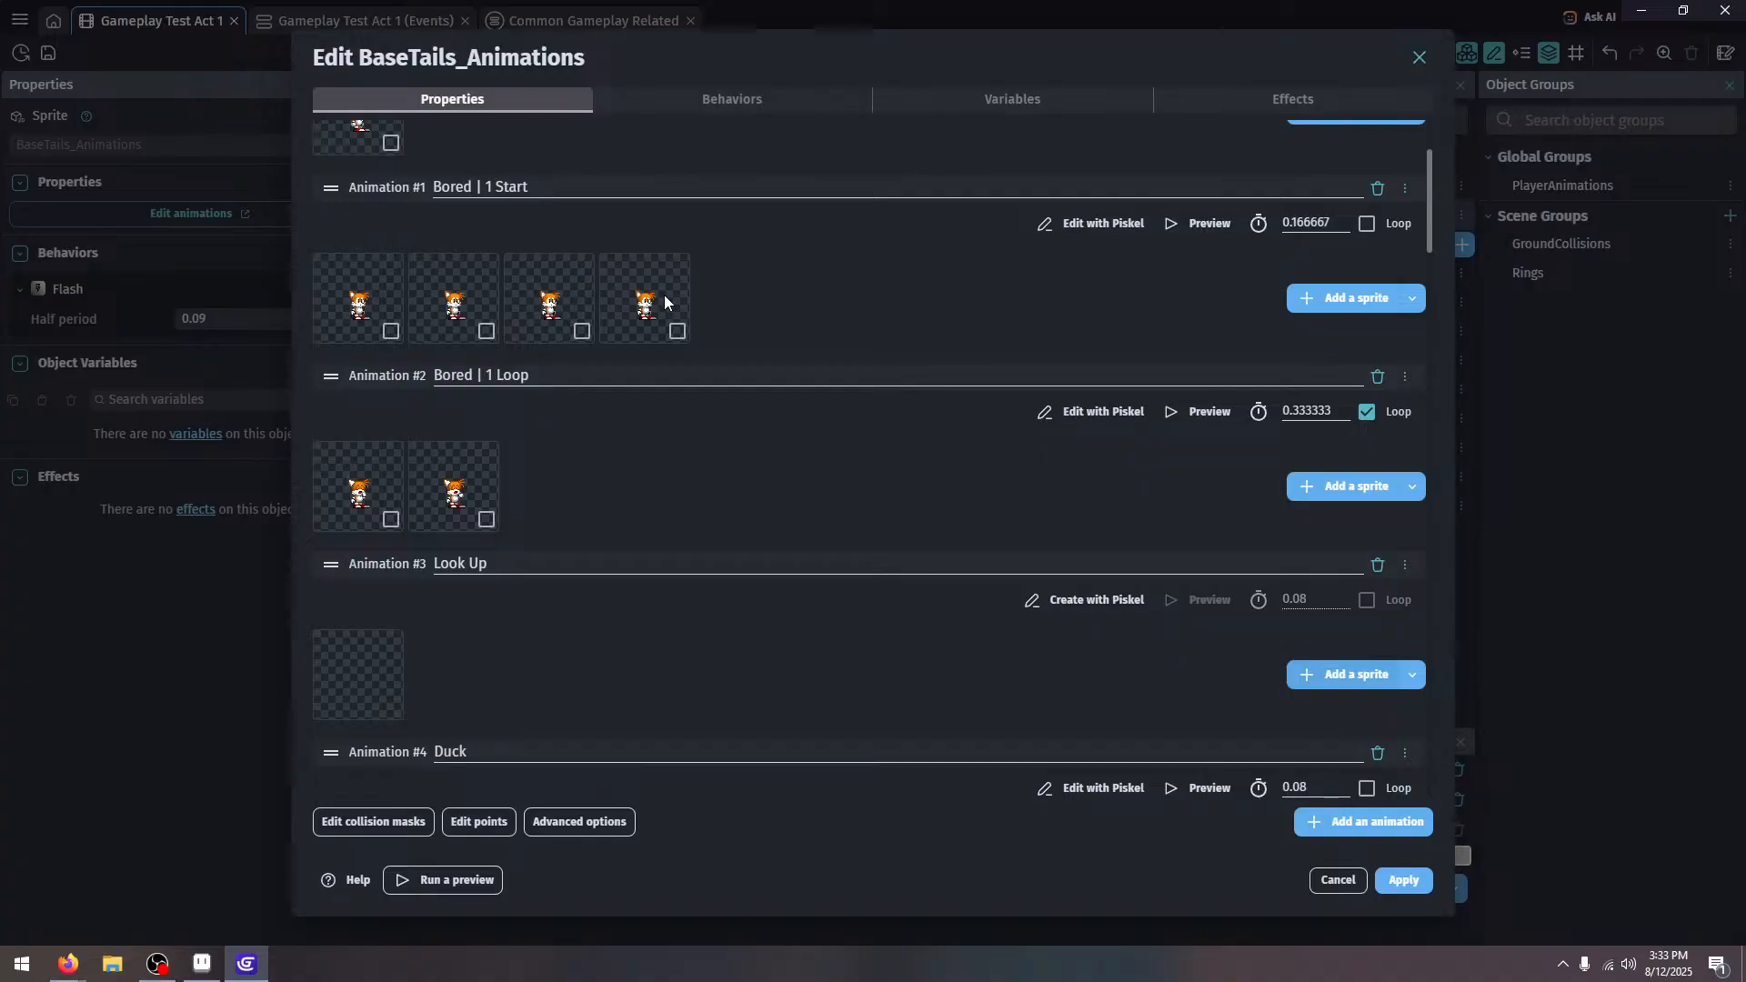
Replace the Sonic sprite of the Duck animation with BaseTails_Animations-6
{"action": "scroll", "coordinate": [487, 582], "scroll_direction": "down", "scroll_amount": 2}
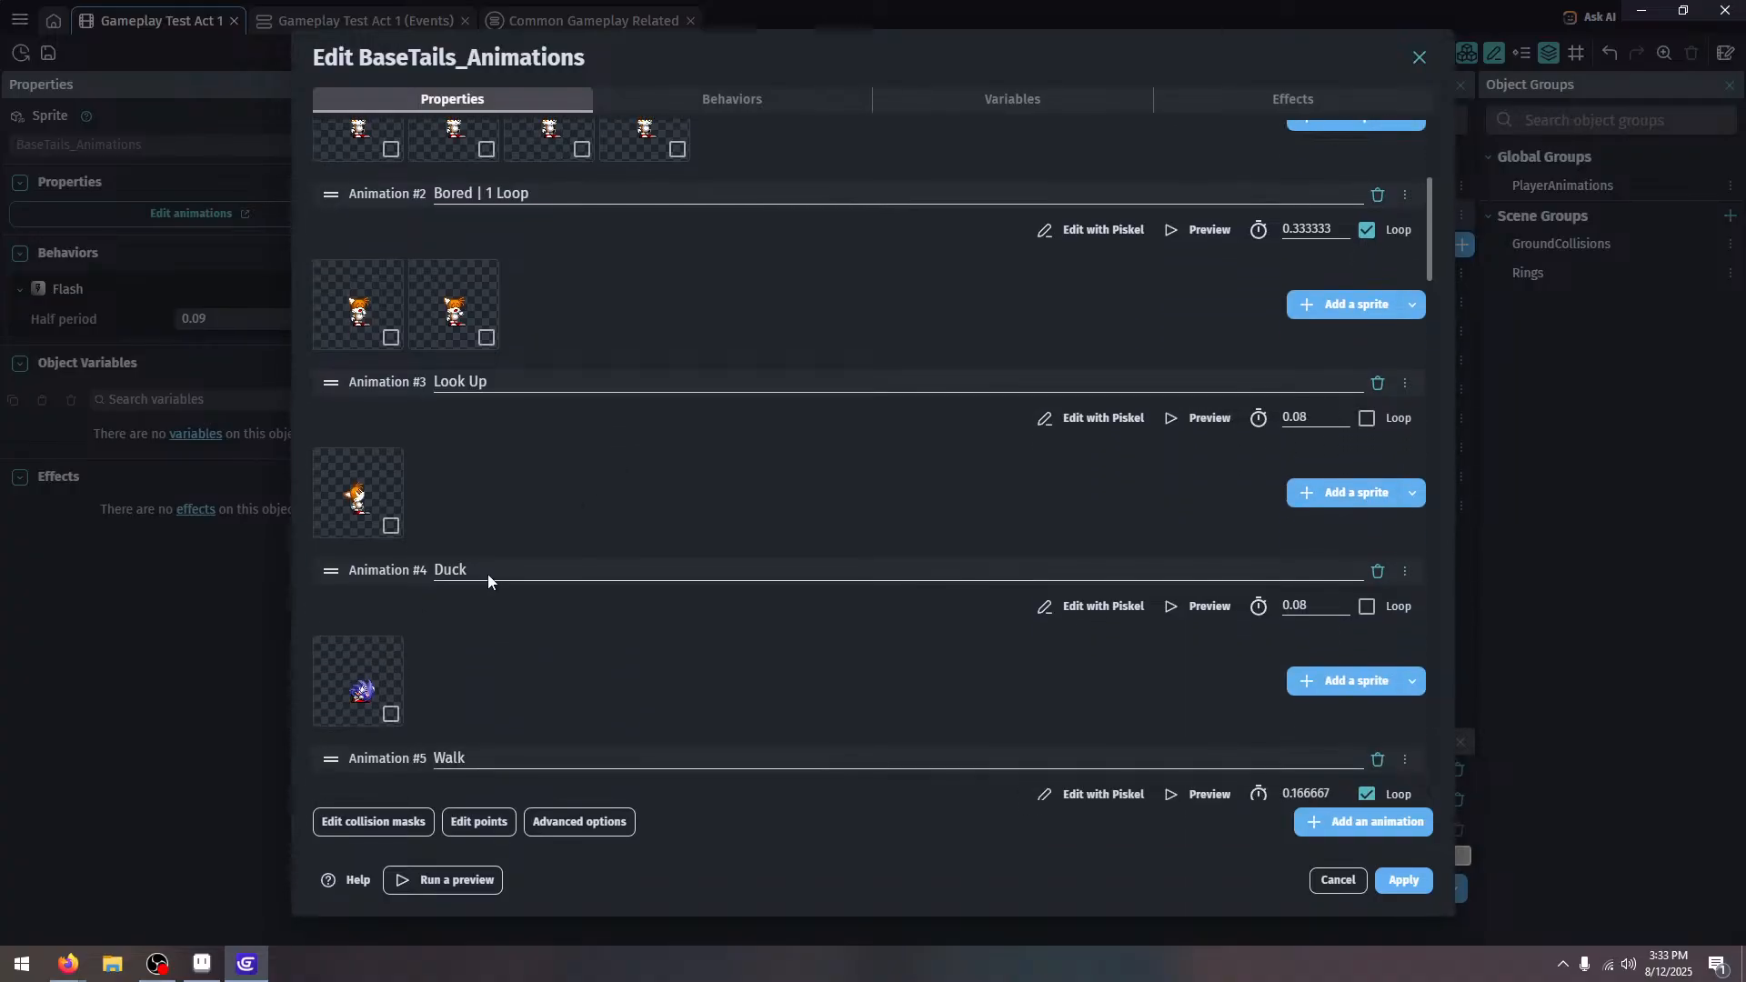
{"action": "left_click", "coordinate": [391, 714]}
{"action": "right_click", "coordinate": [391, 682]}
{"action": "left_click", "coordinate": [436, 691]}
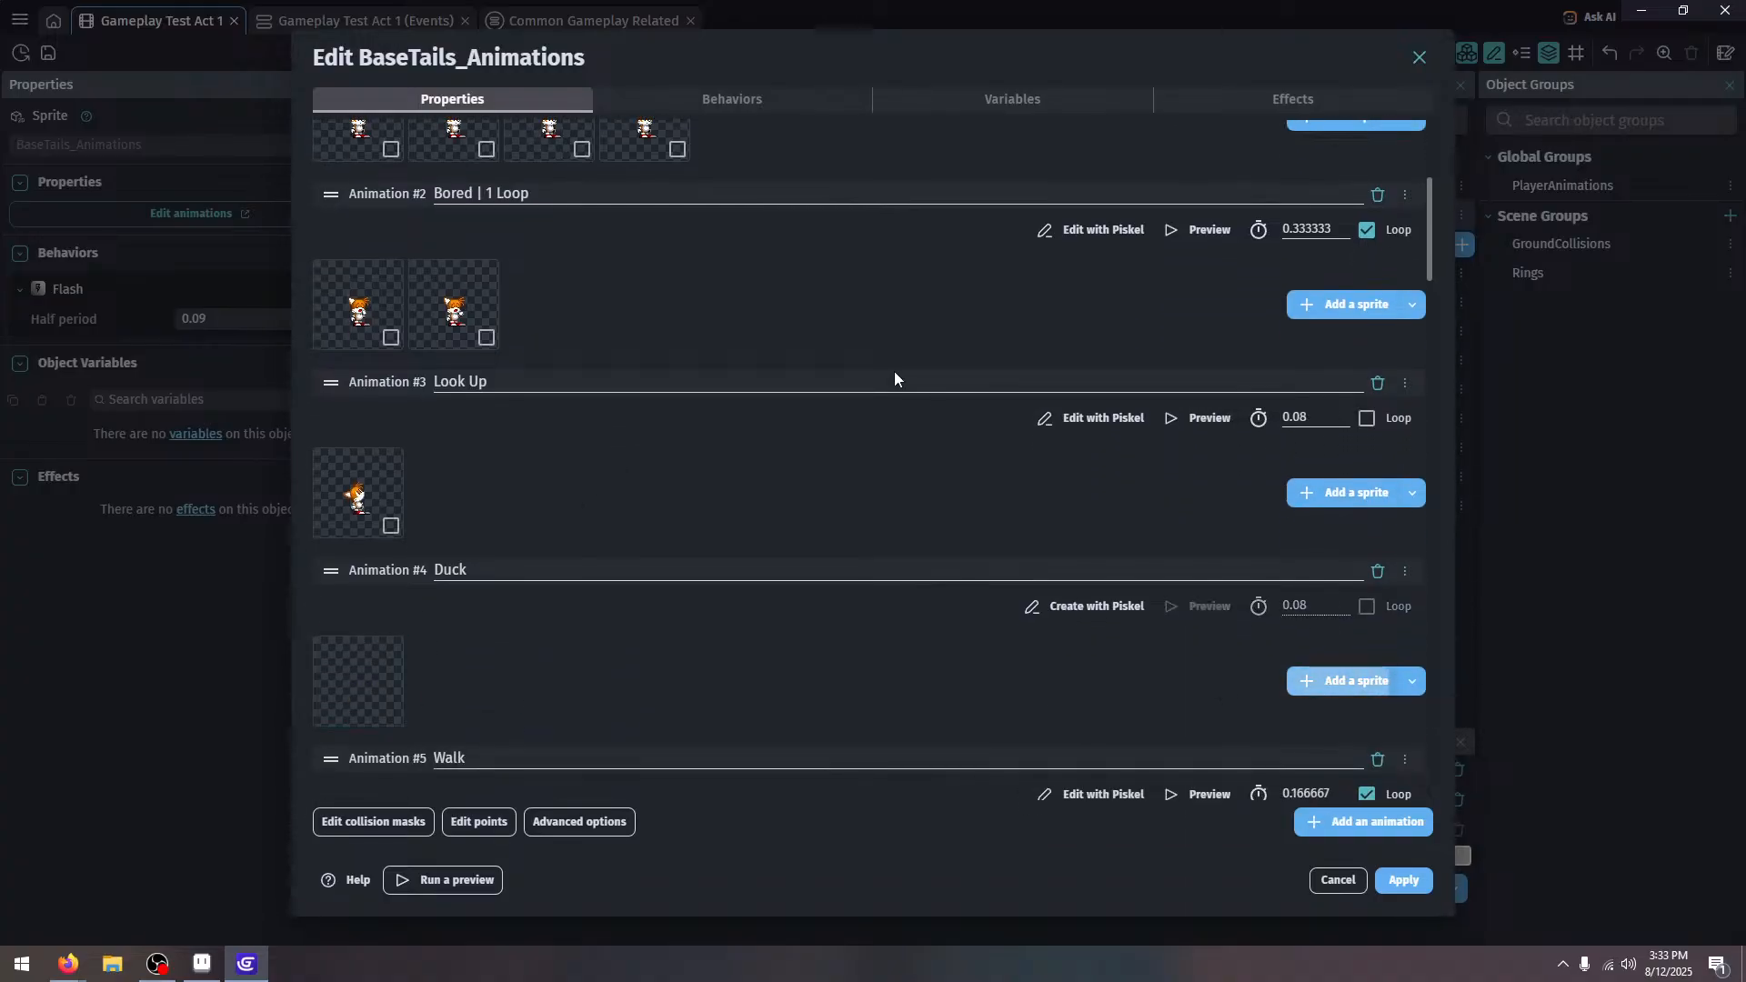
{"action": "double_click", "coordinate": [683, 167]}
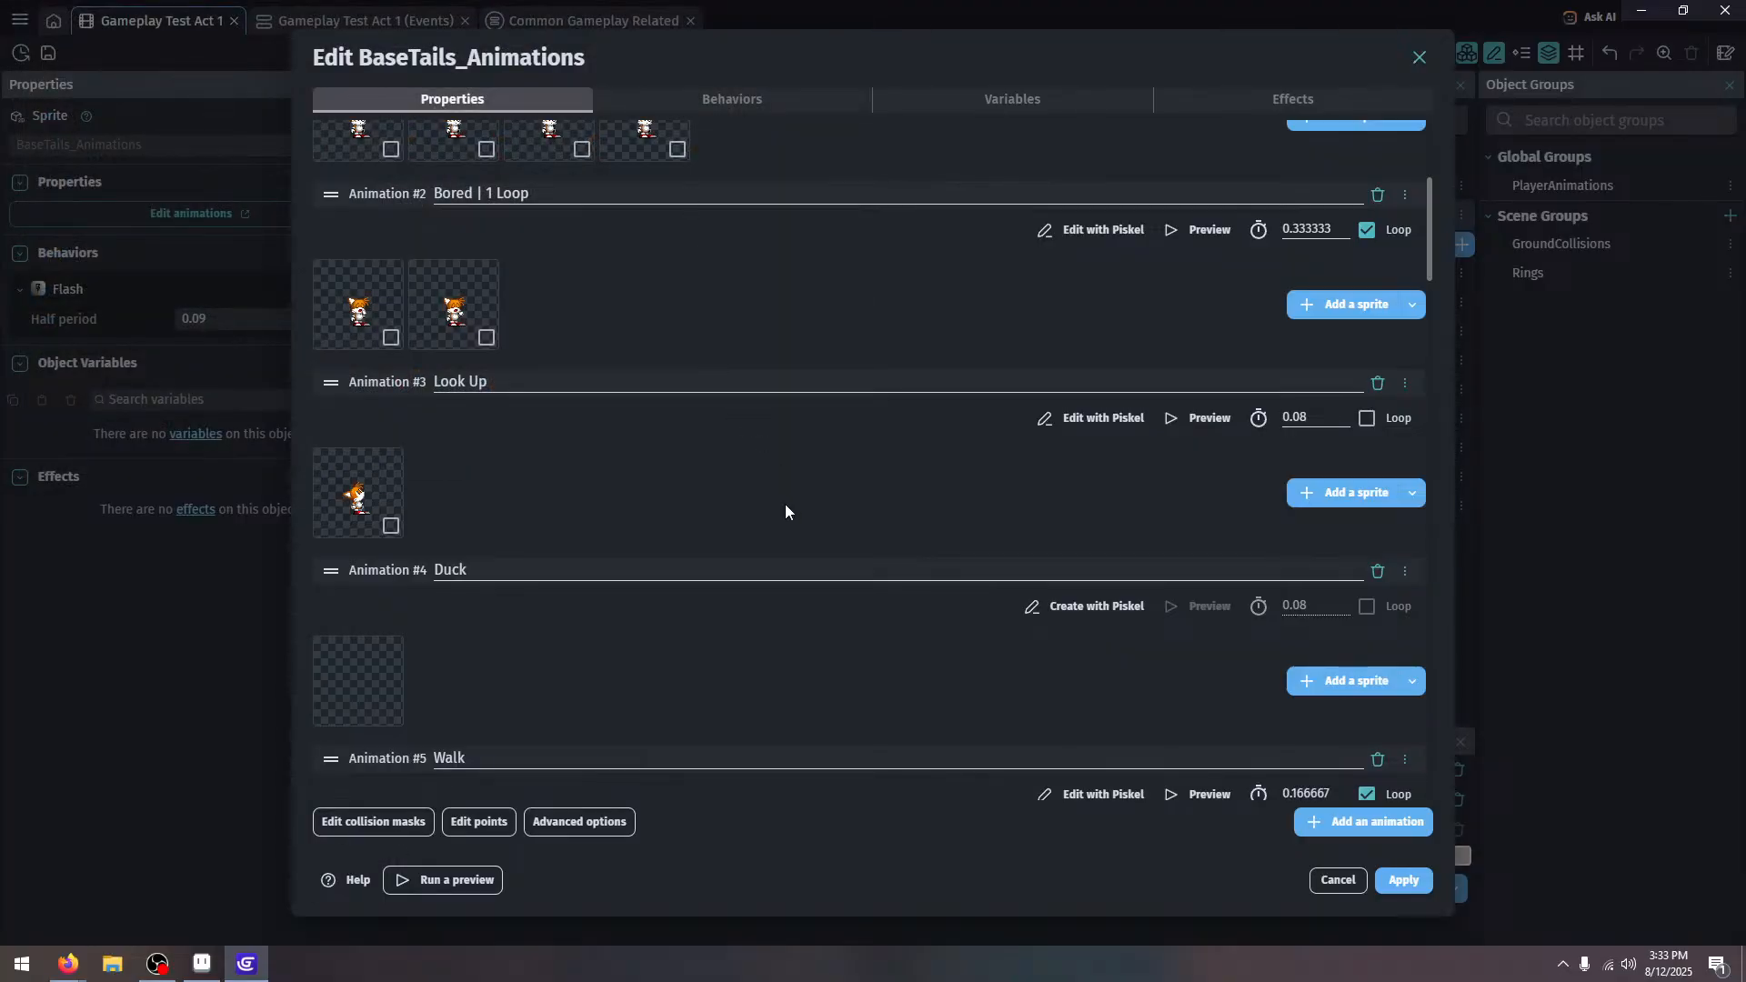
Delete all six Sonic sprites from the Walk animation
{"action": "scroll", "coordinate": [749, 477], "scroll_direction": "down", "scroll_amount": 6}
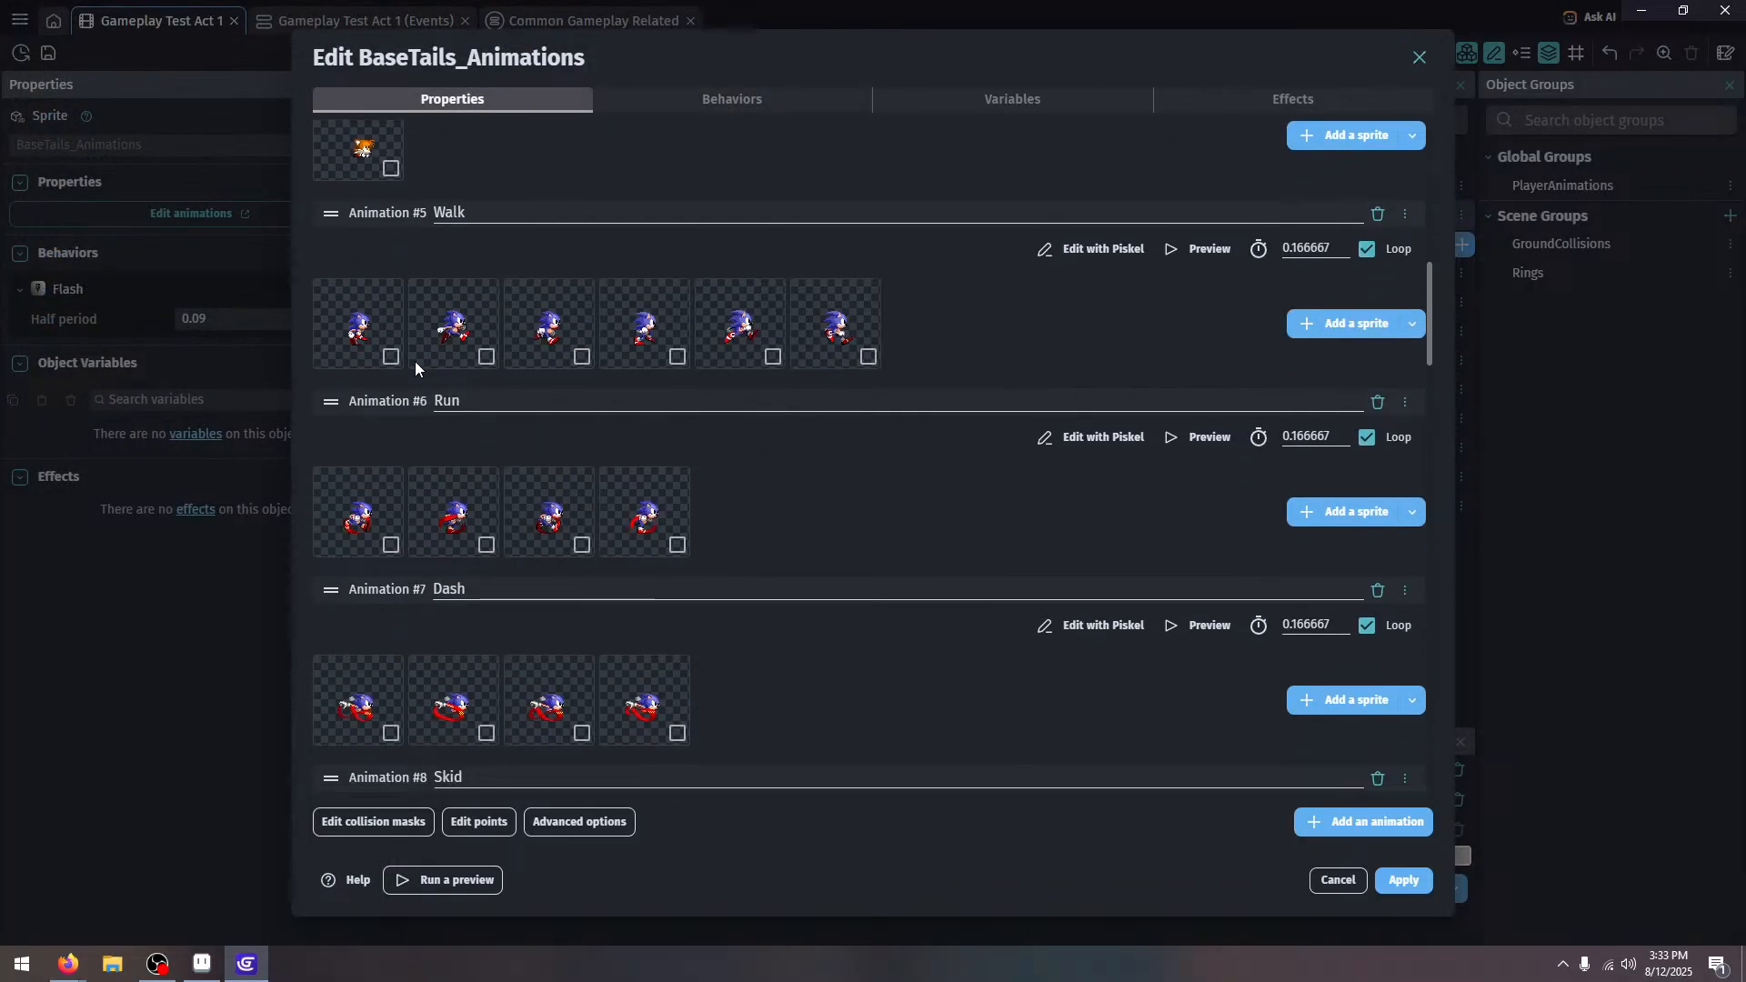
{"action": "left_click", "coordinate": [486, 356]}
{"action": "left_click", "coordinate": [391, 356]}
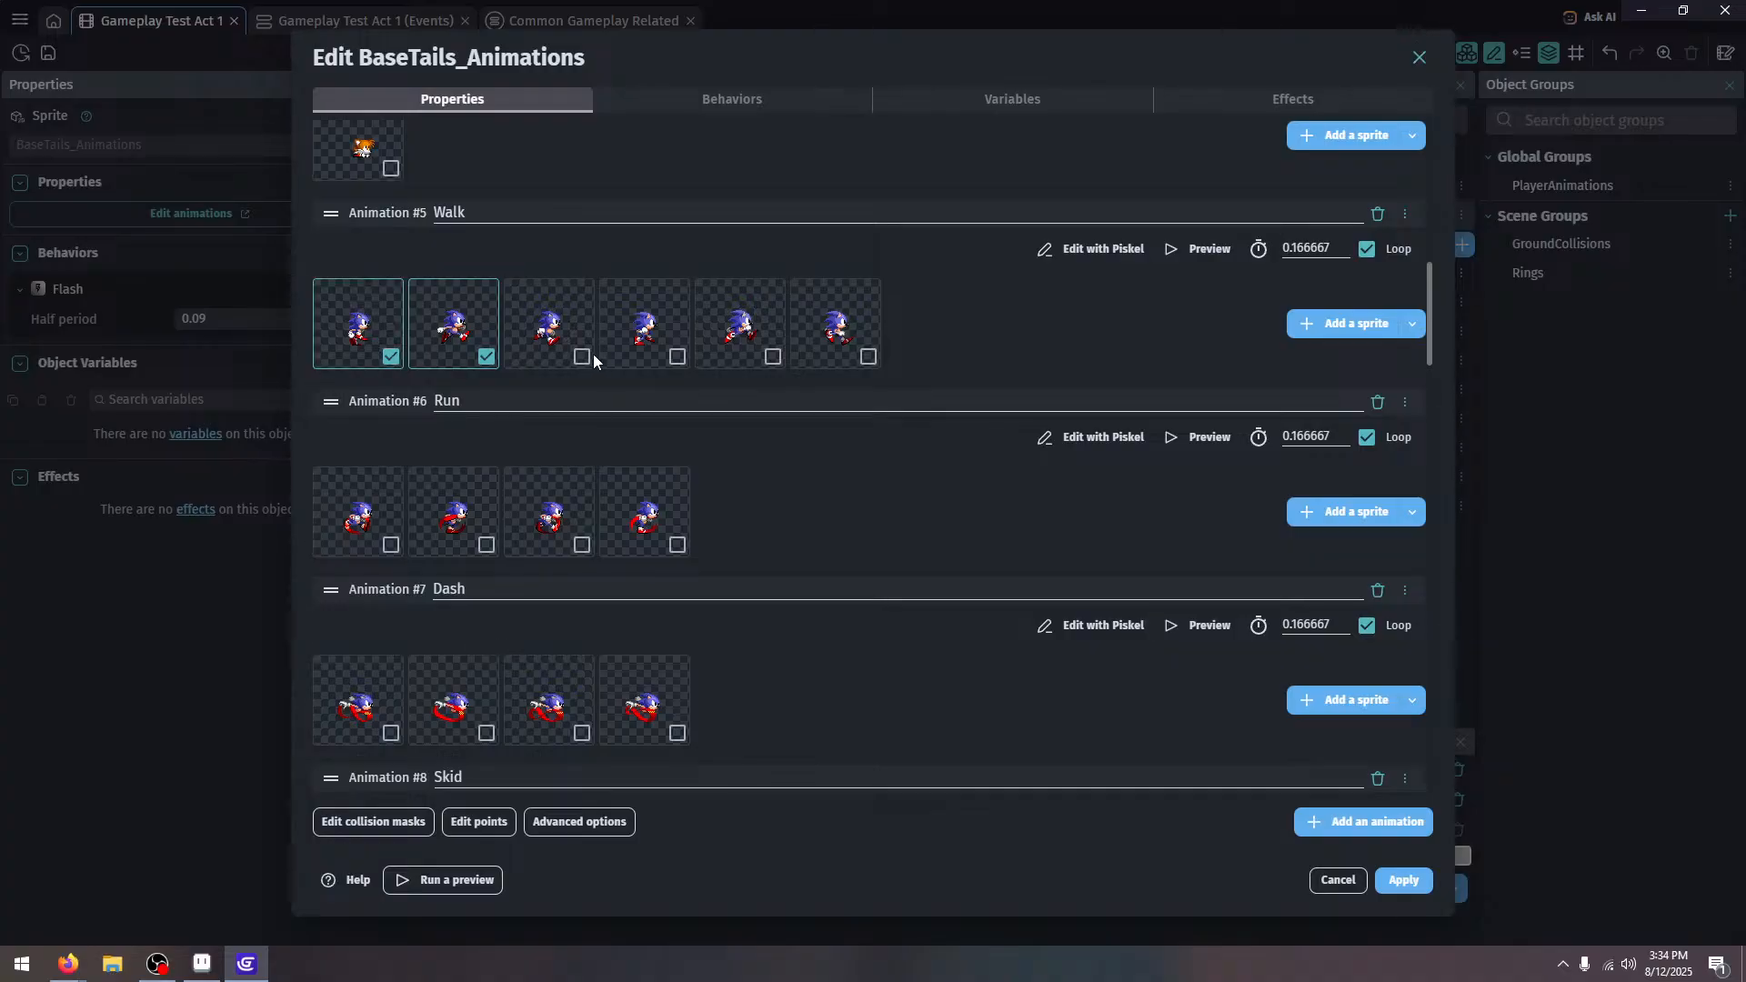
{"action": "left_click", "coordinate": [582, 357]}
{"action": "left_click", "coordinate": [677, 357]}
{"action": "left_click", "coordinate": [773, 356]}
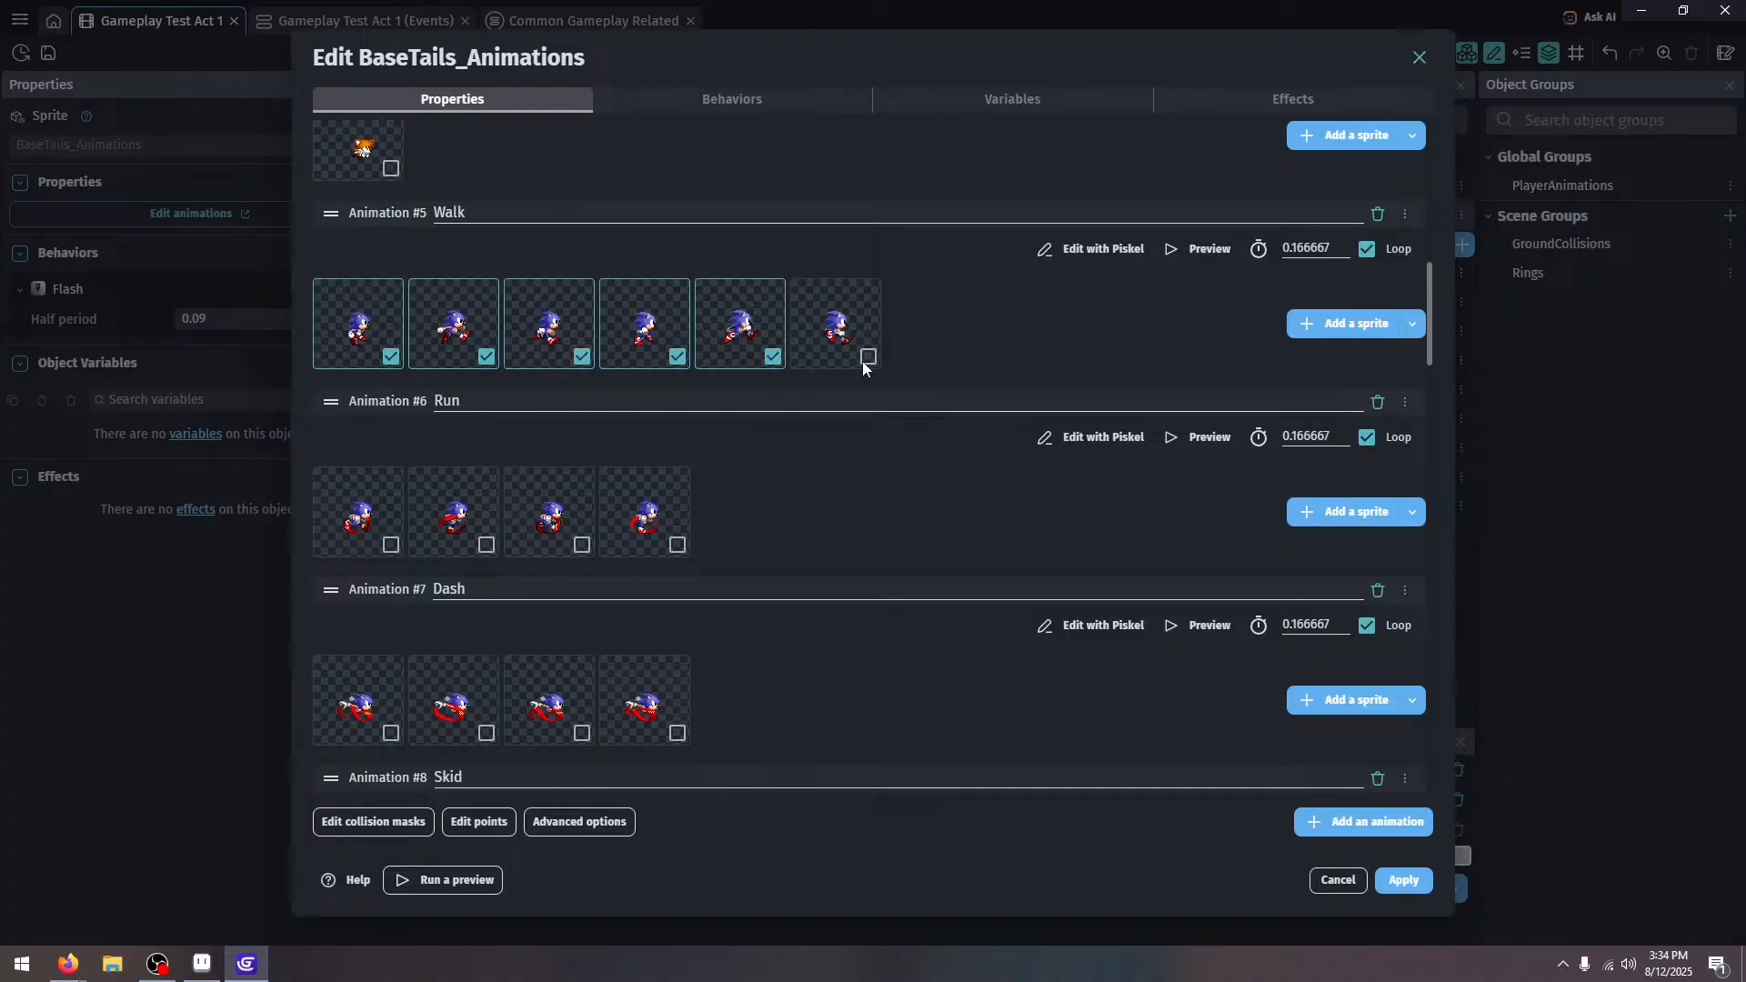
{"action": "left_click", "coordinate": [869, 356]}
{"action": "right_click", "coordinate": [857, 336]}
{"action": "left_click", "coordinate": [862, 335]}
Add BaseTails_Animations-7 through BaseTails_Animations-12 to the Walk animation and preview it
{"action": "left_click", "coordinate": [1328, 322]}
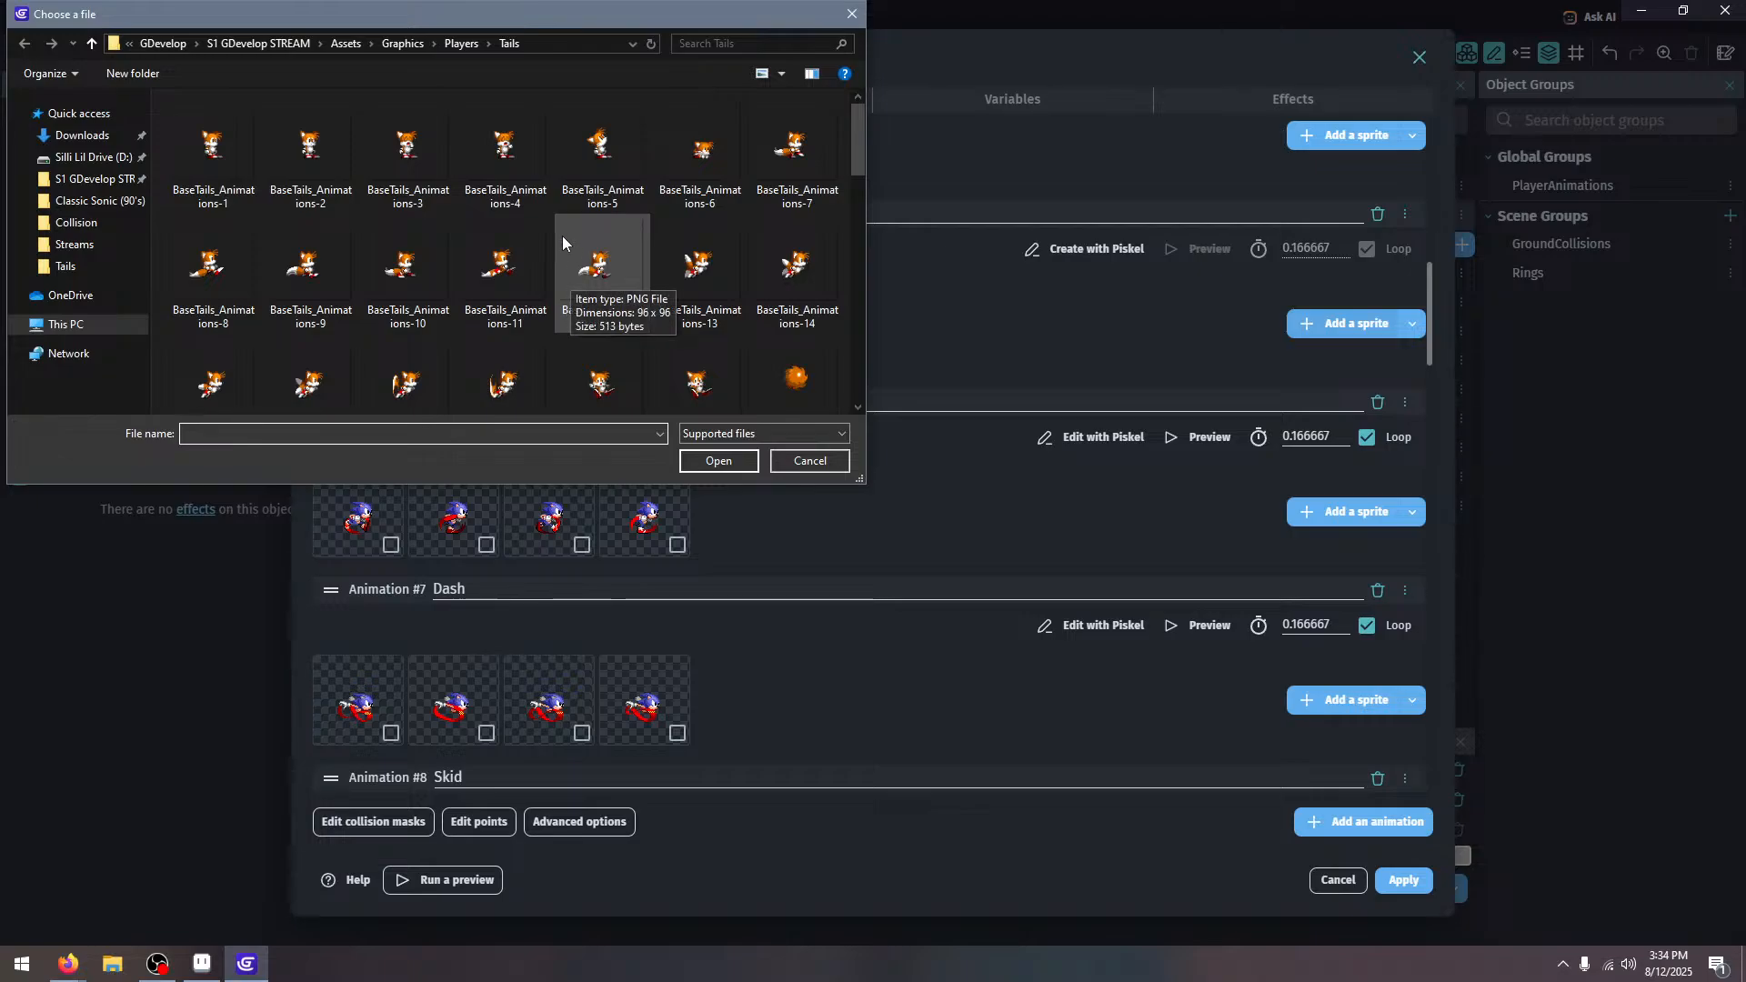
{"action": "scroll", "coordinate": [612, 231], "scroll_direction": "down", "scroll_amount": 1}
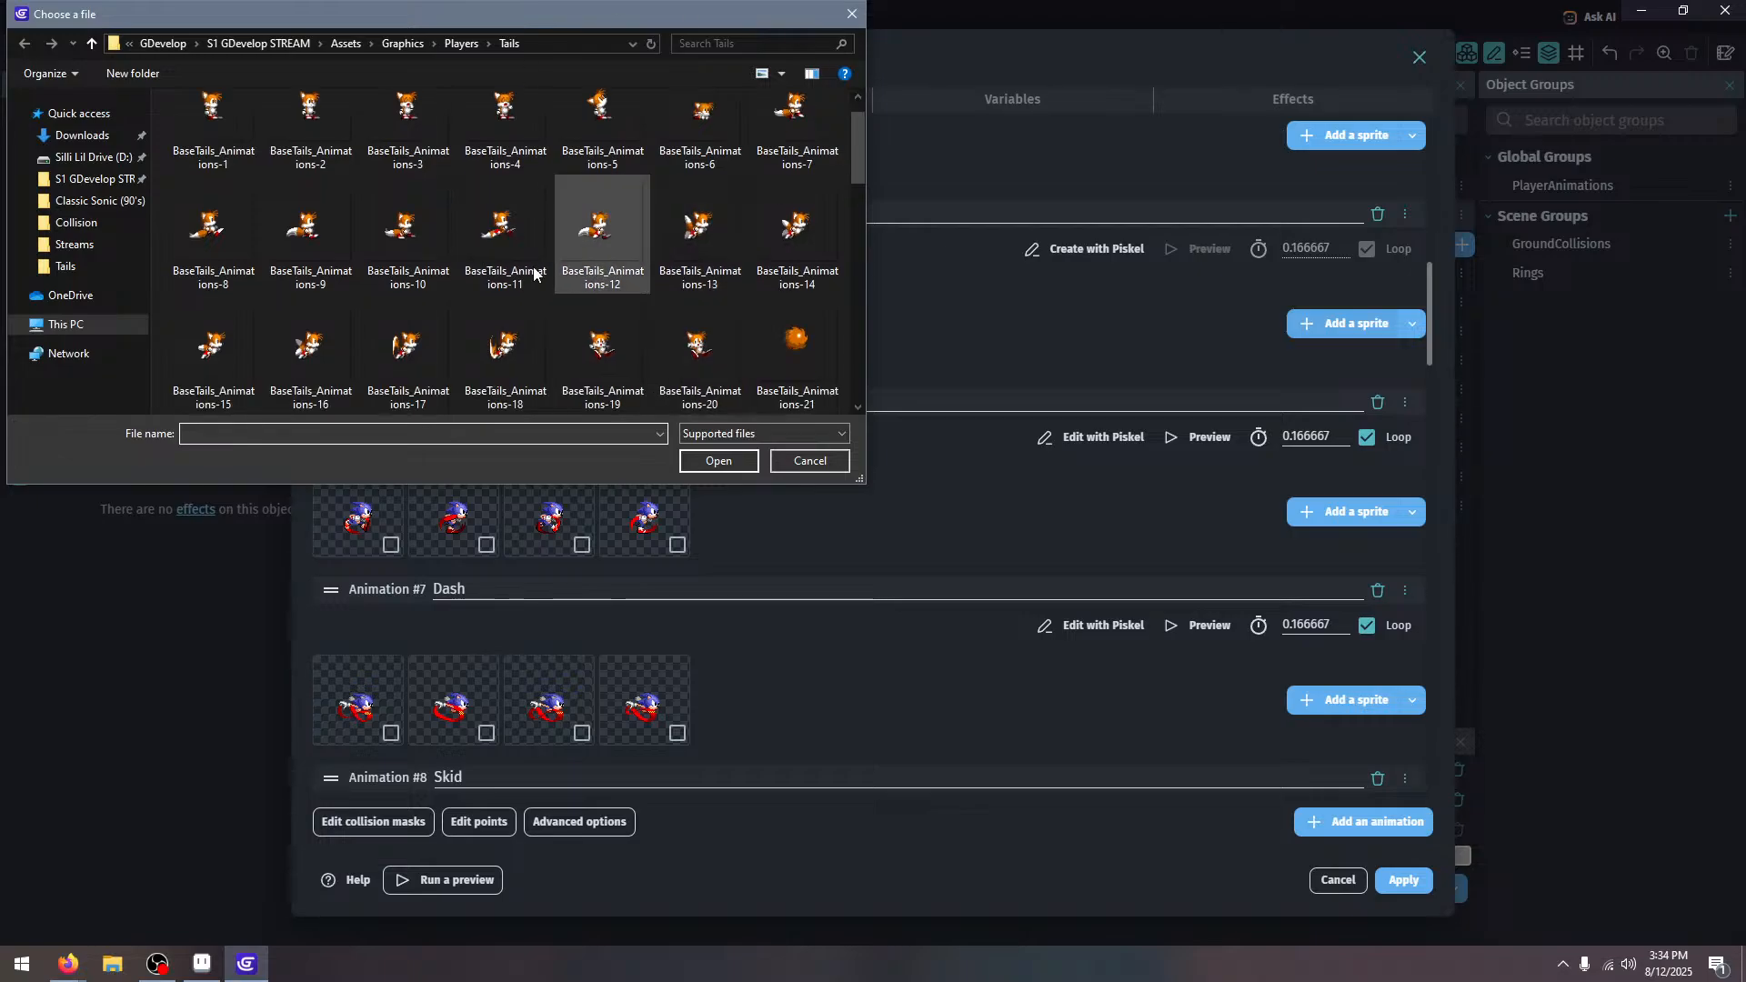
{"action": "left_click", "coordinate": [802, 118]}
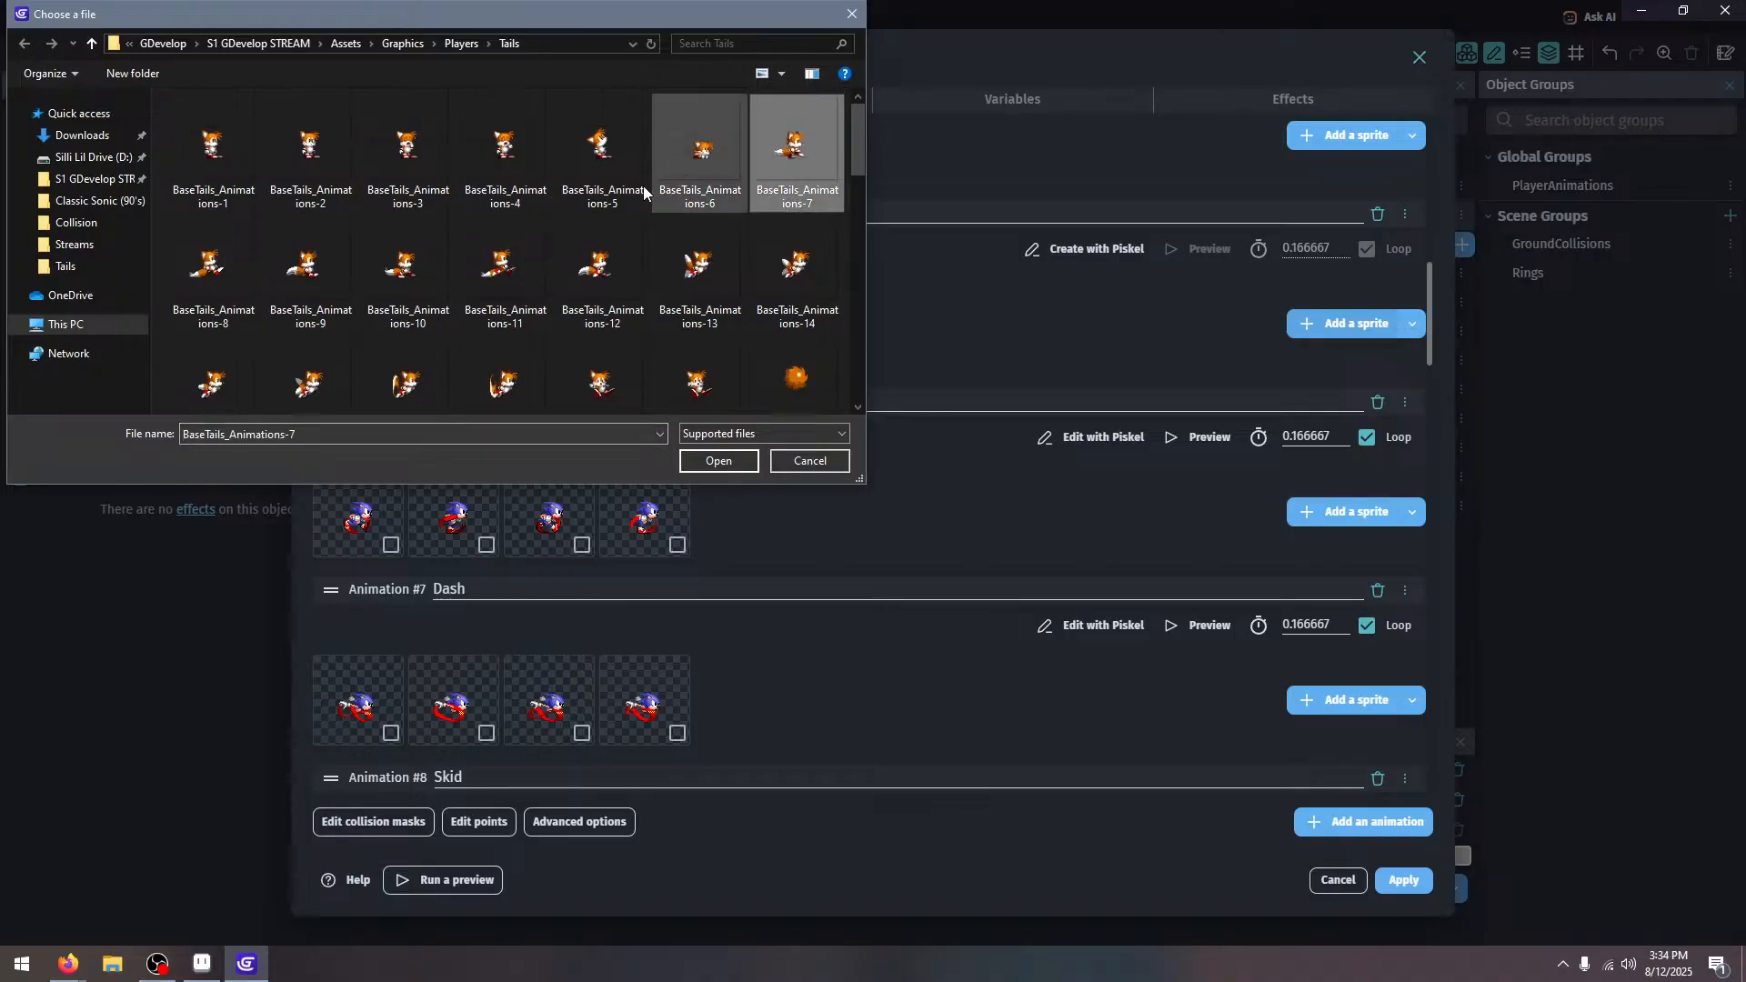
{"action": "left_click", "coordinate": [623, 255], "text": "shift"}
{"action": "left_click", "coordinate": [744, 464]}
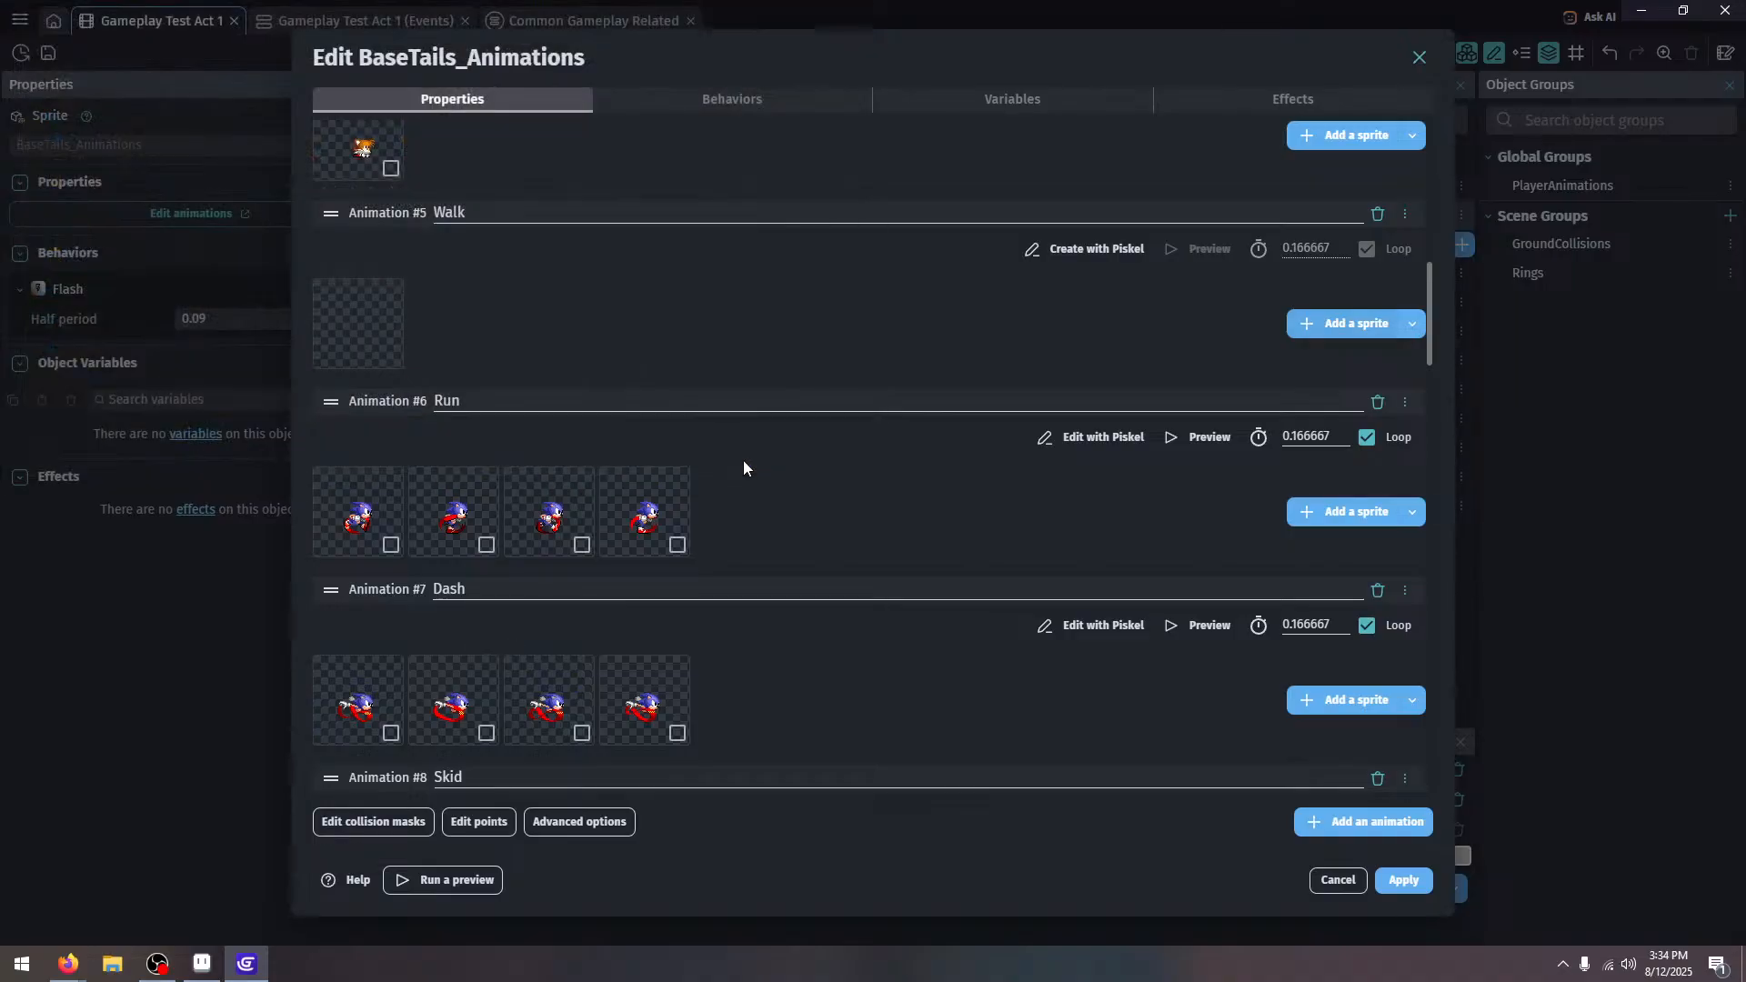
{"action": "left_click", "coordinate": [1208, 253]}
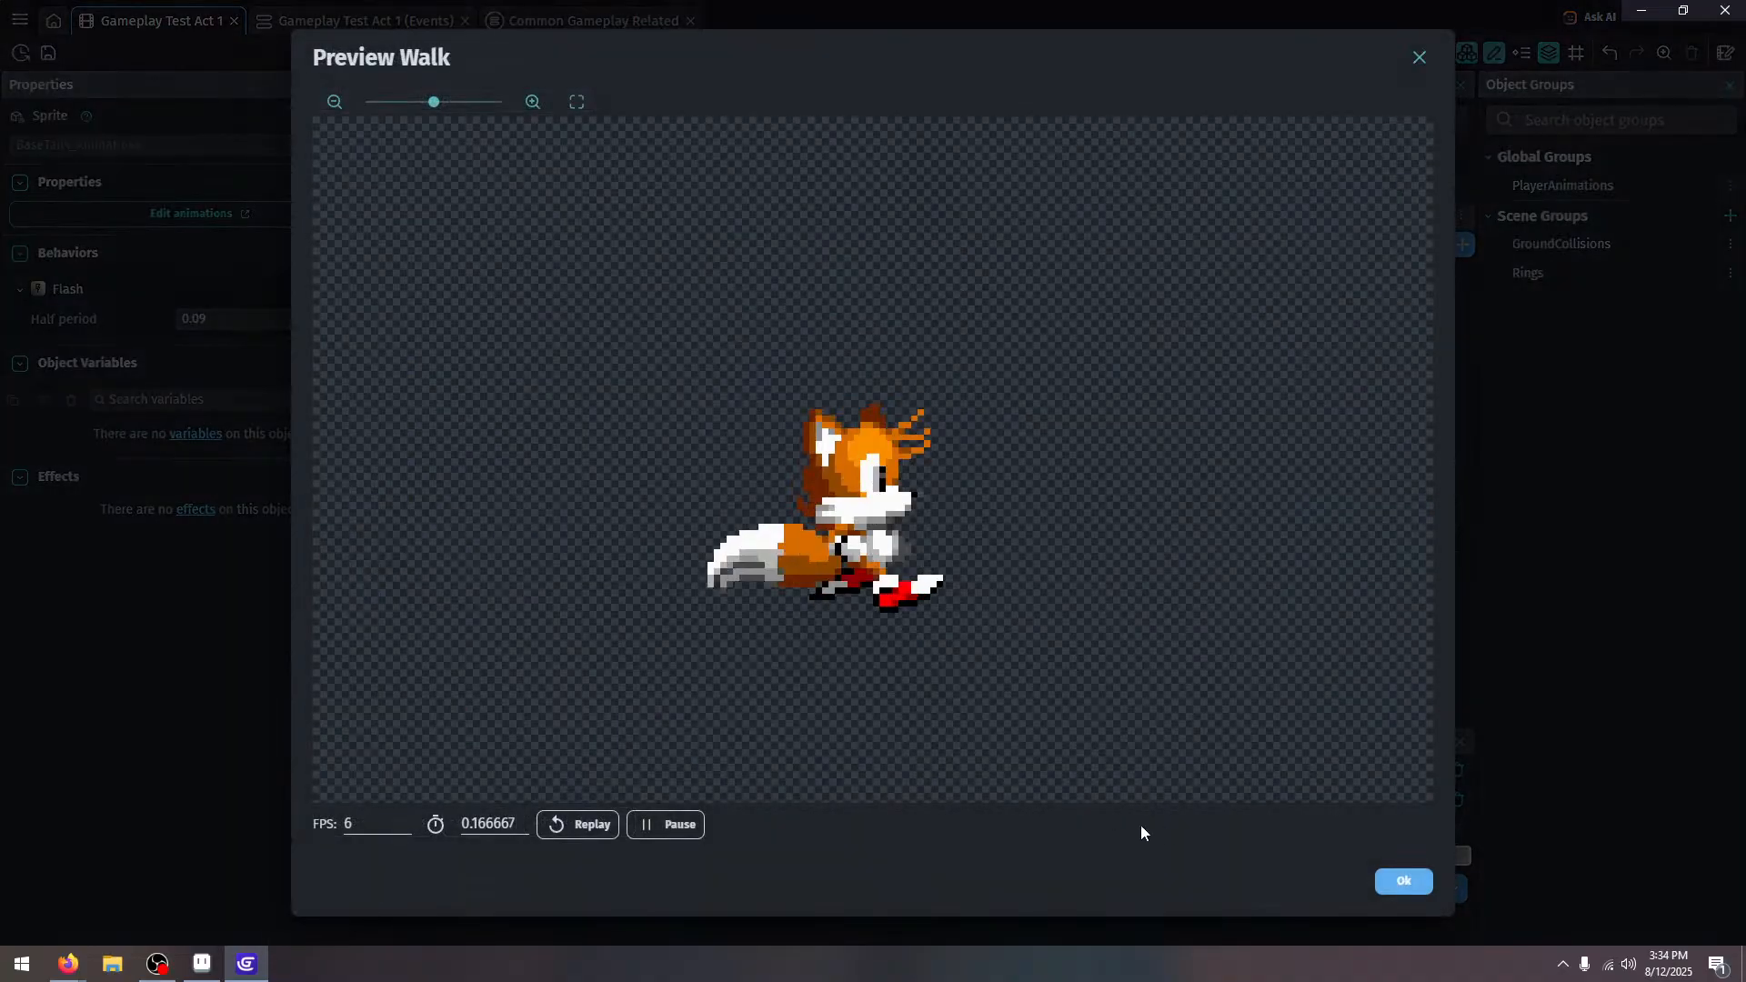
{"action": "left_click", "coordinate": [1422, 884]}
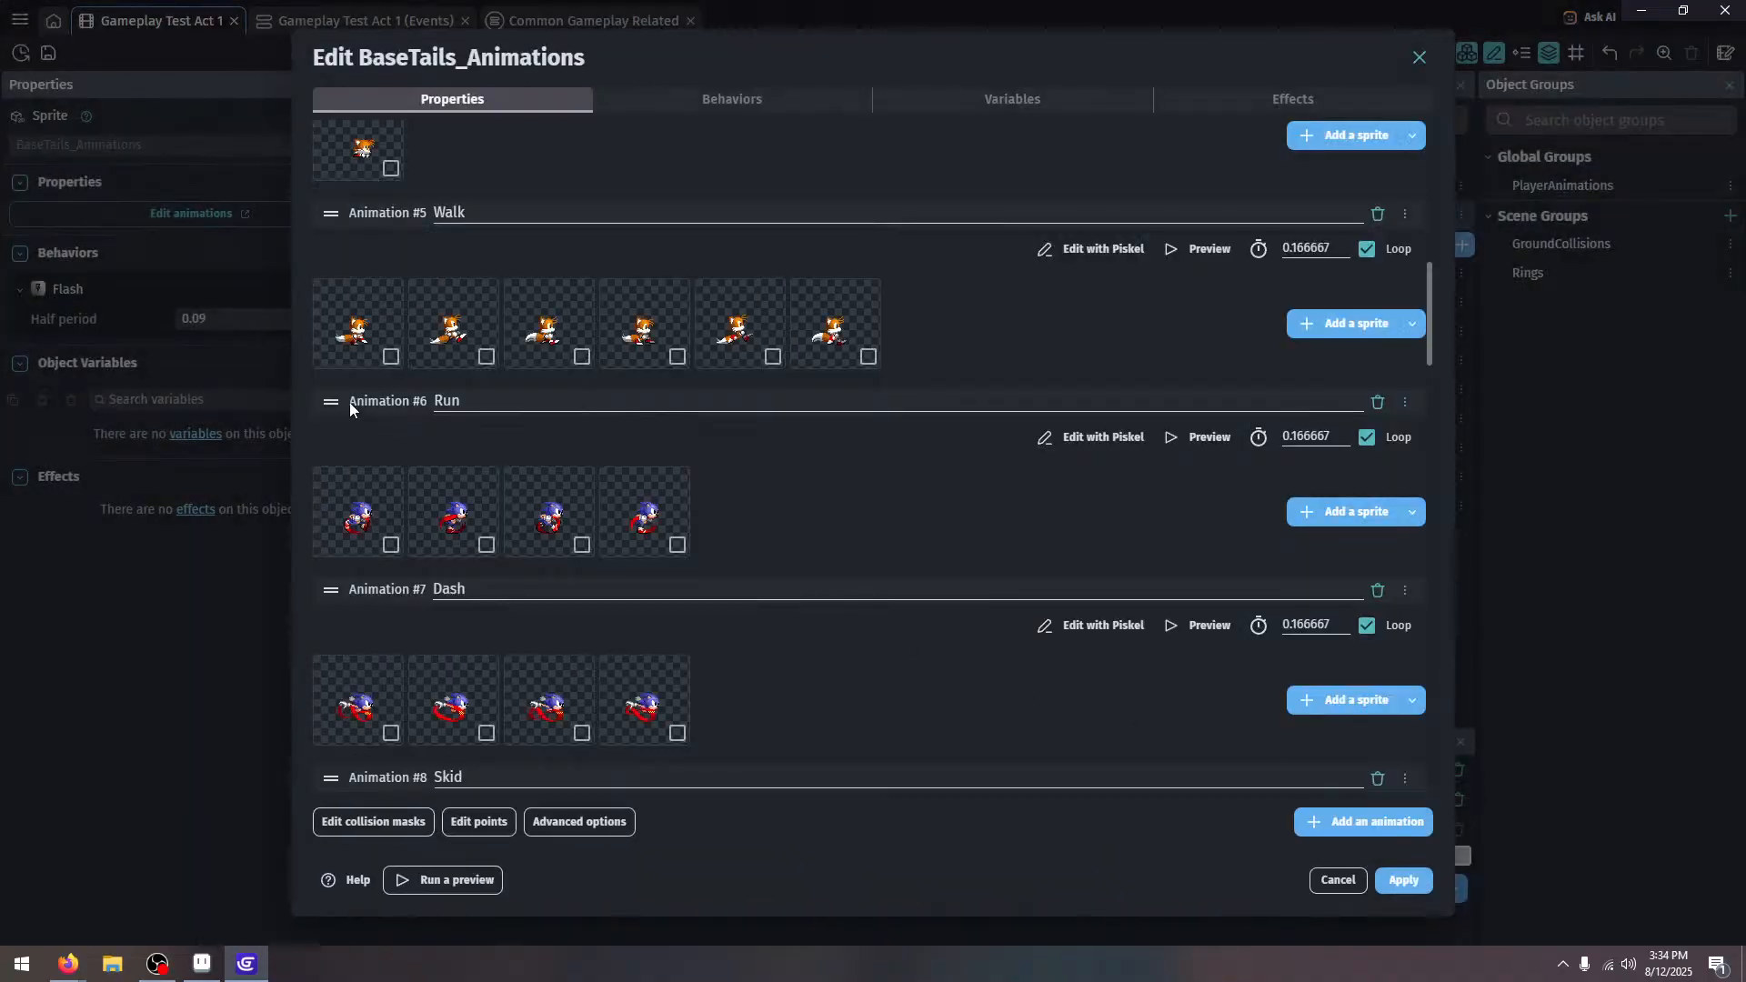
Delete all four Sonic sprites from the Run animation
{"action": "left_click", "coordinate": [392, 543]}
{"action": "left_click", "coordinate": [487, 544]}
{"action": "left_click", "coordinate": [582, 544]}
{"action": "left_click", "coordinate": [677, 544]}
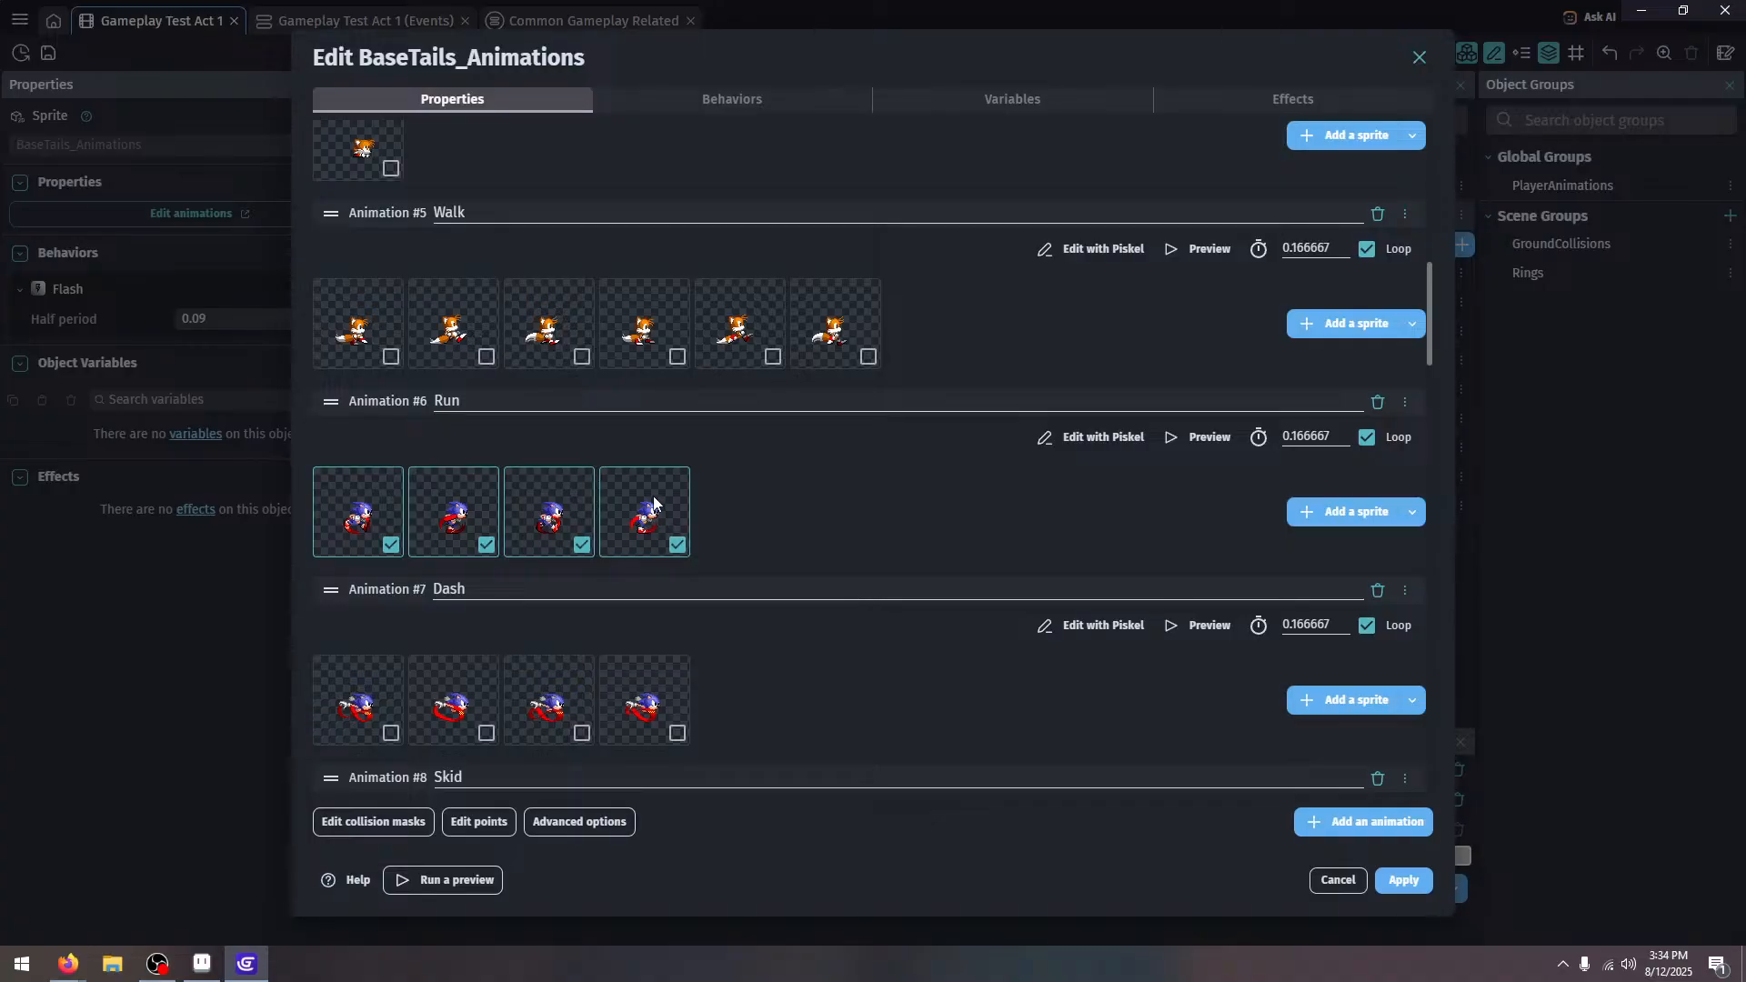
{"action": "right_click", "coordinate": [654, 503]}
{"action": "left_click", "coordinate": [717, 519]}
Add BaseTails_Animations-13 through BaseTails_Animations-16 to the Run animation and preview it
{"action": "left_click", "coordinate": [1312, 518]}
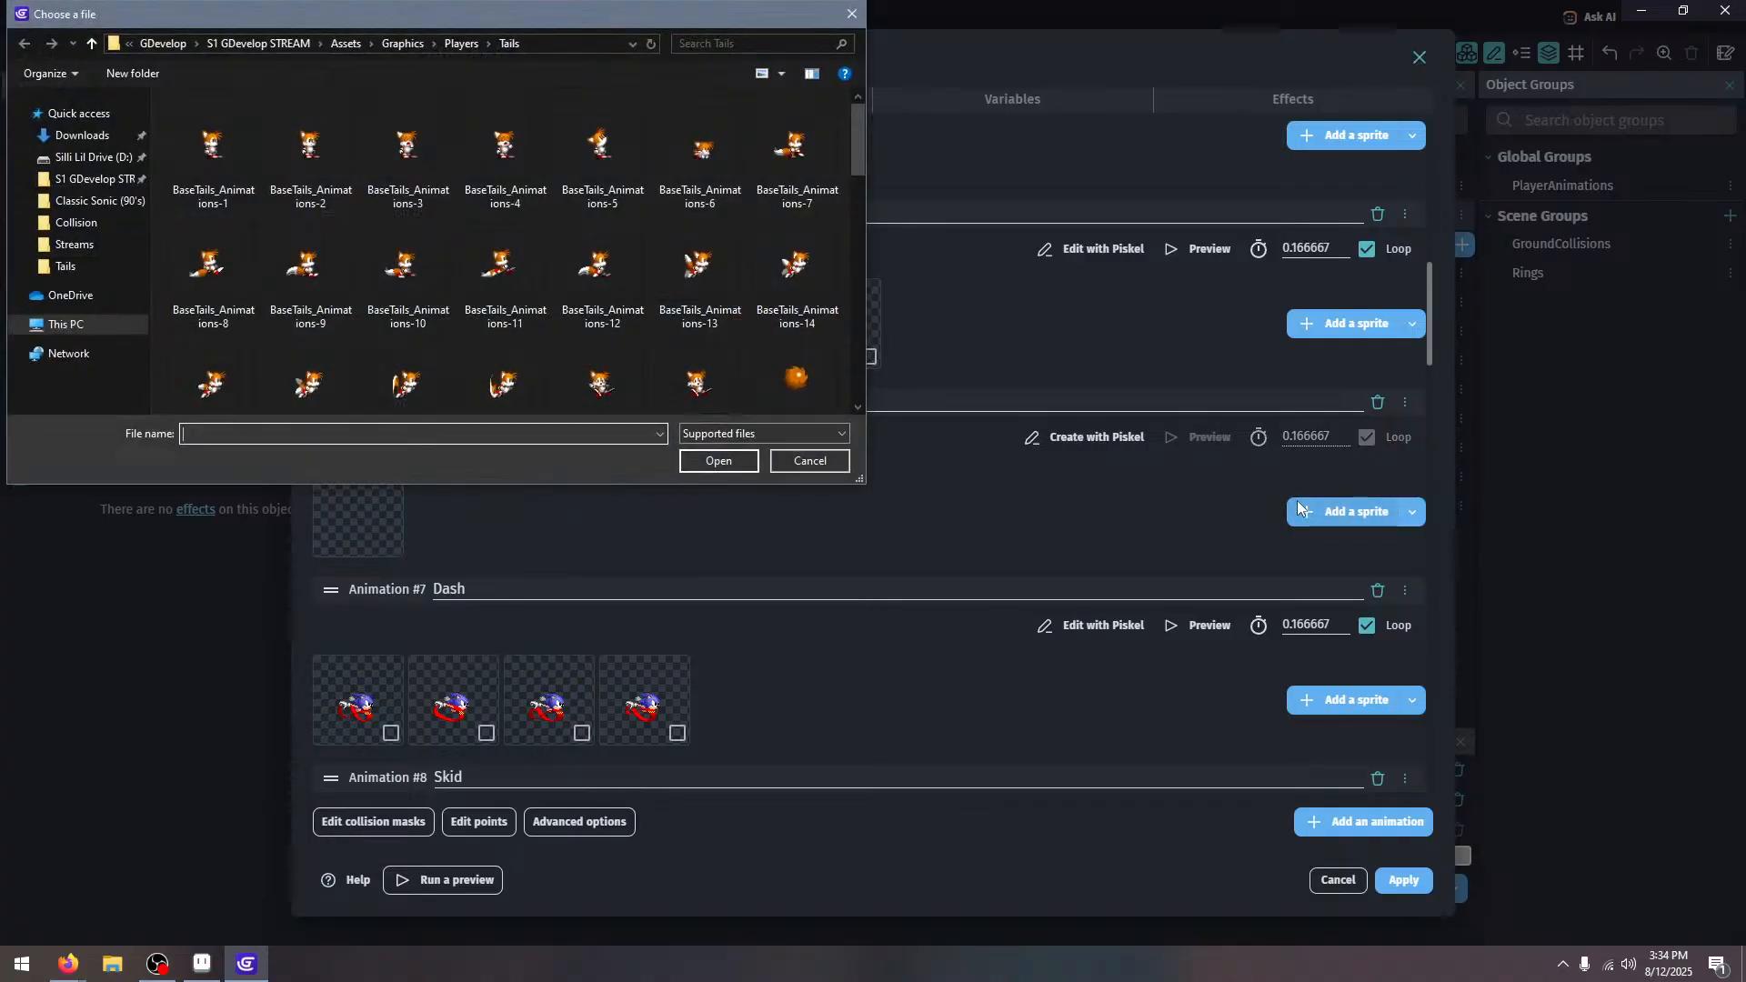
{"action": "left_click", "coordinate": [699, 269]}
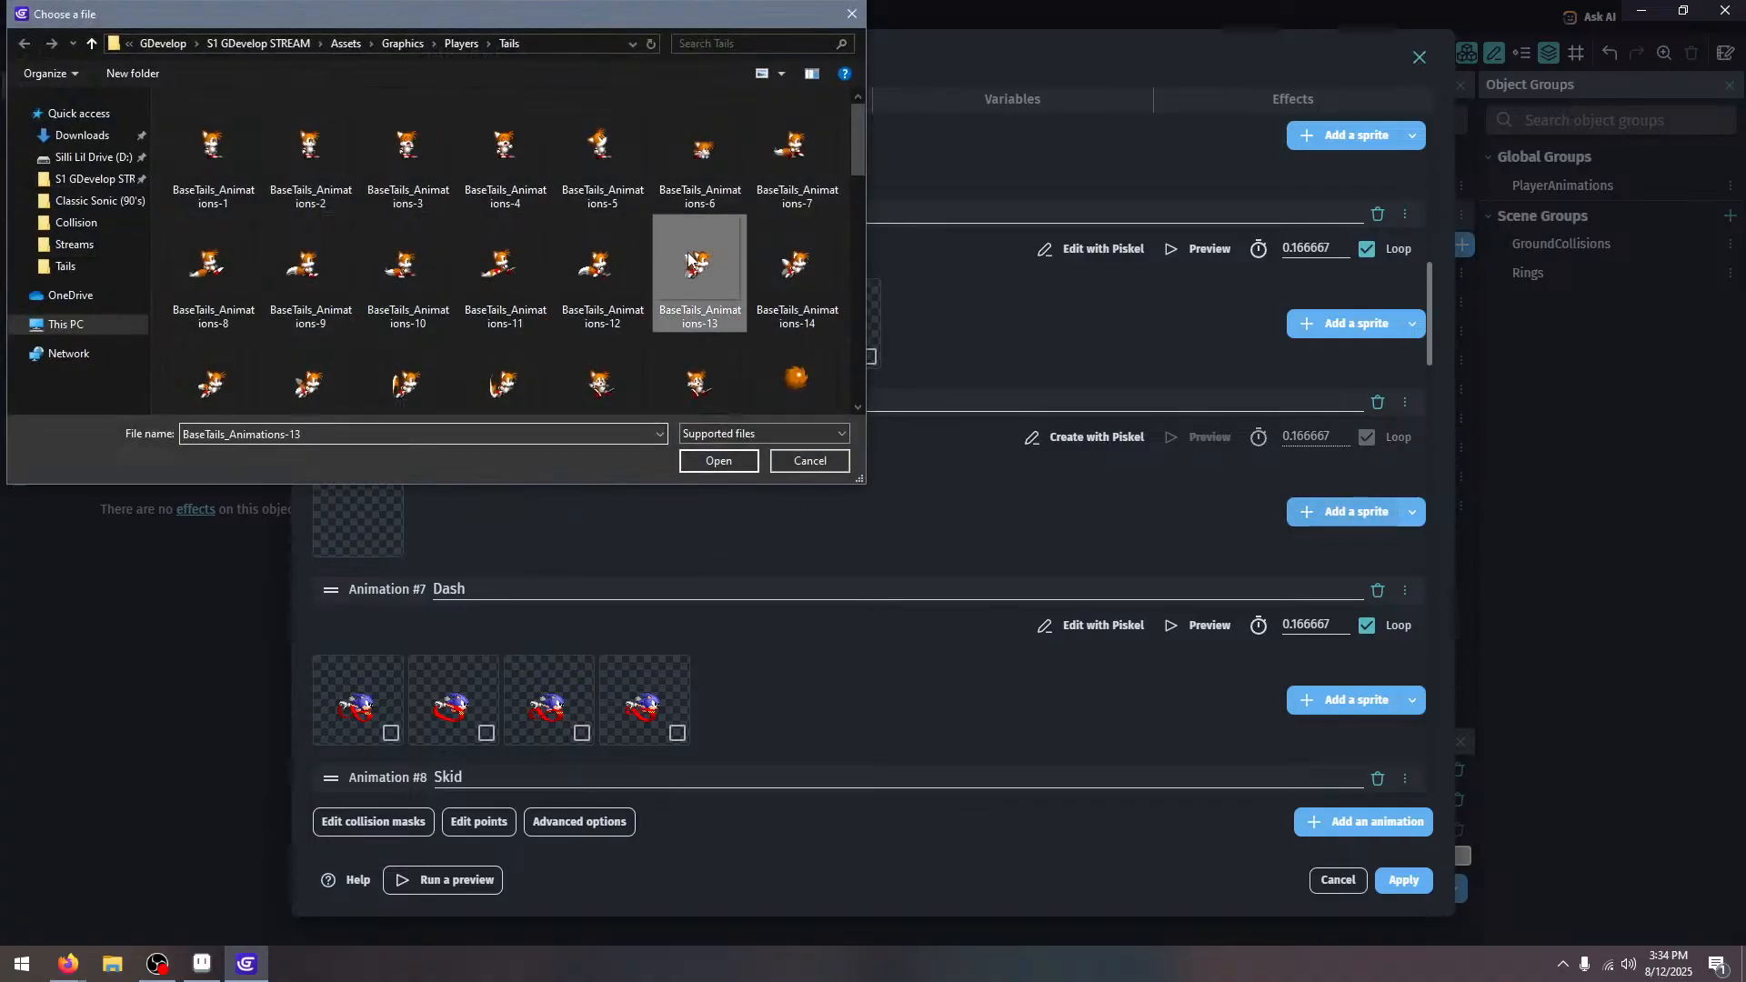
{"action": "left_click", "coordinate": [324, 364], "text": "shift"}
{"action": "left_click", "coordinate": [718, 460]}
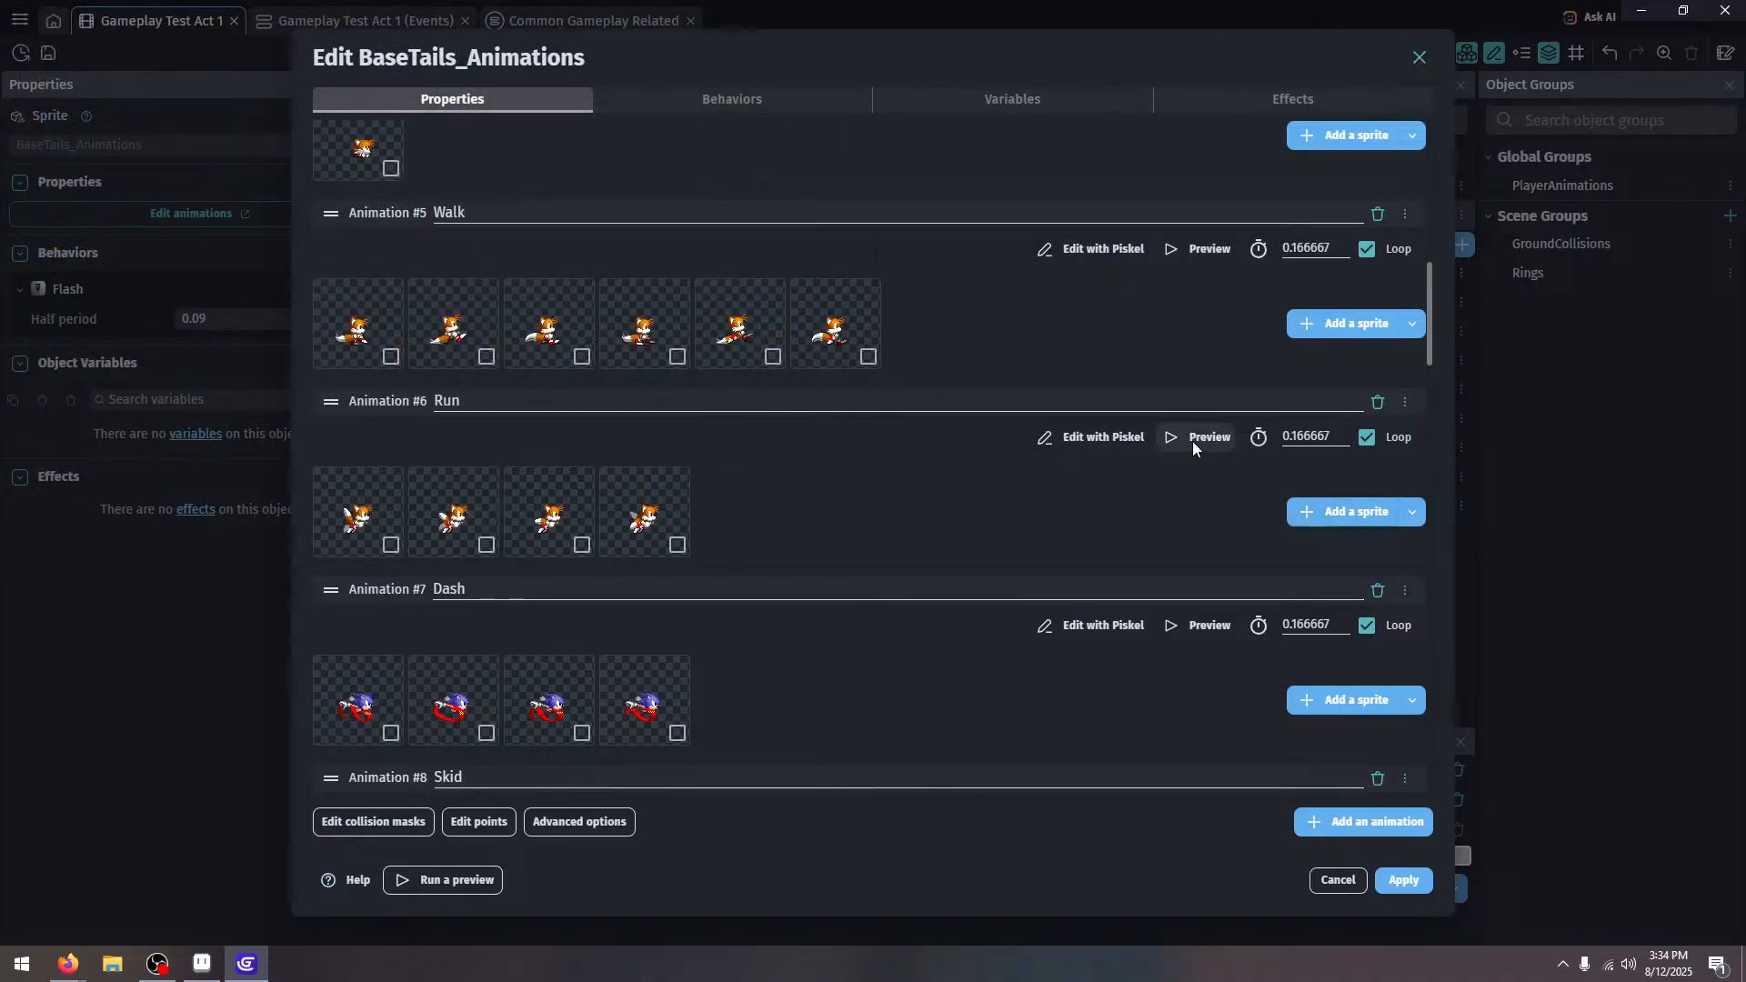
{"action": "left_click", "coordinate": [1192, 440]}
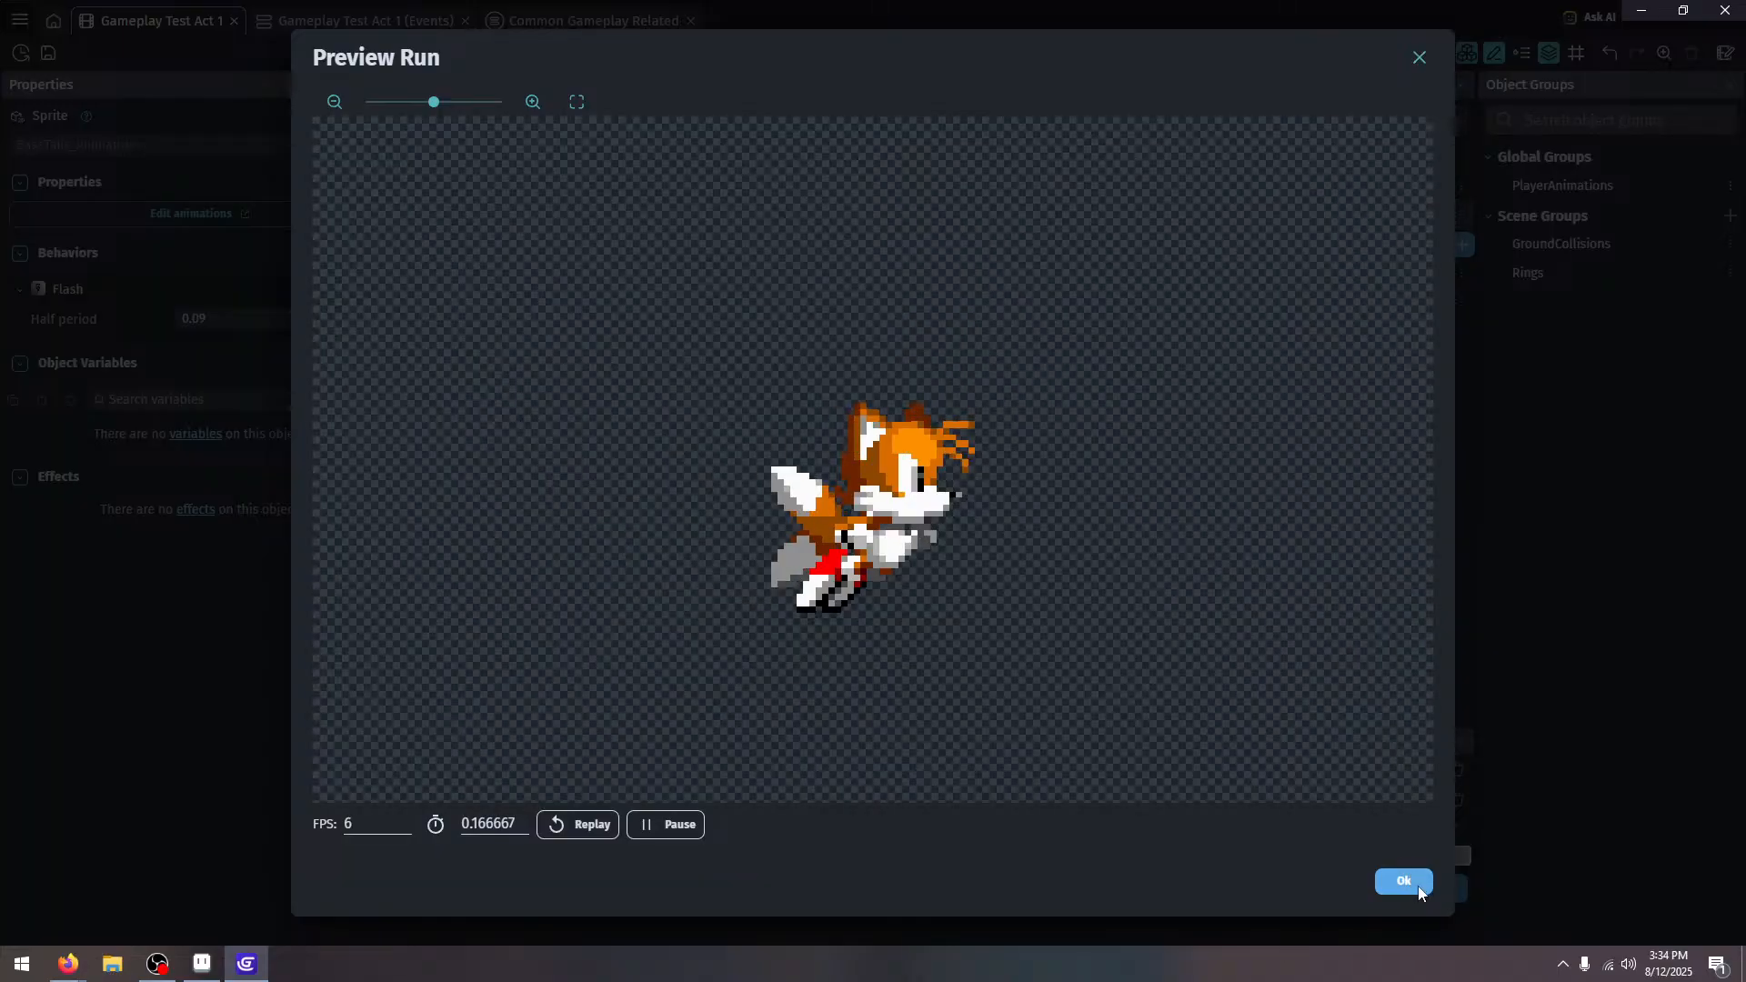
{"action": "left_click", "coordinate": [1411, 884]}
Replace the four Sonic sprites of the Dash animation with BaseTails_Animations-17 and BaseTails_Animations-18
{"action": "left_click", "coordinate": [391, 733]}
{"action": "left_click", "coordinate": [486, 733]}
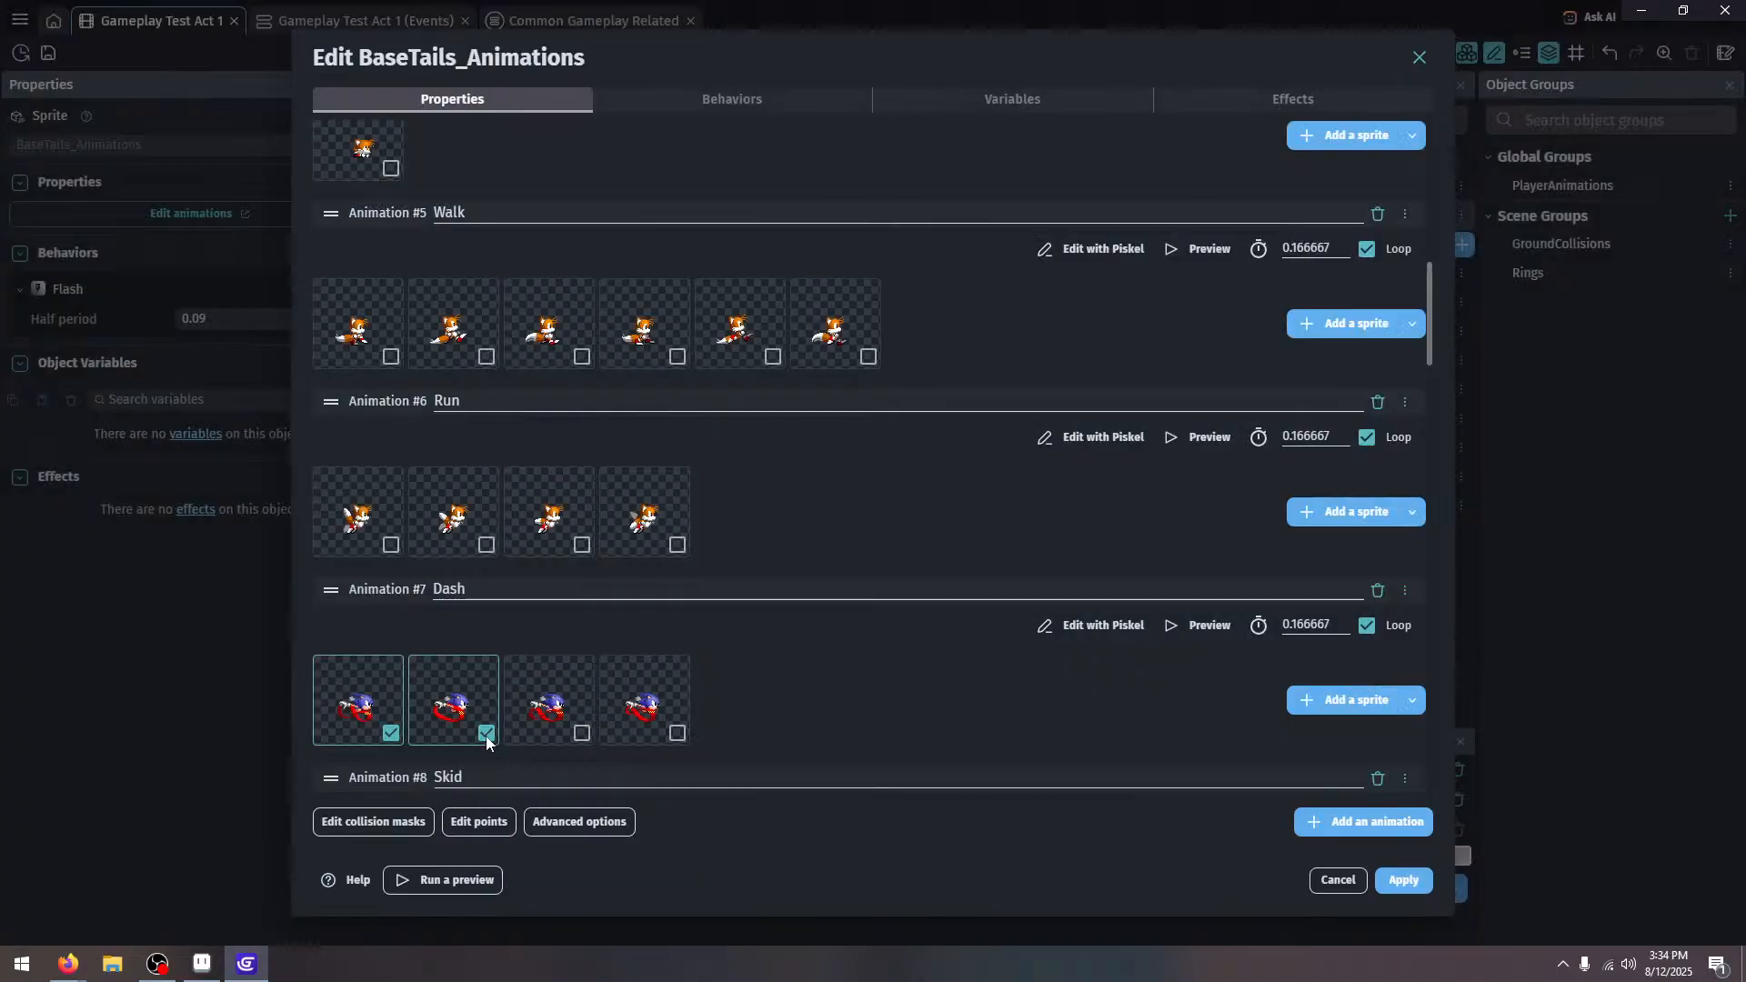
{"action": "left_click", "coordinate": [582, 732]}
{"action": "left_click", "coordinate": [678, 733]}
{"action": "right_click", "coordinate": [658, 684]}
{"action": "left_click", "coordinate": [718, 689]}
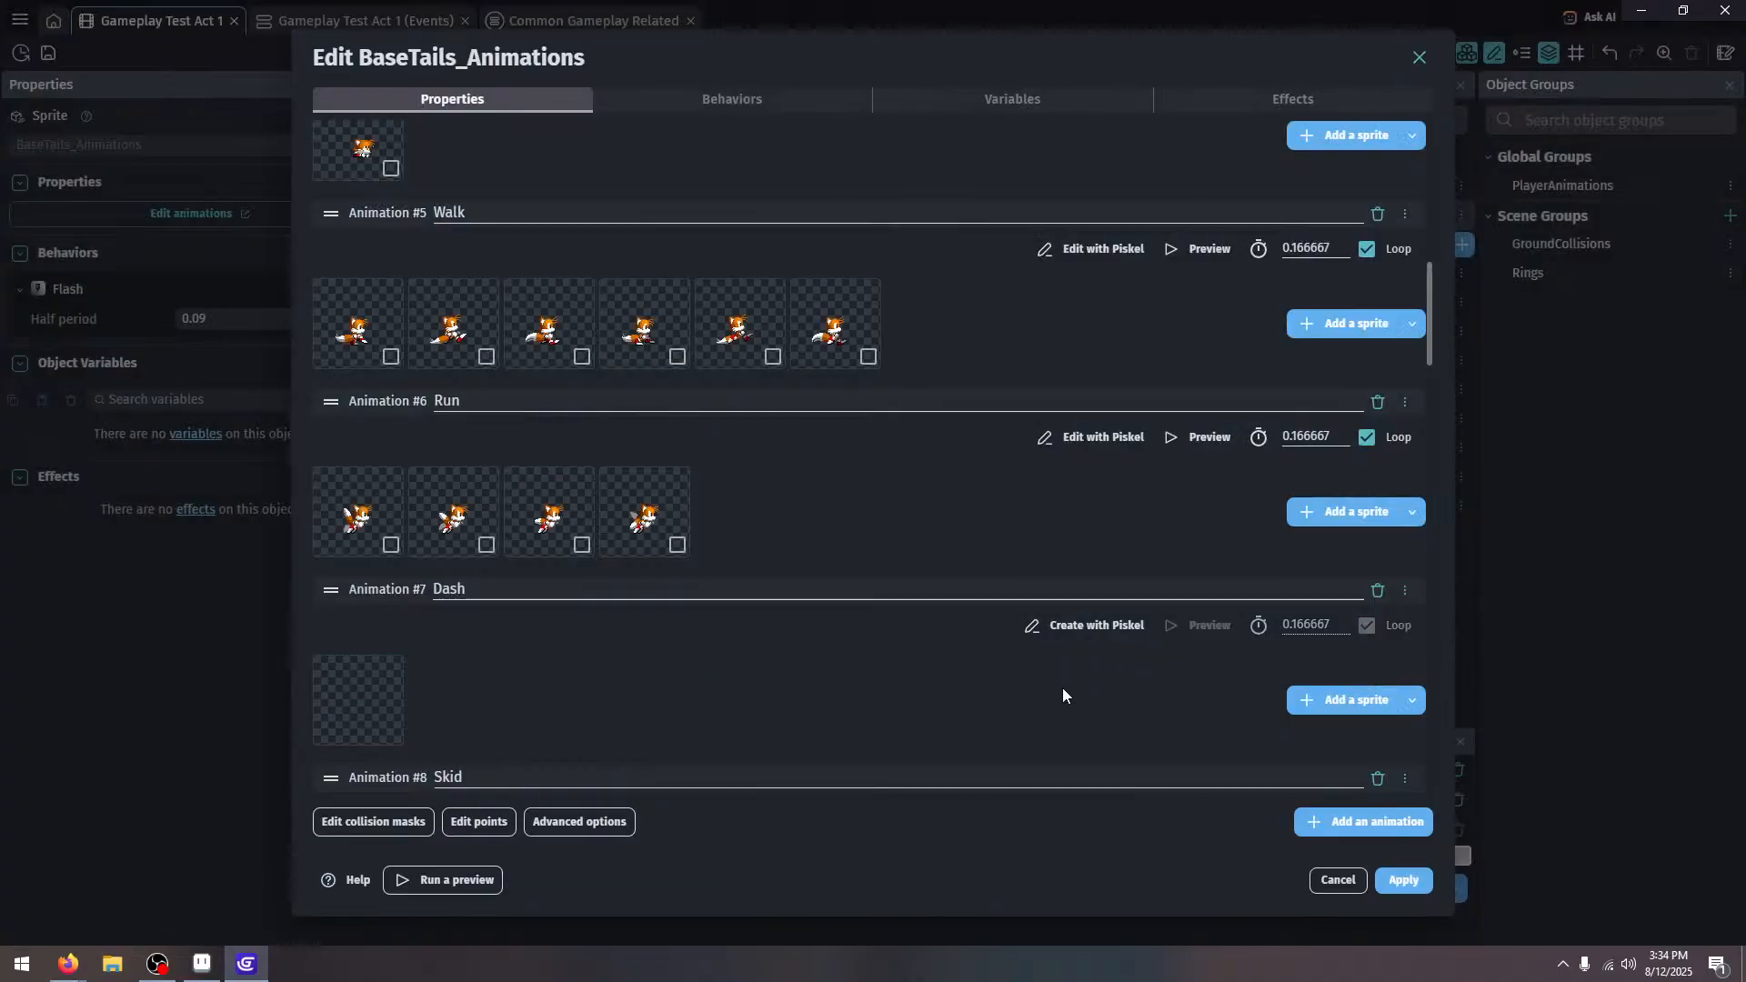
{"action": "left_click", "coordinate": [1344, 700]}
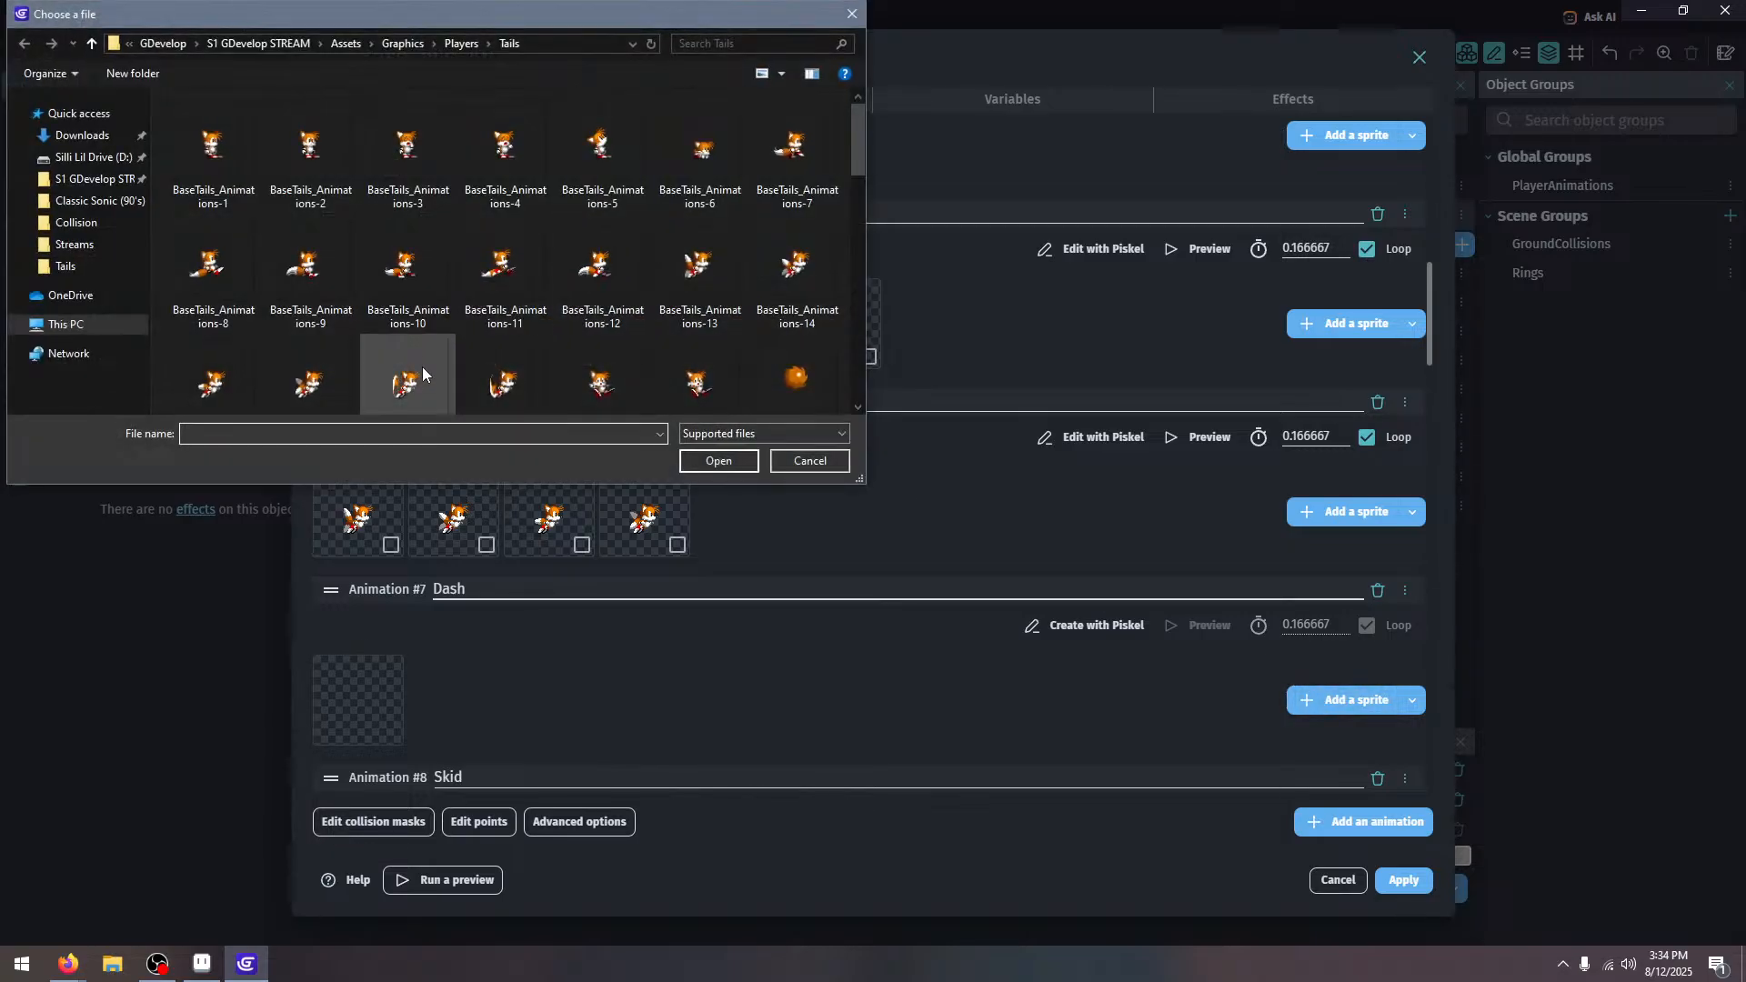
{"action": "left_click", "coordinate": [409, 368]}
{"action": "left_click", "coordinate": [505, 346], "text": "ctrl"}
{"action": "left_click", "coordinate": [774, 468]}
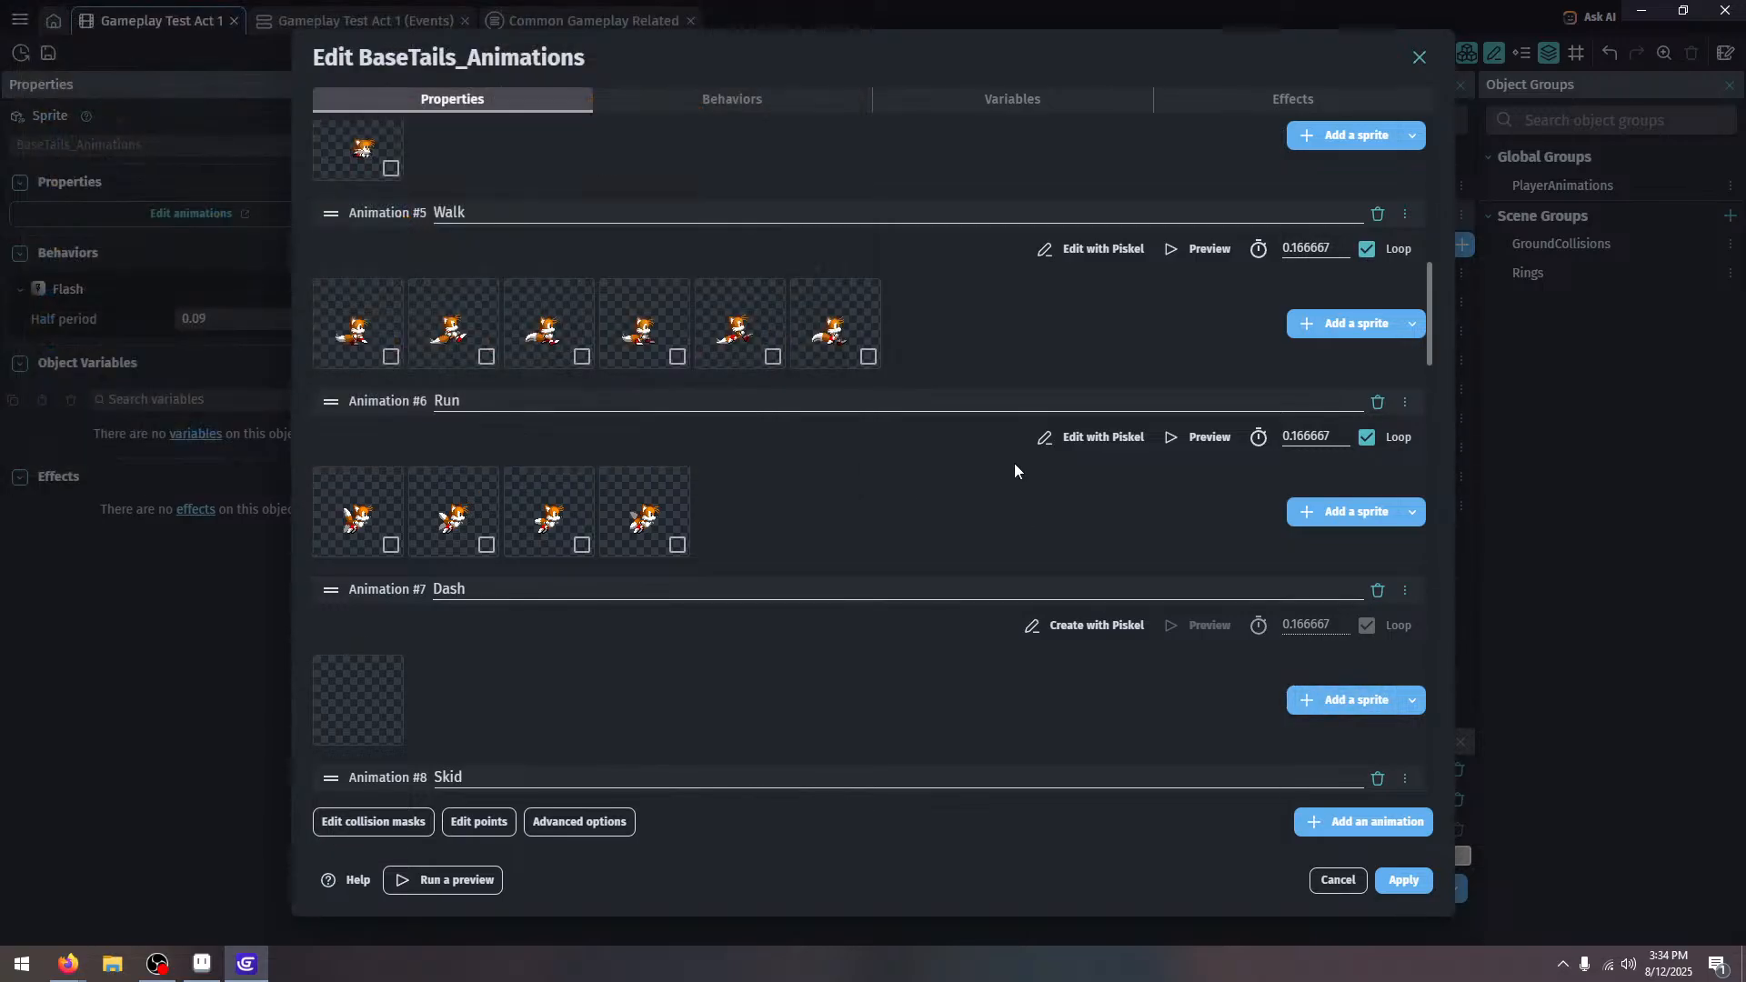
Delete both Sonic sprites from the Skid animation
{"action": "scroll", "coordinate": [831, 451], "scroll_direction": "down", "scroll_amount": 3}
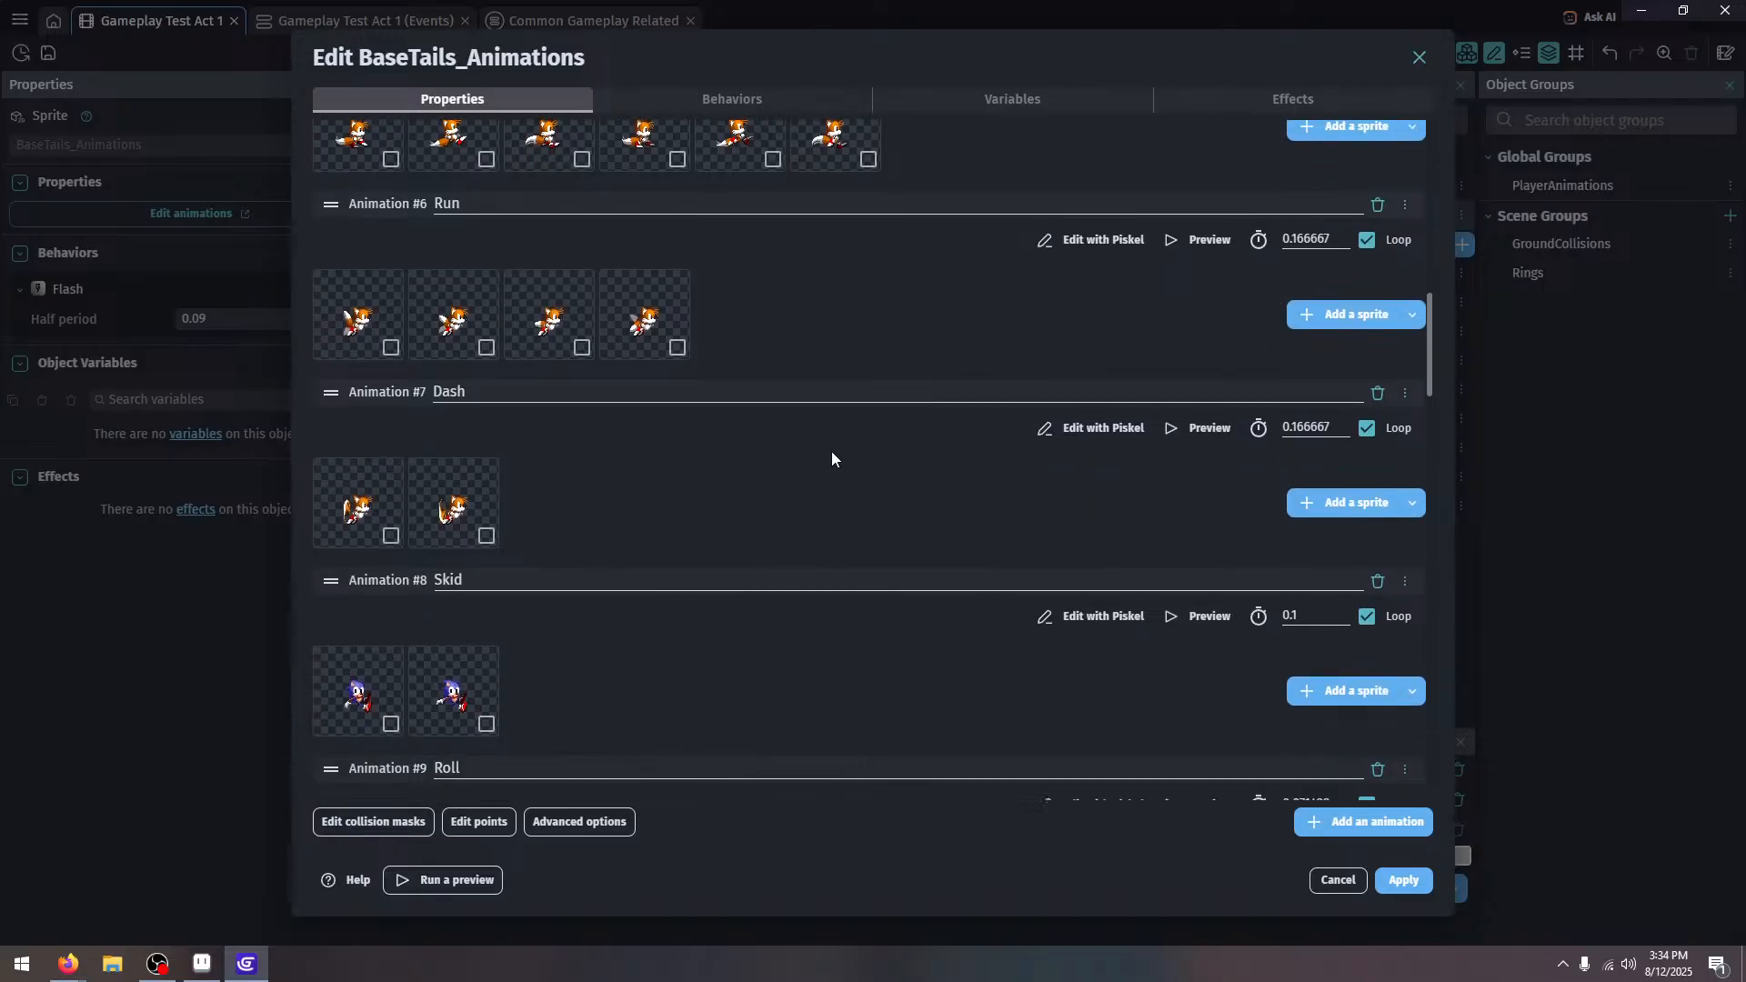
{"action": "left_click", "coordinate": [391, 647]}
{"action": "left_click", "coordinate": [483, 647]}
{"action": "right_click", "coordinate": [482, 578]}
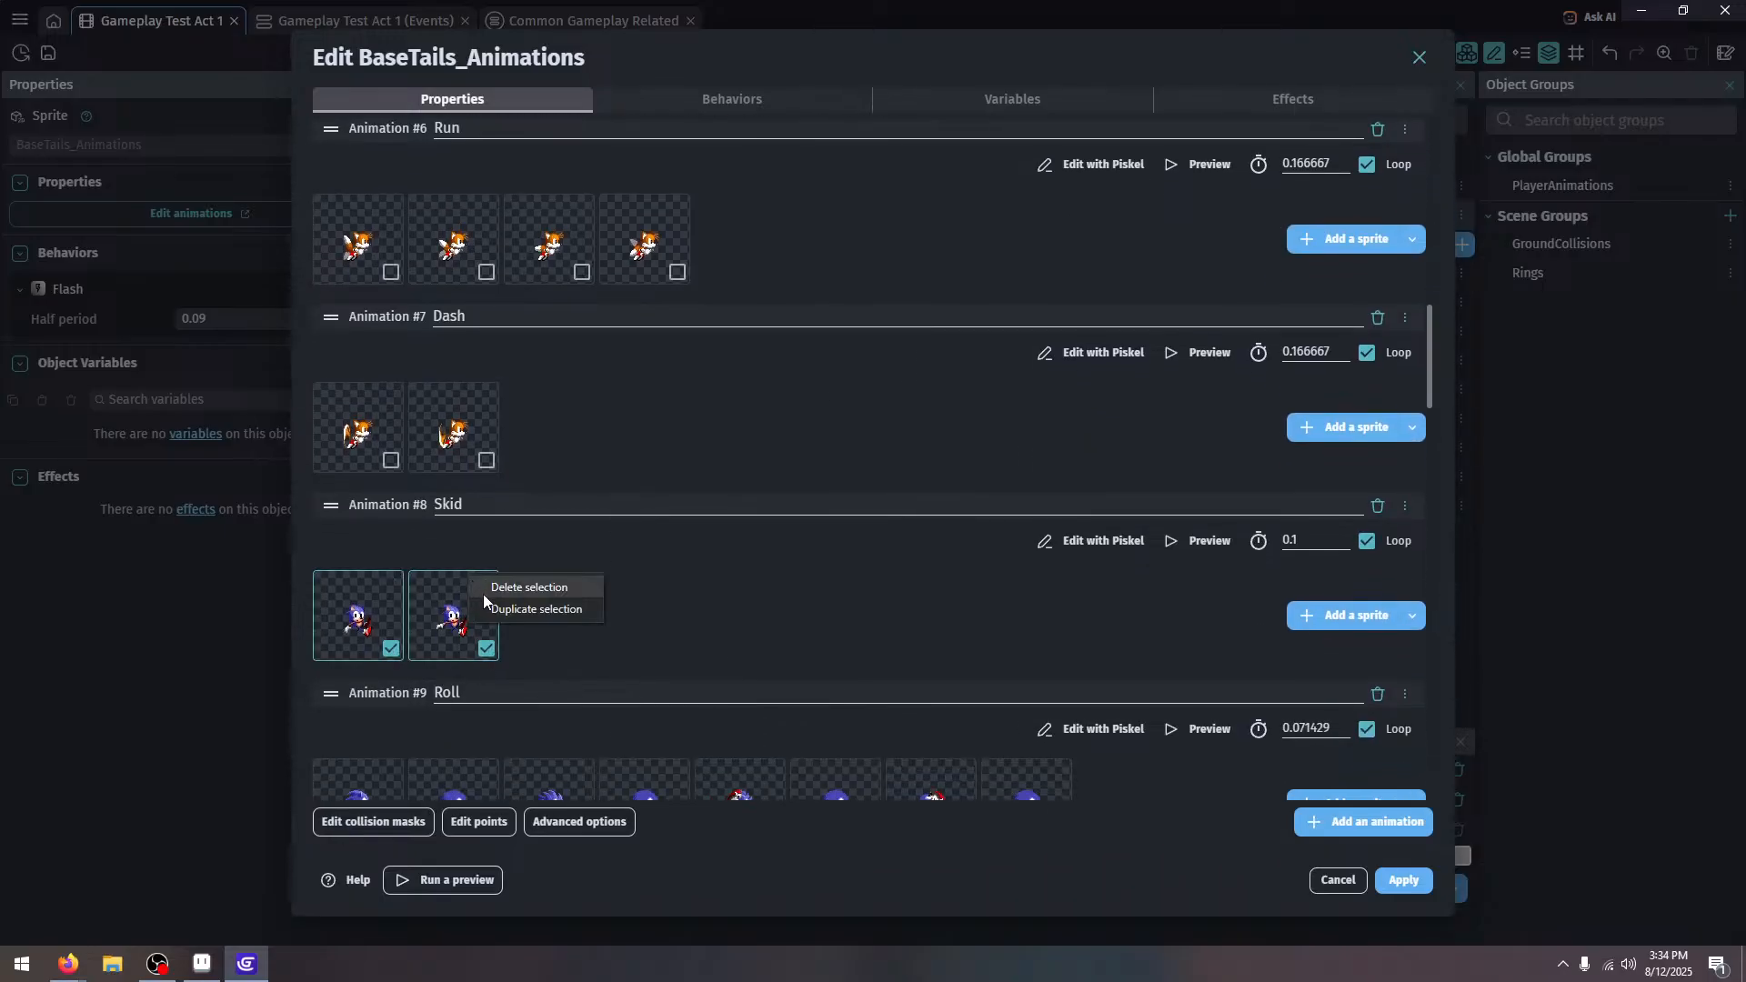
{"action": "left_click", "coordinate": [483, 593]}
Add BaseTails_Animations-19 and BaseTails_Animations-20 to the Skid animation and preview it
{"action": "left_click", "coordinate": [1344, 615]}
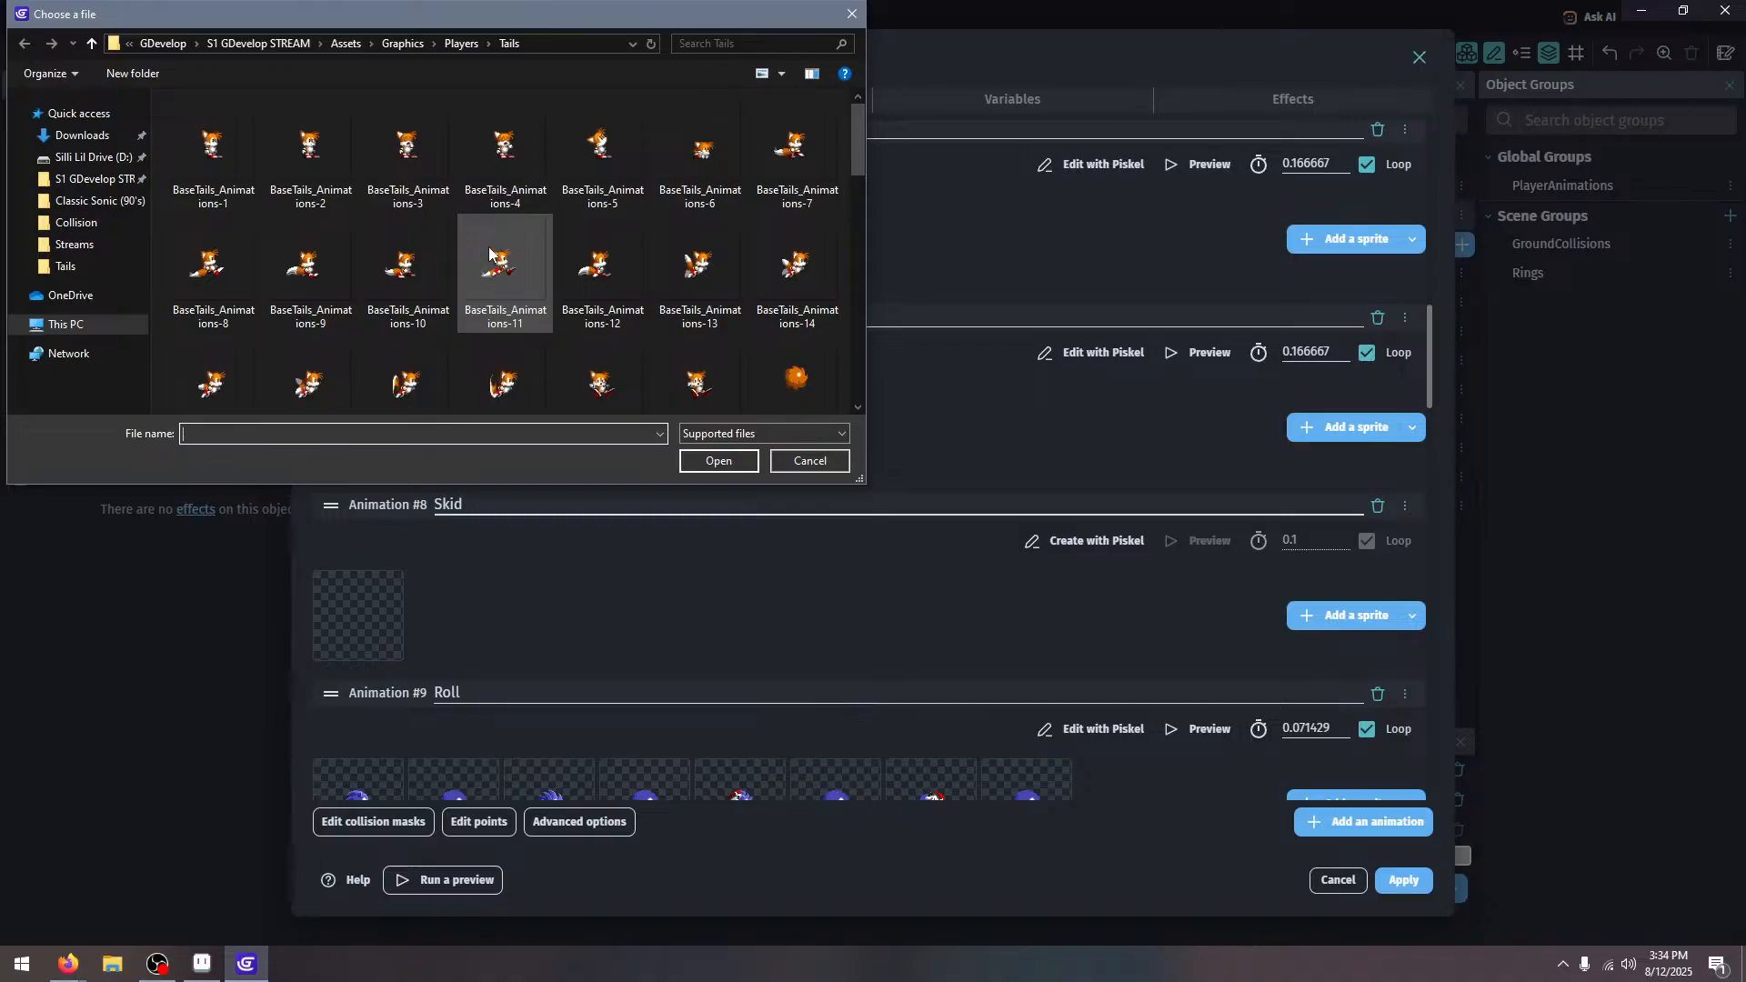
{"action": "left_click", "coordinate": [575, 357]}
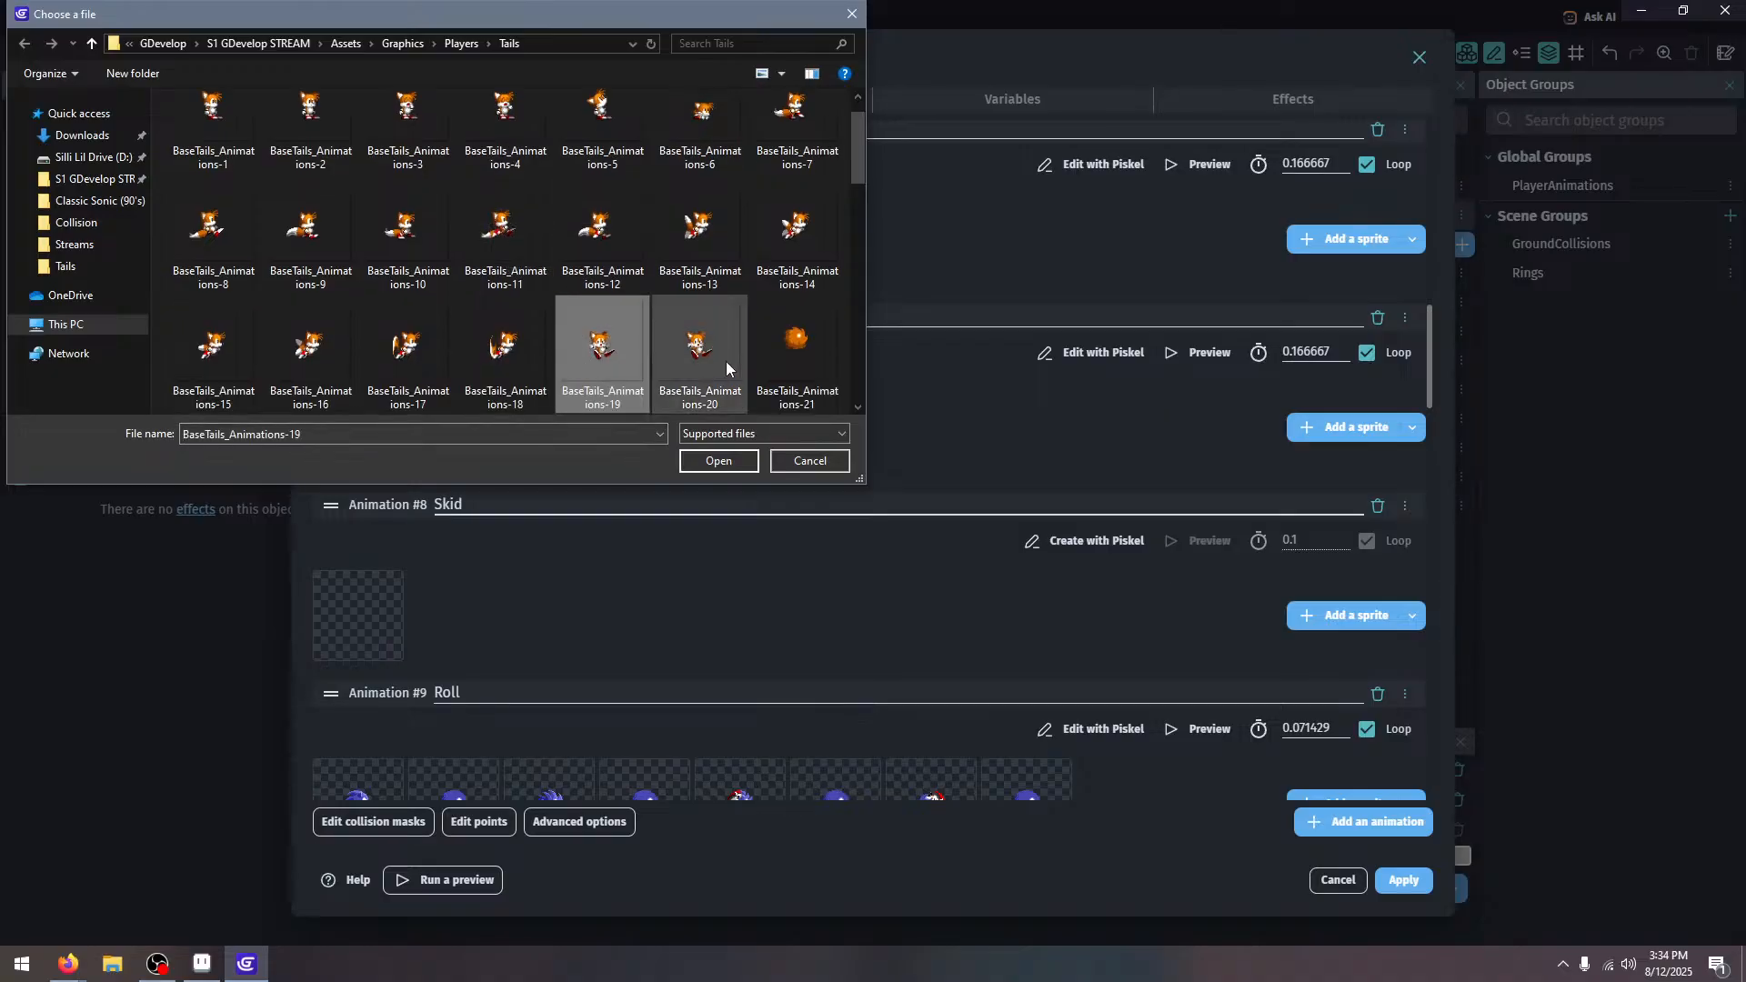
{"action": "left_click", "coordinate": [698, 354], "text": "shift"}
{"action": "left_click", "coordinate": [718, 460]}
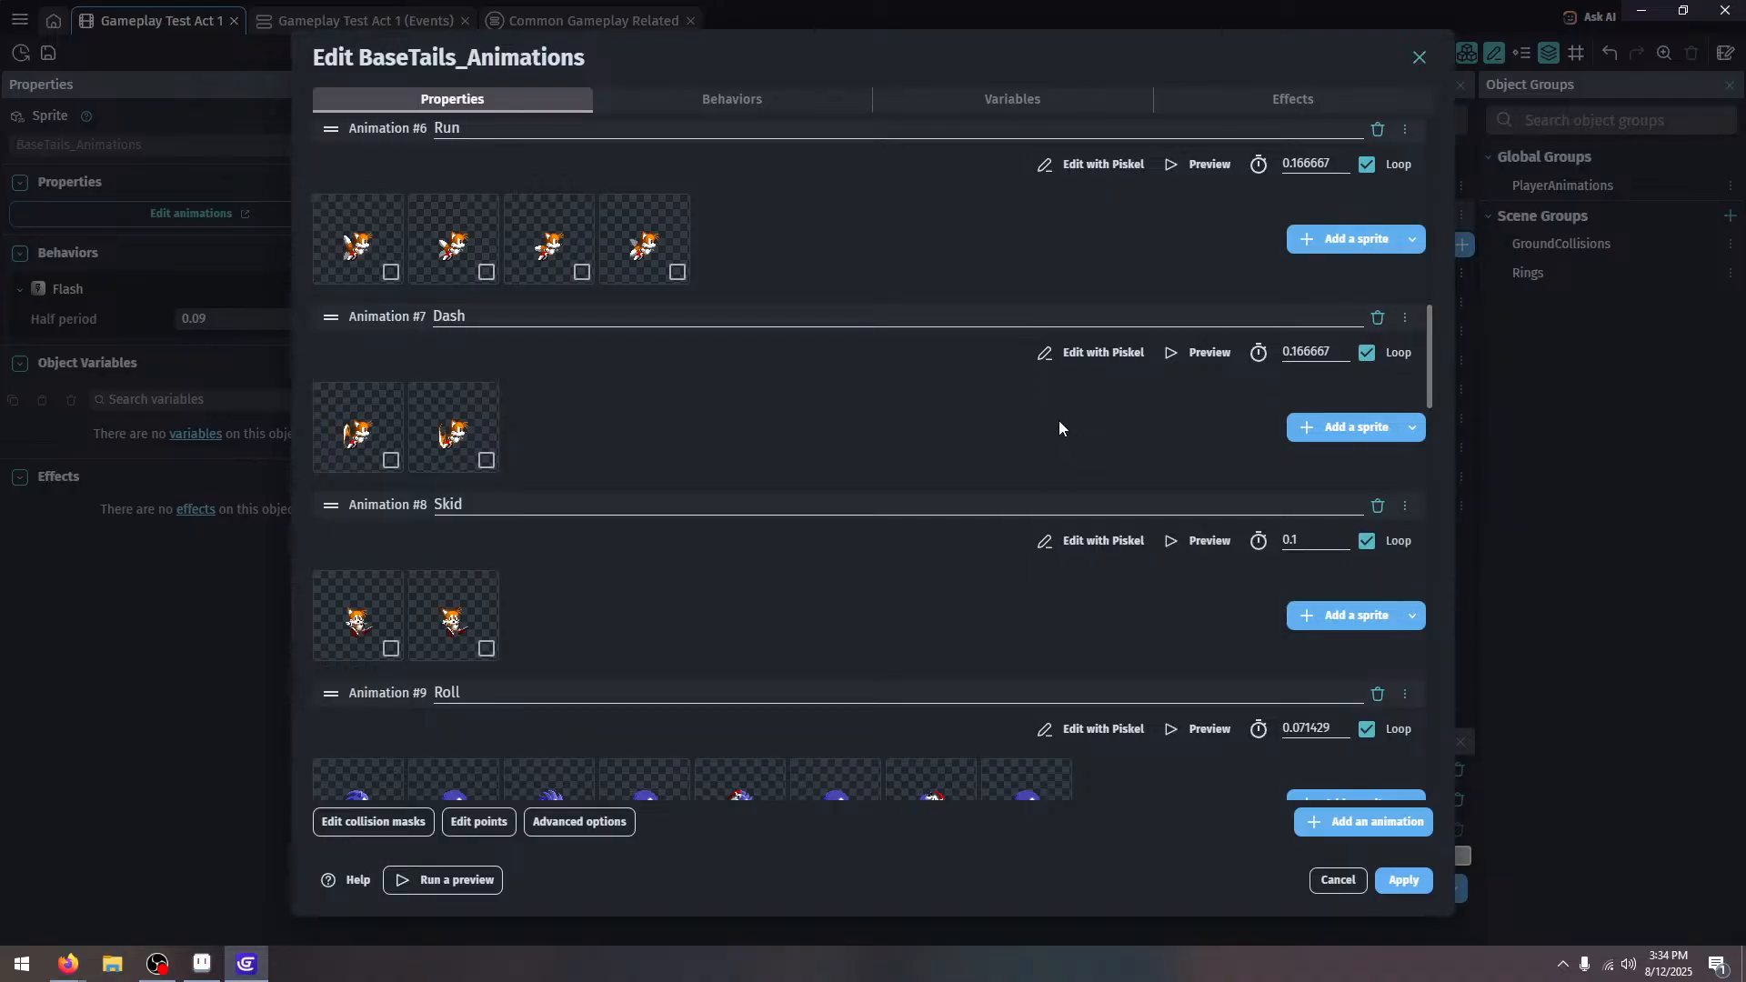
{"action": "left_click", "coordinate": [1212, 544]}
{"action": "left_click", "coordinate": [1403, 880]}
Delete all eight Sonic sprites from the Roll animation
{"action": "scroll", "coordinate": [414, 538], "scroll_direction": "down", "scroll_amount": 3}
{"action": "left_click", "coordinate": [391, 563]}
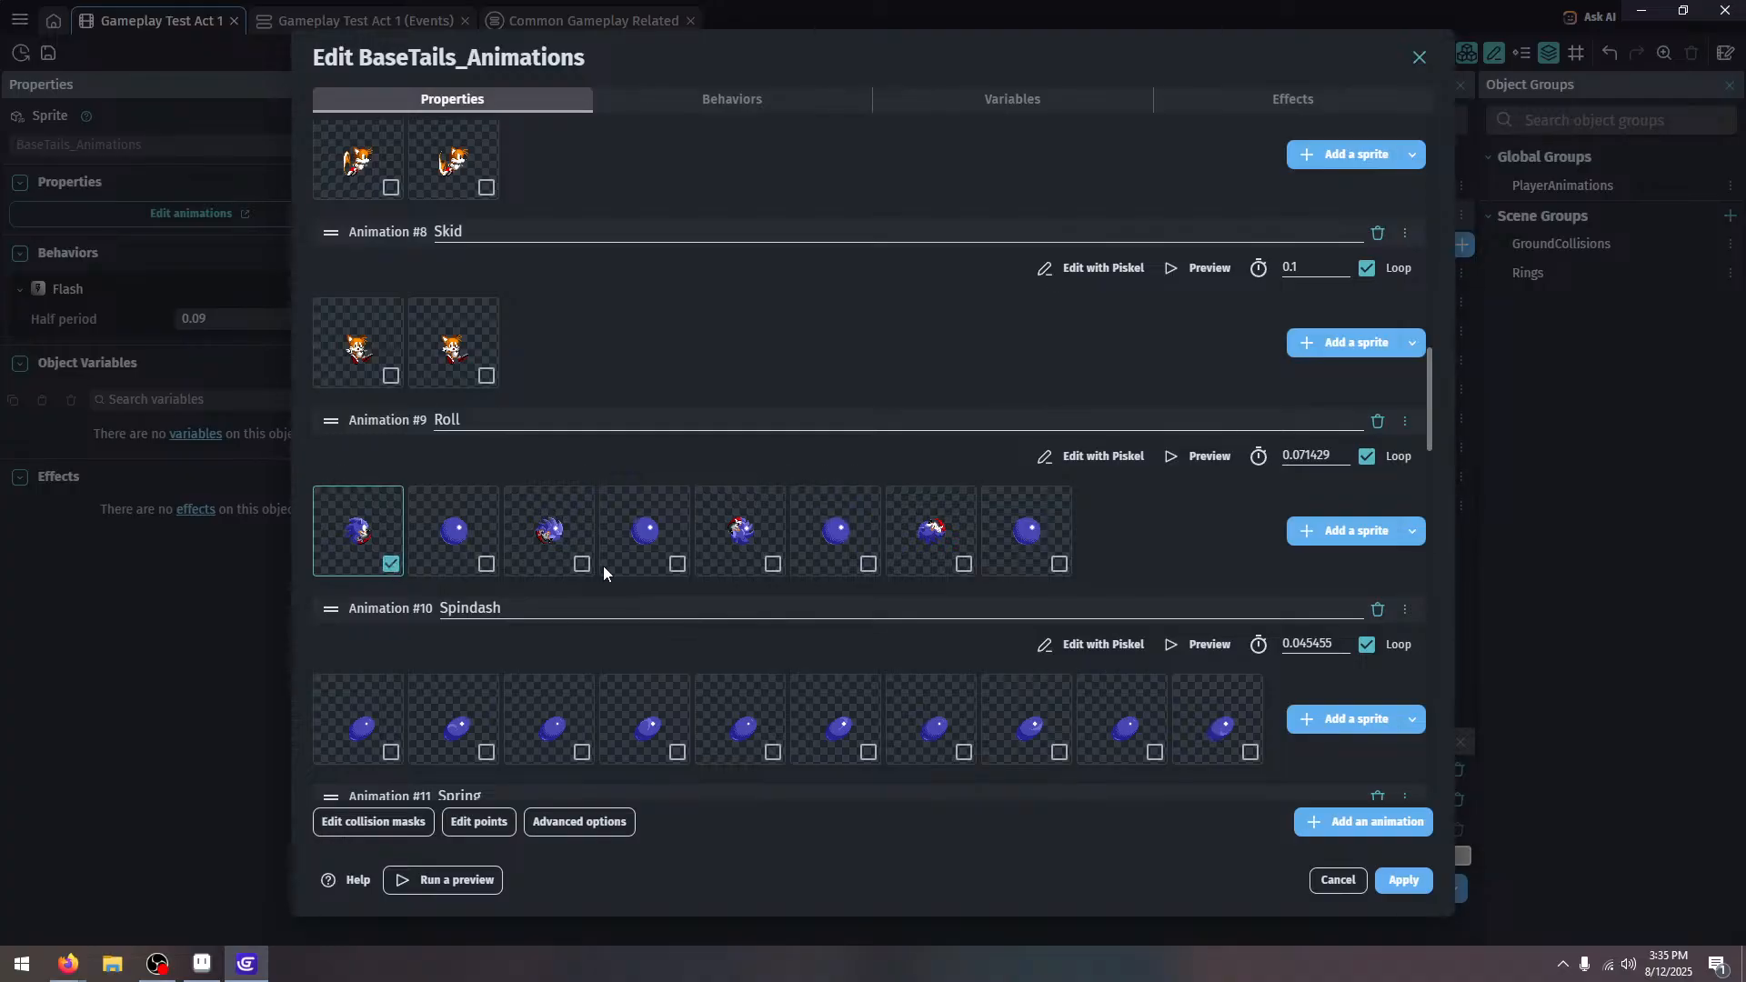
{"action": "left_click", "coordinate": [487, 565]}
{"action": "left_click", "coordinate": [582, 564]}
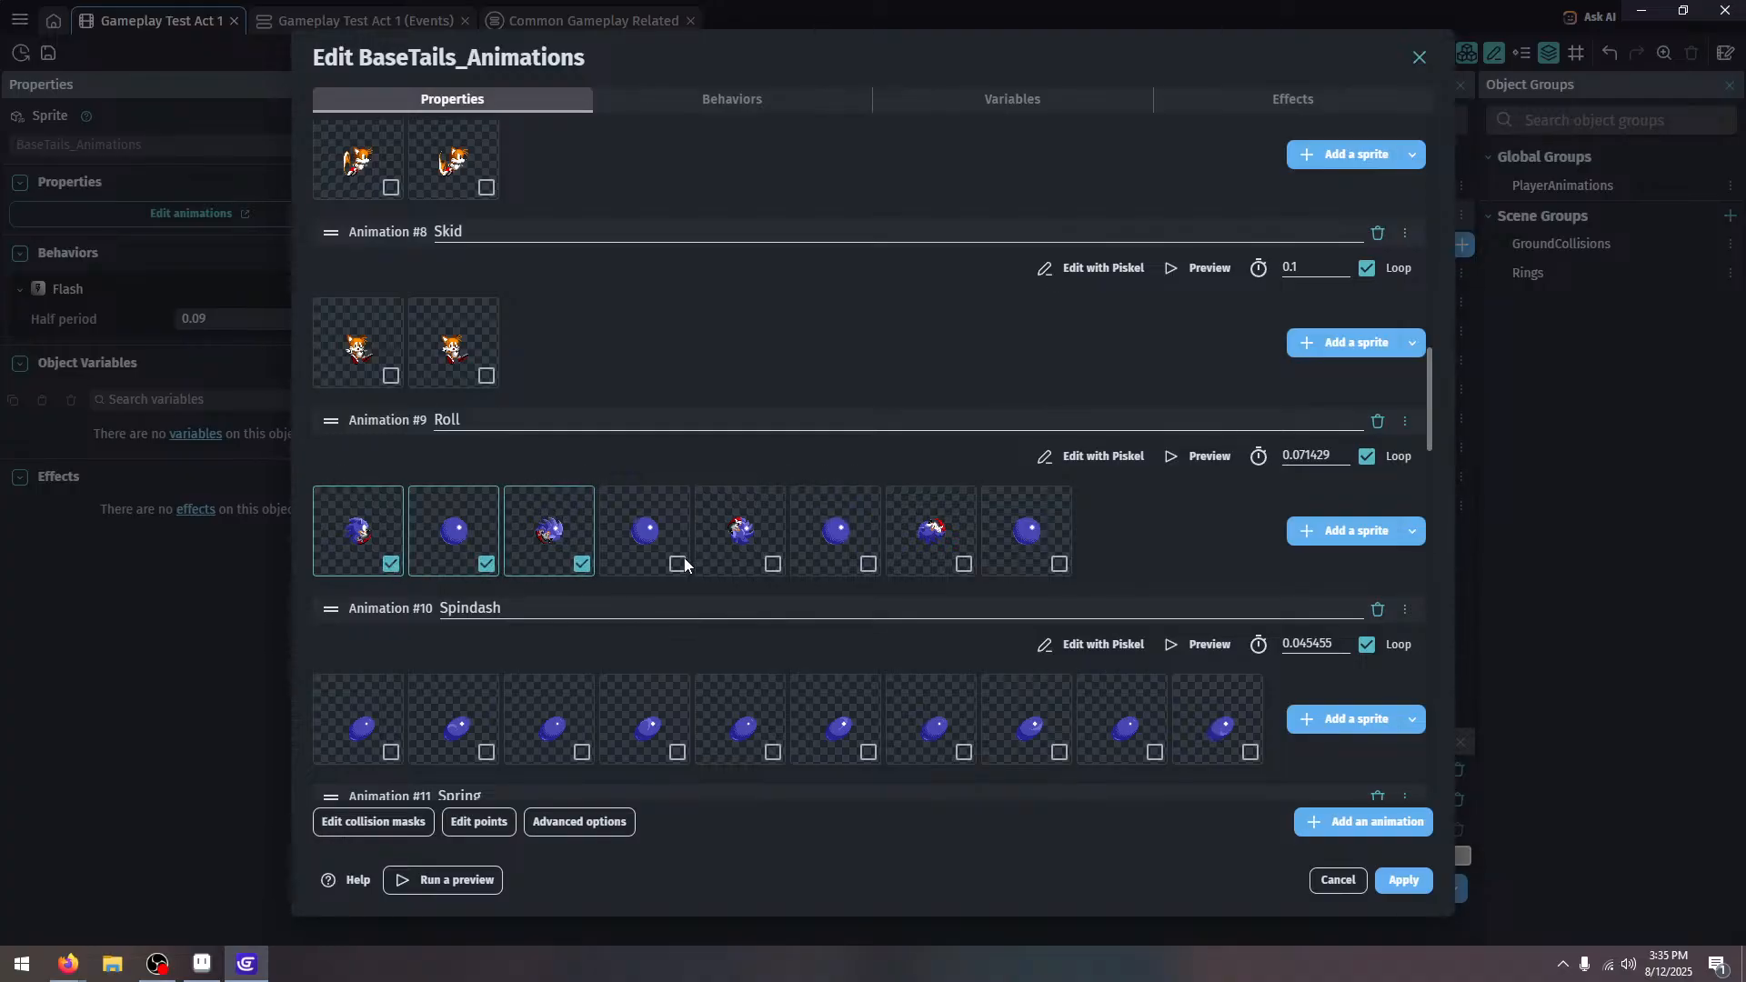
{"action": "left_click", "coordinate": [677, 563]}
{"action": "left_click", "coordinate": [773, 564]}
{"action": "left_click", "coordinate": [869, 563]}
{"action": "left_click", "coordinate": [963, 564]}
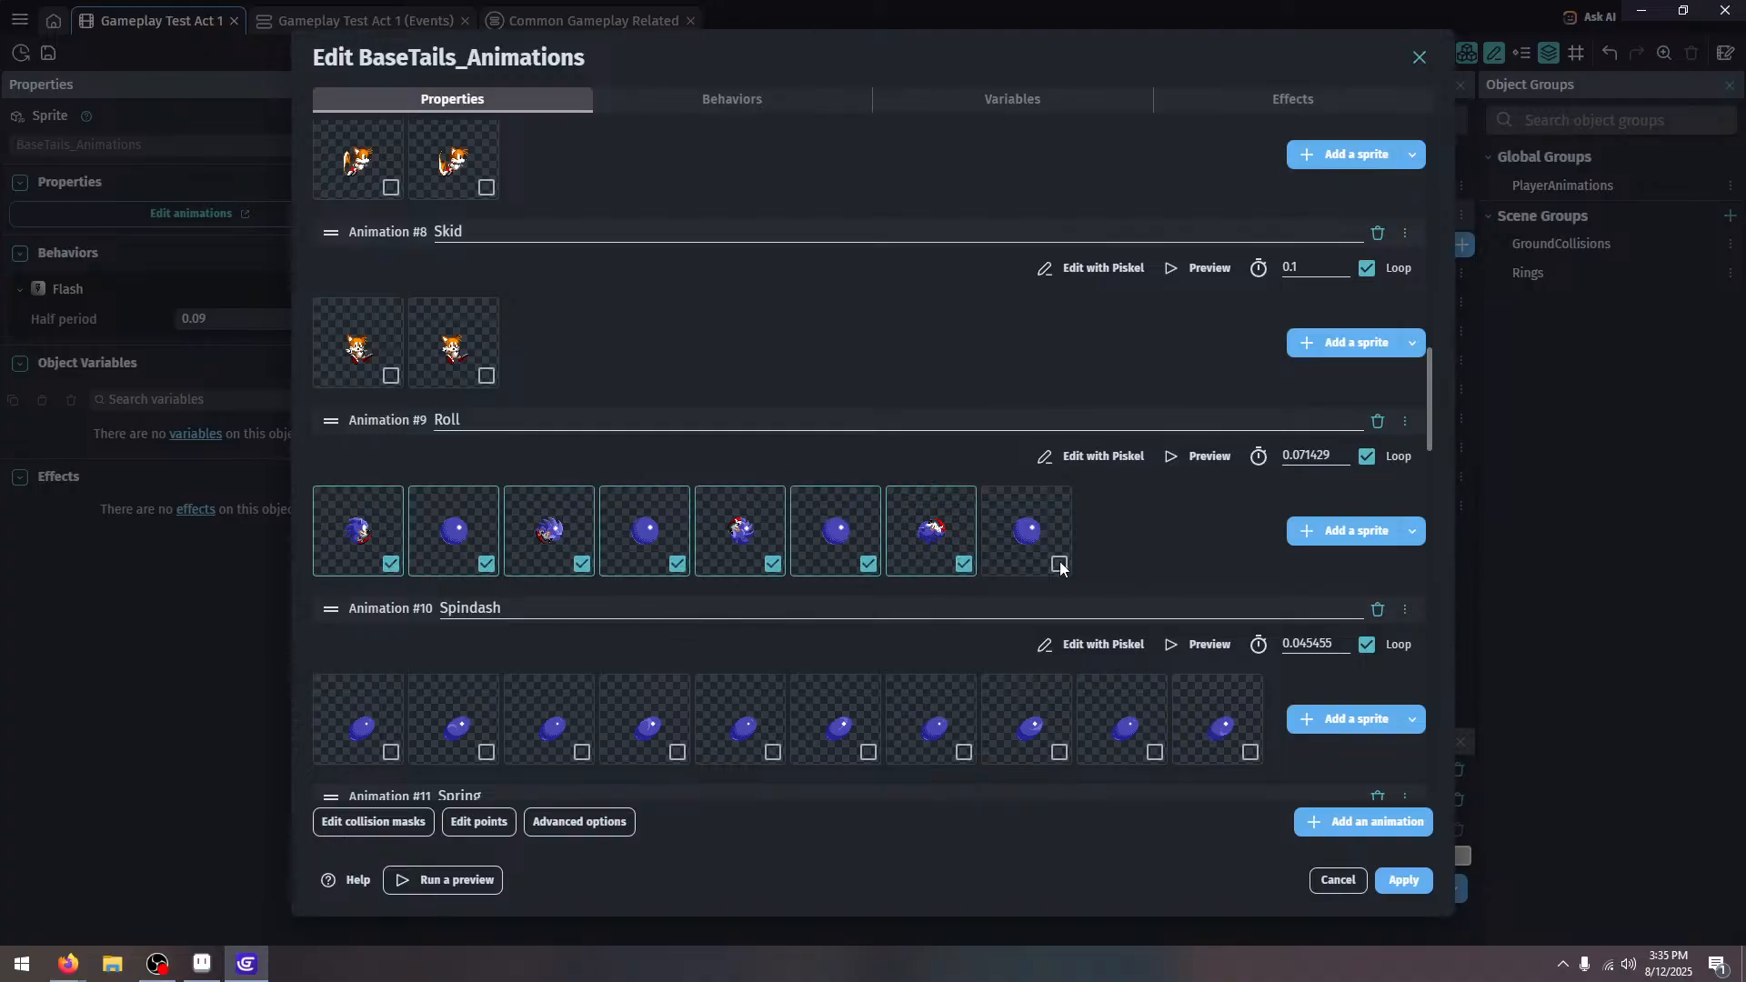
{"action": "left_click", "coordinate": [1060, 564]}
{"action": "right_click", "coordinate": [1040, 509]}
{"action": "left_click", "coordinate": [1059, 520]}
Add BaseTails_Animations-21 through BaseTails_Animations-23 to the Roll animation
{"action": "left_click", "coordinate": [1356, 530]}
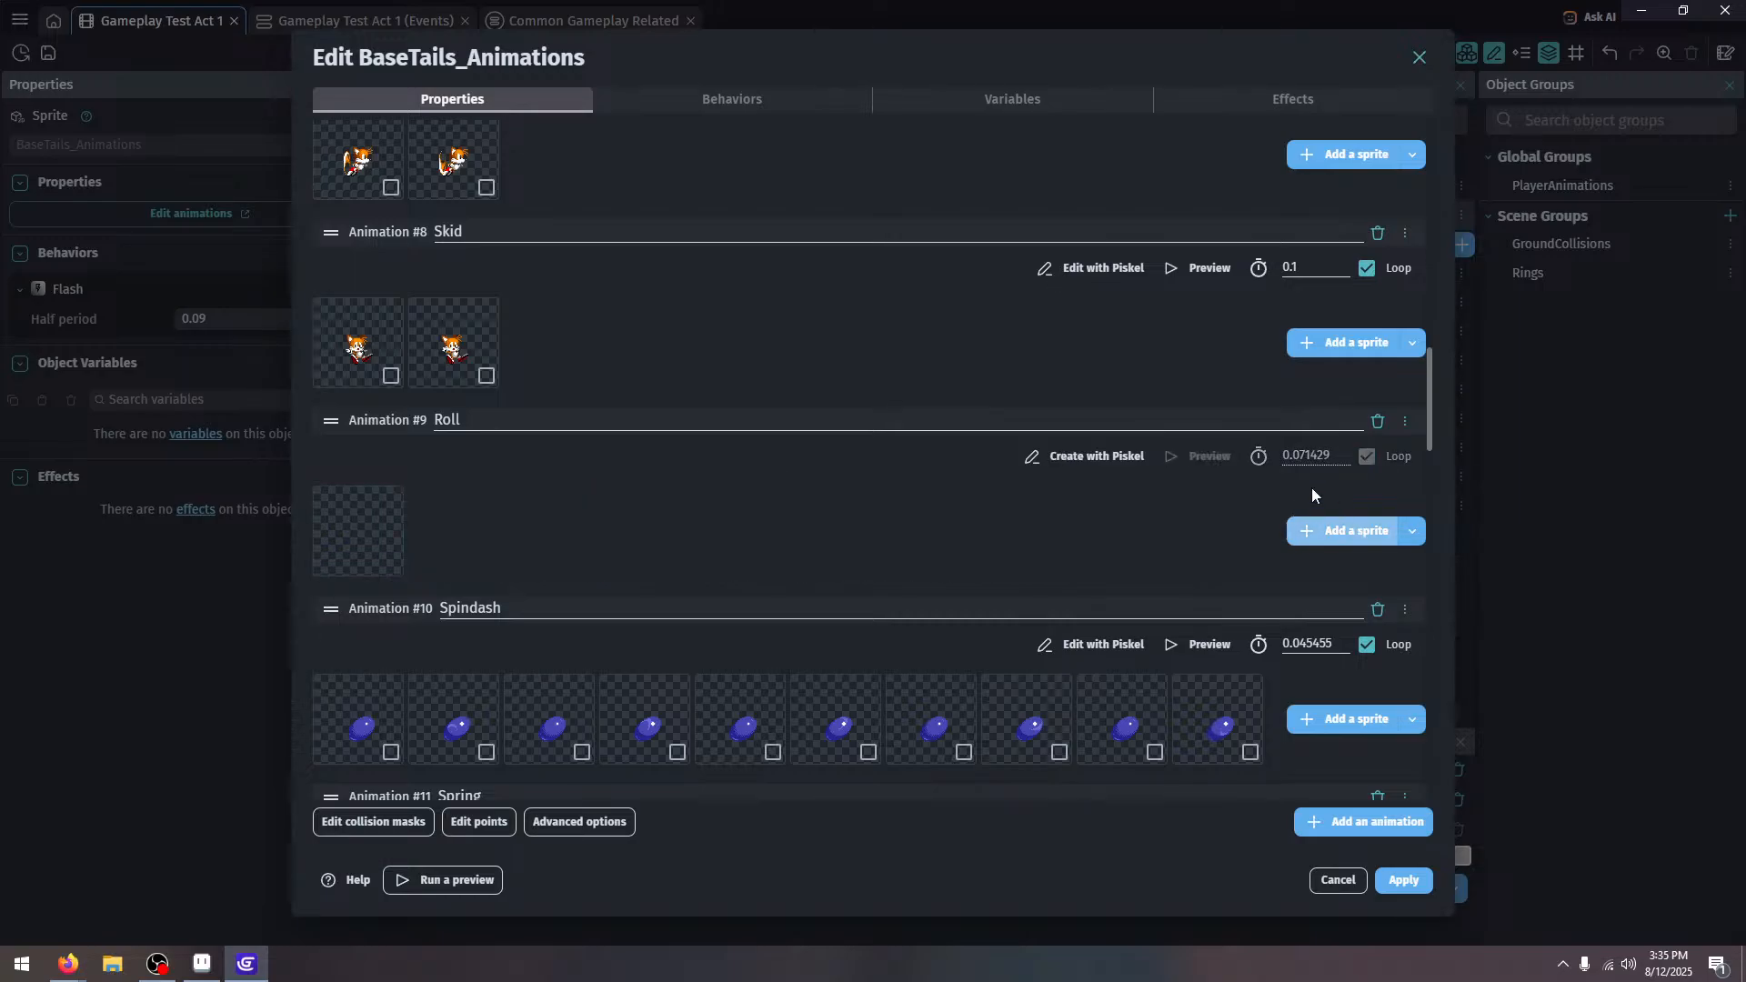
{"action": "scroll", "coordinate": [741, 271], "scroll_direction": "down", "scroll_amount": 1}
{"action": "left_click", "coordinate": [796, 350]}
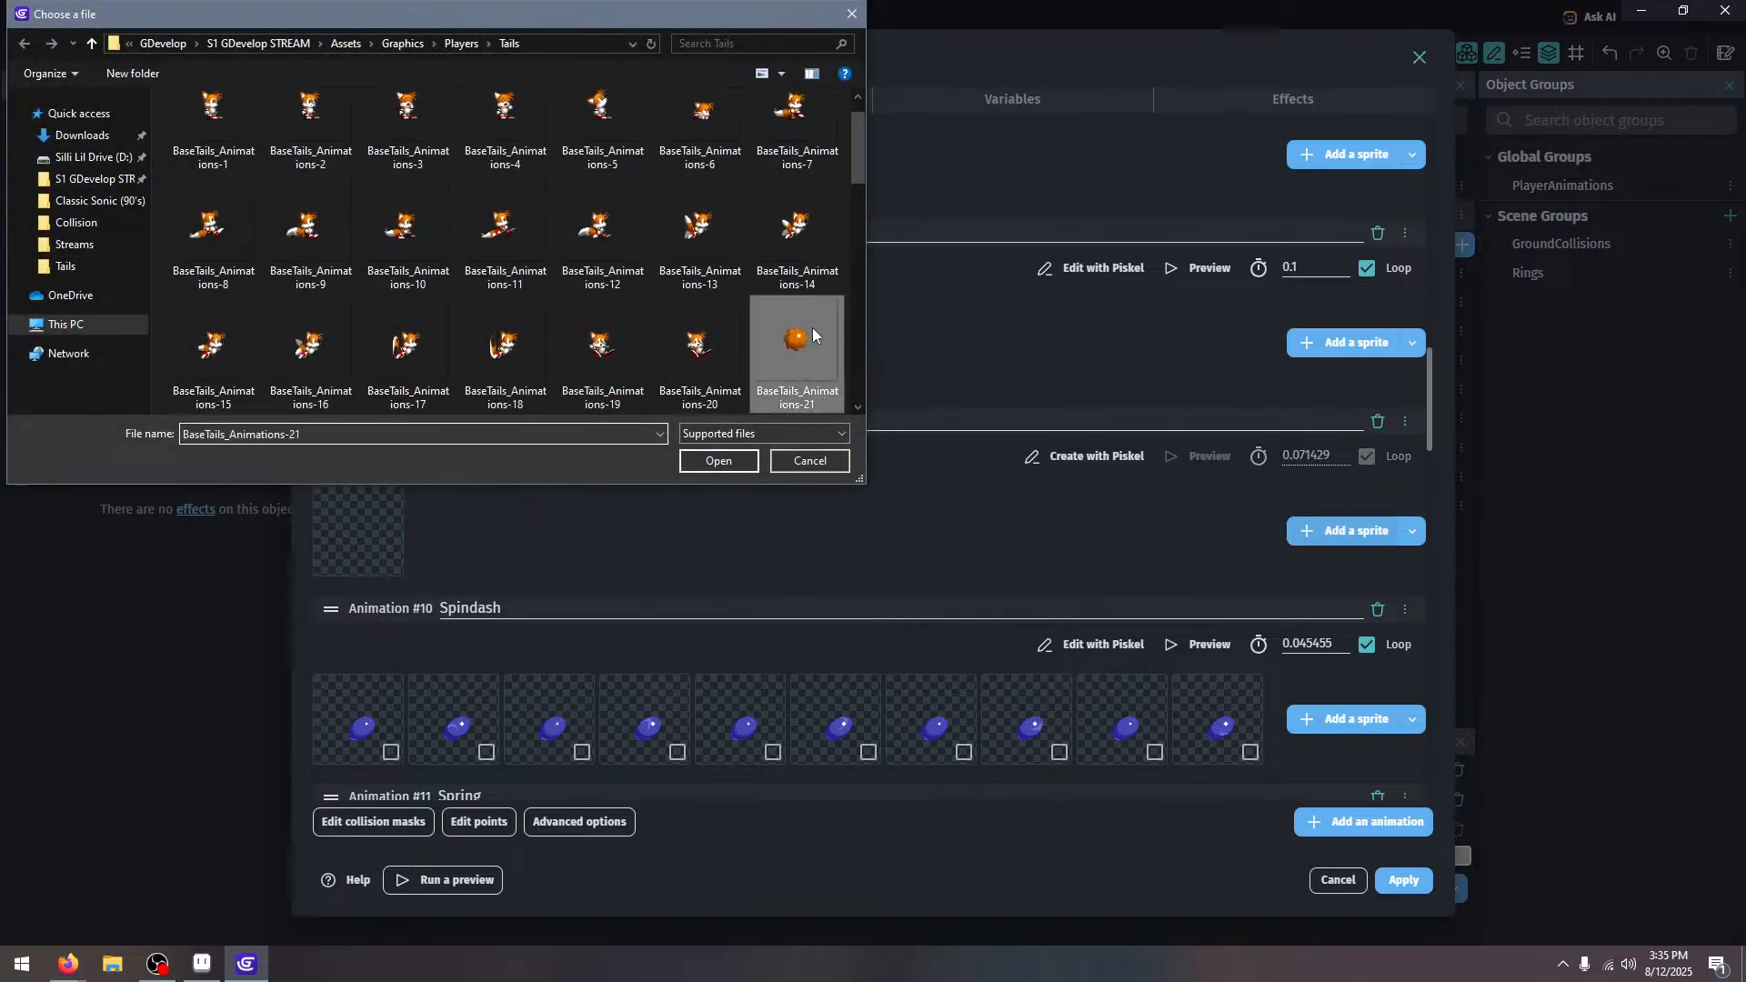
{"action": "scroll", "coordinate": [791, 345], "scroll_direction": "down", "scroll_amount": 1}
{"action": "left_click", "coordinate": [350, 344], "text": "shift"}
{"action": "left_click", "coordinate": [719, 461]}
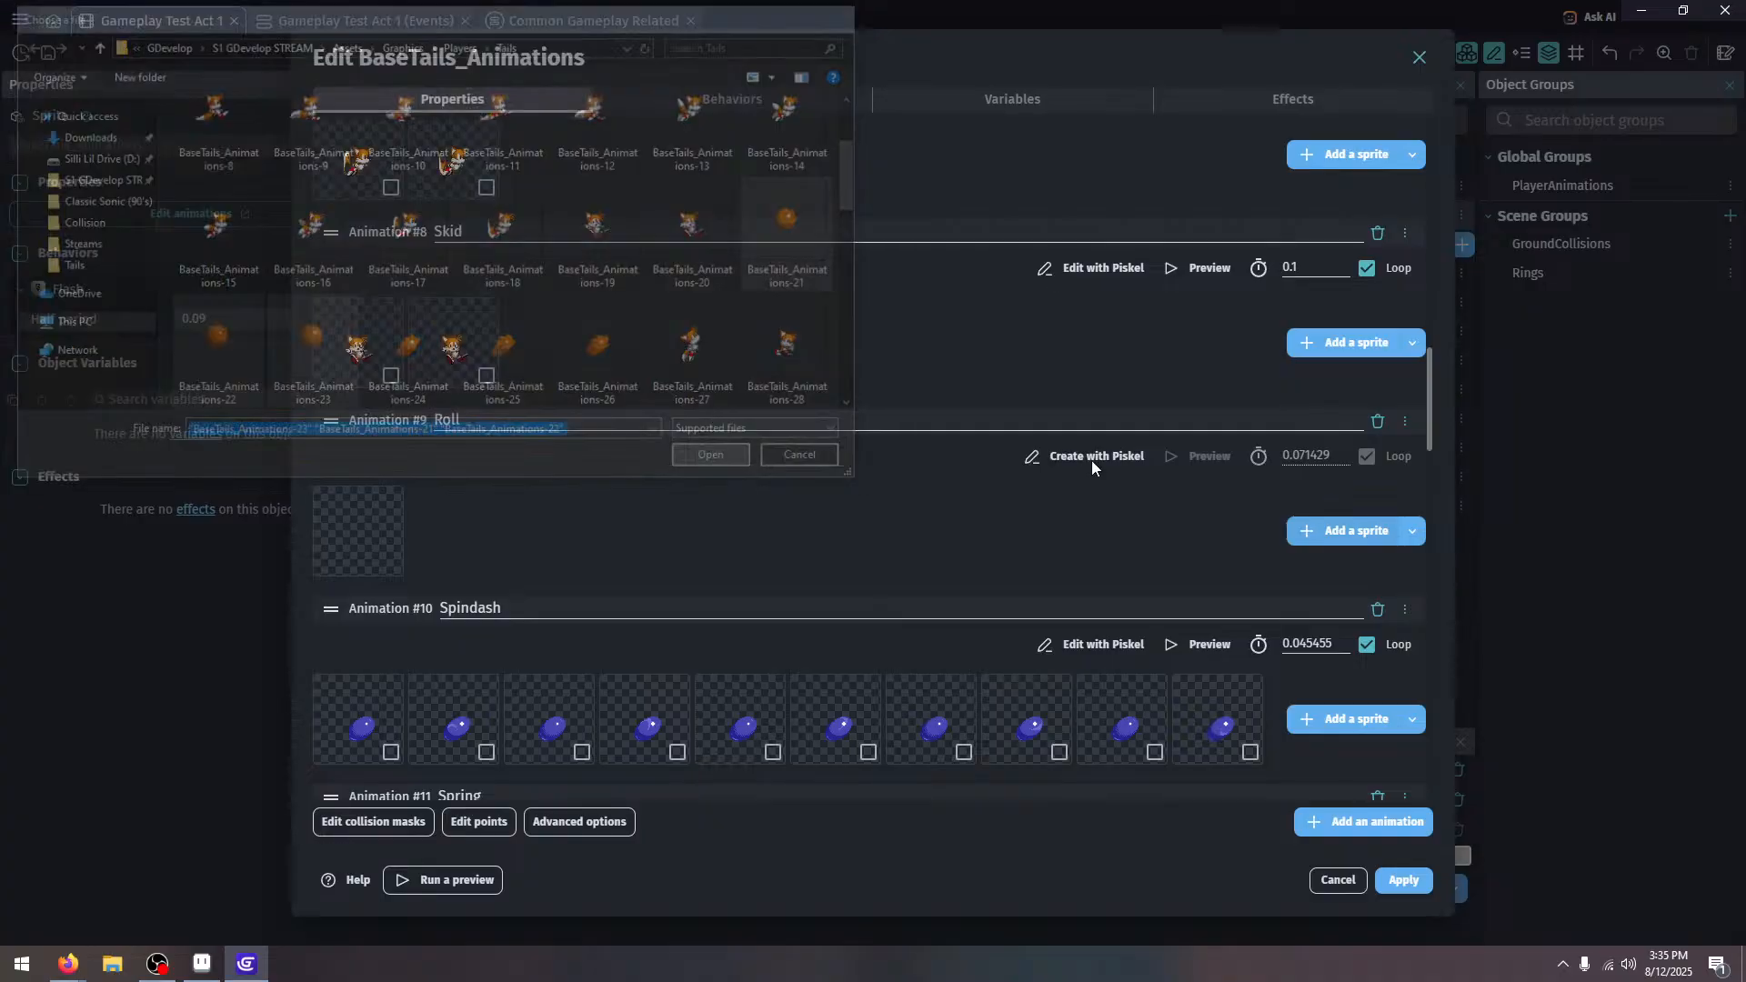
Preview the Roll animation and set its speed to 12 FPS
{"action": "left_click", "coordinate": [1186, 455]}
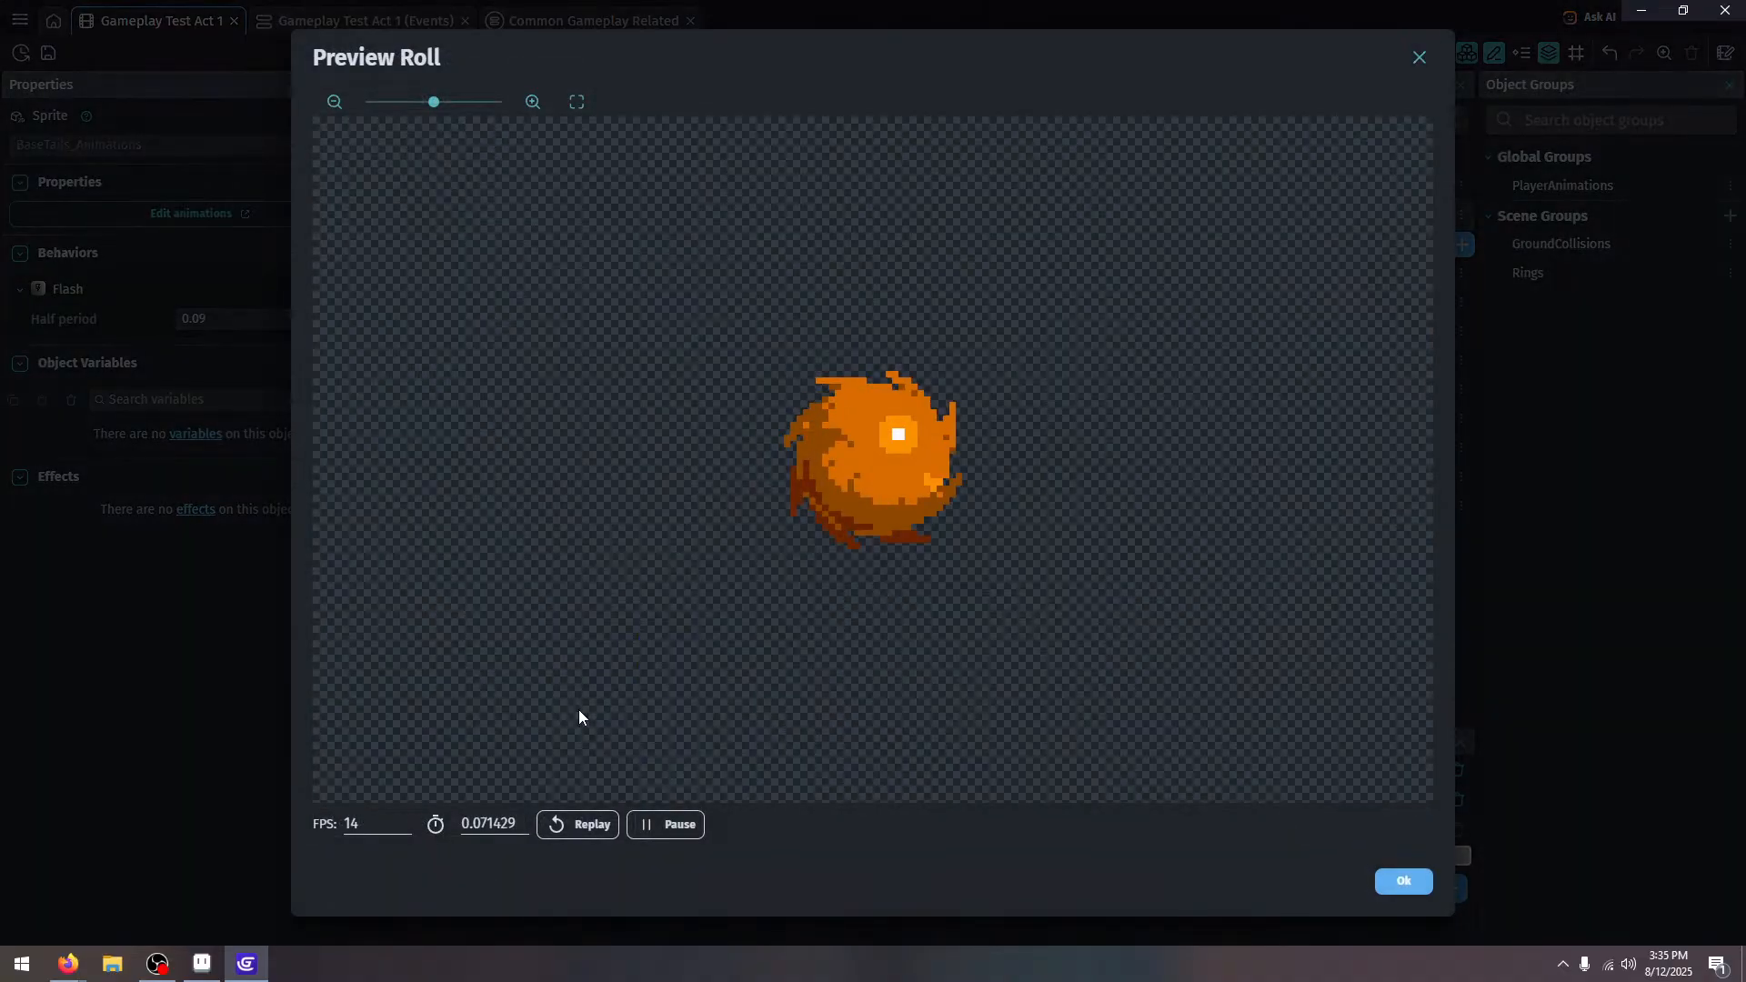
{"action": "left_click", "coordinate": [404, 830]}
{"action": "left_click", "coordinate": [404, 829]}
{"action": "left_click", "coordinate": [433, 858]}
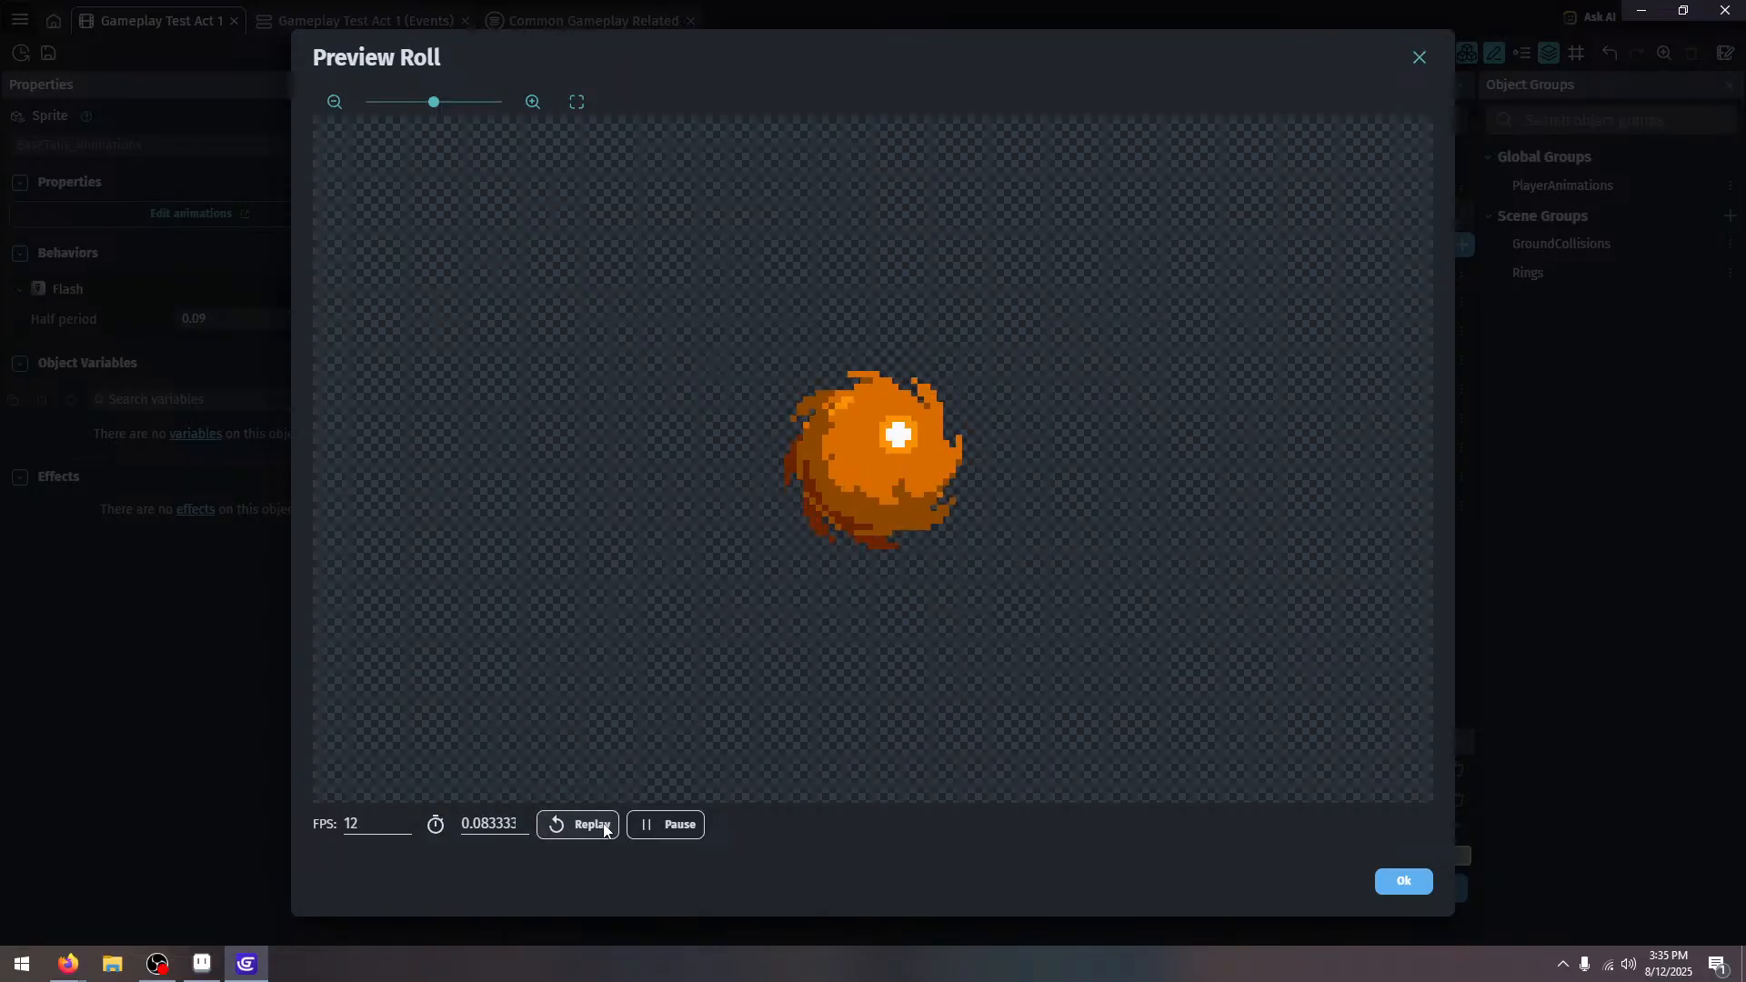
{"action": "left_click", "coordinate": [1404, 879]}
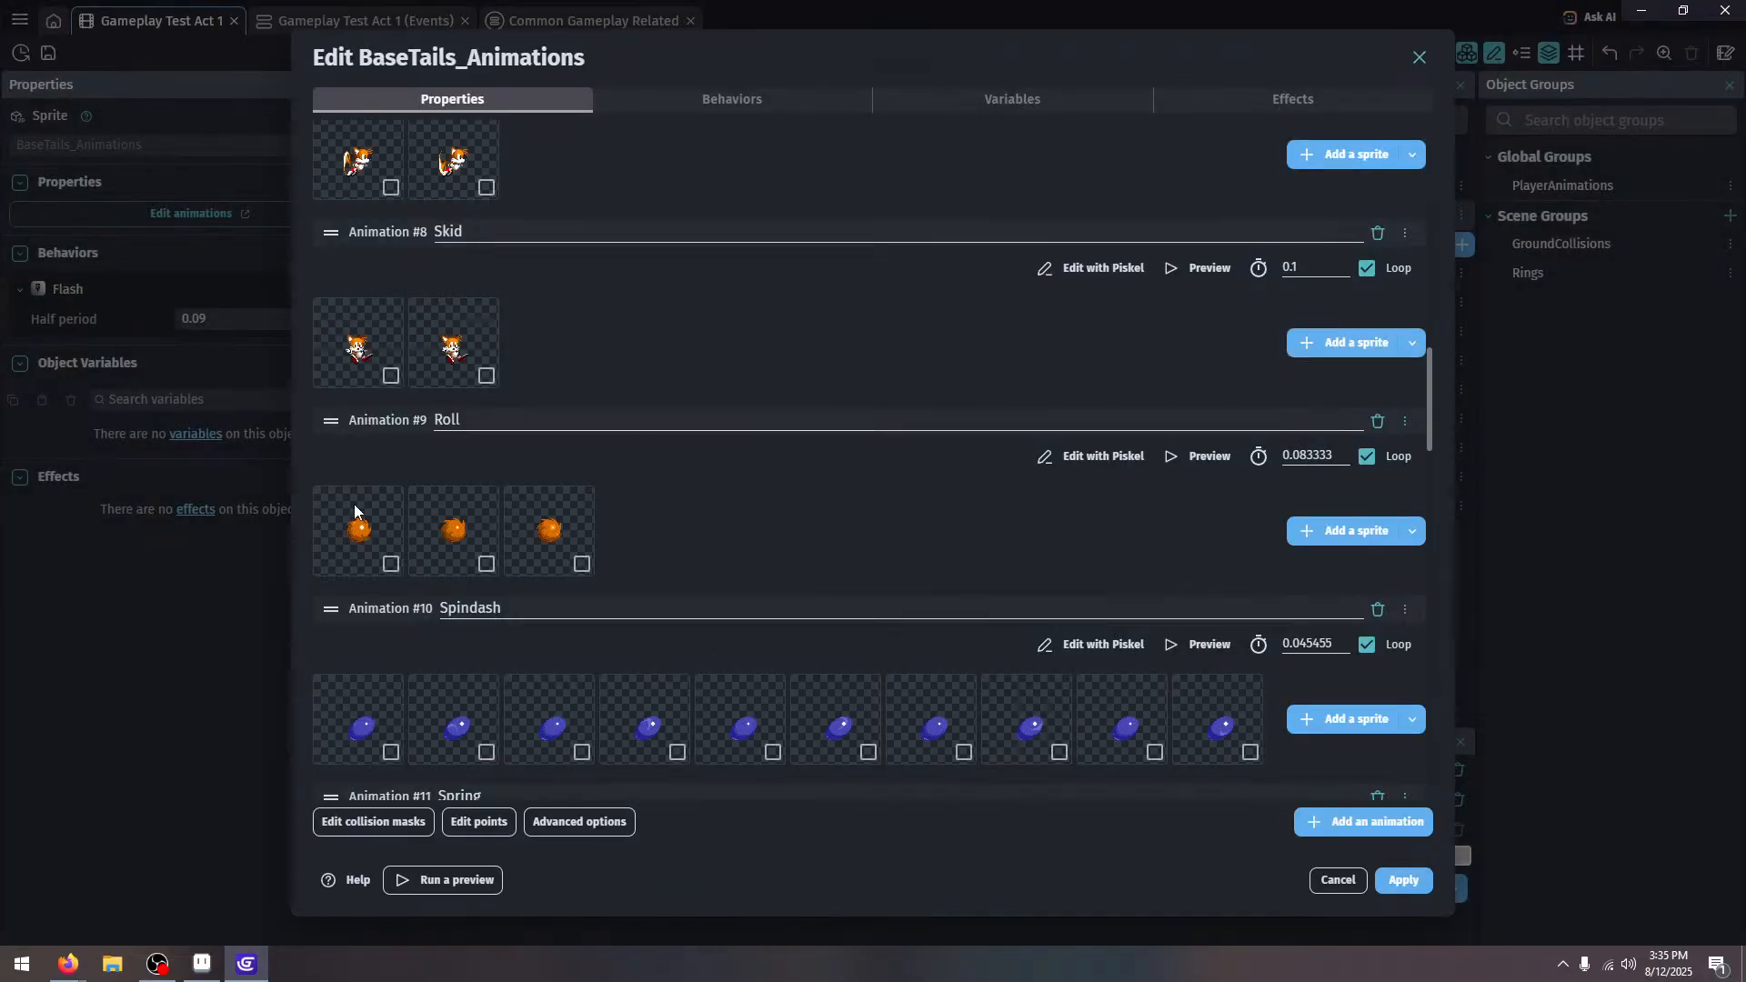
Delete all ten Sonic sprites from the Spindash animation
{"action": "scroll", "coordinate": [355, 511], "scroll_direction": "down", "scroll_amount": 2}
{"action": "left_click", "coordinate": [390, 570]}
{"action": "left_click", "coordinate": [485, 570]}
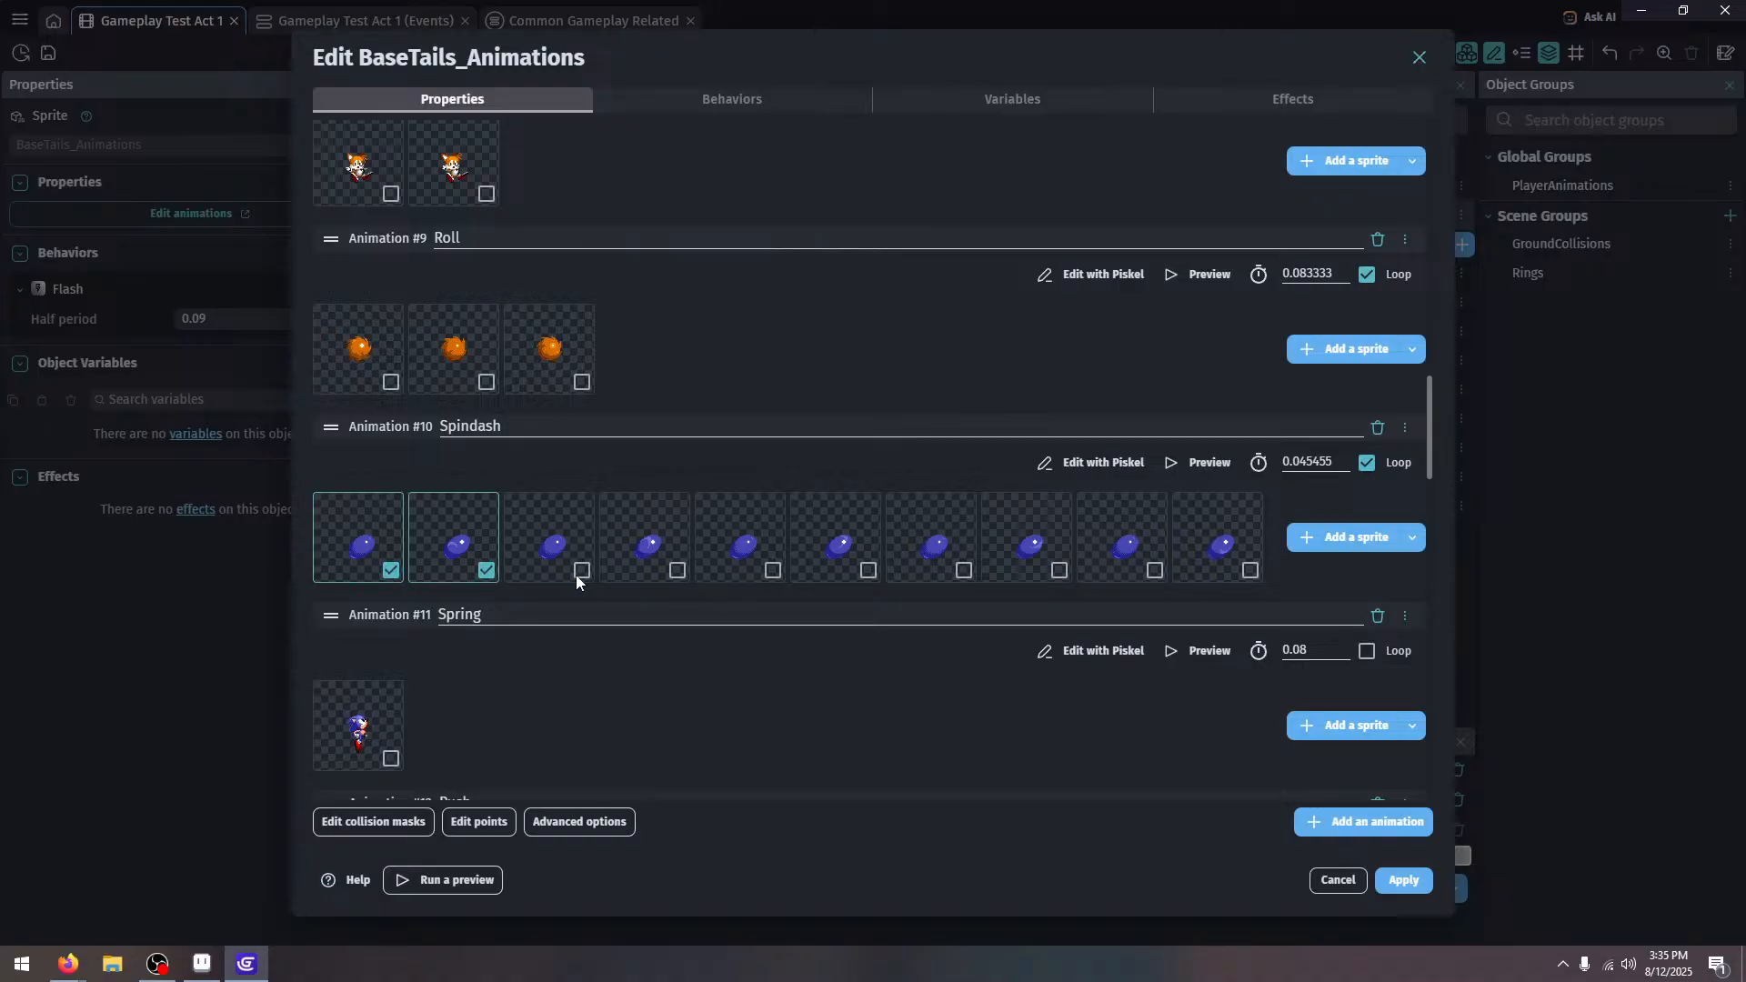
{"action": "left_click", "coordinate": [581, 570]}
{"action": "left_click", "coordinate": [676, 570]}
{"action": "left_click", "coordinate": [772, 570]}
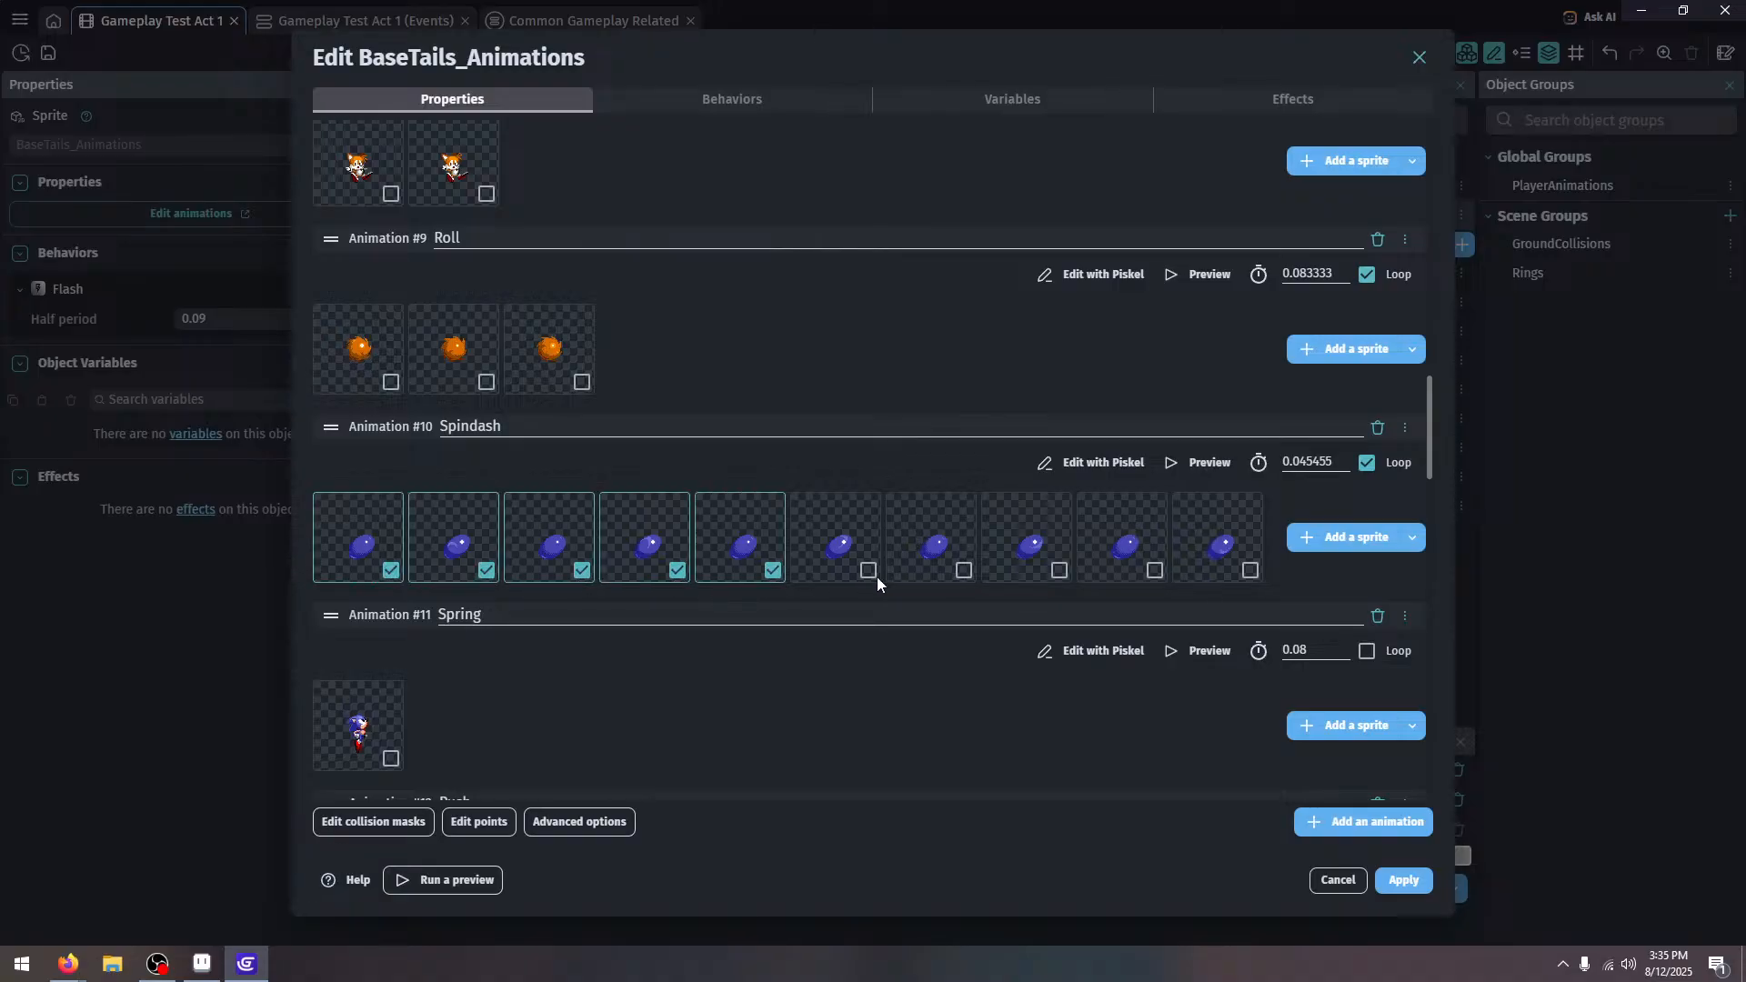
{"action": "left_click", "coordinate": [867, 570]}
{"action": "left_click", "coordinate": [963, 570]}
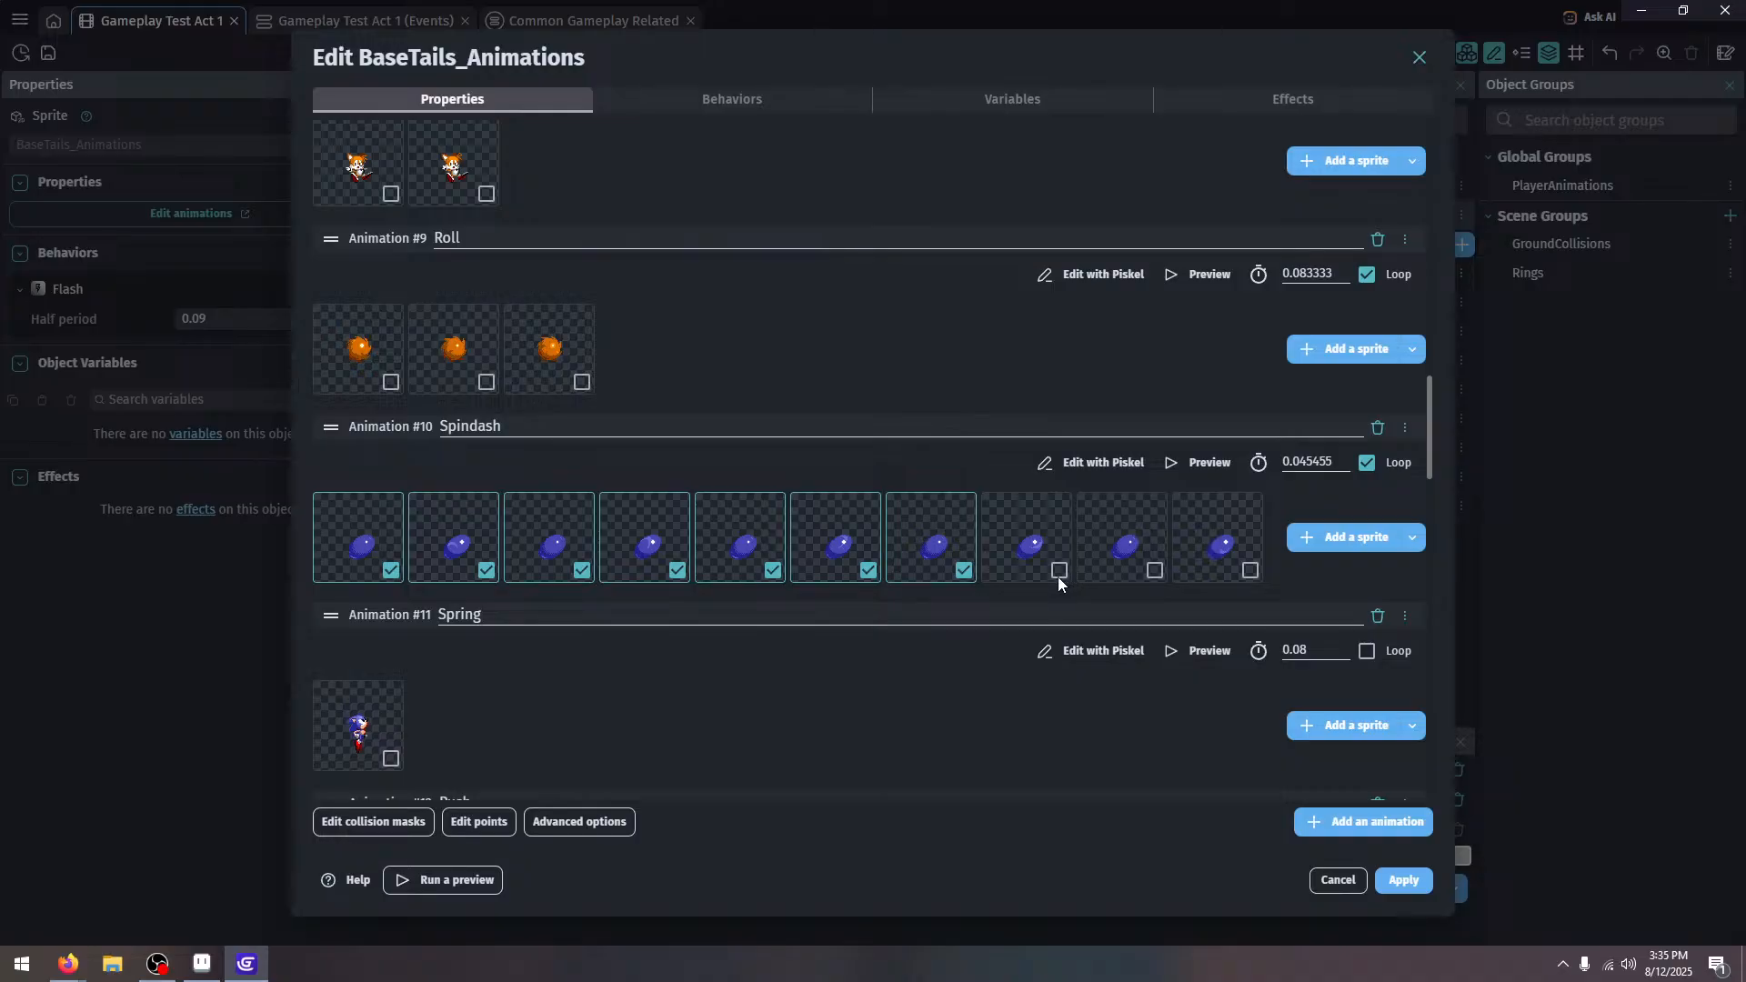
{"action": "left_click", "coordinate": [1059, 570]}
{"action": "left_click", "coordinate": [1153, 570]}
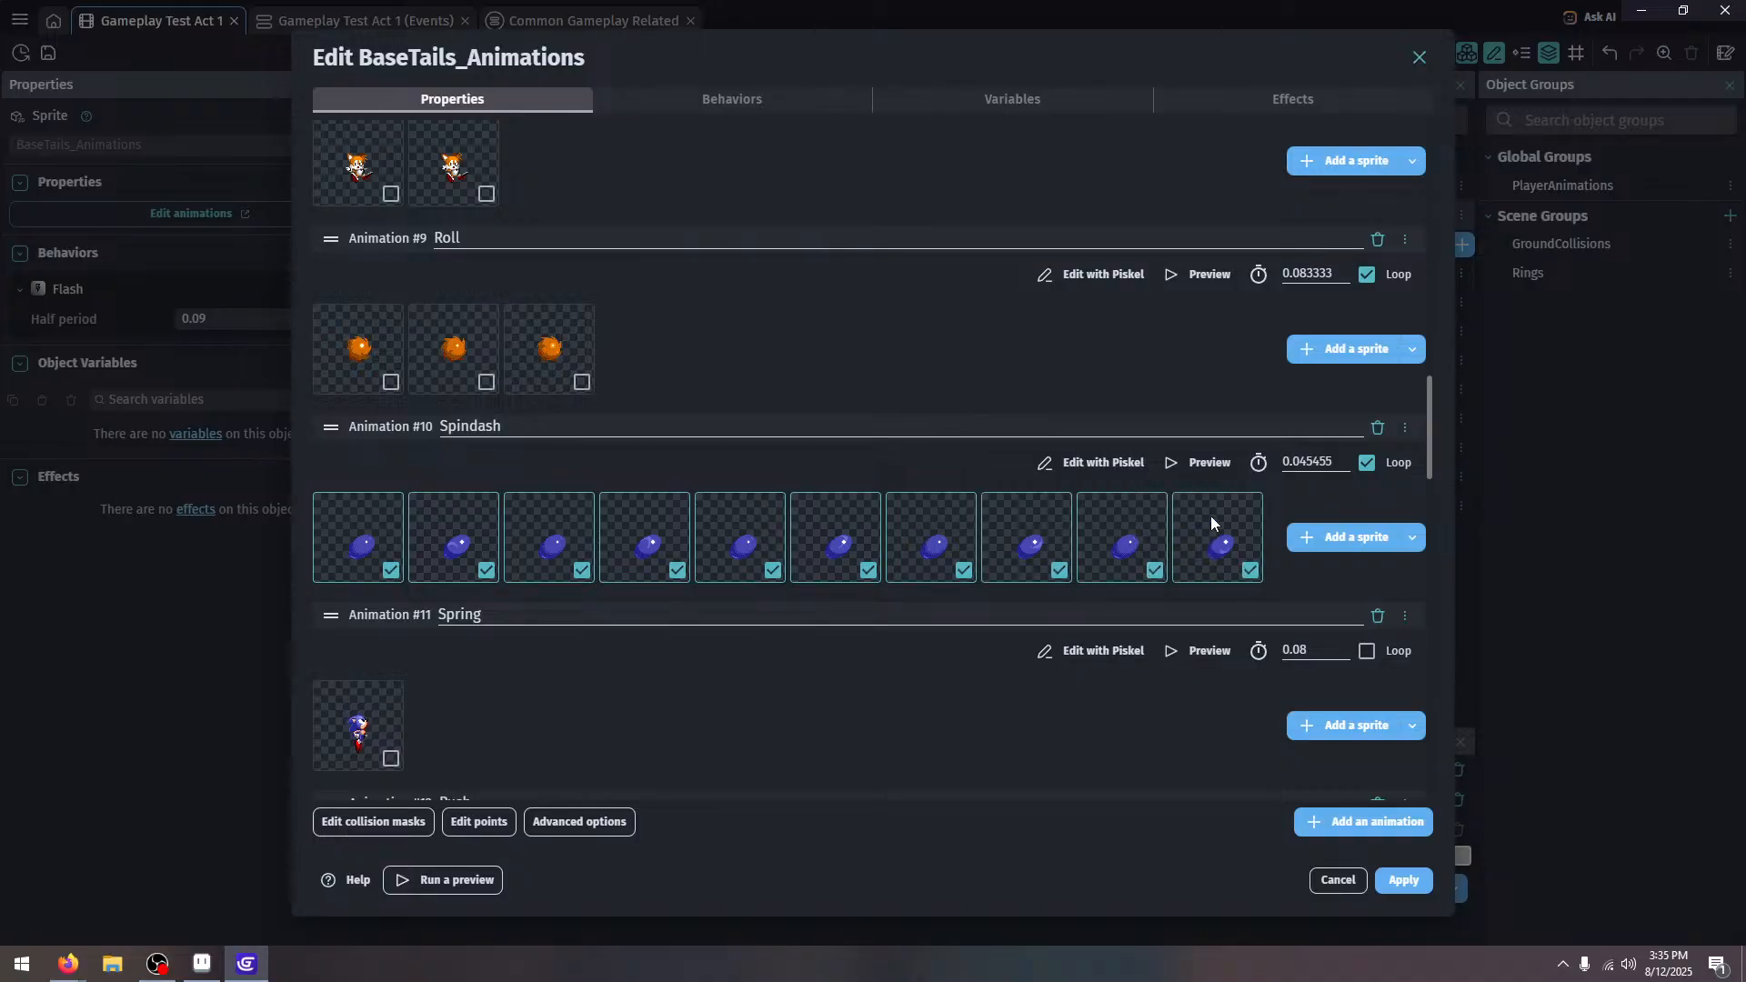
{"action": "right_click", "coordinate": [1209, 516]}
{"action": "left_click", "coordinate": [1241, 531]}
Add BaseTails_Animations-24 through BaseTails_Animations-26 to the Spindash animation
{"action": "left_click", "coordinate": [1341, 537]}
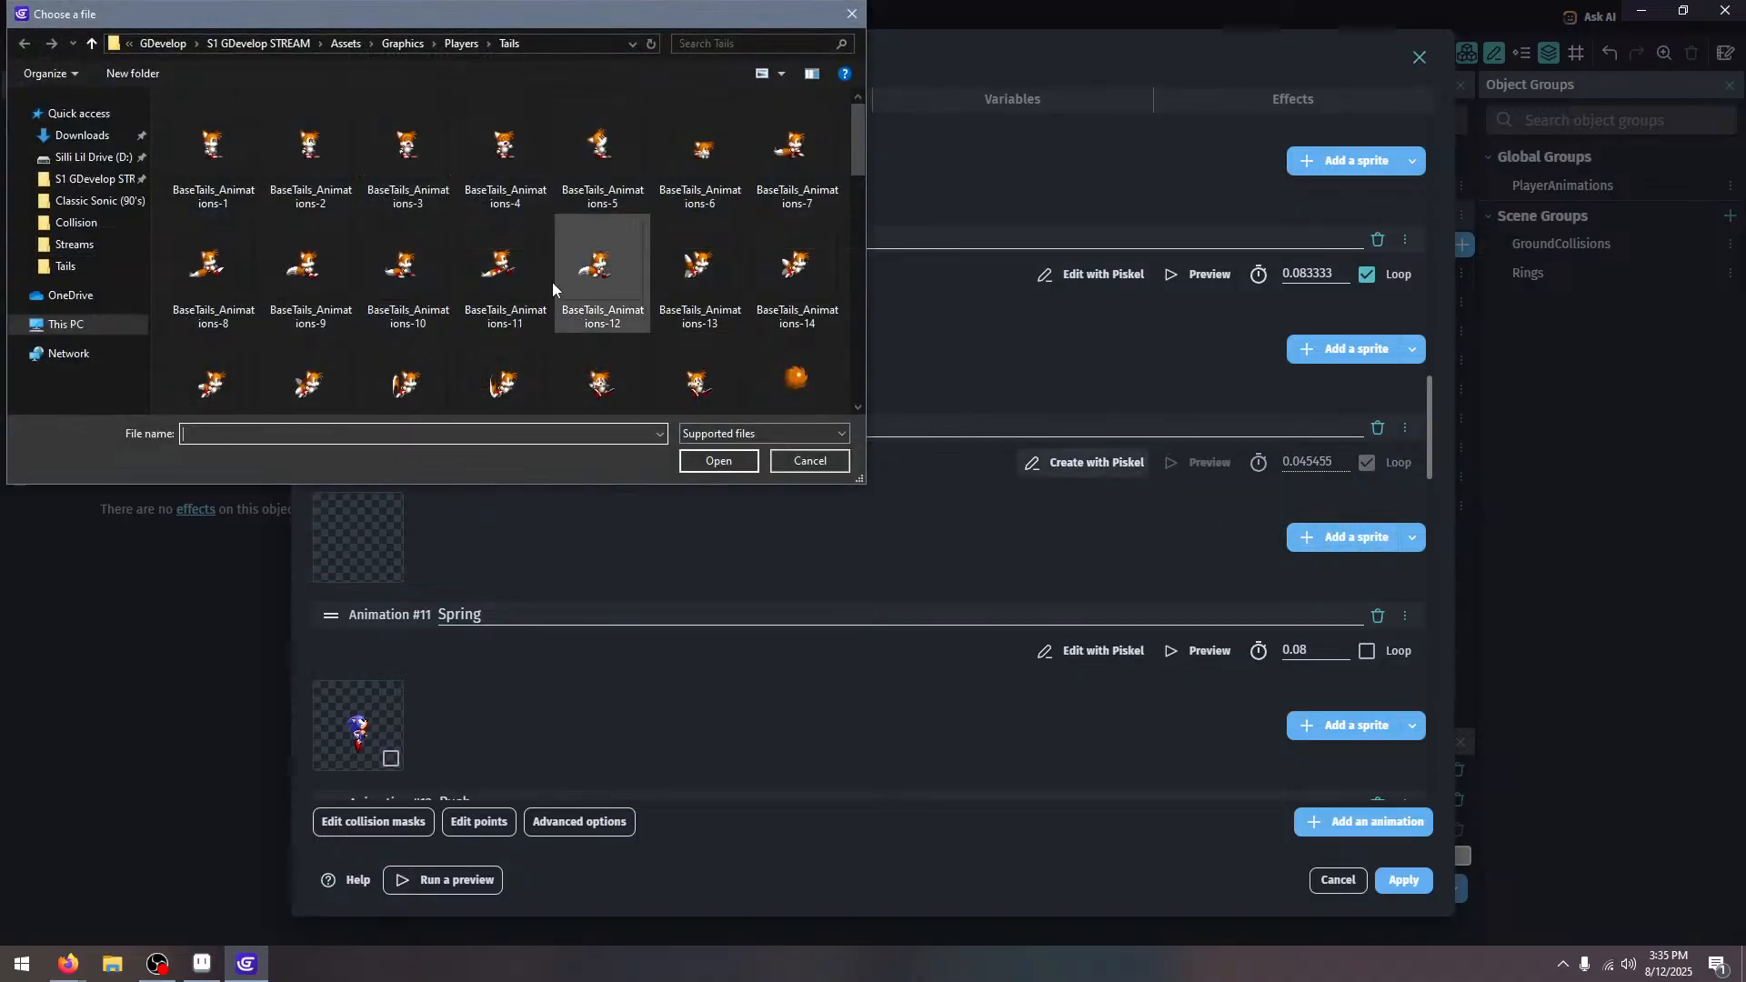
{"action": "scroll", "coordinate": [537, 278], "scroll_direction": "down", "scroll_amount": 3}
{"action": "left_click", "coordinate": [428, 223]}
{"action": "left_click", "coordinate": [629, 253], "text": "shift"}
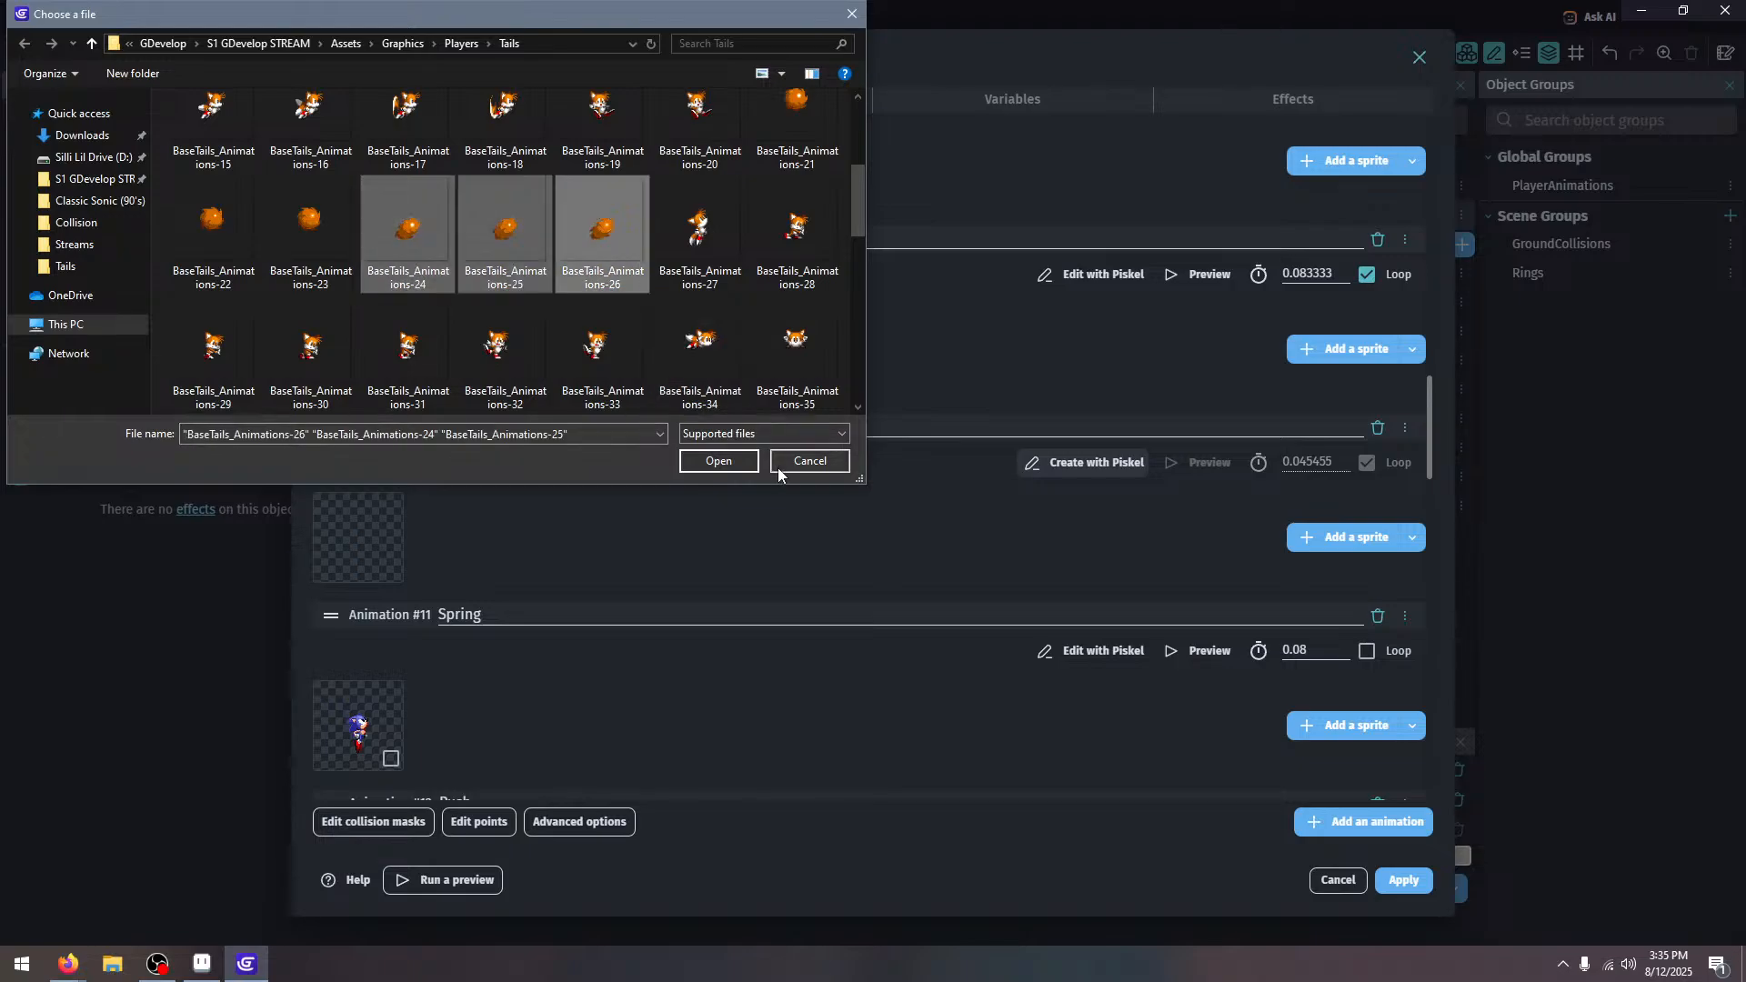
{"action": "left_click", "coordinate": [727, 460]}
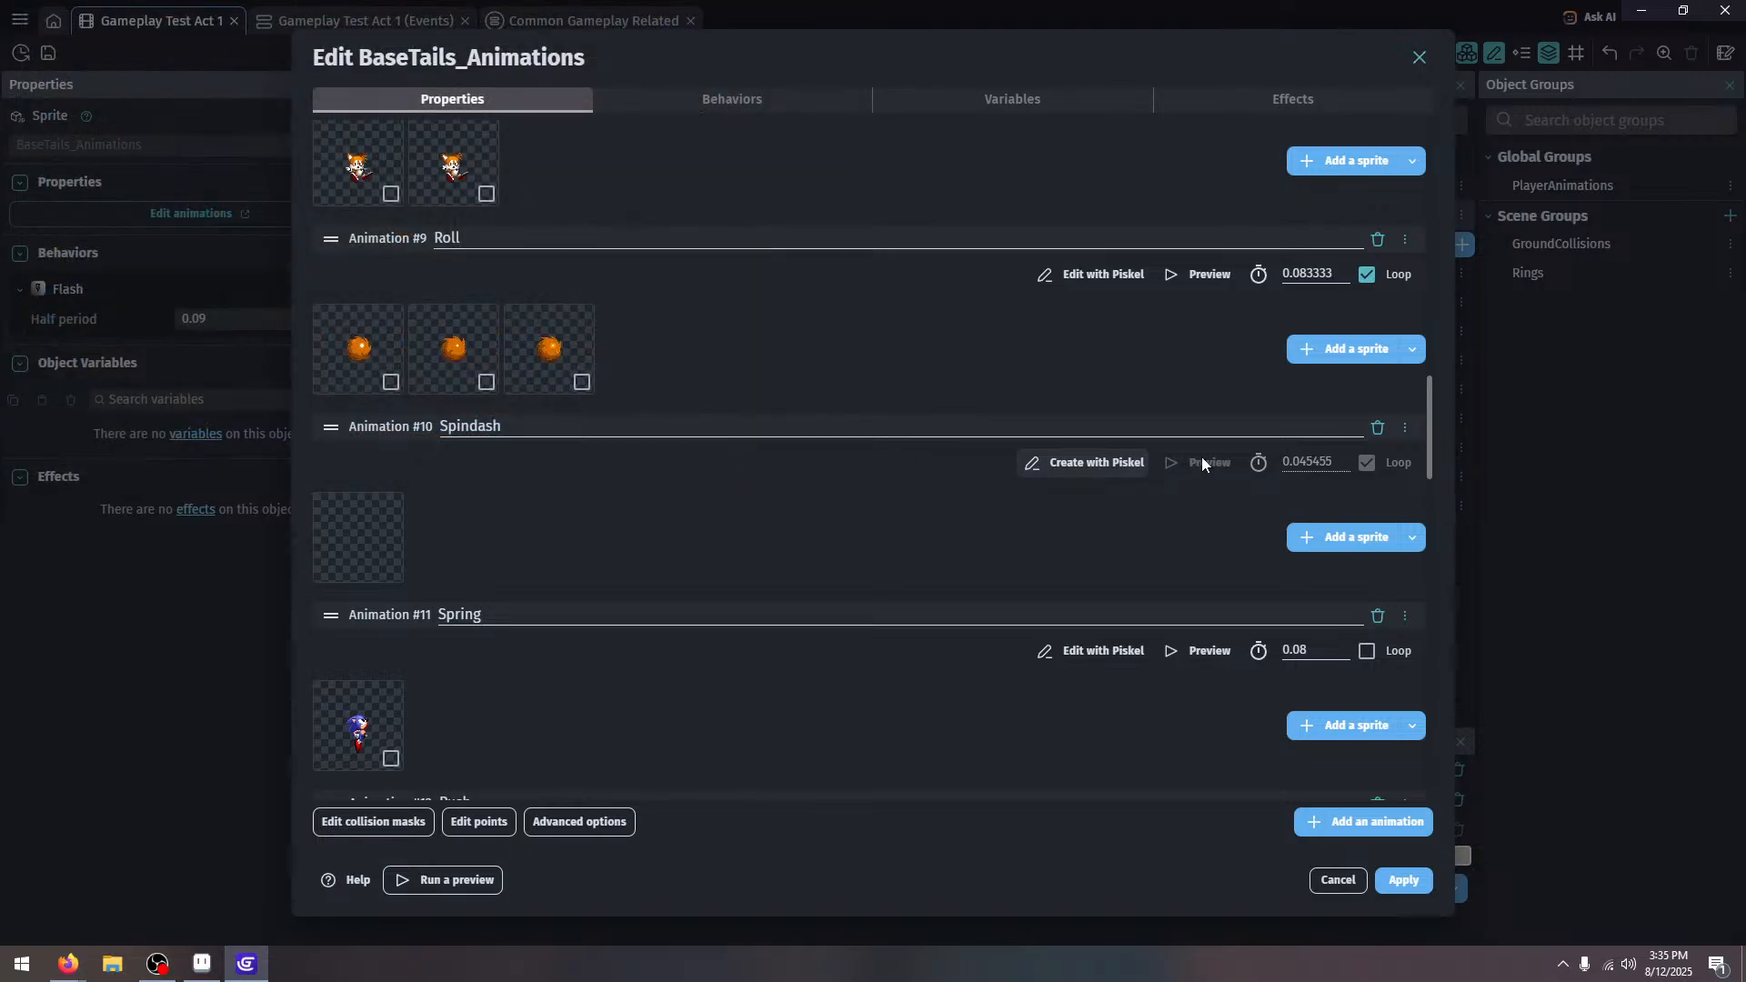
Preview the Spindash animation, try 18 FPS, and set its speed to 16 FPS
{"action": "left_click", "coordinate": [1203, 465]}
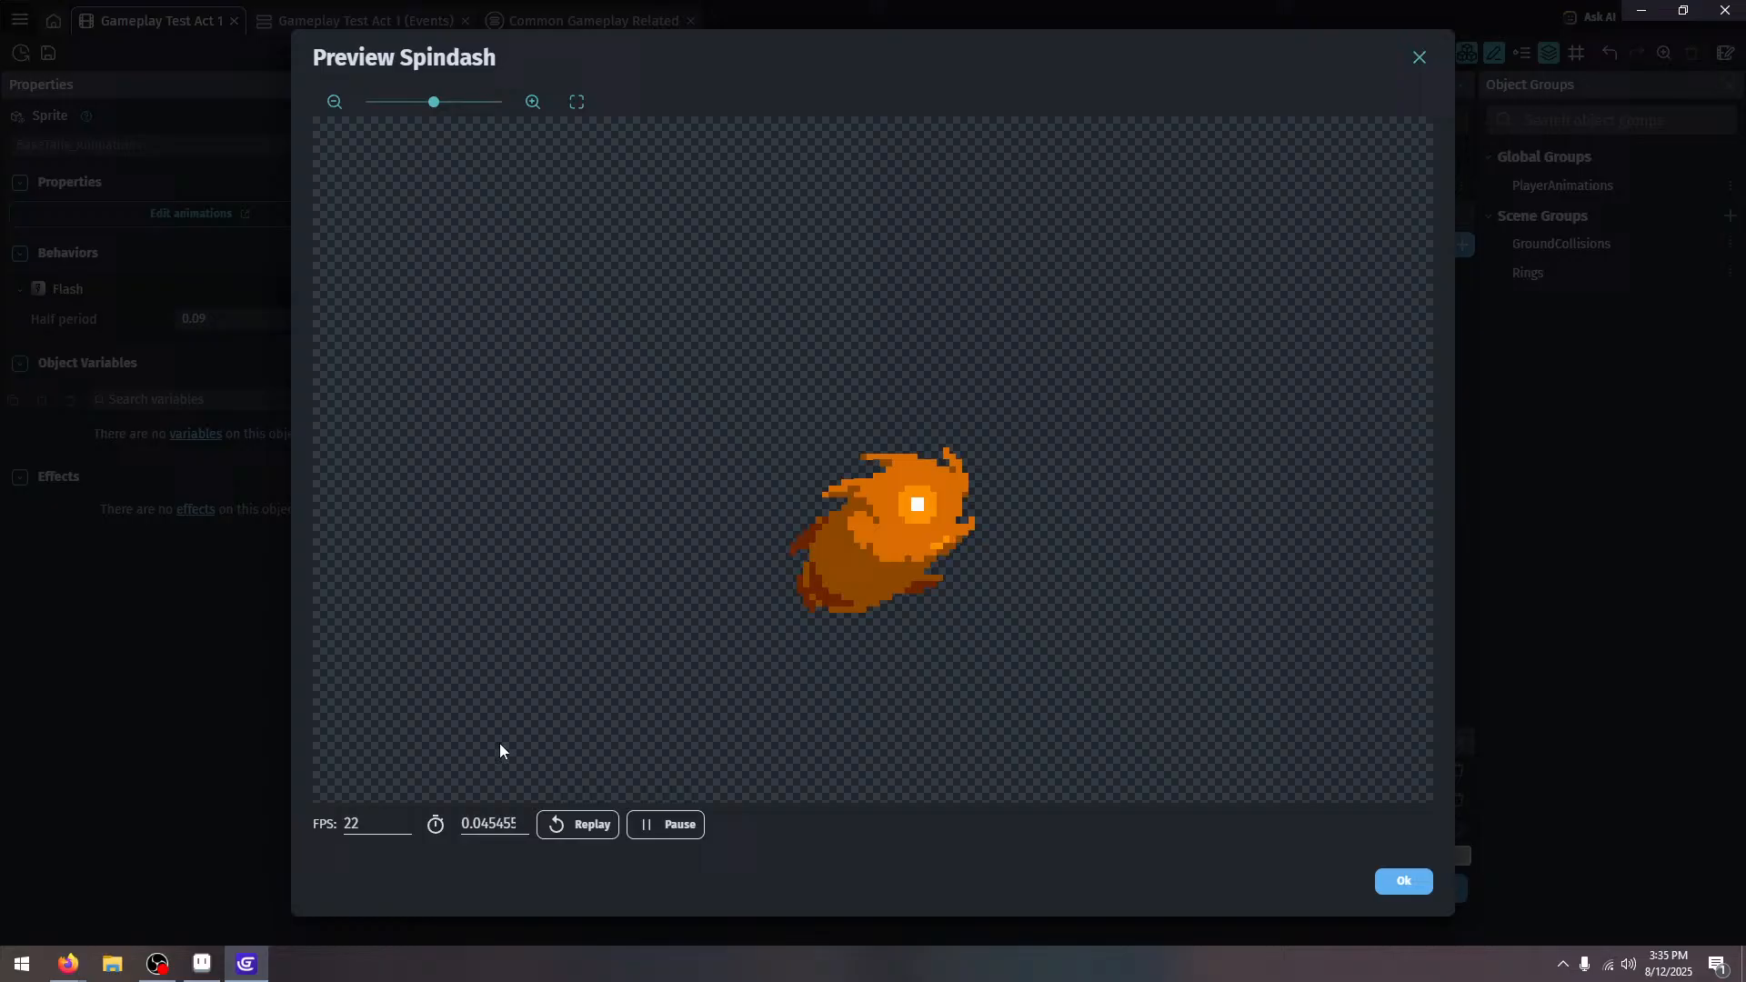
{"action": "double_click", "coordinate": [375, 823]}
{"action": "type", "text": "18"}
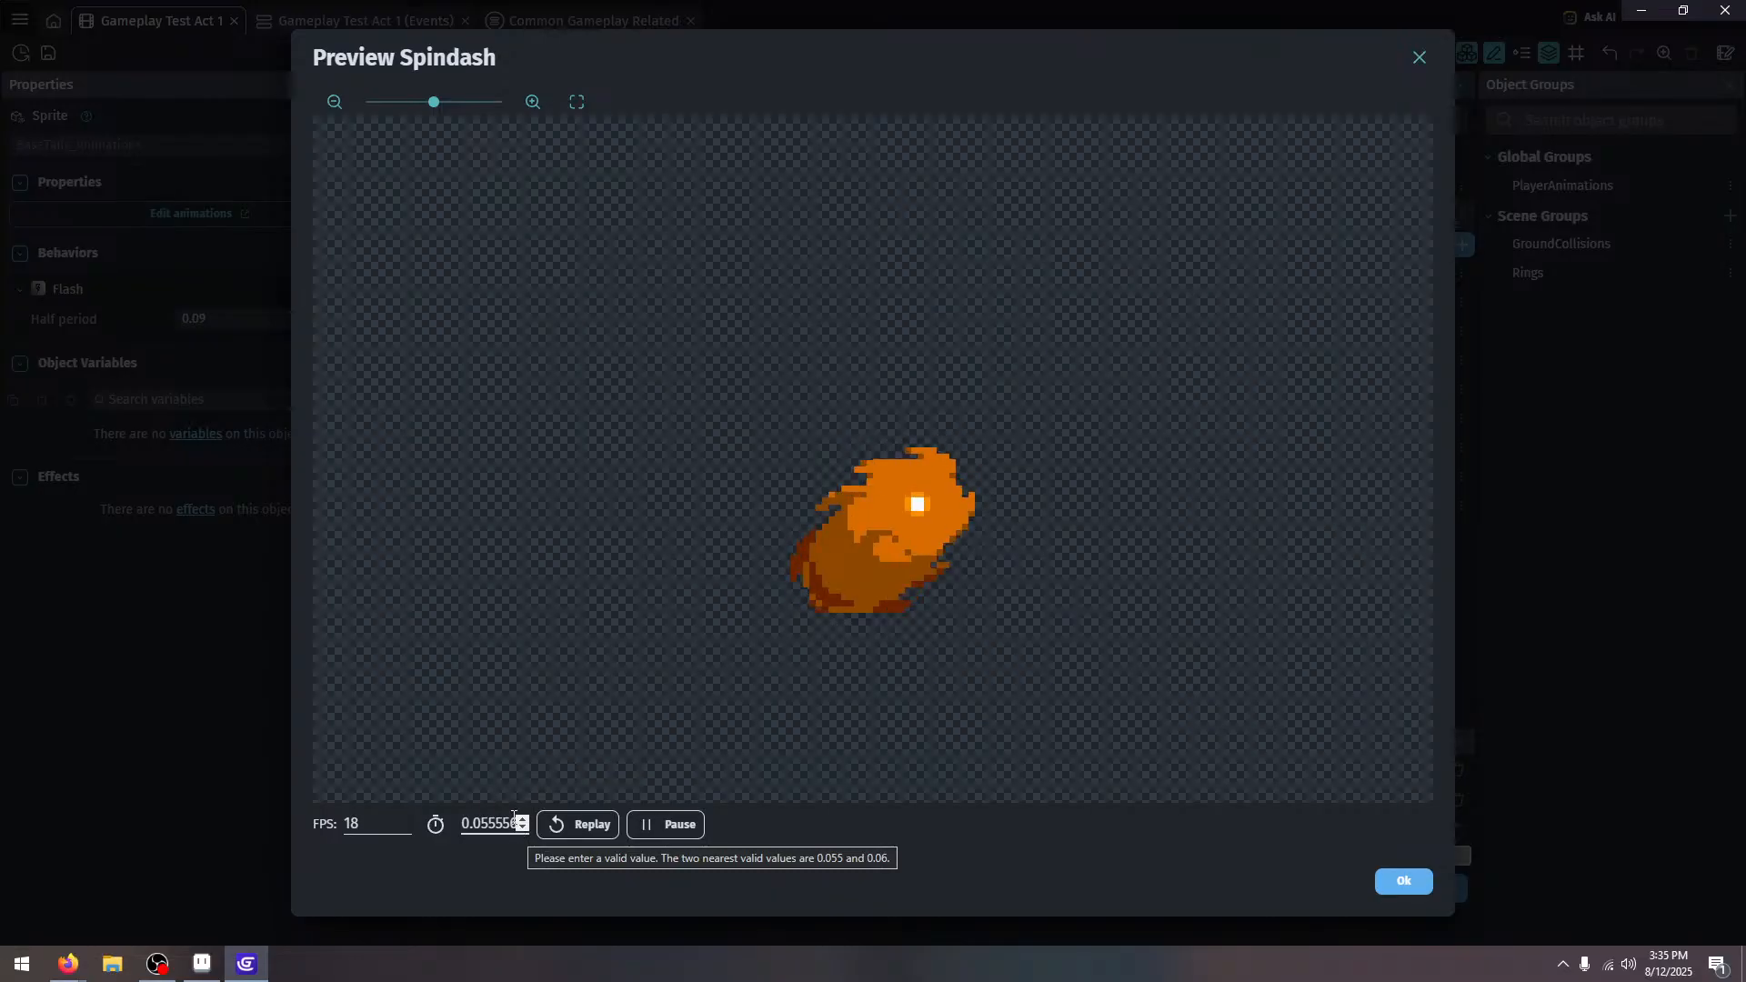
{"action": "double_click", "coordinate": [373, 824]}
{"action": "type", "text": "16"}
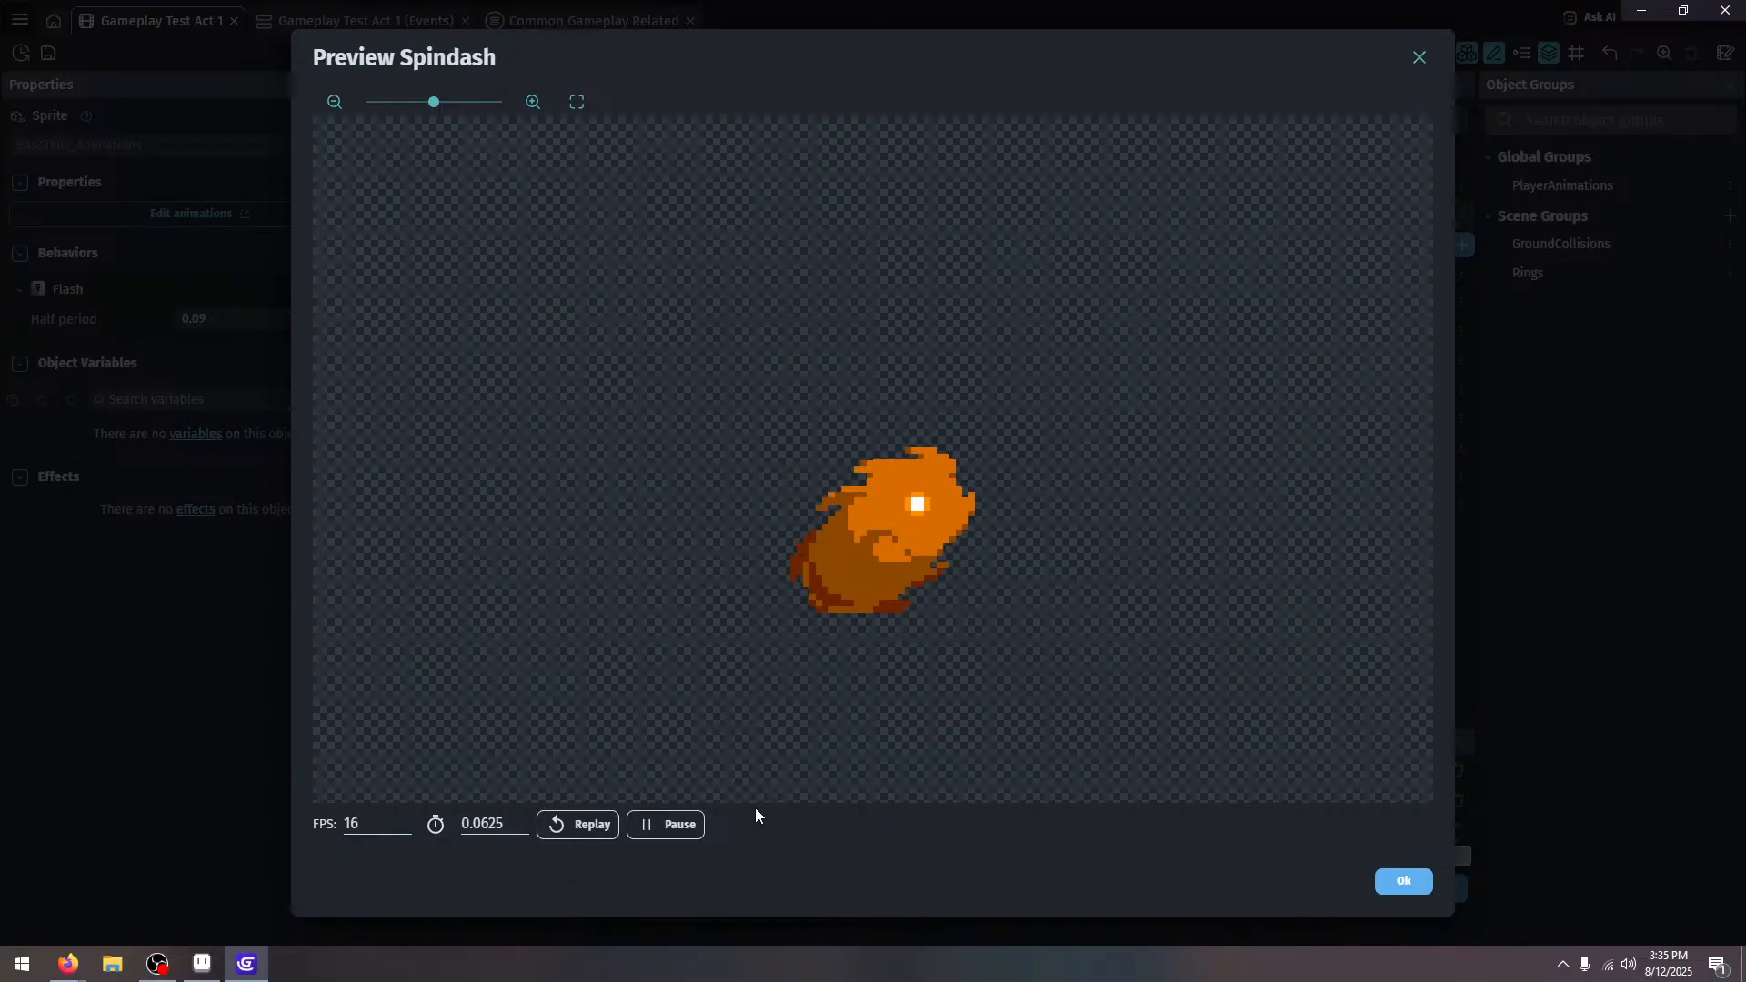
{"action": "left_click", "coordinate": [1403, 880]}
Delete the single Sonic sprite from the Spring animation
{"action": "scroll", "coordinate": [698, 569], "scroll_direction": "down", "scroll_amount": 3}
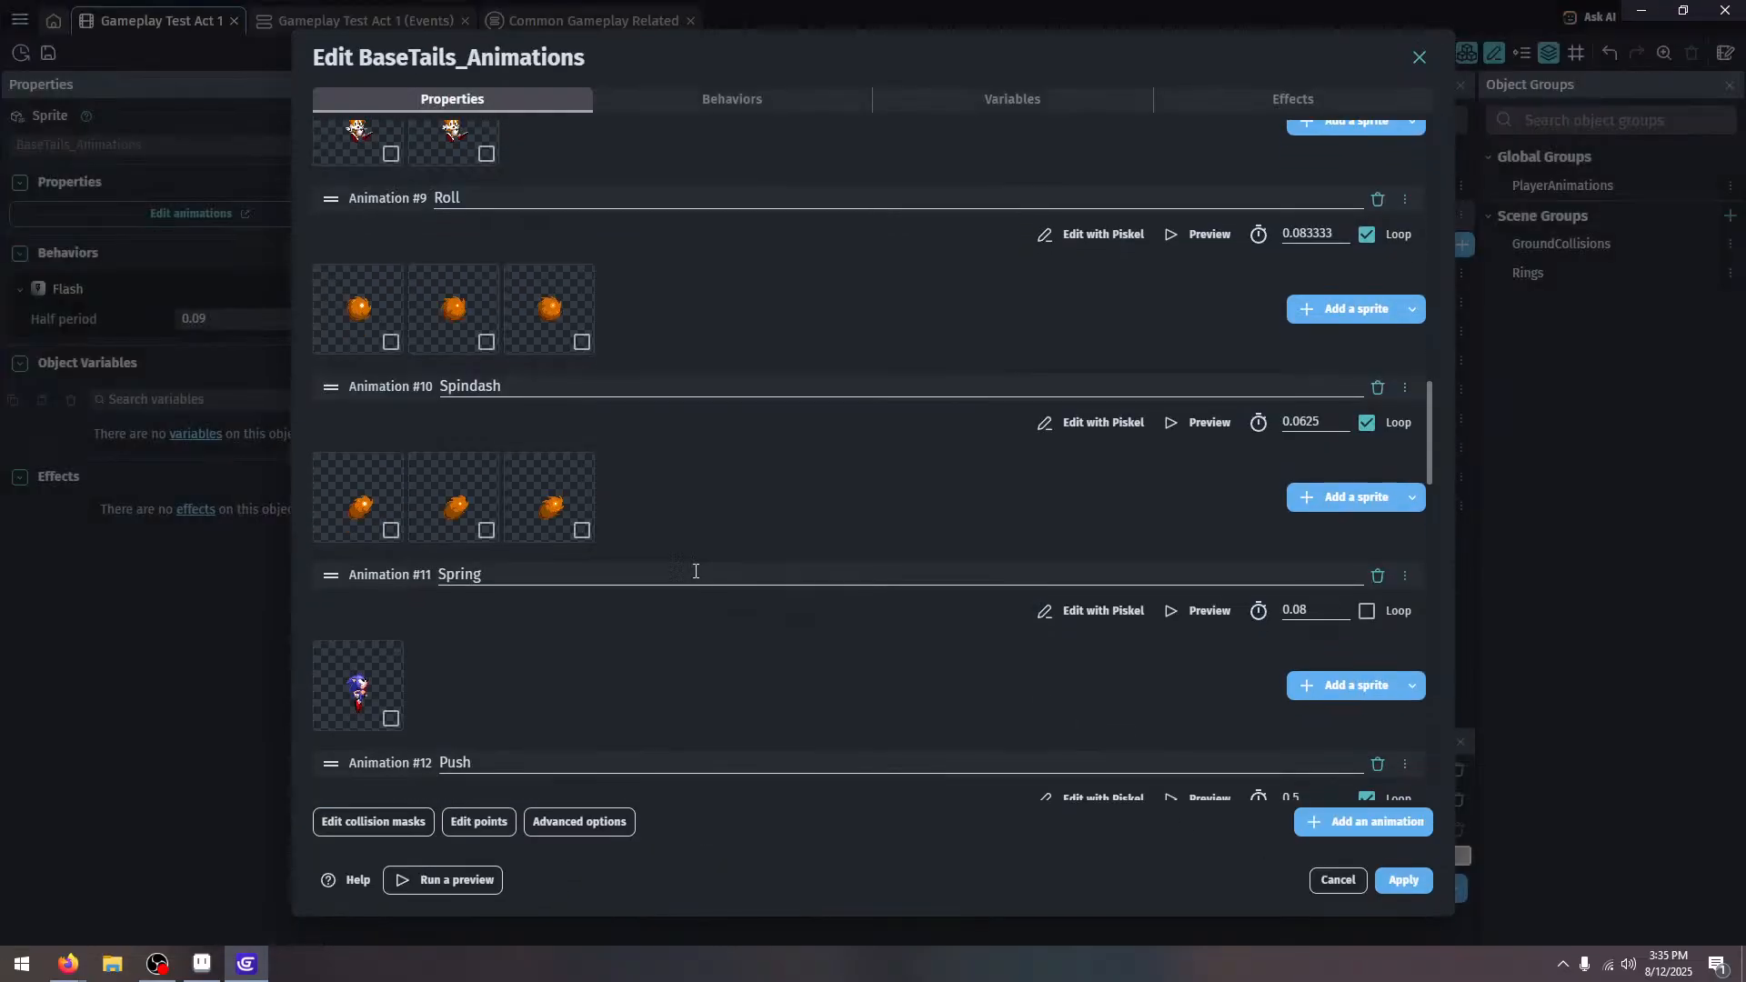
{"action": "right_click", "coordinate": [361, 519]}
{"action": "left_click", "coordinate": [400, 534]}
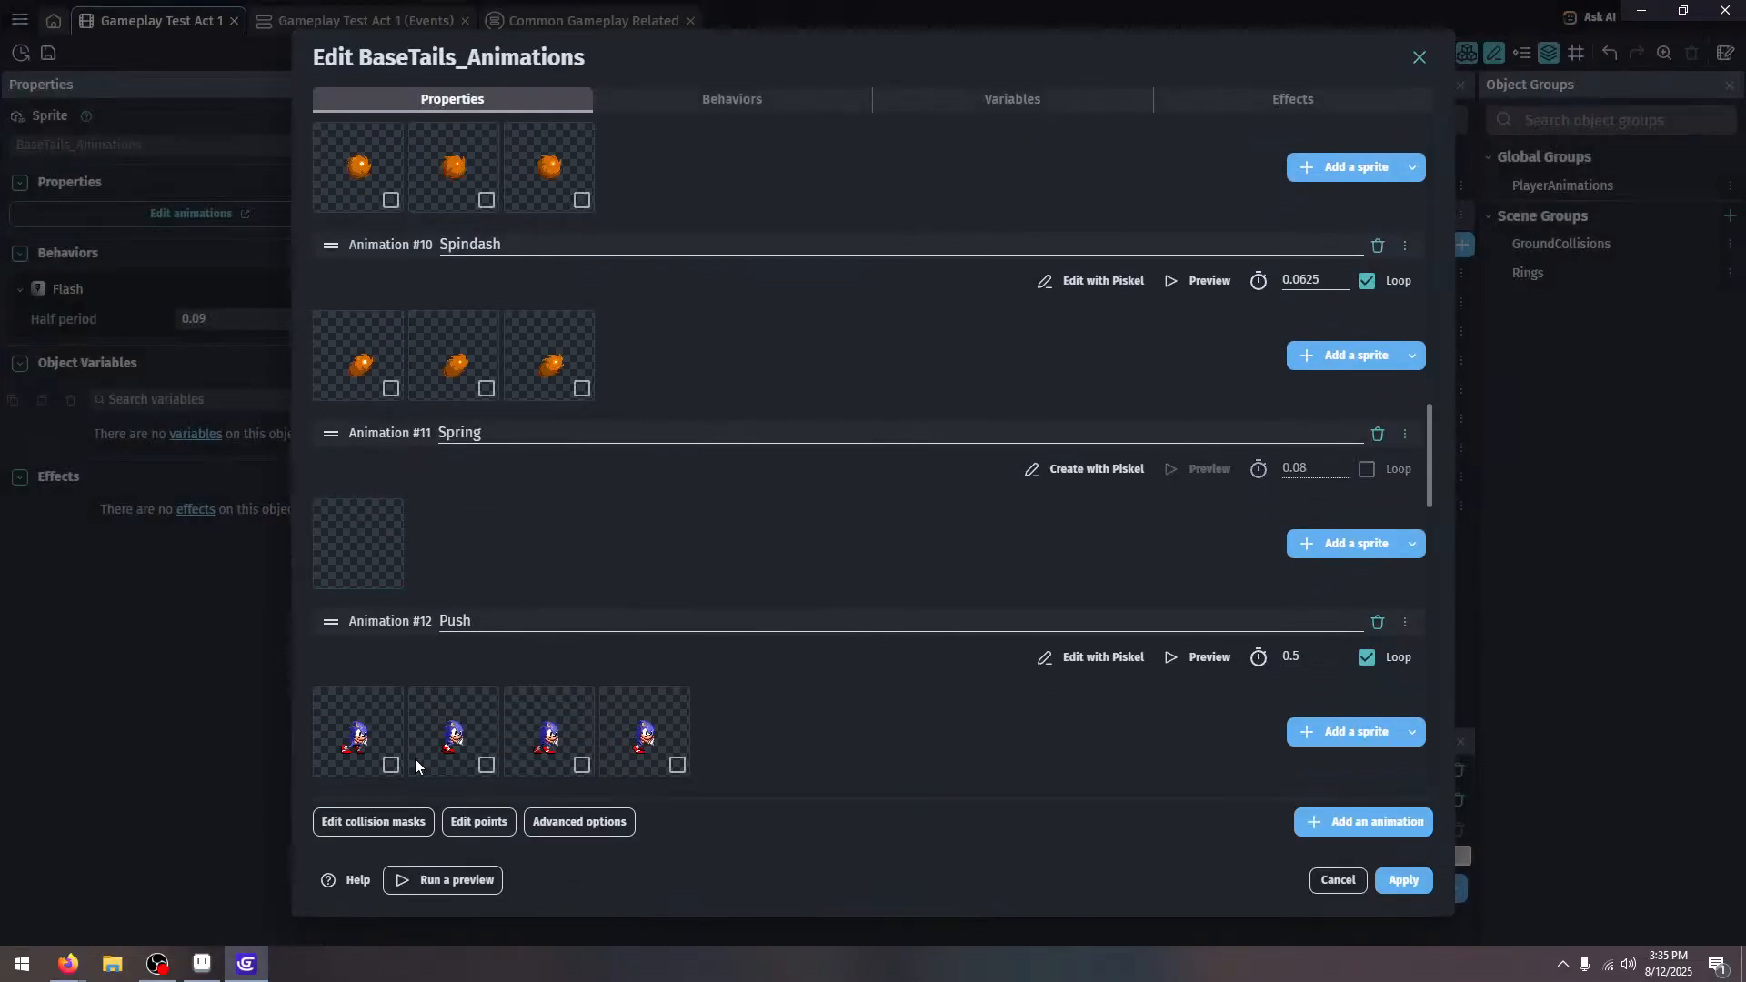
Delete all four Sonic sprites from the Push animation
{"action": "left_click", "coordinate": [391, 765]}
{"action": "left_click", "coordinate": [487, 764]}
{"action": "left_click", "coordinate": [582, 764]}
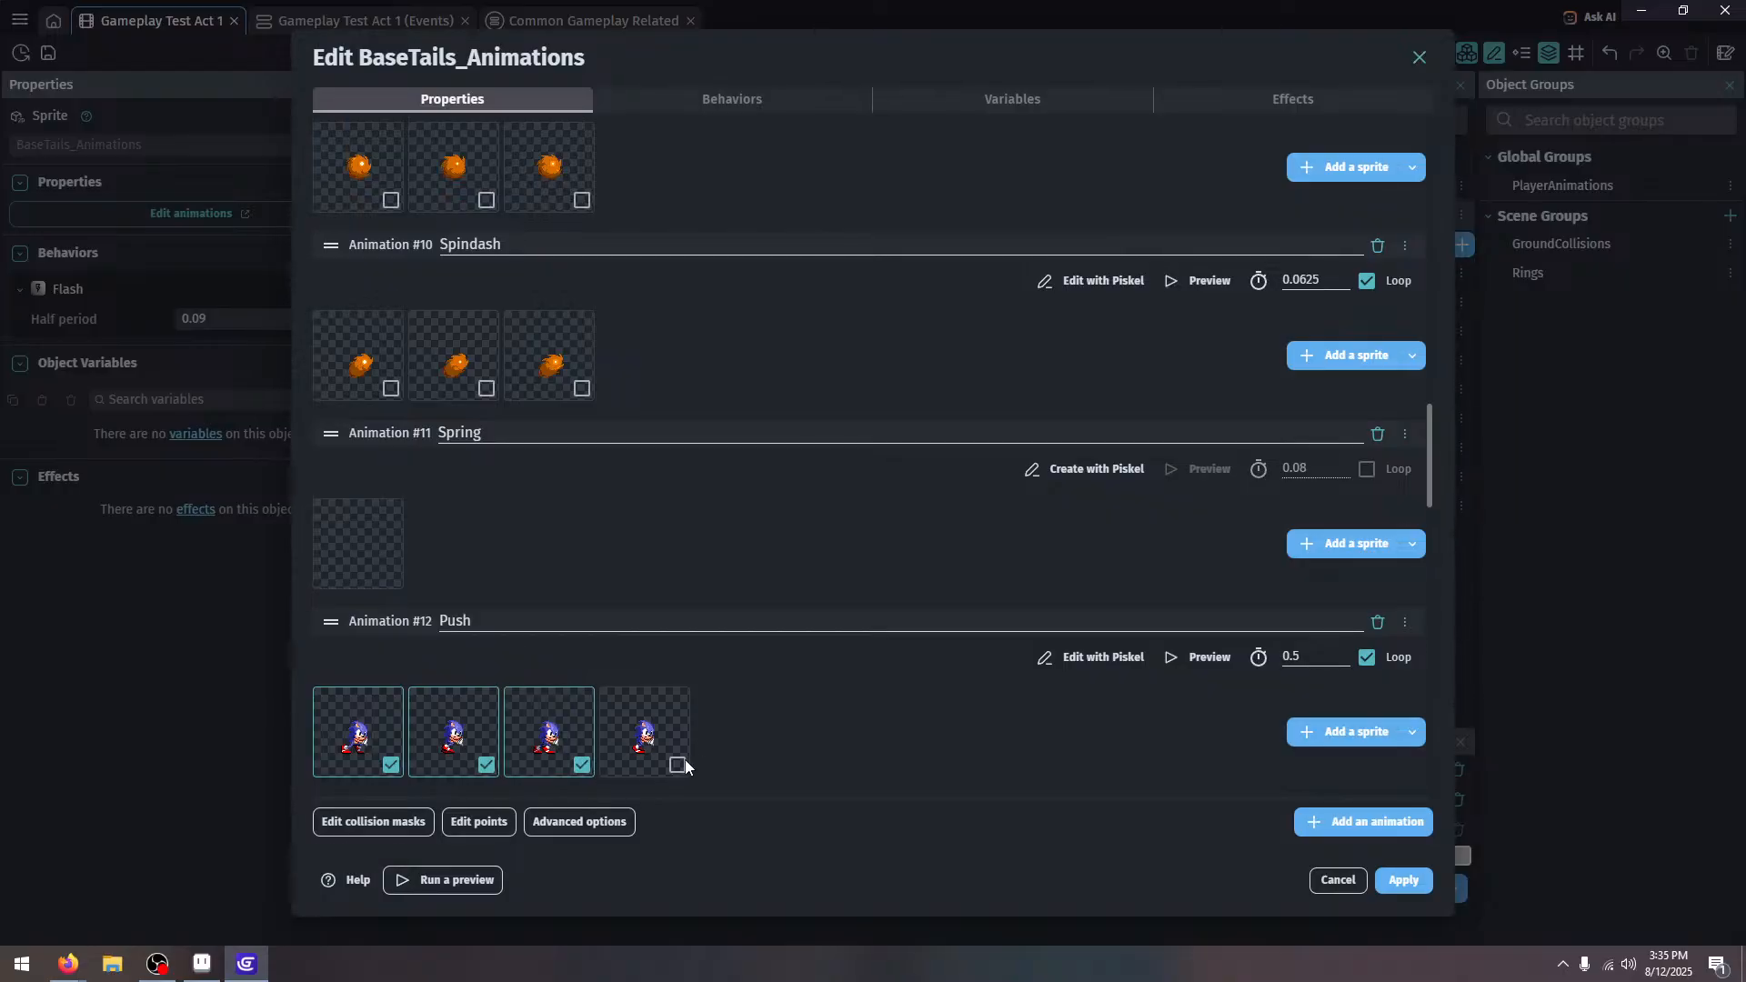
{"action": "left_click", "coordinate": [678, 765]}
{"action": "right_click", "coordinate": [685, 760]}
{"action": "left_click", "coordinate": [737, 727]}
Add BaseTails_Animations-27 to the empty Spring animation
{"action": "left_click", "coordinate": [1317, 544]}
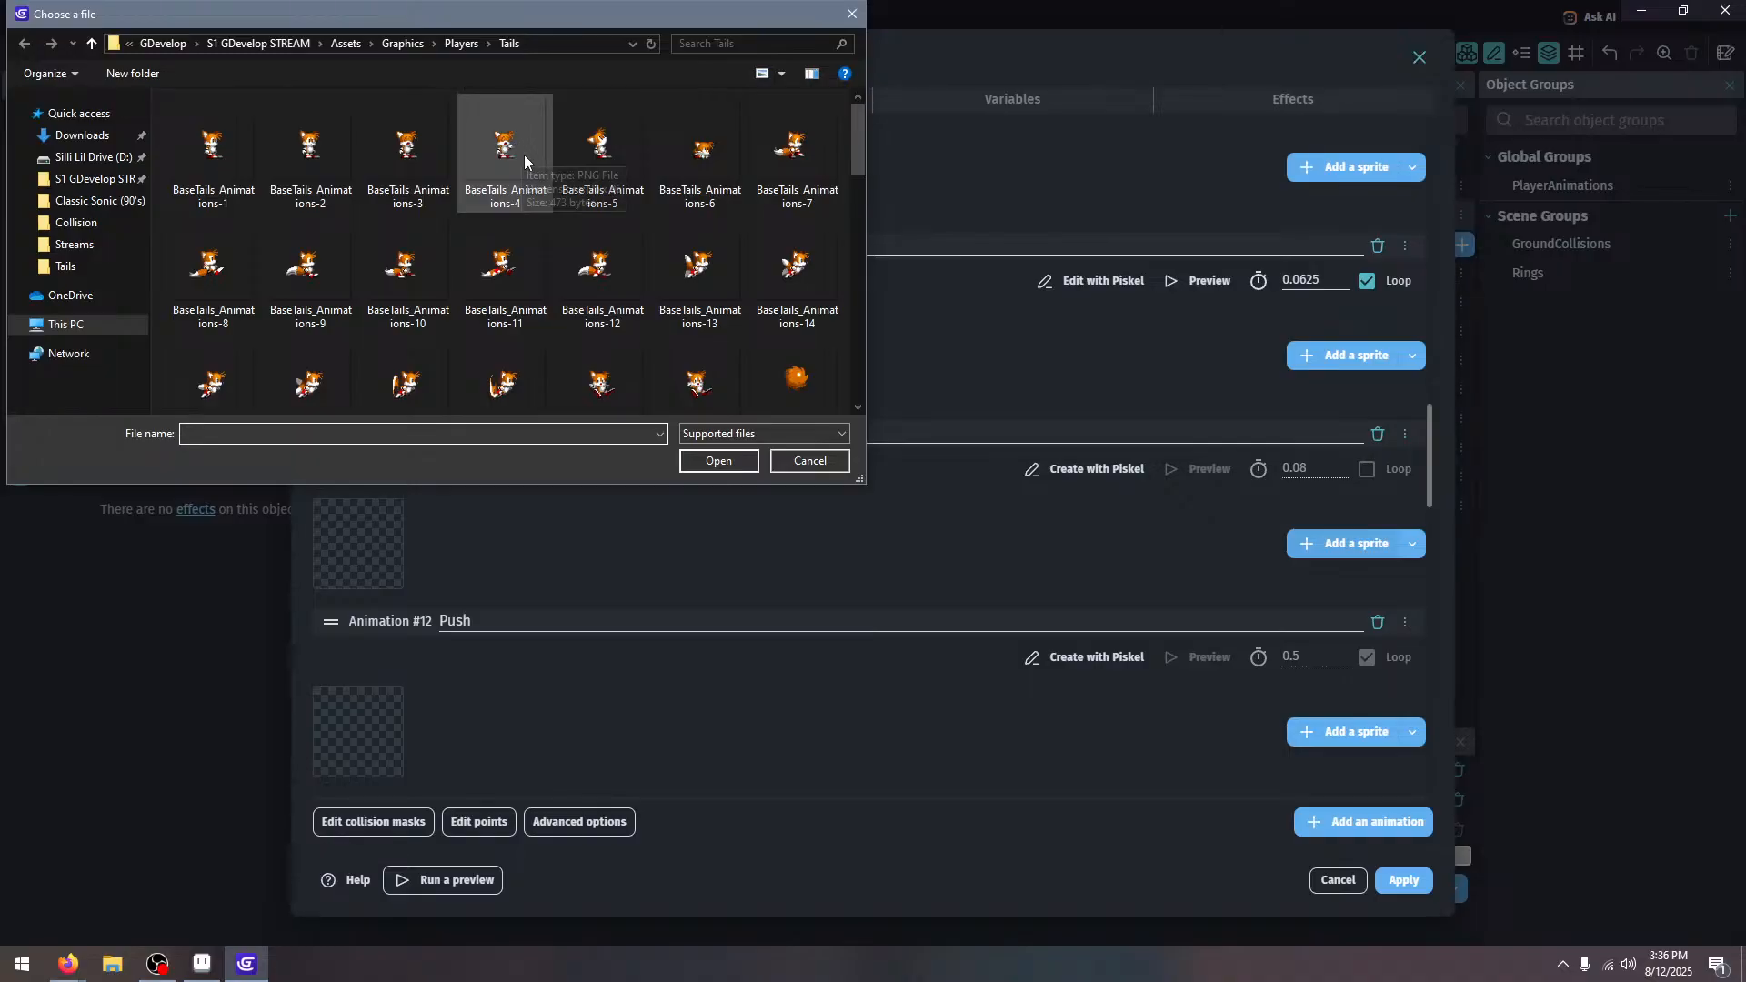
{"action": "scroll", "coordinate": [527, 155], "scroll_direction": "down", "scroll_amount": 3}
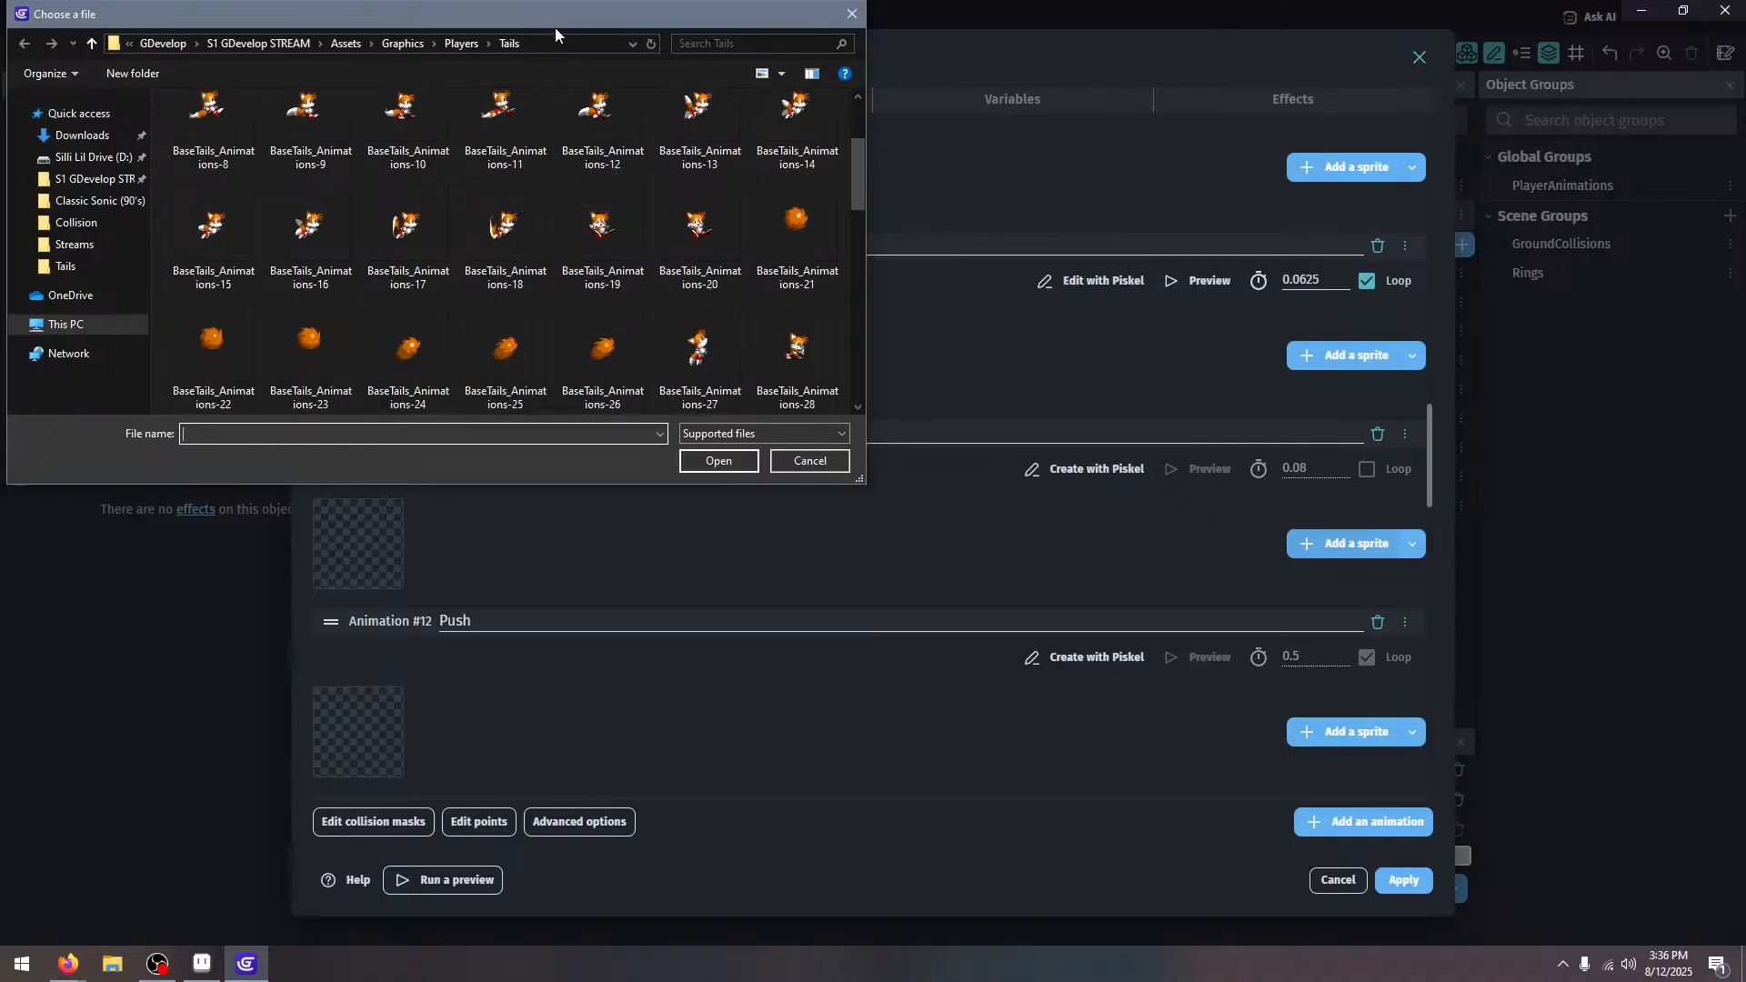
{"action": "double_click", "coordinate": [699, 350]}
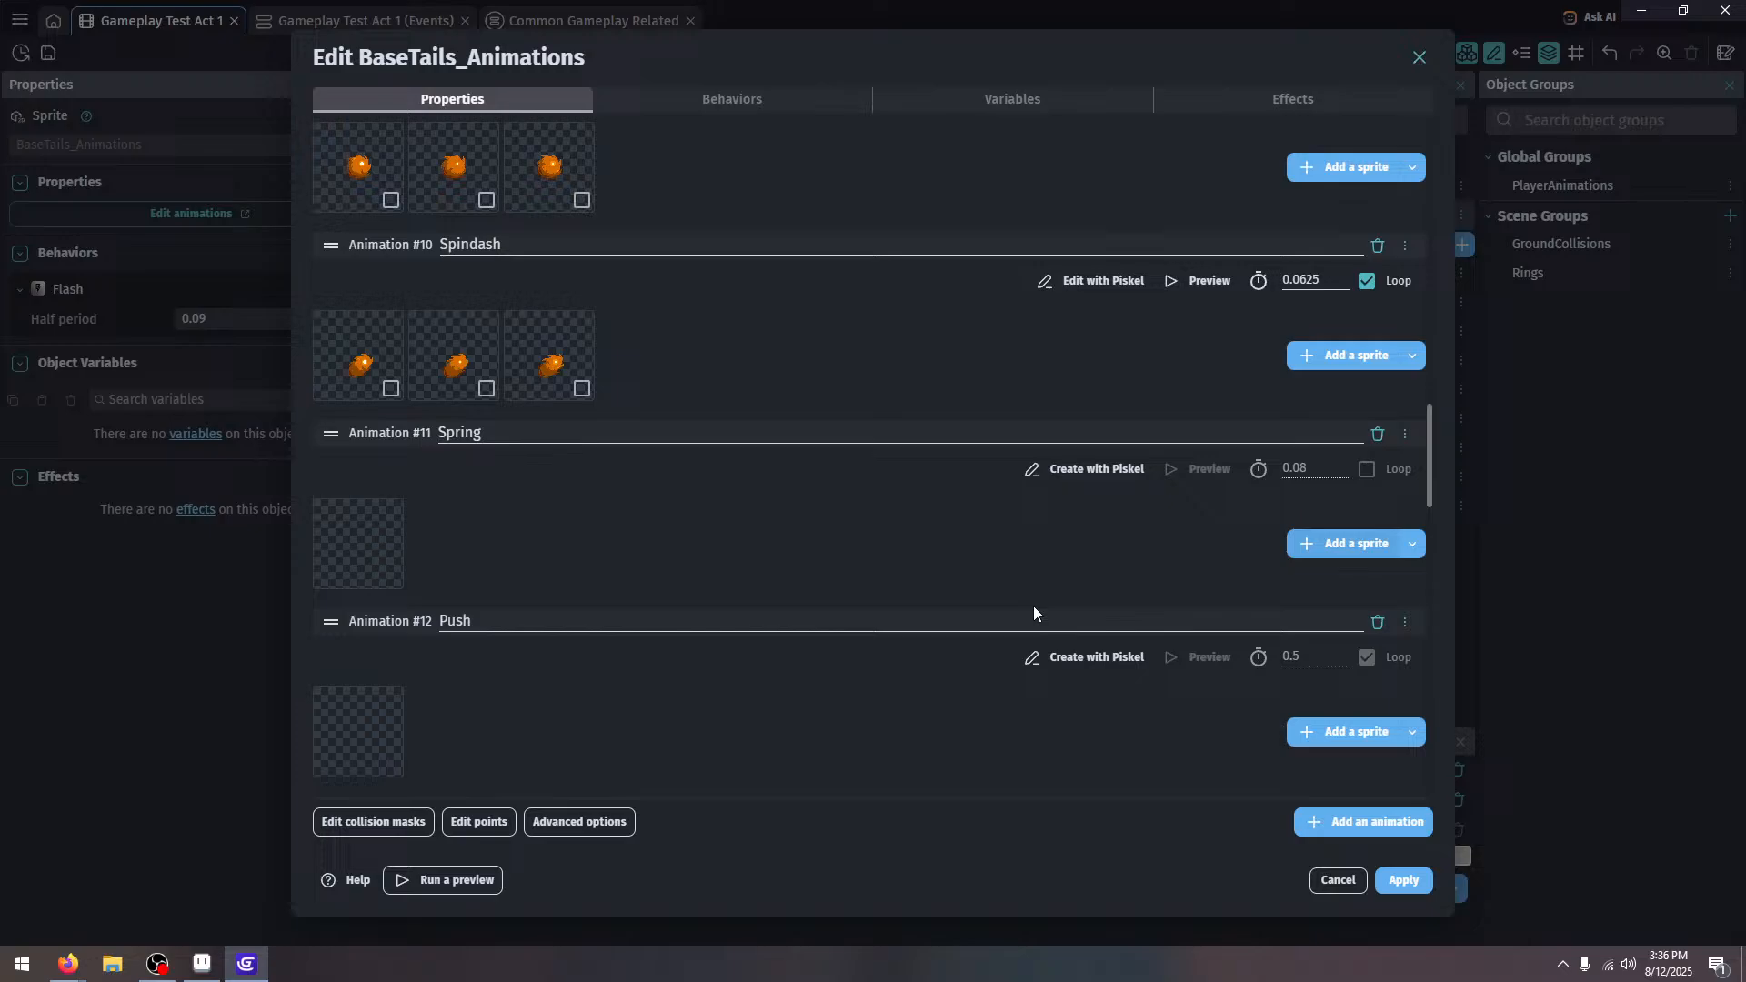
Add BaseTails_Animations-28 through BaseTails_Animations-31 to the Push animation and preview it
{"action": "left_click", "coordinate": [1340, 735]}
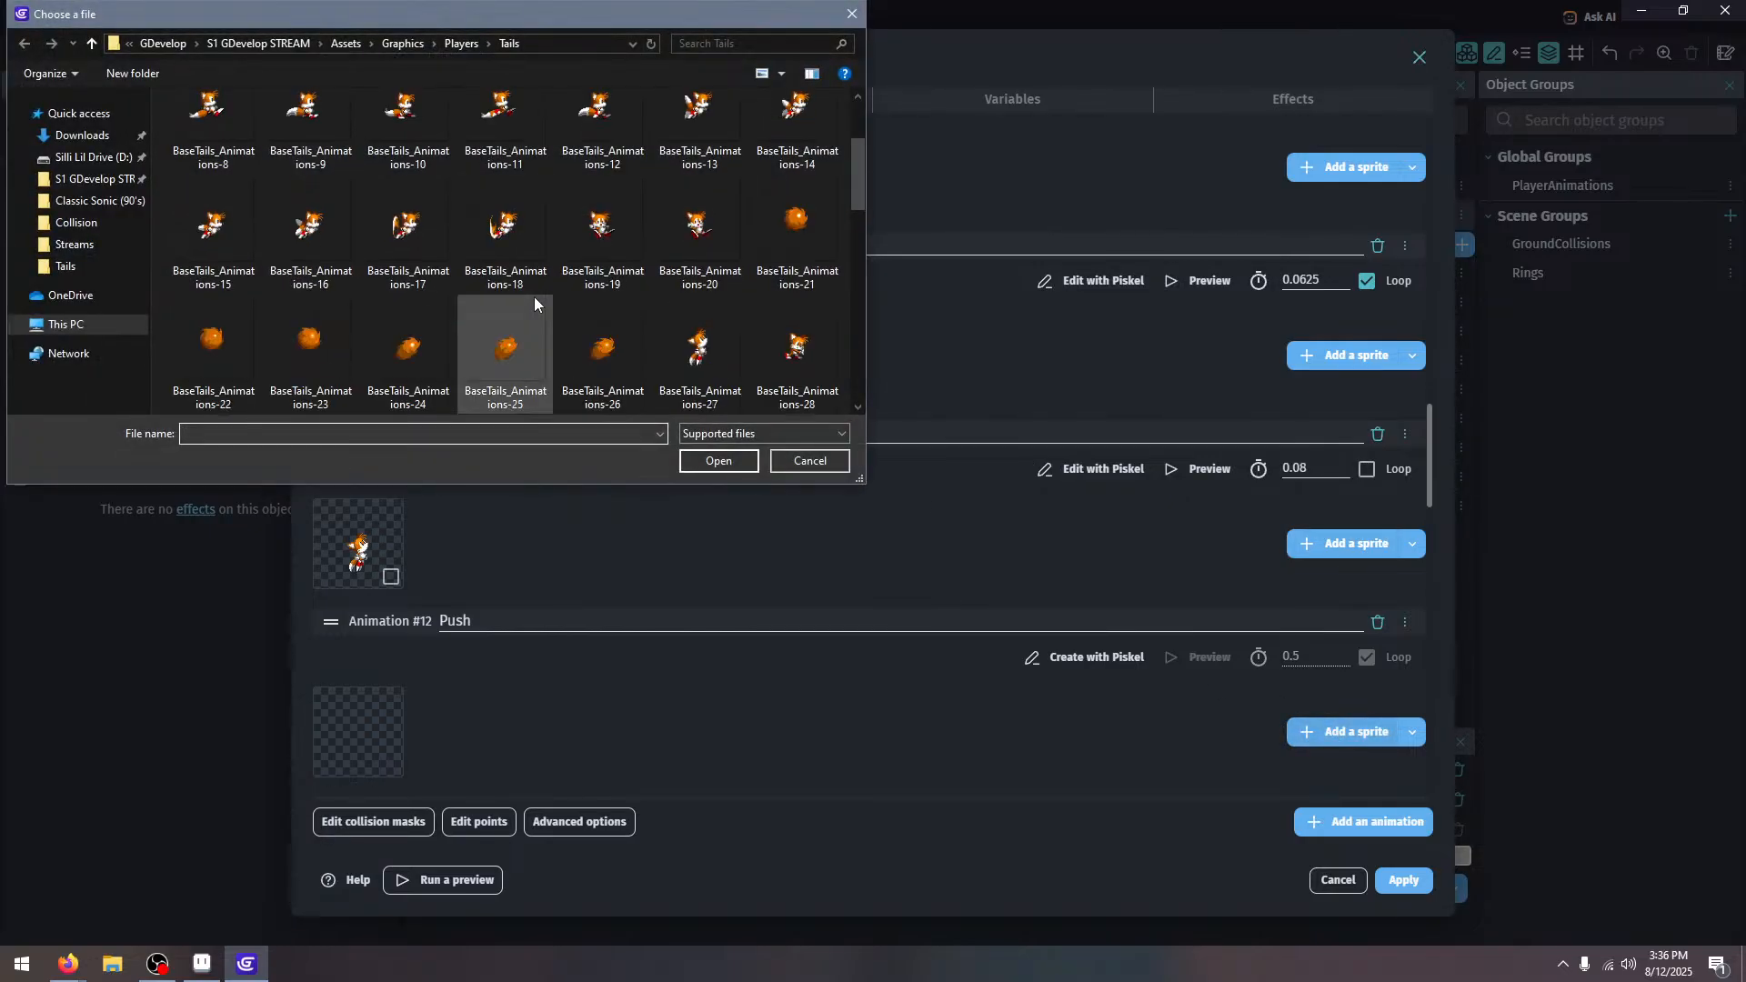
{"action": "scroll", "coordinate": [533, 296], "scroll_direction": "down", "scroll_amount": 4}
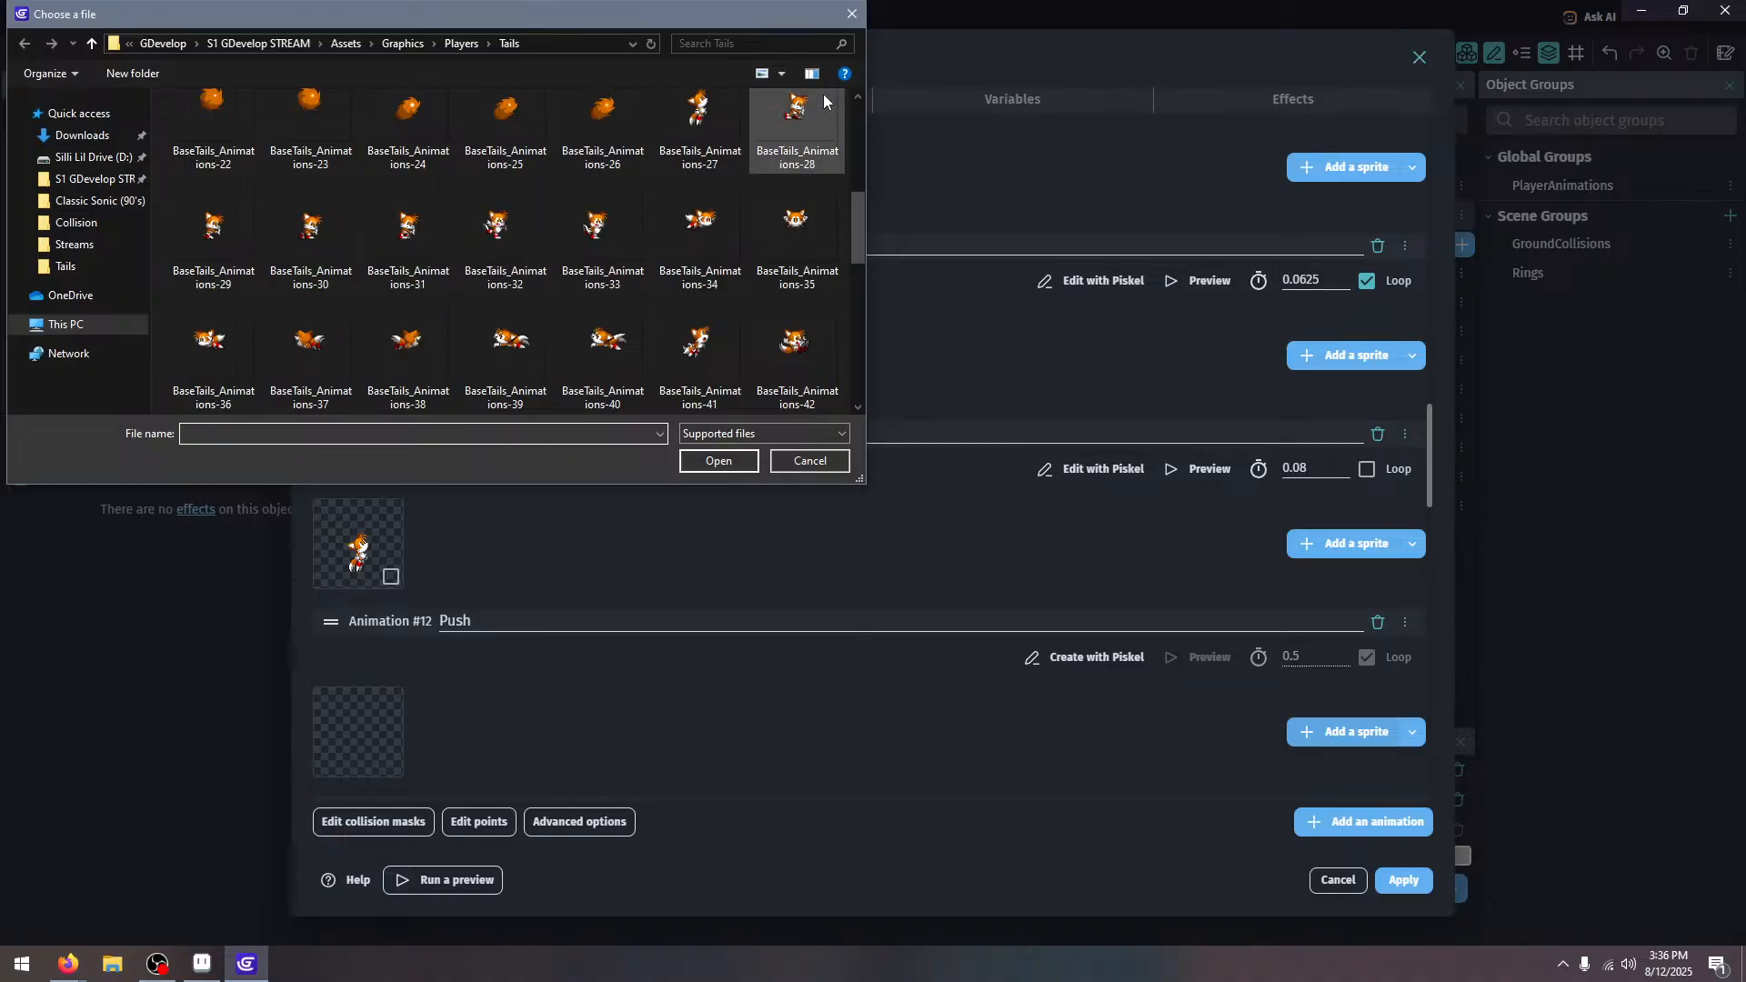
{"action": "left_click", "coordinate": [824, 100]}
{"action": "left_click", "coordinate": [414, 255], "text": "shift"}
{"action": "left_click", "coordinate": [700, 467]}
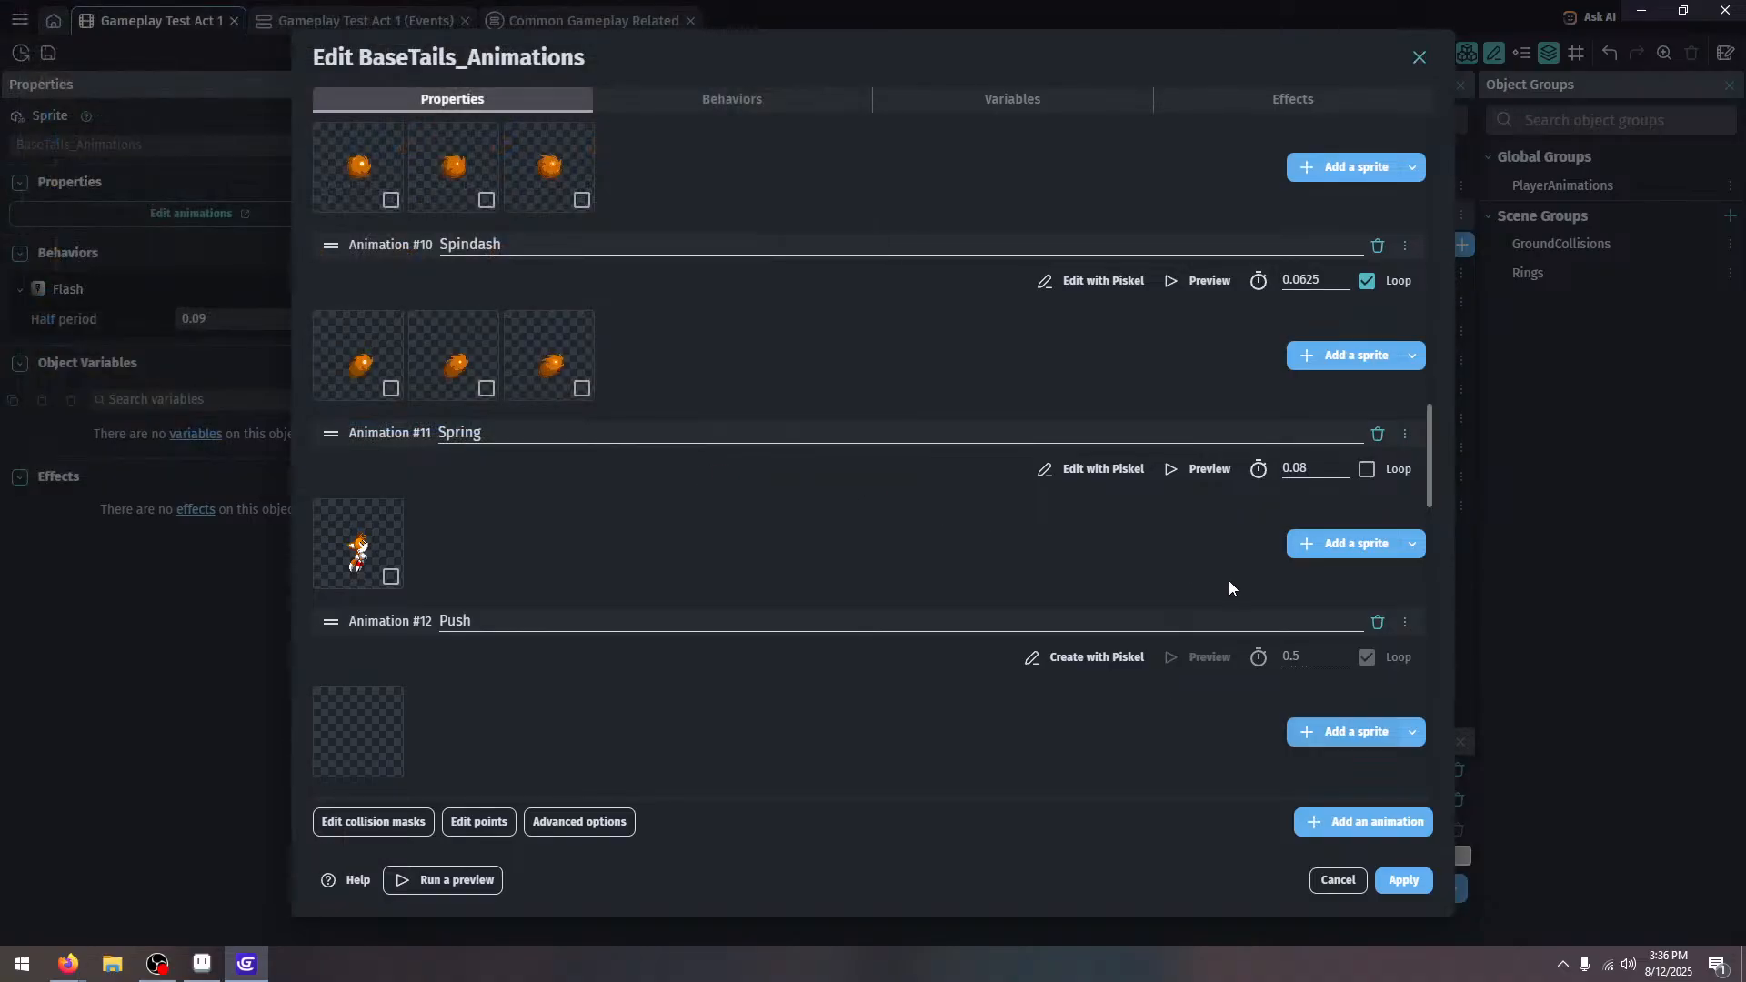
{"action": "scroll", "coordinate": [1232, 609], "scroll_direction": "down", "scroll_amount": 1}
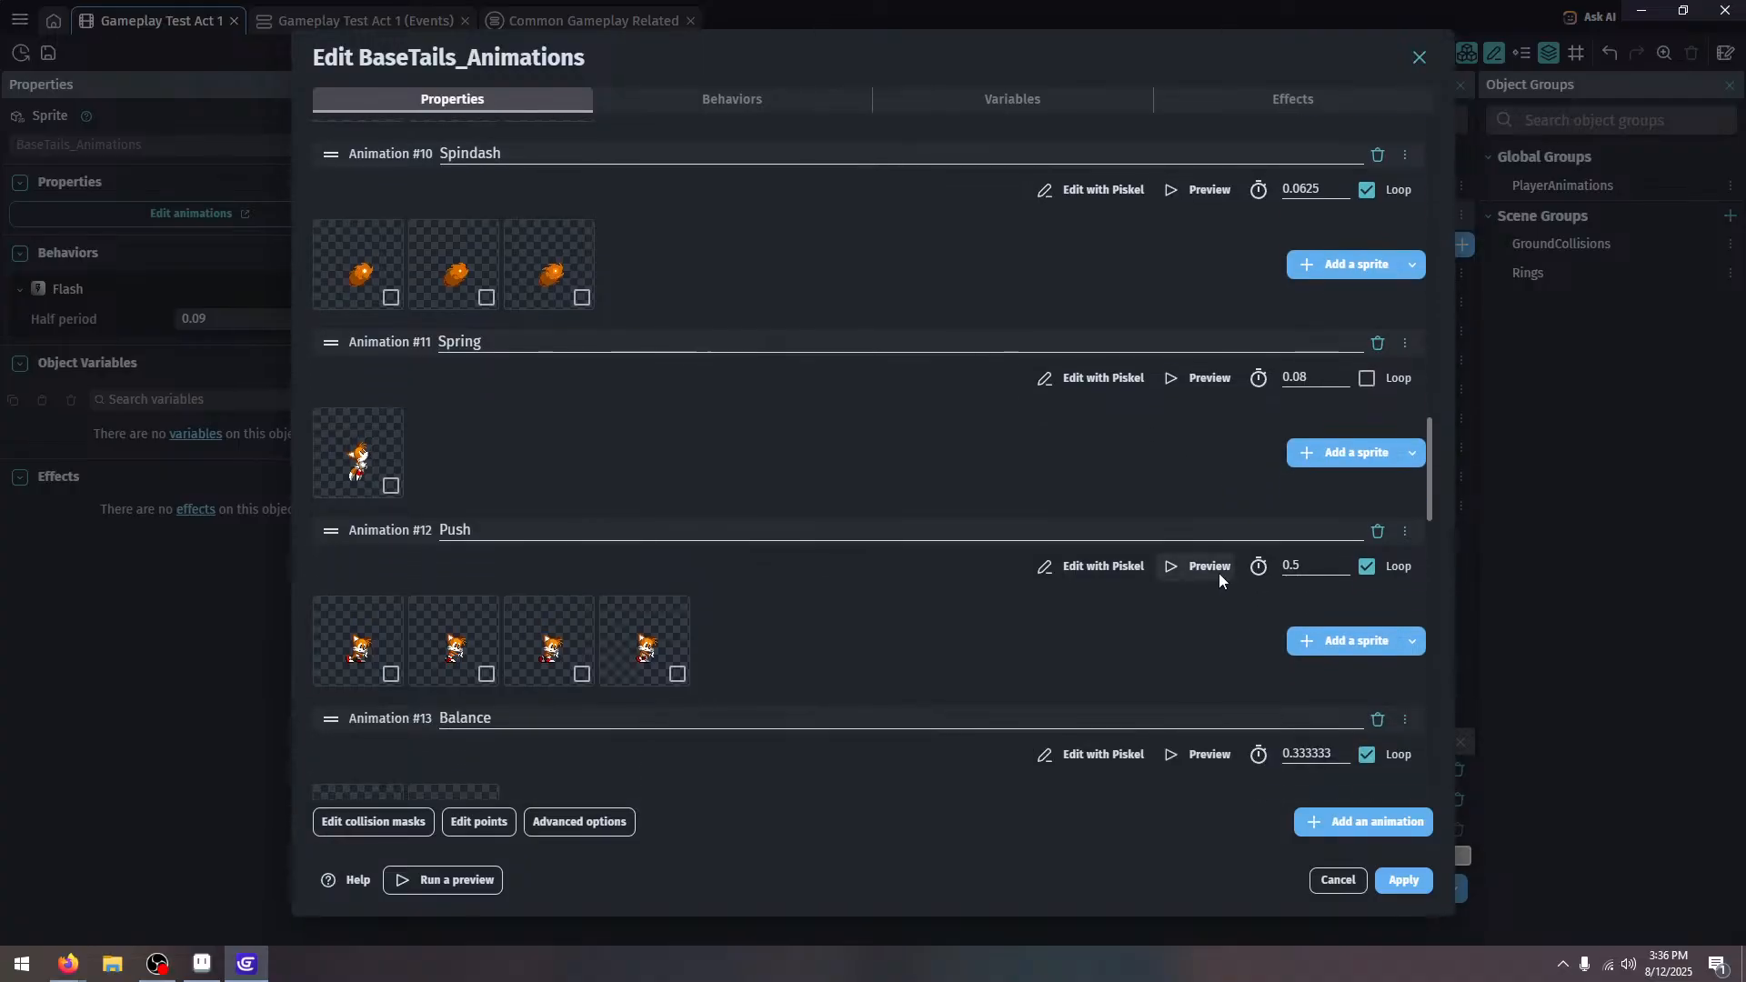
{"action": "left_click", "coordinate": [1211, 564]}
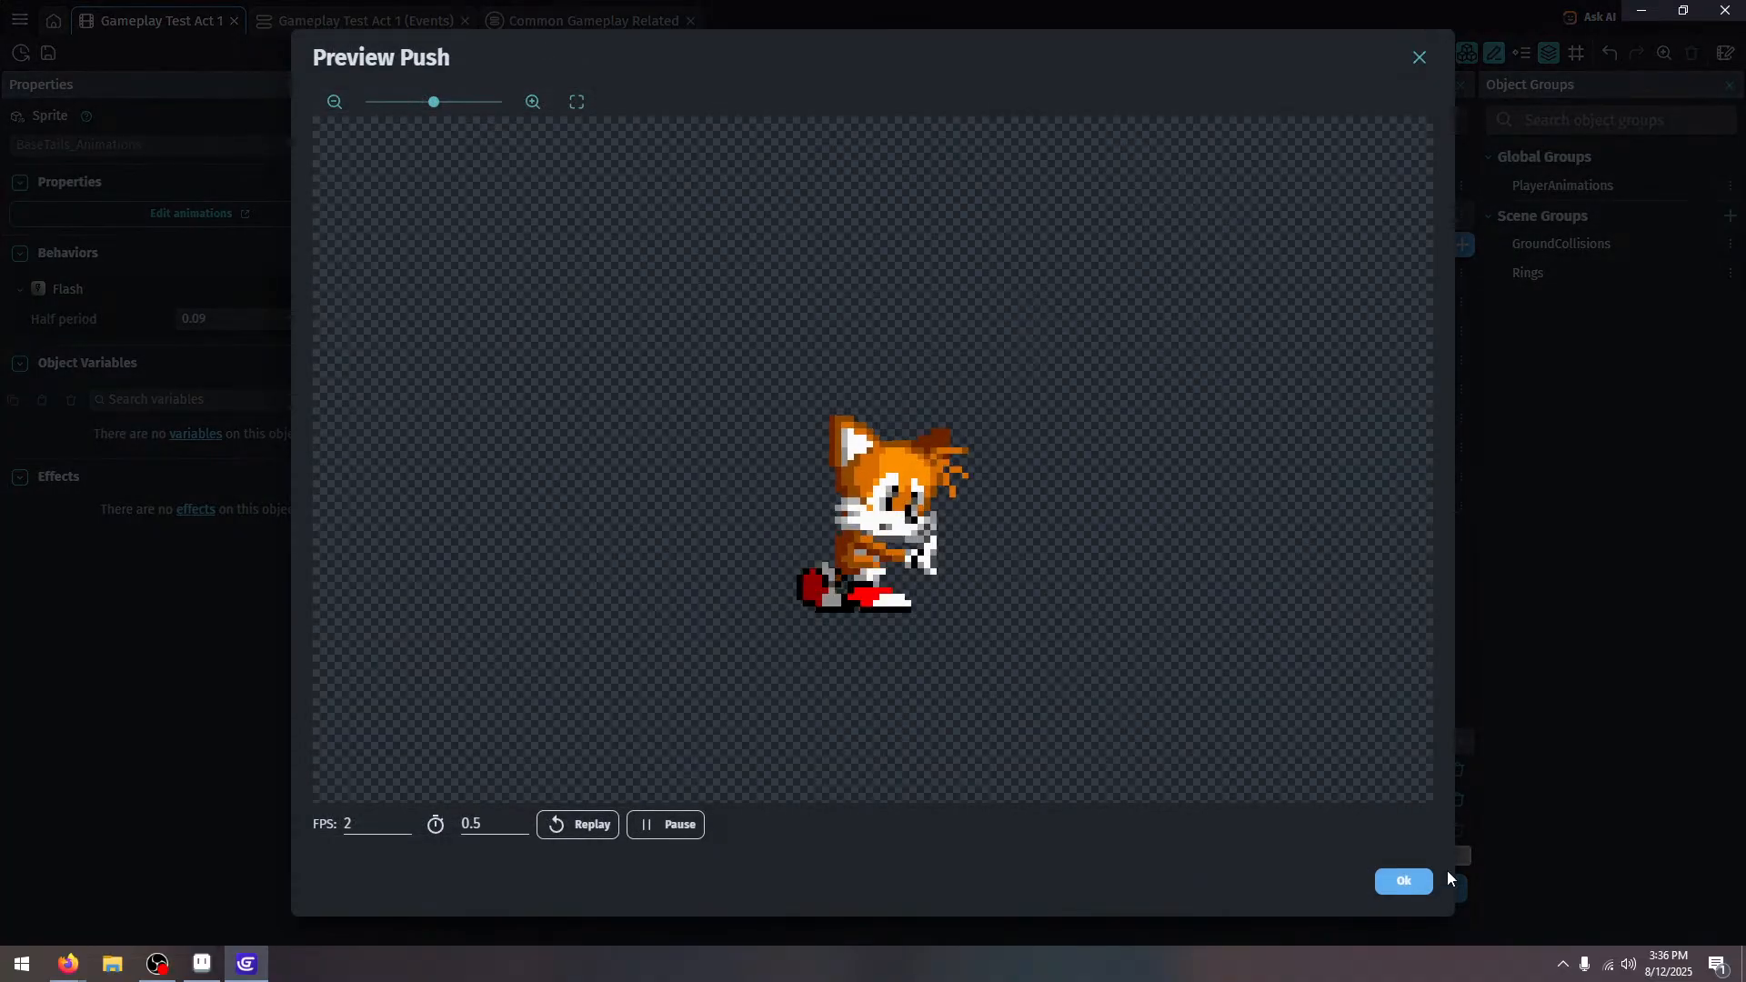
{"action": "left_click", "coordinate": [1403, 881]}
Delete both Sonic sprites from the Balance animation
{"action": "scroll", "coordinate": [782, 450], "scroll_direction": "down", "scroll_amount": 2}
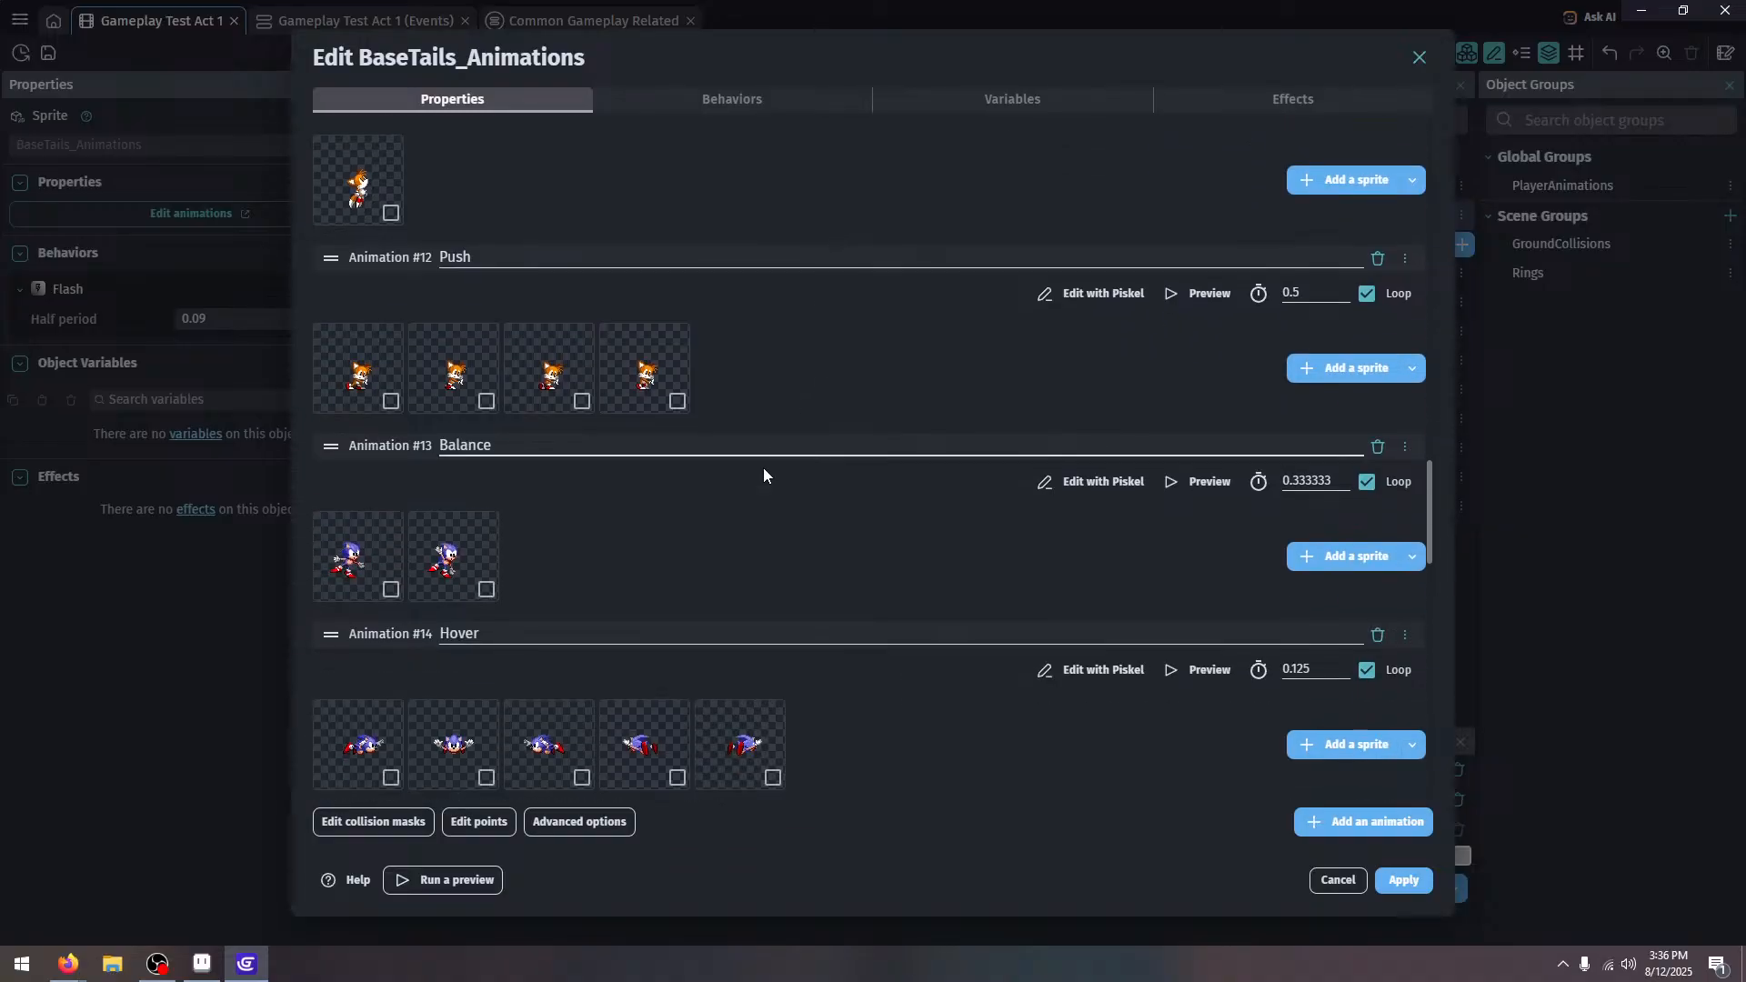
{"action": "left_click", "coordinate": [457, 595]}
{"action": "right_click", "coordinate": [384, 539]}
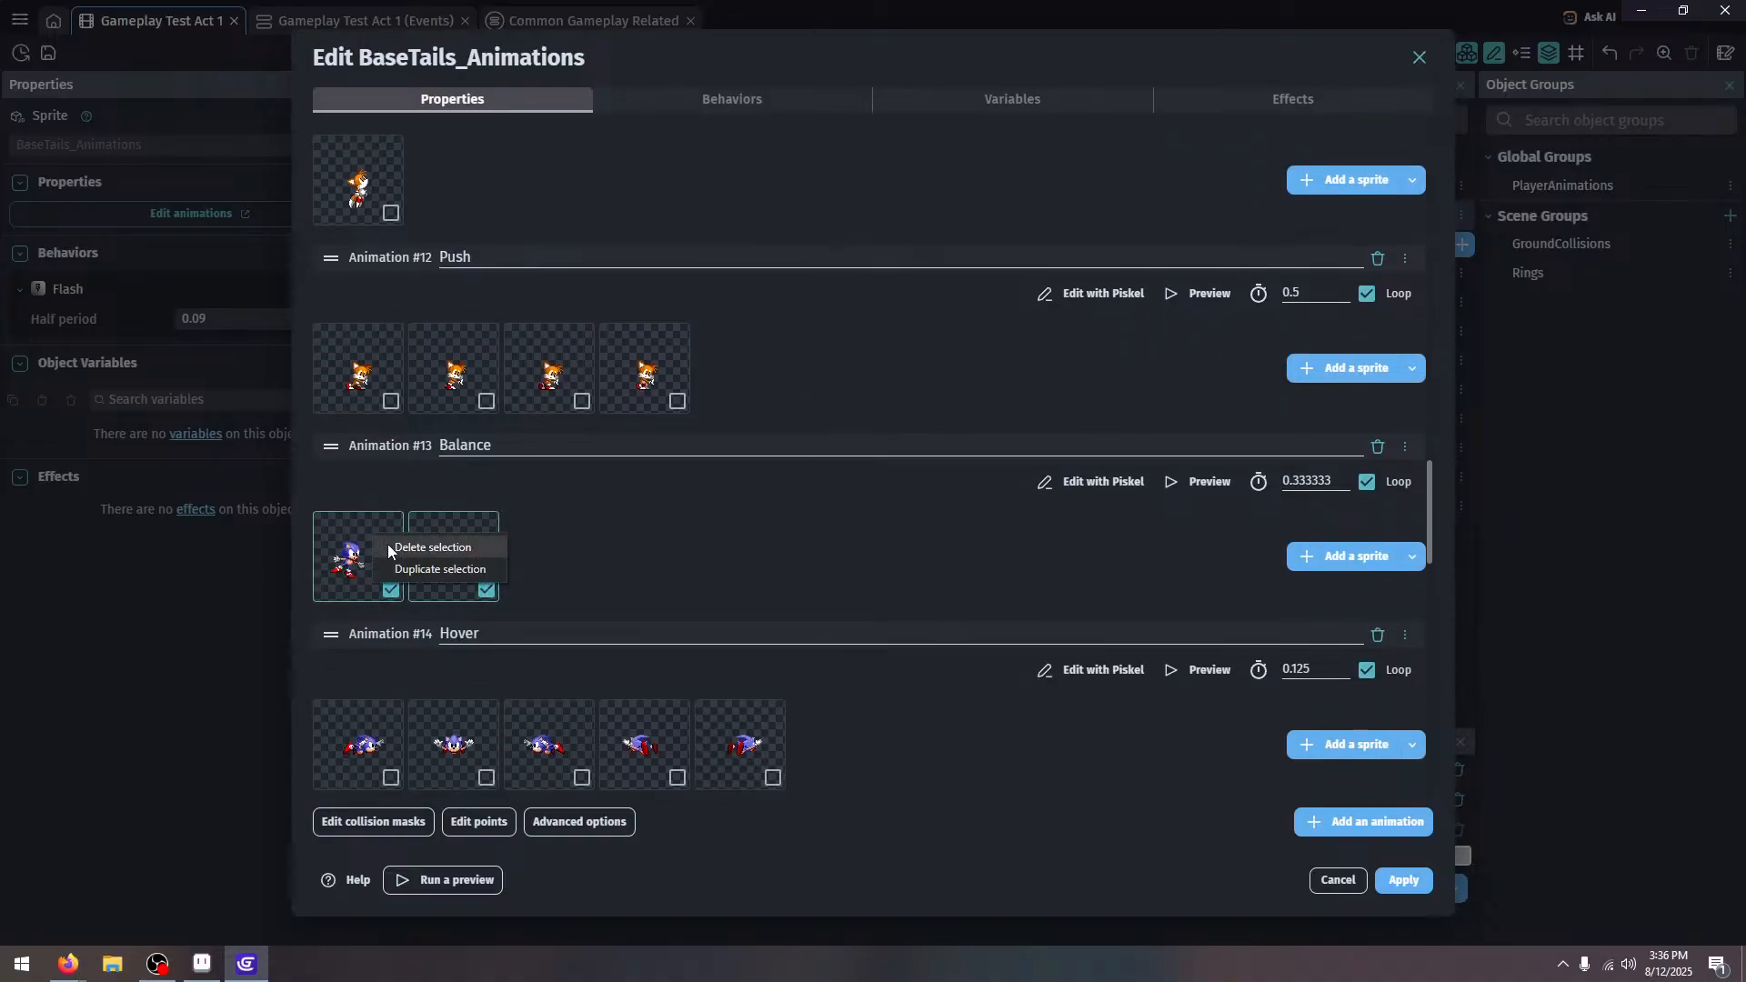
{"action": "left_click", "coordinate": [409, 546]}
Add BaseTails_Animations-32 and BaseTails_Animations-33 to the Balance animation
{"action": "left_click", "coordinate": [1346, 556]}
{"action": "scroll", "coordinate": [315, 133], "scroll_direction": "down", "scroll_amount": 2}
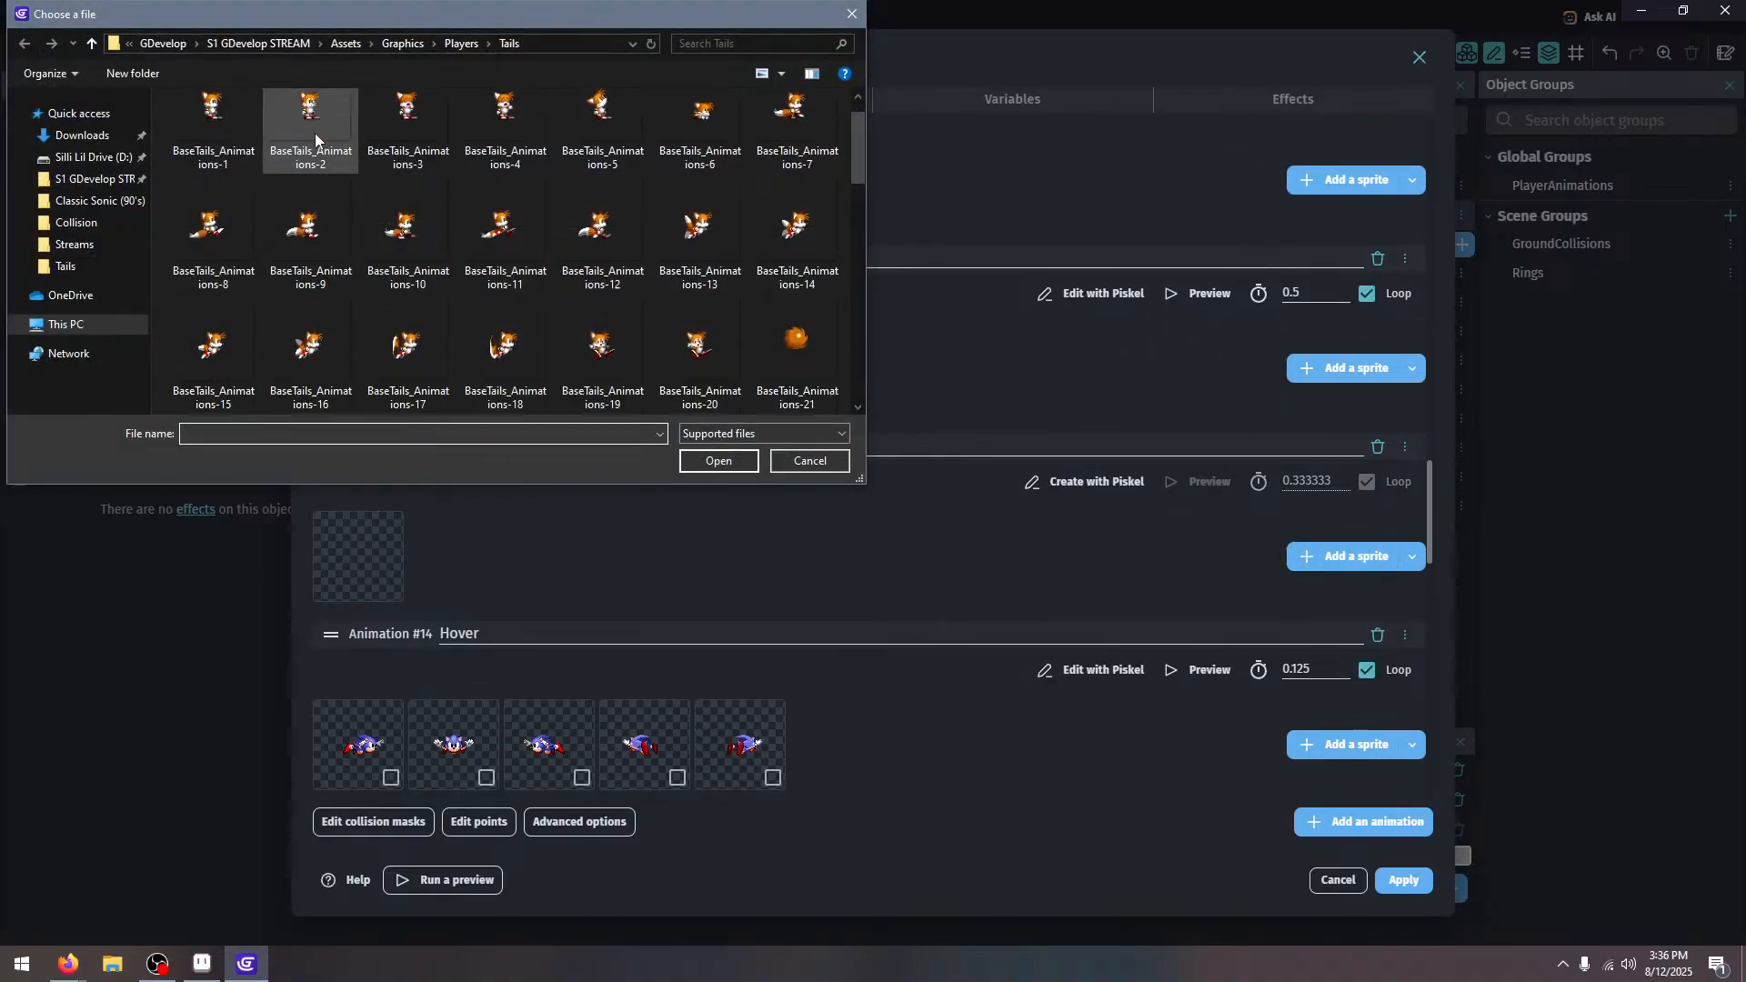
{"action": "scroll", "coordinate": [744, 204], "scroll_direction": "down", "scroll_amount": 1}
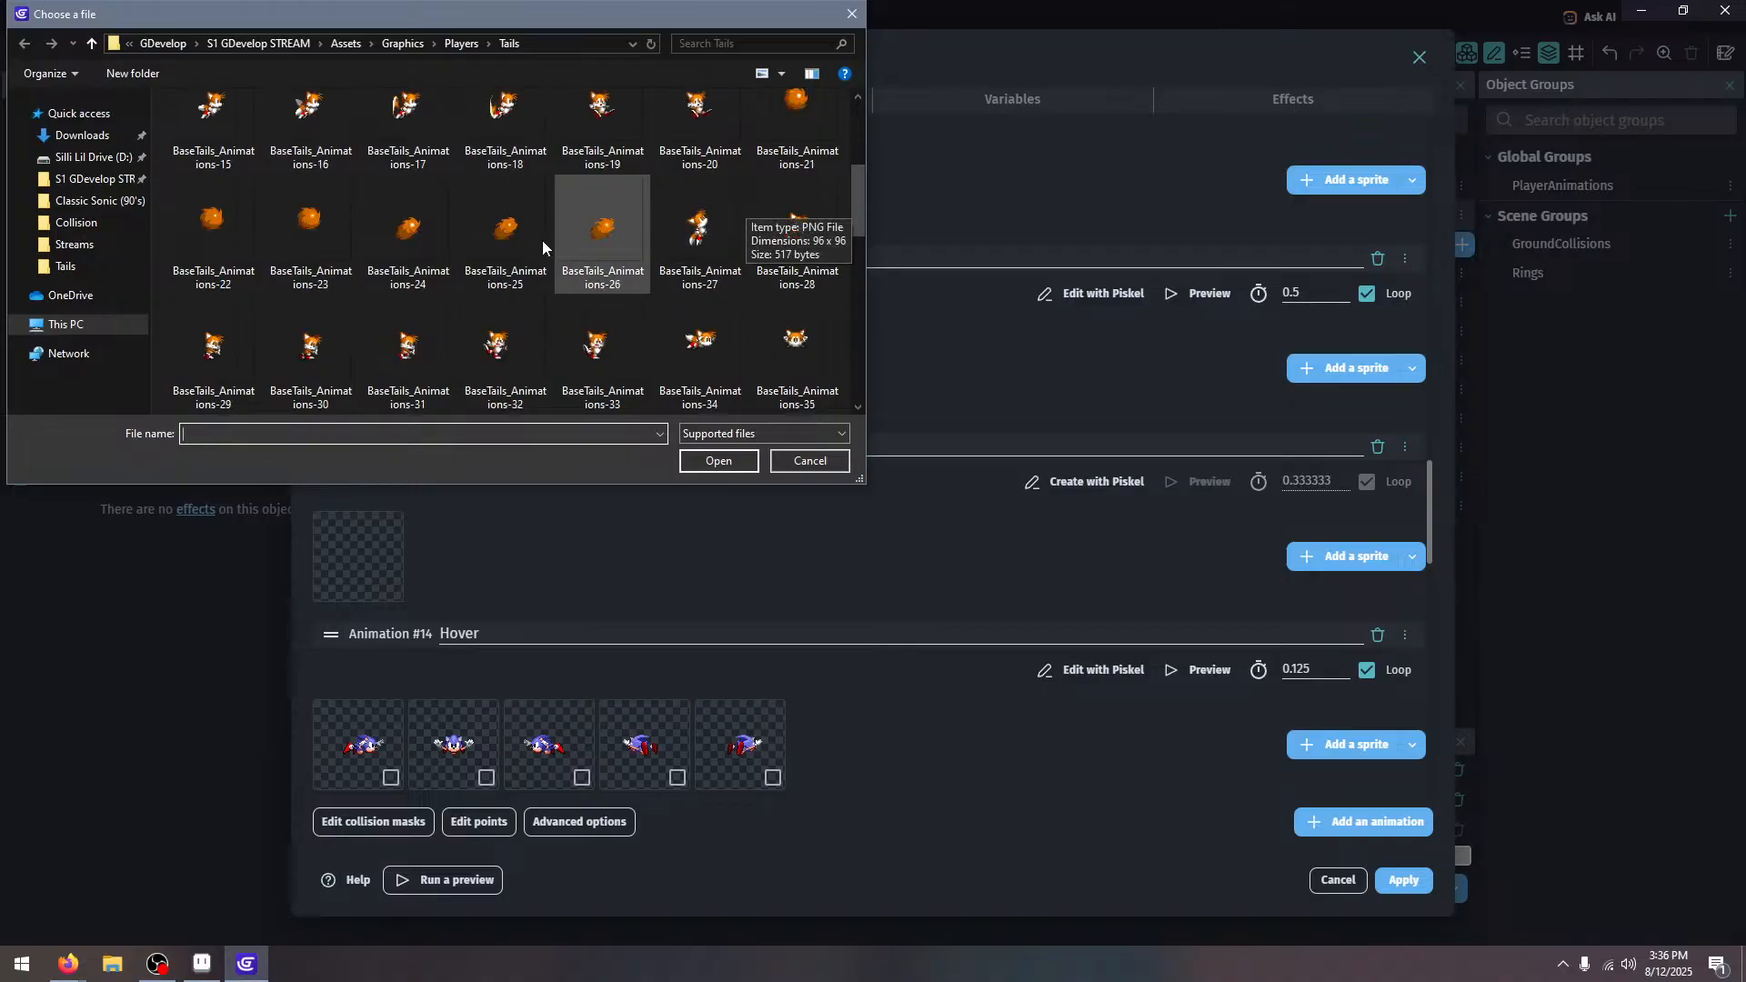
{"action": "left_click", "coordinate": [516, 329]}
{"action": "left_click", "coordinate": [611, 329], "text": "ctrl"}
{"action": "left_click", "coordinate": [741, 469]}
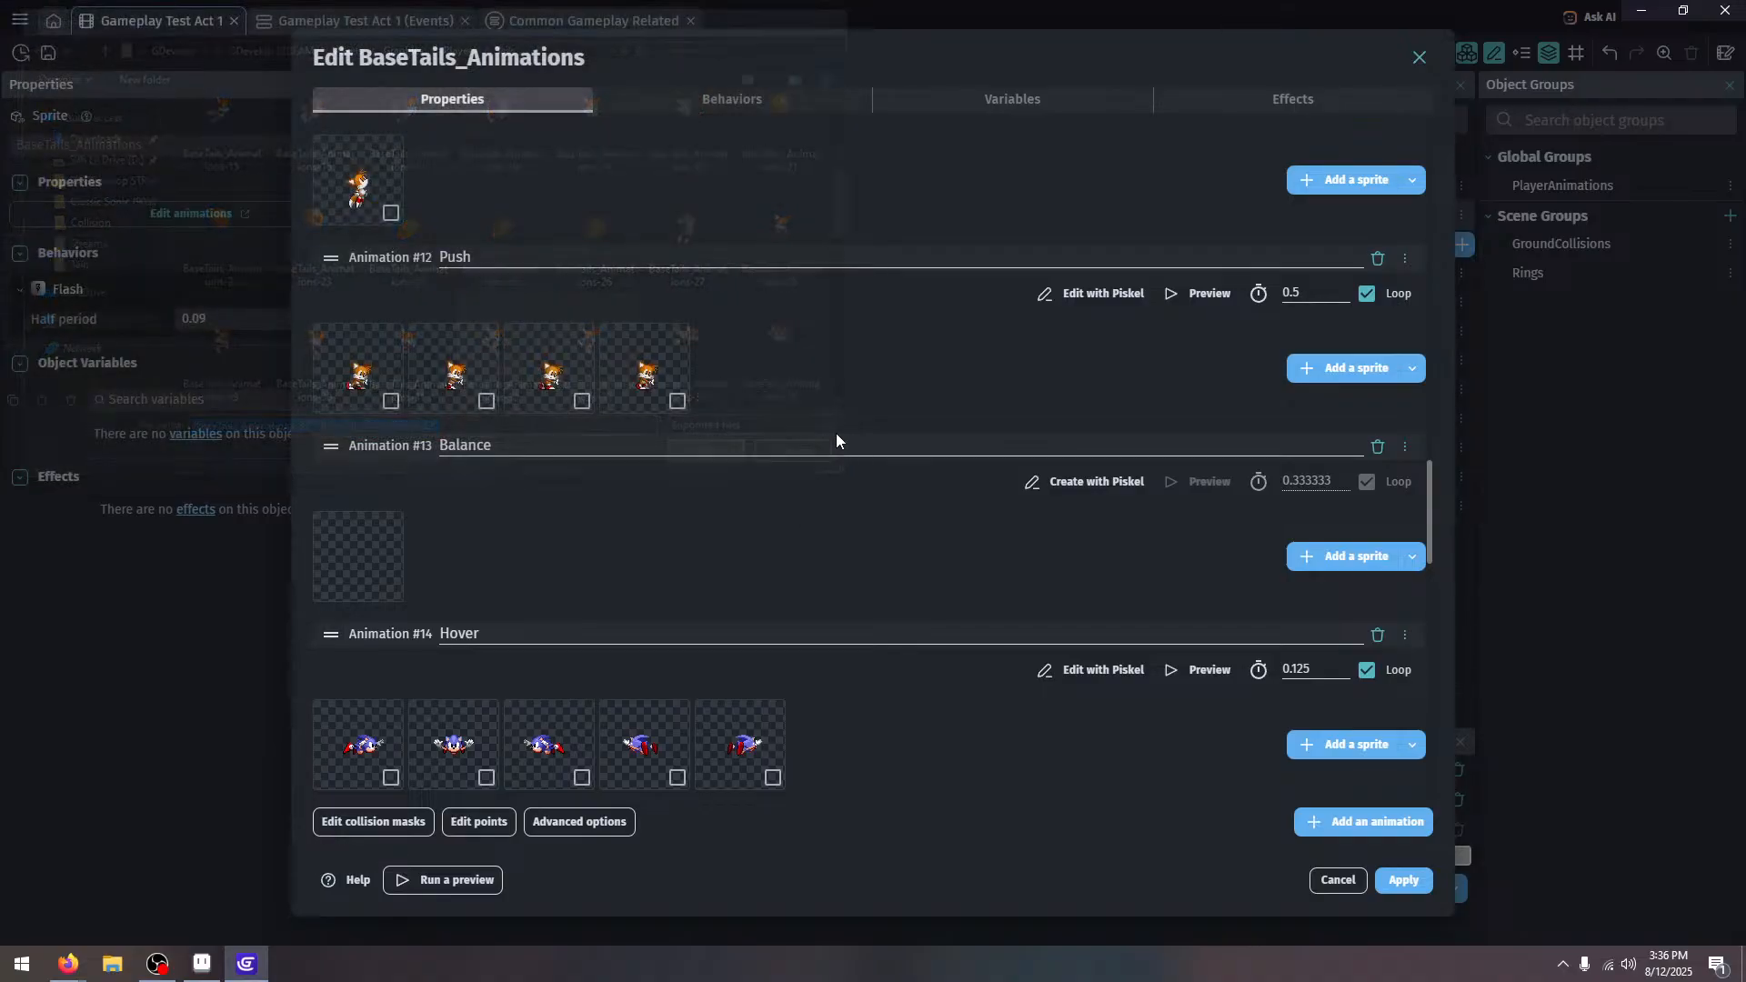
Delete all five Sonic sprites from the Hover animation
{"action": "left_click", "coordinate": [391, 777]}
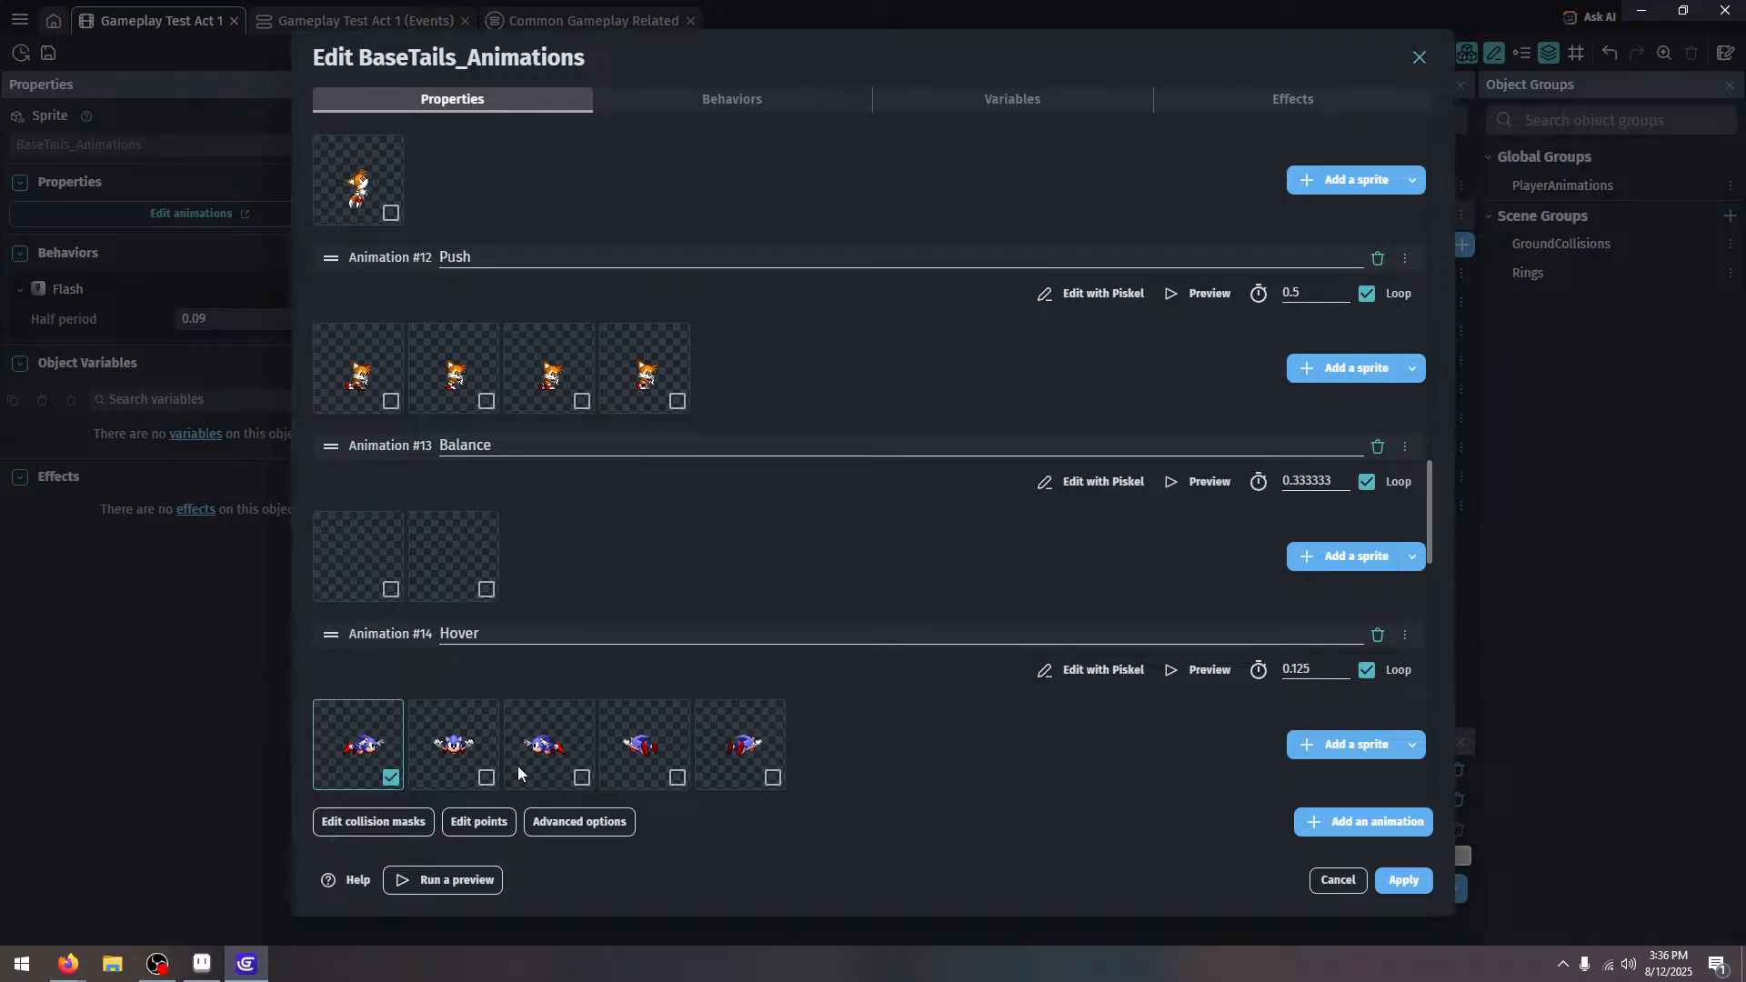
{"action": "left_click", "coordinate": [487, 778]}
{"action": "left_click", "coordinate": [582, 777]}
{"action": "left_click", "coordinate": [677, 777]}
{"action": "left_click", "coordinate": [772, 778]}
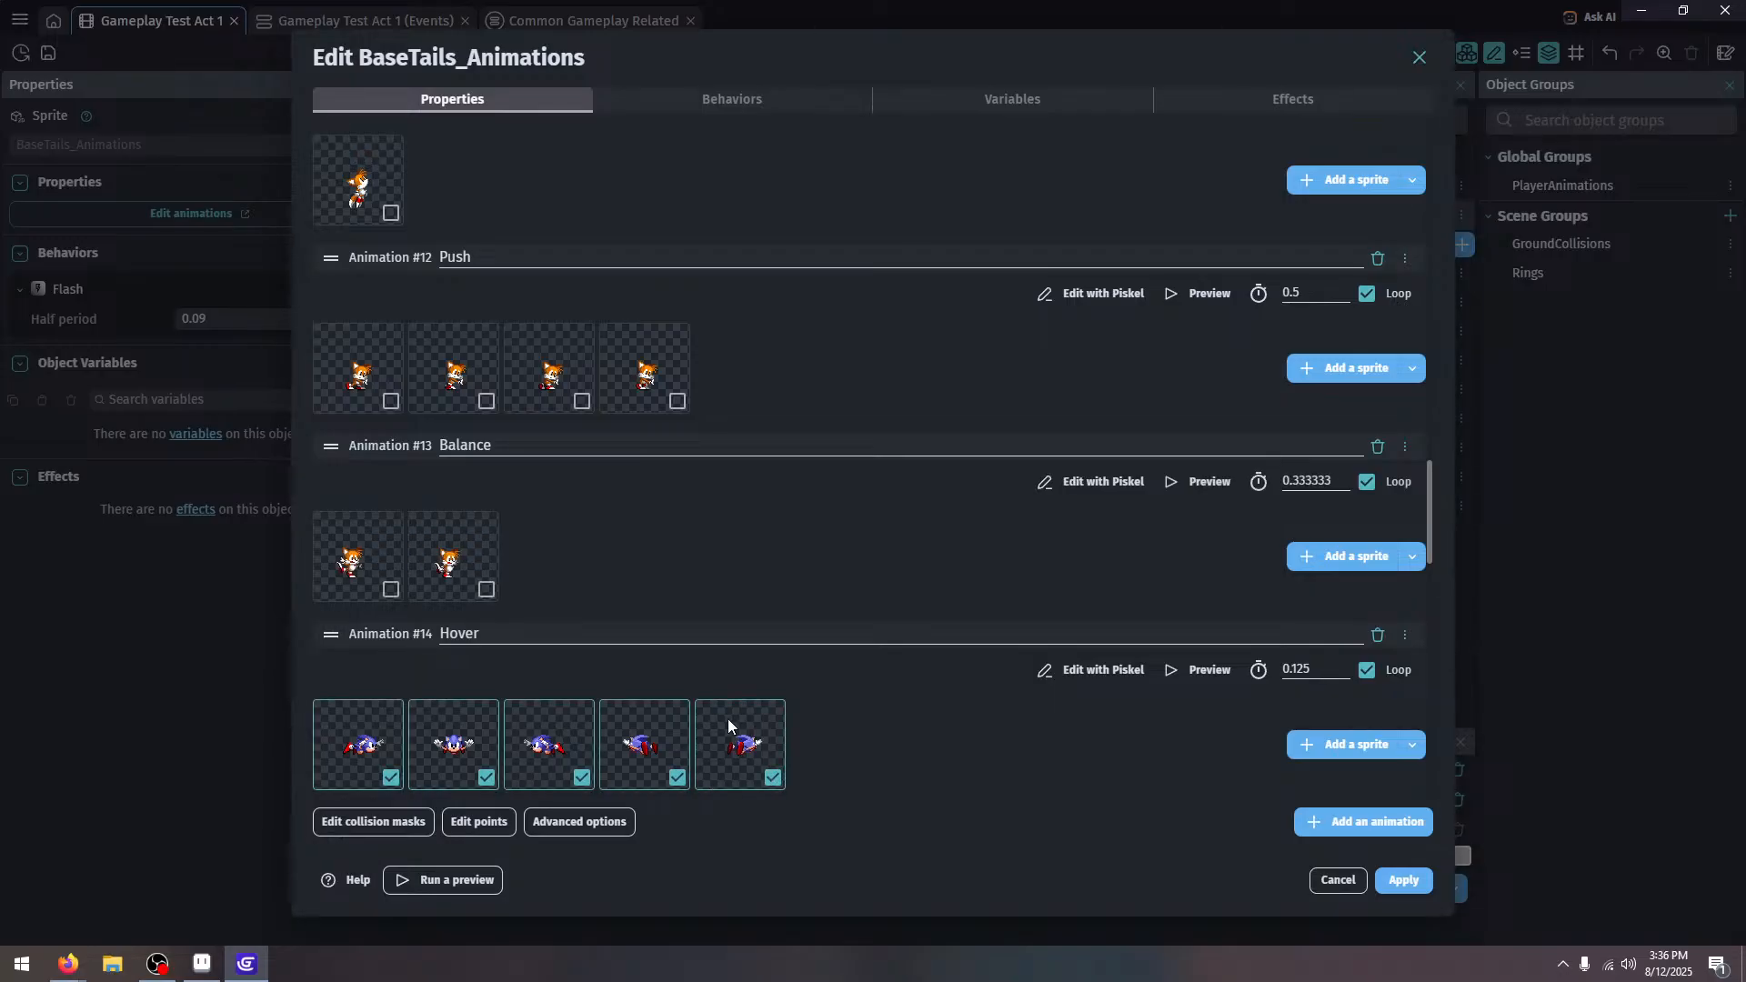
{"action": "key", "text": "Delete"}
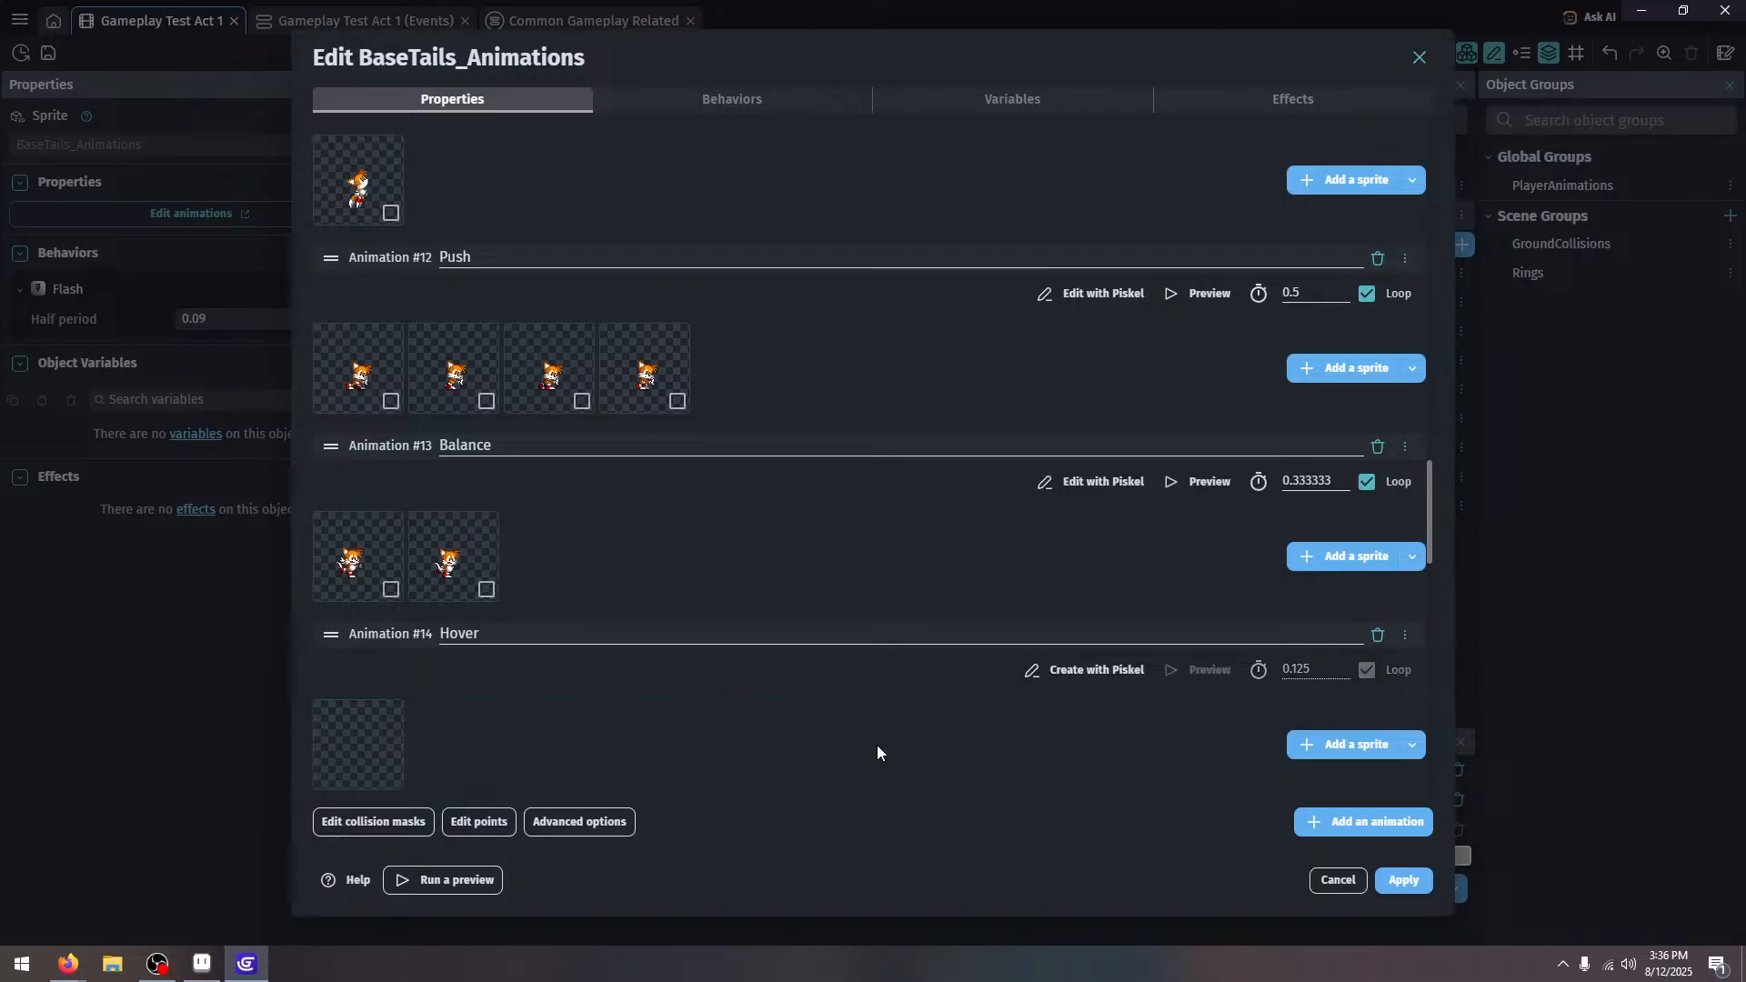
Add BaseTails_Animations-34 through BaseTails_Animations-38 to the Hover animation and preview it
{"action": "left_click", "coordinate": [1328, 745]}
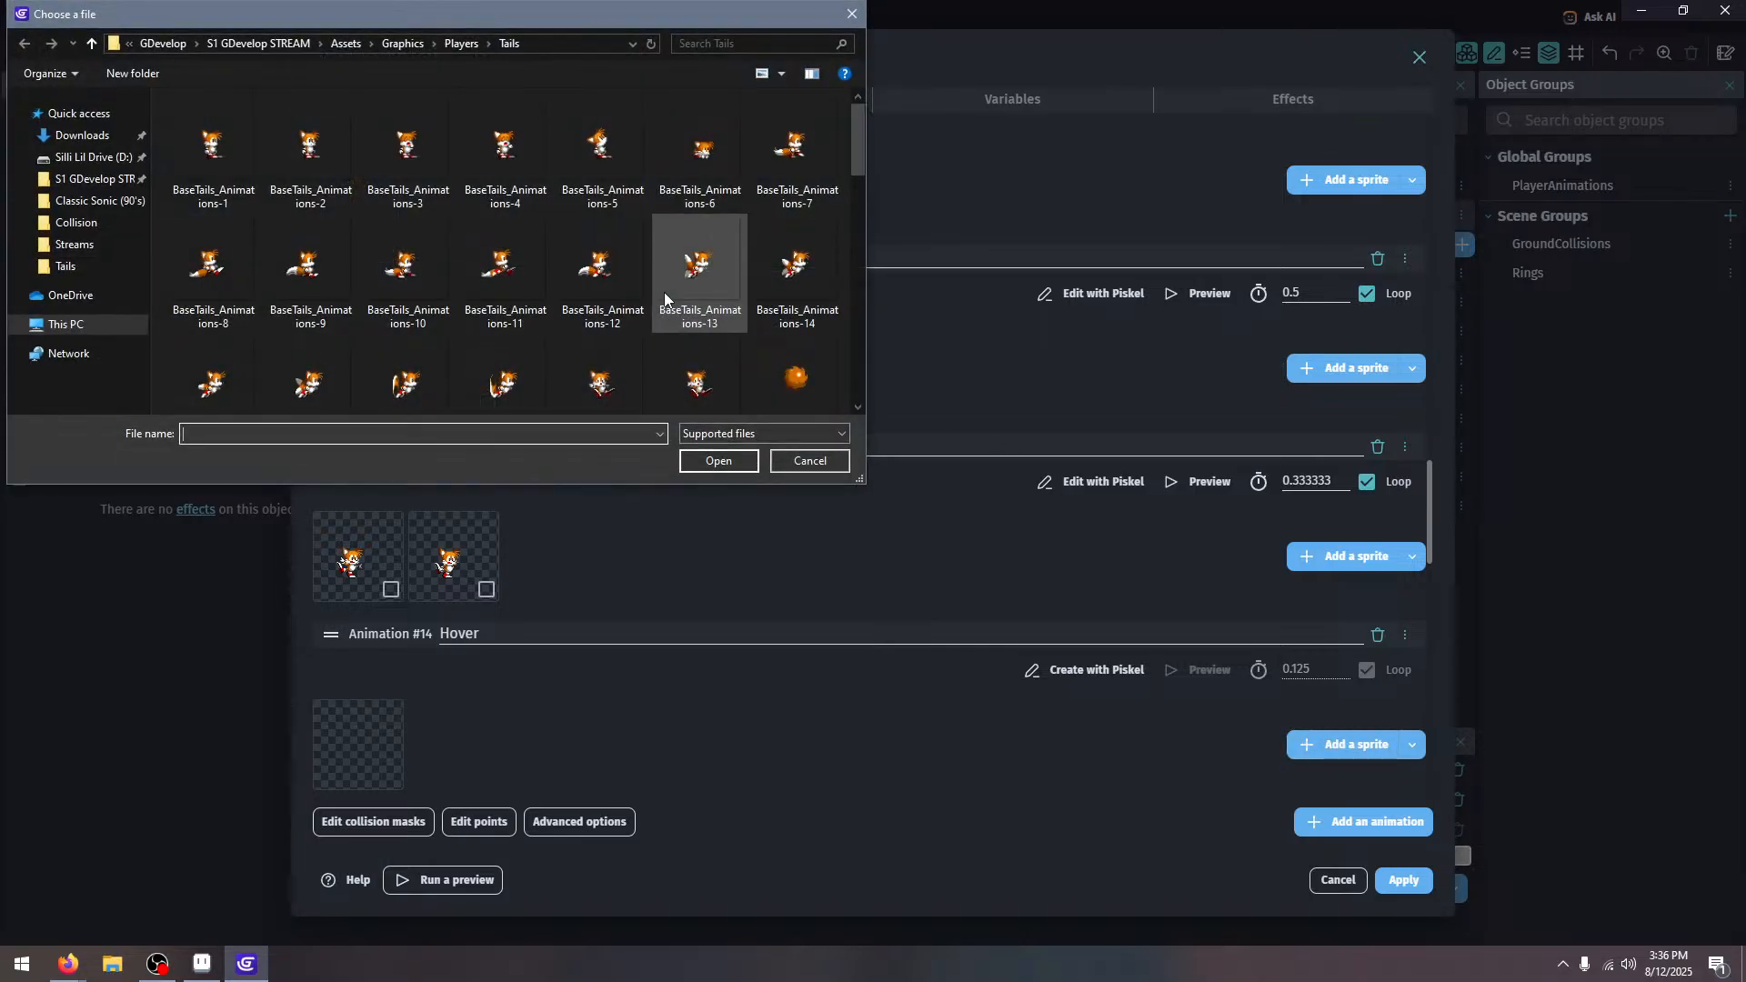
{"action": "scroll", "coordinate": [664, 293], "scroll_direction": "down", "scroll_amount": 1}
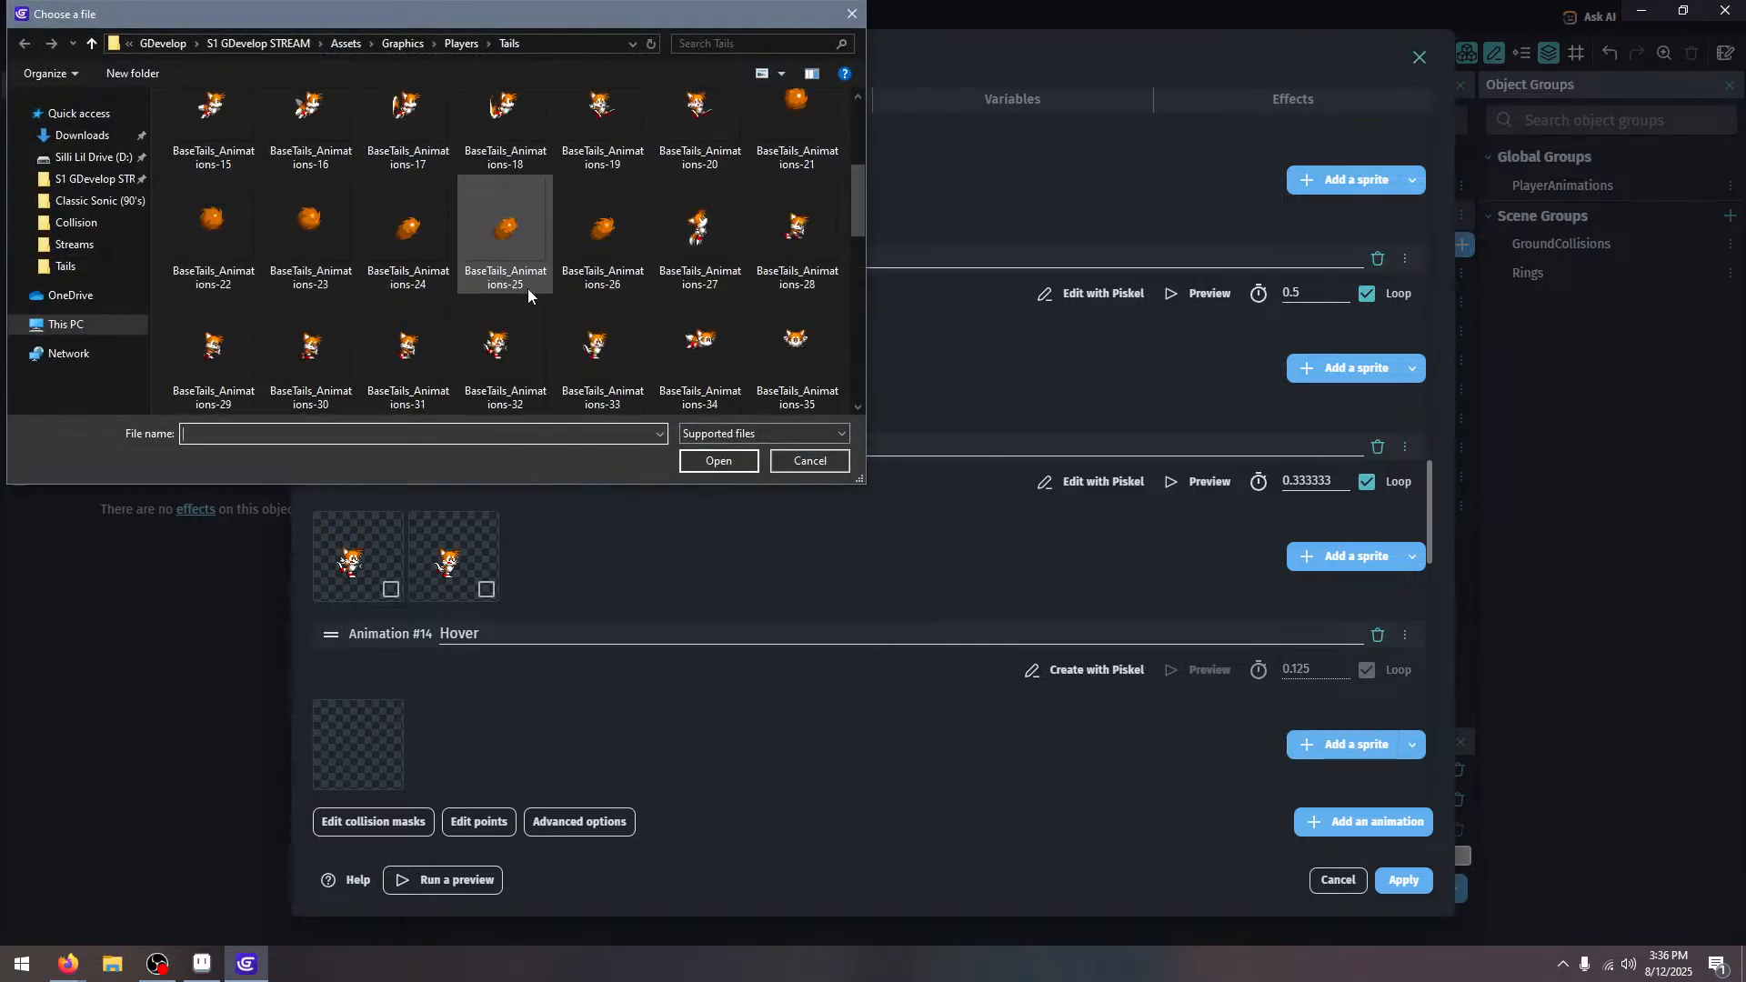
{"action": "left_click", "coordinate": [506, 347]}
{"action": "left_click", "coordinate": [628, 342], "text": "ctrl"}
{"action": "left_click", "coordinate": [633, 340]}
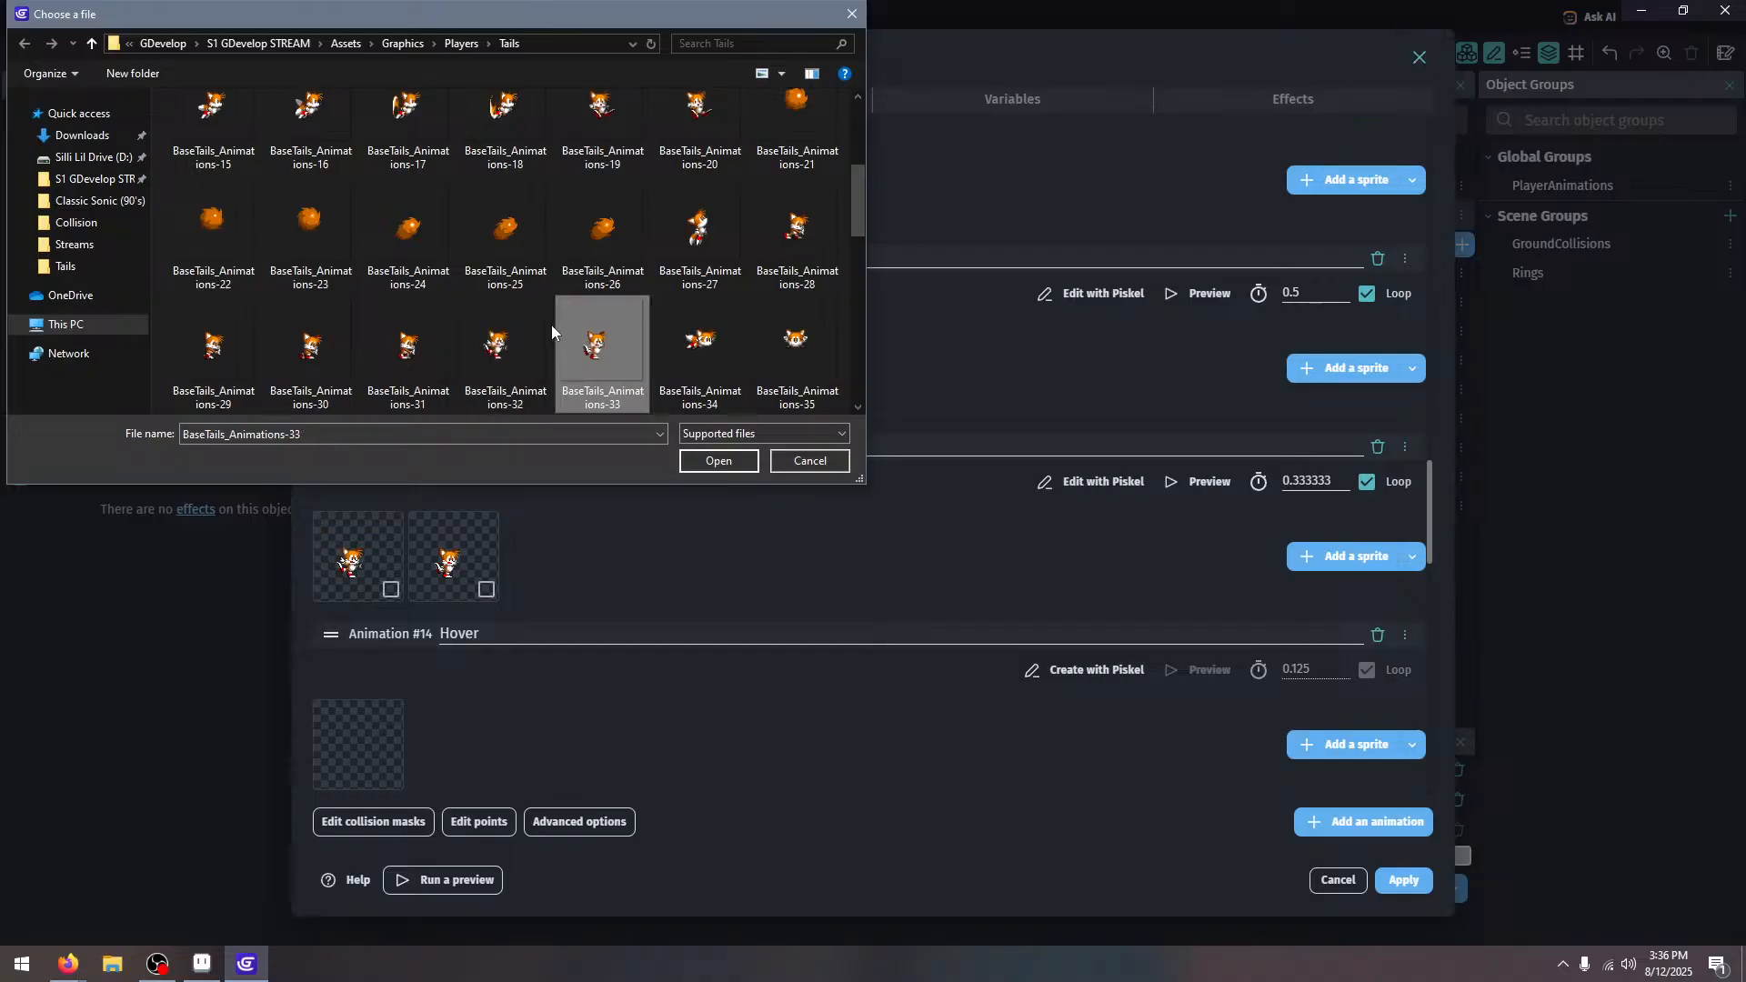
{"action": "left_click", "coordinate": [696, 343]}
{"action": "scroll", "coordinate": [696, 300], "scroll_direction": "down", "scroll_amount": 1}
{"action": "left_click", "coordinate": [419, 324], "text": "shift"}
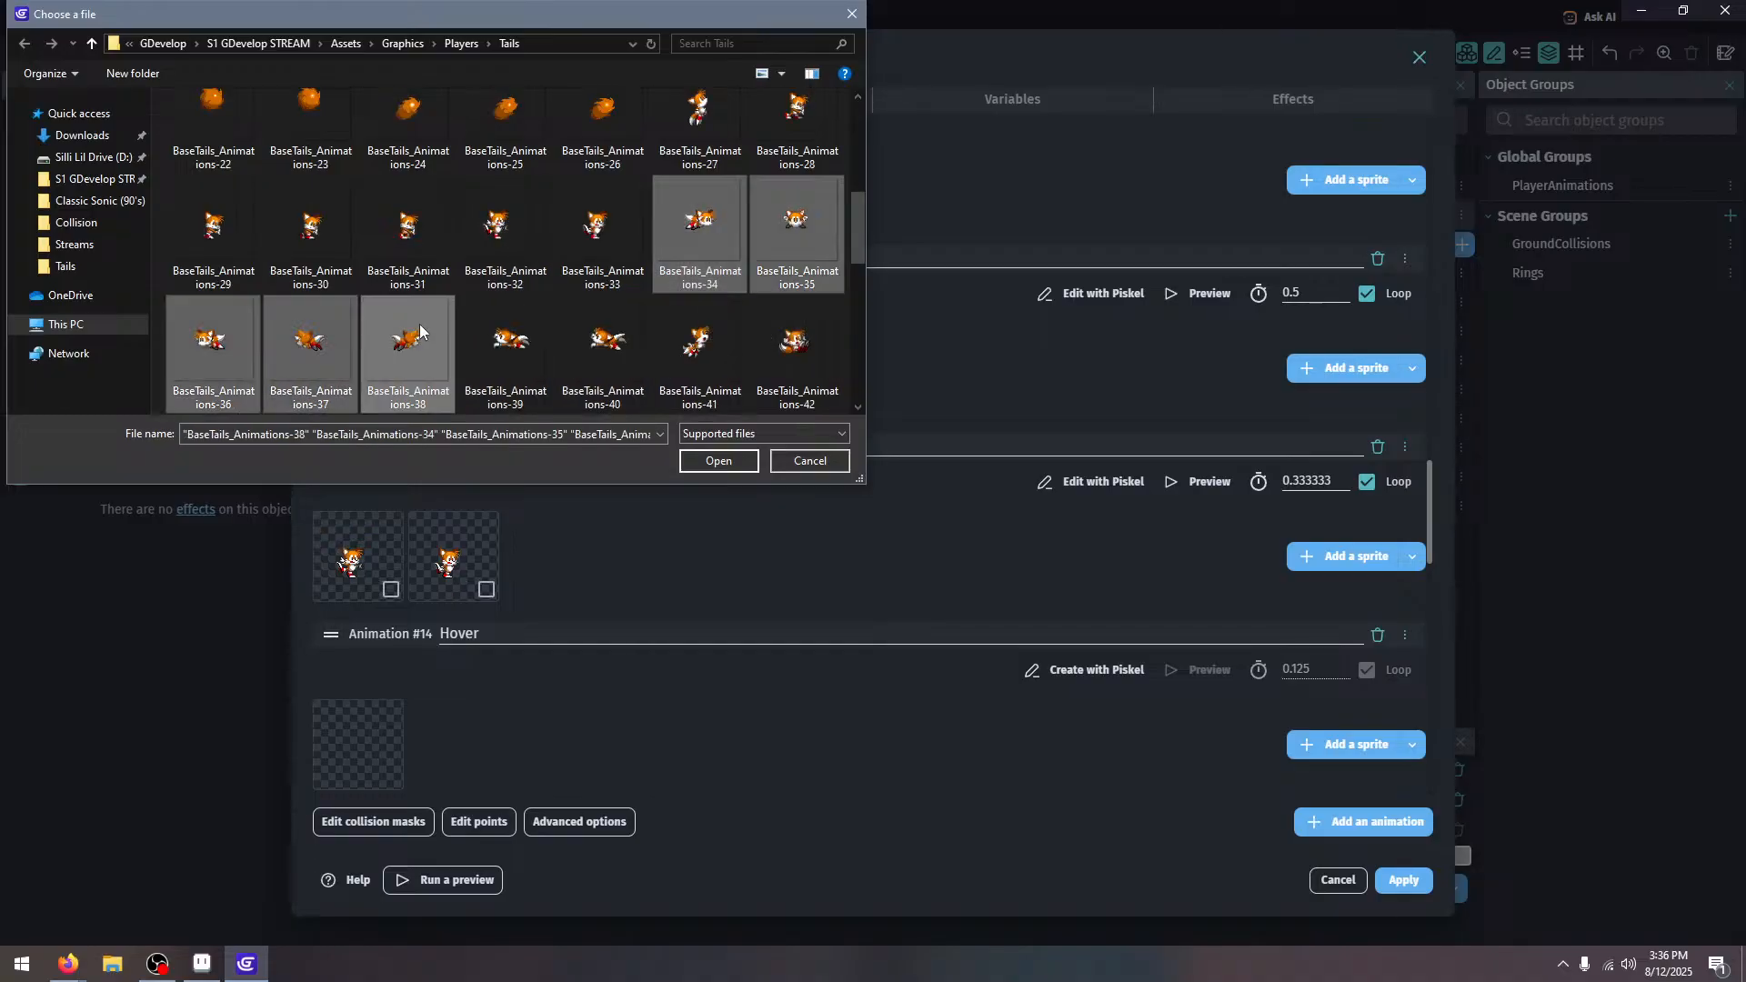
{"action": "left_click", "coordinate": [718, 460]}
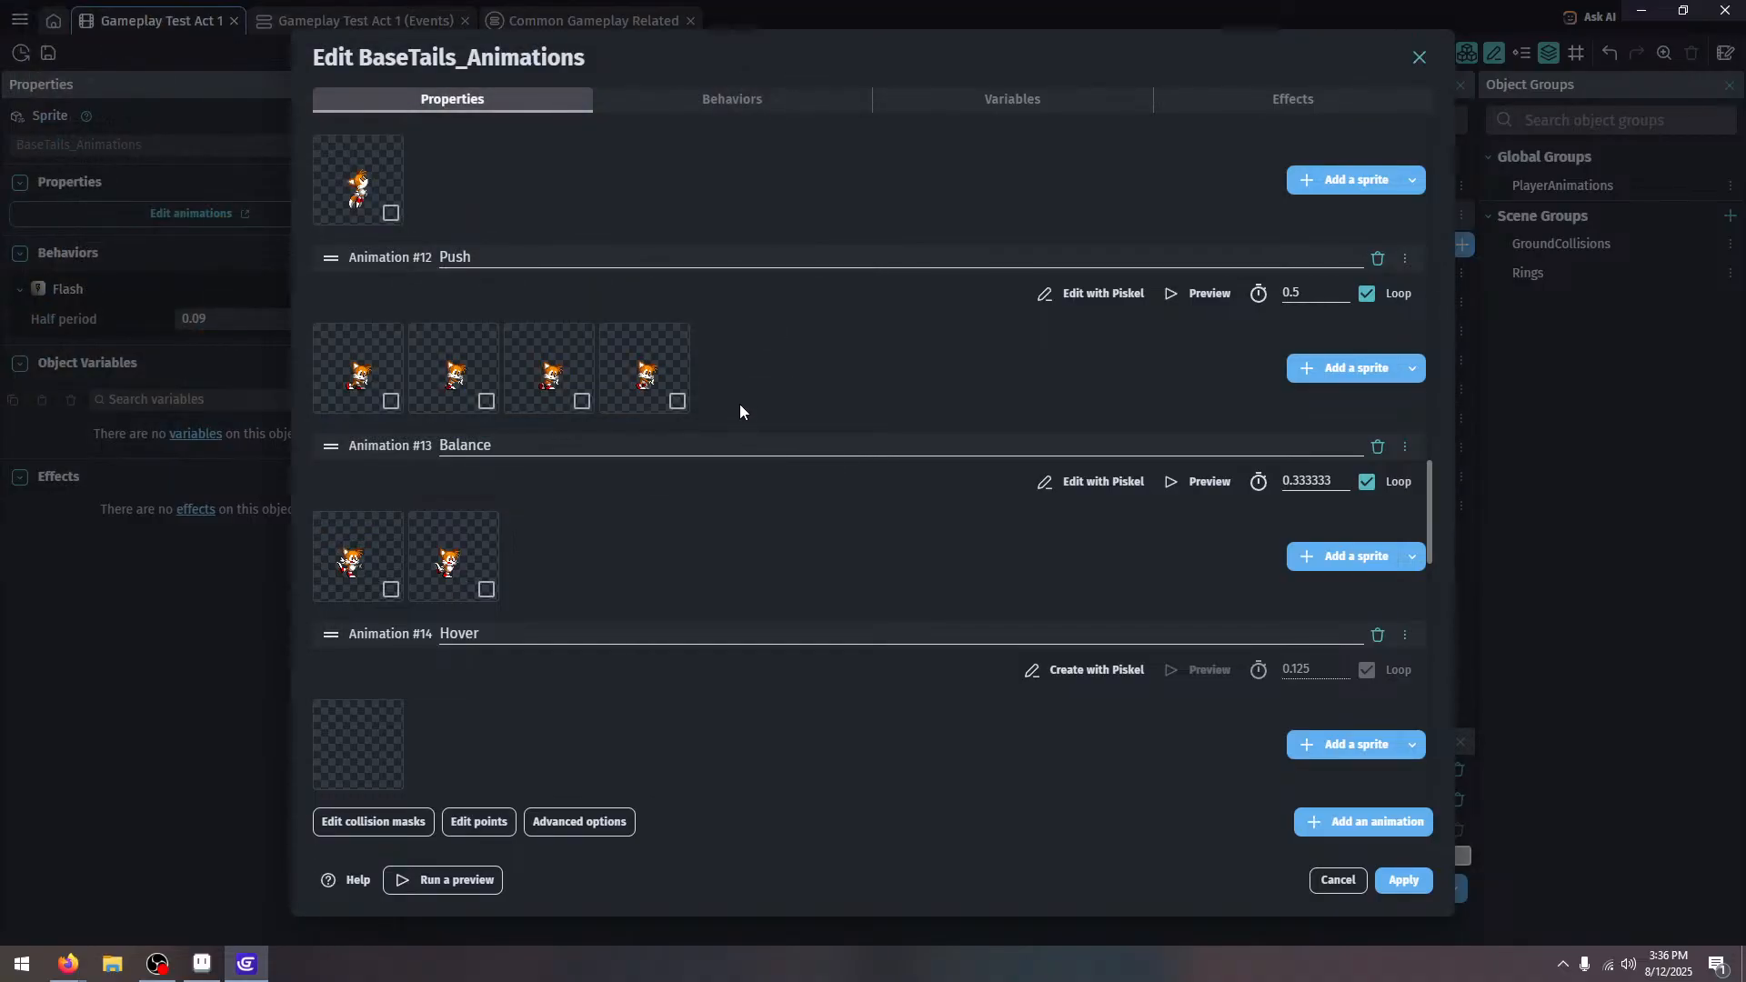
{"action": "scroll", "coordinate": [1213, 466], "scroll_direction": "down", "scroll_amount": 3}
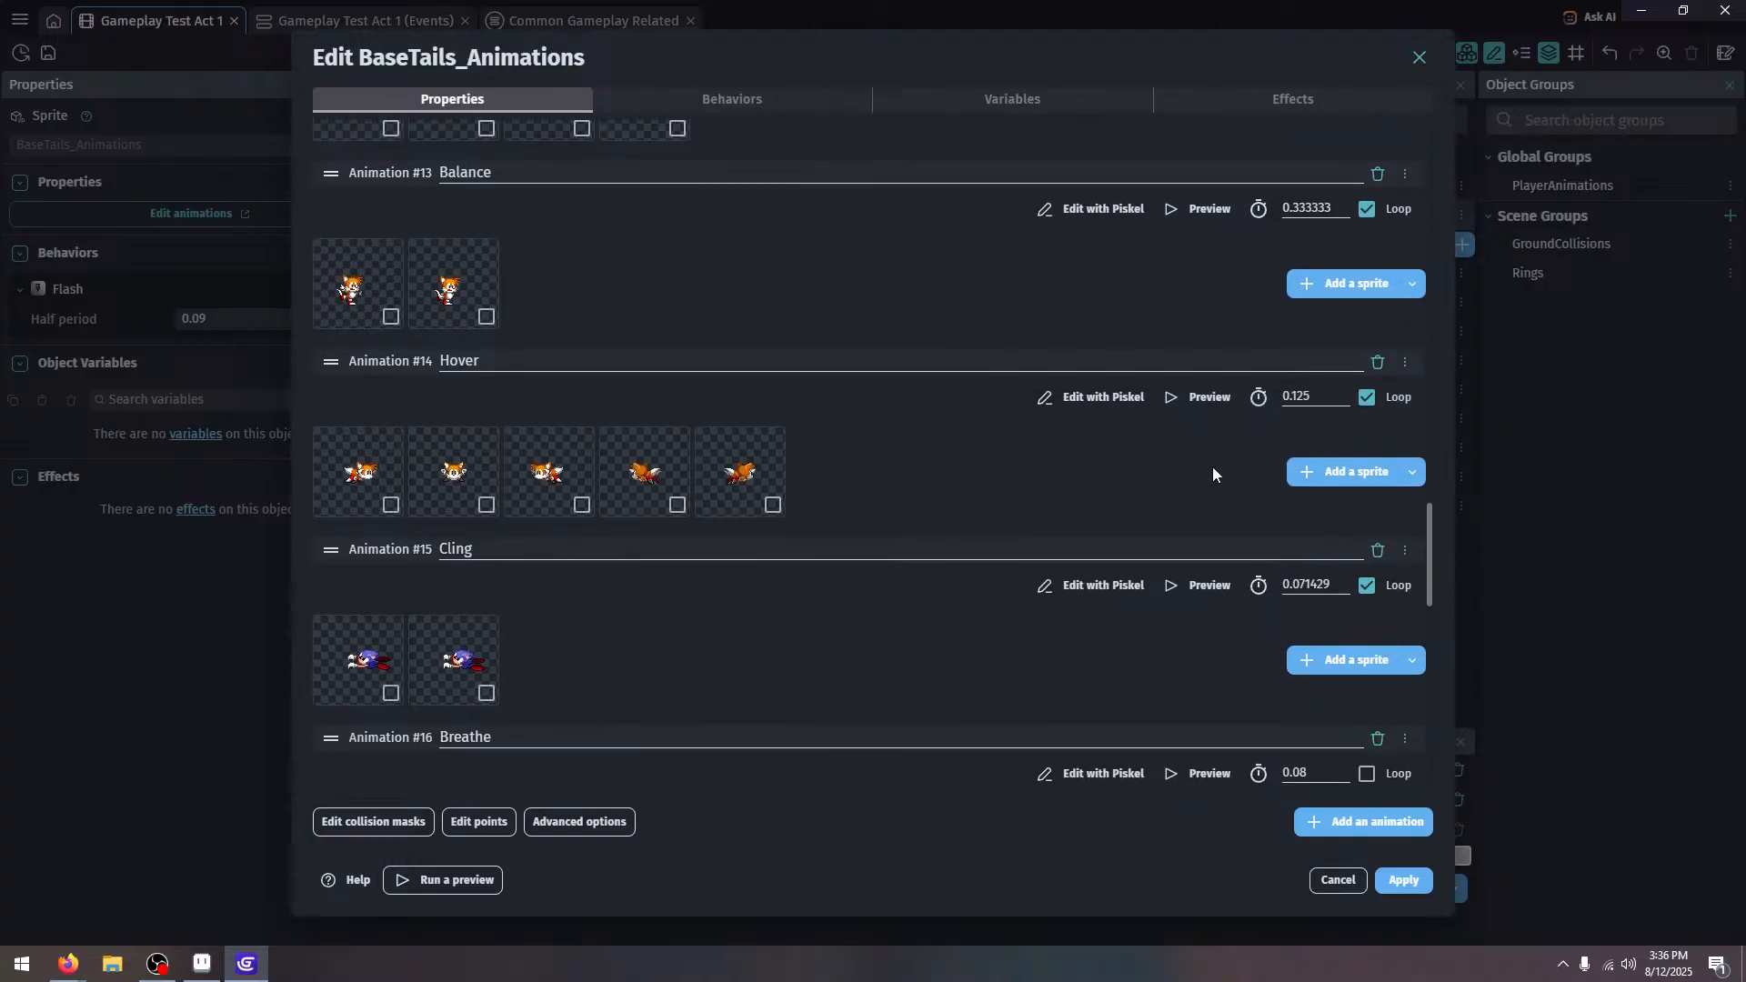
{"action": "left_click", "coordinate": [1204, 401]}
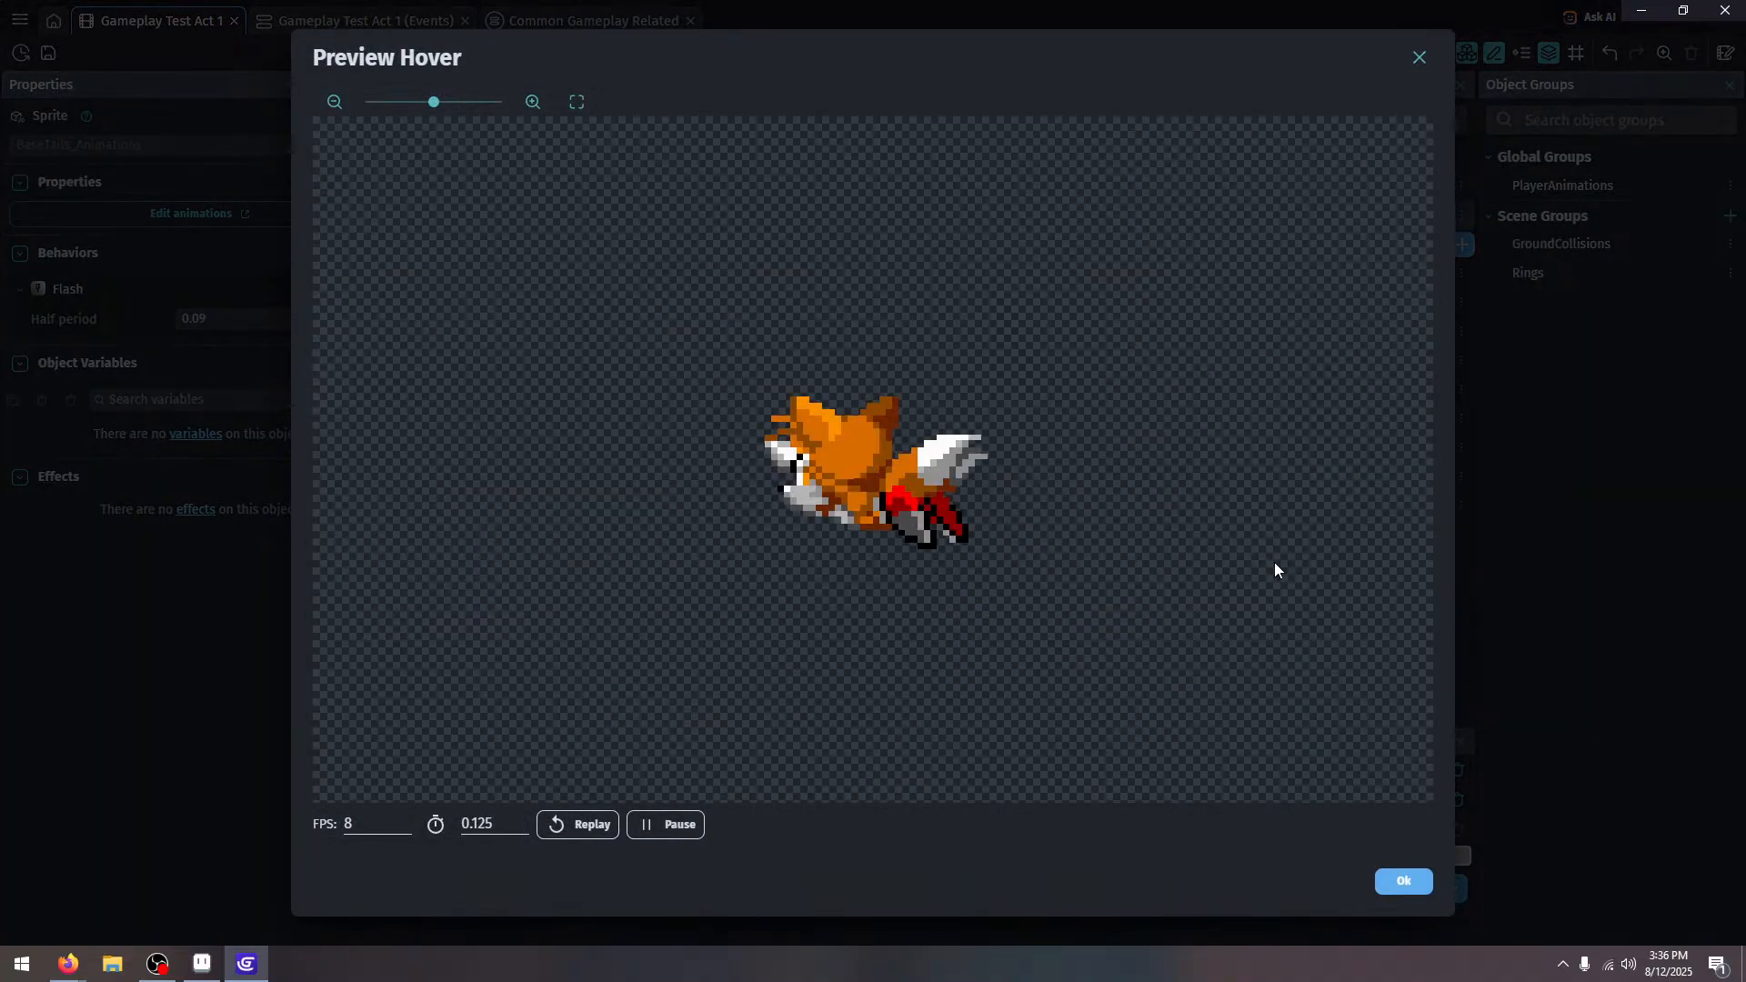
{"action": "left_click", "coordinate": [1401, 880]}
Delete both Sonic sprites from the Cling animation
{"action": "left_click", "coordinate": [390, 693]}
{"action": "left_click", "coordinate": [487, 693]}
{"action": "right_click", "coordinate": [479, 662]}
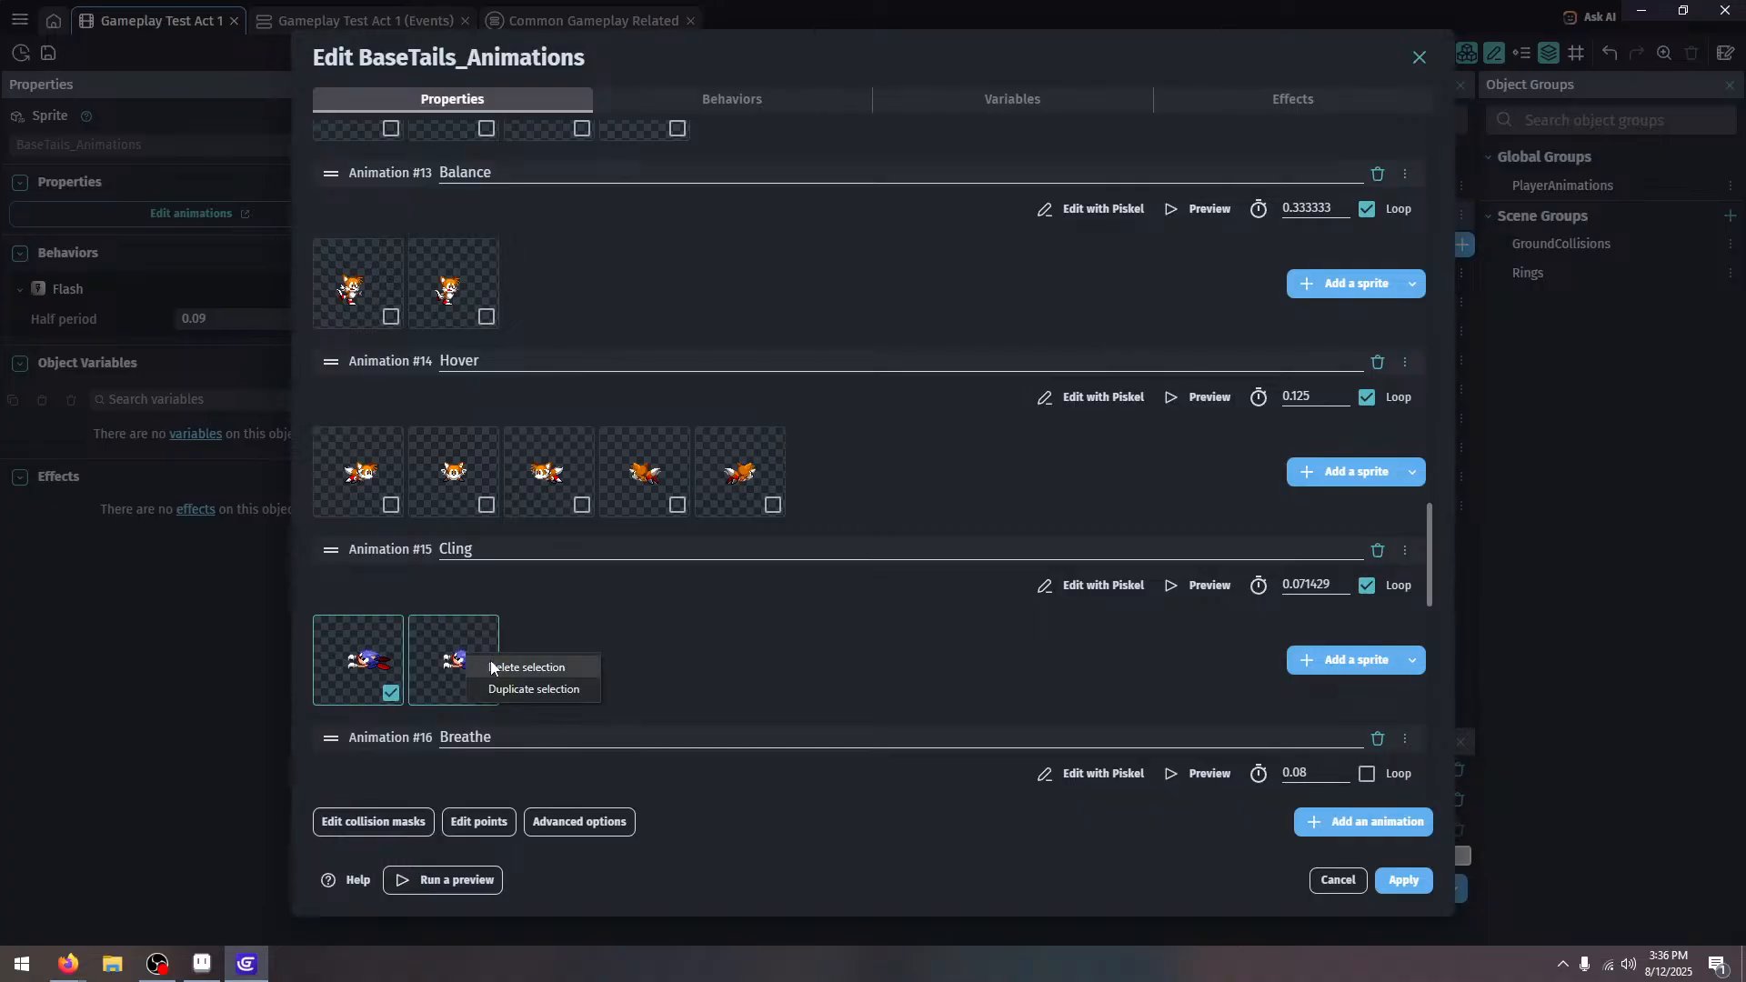
{"action": "left_click", "coordinate": [526, 667]}
Add BaseTails_Animations-39 and BaseTails_Animations-40 to the Cling animation and preview it
{"action": "left_click", "coordinate": [1291, 661]}
{"action": "scroll", "coordinate": [466, 254], "scroll_direction": "down", "scroll_amount": 1}
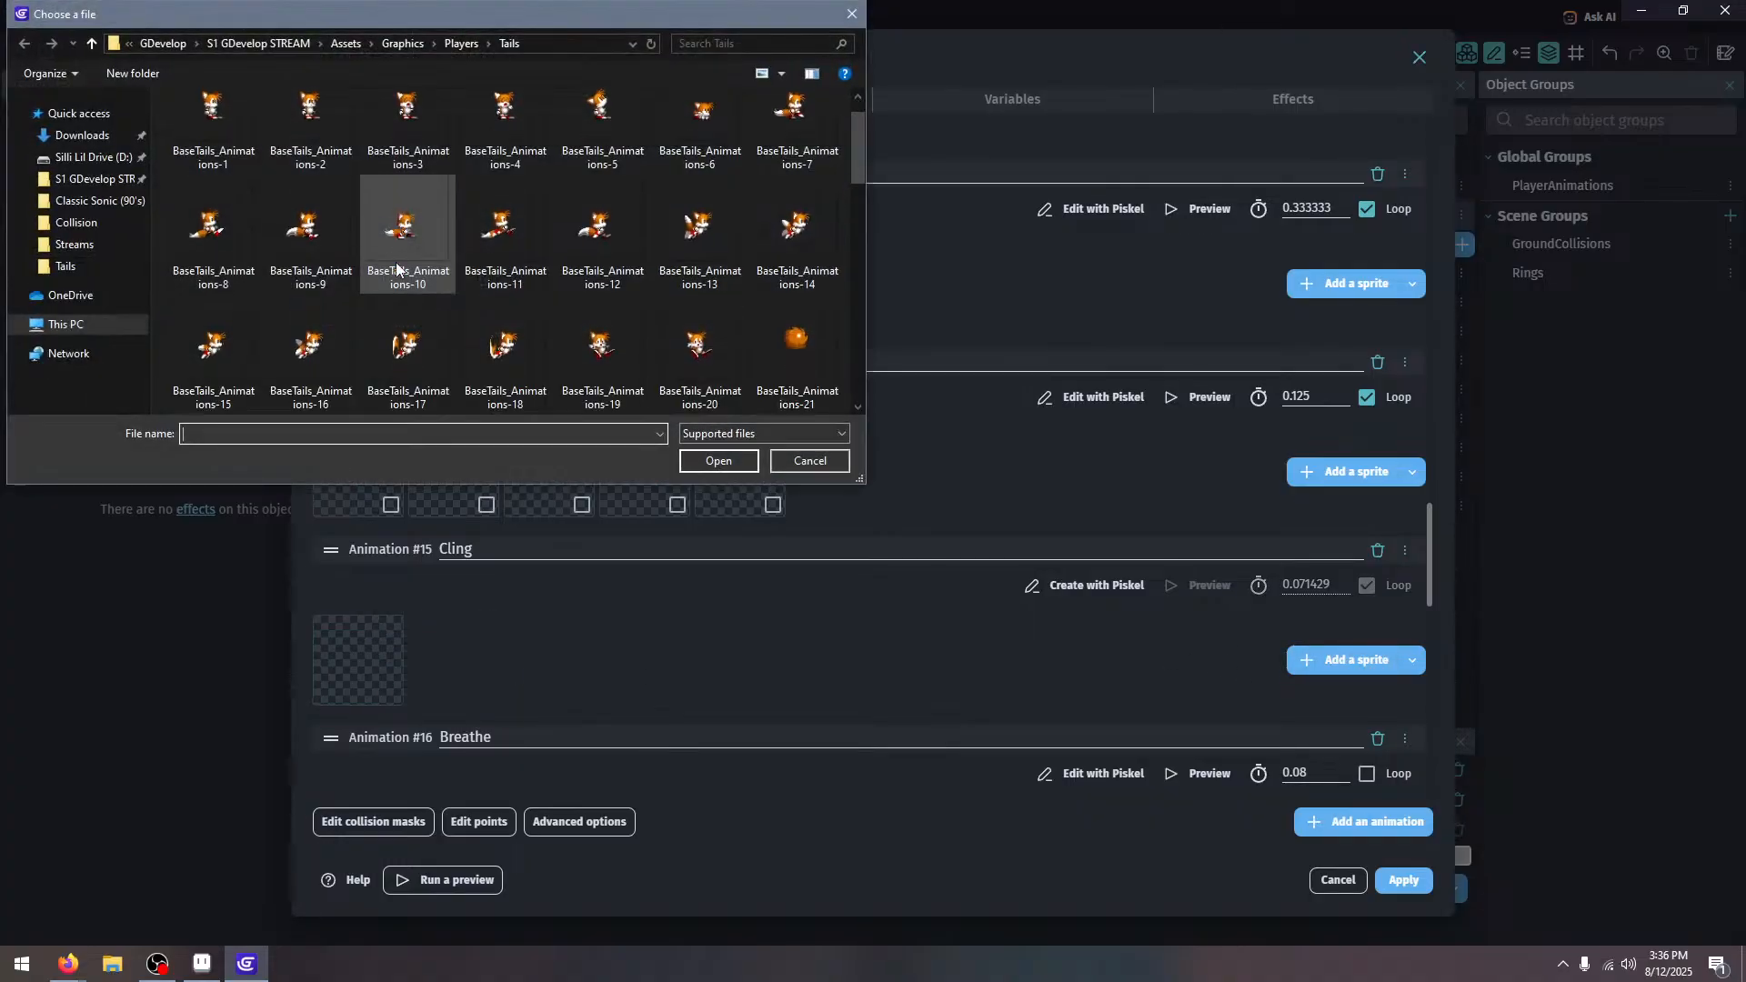
{"action": "scroll", "coordinate": [521, 231], "scroll_direction": "down", "scroll_amount": 1}
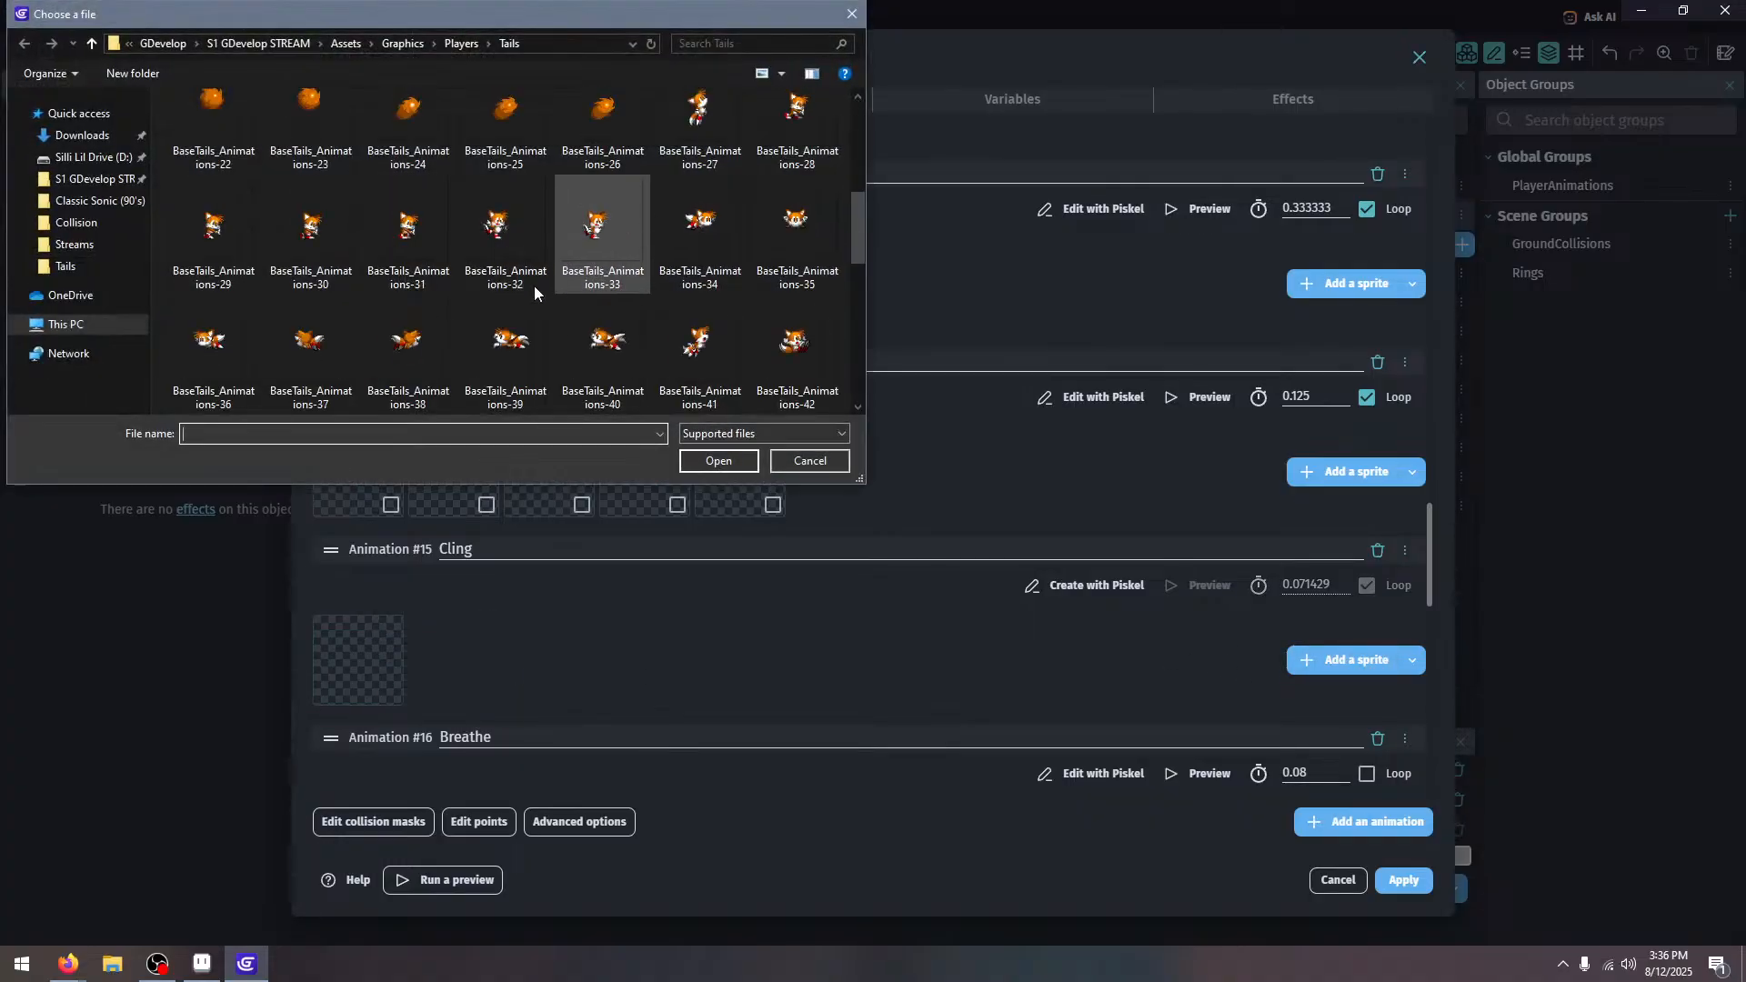
{"action": "left_click", "coordinate": [506, 339]}
{"action": "left_click", "coordinate": [603, 339], "text": "shift"}
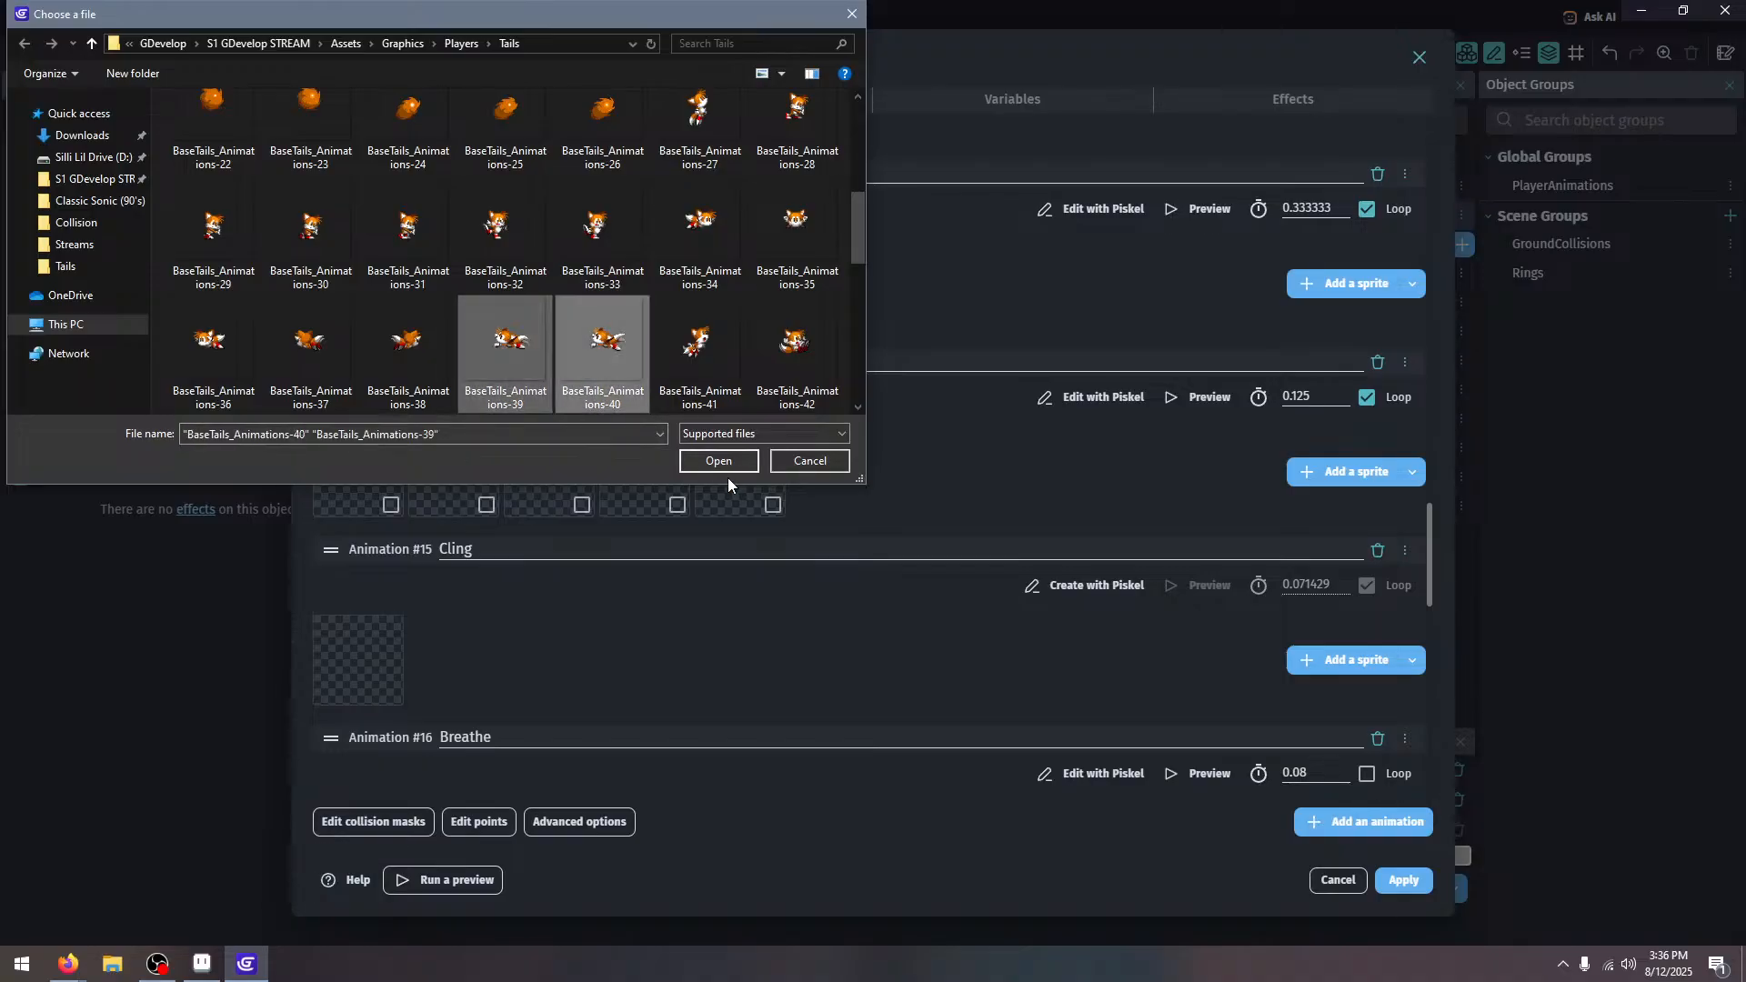
{"action": "left_click", "coordinate": [711, 455]}
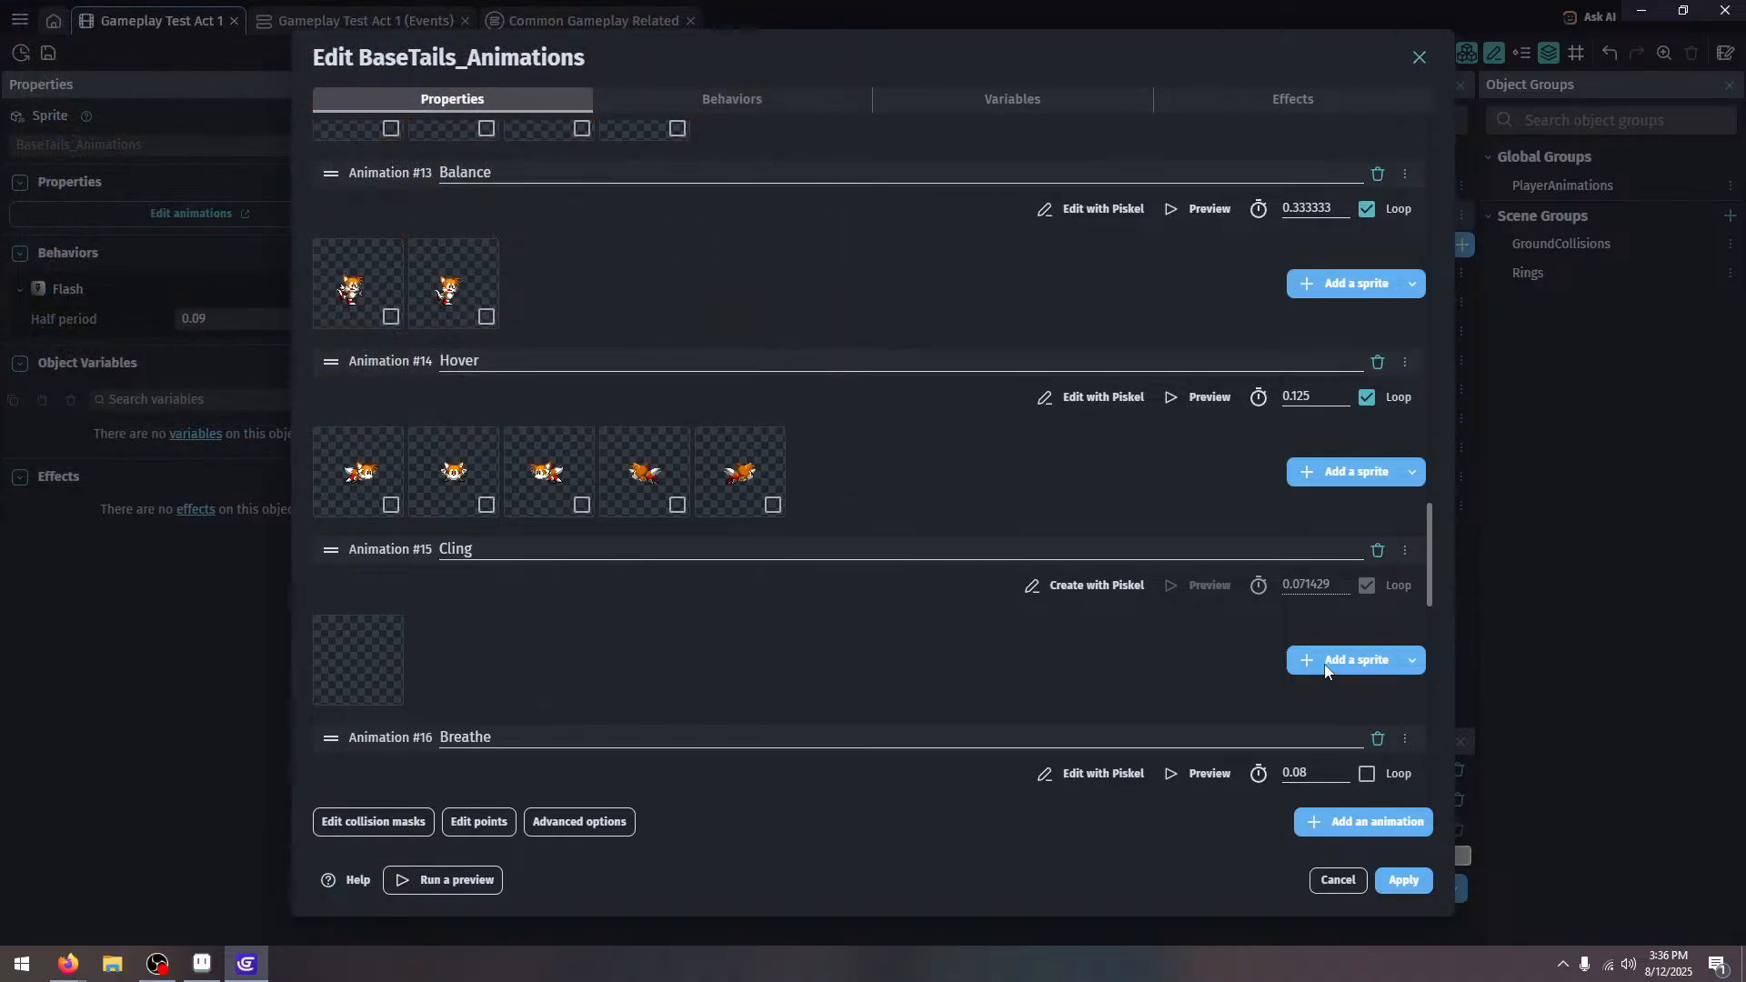
{"action": "left_click", "coordinate": [1204, 585]}
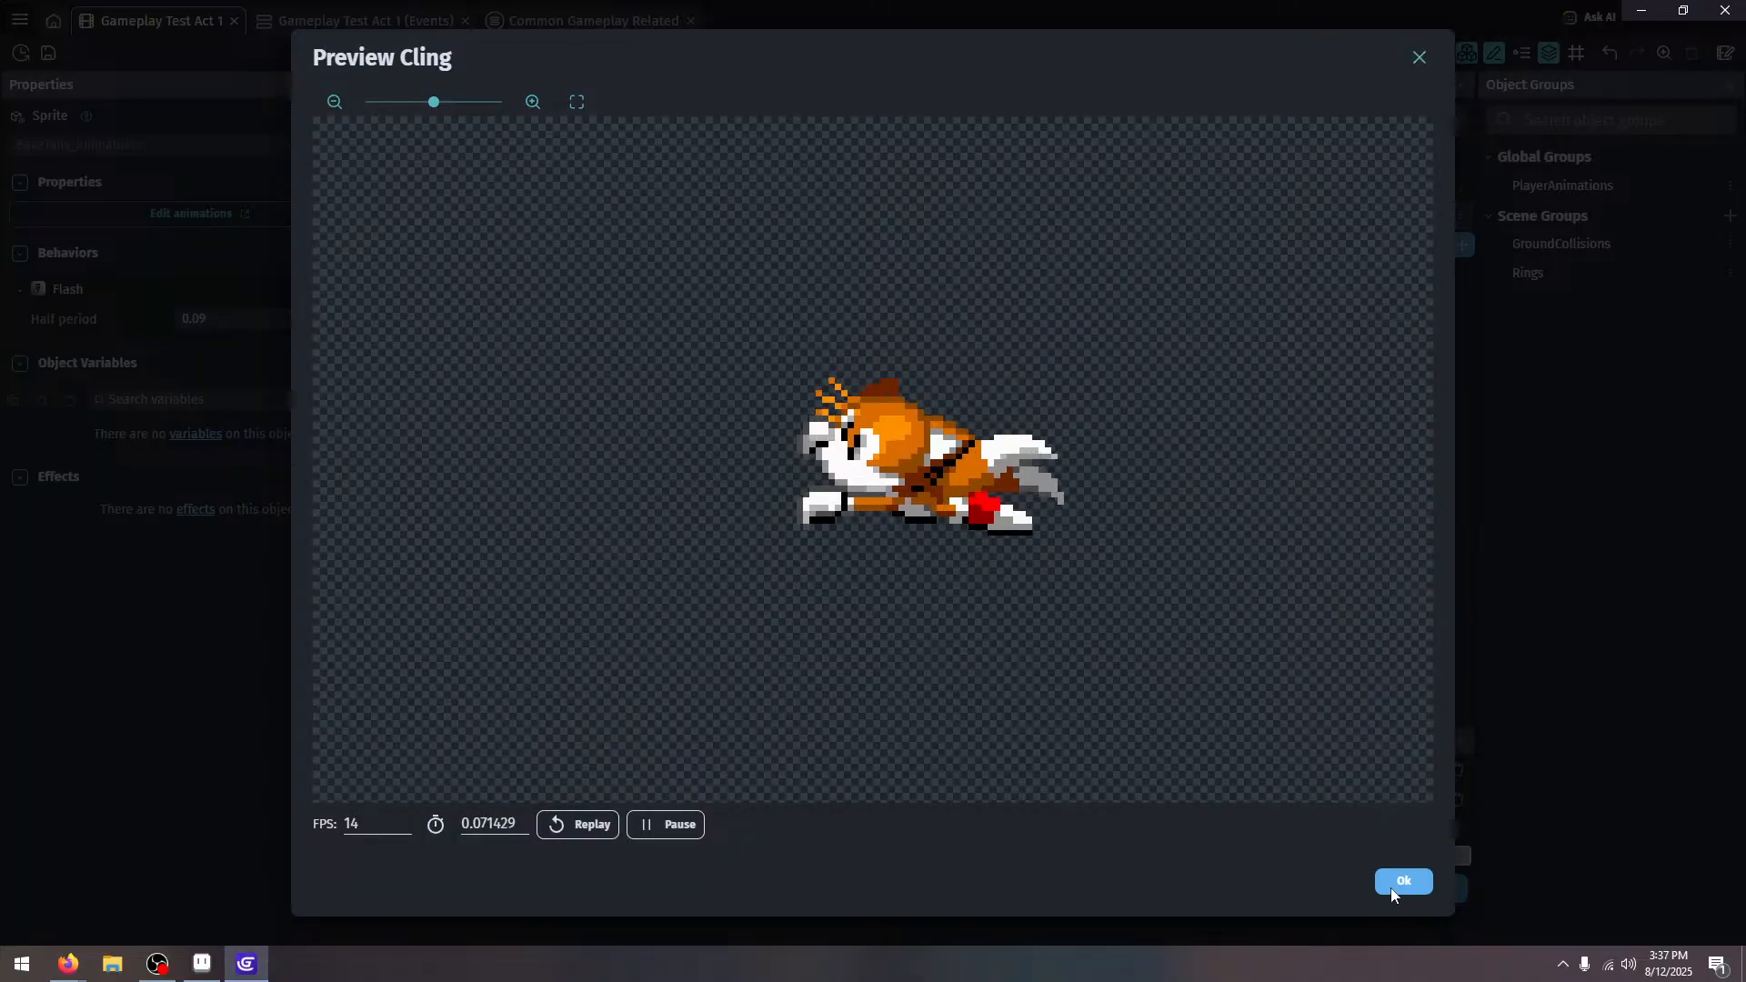
{"action": "left_click", "coordinate": [1389, 882]}
Replace the Sonic sprite in the Breathe animation with BaseTails_Animations-41
{"action": "scroll", "coordinate": [851, 494], "scroll_direction": "down", "scroll_amount": 3}
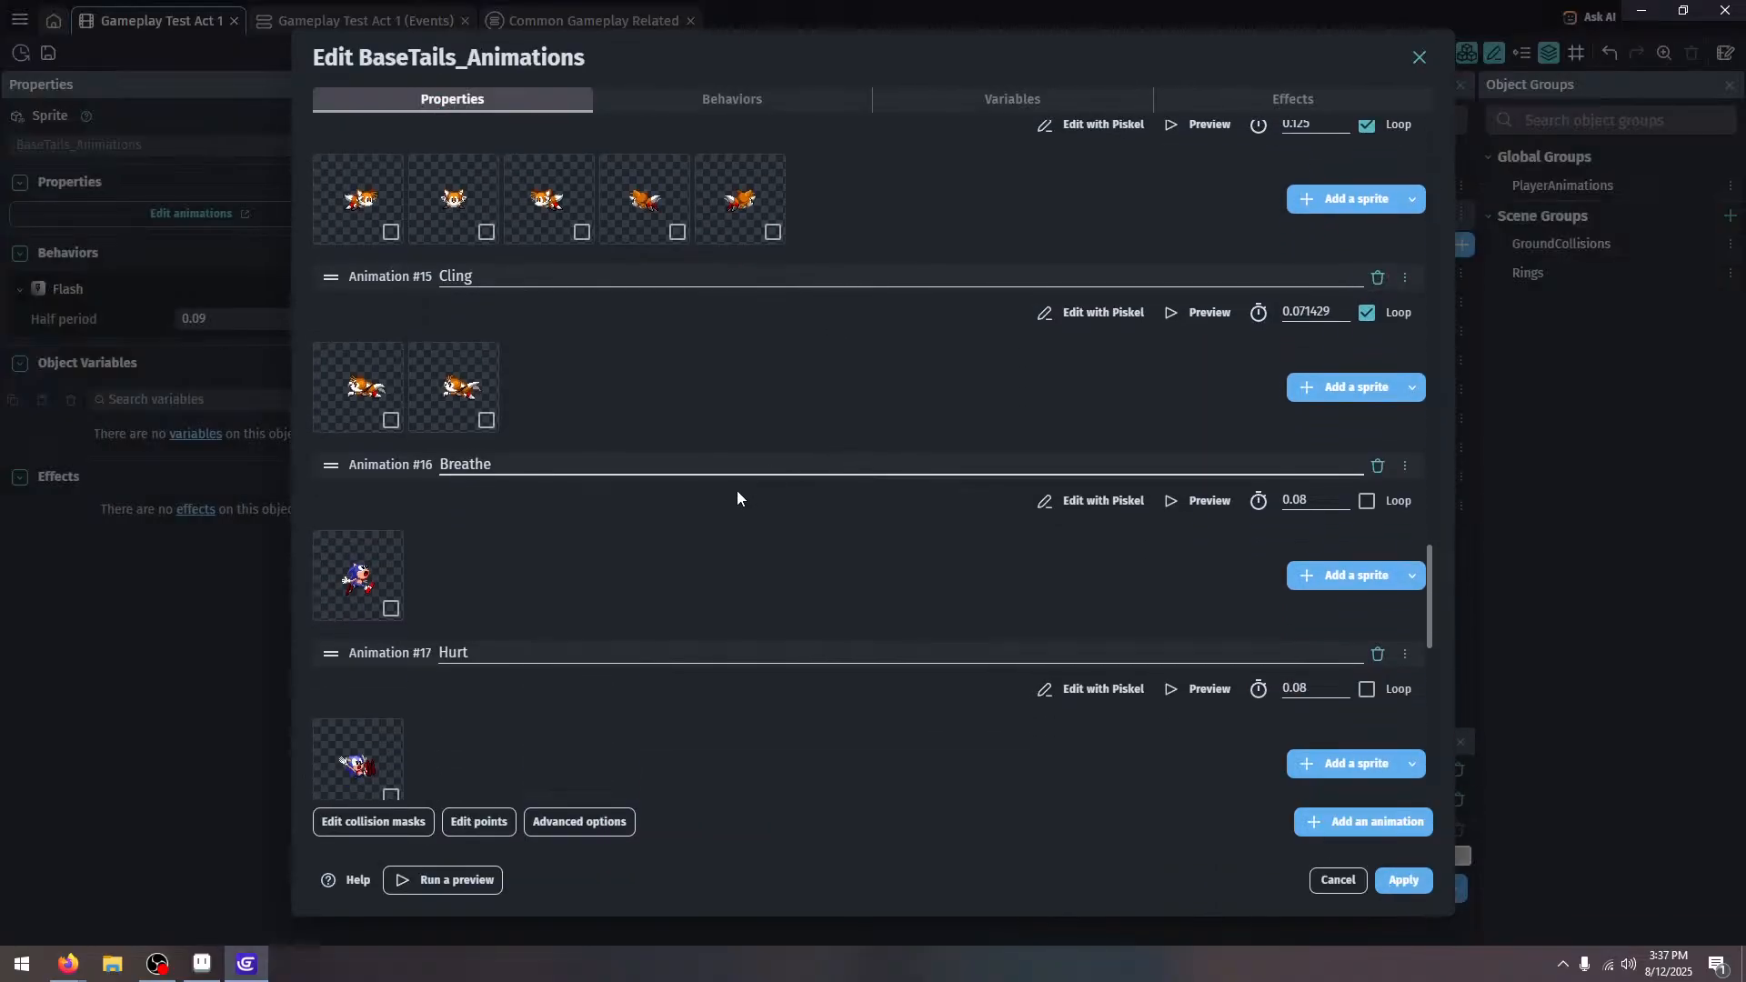
{"action": "left_click", "coordinate": [391, 608]}
{"action": "key", "text": "Delete"}
{"action": "left_click", "coordinate": [1346, 575]}
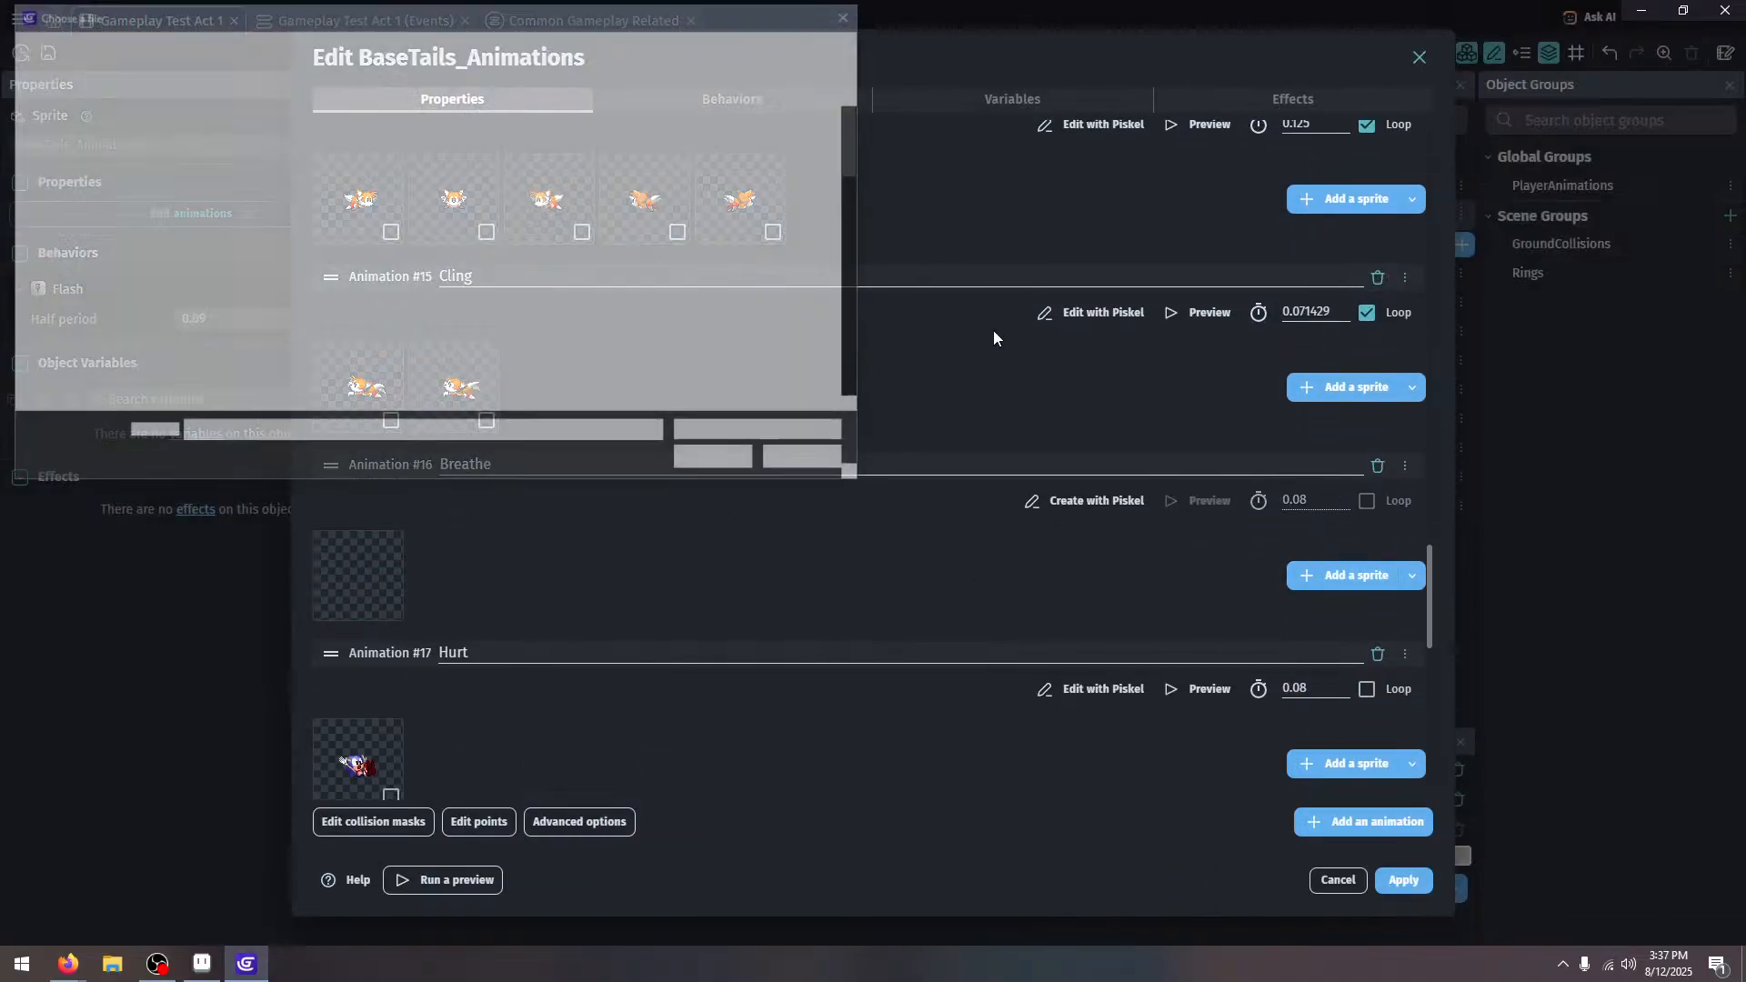
{"action": "scroll", "coordinate": [613, 162], "scroll_direction": "down", "scroll_amount": 1}
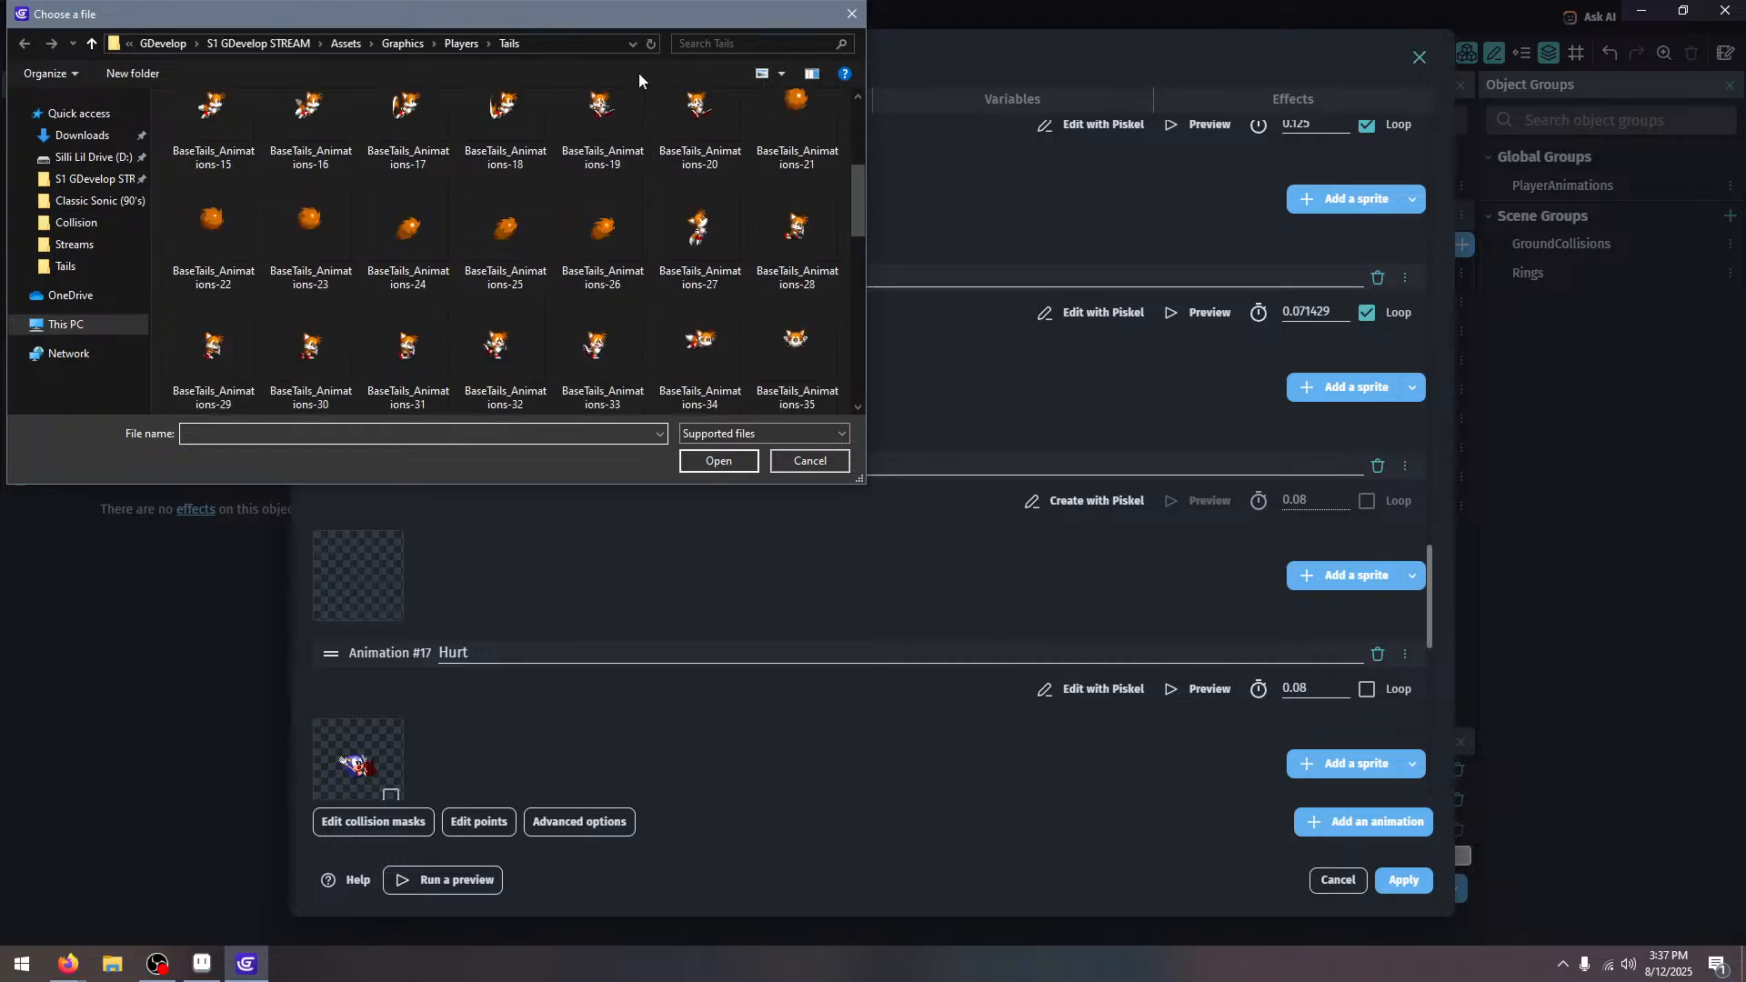
{"action": "left_click_drag", "start_coordinate": [641, 14], "coordinate": [796, 98]}
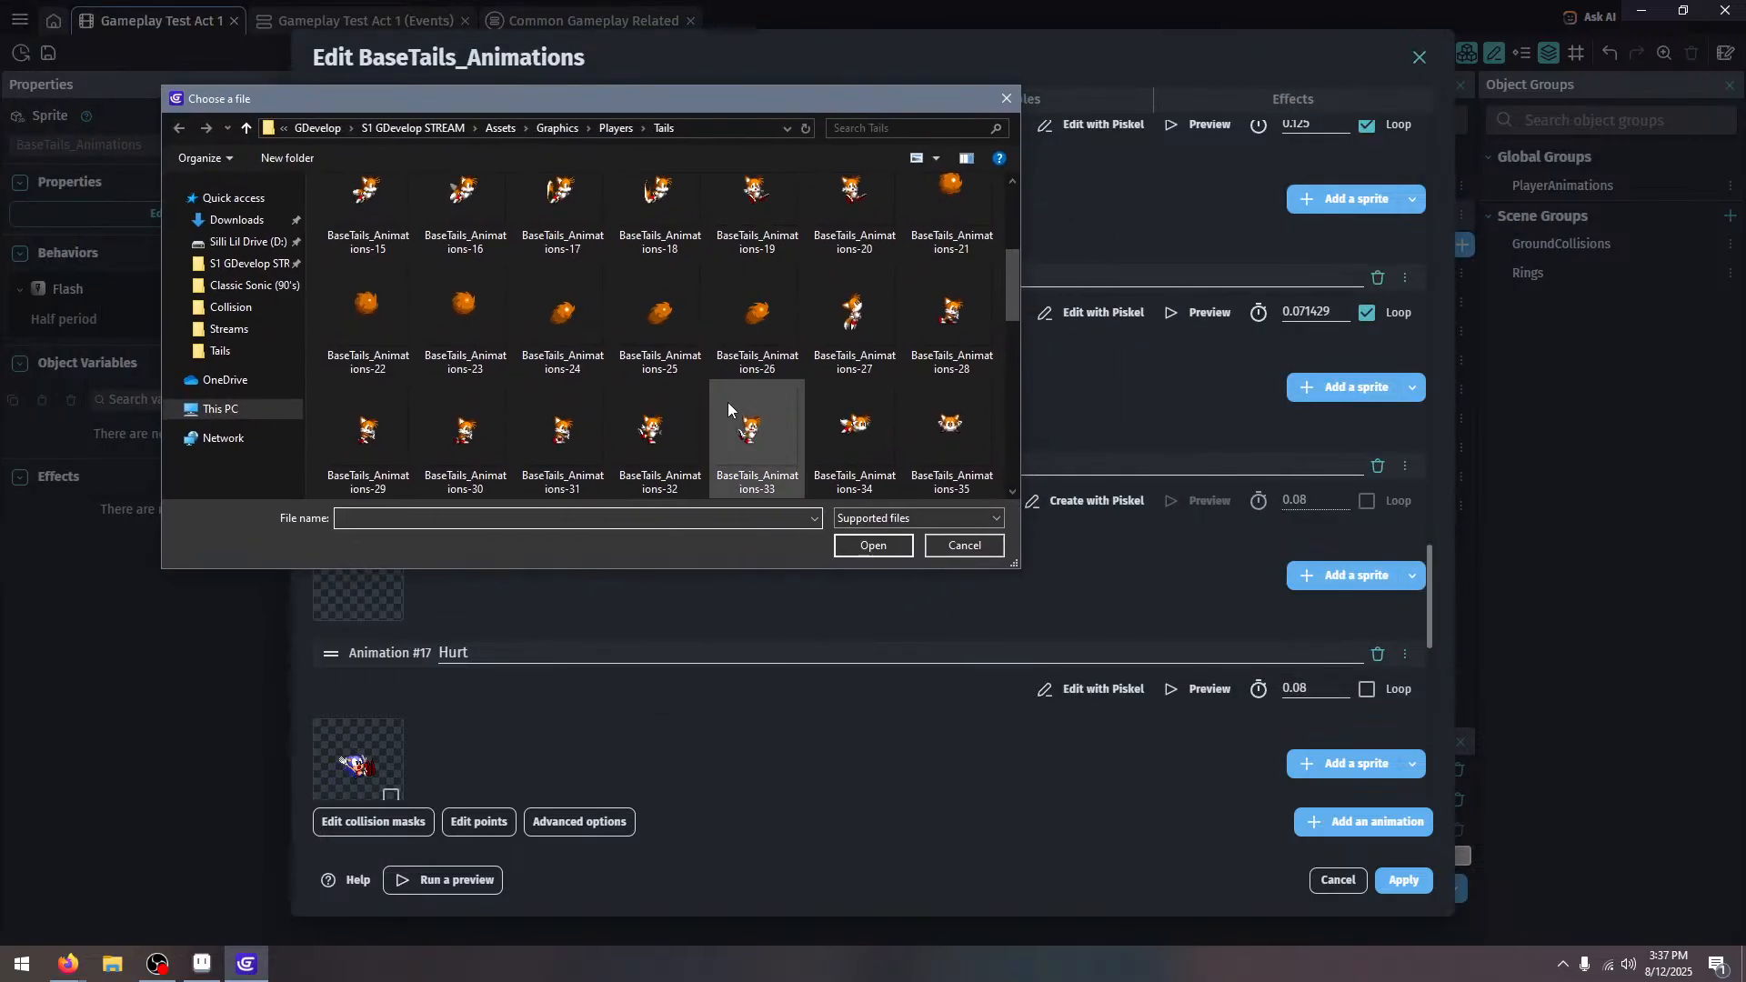
{"action": "double_click", "coordinate": [853, 418]}
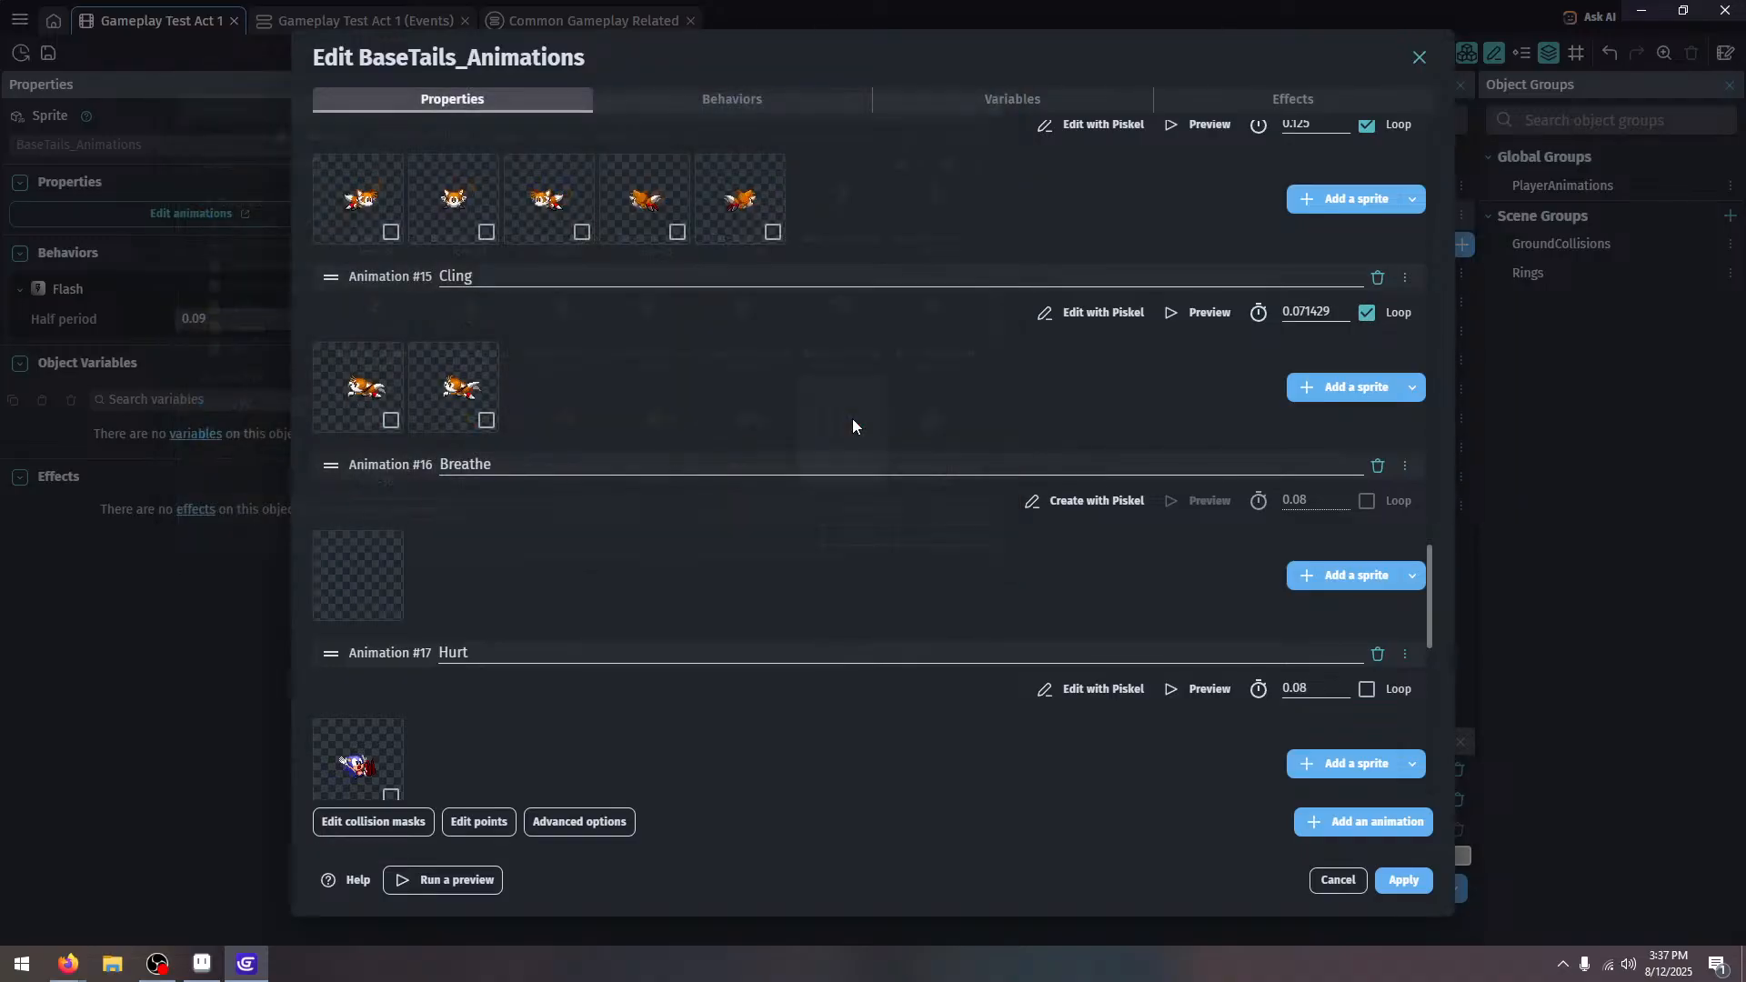
Delete the Sonic sprites from the Hurt and Slide animations, leaving the Death animation's sprite in place
{"action": "scroll", "coordinate": [481, 669], "scroll_direction": "down", "scroll_amount": 5}
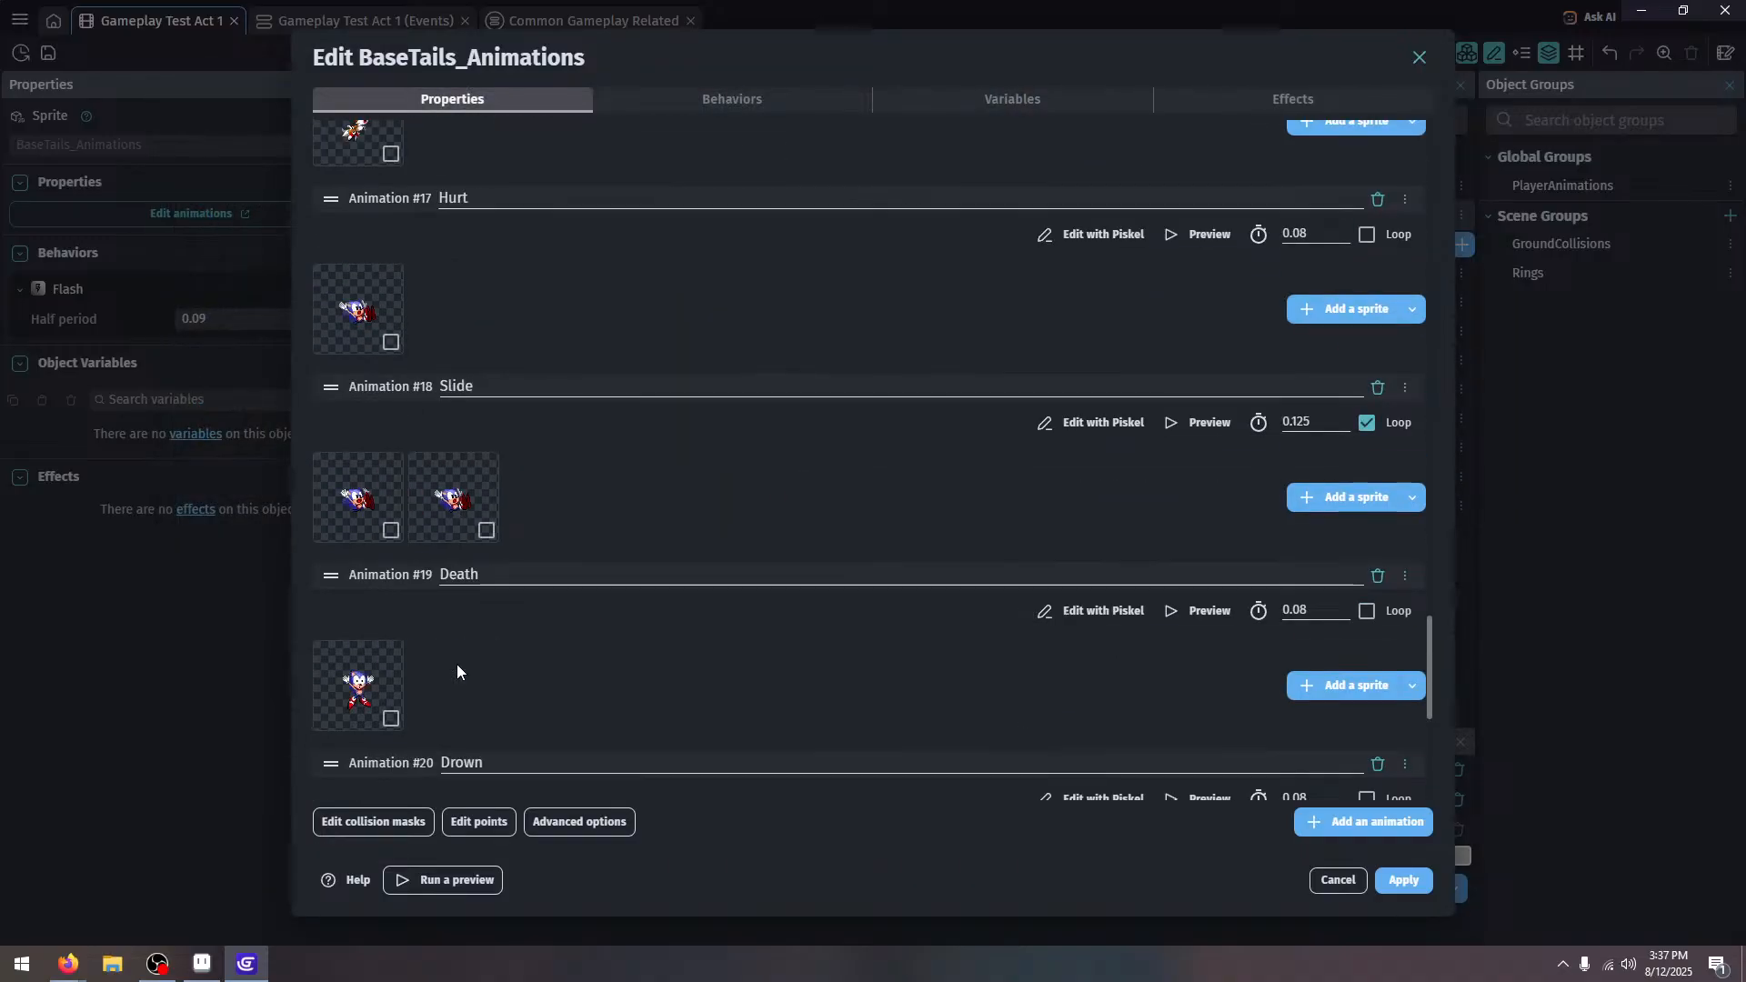
{"action": "left_click", "coordinate": [391, 342]}
{"action": "left_click", "coordinate": [391, 530]}
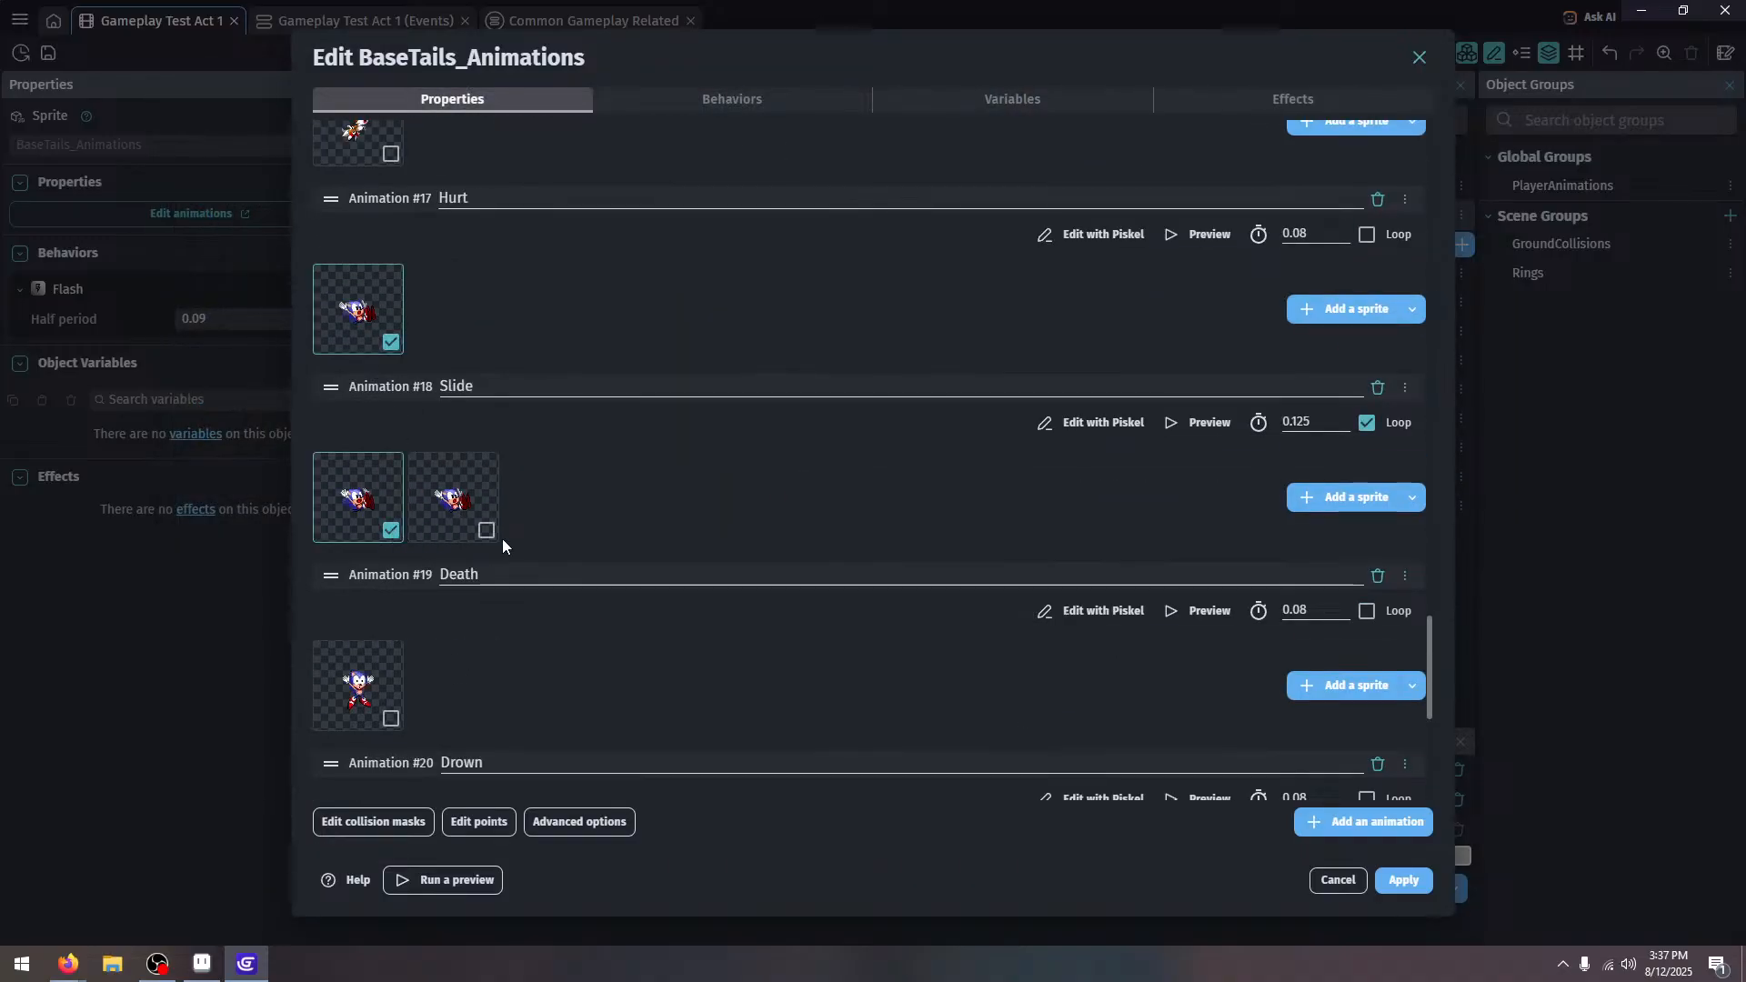
{"action": "left_click", "coordinate": [486, 530]}
{"action": "right_click", "coordinate": [477, 509]}
{"action": "left_click", "coordinate": [491, 483]}
{"action": "right_click", "coordinate": [378, 313]}
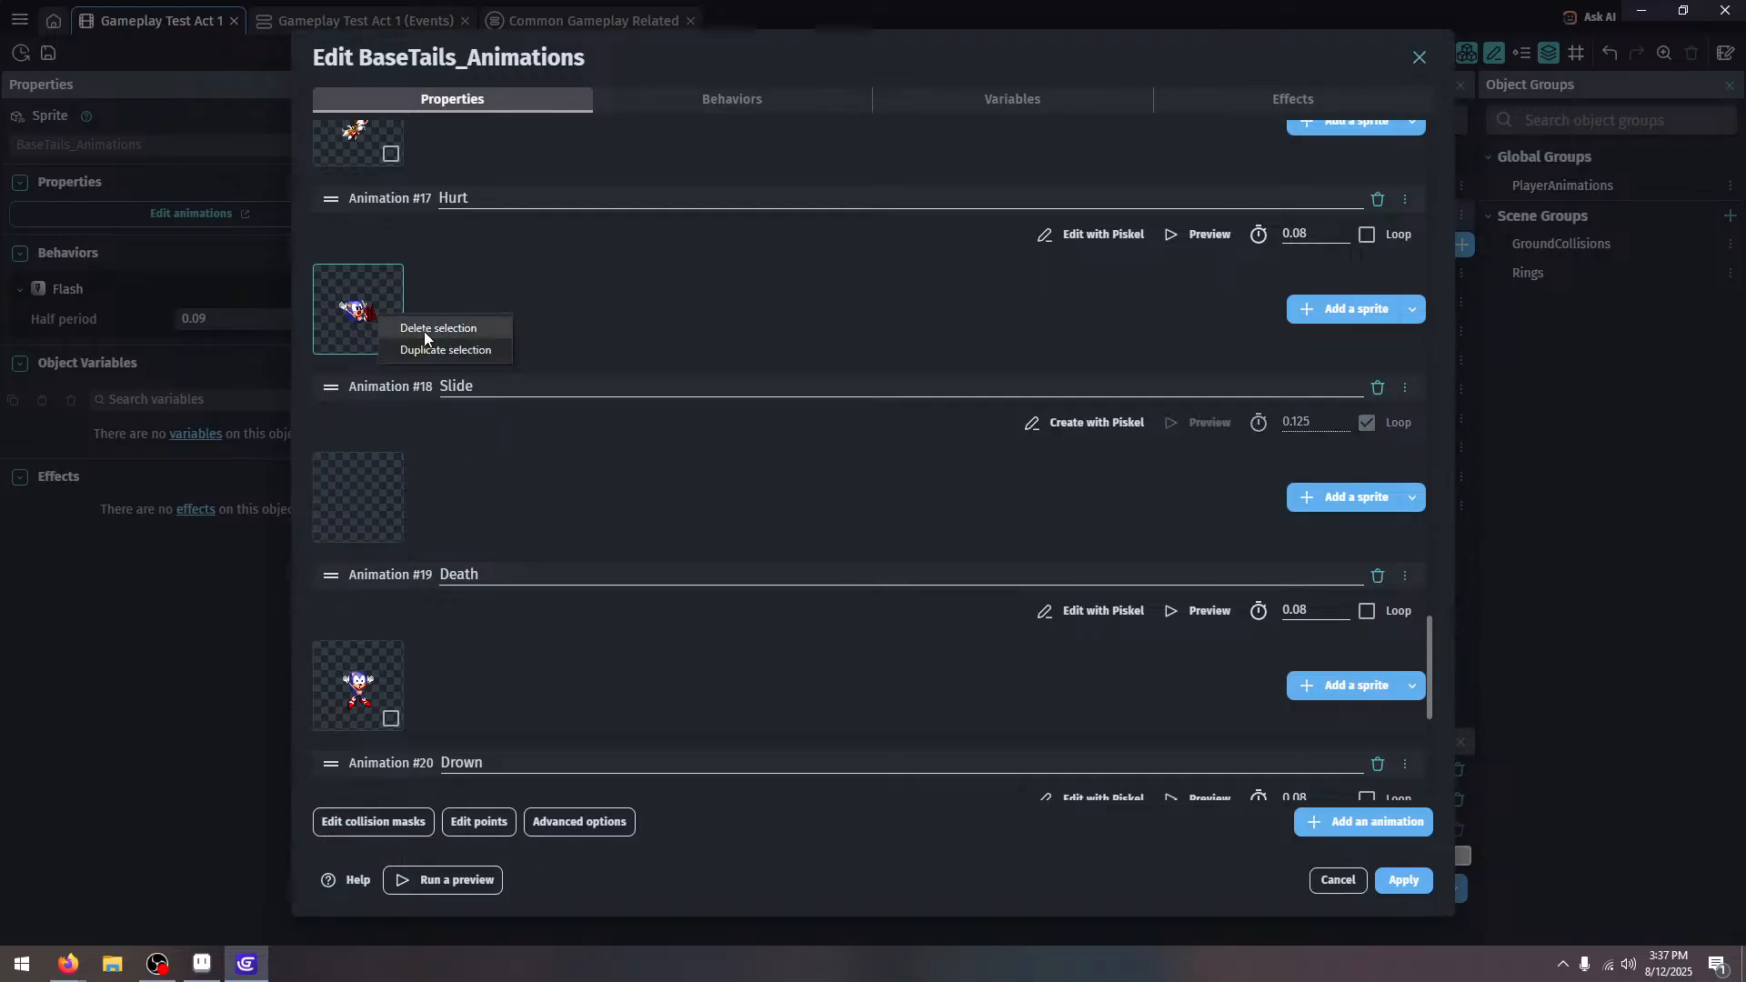
{"action": "left_click", "coordinate": [424, 328]}
Add BaseTails_Animations-42 to the empty Hurt animation
{"action": "left_click", "coordinate": [1375, 315]}
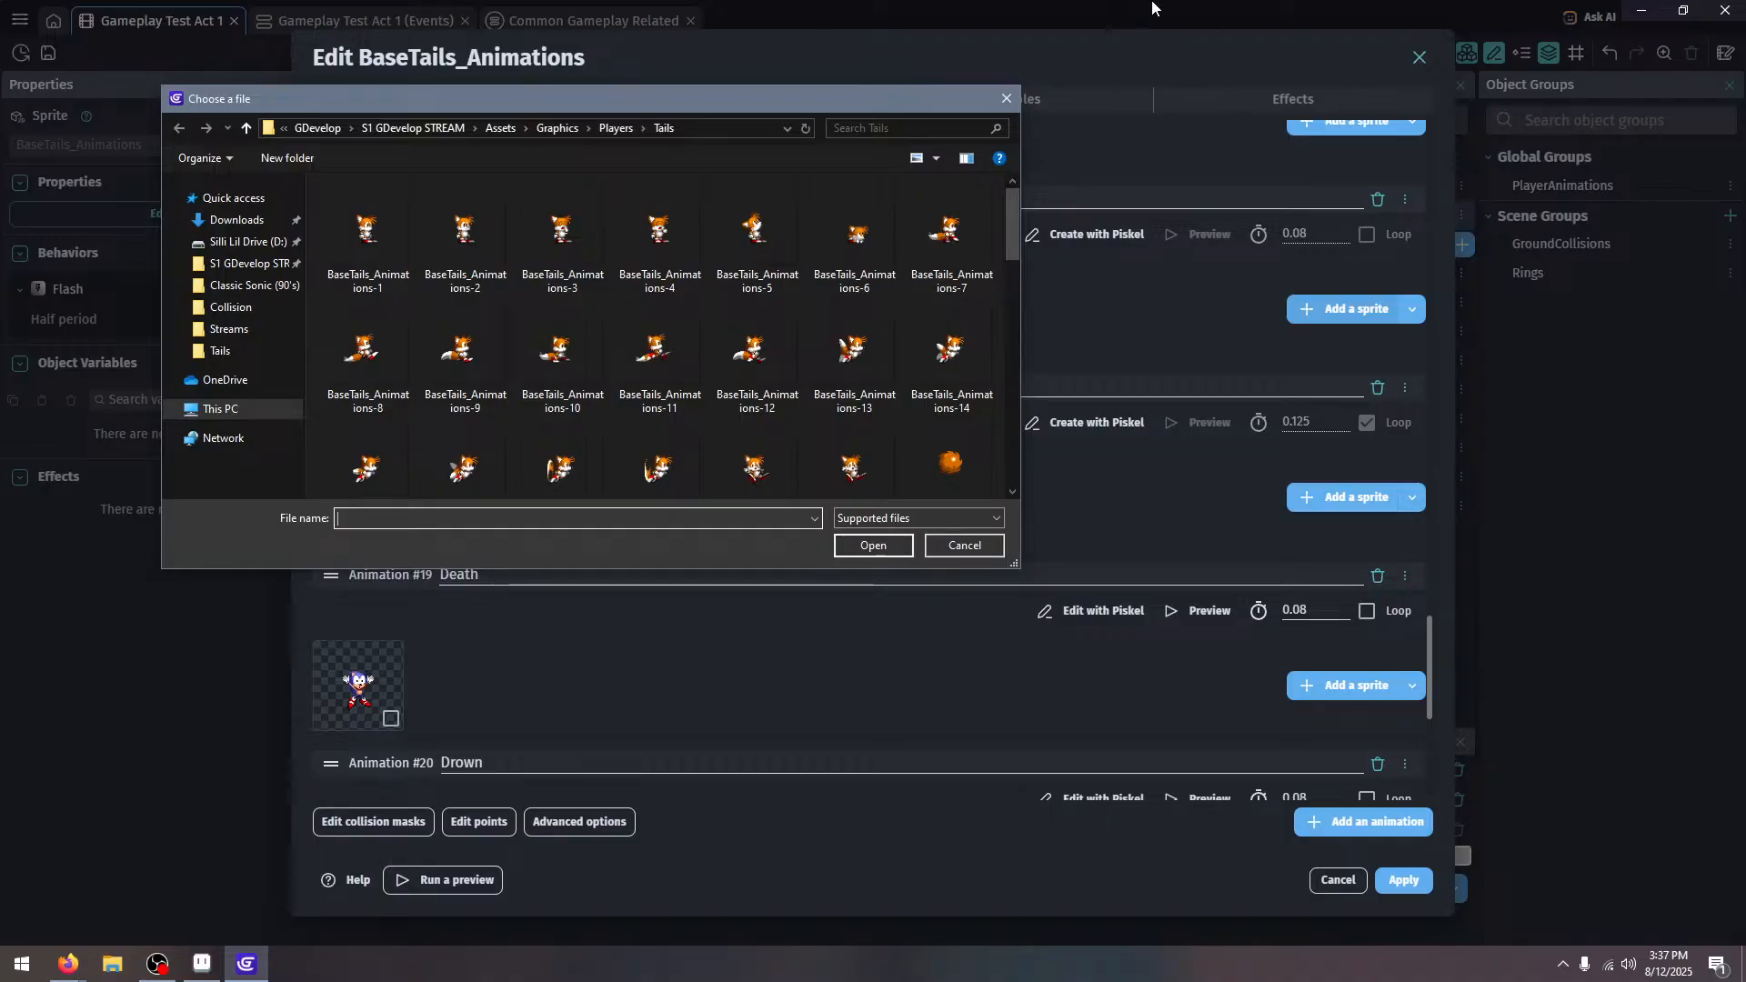
{"action": "scroll", "coordinate": [765, 324], "scroll_direction": "down", "scroll_amount": 1}
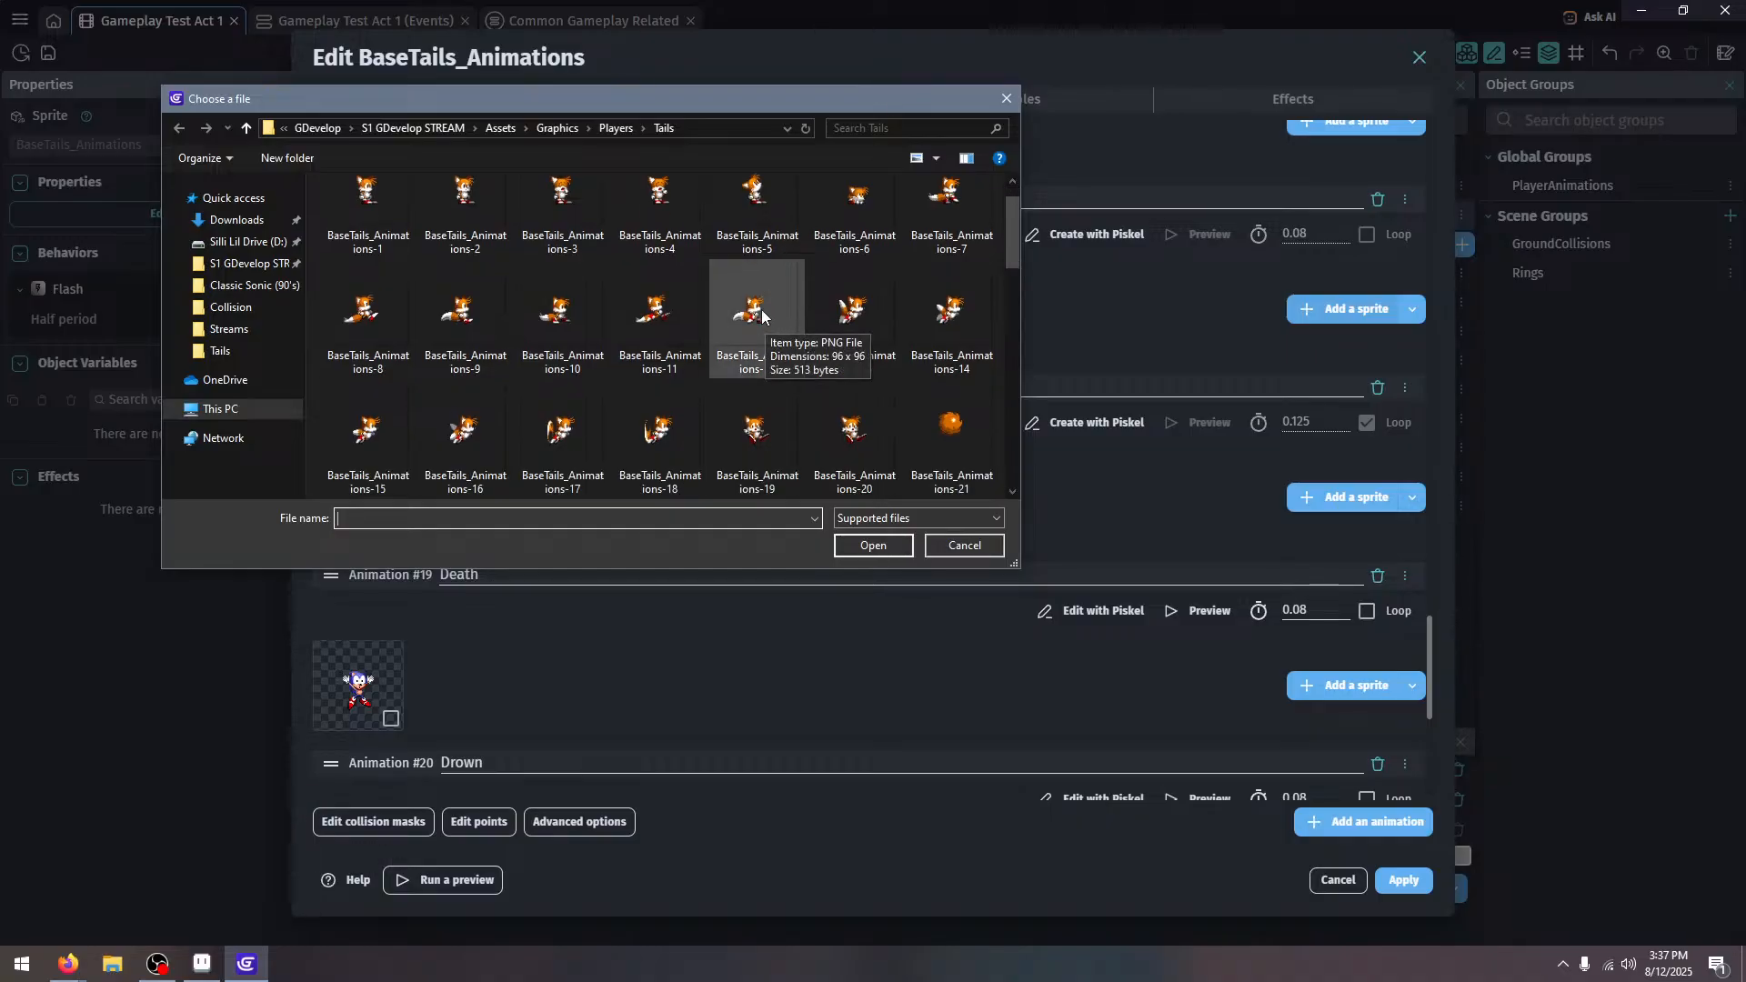
{"action": "left_click_drag", "start_coordinate": [767, 102], "coordinate": [1154, 187]}
{"action": "scroll", "coordinate": [984, 287], "scroll_direction": "down", "scroll_amount": 5}
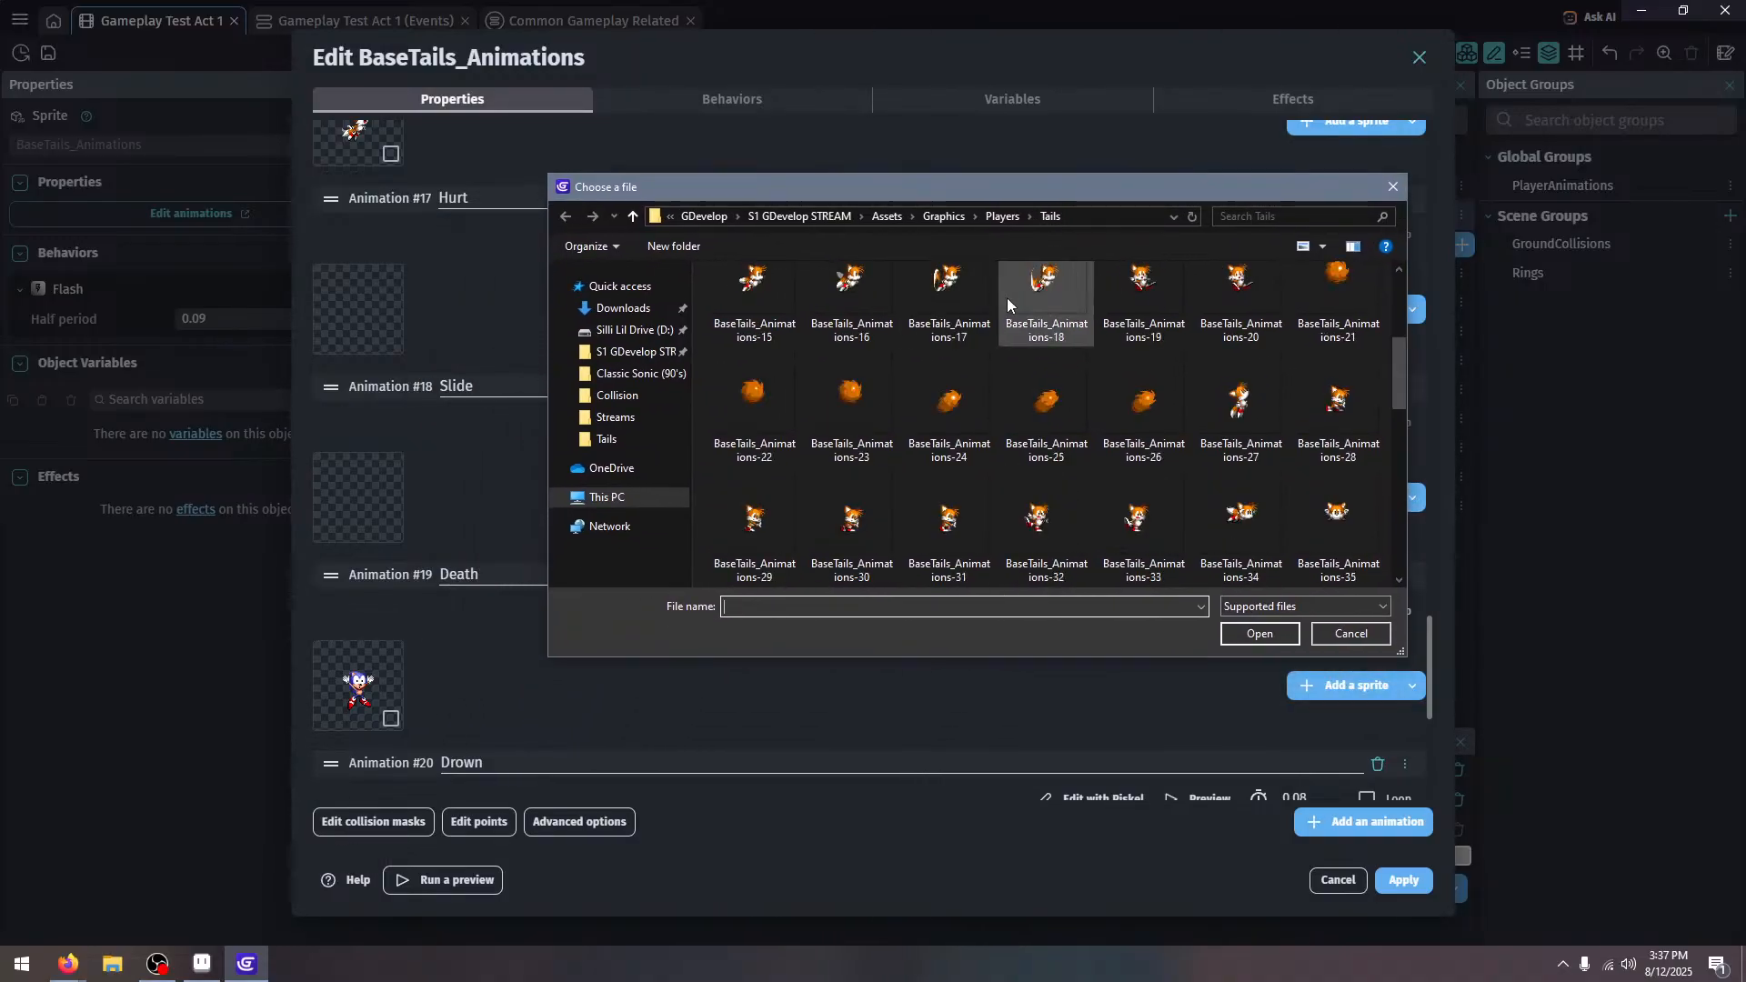
{"action": "double_click", "coordinate": [1337, 513]}
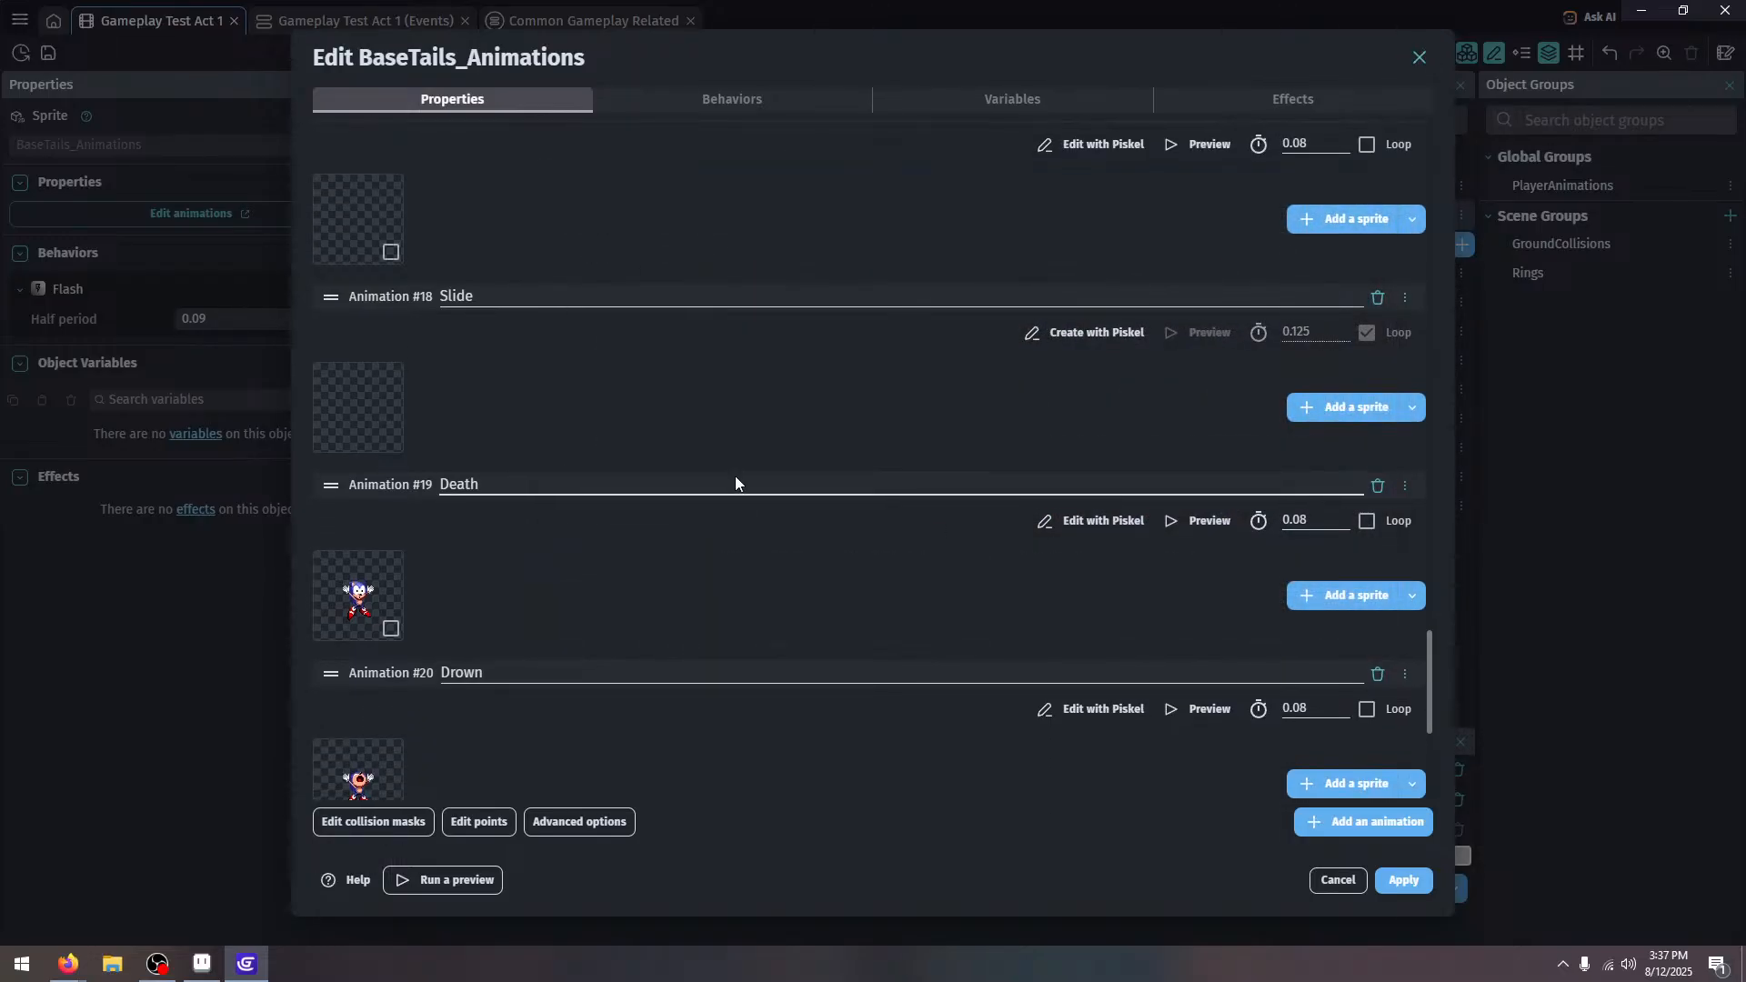
Add BaseTails_Animations-42 and BaseTails_Animations-43 to the empty Slide animation
{"action": "scroll", "coordinate": [1318, 554], "scroll_direction": "up", "scroll_amount": 2}
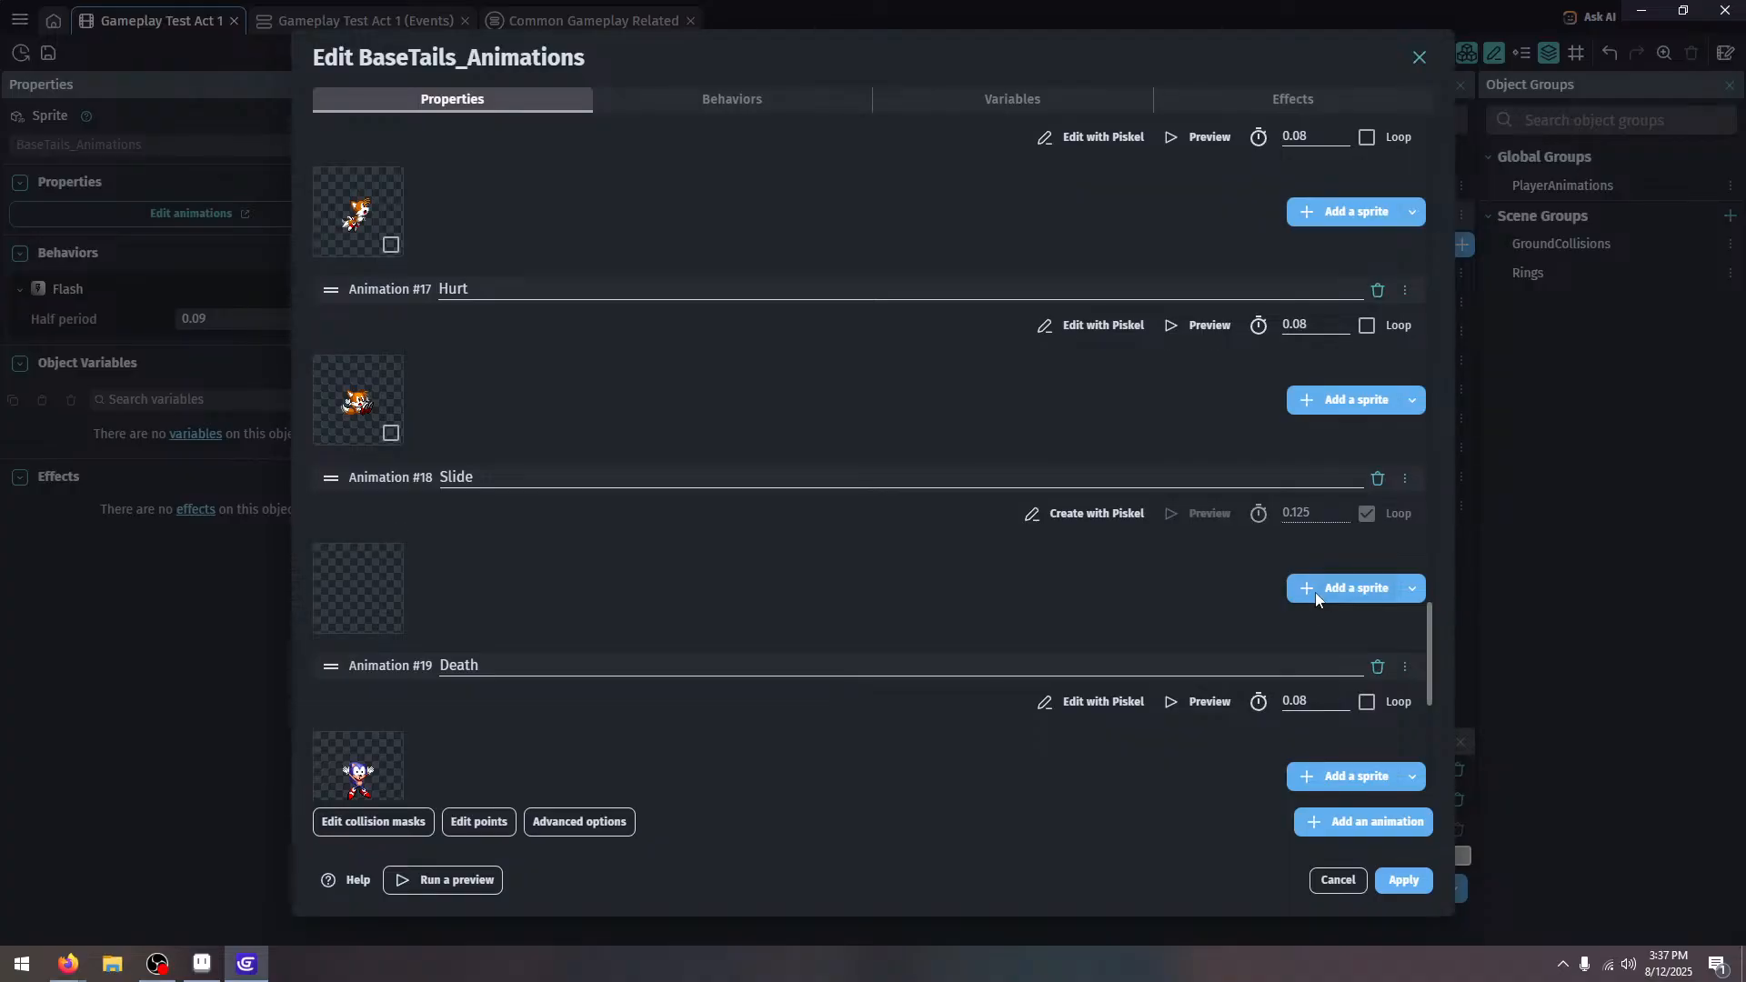
{"action": "left_click", "coordinate": [1315, 592]}
{"action": "scroll", "coordinate": [790, 343], "scroll_direction": "down", "scroll_amount": 5}
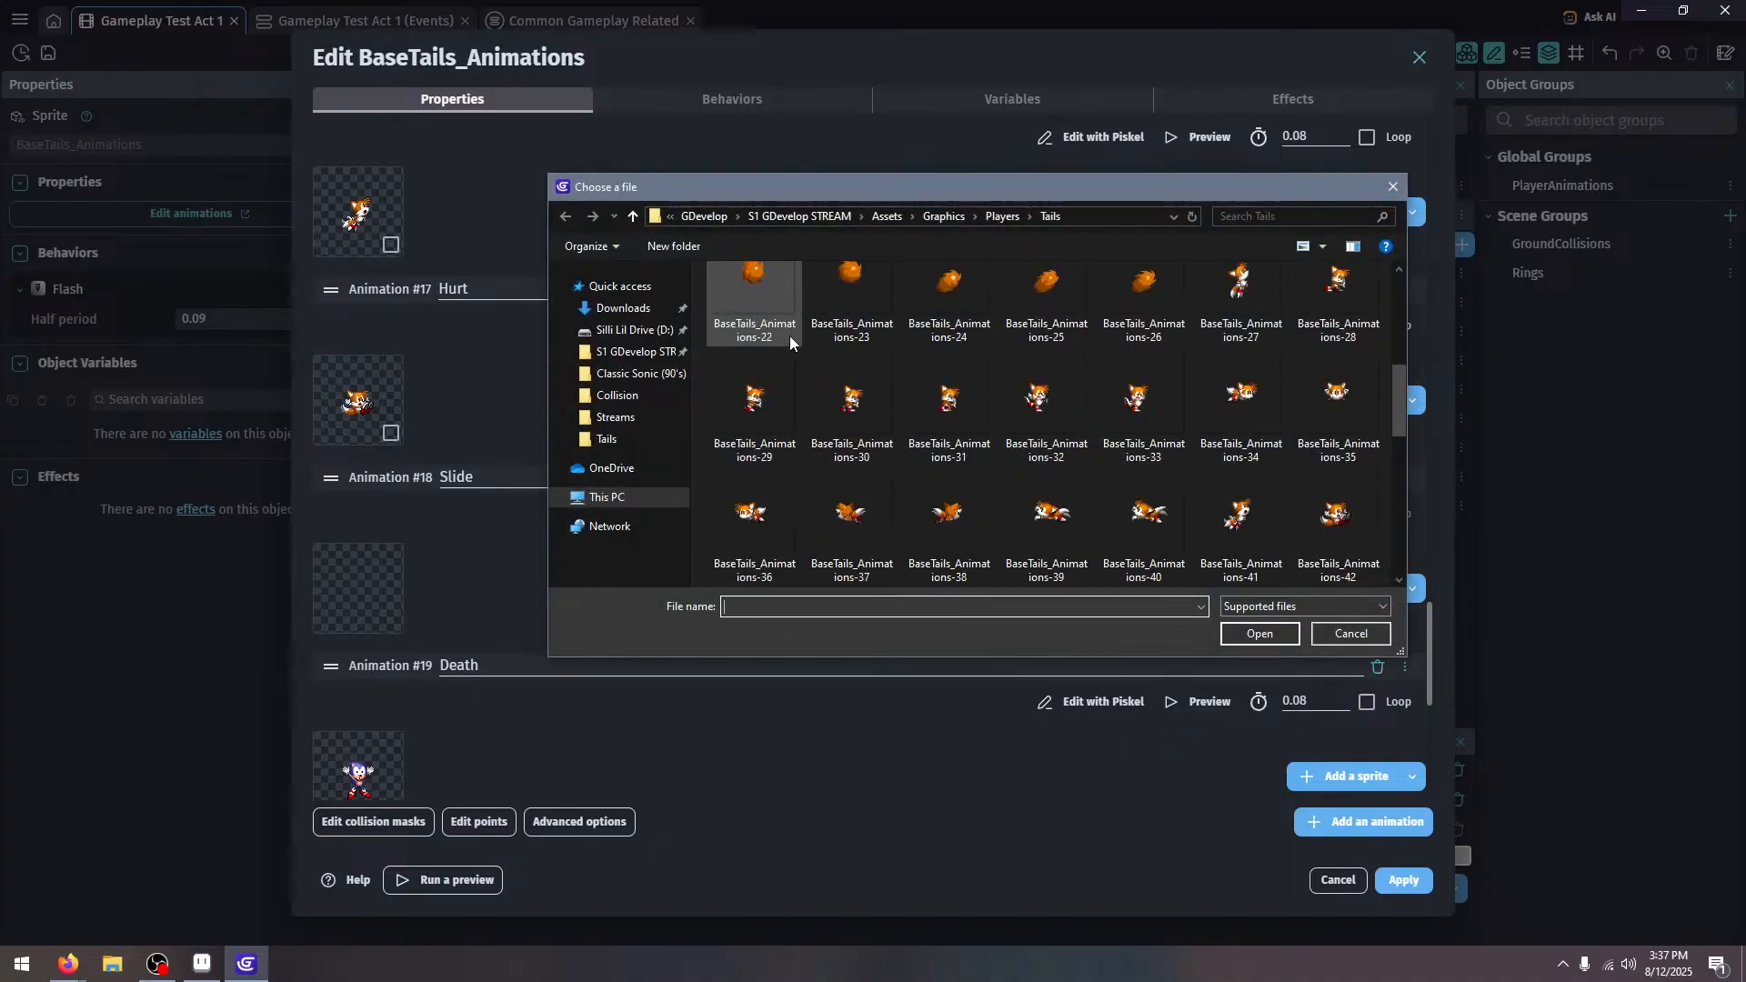
{"action": "scroll", "coordinate": [1136, 409], "scroll_direction": "down", "scroll_amount": 1}
{"action": "left_click", "coordinate": [1337, 400]}
{"action": "left_click", "coordinate": [755, 518], "text": "shift"}
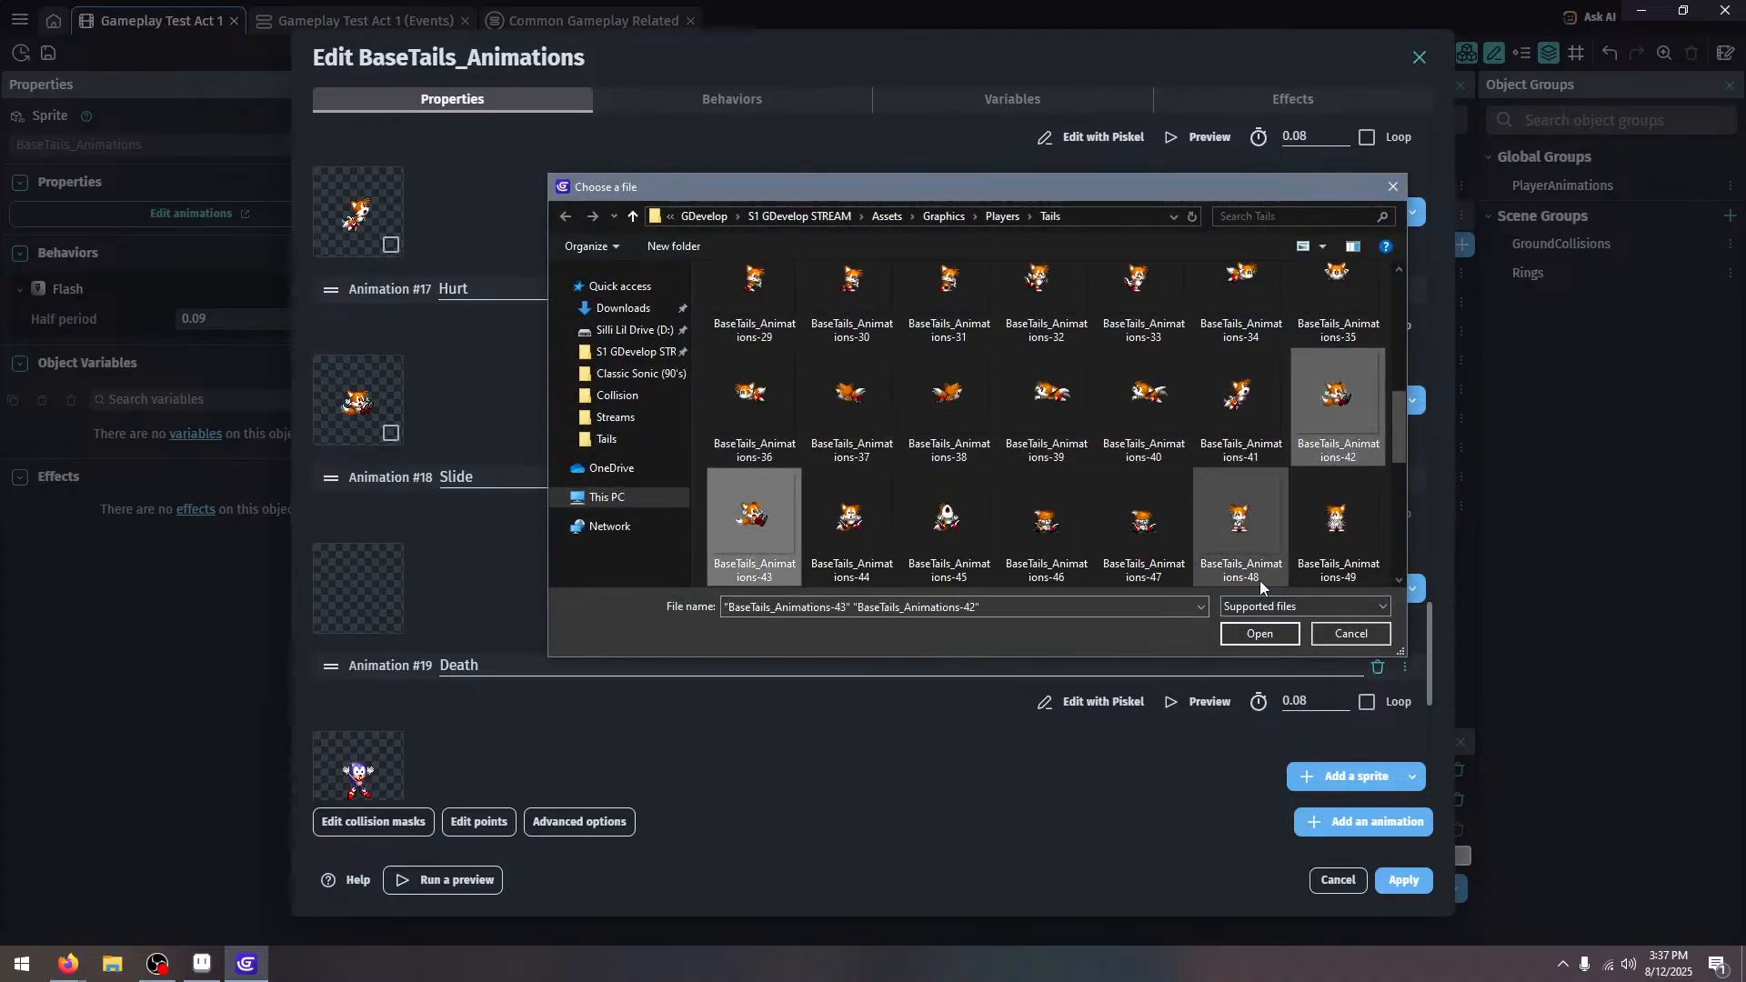
{"action": "left_click", "coordinate": [1269, 634]}
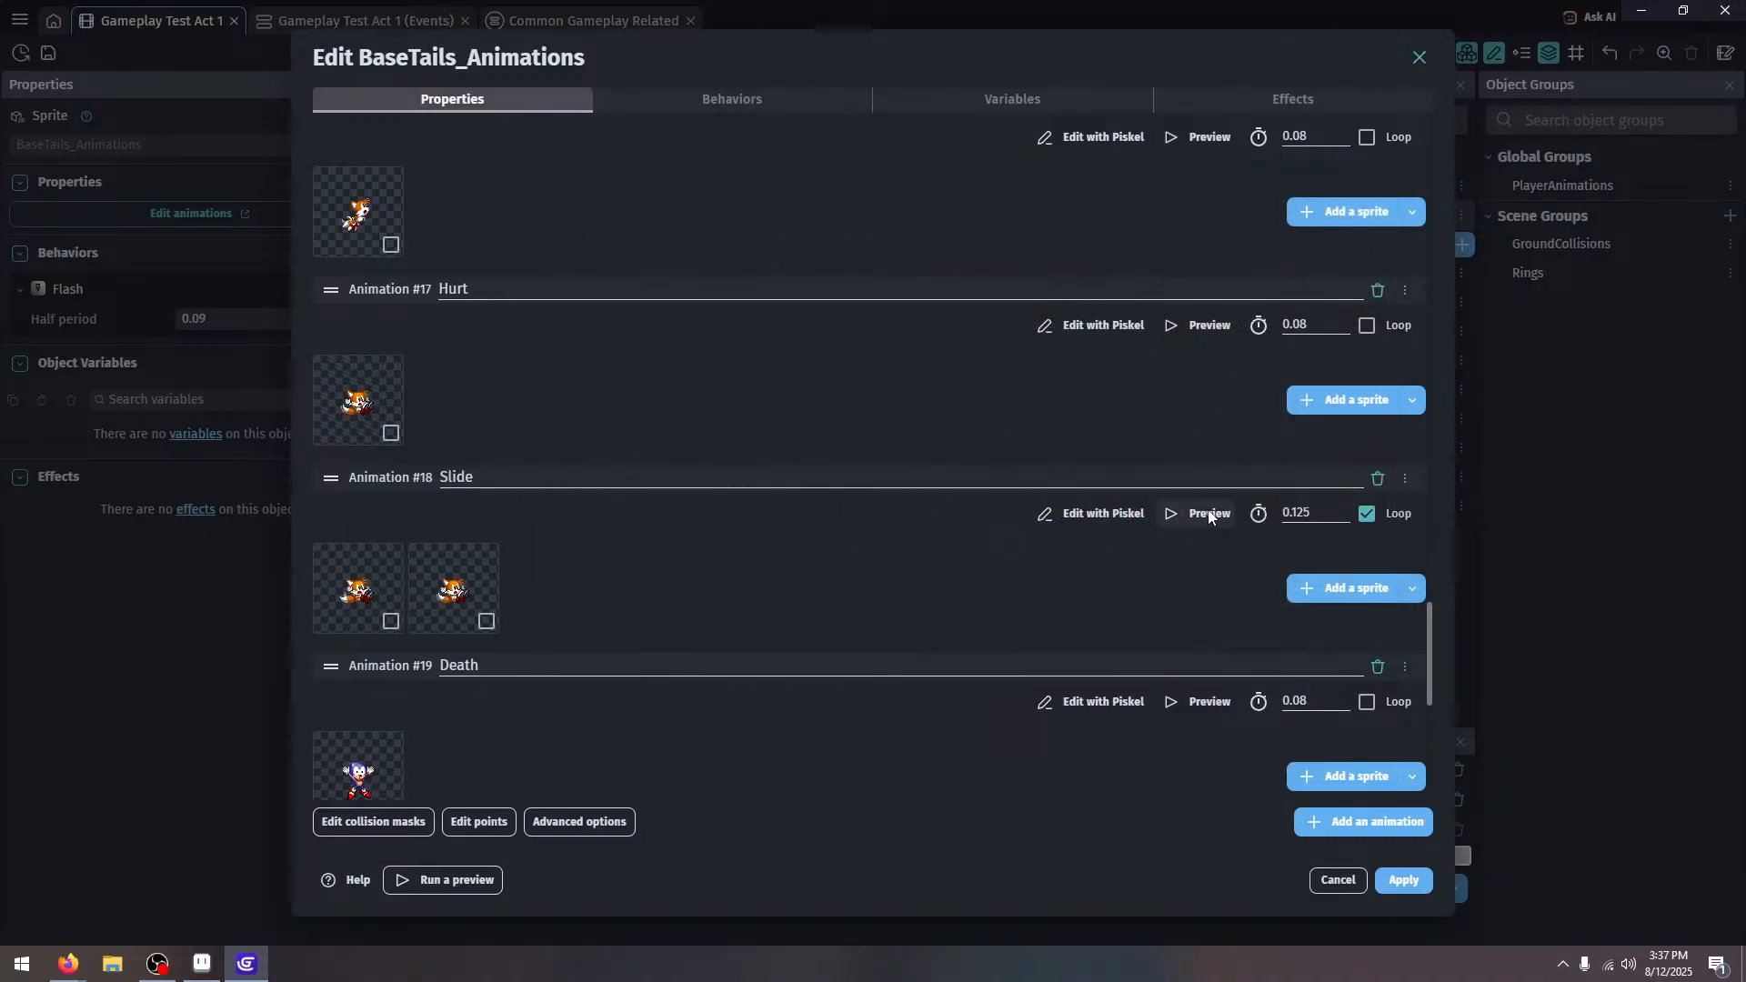
Preview the playback of the Slide animation
{"action": "left_click", "coordinate": [1210, 515]}
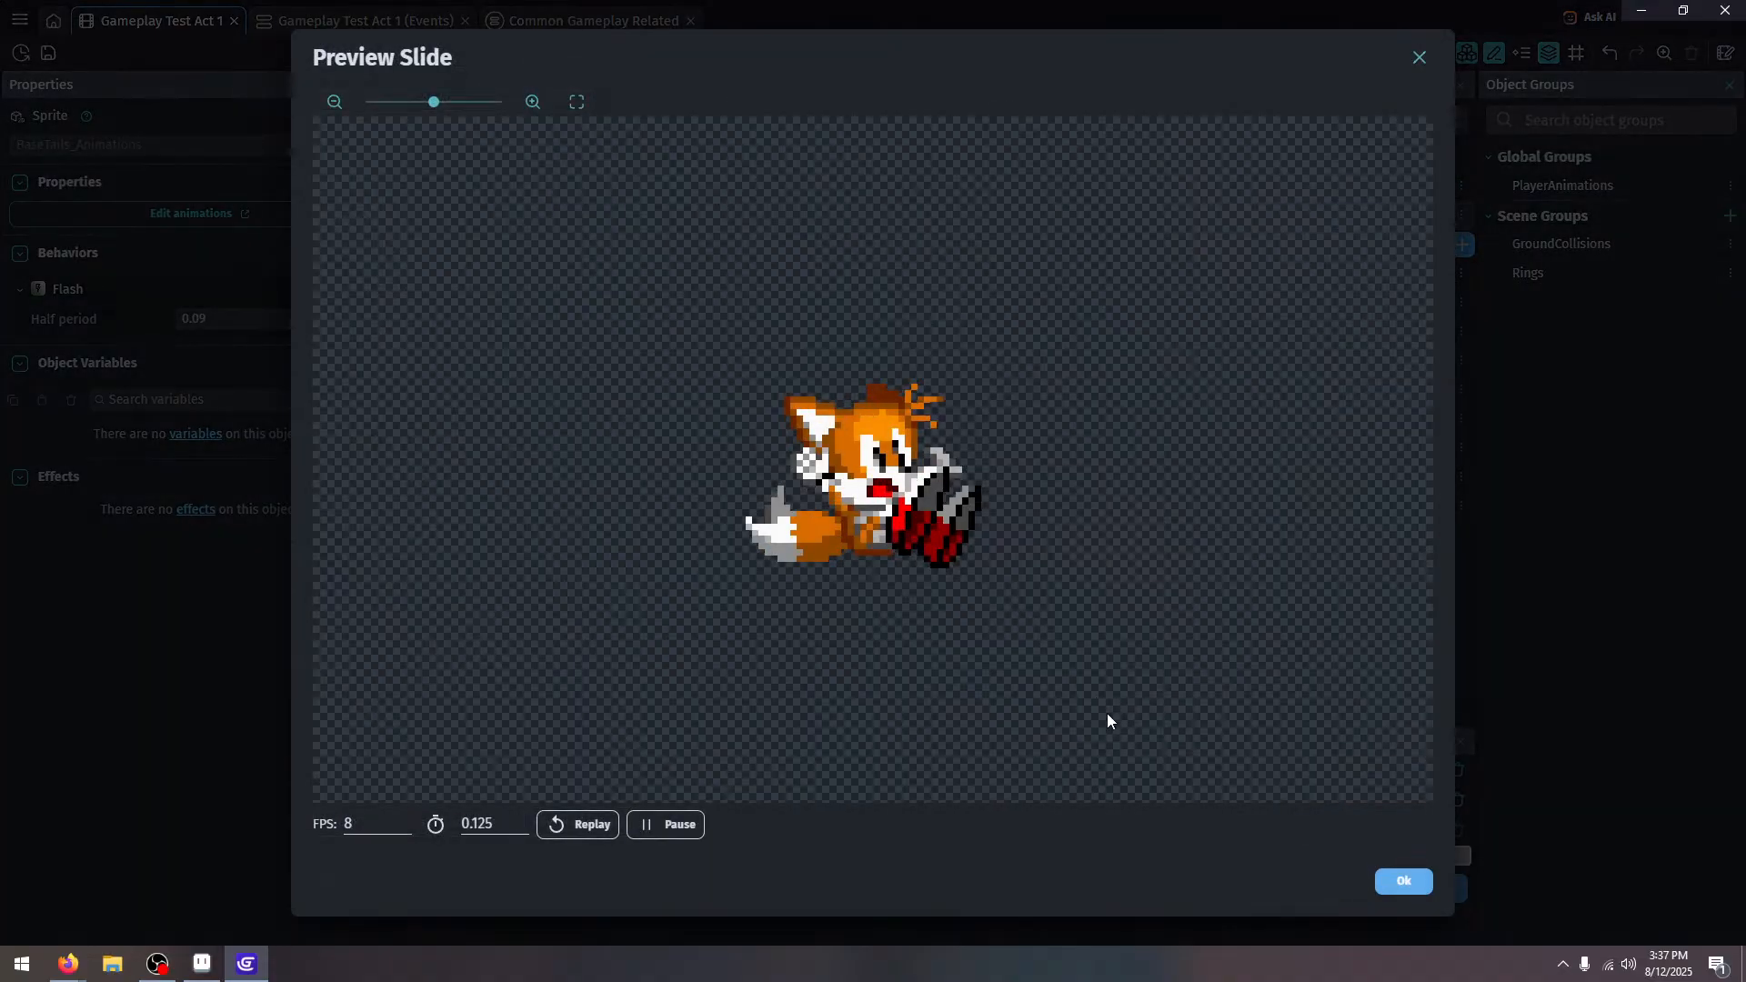
{"action": "left_click", "coordinate": [1403, 881]}
Delete the Sonic sprites from the Death and Drown animations
{"action": "scroll", "coordinate": [395, 544], "scroll_direction": "down", "scroll_amount": 3}
{"action": "left_click", "coordinate": [391, 537]}
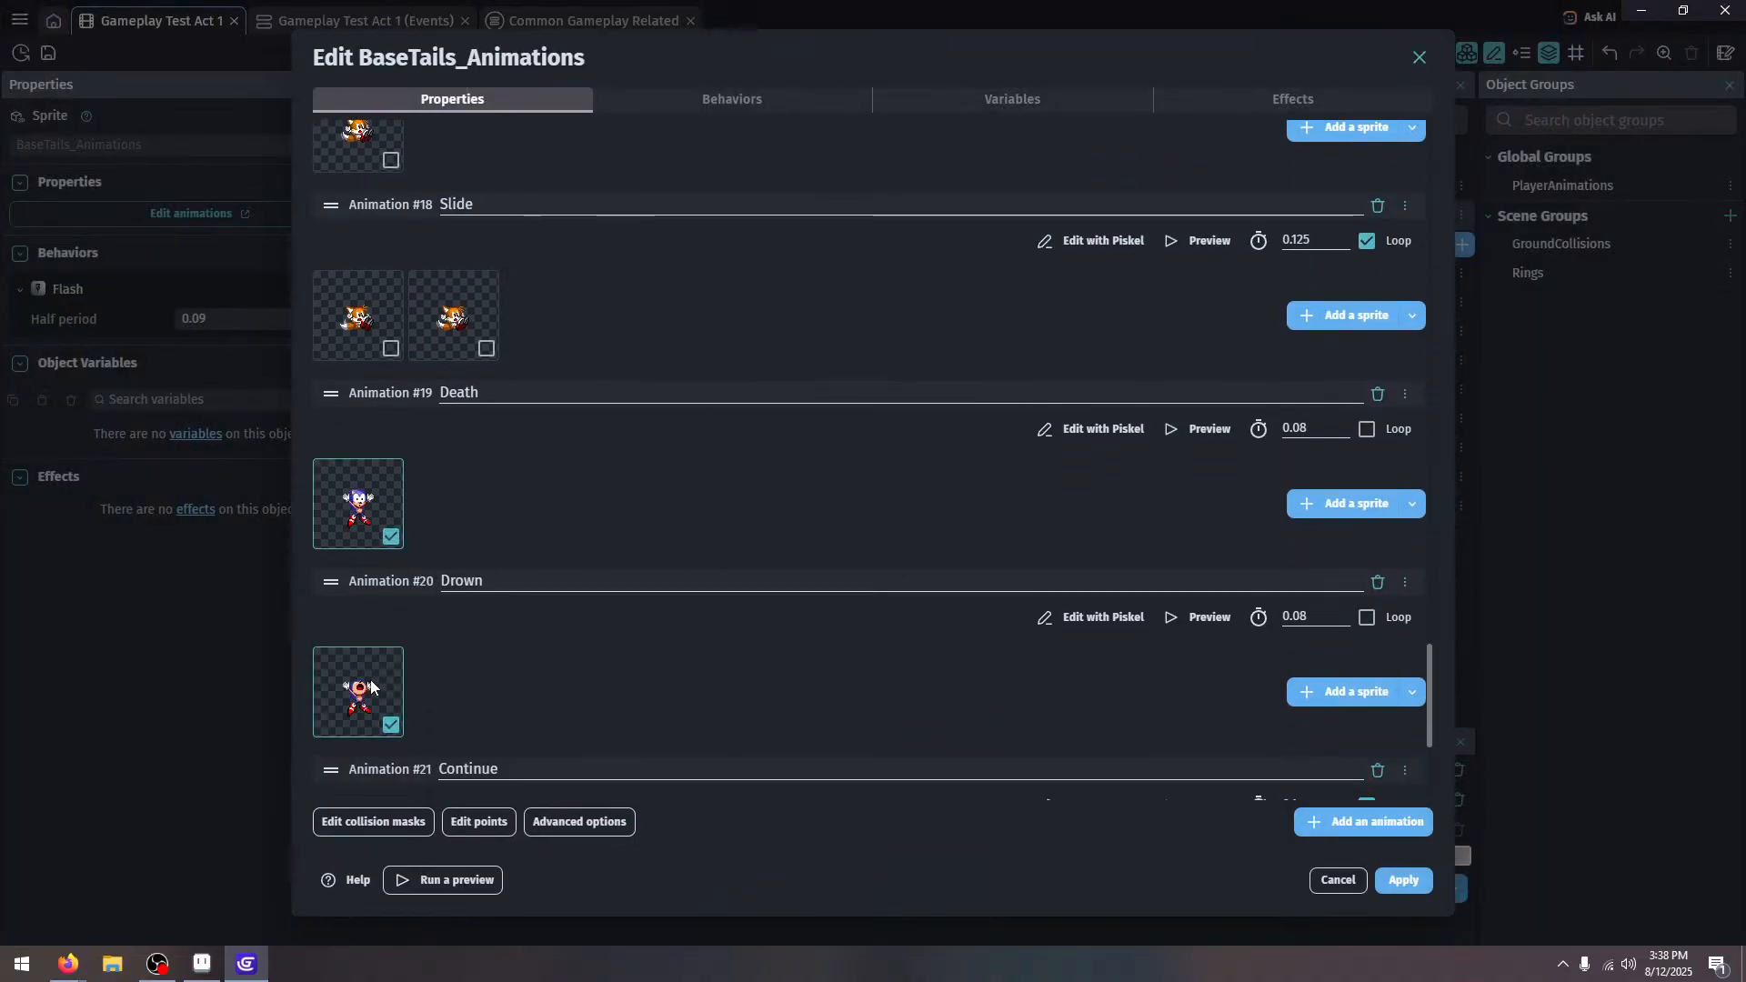
{"action": "right_click", "coordinate": [370, 682]}
{"action": "left_click", "coordinate": [387, 702]}
{"action": "right_click", "coordinate": [370, 474]}
{"action": "left_click", "coordinate": [382, 494]}
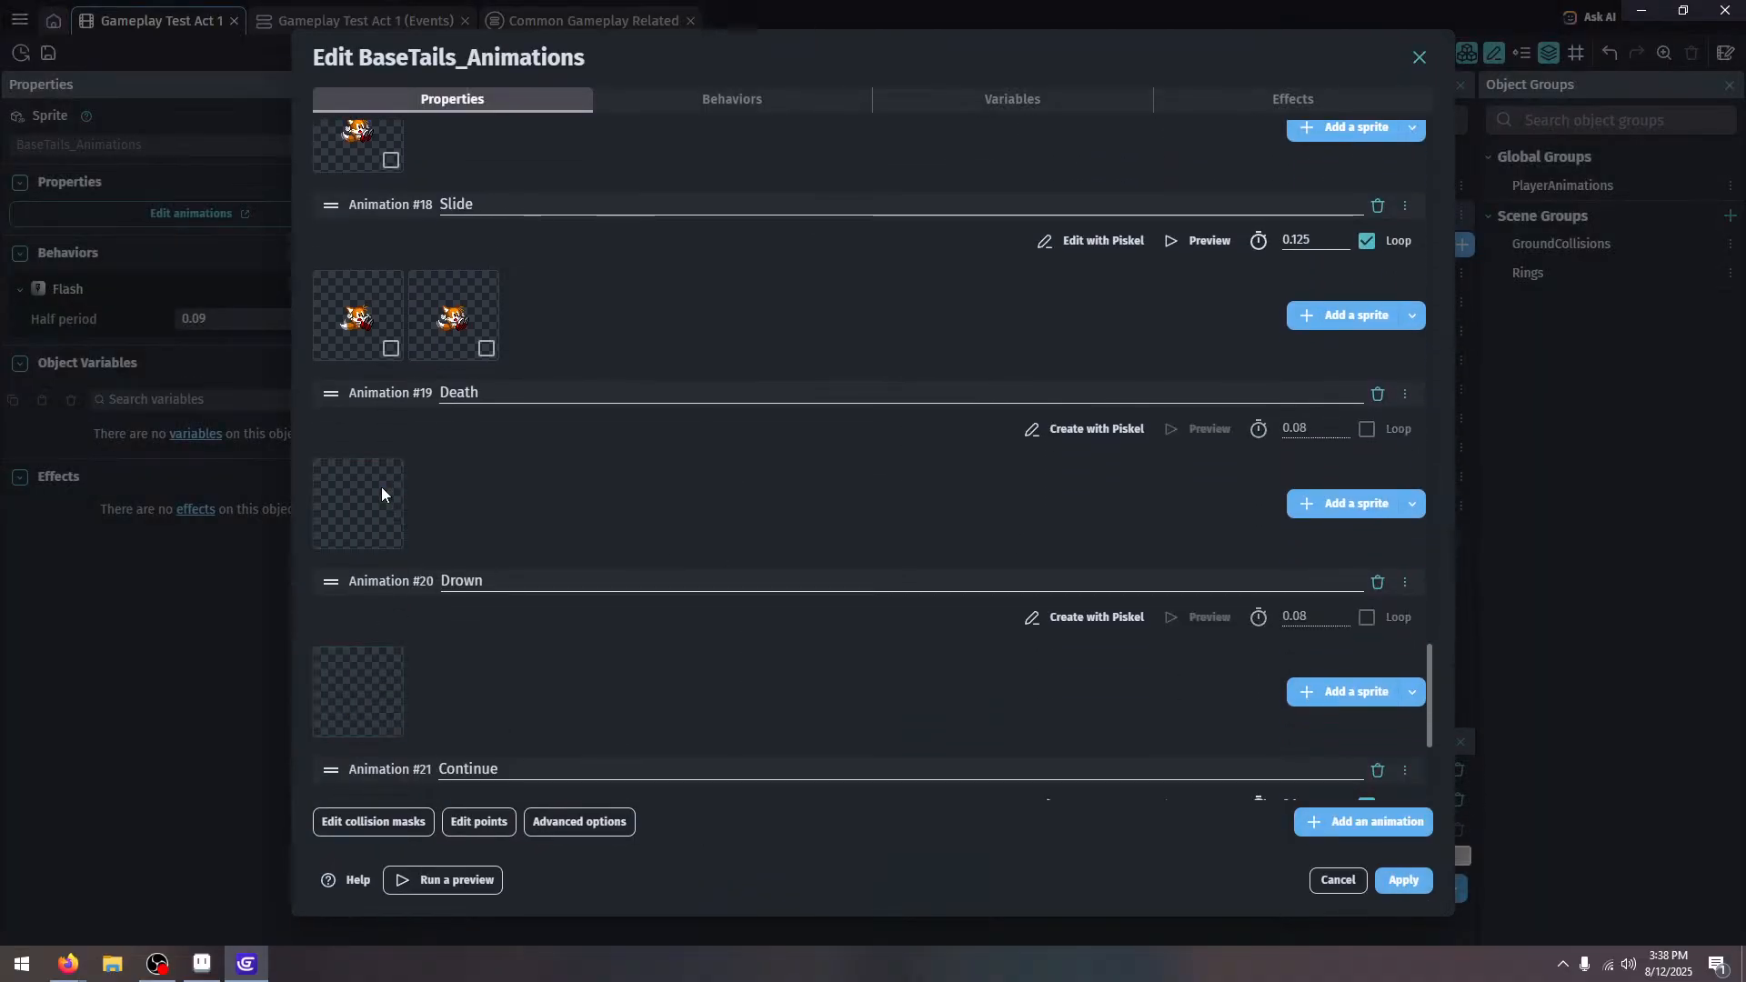
Add the BaseTails_Animations-44 sprite to the Death animation
{"action": "left_click", "coordinate": [1326, 505]}
{"action": "scroll", "coordinate": [822, 300], "scroll_direction": "down", "scroll_amount": 2}
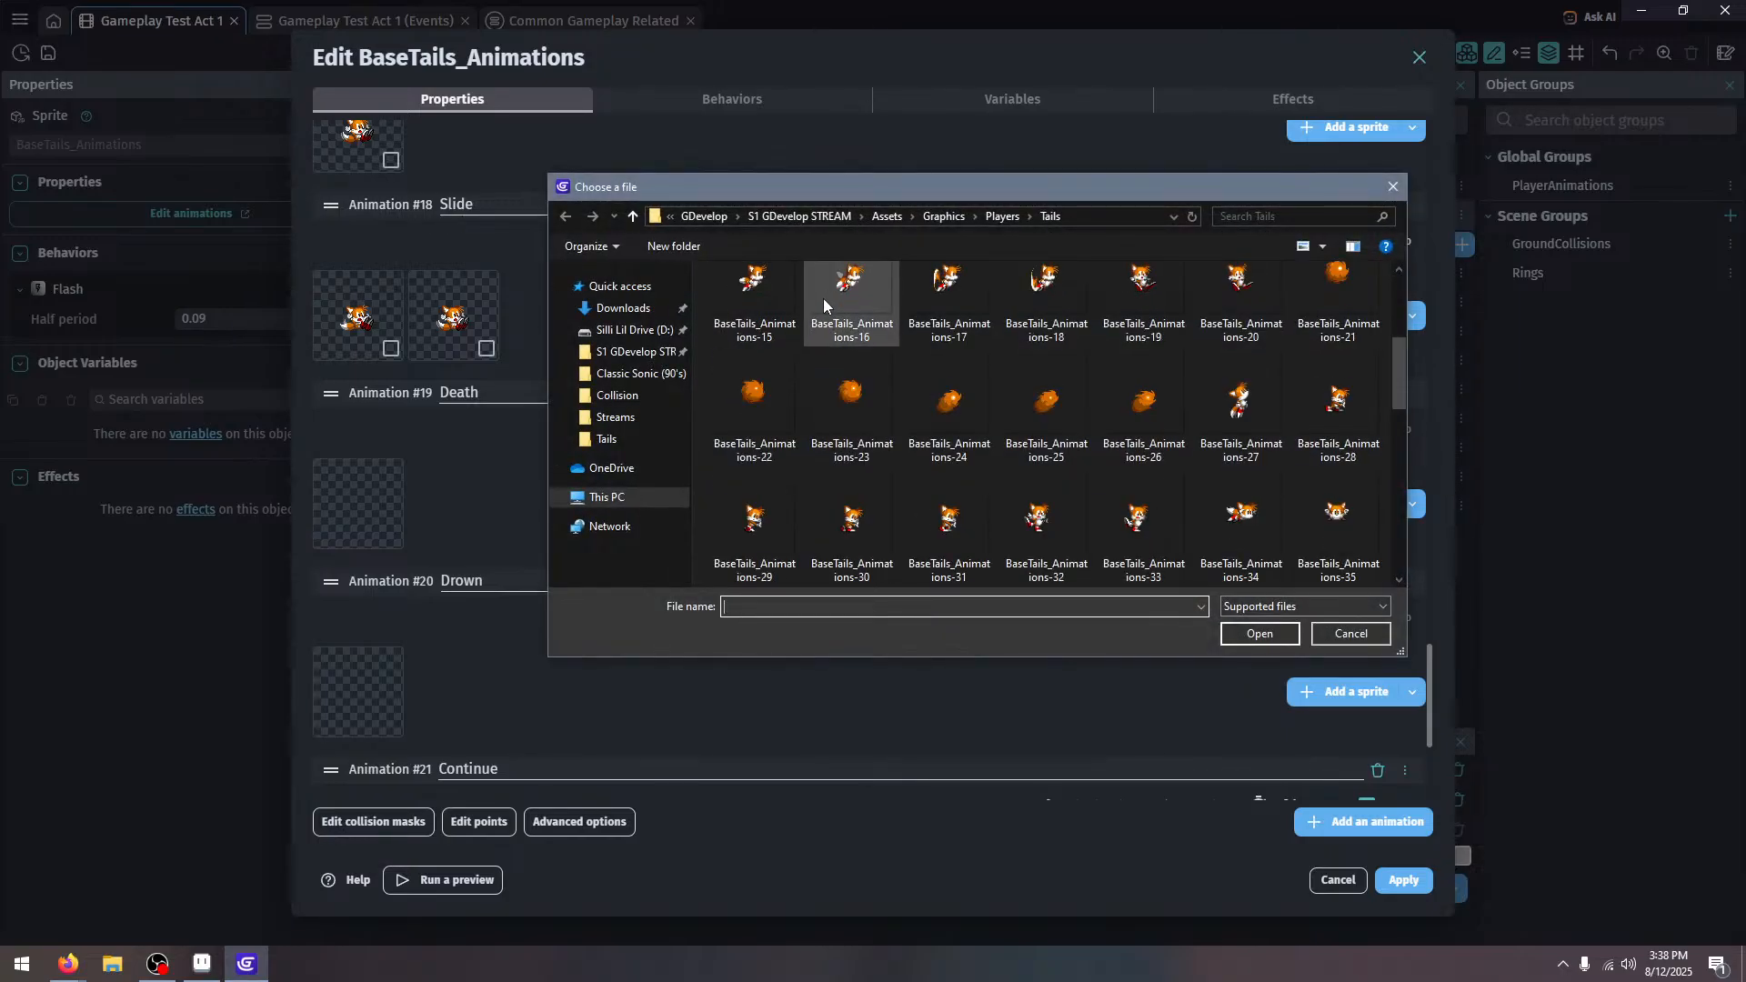
{"action": "scroll", "coordinate": [824, 302], "scroll_direction": "down", "scroll_amount": 2}
{"action": "left_click", "coordinate": [850, 540]}
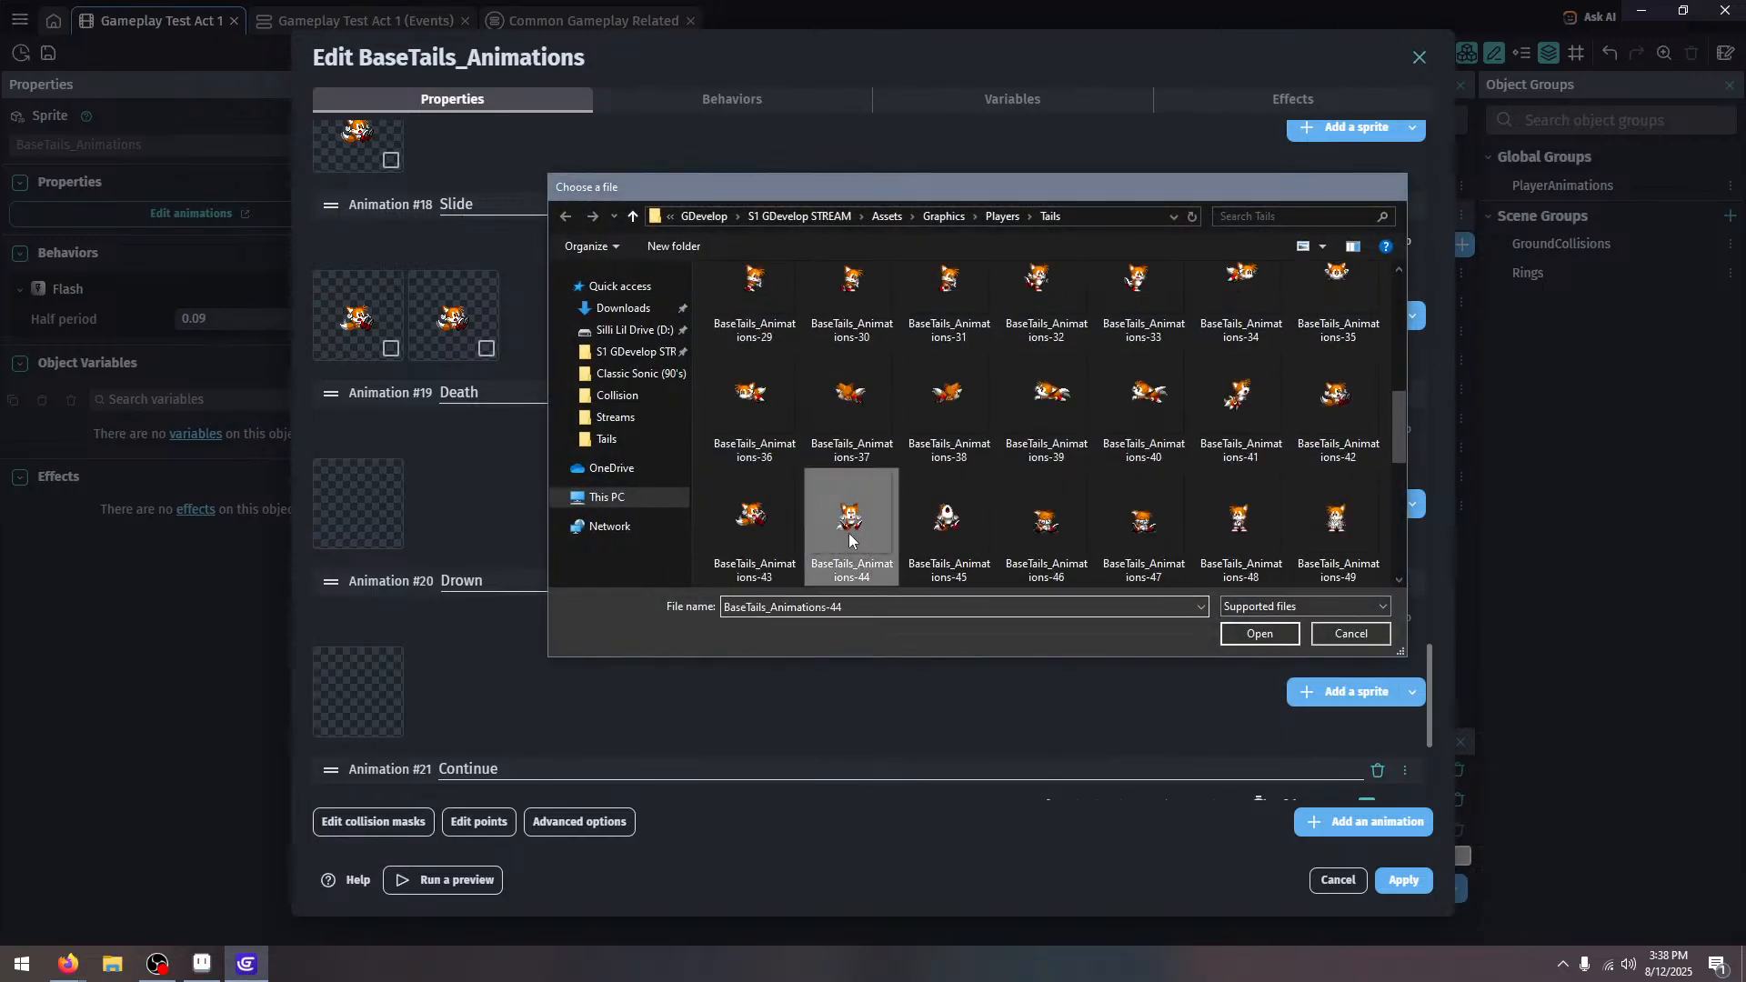
{"action": "key", "text": "Escape"}
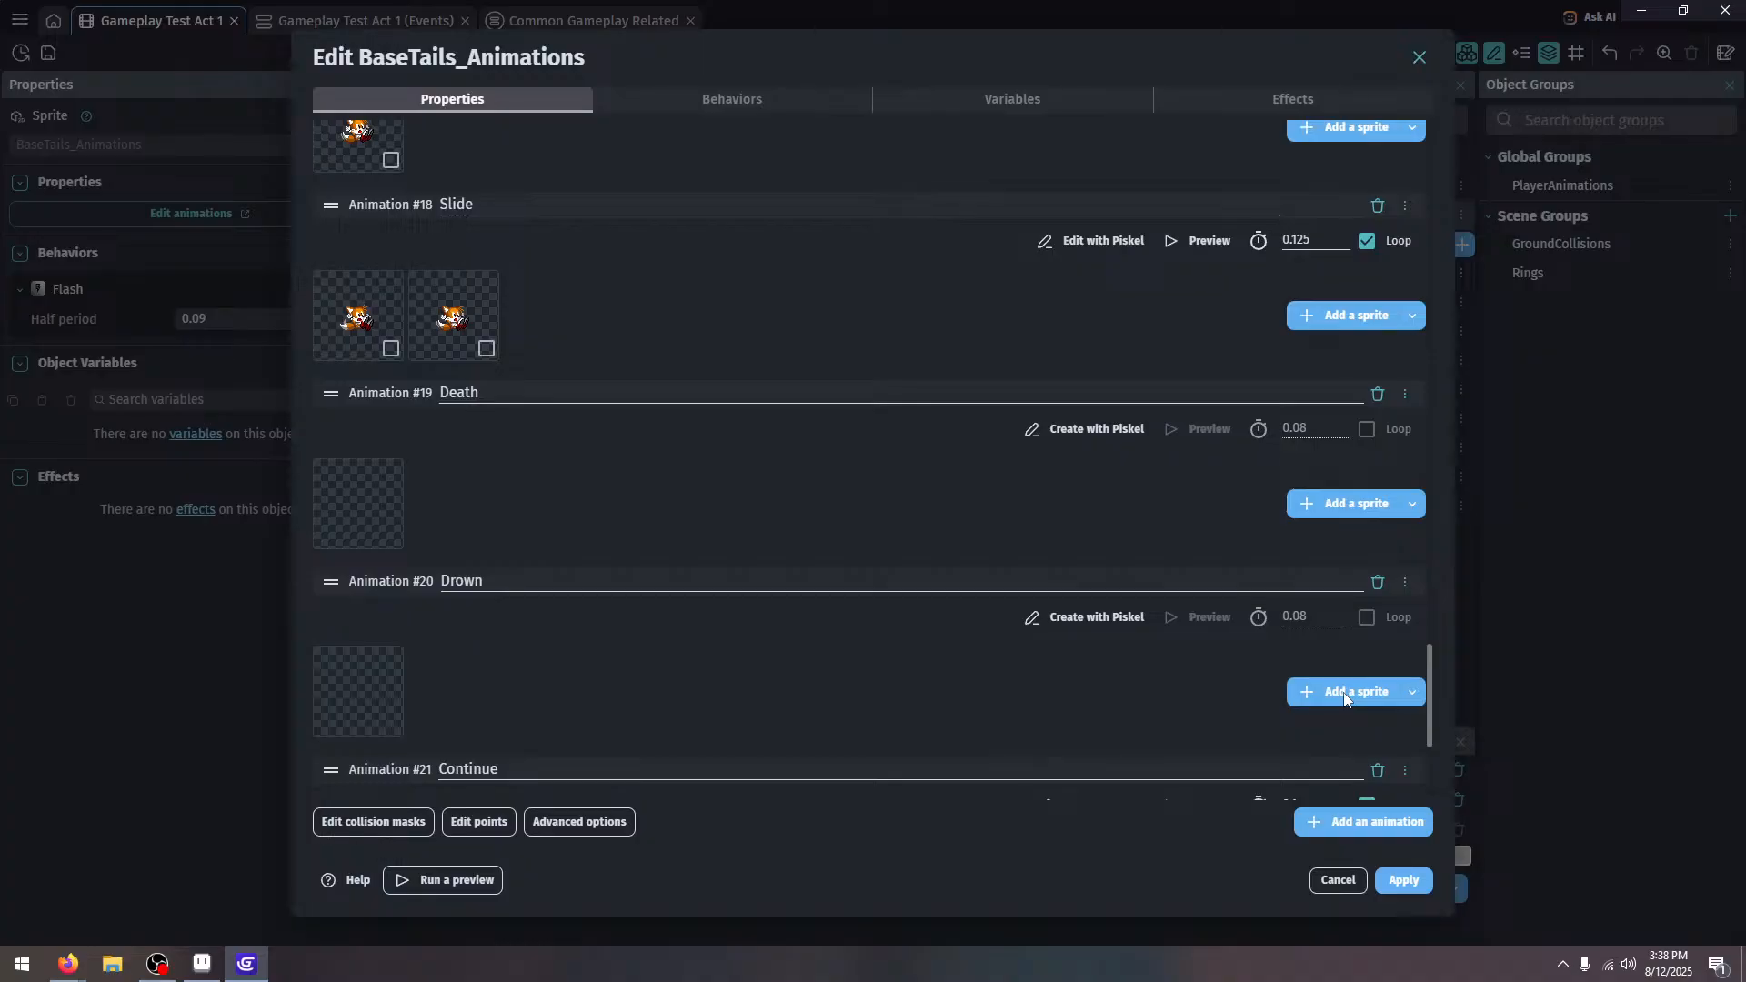
Add the BaseTails_Animations-45 sprite to the Drown animation
{"action": "left_click", "coordinate": [1344, 697]}
{"action": "scroll", "coordinate": [914, 308], "scroll_direction": "down", "scroll_amount": 1}
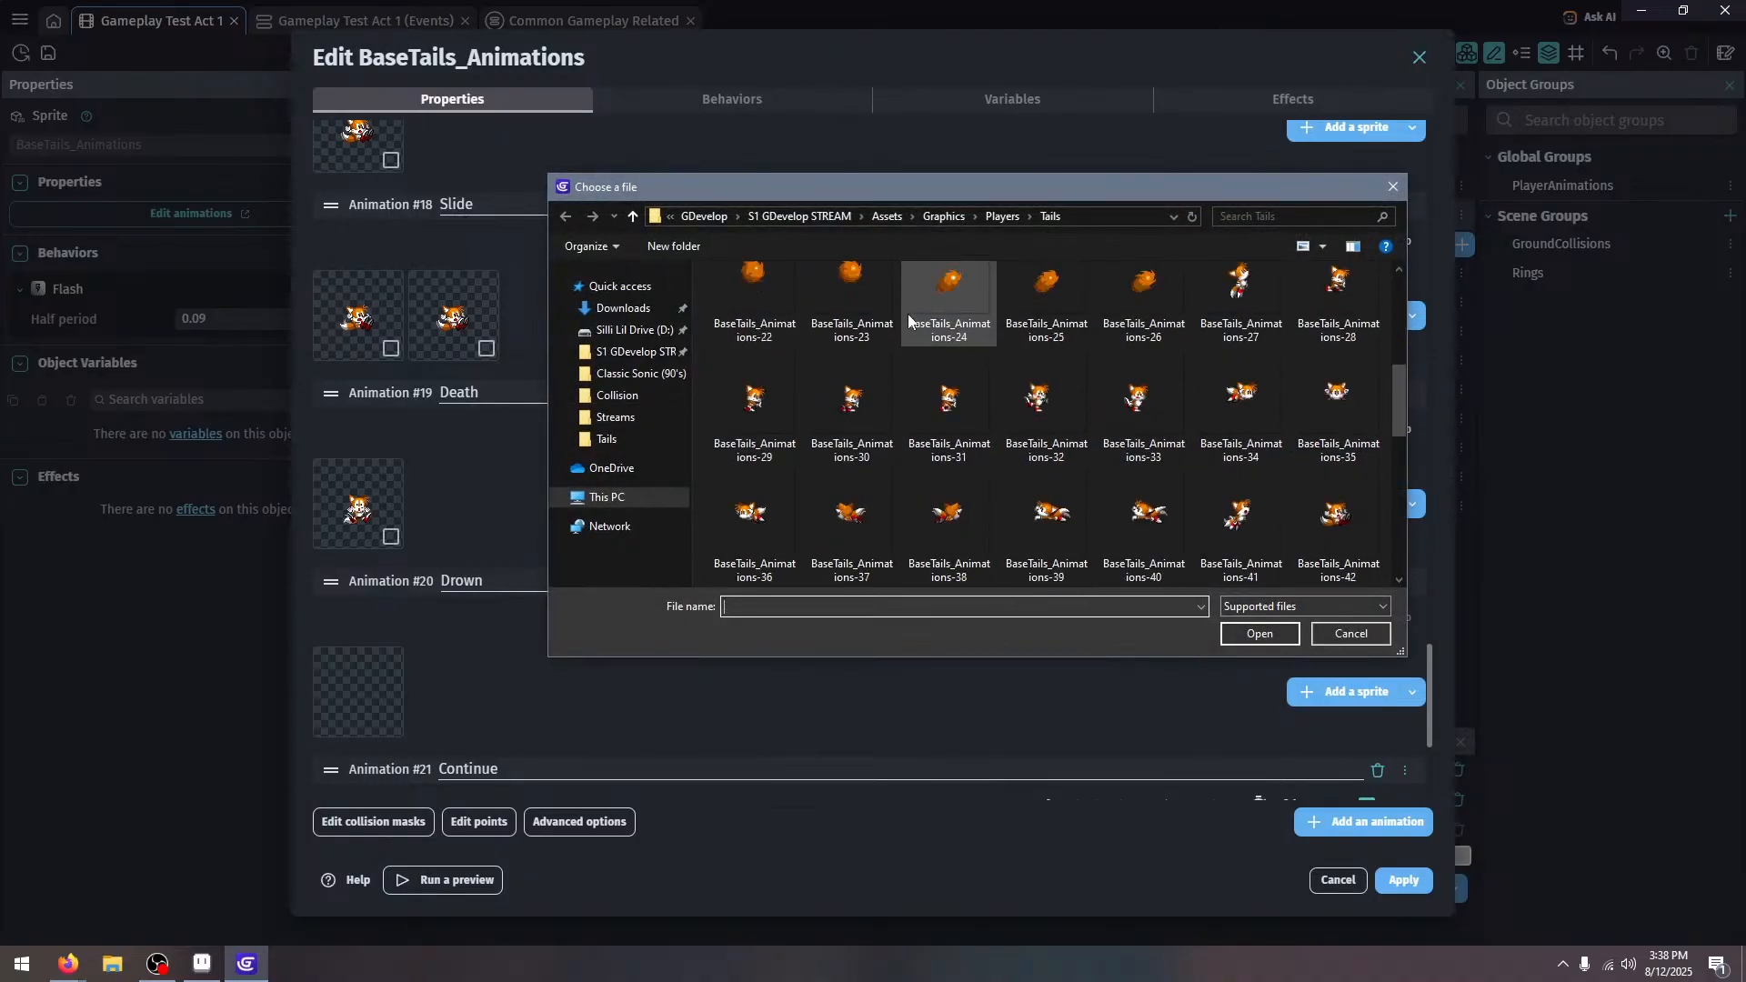
{"action": "double_click", "coordinate": [940, 487]}
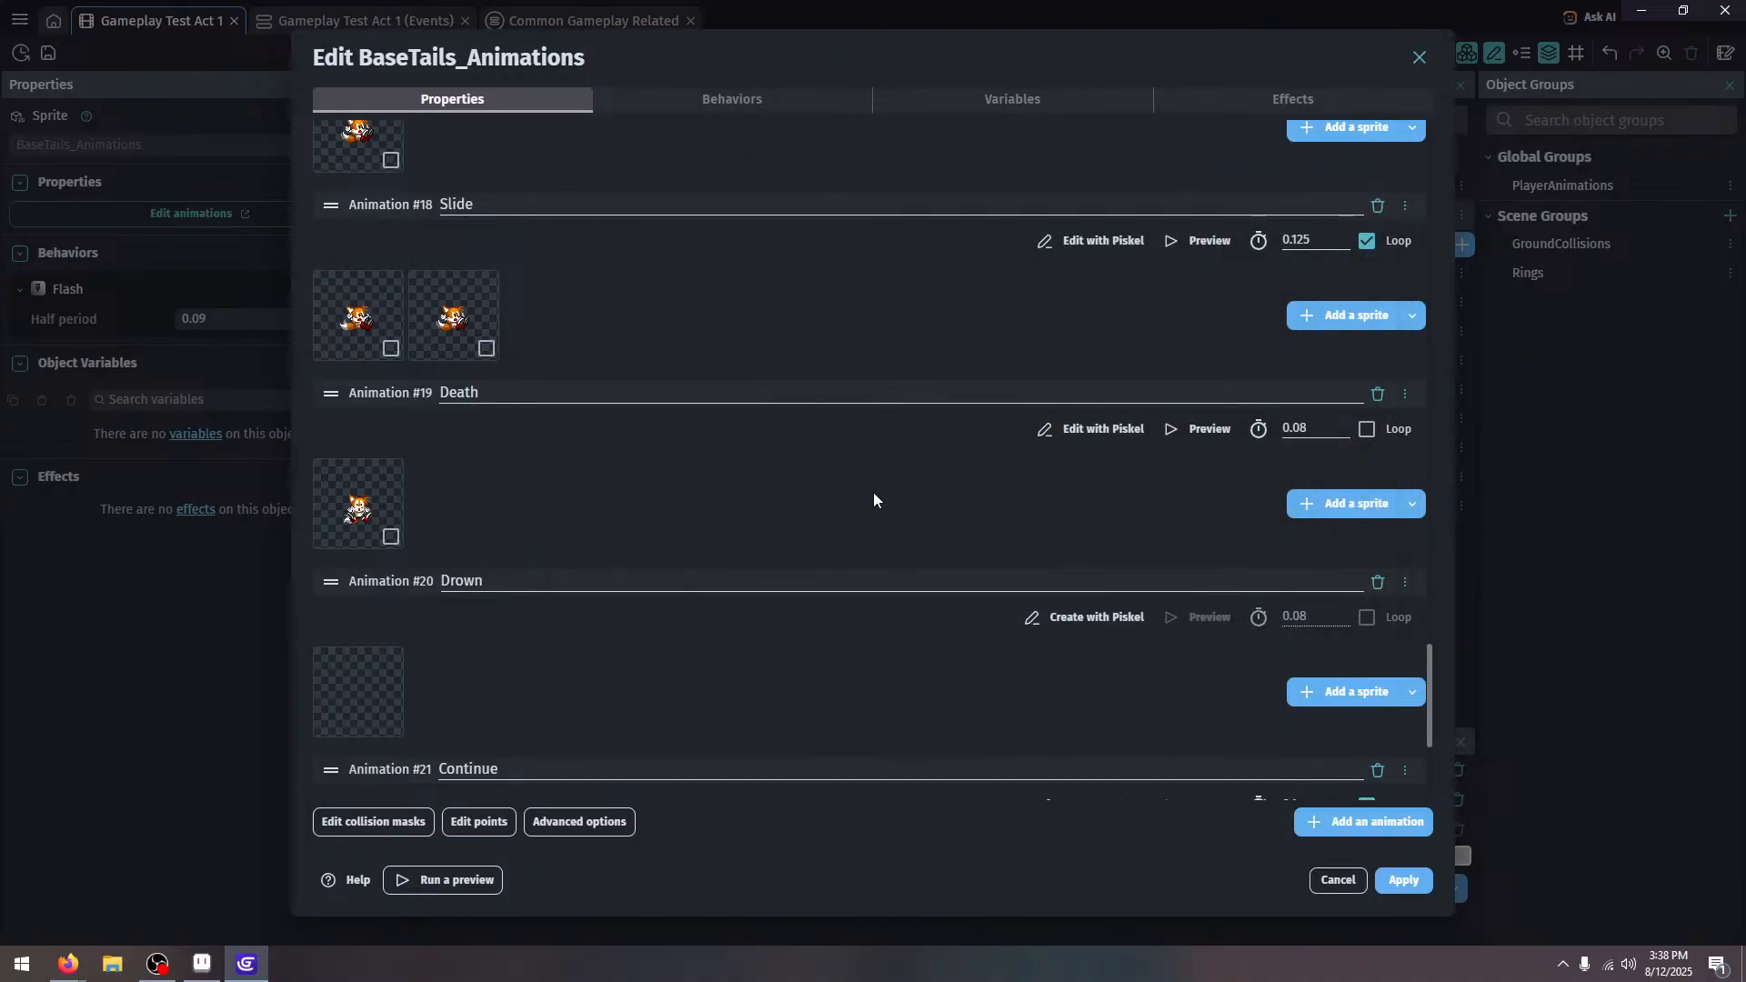
Preview the Continue animation and delete its three Sonic sprites
{"action": "scroll", "coordinate": [831, 505], "scroll_direction": "down", "scroll_amount": 4}
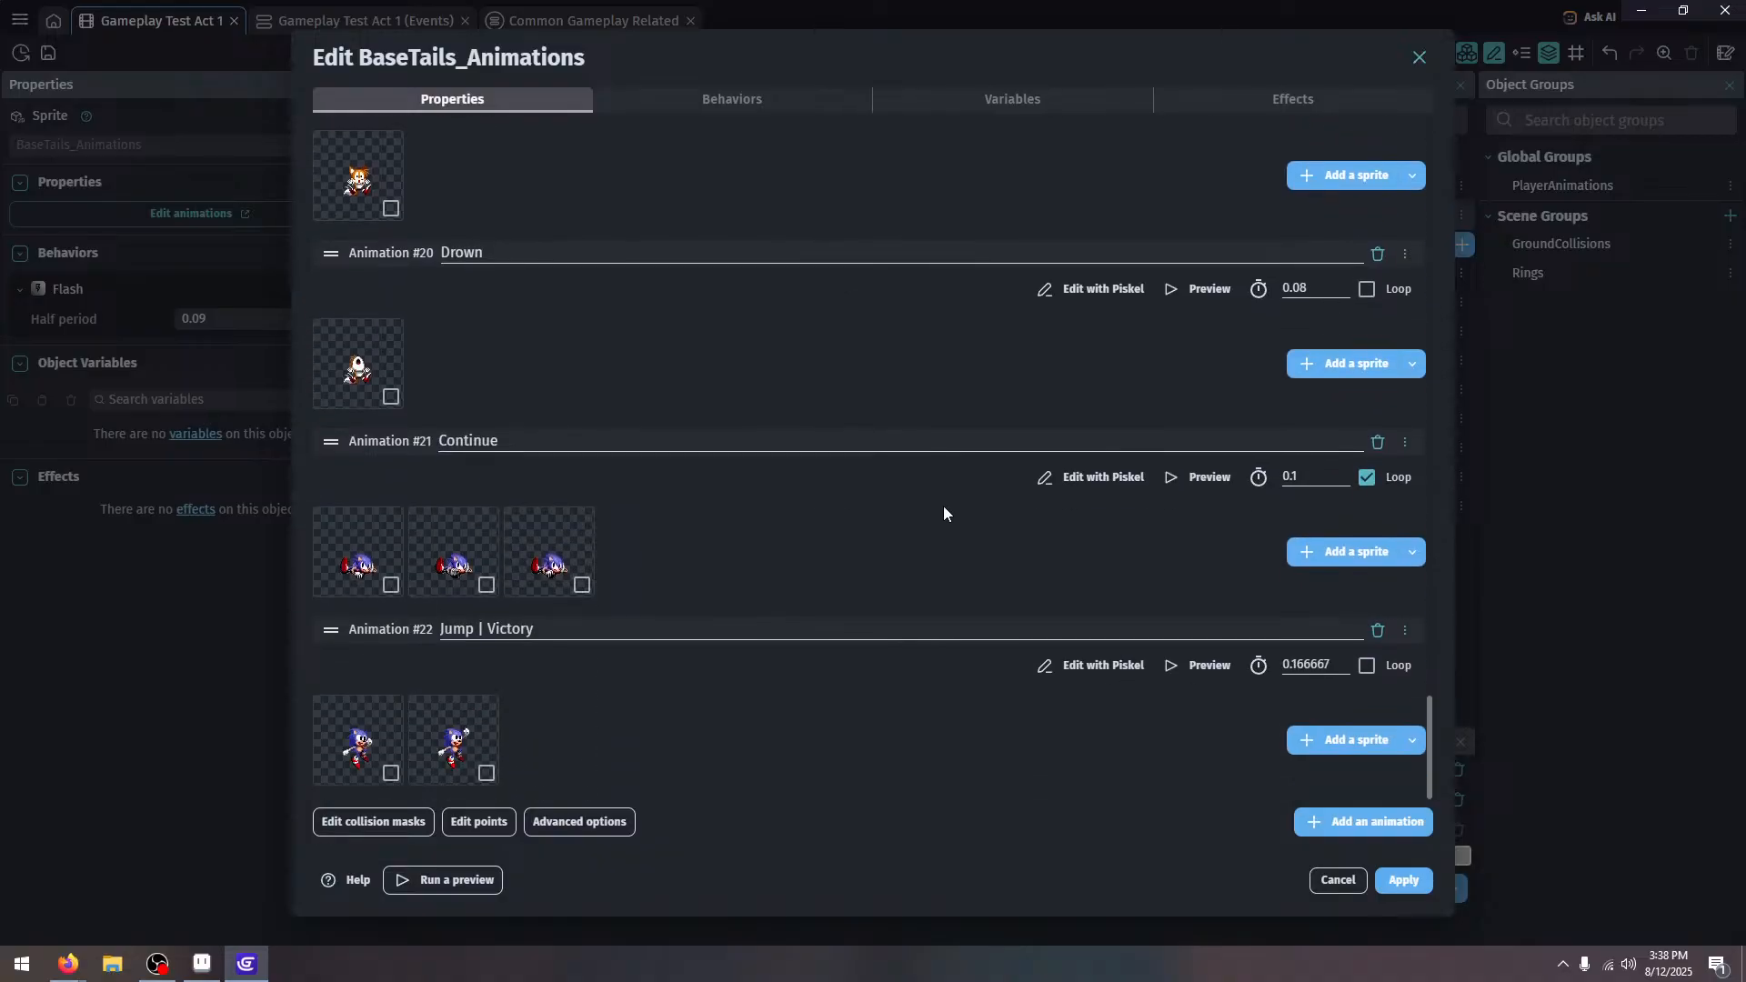
{"action": "left_click", "coordinate": [1197, 479]}
{"action": "left_click", "coordinate": [1403, 881]}
{"action": "left_click", "coordinate": [400, 573]}
{"action": "left_click", "coordinate": [499, 587]}
{"action": "left_click", "coordinate": [545, 587]}
{"action": "key", "text": "Delete"}
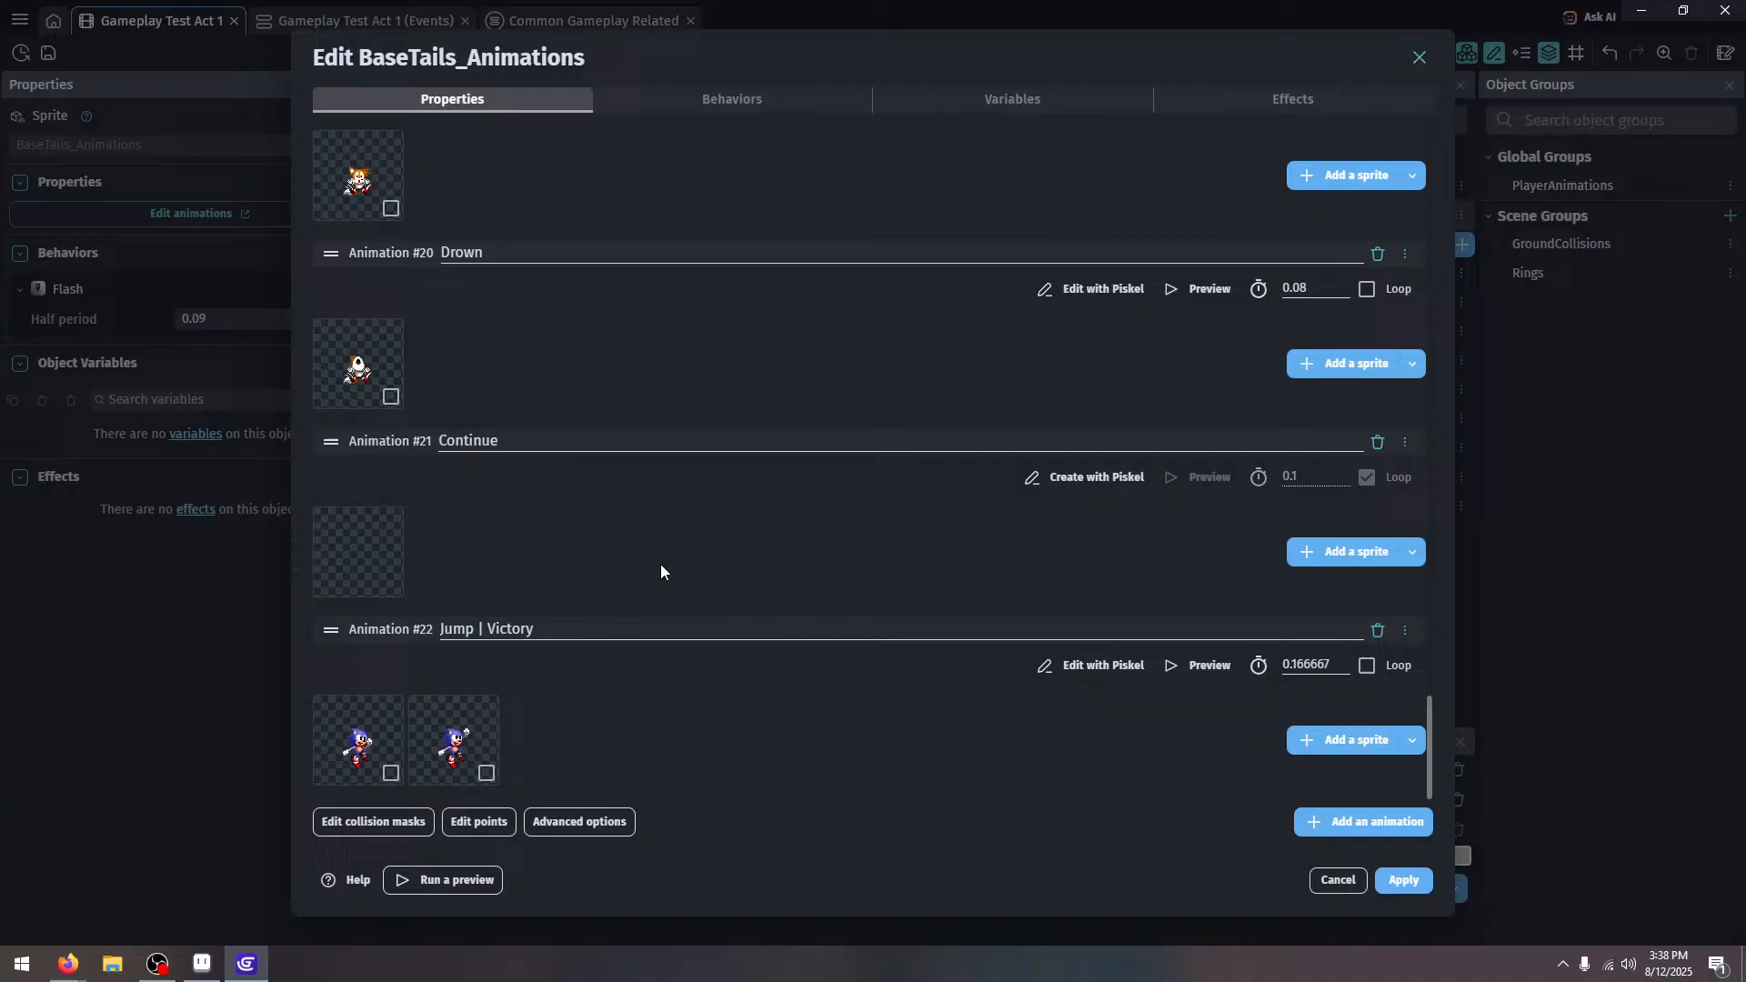
Add the BaseTails_Animations-46 and BaseTails_Animations-47 sprites to the Continue animation
{"action": "left_click", "coordinate": [1293, 551]}
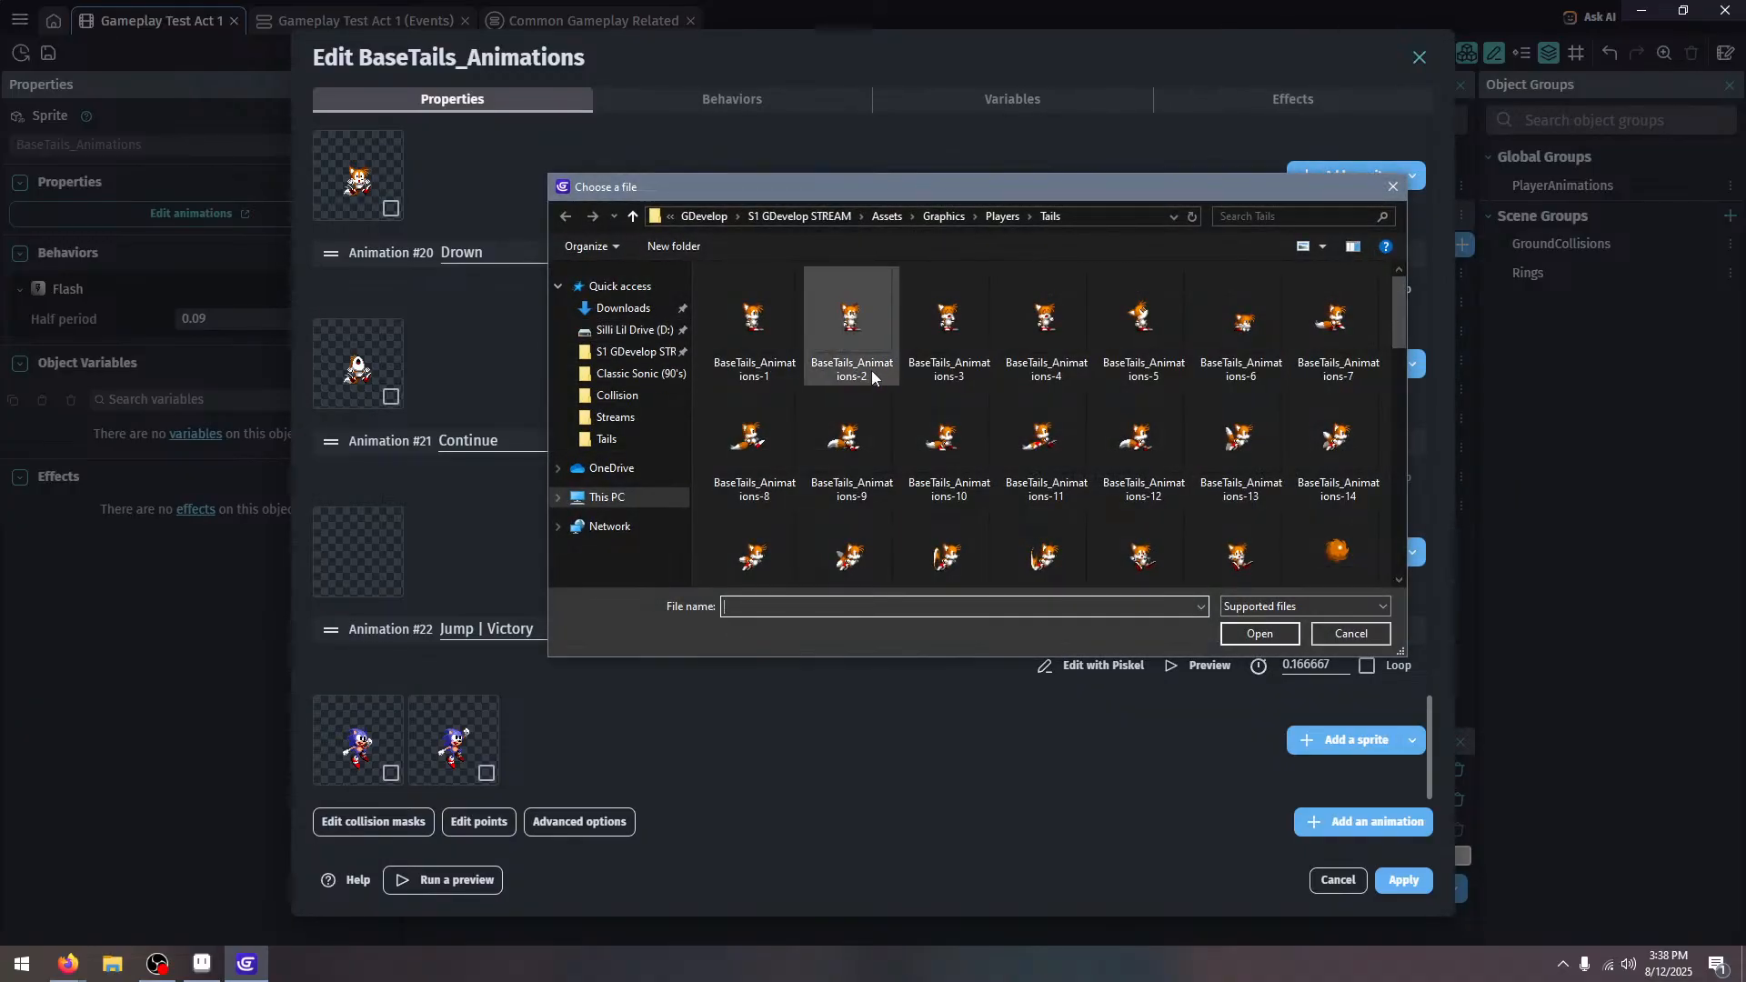
{"action": "scroll", "coordinate": [886, 356], "scroll_direction": "down", "scroll_amount": 5}
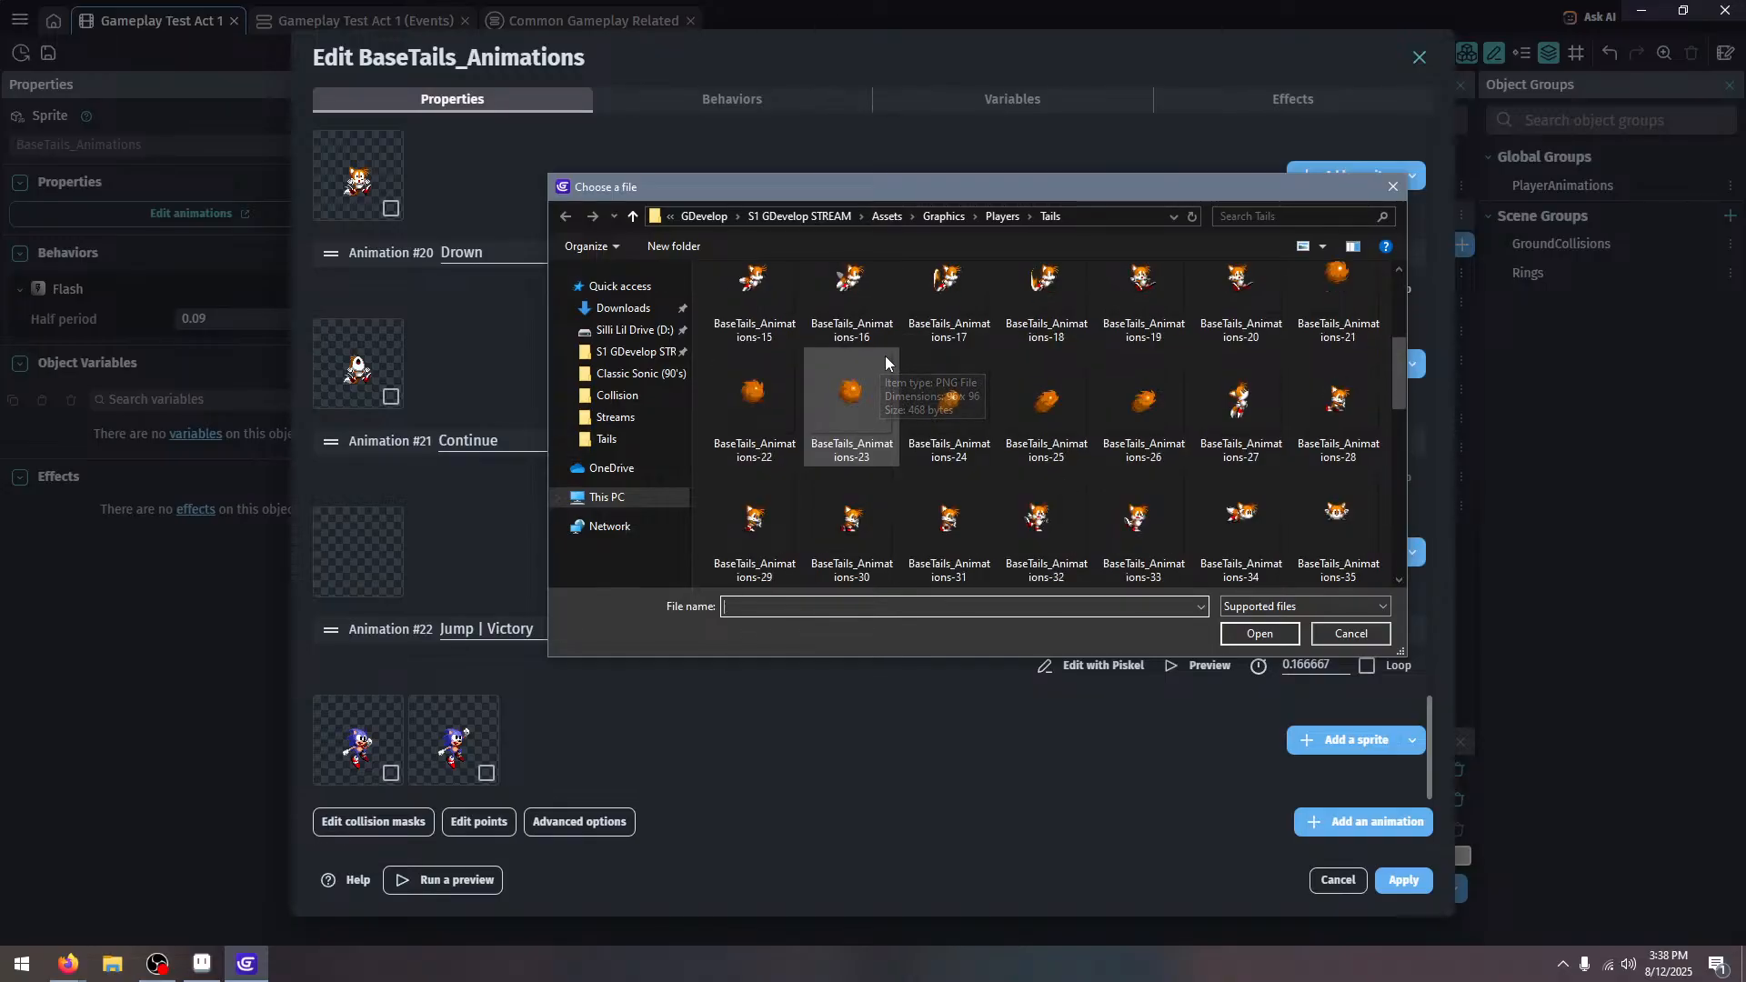
{"action": "left_click", "coordinate": [1069, 498]}
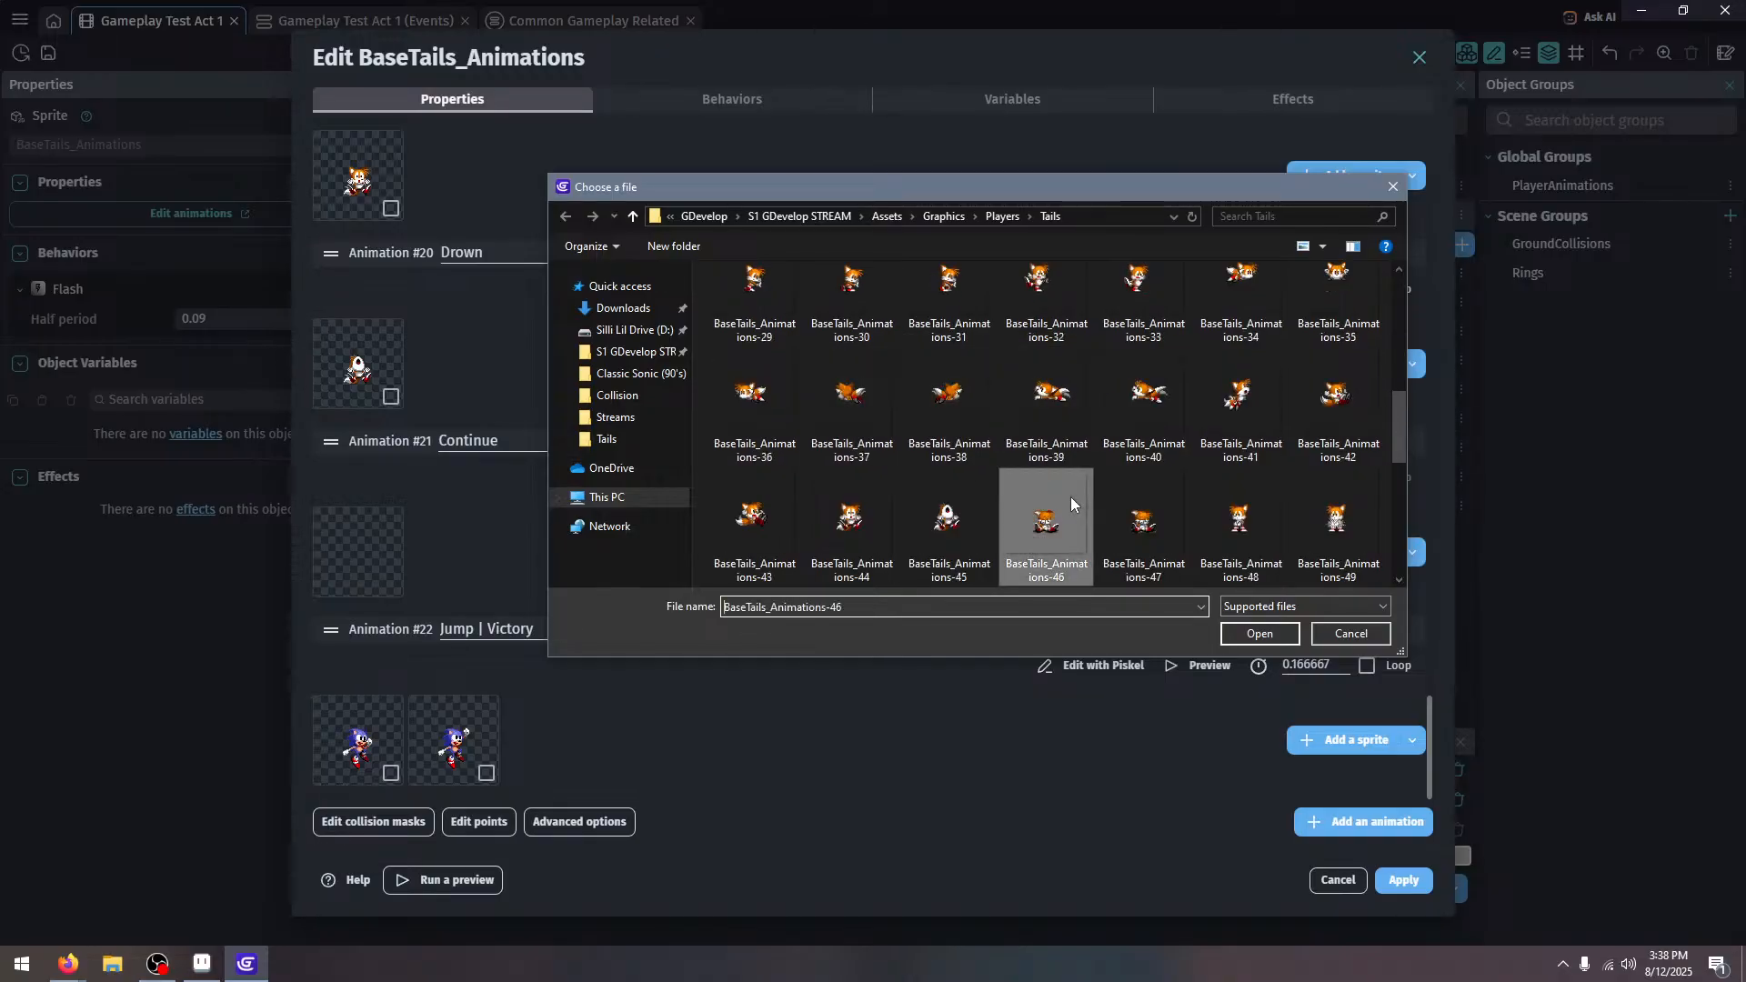
{"action": "left_click", "coordinate": [1143, 513], "text": "ctrl"}
{"action": "left_click", "coordinate": [1250, 634]}
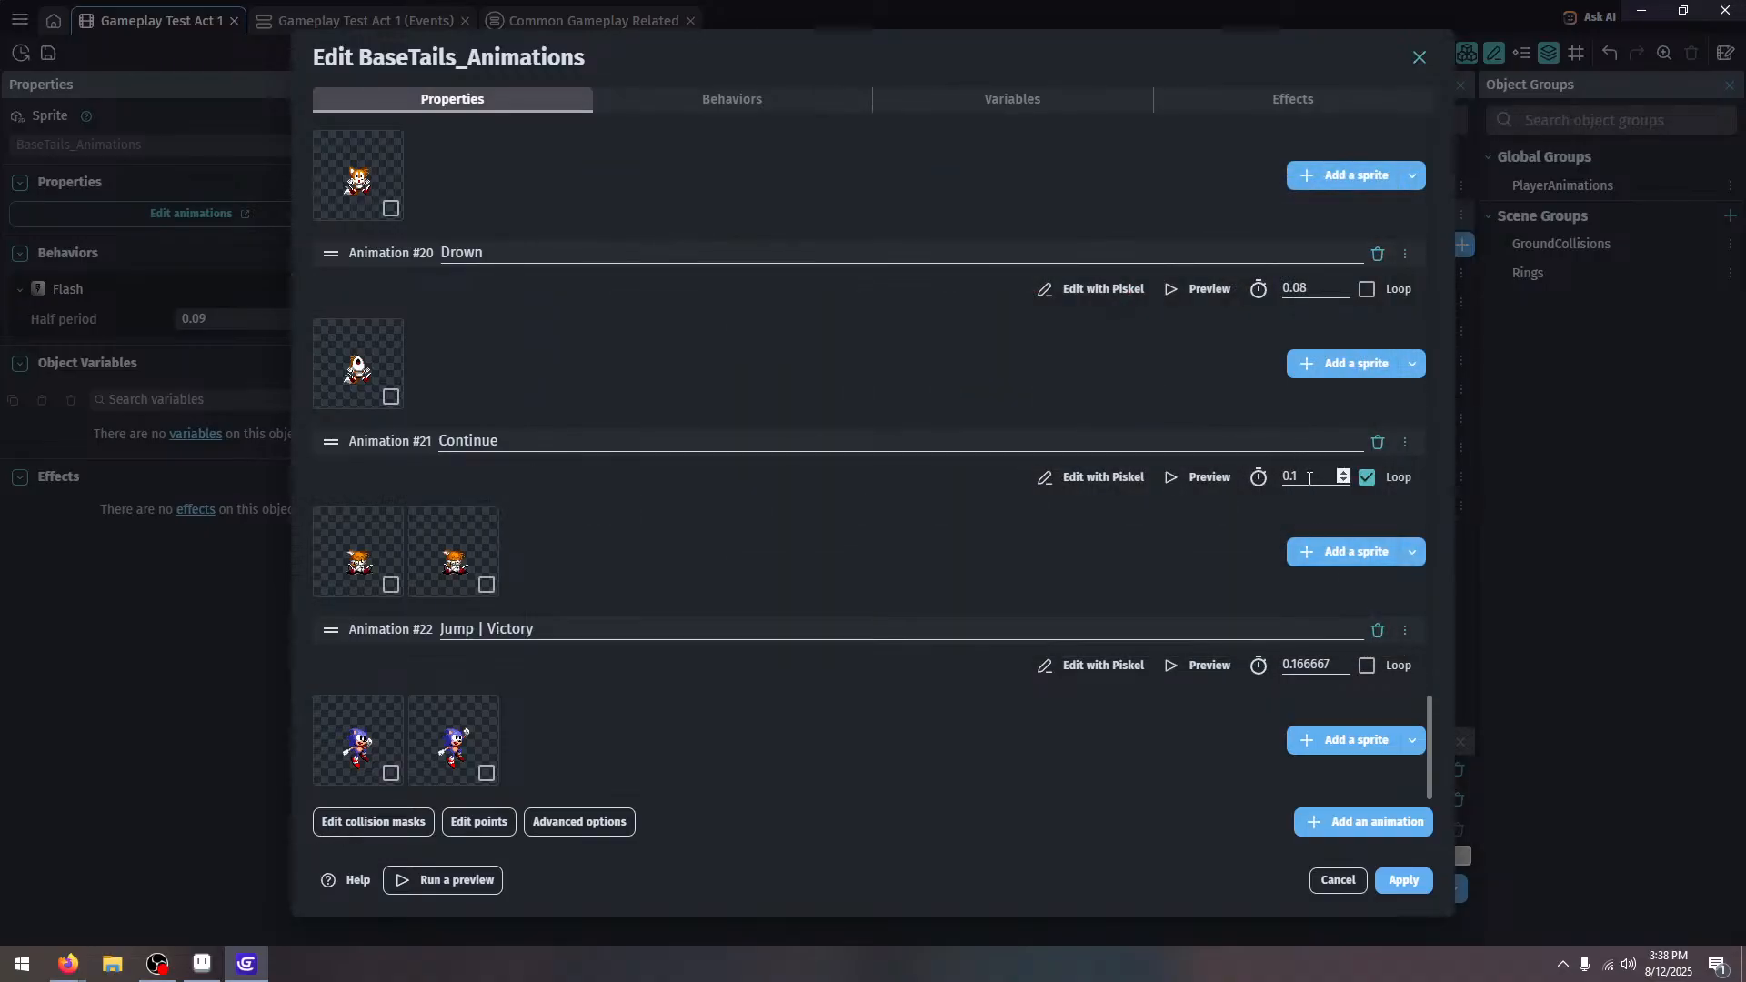
Preview the Continue animation and set its playback speed to 6 FPS
{"action": "left_click", "coordinate": [1208, 477]}
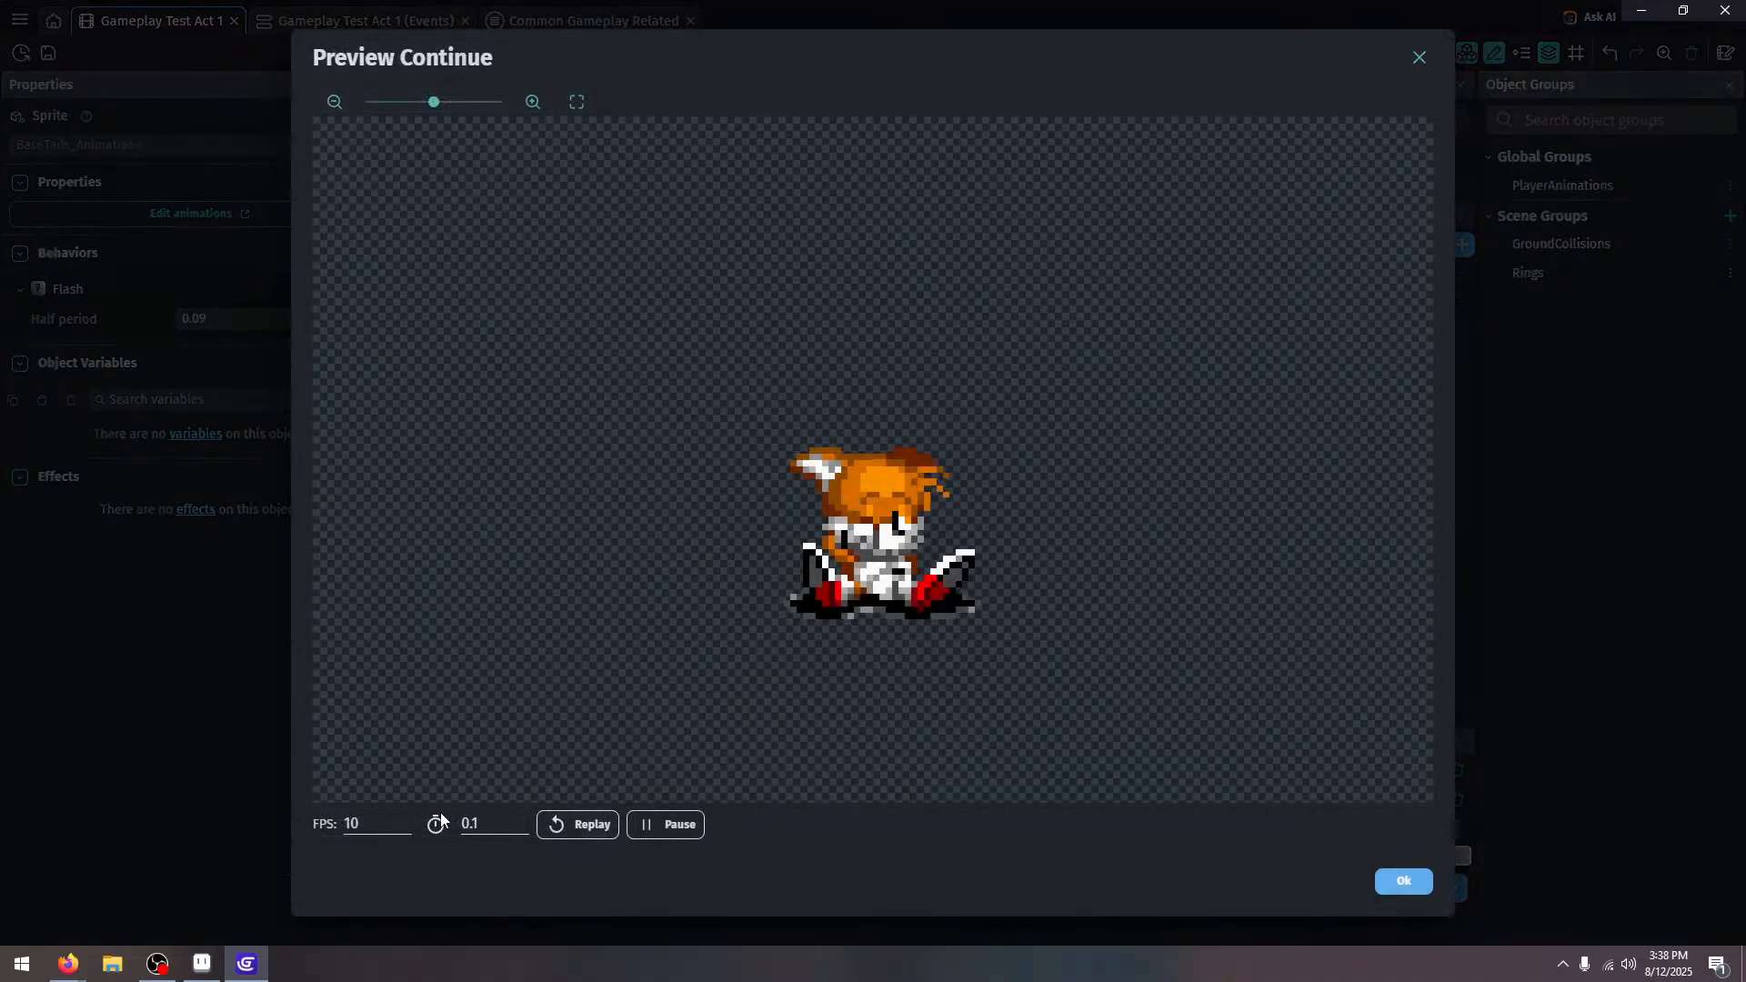
{"action": "double_click", "coordinate": [392, 825]}
{"action": "type", "text": "6"}
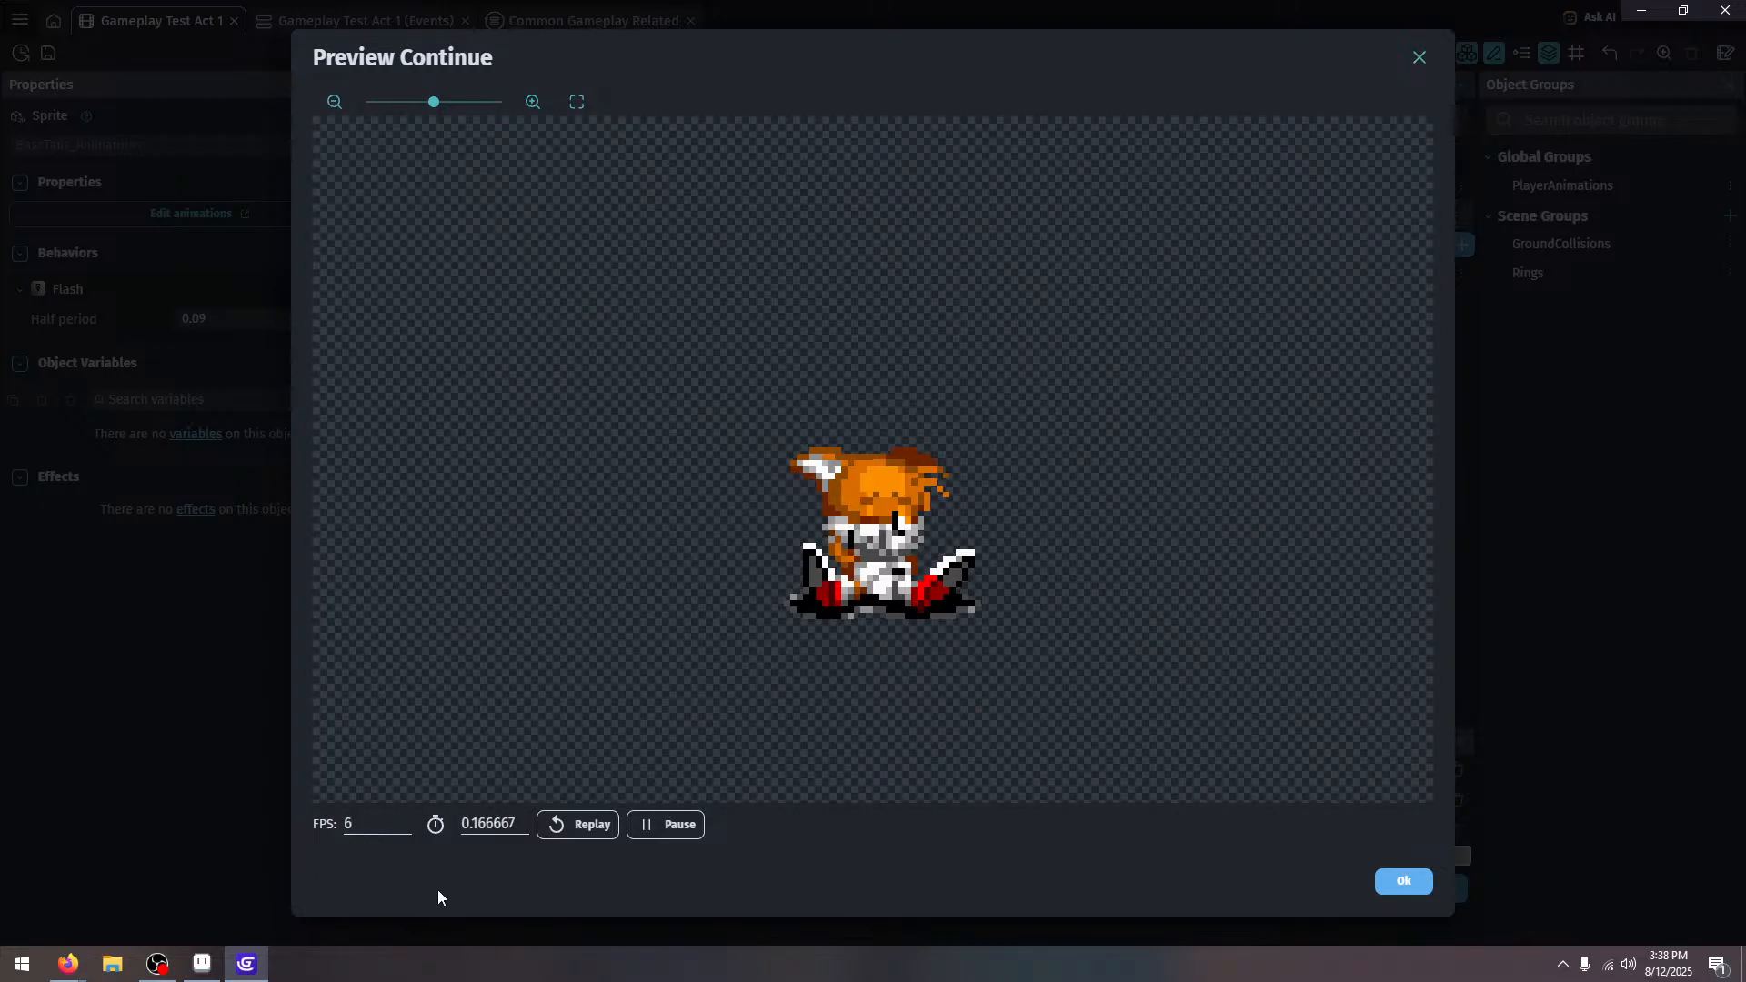
{"action": "left_click", "coordinate": [1399, 885]}
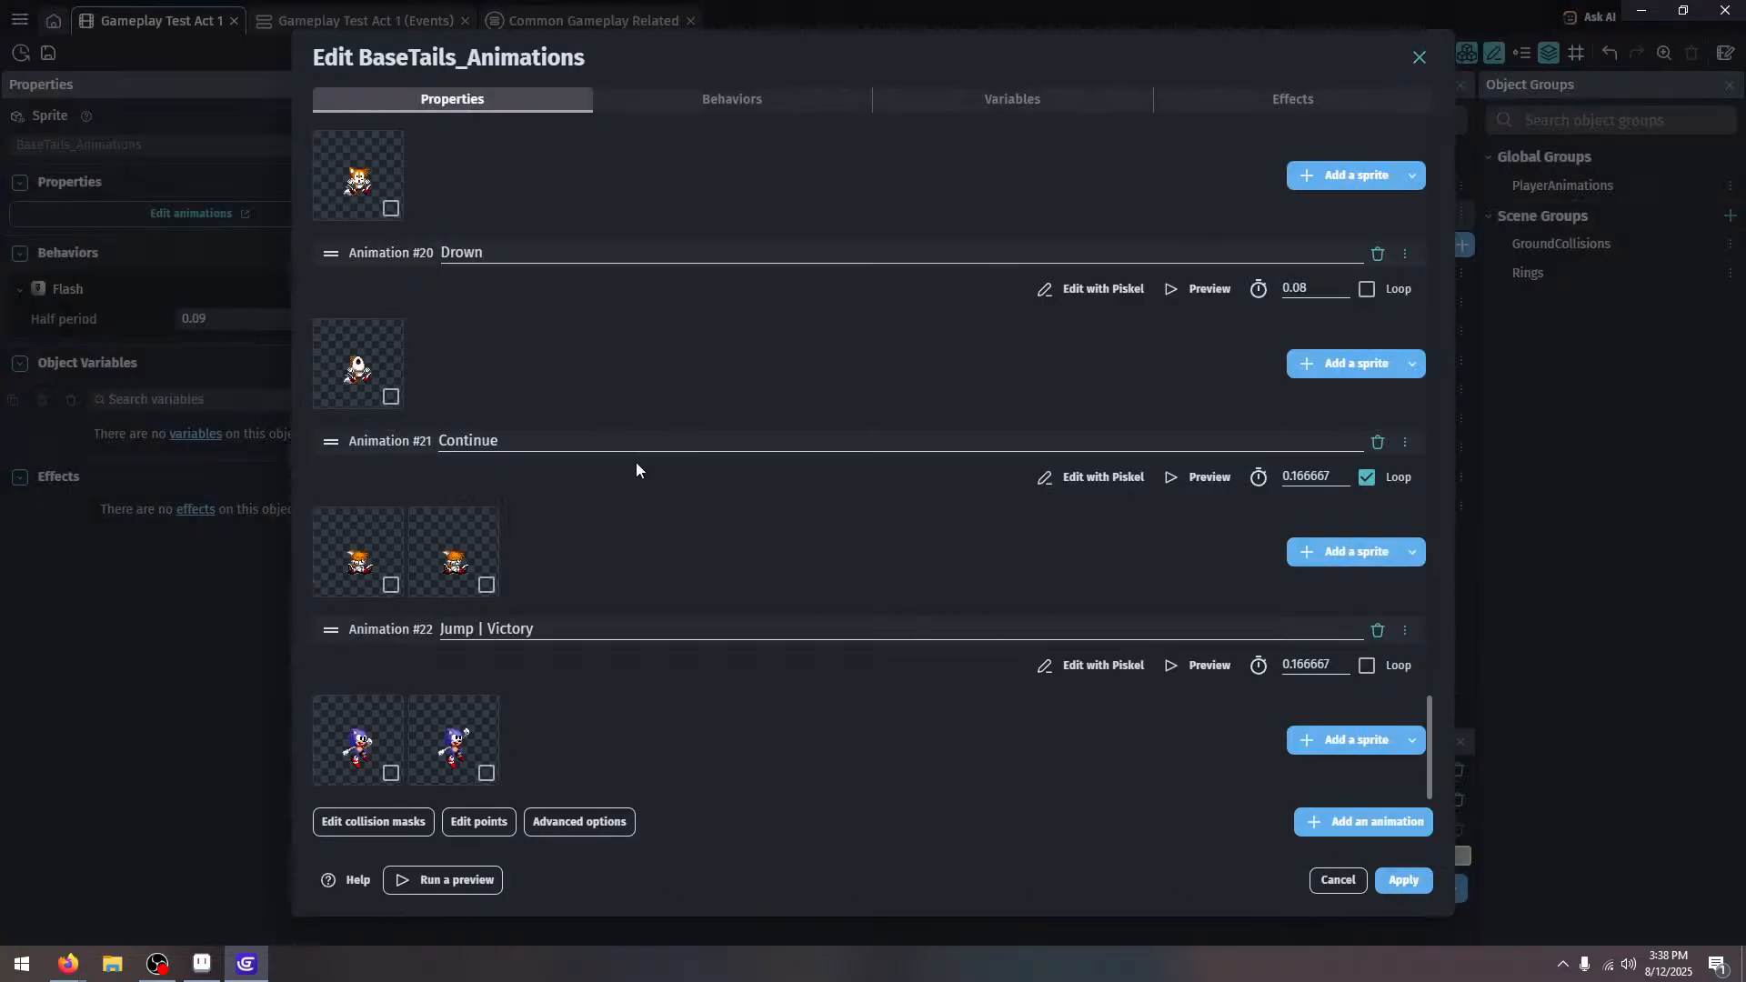
Create a new animation after Jump | Victory with the BaseTails_Animations-56 and BaseTails_Animations-57 sprites
{"action": "left_click", "coordinate": [1309, 818]}
{"action": "left_click", "coordinate": [1302, 744]}
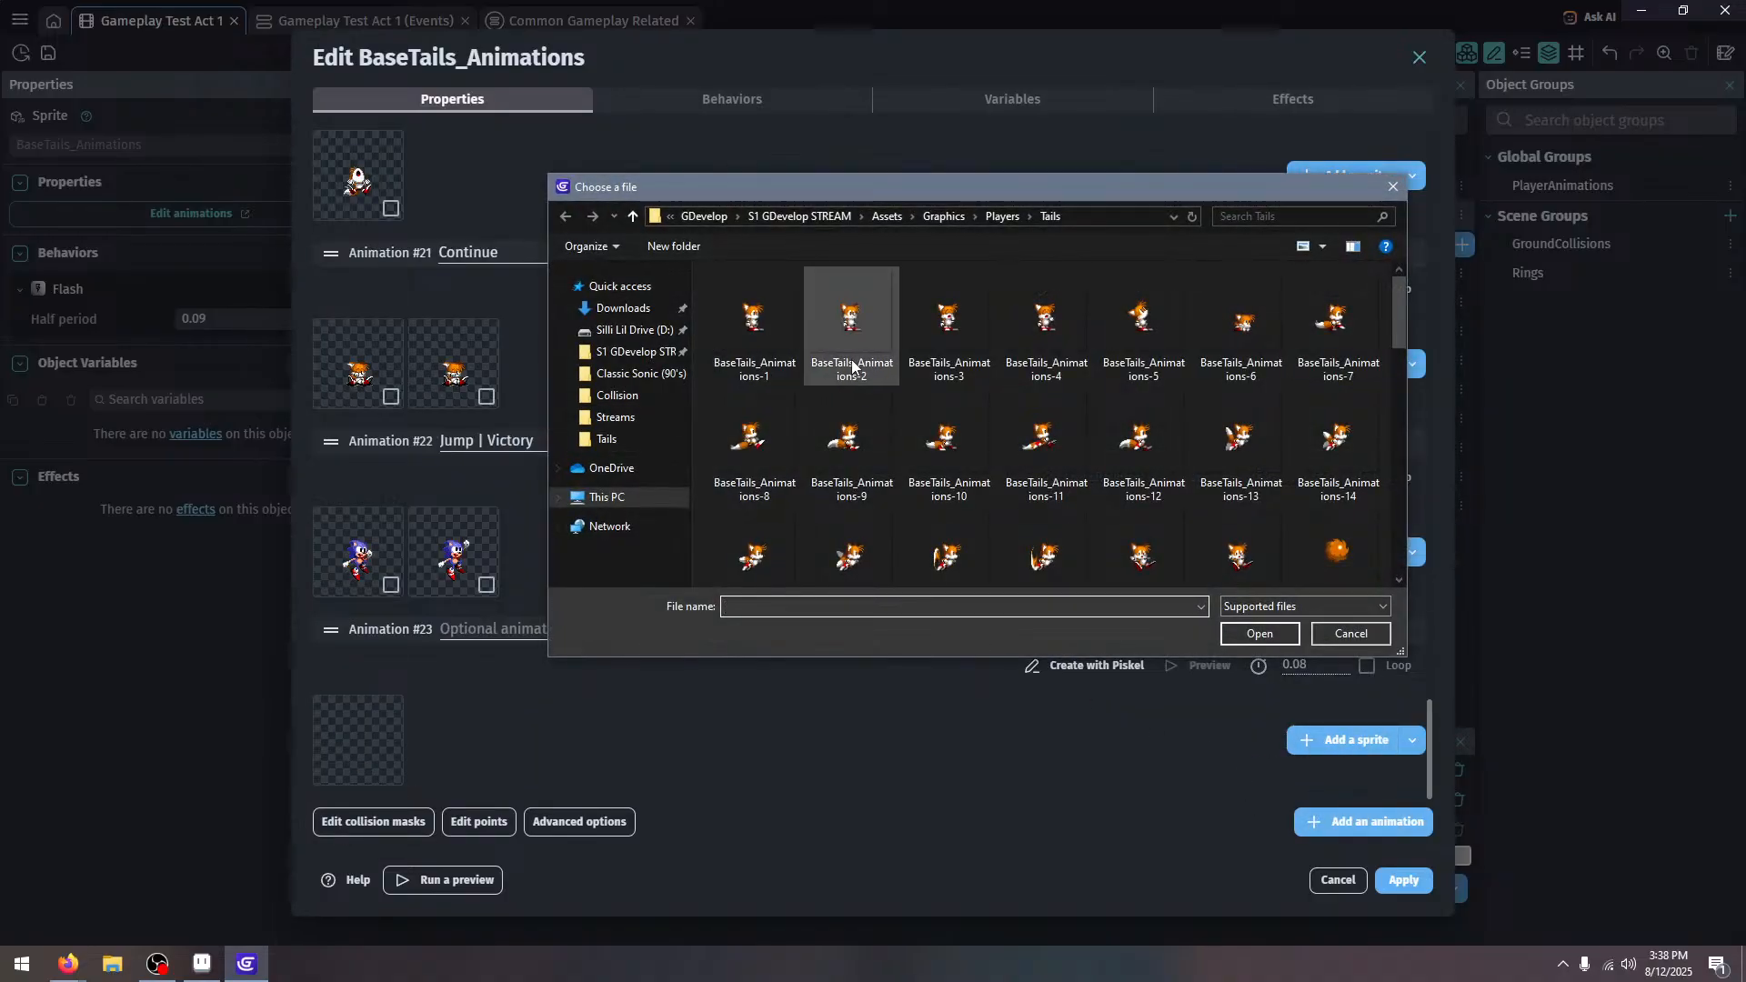
{"action": "scroll", "coordinate": [852, 366], "scroll_direction": "down", "scroll_amount": 4}
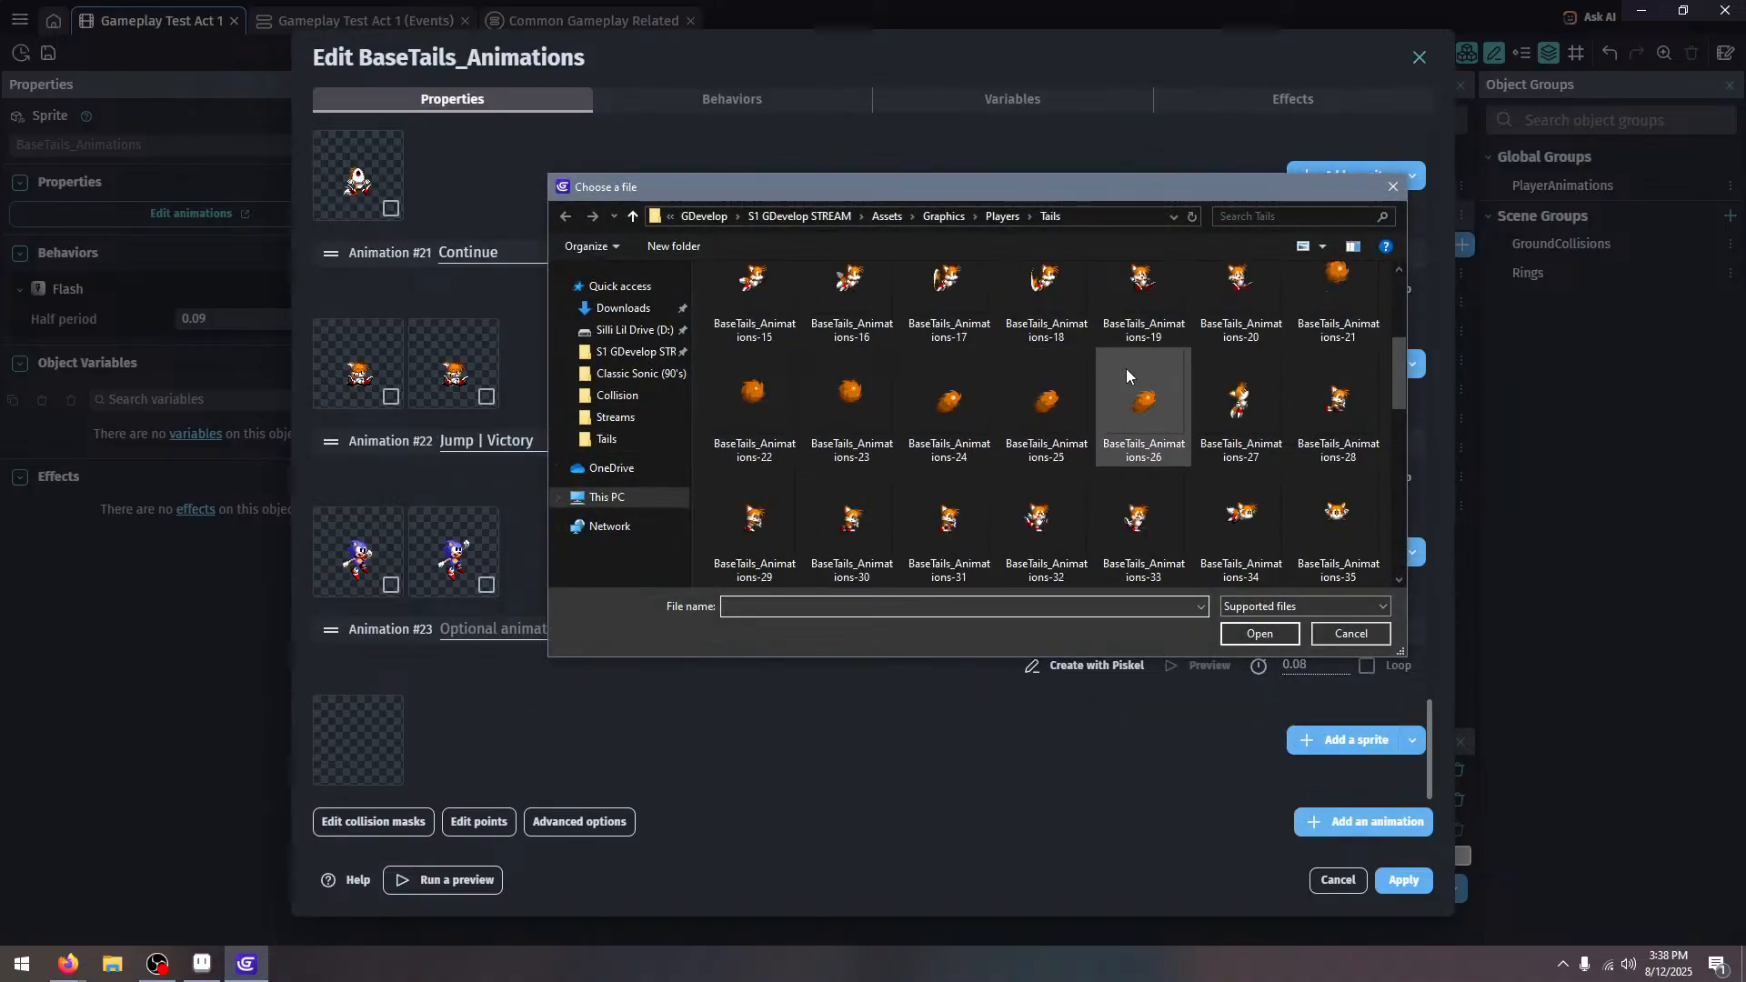
{"action": "scroll", "coordinate": [1126, 373], "scroll_direction": "down", "scroll_amount": 4}
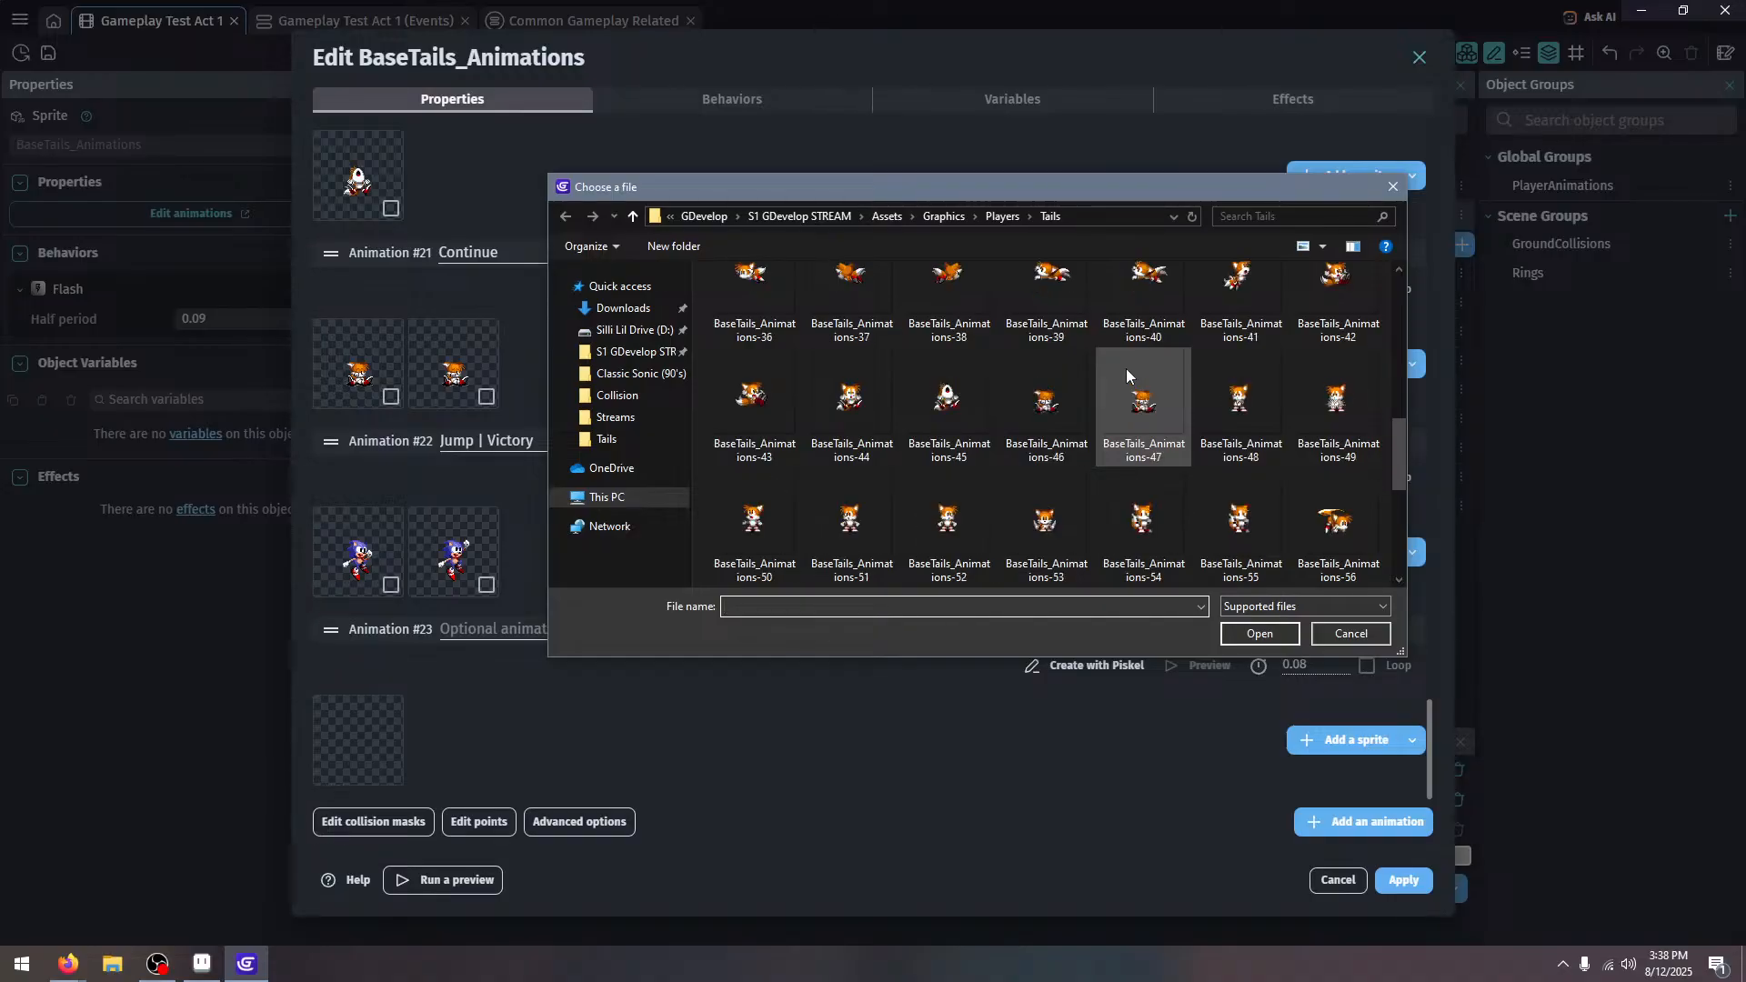
{"action": "left_click", "coordinate": [1338, 391]}
{"action": "left_click", "coordinate": [754, 527]}
{"action": "left_click", "coordinate": [855, 536], "text": "shift"}
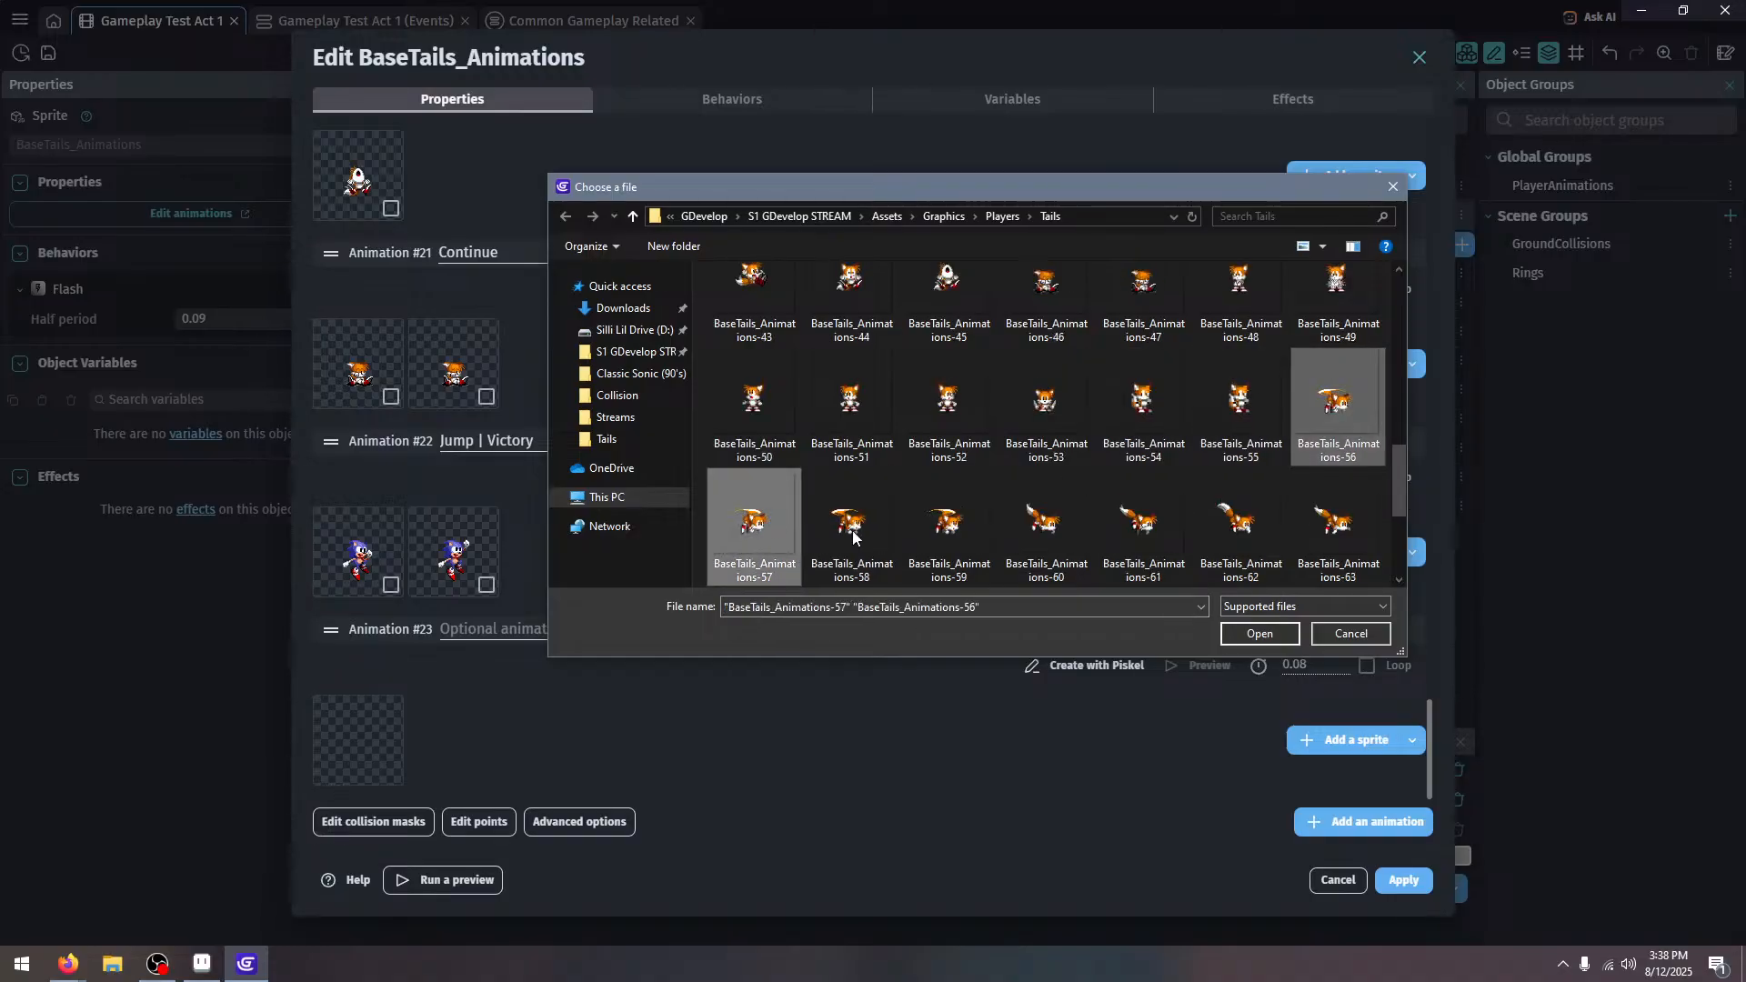
{"action": "left_click", "coordinate": [1273, 636]}
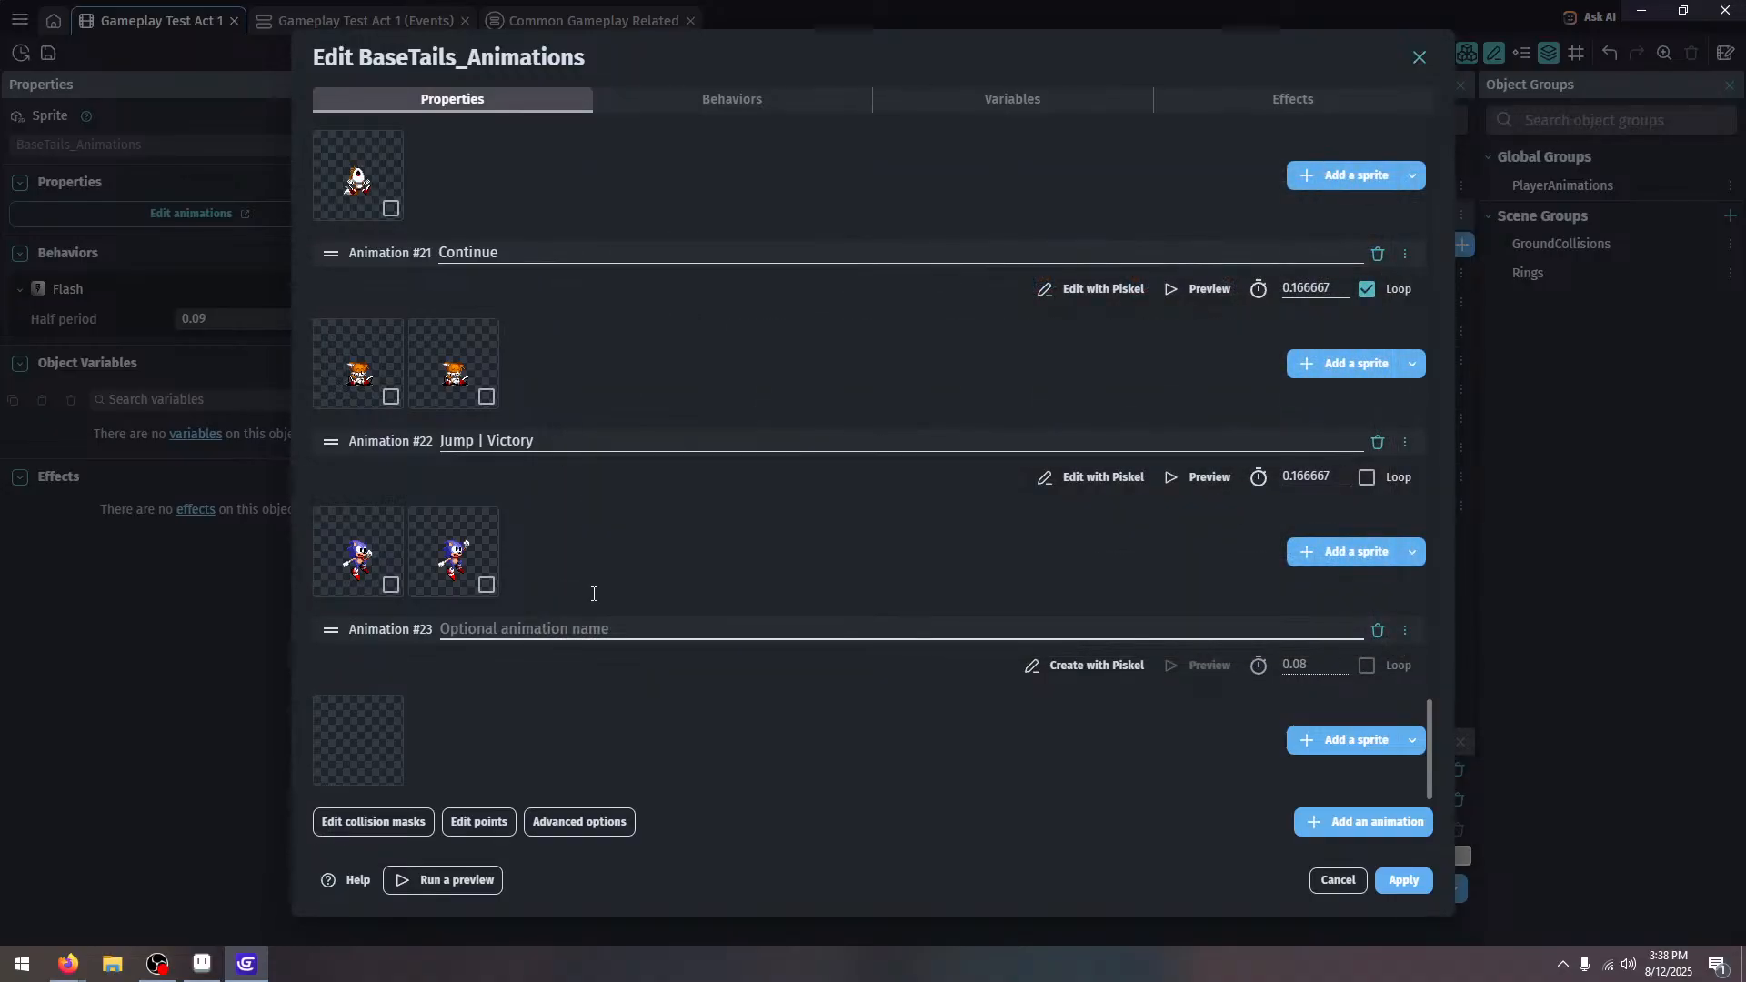
Enable looping for the unnamed flying animation #23 and set its playback speed to 14 FPS
{"action": "left_click", "coordinate": [1367, 666]}
{"action": "left_click", "coordinate": [1188, 667]}
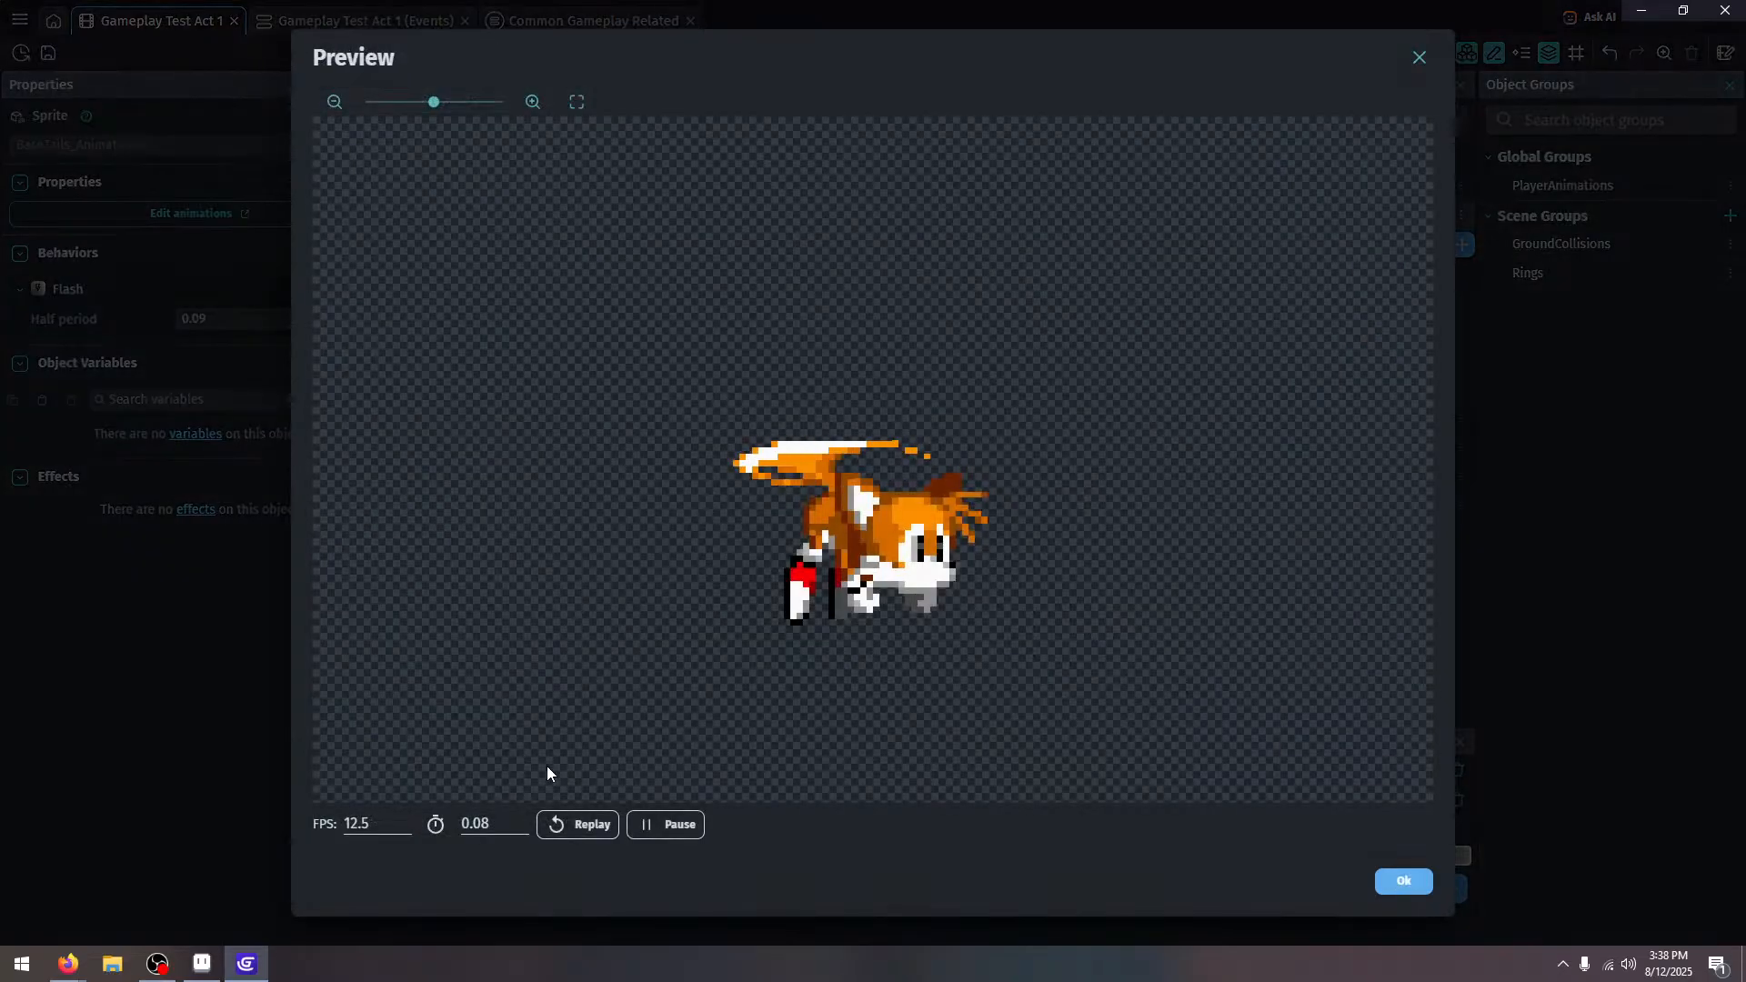
{"action": "double_click", "coordinate": [382, 824]}
{"action": "type", "text": "14"}
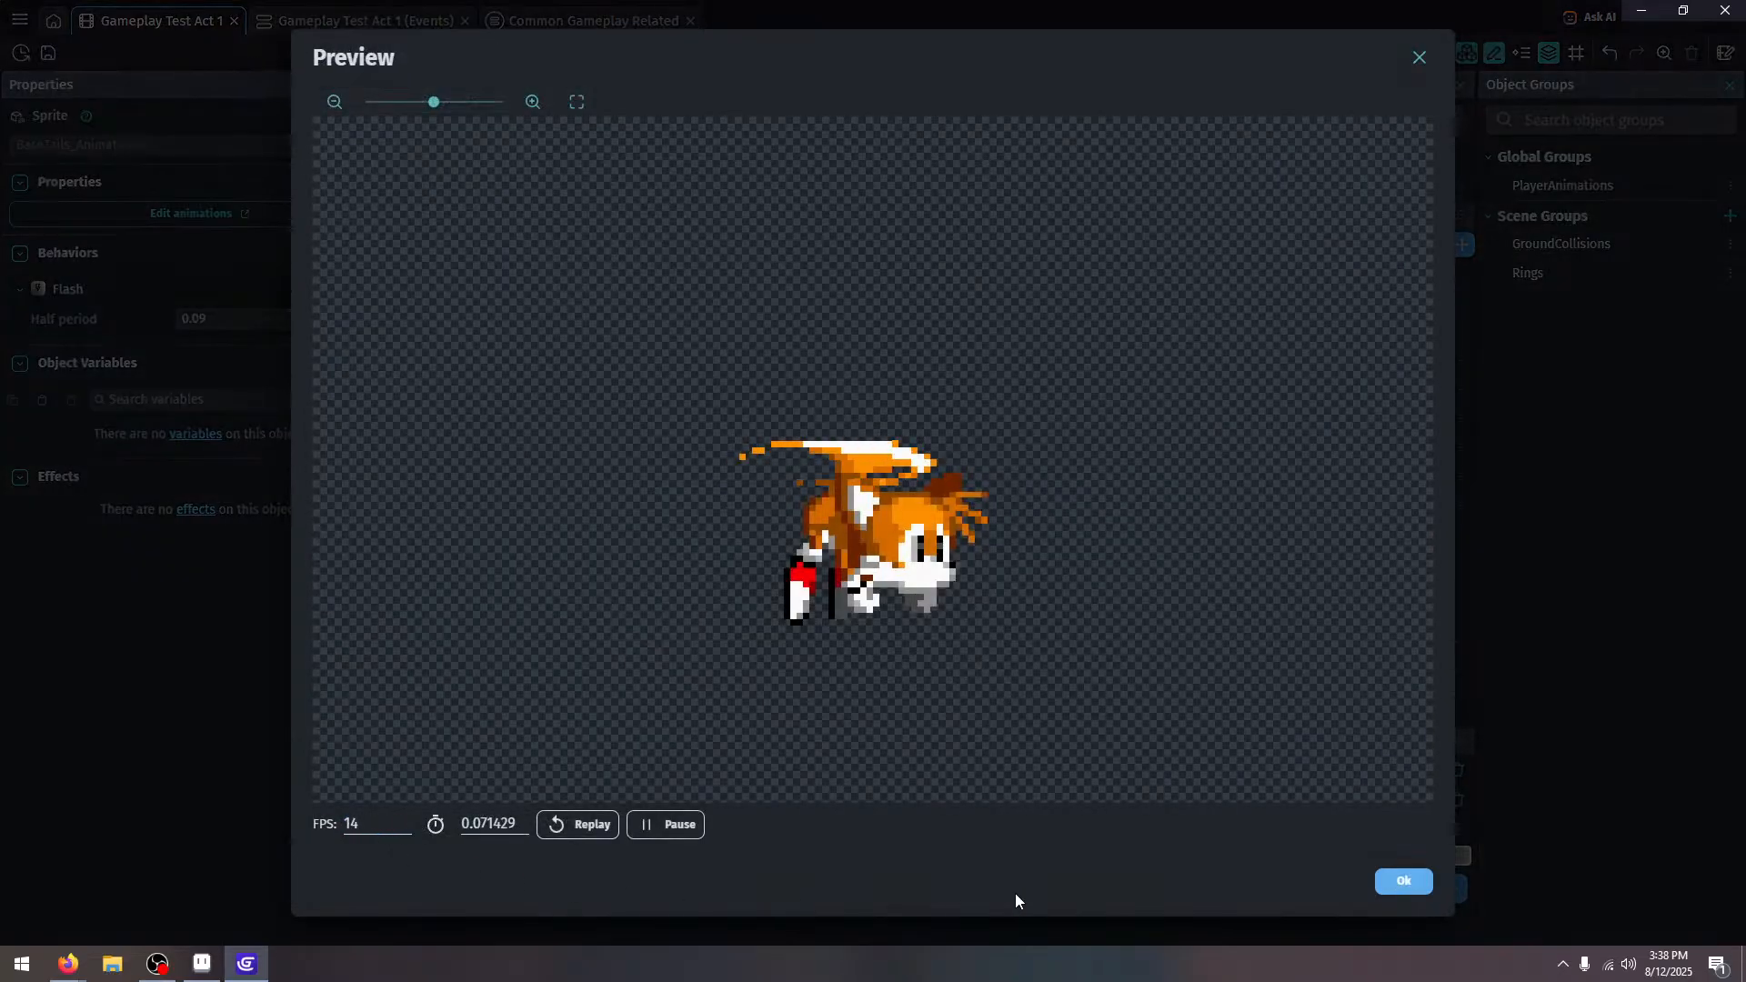
{"action": "left_click", "coordinate": [1408, 880]}
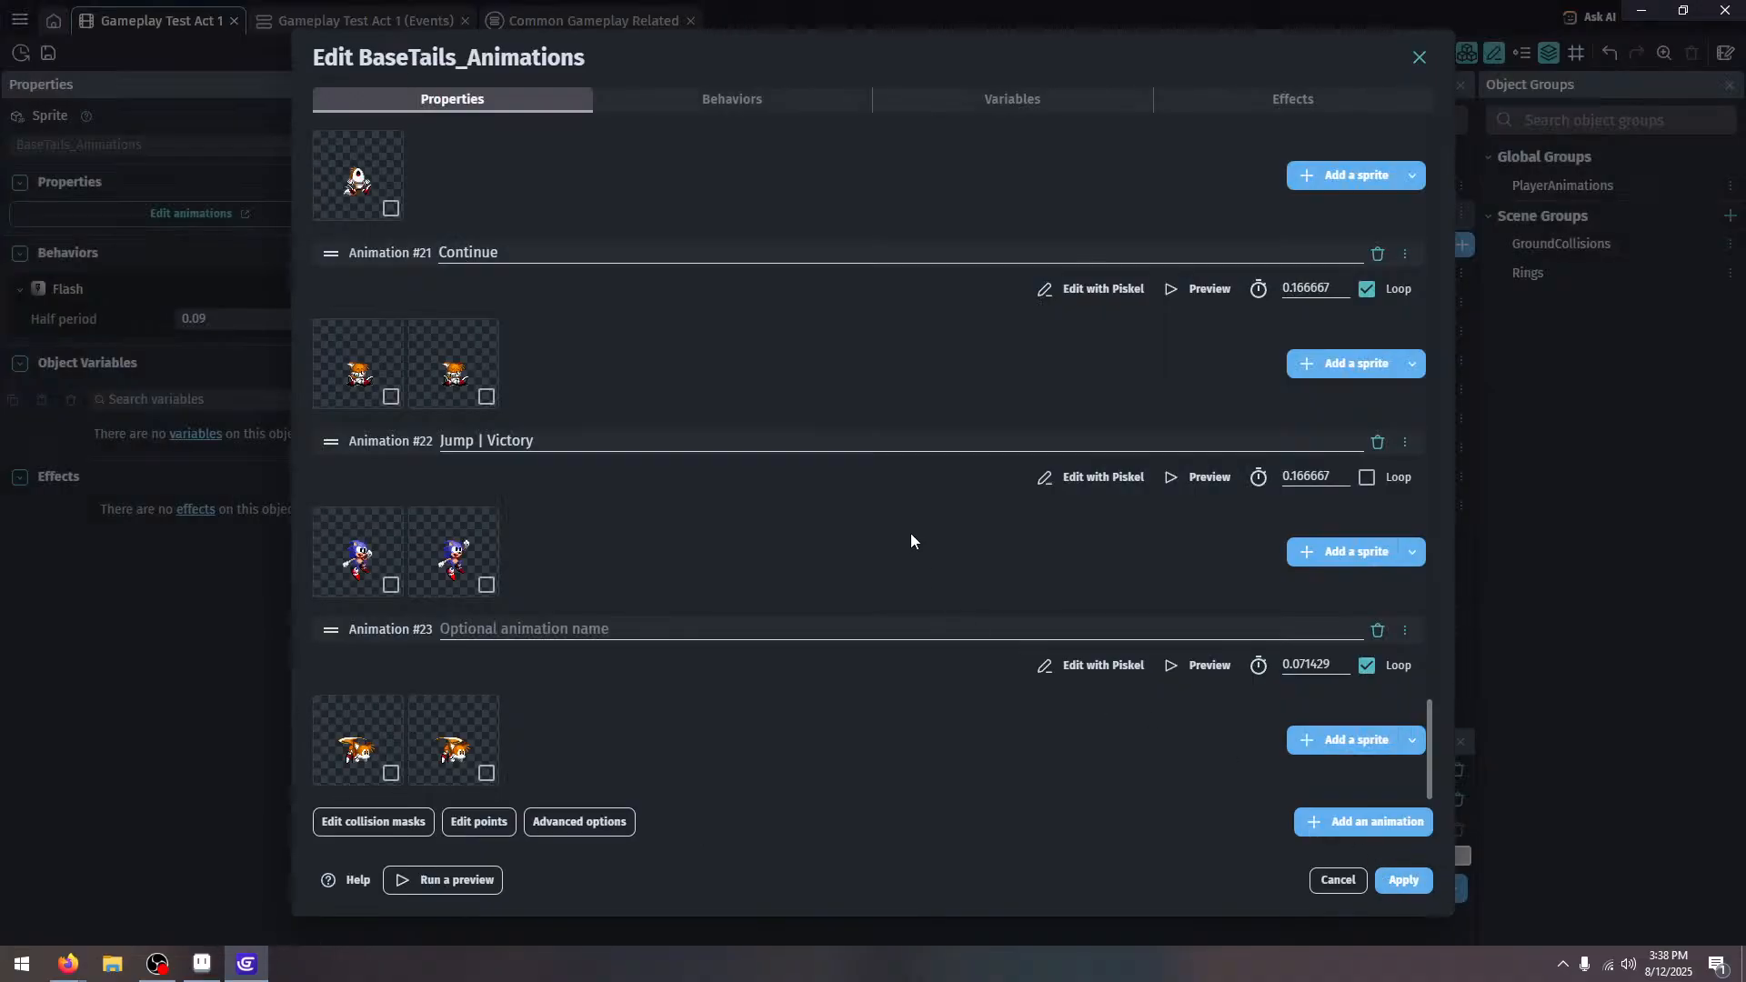
Name animation #23 "Fly | Normal"
{"action": "left_click", "coordinate": [483, 631]}
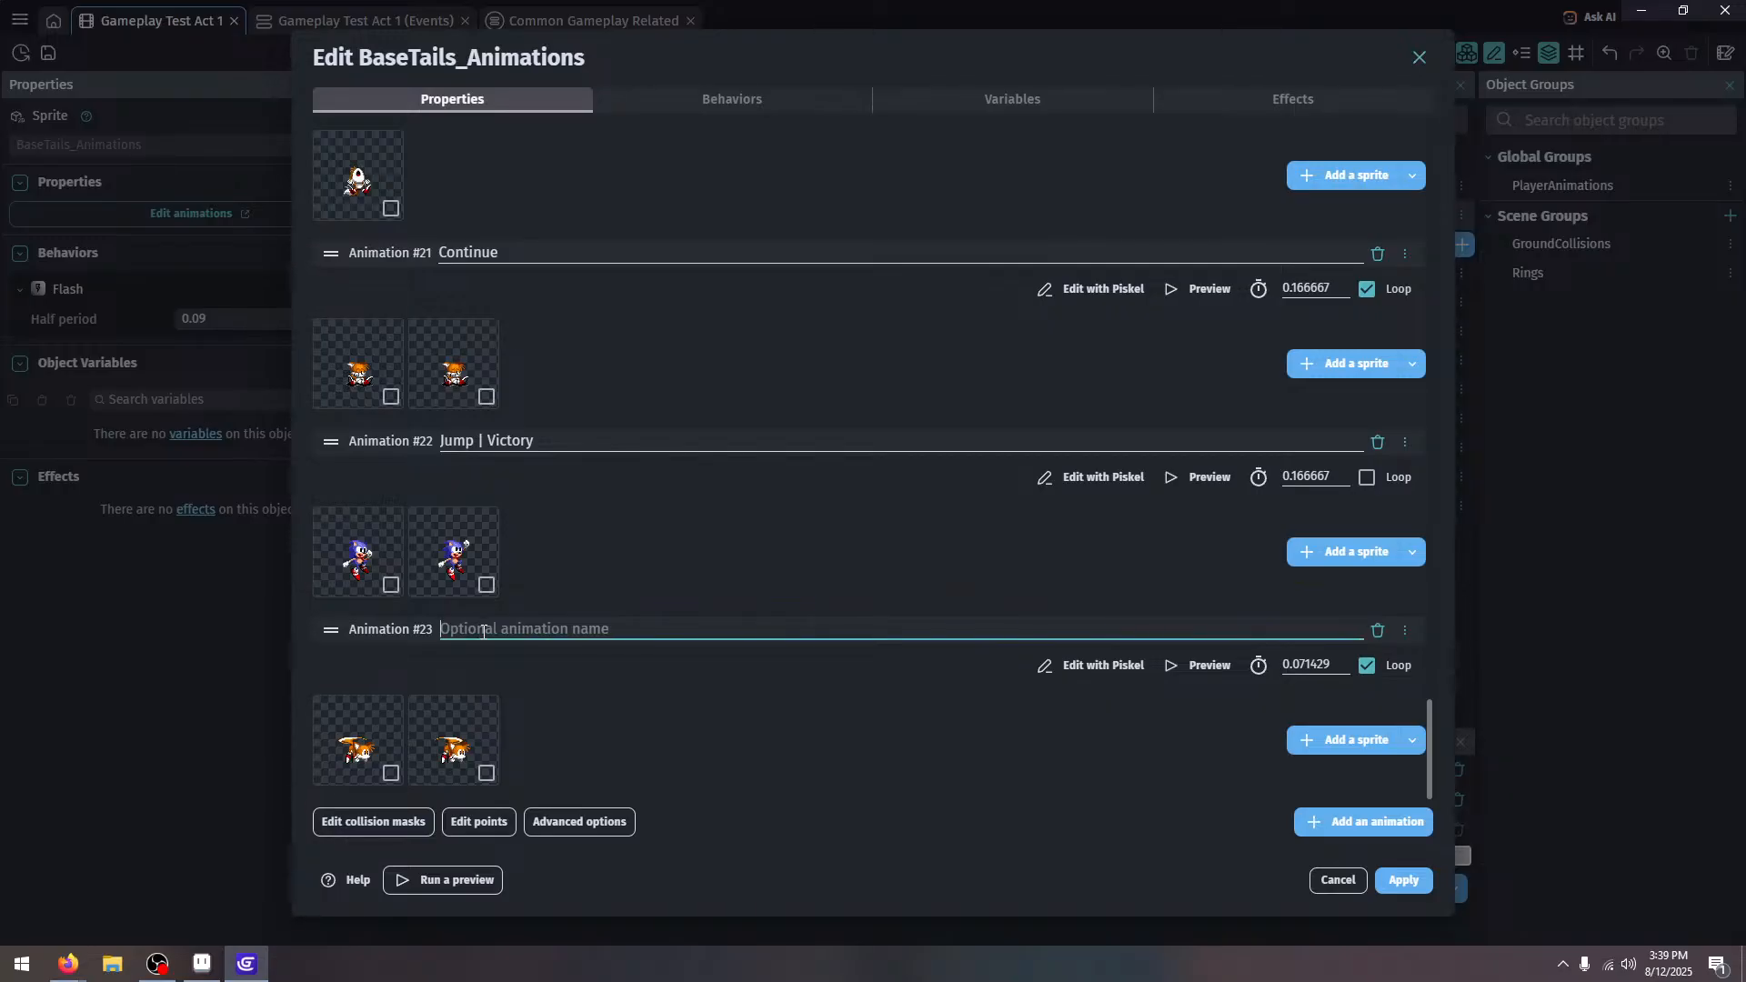
{"action": "type", "text": "Fly | Normal"}
{"action": "double_click", "coordinate": [465, 630]}
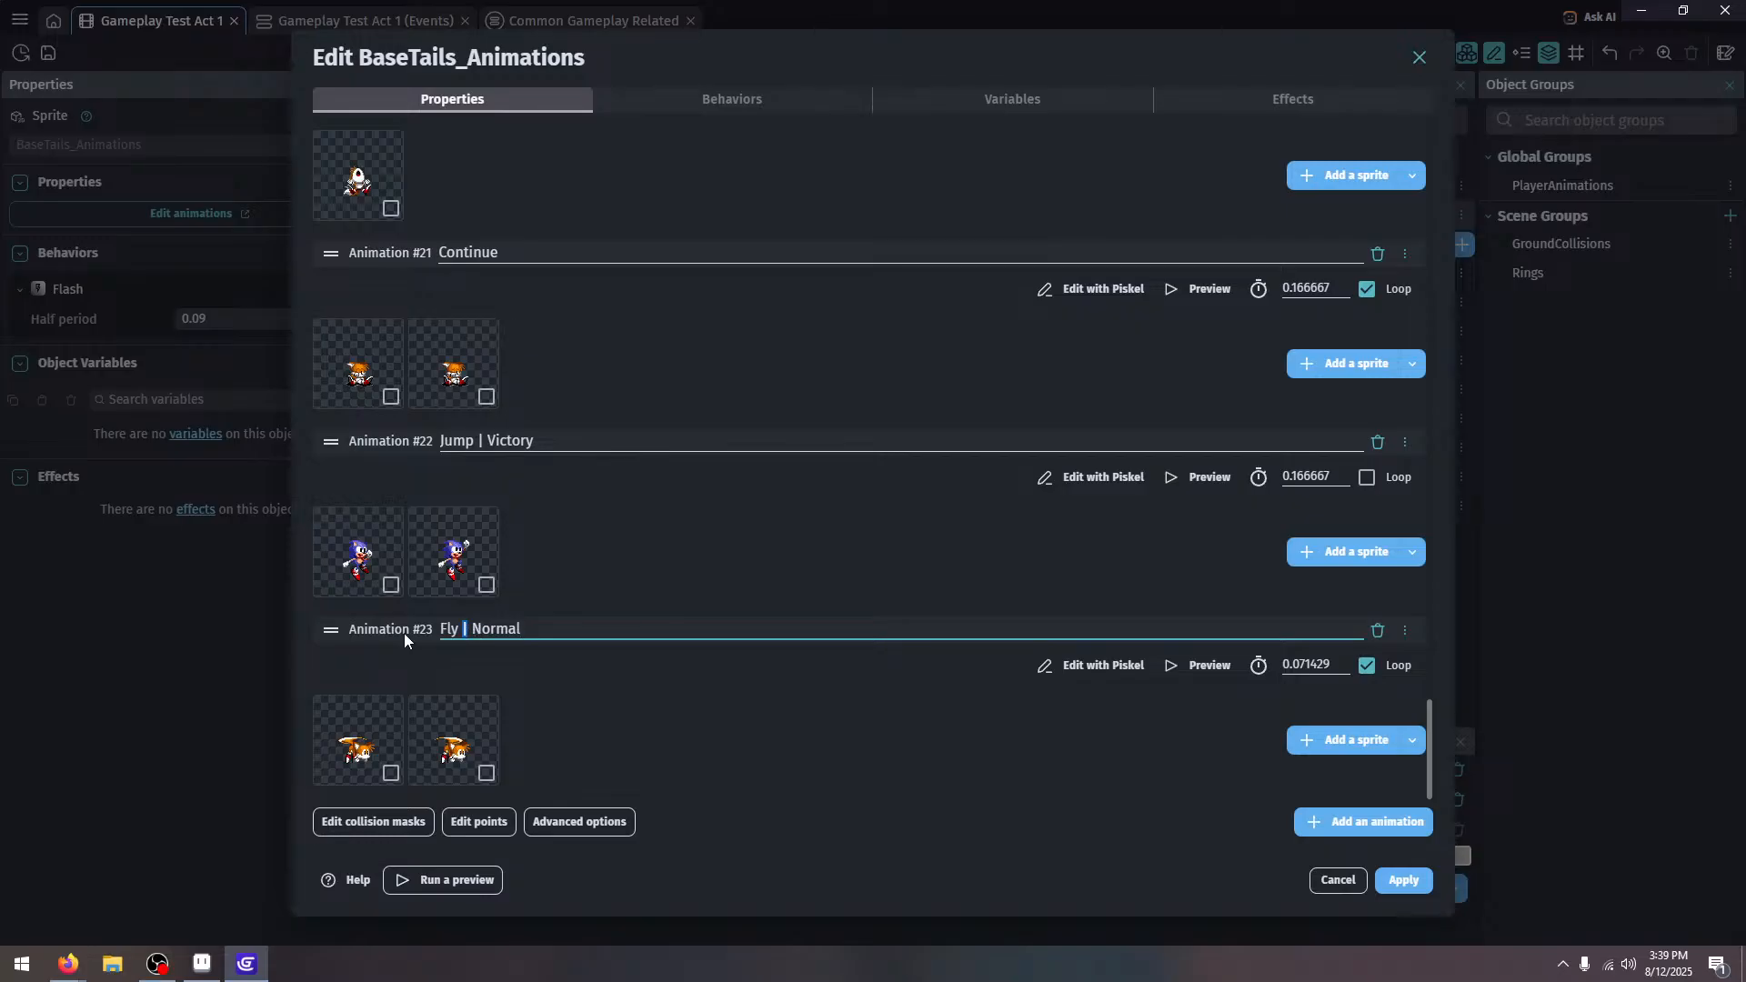
{"action": "left_click", "coordinate": [702, 726]}
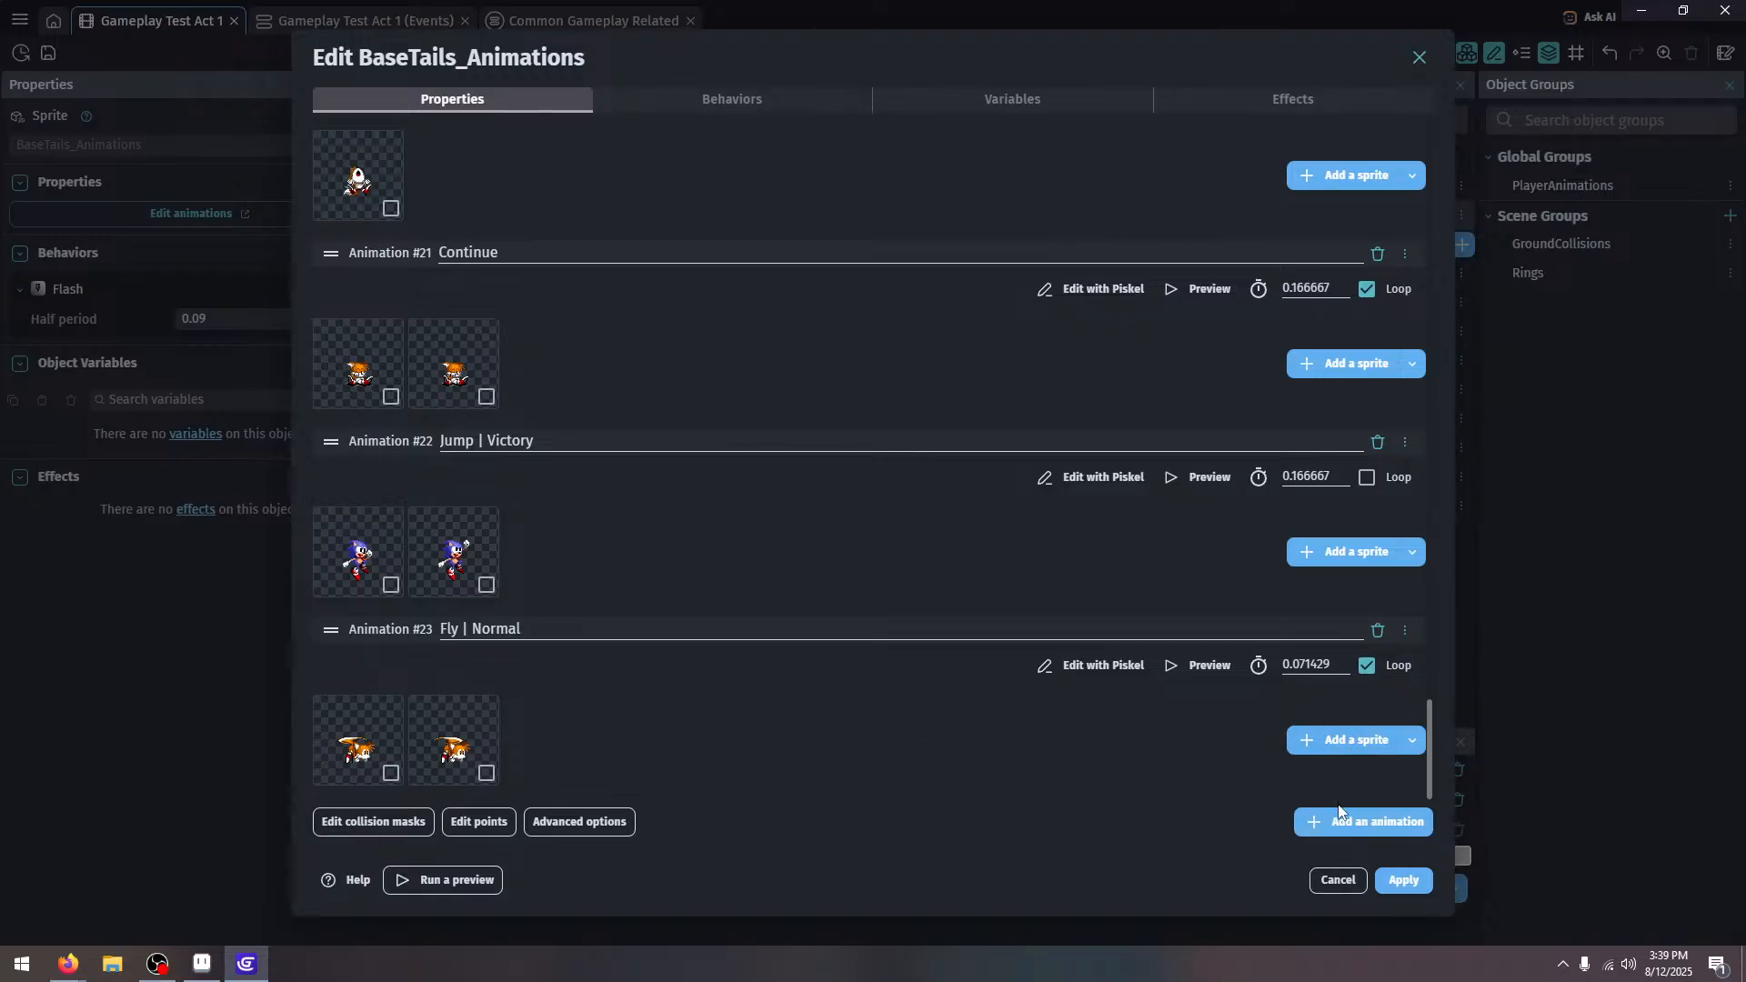
Create another animation after Fly | Normal with the BaseTails_Animations-58 and BaseTails_Animations-59 sprites
{"action": "left_click", "coordinate": [1323, 735]}
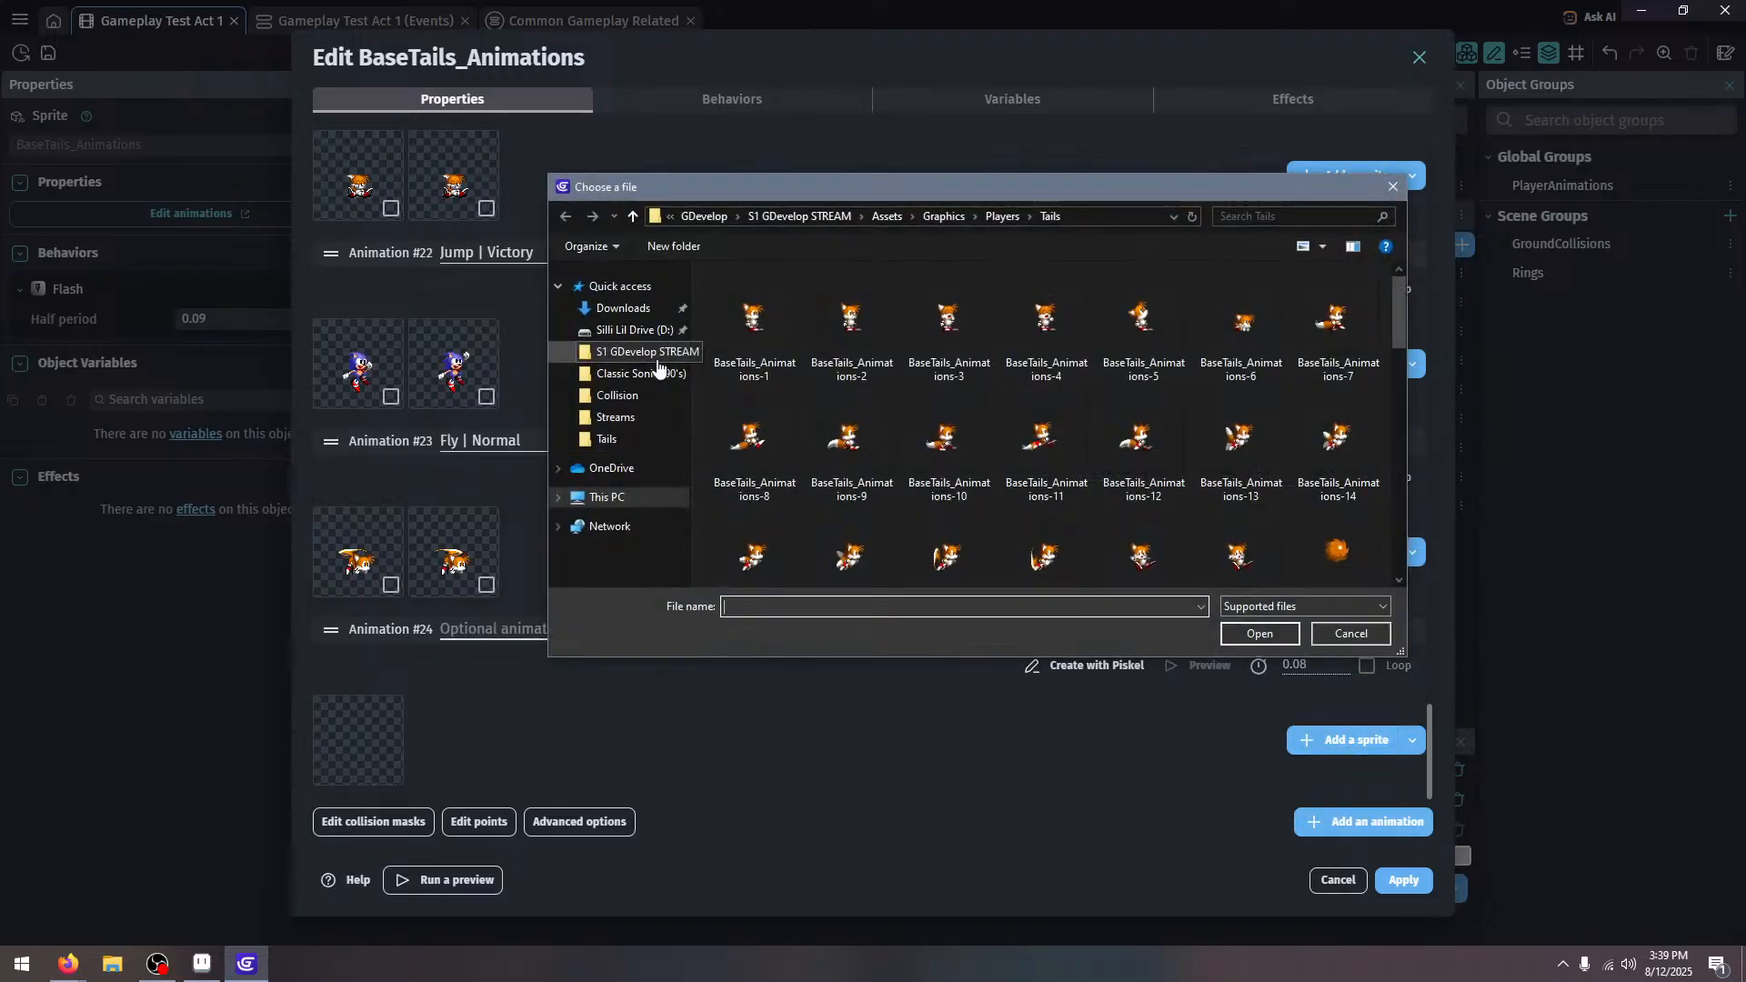
{"action": "scroll", "coordinate": [821, 406], "scroll_direction": "down", "scroll_amount": 5}
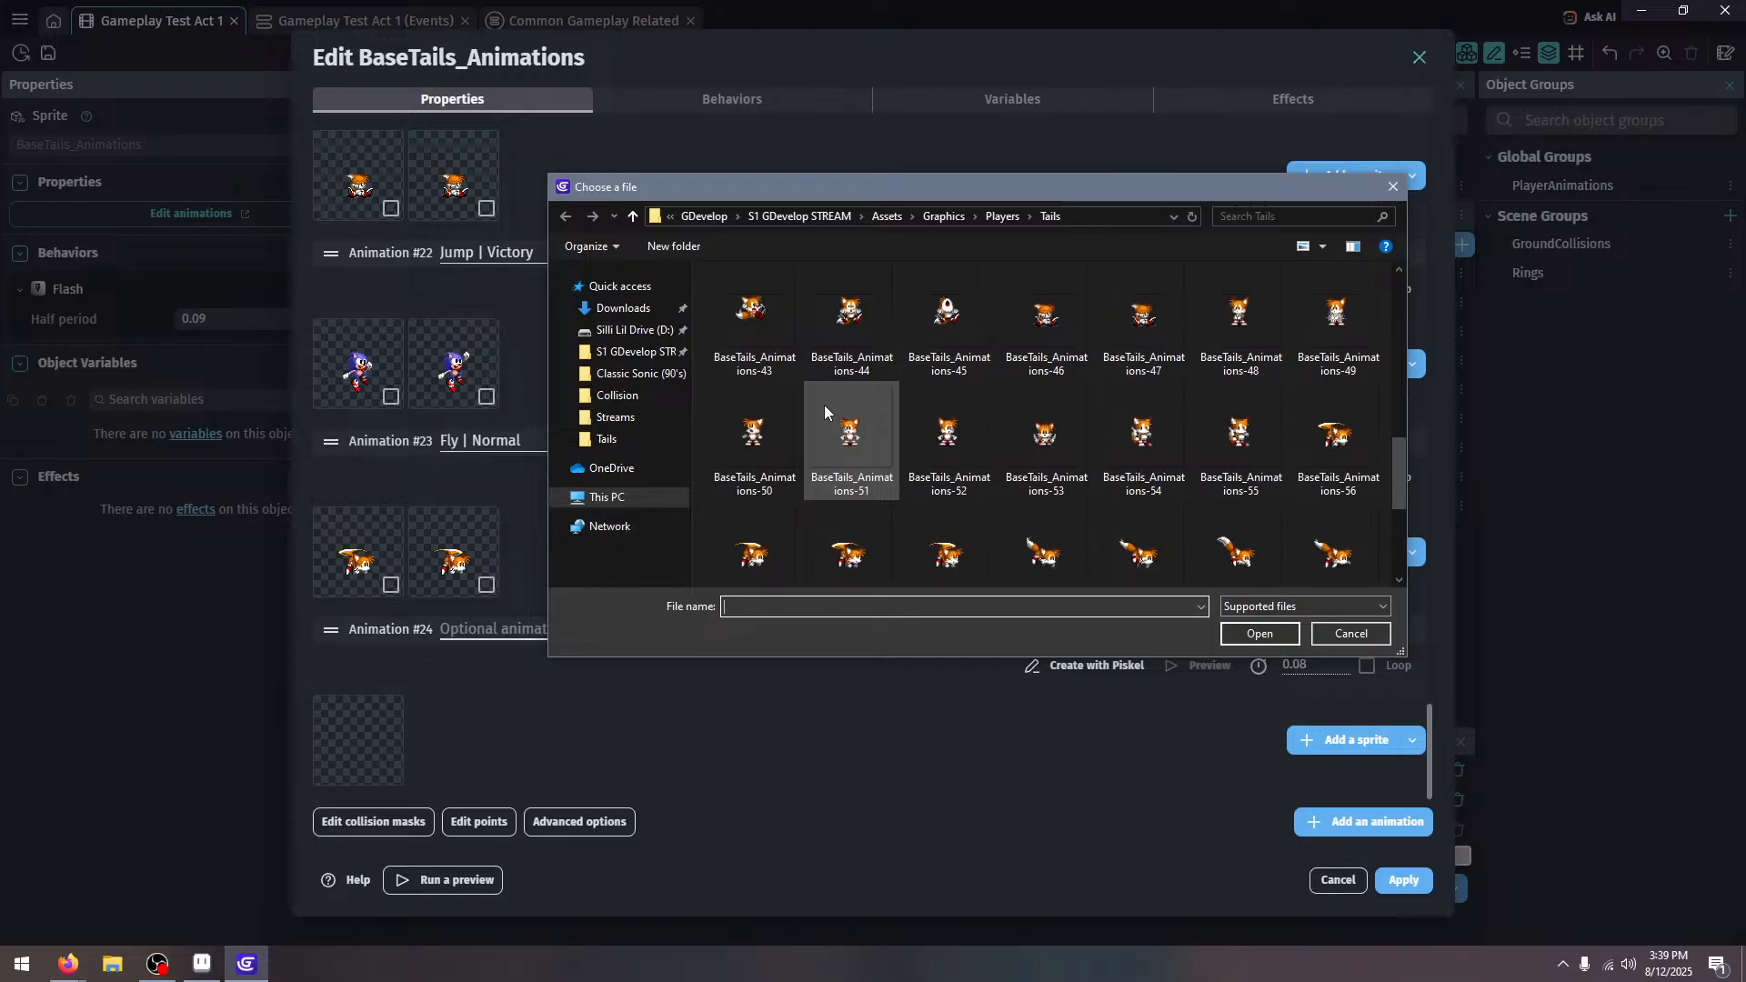
{"action": "left_click", "coordinate": [816, 510]}
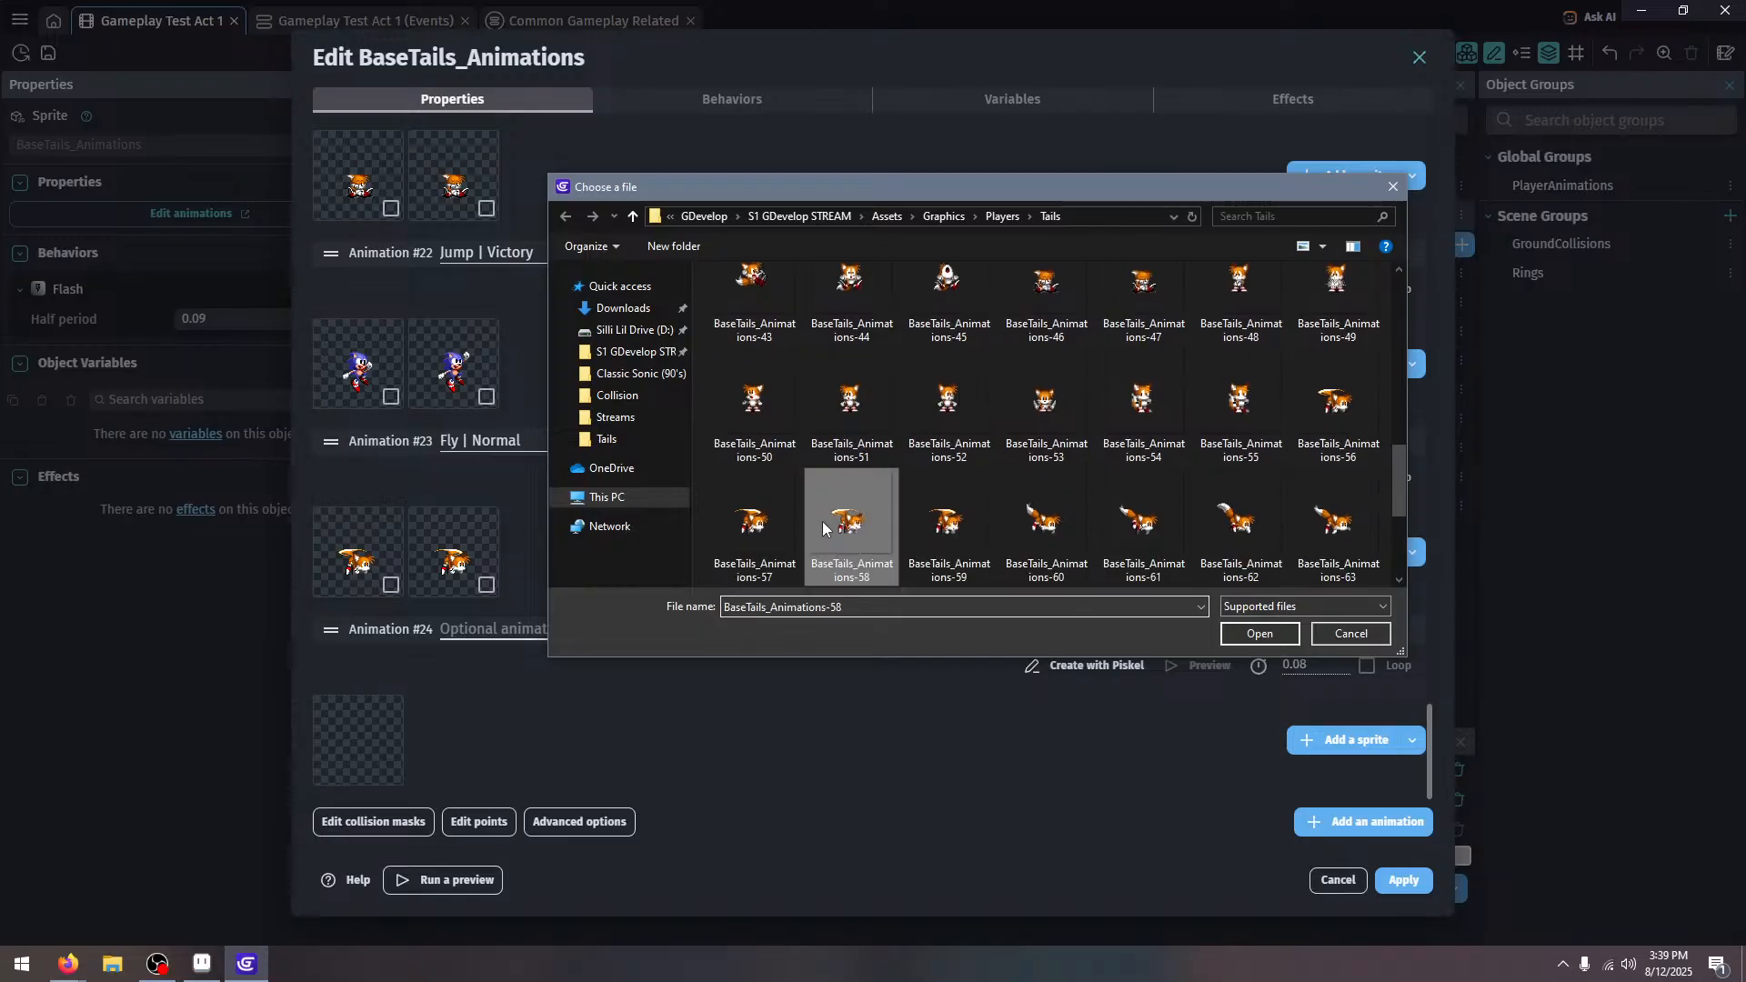
{"action": "left_click", "coordinate": [929, 537], "text": "ctrl"}
{"action": "left_click", "coordinate": [1261, 634]}
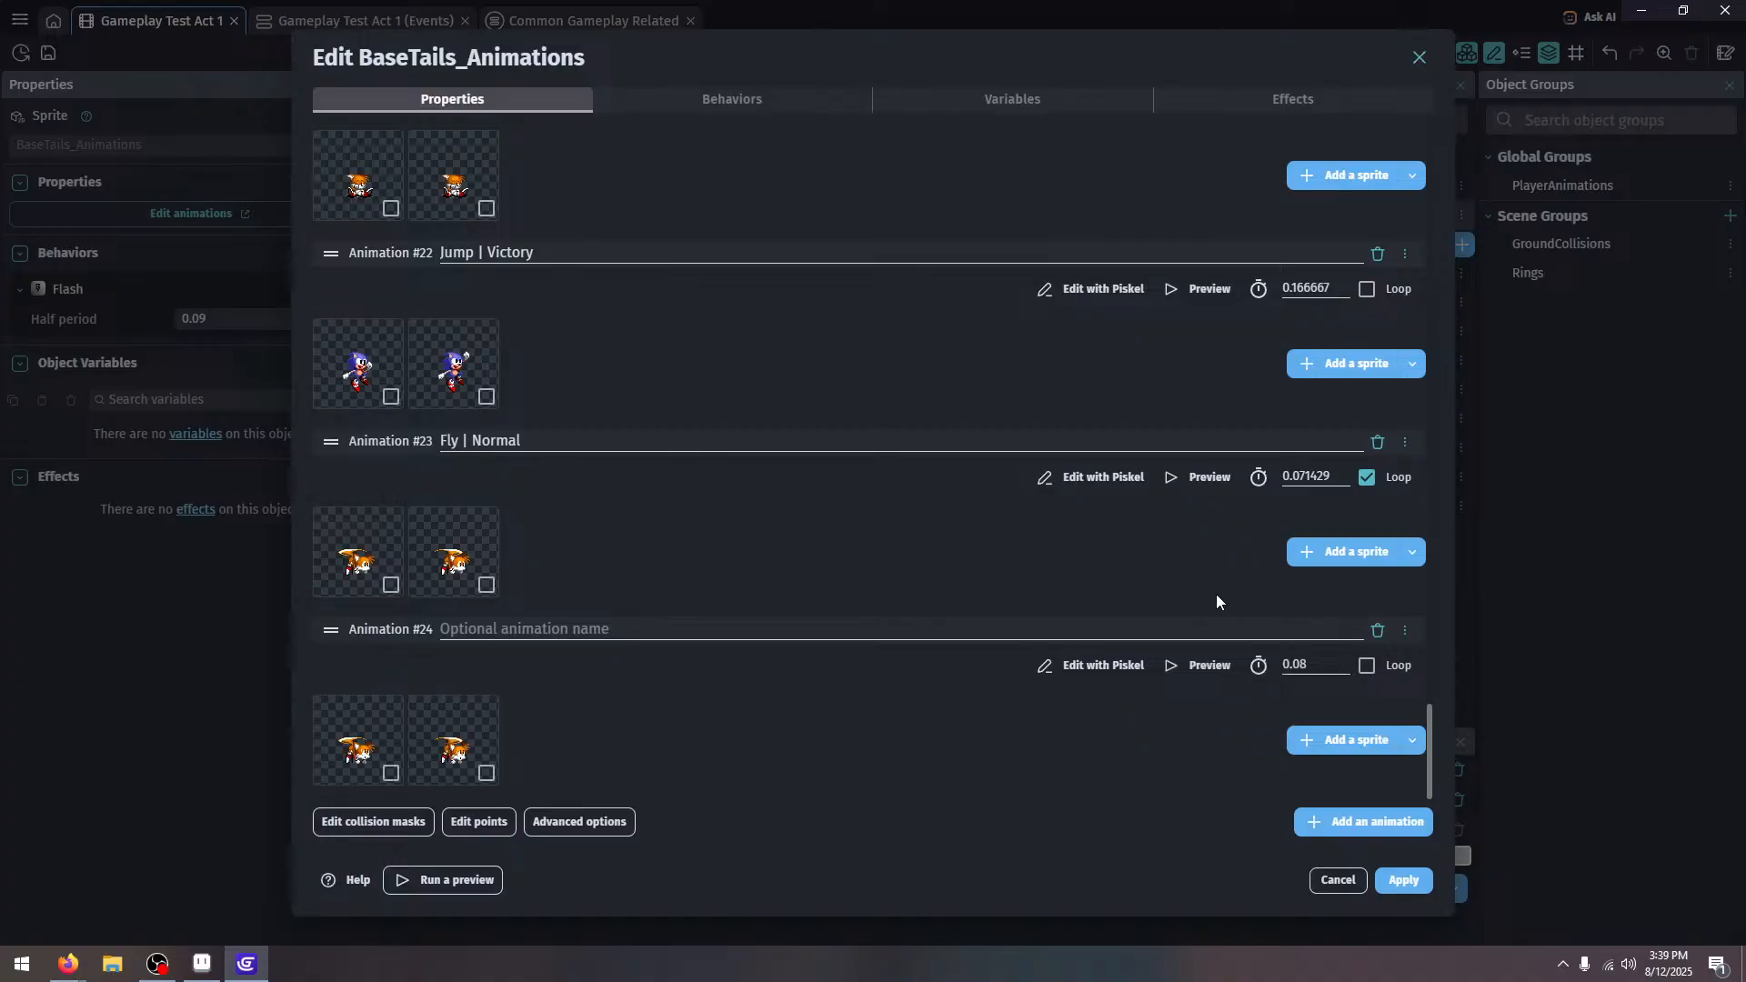
Name animation #24 "Fly | Tired"
{"action": "left_click", "coordinate": [668, 629]}
{"action": "type", "text": "Fly | Tired"}
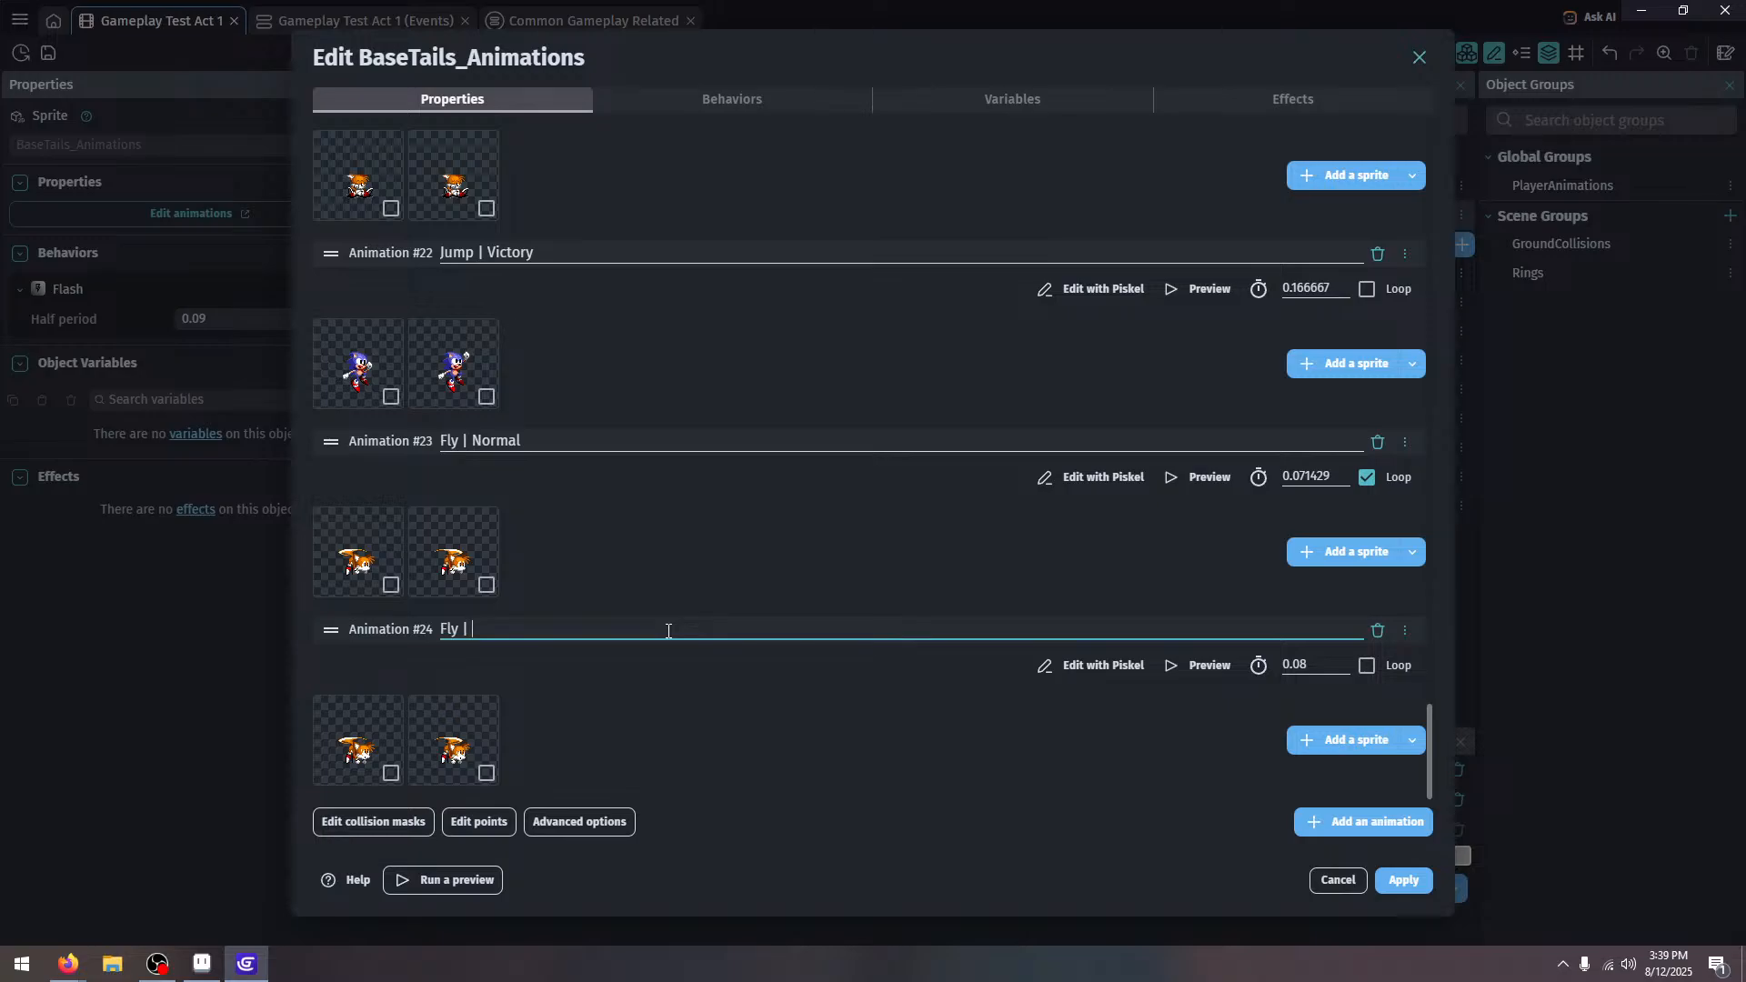
{"action": "type", "text": "Tired"}
{"action": "left_click", "coordinate": [1329, 711]}
Enable looping for the Fly | Tired animation and set its playback speed to 8 FPS
{"action": "left_click", "coordinate": [1366, 666]}
{"action": "left_click", "coordinate": [1198, 665]}
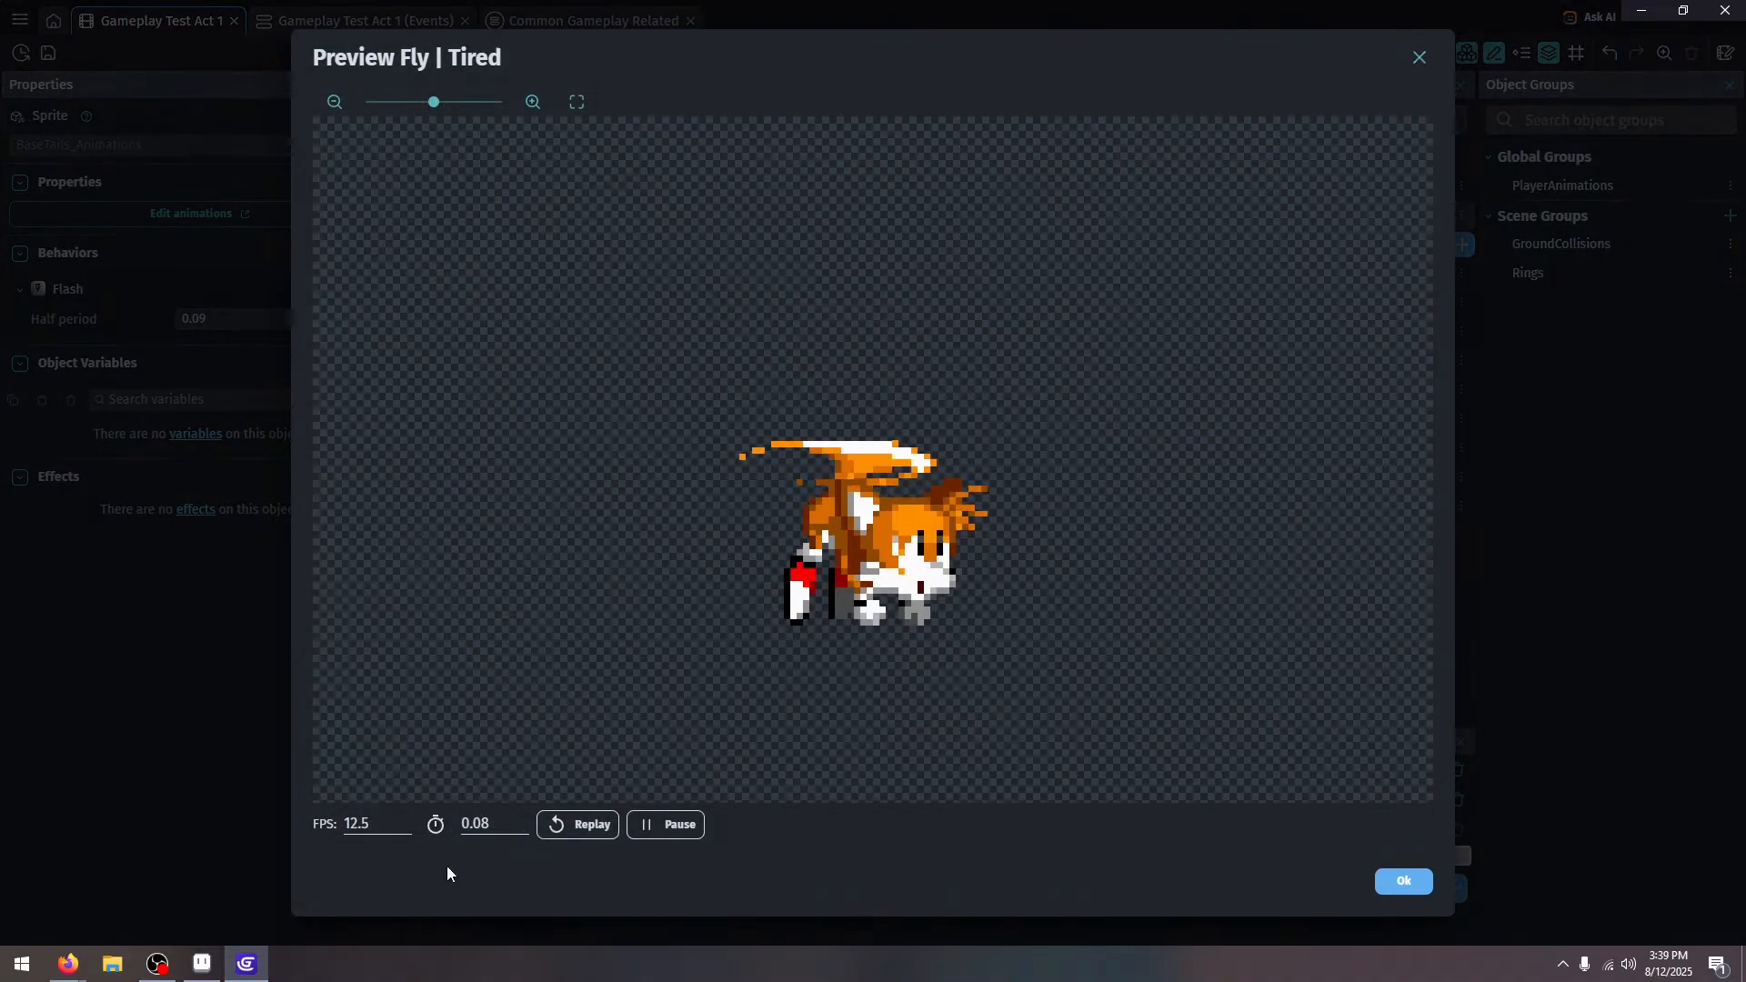
{"action": "double_click", "coordinate": [360, 825]}
{"action": "type", "text": "10"}
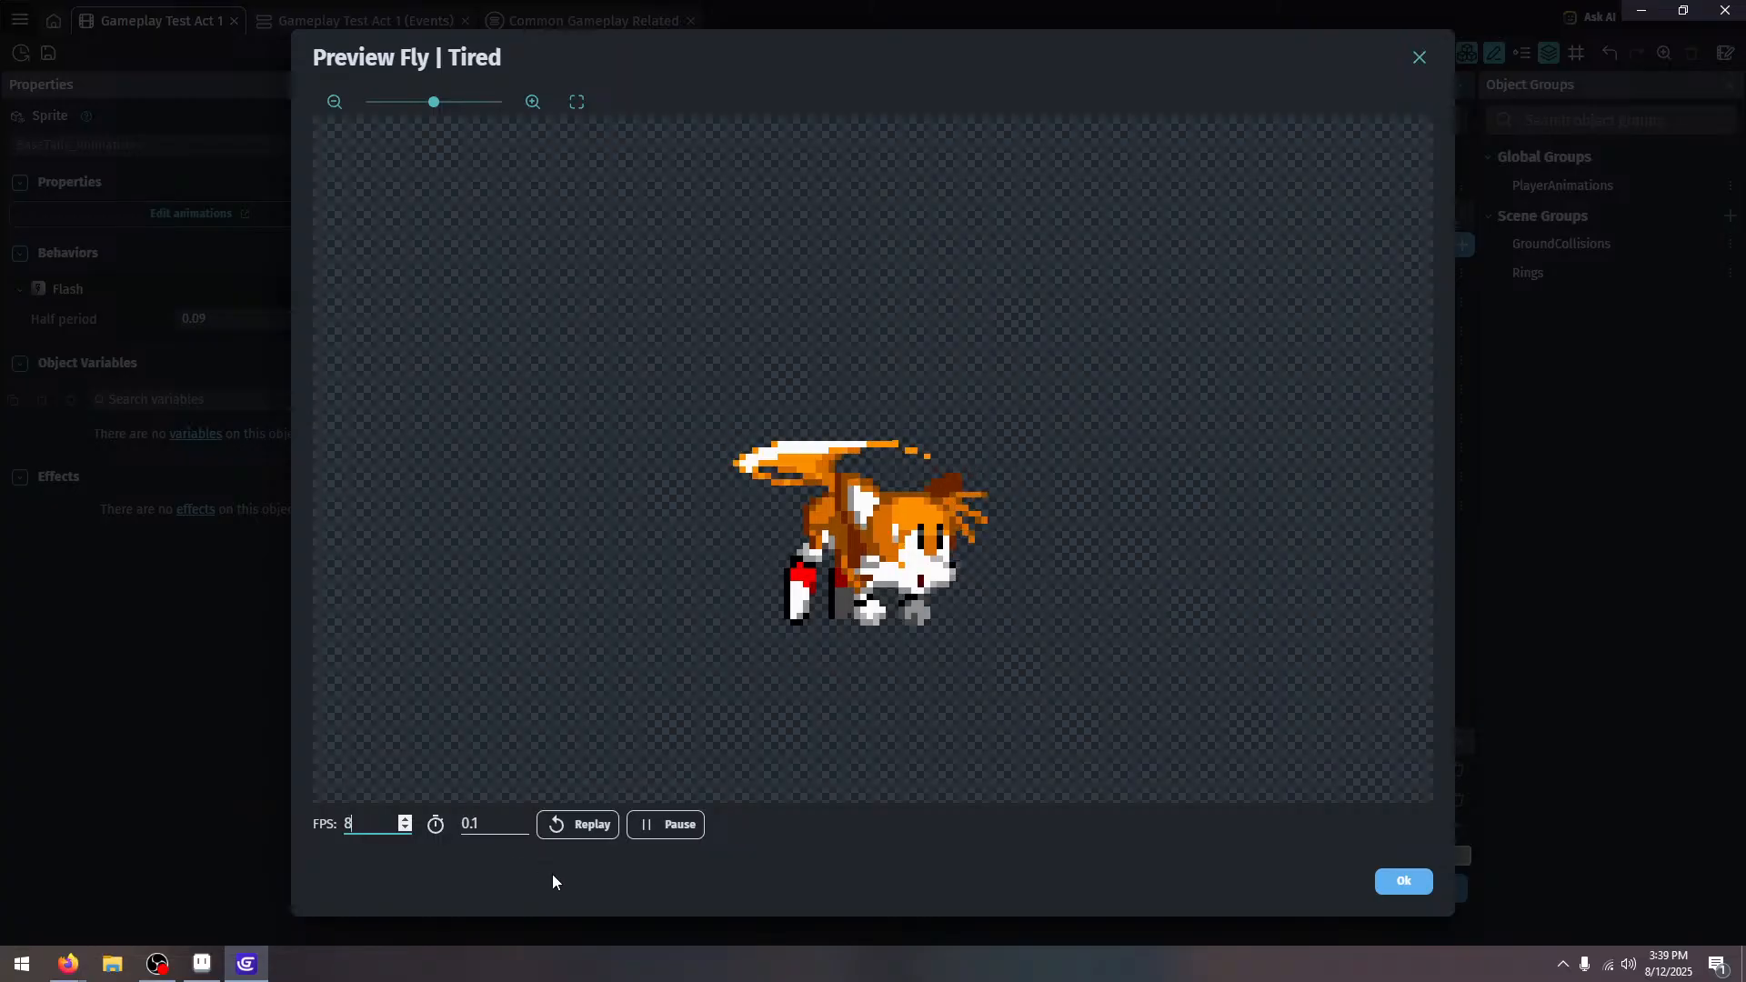
{"action": "type", "text": "8"}
{"action": "left_click", "coordinate": [908, 871]}
{"action": "left_click", "coordinate": [1423, 884]}
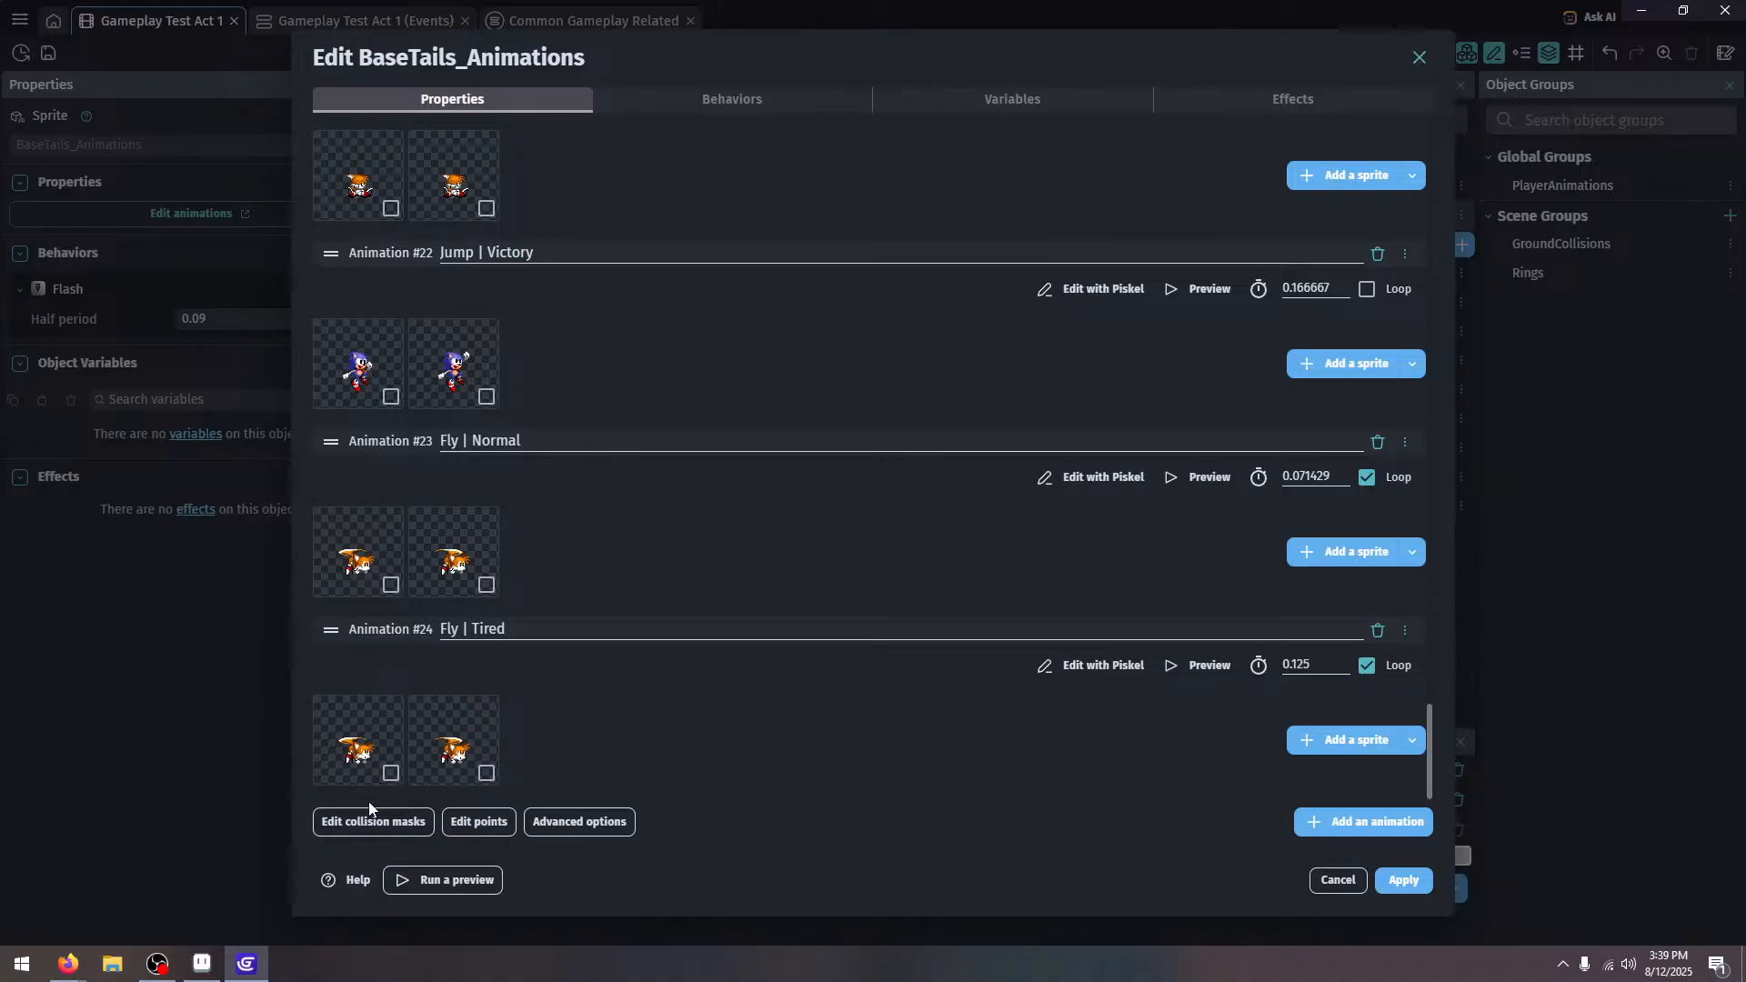
Switch to Aseprite and duplicate each of the two tired flying frames, 58 and 59, on the timeline
{"action": "left_click", "coordinate": [202, 963]}
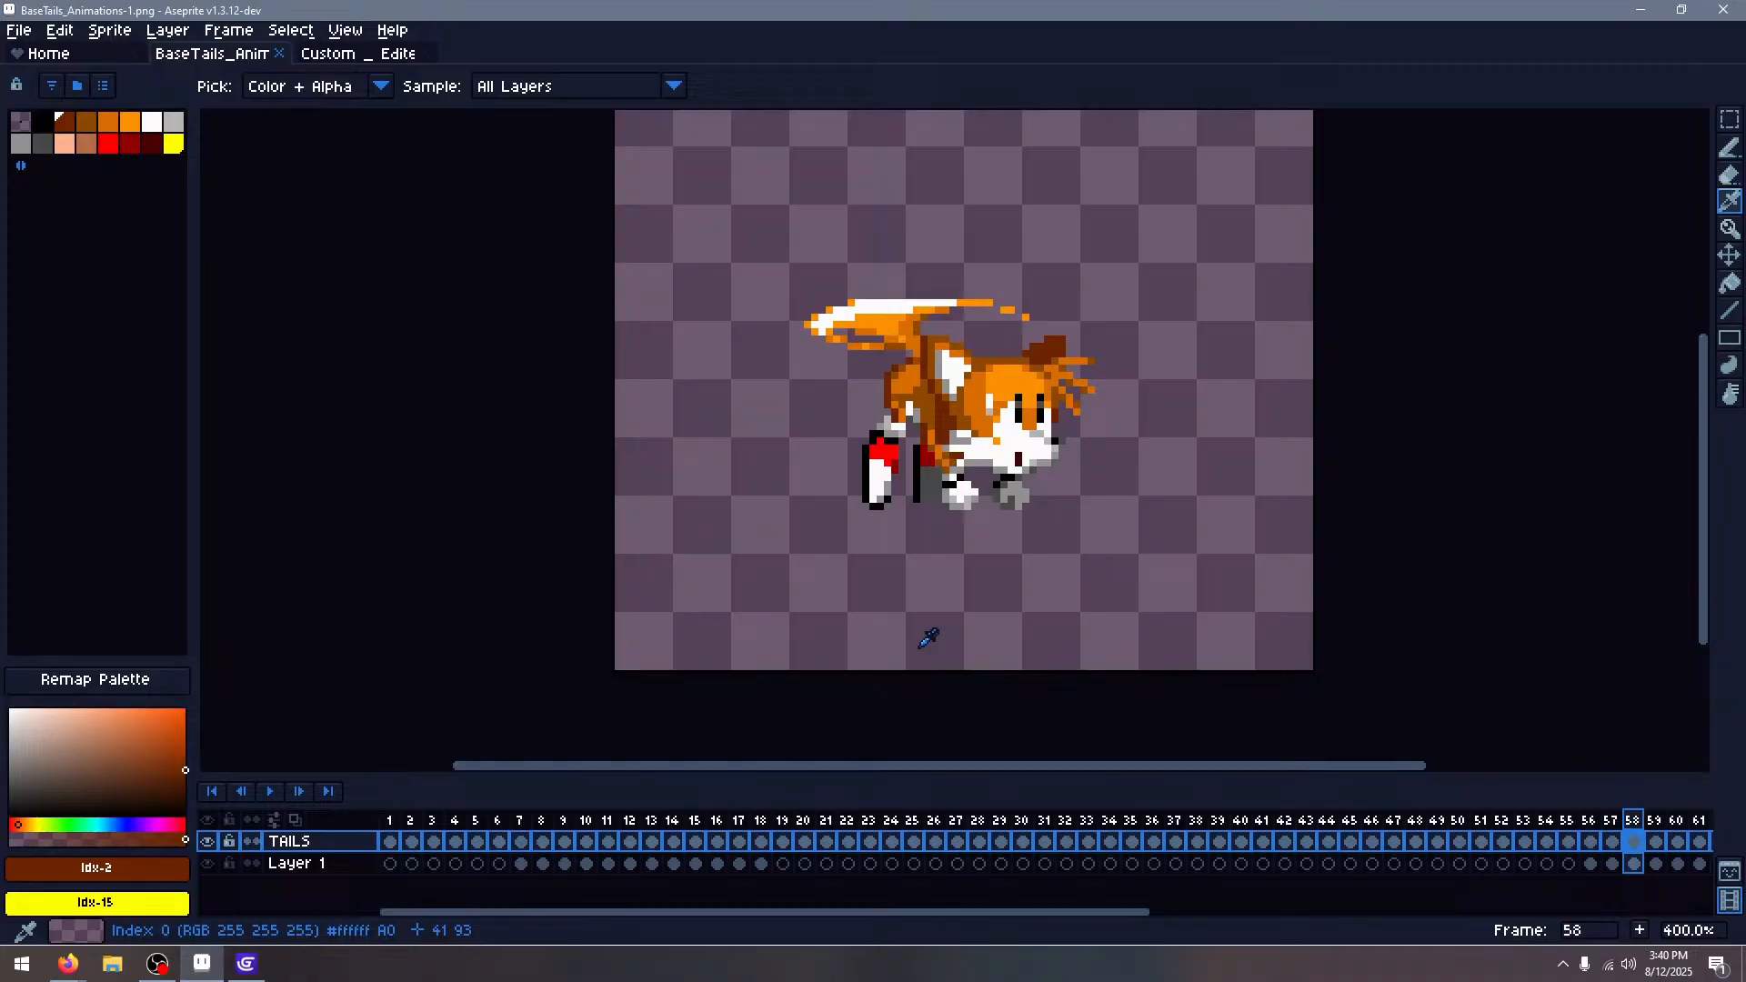
{"action": "key", "text": "Left"}
{"action": "key", "text": "alt+n"}
{"action": "key", "text": "Right"}
{"action": "key", "text": "alt+n"}
{"action": "key", "text": "Left"}
{"action": "key", "text": "Left"}
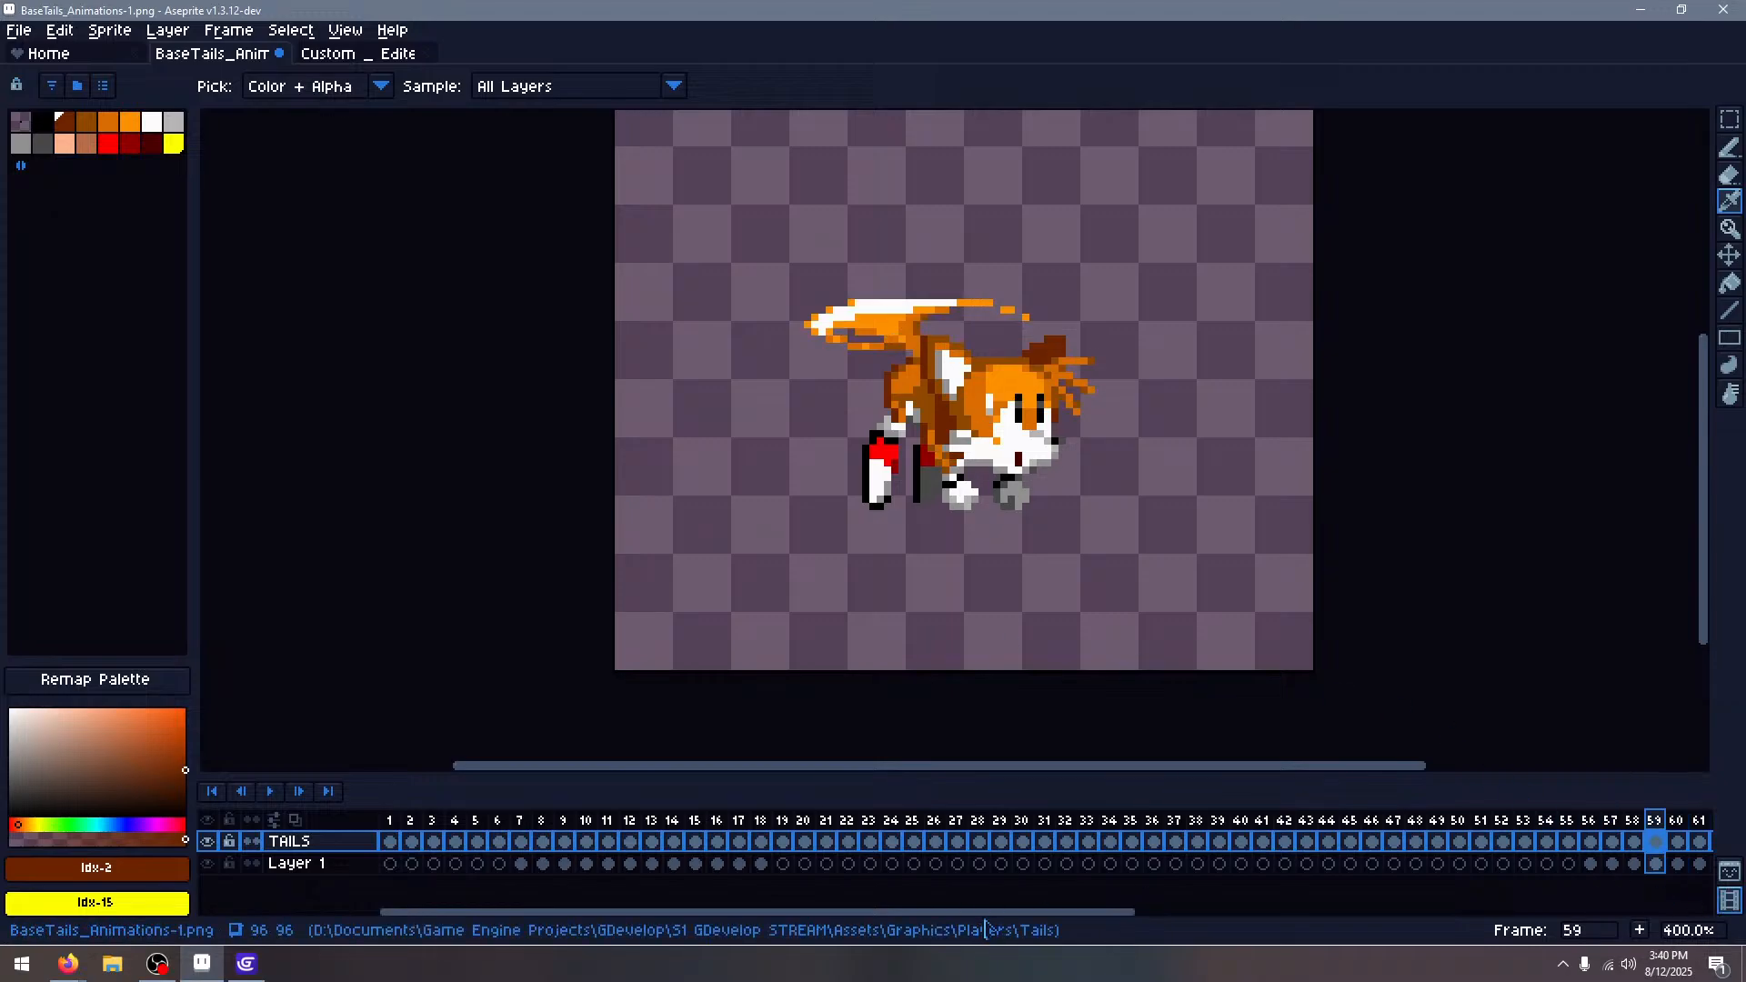
Compare the Layer 1 cels on frames 58, 60 and 61, and delete the one on frame 60
{"action": "left_click_drag", "start_coordinate": [991, 913], "coordinate": [1157, 917]}
{"action": "left_click", "coordinate": [1344, 863]}
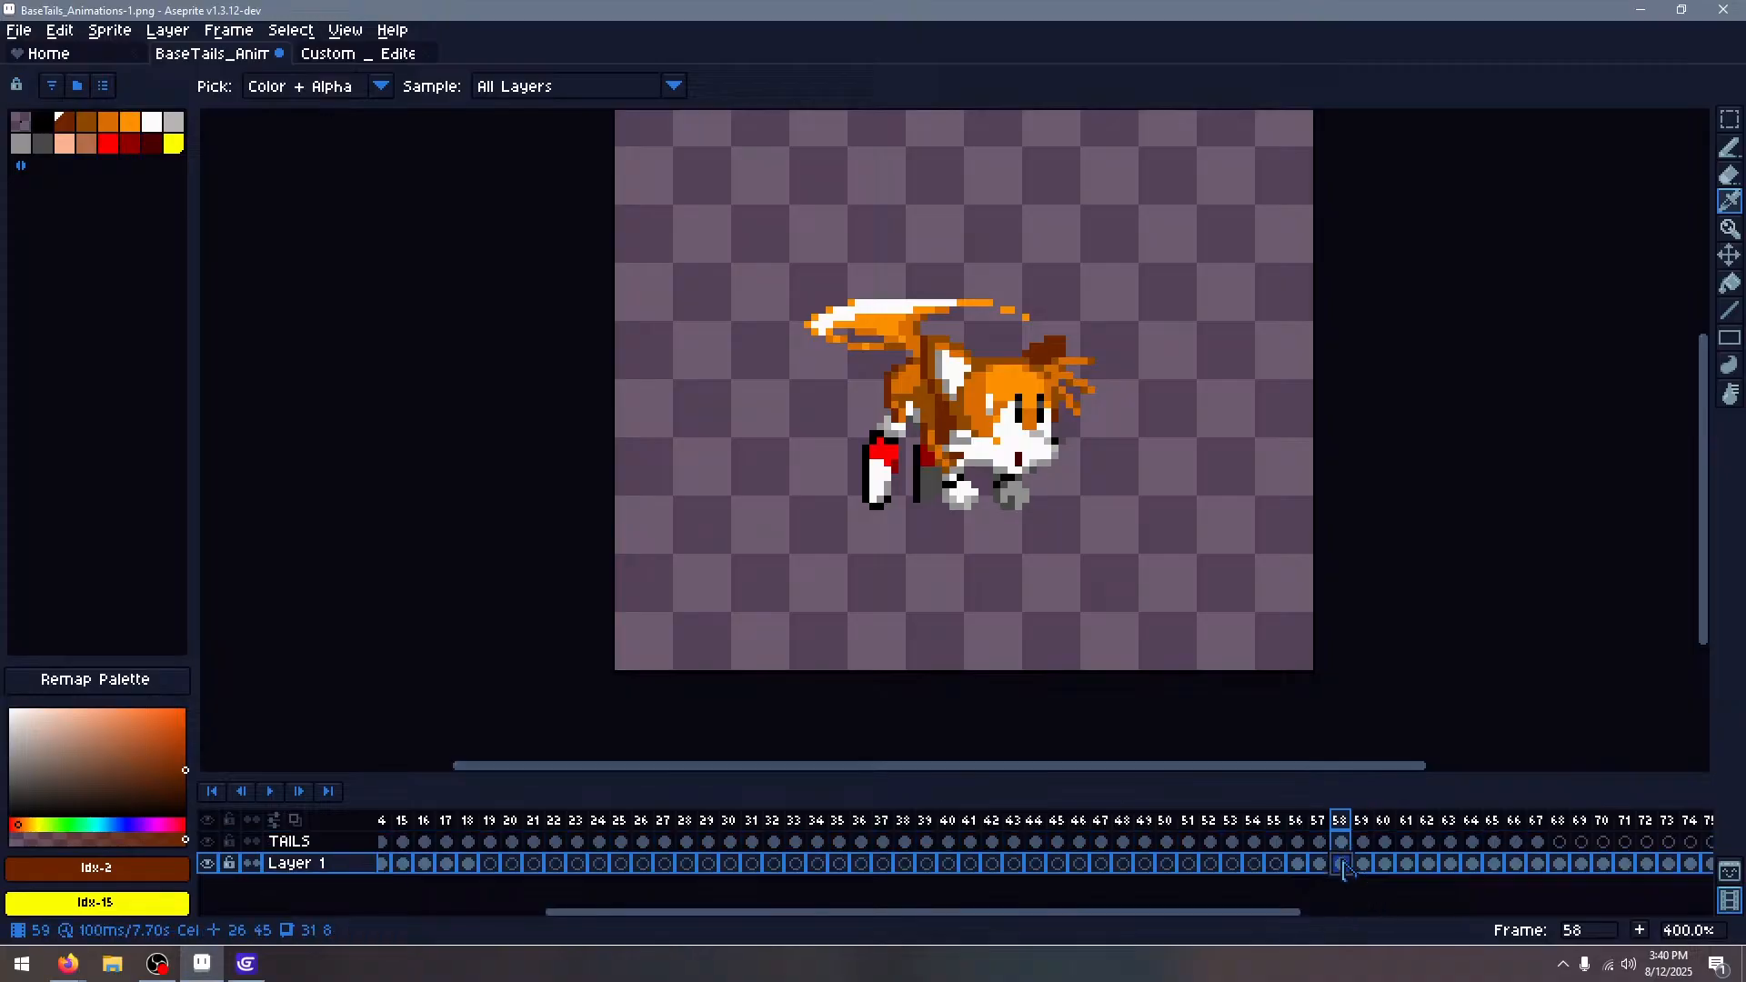
{"action": "left_click", "coordinate": [1384, 864]}
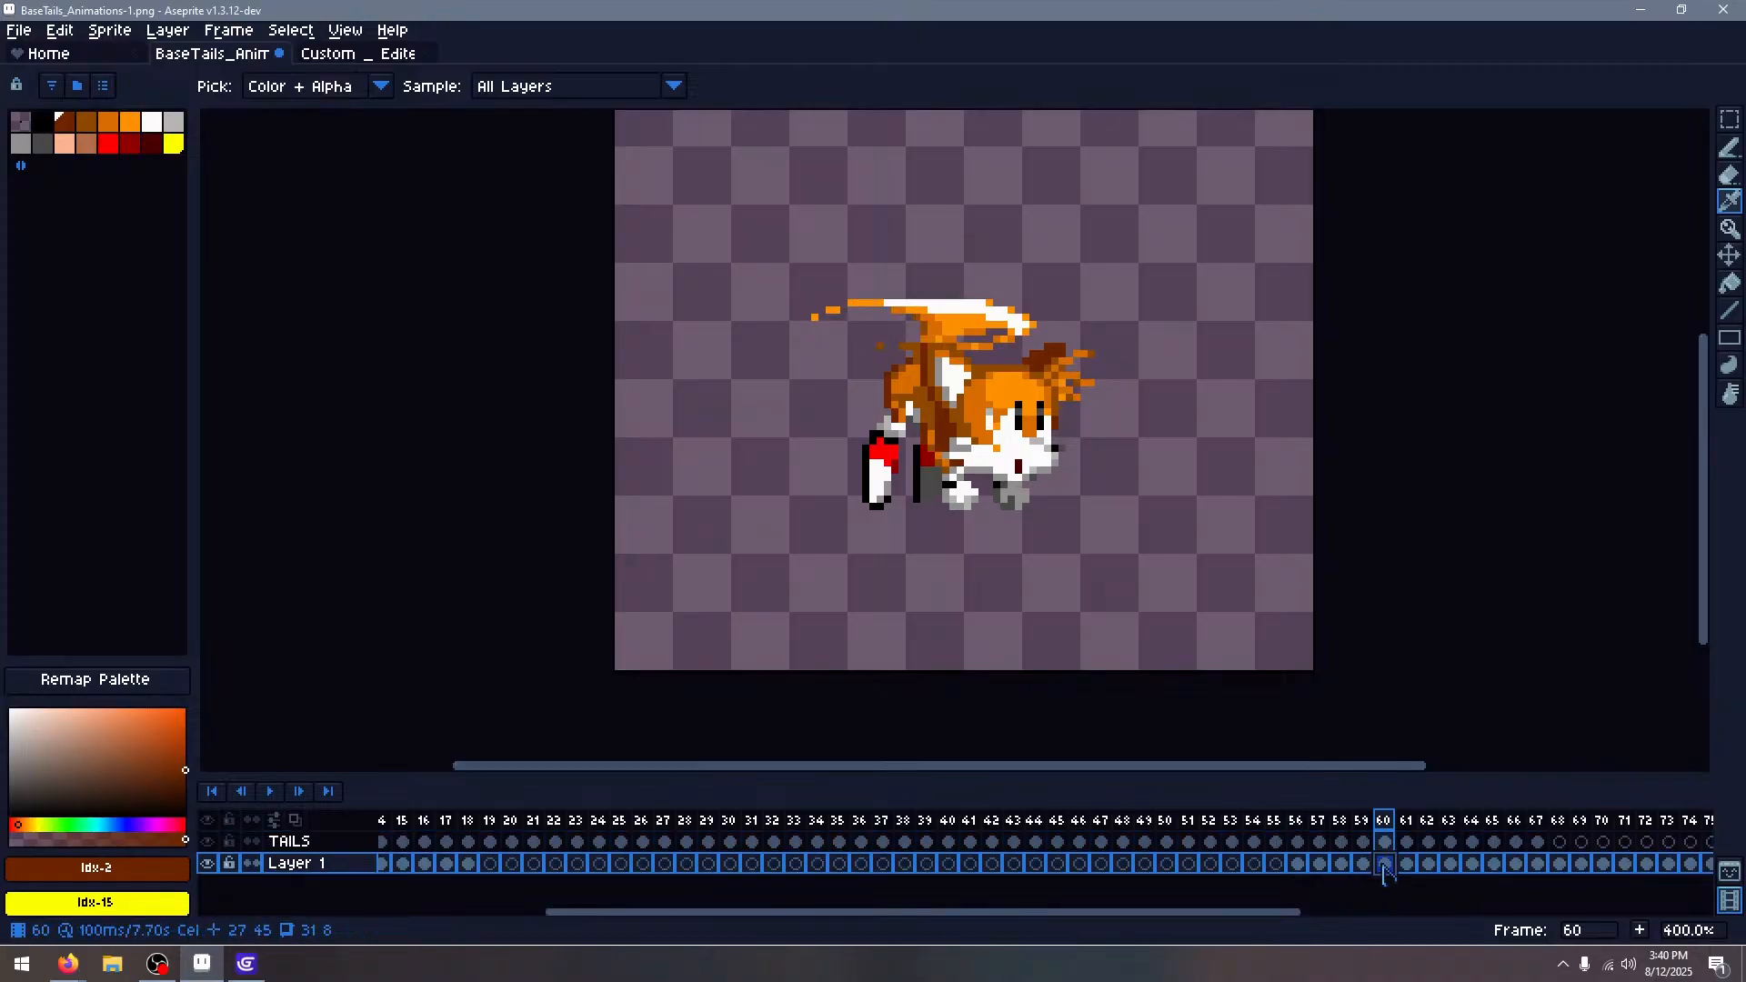
{"action": "left_click", "coordinate": [1407, 869]}
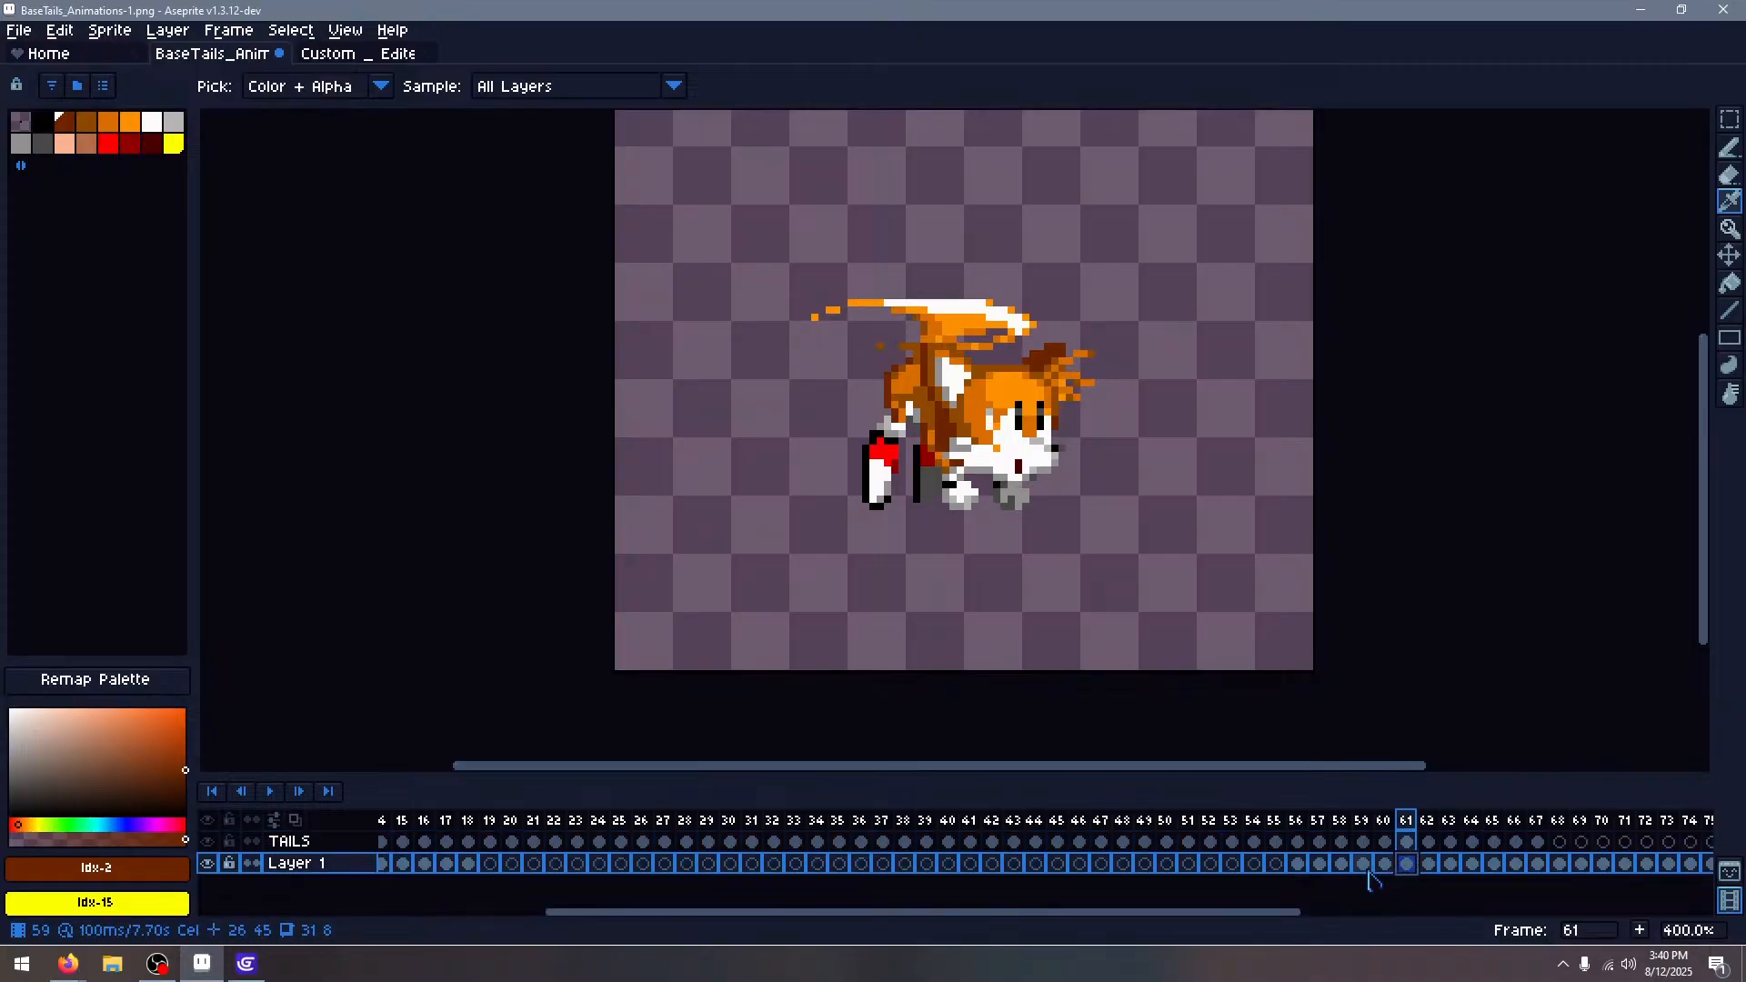
{"action": "left_click", "coordinate": [1384, 866]}
{"action": "right_click", "coordinate": [1385, 870]}
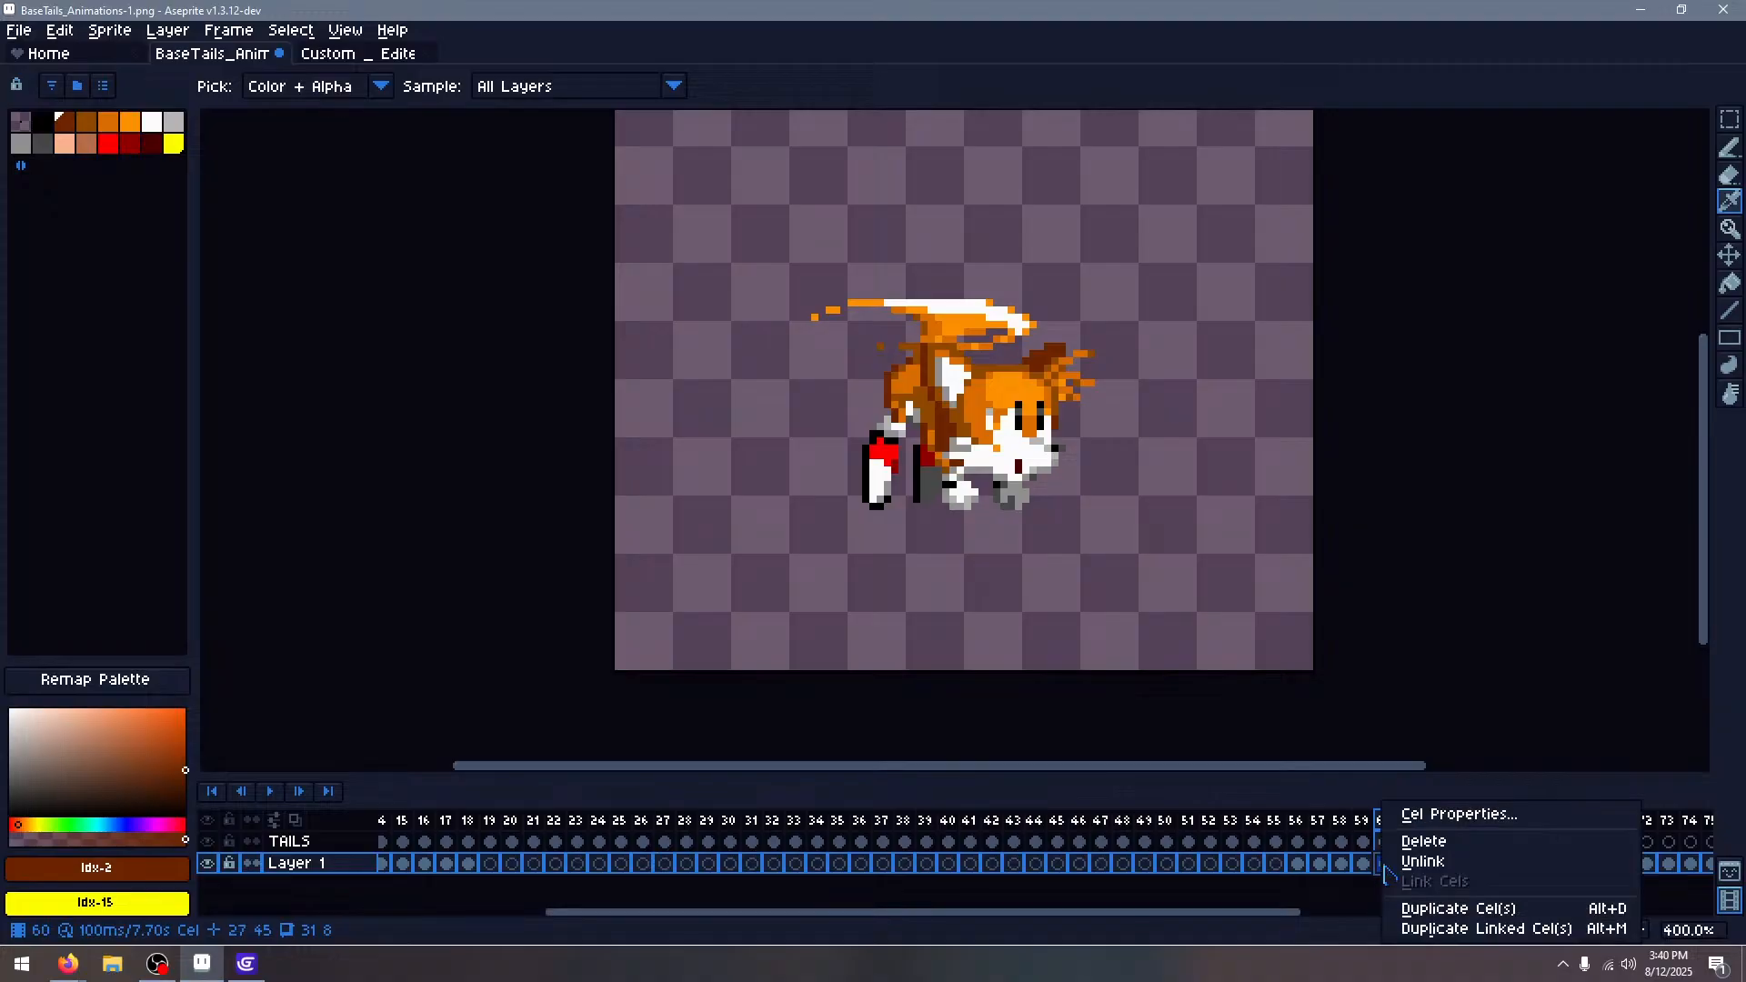
{"action": "left_click", "coordinate": [1424, 841]}
Replace the Layer 1 cel on frame 59 with a copy of frame 61's cel
{"action": "left_click", "coordinate": [1342, 864]}
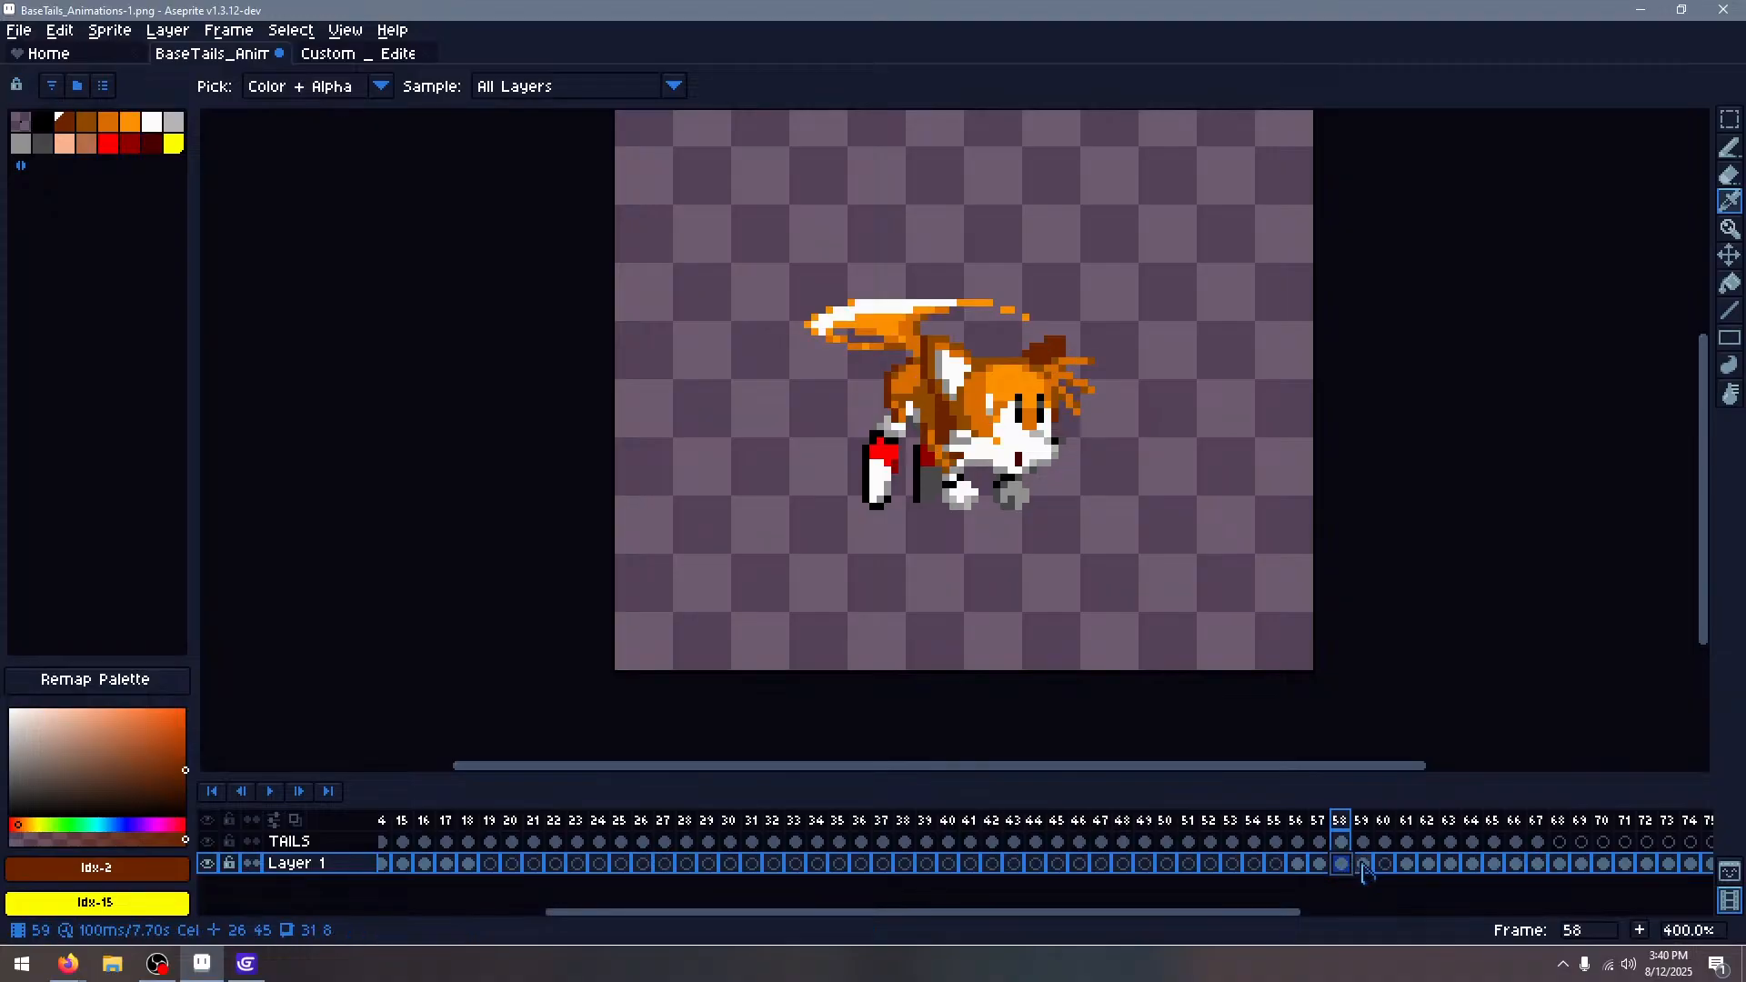
{"action": "left_click", "coordinate": [1405, 863]}
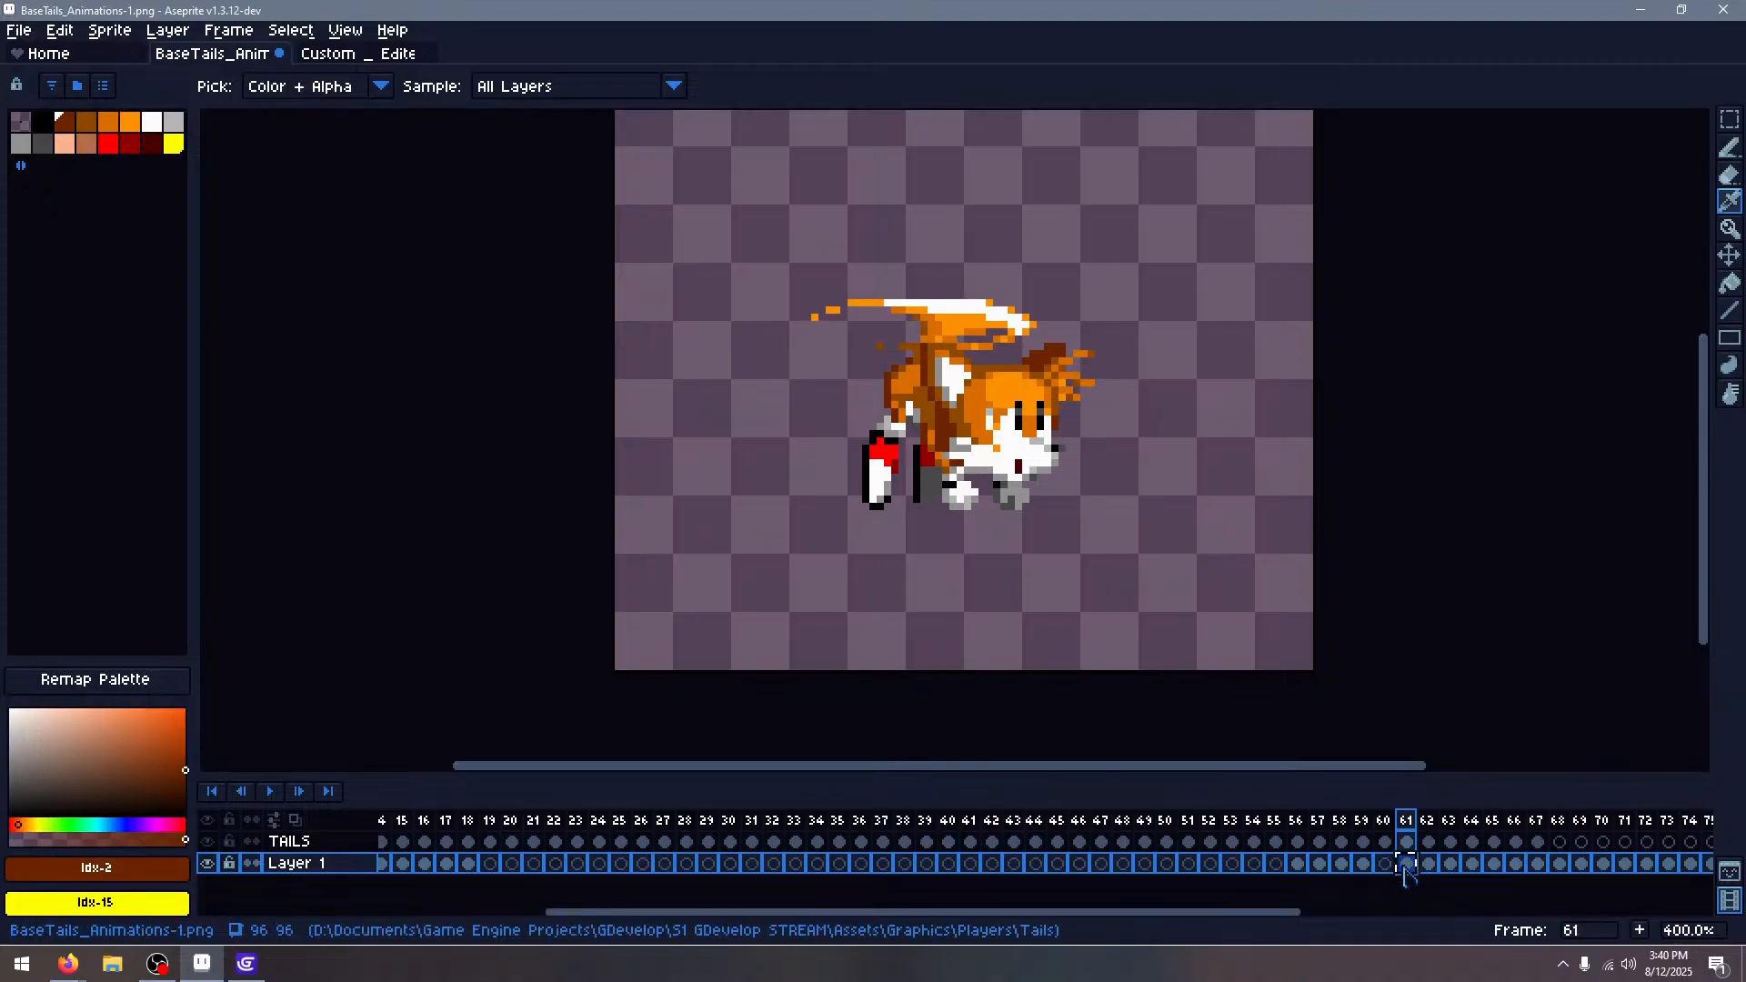
{"action": "left_click", "coordinate": [1364, 864]}
{"action": "key", "text": "Delete"}
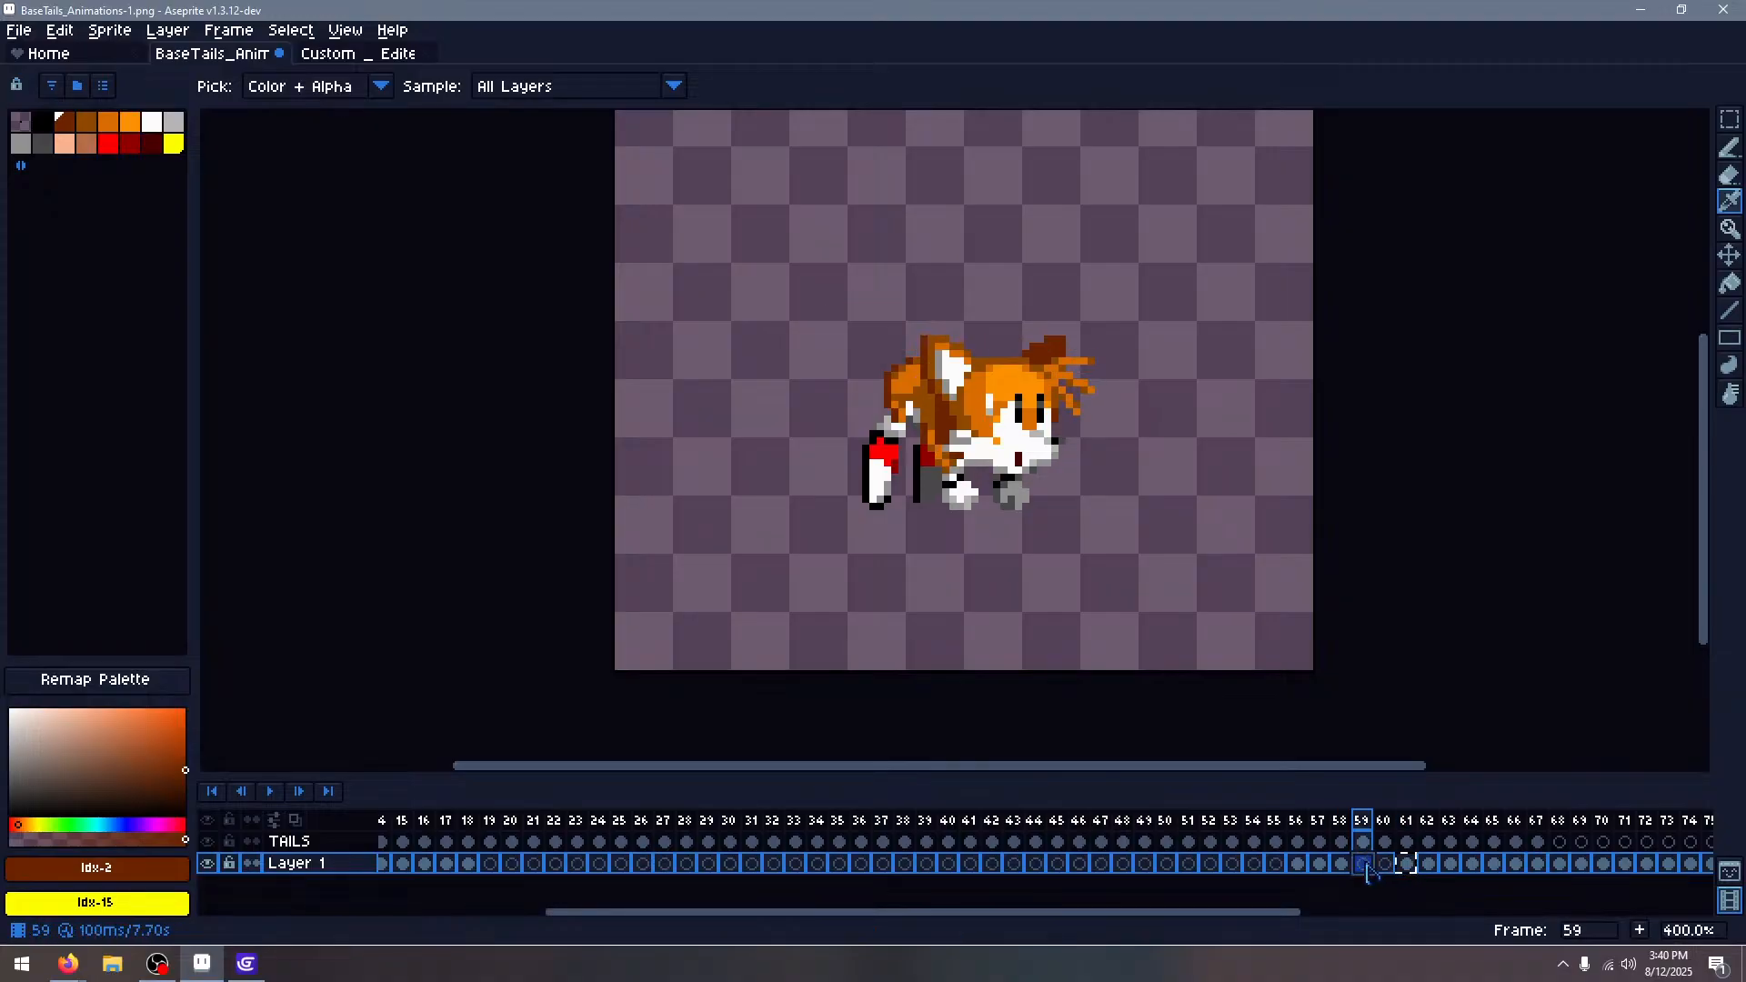
{"action": "key", "text": "ctrl+v"}
Copy the Layer 1 cel from frame 58 to the empty cel on frame 60
{"action": "left_click", "coordinate": [1340, 864]}
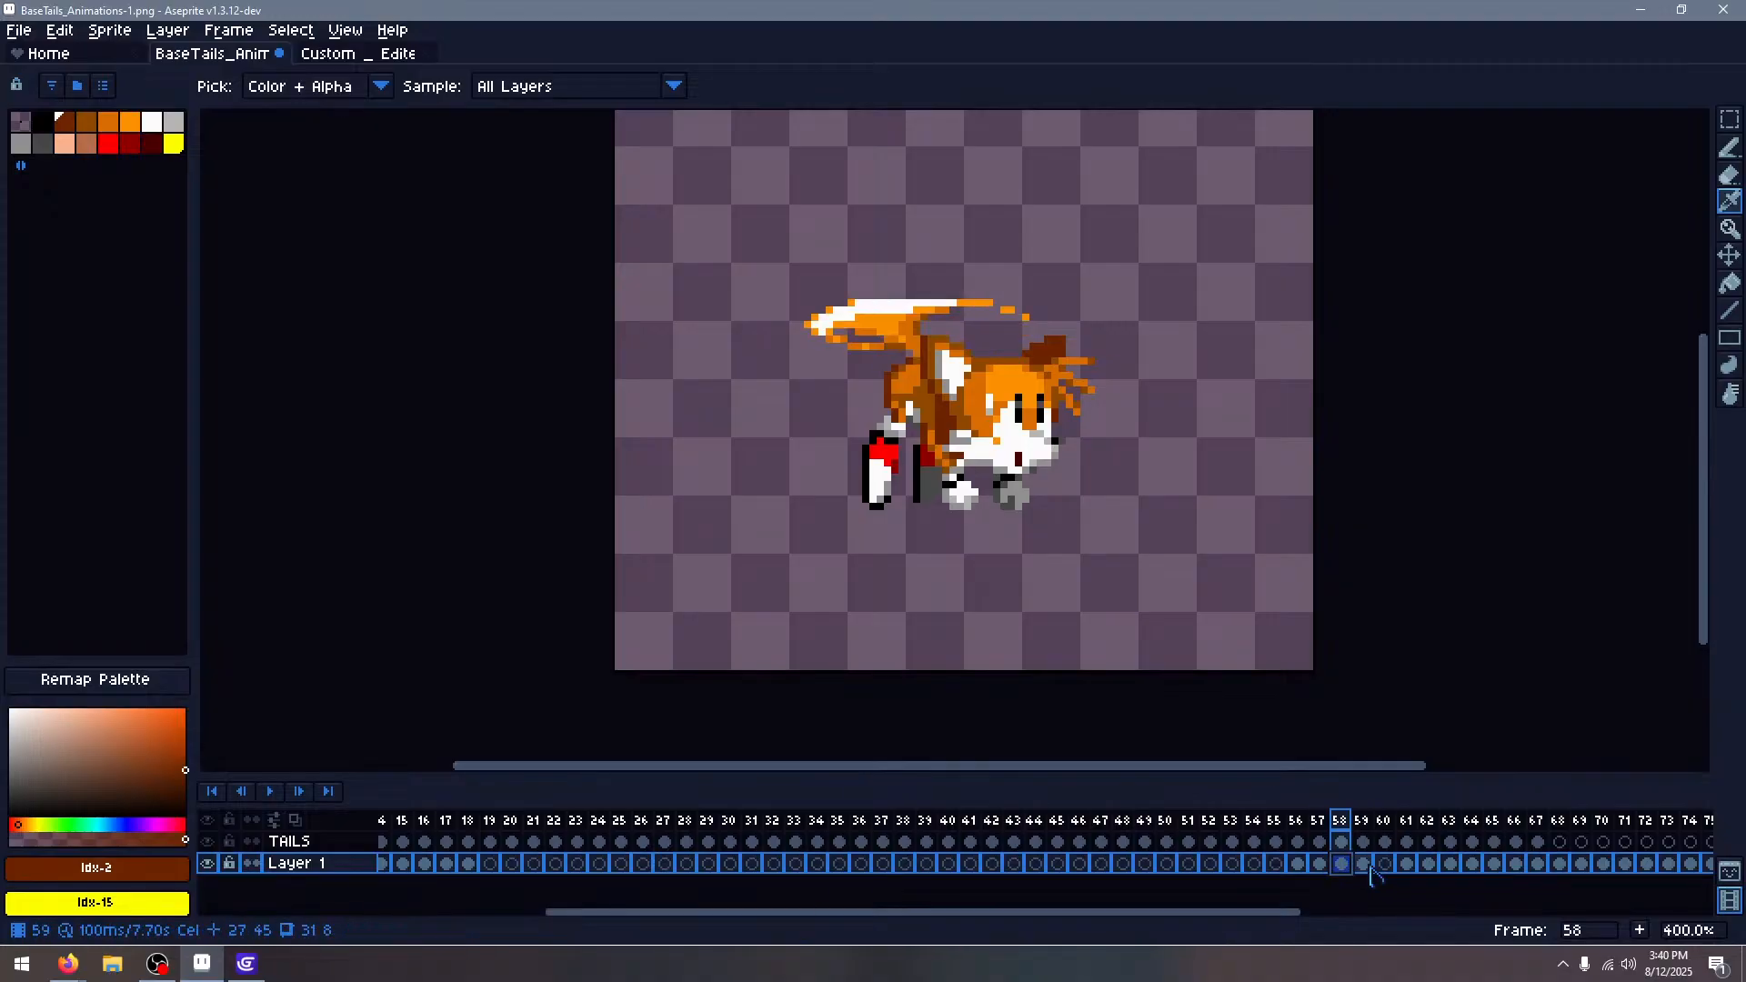
{"action": "key", "text": "ctrl+c"}
{"action": "left_click", "coordinate": [1383, 866]}
{"action": "key", "text": "ctrl+v"}
{"action": "left_click", "coordinate": [1138, 615]}
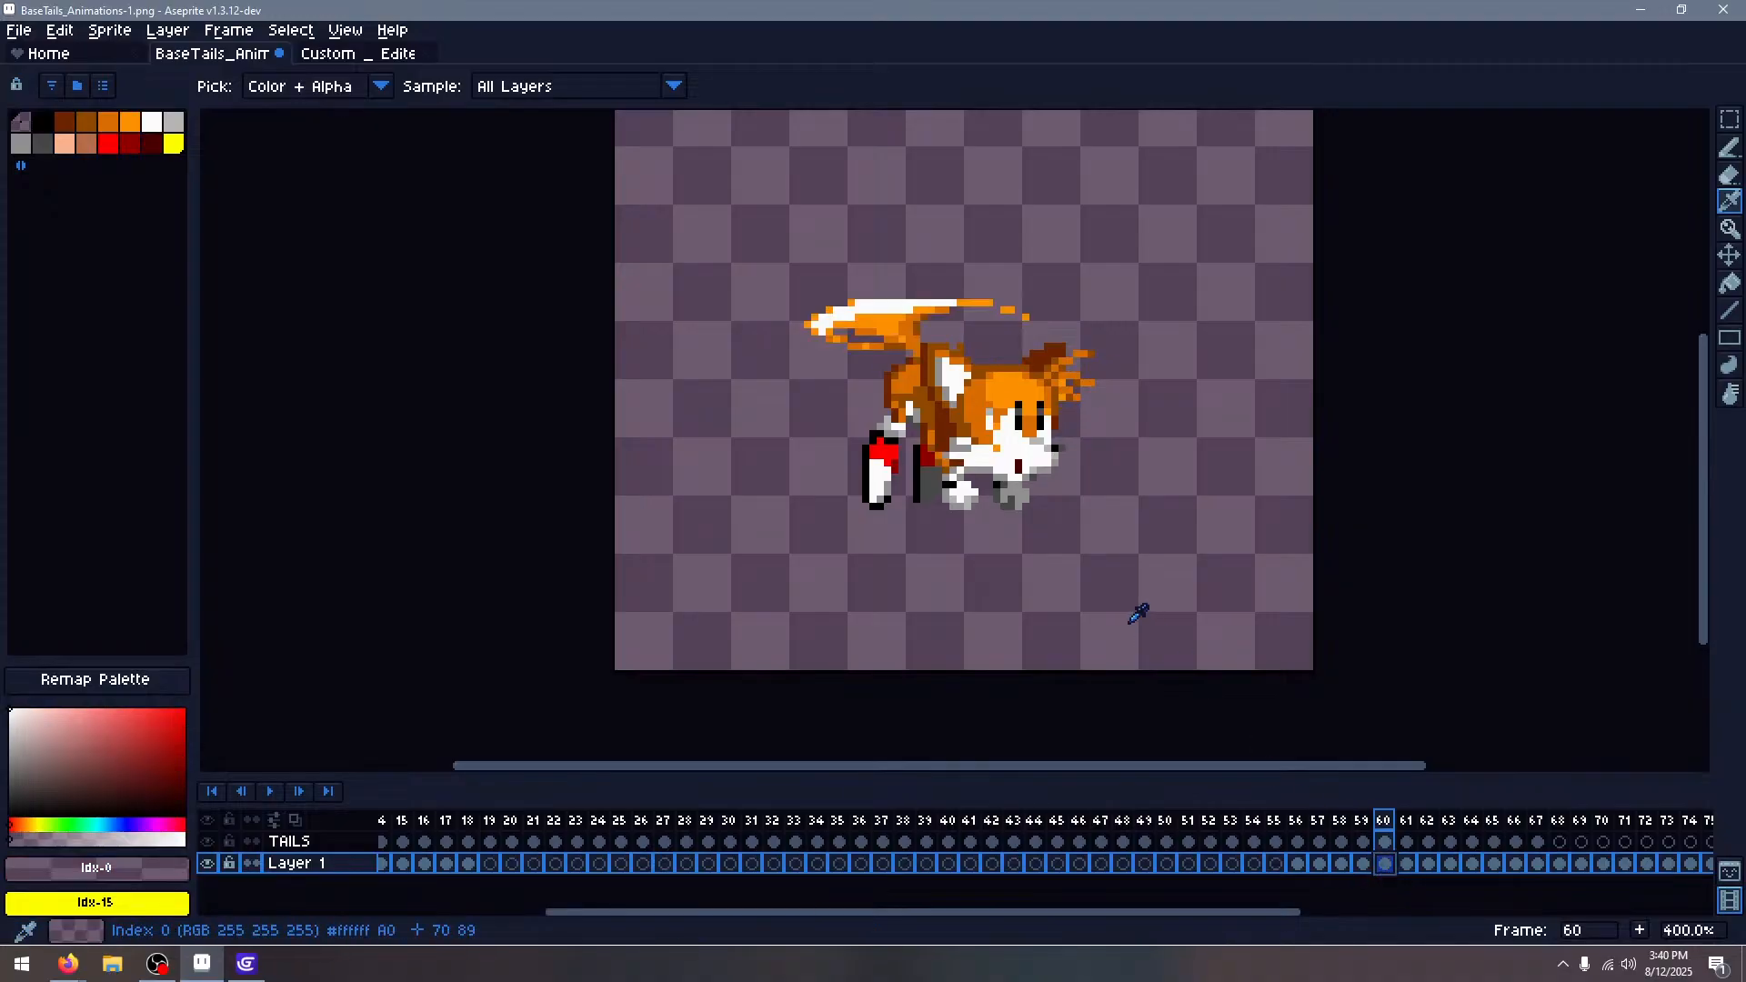
{"action": "key", "text": "Left"}
{"action": "key", "text": "Left"}
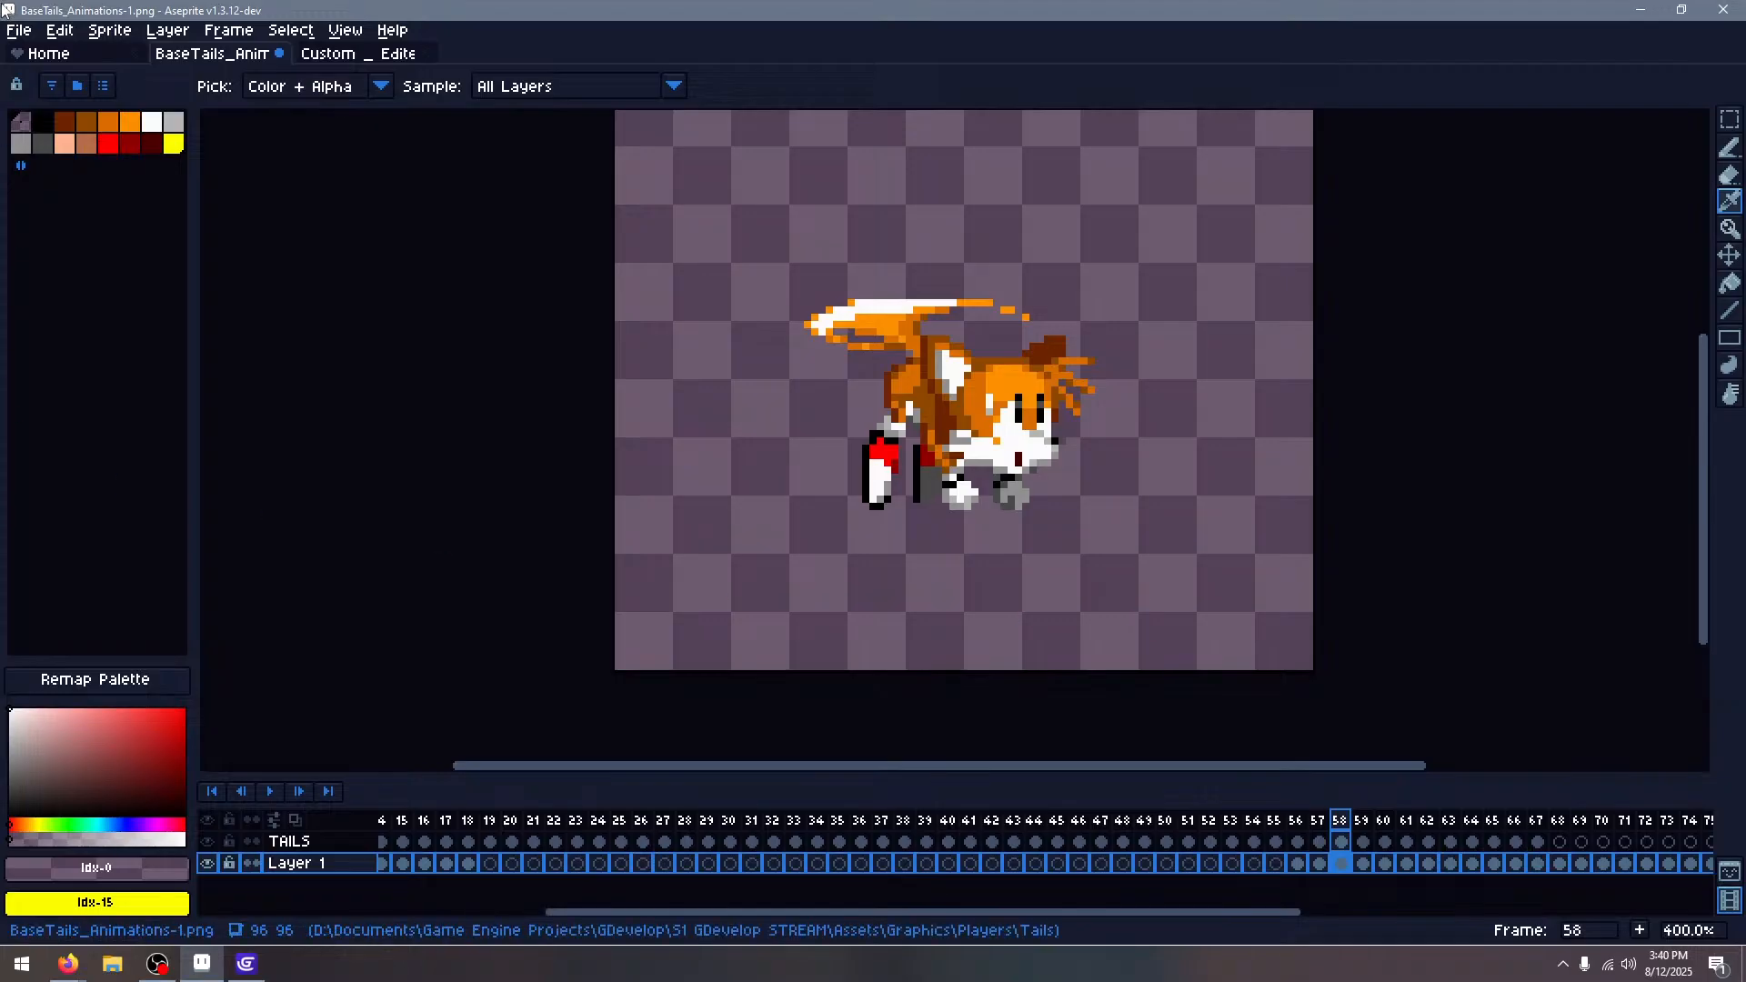
Save the sprite as BaseTails_Animations-1 in the Tails folder, replacing the existing file
{"action": "left_click", "coordinate": [22, 30]}
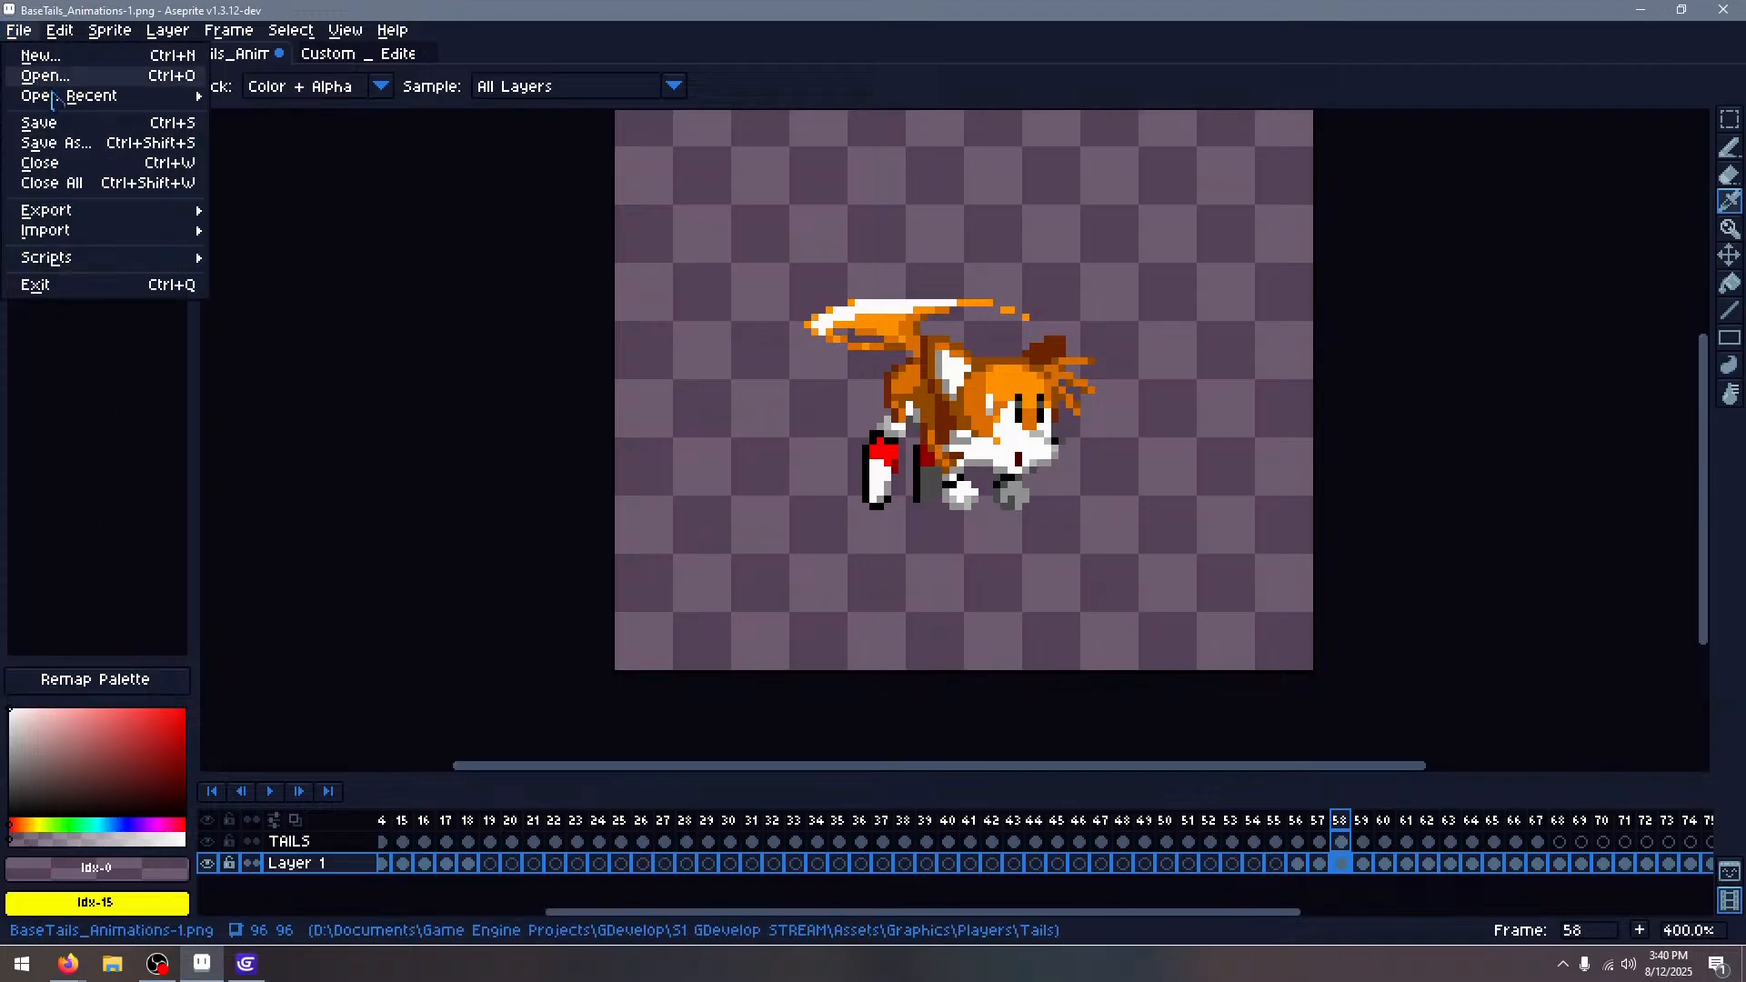
{"action": "left_click", "coordinate": [97, 144]}
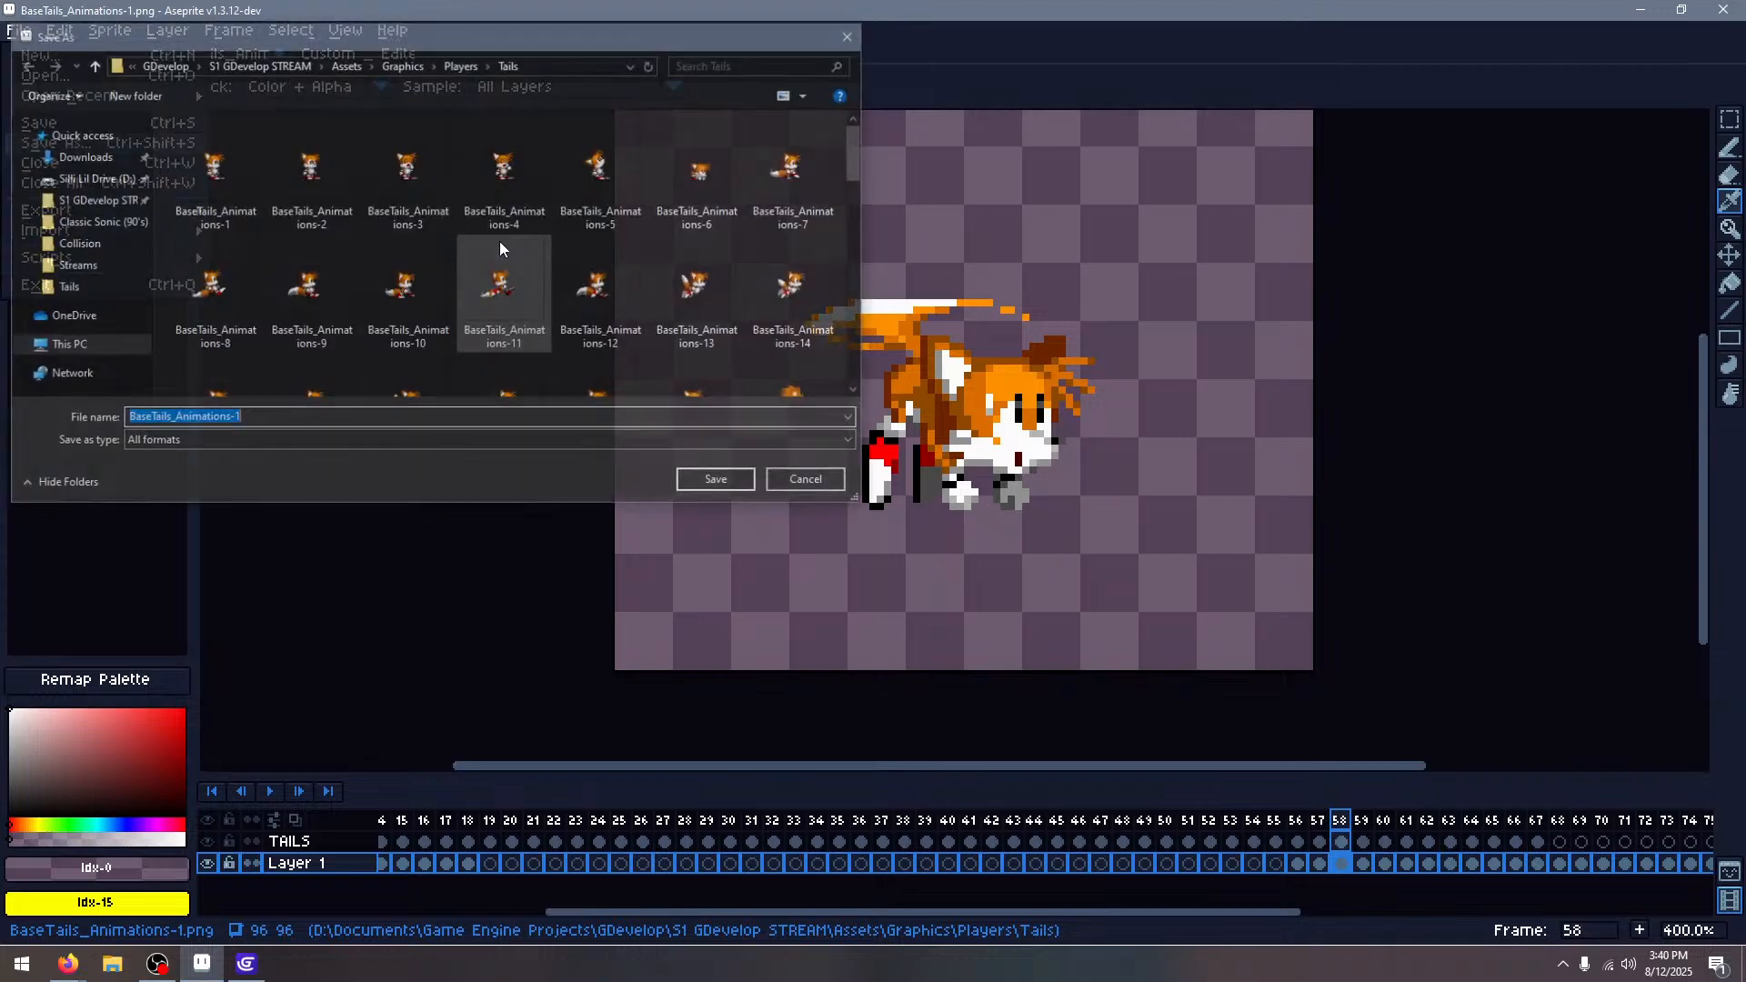
{"action": "double_click", "coordinate": [227, 139]}
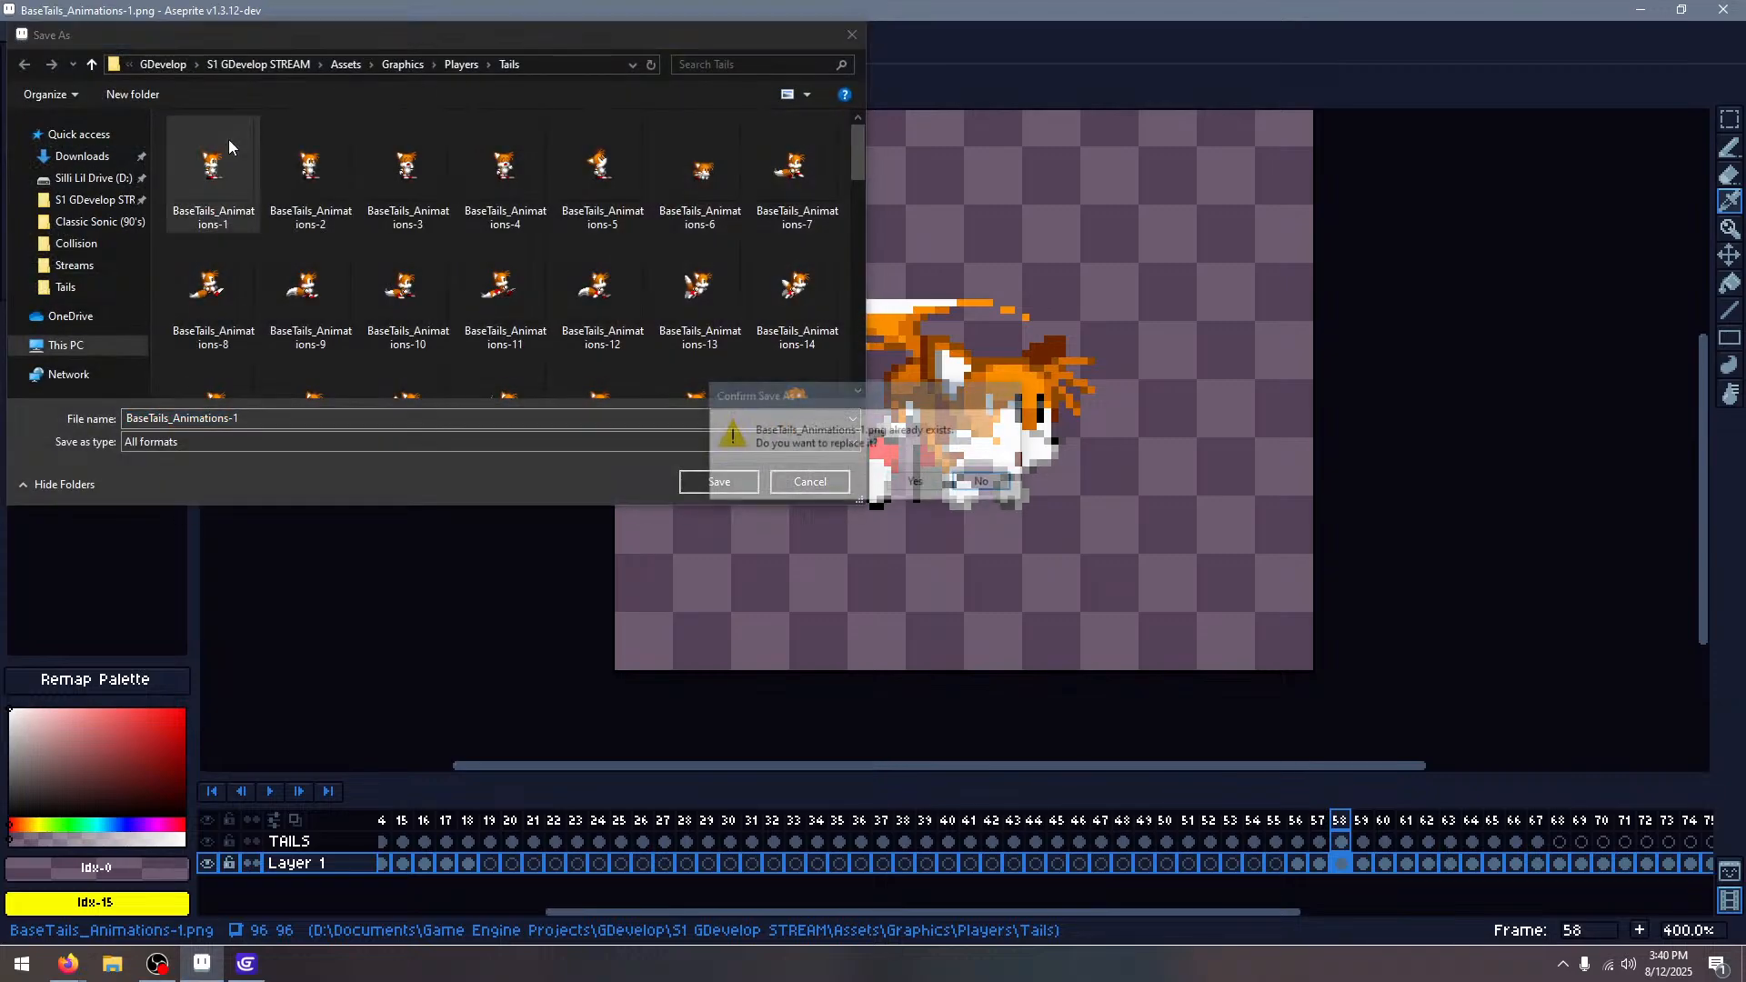
{"action": "left_click", "coordinate": [914, 483]}
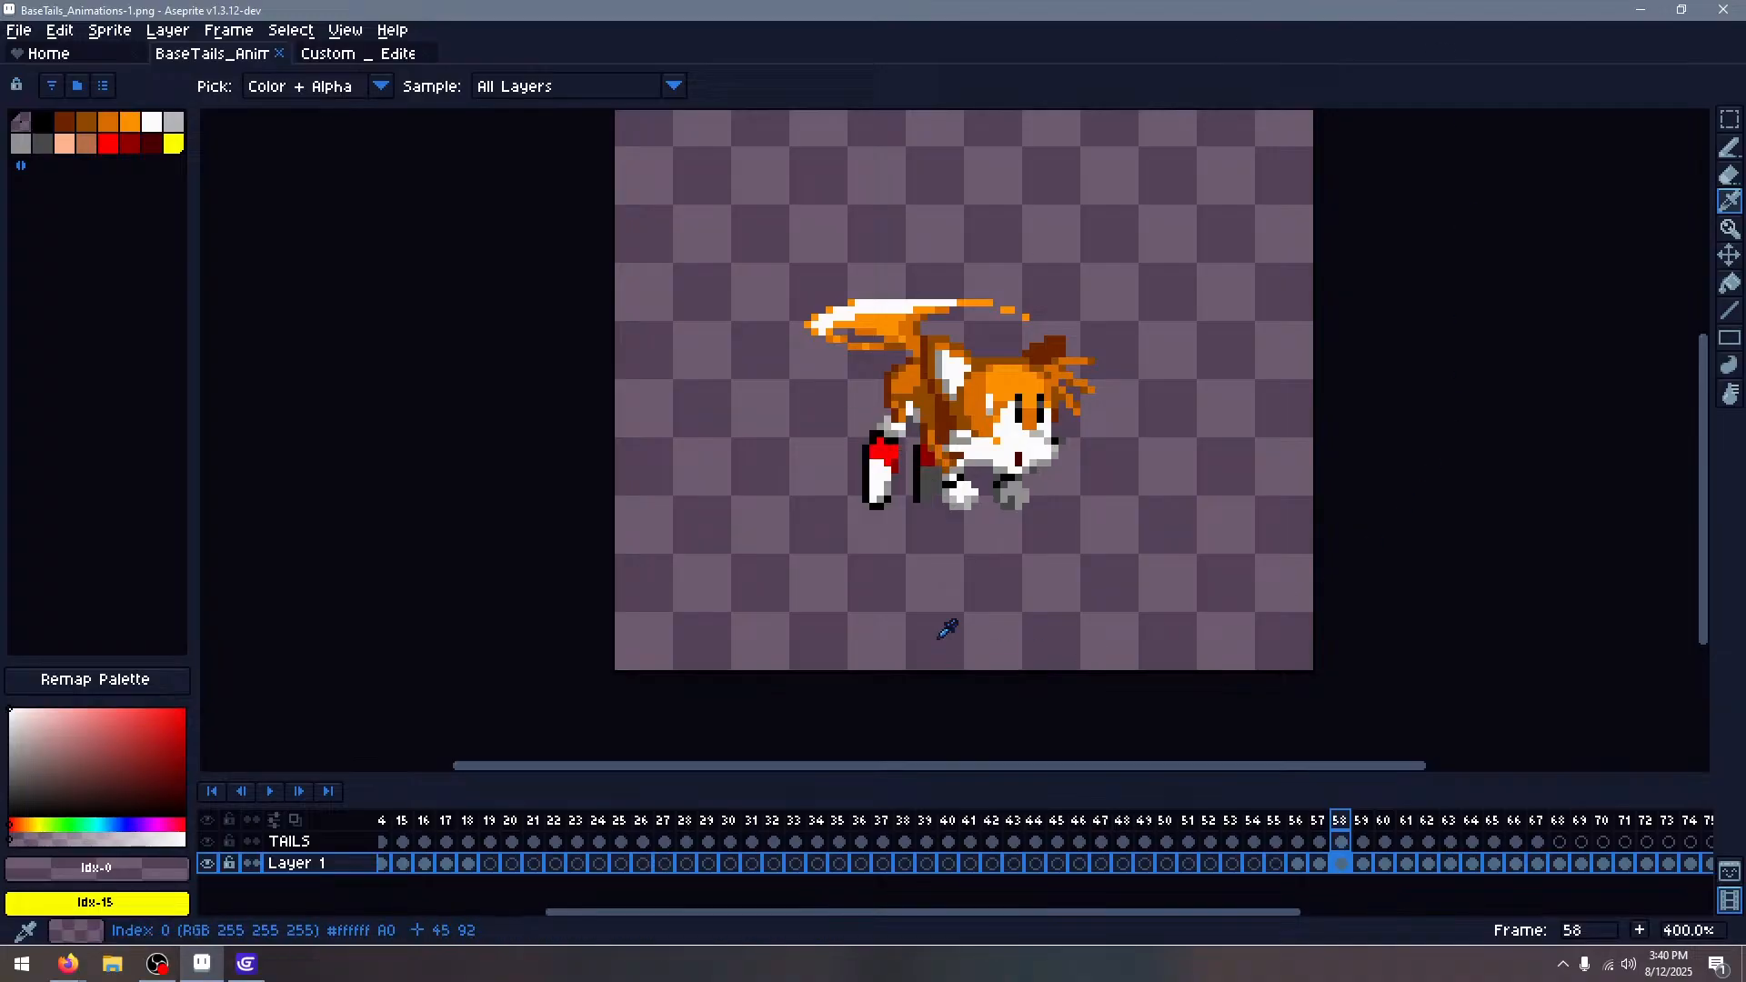
Step forward through the sprite's frames to review the tired flying poses and the rest of the animations
{"action": "key", "text": "Right"}
{"action": "key", "text": "Right"}
{"action": "key", "text": "Right"}
{"action": "key", "text": "Right"}
{"action": "key", "text": "Right"}
{"action": "key", "text": "Right"}
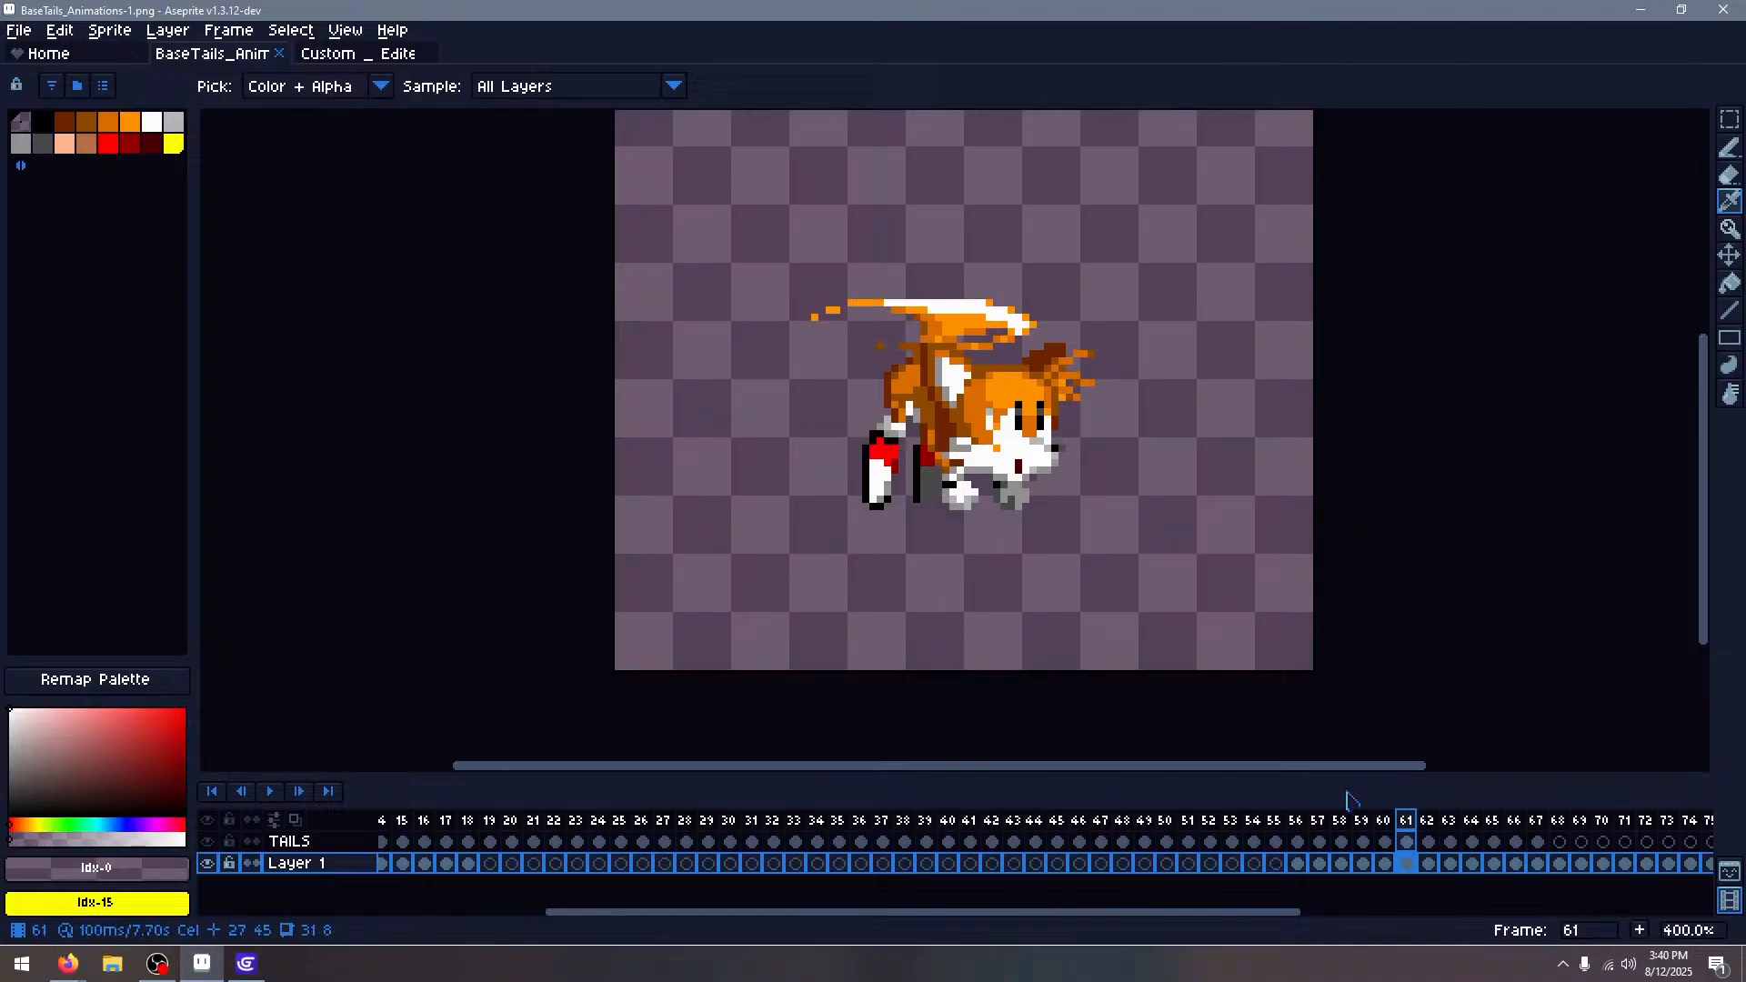
{"action": "key", "text": "Right"}
{"action": "key", "text": "Right"}
{"action": "key", "text": "Right"}
{"action": "key", "text": "Right"}
{"action": "key", "text": "Right"}
{"action": "key", "text": "Right"}
{"action": "key", "text": "Right"}
{"action": "key", "text": "Right"}
{"action": "key", "text": "Right"}
{"action": "key", "text": "Right"}
{"action": "key", "text": "Right"}
{"action": "key", "text": "Right"}
{"action": "key", "text": "Right"}
{"action": "key", "text": "Right"}
{"action": "key", "text": "Right"}
{"action": "key", "text": "Right"}
{"action": "key", "text": "Right"}
{"action": "key", "text": "Right"}
{"action": "key", "text": "Right"}
{"action": "key", "text": "Right"}
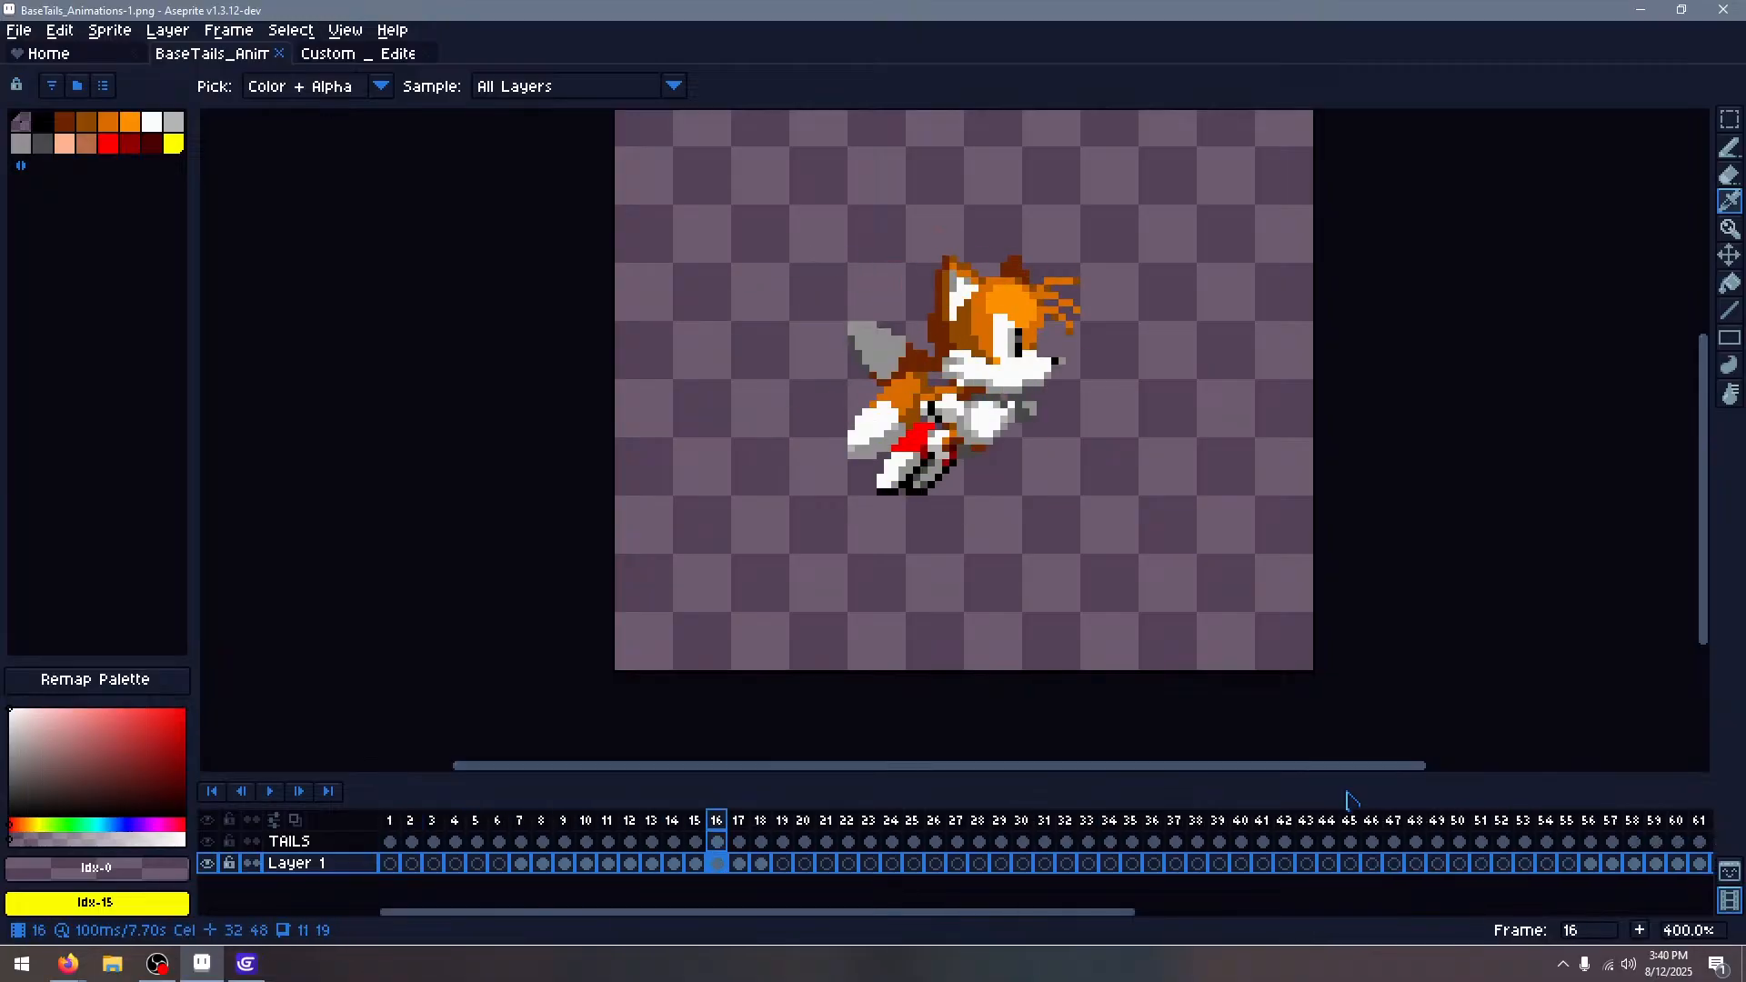
{"action": "key", "text": "Right"}
{"action": "key", "text": "Right"}
{"action": "key", "text": "Right"}
{"action": "key", "text": "Right"}
{"action": "key", "text": "Right"}
{"action": "key", "text": "Right"}
{"action": "key", "text": "Right"}
{"action": "key", "text": "Right"}
{"action": "key", "text": "Right"}
{"action": "key", "text": "Right"}
{"action": "key", "text": "Right"}
{"action": "key", "text": "Right"}
{"action": "key", "text": "Right"}
{"action": "key", "text": "Right"}
{"action": "key", "text": "Right"}
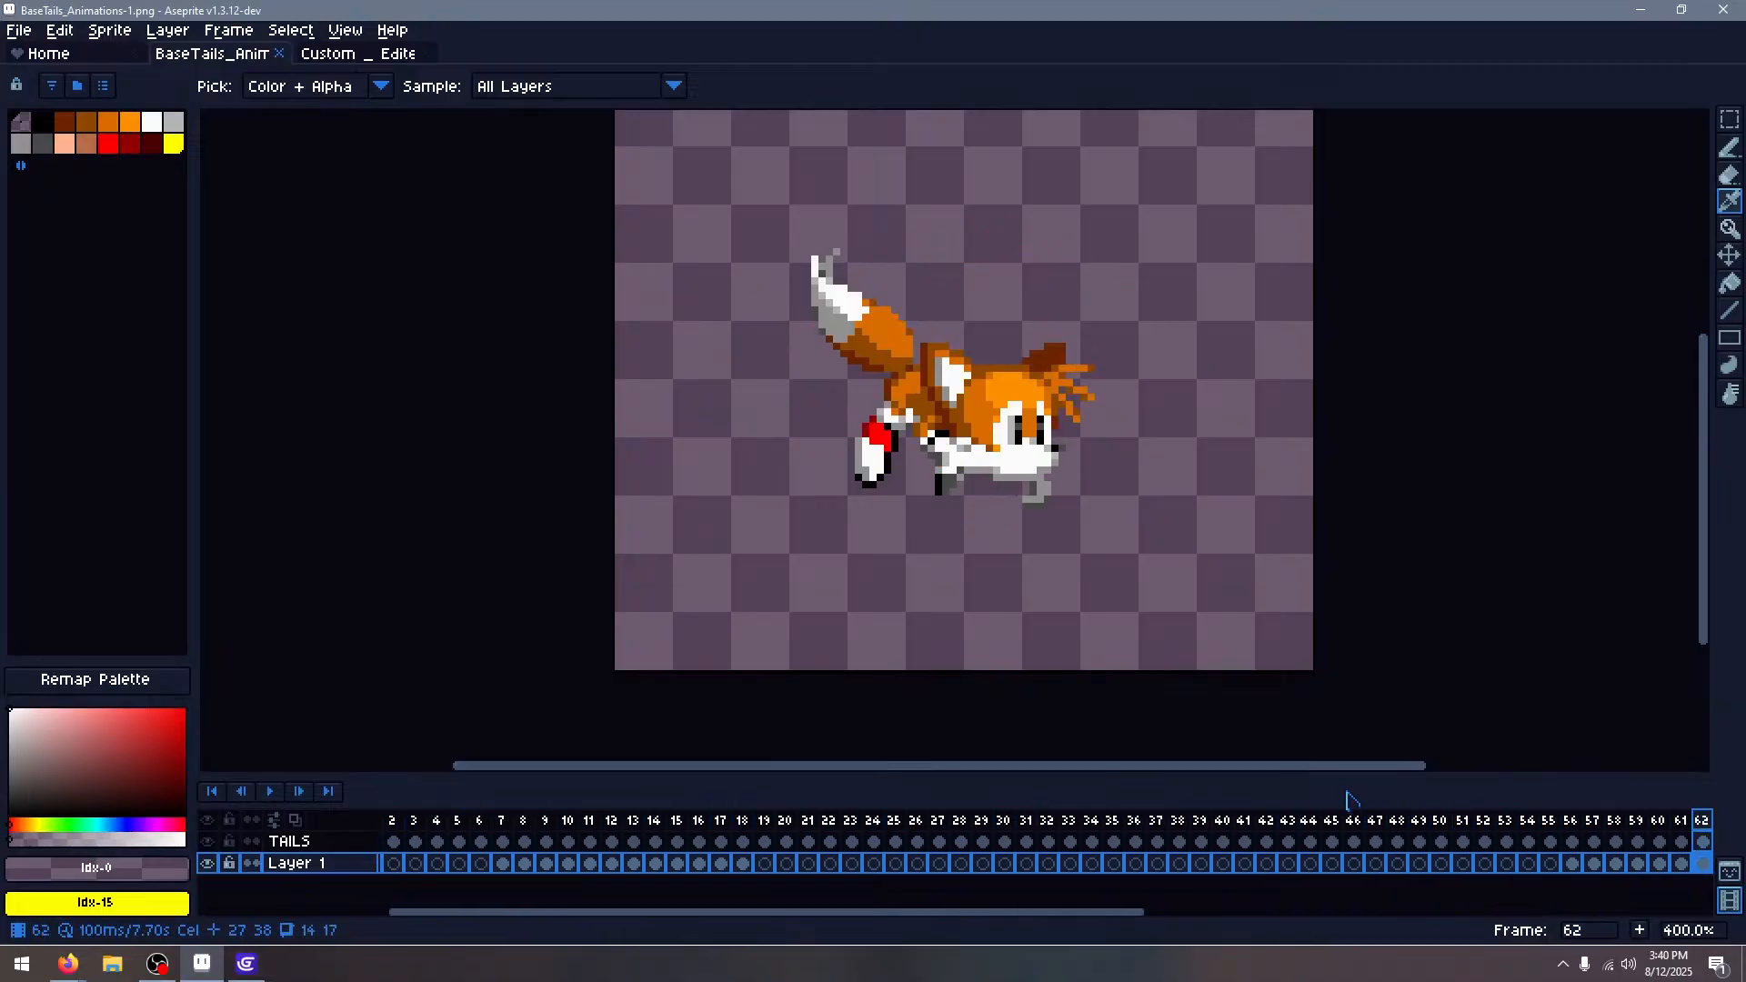
Switch to GDevelop and delete both existing sprites from the Fly | Tired animation
{"action": "left_click", "coordinate": [250, 977]}
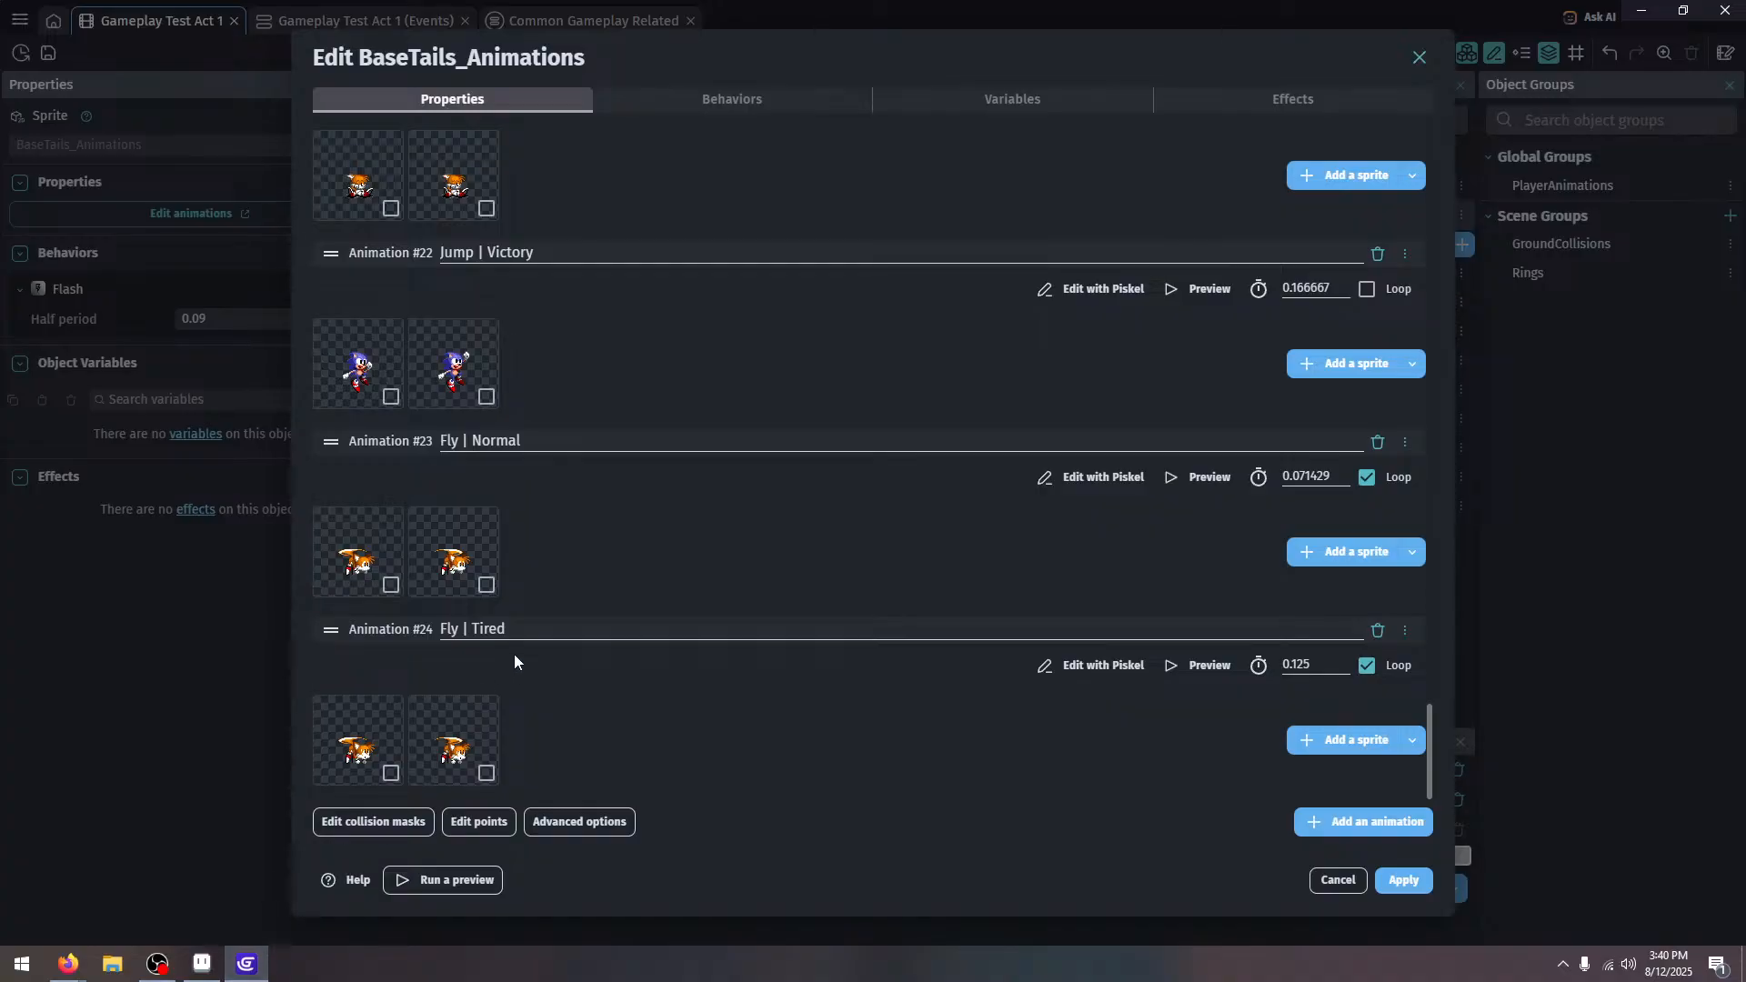
{"action": "left_click", "coordinate": [390, 772]}
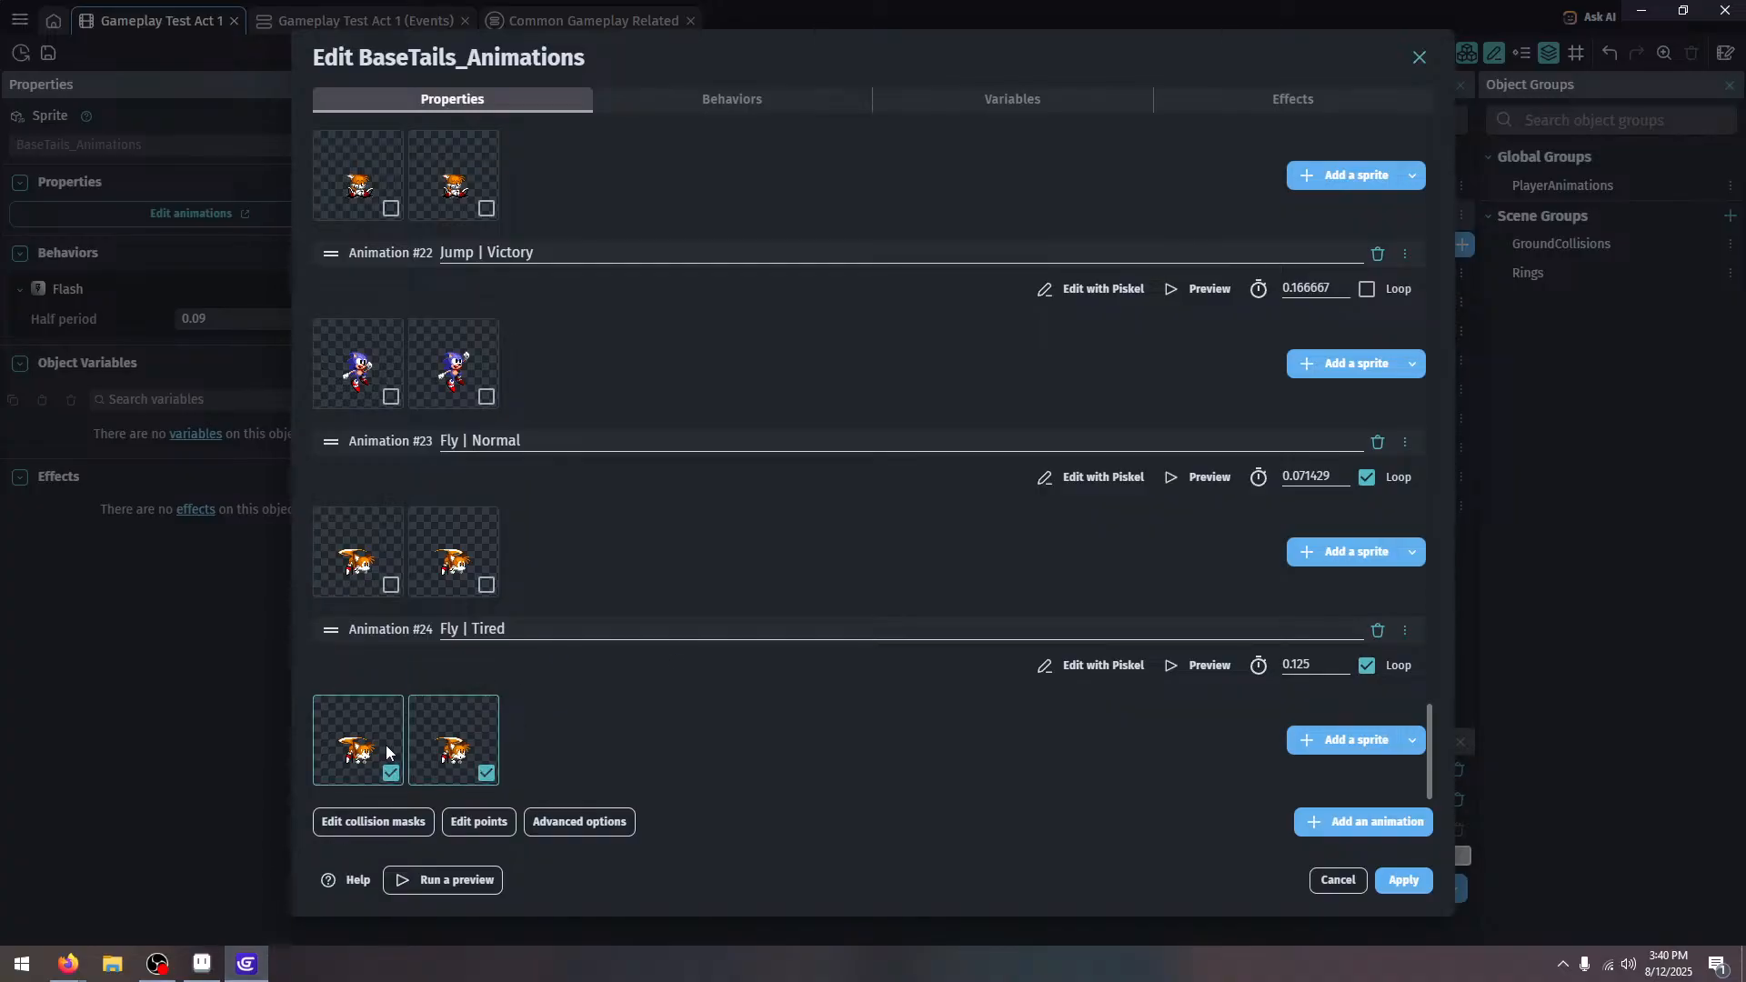
{"action": "right_click", "coordinate": [386, 751]}
{"action": "left_click", "coordinate": [432, 760]}
Add the sprites BaseTails_Animations-58 through BaseTails_Animations-61 to the Fly | Tired animation
{"action": "left_click", "coordinate": [1340, 733]}
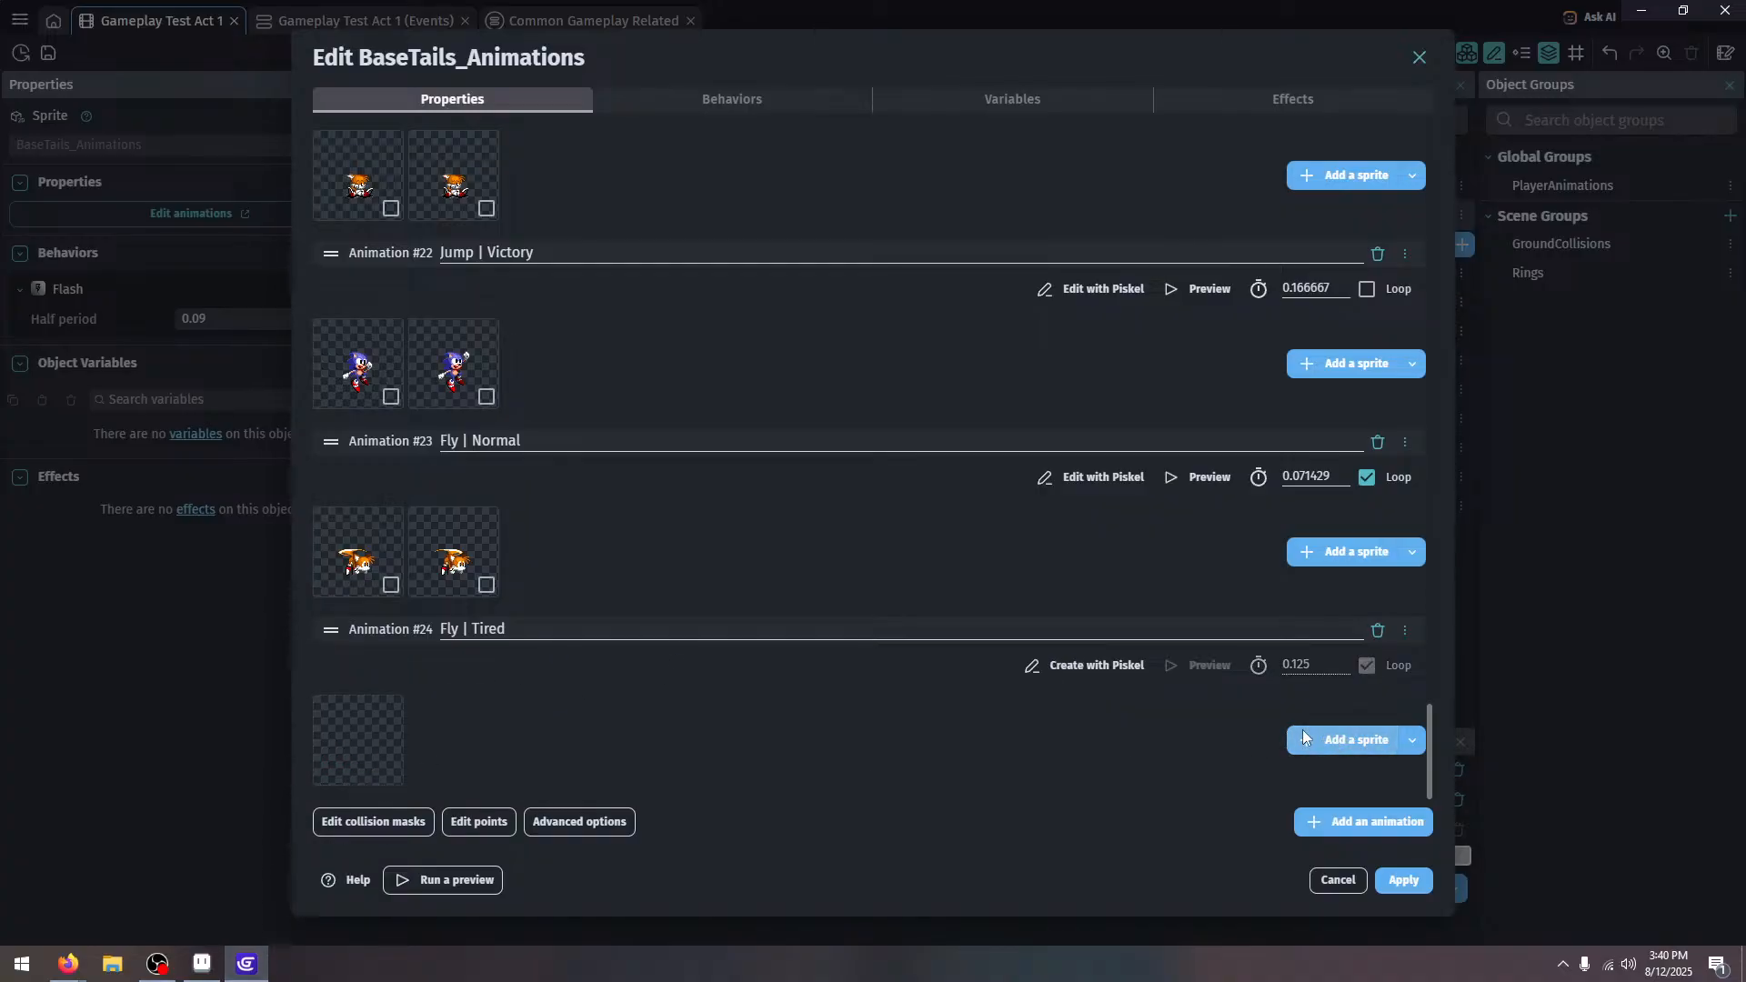
{"action": "scroll", "coordinate": [919, 412], "scroll_direction": "down", "scroll_amount": 5}
{"action": "scroll", "coordinate": [923, 418], "scroll_direction": "down", "scroll_amount": 3}
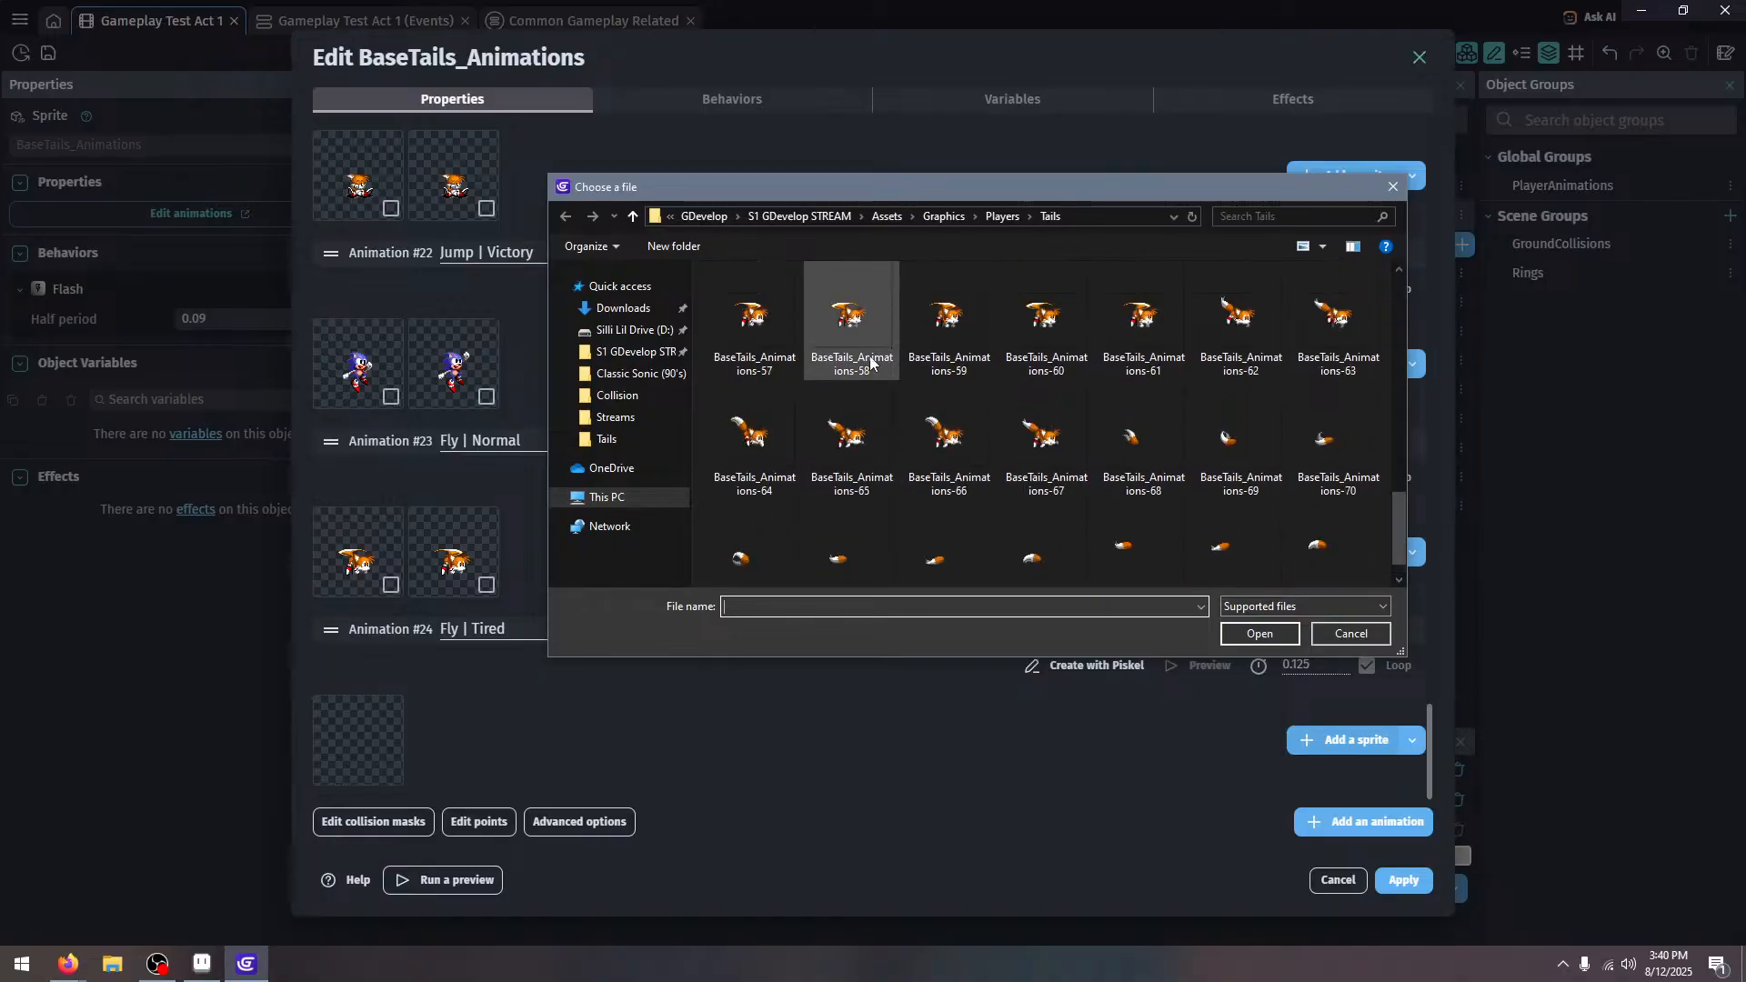
{"action": "left_click", "coordinate": [870, 362]}
{"action": "left_click", "coordinate": [1143, 328], "text": "shift"}
{"action": "left_click", "coordinate": [1259, 634]}
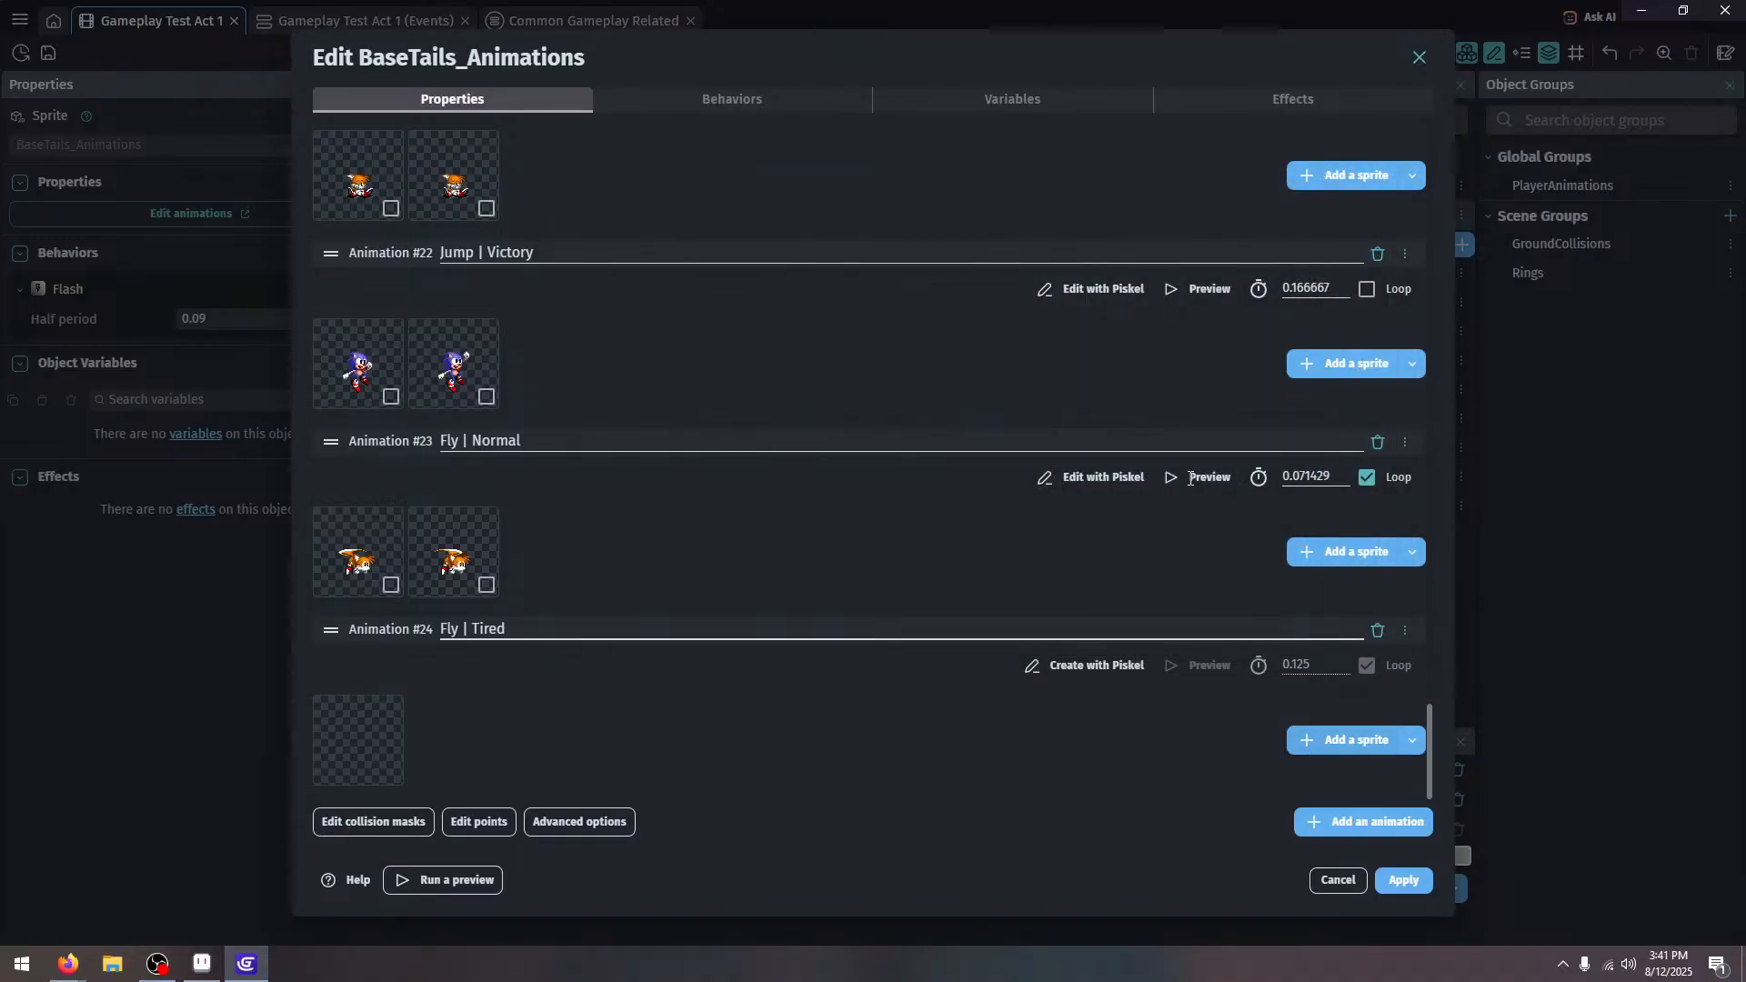
Preview the Fly | Tired animation and compare it with the Fly | Normal animation
{"action": "left_click", "coordinate": [1210, 666]}
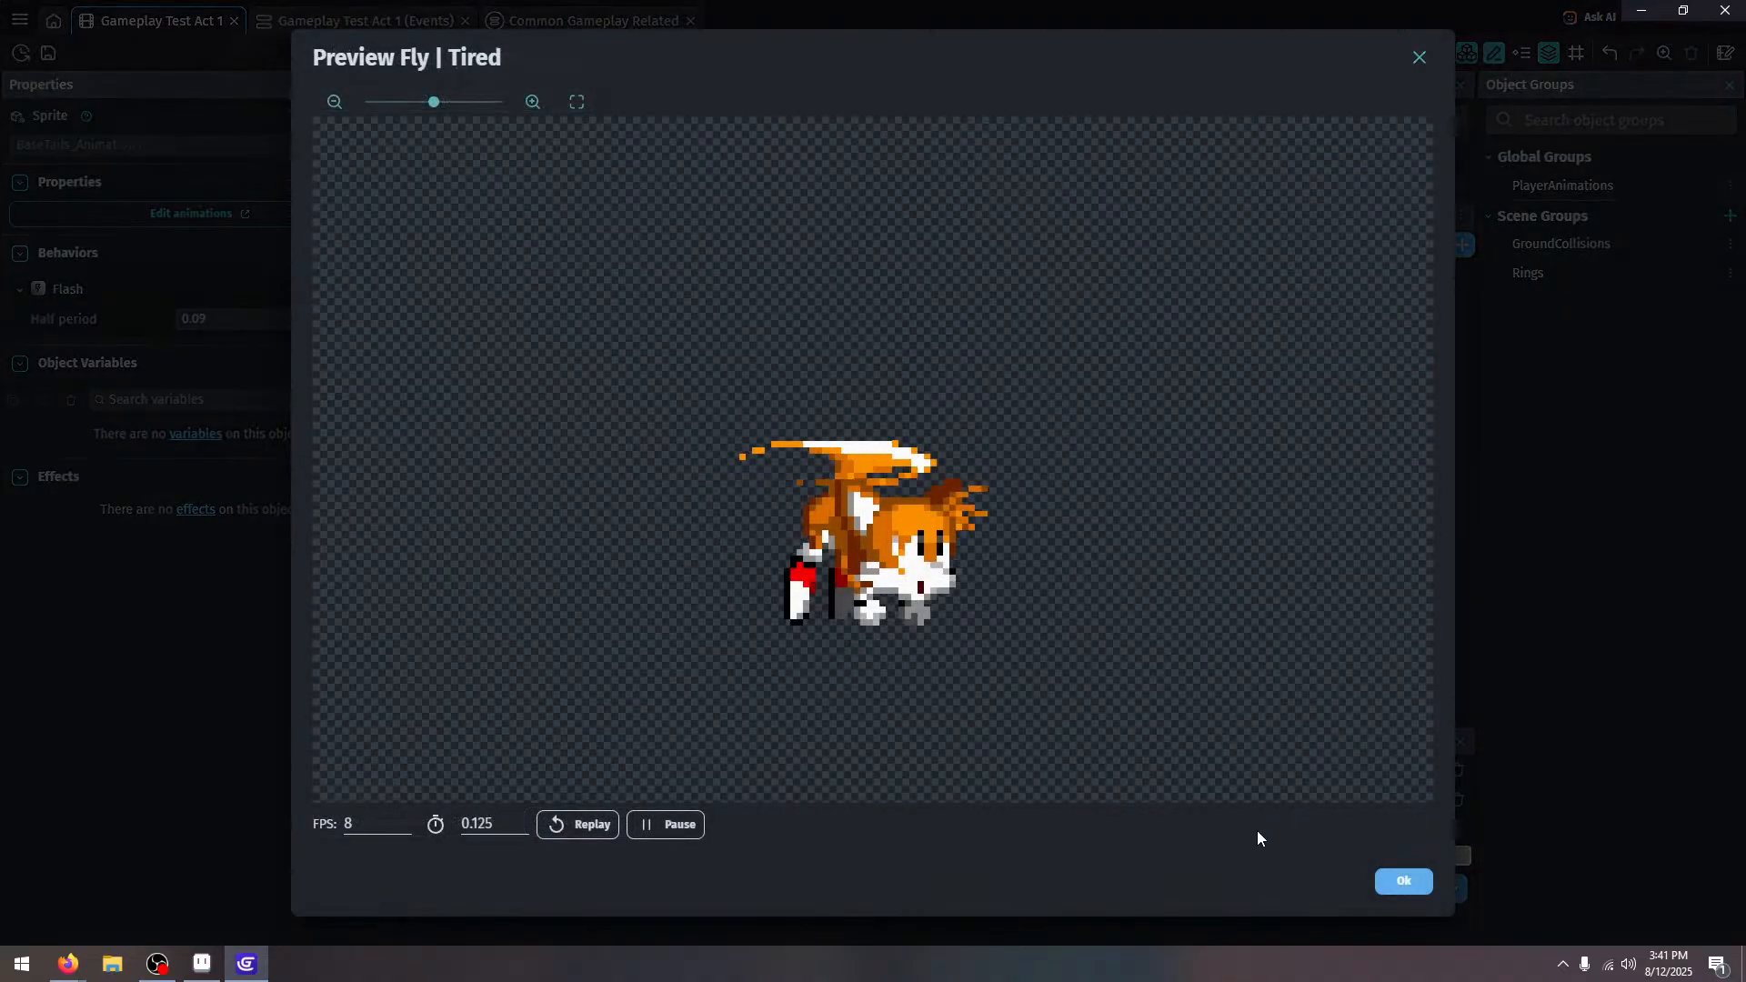
{"action": "left_click", "coordinate": [1410, 877]}
{"action": "left_click", "coordinate": [1202, 474]}
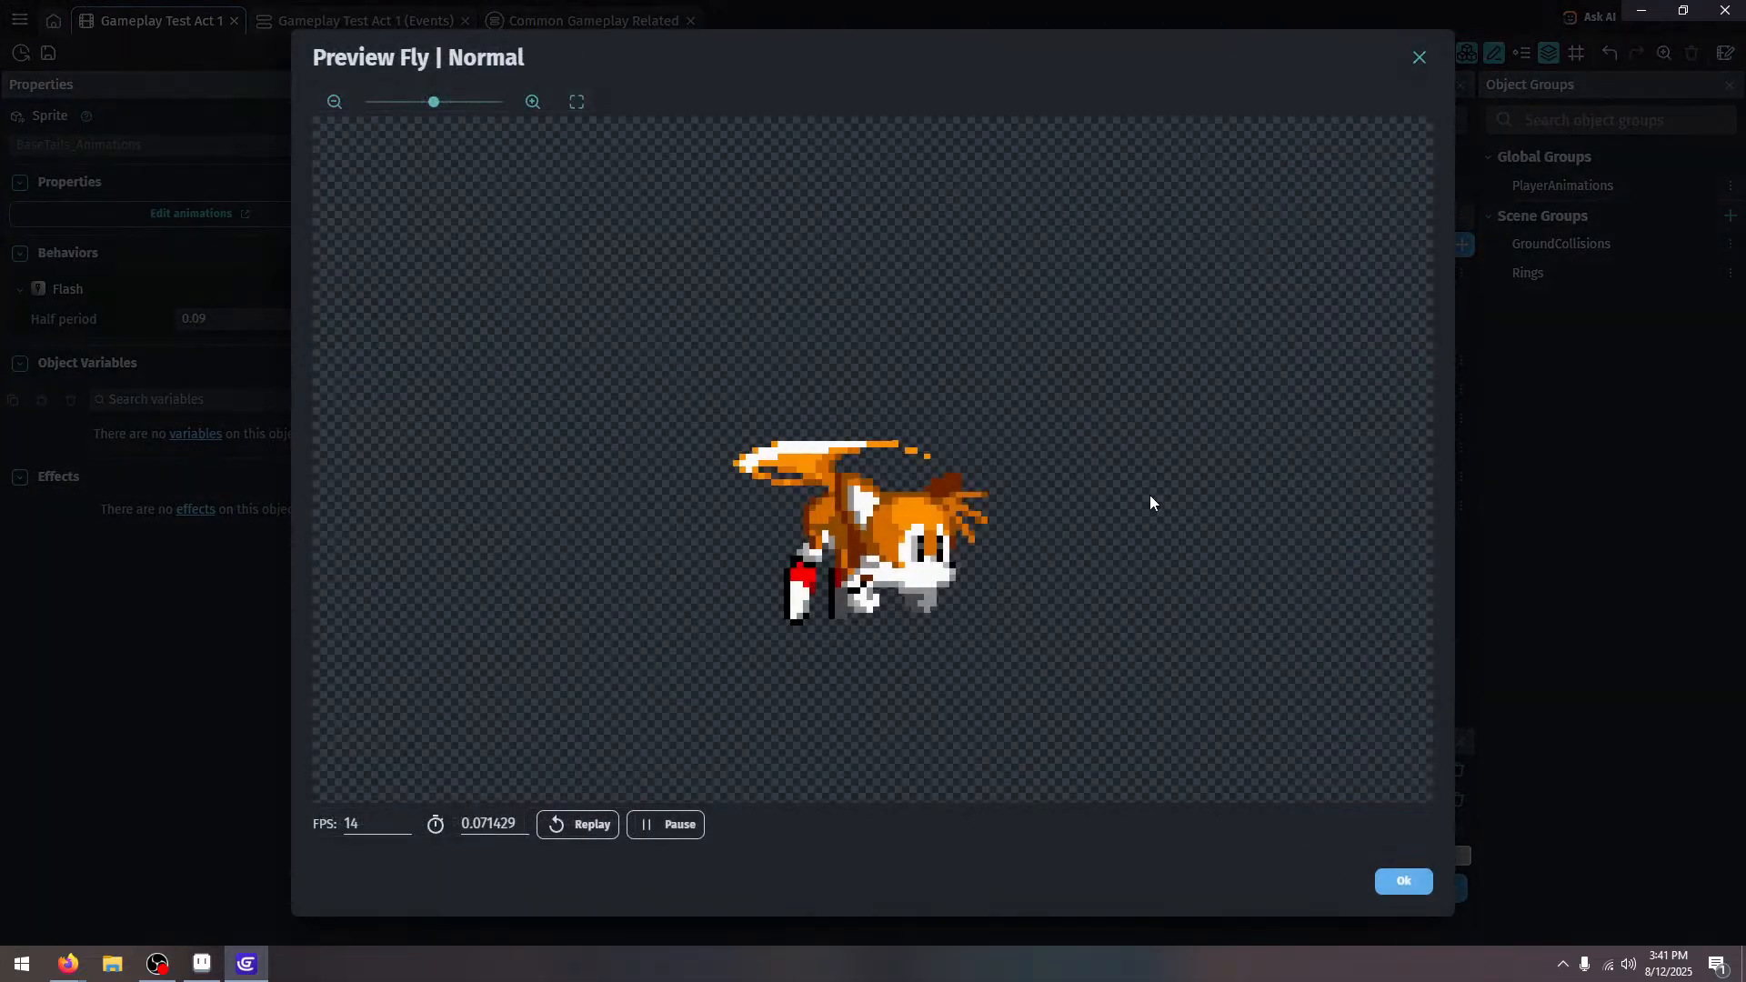
{"action": "left_click", "coordinate": [1403, 881]}
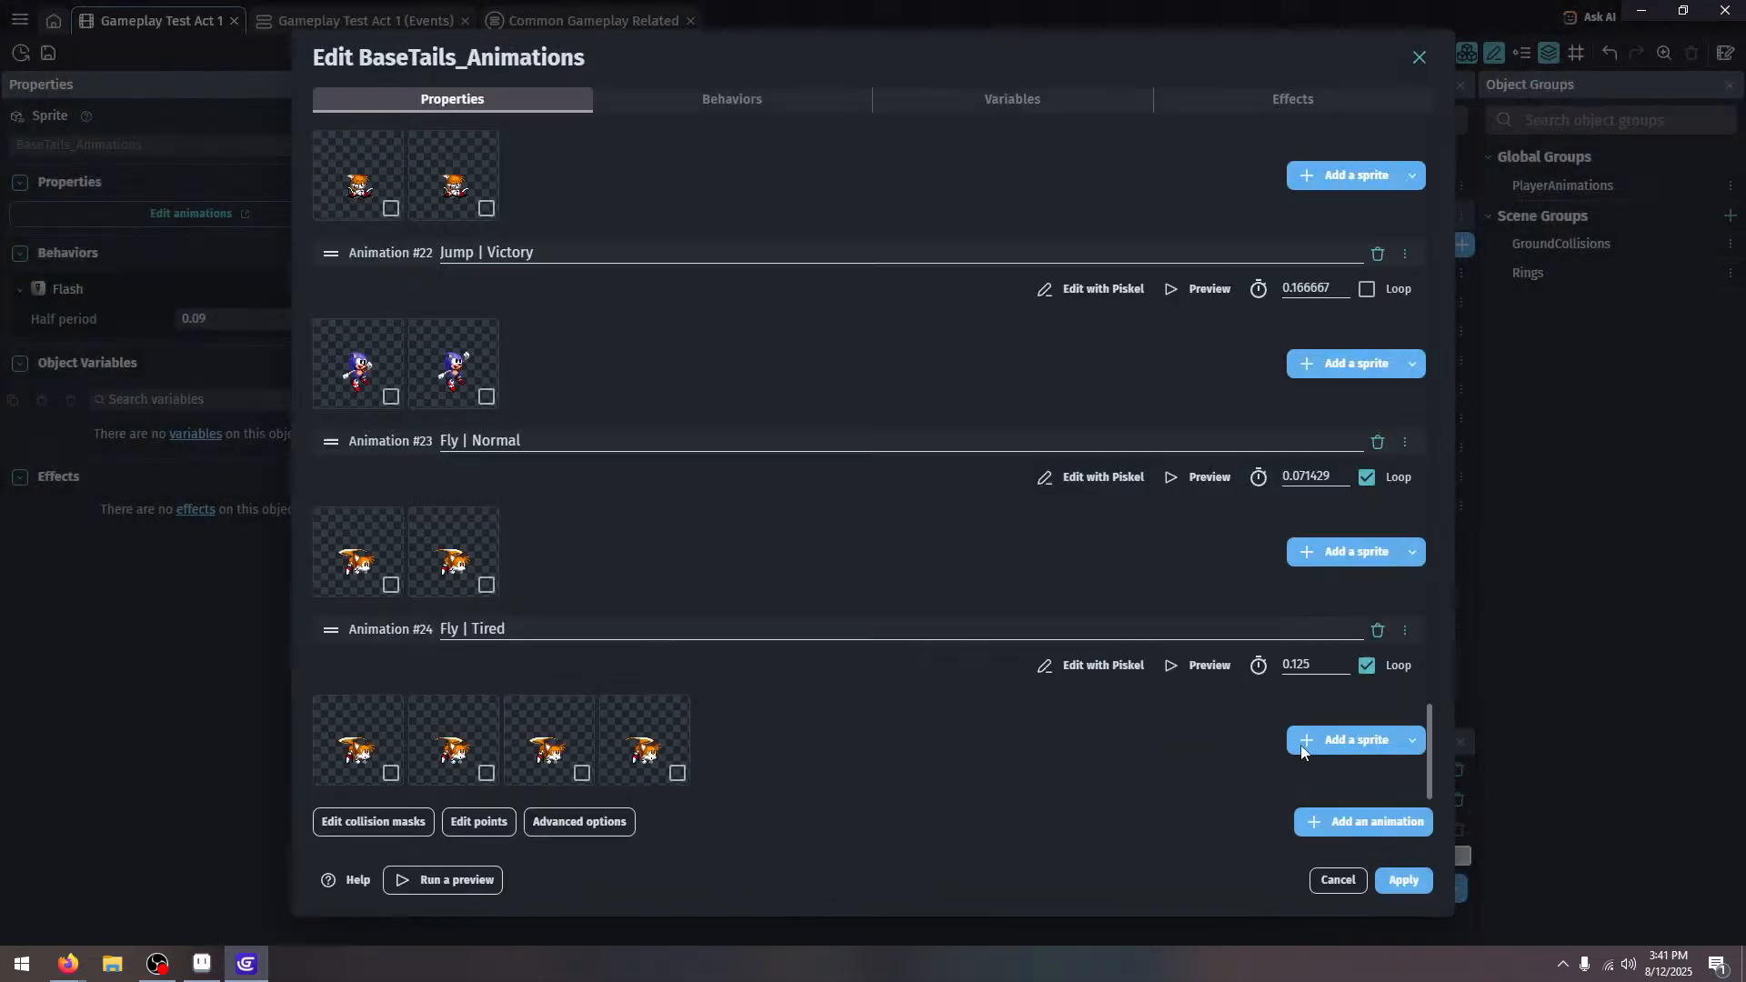
Try the Fly | Tired animation at 12 FPS, and set it back to 8 FPS
{"action": "left_click", "coordinate": [1217, 668]}
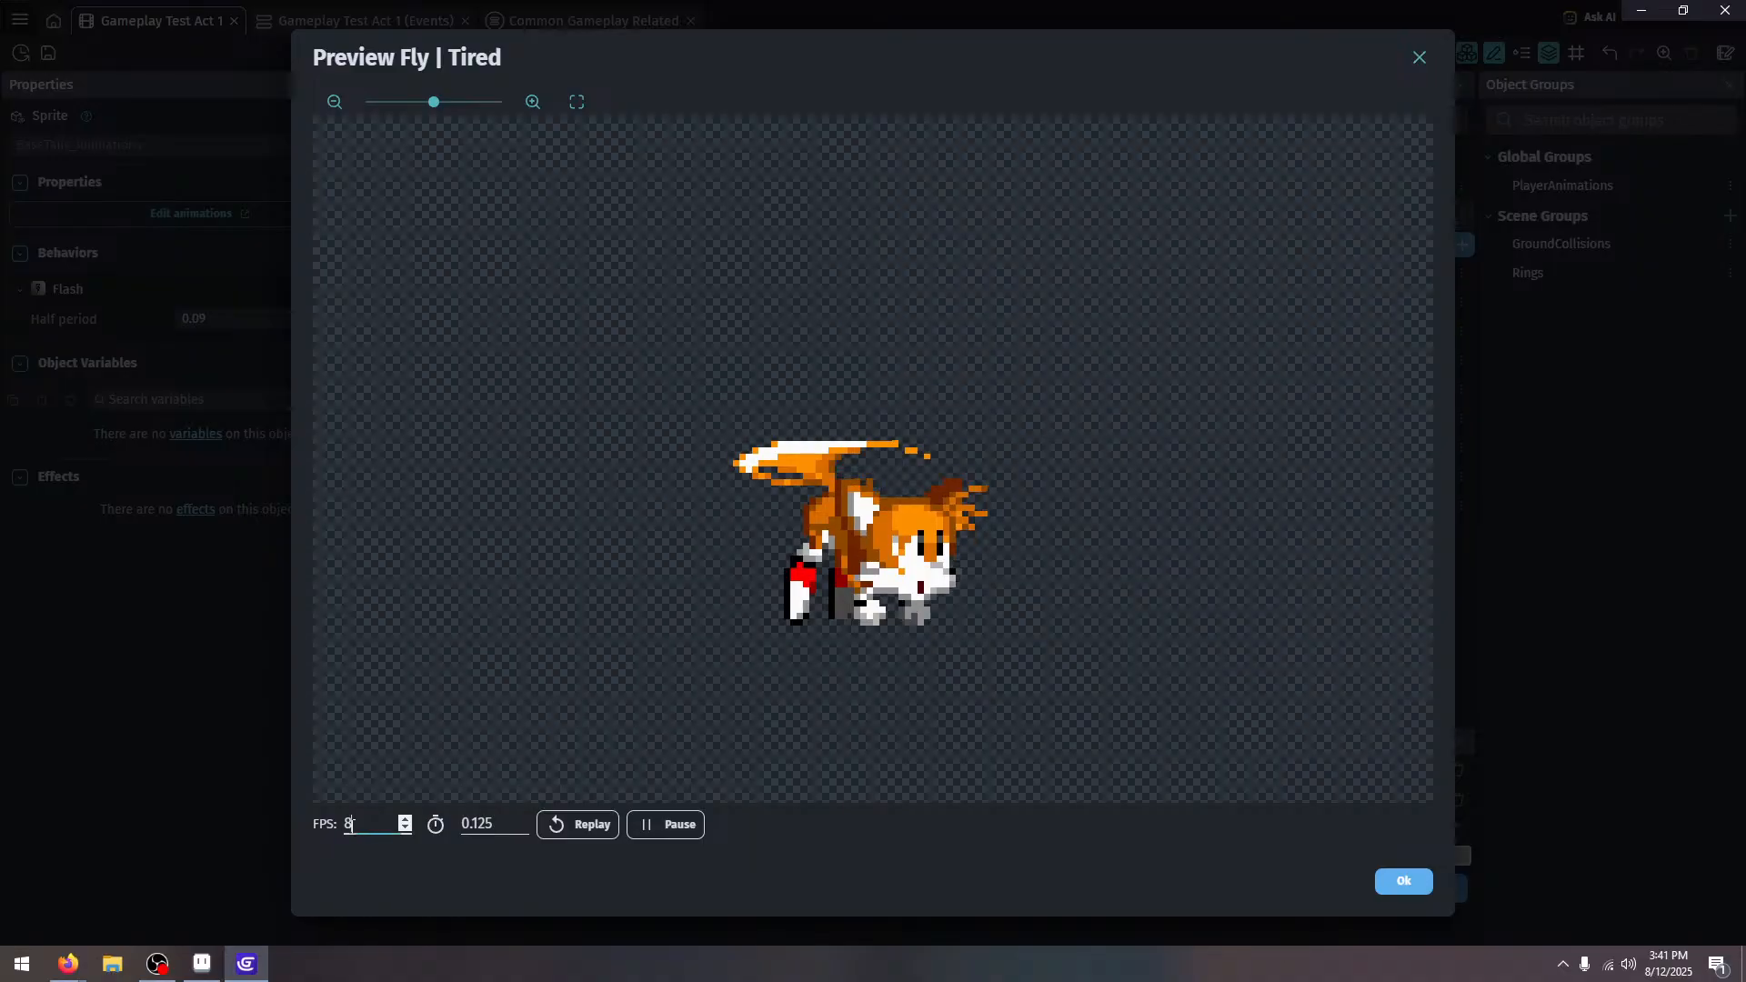
{"action": "key", "text": "BackSpace"}
{"action": "type", "text": "12"}
{"action": "double_click", "coordinate": [374, 832]}
{"action": "type", "text": "8"}
{"action": "left_click", "coordinate": [1418, 881]}
Try Fly | Normal at 12 and 8 FPS, and set its playback speed to 10 FPS
{"action": "left_click", "coordinate": [1198, 481]}
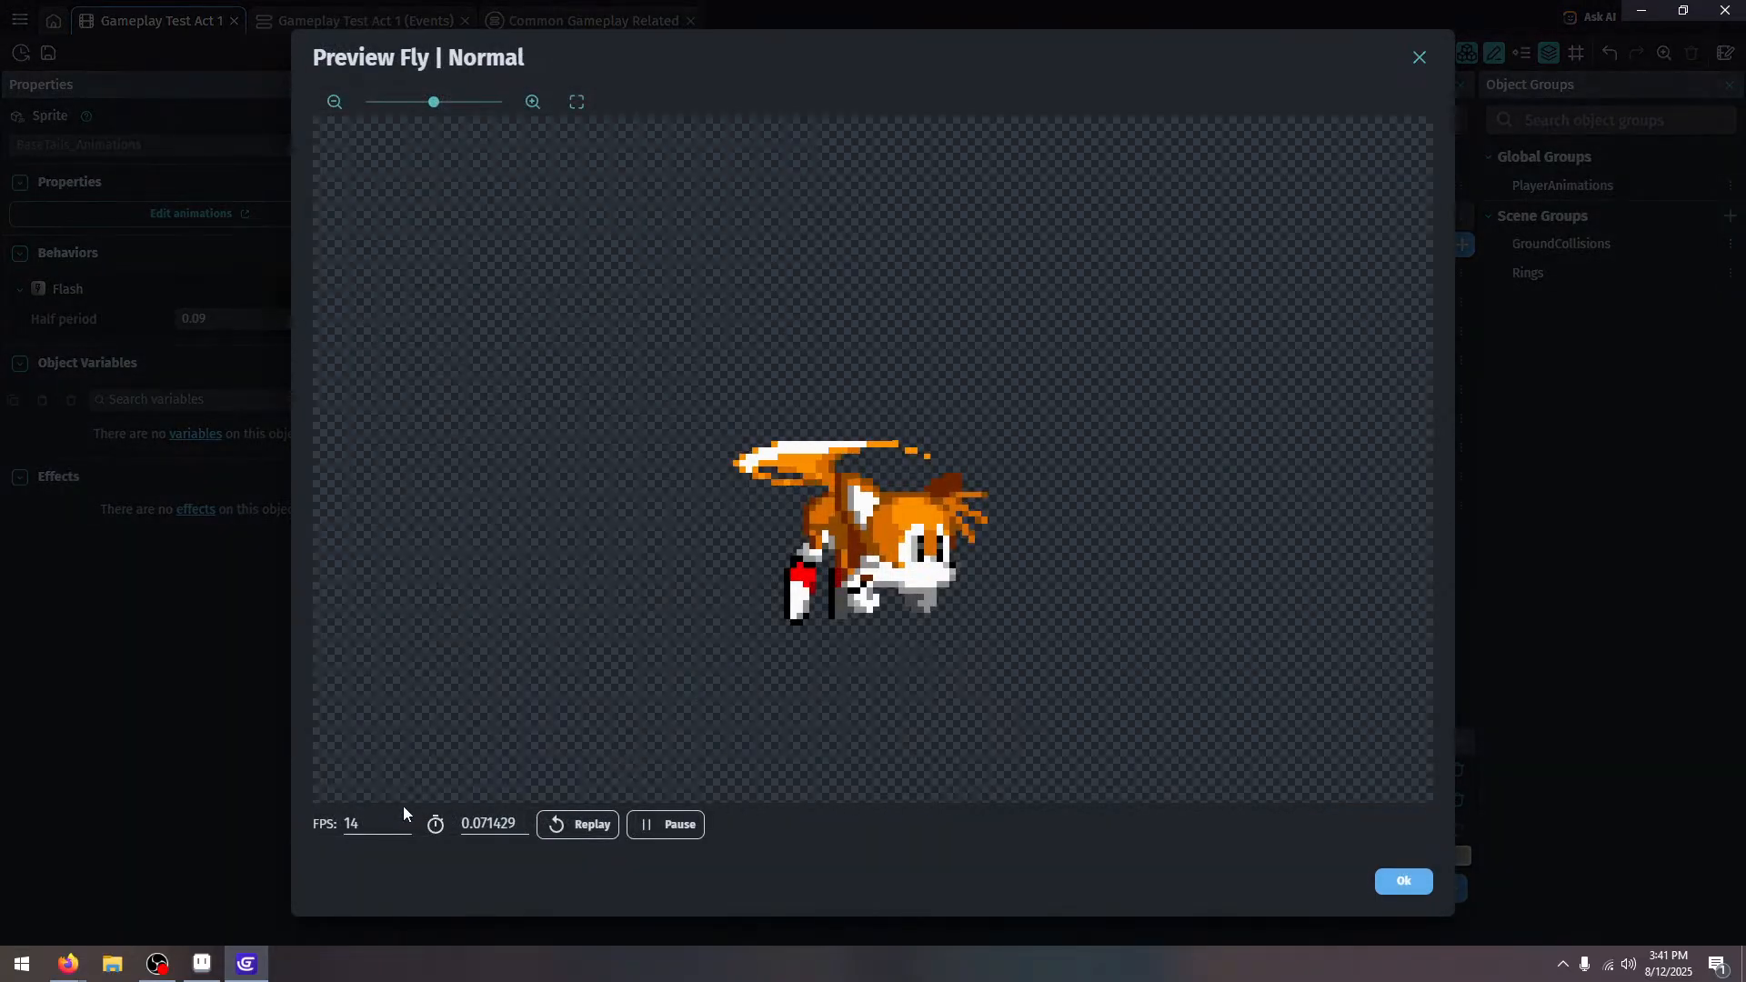
{"action": "type", "text": "2"}
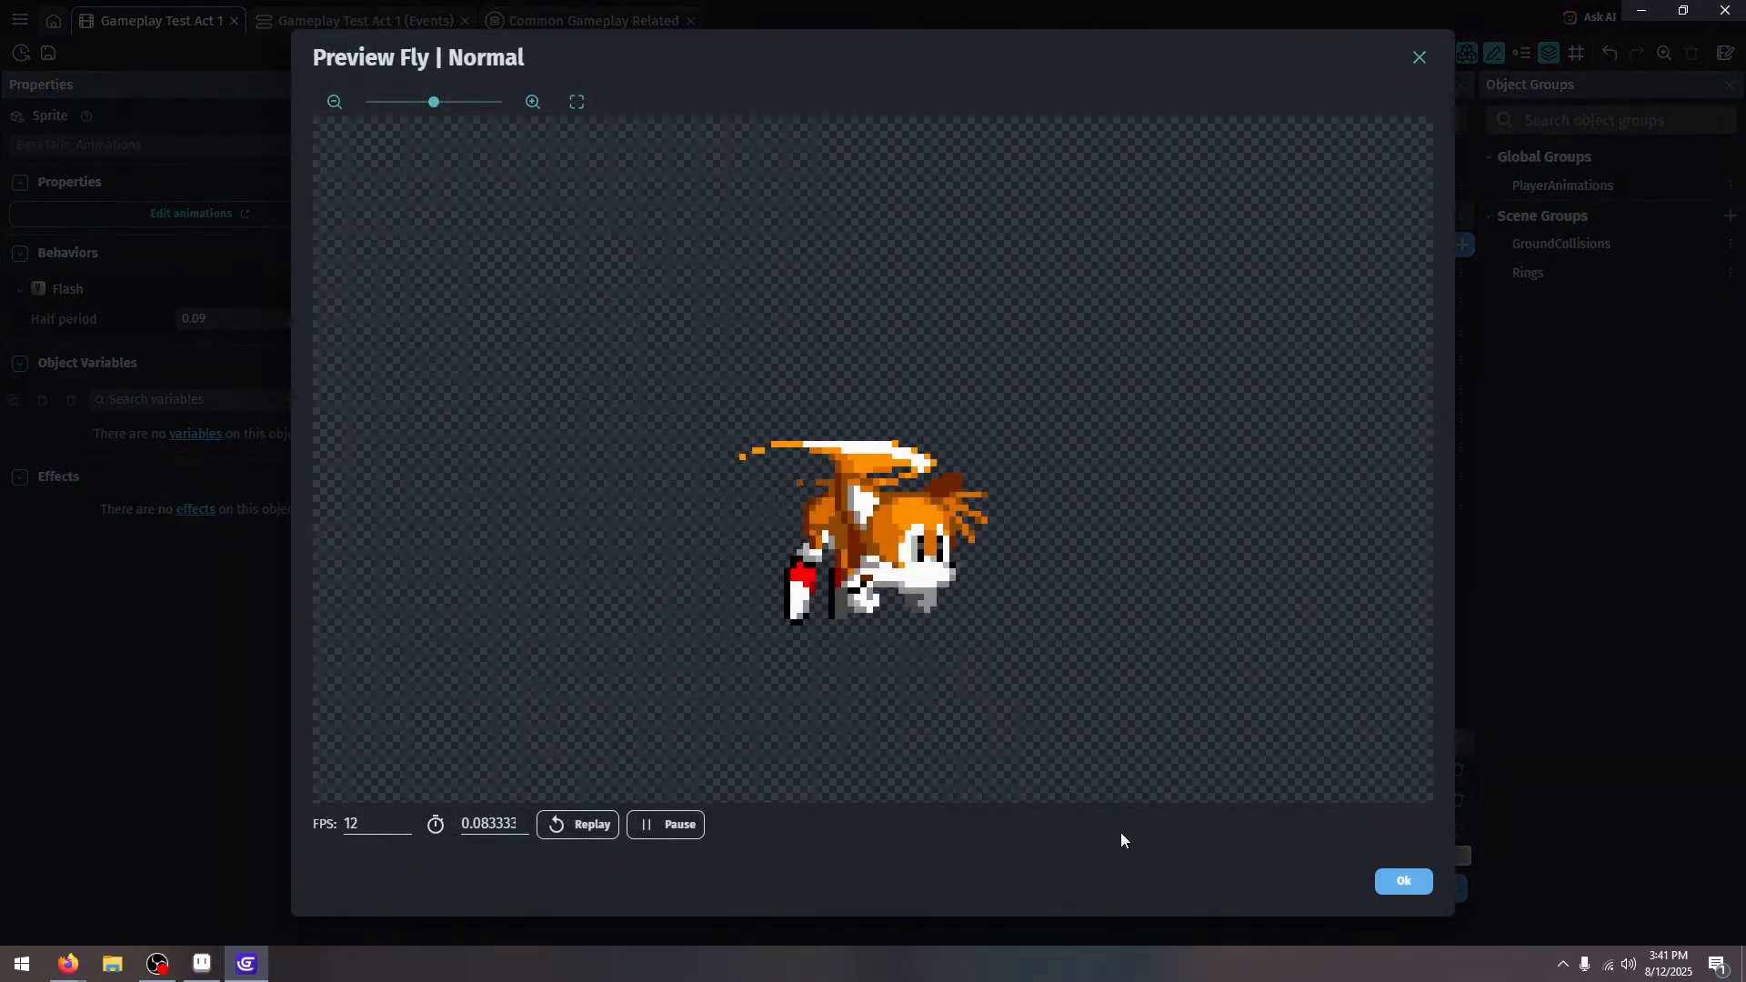
{"action": "double_click", "coordinate": [355, 824]}
{"action": "type", "text": "8"}
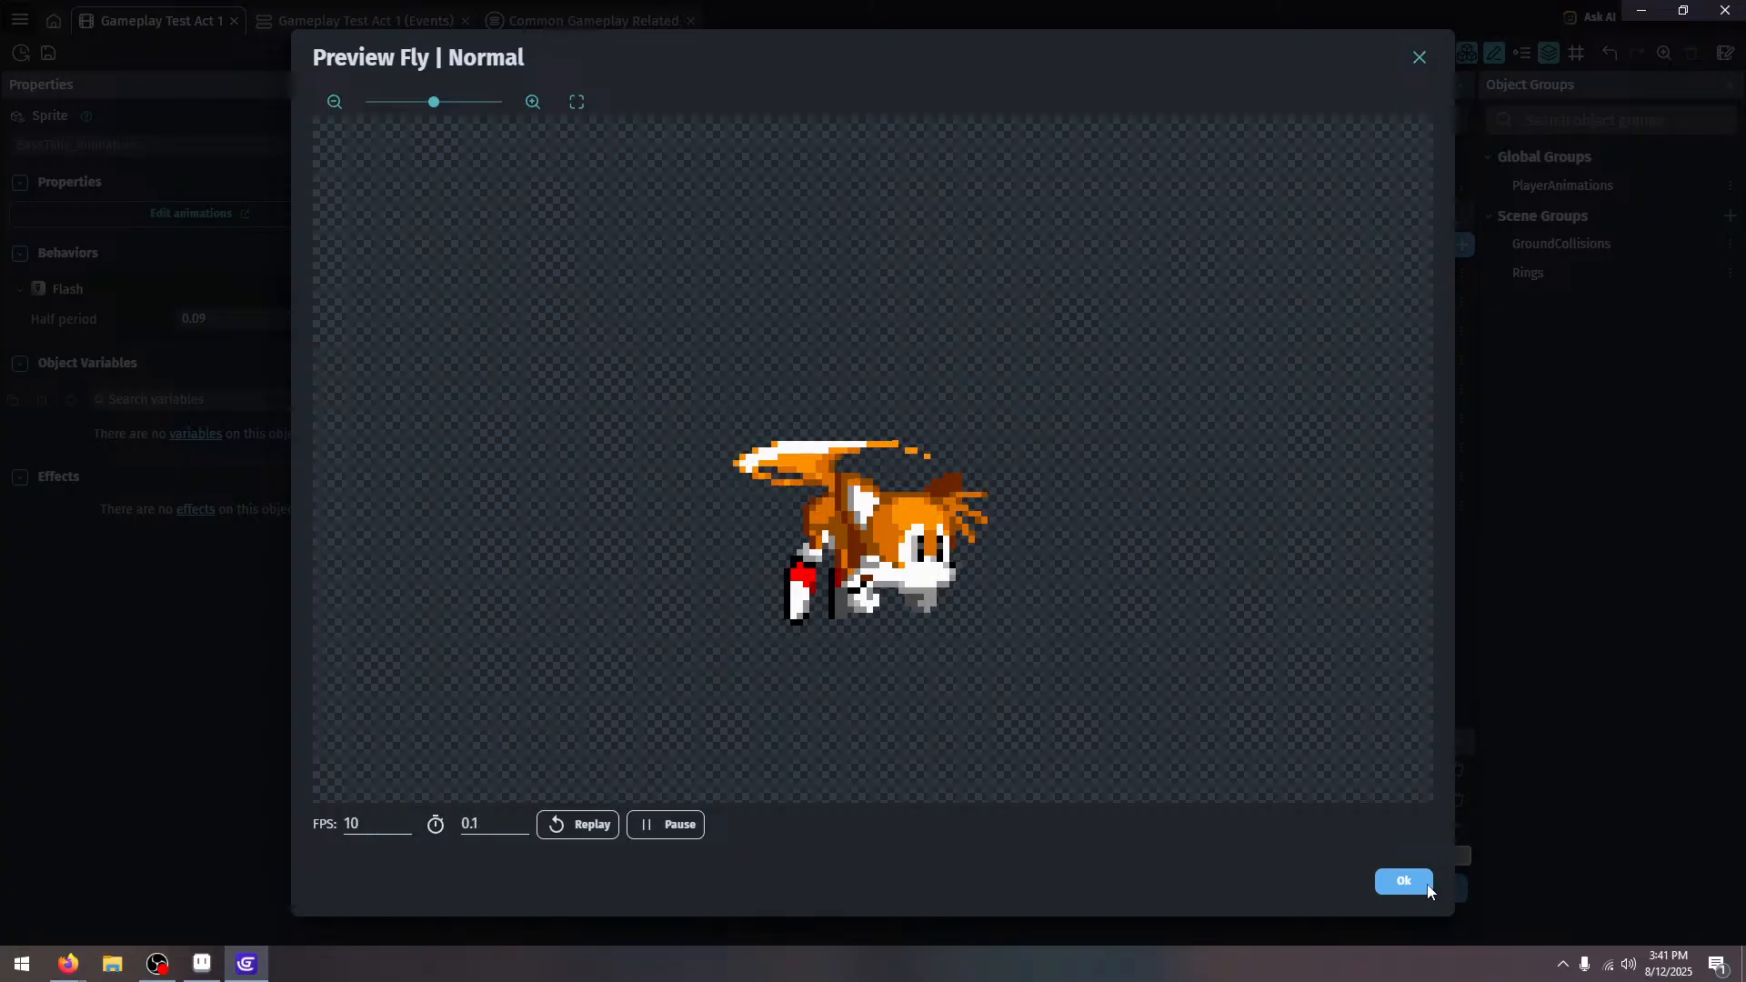
{"action": "left_click", "coordinate": [1409, 882]}
Set the playback speed of the Fly | Tired animation to 10 FPS
{"action": "left_click", "coordinate": [1206, 674]}
{"action": "double_click", "coordinate": [373, 823]}
{"action": "type", "text": "10"}
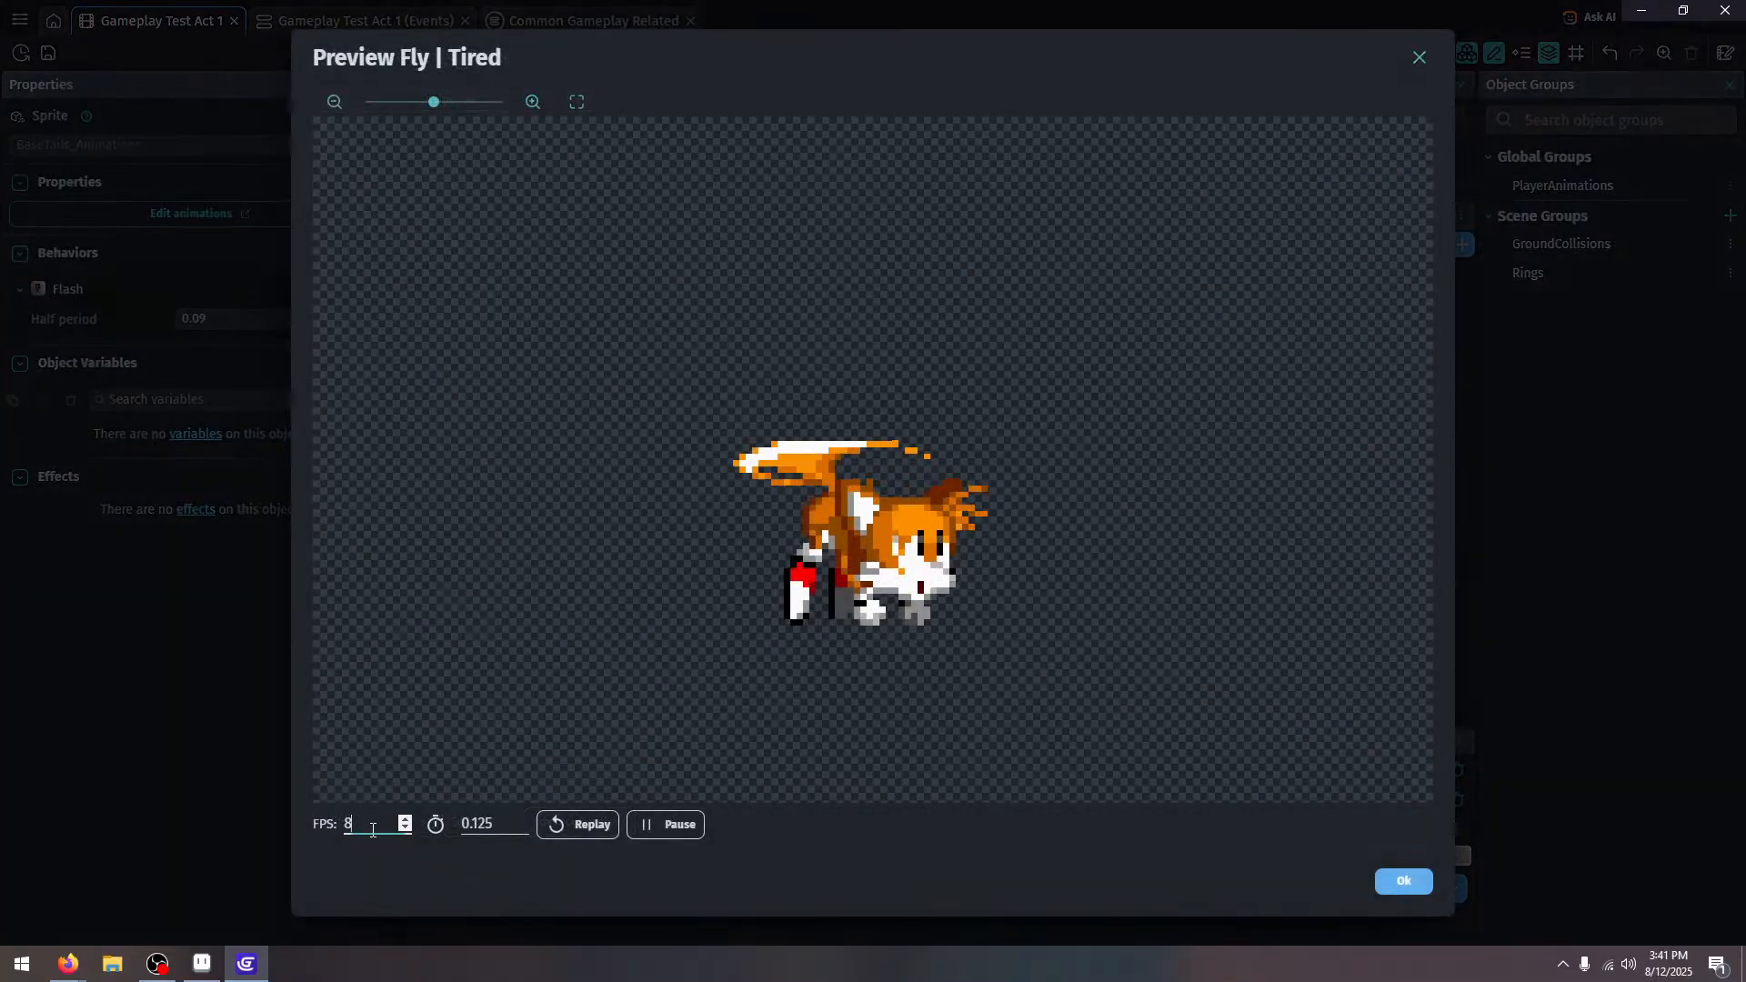
{"action": "left_click", "coordinate": [1419, 881]}
Add a new looping animation after Fly | Tired with the sprites BaseTails_Animations-62 through BaseTails_Animations-65
{"action": "left_click", "coordinate": [1361, 811]}
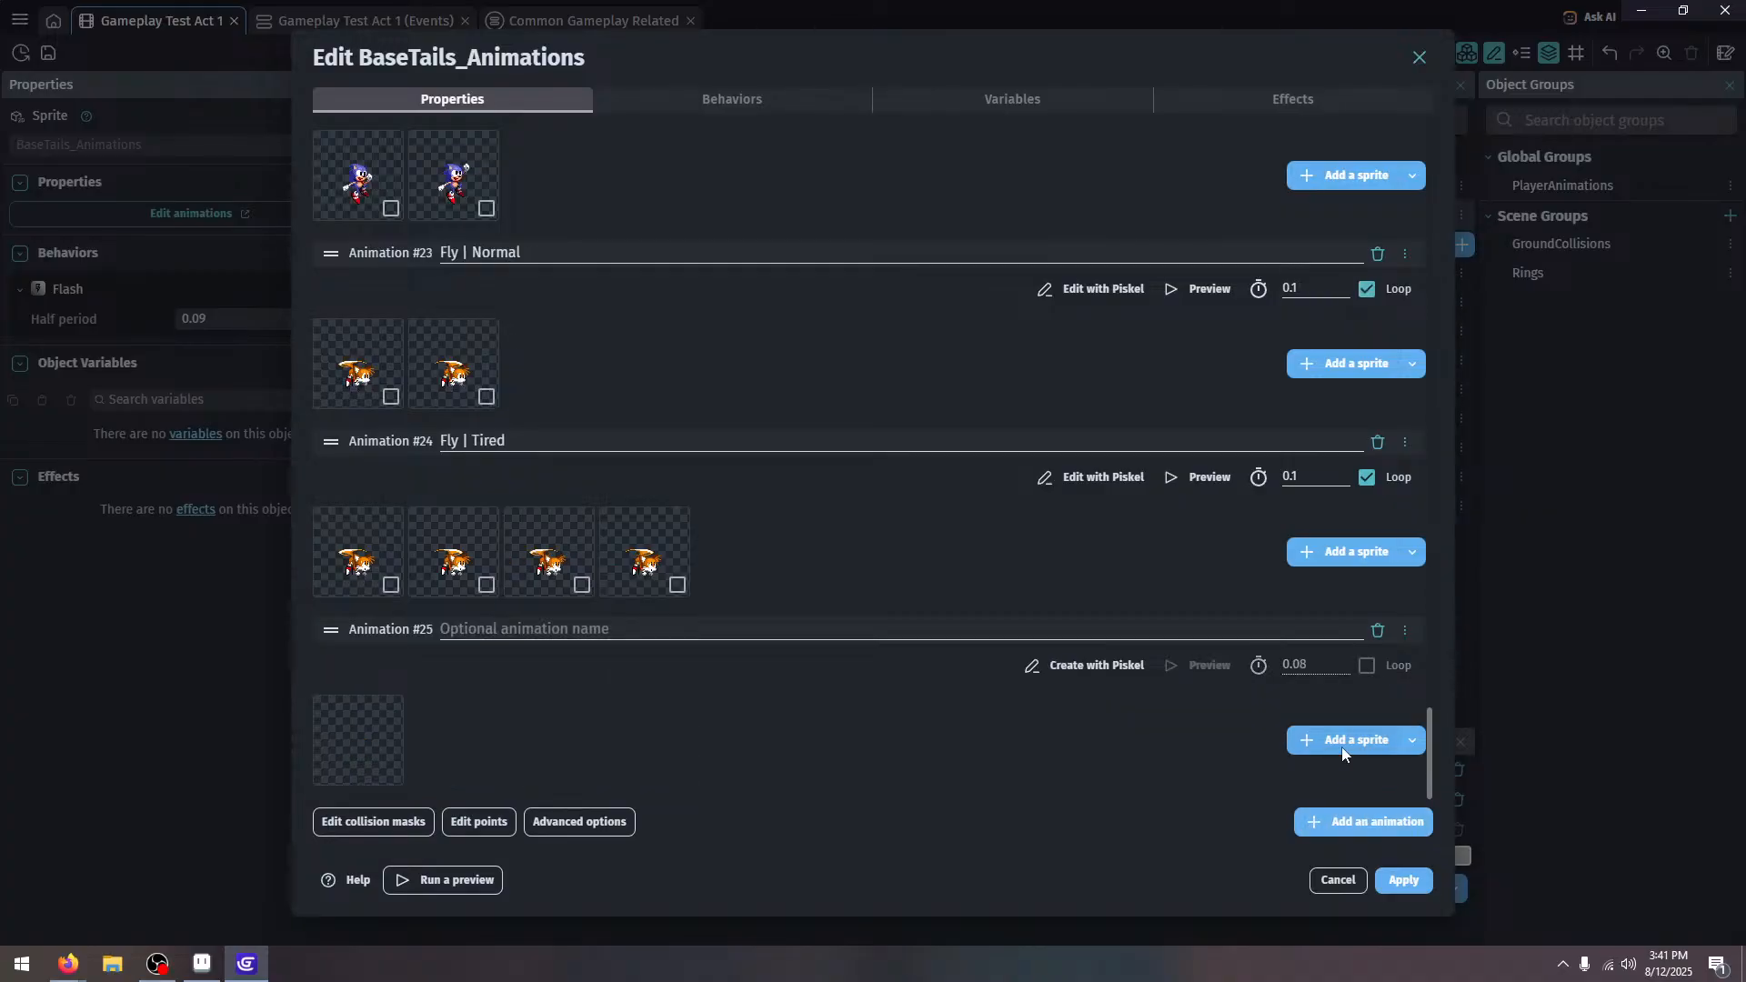
{"action": "left_click", "coordinate": [1320, 738]}
{"action": "scroll", "coordinate": [973, 380], "scroll_direction": "down", "scroll_amount": 10}
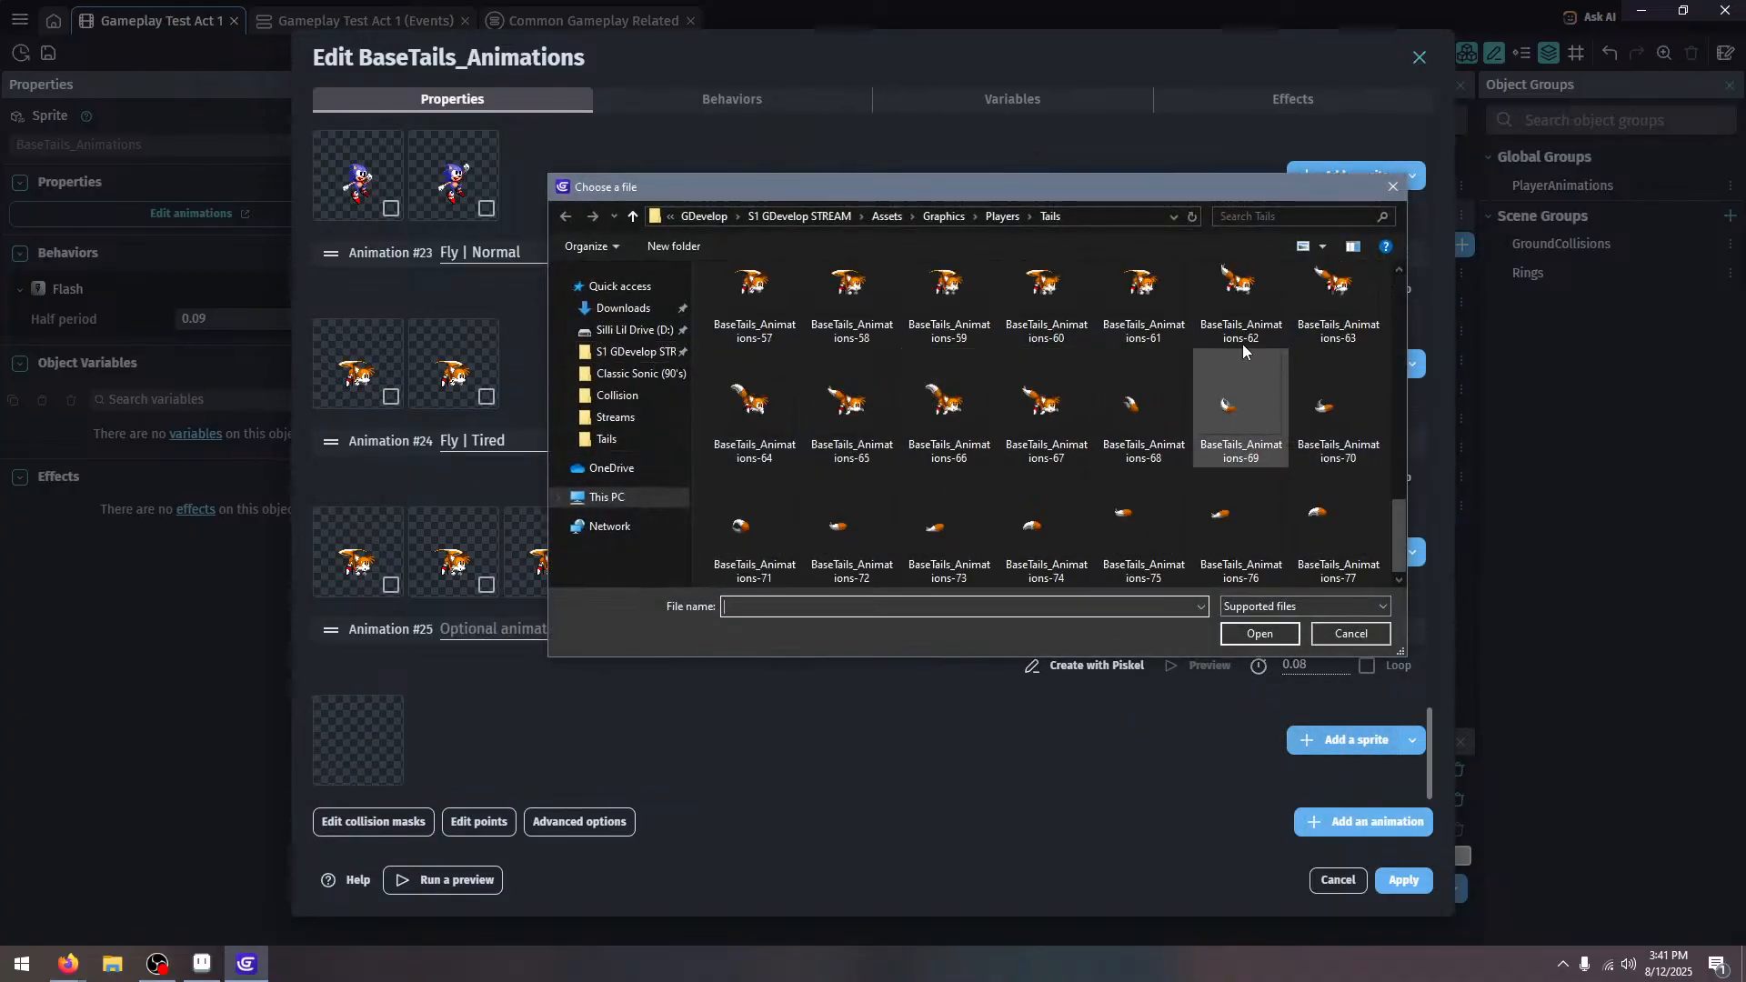
{"action": "left_click", "coordinate": [1237, 303]}
{"action": "left_click", "coordinate": [860, 444], "text": "shift"}
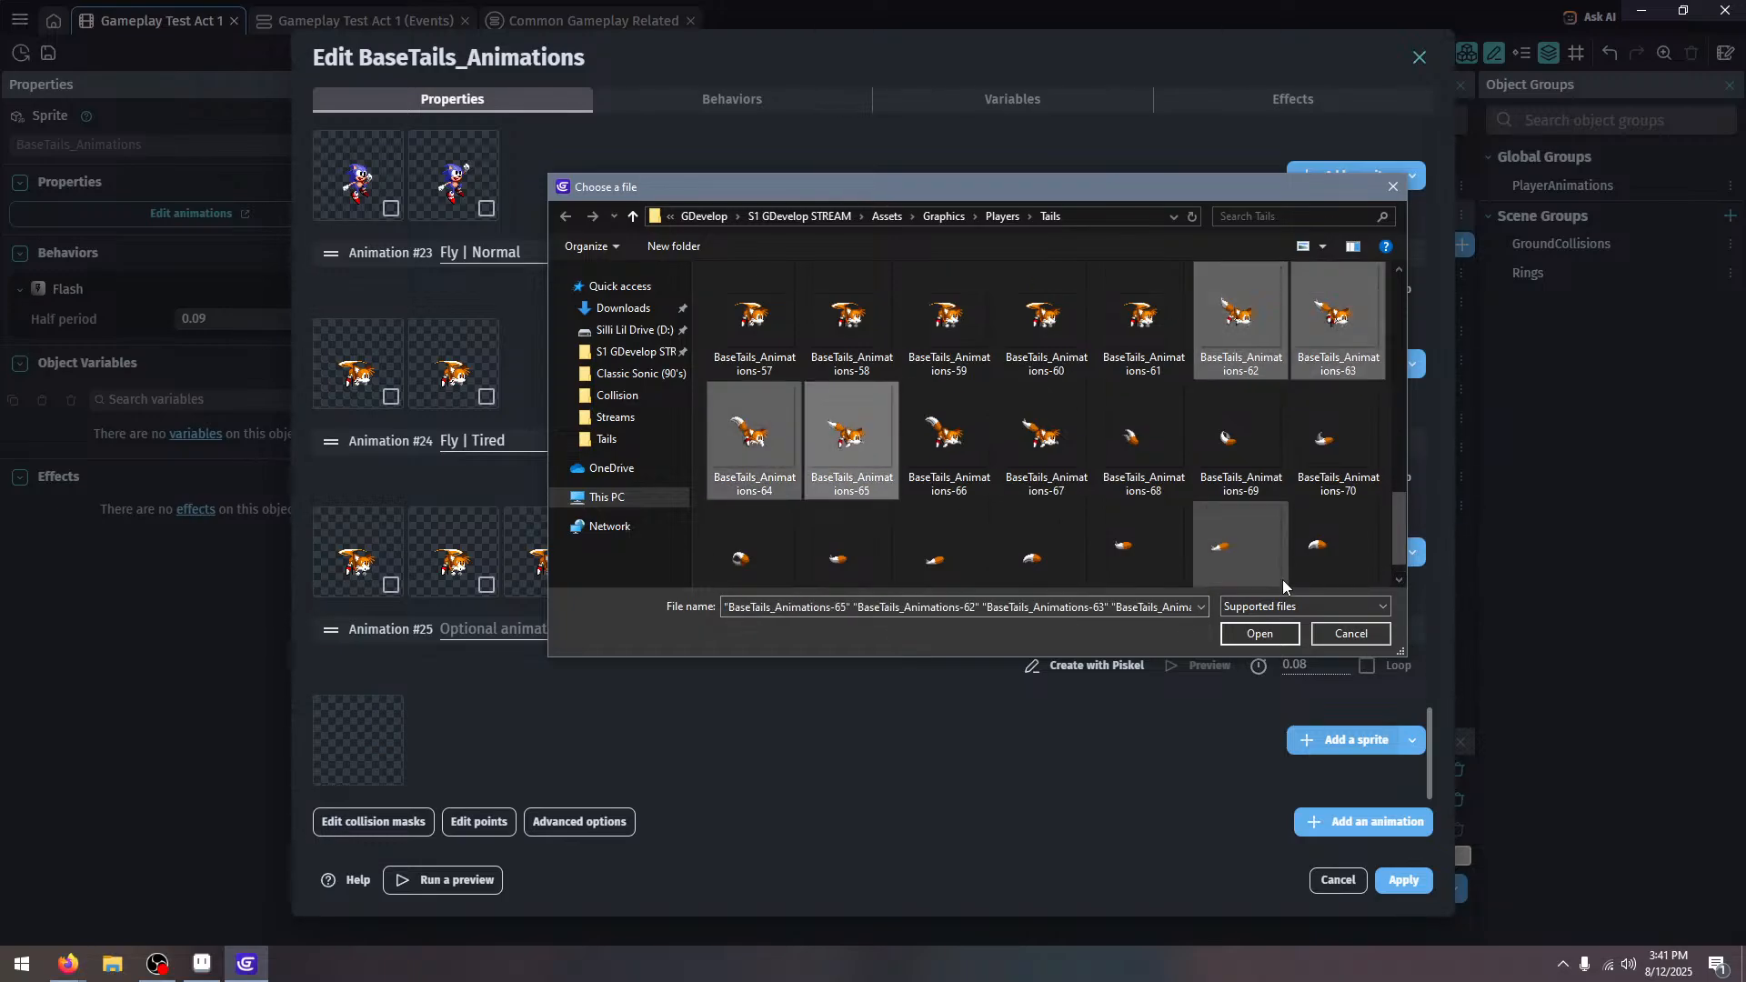
{"action": "left_click", "coordinate": [1273, 632]}
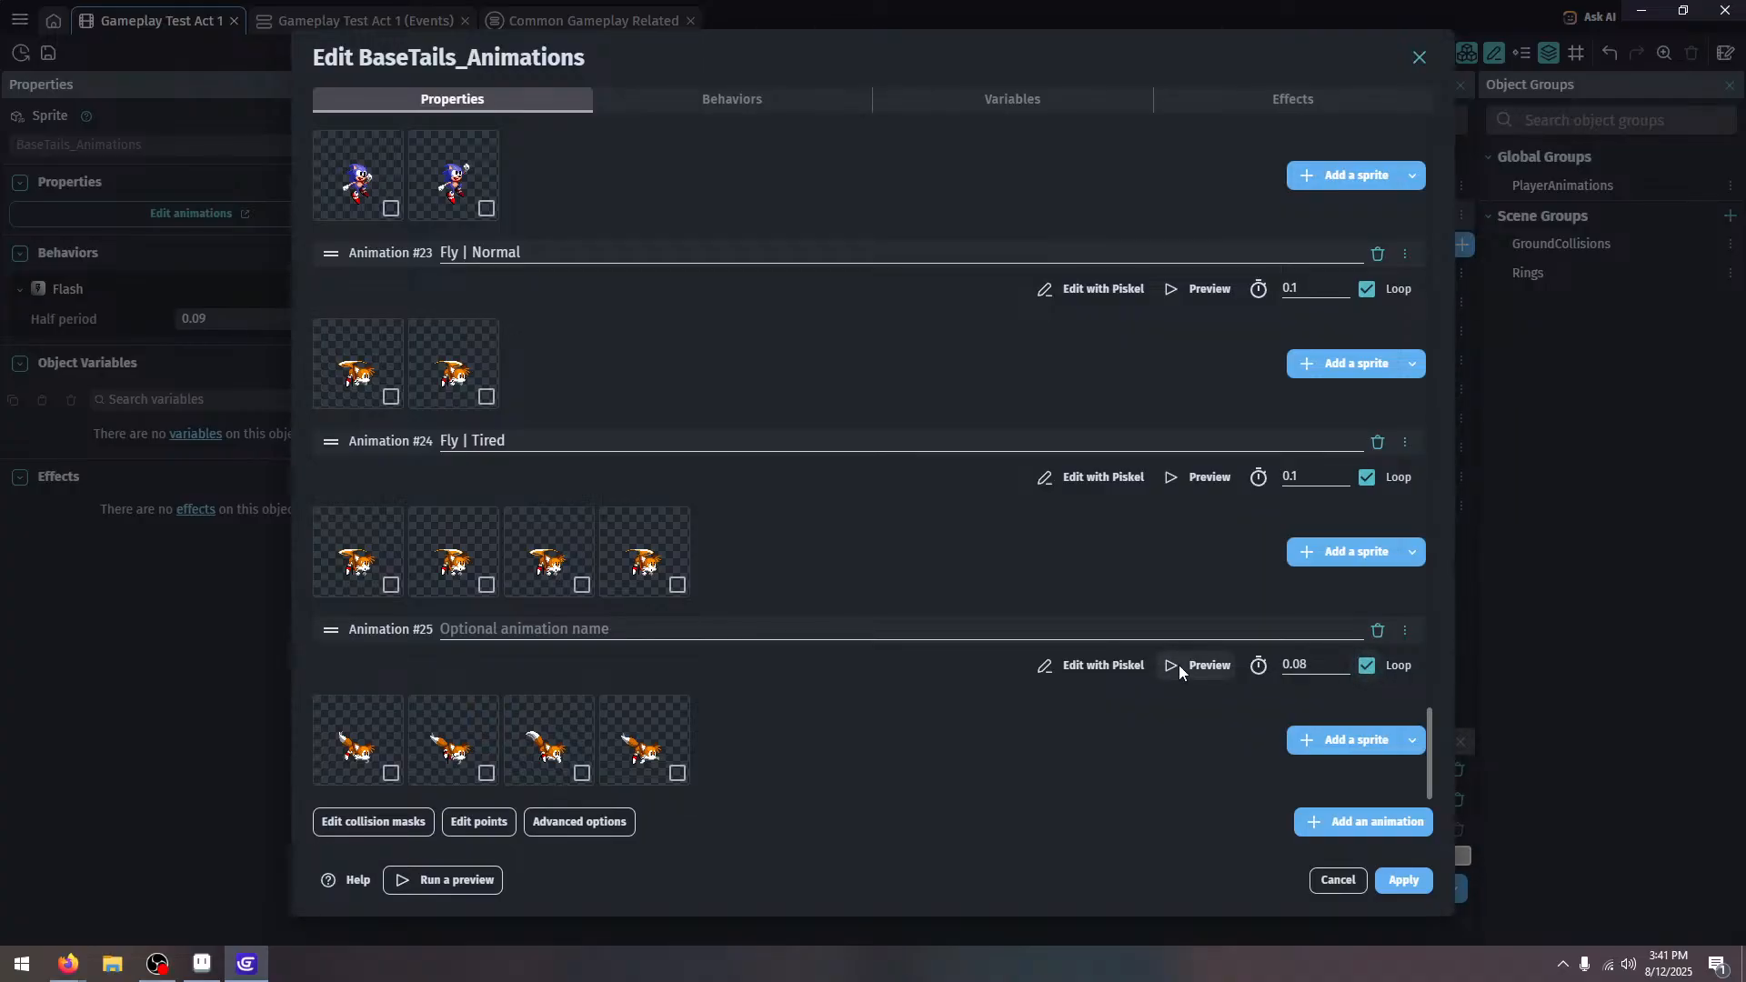
Preview the new swimming animation and compare its frames with the custom Tails sprite sheet in Aseprite, and return to GDevelop
{"action": "left_click", "coordinate": [1179, 667]}
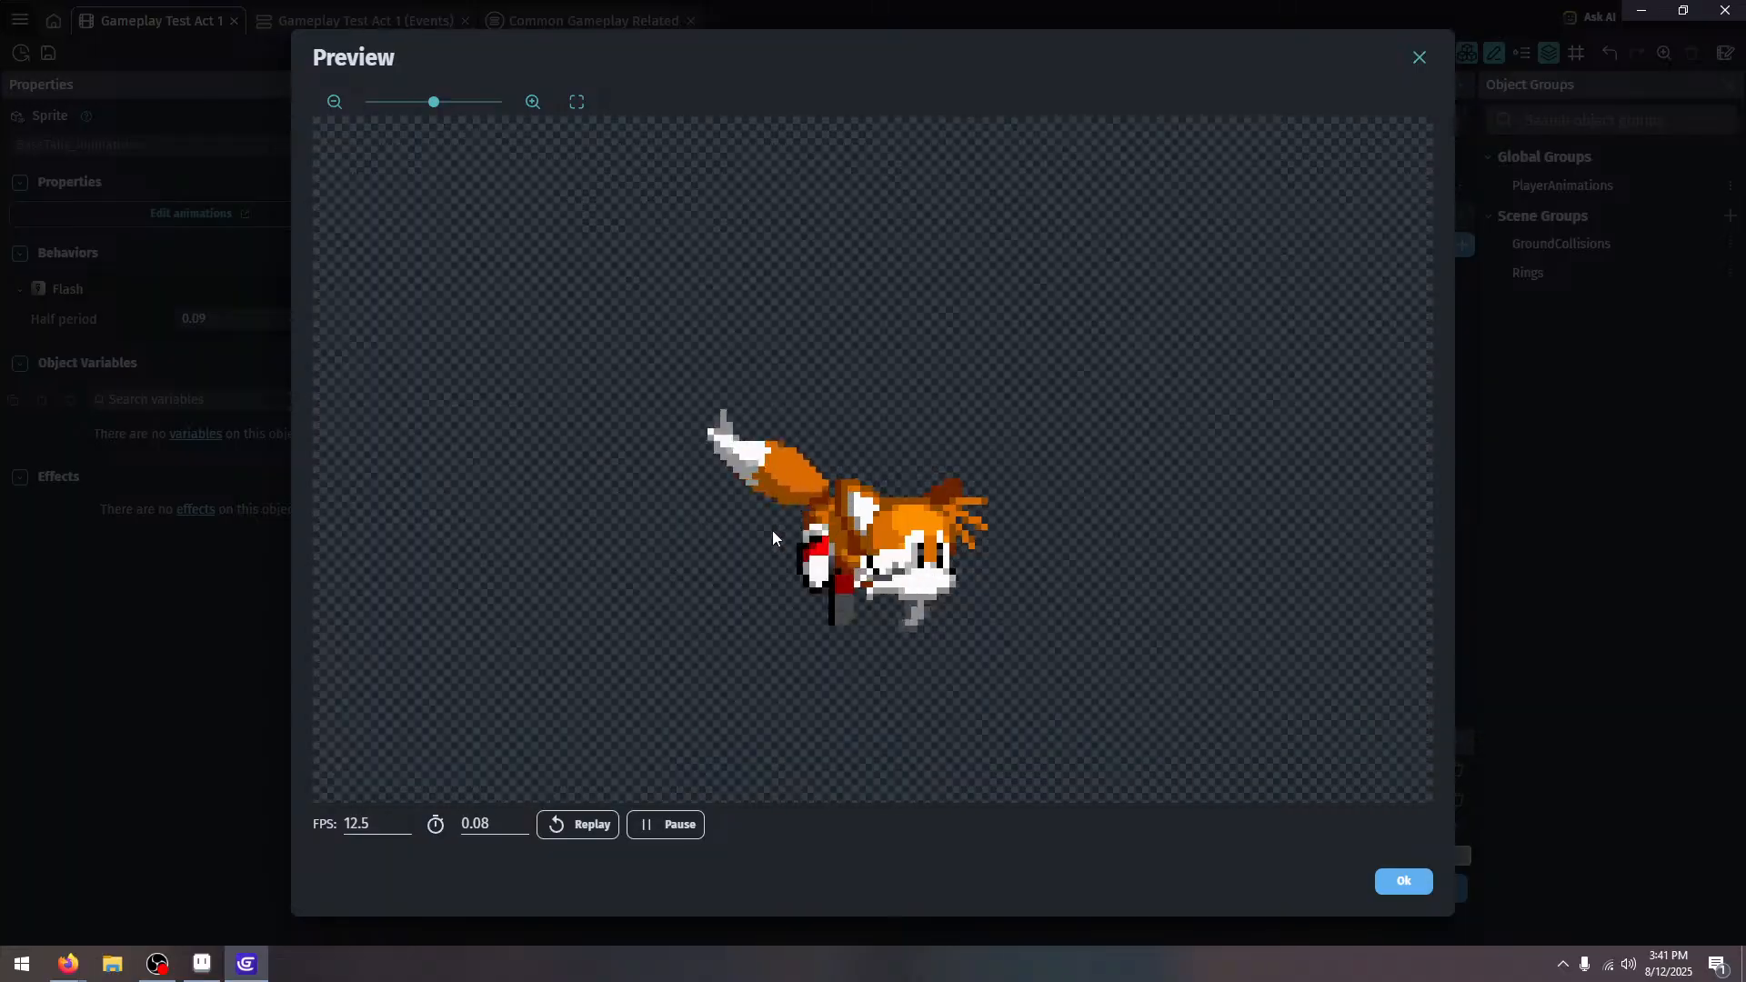
{"action": "left_click", "coordinate": [202, 963]}
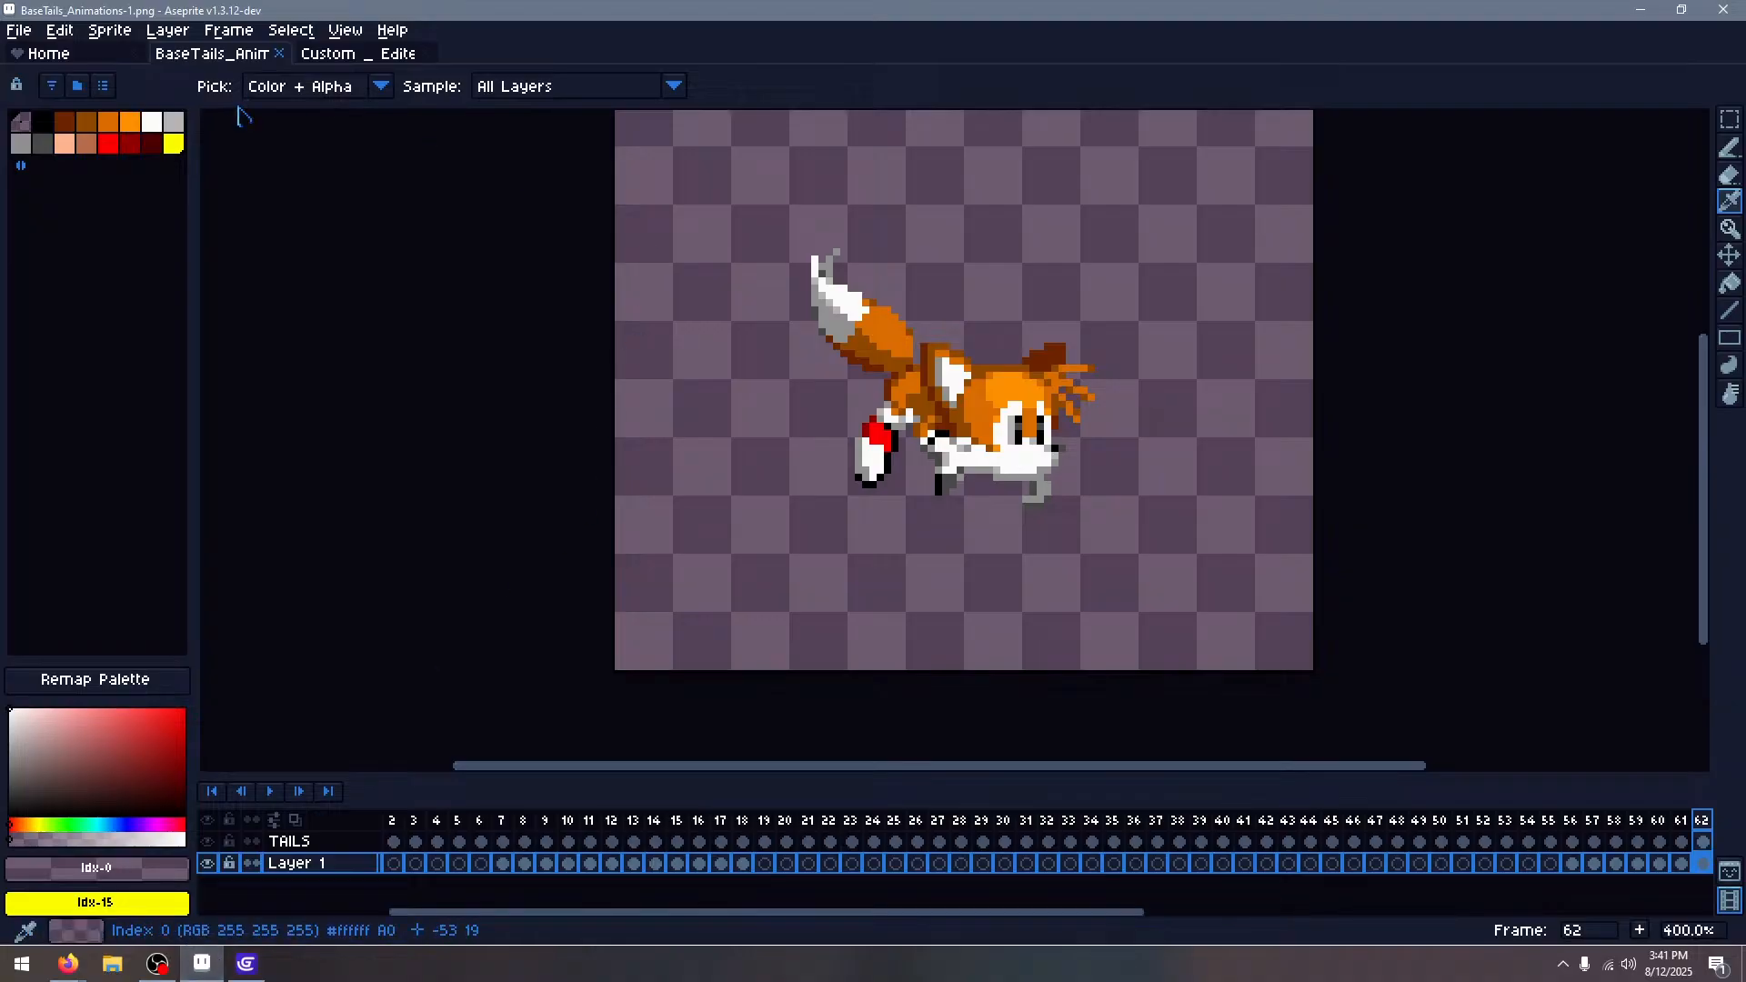
{"action": "left_click", "coordinate": [371, 54]}
{"action": "scroll", "coordinate": [906, 378], "scroll_direction": "down", "scroll_amount": 7}
{"action": "scroll", "coordinate": [946, 524], "scroll_direction": "up", "scroll_amount": 4}
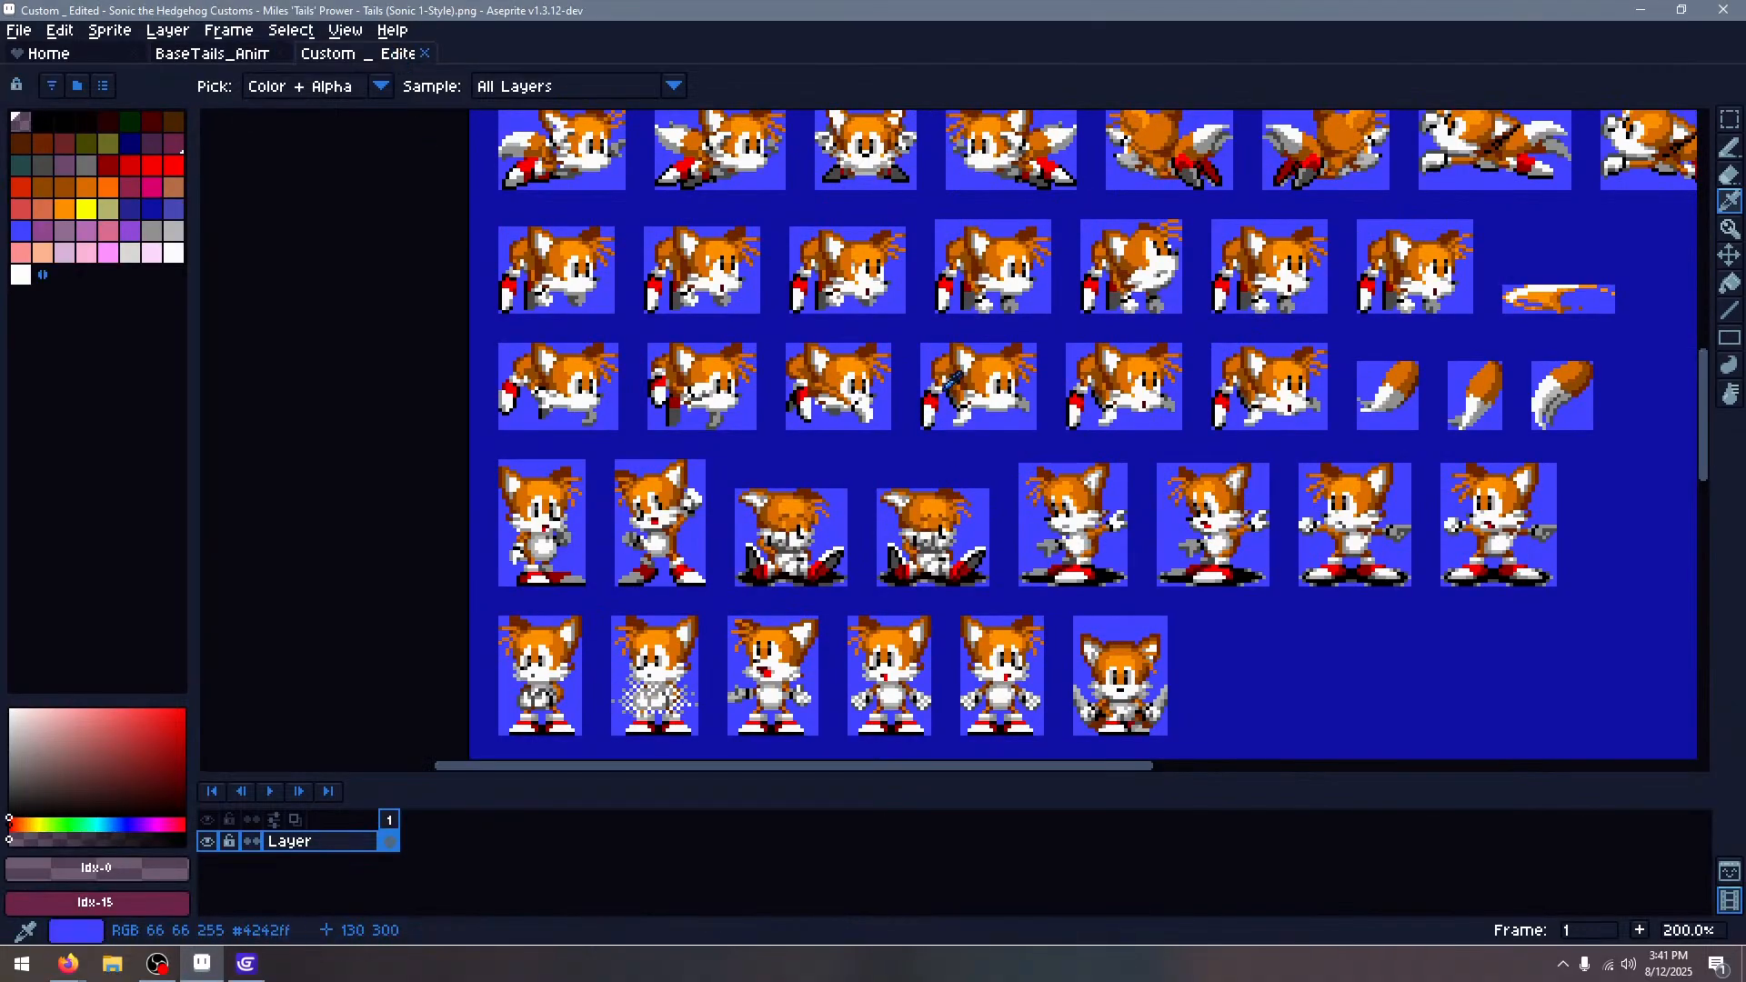
{"action": "left_click_drag", "start_coordinate": [871, 510], "coordinate": [862, 527]}
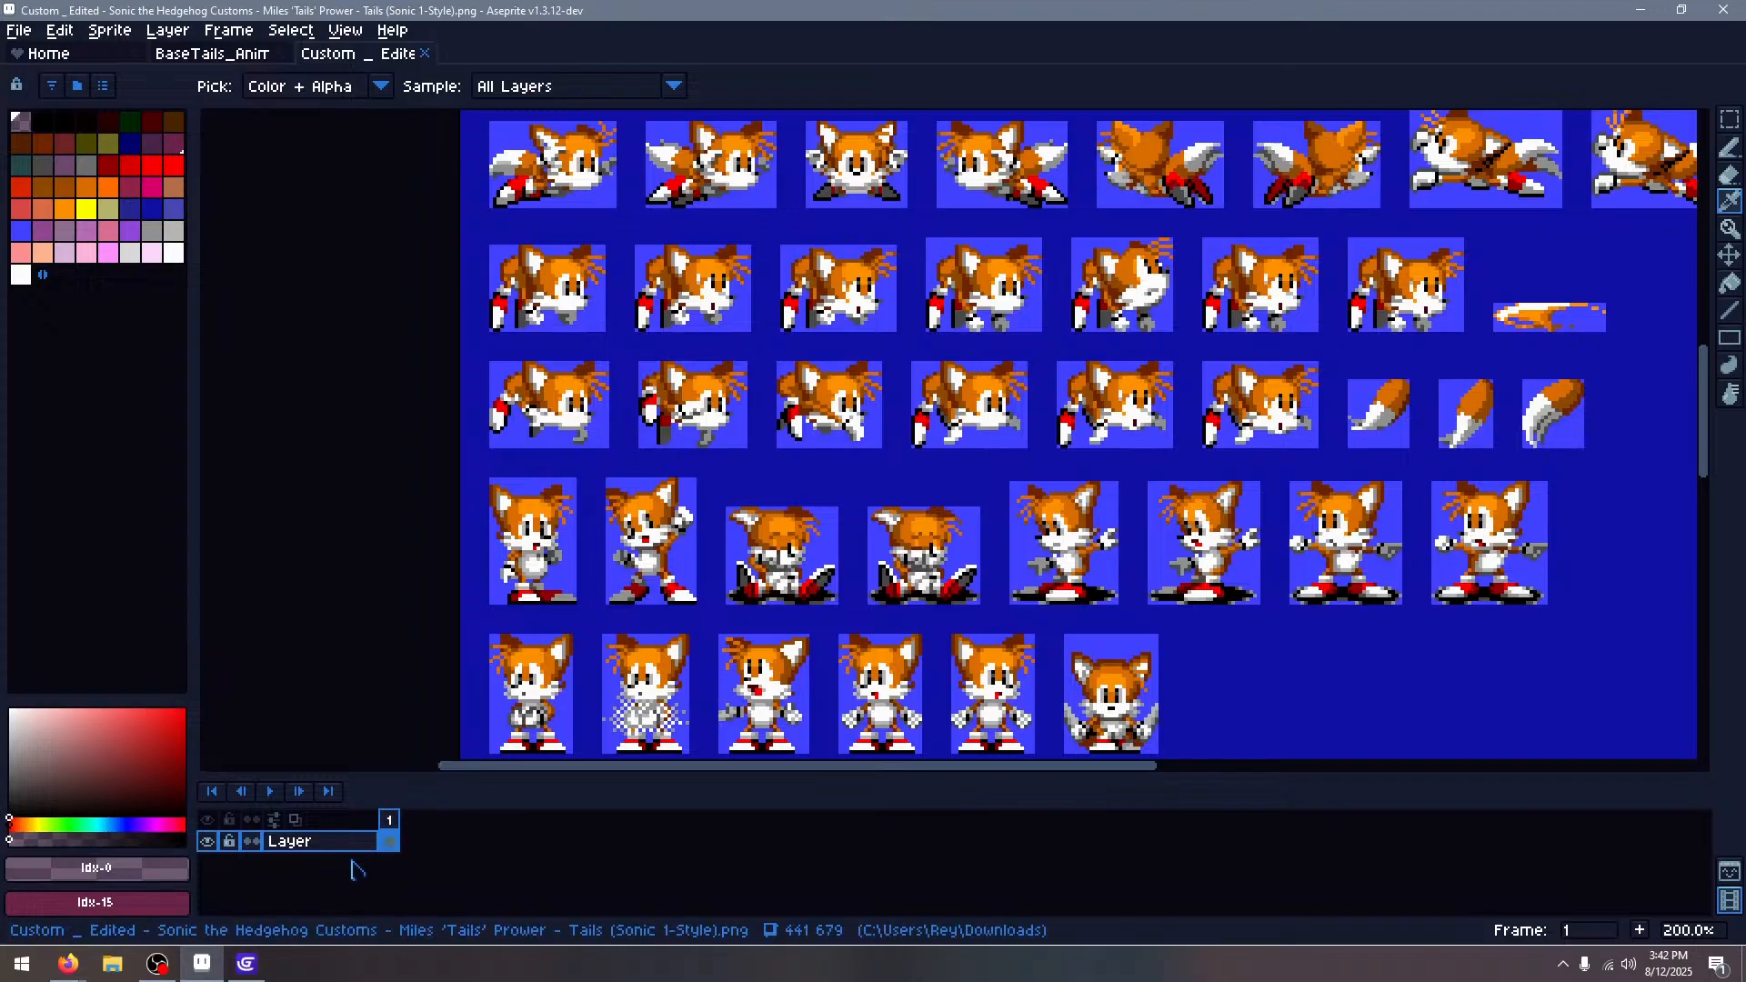
{"action": "left_click", "coordinate": [160, 964]}
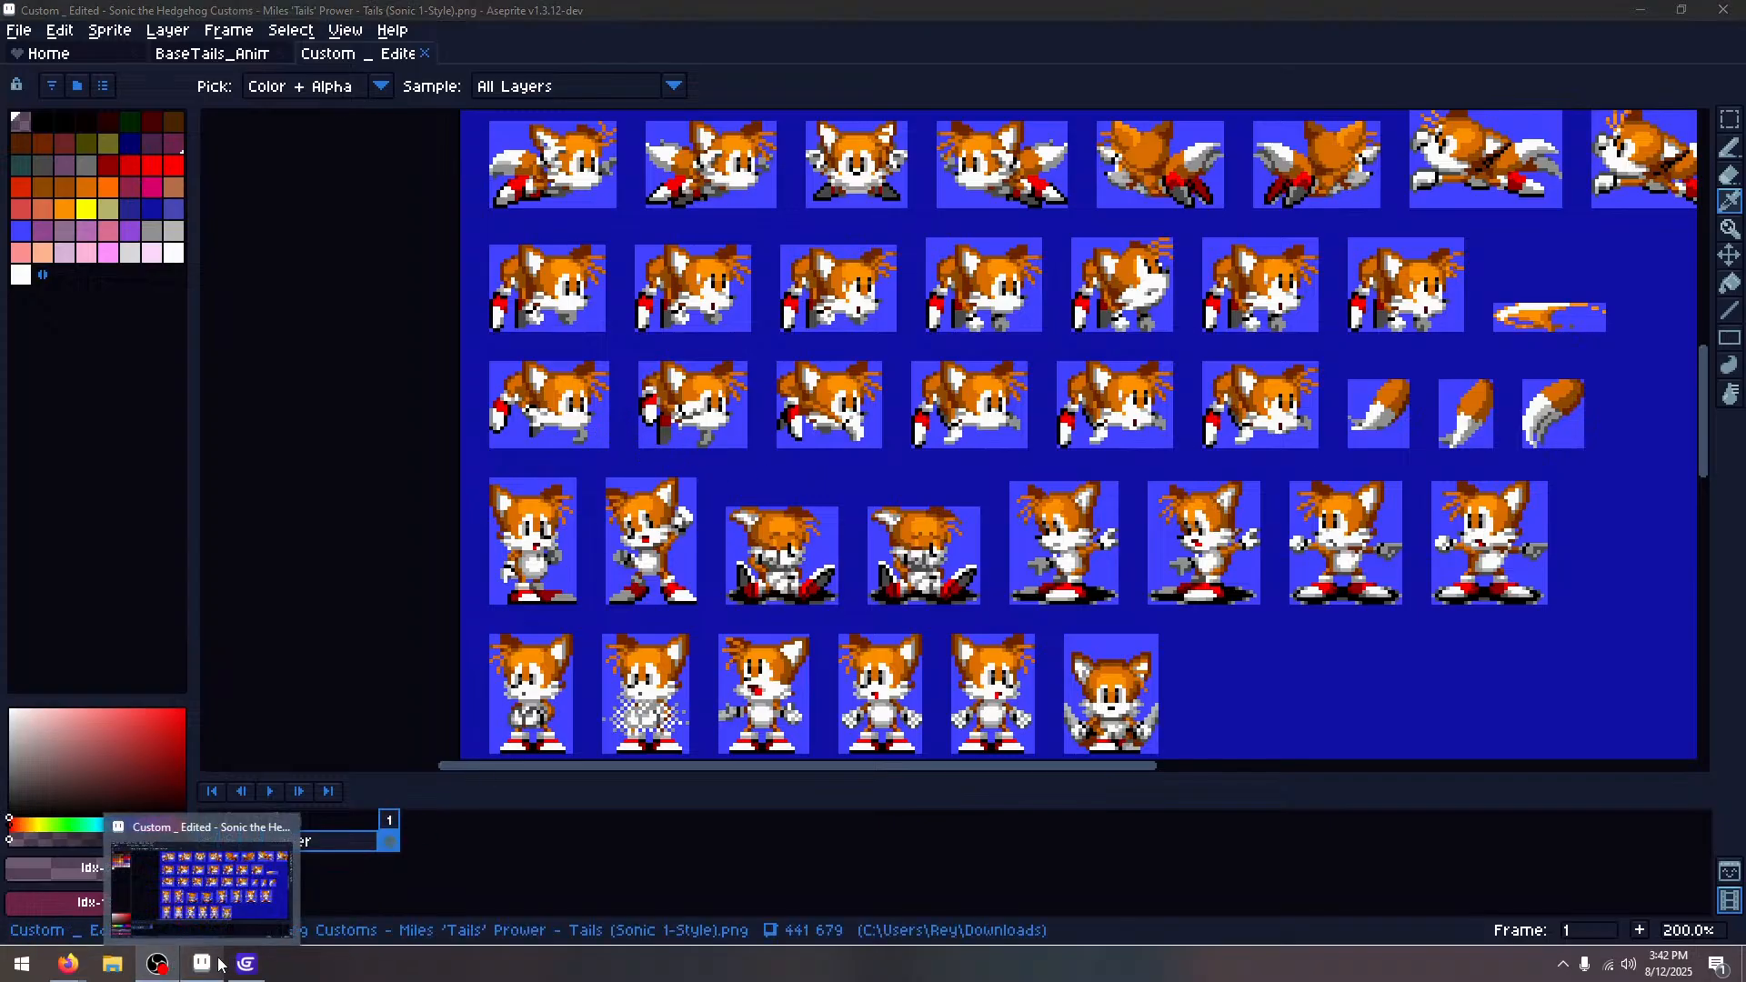
{"action": "left_click", "coordinate": [246, 964]}
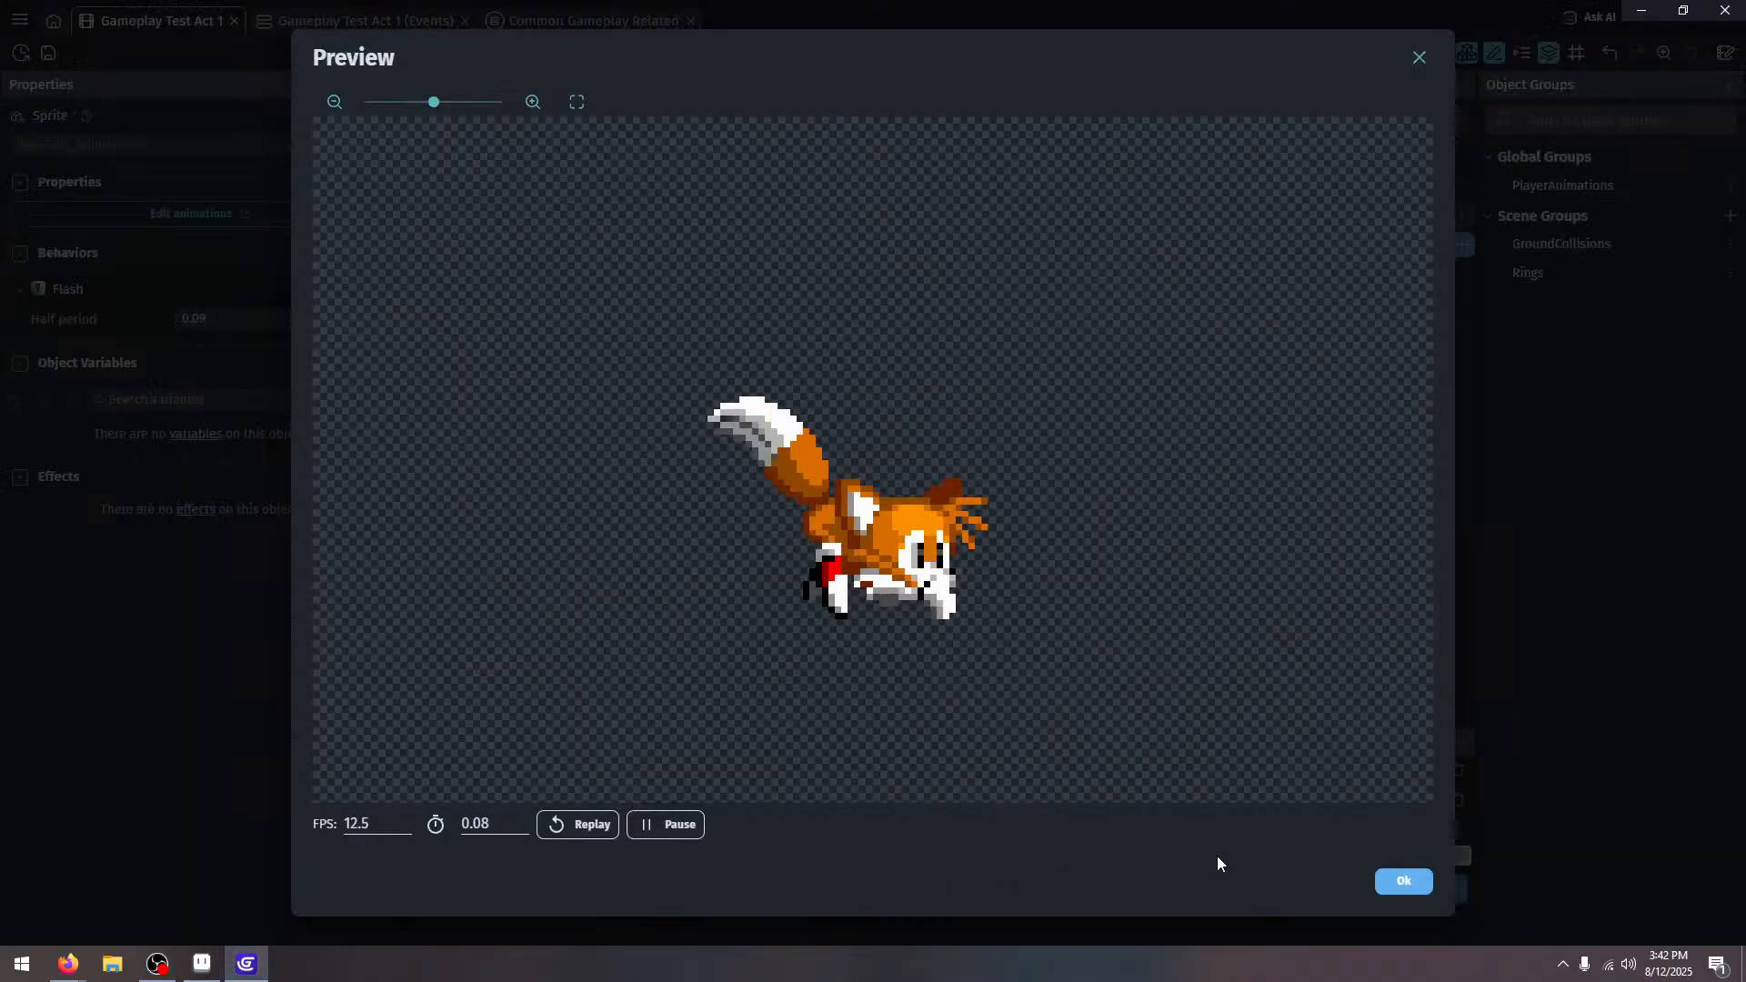
Set the playback speed of the new swimming animation to 10 FPS
{"action": "double_click", "coordinate": [401, 822]}
{"action": "type", "text": "10"}
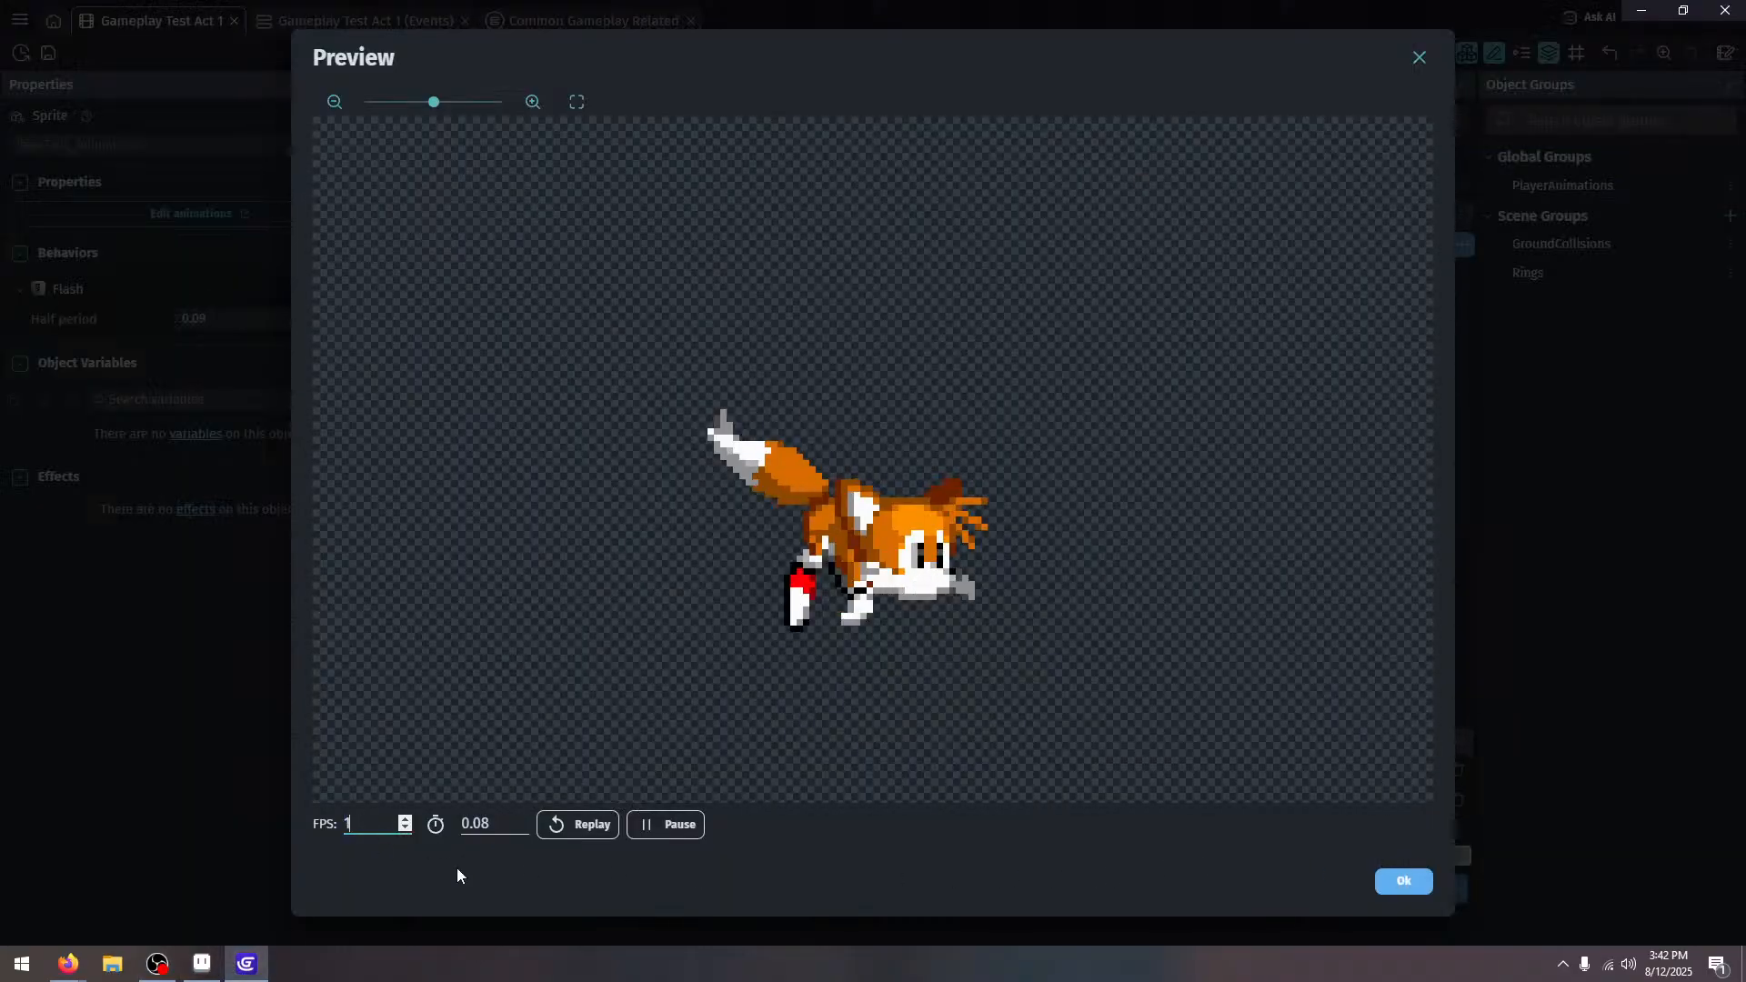
{"action": "left_click", "coordinate": [529, 889]}
{"action": "left_click", "coordinate": [1401, 880]}
Name animation #25 Swim | Normal
{"action": "left_click", "coordinate": [735, 634]}
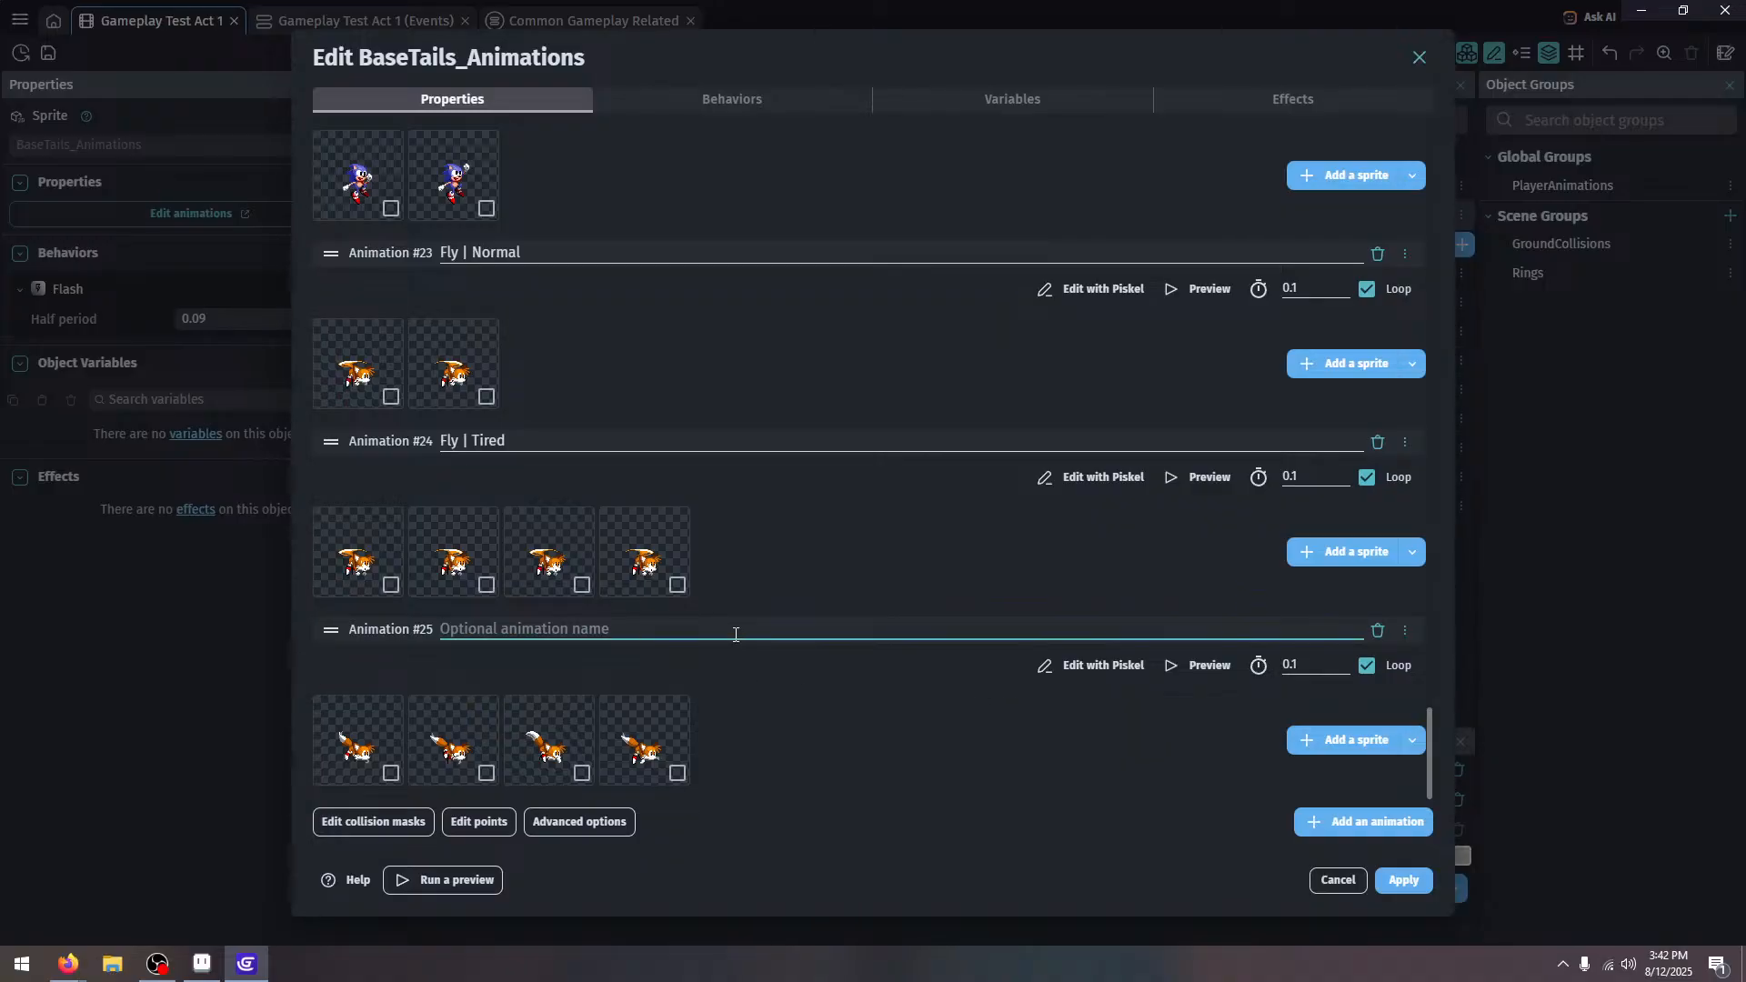
{"action": "type", "text": "Fly |"}
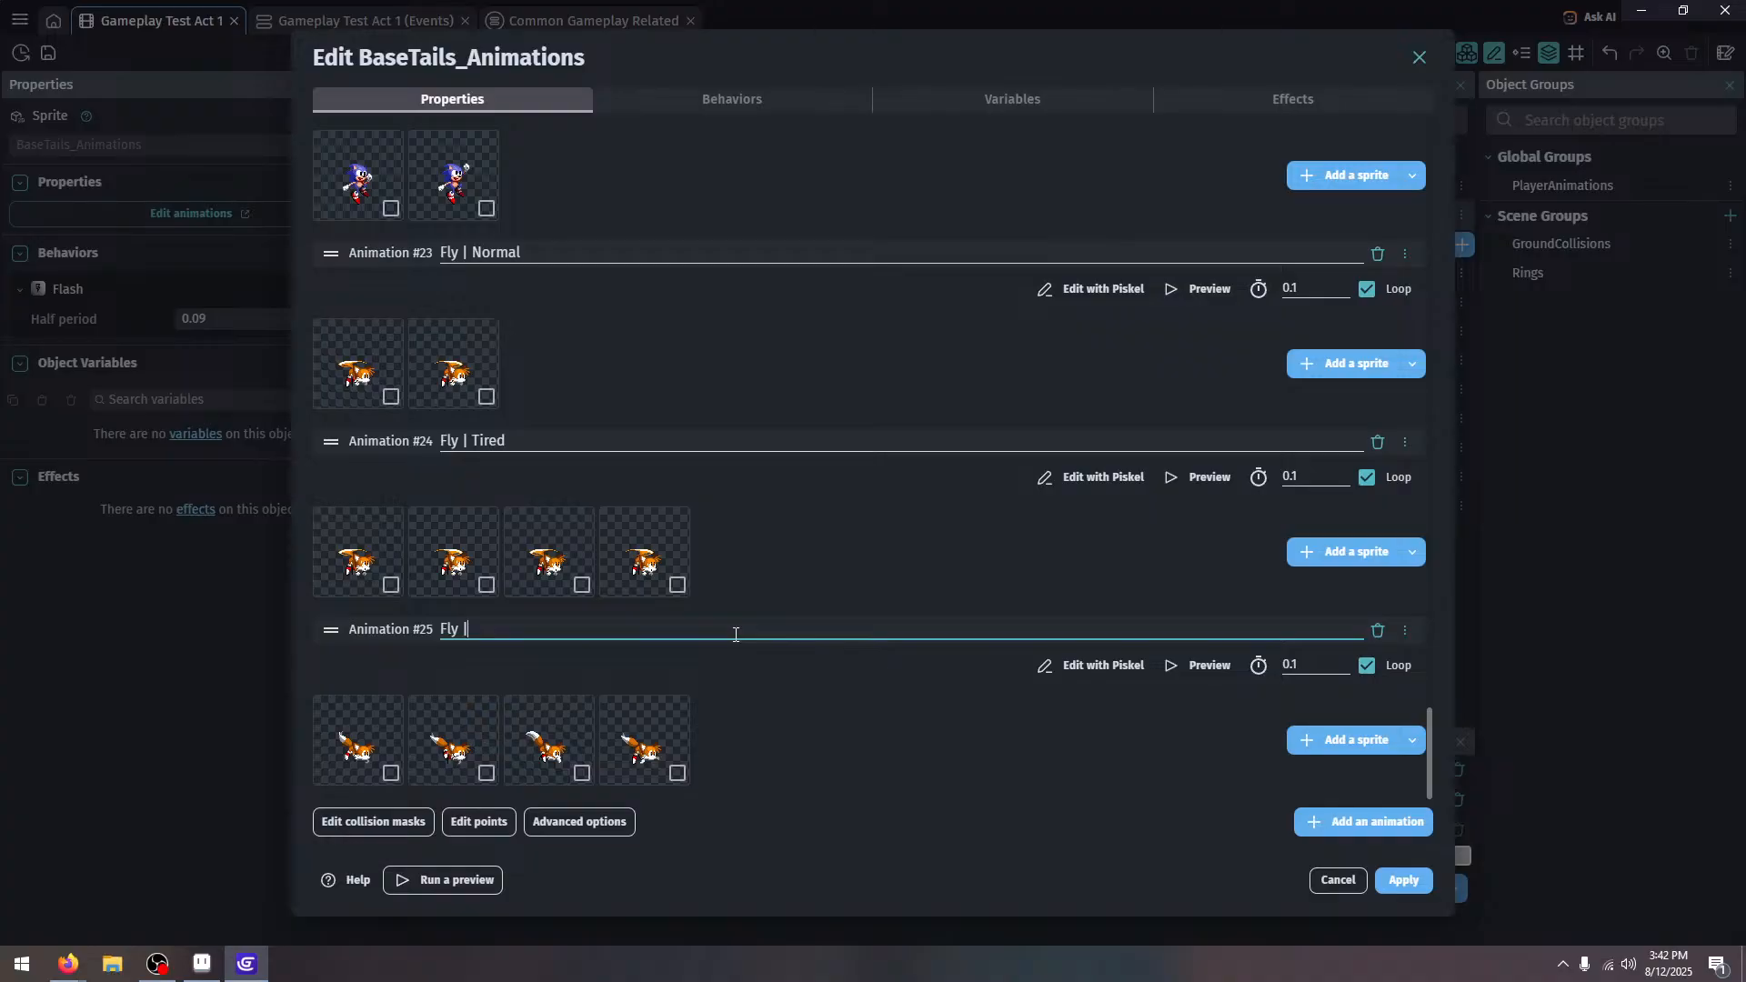
{"action": "key", "text": "BackSpace"}
{"action": "key", "text": "BackSpace"}
{"action": "key", "text": "BackSpace"}
{"action": "key", "text": "BackSpace"}
{"action": "key", "text": "BackSpace"}
{"action": "type", "text": "Swi"}
Add a new looping animation after Swim | Normal with the sprites BaseTails_Animations-66 and BaseTails_Animations-67
{"action": "left_click", "coordinate": [1328, 815]}
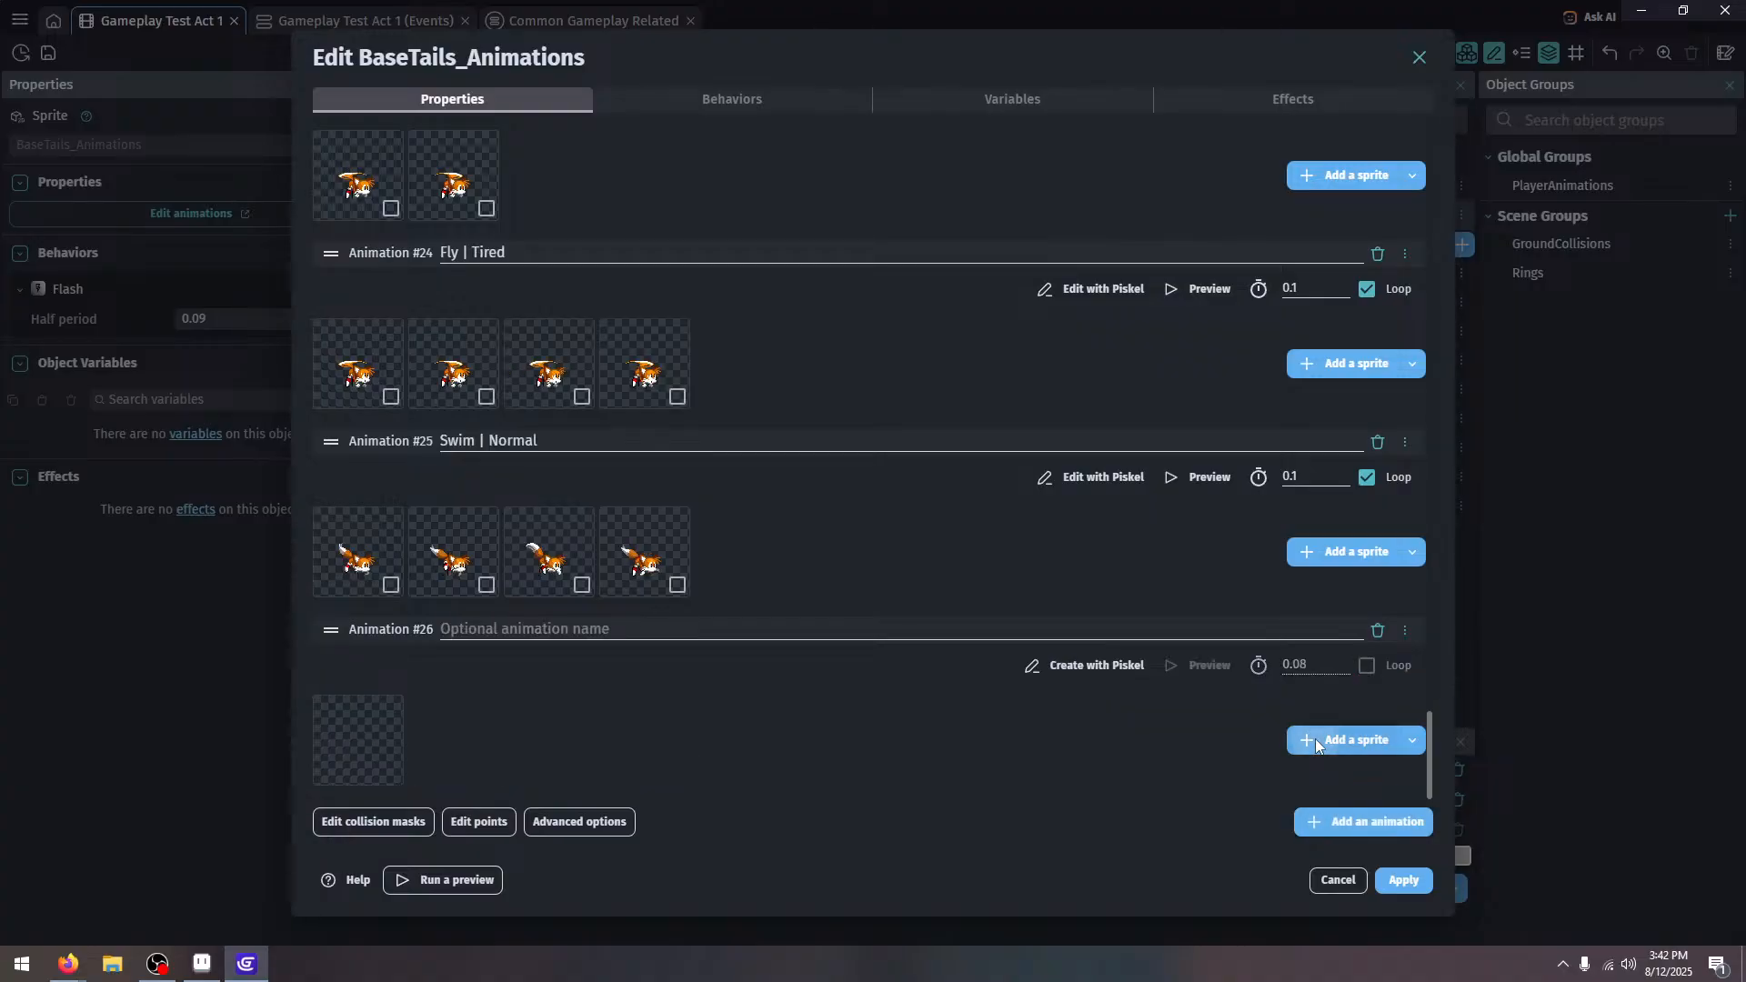
{"action": "left_click", "coordinate": [1316, 745]}
{"action": "scroll", "coordinate": [914, 425], "scroll_direction": "down", "scroll_amount": 1}
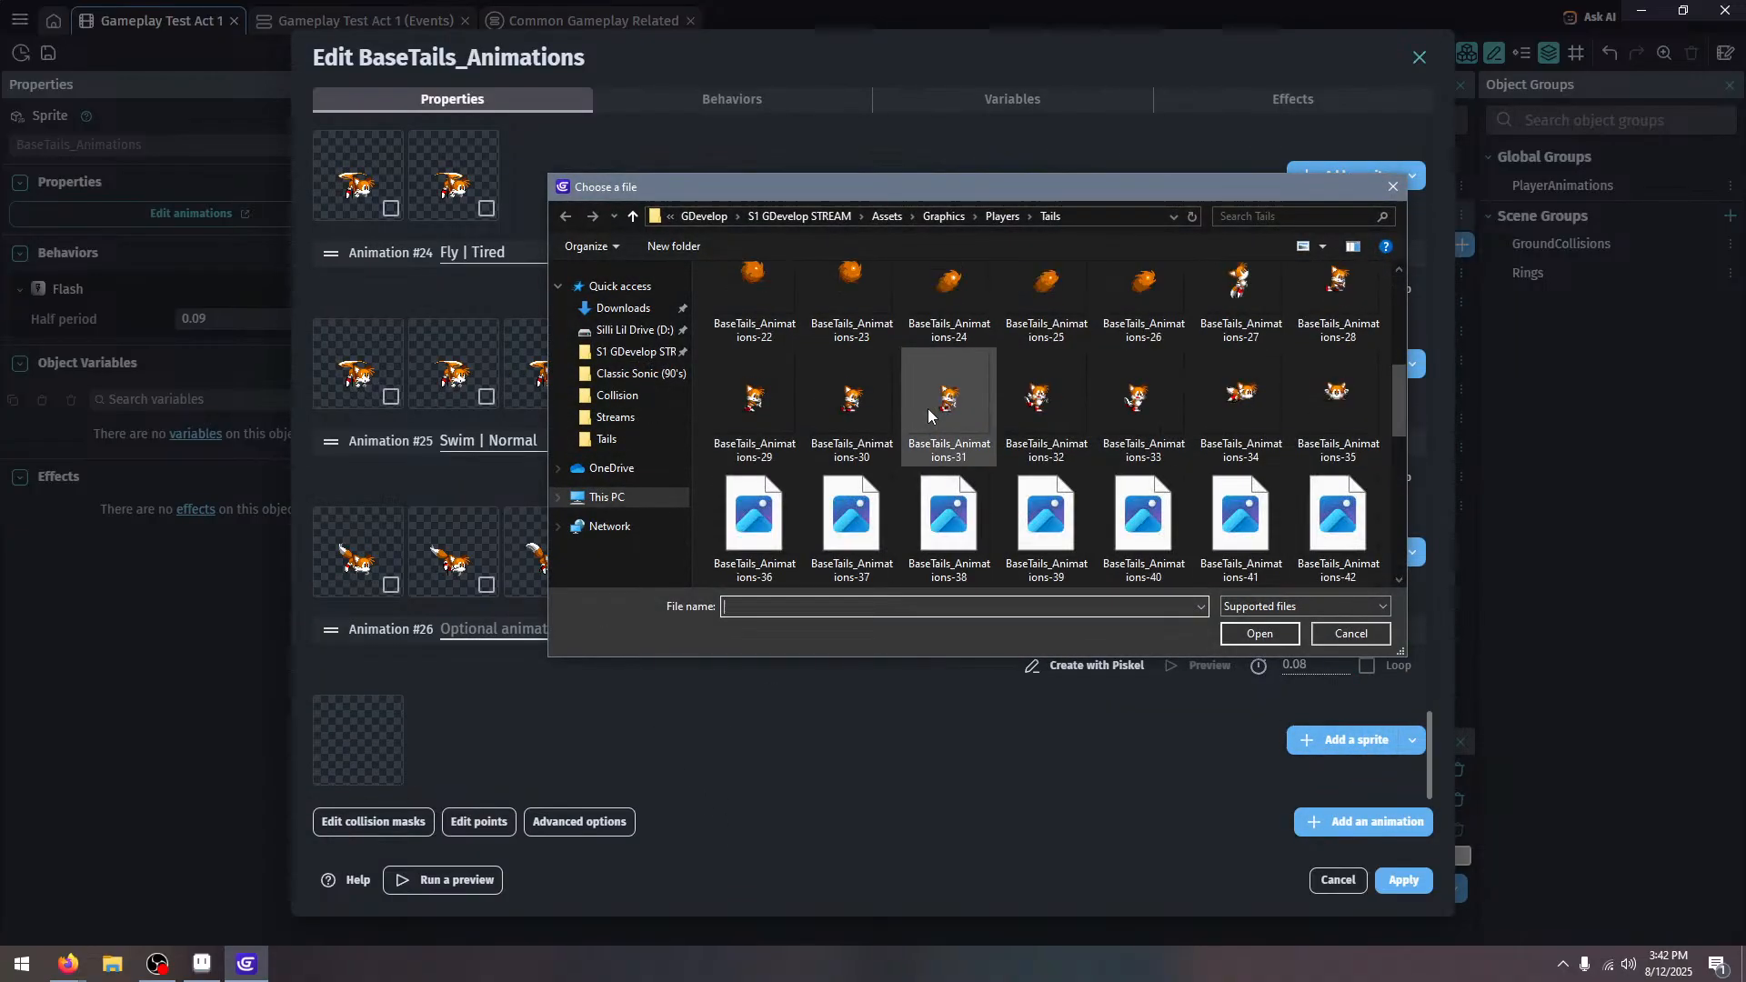
{"action": "scroll", "coordinate": [924, 406], "scroll_direction": "down", "scroll_amount": 5}
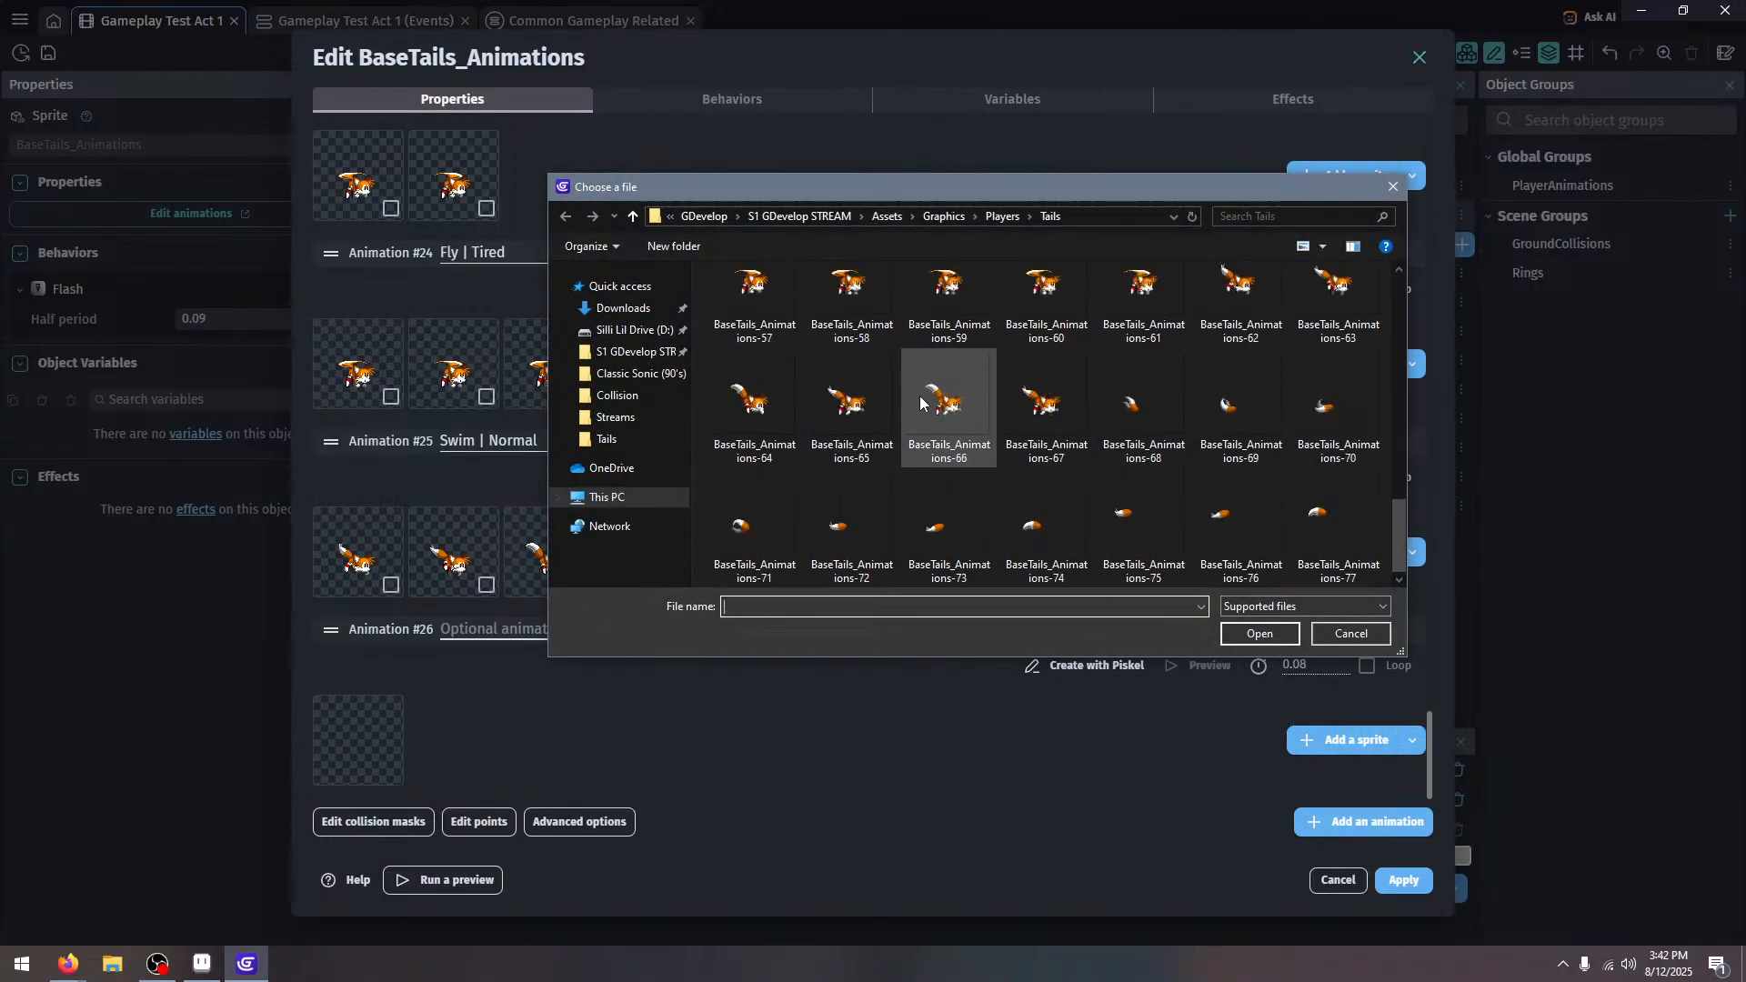
{"action": "left_click", "coordinate": [977, 404]}
{"action": "left_click", "coordinate": [1043, 405], "text": "ctrl"}
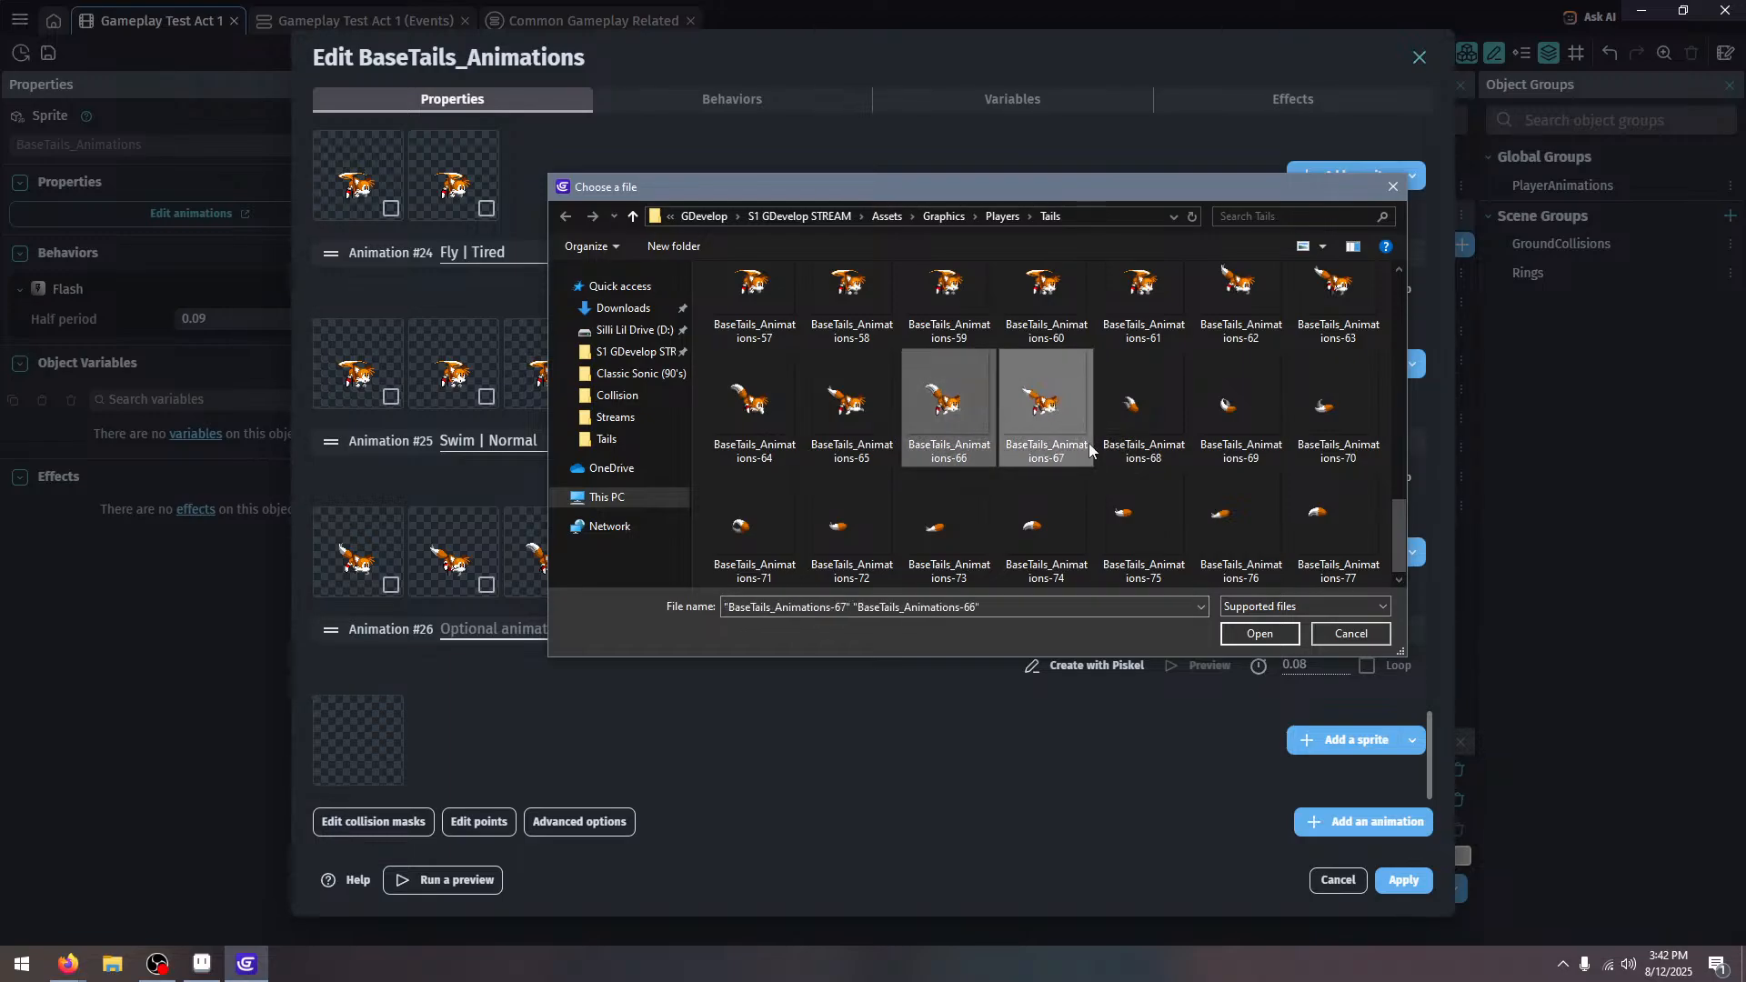
{"action": "left_click", "coordinate": [1272, 640]}
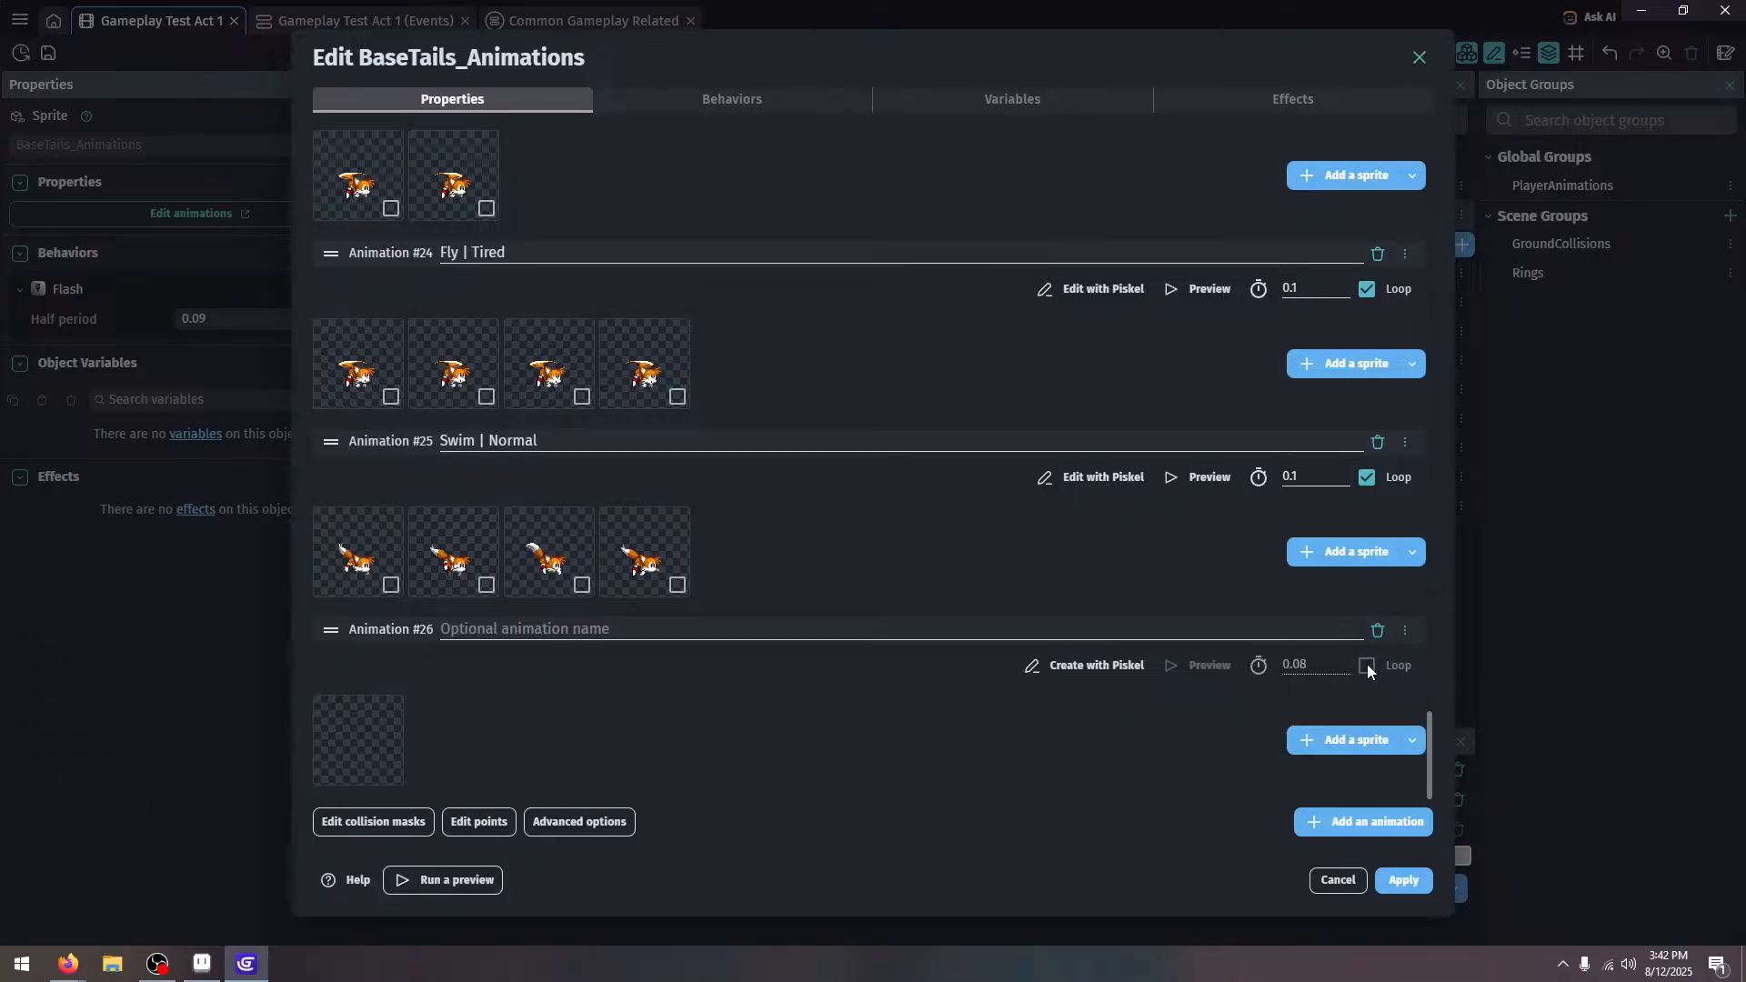
Preview animation #26 and set its playback speed to 5 FPS
{"action": "left_click", "coordinate": [1208, 667]}
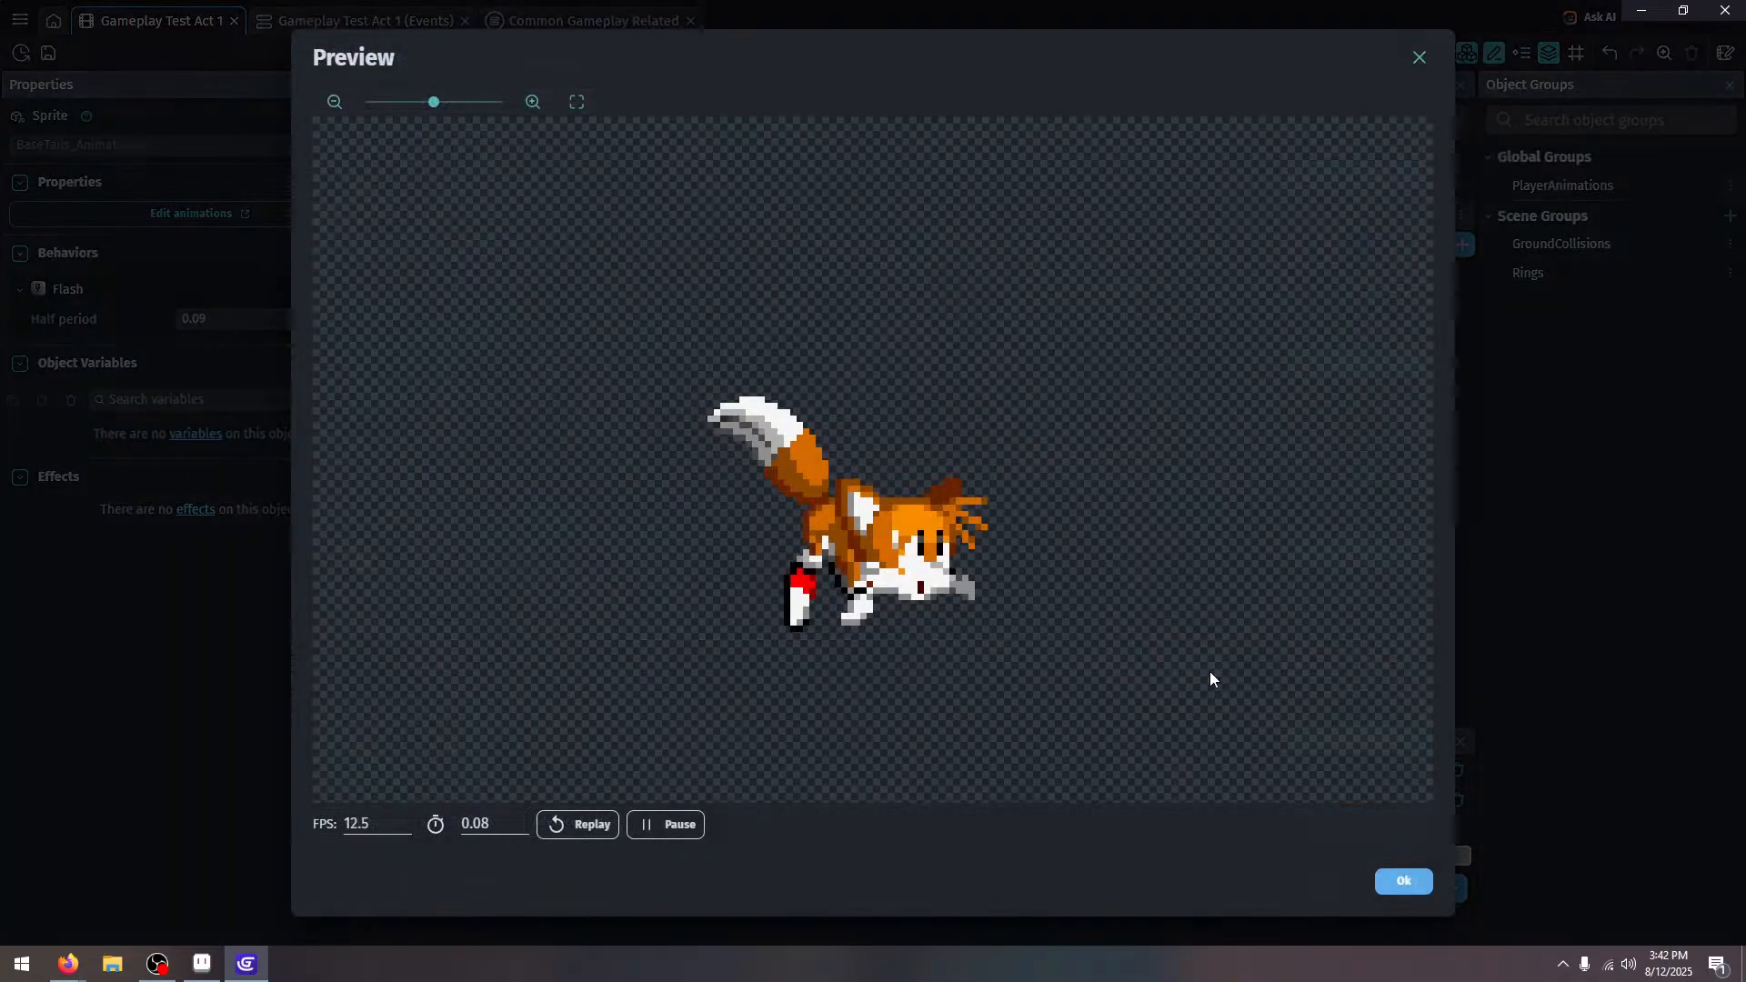
{"action": "double_click", "coordinate": [359, 823]}
{"action": "type", "text": "5"}
{"action": "left_click", "coordinate": [1418, 881]}
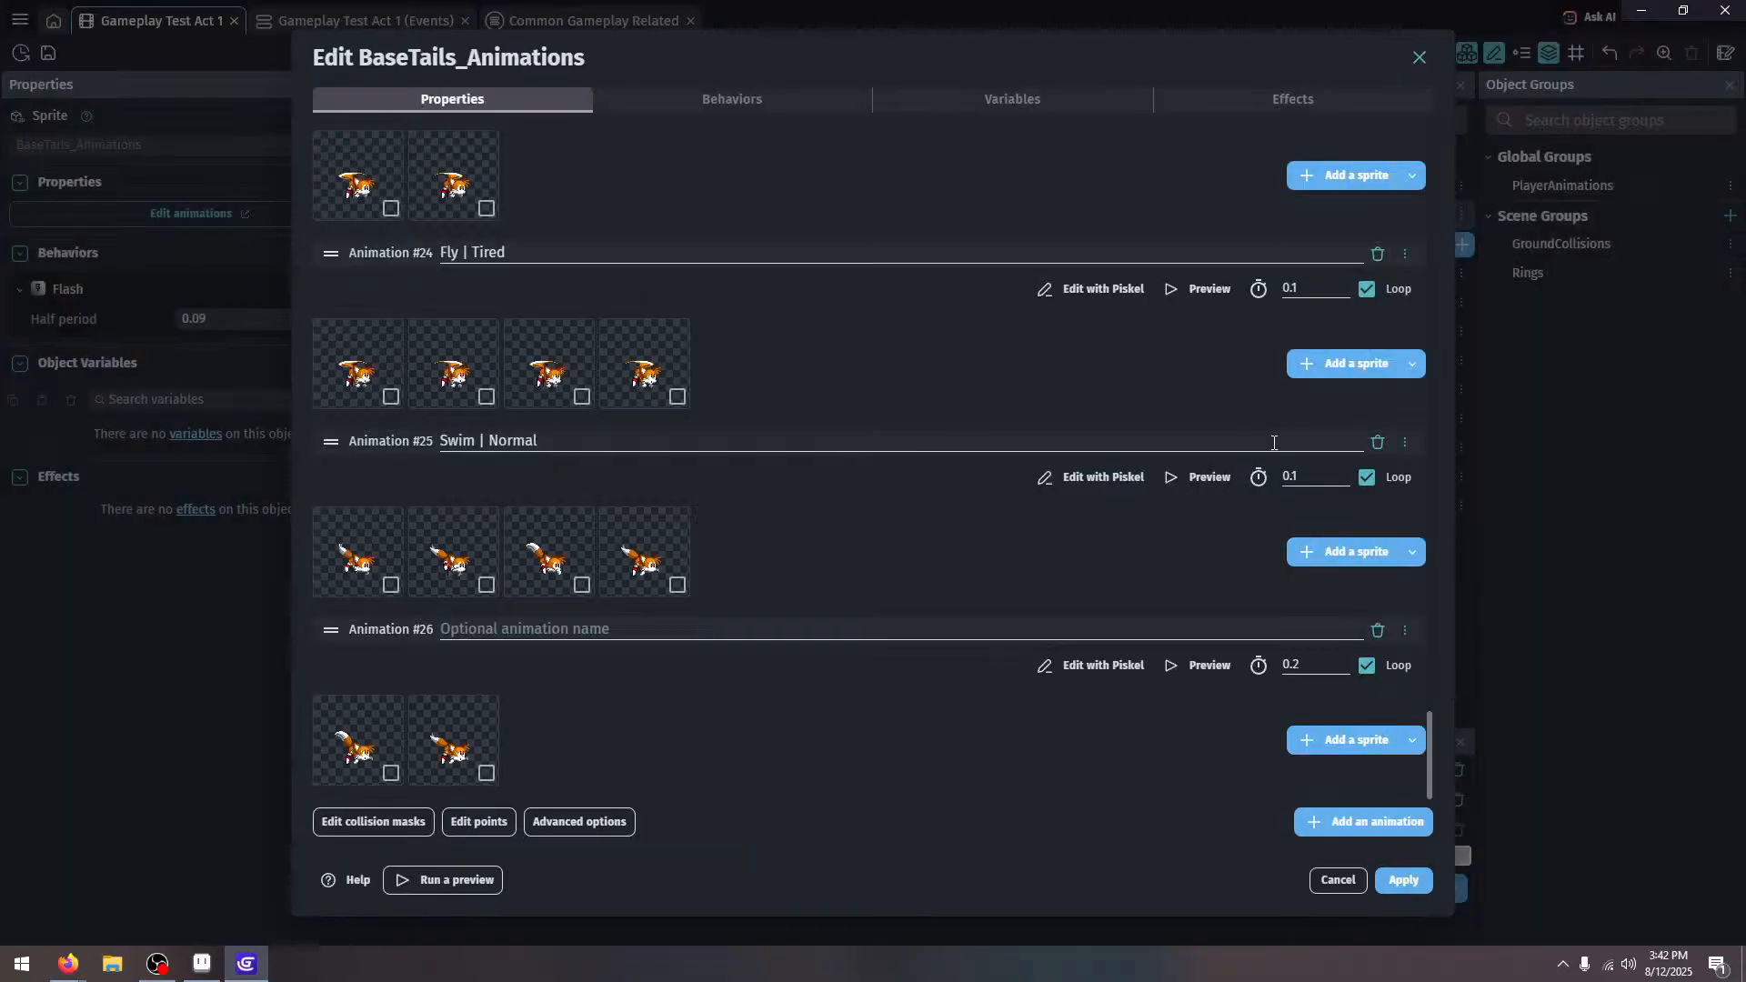
Preview the Swim | Normal and Fly | Tired animations to check their playback speeds
{"action": "left_click", "coordinate": [1209, 477]}
{"action": "left_click", "coordinate": [1419, 880]}
{"action": "scroll", "coordinate": [1136, 391], "scroll_direction": "up", "scroll_amount": 1}
{"action": "left_click", "coordinate": [1184, 391]}
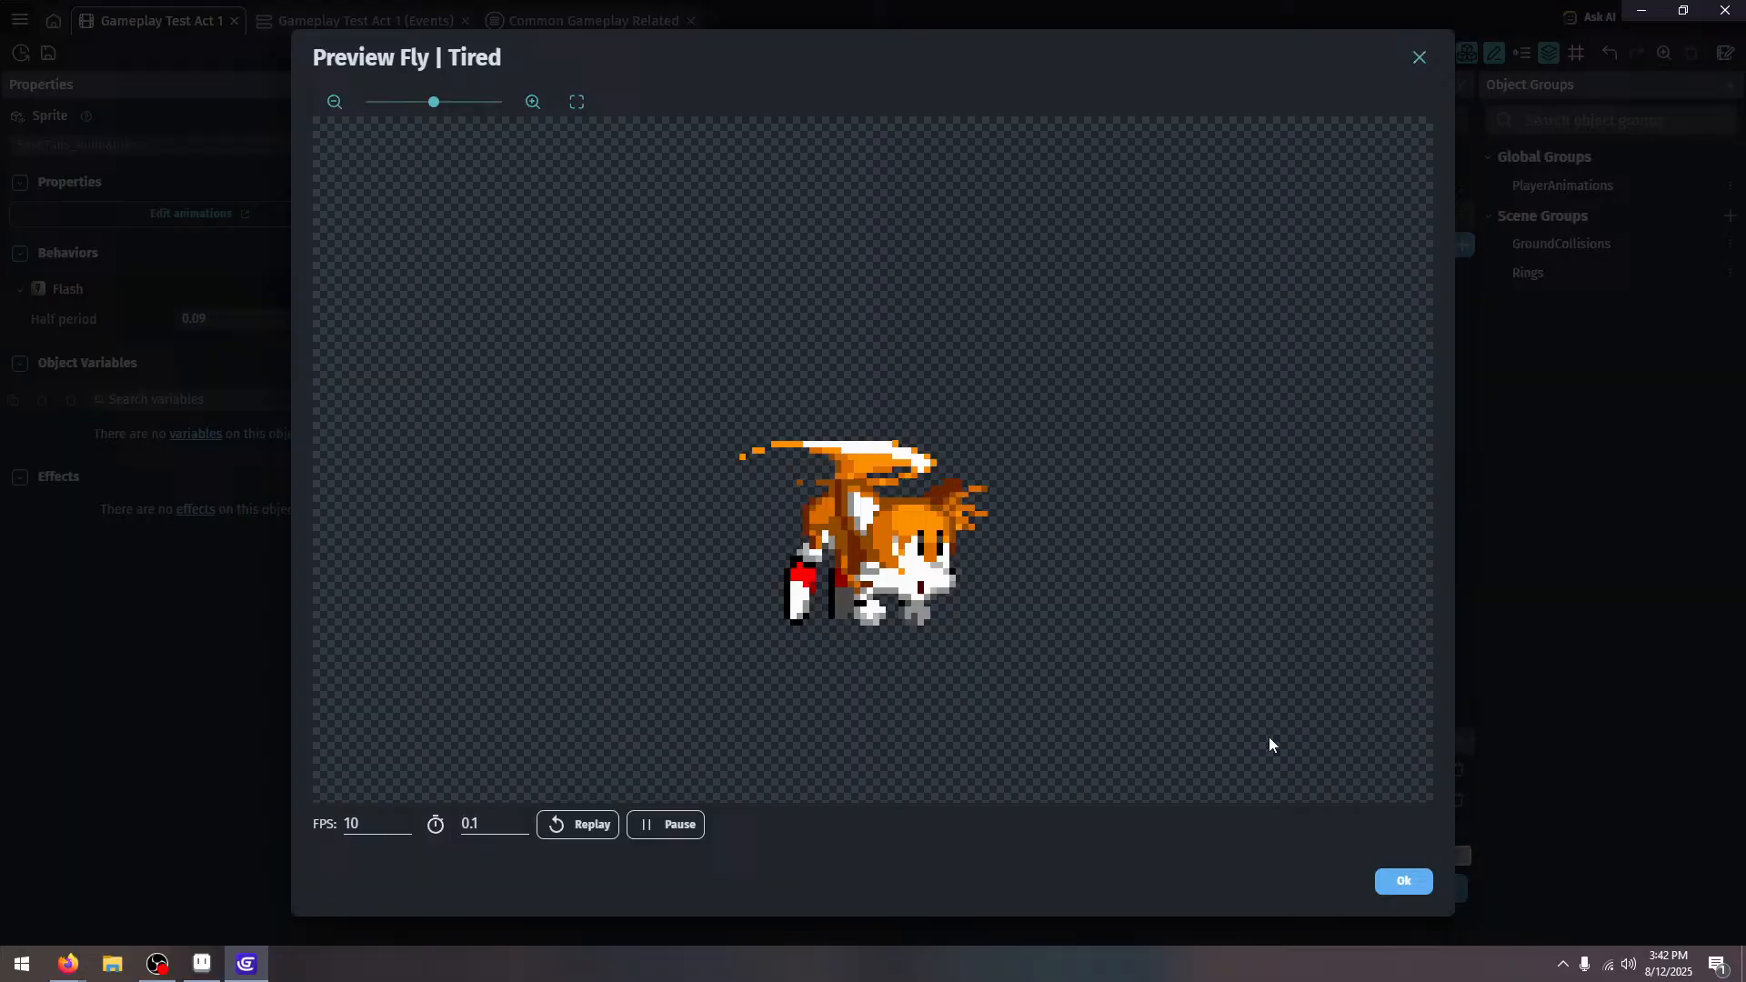
{"action": "left_click", "coordinate": [1402, 881]}
{"action": "scroll", "coordinate": [779, 640], "scroll_direction": "down", "scroll_amount": 1}
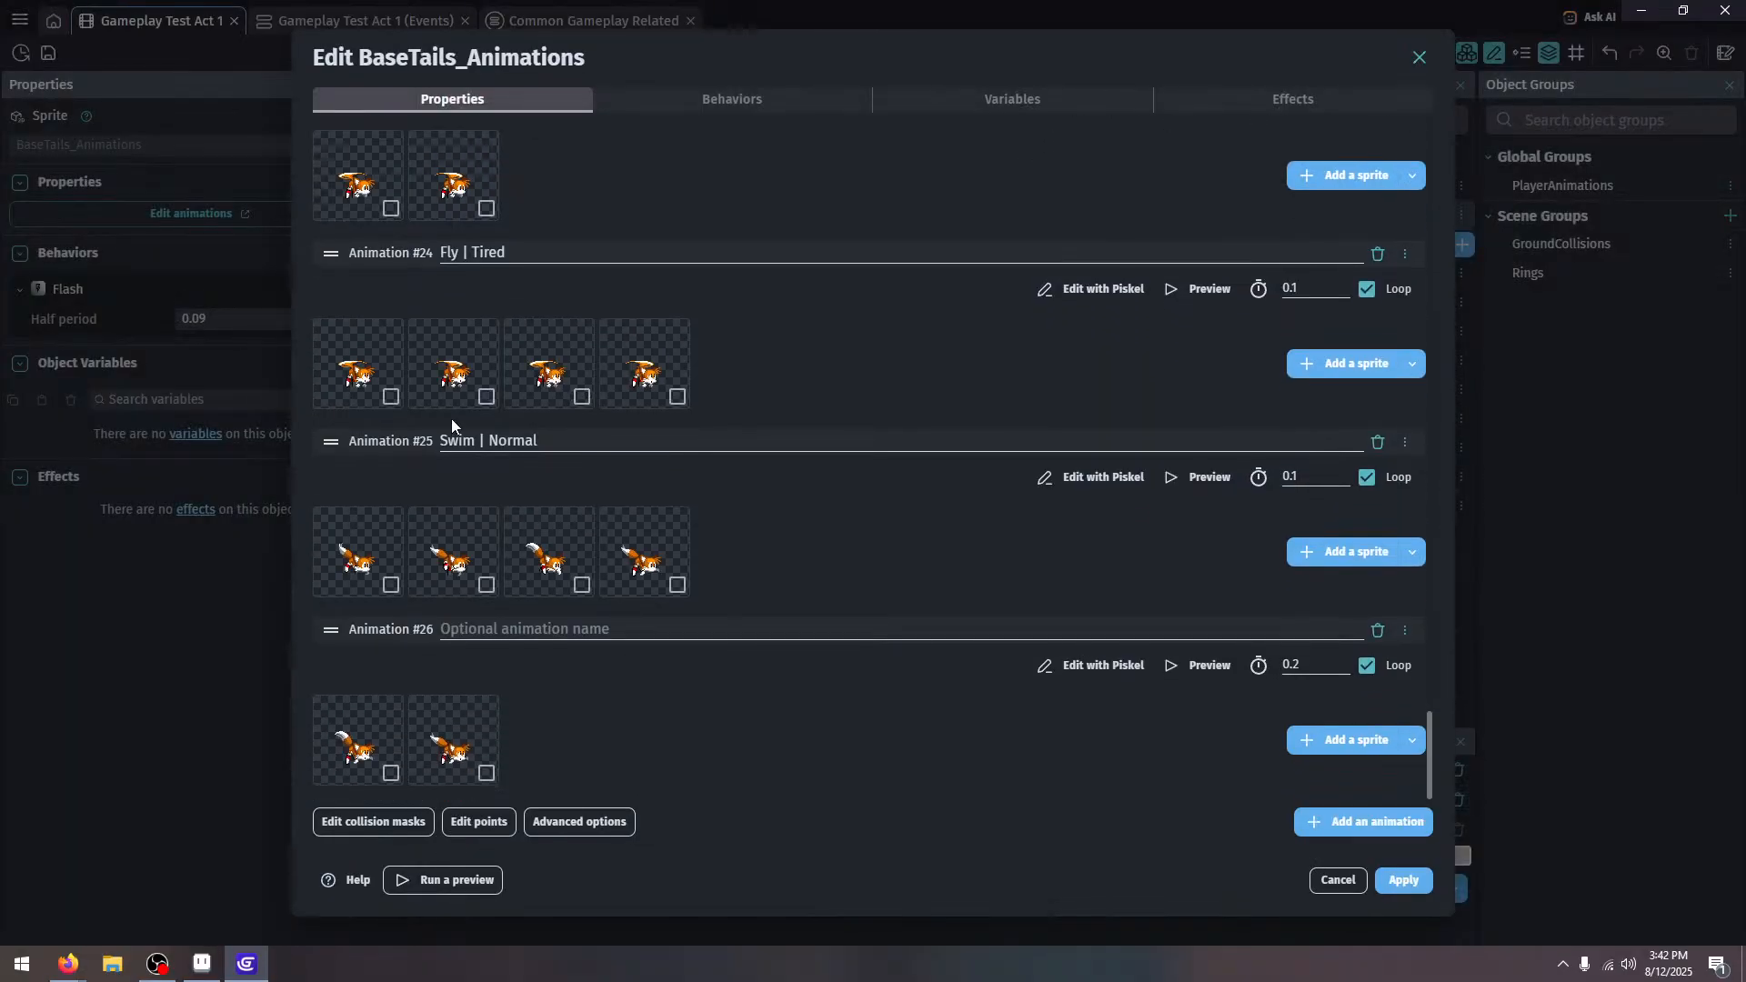
Name animation #26 Swim | Tired, reusing the name of the Swim | Normal animation
{"action": "left_click_drag", "start_coordinate": [565, 440], "coordinate": [391, 566]}
{"action": "key", "text": "ctrl+c"}
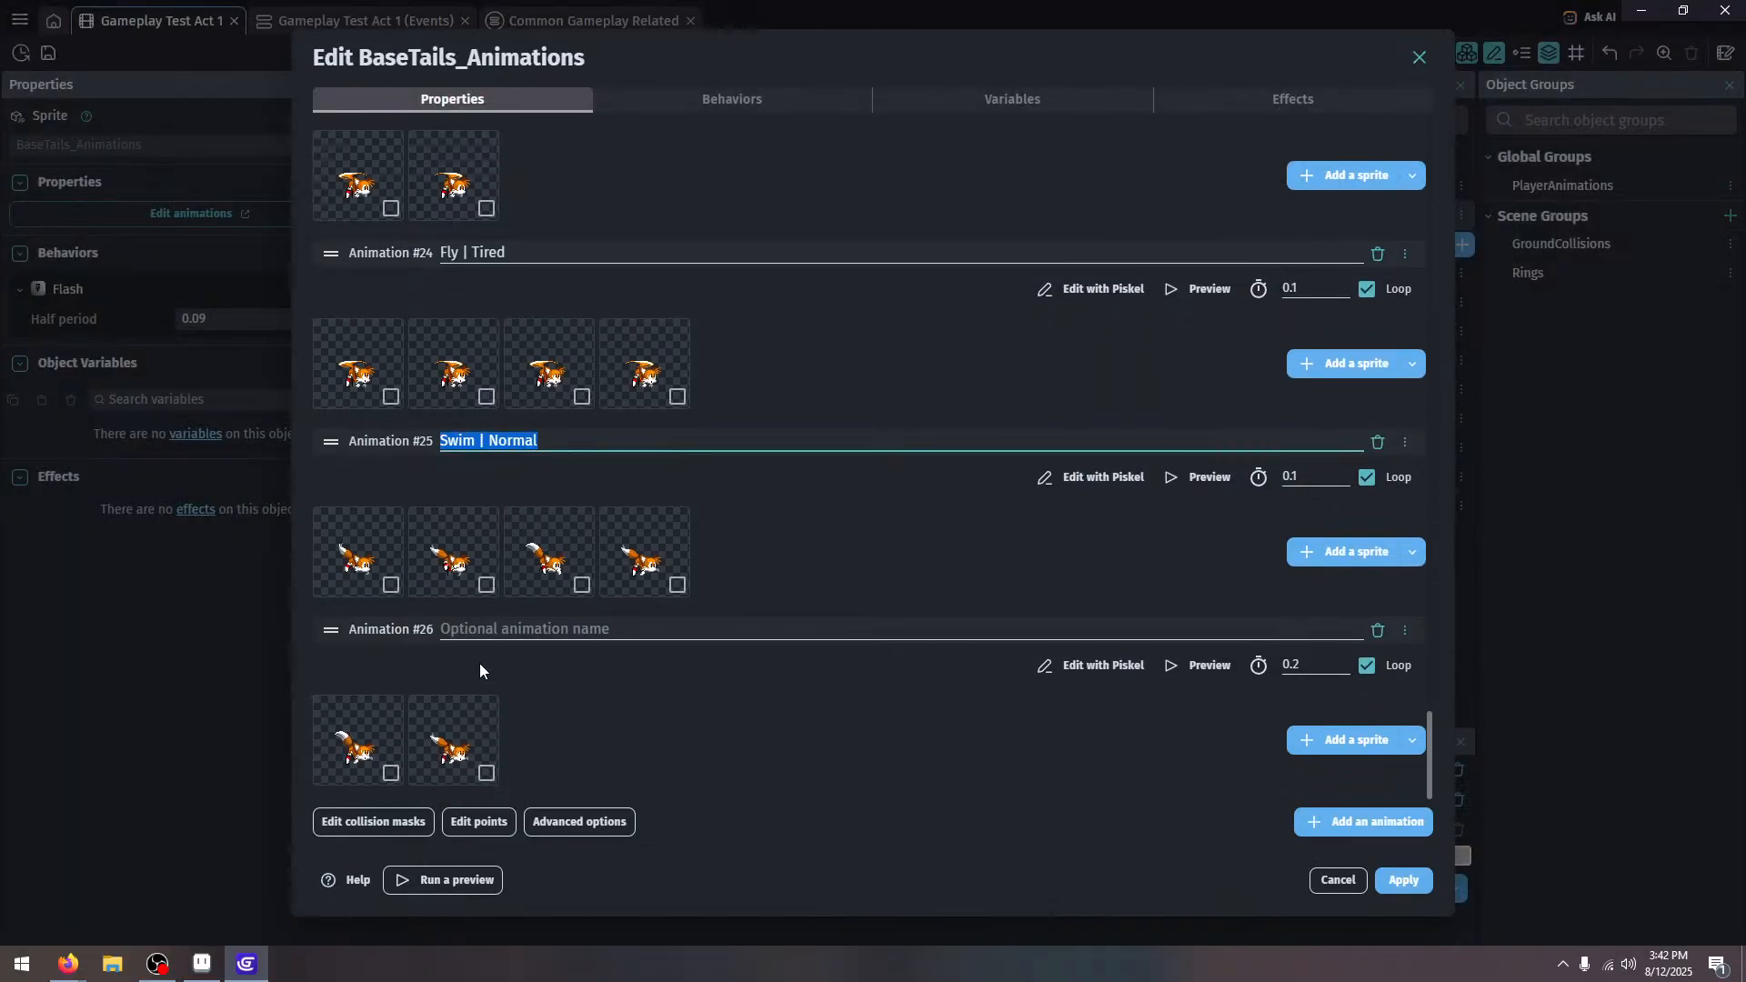
{"action": "left_click", "coordinate": [584, 630]}
{"action": "key", "text": "ctrl+v"}
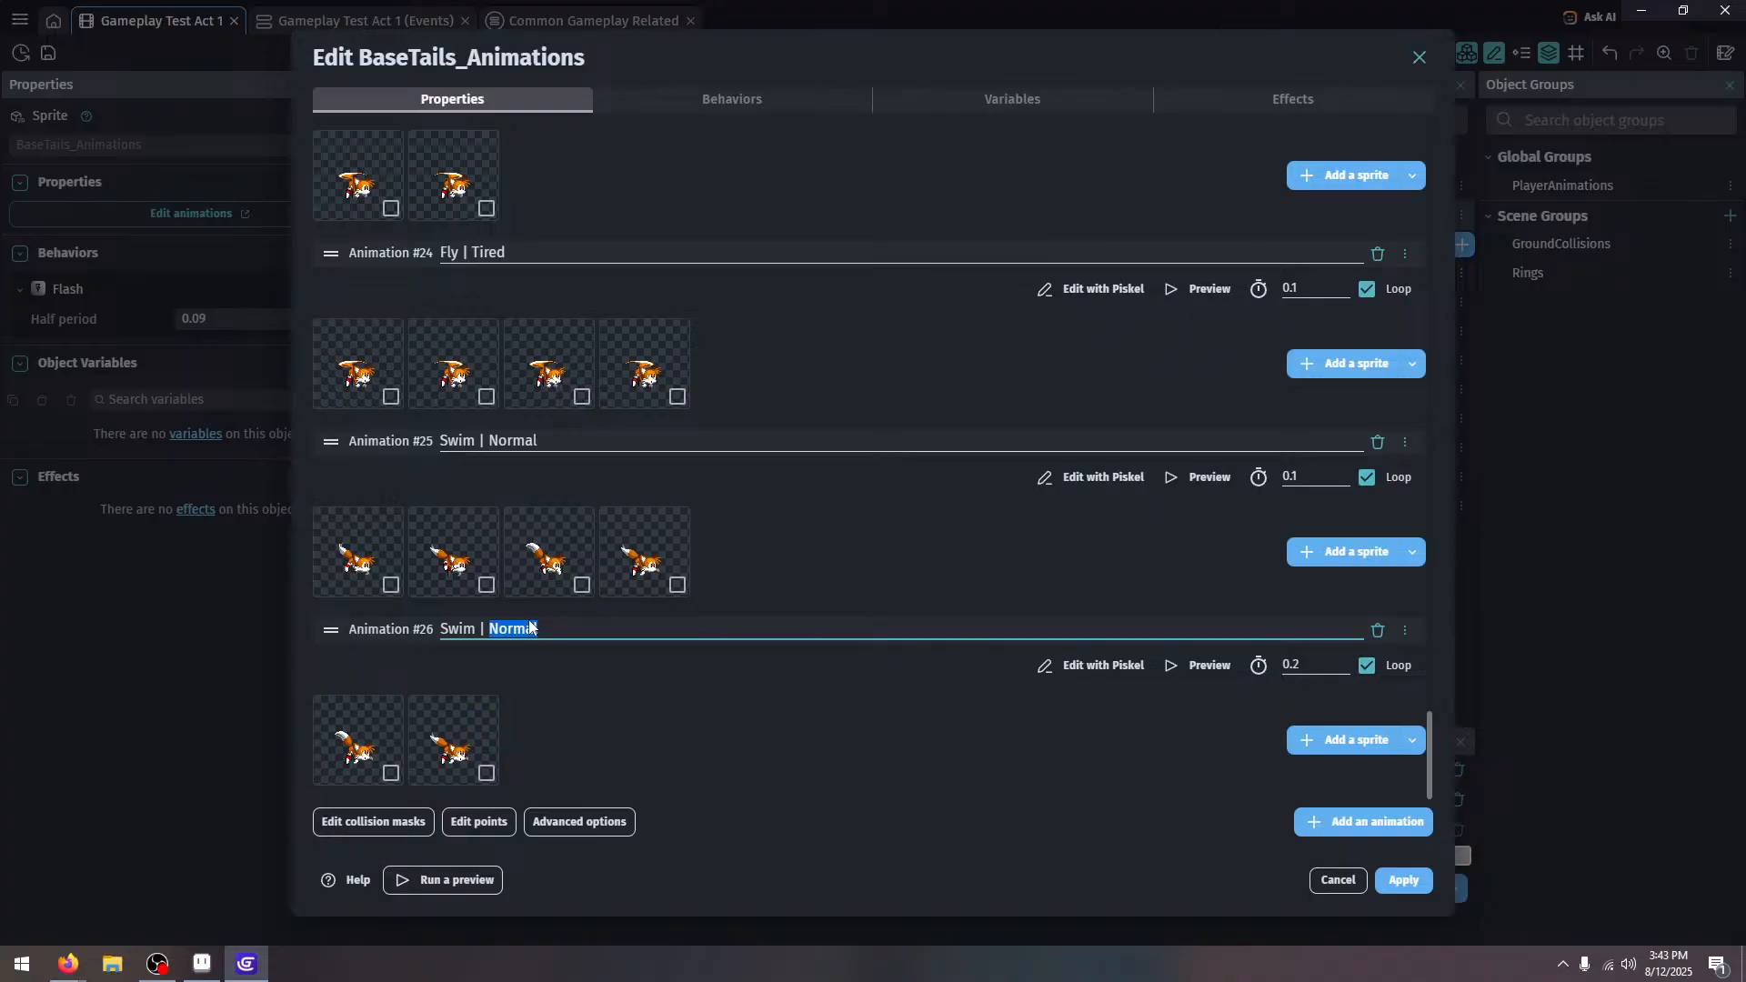
{"action": "type", "text": "Tired"}
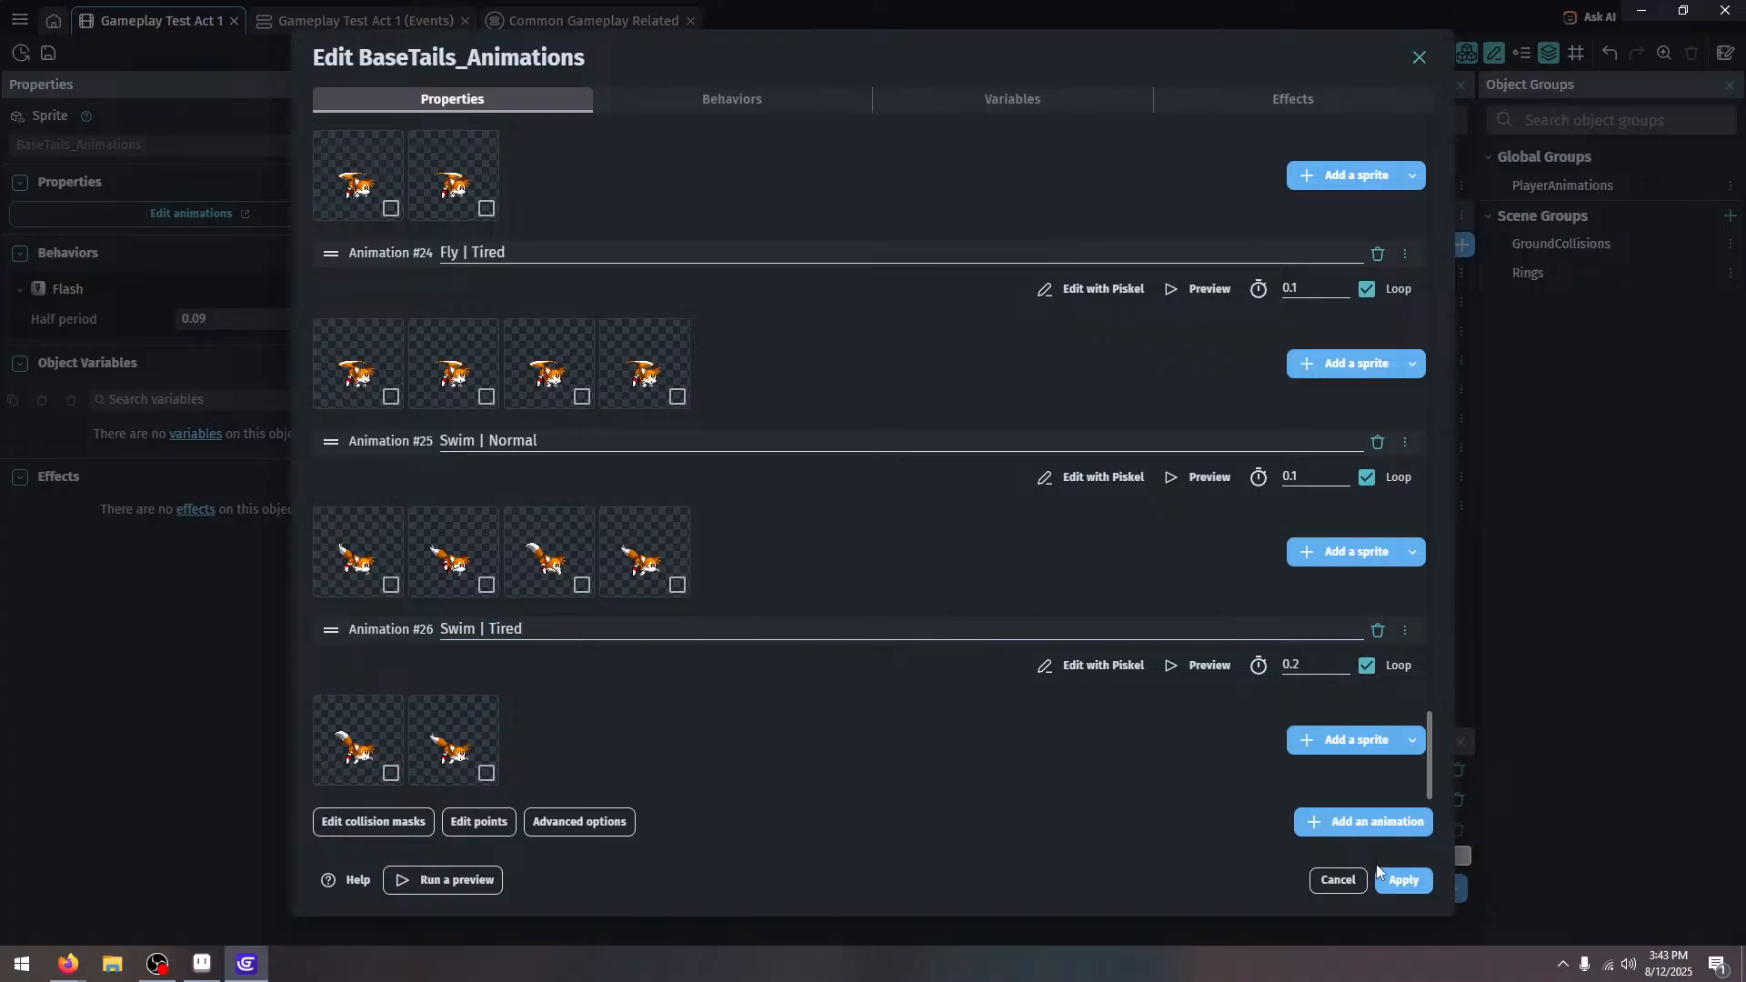
Open the object's points editor and go through the animations from Idle to the flying ones to examine their points
{"action": "left_click", "coordinate": [461, 831]}
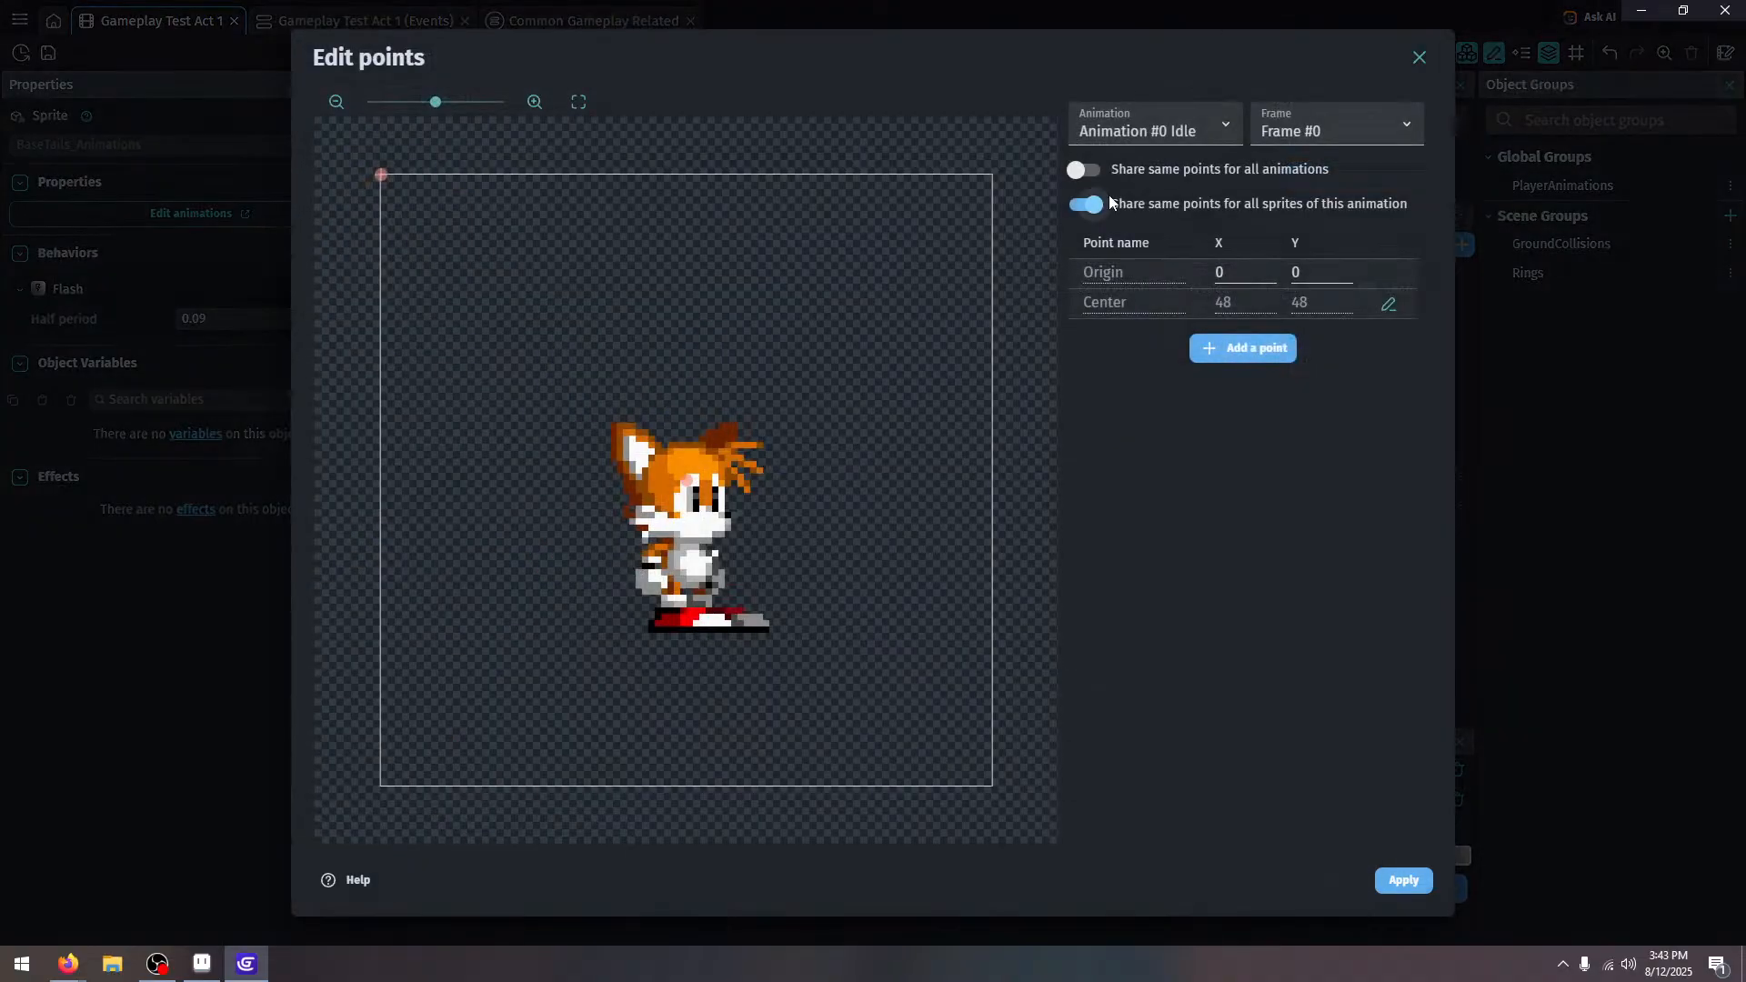
{"action": "left_click", "coordinate": [1154, 116]}
{"action": "key", "text": "Down"}
{"action": "key", "text": "Return"}
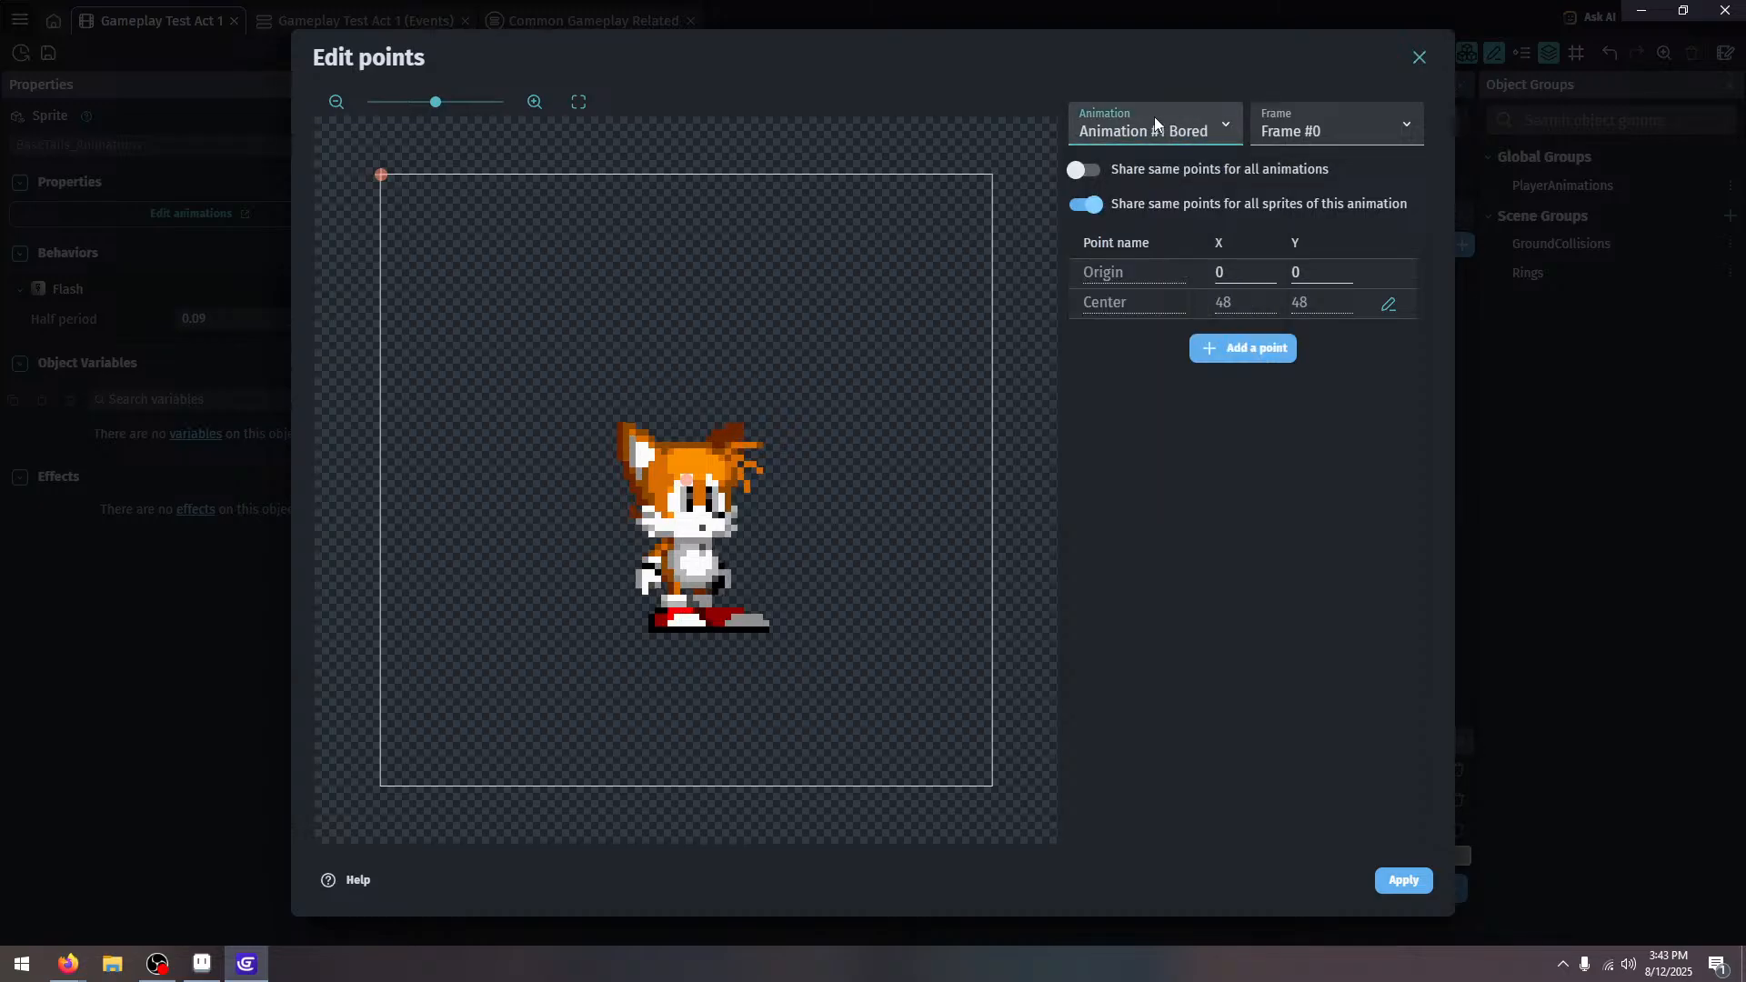
{"action": "key", "text": "Down"}
{"action": "key", "text": "Down"}
{"action": "key", "text": "Down"}
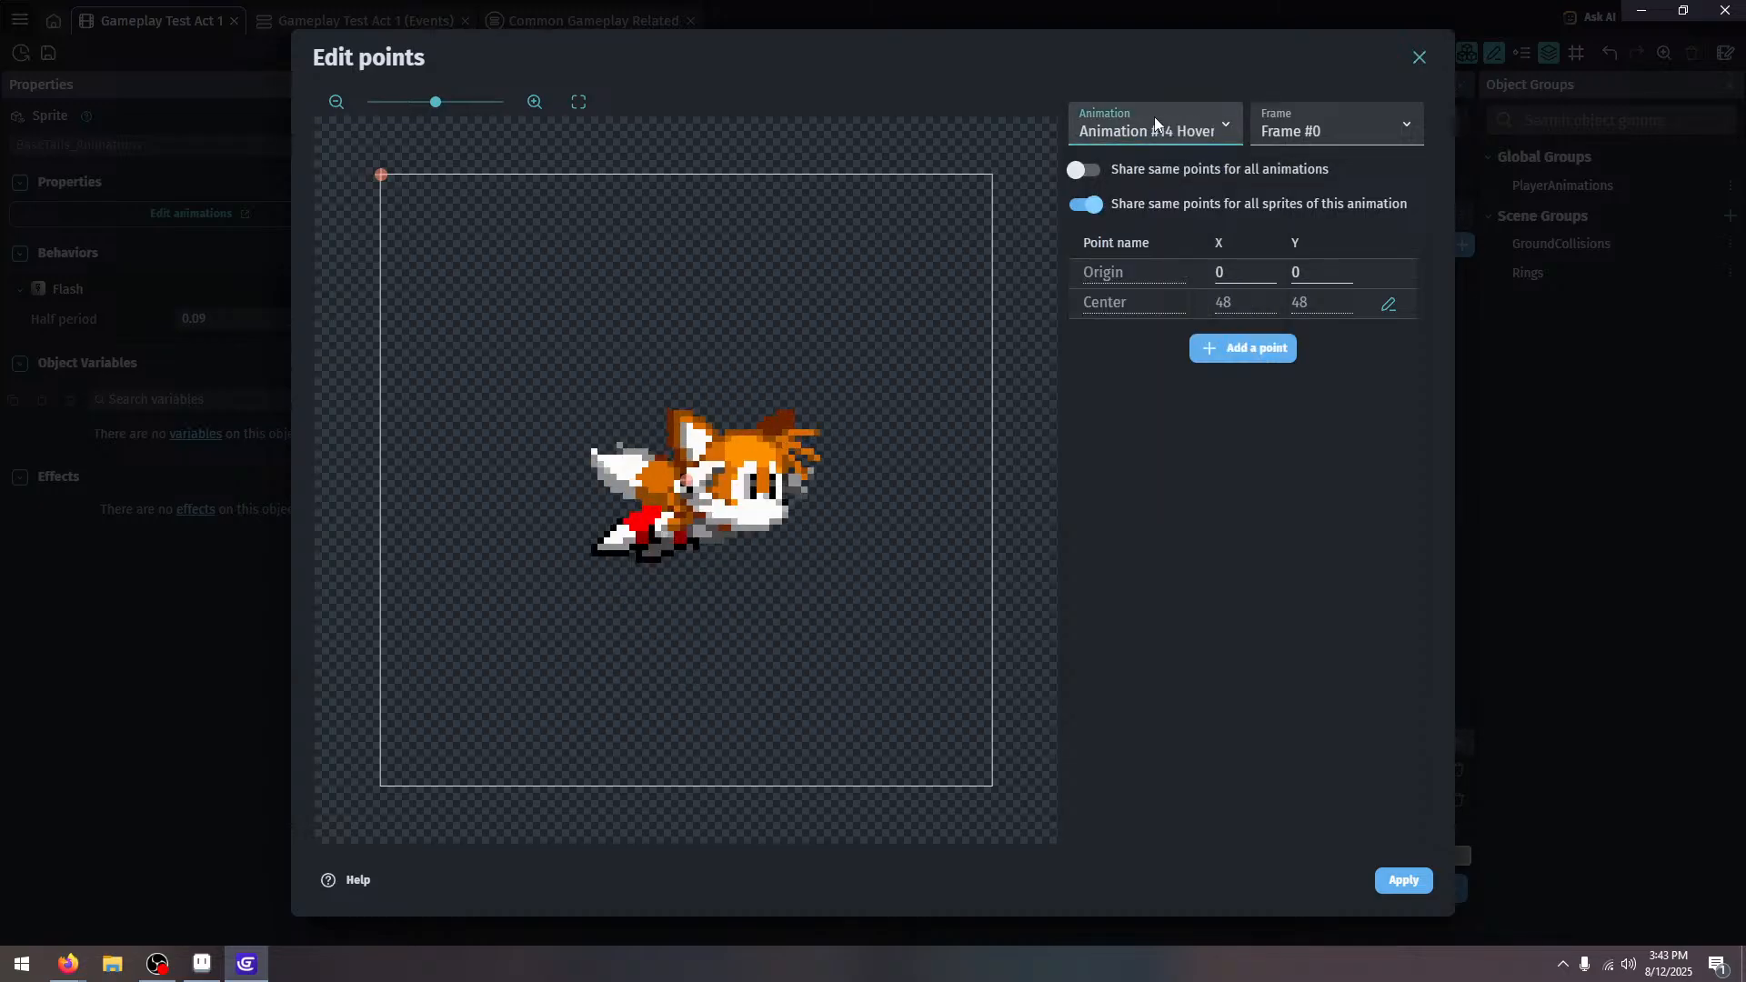
{"action": "key", "text": "Down"}
{"action": "key", "text": "Down"}
{"action": "key", "text": "Down"}
{"action": "key", "text": "Down"}
{"action": "key", "text": "Down"}
{"action": "key", "text": "Up"}
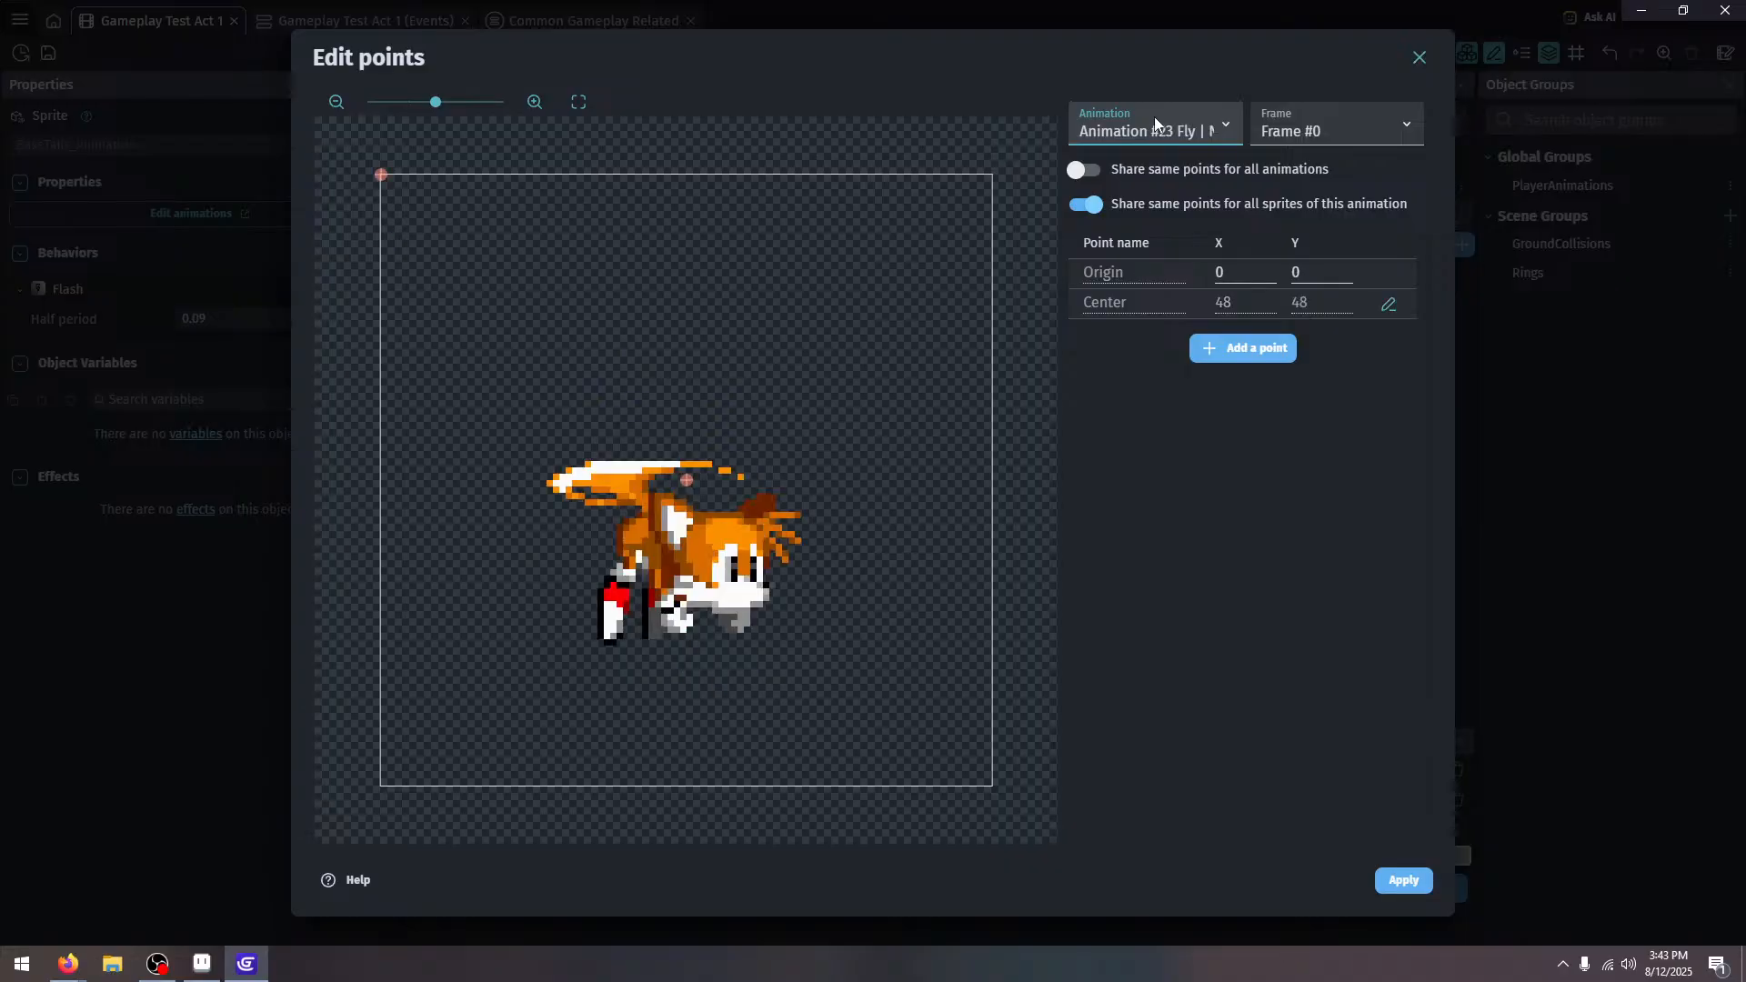
{"action": "key", "text": "Down"}
Compare the origin points of the Jump | Victory and Continue animations, leaving point sharing for all animations off
{"action": "left_click", "coordinate": [1302, 273]}
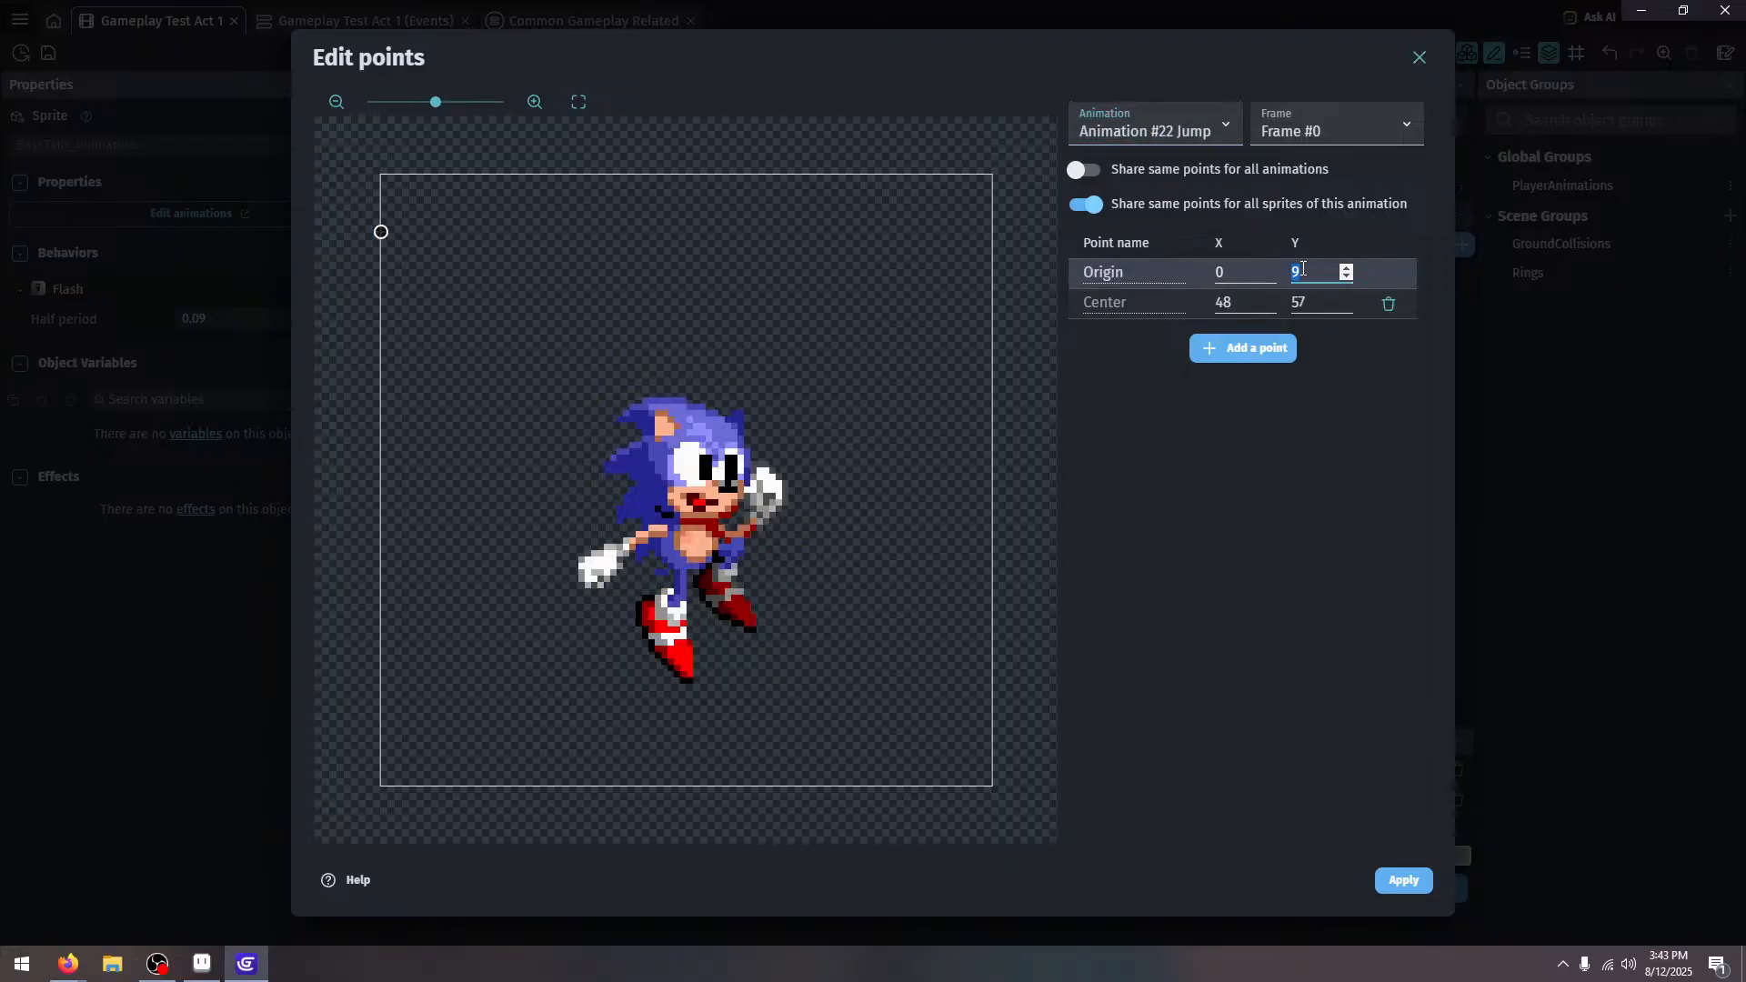
{"action": "left_click", "coordinate": [1173, 109]}
{"action": "left_click", "coordinate": [1174, 109]}
{"action": "key", "text": "Up"}
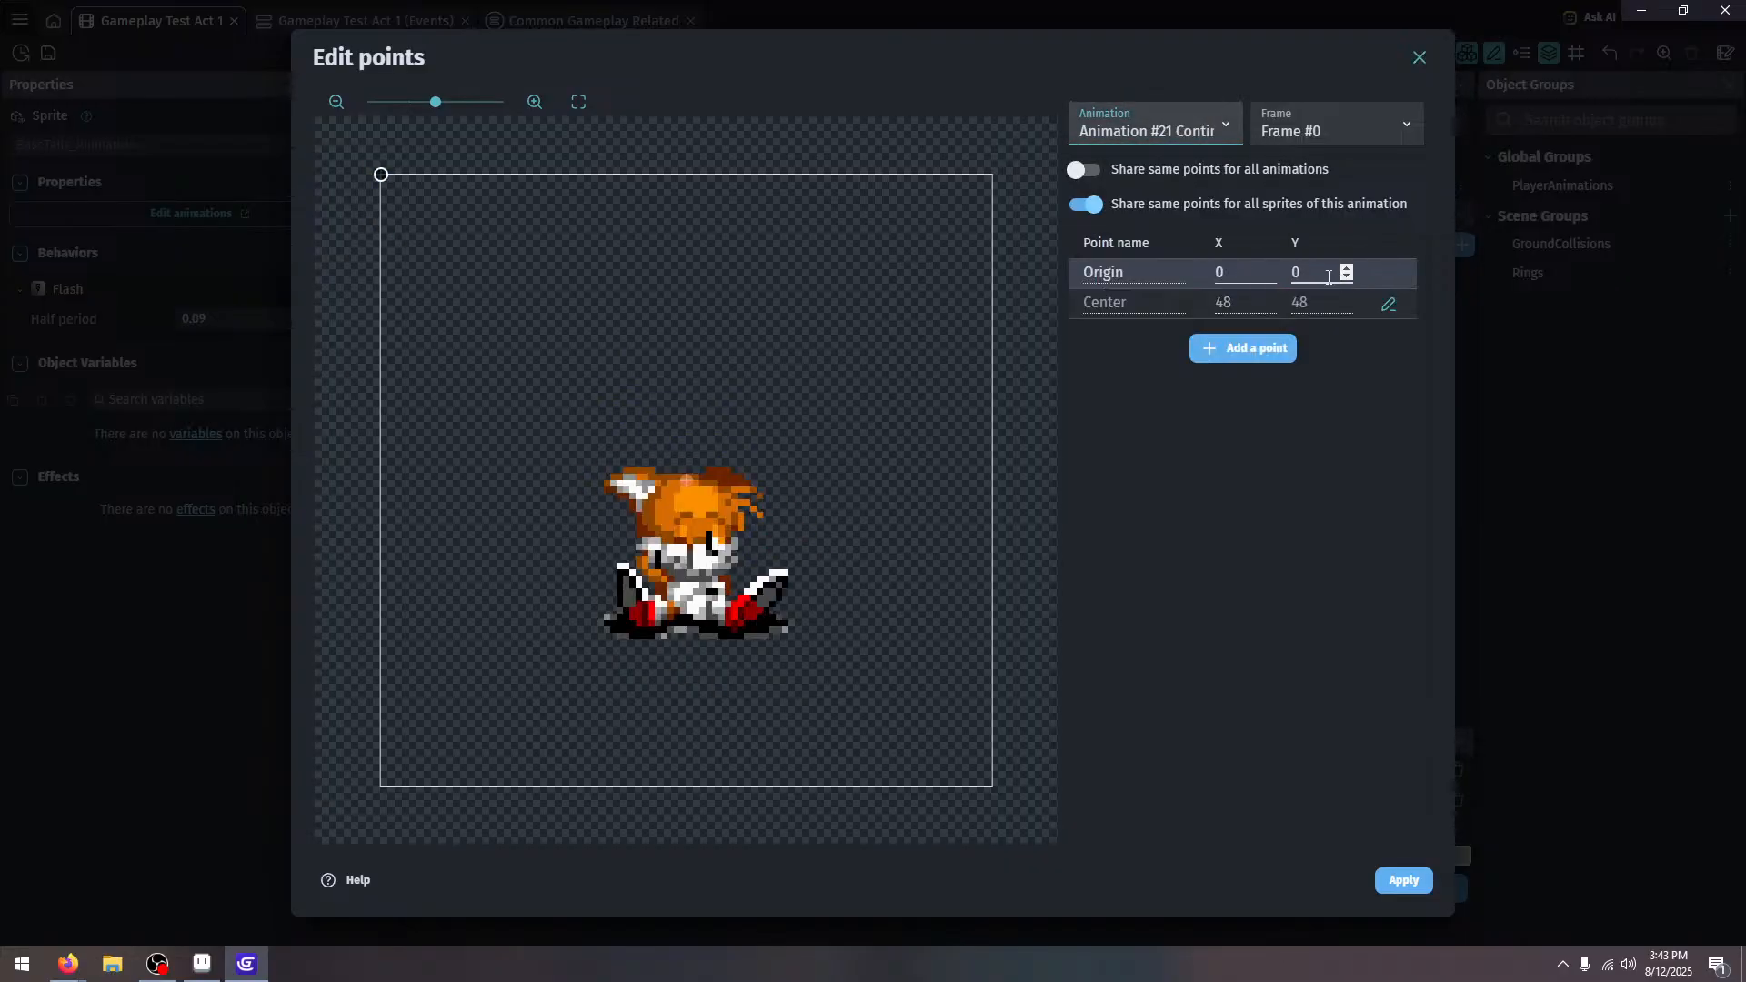
{"action": "left_click", "coordinate": [1327, 274]}
{"action": "left_click", "coordinate": [1098, 171]}
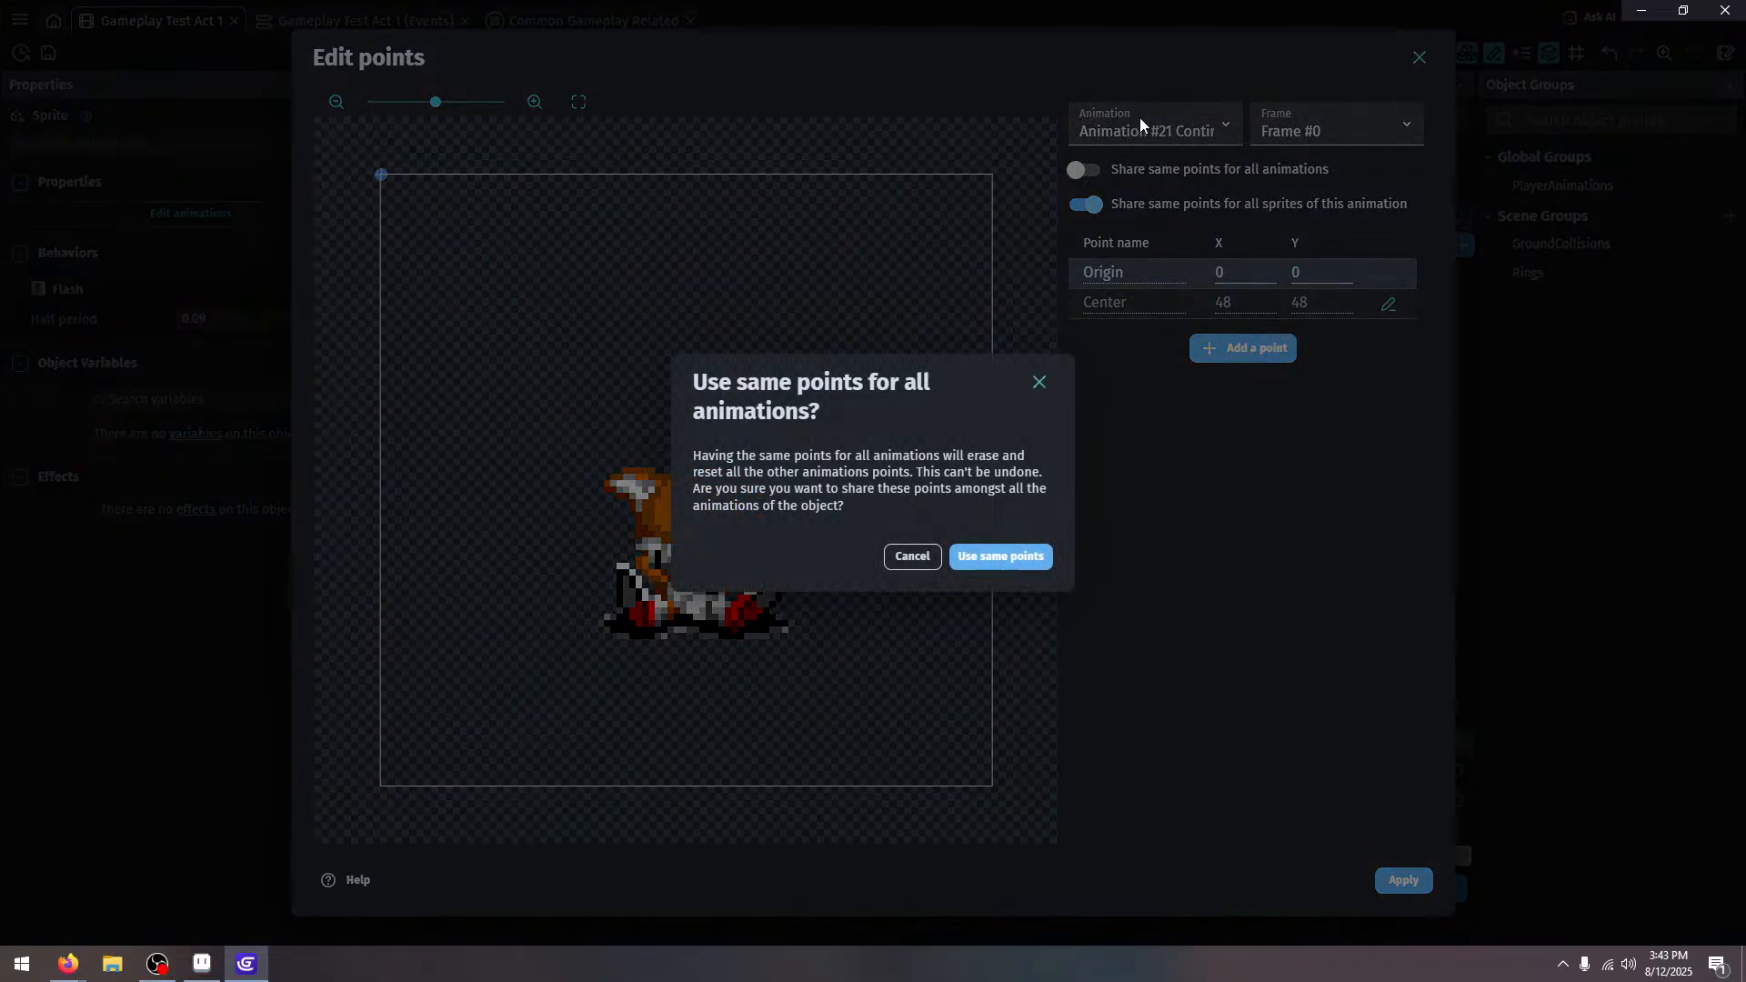
{"action": "left_click", "coordinate": [1169, 174]}
Share the points of the Jump | Victory animation with all animations of the object
{"action": "left_click", "coordinate": [1148, 130]}
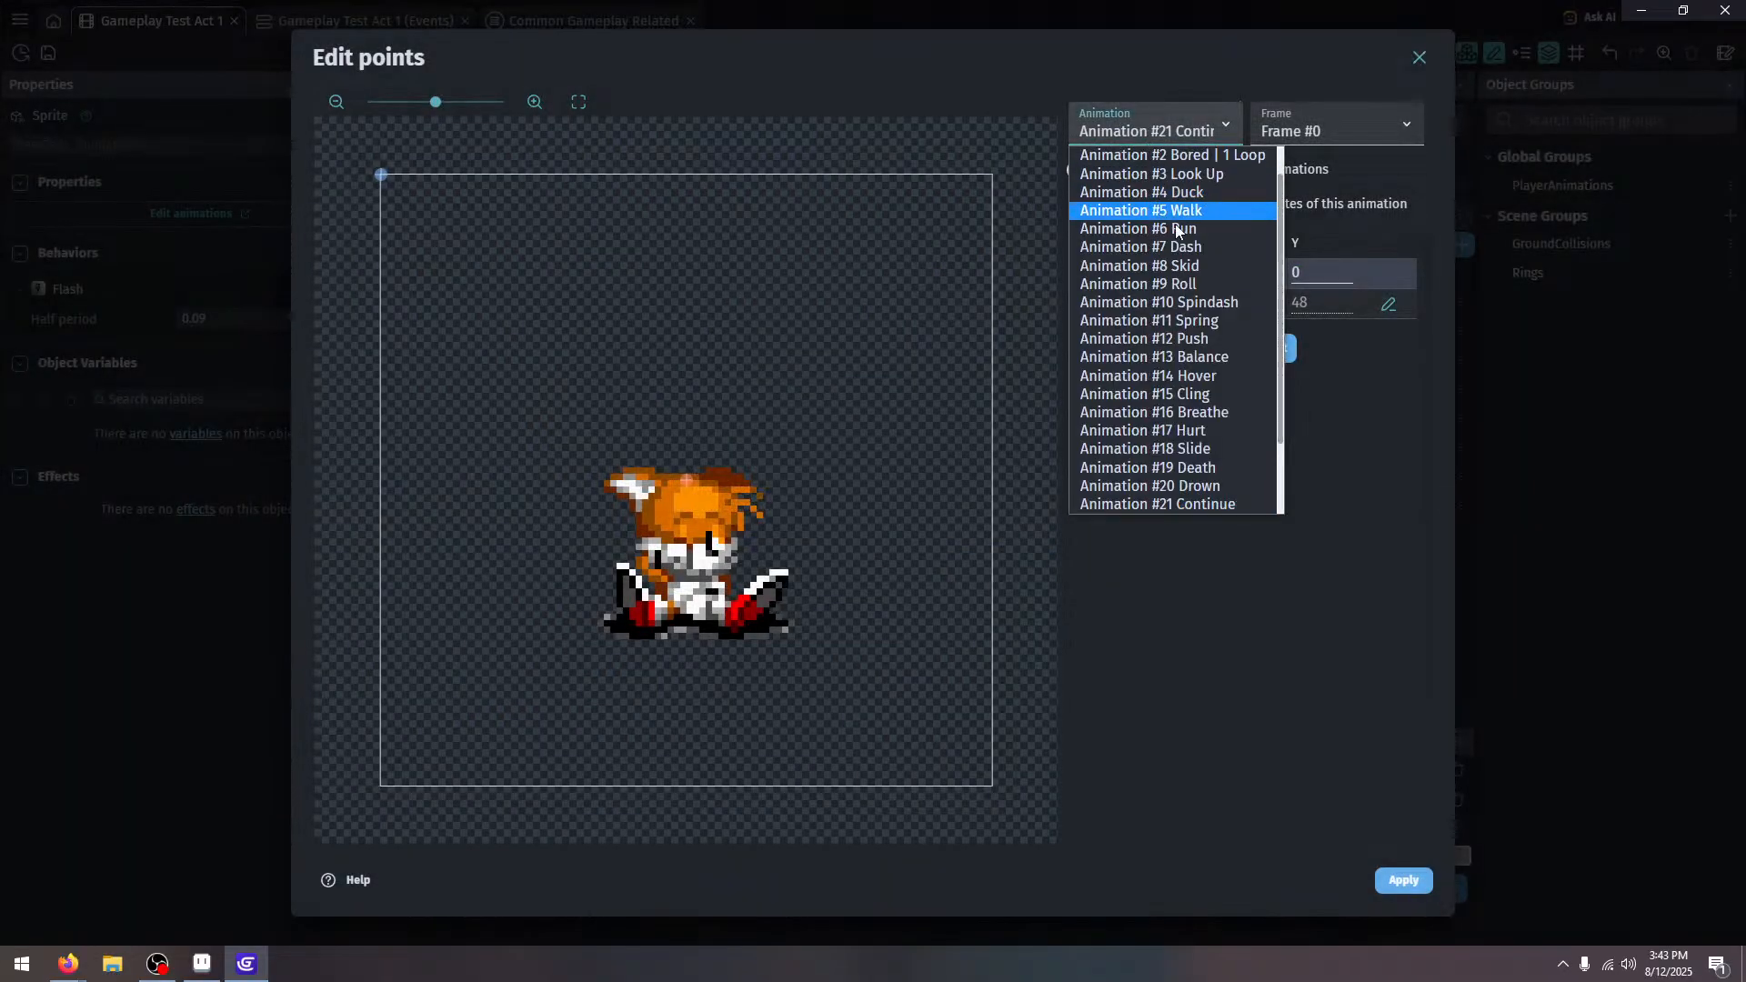
{"action": "scroll", "coordinate": [1225, 477], "scroll_direction": "down", "scroll_amount": 3}
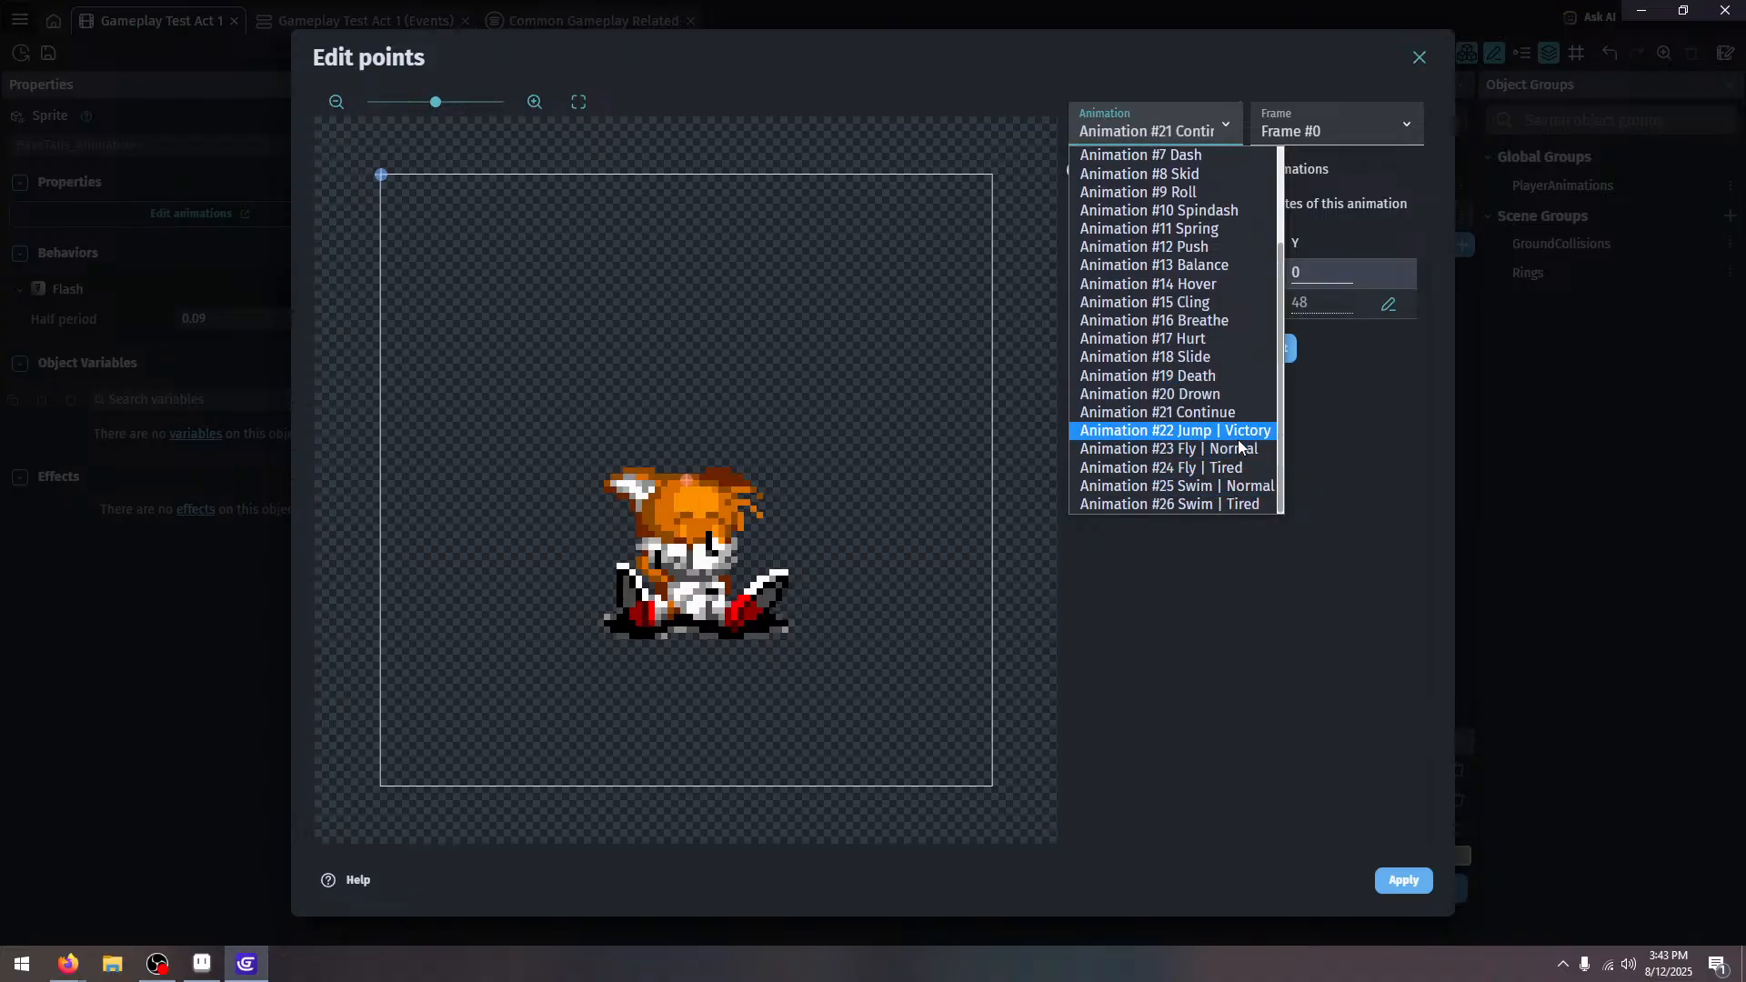
{"action": "left_click", "coordinate": [1238, 444]}
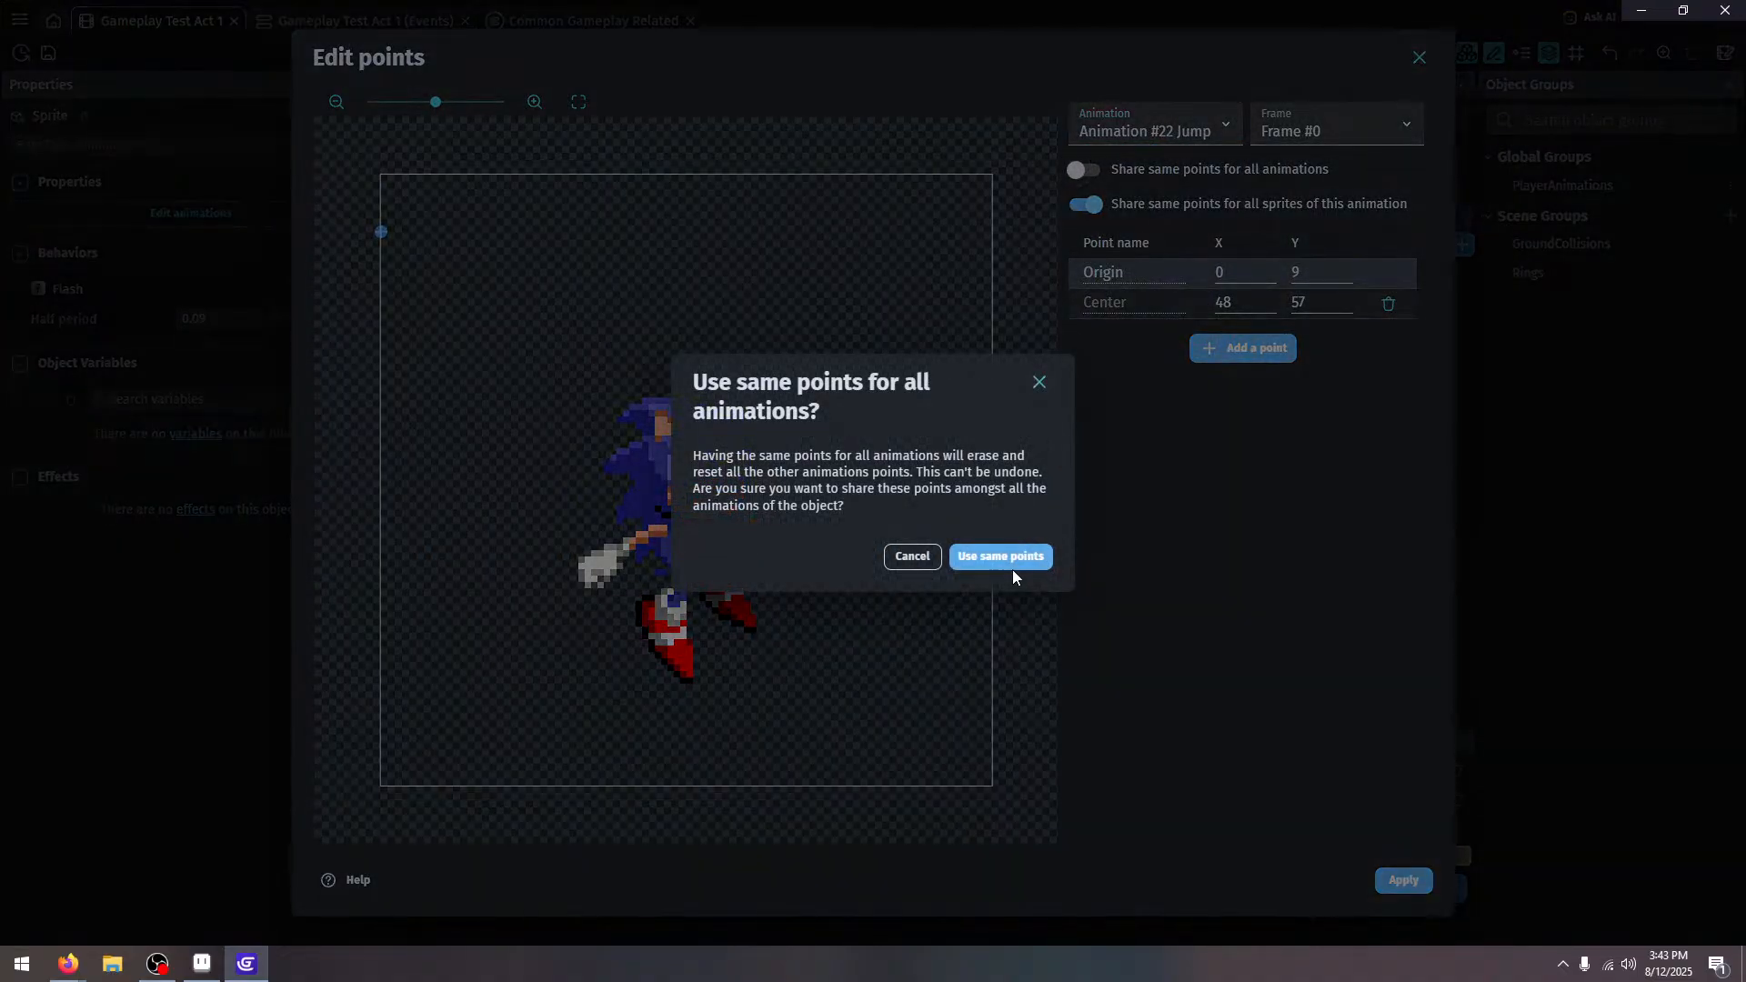
{"action": "left_click", "coordinate": [1007, 562]}
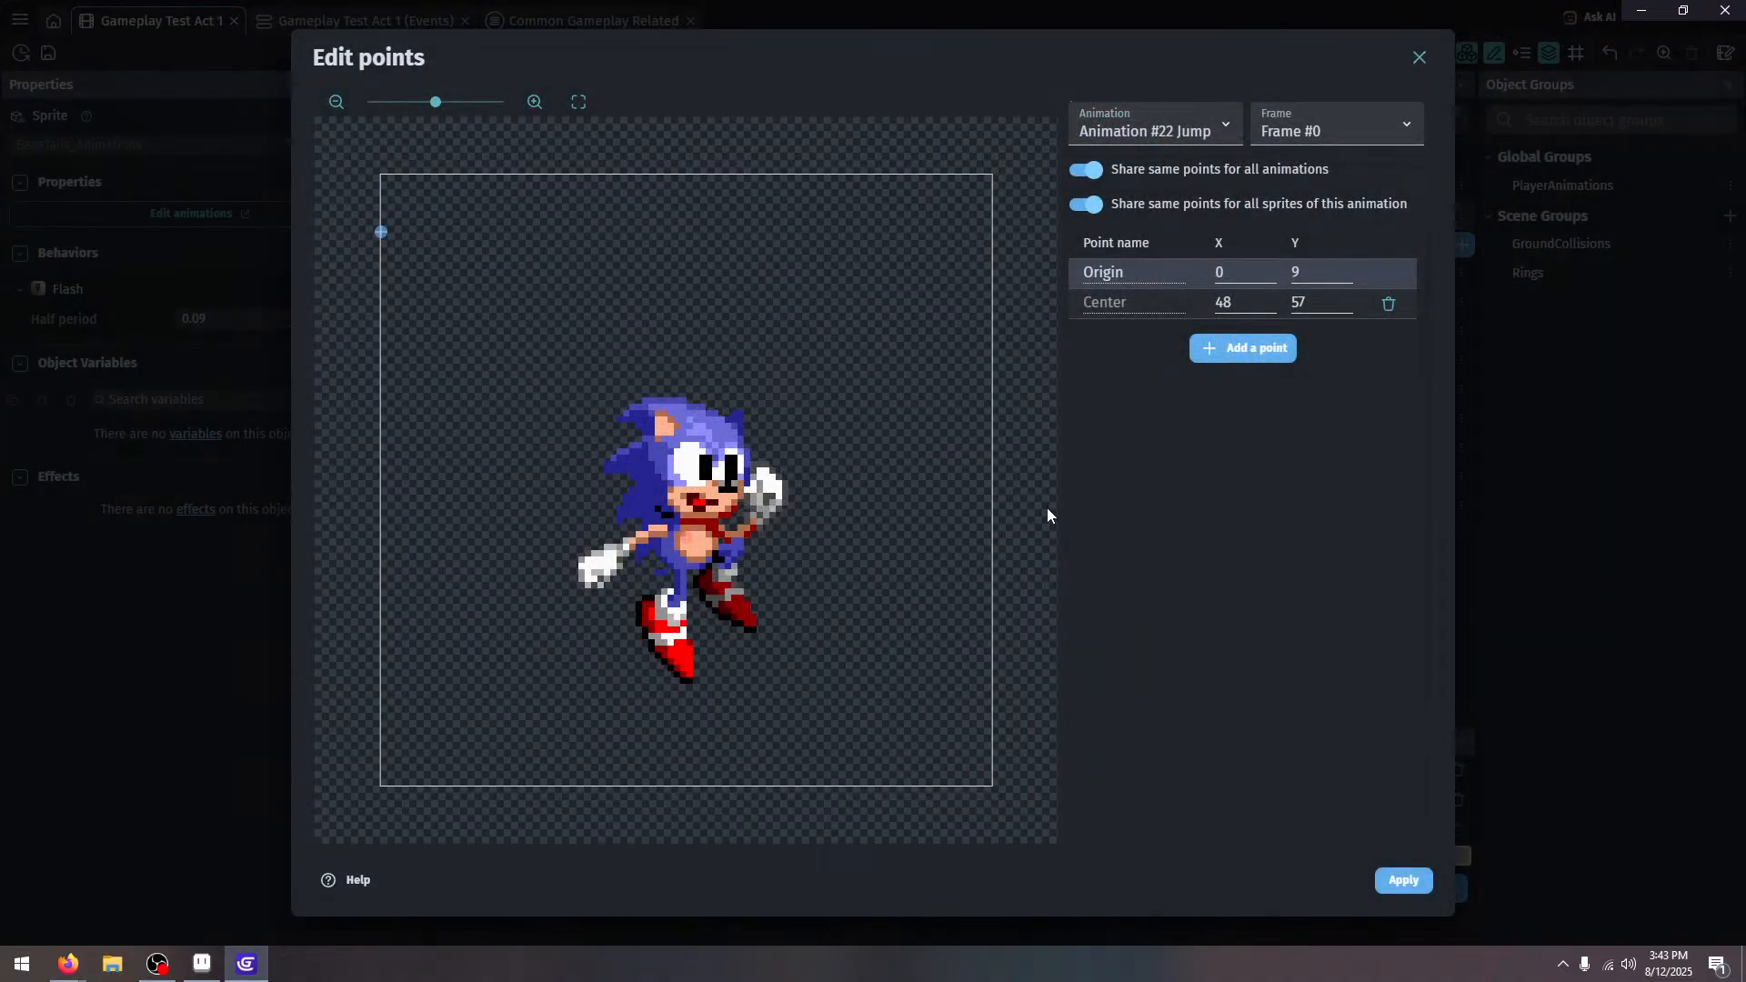
Go through the animations from Idle to Dash to examine how the shared origin and center points sit on Tails' sprites
{"action": "left_click", "coordinate": [1127, 126]}
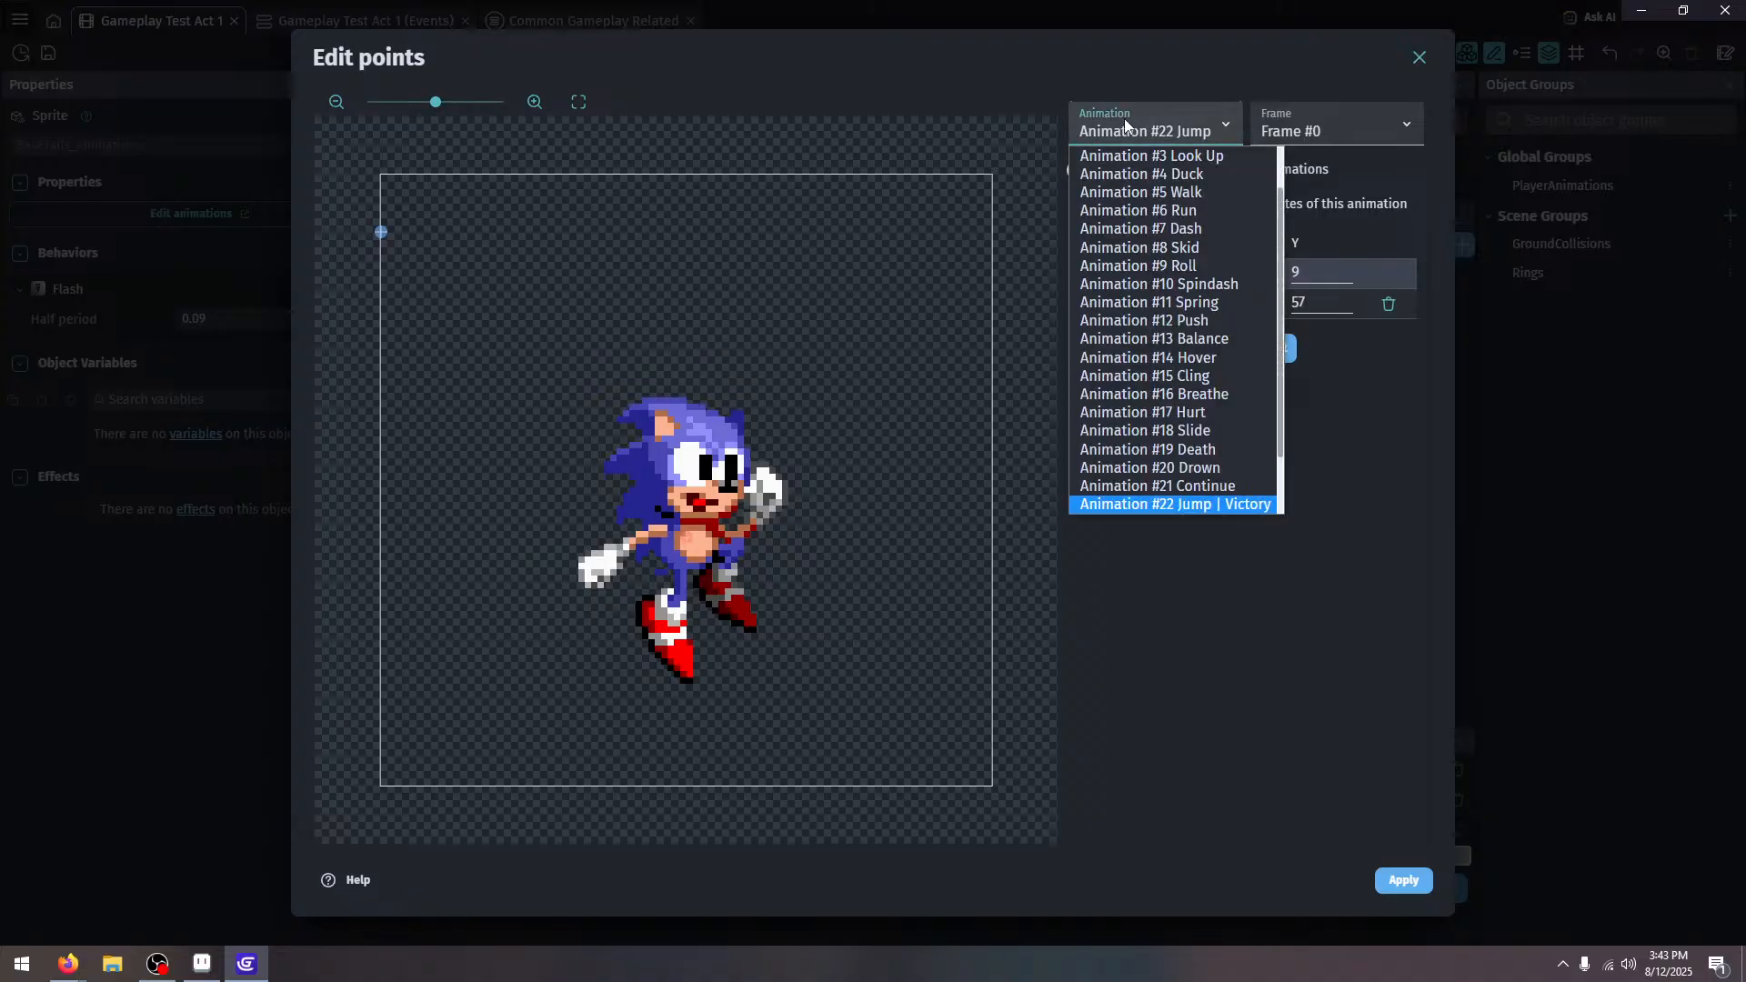
{"action": "key", "text": "Up"}
{"action": "key", "text": "Up"}
{"action": "key", "text": "Up"}
{"action": "key", "text": "Up"}
{"action": "key", "text": "Up"}
{"action": "key", "text": "Up"}
{"action": "key", "text": "Up"}
{"action": "key", "text": "Up"}
{"action": "key", "text": "Up"}
{"action": "key", "text": "Up"}
{"action": "key", "text": "Up"}
{"action": "key", "text": "Up"}
{"action": "key", "text": "Up"}
{"action": "key", "text": "Up"}
{"action": "key", "text": "Up"}
{"action": "key", "text": "Up"}
{"action": "key", "text": "Up"}
{"action": "key", "text": "Up"}
{"action": "key", "text": "Up"}
{"action": "key", "text": "Up"}
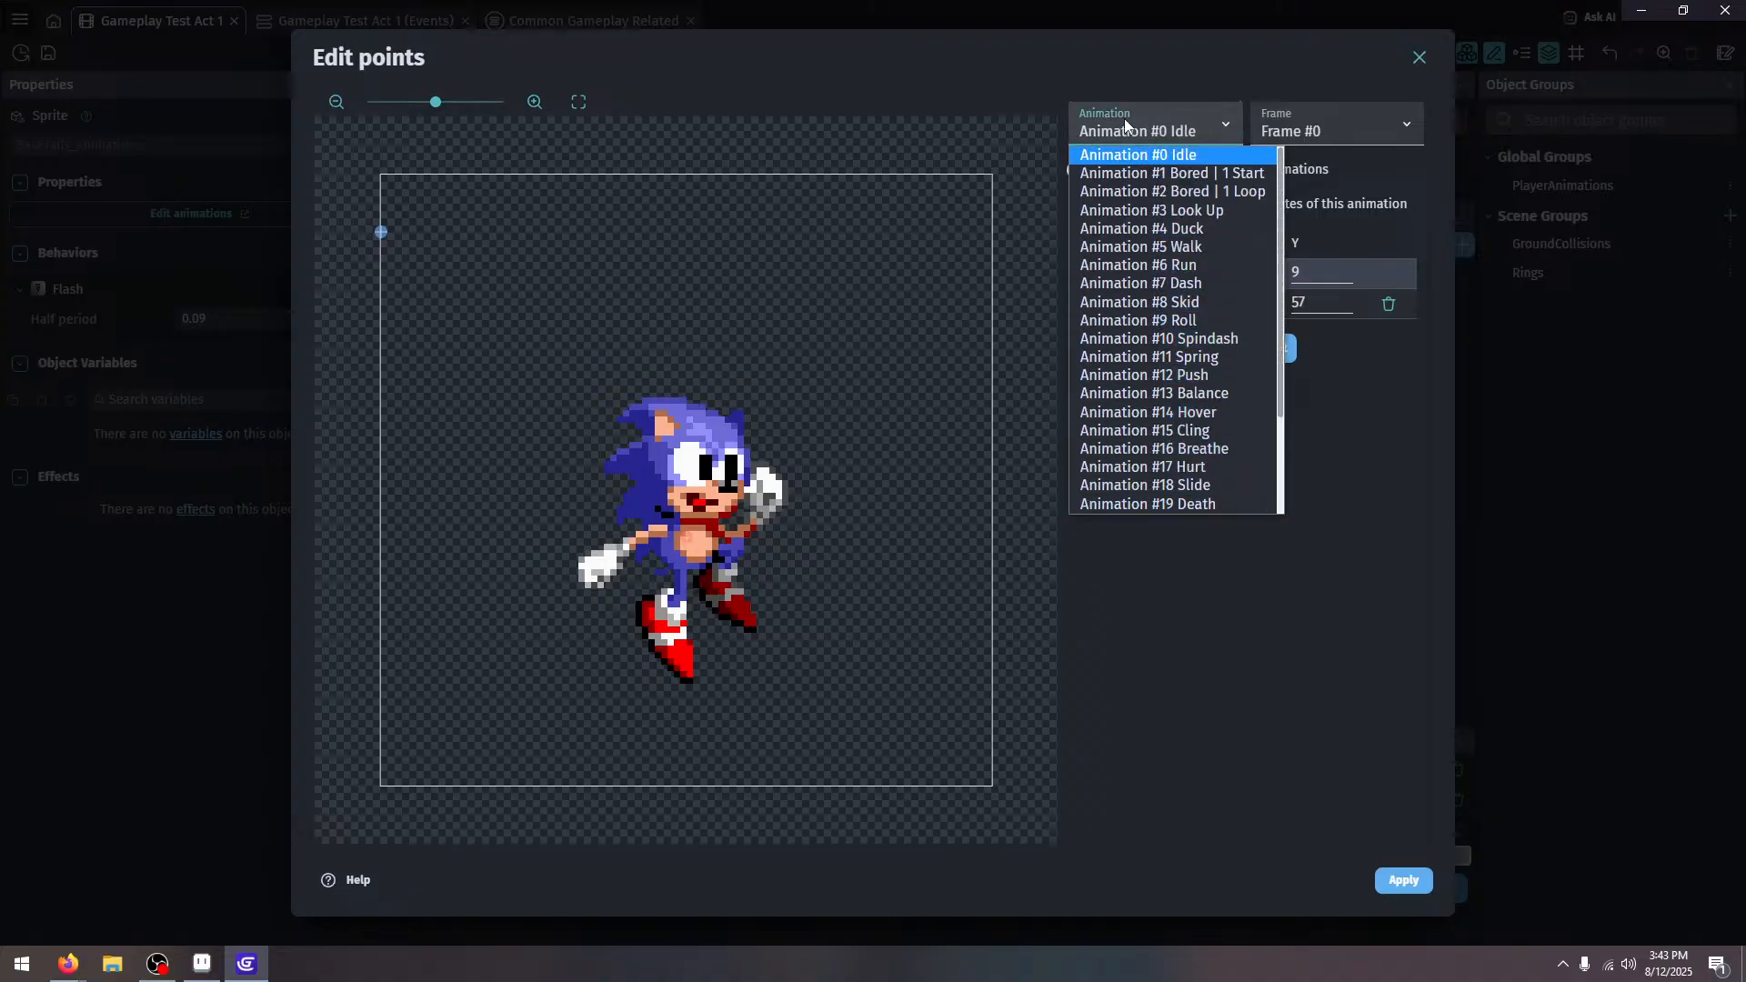
{"action": "left_click", "coordinate": [1138, 162]}
{"action": "key", "text": "Down"}
{"action": "key", "text": "Down"}
{"action": "key", "text": "Down"}
{"action": "key", "text": "Down"}
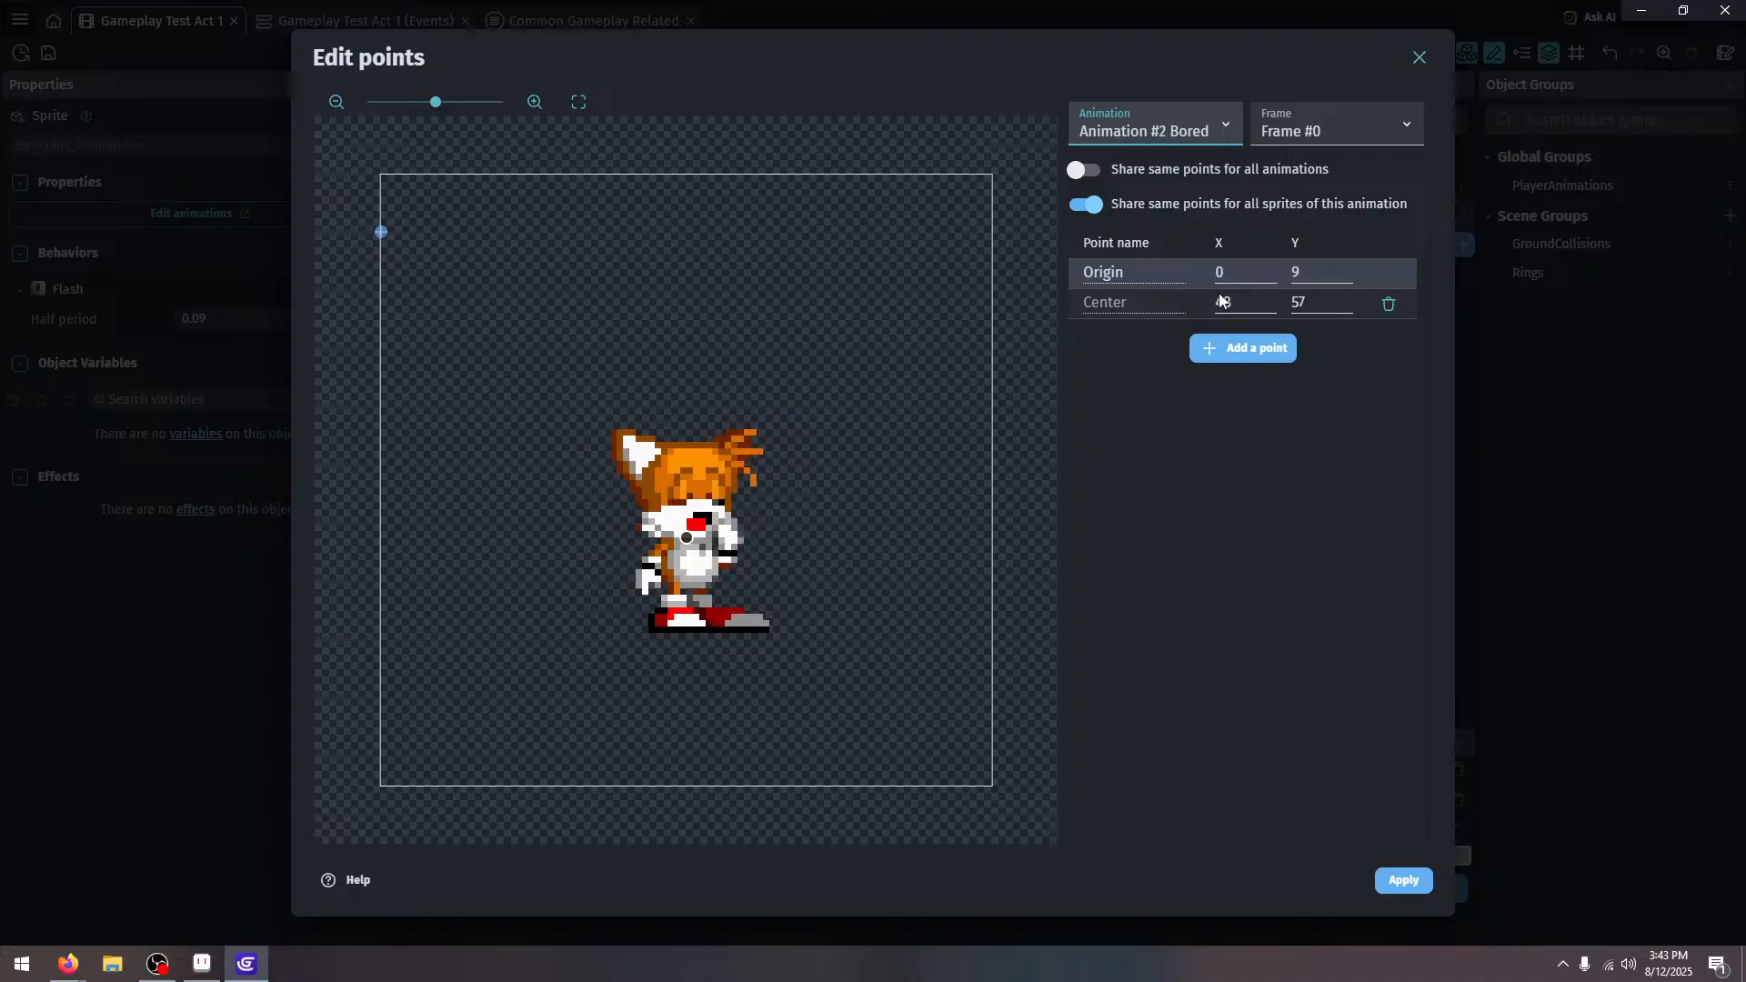
{"action": "key", "text": "Down"}
{"action": "key", "text": "Down"}
{"action": "key", "text": "Down"}
{"action": "key", "text": "Down"}
{"action": "key", "text": "Down"}
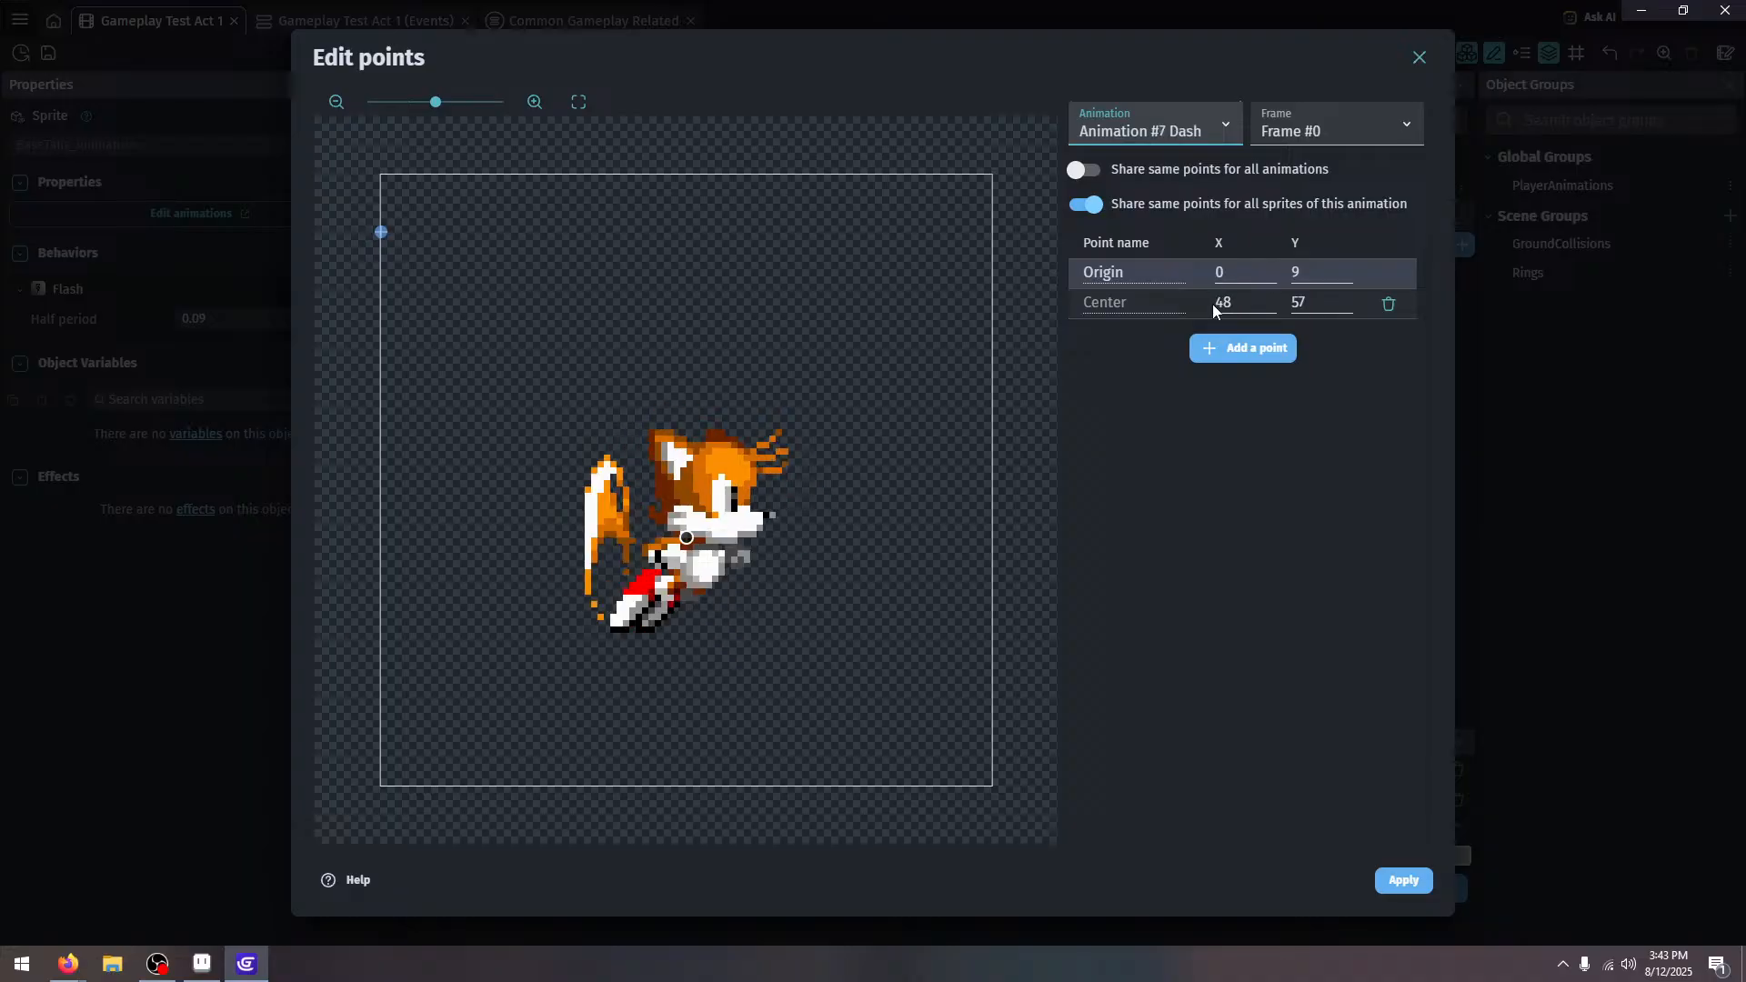
Open the Roll animation's origin Y value for editing and set the Hover animation's origin Y to 0
{"action": "left_click", "coordinate": [1302, 275]}
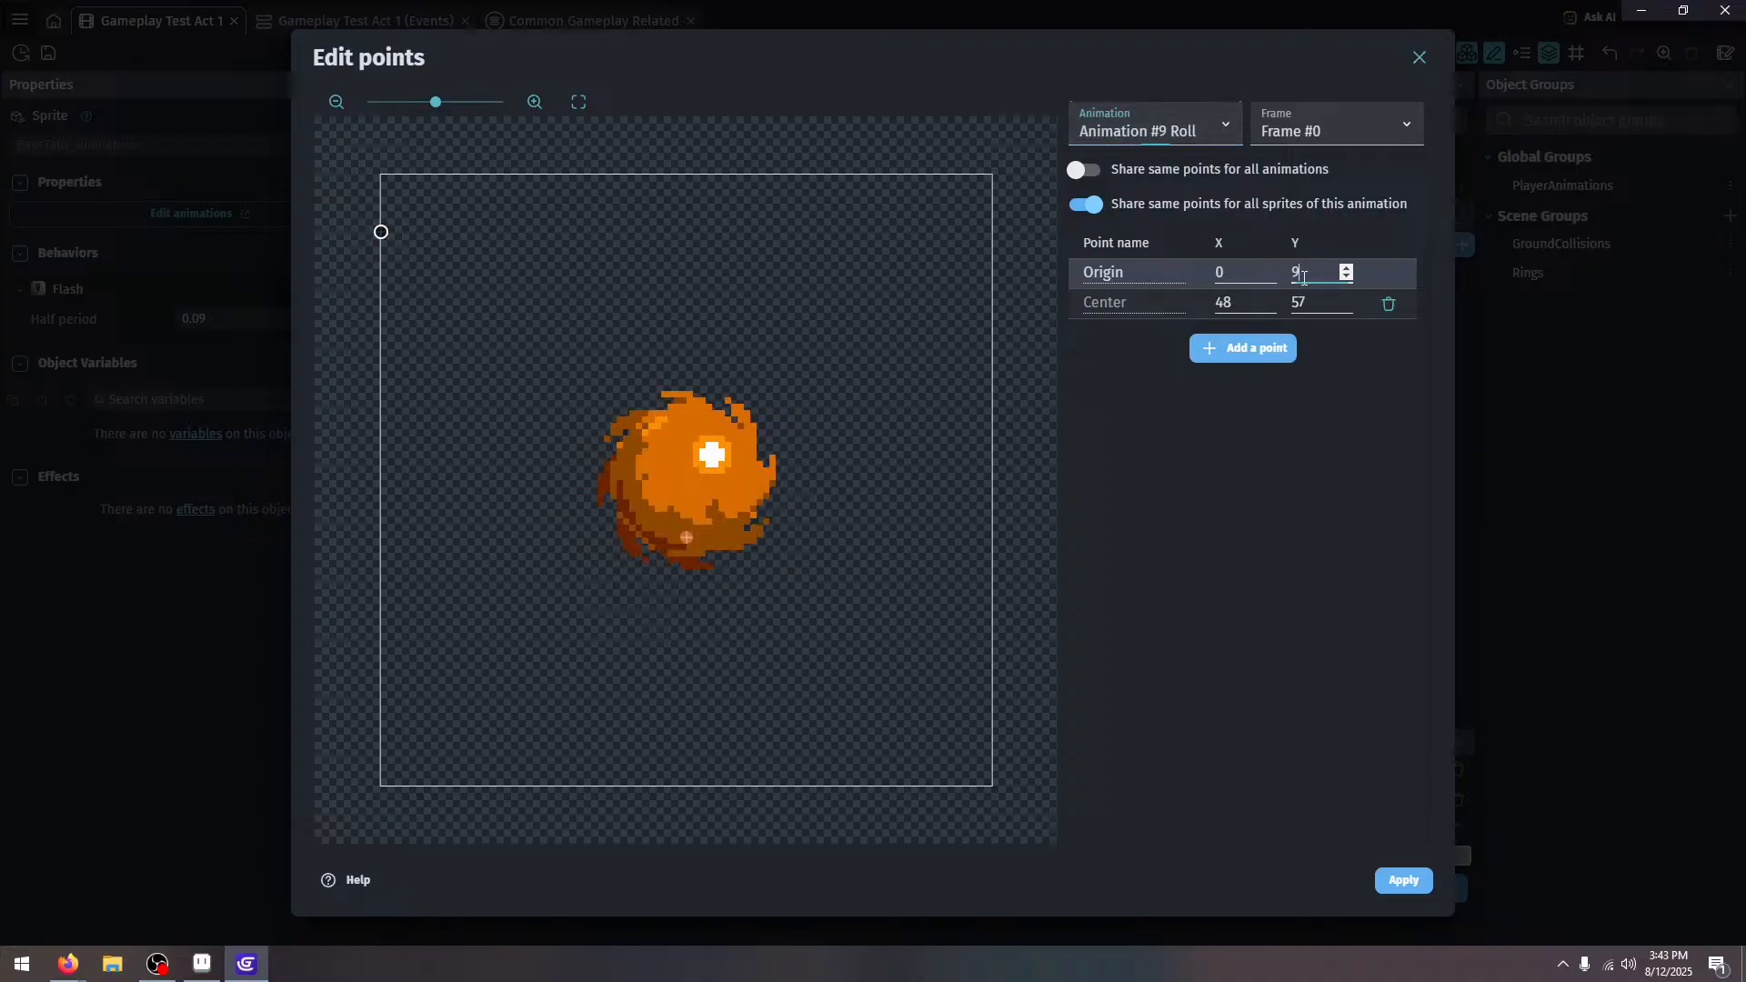
{"action": "left_click", "coordinate": [1189, 130]}
{"action": "left_click", "coordinate": [1190, 129]}
{"action": "key", "text": "Down"}
{"action": "key", "text": "Down"}
{"action": "key", "text": "Down"}
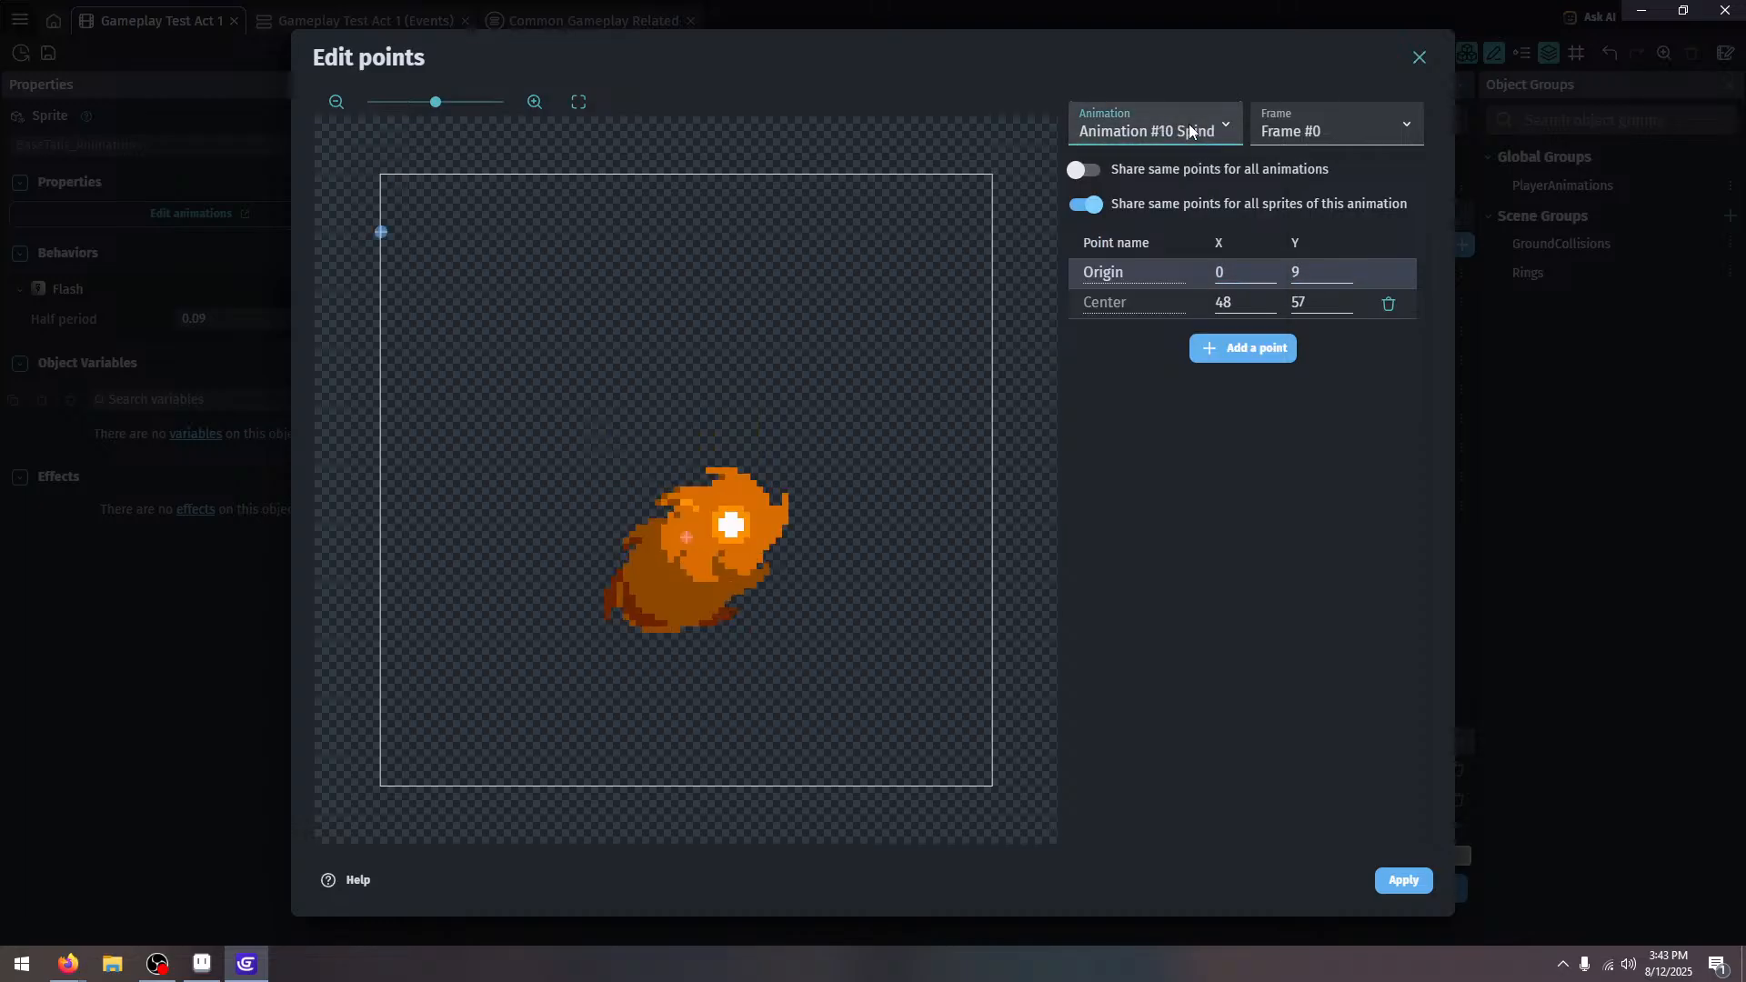
{"action": "key", "text": "Down"}
{"action": "key", "text": "Down"}
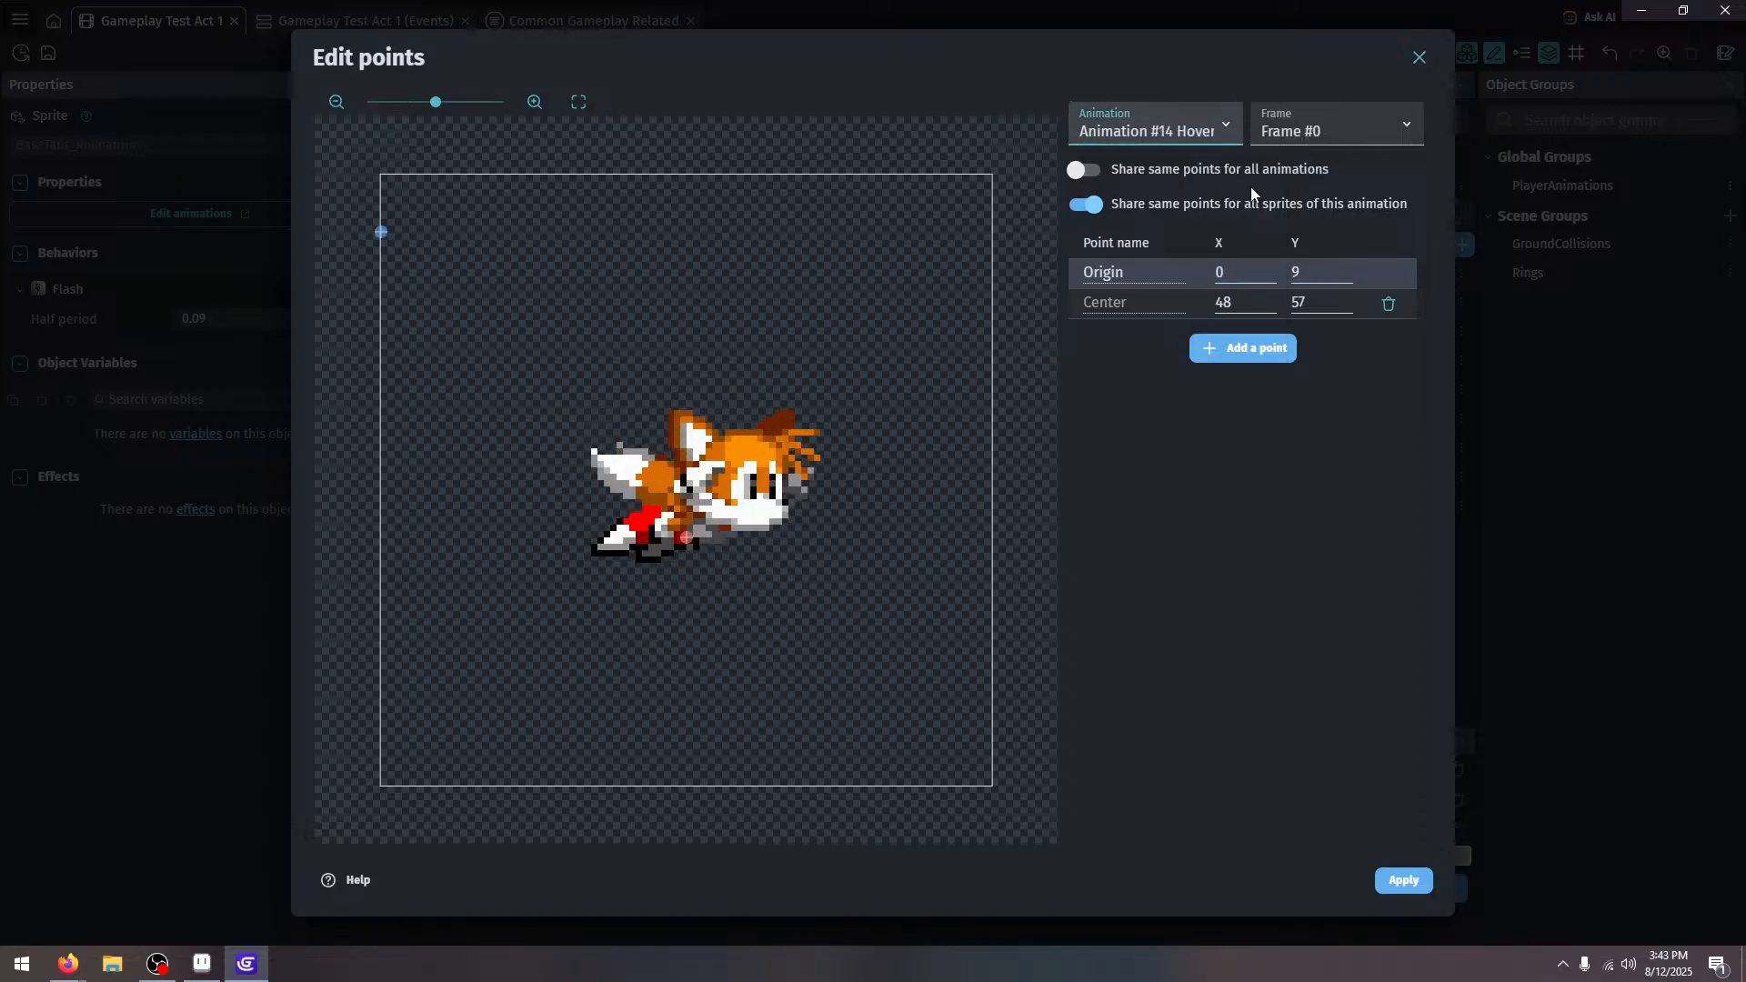
{"action": "double_click", "coordinate": [1303, 269]}
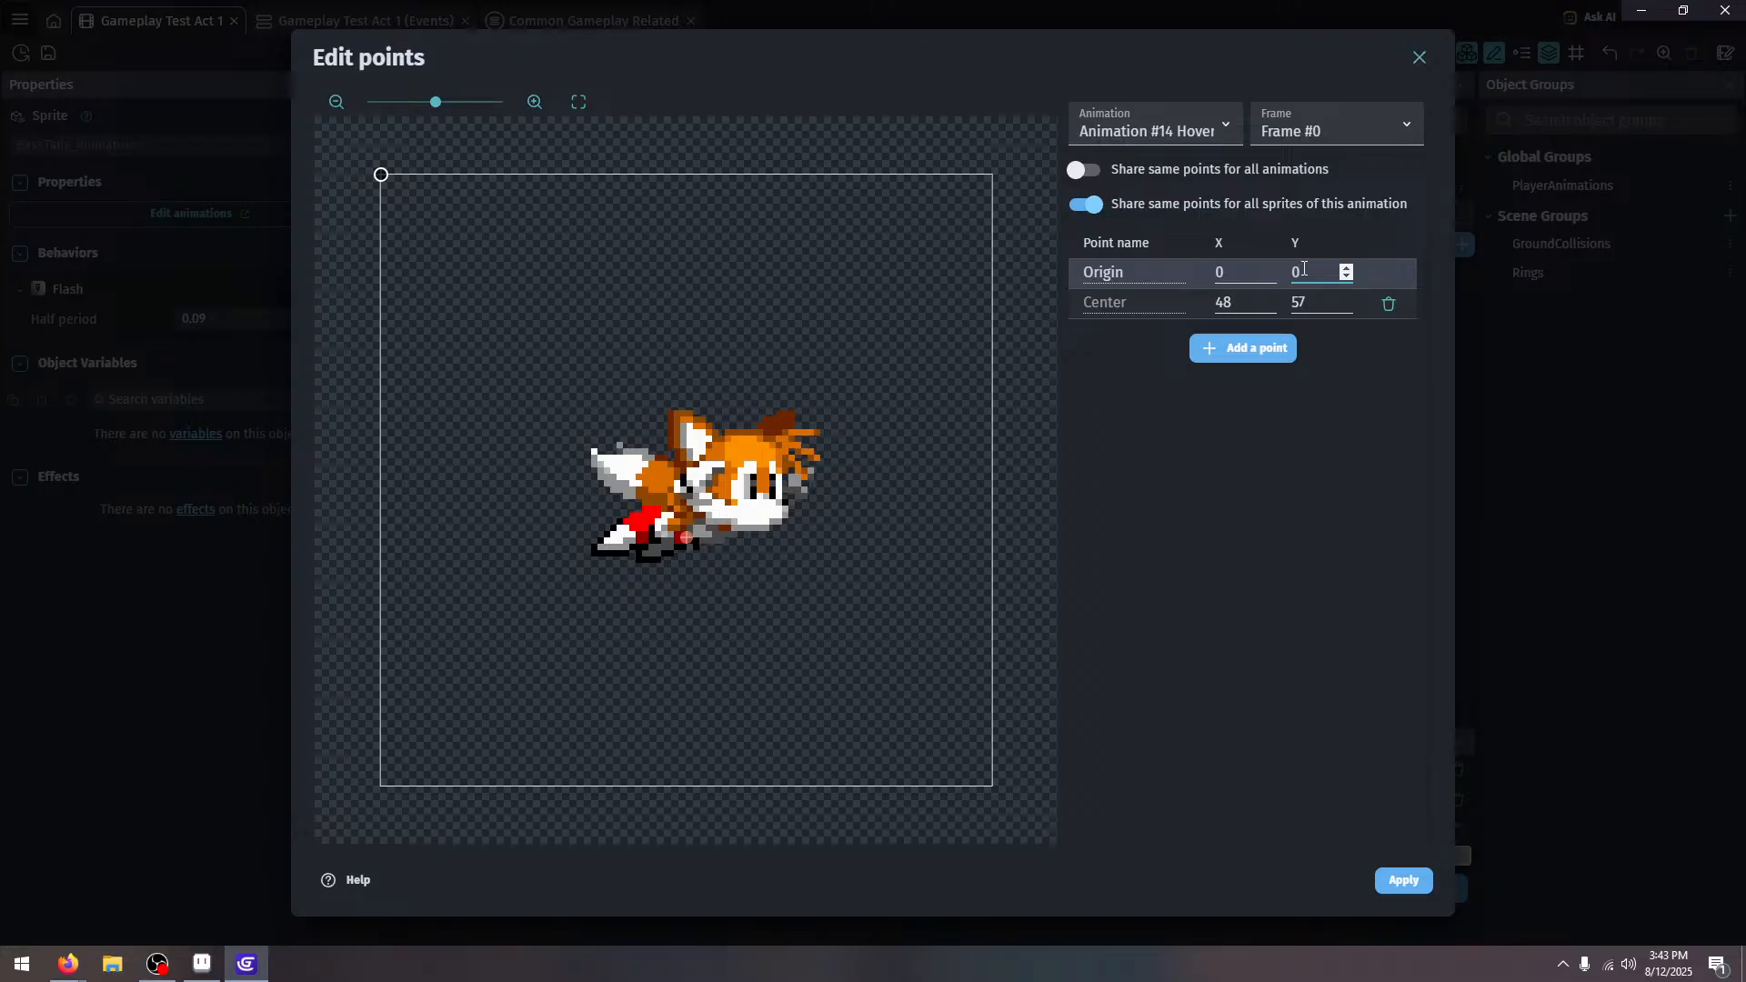
Set the origin point's Y to 0 for the Cling and Slide animations
{"action": "key", "text": "Down"}
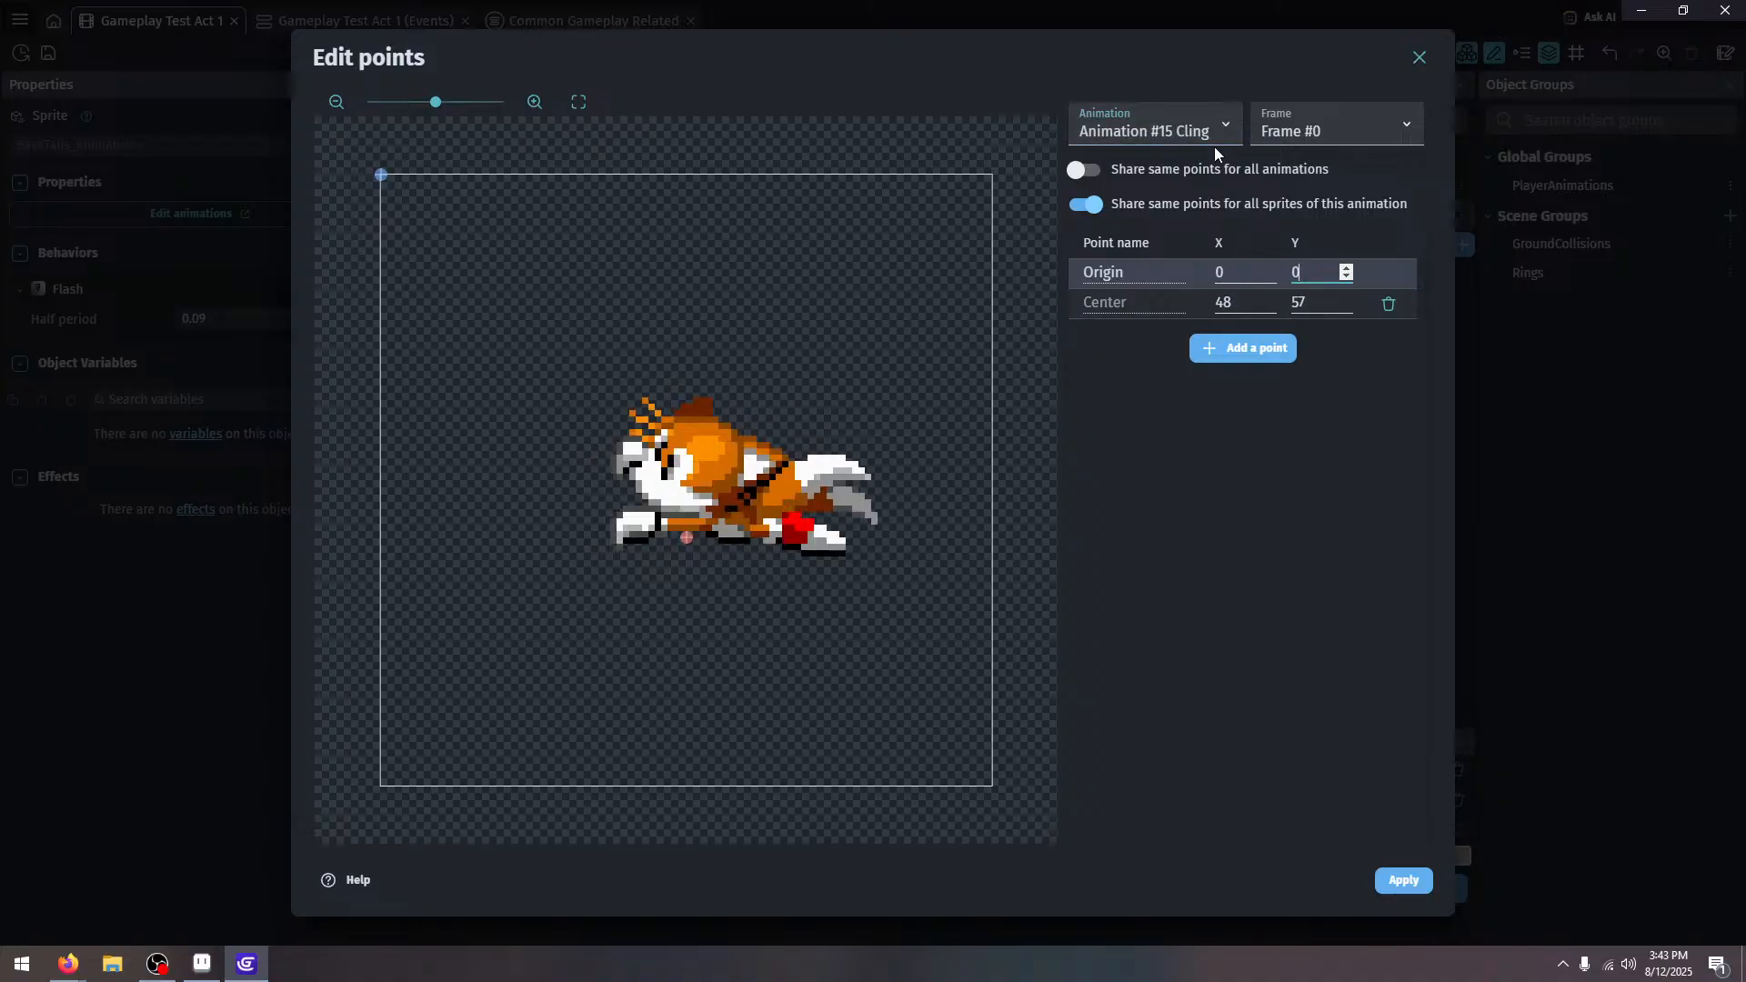
{"action": "left_click", "coordinate": [1211, 140]}
{"action": "key", "text": "Down"}
{"action": "key", "text": "Down"}
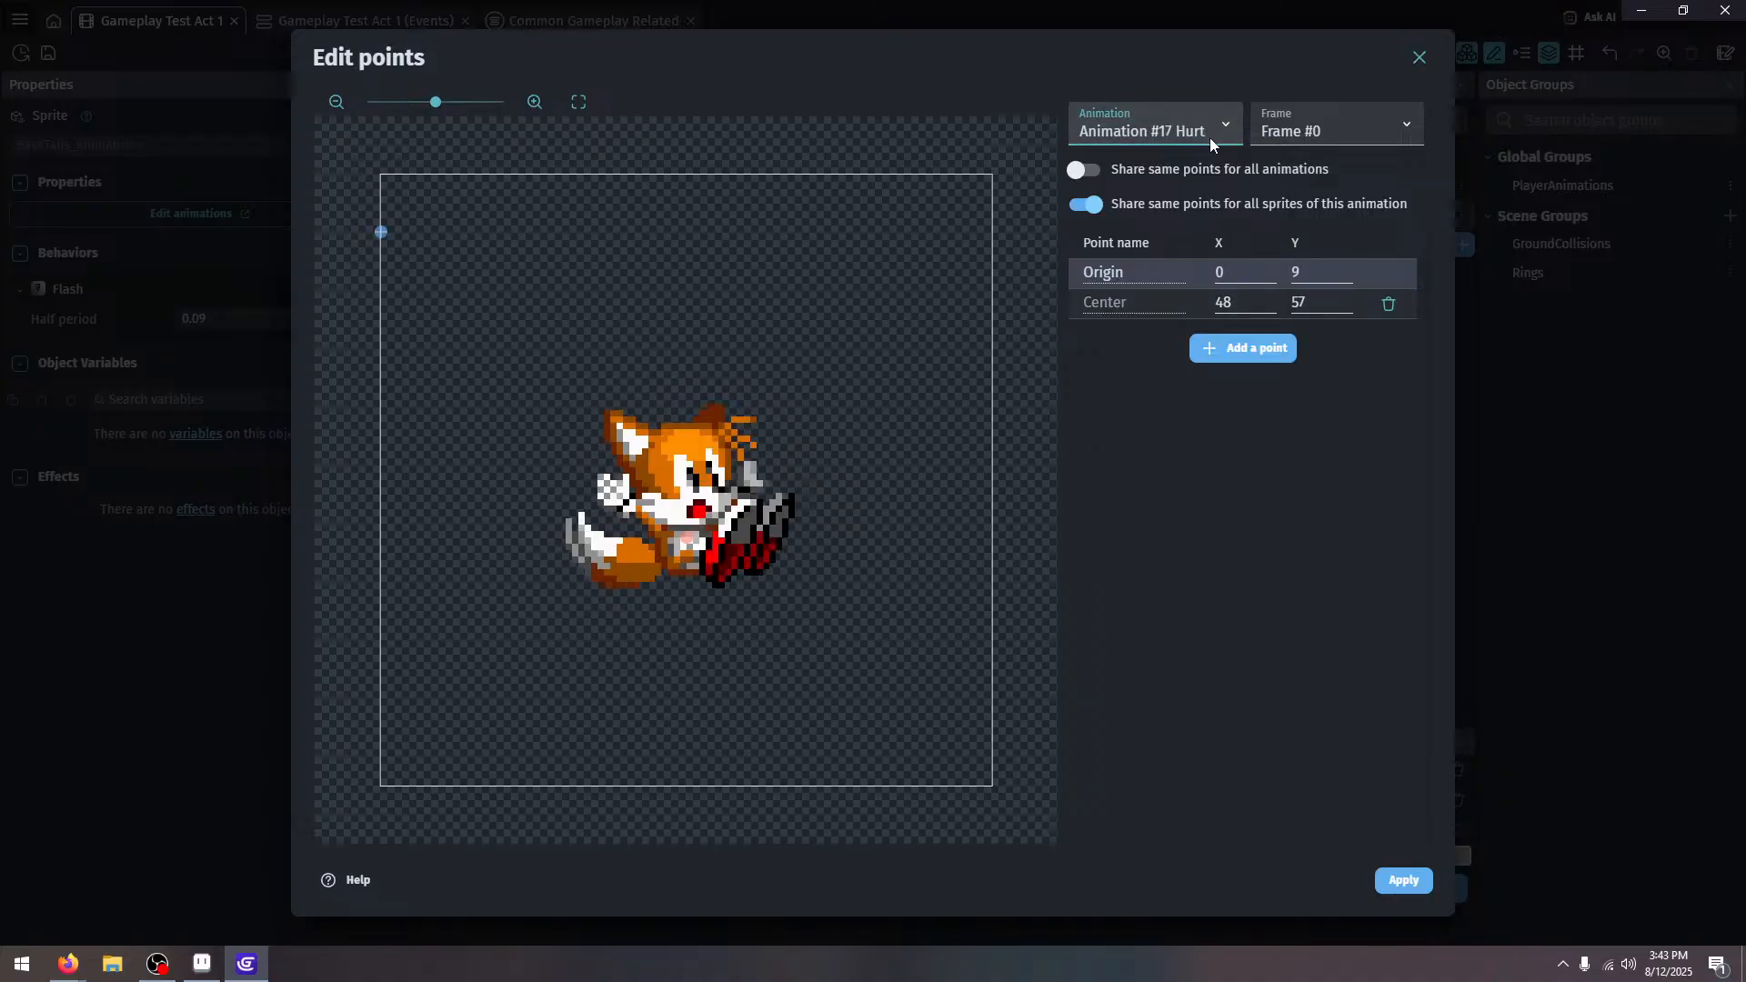
{"action": "key", "text": "Down"}
{"action": "key", "text": "Up"}
{"action": "key", "text": "Down"}
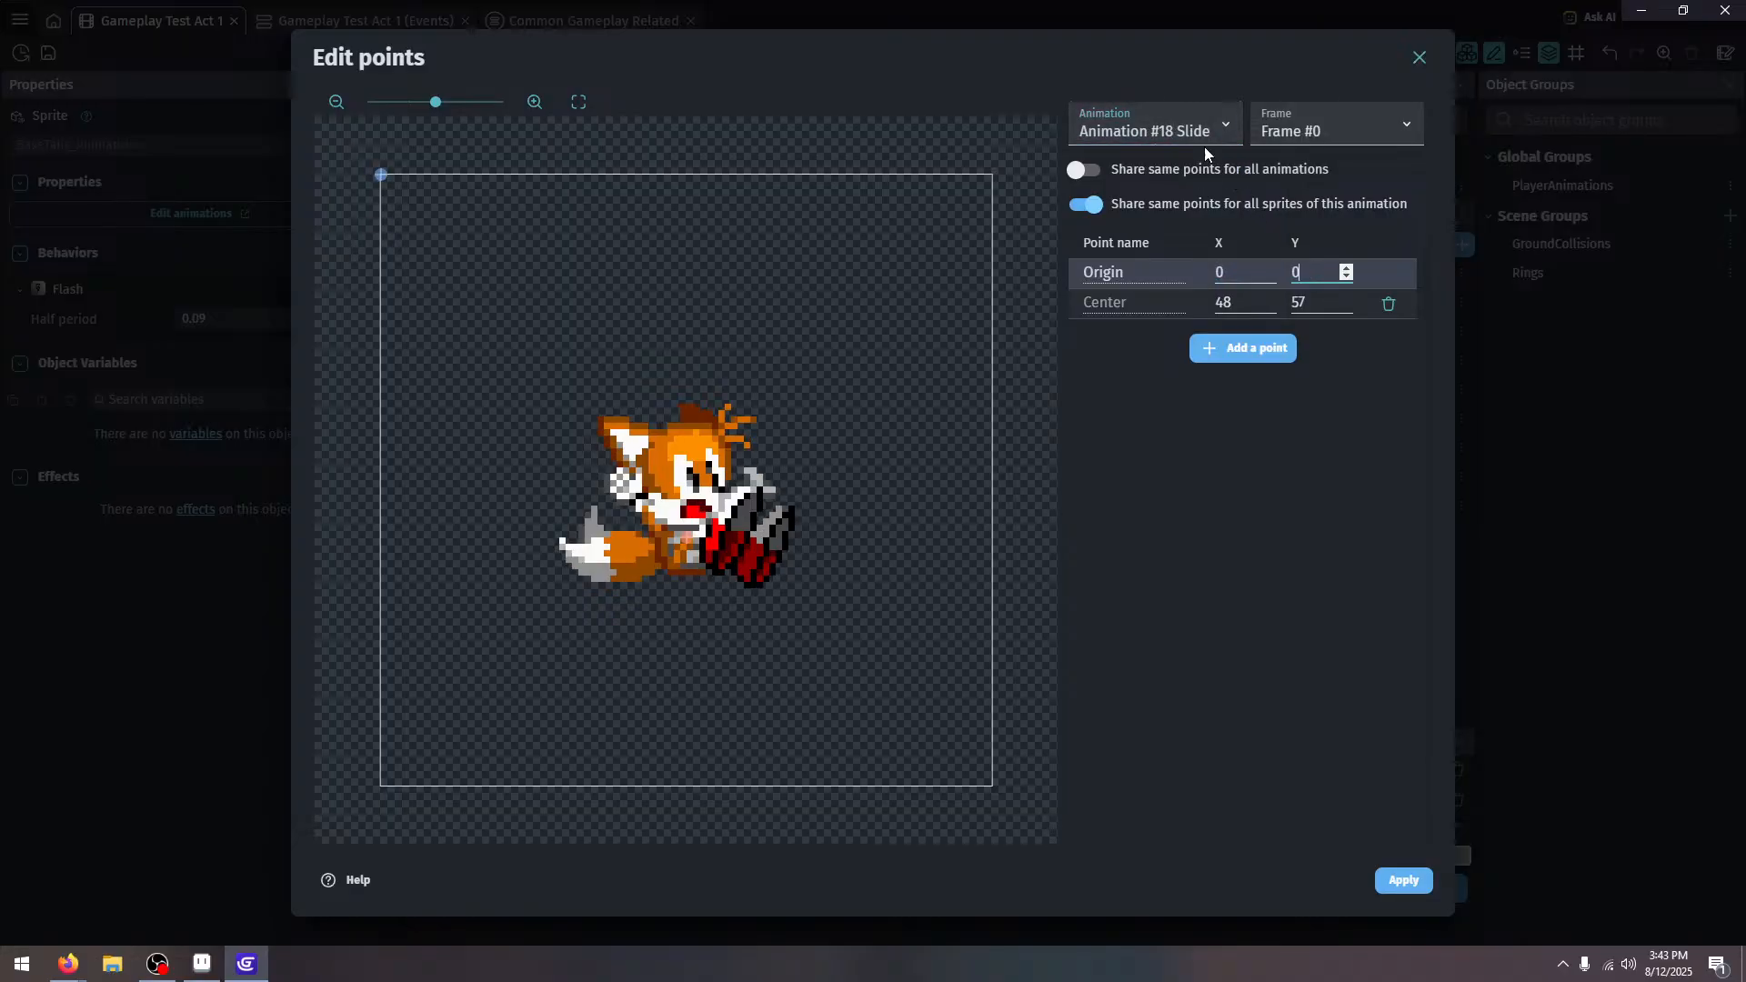
Check the points of the remaining animations up to Swim | Tired and apply the point changes
{"action": "left_click", "coordinate": [1197, 129]}
{"action": "key", "text": "Down"}
{"action": "key", "text": "Down"}
{"action": "key", "text": "Down"}
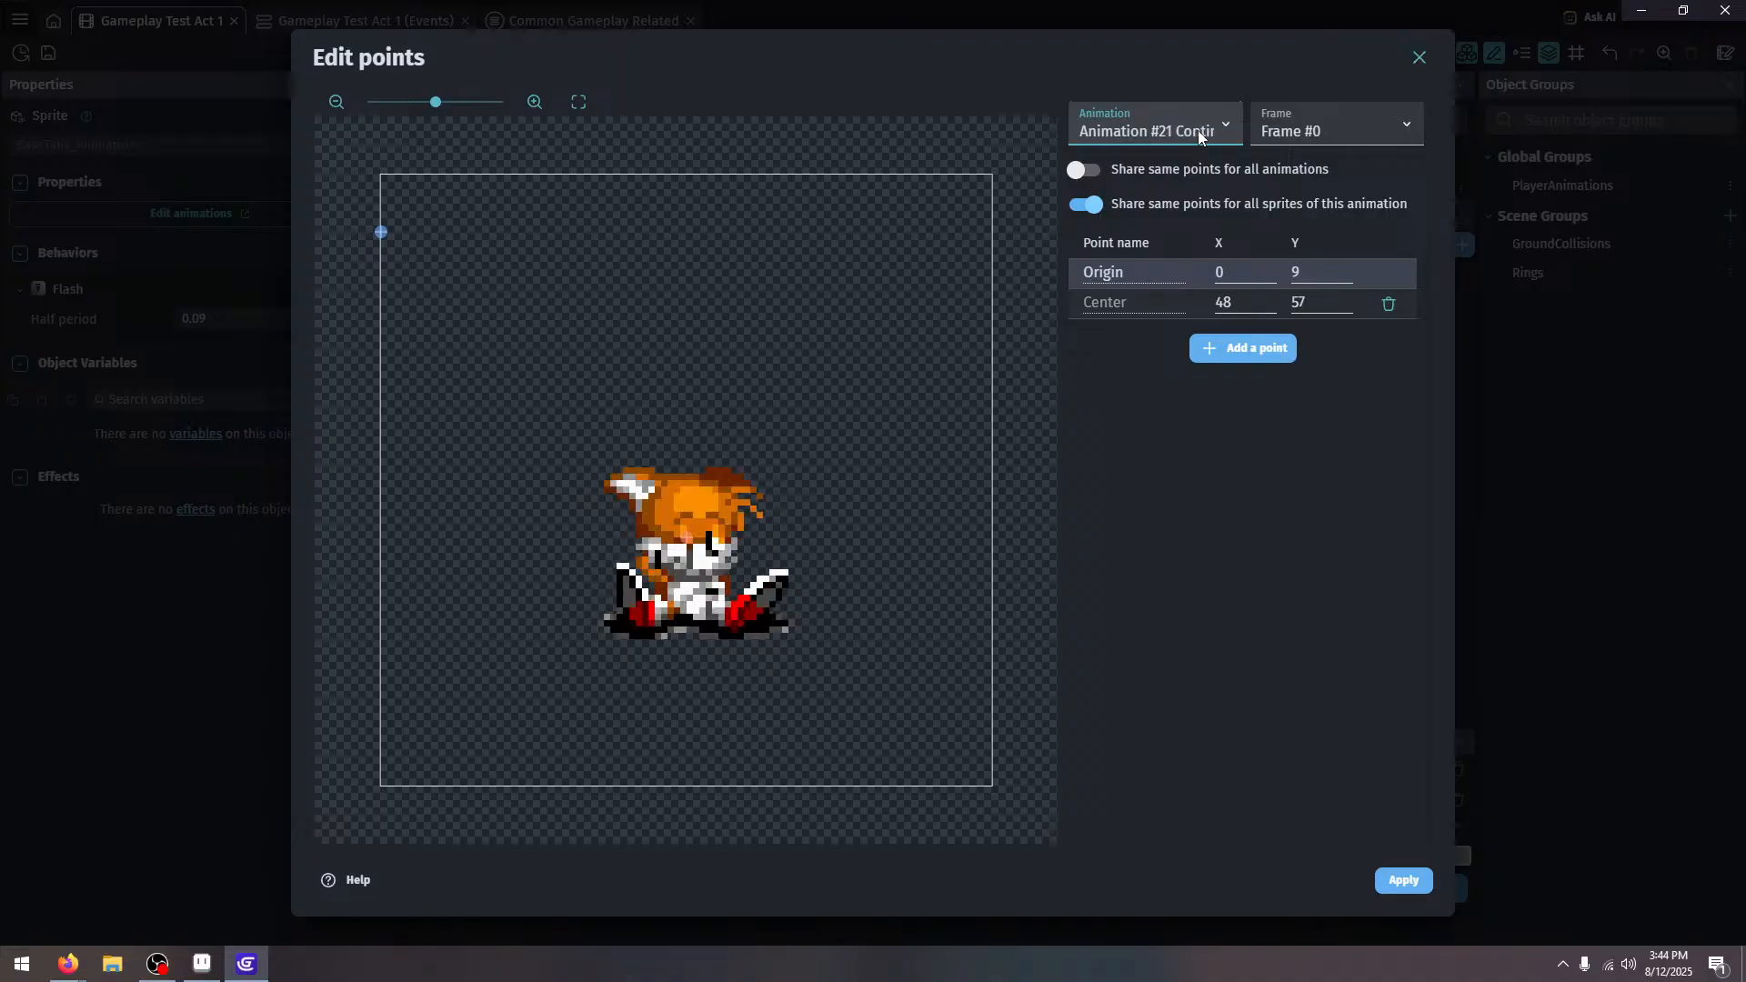
{"action": "key", "text": "Down"}
{"action": "key", "text": "Down"}
{"action": "key", "text": "Down"}
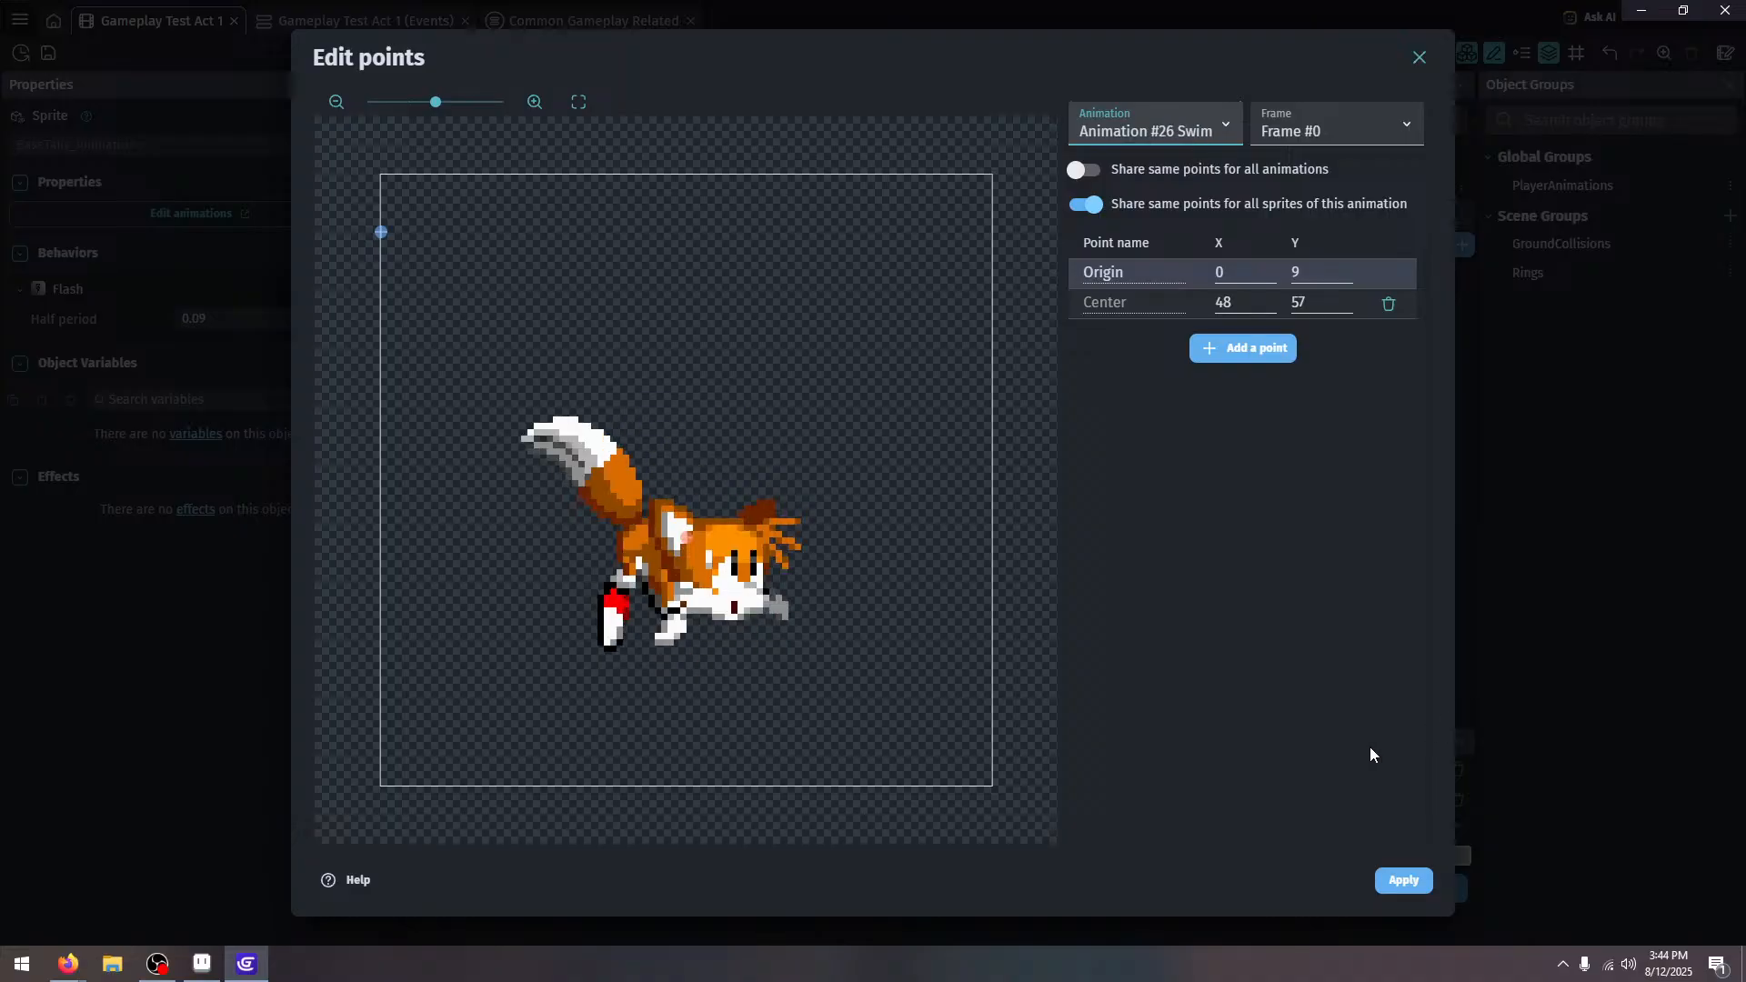
{"action": "left_click", "coordinate": [1403, 880]}
{"action": "left_click", "coordinate": [1413, 890]}
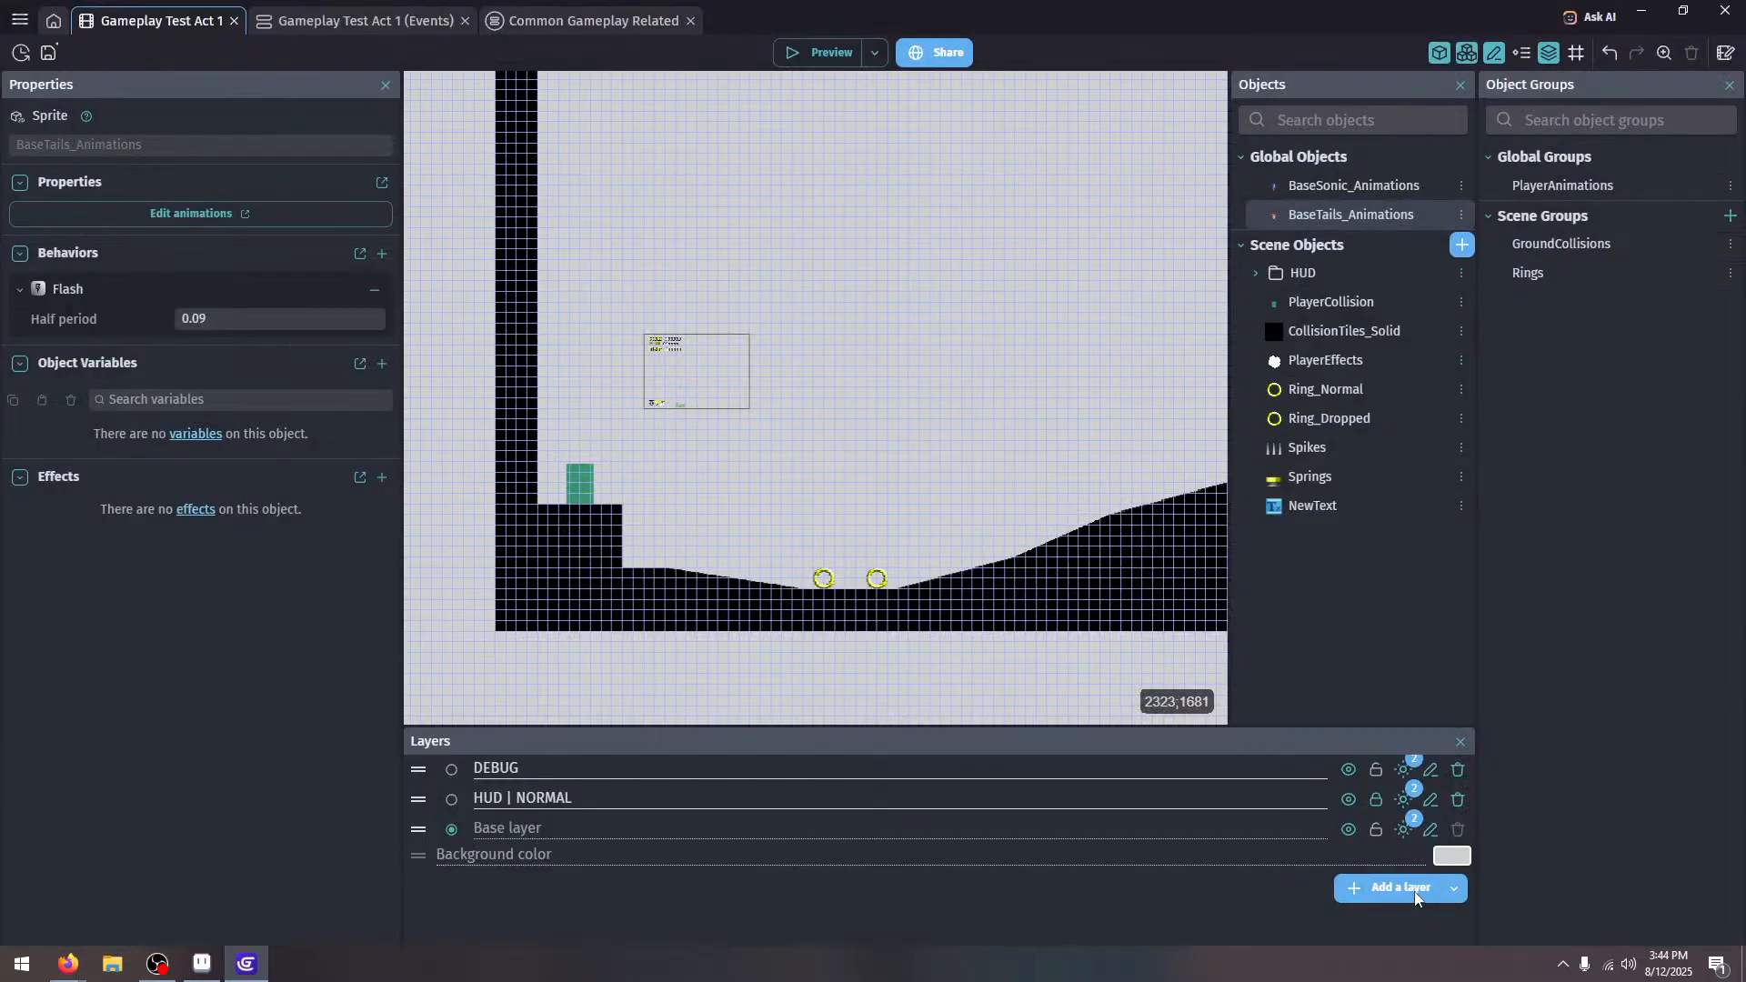
Set the Current text variable under Settings > Character in the global variables to BaseTails
{"action": "left_click", "coordinate": [20, 20]}
{"action": "left_click", "coordinate": [134, 183]}
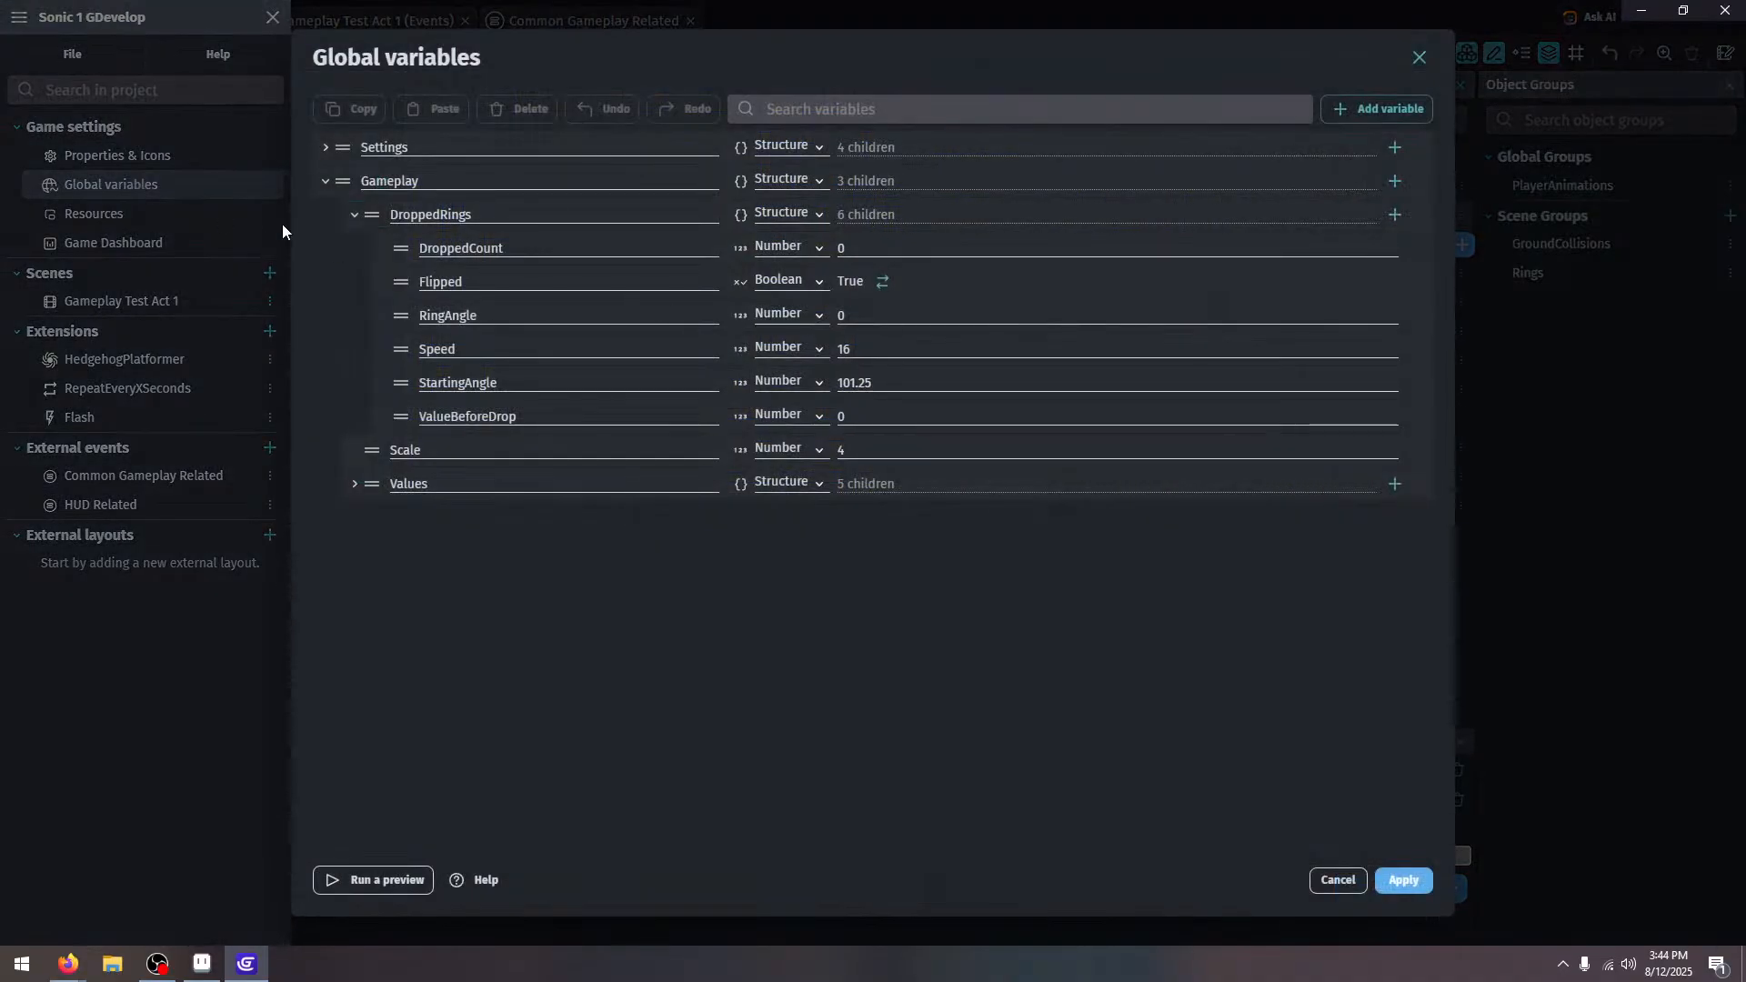
{"action": "left_click", "coordinate": [325, 182]}
{"action": "left_click", "coordinate": [326, 146]}
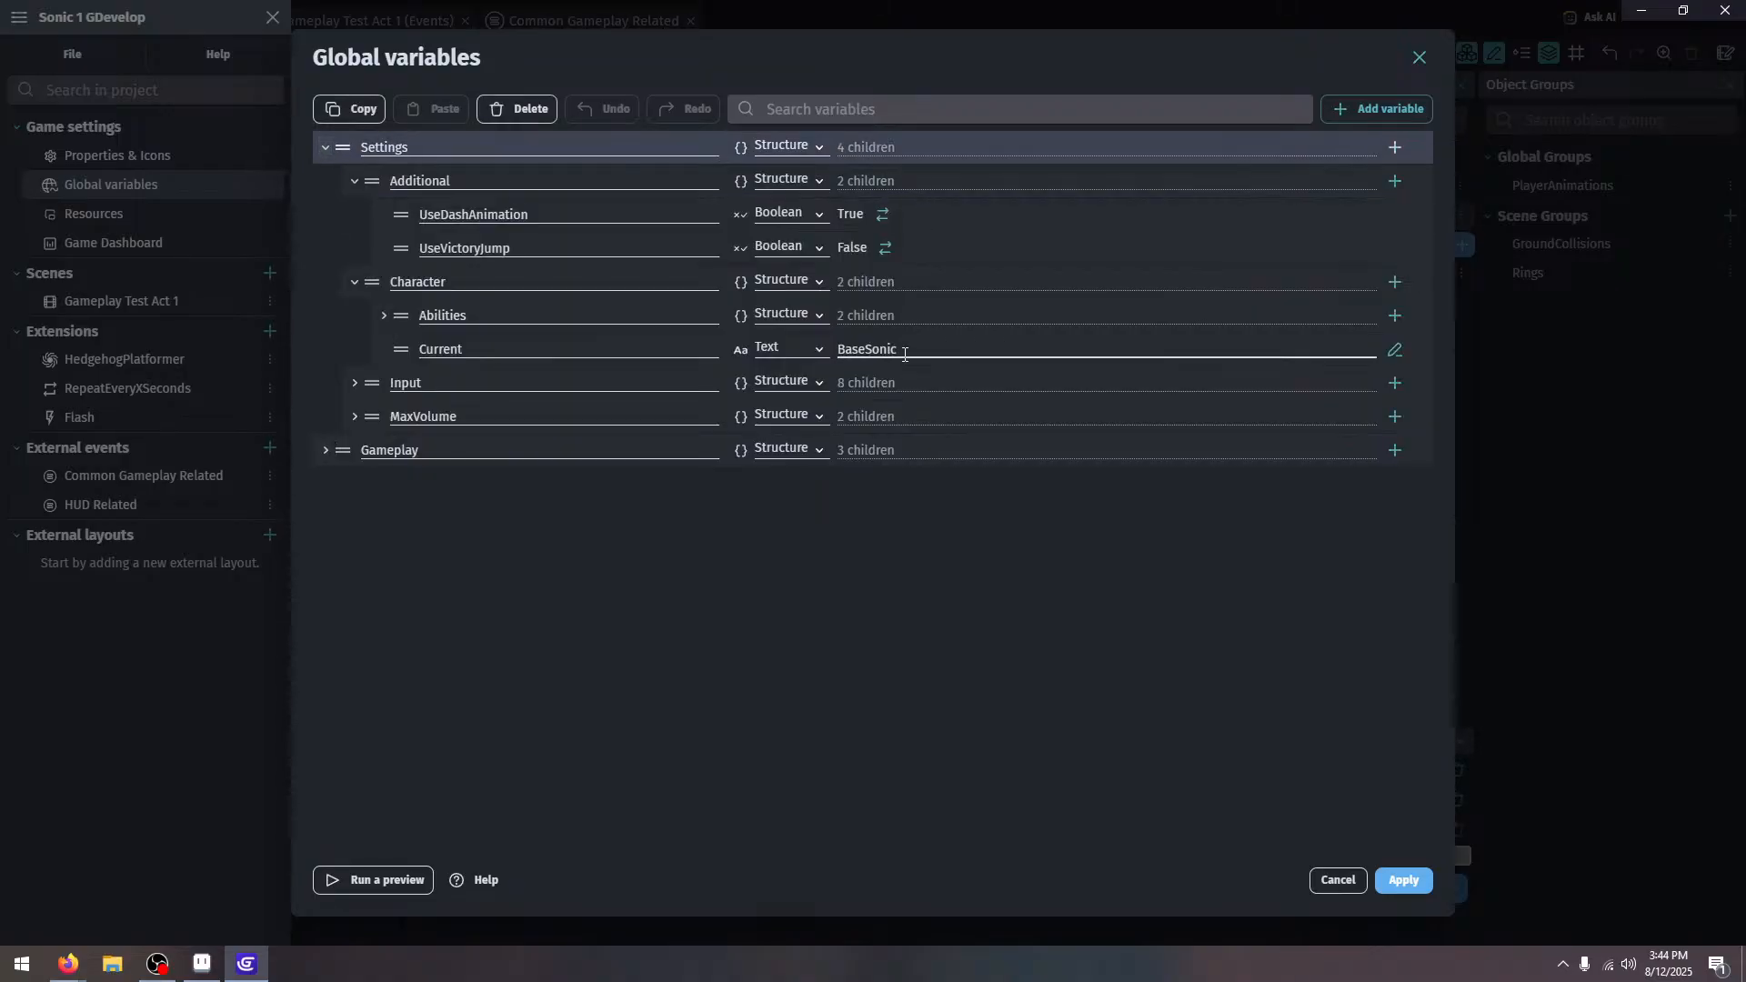
{"action": "left_click_drag", "start_coordinate": [871, 361], "coordinate": [864, 362]}
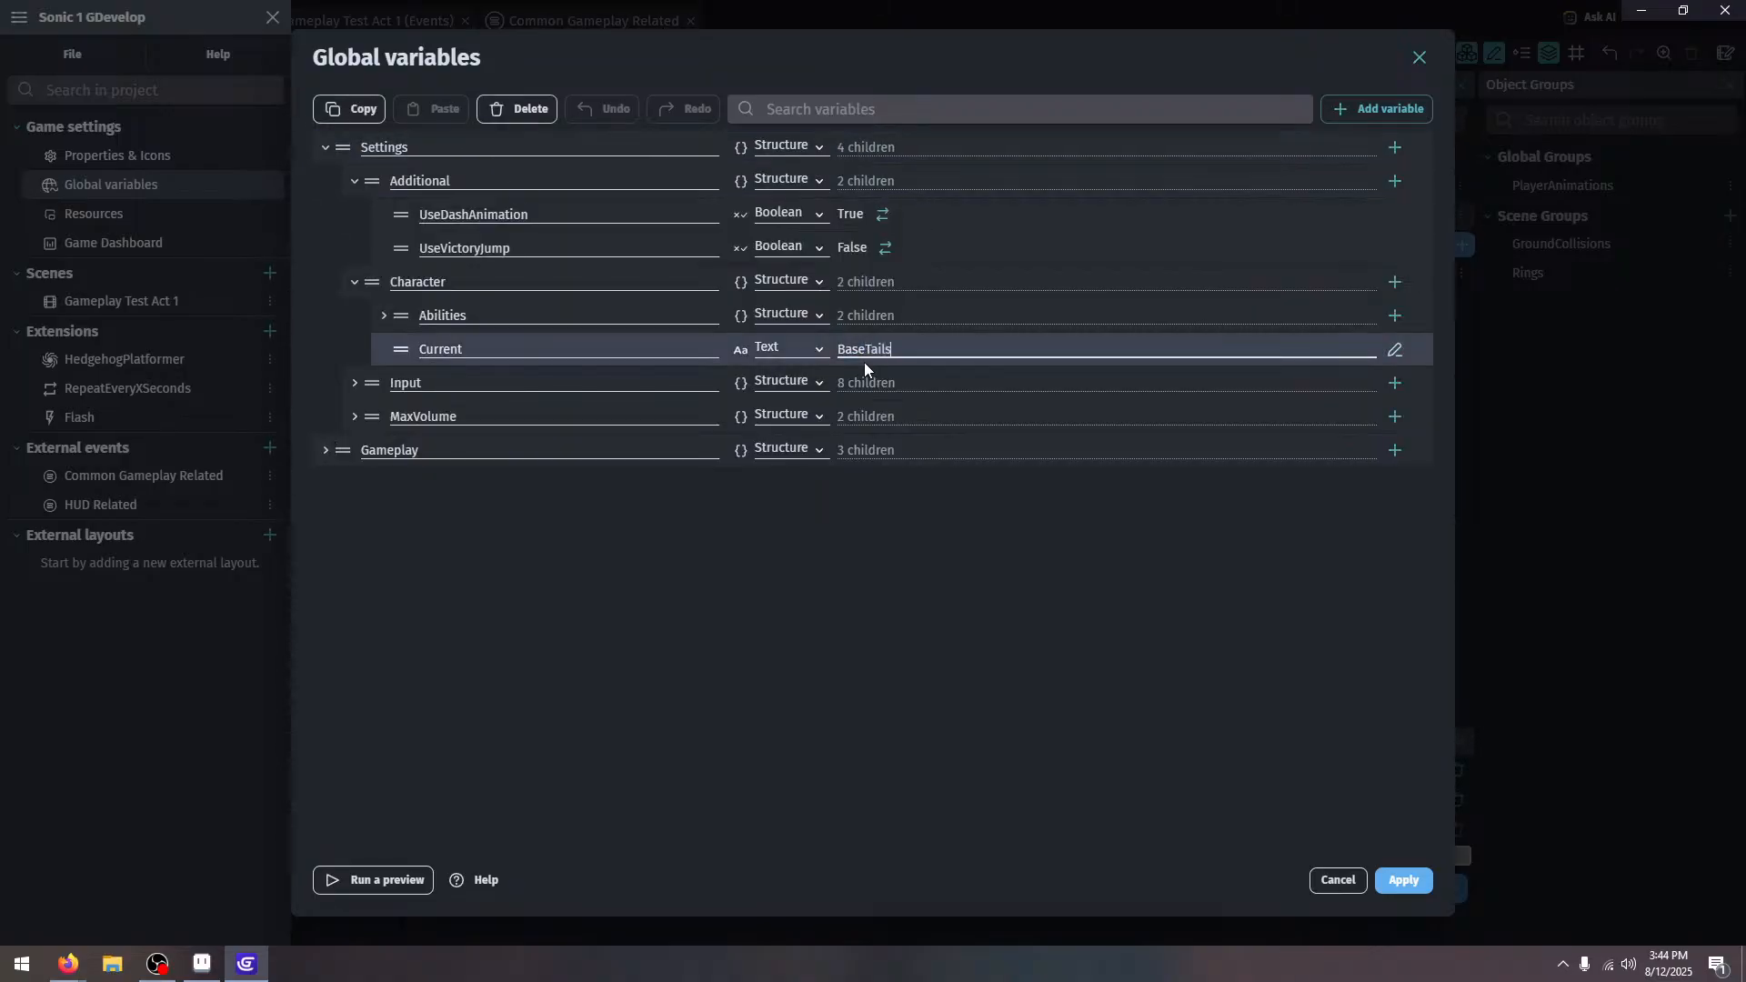
Preview the game to test Tails' movement, and apply the global variable change
{"action": "left_click", "coordinate": [363, 889]}
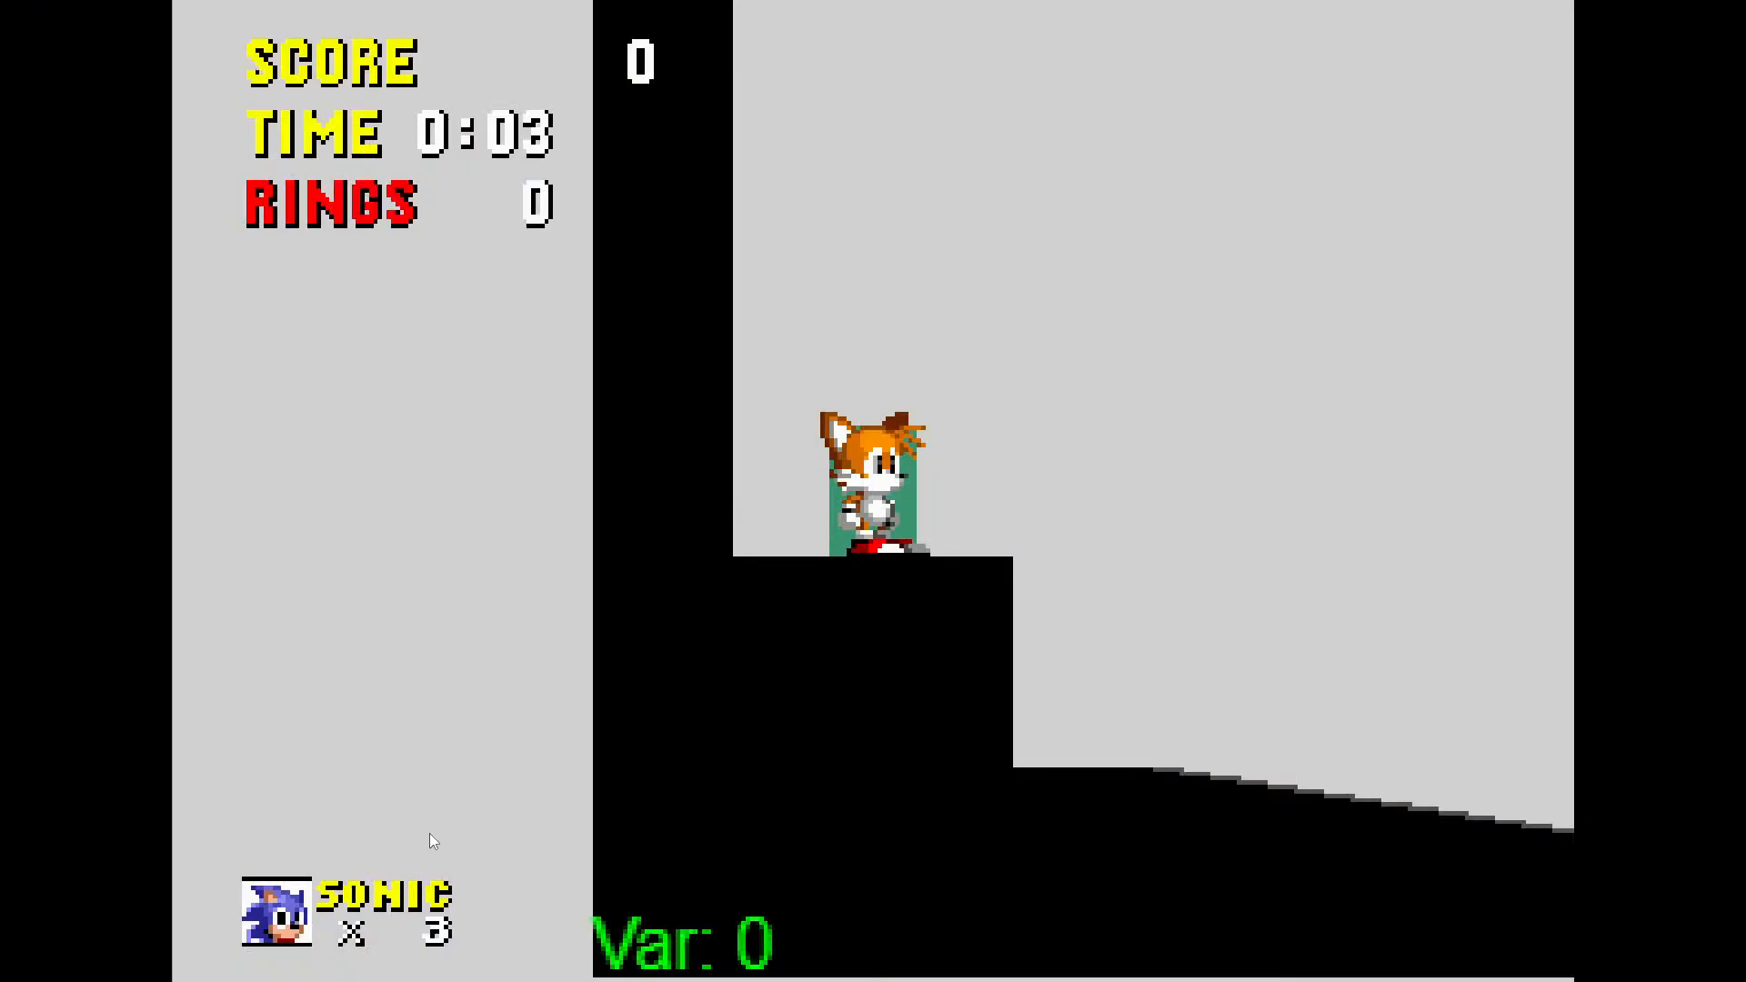
{"action": "key", "text": "Right"}
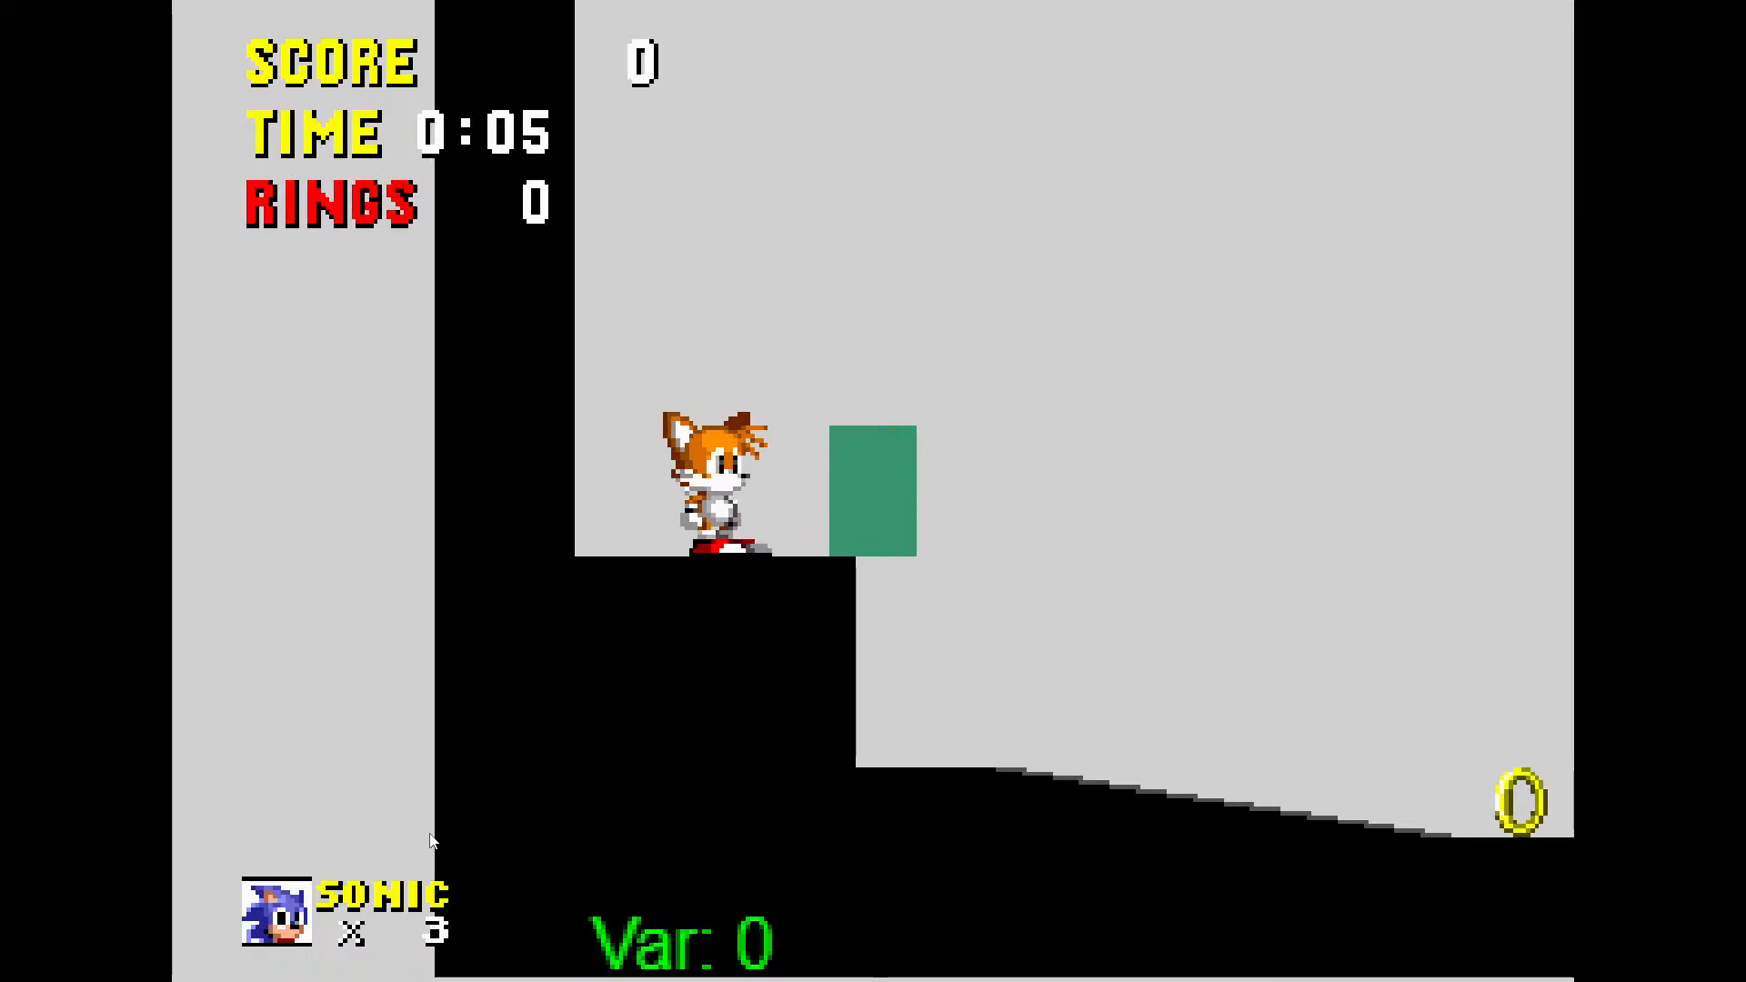
{"action": "key", "text": "space"}
{"action": "key", "text": "Escape"}
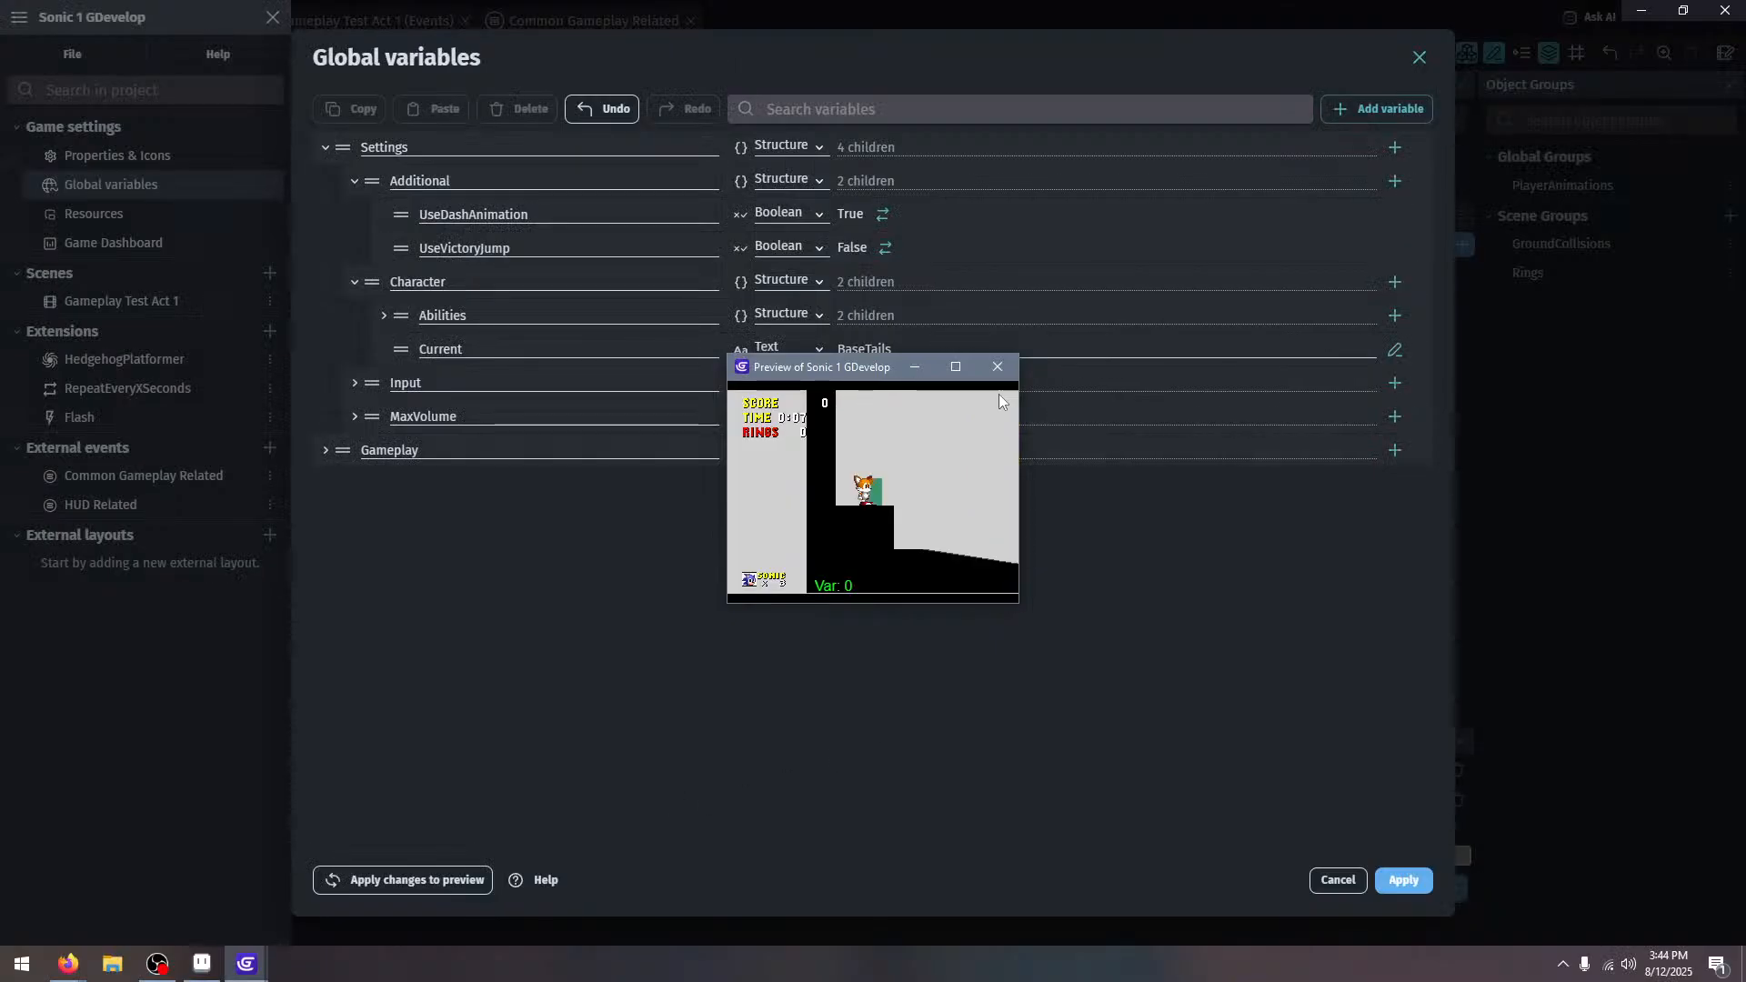
{"action": "left_click", "coordinate": [997, 367]}
{"action": "left_click", "coordinate": [1400, 878]}
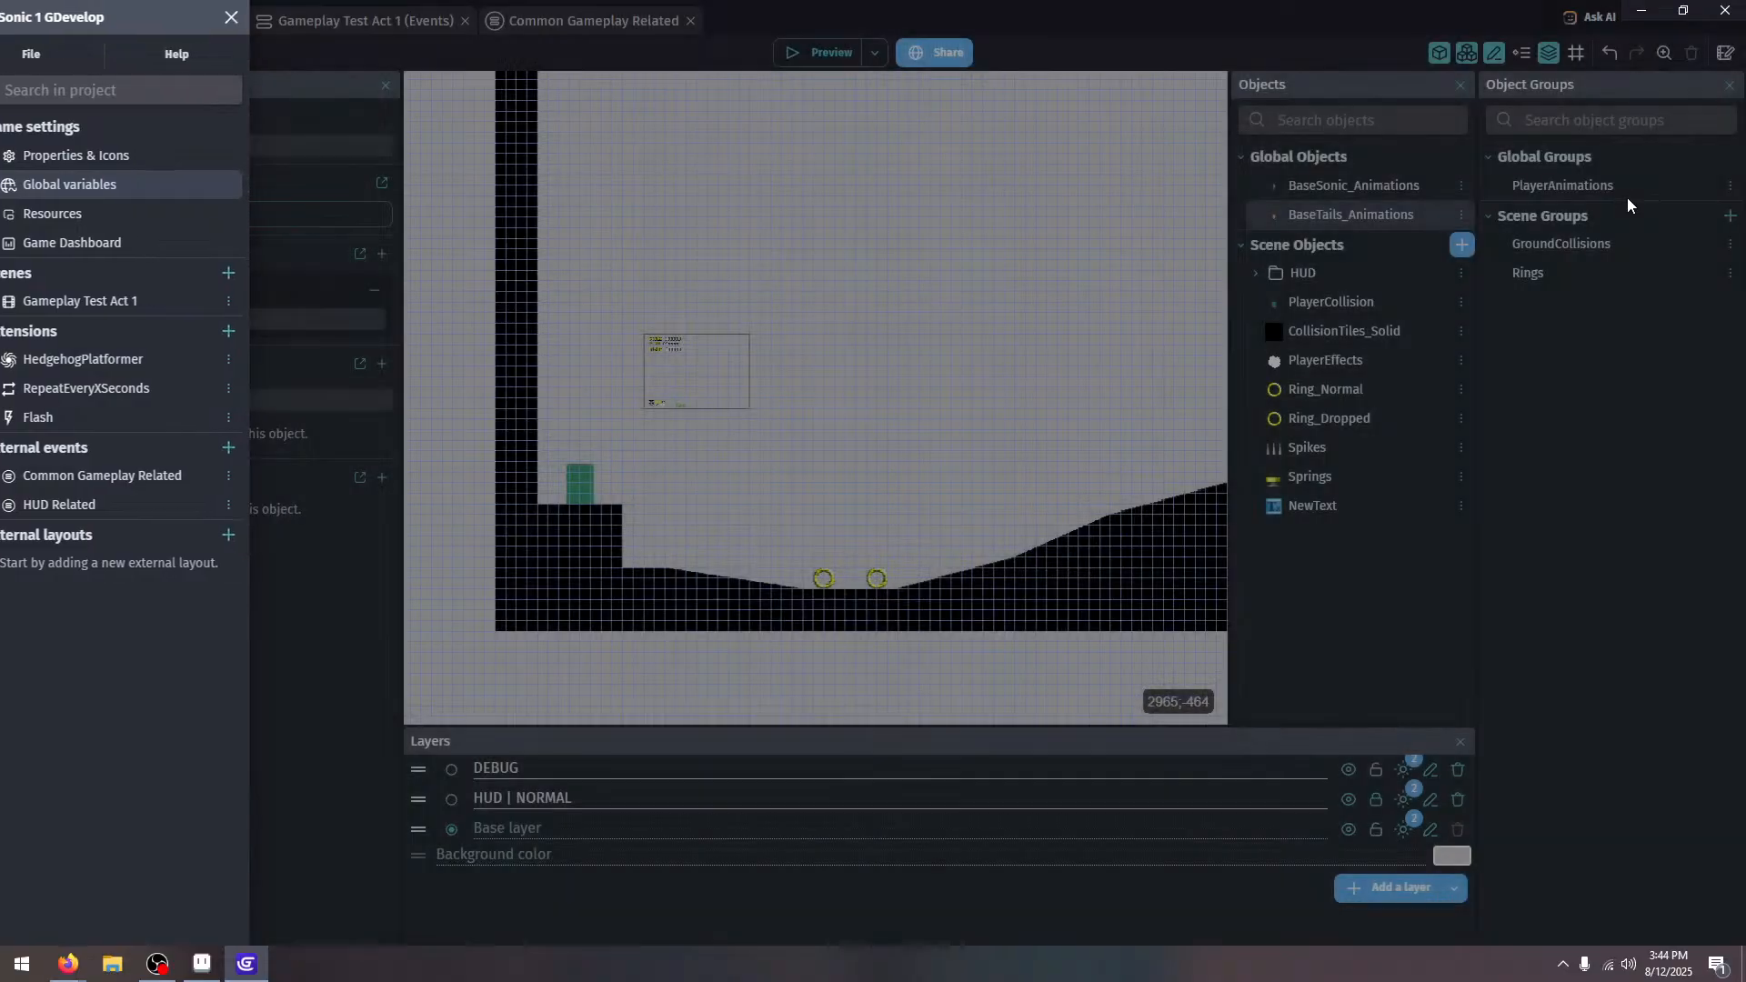
Add BaseTails_Animations to the PlayerAnimations global object group
{"action": "left_click", "coordinate": [1627, 198]}
{"action": "double_click", "coordinate": [1605, 182]}
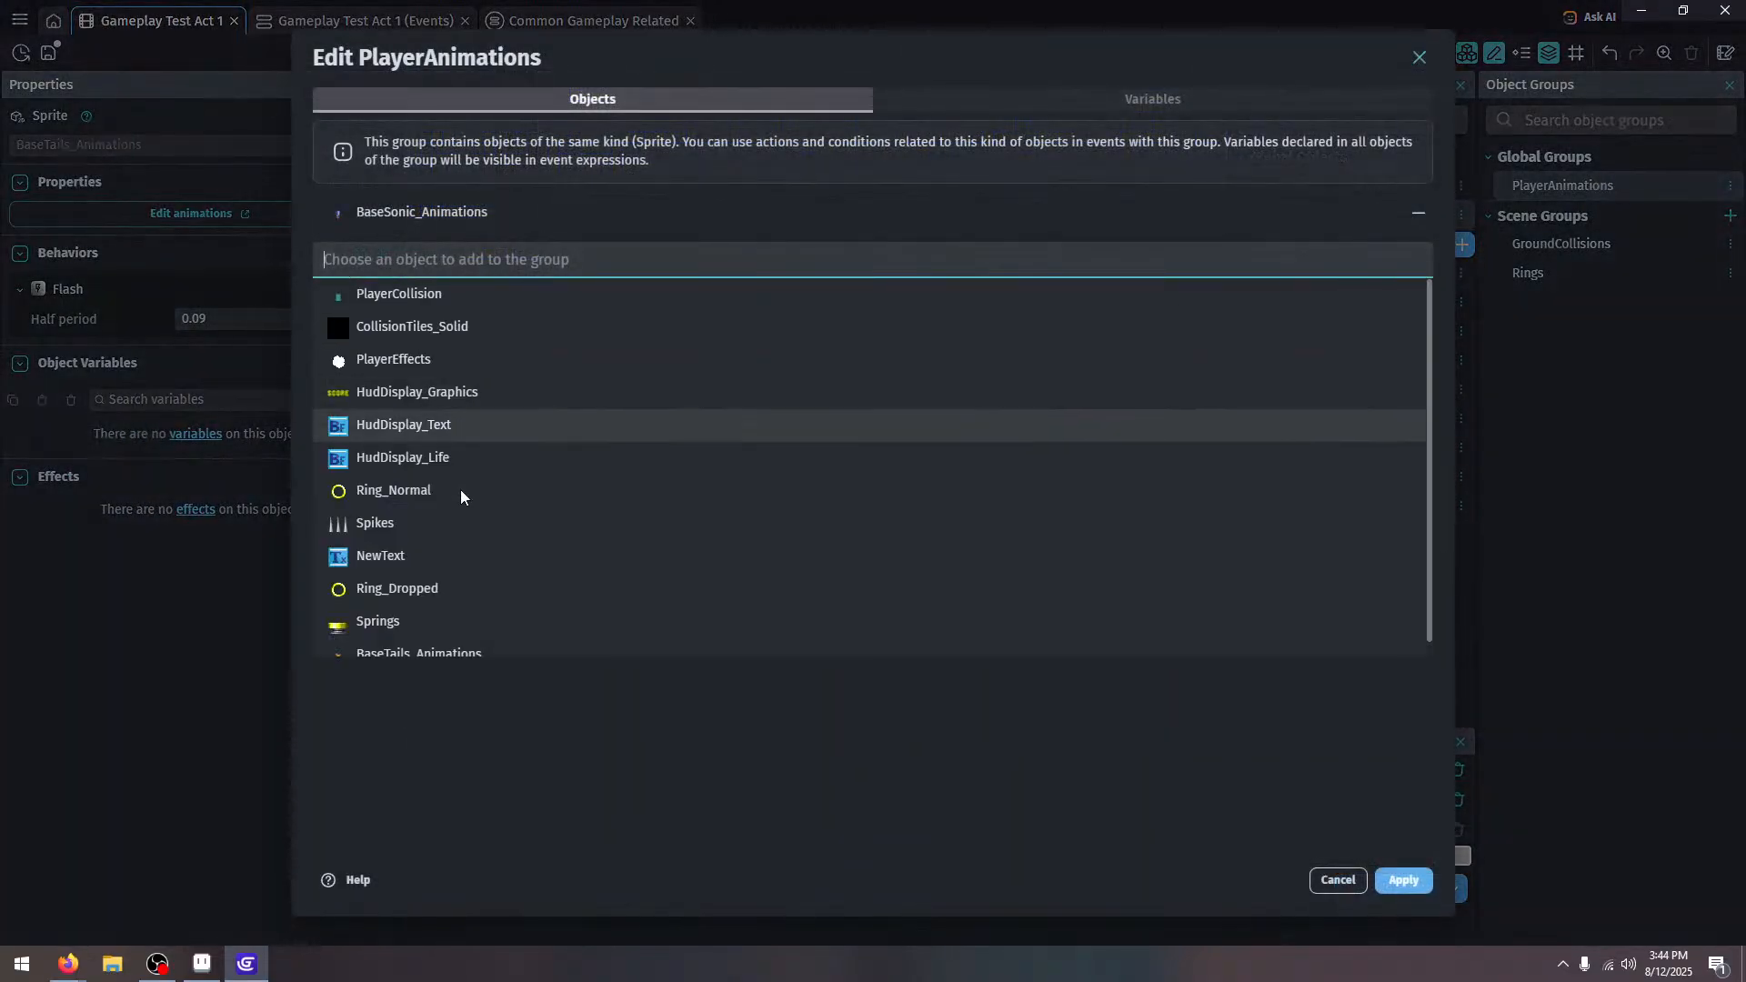
{"action": "left_click", "coordinate": [460, 636]}
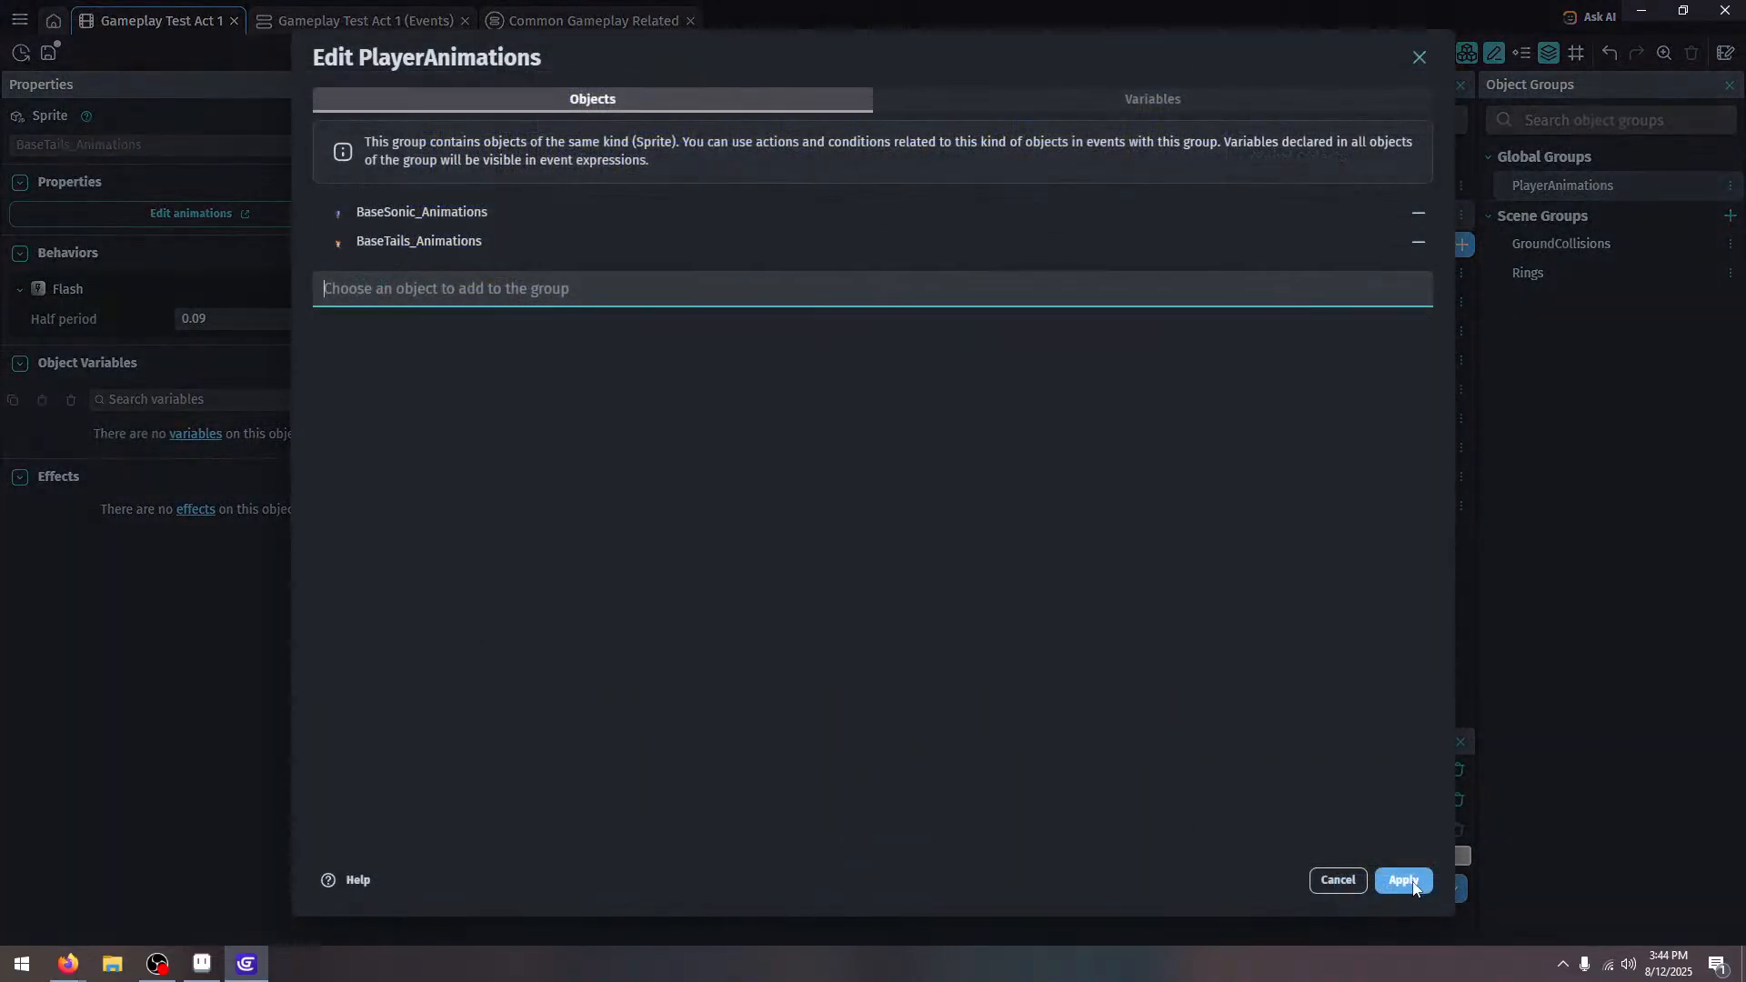
Preview the game and test Tails running, jumping and balancing on the edge of the starting platform
{"action": "left_click", "coordinate": [799, 41]}
{"action": "left_click", "coordinate": [799, 41]}
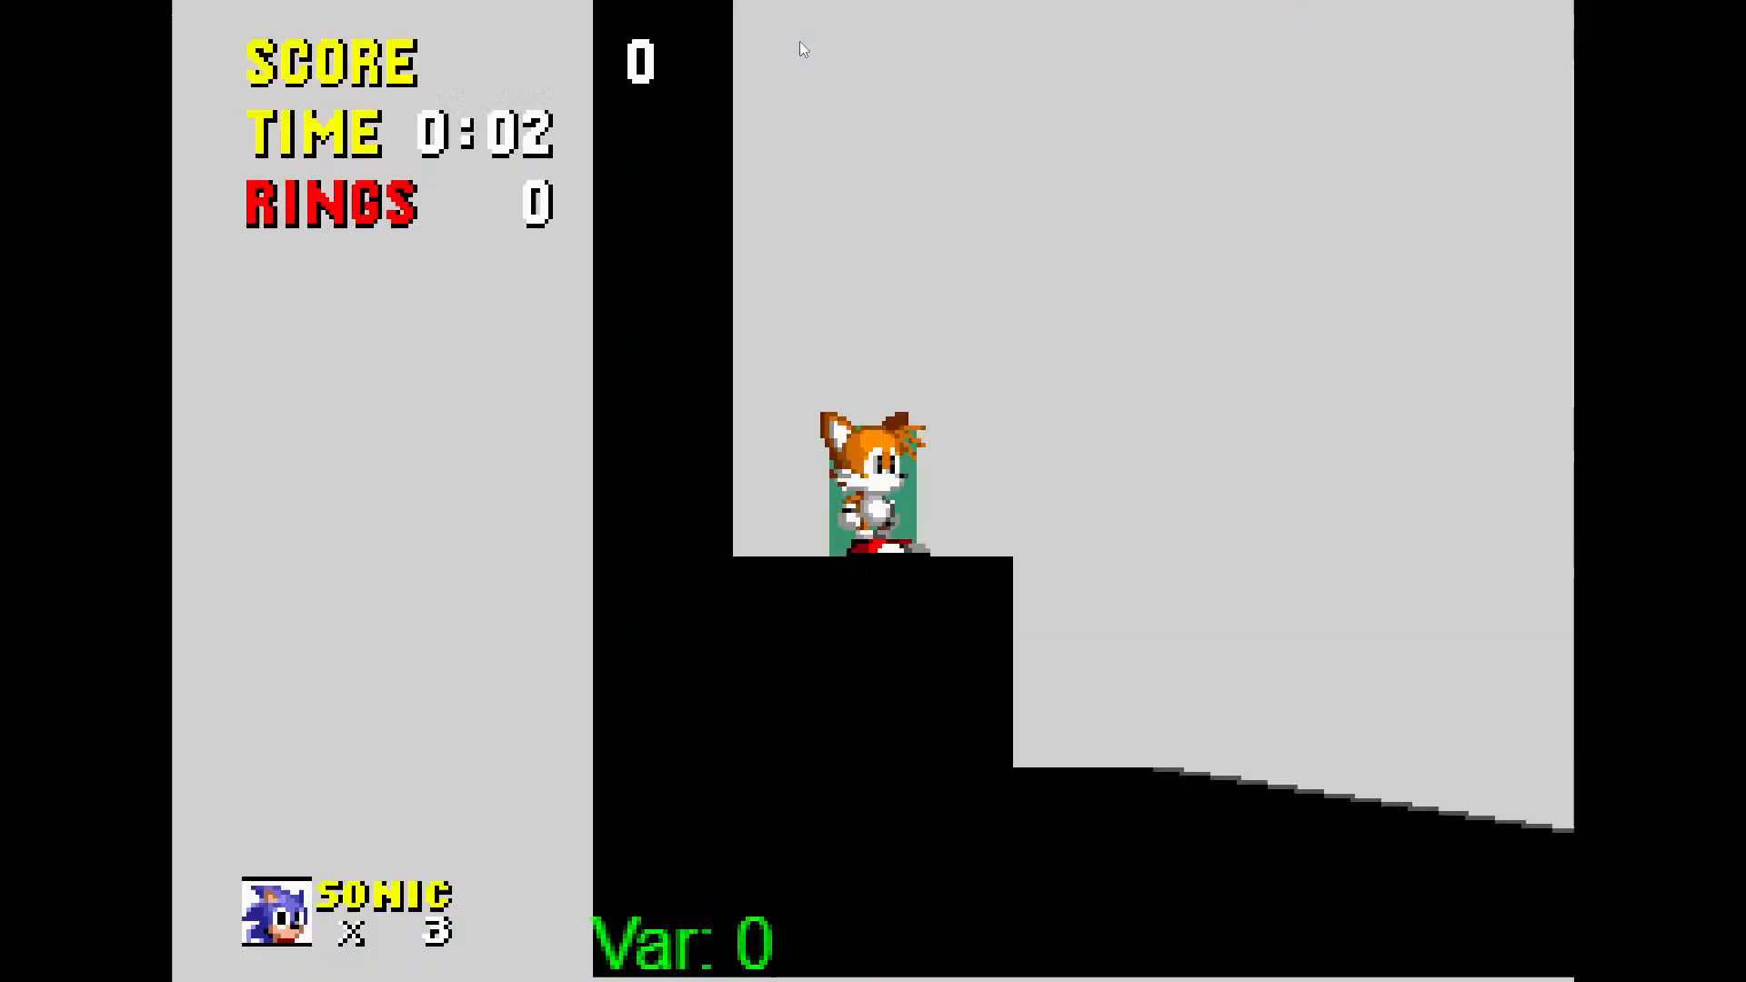
{"action": "key", "text": "Right"}
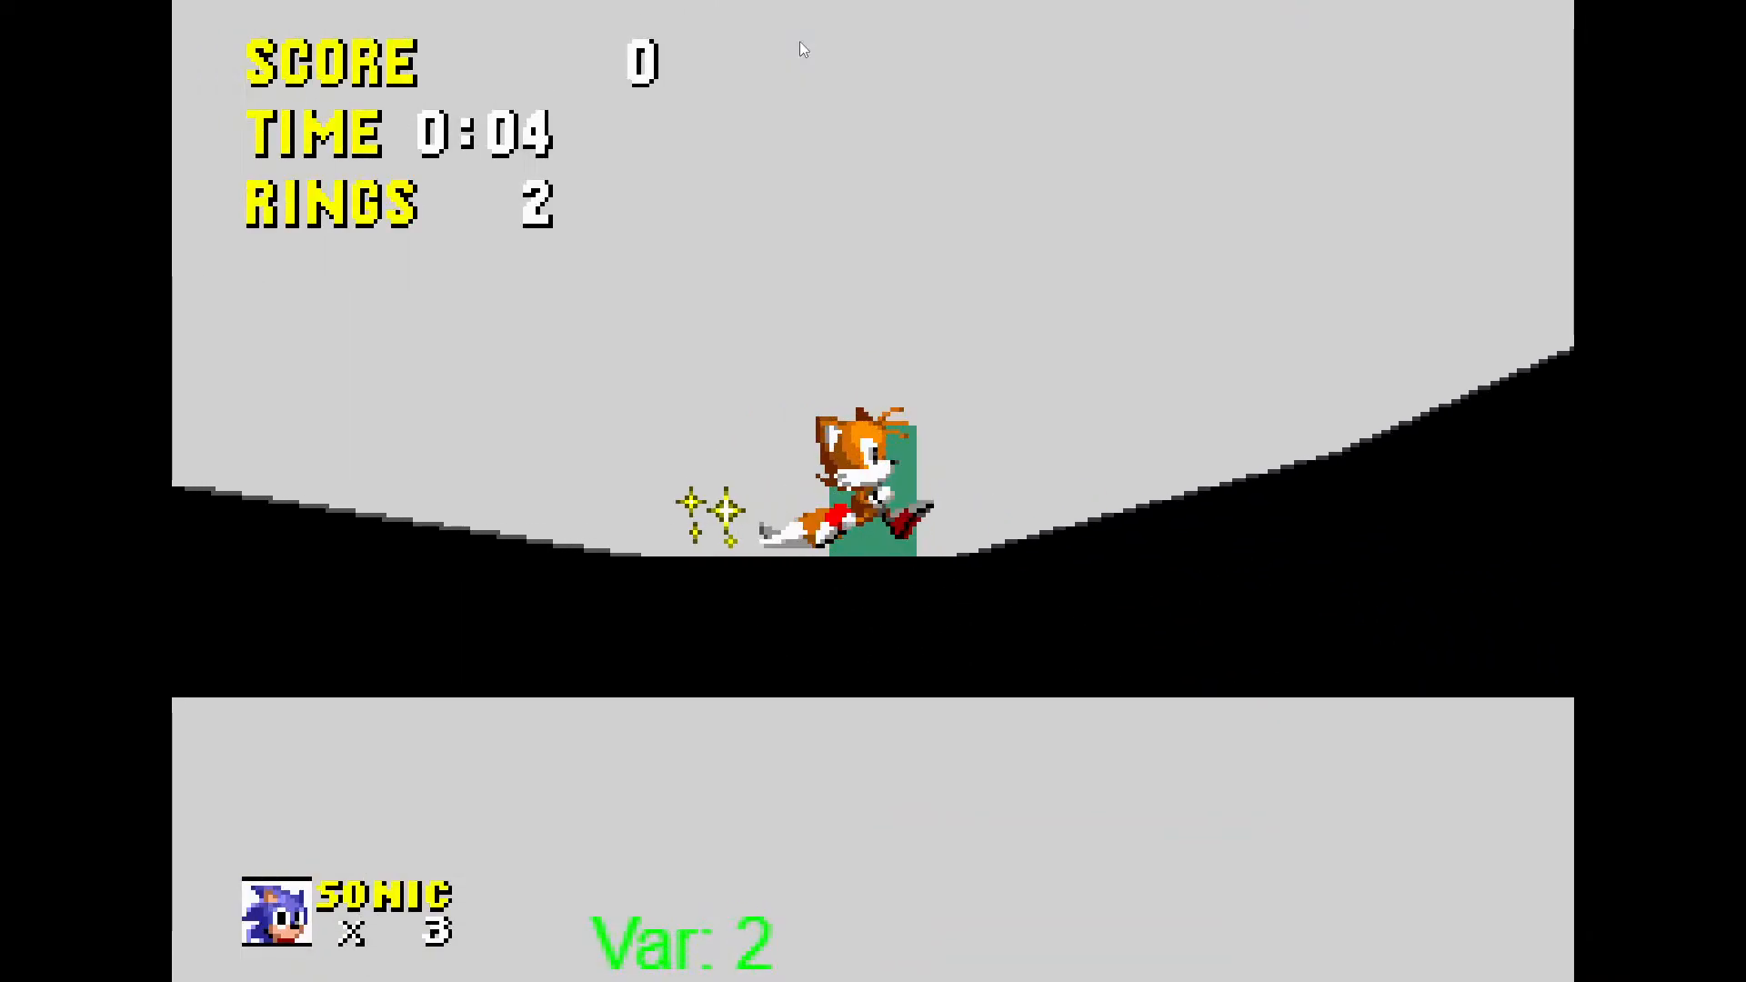
{"action": "key", "text": "space"}
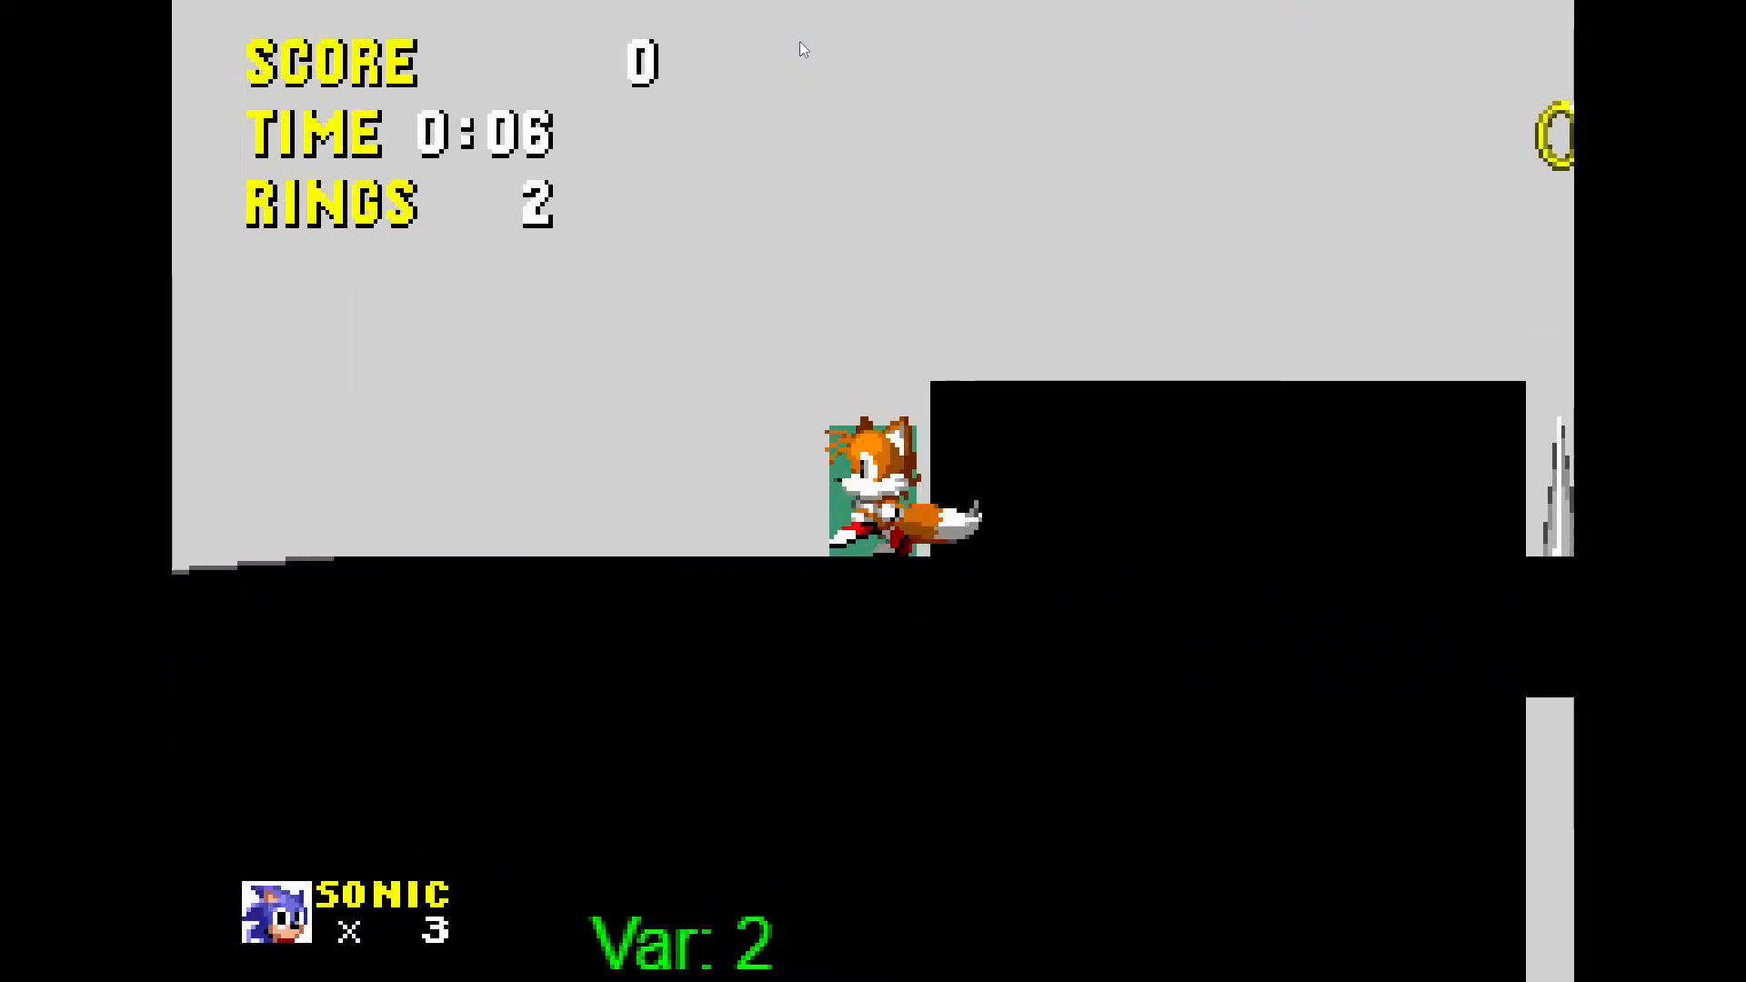
{"action": "key", "text": "space"}
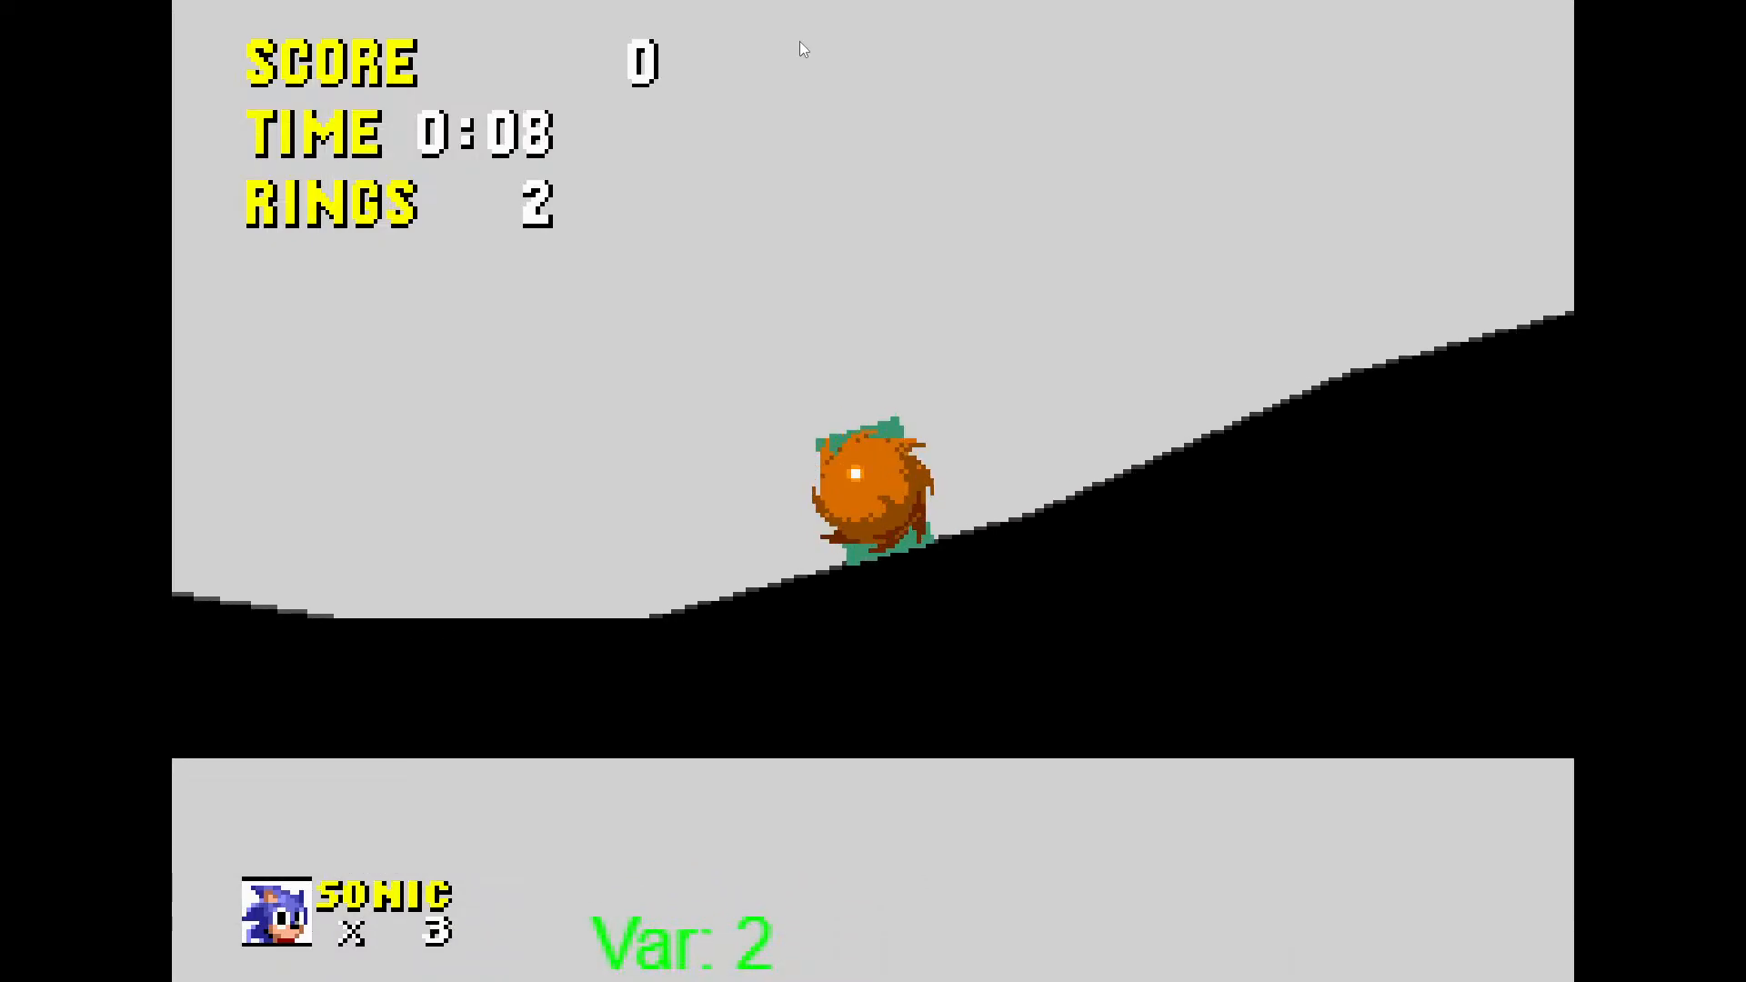
{"action": "key", "text": "Left"}
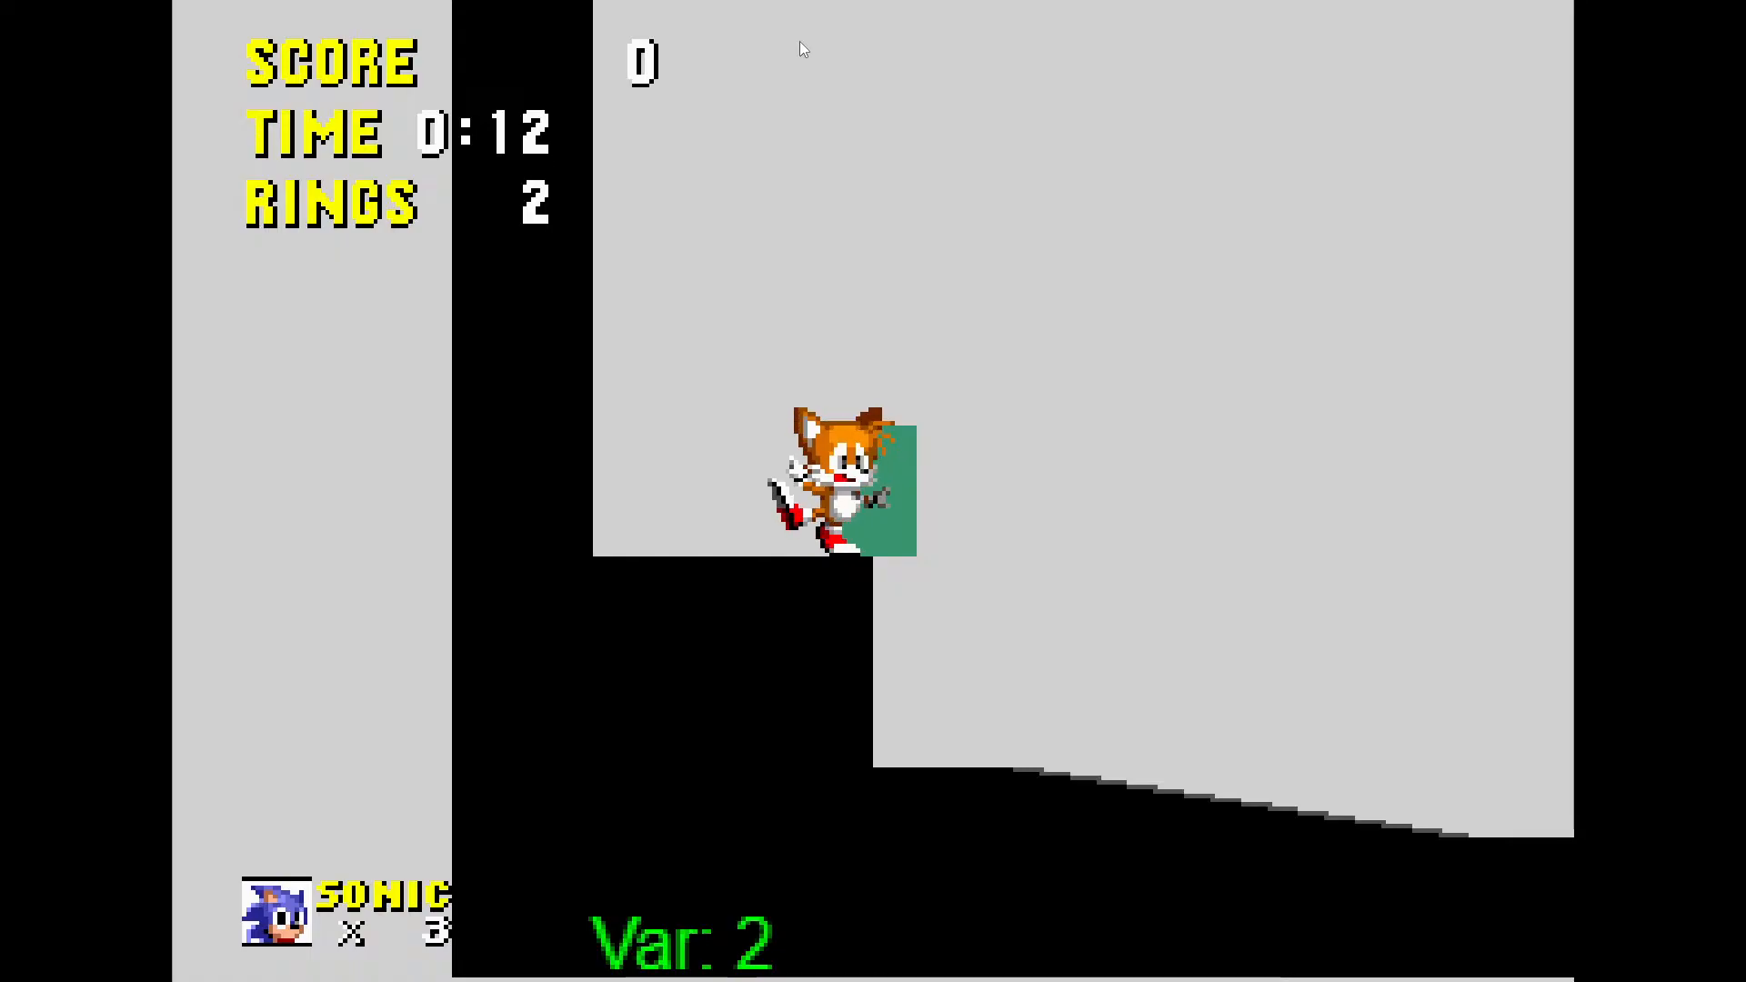
{"action": "key", "text": "space"}
{"action": "key", "text": "Left"}
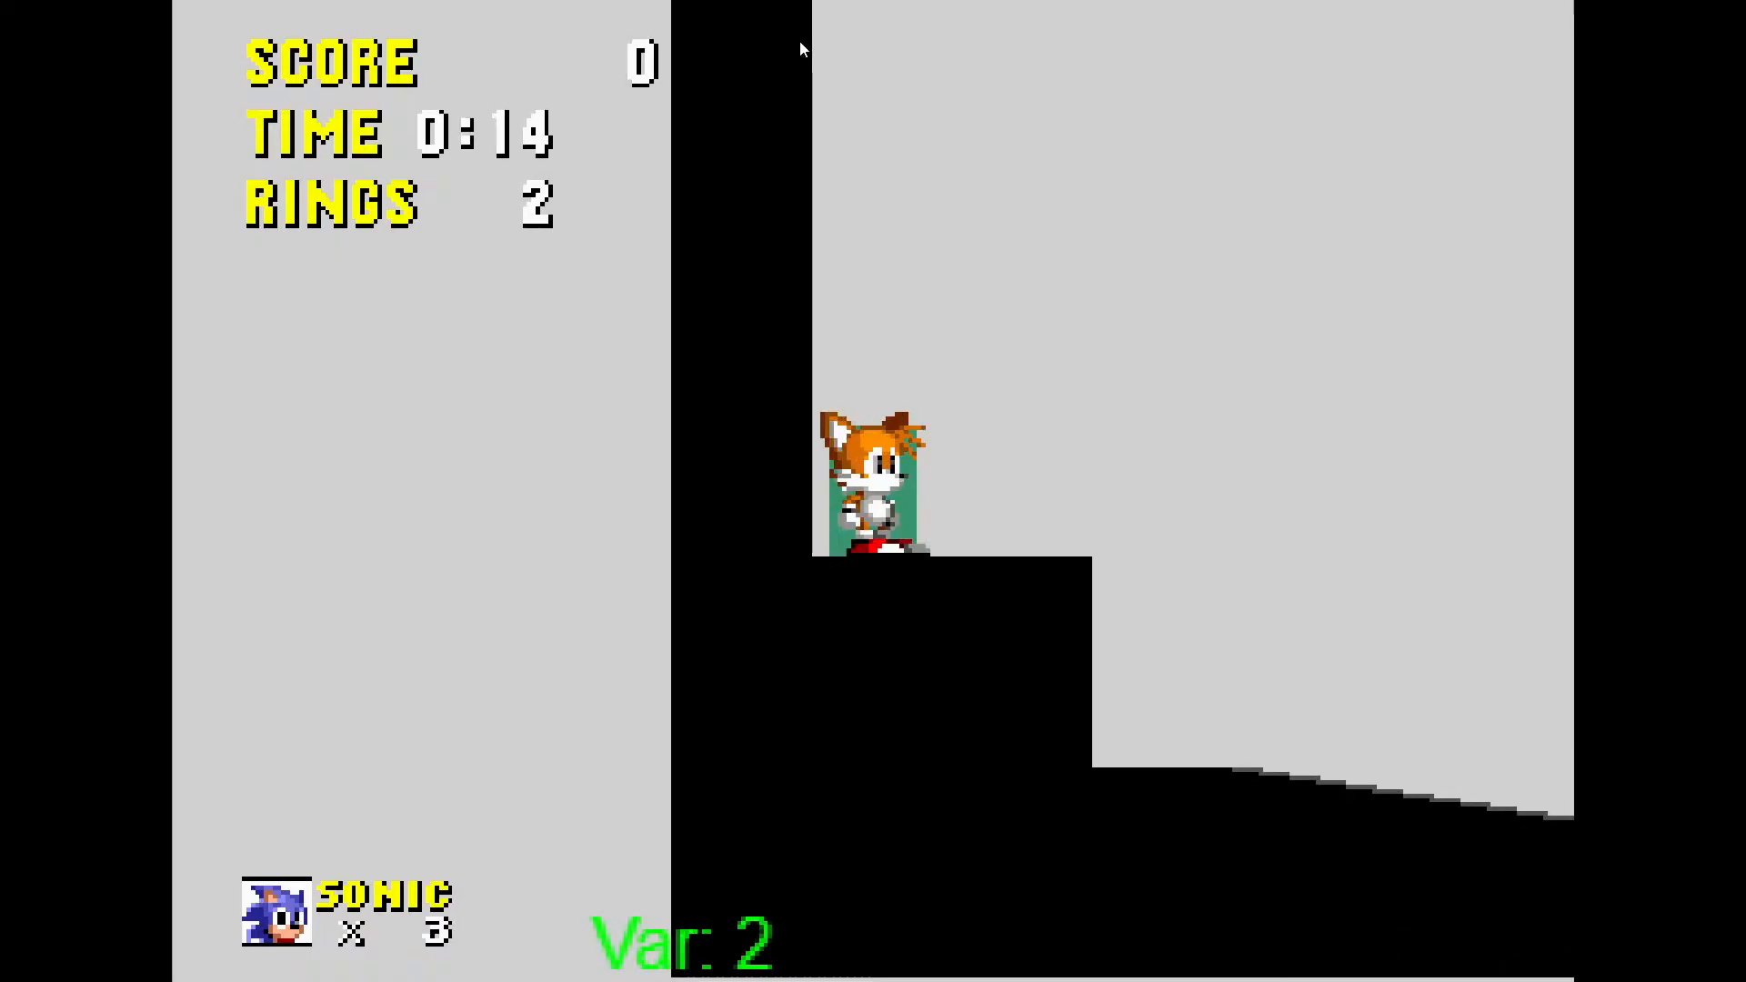
{"action": "key", "text": "Left"}
{"action": "key", "text": "Right"}
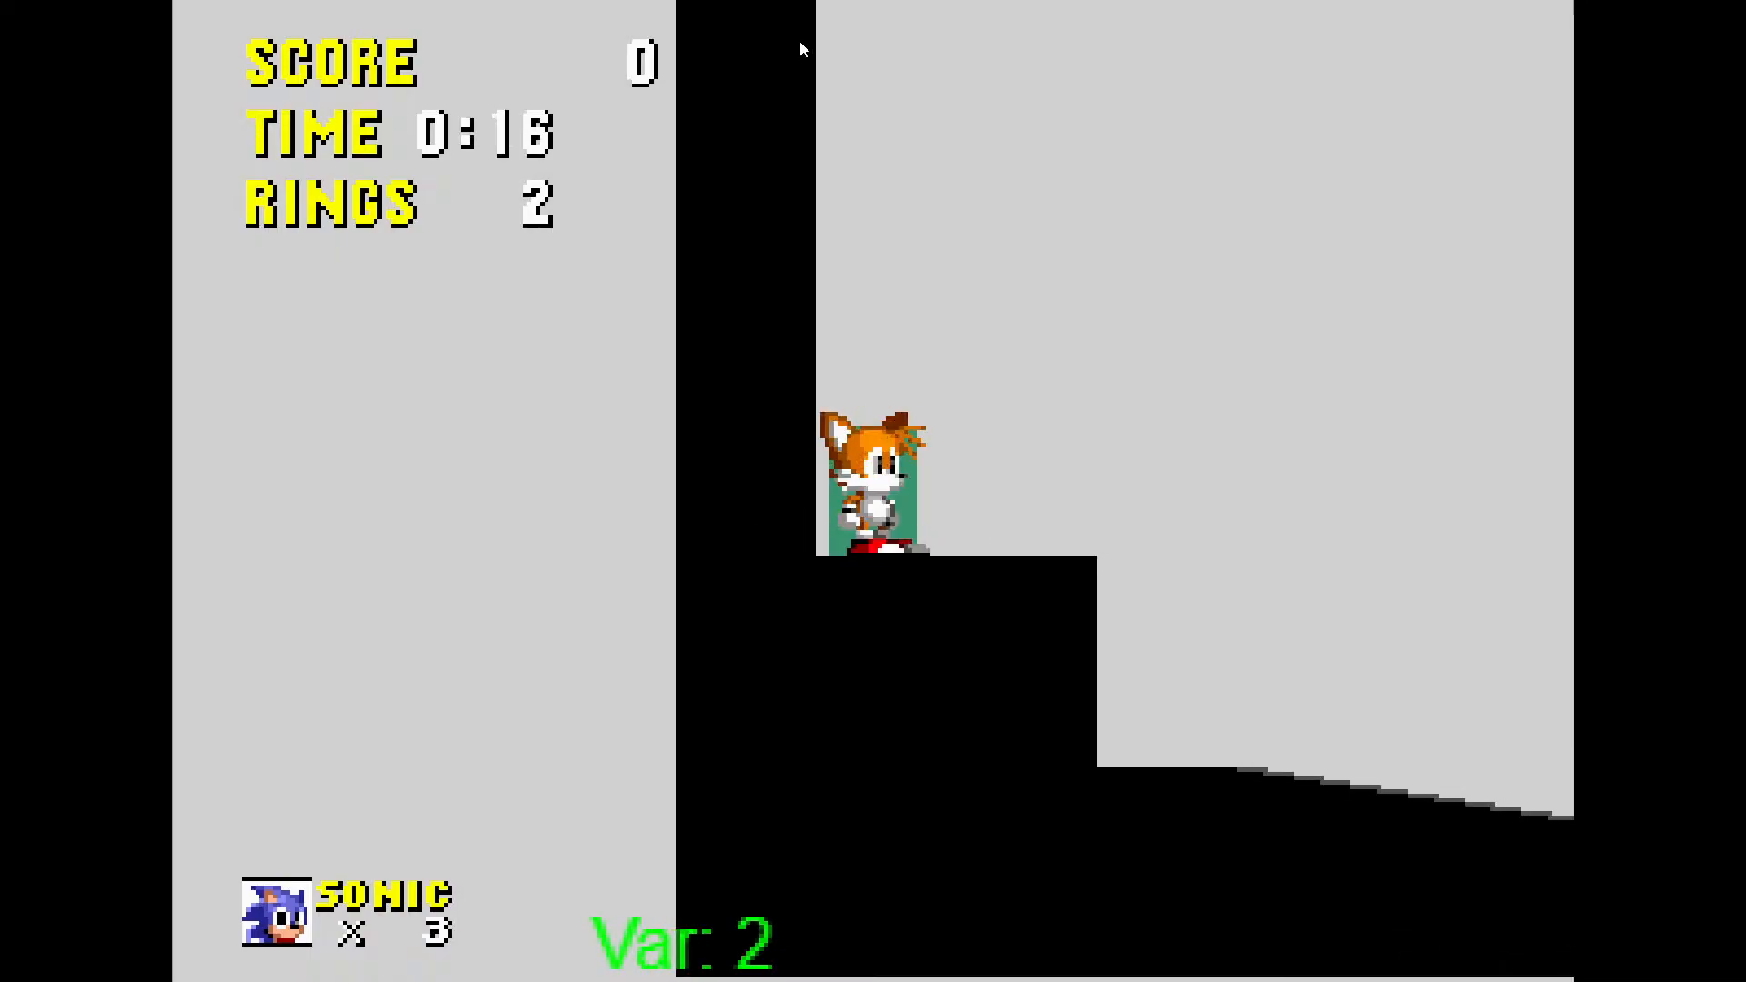
{"action": "key", "text": "space"}
{"action": "key", "text": "Right"}
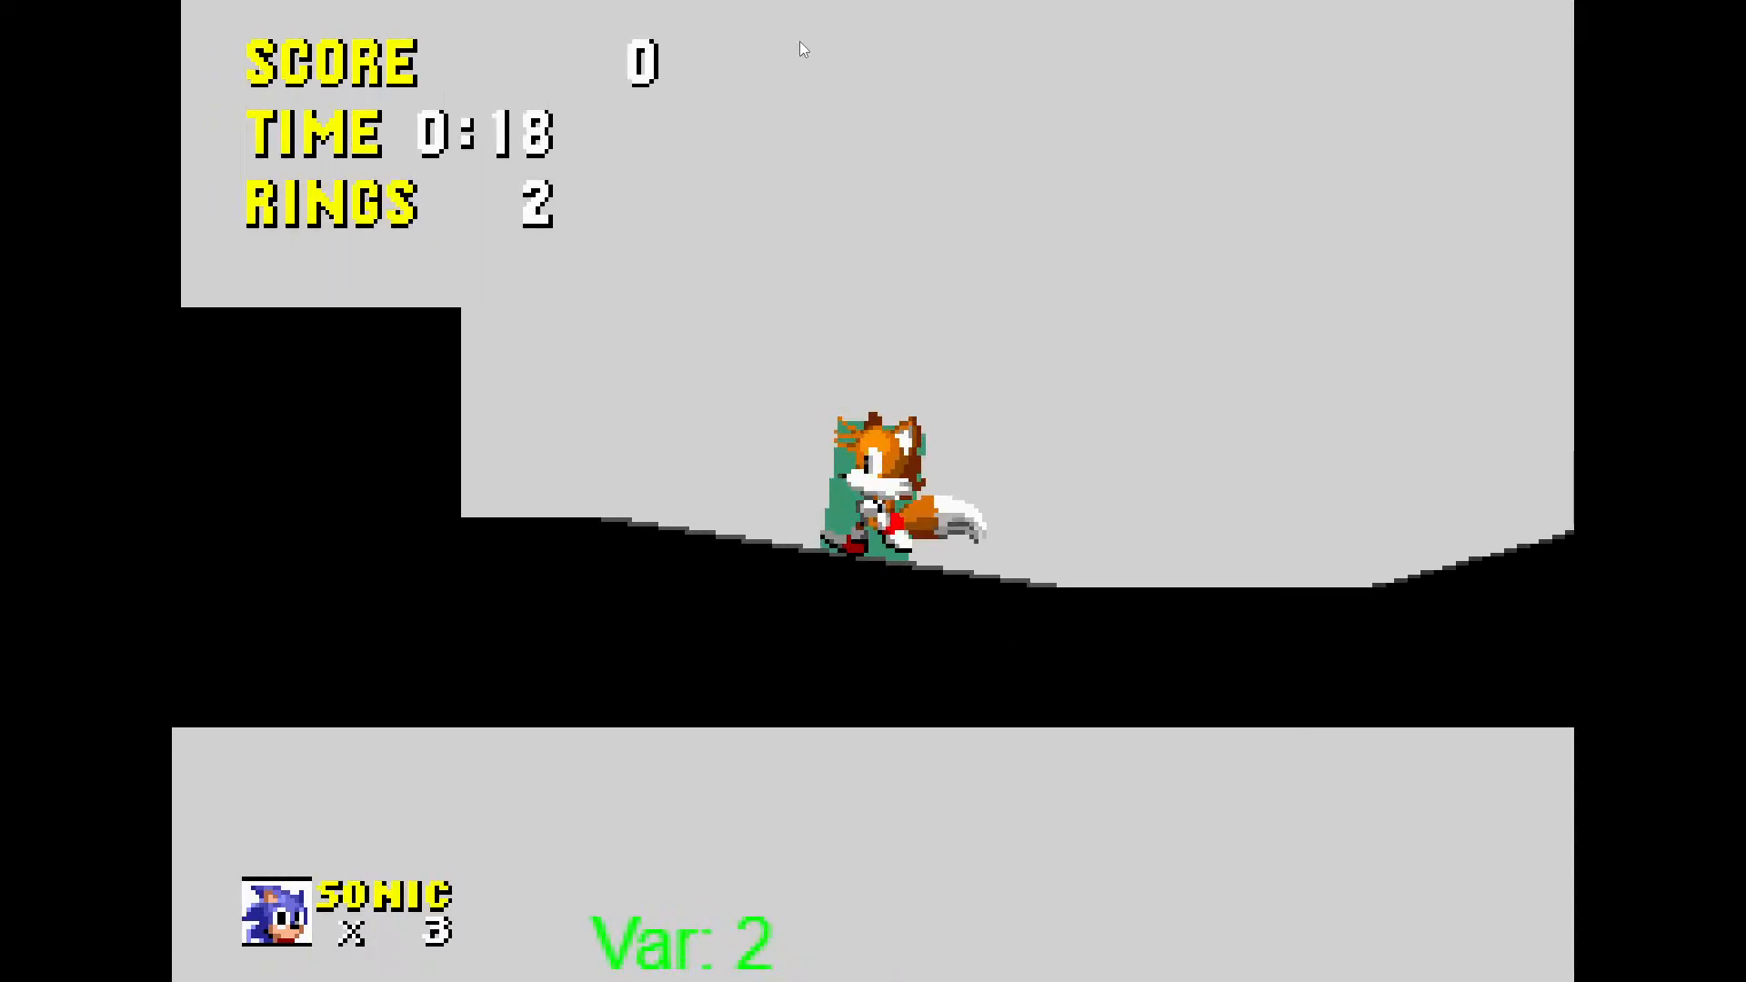
Test Tails' spin dash, roll and spring bounce across the level in both directions, and close the preview
{"action": "key", "text": "space"}
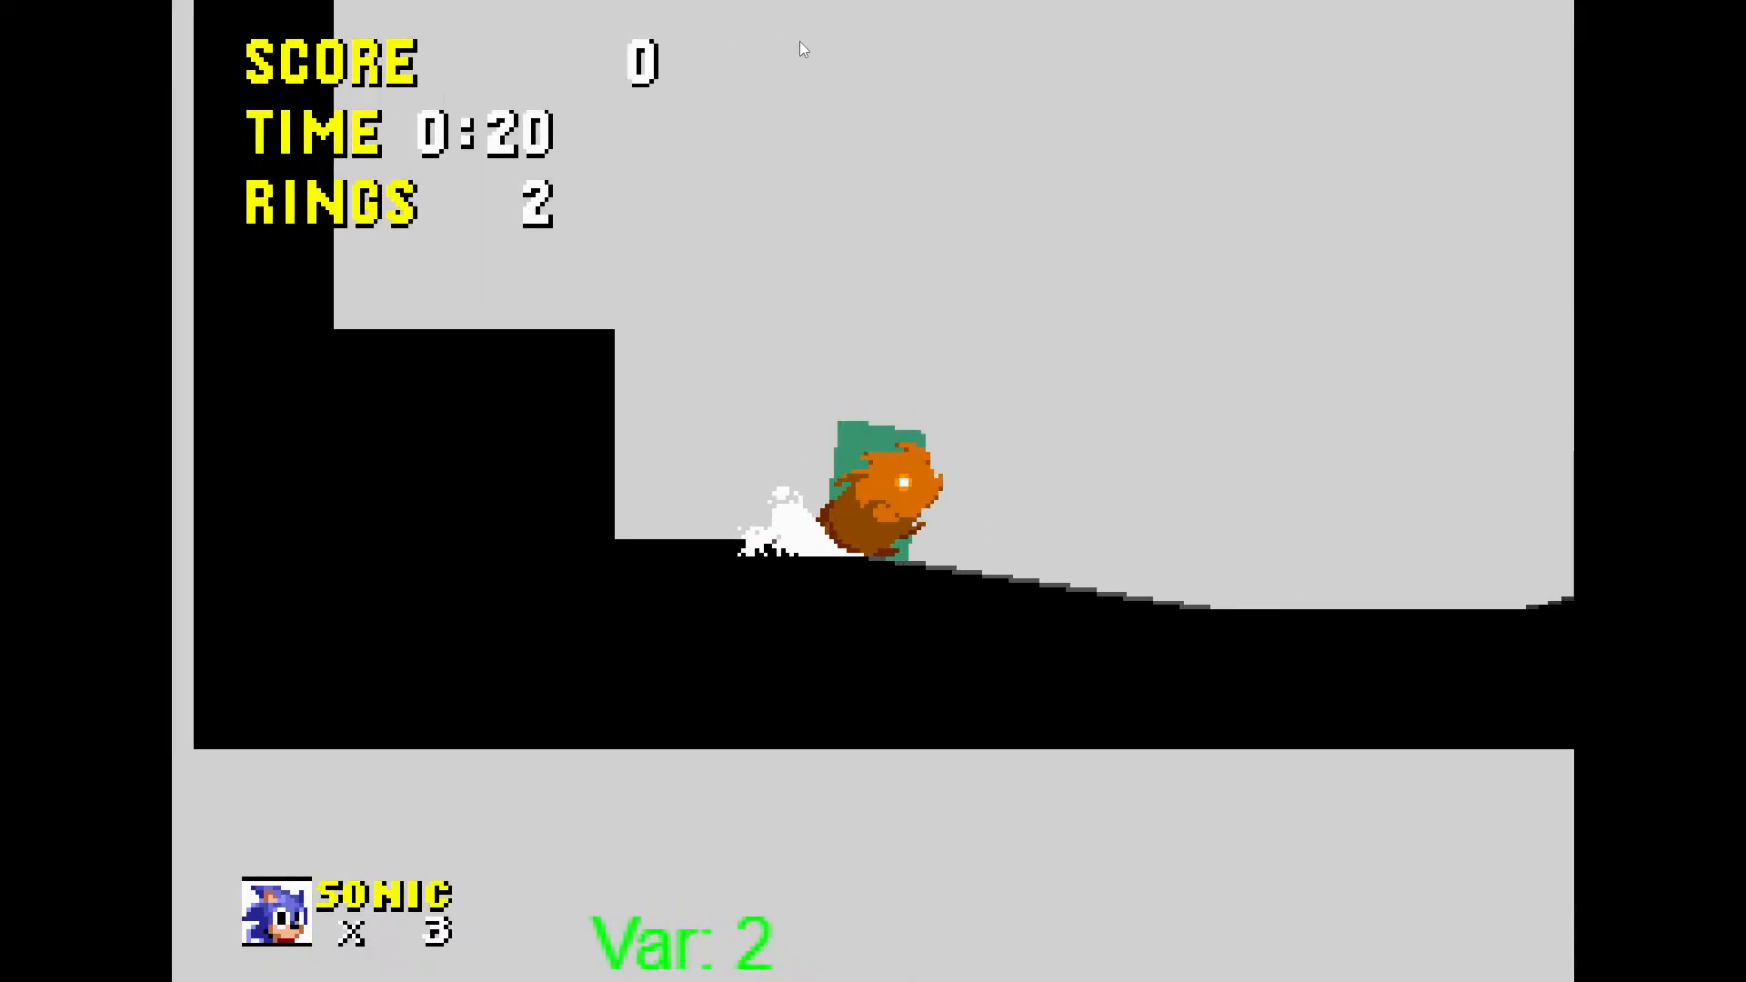
{"action": "key", "text": "Down"}
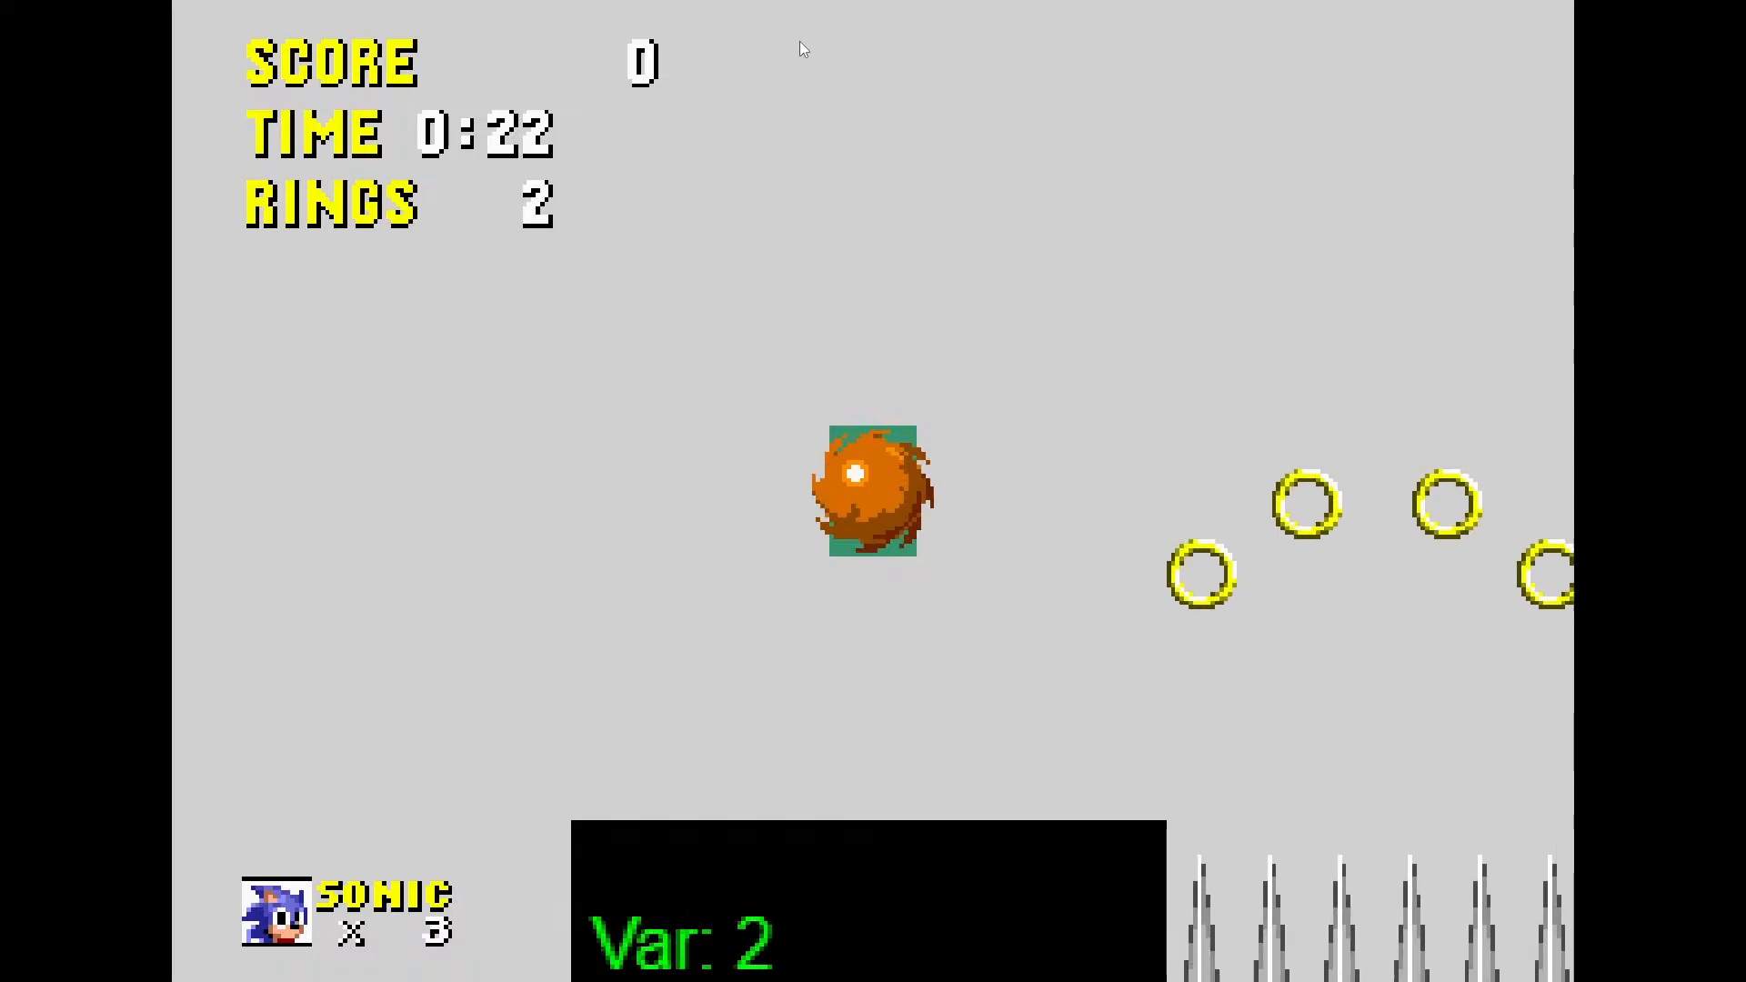
{"action": "key", "text": "space"}
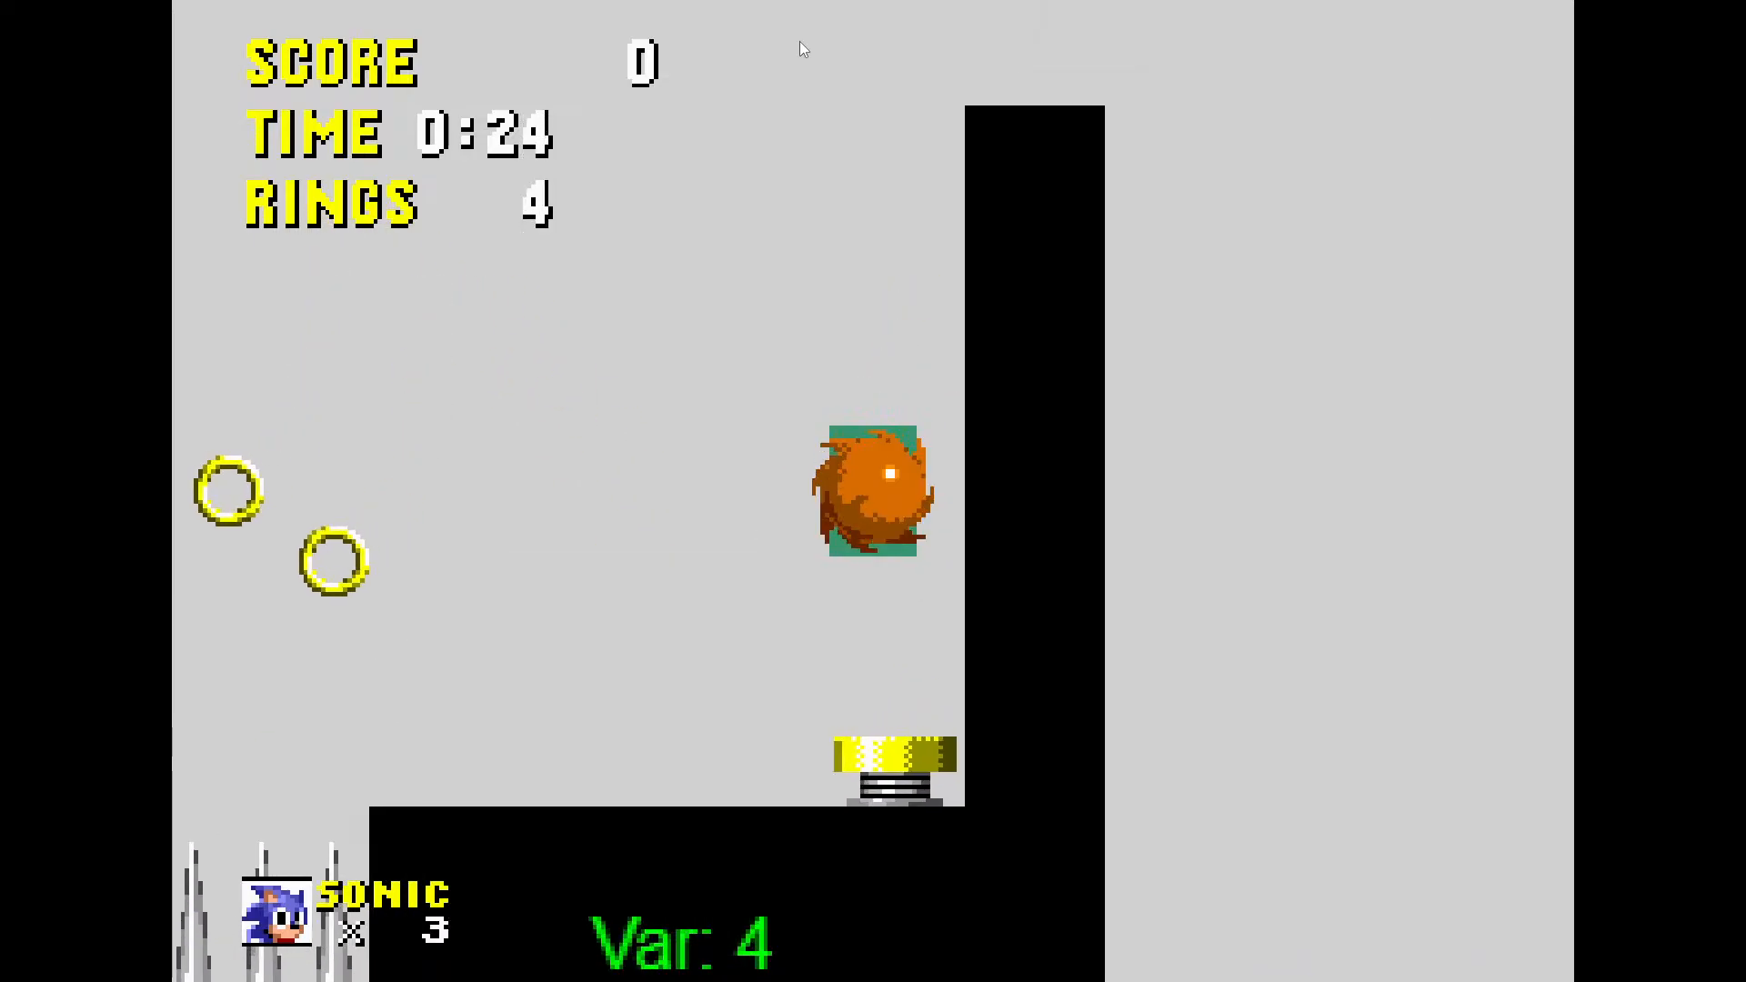
{"action": "key", "text": "Left"}
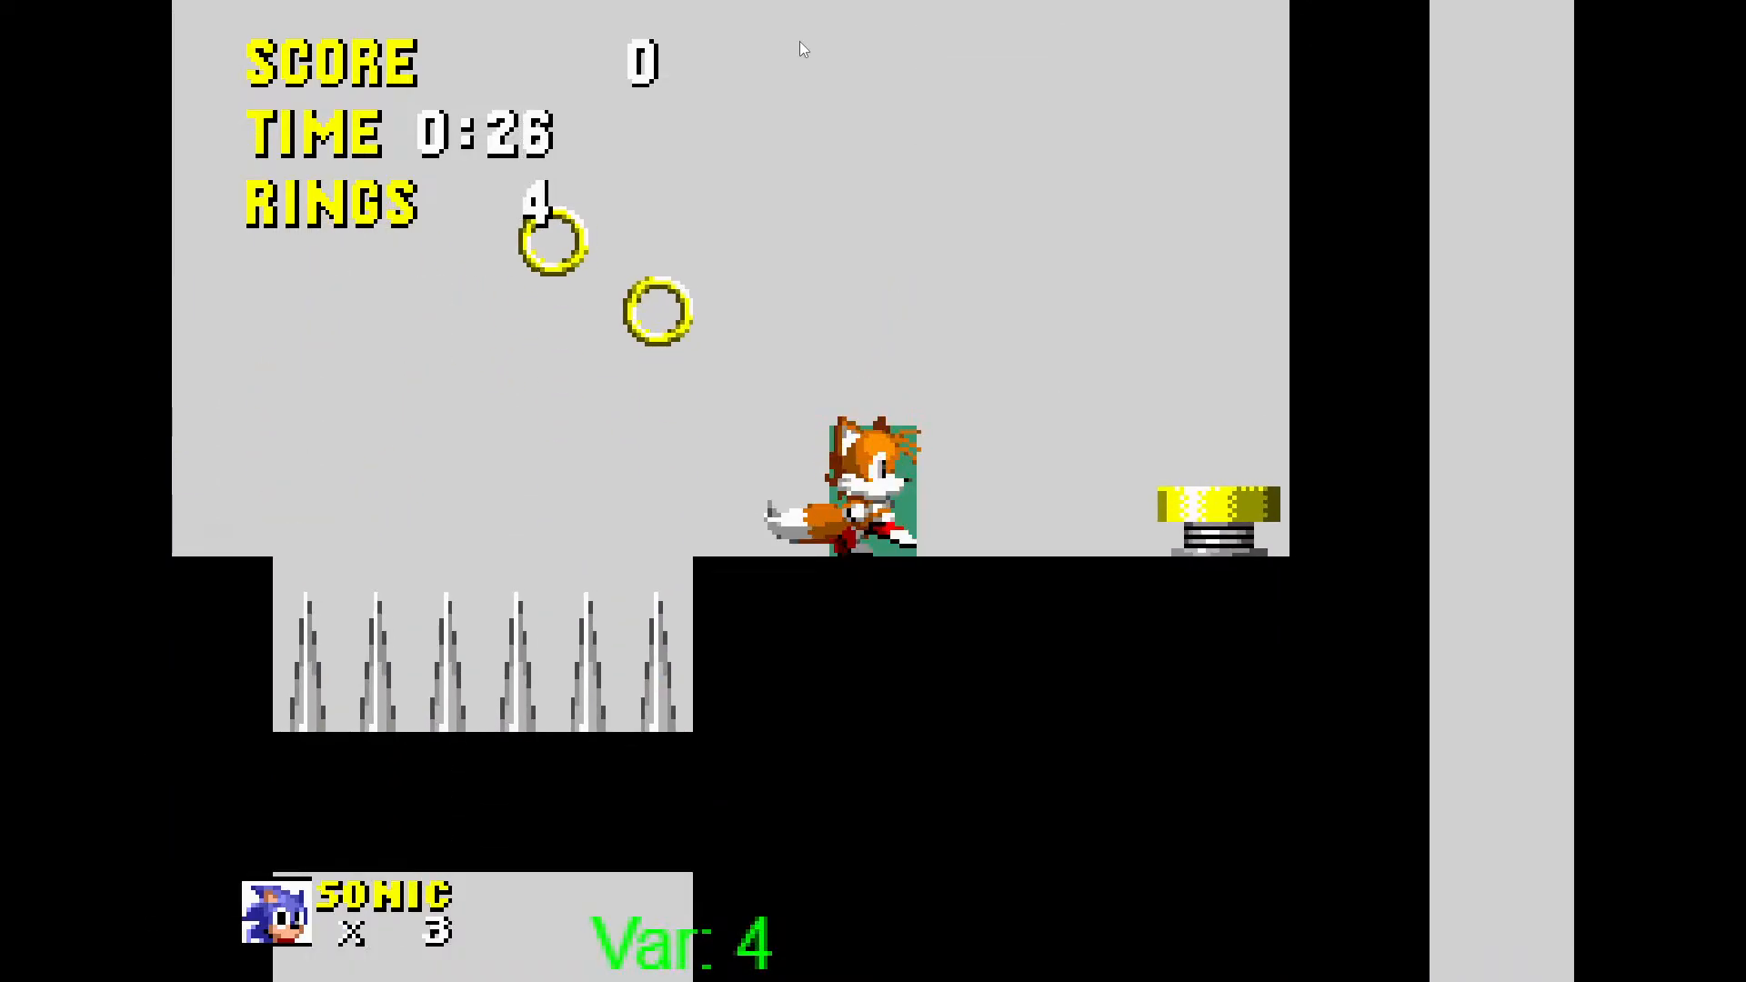
{"action": "key", "text": "space"}
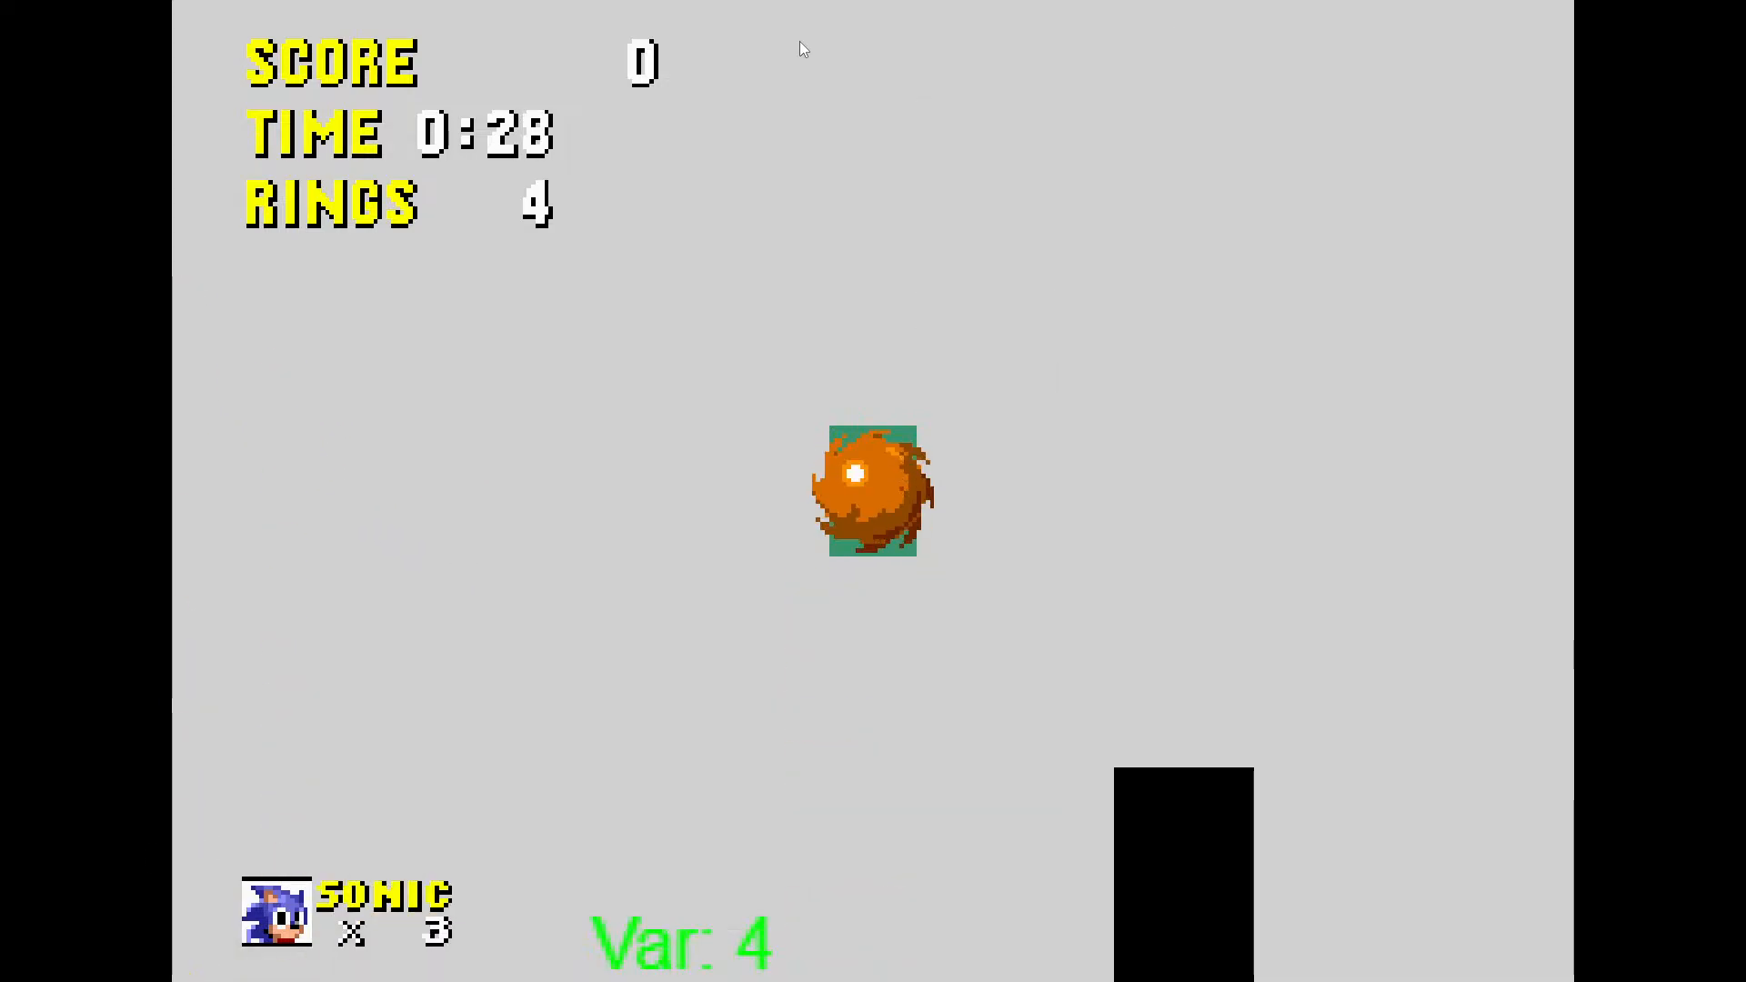
{"action": "key", "text": "Right"}
{"action": "key", "text": "space"}
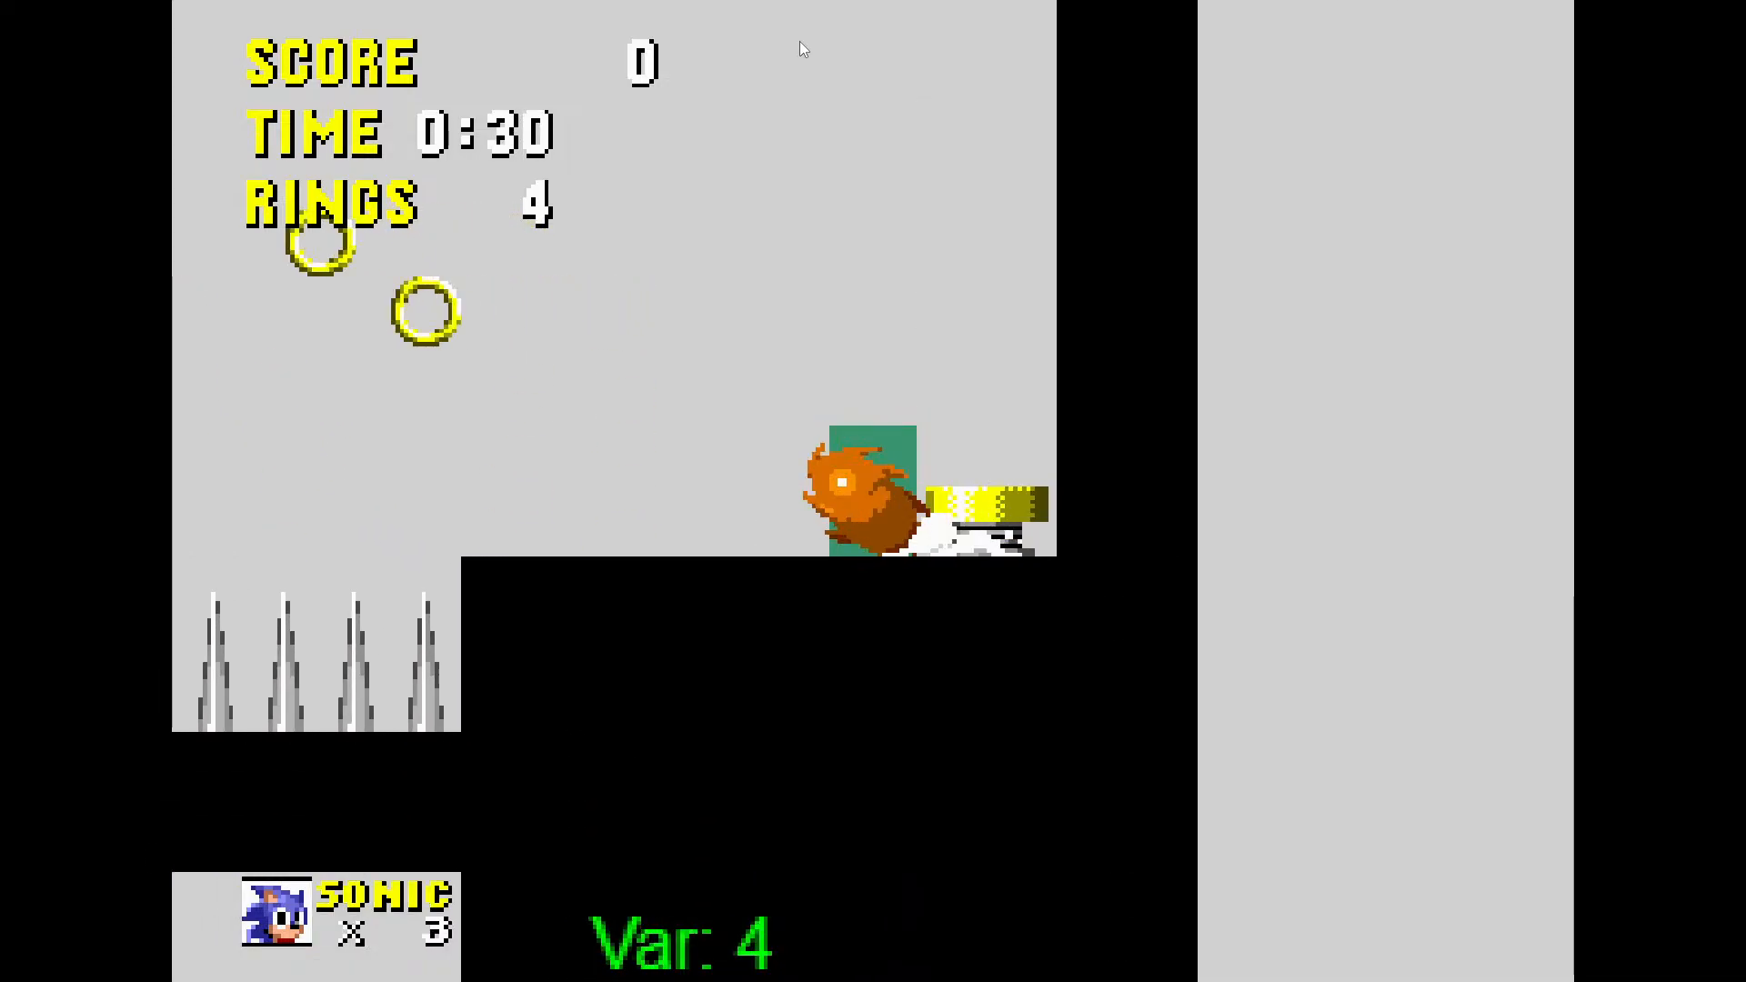
{"action": "key", "text": "Left"}
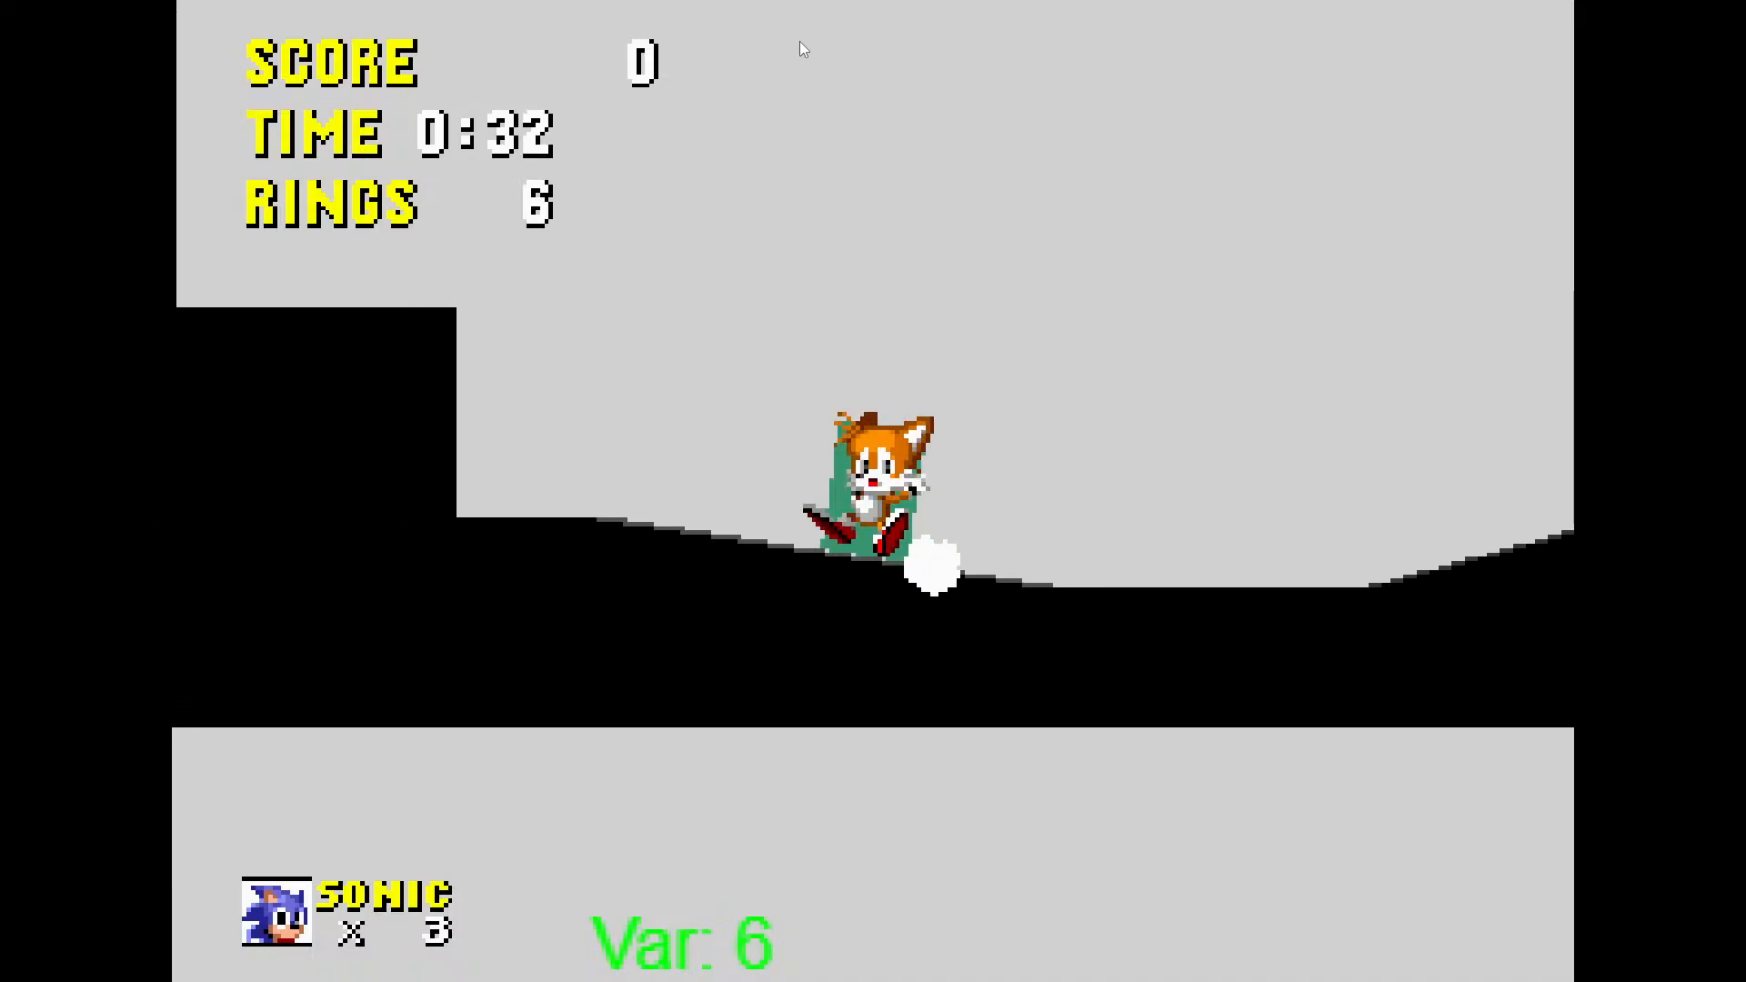
{"action": "key", "text": "Right"}
{"action": "key", "text": "Down"}
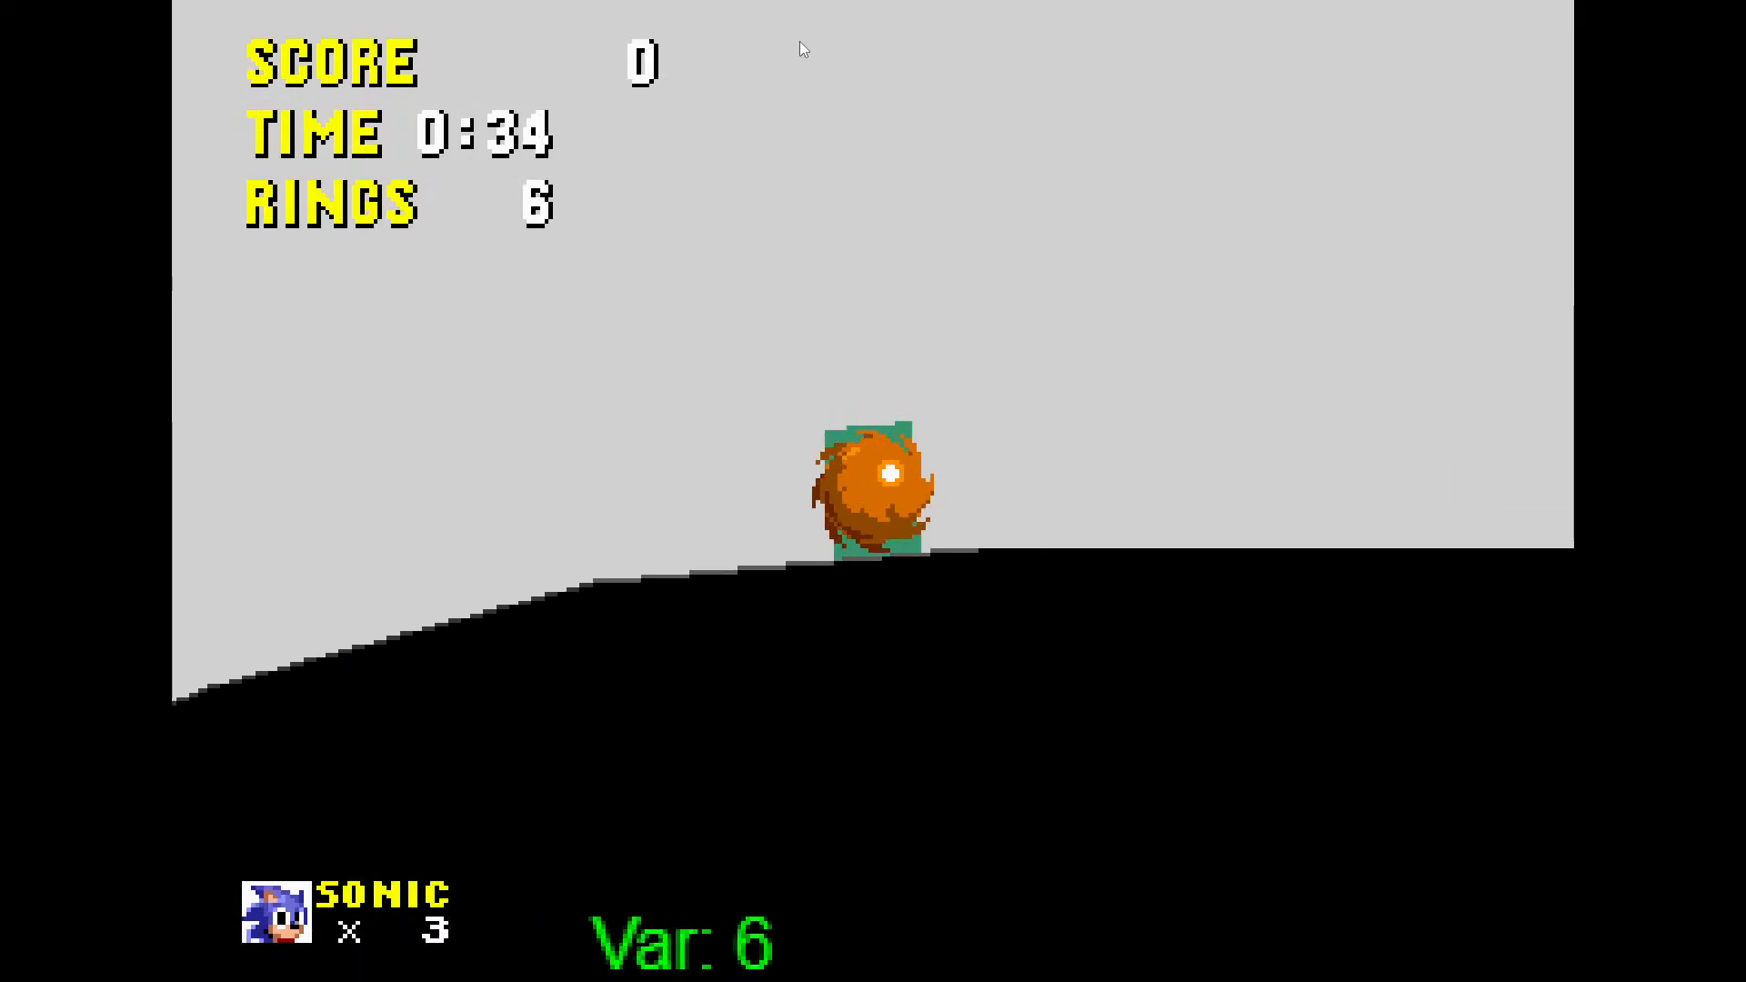
{"action": "key", "text": "space"}
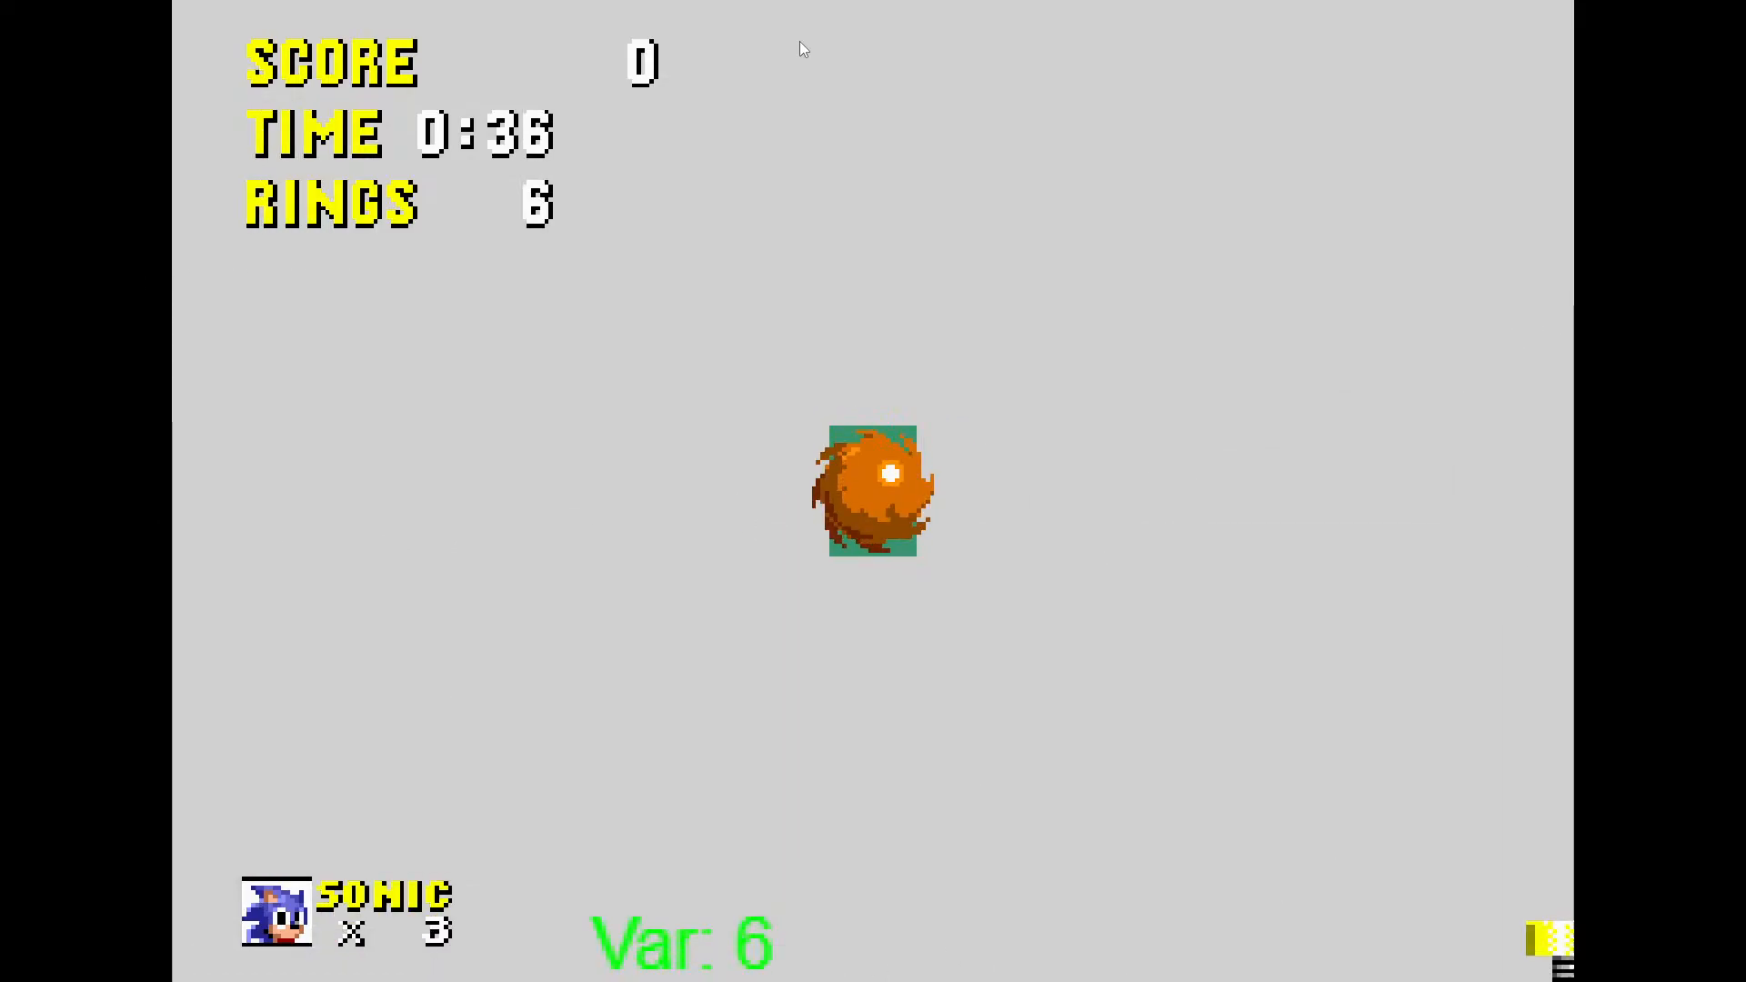
{"action": "key", "text": "space"}
{"action": "key", "text": "alt+Tab"}
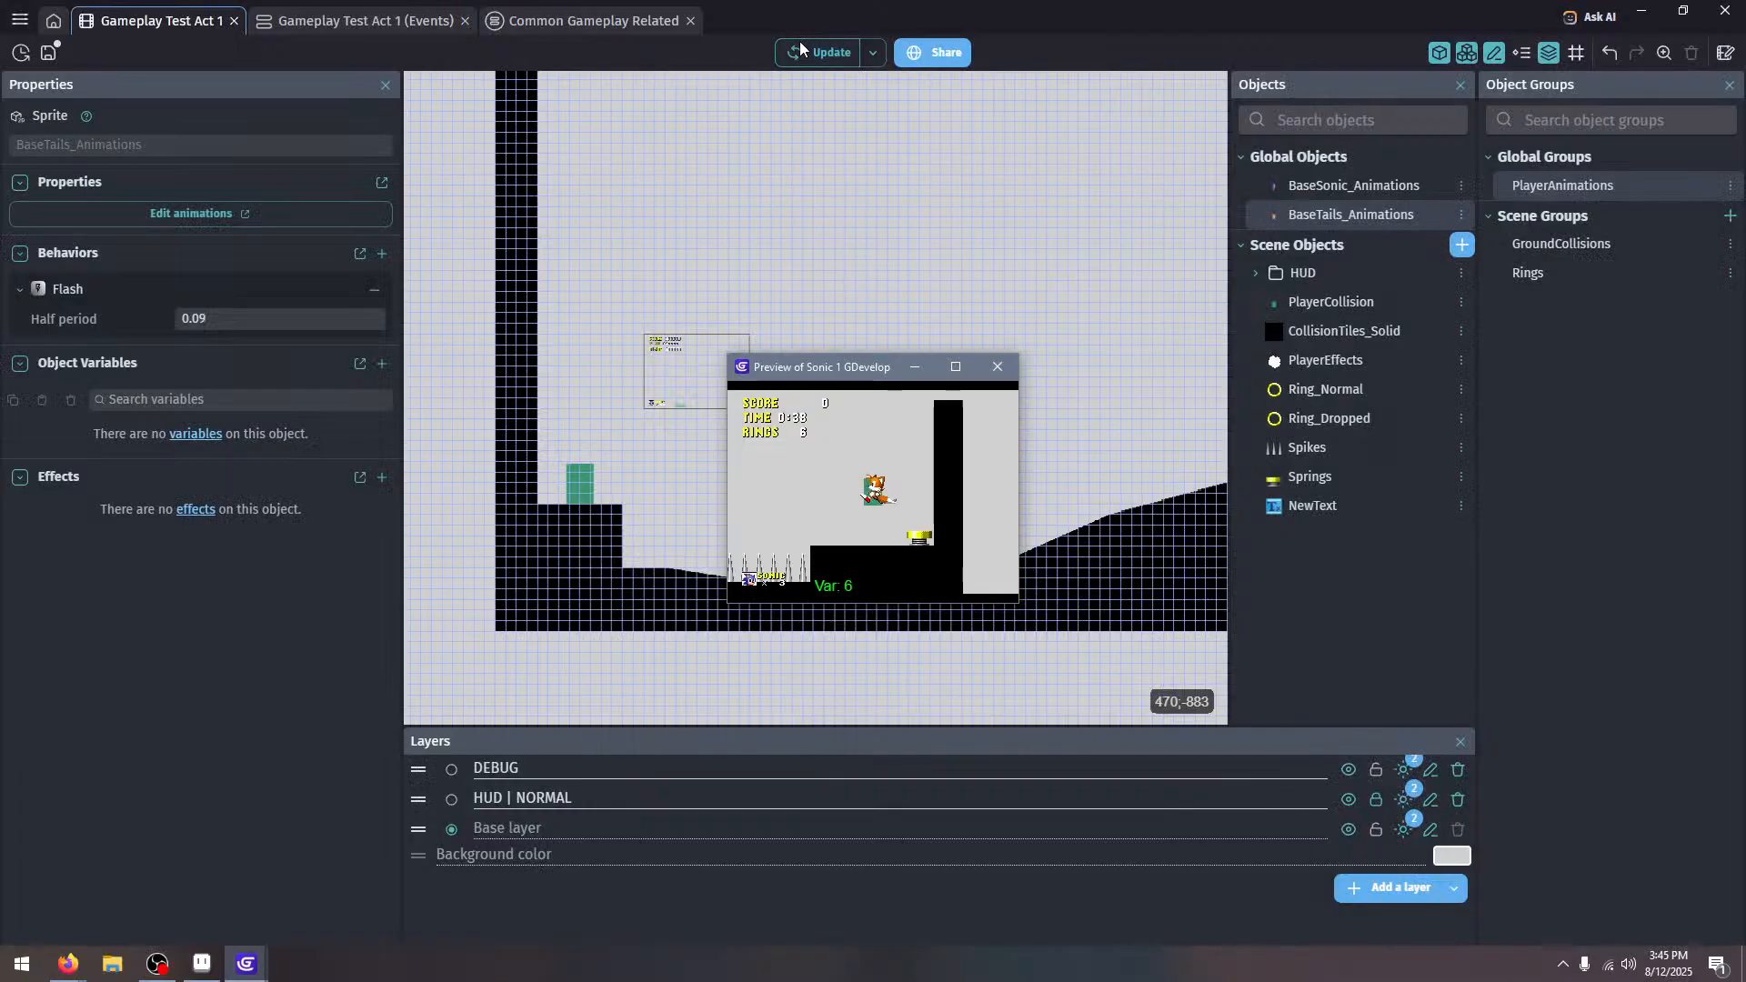
{"action": "left_click", "coordinate": [1010, 378]}
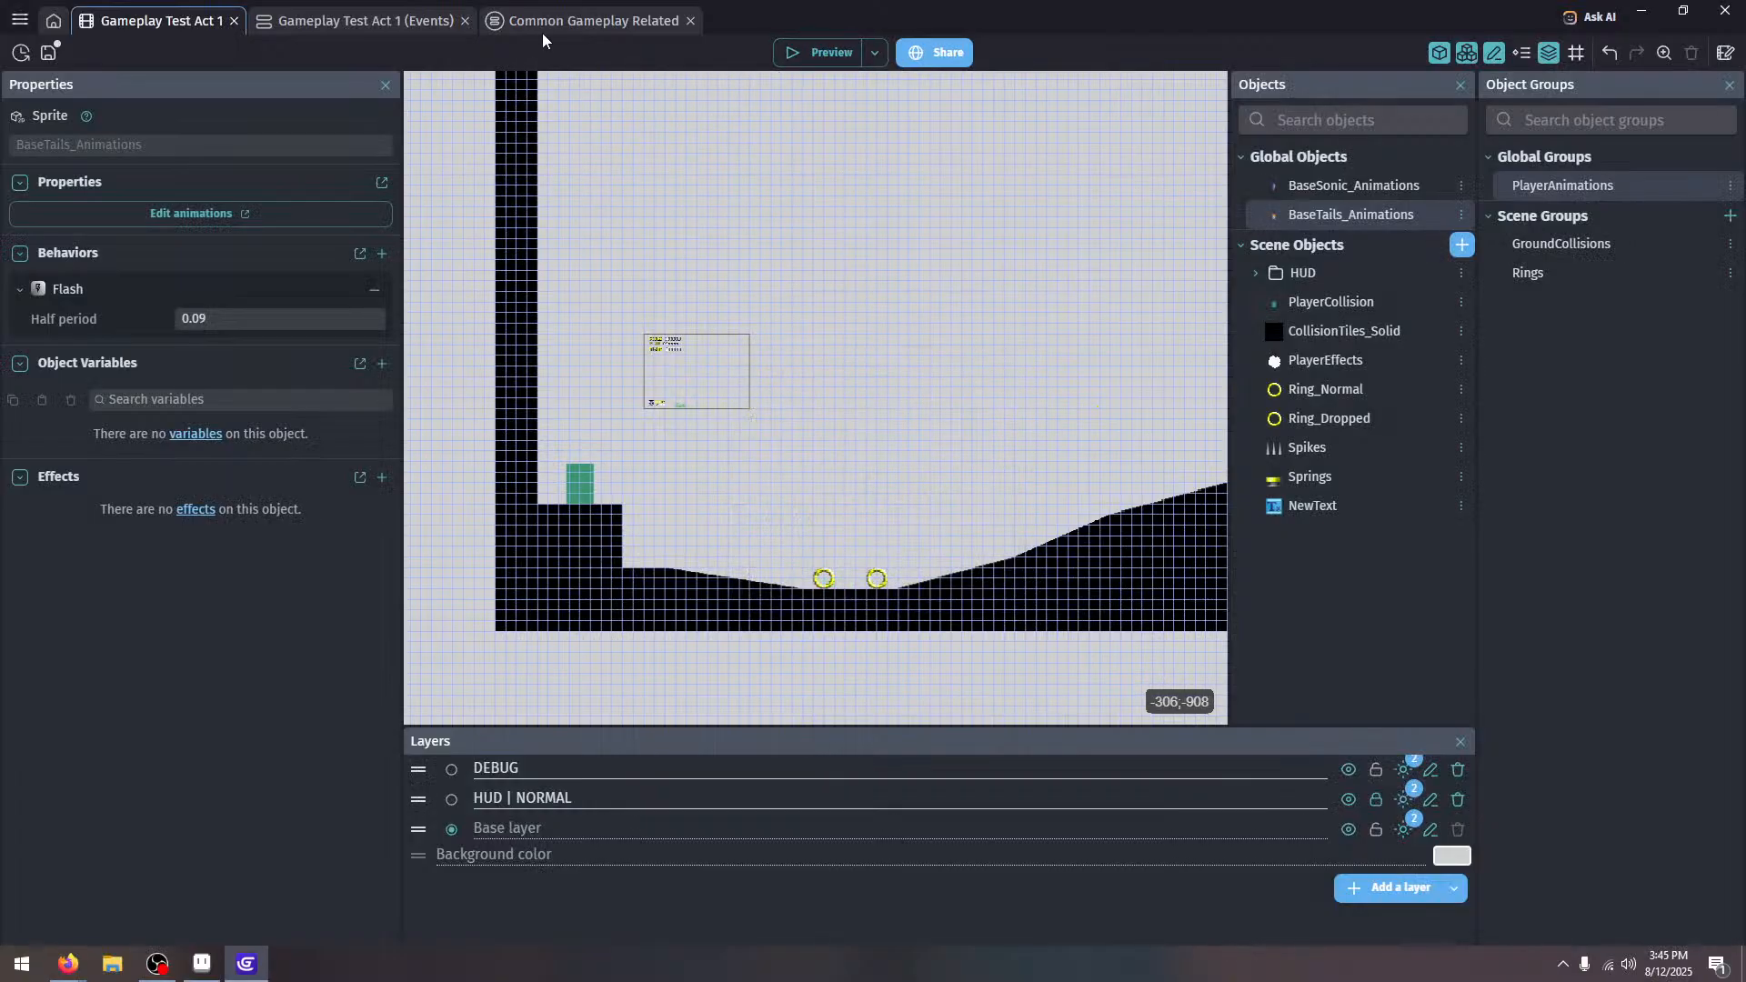
In the Springs event of Common Gameplay Related, replace BaseSonic_Animations with PlayerAnimations in the action that sets the "Spring" animation
{"action": "left_click", "coordinate": [537, 20]}
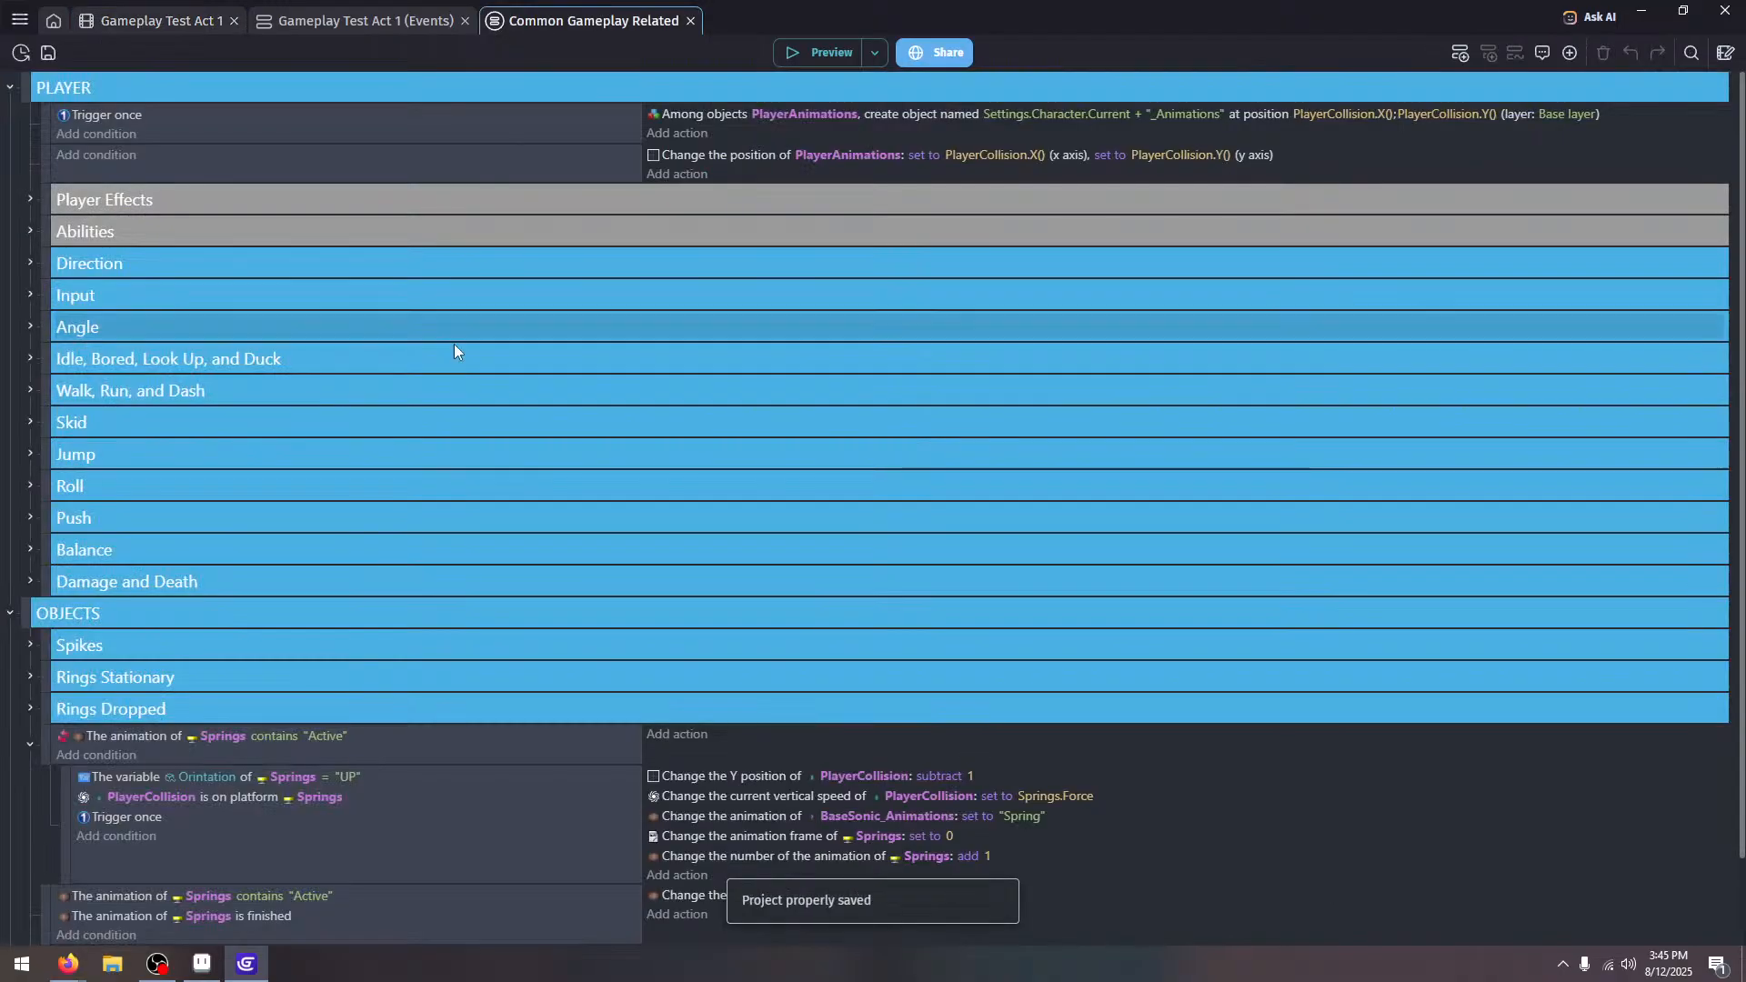
{"action": "scroll", "coordinate": [57, 626], "scroll_direction": "down", "scroll_amount": 2}
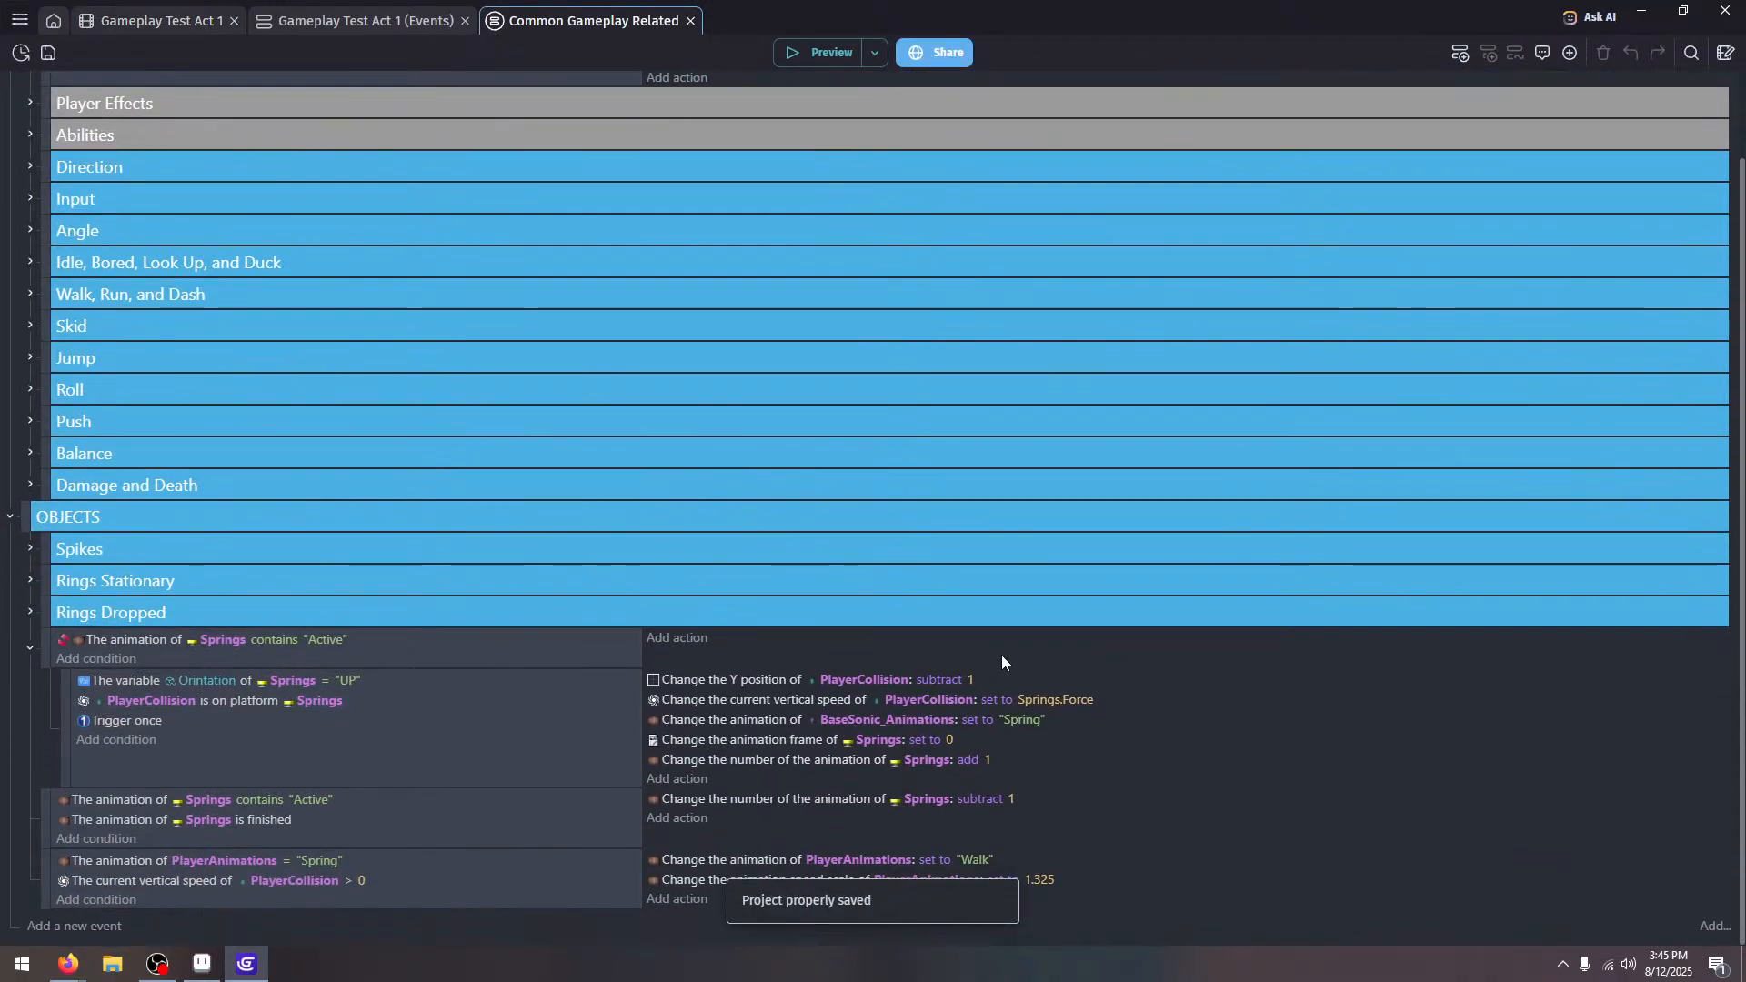
{"action": "left_click", "coordinate": [924, 720]}
{"action": "key", "text": "BackSpace"}
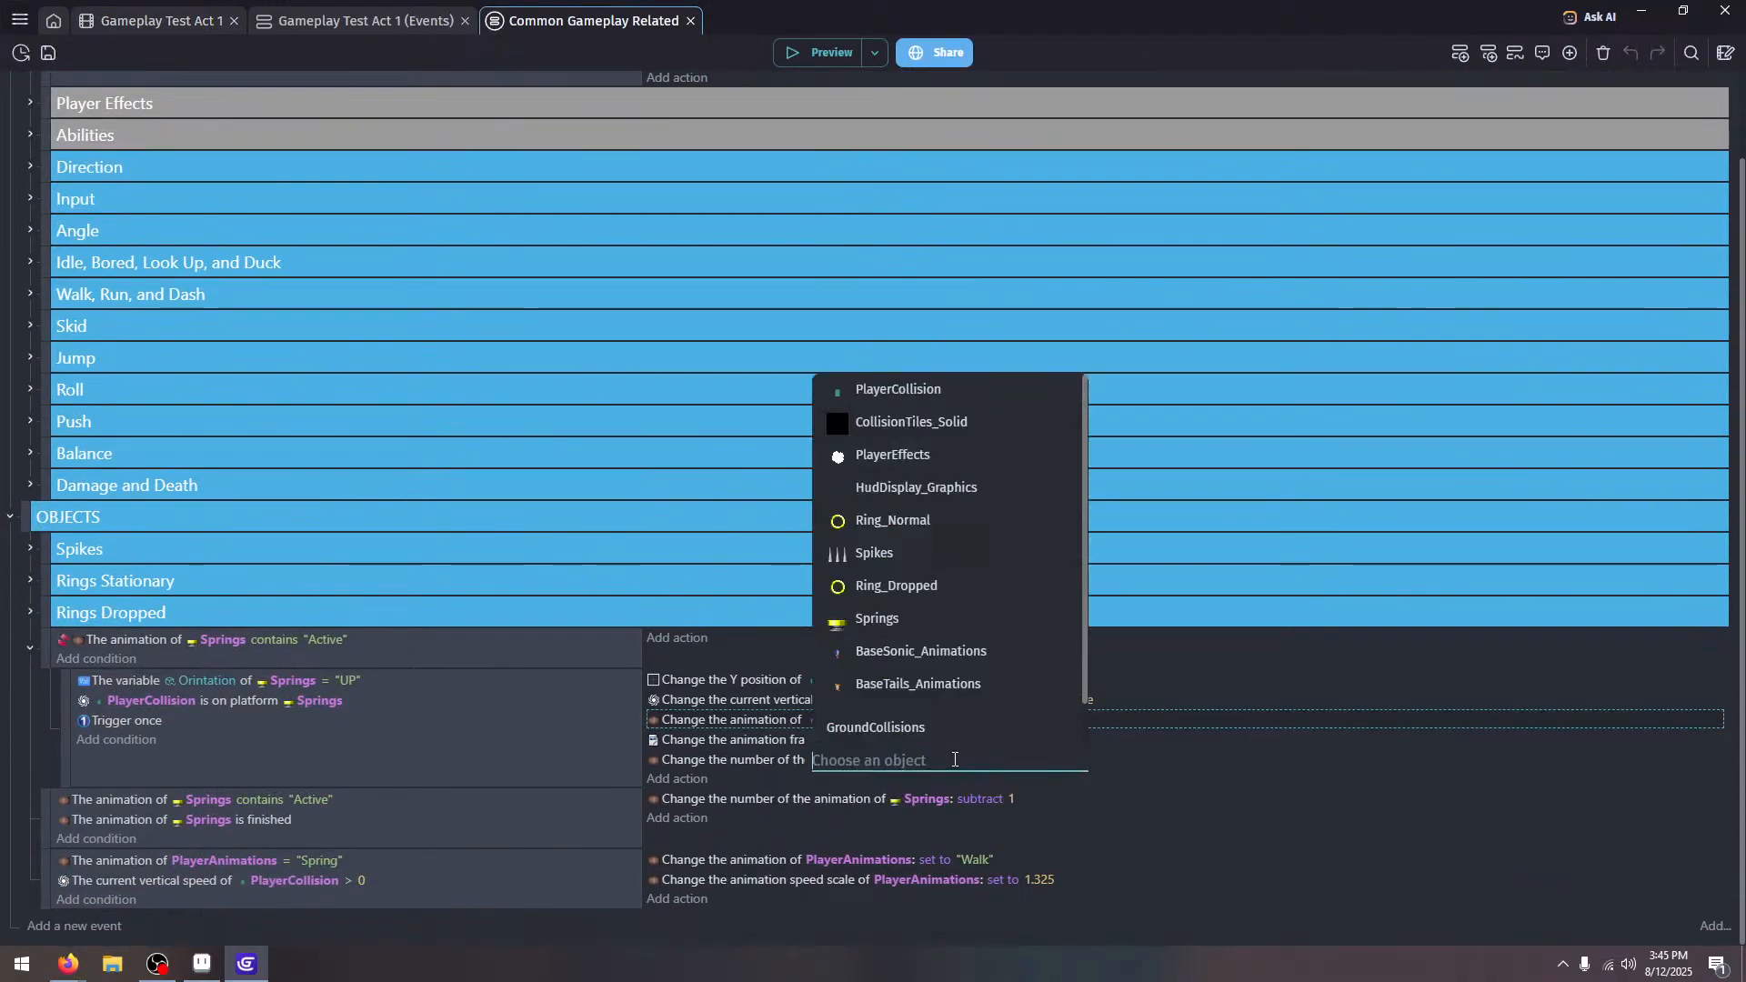
{"action": "scroll", "coordinate": [948, 714], "scroll_direction": "down", "scroll_amount": 1}
{"action": "left_click", "coordinate": [952, 727]}
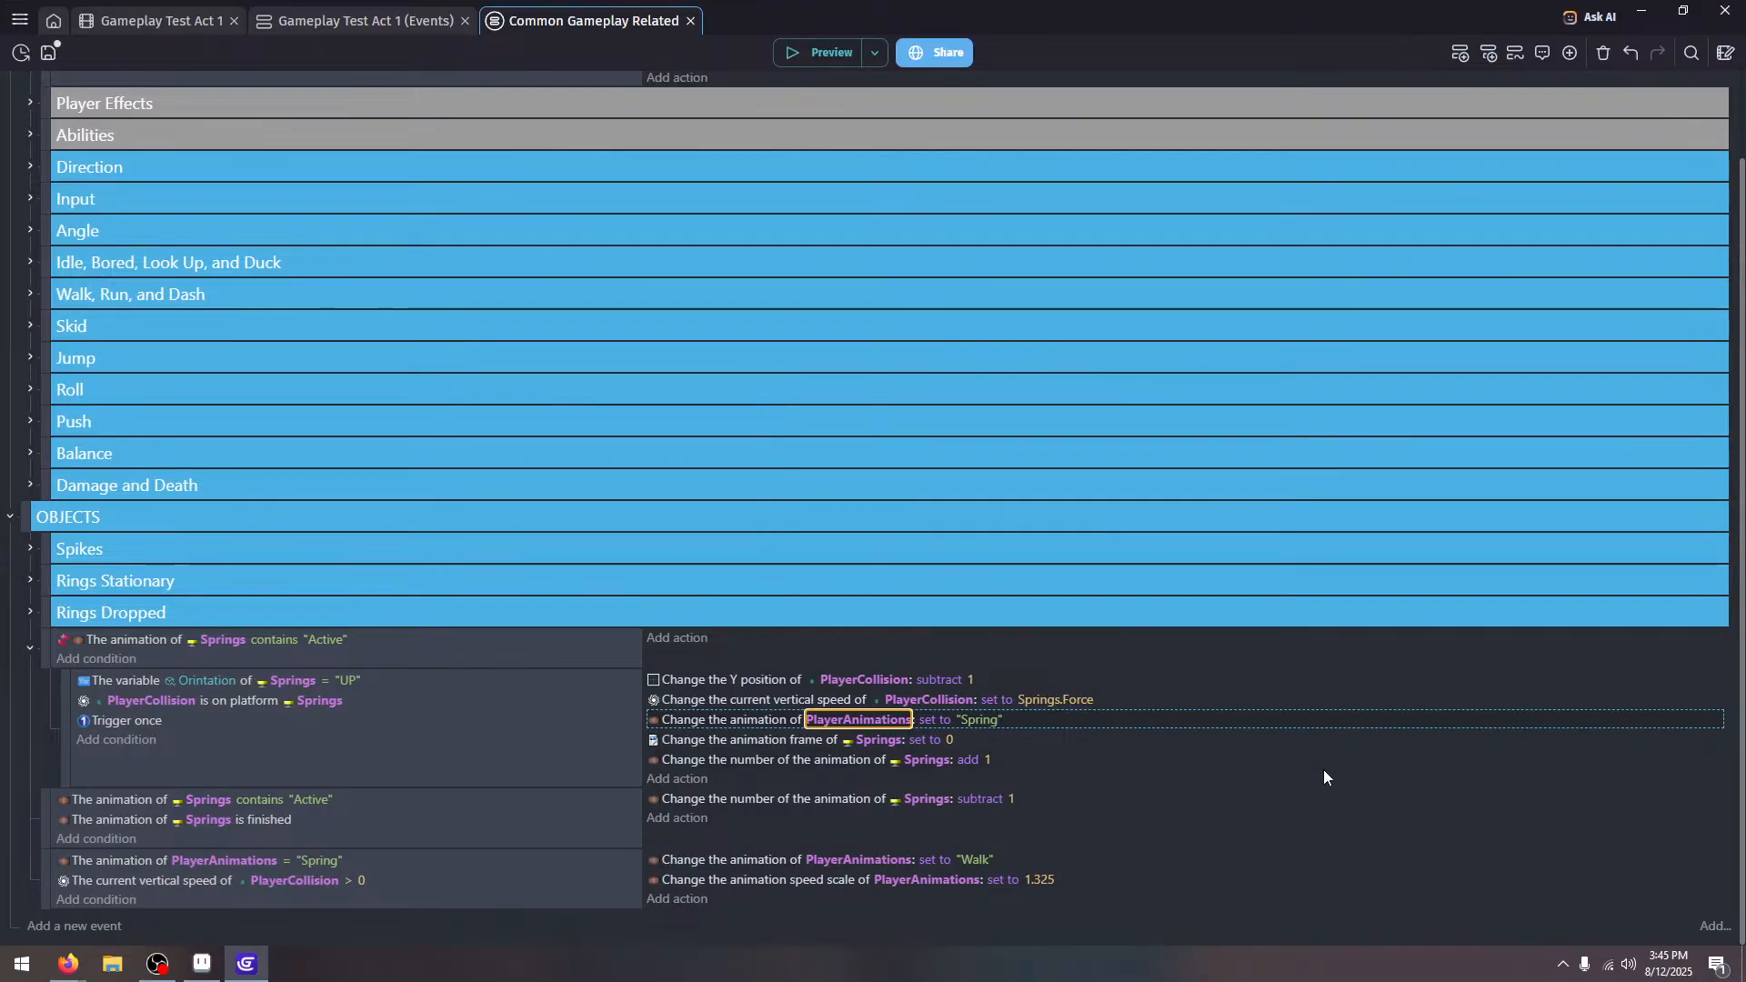
{"action": "left_click", "coordinate": [1323, 770]}
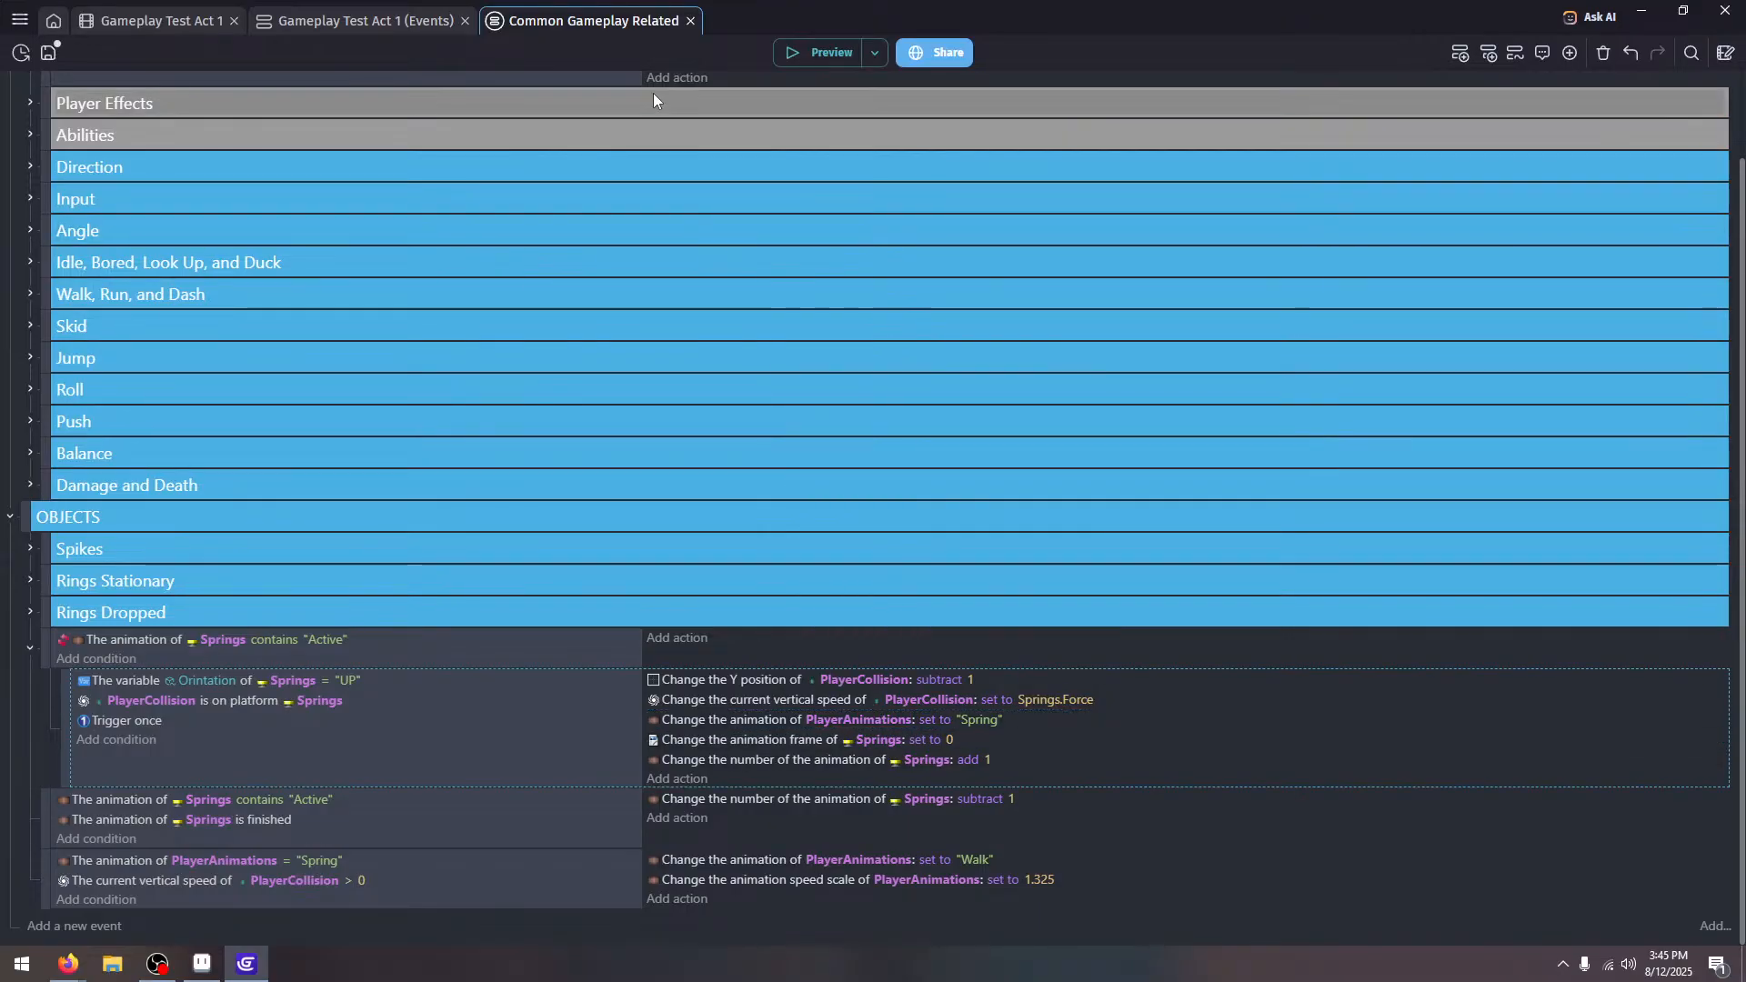
Preview the game again and test Tails running to the spring, jumping onto it and spin dashing back over the spikes
{"action": "left_click", "coordinate": [803, 42]}
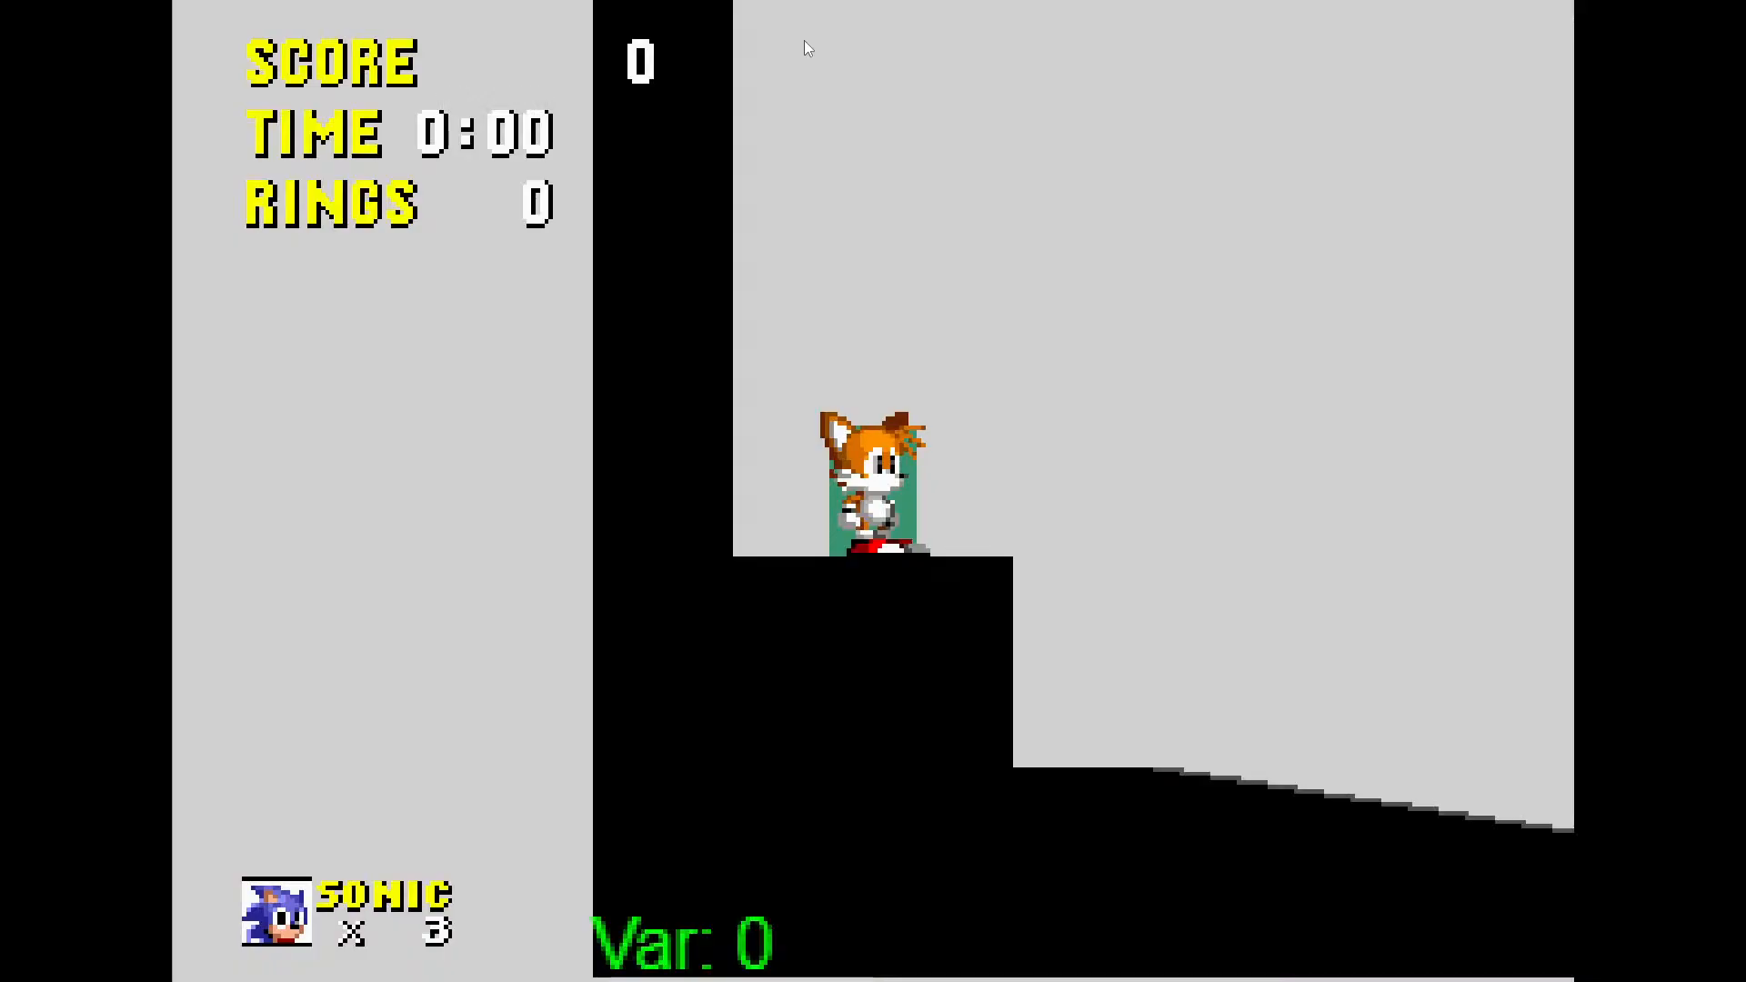
{"action": "key", "text": "Down"}
{"action": "key", "text": "space"}
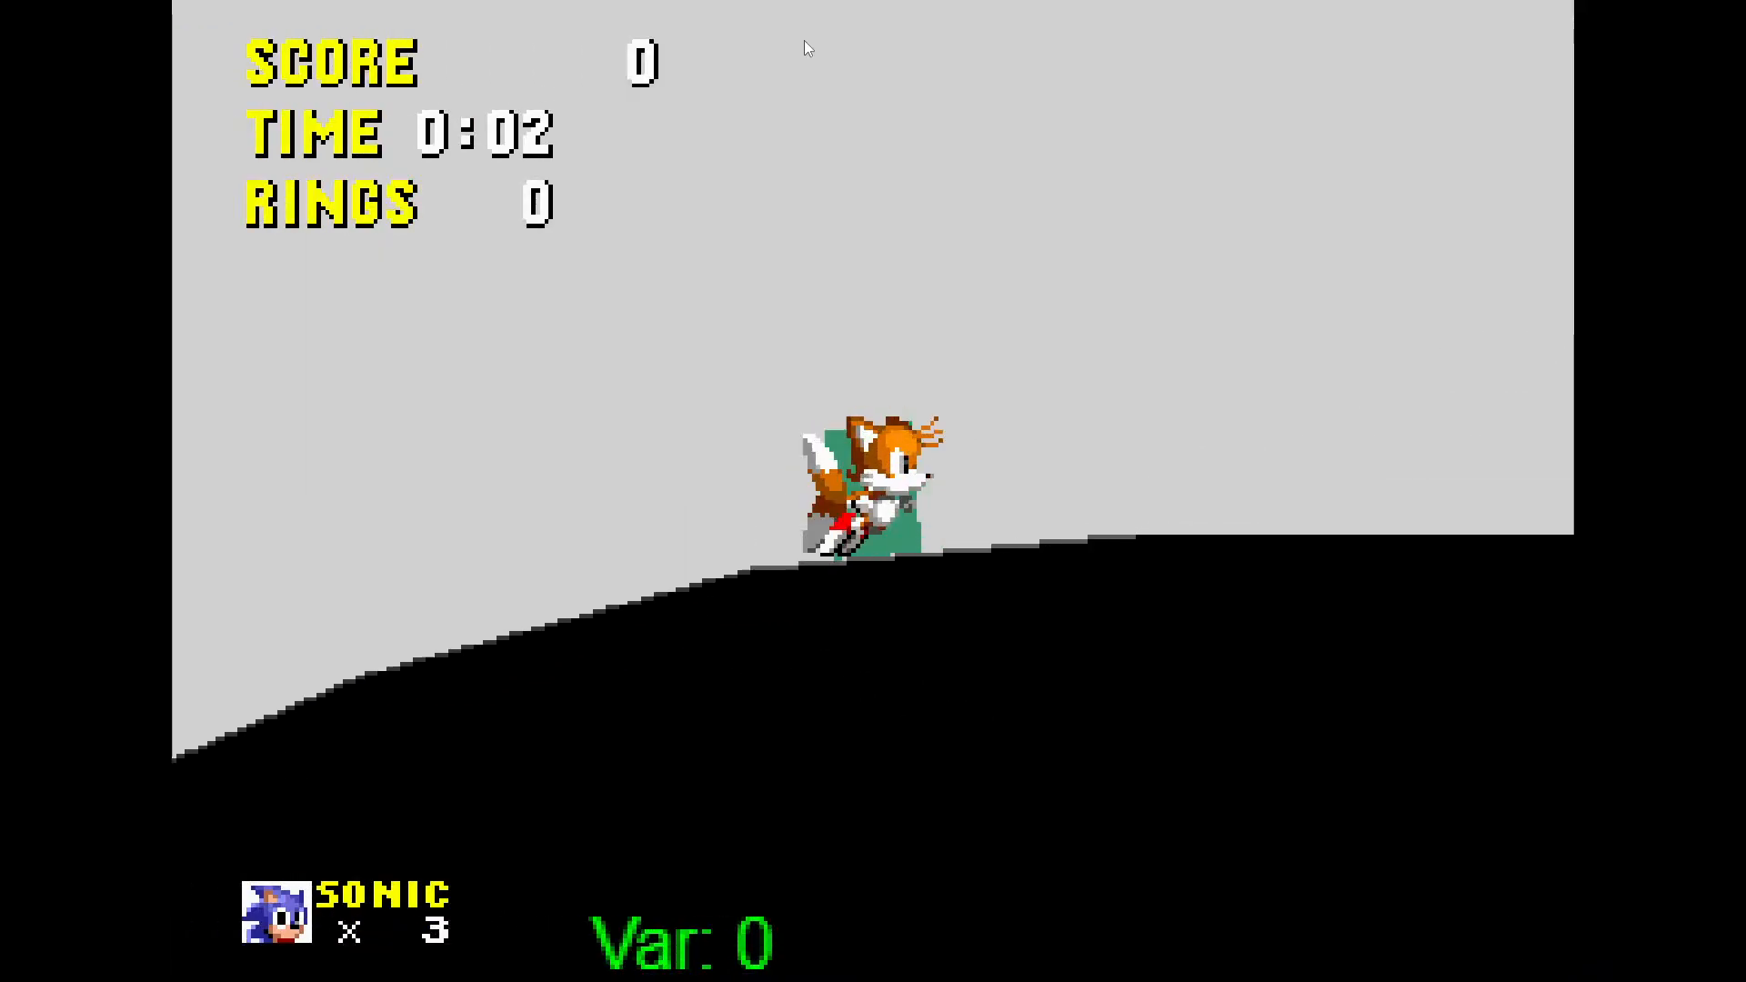
{"action": "key", "text": "space"}
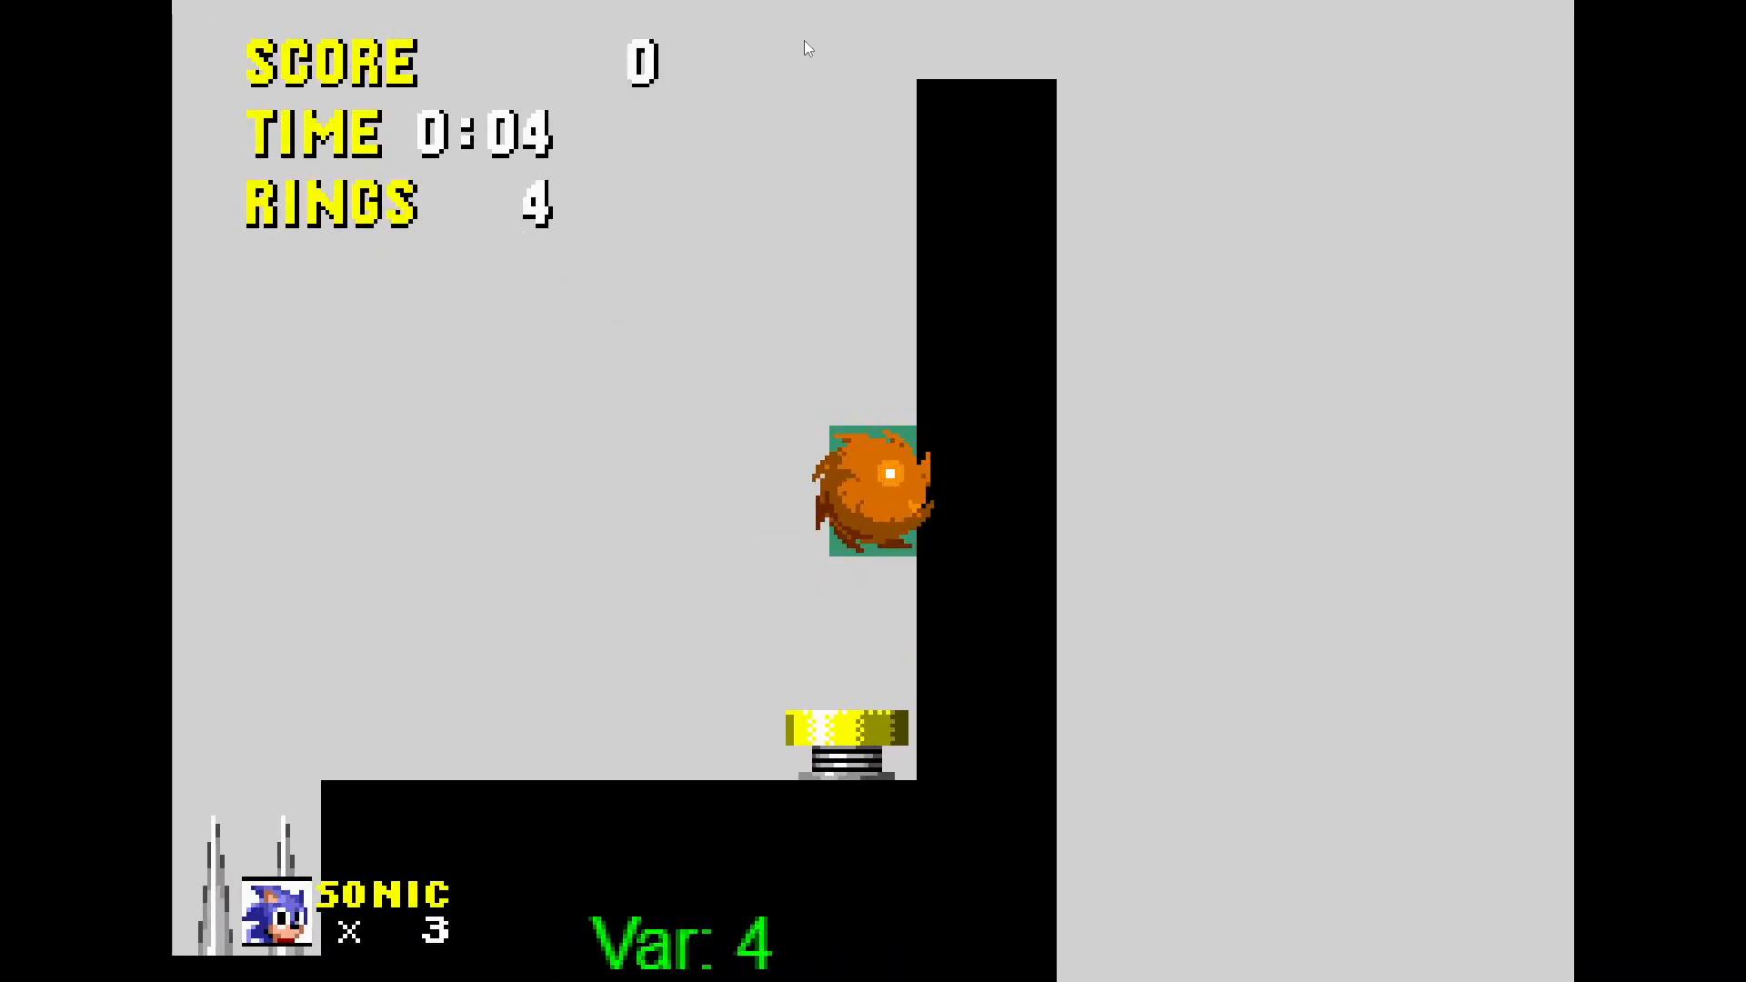
{"action": "key", "text": "Left"}
{"action": "key", "text": "Down"}
{"action": "key", "text": "space"}
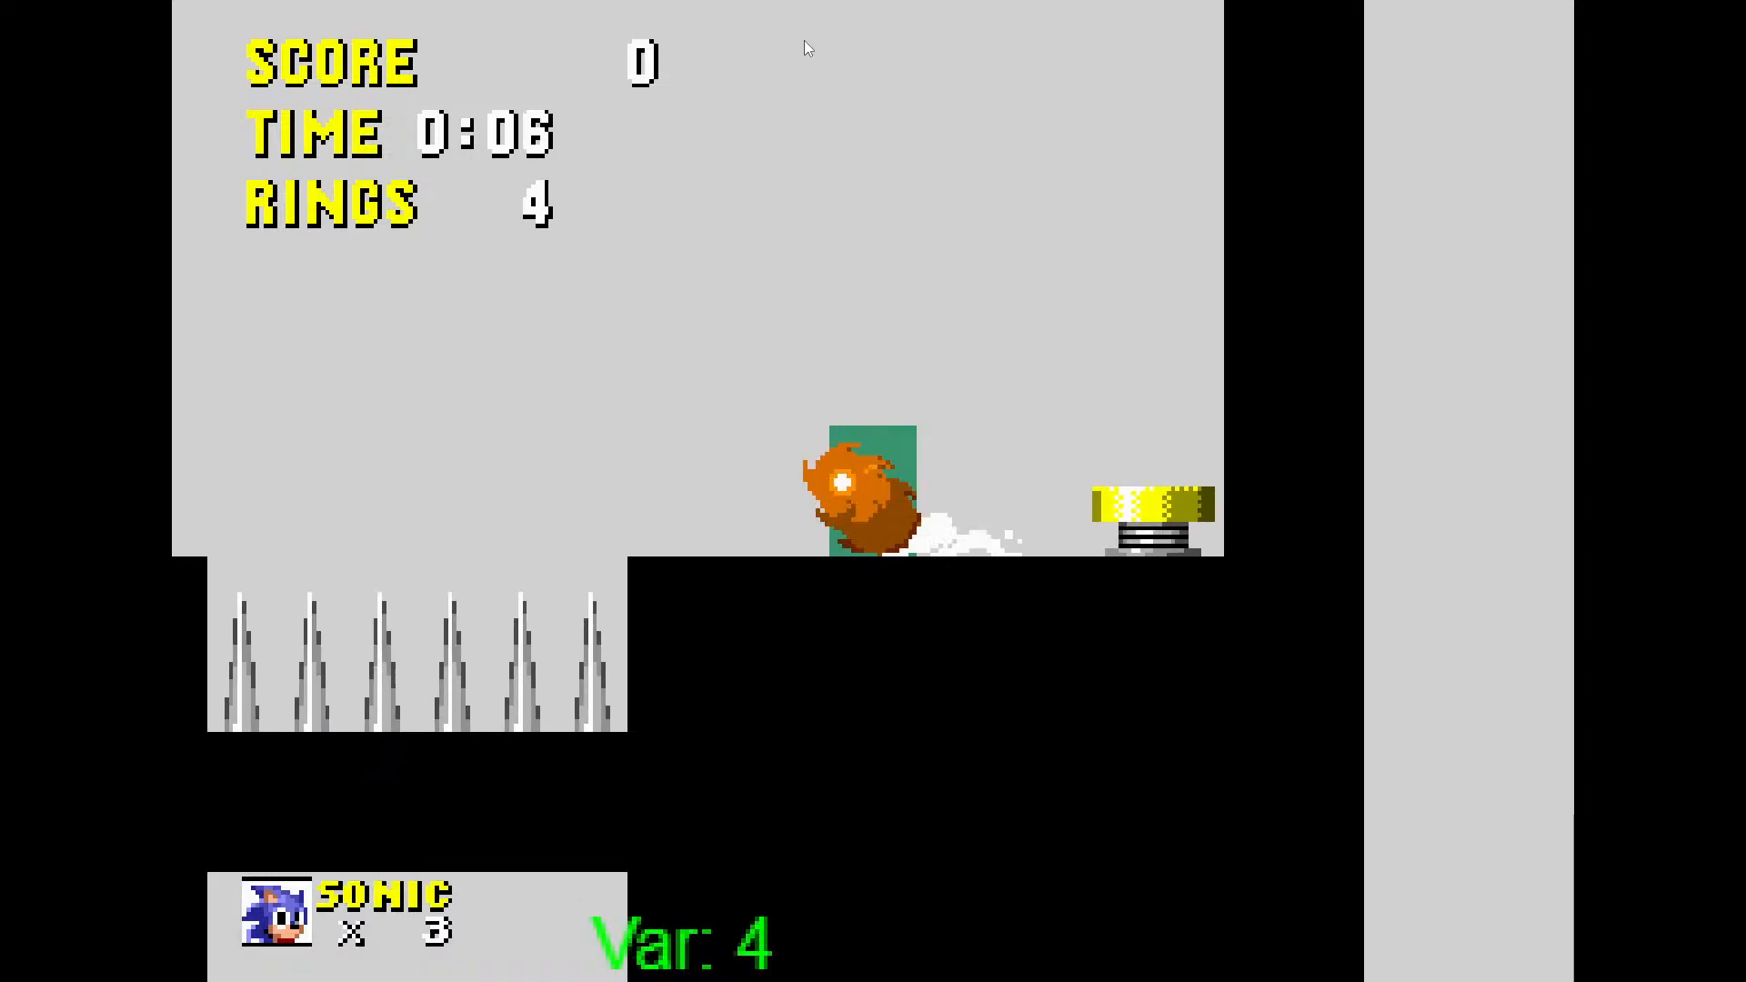
{"action": "key", "text": "space"}
{"action": "key", "text": "Right"}
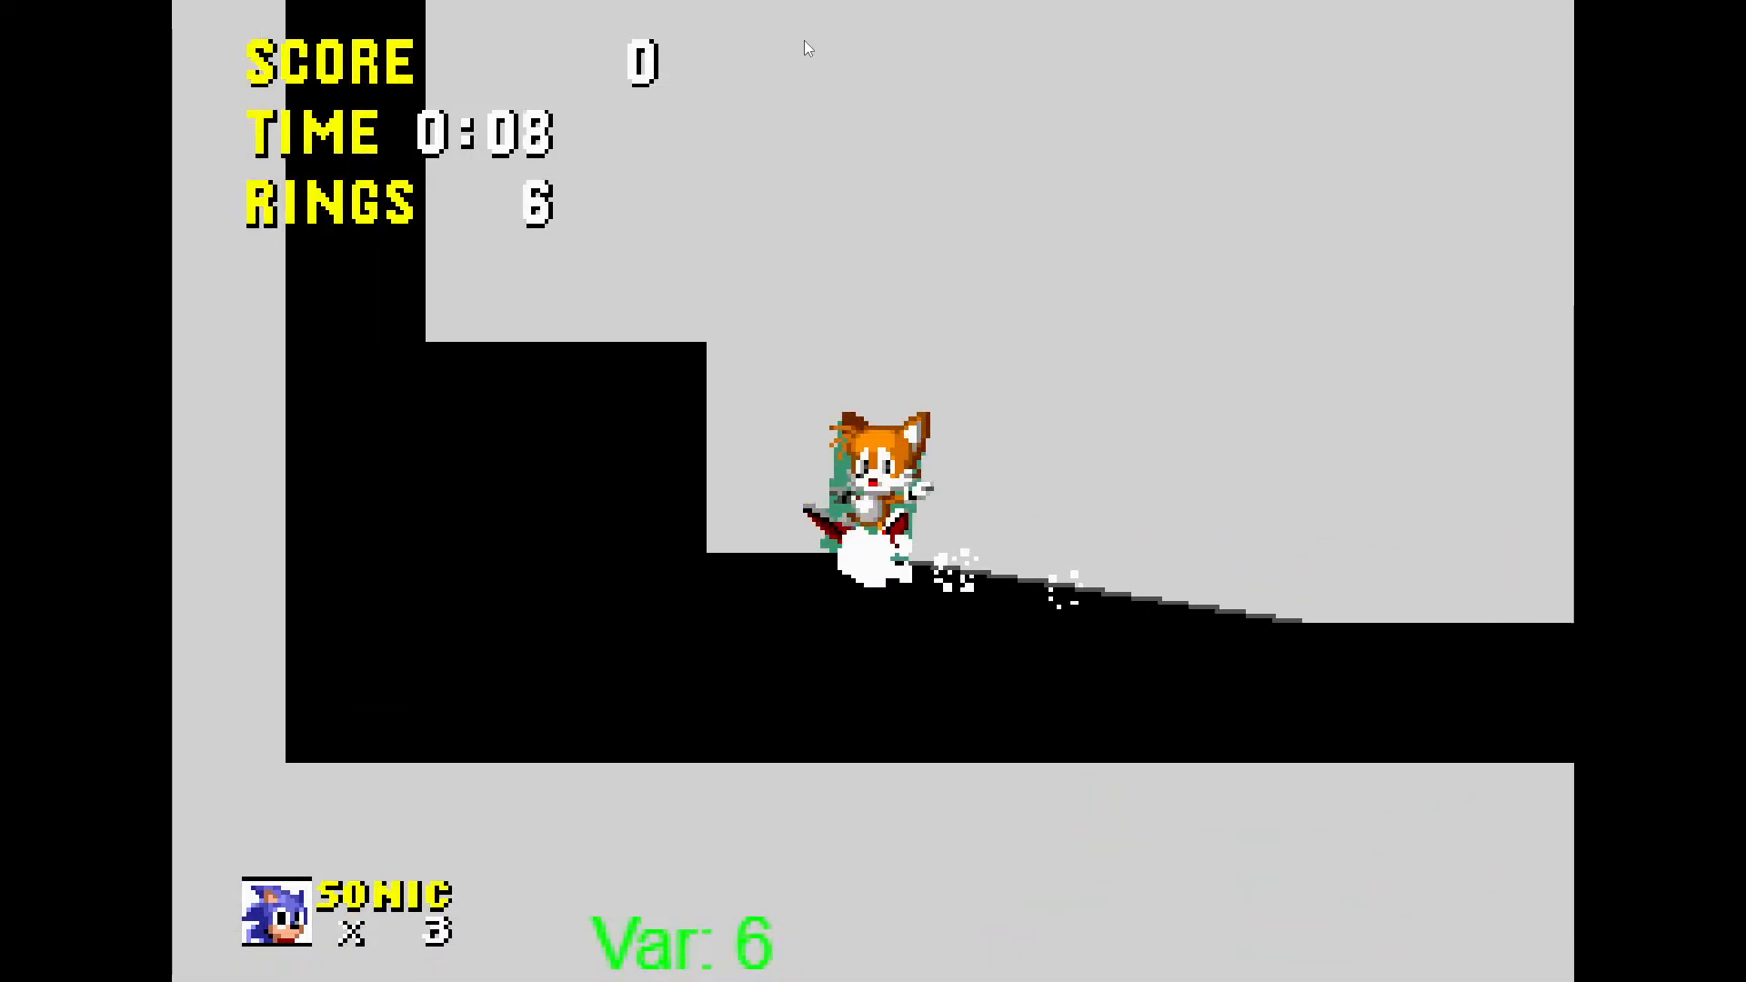
Test Tails skidding, jumping up to the starting platform, ducking and spin dashing across the level towards the spikes
{"action": "key", "text": "Down"}
{"action": "key", "text": "space"}
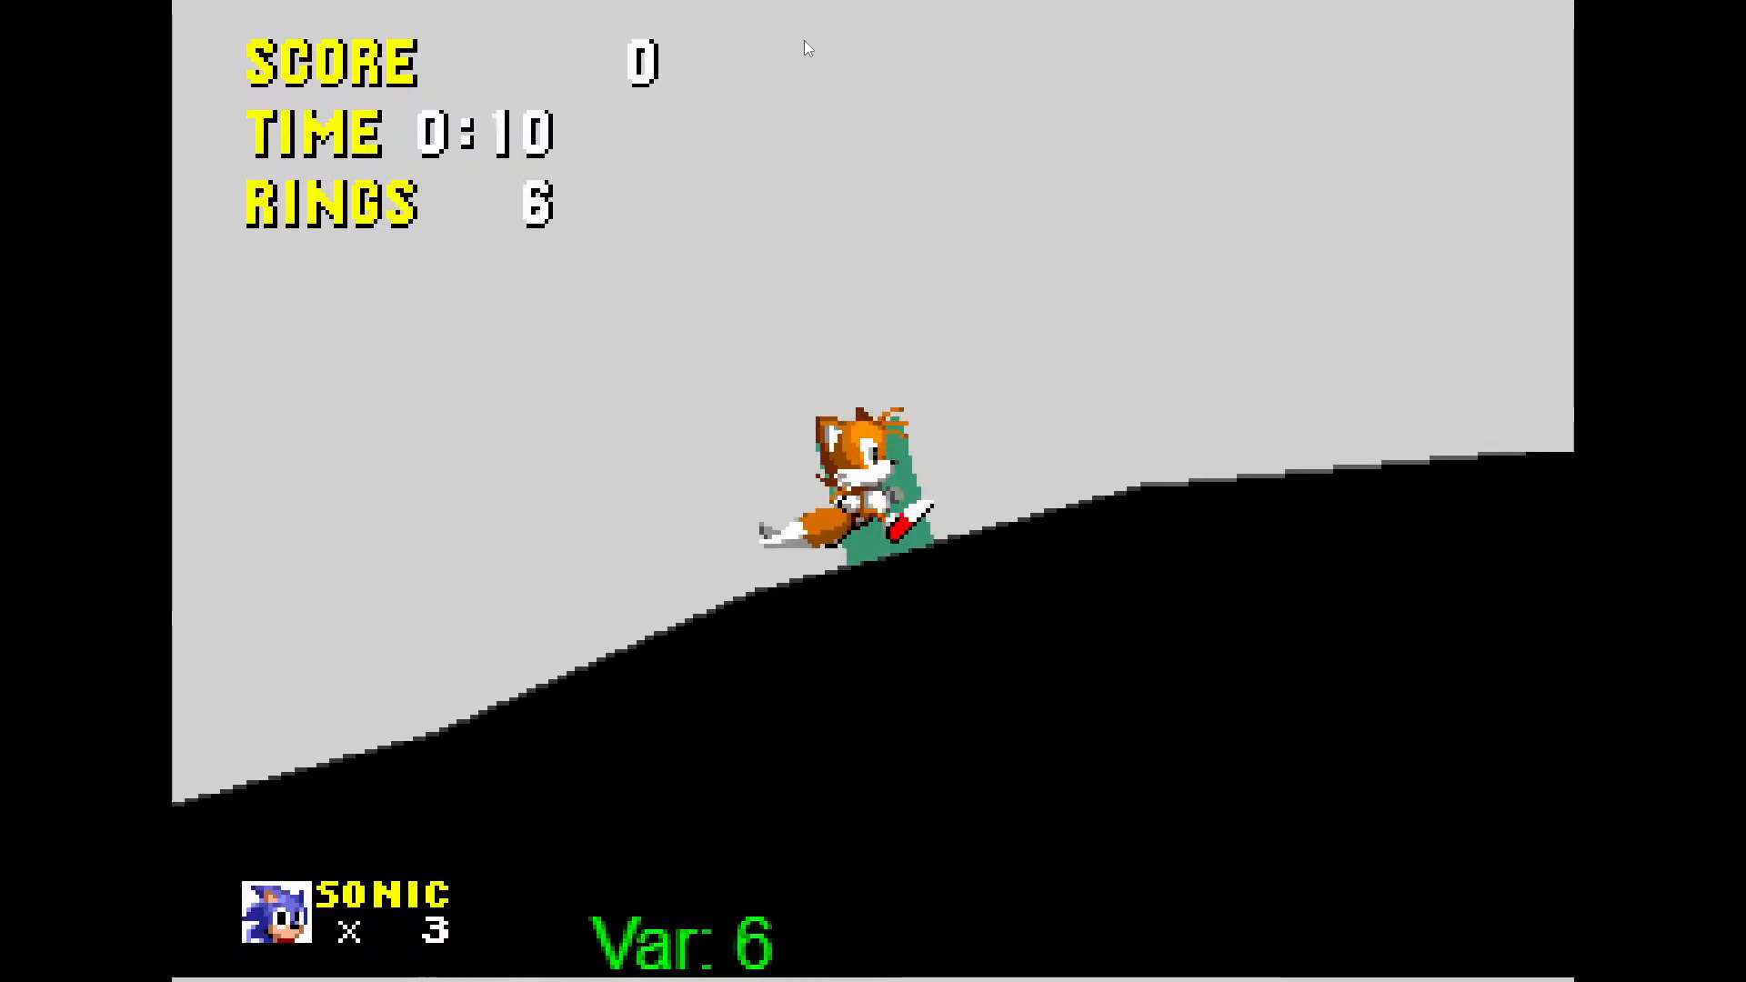
{"action": "key", "text": "Left"}
{"action": "key", "text": "space"}
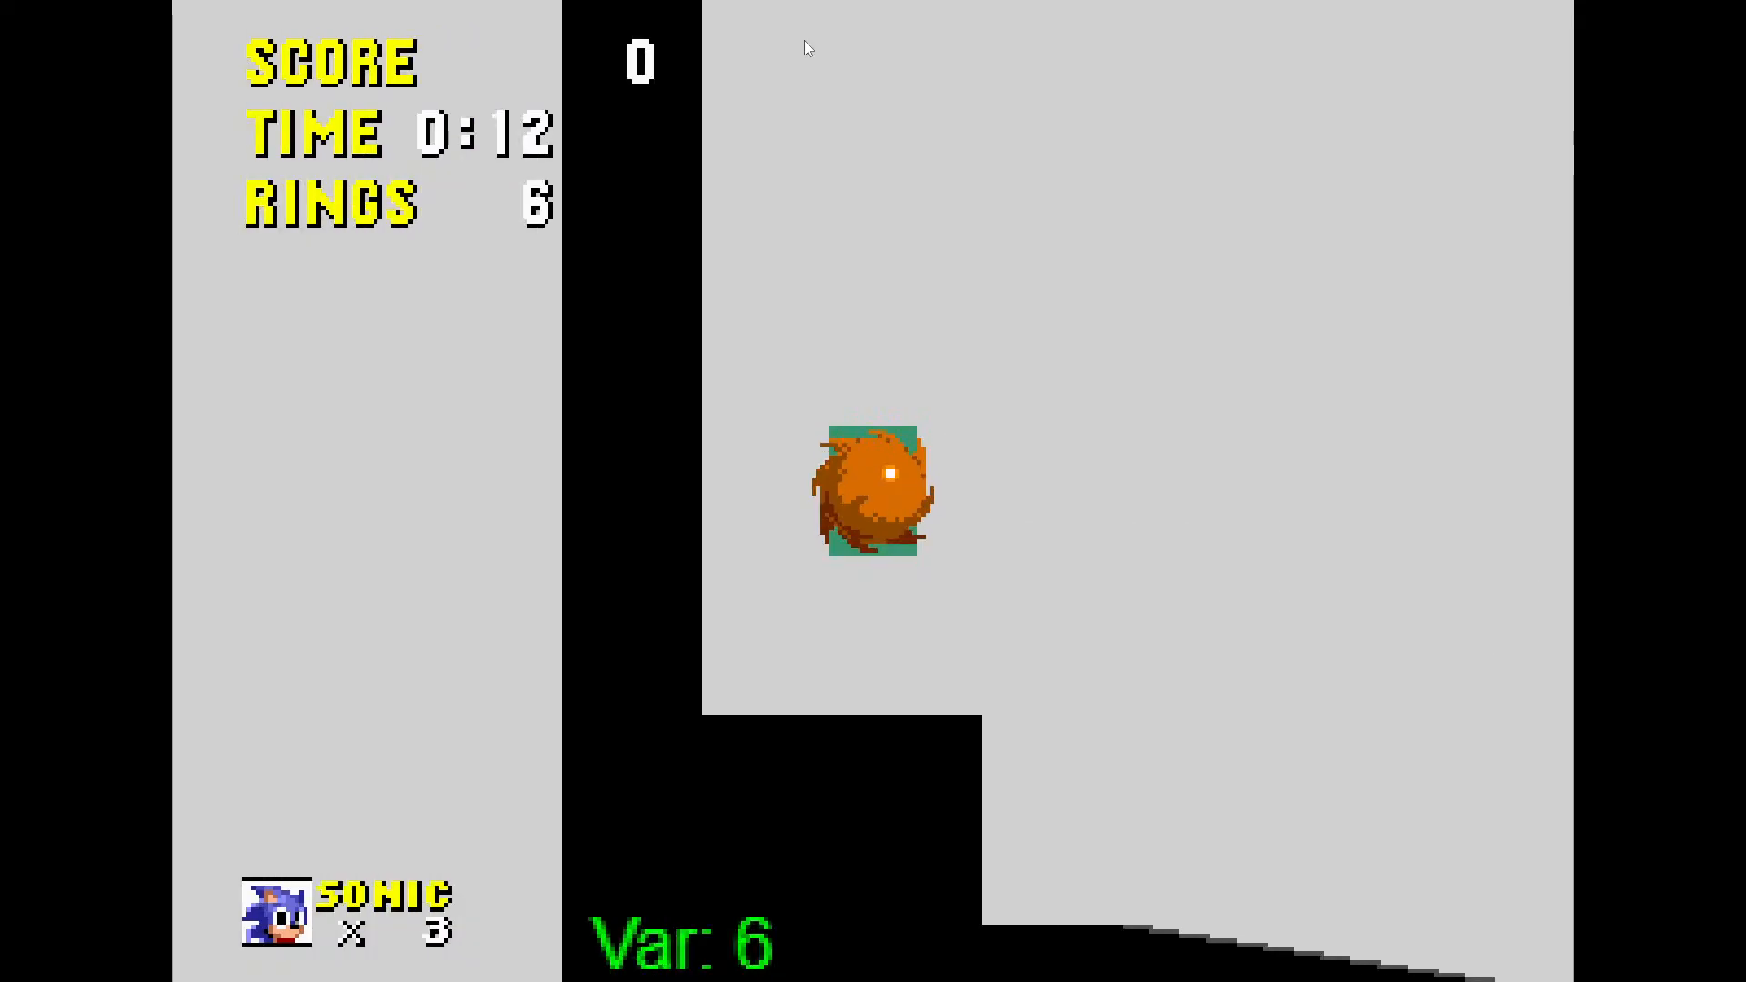
{"action": "key", "text": "Down"}
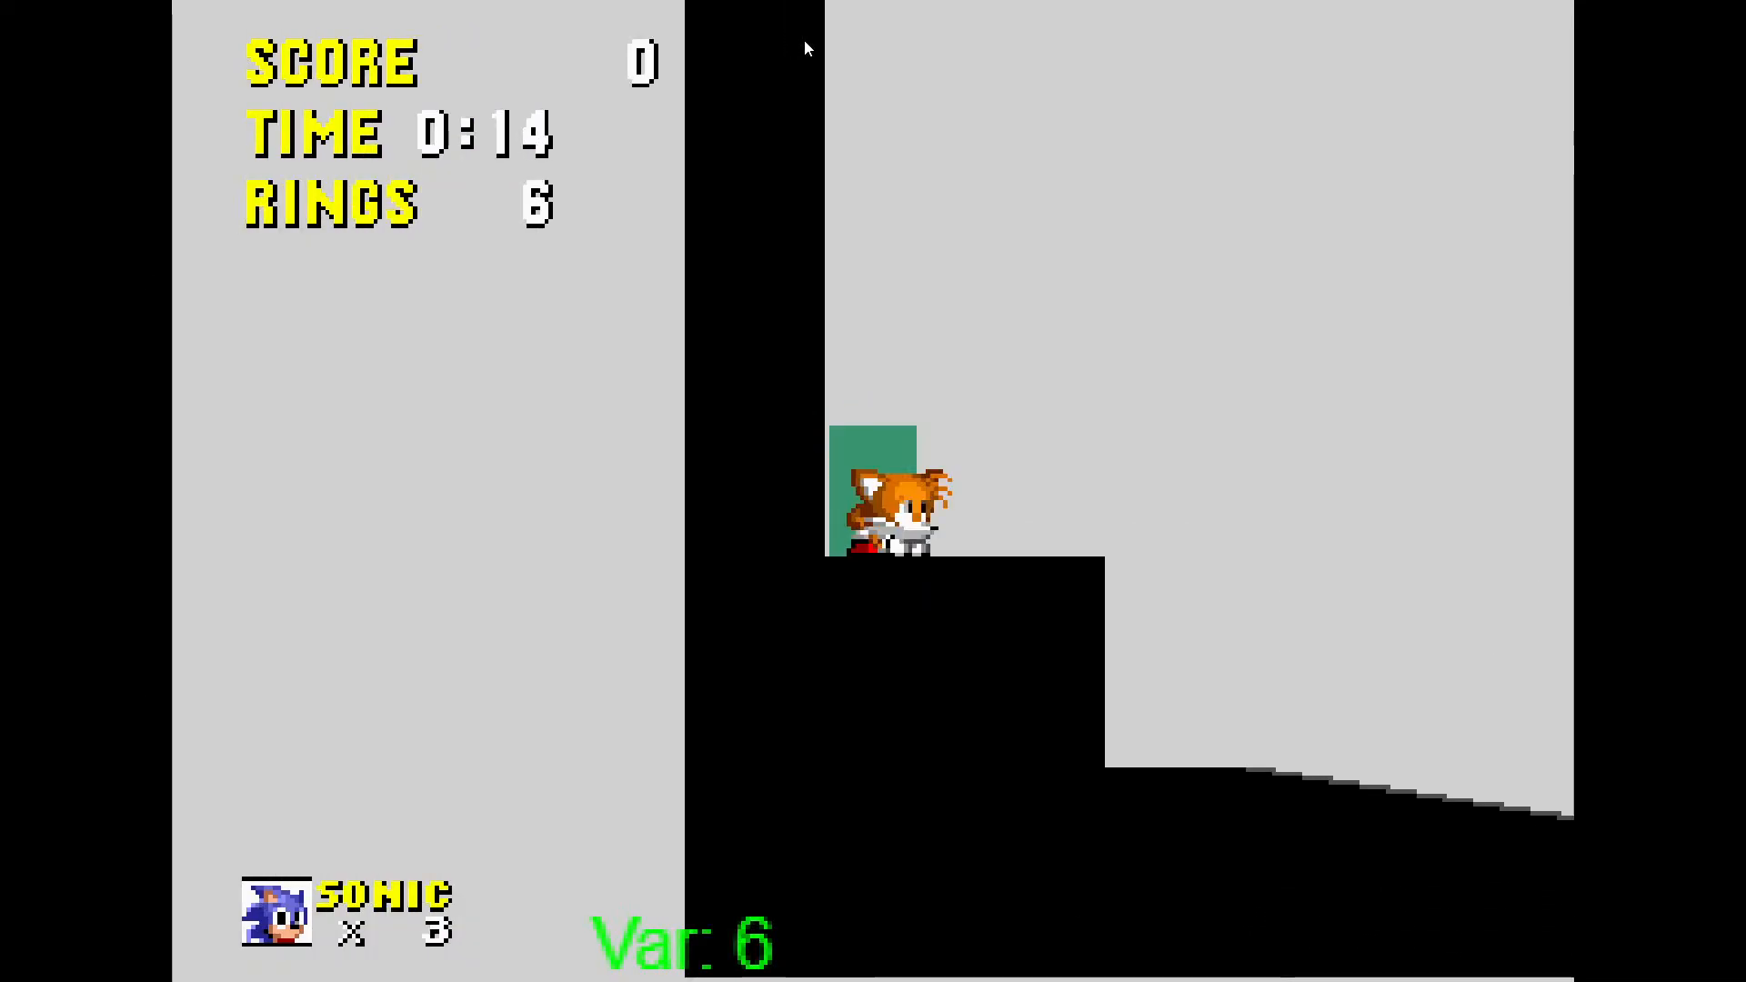
{"action": "key", "text": "Up"}
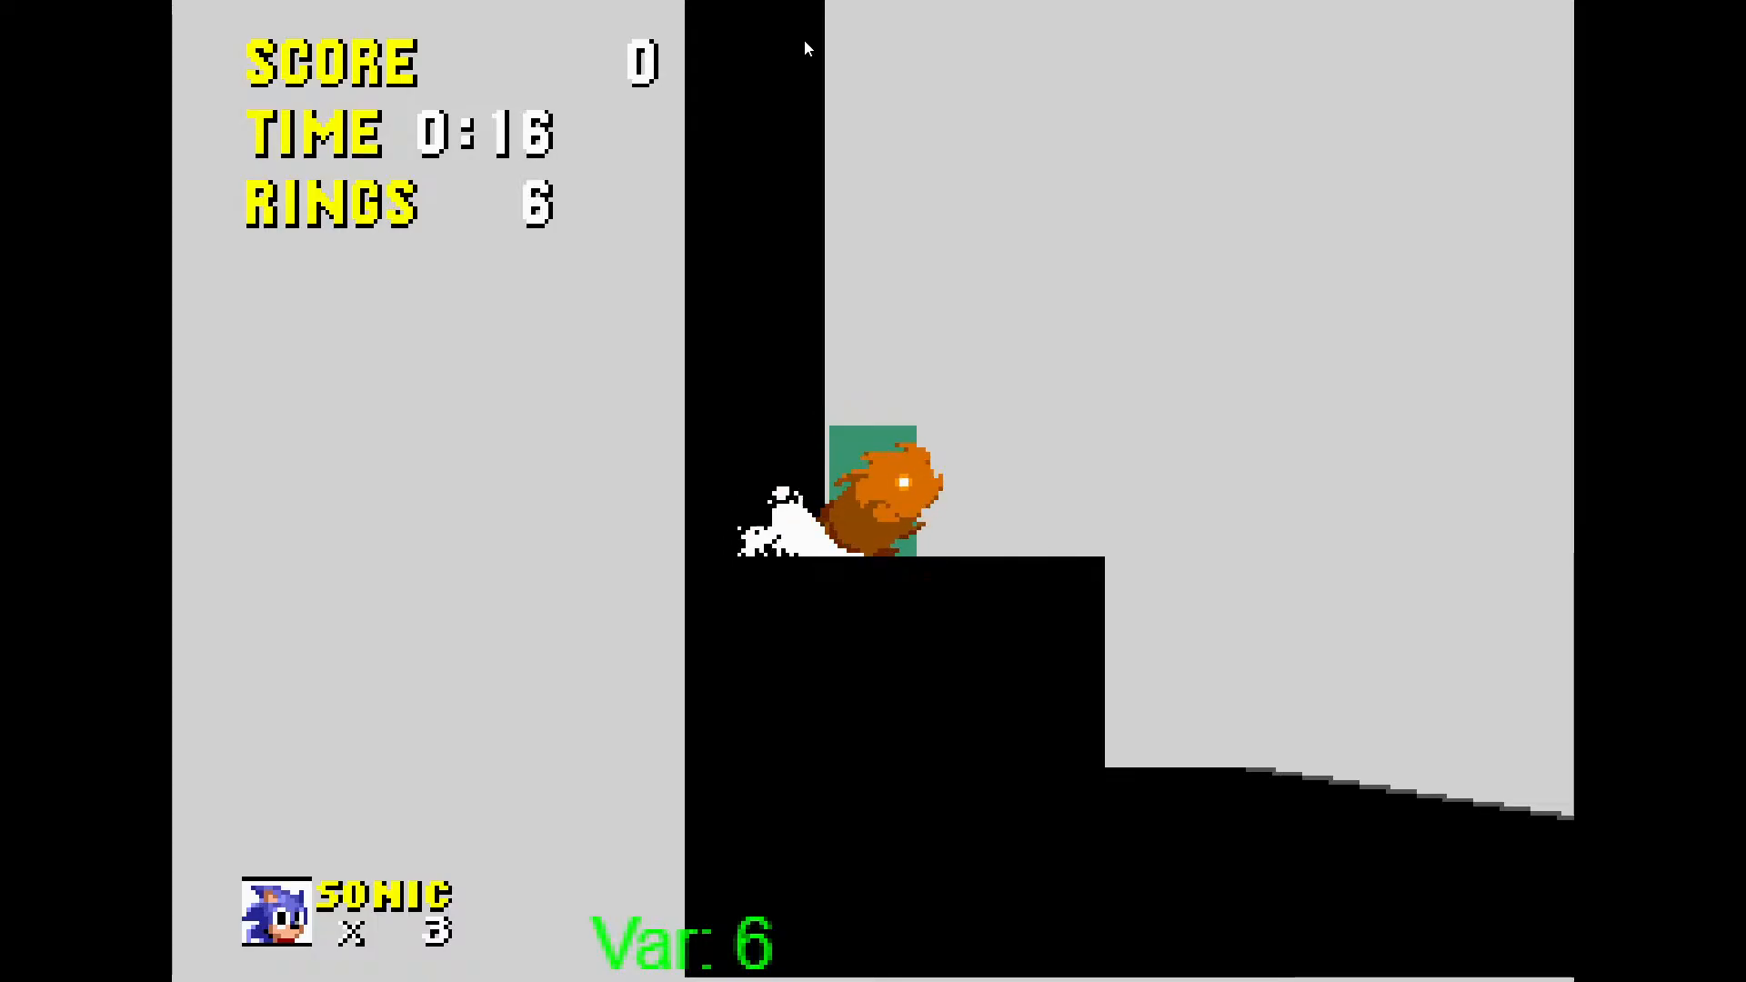
{"action": "key", "text": "space"}
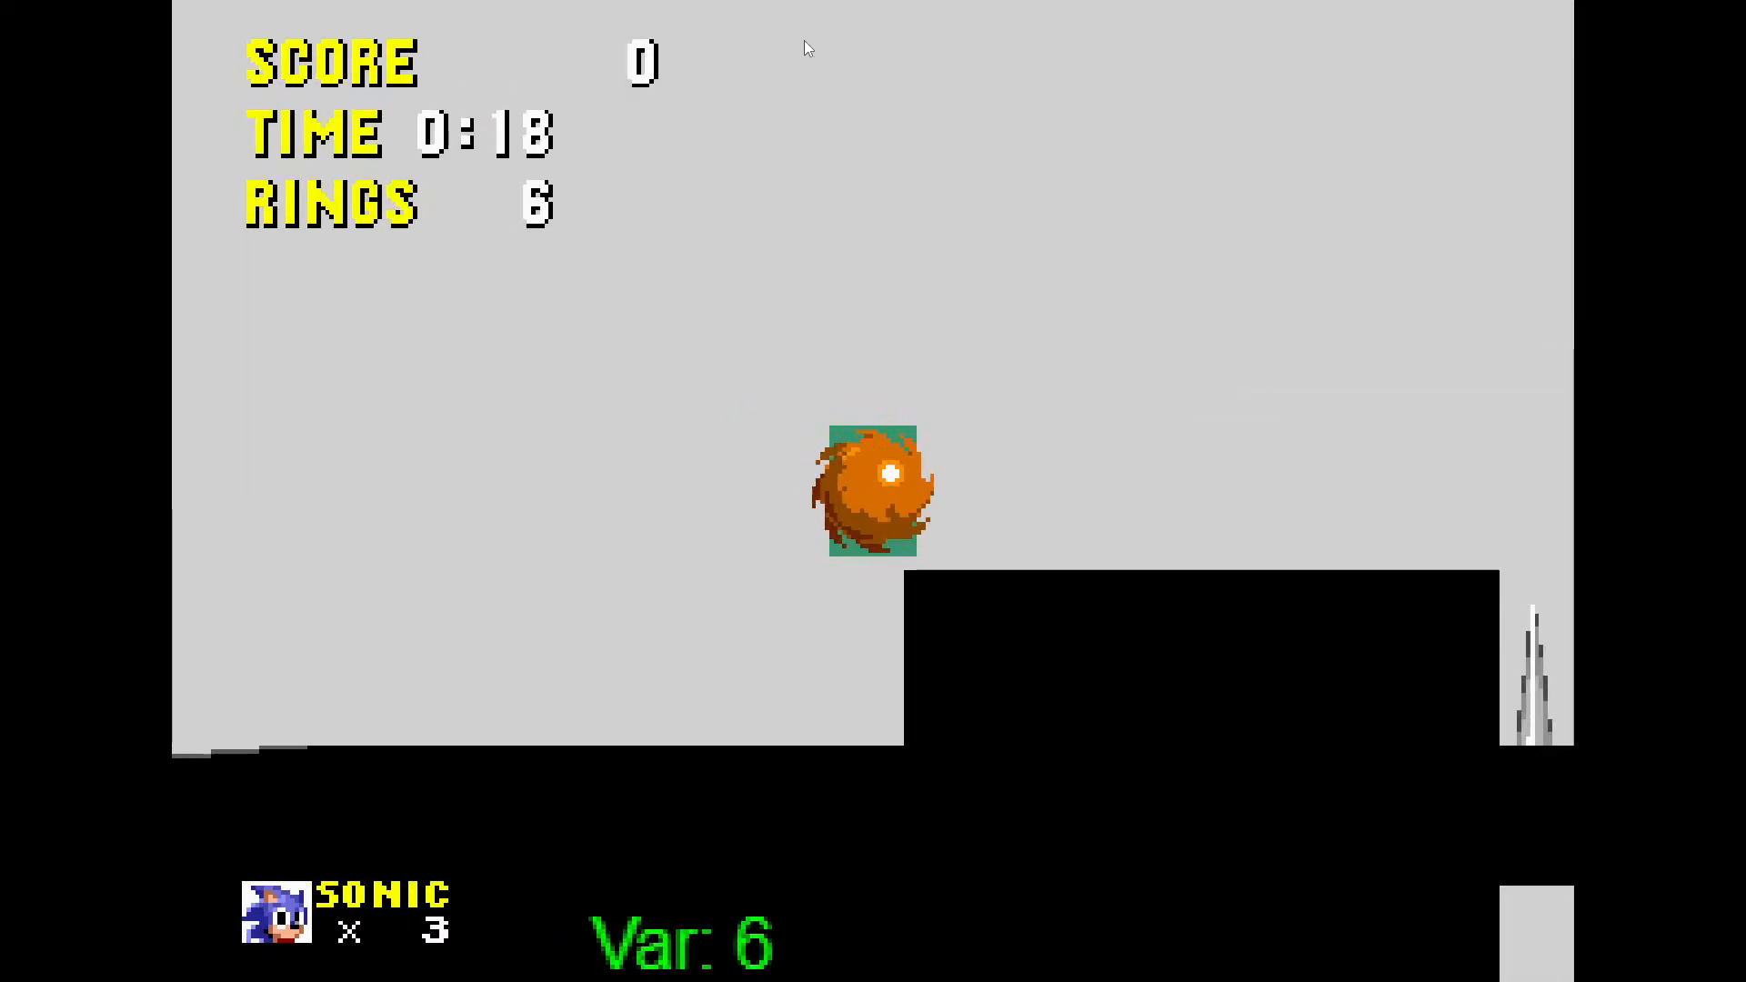
{"action": "key", "text": "Left"}
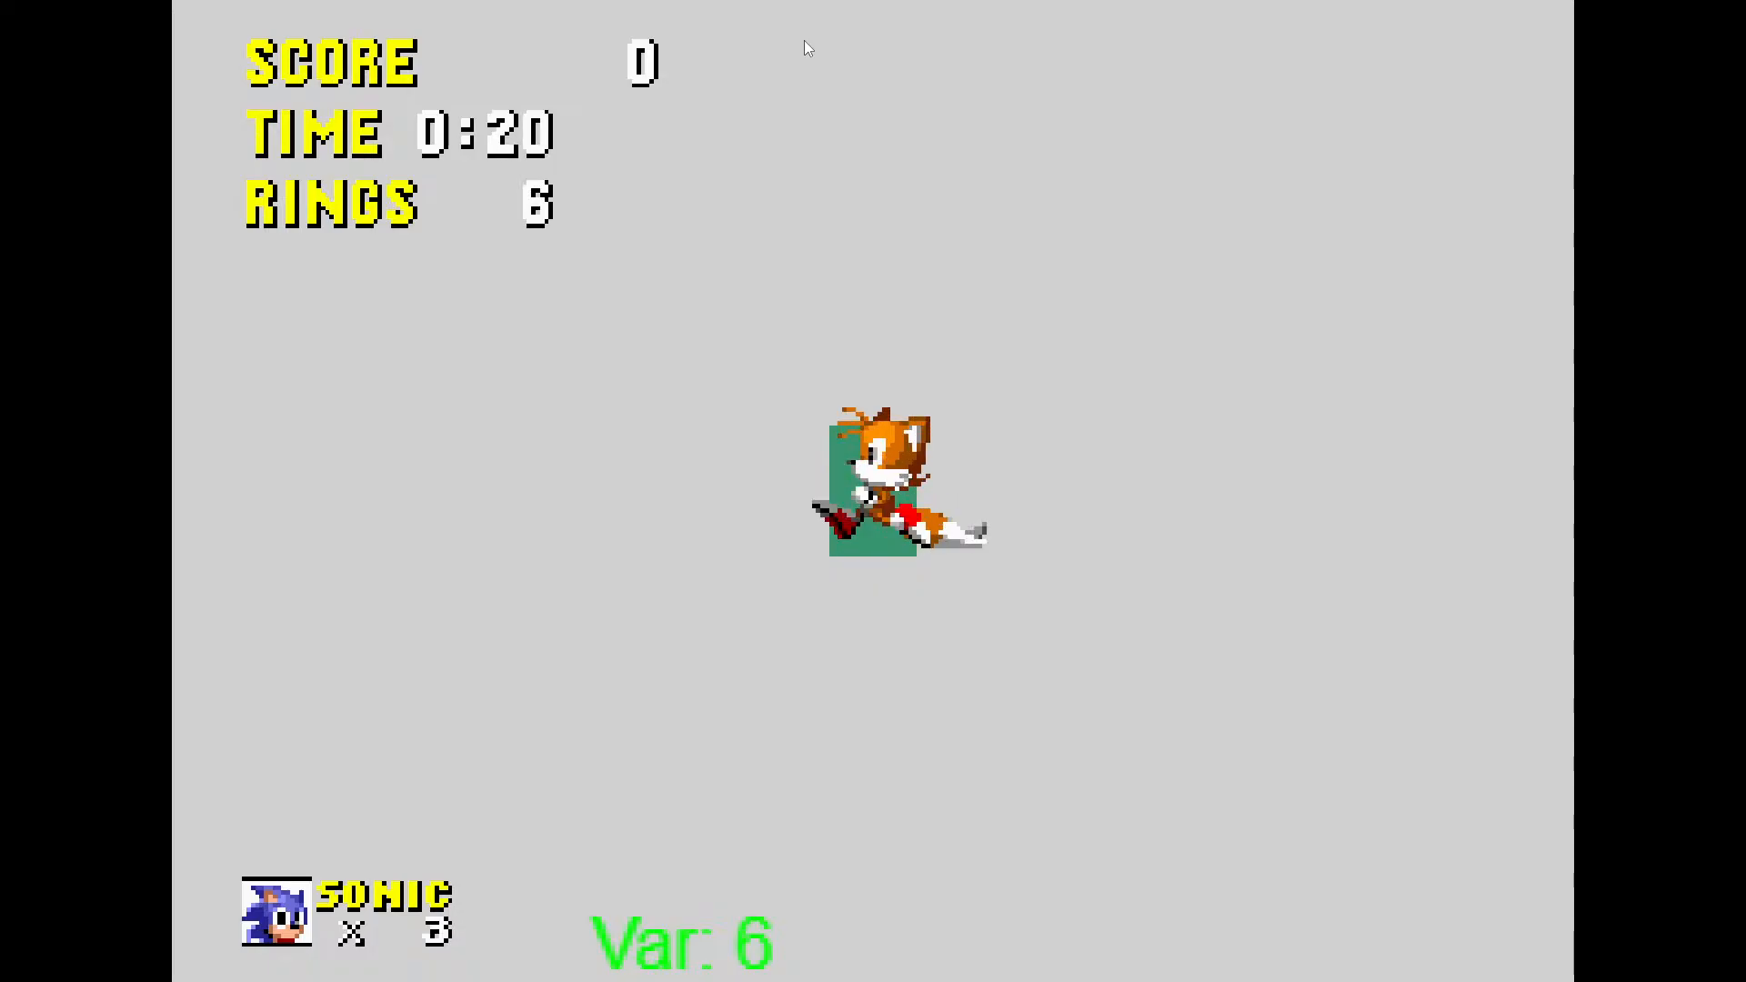
{"action": "key", "text": "space"}
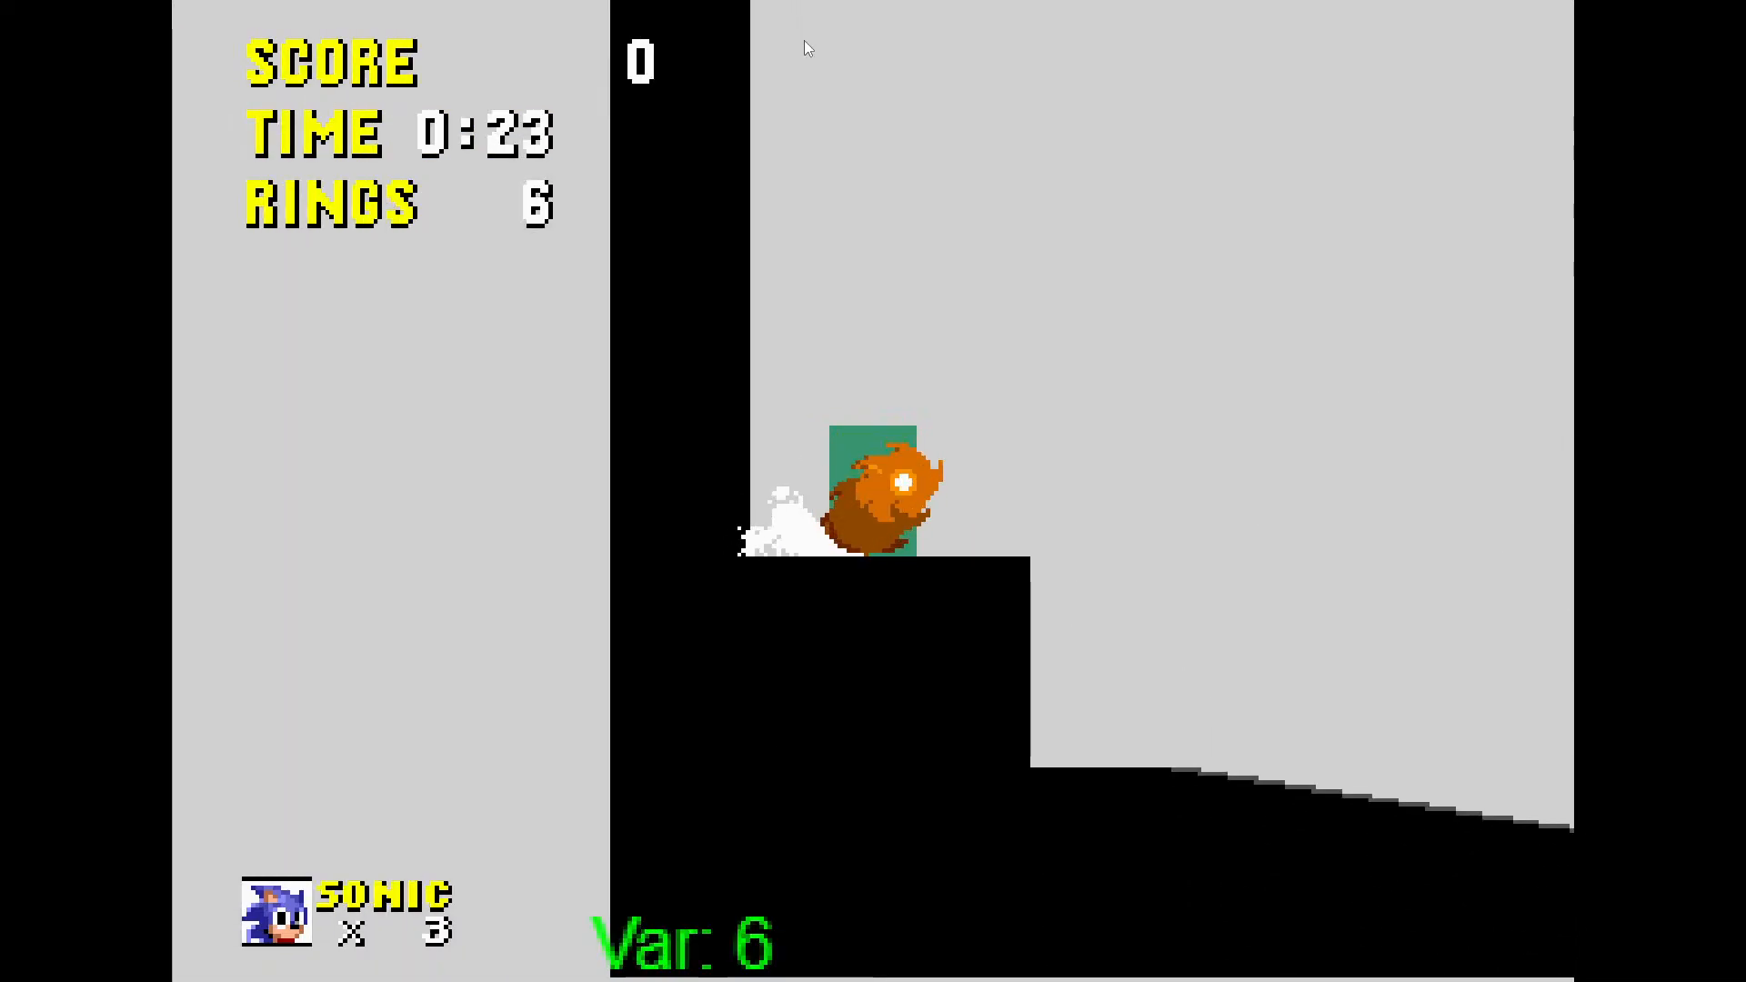
Test Tails skidding beside the raised block, charging a spin dash on the starting platform and bouncing in mid-air
{"action": "key", "text": "Left"}
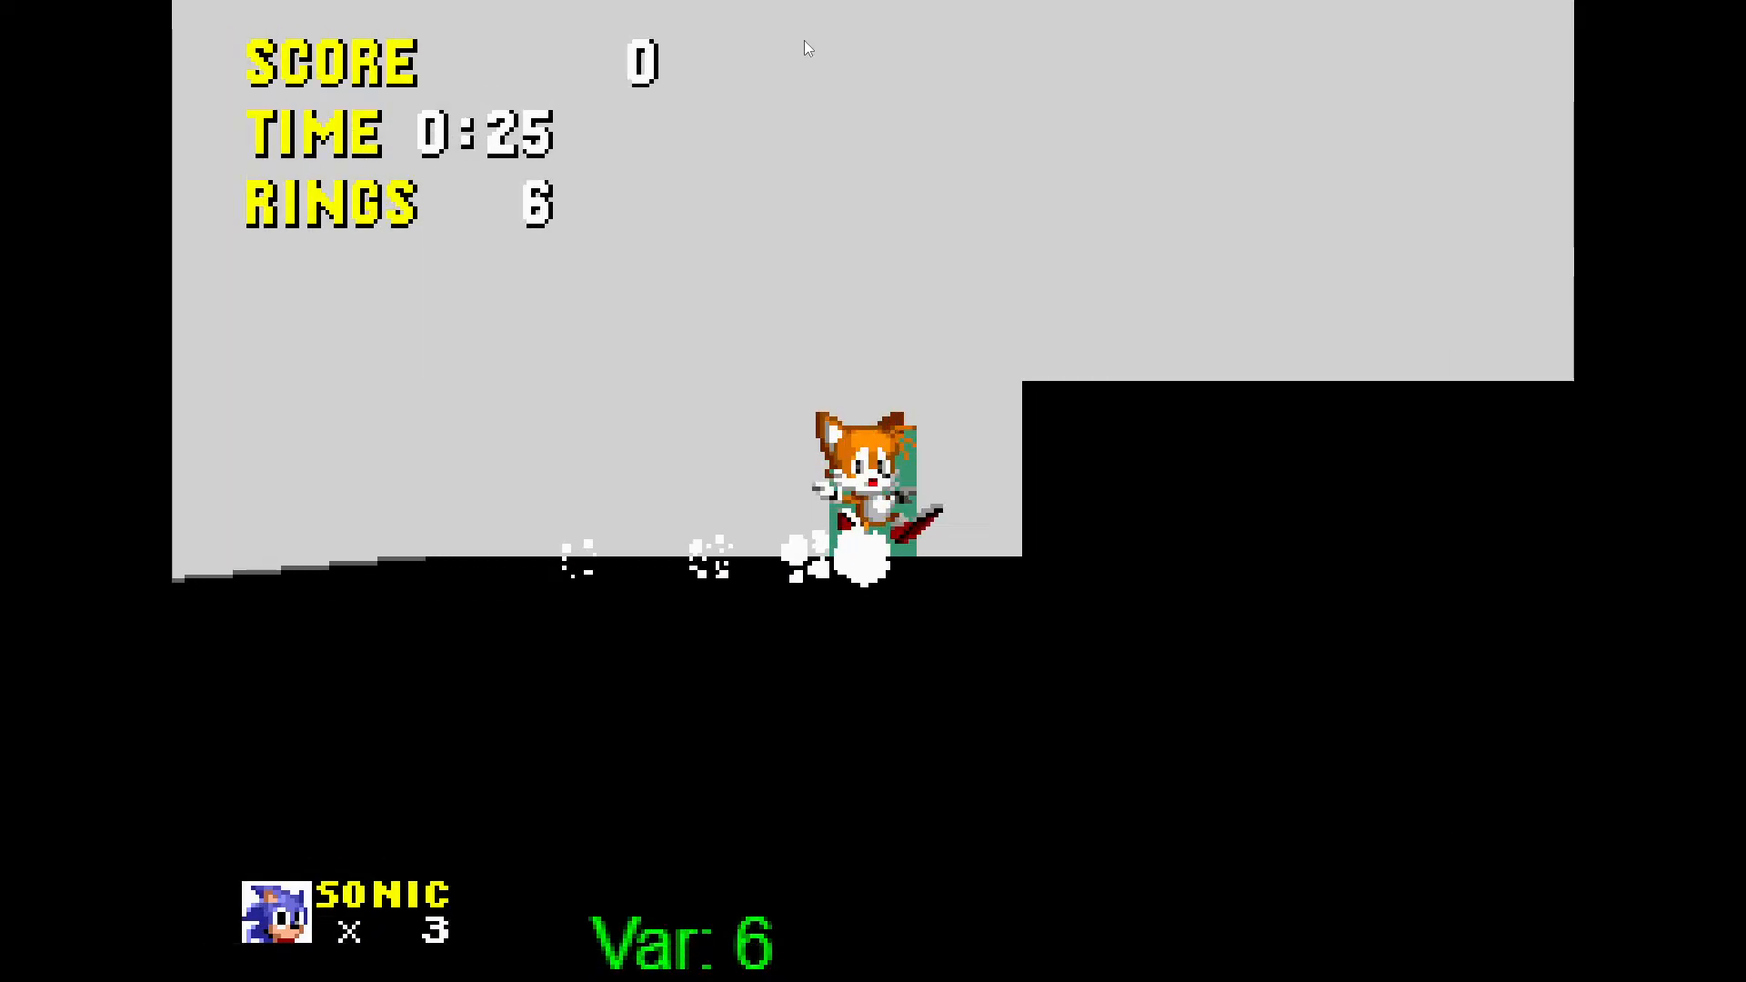
{"action": "key", "text": "Down"}
{"action": "key", "text": "space"}
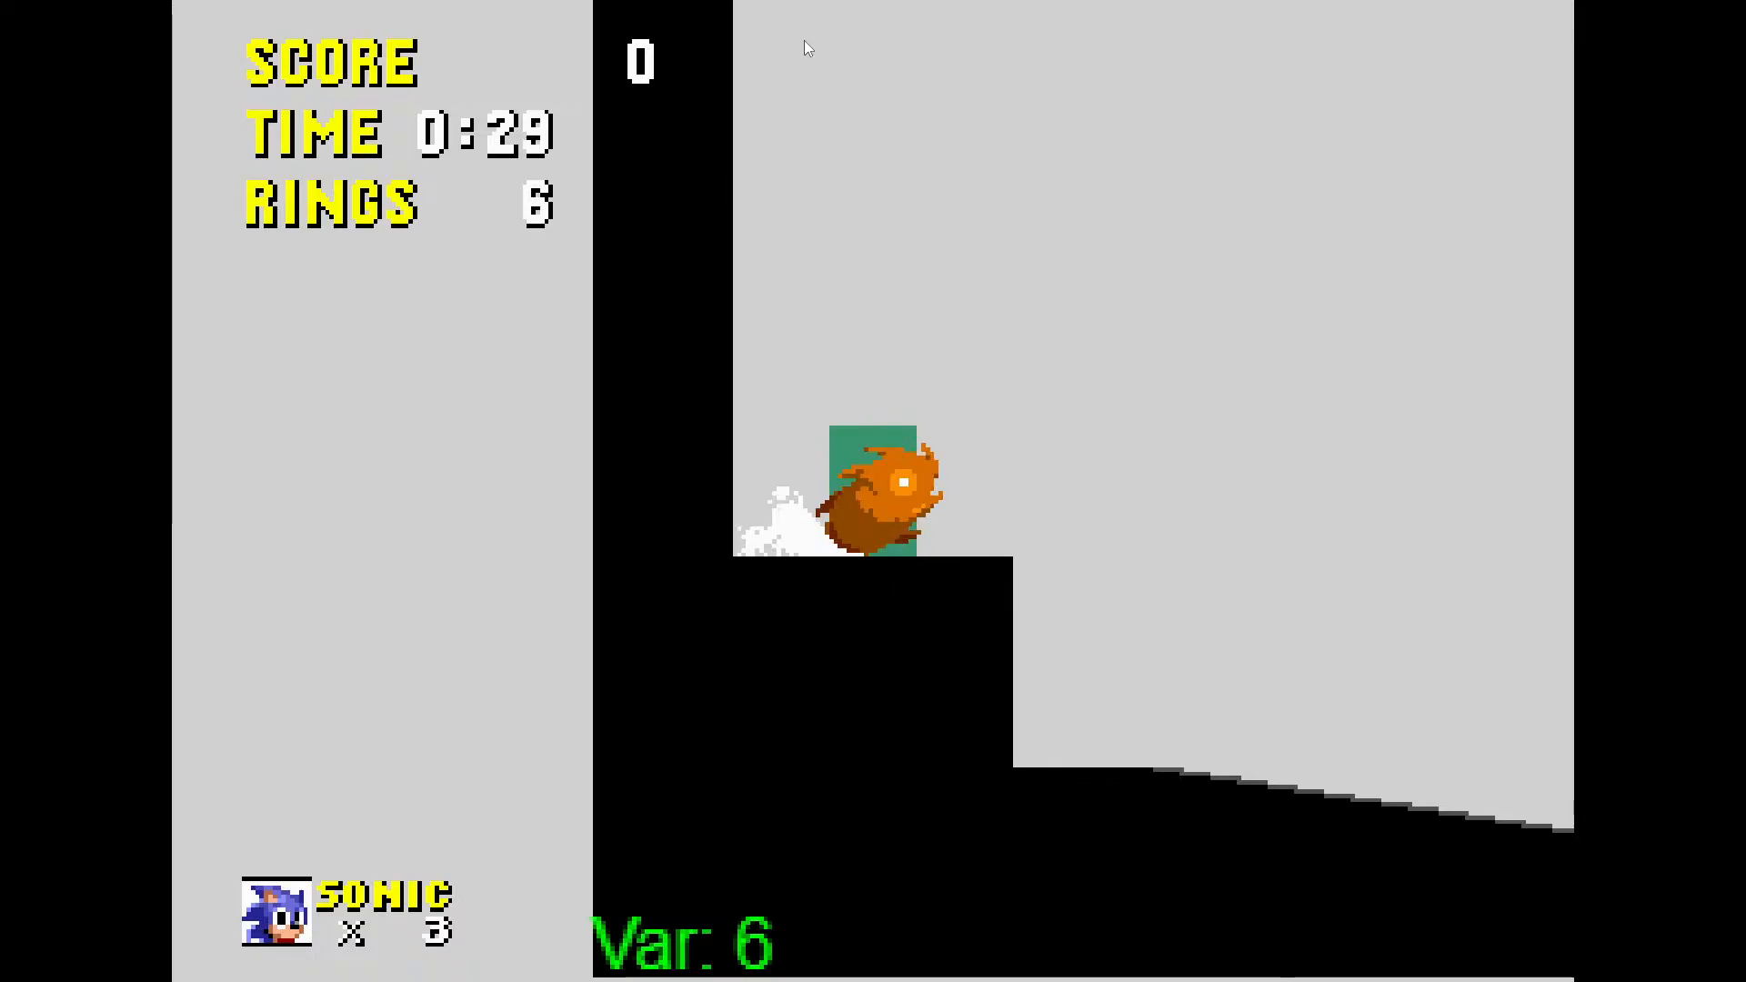
{"action": "key", "text": "space"}
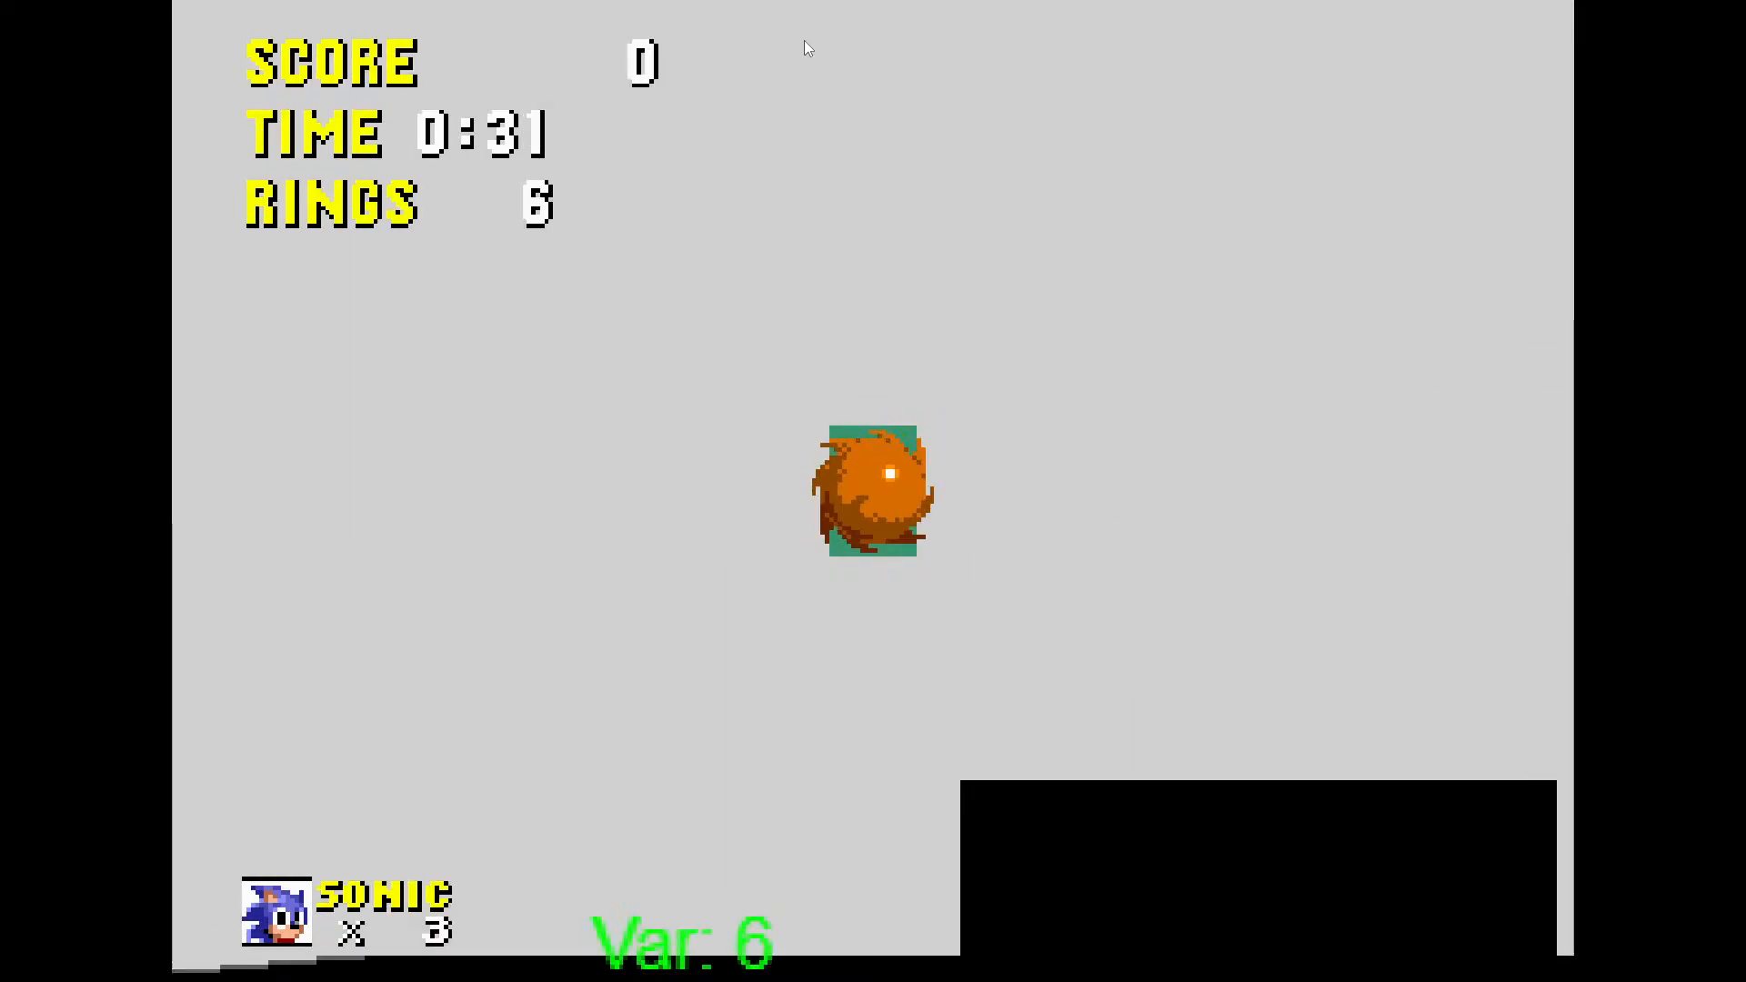
{"action": "key", "text": "space"}
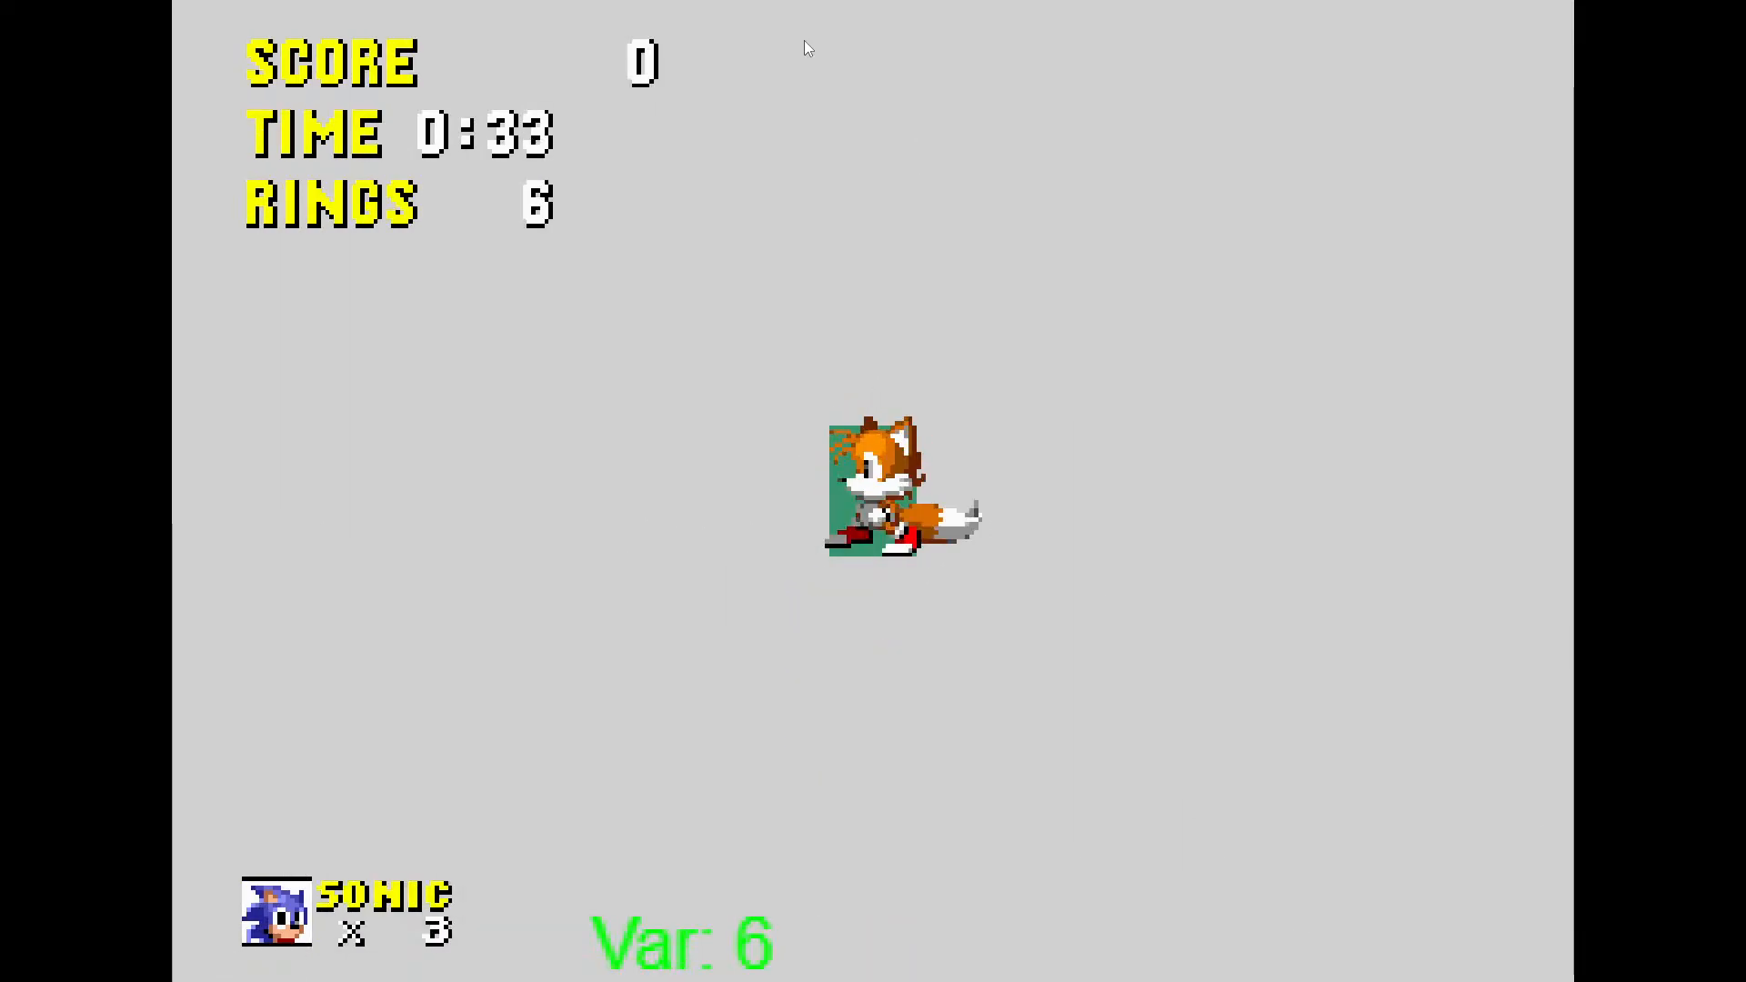
Test Tails' skid and spin dash from the slope to the spring and back, and close the preview
{"action": "key", "text": "Right"}
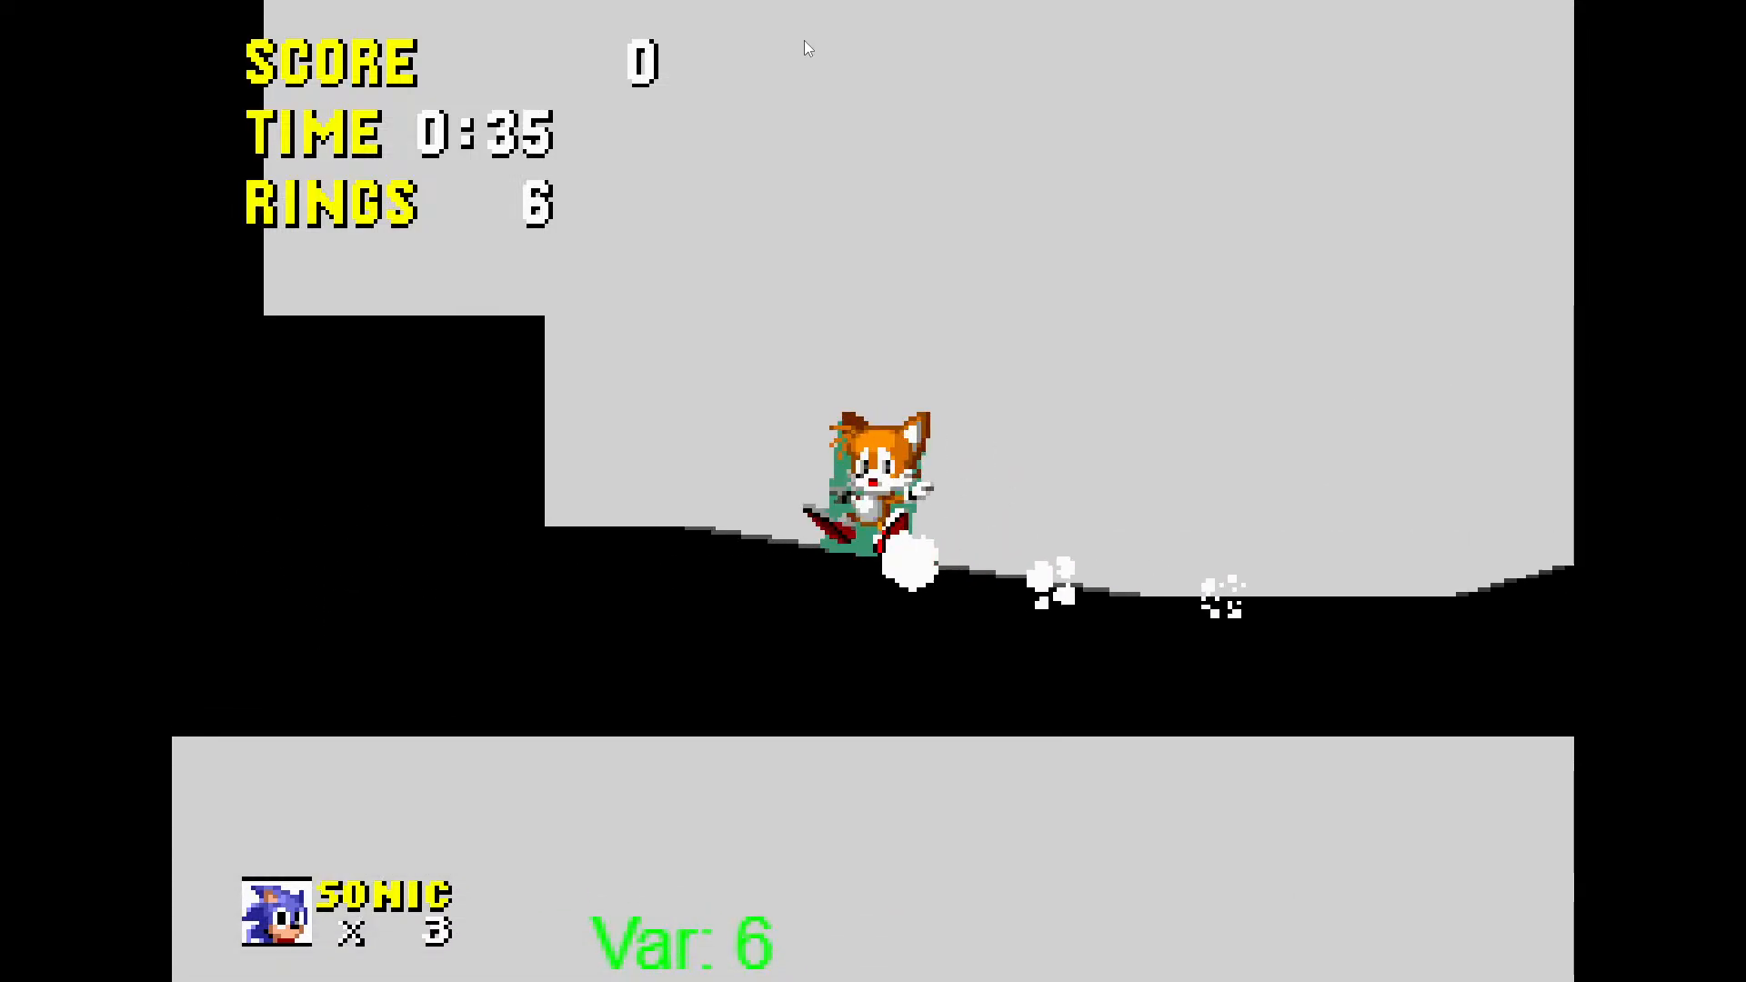
{"action": "key", "text": "Down"}
{"action": "key", "text": "space"}
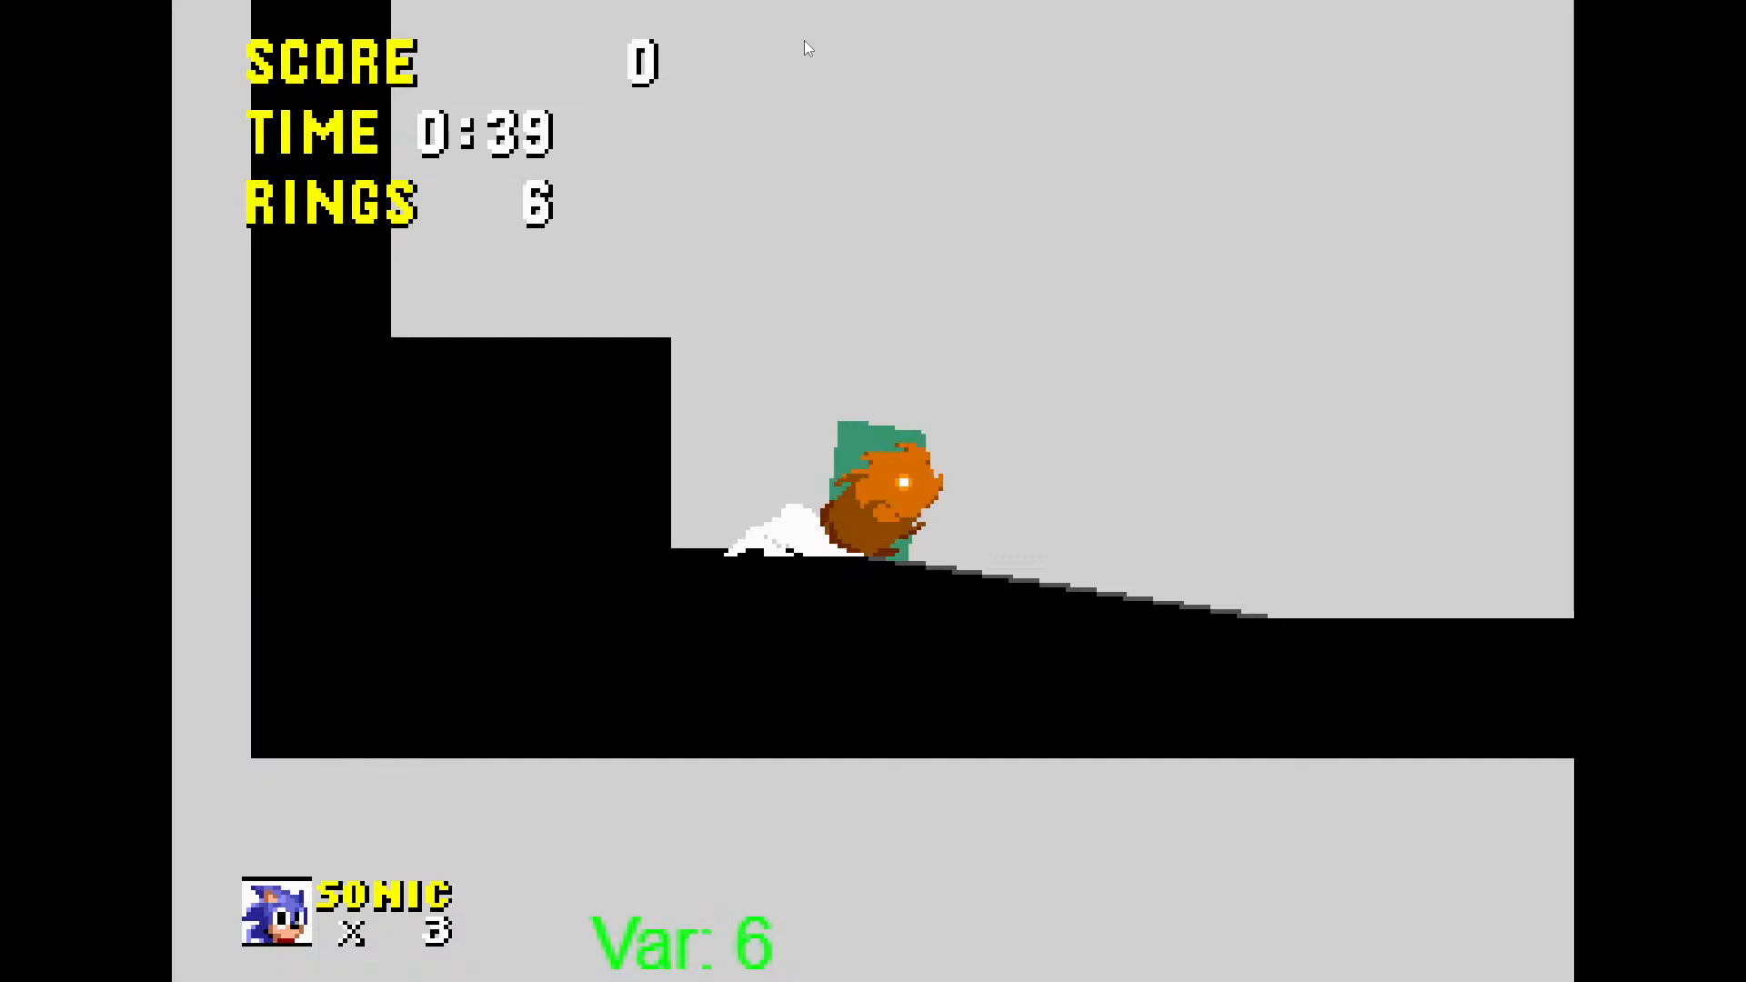
{"action": "key", "text": "Down"}
{"action": "key", "text": "Right"}
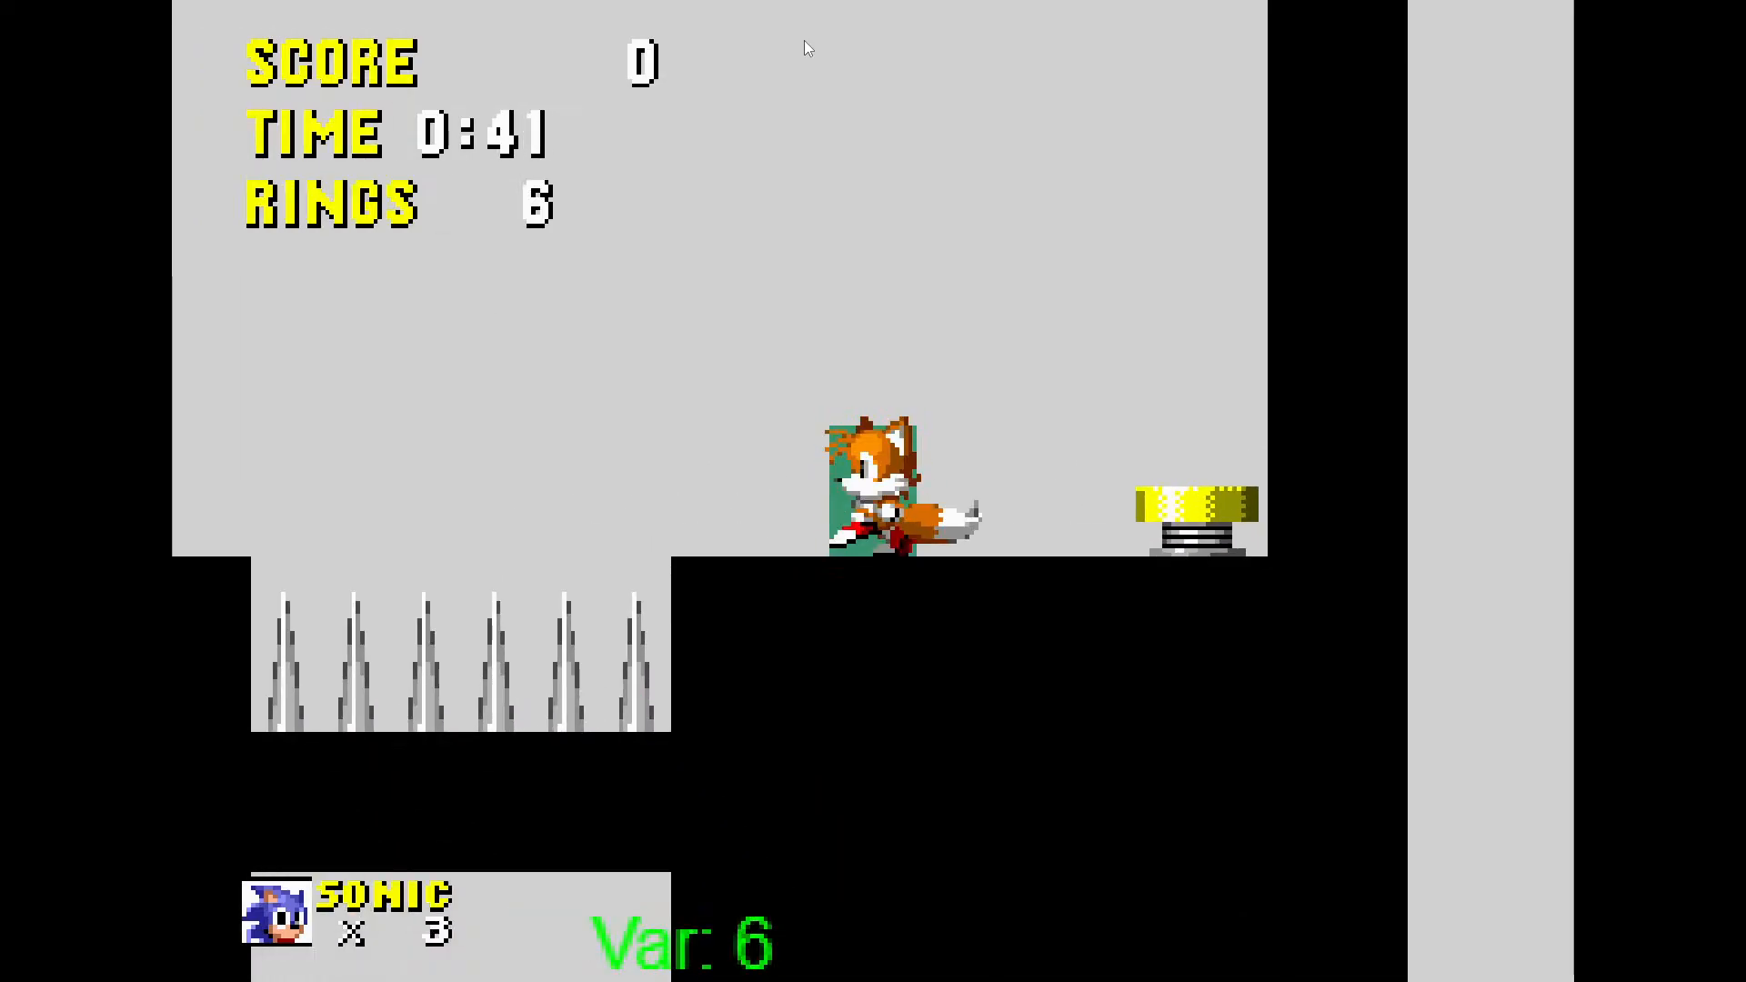
{"action": "key", "text": "space"}
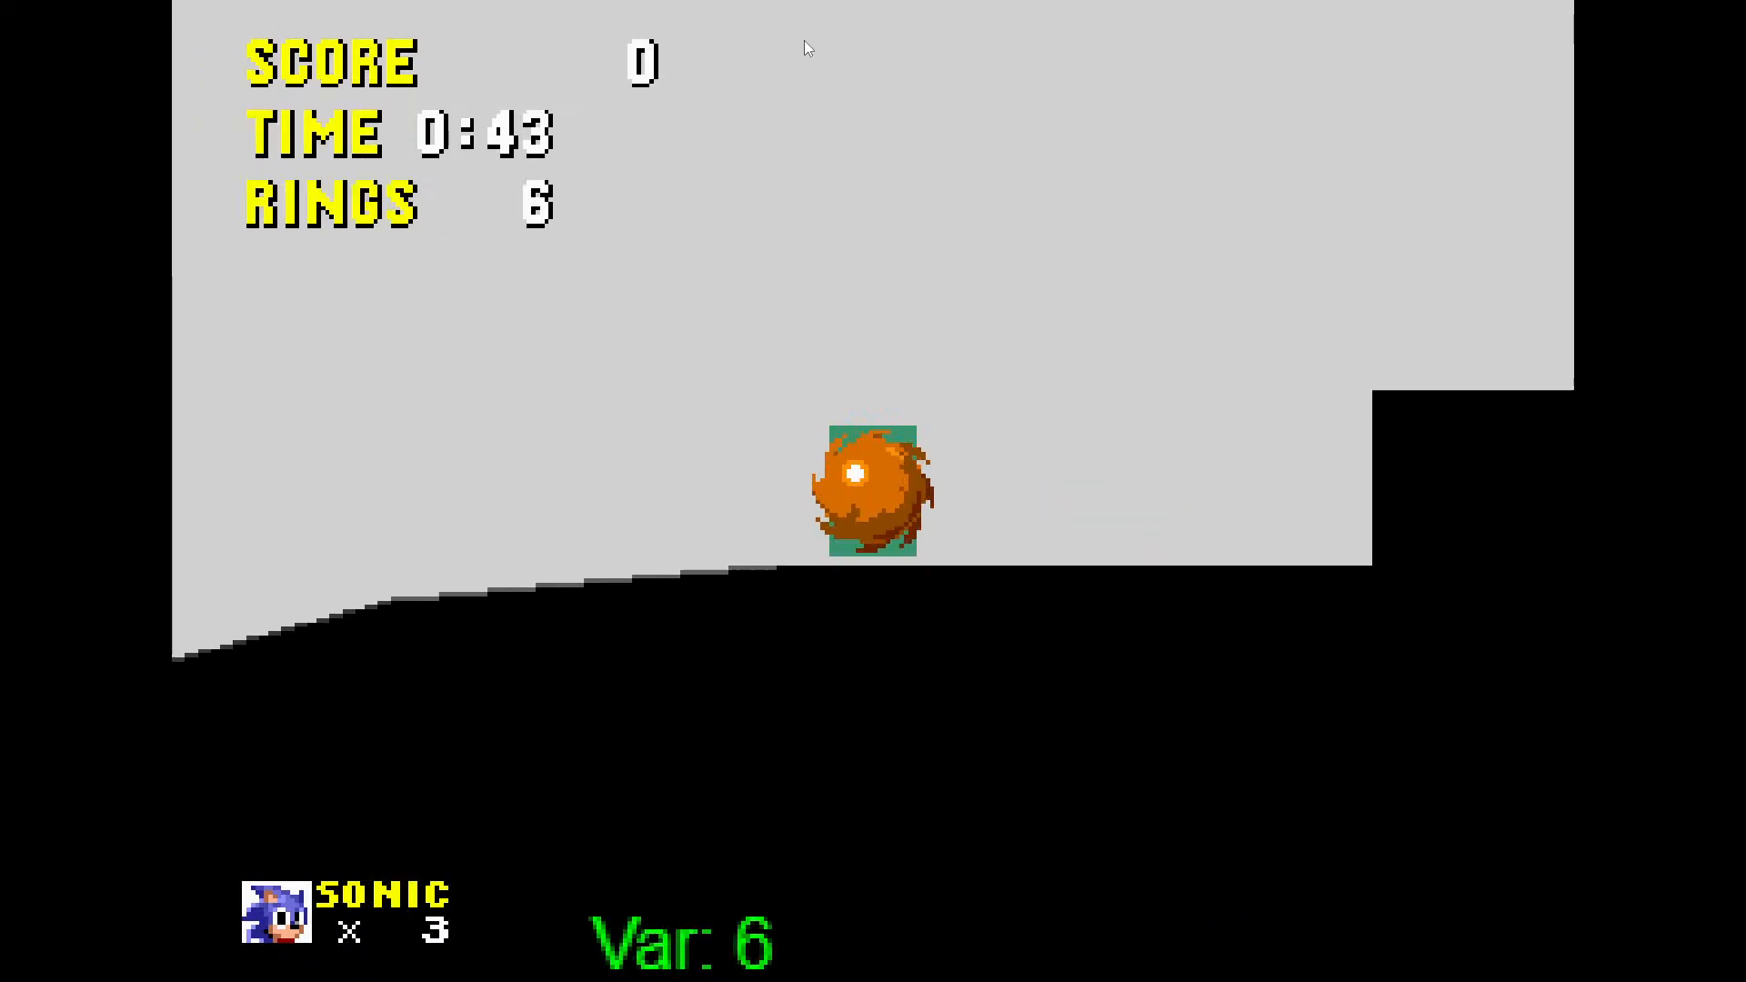
{"action": "key", "text": "F11"}
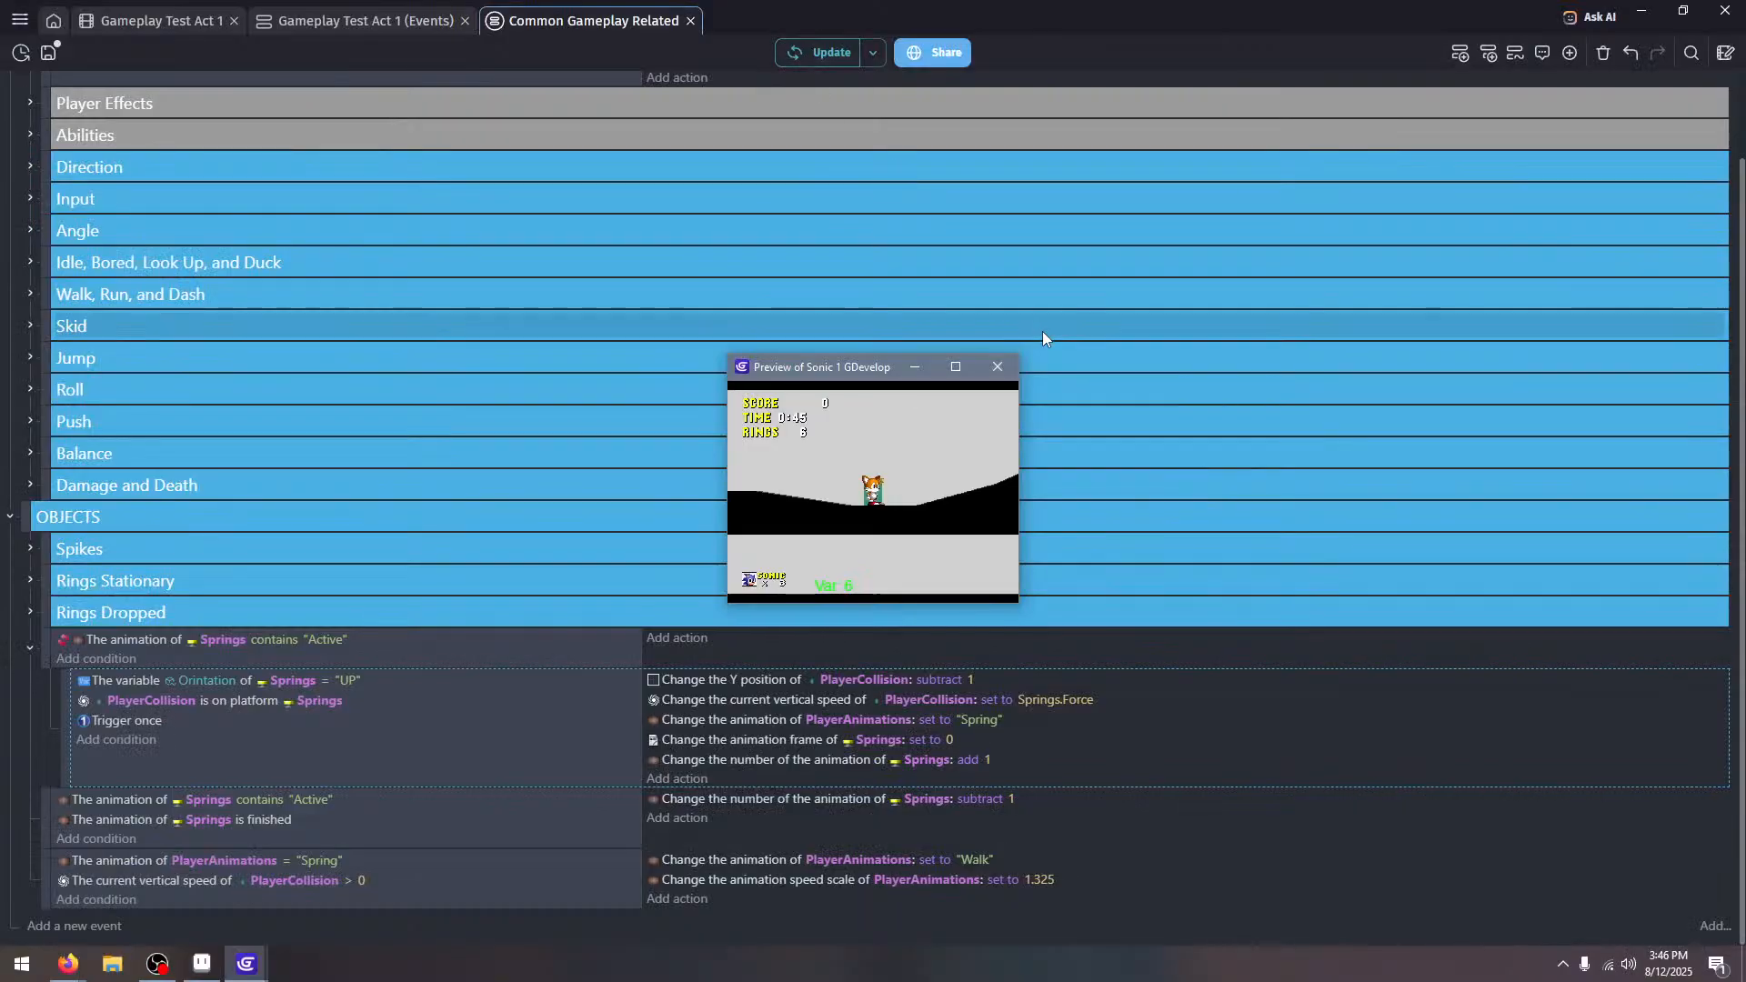
{"action": "left_click", "coordinate": [1011, 367]}
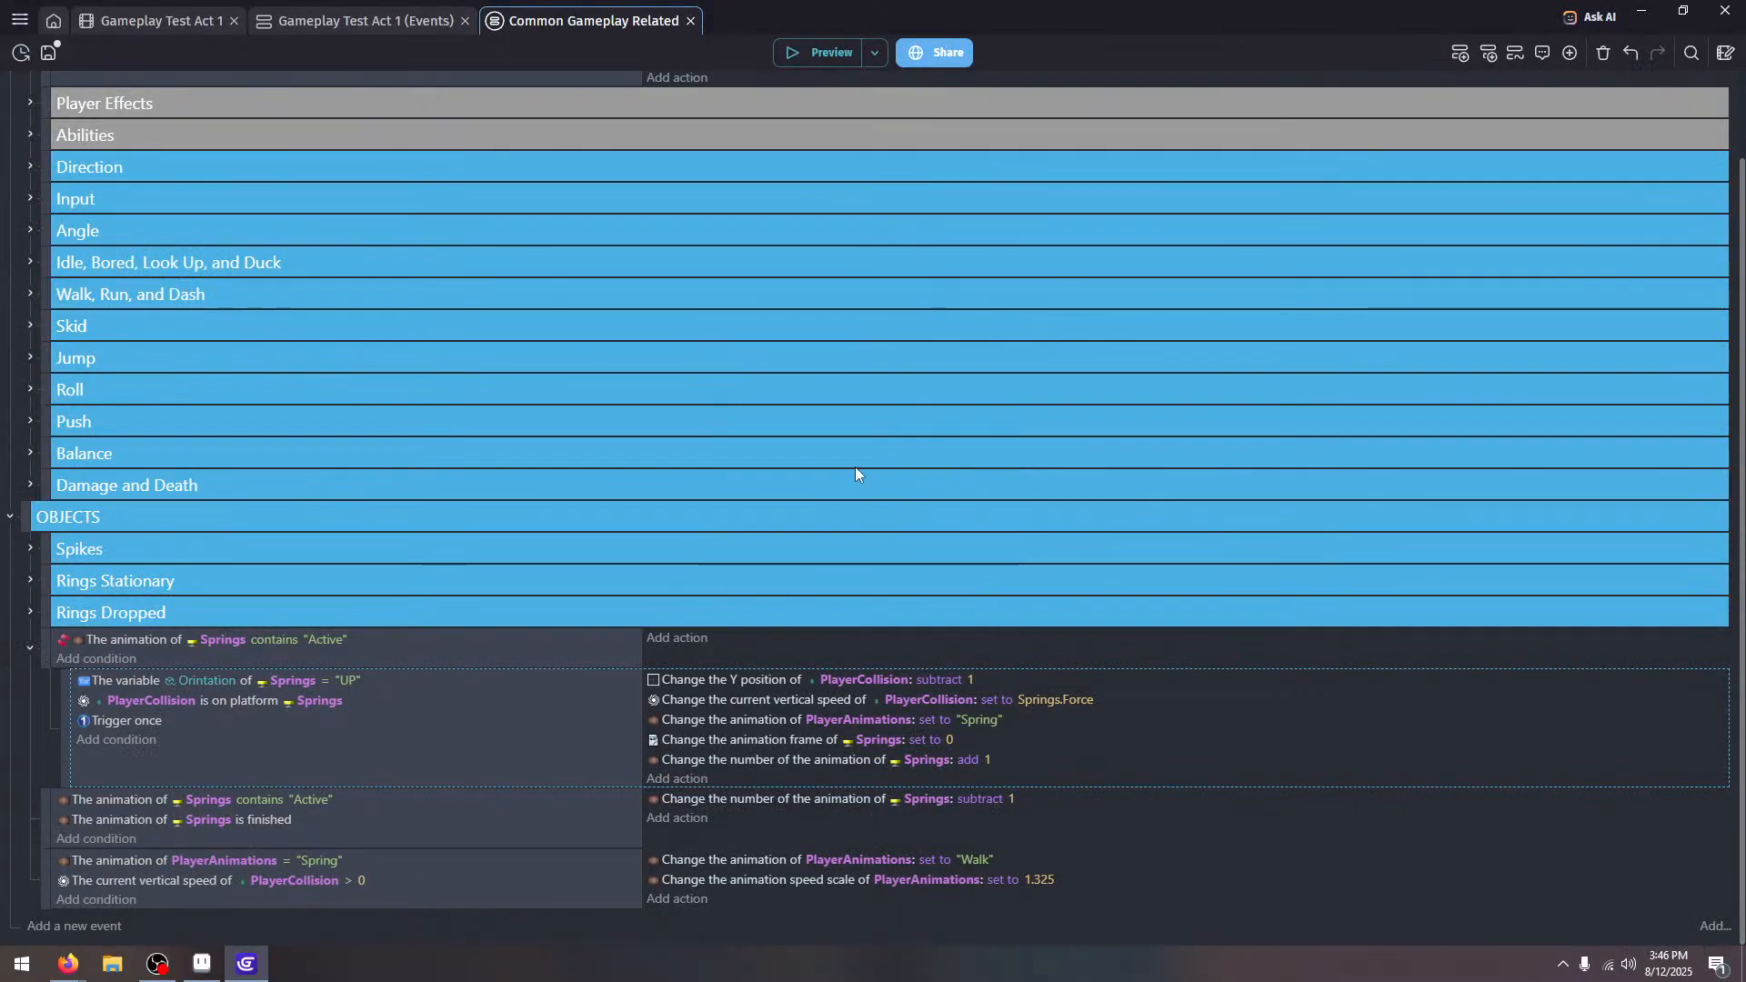
Switch to Aseprite and select the 48 by 16 pixel "TAILS" lives icon on the Tails sprite sheet for copying
{"action": "left_click", "coordinate": [202, 962]}
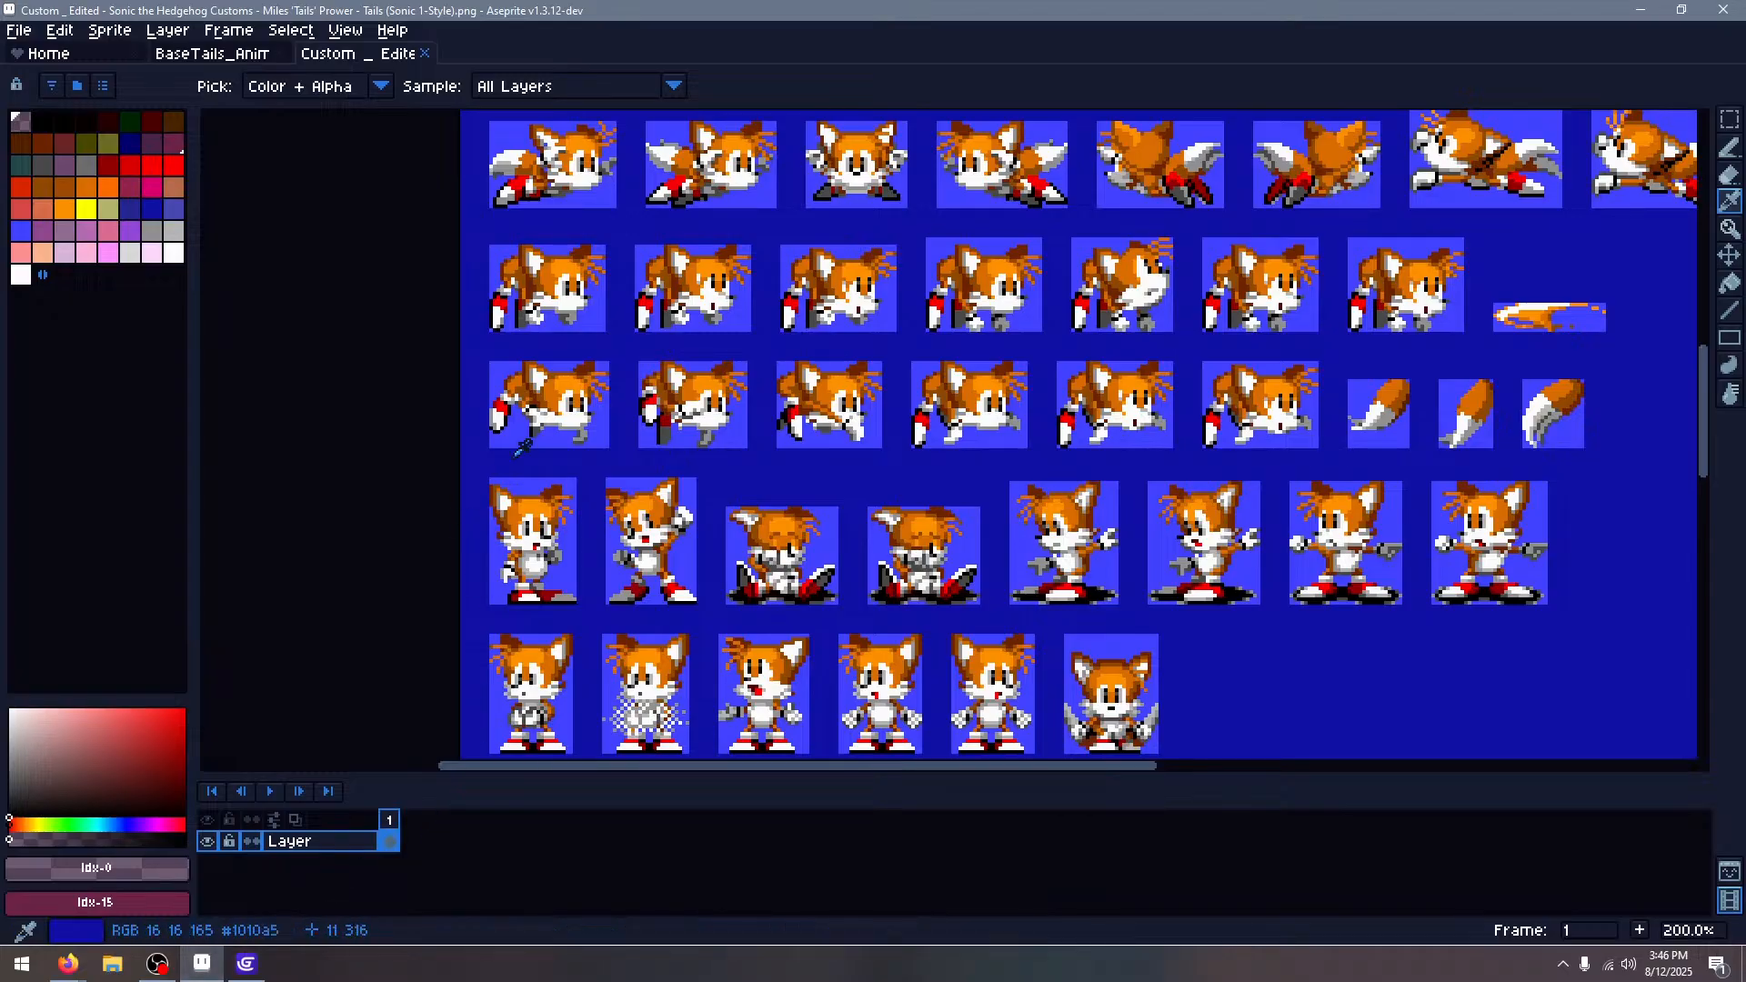
{"action": "scroll", "coordinate": [523, 448], "scroll_direction": "down", "scroll_amount": 3}
{"action": "scroll", "coordinate": [591, 545], "scroll_direction": "up", "scroll_amount": 2}
{"action": "left_click_drag", "start_coordinate": [585, 755], "coordinate": [844, 232]}
{"action": "scroll", "coordinate": [844, 232], "scroll_direction": "up", "scroll_amount": 3}
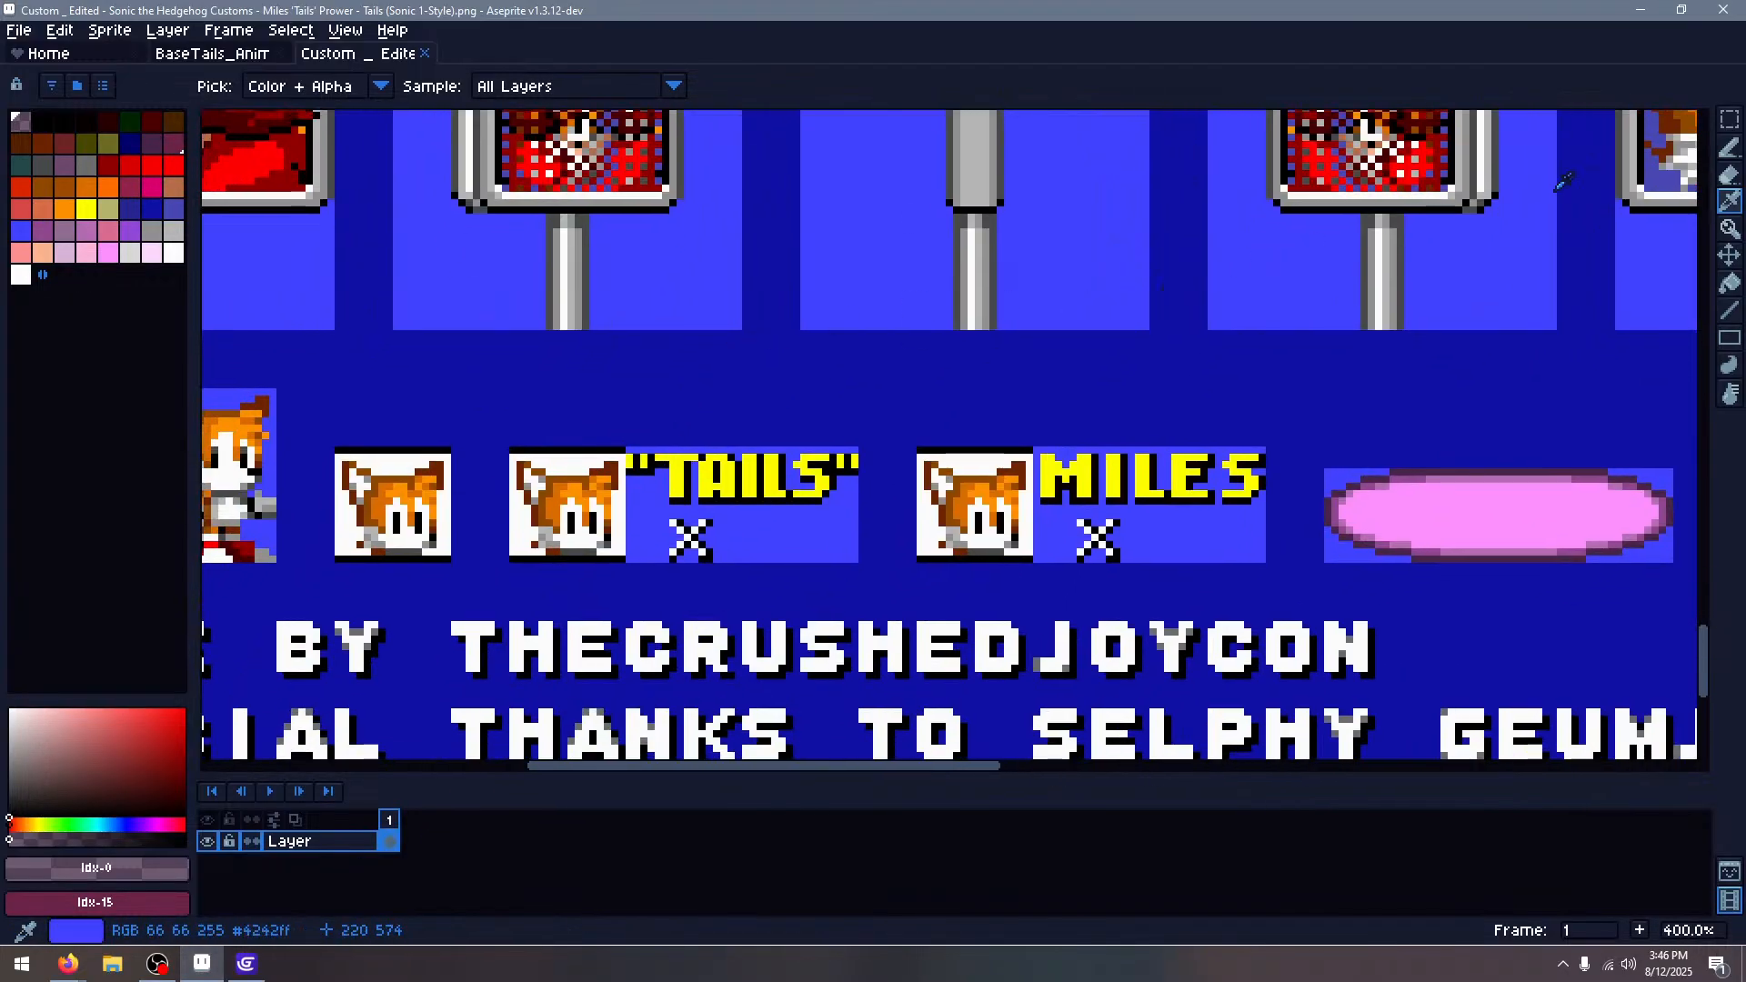
{"action": "left_click", "coordinate": [1729, 119]}
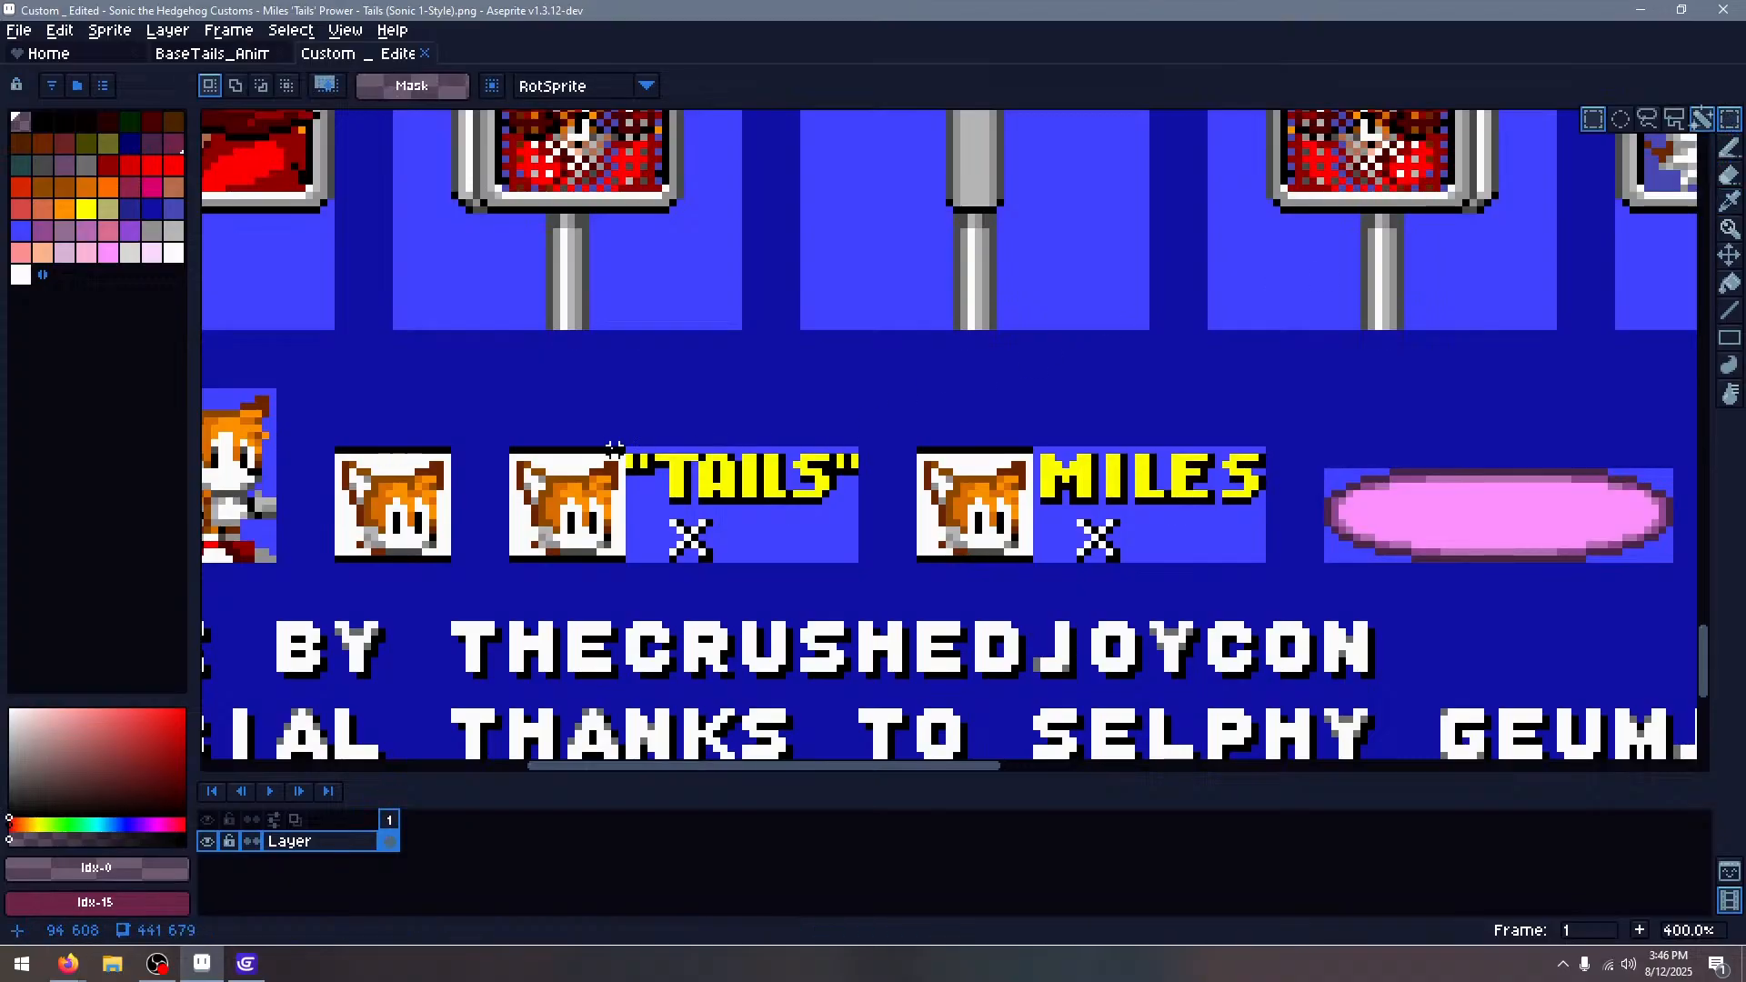
{"action": "left_click_drag", "start_coordinate": [512, 448], "coordinate": [862, 559]}
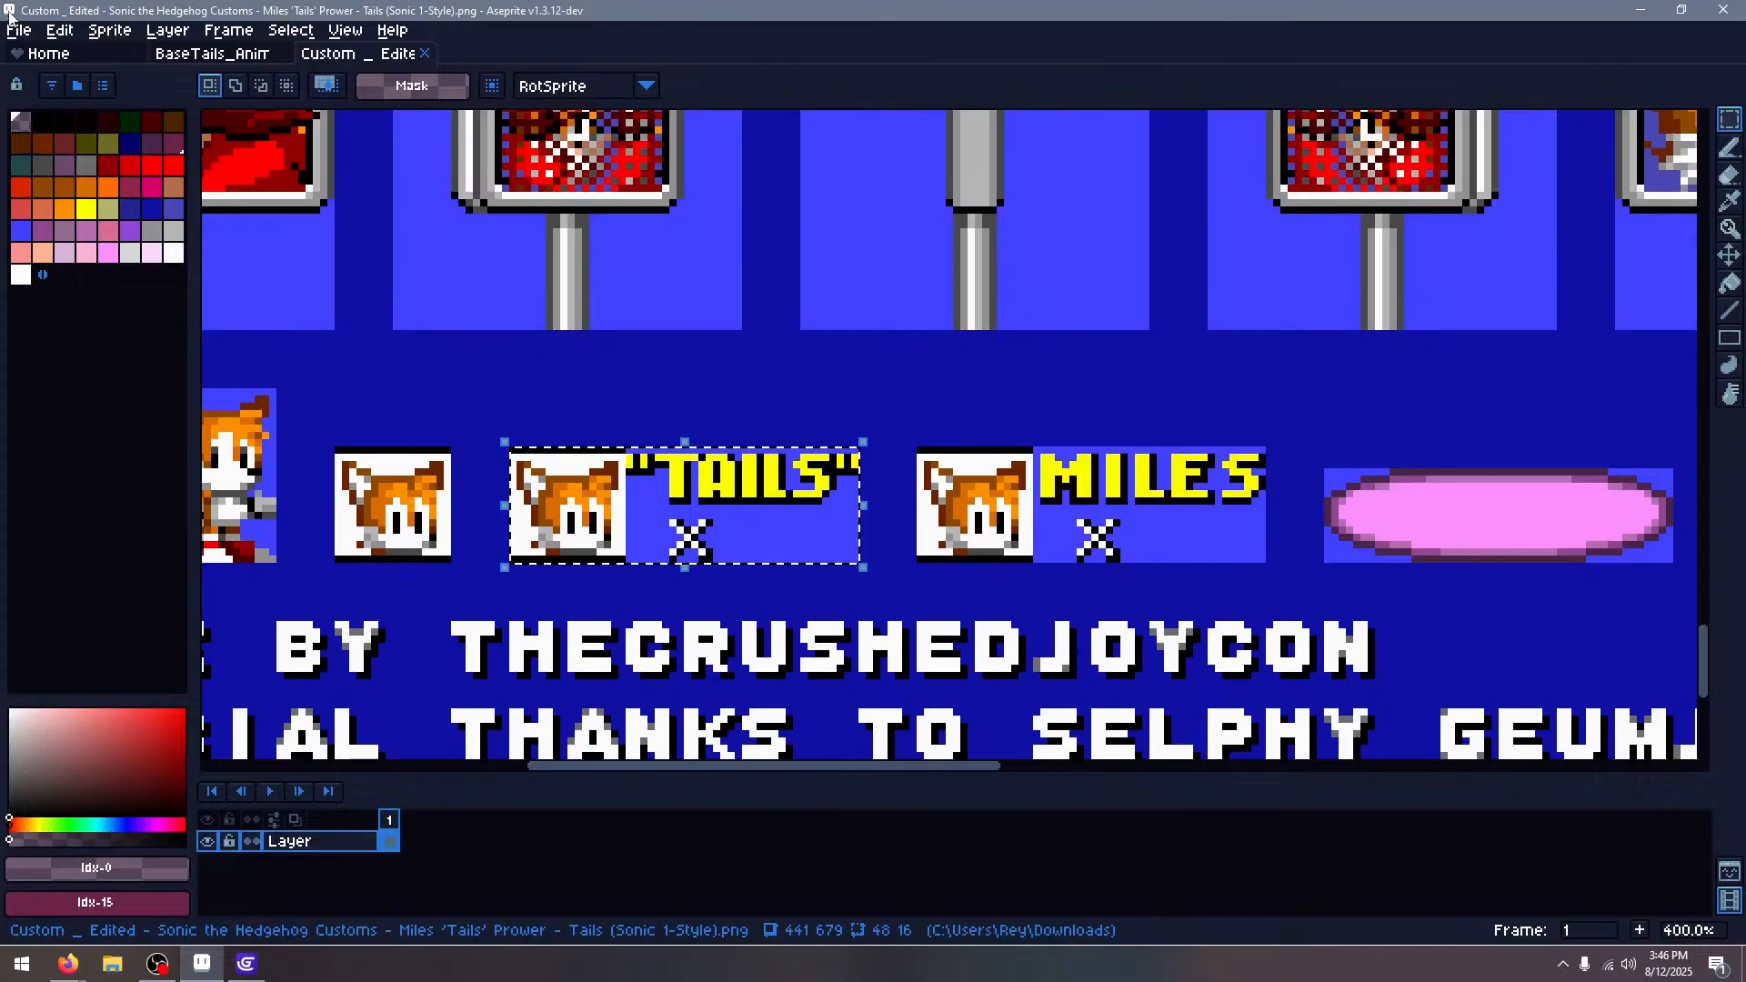
Open the HUDLives_Sonic image from the project's Assets > Graphics > HudRelated folder
{"action": "key", "text": "alt+f"}
{"action": "key", "text": "o"}
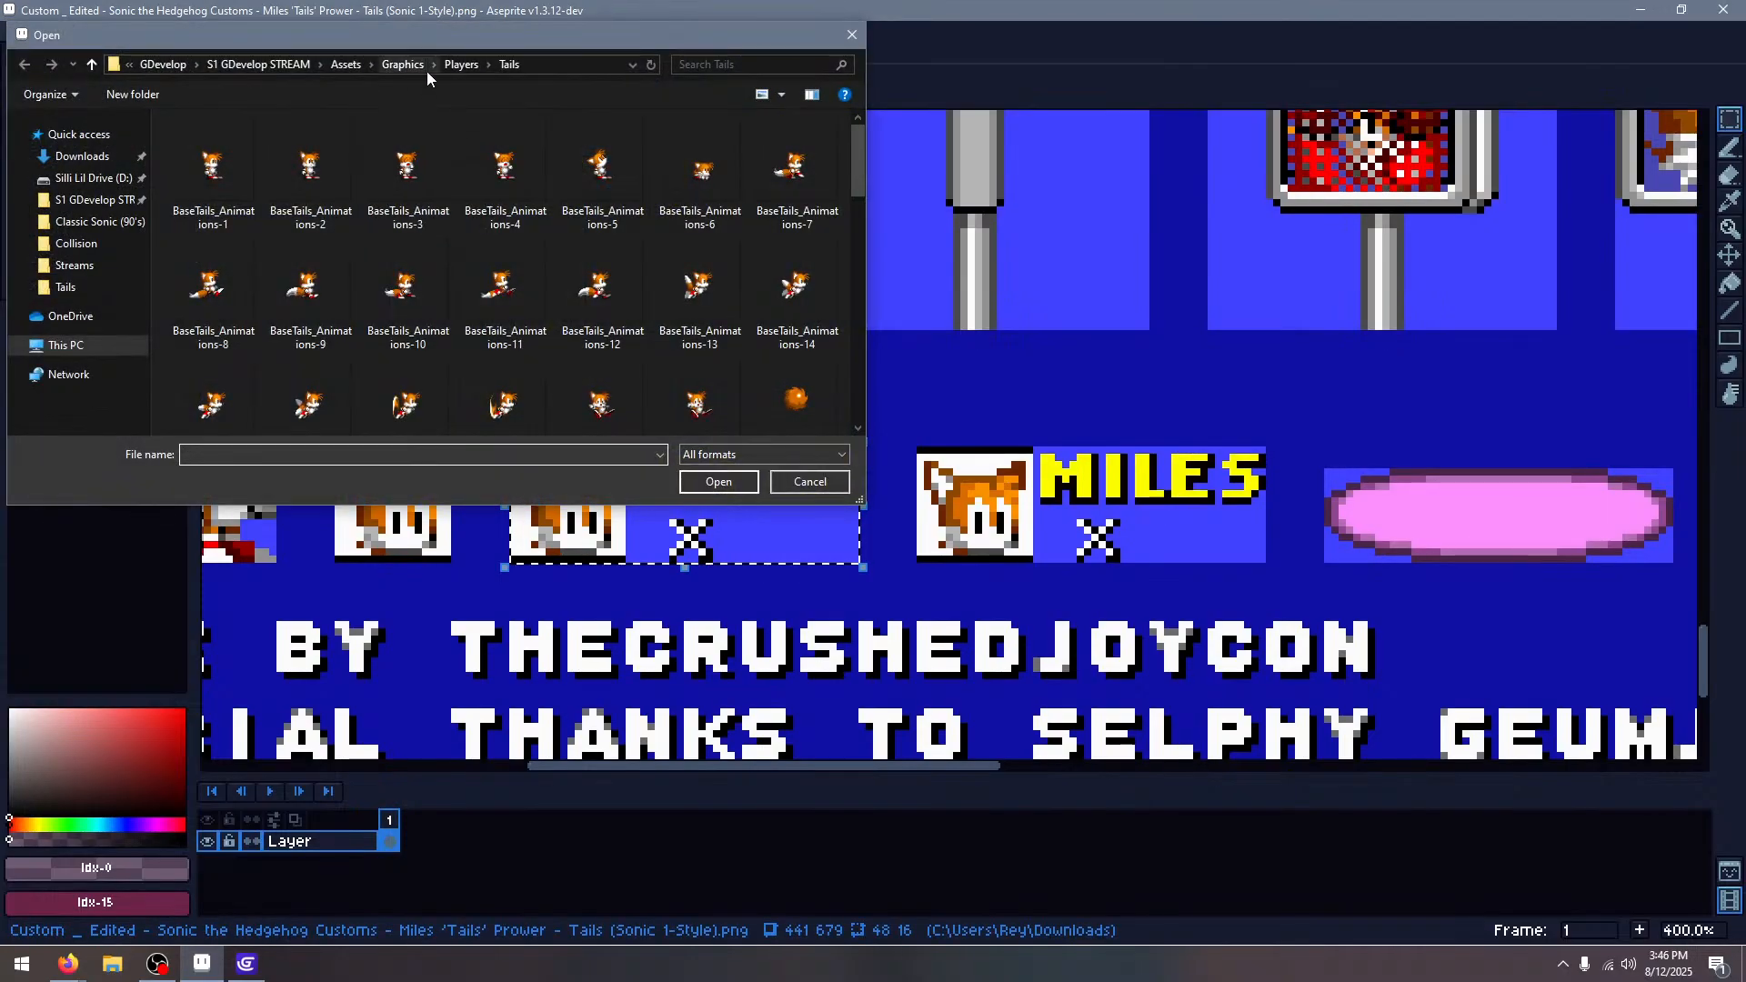
{"action": "left_click", "coordinate": [447, 67]}
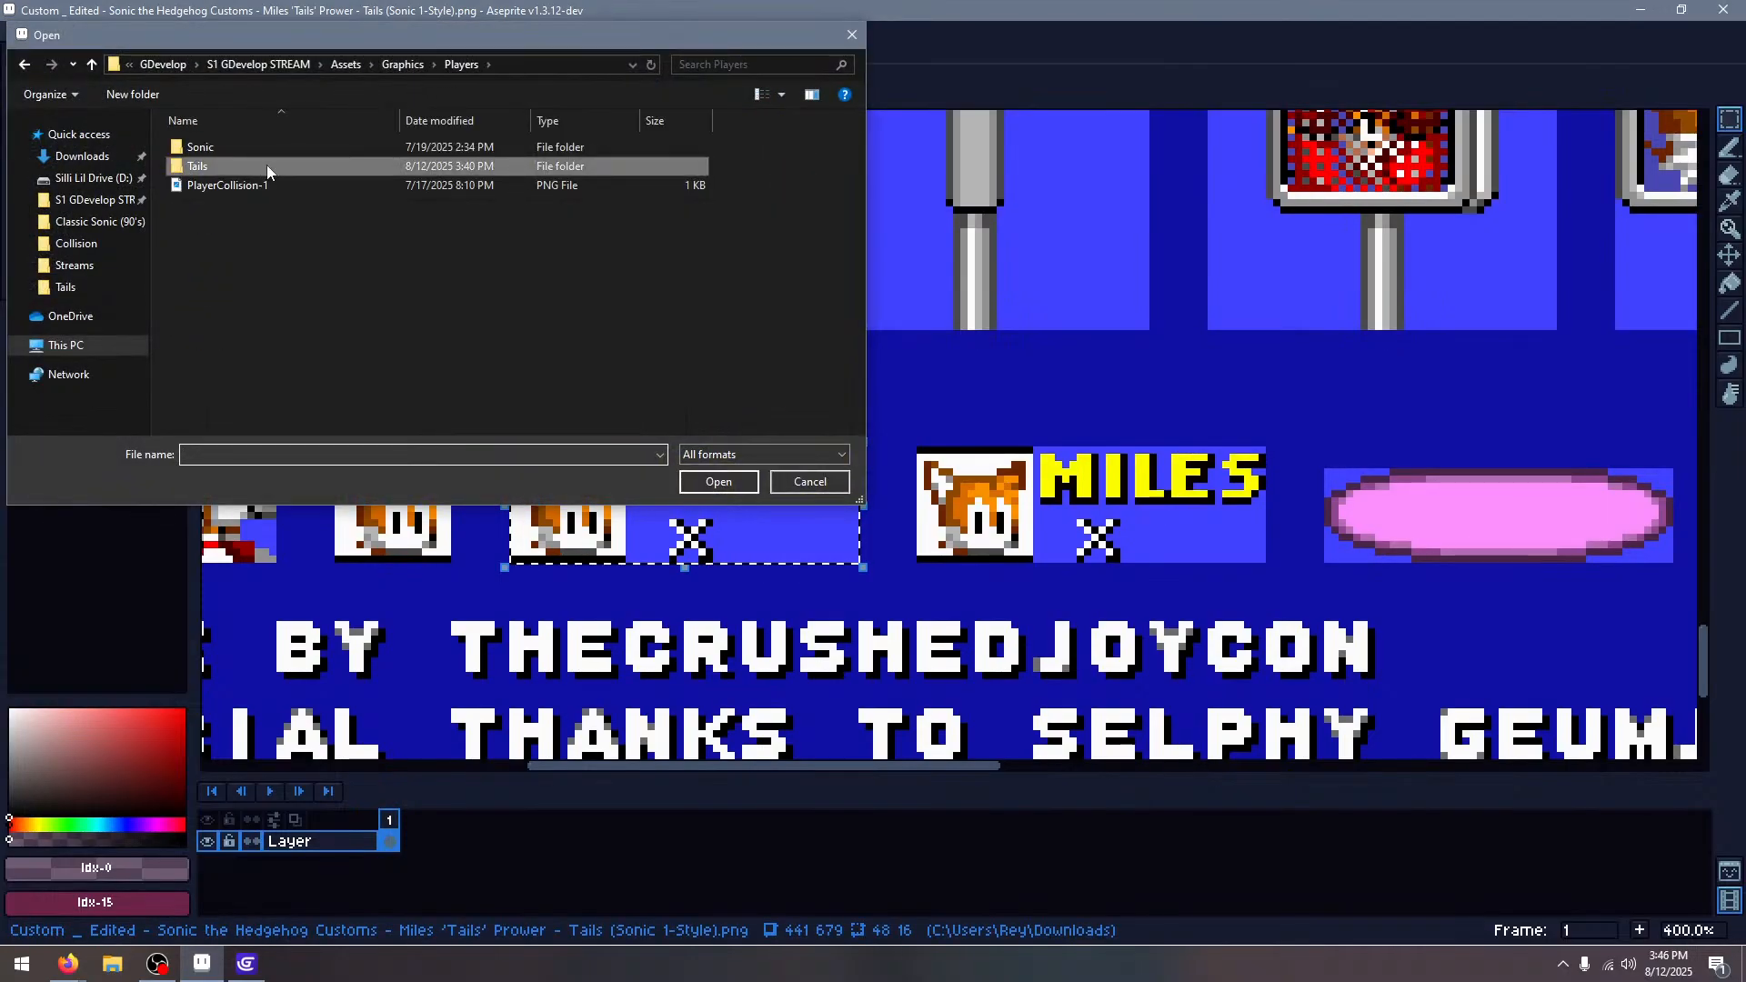
{"action": "left_click", "coordinate": [404, 67]}
{"action": "double_click", "coordinate": [289, 205]}
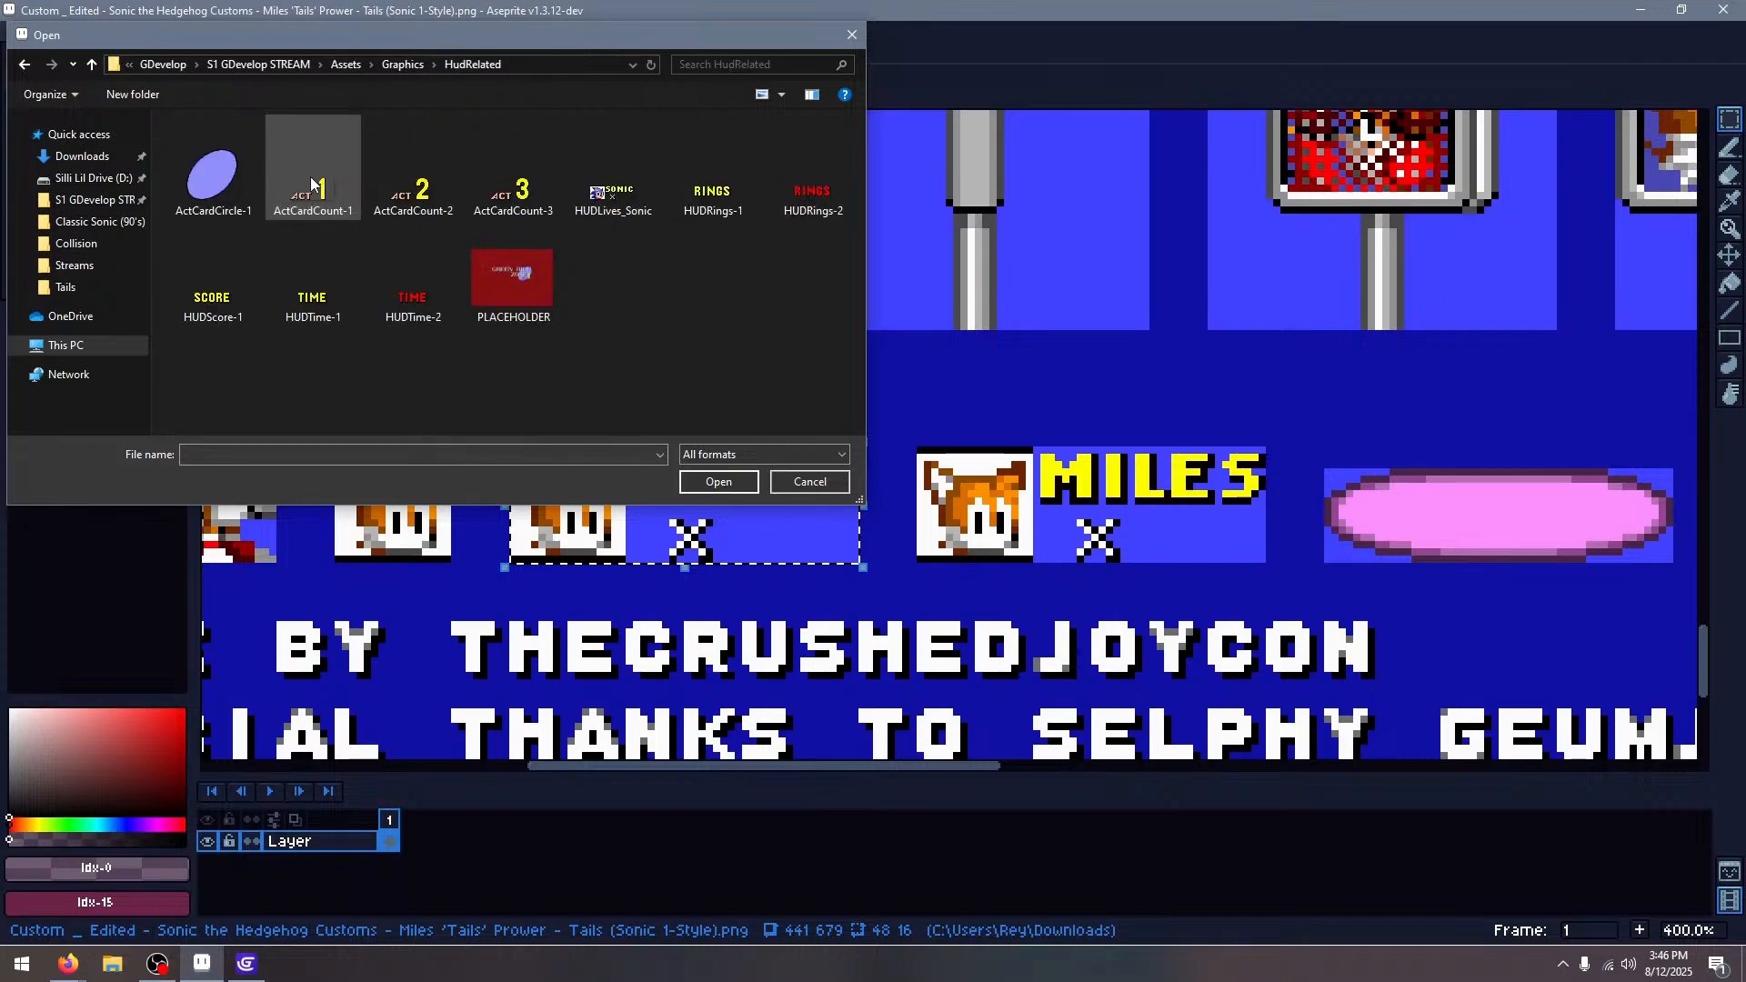
{"action": "double_click", "coordinate": [619, 178]}
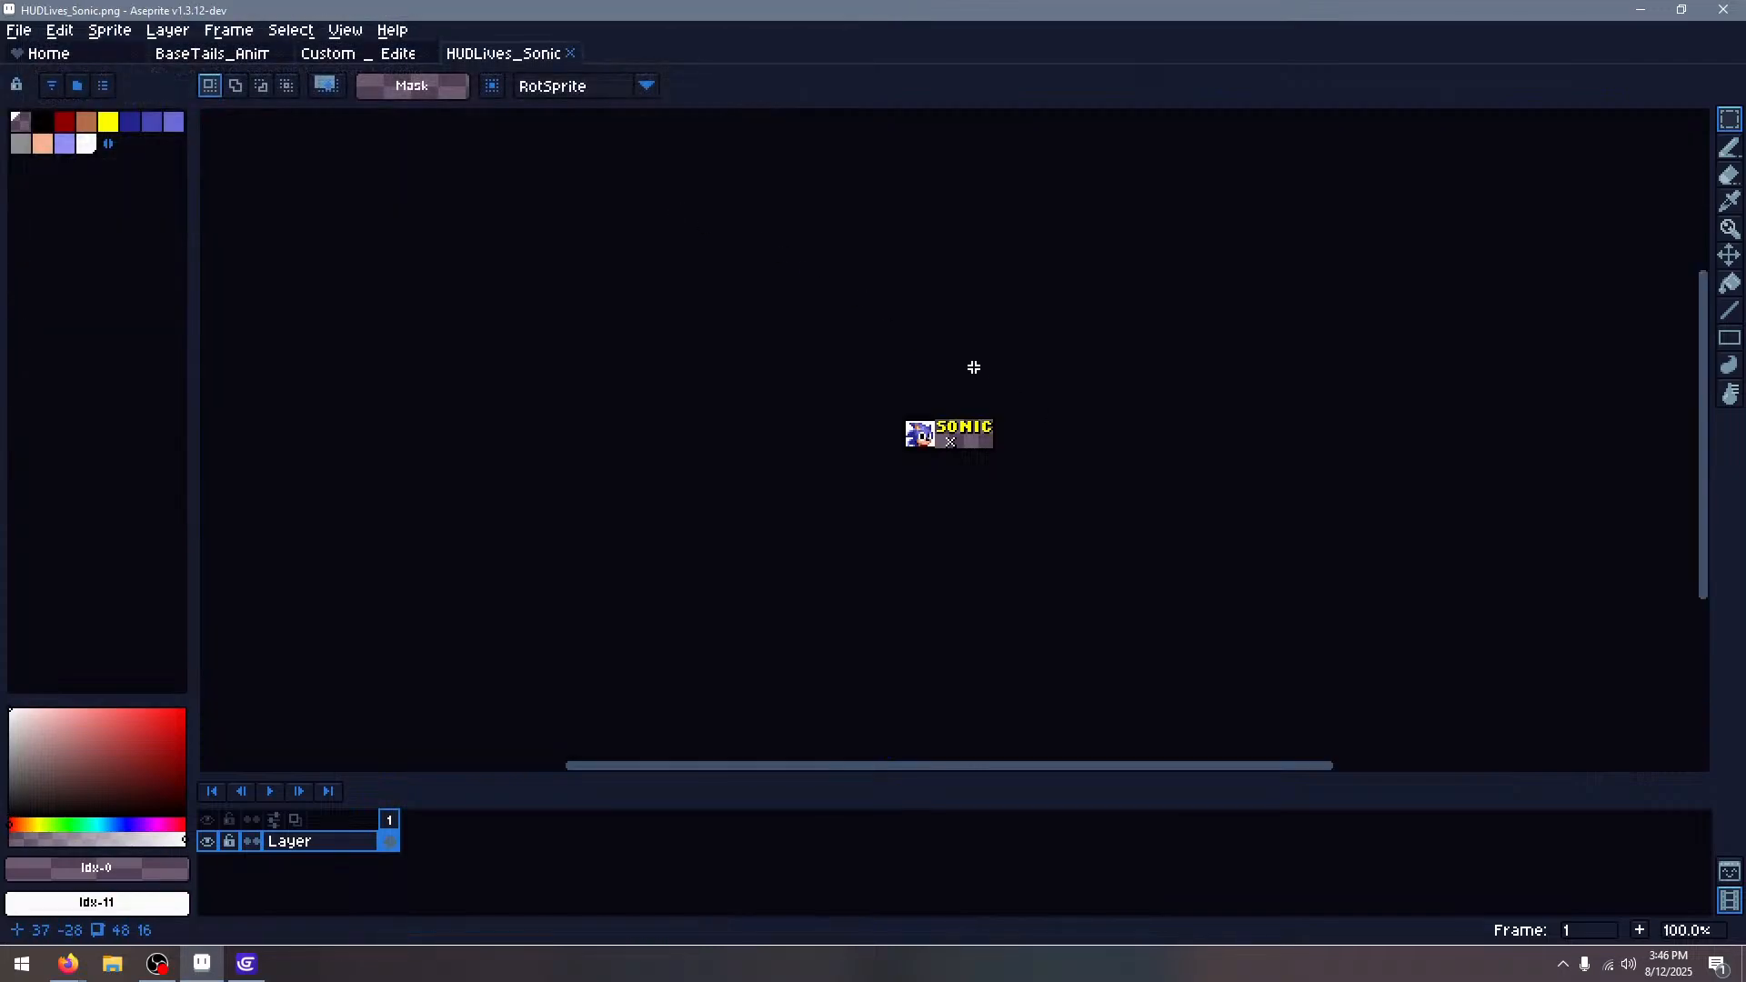
Paste the "TAILS" lives icon over the Sonic one and delete its blue background with the Magic Wand
{"action": "scroll", "coordinate": [972, 367], "scroll_direction": "up", "scroll_amount": 4}
{"action": "key", "text": "ctrl+v"}
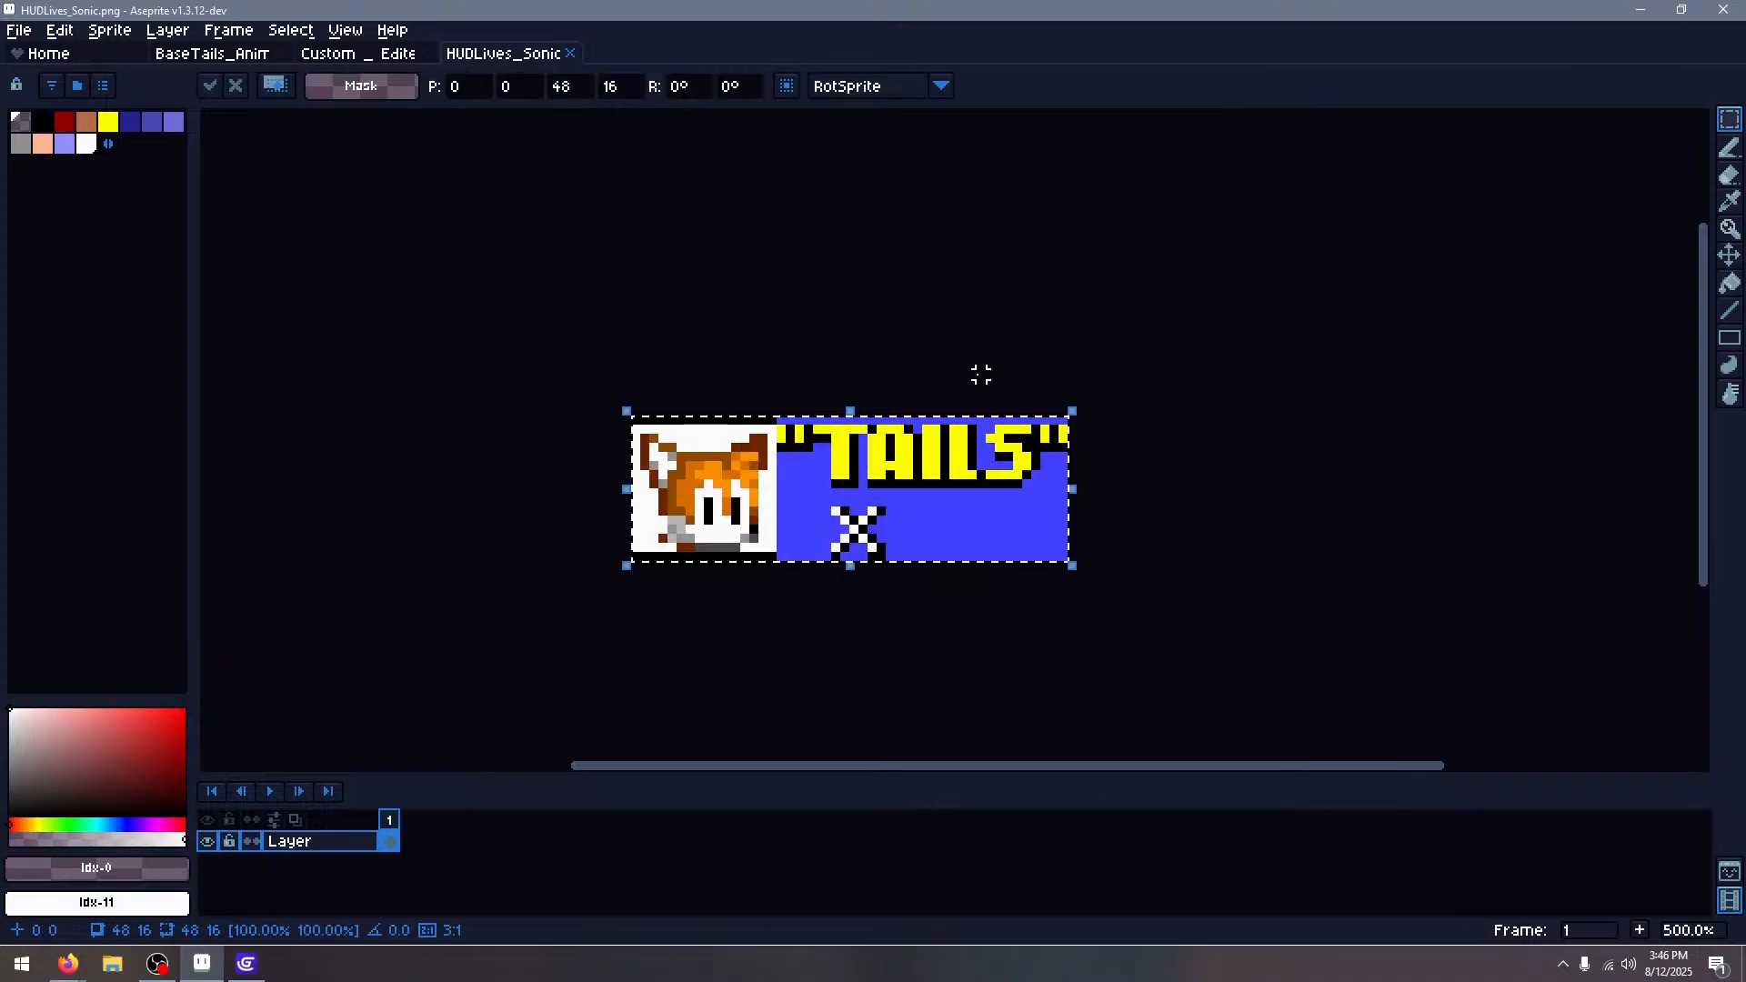
{"action": "key", "text": "Return"}
{"action": "key", "text": "w"}
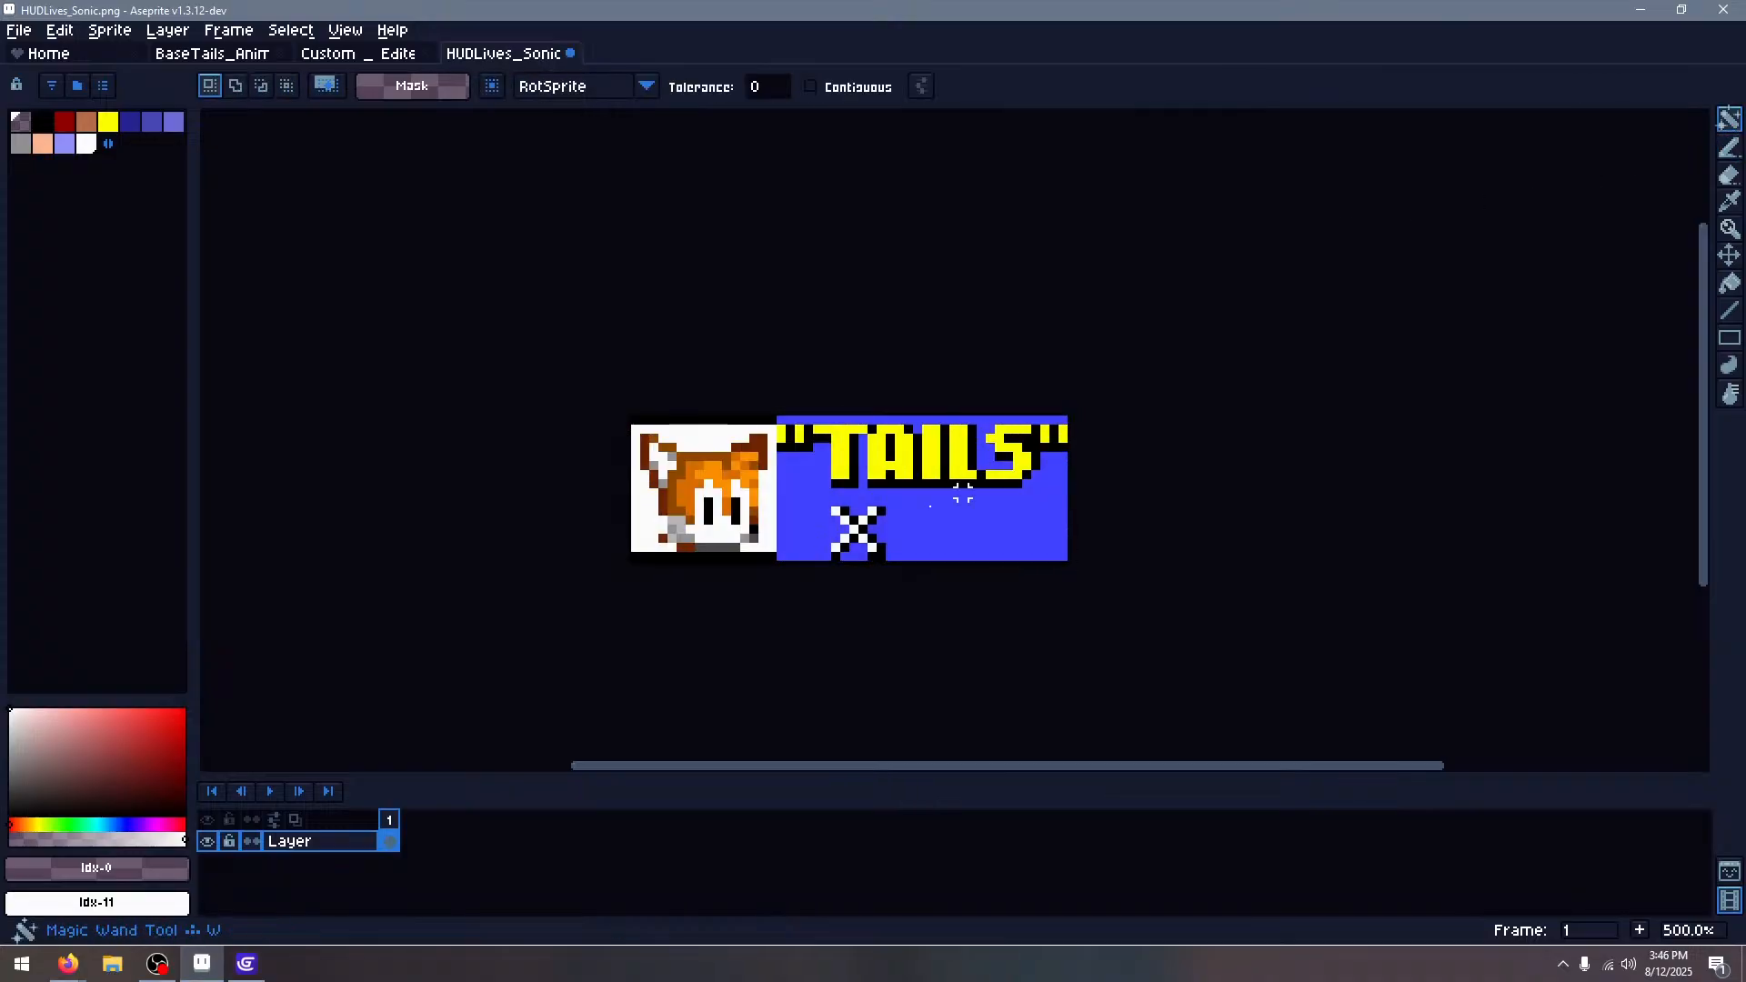
{"action": "left_click", "coordinate": [927, 550]}
{"action": "key", "text": "Delete"}
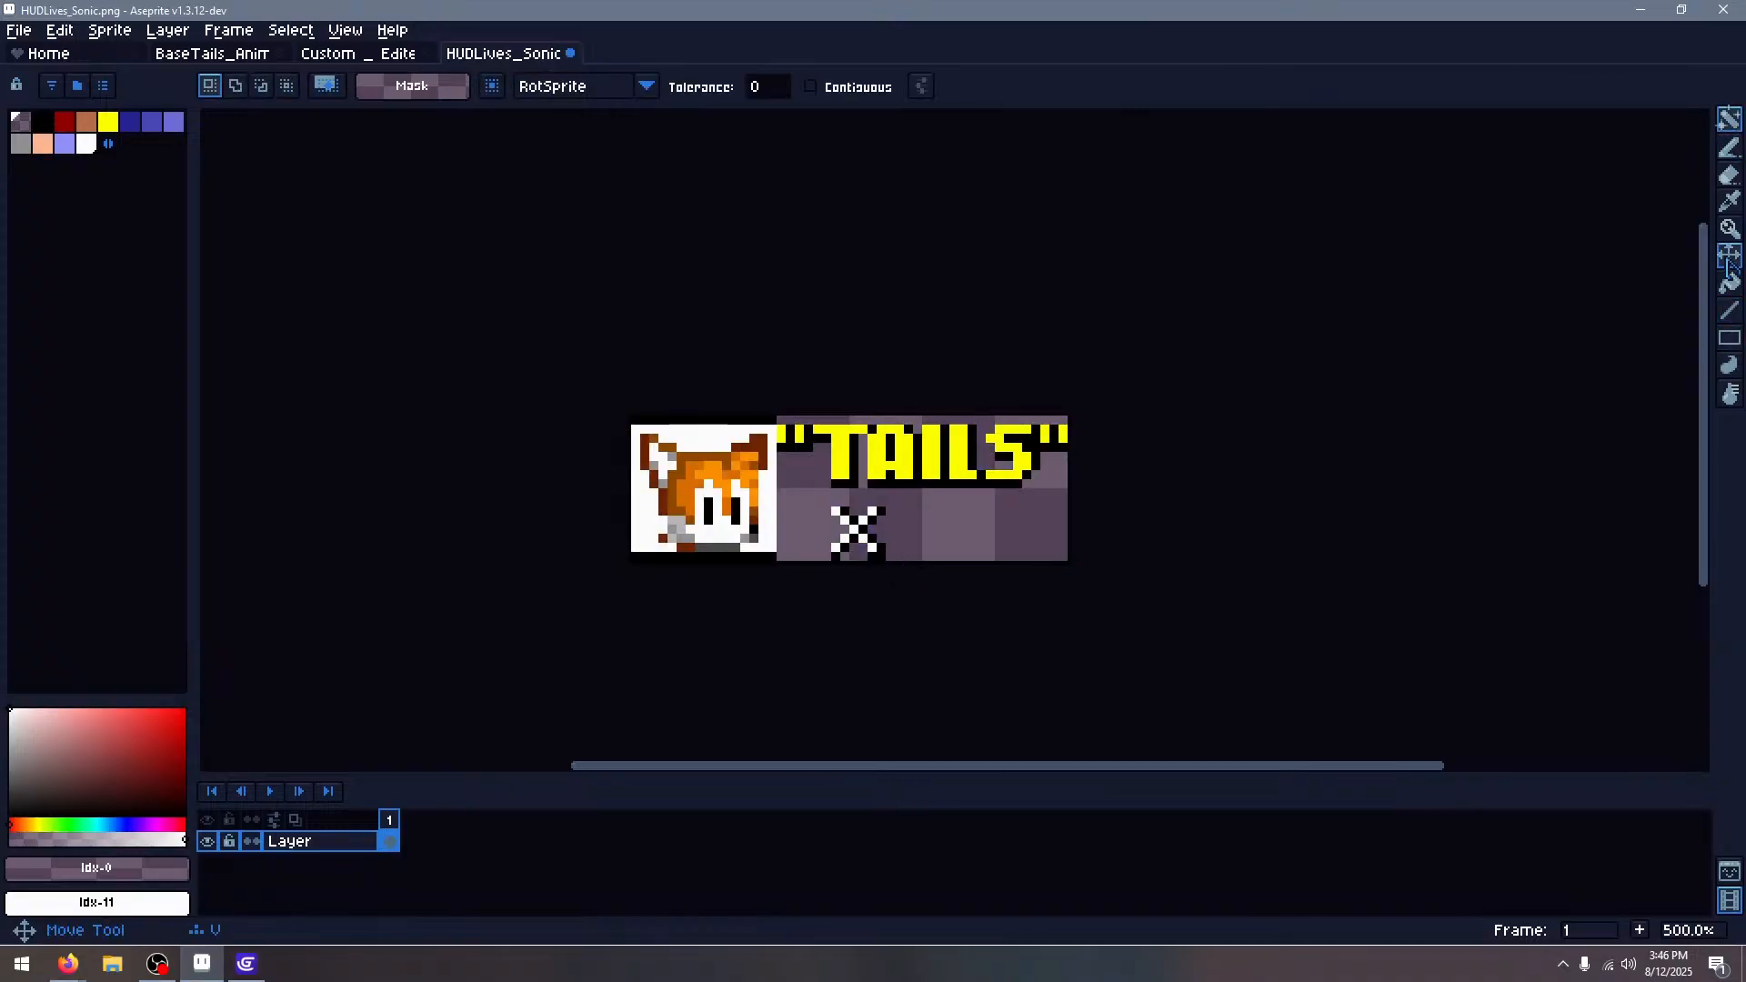
Save the edited icon as a new file named HUDLives_Tails in the HudRelated folder
{"action": "left_click", "coordinate": [20, 30]}
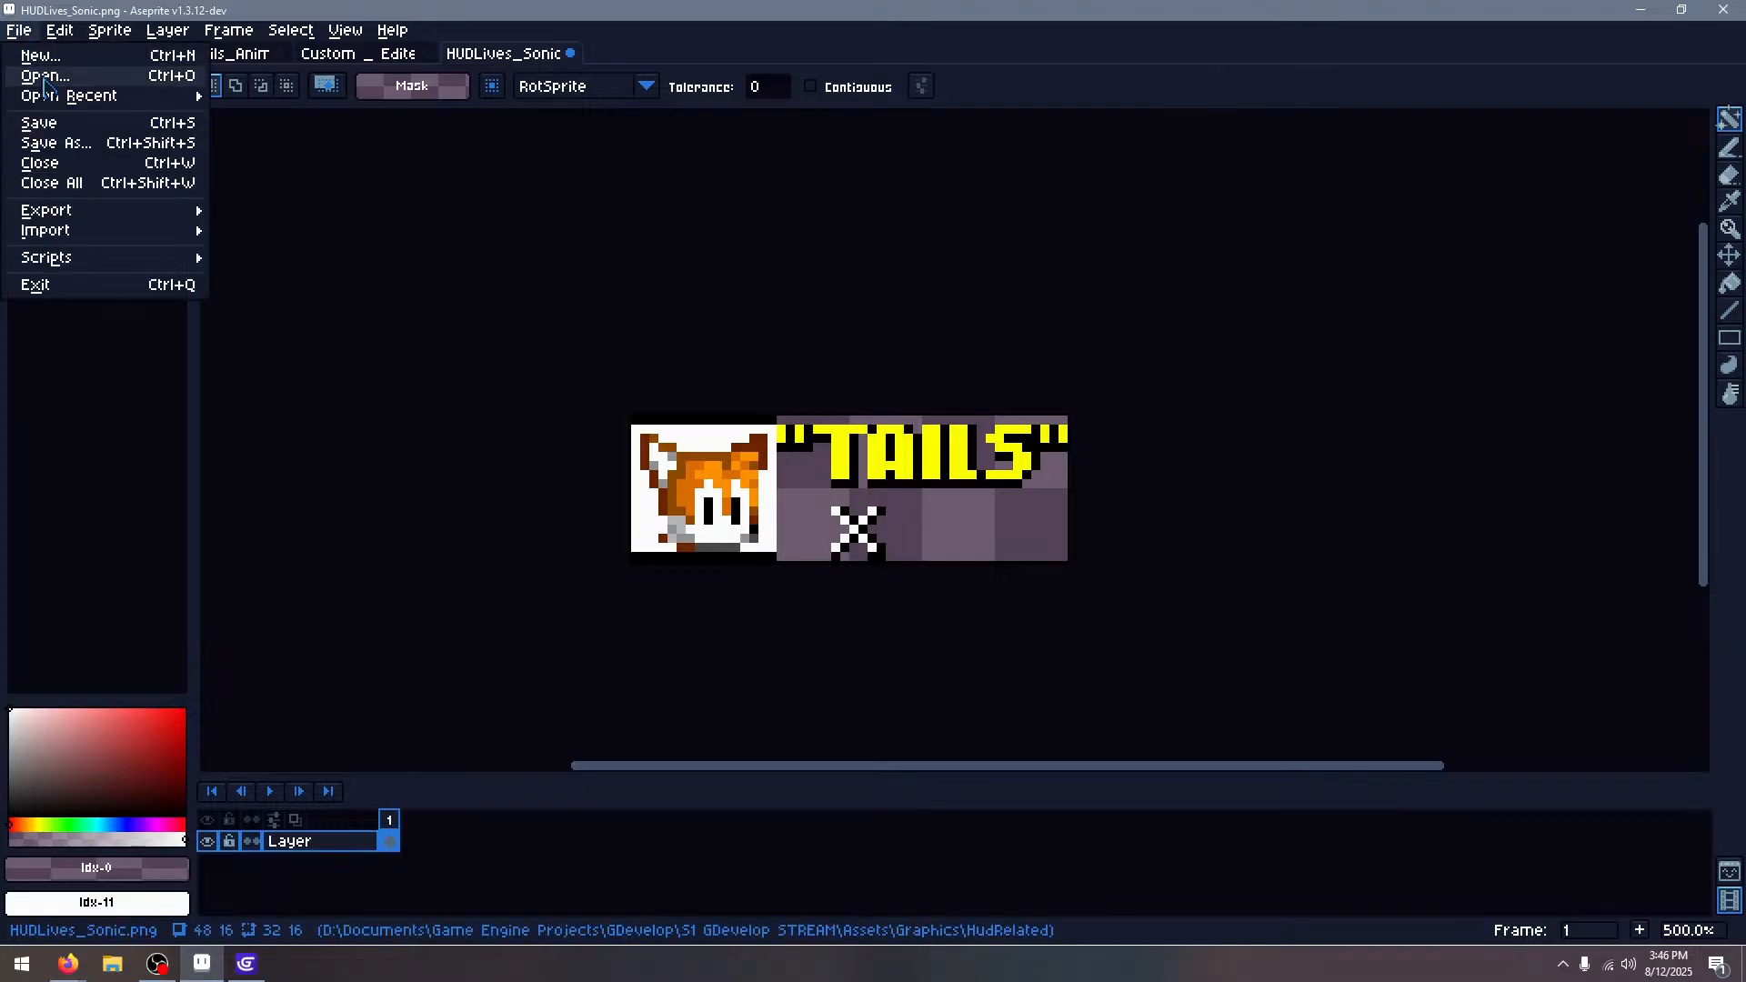
{"action": "left_click", "coordinate": [56, 143]}
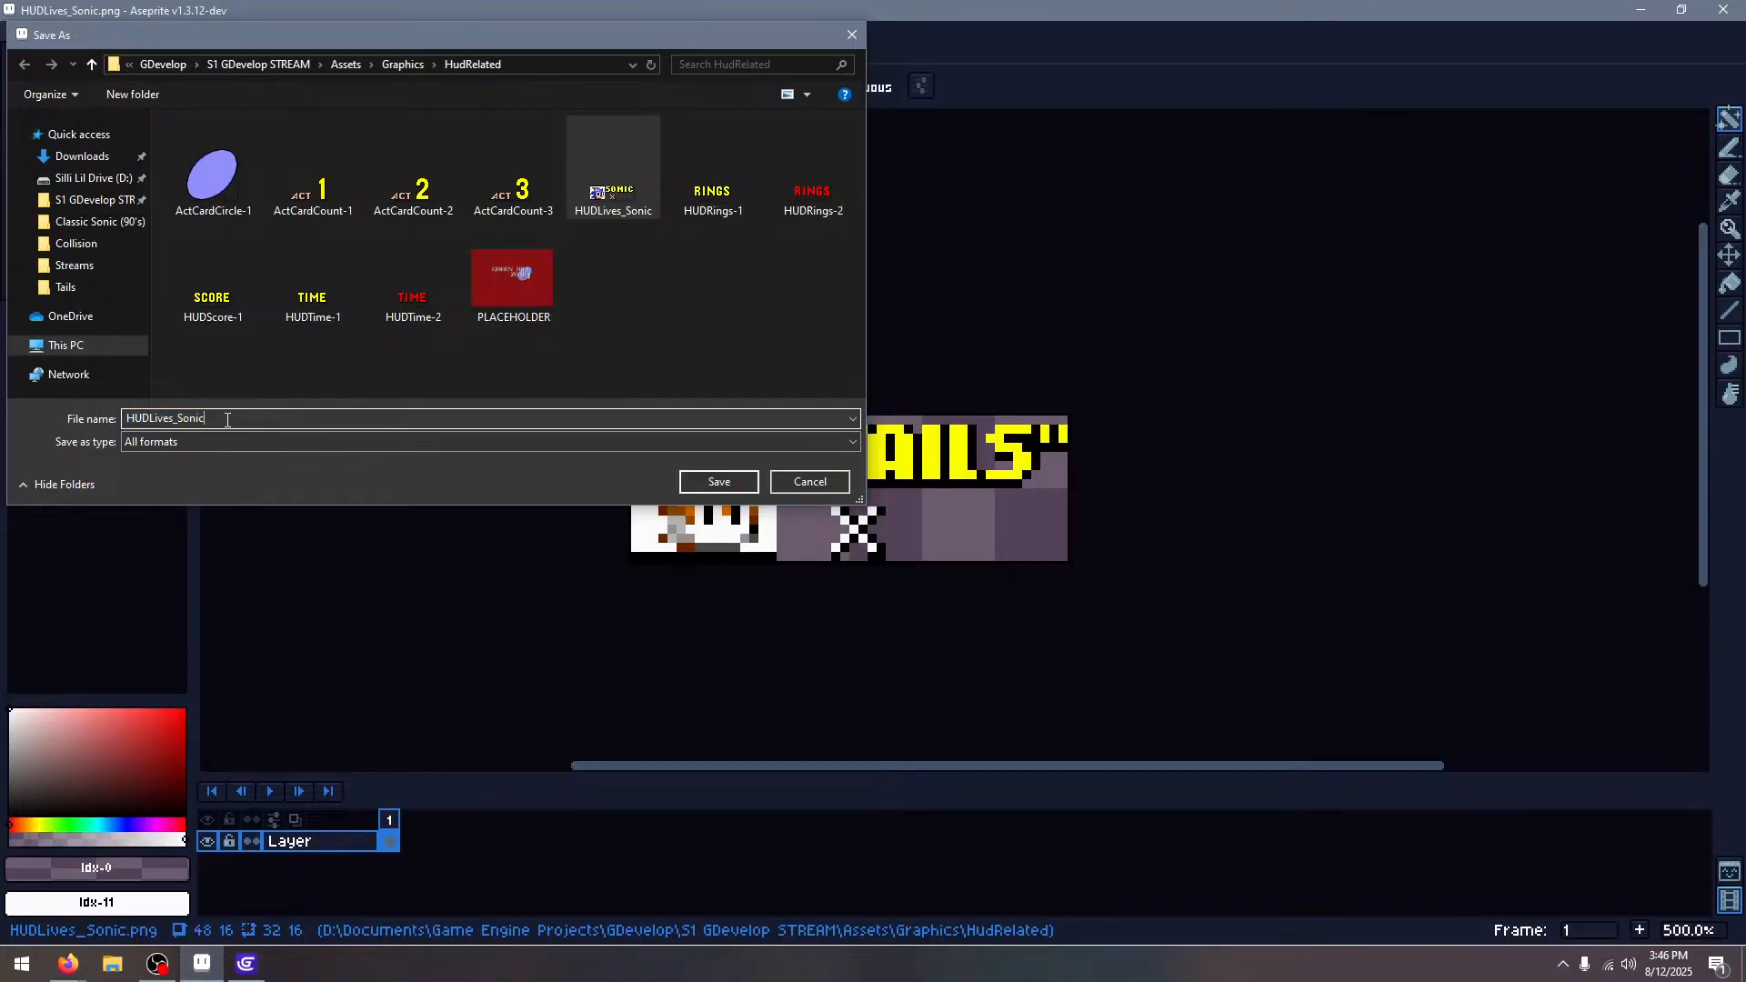
{"action": "key", "text": "BackSpace"}
{"action": "key", "text": "BackSpace"}
{"action": "type", "text": "Tails"}
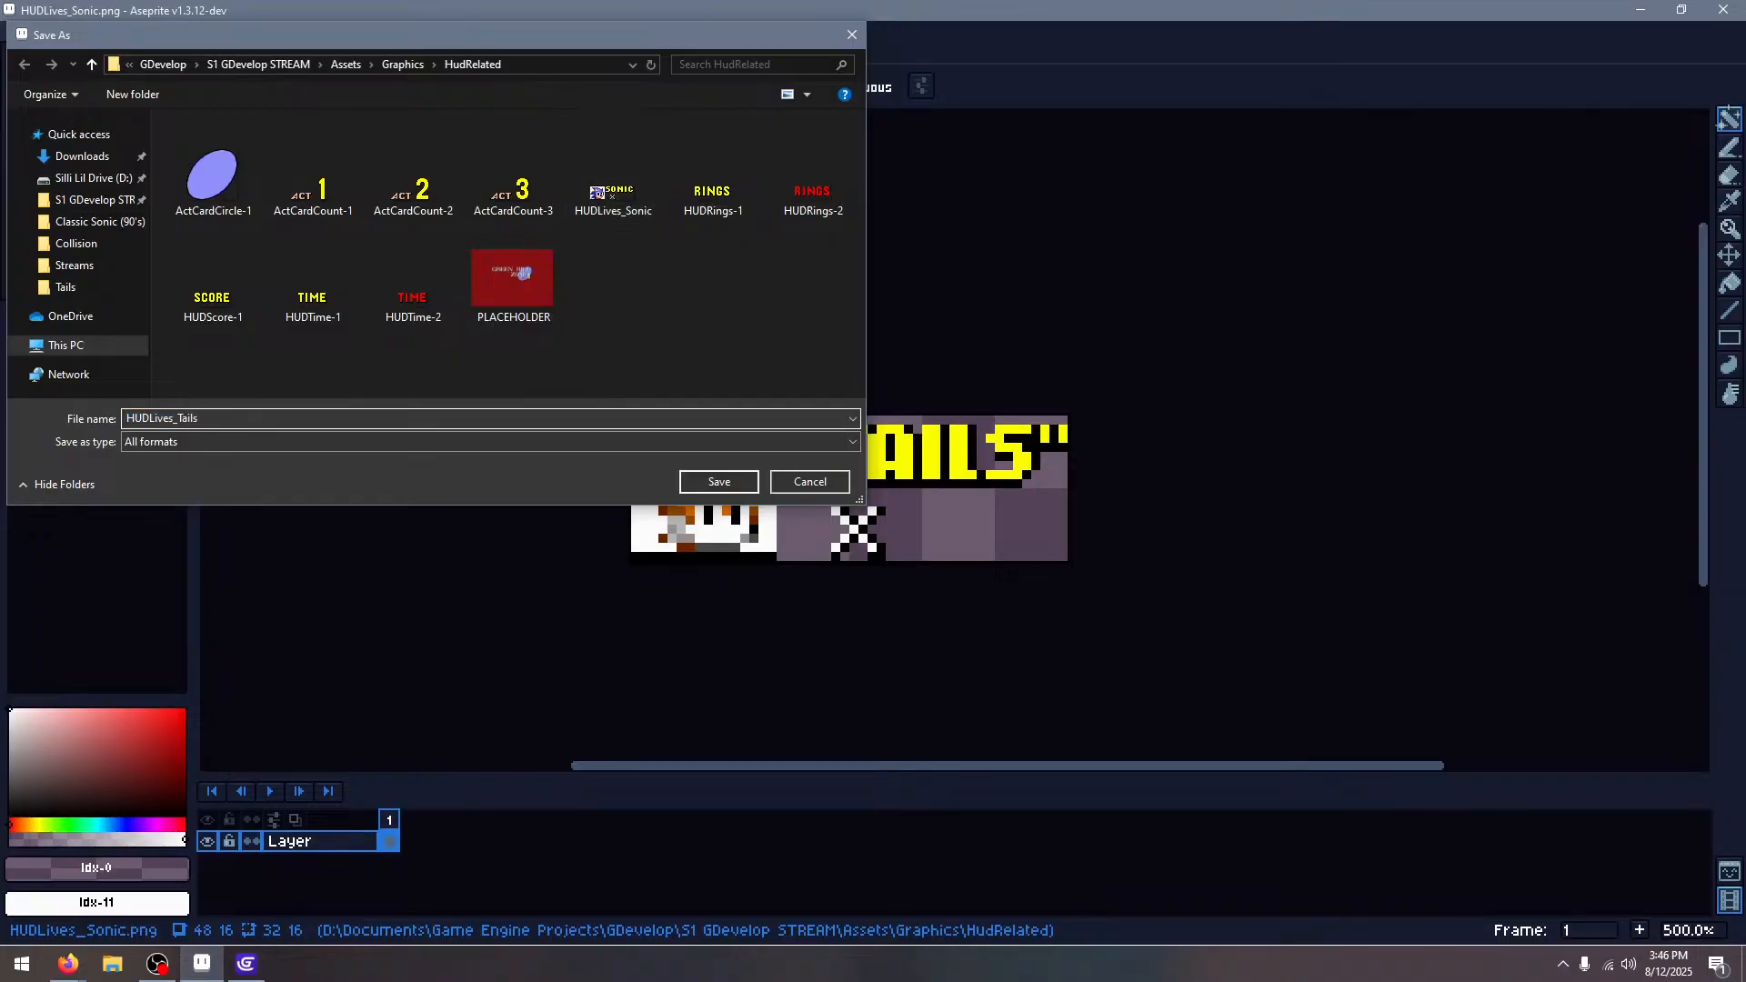
{"action": "key", "text": "Return"}
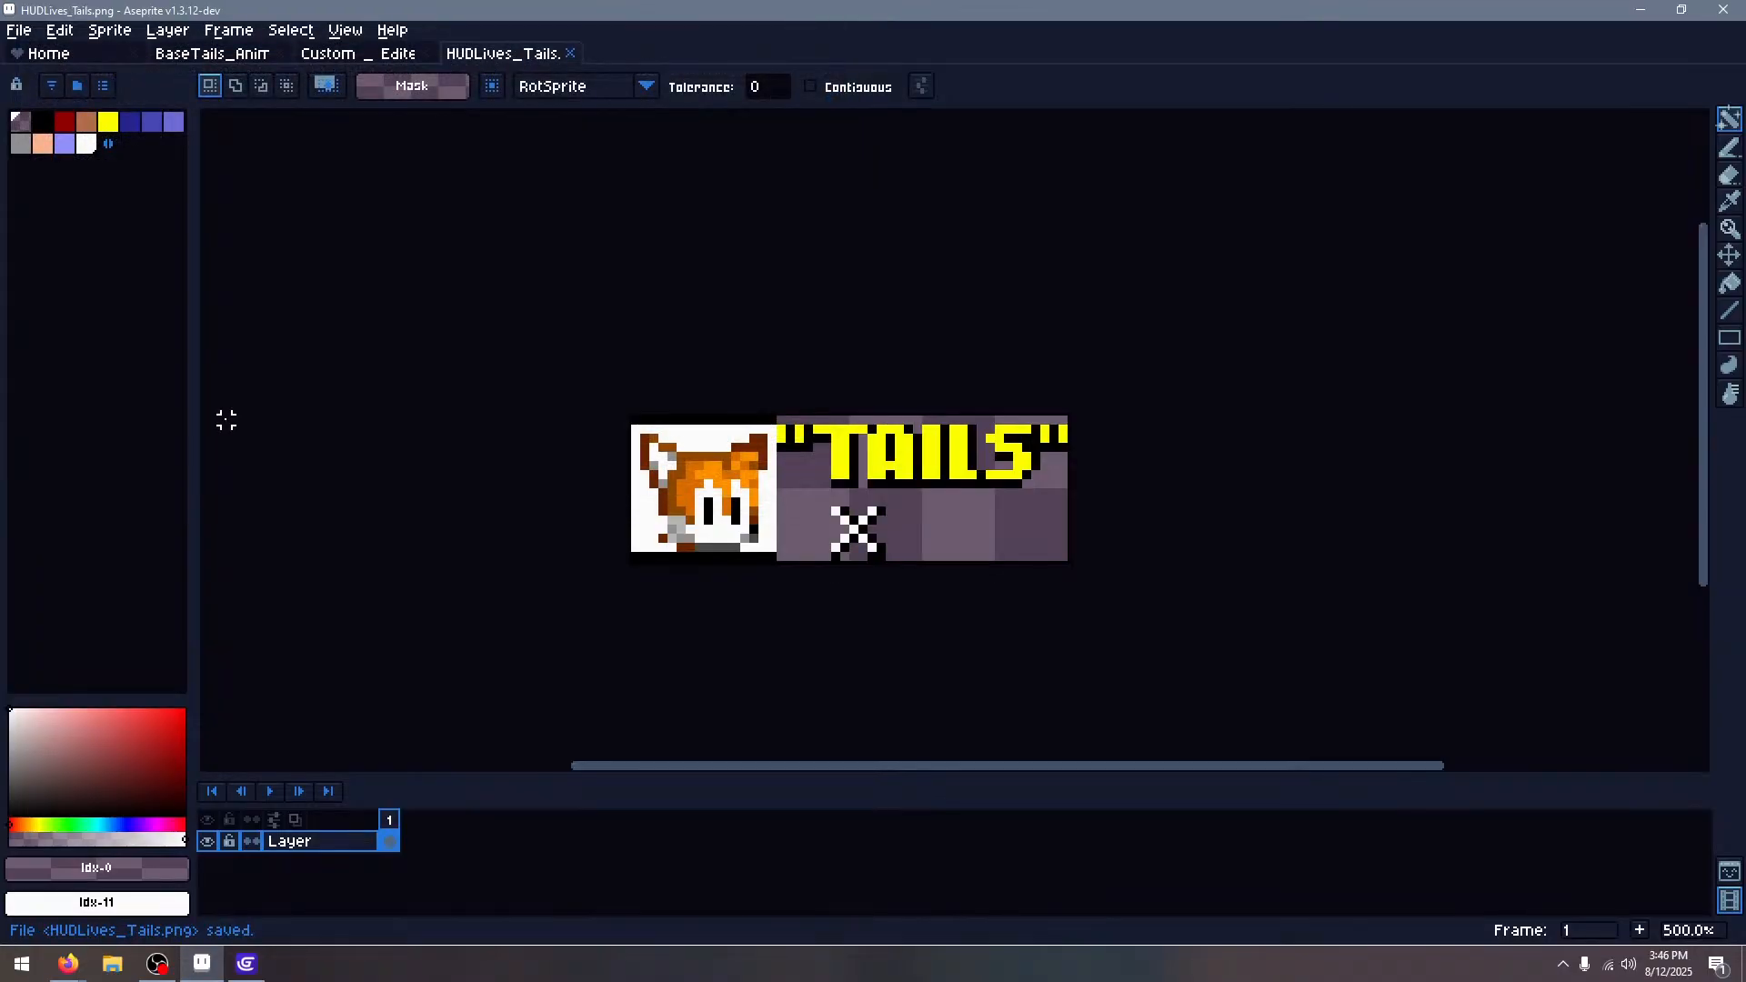
Switch to GDevelop, save the project, and preview the game from the Gameplay Test Act 1 scene
{"action": "left_click", "coordinate": [246, 963]}
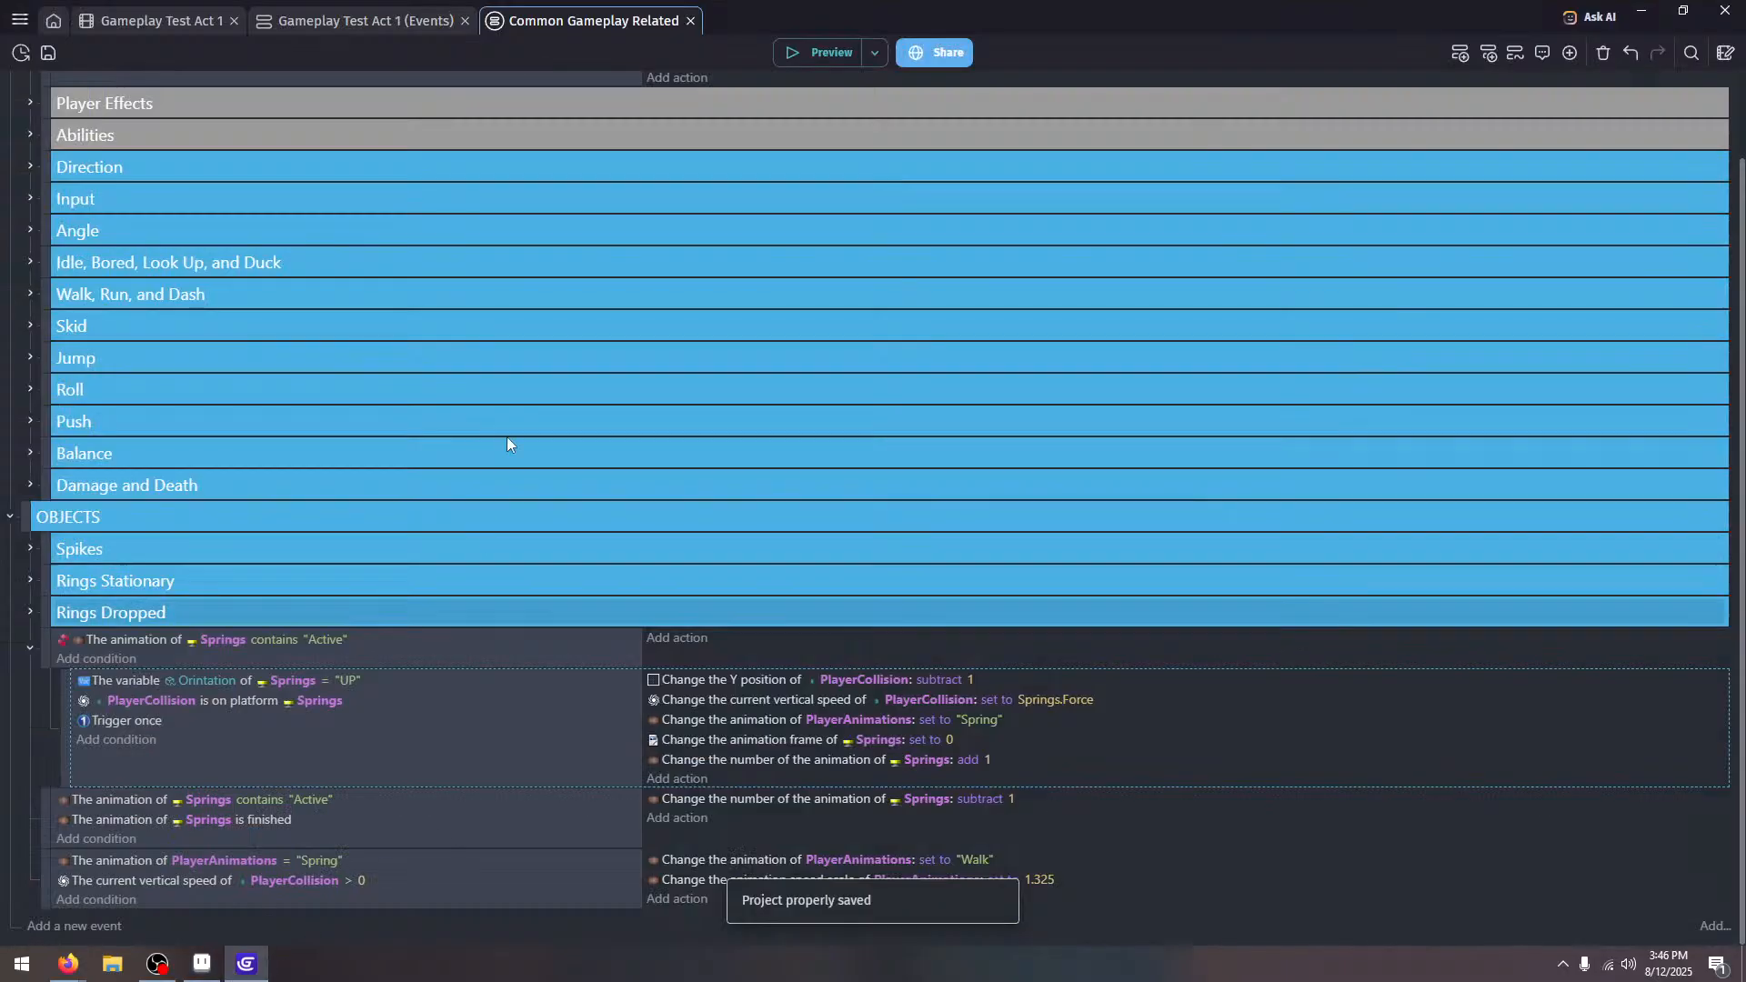
{"action": "left_click", "coordinate": [181, 20]}
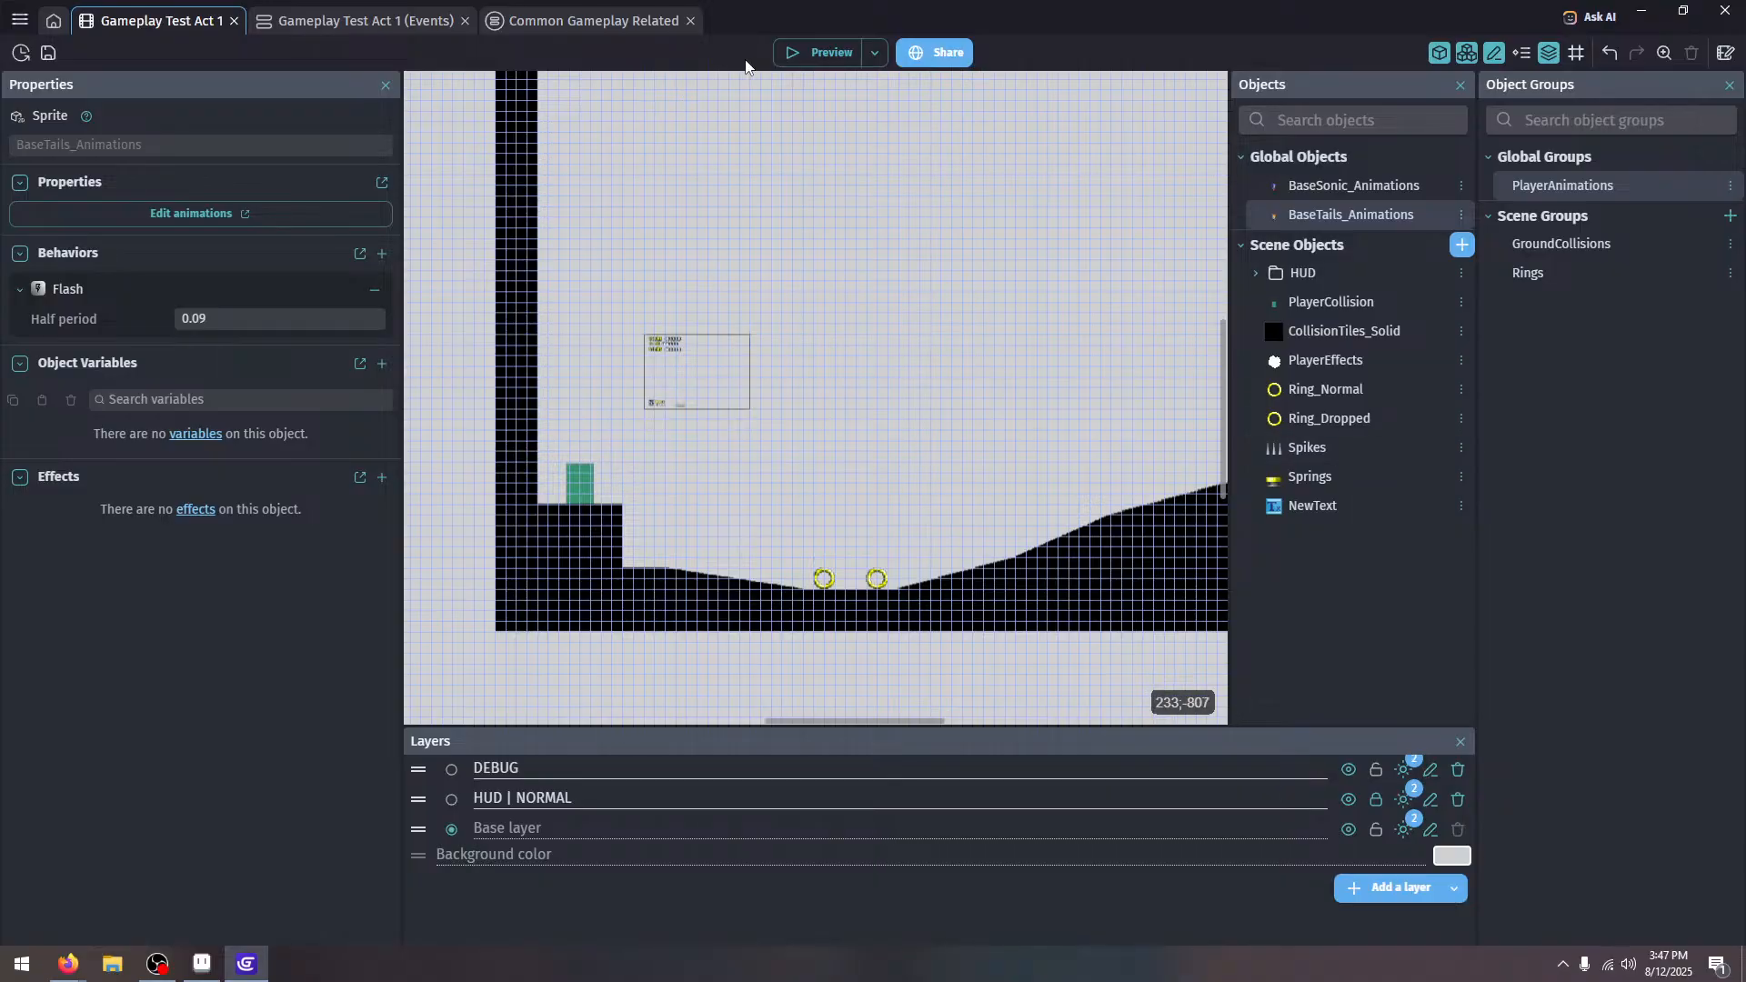
{"action": "left_click", "coordinate": [786, 60]}
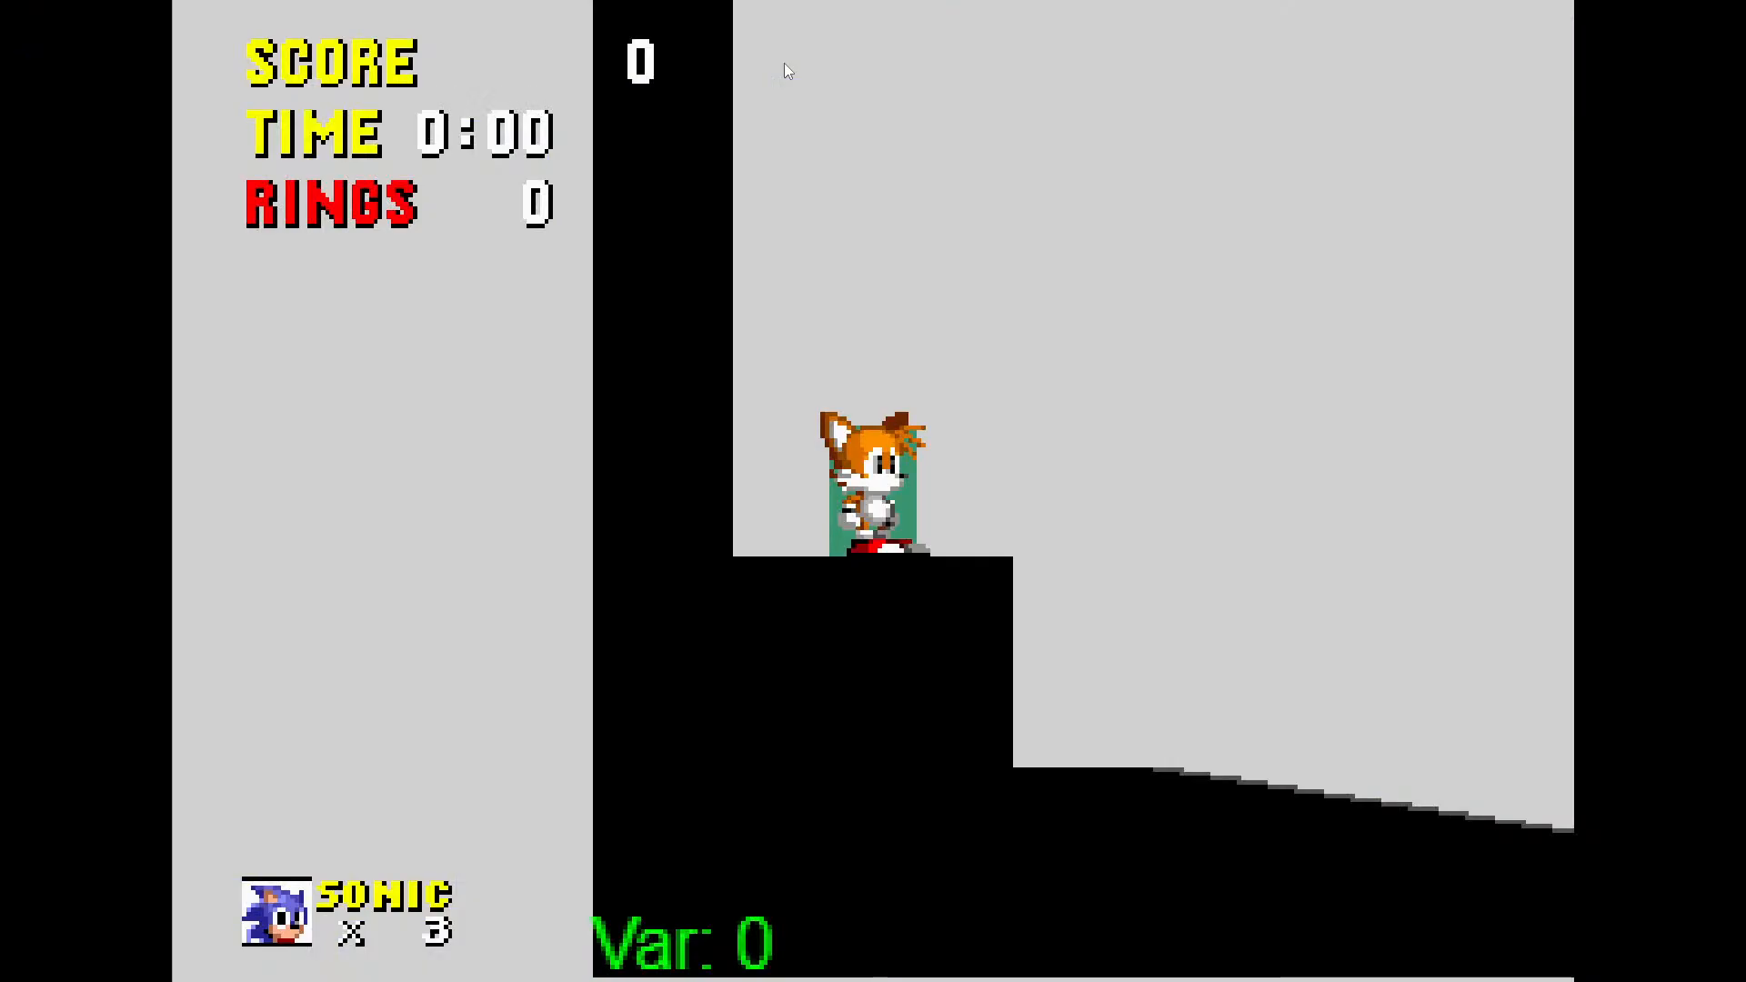
Check Tails' walking, turning and jumping in the preview by moving him across the start of the level and through the rings
{"action": "key", "text": "Left"}
{"action": "key", "text": "Right"}
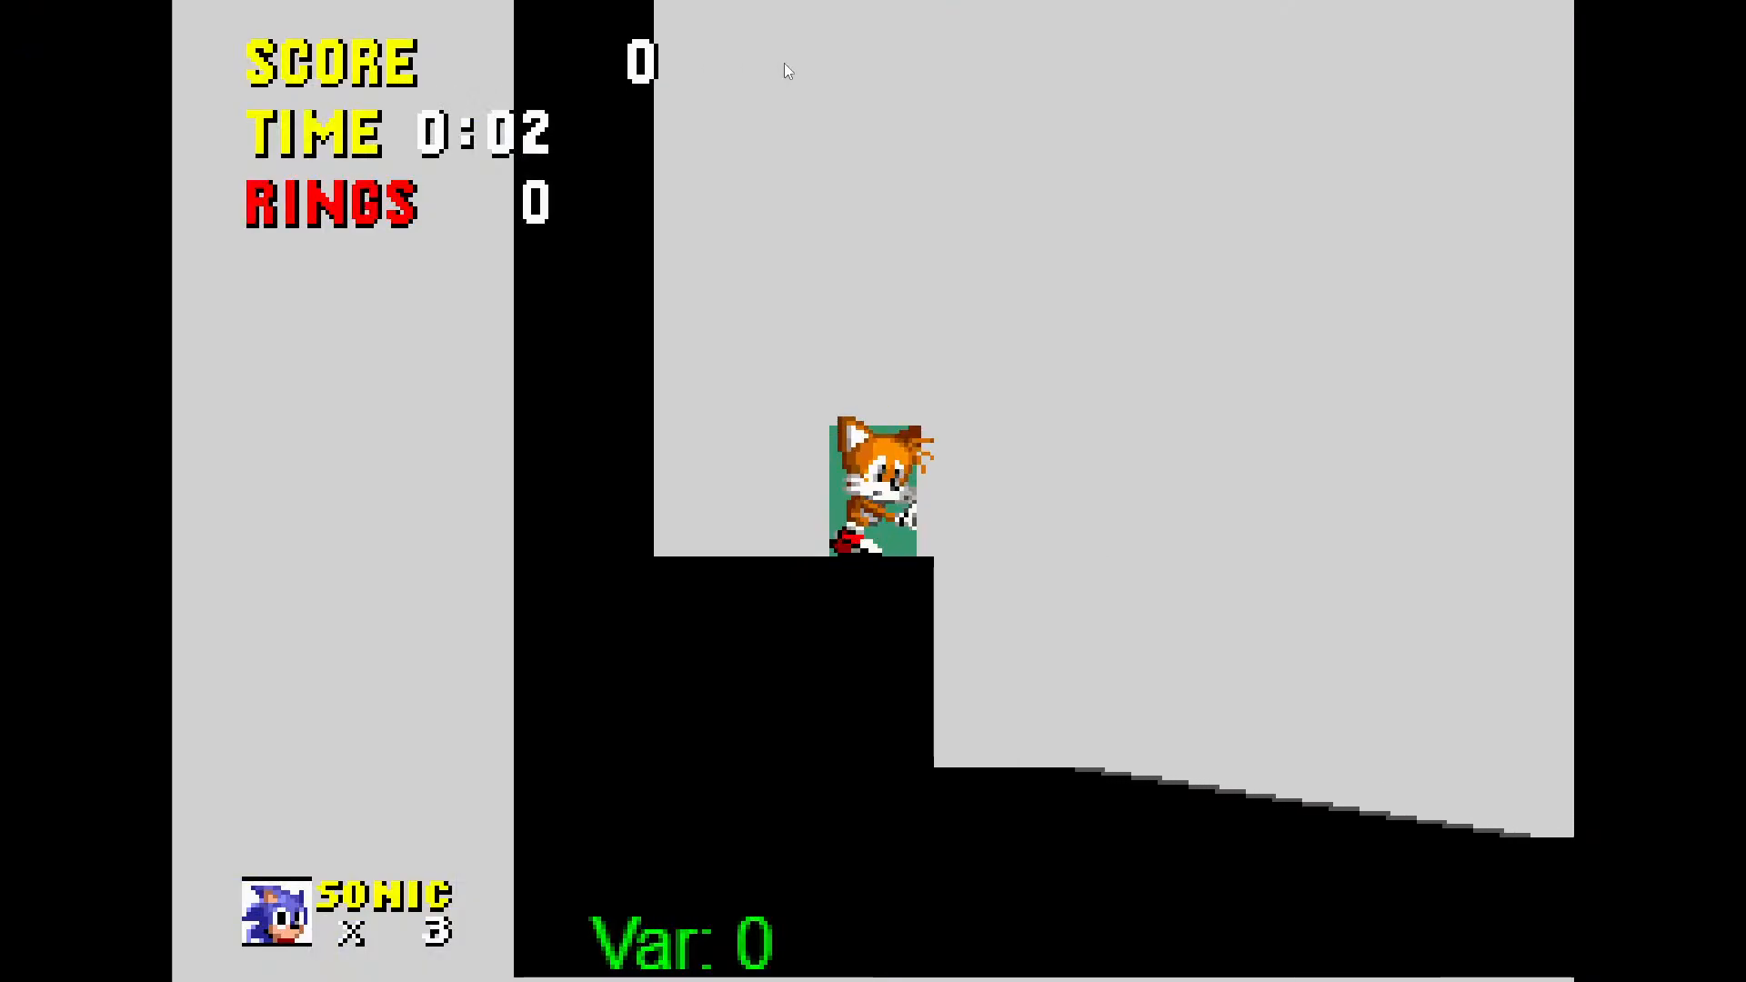
{"action": "key", "text": "space"}
{"action": "key", "text": "Left"}
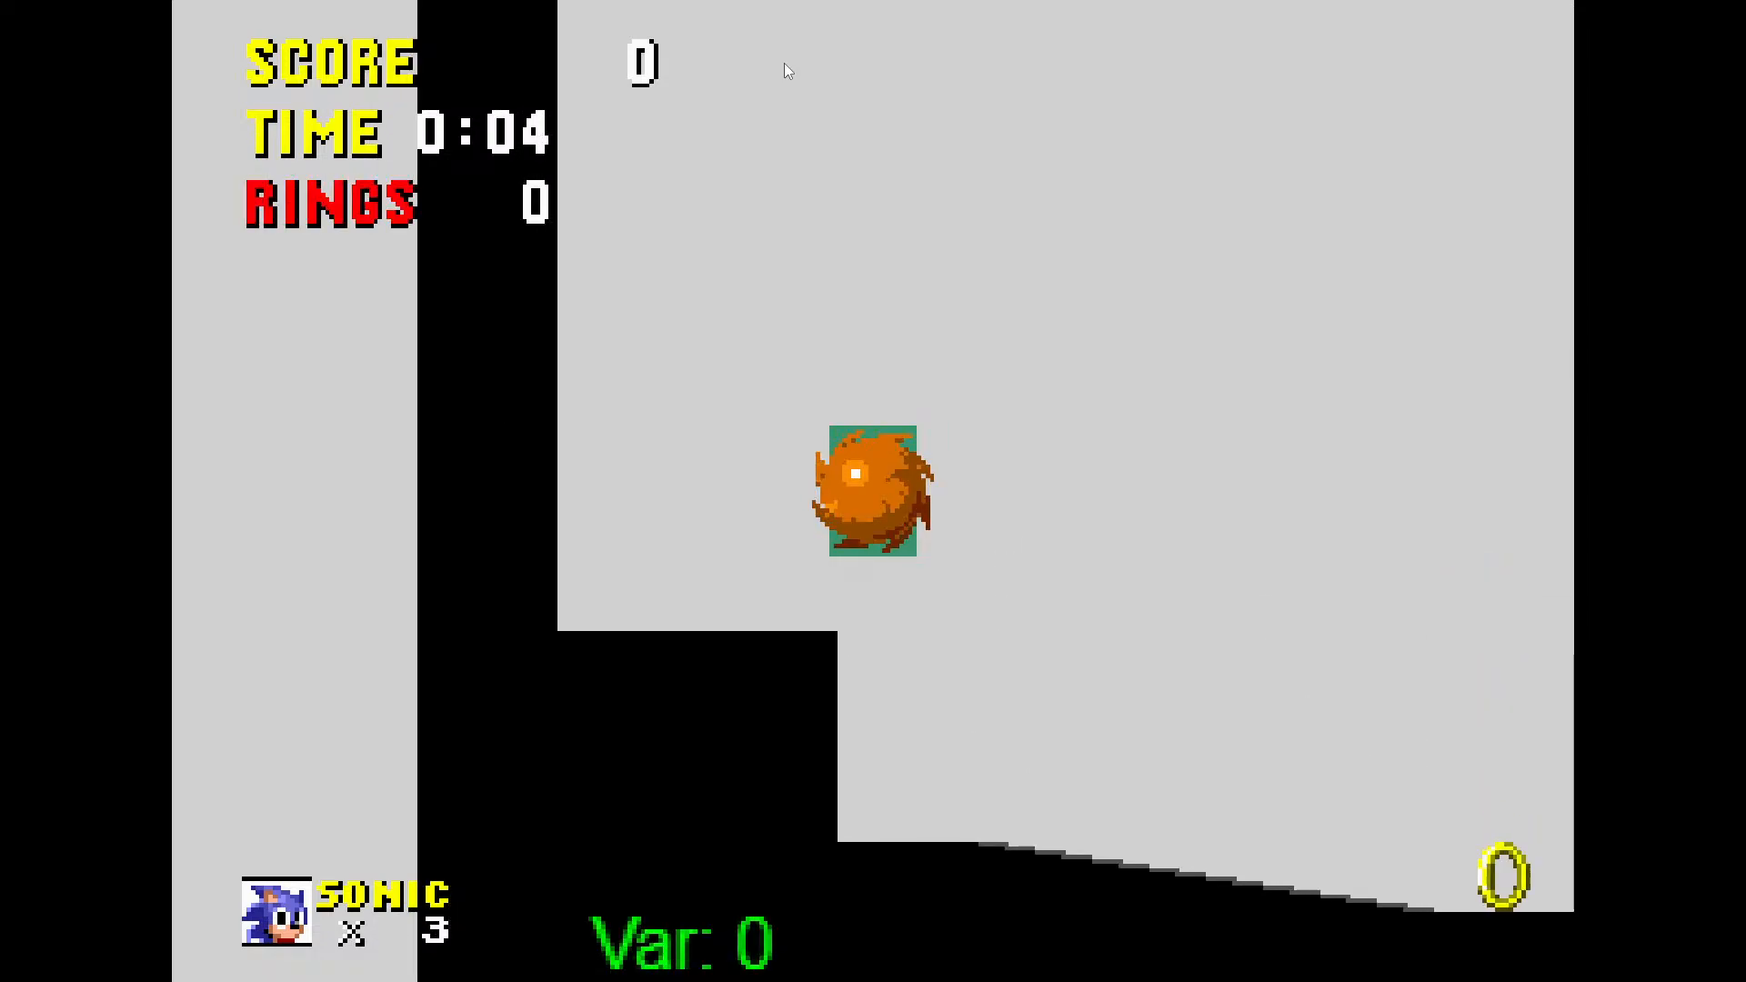
{"action": "key", "text": "Right"}
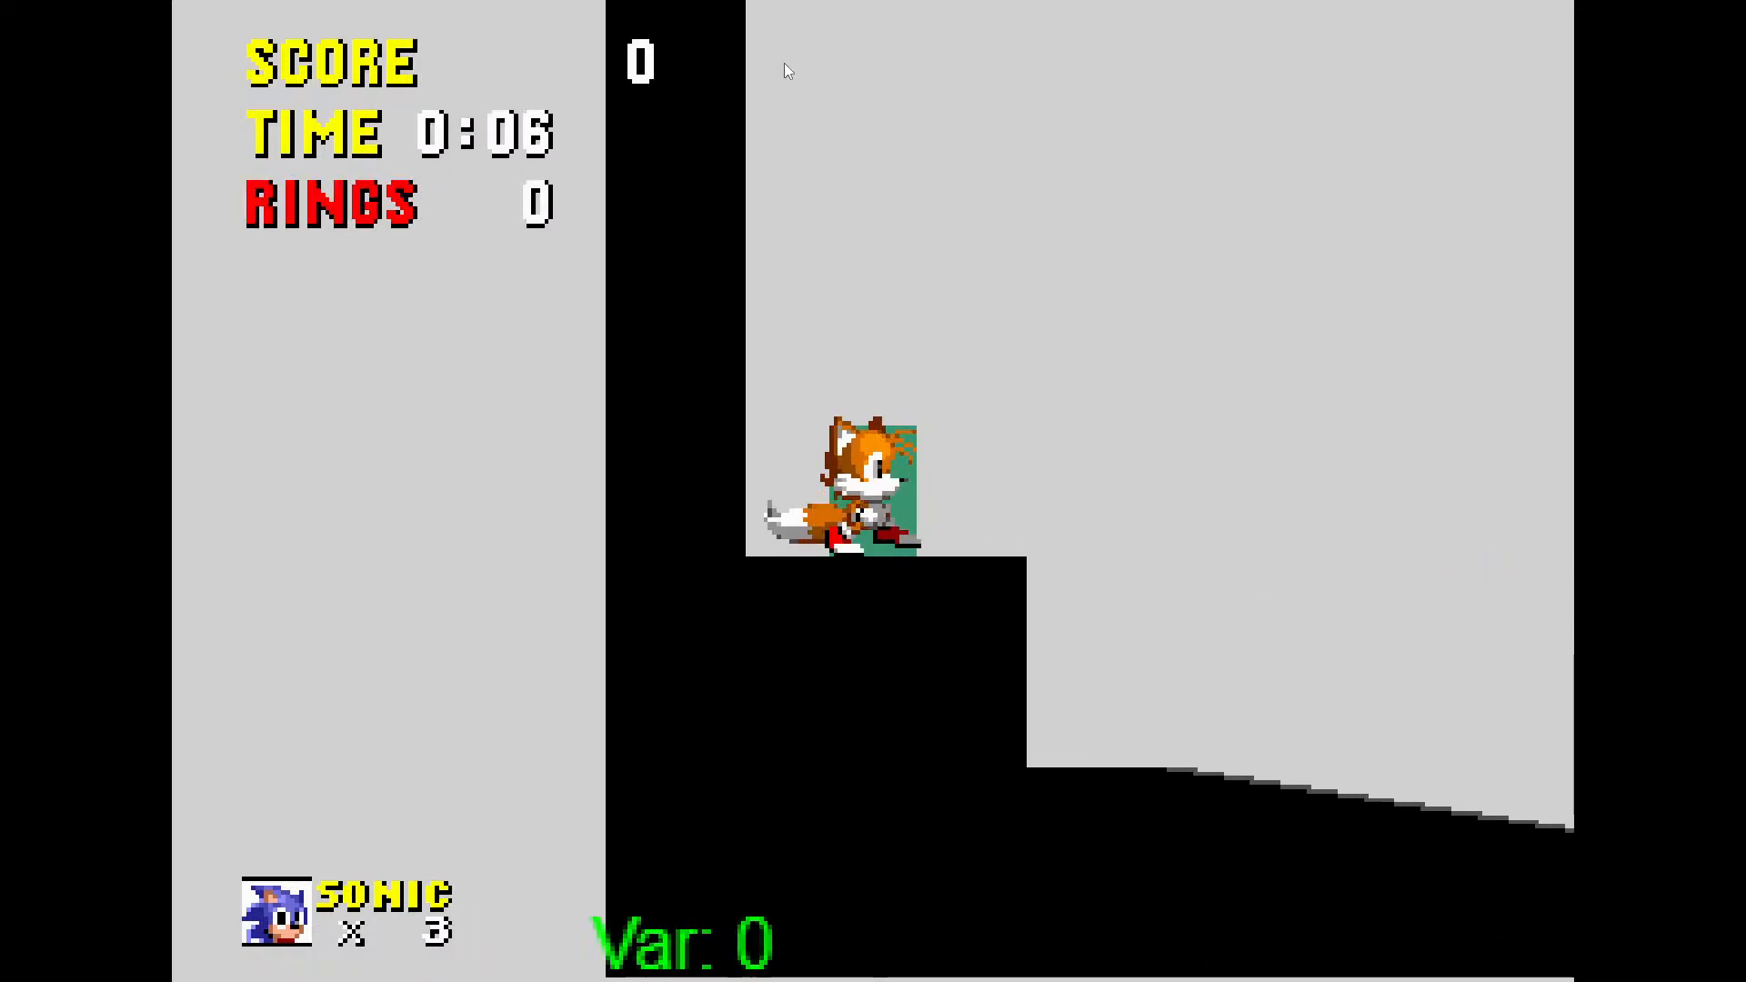
{"action": "key", "text": "Left"}
{"action": "key", "text": "Left"}
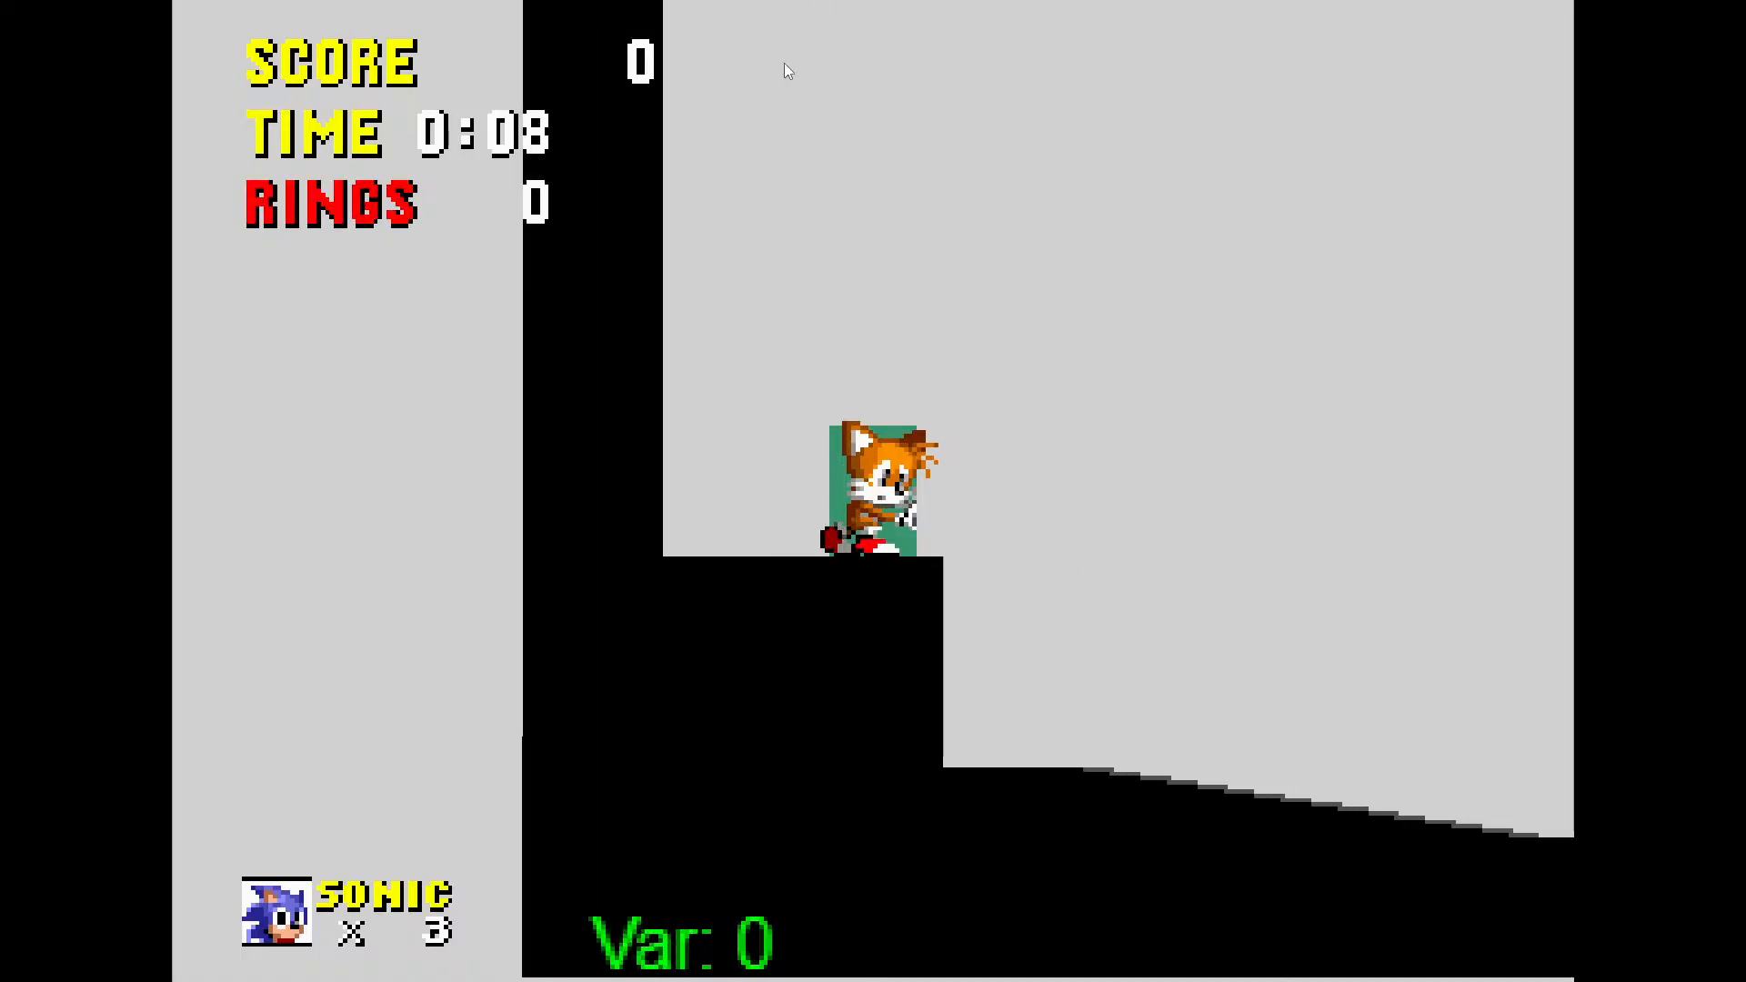
{"action": "key", "text": "Right"}
{"action": "key", "text": "space"}
{"action": "key", "text": "Right"}
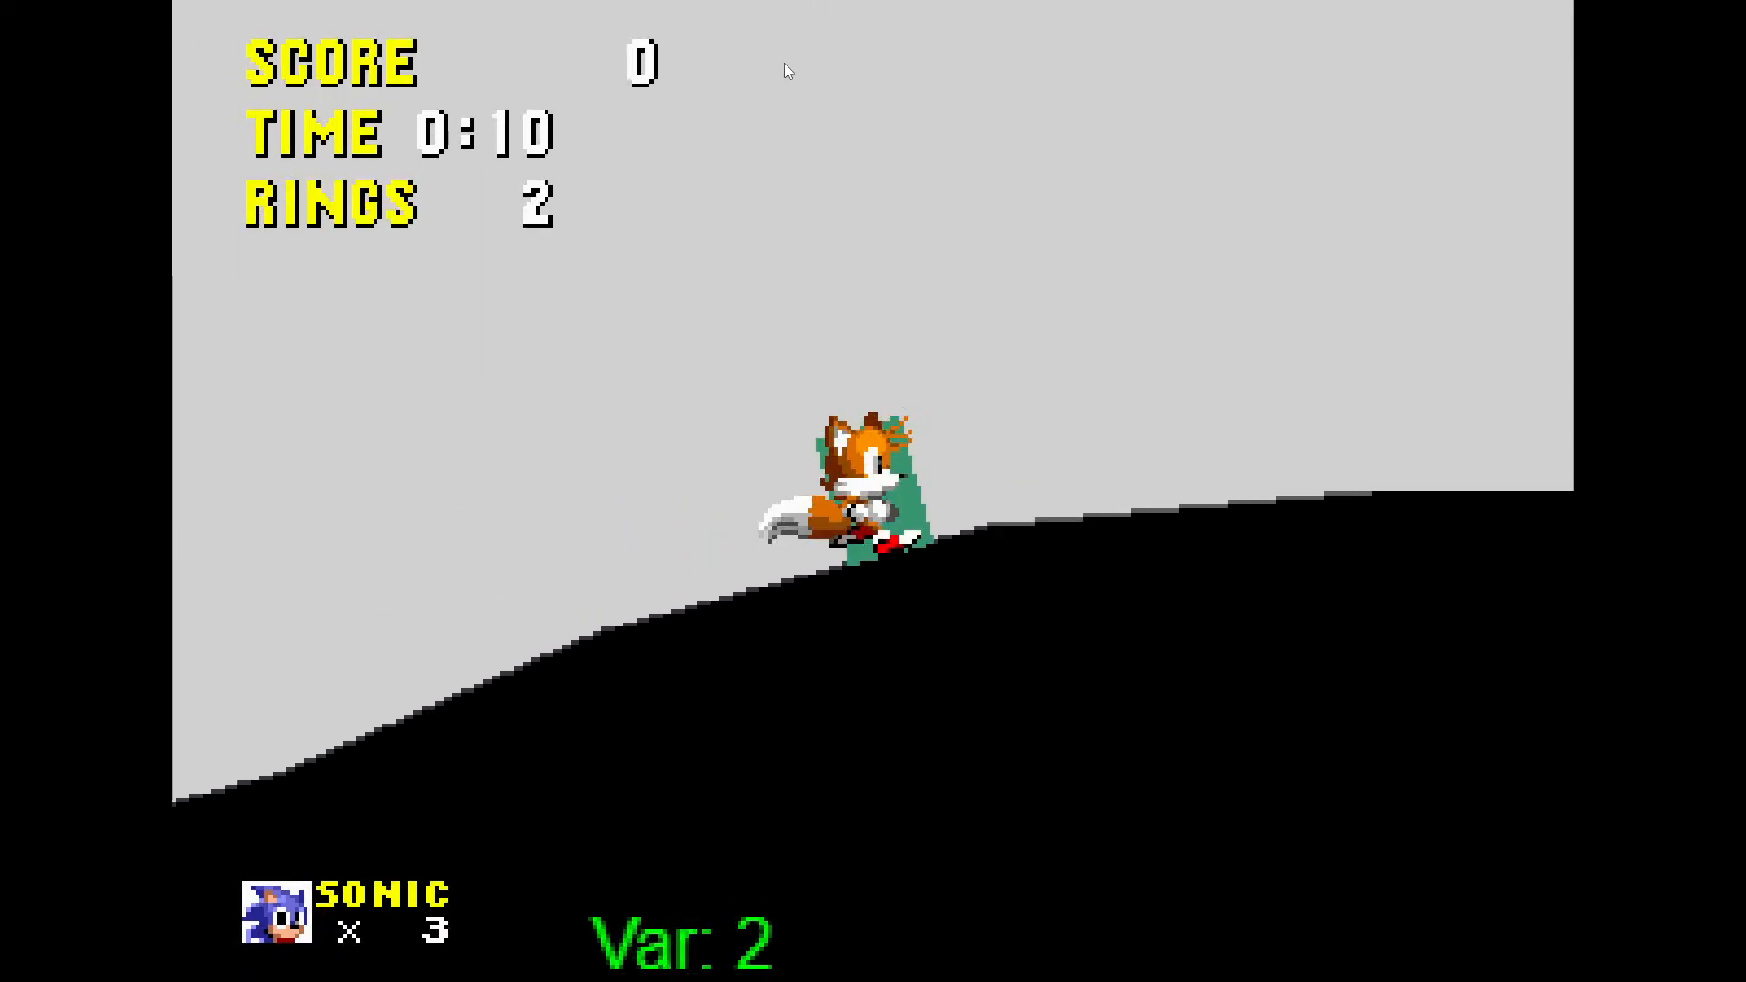
{"action": "key", "text": "space"}
{"action": "key", "text": "Right"}
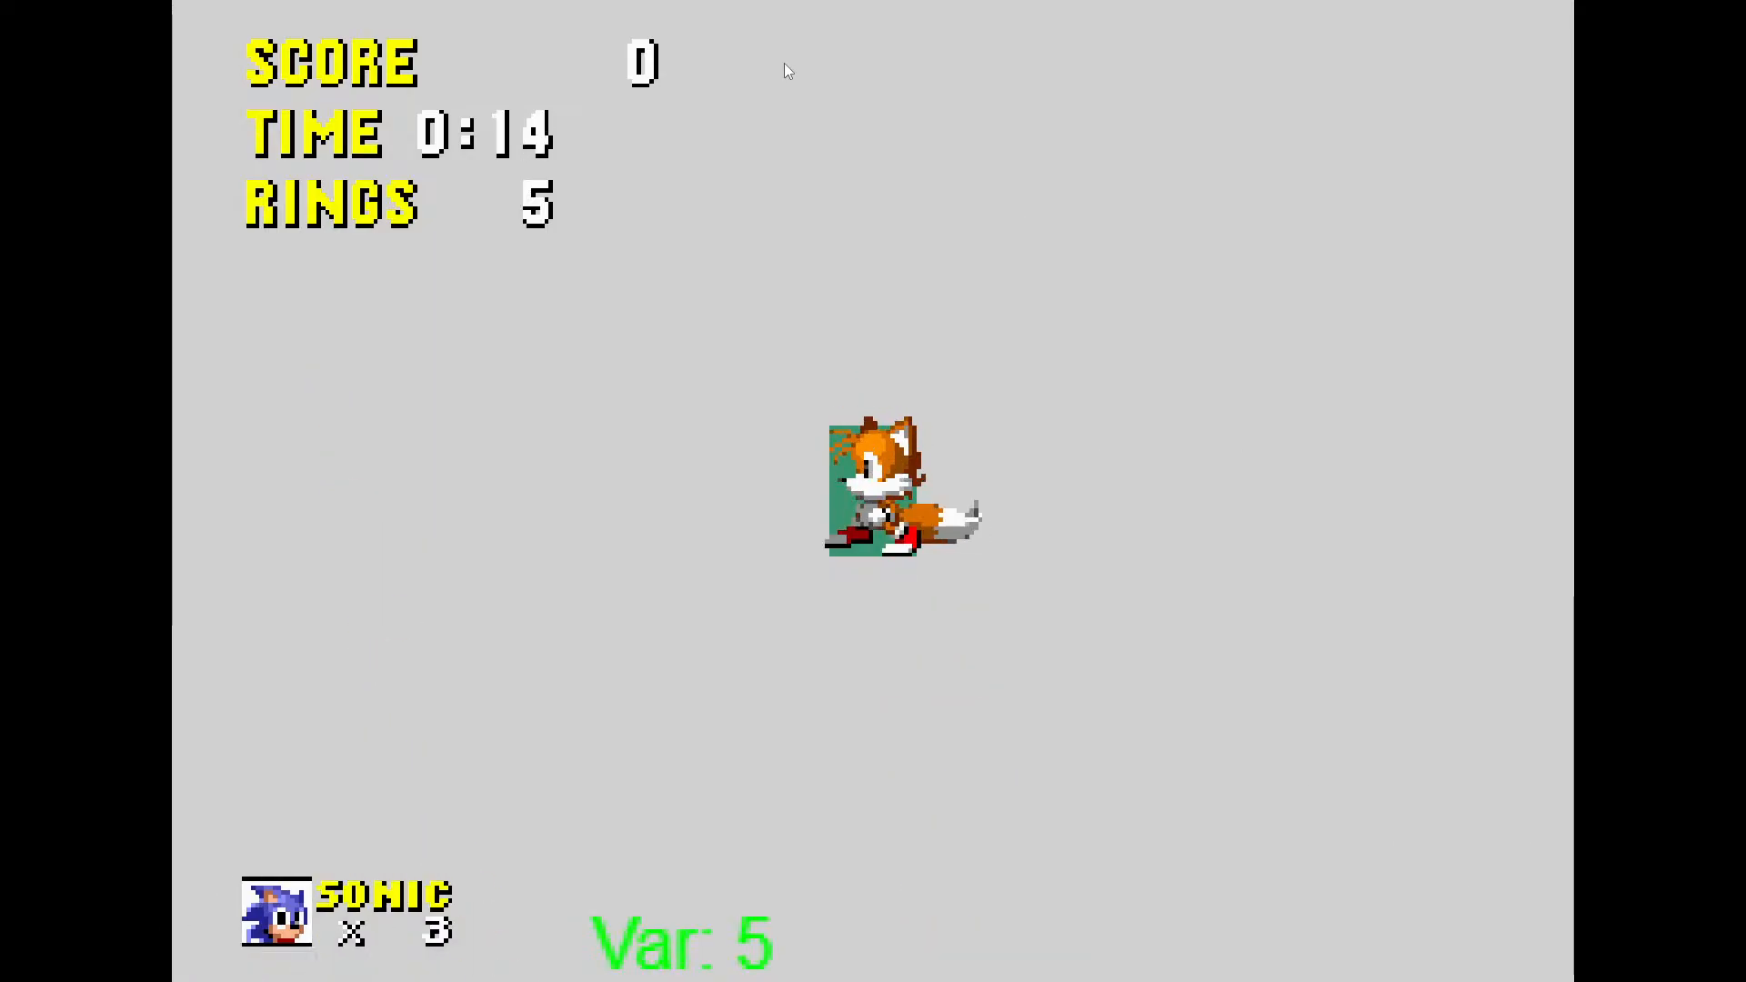
Test Tails' rolling, spindash and spike-hit animations in the preview, and close the preview window
{"action": "key", "text": "Down"}
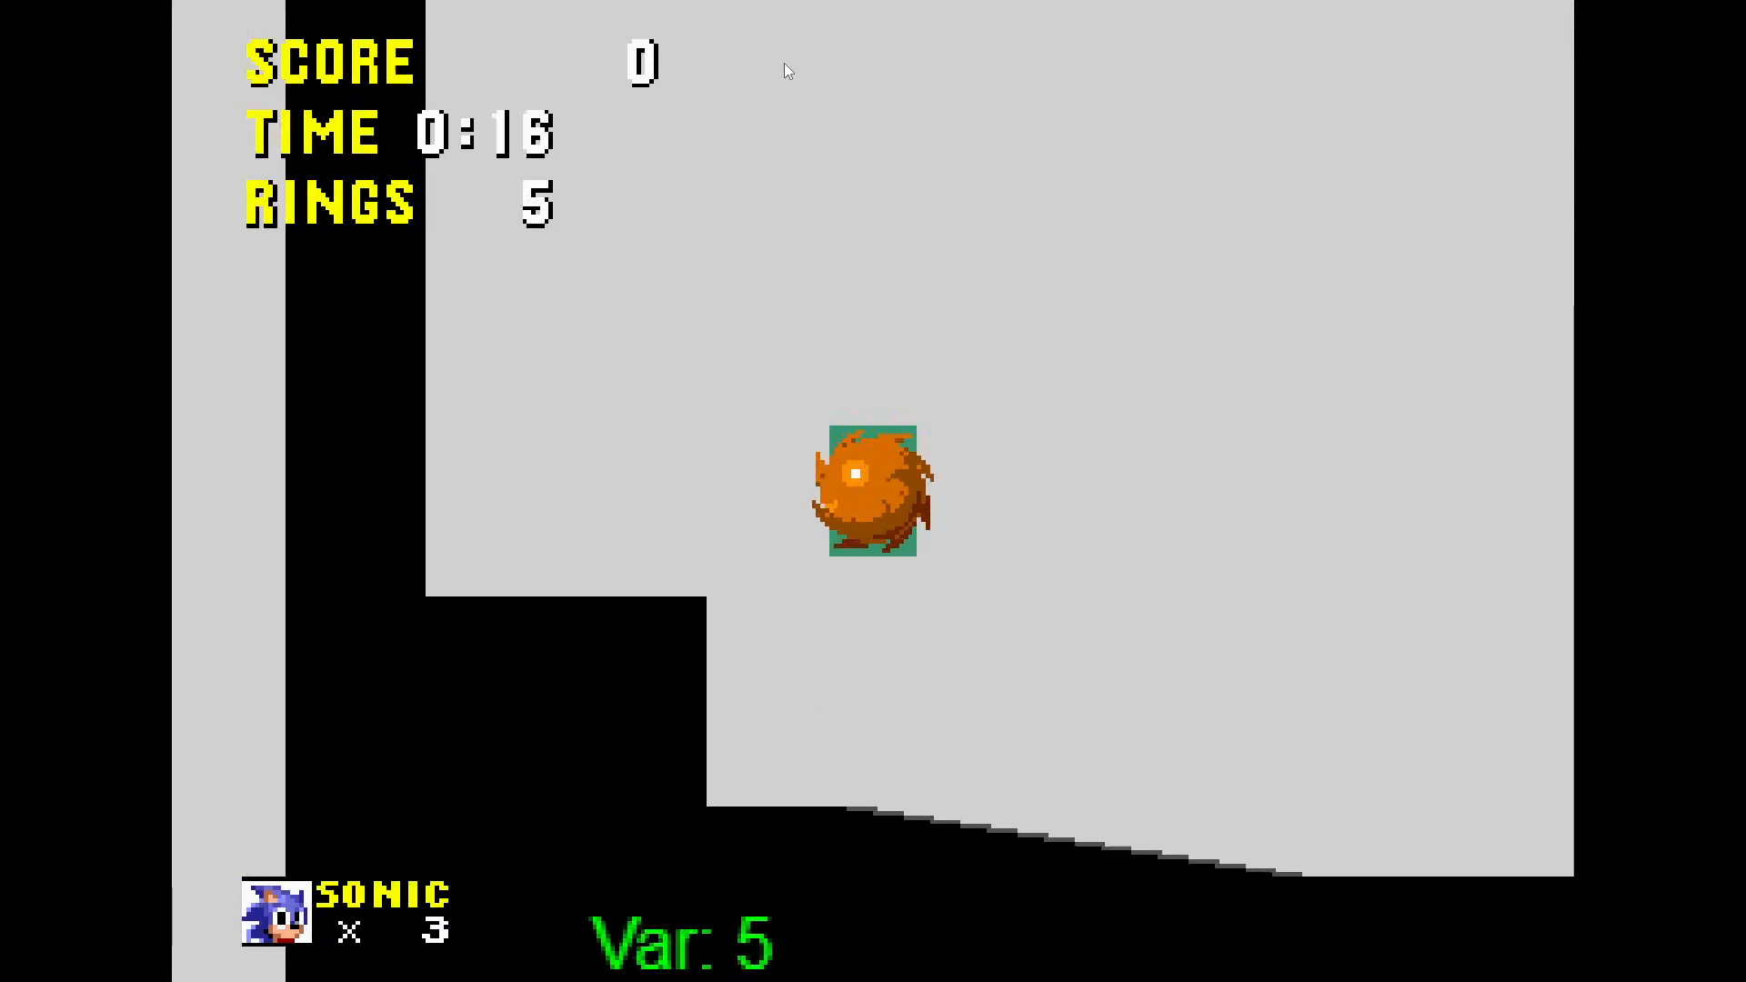
{"action": "key", "text": "space"}
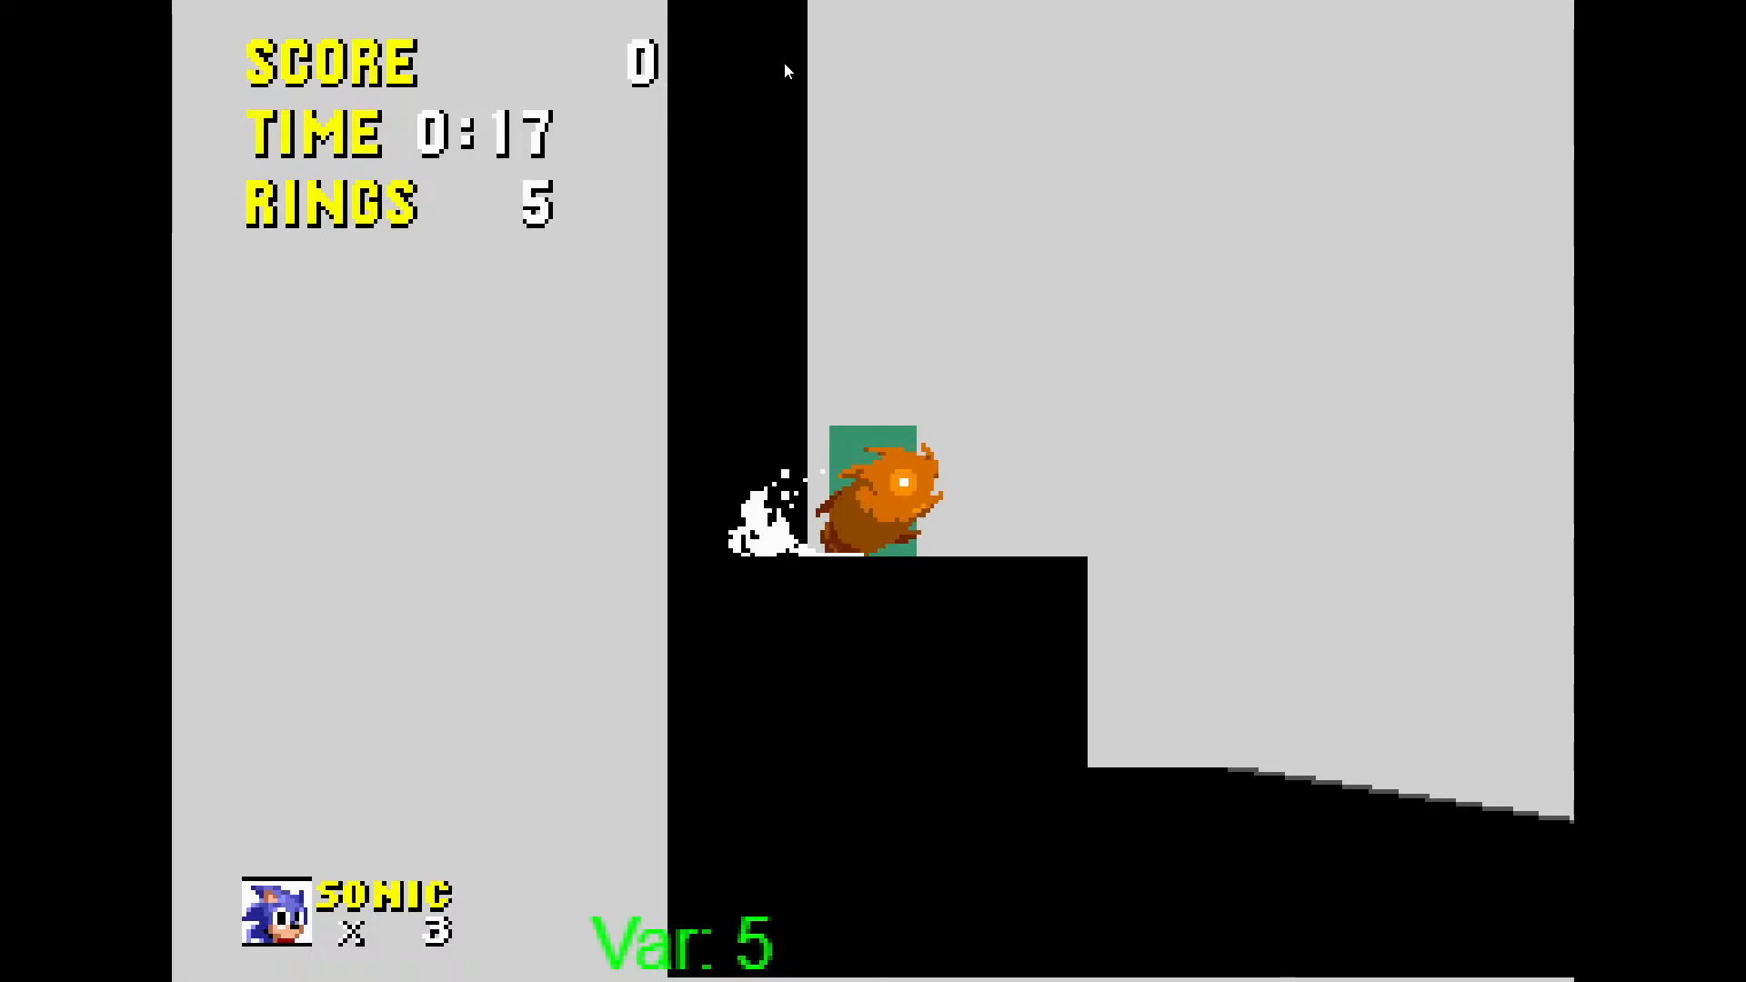
{"action": "key", "text": "Down"}
{"action": "key", "text": "space"}
{"action": "key", "text": "space"}
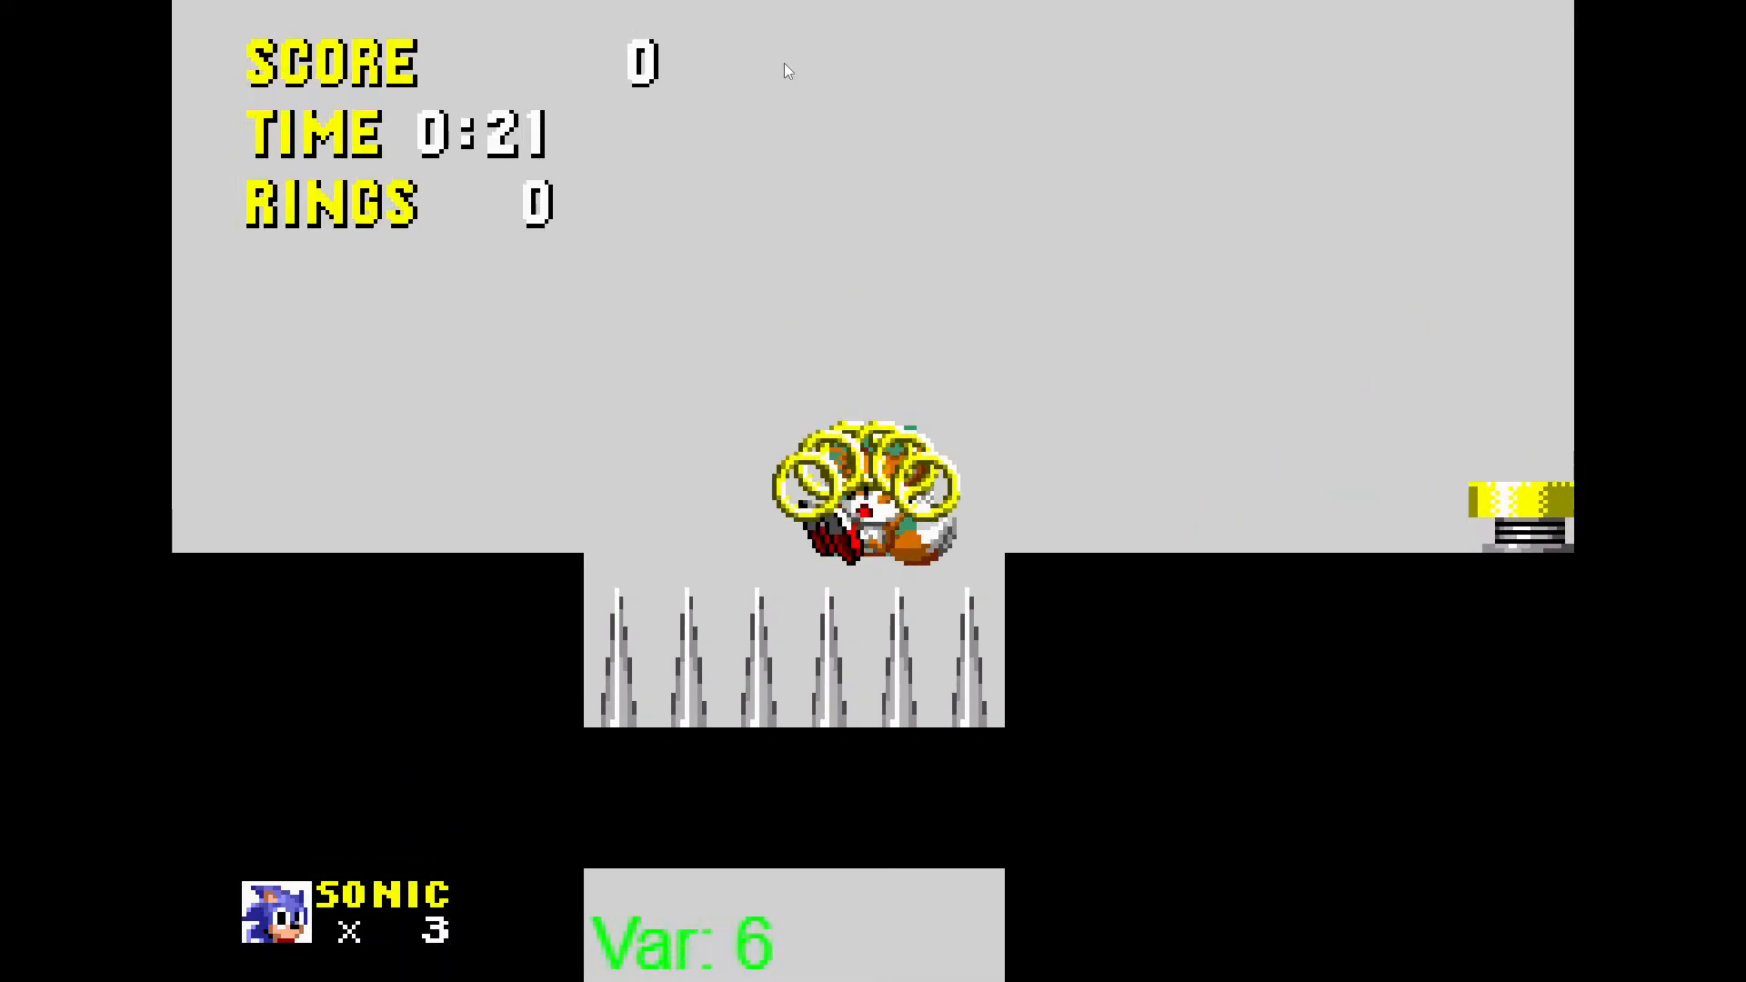
{"action": "key", "text": "space"}
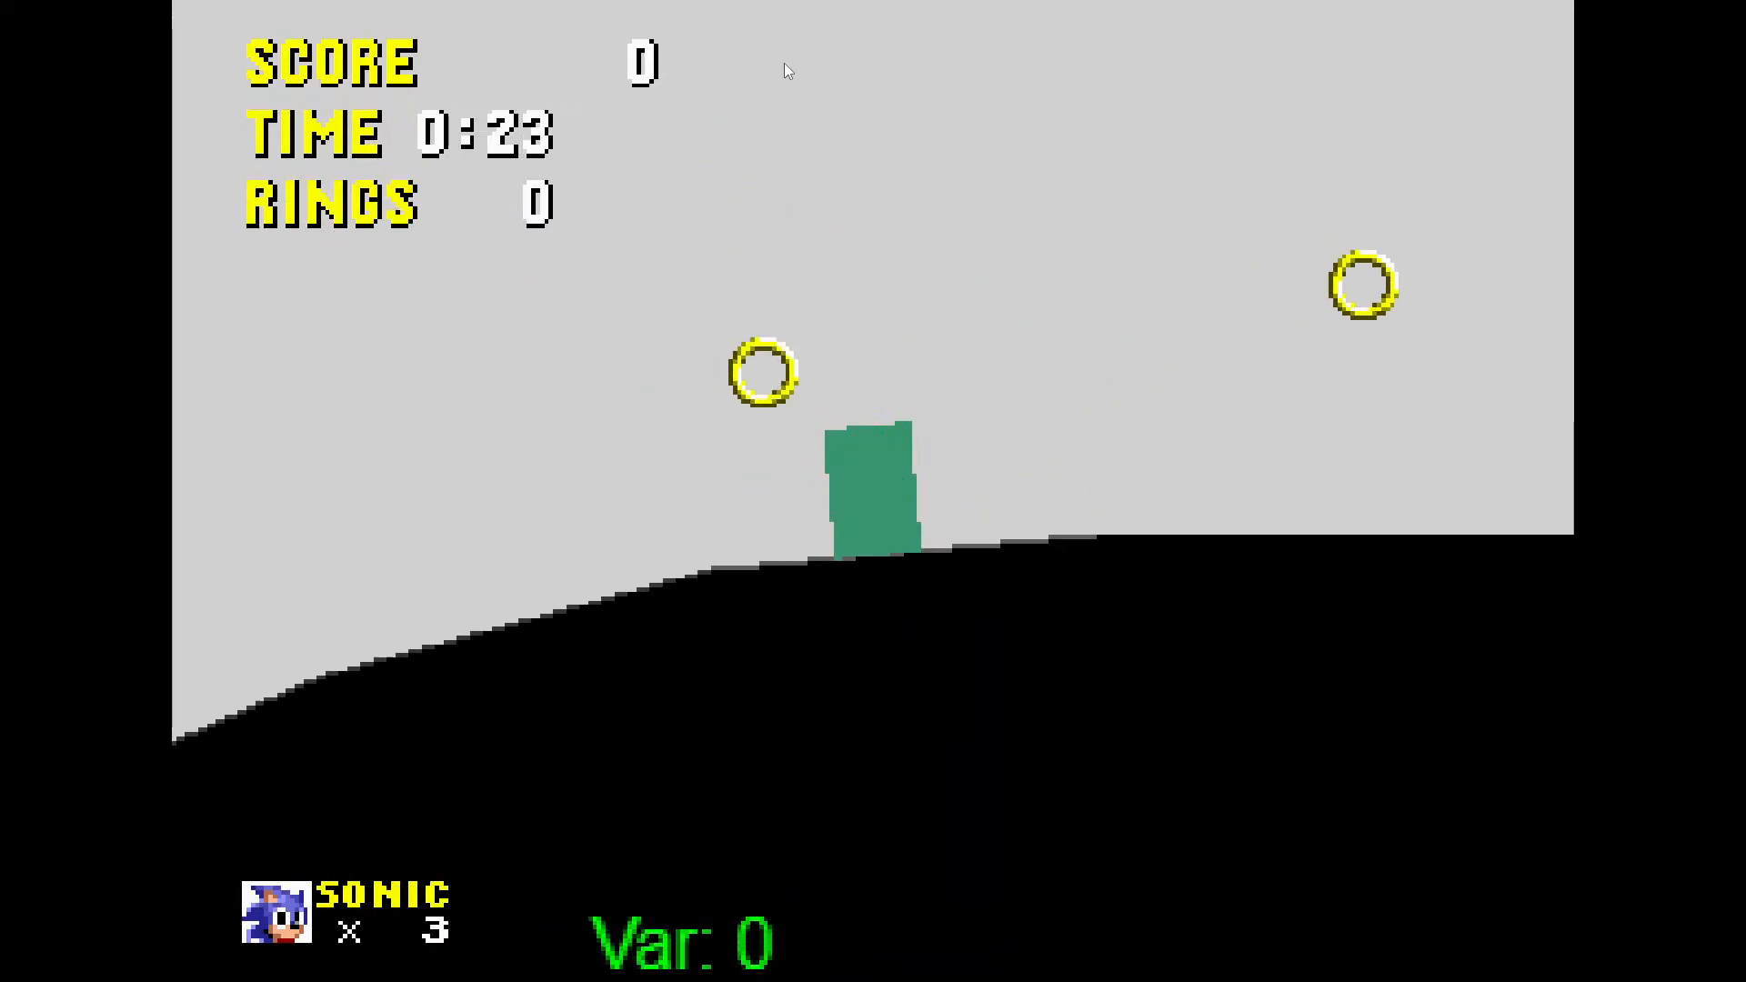
{"action": "key", "text": "space"}
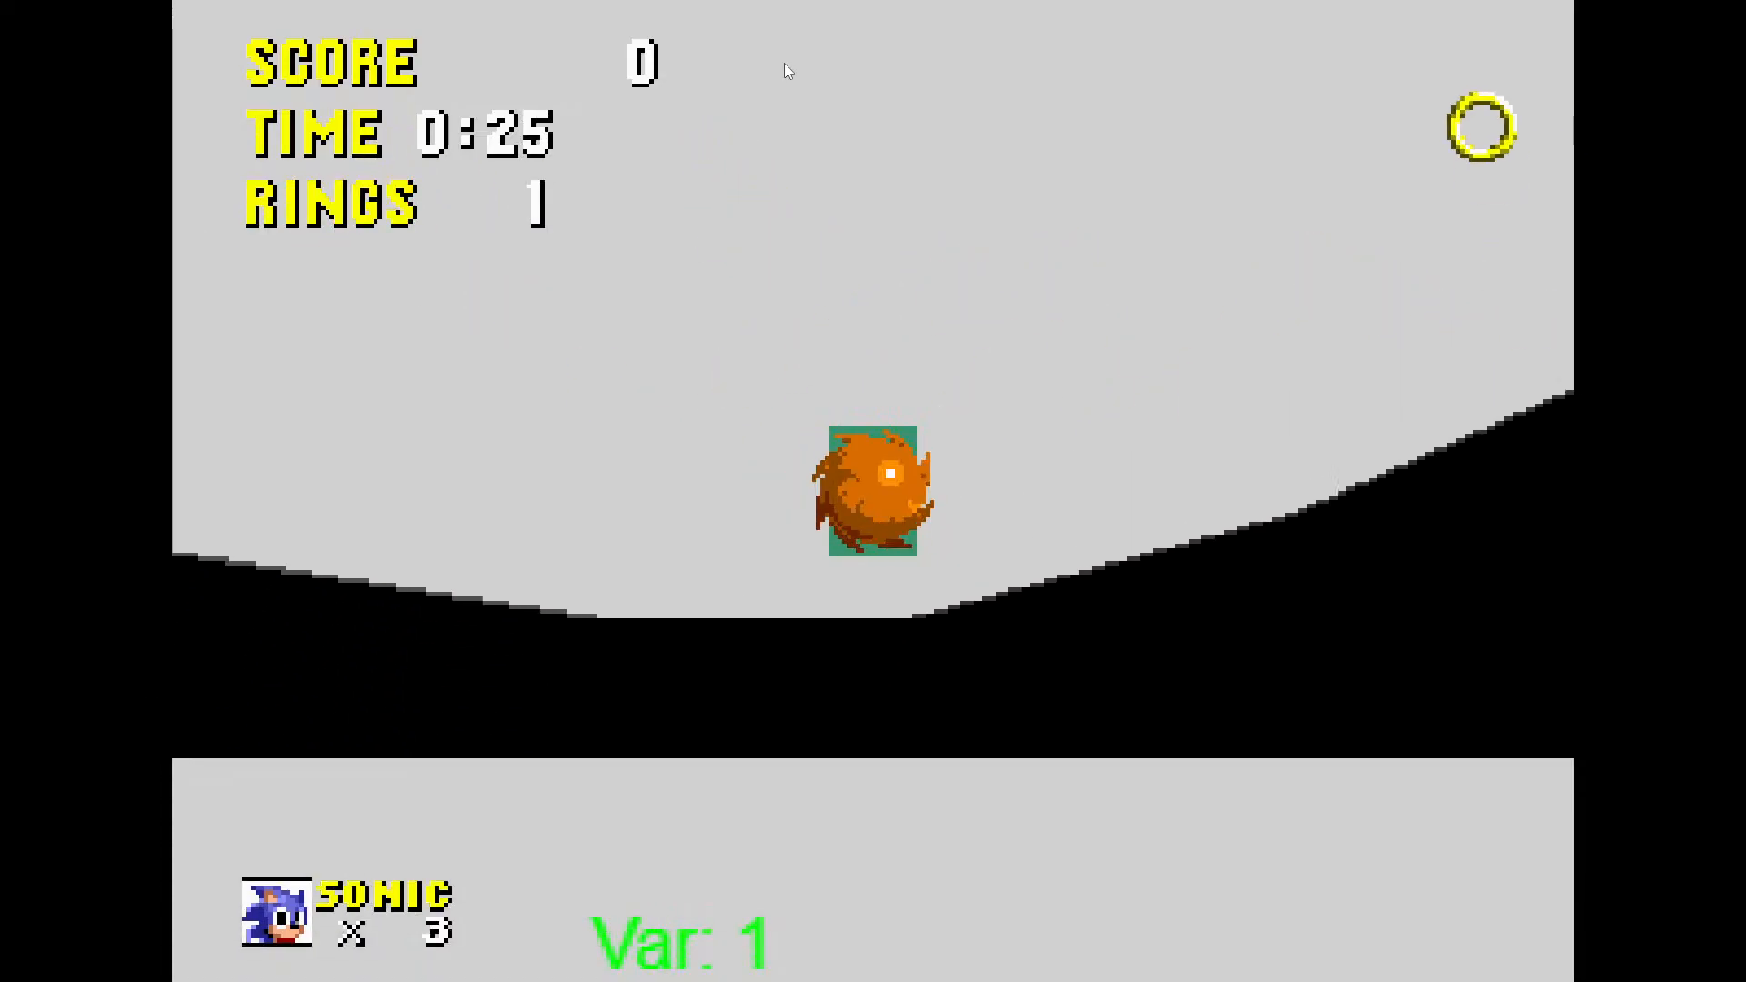
{"action": "key", "text": "Down"}
{"action": "key", "text": "space"}
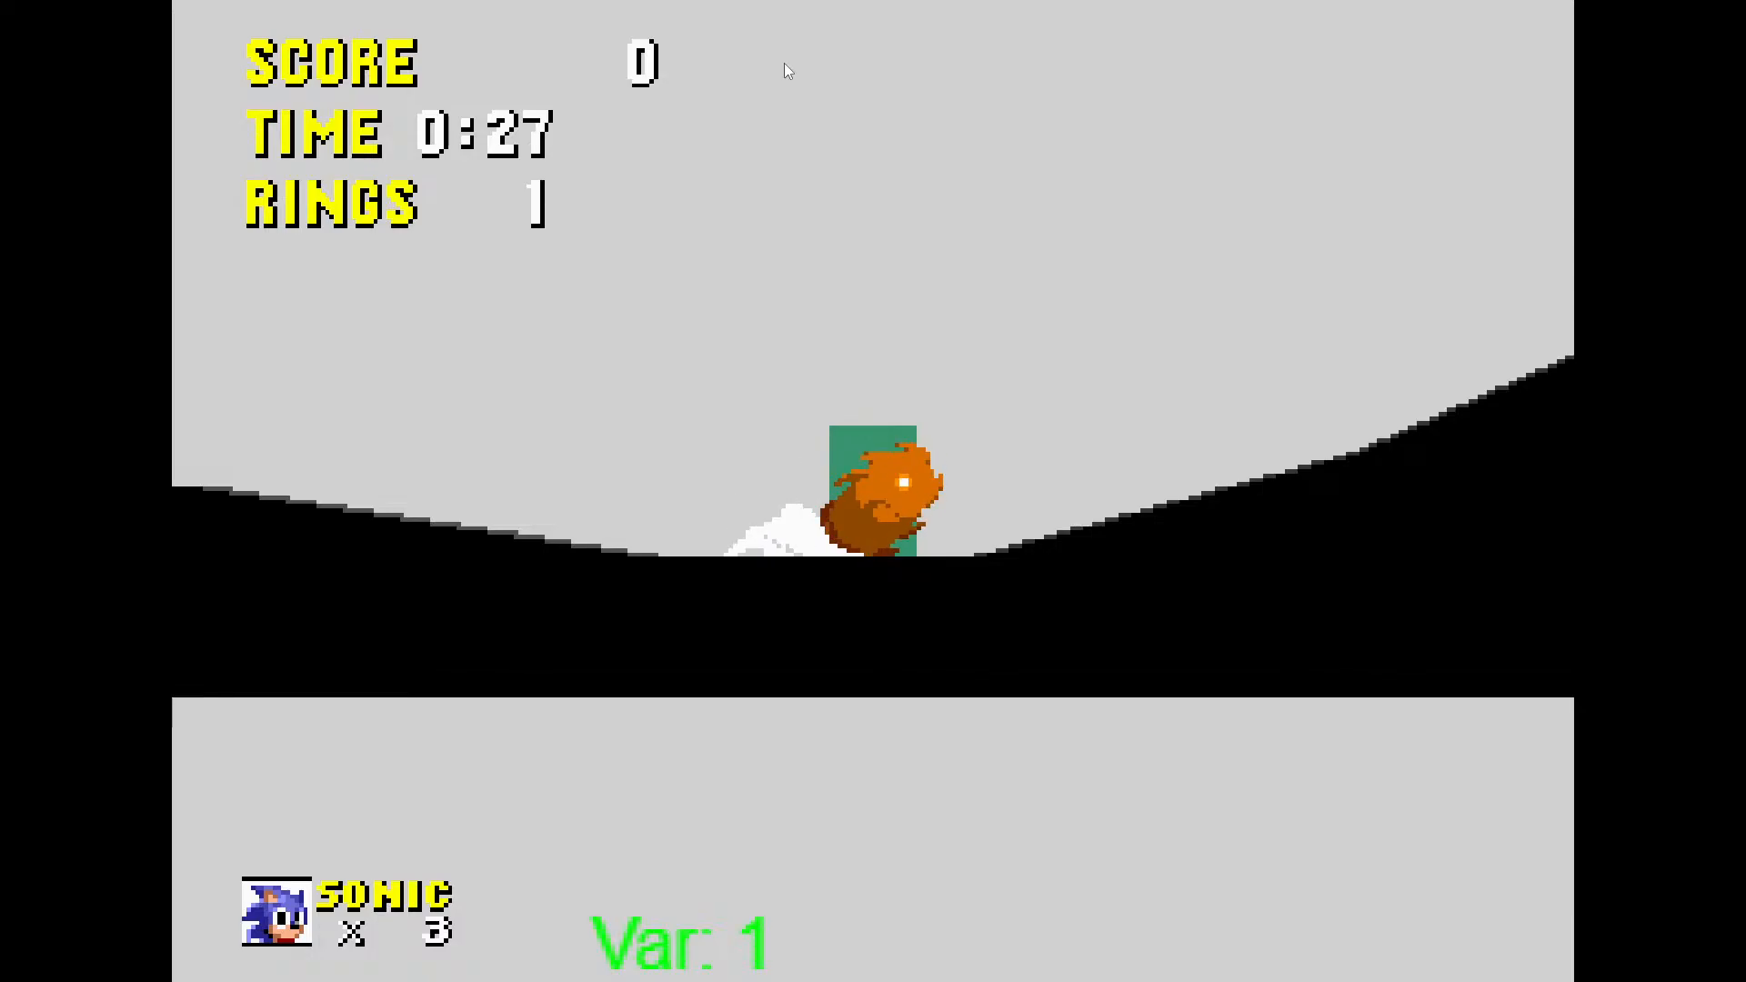
{"action": "key", "text": "Down"}
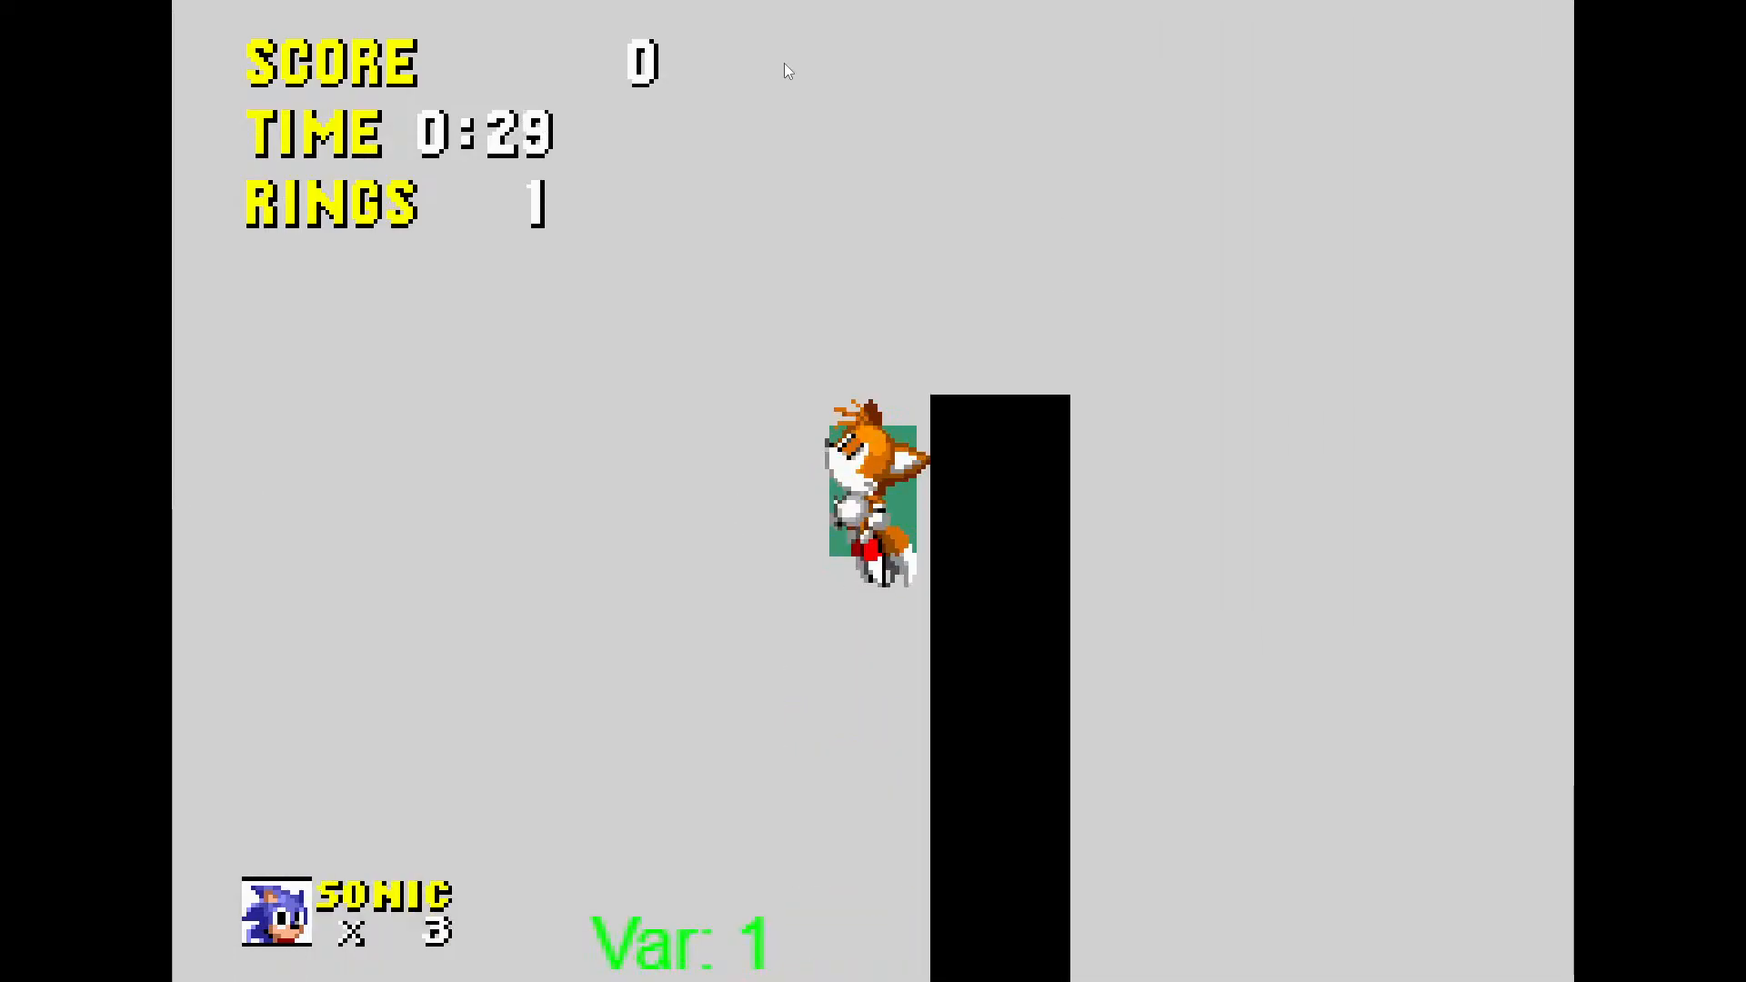
{"action": "key", "text": "F11"}
{"action": "key", "text": "Left"}
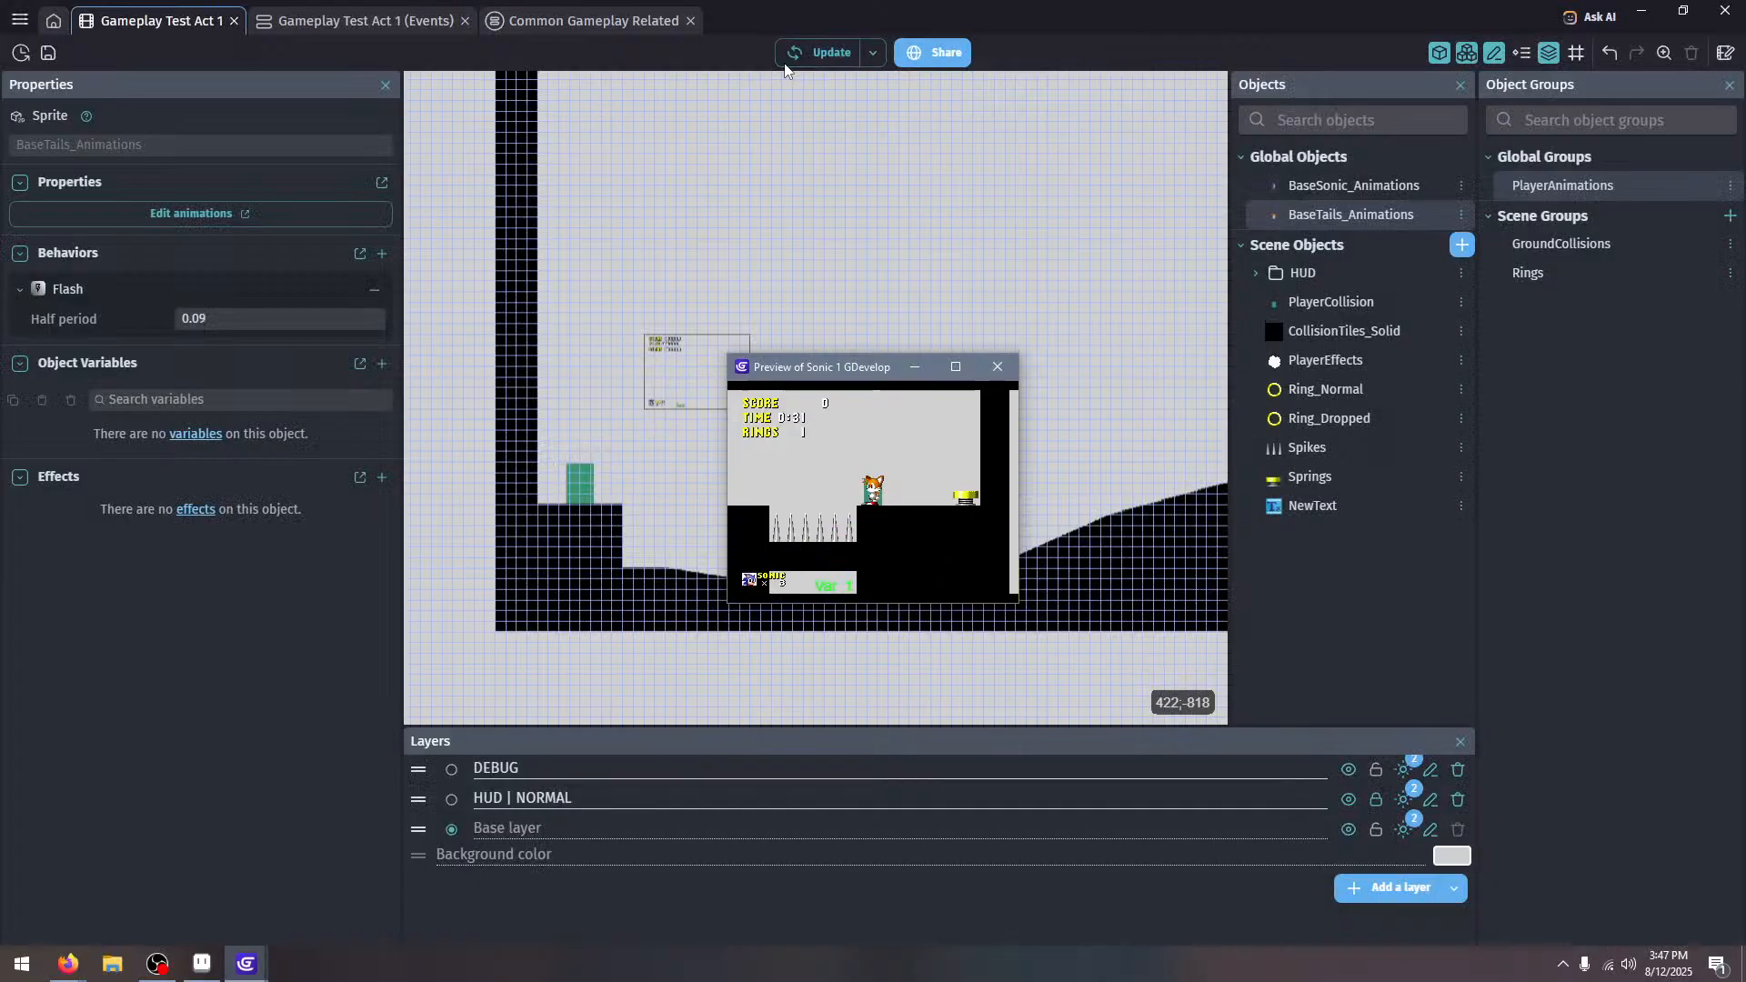
{"action": "left_click", "coordinate": [997, 366]}
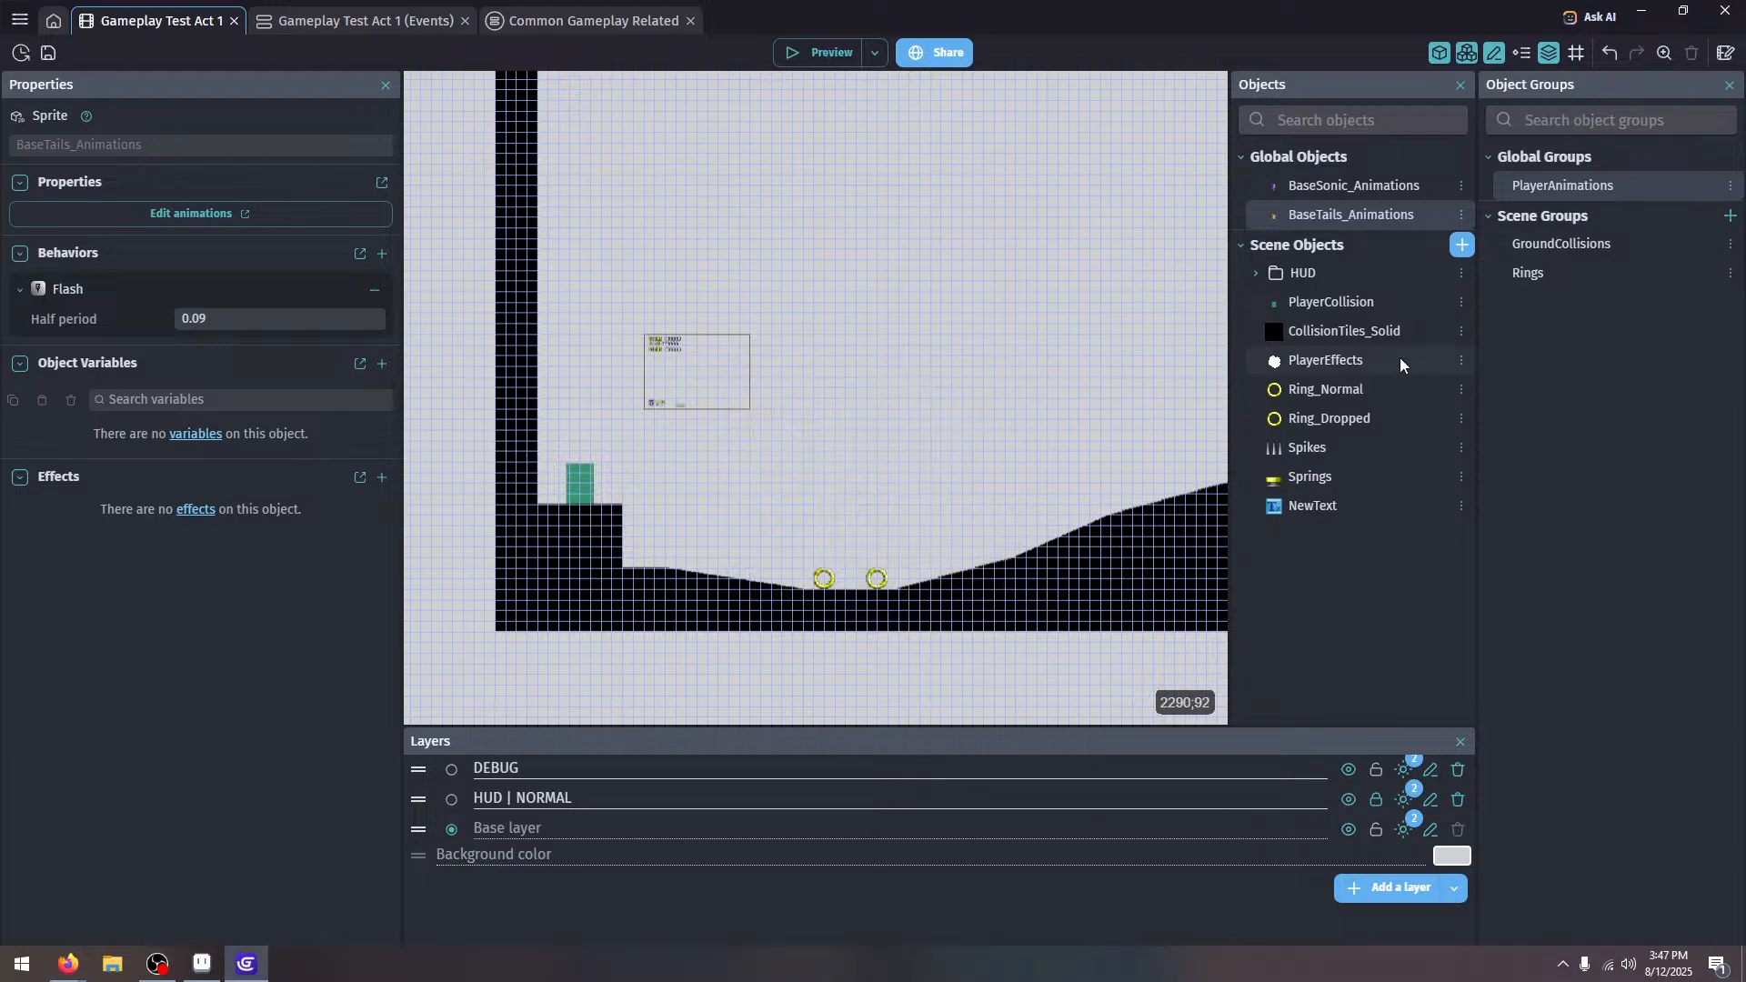
Add a new animation to the PlayerEffects object using the sprites BaseTails_Animations-68 to BaseTails_Animations-71
{"action": "double_click", "coordinate": [1324, 360]}
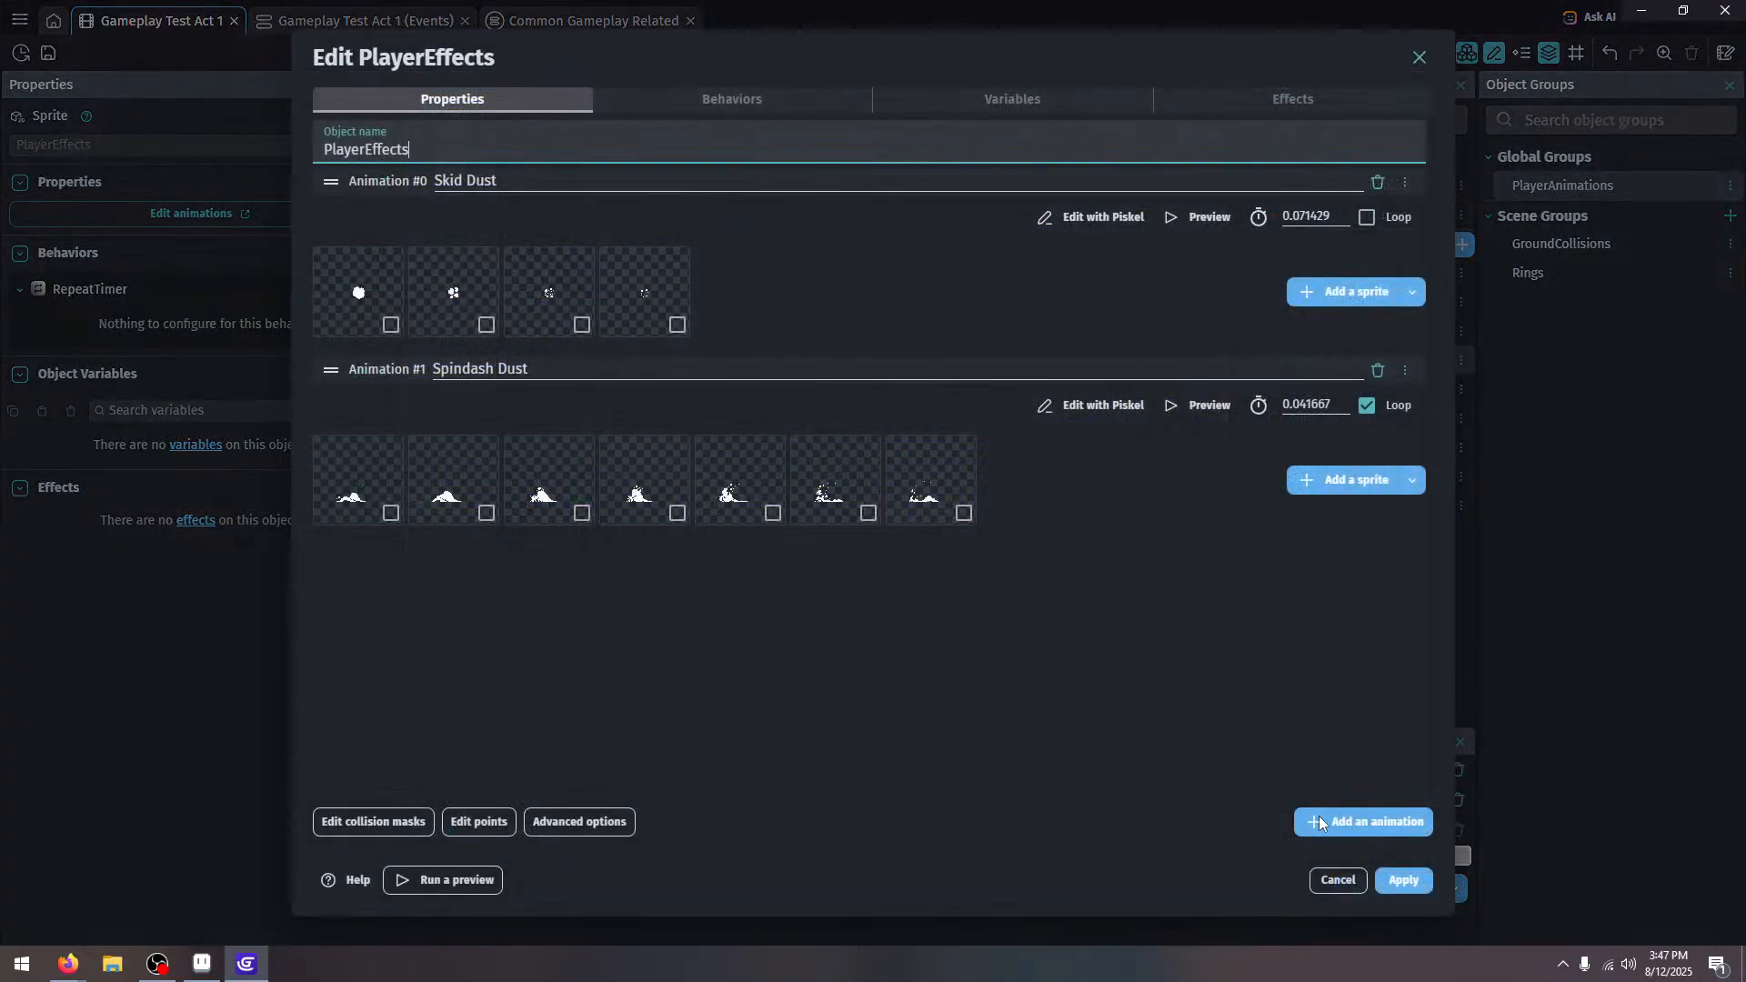
{"action": "left_click", "coordinate": [1318, 821]}
{"action": "left_click", "coordinate": [1349, 673]}
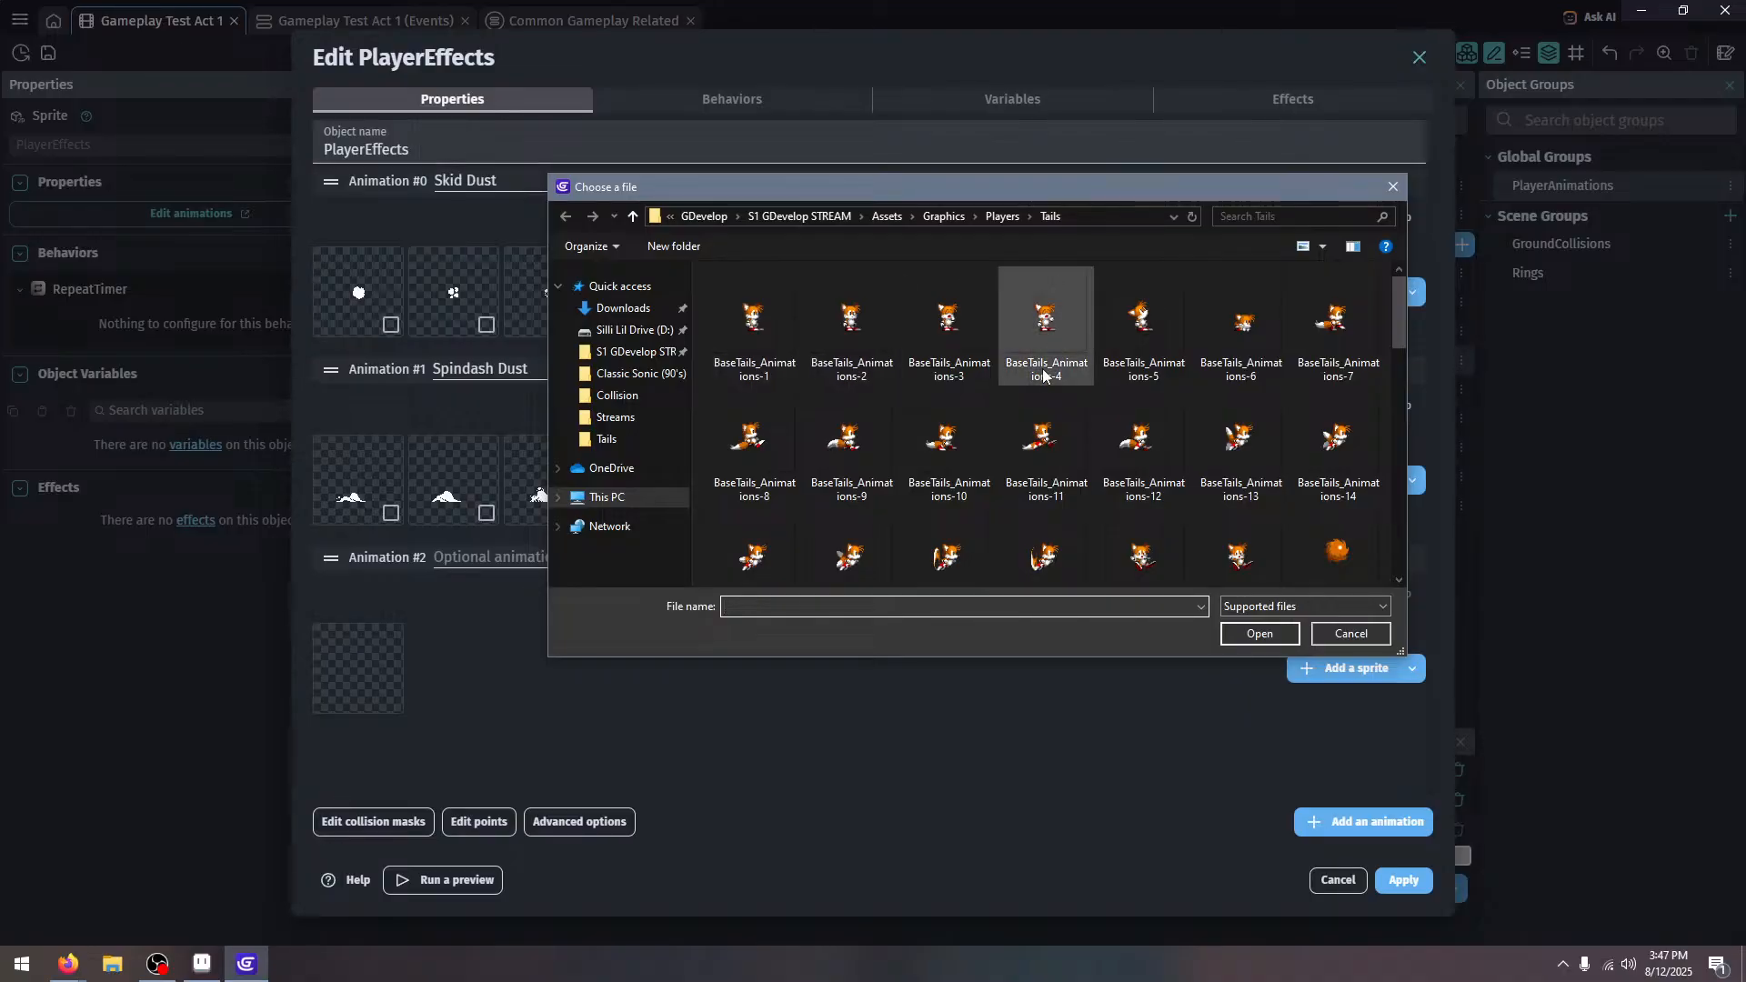
{"action": "scroll", "coordinate": [1043, 375], "scroll_direction": "down", "scroll_amount": 10}
{"action": "left_click", "coordinate": [1143, 407]}
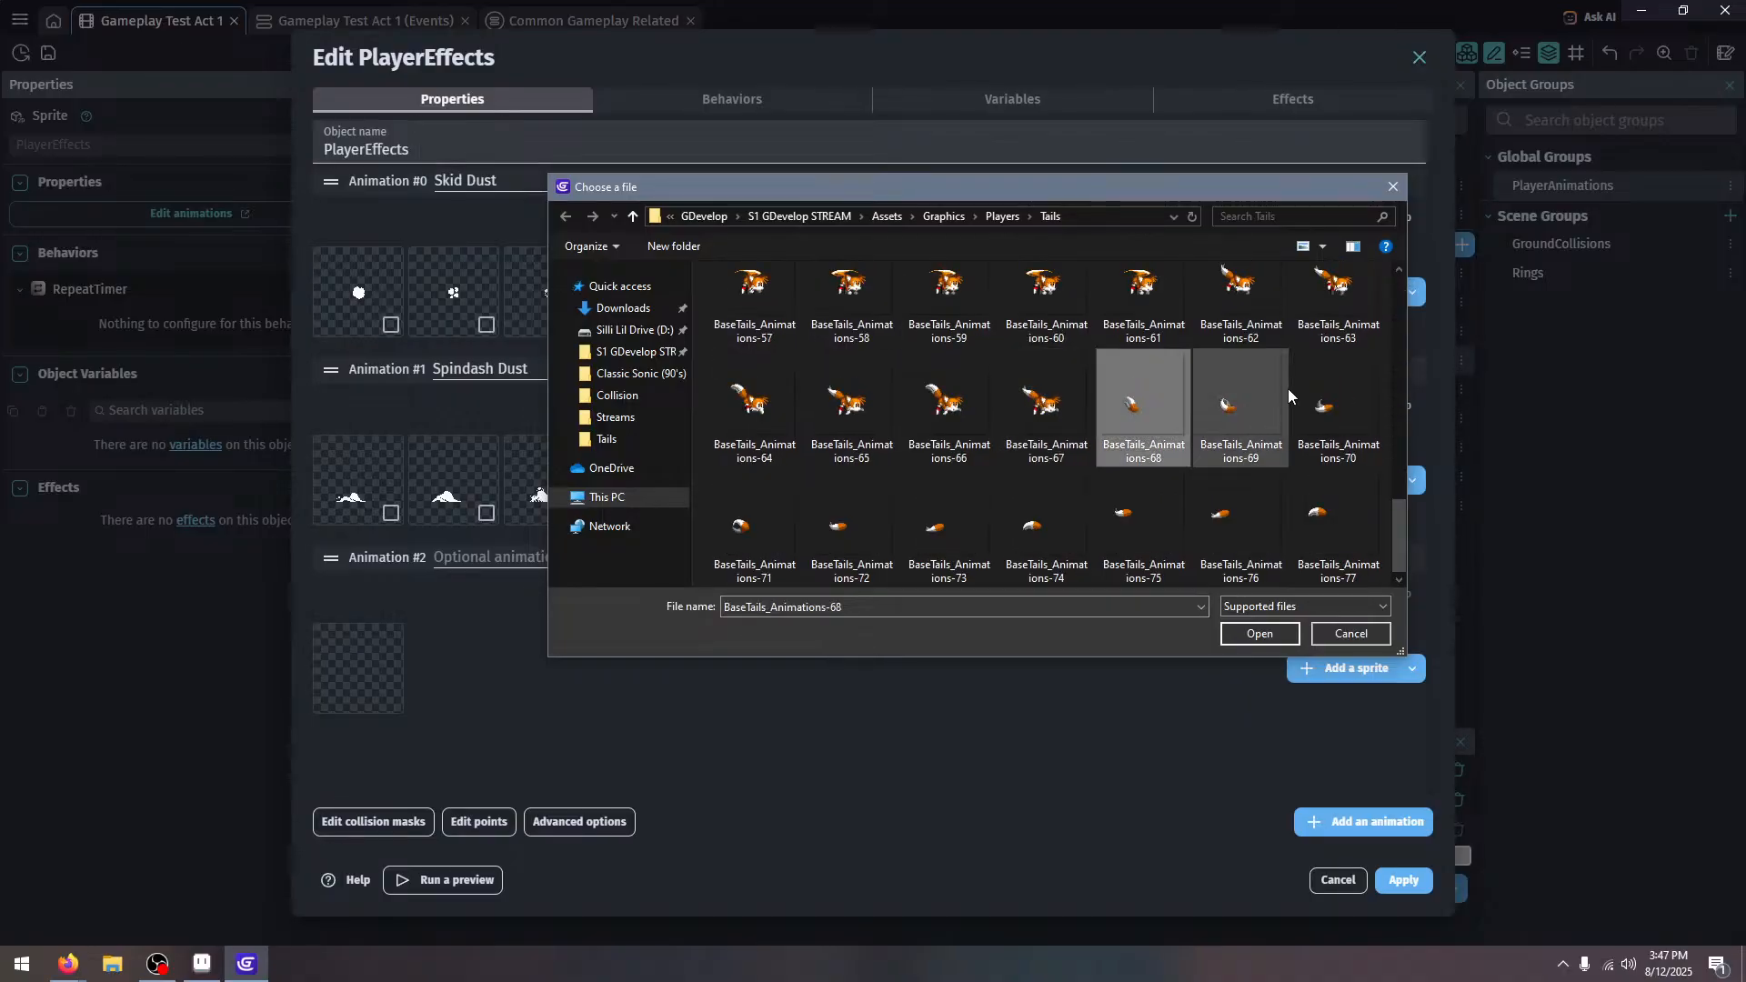
{"action": "left_click", "coordinate": [754, 526], "text": "shift"}
{"action": "left_click", "coordinate": [1251, 642]}
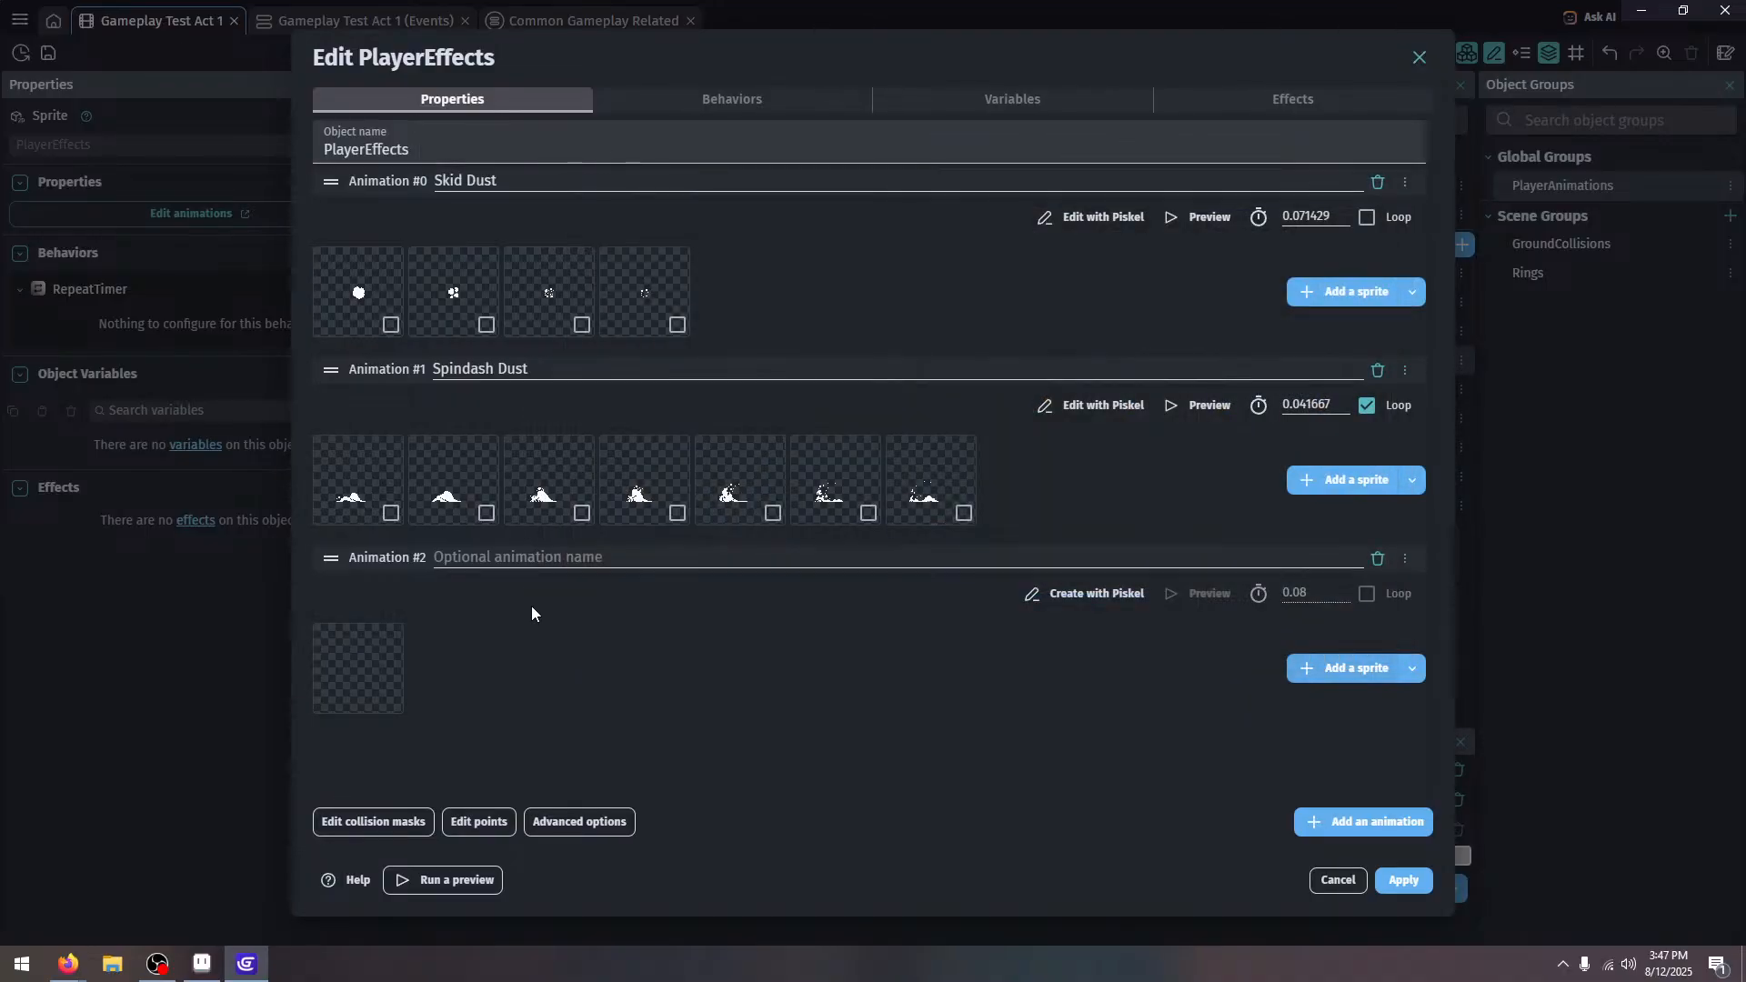
Name the new tail animation "Tails | Idle", make it loop and set its speed to 6 FPS
{"action": "left_click", "coordinate": [534, 558]}
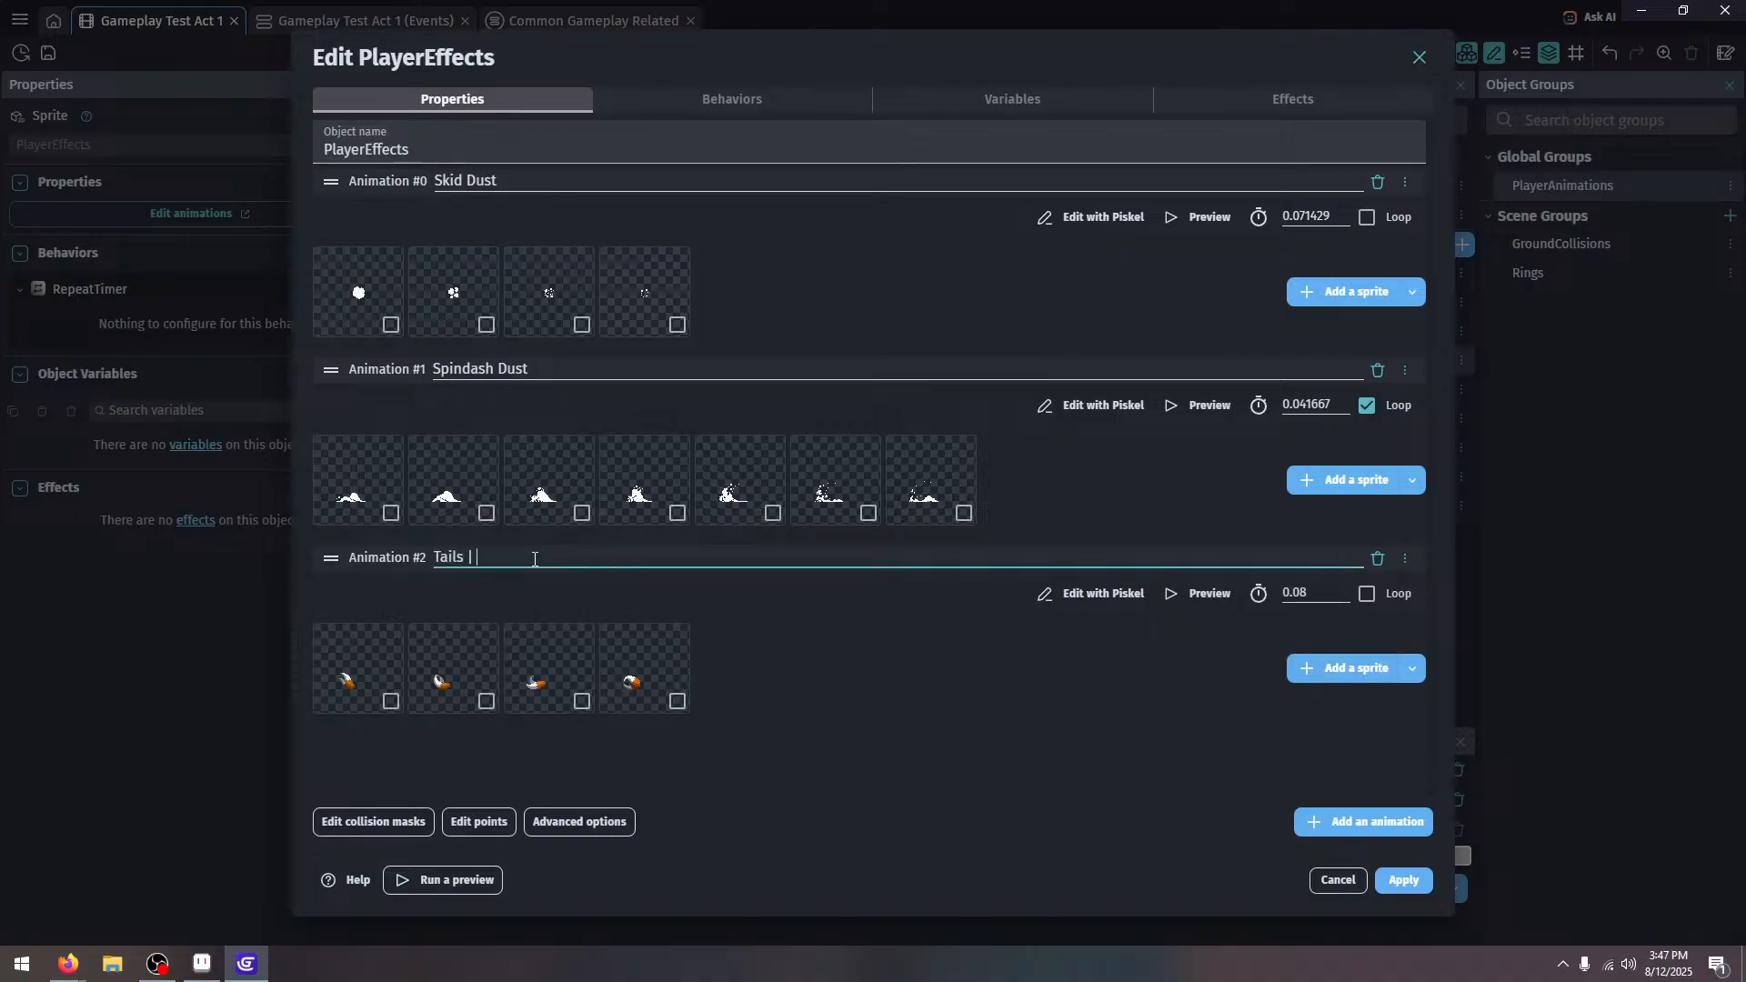
{"action": "left_click", "coordinate": [967, 713]}
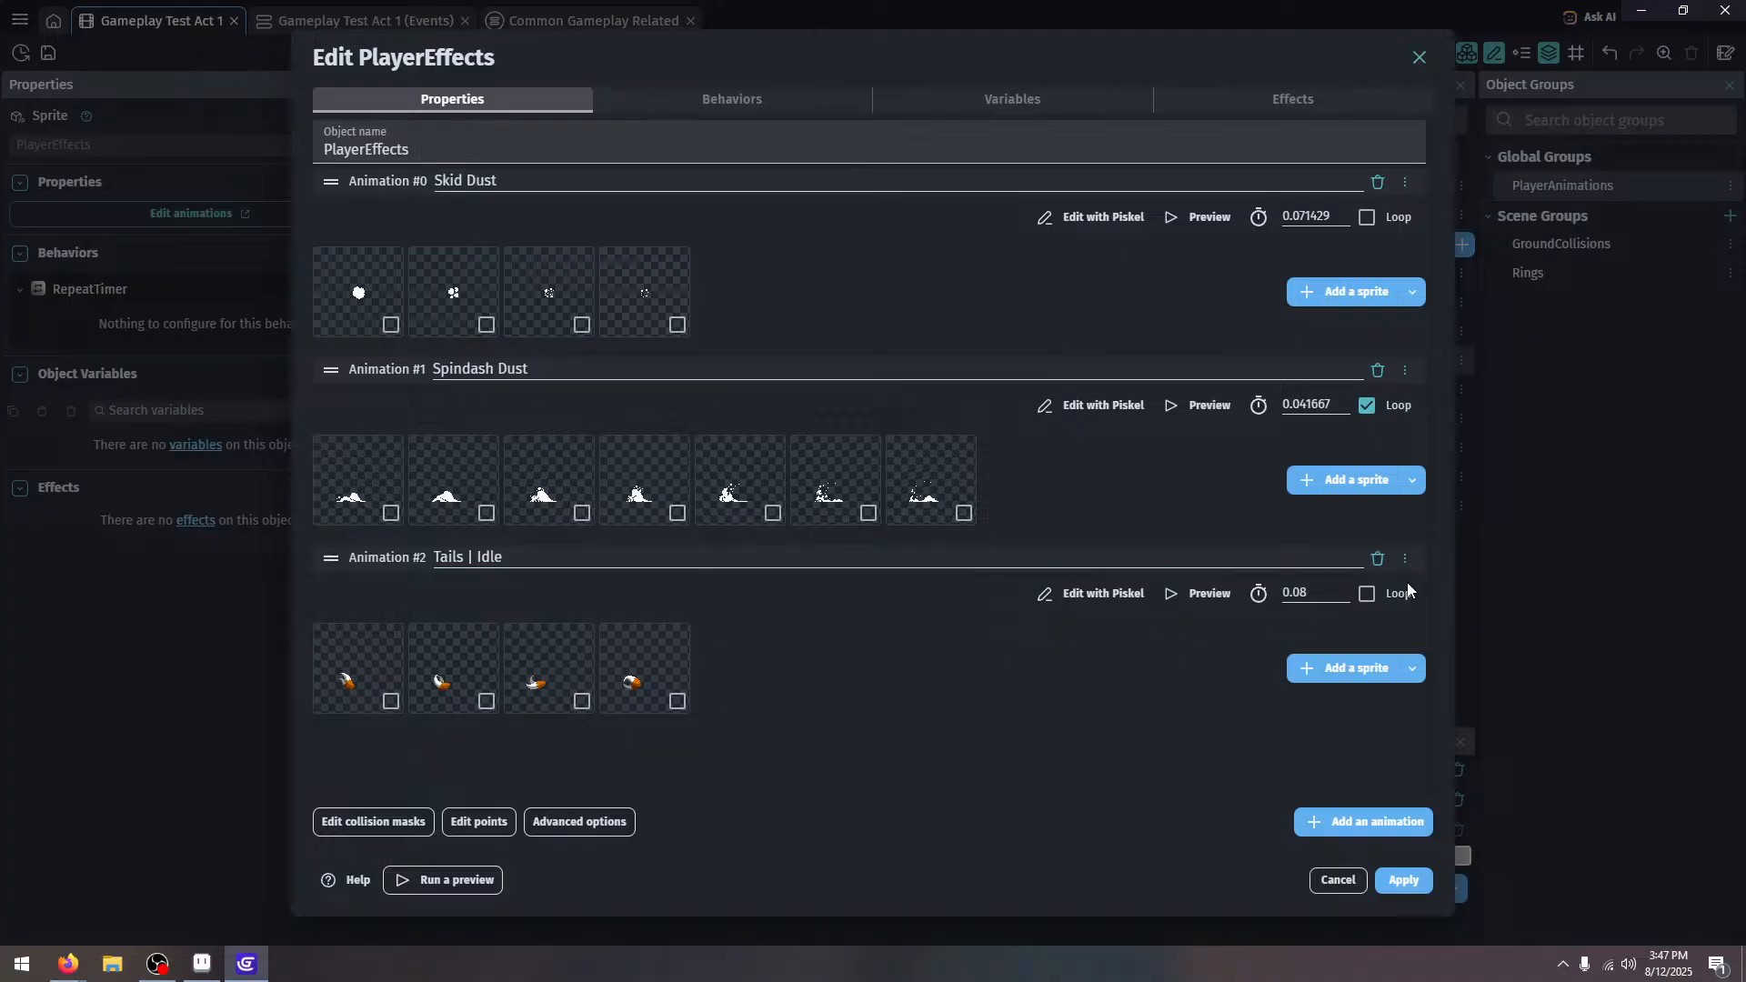
{"action": "left_click", "coordinate": [1208, 594]}
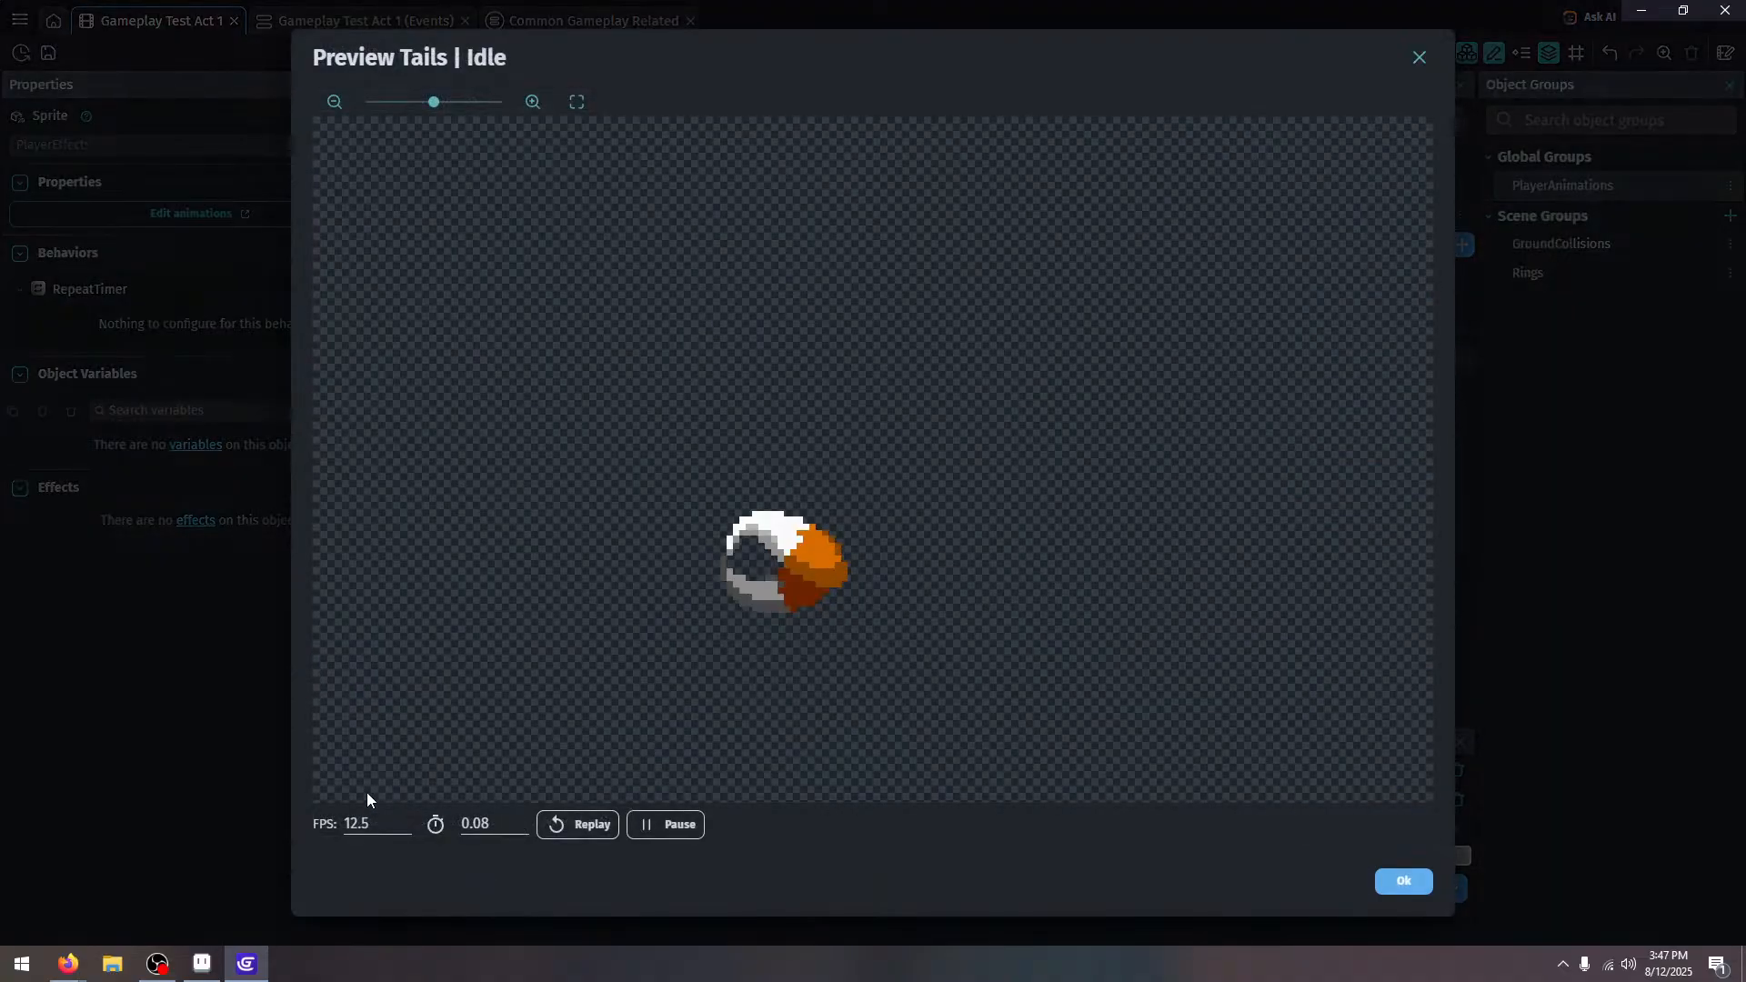
{"action": "double_click", "coordinate": [371, 822]}
{"action": "type", "text": "8"}
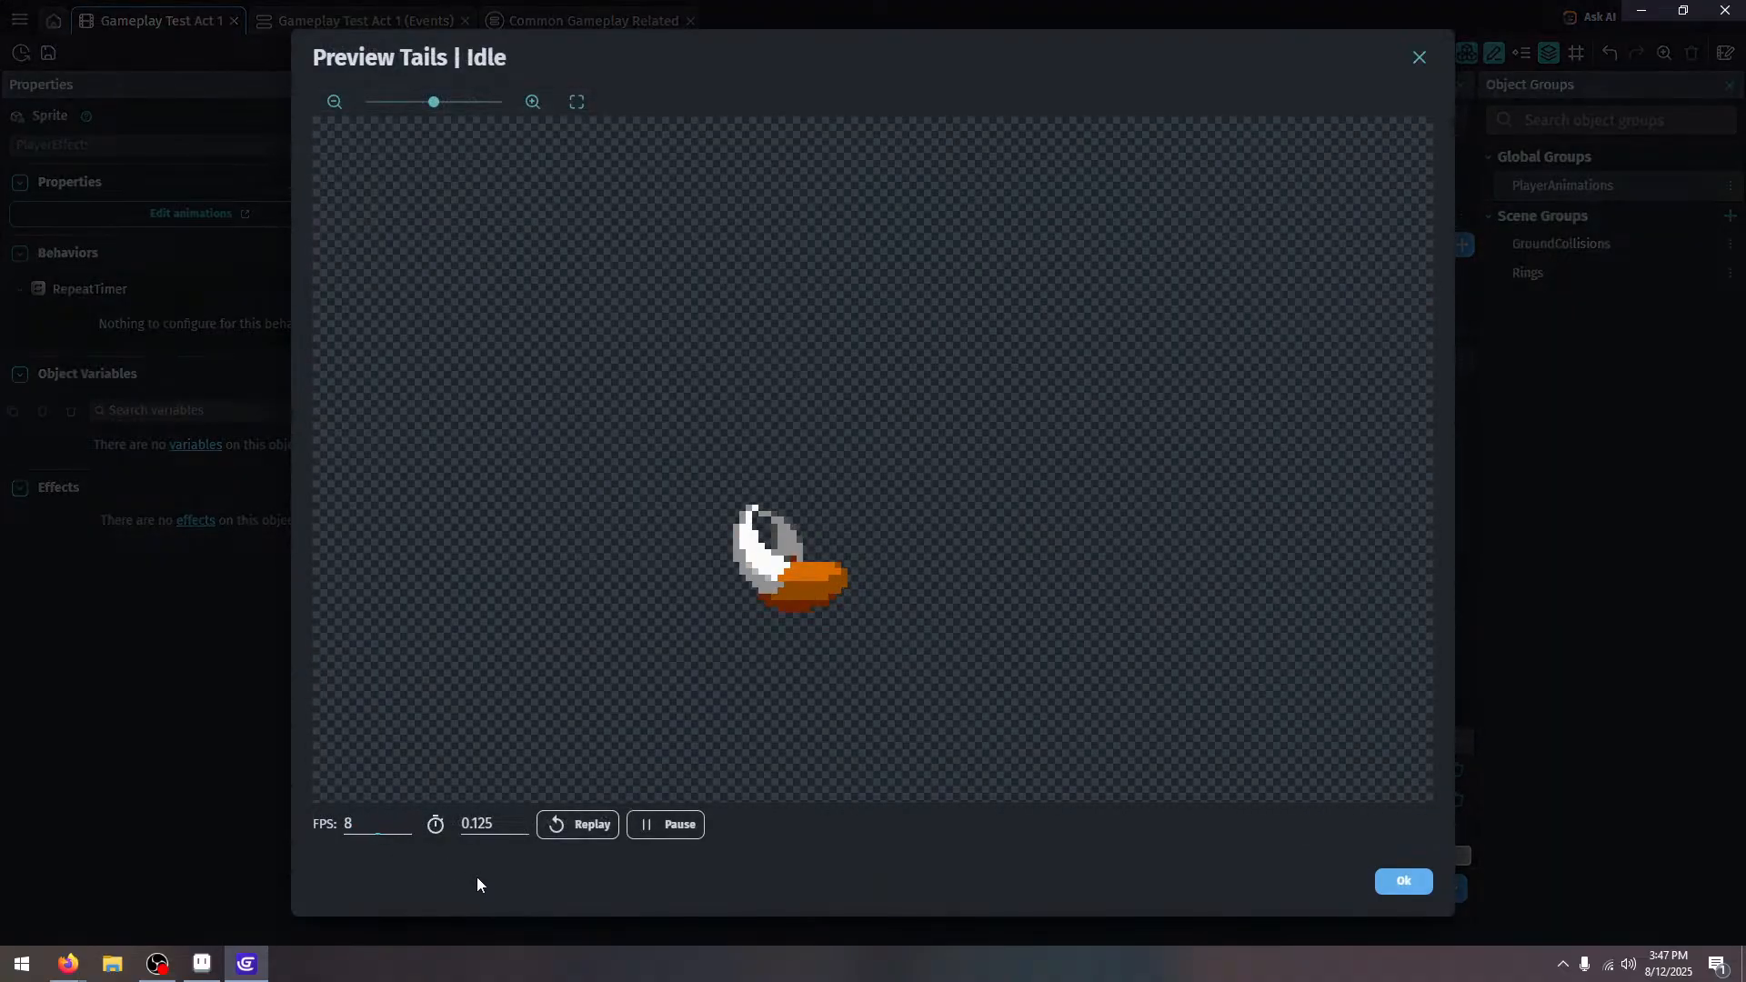
{"action": "double_click", "coordinate": [388, 821]}
{"action": "type", "text": "6"}
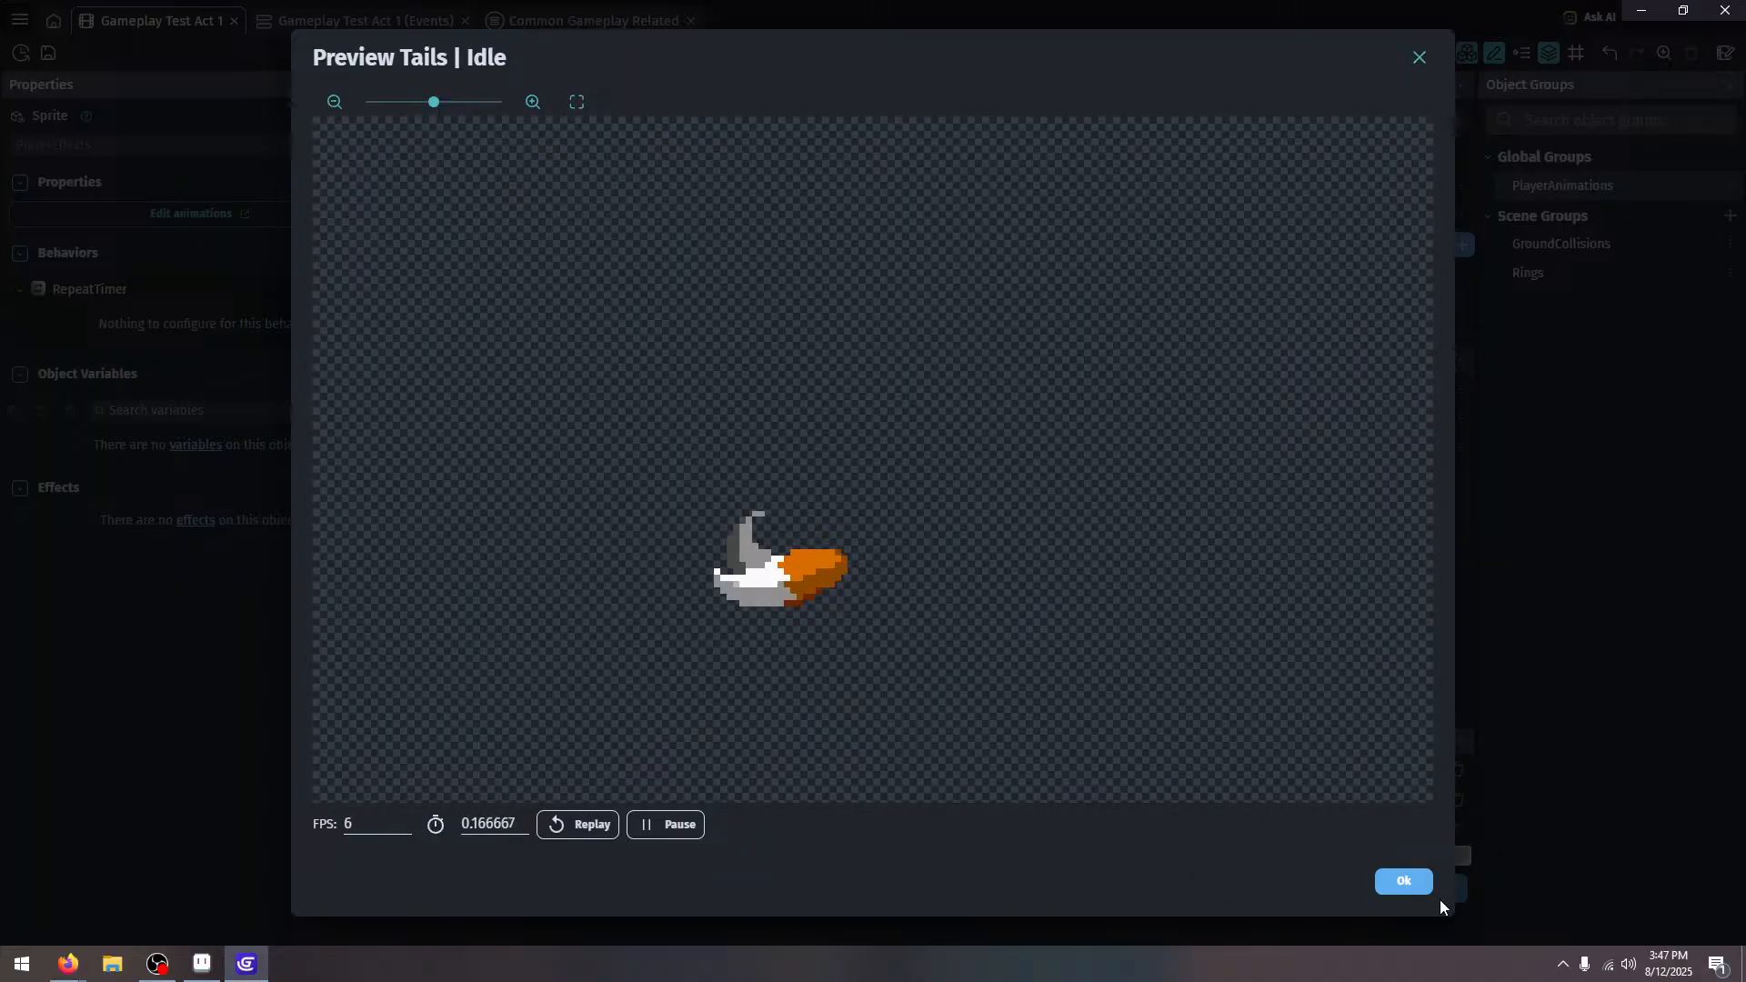
{"action": "left_click", "coordinate": [1426, 884]}
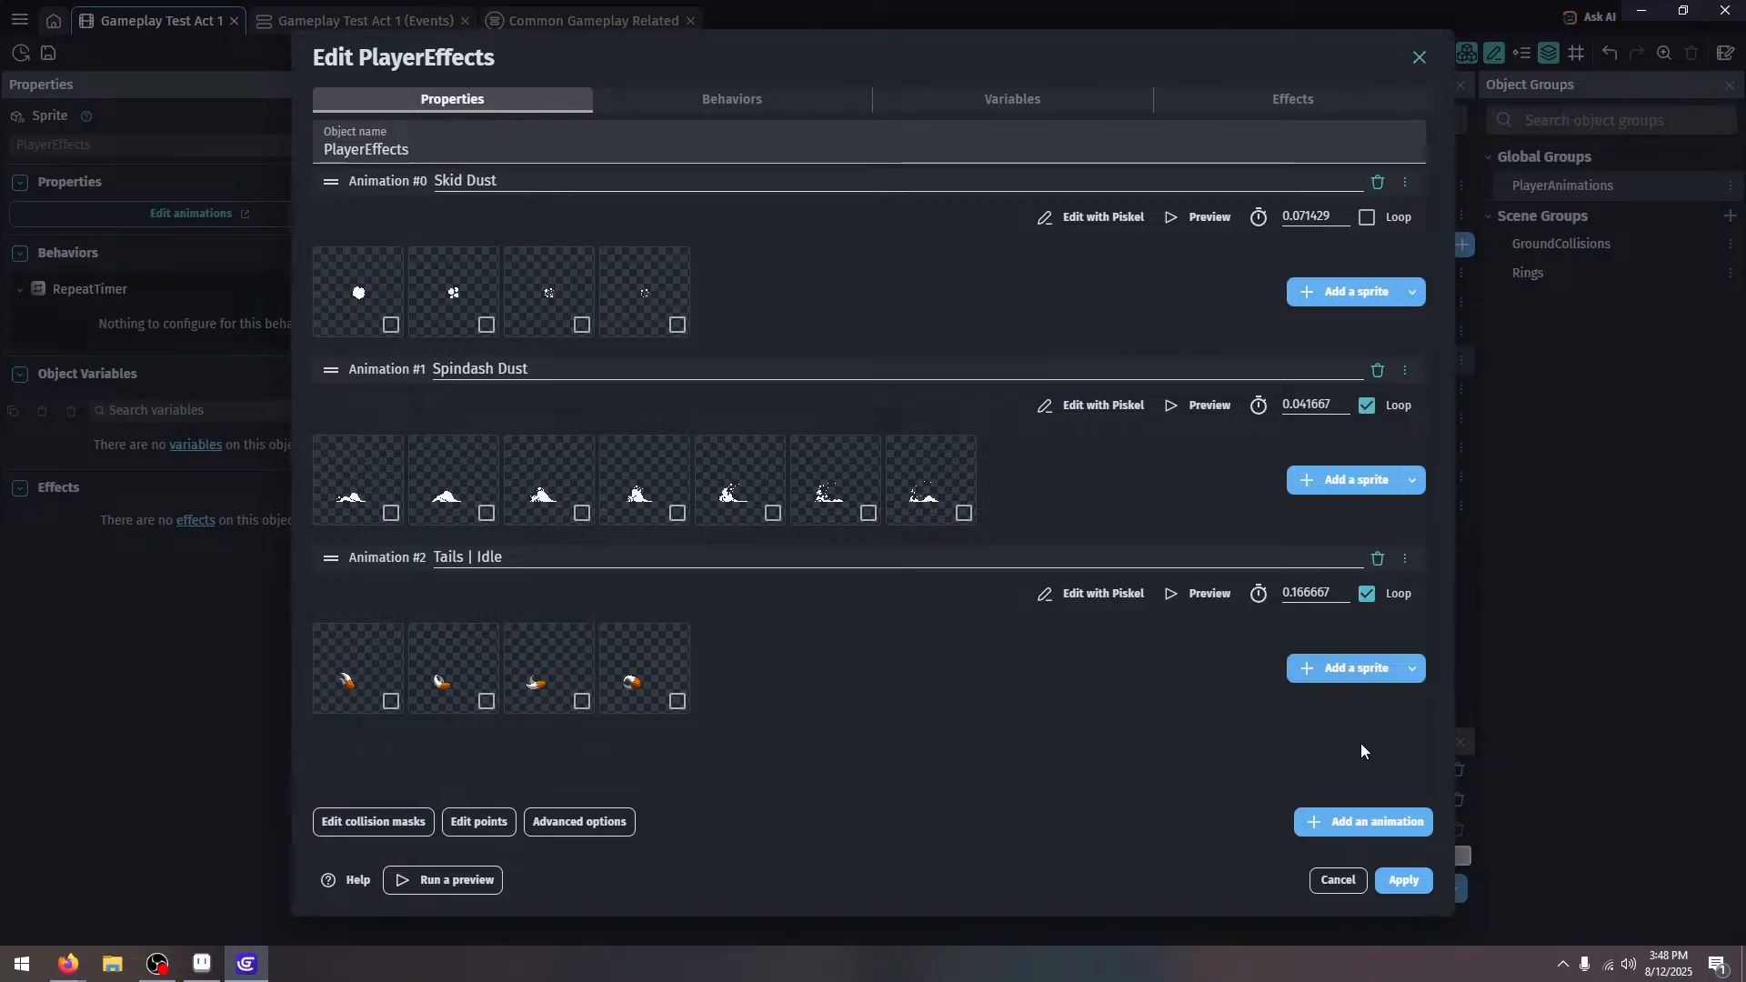
Add two more animations and fill Animation #3 with sprites BaseTails_Animations-72 to 74, looping at 0.166667 seconds per frame
{"action": "left_click", "coordinate": [1364, 823]}
{"action": "left_click", "coordinate": [1364, 823]}
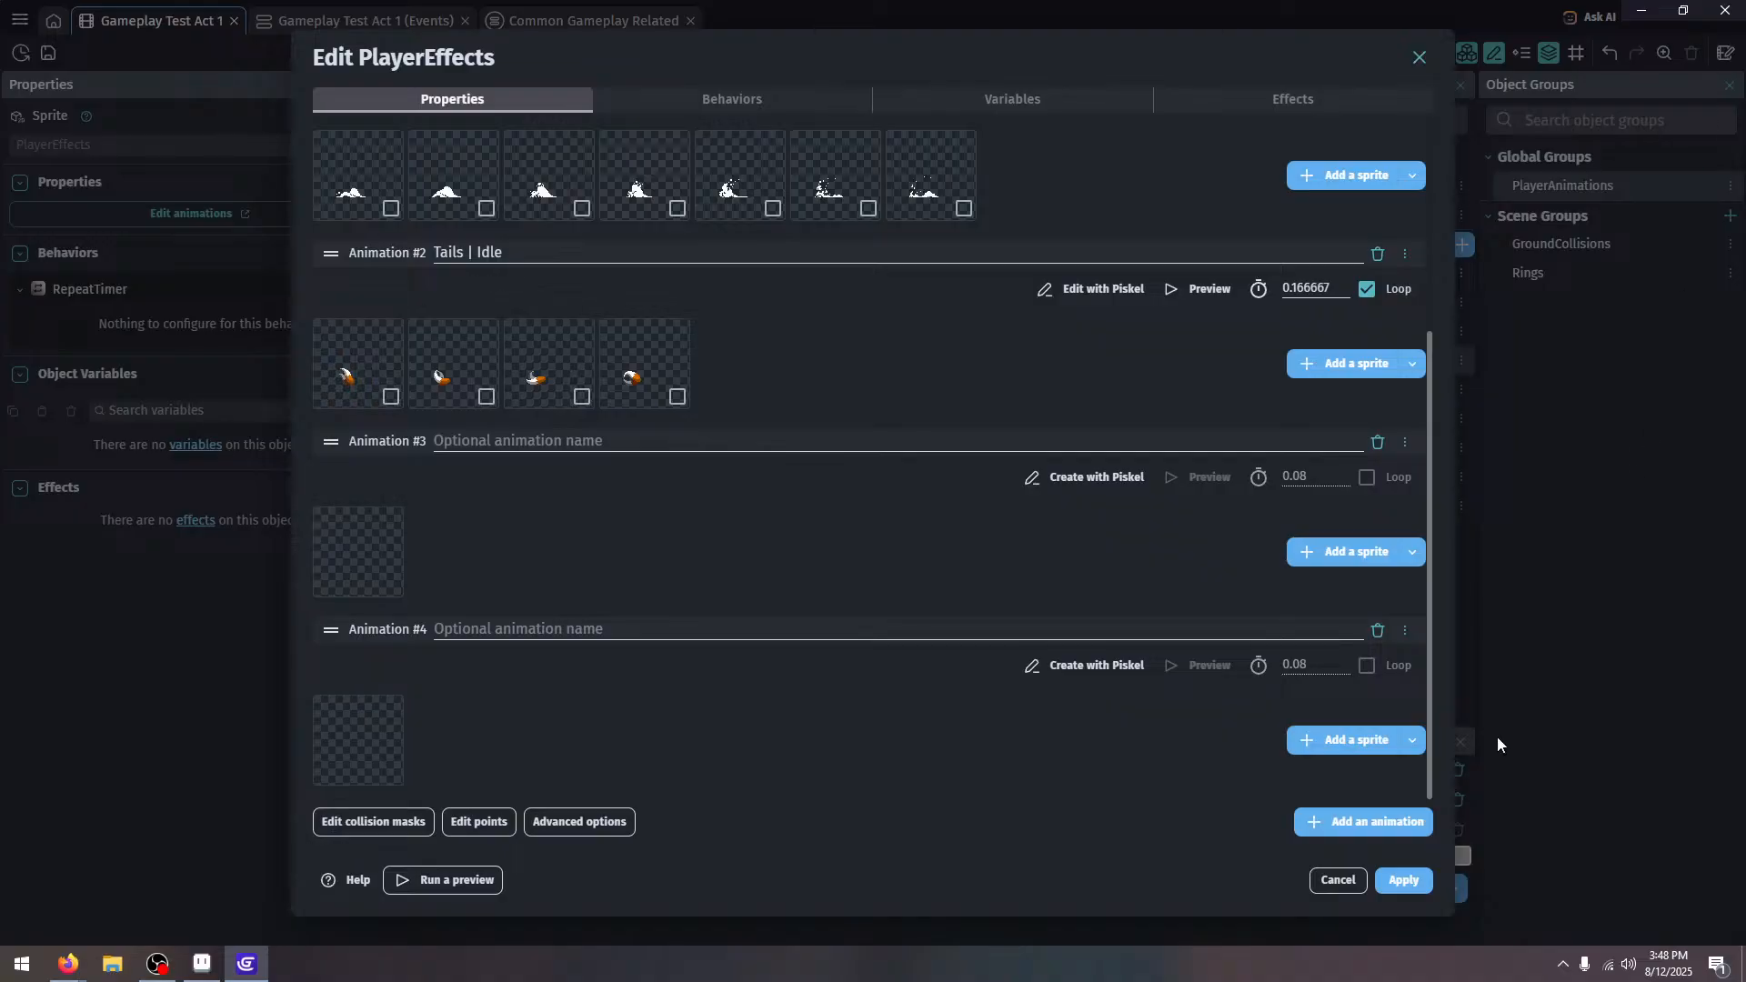
{"action": "left_click", "coordinate": [1346, 544]}
{"action": "scroll", "coordinate": [1024, 358], "scroll_direction": "down", "scroll_amount": 5}
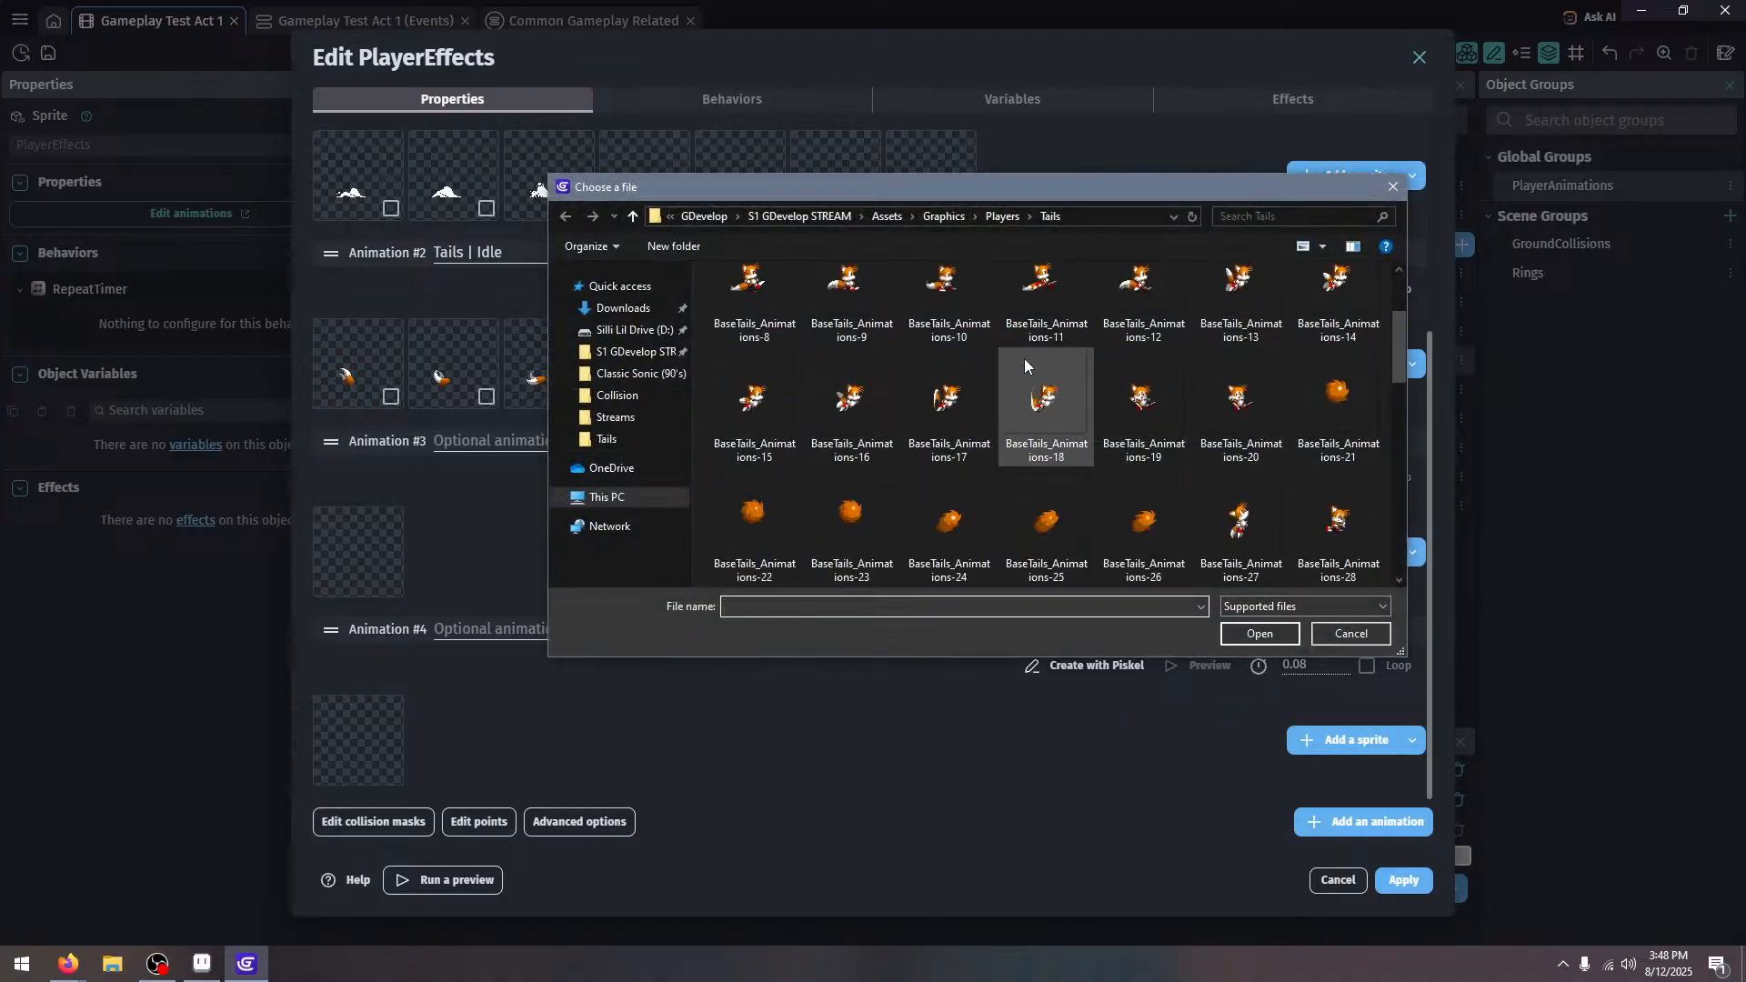
{"action": "scroll", "coordinate": [1034, 371], "scroll_direction": "down", "scroll_amount": 3}
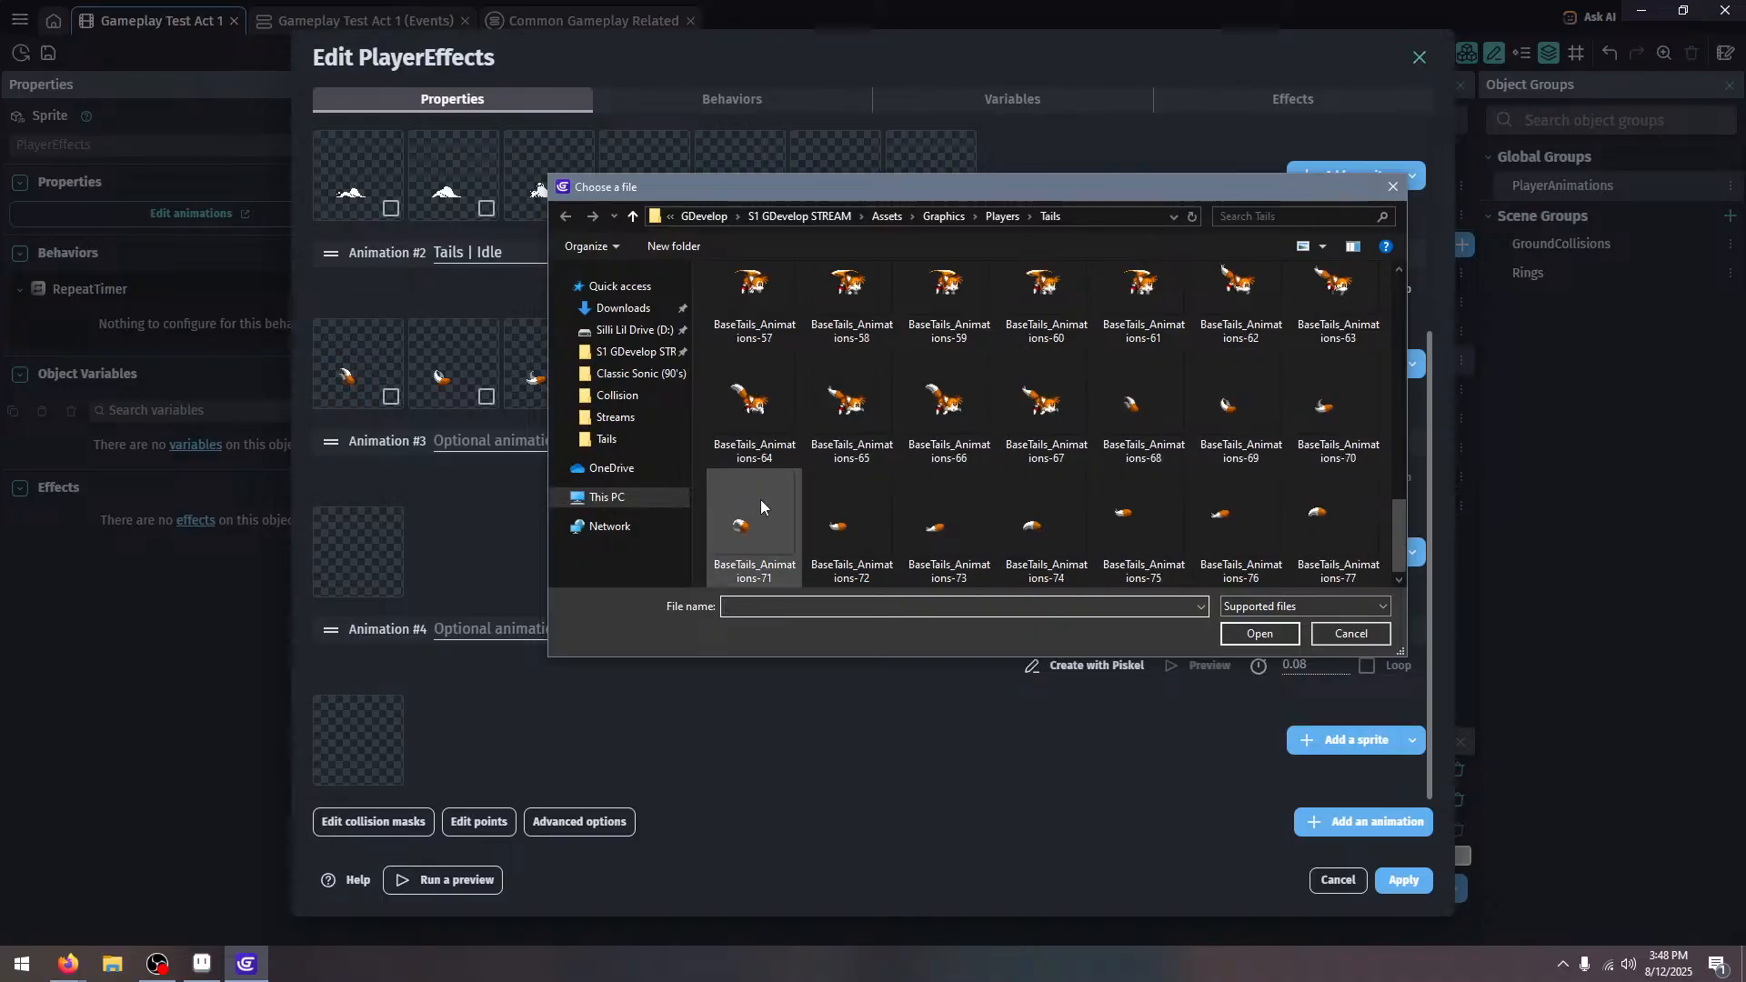
{"action": "left_click", "coordinate": [832, 504]}
{"action": "left_click", "coordinate": [1046, 518], "text": "shift"}
{"action": "left_click", "coordinate": [1259, 634]}
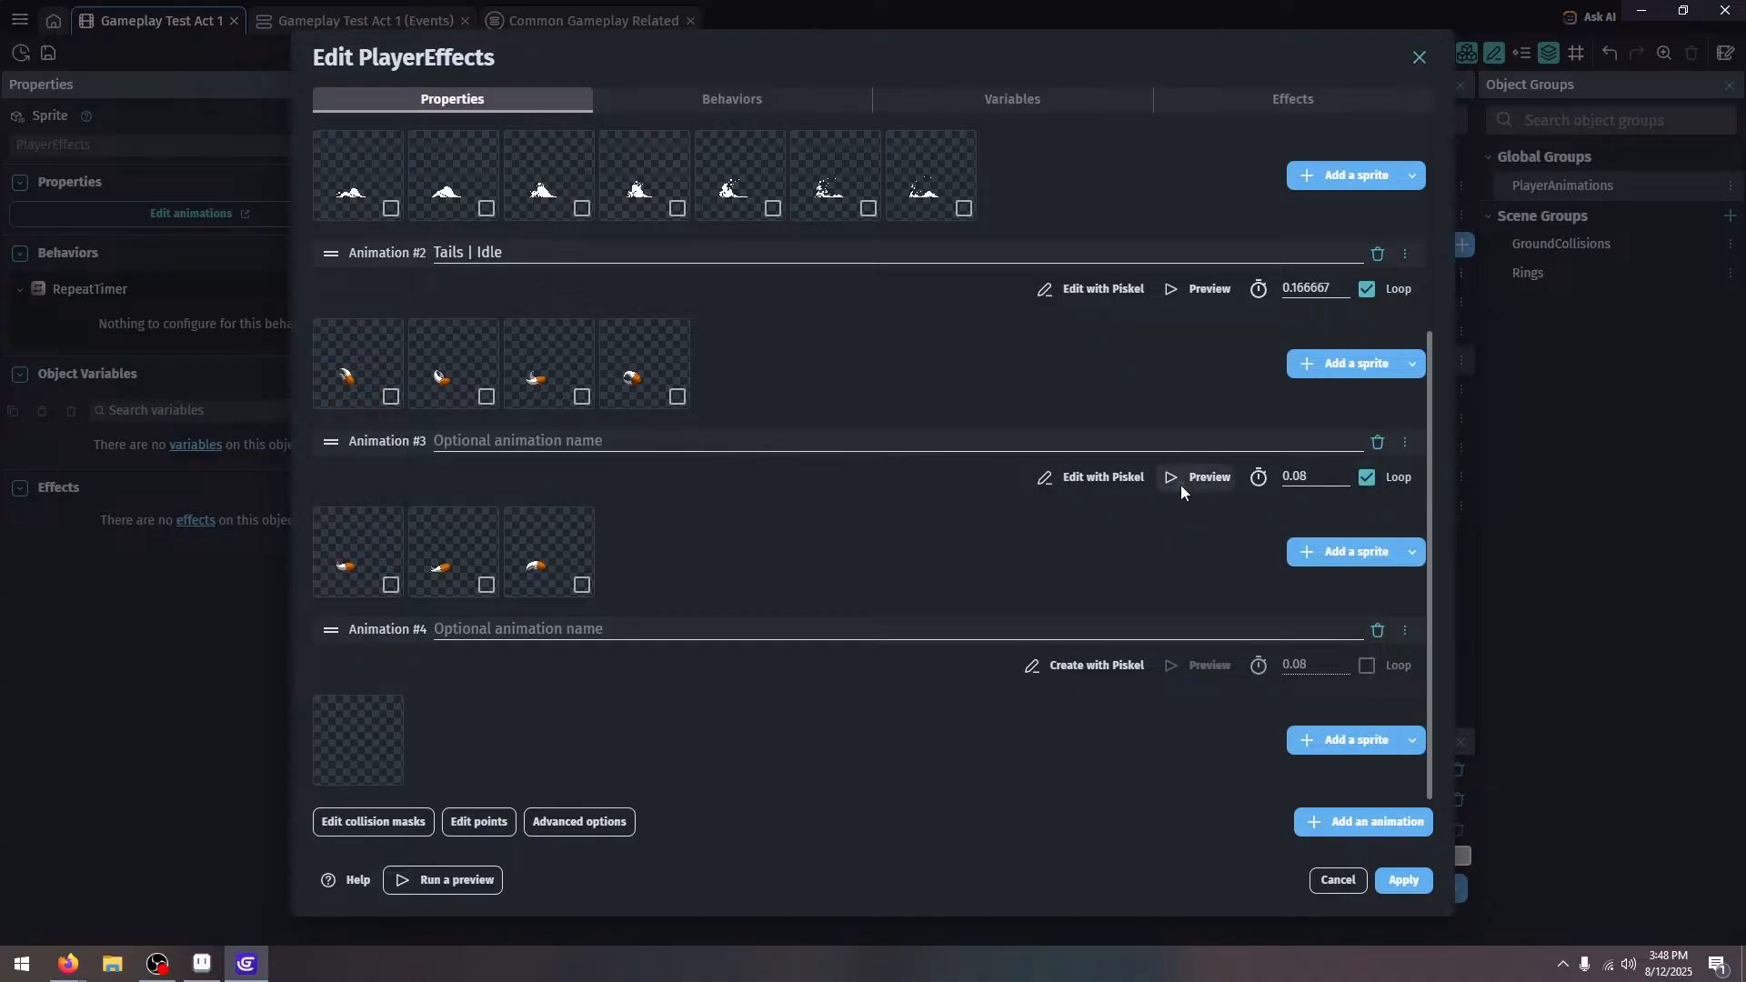
{"action": "left_click", "coordinate": [1180, 480]}
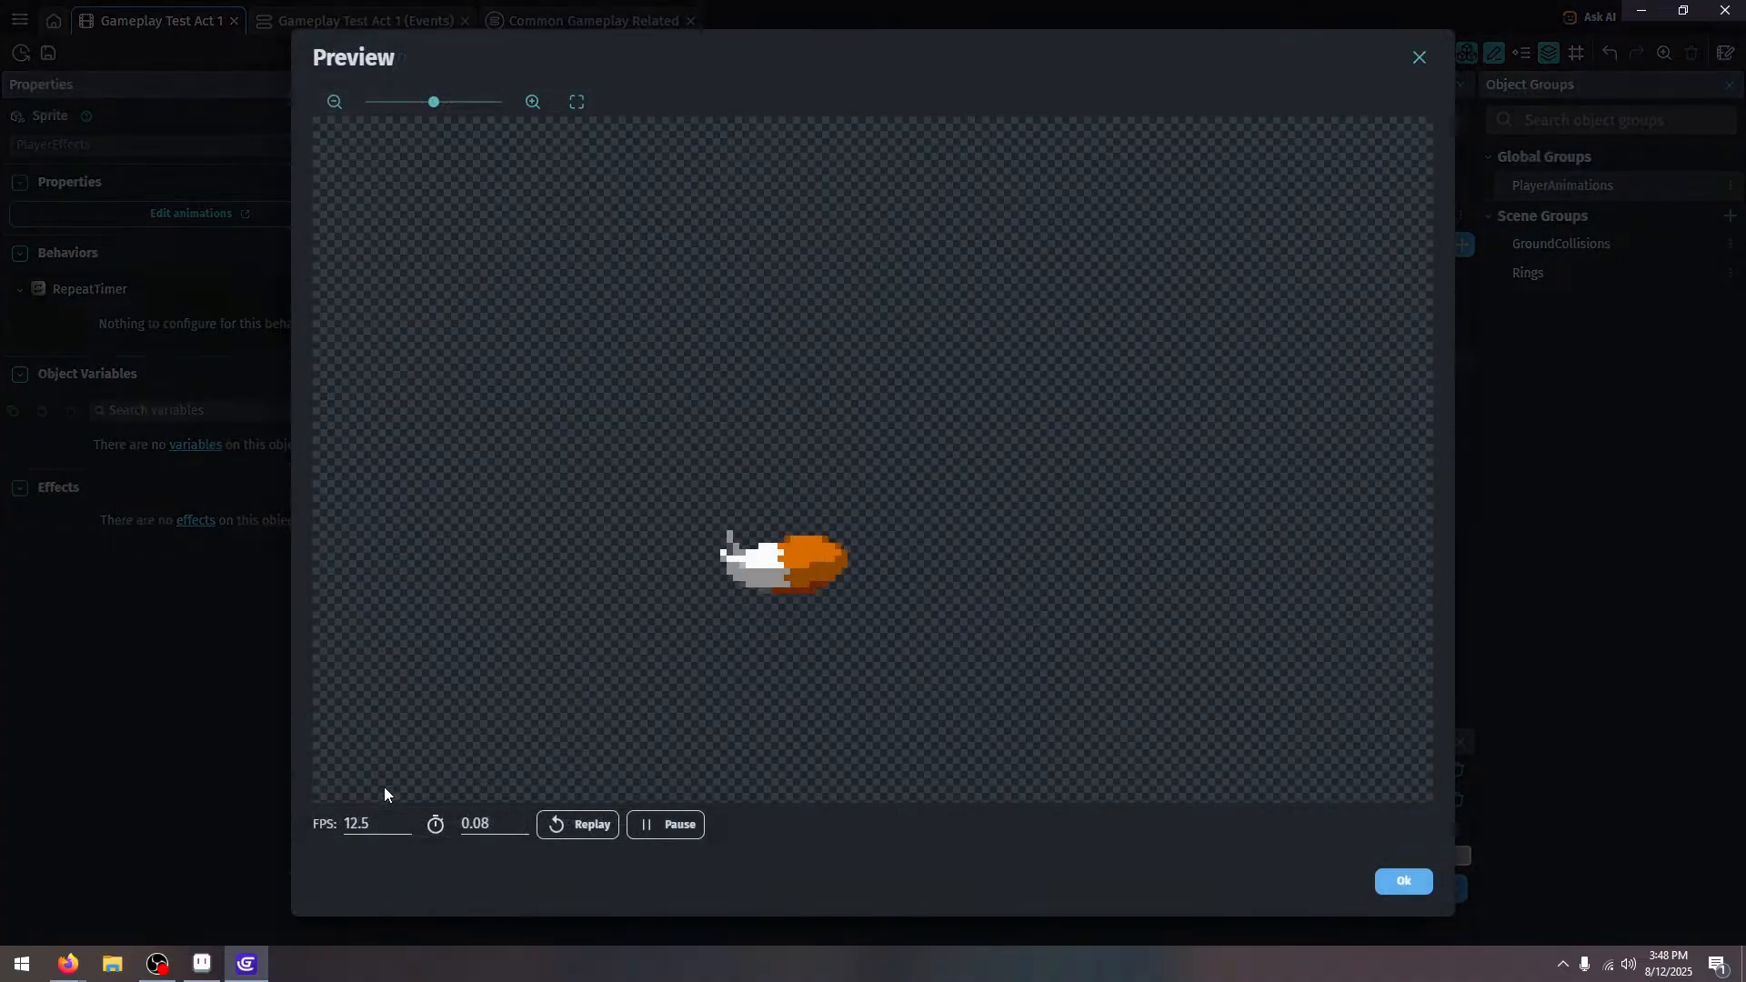
{"action": "left_click", "coordinate": [1403, 881]}
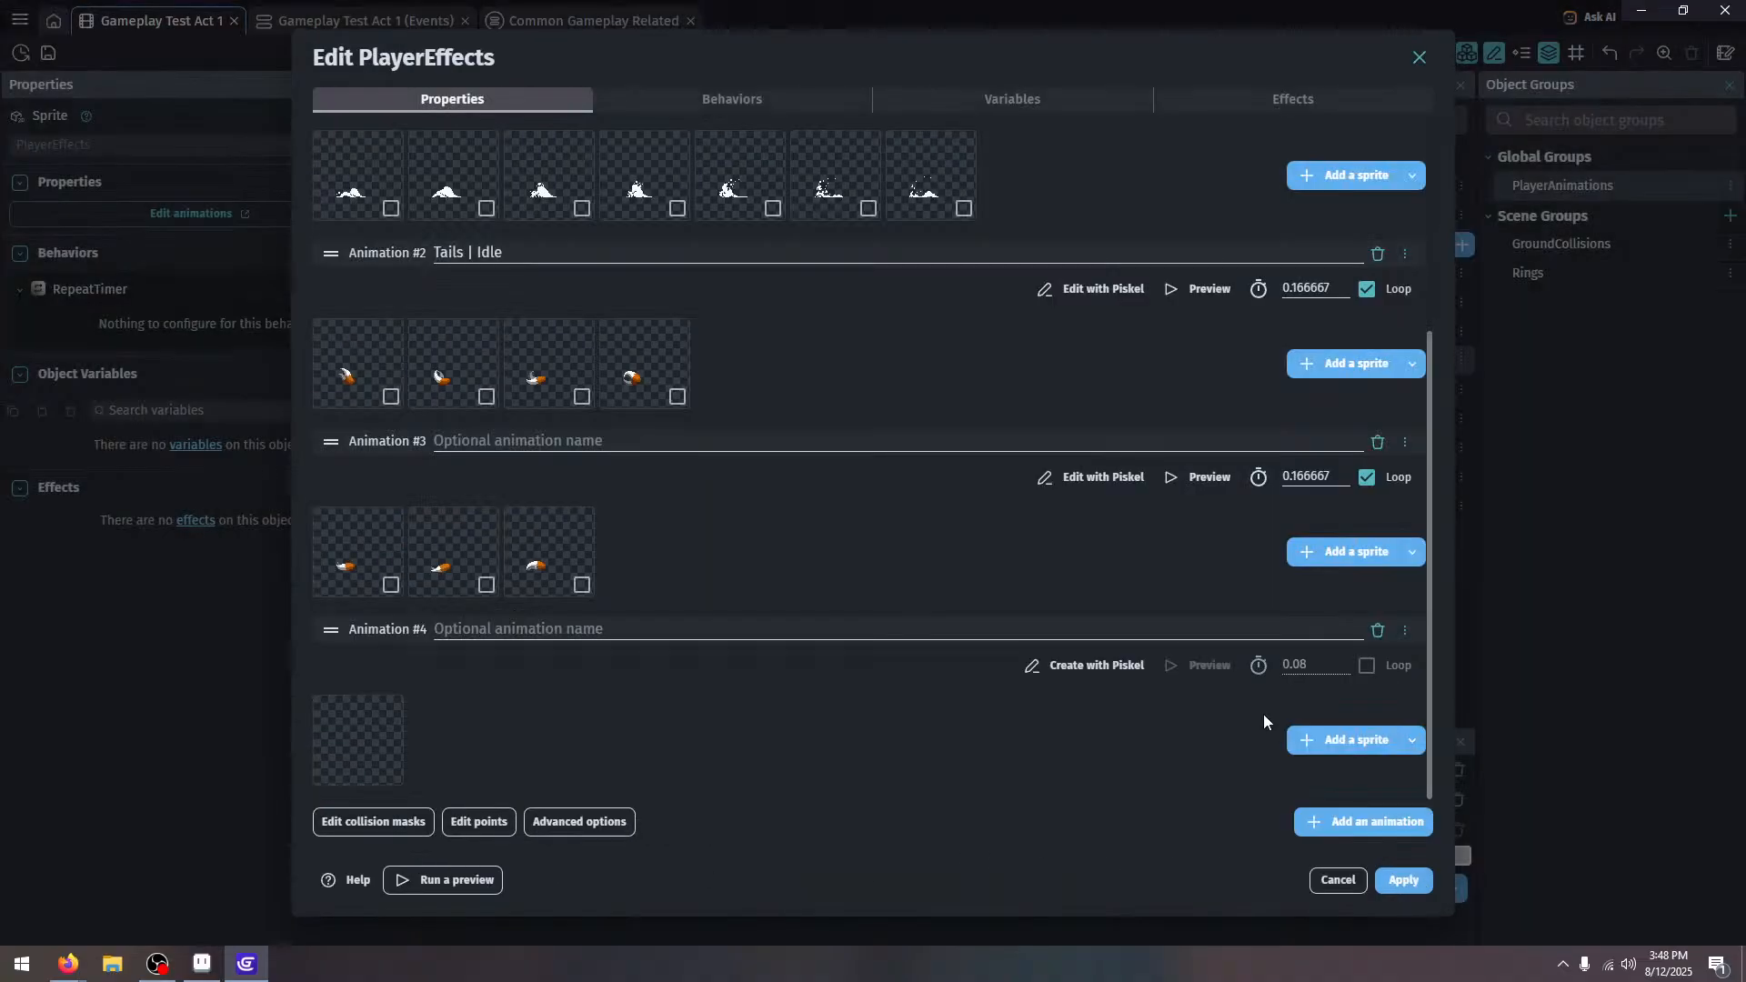
Fill Animation #4 with sprites BaseTails_Animations-75 to 77 and make it loop at 0.166667 seconds per frame
{"action": "left_click", "coordinate": [1351, 741]}
{"action": "scroll", "coordinate": [841, 436], "scroll_direction": "down", "scroll_amount": 5}
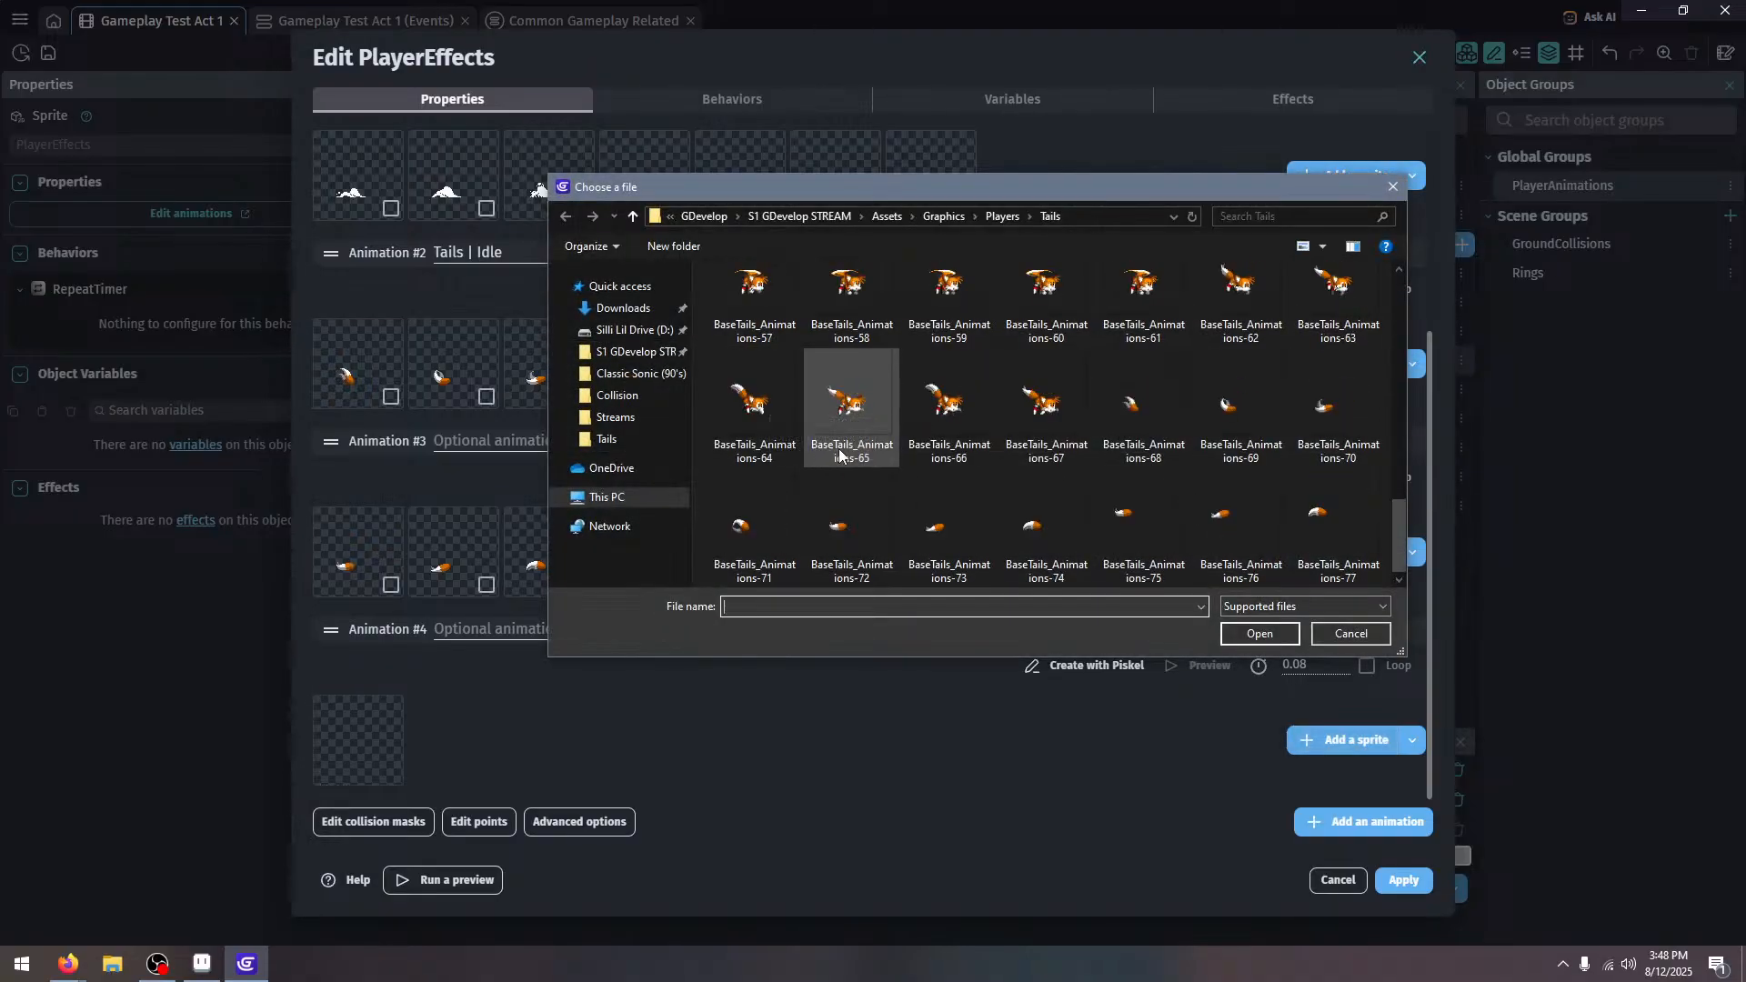
{"action": "left_click", "coordinate": [1144, 514]}
{"action": "left_click", "coordinate": [1346, 536], "text": "shift"}
{"action": "left_click", "coordinate": [1262, 635]}
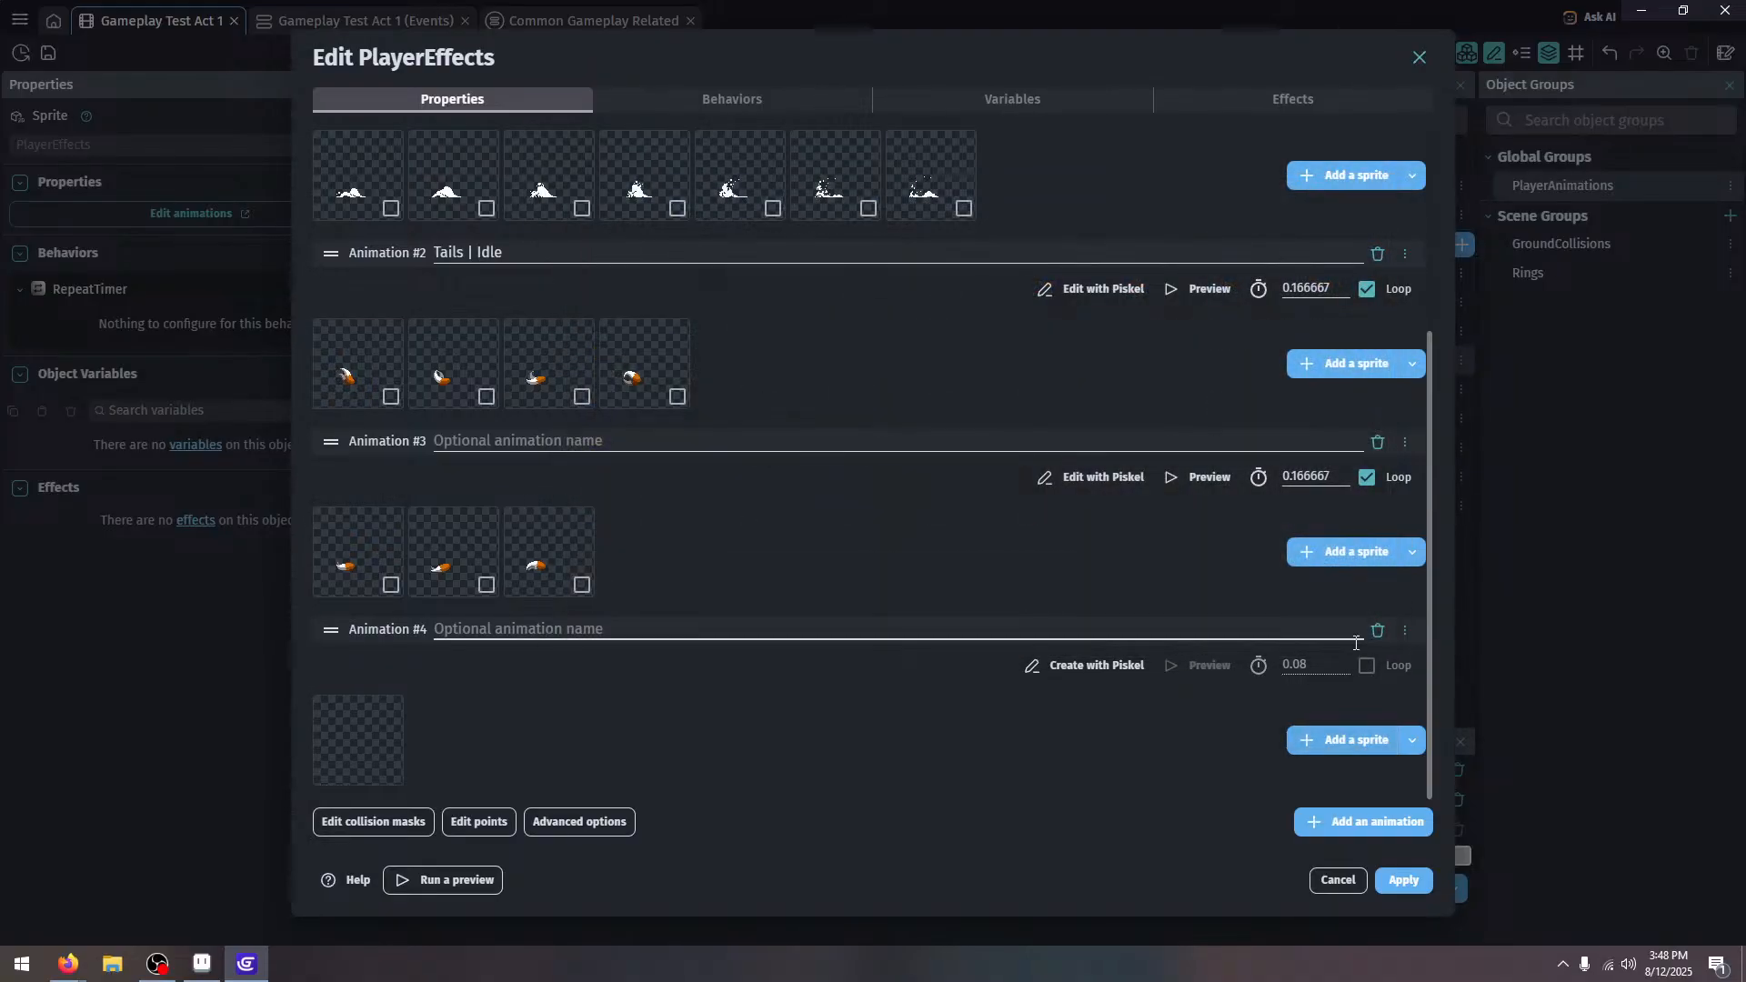
{"action": "left_click", "coordinate": [1366, 666]}
{"action": "left_click", "coordinate": [1191, 665]}
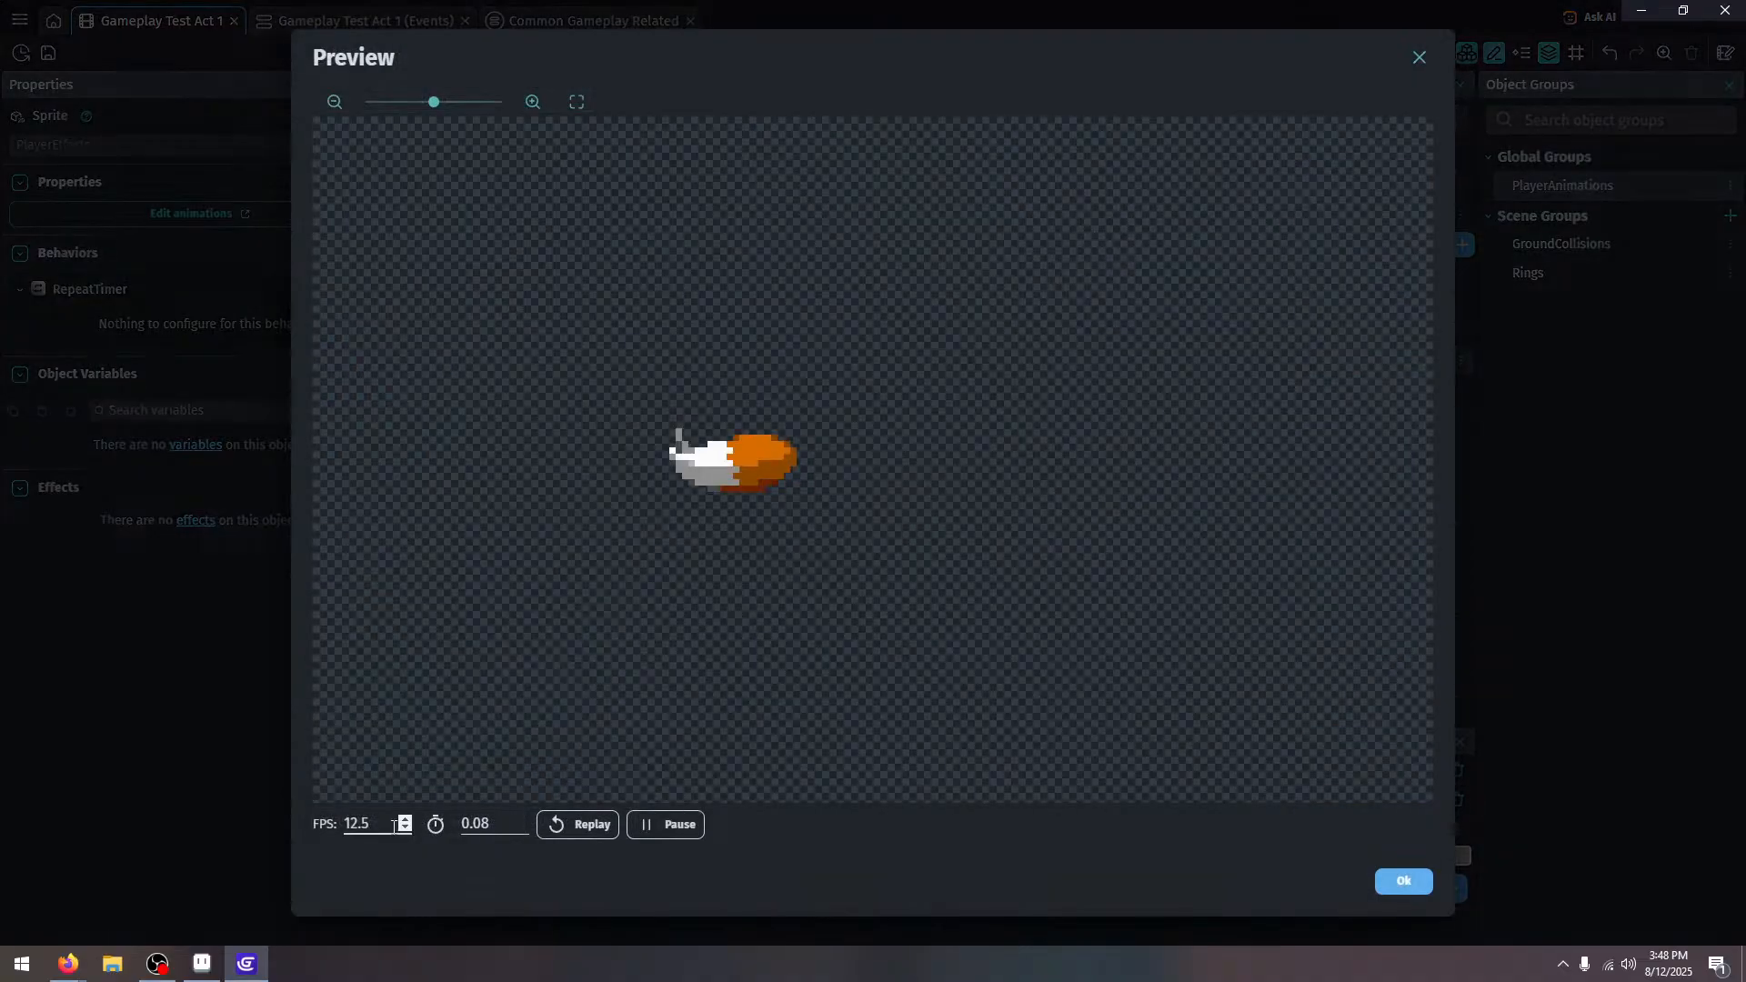
{"action": "type", "text": "5"}
{"action": "left_click", "coordinate": [1408, 882]}
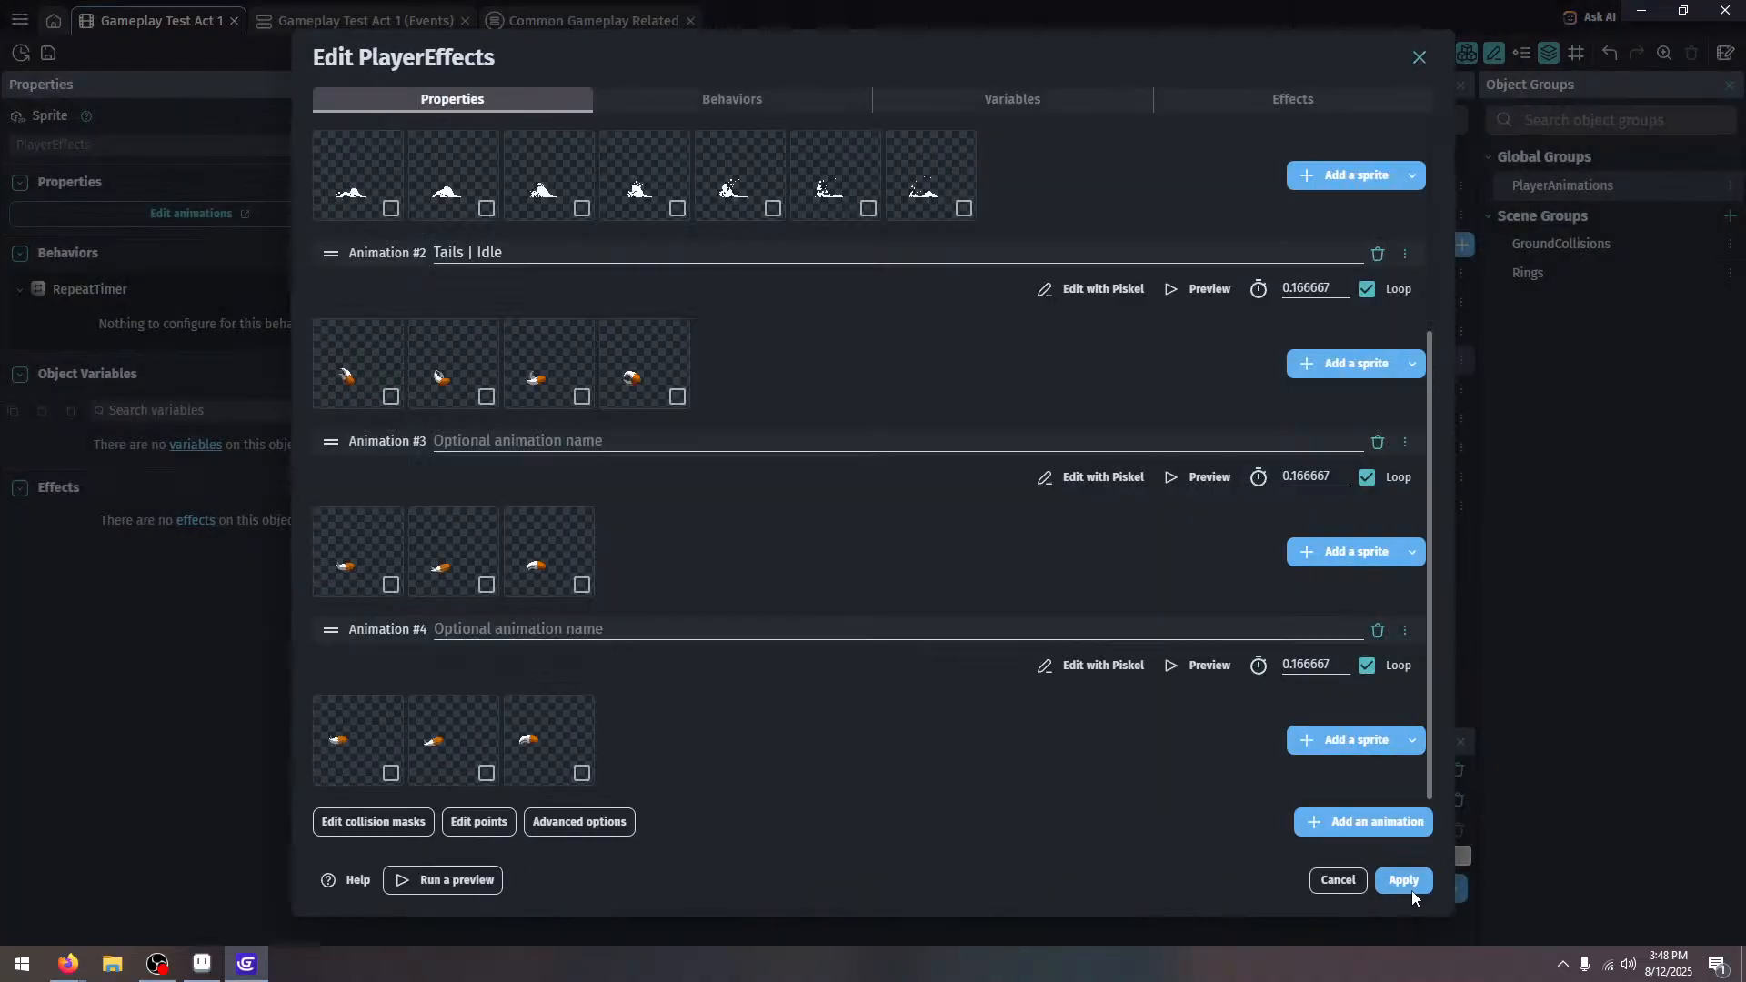
Name PlayerEffects Animation #3 "Tails | Move" and Animation #4 "Tails | Roll", and apply the changes
{"action": "left_click", "coordinate": [1407, 884]}
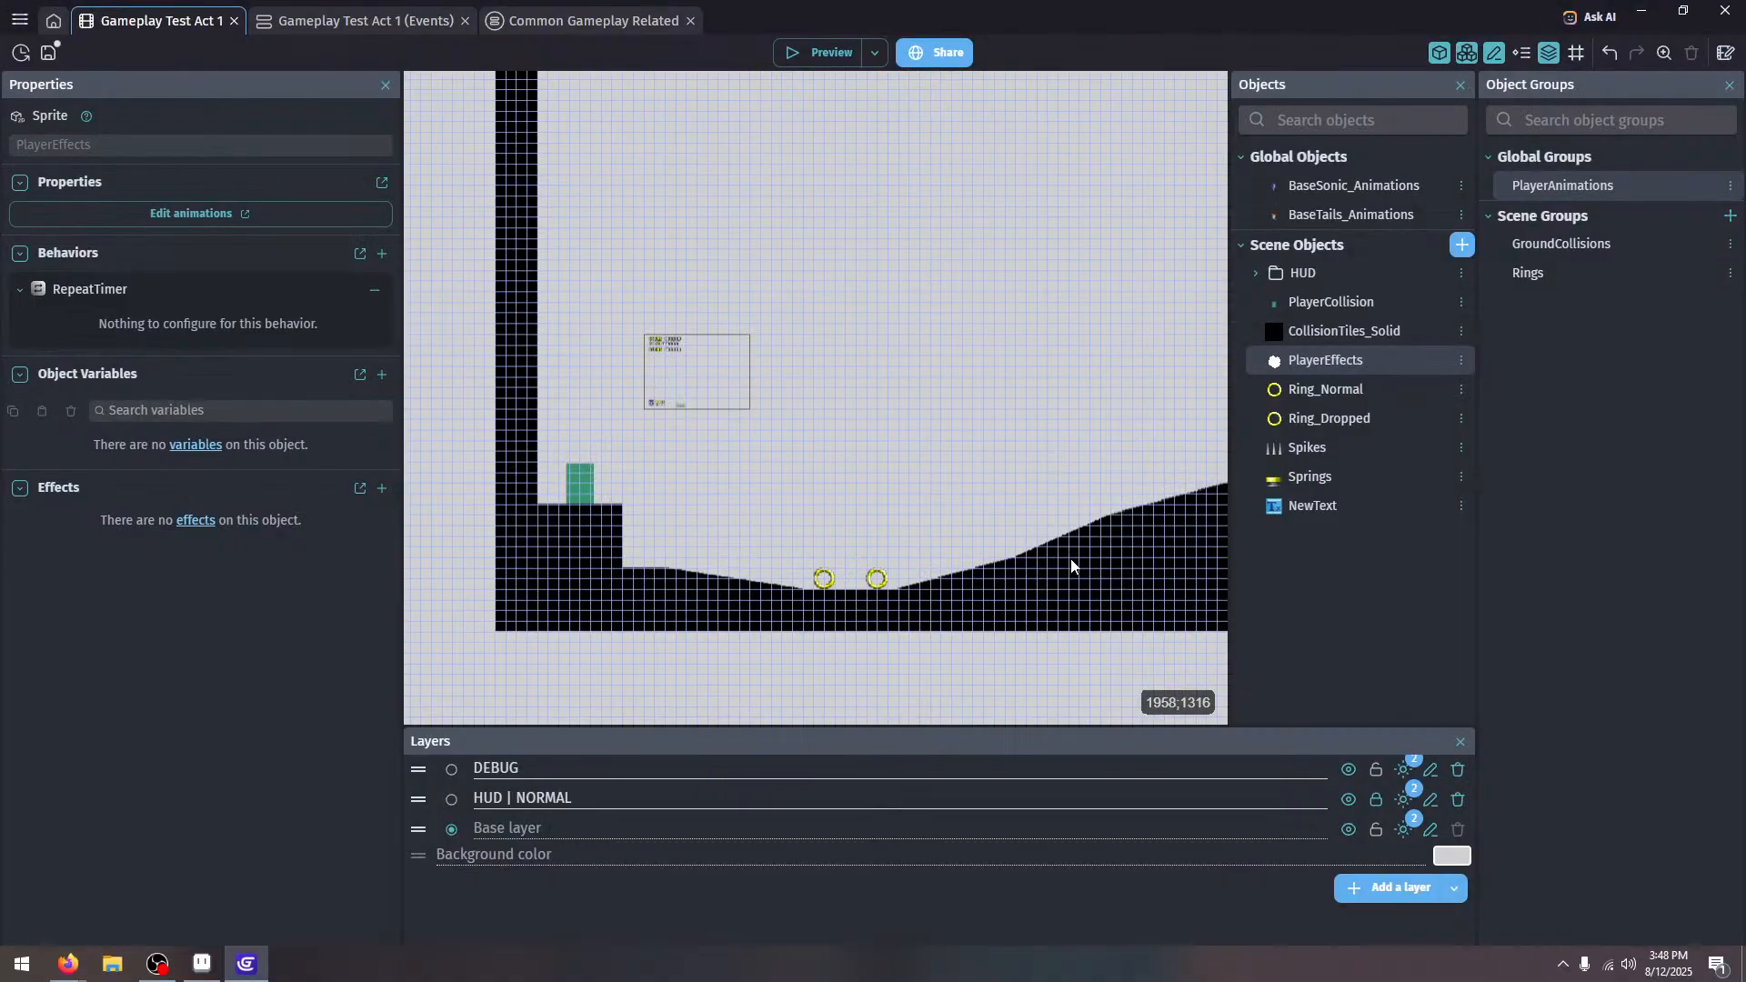
{"action": "double_click", "coordinate": [1291, 360]}
{"action": "scroll", "coordinate": [670, 183], "scroll_direction": "down", "scroll_amount": 3}
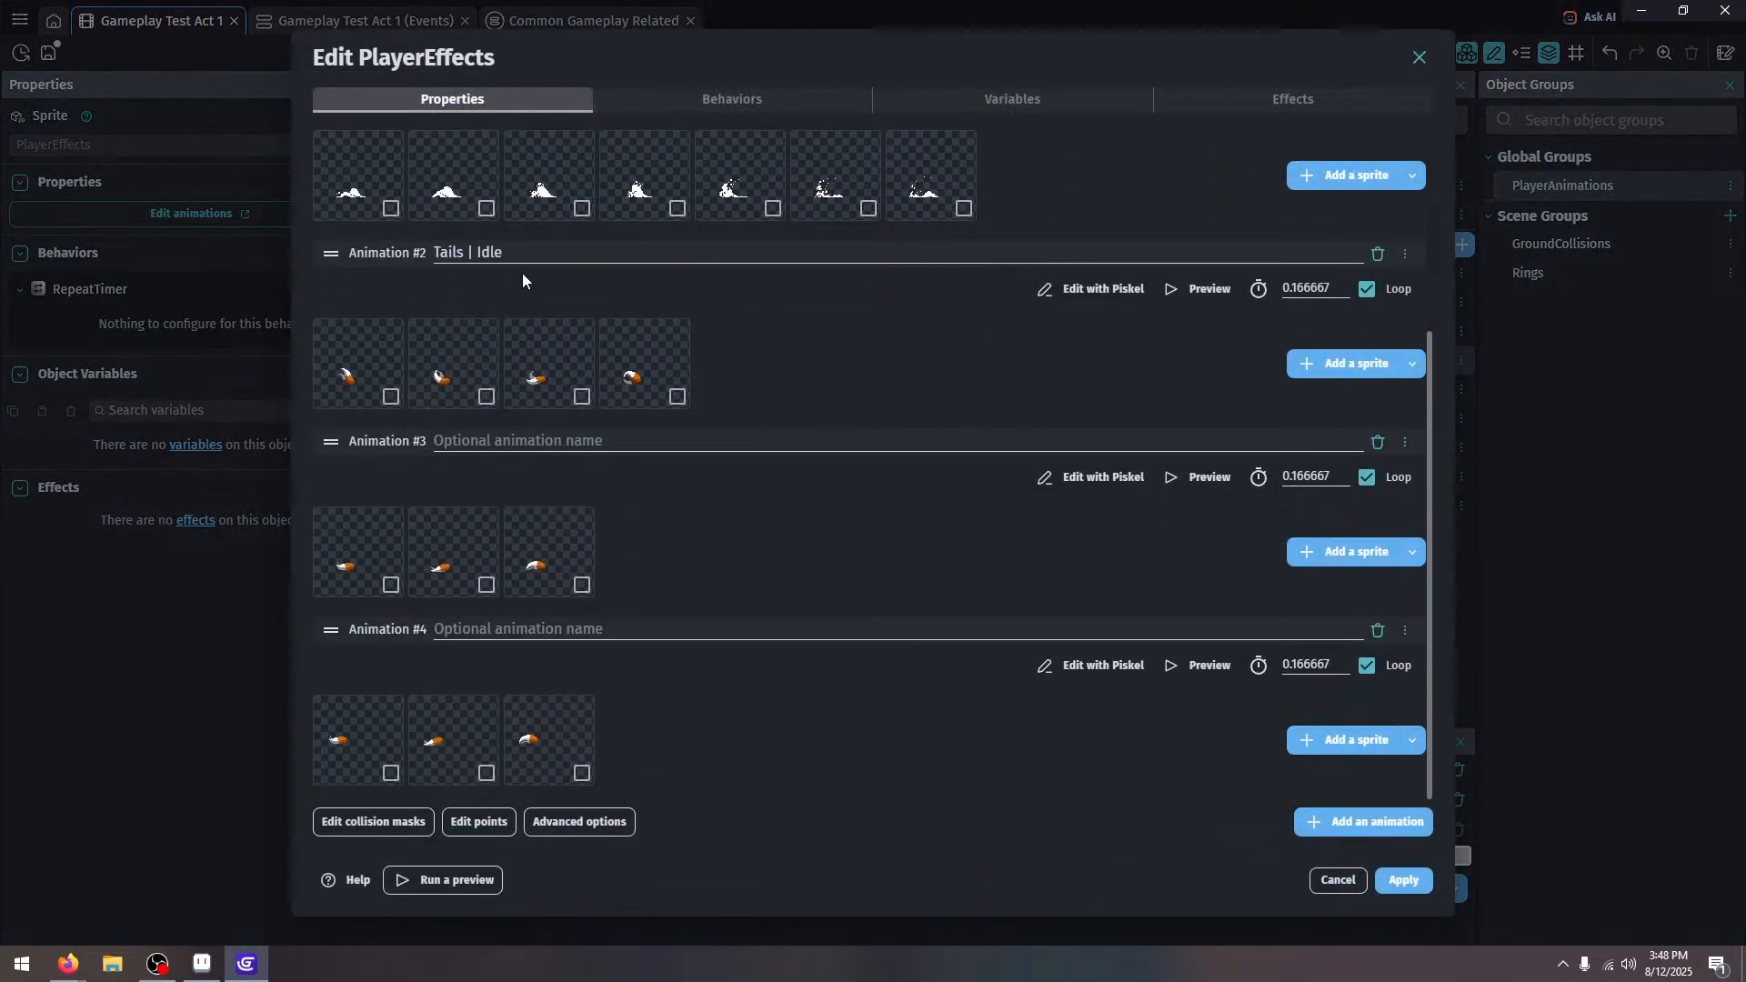
{"action": "left_click_drag", "start_coordinate": [477, 252], "coordinate": [432, 261]}
{"action": "key", "text": "ctrl+c"}
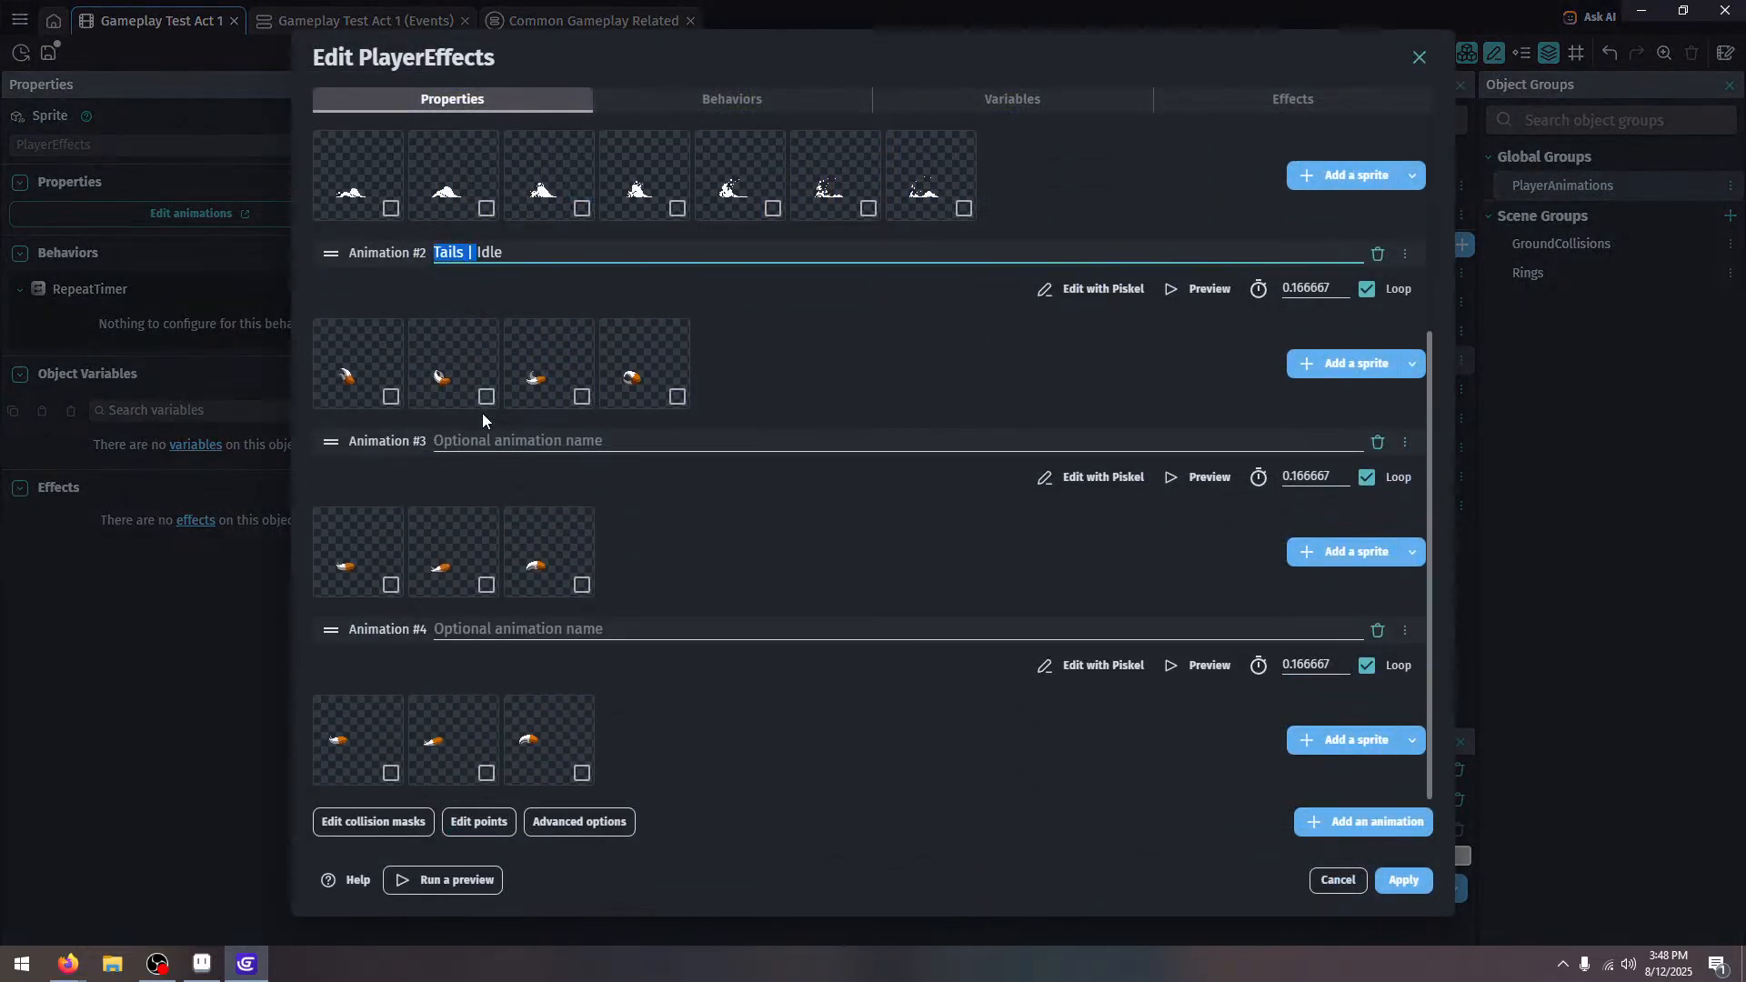
{"action": "left_click", "coordinate": [480, 442]}
{"action": "key", "text": "ctrl+v"}
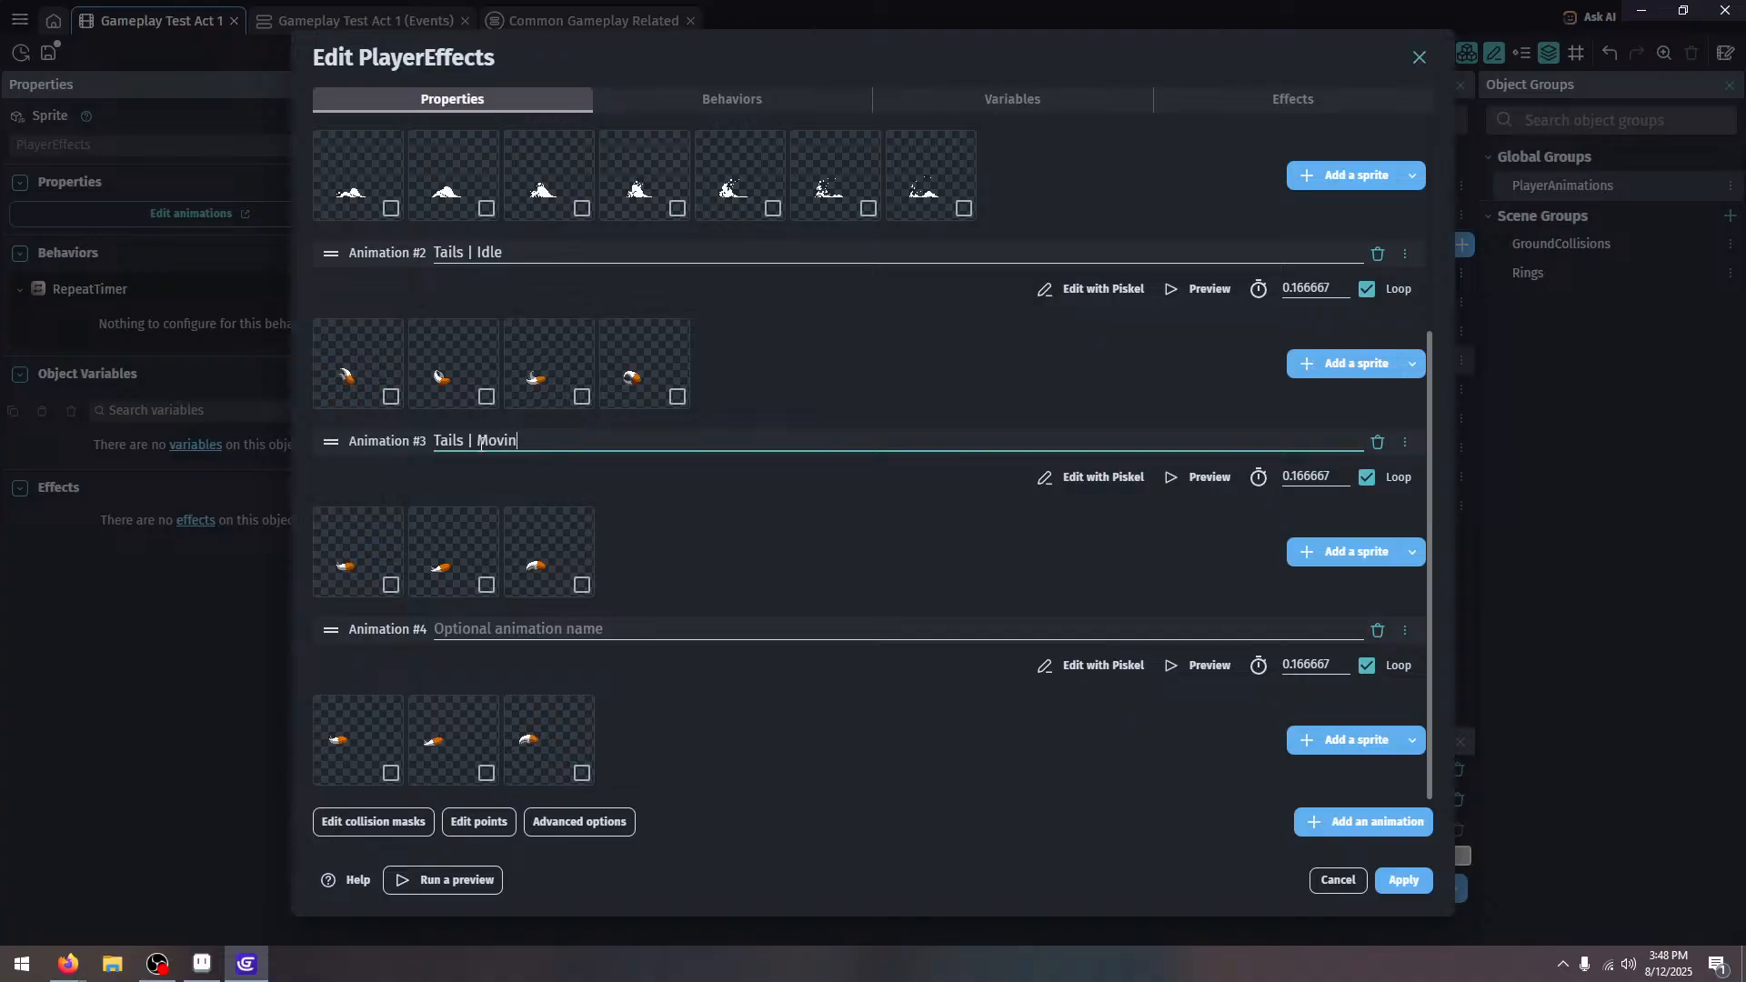
{"action": "type", "text": "Move"}
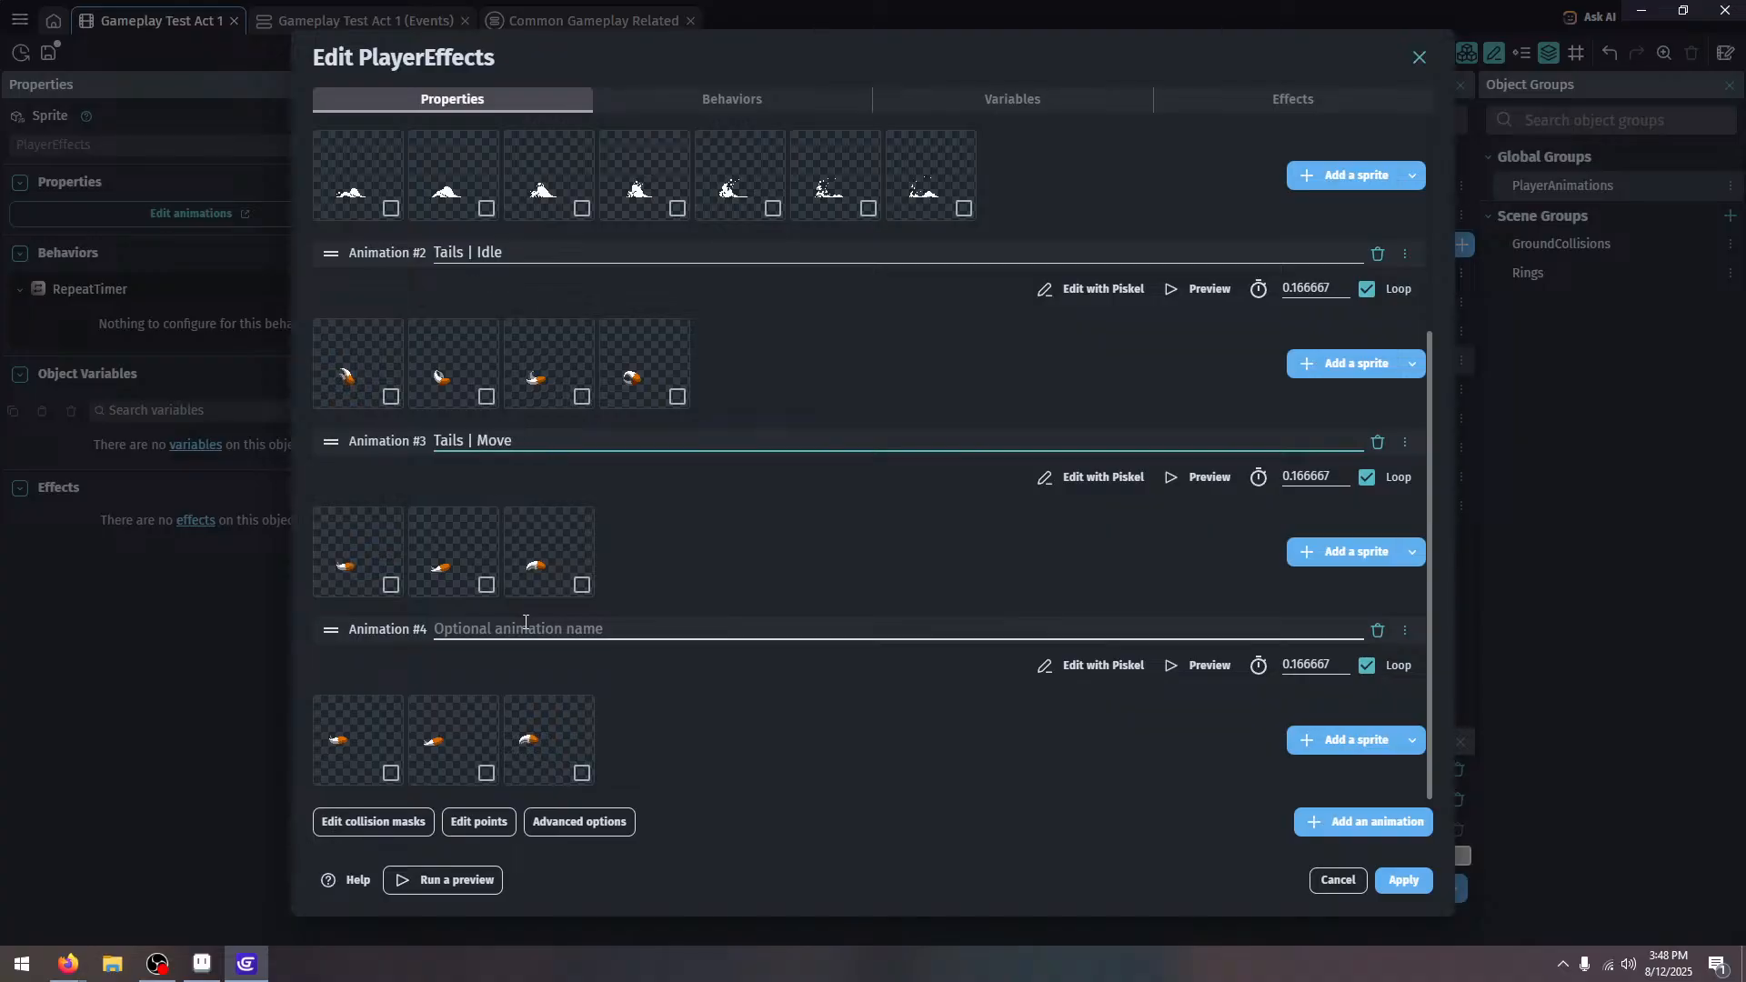
{"action": "left_click", "coordinate": [527, 628]}
{"action": "key", "text": "ctrl+v"}
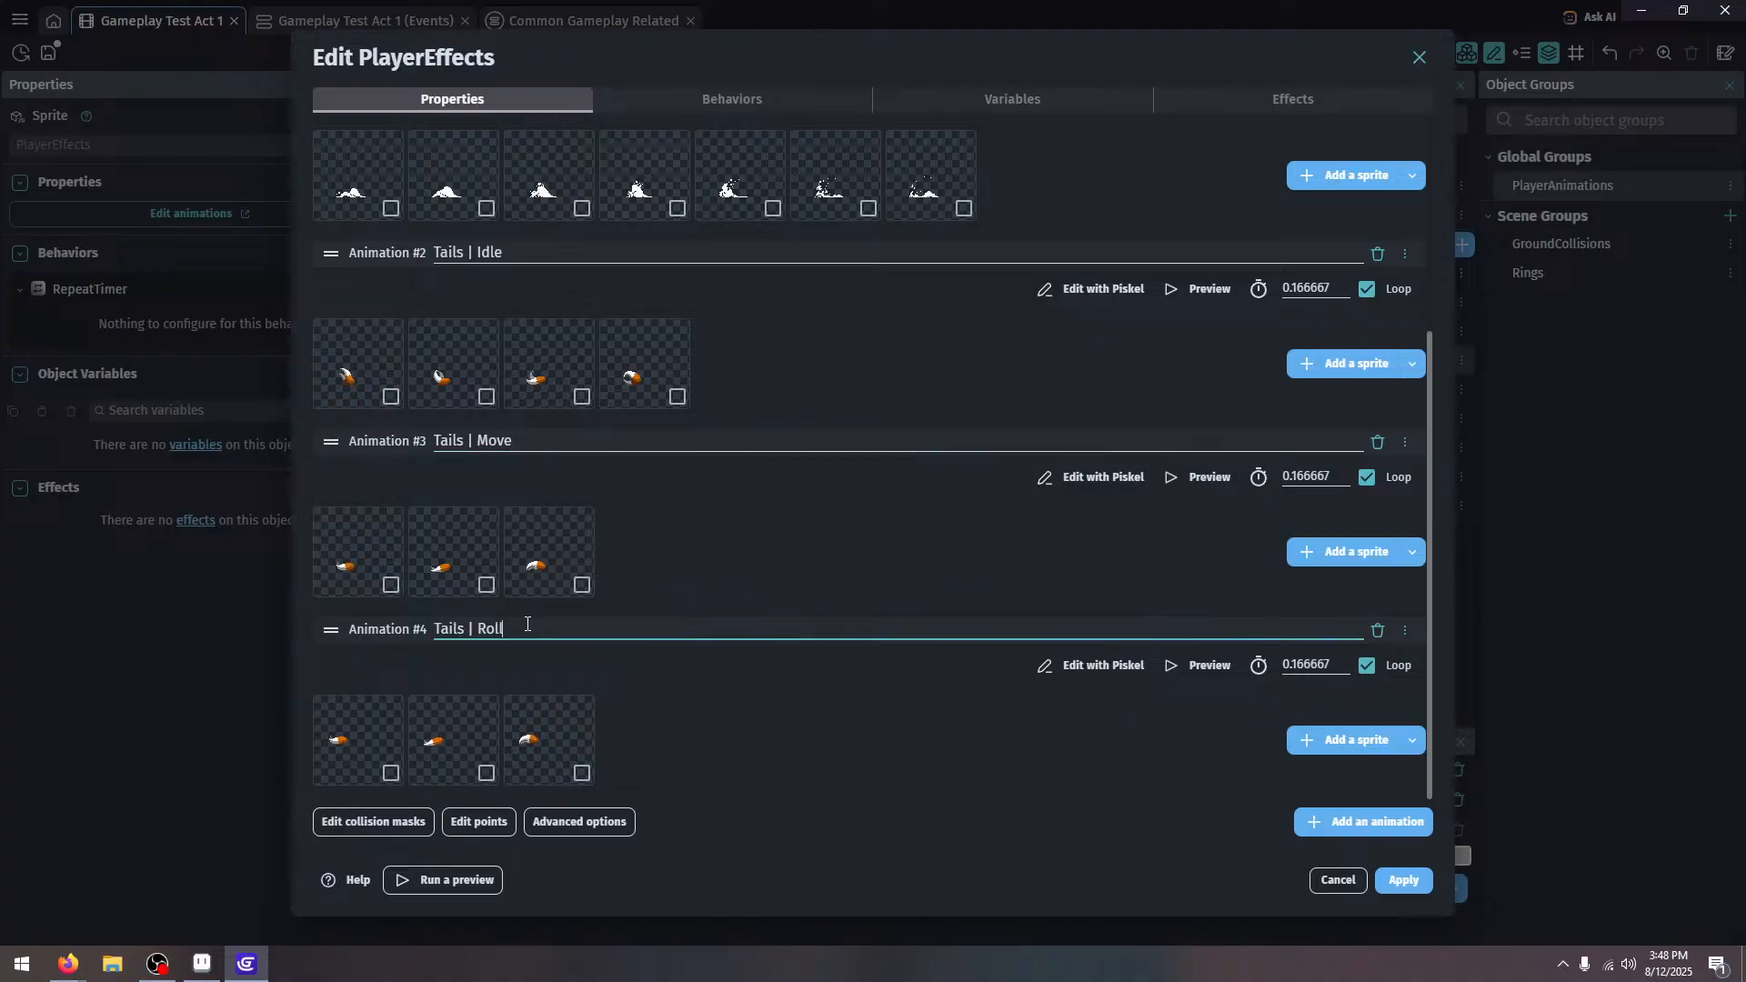
{"action": "left_click", "coordinate": [1403, 880]}
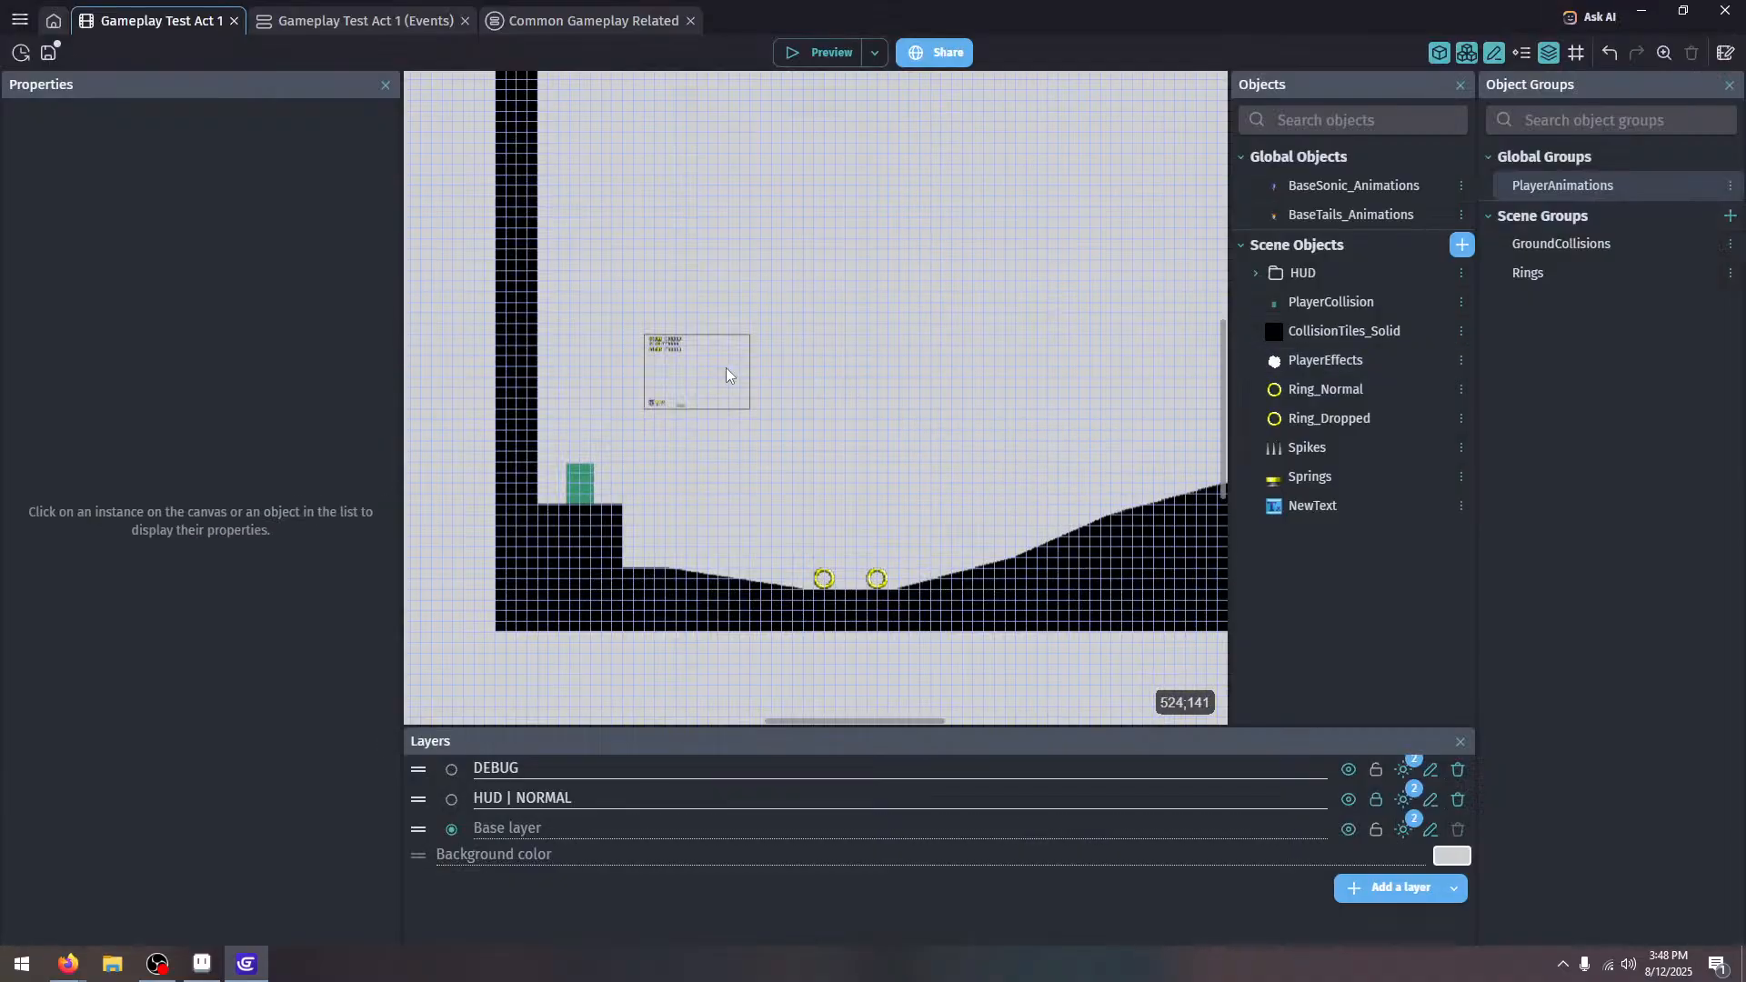
Review the objects in the global PlayerAnimations group and save the project
{"action": "left_click", "coordinate": [313, 21]}
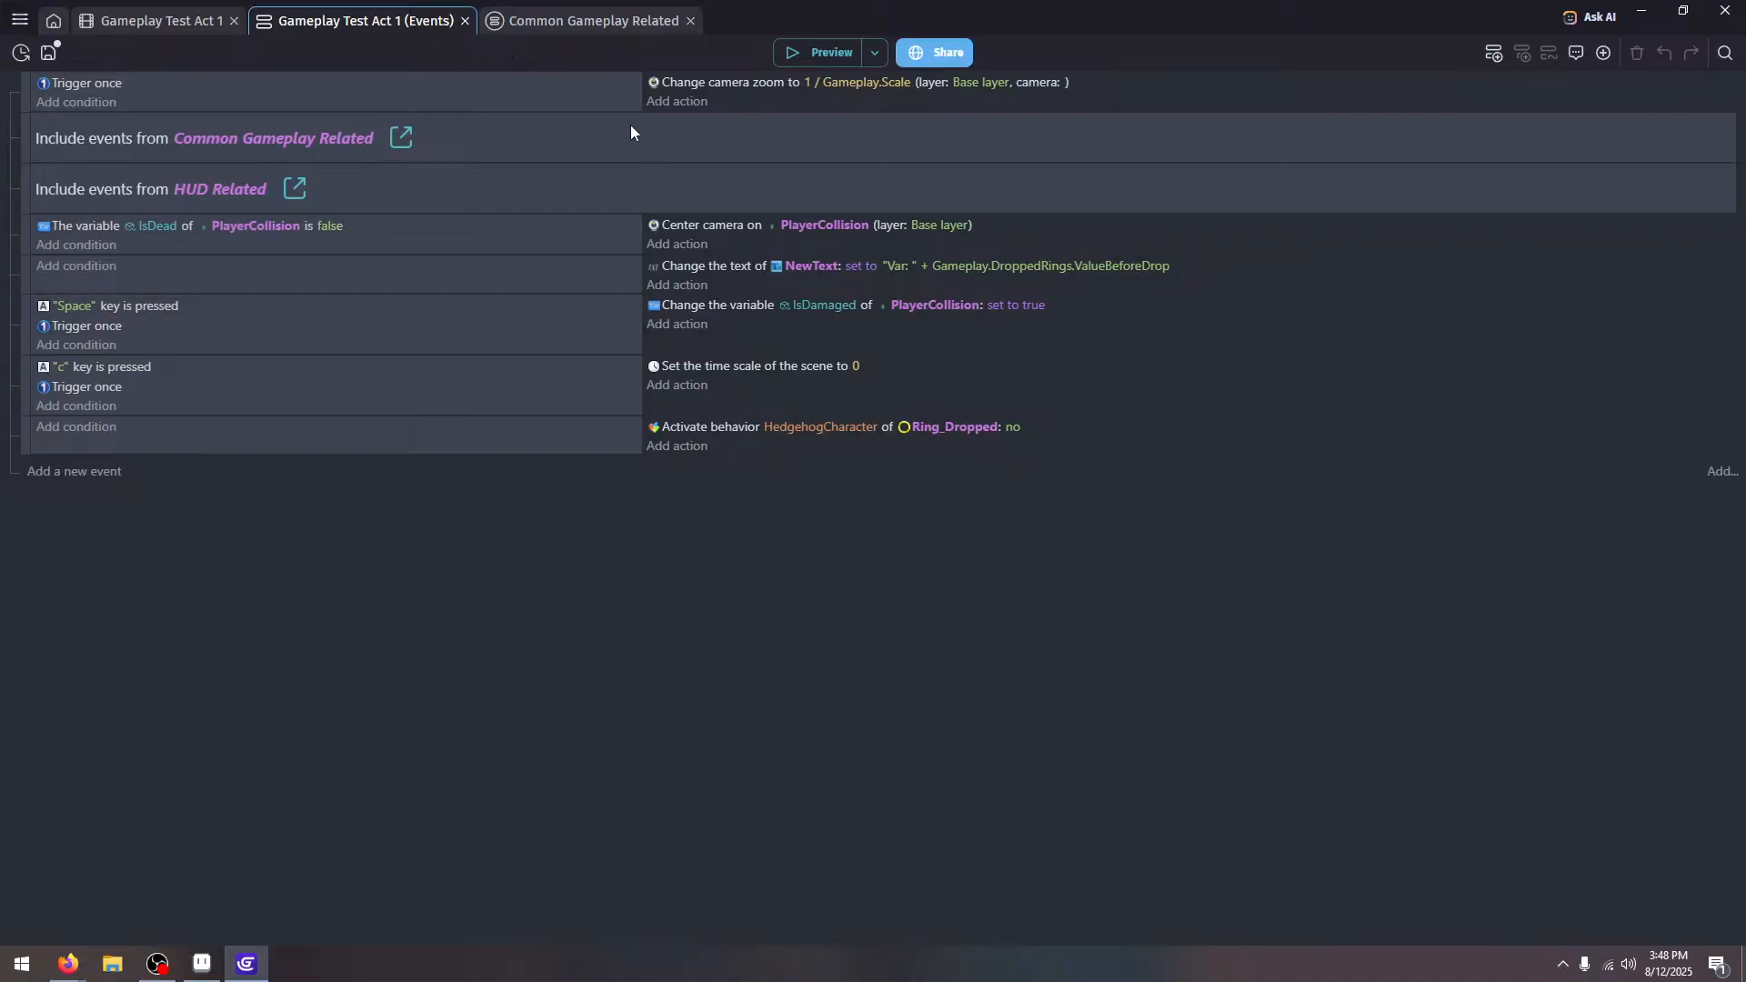
{"action": "left_click", "coordinate": [554, 19]}
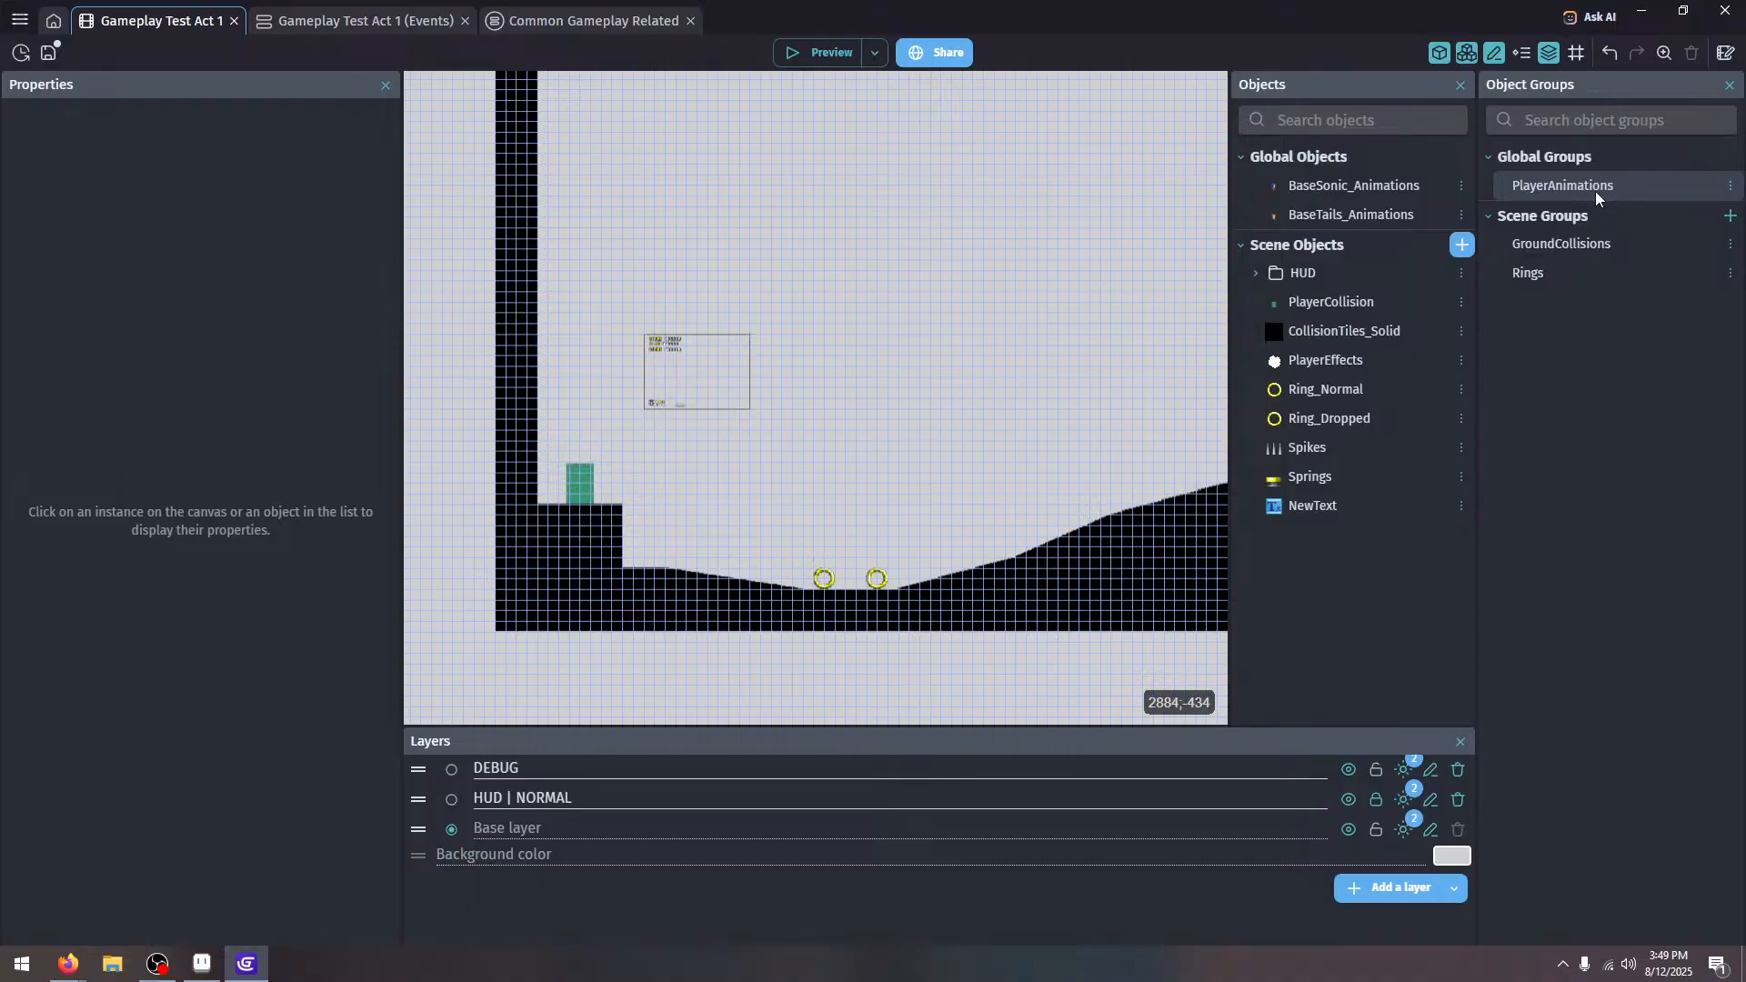
{"action": "double_click", "coordinate": [1601, 189]}
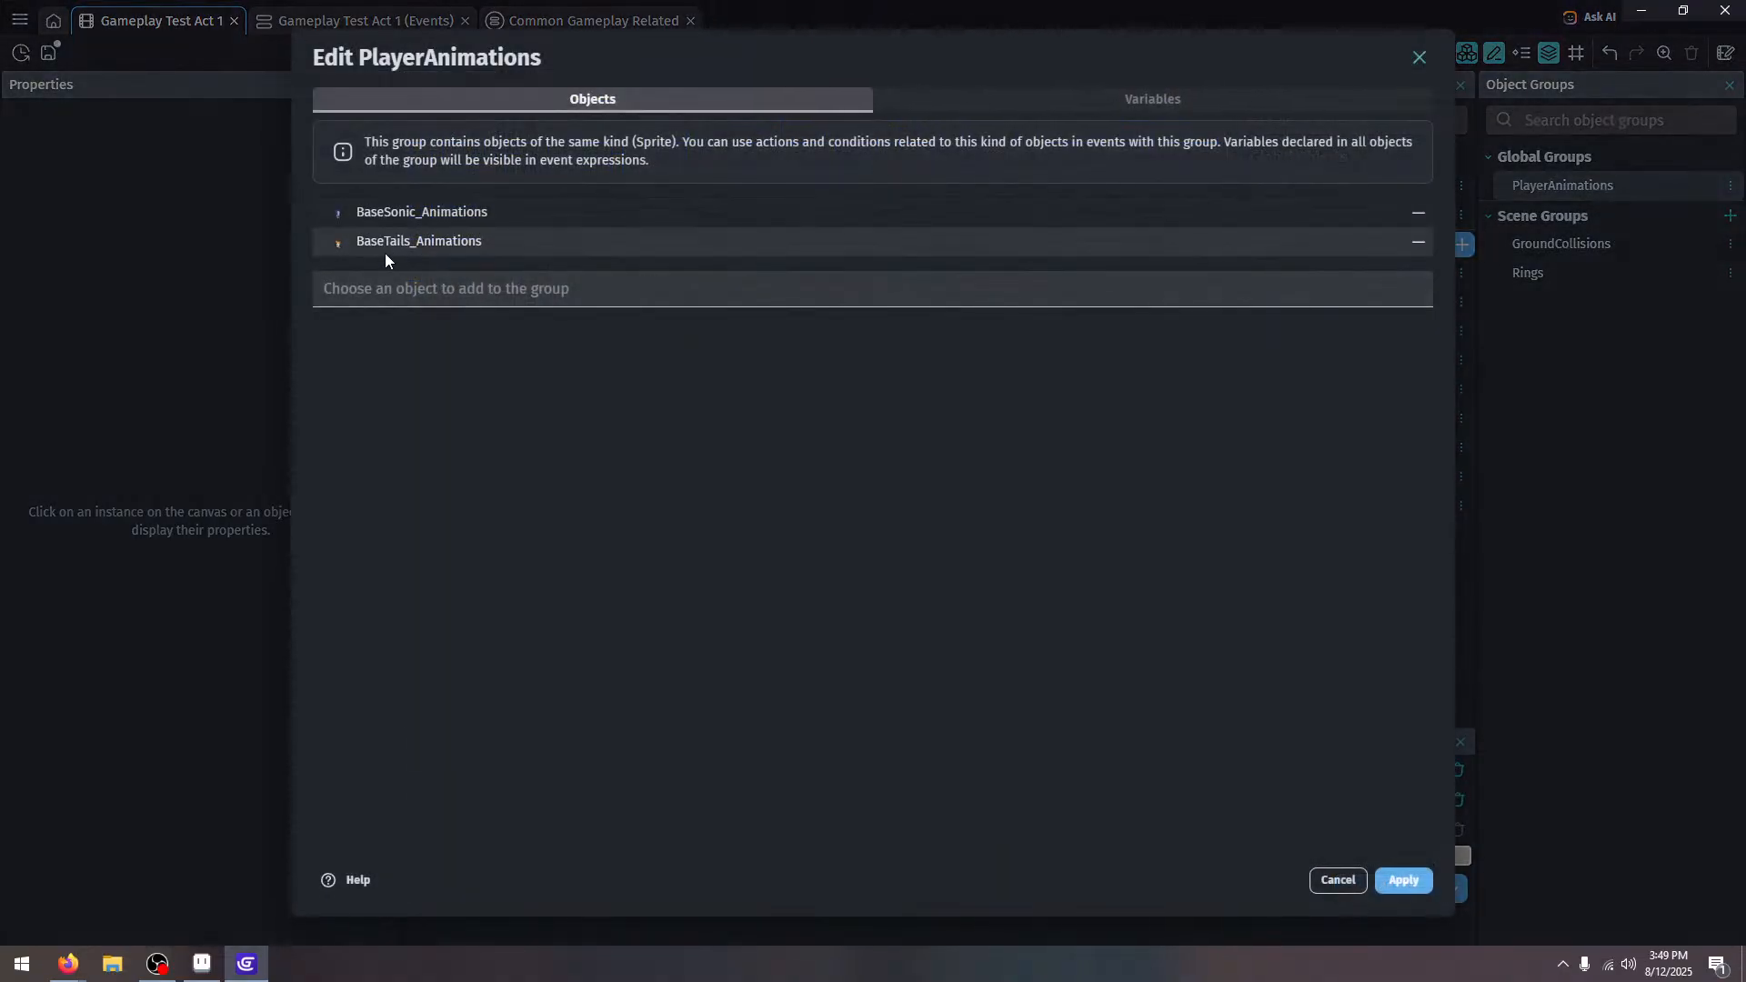
{"action": "left_click", "coordinate": [1404, 880]}
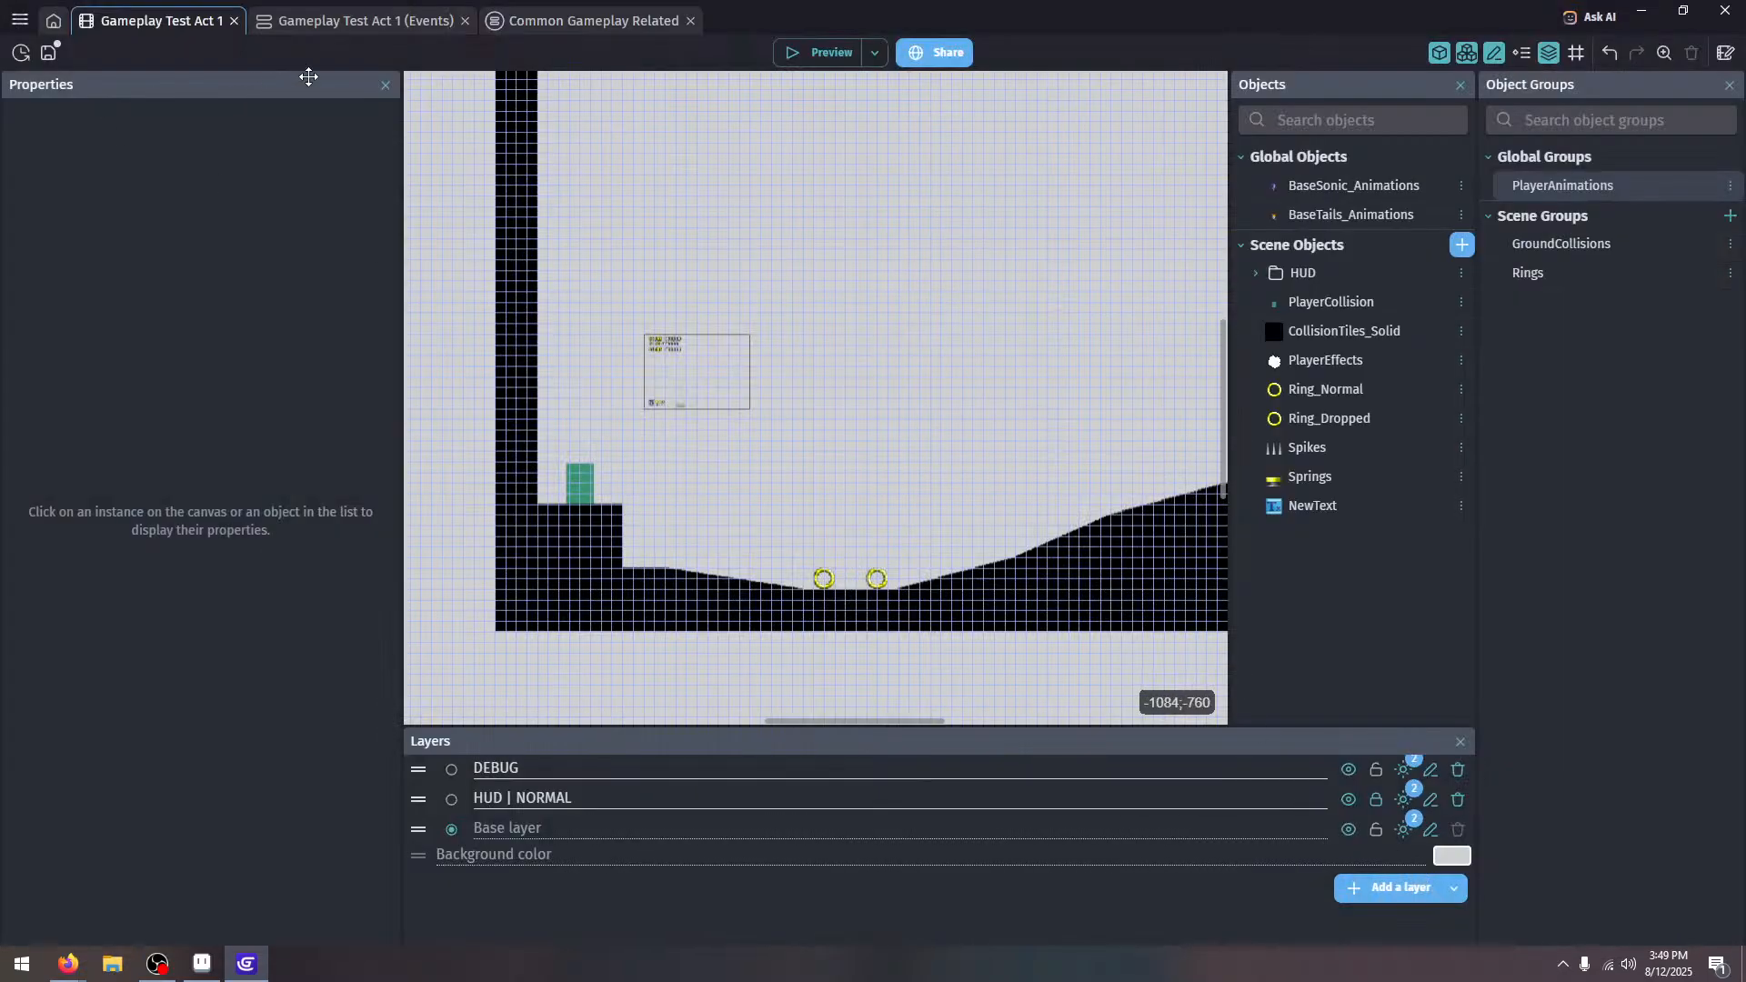
{"action": "left_click", "coordinate": [362, 20]}
{"action": "left_click", "coordinate": [48, 53]}
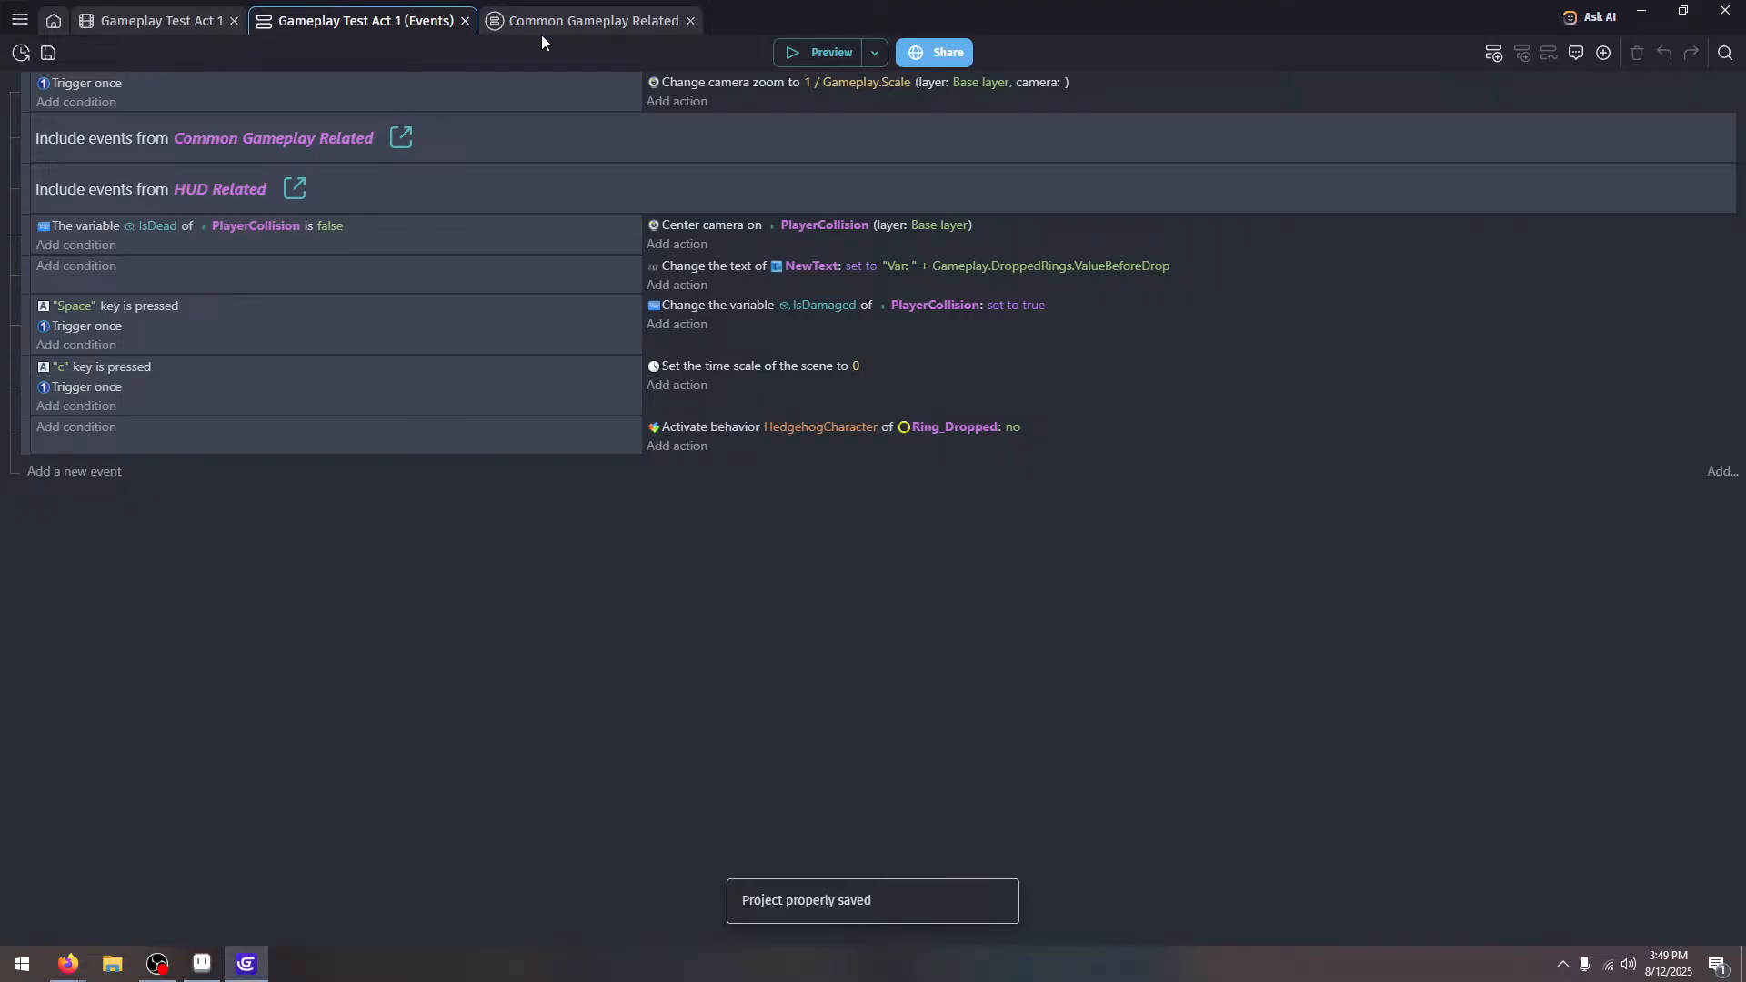
Examine the PLAYER events in Common Gameplay Related and the global variable Settings > Character > Current that they use
{"action": "left_click", "coordinate": [535, 23]}
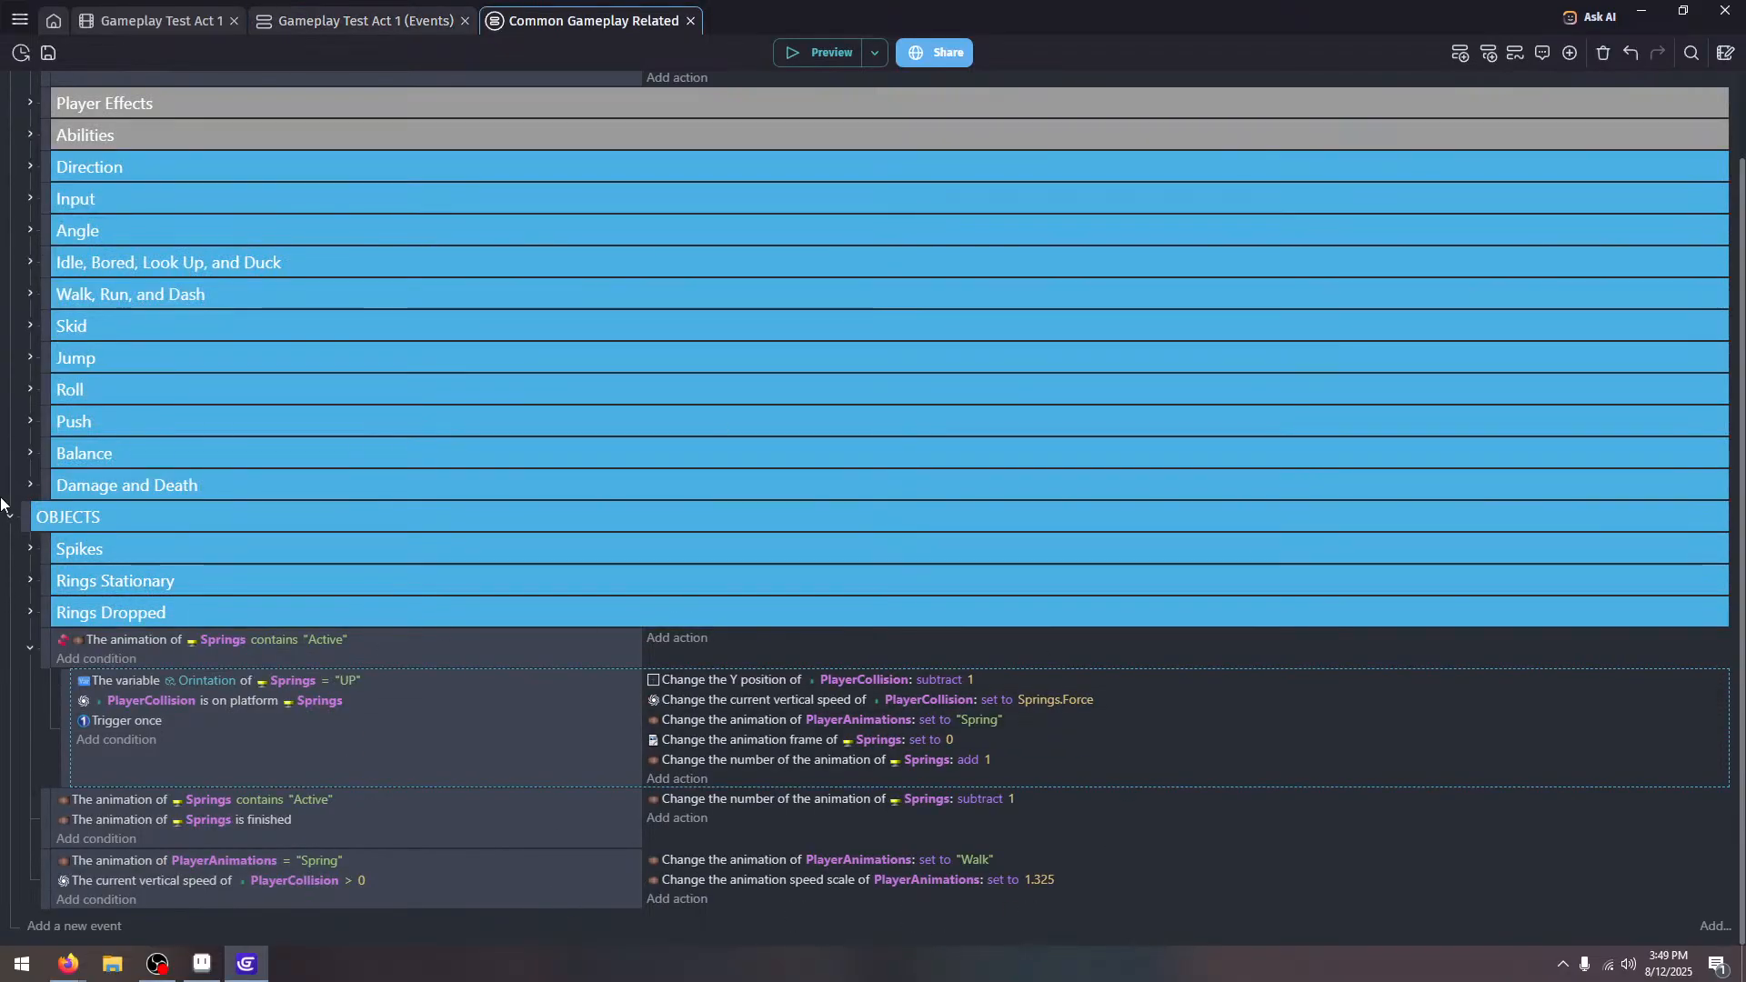
{"action": "scroll", "coordinate": [89, 433], "scroll_direction": "up", "scroll_amount": 2}
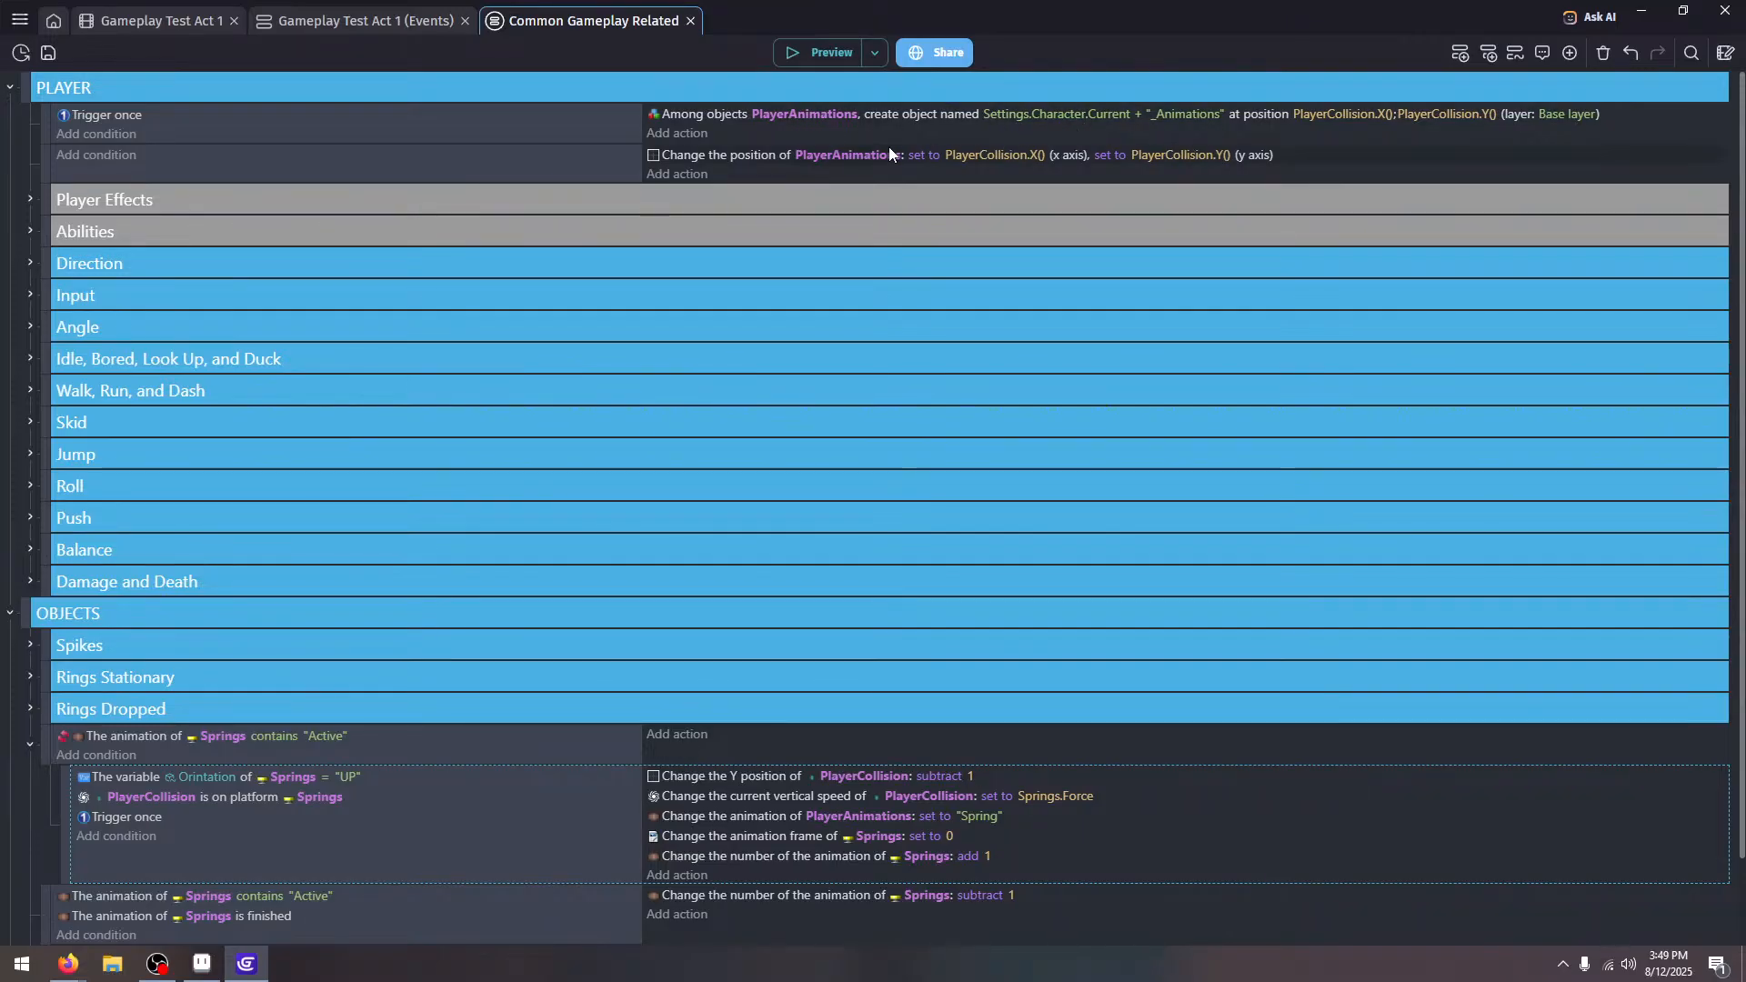
{"action": "key", "text": "ctrl+alt+v"}
{"action": "left_click", "coordinate": [1043, 98]}
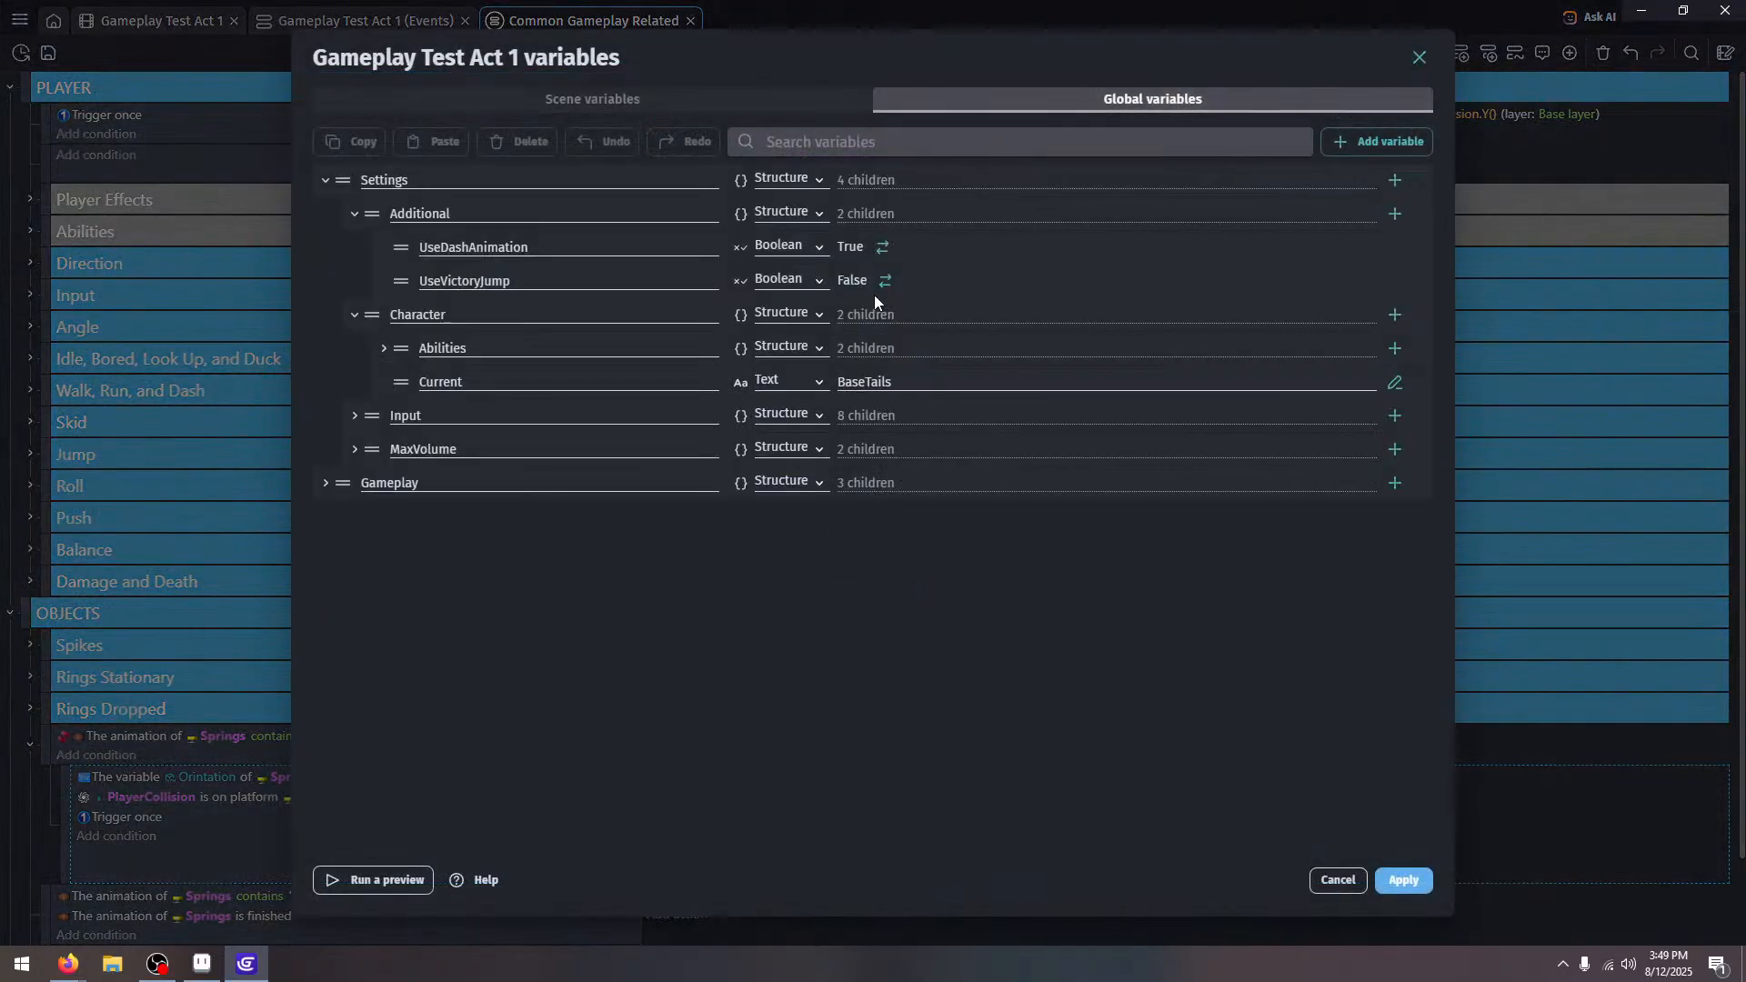
{"action": "left_click", "coordinate": [1386, 883]}
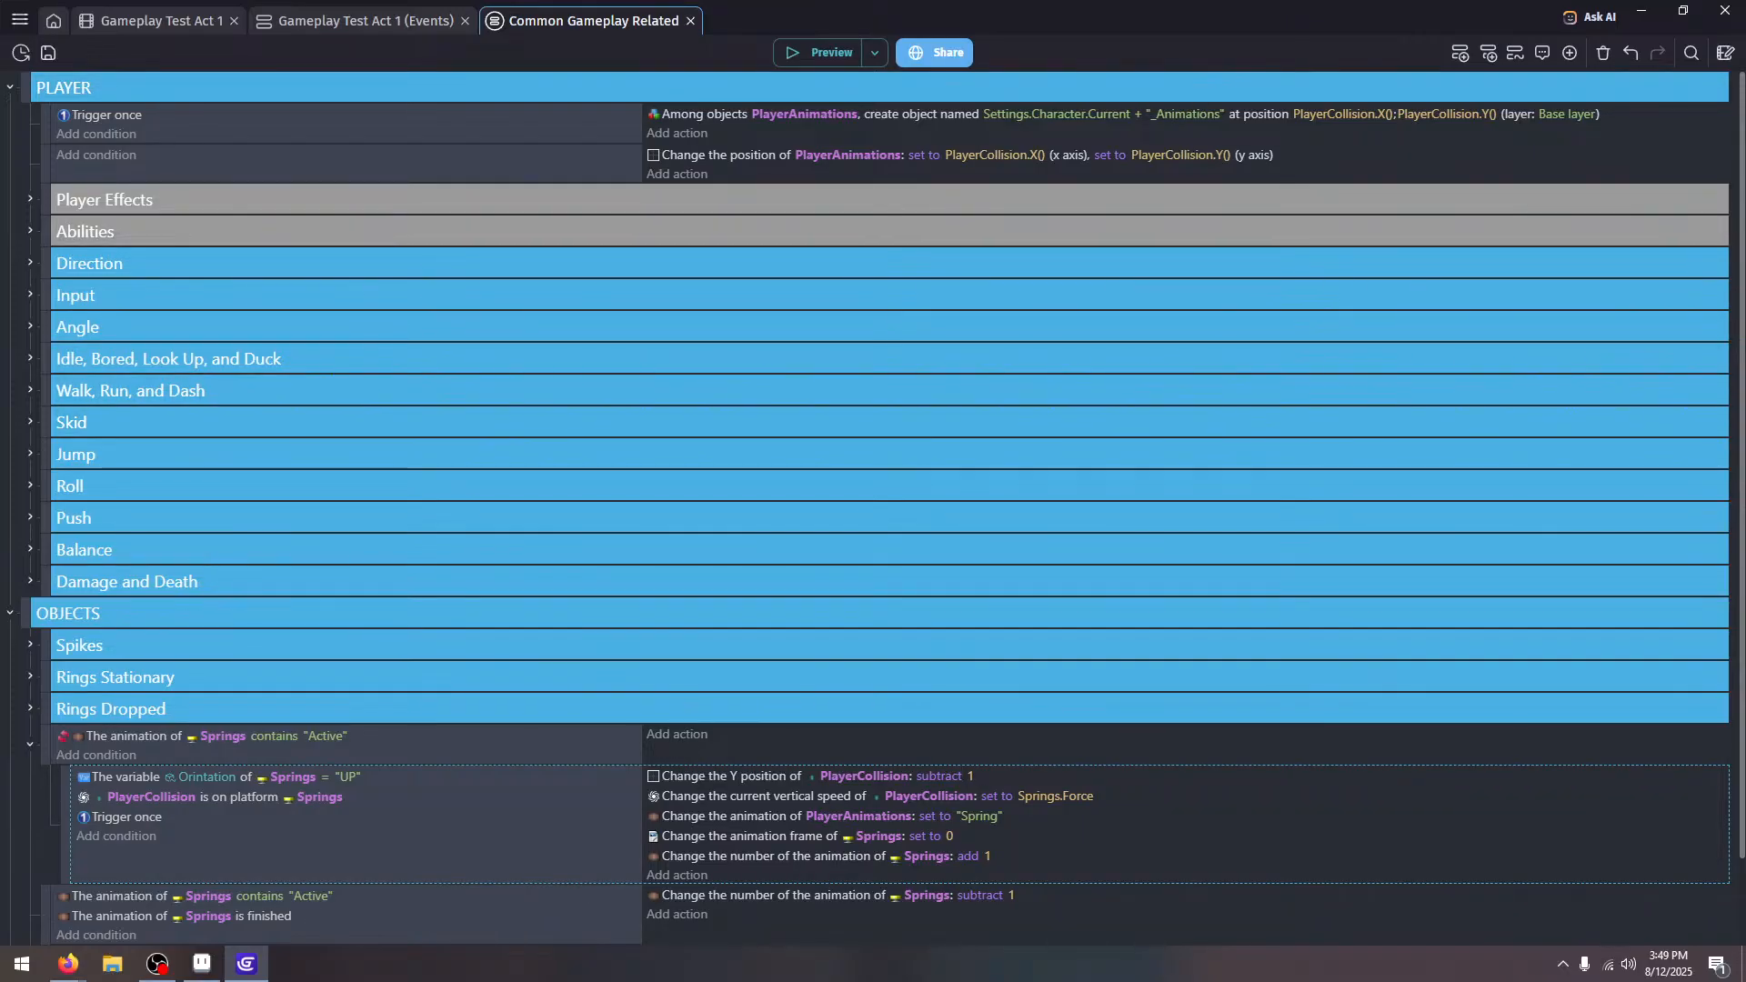
Preview the scene, test Tails's moves in the level, and close the preview
{"action": "left_click", "coordinate": [827, 45]}
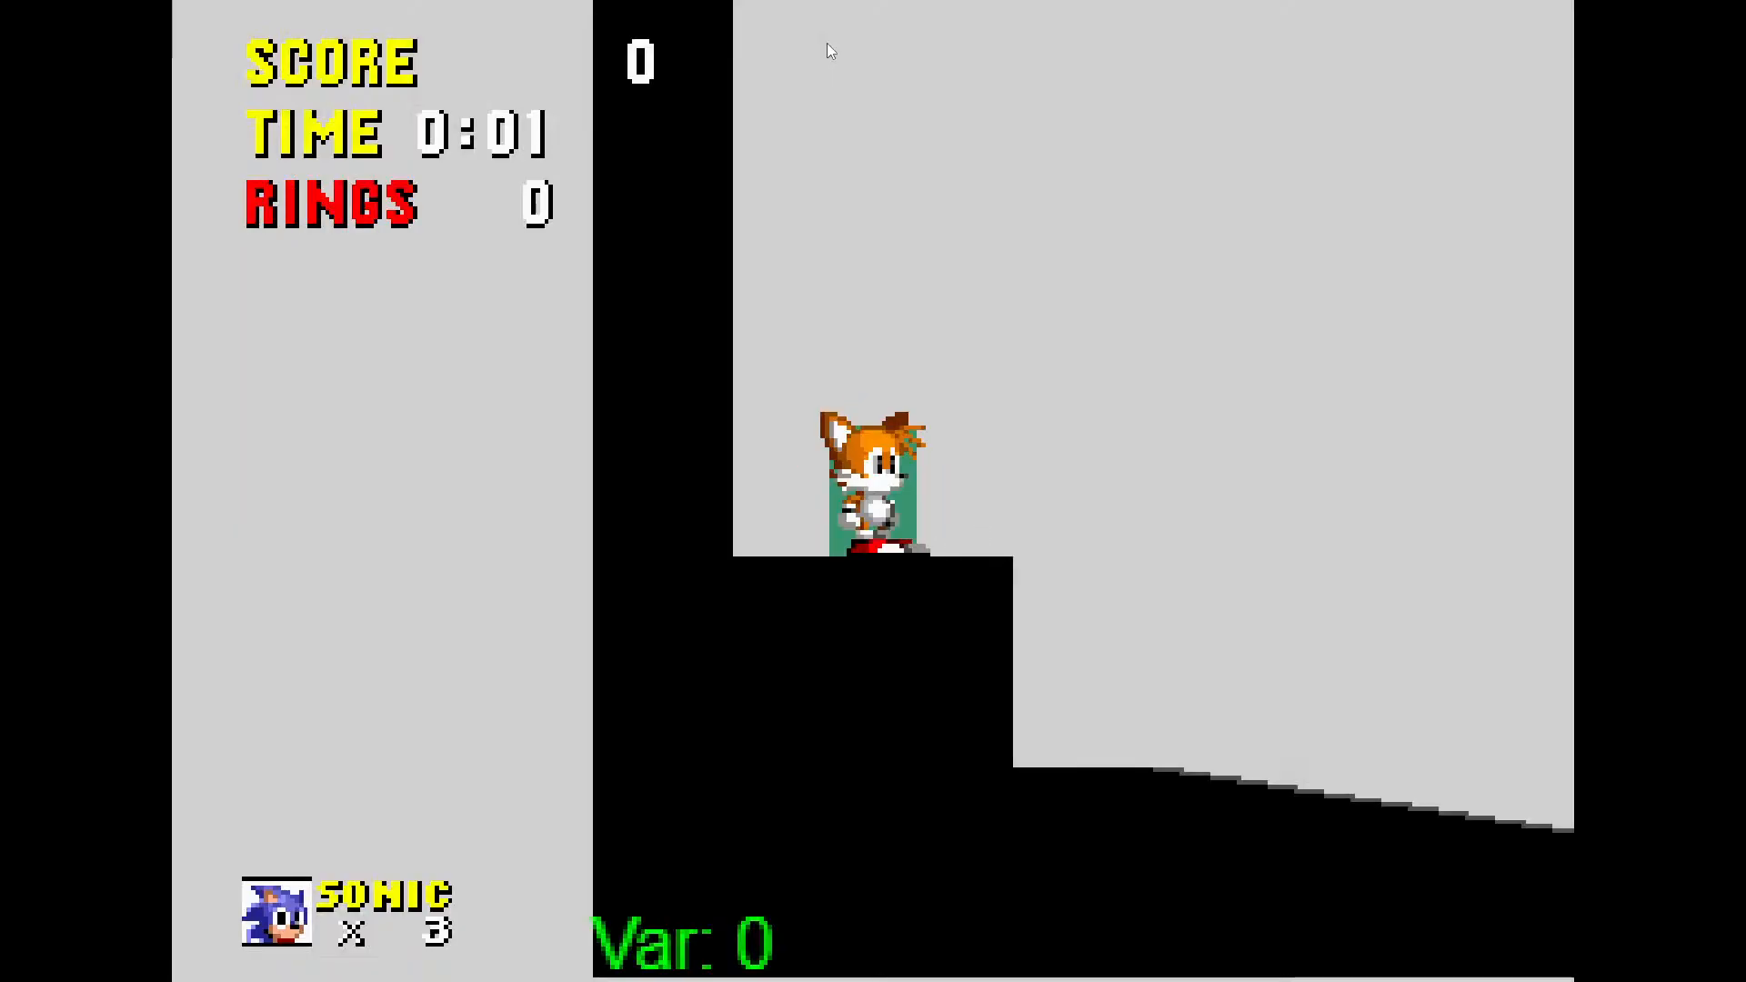
{"action": "key", "text": "Down"}
{"action": "key", "text": "z"}
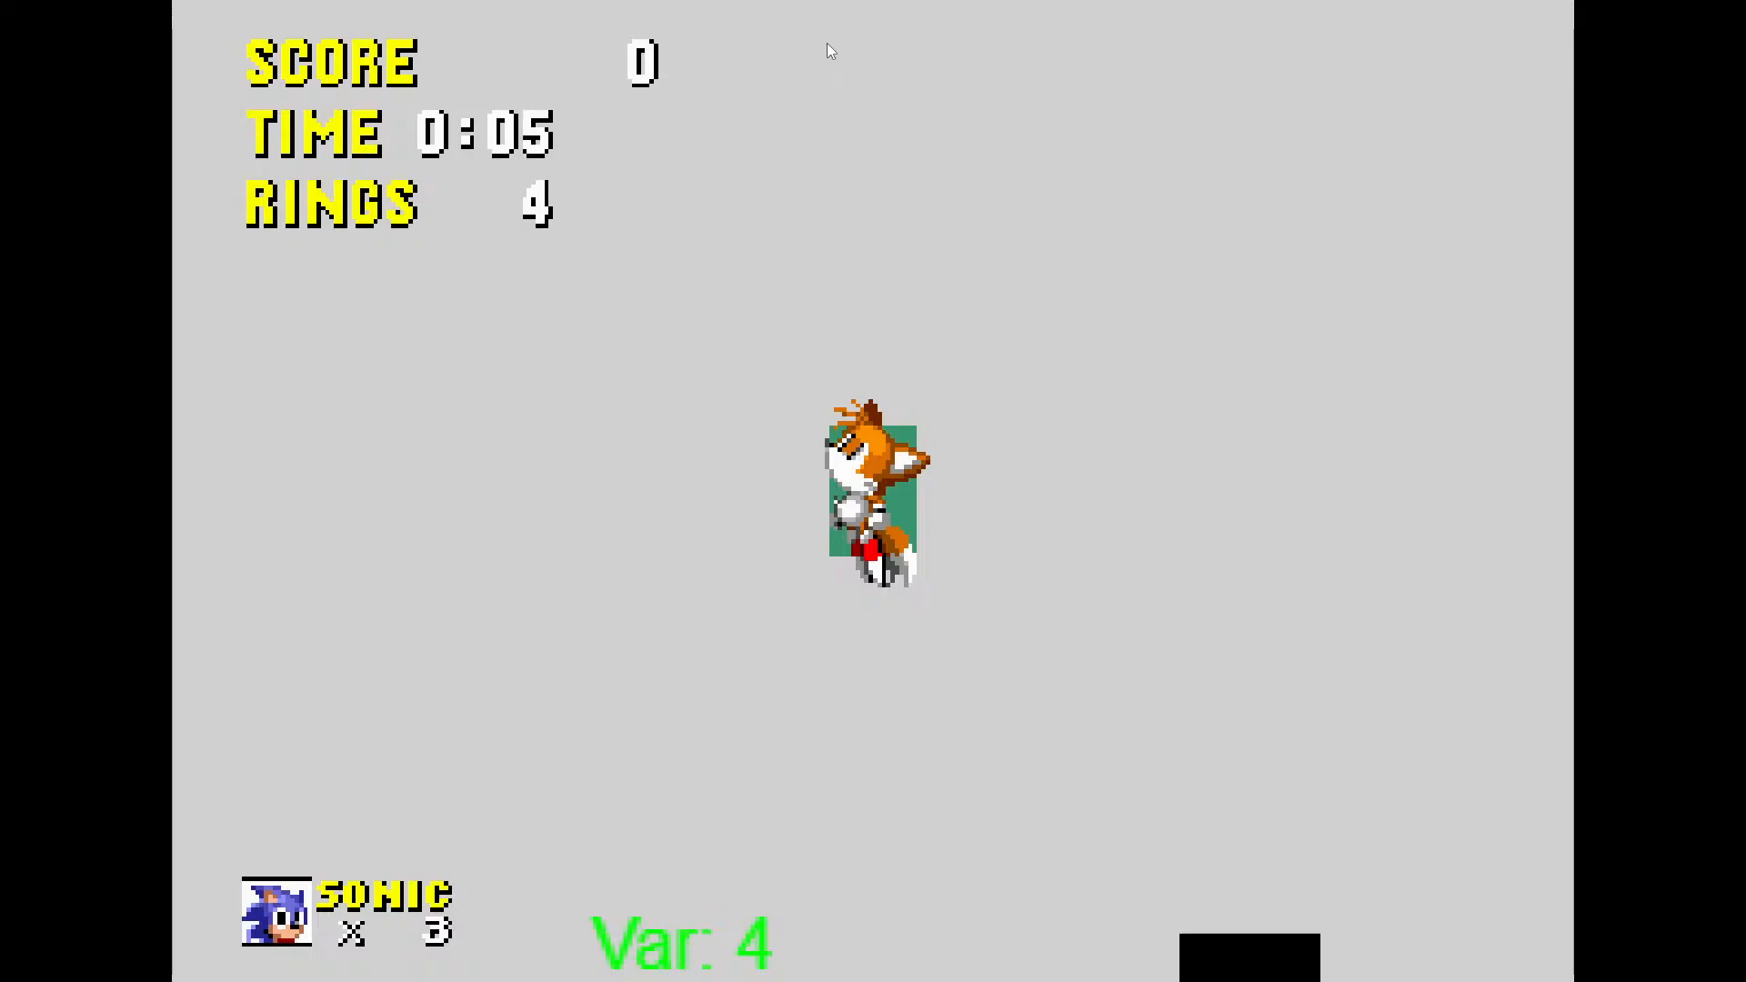
{"action": "key", "text": "Escape"}
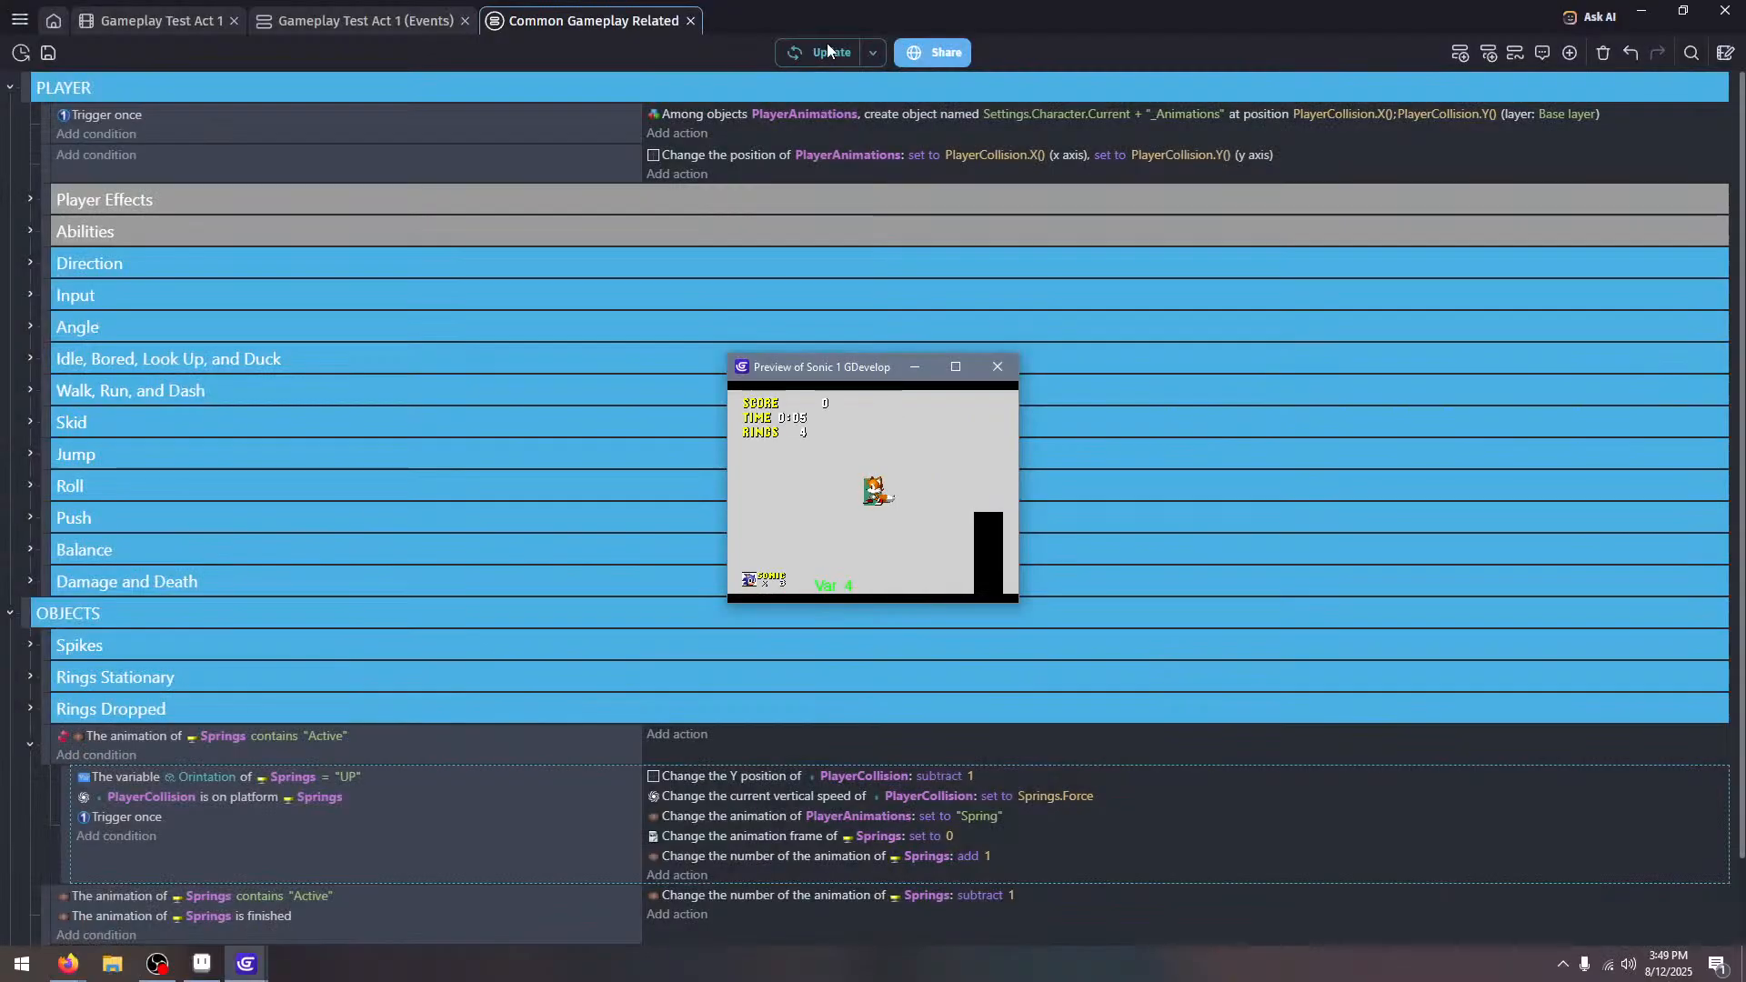
{"action": "left_click", "coordinate": [996, 366]}
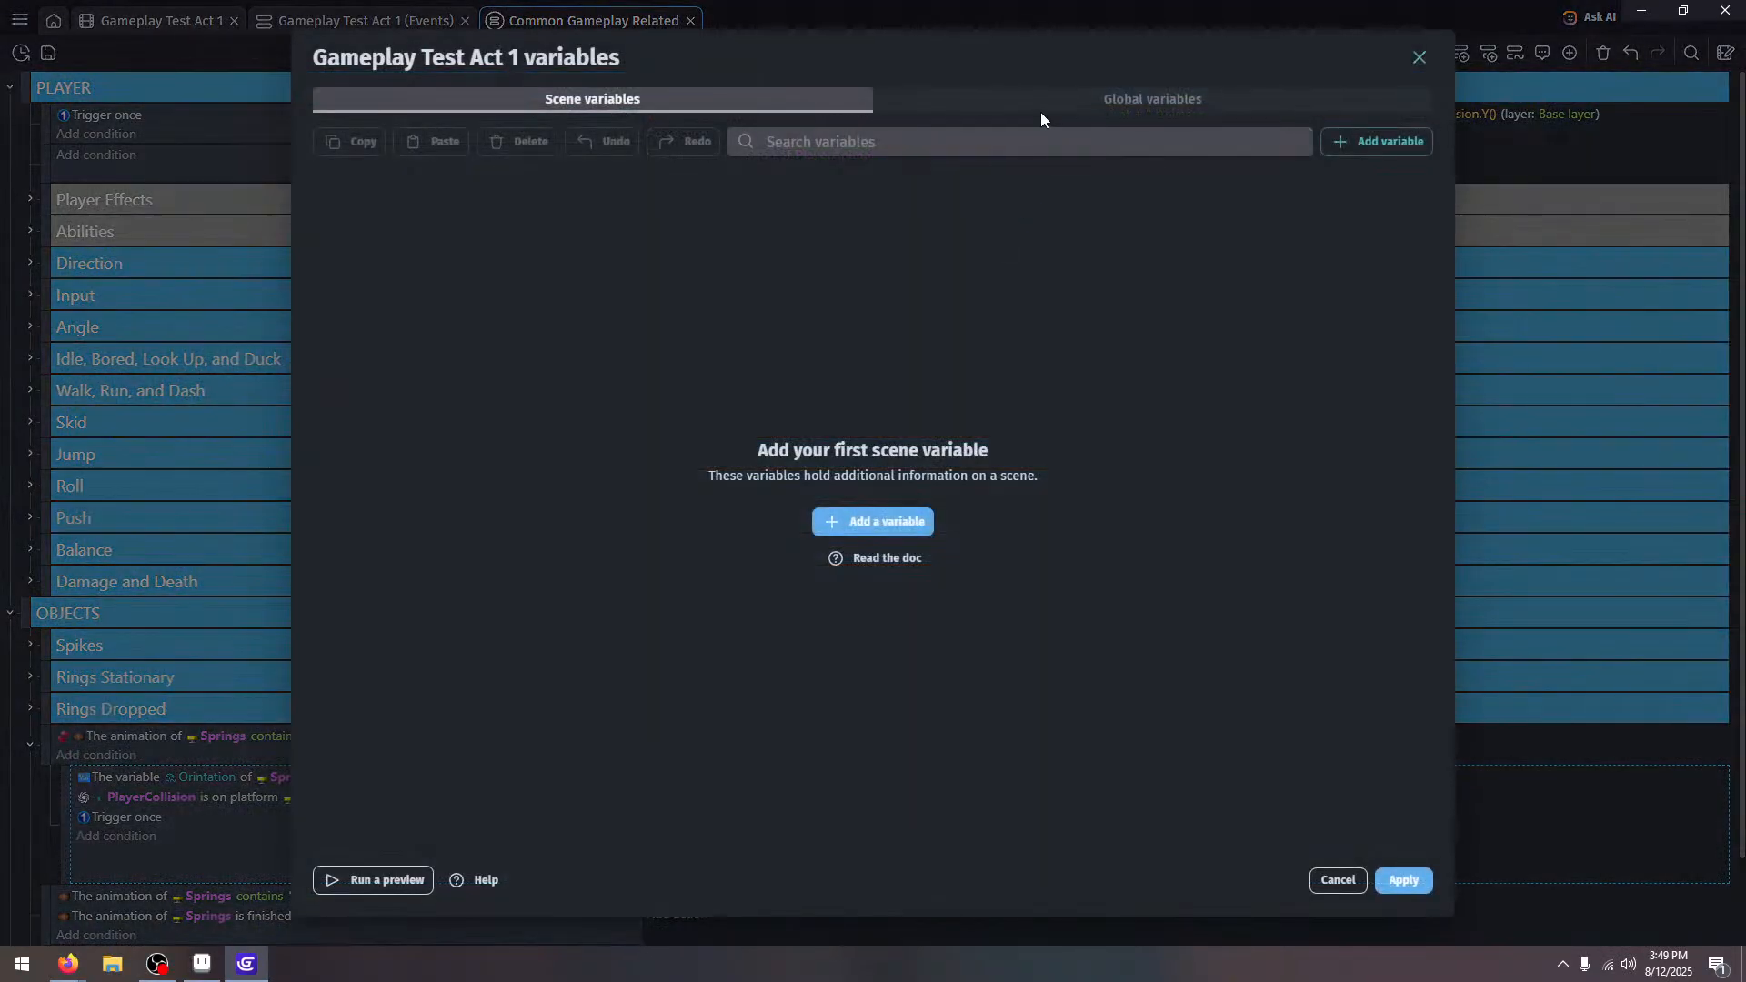
Set the global variable Settings > Character > Current to "BaseSonic" and apply the change
{"action": "left_click", "coordinate": [1040, 112]}
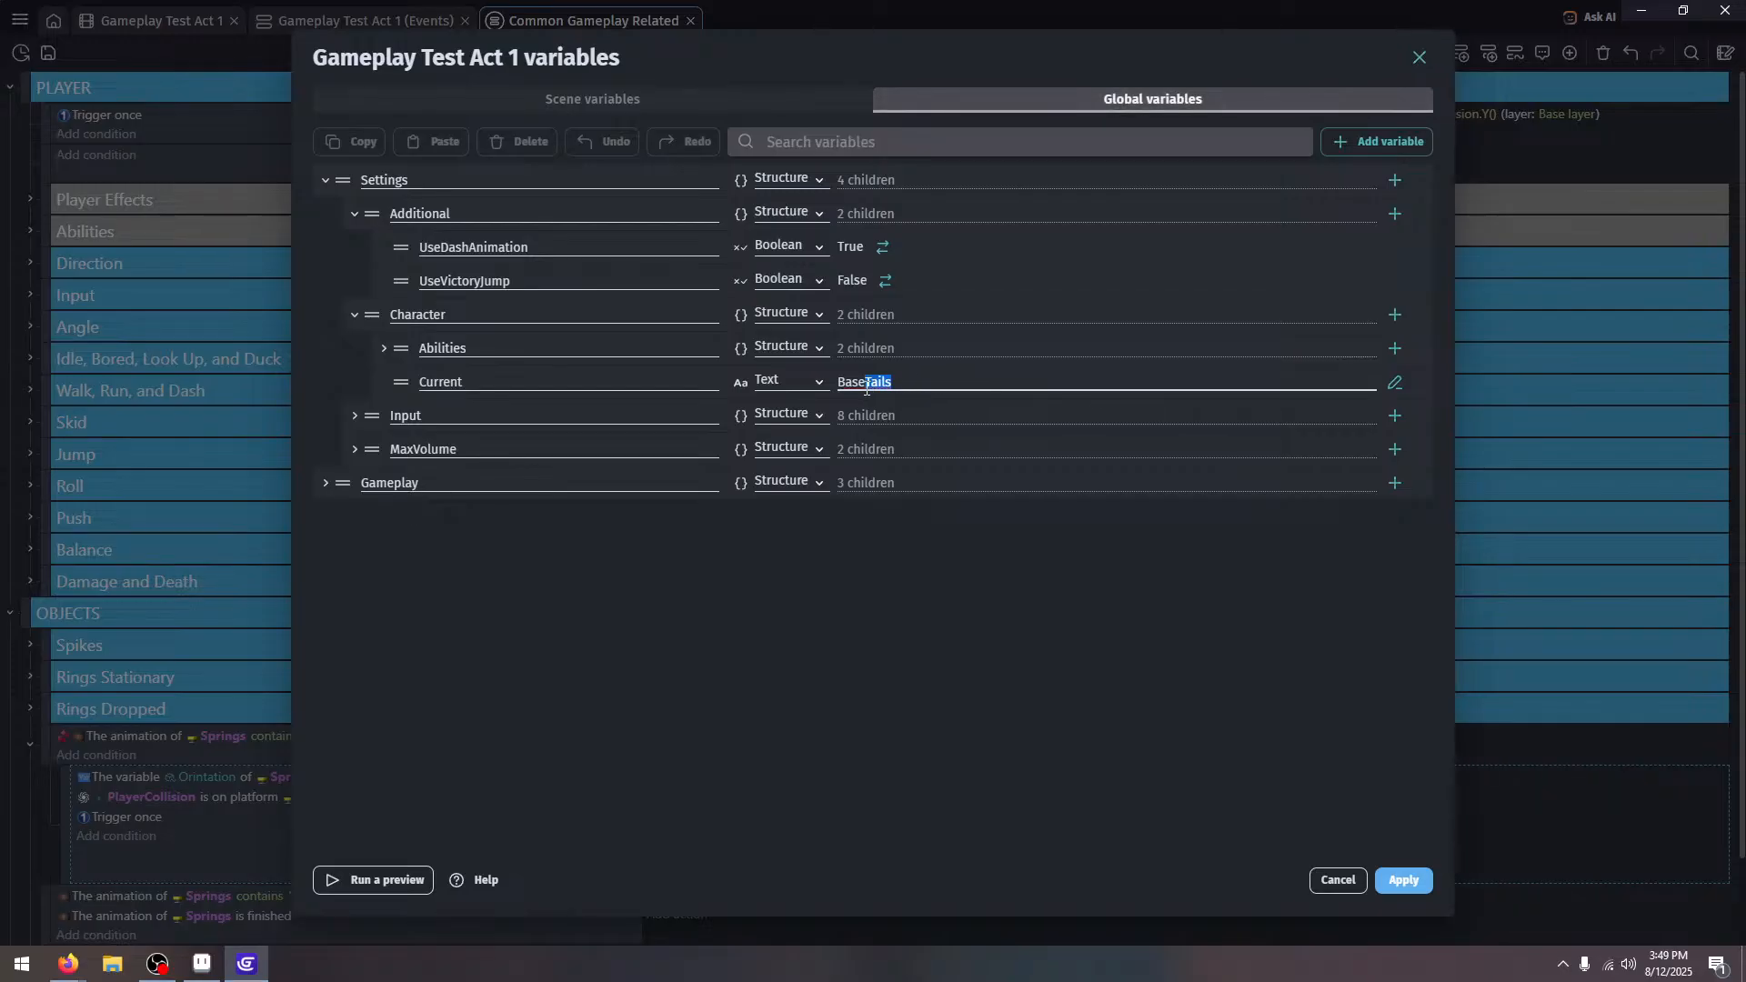
{"action": "left_click_drag", "start_coordinate": [892, 382], "coordinate": [866, 389]}
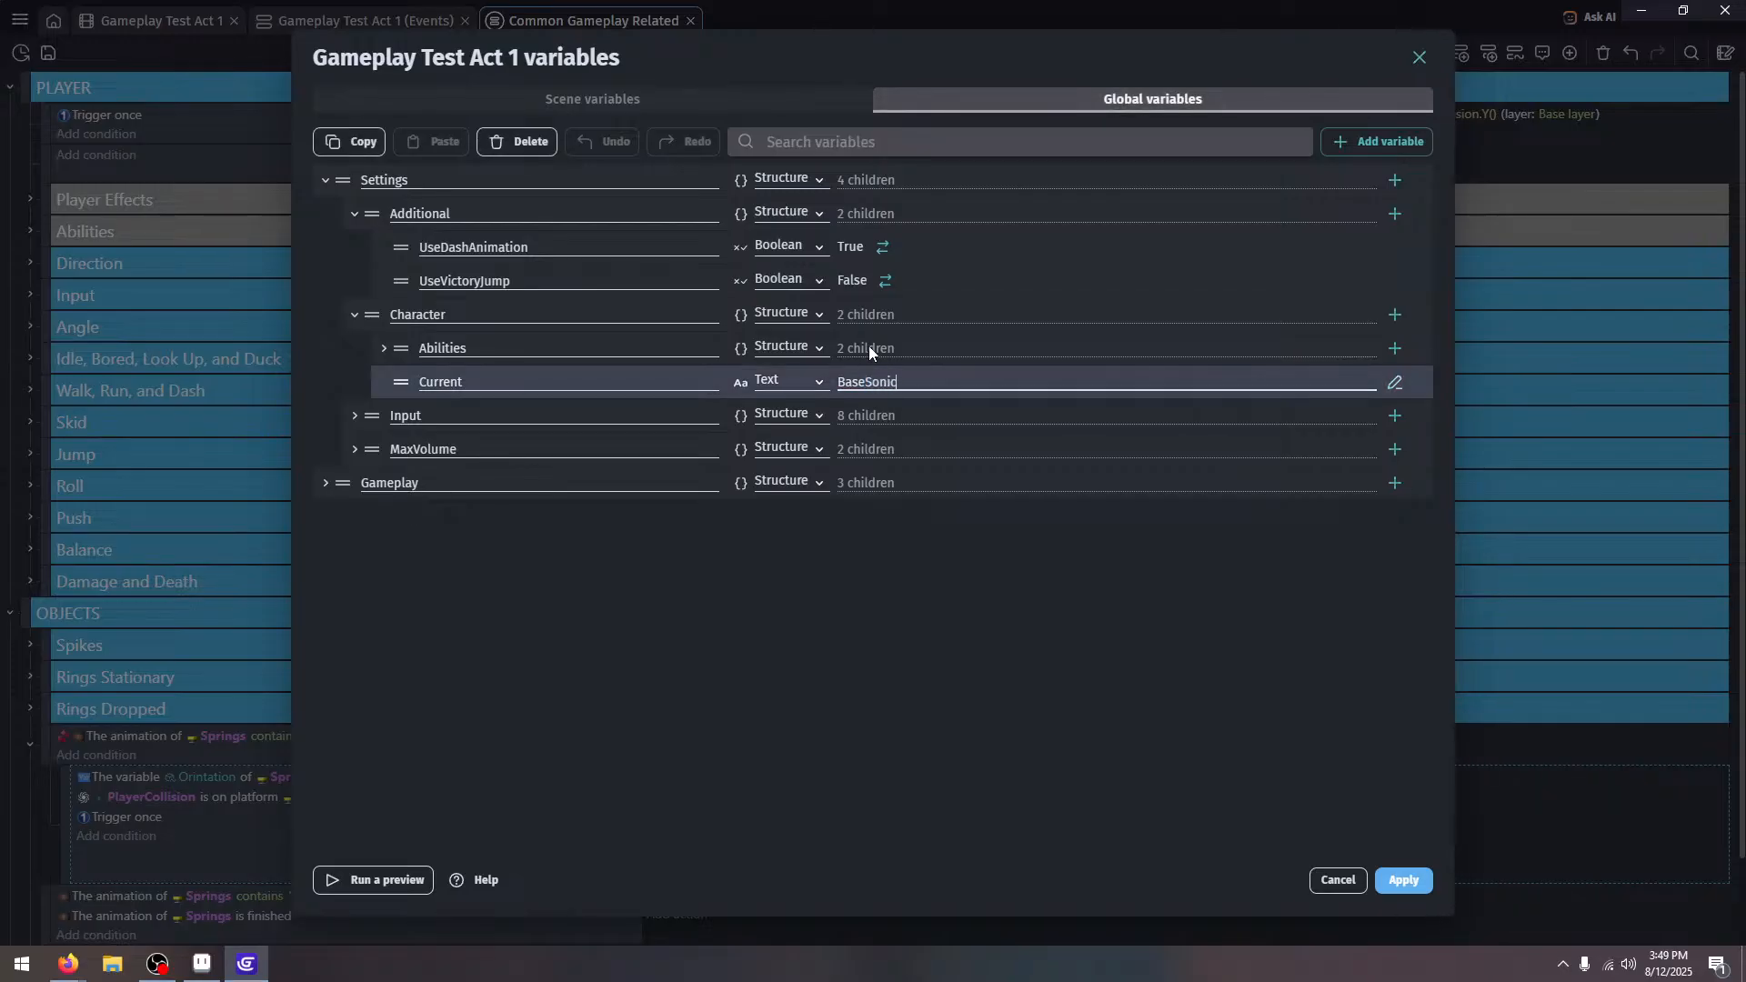
{"action": "type", "text": "BaseSonic"}
{"action": "left_click", "coordinate": [1373, 714]}
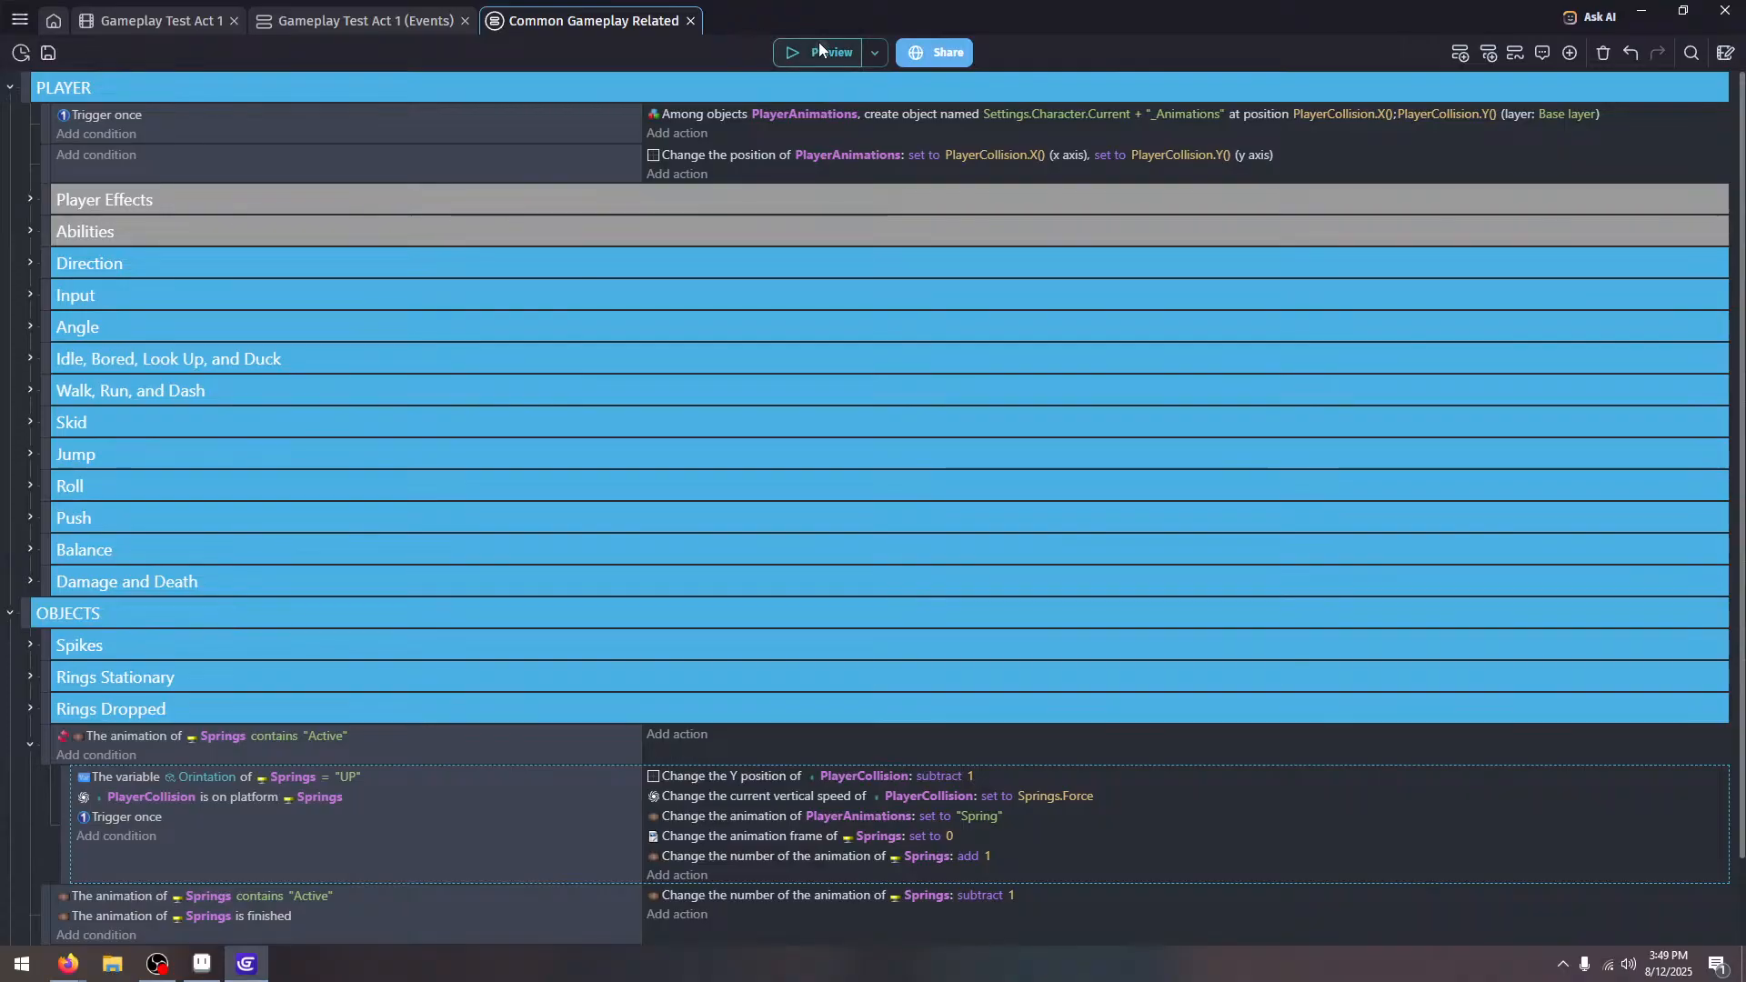
Preview the scene with Sonic, test running, spin dashing and jumping in both directions, and close the preview
{"action": "left_click", "coordinate": [819, 42]}
{"action": "key", "text": "Right"}
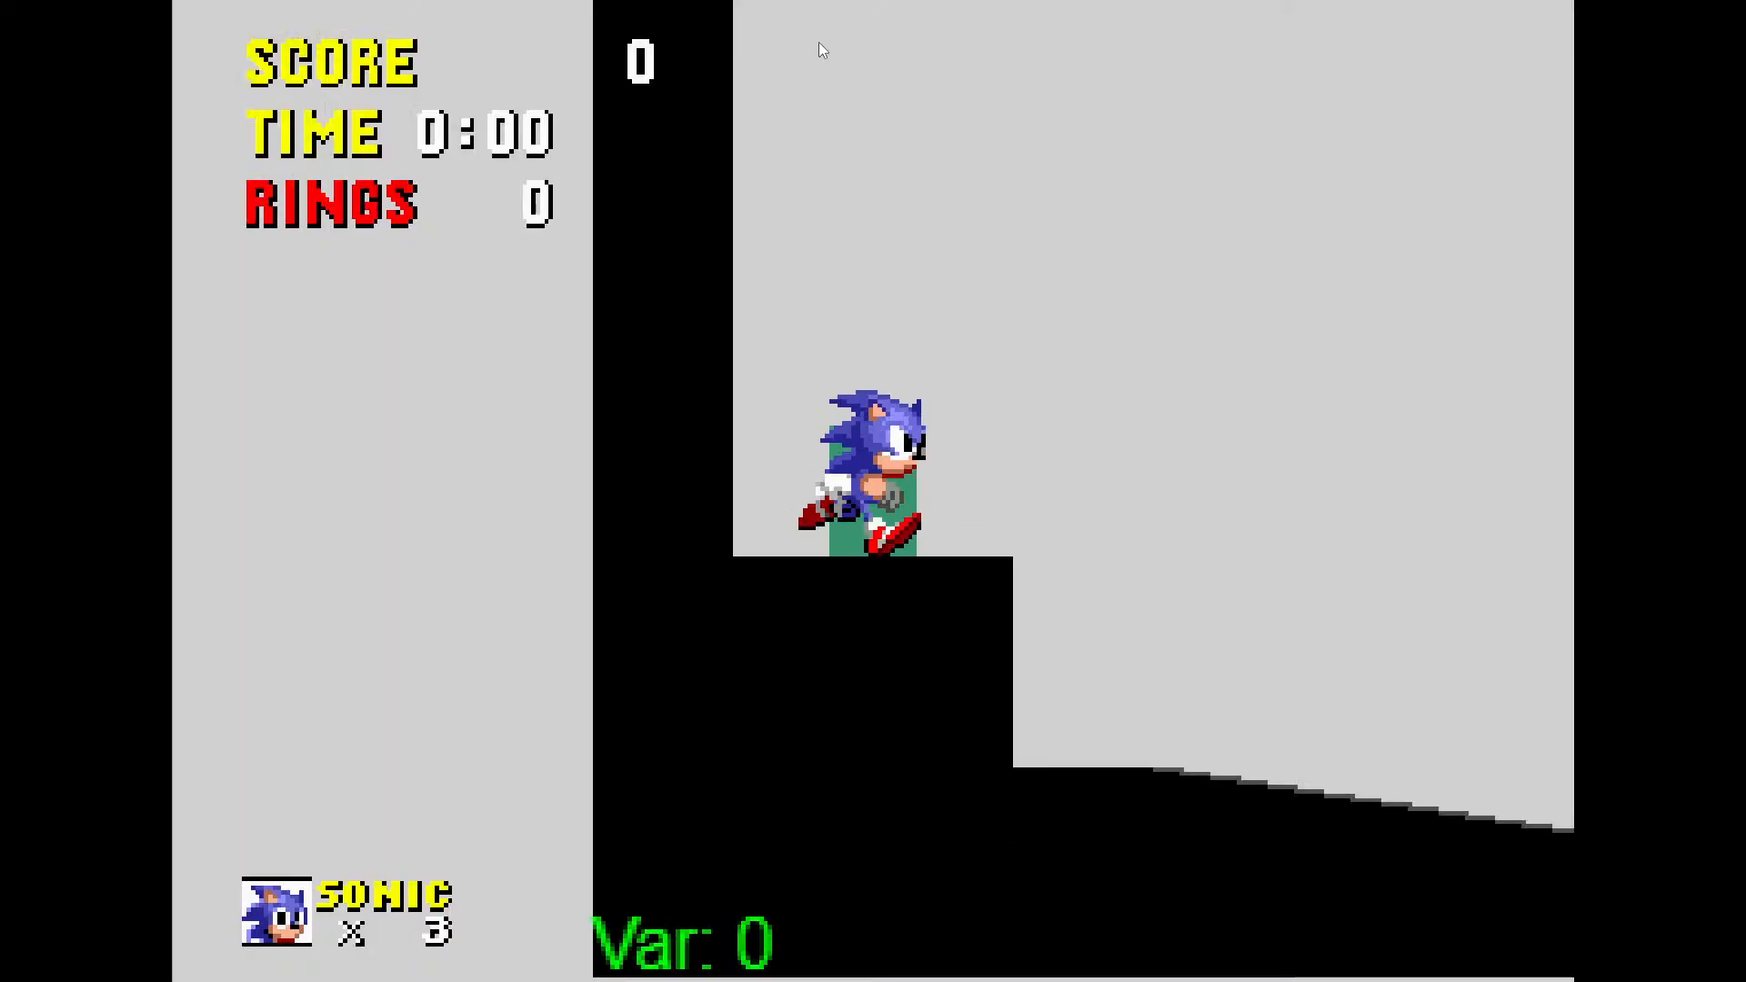
{"action": "key", "text": "Left"}
{"action": "key", "text": "Down"}
{"action": "key", "text": "space"}
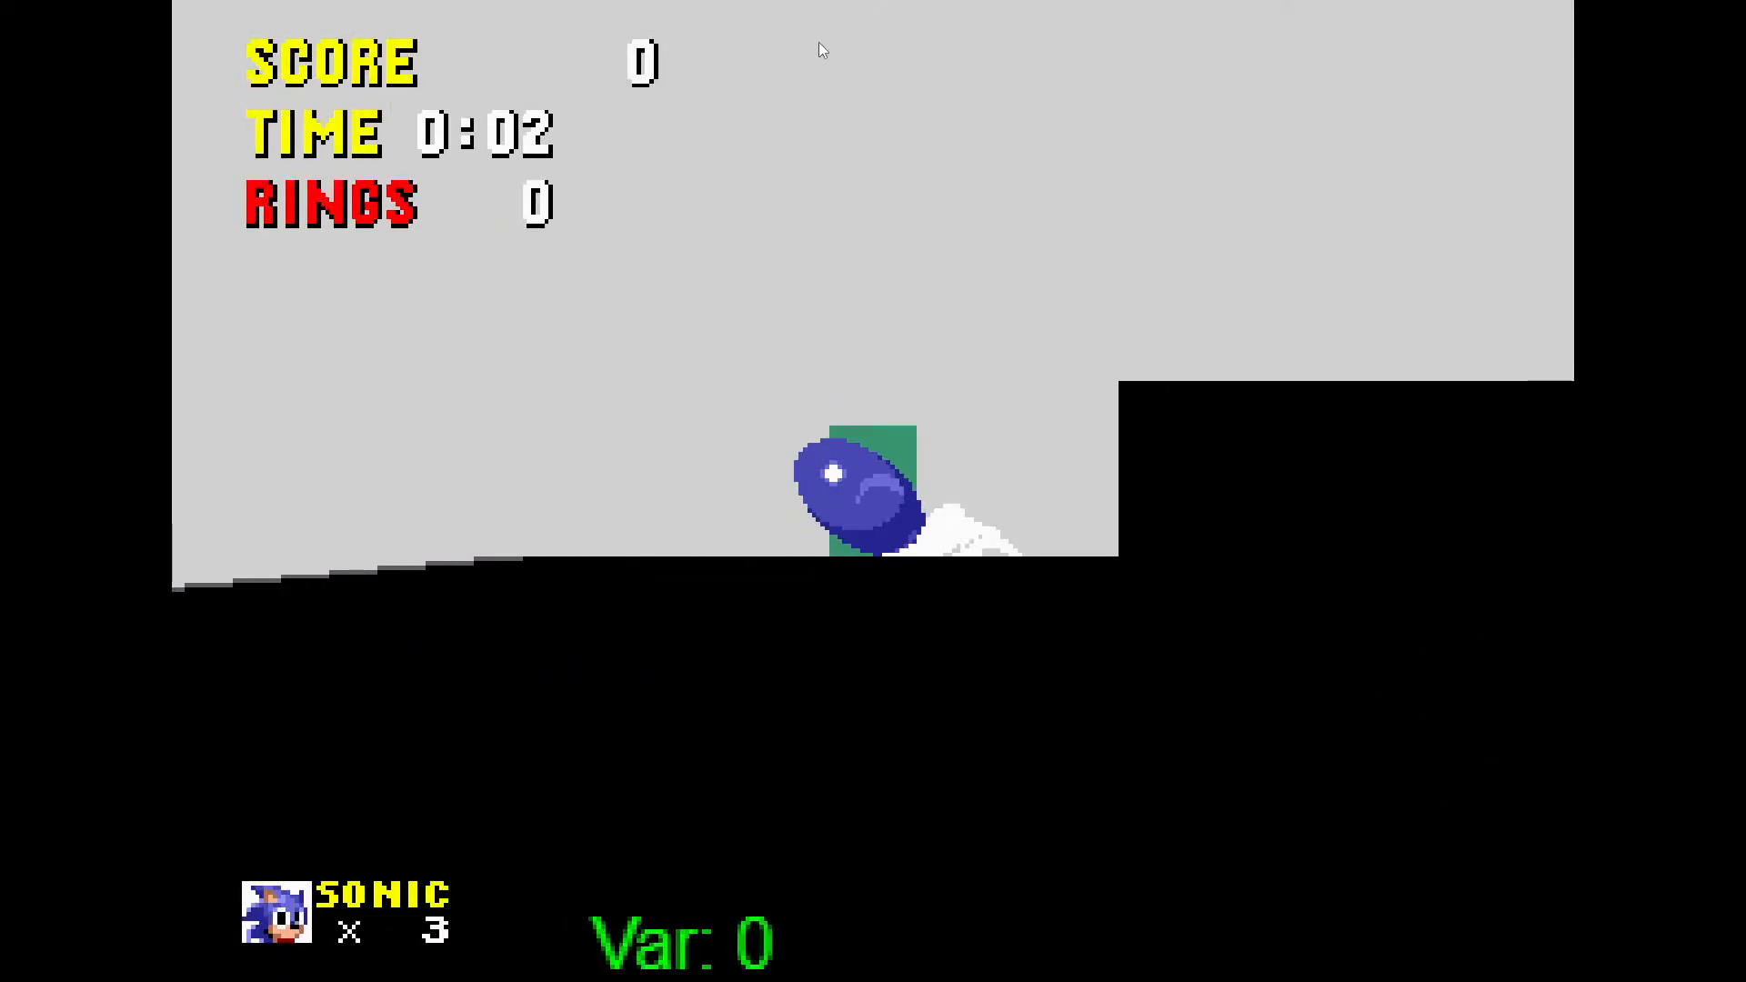
{"action": "key", "text": "space"}
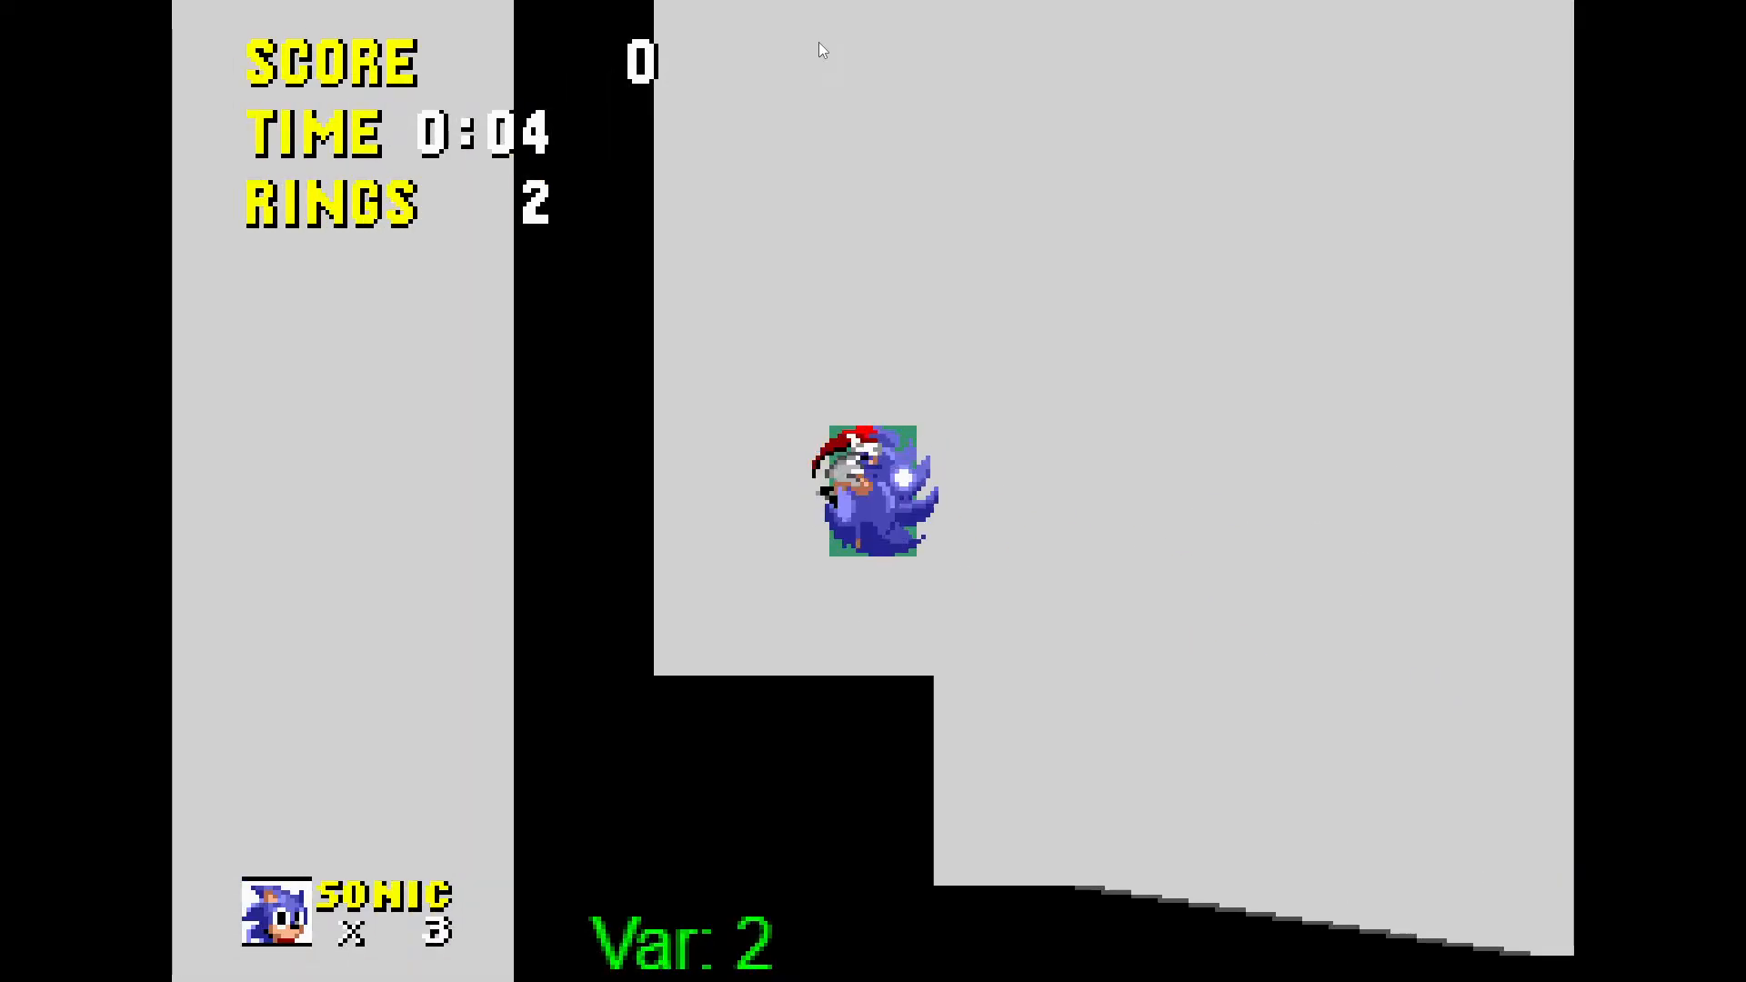
{"action": "key", "text": "Right"}
{"action": "key", "text": "Down"}
{"action": "key", "text": "space"}
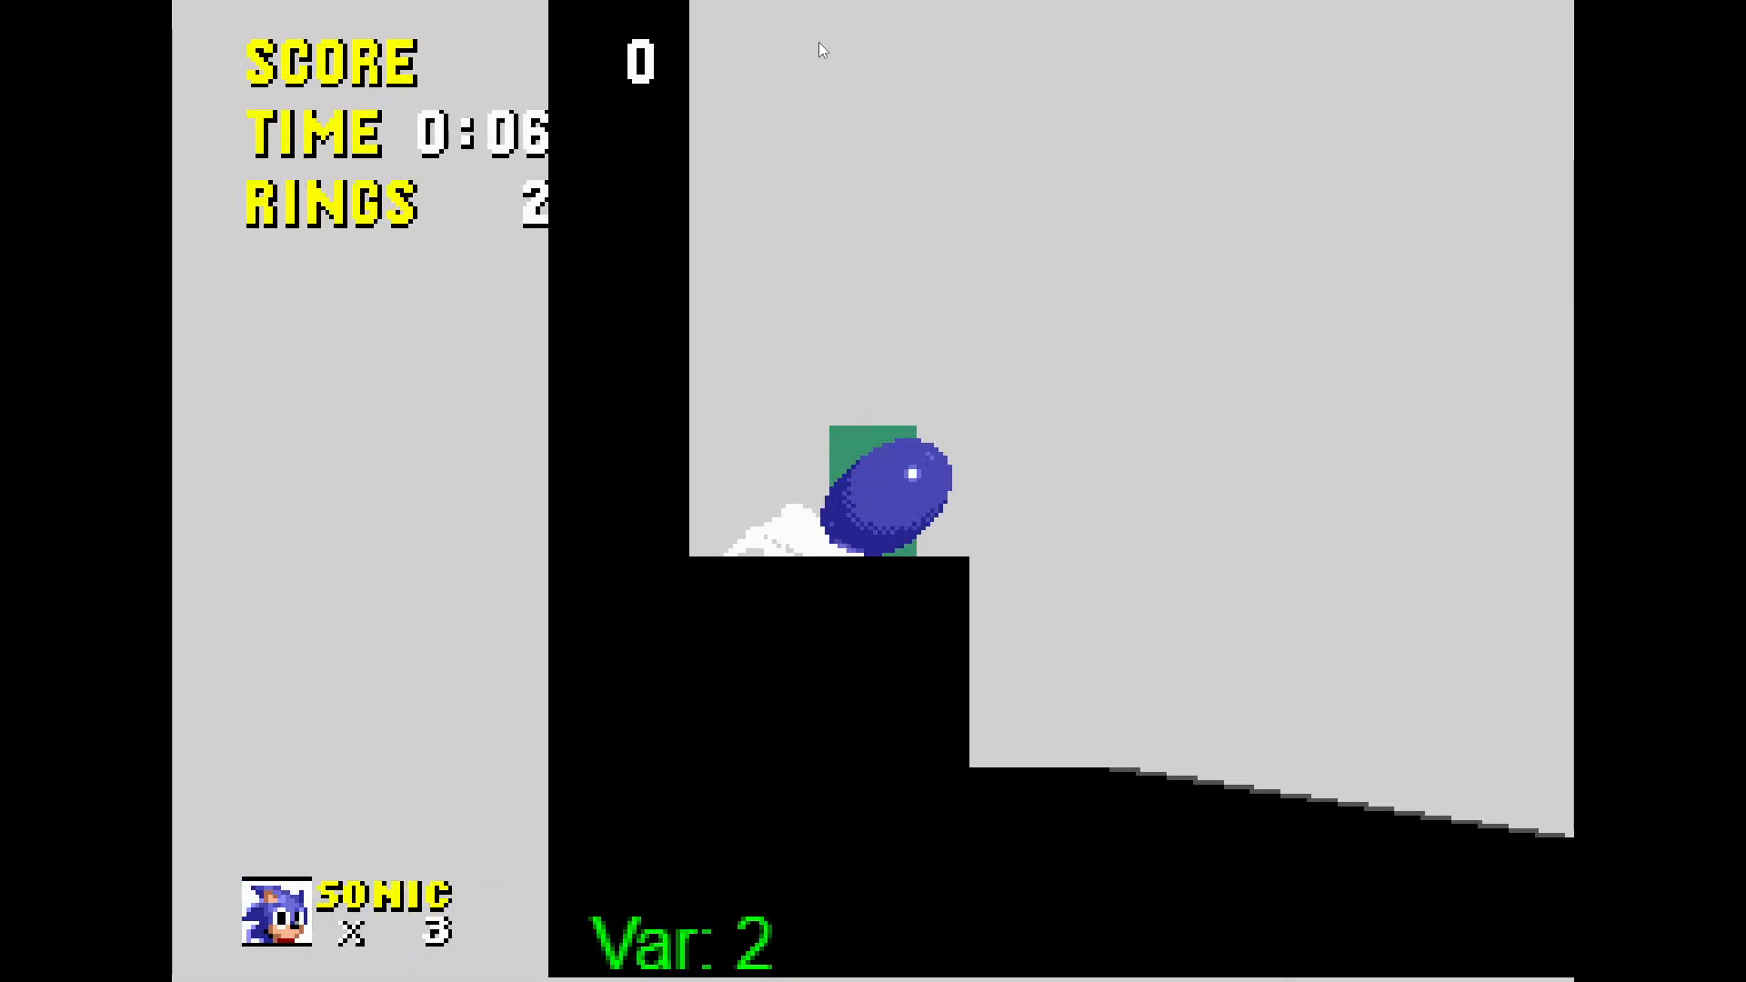
{"action": "key", "text": "space"}
{"action": "key", "text": "Left"}
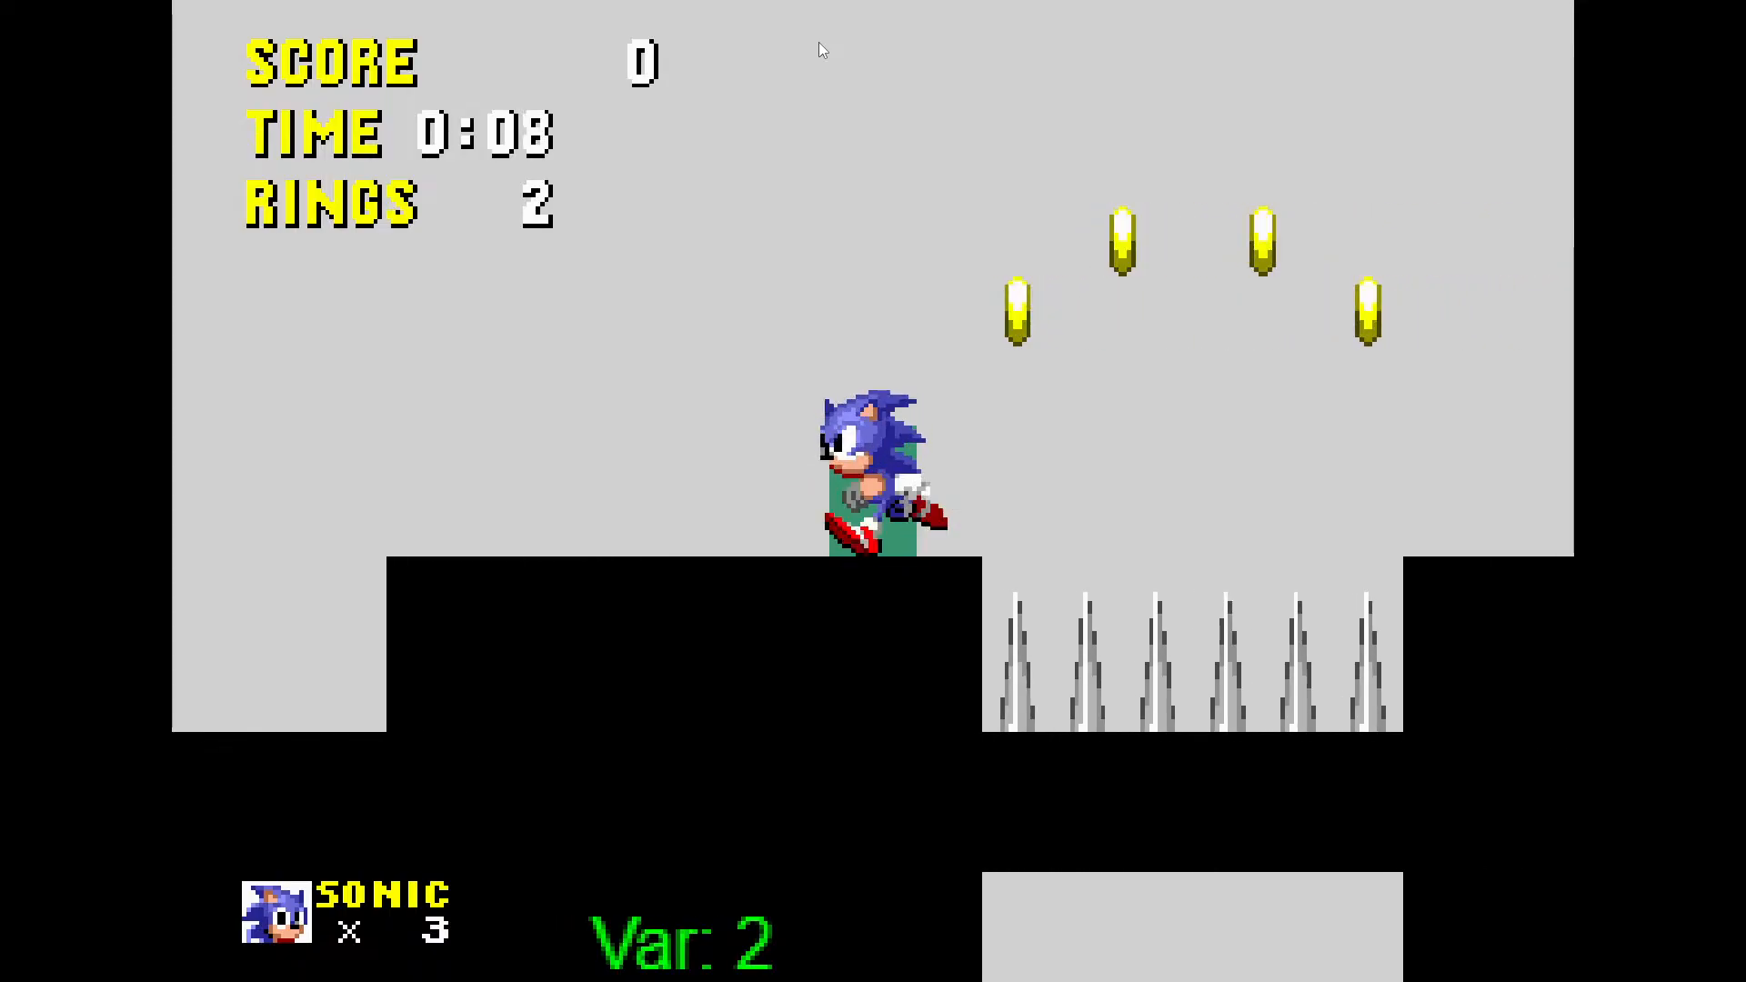
{"action": "key", "text": "F11"}
{"action": "left_click", "coordinate": [997, 367]}
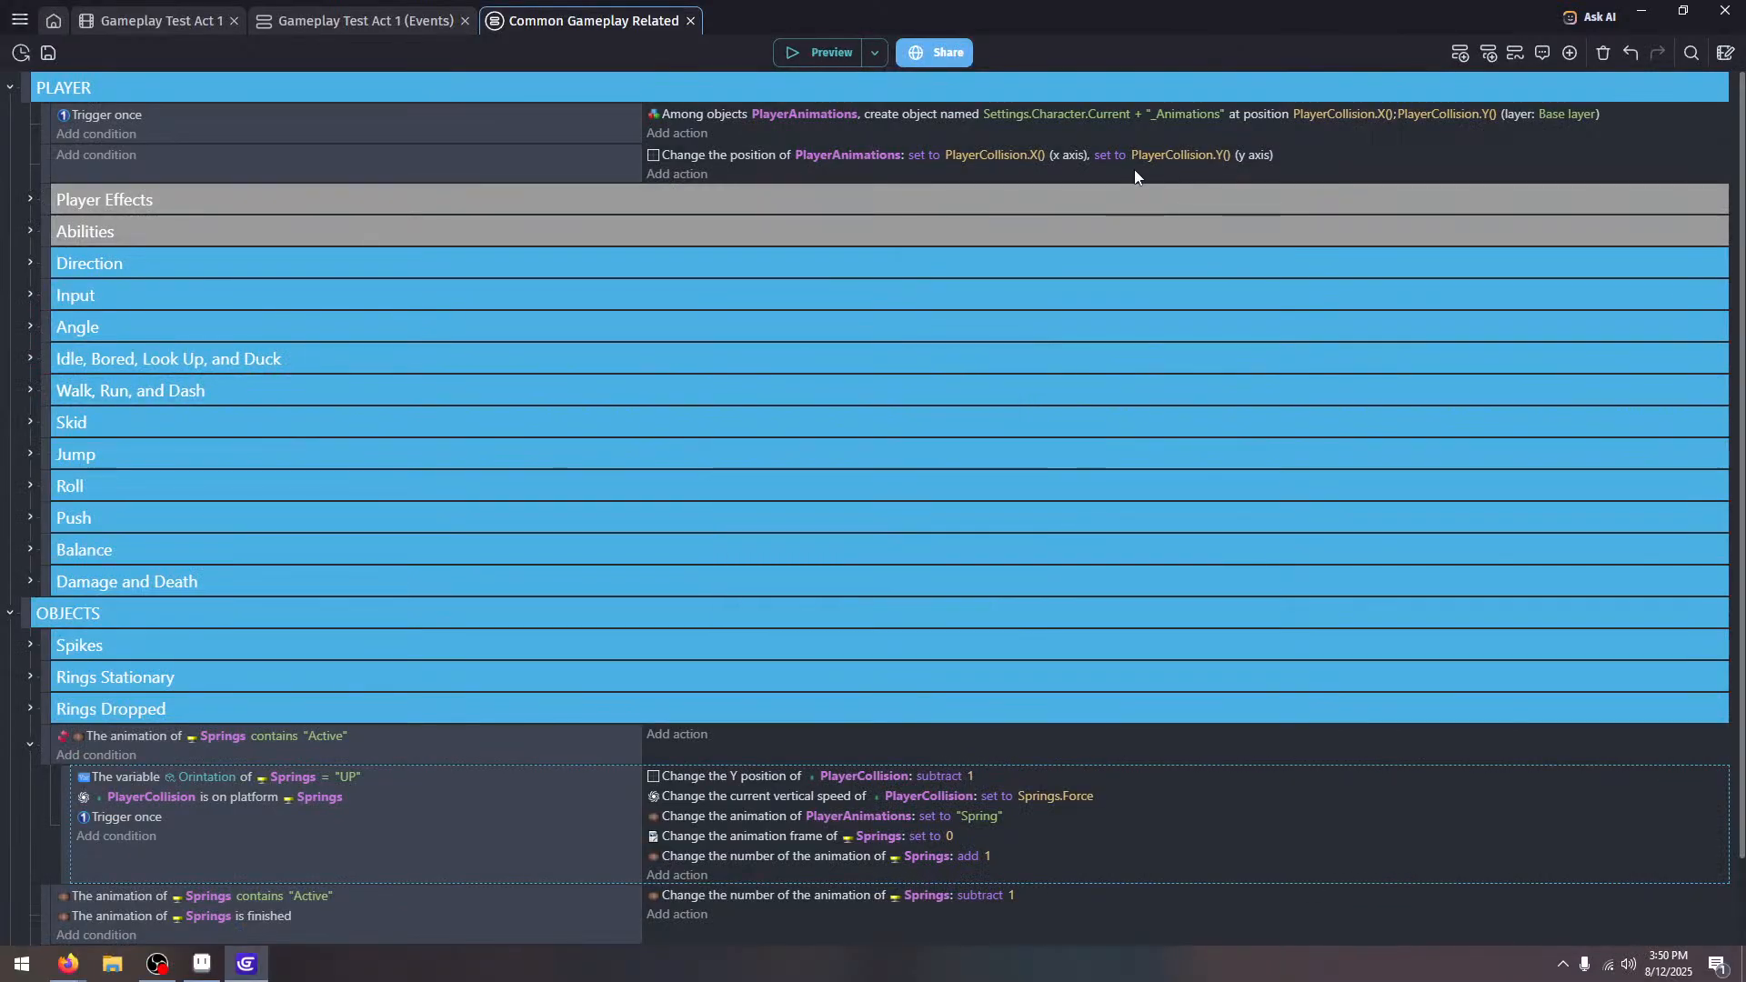
Set the global variable Settings > Character > Current to "BaseTails" and apply the change
{"action": "left_click", "coordinate": [1724, 52]}
{"action": "left_click", "coordinate": [1183, 99]}
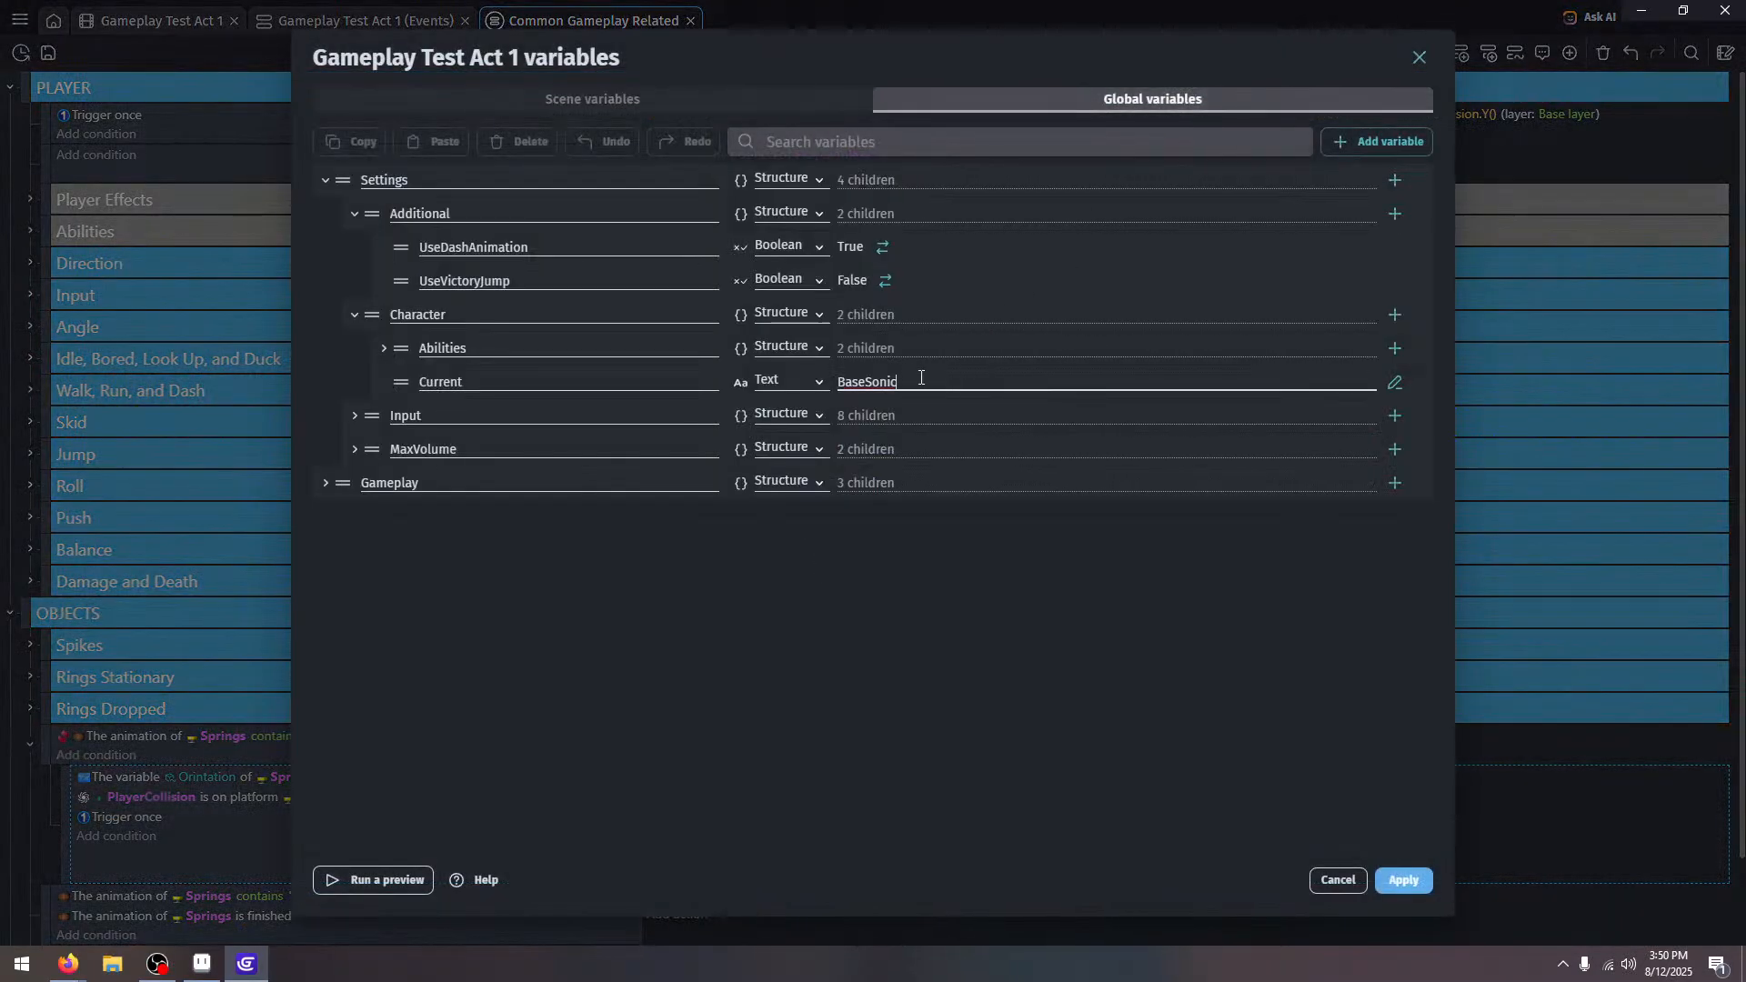
{"action": "left_click_drag", "start_coordinate": [920, 379], "coordinate": [869, 380]}
{"action": "key", "text": "BackSpace"}
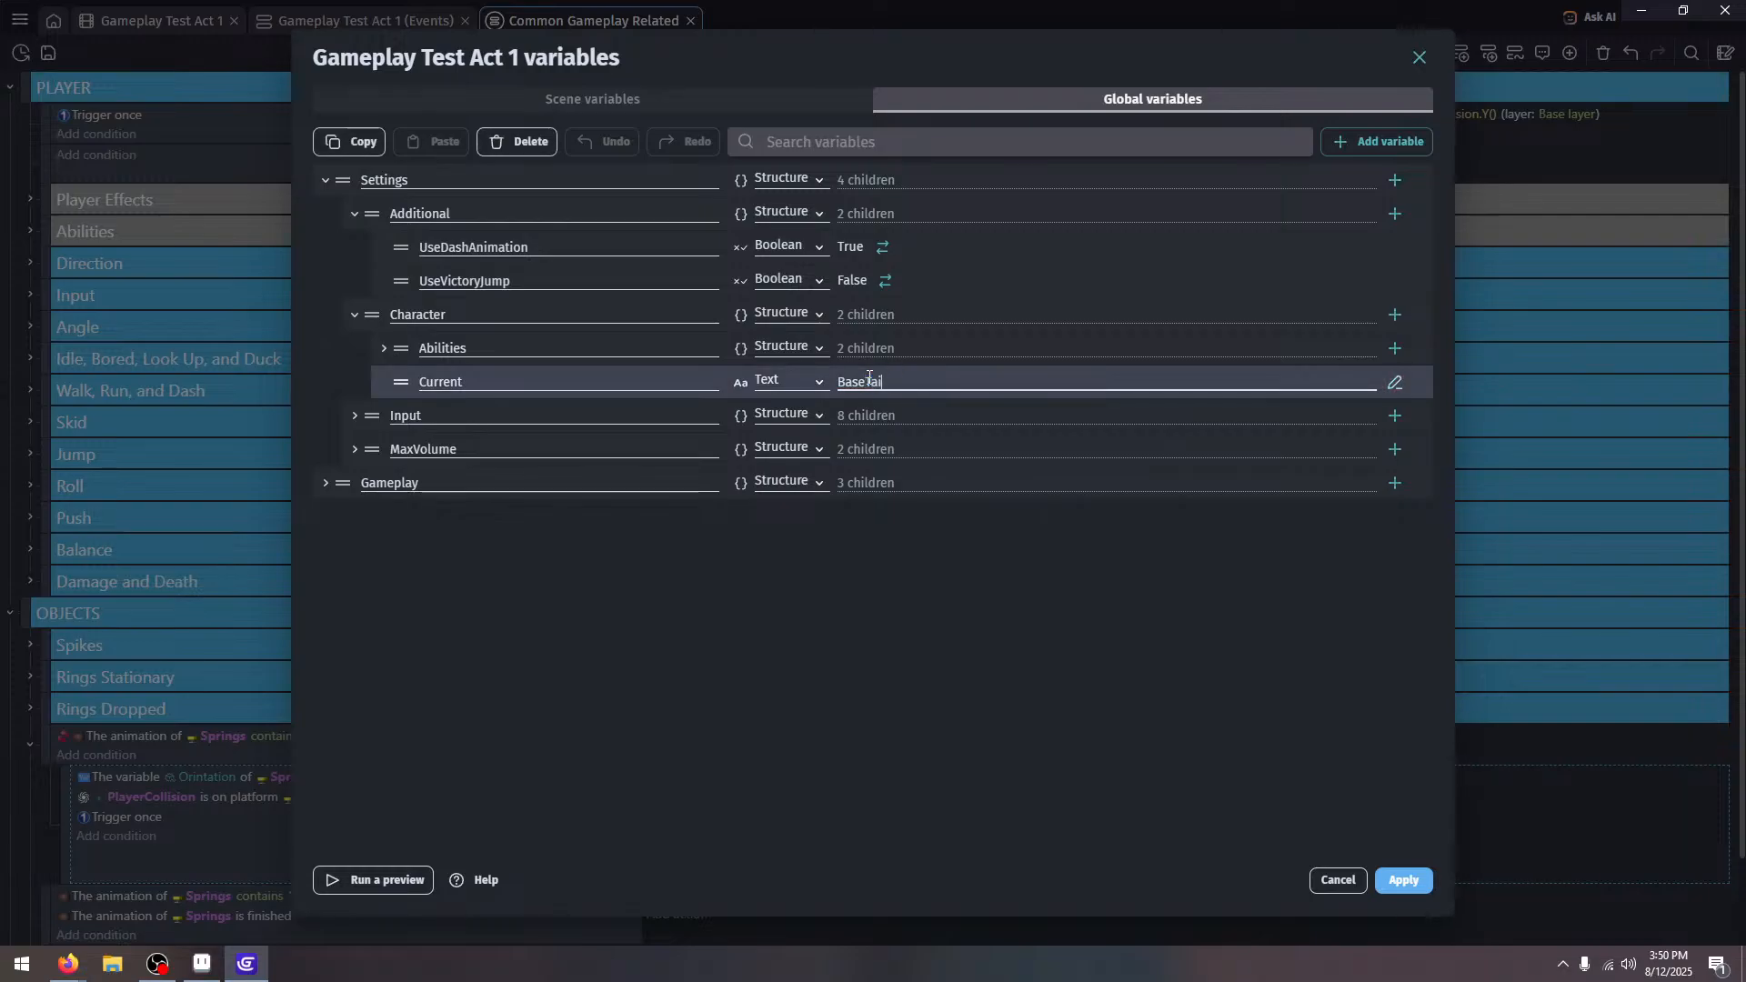
{"action": "left_click", "coordinate": [1220, 871]}
{"action": "left_click", "coordinate": [1393, 880]}
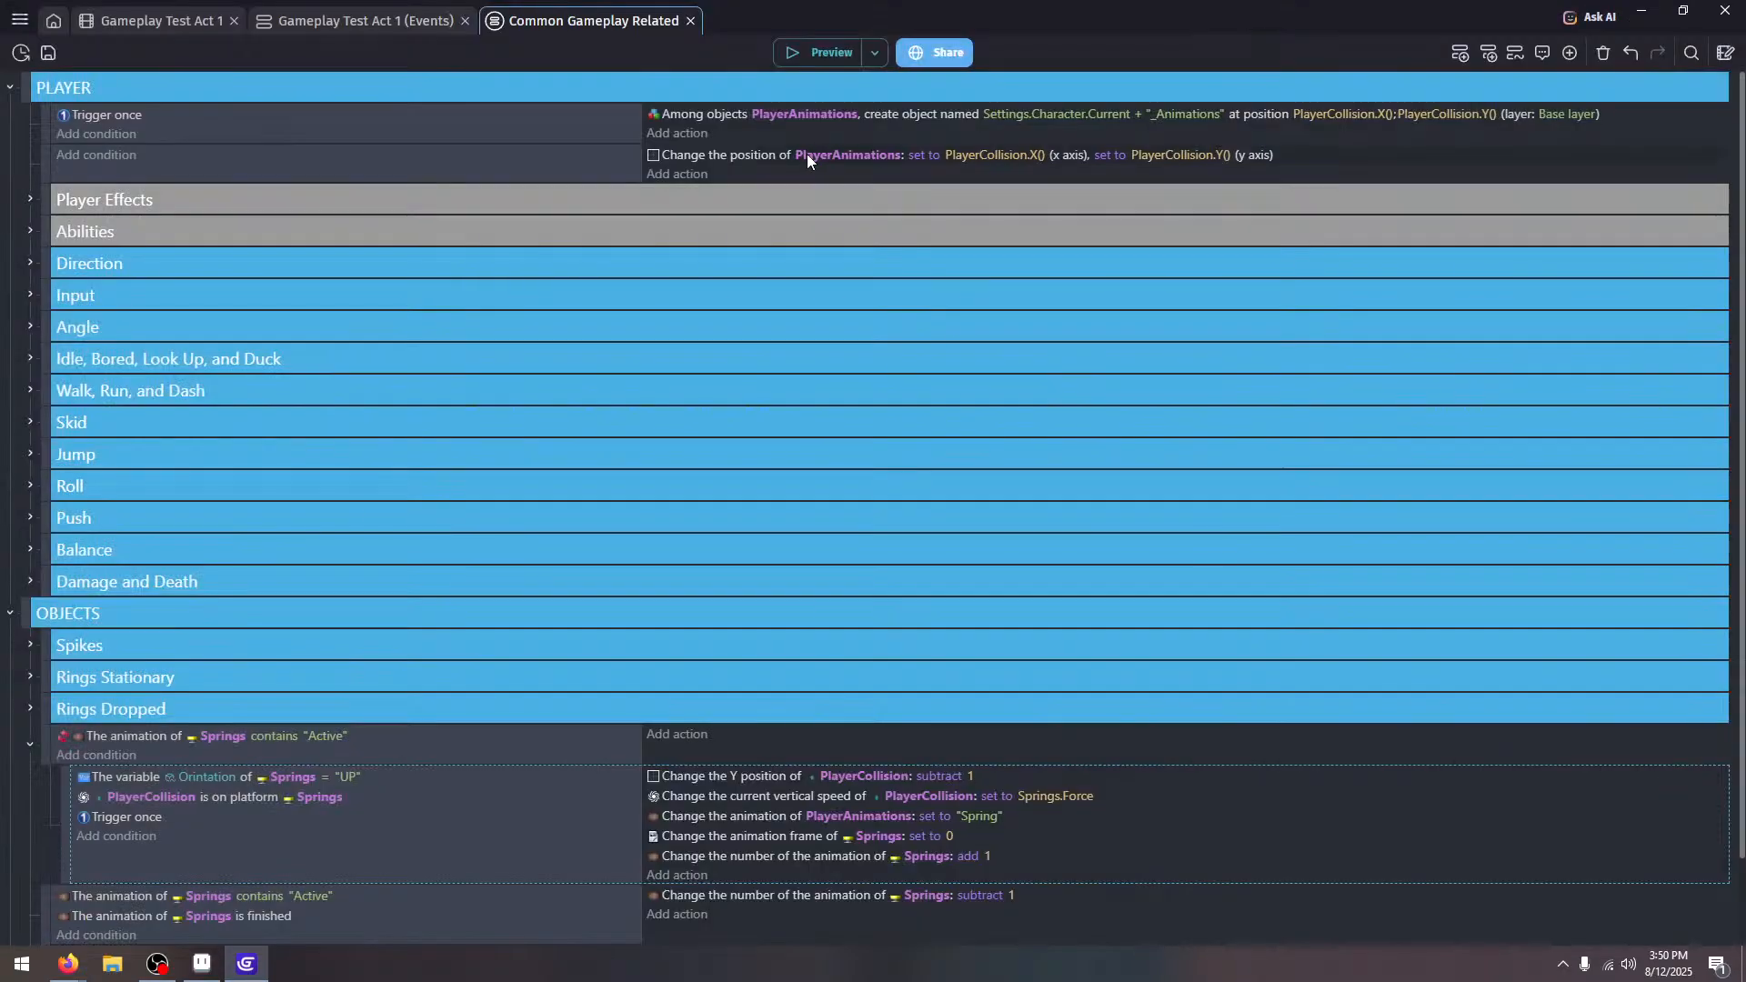
Preview the scene with Tails, test running, skidding, spin dashing and jumping in both directions, and close the preview
{"action": "left_click", "coordinate": [817, 56]}
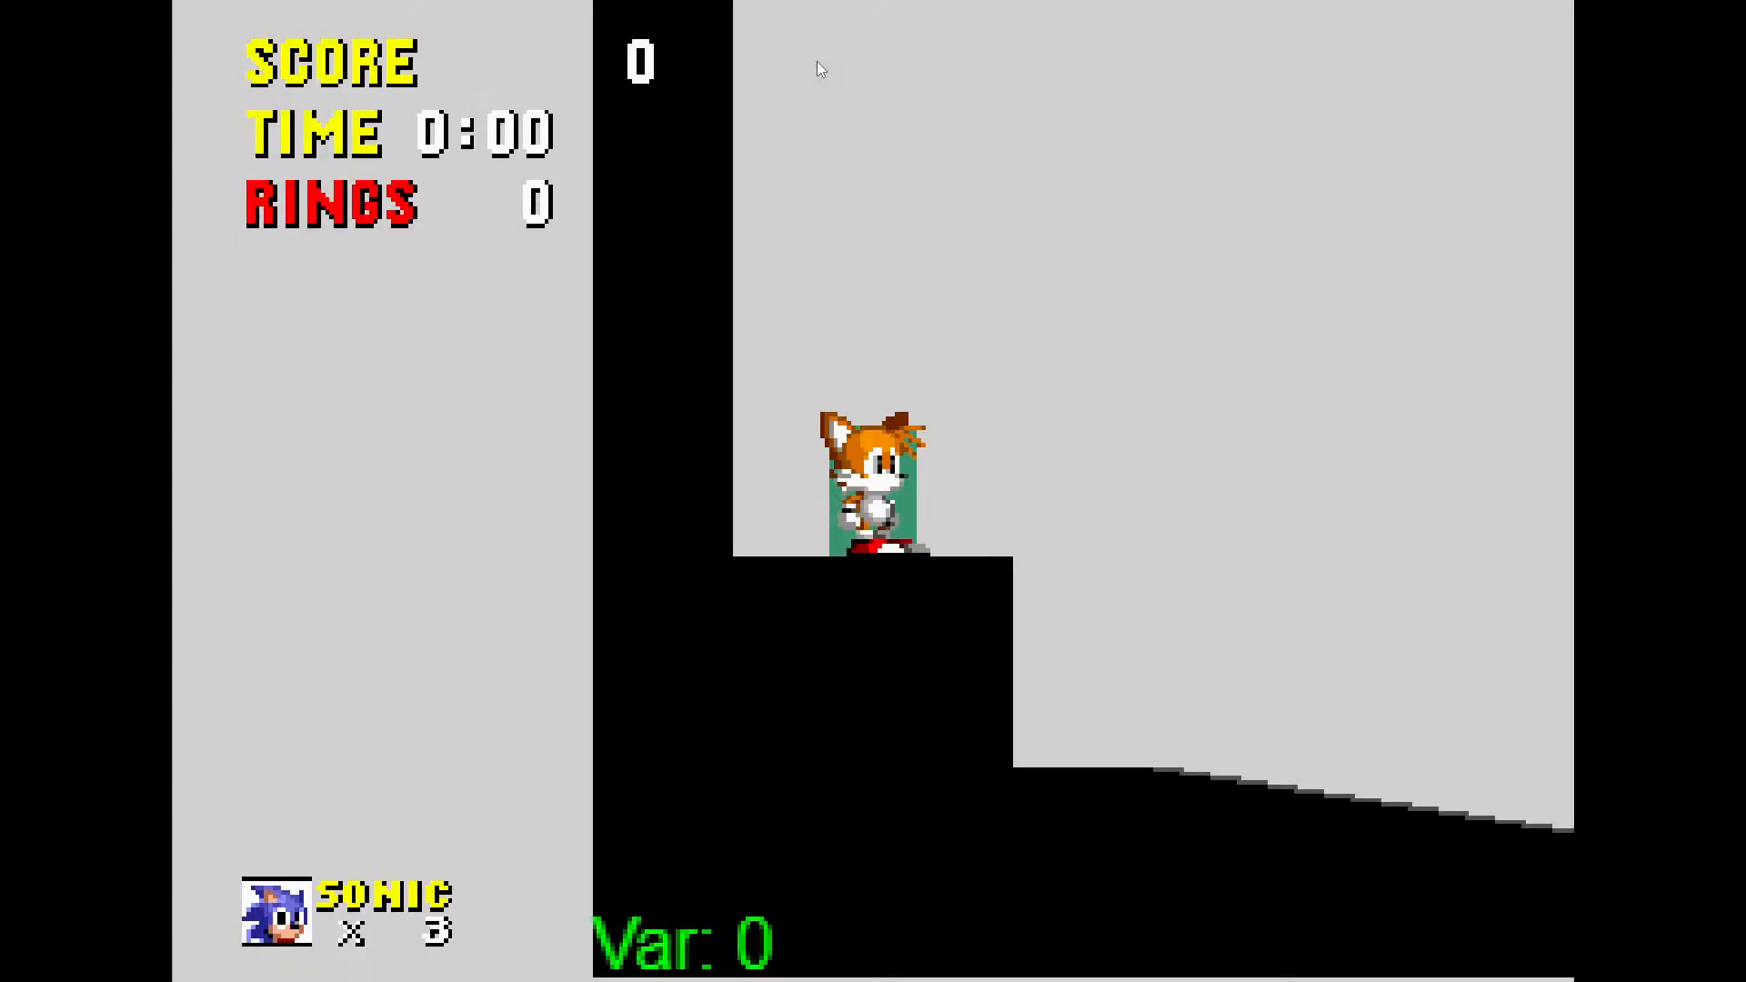
{"action": "key", "text": "space"}
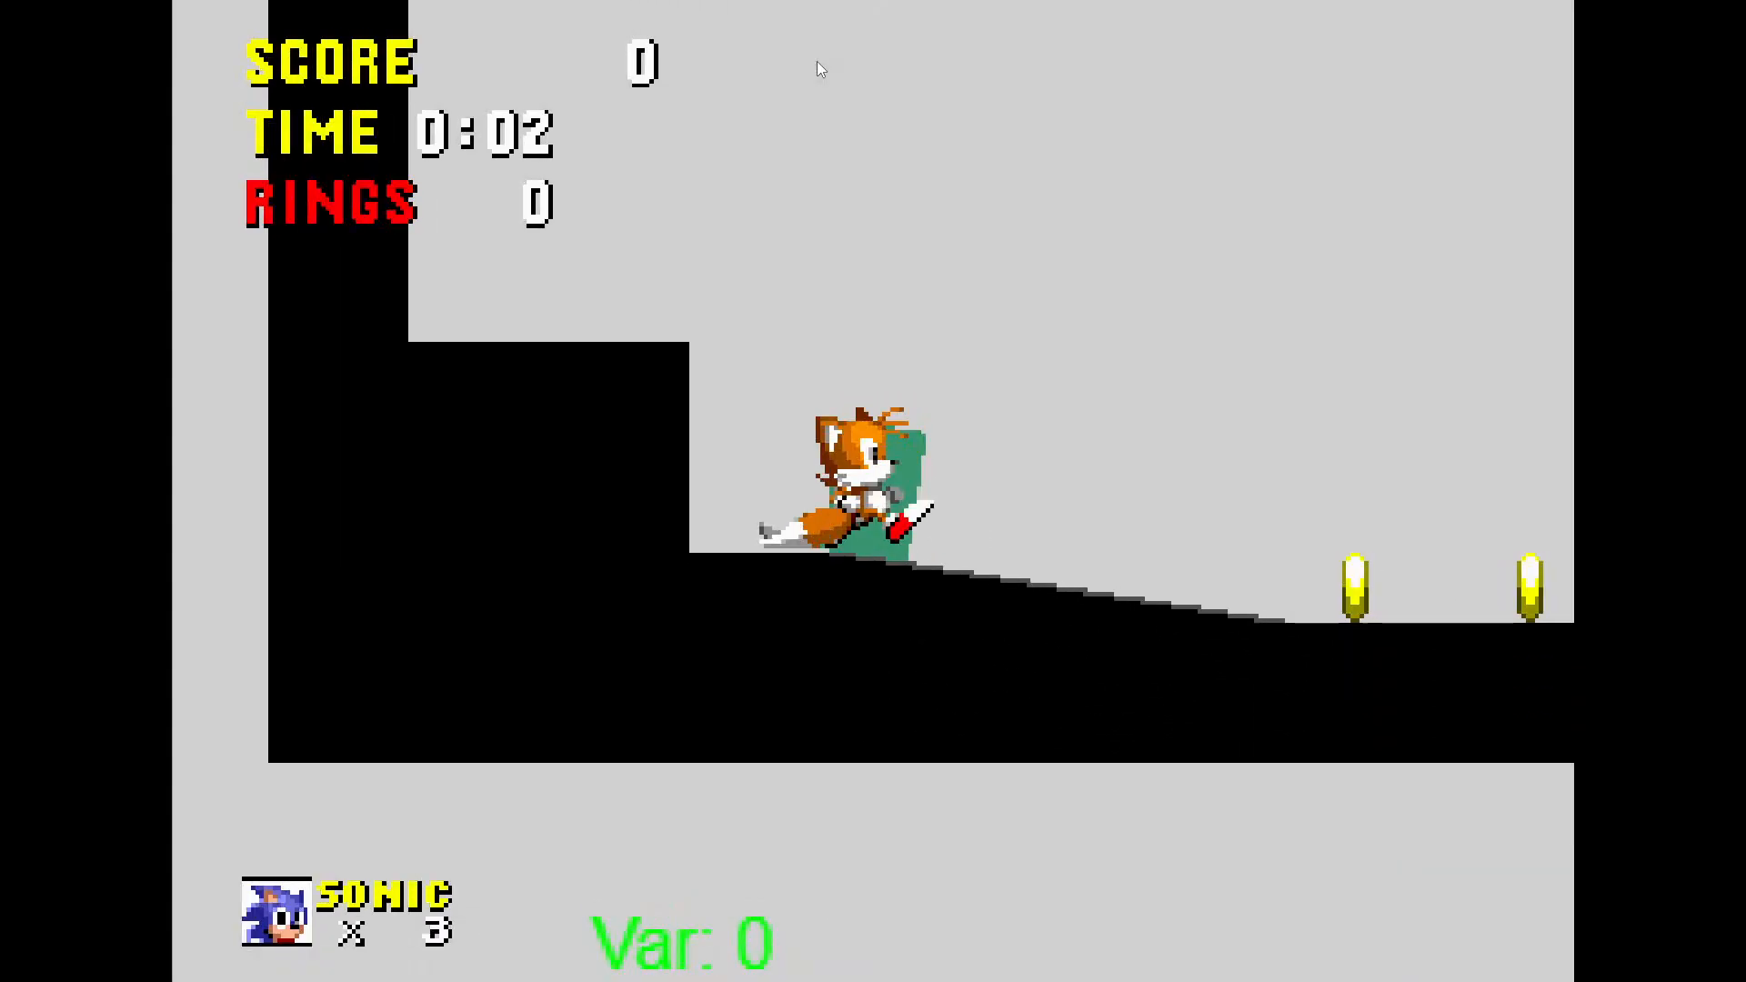
{"action": "key", "text": "Right"}
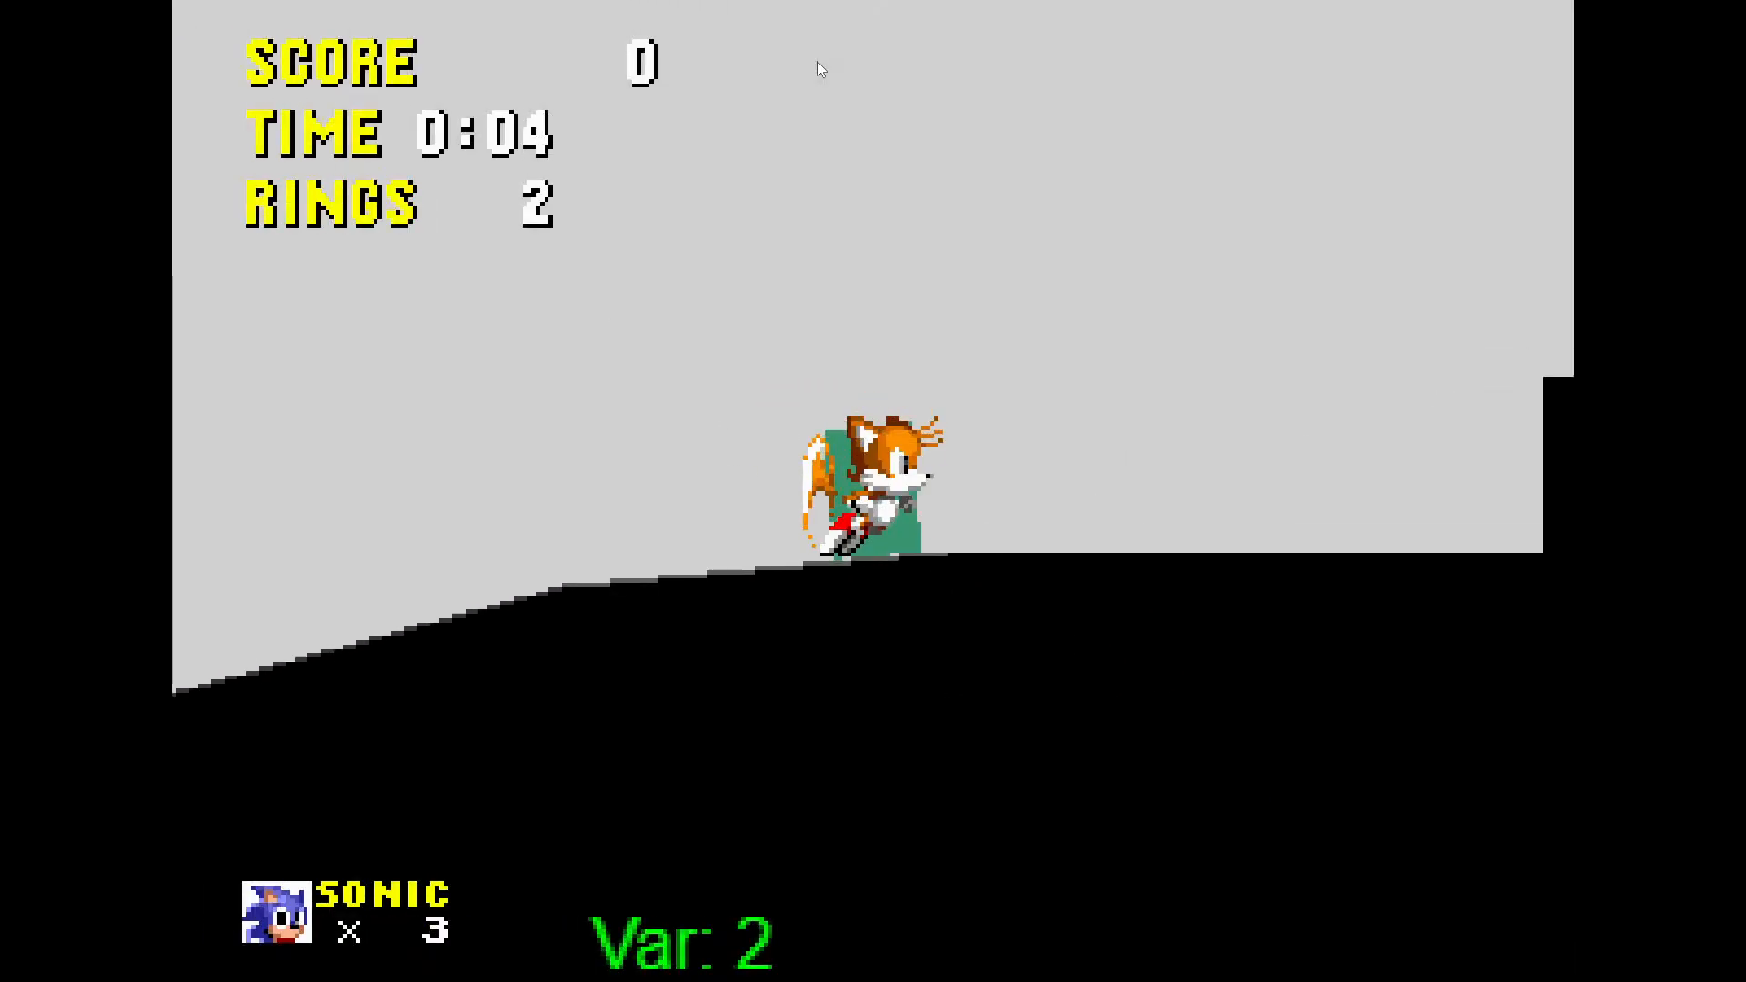
{"action": "key", "text": "space"}
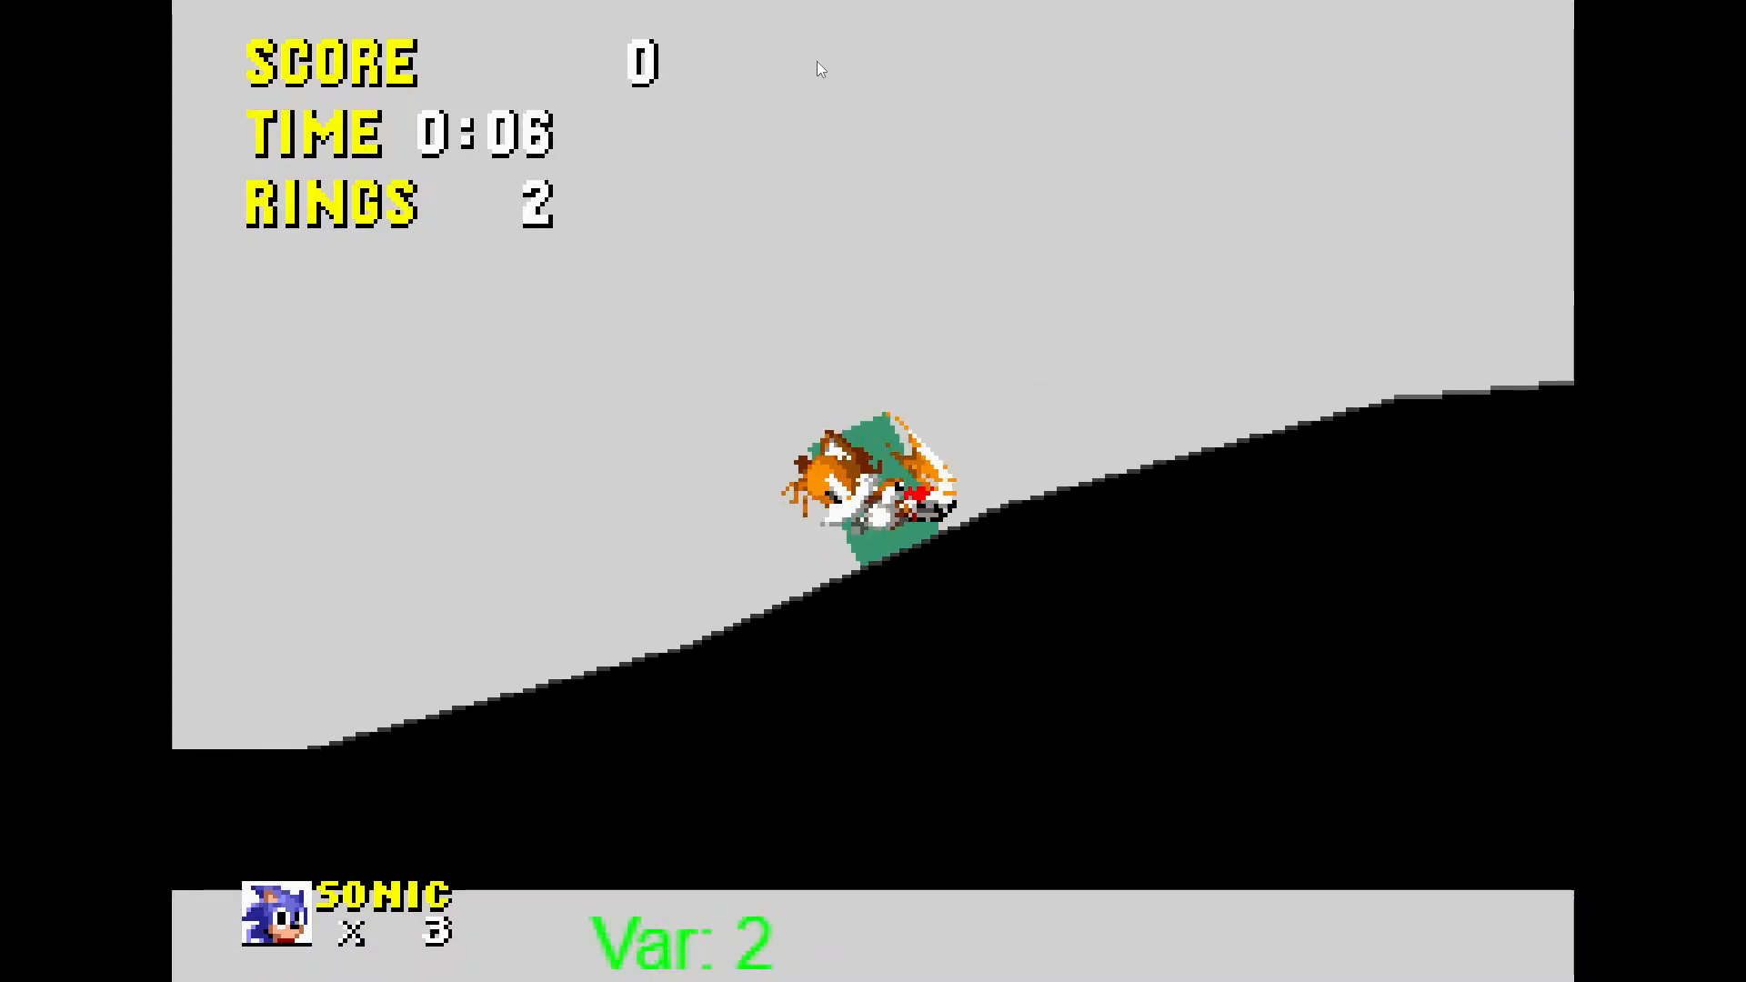
{"action": "key", "text": "space"}
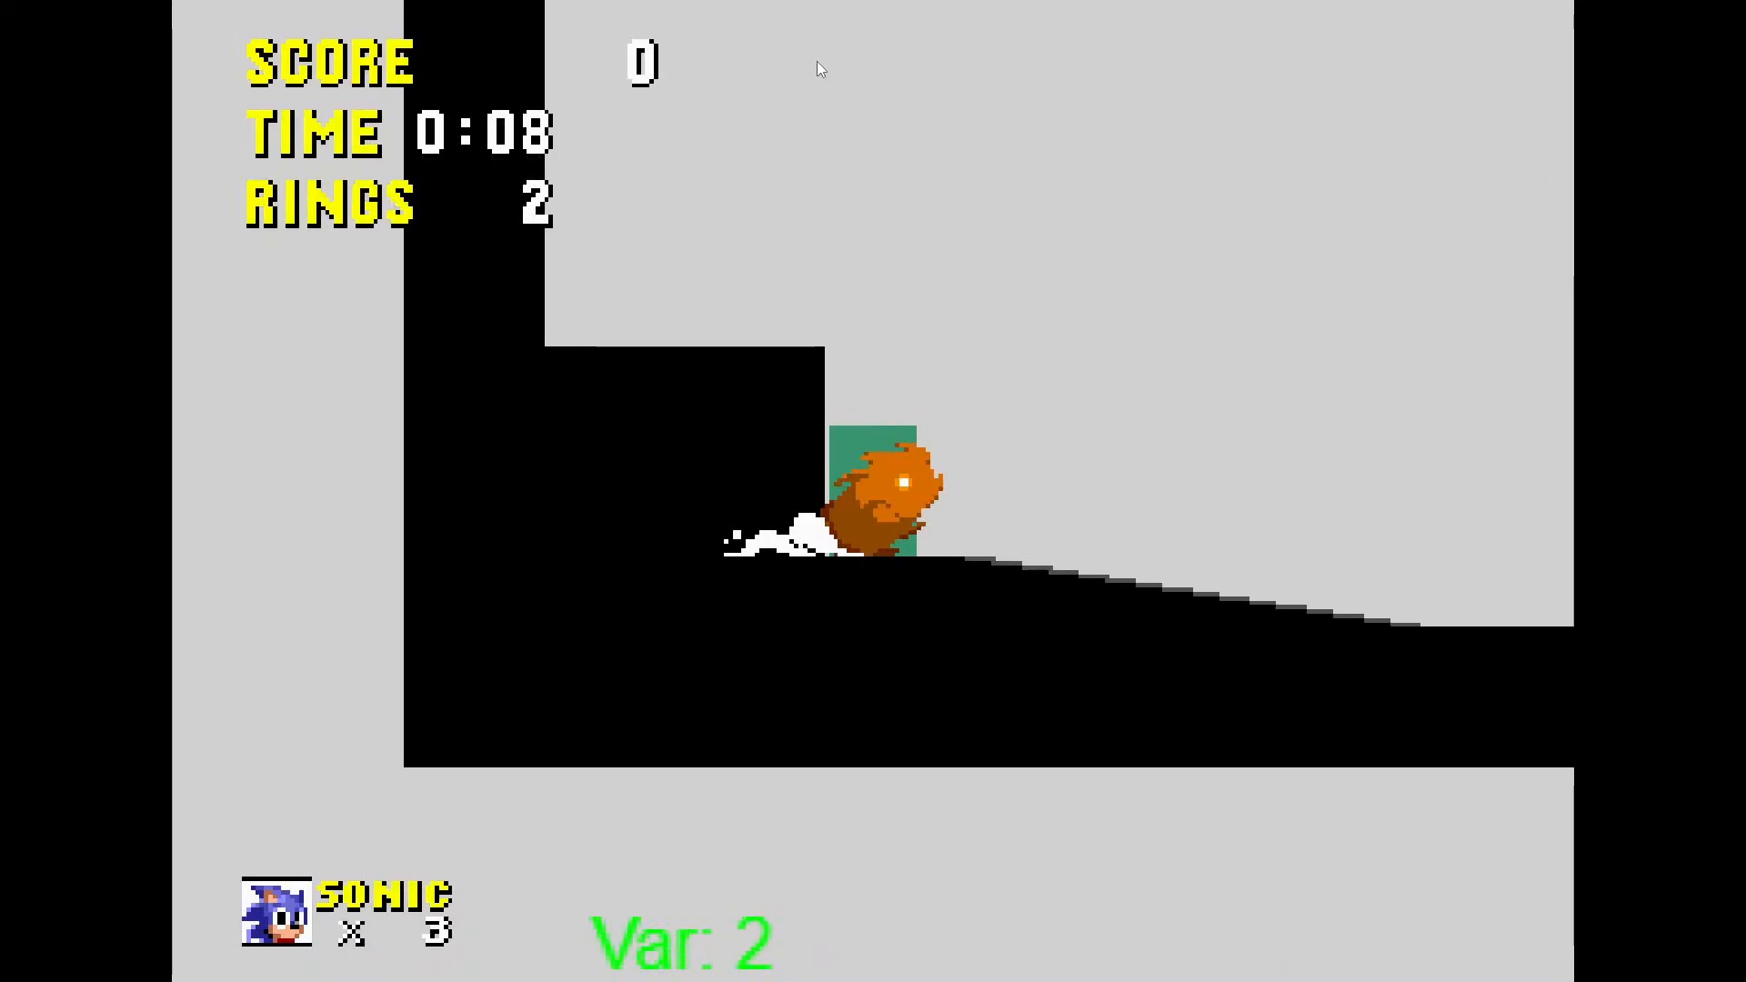
{"action": "key", "text": "Right"}
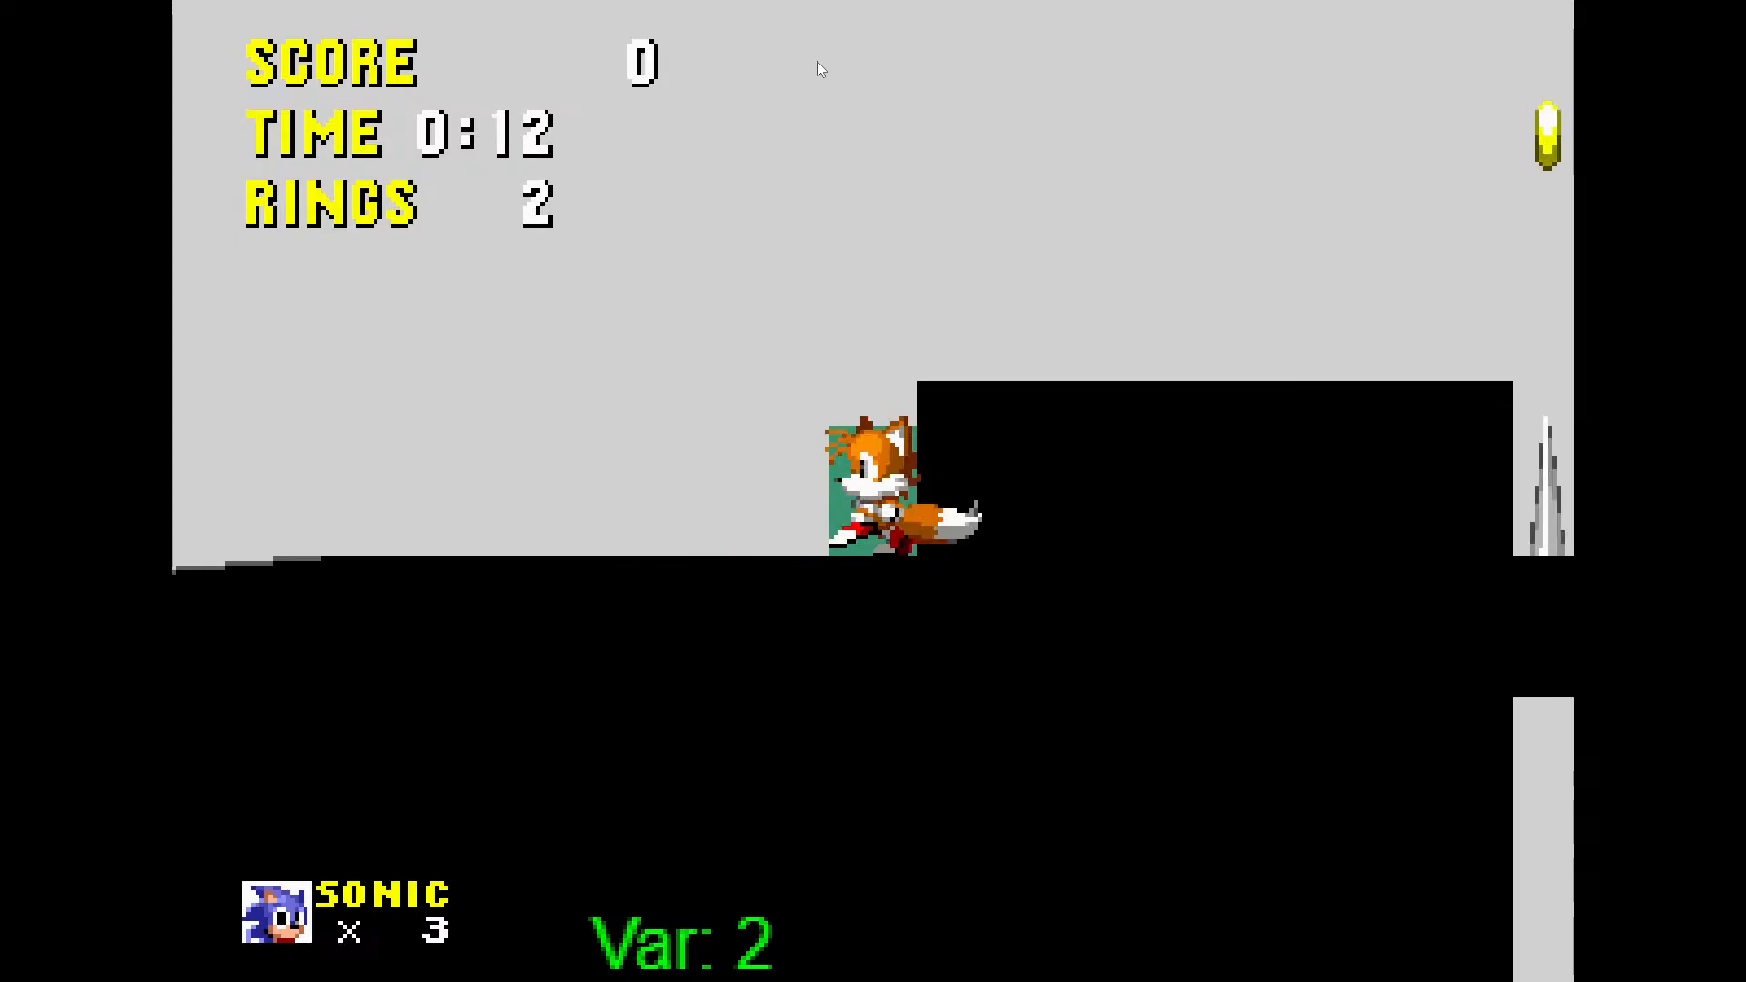
{"action": "key", "text": "space"}
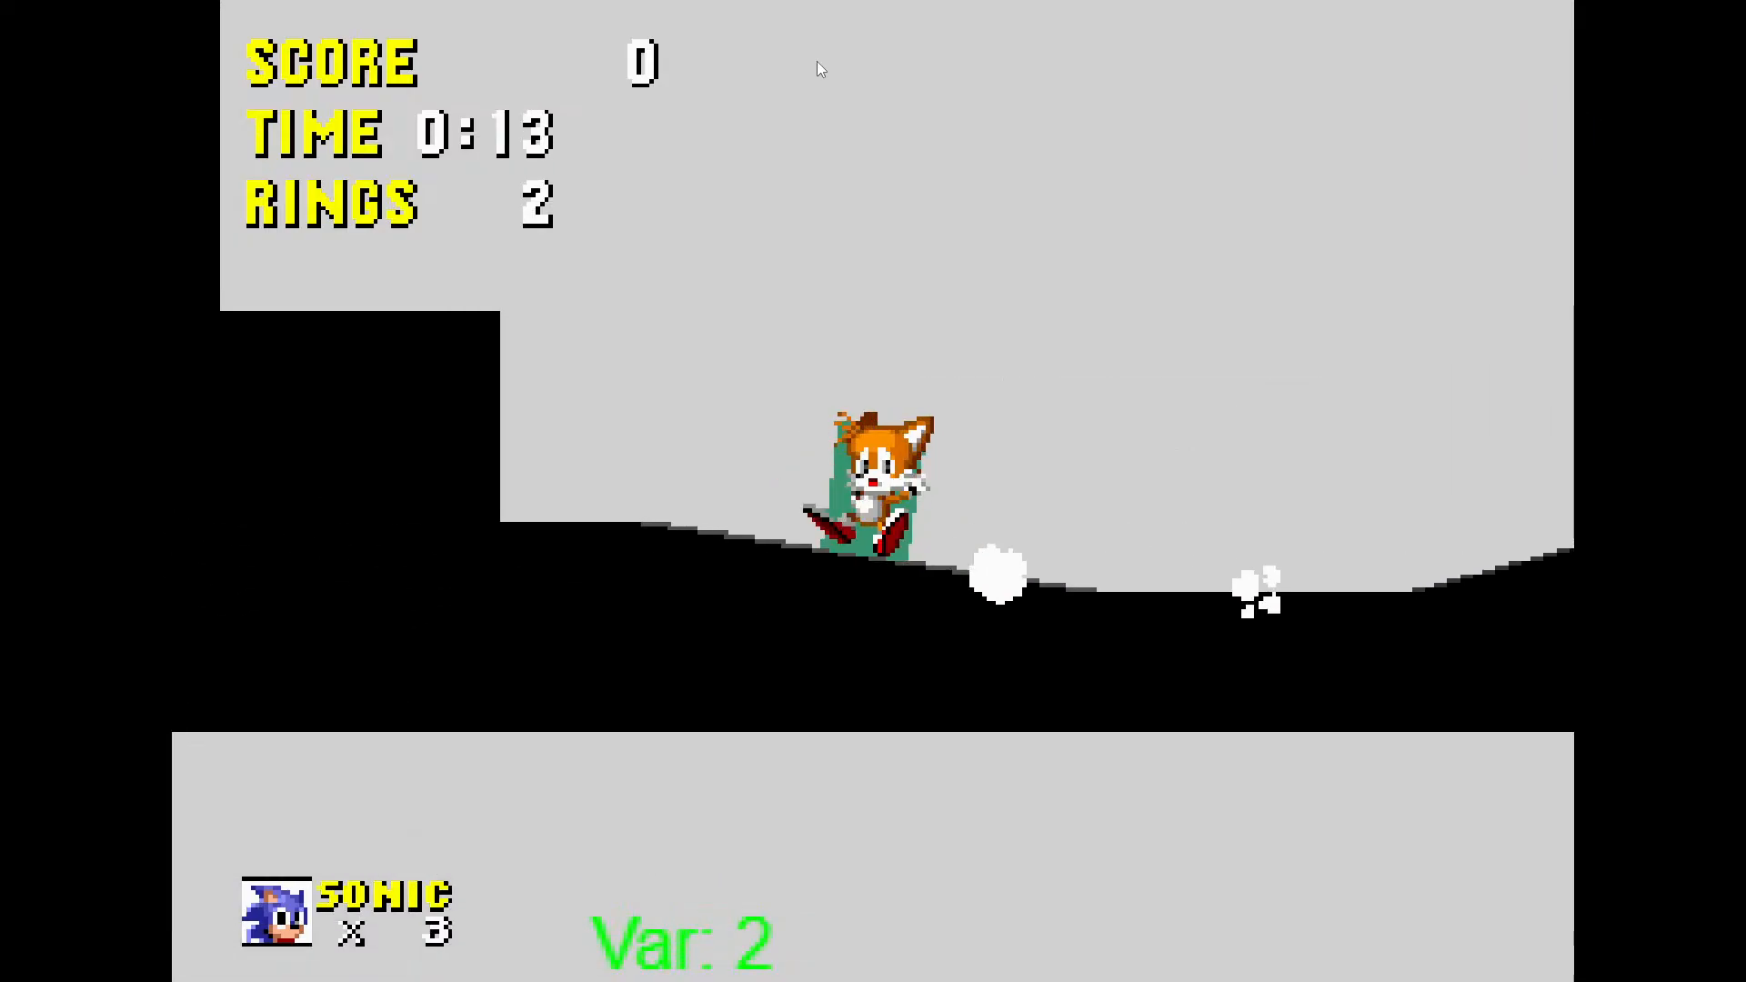
{"action": "key", "text": "Down"}
{"action": "key", "text": "space"}
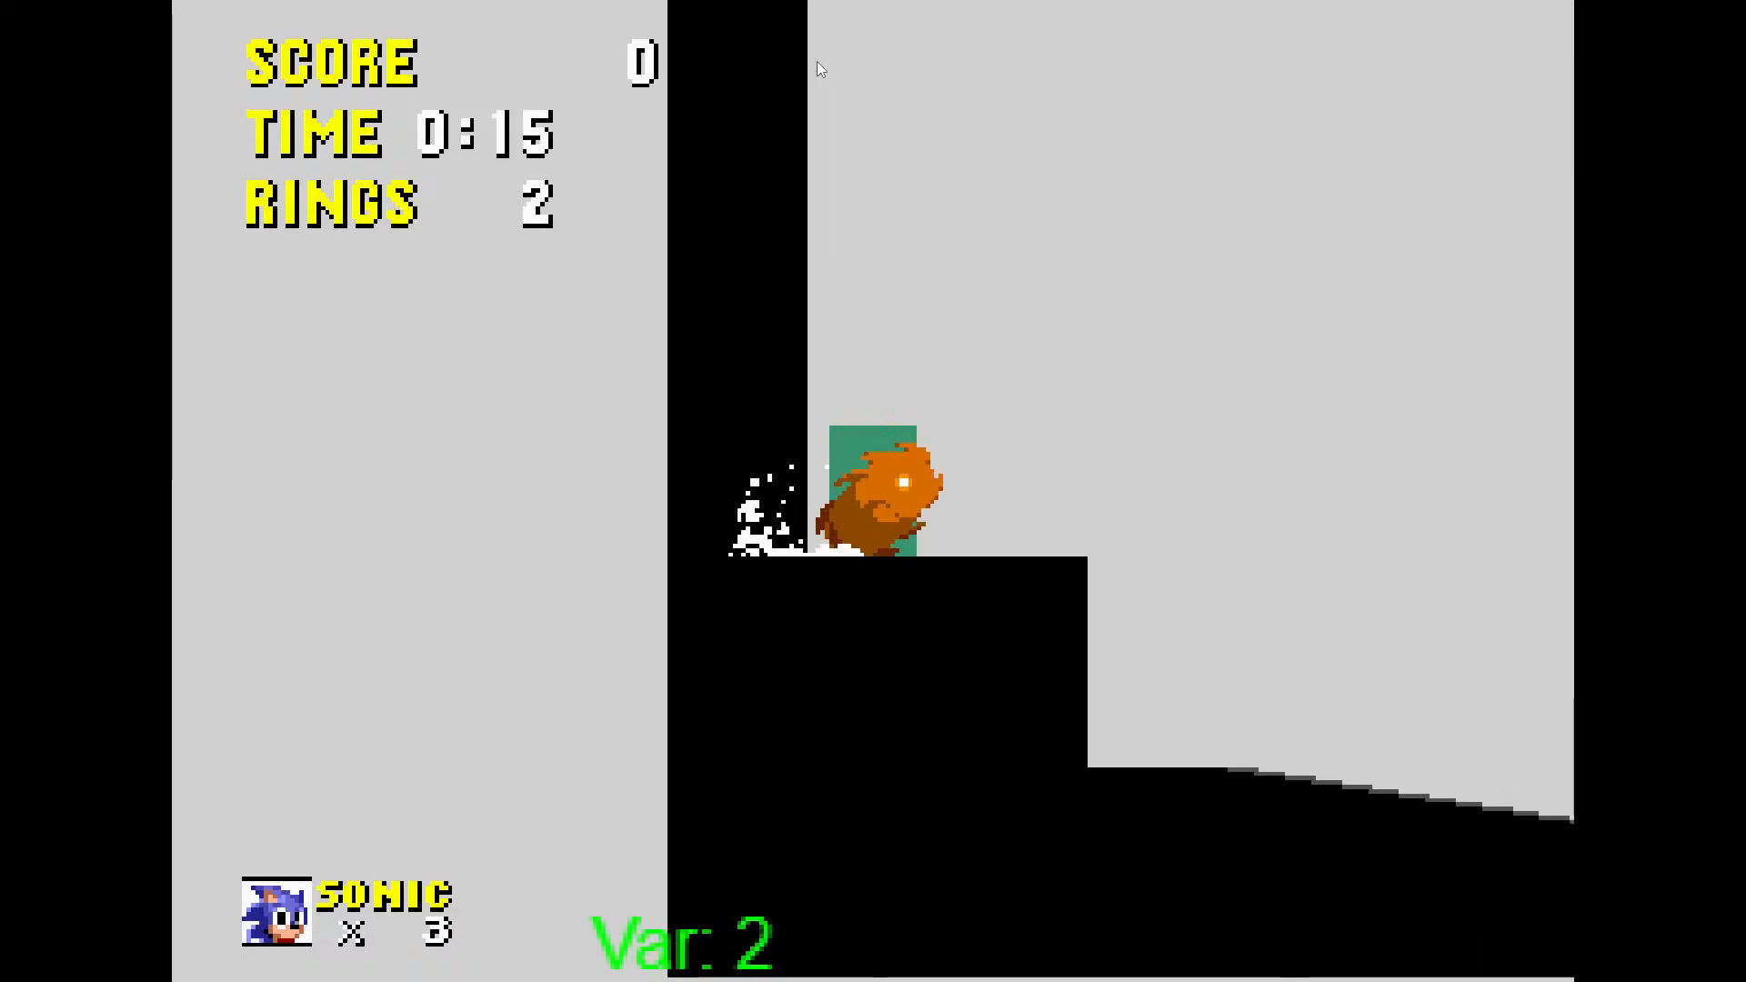
{"action": "key", "text": "Down"}
{"action": "key", "text": "Left"}
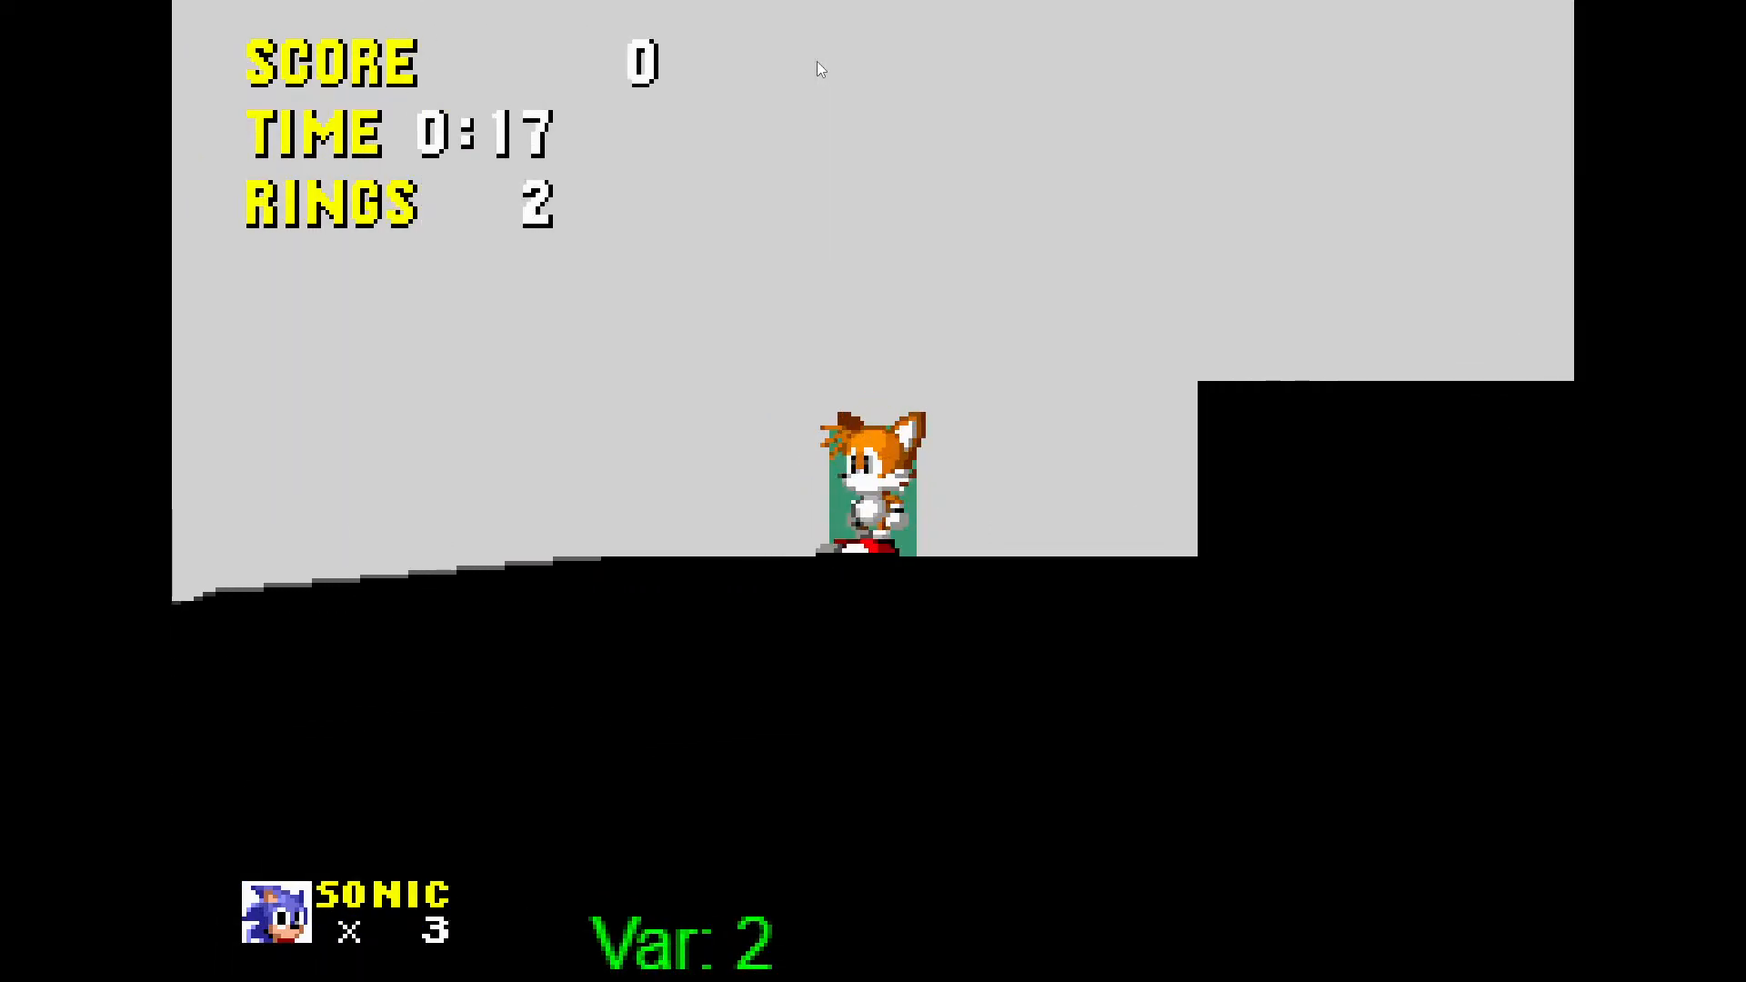
{"action": "key", "text": "Down"}
{"action": "key", "text": "Left"}
{"action": "key", "text": "Left"}
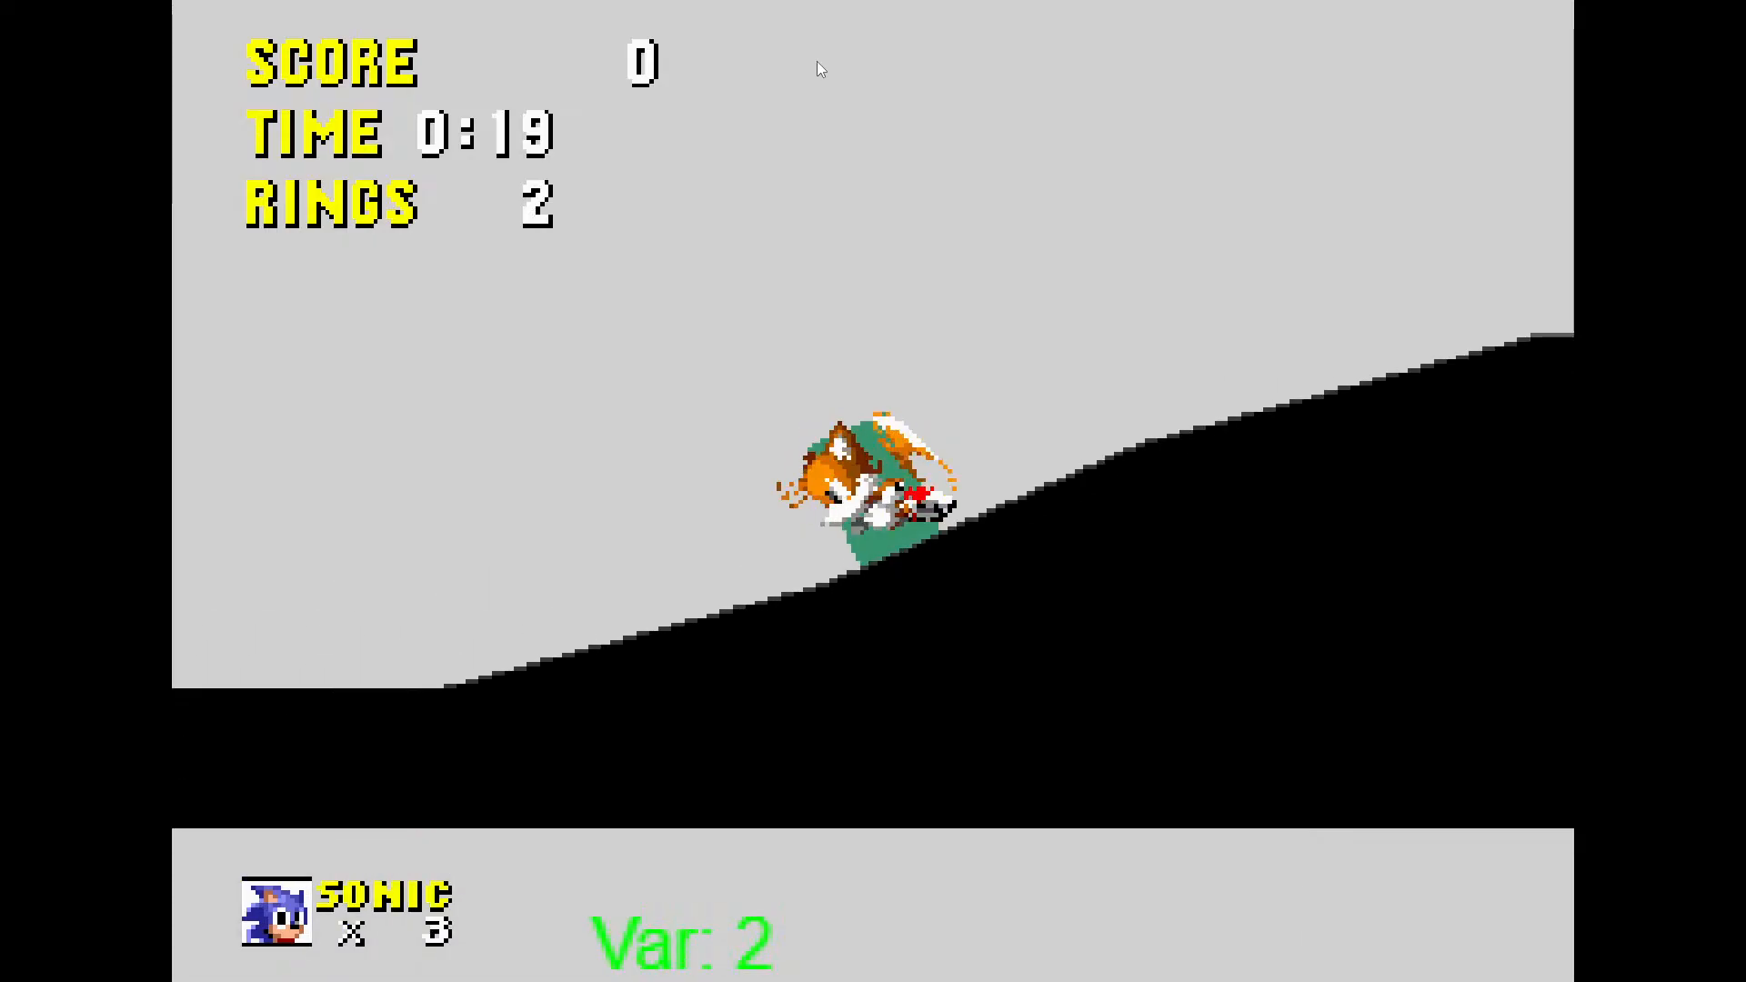
{"action": "key", "text": "Down"}
{"action": "key", "text": "Down"}
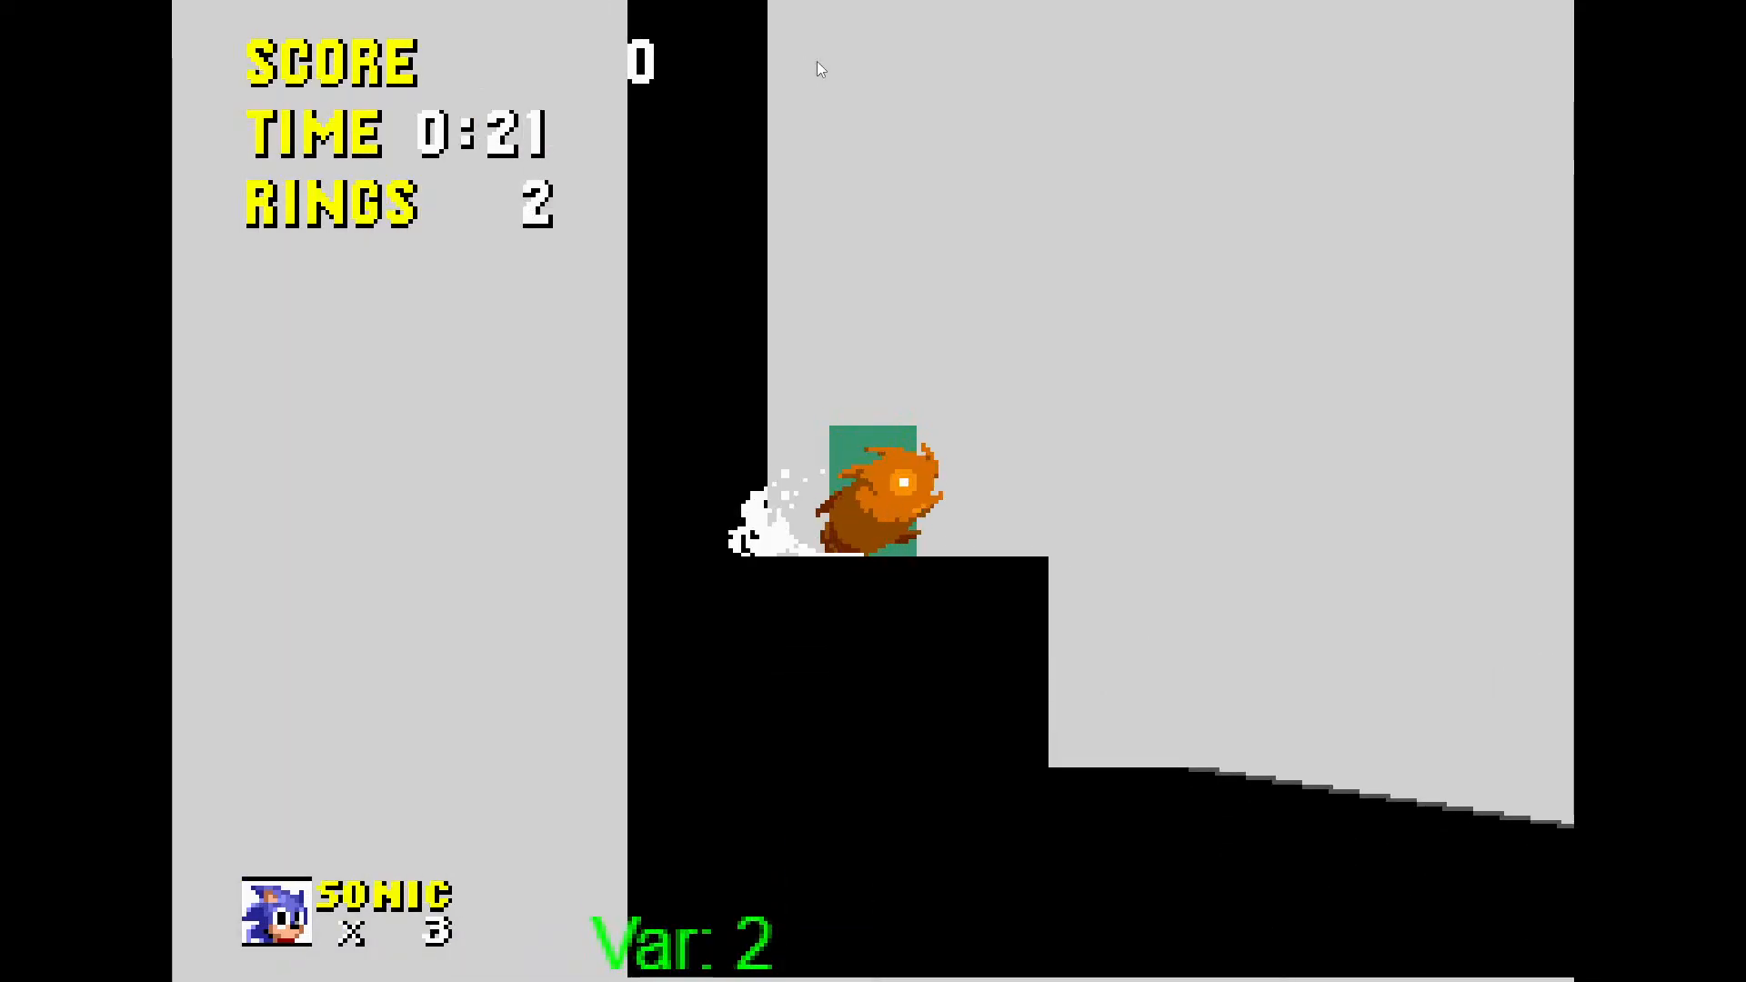
{"action": "key", "text": "Left"}
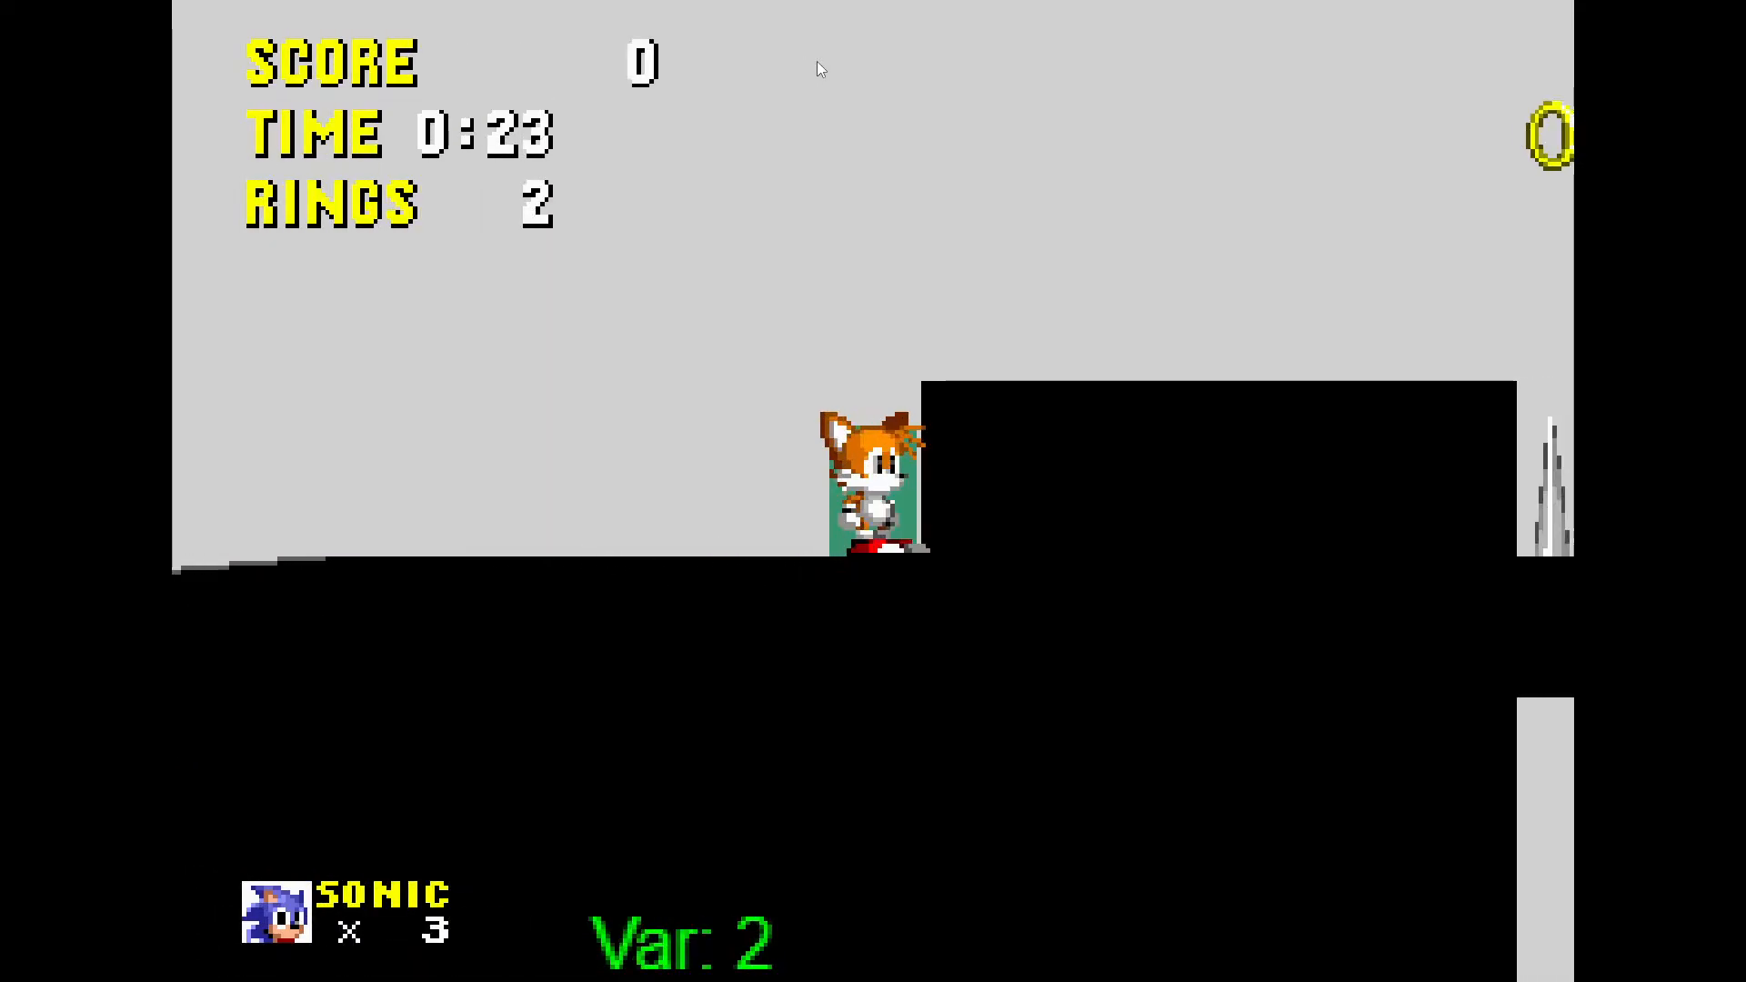
{"action": "key", "text": "space"}
{"action": "key", "text": "Right"}
{"action": "key", "text": "Left"}
{"action": "key", "text": "Right"}
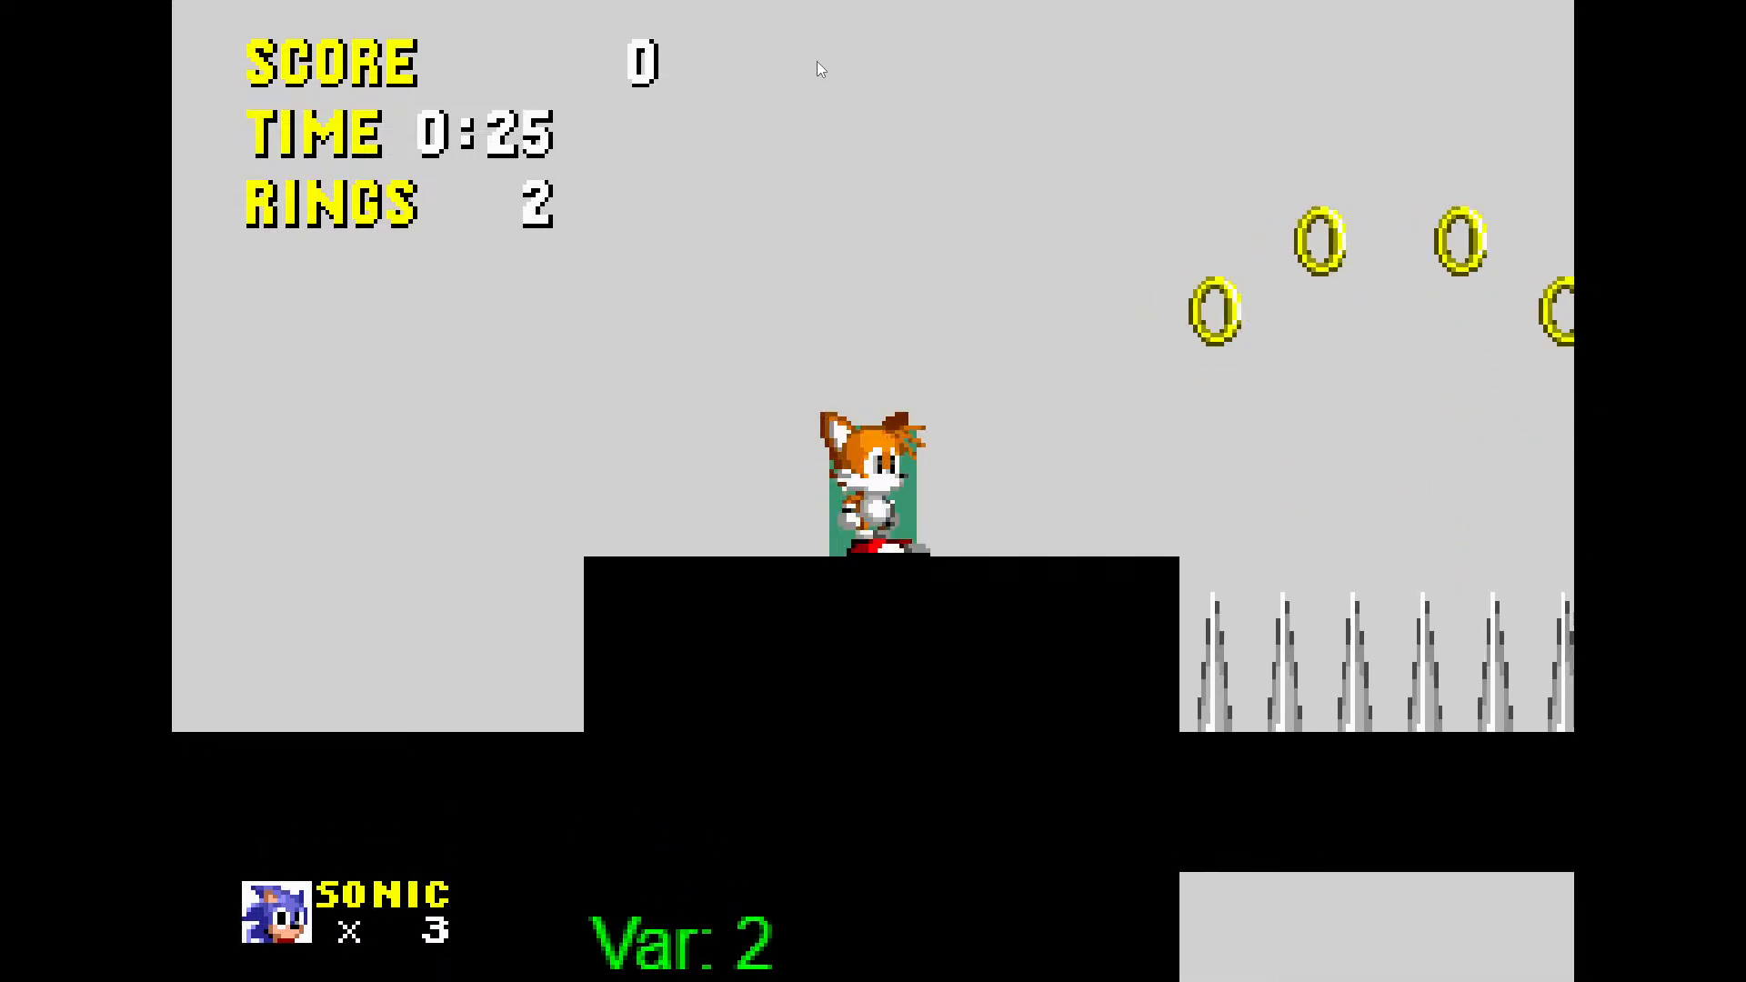
{"action": "key", "text": "Escape"}
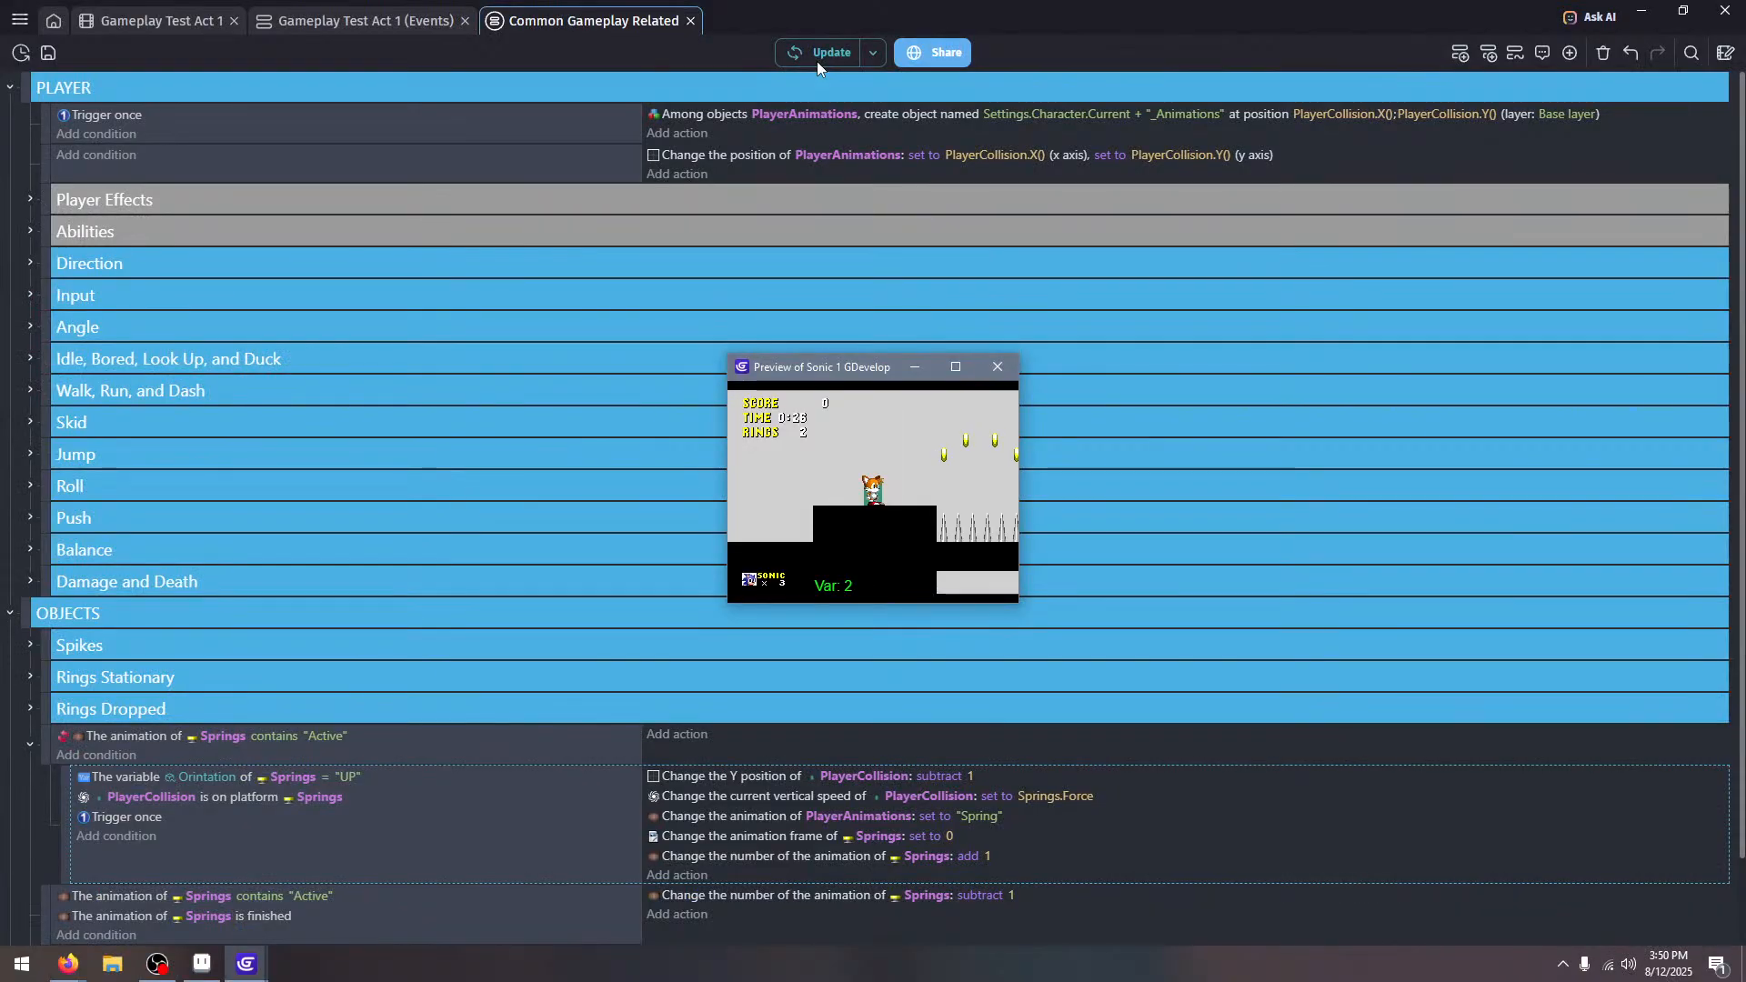
{"action": "left_click", "coordinate": [996, 367]}
Save the project and review the BaseSonic_Animations object's list down to its Roll and Spindash animations
{"action": "key", "text": "ctrl+s"}
{"action": "key", "text": "ctrl+Tab"}
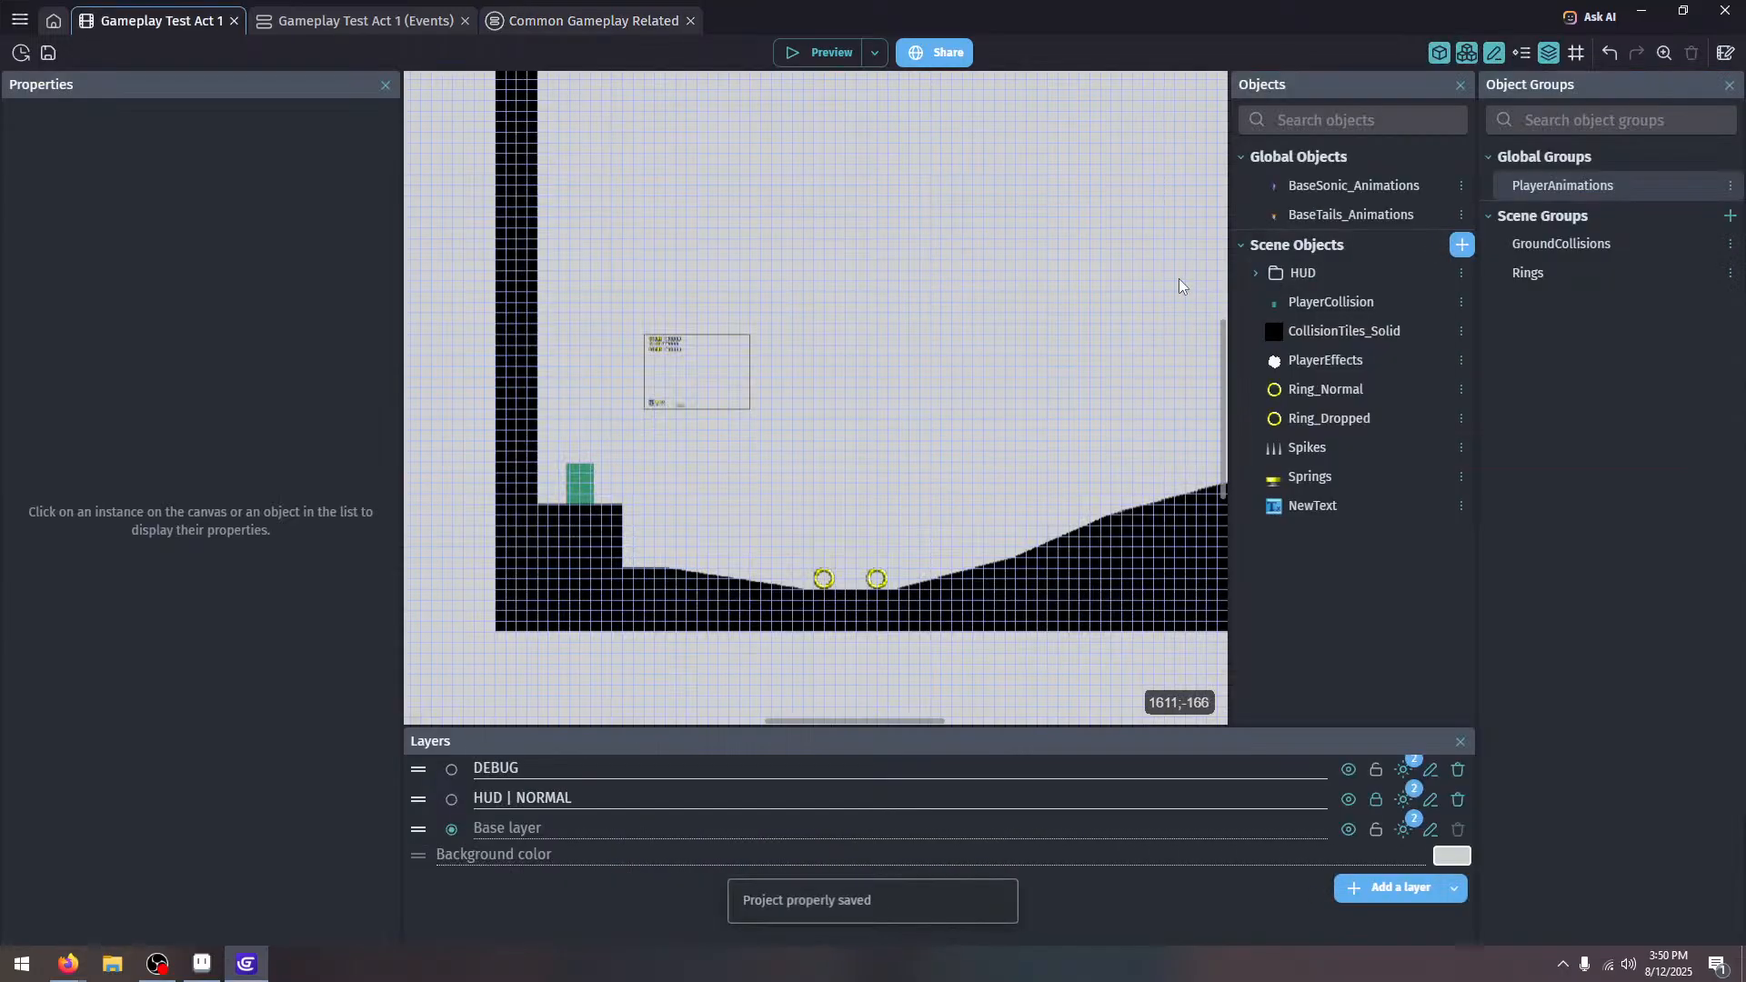
{"action": "left_click", "coordinate": [1309, 187]}
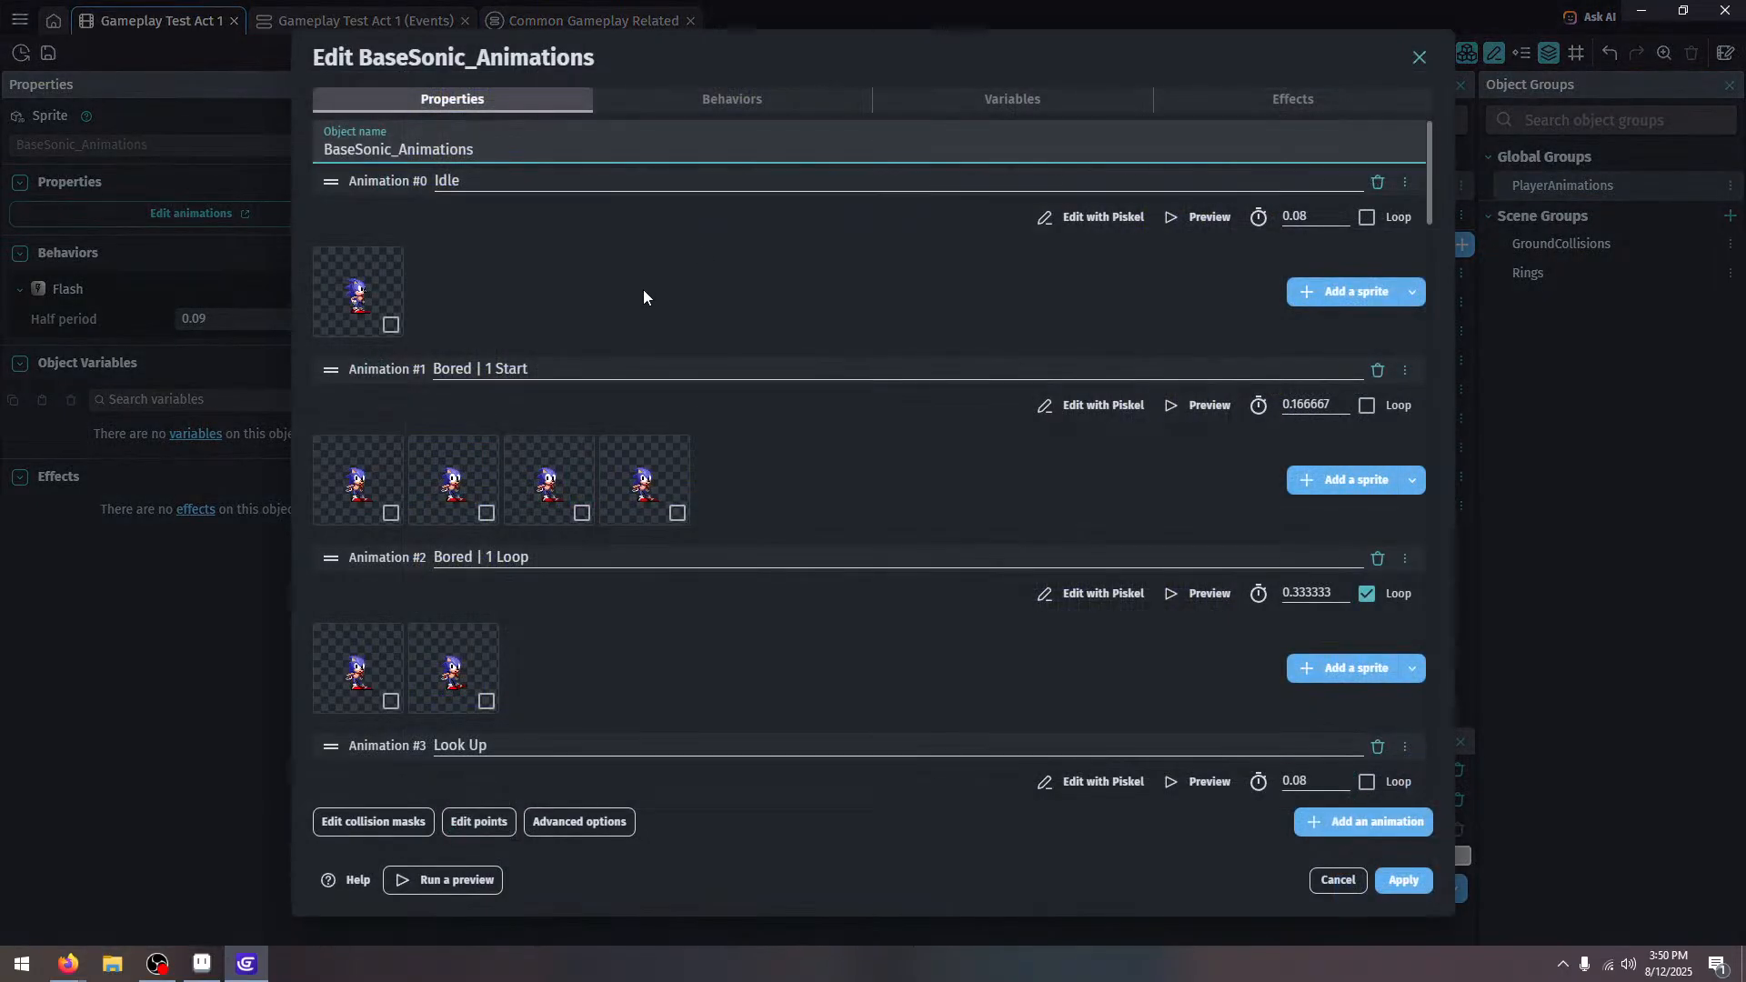
{"action": "scroll", "coordinate": [642, 289], "scroll_direction": "down", "scroll_amount": 12}
{"action": "scroll", "coordinate": [733, 314], "scroll_direction": "down", "scroll_amount": 14}
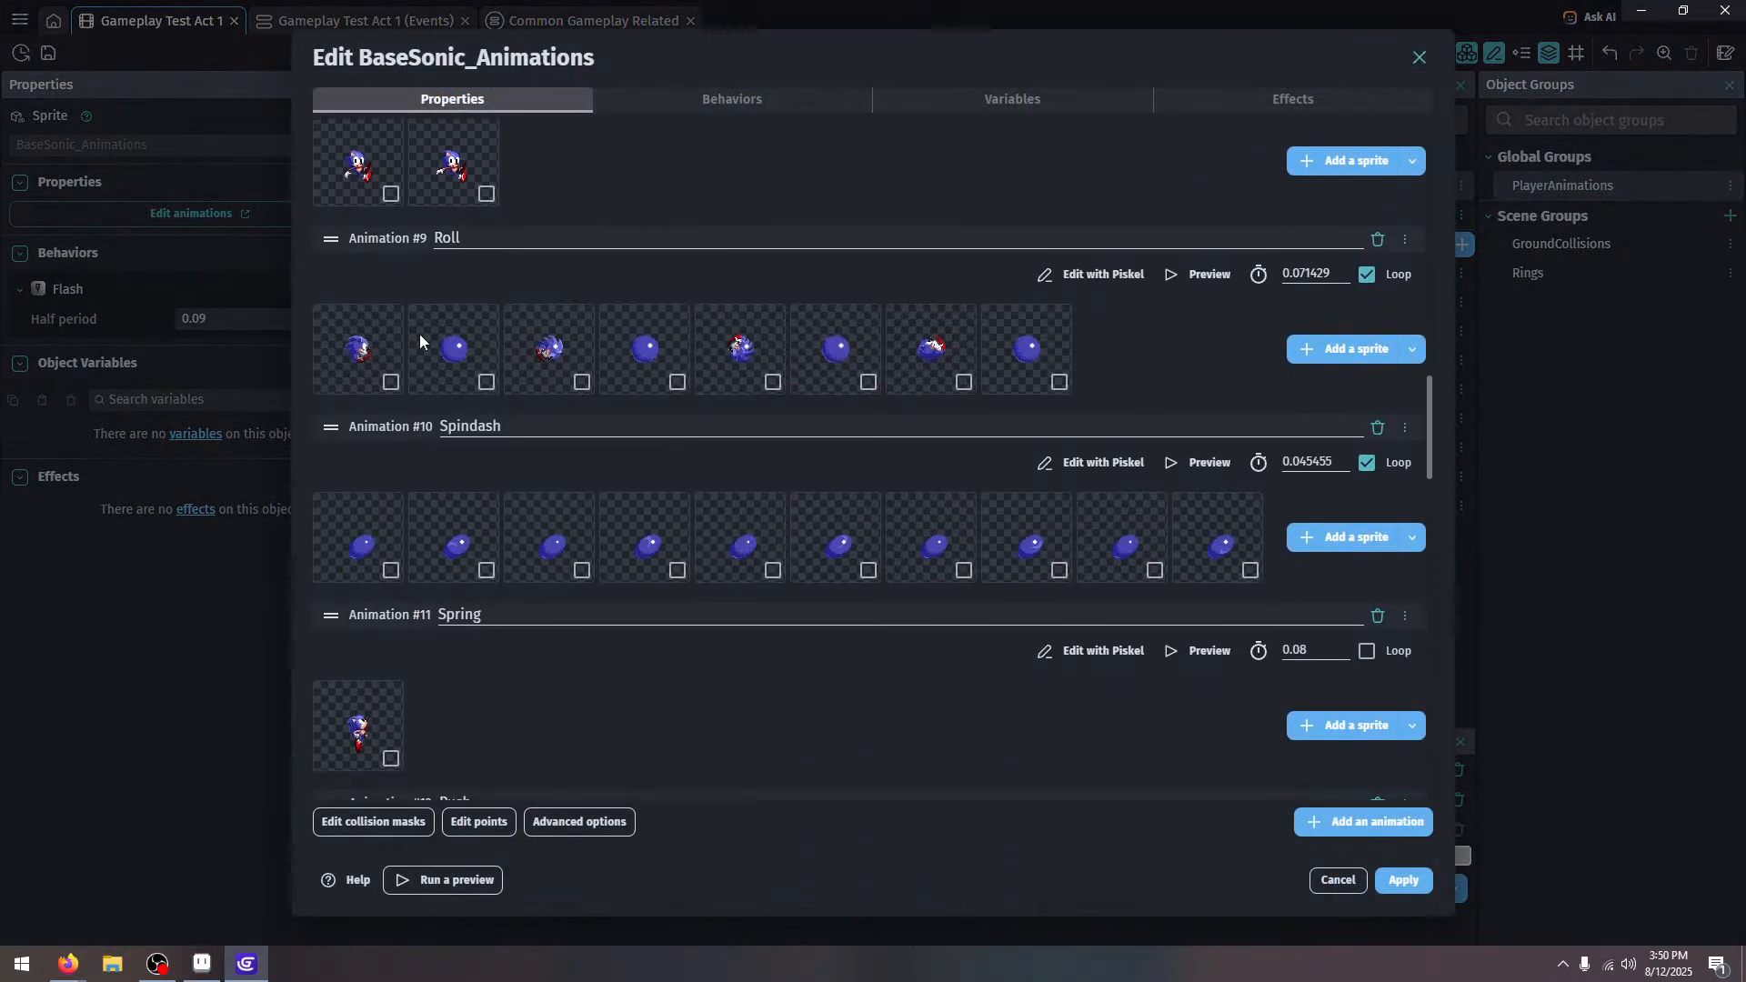
{"action": "left_click", "coordinate": [1423, 883]}
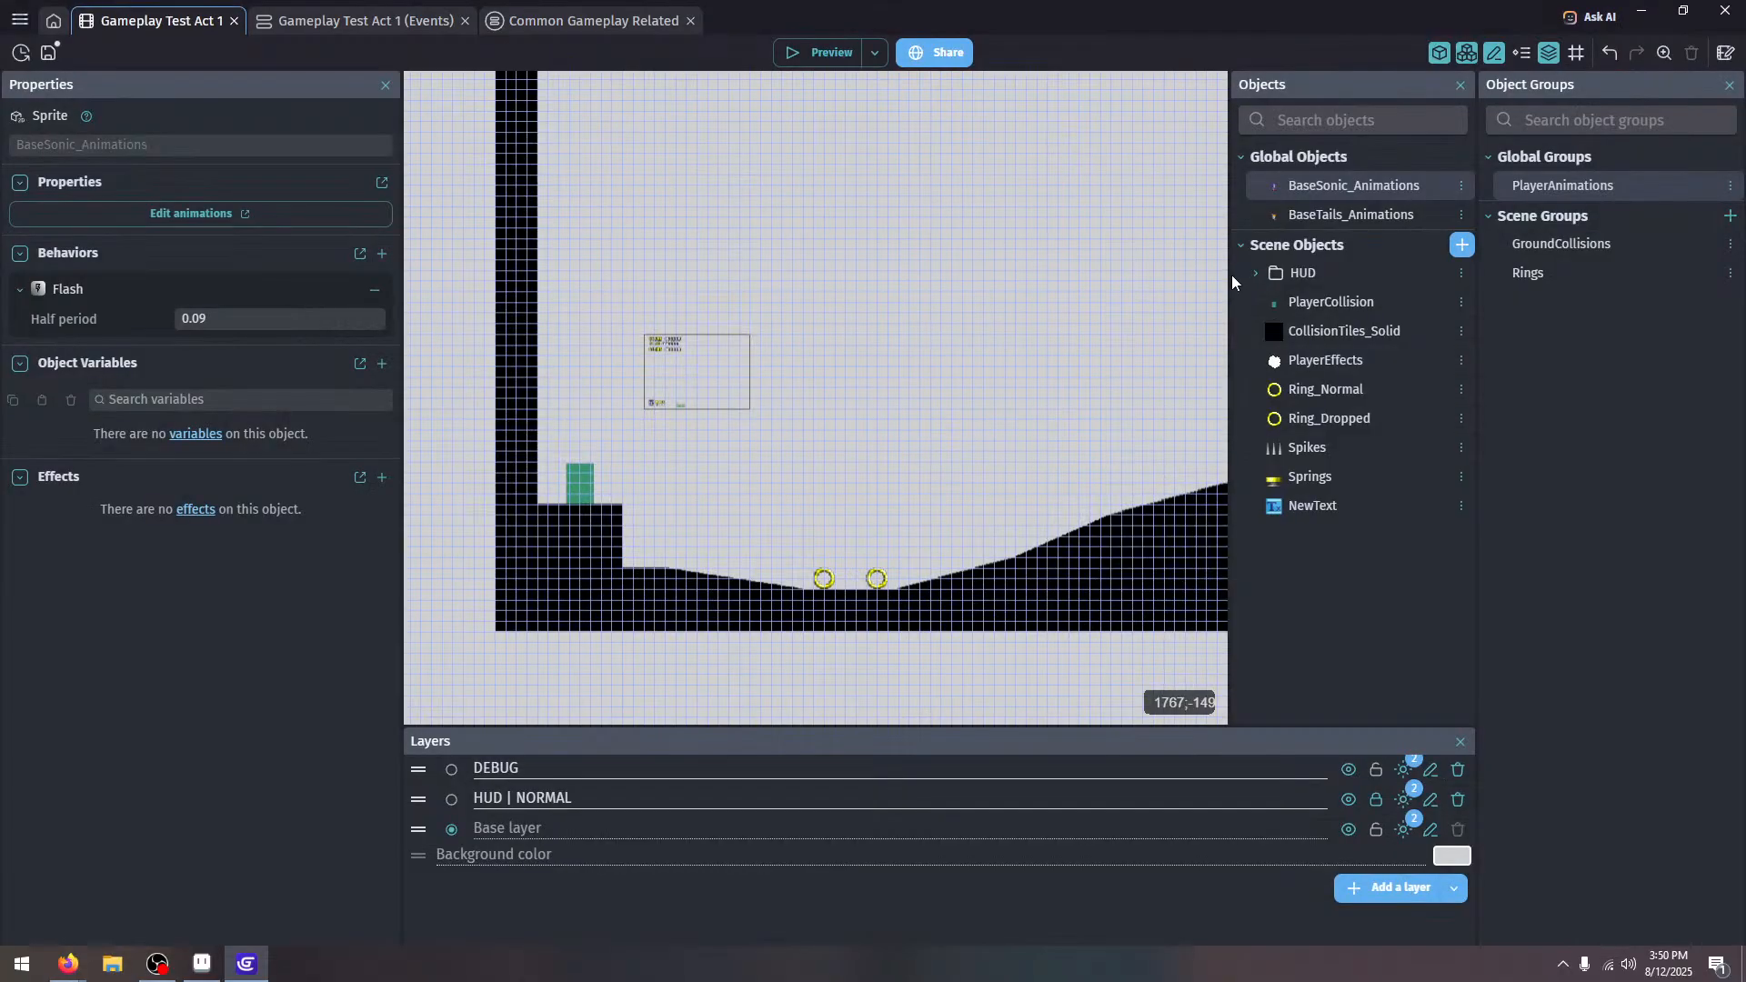
Examine the BaseTails_Animations object's Spindash, Fly and Swim animations for comparison with Sonic's set
{"action": "double_click", "coordinate": [1310, 216]}
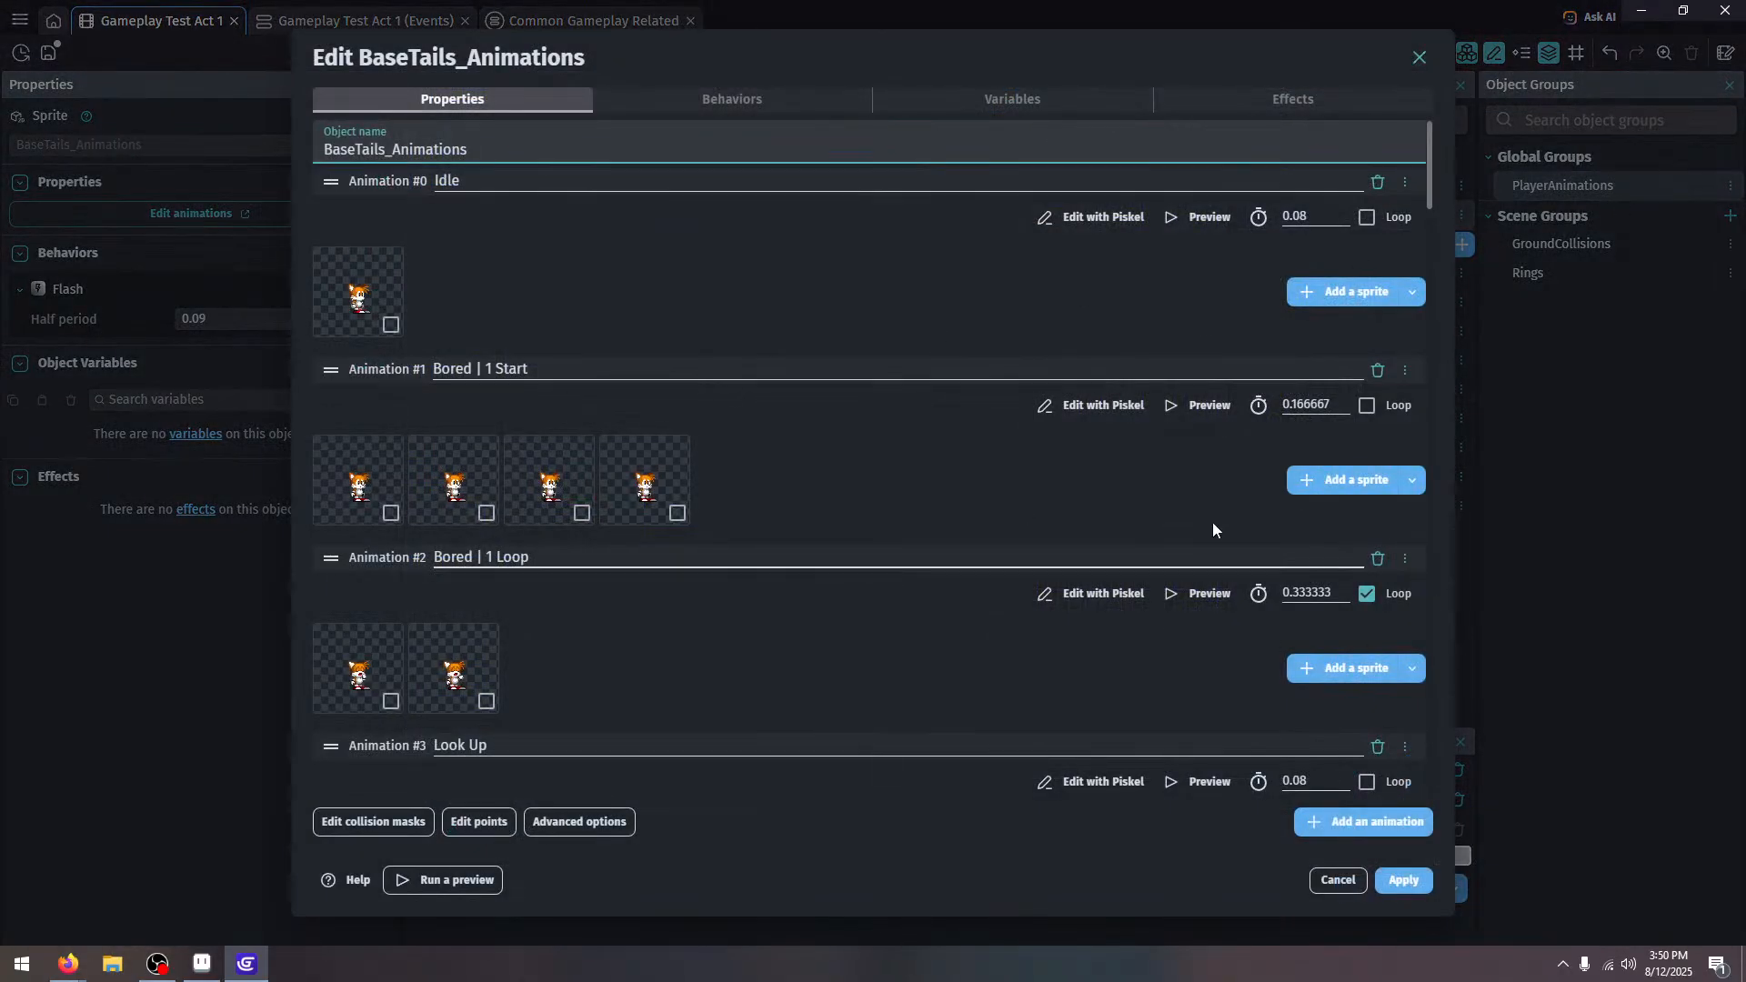
{"action": "scroll", "coordinate": [964, 350], "scroll_direction": "down", "scroll_amount": 10}
{"action": "scroll", "coordinate": [897, 348], "scroll_direction": "down", "scroll_amount": 20}
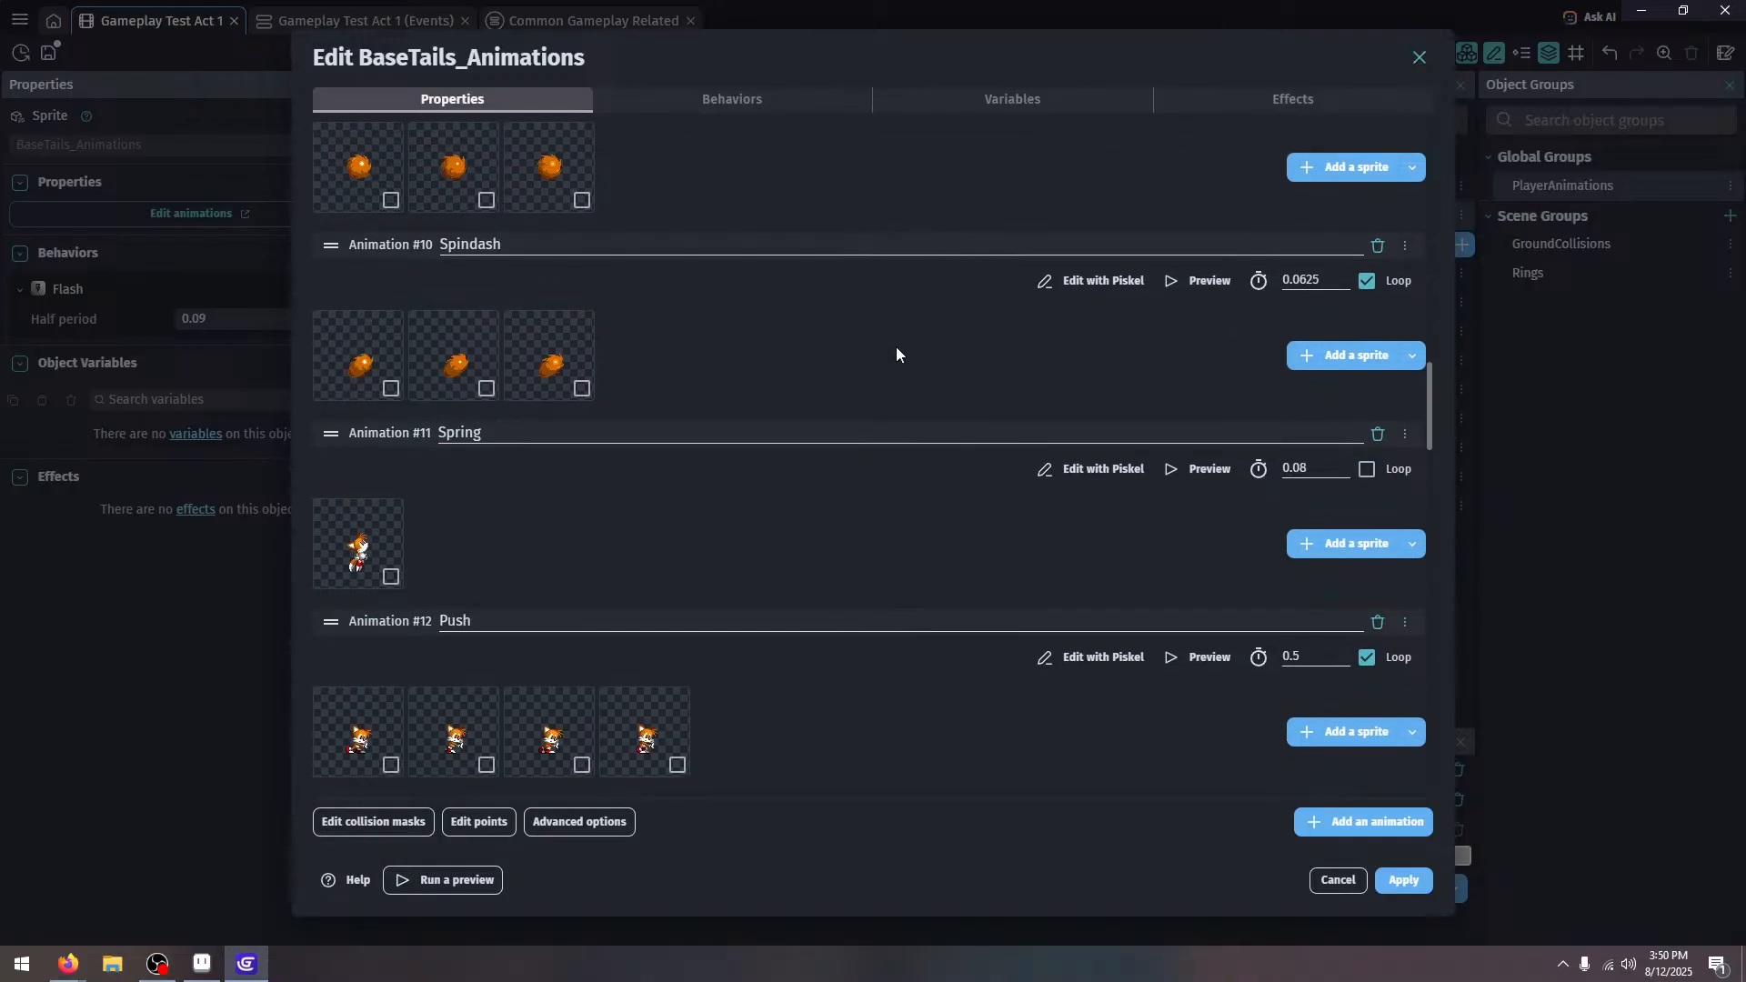
{"action": "scroll", "coordinate": [895, 351], "scroll_direction": "down", "scroll_amount": 6}
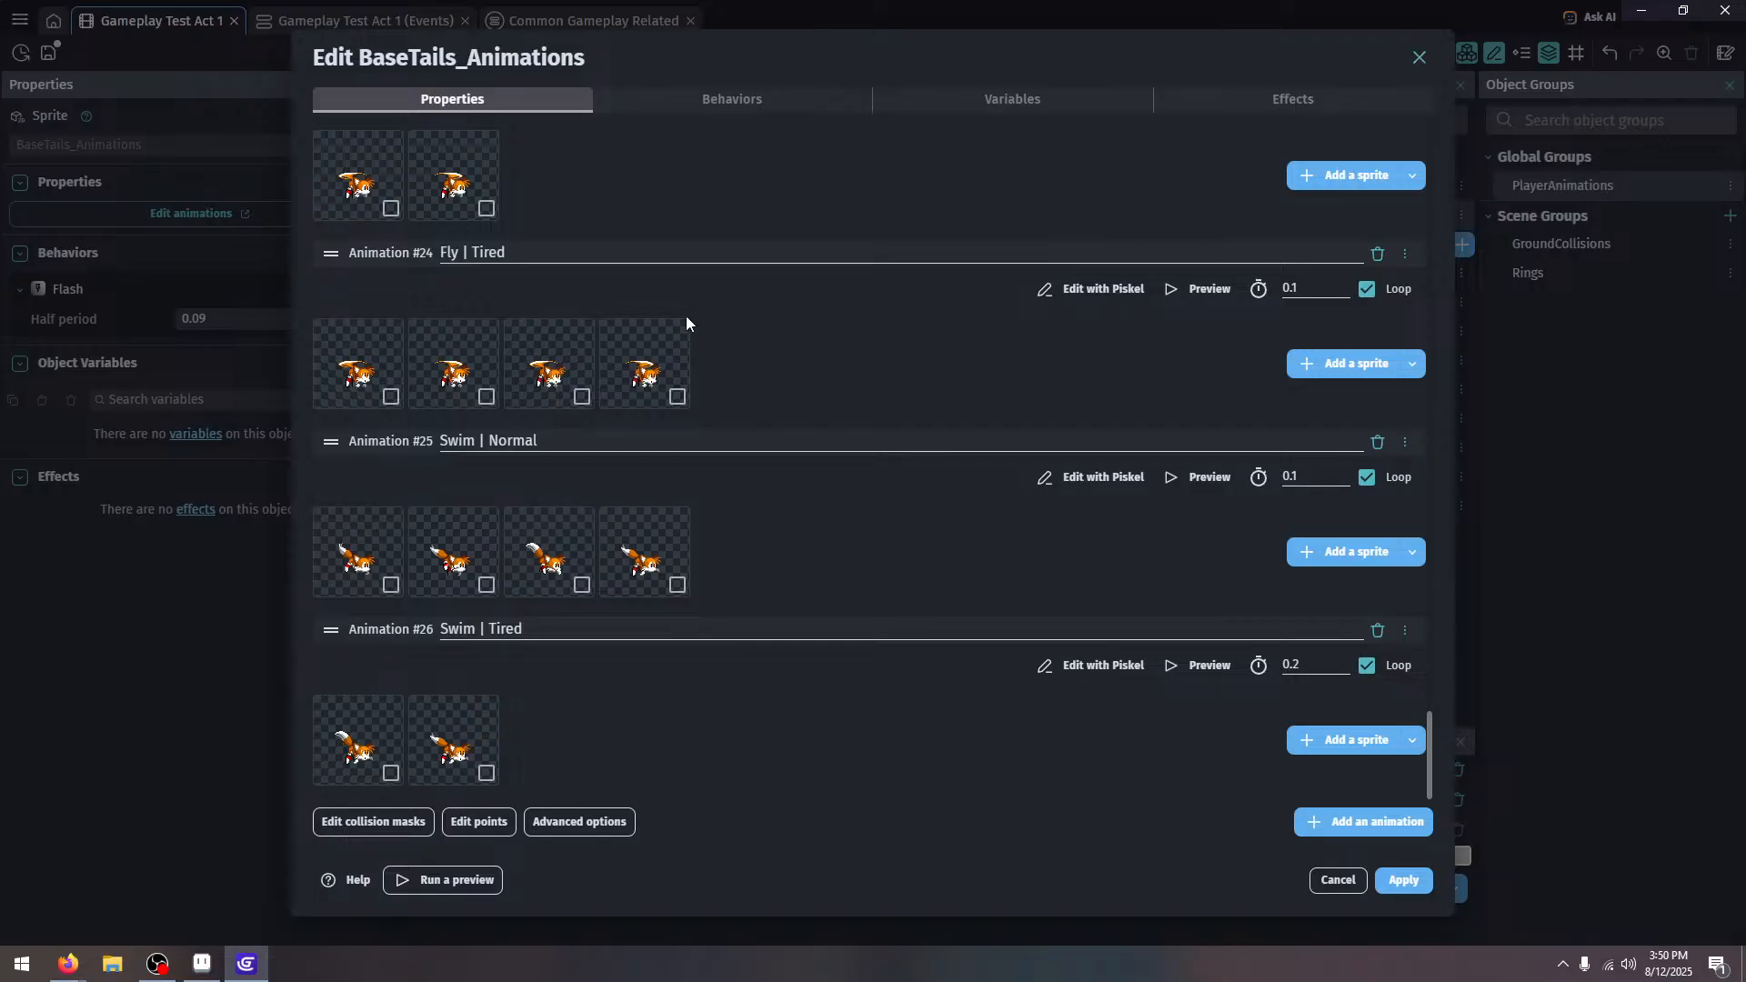
{"action": "scroll", "coordinate": [668, 614], "scroll_direction": "up", "scroll_amount": 2}
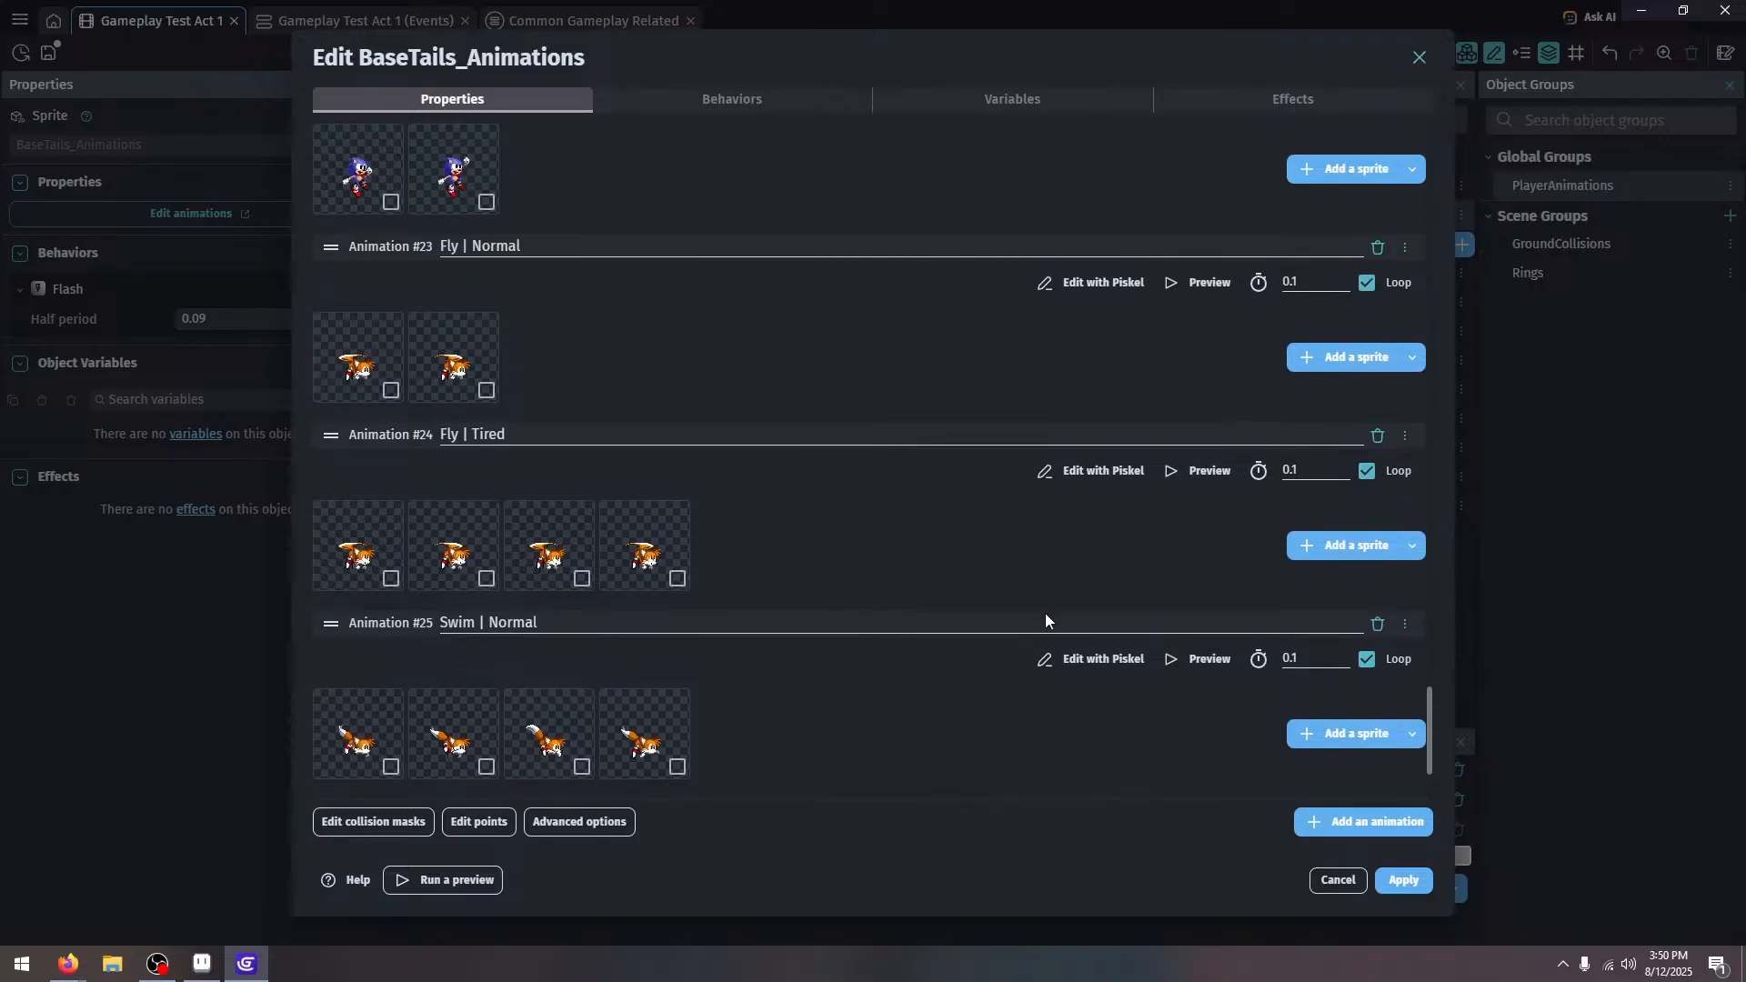
{"action": "scroll", "coordinate": [1046, 616], "scroll_direction": "down", "scroll_amount": 2}
{"action": "left_click", "coordinate": [1403, 880]}
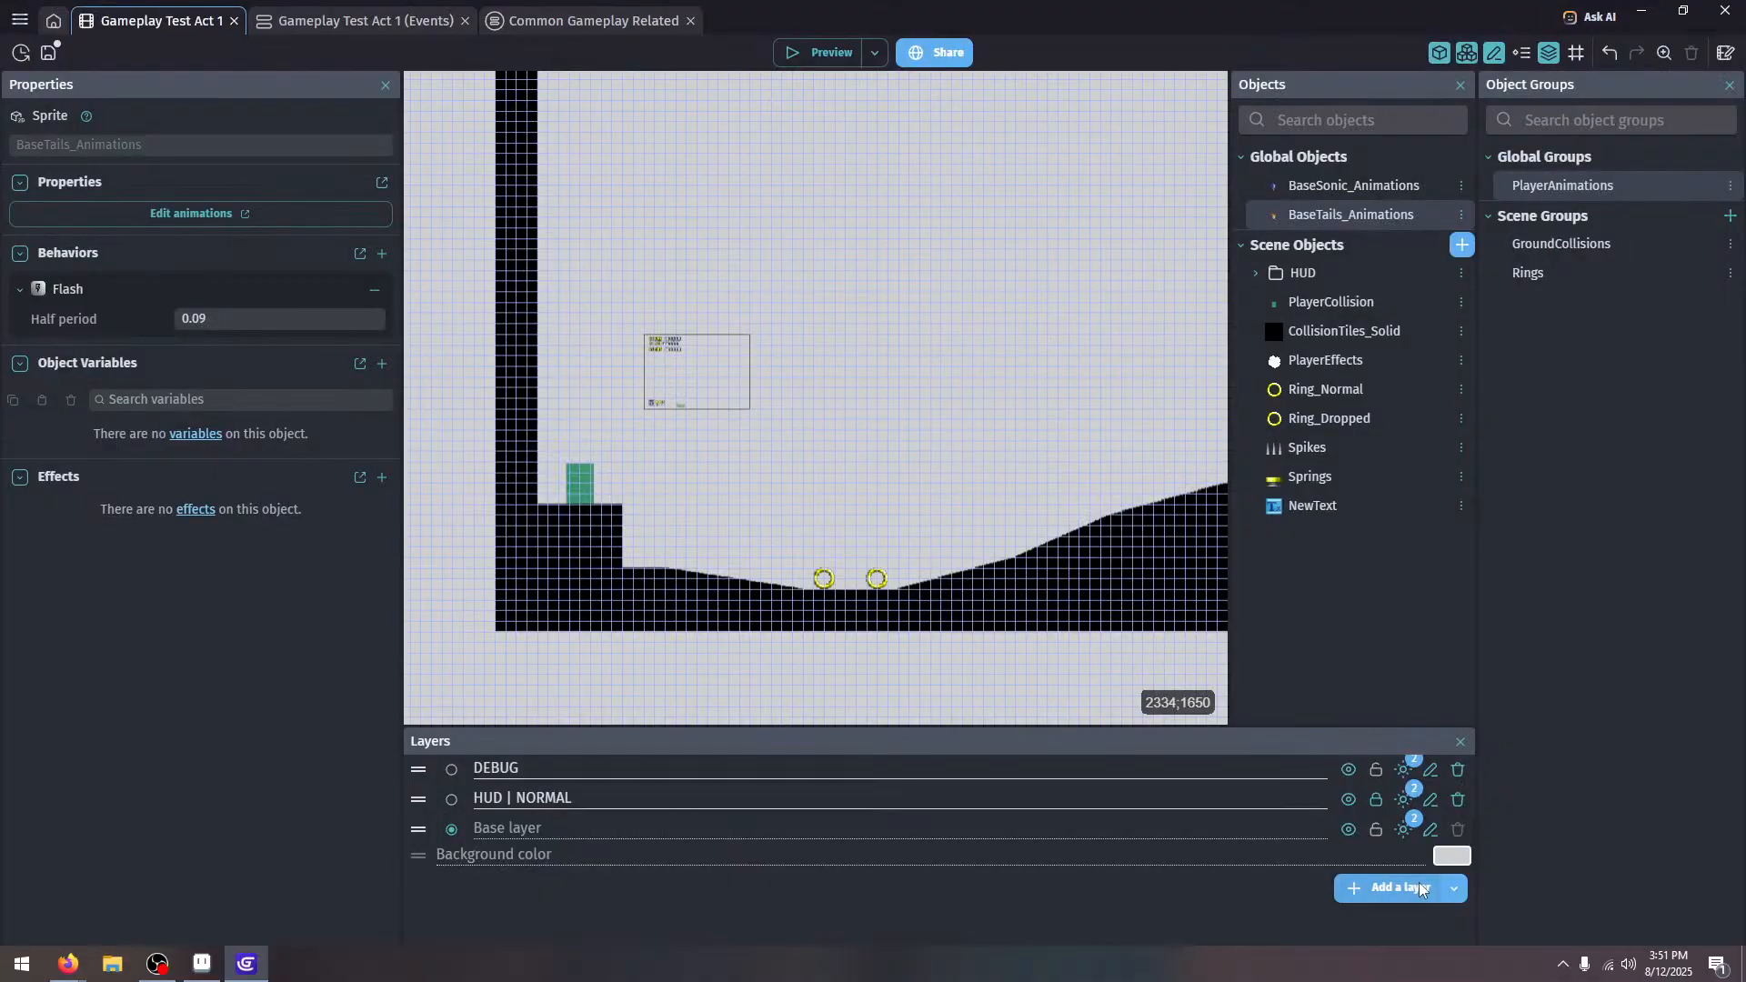
Review the BaseSonic_Animations object's animation list through to its final Jump | Victory animation
{"action": "left_click", "coordinate": [1295, 182]}
{"action": "double_click", "coordinate": [1296, 185]}
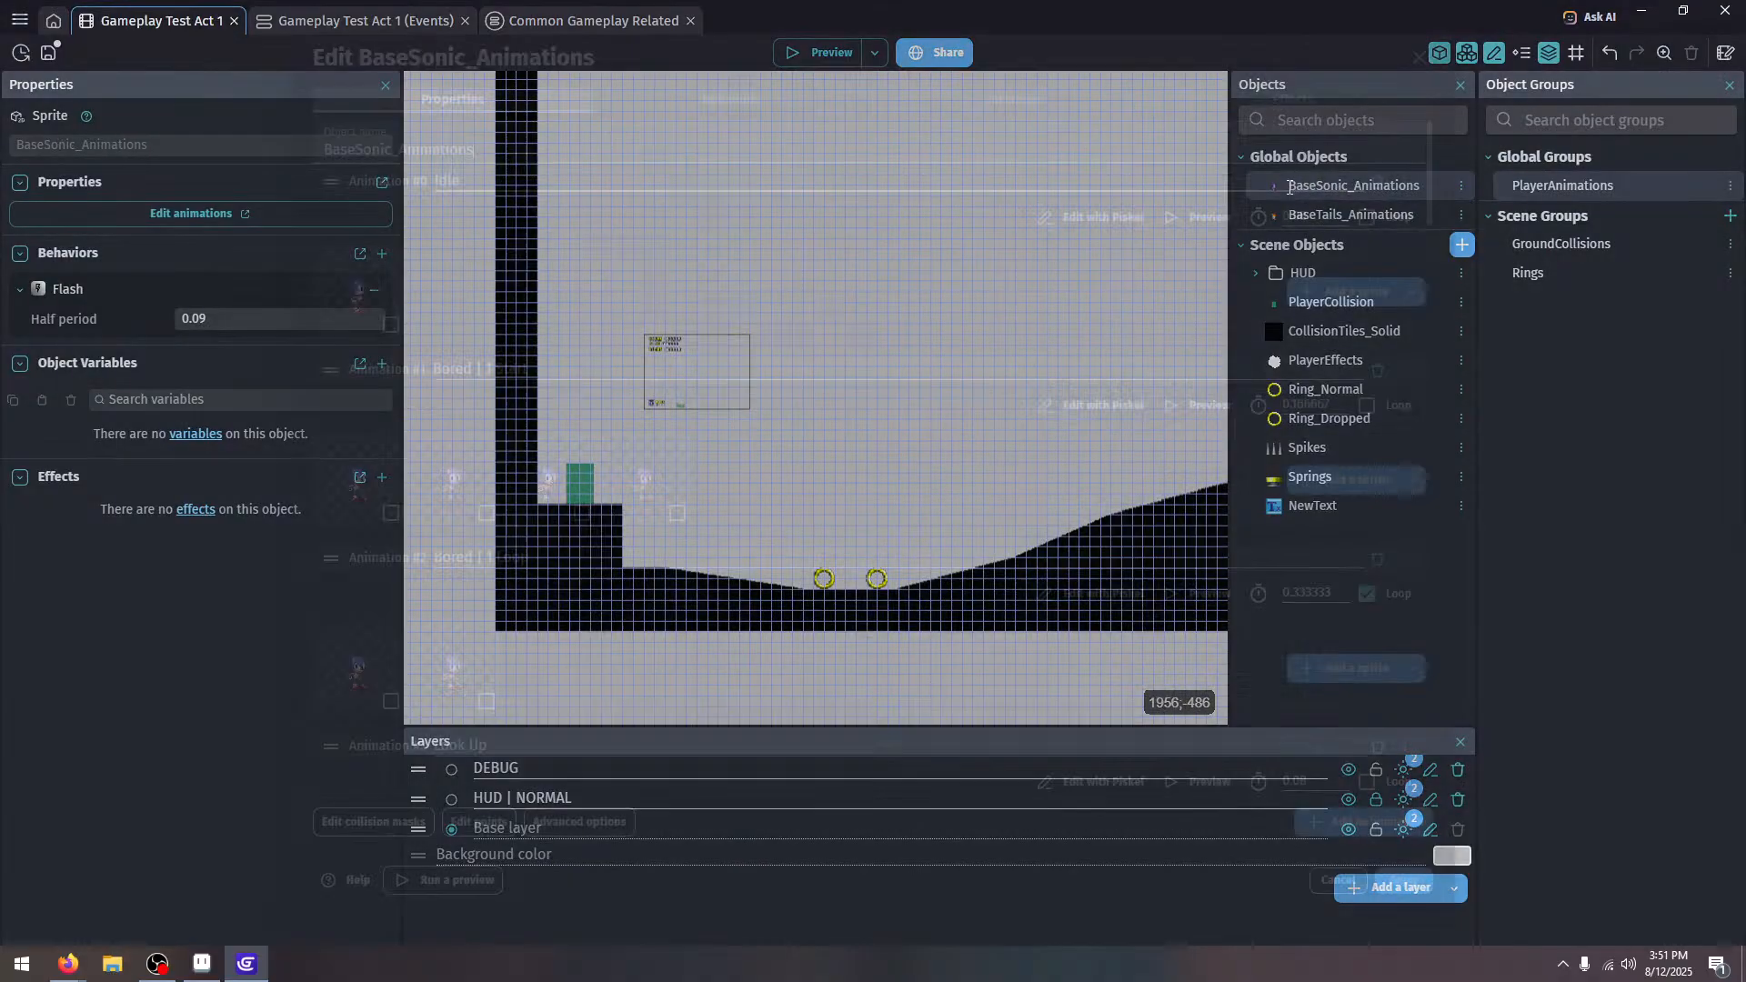
{"action": "scroll", "coordinate": [842, 368], "scroll_direction": "down", "scroll_amount": 10}
{"action": "scroll", "coordinate": [832, 378], "scroll_direction": "down", "scroll_amount": 12}
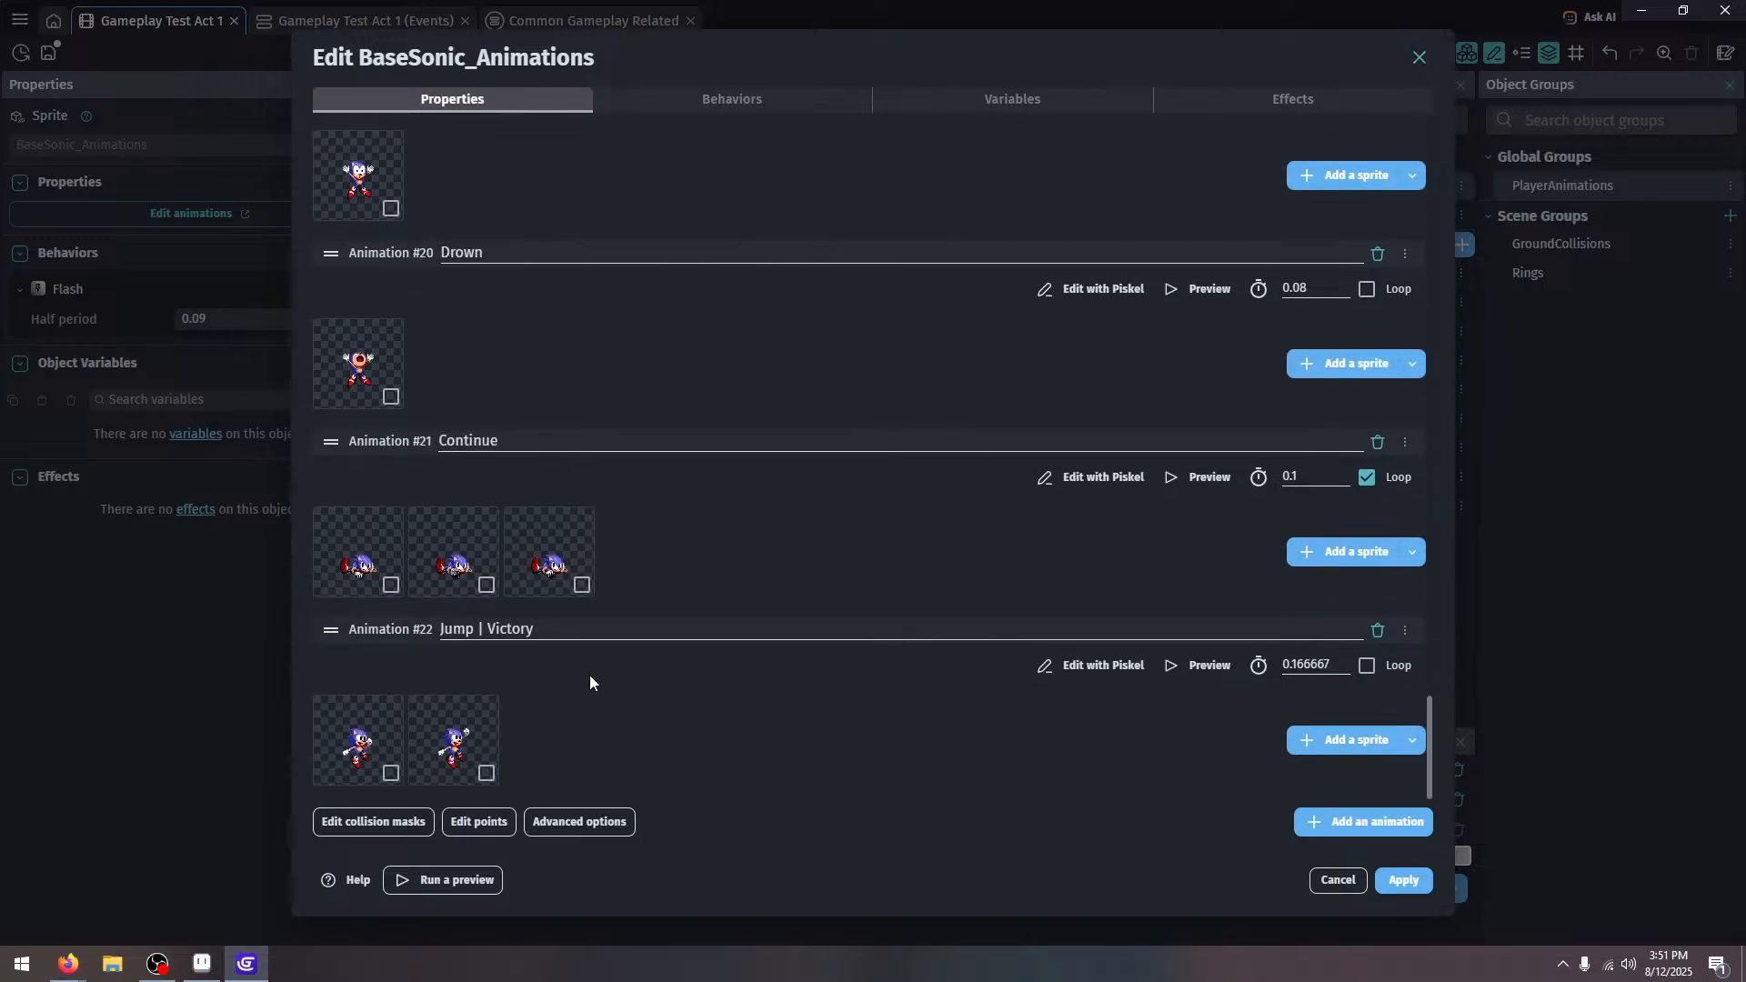
{"action": "left_click", "coordinate": [1383, 880]}
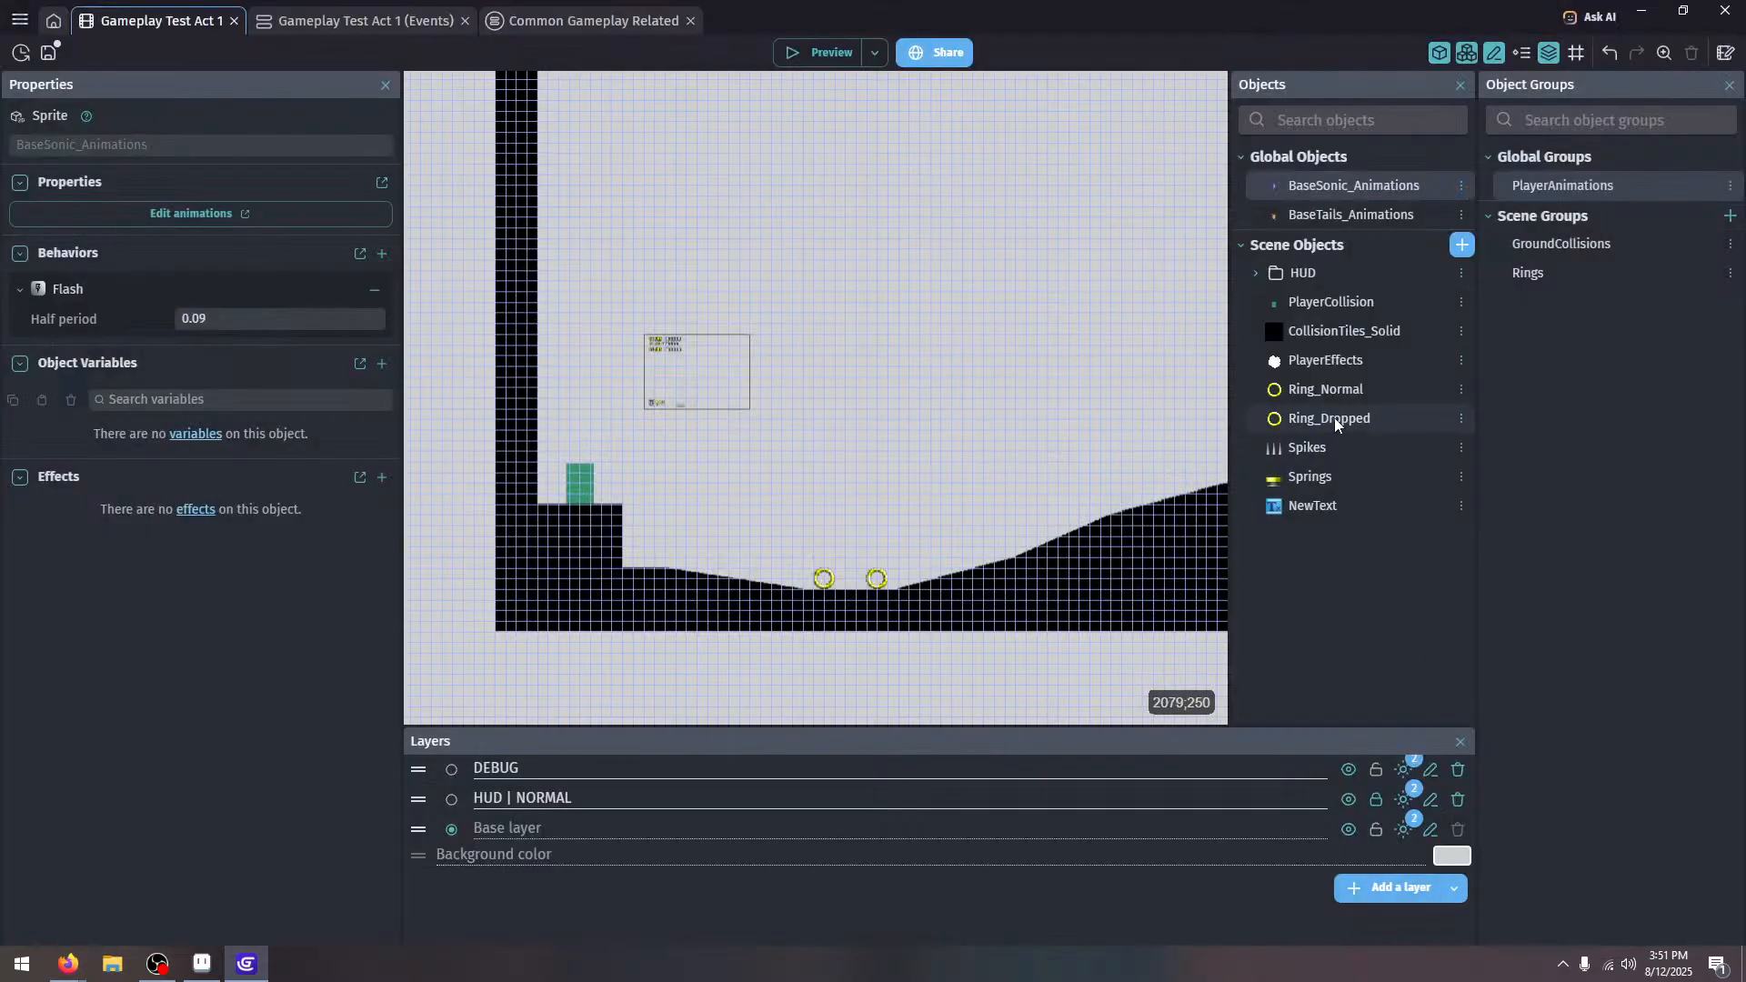
Rename the PlayerEffects tail animations to "BaseTails | Idle", "BaseTails | Move" and "BaseTails | Roll", and apply the changes
{"action": "double_click", "coordinate": [1337, 360]}
{"action": "scroll", "coordinate": [725, 396], "scroll_direction": "down", "scroll_amount": 3}
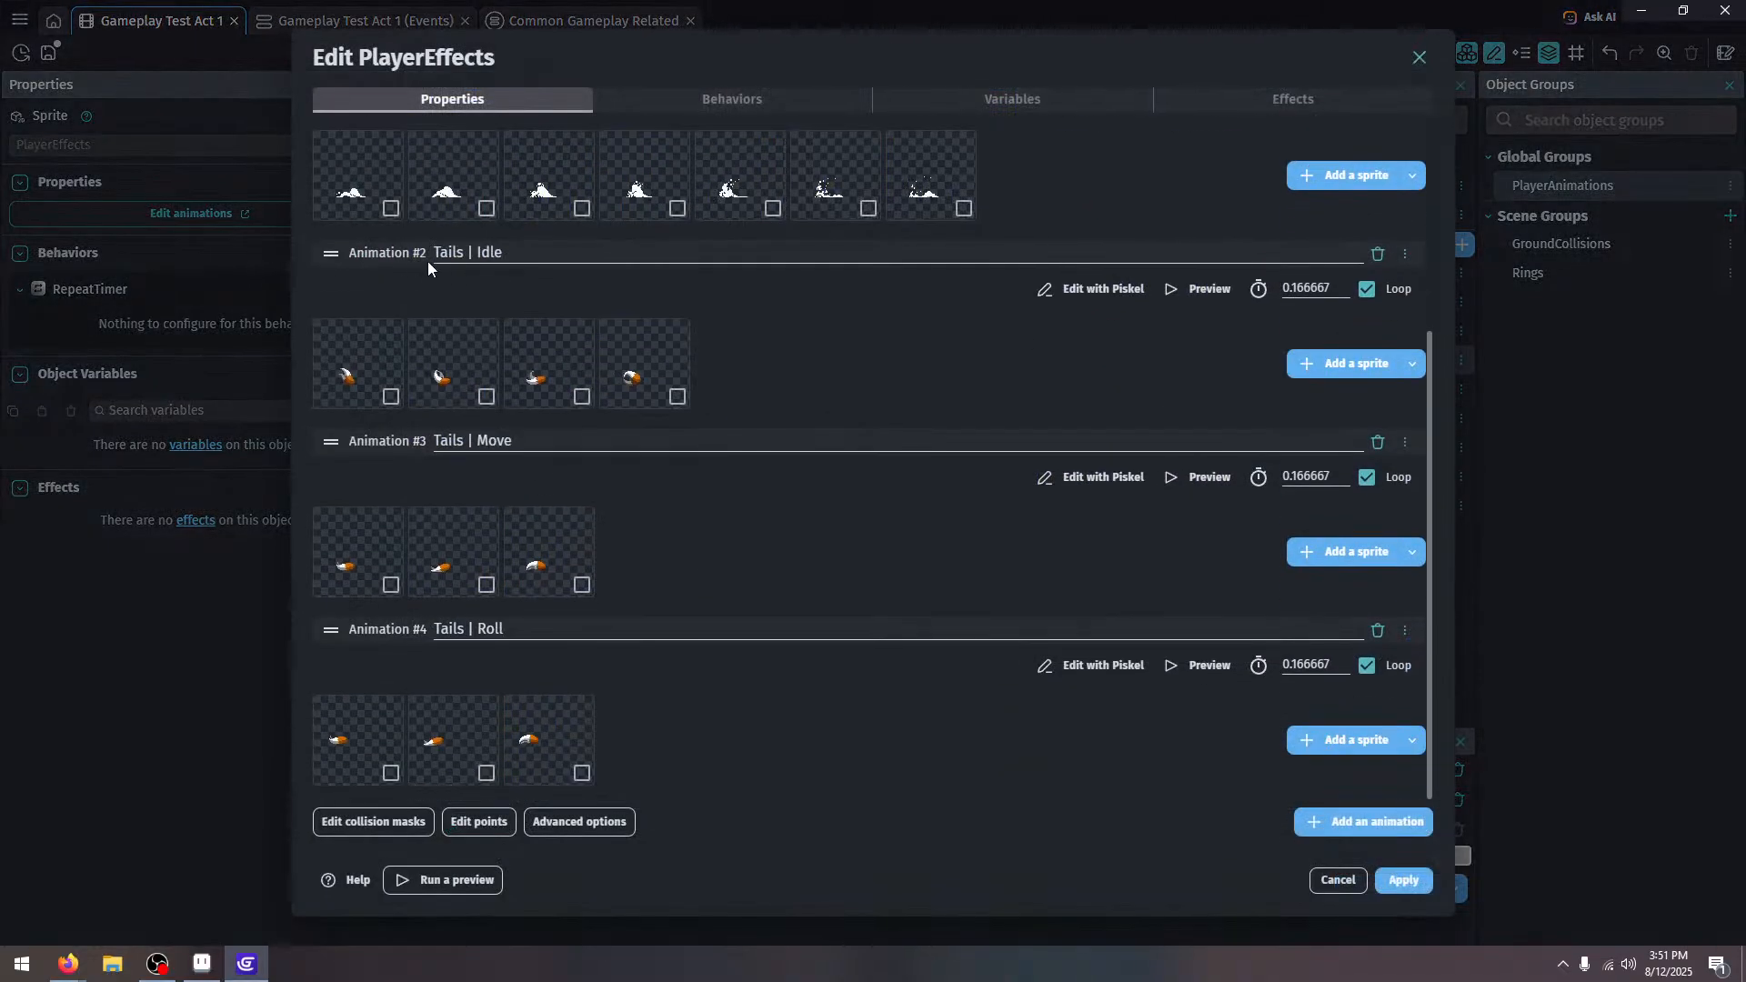
{"action": "left_click", "coordinate": [505, 252]}
{"action": "key", "text": "Home"}
{"action": "type", "text": "Base"}
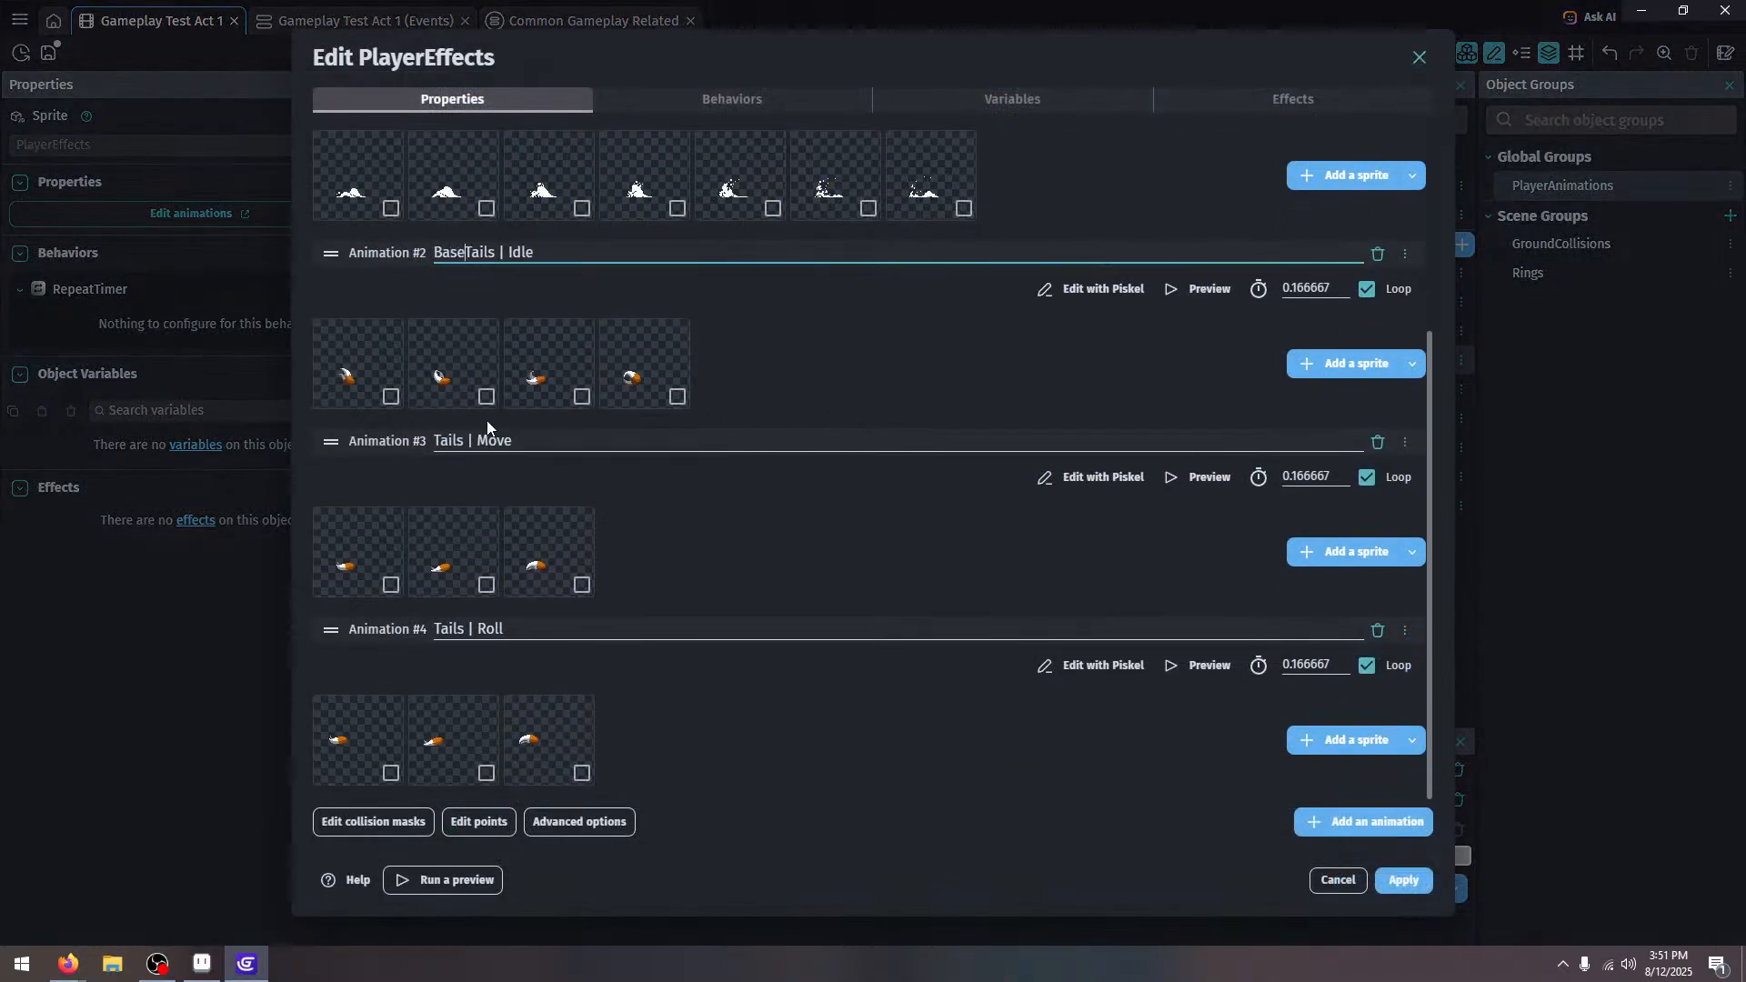
{"action": "double_click", "coordinate": [447, 440]}
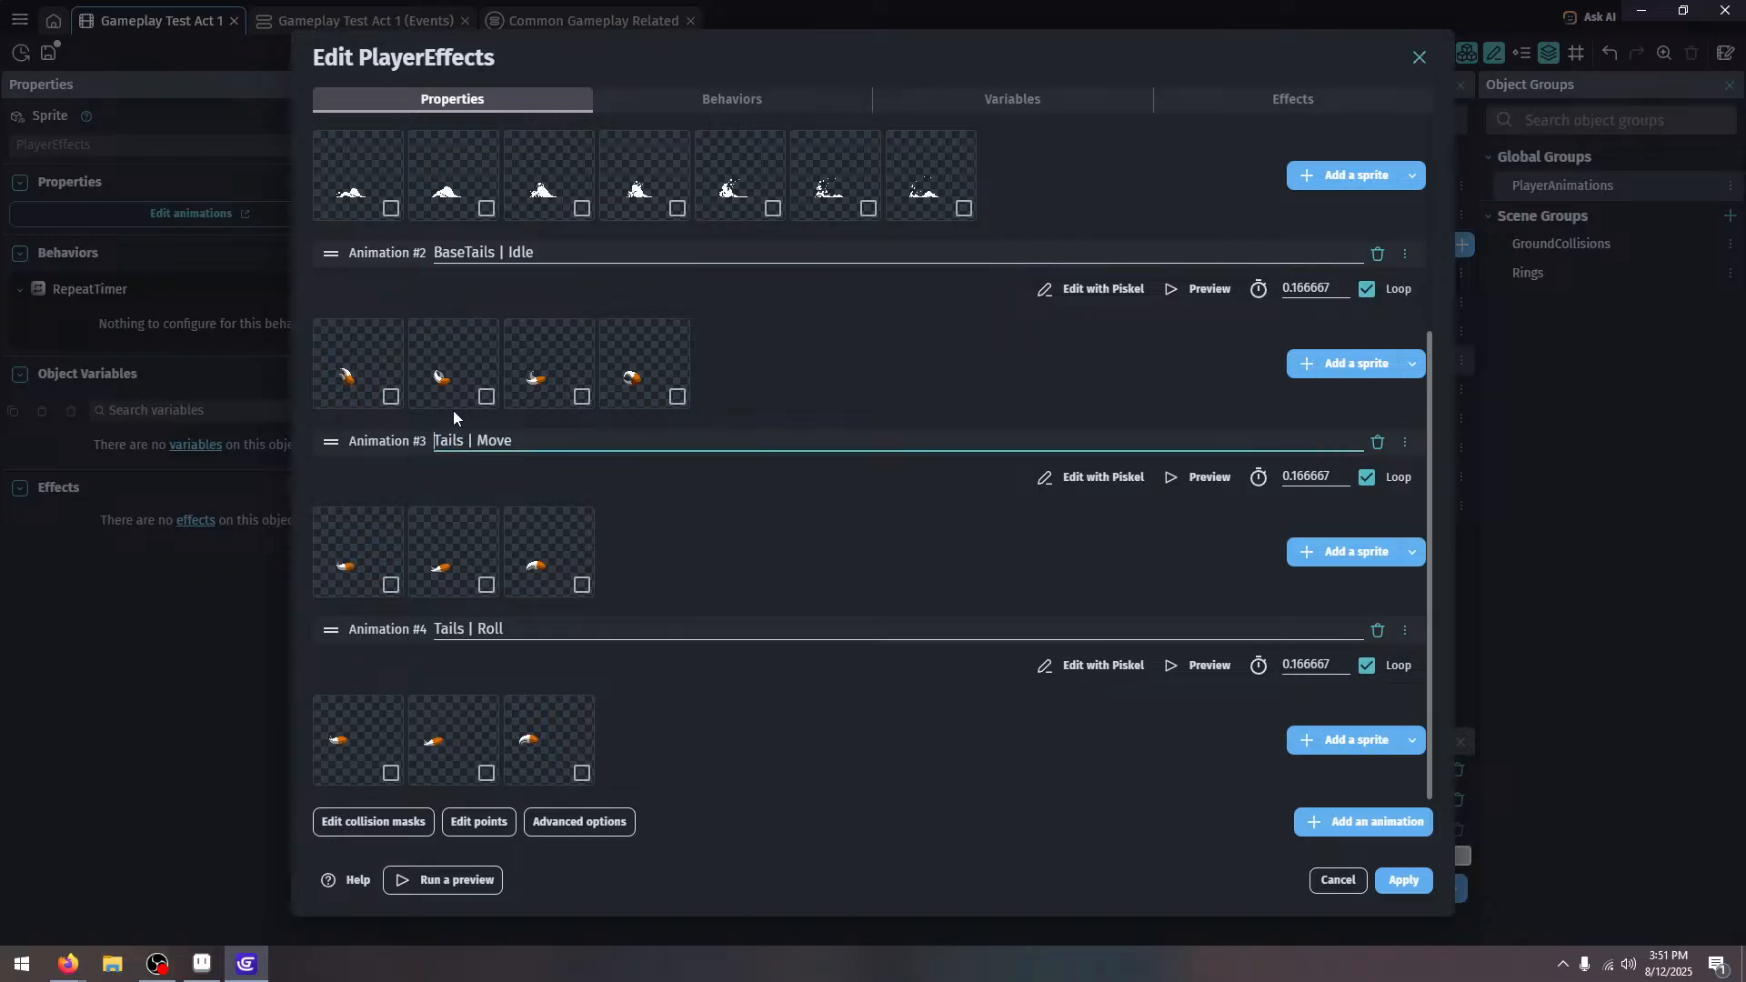
{"action": "key", "text": "Home"}
{"action": "type", "text": "Base"}
{"action": "left_click", "coordinate": [435, 629]}
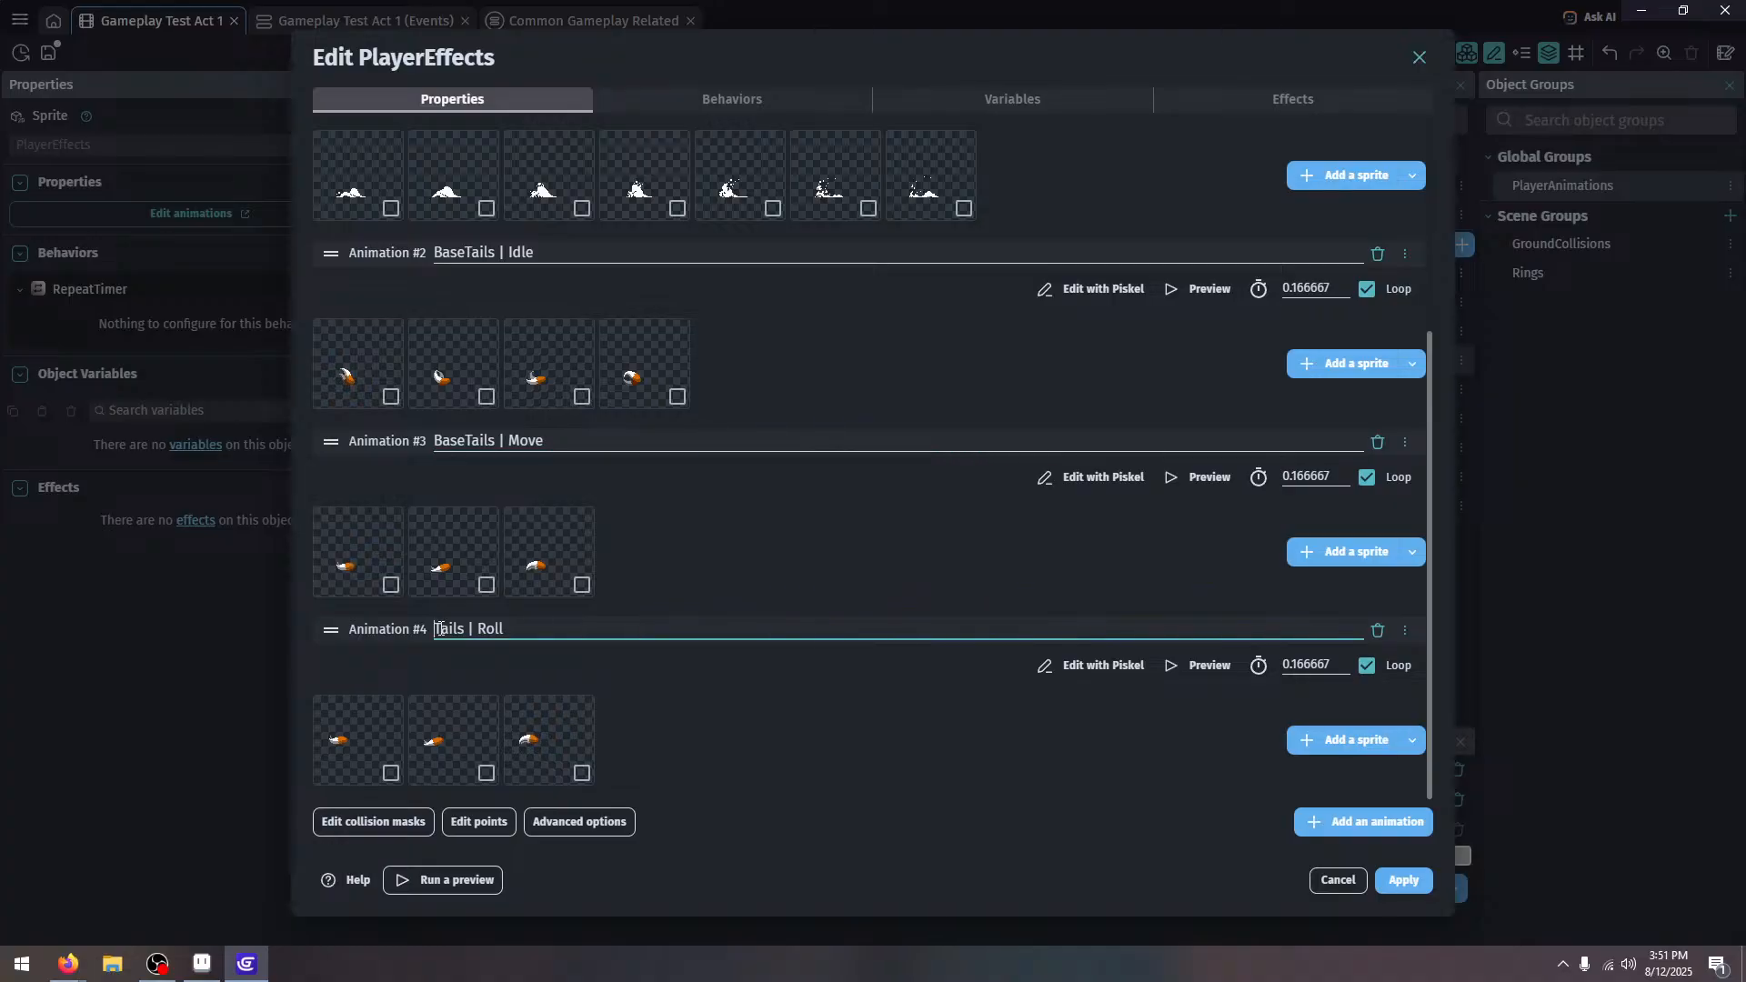
{"action": "type", "text": "Base"}
{"action": "left_click", "coordinate": [711, 742]}
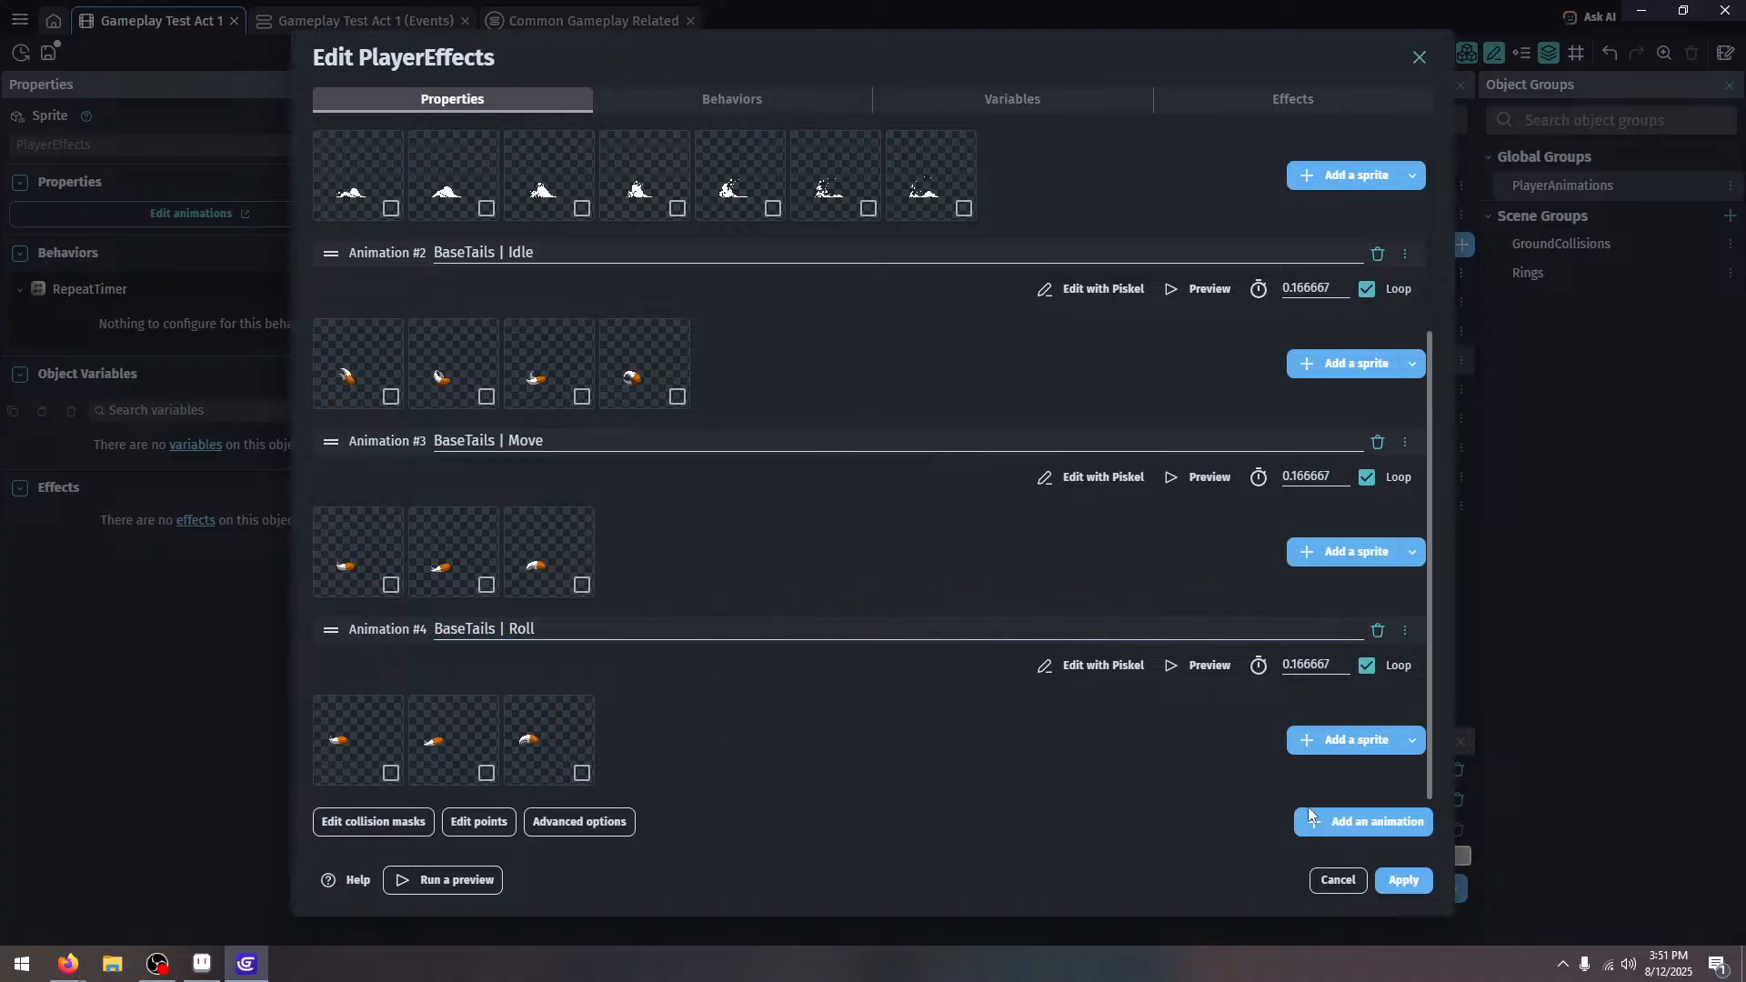
{"action": "left_click", "coordinate": [1403, 880]}
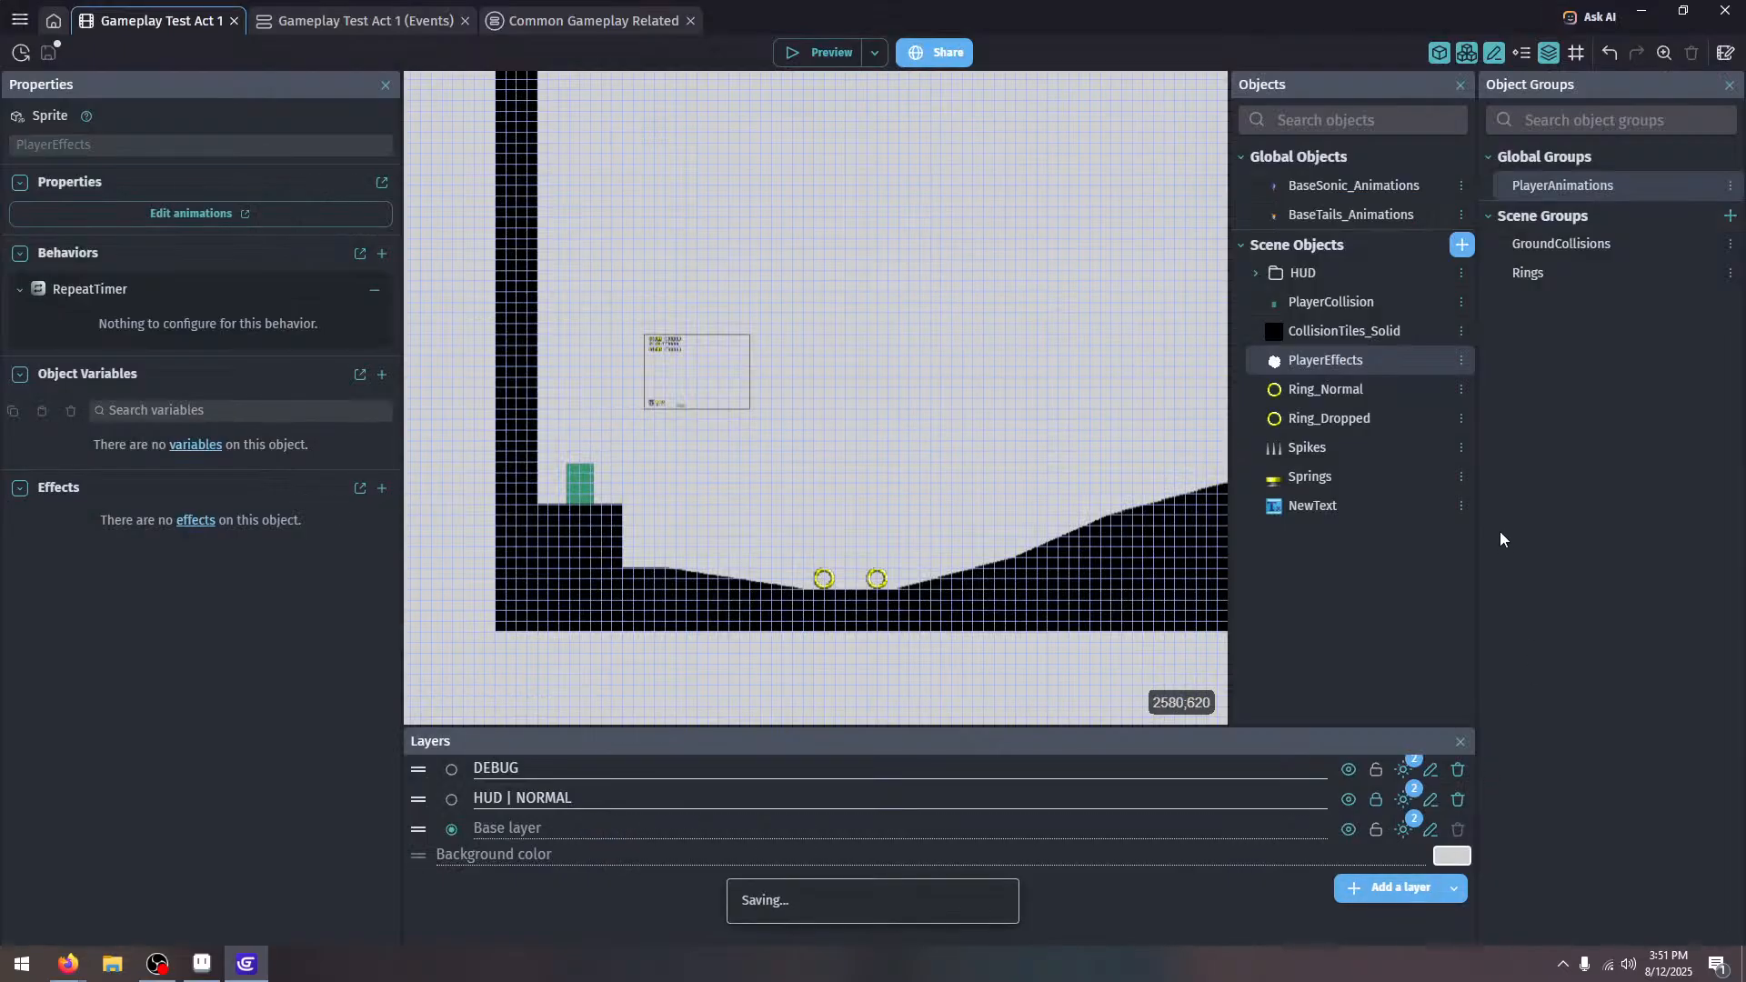
Go to the Common Gameplay Related events and collapse the OBJECTS group
{"action": "left_click", "coordinate": [354, 20]}
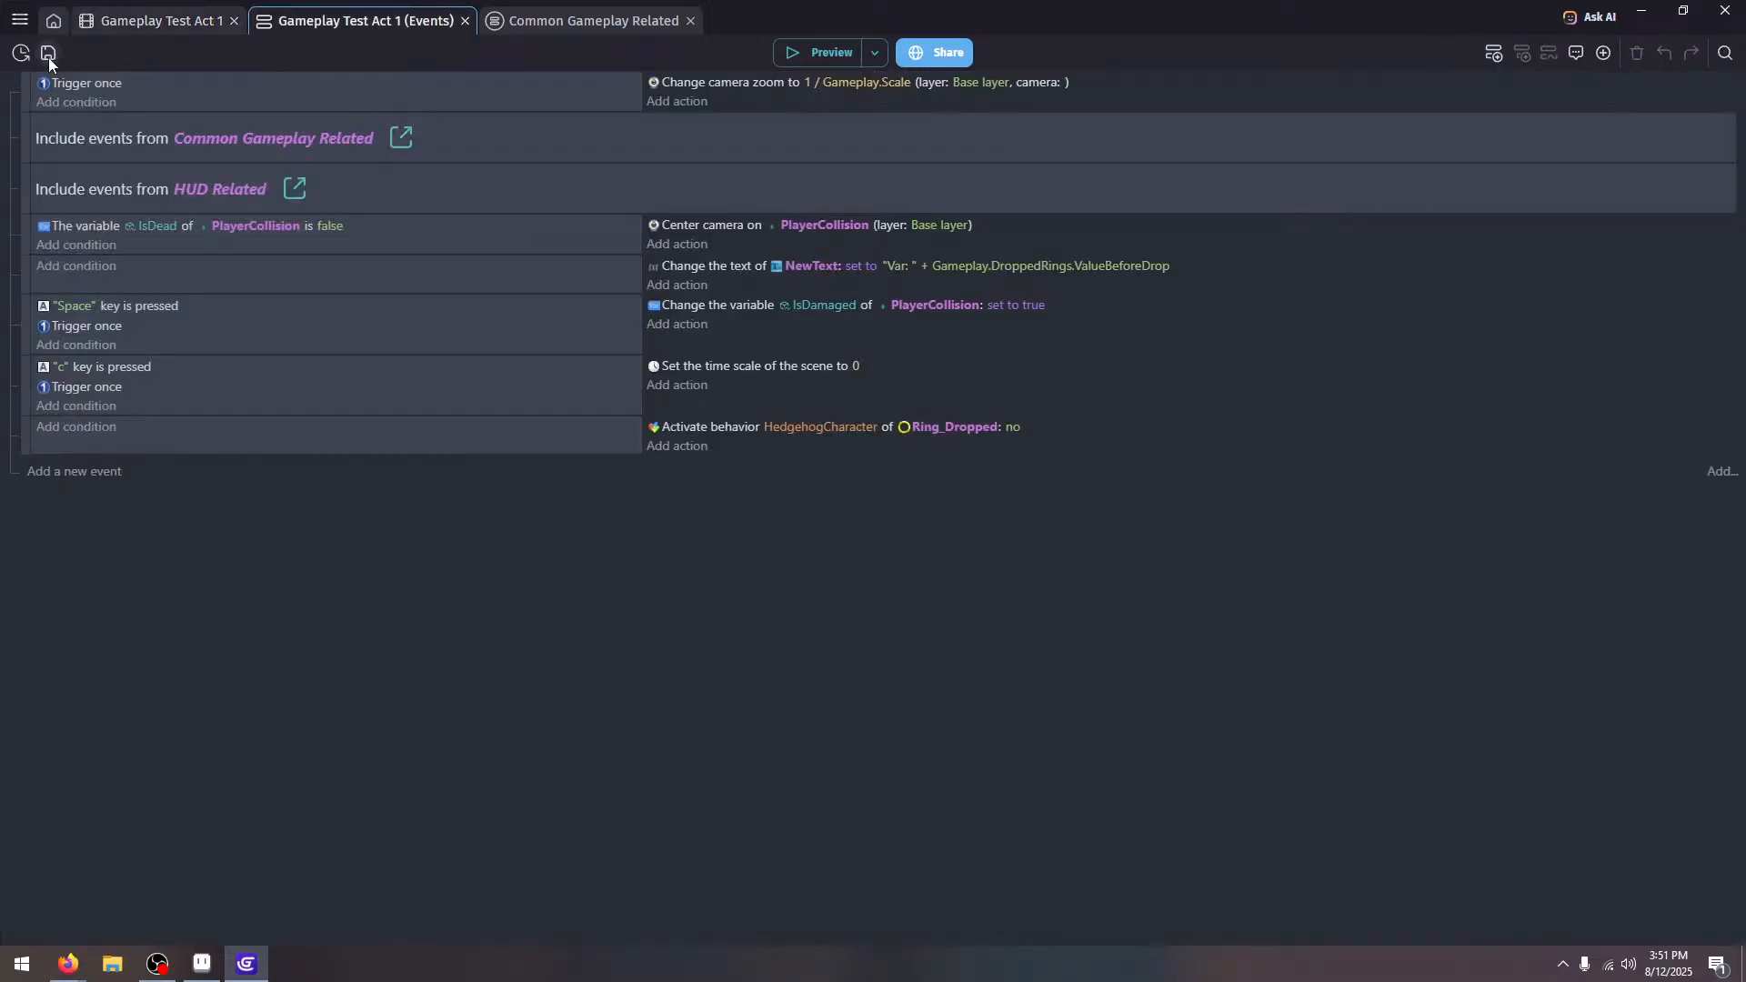
{"action": "left_click", "coordinate": [566, 23]}
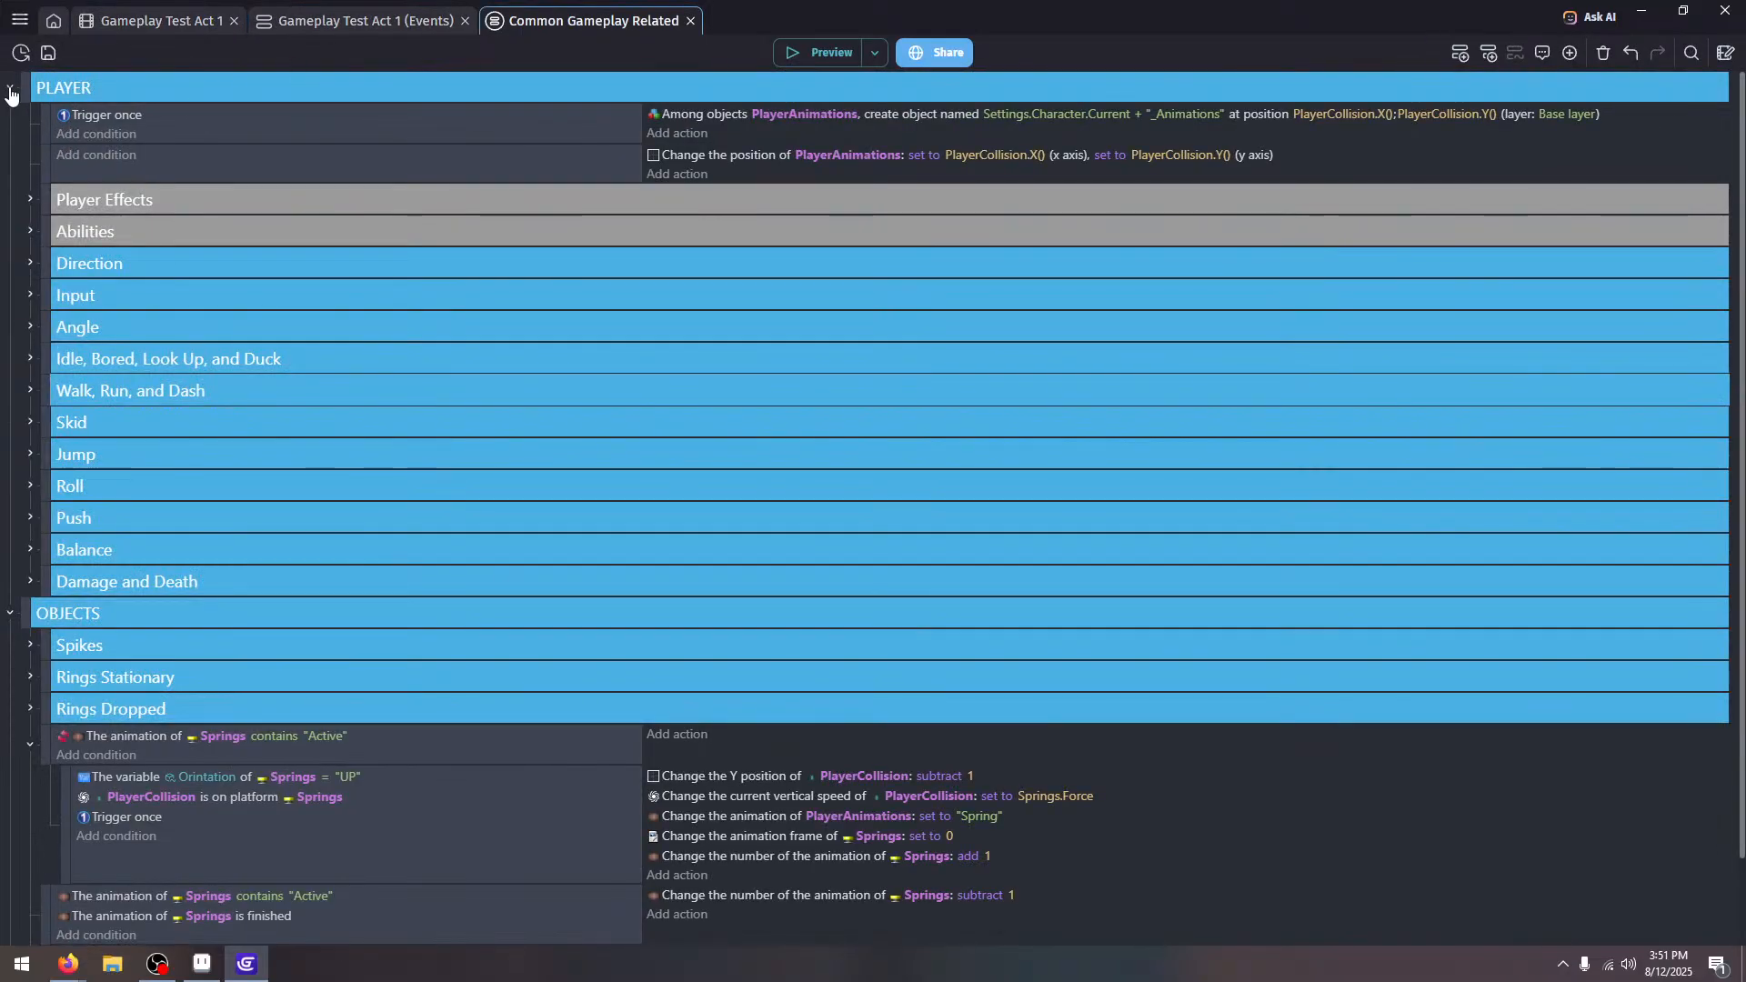
{"action": "left_click", "coordinate": [29, 199]}
{"action": "left_click", "coordinate": [28, 199]}
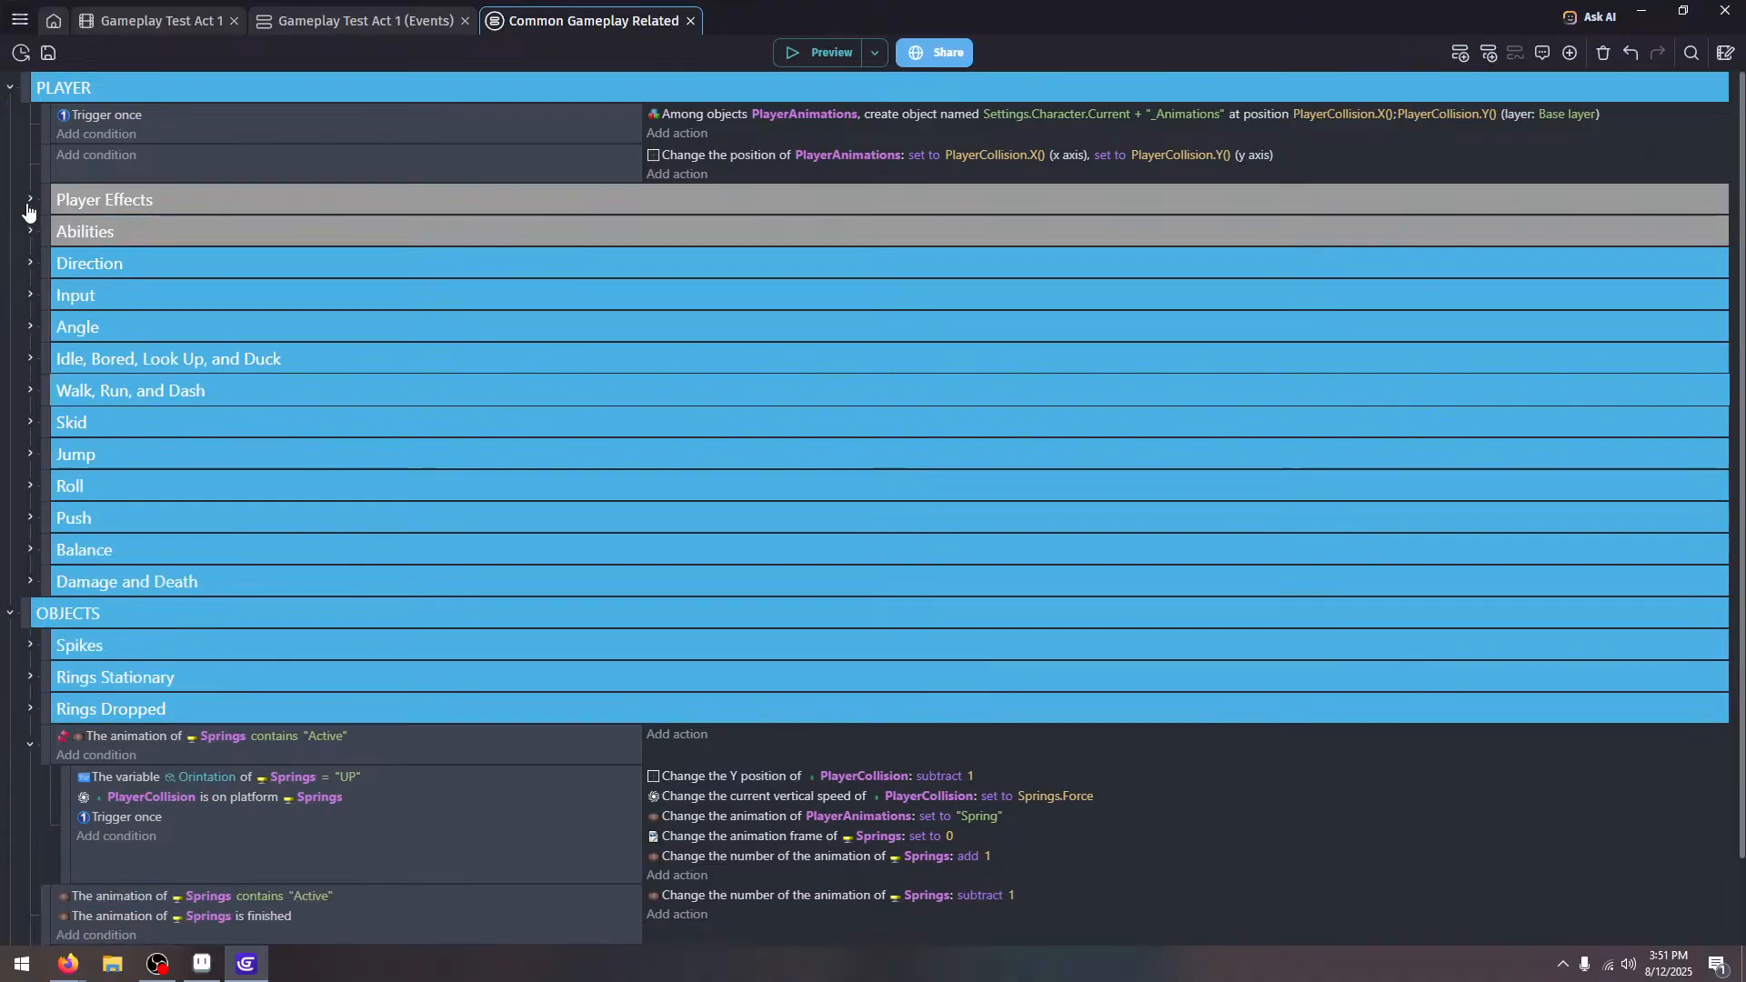
{"action": "left_click", "coordinate": [10, 613]}
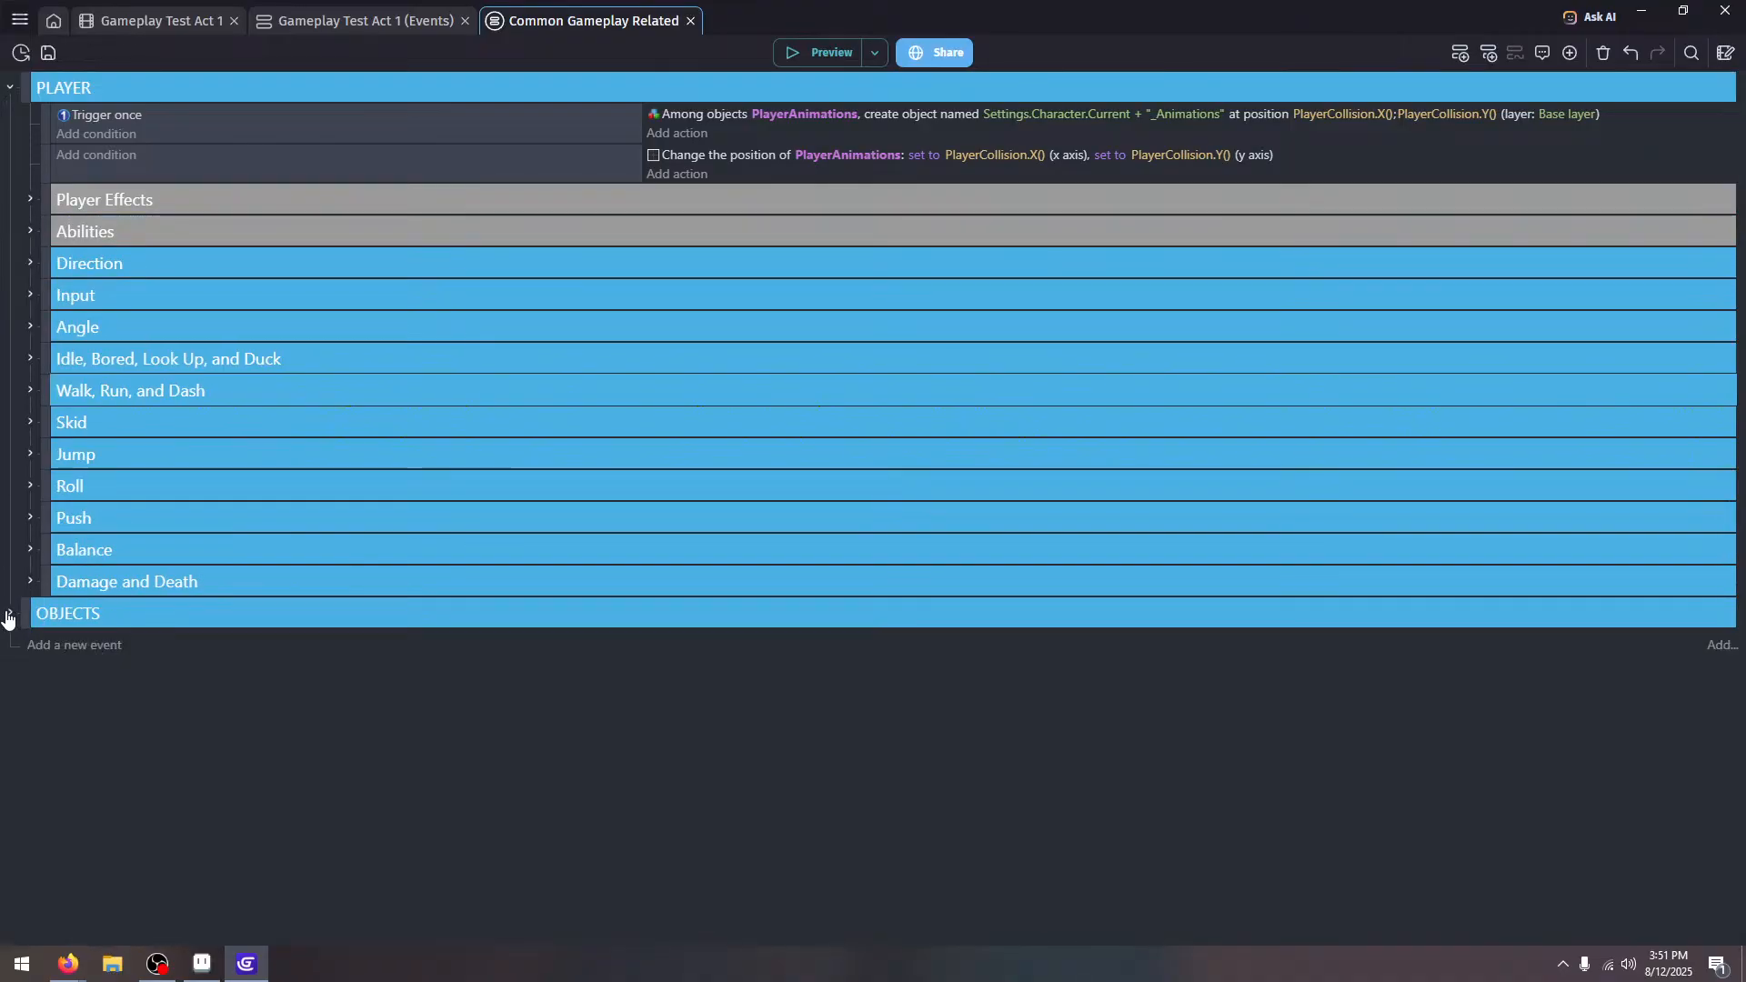
Add a new event below the OBJECTS group with a Variable value condition on Settings.Character.Current
{"action": "left_click", "coordinate": [80, 643]}
{"action": "left_click", "coordinate": [111, 642]}
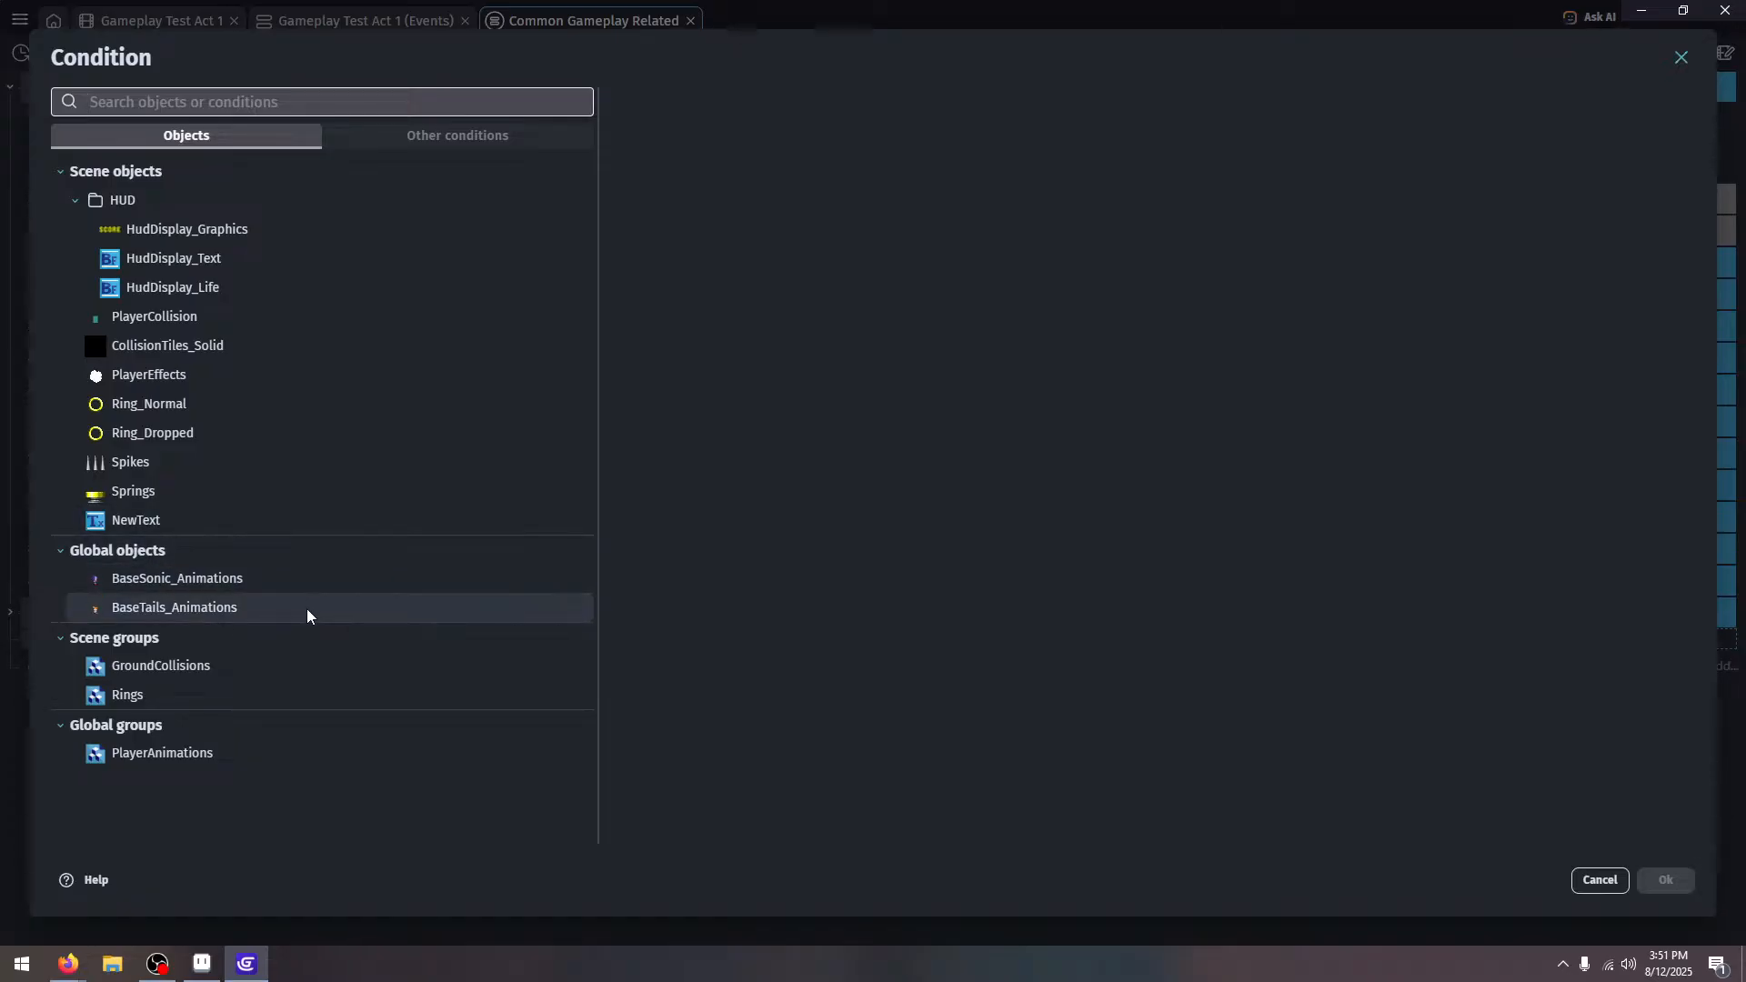
{"action": "type", "text": "var"}
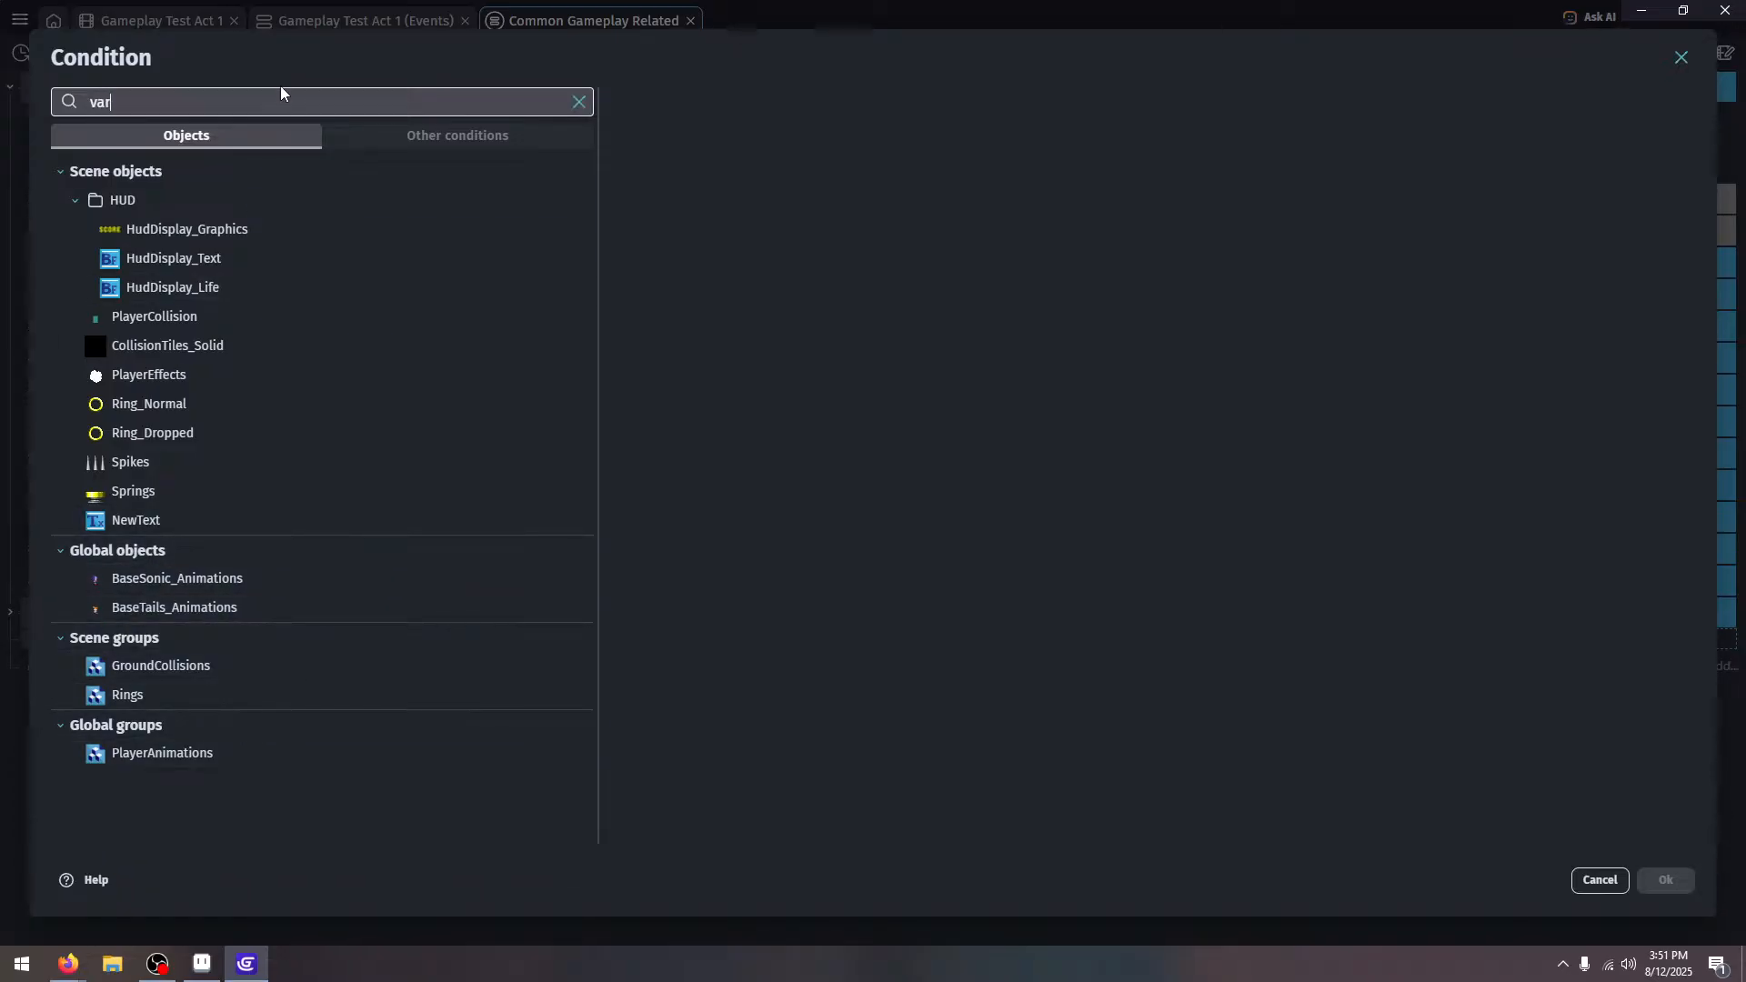
{"action": "left_click", "coordinate": [330, 165]}
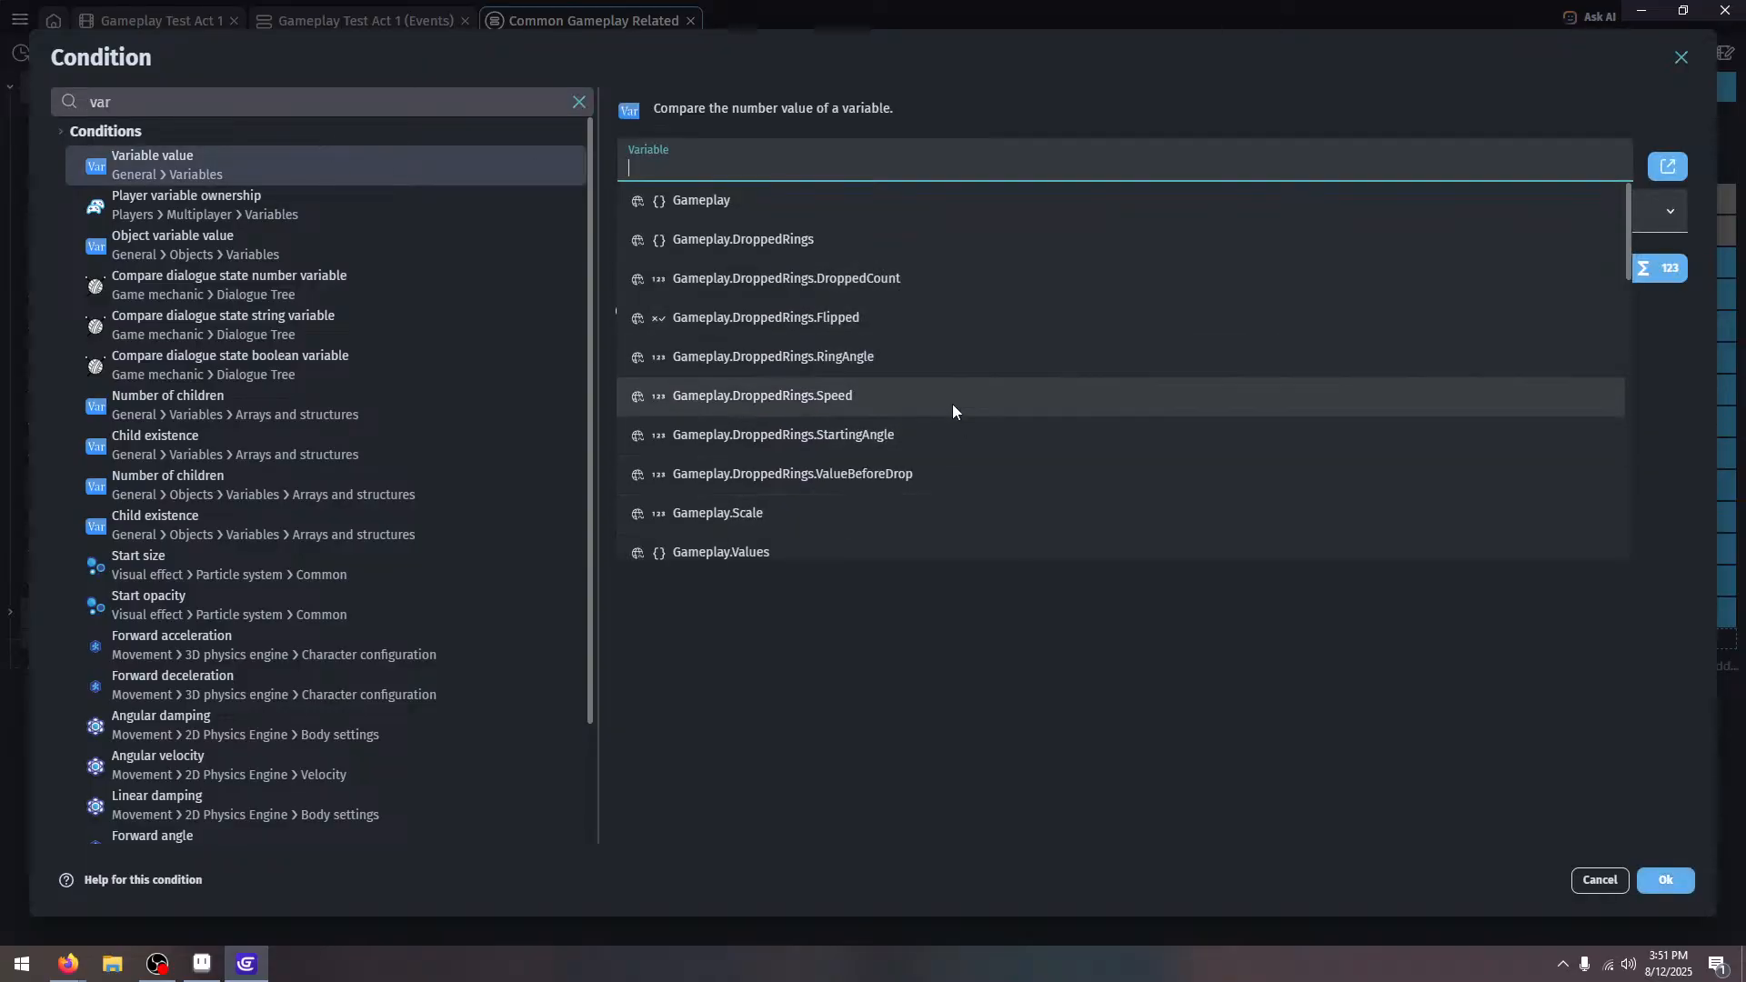
{"action": "scroll", "coordinate": [918, 243], "scroll_direction": "down", "scroll_amount": 5}
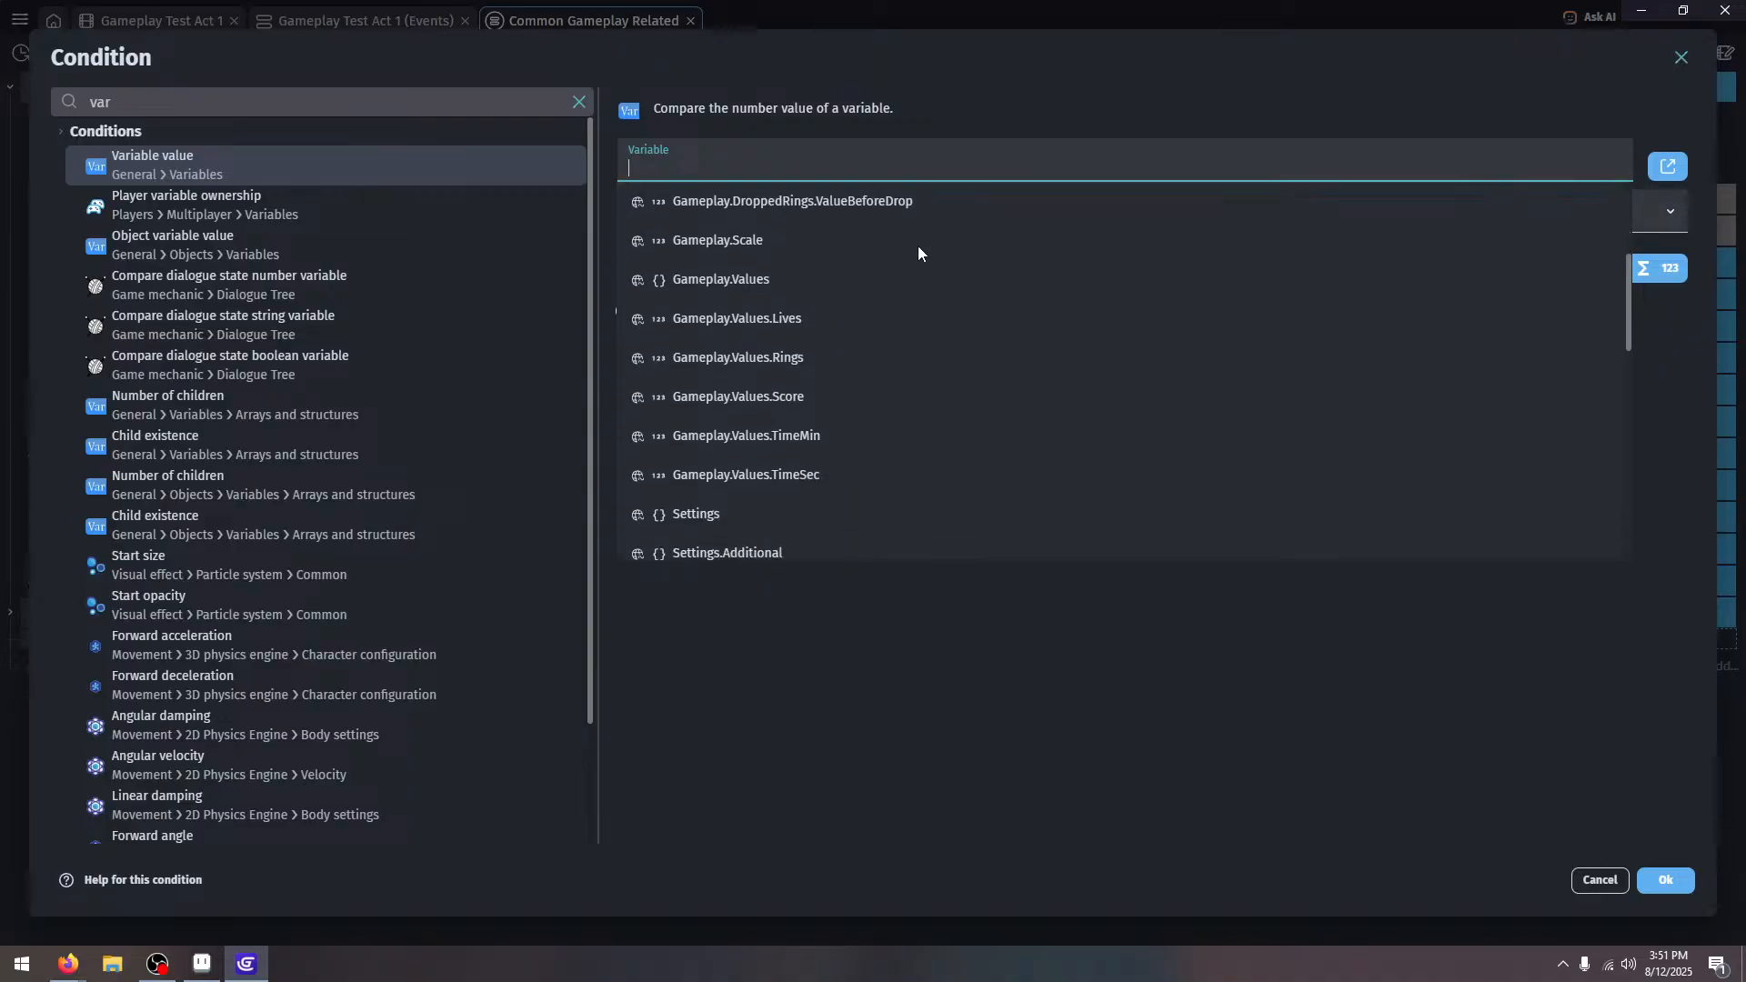
{"action": "scroll", "coordinate": [915, 380], "scroll_direction": "down", "scroll_amount": 4}
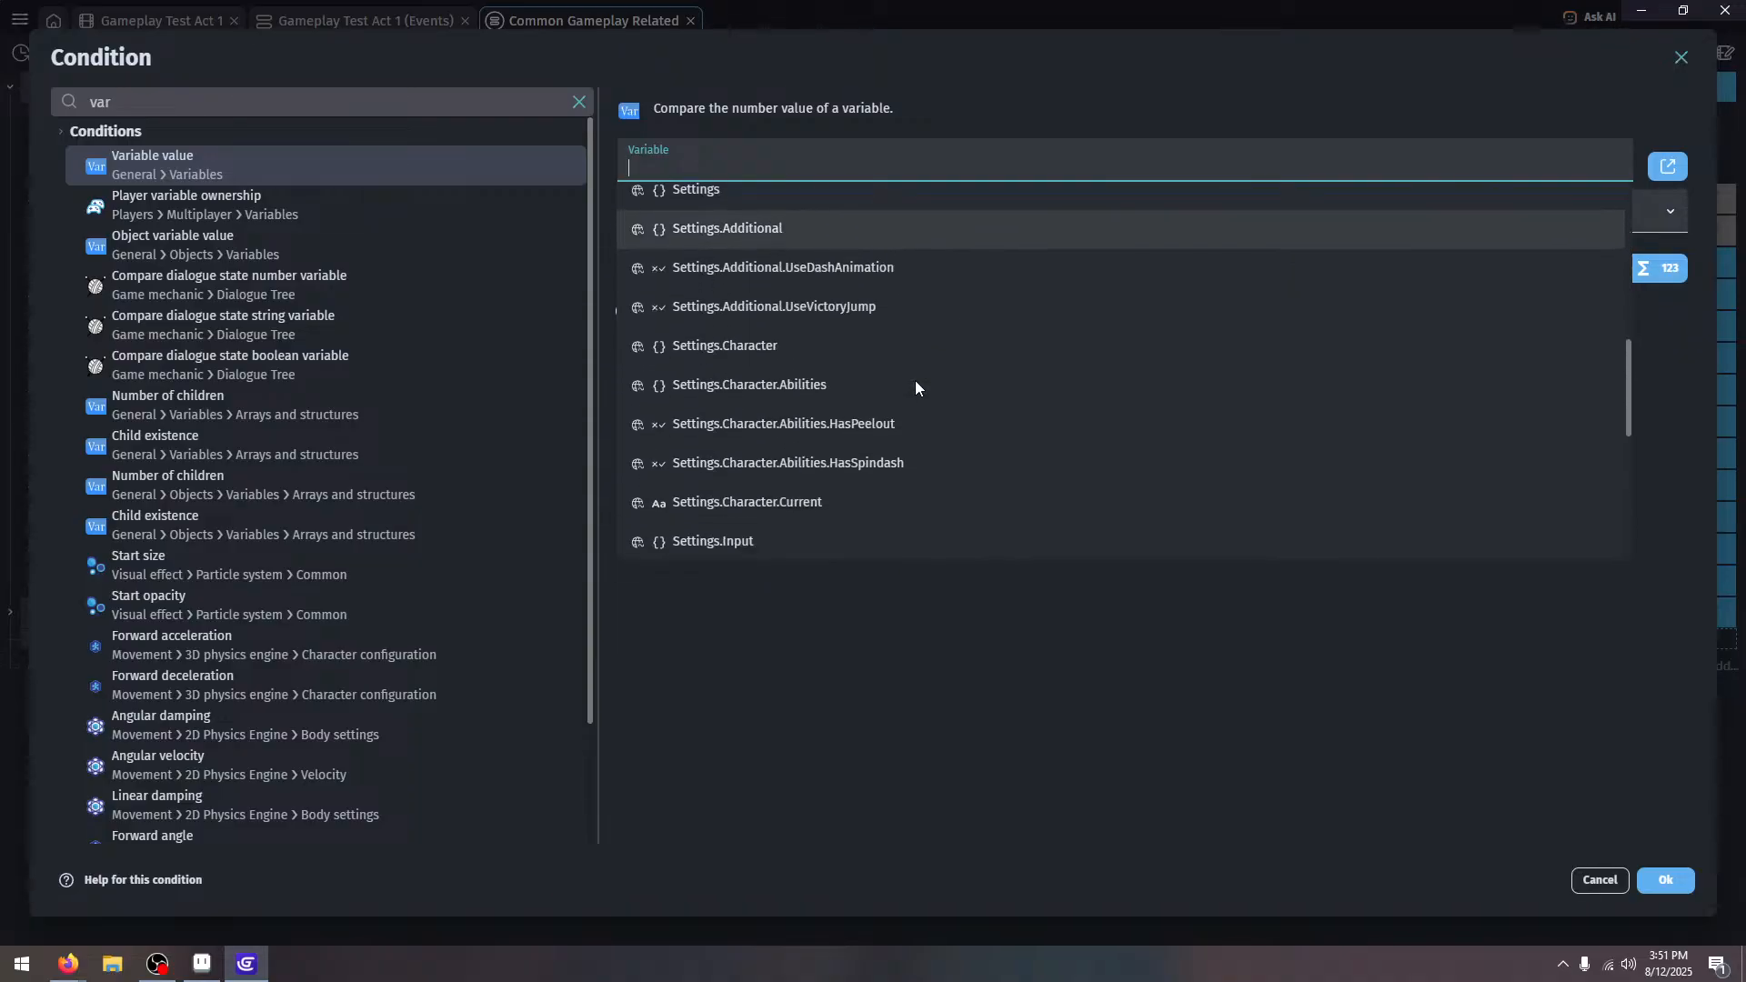
{"action": "left_click", "coordinate": [897, 385]}
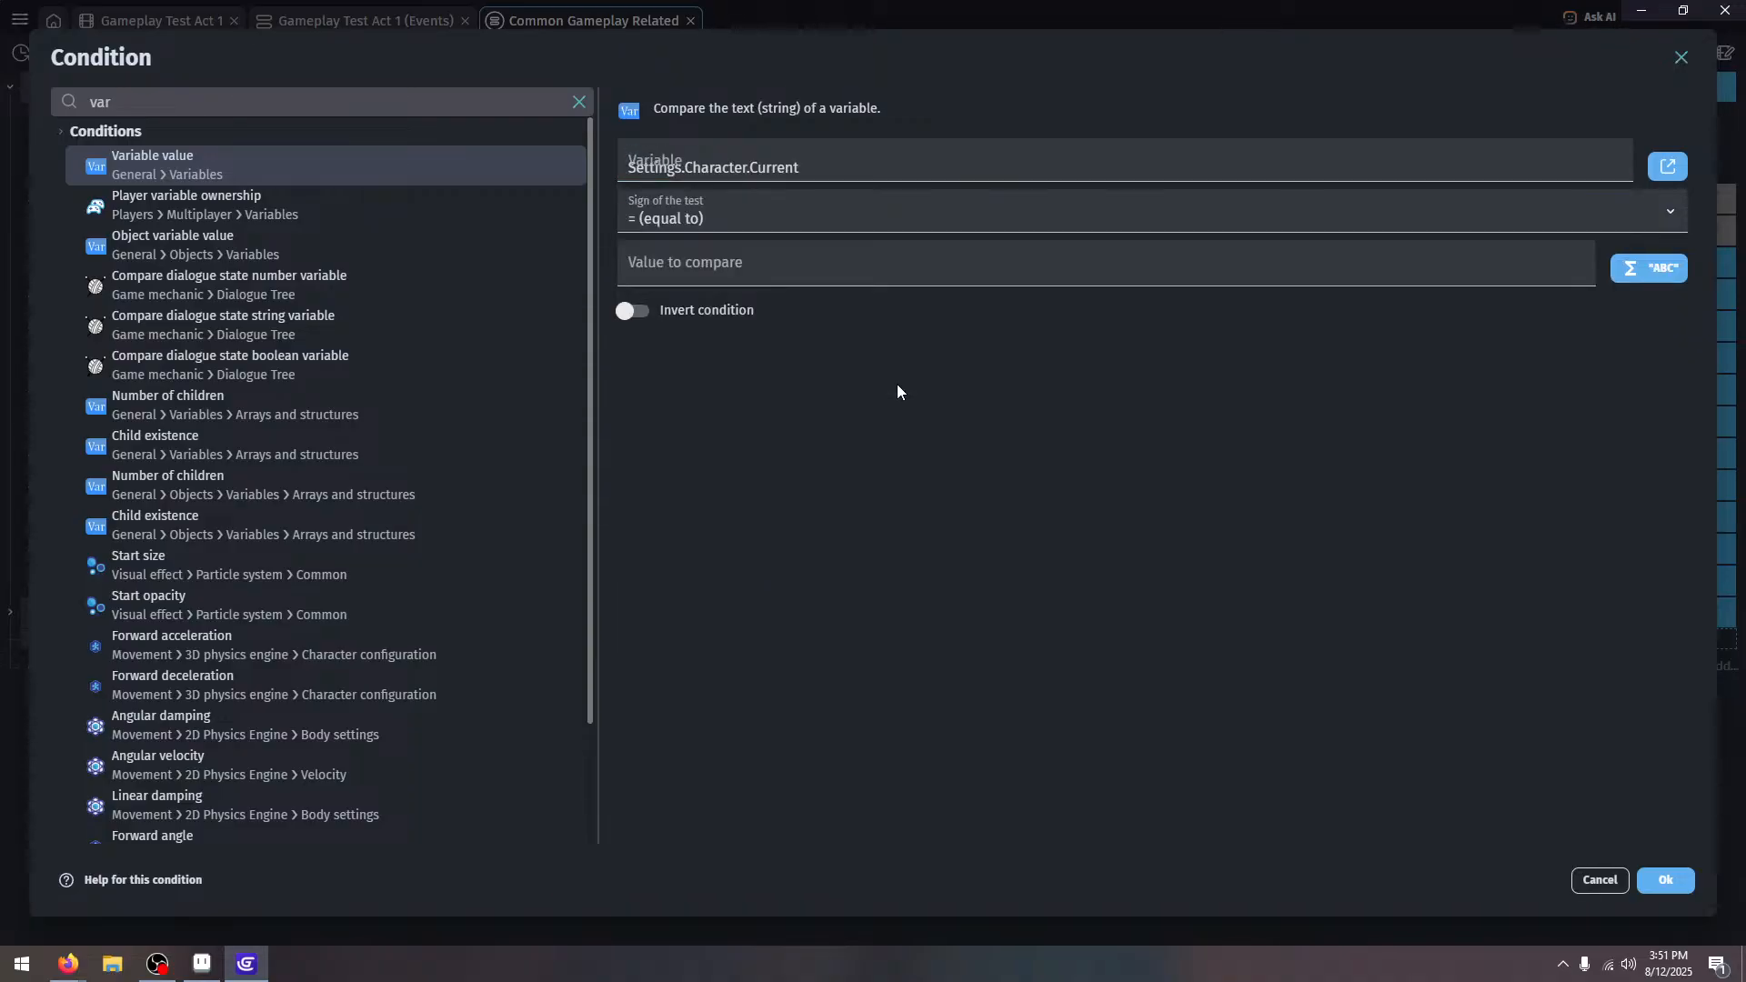
Set the condition to check that the variable contains "Tails", and confirm it
{"action": "left_click", "coordinate": [791, 216]}
{"action": "left_click", "coordinate": [791, 216]}
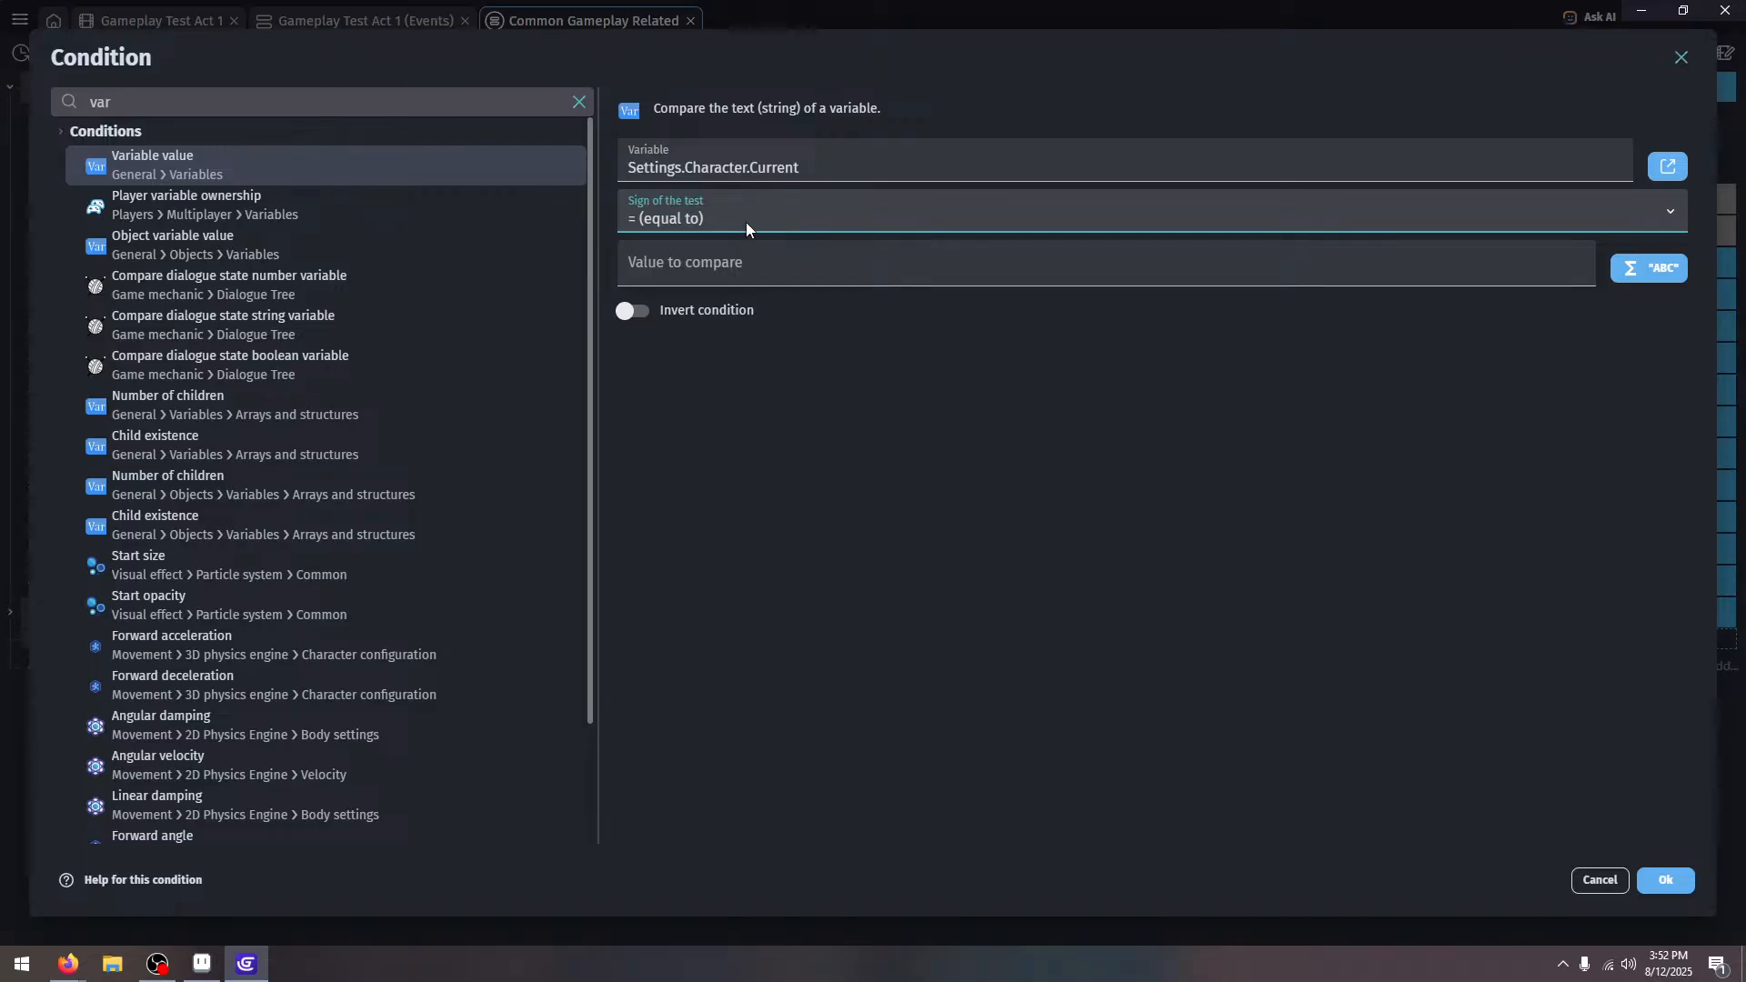
{"action": "left_click", "coordinate": [744, 257]}
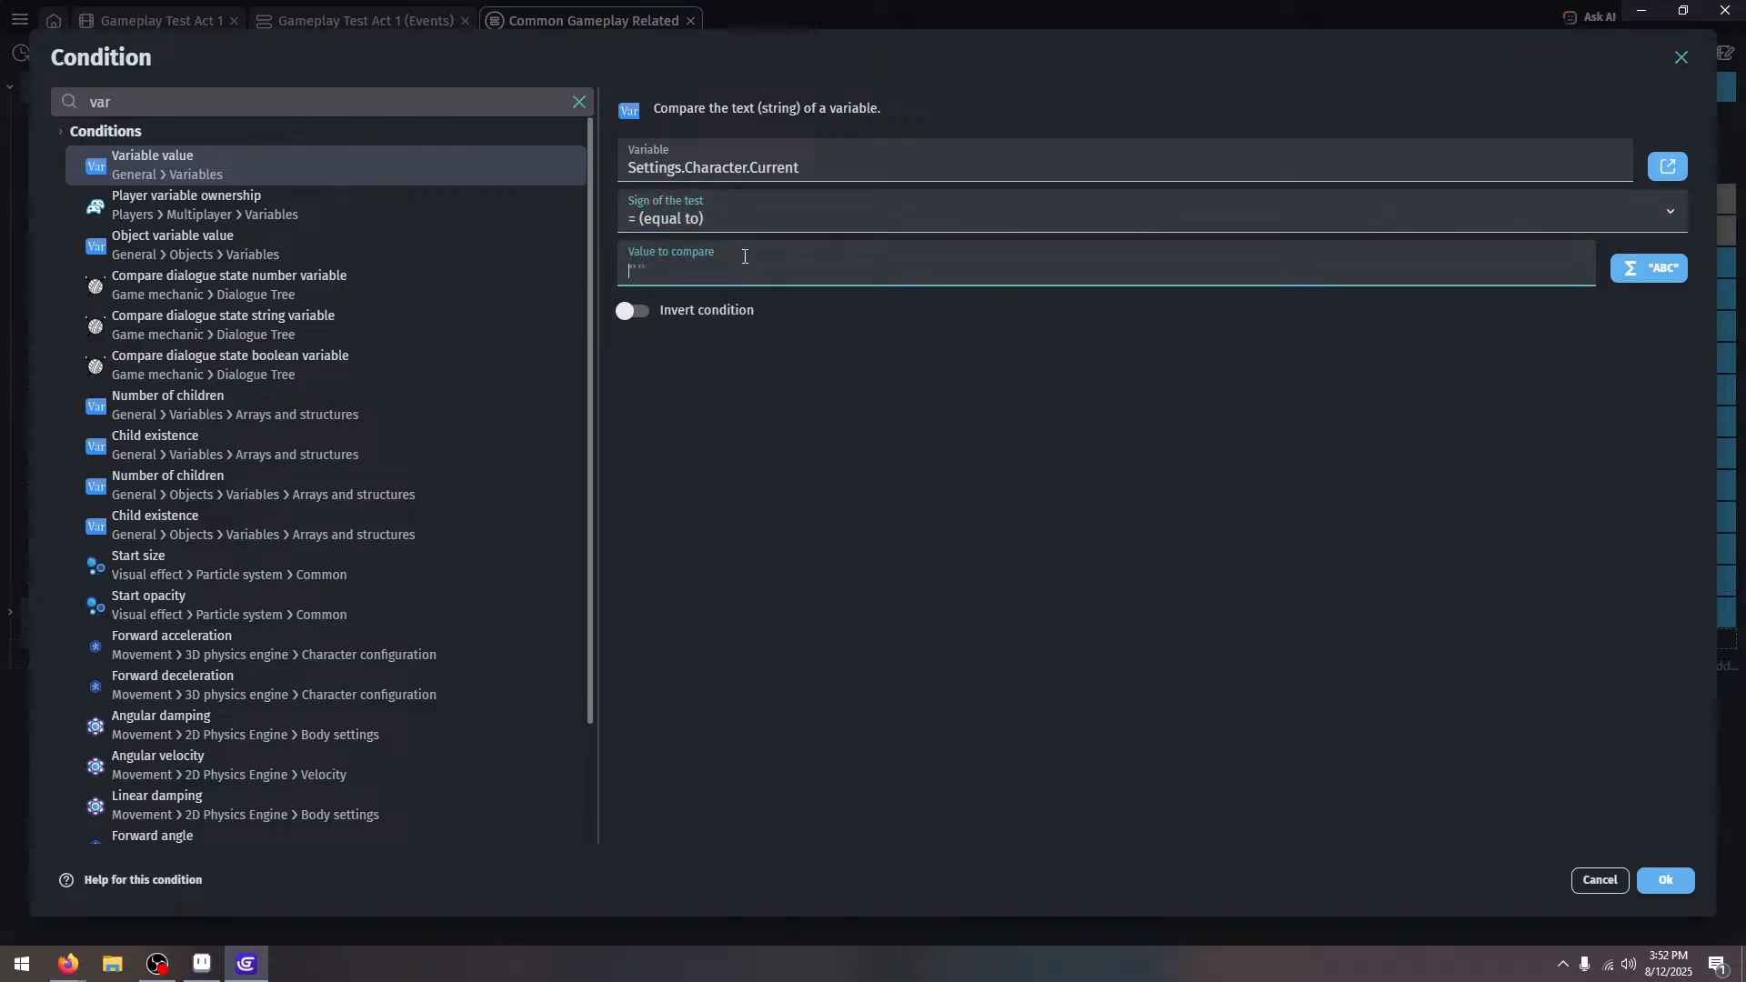
{"action": "type", "text": "\"Ba"}
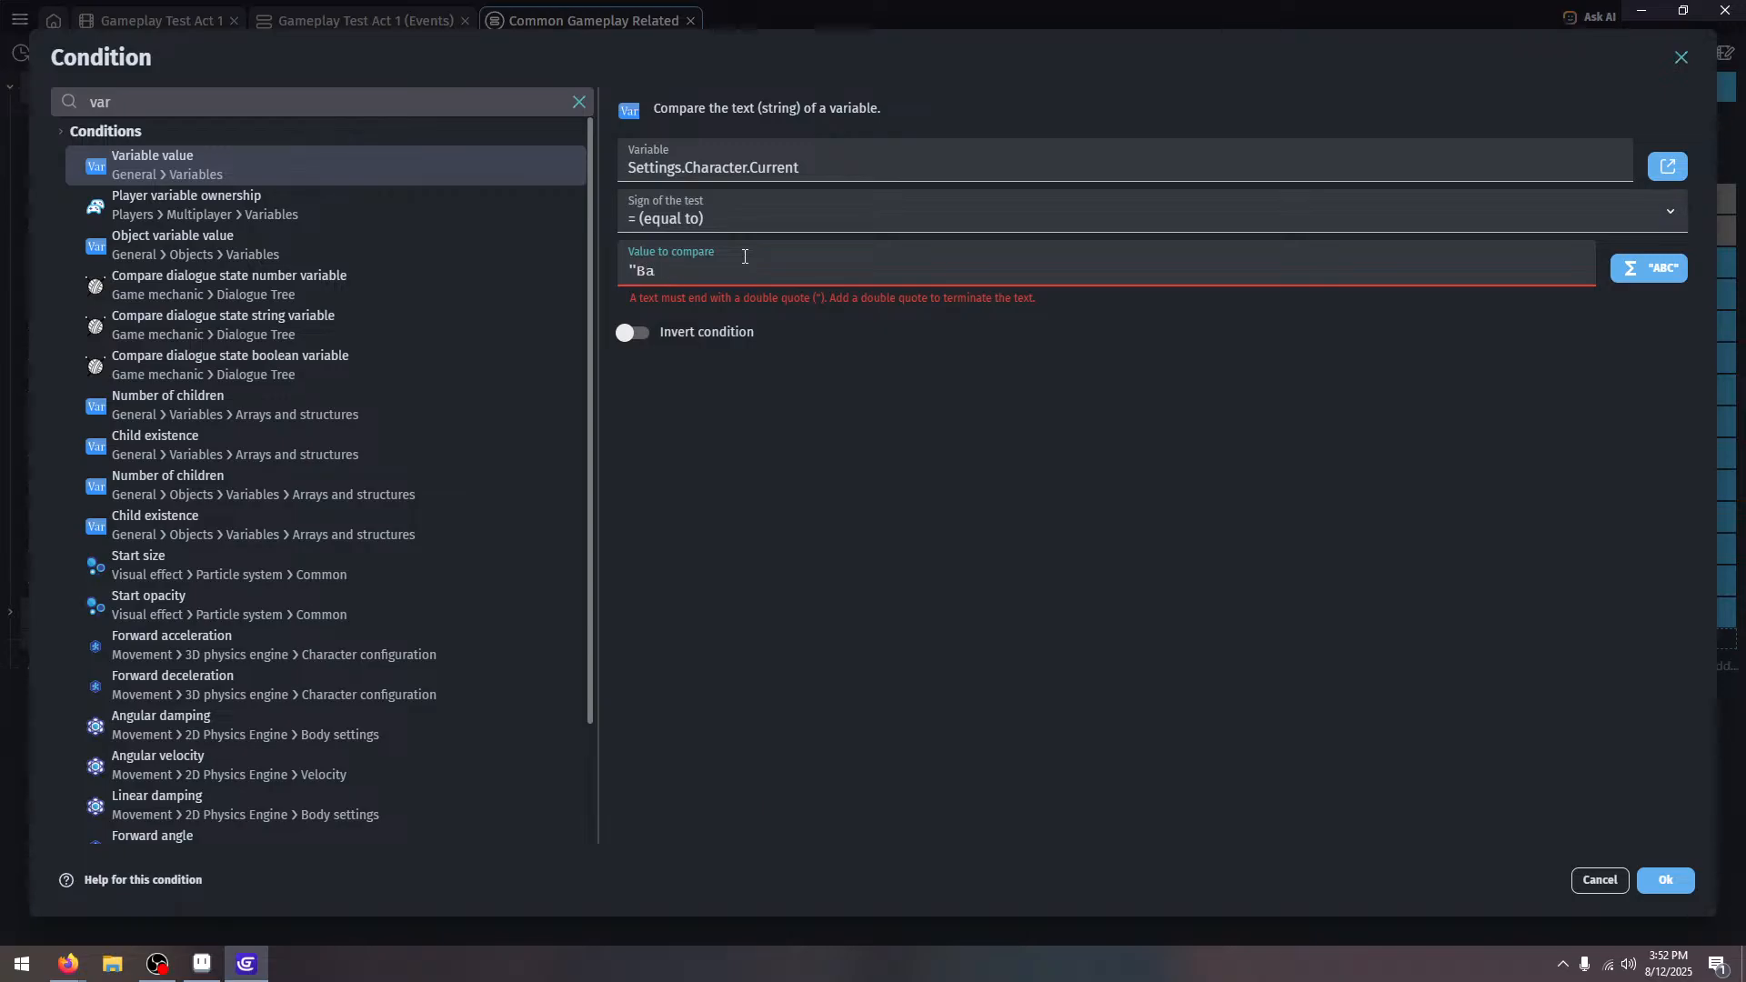
{"action": "type", "text": "Tails\""}
{"action": "left_click", "coordinate": [743, 222]}
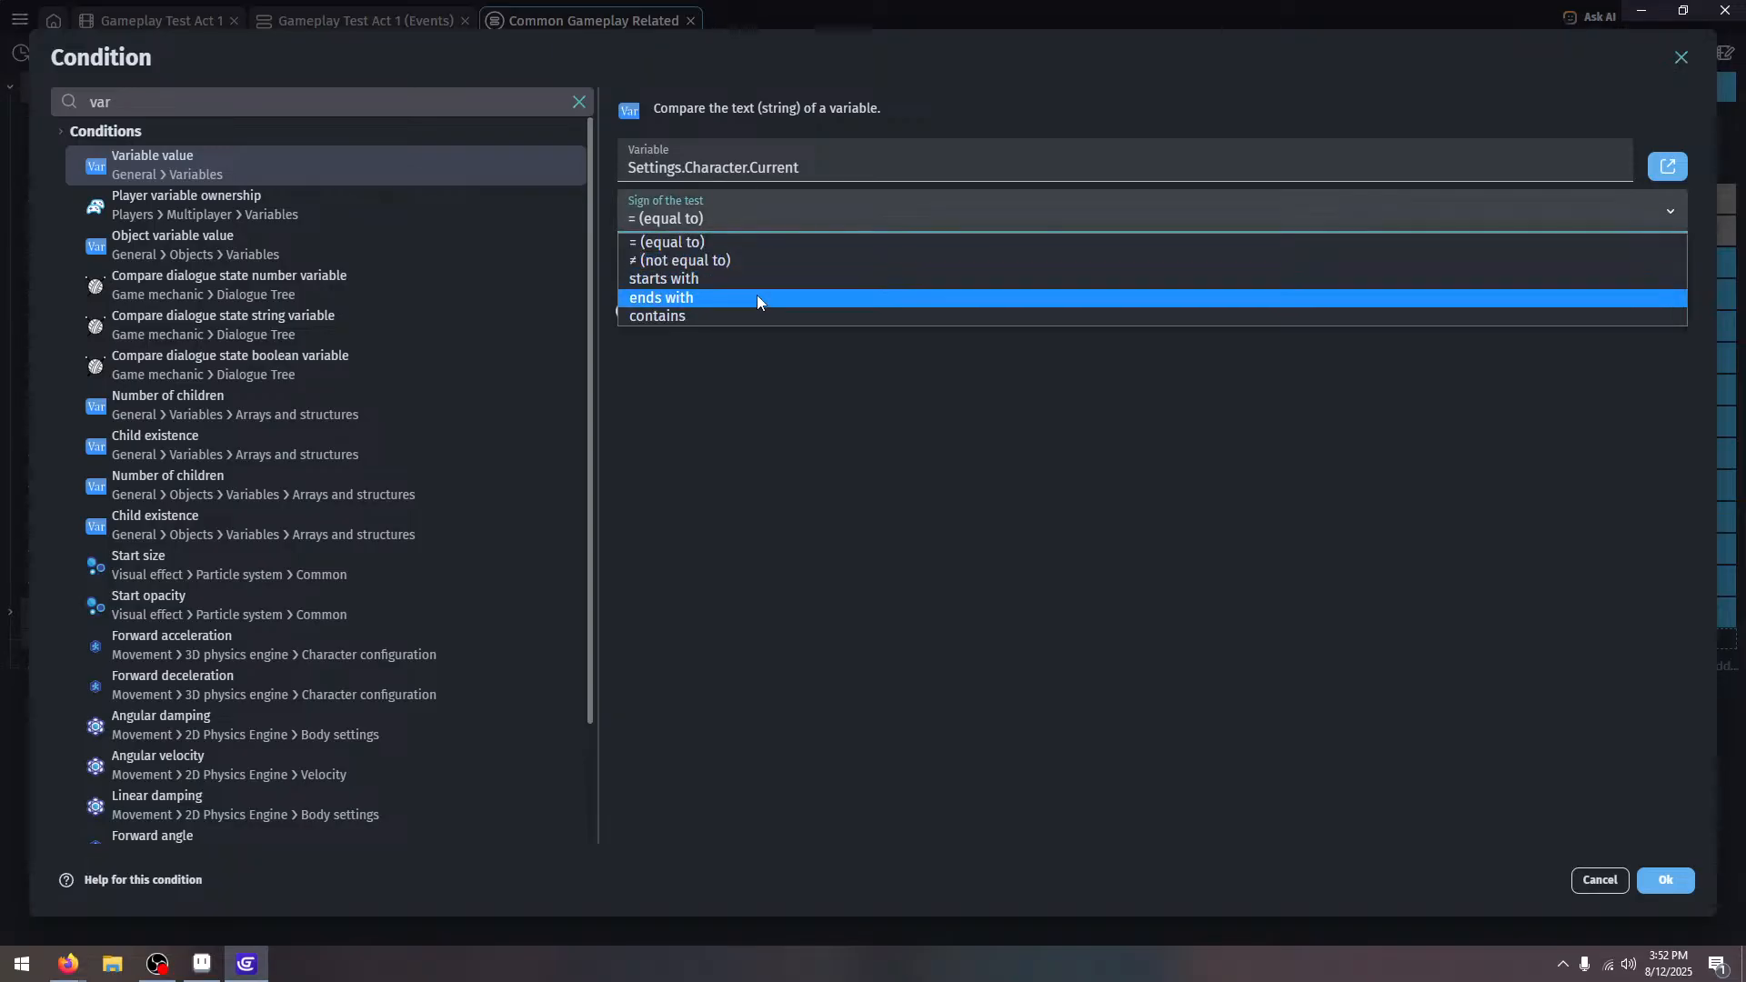
{"action": "left_click", "coordinate": [764, 308]}
{"action": "left_click", "coordinate": [1678, 874]}
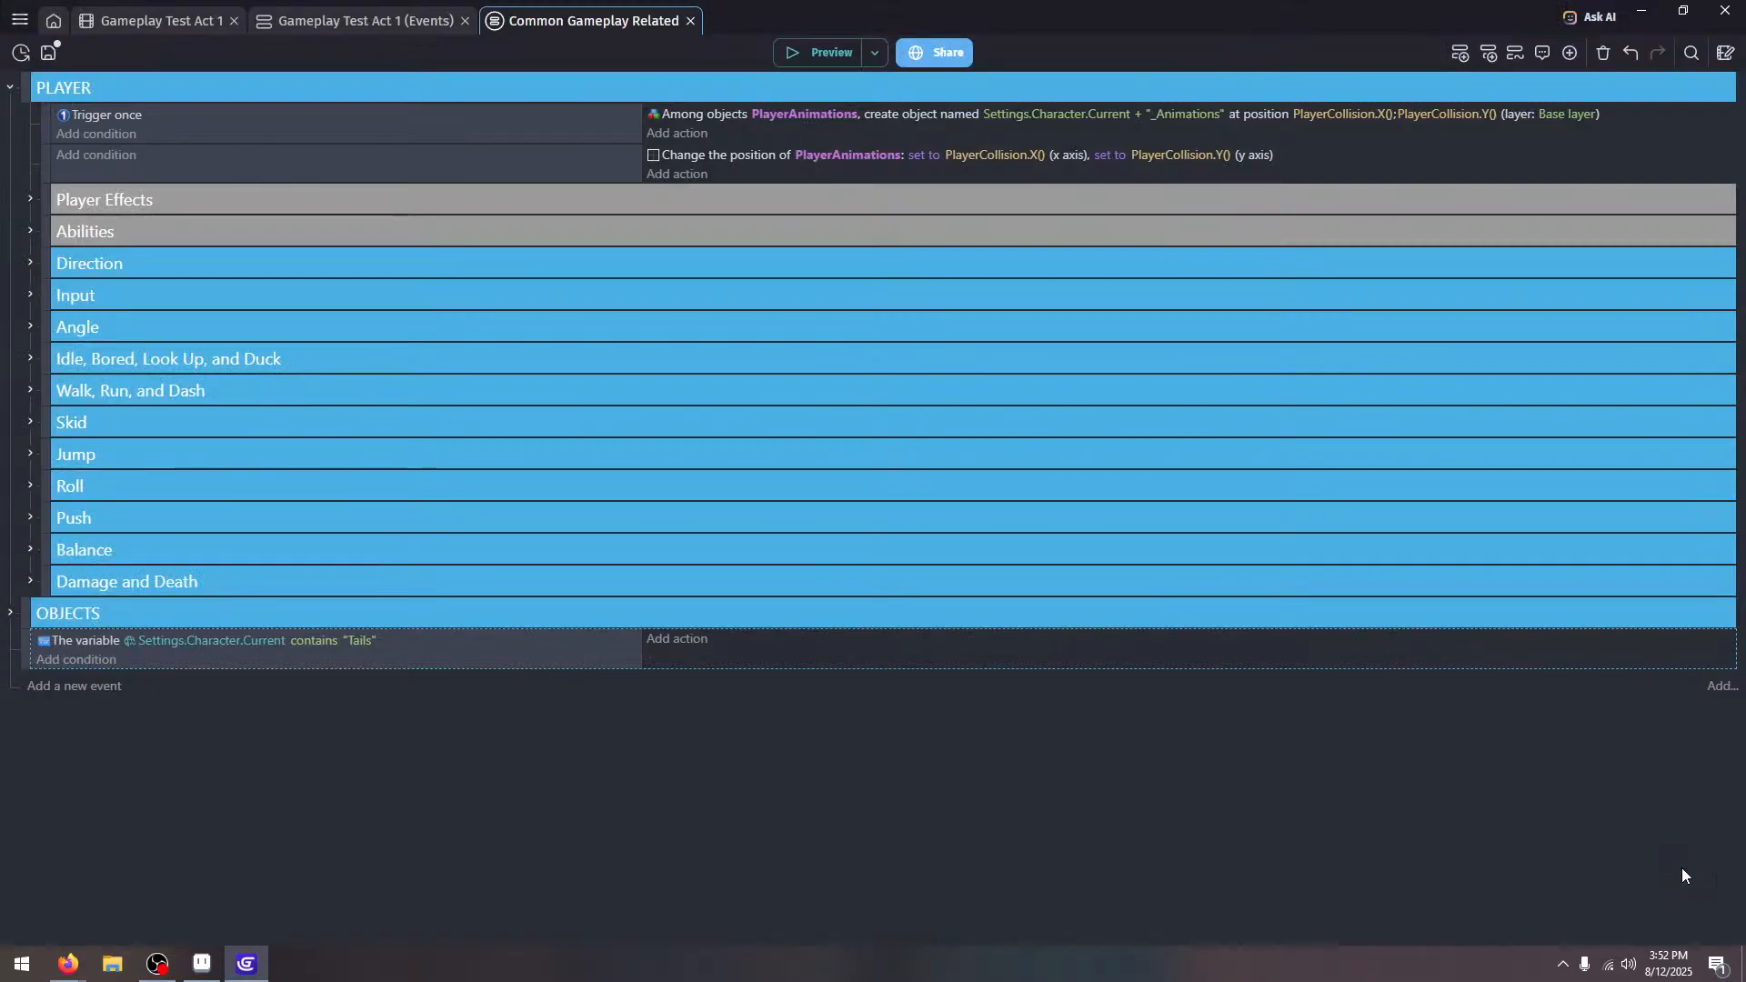
{"action": "left_click", "coordinate": [33, 685]}
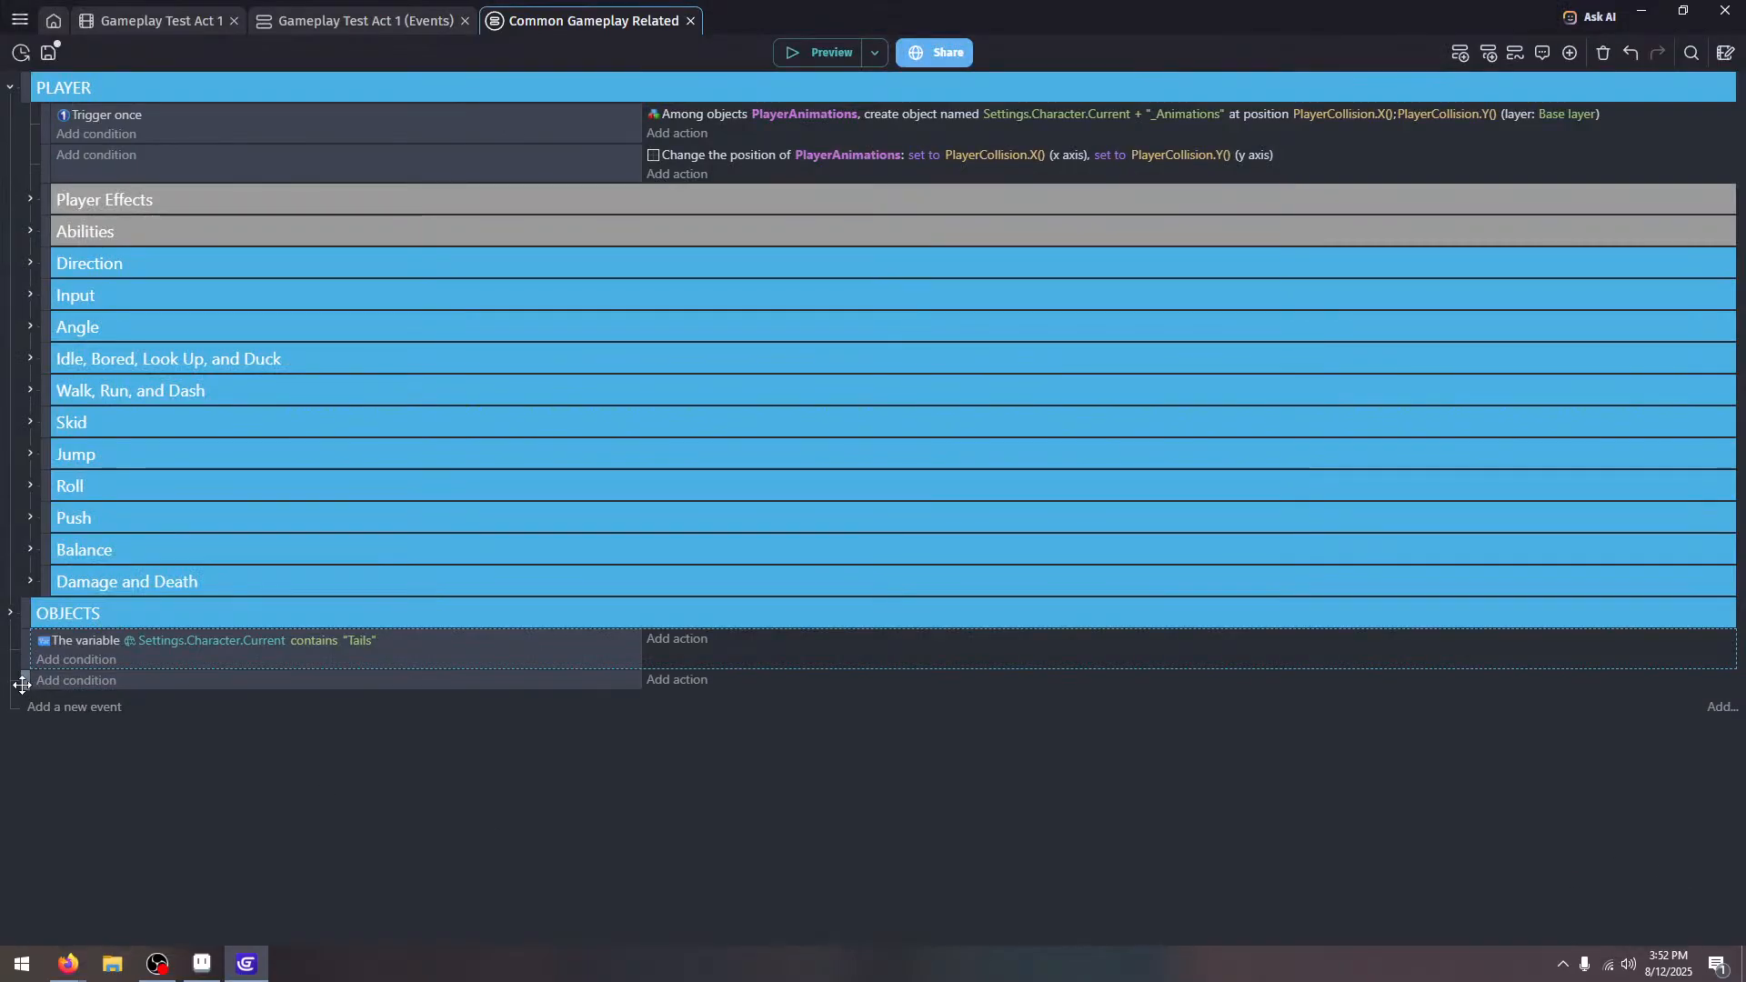
{"action": "left_click_drag", "start_coordinate": [25, 681], "coordinate": [51, 686]}
{"action": "left_click", "coordinate": [172, 686]}
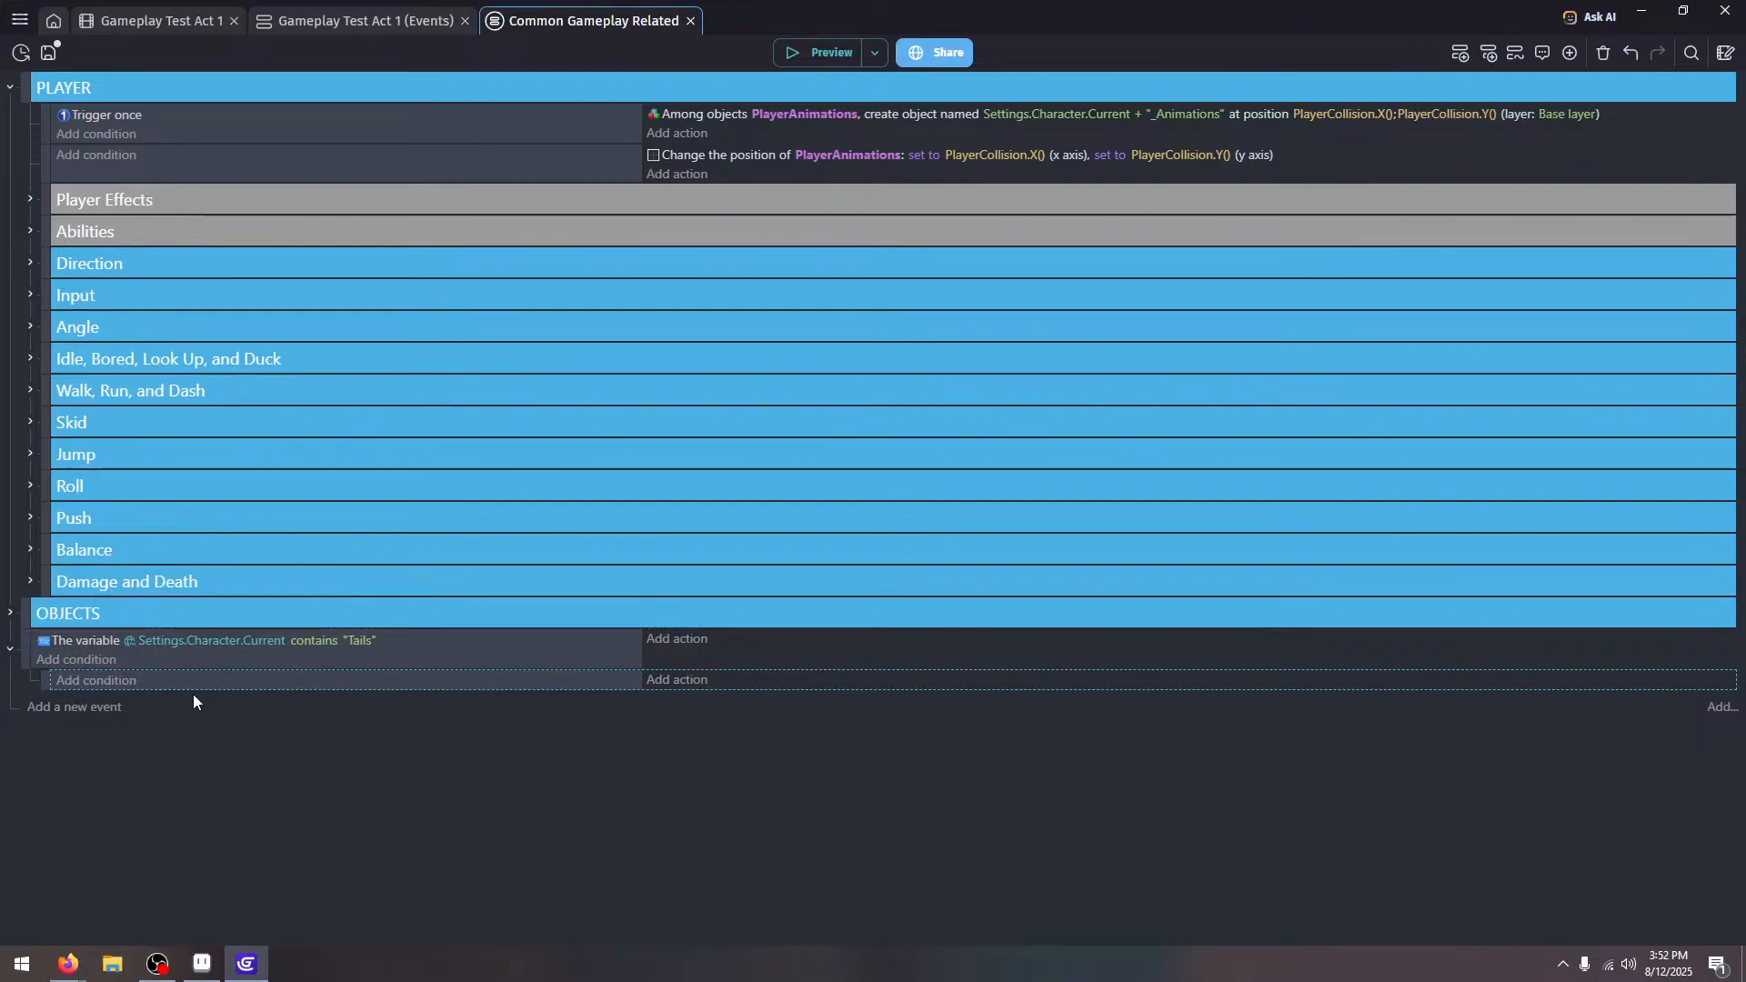
{"action": "key", "text": "Delete"}
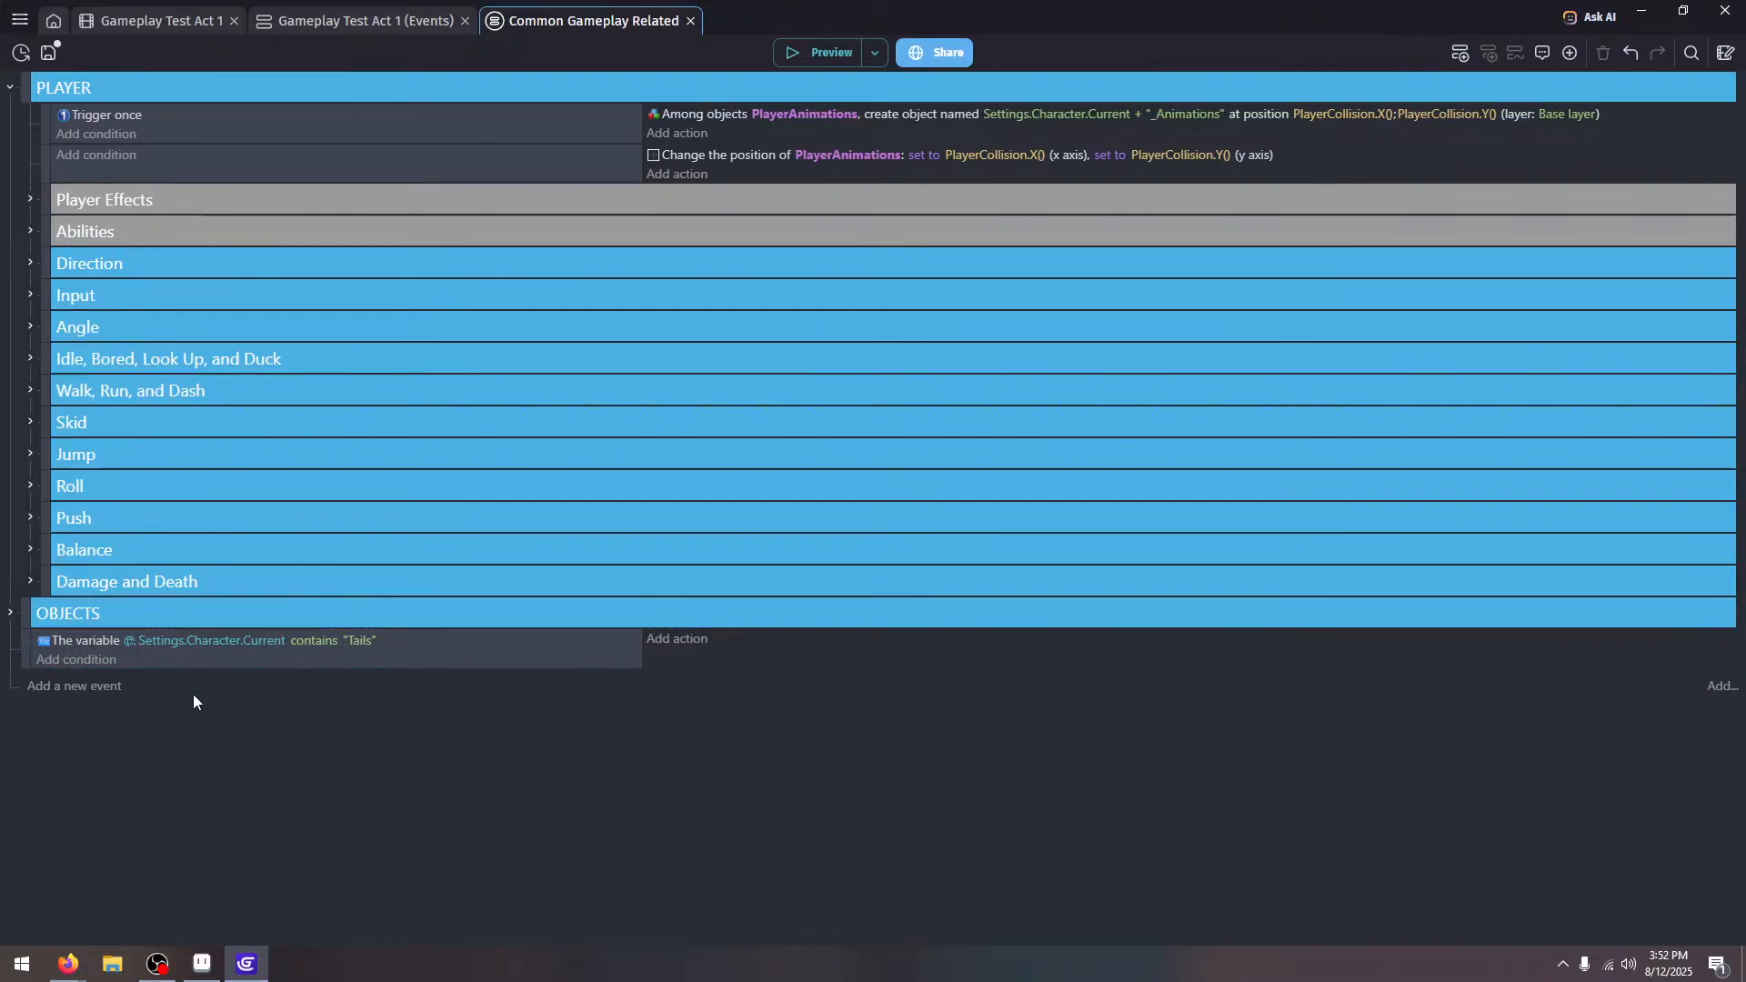
{"action": "left_click", "coordinate": [64, 662]}
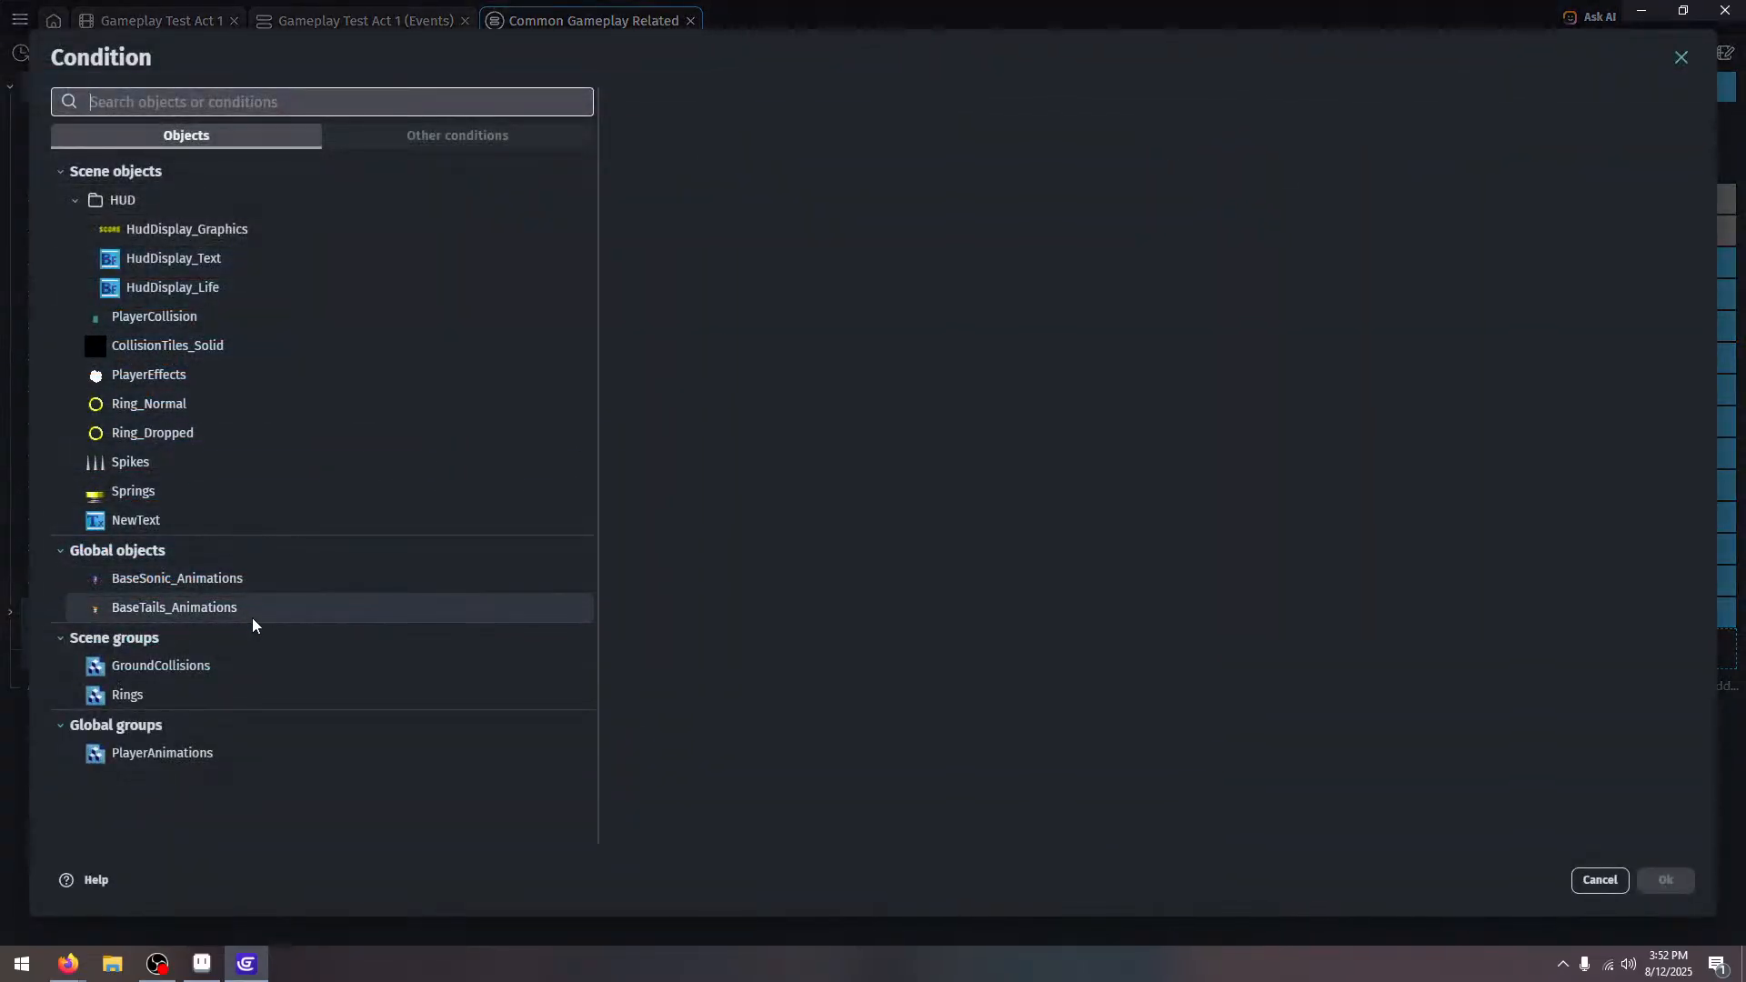
{"action": "left_click", "coordinate": [242, 749]}
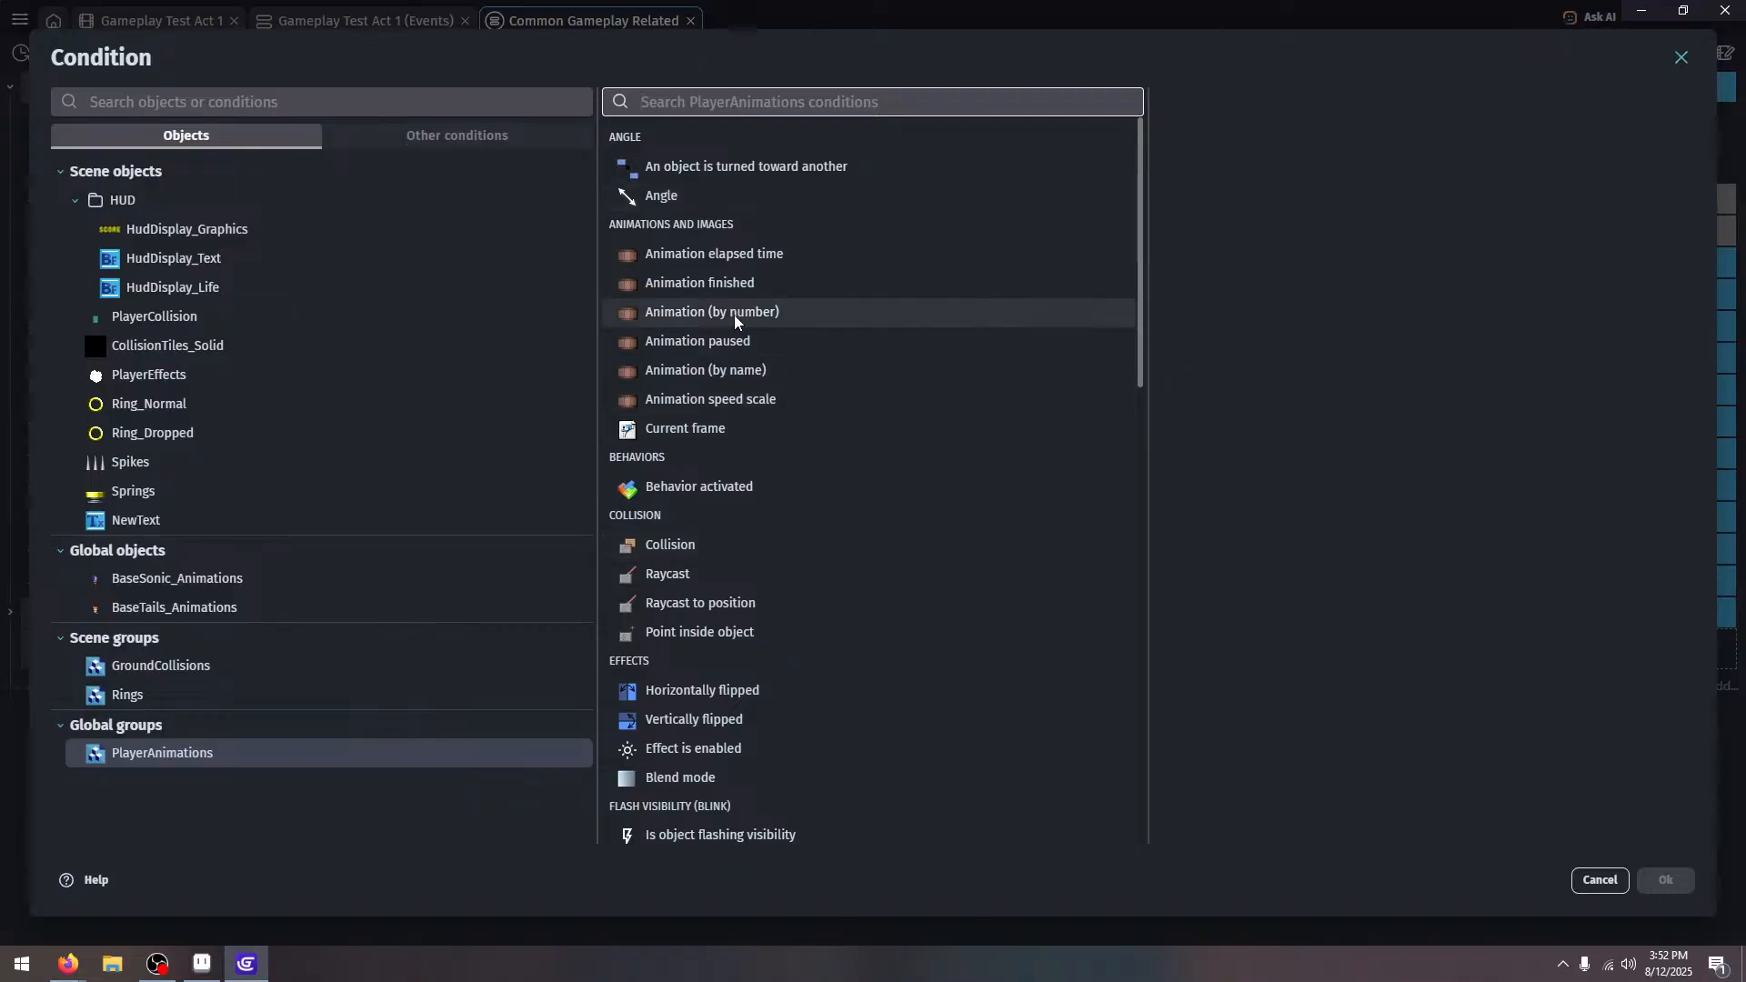
{"action": "scroll", "coordinate": [831, 194], "scroll_direction": "down", "scroll_amount": 12}
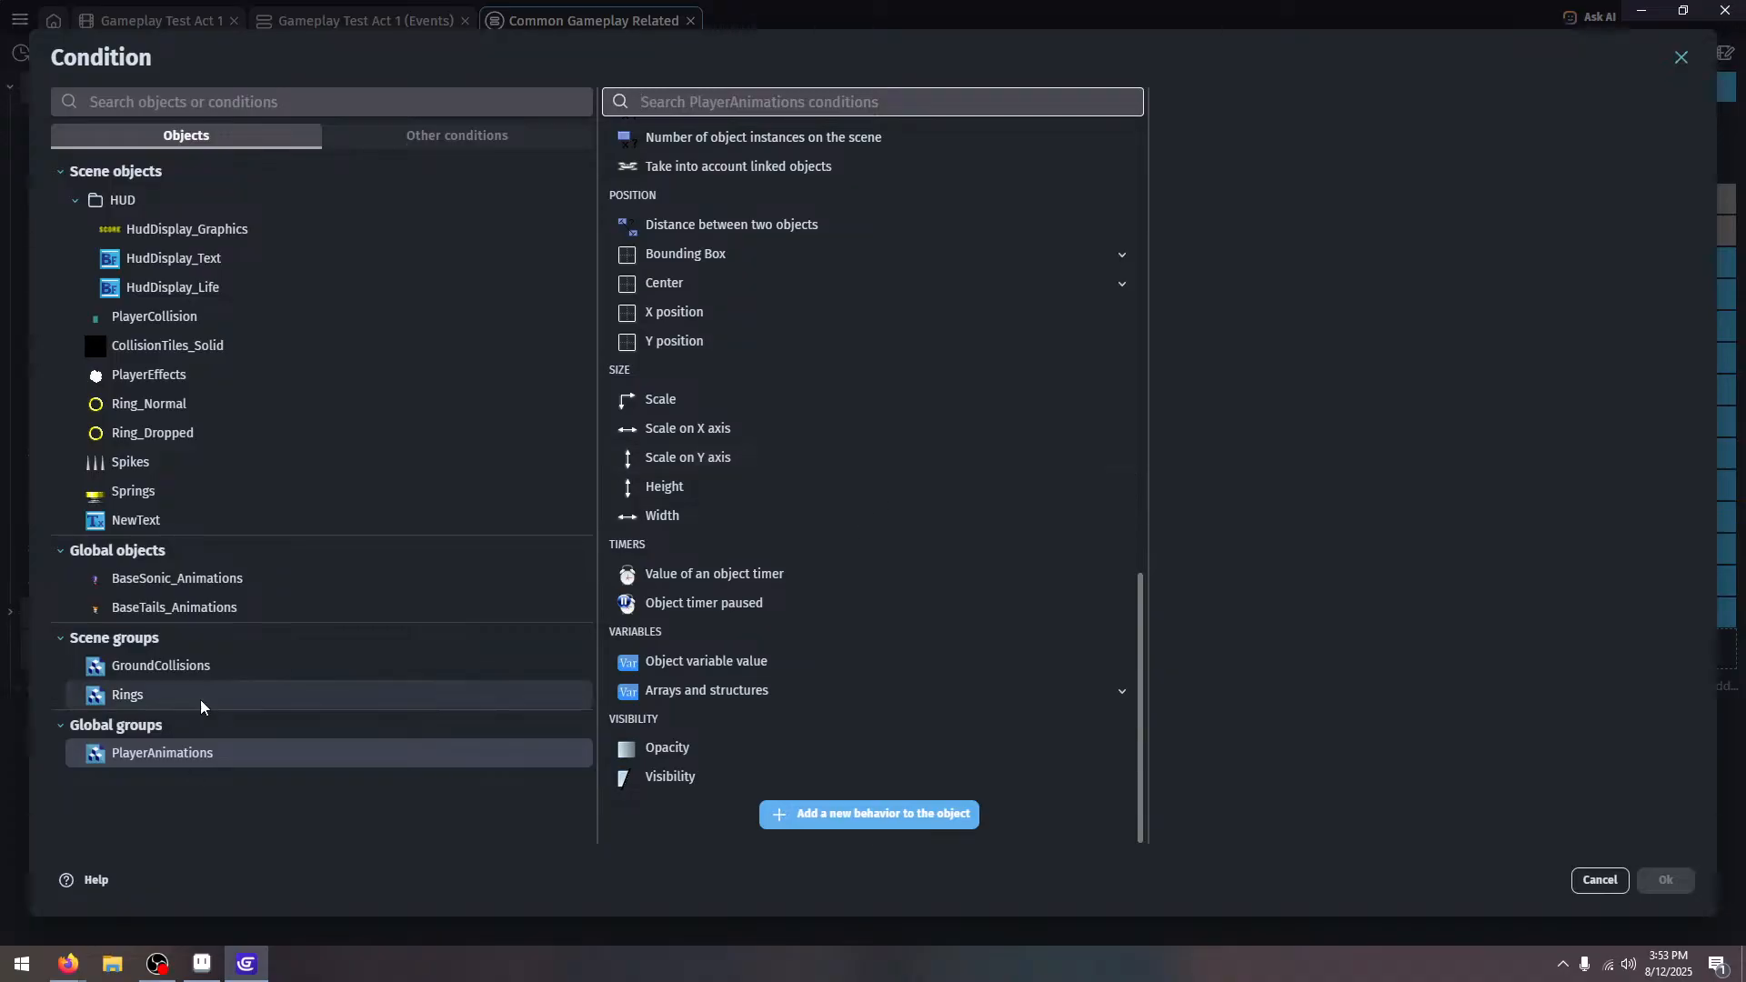
{"action": "left_click", "coordinate": [220, 607]}
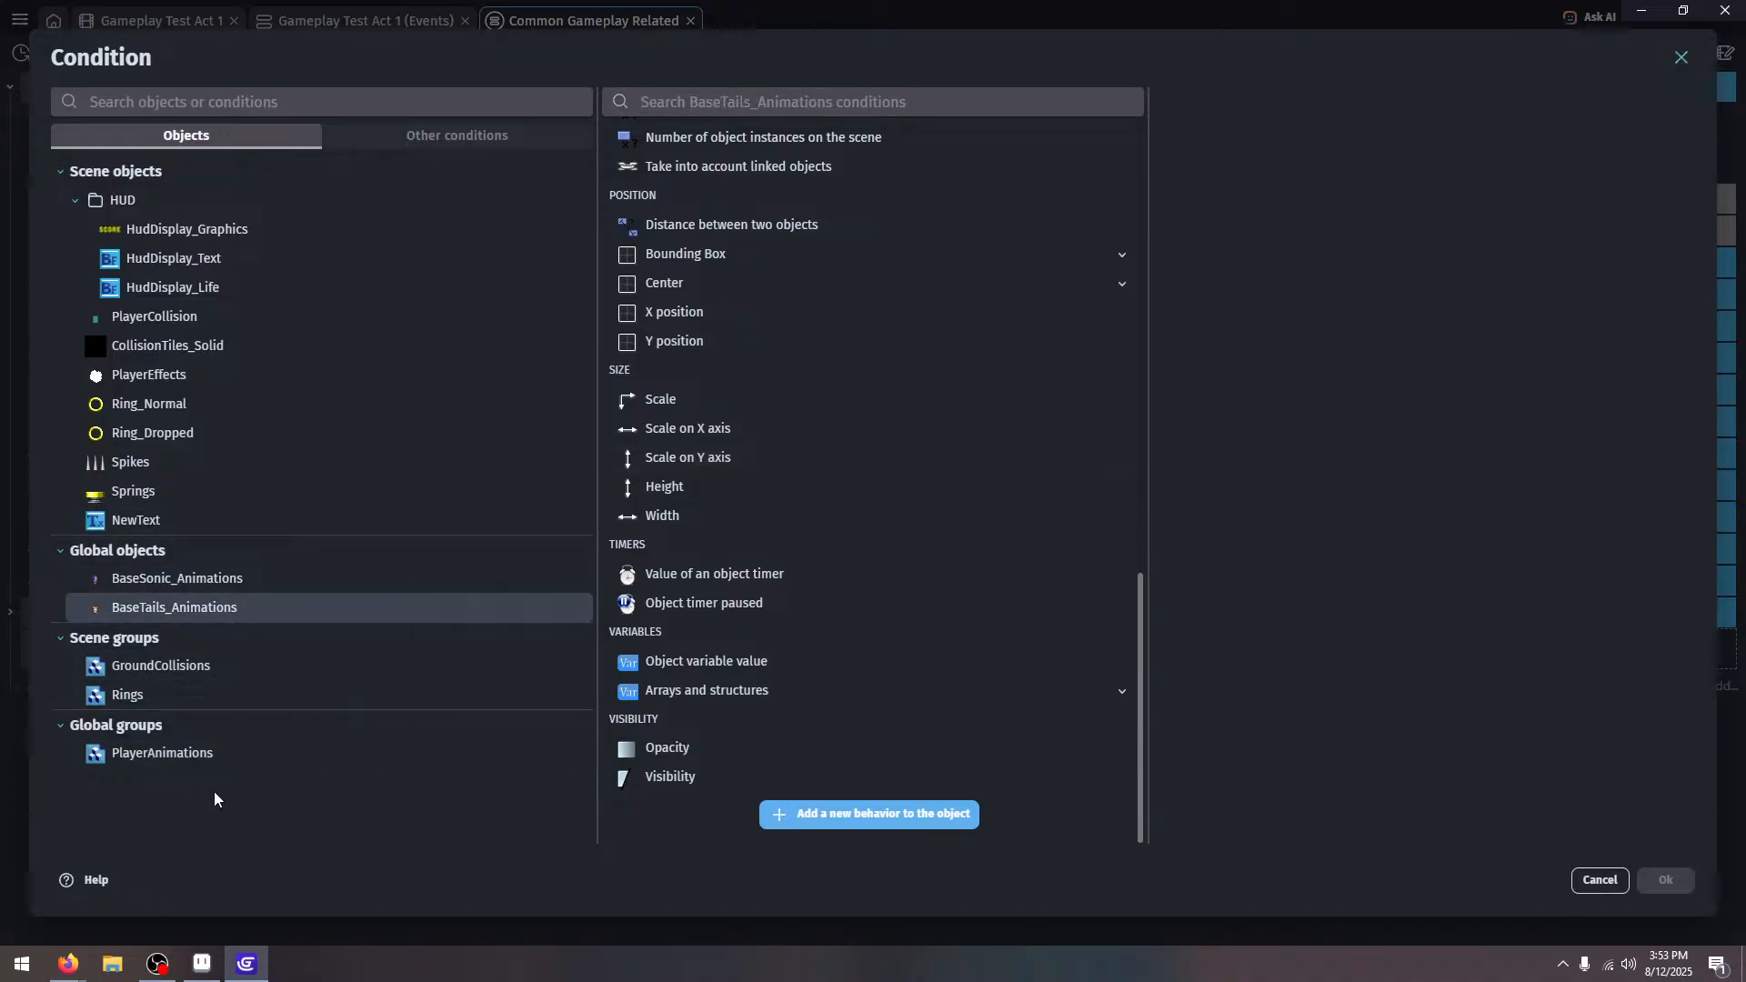
{"action": "left_click", "coordinate": [204, 766]}
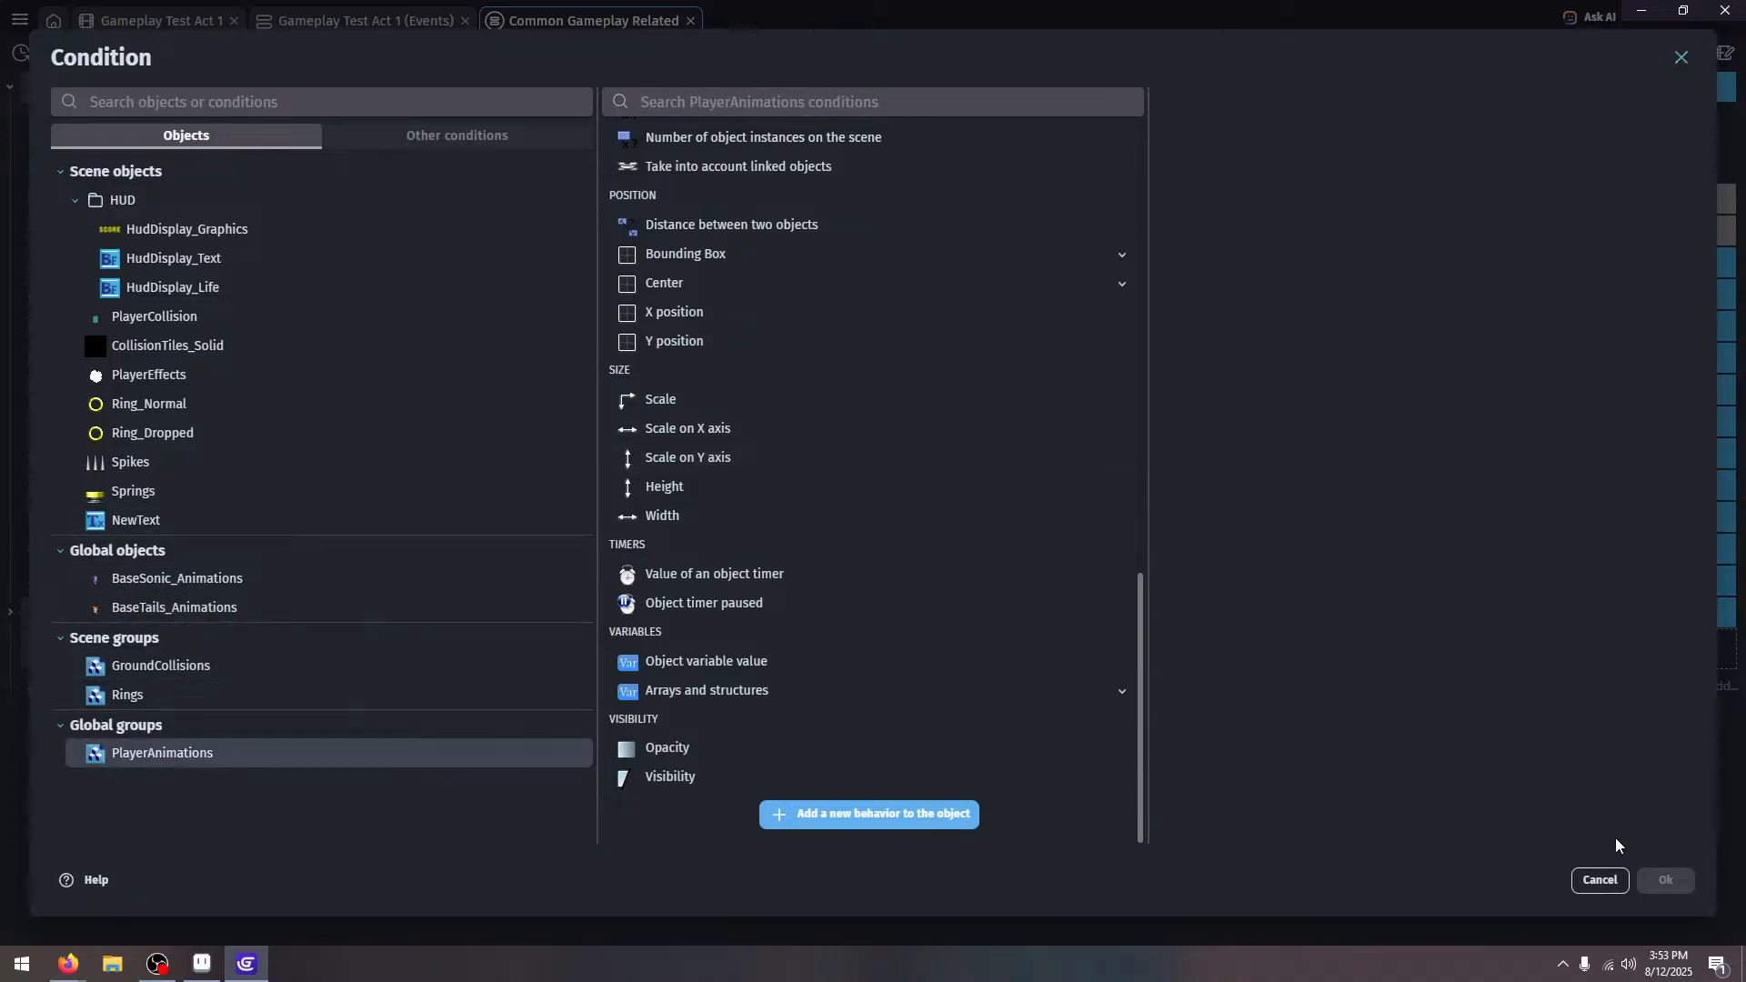
{"action": "left_click", "coordinate": [1600, 880]}
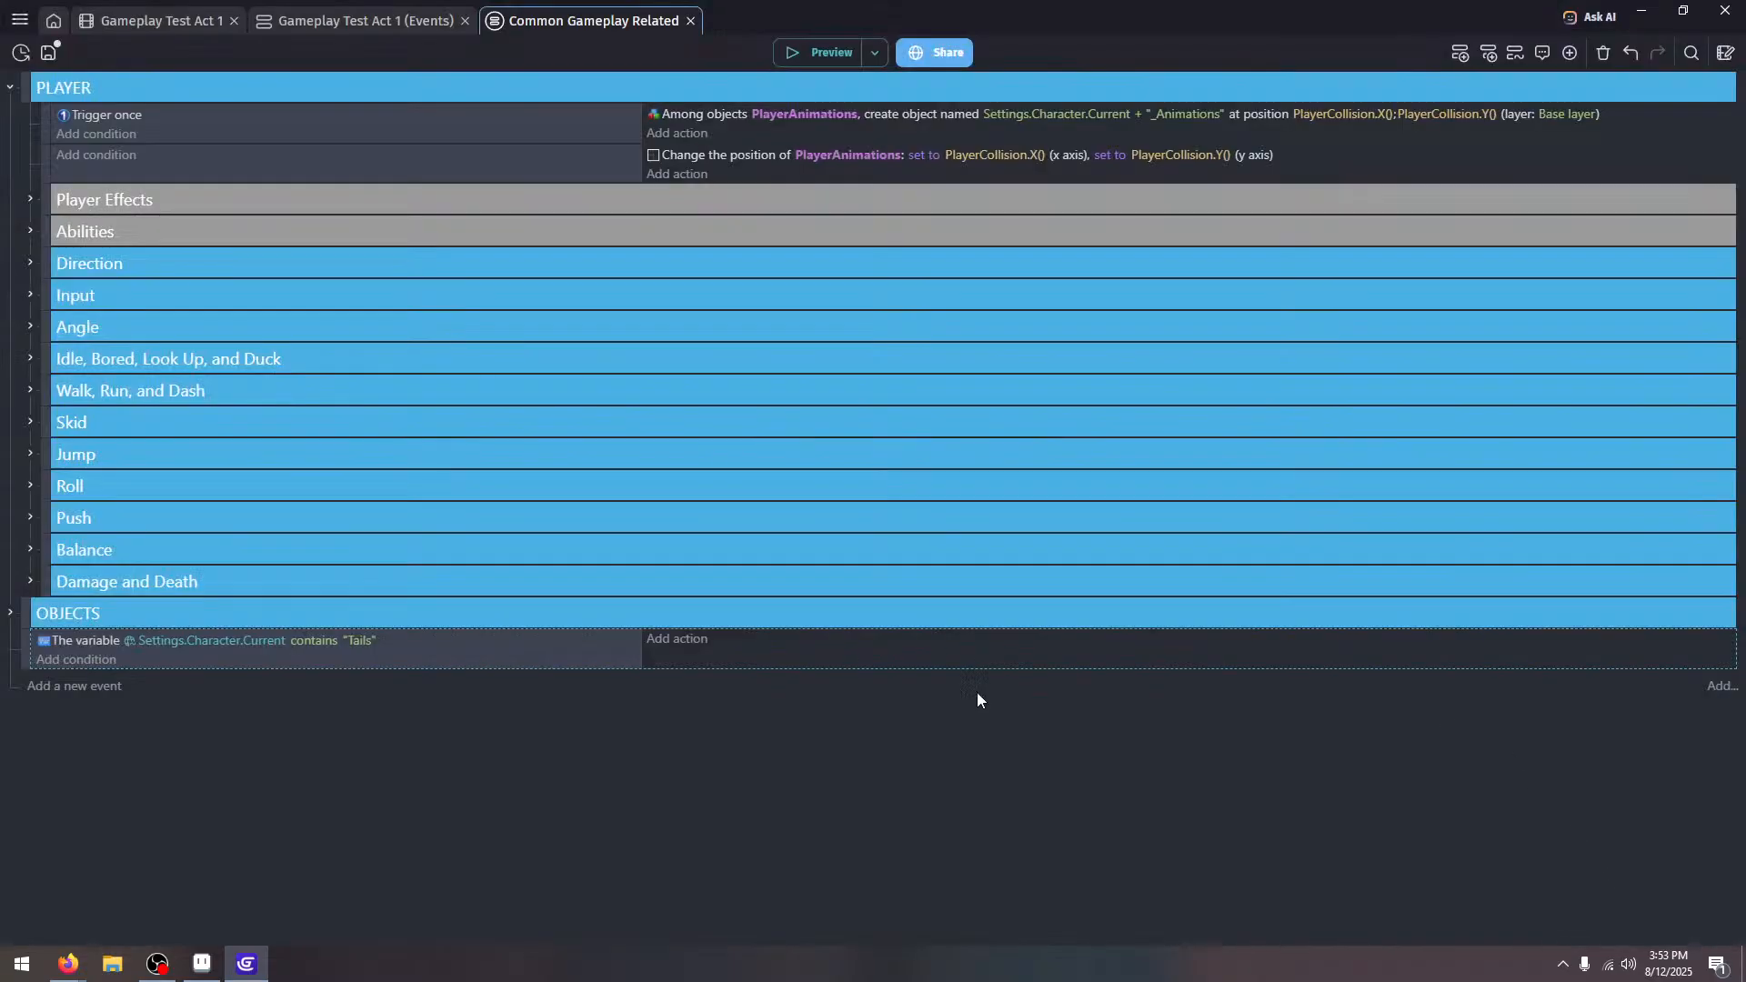
Add a sub-event under the "Tails" character event and give it an Or condition
{"action": "left_click", "coordinate": [116, 692]}
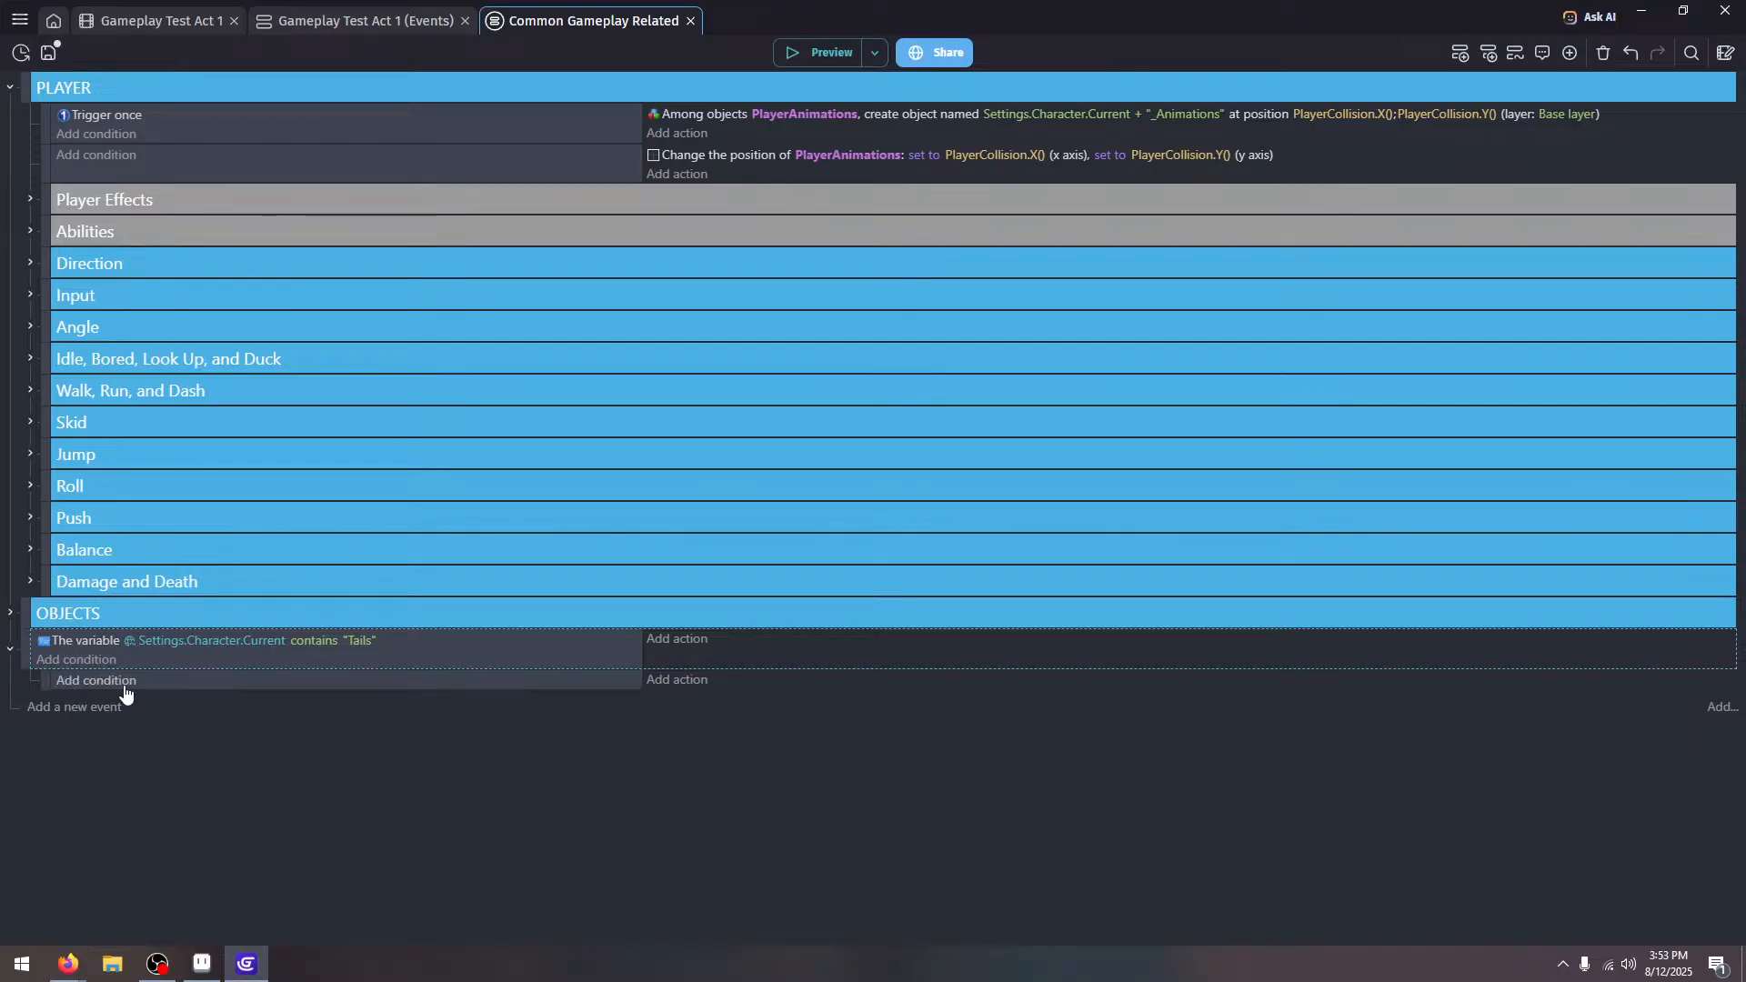
{"action": "left_click", "coordinate": [116, 682]}
{"action": "type", "text": "or"}
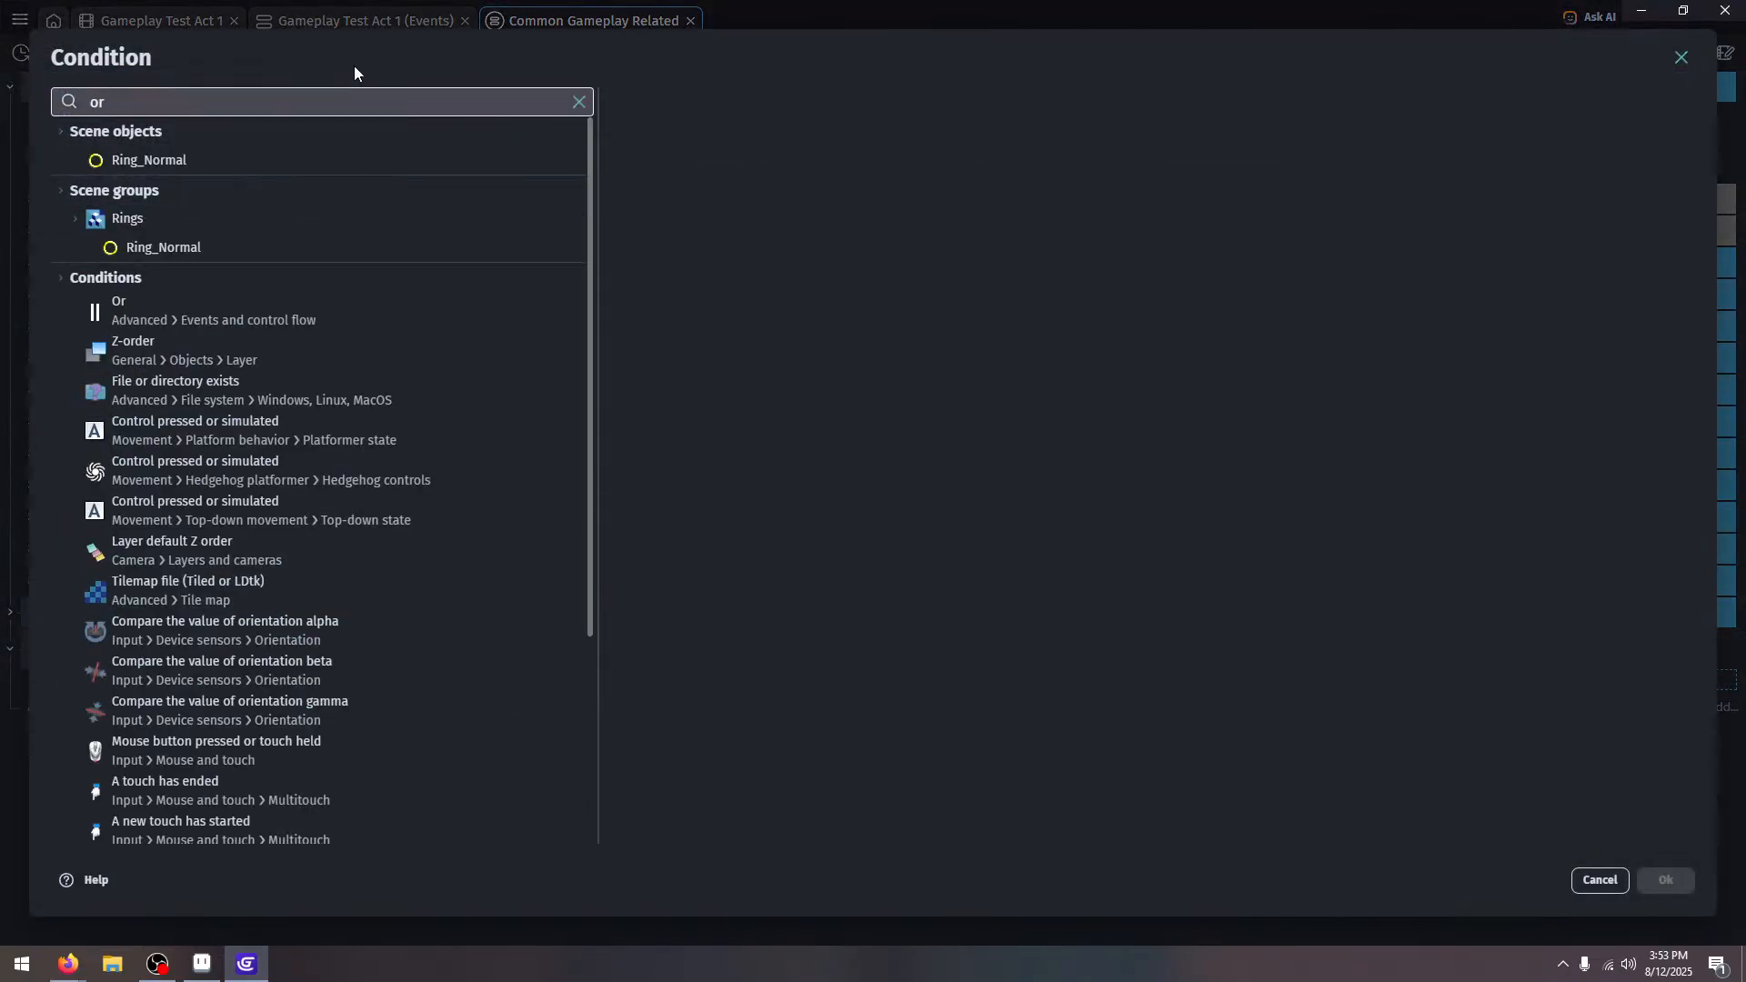
{"action": "left_click", "coordinate": [303, 304]}
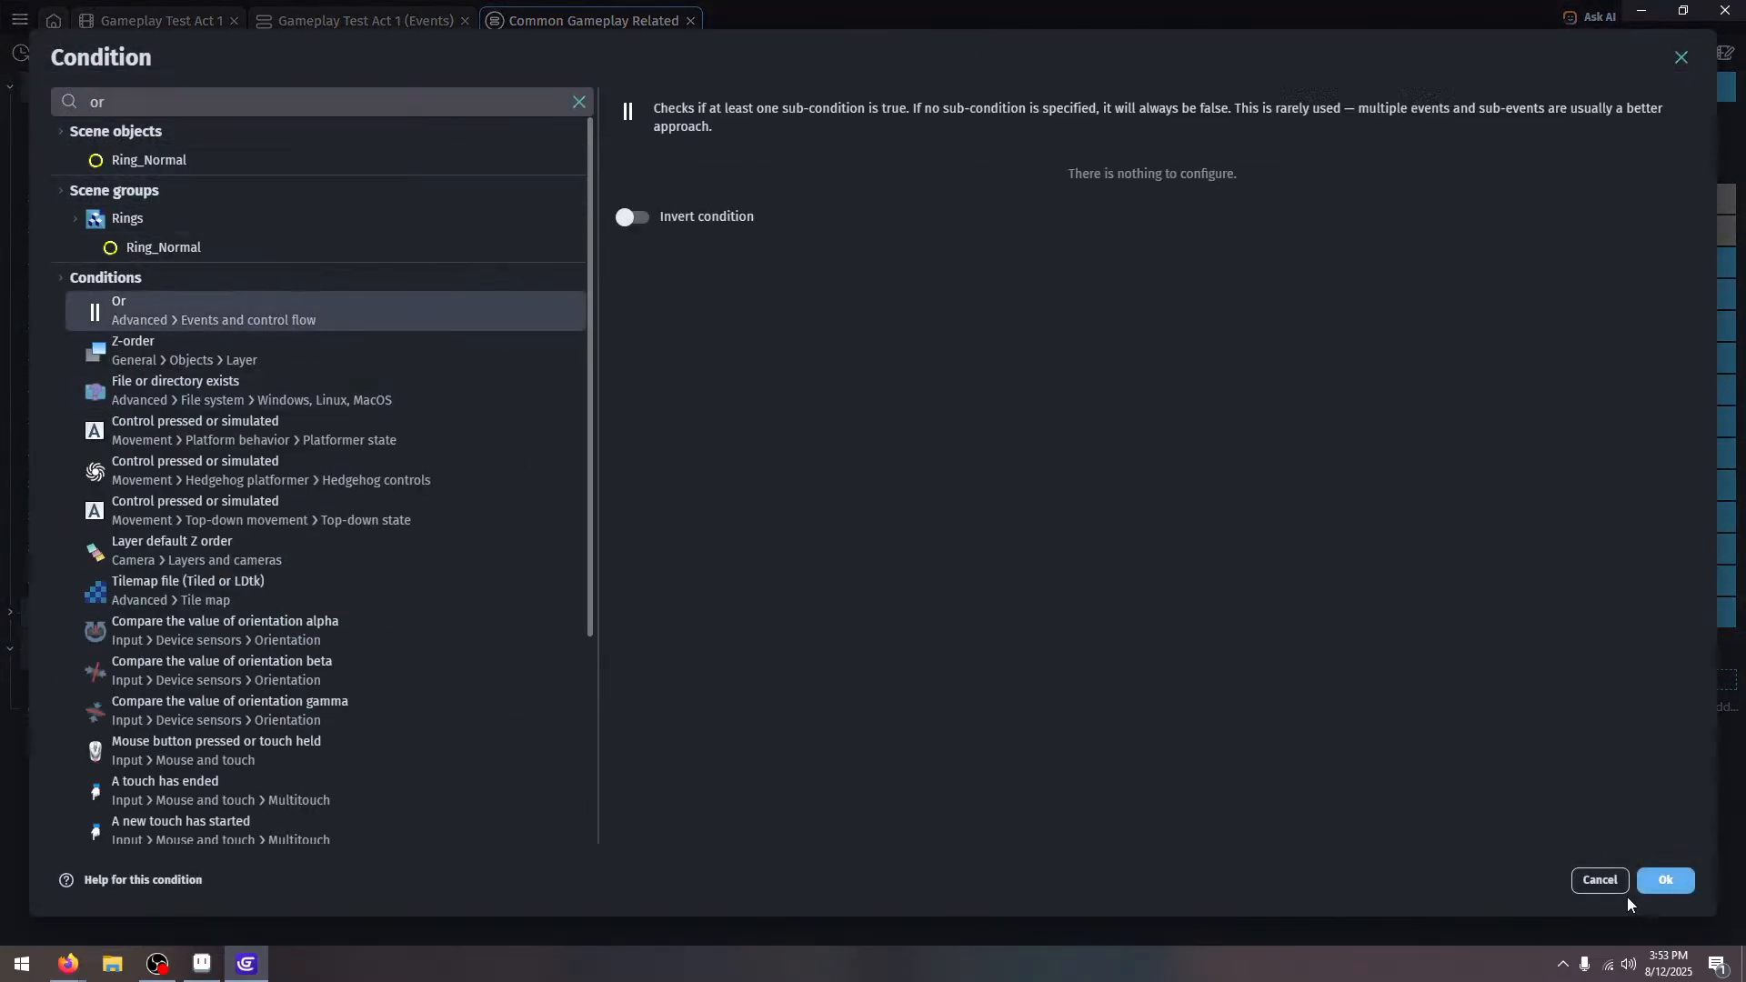
{"action": "left_click", "coordinate": [1662, 880]}
Examine the animation names of the BaseTails_Animations object from Idle down to Drown
{"action": "left_click", "coordinate": [203, 23]}
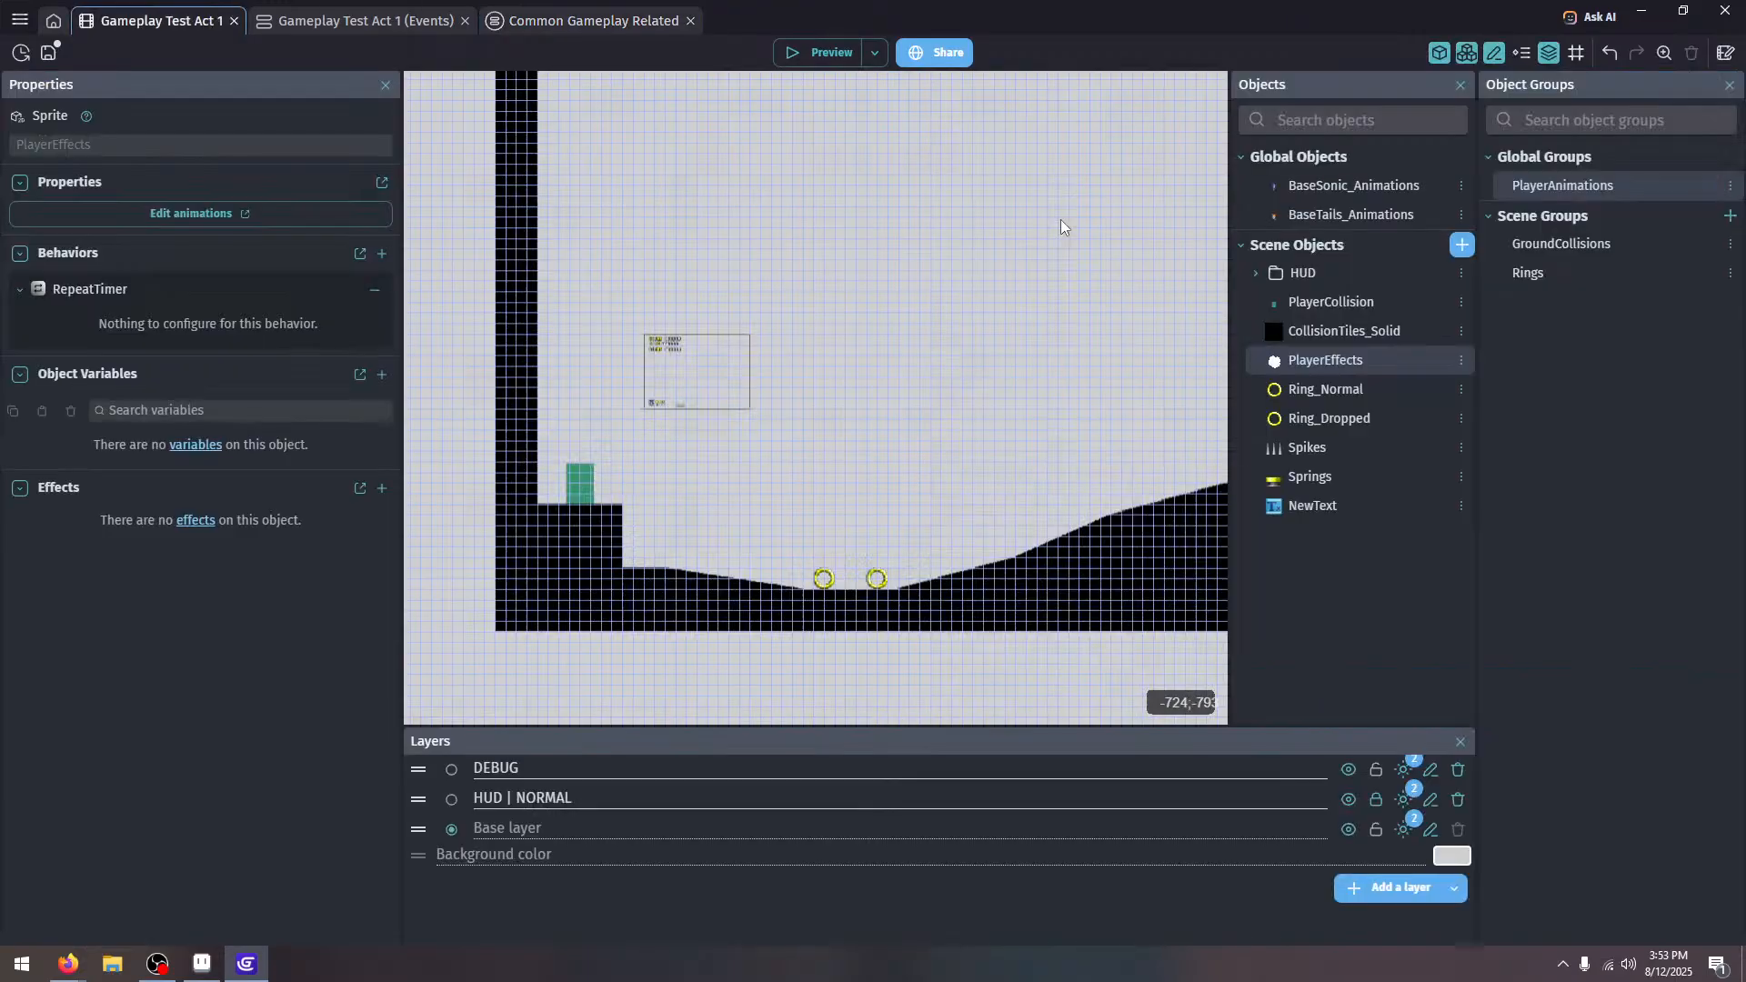
{"action": "double_click", "coordinate": [1352, 216]}
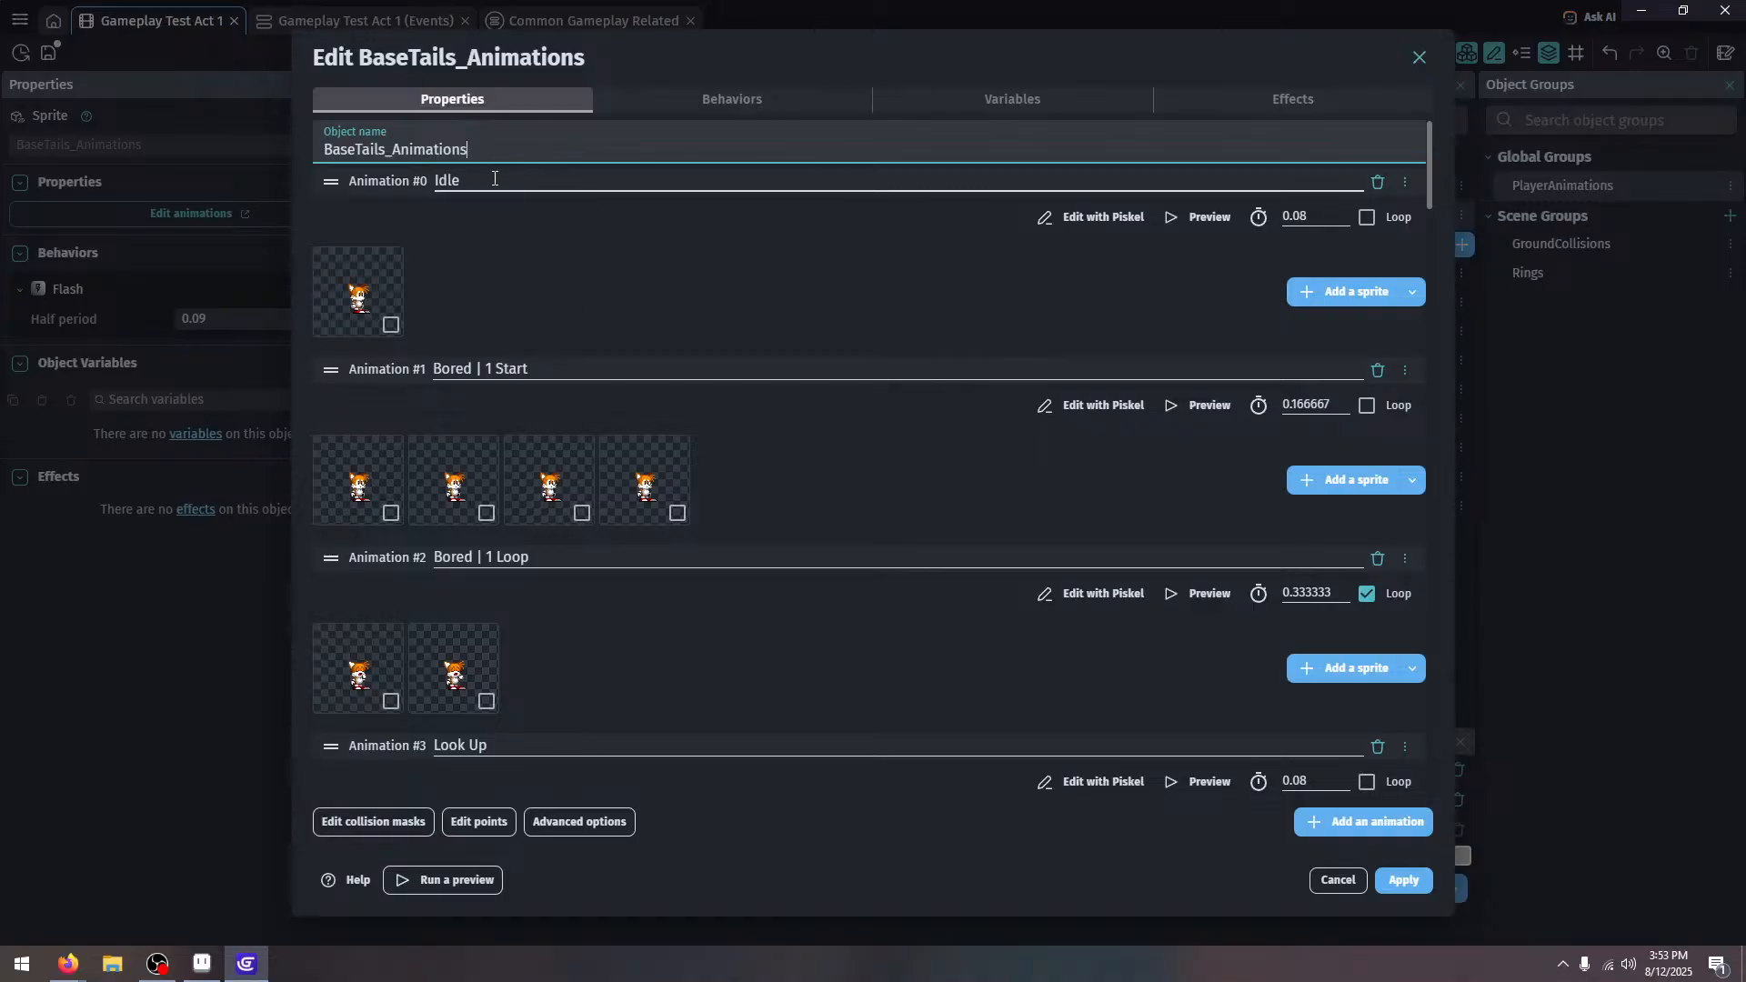
{"action": "scroll", "coordinate": [546, 201], "scroll_direction": "down", "scroll_amount": 5}
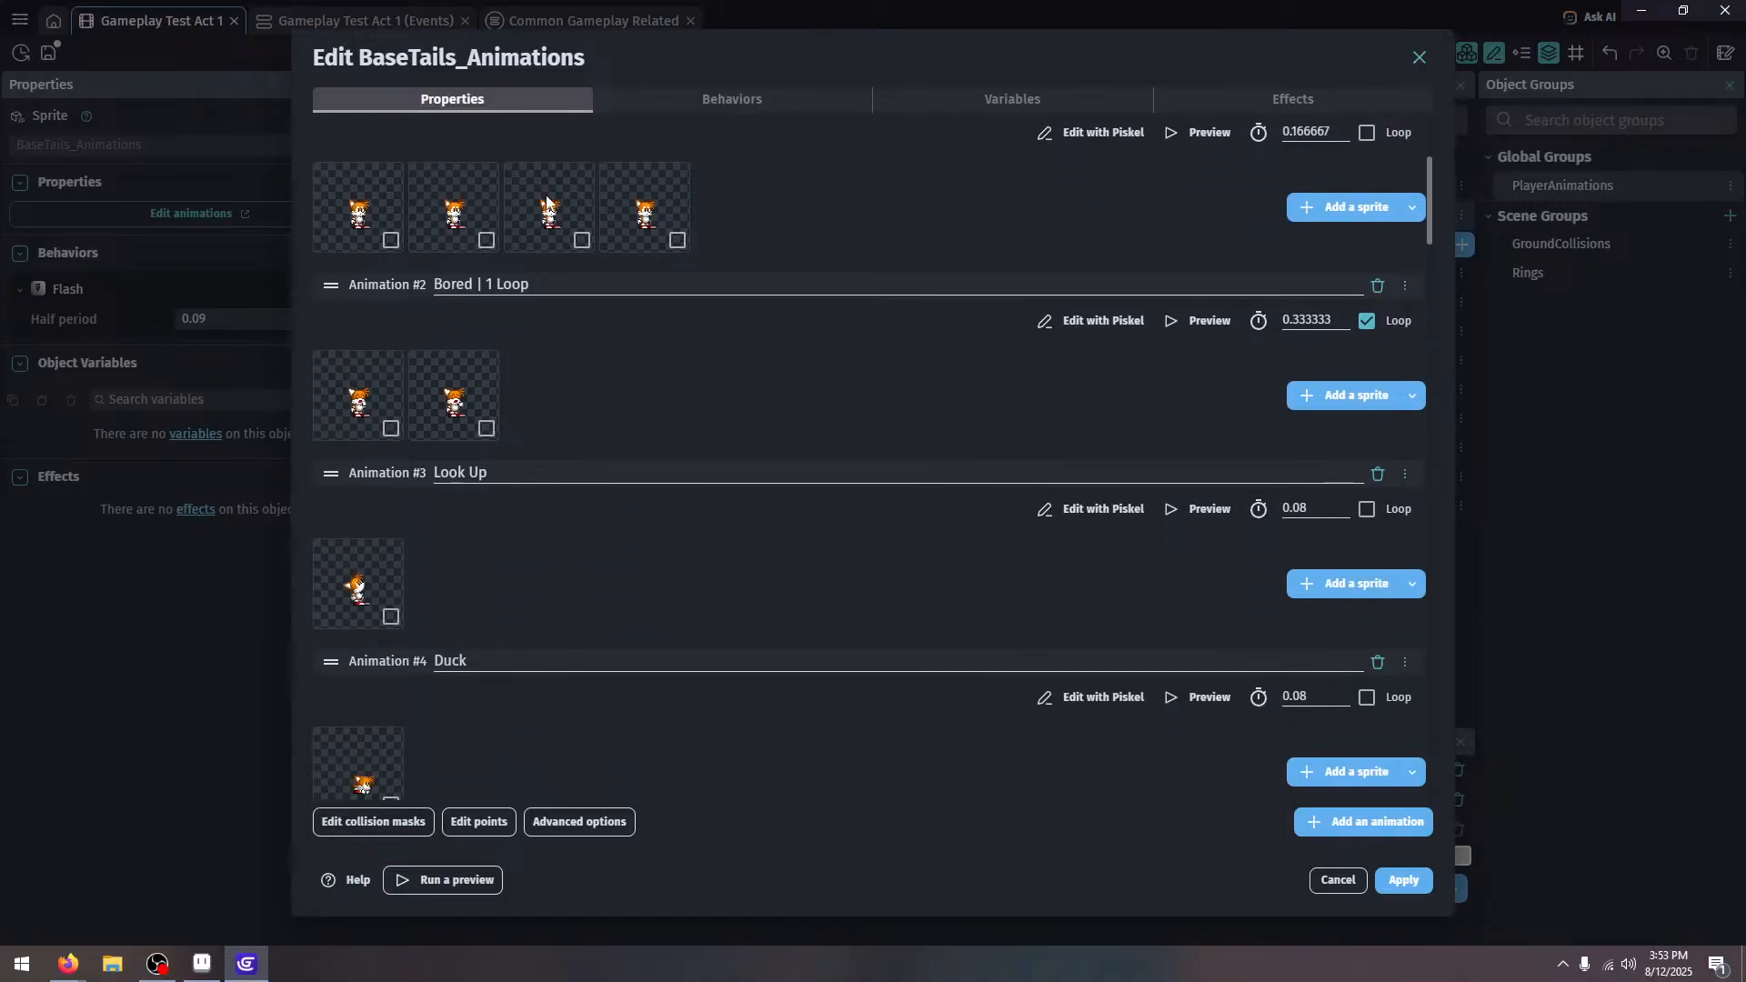
{"action": "scroll", "coordinate": [545, 229], "scroll_direction": "down", "scroll_amount": 2}
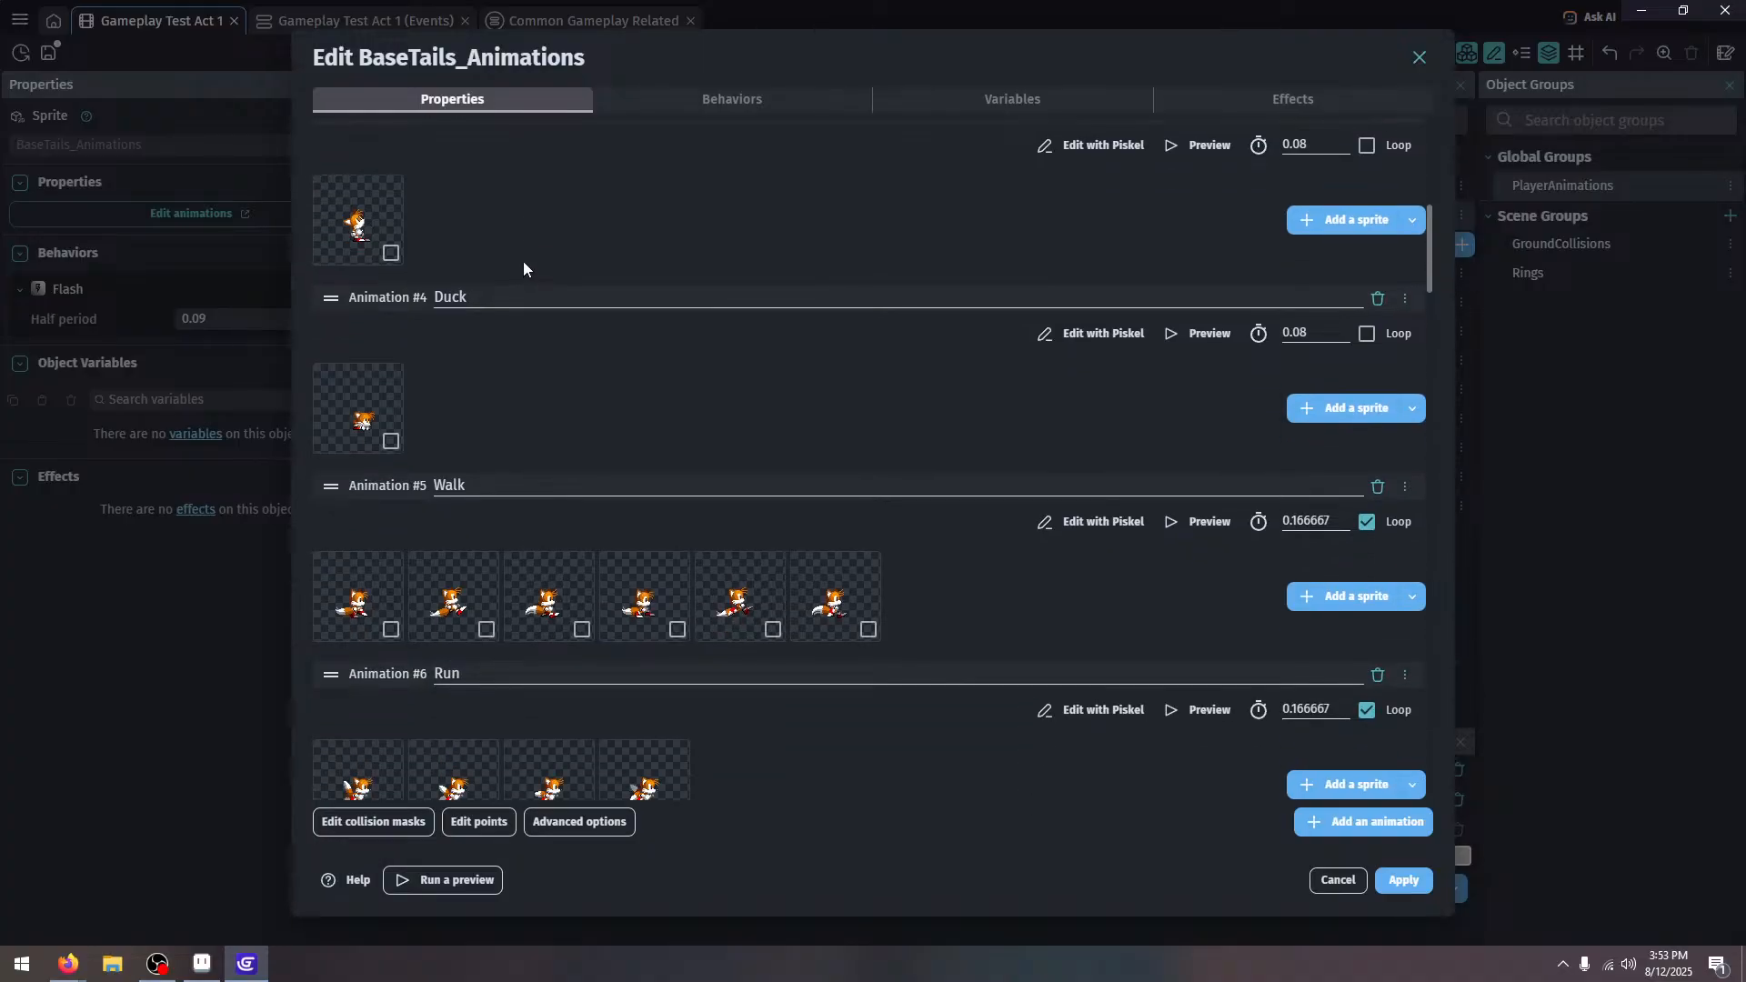
{"action": "scroll", "coordinate": [708, 280], "scroll_direction": "down", "scroll_amount": 5}
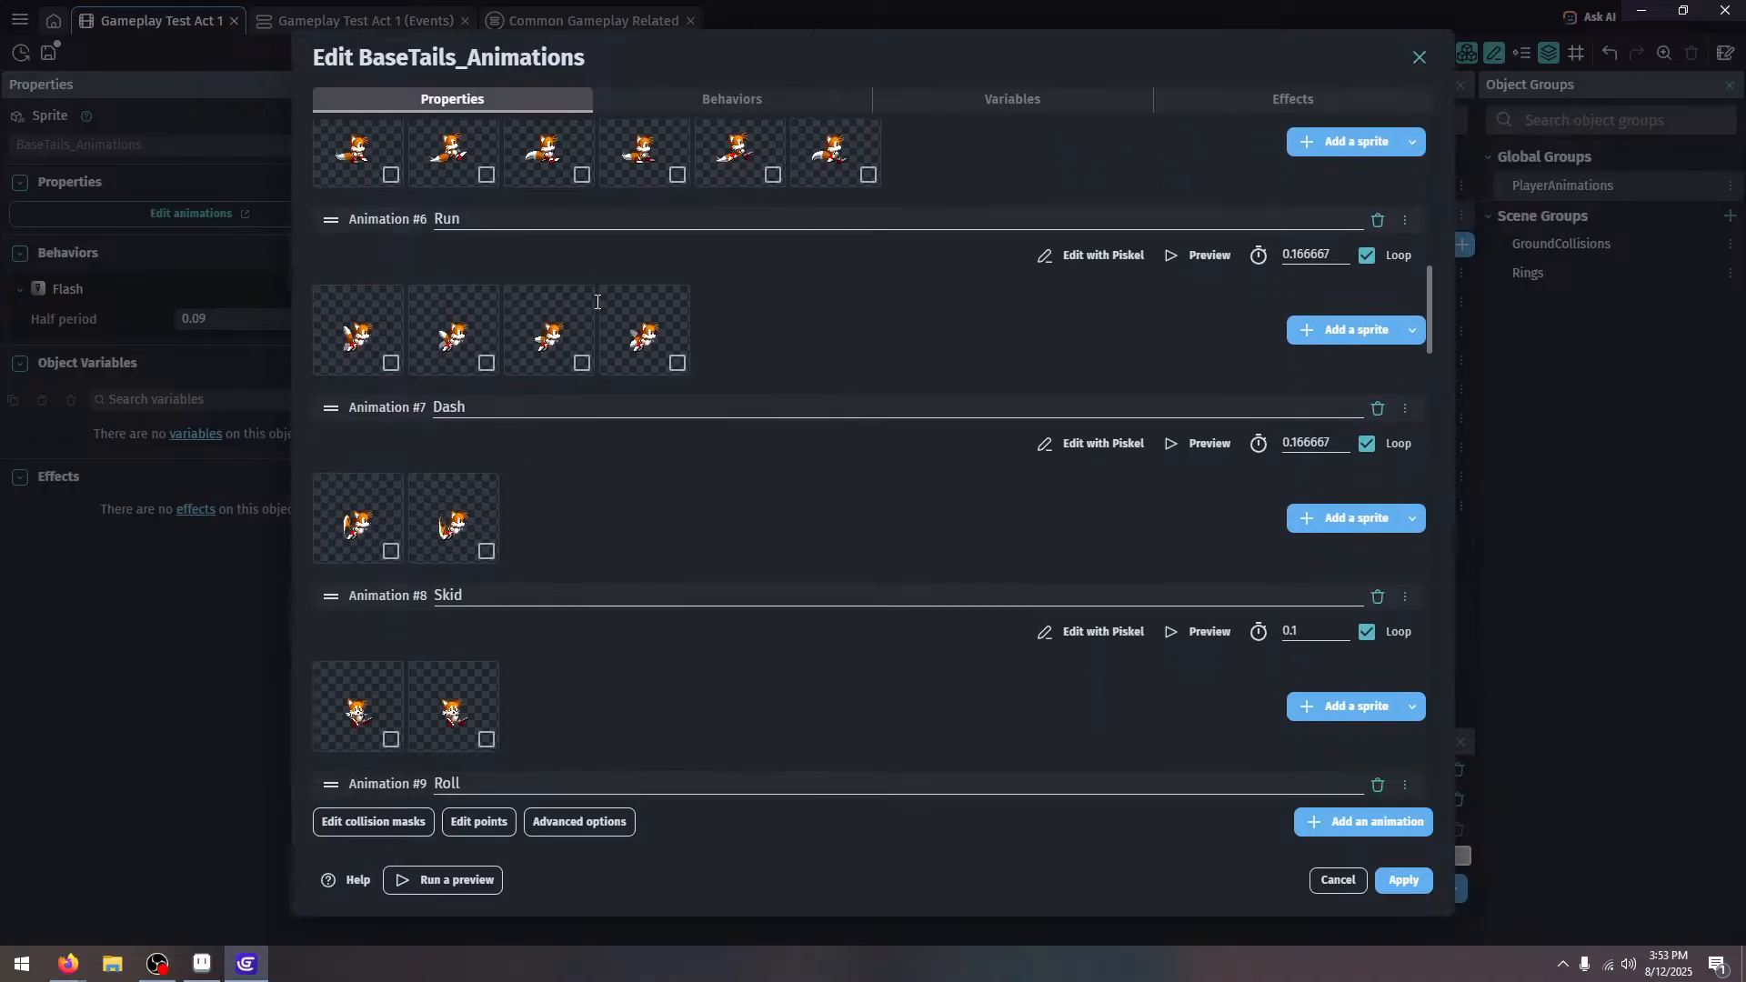
{"action": "scroll", "coordinate": [597, 302], "scroll_direction": "down", "scroll_amount": 5}
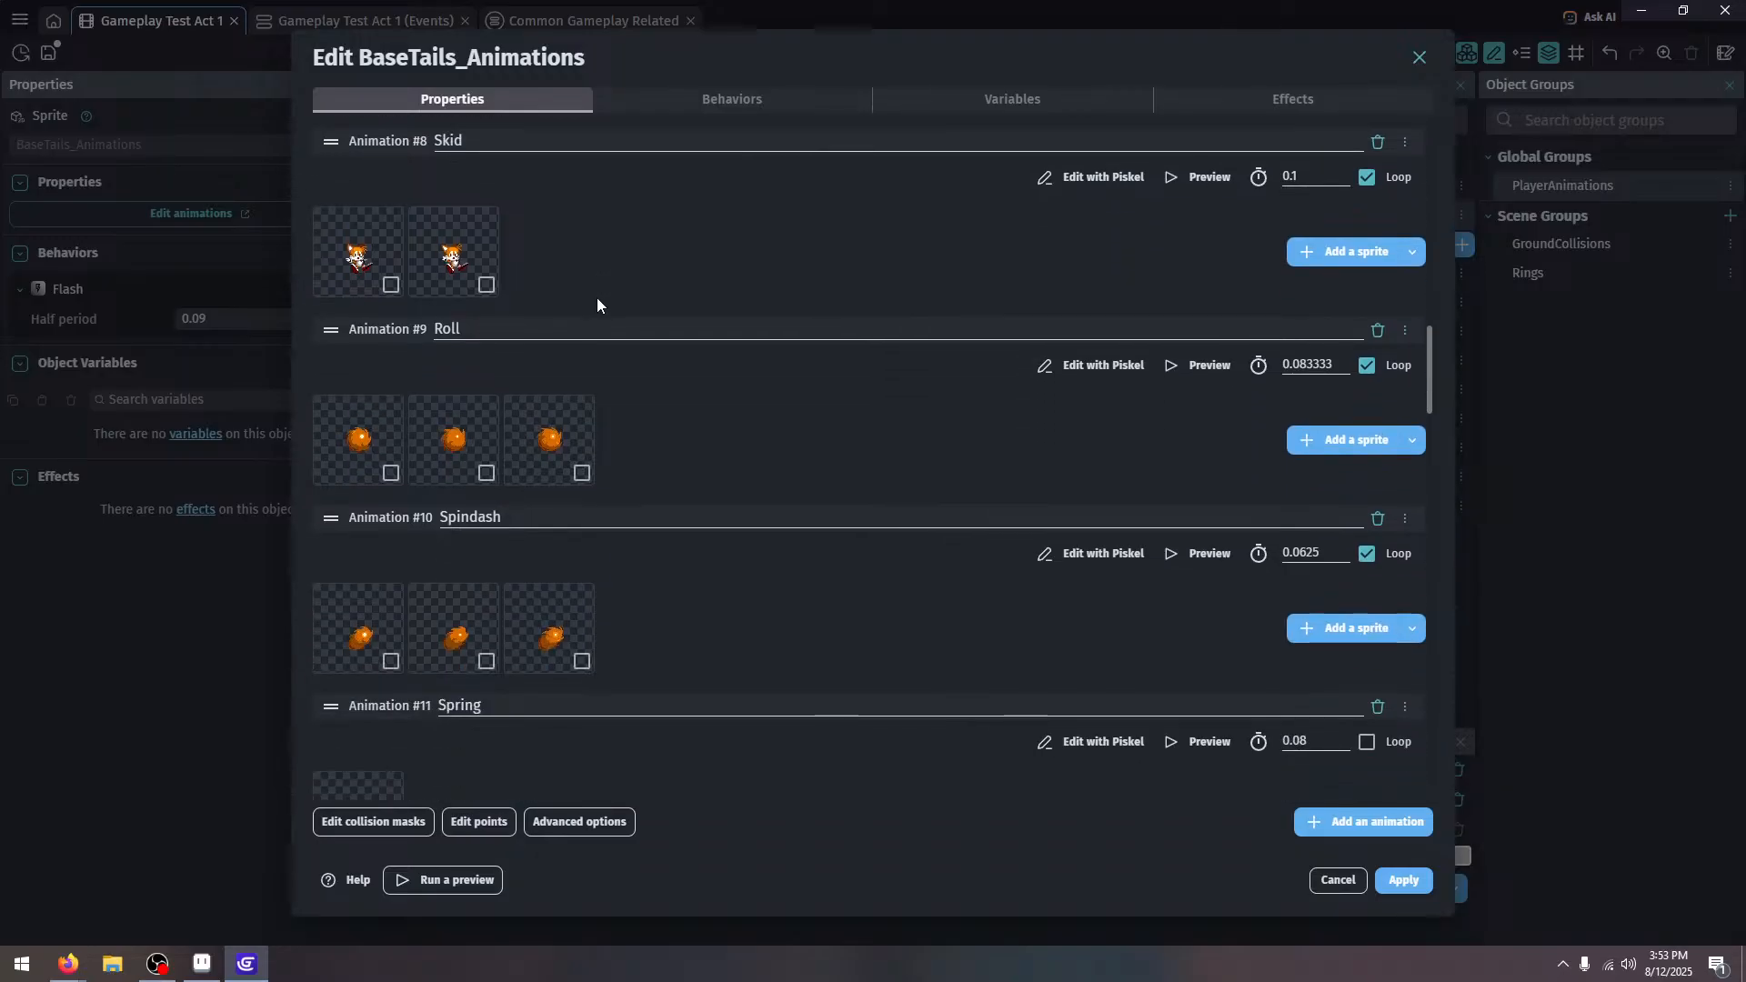
{"action": "scroll", "coordinate": [597, 302], "scroll_direction": "down", "scroll_amount": 4}
{"action": "scroll", "coordinate": [596, 297], "scroll_direction": "down", "scroll_amount": 7}
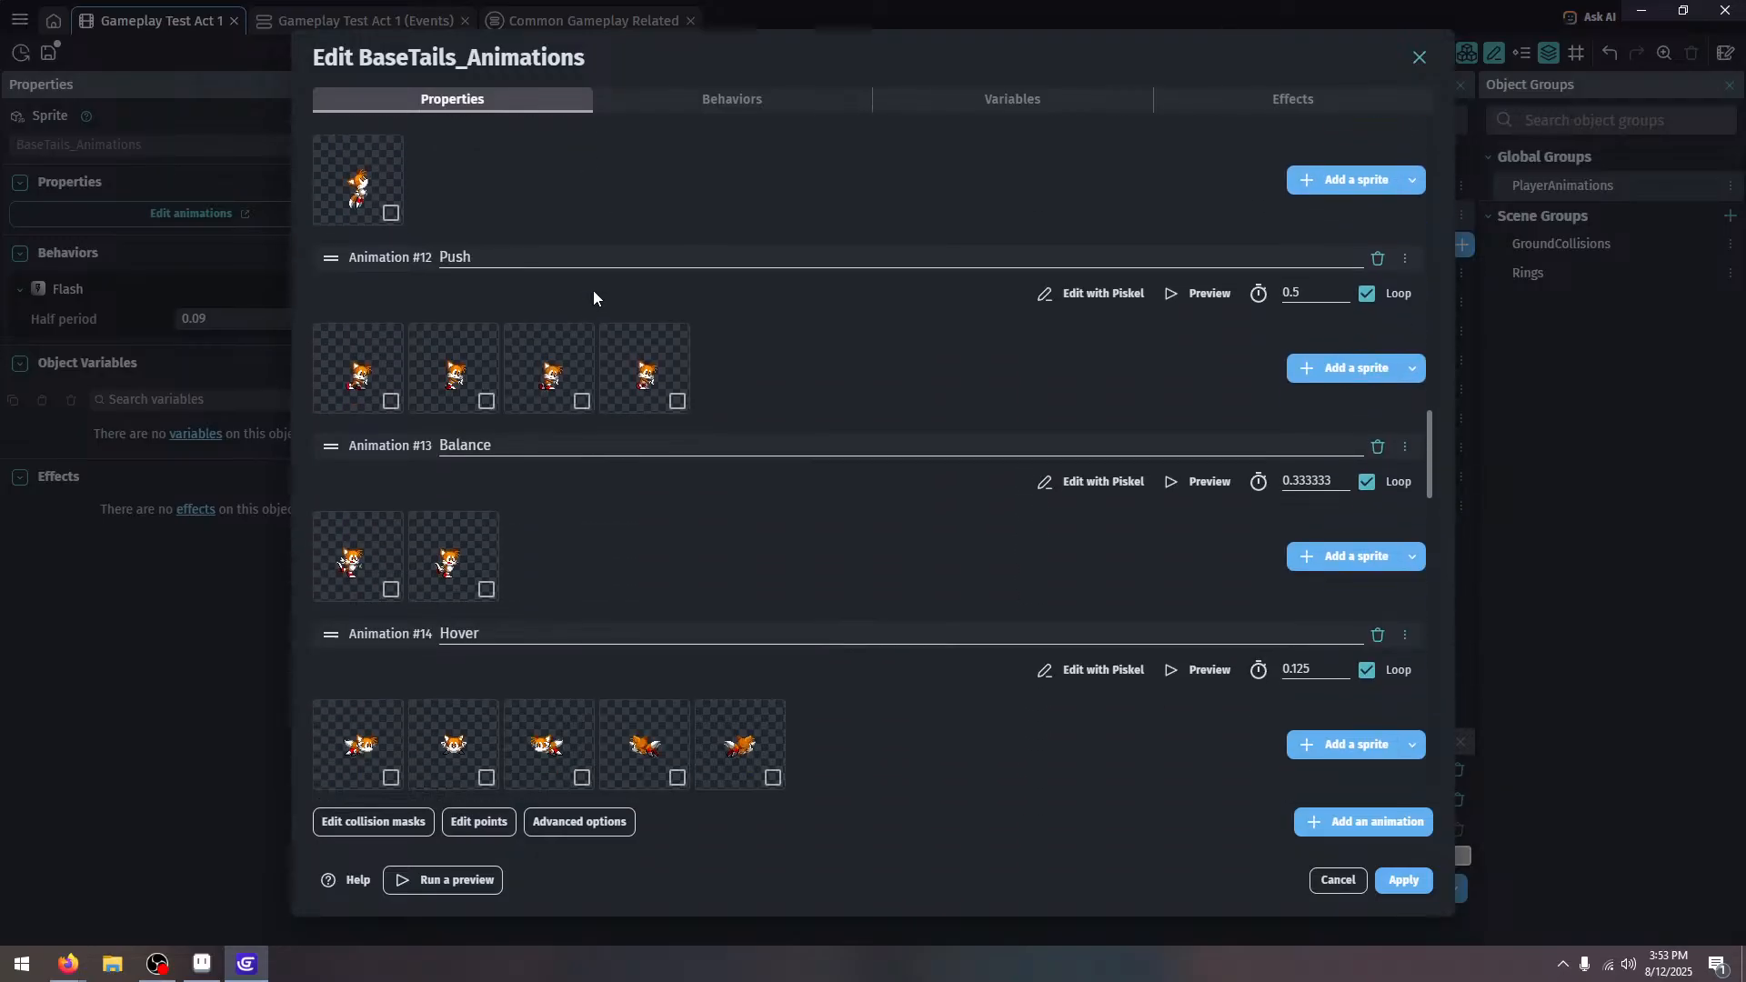
{"action": "scroll", "coordinate": [592, 296], "scroll_direction": "down", "scroll_amount": 3}
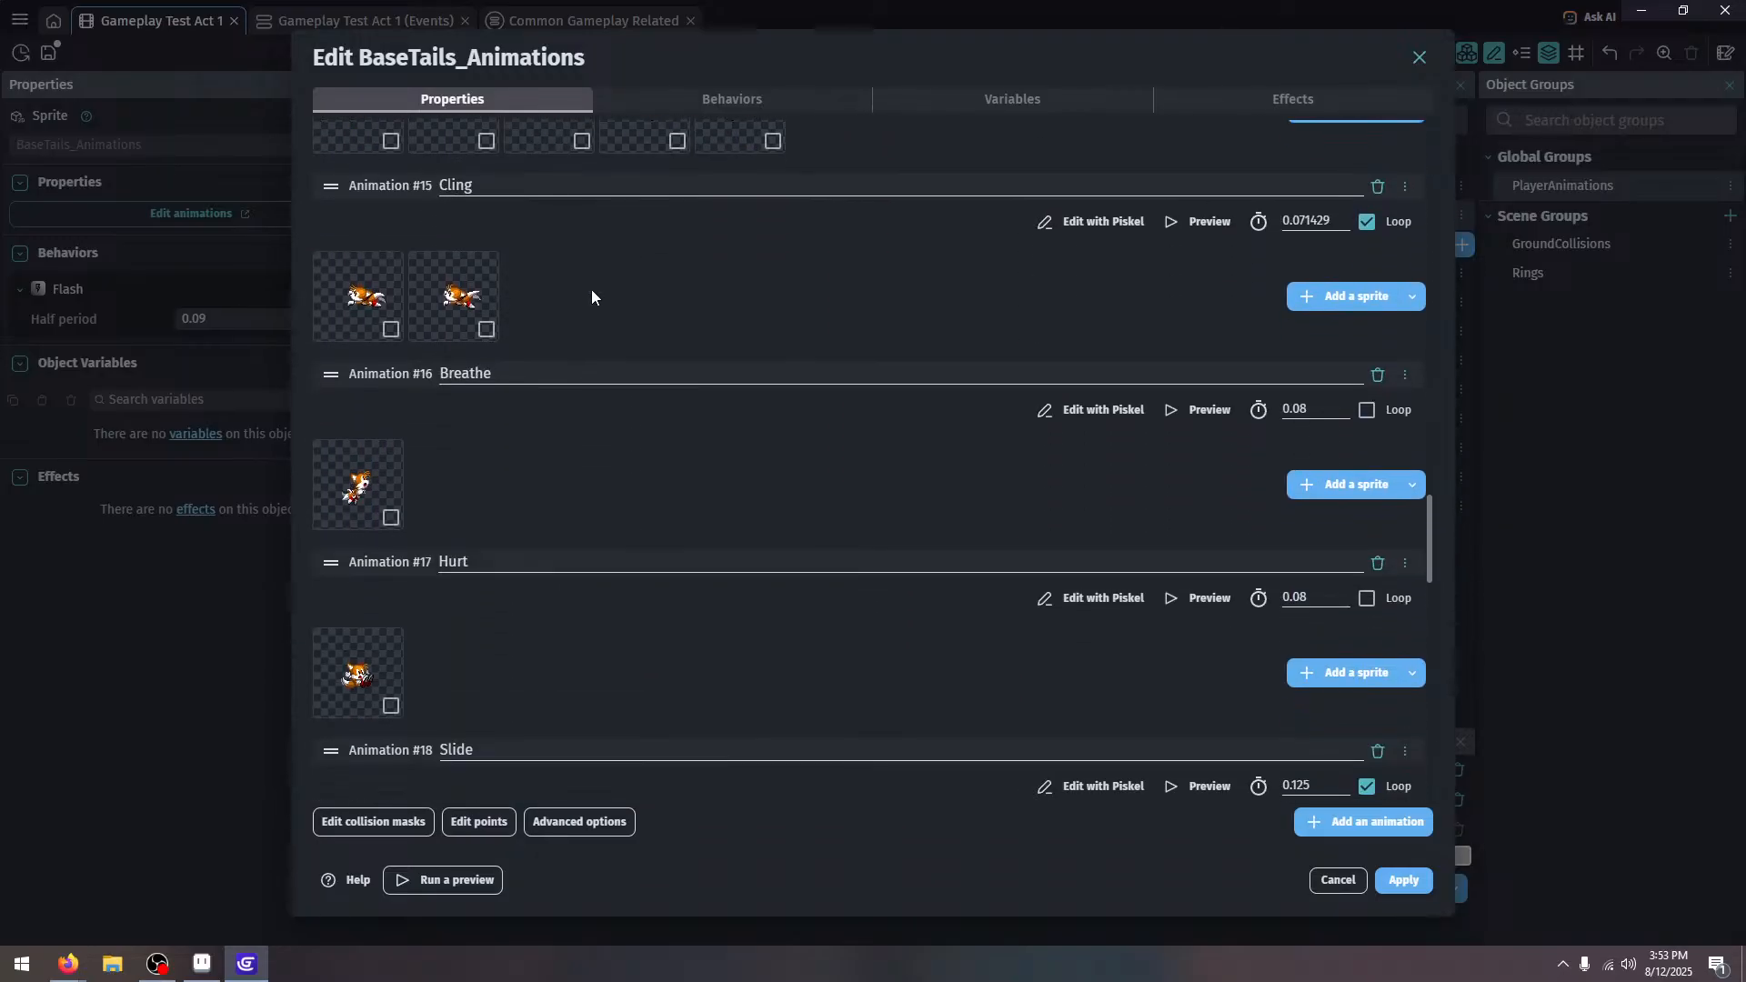
{"action": "scroll", "coordinate": [591, 297], "scroll_direction": "down", "scroll_amount": 5}
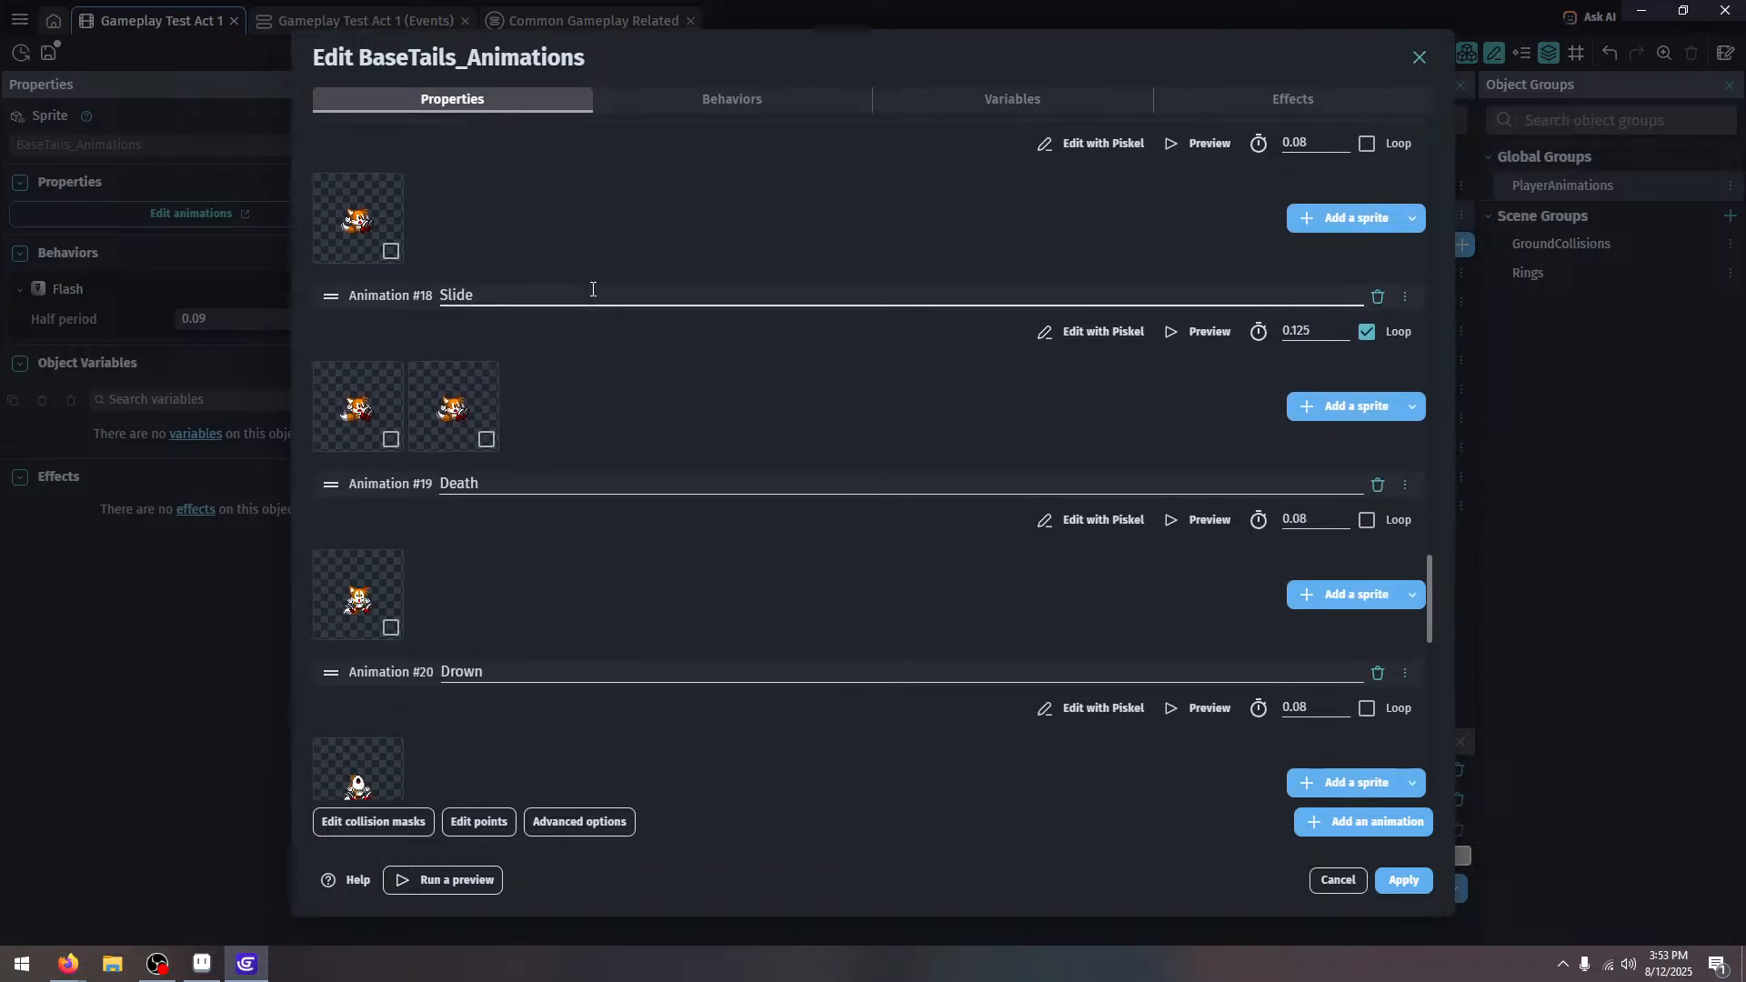
{"action": "left_click", "coordinate": [1394, 875]}
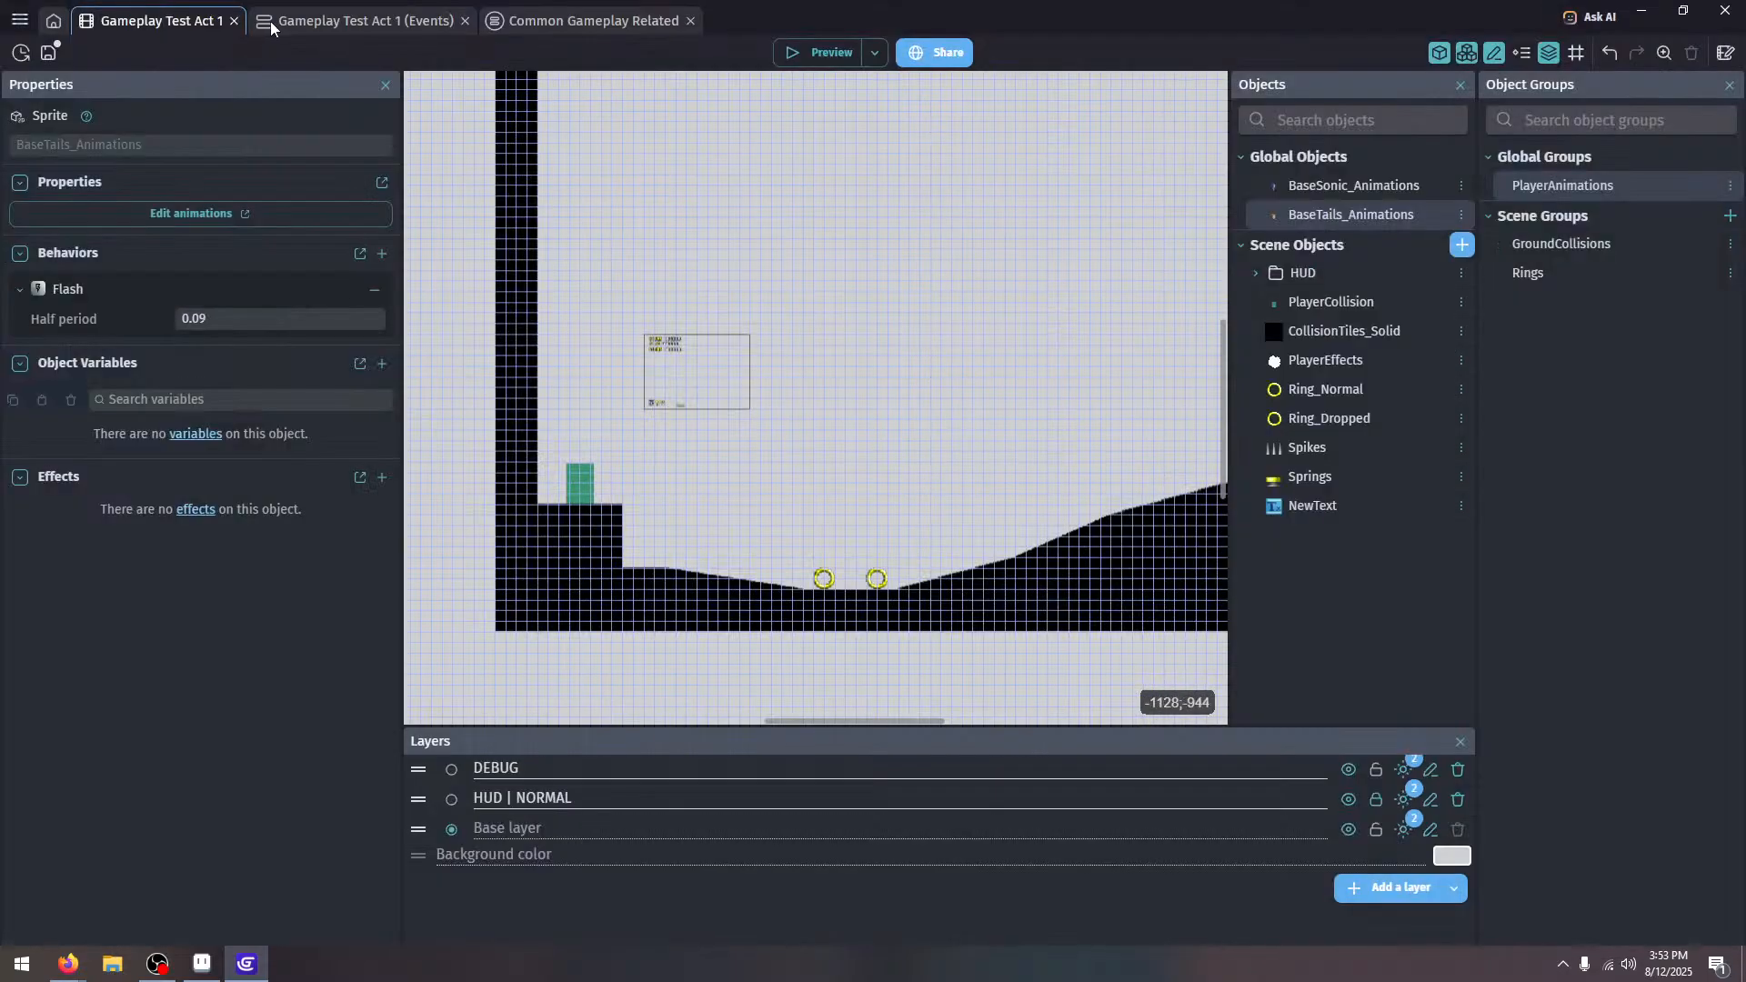
In Common Gameplay Related, add a PlayerAnimations Visibility condition and move it to the parent event below the "Tails" character condition
{"action": "left_click", "coordinate": [560, 19]}
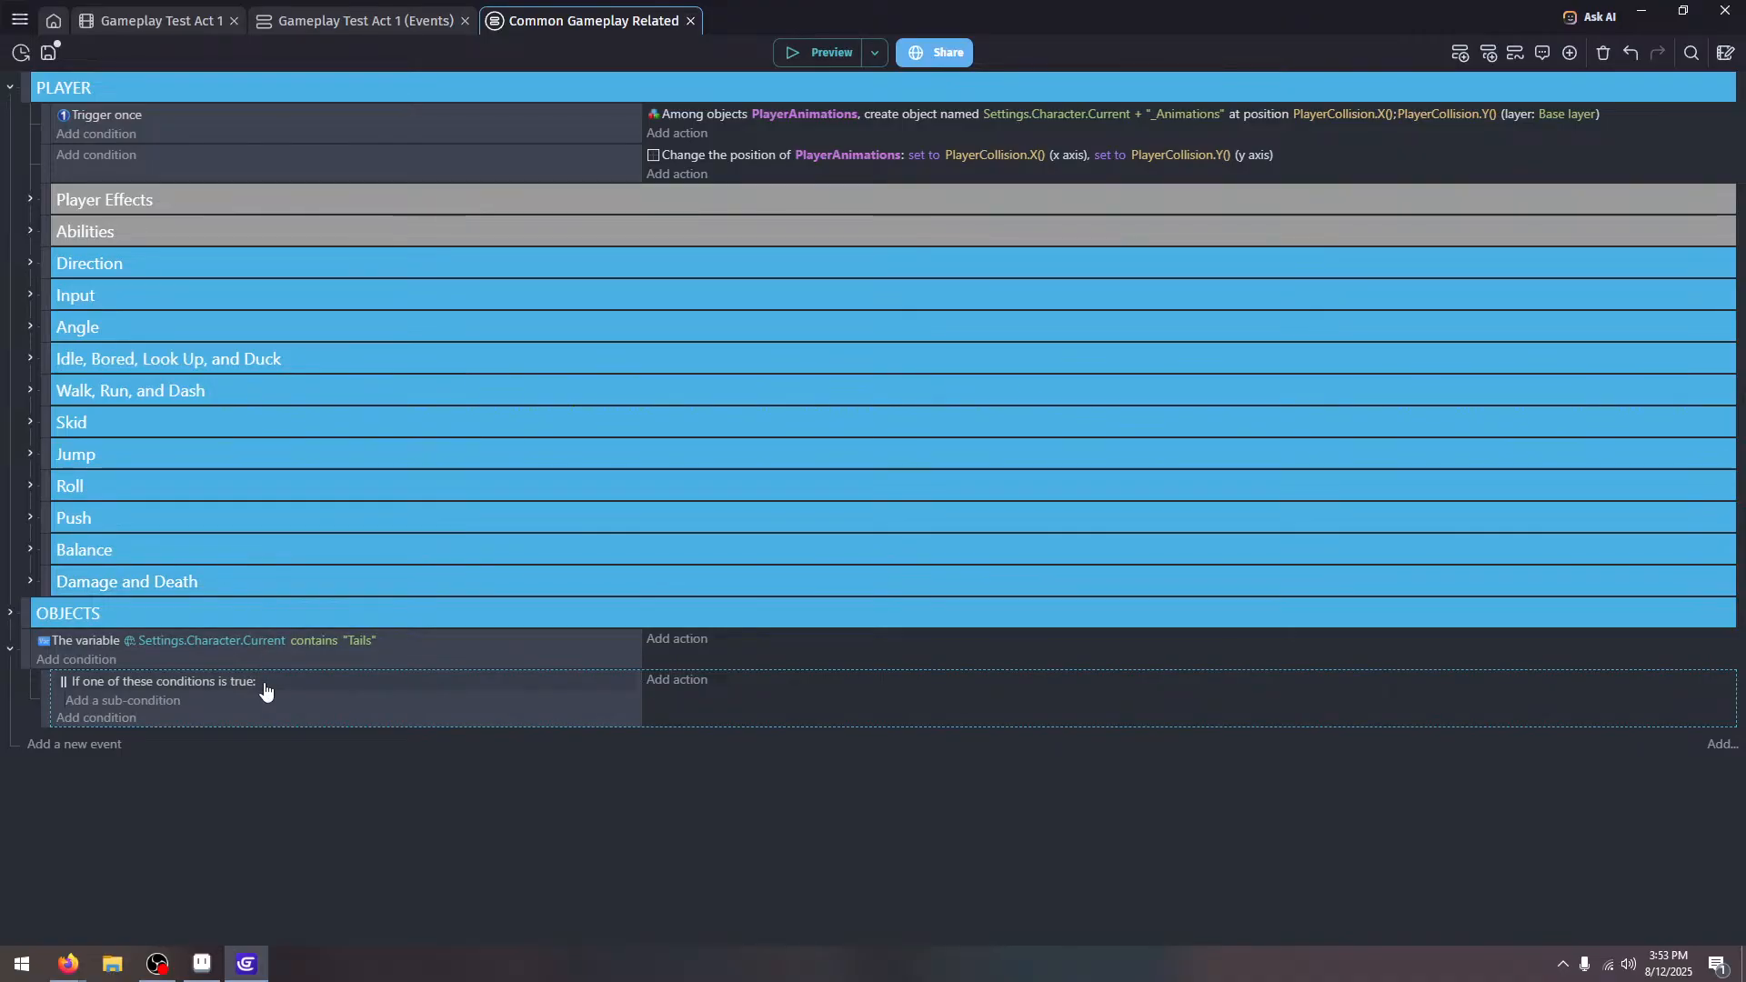
{"action": "left_click", "coordinate": [109, 718]}
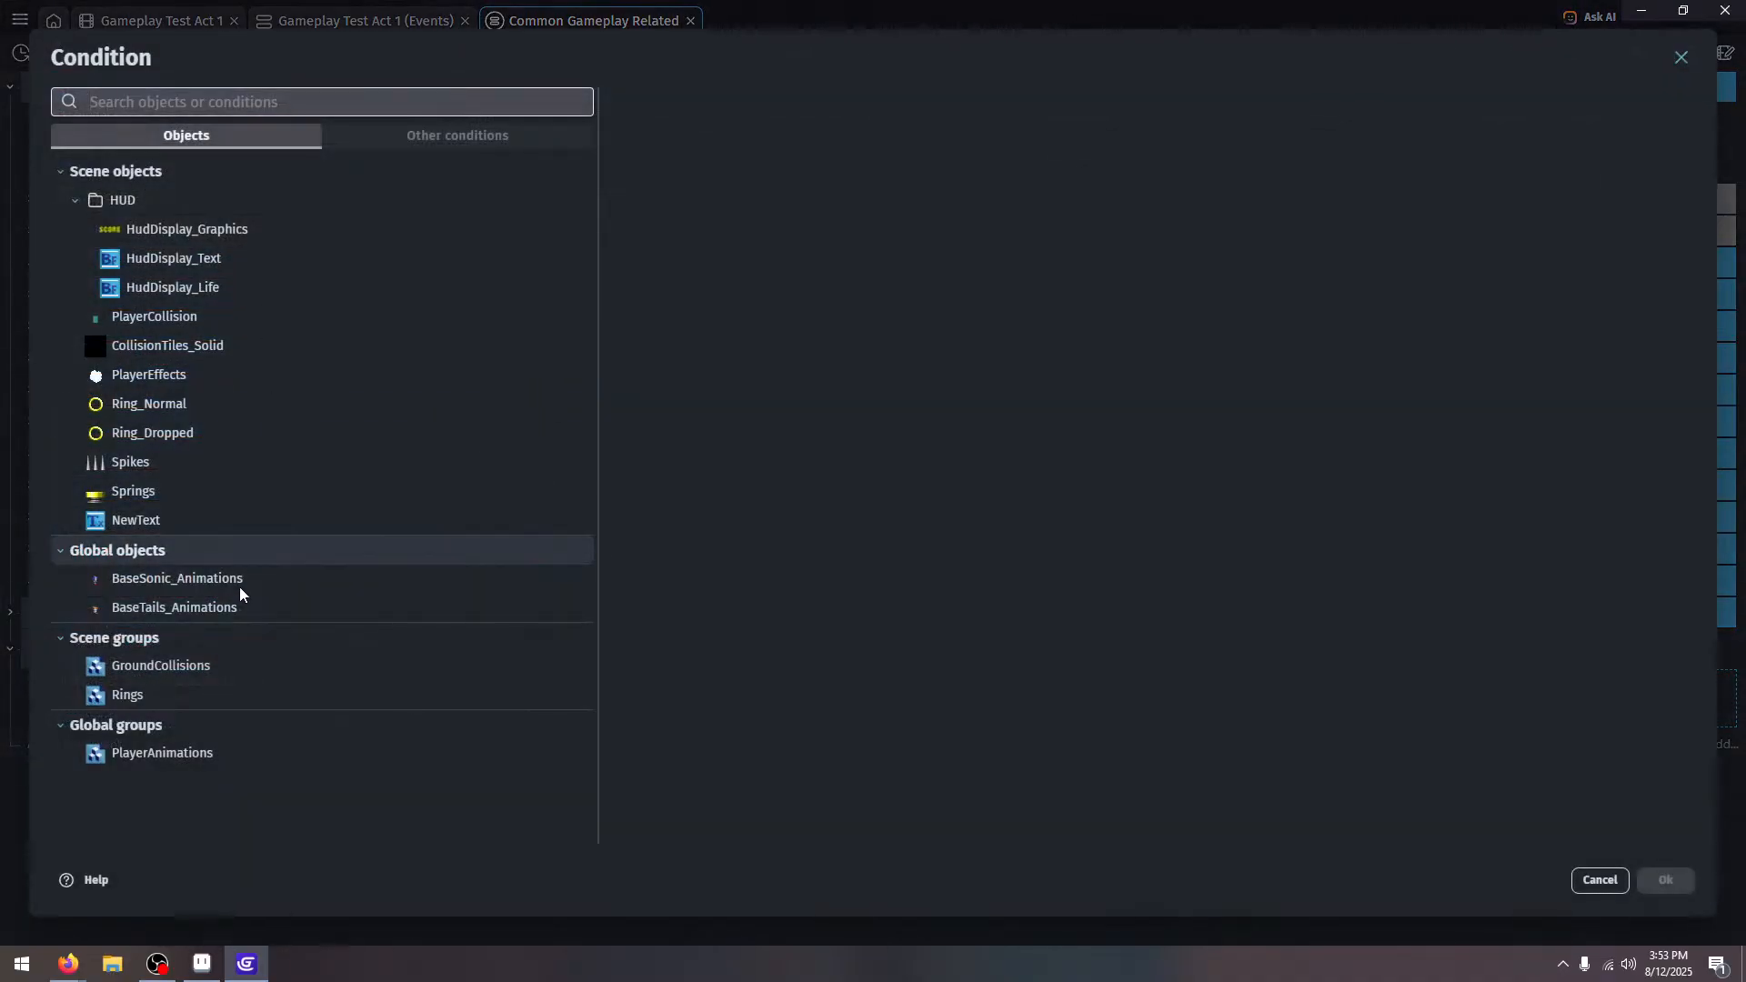
{"action": "left_click", "coordinate": [263, 753]}
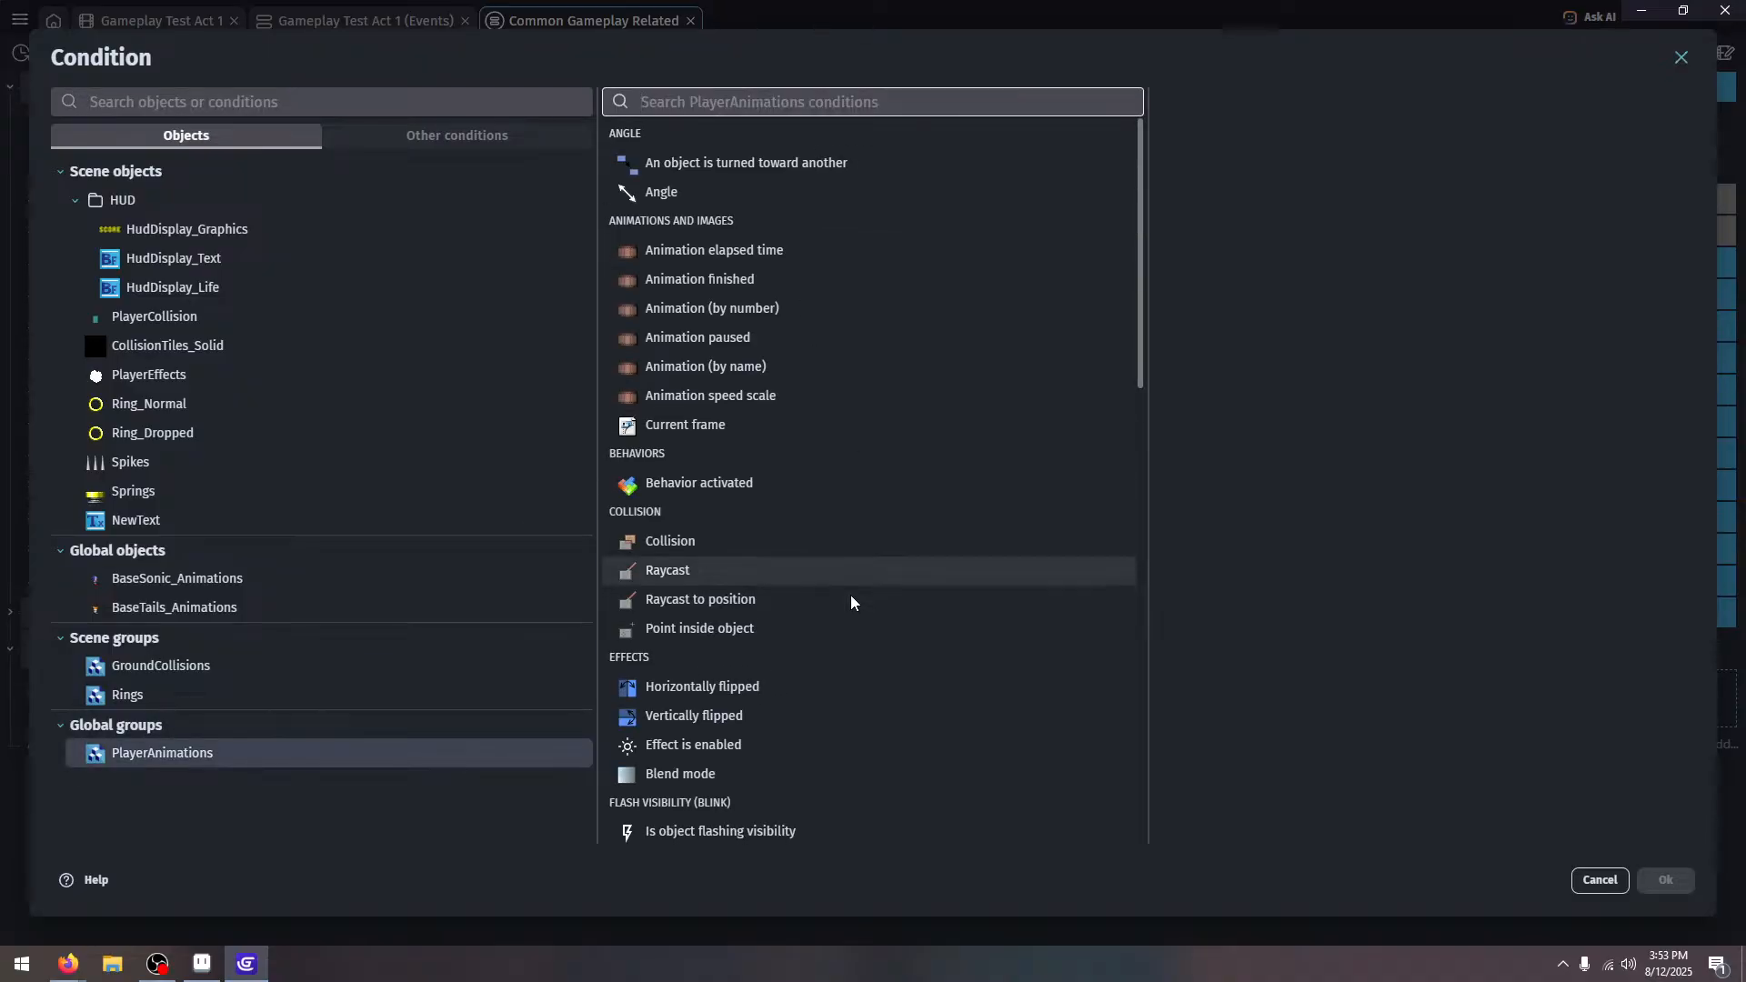
{"action": "scroll", "coordinate": [845, 598], "scroll_direction": "down", "scroll_amount": 10}
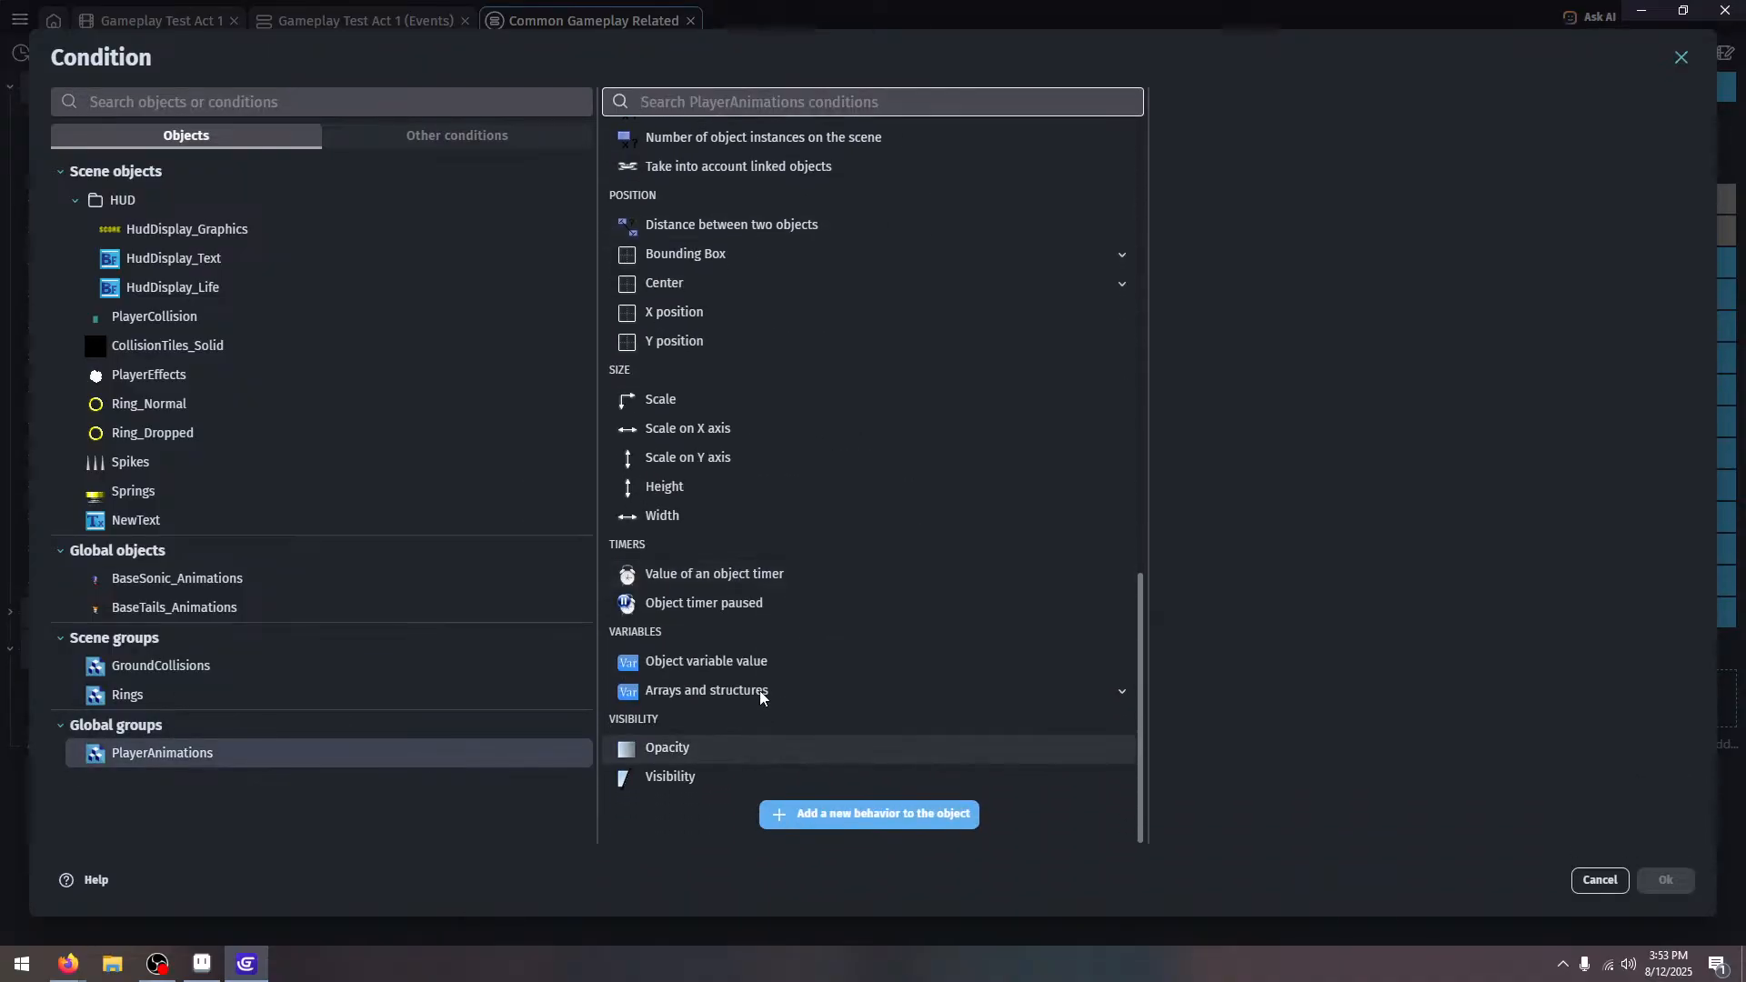
{"action": "left_click", "coordinate": [744, 777]}
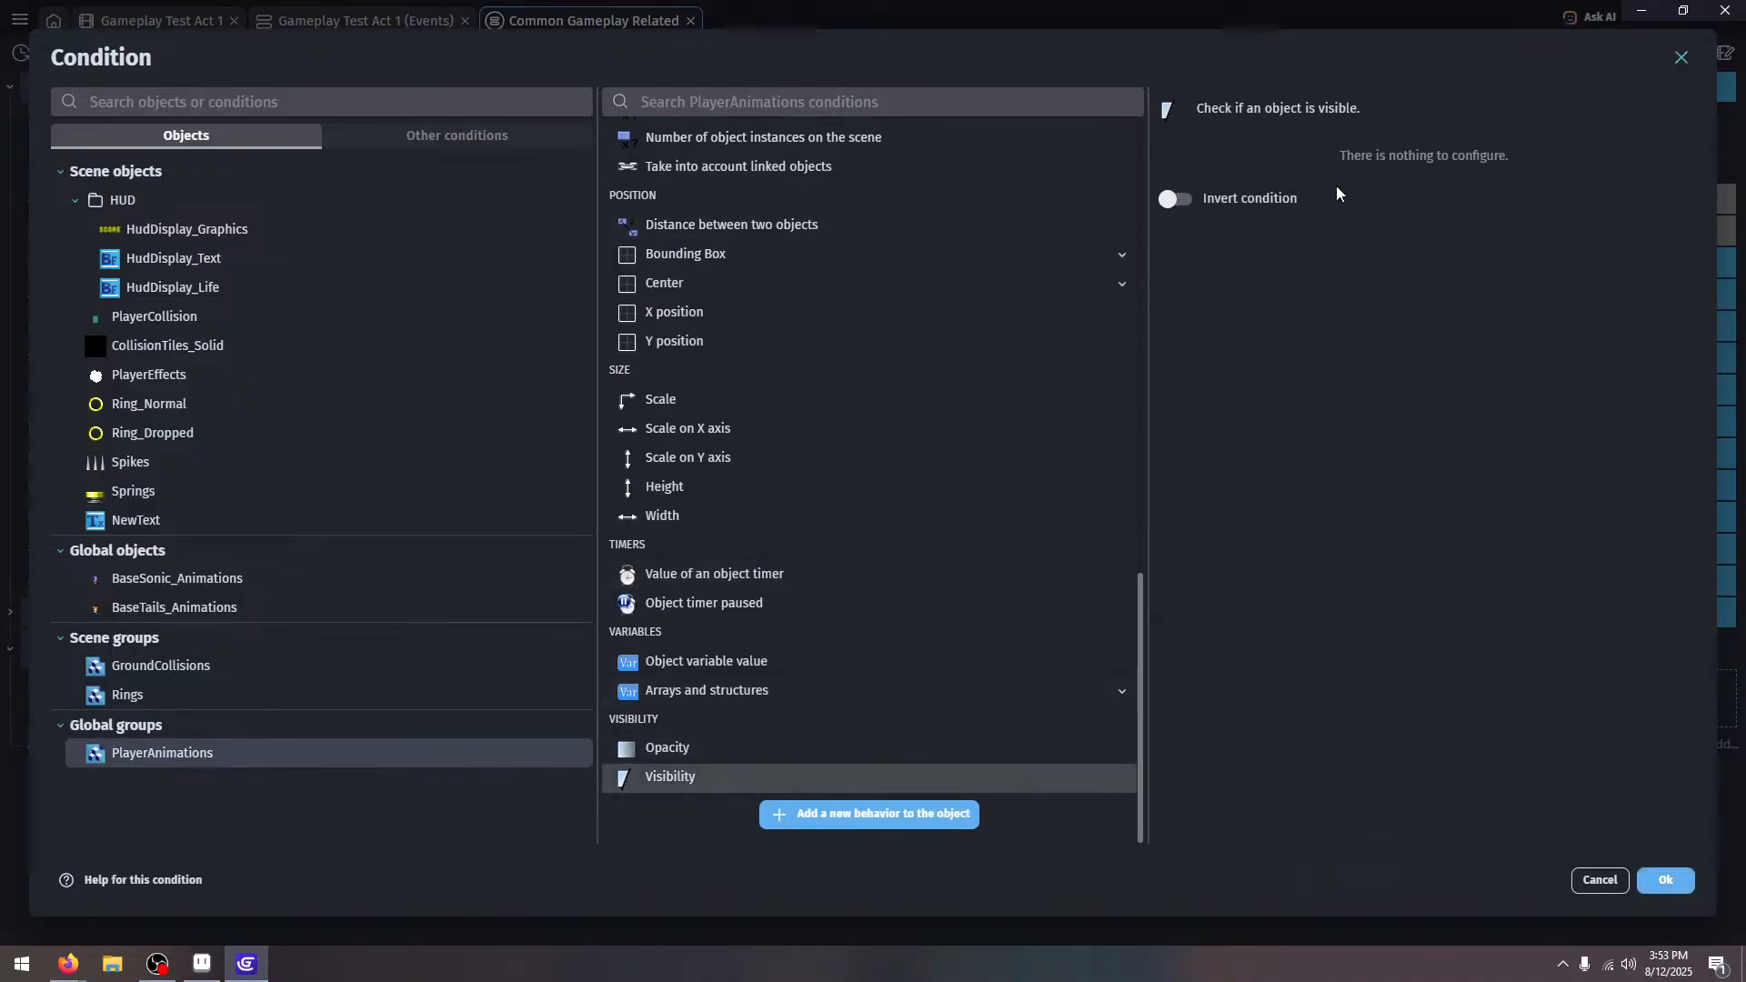
{"action": "left_click", "coordinate": [1668, 880]}
{"action": "left_click_drag", "start_coordinate": [385, 715], "coordinate": [391, 664]}
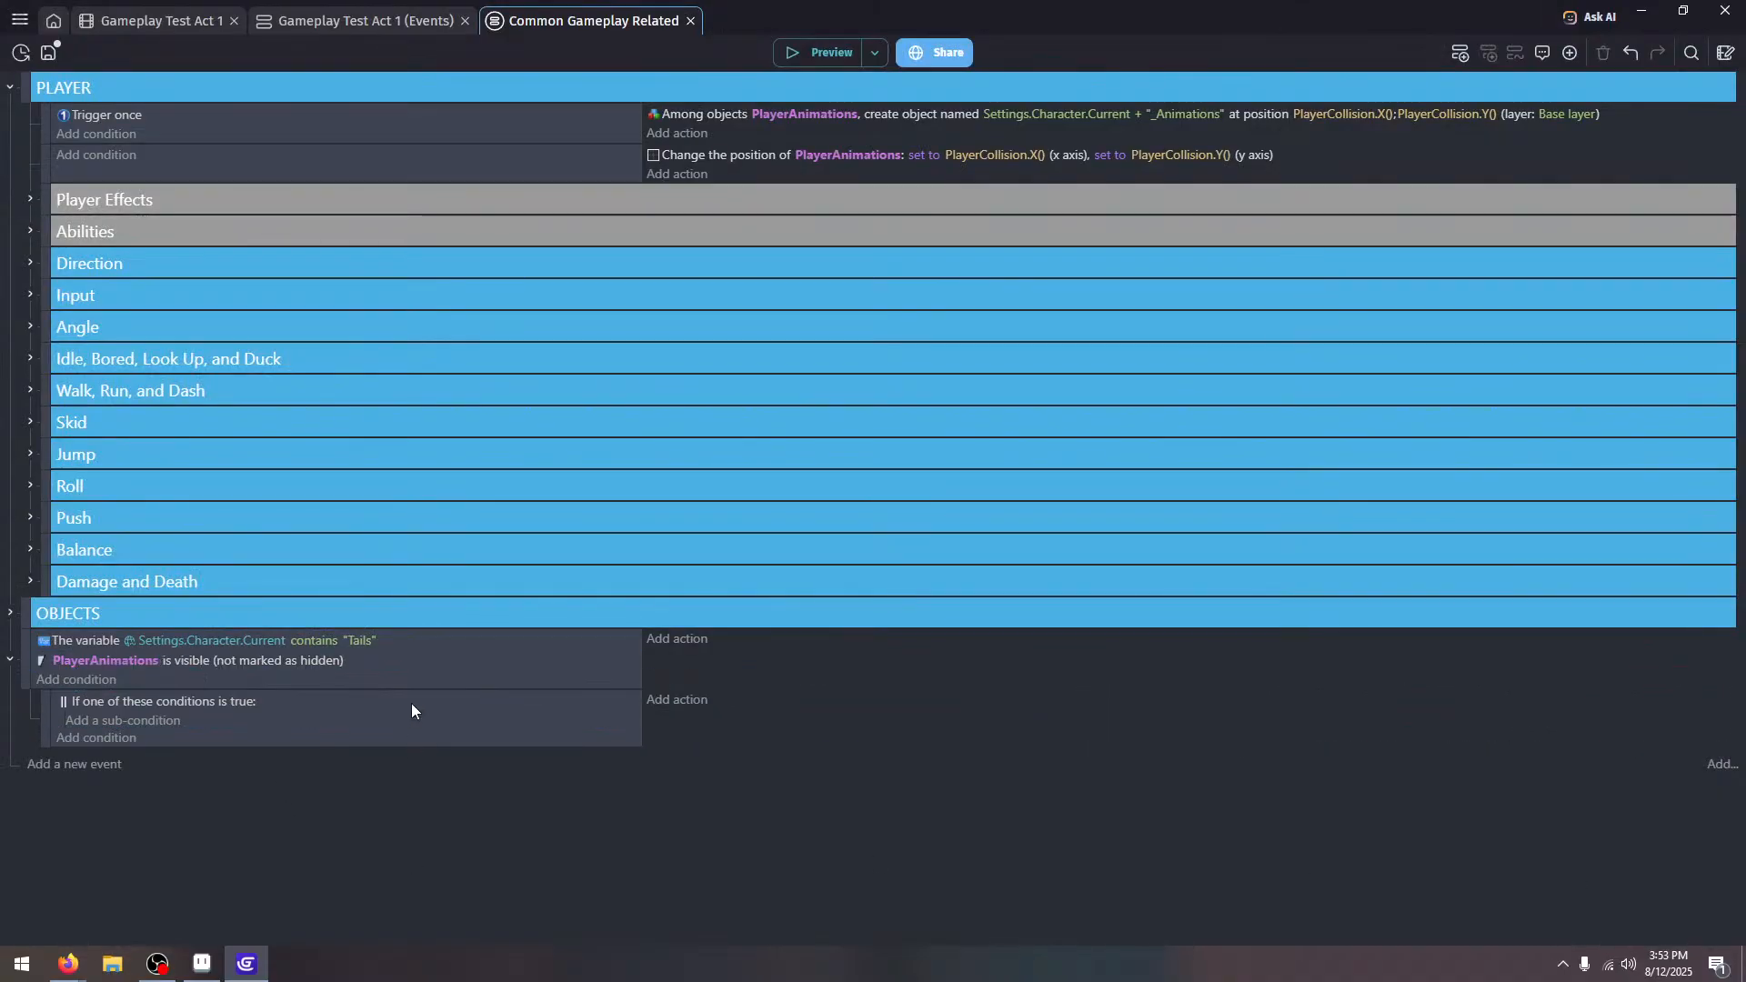
Add a sub-condition to the Or block that checks whether the PlayerAnimations animation name equals "Idle"
{"action": "left_click", "coordinate": [91, 720]}
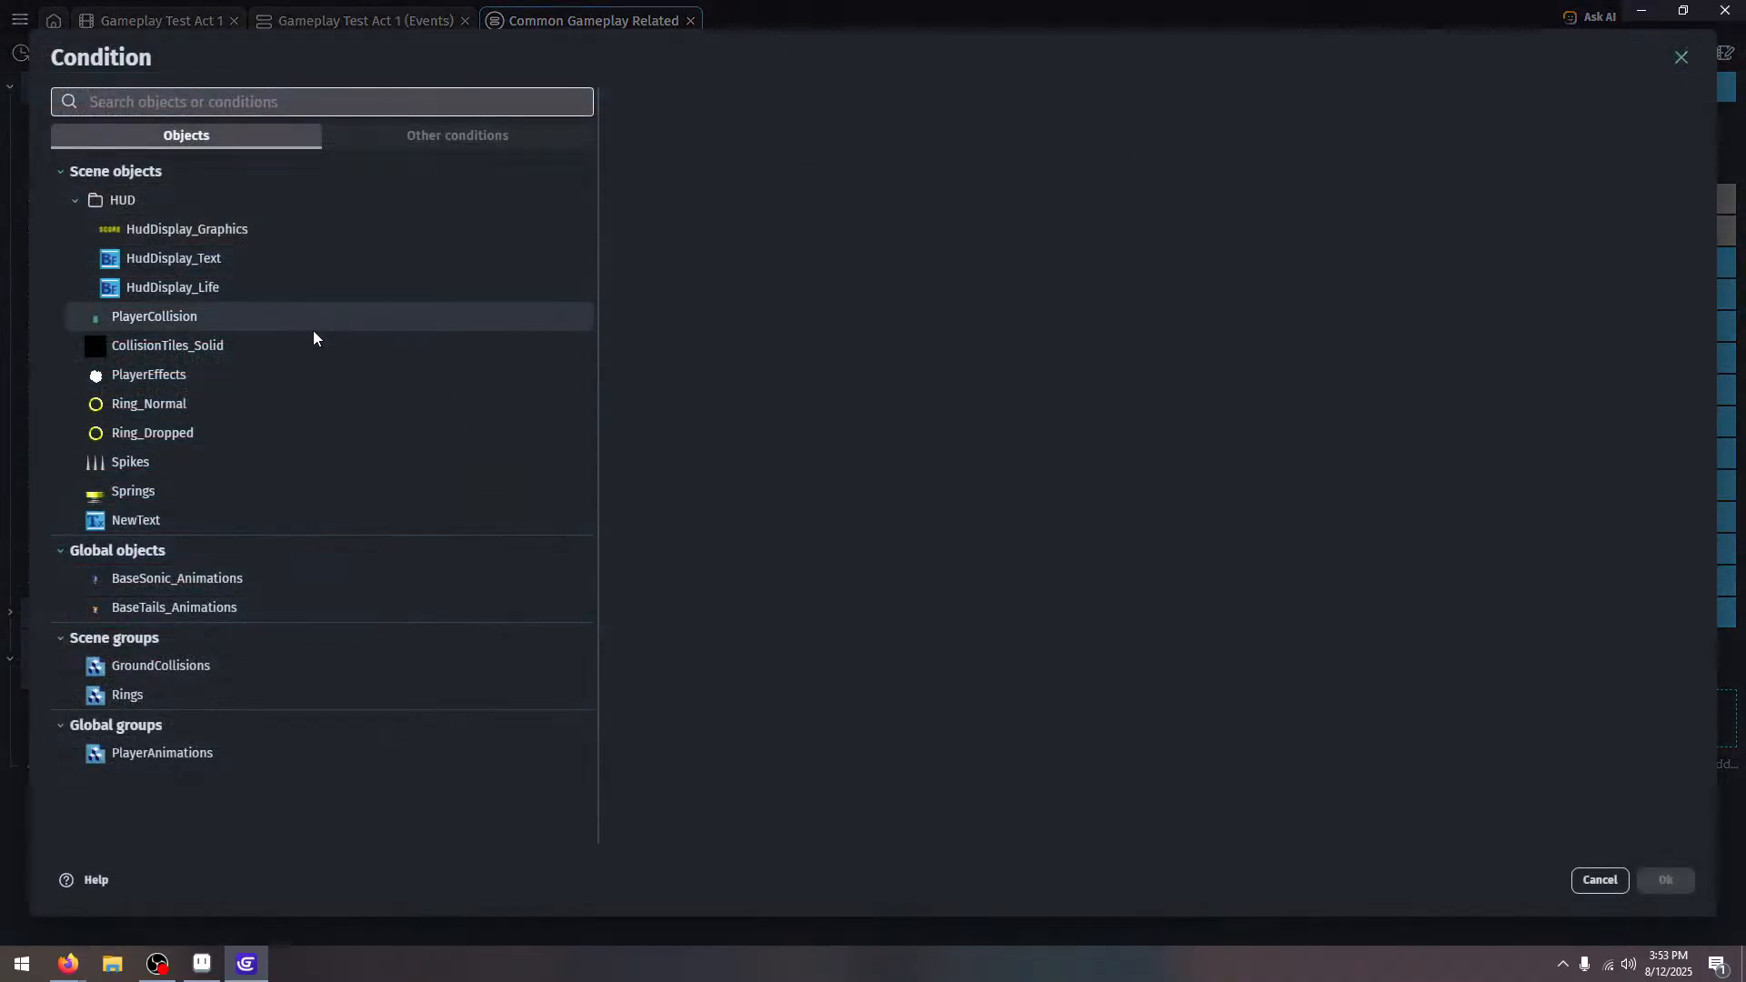
{"action": "left_click", "coordinate": [238, 751]}
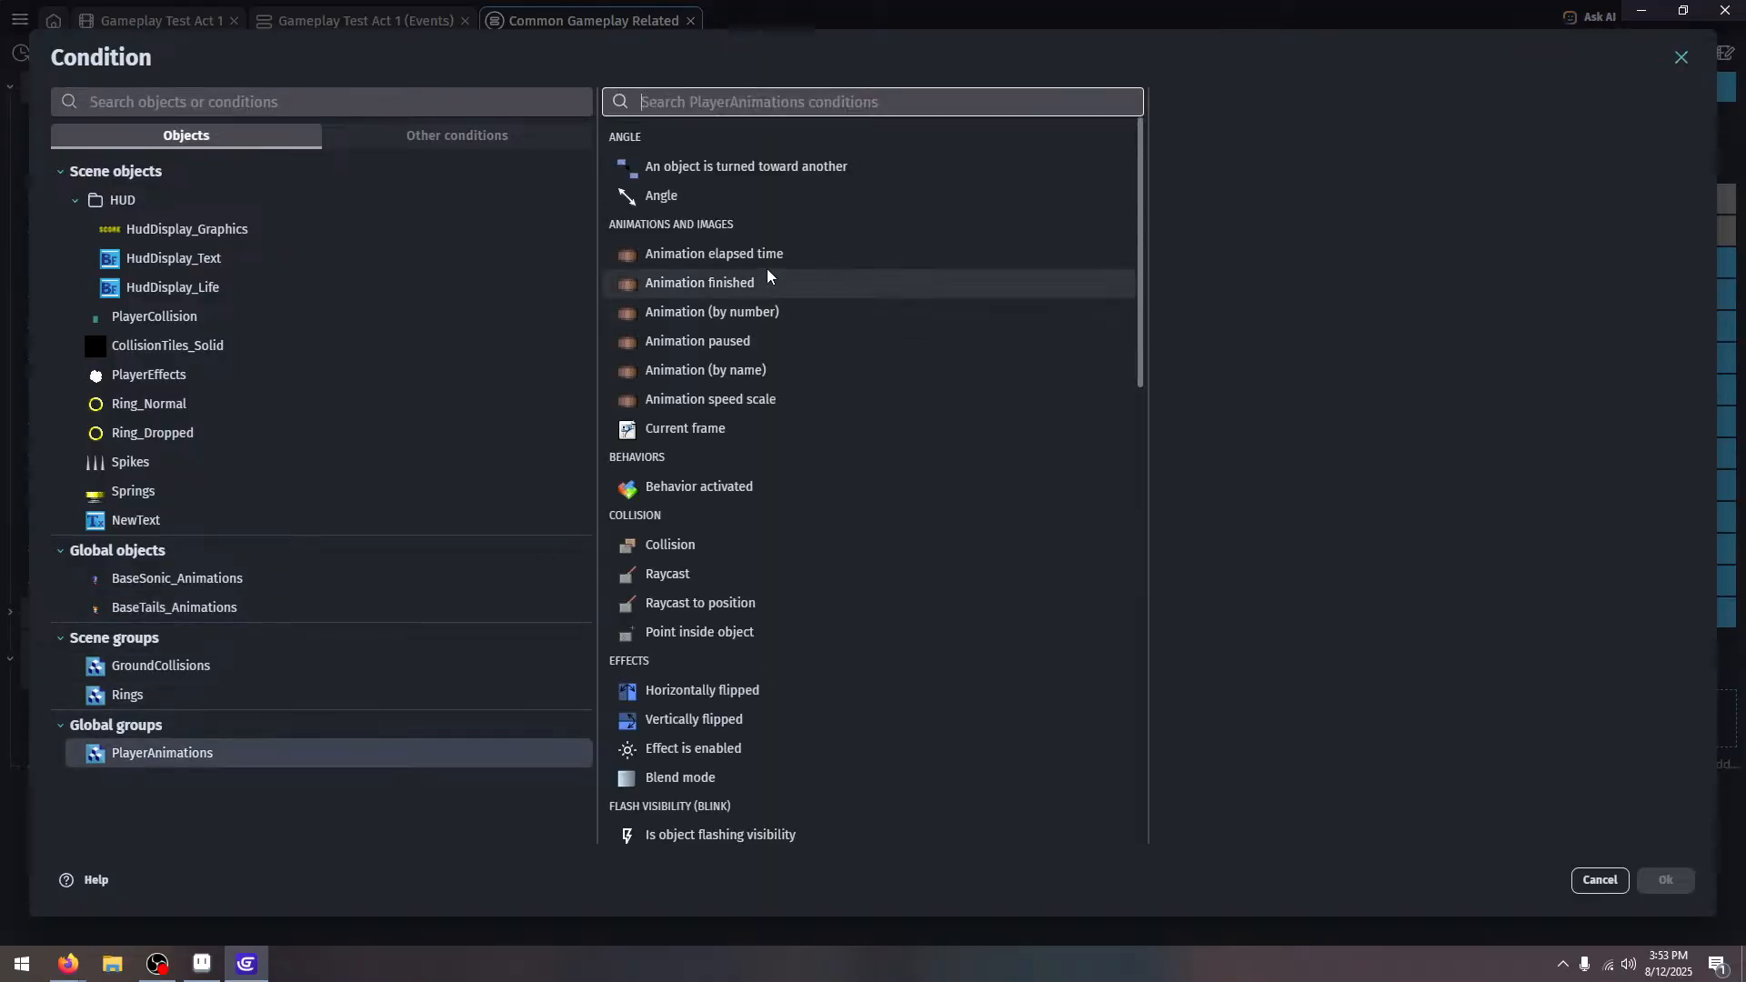
{"action": "left_click", "coordinate": [787, 374]}
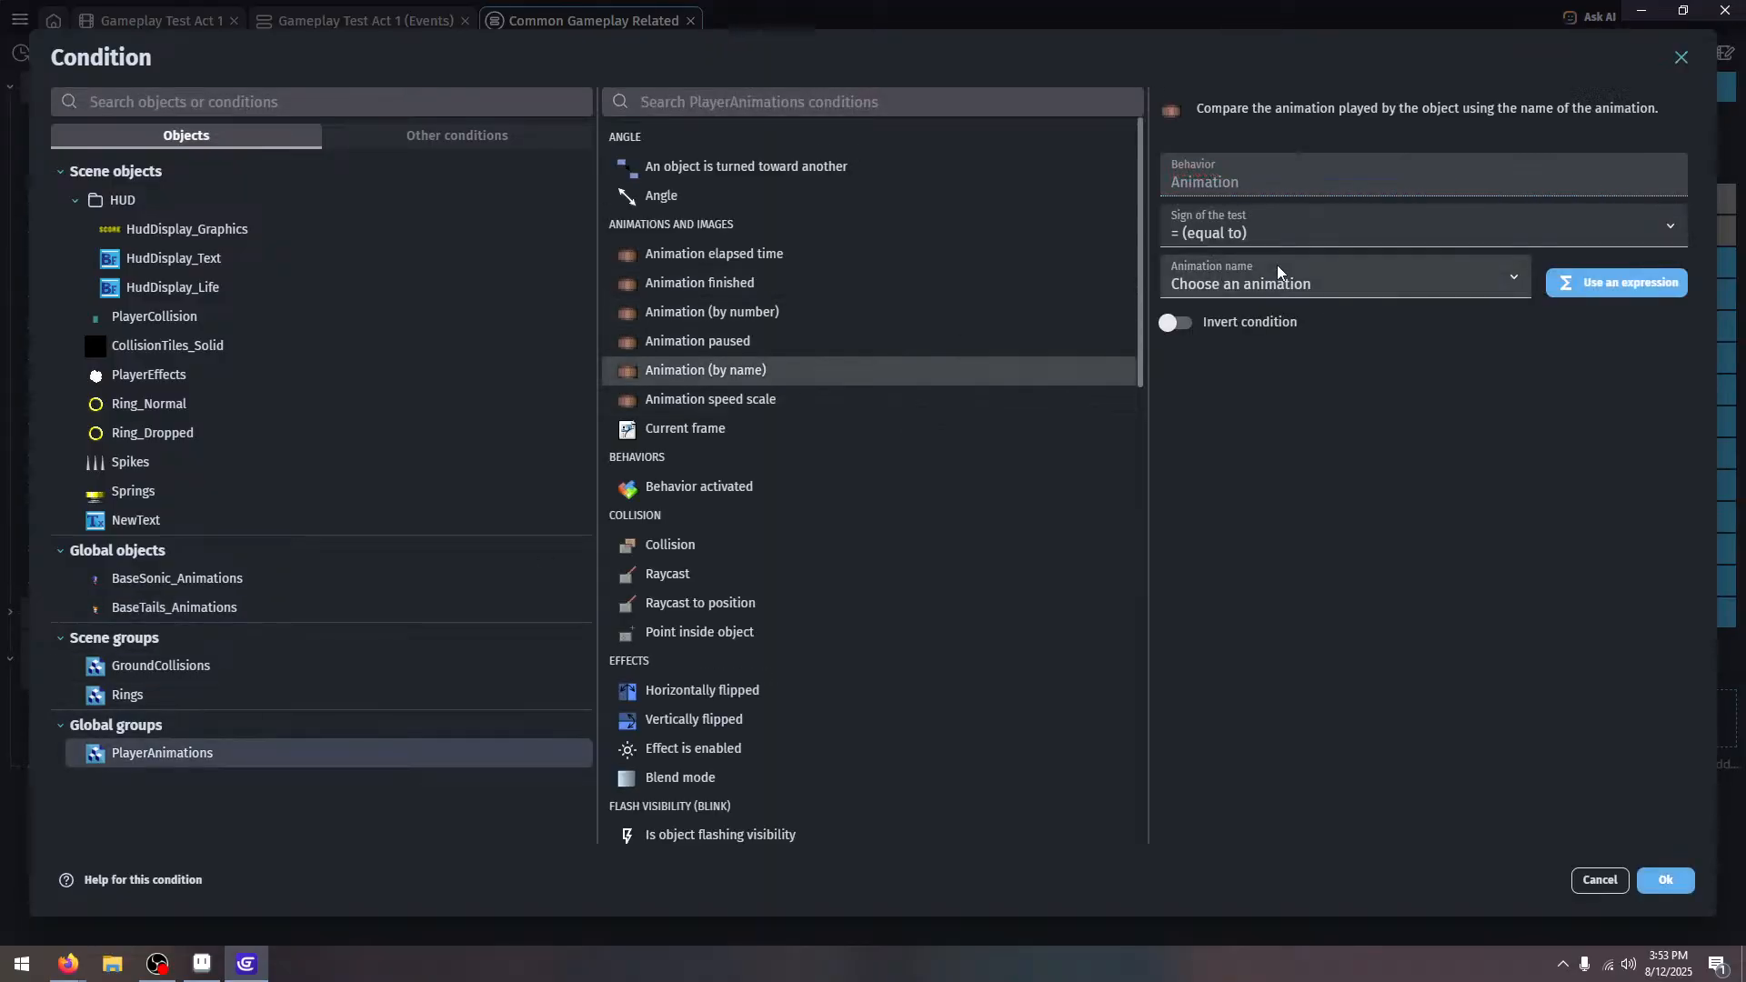
{"action": "left_click", "coordinate": [1275, 262]}
{"action": "left_click", "coordinate": [1306, 320]}
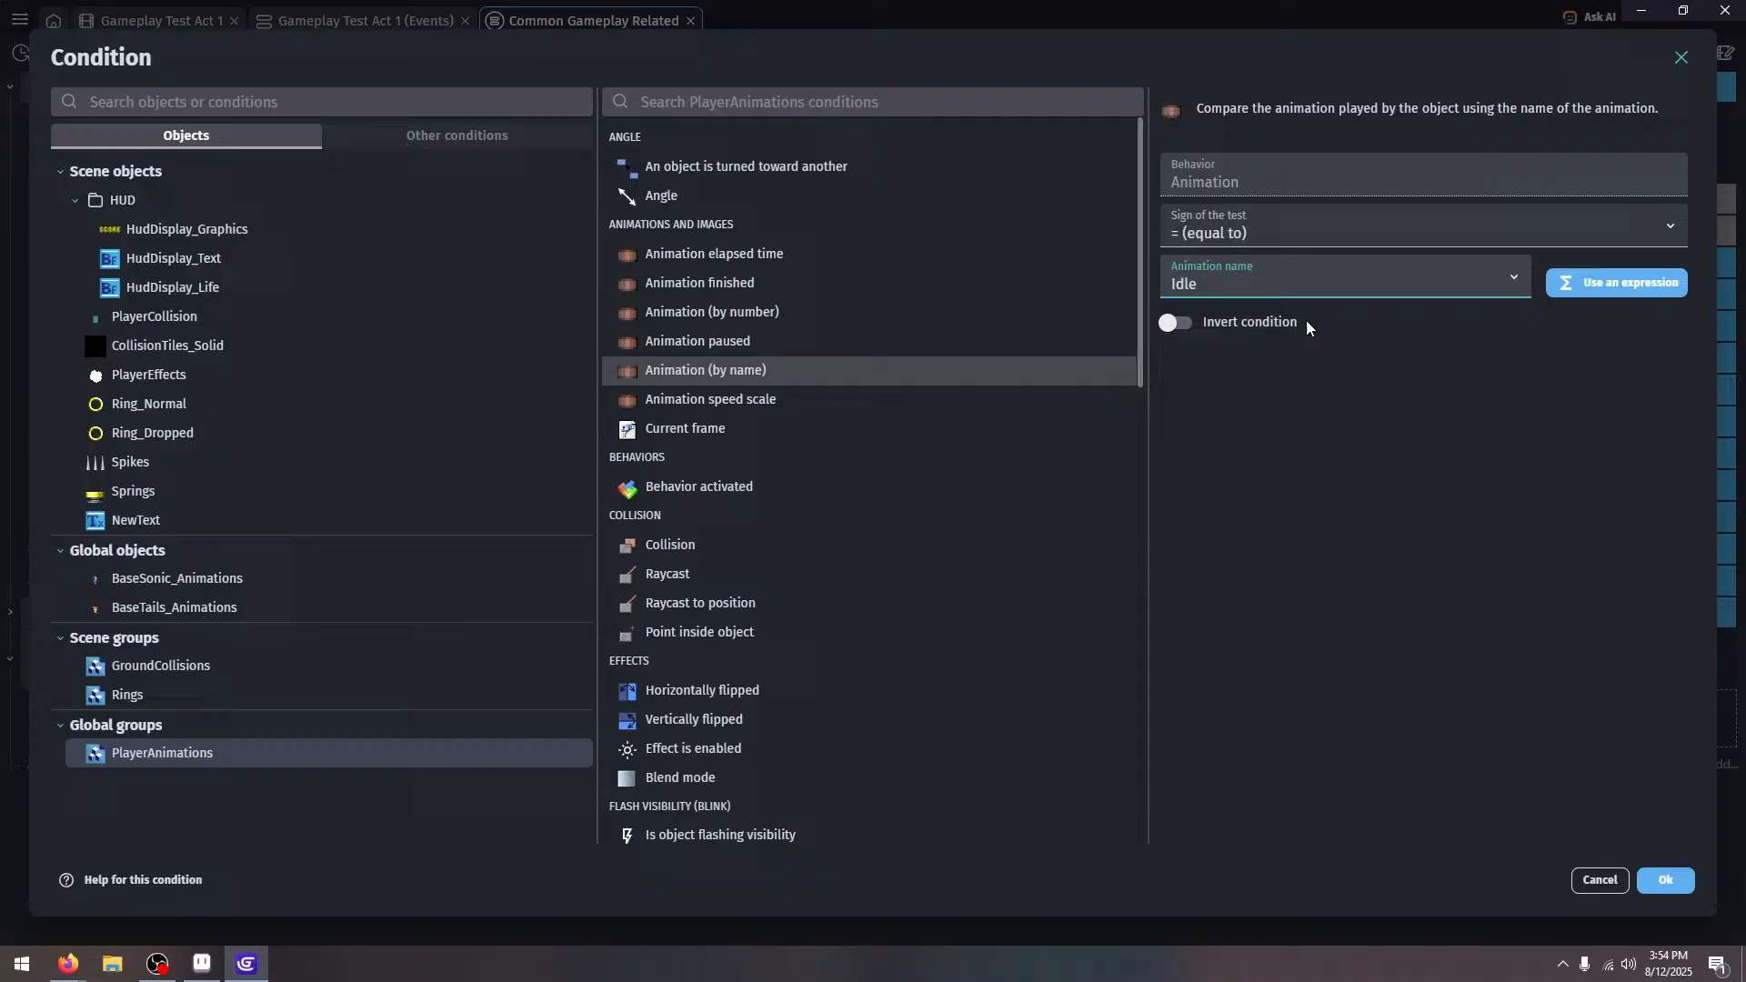
{"action": "left_click", "coordinate": [1664, 880]}
Duplicate the "Idle" animation sub-condition three times inside the Or block
{"action": "left_click", "coordinate": [385, 730]}
{"action": "key", "text": "ctrl+c"}
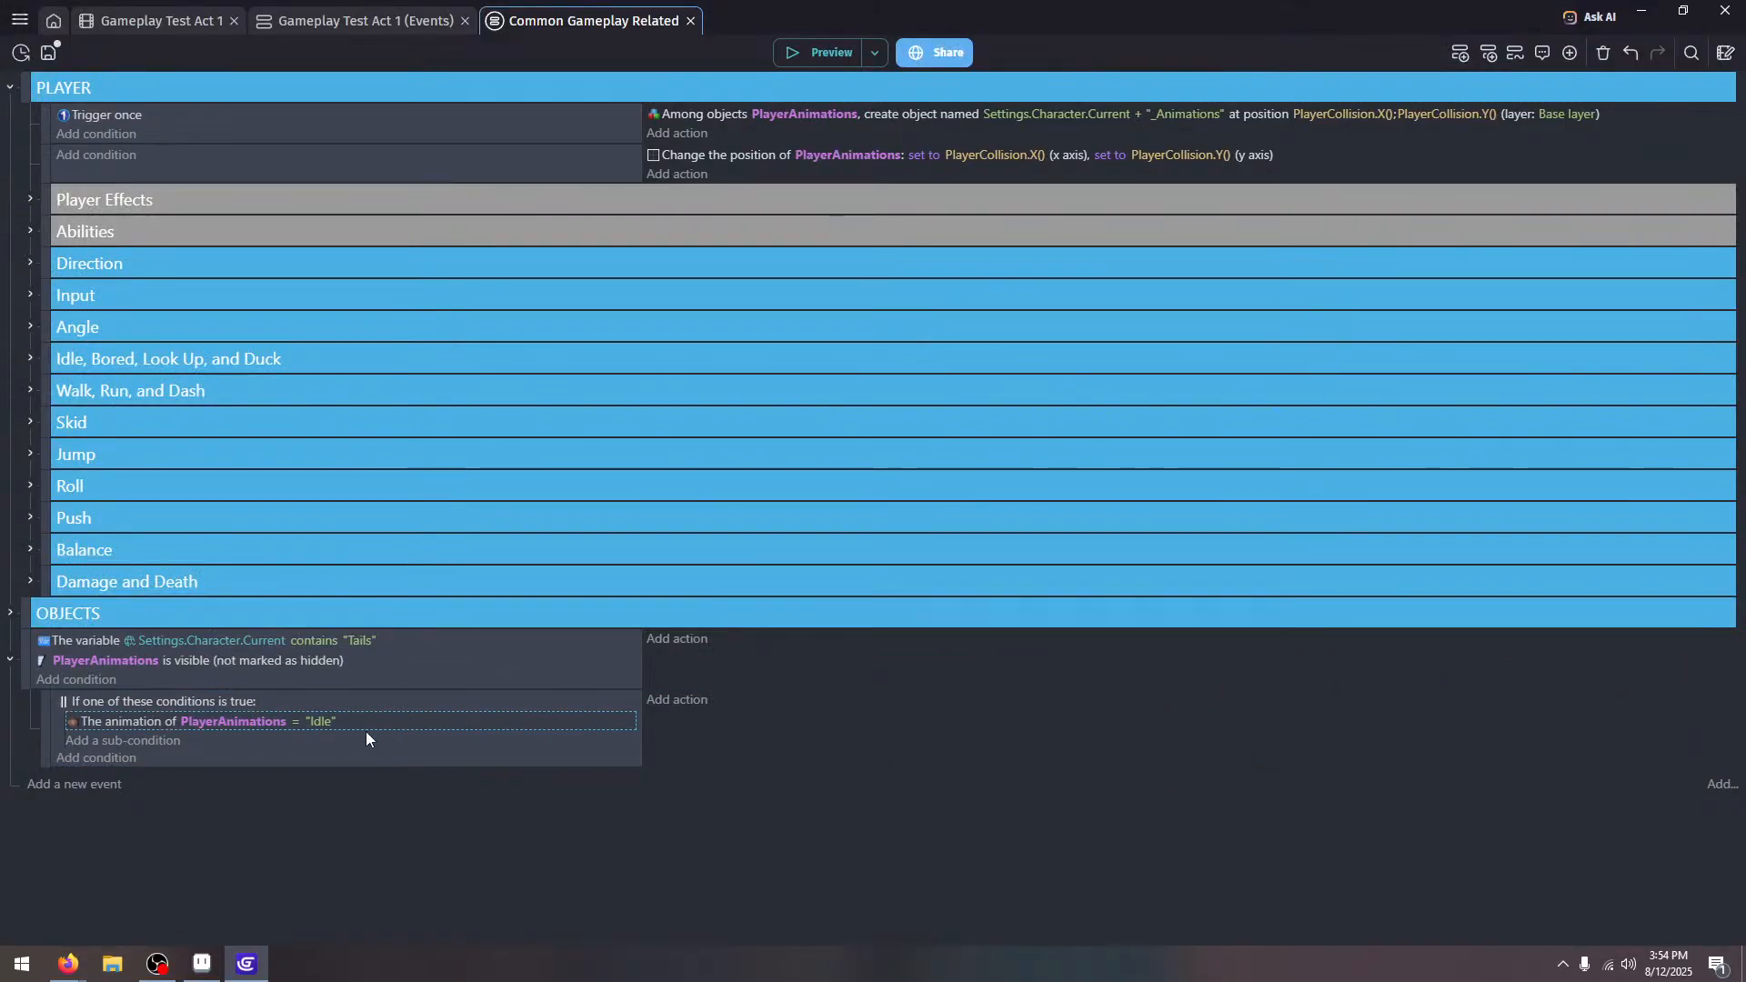
{"action": "key", "text": "ctrl+v"}
{"action": "key", "text": "ctrl+v"}
{"action": "key", "text": "ctrl+v"}
Set the second animation sub-condition to "Bored | 1 Start" and change its test sign to contains
{"action": "left_click", "coordinate": [325, 744]}
{"action": "left_click", "coordinate": [353, 781]}
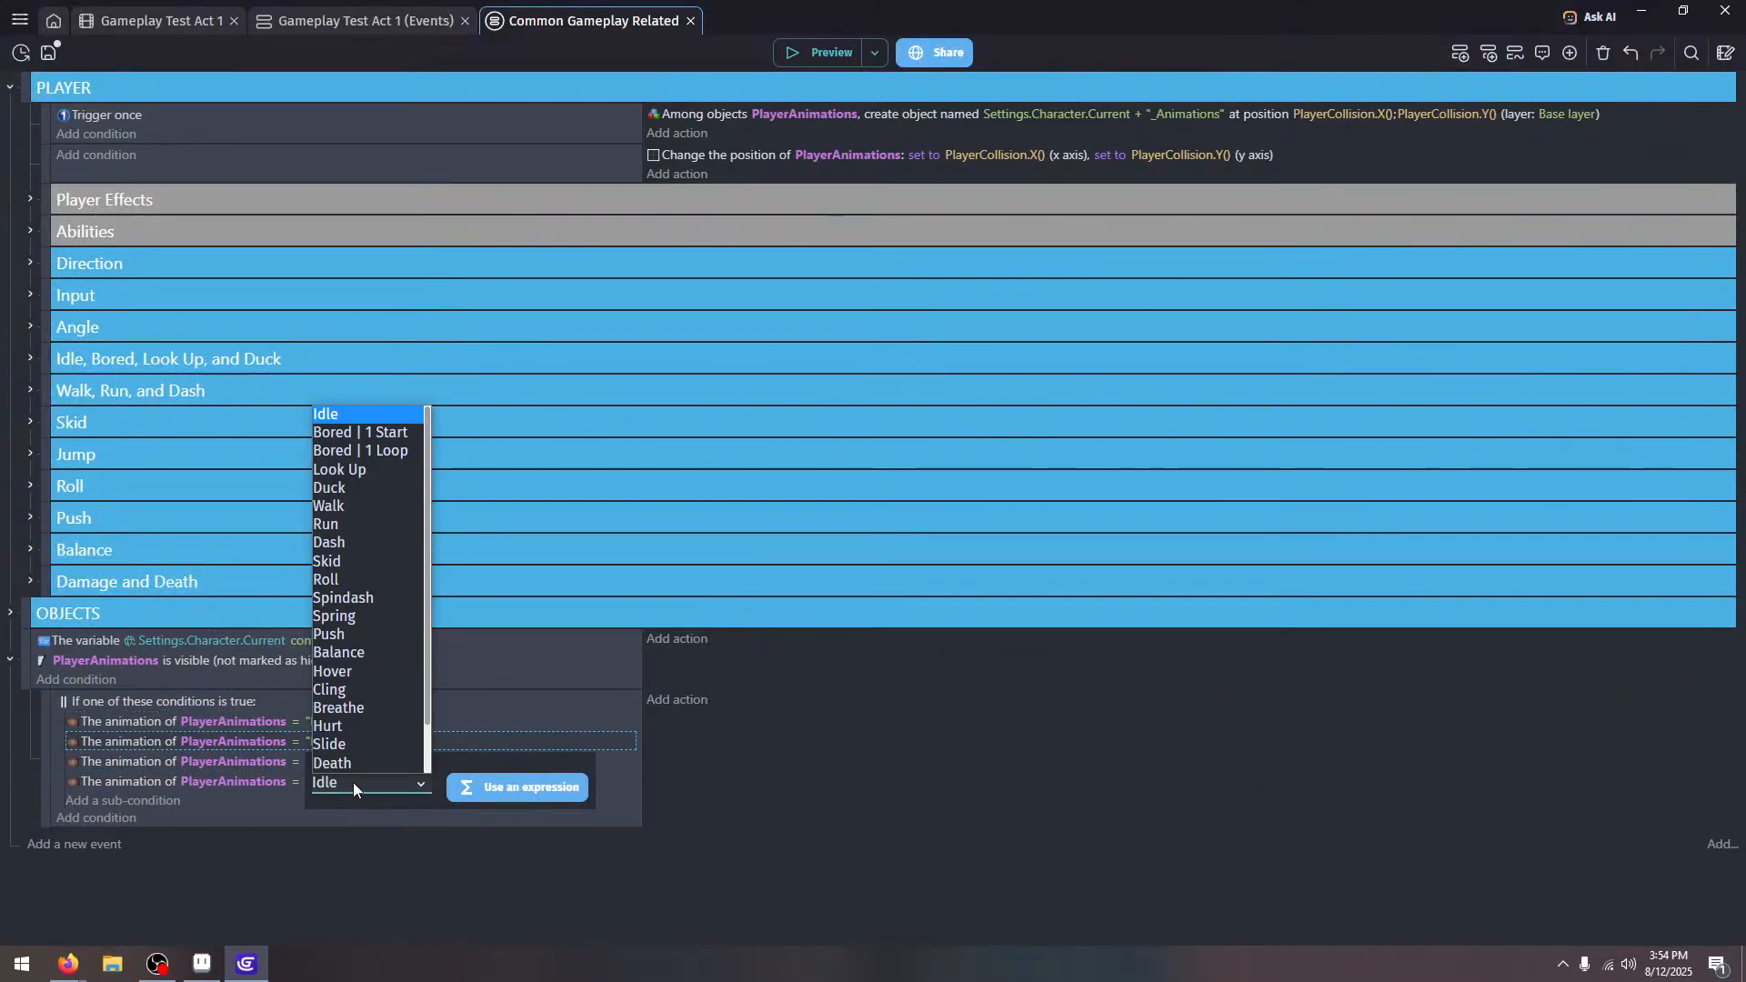
{"action": "left_click", "coordinate": [380, 429]}
{"action": "left_click", "coordinate": [584, 725]}
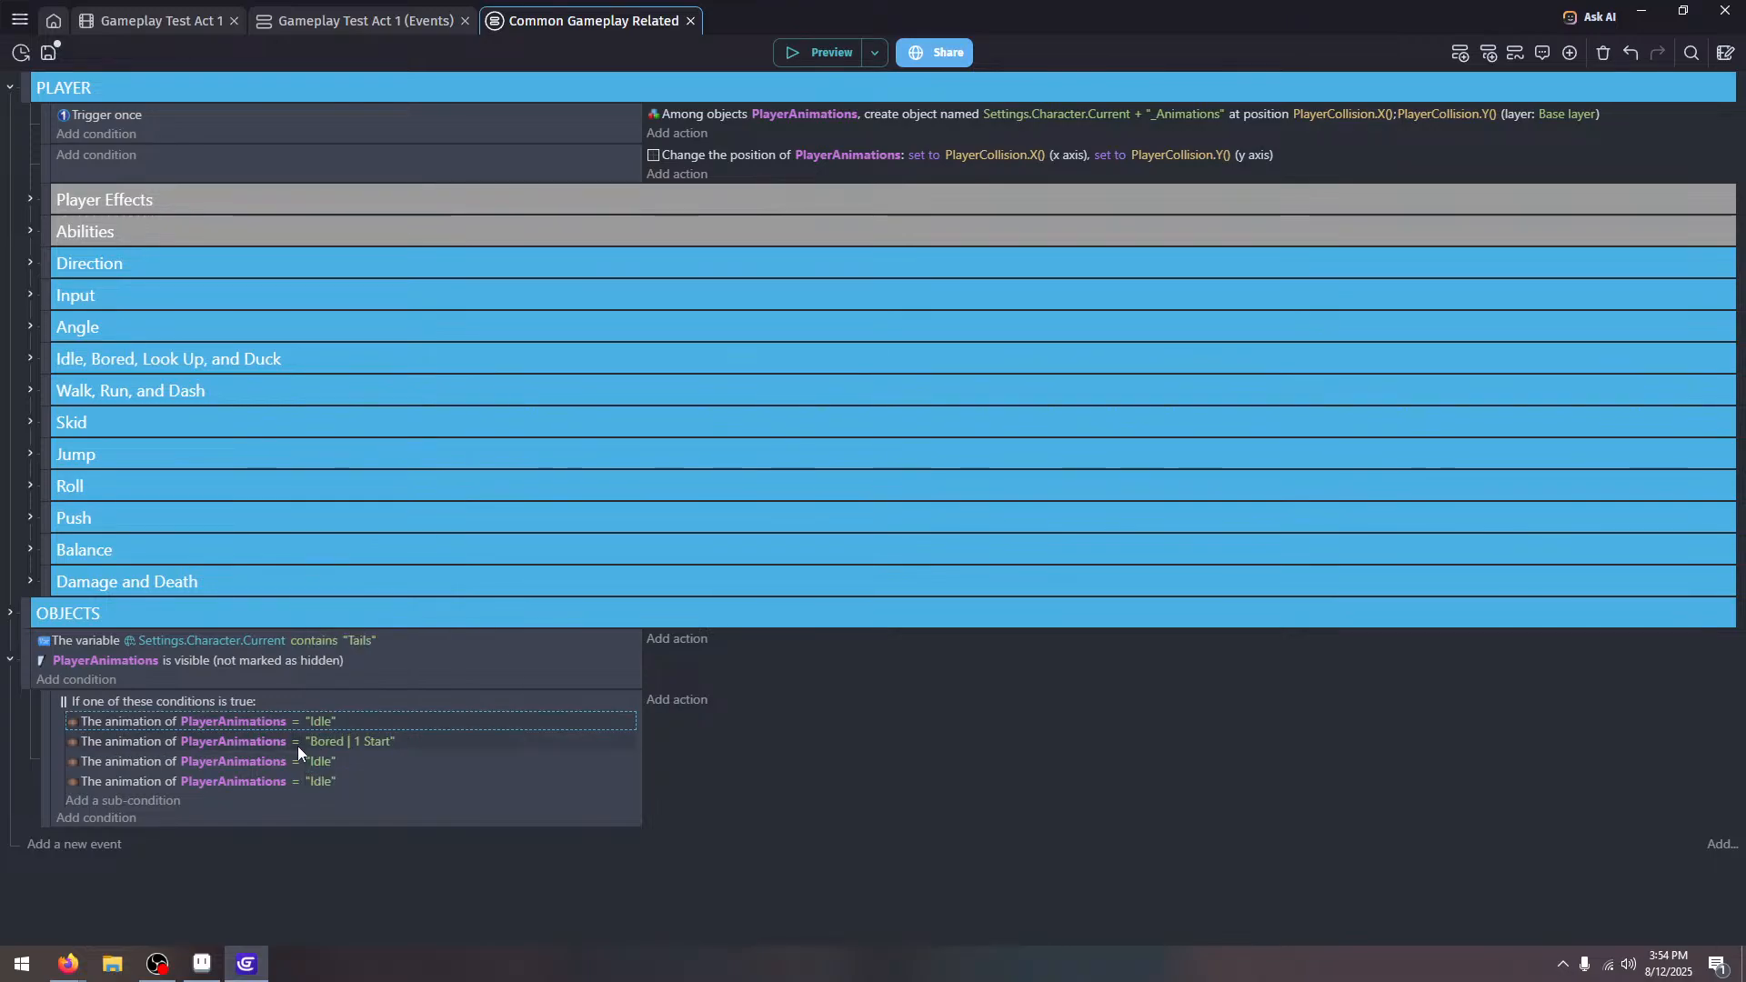
{"action": "left_click", "coordinate": [357, 742]}
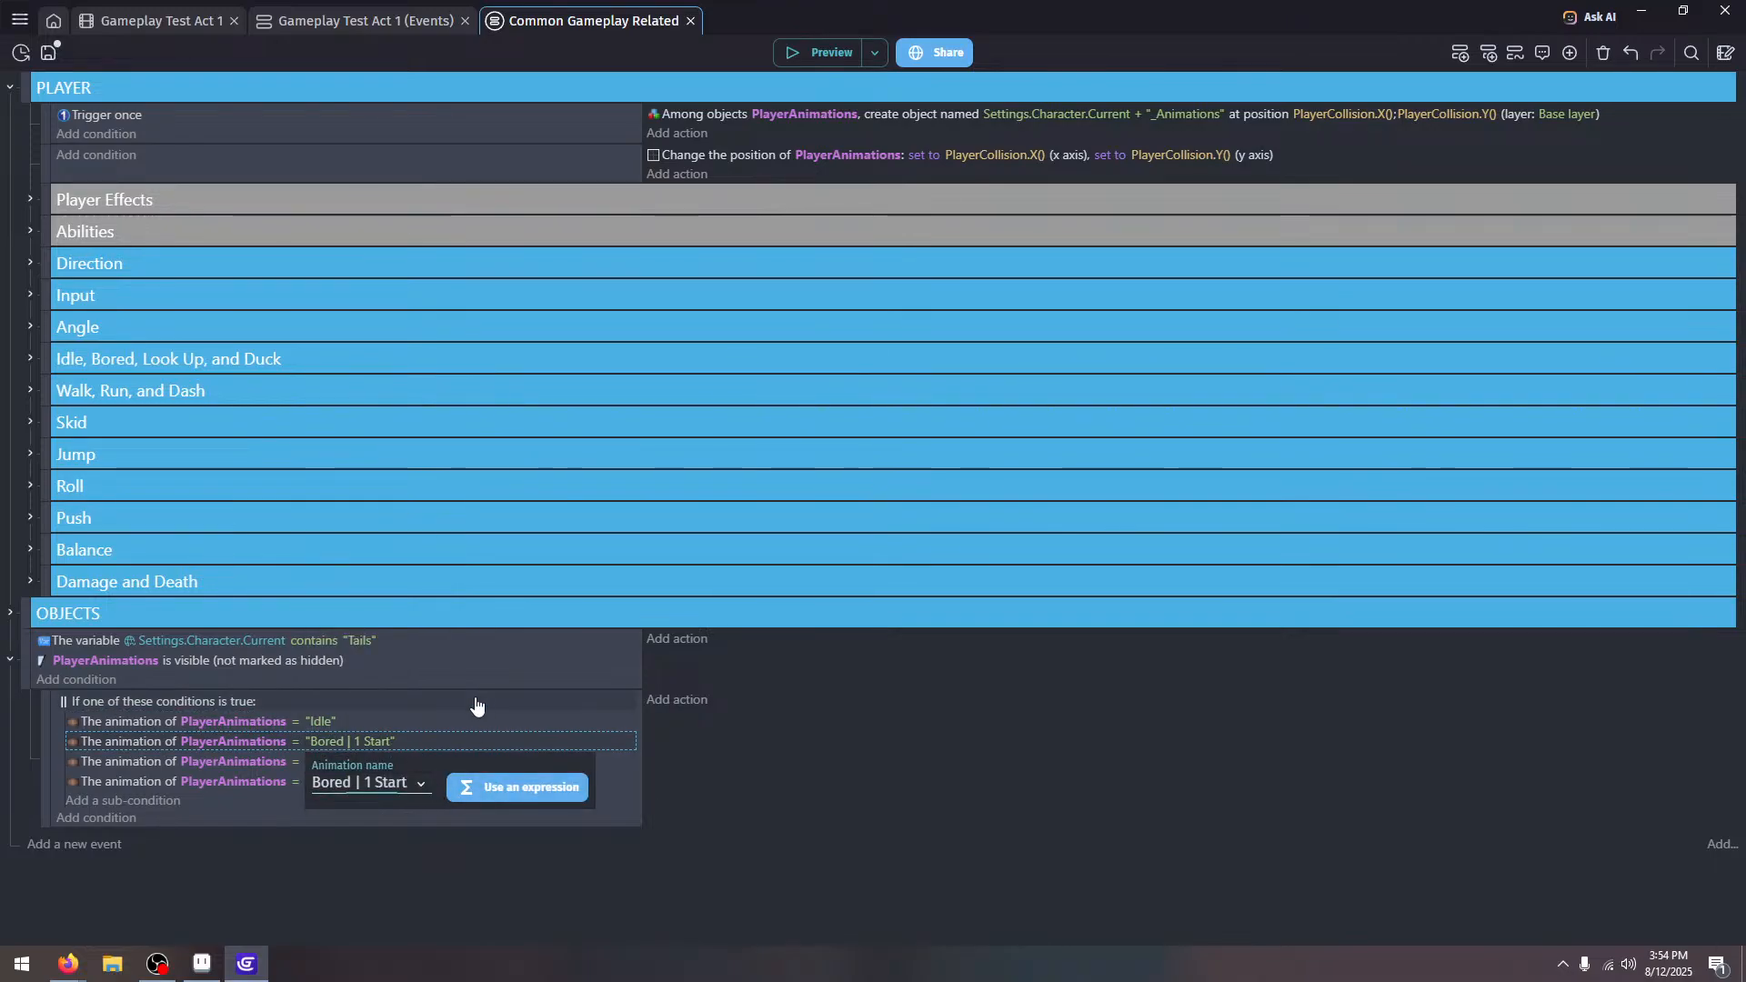
{"action": "left_click", "coordinate": [303, 740]}
{"action": "left_click", "coordinate": [304, 750]}
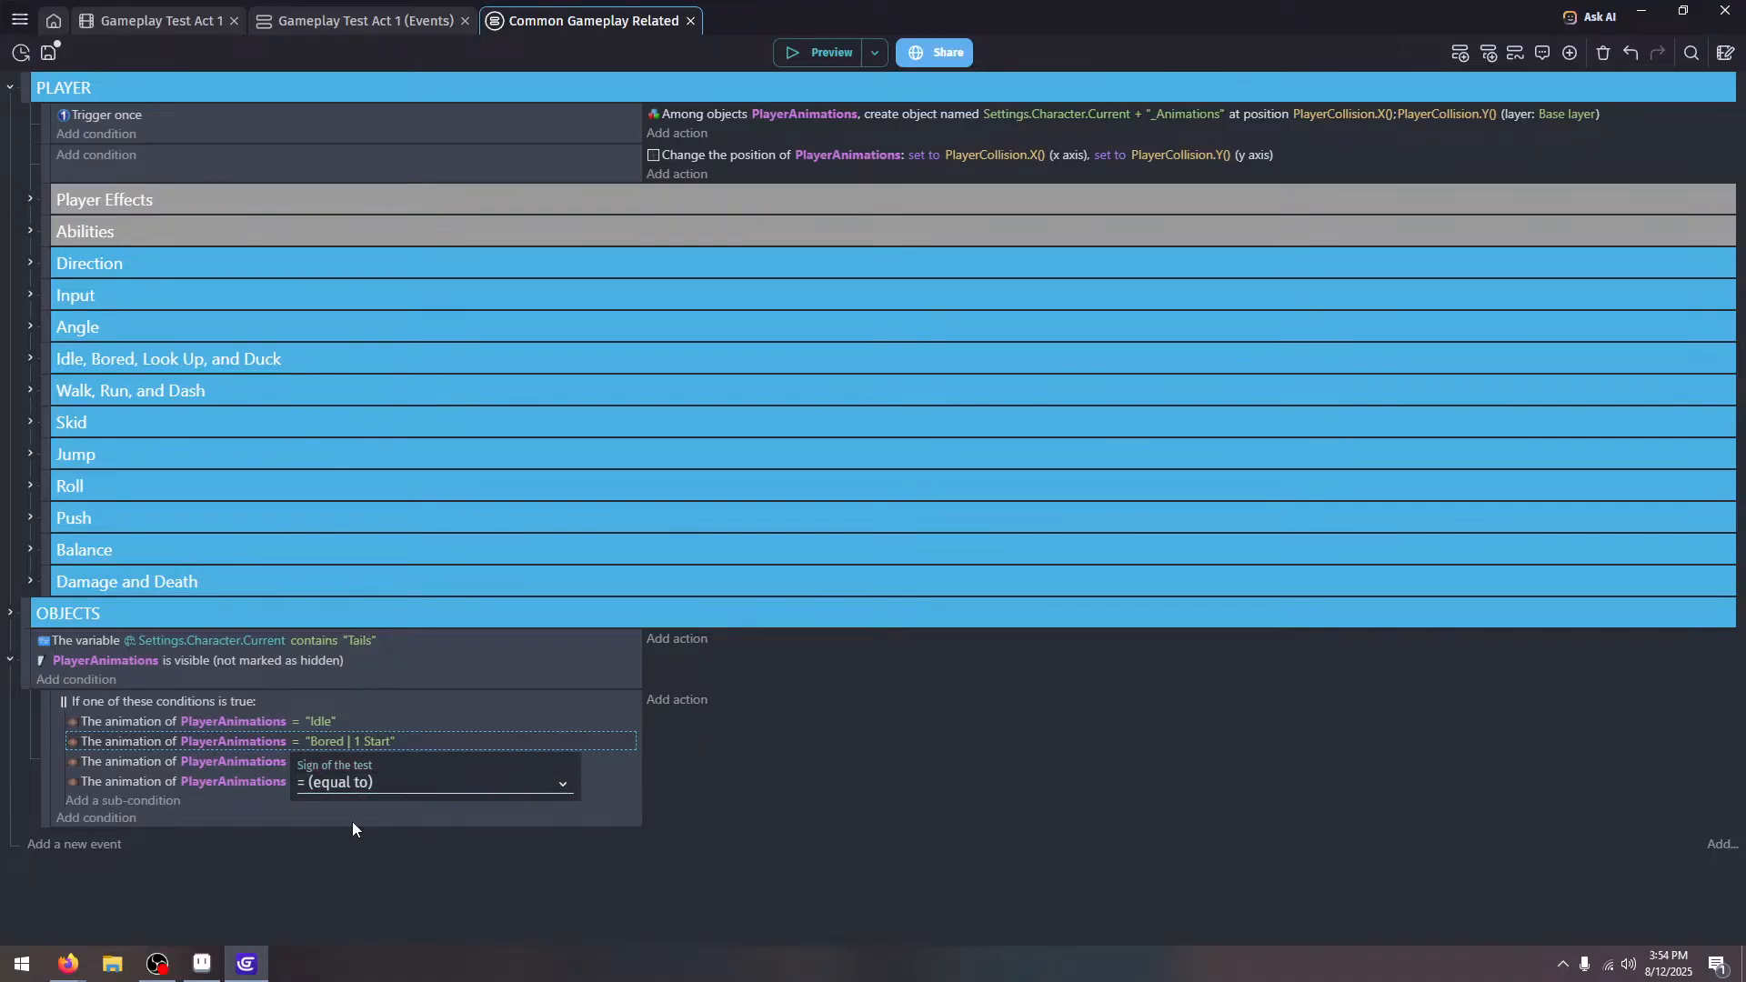
{"action": "left_click", "coordinate": [354, 784]}
{"action": "left_click", "coordinate": [358, 878]}
Shorten the second sub-condition's animation name to "Bored" by editing it as an expression
{"action": "left_click", "coordinate": [385, 742]}
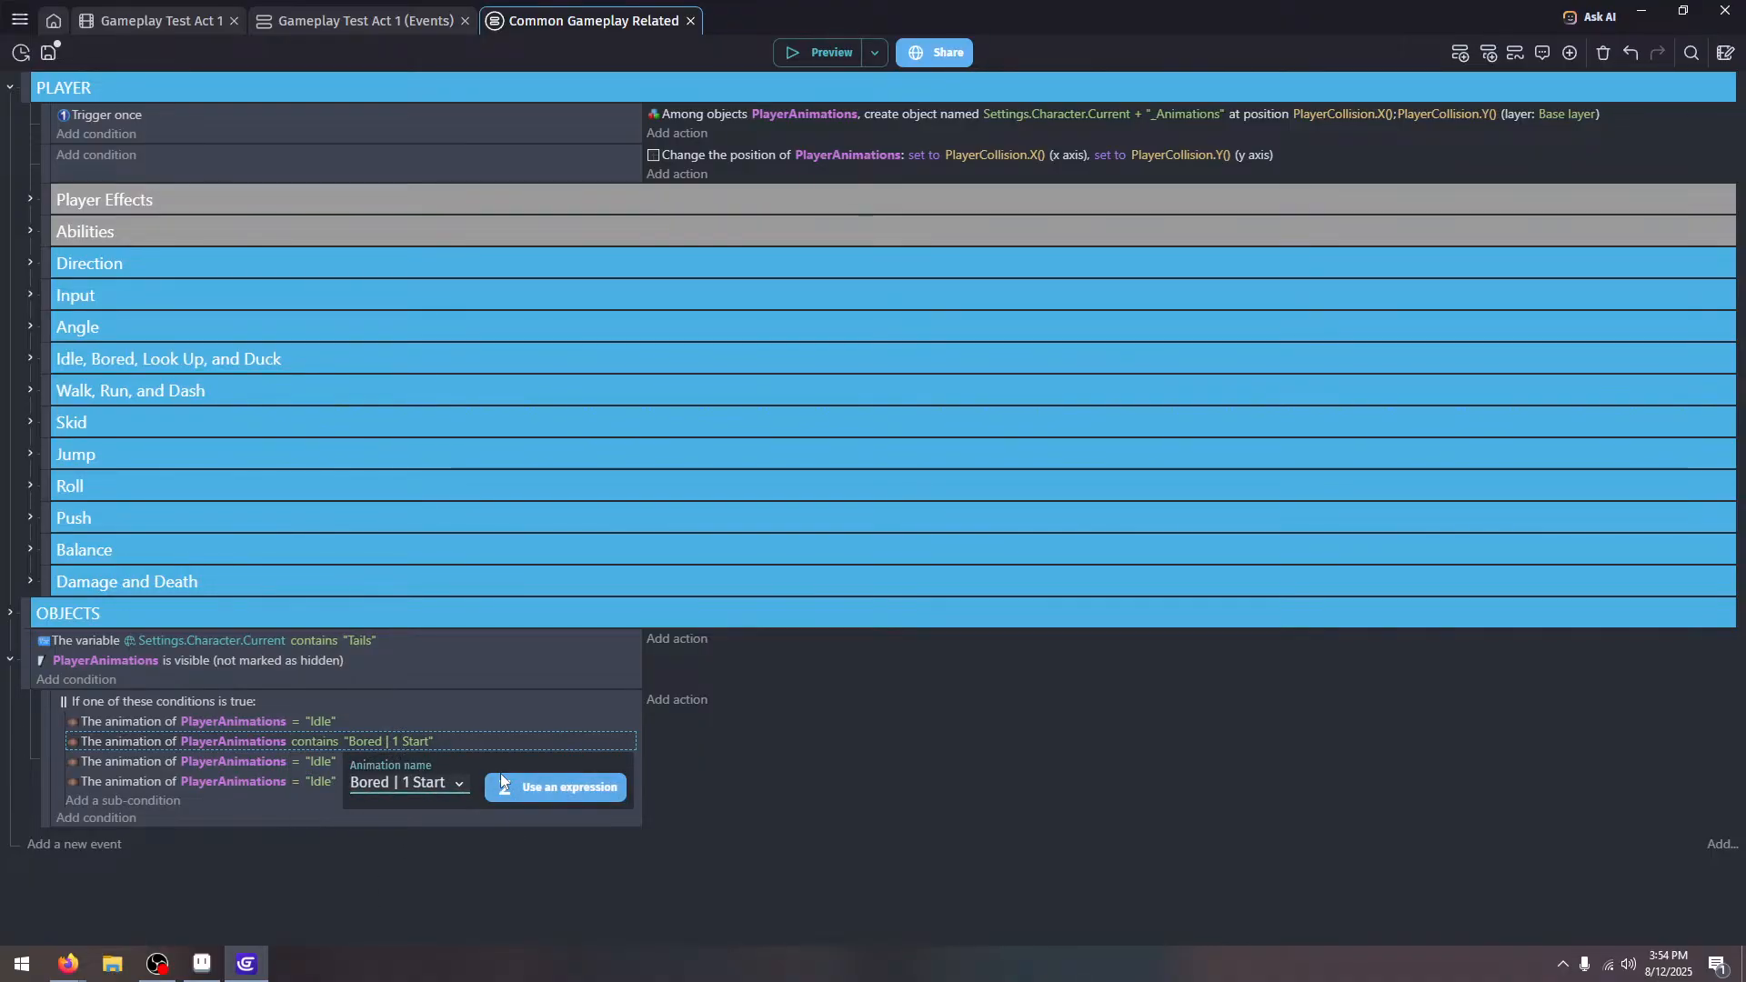
{"action": "key", "text": "BackSpace"}
{"action": "key", "text": "BackSpace"}
{"action": "key", "text": "BackSpace"}
{"action": "key", "text": "BackSpace"}
{"action": "key", "text": "BackSpace"}
{"action": "key", "text": "BackSpace"}
{"action": "key", "text": "BackSpace"}
{"action": "key", "text": "BackSpace"}
{"action": "key", "text": "BackSpace"}
{"action": "key", "text": "BackSpace"}
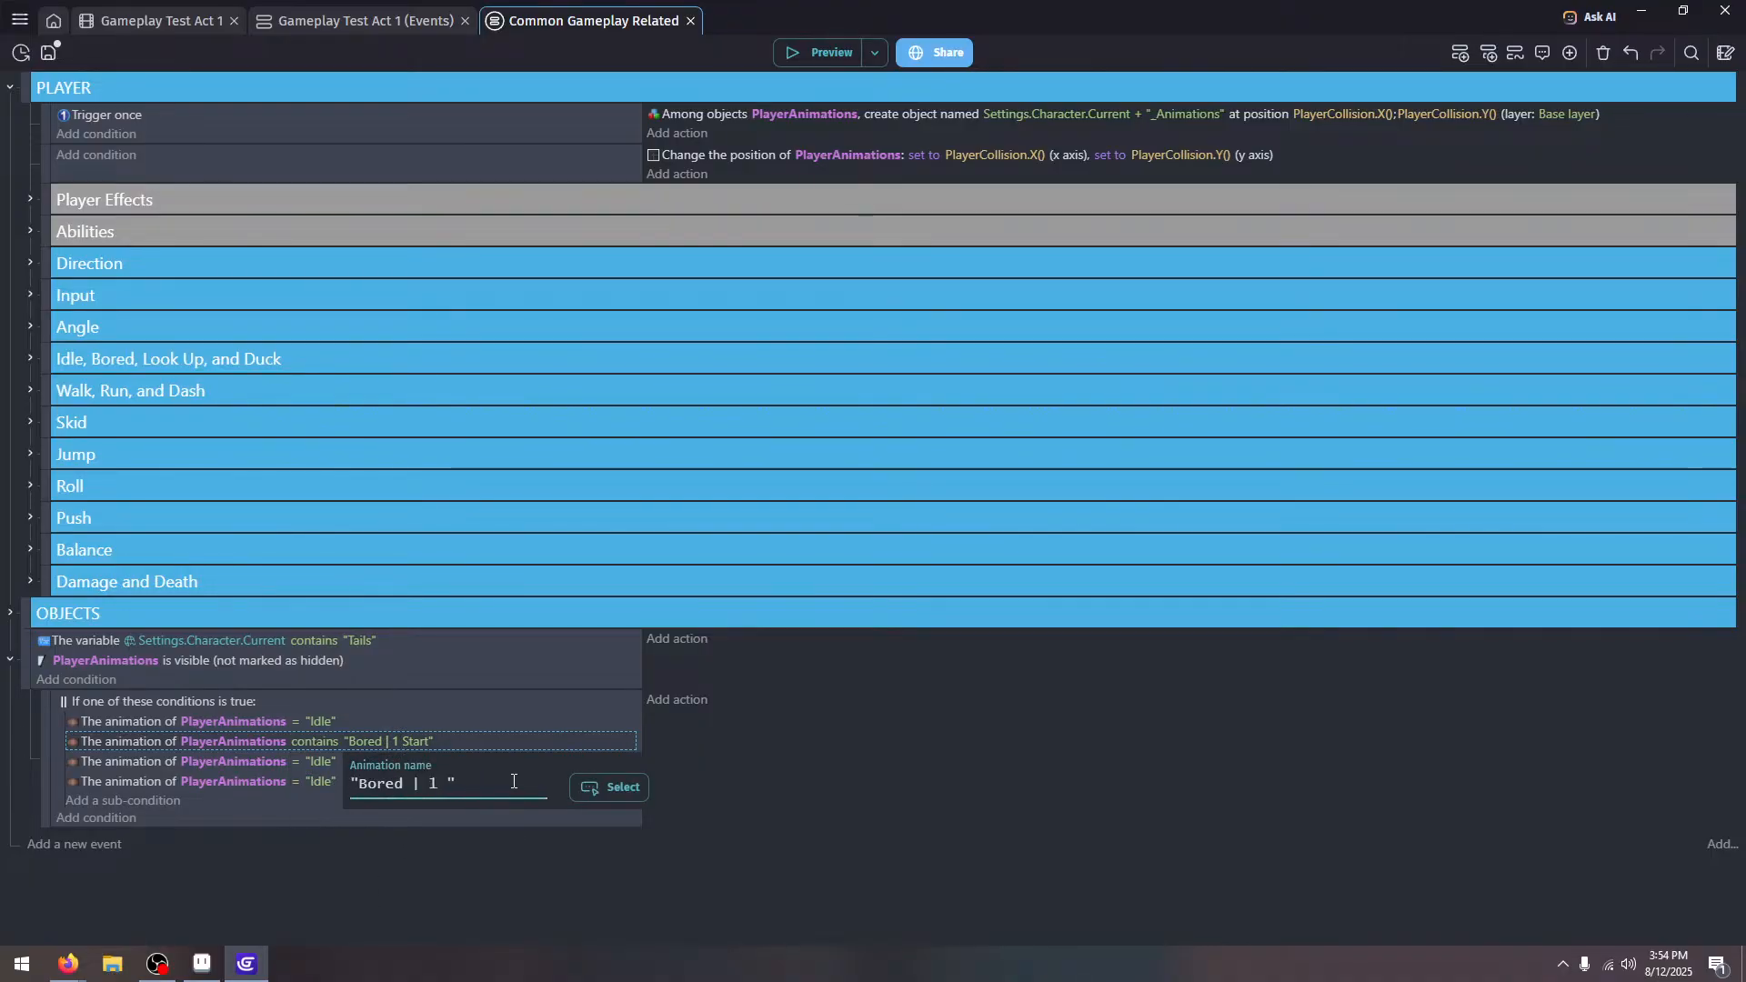
{"action": "left_click", "coordinate": [692, 767]}
Set the third sub-condition's animation to "Look Up" and the fourth one's to "Duck"
{"action": "left_click", "coordinate": [322, 762]}
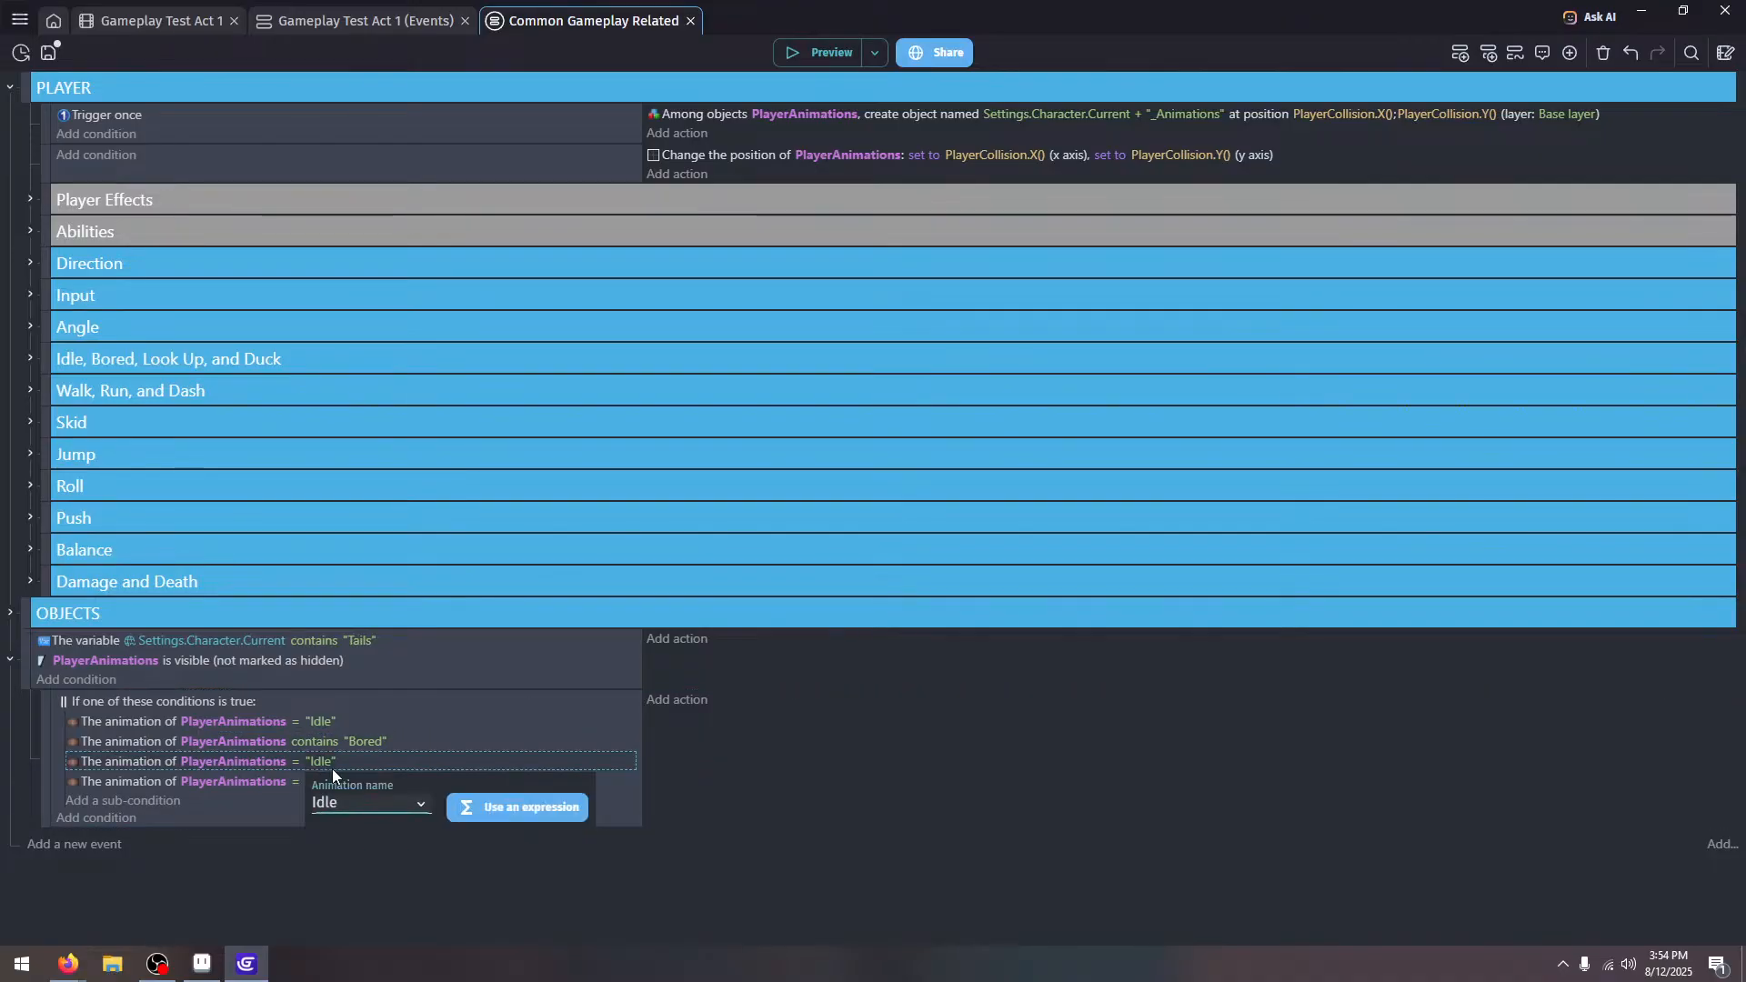
{"action": "left_click", "coordinate": [379, 797]}
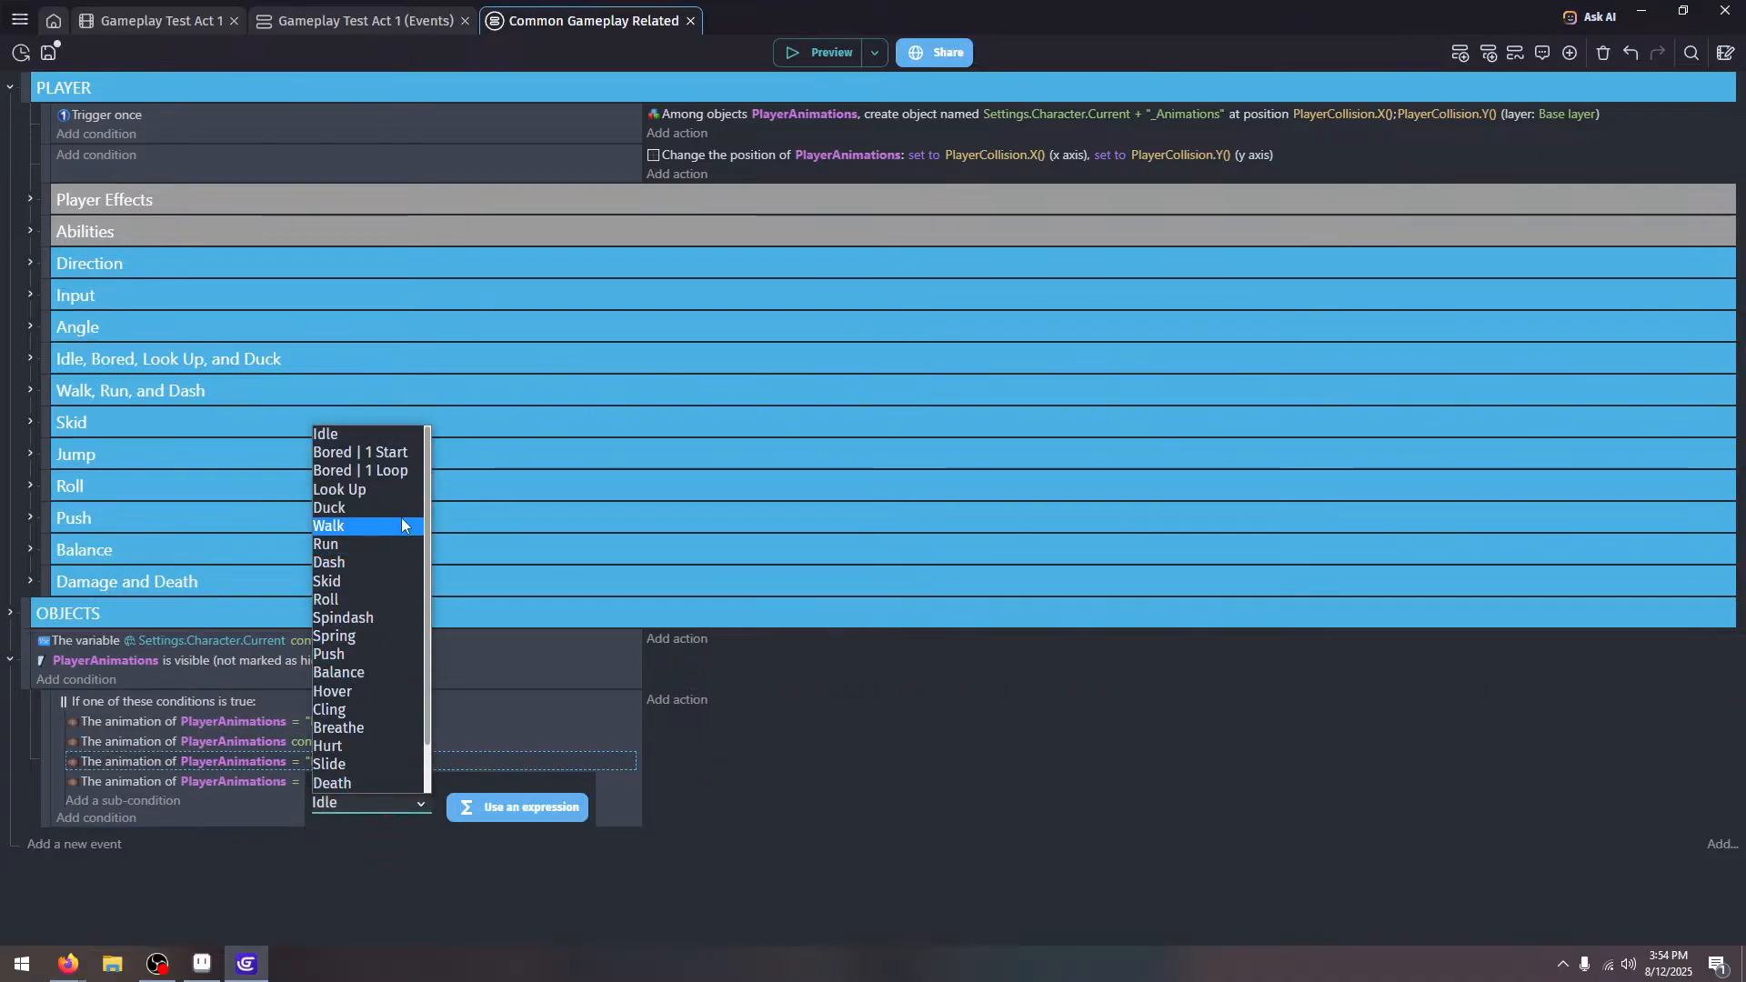
{"action": "left_click", "coordinate": [397, 495]}
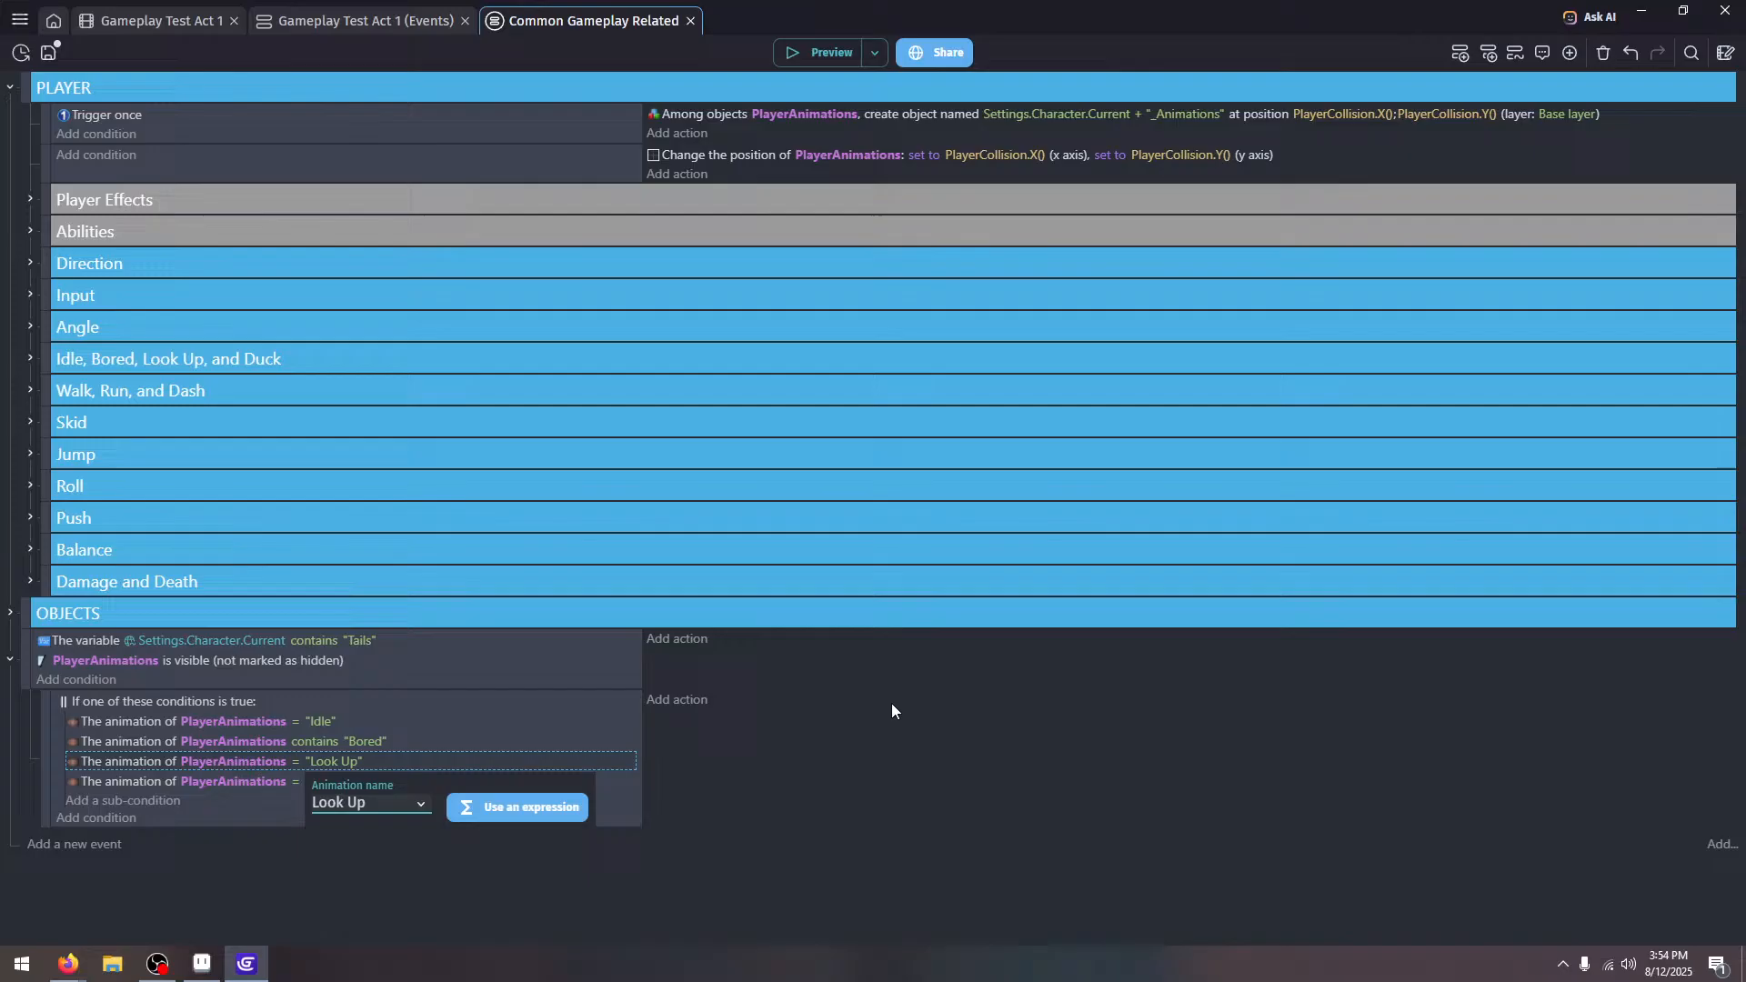
{"action": "left_click", "coordinate": [969, 751]}
{"action": "left_click", "coordinate": [320, 783]}
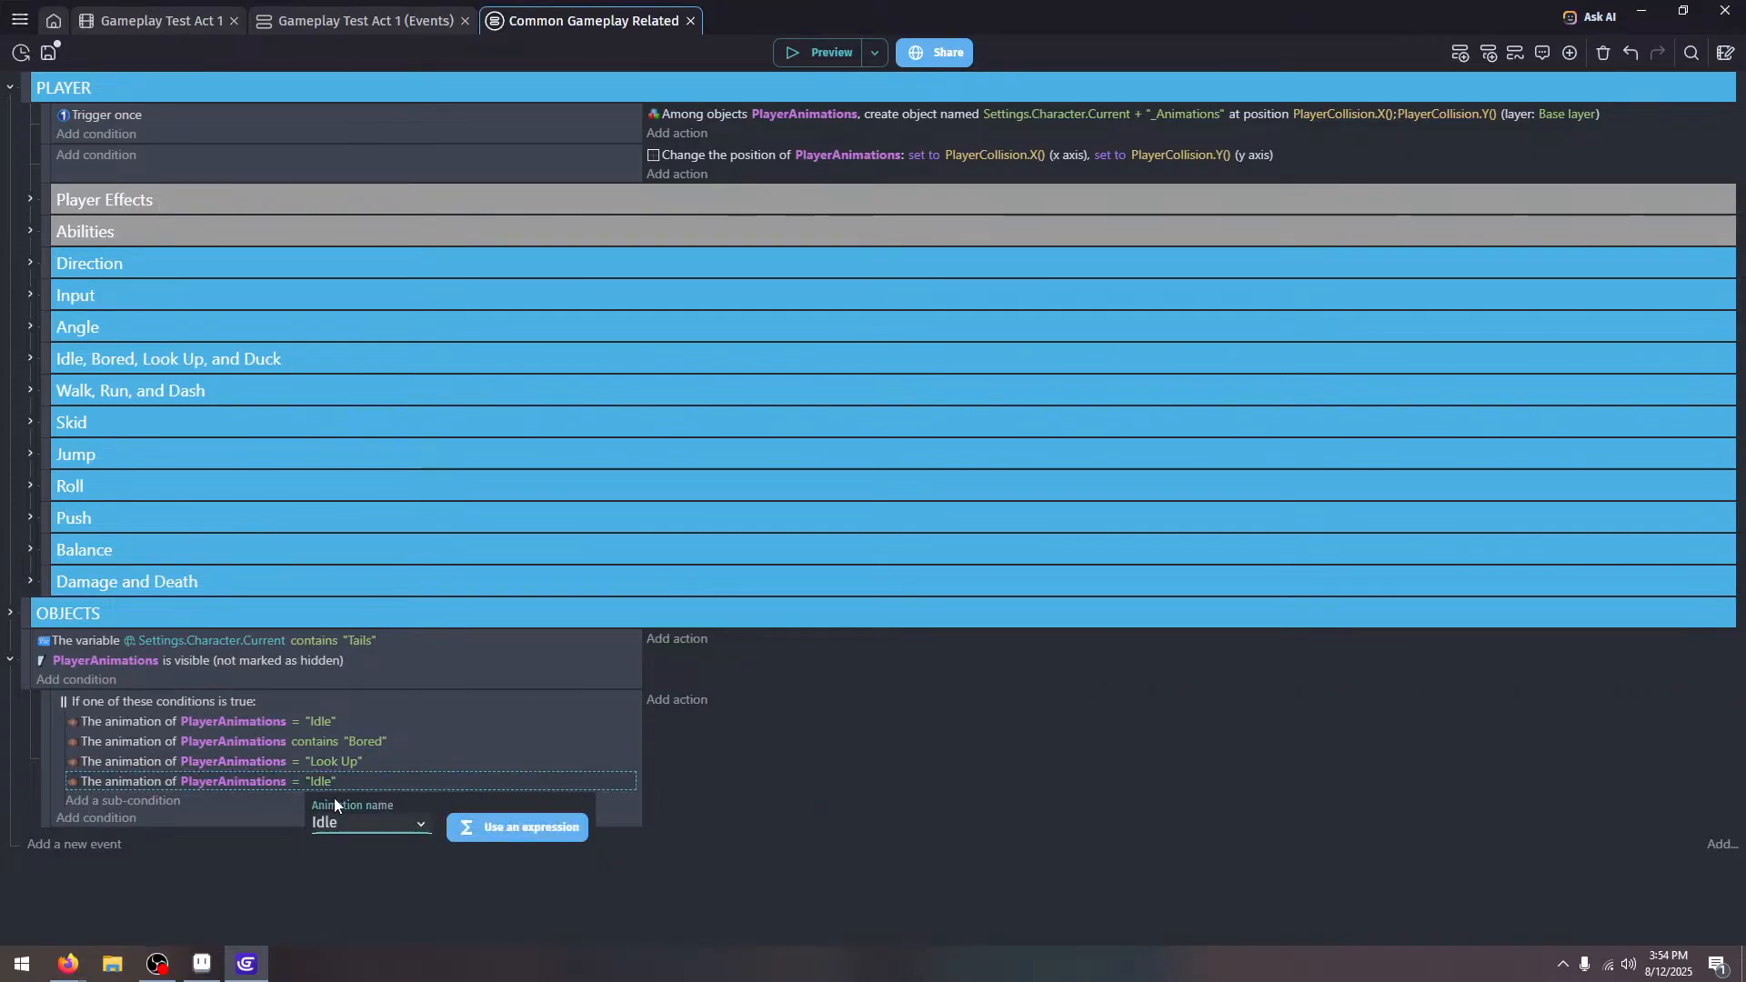
{"action": "left_click", "coordinate": [351, 822]}
{"action": "scroll", "coordinate": [356, 691], "scroll_direction": "down", "scroll_amount": 1}
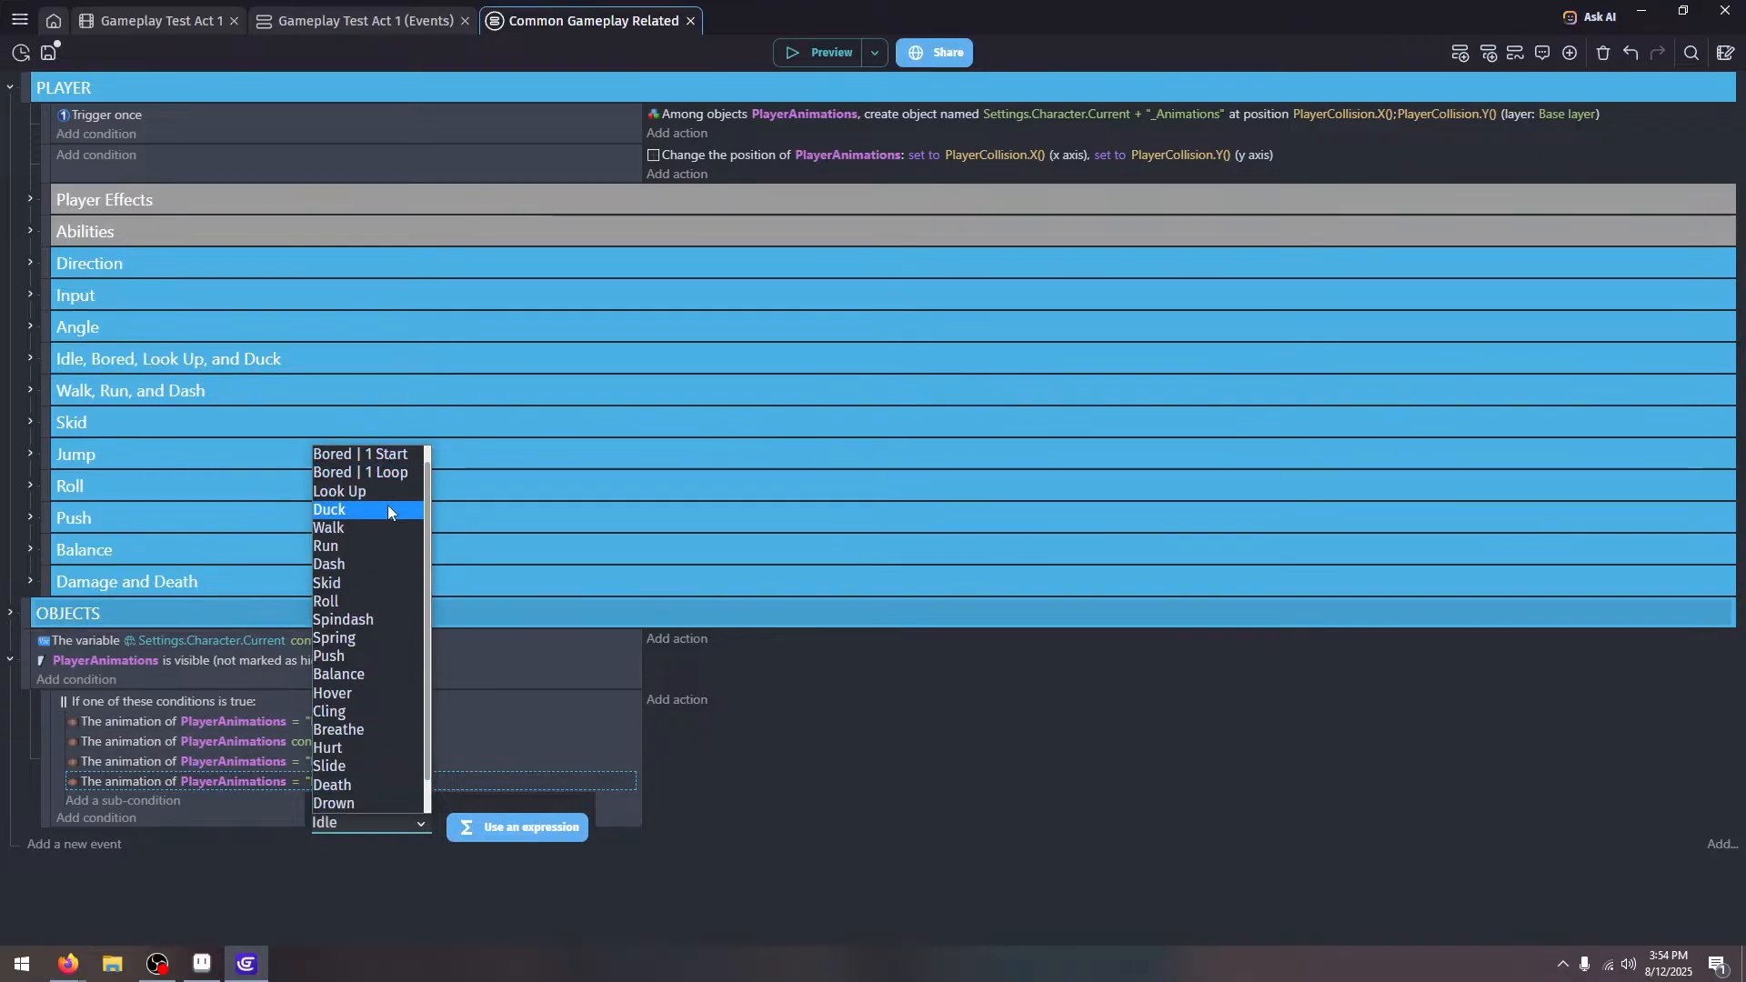
{"action": "left_click", "coordinate": [388, 509]}
{"action": "left_click", "coordinate": [802, 726]}
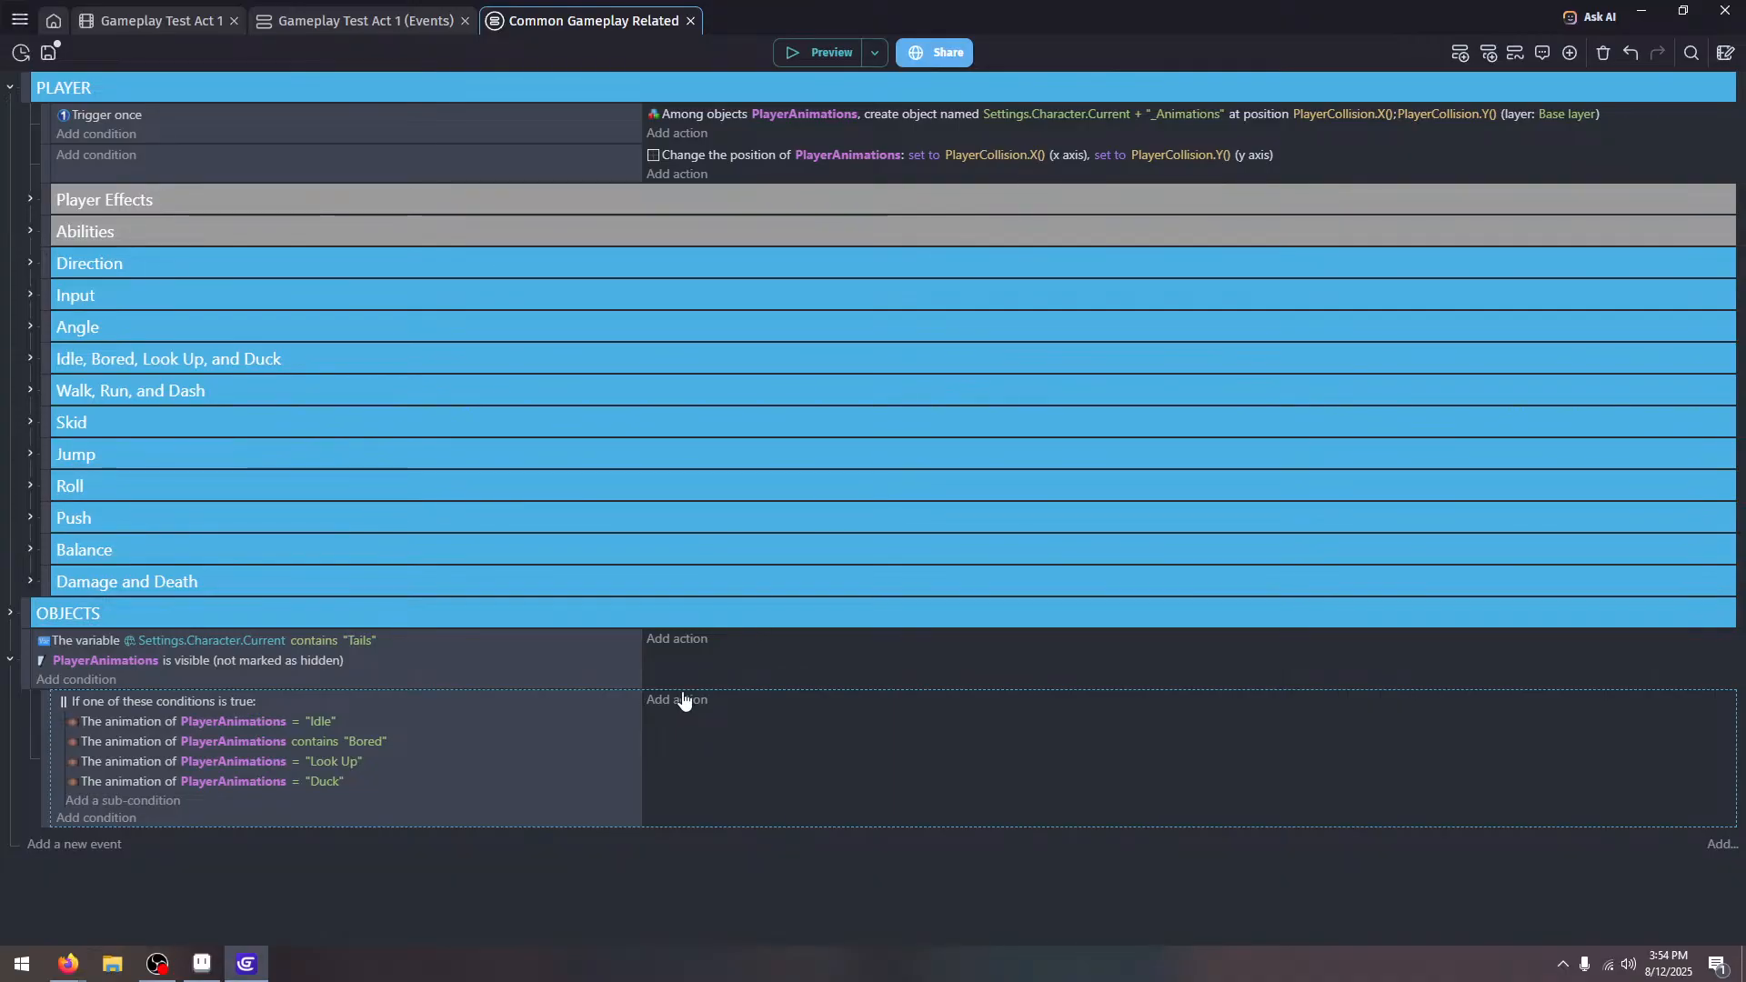
Add a "Trigger once while true" condition below the Or block in the Tails sub-event
{"action": "left_click", "coordinate": [137, 817]}
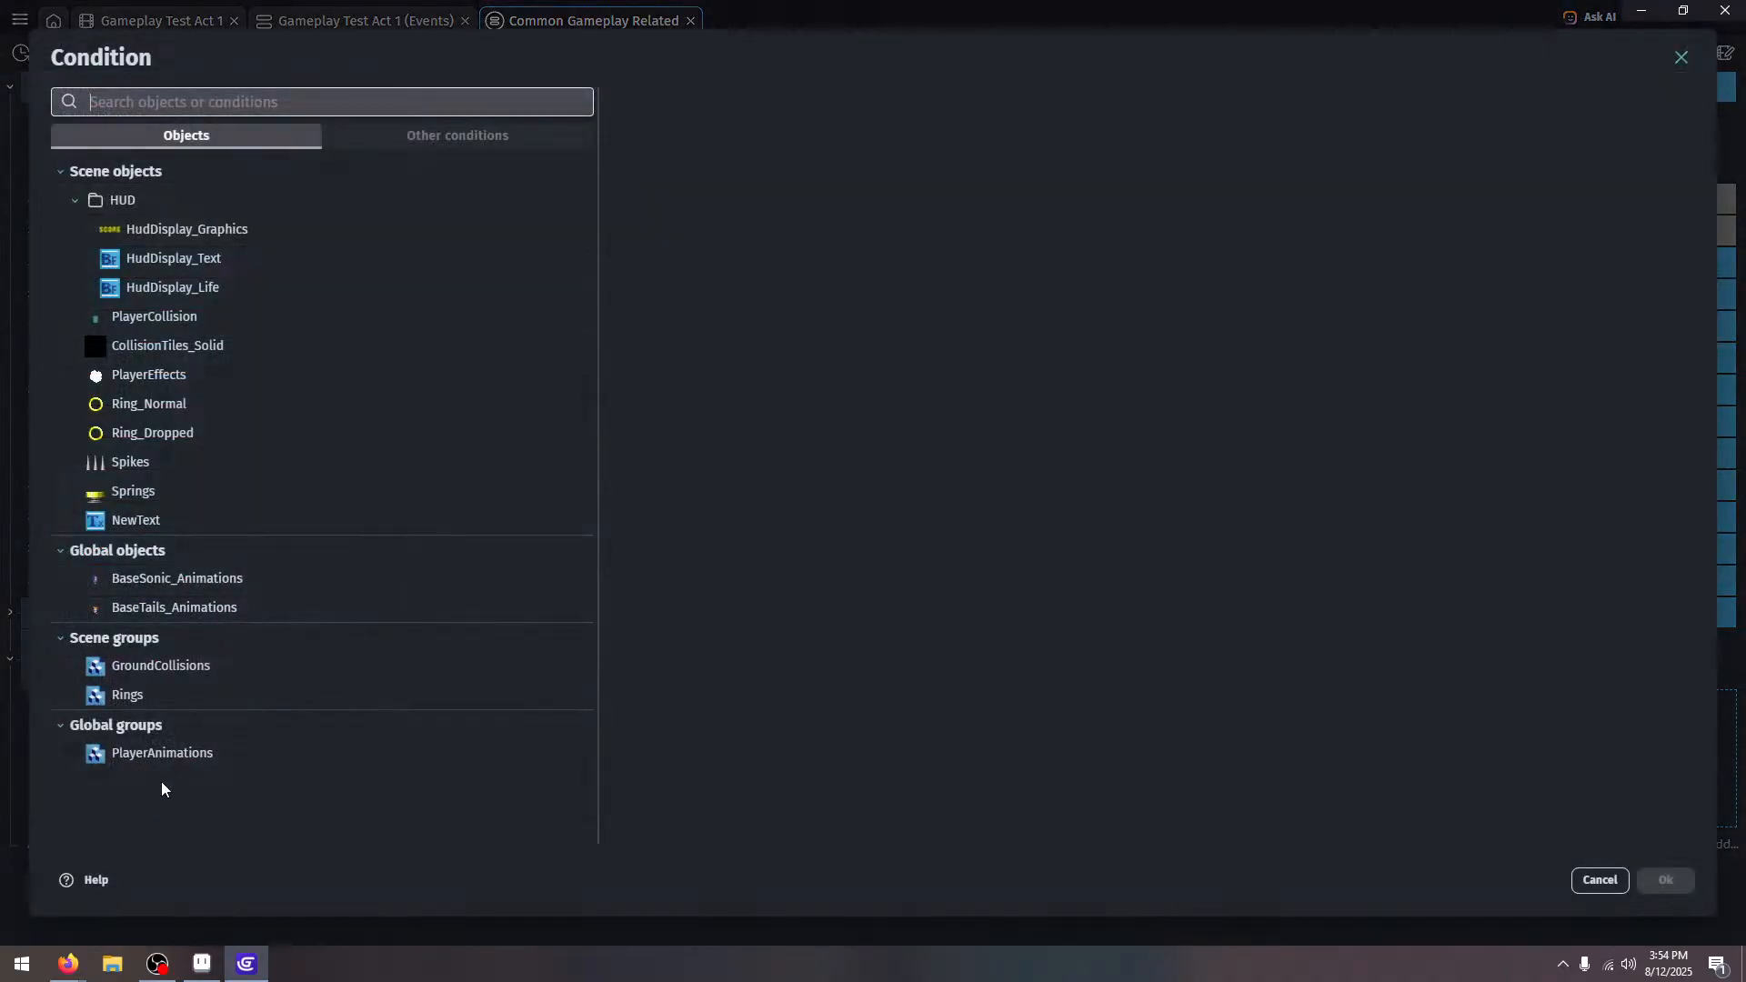
{"action": "type", "text": "tr"}
{"action": "left_click", "coordinate": [264, 167]}
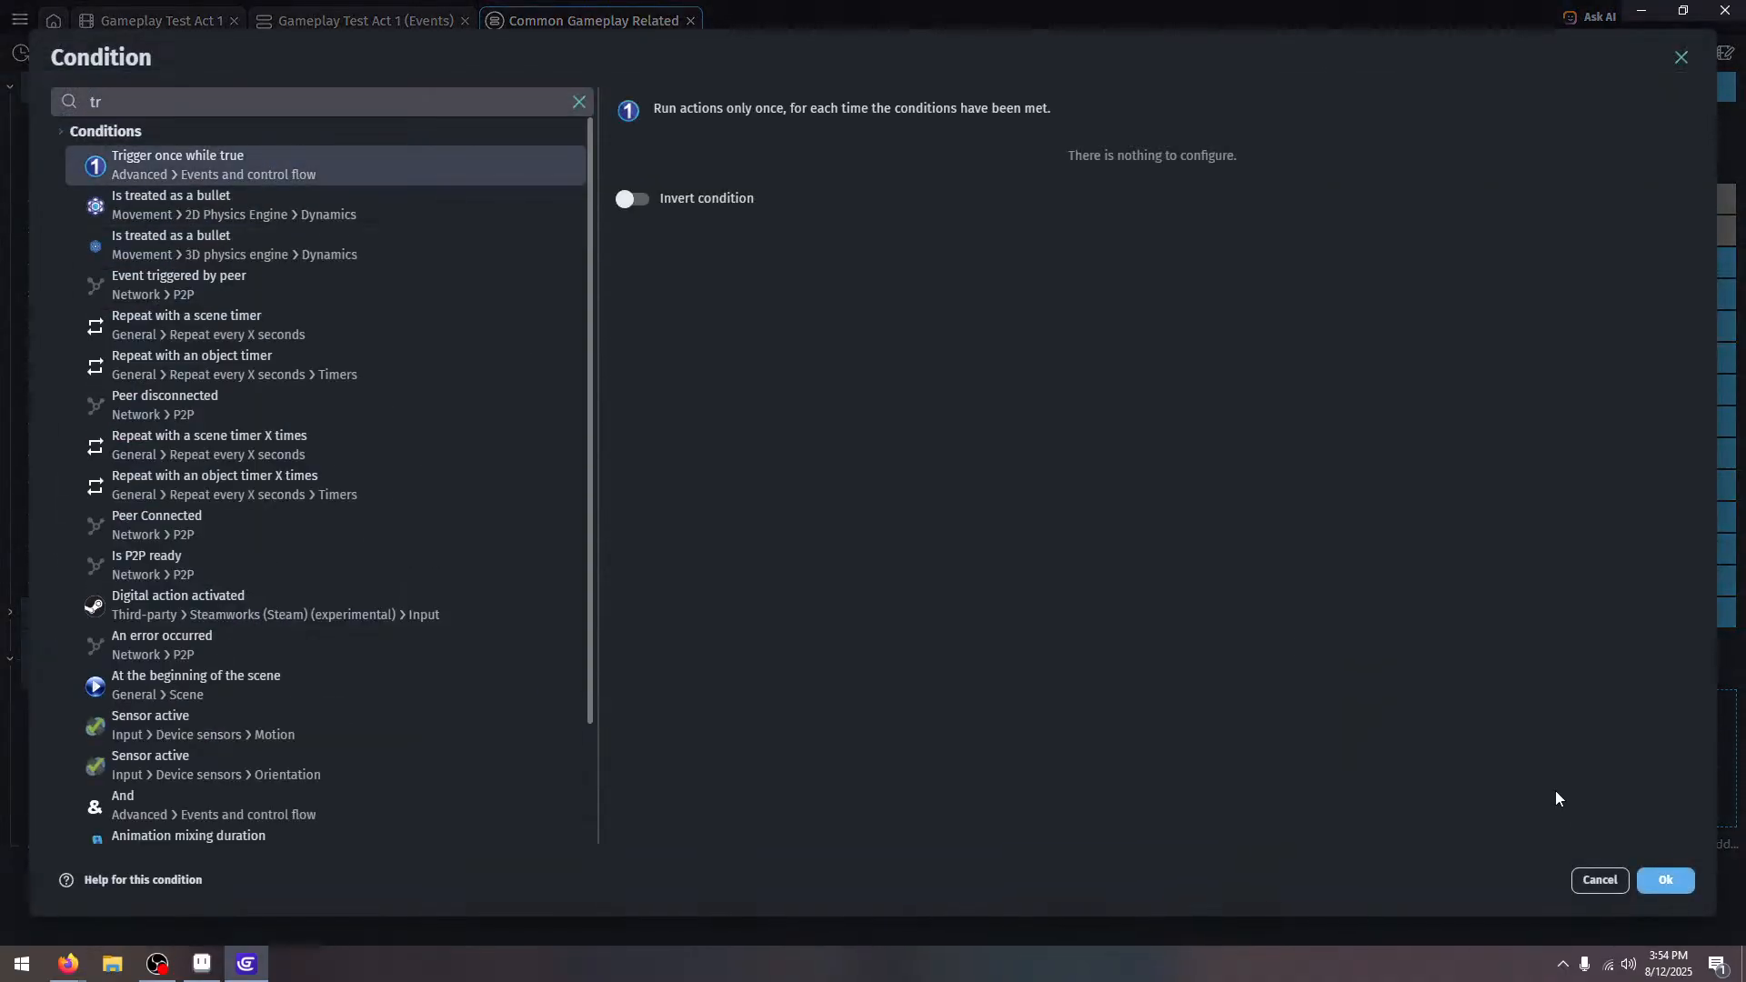
{"action": "left_click", "coordinate": [1665, 880]}
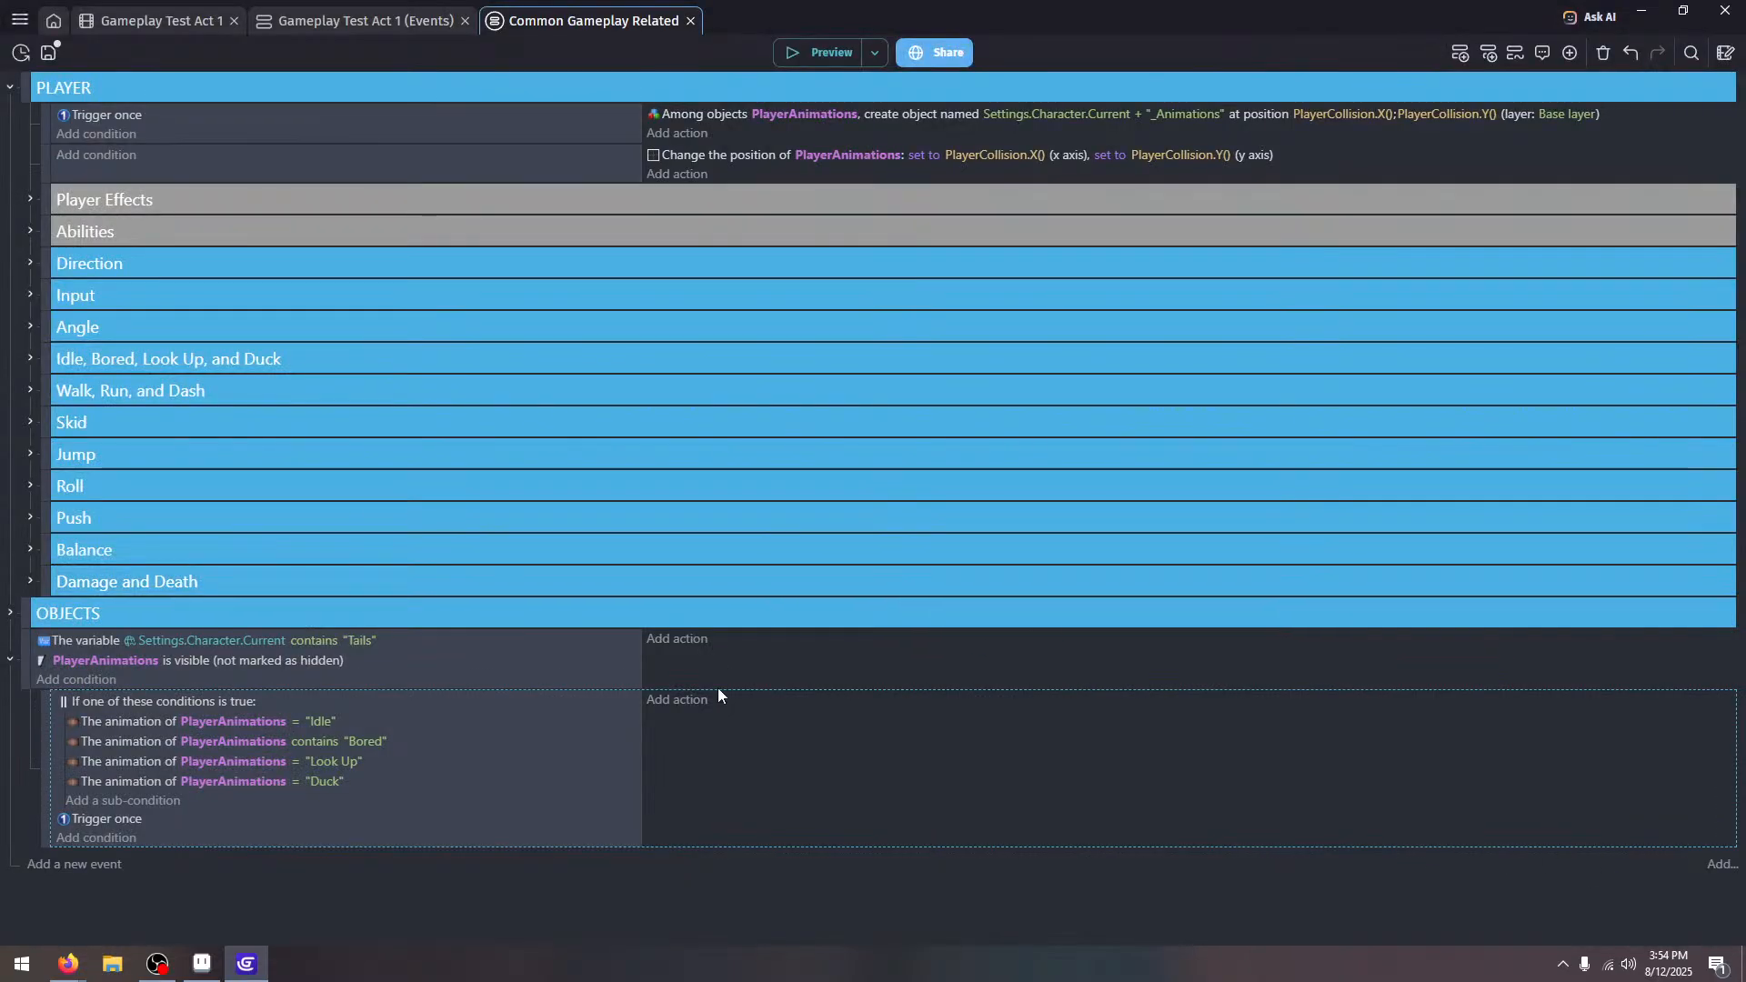
{"action": "left_click", "coordinate": [714, 109]}
{"action": "left_click", "coordinate": [799, 711]}
{"action": "key", "text": "ctrl+v"}
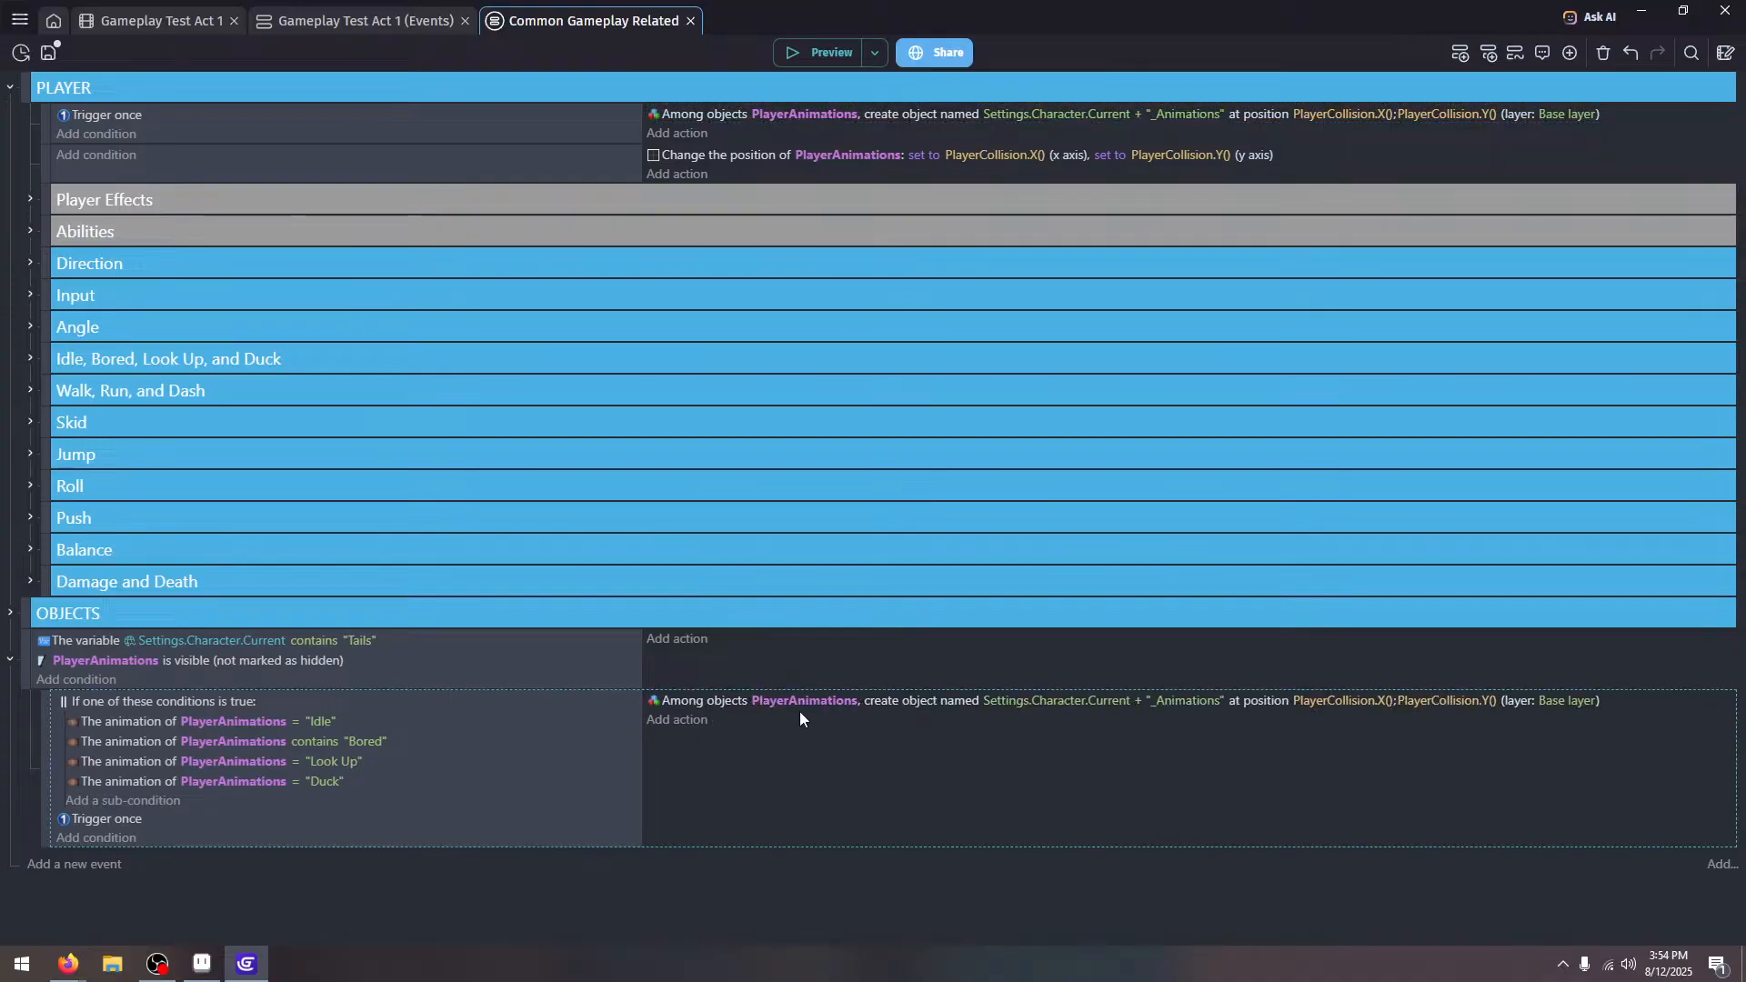
{"action": "left_click", "coordinate": [669, 702]}
{"action": "key", "text": "Delete"}
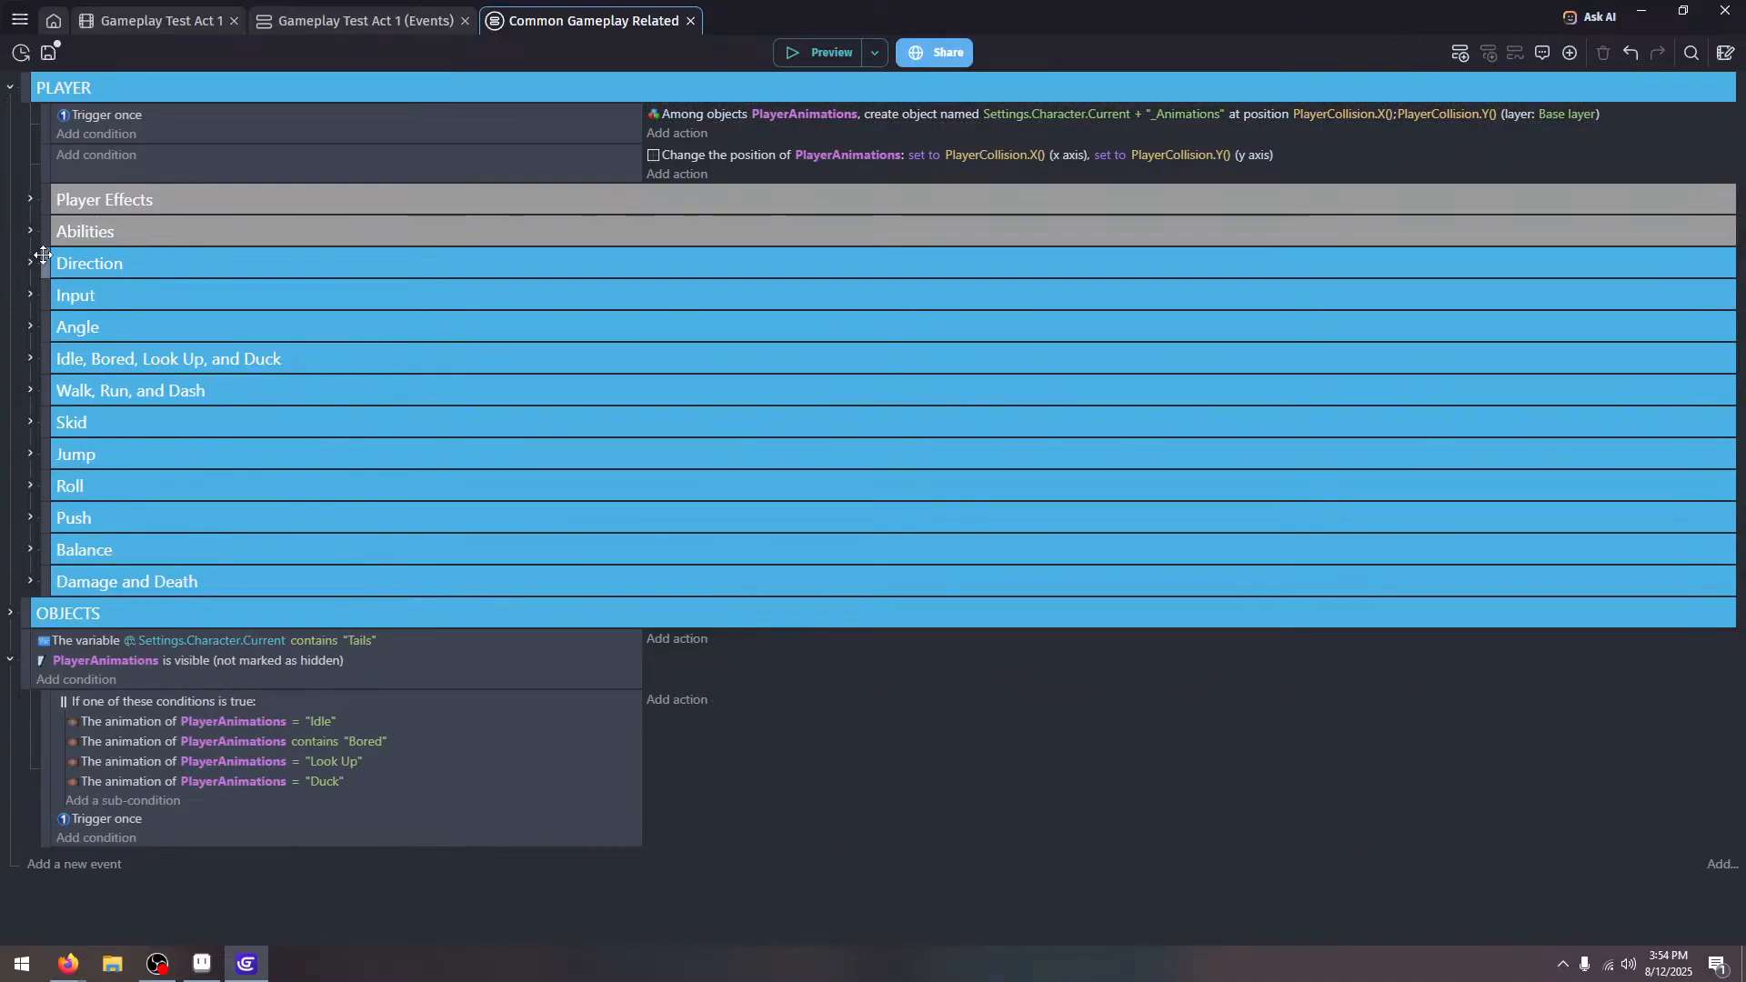
Copy the create, change-animation and horizontal-flip PlayerEffects actions from the Skid Dust group into the Tails sub-event with the Or block
{"action": "left_click", "coordinate": [30, 199]}
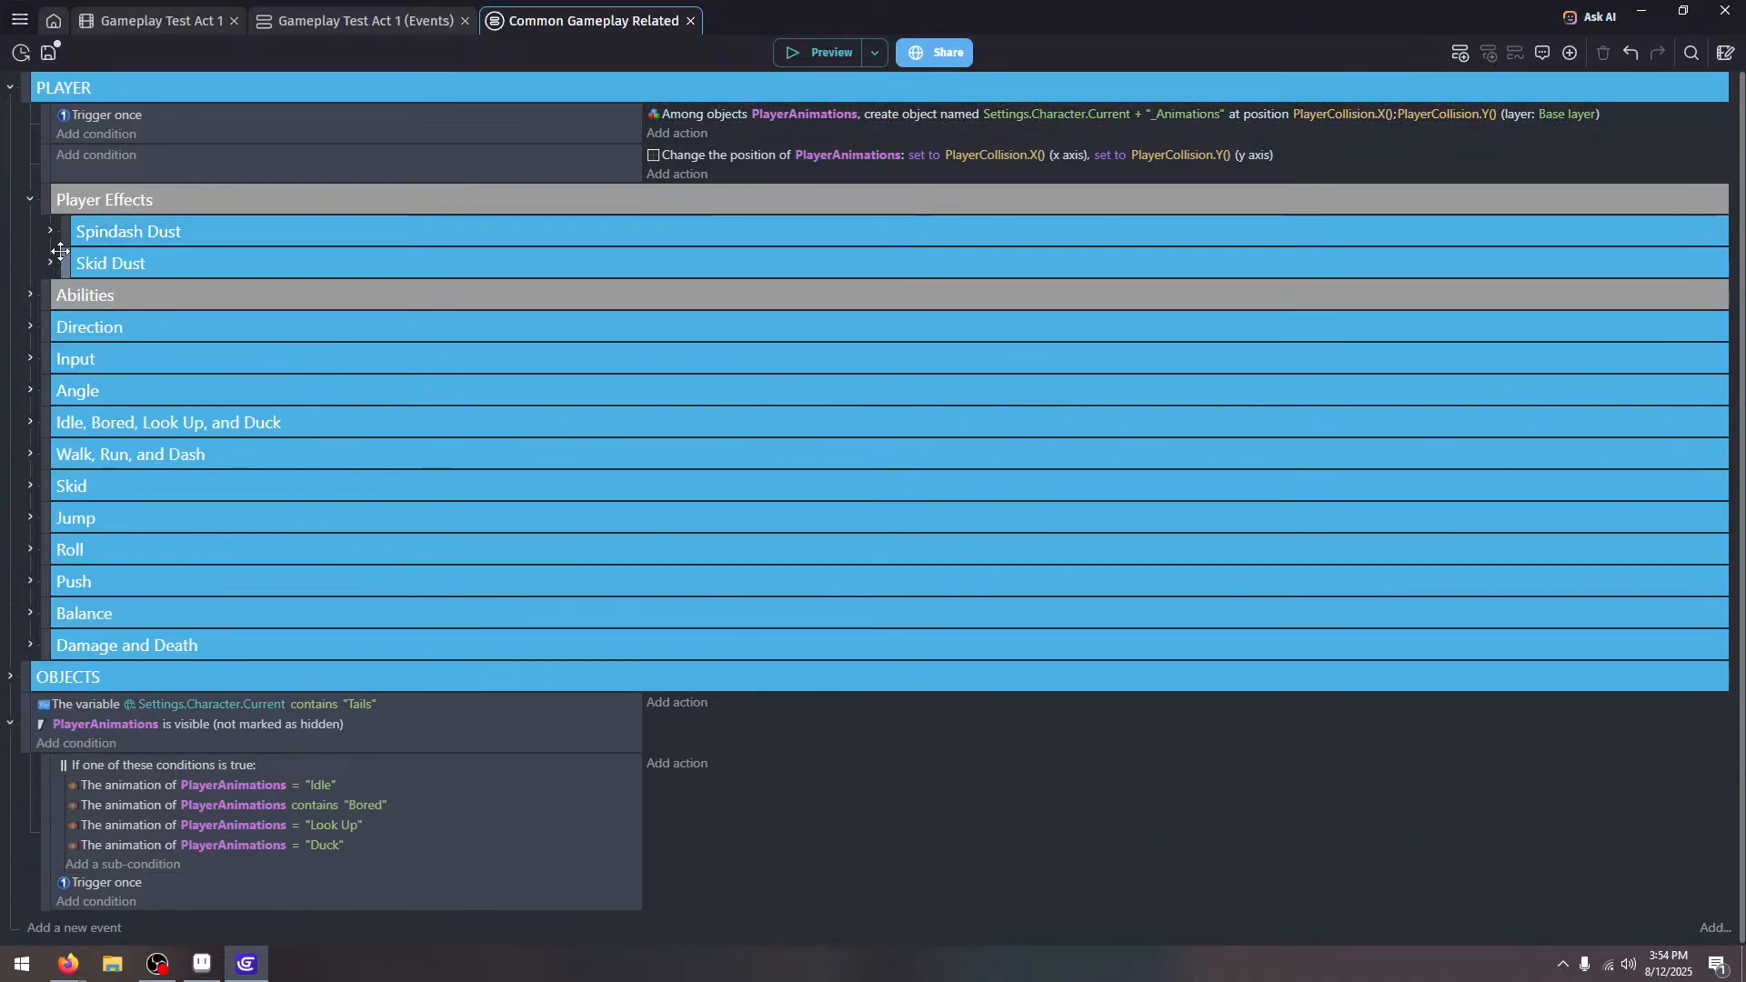
{"action": "left_click", "coordinate": [50, 264]}
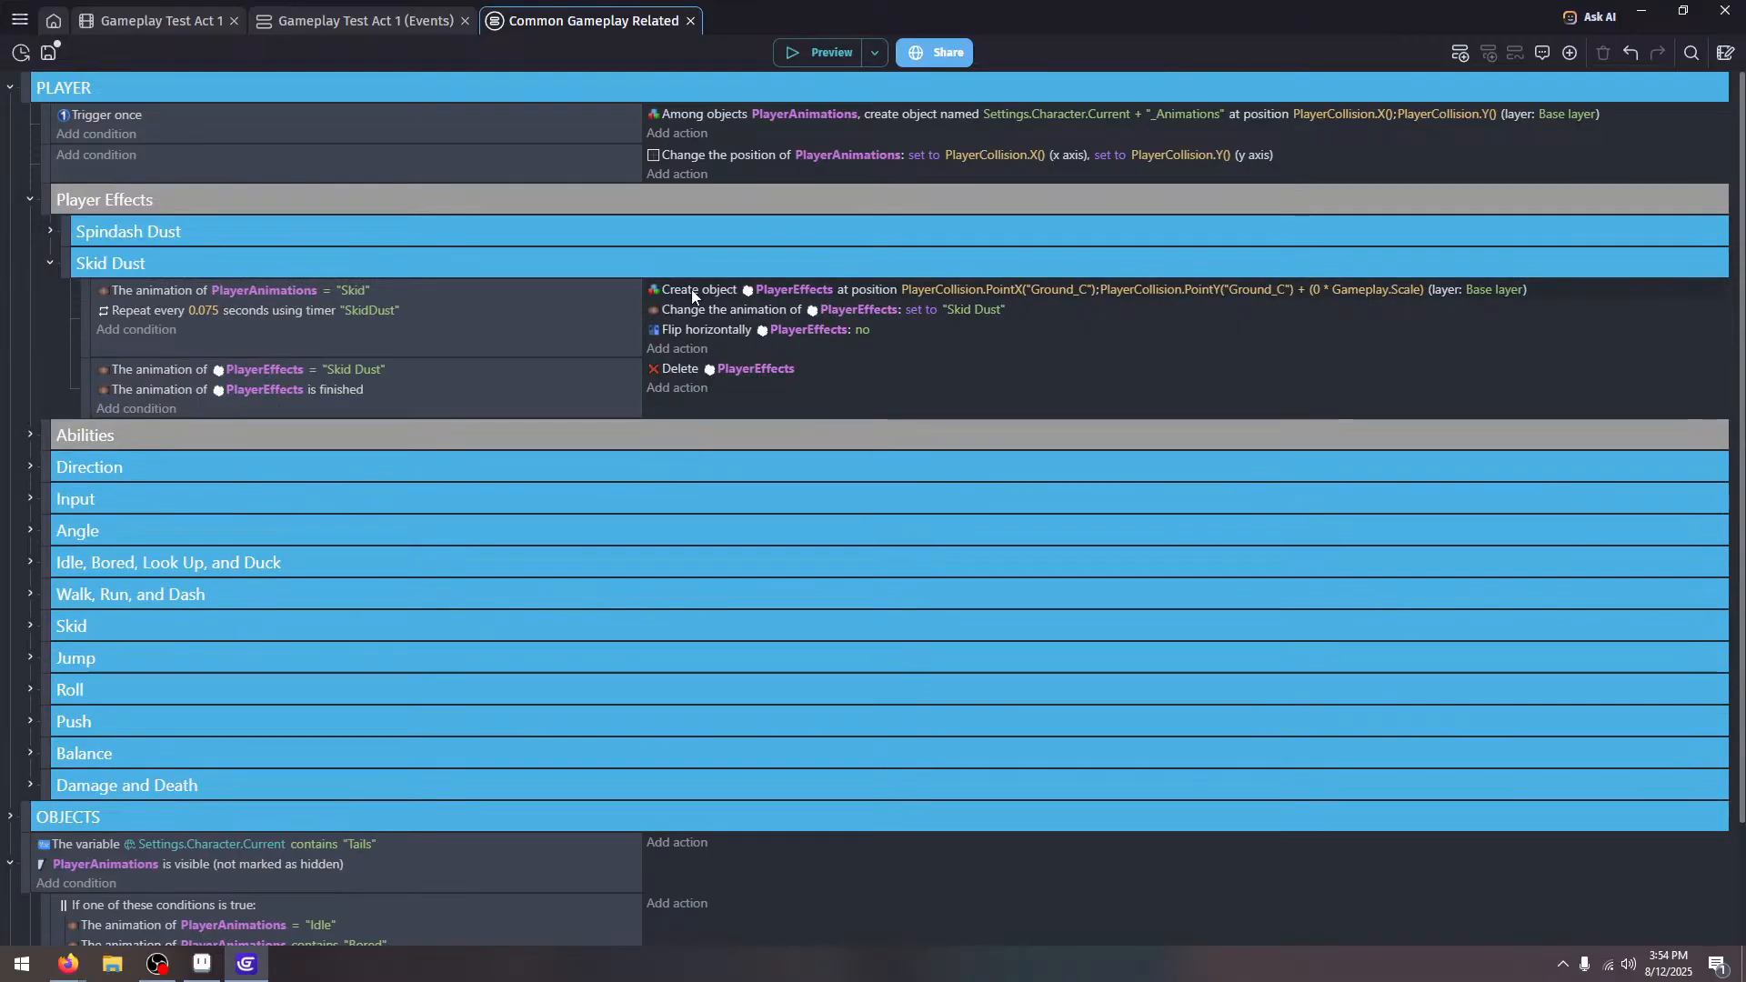
{"action": "left_click", "coordinate": [691, 329]}
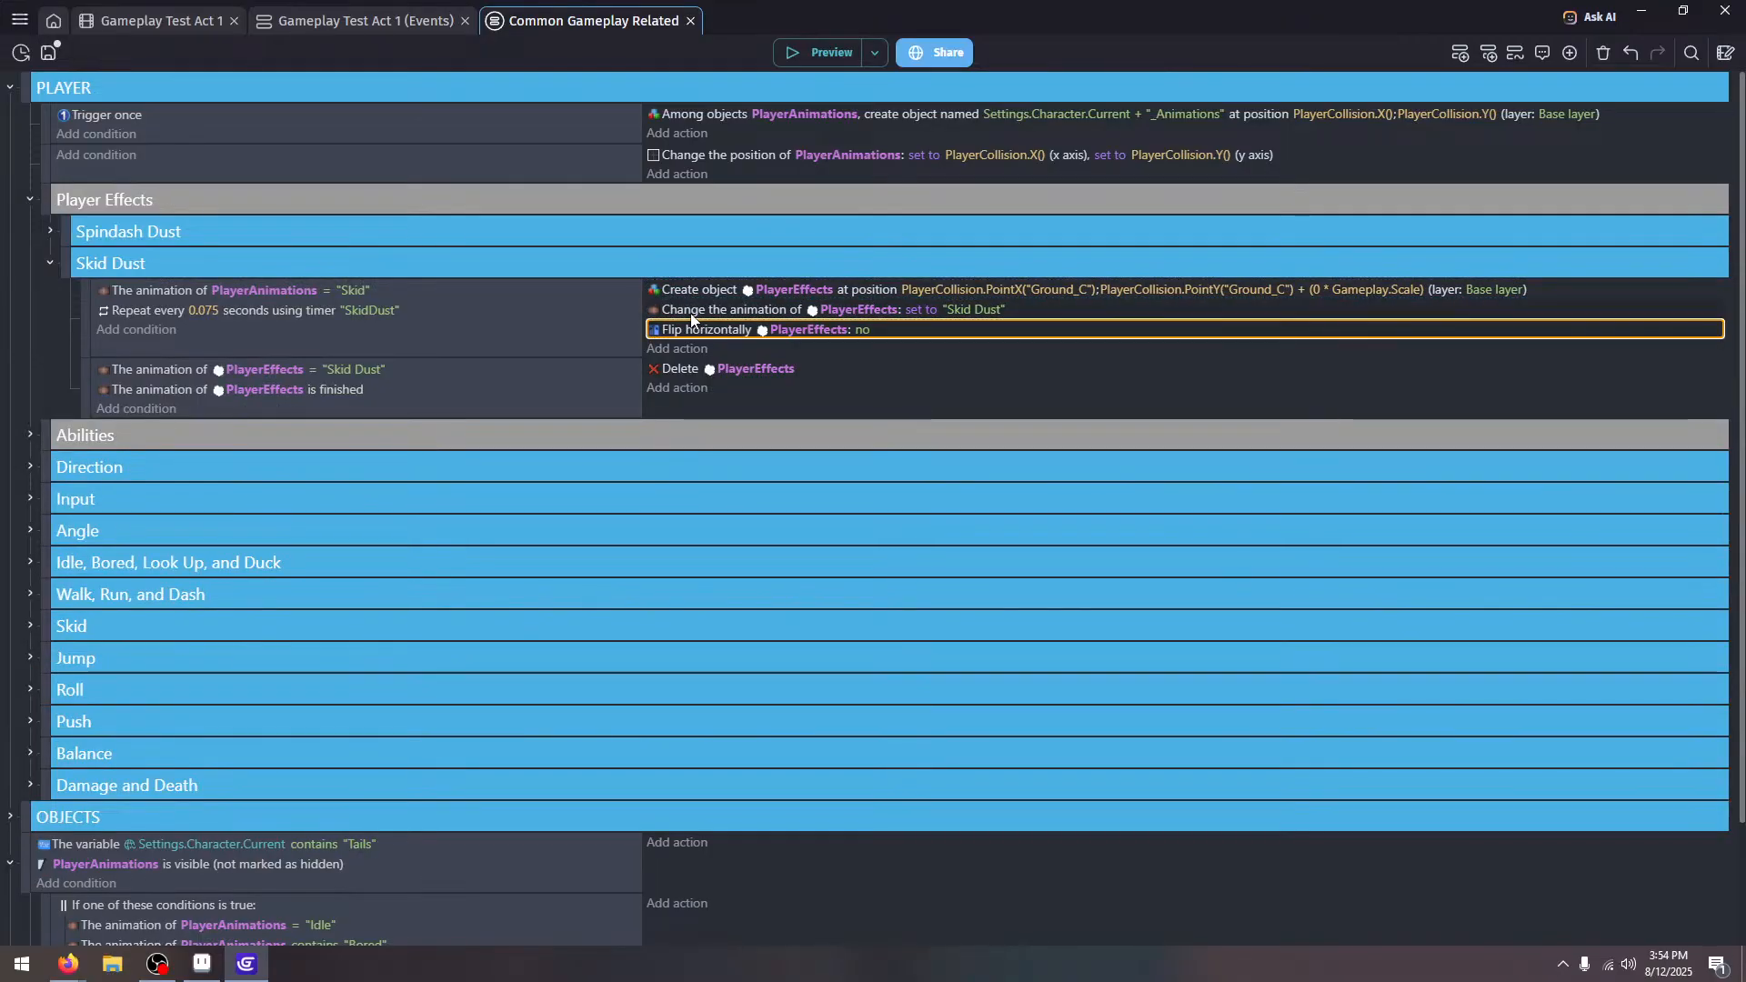
{"action": "left_click", "coordinate": [695, 308]}
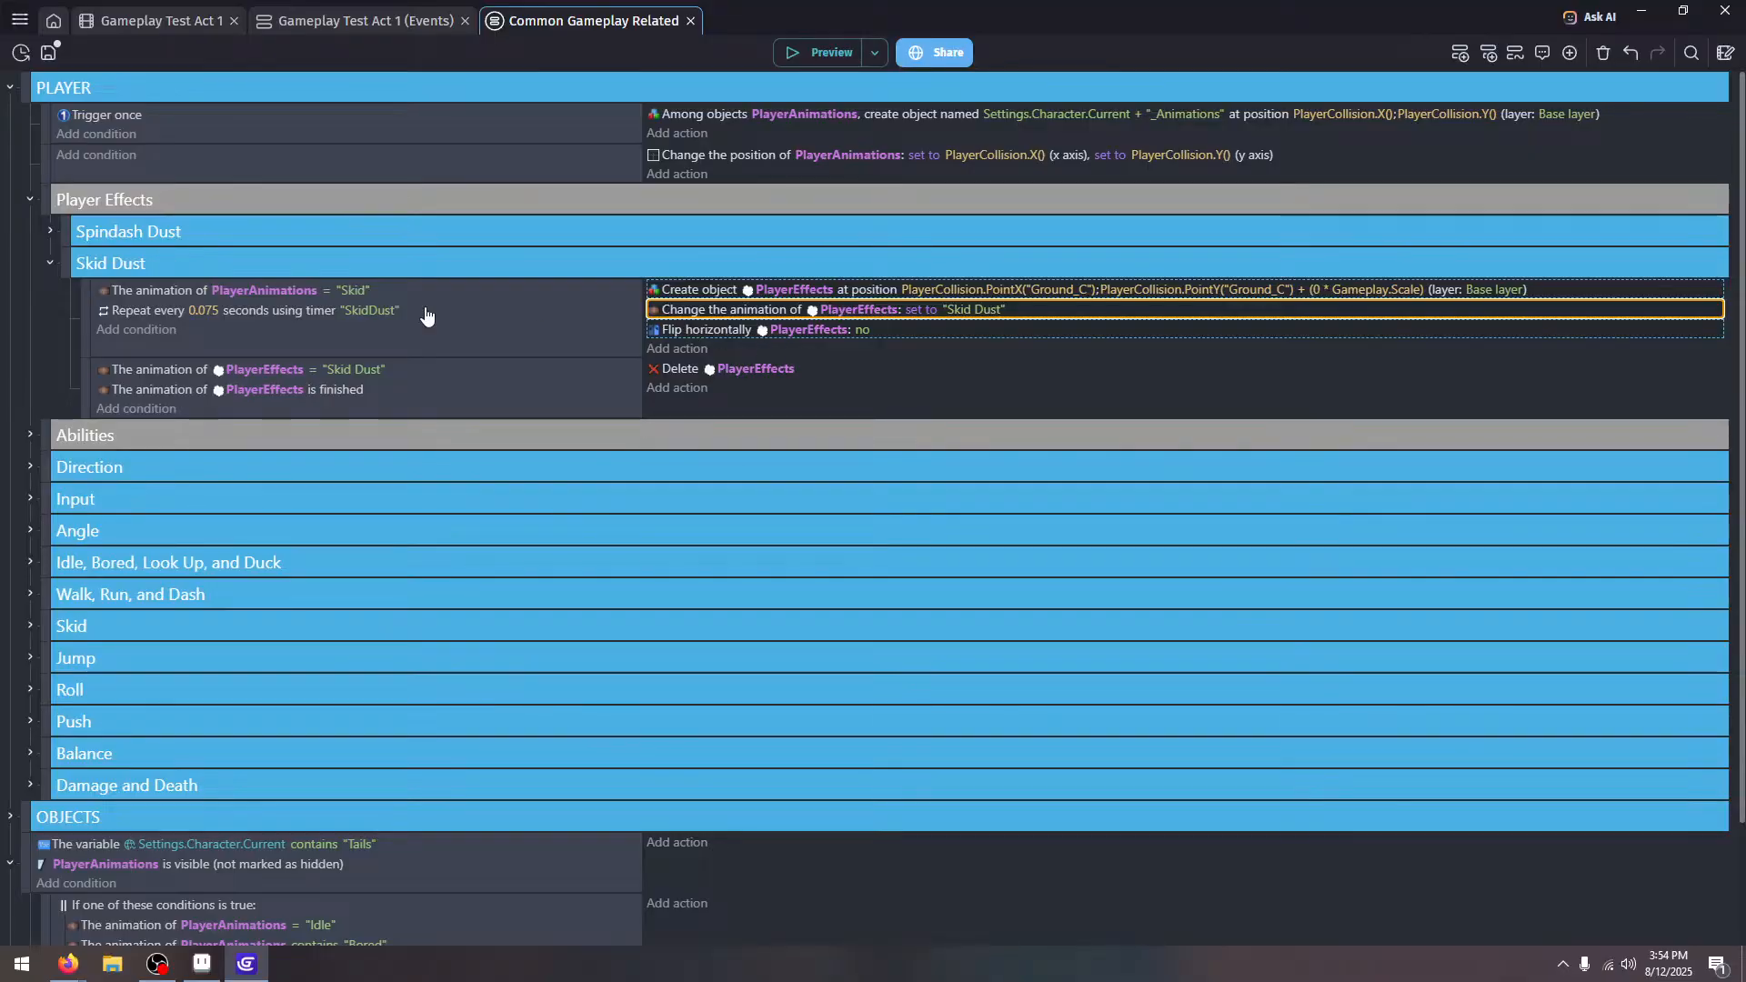
{"action": "left_click", "coordinate": [53, 264]}
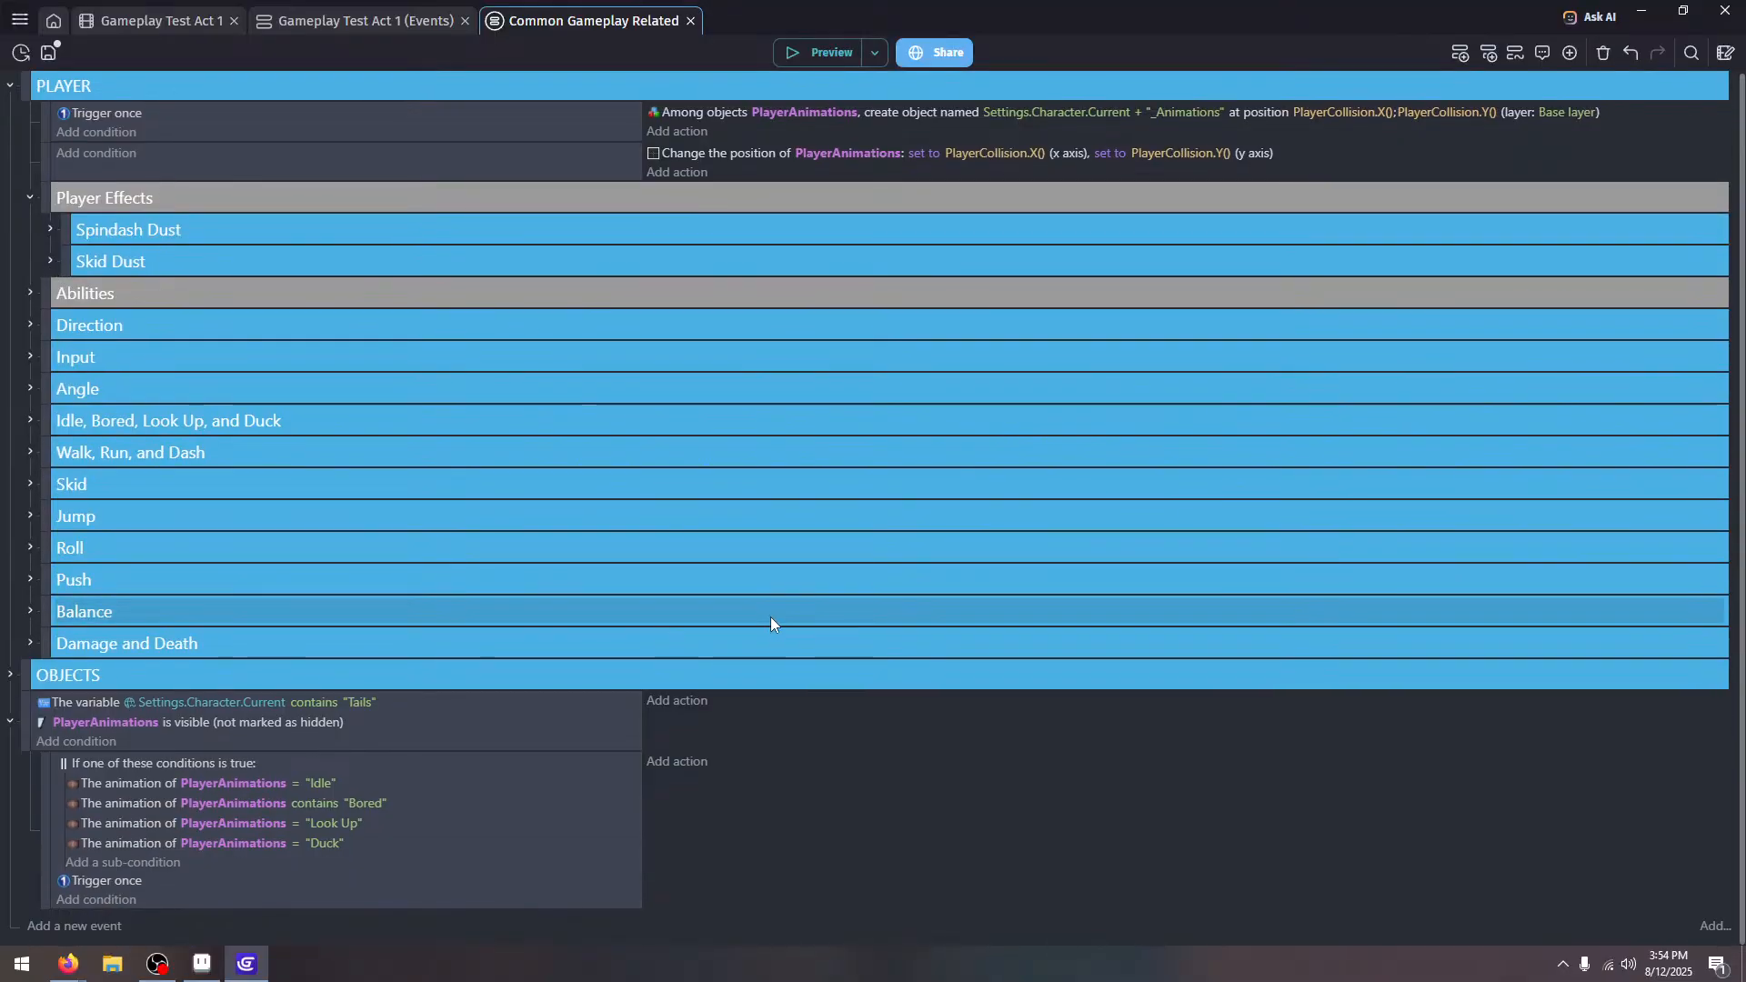
{"action": "left_click", "coordinate": [682, 769]}
{"action": "key", "text": "ctrl+v"}
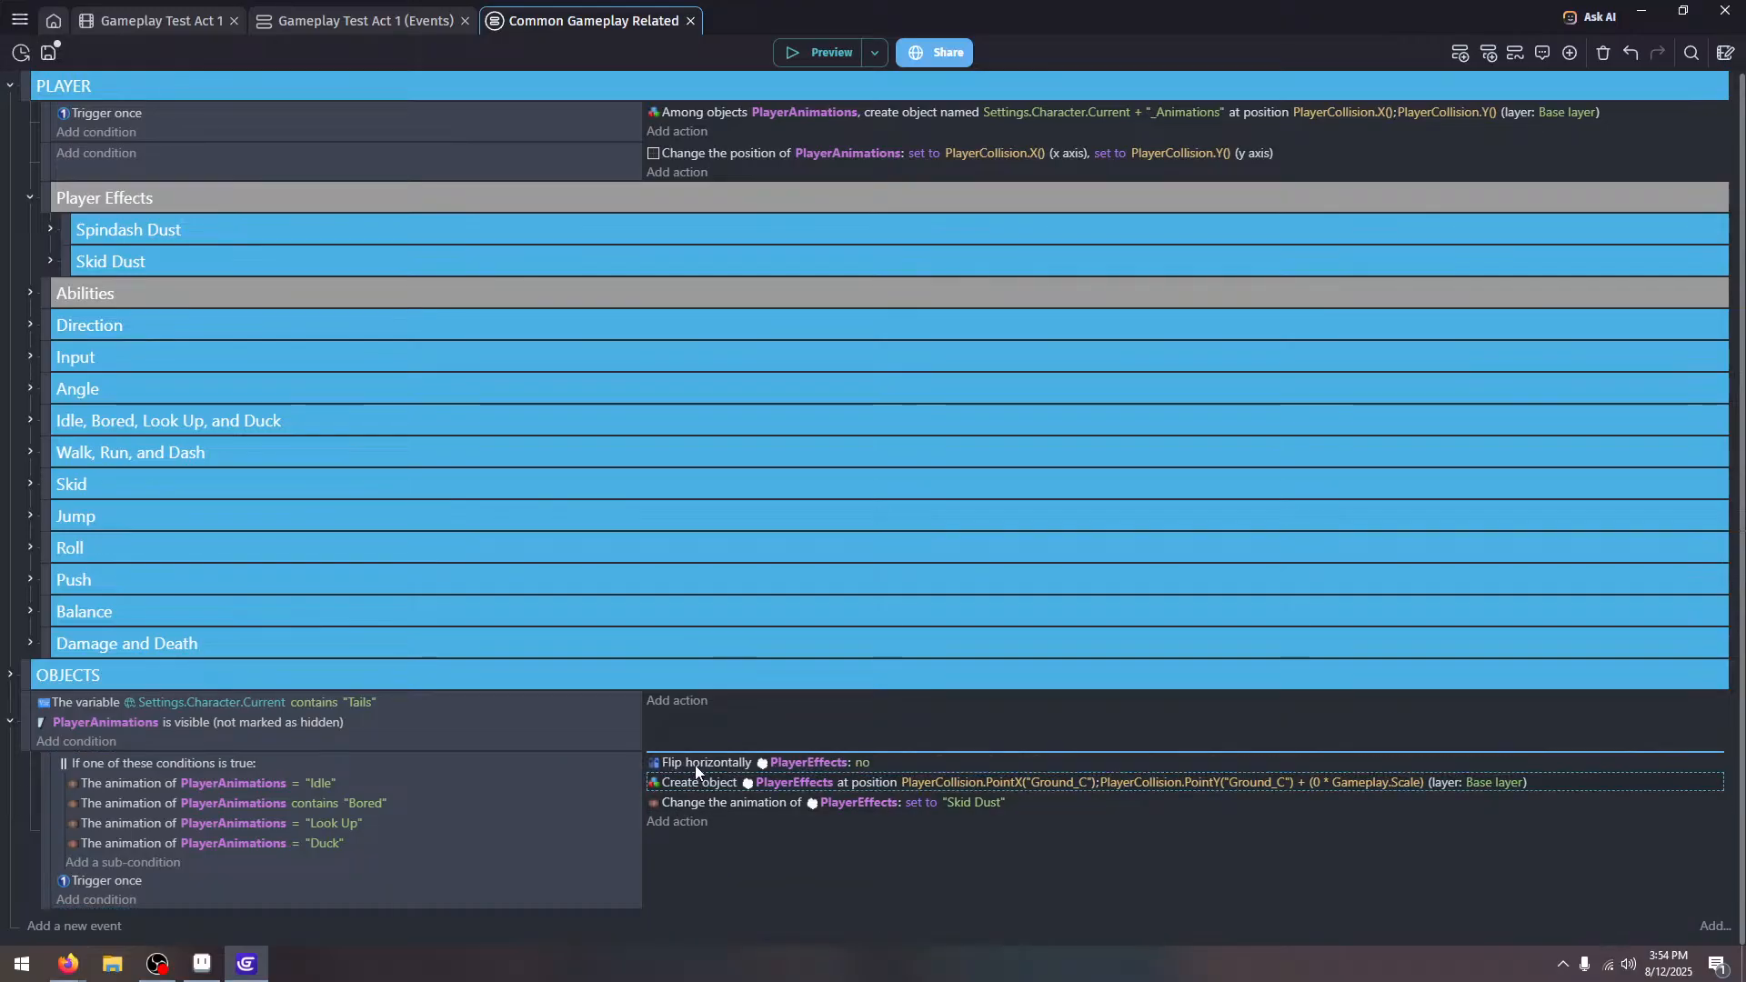
Remove the horizontal-flip PlayerEffects action from the Tails sub-event, keeping its create and change-animation actions
{"action": "left_click_drag", "start_coordinate": [695, 766], "coordinate": [711, 806]}
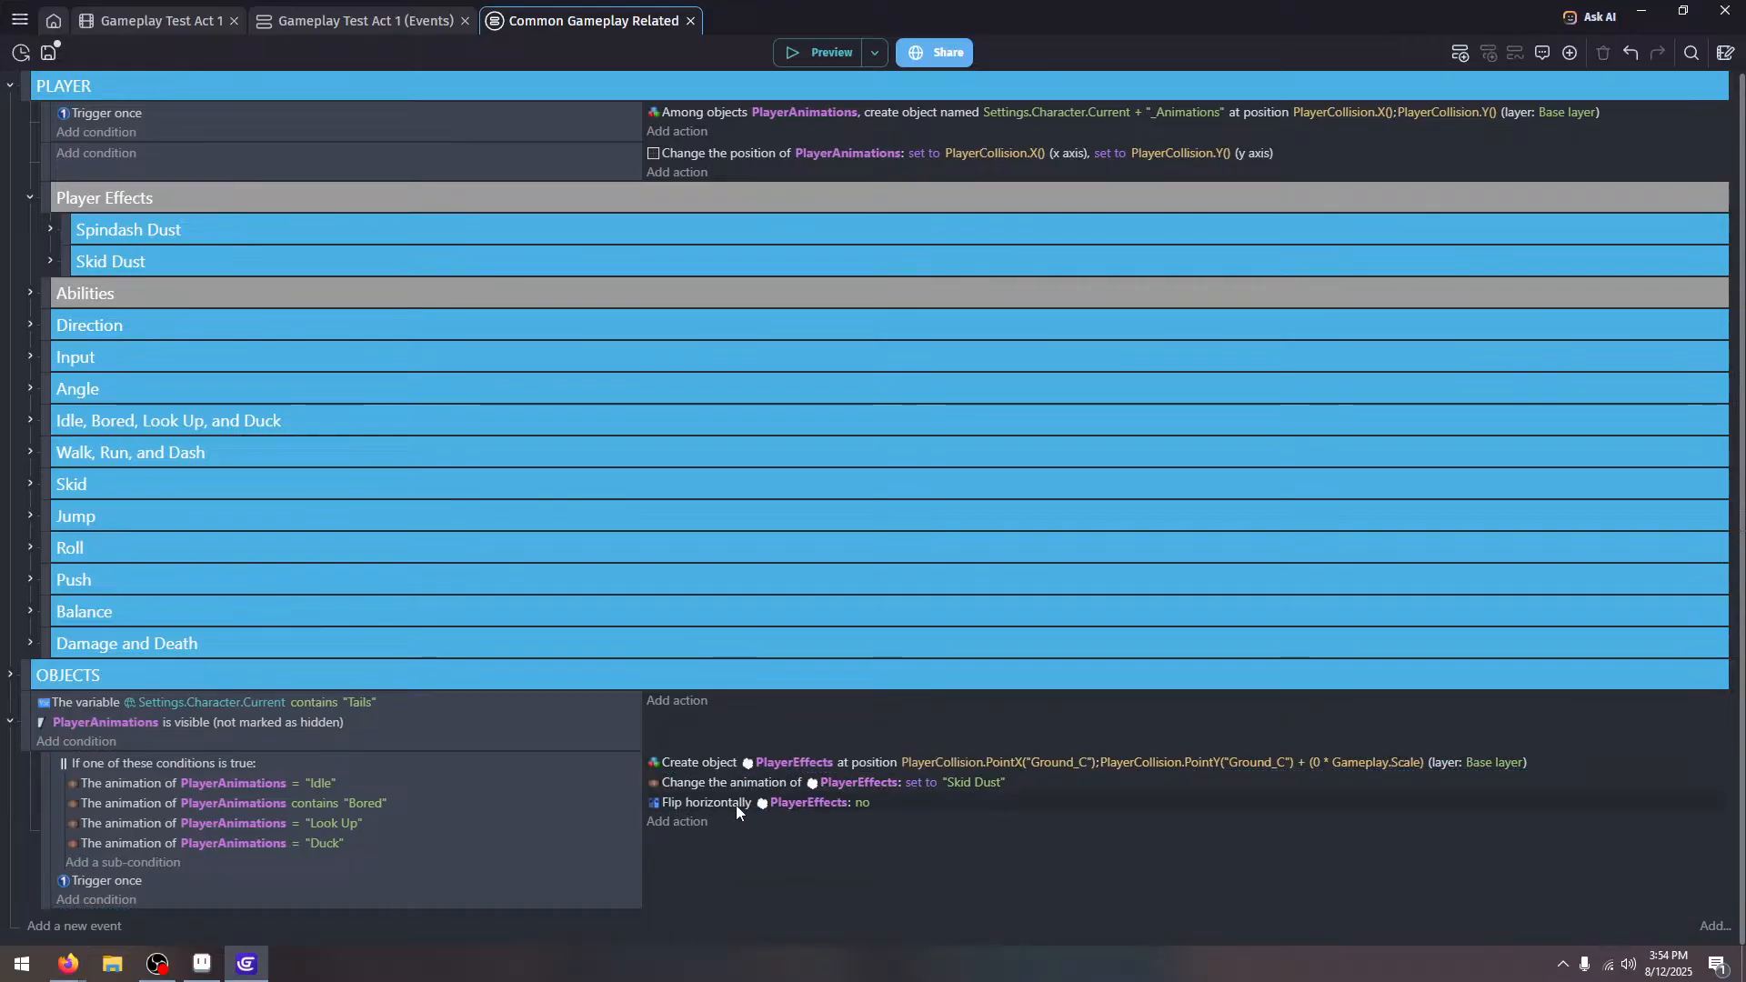
{"action": "left_click", "coordinate": [735, 802]}
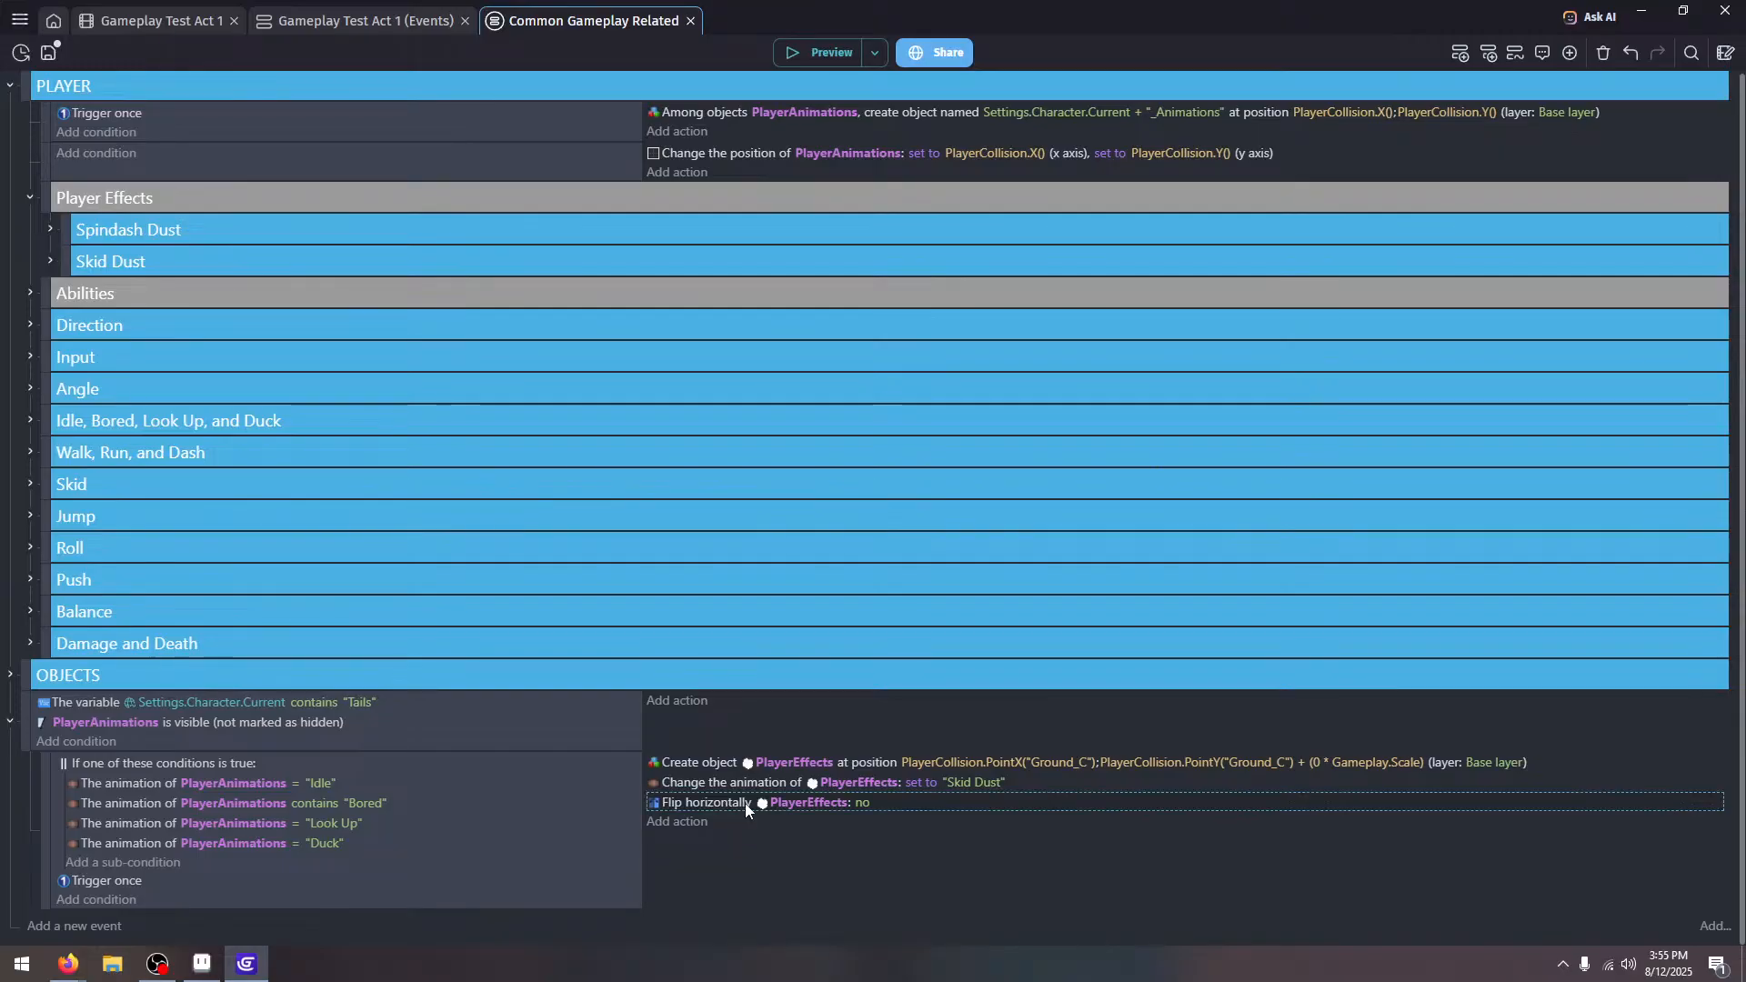
{"action": "key", "text": "Delete"}
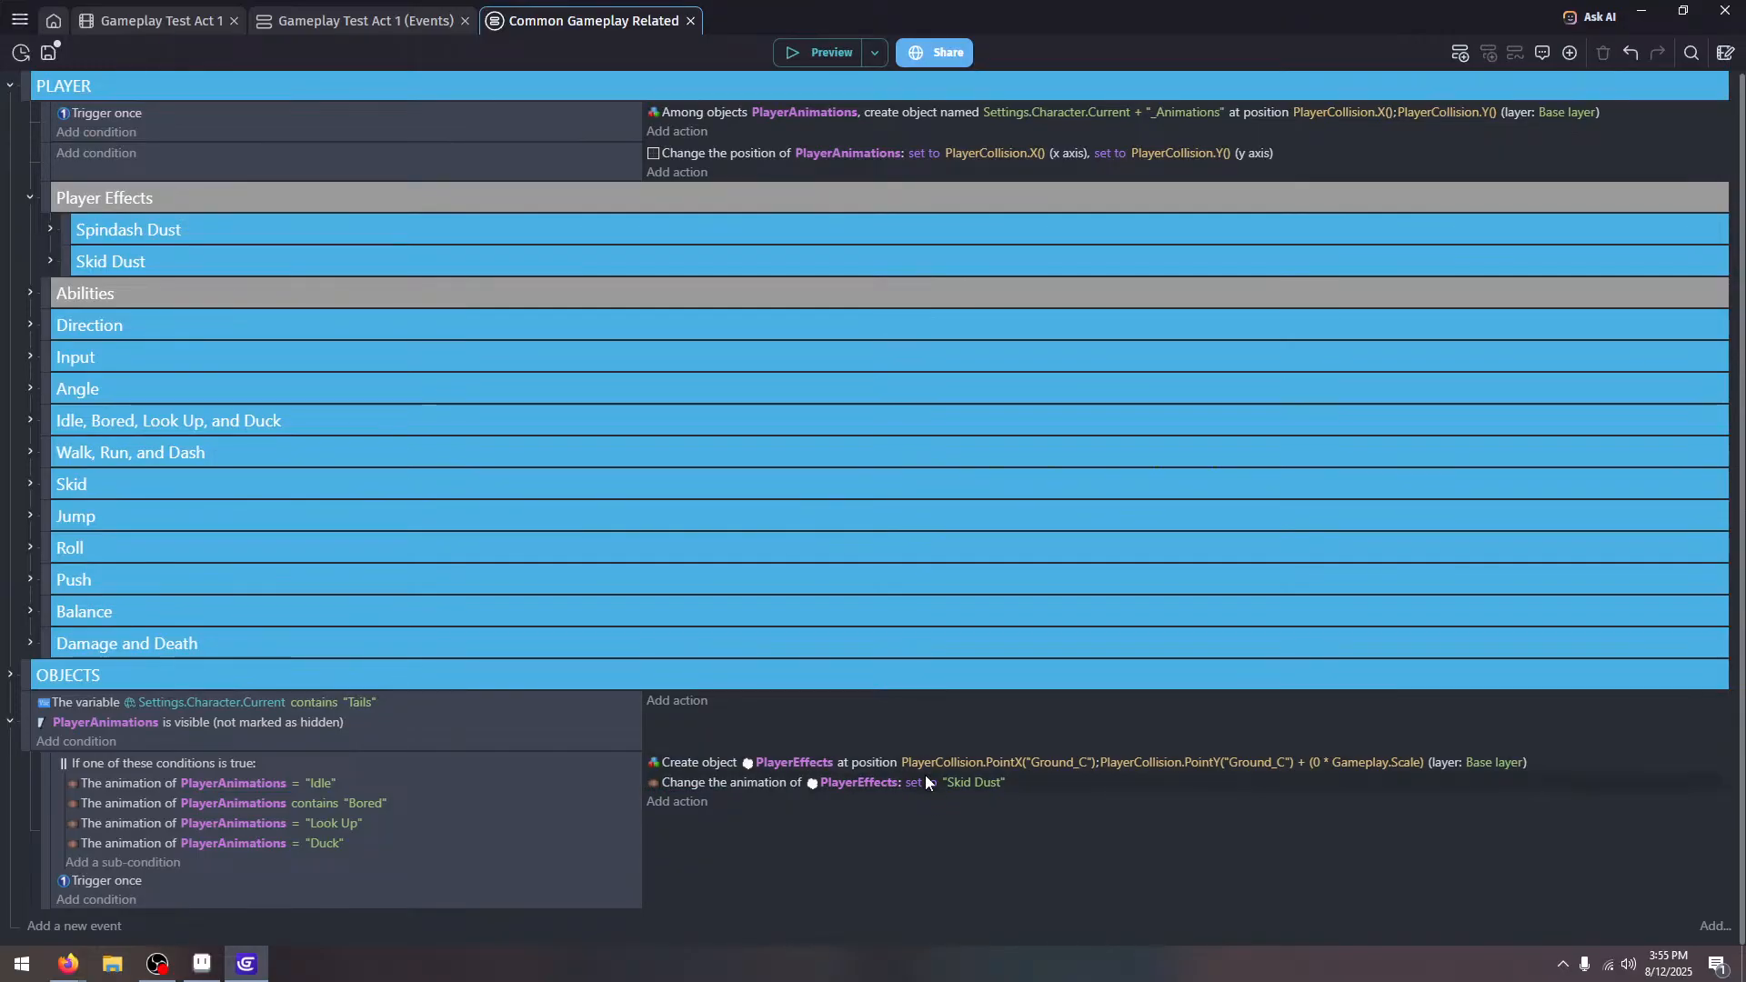
Set the X position of the Tails sub-event's create PlayerEffects action to PlayerCollision.X()
{"action": "left_click", "coordinate": [962, 767]}
{"action": "left_click", "coordinate": [1052, 809]}
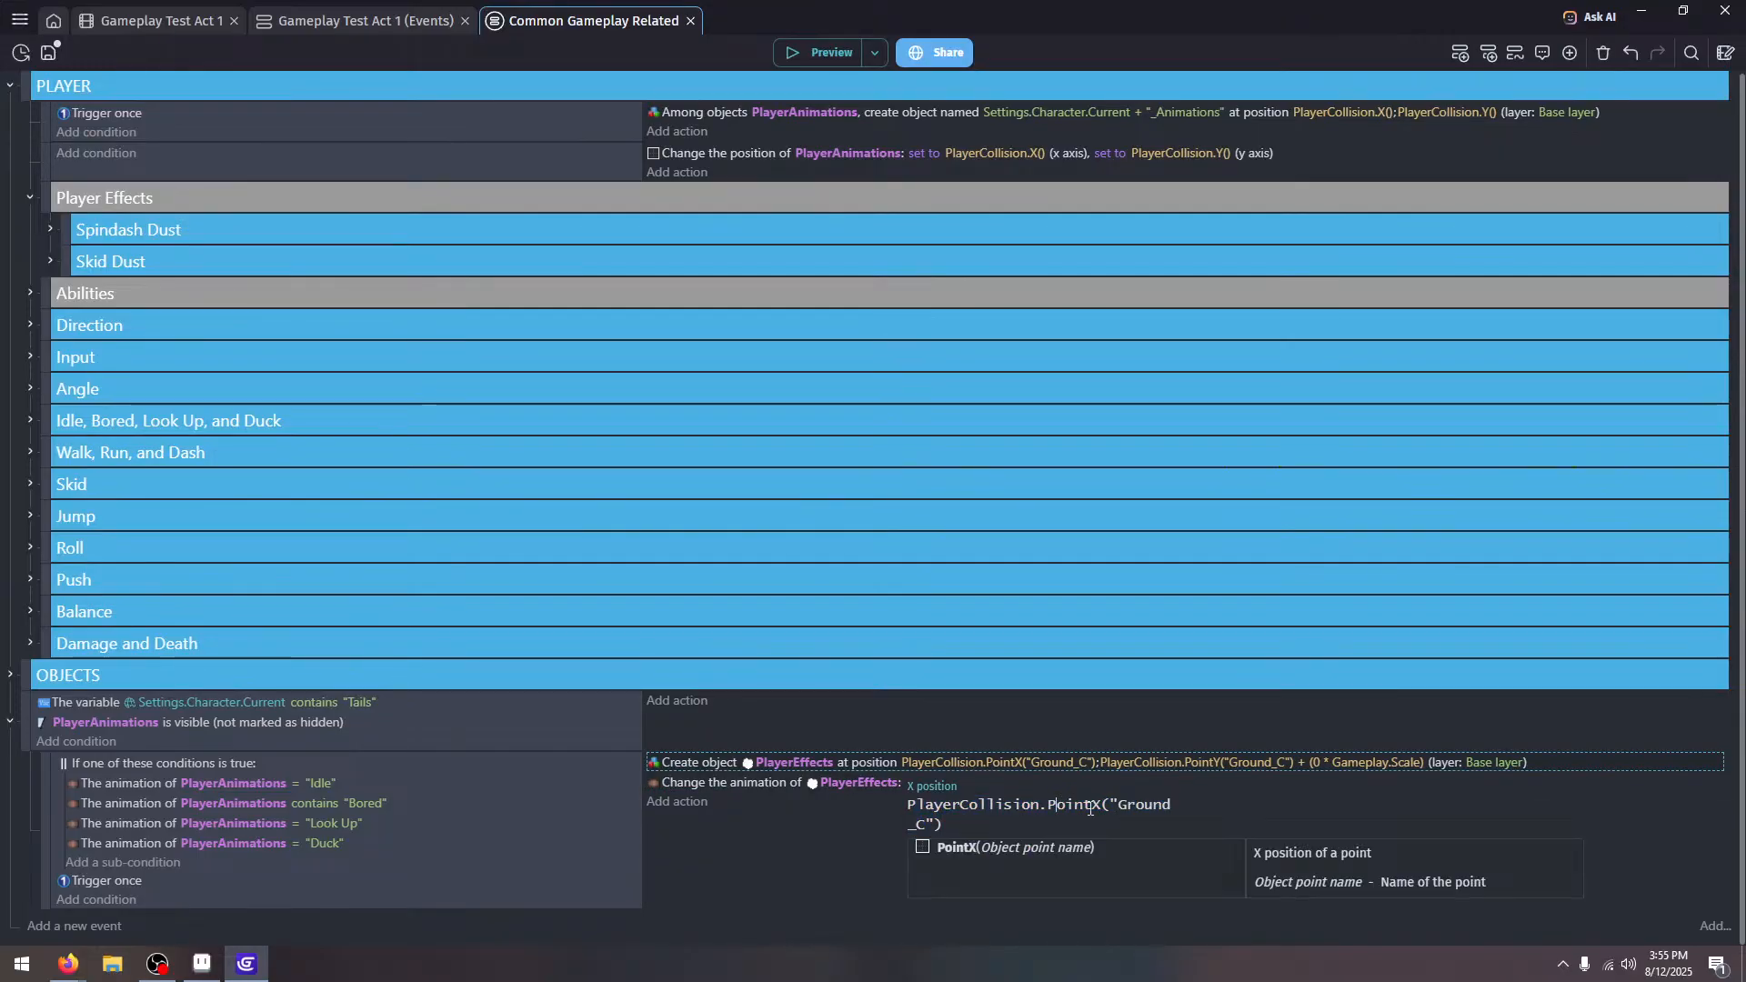
{"action": "key", "text": "ctrl+shift+End"}
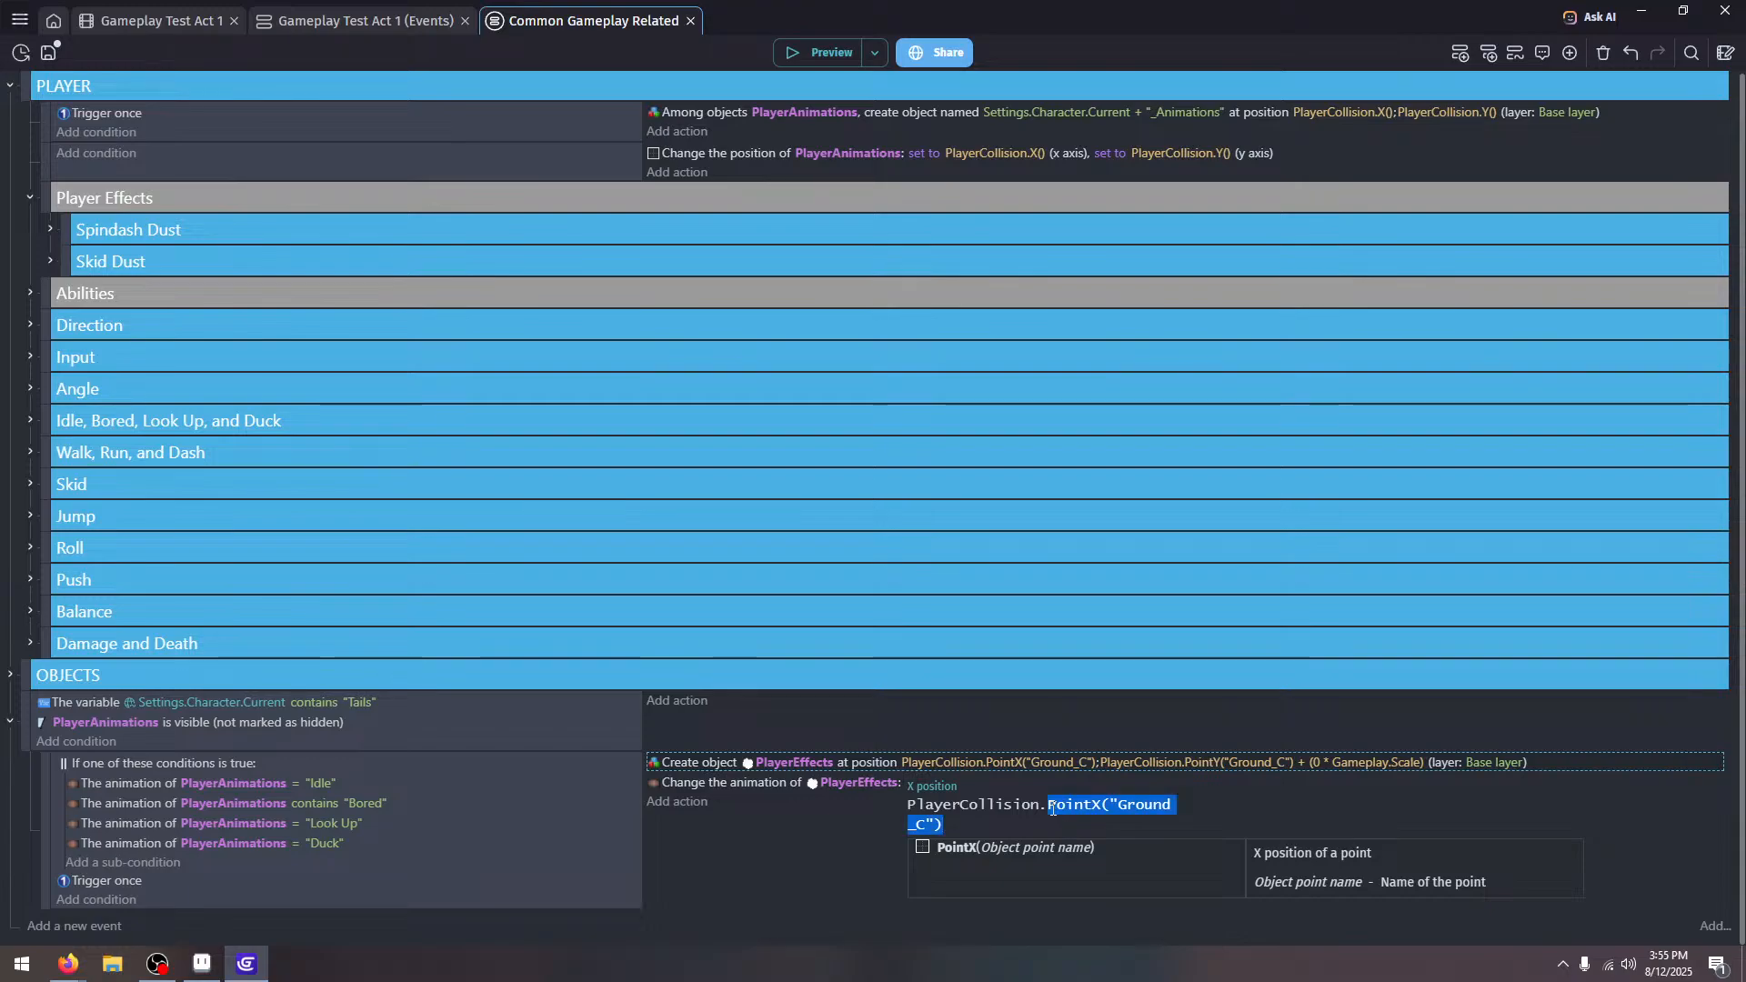
{"action": "type", "text": "D()"}
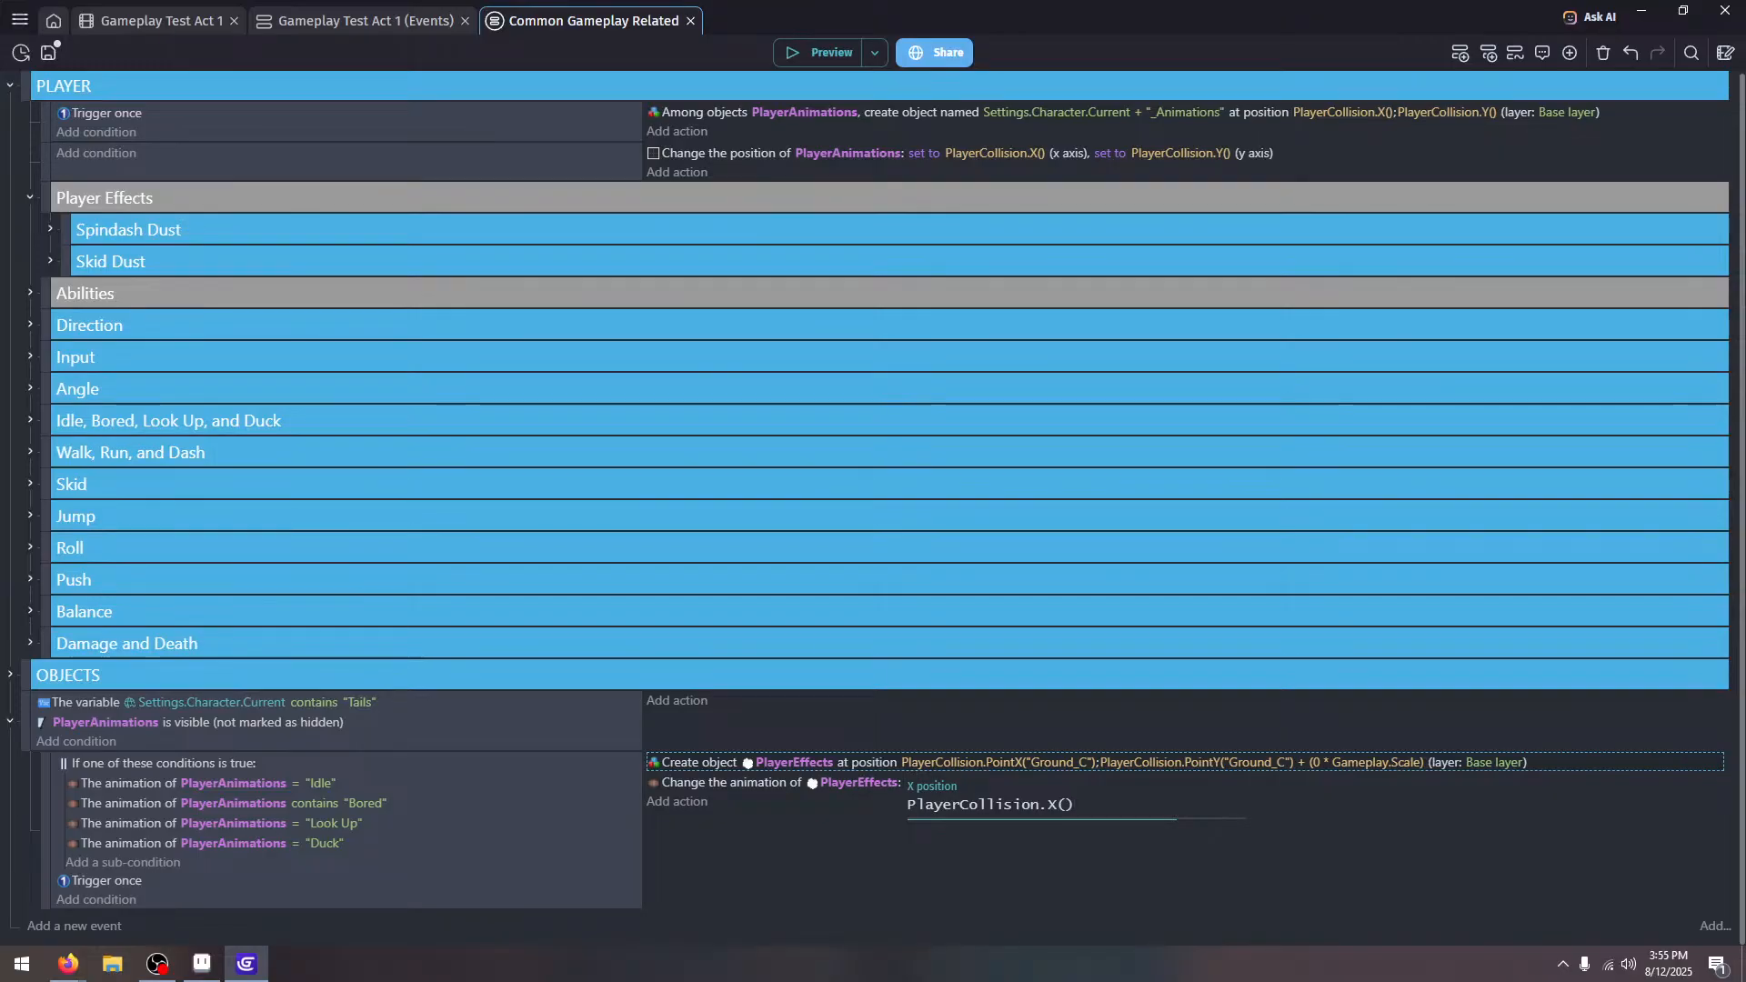
Set the PlayerEffects creation position in the Tails idle event to PlayerCollision.X() for both the X and Y expressions
{"action": "left_click", "coordinate": [1225, 918]}
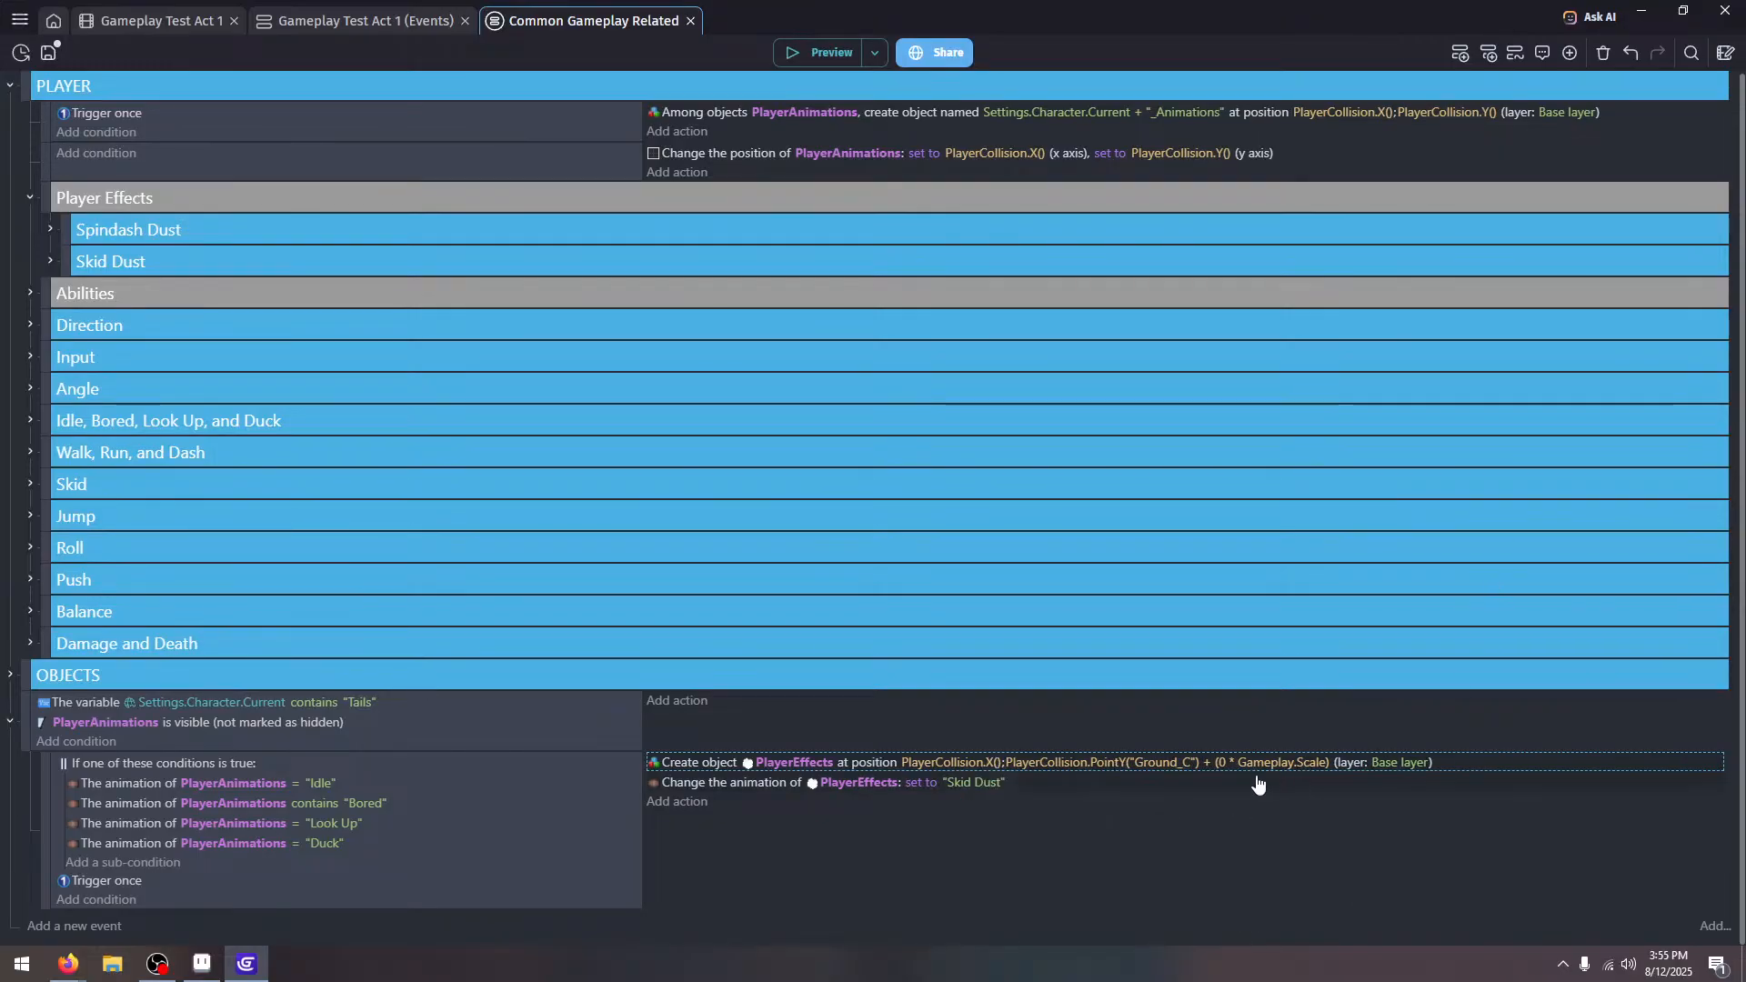
{"action": "left_click", "coordinate": [1148, 765]}
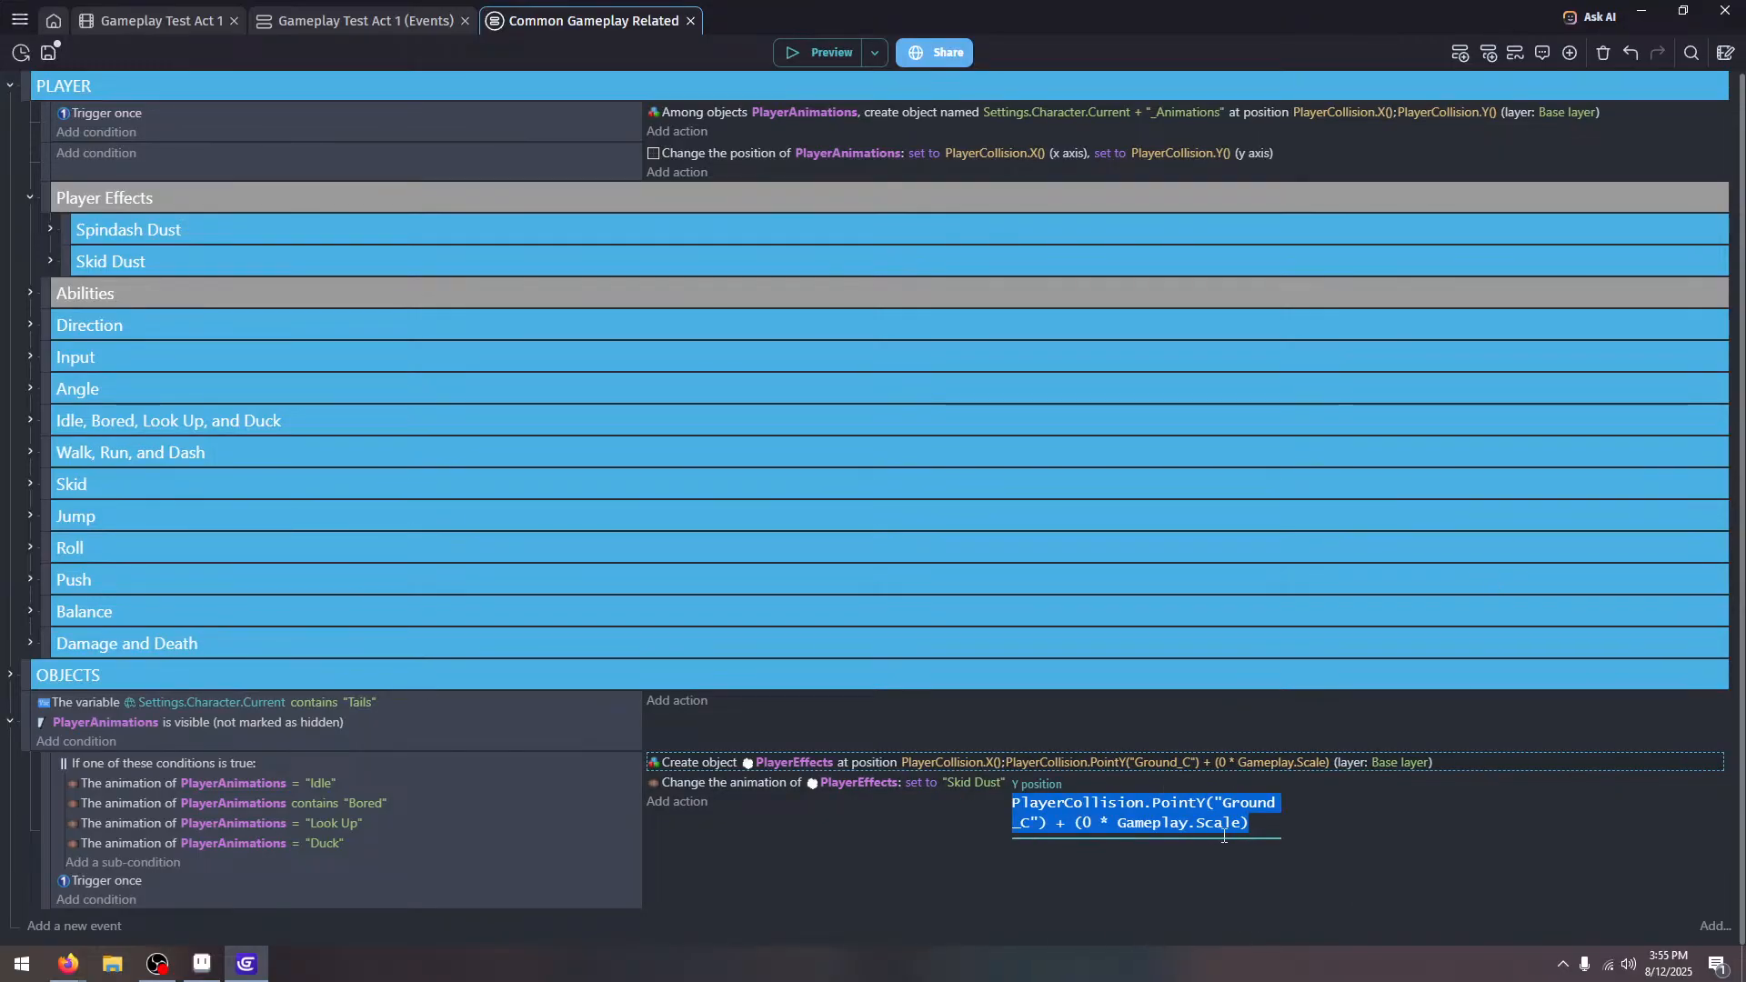
{"action": "left_click", "coordinate": [1257, 823]}
{"action": "left_click_drag", "start_coordinate": [1259, 827], "coordinate": [1149, 788]}
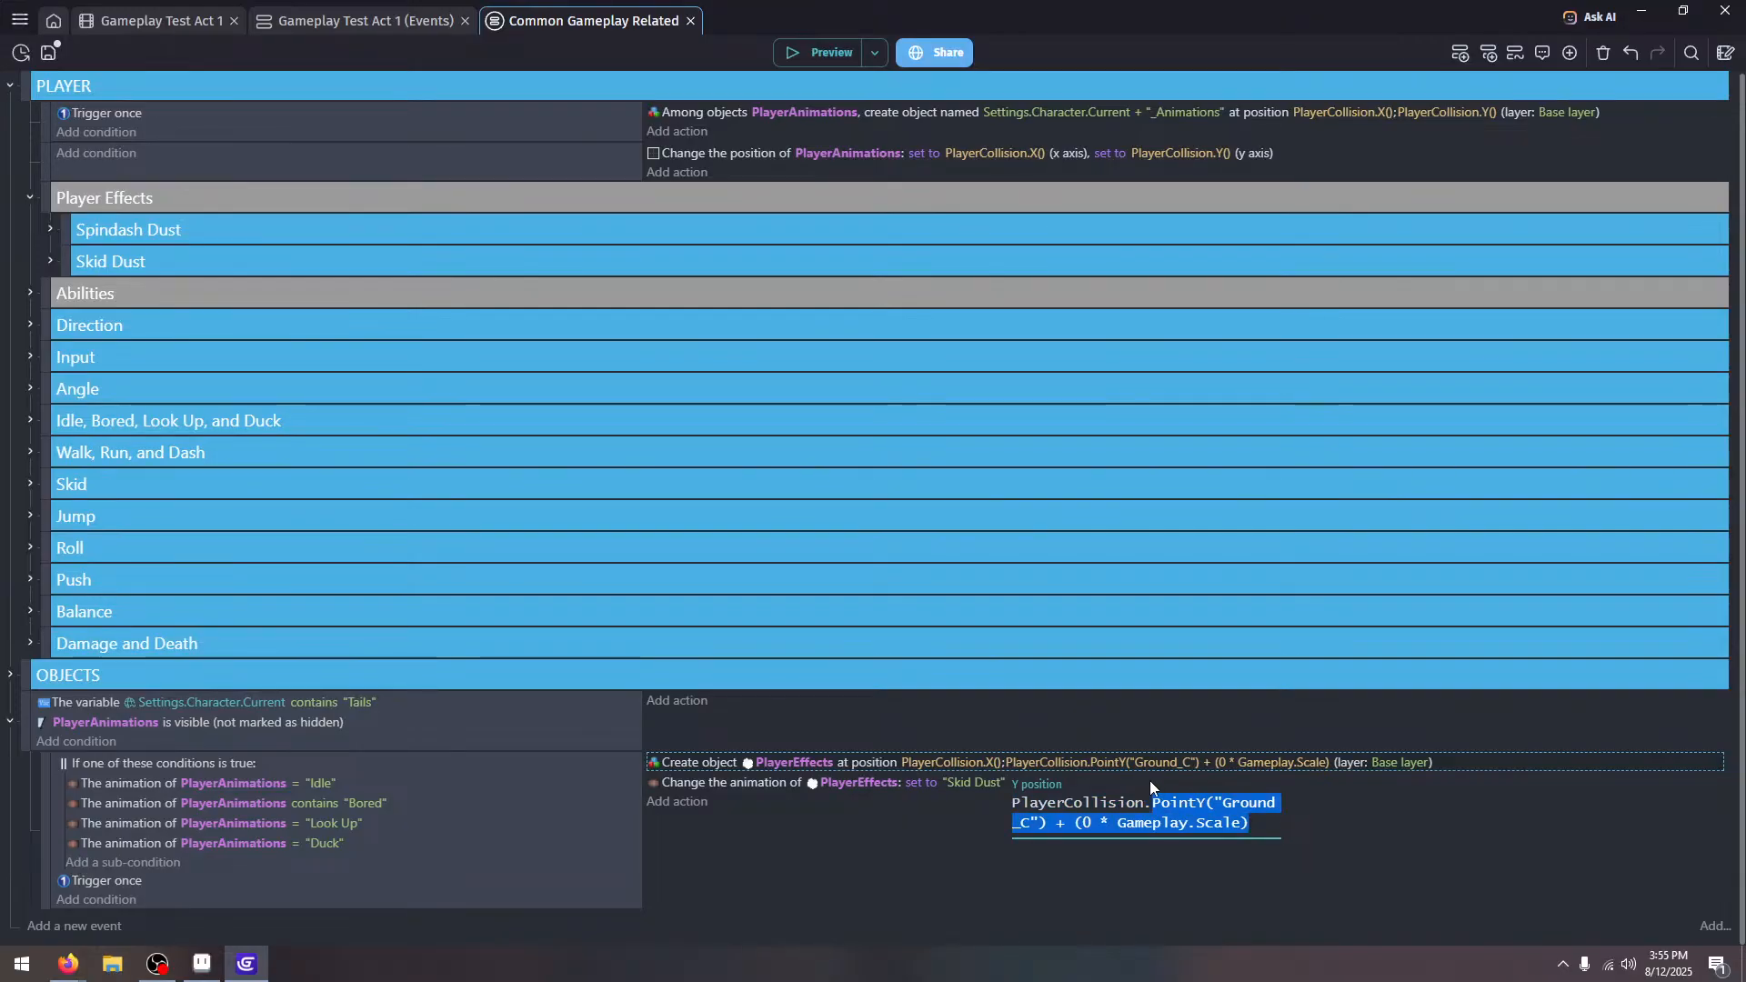
{"action": "type", "text": "X()"}
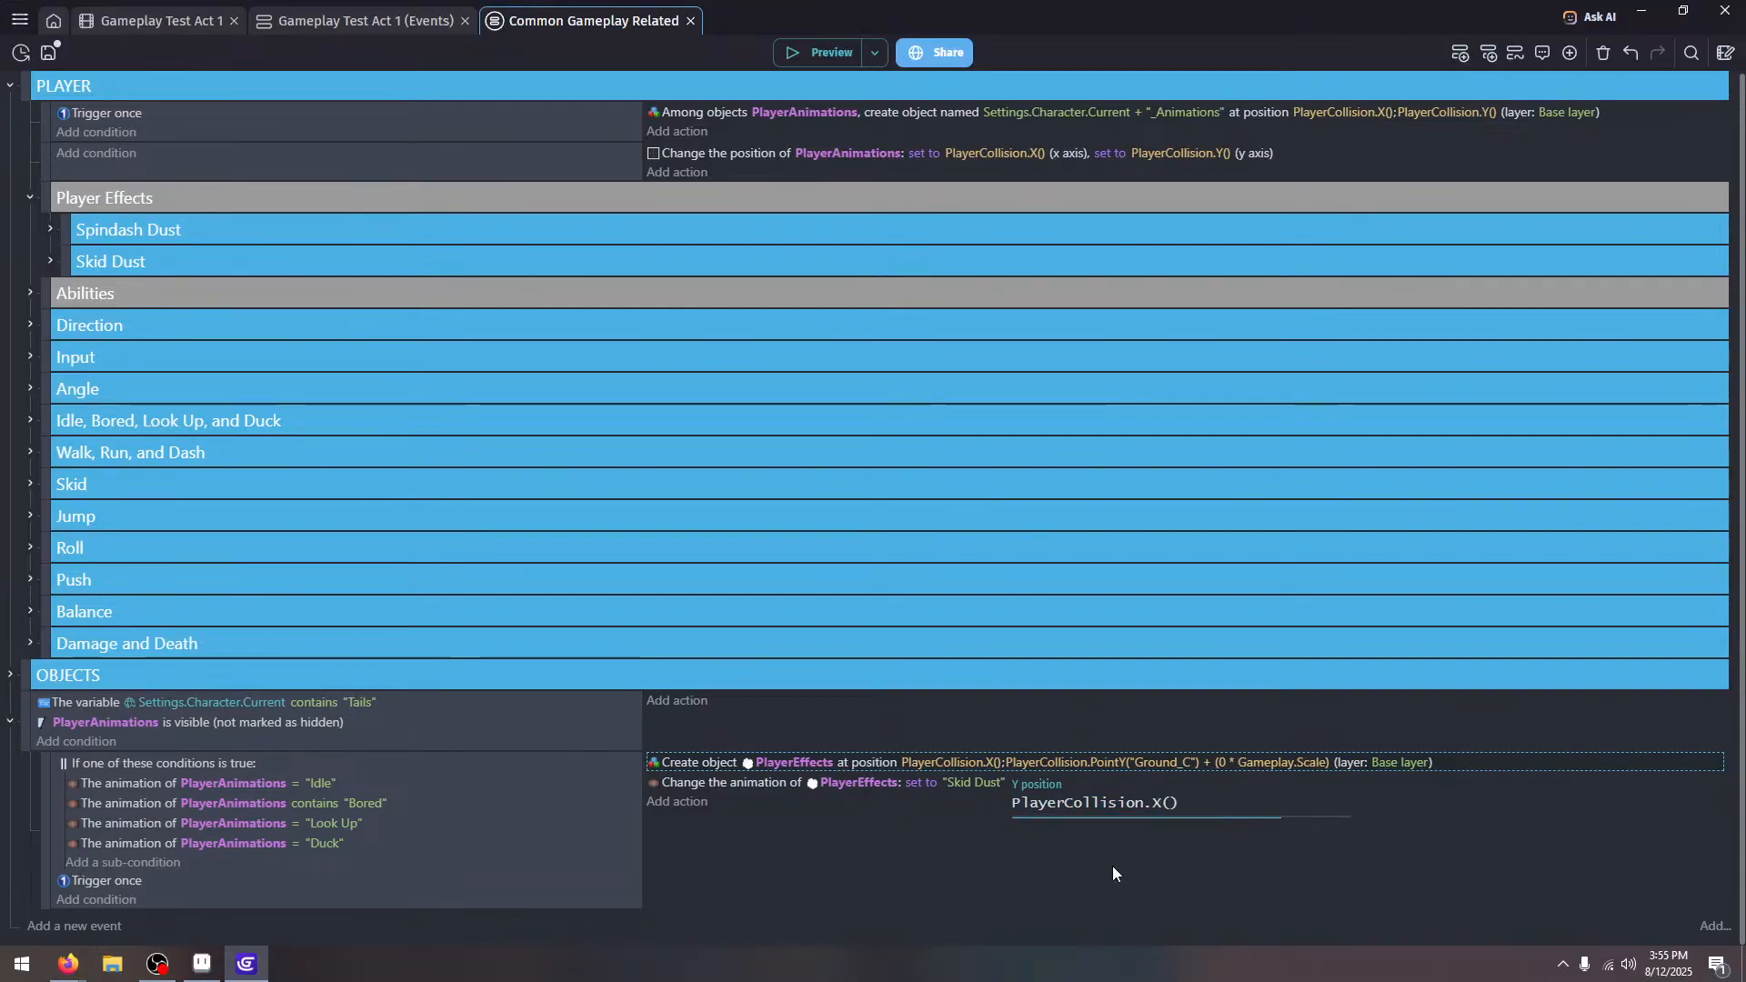
{"action": "left_click", "coordinate": [1076, 888]}
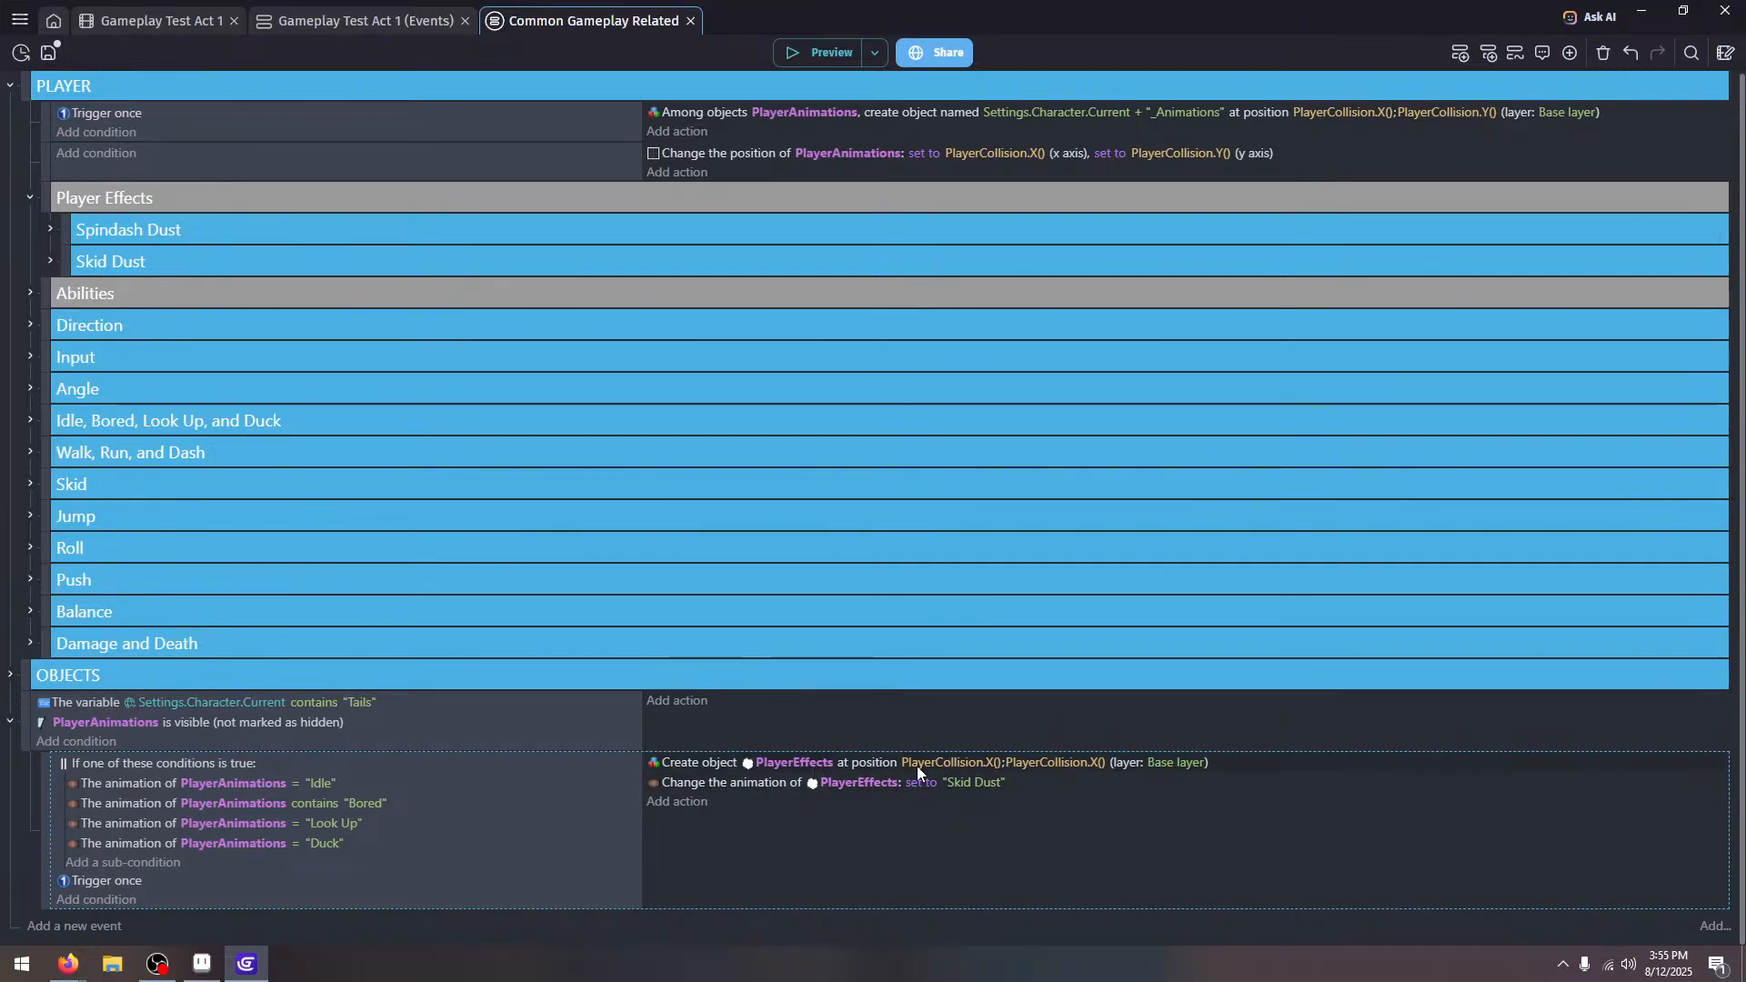
Set the PlayerEffects animation in the Tails idle event to "BaseTails | Idle"
{"action": "left_click", "coordinate": [978, 780]}
{"action": "left_click", "coordinate": [1023, 826]}
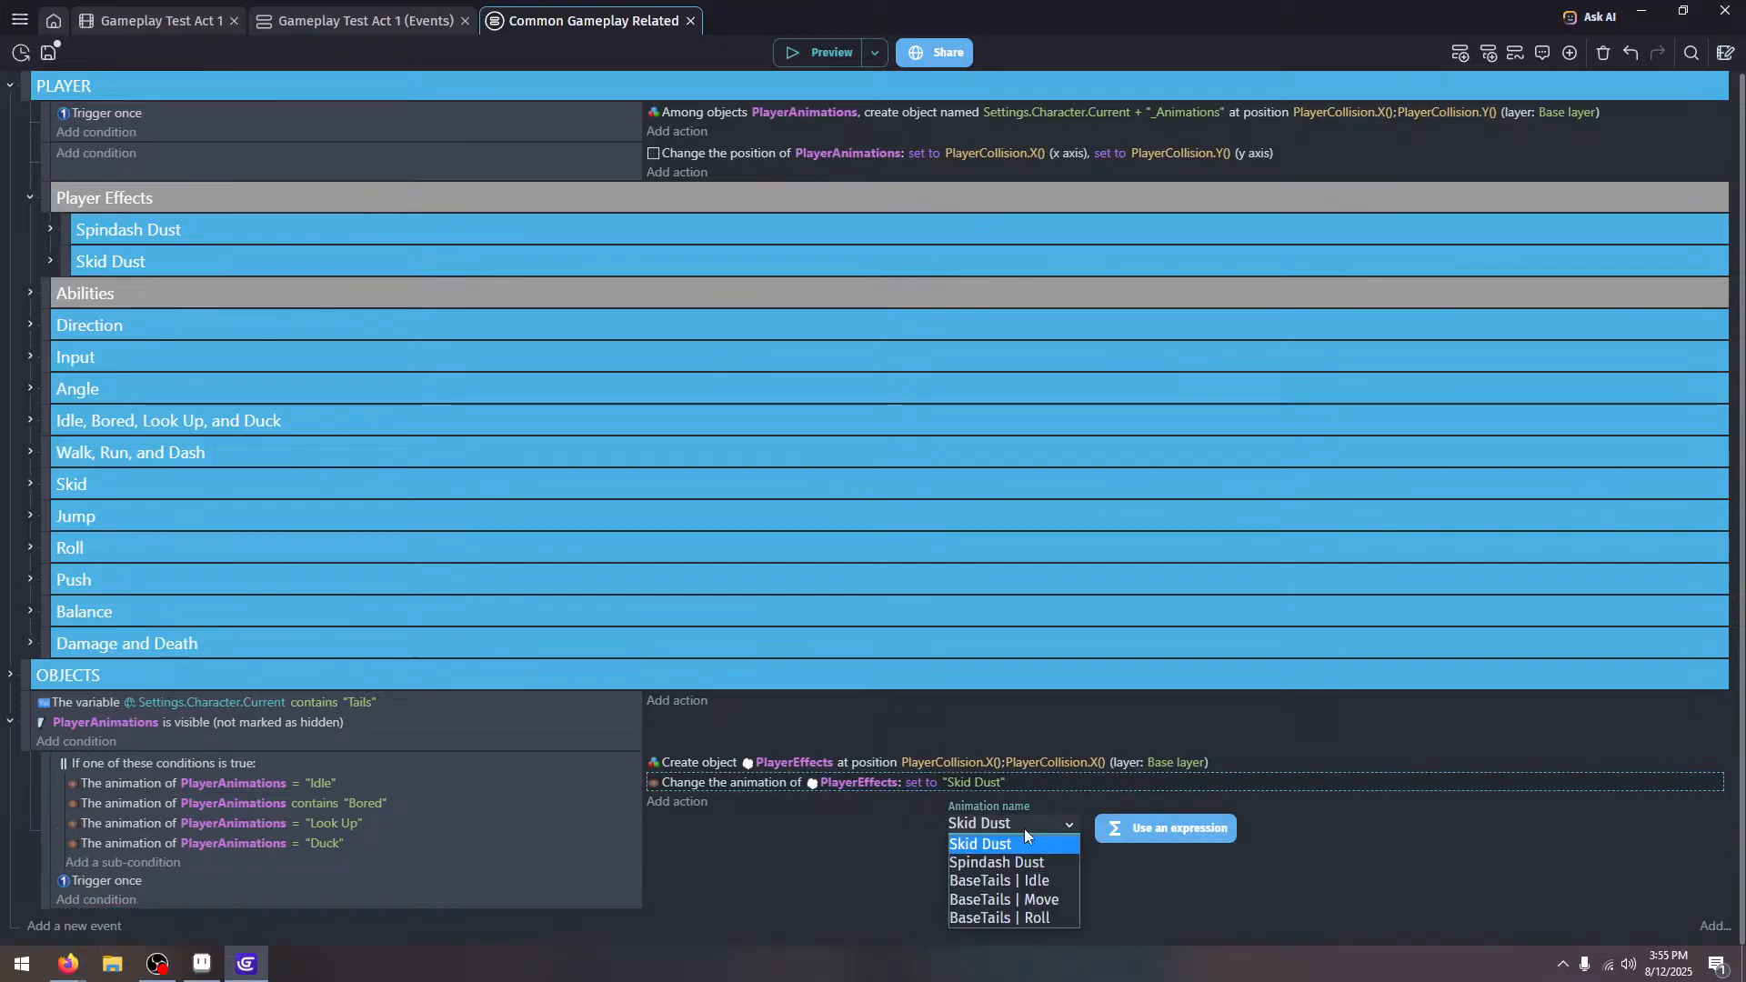
{"action": "left_click", "coordinate": [1061, 881]}
{"action": "left_click", "coordinate": [859, 854]}
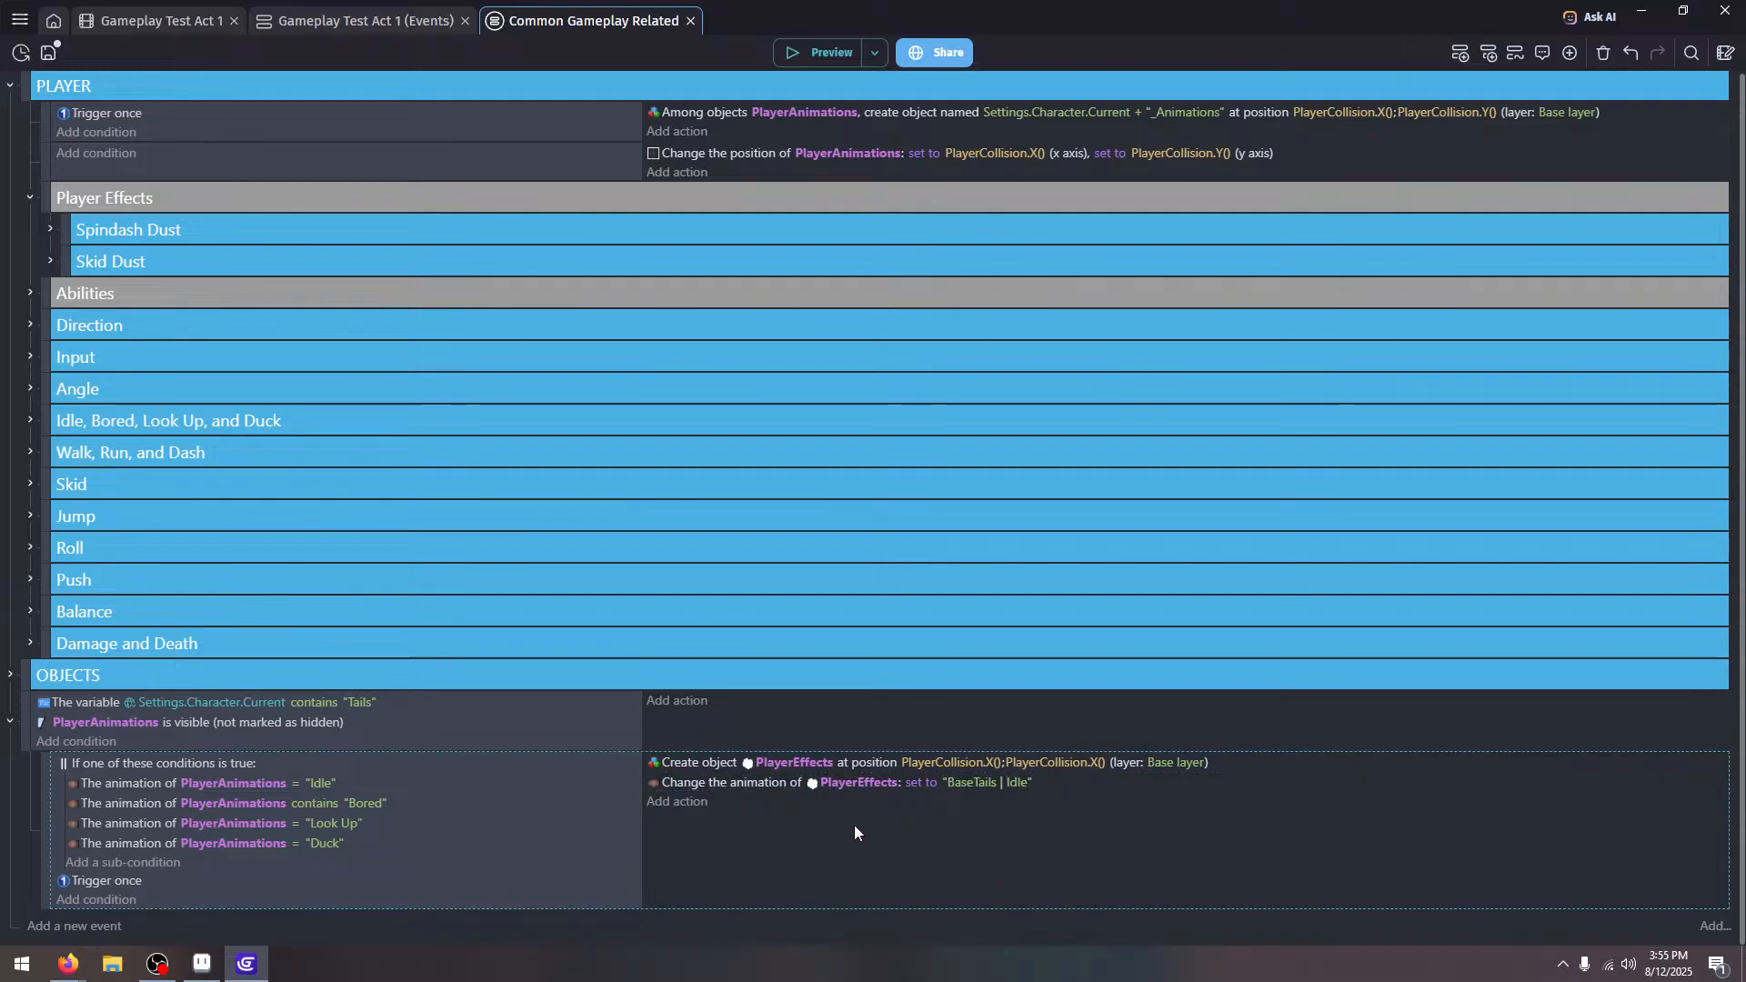
{"action": "left_click", "coordinate": [700, 803]}
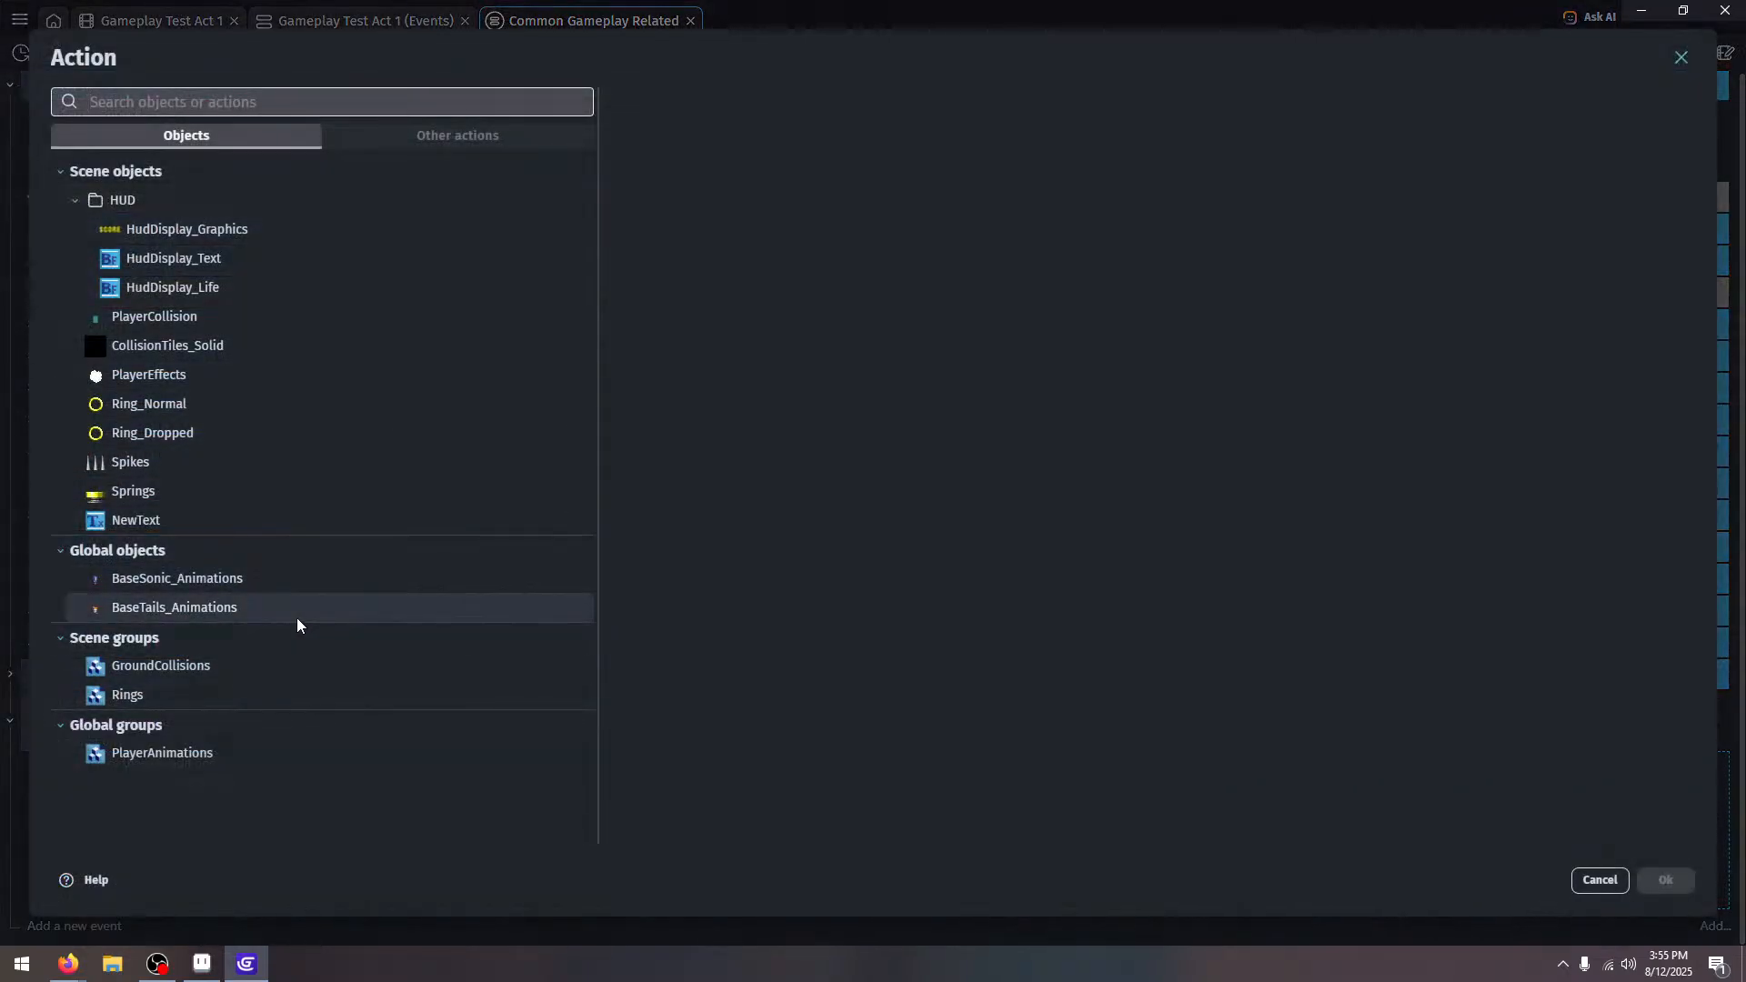
{"action": "left_click", "coordinate": [1599, 879]}
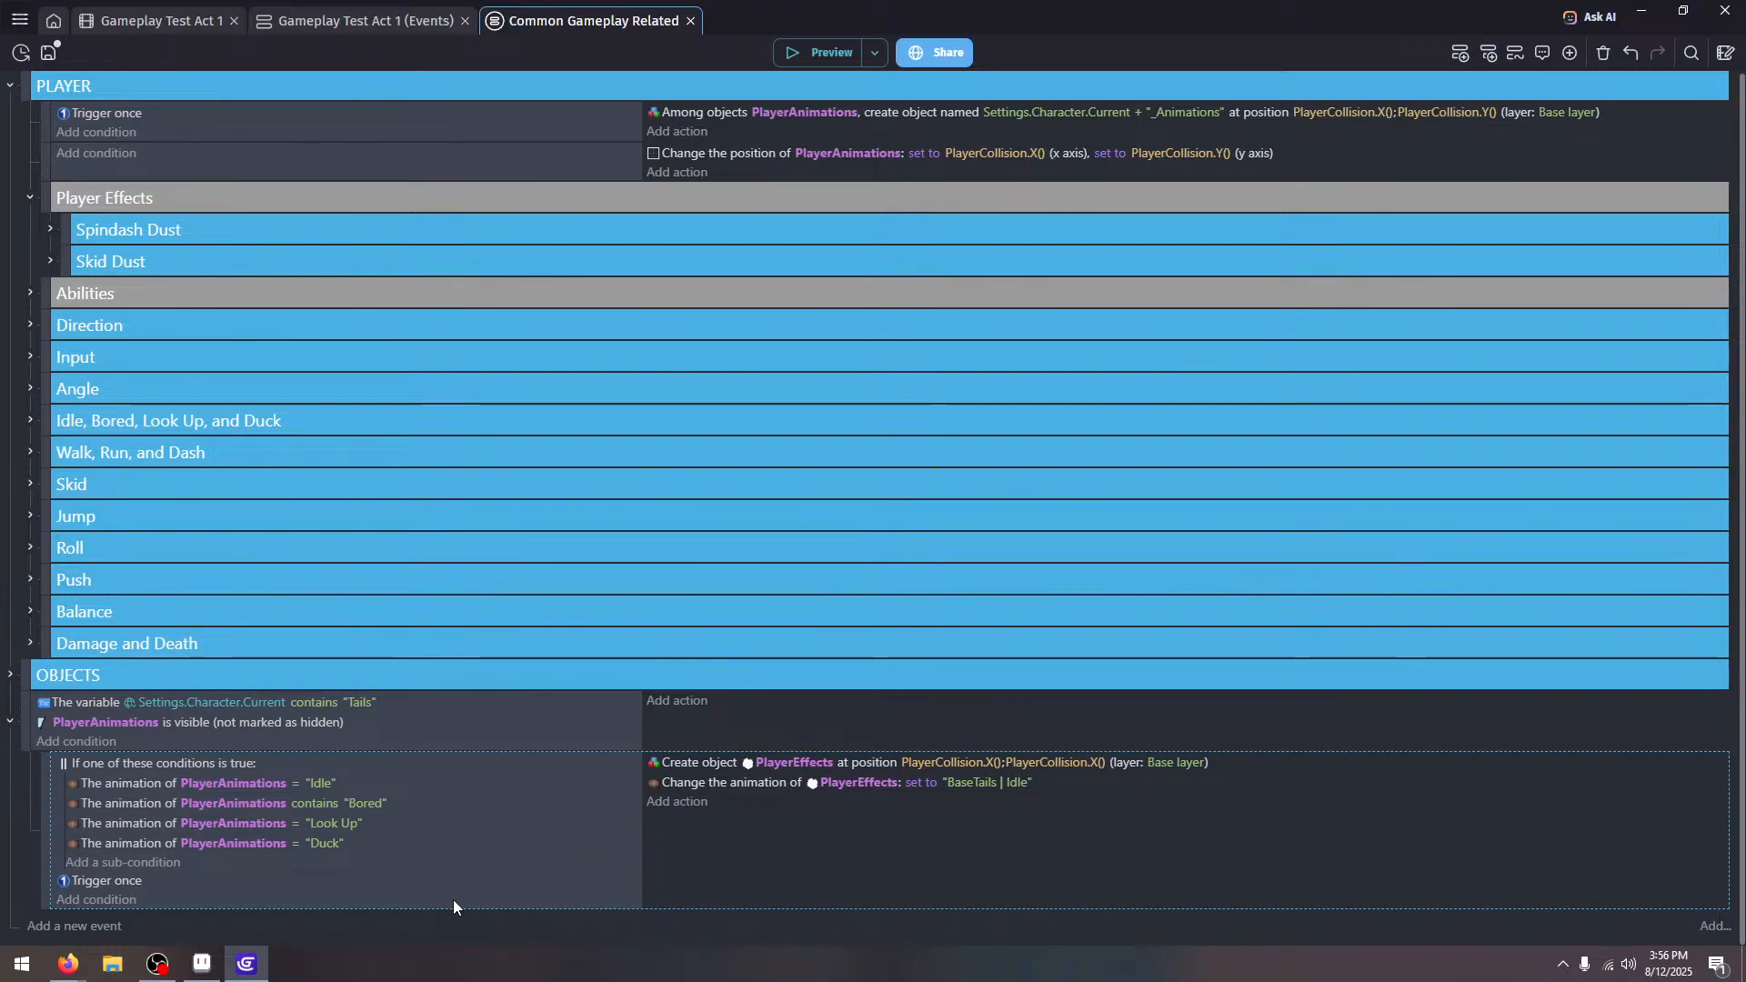
Add a first sub-event under the Tails event and move Trigger once and the PlayerEffects creation action into it
{"action": "left_click", "coordinate": [91, 926]}
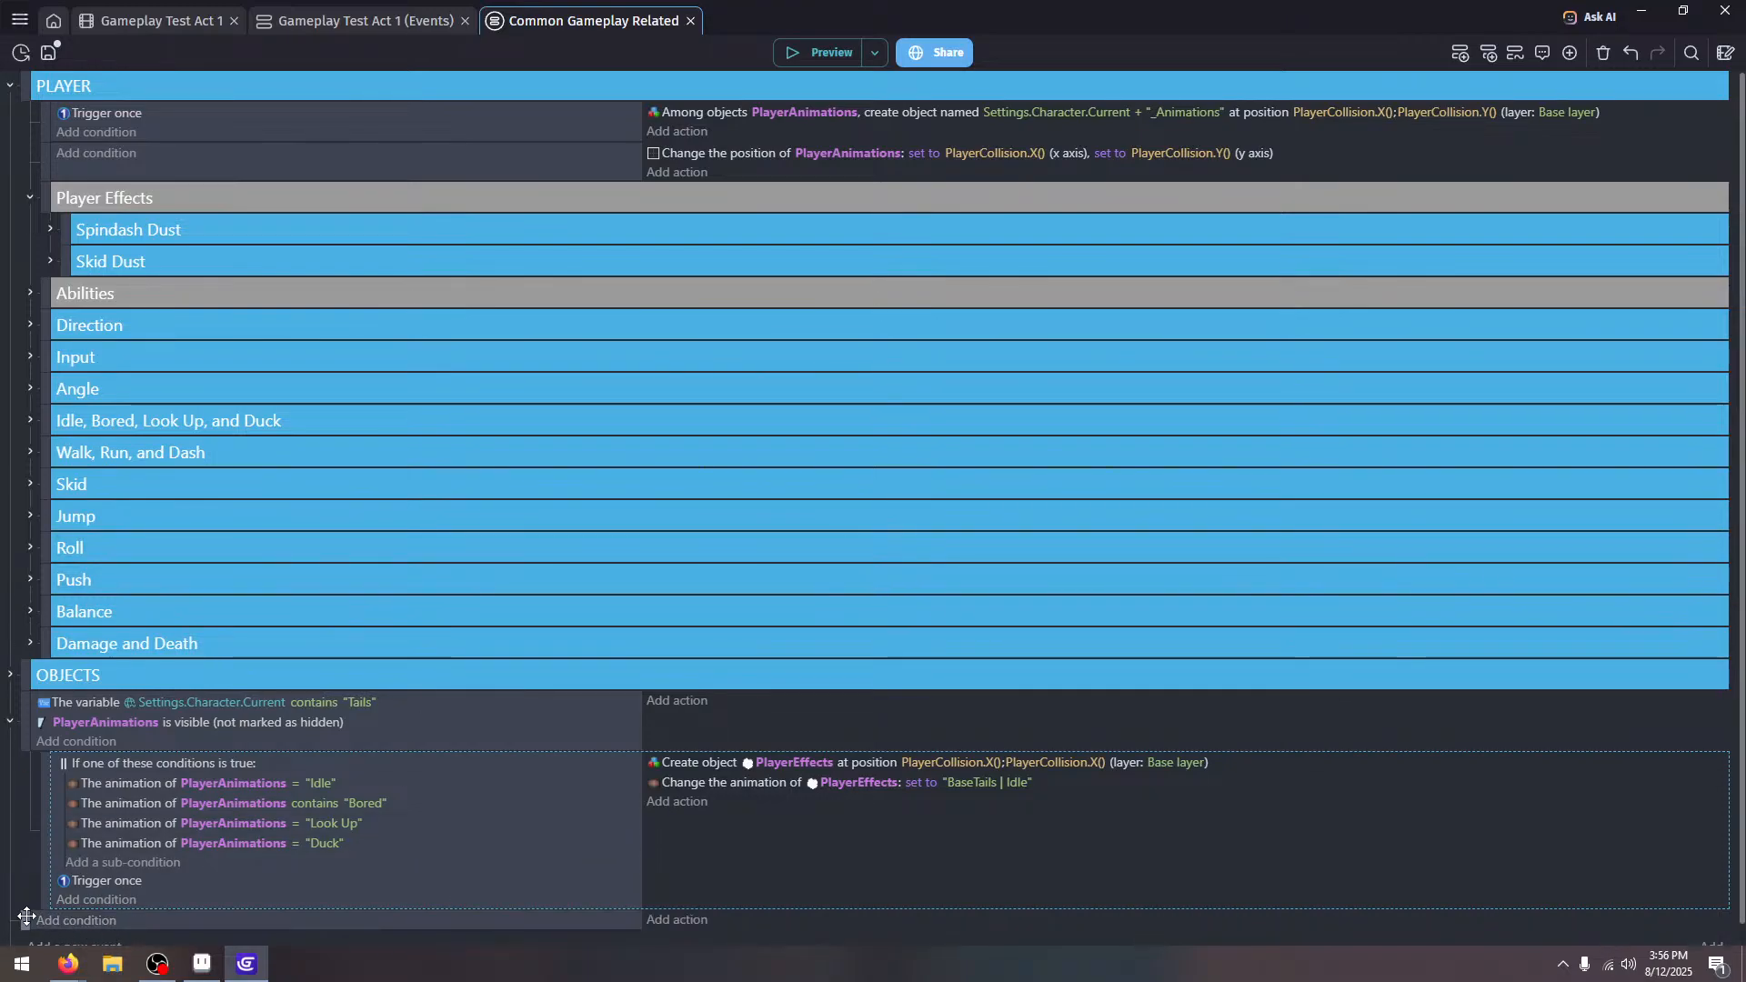
{"action": "left_click_drag", "start_coordinate": [22, 918], "coordinate": [45, 747]}
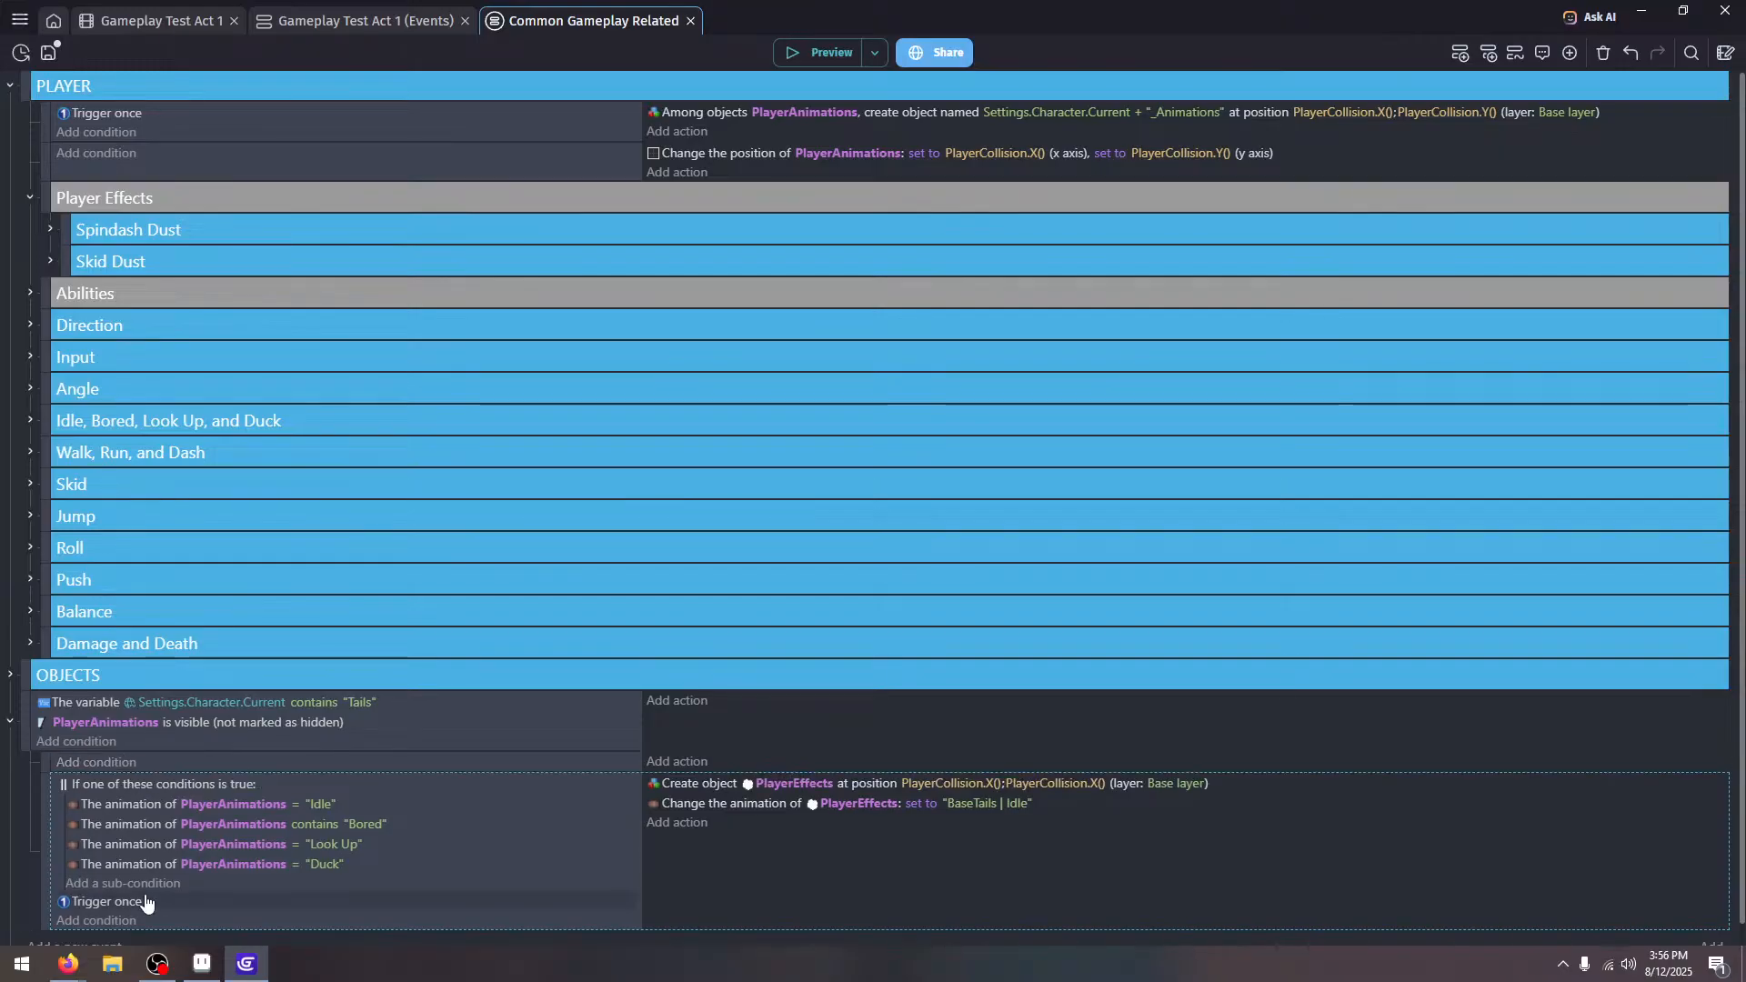
{"action": "left_click_drag", "start_coordinate": [150, 902], "coordinate": [149, 766]}
{"action": "left_click_drag", "start_coordinate": [717, 808], "coordinate": [720, 768]}
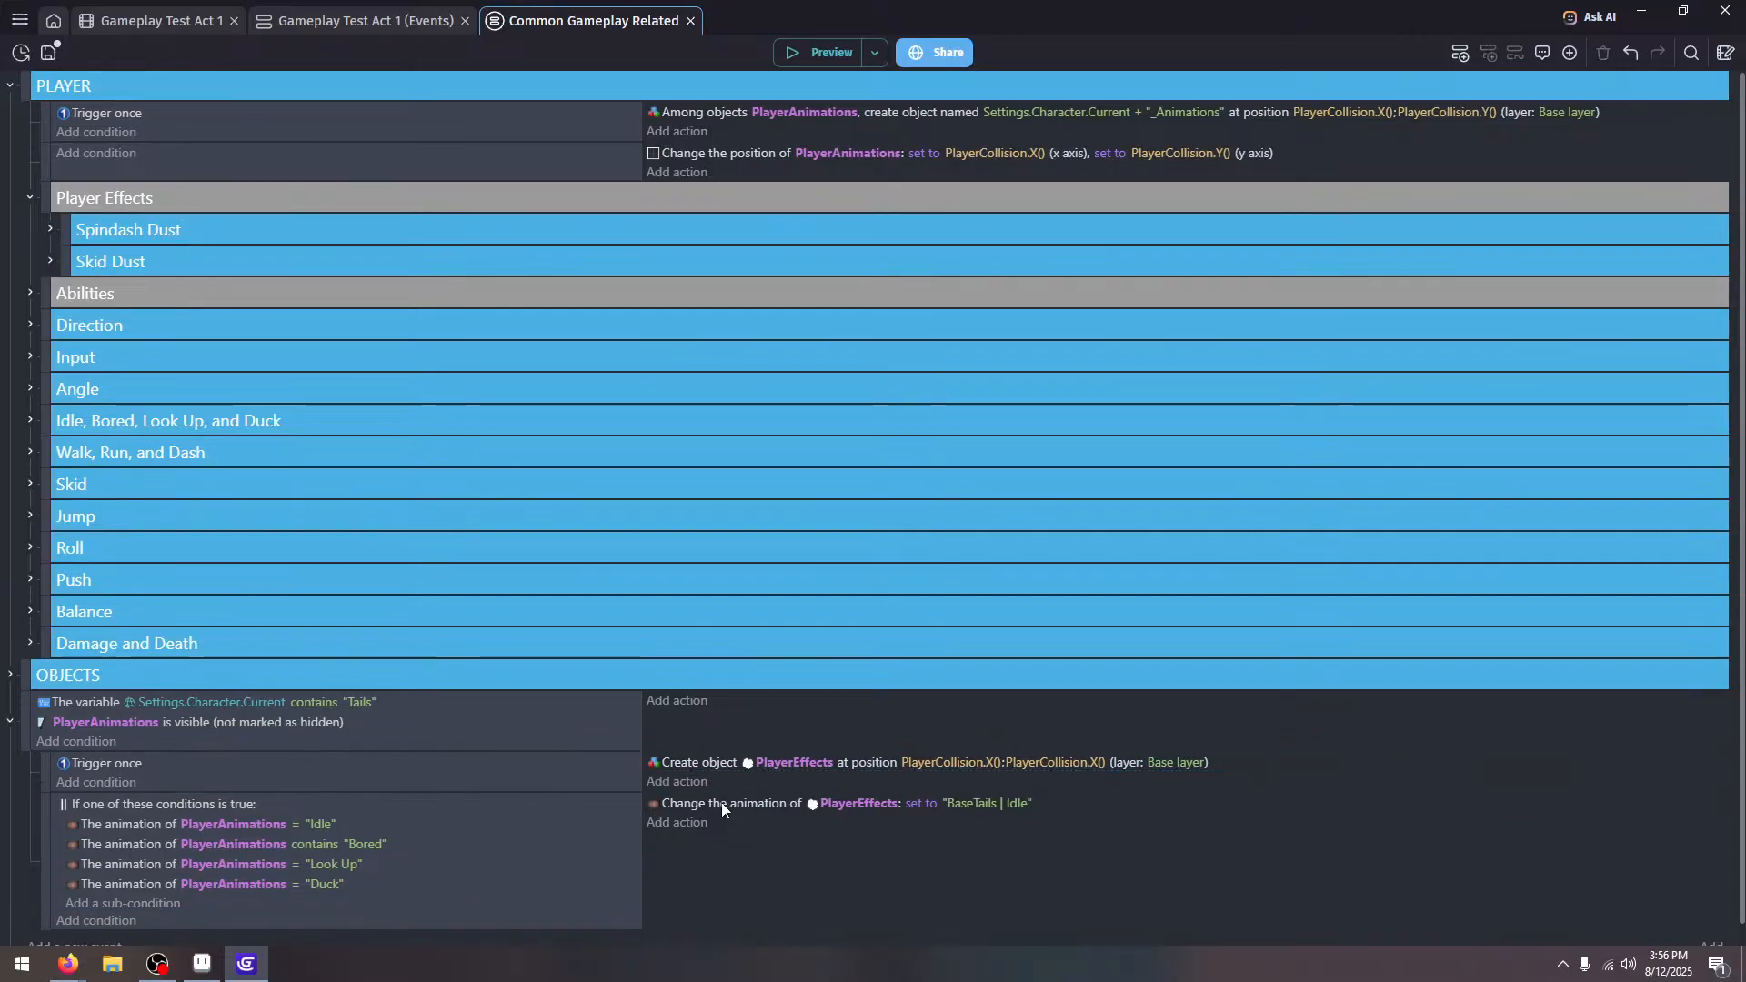
{"action": "scroll", "coordinate": [757, 809], "scroll_direction": "down", "scroll_amount": 1}
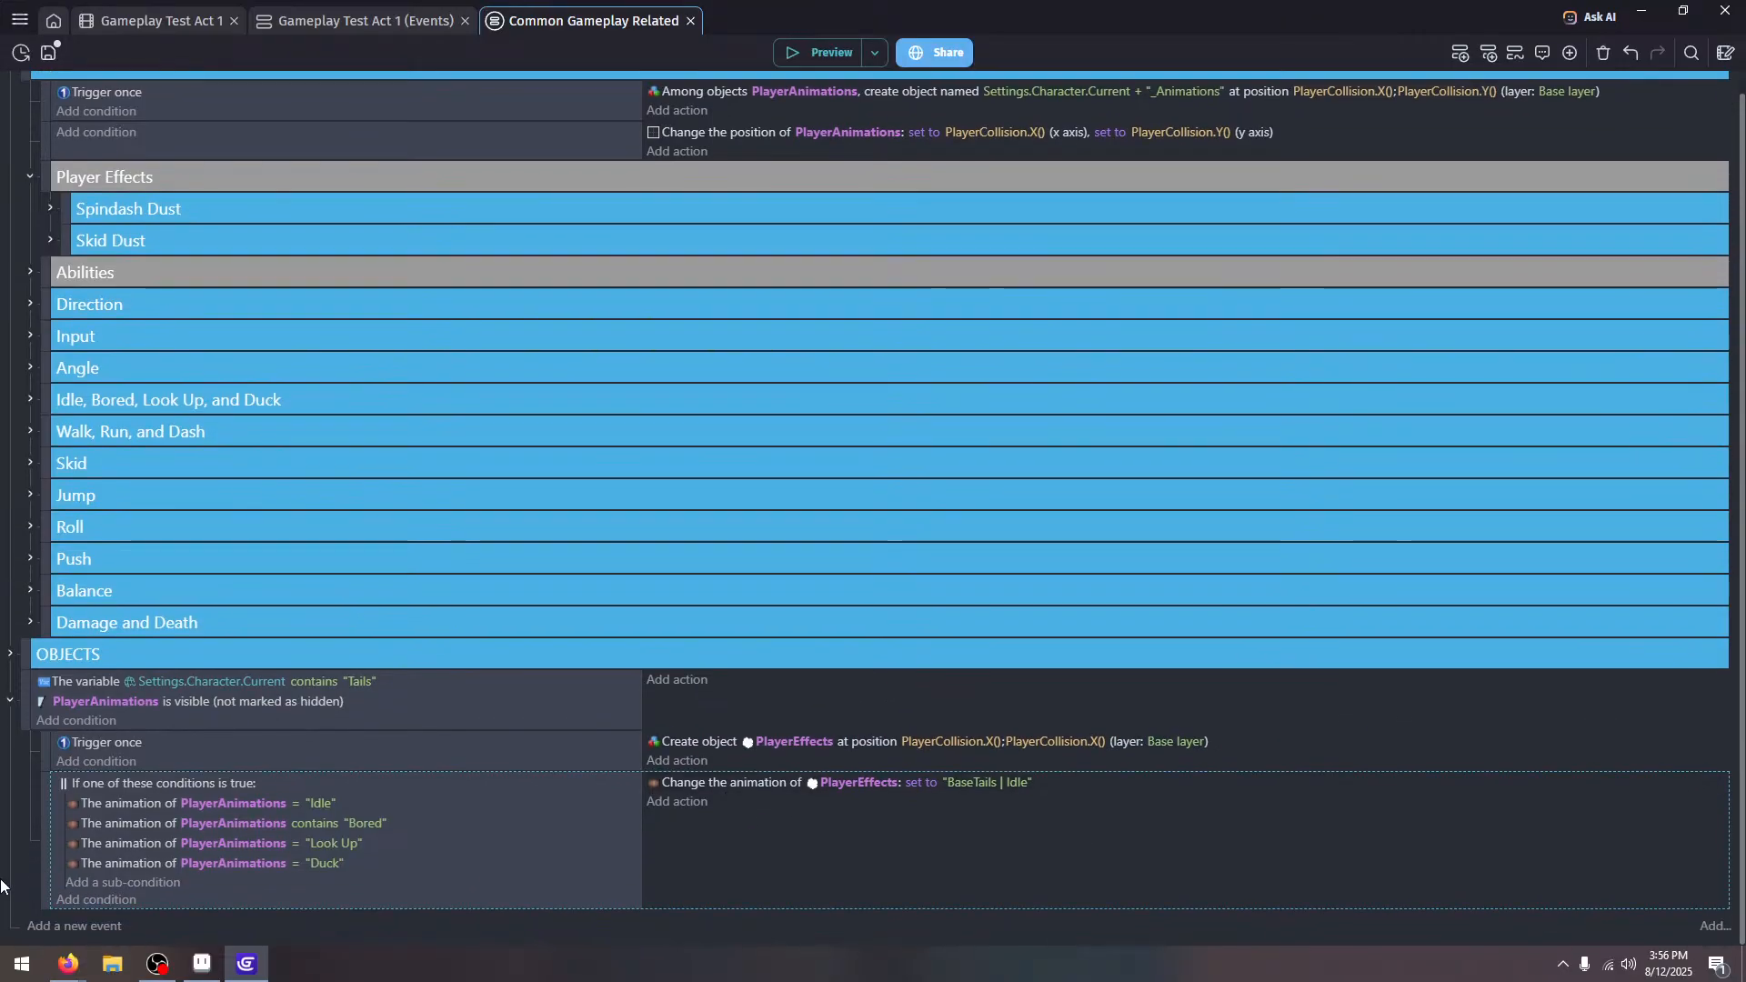
Preview the game to check Tails' tail effect while idle and looking up, and close the preview
{"action": "left_click", "coordinate": [789, 56]}
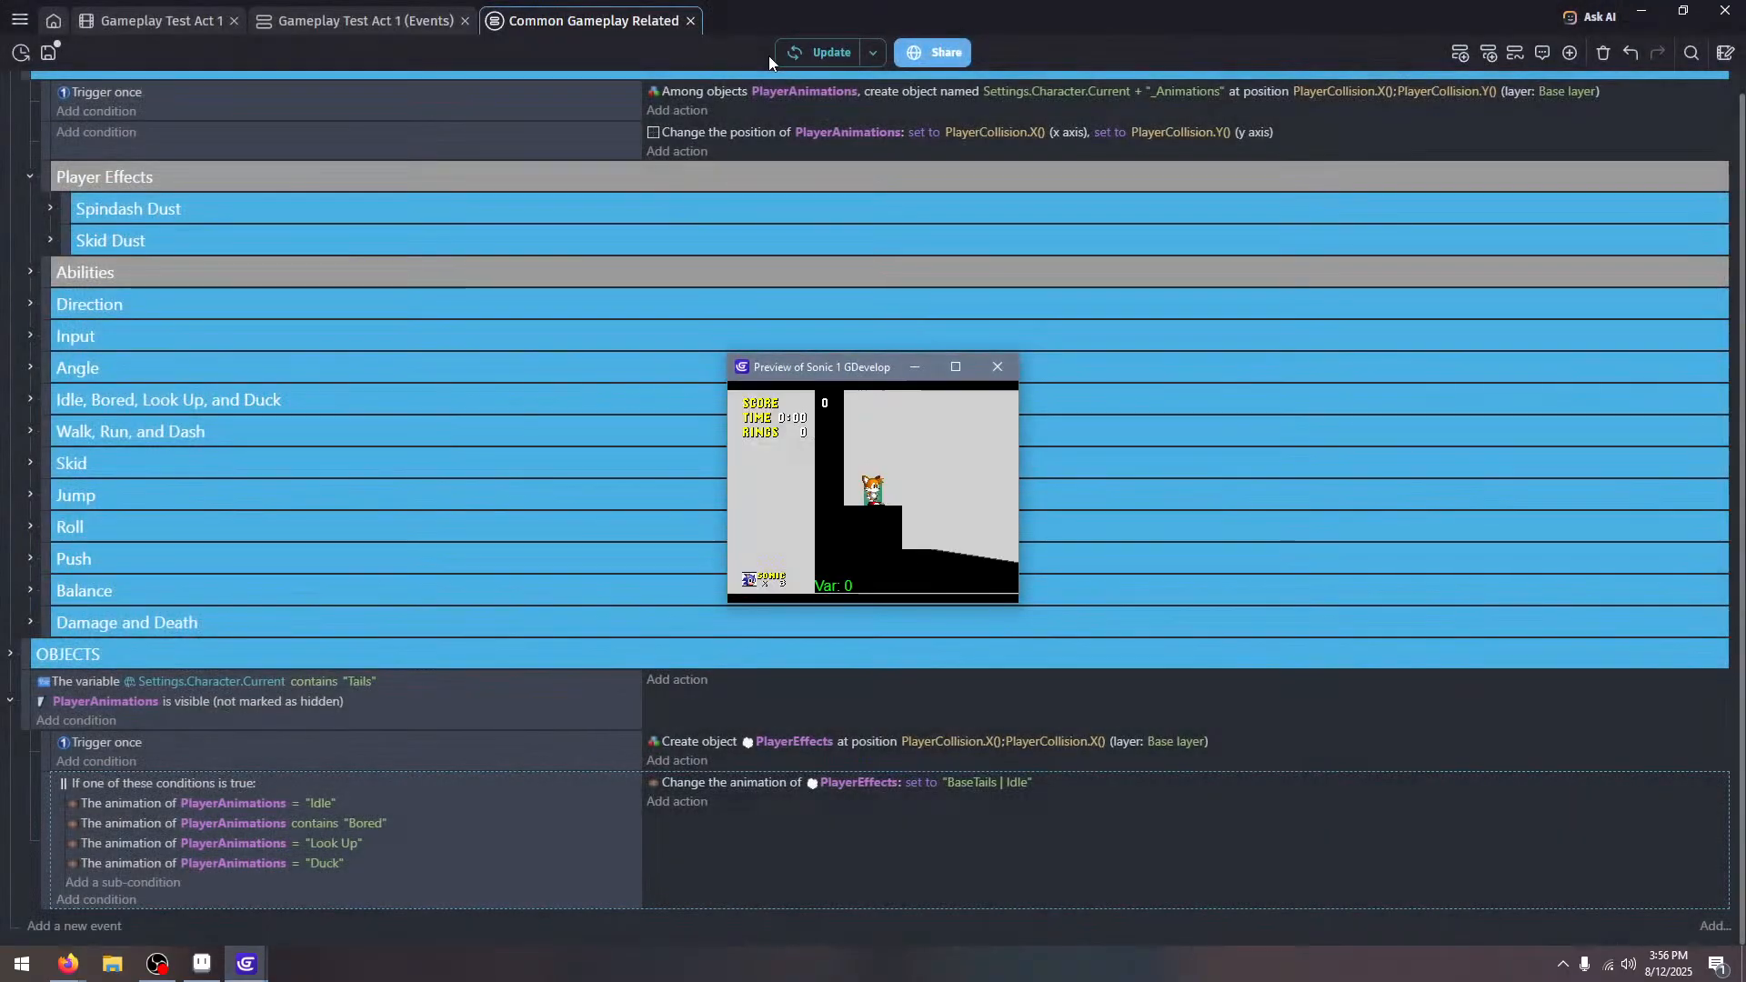
{"action": "key", "text": "Up"}
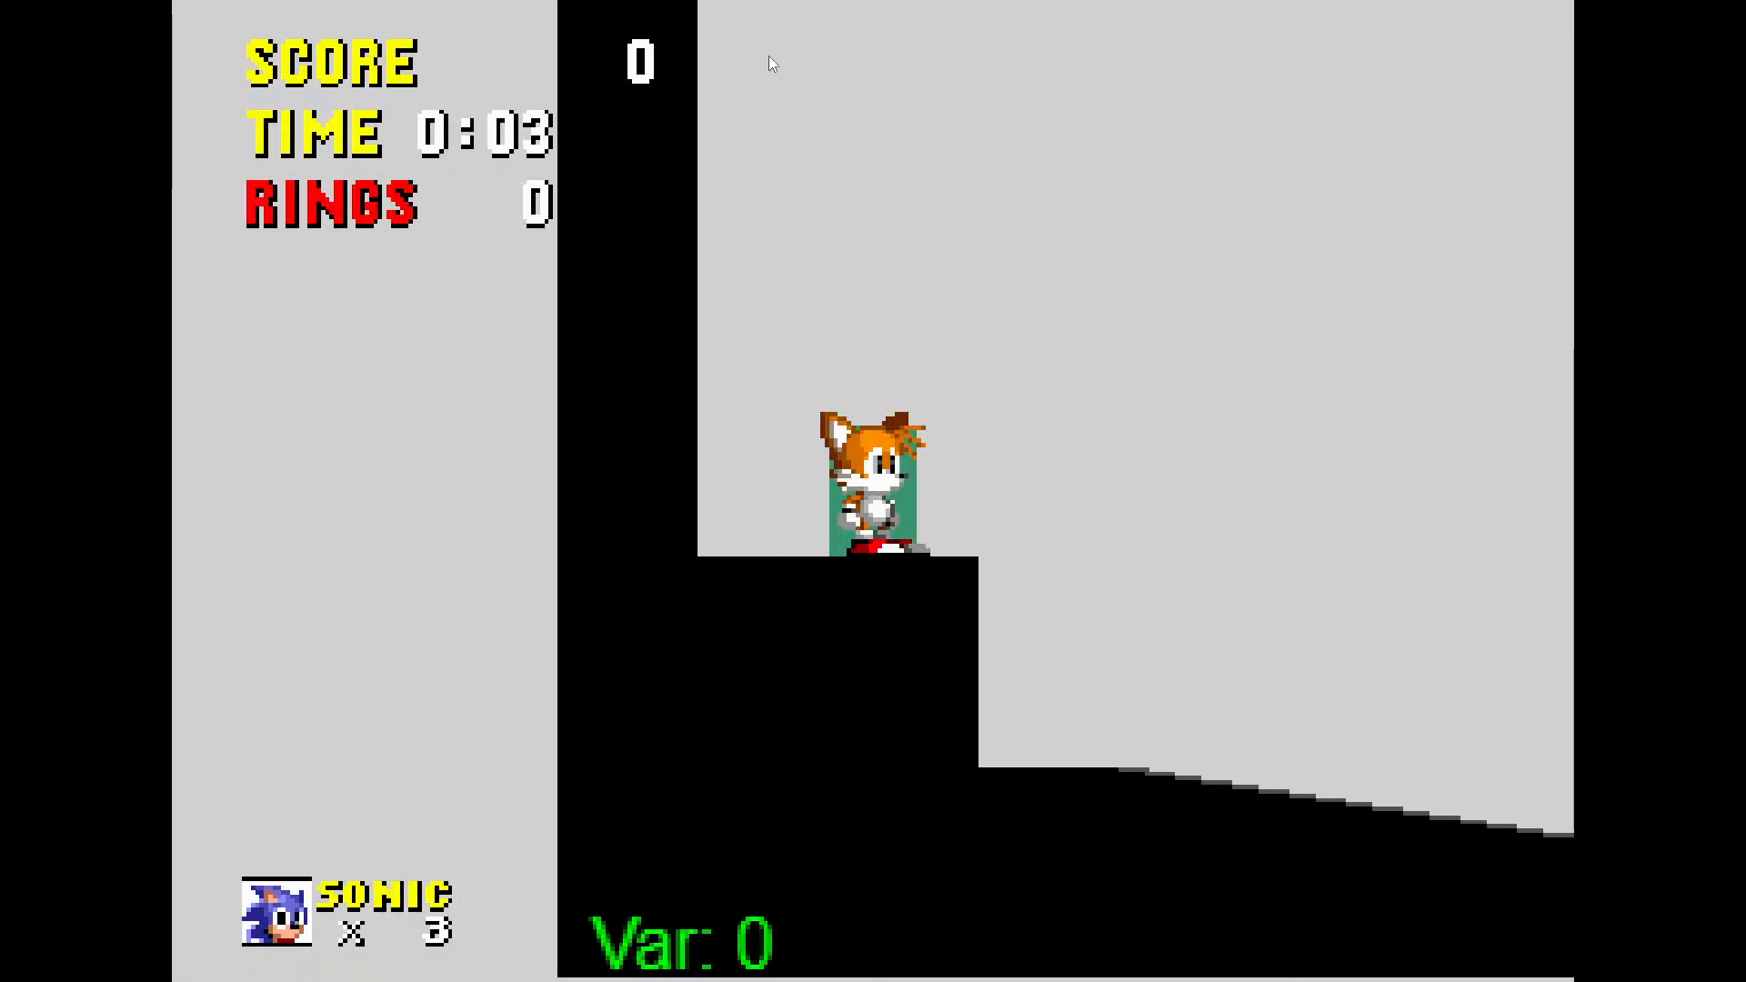
{"action": "key", "text": "Escape"}
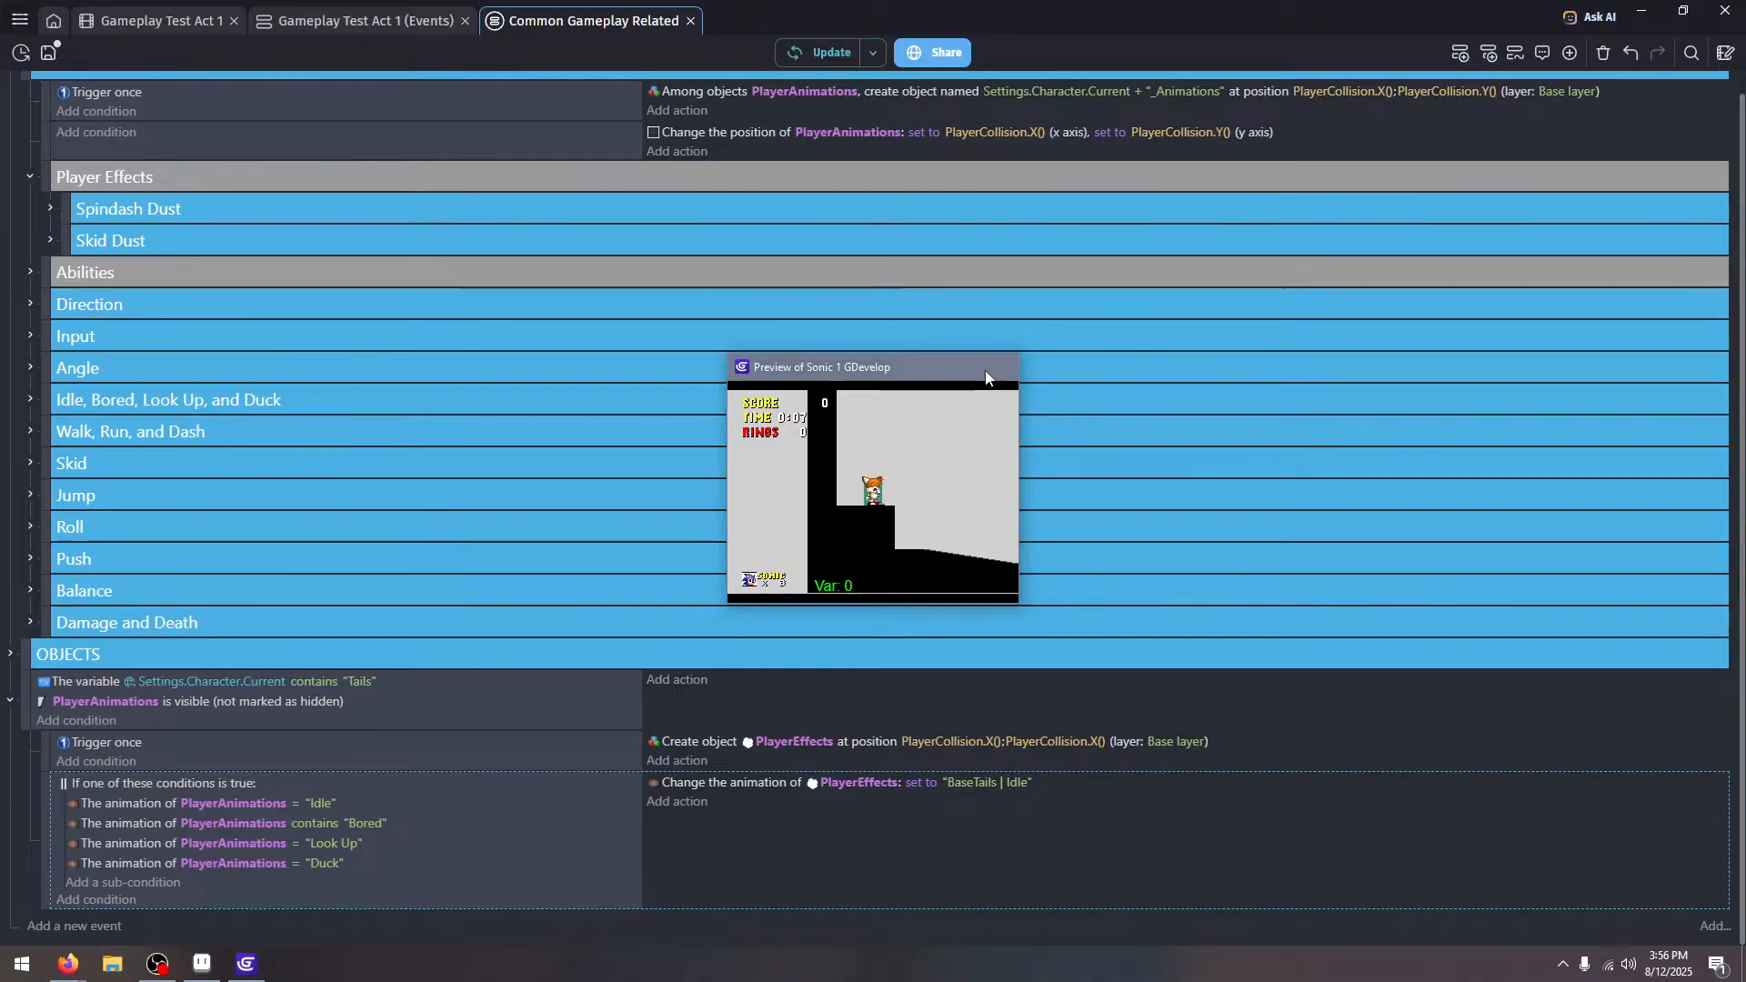
{"action": "left_click", "coordinate": [987, 374]}
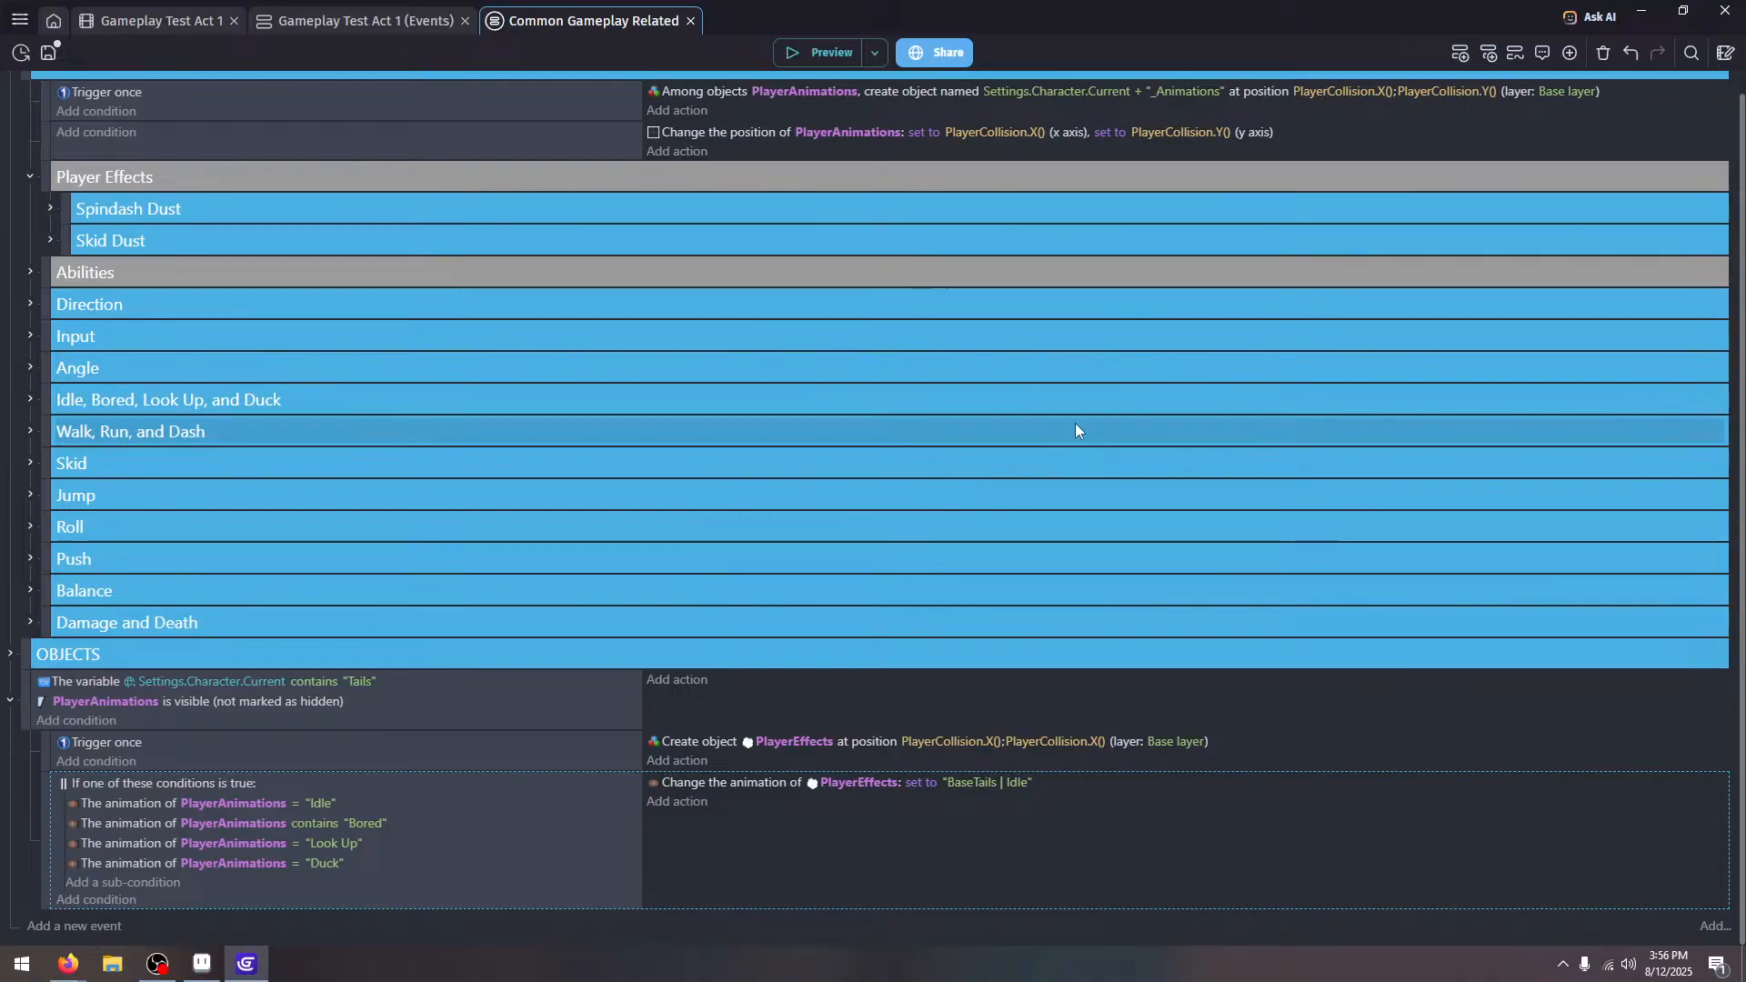
Check the Origin and Center point coordinates of the Idle animation in BaseTails_Animations
{"action": "left_click", "coordinate": [182, 15]}
{"action": "left_click", "coordinate": [1349, 235]}
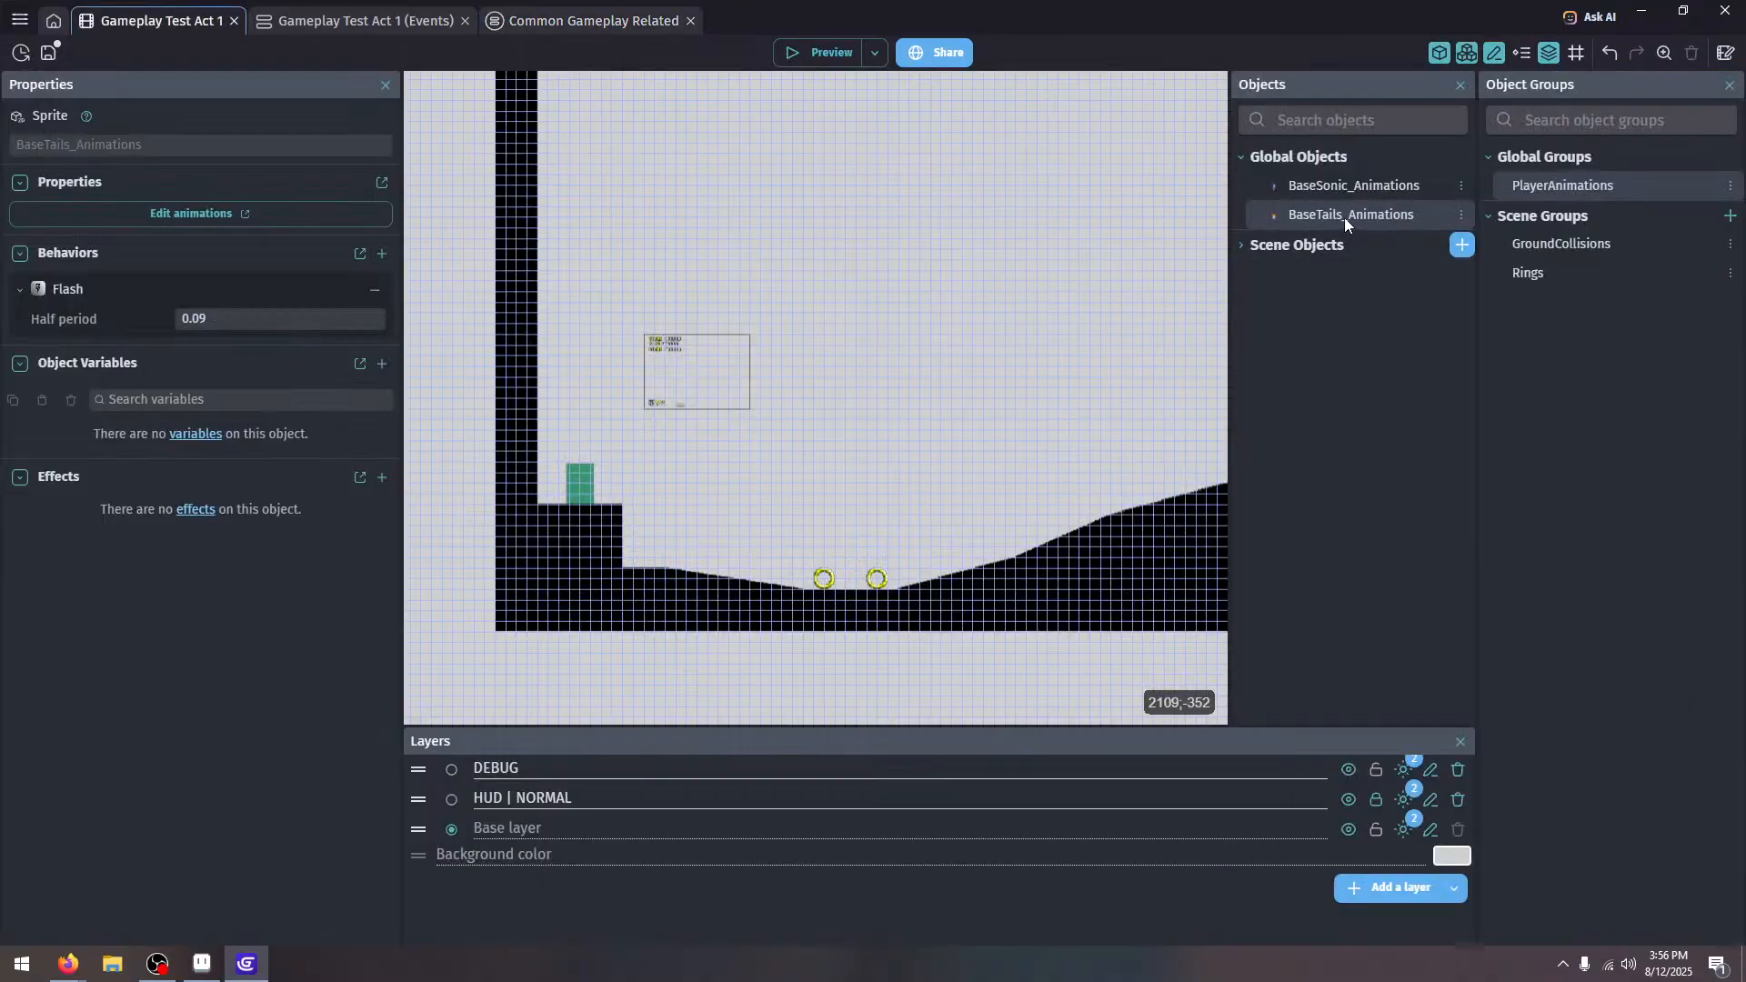
{"action": "double_click", "coordinate": [1344, 216]}
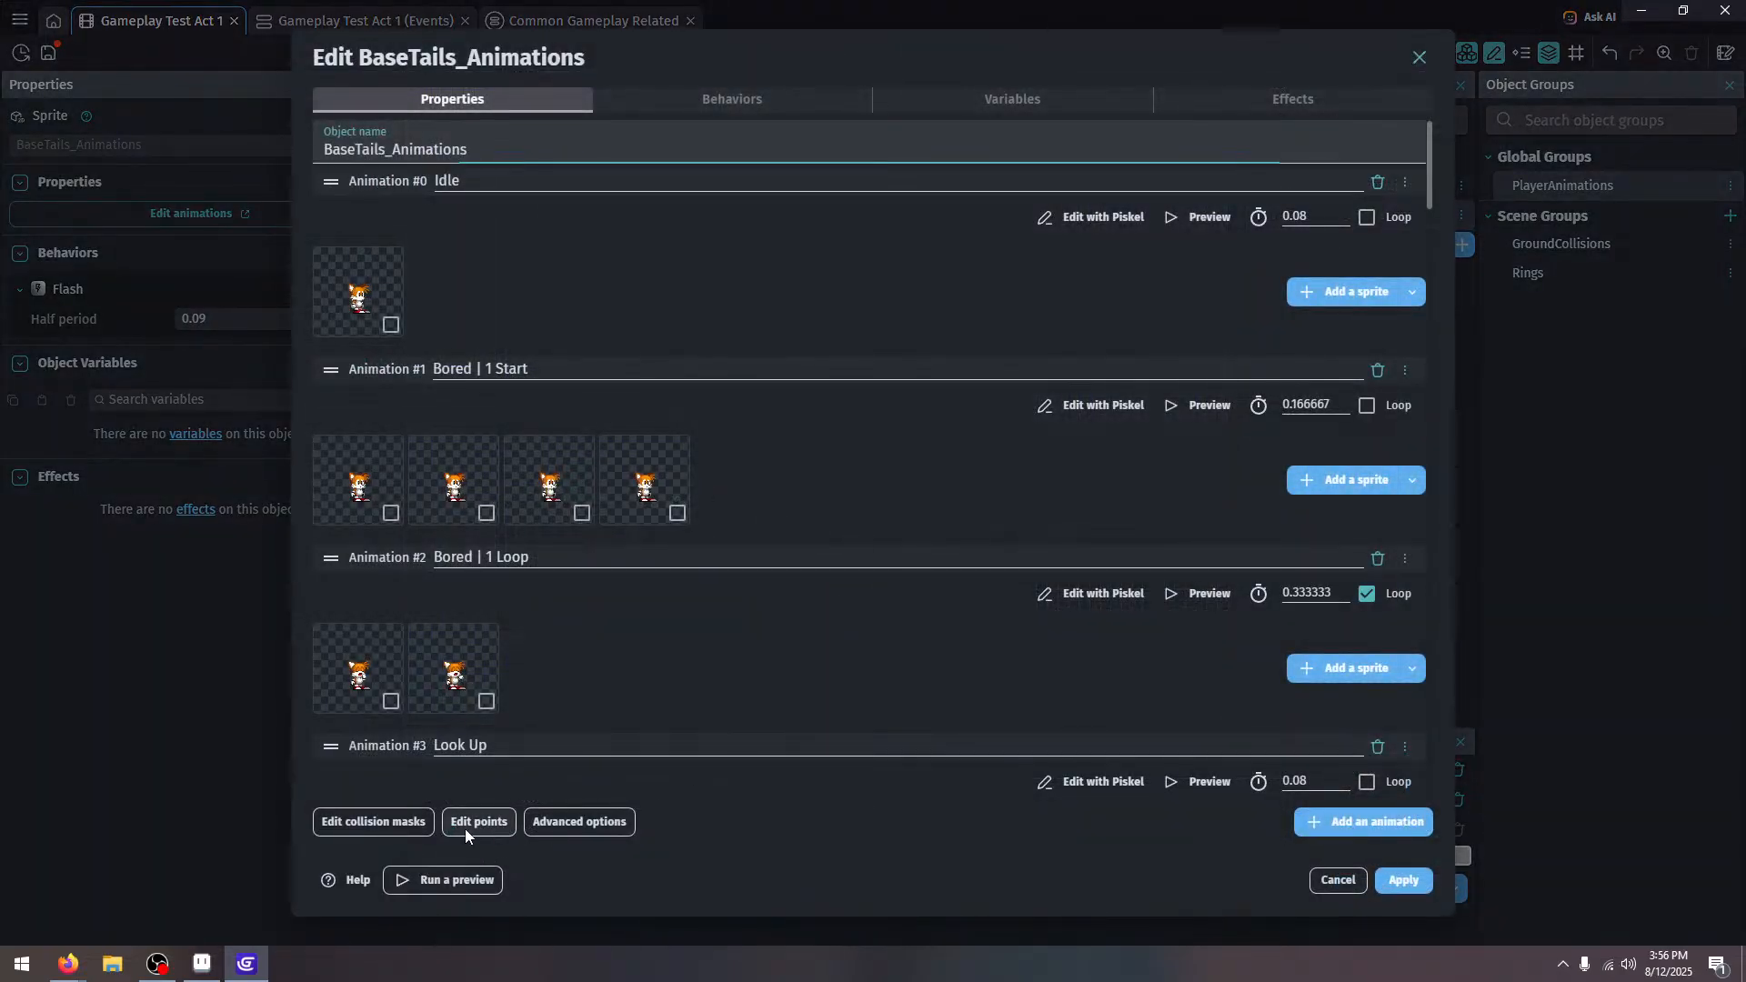
{"action": "left_click", "coordinate": [467, 826]}
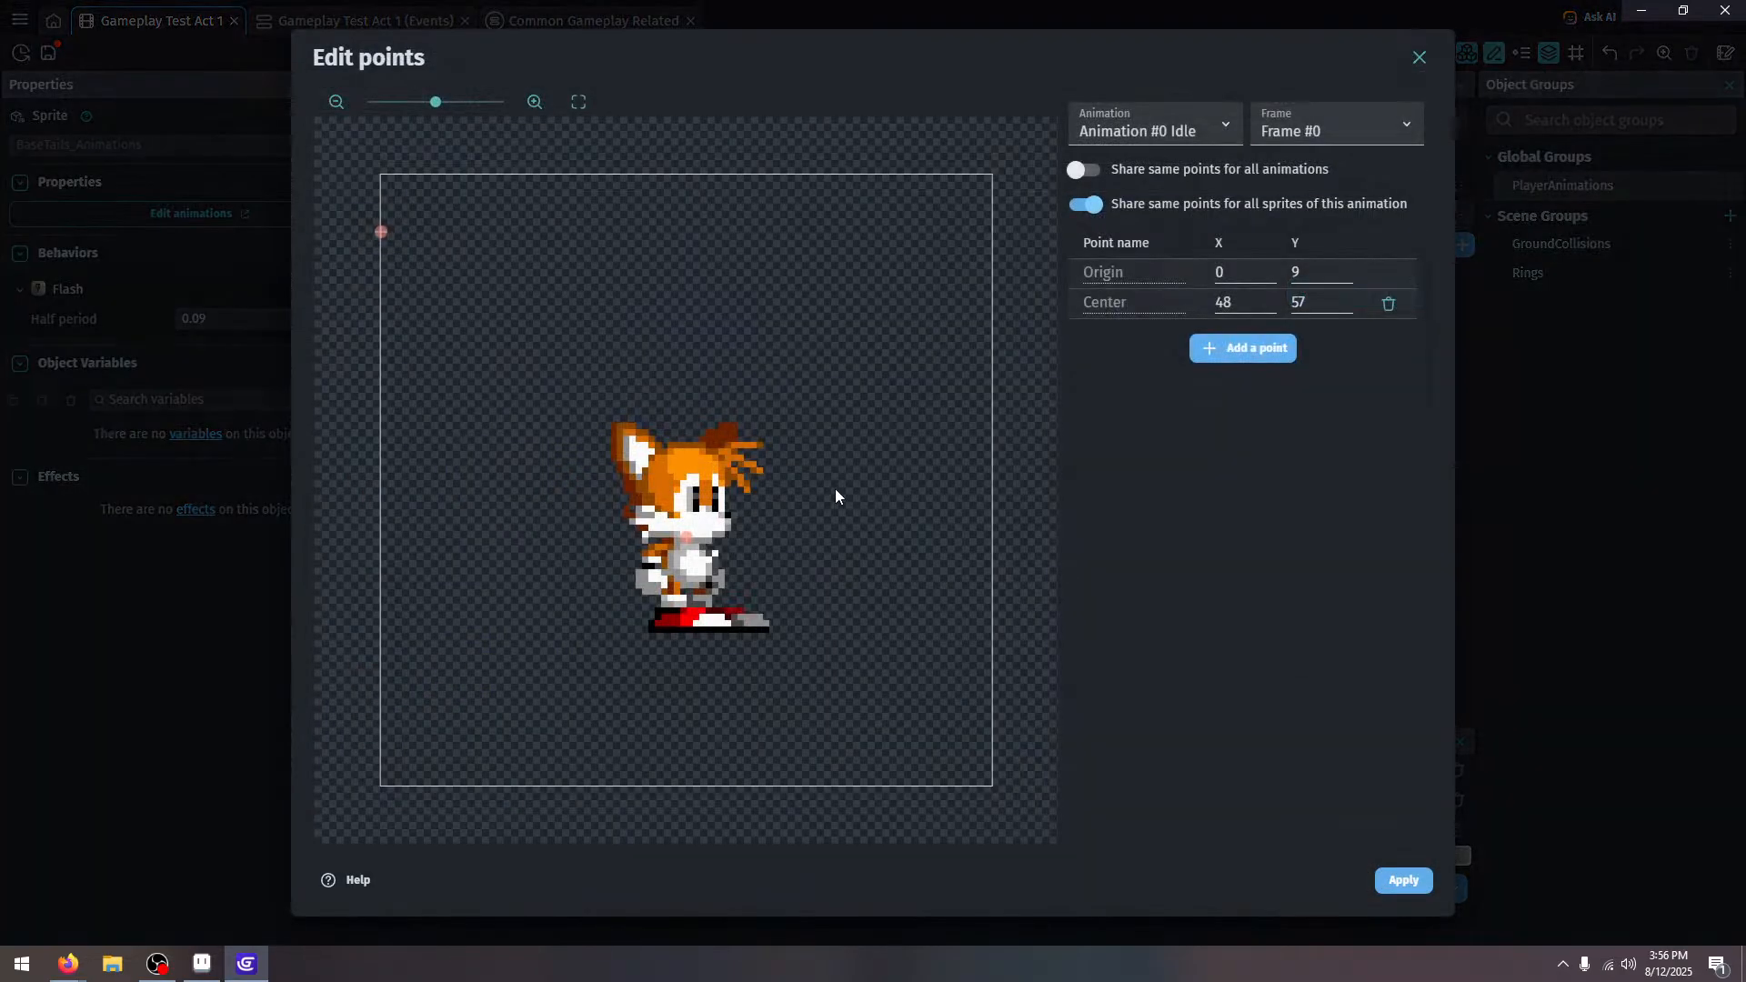
{"action": "left_click", "coordinate": [1414, 882]}
{"action": "left_click", "coordinate": [1415, 883]}
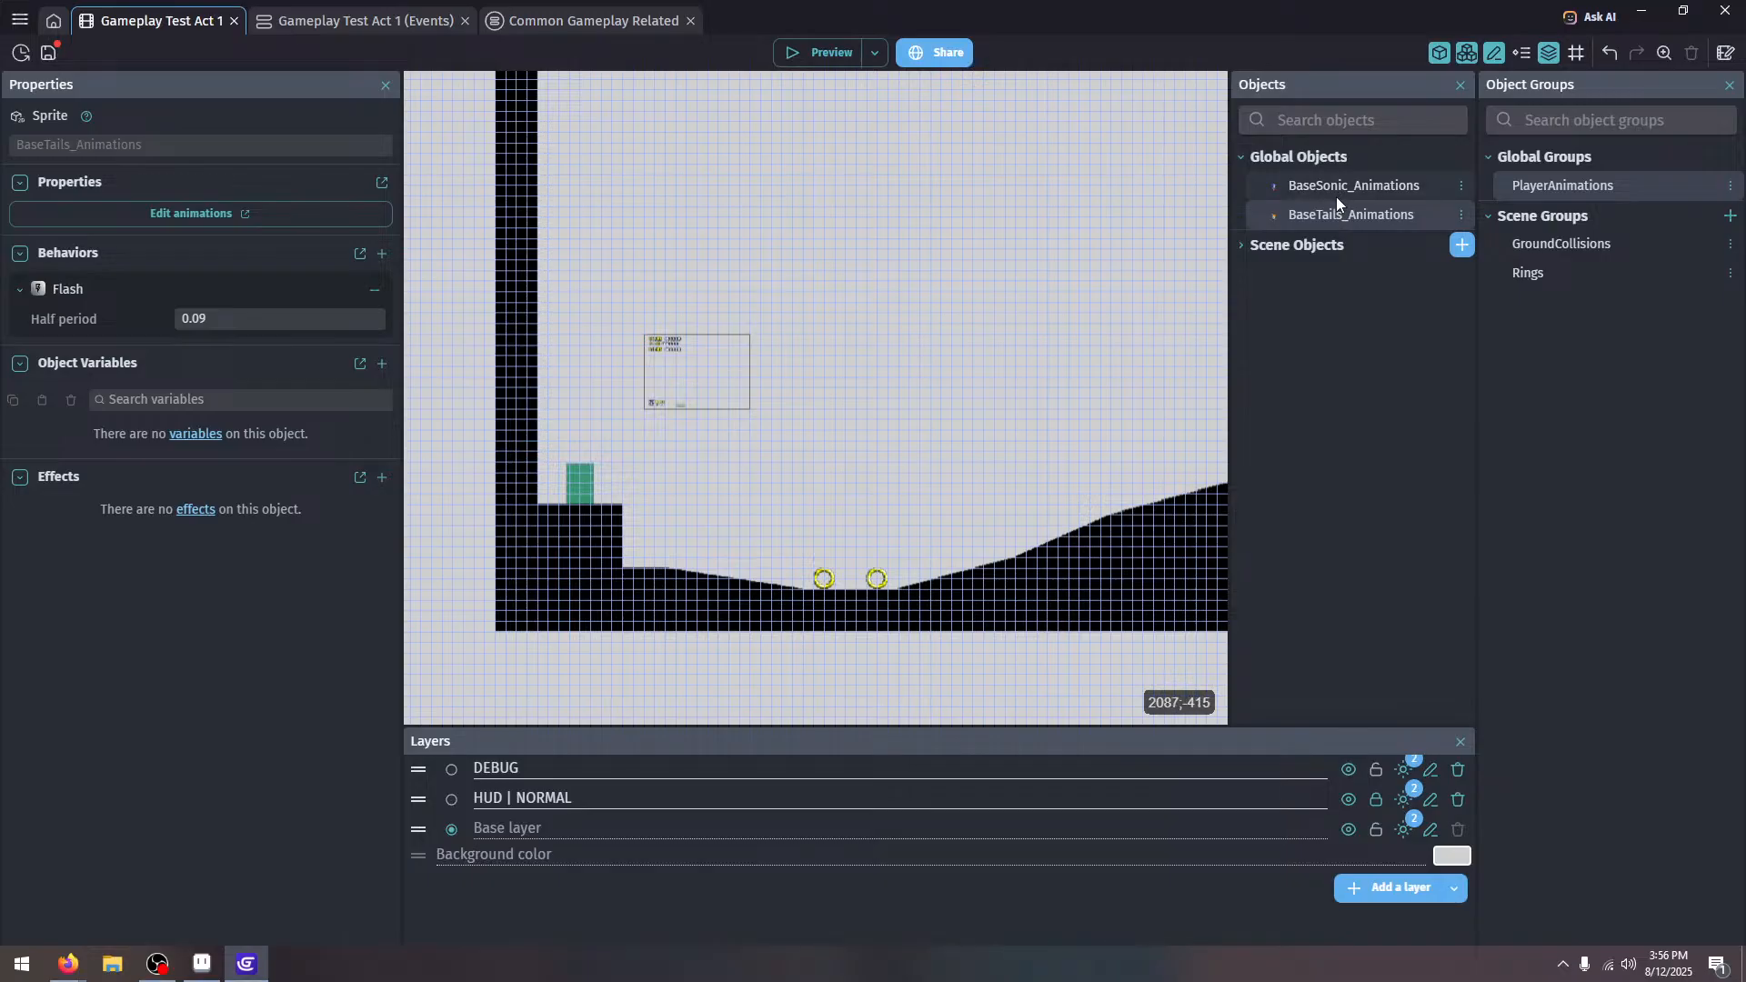
In the points of the PlayerEffects object, set the Origin Y of the BaseTails | Idle animation to 9
{"action": "left_click", "coordinate": [1340, 246]}
{"action": "double_click", "coordinate": [1325, 361]}
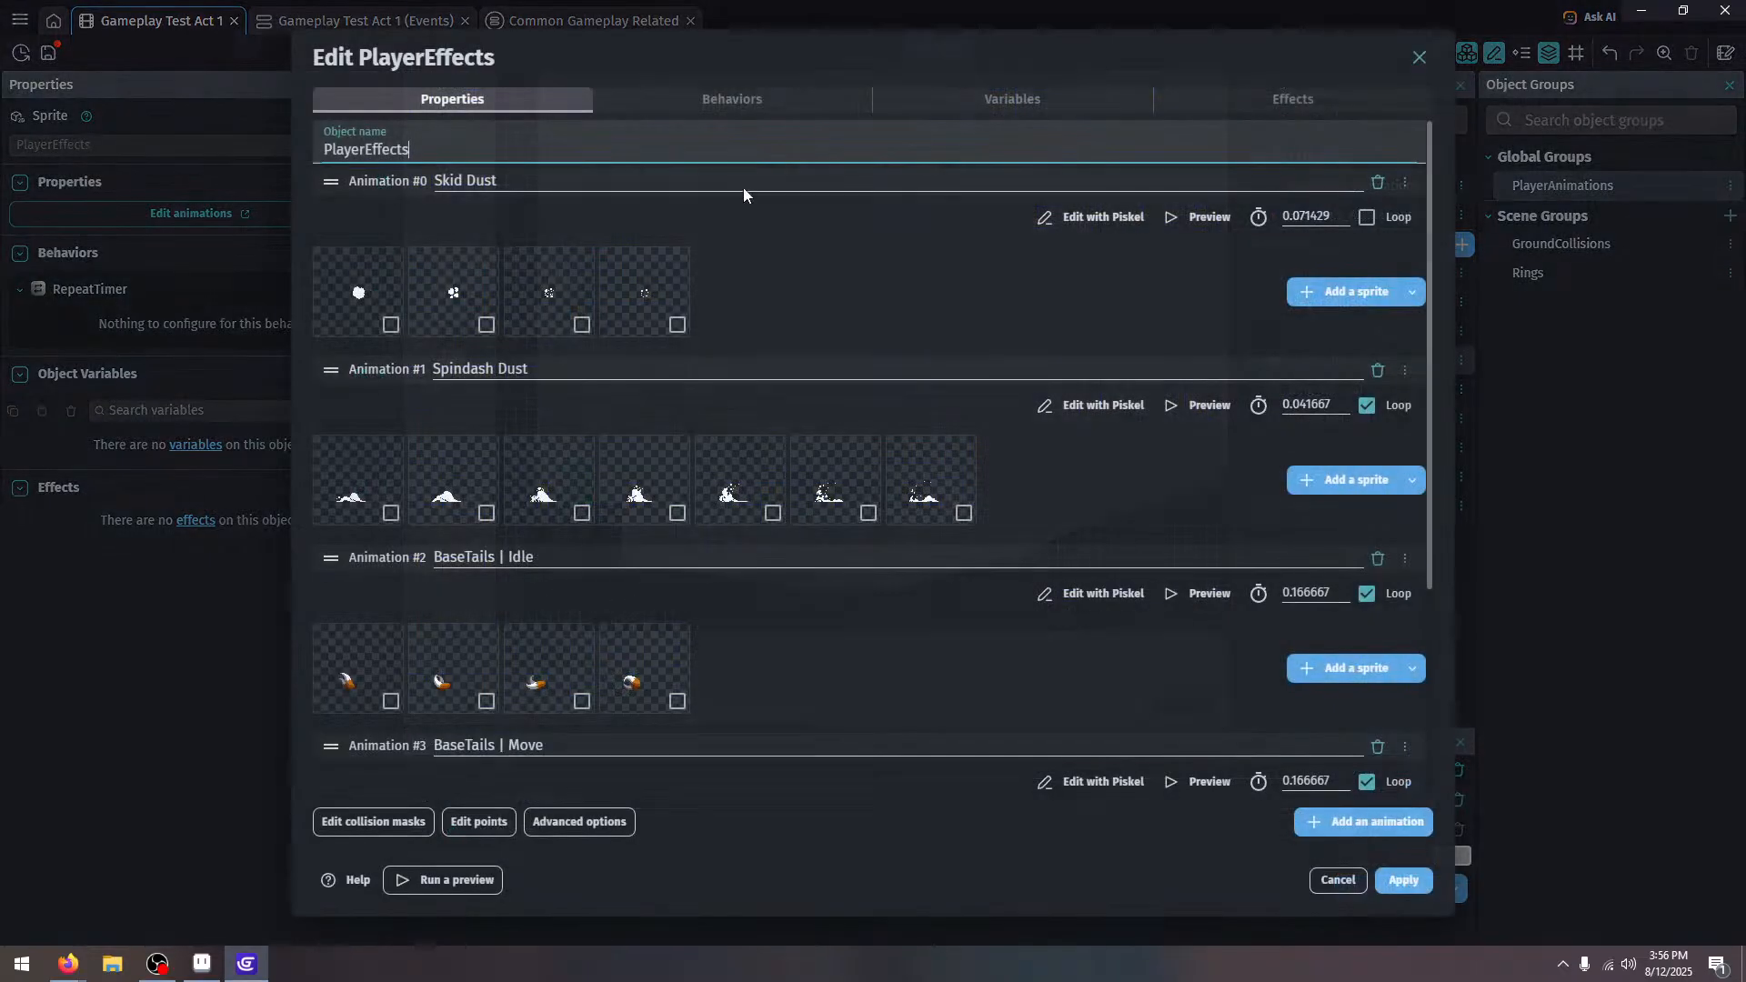
{"action": "scroll", "coordinate": [597, 788], "scroll_direction": "down", "scroll_amount": 4}
{"action": "left_click", "coordinate": [482, 823]}
{"action": "left_click", "coordinate": [1154, 125]}
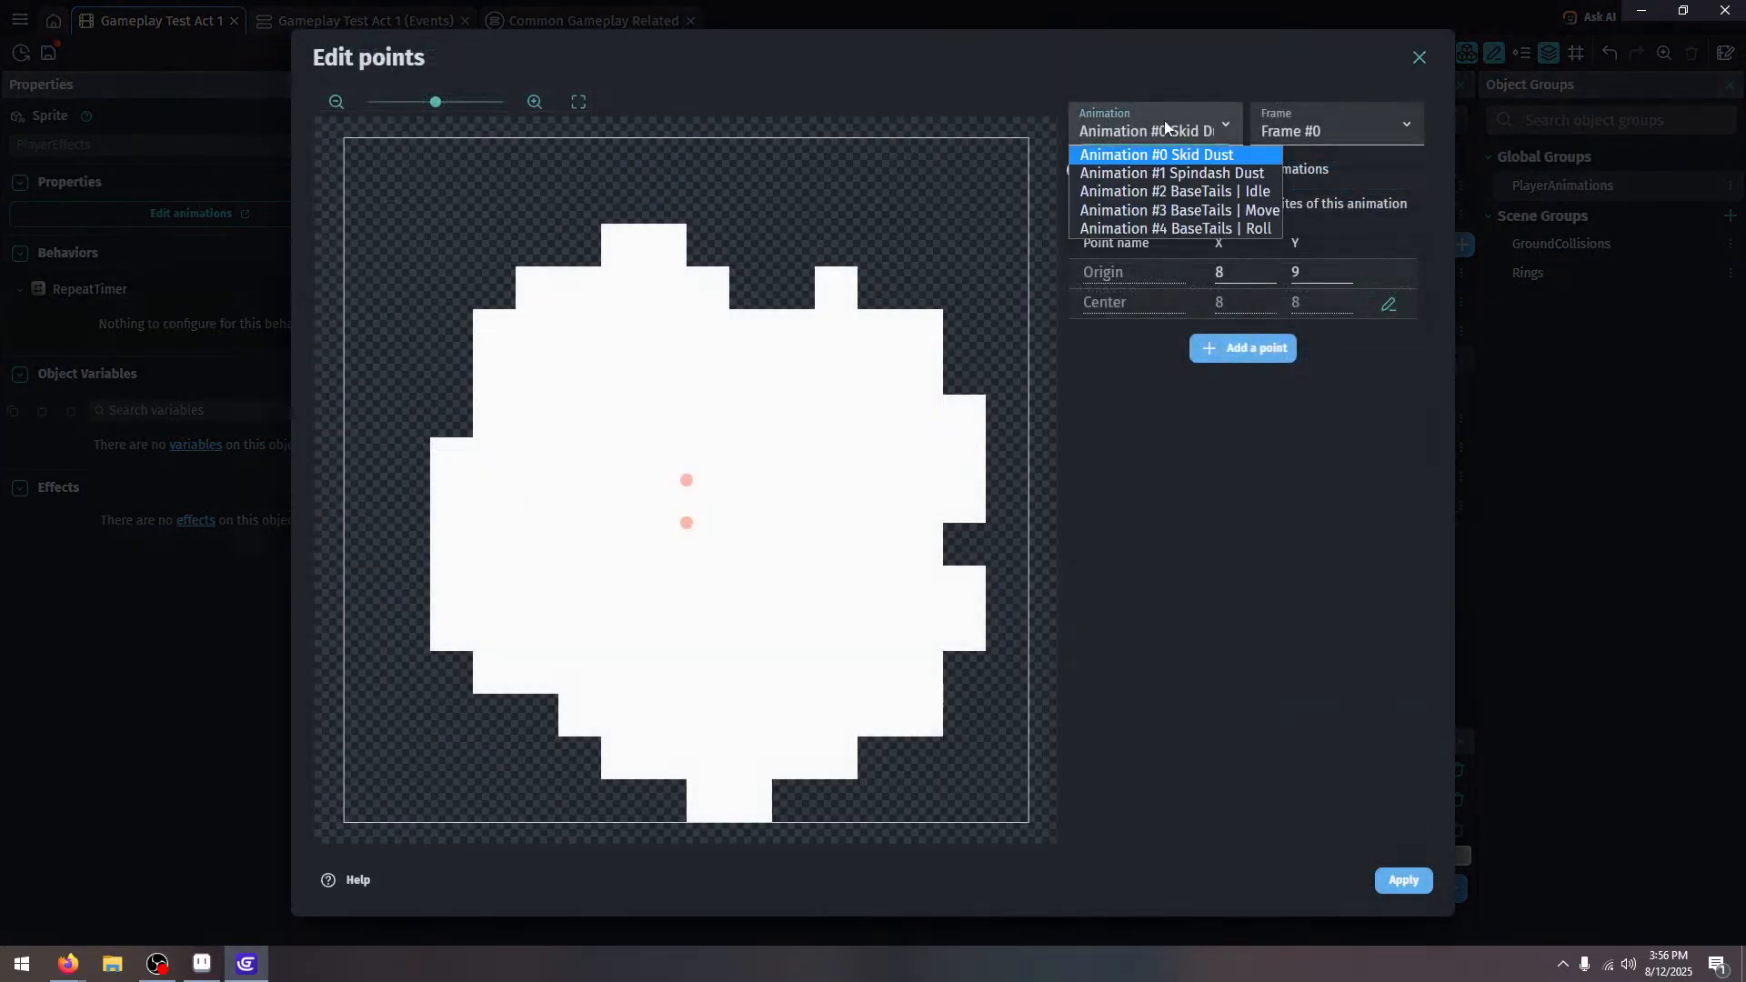
{"action": "left_click", "coordinate": [1233, 197]}
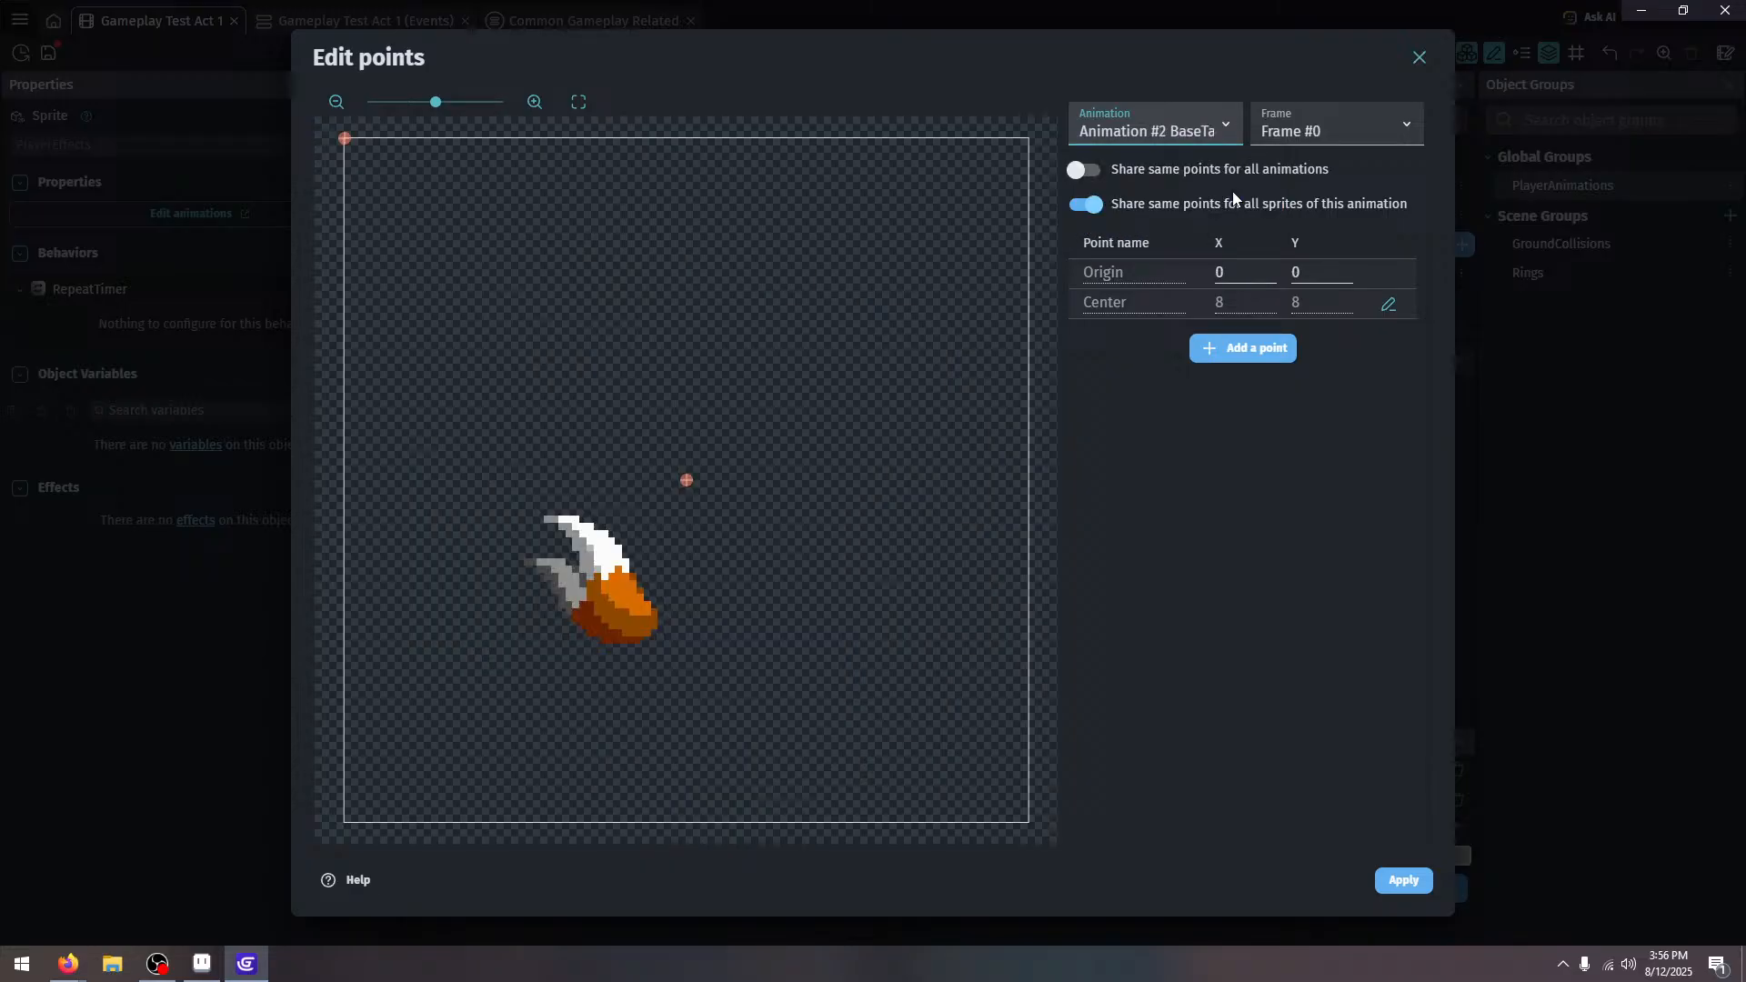
{"action": "left_click", "coordinate": [1302, 279]}
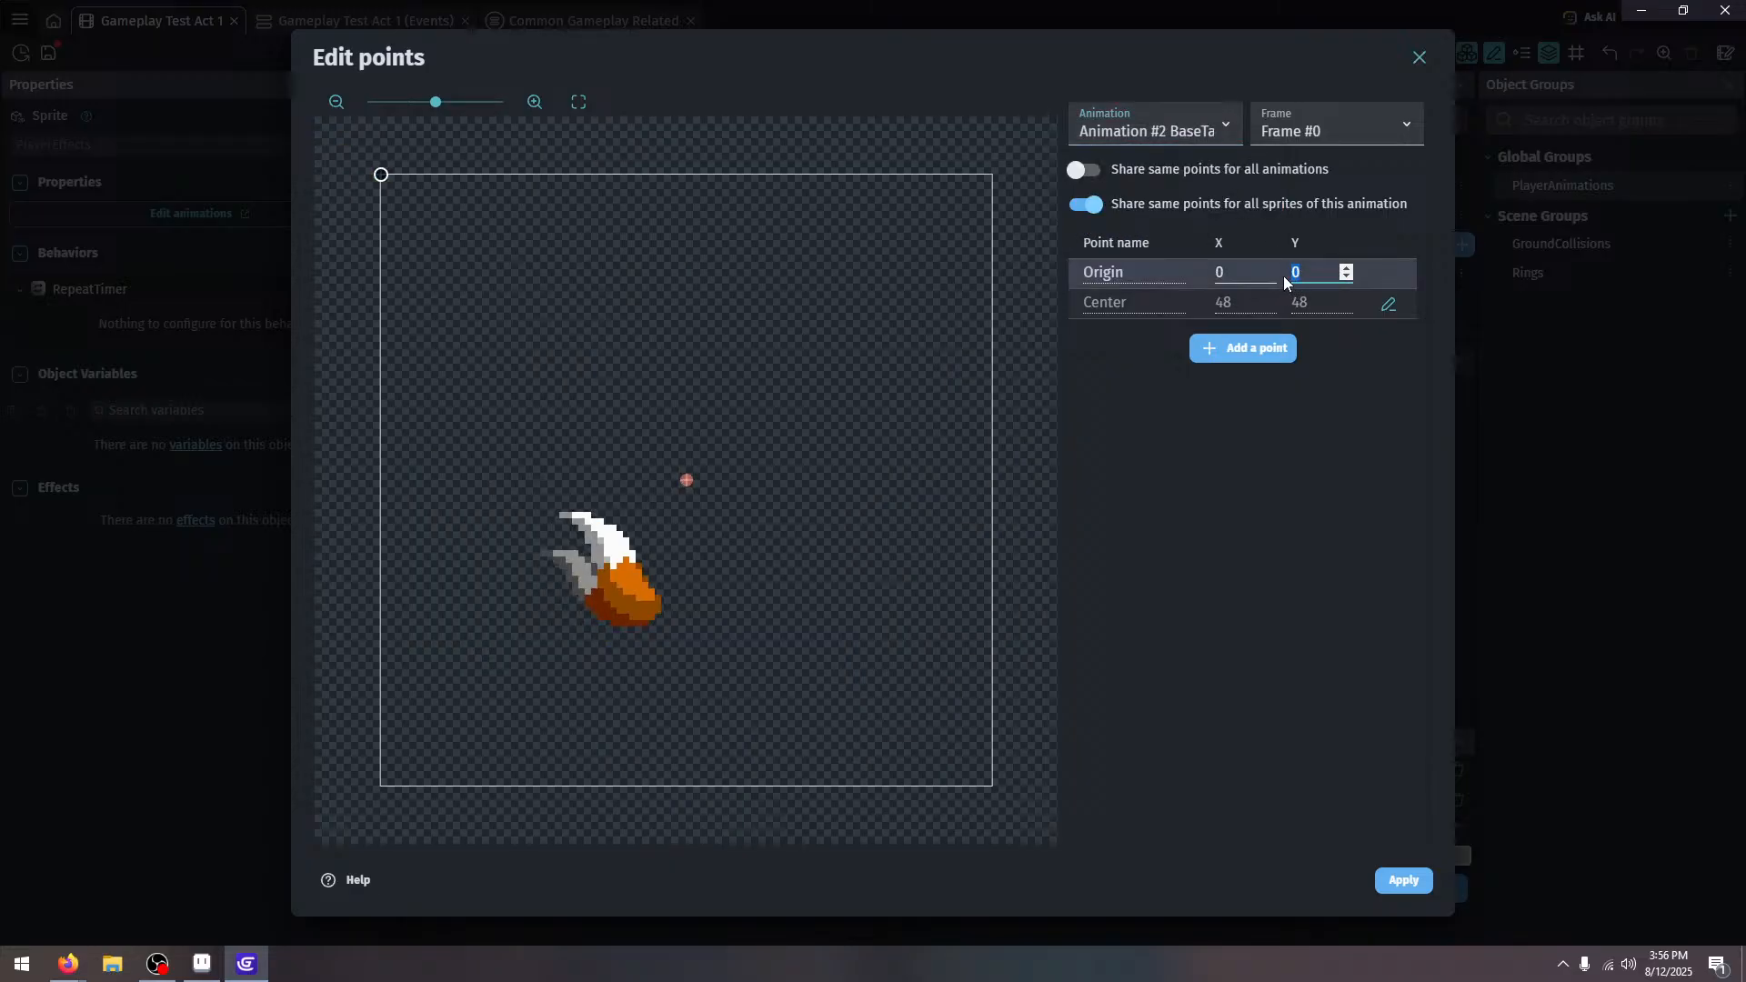
{"action": "type", "text": "9"}
Give the BaseTails | Idle animation a custom Center point at X 48, Y 57
{"action": "left_click", "coordinate": [1386, 306]}
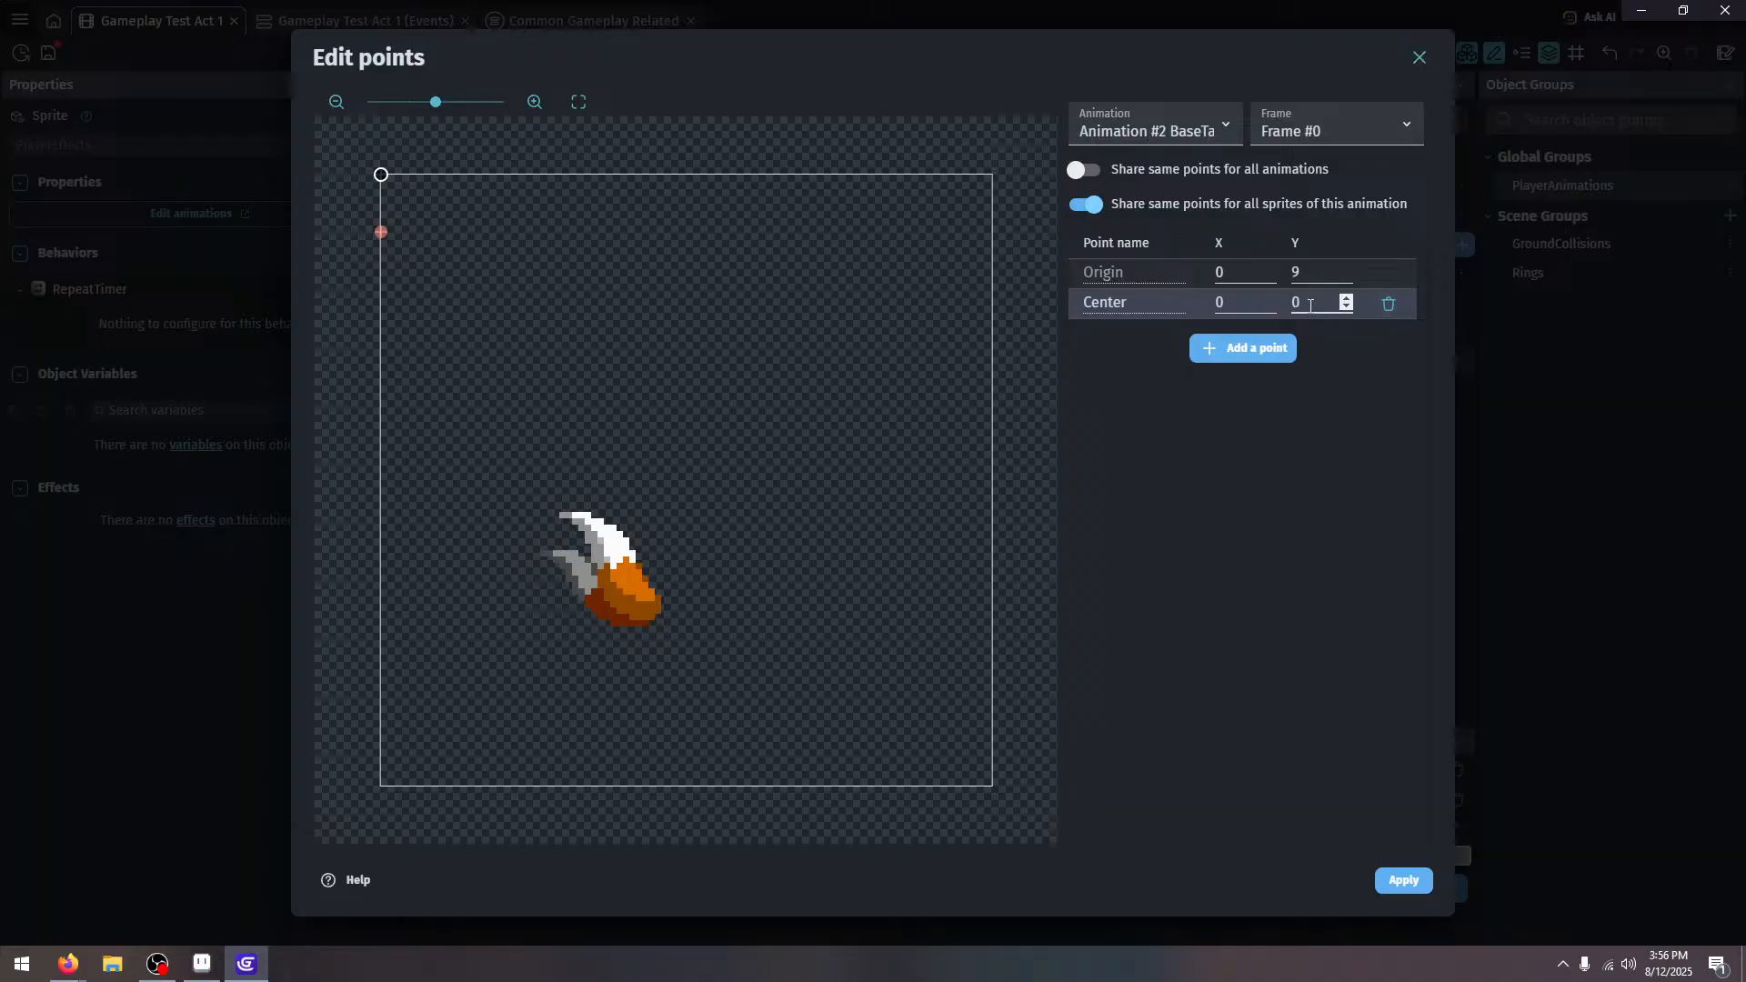
{"action": "left_click", "coordinate": [1224, 305]}
{"action": "type", "text": "48"}
{"action": "left_click", "coordinate": [1303, 306]}
{"action": "type", "text": "57"}
For the BaseTails | Move animation, set the Origin Y to 9 and a custom Center point at X 48, Y 57
{"action": "left_click", "coordinate": [1170, 133]}
{"action": "left_click", "coordinate": [1198, 212]}
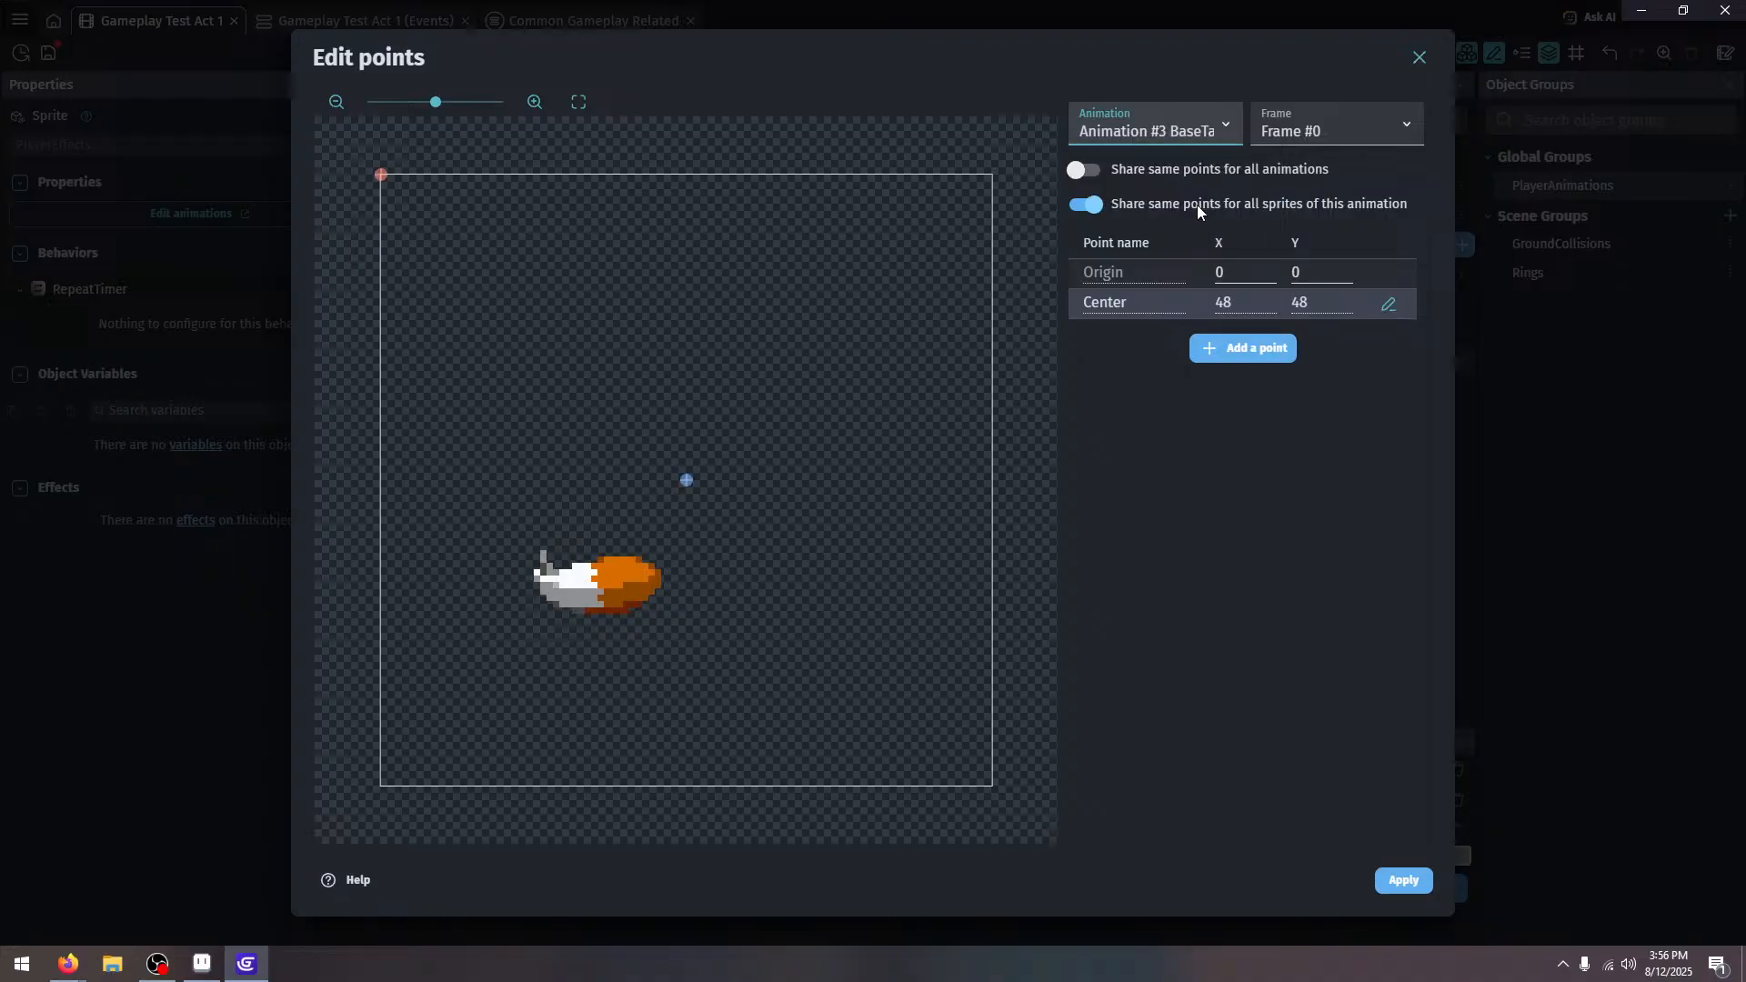
{"action": "left_click", "coordinate": [1309, 275]}
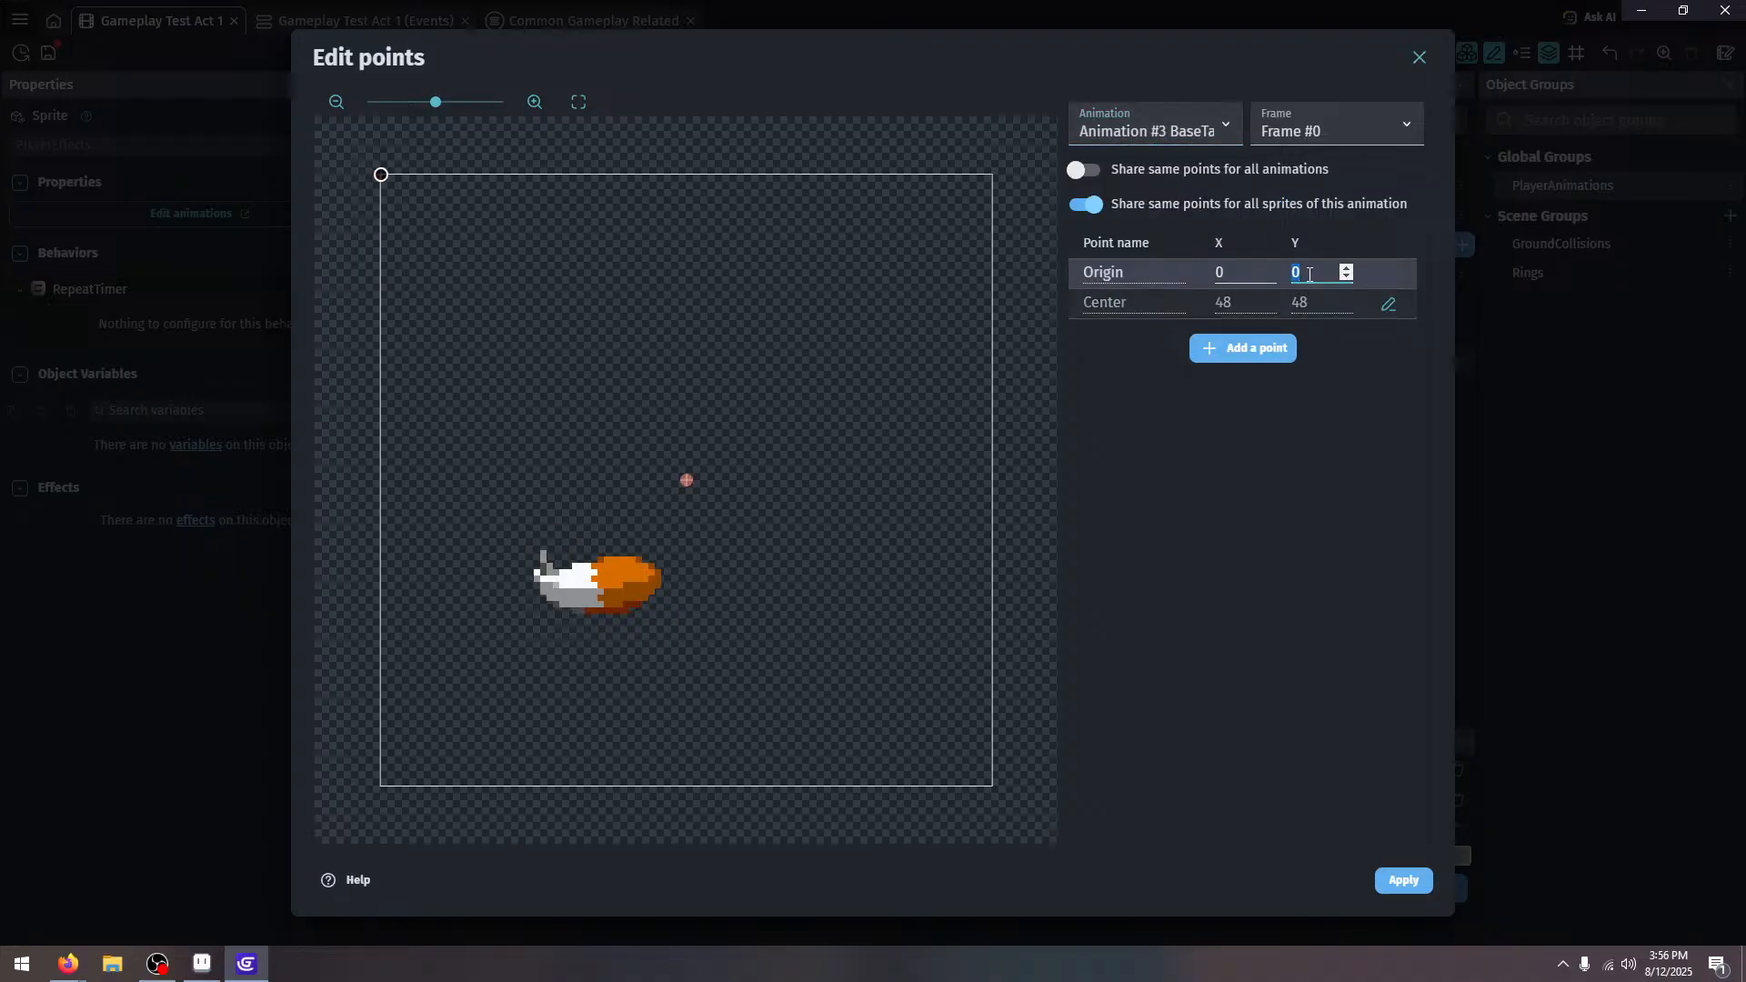
{"action": "type", "text": "9"}
{"action": "left_click", "coordinate": [1388, 304]}
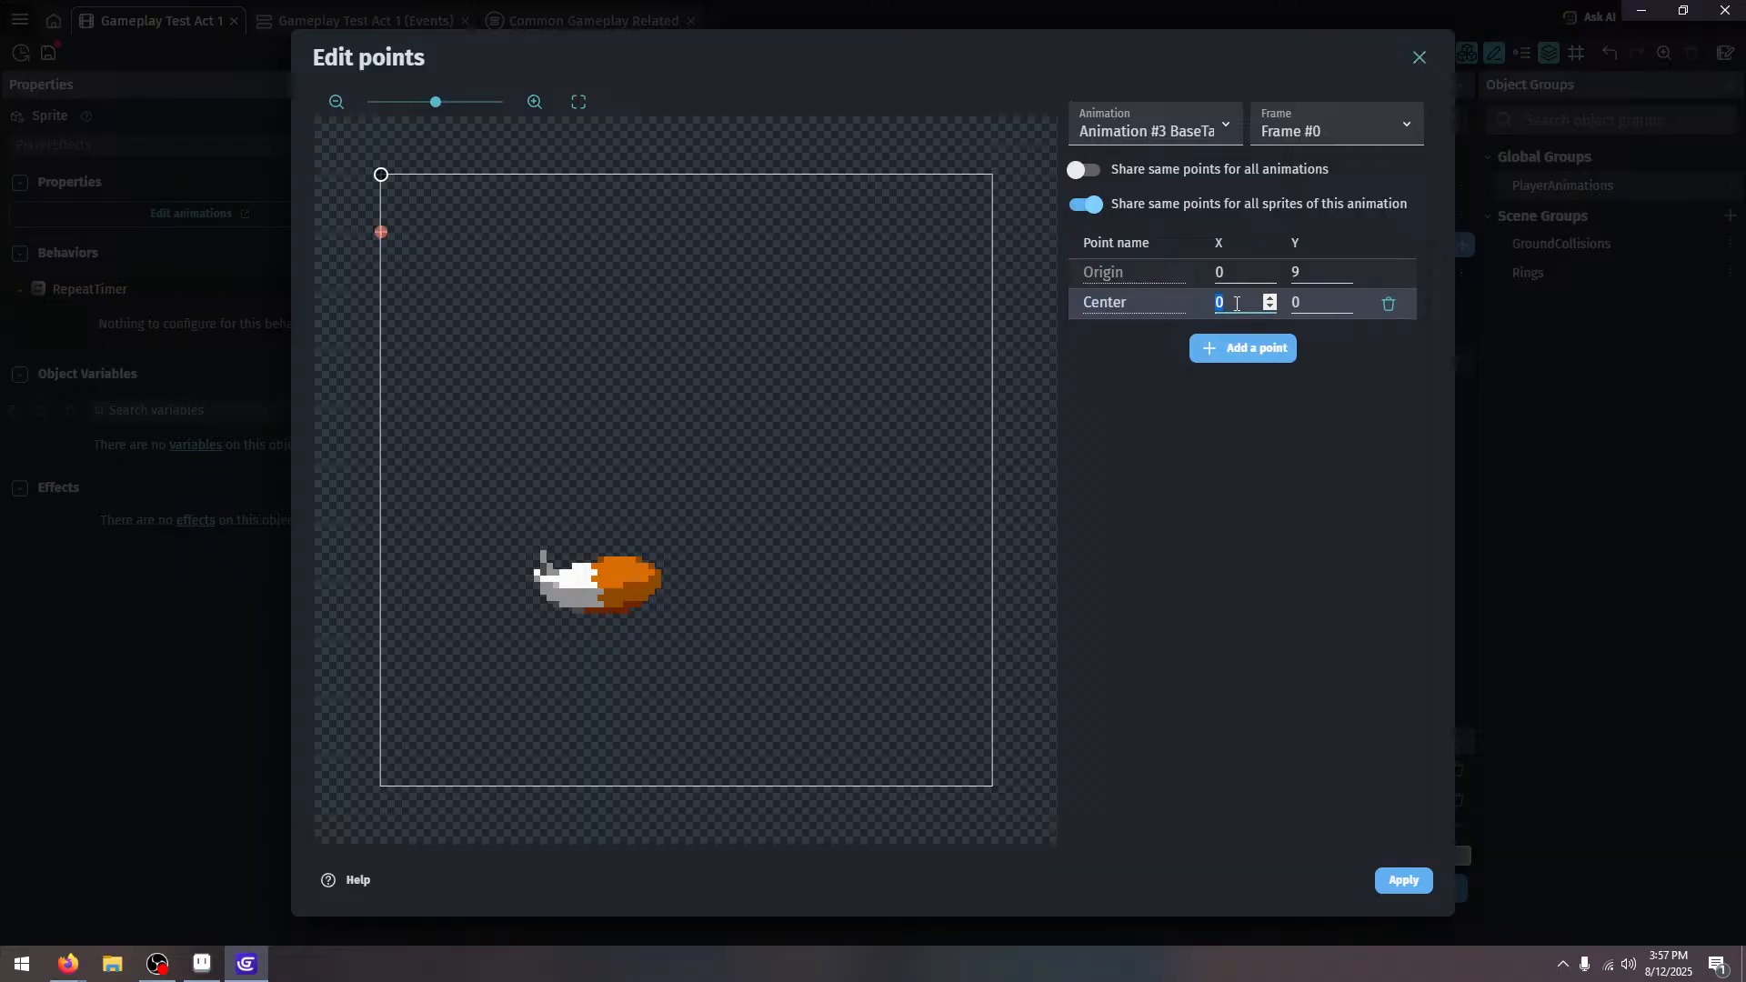
{"action": "type", "text": "48"}
{"action": "left_click", "coordinate": [1302, 309]}
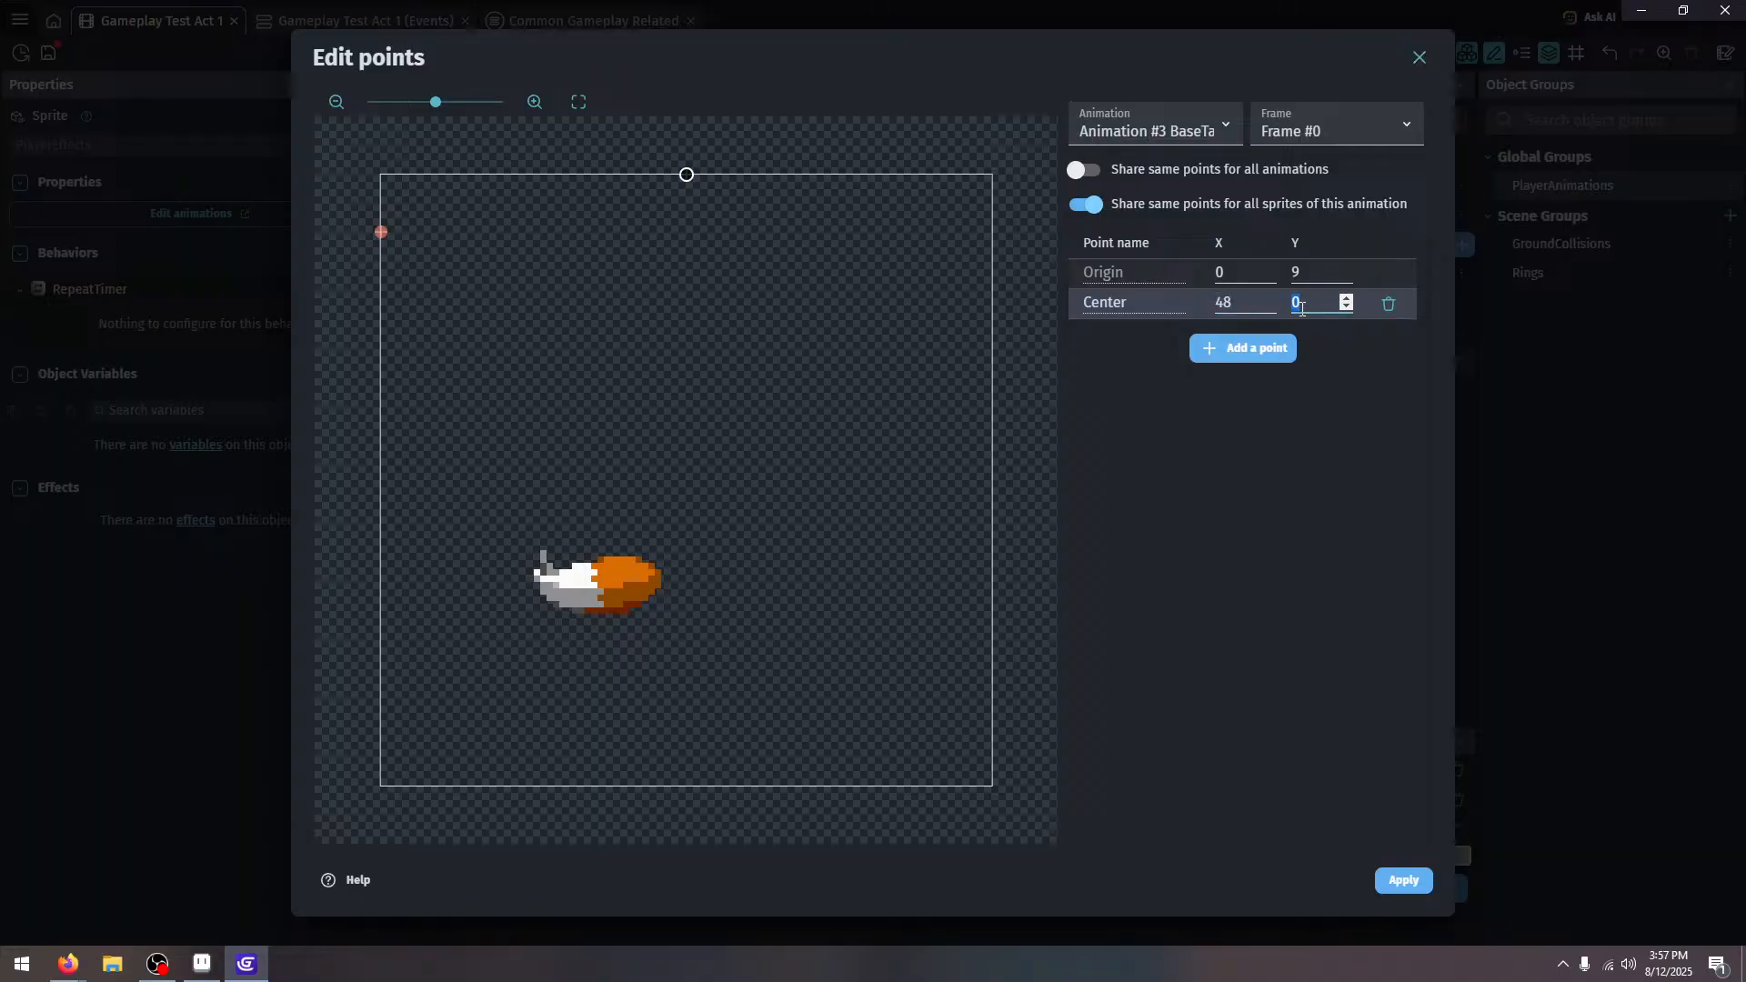
{"action": "type", "text": "57"}
For the BaseTails | Roll animation, set the Origin Y to 9 and a custom Center point at X 48, Y 57
{"action": "left_click", "coordinate": [1216, 136]}
{"action": "left_click", "coordinate": [1175, 228]}
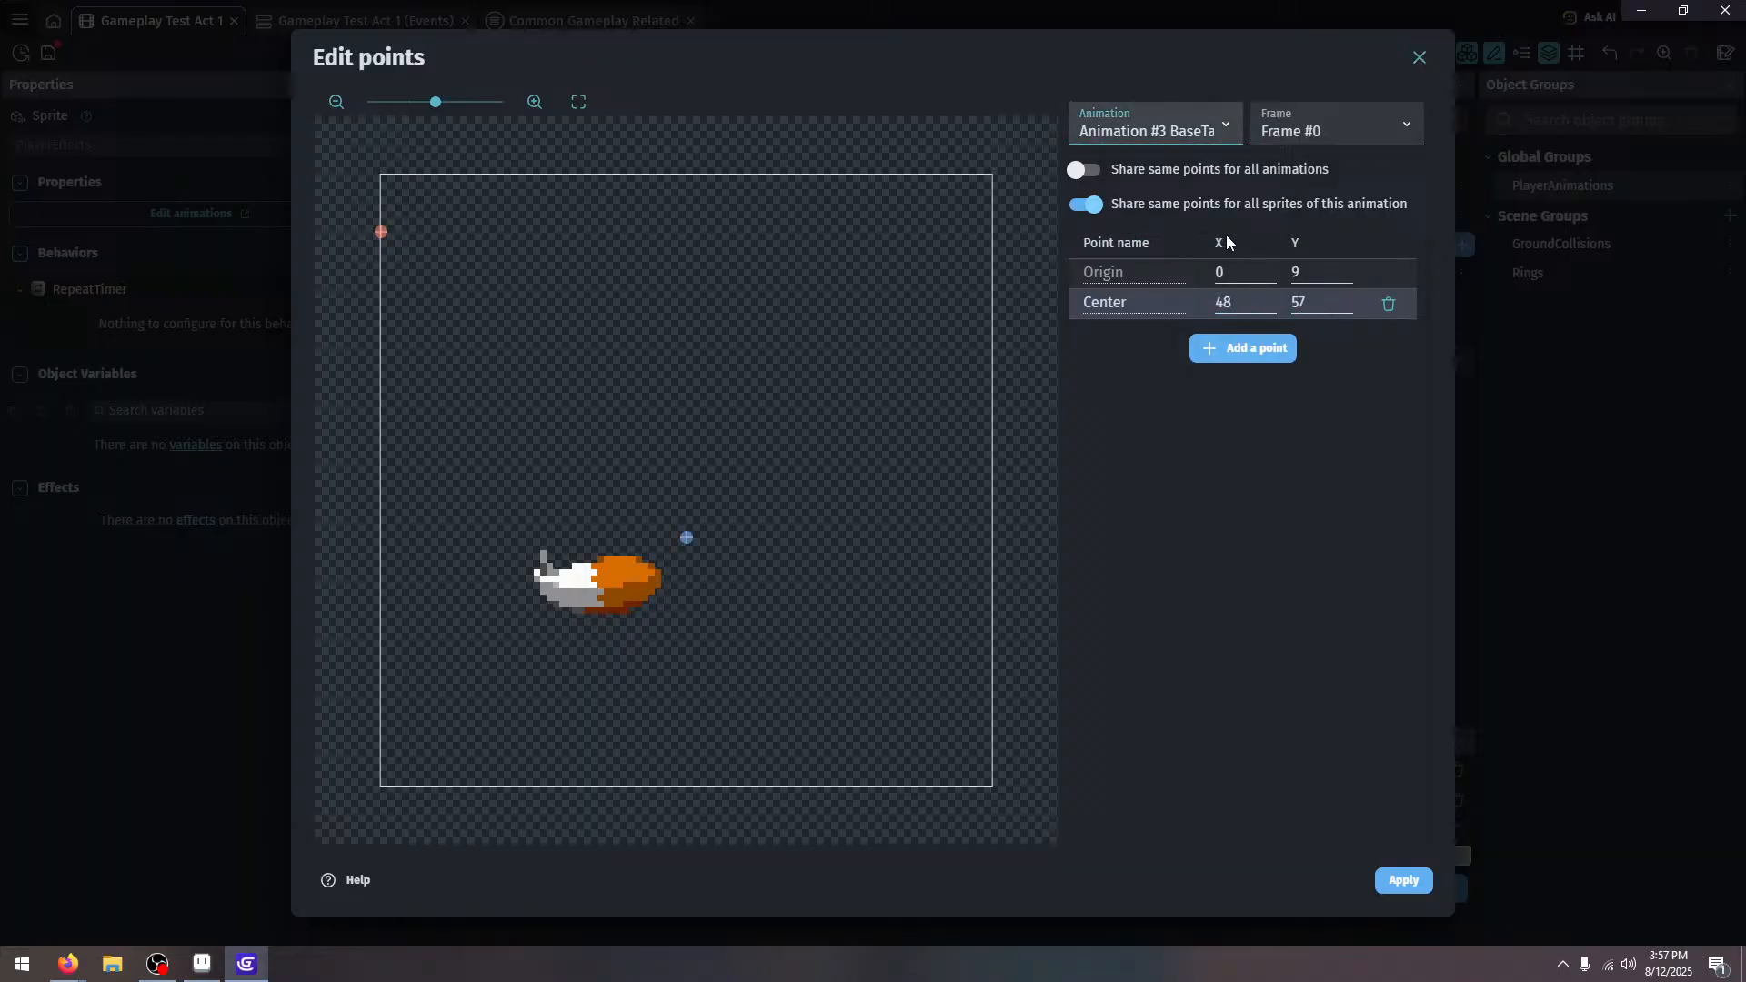
{"action": "left_click", "coordinate": [1303, 274]}
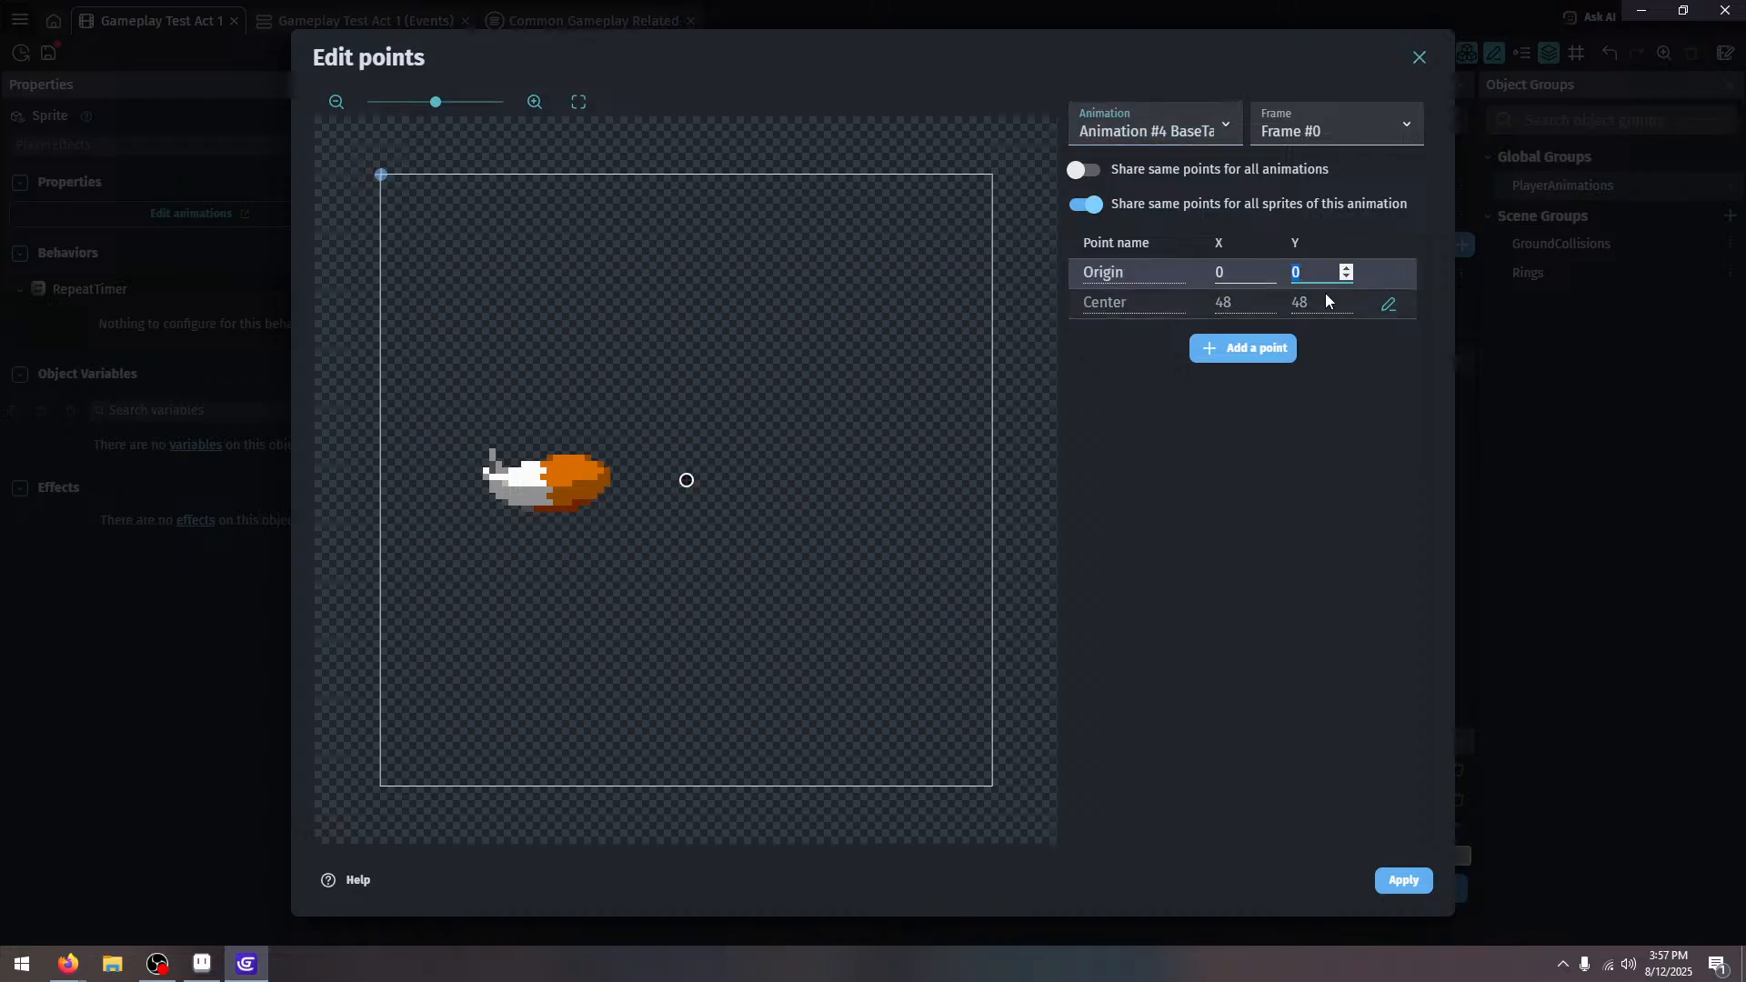
{"action": "type", "text": "9"}
{"action": "left_click", "coordinate": [1388, 303]}
{"action": "left_click", "coordinate": [1244, 304]}
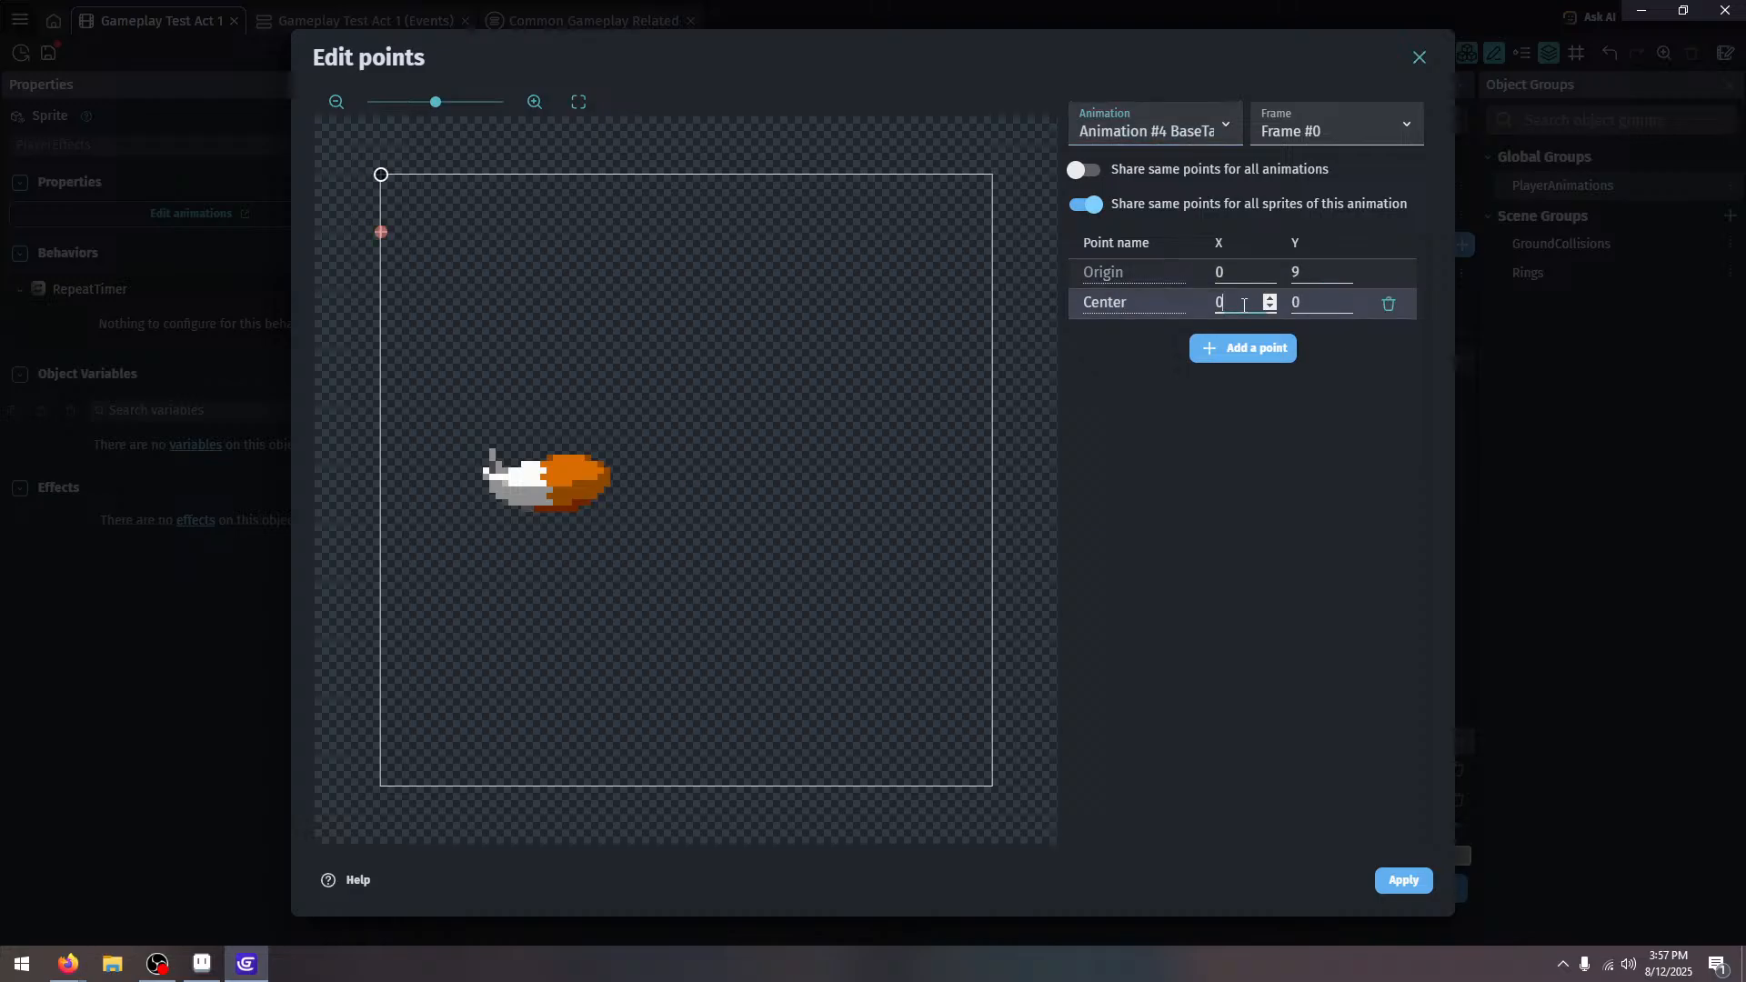
{"action": "type", "text": "48"}
{"action": "key", "text": "Tab"}
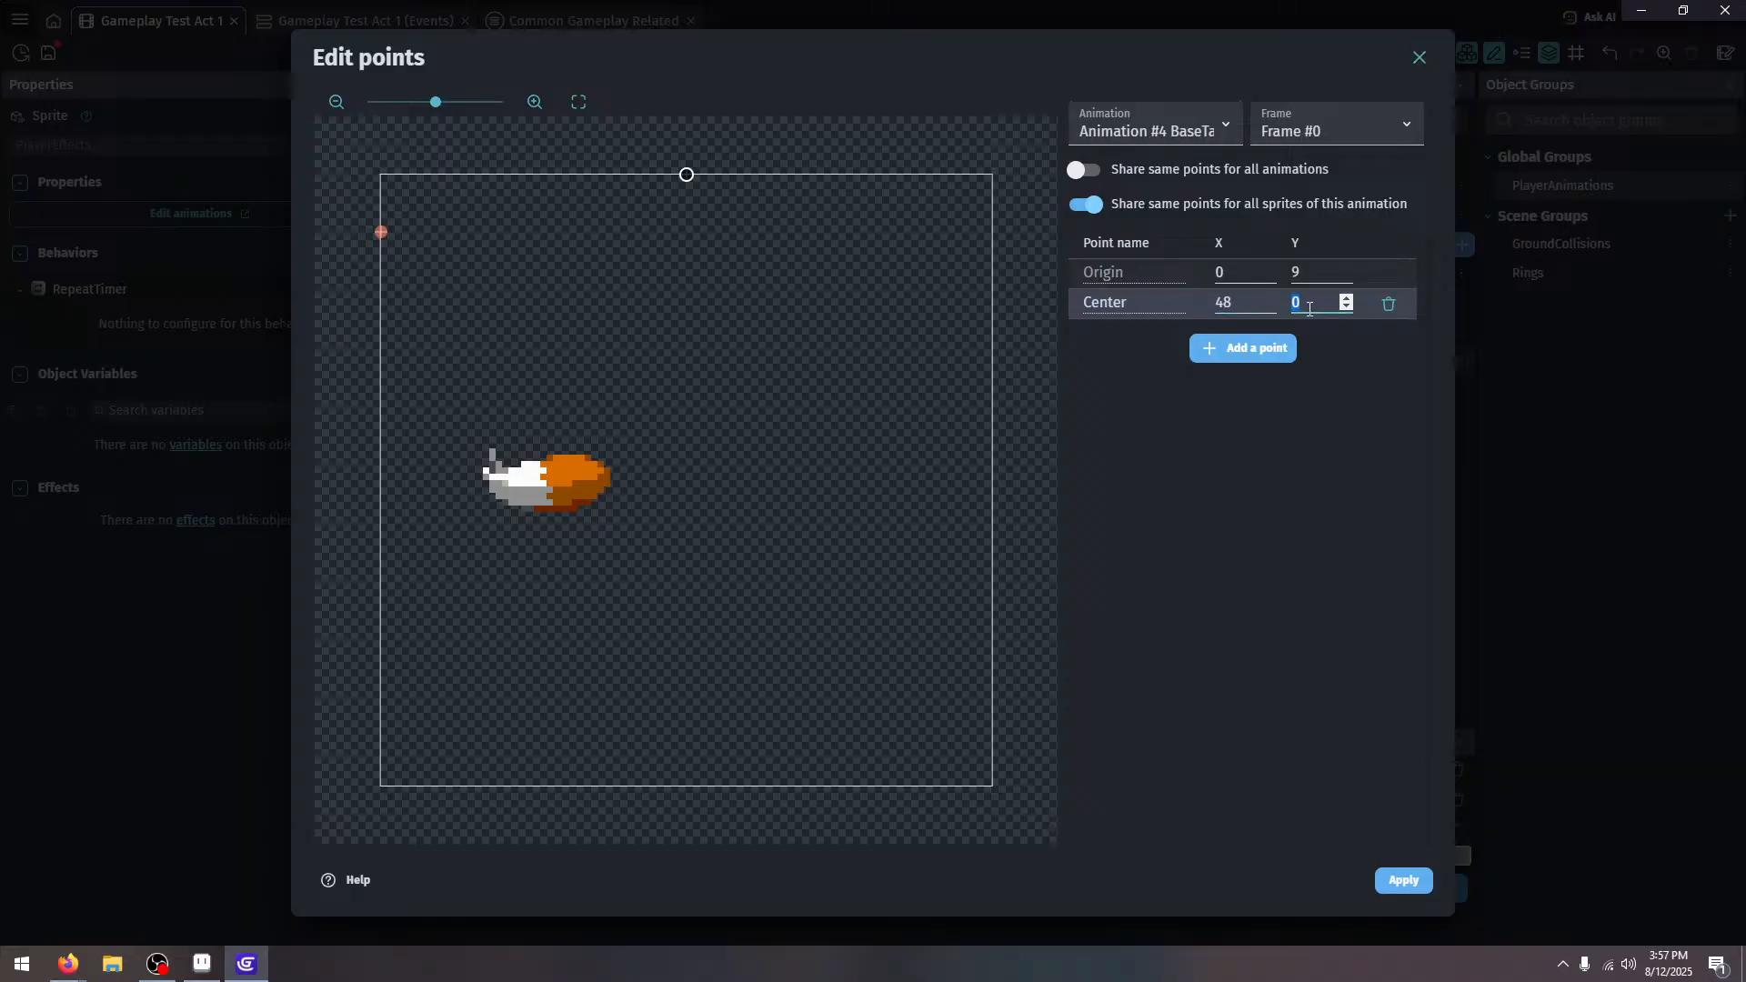
{"action": "type", "text": "57"}
{"action": "left_click", "coordinate": [1330, 458]}
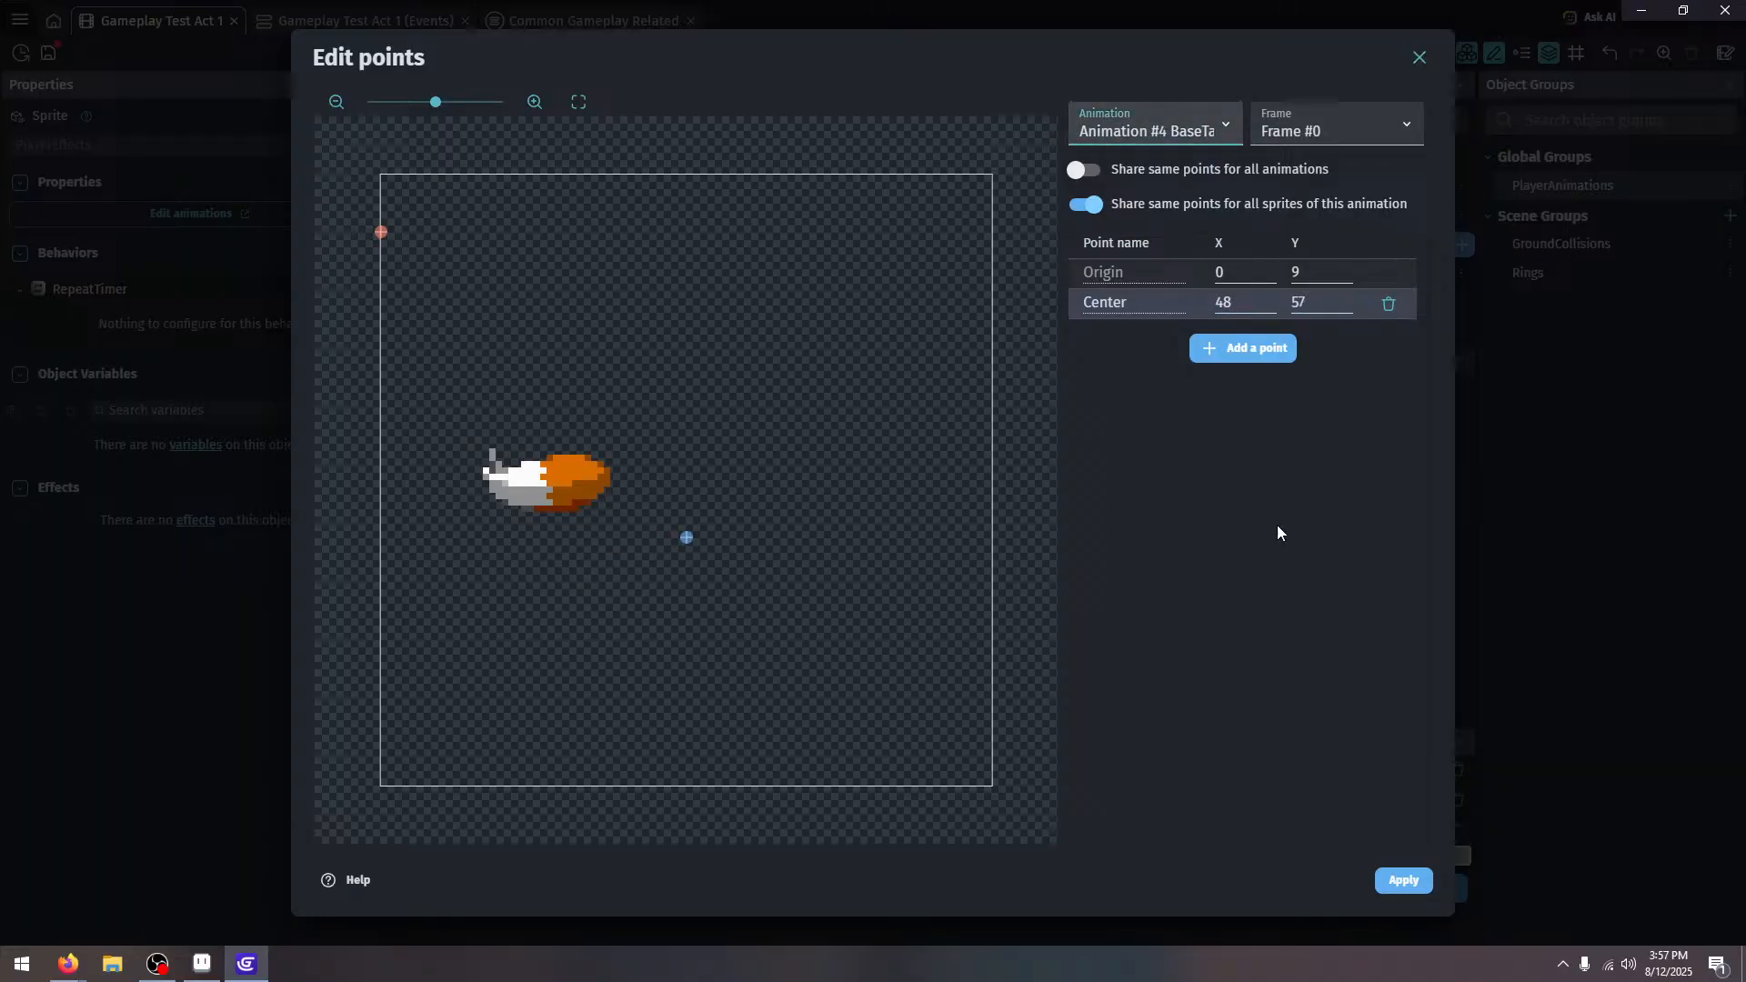
Apply the edited points and the animation changes of the PlayerEffects object
{"action": "left_click", "coordinate": [1404, 880]}
{"action": "left_click", "coordinate": [1410, 882]}
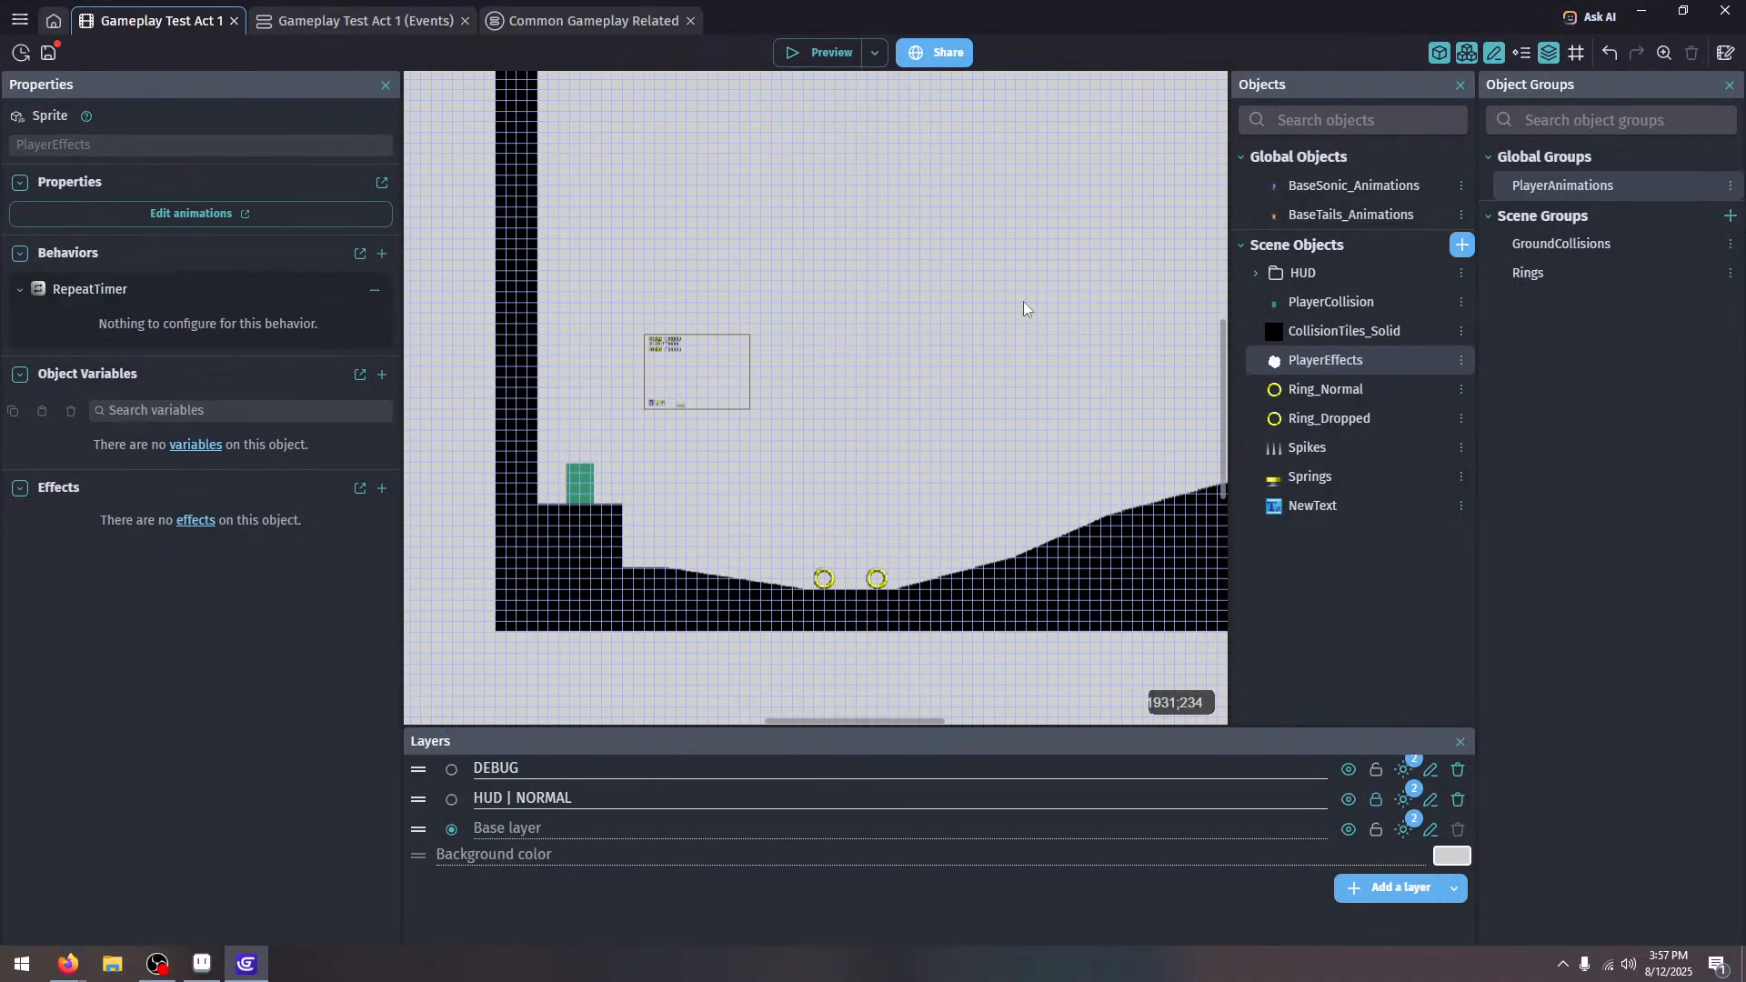
Preview the scene and check how the tails follow Tails while jumping and moving in both directions
{"action": "scroll", "coordinate": [764, 300], "scroll_direction": "down", "scroll_amount": 2}
{"action": "left_click", "coordinate": [785, 53]}
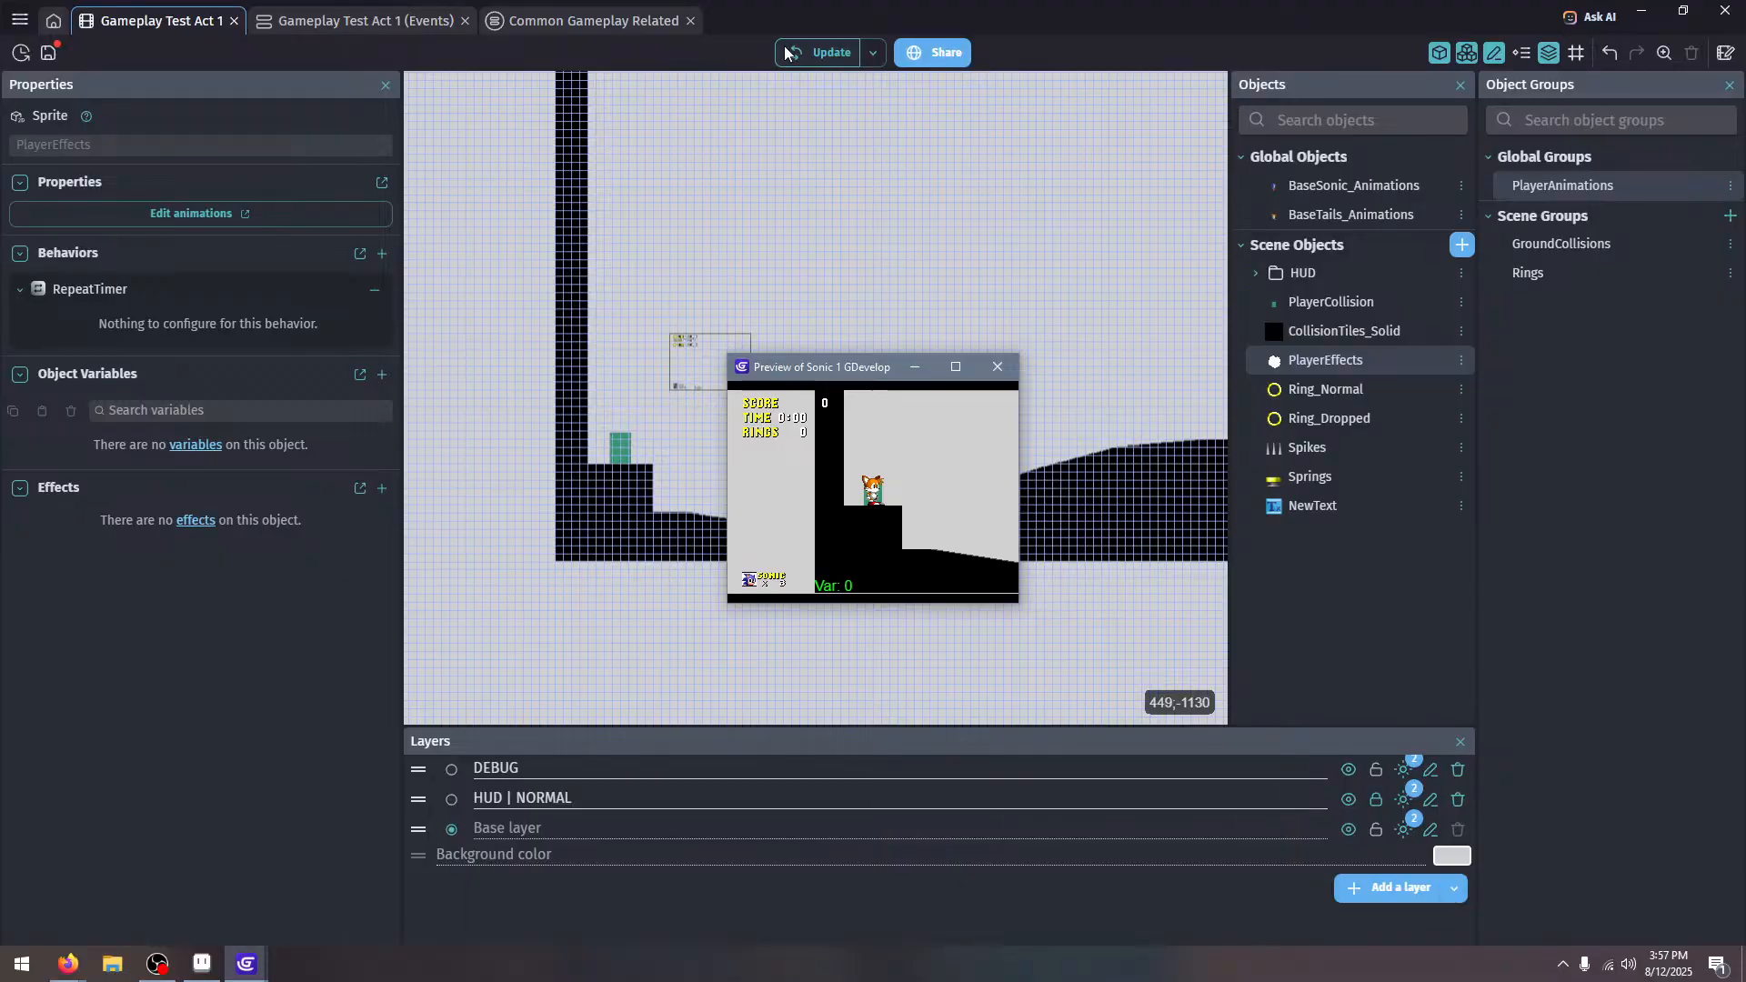
{"action": "key", "text": "space"}
{"action": "key", "text": "space"}
{"action": "key", "text": "Right"}
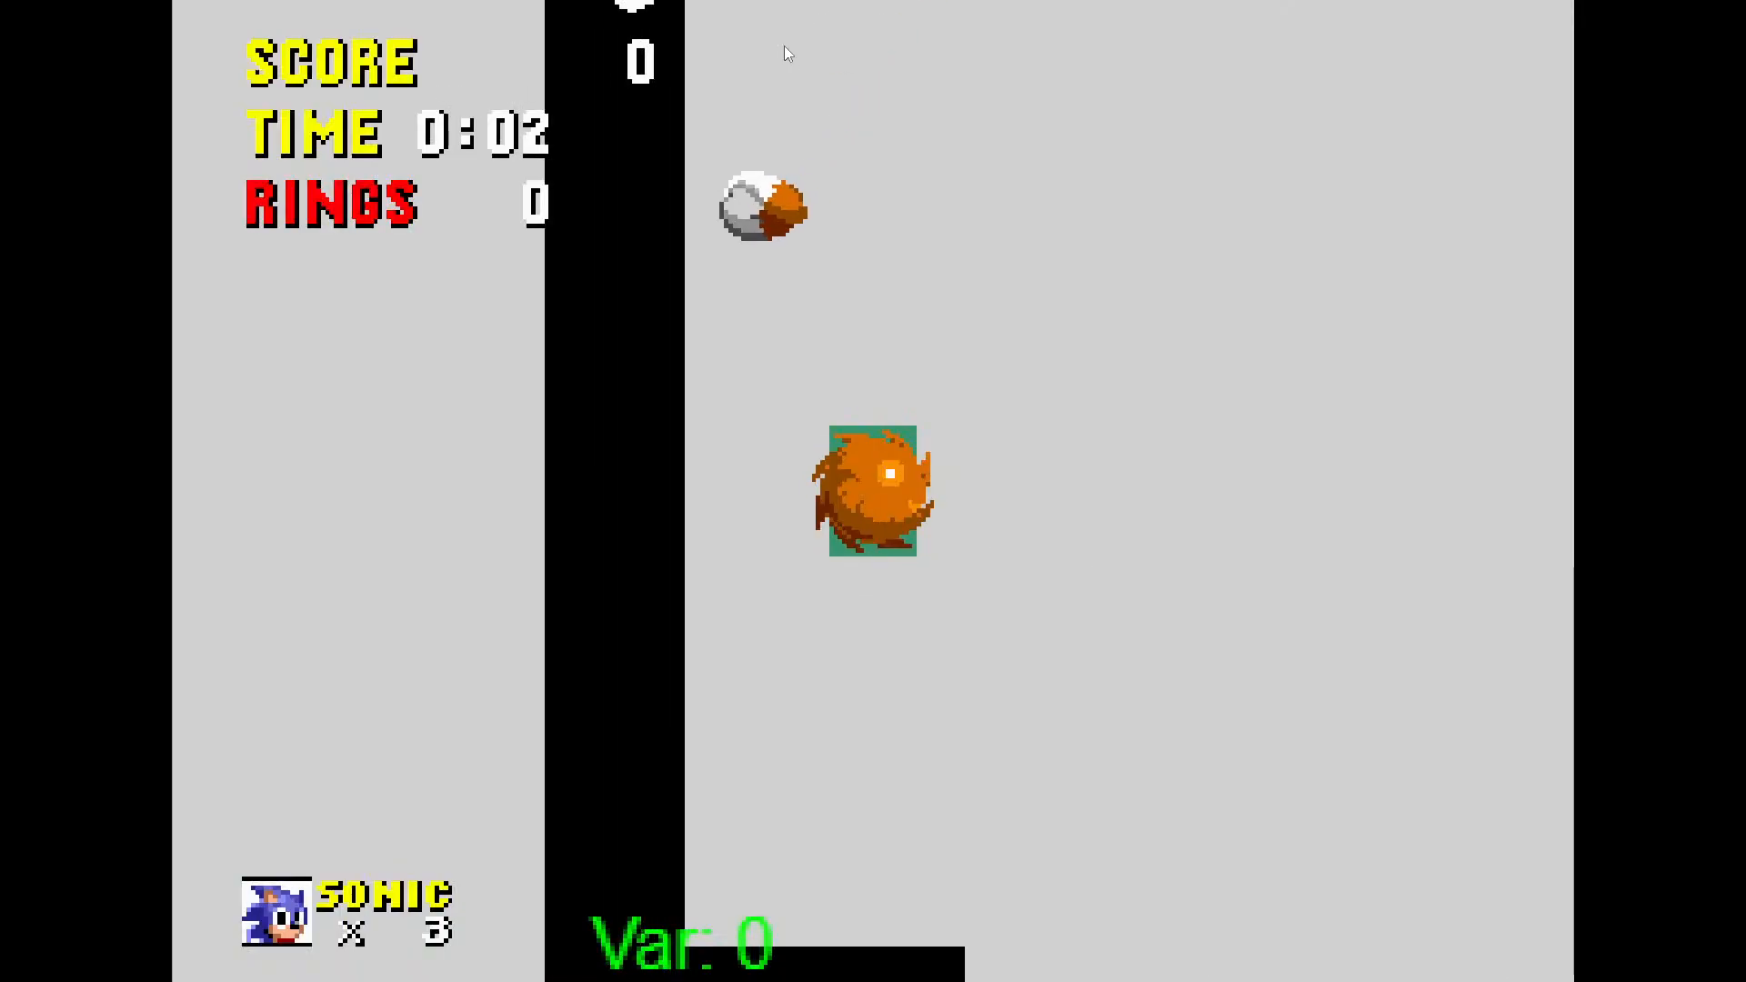
{"action": "key", "text": "Left"}
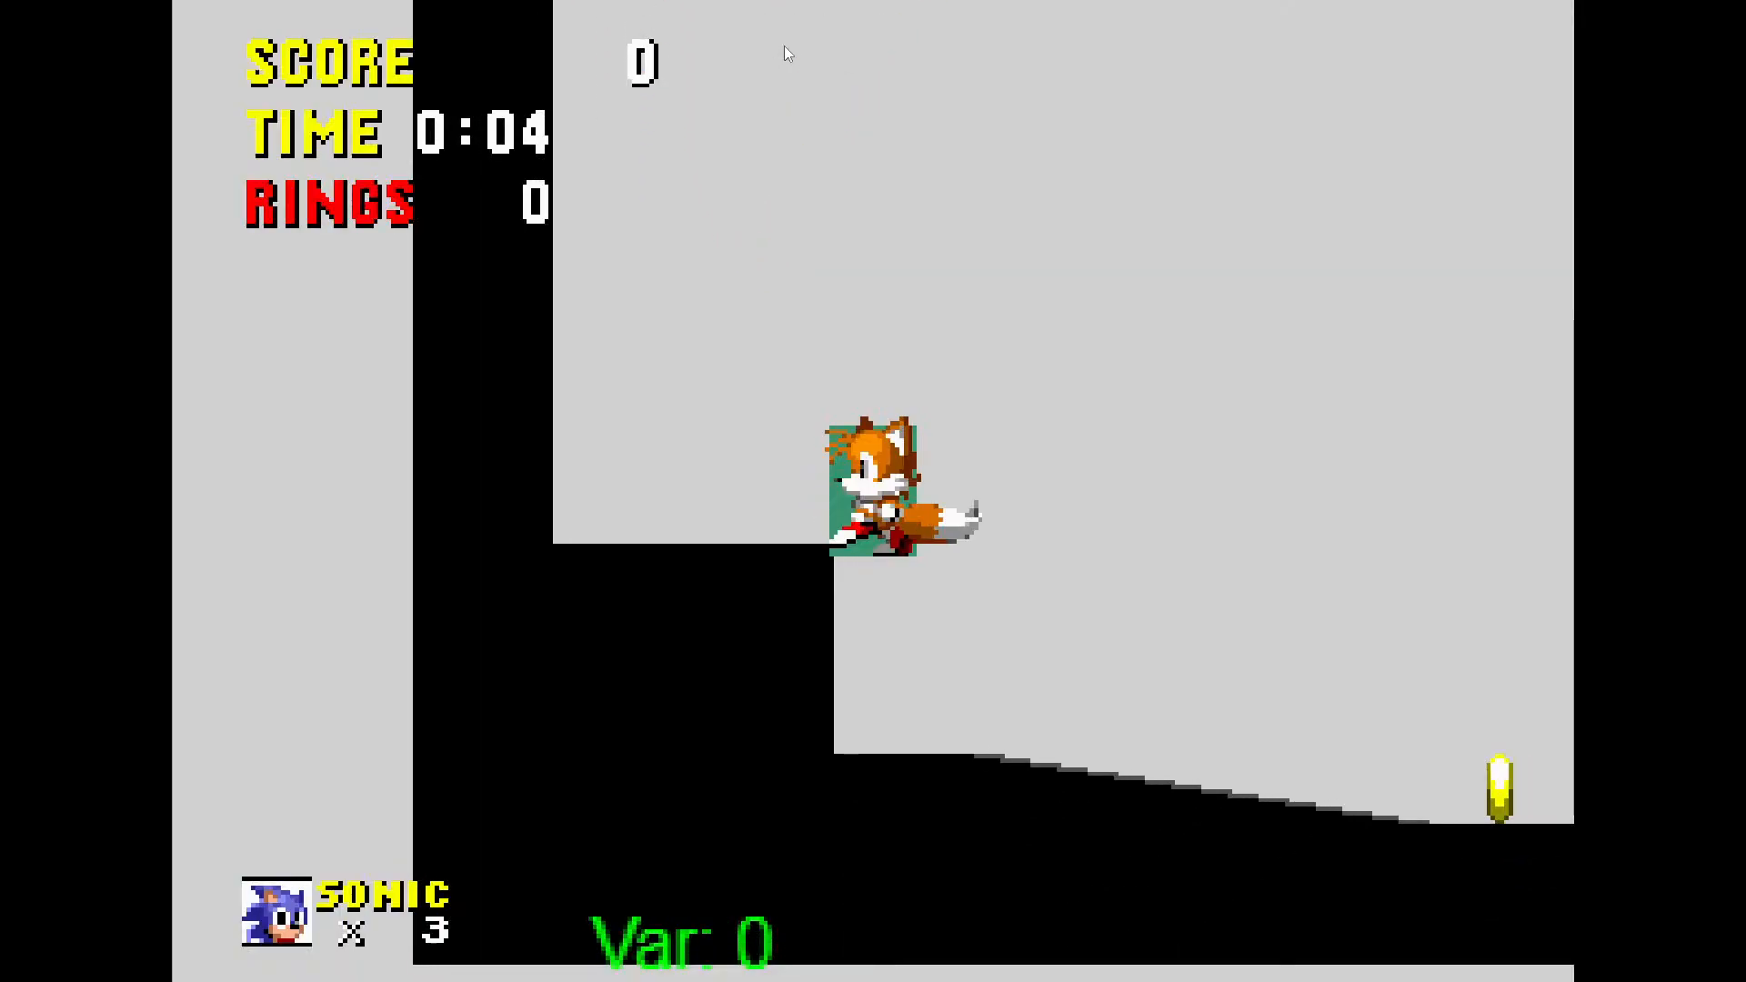
{"action": "key", "text": "Right"}
{"action": "key", "text": "Escape"}
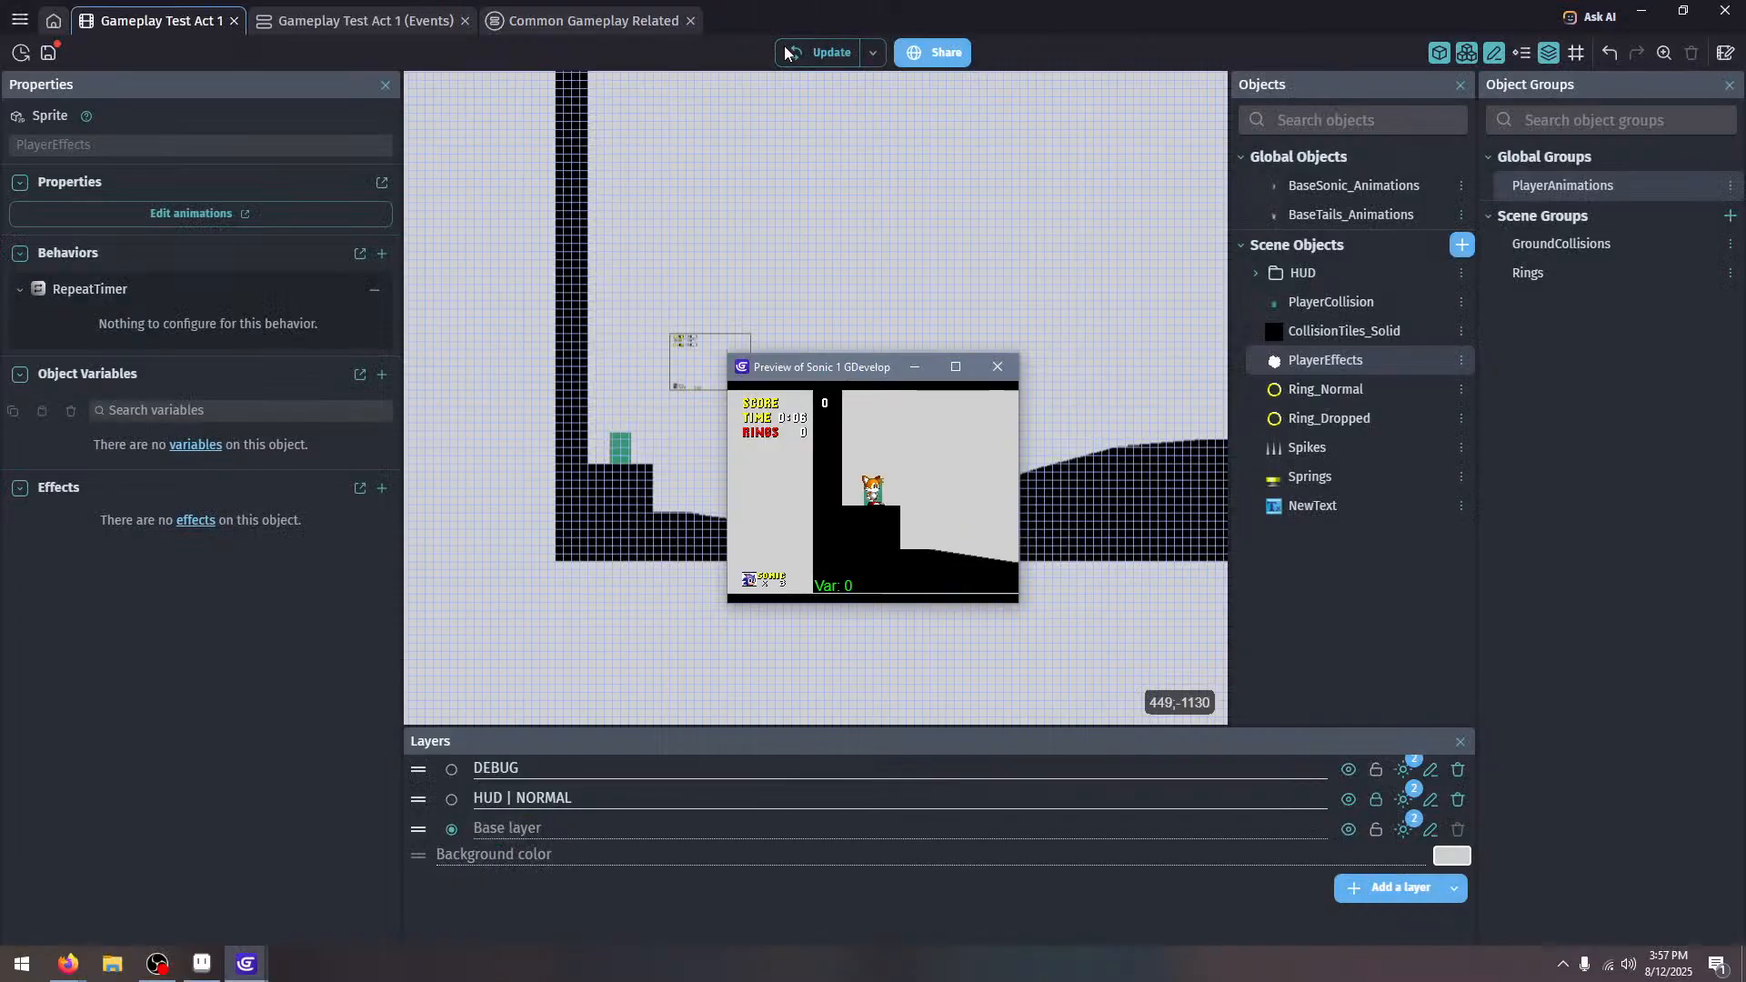
{"action": "left_click", "coordinate": [997, 366]}
In the Common Gameplay Related events, copy the action setting PlayerEffects to "BaseTails | Idle" into the Trigger once event that creates PlayerEffects
{"action": "left_click", "coordinate": [582, 21]}
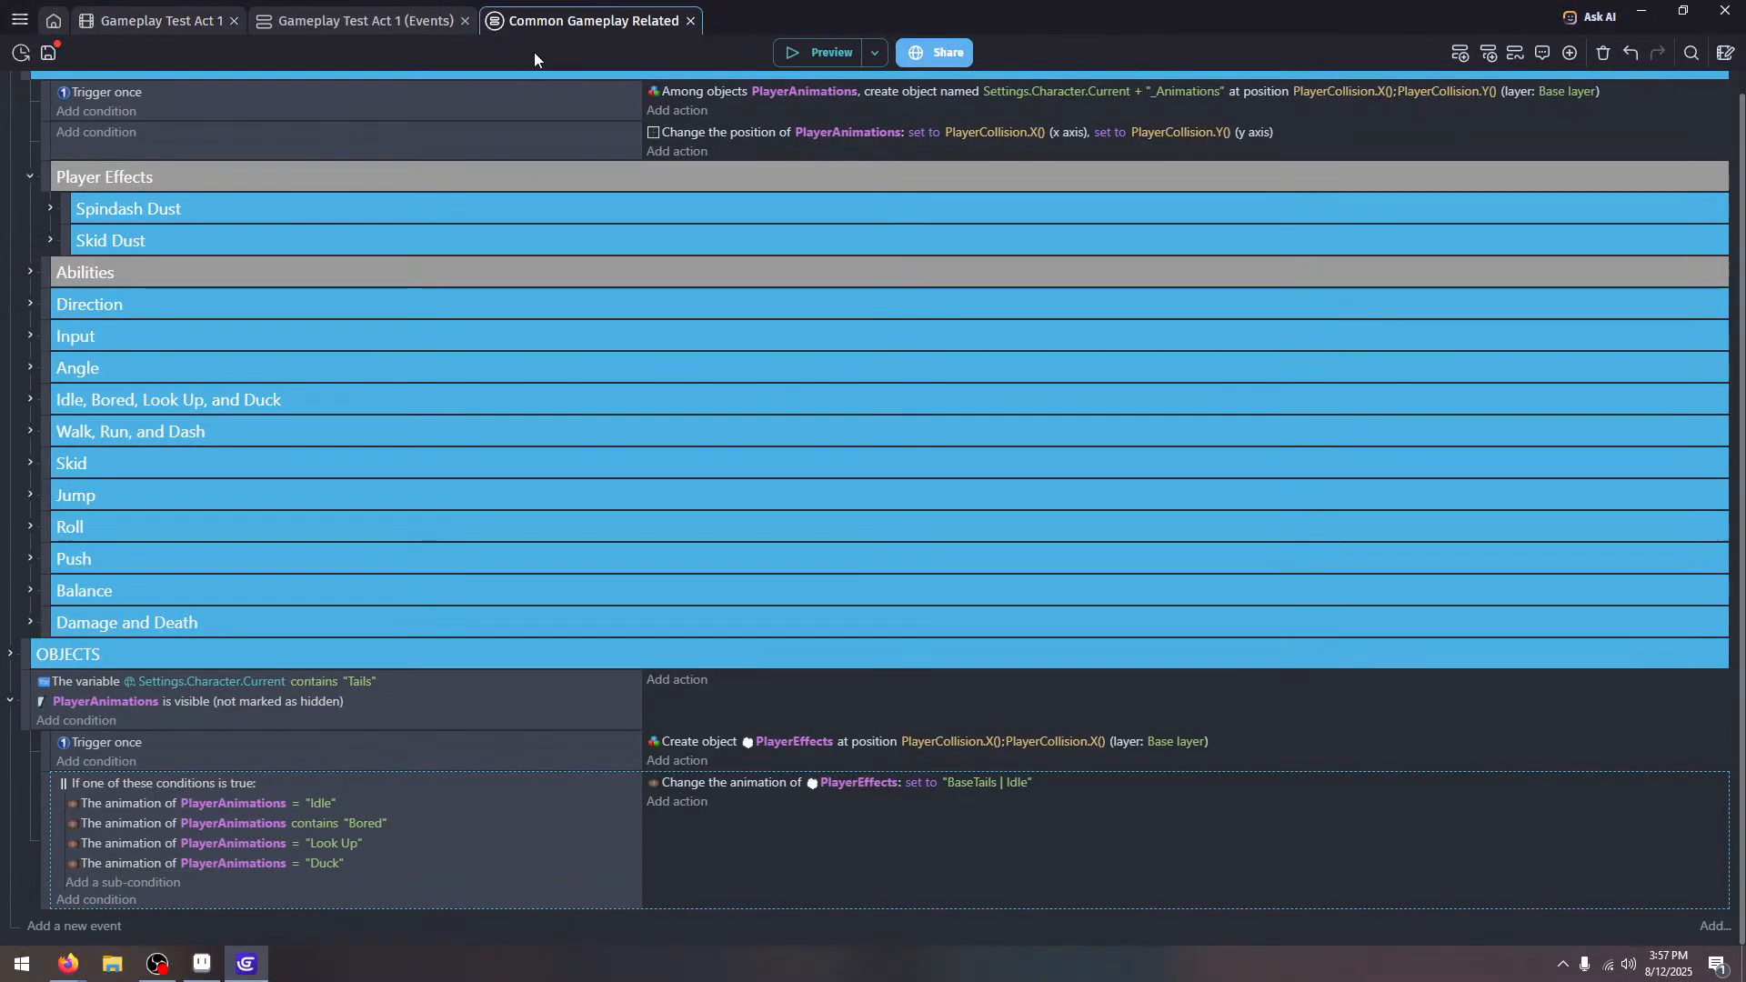
{"action": "left_click", "coordinate": [771, 784]}
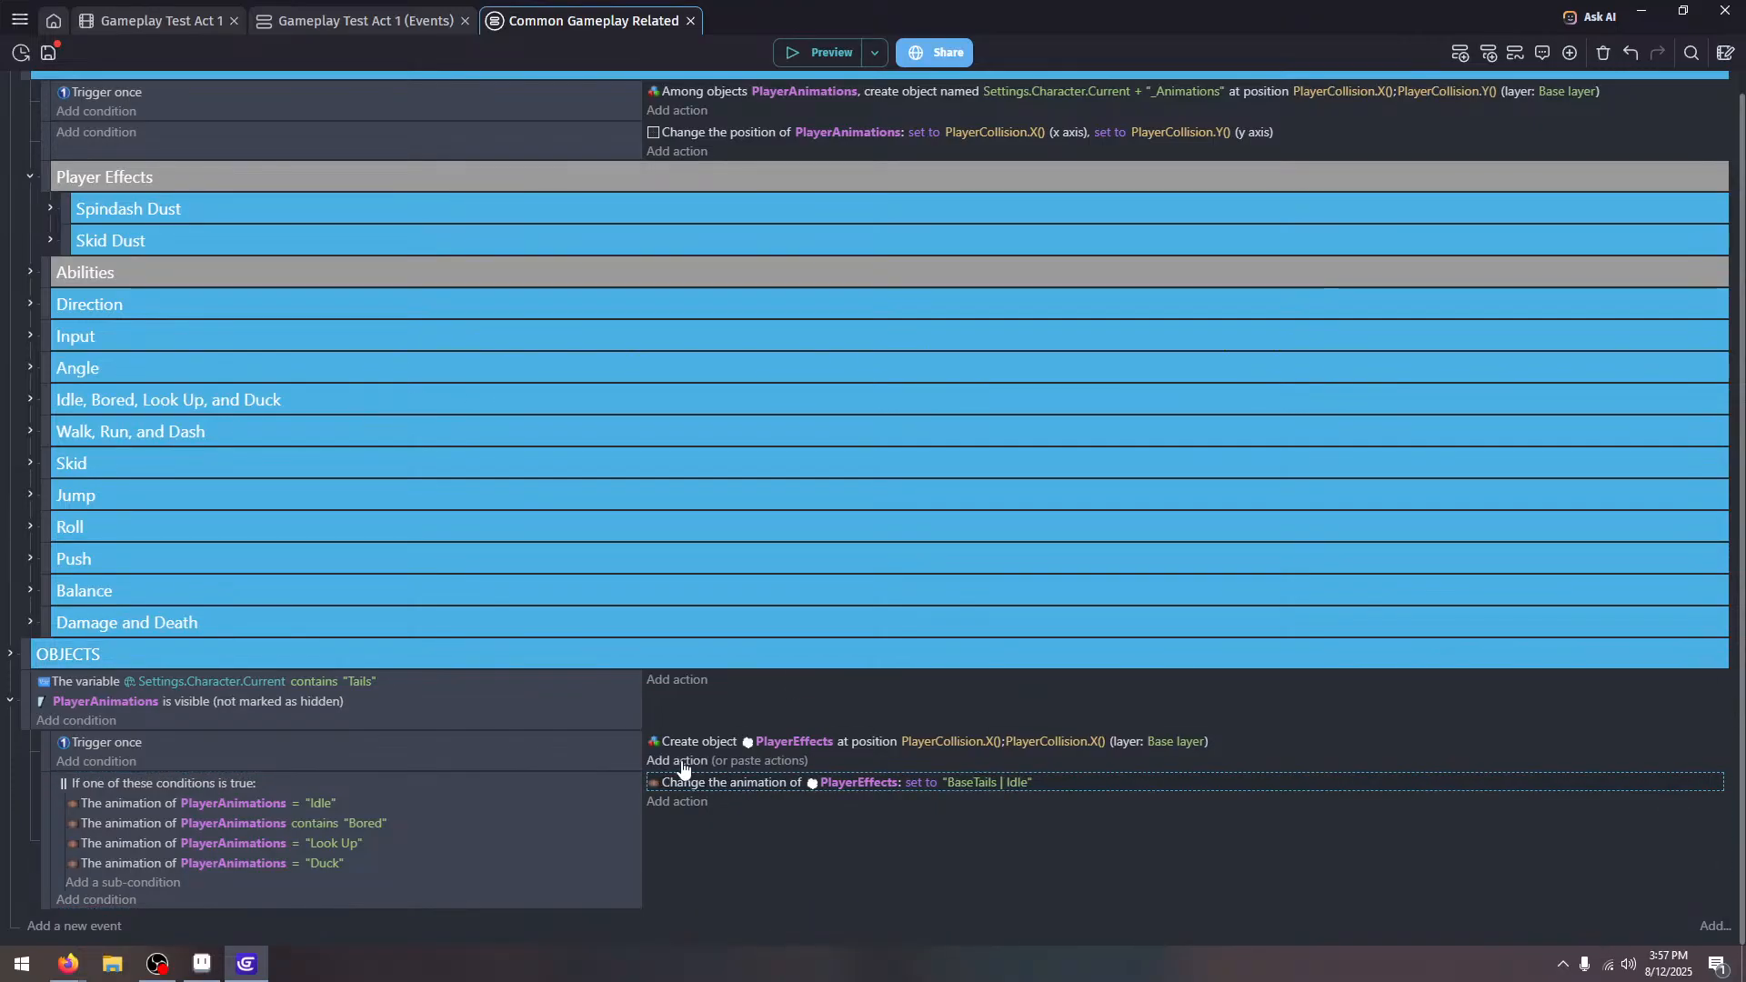
{"action": "left_click", "coordinate": [728, 760]}
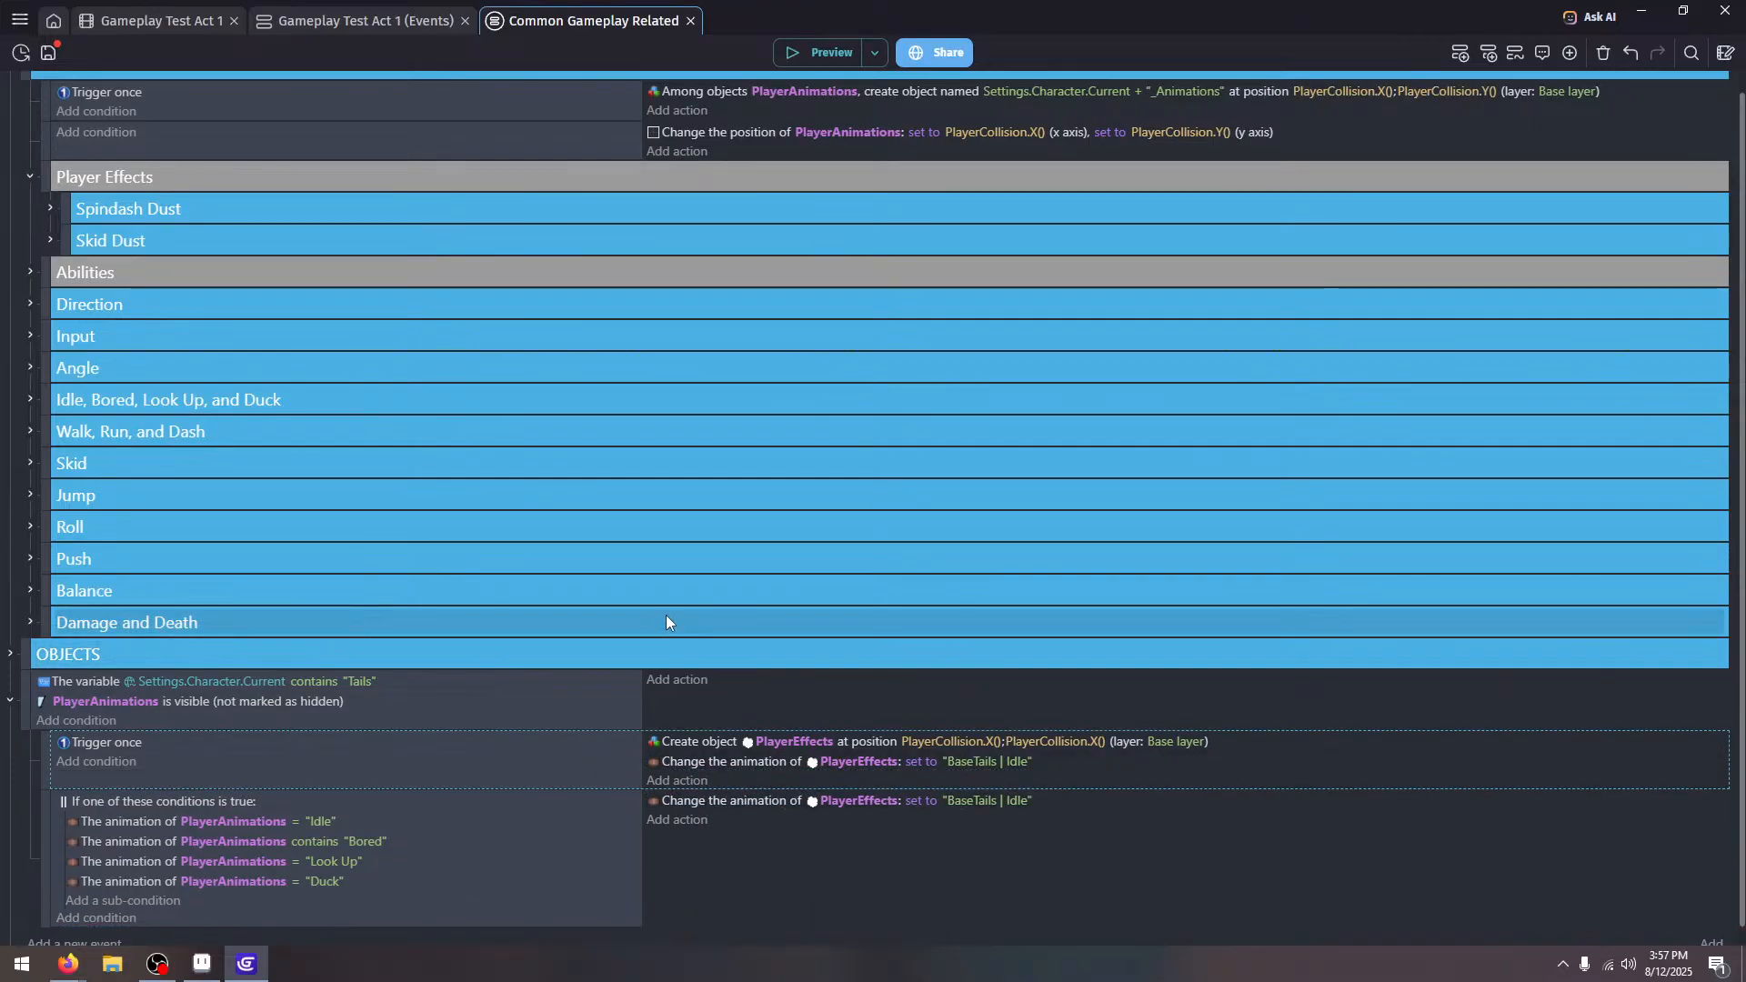
{"action": "scroll", "coordinate": [874, 744], "scroll_direction": "down", "scroll_amount": 1}
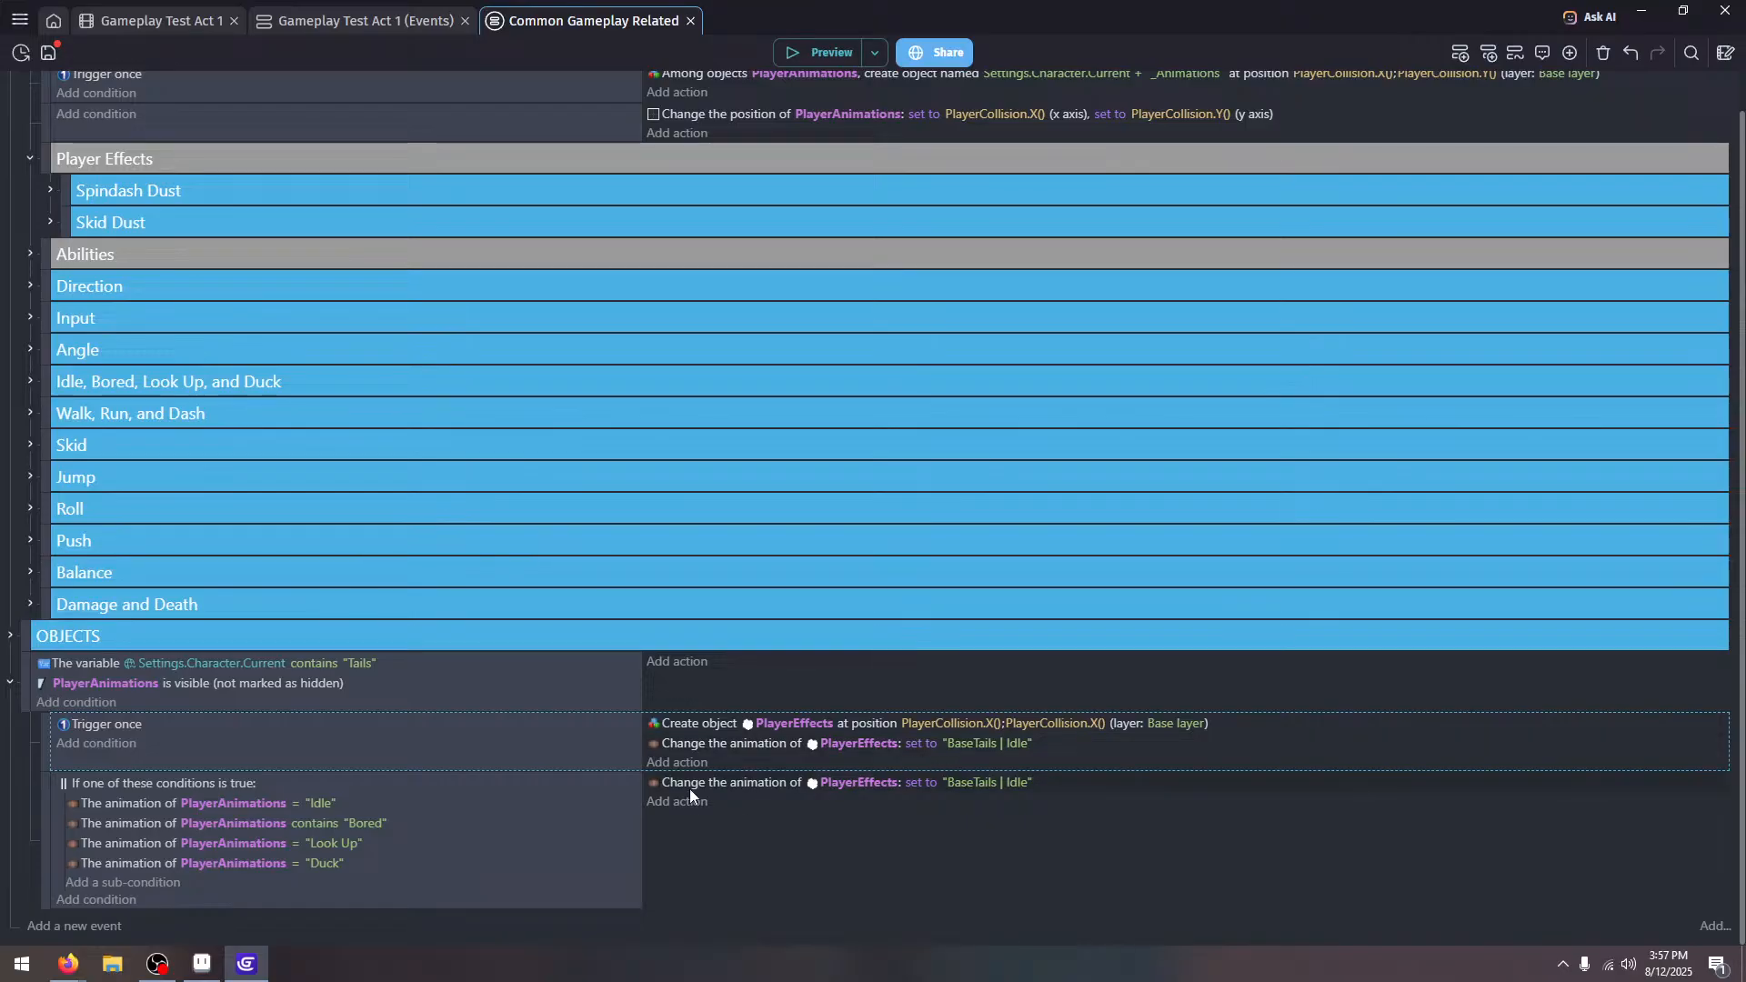
{"action": "left_click", "coordinate": [701, 727]}
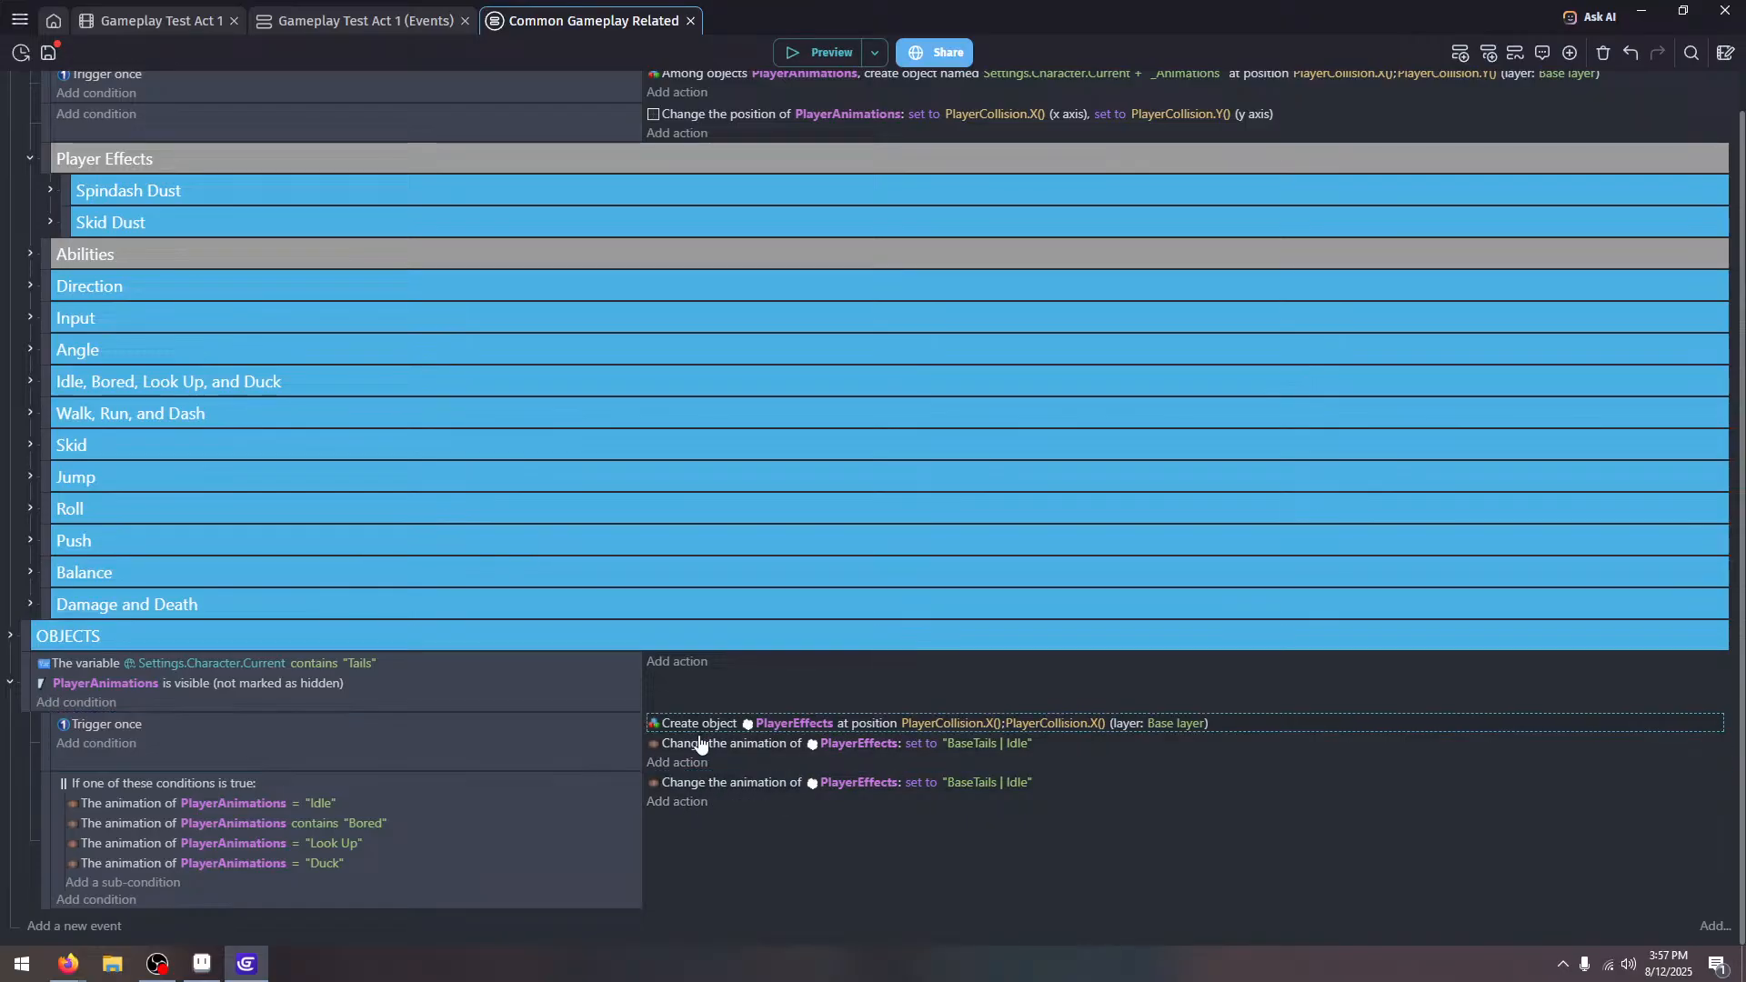
{"action": "left_click", "coordinate": [686, 802]}
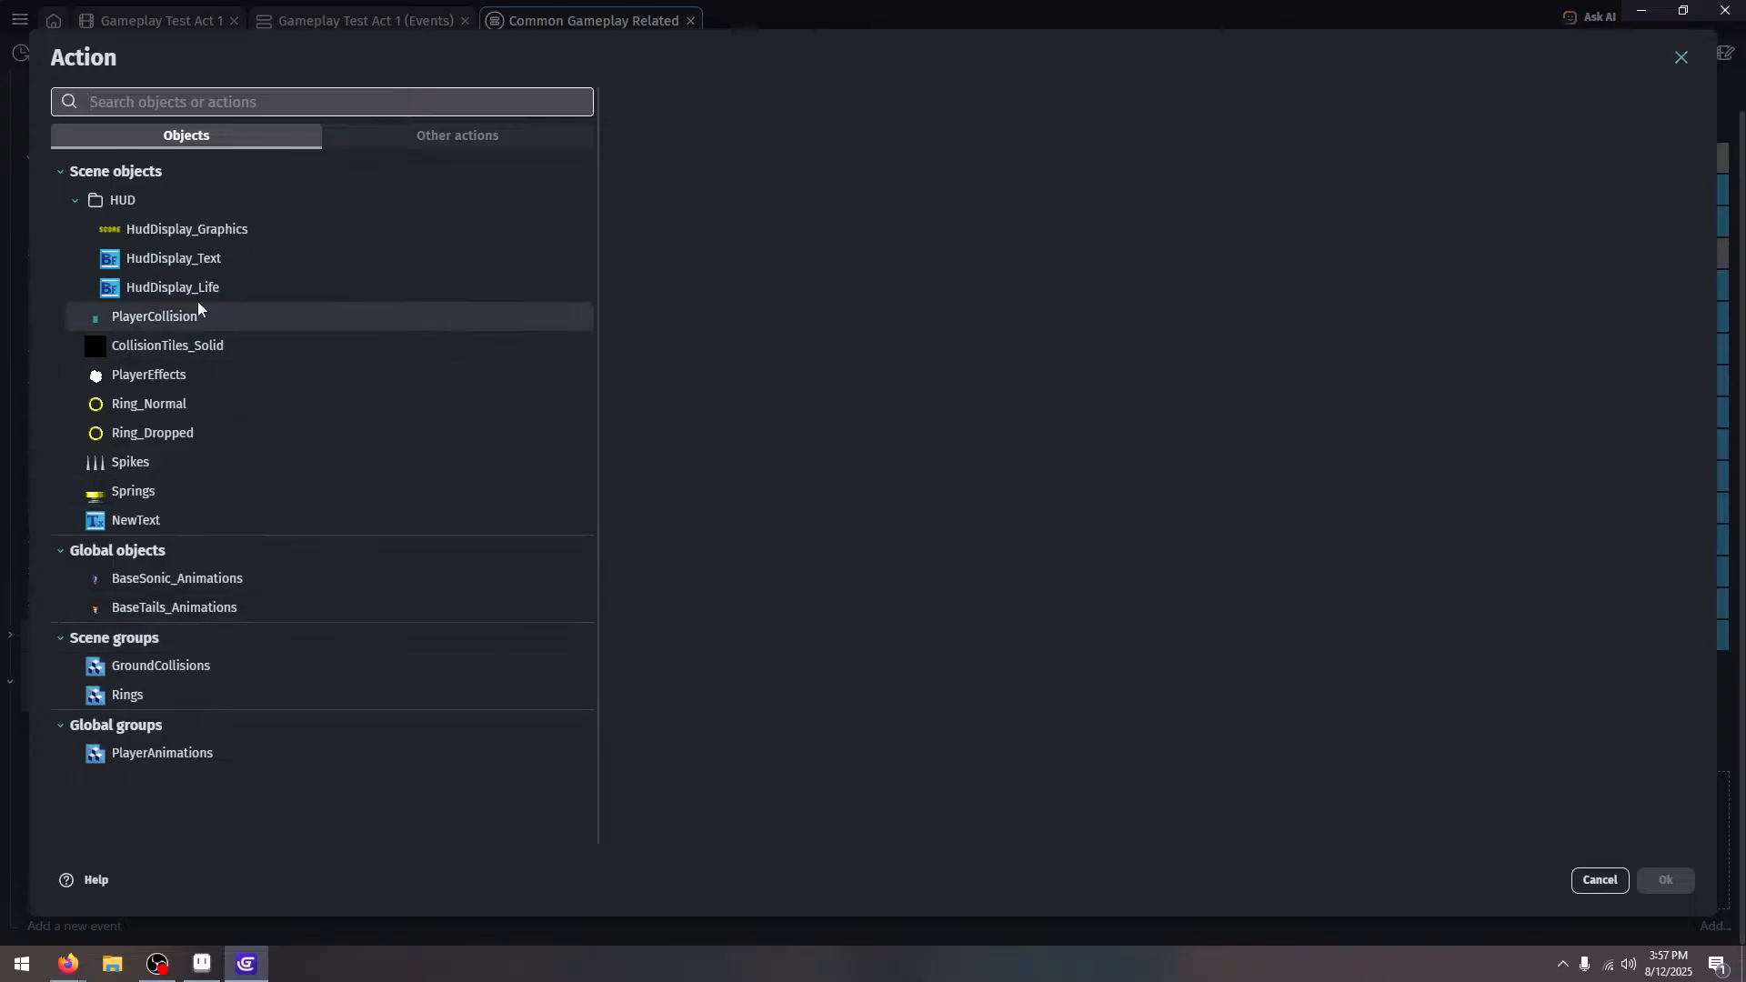
{"action": "left_click", "coordinate": [221, 379]}
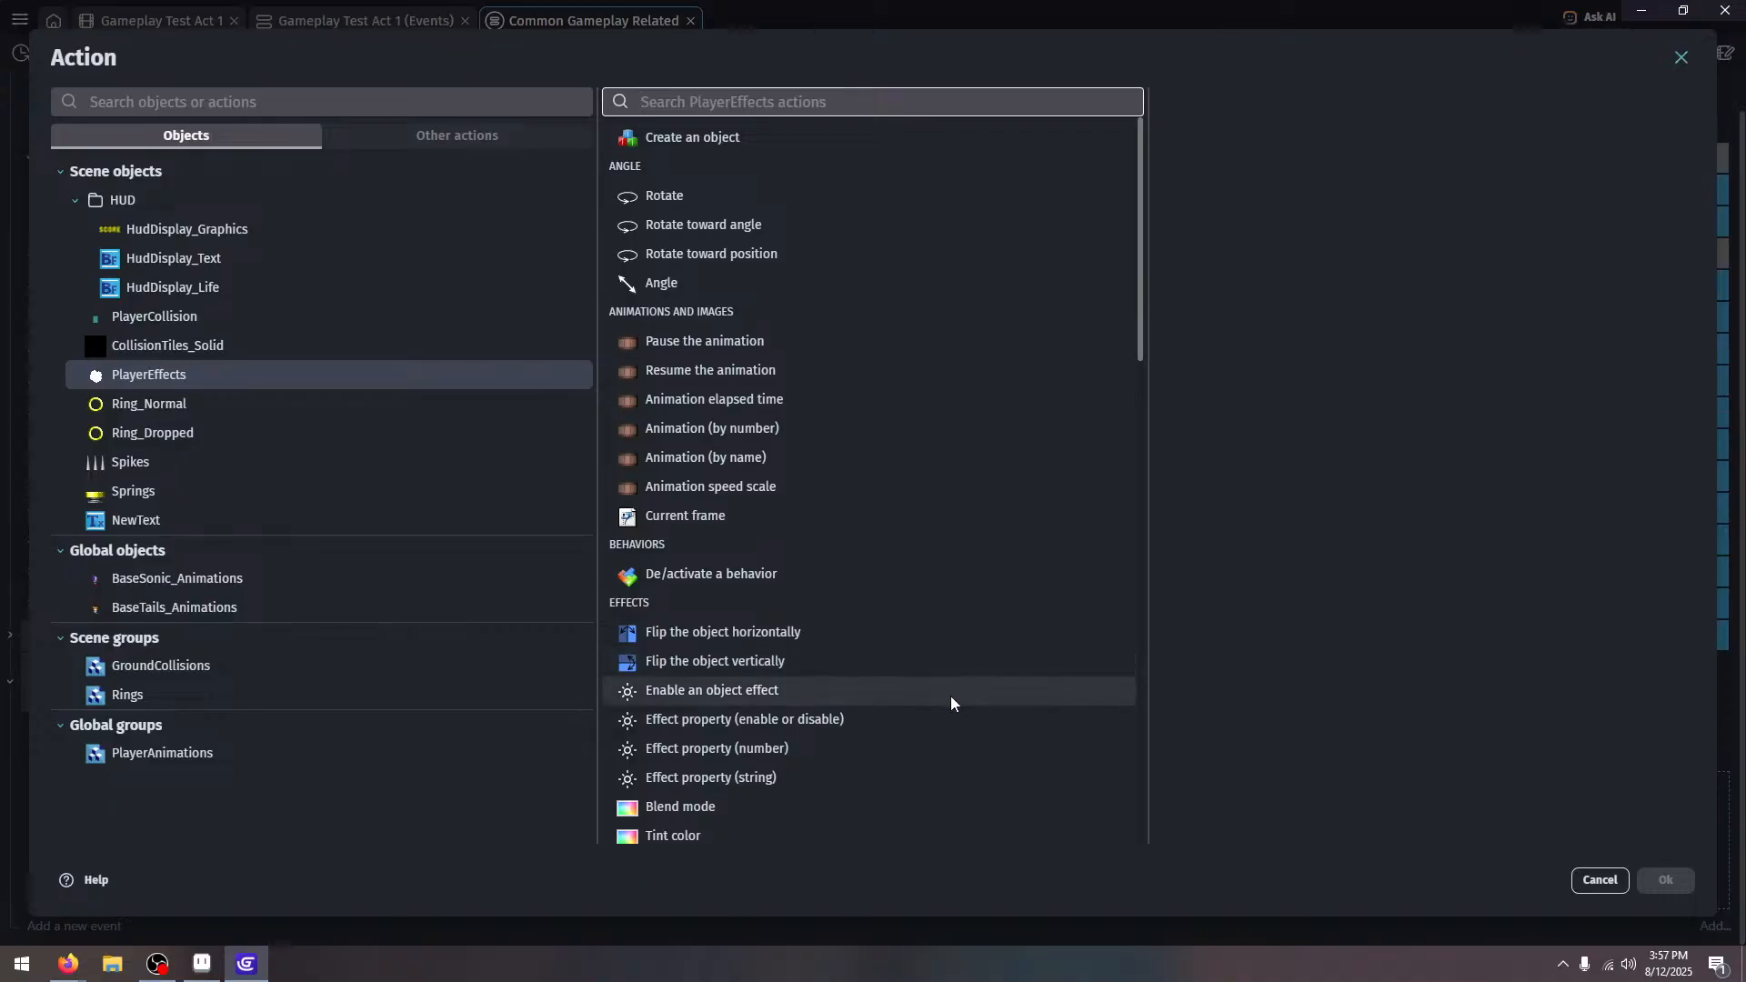
{"action": "scroll", "coordinate": [951, 696], "scroll_direction": "down", "scroll_amount": 4}
{"action": "left_click", "coordinate": [1579, 874]}
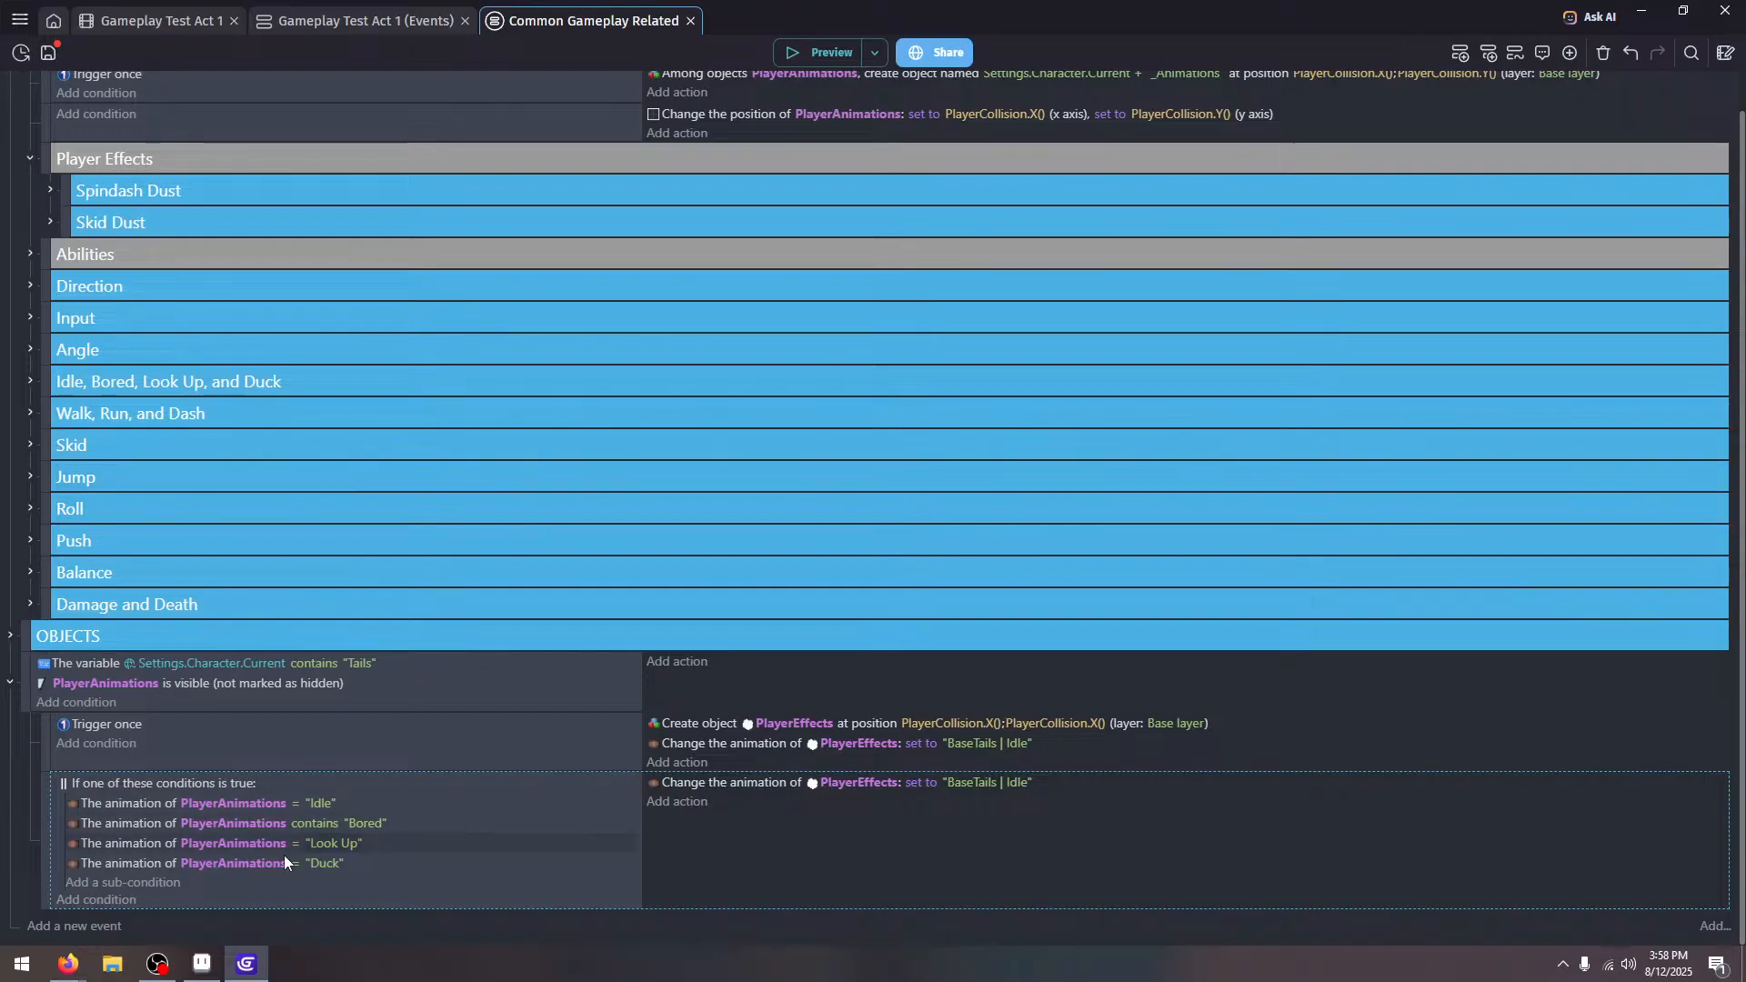
Add a sub-event under the Idle, Bored, Look Up and Duck event with a copy of the PlayerAnimations = "Idle" condition
{"action": "left_click", "coordinate": [108, 926]}
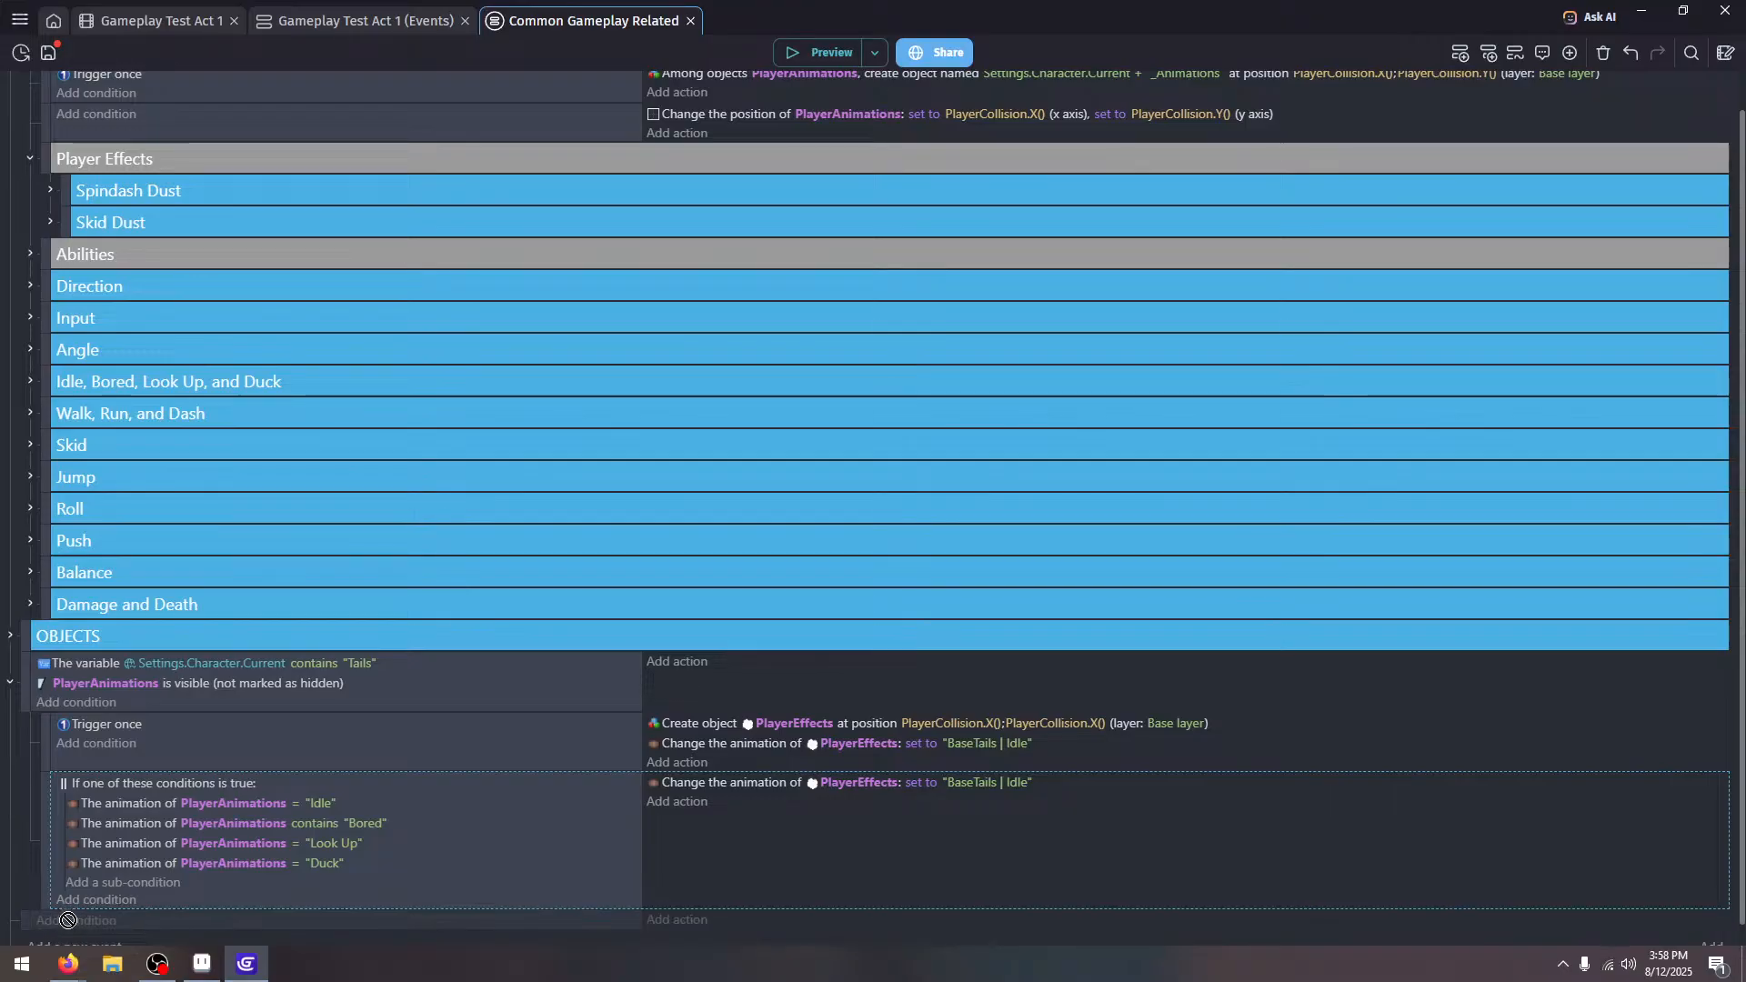
{"action": "left_click_drag", "start_coordinate": [27, 919], "coordinate": [82, 915]}
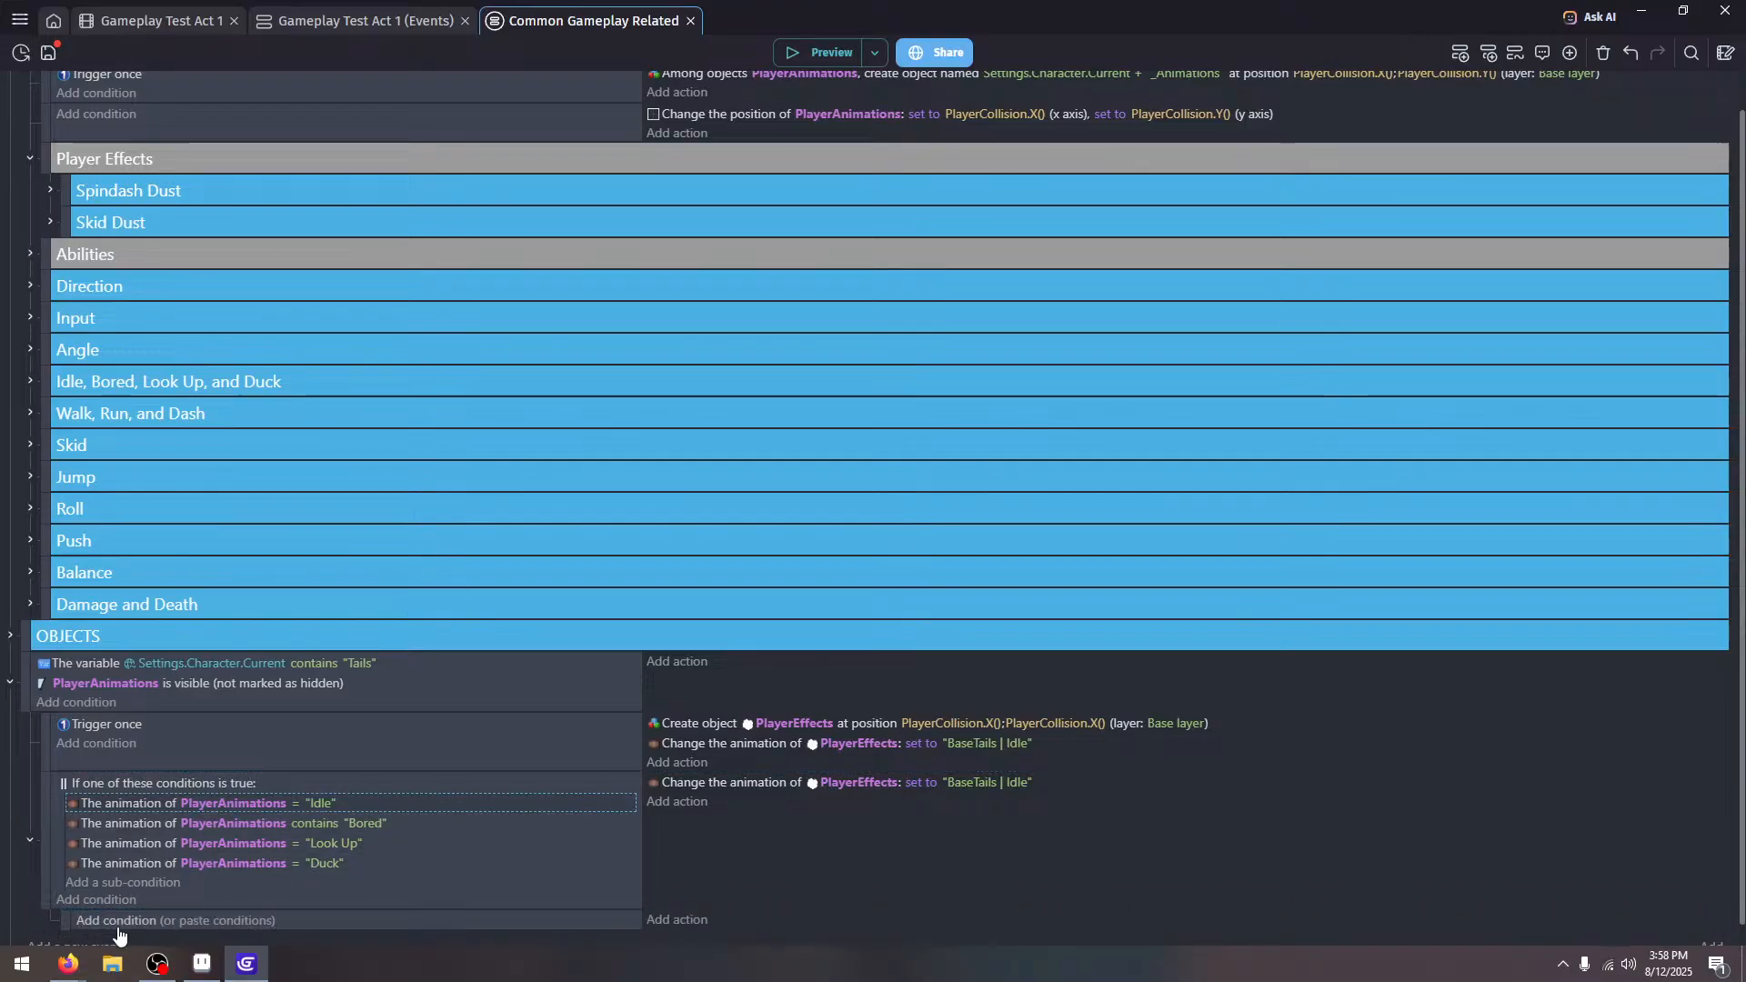
{"action": "key", "text": "ctrl+v"}
{"action": "left_click", "coordinate": [248, 925]}
{"action": "key", "text": "BackSpace"}
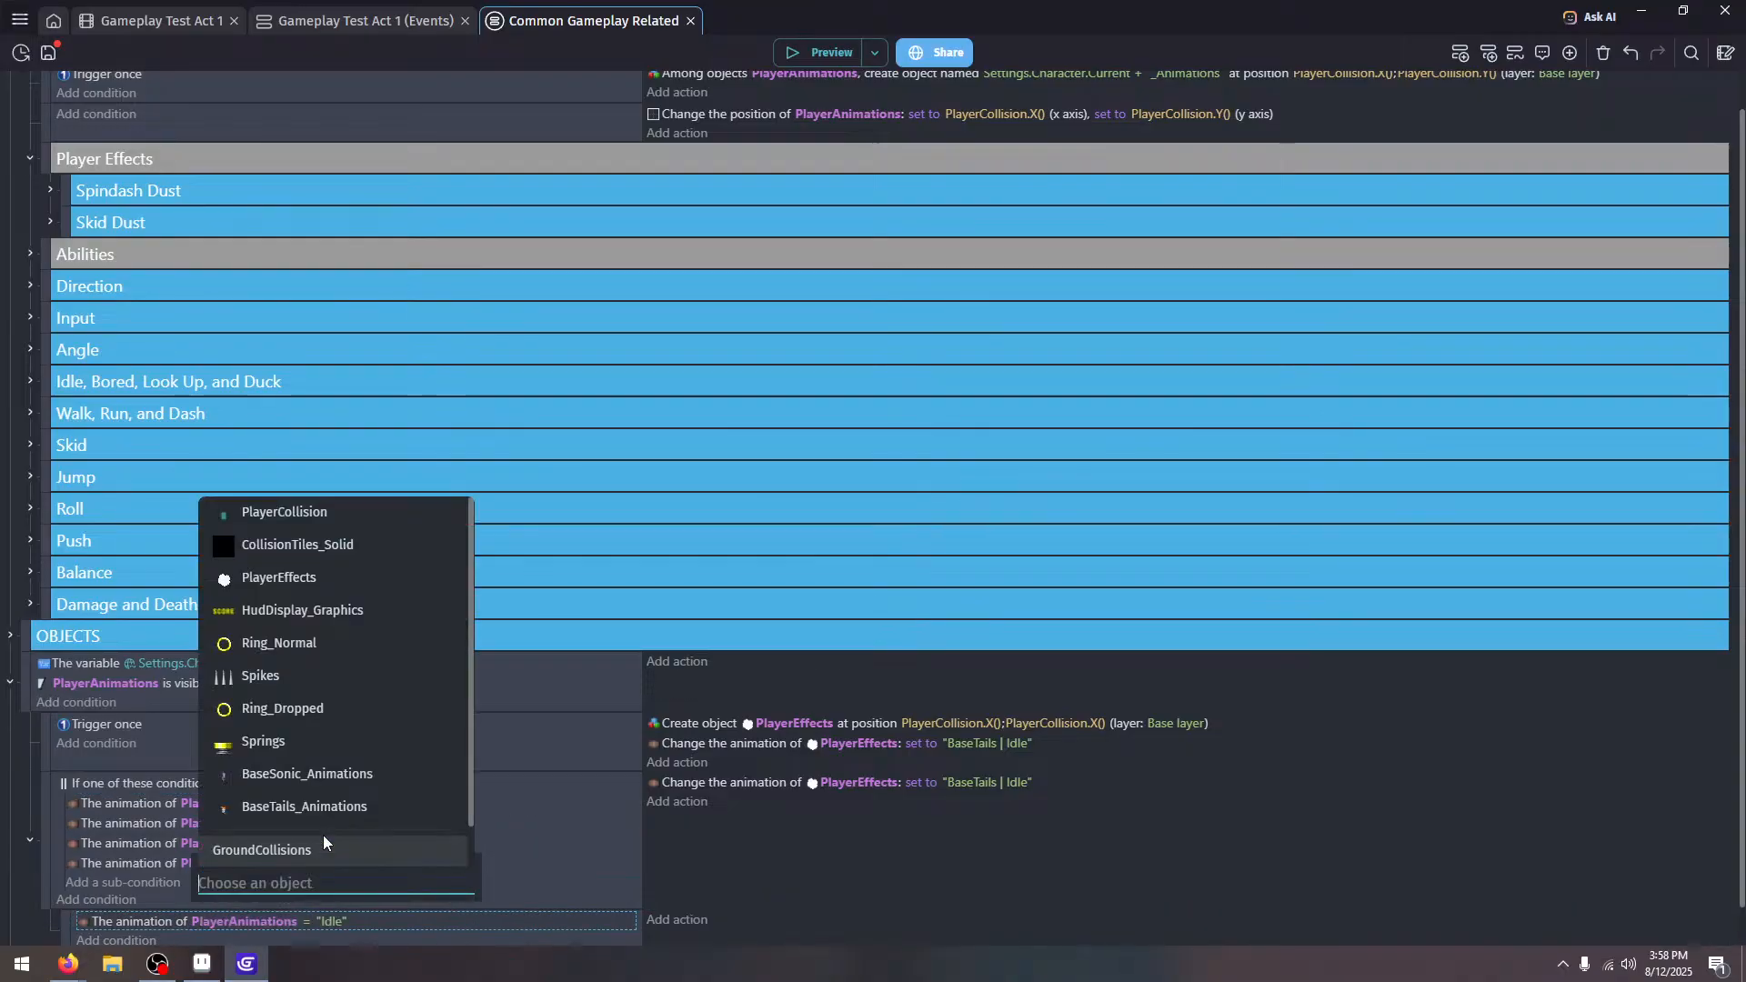
{"action": "scroll", "coordinate": [386, 717], "scroll_direction": "down", "scroll_amount": 2}
{"action": "left_click", "coordinate": [376, 746]}
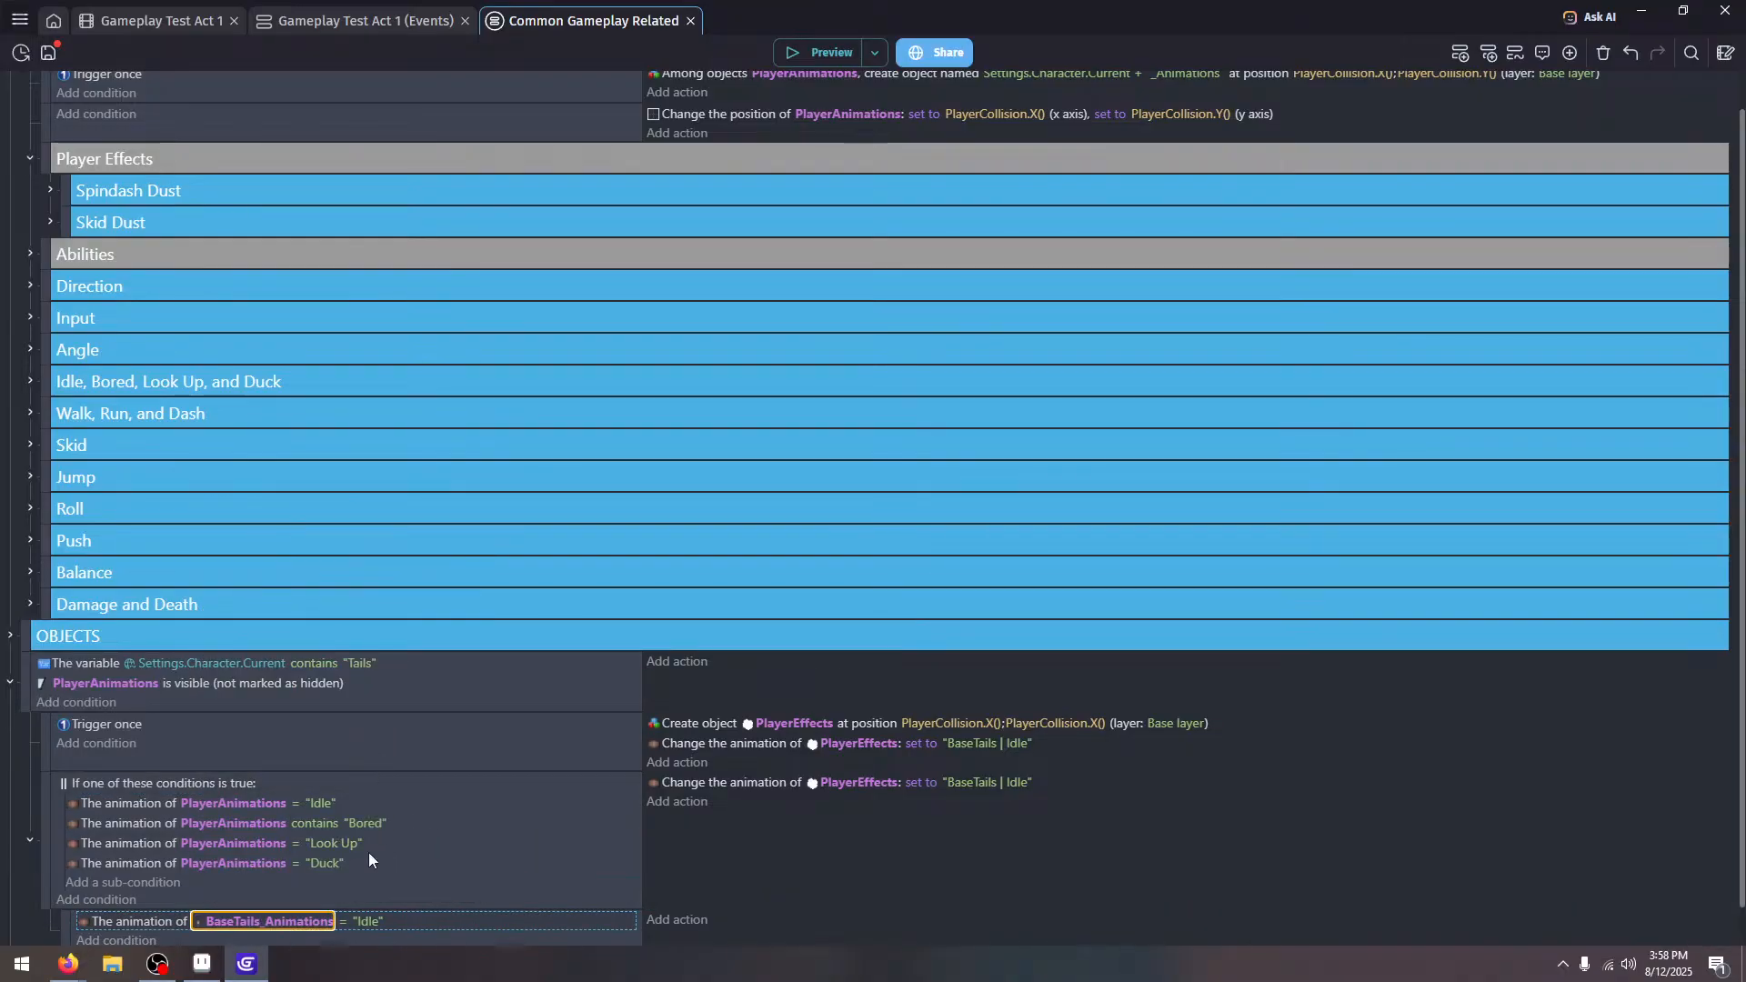
{"action": "left_click", "coordinate": [358, 919]}
{"action": "left_click", "coordinate": [438, 877]}
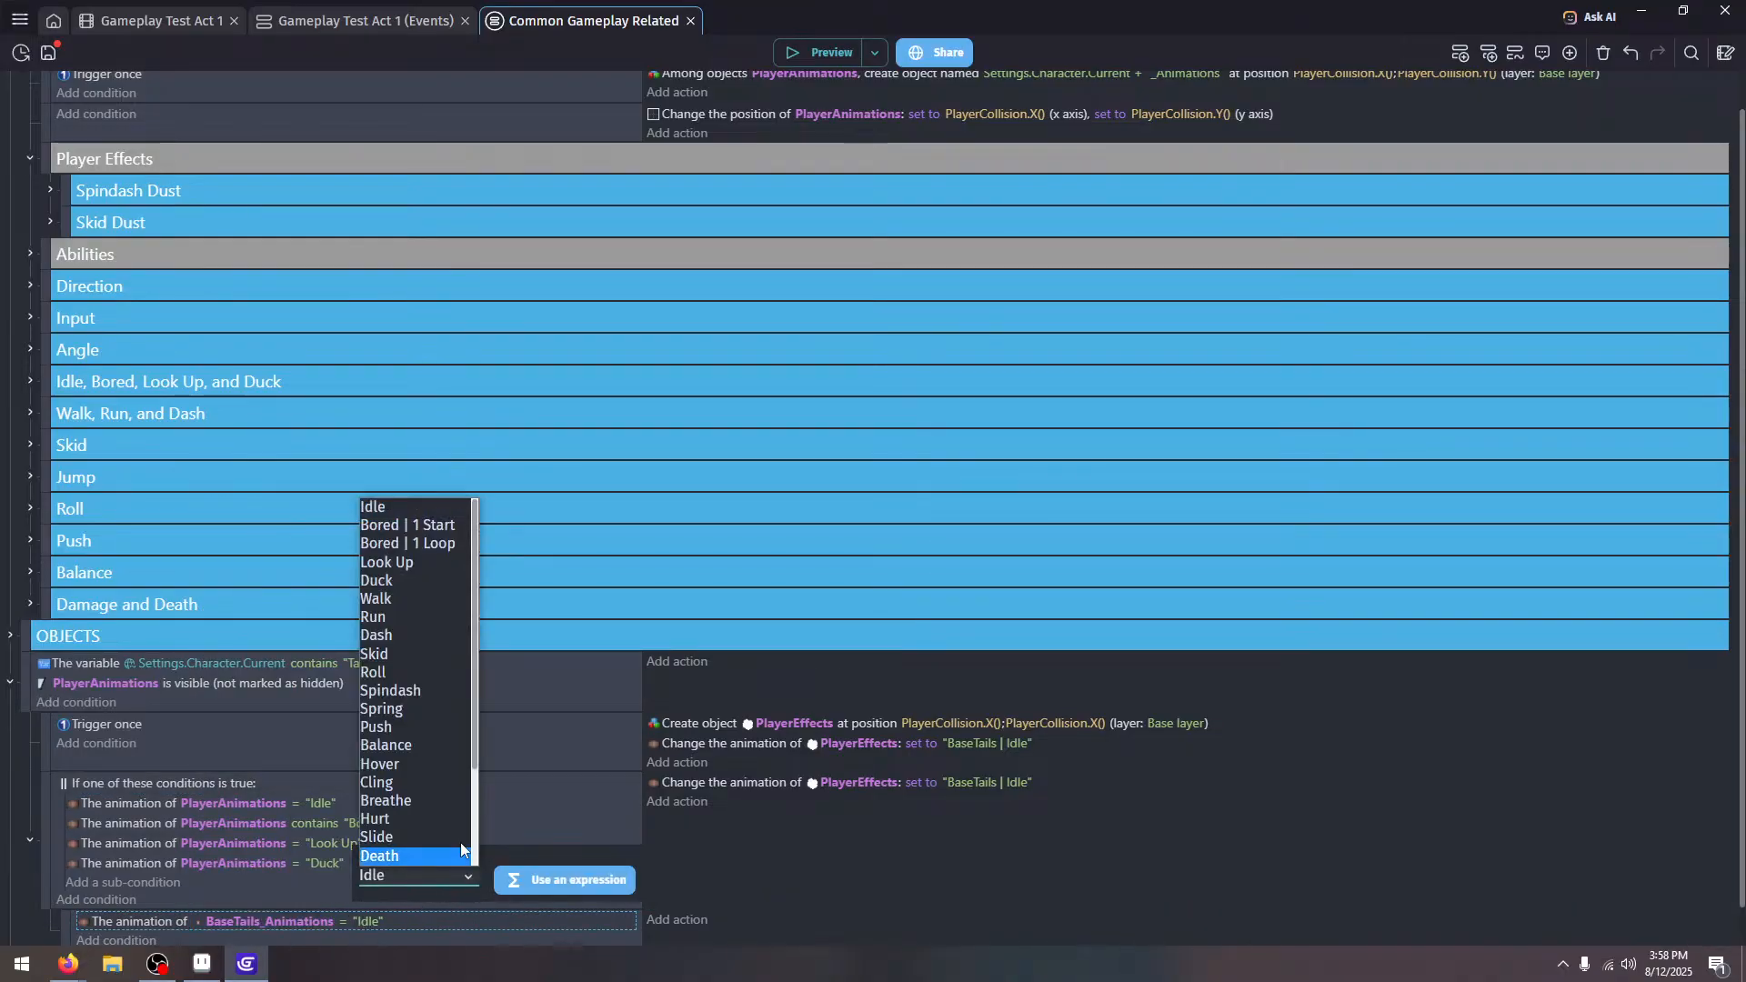
Change the sub-event's condition to check the PlayerEffects object for the "BaseTails | Idle" animation
{"action": "left_click", "coordinate": [289, 920]}
{"action": "key", "text": "BackSpace"}
{"action": "scroll", "coordinate": [346, 527], "scroll_direction": "down", "scroll_amount": 1}
{"action": "left_click", "coordinate": [345, 526]}
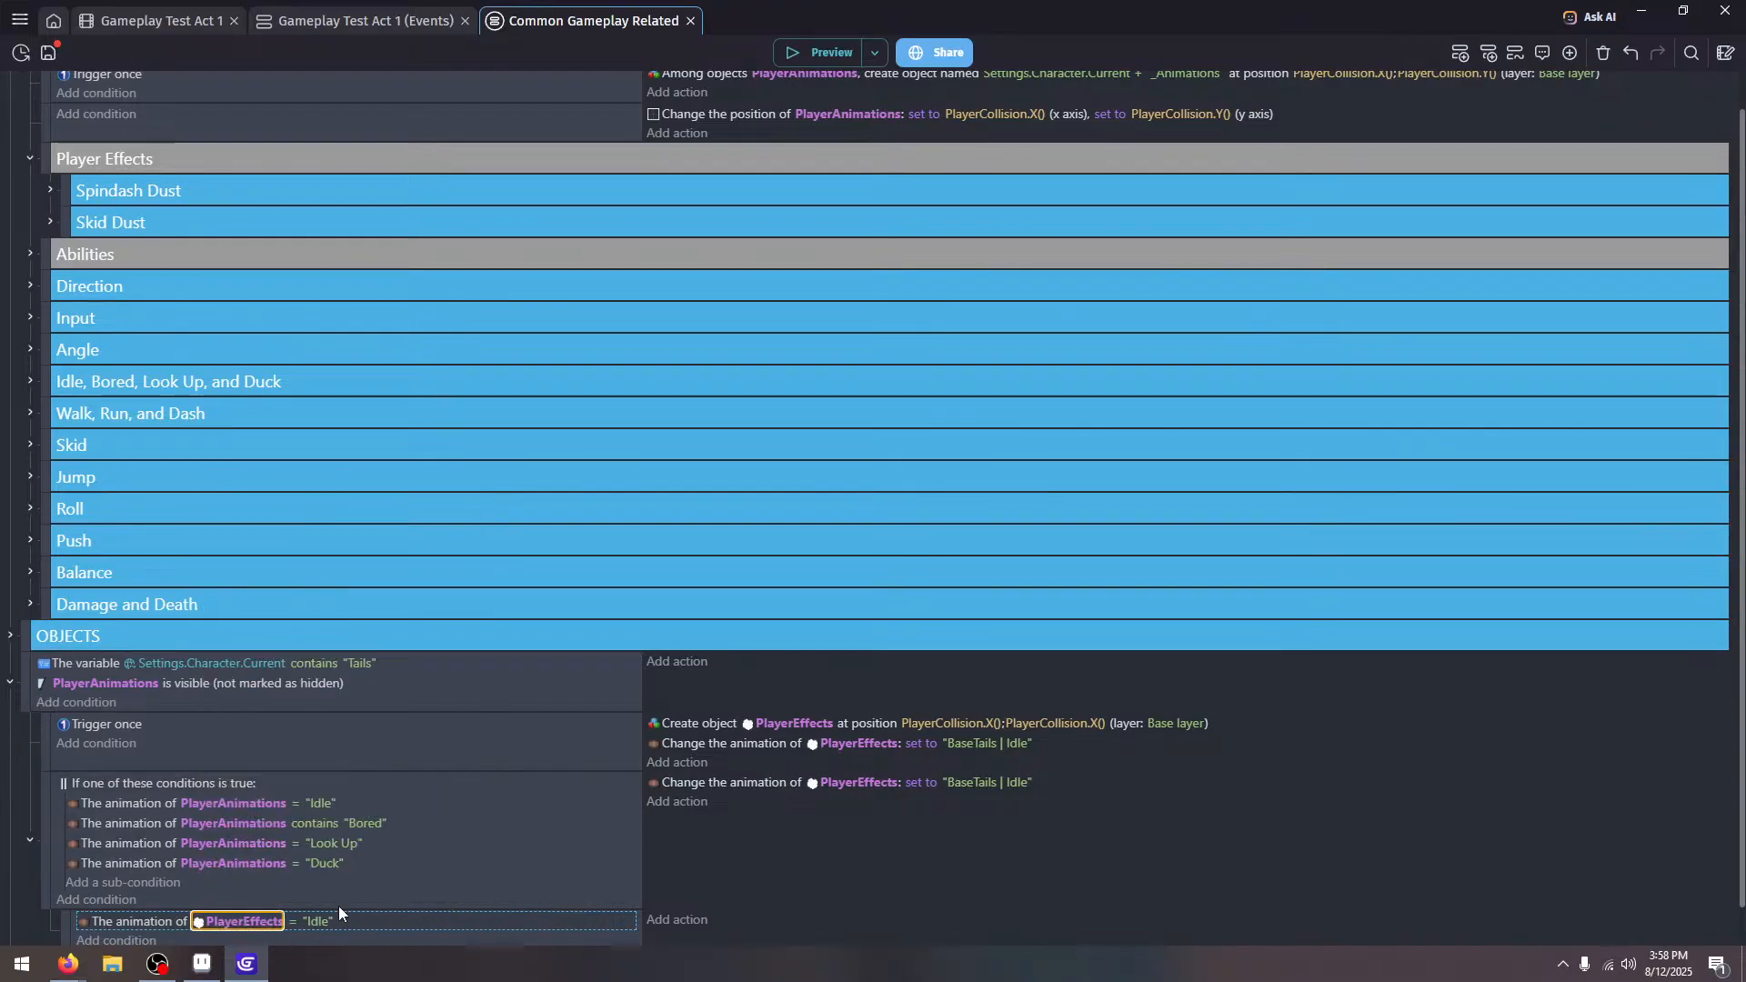
{"action": "left_click", "coordinate": [345, 920]}
{"action": "left_click", "coordinate": [545, 893]}
{"action": "left_click", "coordinate": [454, 877]}
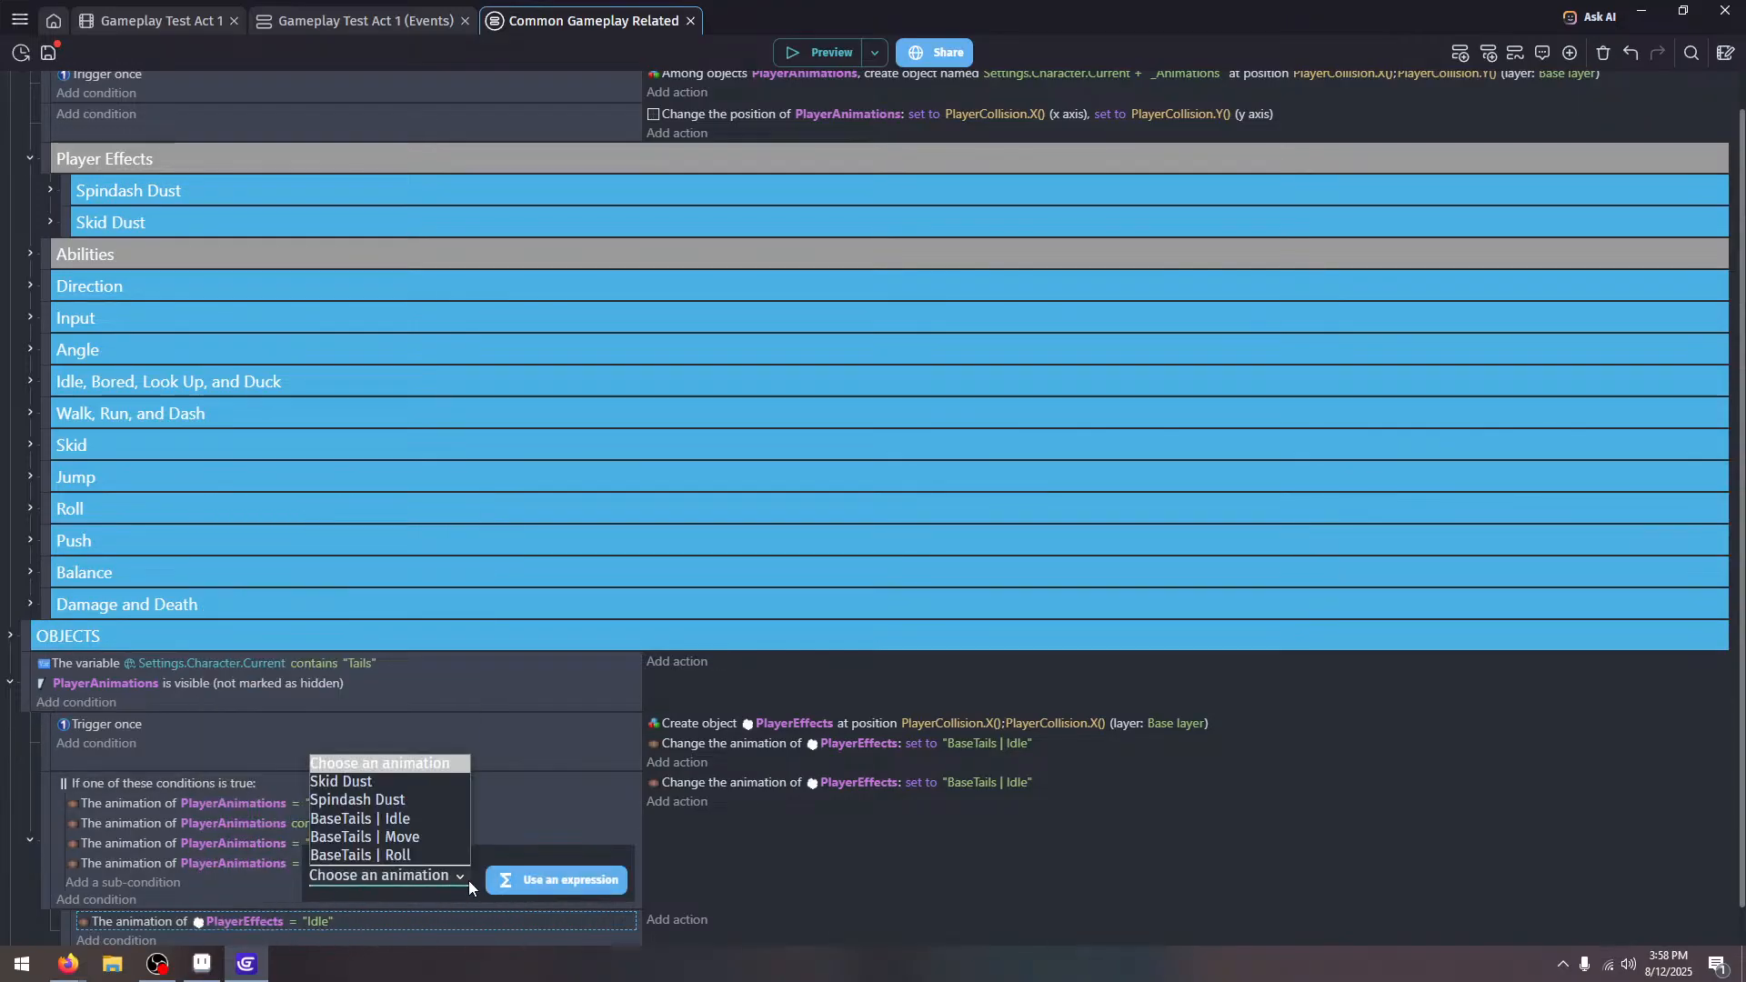
{"action": "scroll", "coordinate": [406, 759], "scroll_direction": "down", "scroll_amount": 1}
{"action": "left_click", "coordinate": [422, 836]}
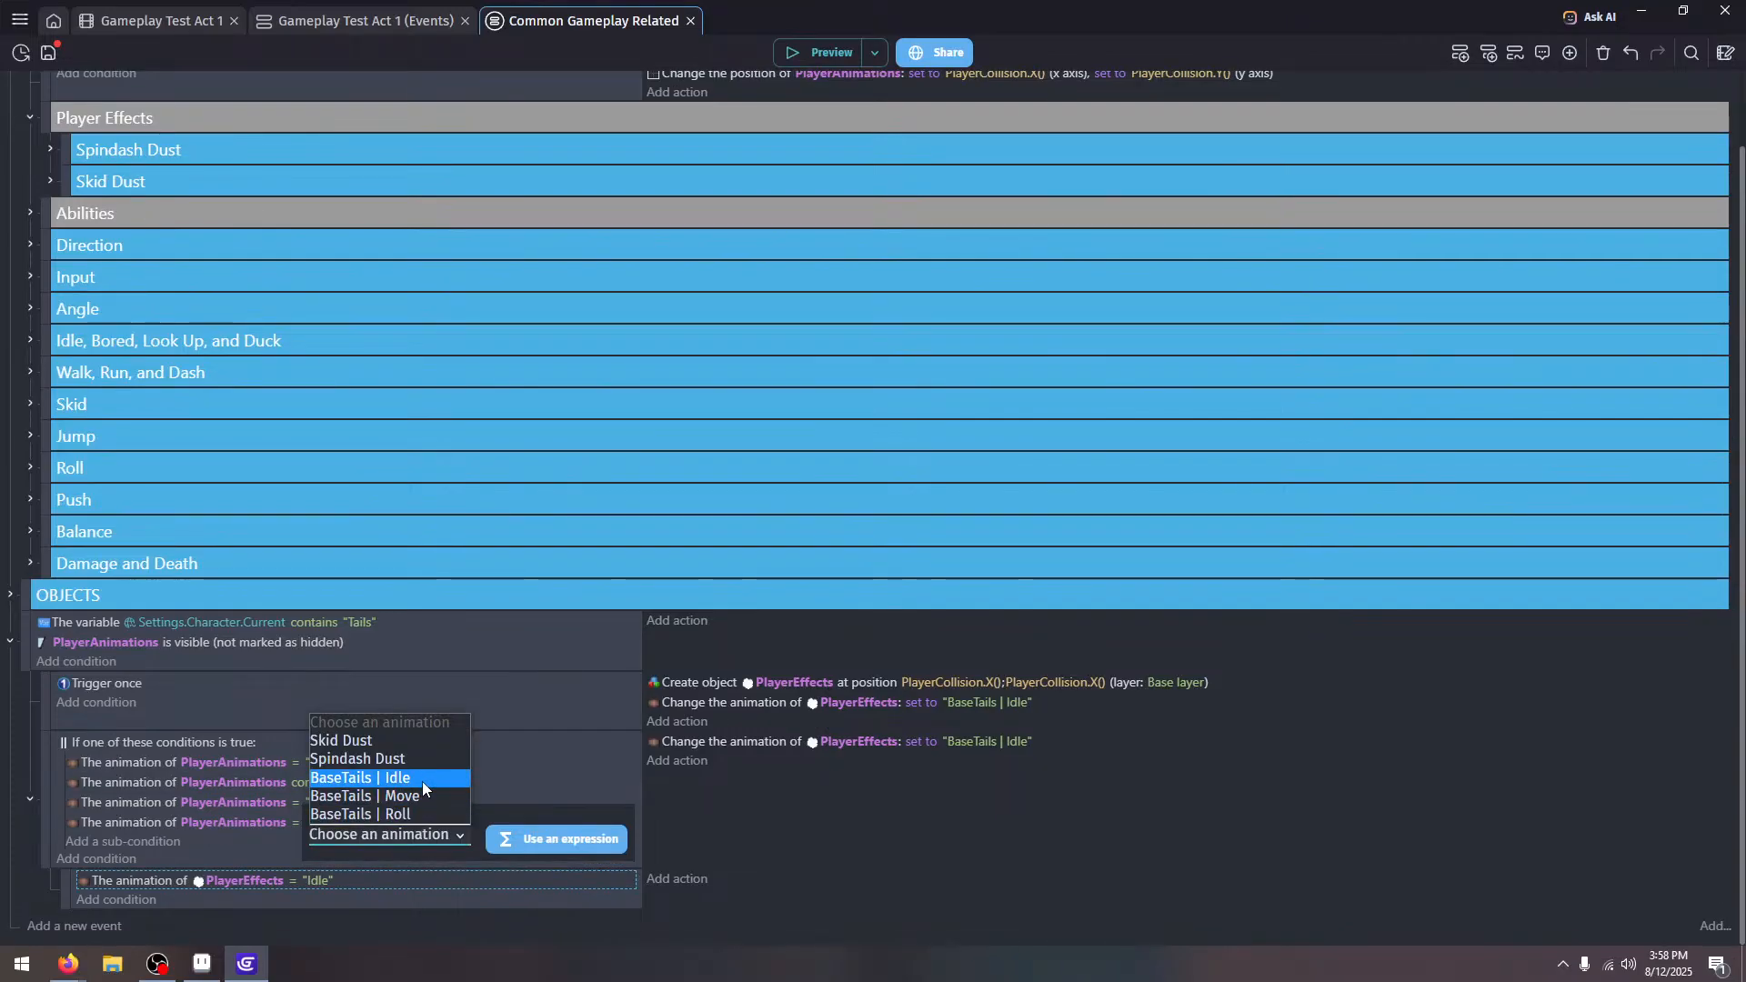
{"action": "left_click", "coordinate": [422, 779]}
{"action": "left_click", "coordinate": [751, 842]}
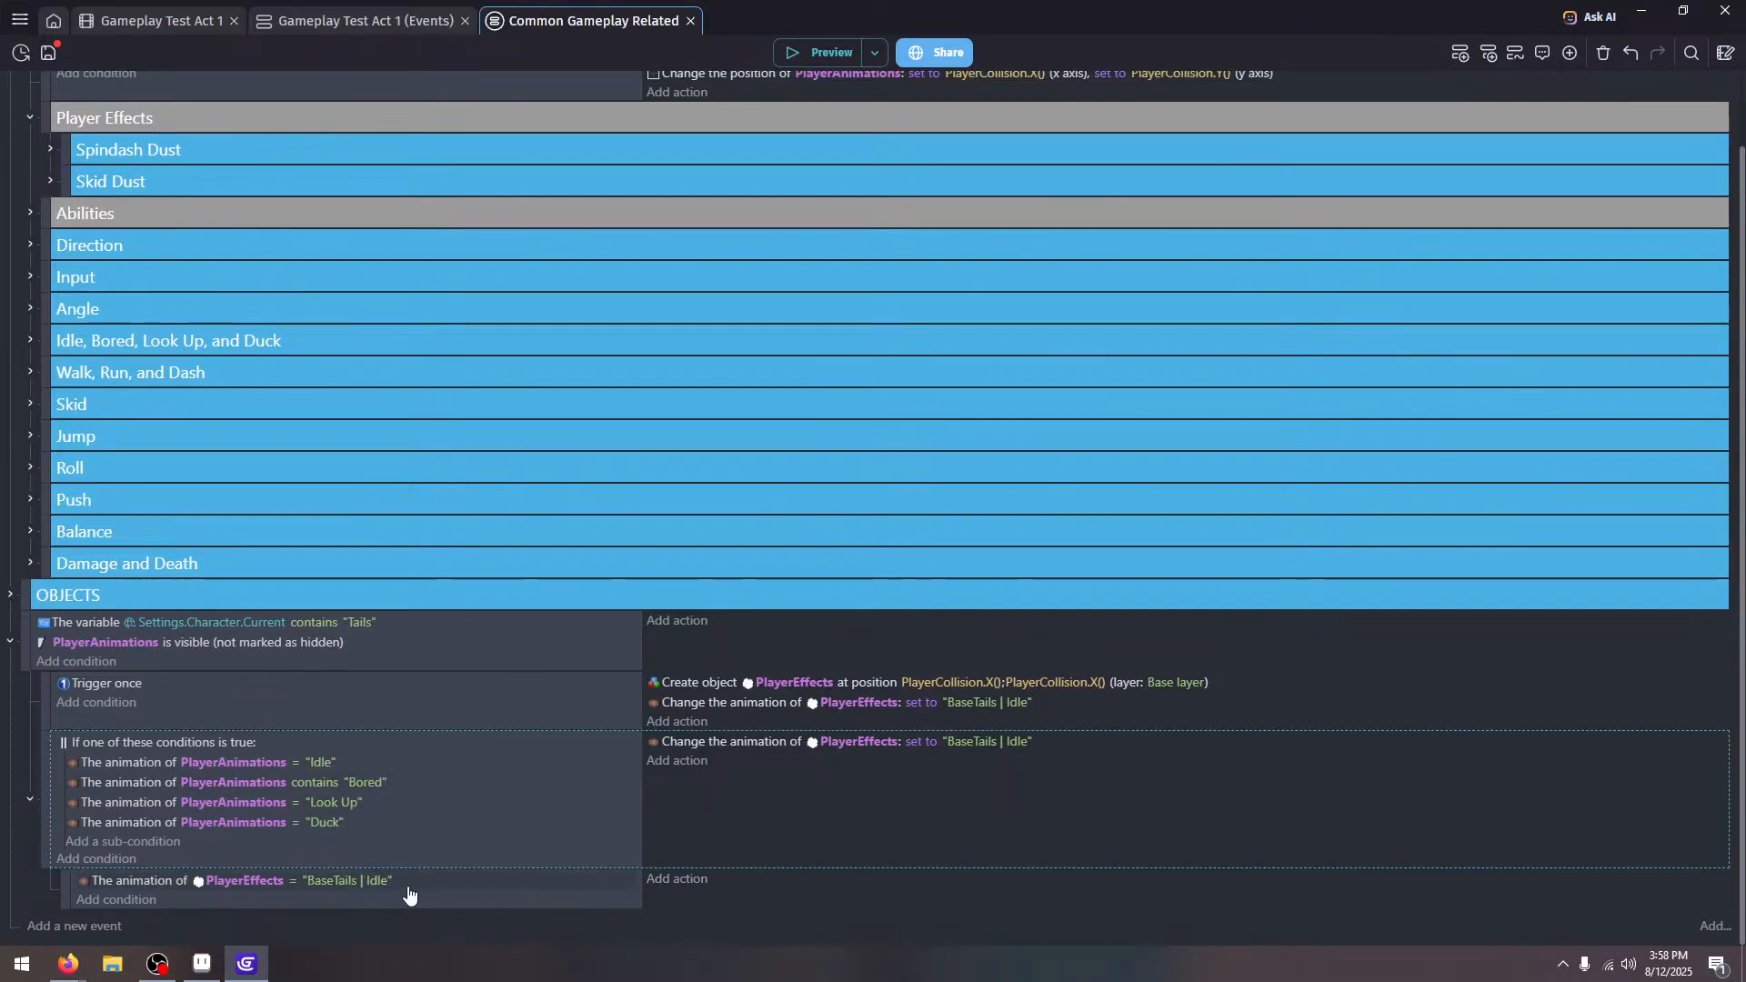
Shorten the condition's animation name to "BaseTails" and set its comparison to contains
{"action": "left_click", "coordinate": [351, 880]}
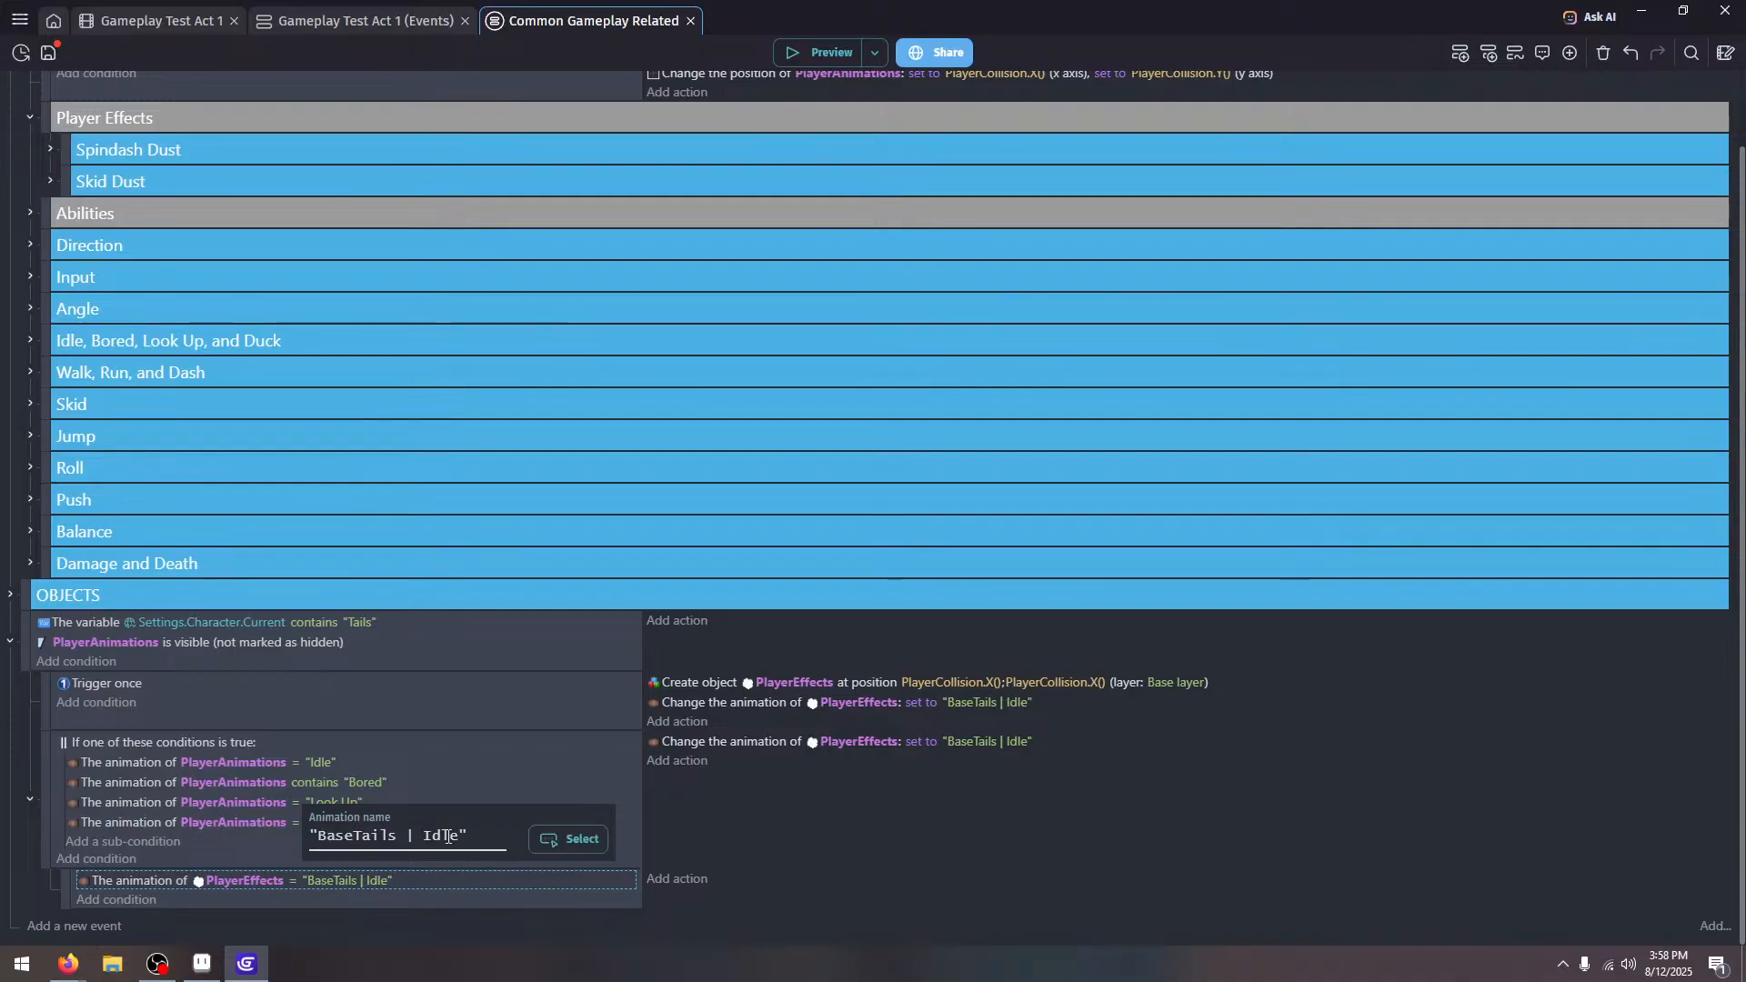
{"action": "double_click", "coordinate": [447, 836]}
{"action": "left_click", "coordinate": [395, 835], "text": "shift"}
{"action": "key", "text": "BackSpace"}
{"action": "left_click", "coordinate": [780, 846]}
{"action": "left_click", "coordinate": [292, 880]}
{"action": "left_click", "coordinate": [369, 842]}
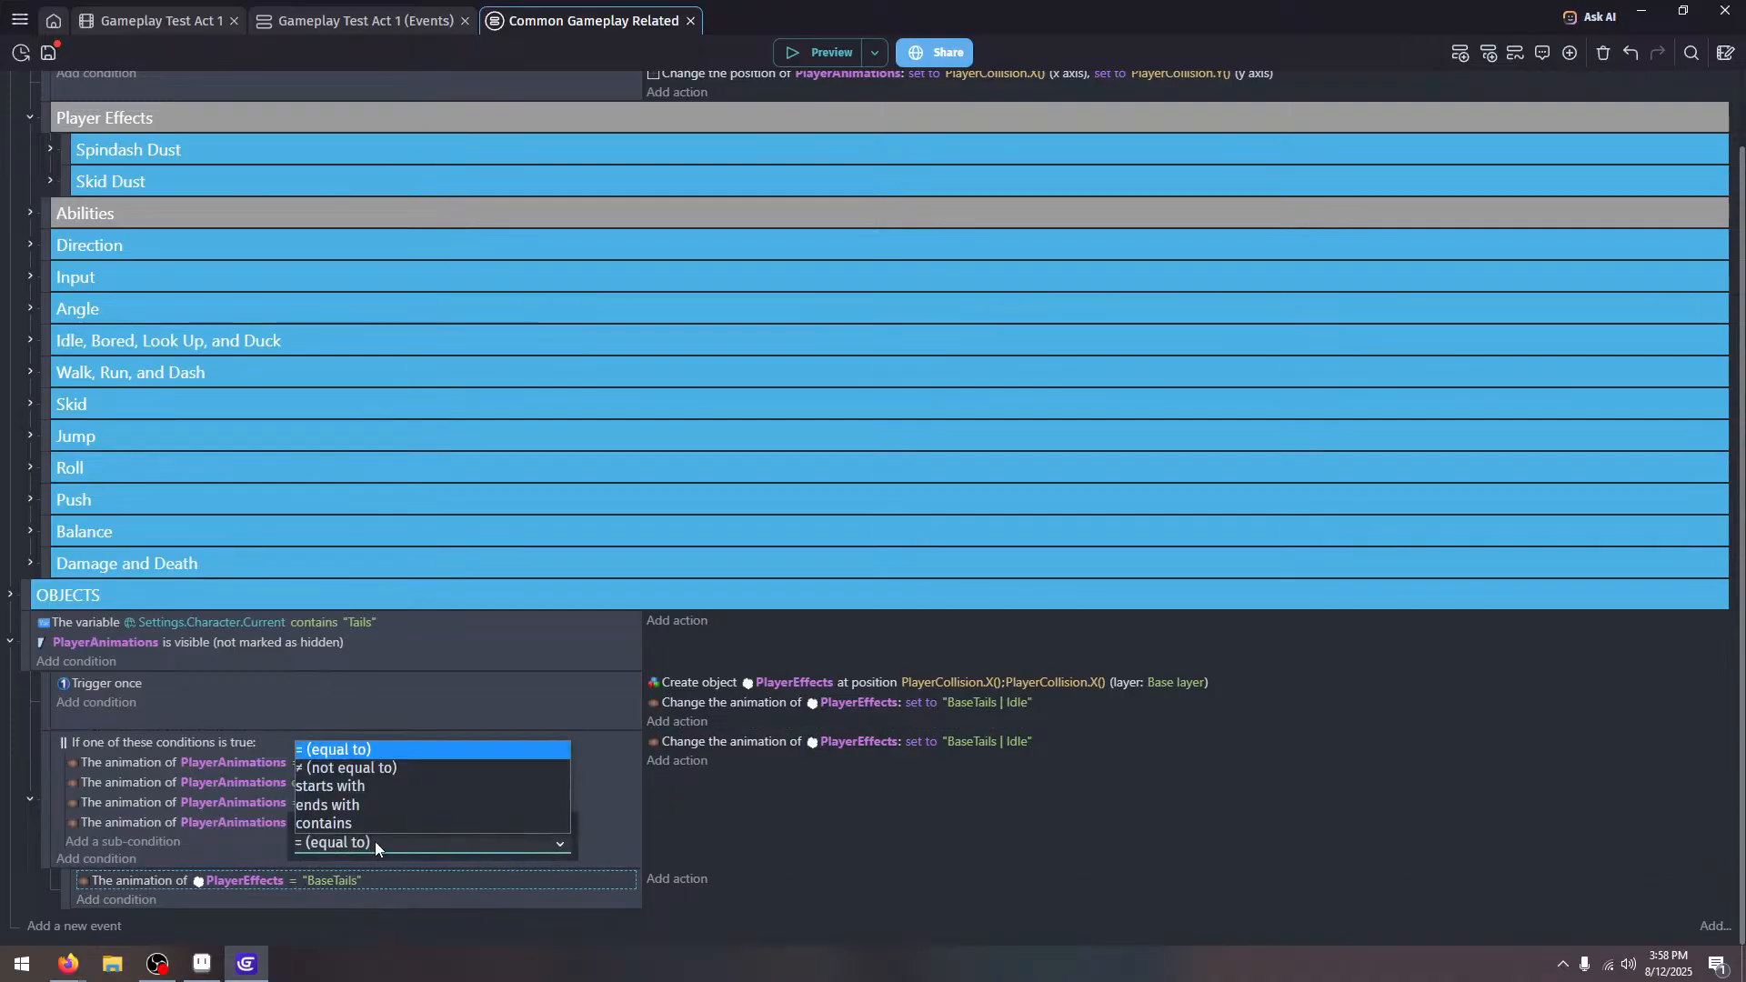
{"action": "left_click", "coordinate": [367, 824]}
{"action": "left_click", "coordinate": [789, 847]}
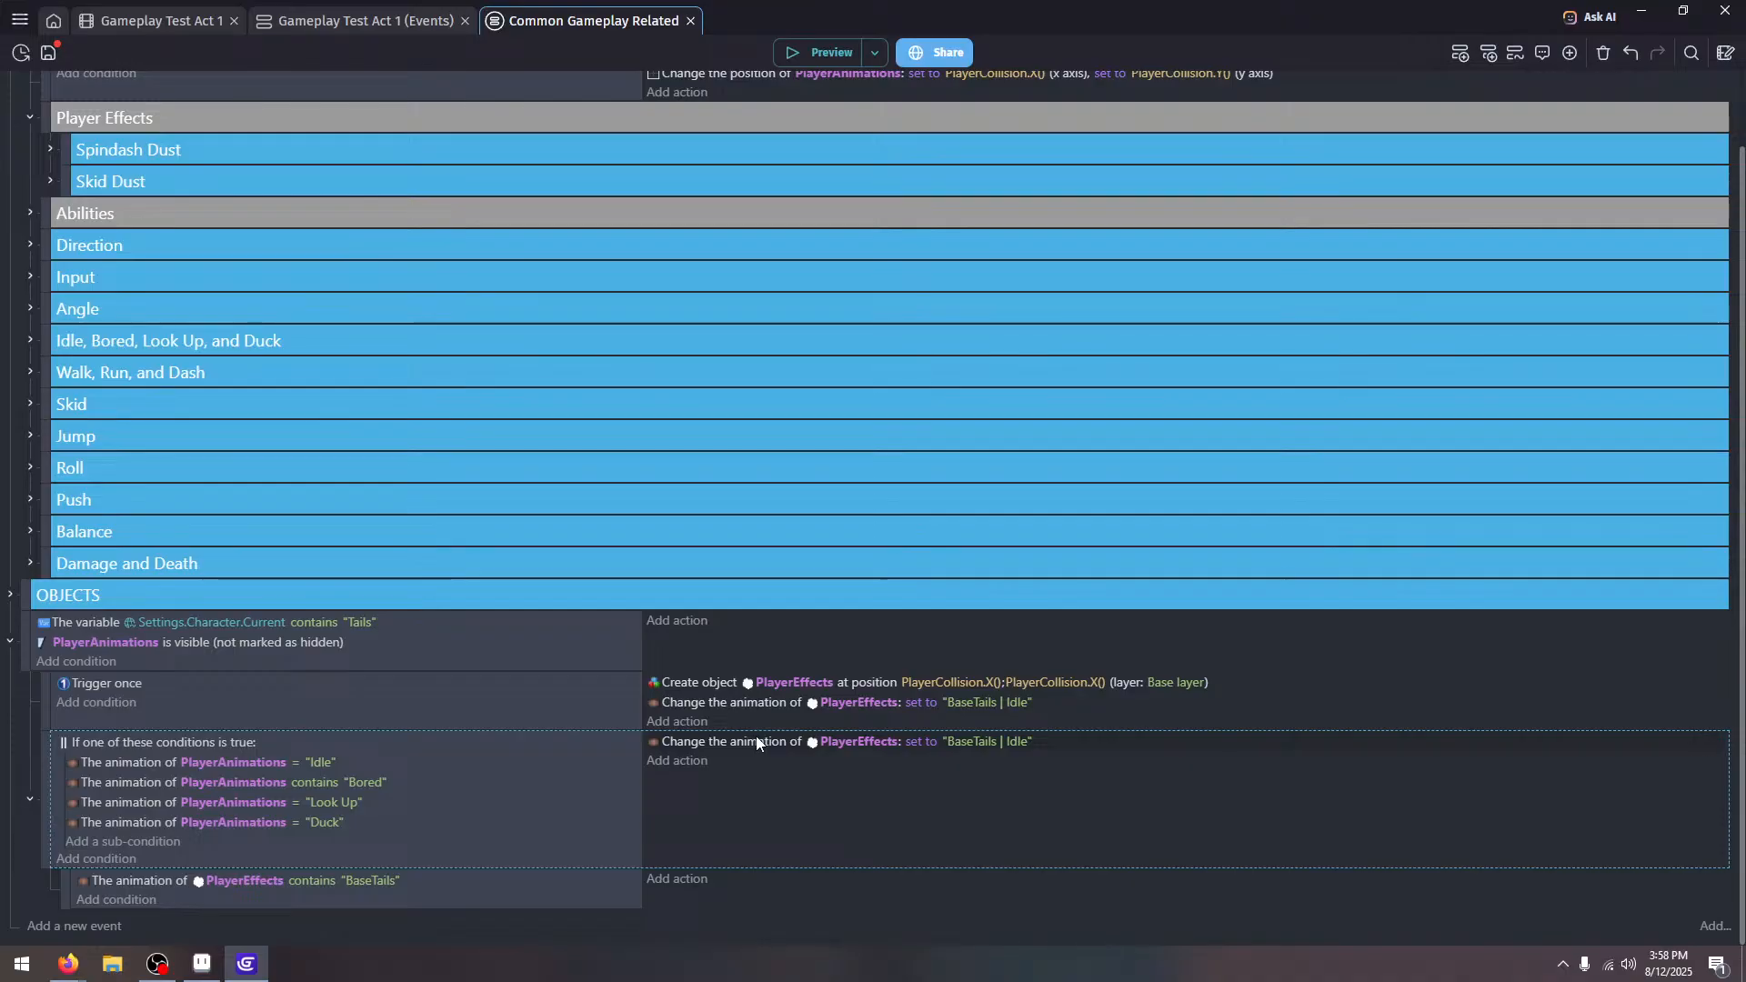
Add another sub-event above the PlayerEffects contains "BaseTails" one and give it a copied Trigger once condition
{"action": "left_click", "coordinate": [188, 687]}
{"action": "left_click", "coordinate": [54, 927]}
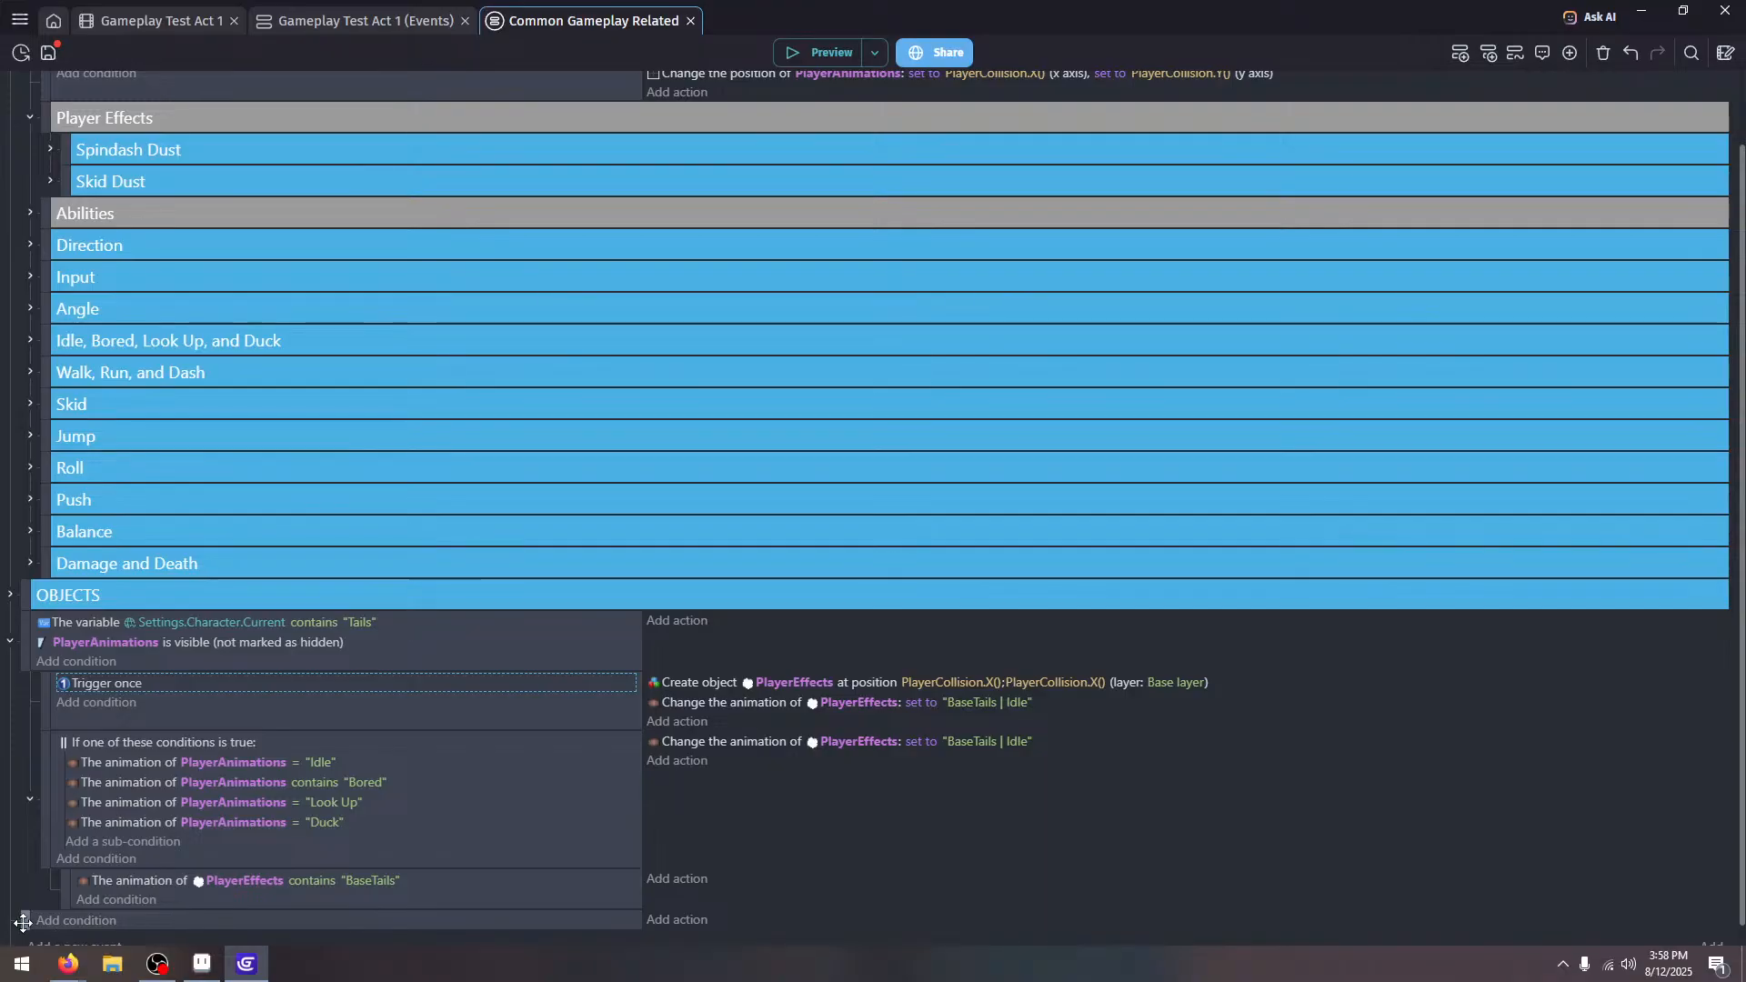
{"action": "left_click_drag", "start_coordinate": [26, 920], "coordinate": [77, 874]}
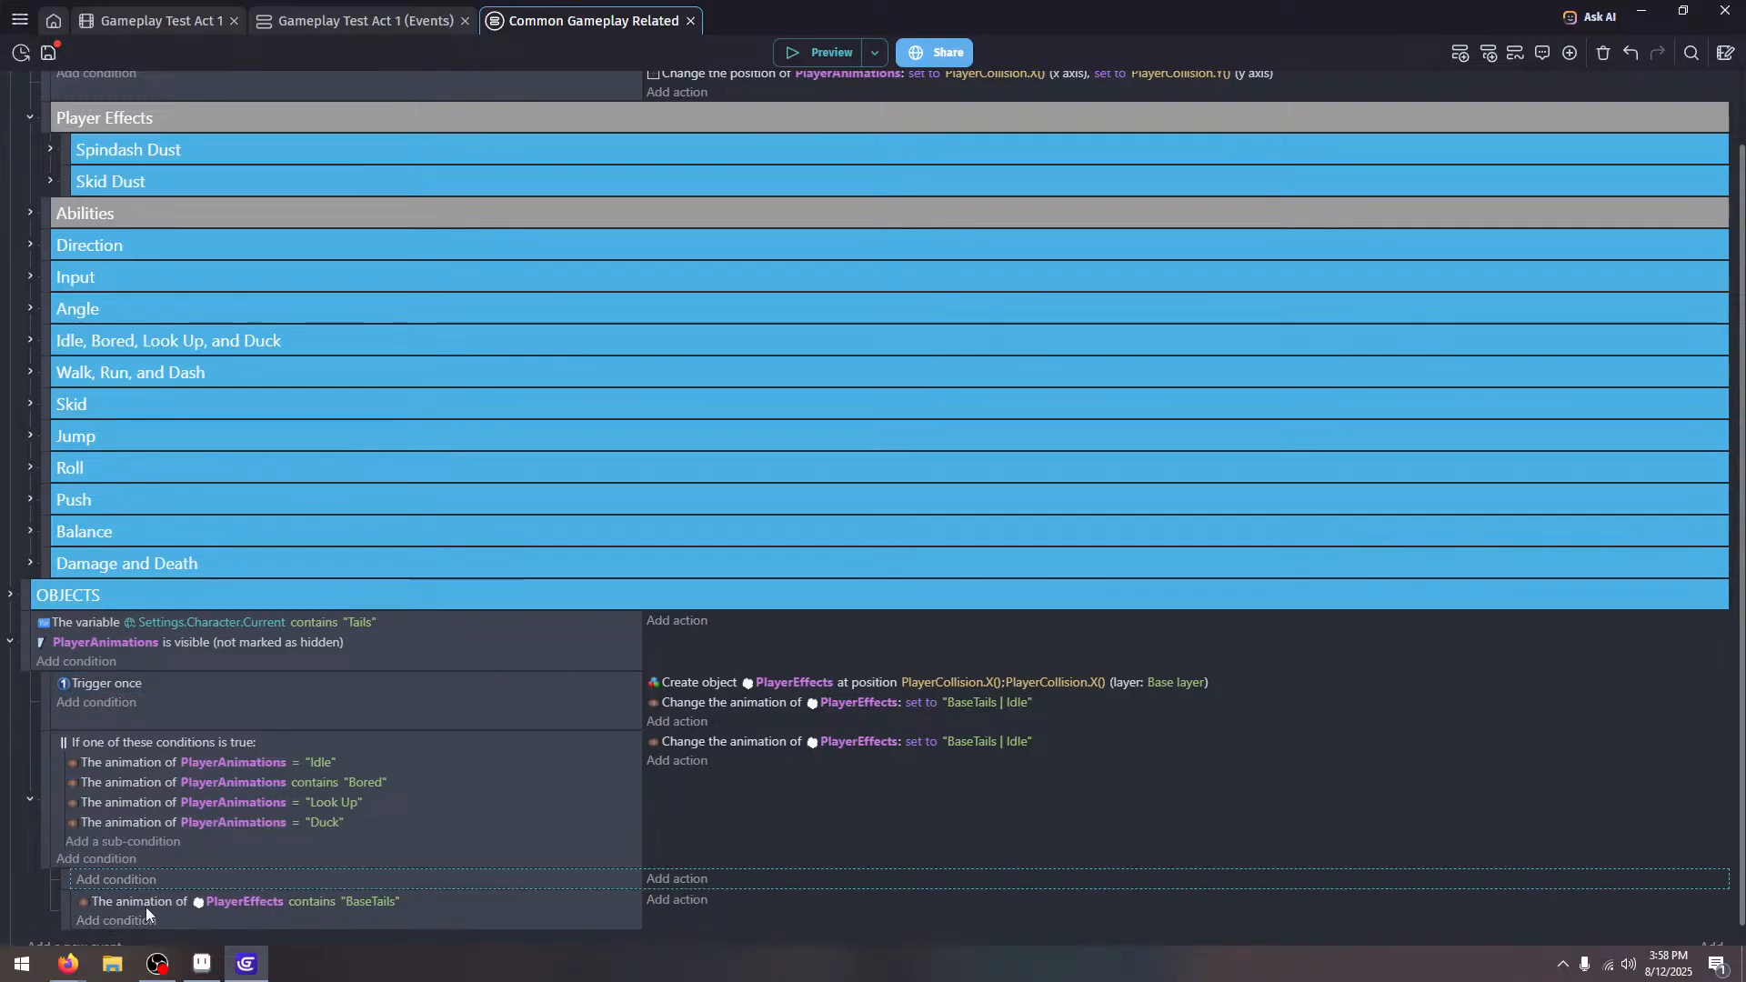
{"action": "left_click", "coordinate": [244, 880]}
Move the PlayerEffects create and animation actions into the new Trigger once sub-event and delete the emptied original event
{"action": "left_click_drag", "start_coordinate": [733, 684], "coordinate": [718, 873]}
{"action": "left_click_drag", "start_coordinate": [709, 685], "coordinate": [725, 887]}
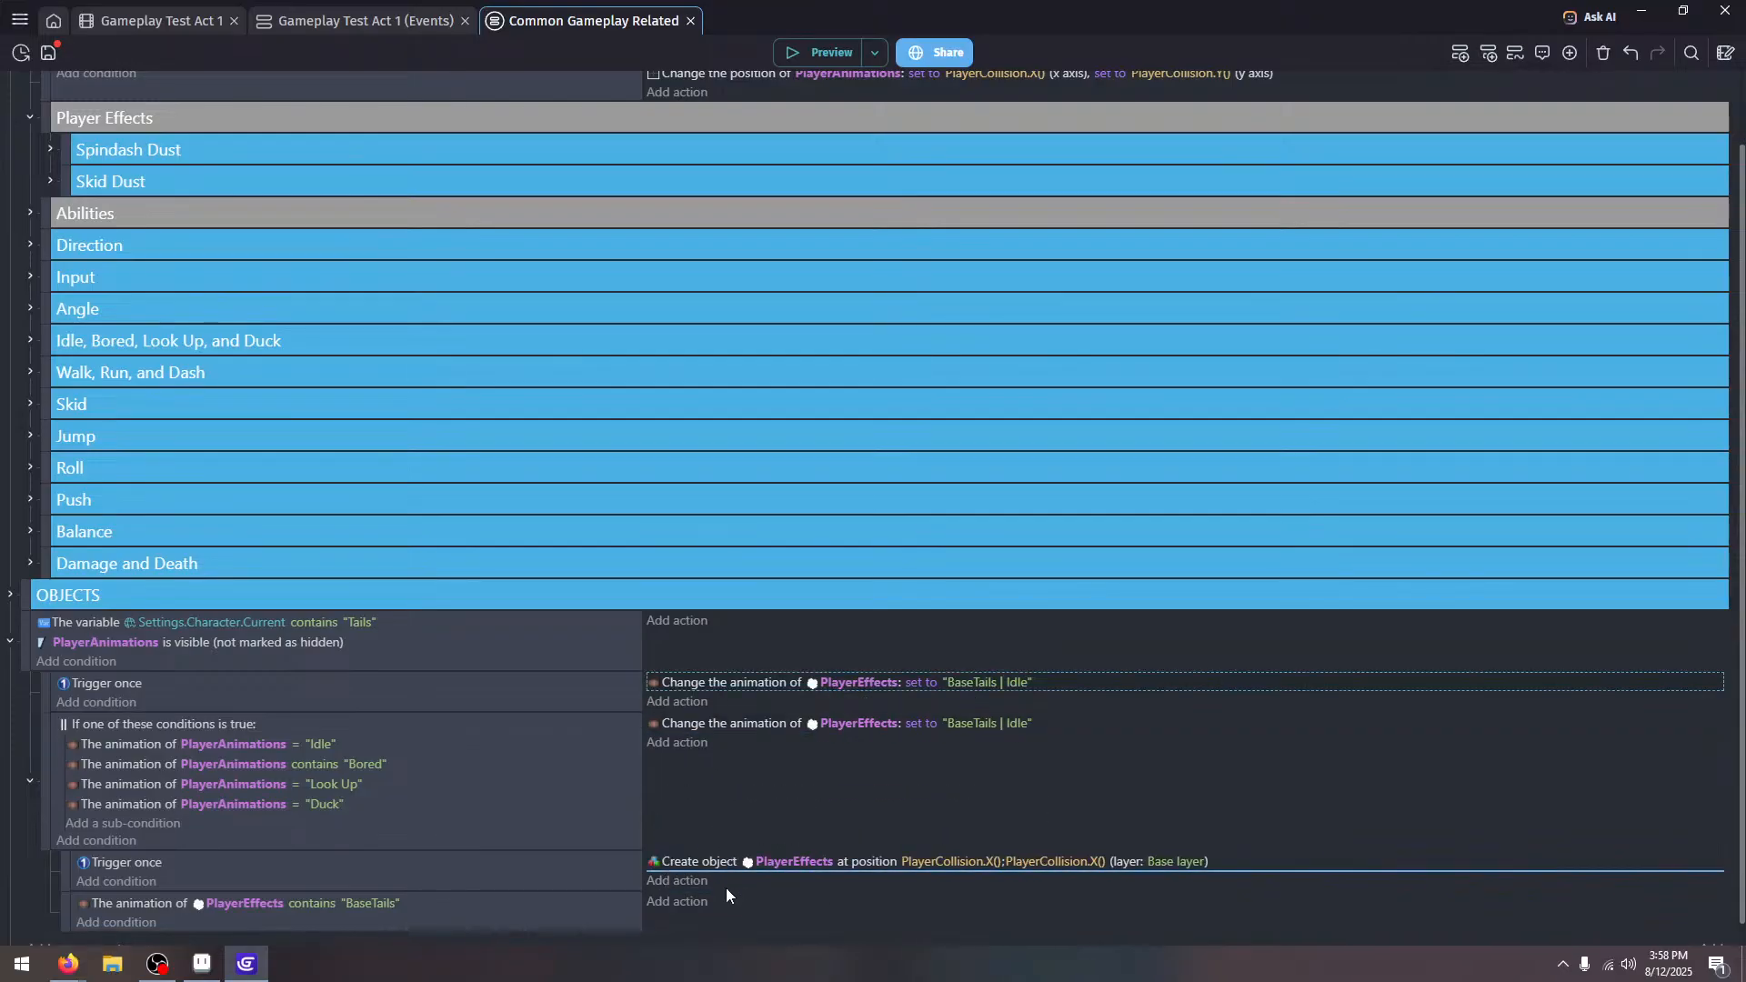
{"action": "left_click", "coordinate": [475, 700]}
{"action": "key", "text": "Delete"}
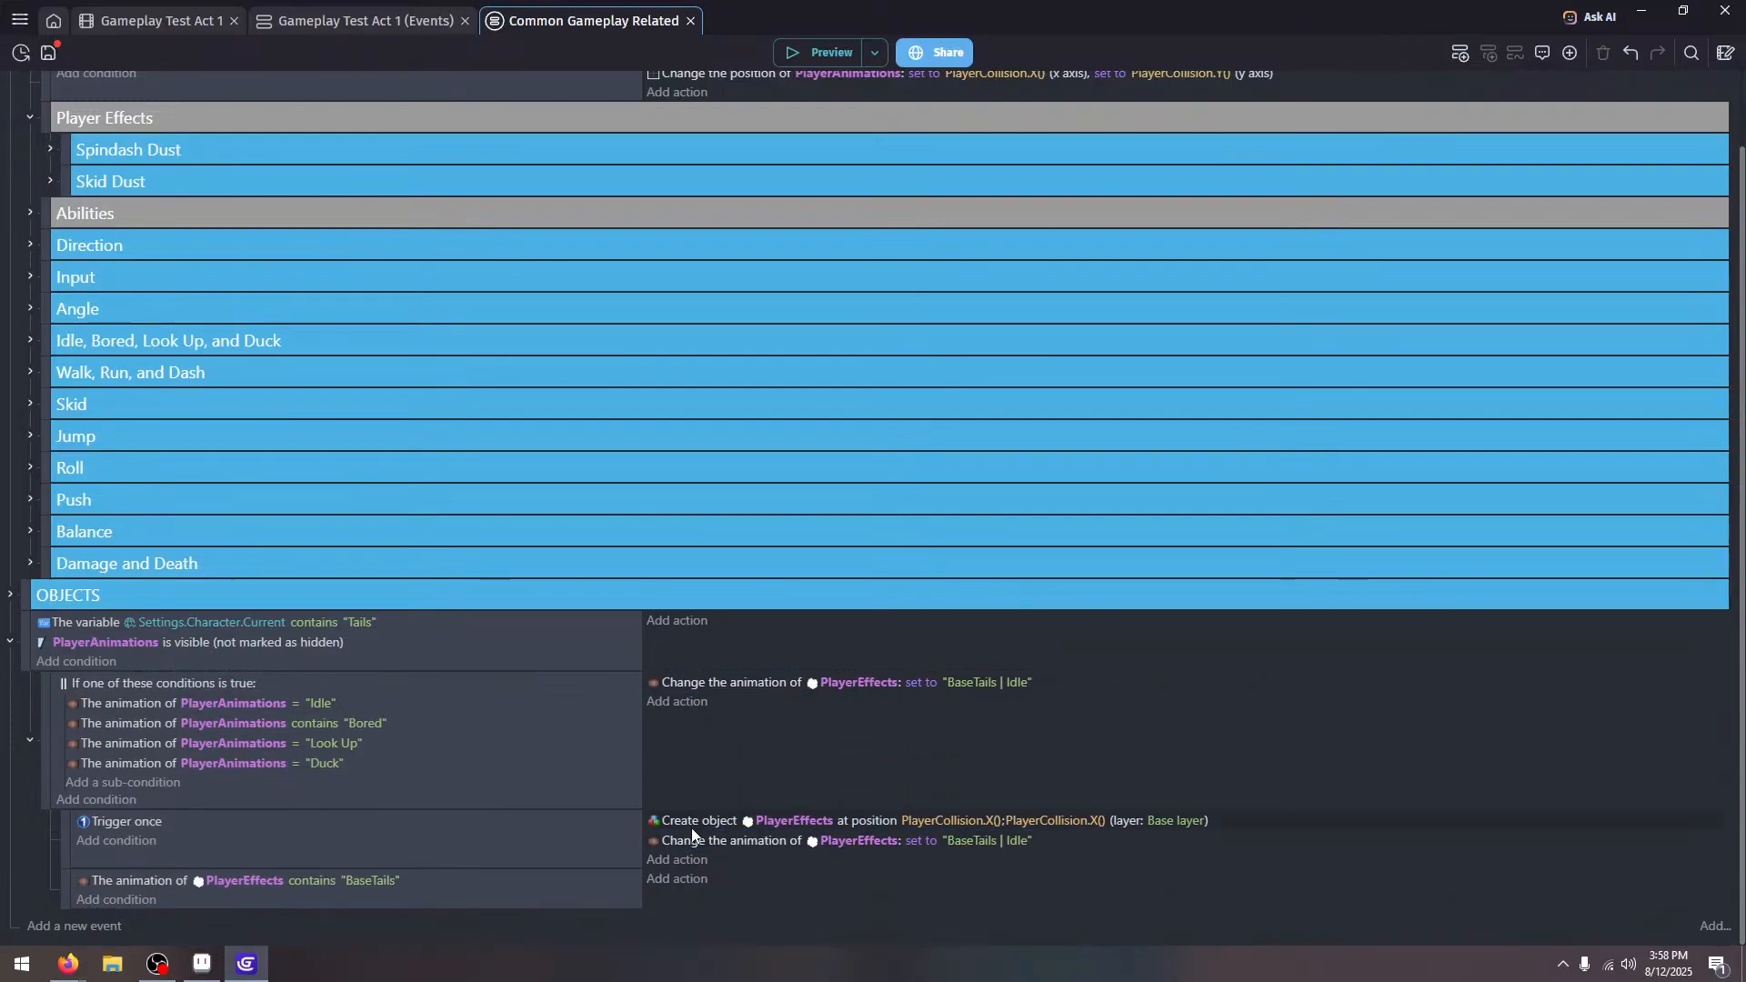
Add a position action for PlayerEffects to the "BaseTails" sub-event, with the X position set to PlayerCollision.X()
{"action": "left_click", "coordinate": [682, 878]}
{"action": "left_click", "coordinate": [242, 613]}
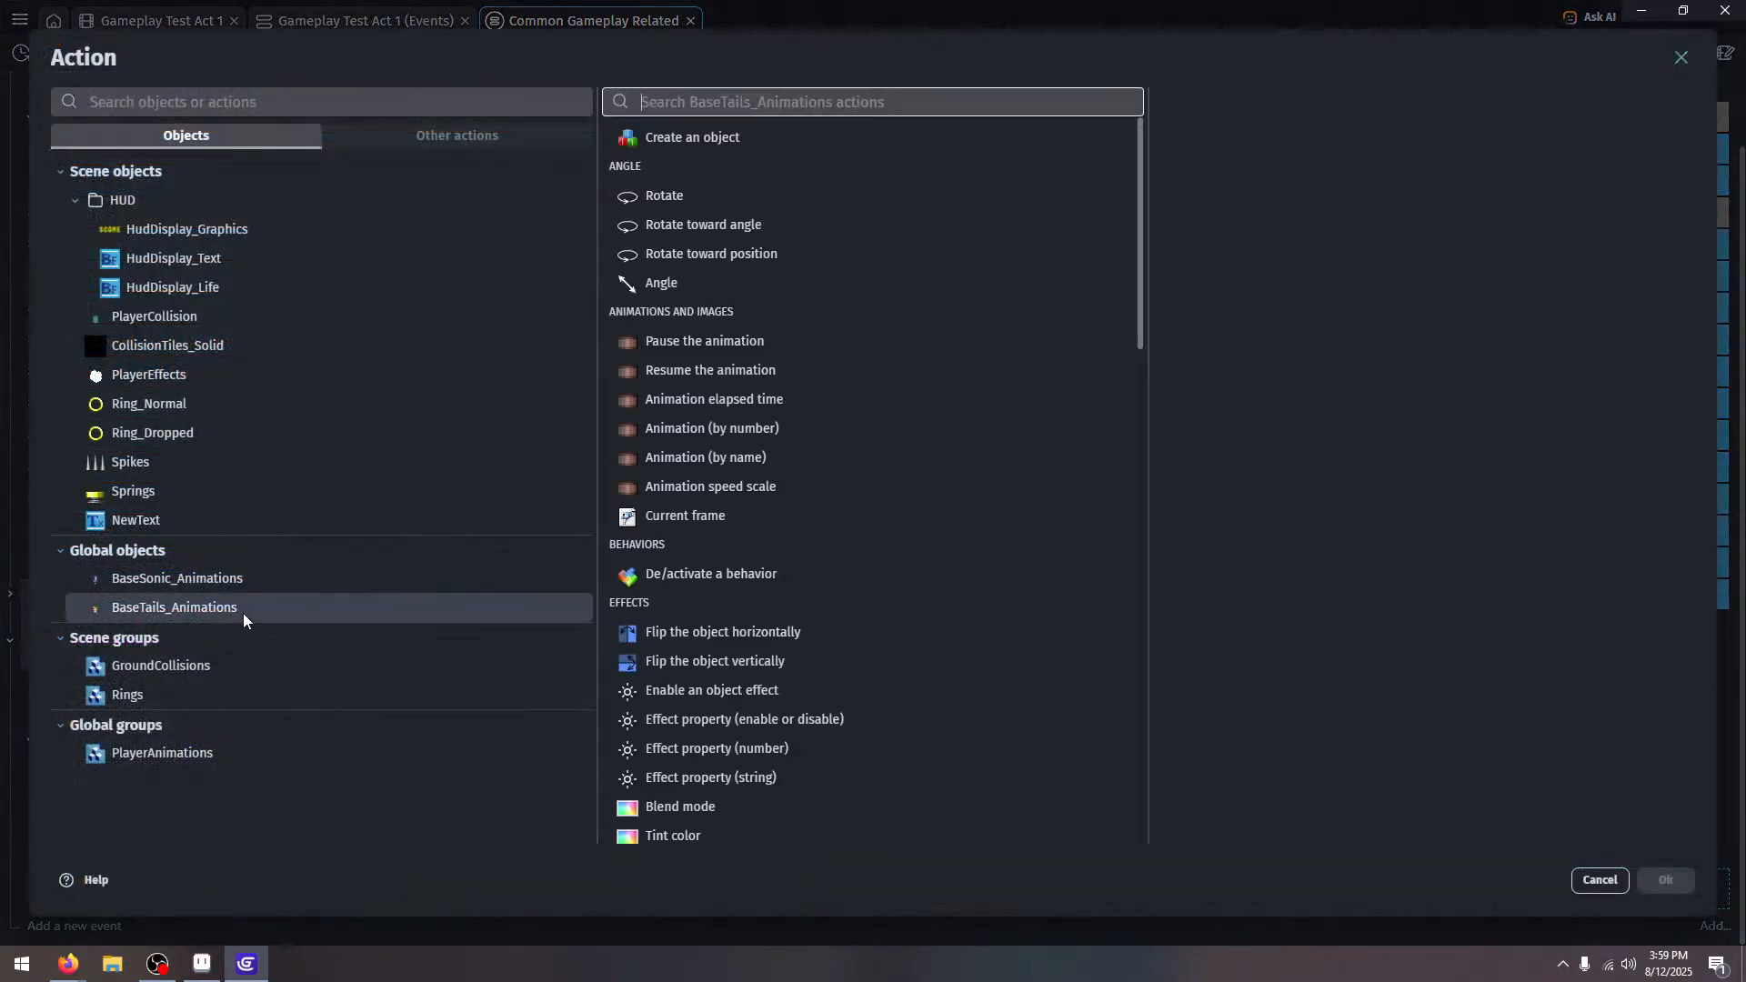
{"action": "left_click", "coordinate": [233, 389]}
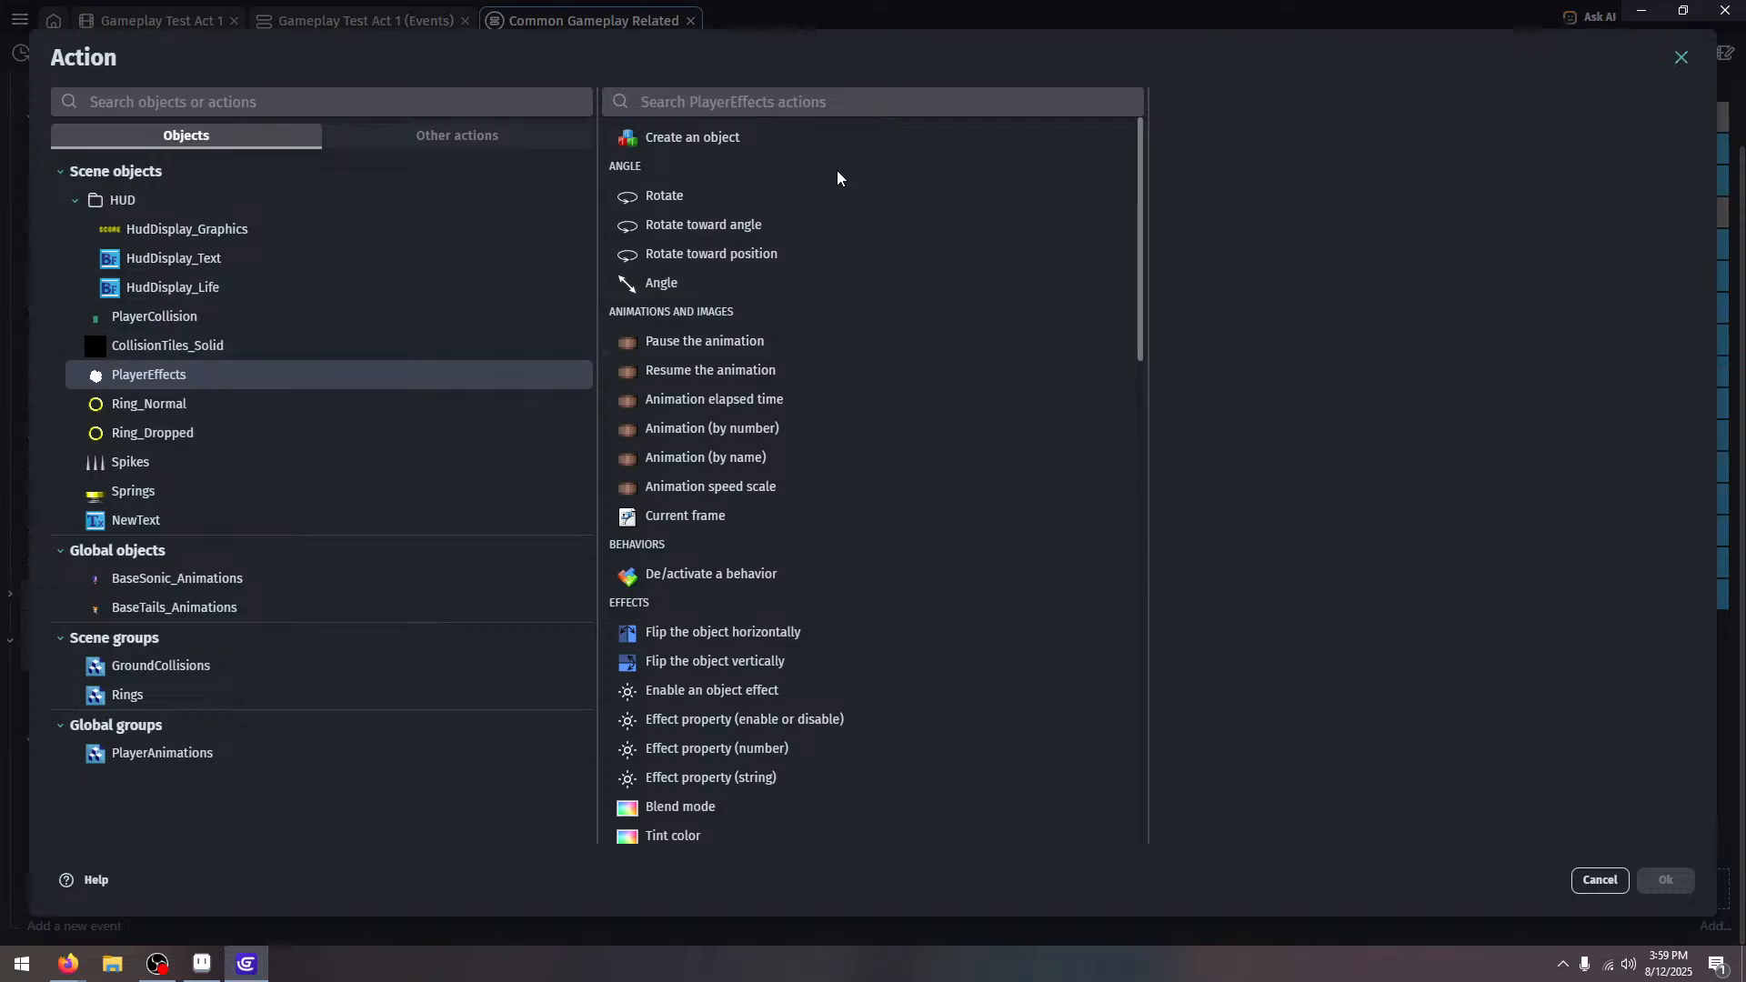
{"action": "scroll", "coordinate": [820, 380], "scroll_direction": "down", "scroll_amount": 5}
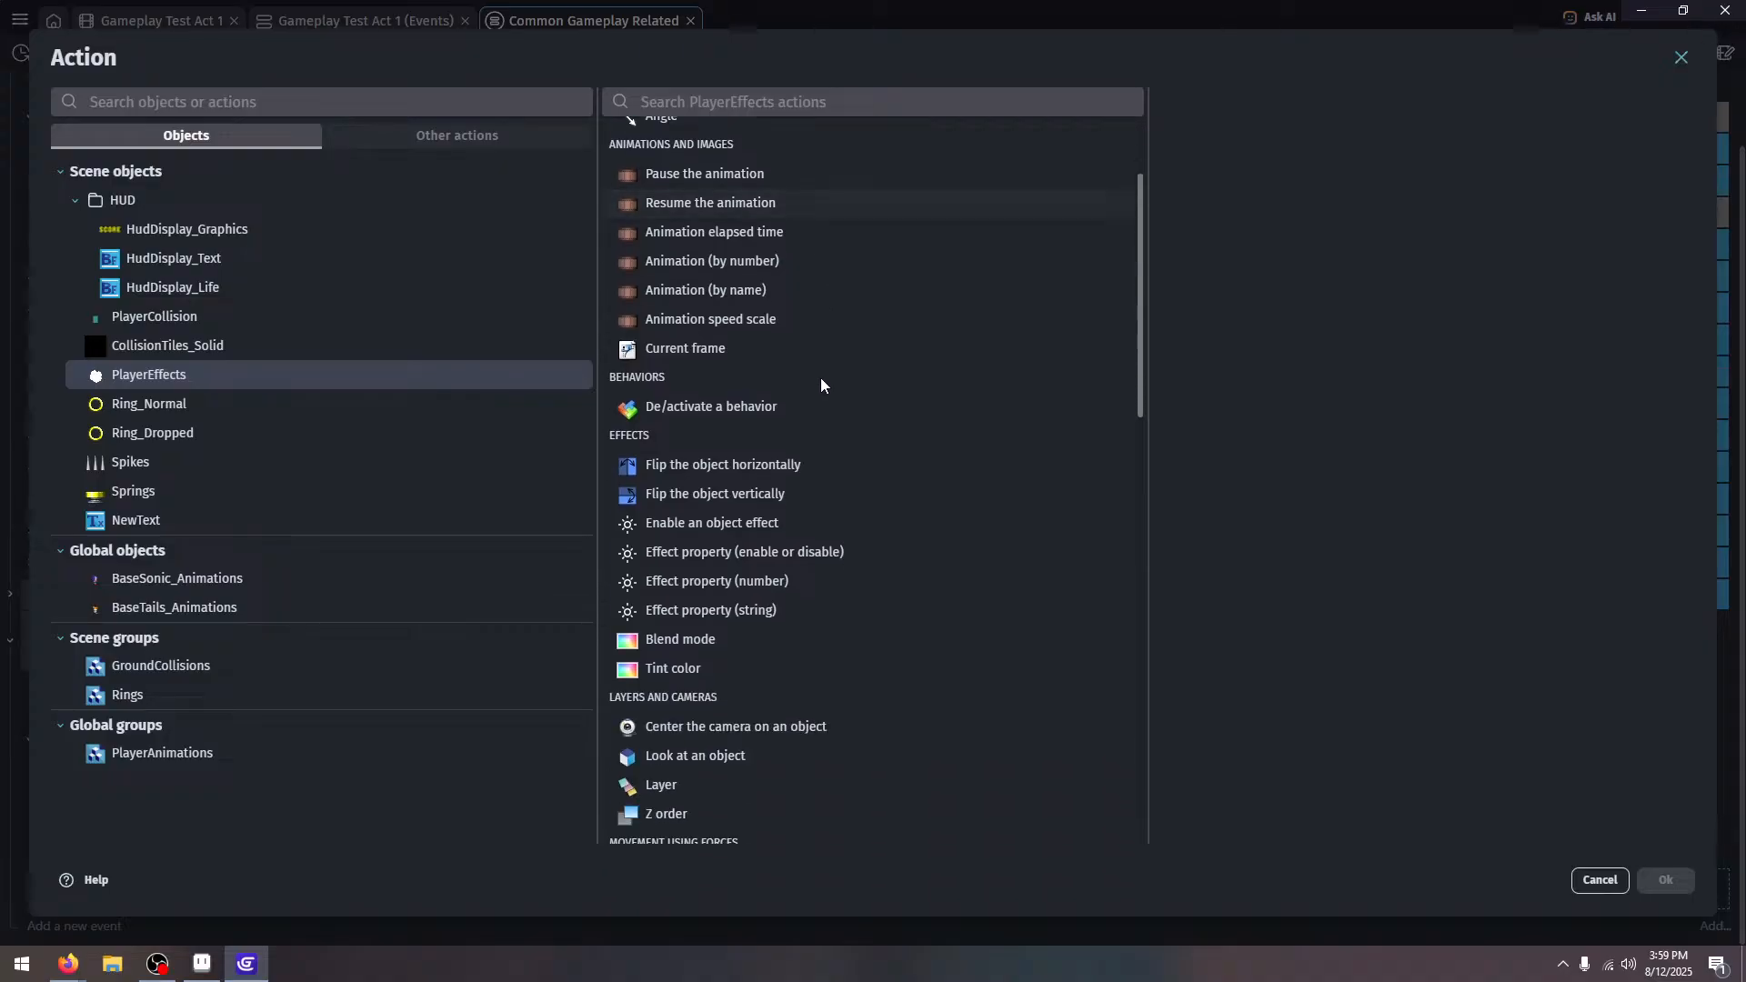
{"action": "scroll", "coordinate": [821, 378], "scroll_direction": "down", "scroll_amount": 1}
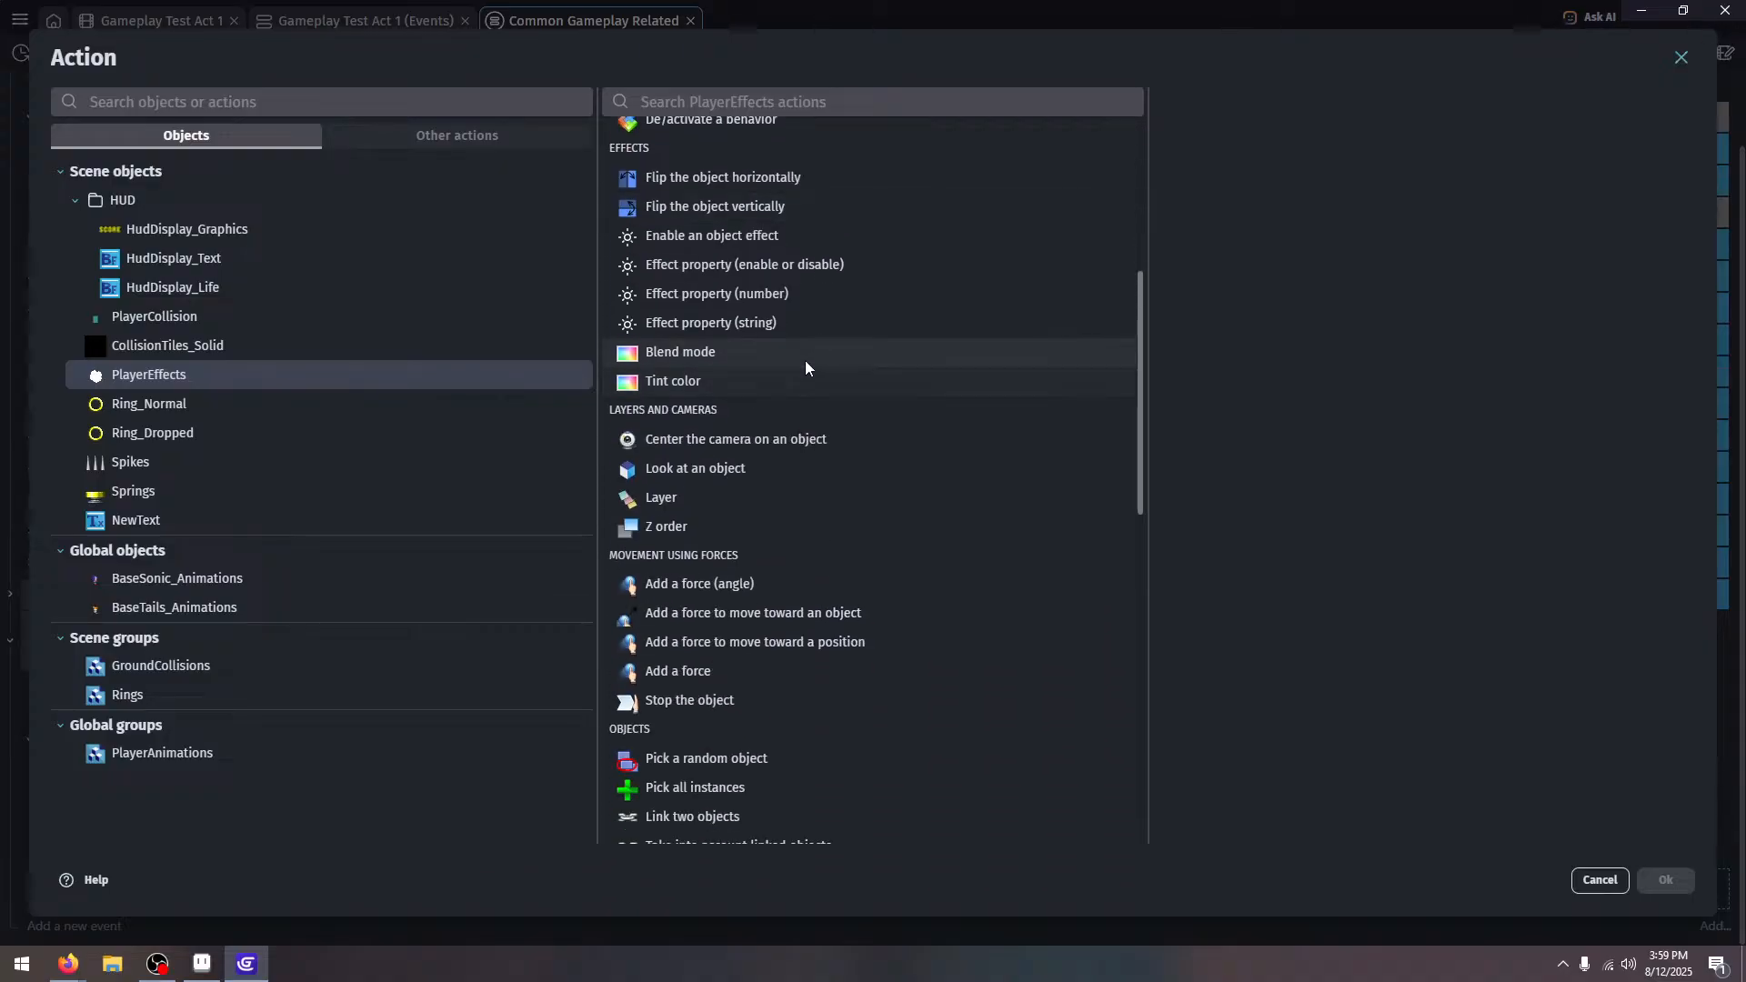
{"action": "scroll", "coordinate": [805, 360], "scroll_direction": "down", "scroll_amount": 8}
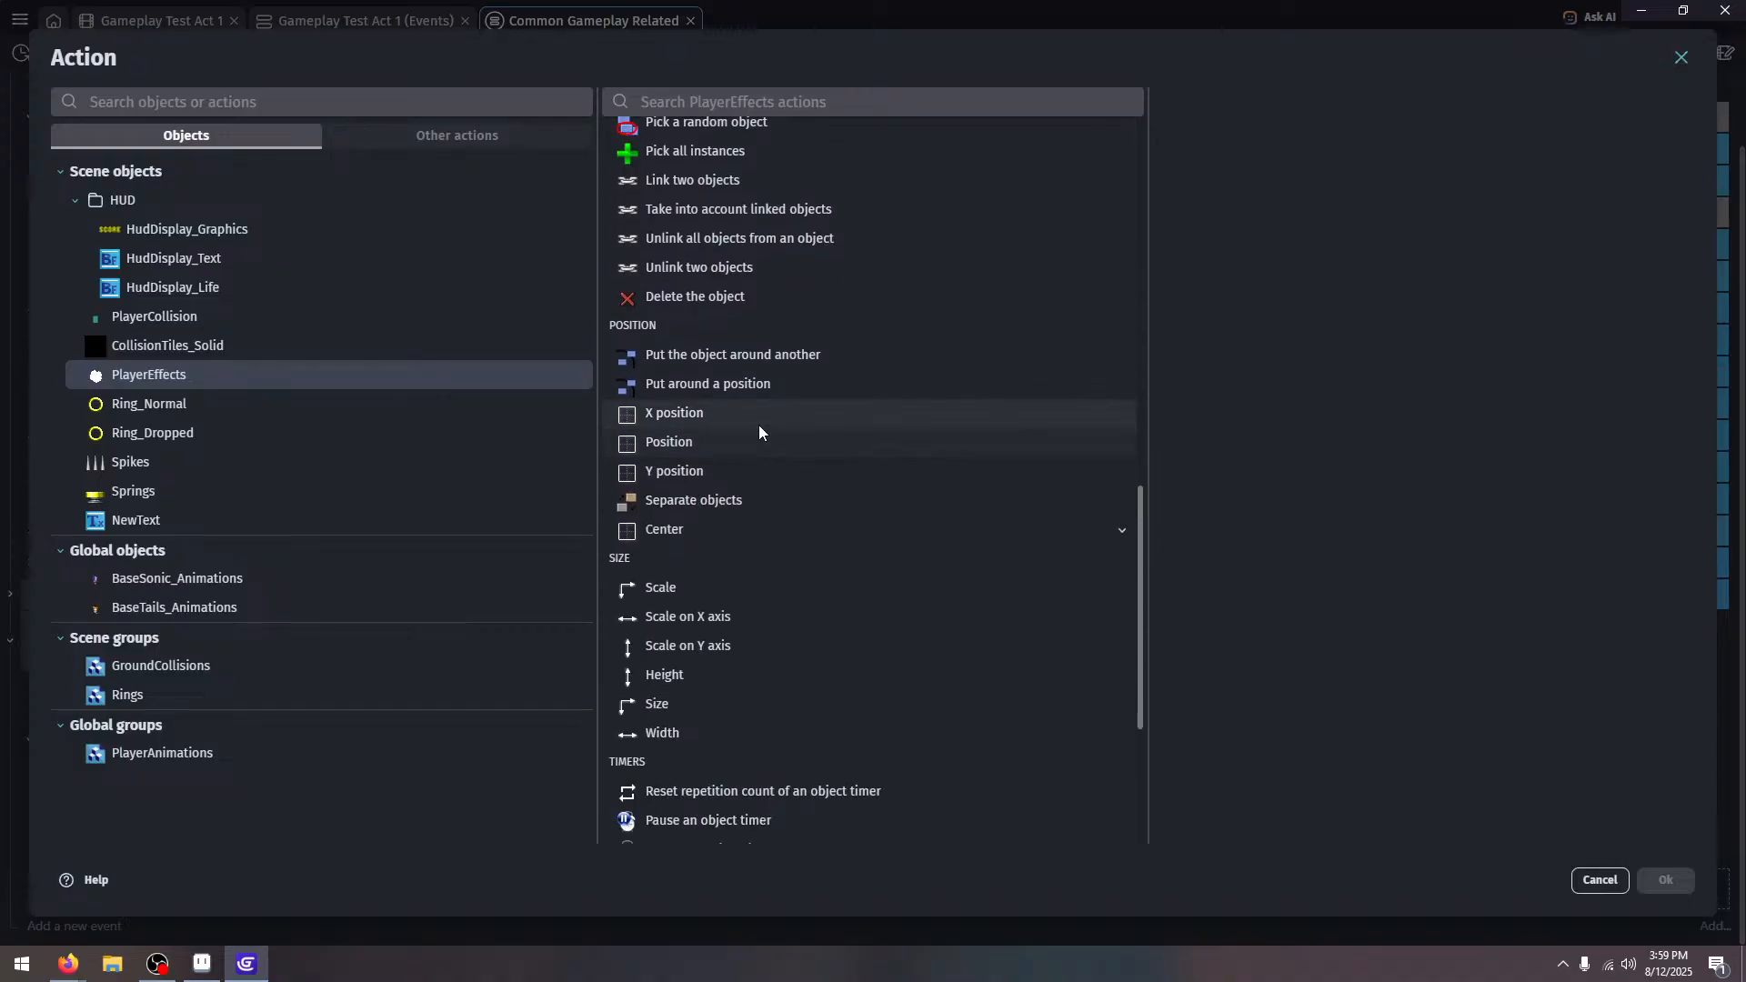
{"action": "left_click", "coordinate": [765, 446]}
{"action": "left_click", "coordinate": [1232, 218]}
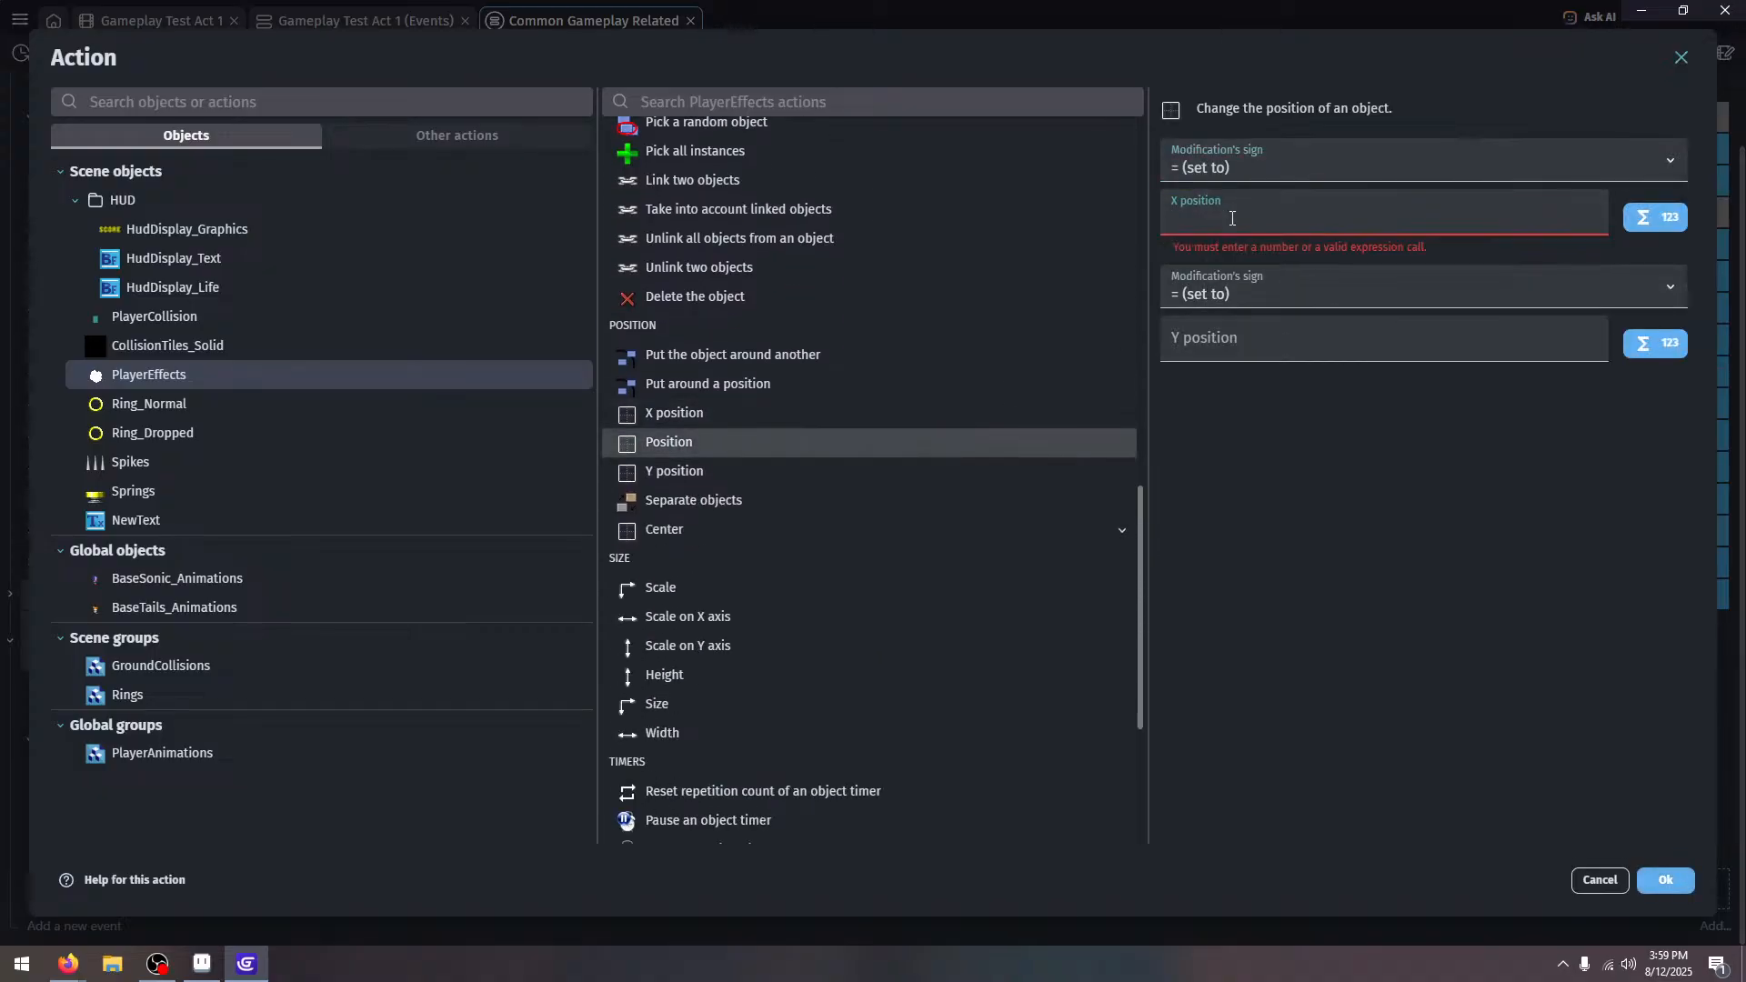
{"action": "type", "text": "Pl"}
{"action": "left_click", "coordinate": [1246, 242]}
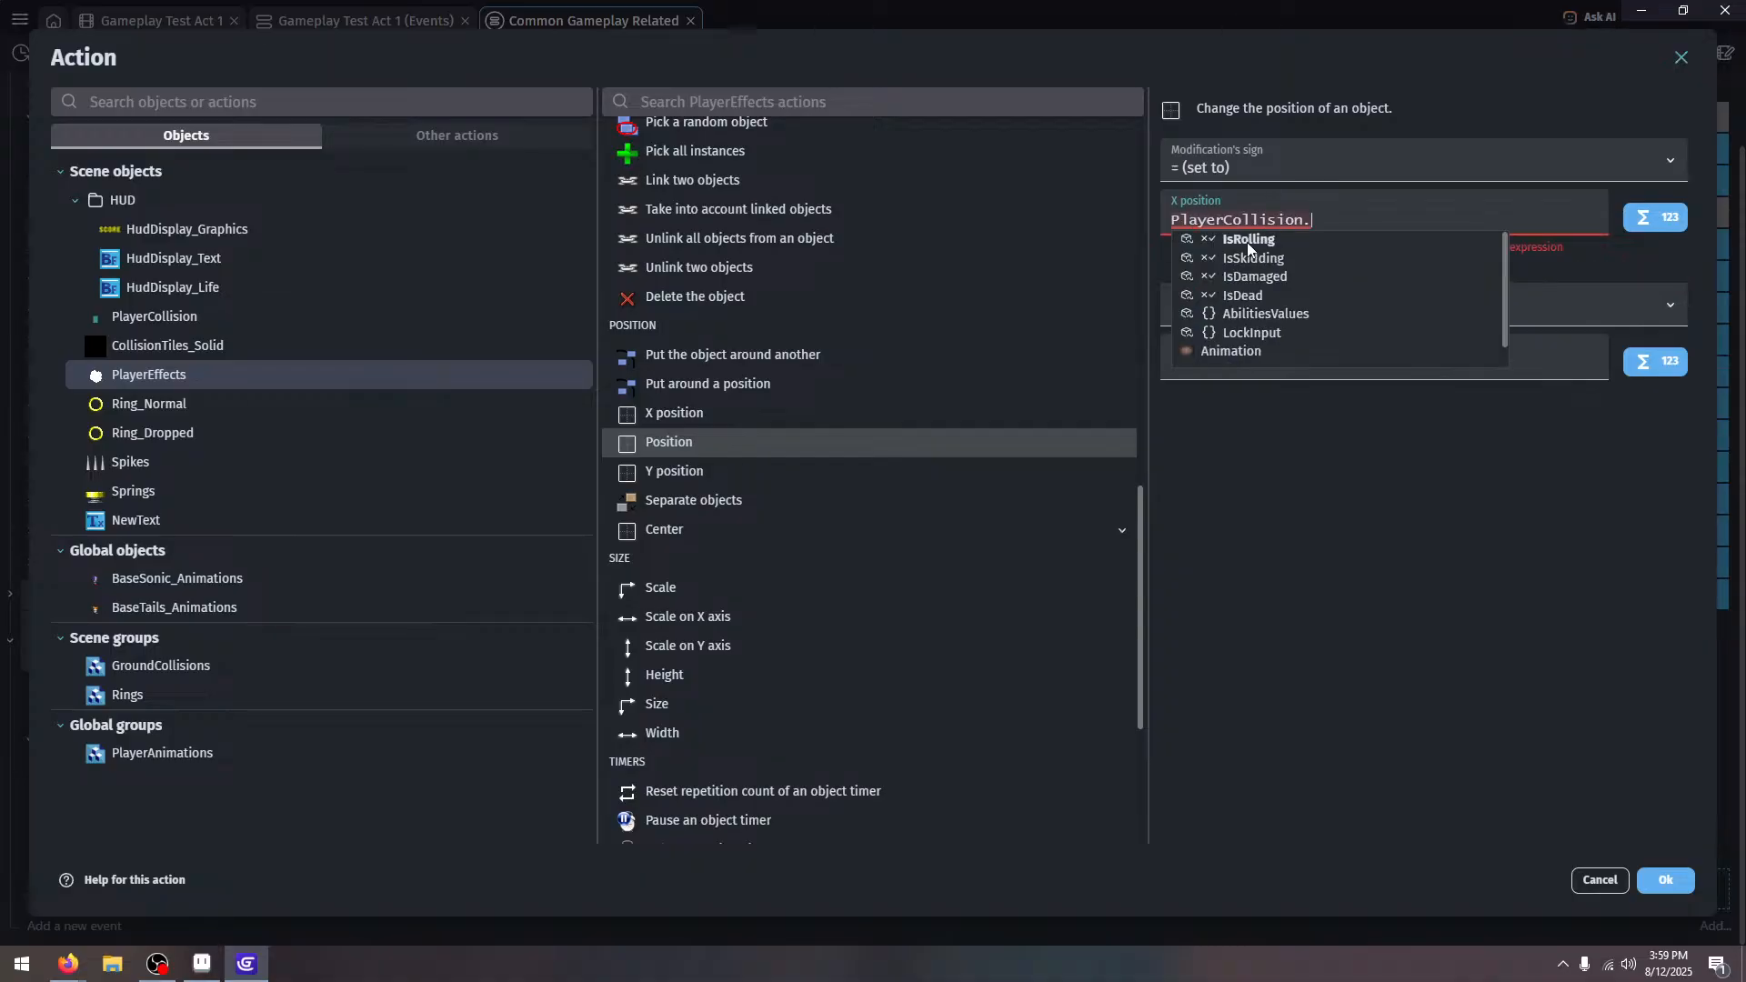
{"action": "type", "text": "X("}
{"action": "key", "text": "Return"}
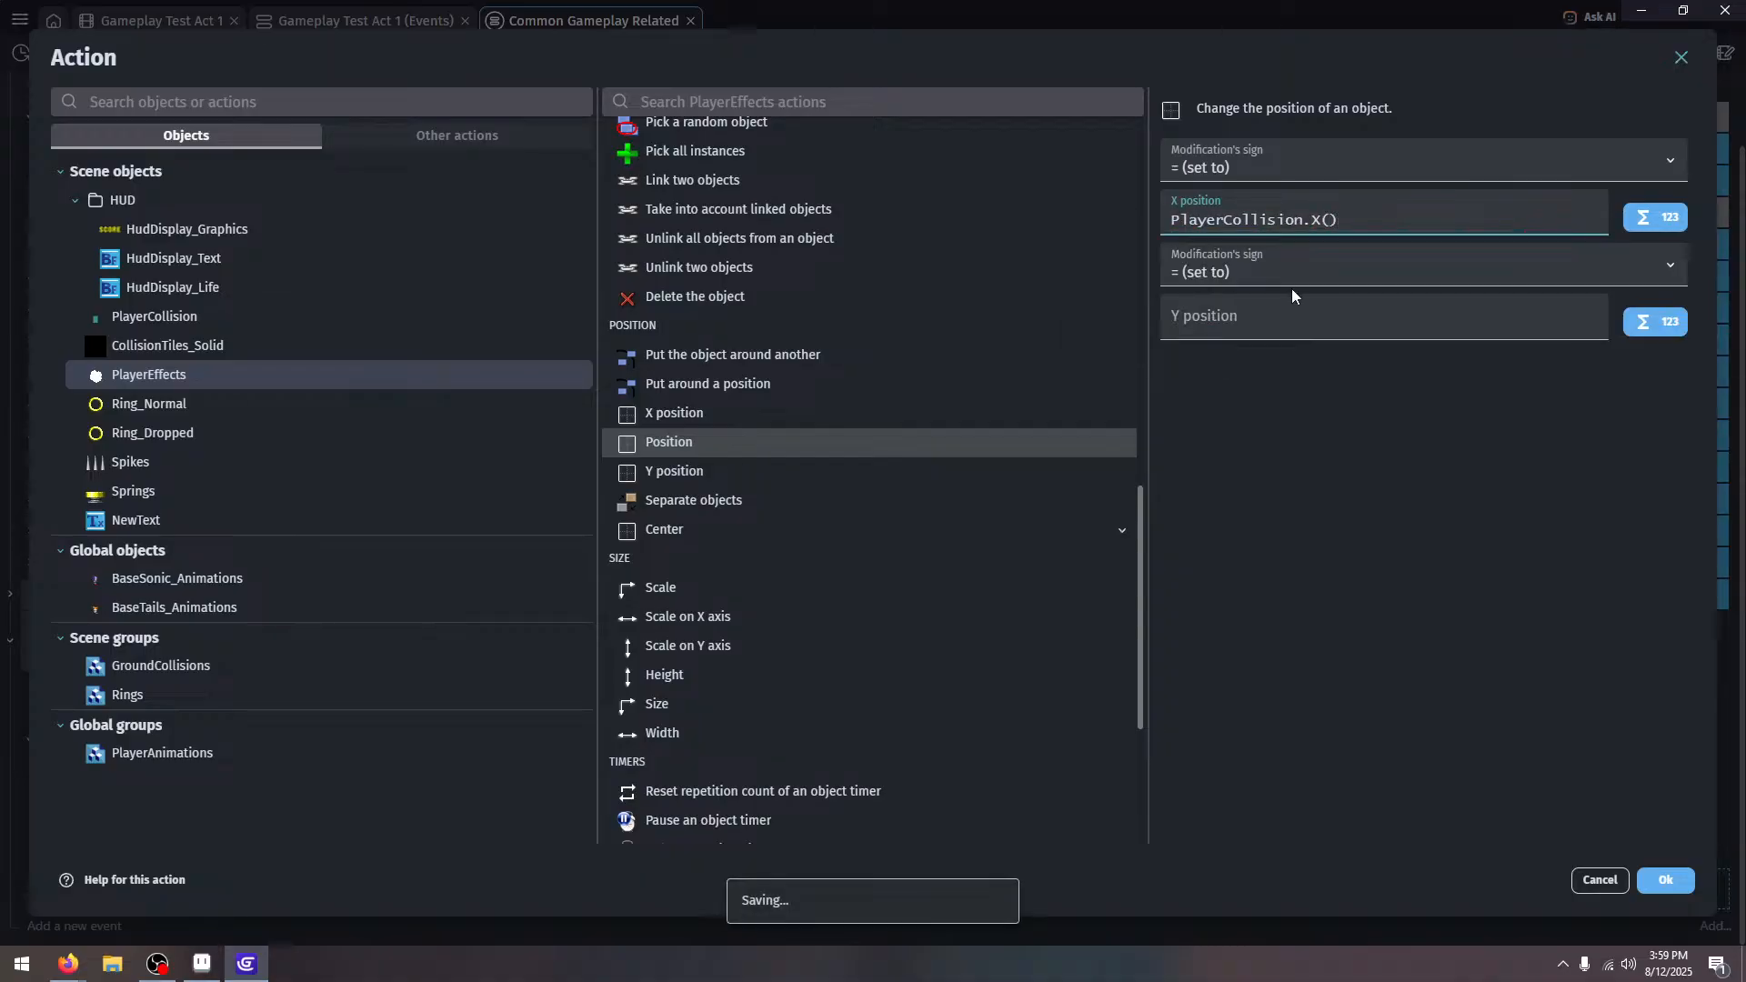
Set the action's Y position to PlayerCollision.Y() and confirm the action
{"action": "left_click", "coordinate": [1297, 315]}
{"action": "triple_click", "coordinate": [1317, 218]}
{"action": "key", "text": "ctrl+c"}
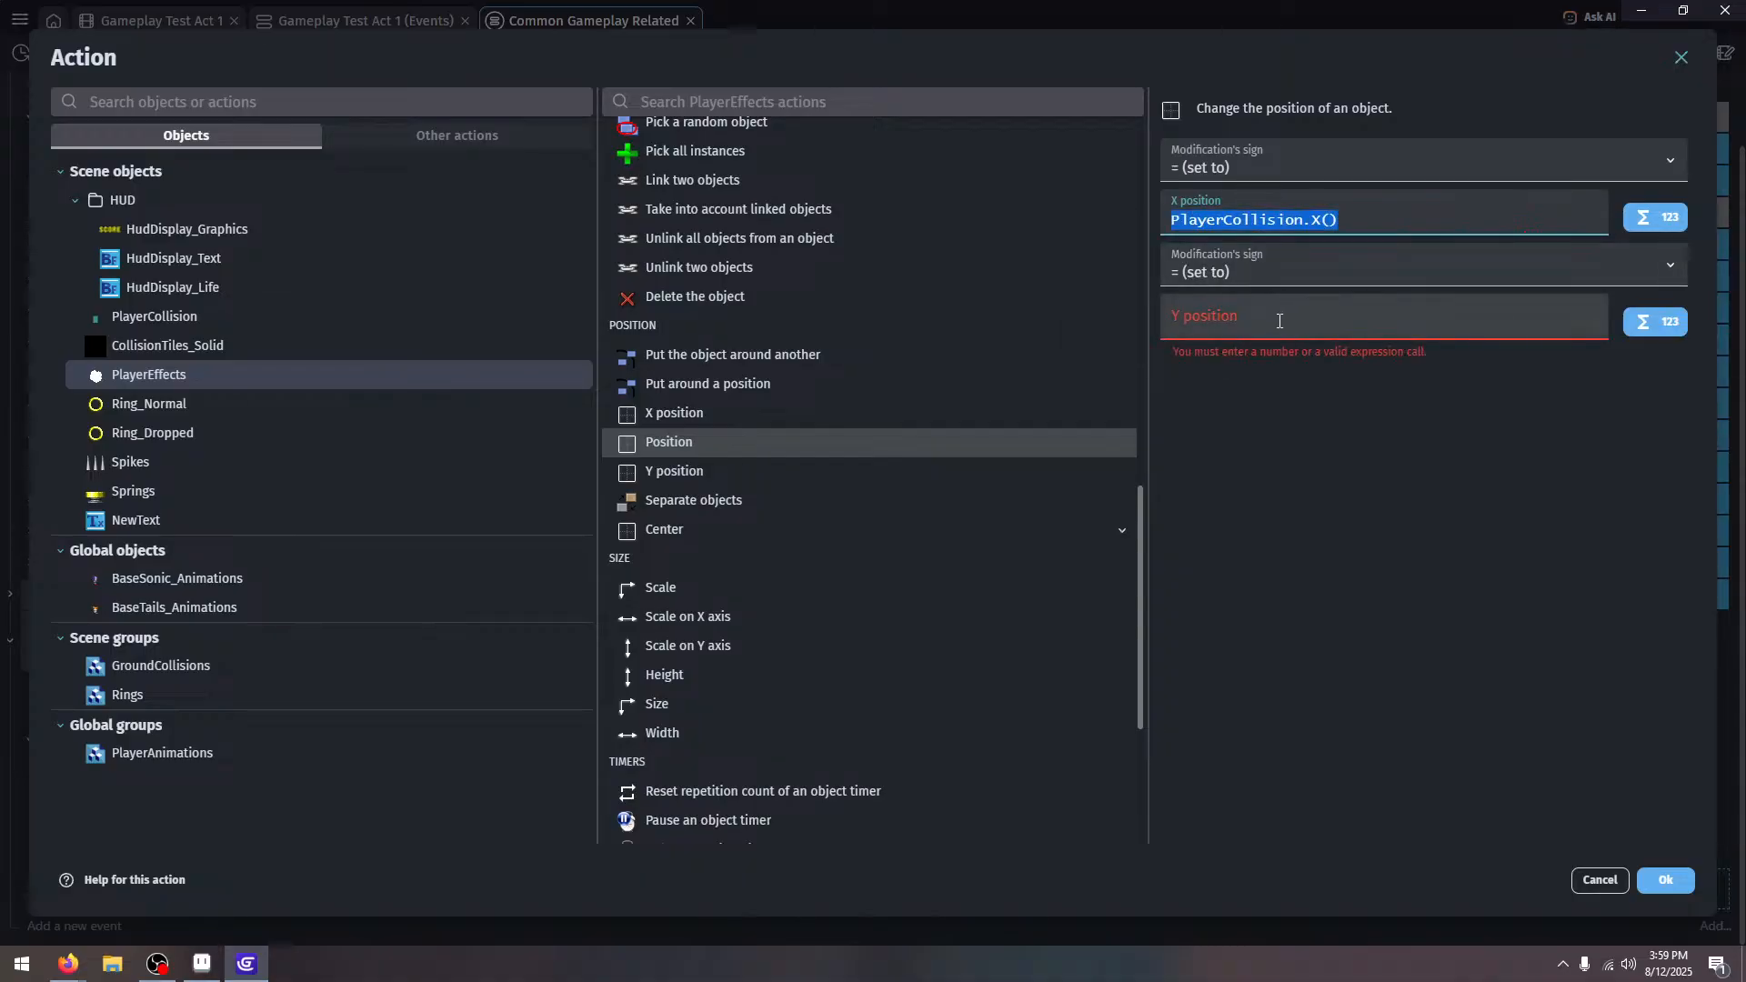
{"action": "left_click", "coordinate": [1281, 320]}
{"action": "key", "text": "ctrl+v"}
{"action": "left_click", "coordinate": [1323, 322]}
{"action": "key", "text": "BackSpace"}
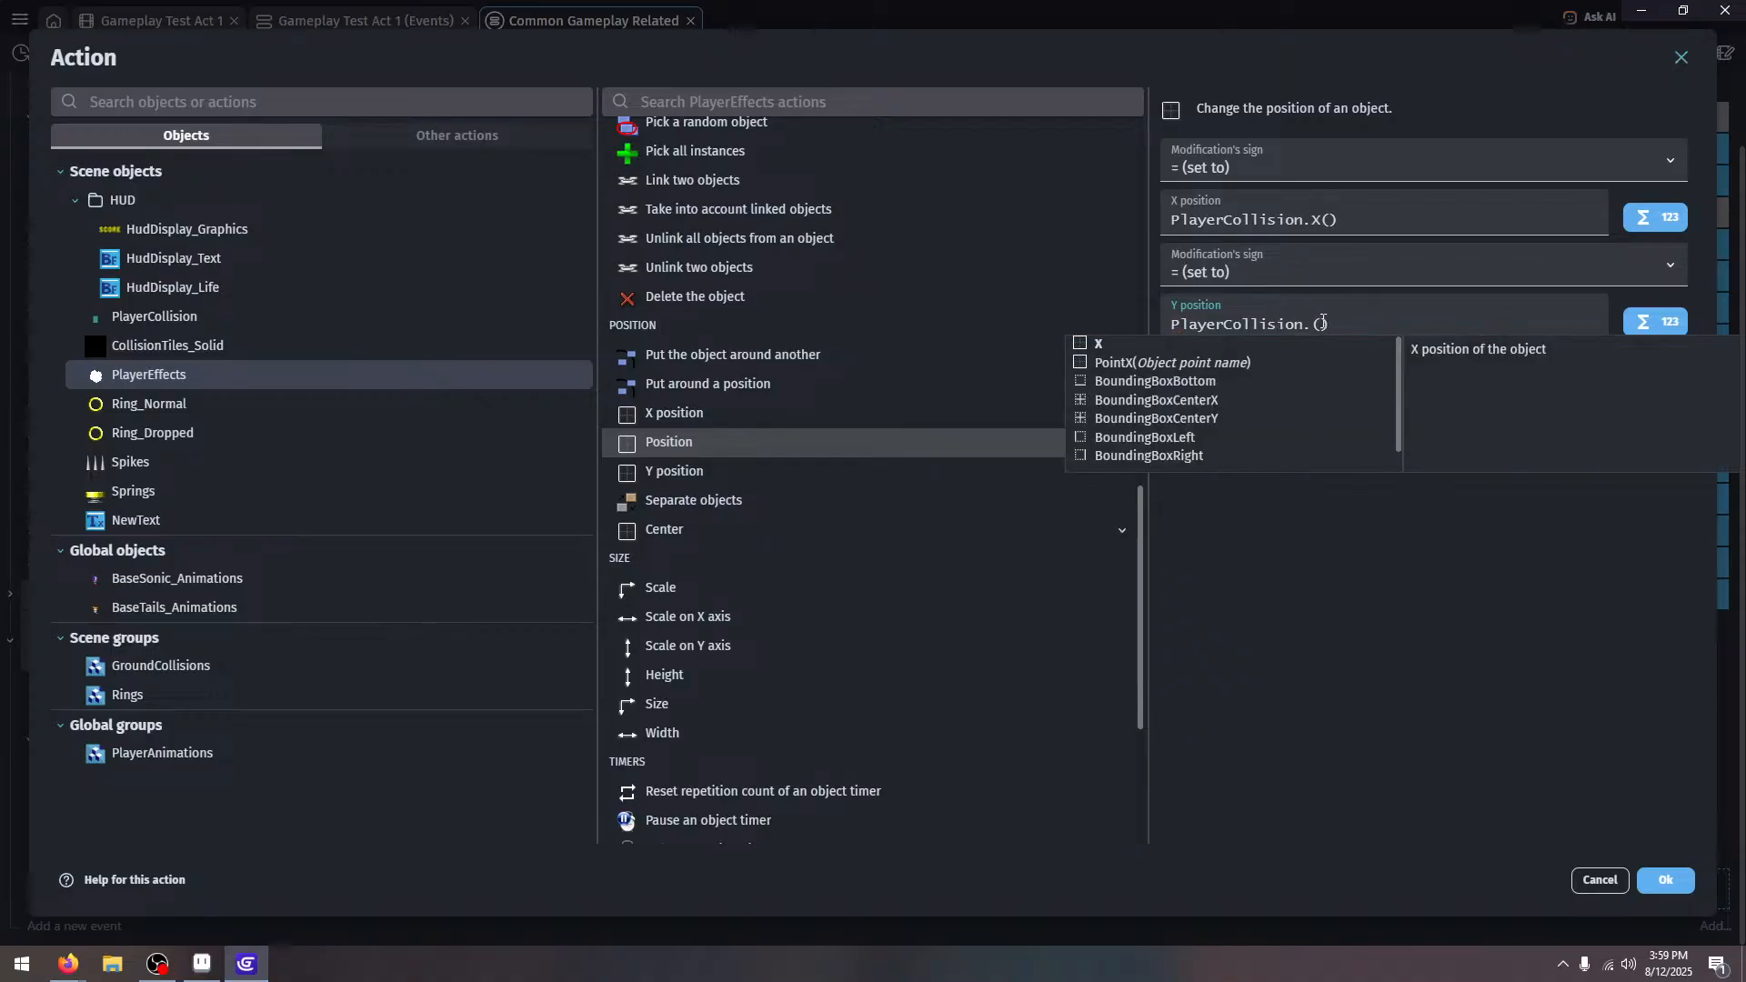
{"action": "type", "text": "Y"}
{"action": "left_click", "coordinate": [1414, 648]}
{"action": "left_click", "coordinate": [1655, 889]}
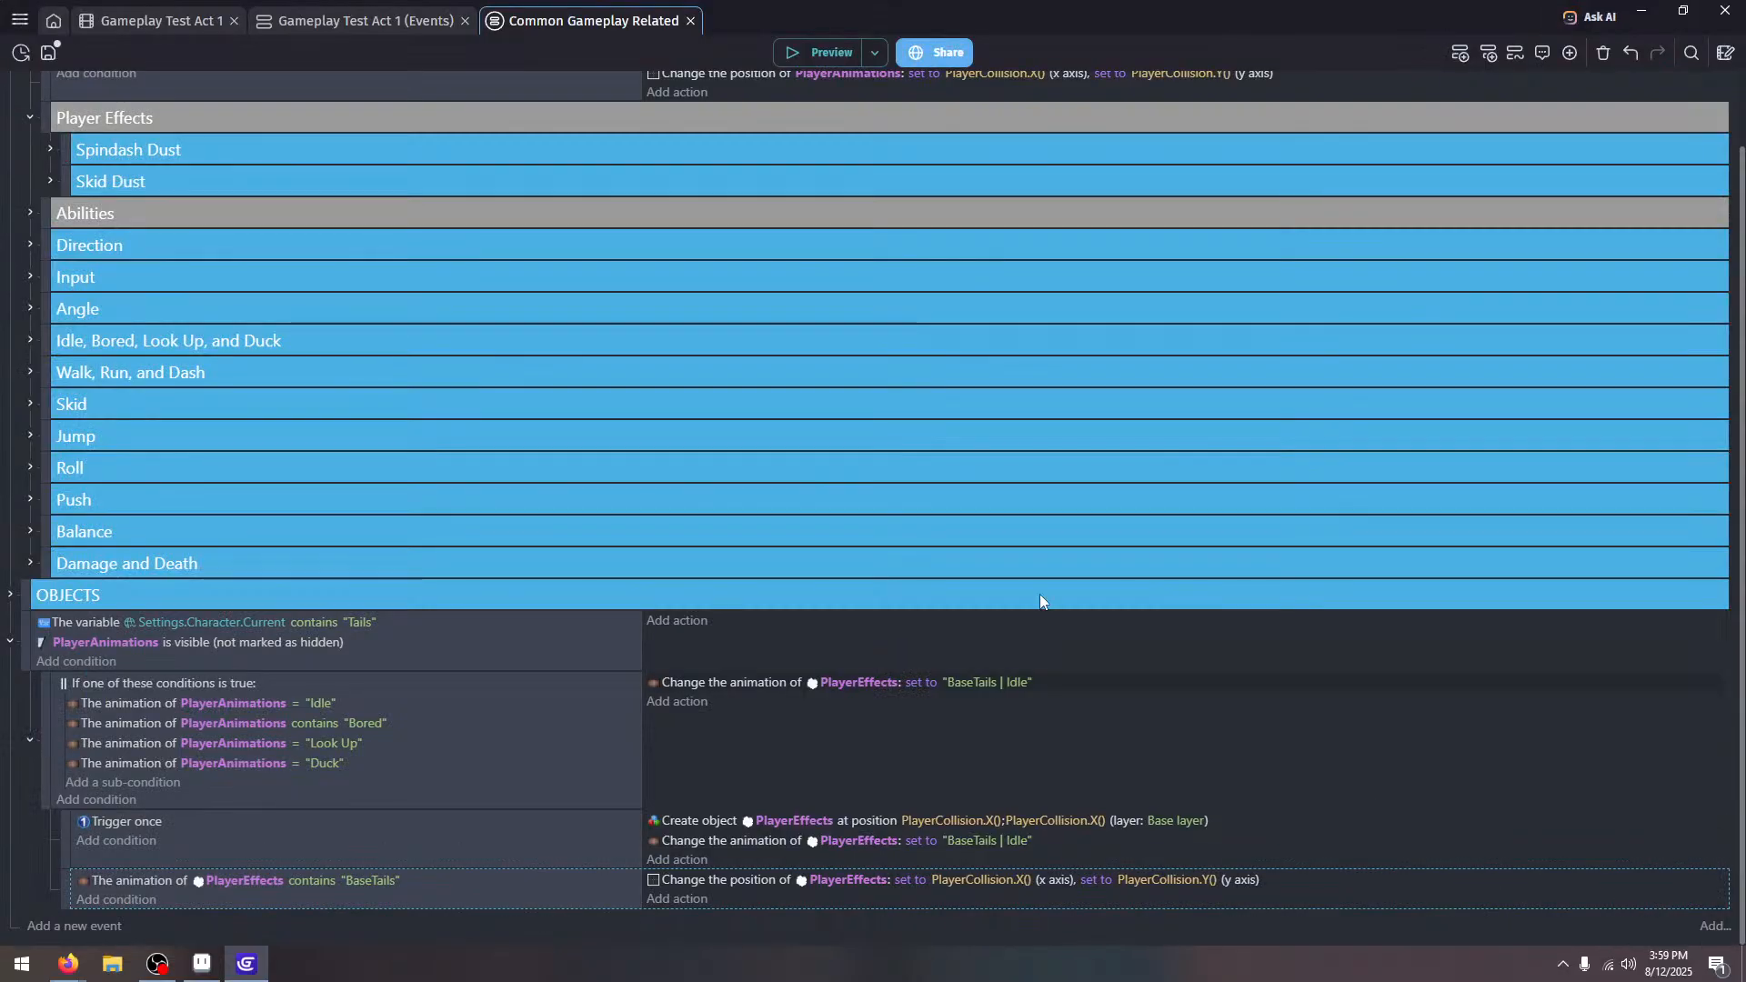
Preview the game and move, duck and jump with Tails to check whether the tails follow him, ending with the preview closed
{"action": "left_click", "coordinate": [794, 57]}
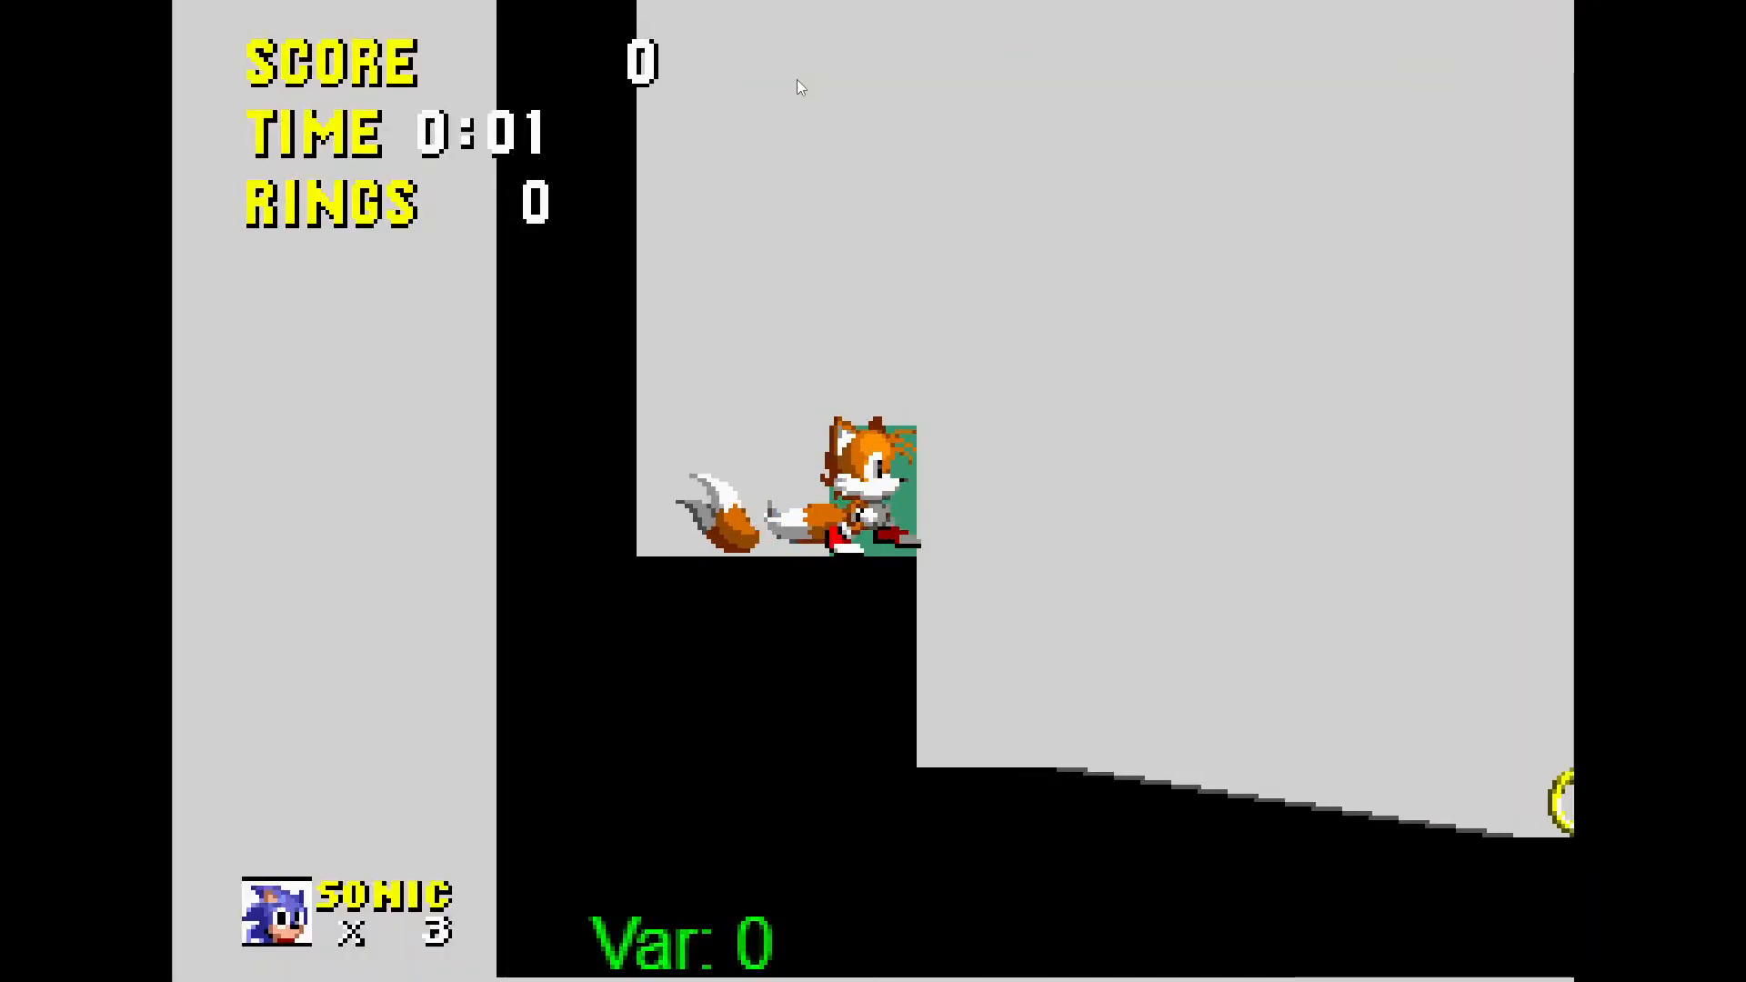
{"action": "key", "text": "Right"}
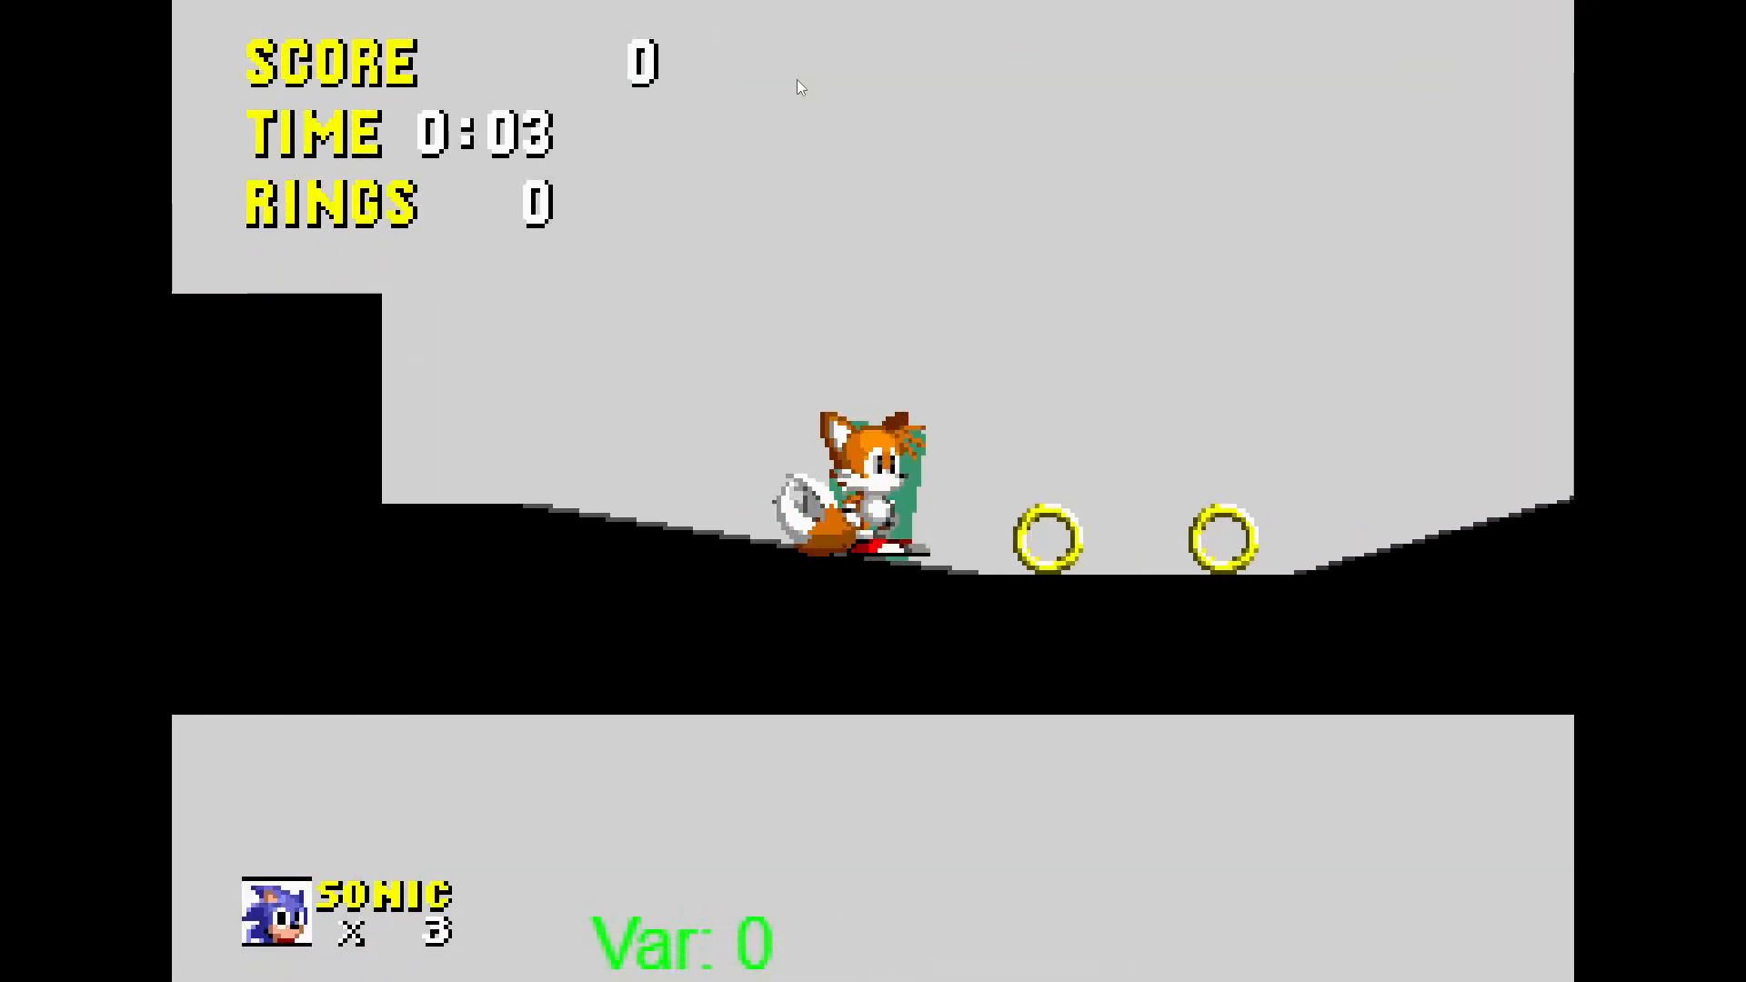
{"action": "key", "text": "Left"}
{"action": "key", "text": "space"}
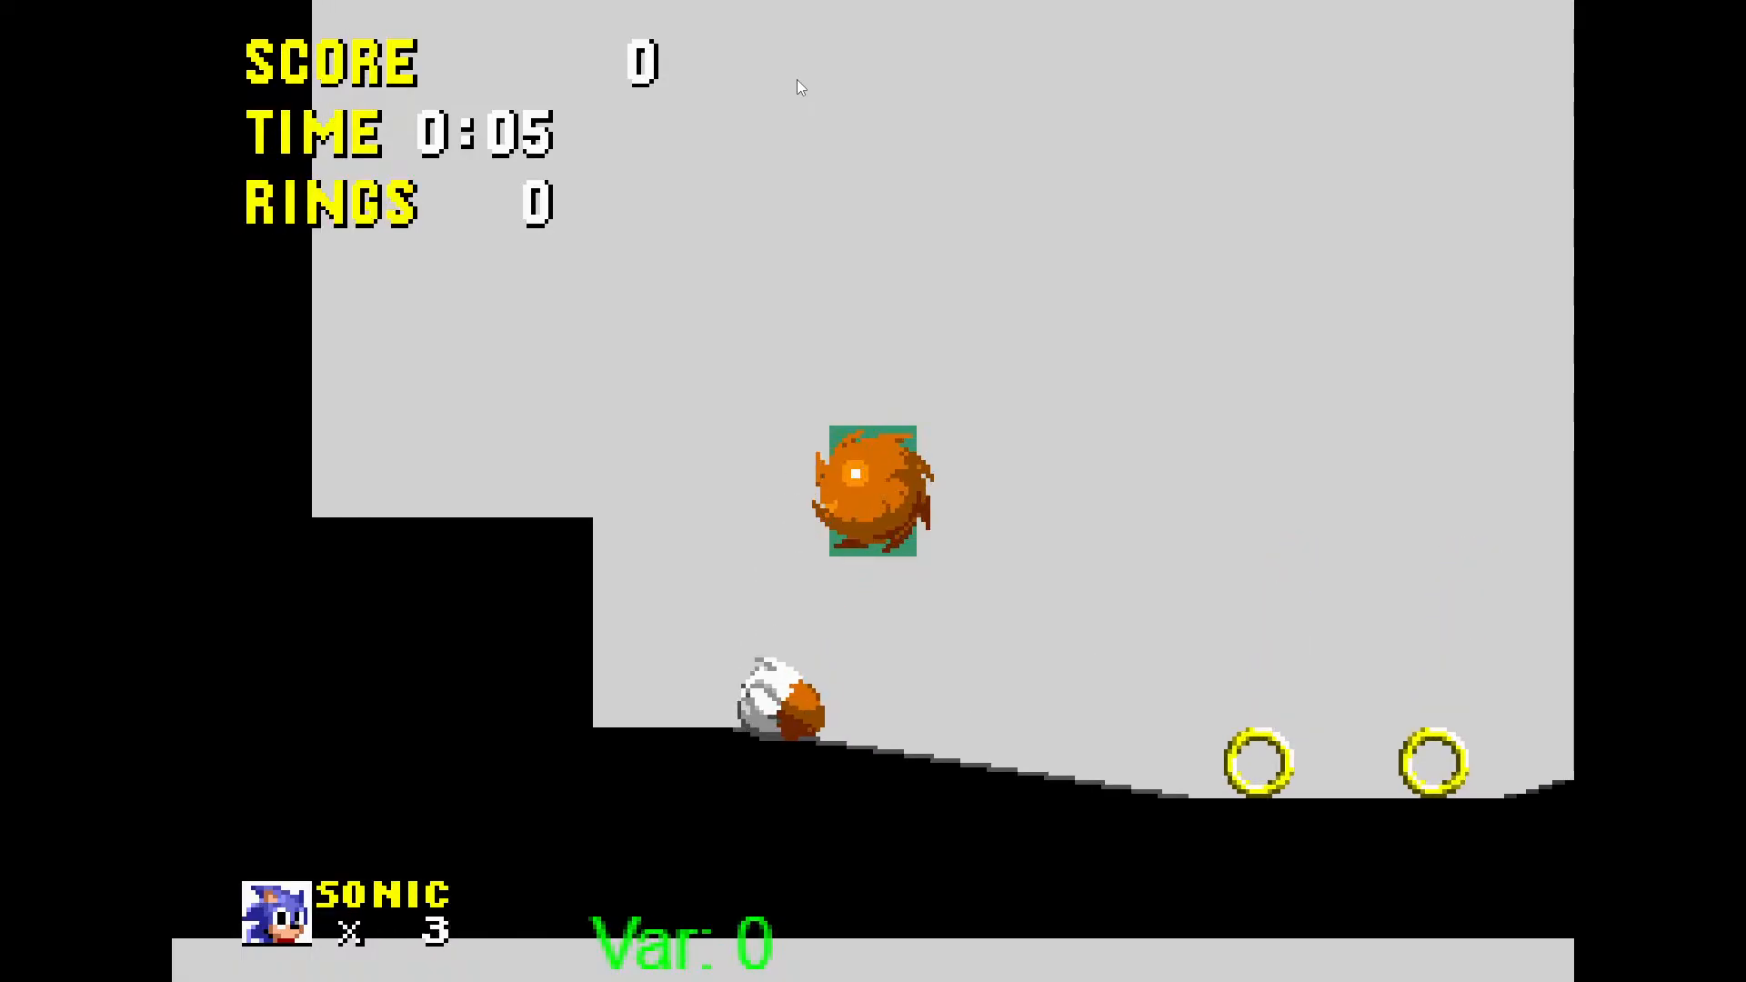
{"action": "key", "text": "Right"}
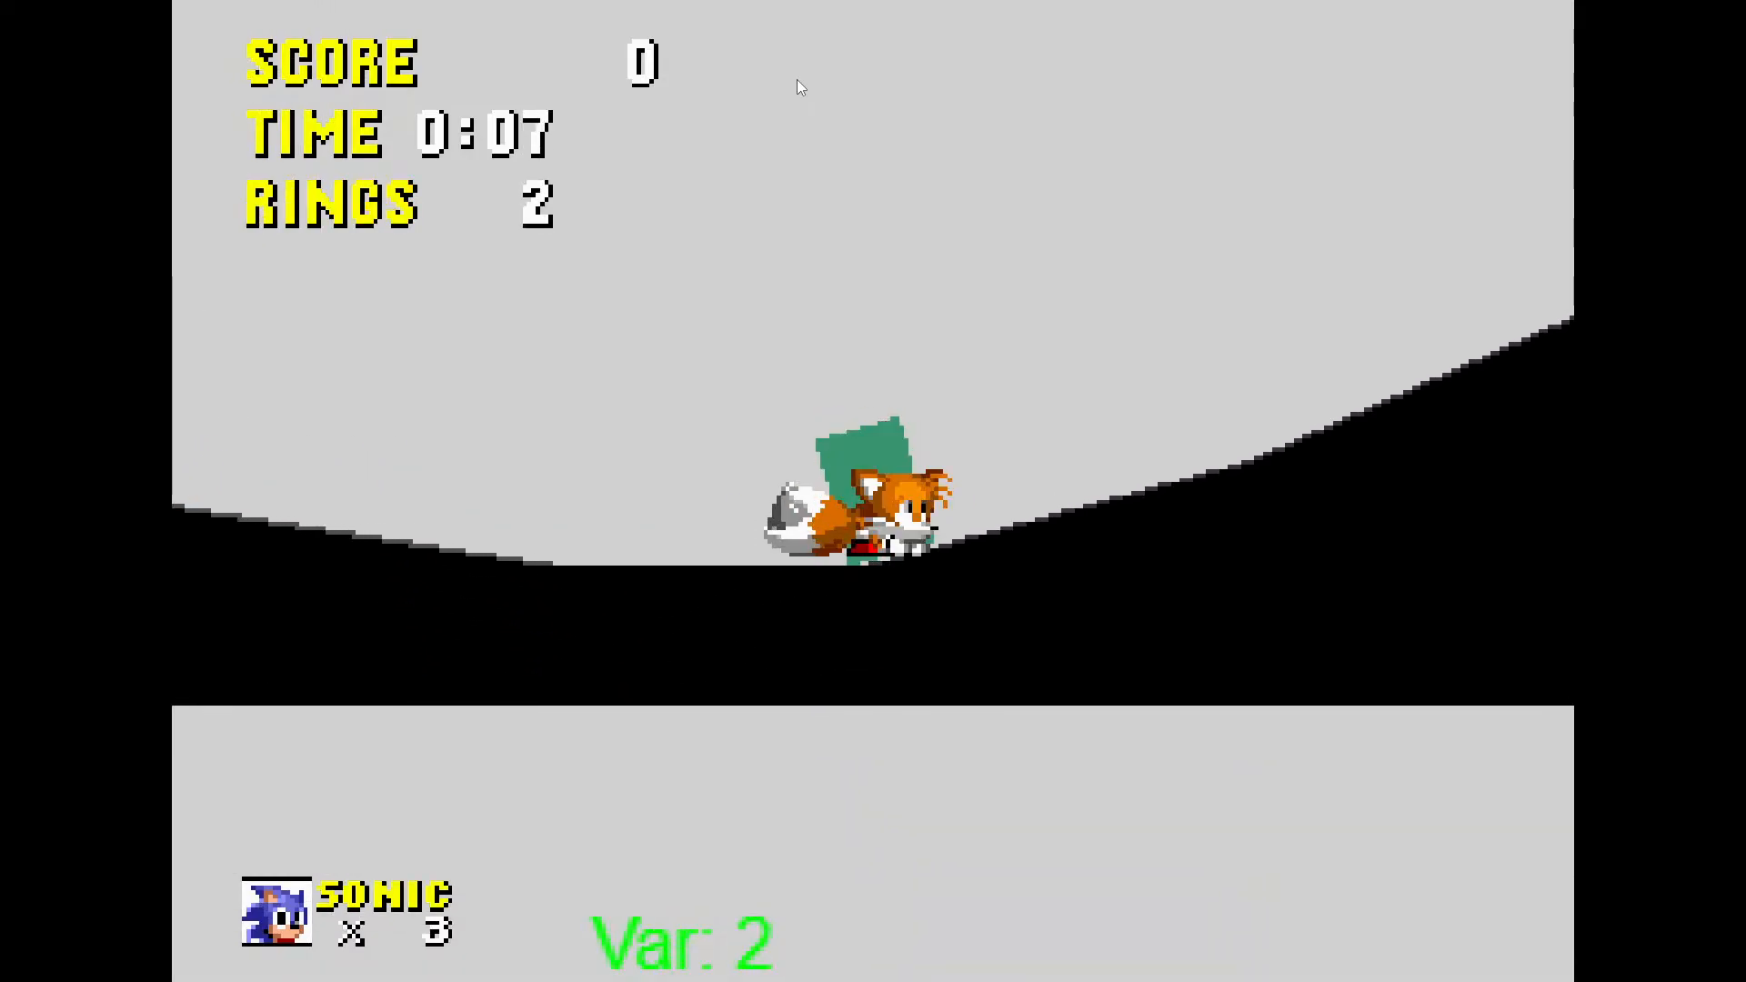
{"action": "key", "text": "space"}
{"action": "key", "text": "space"}
{"action": "key", "text": "space"}
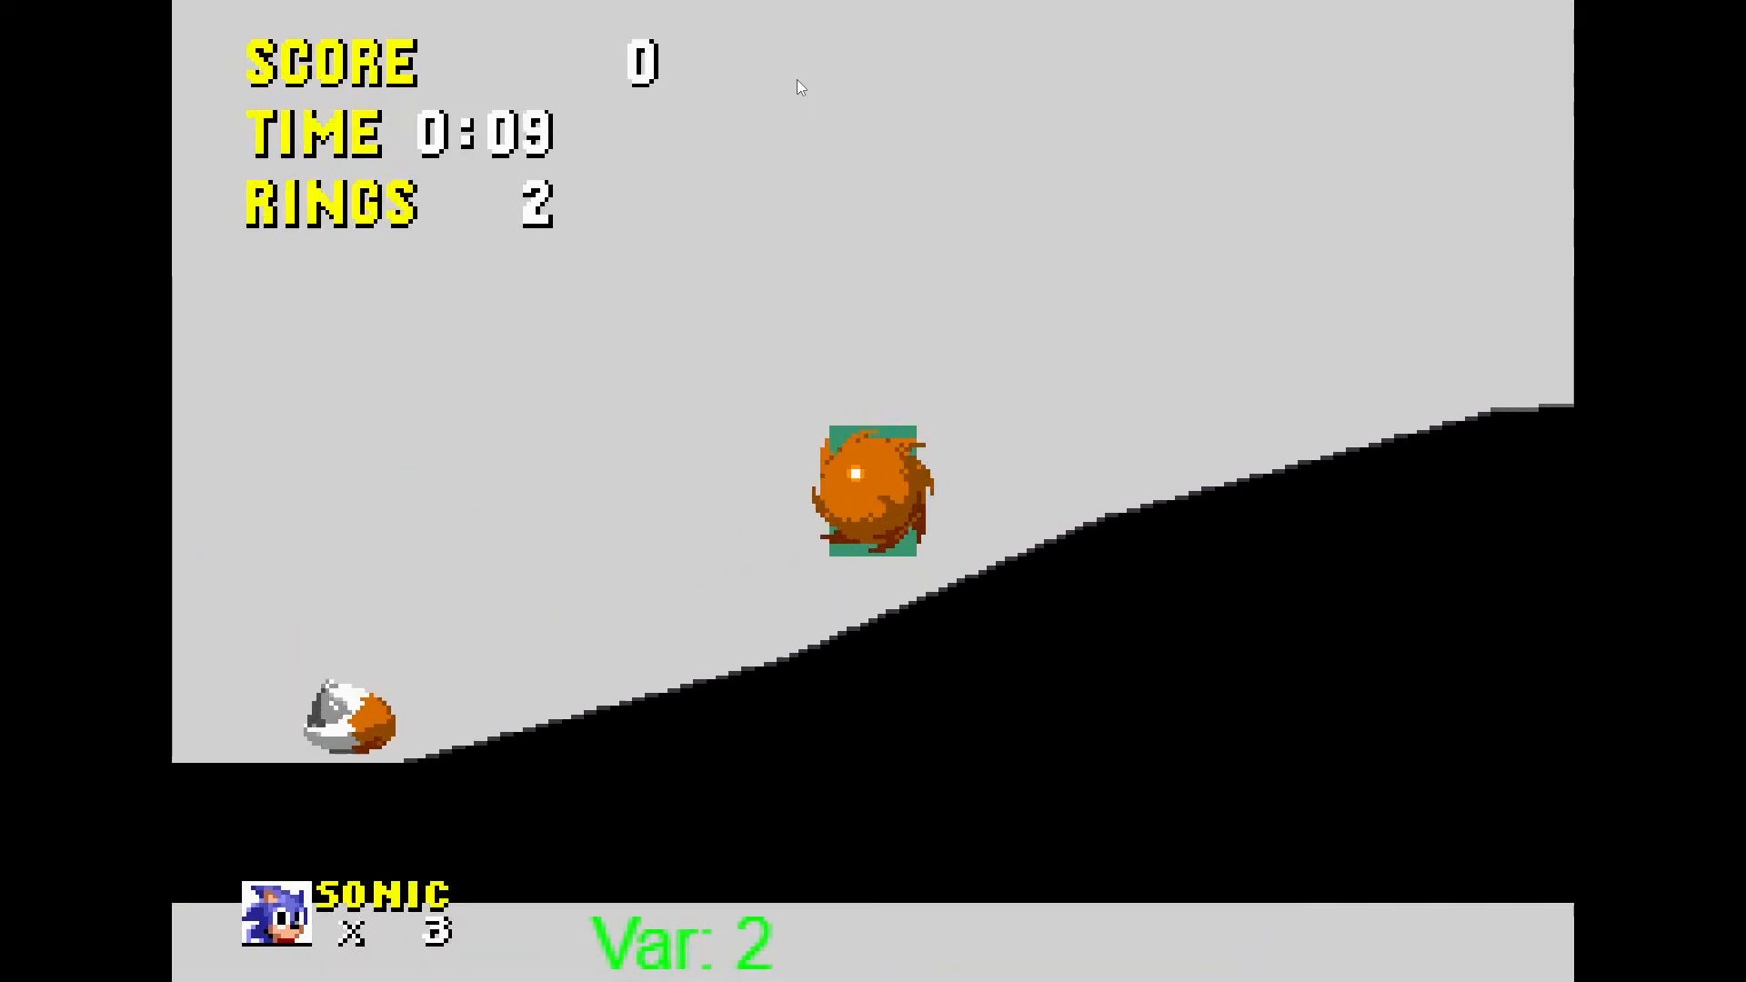
{"action": "key", "text": "Escape"}
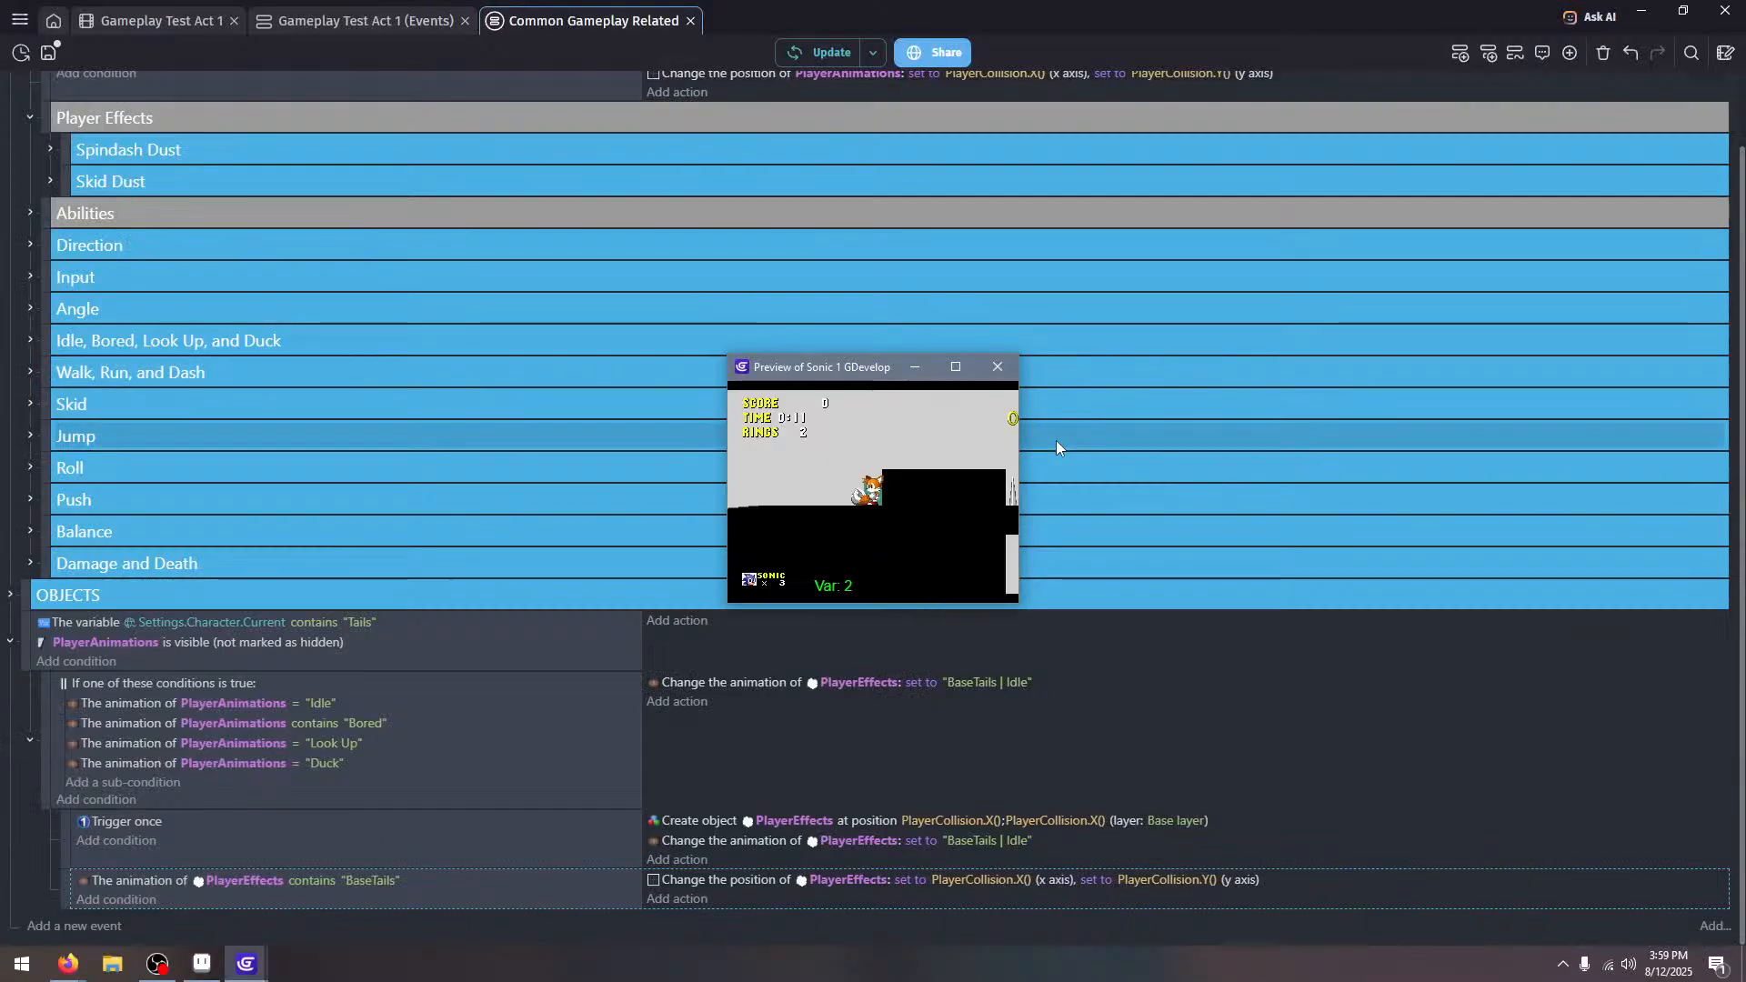
{"action": "left_click", "coordinate": [998, 367]}
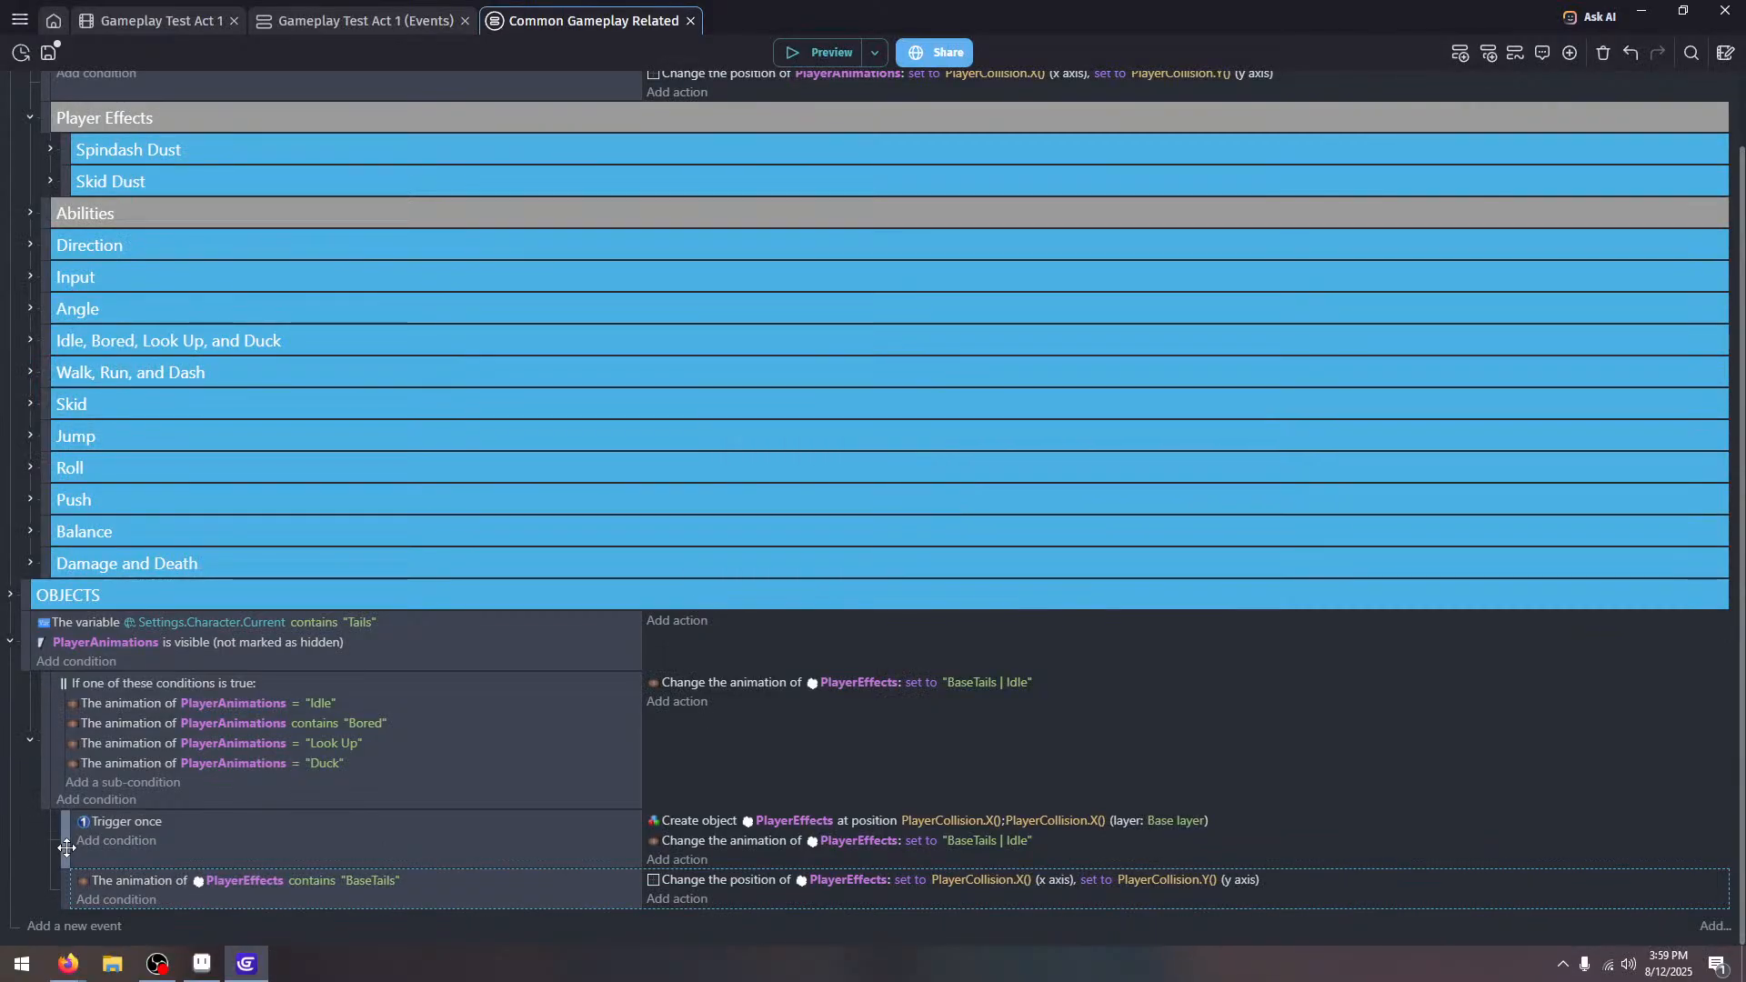
Move the Trigger once event directly under the Tails visibility event and insert an empty event between it and the idle conditions event
{"action": "left_click_drag", "start_coordinate": [67, 847], "coordinate": [65, 687]}
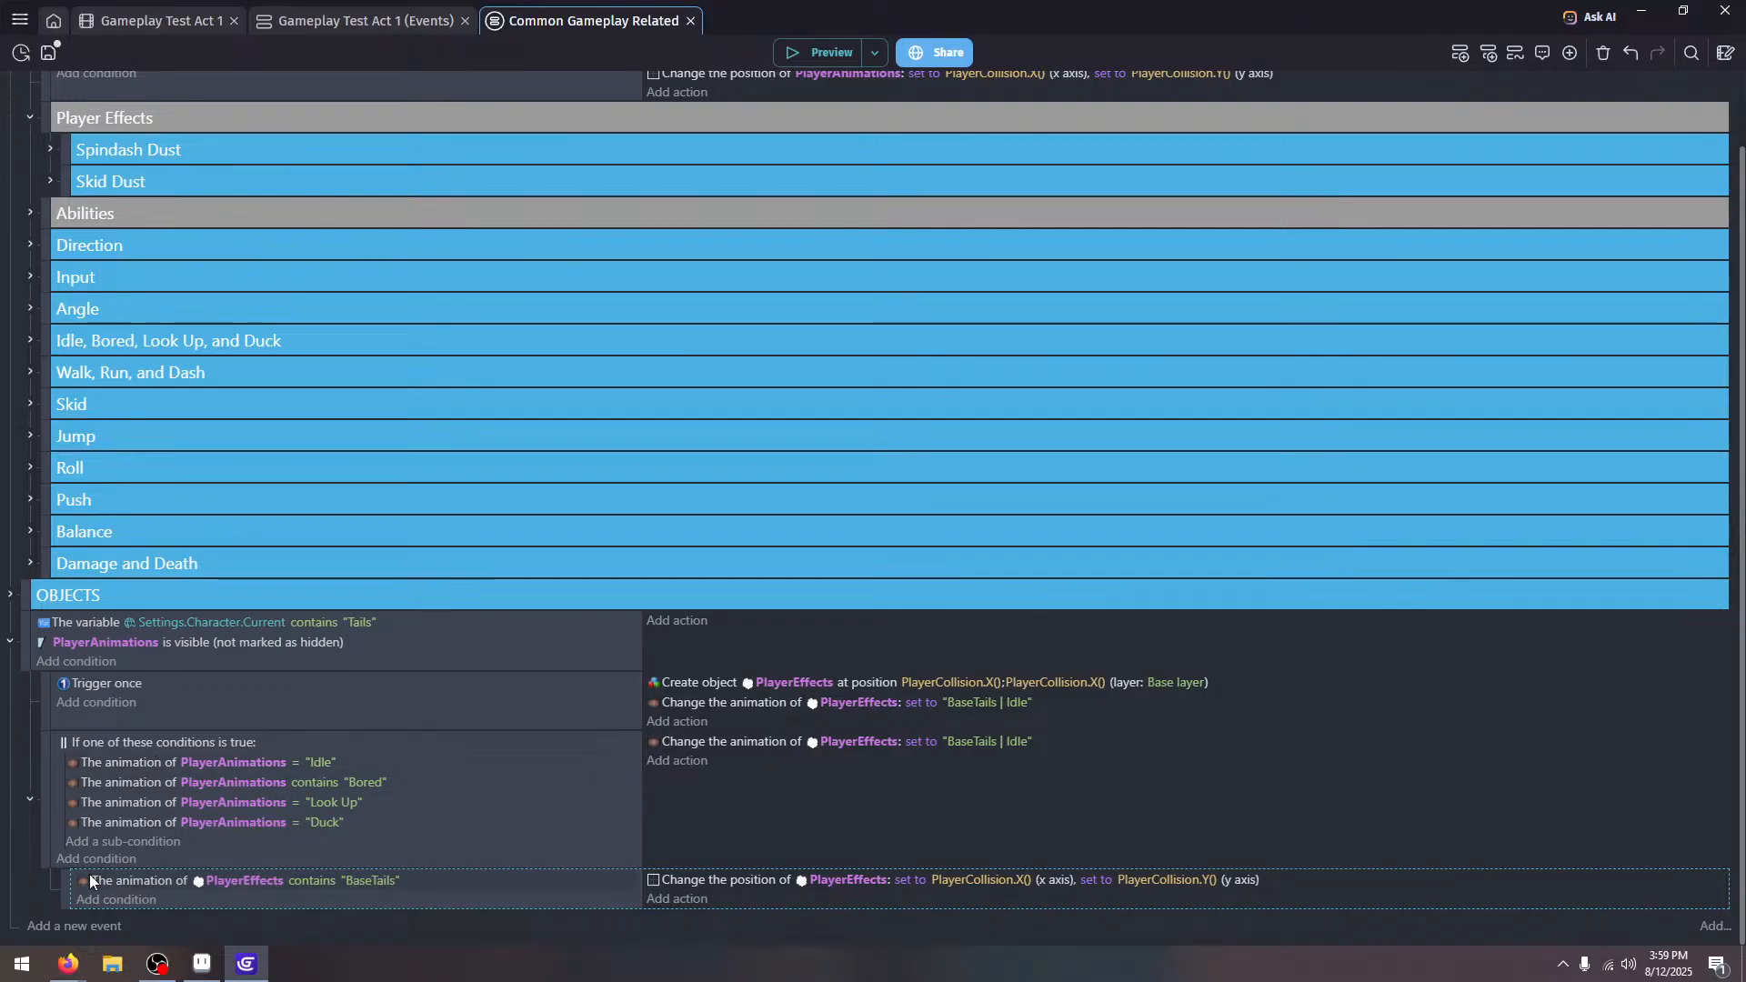
{"action": "left_click", "coordinate": [75, 927]}
{"action": "left_click_drag", "start_coordinate": [76, 920], "coordinate": [71, 734]}
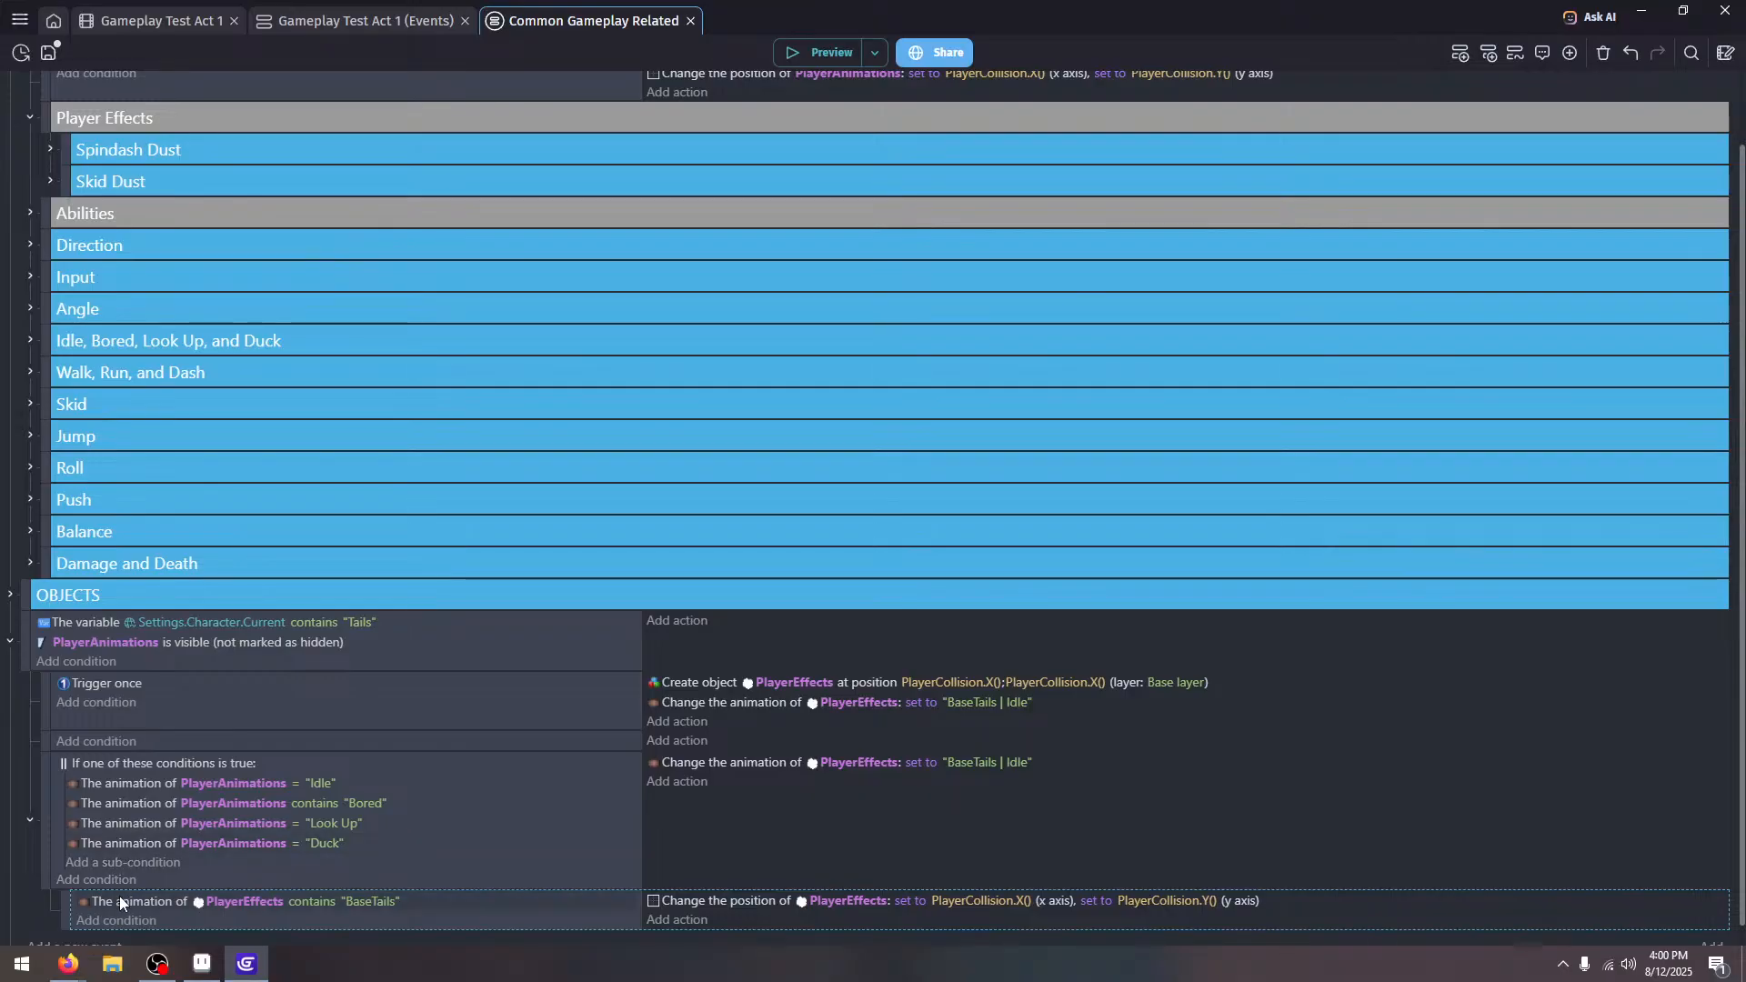
Move the "BaseTails" condition into the empty event, nest the idle conditions event under it, and delete the emptied sub-event after moving its position action
{"action": "left_click_drag", "start_coordinate": [121, 902], "coordinate": [536, 827]}
{"action": "left_click", "coordinate": [46, 795]}
{"action": "left_click_drag", "start_coordinate": [713, 920], "coordinate": [717, 814]}
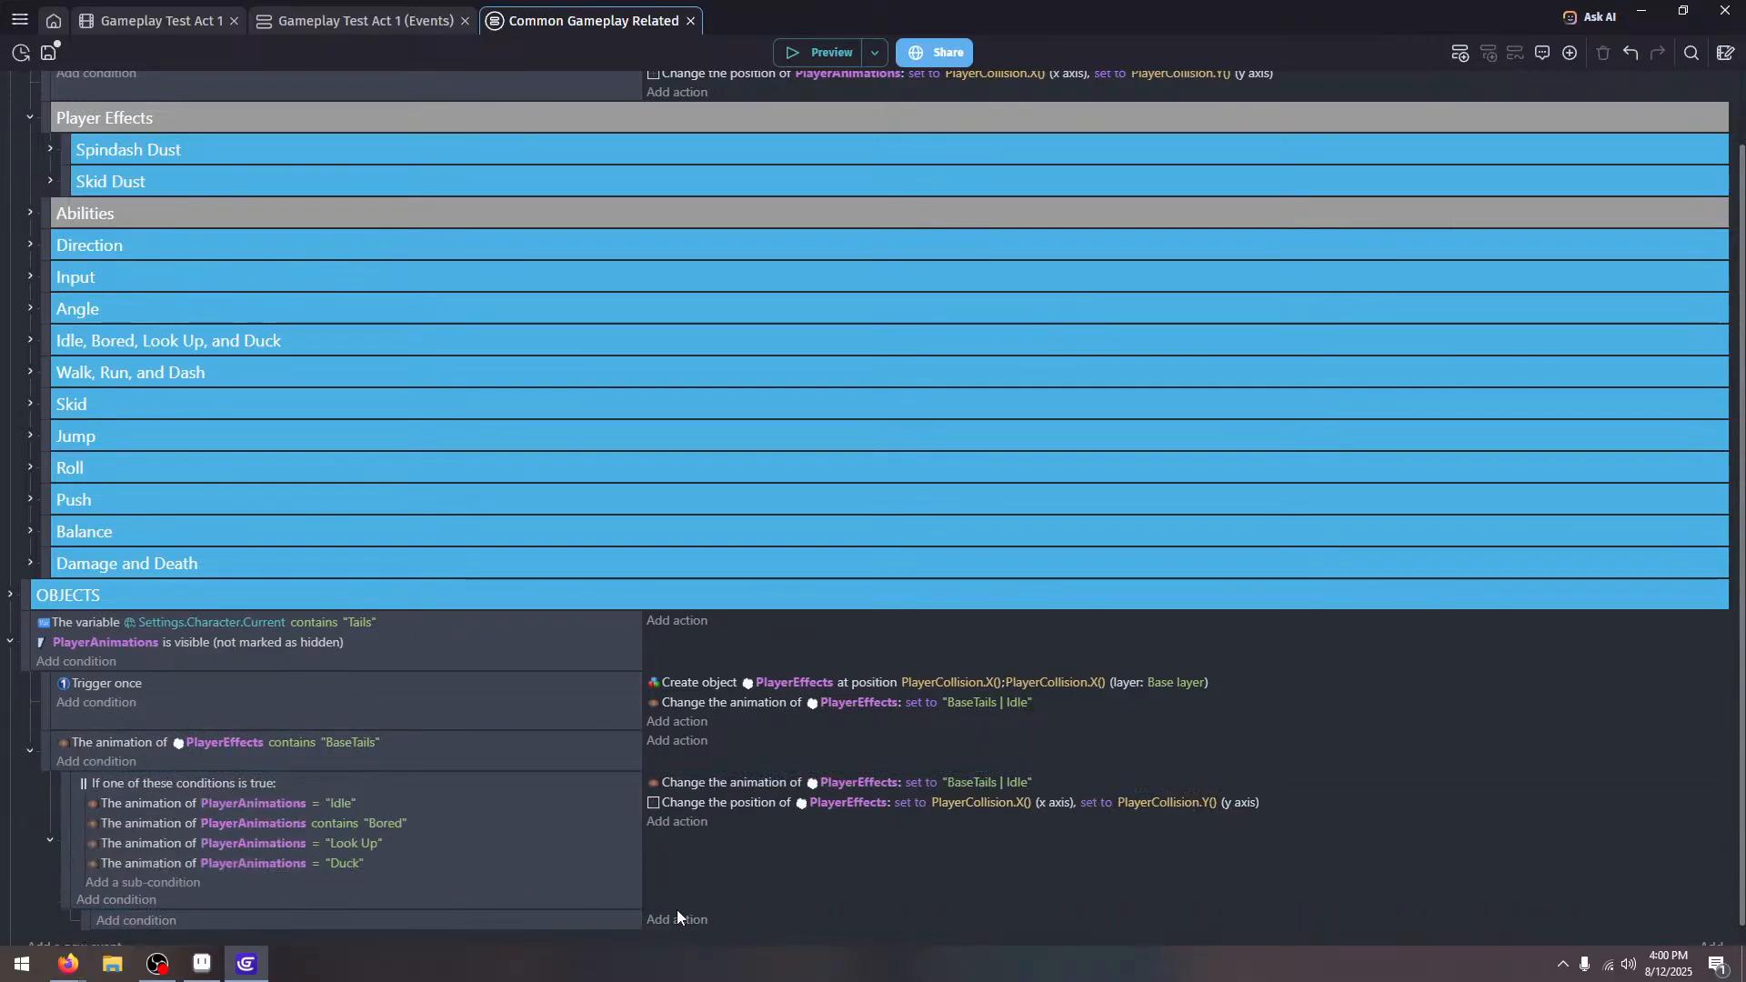
{"action": "left_click", "coordinate": [598, 919]}
{"action": "key", "text": "Delete"}
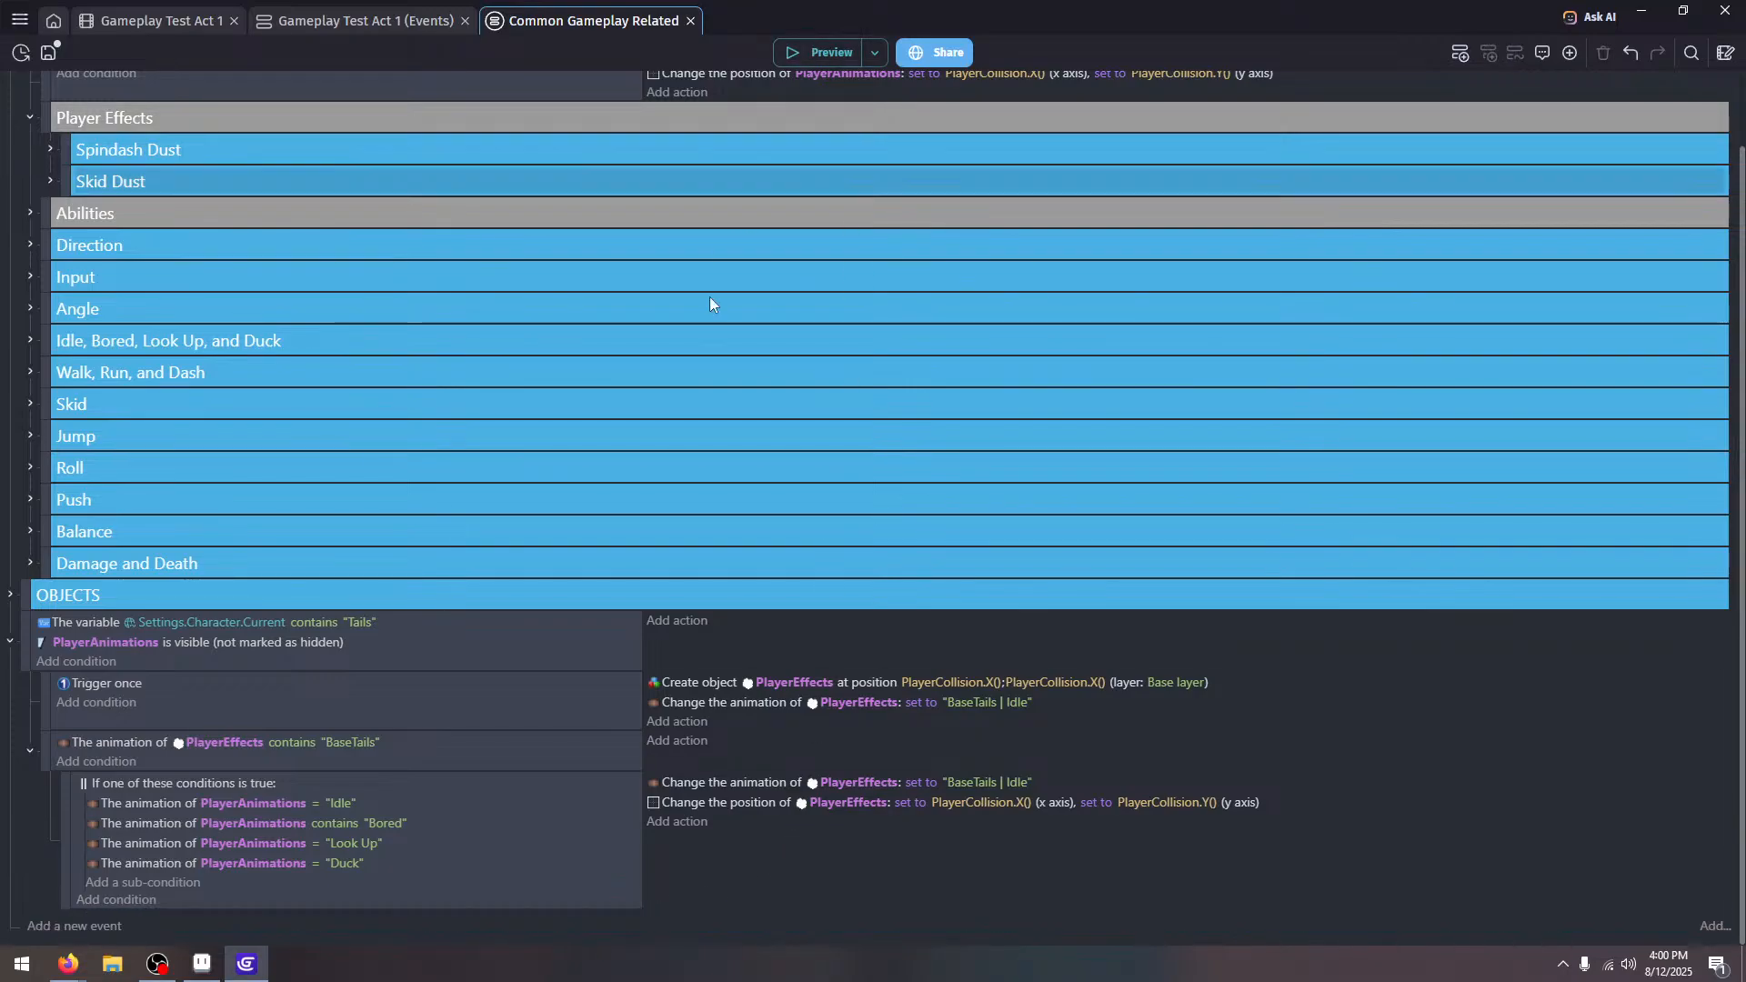
Add a new sub-event under the idle conditions event and move the PlayerEffects position action into it
{"action": "left_click", "coordinate": [39, 925]}
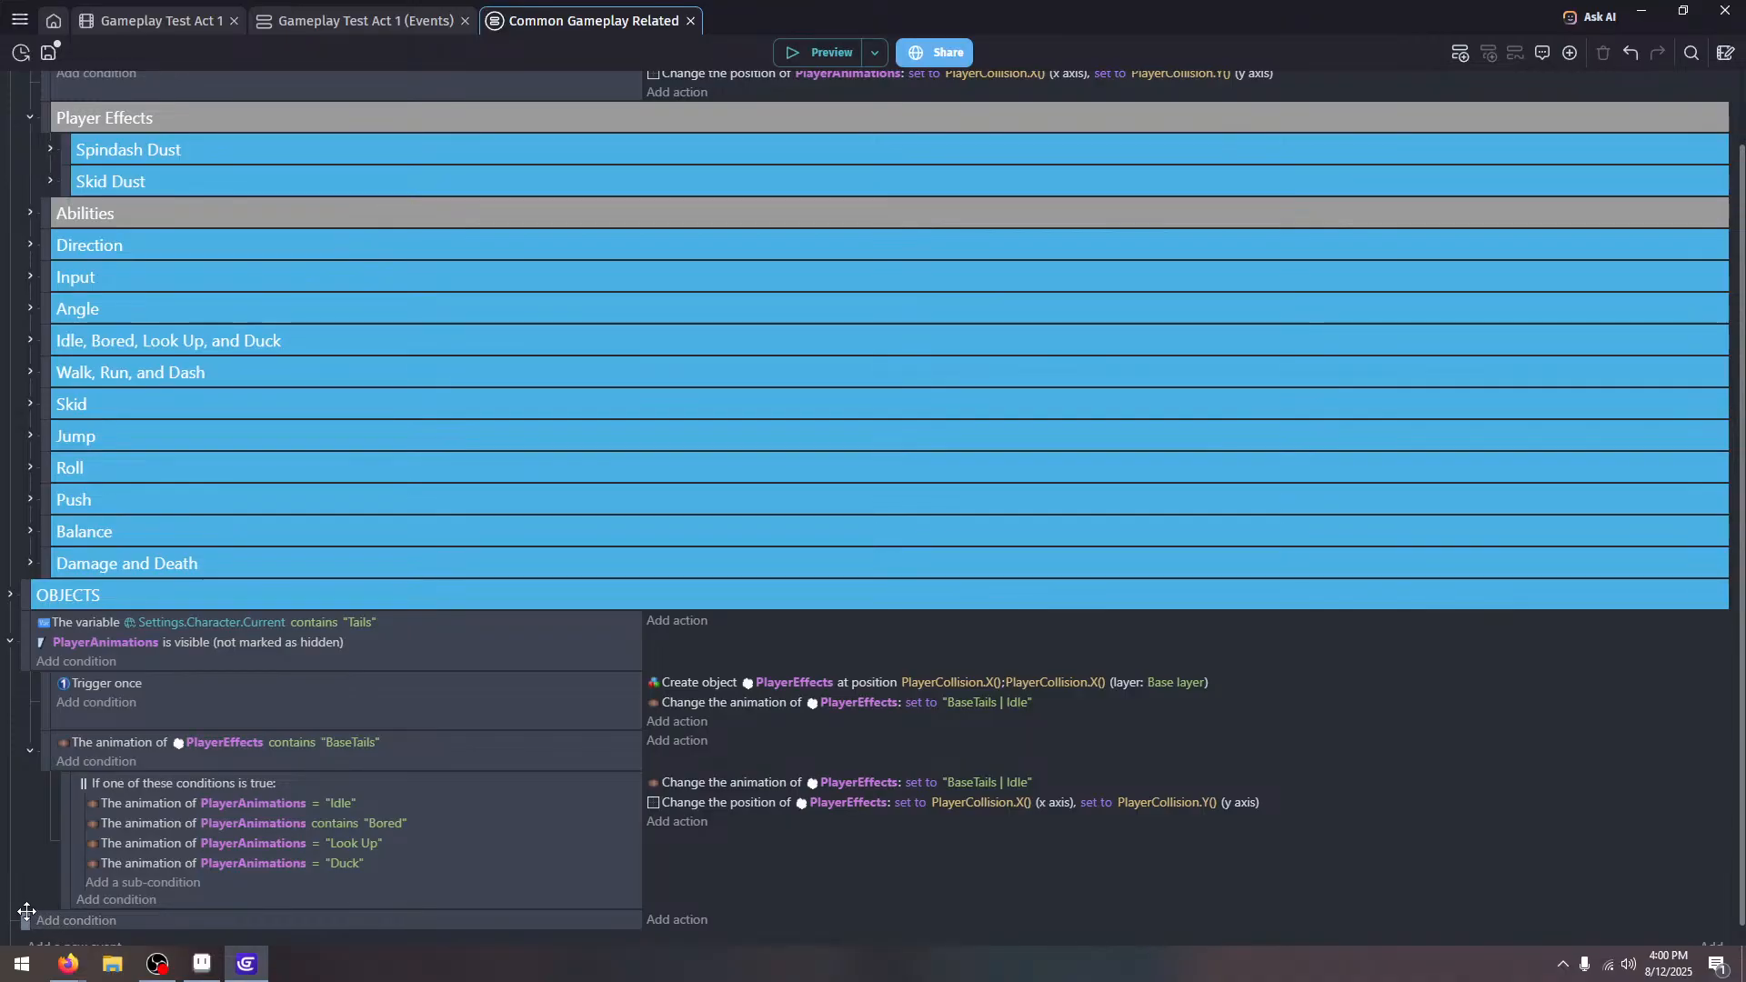
{"action": "left_click_drag", "start_coordinate": [27, 912], "coordinate": [104, 909]}
{"action": "left_click_drag", "start_coordinate": [710, 802], "coordinate": [707, 918]}
{"action": "scroll", "coordinate": [827, 898], "scroll_direction": "down", "scroll_amount": 1}
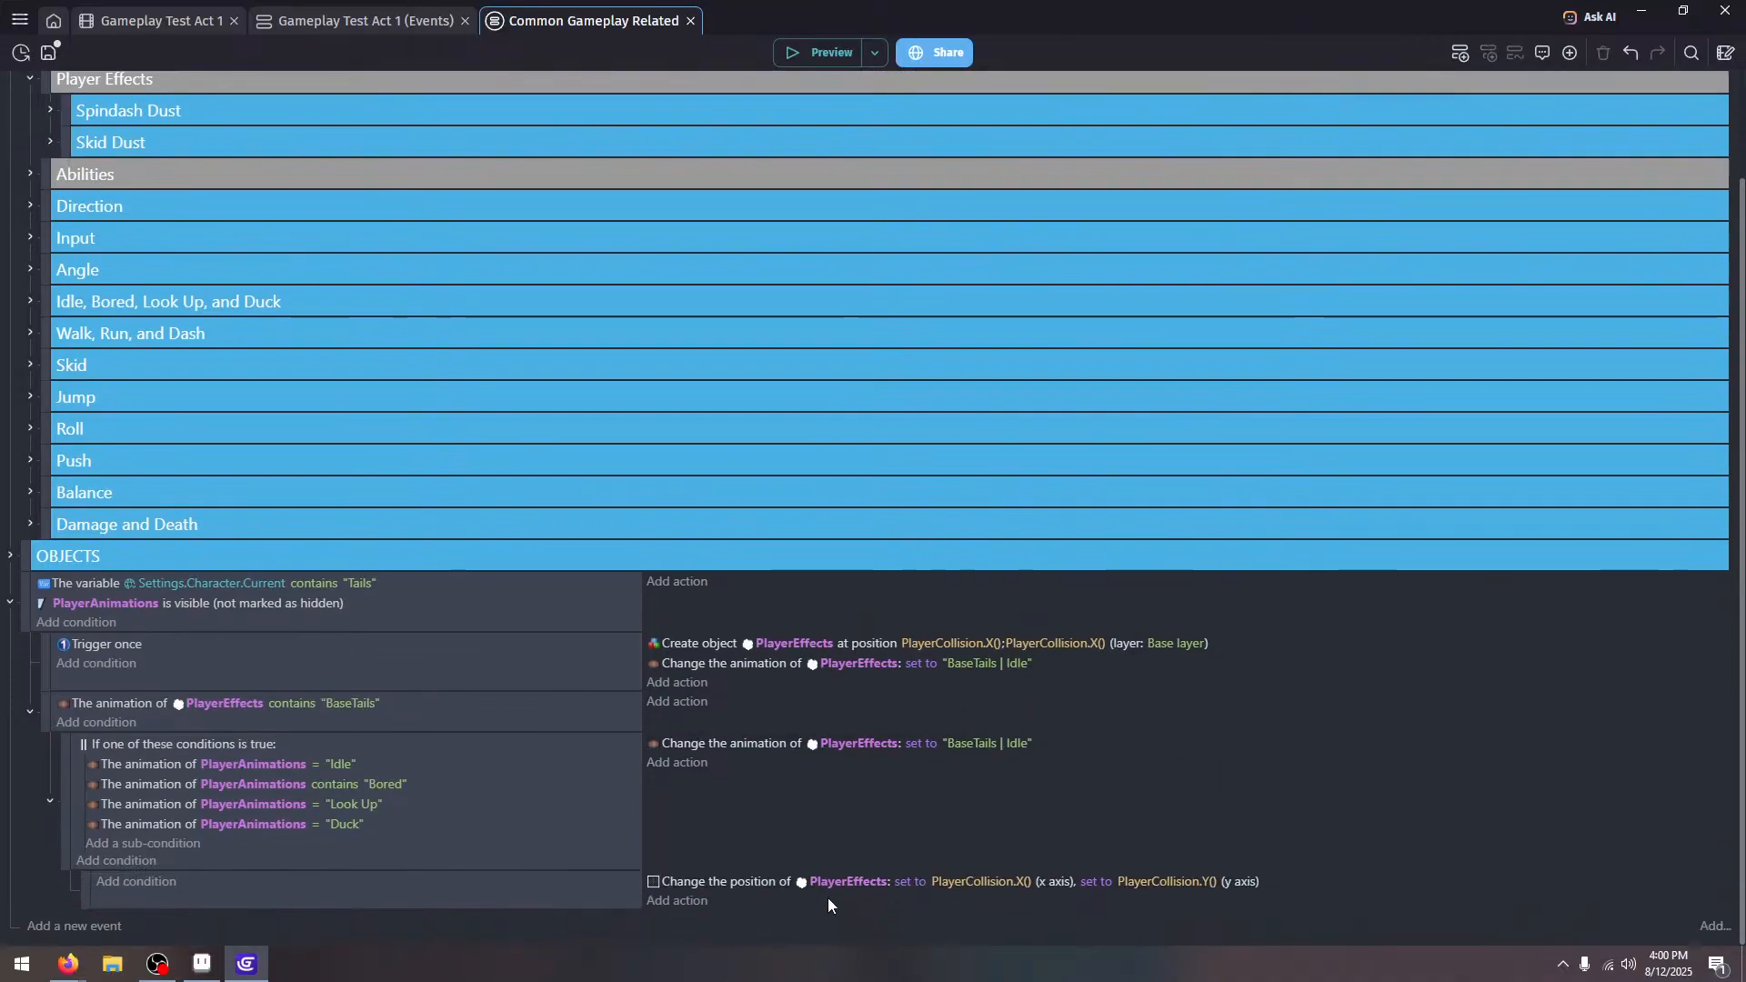
{"action": "left_click", "coordinate": [893, 853]}
Add a Horizontally flipped condition for PlayerAnimations to the position sub-event
{"action": "left_click", "coordinate": [136, 882]}
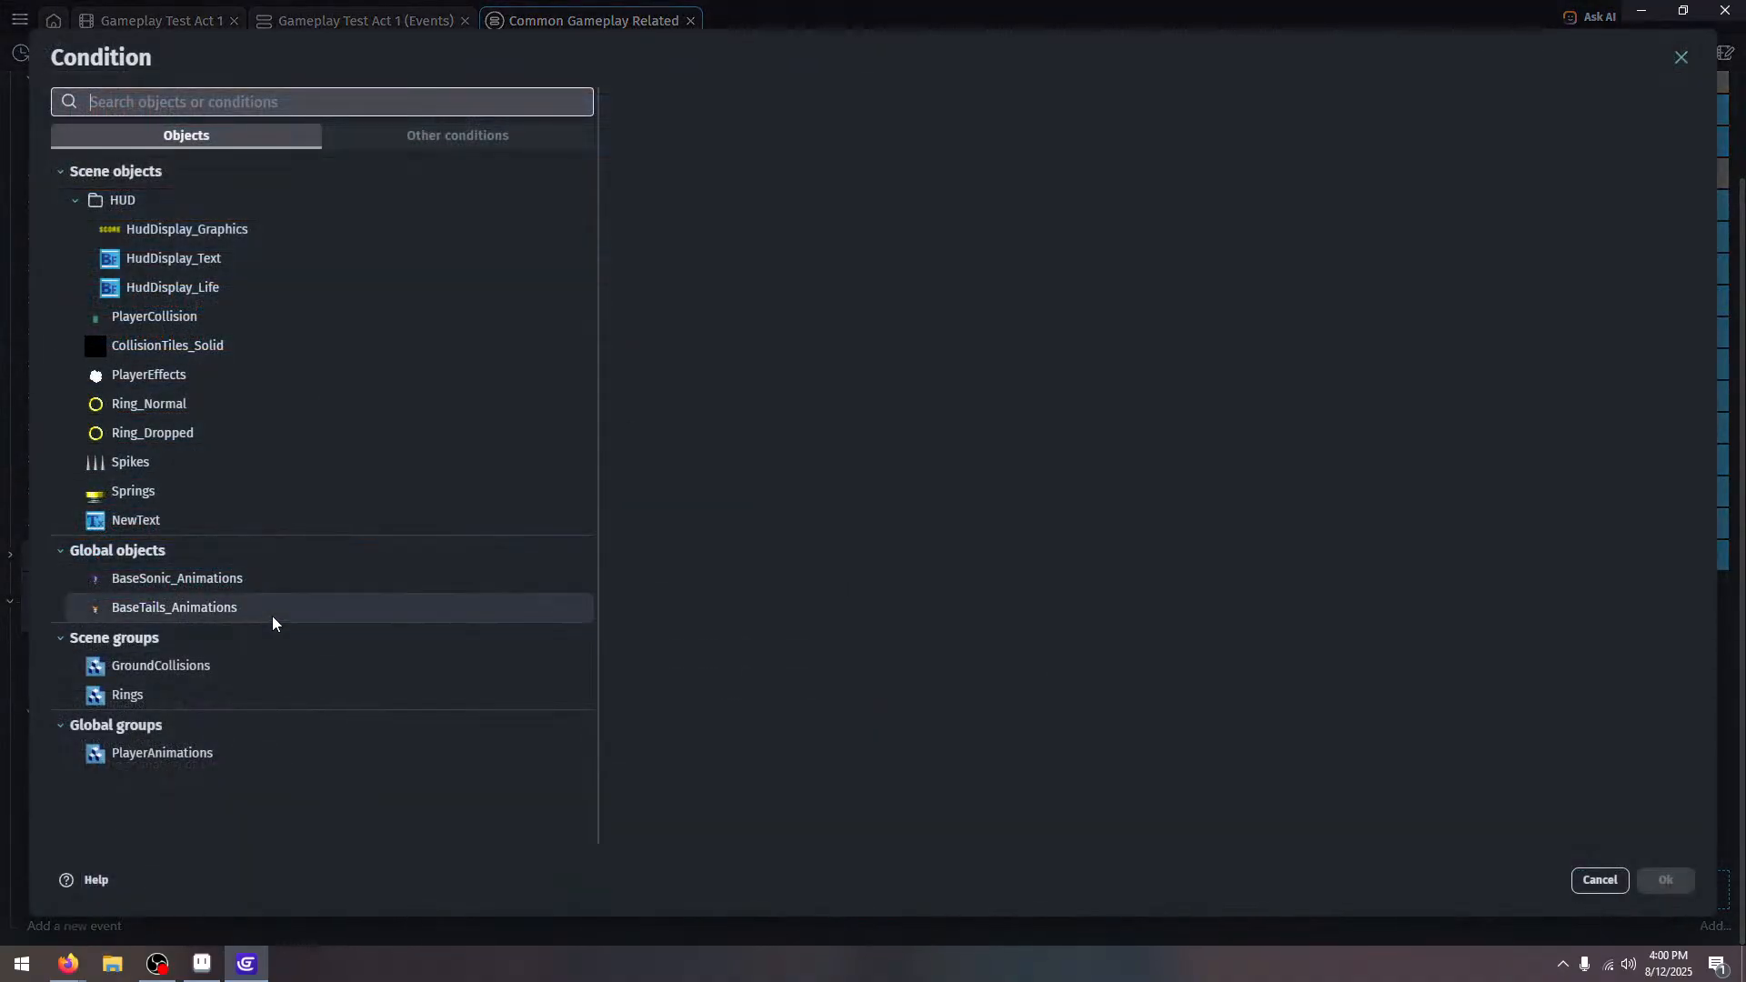
{"action": "left_click", "coordinate": [261, 747]}
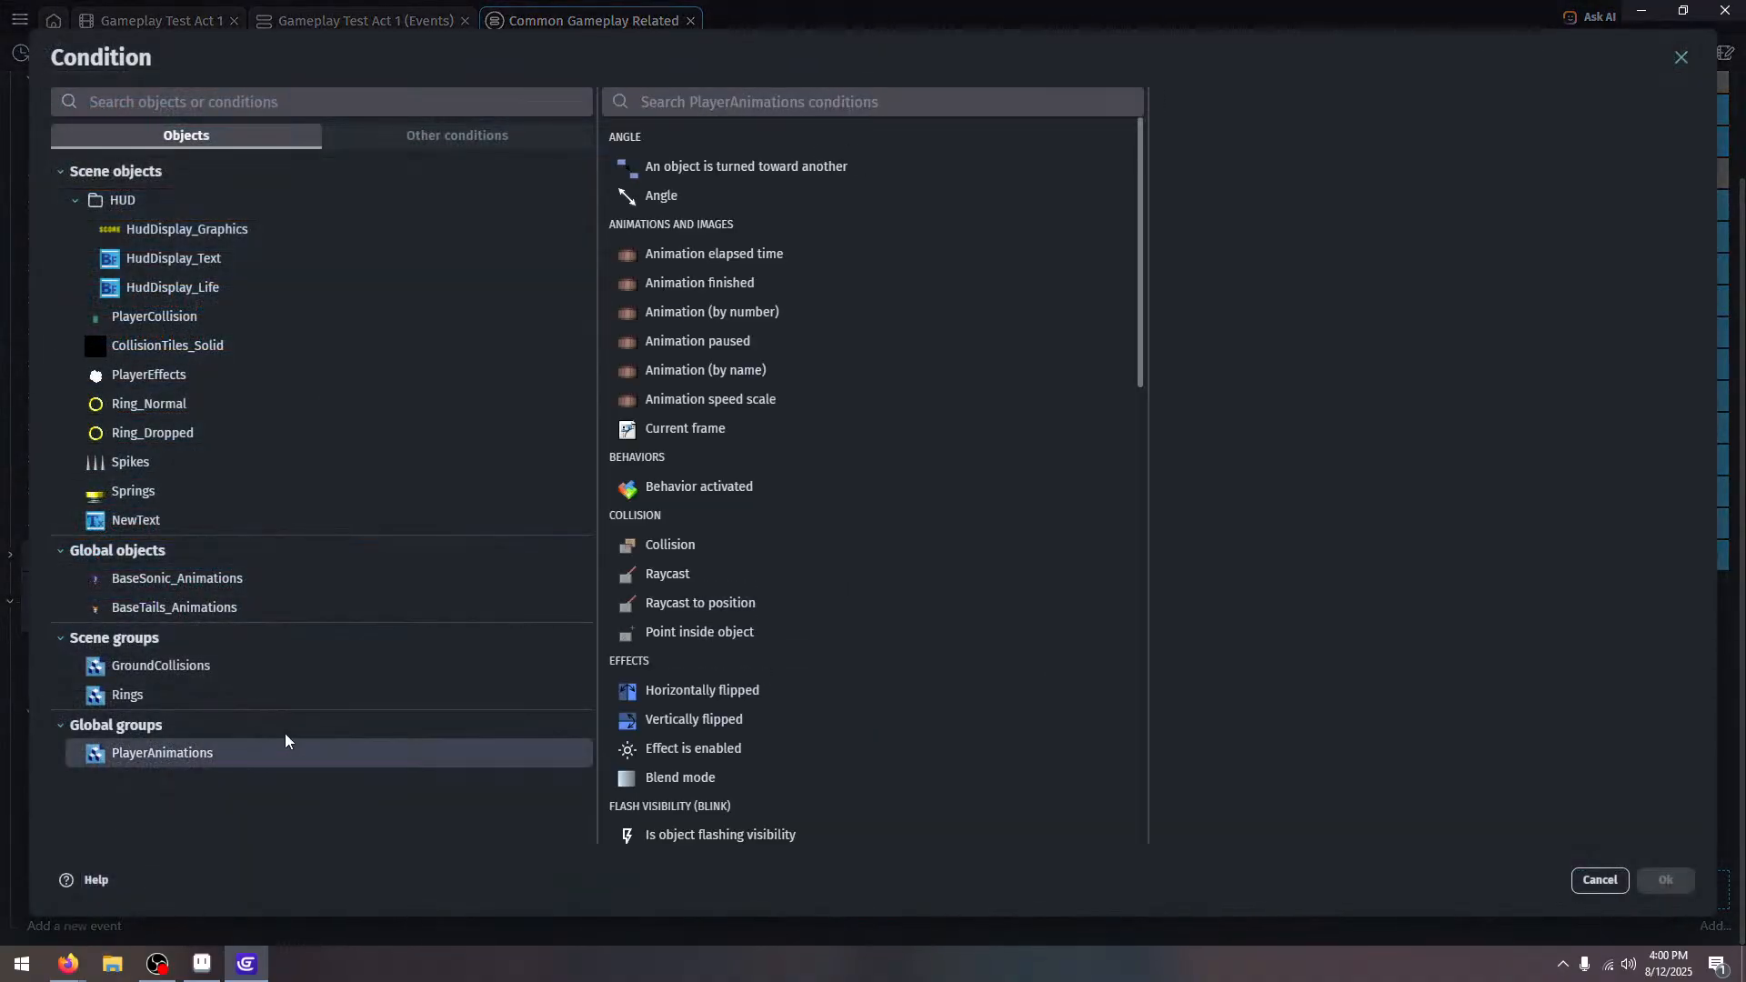
{"action": "left_click", "coordinate": [799, 696]}
{"action": "left_click", "coordinate": [1665, 880]}
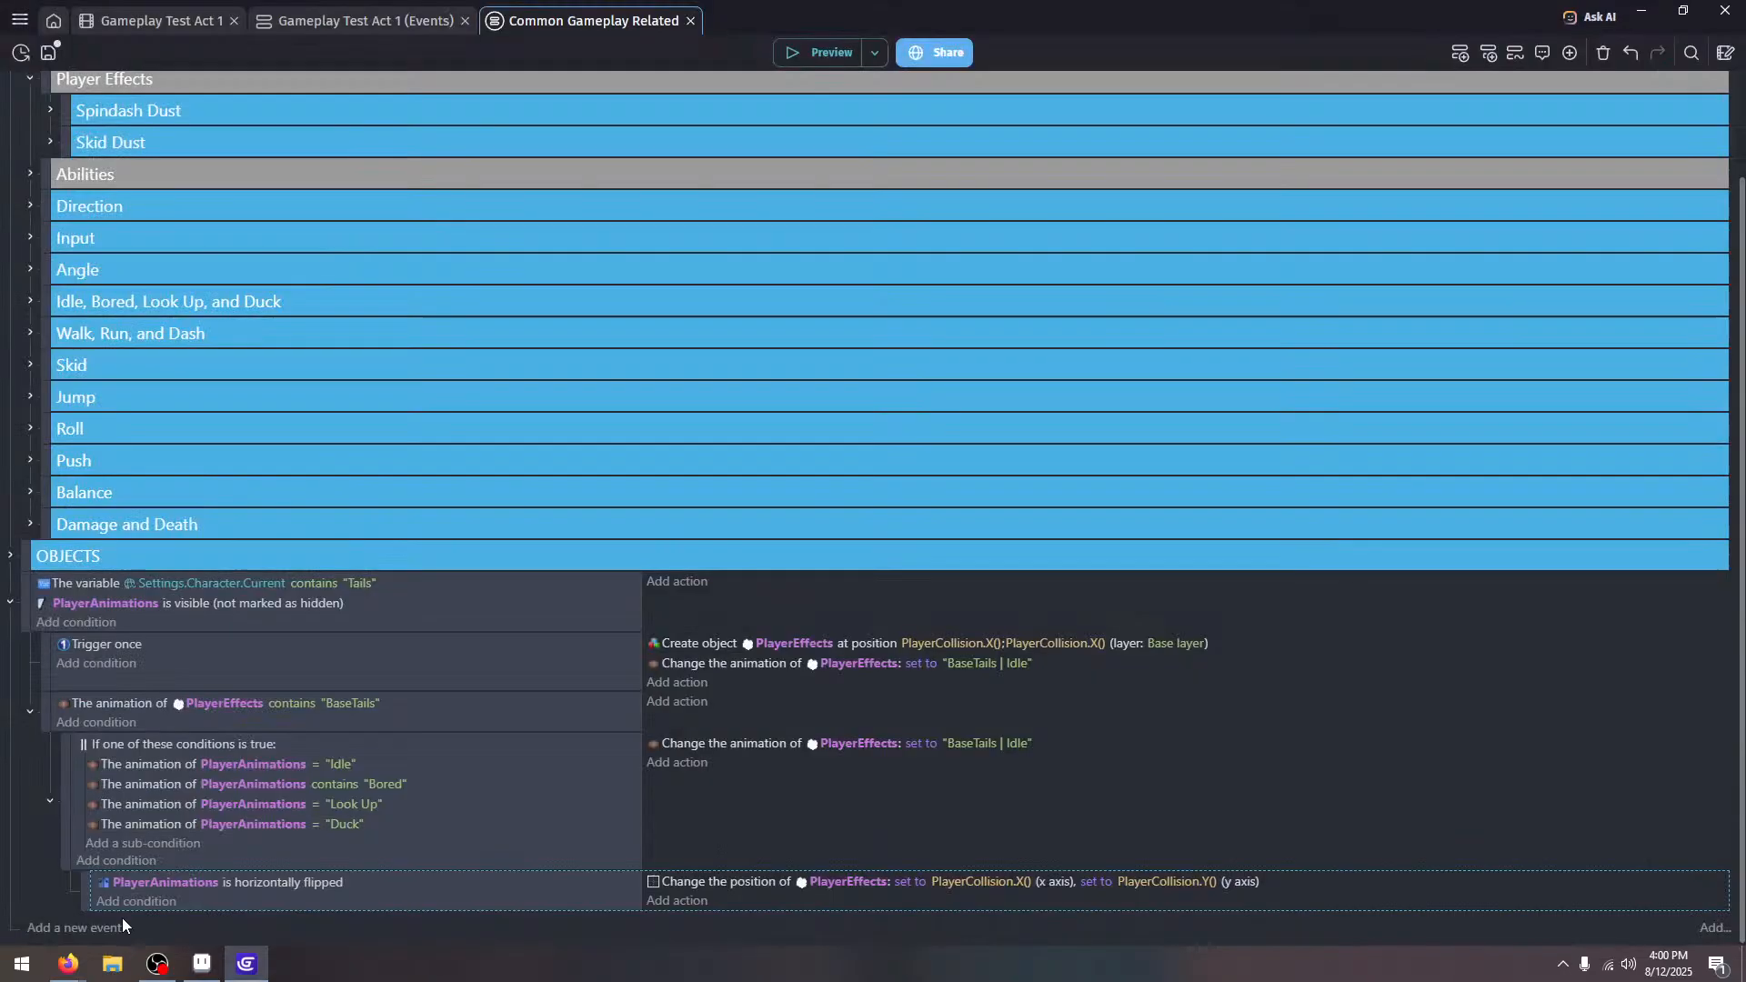
Duplicate the horizontally flipped sub-event and invert the condition in the first copy
{"action": "key", "text": "ctrl+c"}
{"action": "key", "text": "ctrl+v"}
{"action": "left_click", "coordinate": [380, 889]}
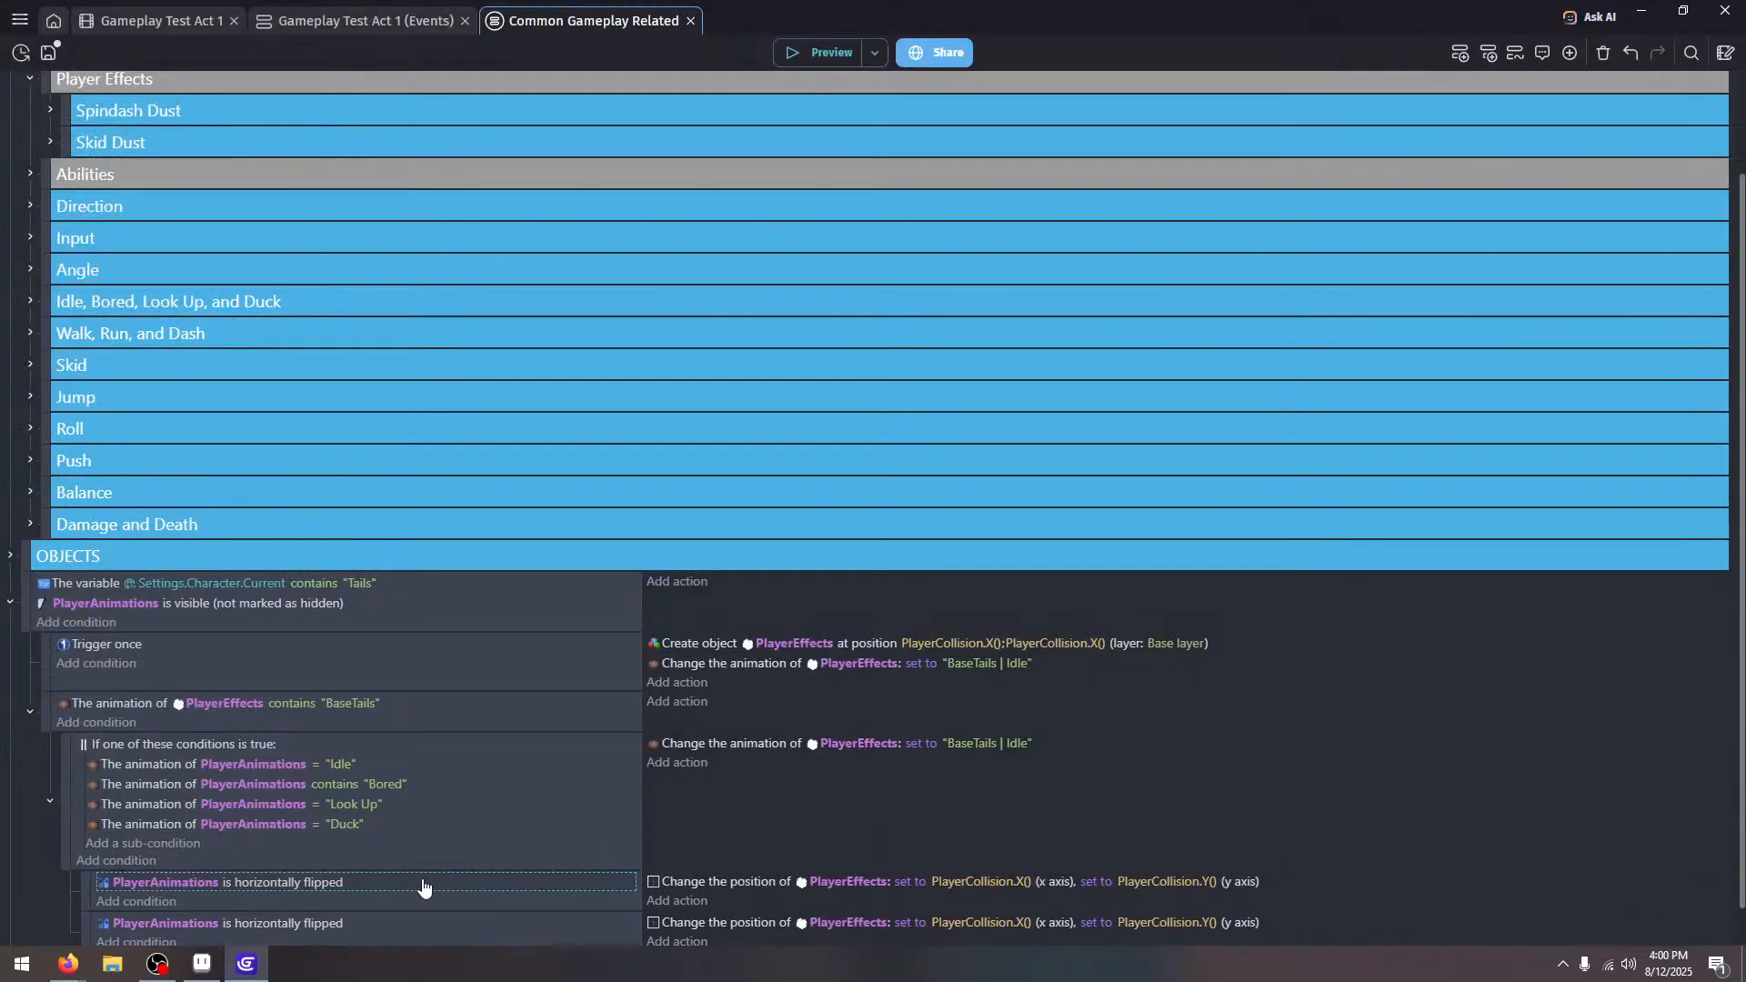
{"action": "key", "text": "j"}
{"action": "left_click", "coordinate": [1142, 778]}
{"action": "scroll", "coordinate": [1109, 789], "scroll_direction": "down", "scroll_amount": 1}
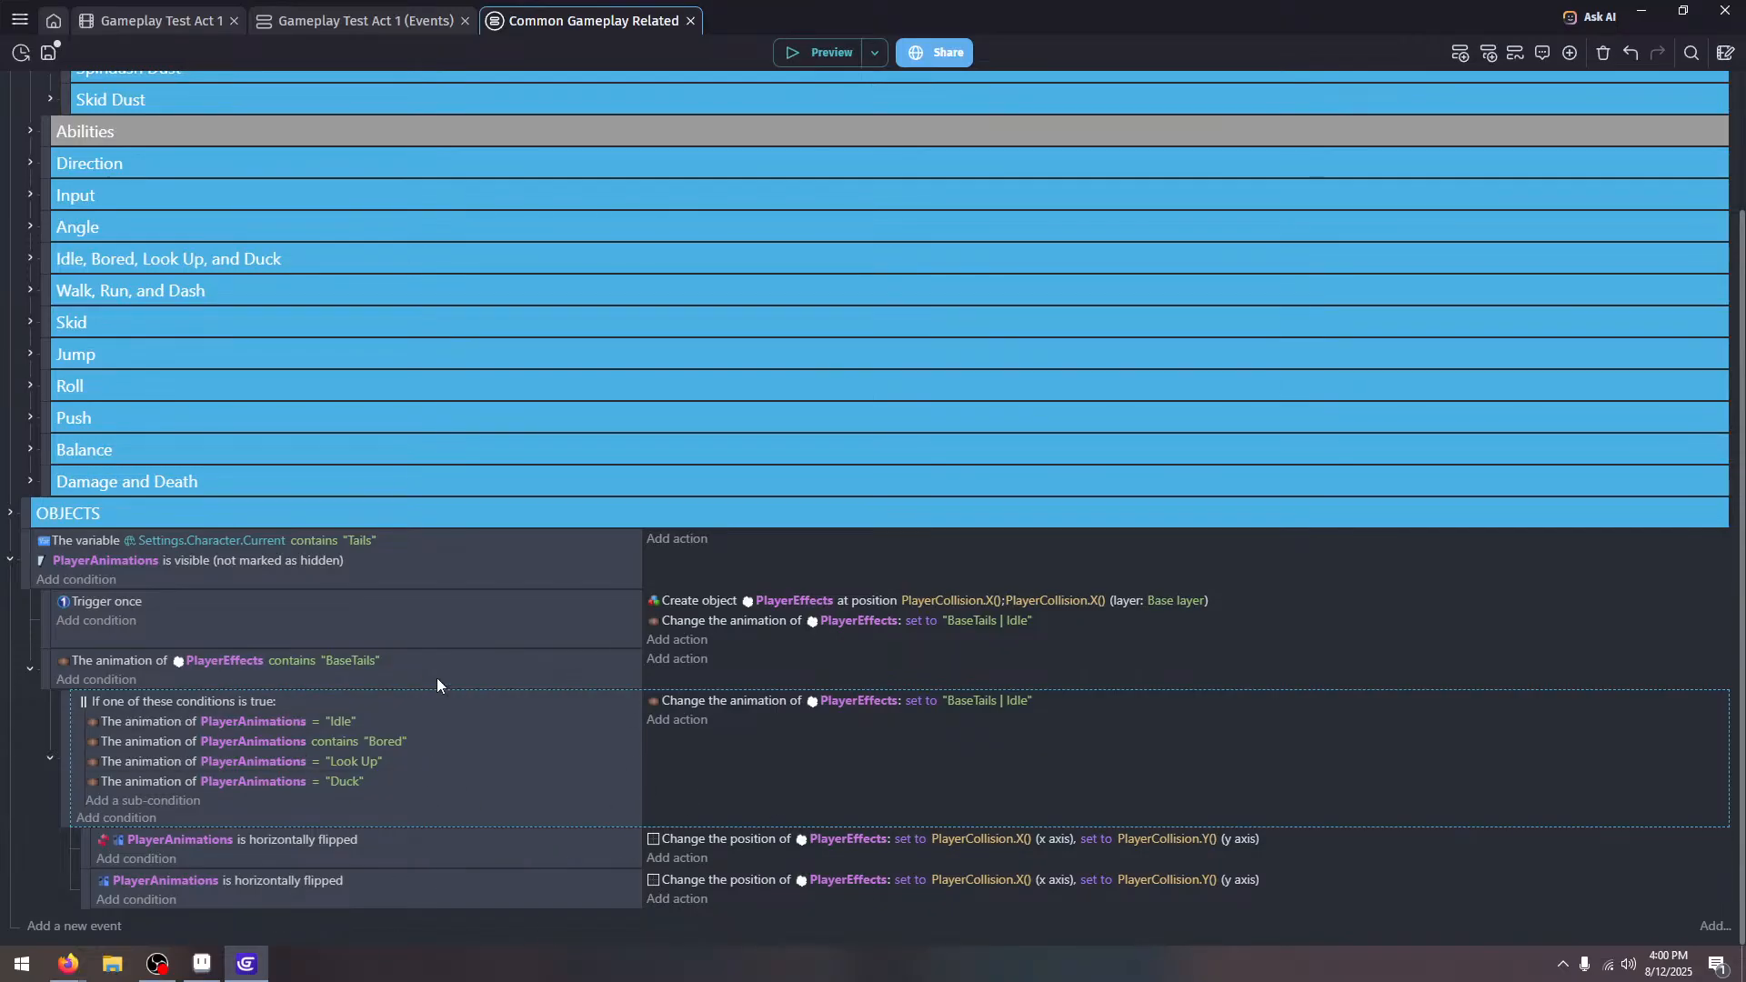
Shorten the animation name in the PlayerEffects contains "BaseTails" condition to "Tails"
{"action": "left_click", "coordinate": [372, 661]}
{"action": "left_click", "coordinate": [369, 698]}
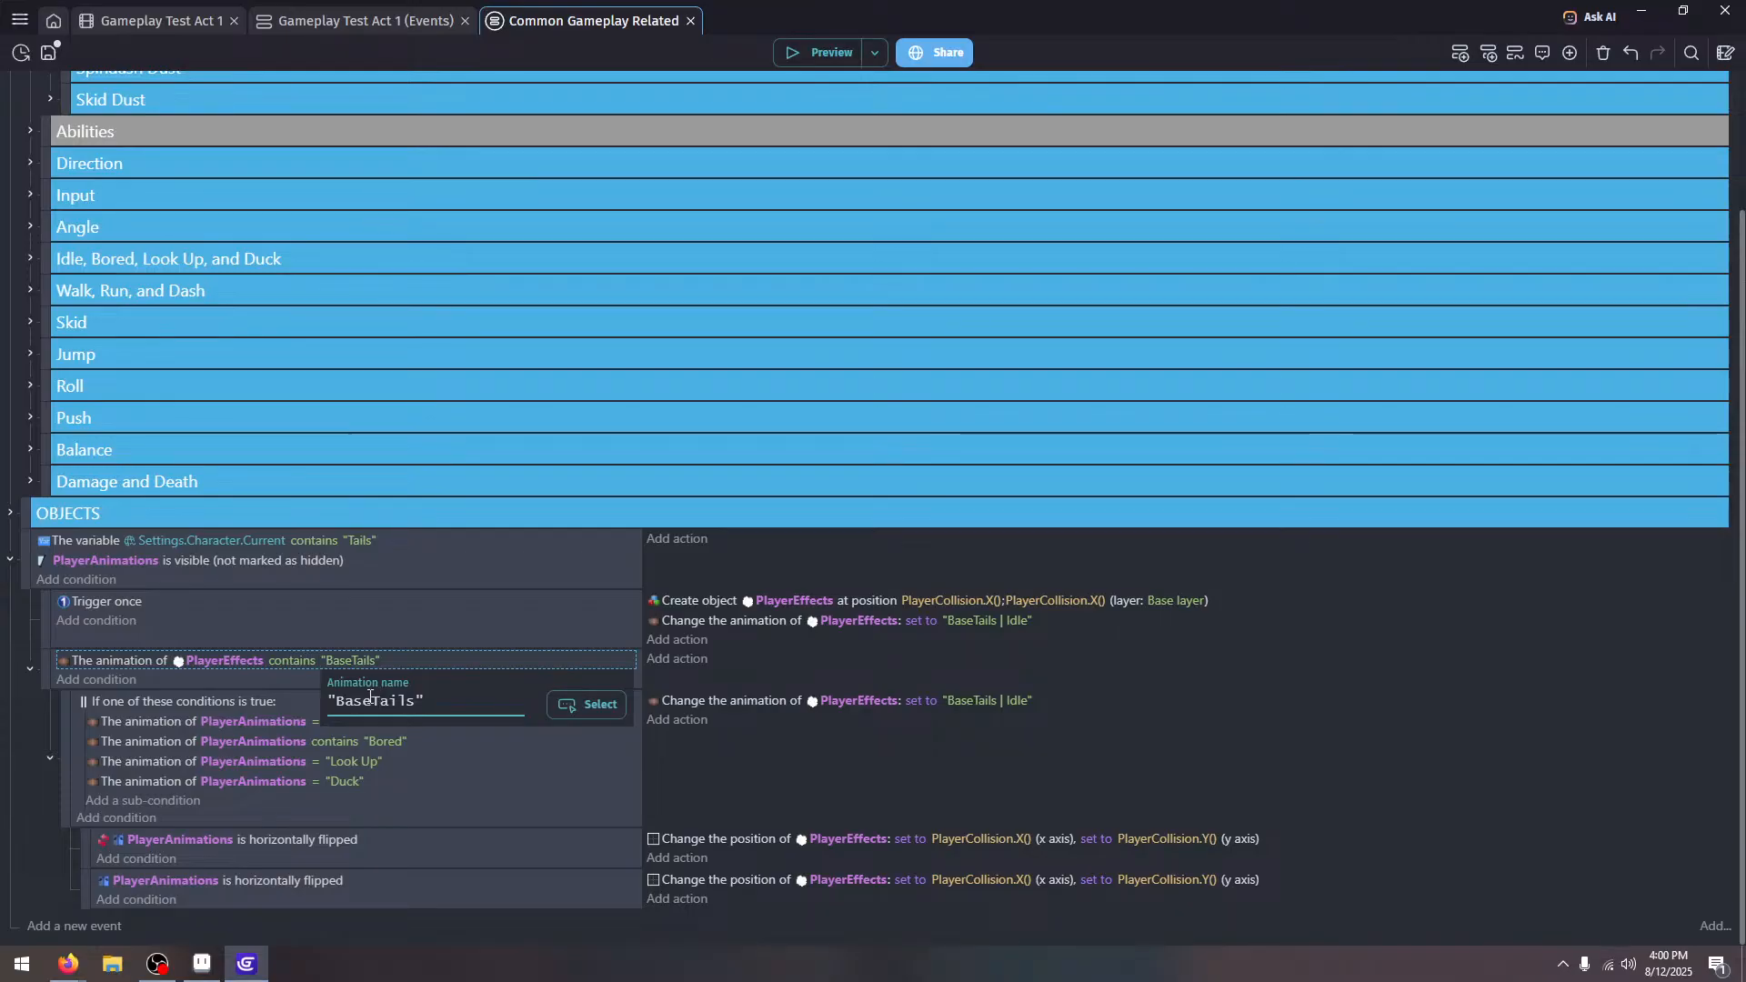
{"action": "key", "text": "BackSpace"}
{"action": "key", "text": "BackSpace"}
{"action": "key", "text": "BackSpace"}
{"action": "key", "text": "BackSpace"}
{"action": "left_click", "coordinate": [1124, 735]}
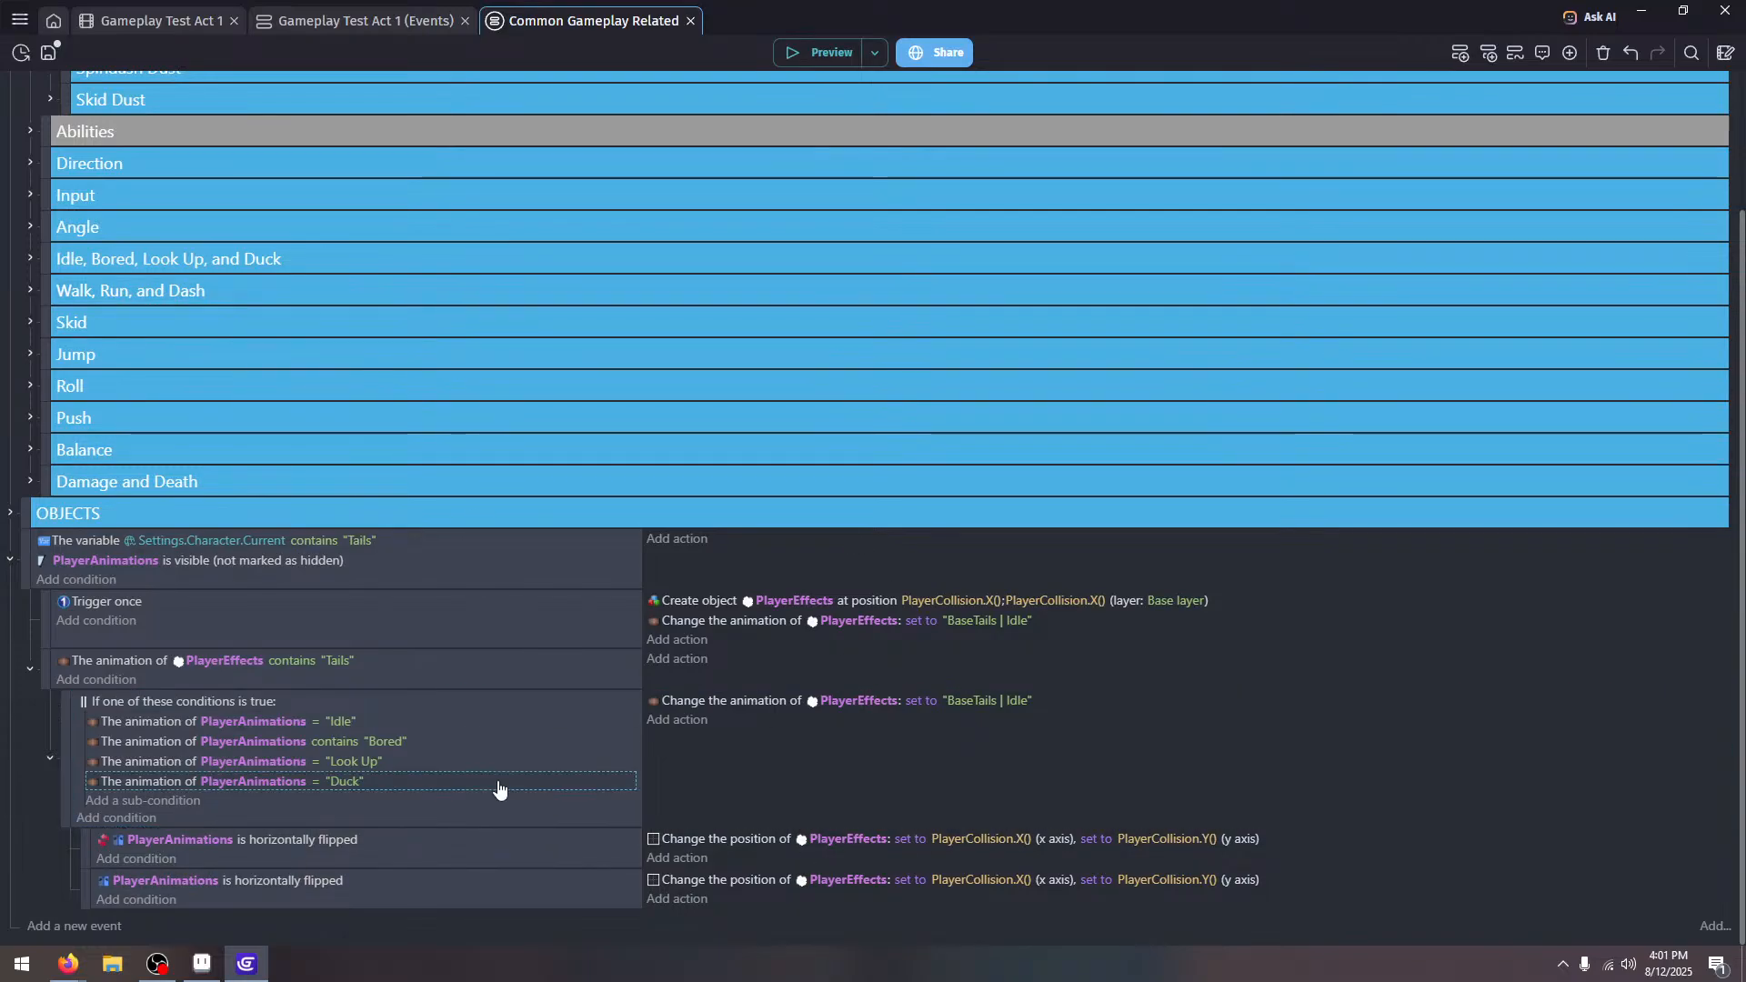
Duplicate the PlayerAnimations = "Duck" sub-condition and look through the animation names available for the copy
{"action": "key", "text": "ctrl+v"}
{"action": "left_click", "coordinate": [349, 800]}
{"action": "left_click", "coordinate": [368, 837]}
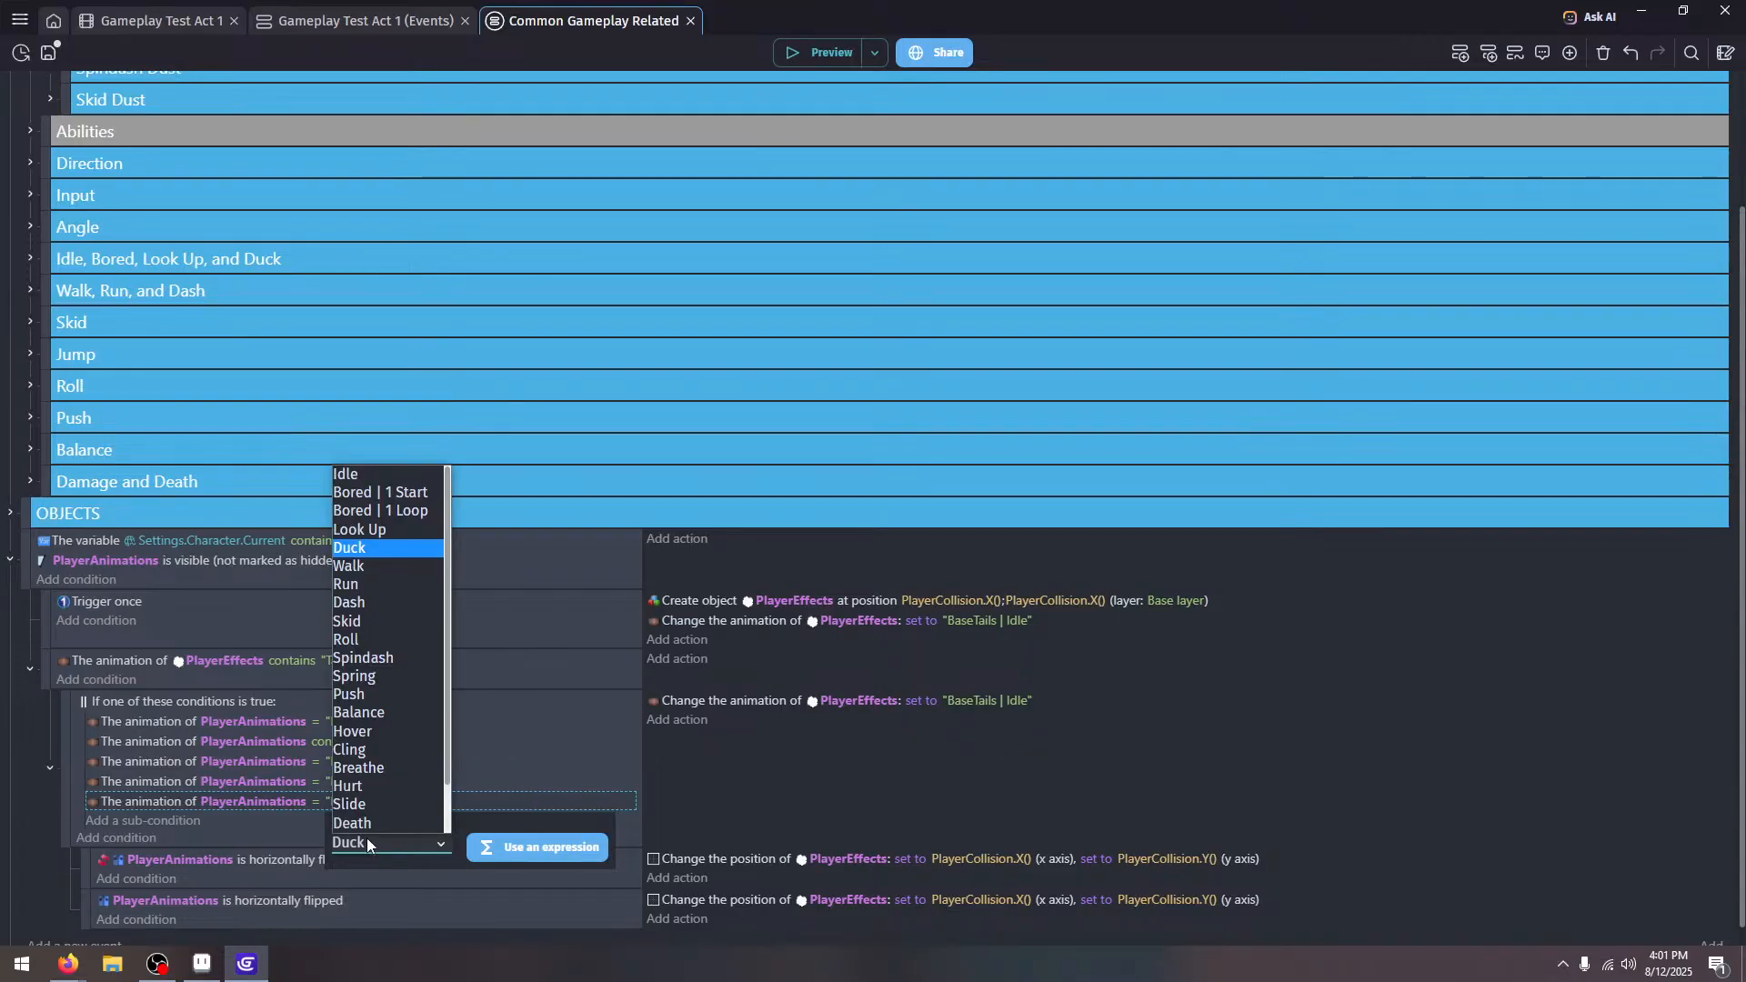
{"action": "left_click", "coordinate": [516, 782]}
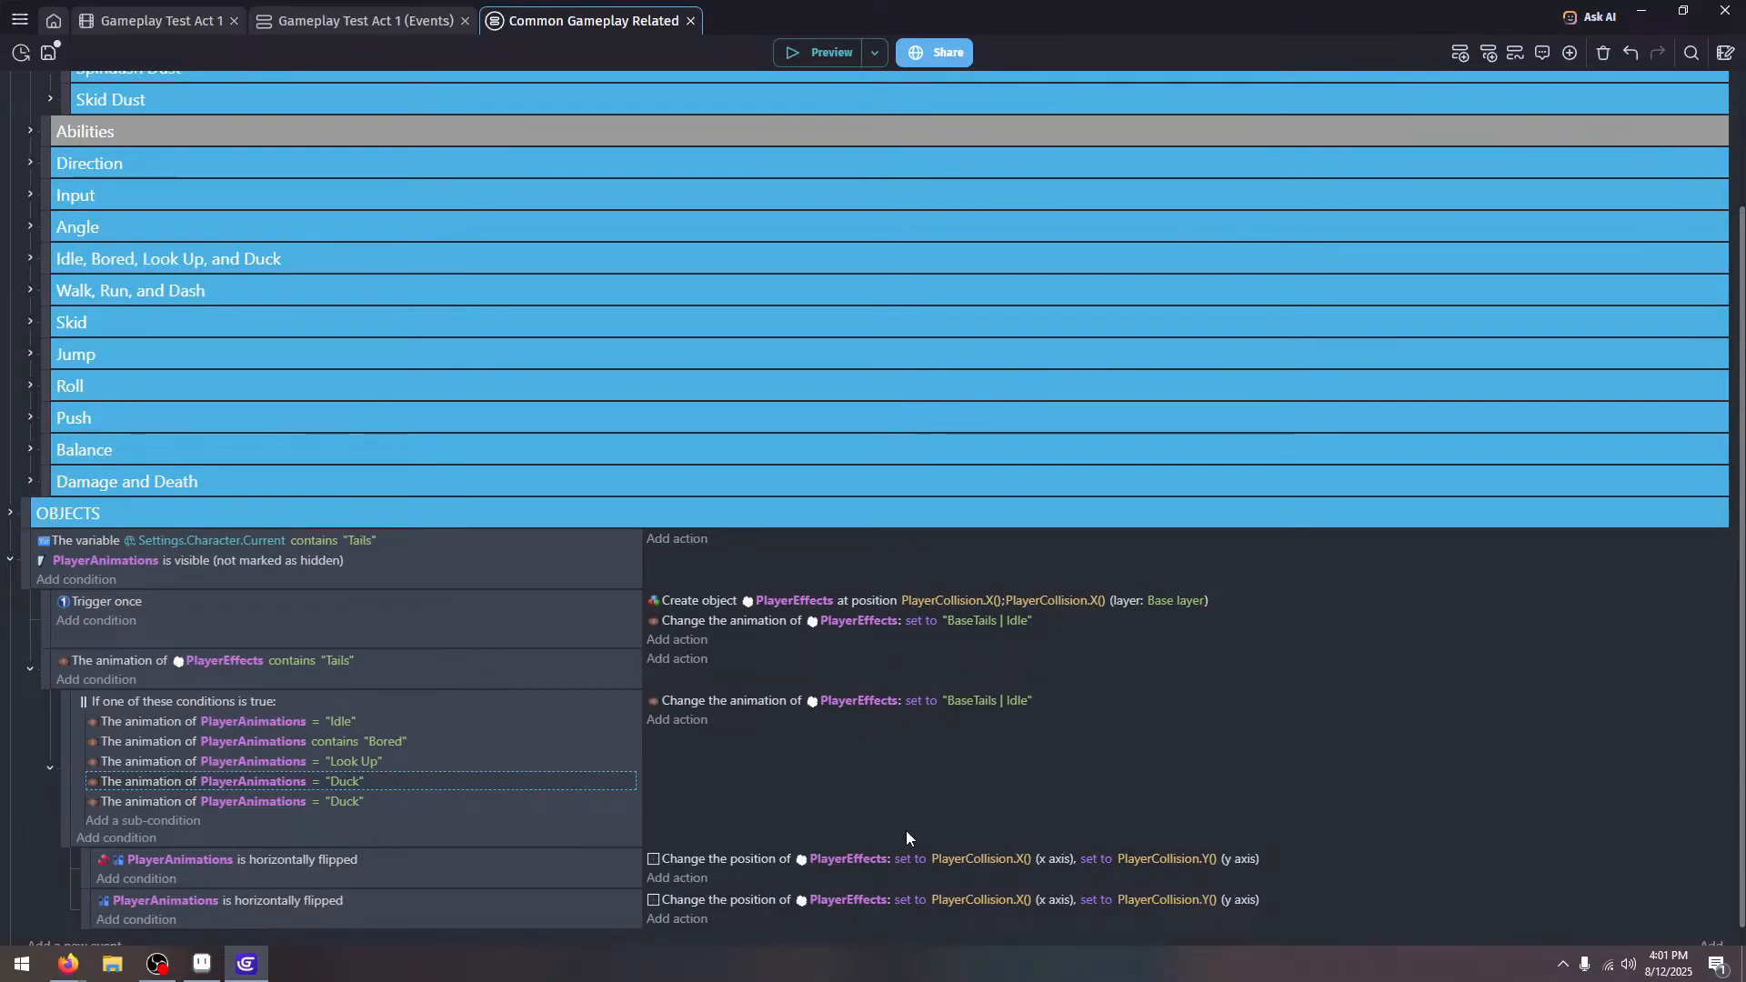
{"action": "left_click", "coordinate": [885, 793]}
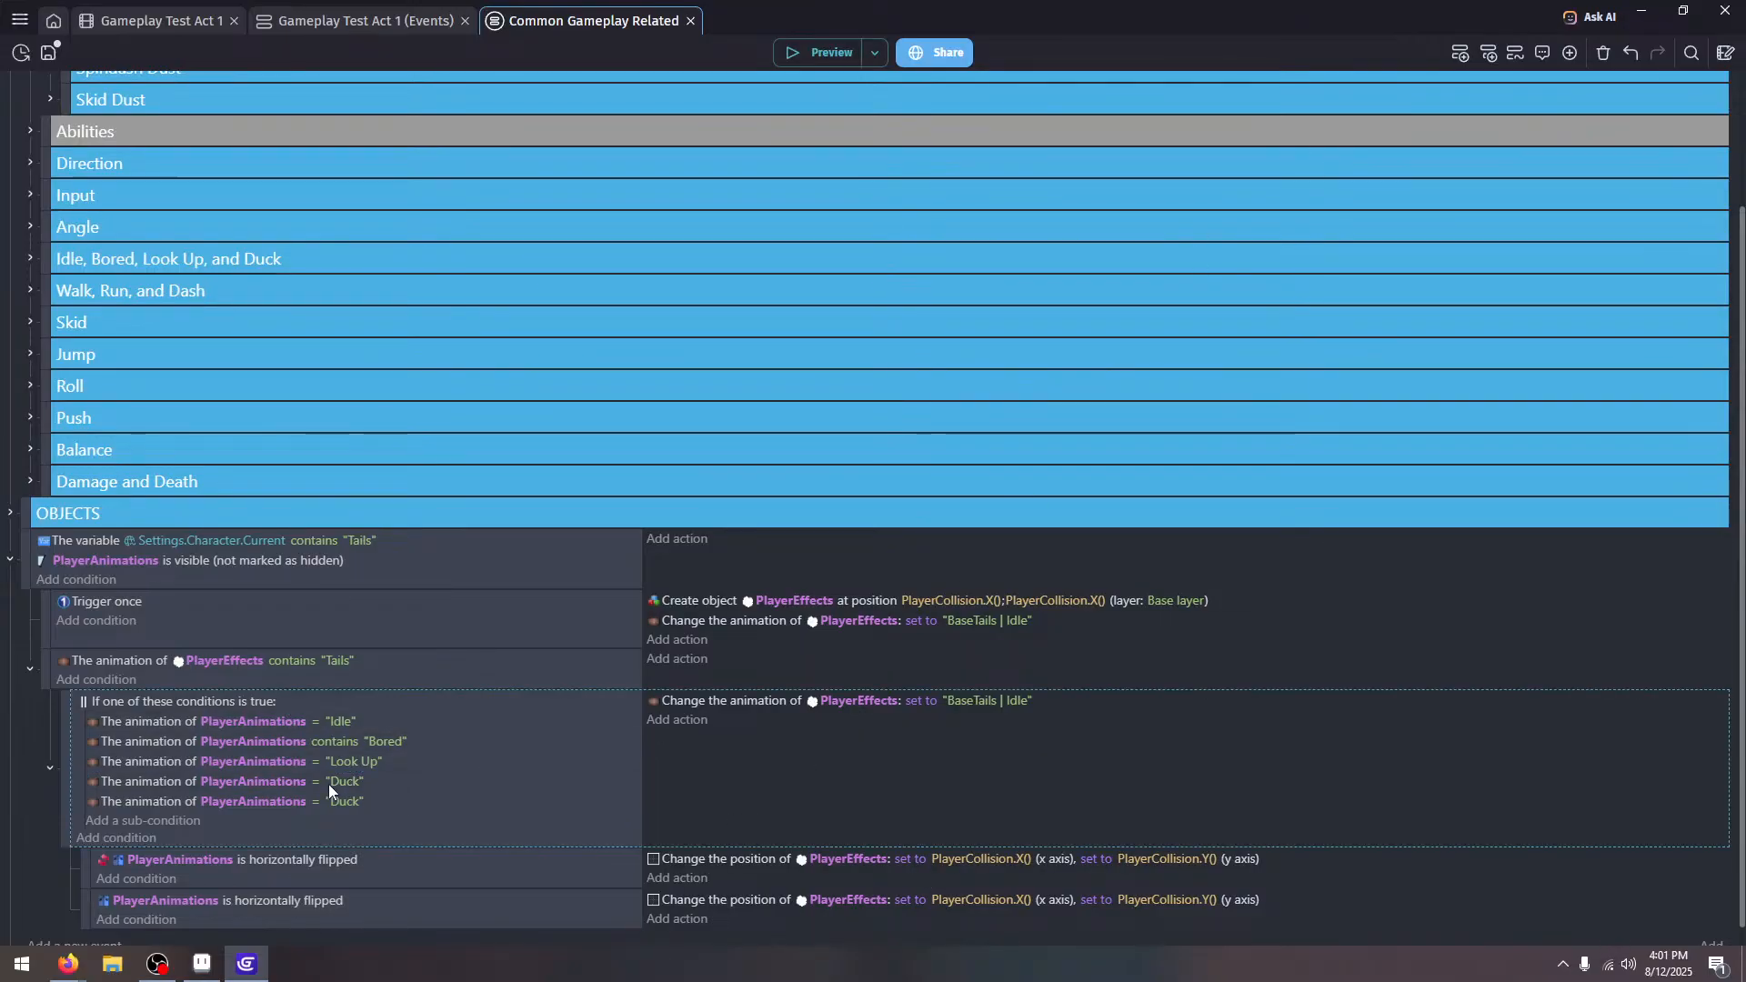
Switch to the Gameplay Test Act 1 scene and save the project
{"action": "left_click", "coordinate": [91, 14]}
{"action": "left_click", "coordinate": [49, 51]}
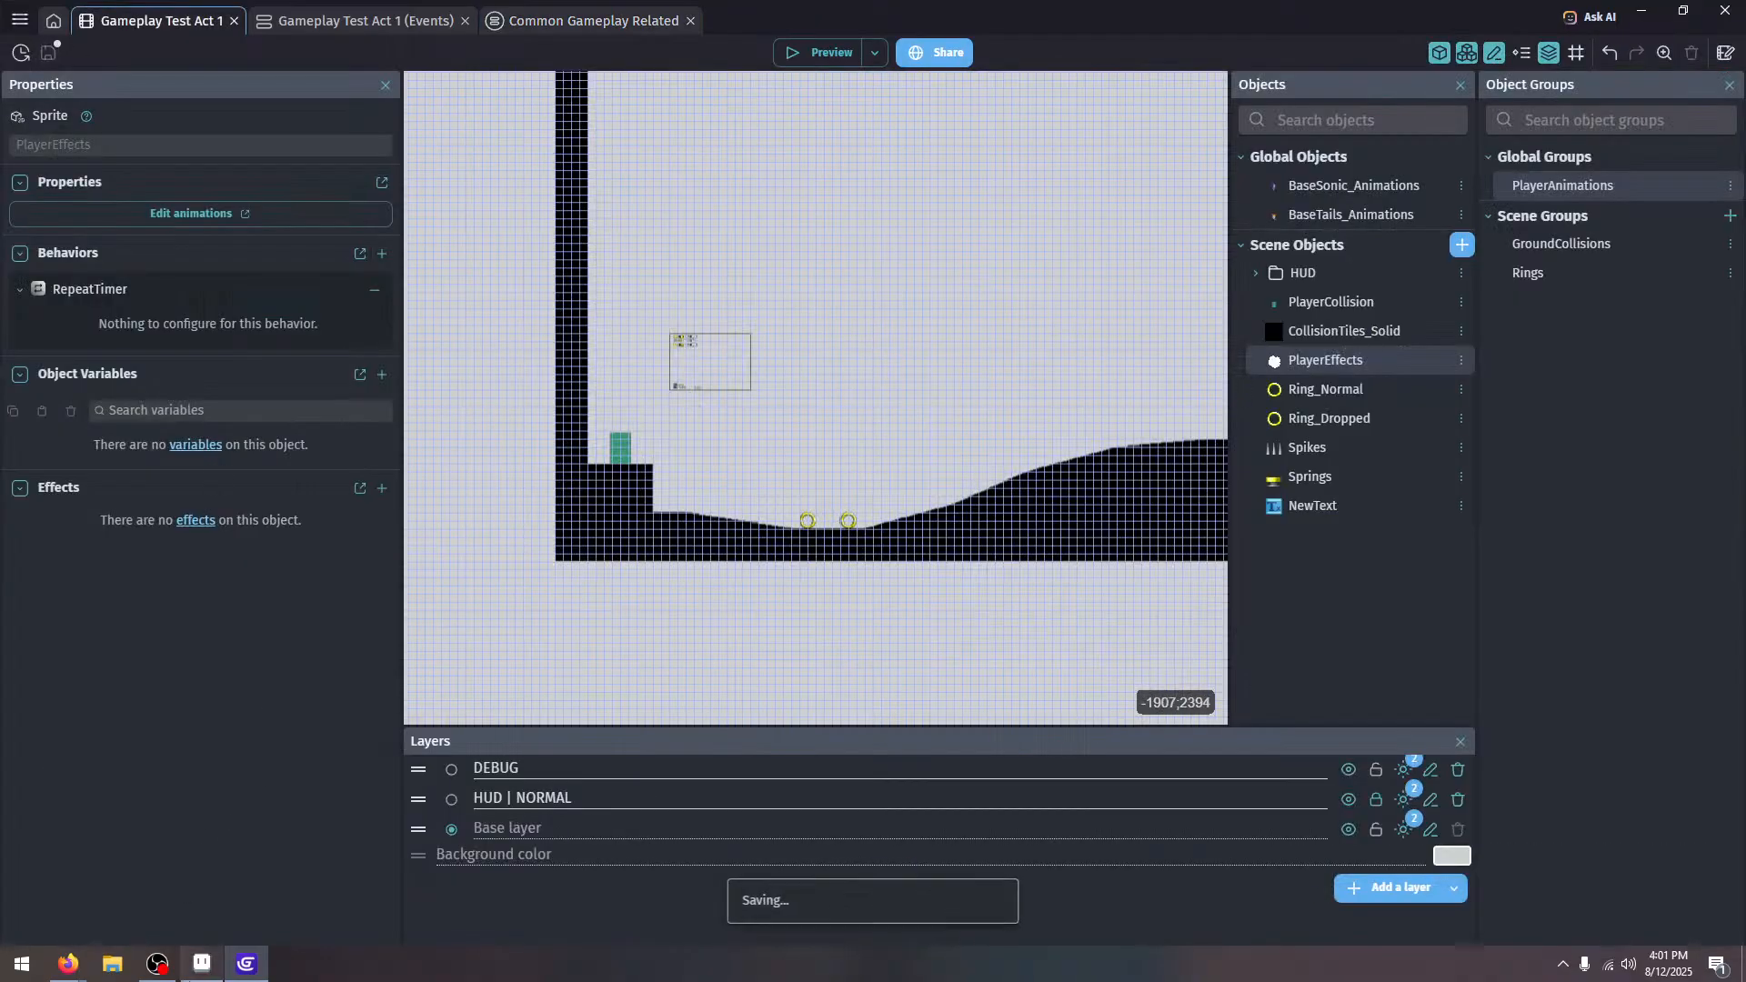
Switch to Aseprite, look at the BaseTails_Animations sprite frames, and return to GDevelop
{"action": "key", "text": "alt+Tab"}
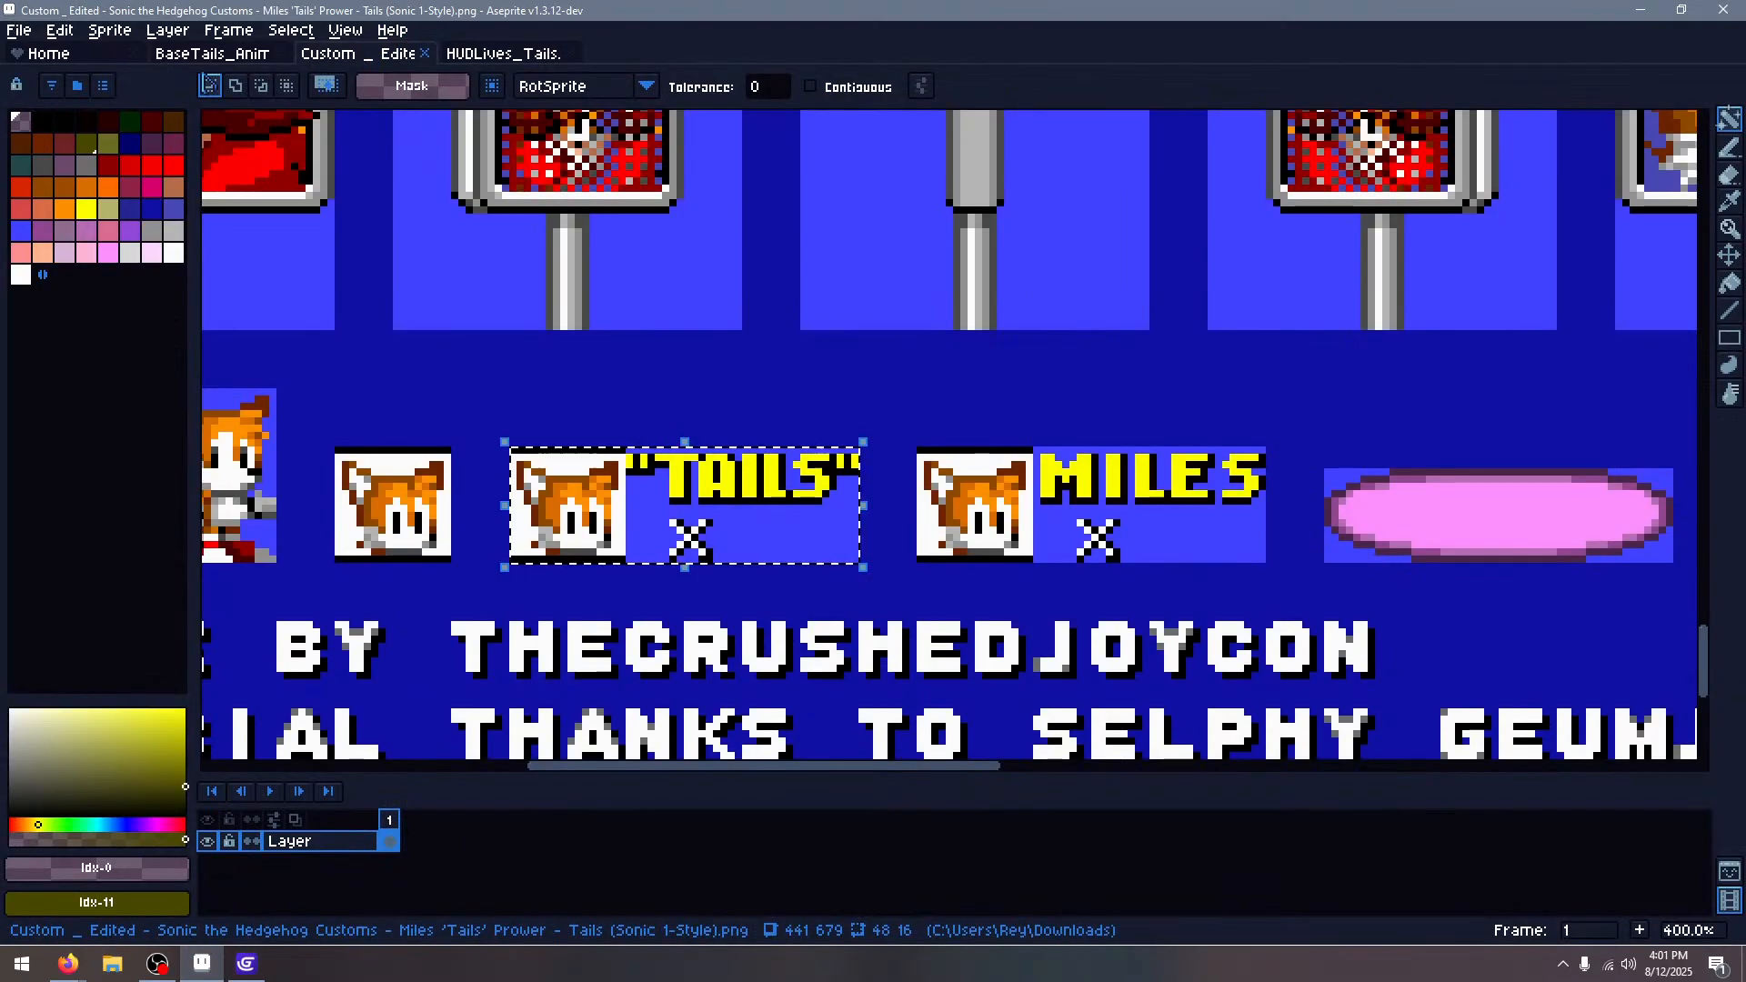
{"action": "left_click", "coordinate": [209, 54]}
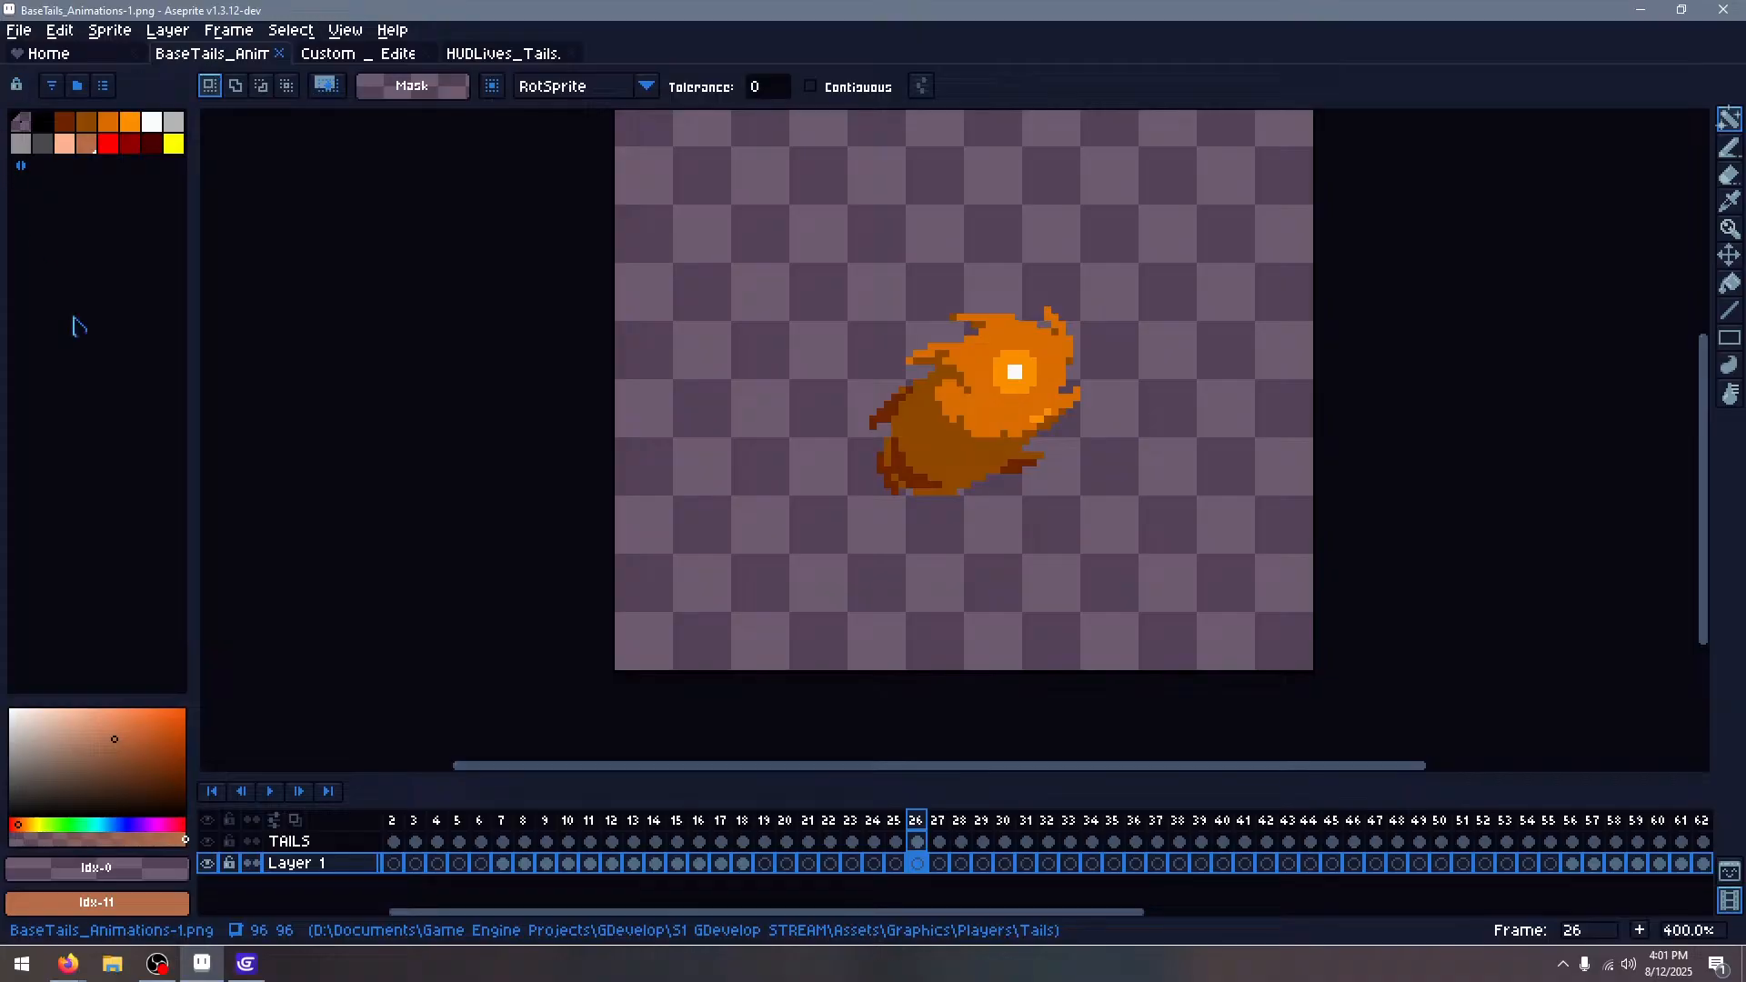
{"action": "left_click", "coordinate": [245, 963]}
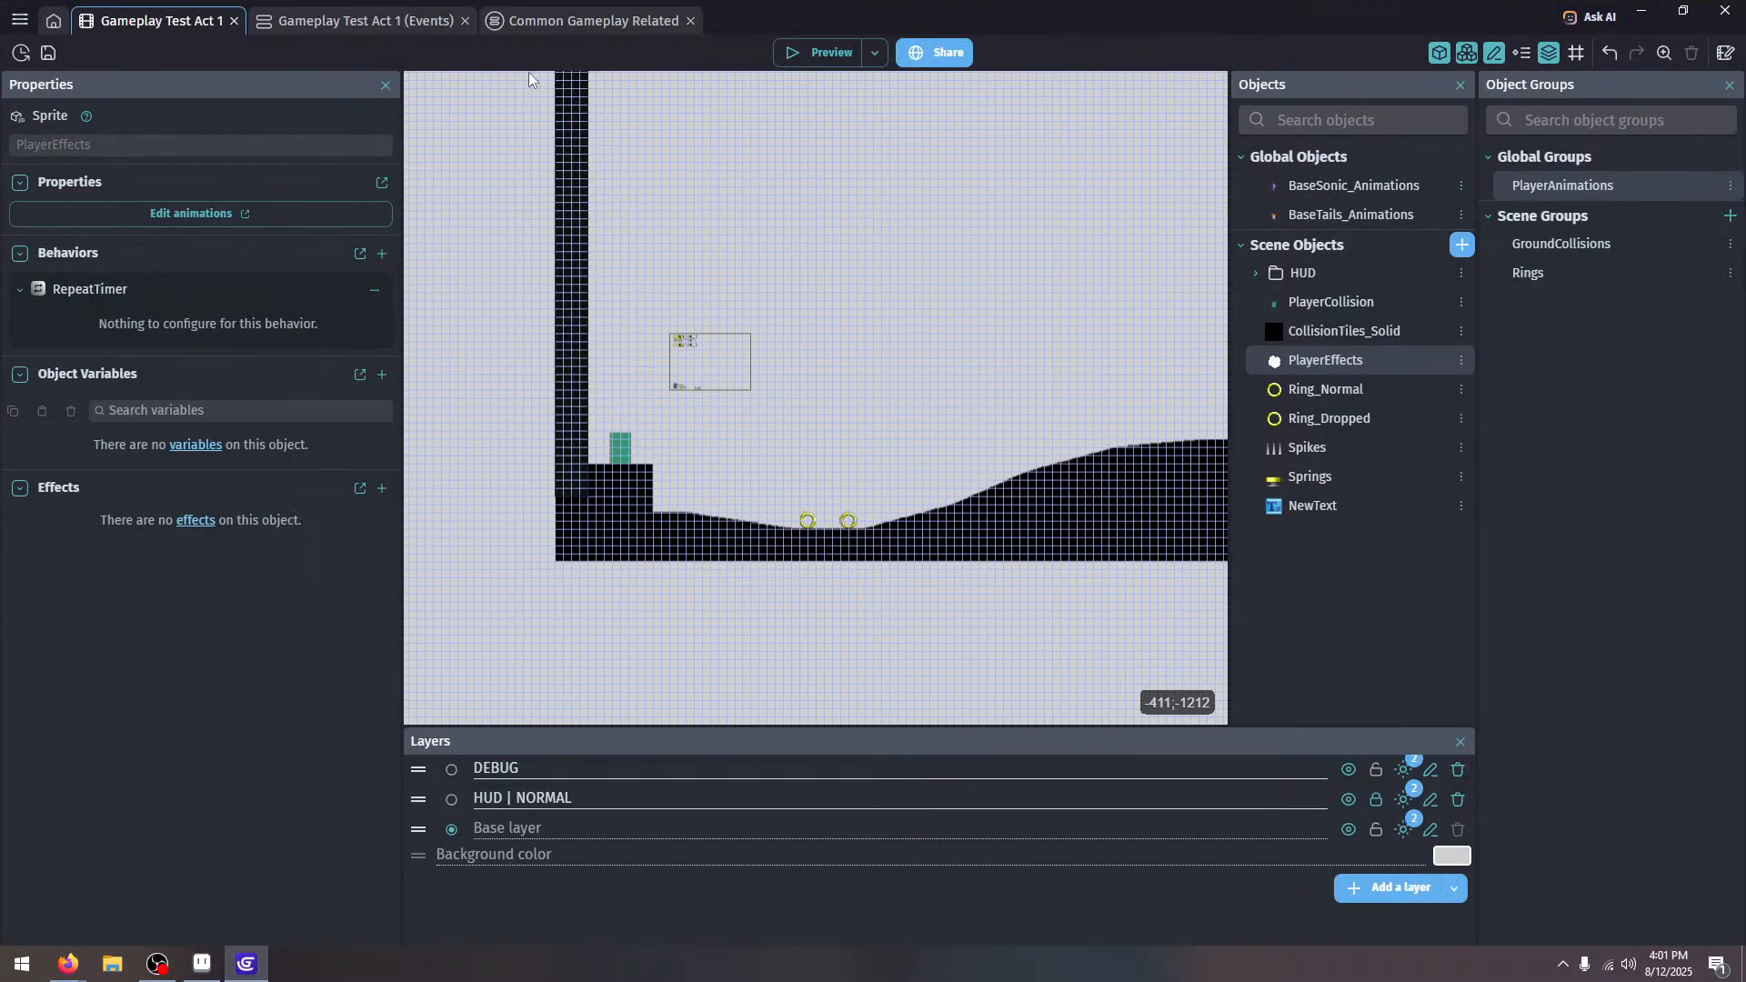
In the Common Gameplay Related events, set the duplicated PlayerAnimations "Duck" sub-condition's animation name to "Push"
{"action": "left_click", "coordinate": [545, 20]}
{"action": "scroll", "coordinate": [522, 809], "scroll_direction": "down", "scroll_amount": 1}
{"action": "left_click", "coordinate": [346, 782]}
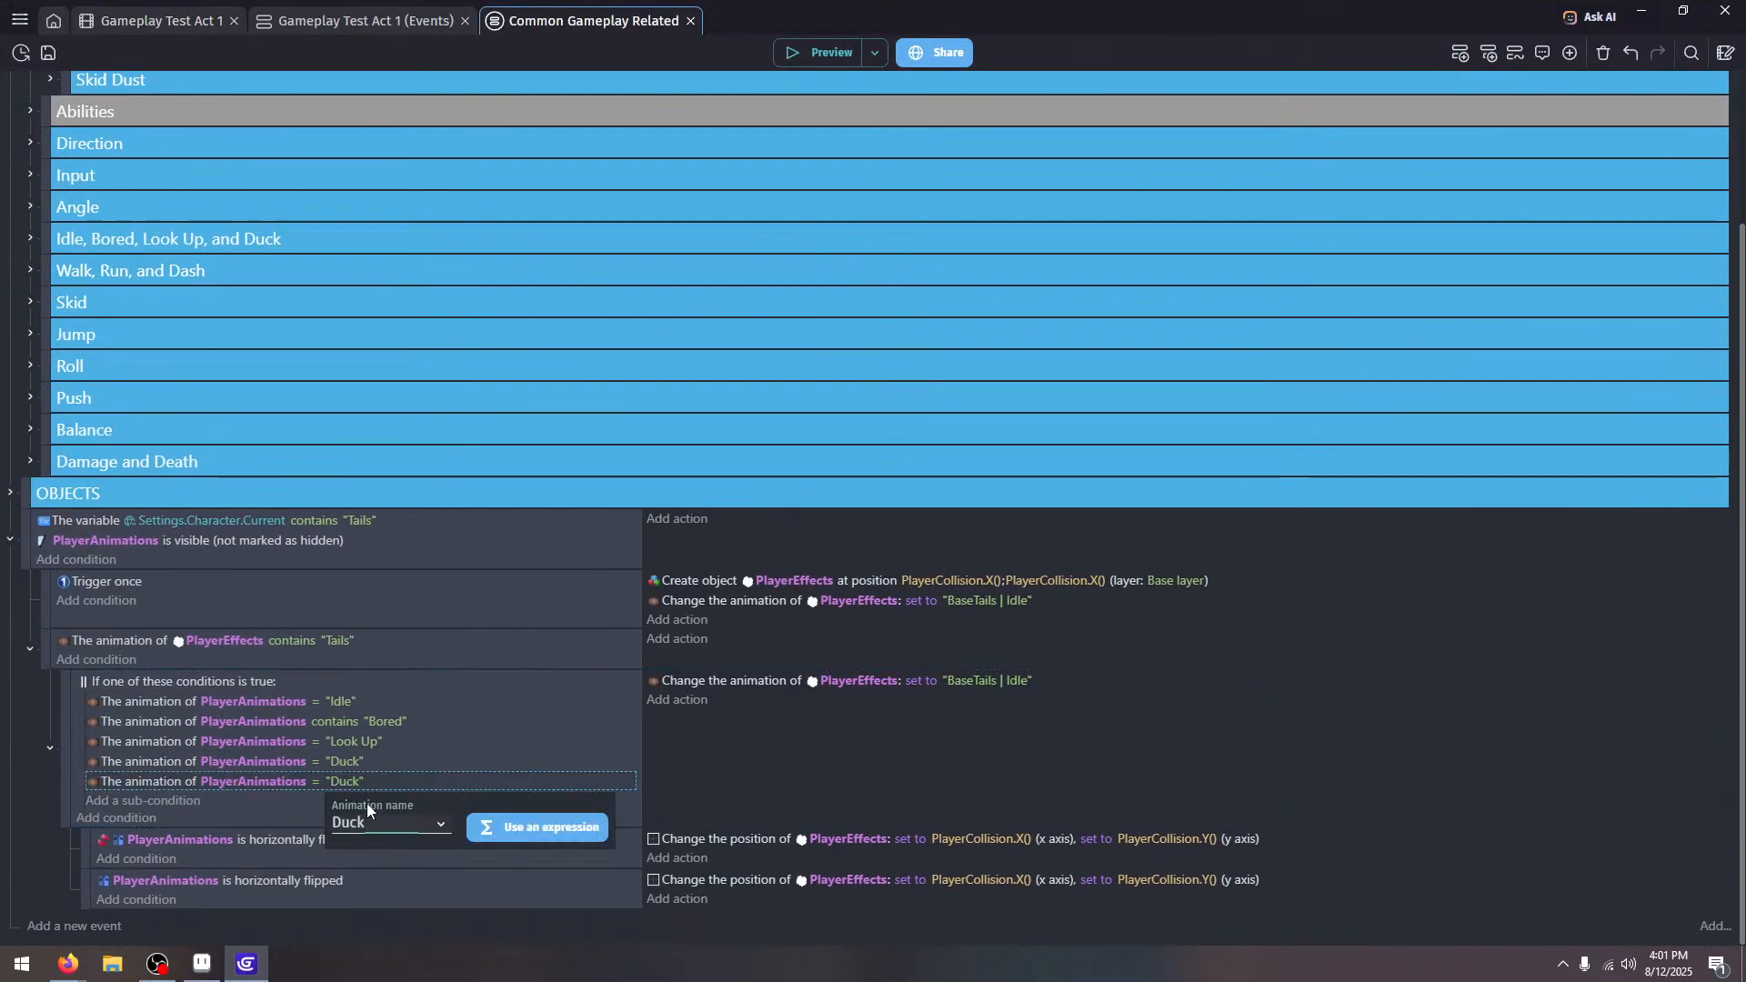
{"action": "left_click", "coordinate": [377, 818]}
{"action": "left_click", "coordinate": [401, 705]}
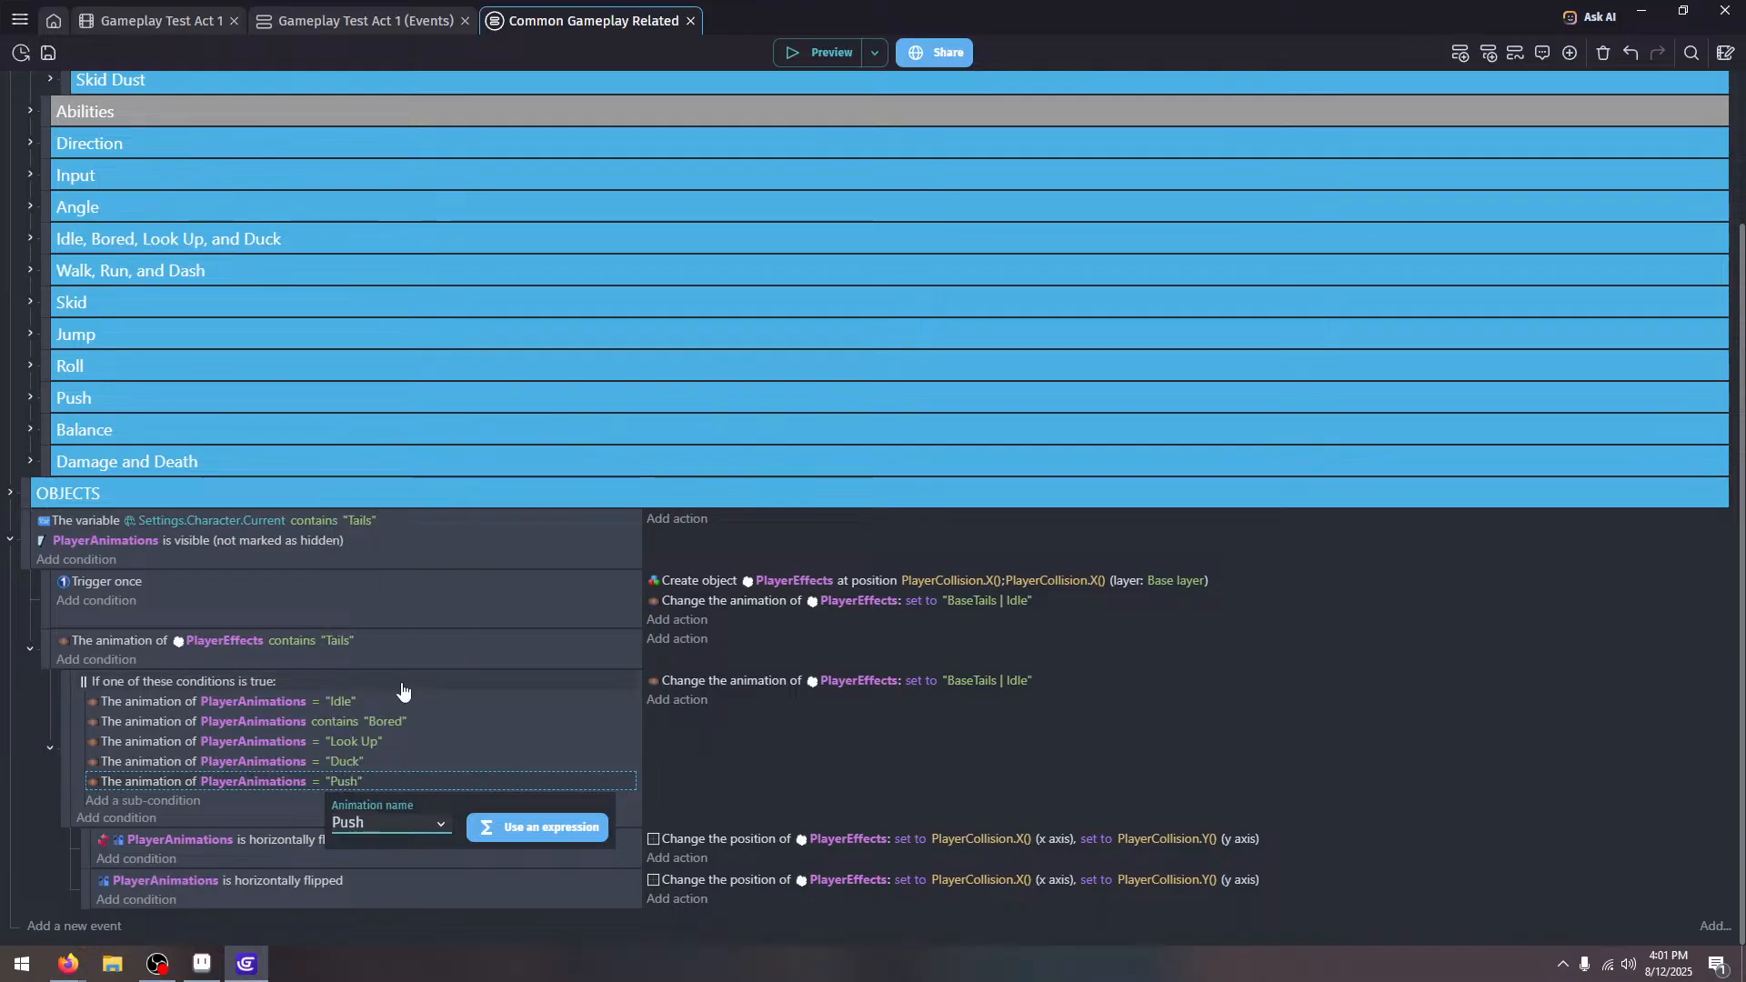
Paste another PlayerAnimations animation sub-condition below "Push" and set its animation name to "Balance"
{"action": "left_click", "coordinate": [674, 771]}
{"action": "key", "text": "ctrl+v"}
{"action": "left_click", "coordinate": [346, 807]}
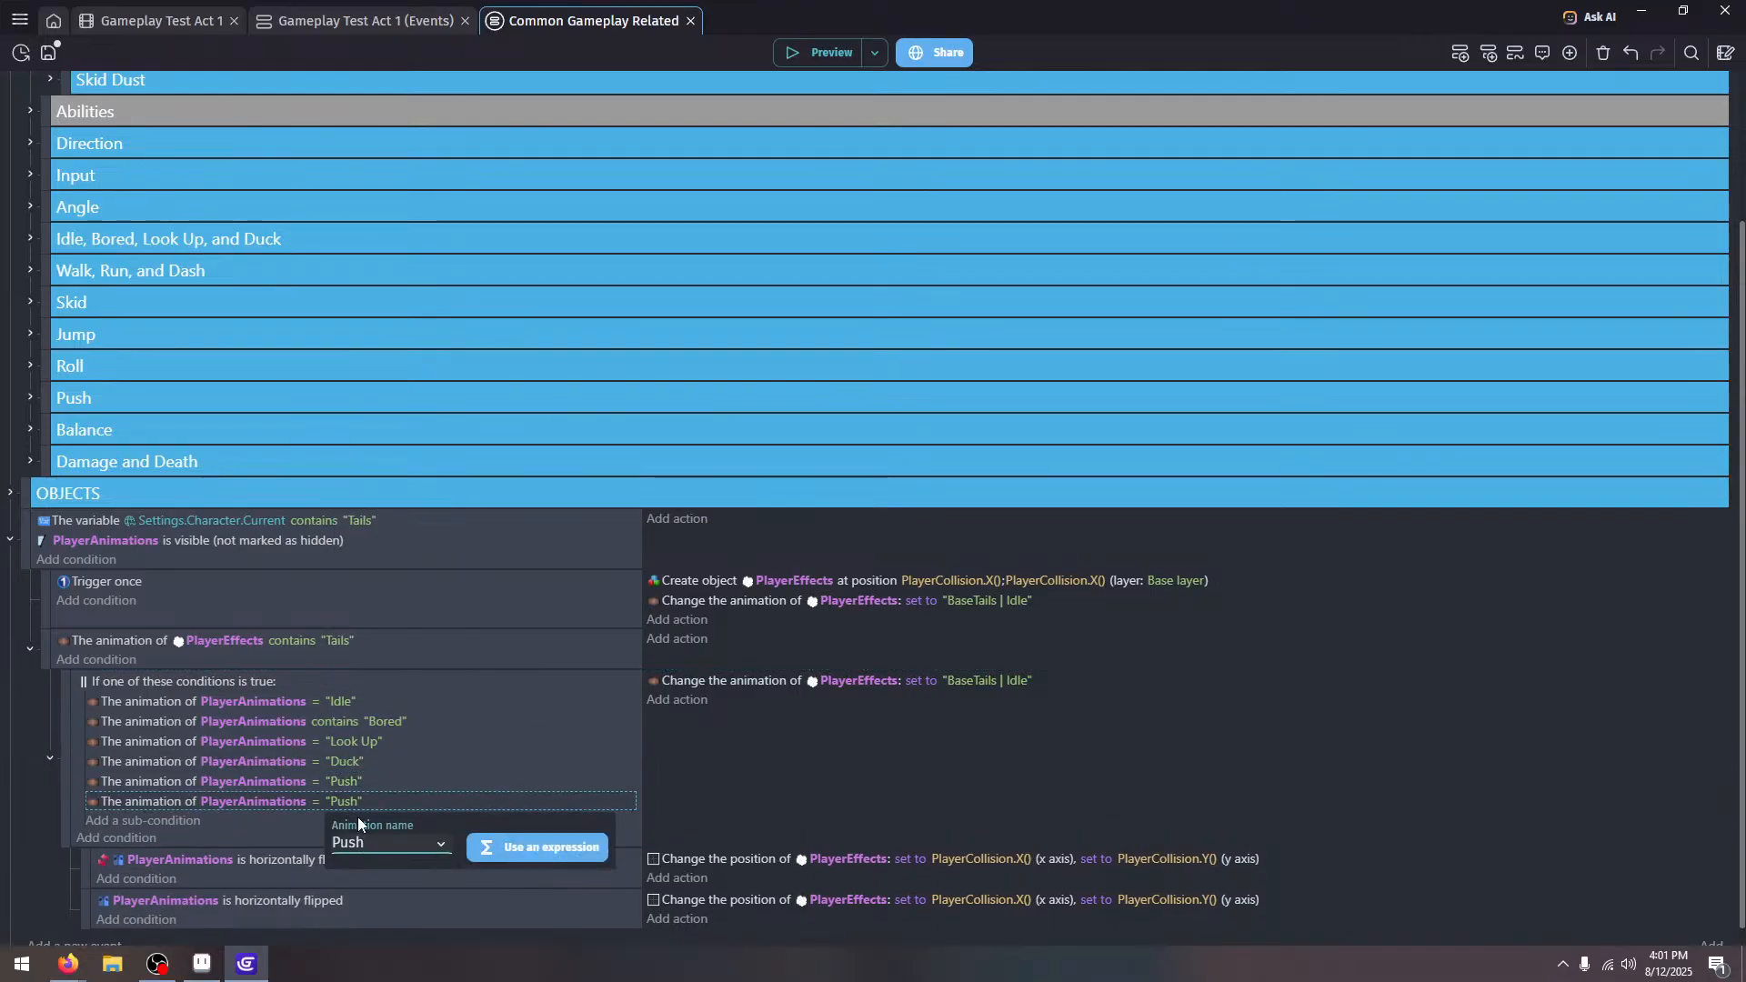
{"action": "left_click", "coordinate": [362, 833]}
{"action": "left_click", "coordinate": [405, 685]}
{"action": "left_click", "coordinate": [760, 744]}
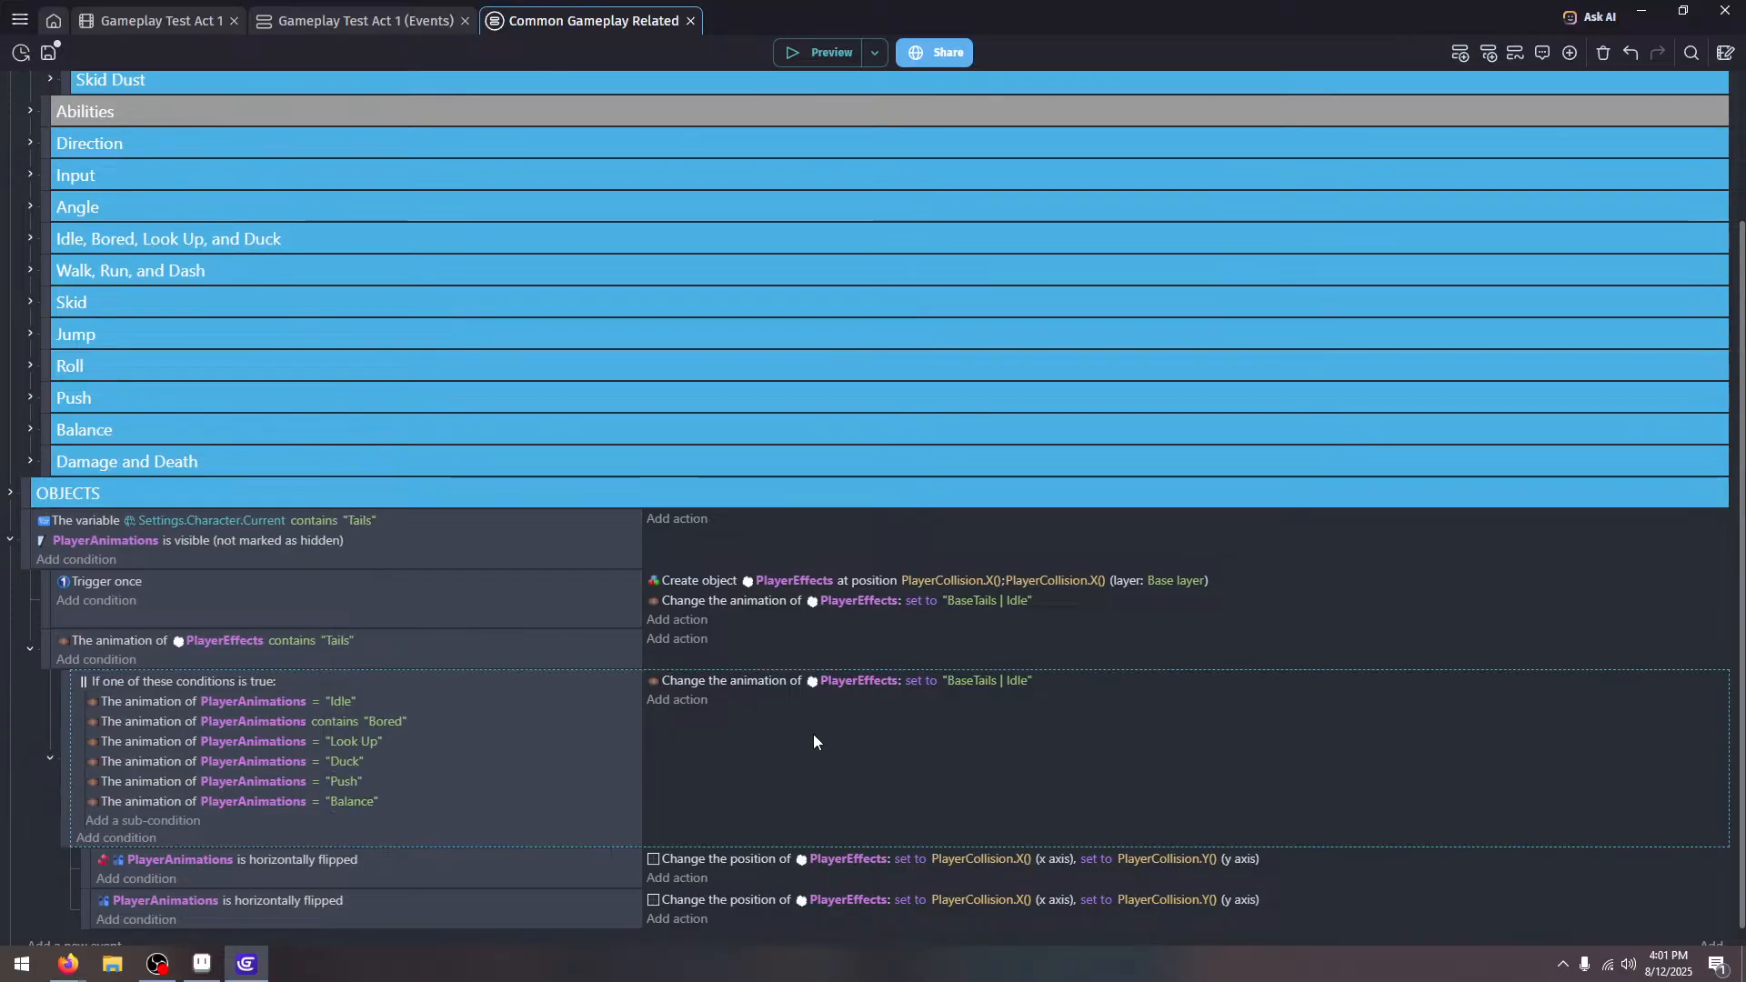
Preview the game, move and jump with Tails to check the tail effect, and close the preview
{"action": "left_click", "coordinate": [817, 55]}
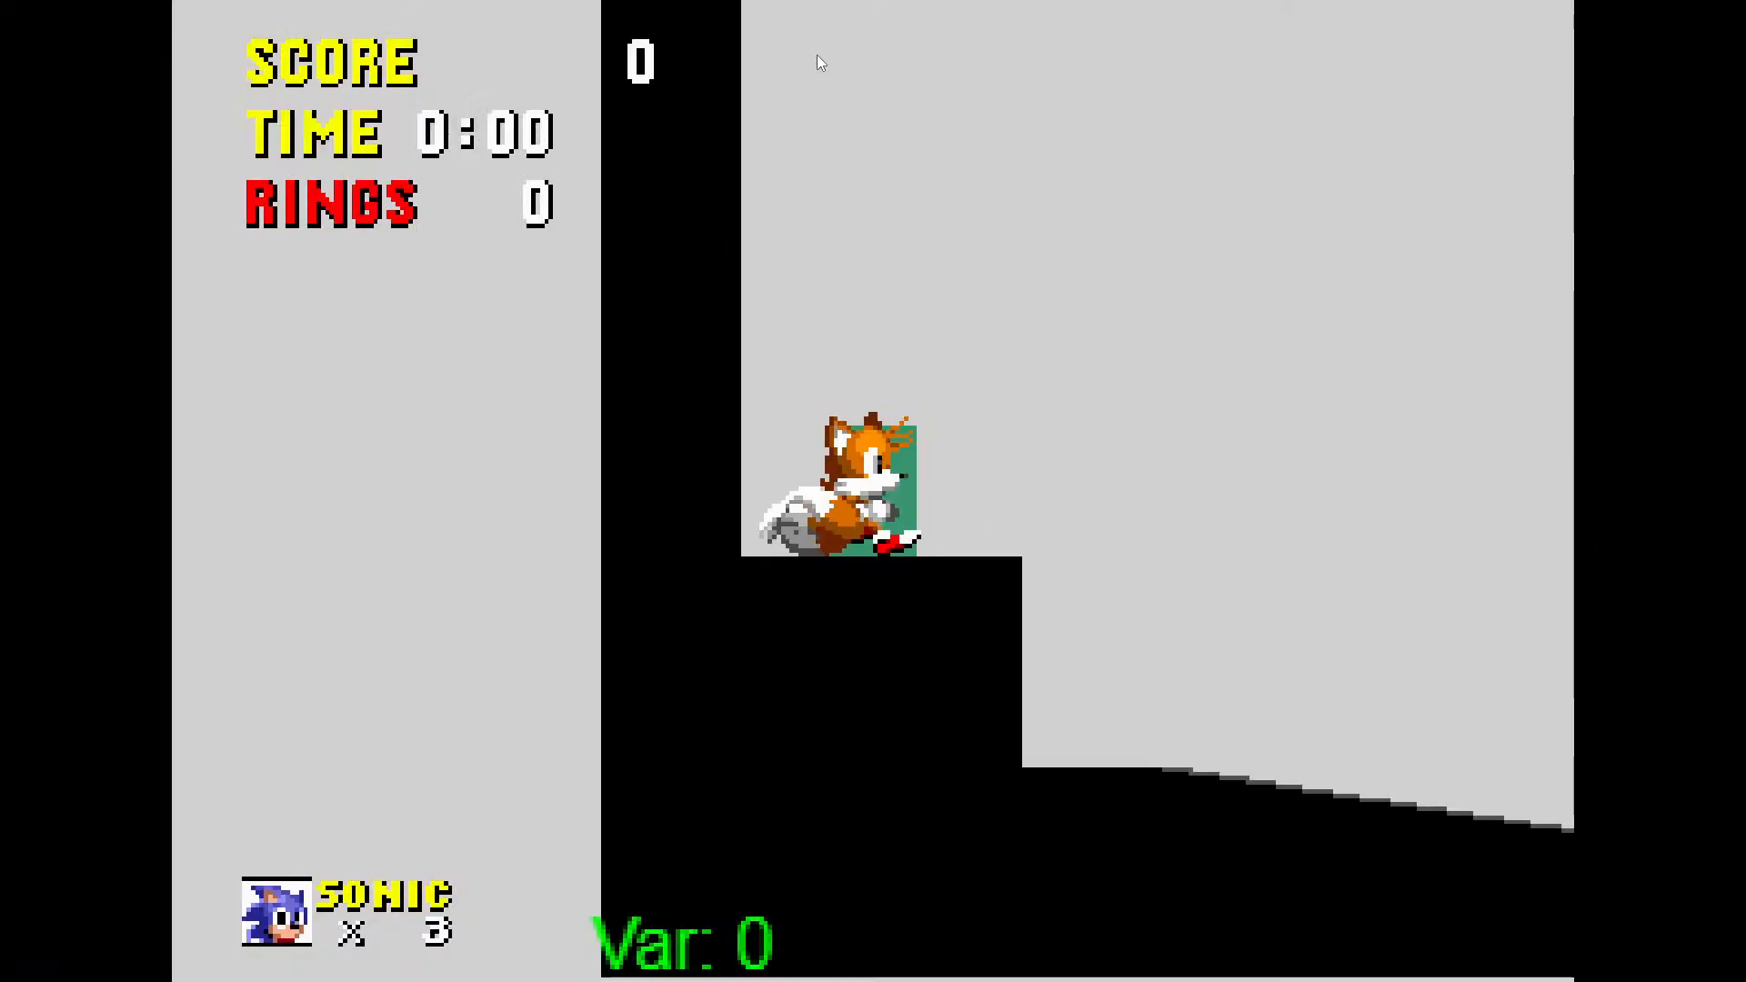
{"action": "key", "text": "Right"}
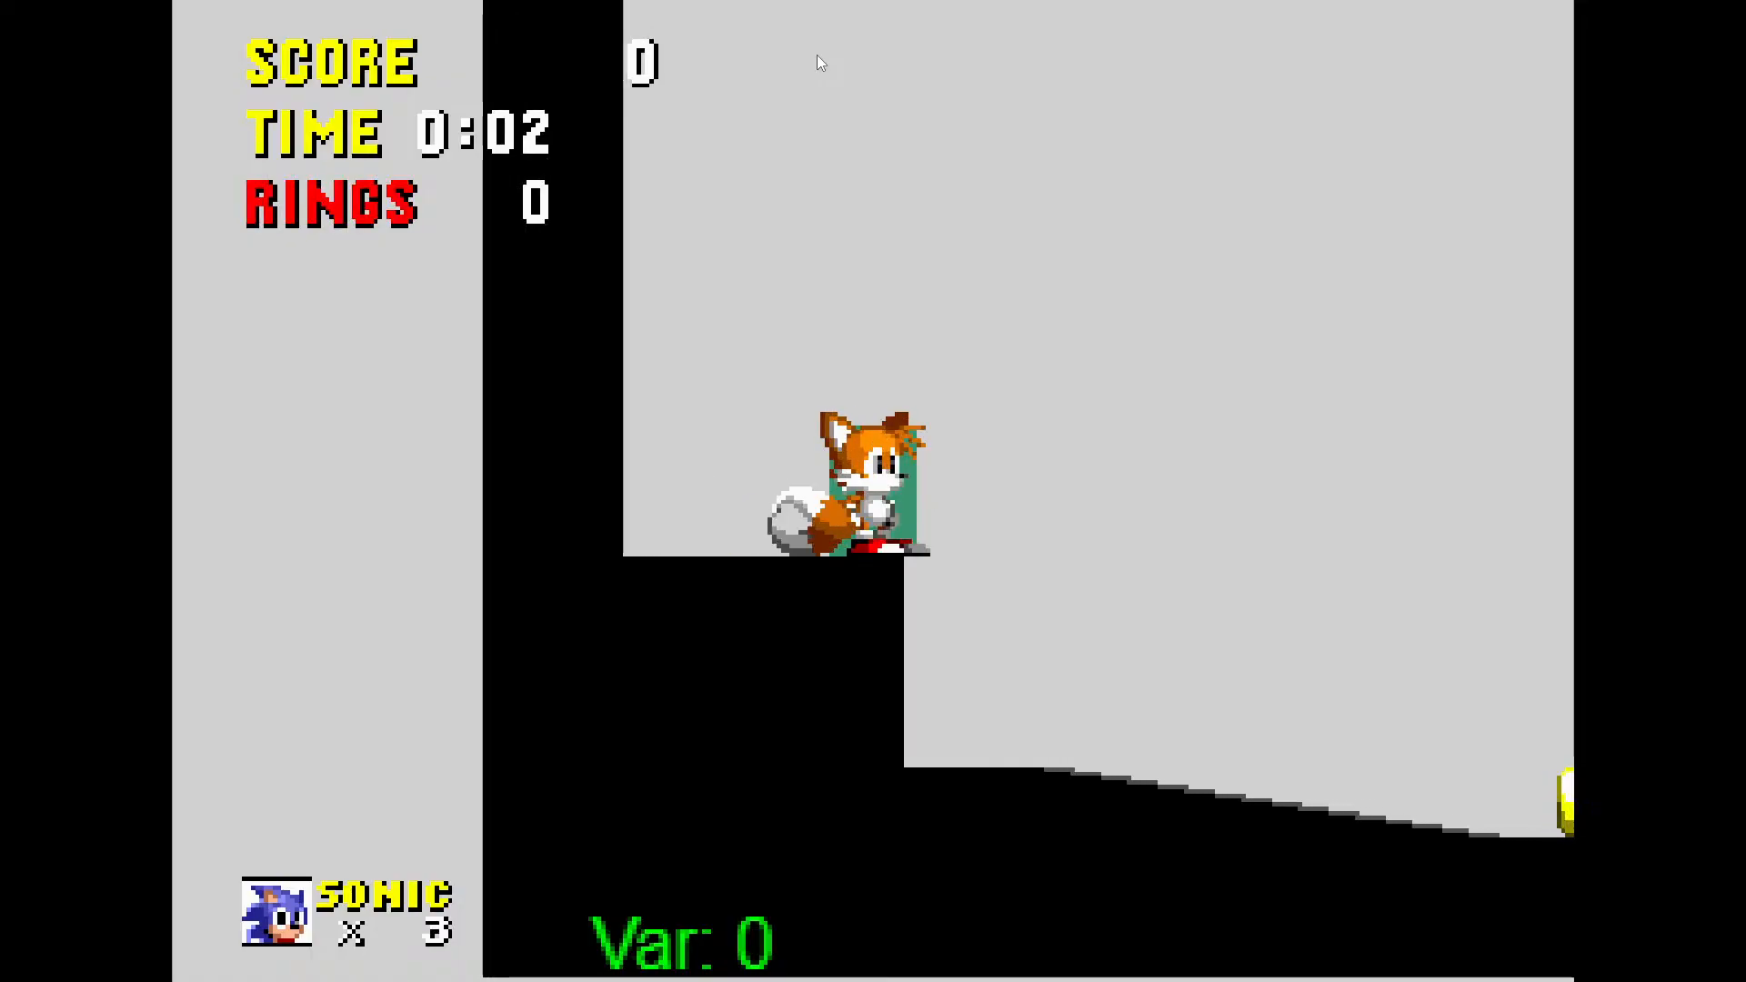
{"action": "key", "text": "Right"}
{"action": "key", "text": "space"}
{"action": "key", "text": "Escape"}
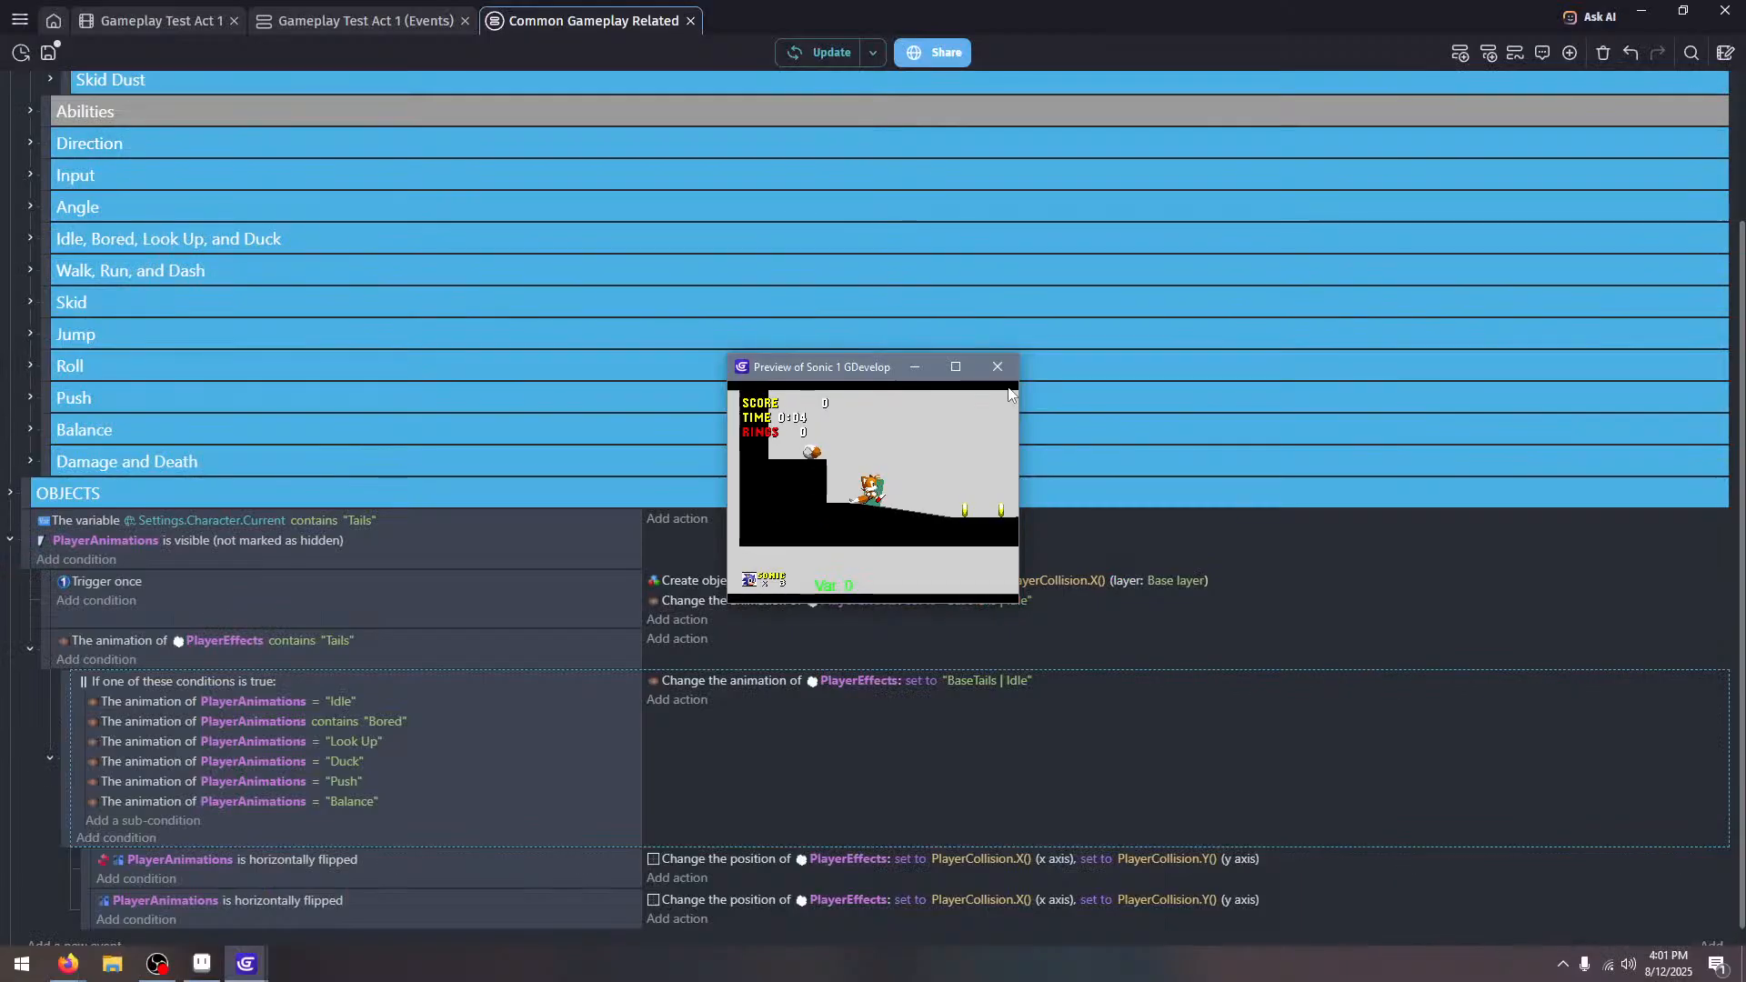
{"action": "left_click", "coordinate": [997, 366]}
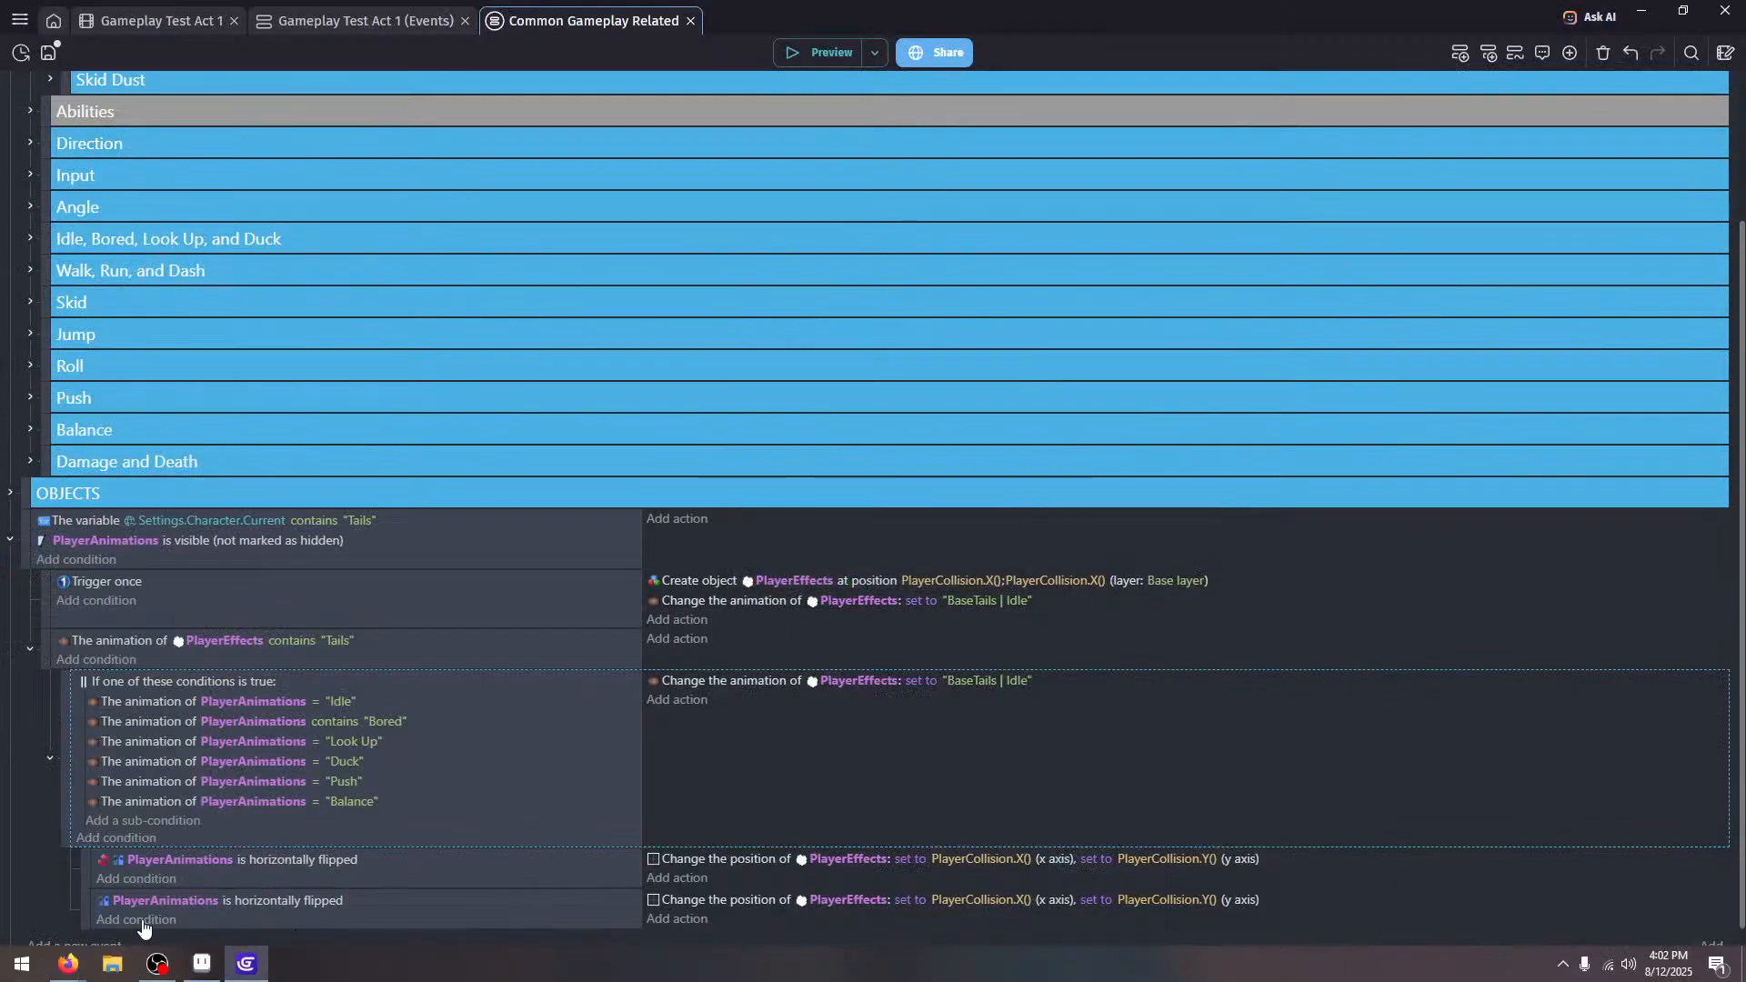
Add an empty event as the first sub-event of the PlayerEffects contains "Tails" event
{"action": "left_click", "coordinate": [689, 620]}
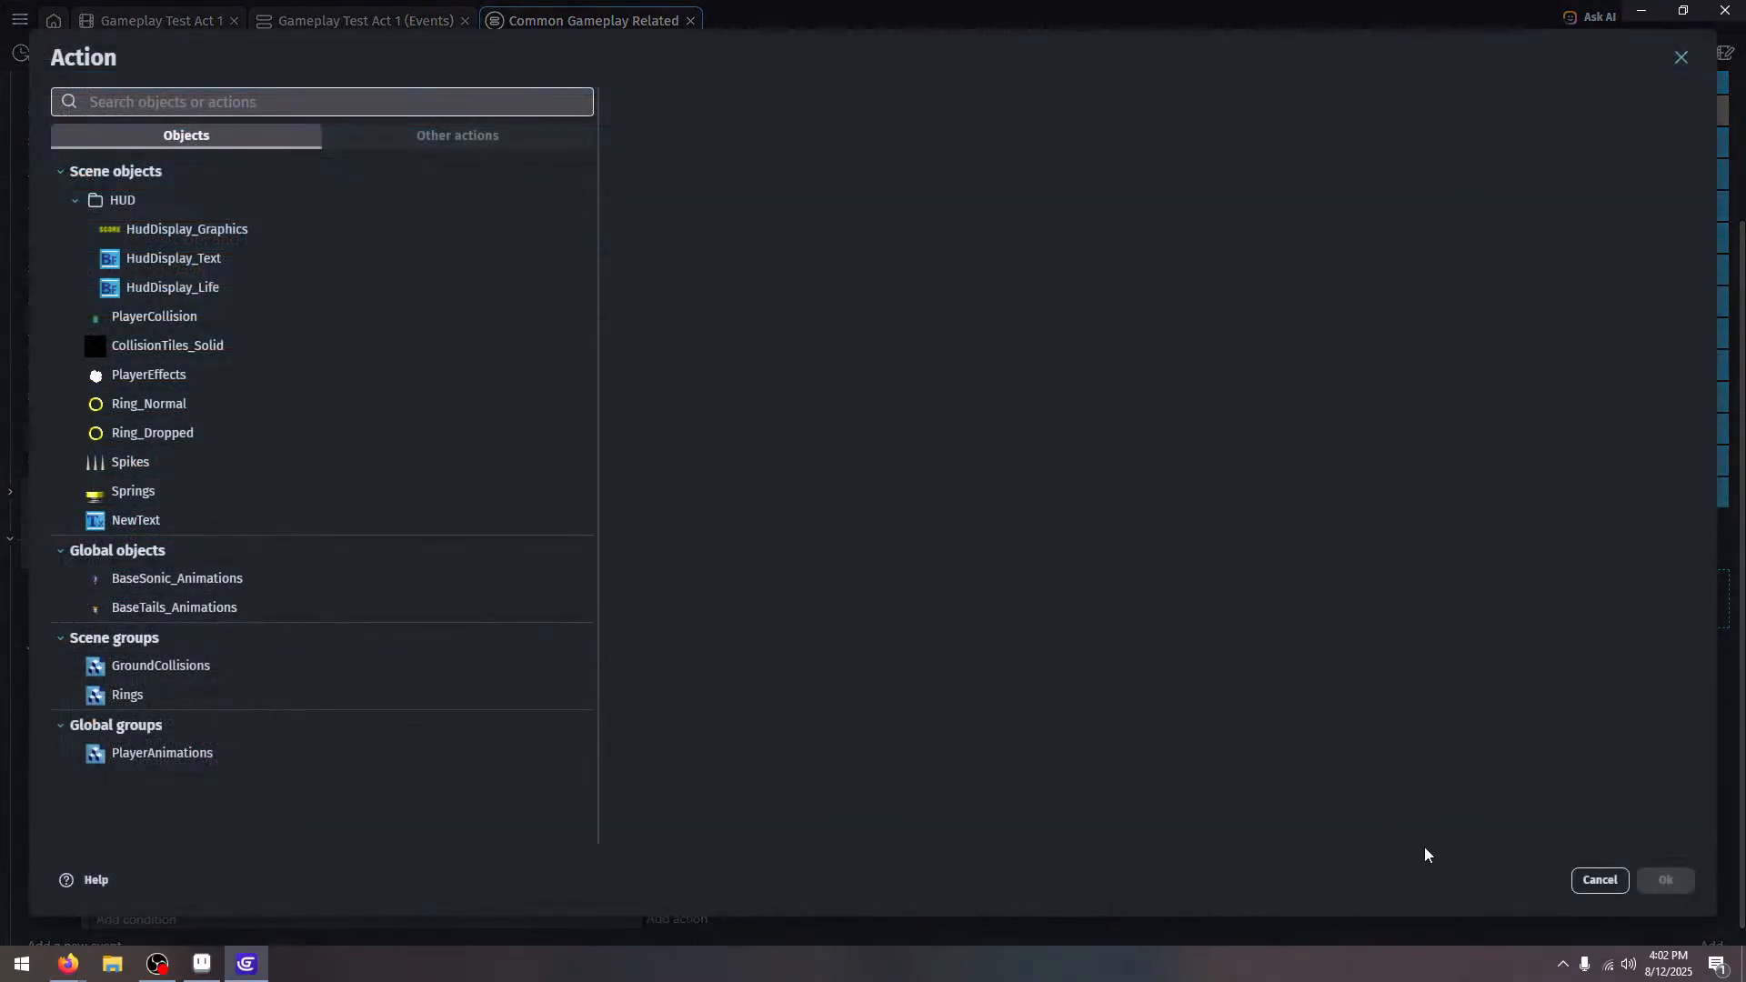
{"action": "left_click", "coordinate": [1617, 886]}
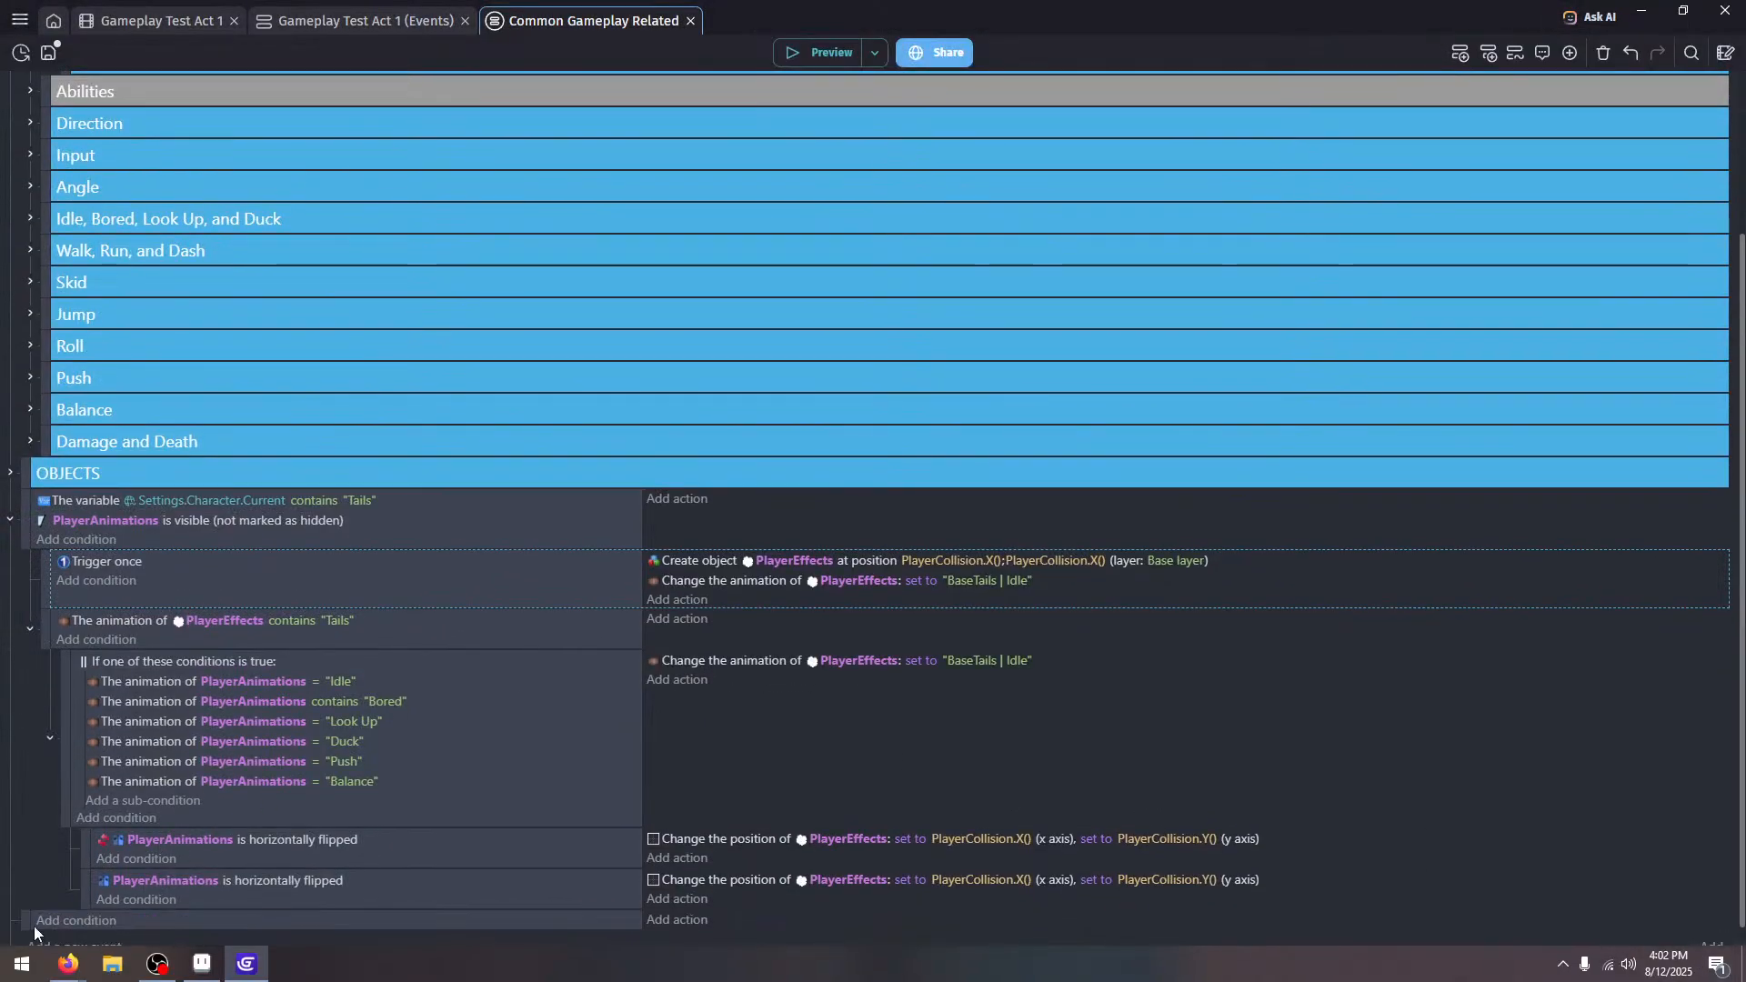
{"action": "left_click_drag", "start_coordinate": [25, 920], "coordinate": [68, 636]}
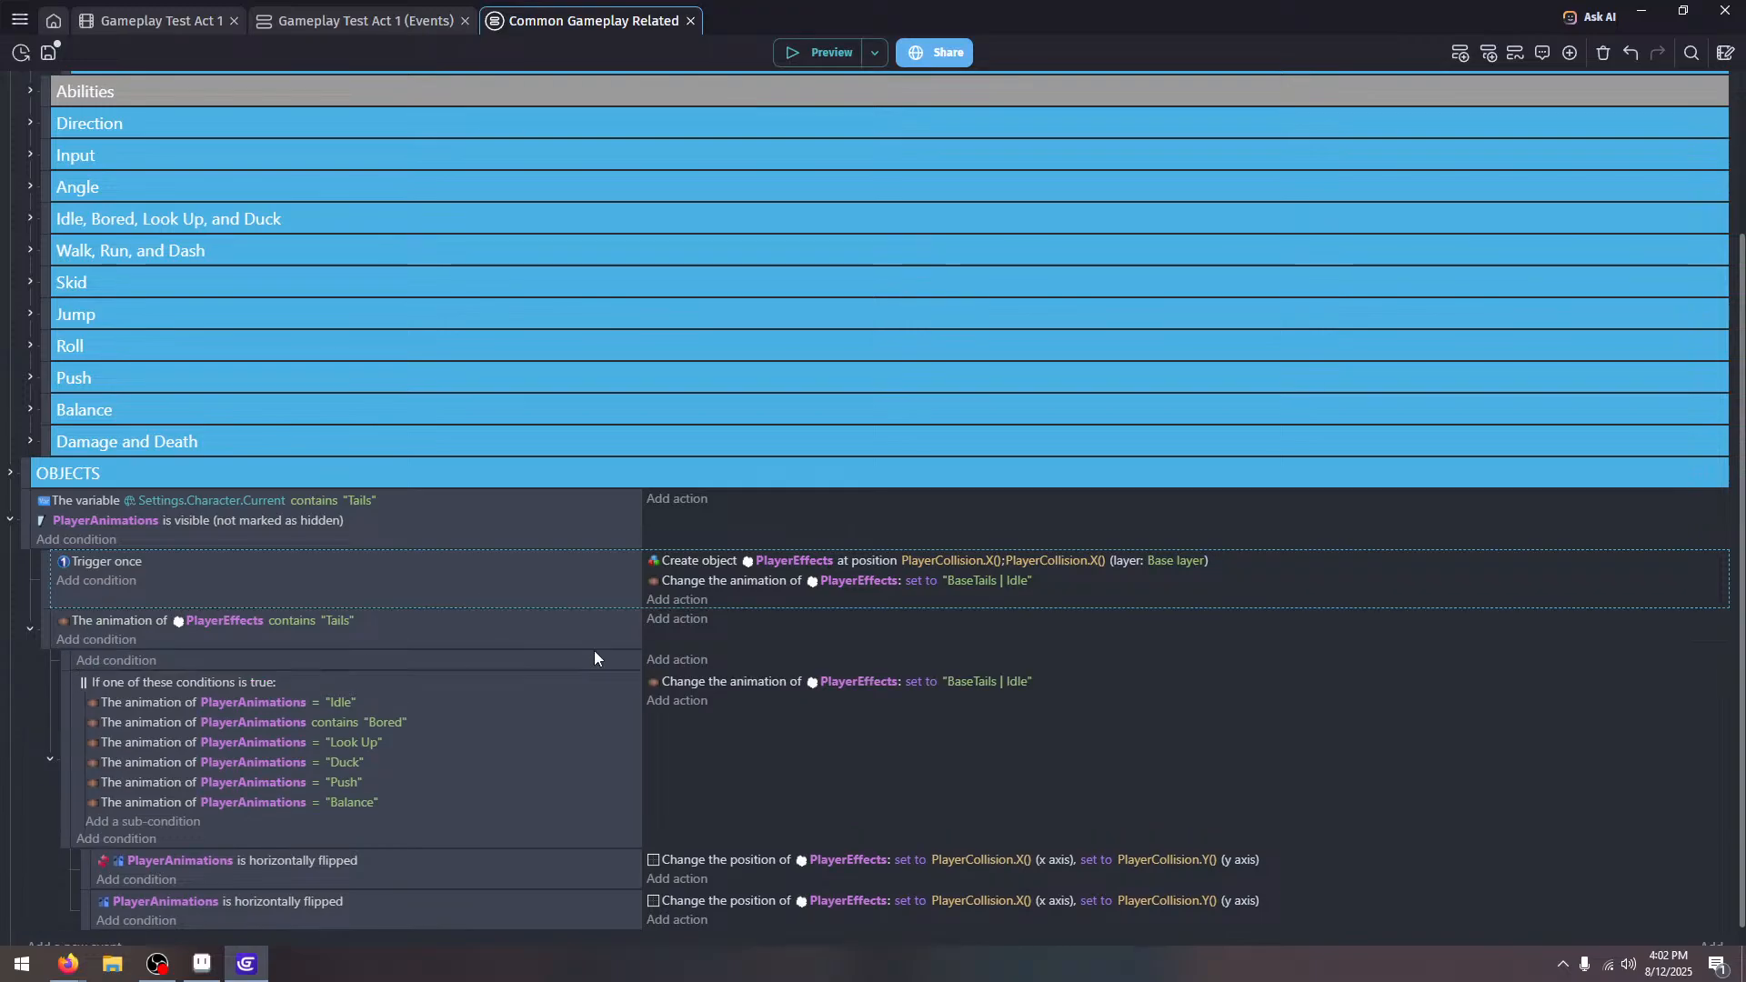
Start a Z order action for PlayerEffects in the empty sub-event, with the modification set to "= (set to)"
{"action": "left_click", "coordinate": [681, 660]}
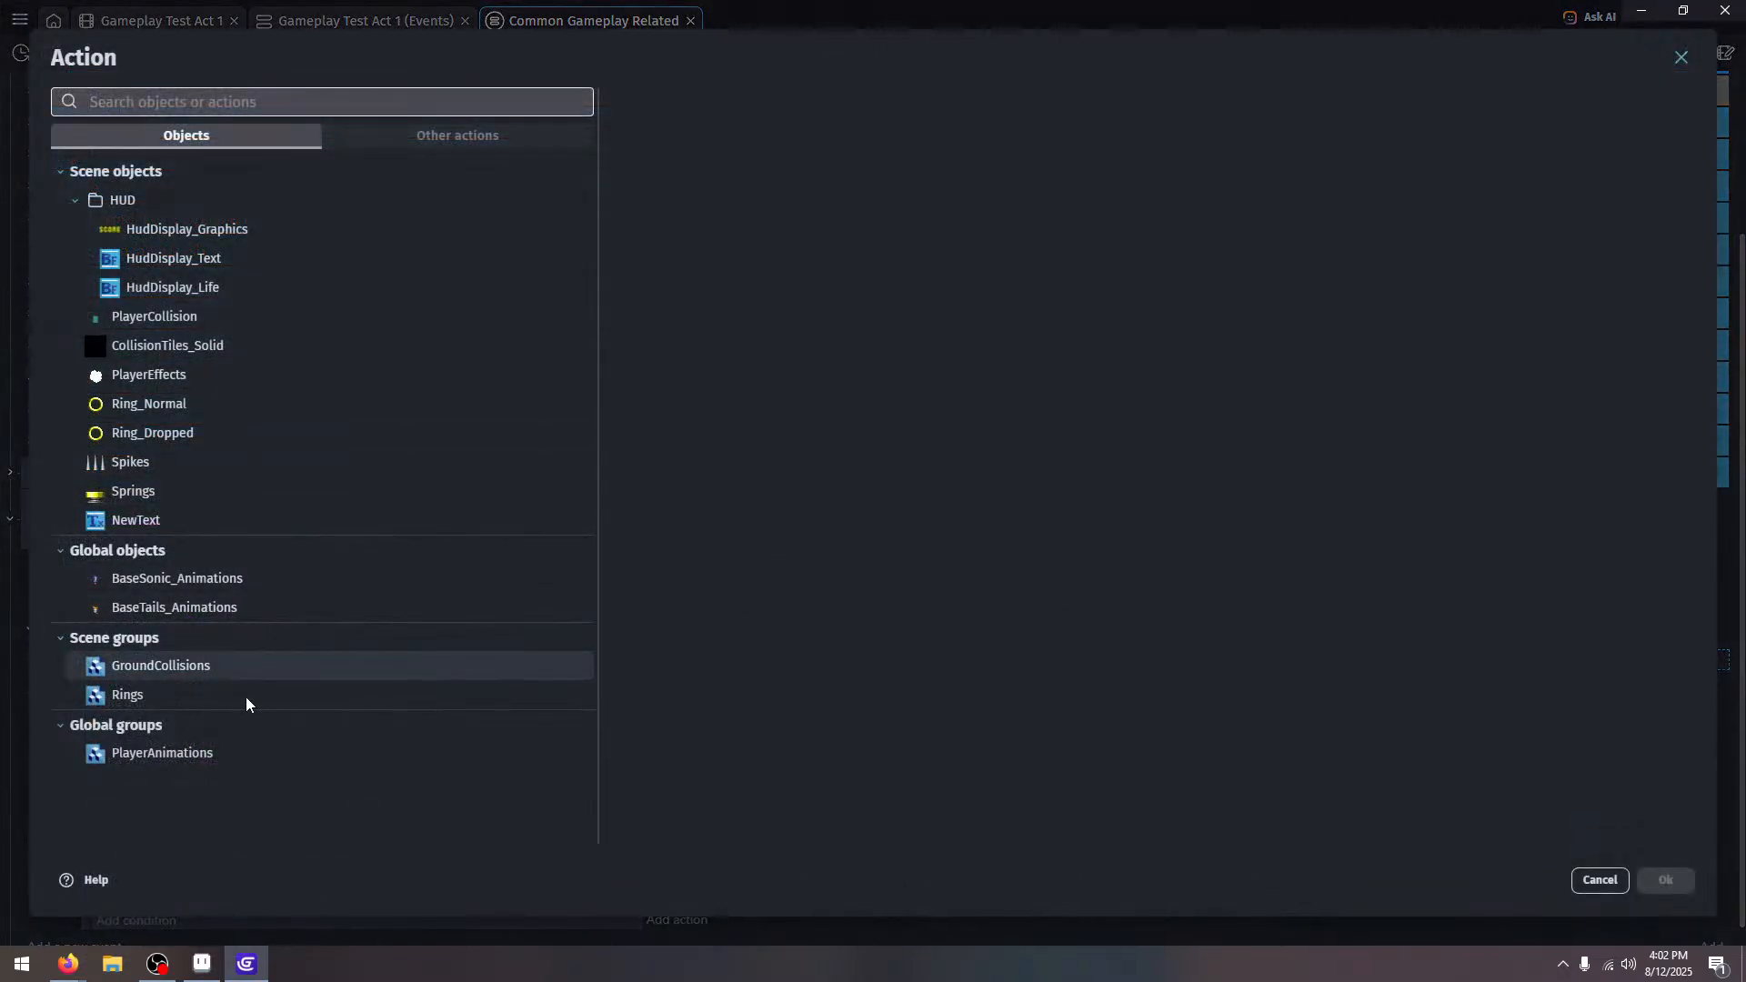
{"action": "left_click", "coordinate": [299, 374]}
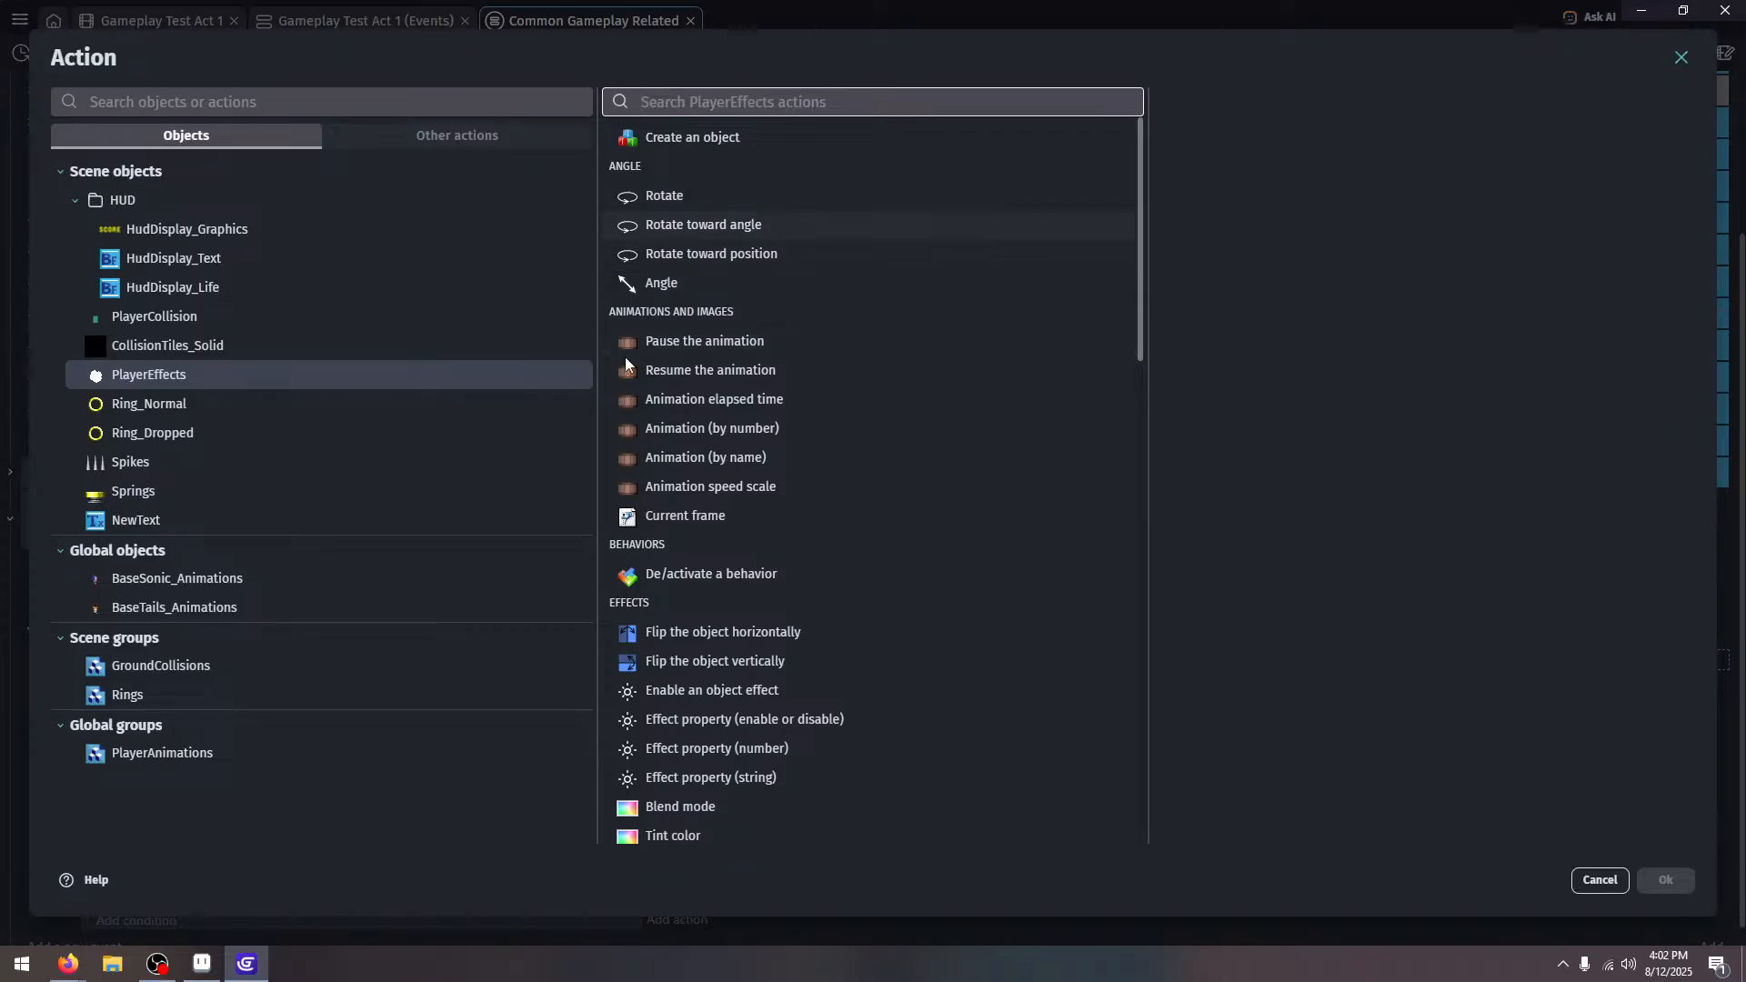
{"action": "scroll", "coordinate": [689, 550], "scroll_direction": "down", "scroll_amount": 15}
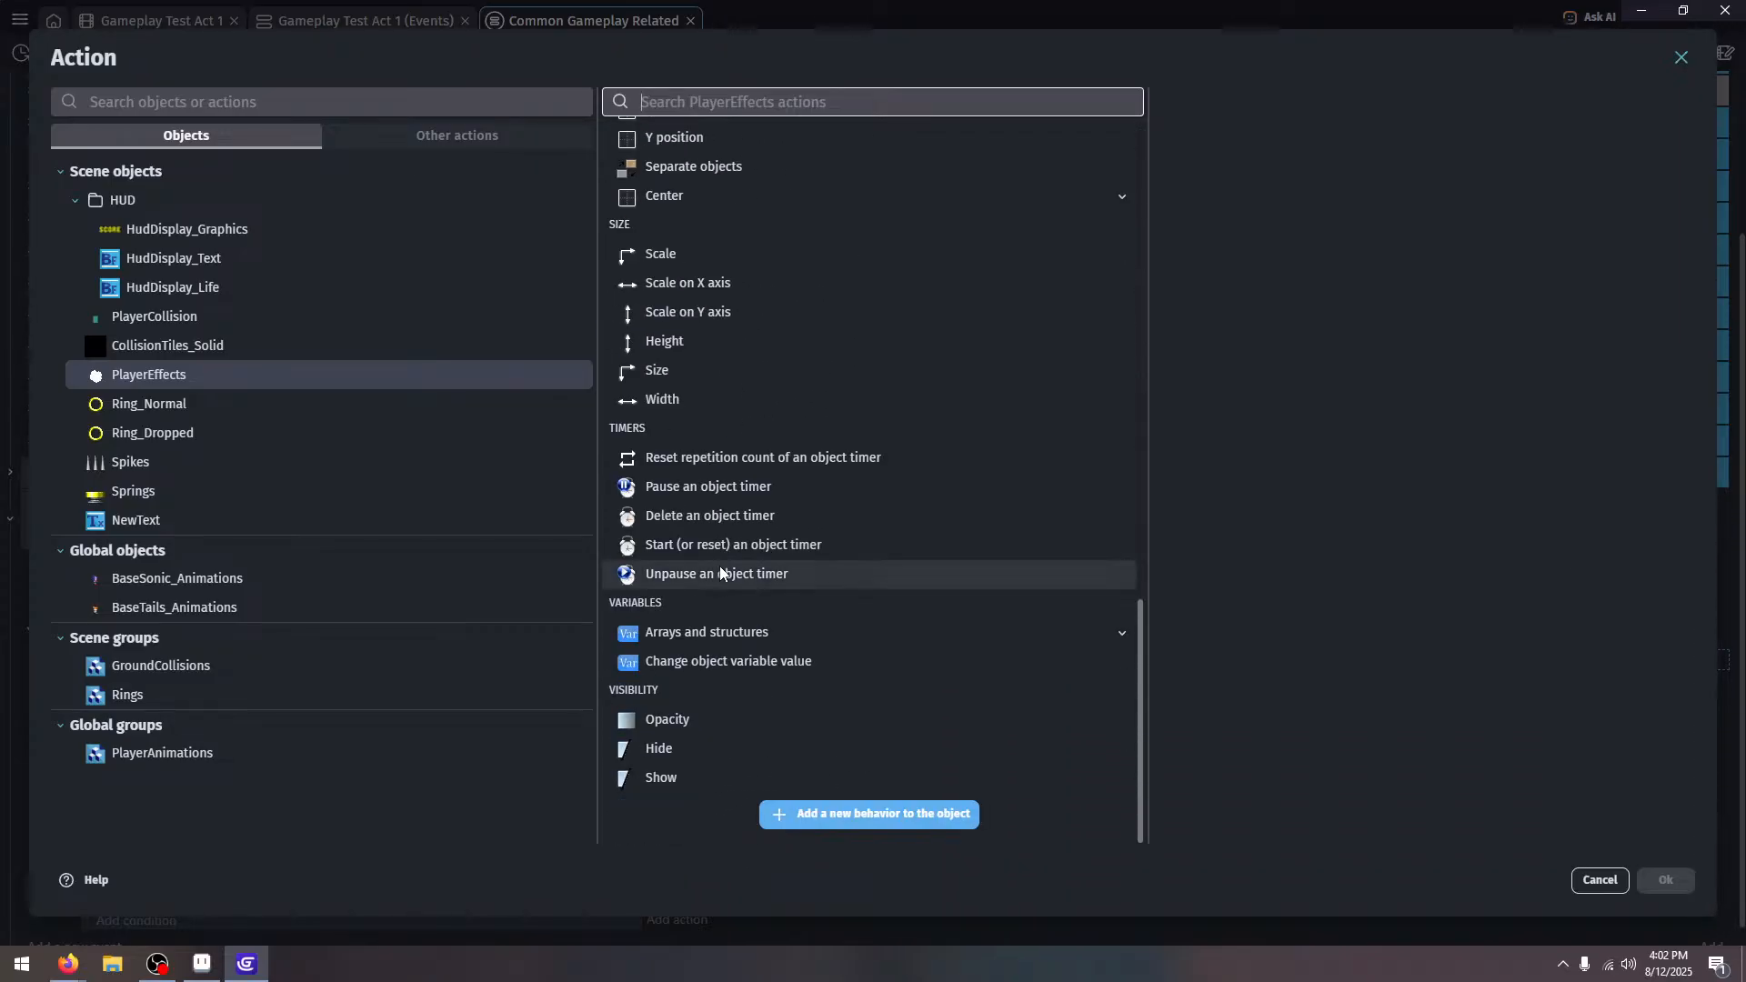
{"action": "scroll", "coordinate": [752, 715], "scroll_direction": "up", "scroll_amount": 15}
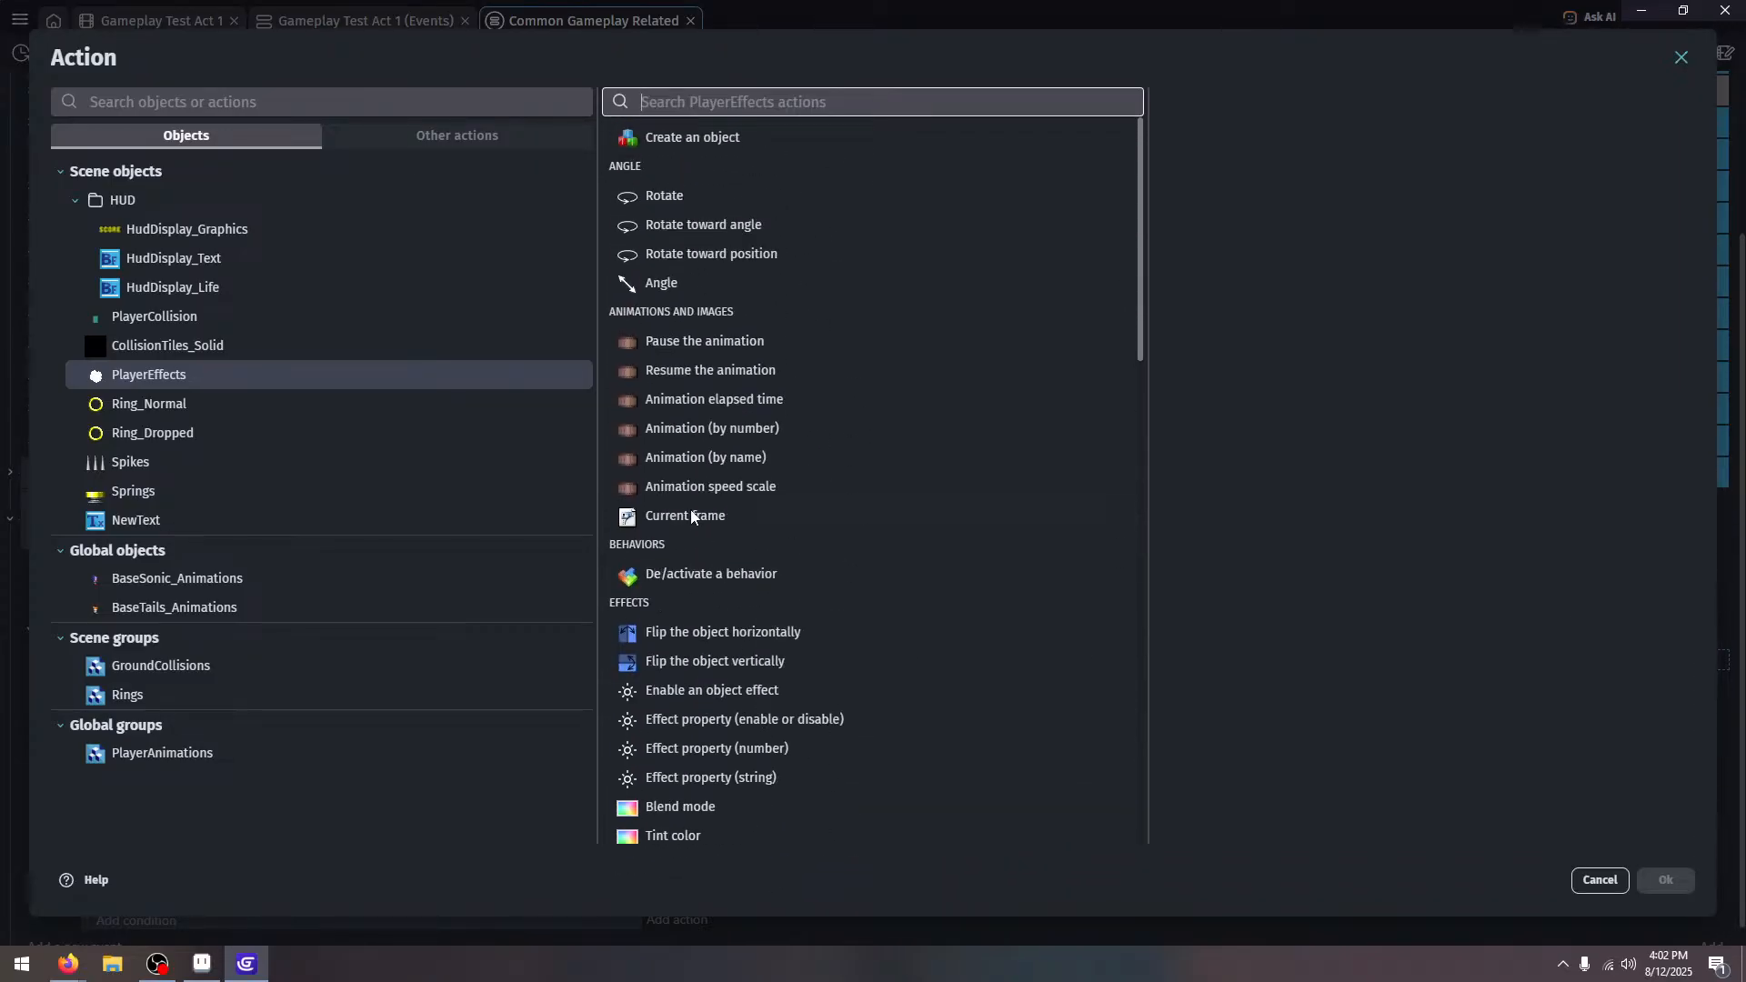
{"action": "type", "text": "zor"}
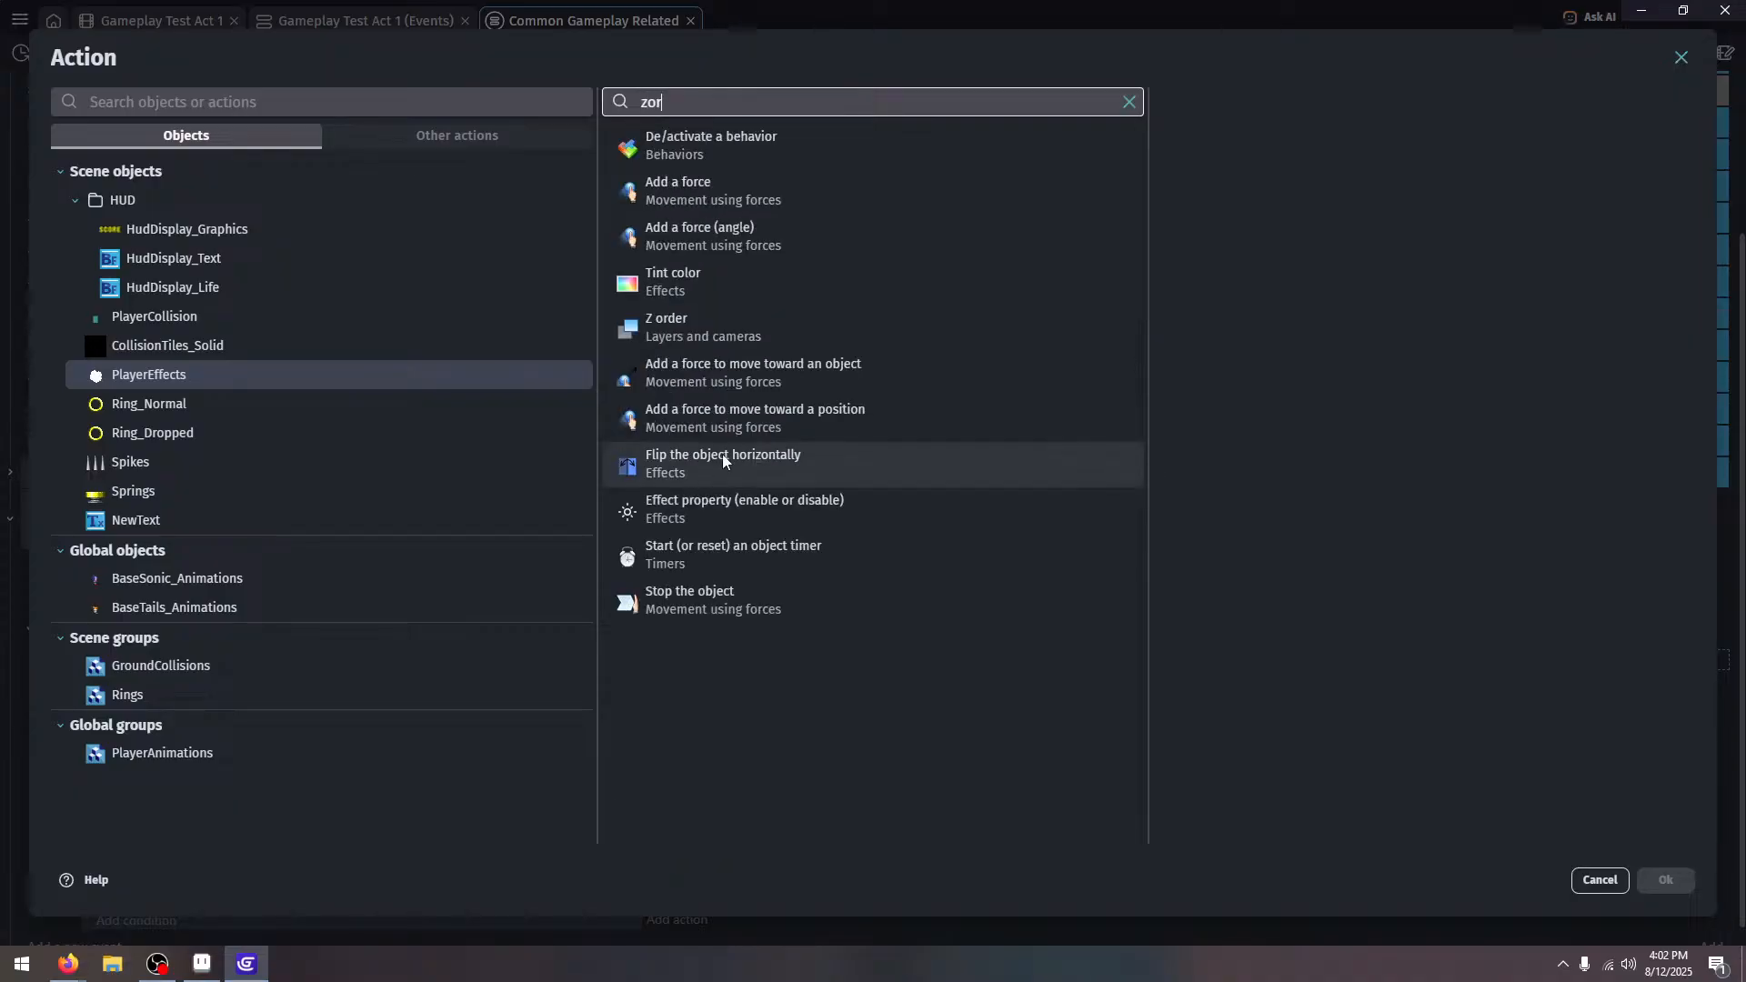
{"action": "left_click", "coordinate": [771, 340]}
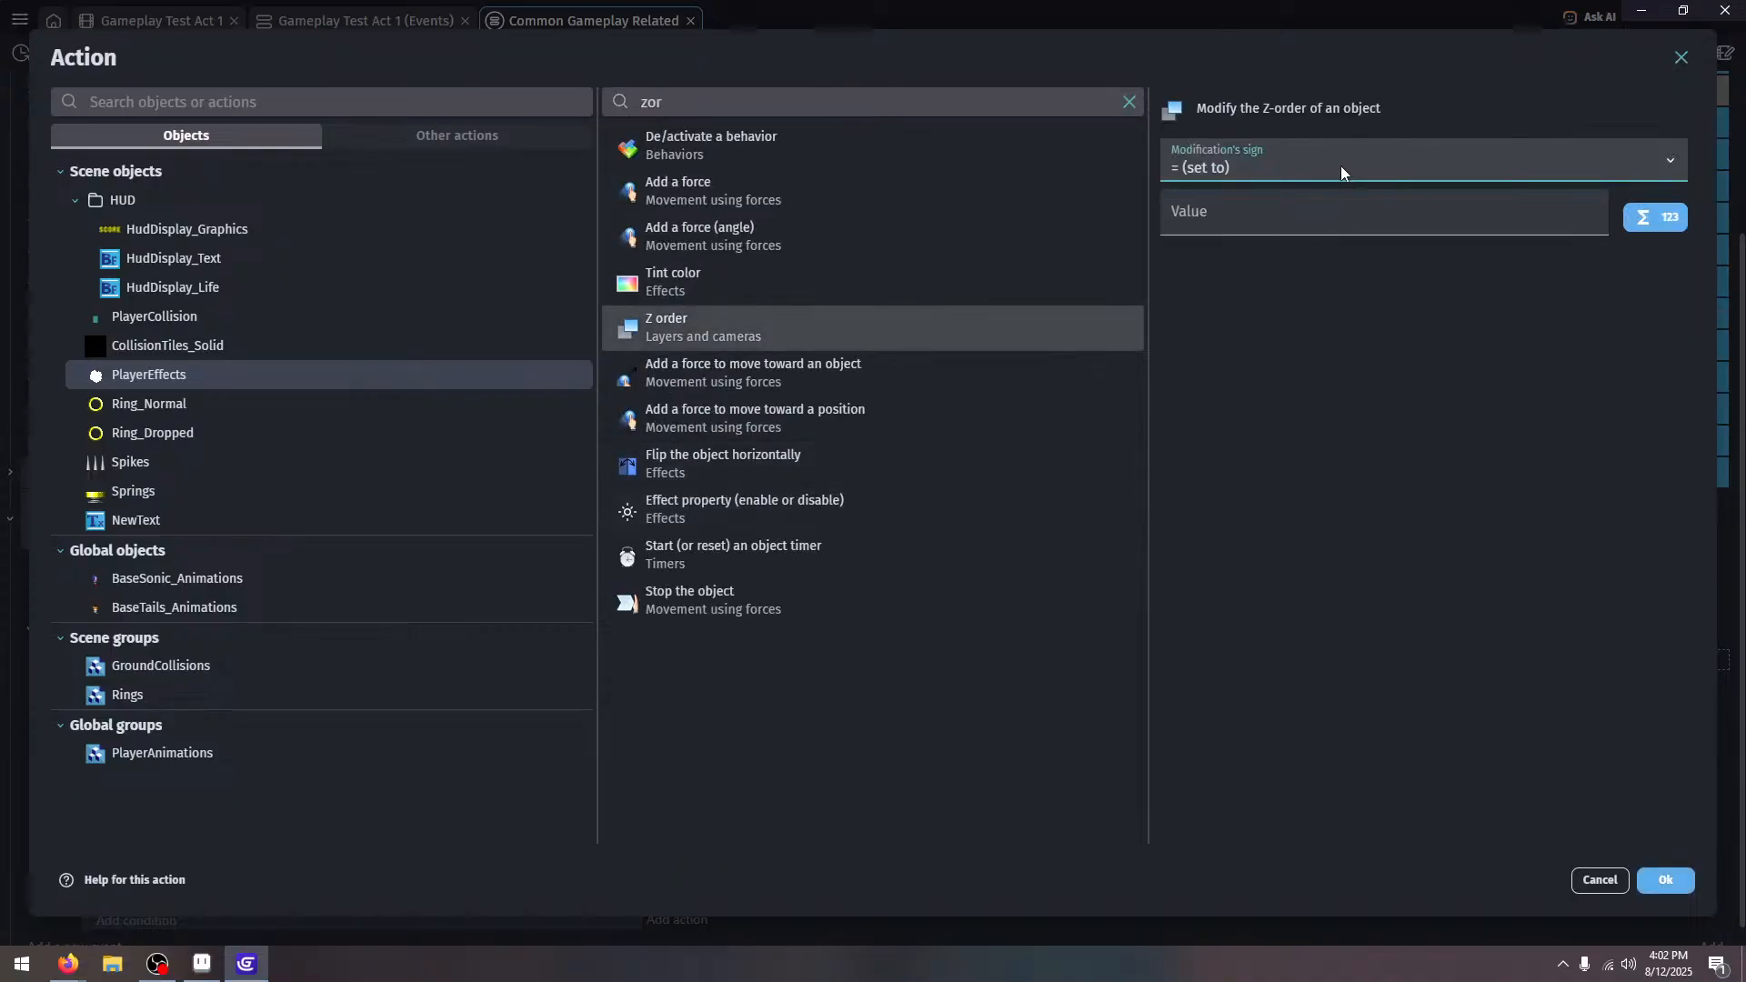
{"action": "left_click", "coordinate": [1341, 167]}
{"action": "left_click", "coordinate": [1269, 195]}
{"action": "left_click", "coordinate": [1271, 227]}
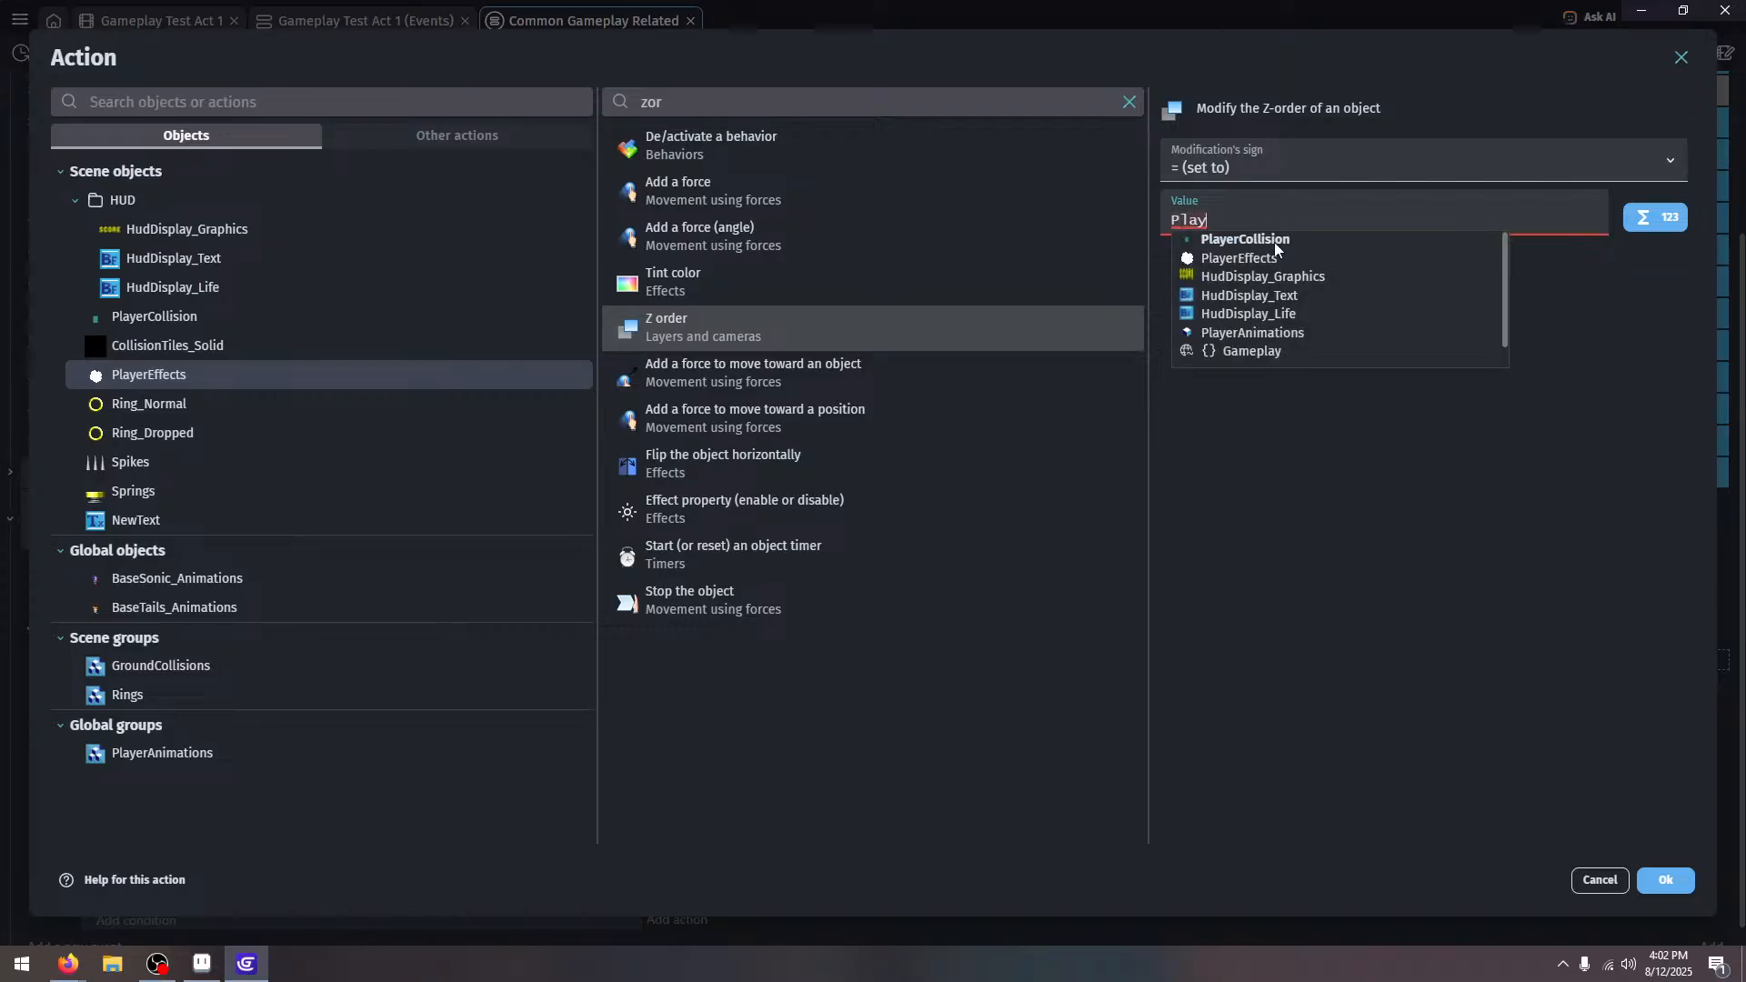
Set the Z order action's value to PlayerAnimations.ZOrder() - 1 and confirm the action
{"action": "type", "text": "Play"}
{"action": "scroll", "coordinate": [1259, 348], "scroll_direction": "down", "scroll_amount": 3}
{"action": "scroll", "coordinate": [1289, 293], "scroll_direction": "up", "scroll_amount": 3}
{"action": "left_click", "coordinate": [1282, 334]}
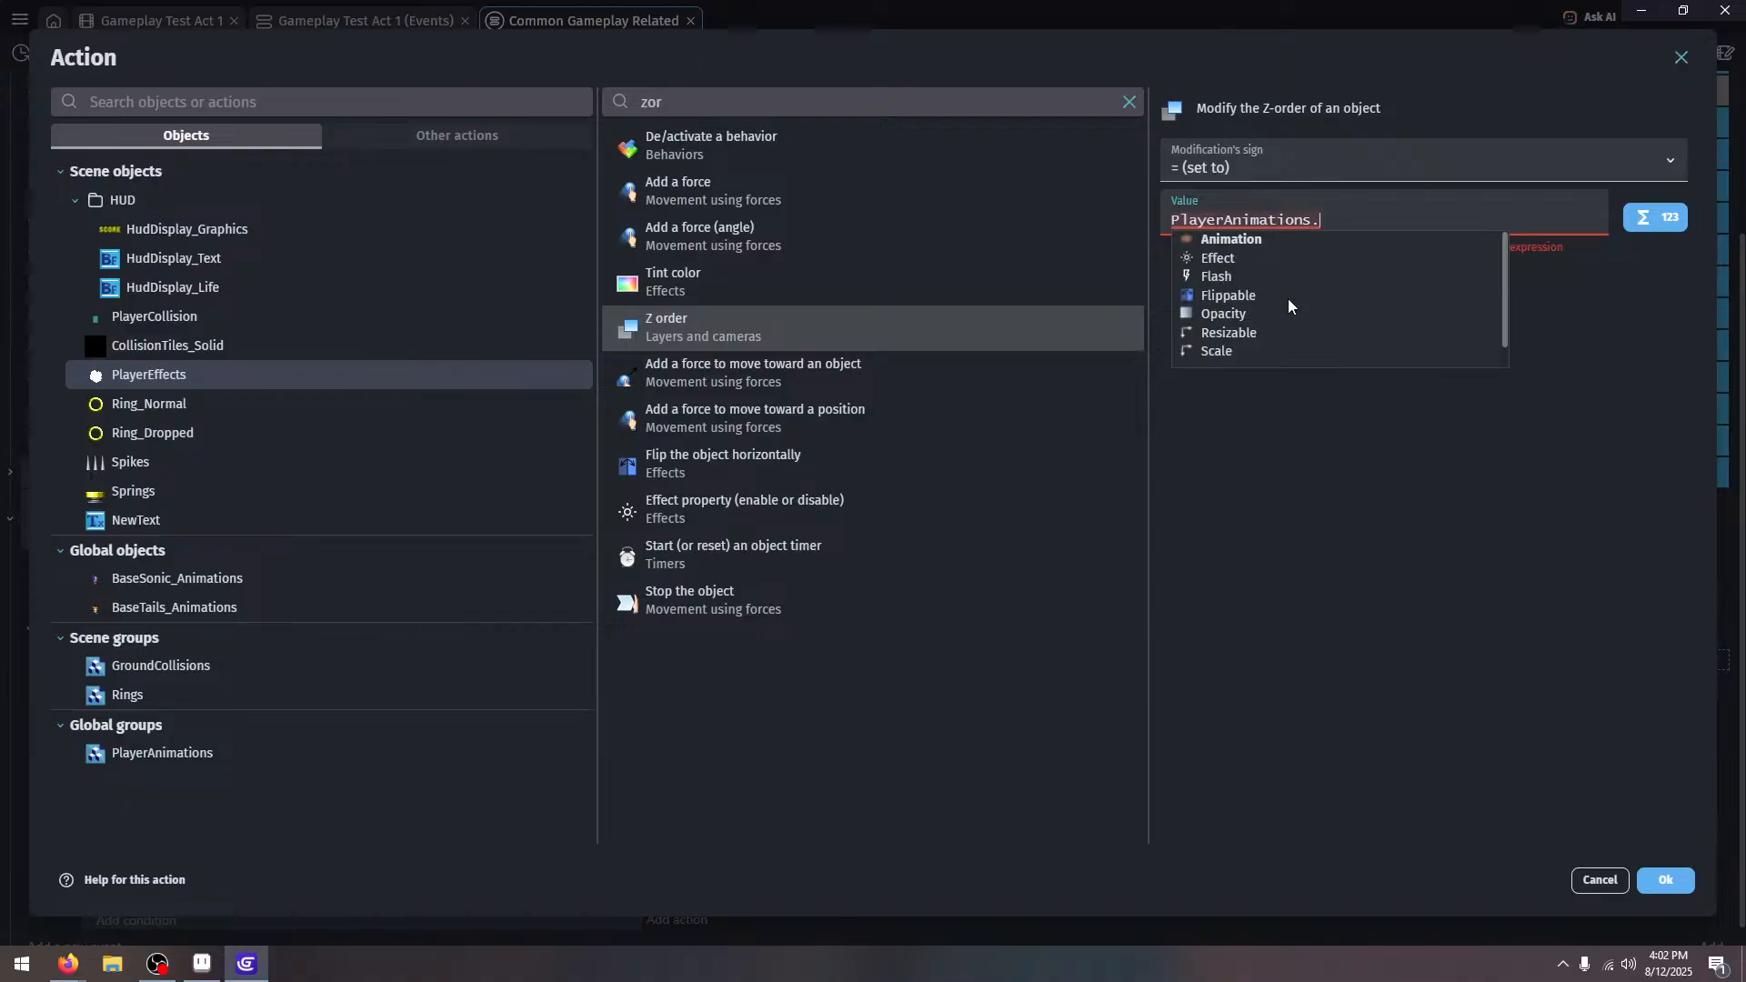
{"action": "type", "text": "Z"}
{"action": "left_click", "coordinate": [1220, 262]}
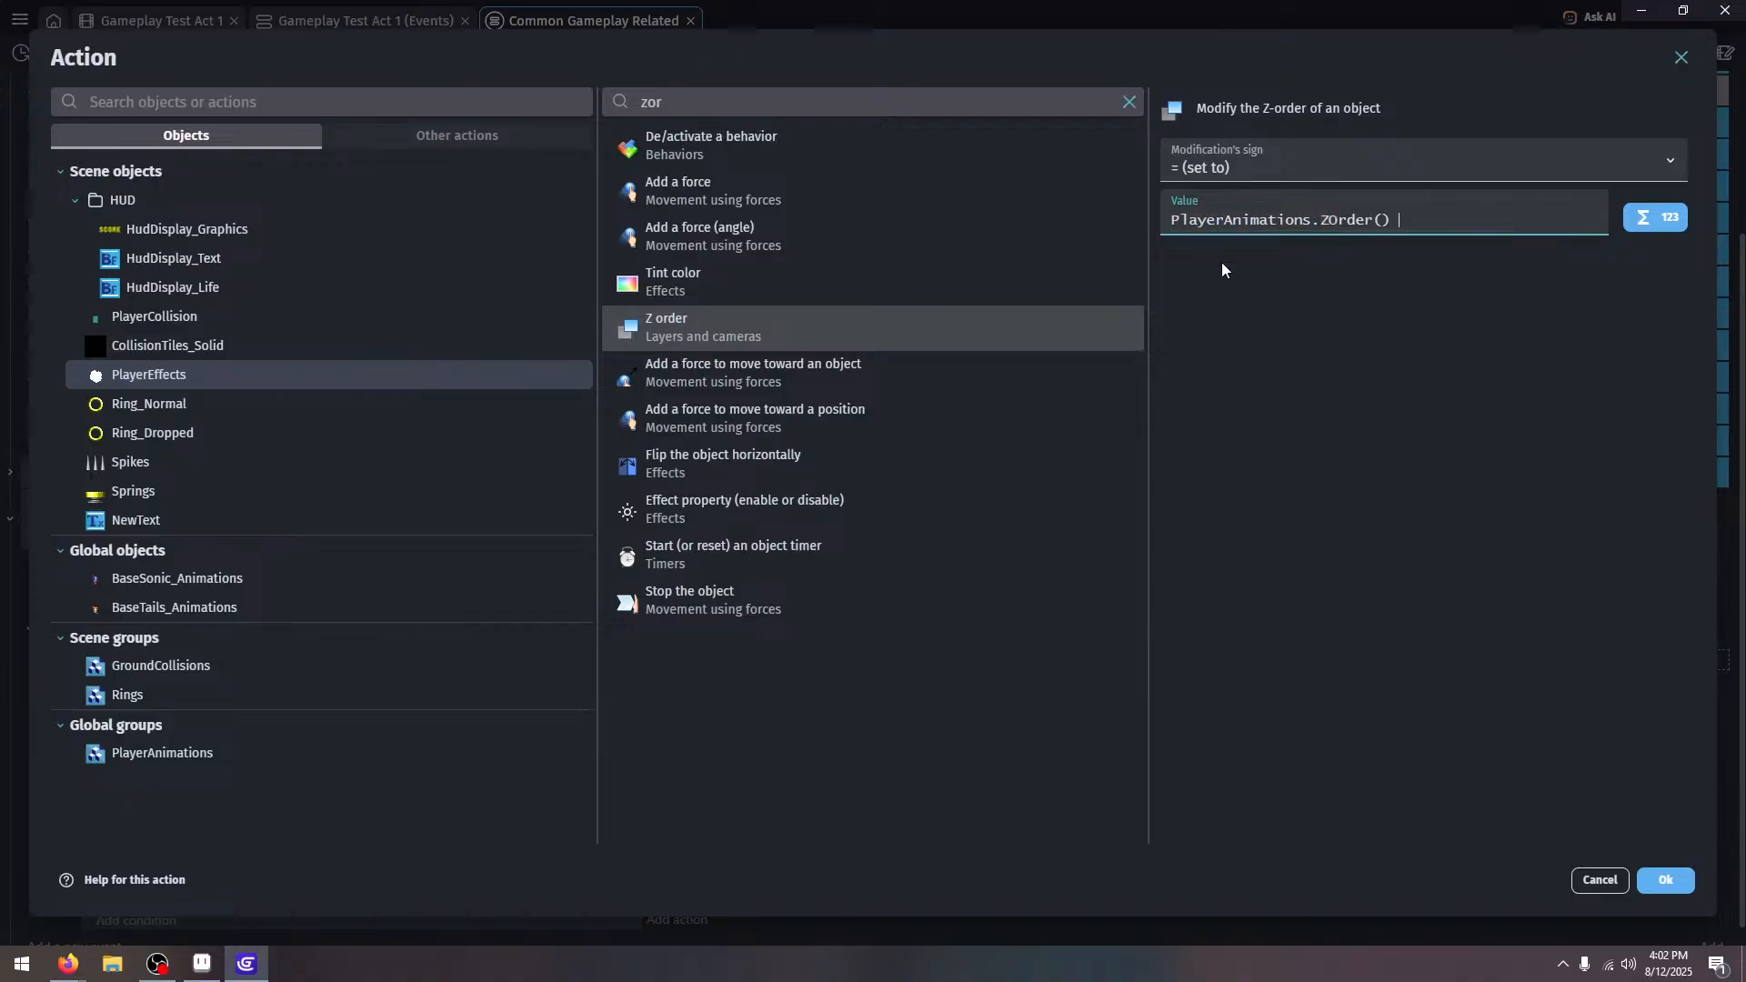
{"action": "type", "text": "- 1"}
{"action": "left_click", "coordinate": [1364, 459]}
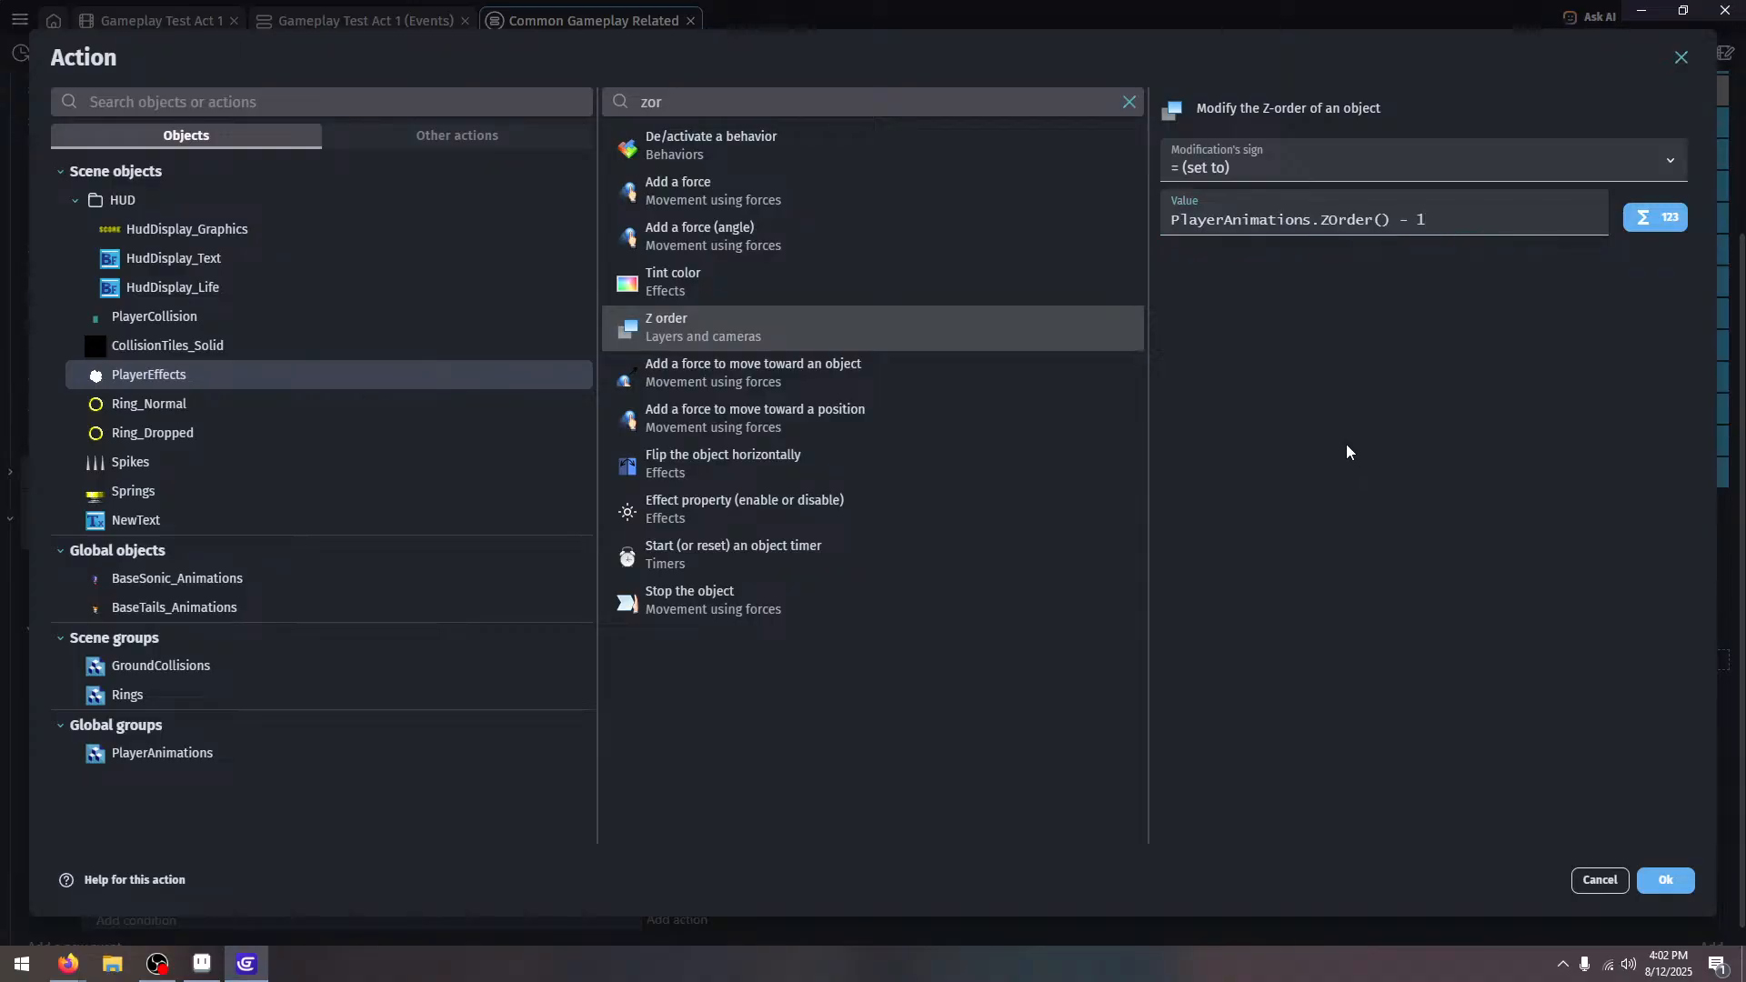
{"action": "left_click", "coordinate": [1665, 882]}
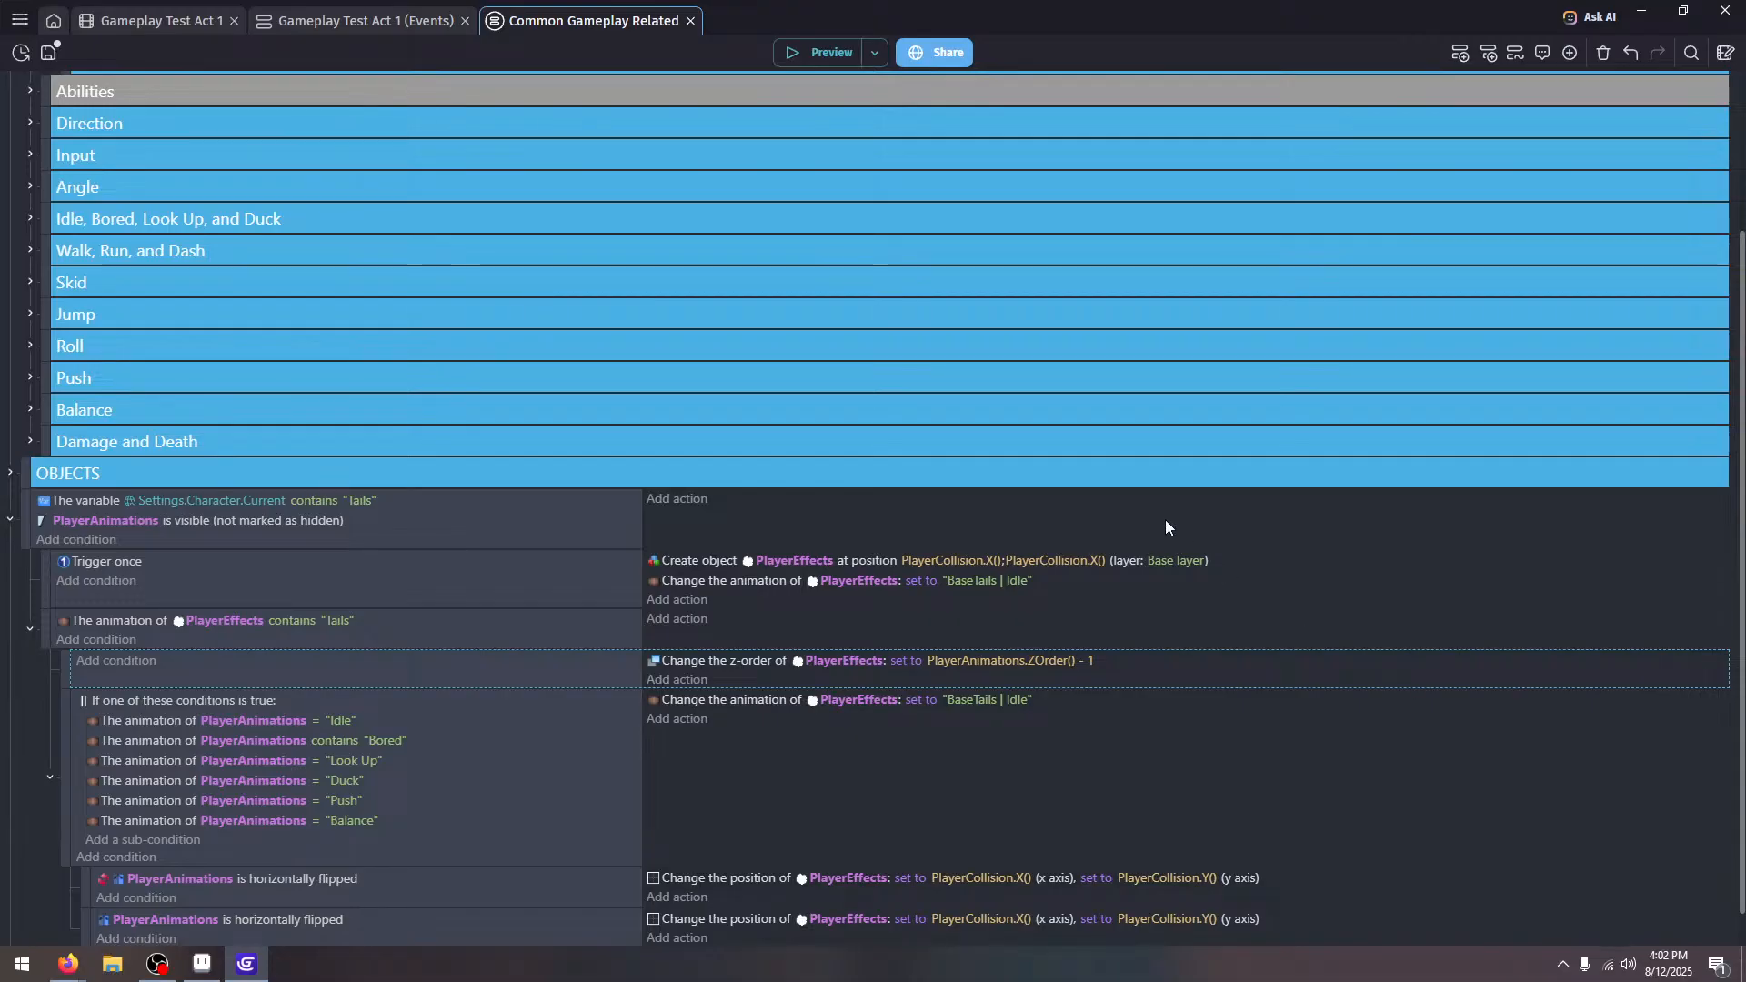
Preview the game, run, jump, turn around and duck with Tails to check the tails' layering and direction, and close the preview
{"action": "scroll", "coordinate": [849, 236], "scroll_direction": "down", "scroll_amount": 1}
{"action": "left_click", "coordinate": [812, 53]}
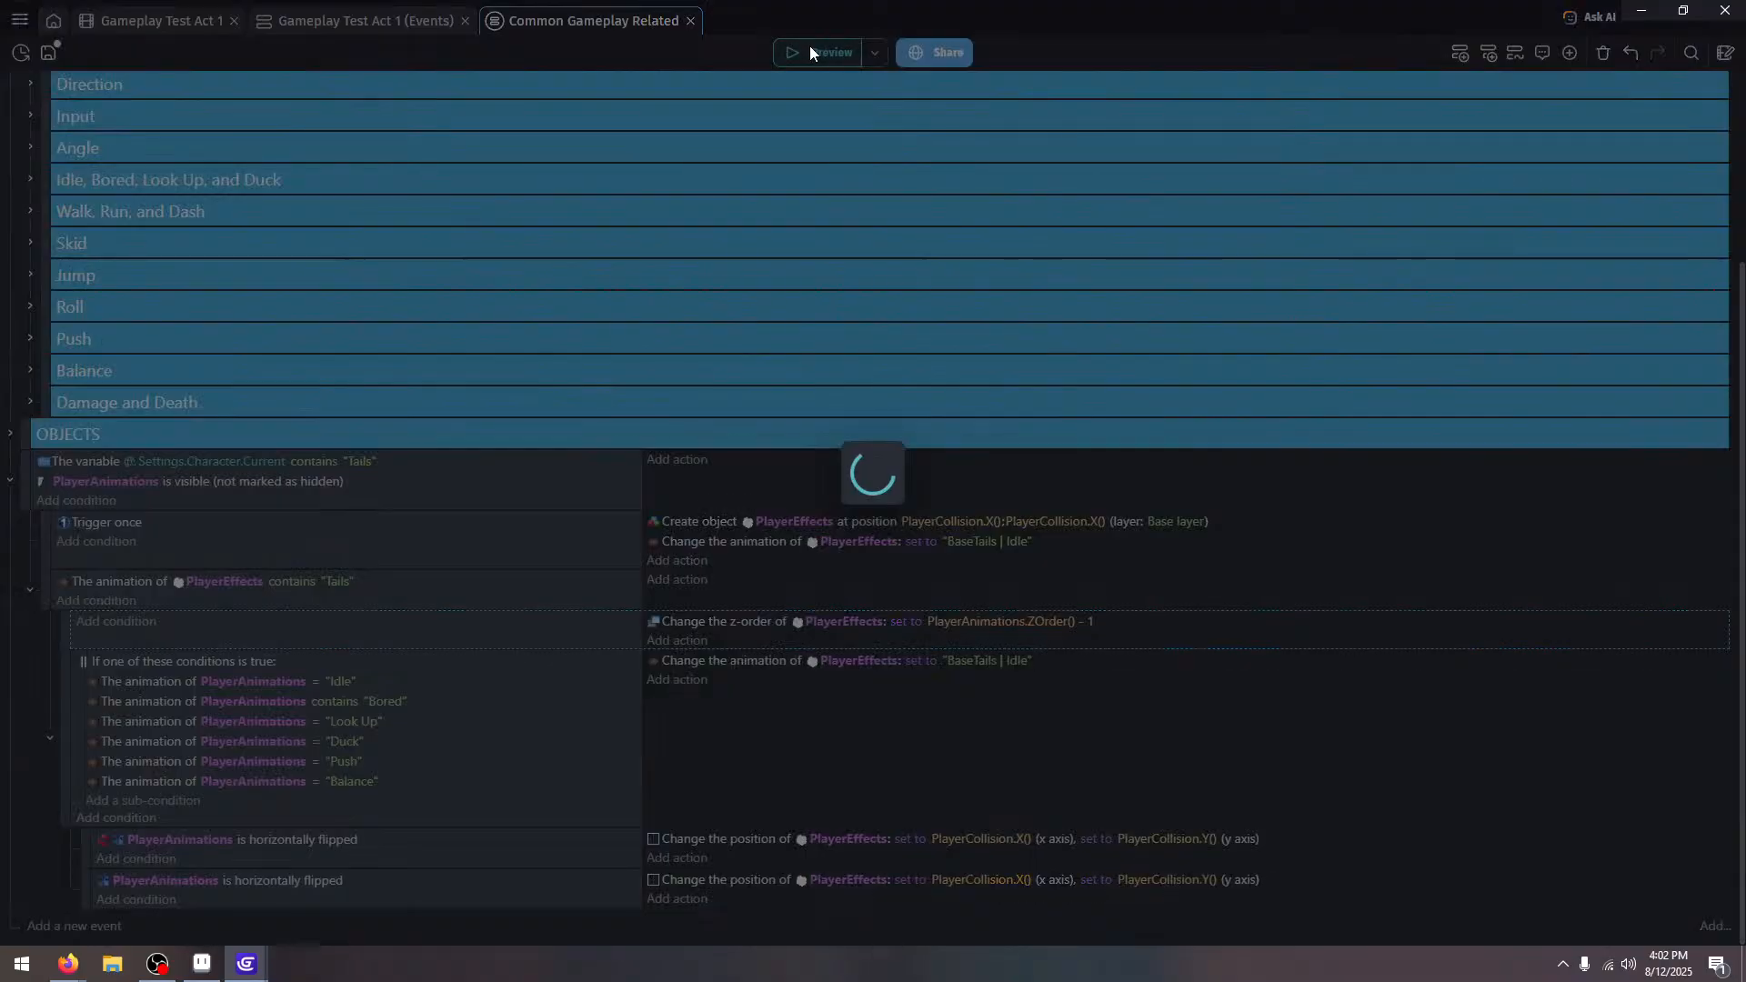
{"action": "key", "text": "Right"}
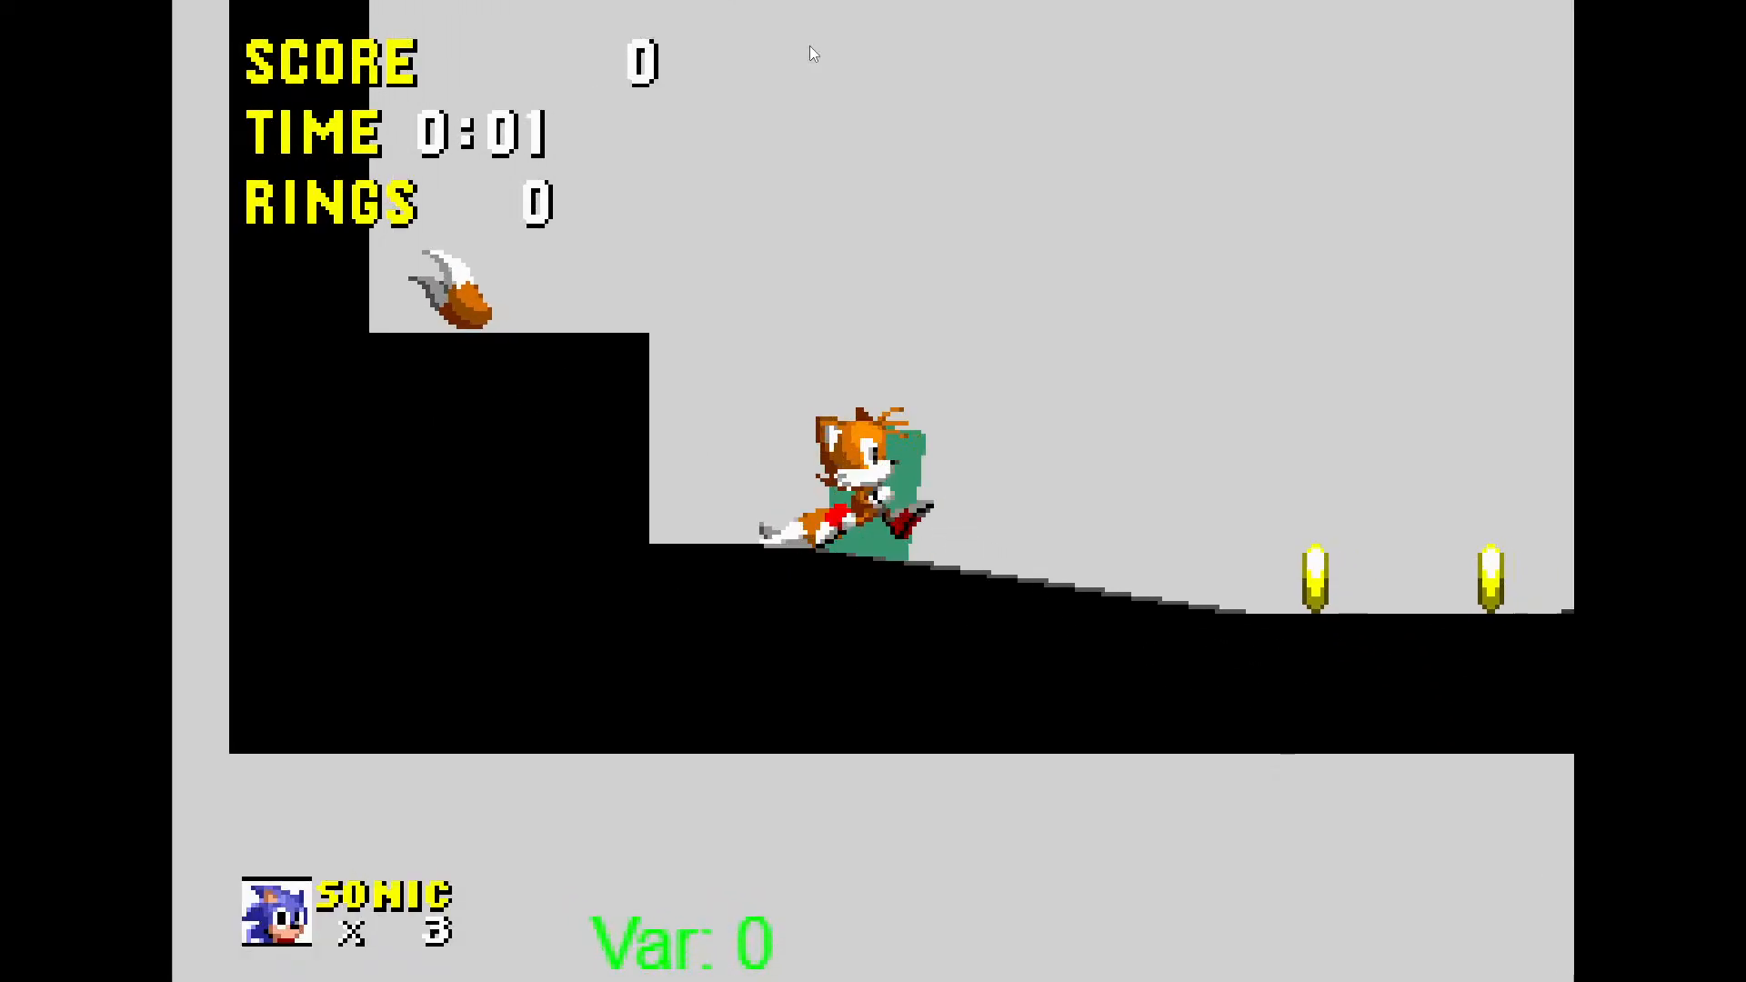
{"action": "key", "text": "Right"}
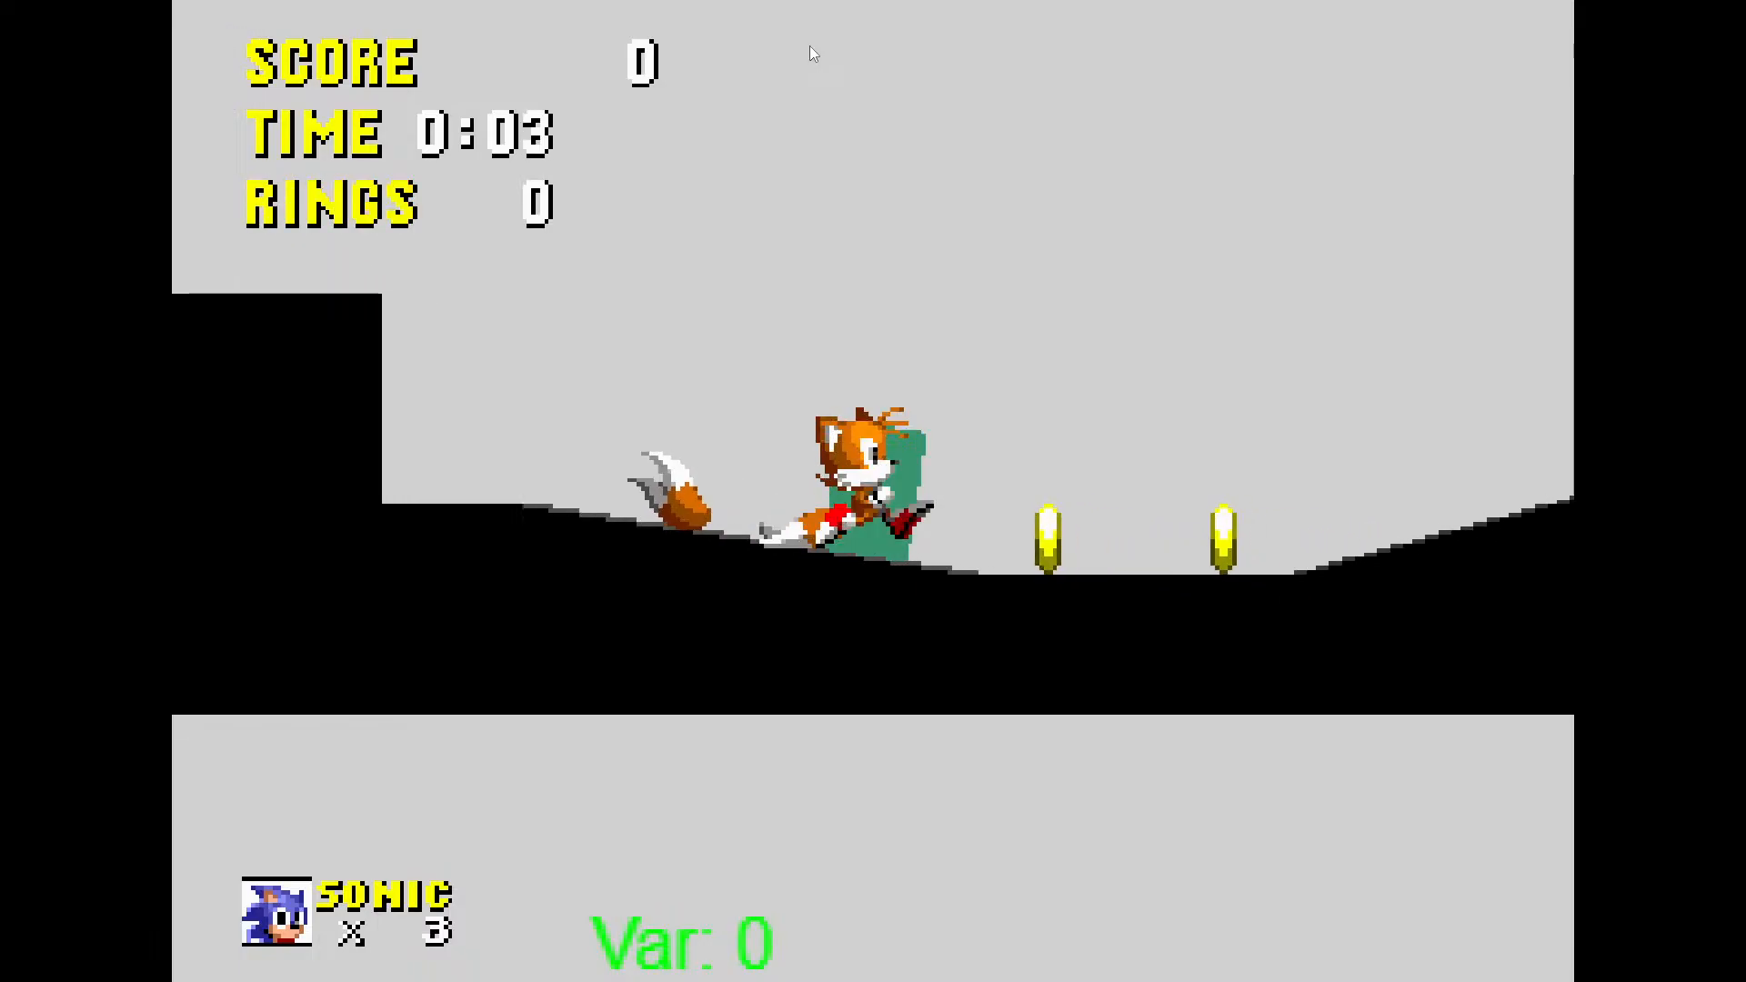
{"action": "key", "text": "space"}
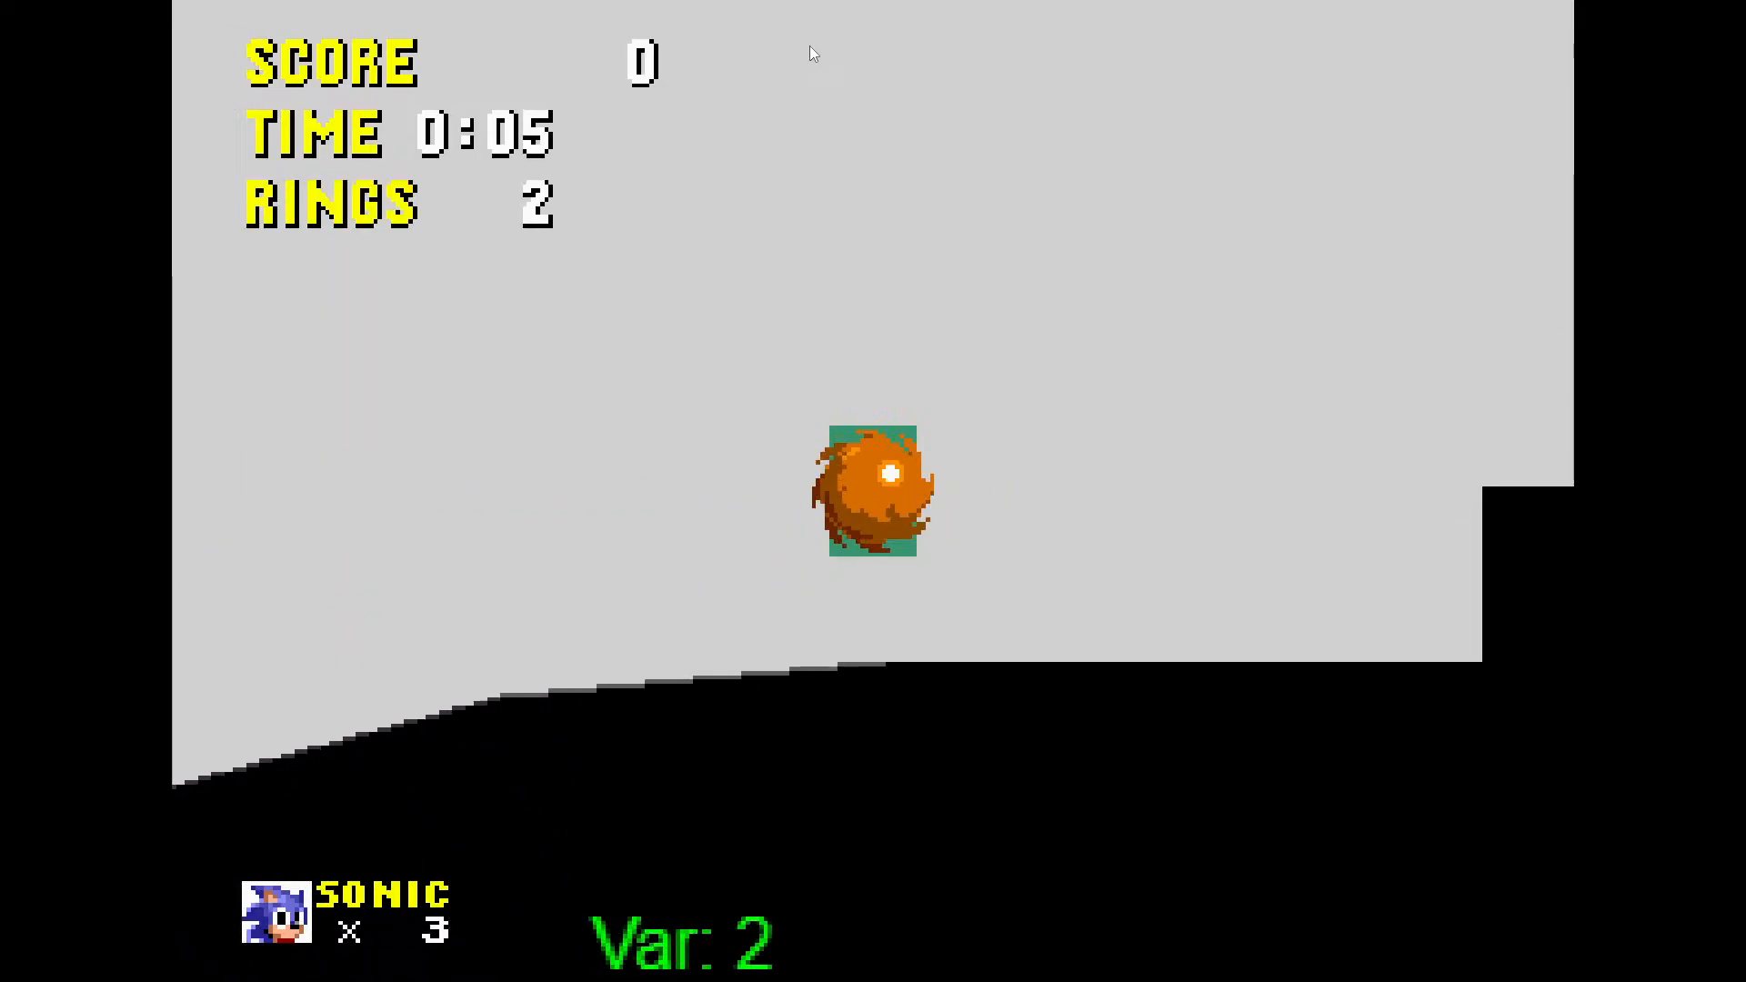
{"action": "key", "text": "Left"}
{"action": "key", "text": "space"}
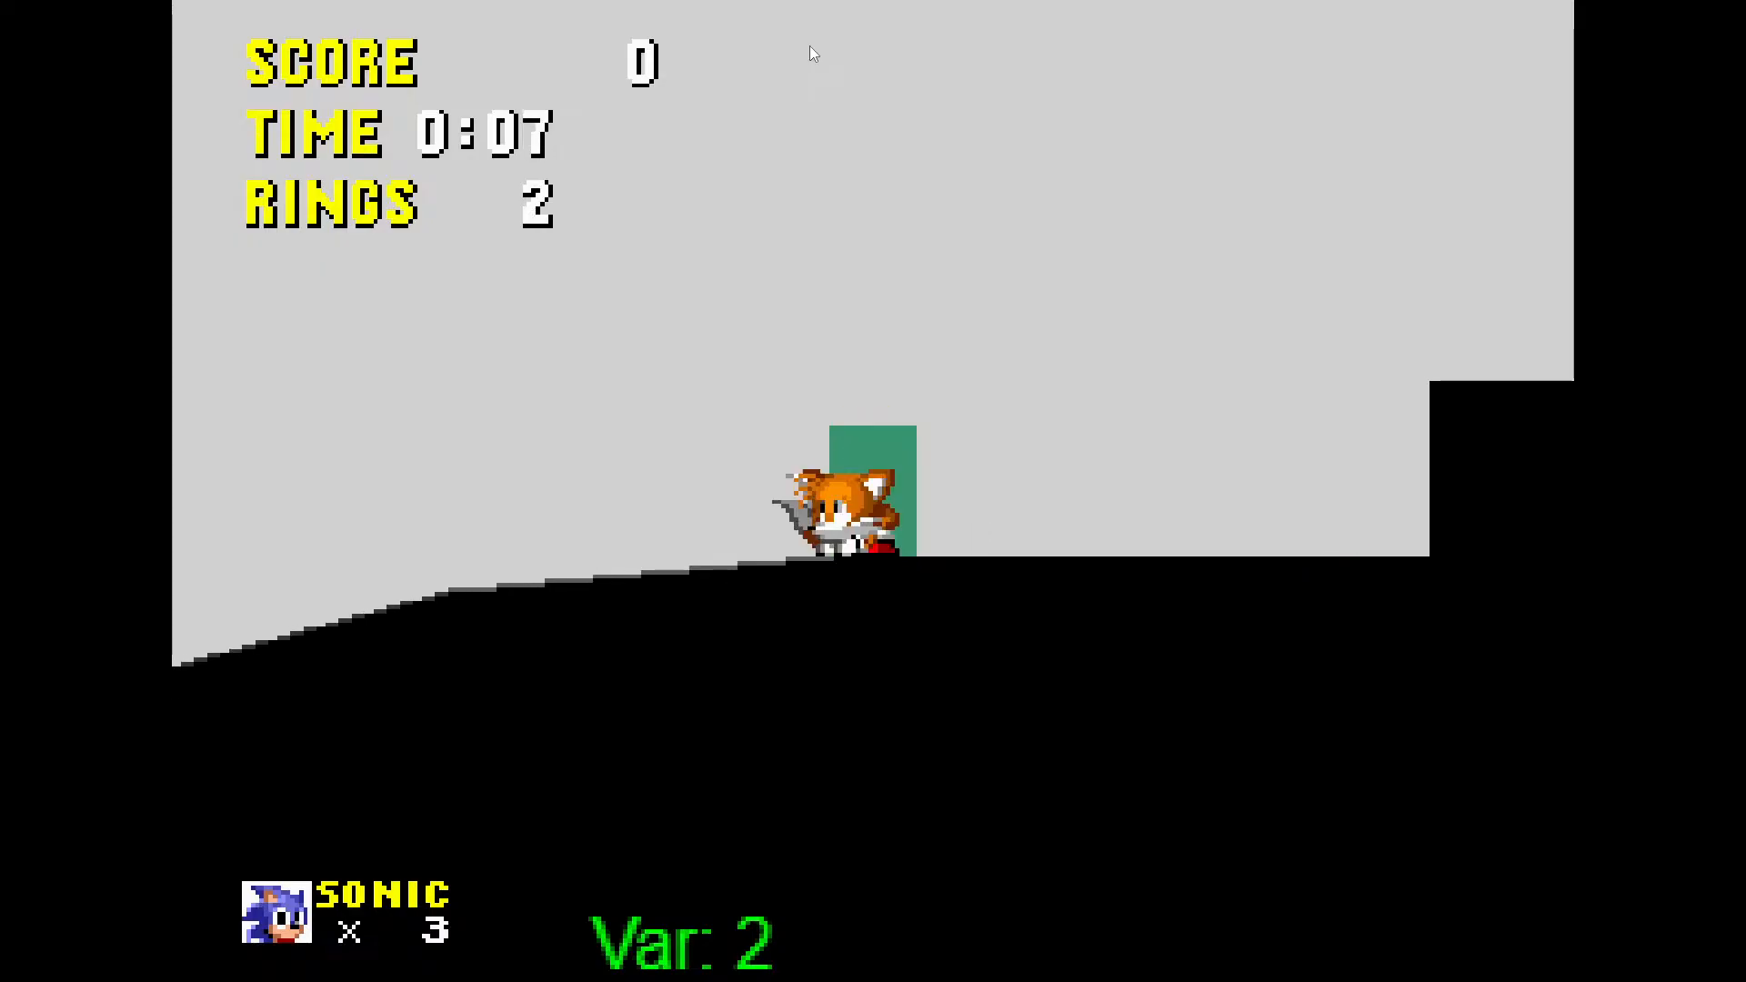
{"action": "key", "text": "Down"}
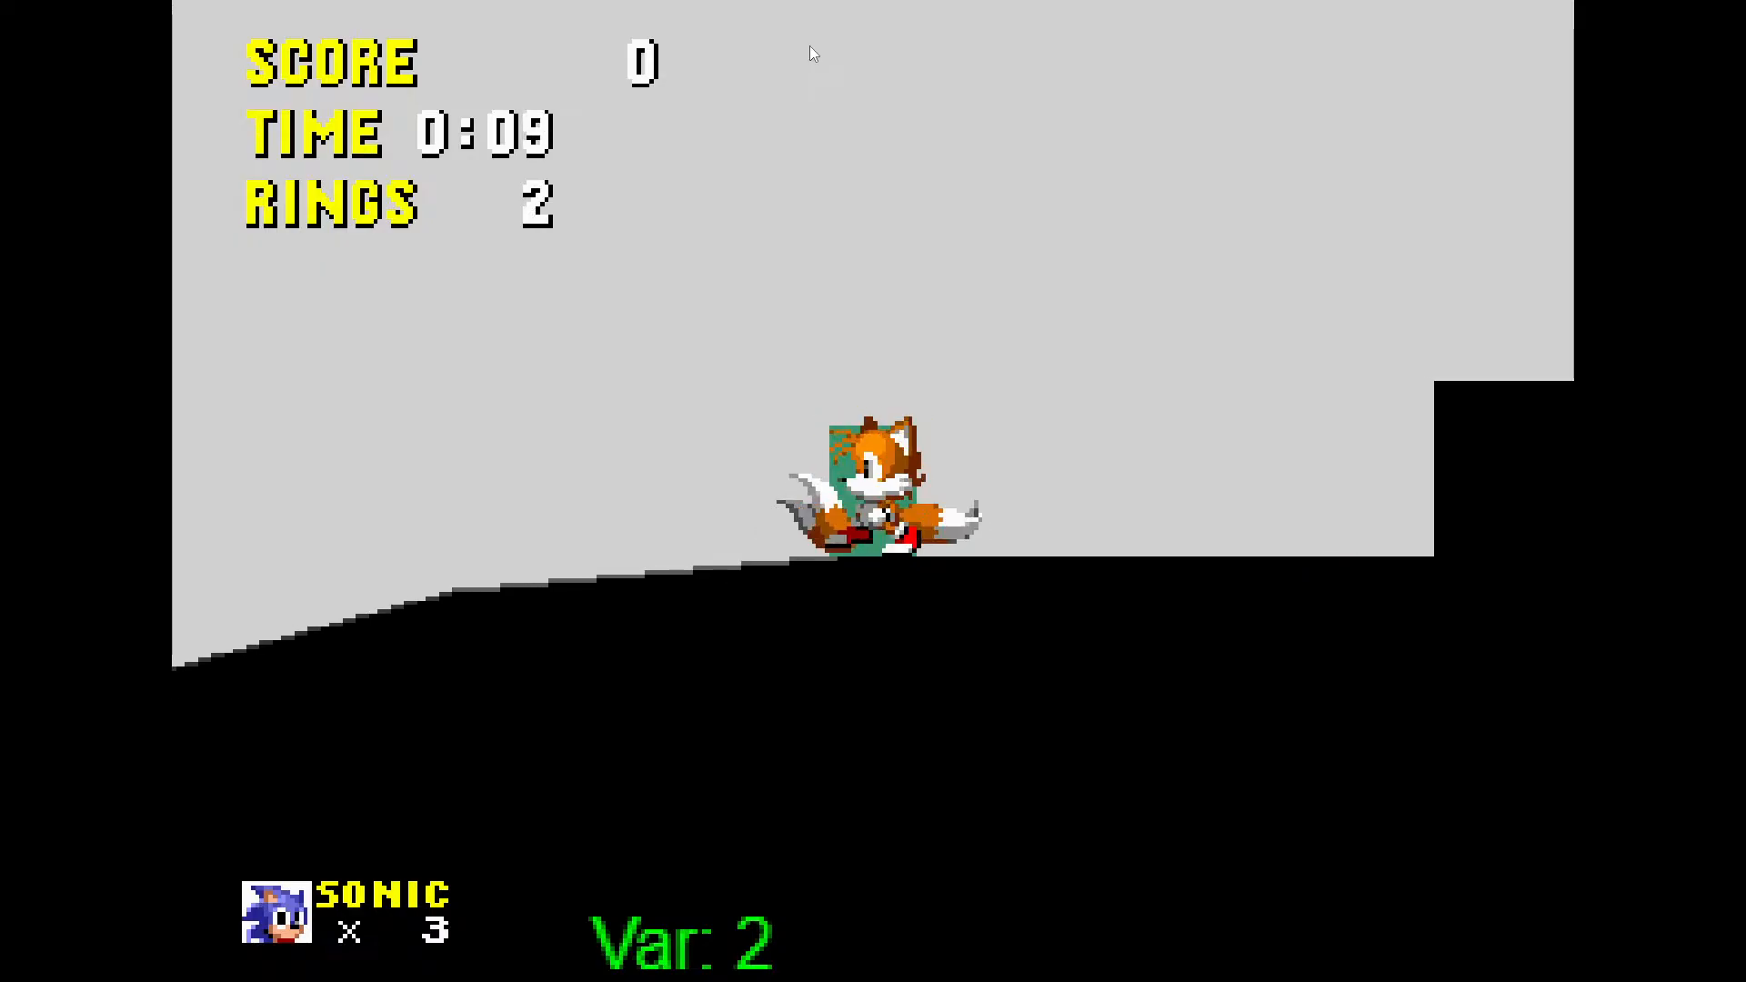
{"action": "key", "text": "F11"}
{"action": "left_click", "coordinate": [997, 367]}
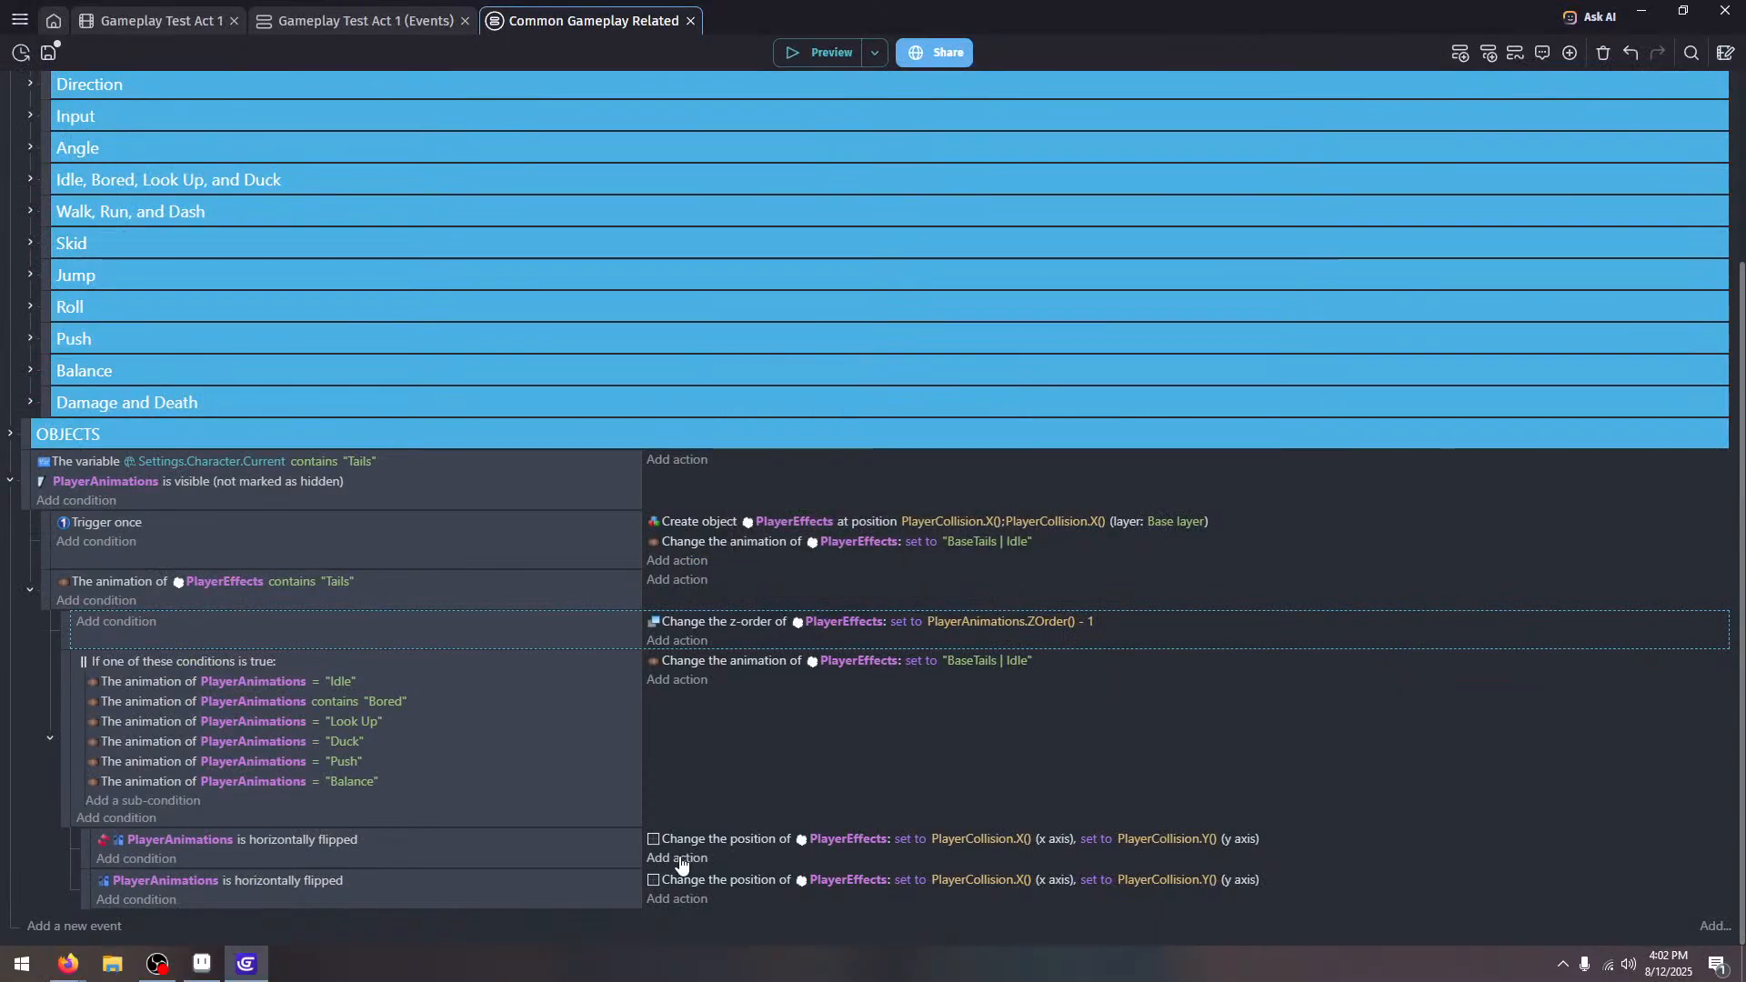
Add a PlayerEffects action for flipping the object horizontally, with flipping set to No, to the sub-event where PlayerAnimations is not horizontally flipped
{"action": "left_click", "coordinate": [676, 857]}
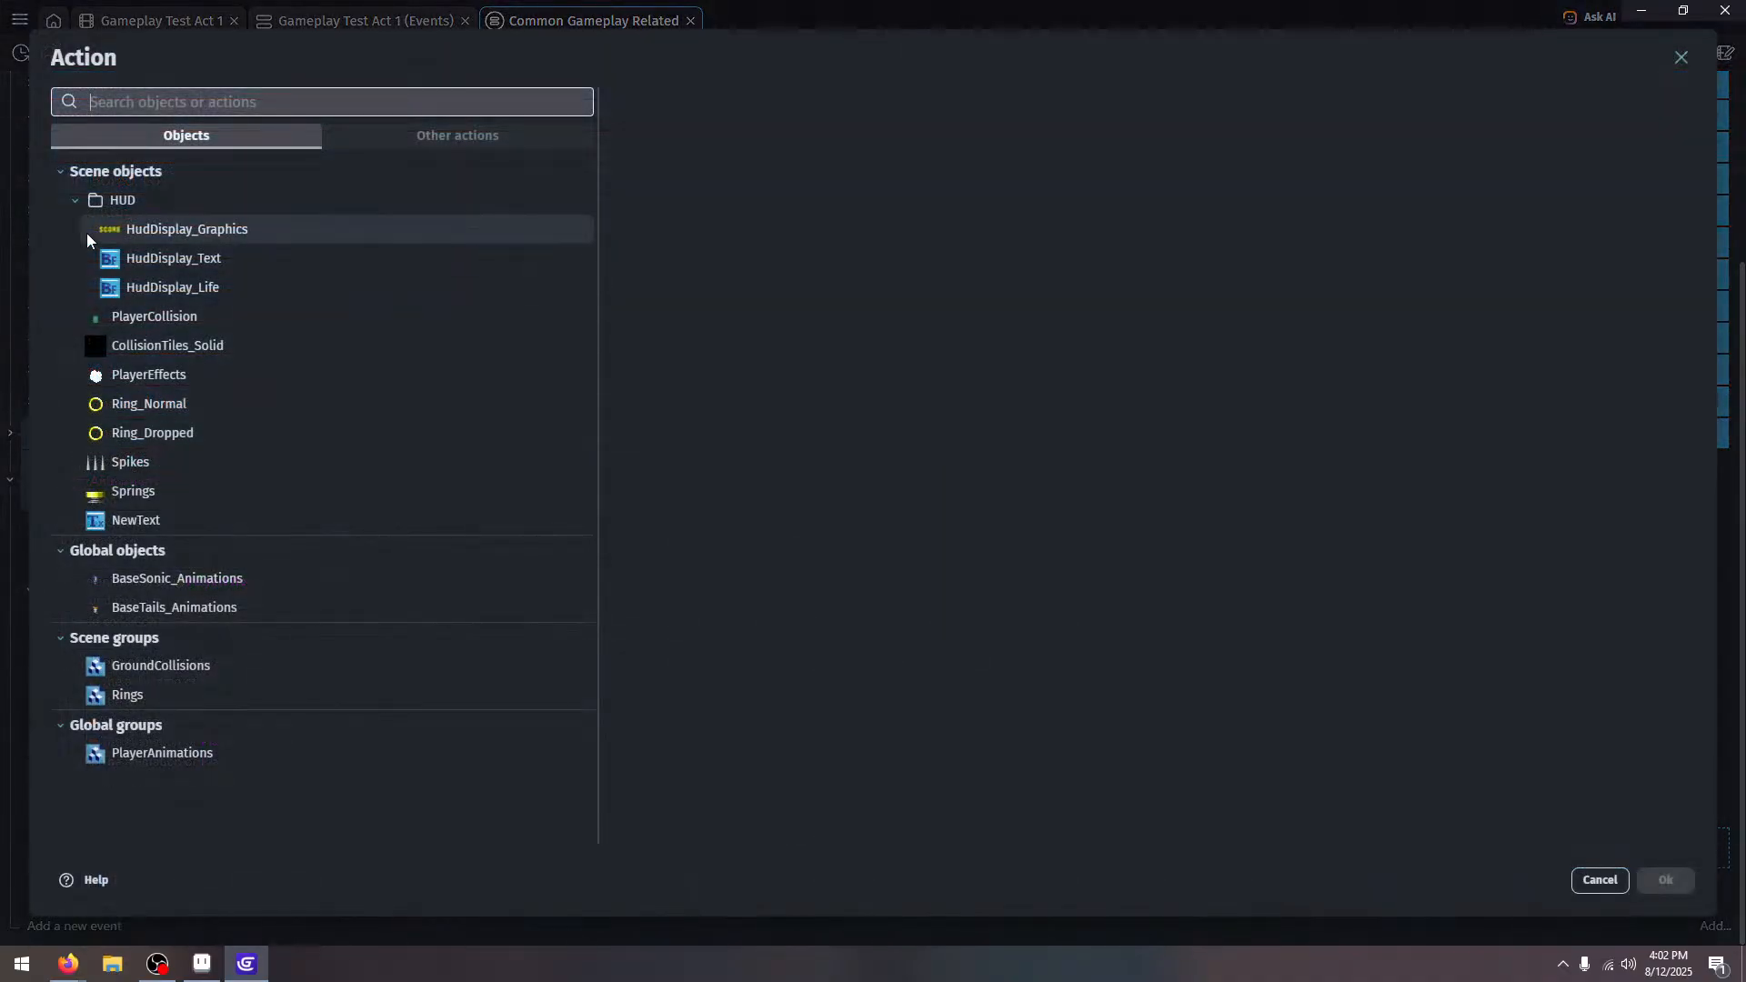
{"action": "left_click", "coordinate": [311, 371]}
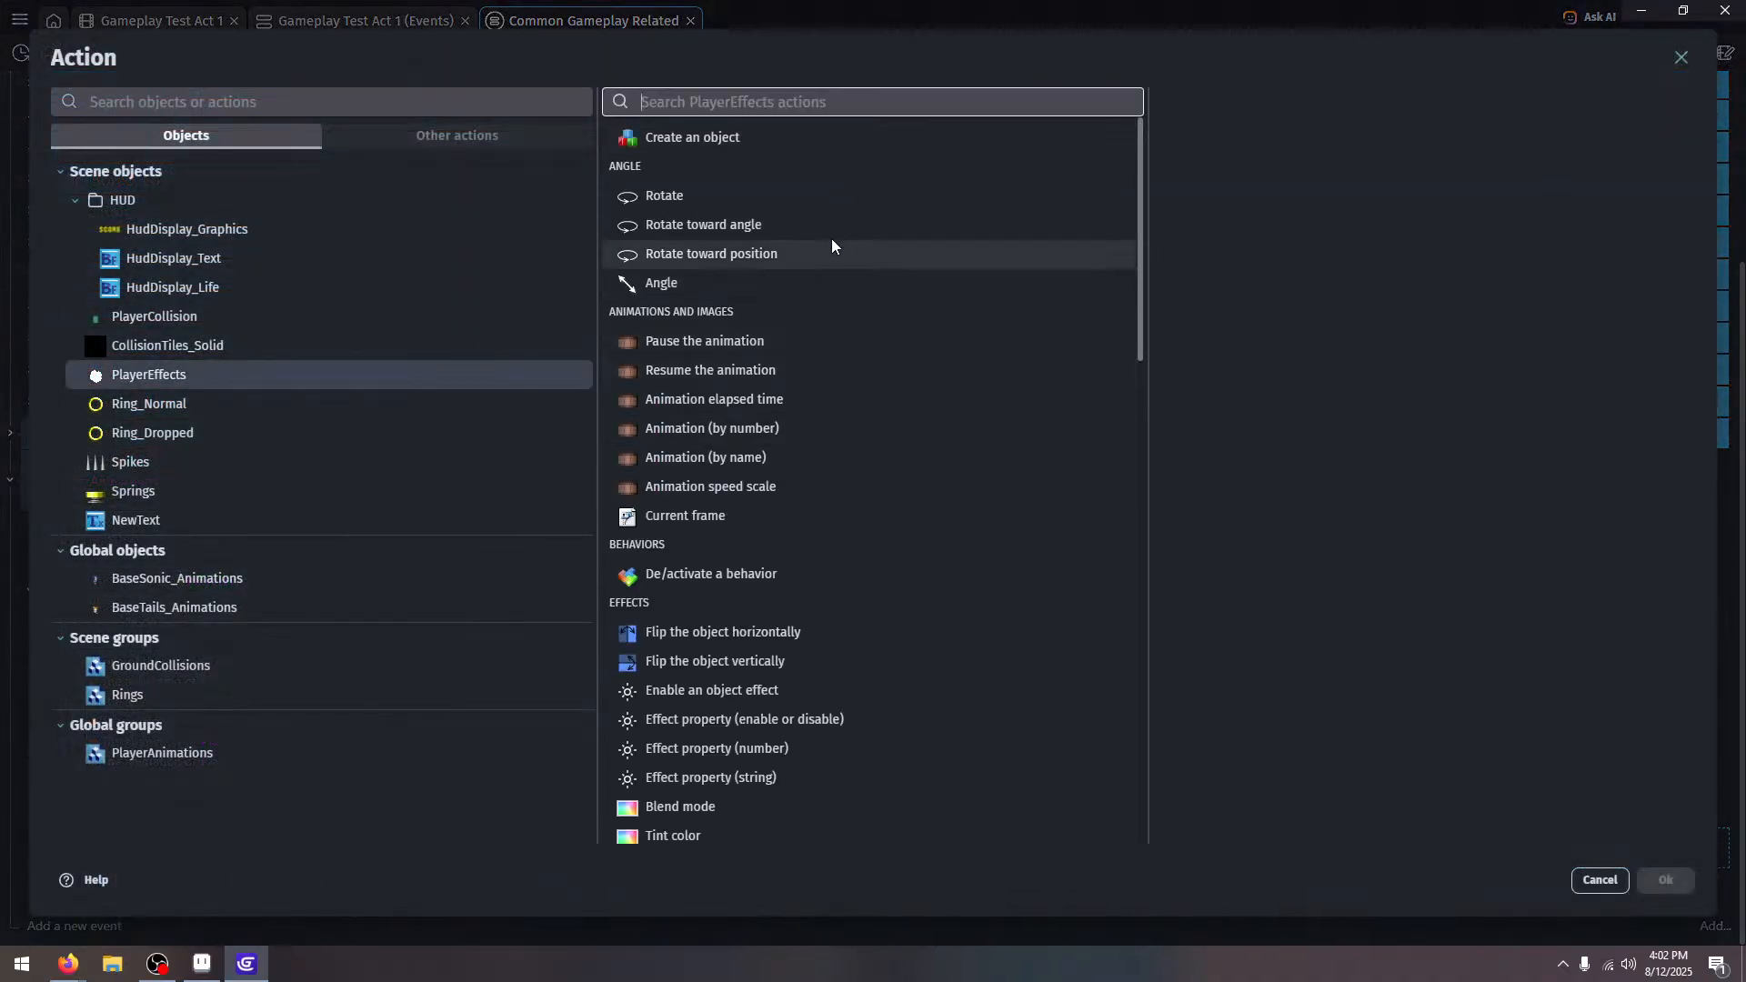
{"action": "left_click", "coordinate": [818, 629]}
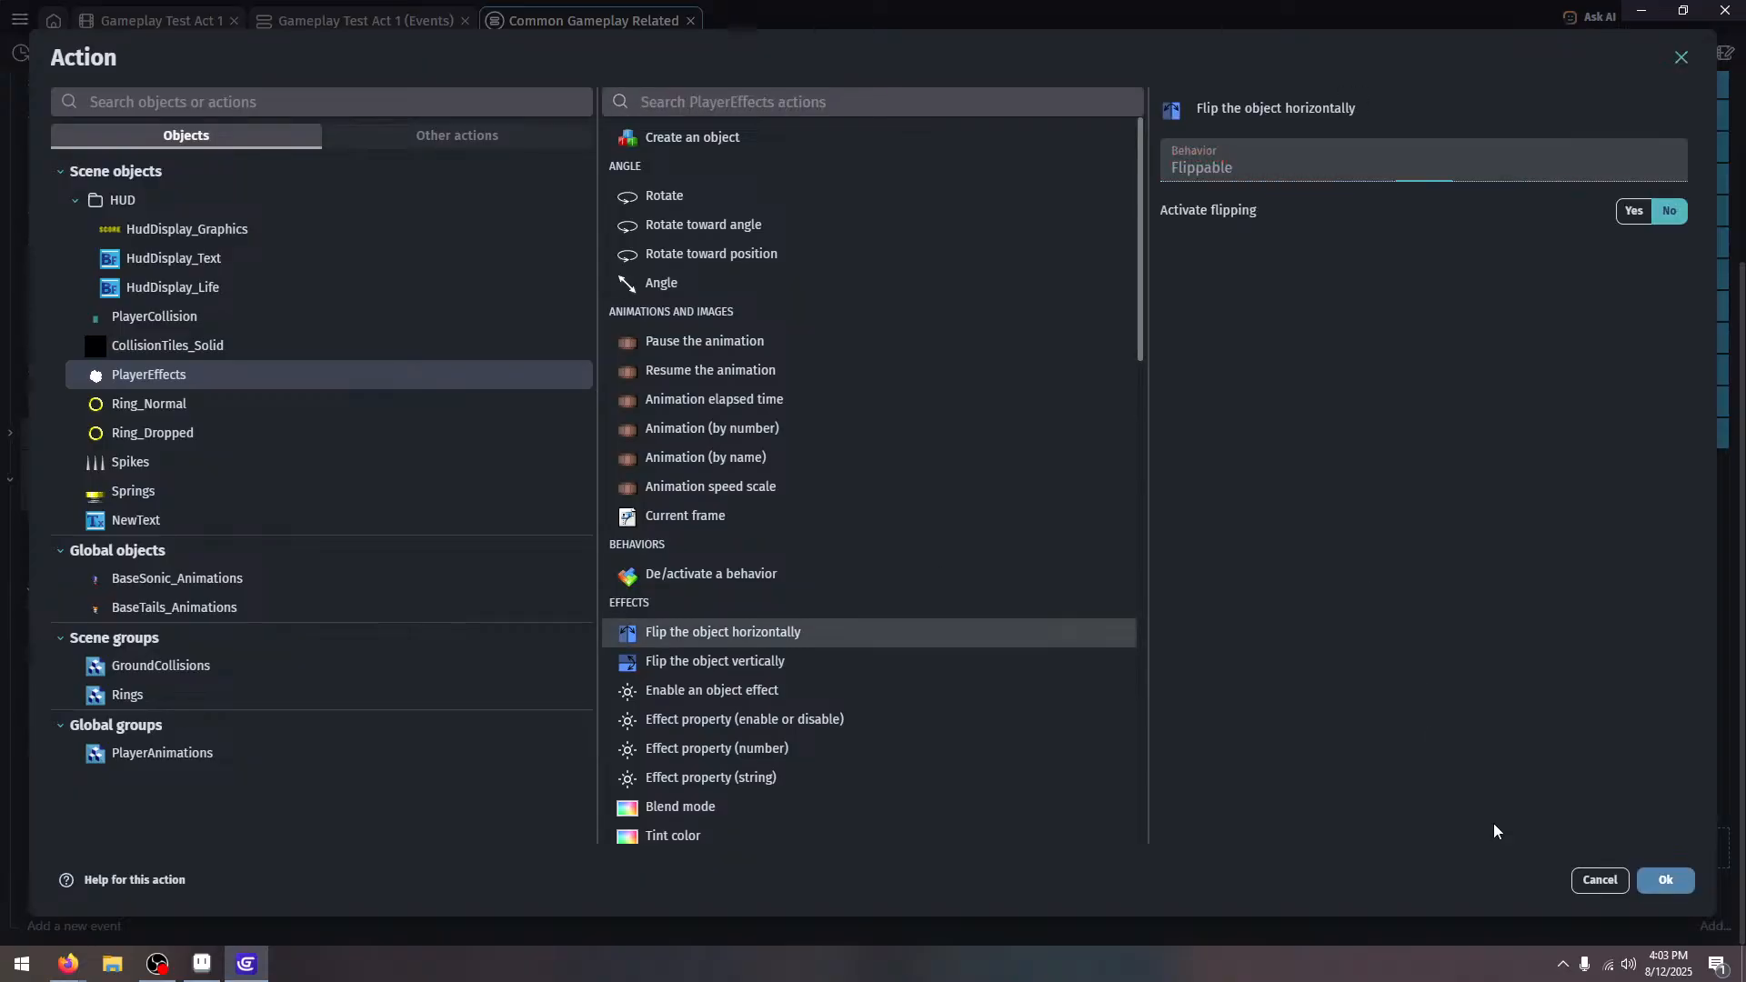
{"action": "left_click", "coordinate": [1661, 877]}
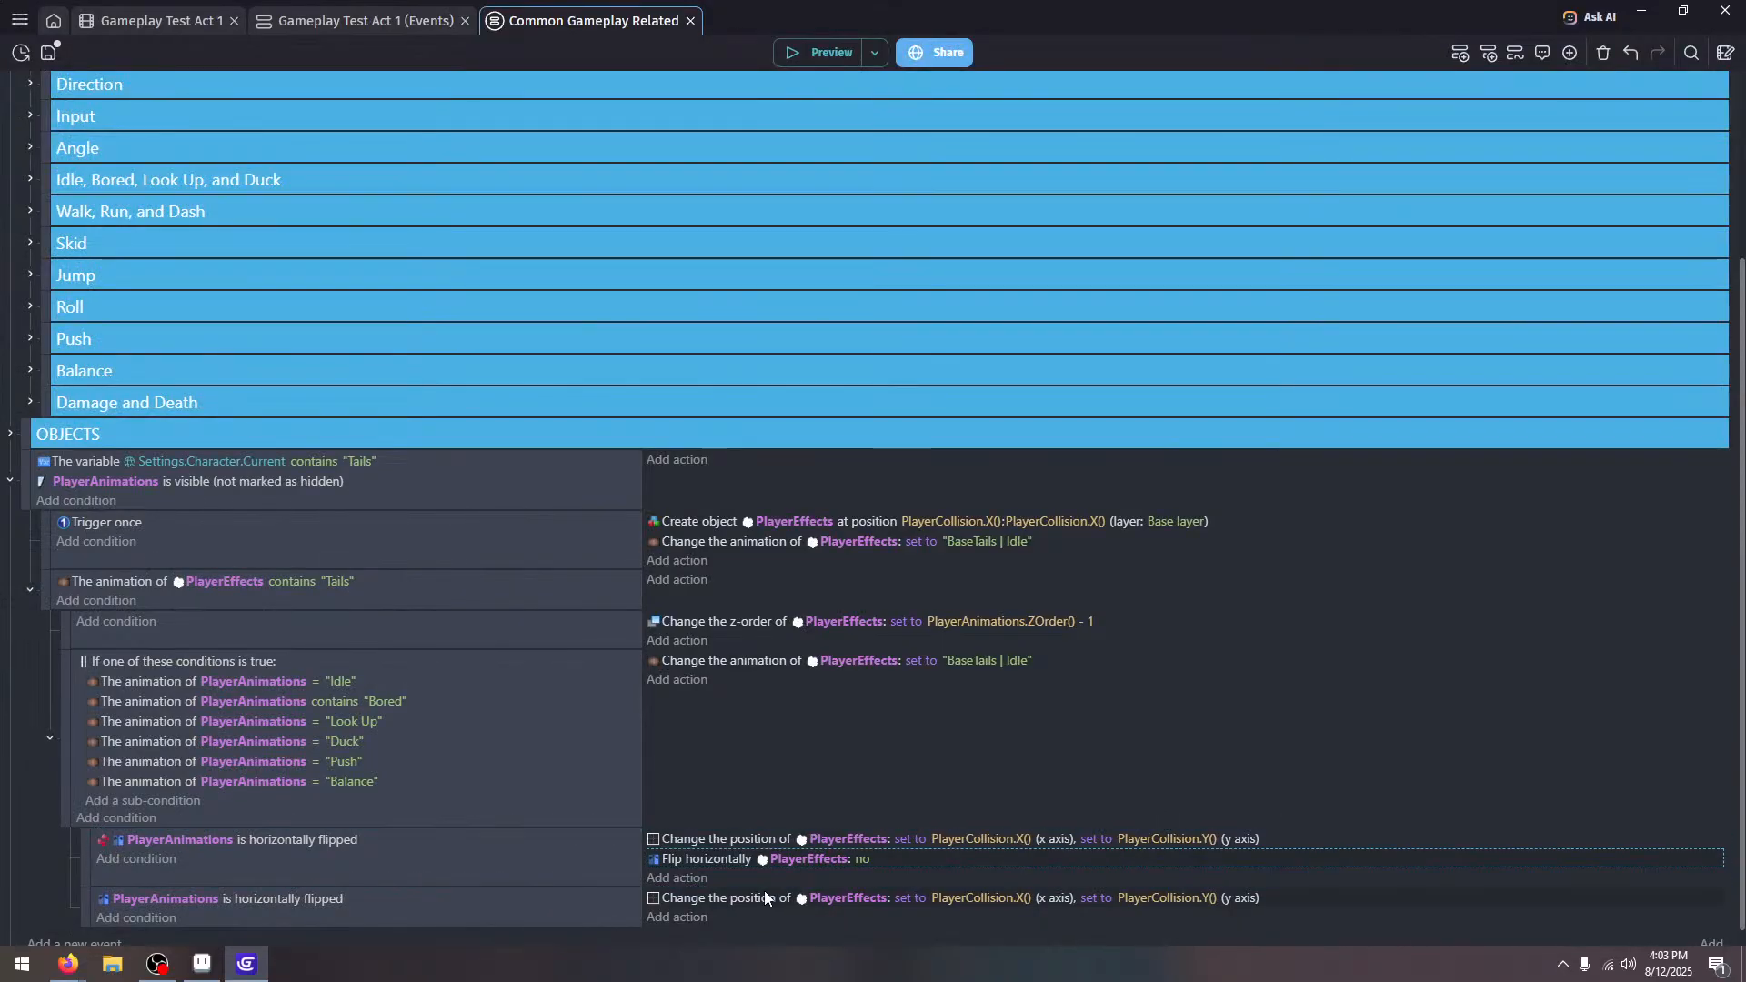
Paste the horizontal flip action into the sub-event where PlayerAnimations is horizontally flipped, and set its flipping to Yes
{"action": "key", "text": "ctrl+v"}
{"action": "left_click", "coordinate": [863, 918]}
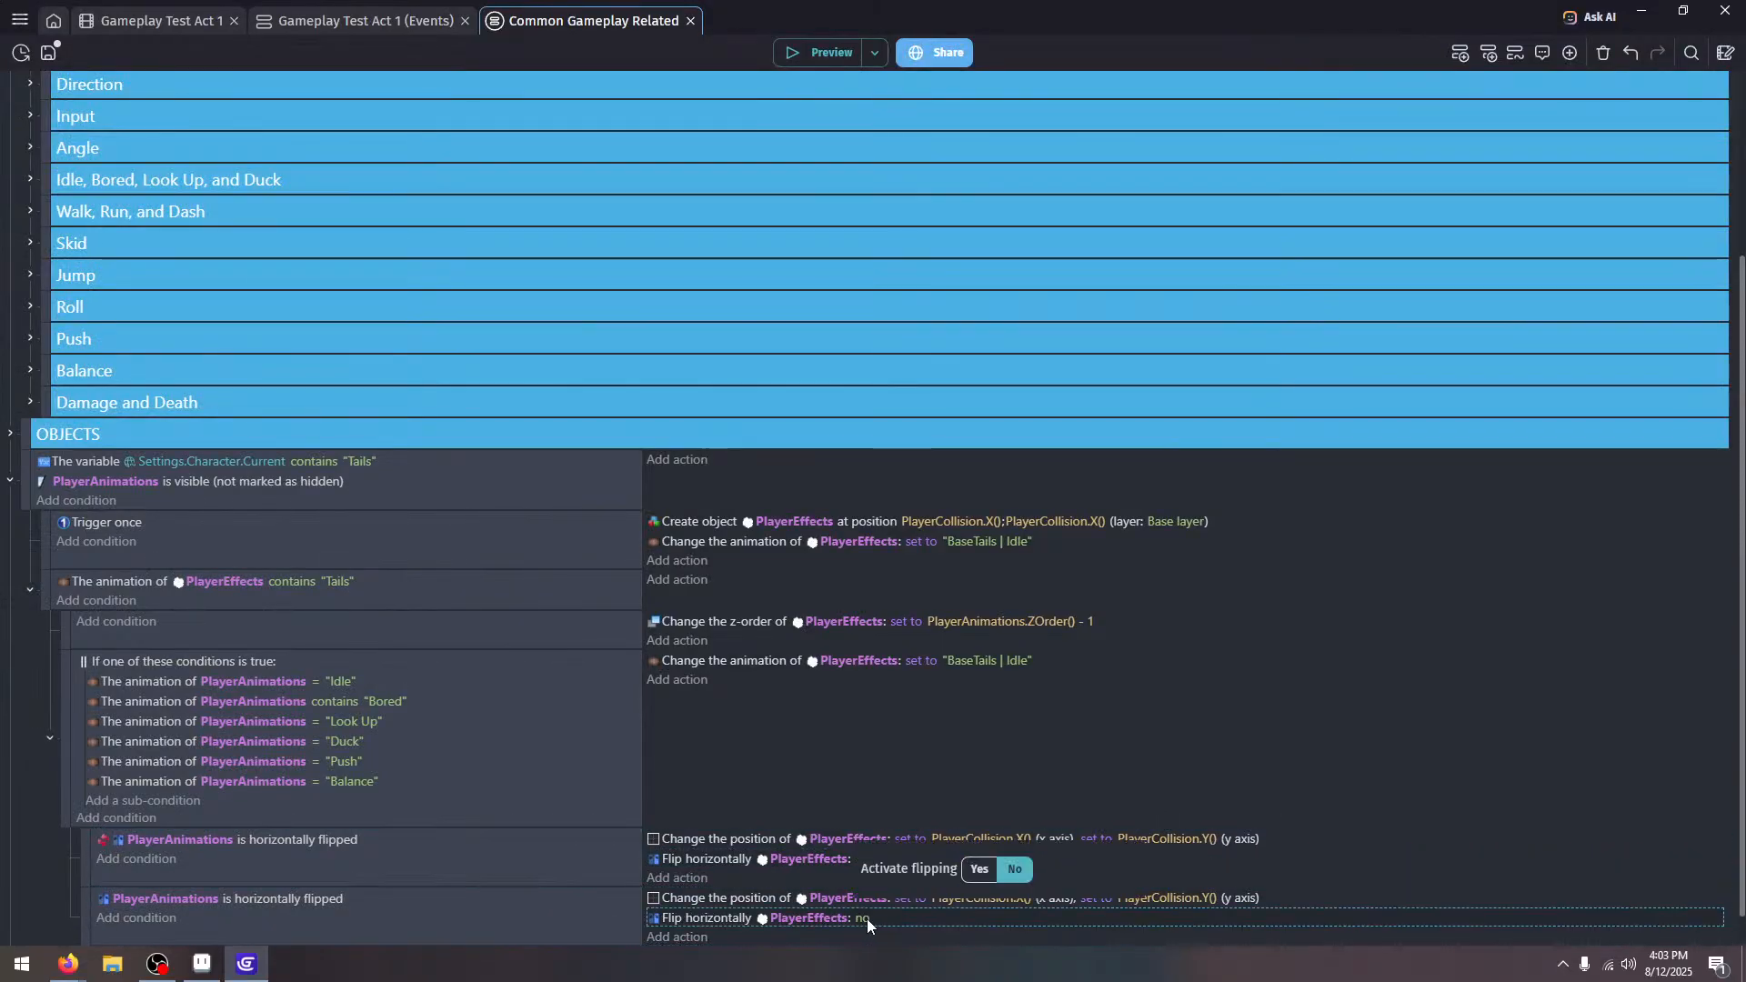
{"action": "left_click", "coordinate": [977, 871]}
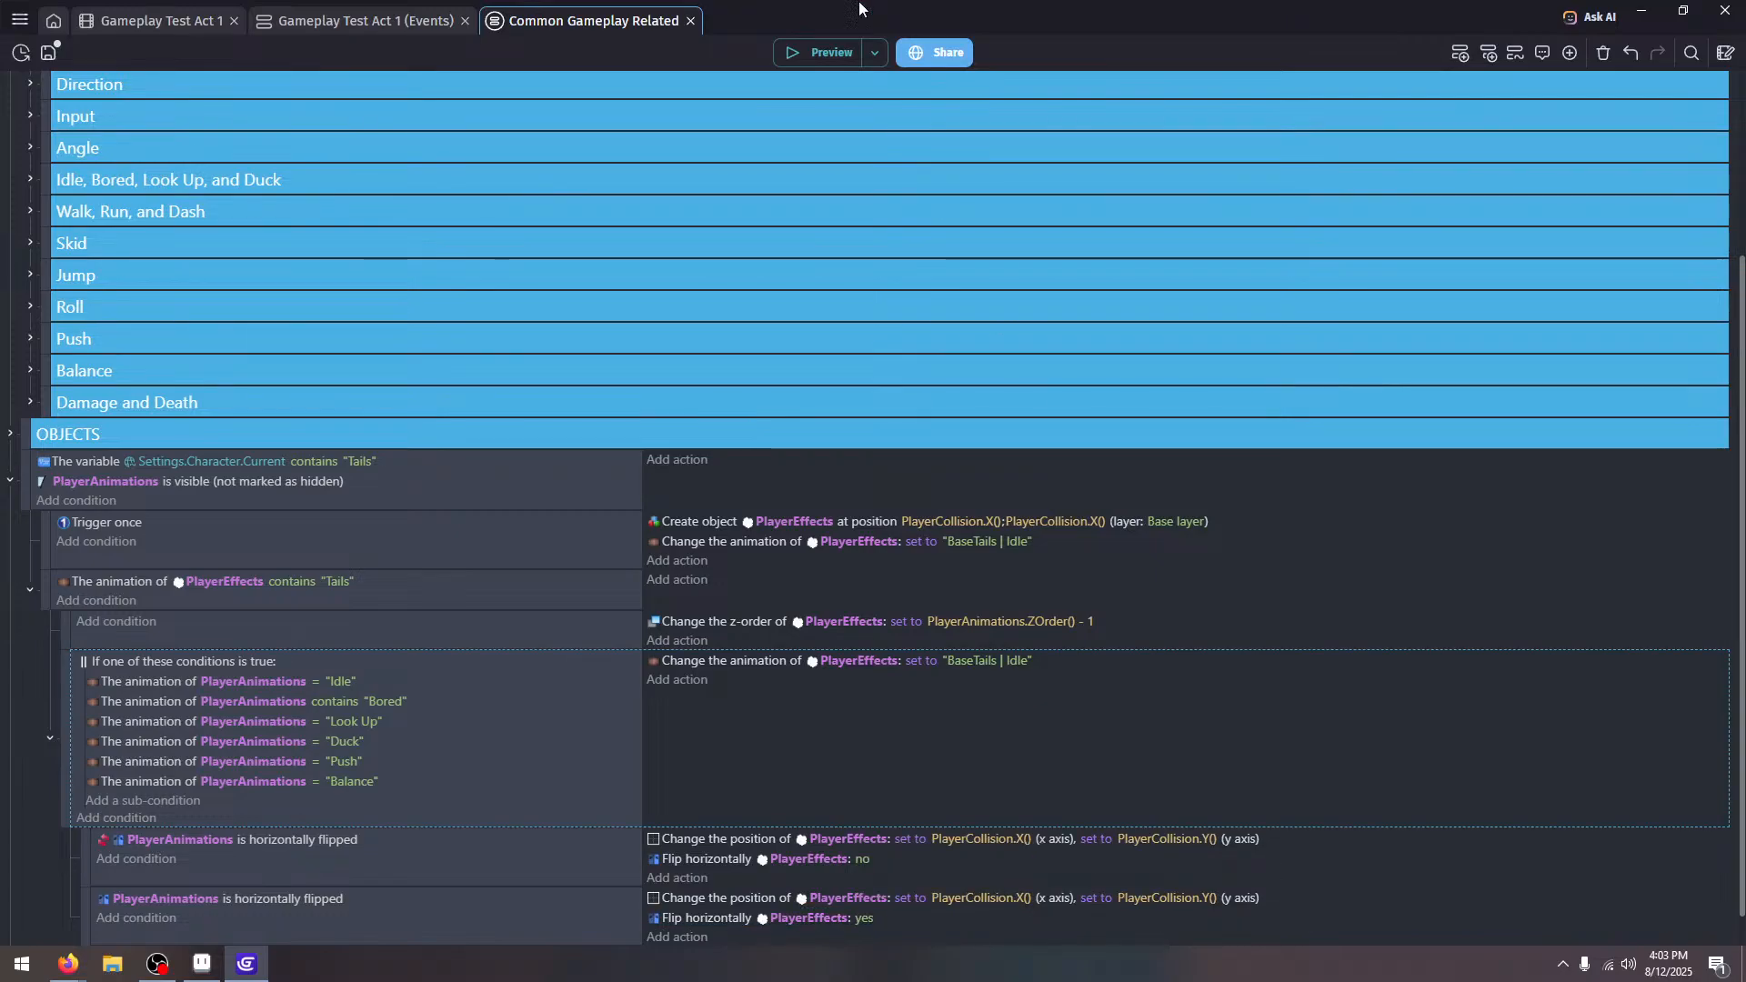
Preview the game, run, turn, jump, push a wall, balance and roll with Tails to check the tails' flipping, and close the preview
{"action": "left_click", "coordinate": [789, 48]}
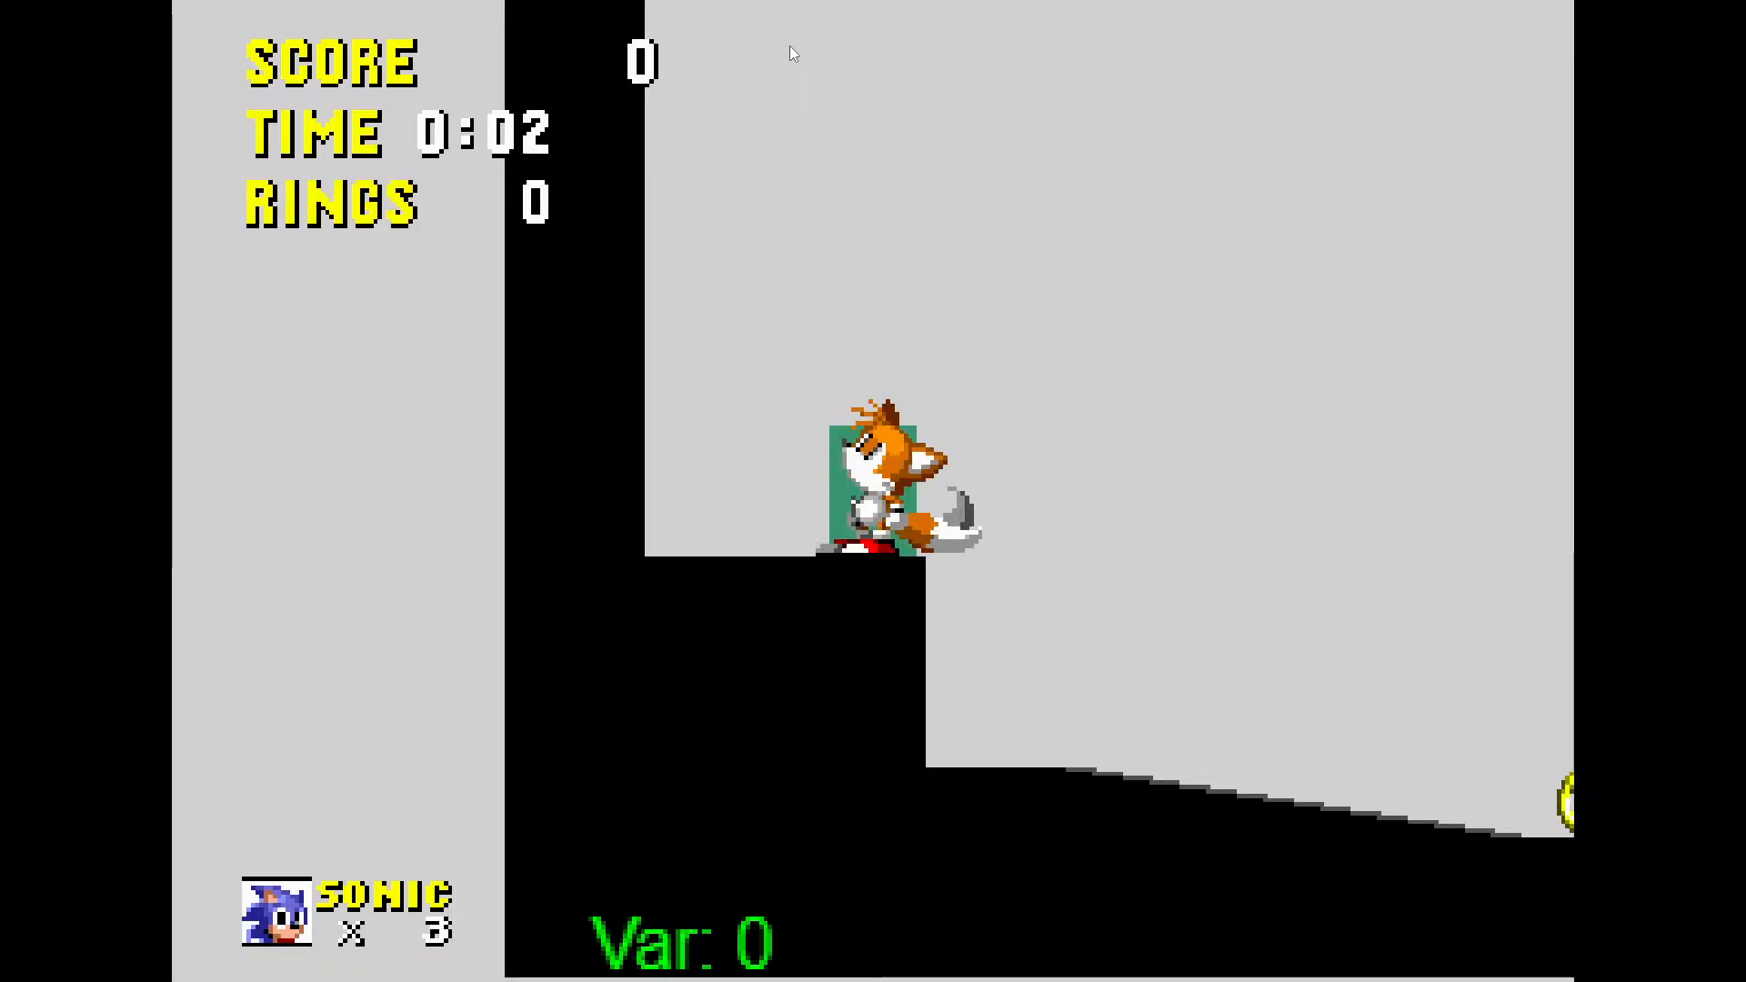
{"action": "key", "text": "Down"}
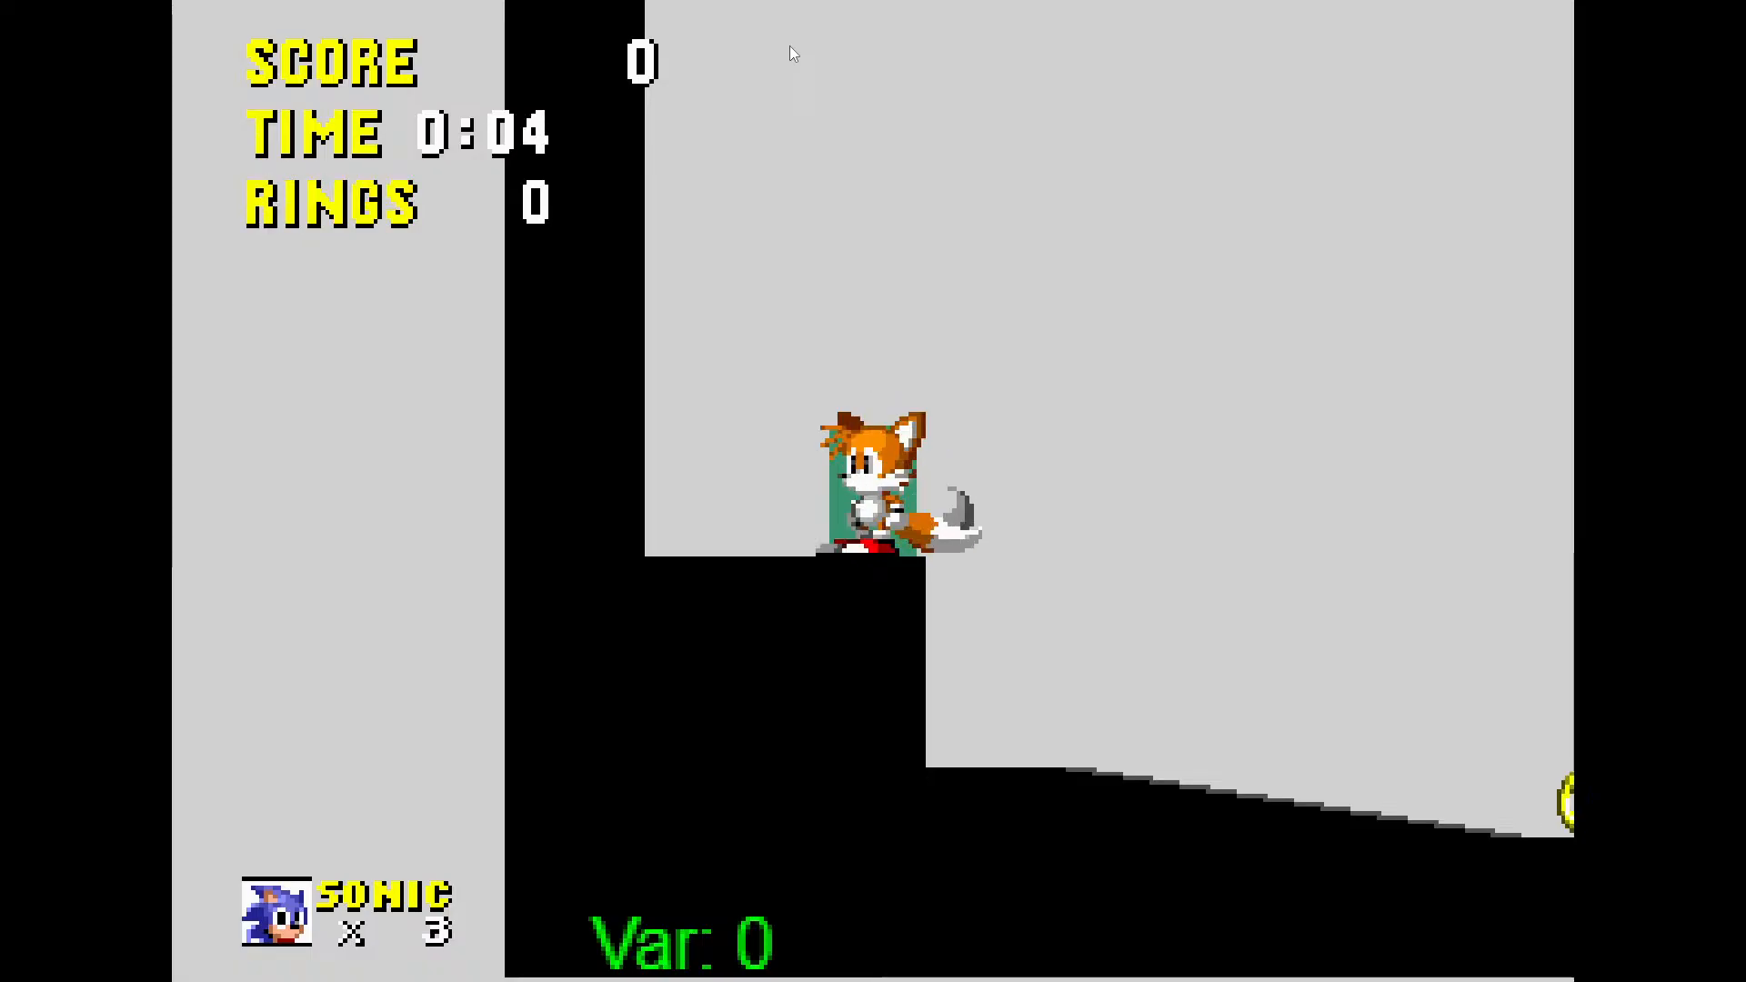
{"action": "key", "text": "Right"}
{"action": "key", "text": "Left"}
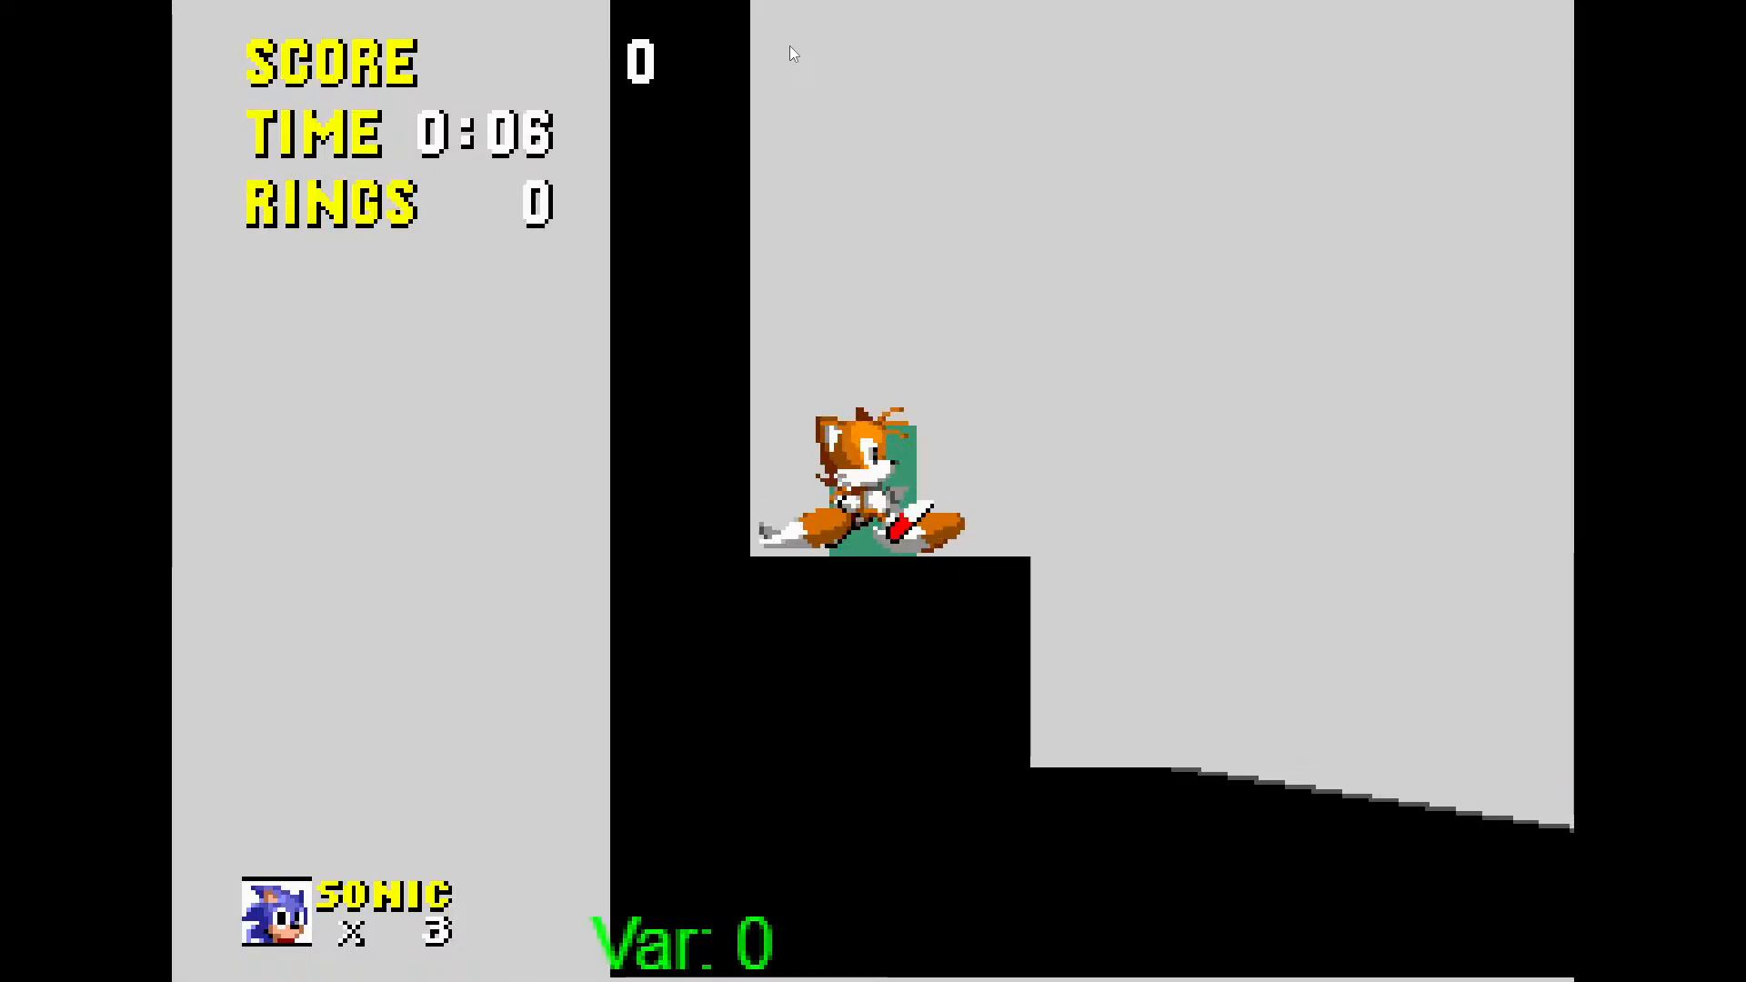
{"action": "key", "text": "Right"}
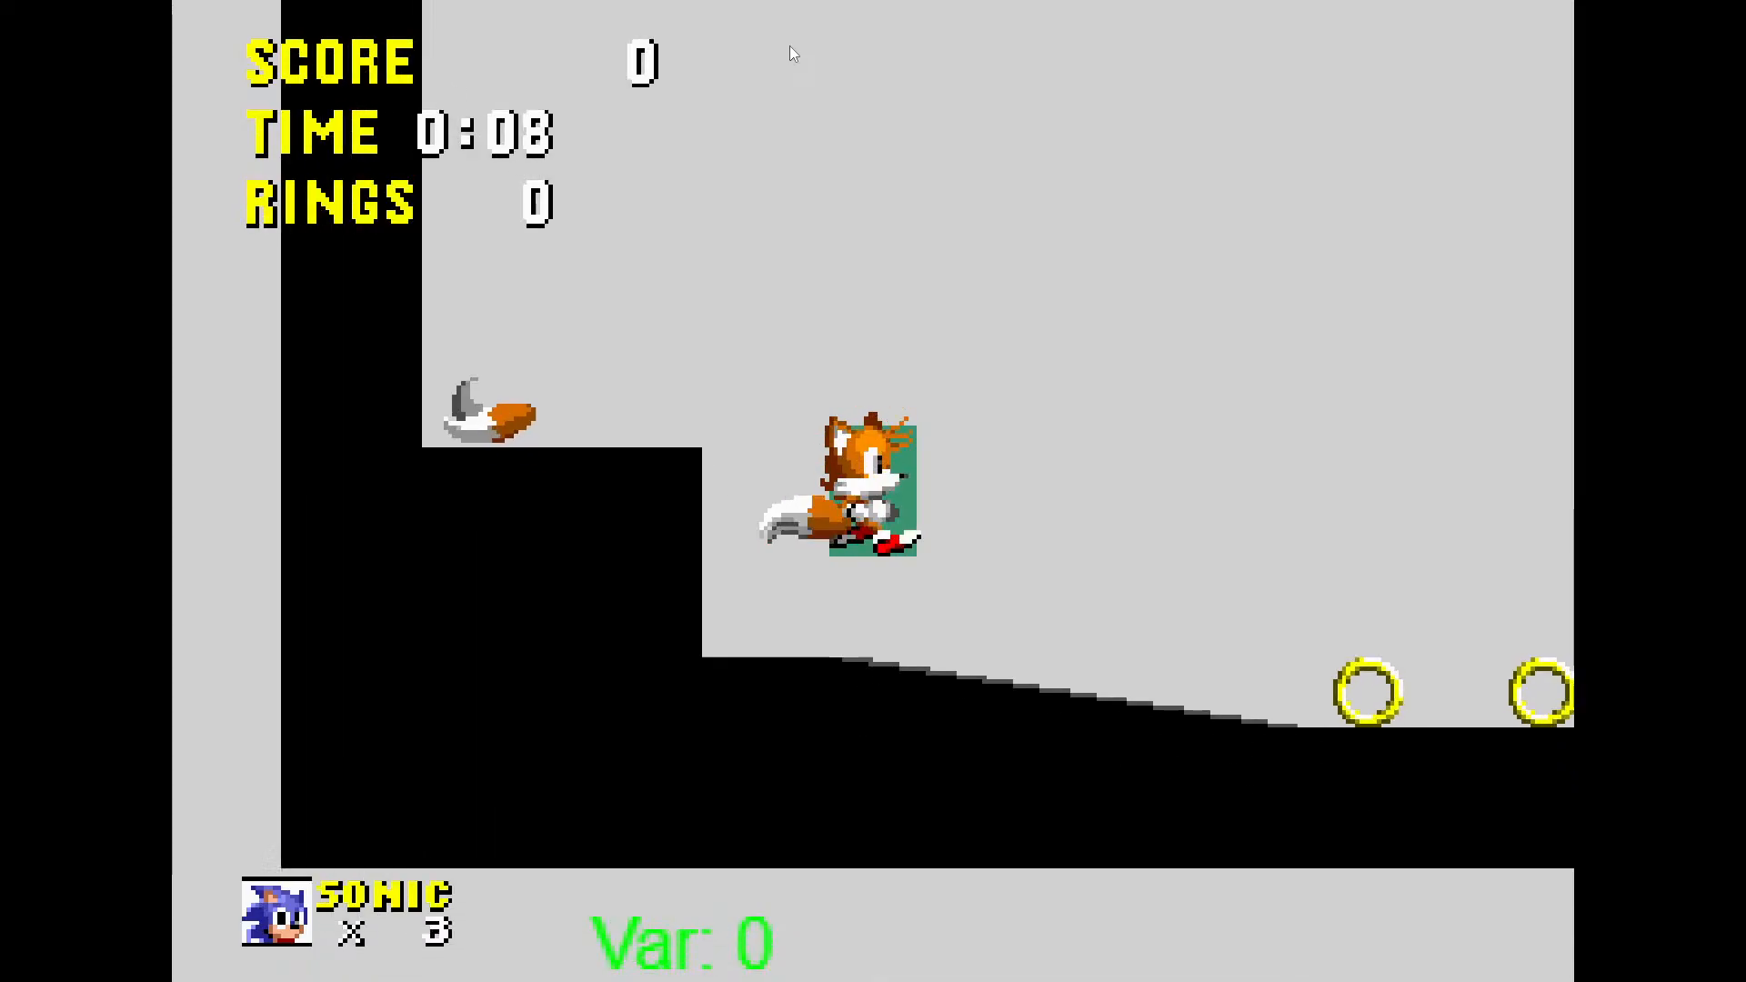
{"action": "key", "text": "Left"}
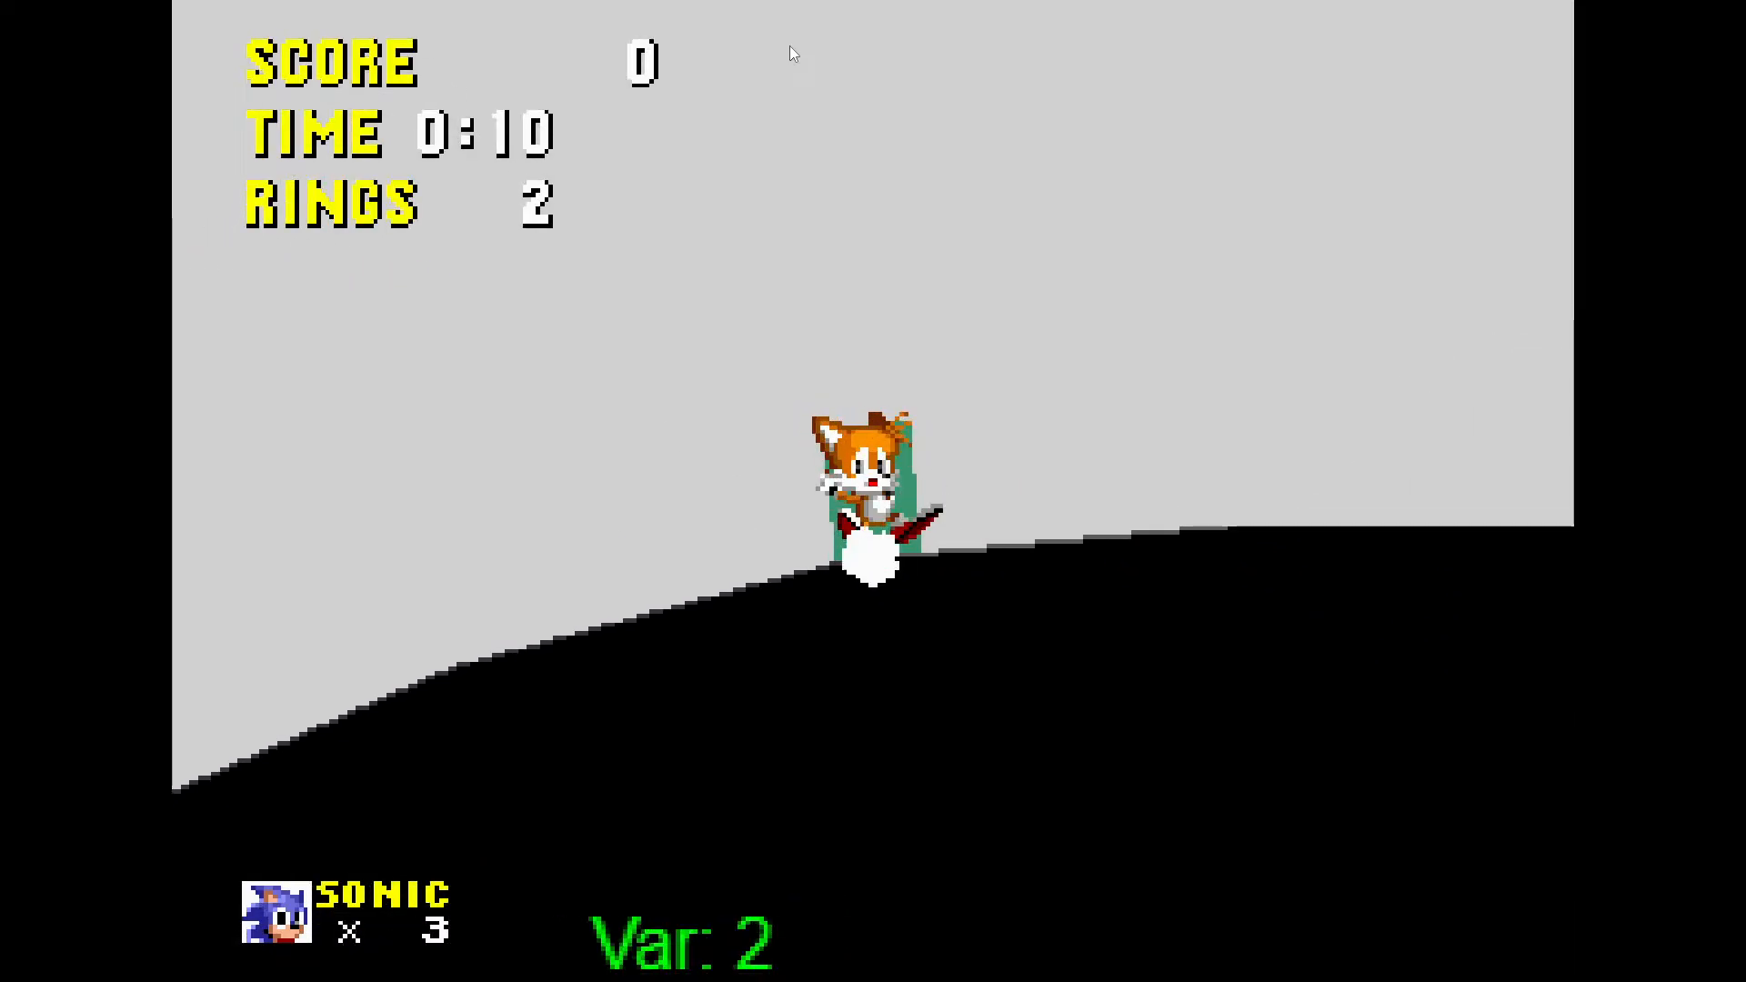
{"action": "key", "text": "space"}
{"action": "key", "text": "Right"}
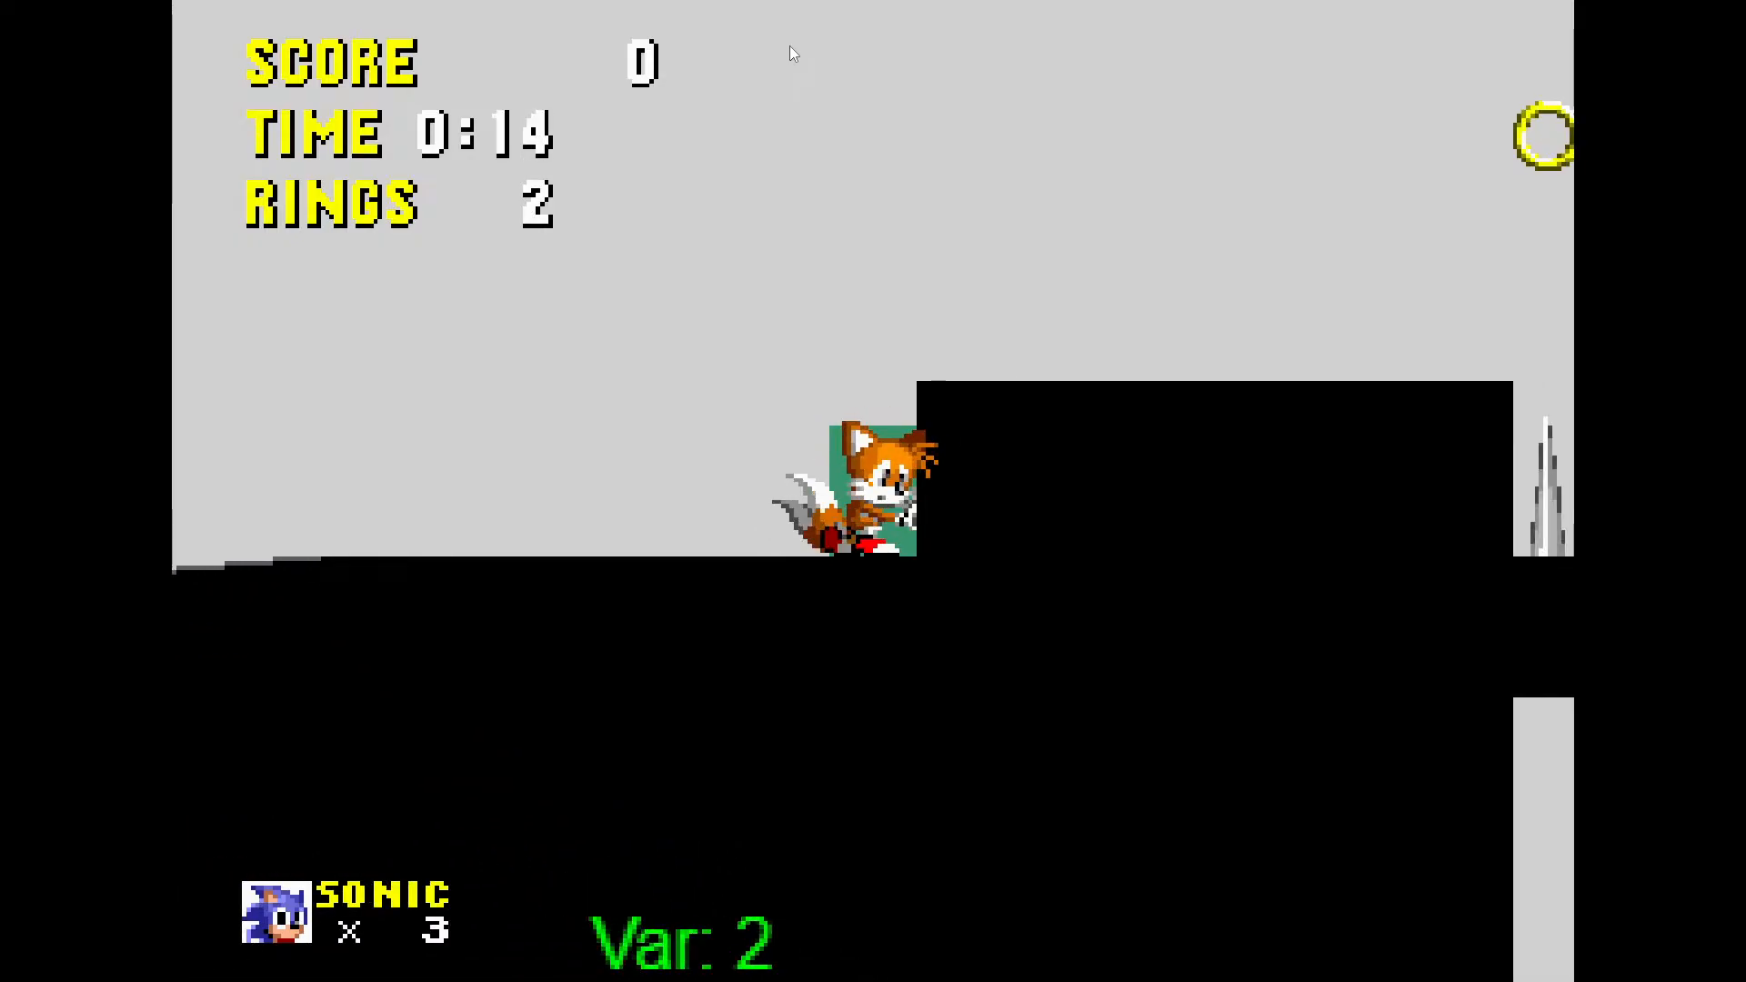
{"action": "key", "text": "space"}
{"action": "key", "text": "Left"}
{"action": "key", "text": "Right"}
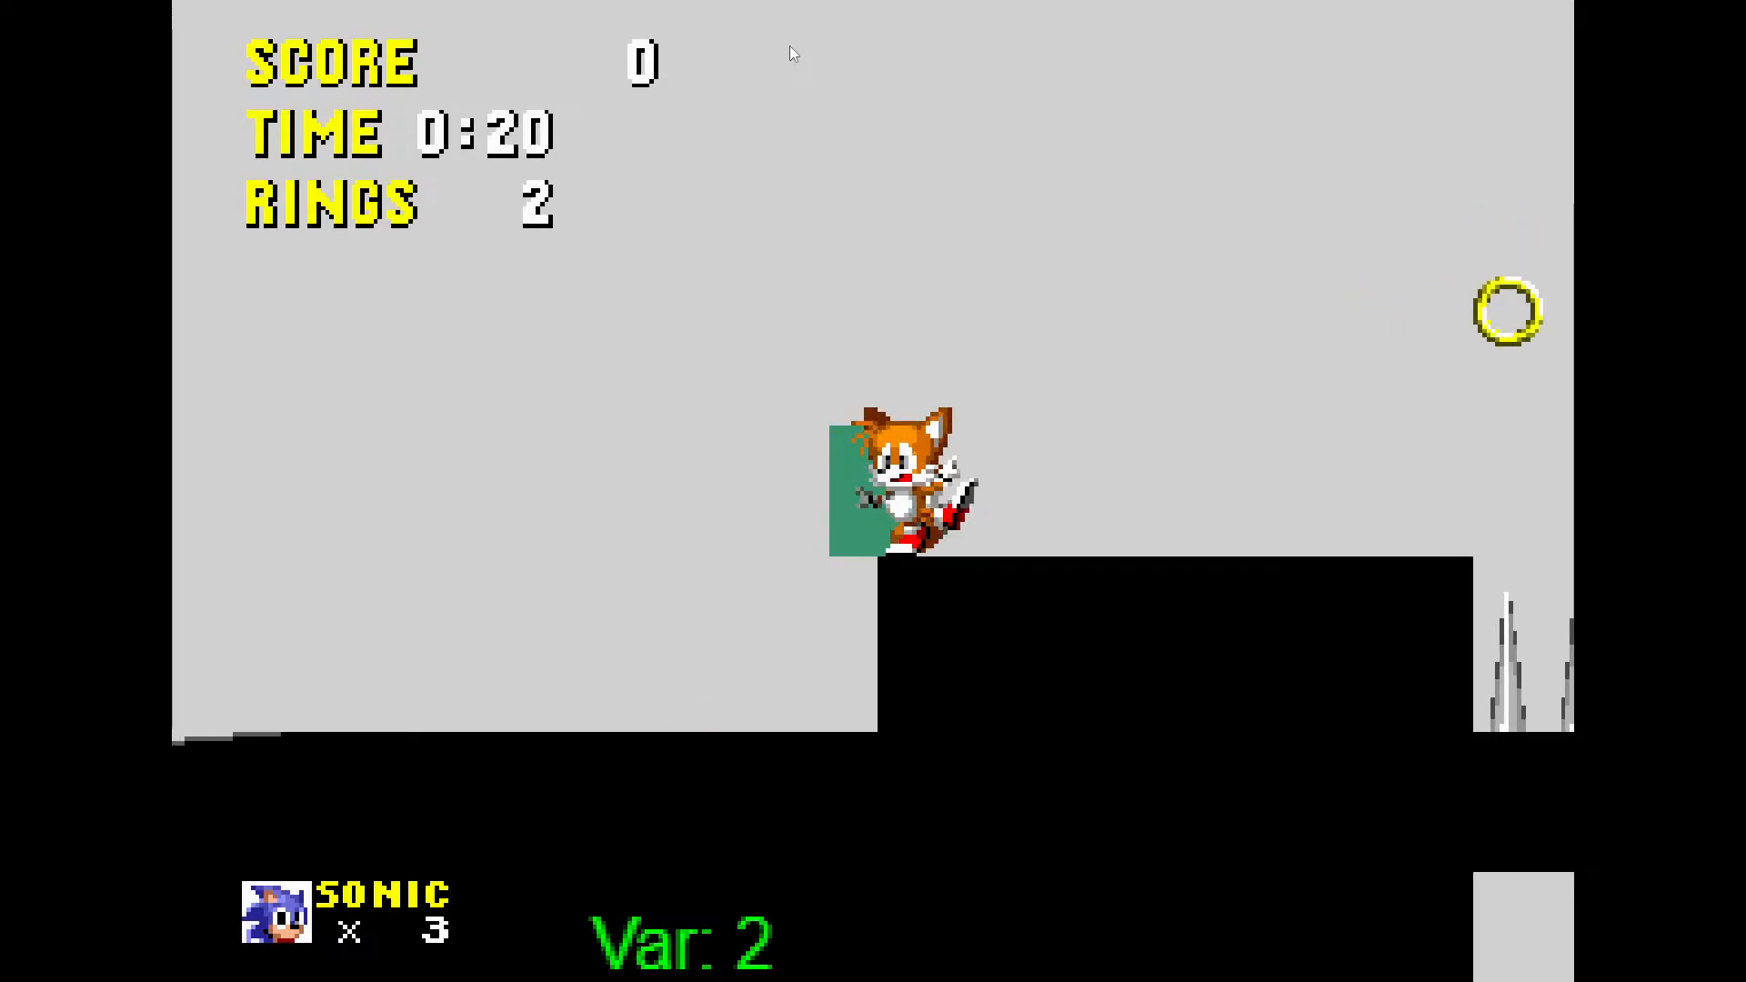
{"action": "key", "text": "space"}
{"action": "key", "text": "Left"}
{"action": "key", "text": "space"}
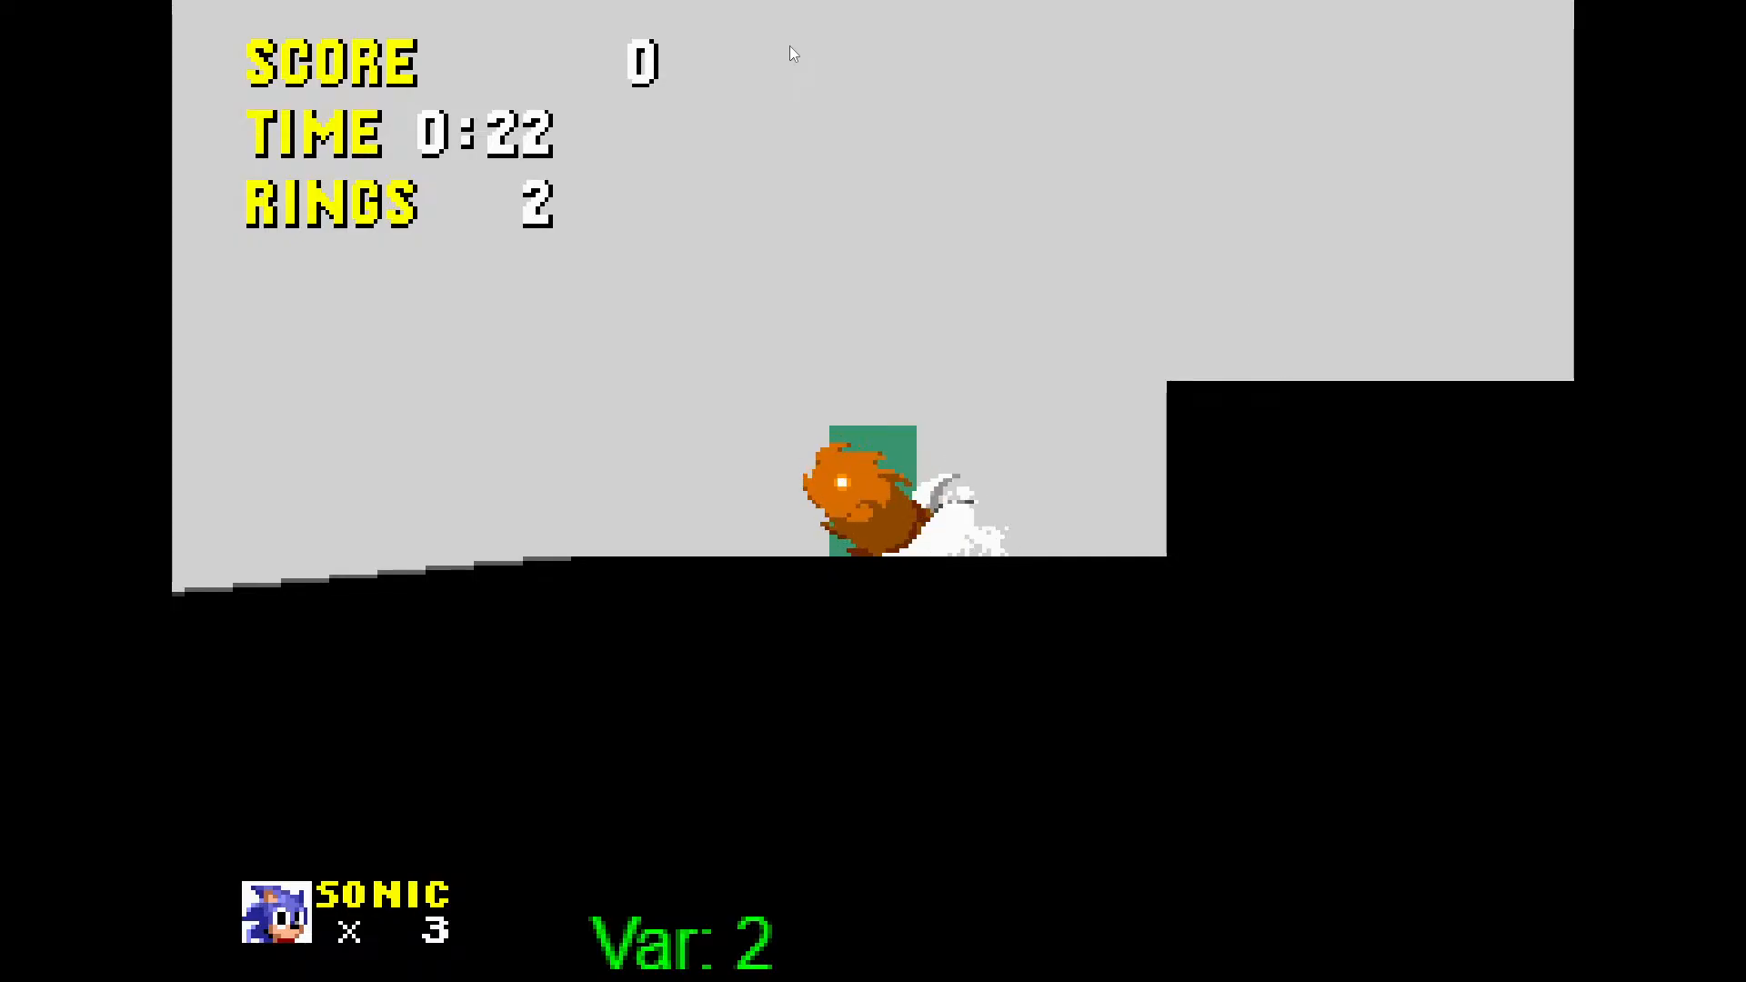
{"action": "key", "text": "space"}
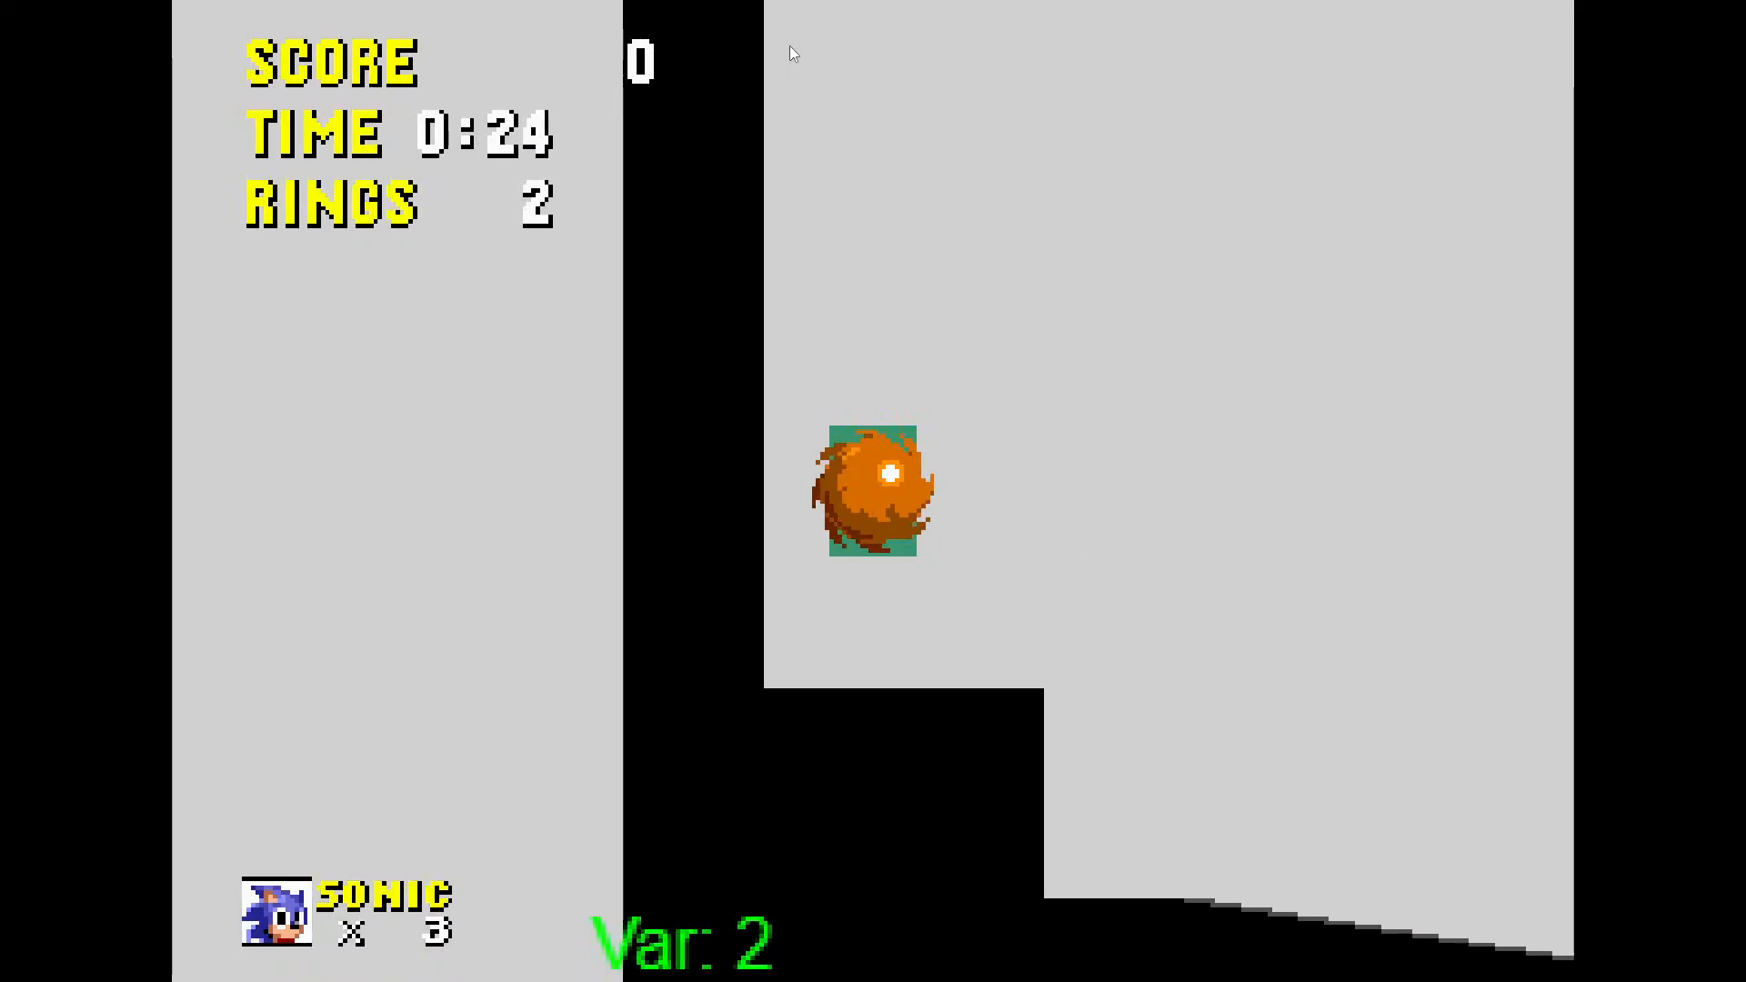
{"action": "key", "text": "Right"}
{"action": "key", "text": "F11"}
{"action": "left_click", "coordinate": [998, 366]}
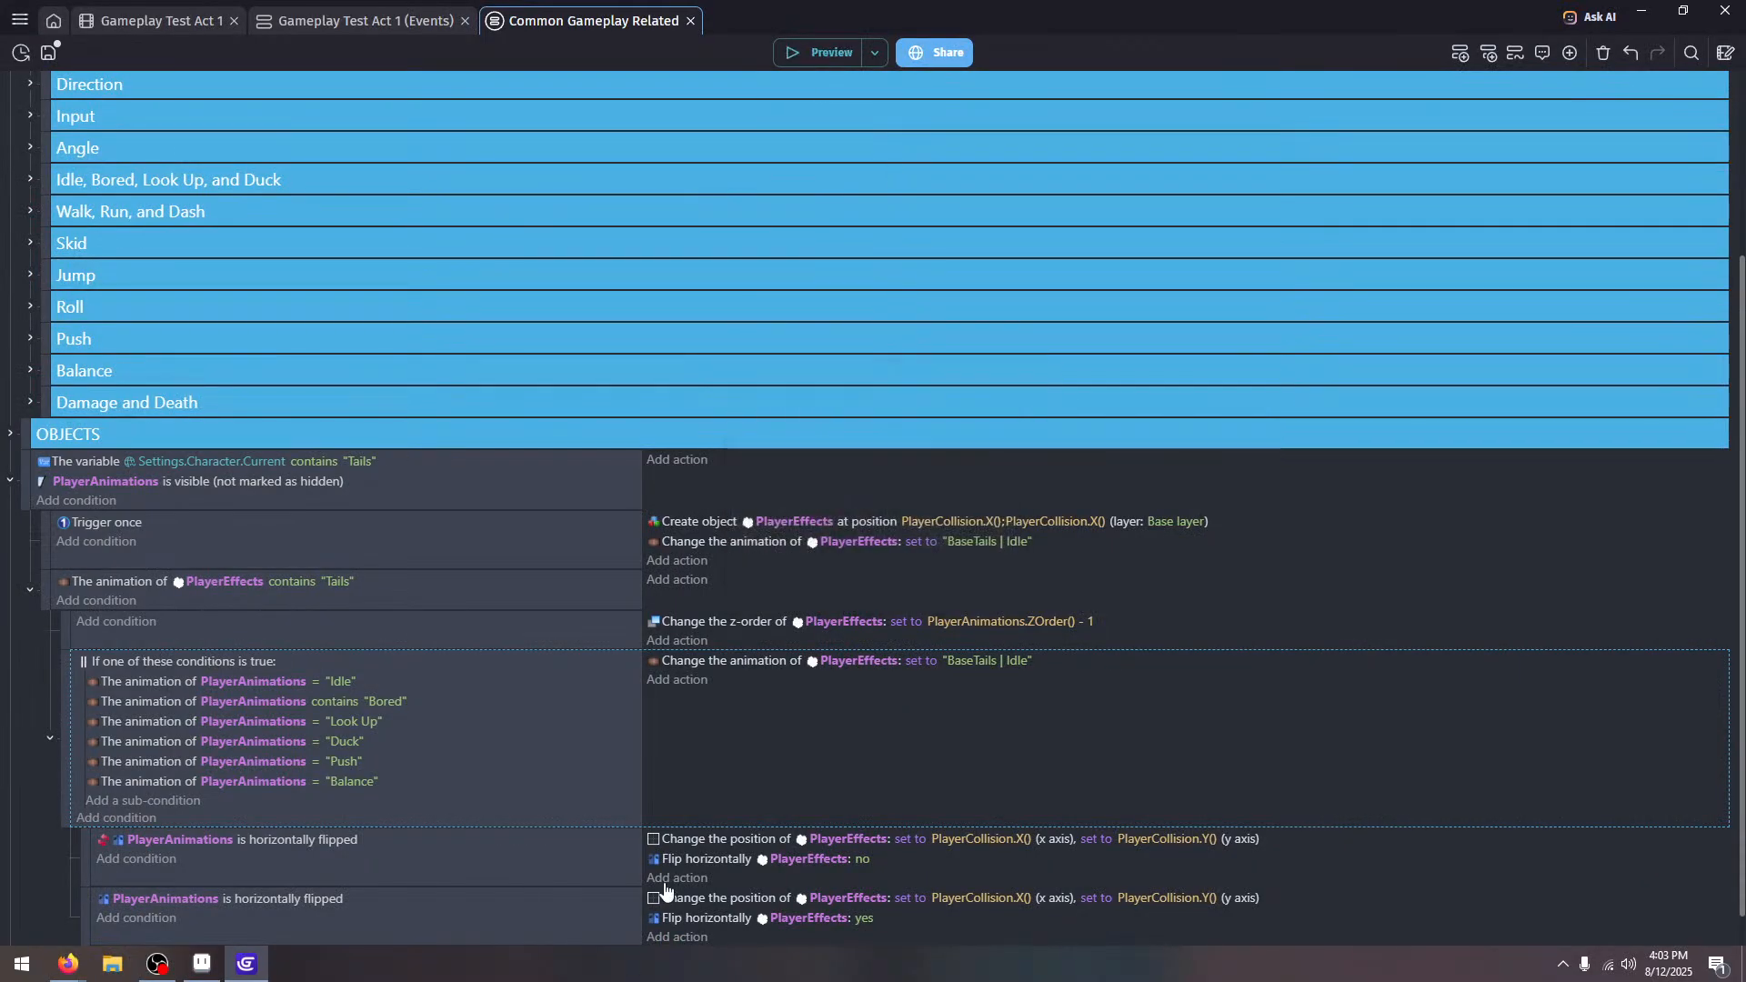
Switch to Aseprite and examine the BaseTails_Animations frames from the rolling pose at frame 26 back to frame 19
{"action": "left_click", "coordinate": [202, 963]}
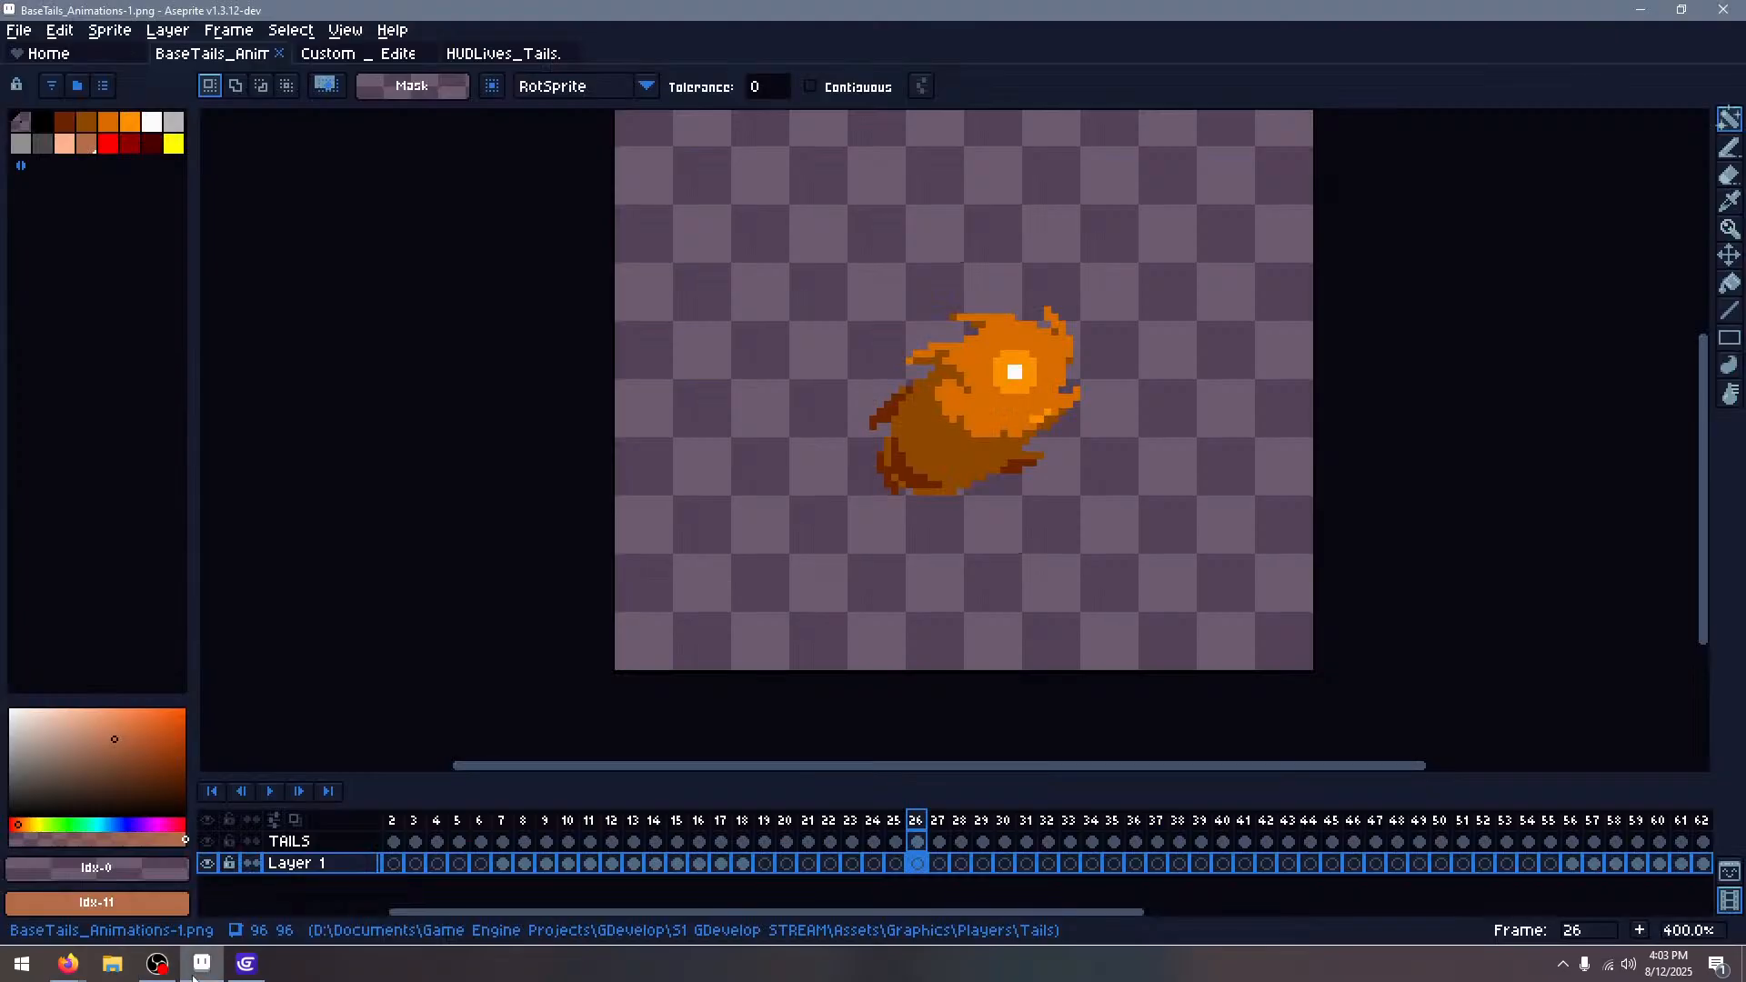
{"action": "key", "text": "Left"}
{"action": "key", "text": "Left"}
{"action": "key", "text": "Left"}
{"action": "key", "text": "Left"}
{"action": "key", "text": "Left"}
{"action": "key", "text": "Left"}
{"action": "key", "text": "Left"}
{"action": "key", "text": "Left"}
{"action": "key", "text": "Left"}
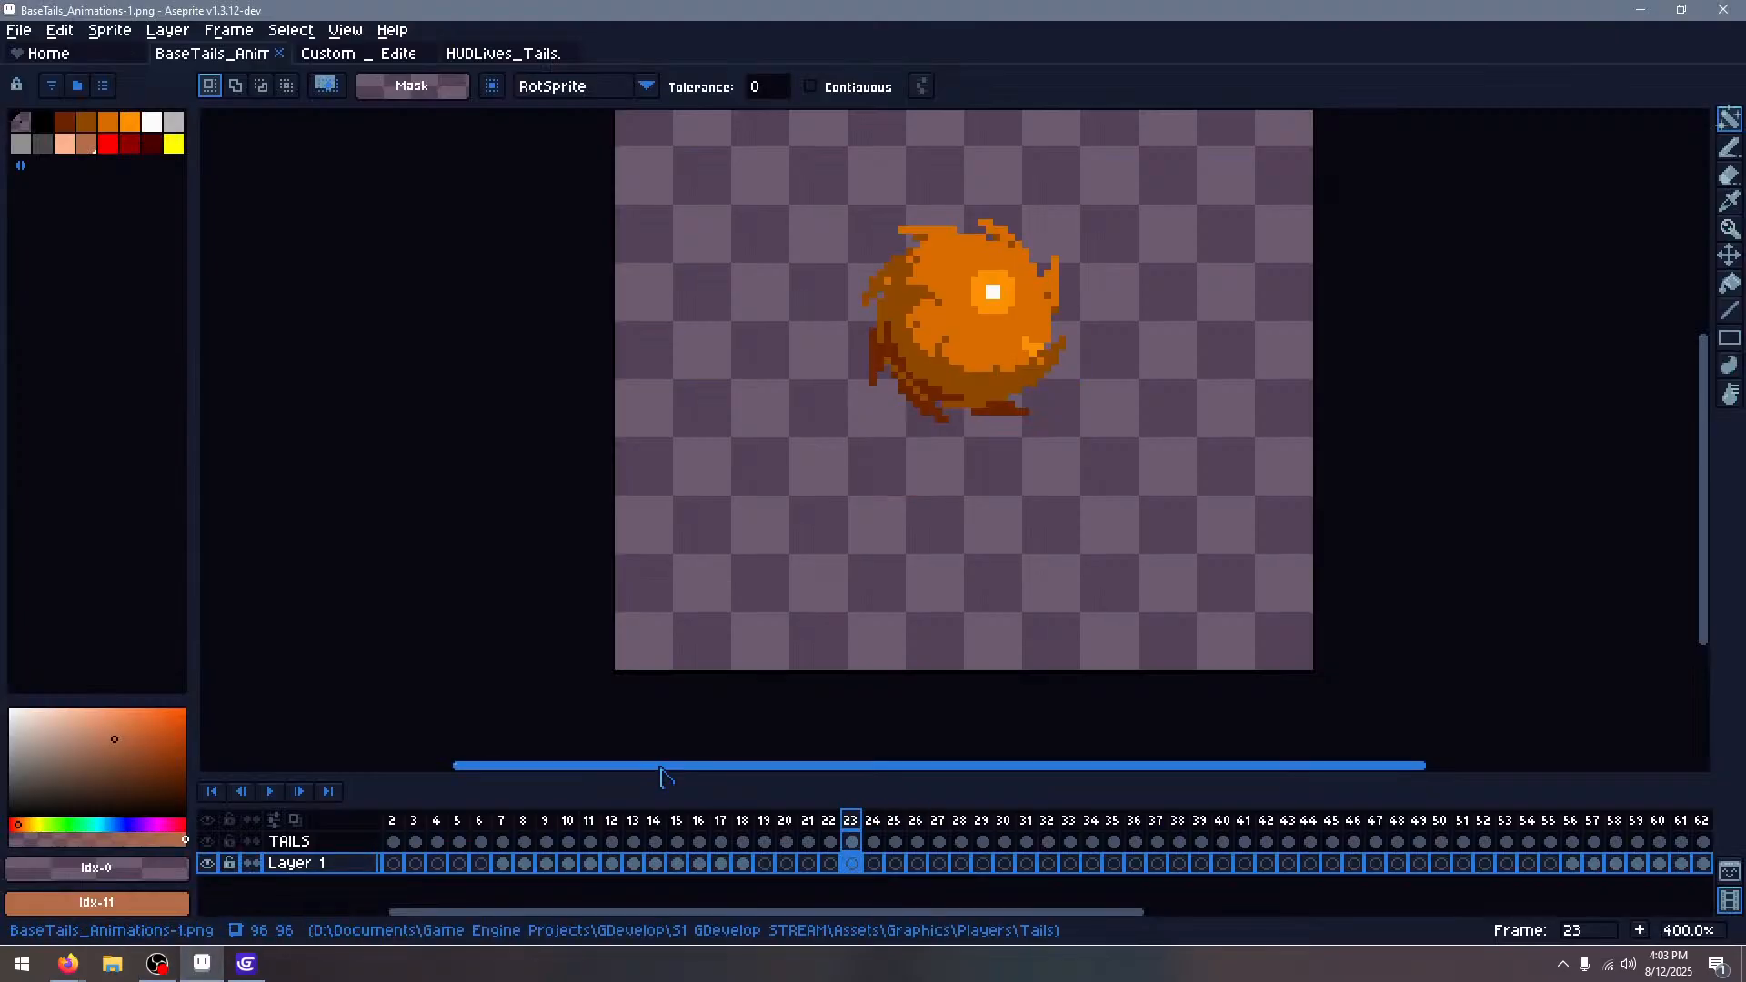
{"action": "key", "text": "Right"}
{"action": "key", "text": "Right"}
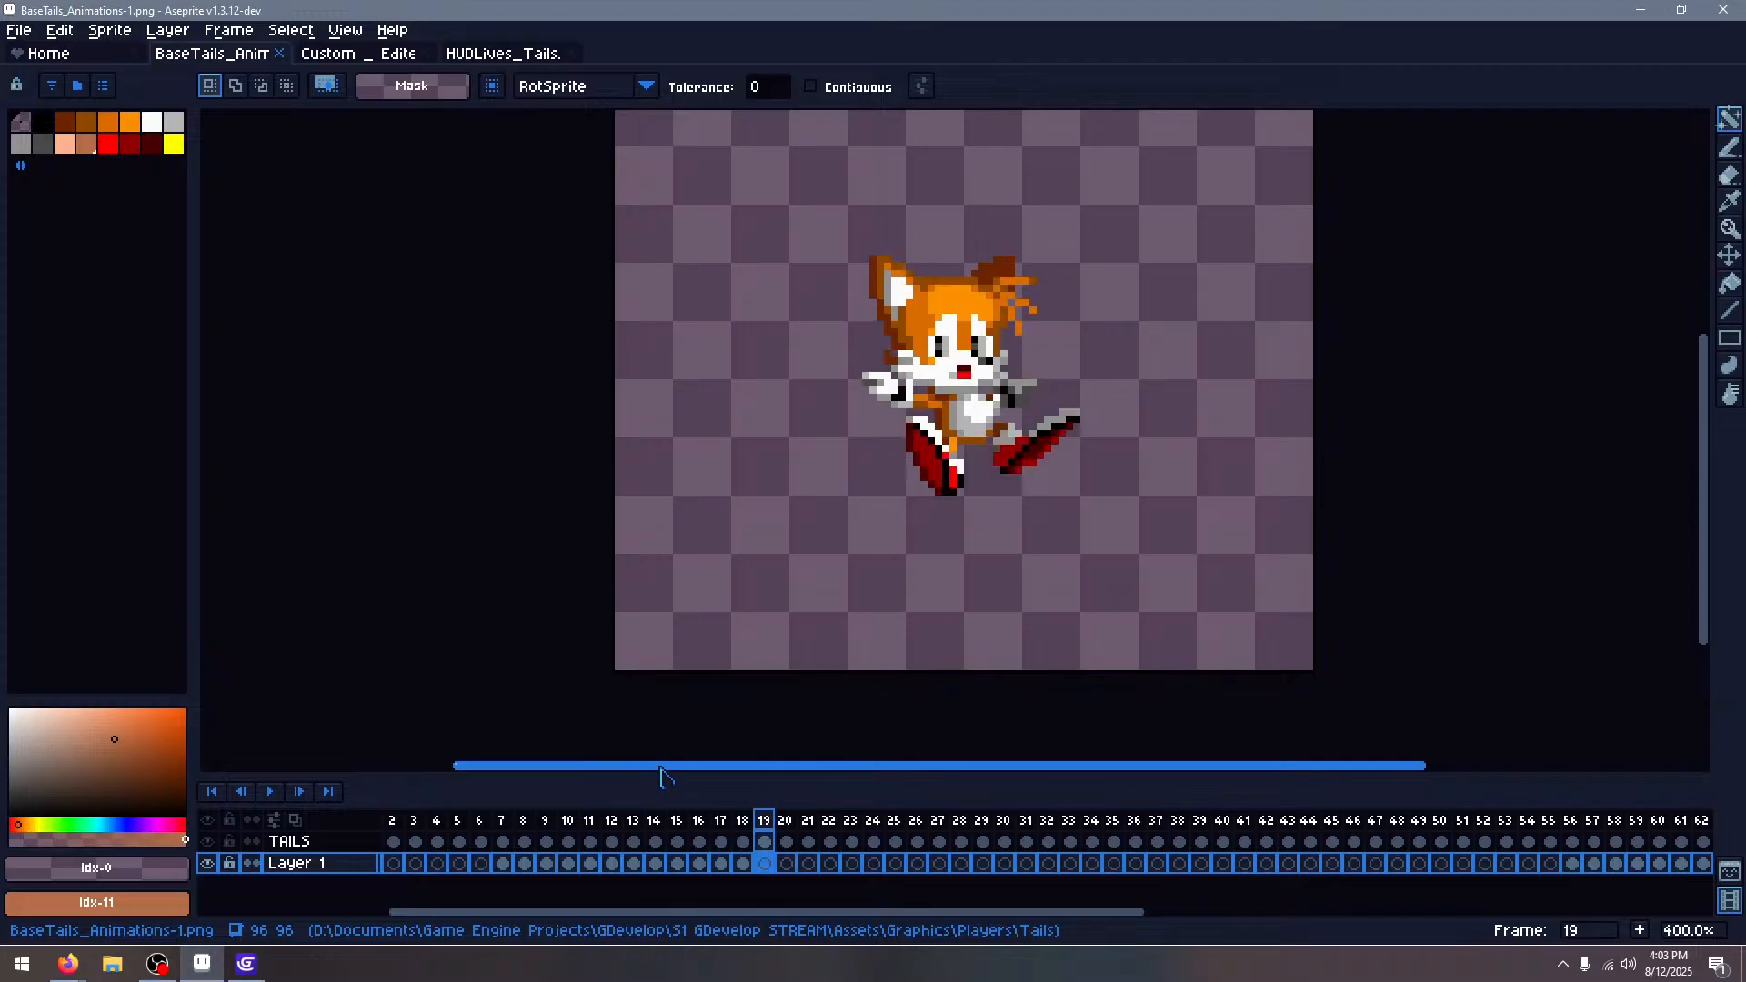
Return to GDevelop and paste a copy of the "BaseTails | Idle" event with its two flip sub-events below the original
{"action": "left_click", "coordinate": [246, 963]}
{"action": "scroll", "coordinate": [405, 841], "scroll_direction": "down", "scroll_amount": 2}
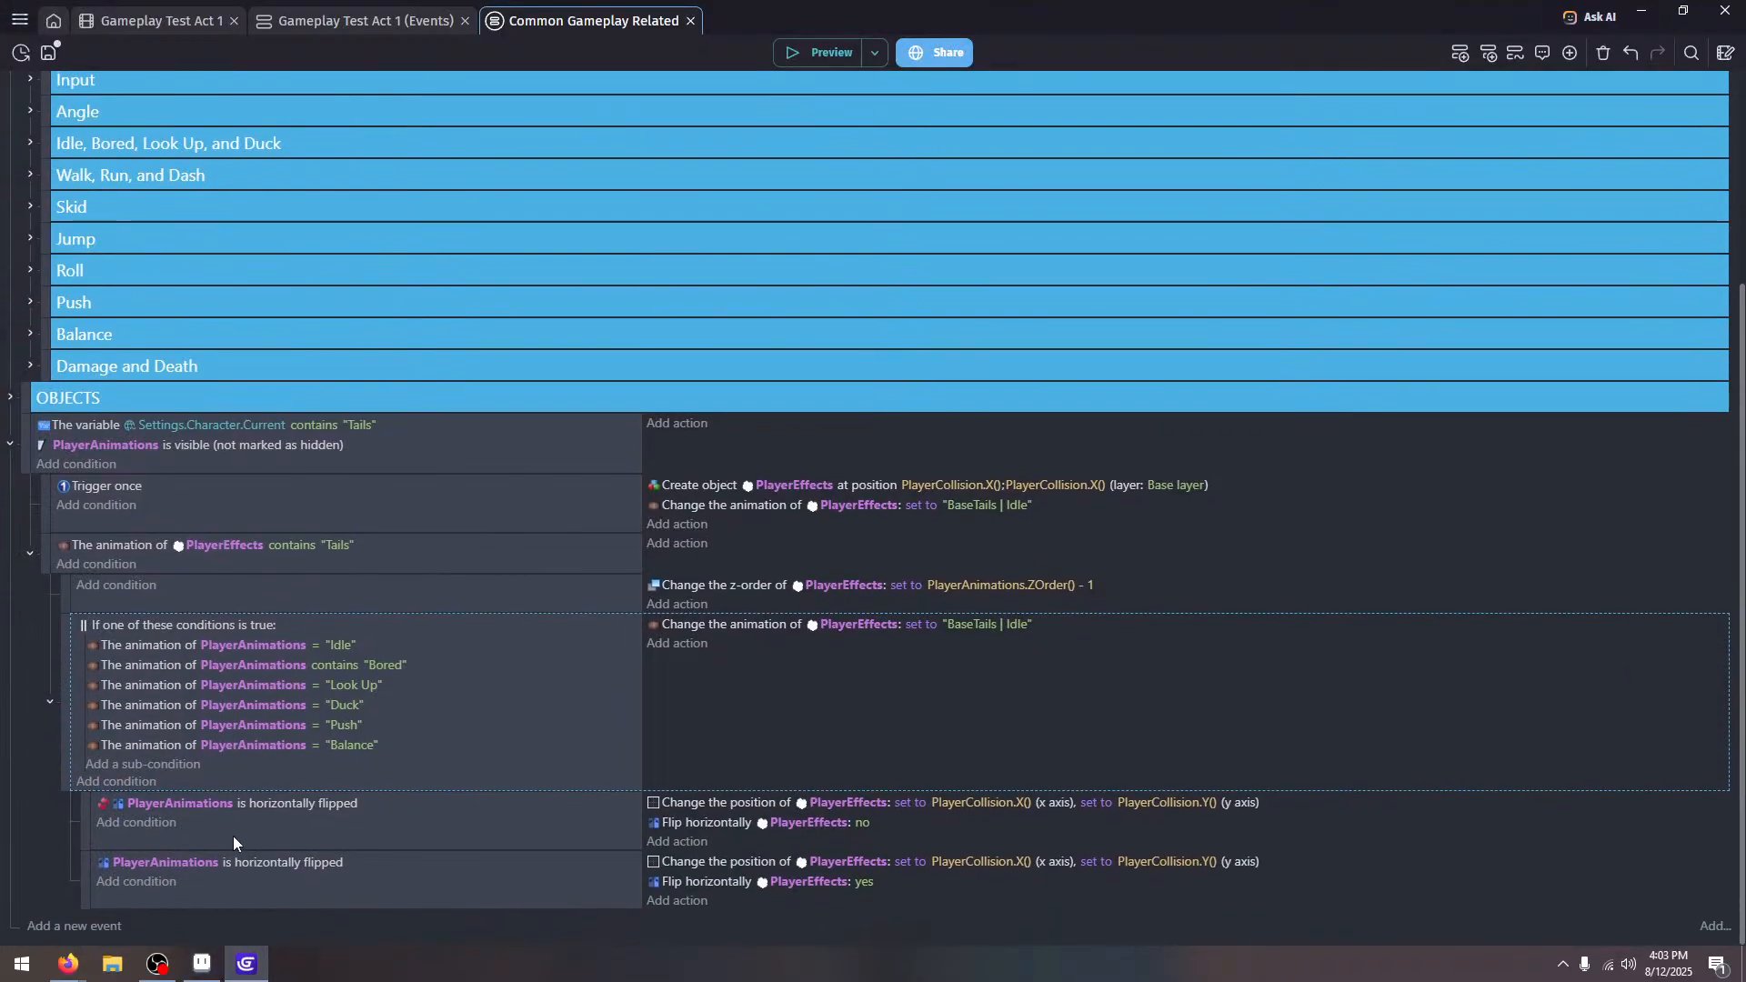
{"action": "key", "text": "ctrl+v"}
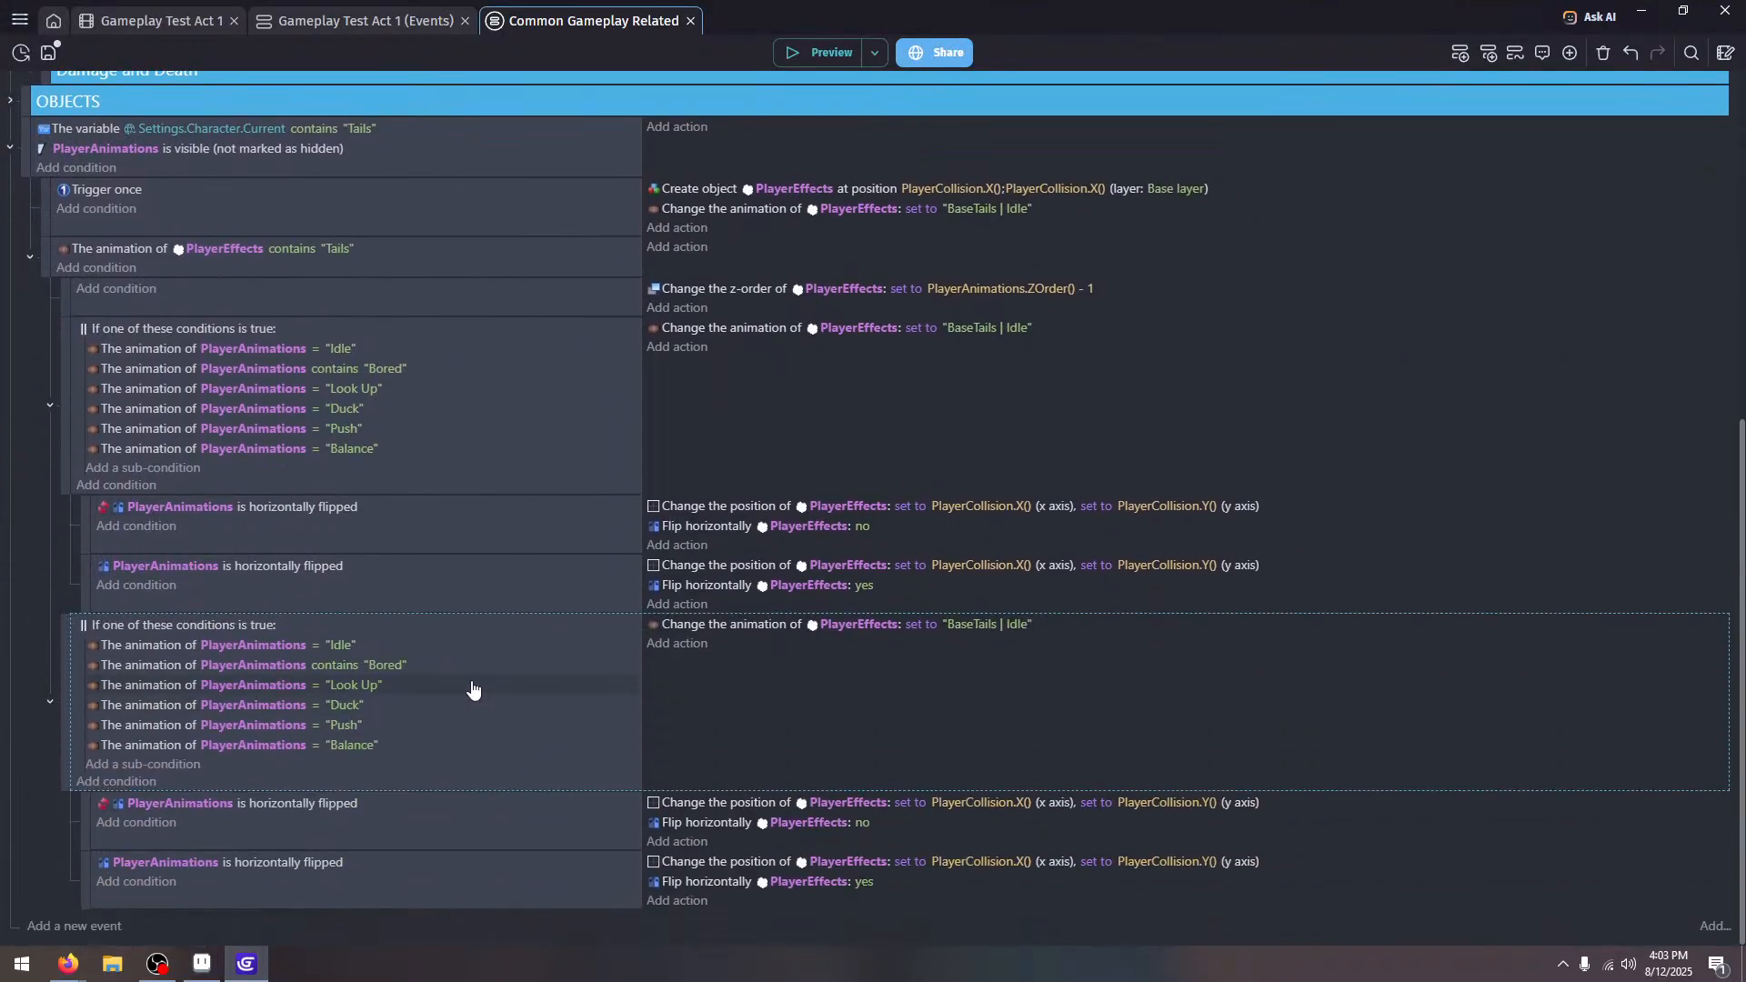
Delete the Bored, Look Up, Duck, Push and Balance conditions from the copied event, keeping only the Idle one
{"action": "left_click", "coordinate": [469, 670]}
{"action": "key", "text": "Delete"}
{"action": "left_click", "coordinate": [472, 689]}
{"action": "key", "text": "Delete"}
{"action": "left_click", "coordinate": [472, 709]}
{"action": "key", "text": "Delete"}
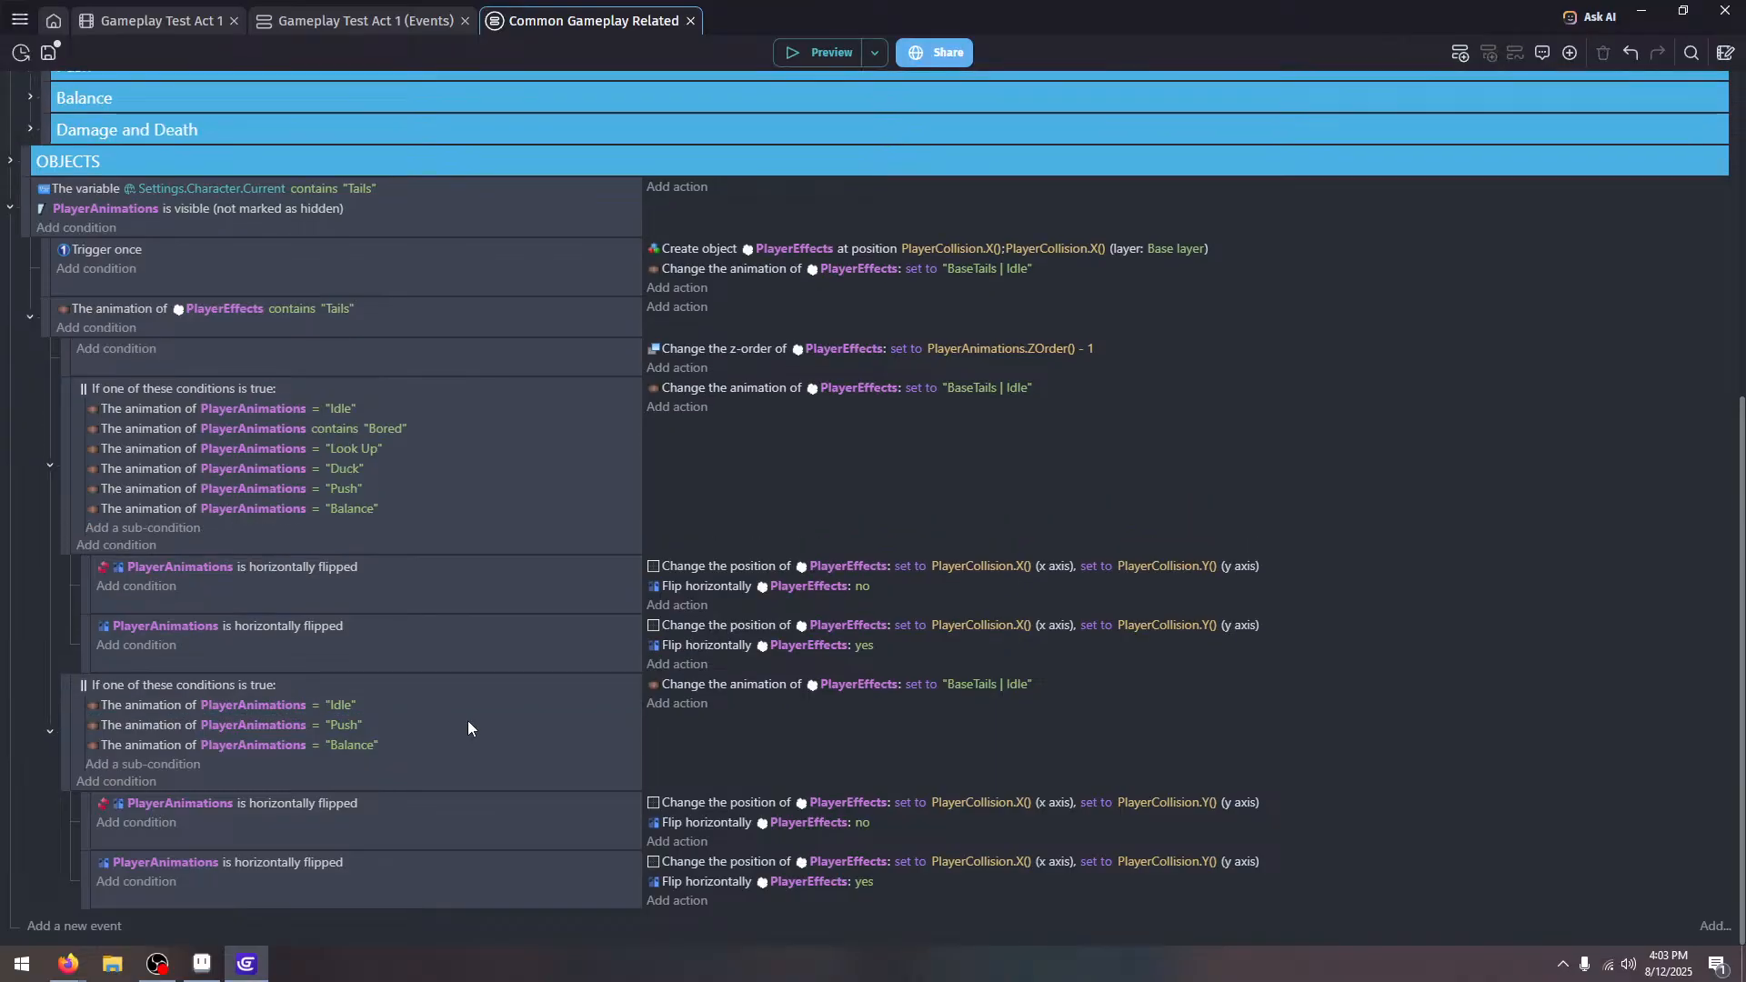
{"action": "left_click", "coordinate": [469, 727]}
{"action": "key", "text": "Delete"}
{"action": "left_click", "coordinate": [460, 748]}
{"action": "key", "text": "Delete"}
Set the animation name in the copied event's remaining PlayerAnimations condition to Skid
{"action": "left_click", "coordinate": [347, 748]}
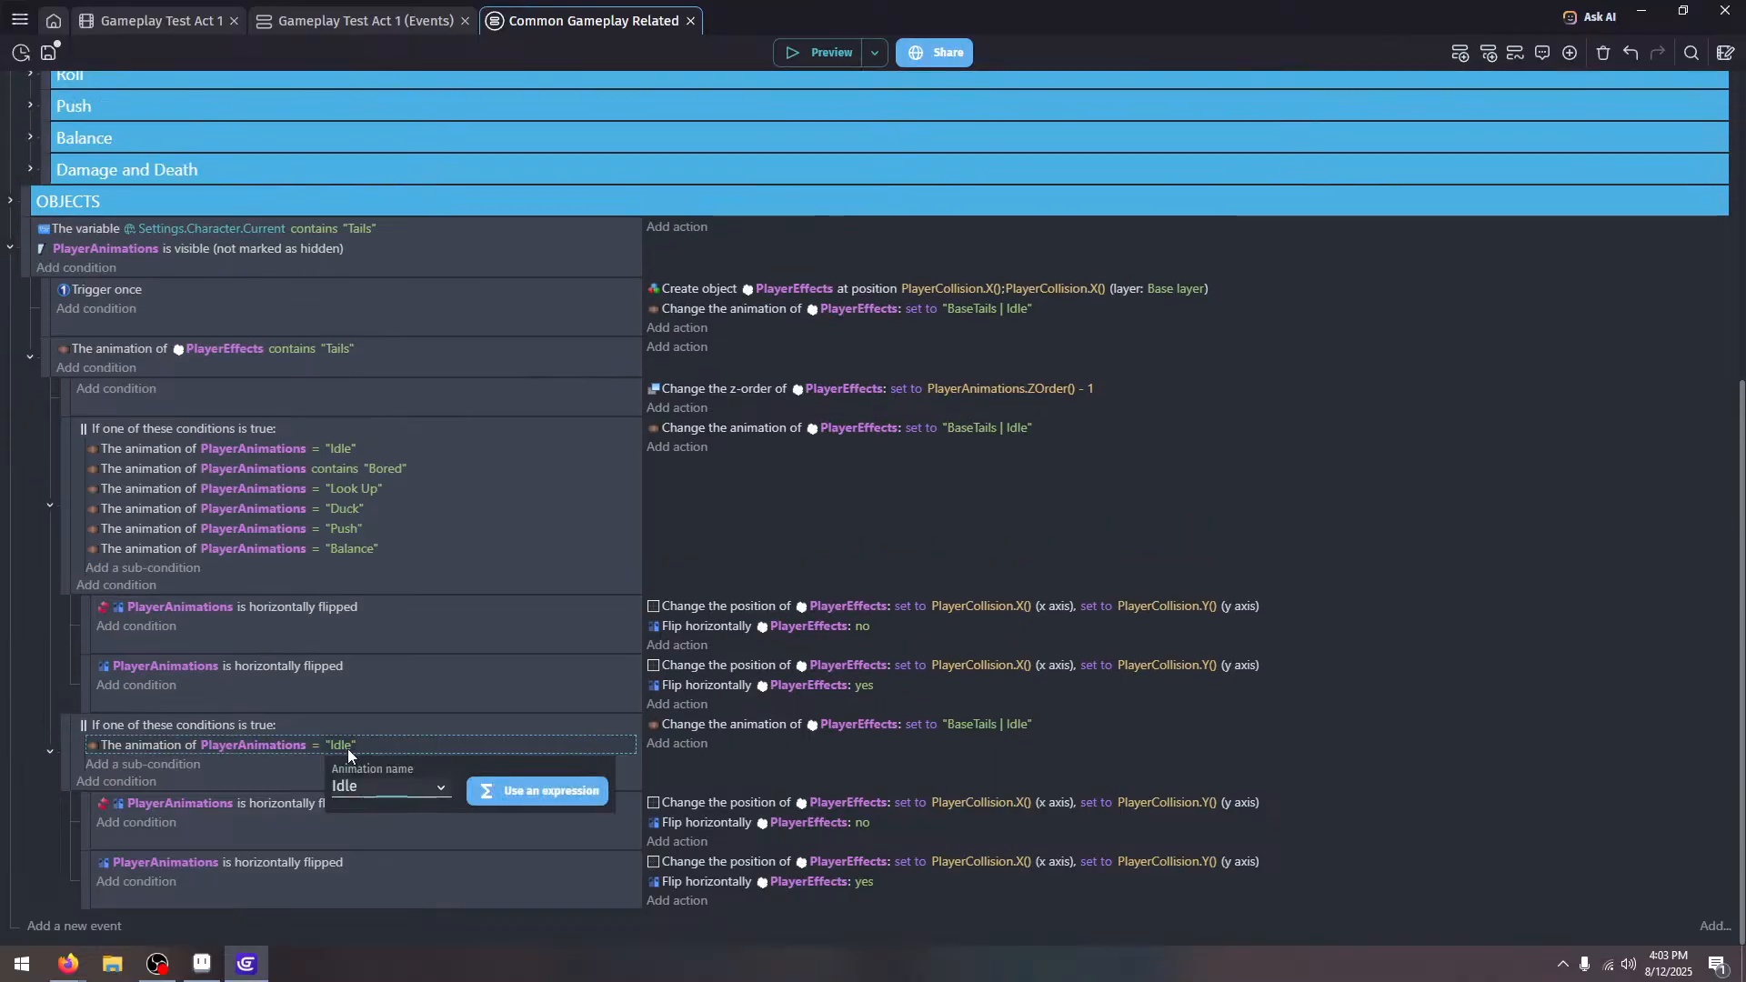
{"action": "left_click", "coordinate": [375, 789]}
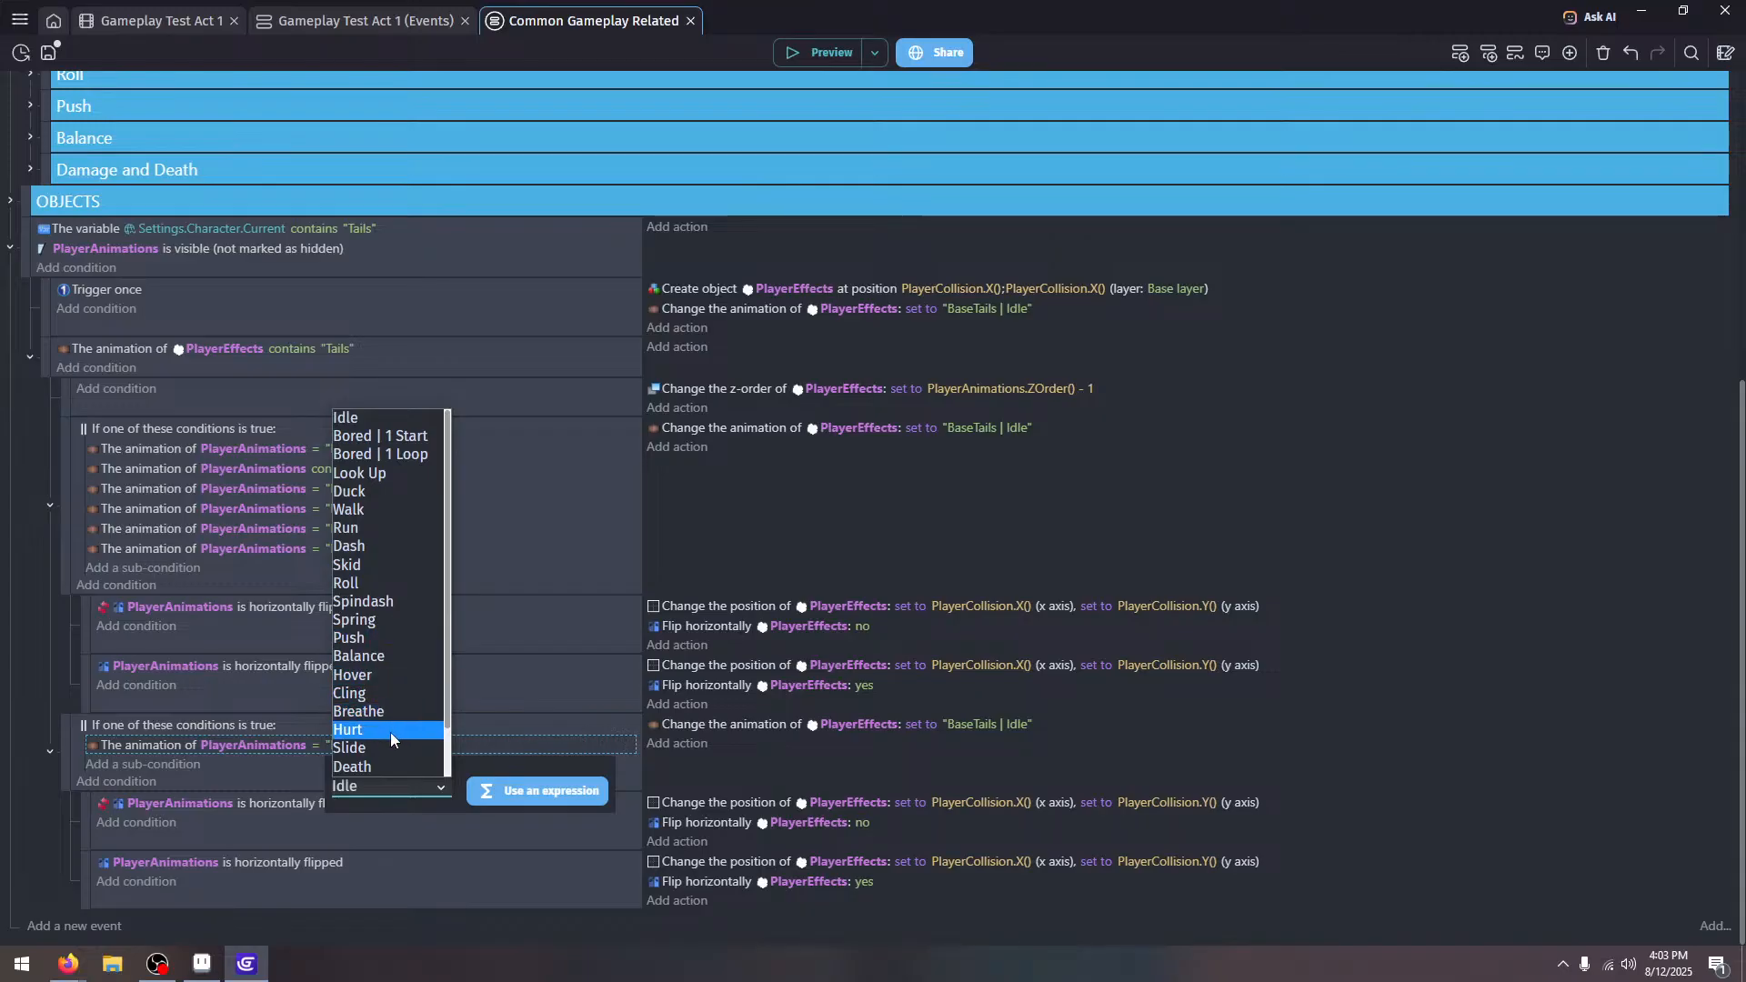
{"action": "left_click", "coordinate": [401, 565]}
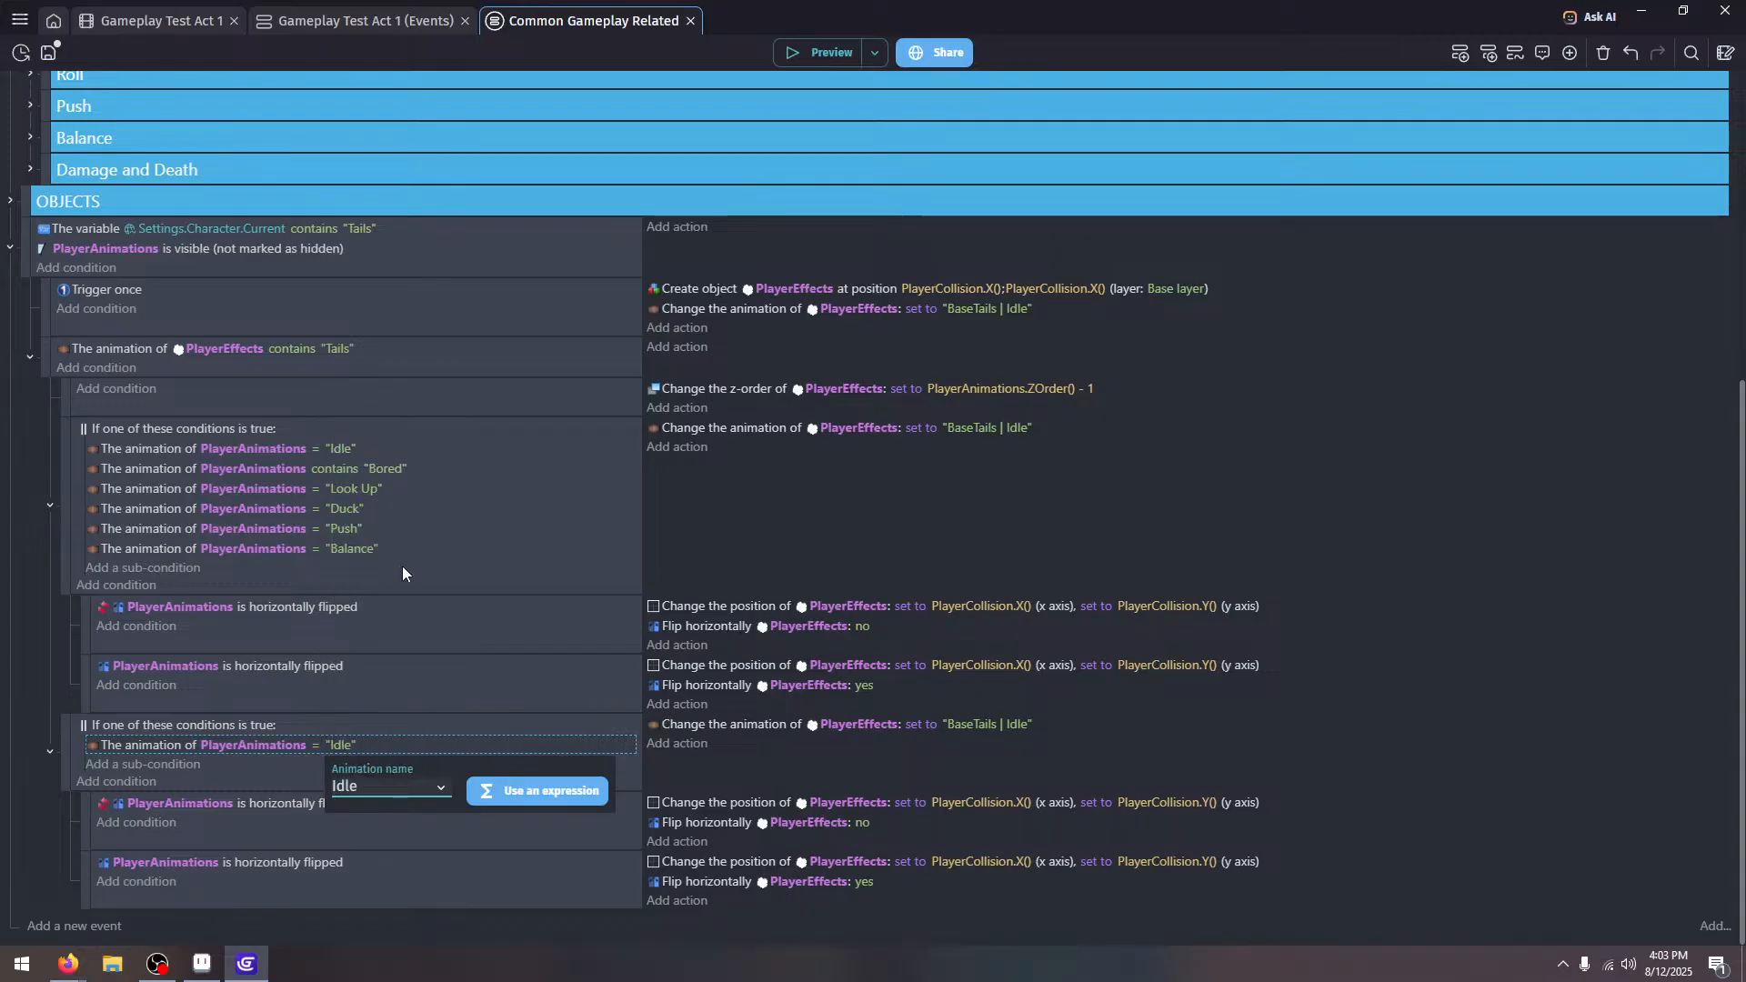
Set the PlayerEffects animation in the Skid event's action to "BaseTails | Move"
{"action": "left_click", "coordinate": [989, 724]}
{"action": "left_click", "coordinate": [1009, 767]}
{"action": "left_click", "coordinate": [1045, 838]}
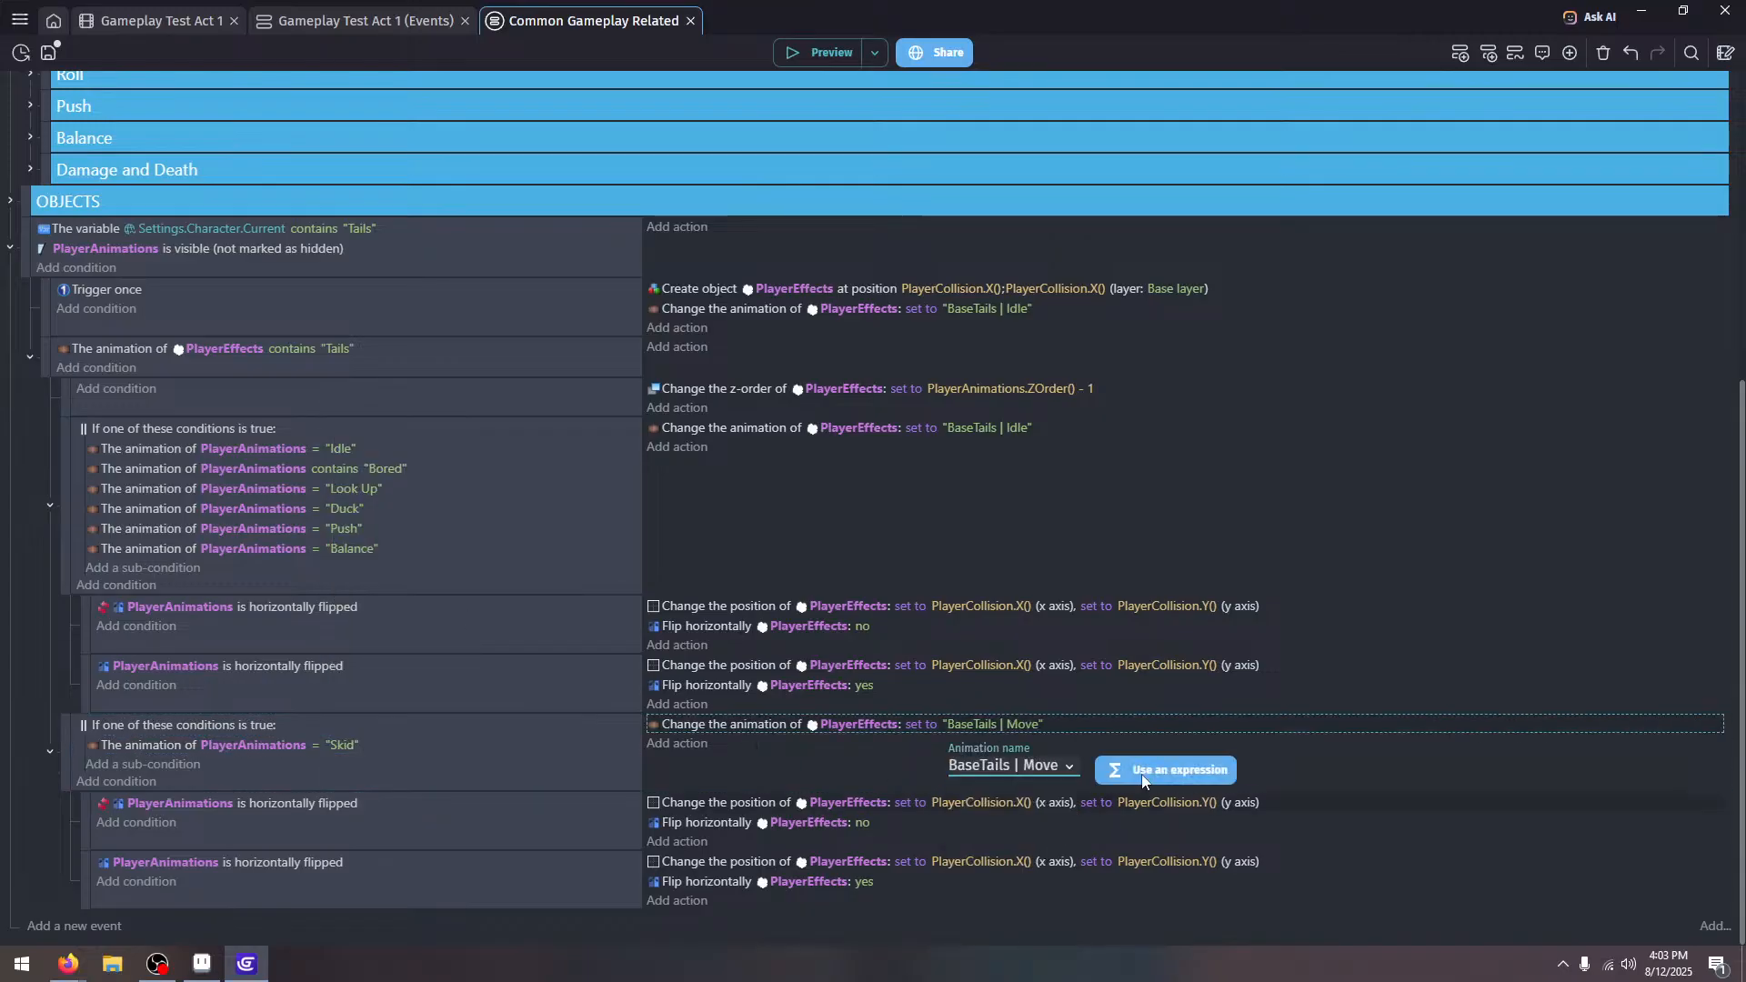
{"action": "left_click", "coordinate": [1334, 698]}
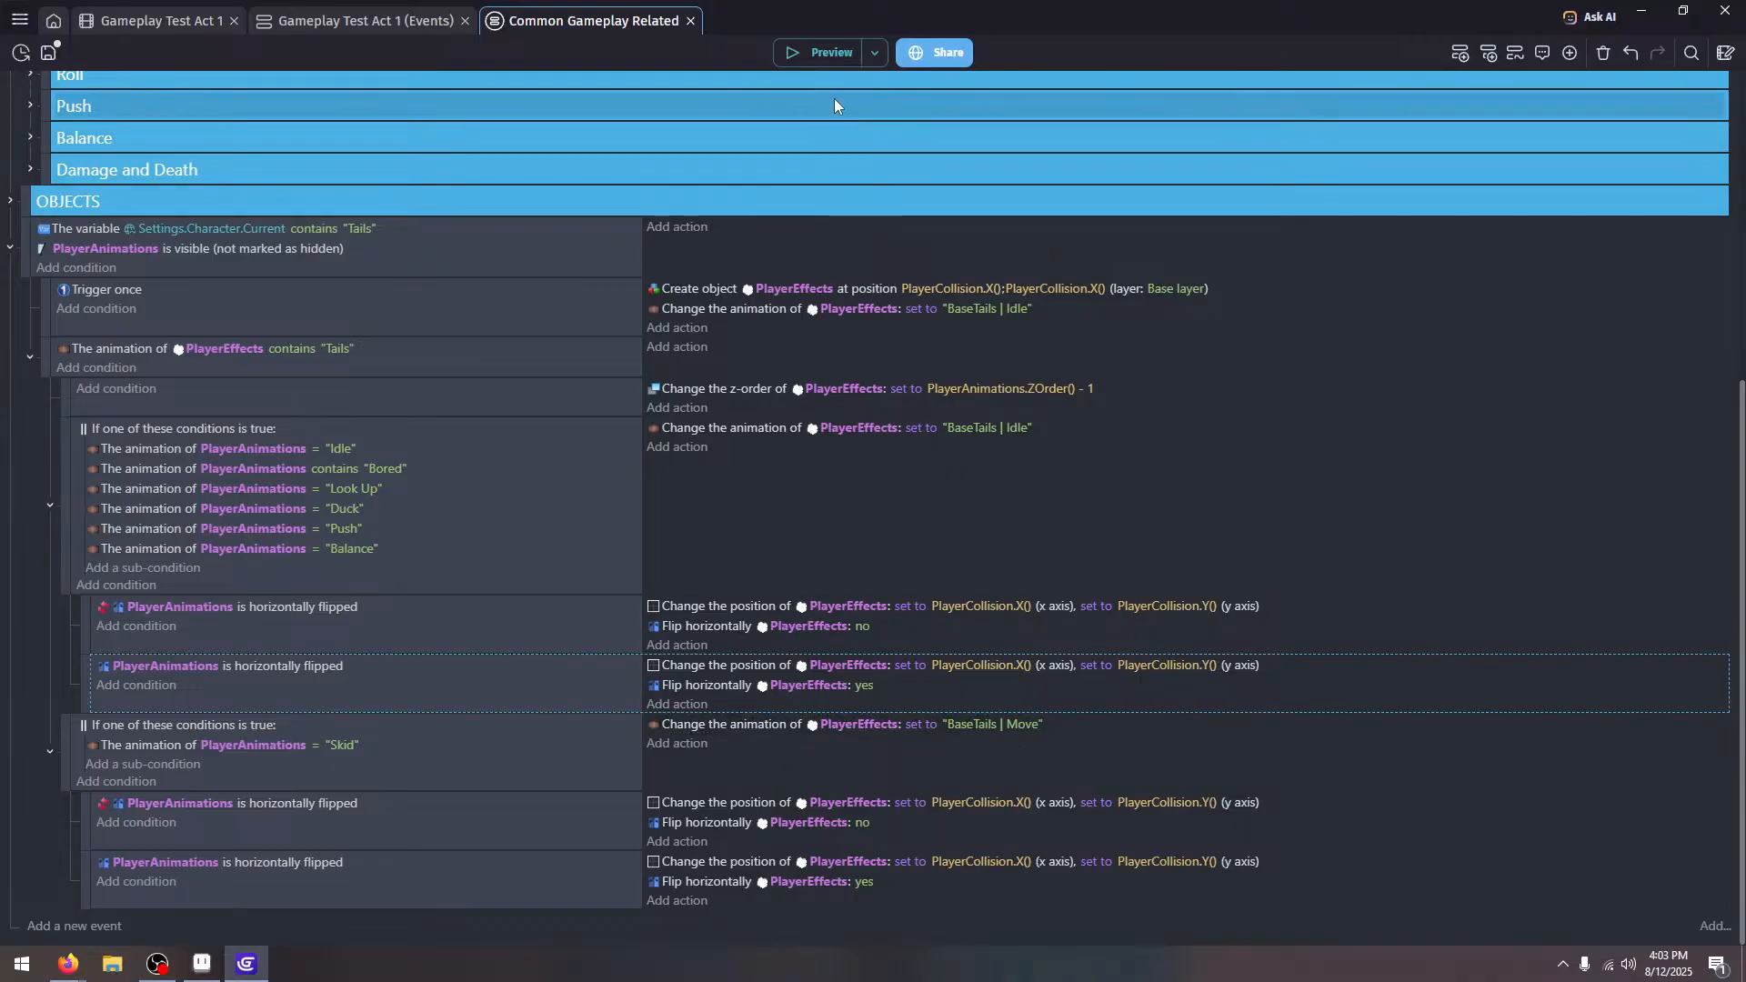
Preview the game to check the tail animation while running, skidding, rolling and jumping in both directions, and close the preview
{"action": "left_click", "coordinate": [831, 57]}
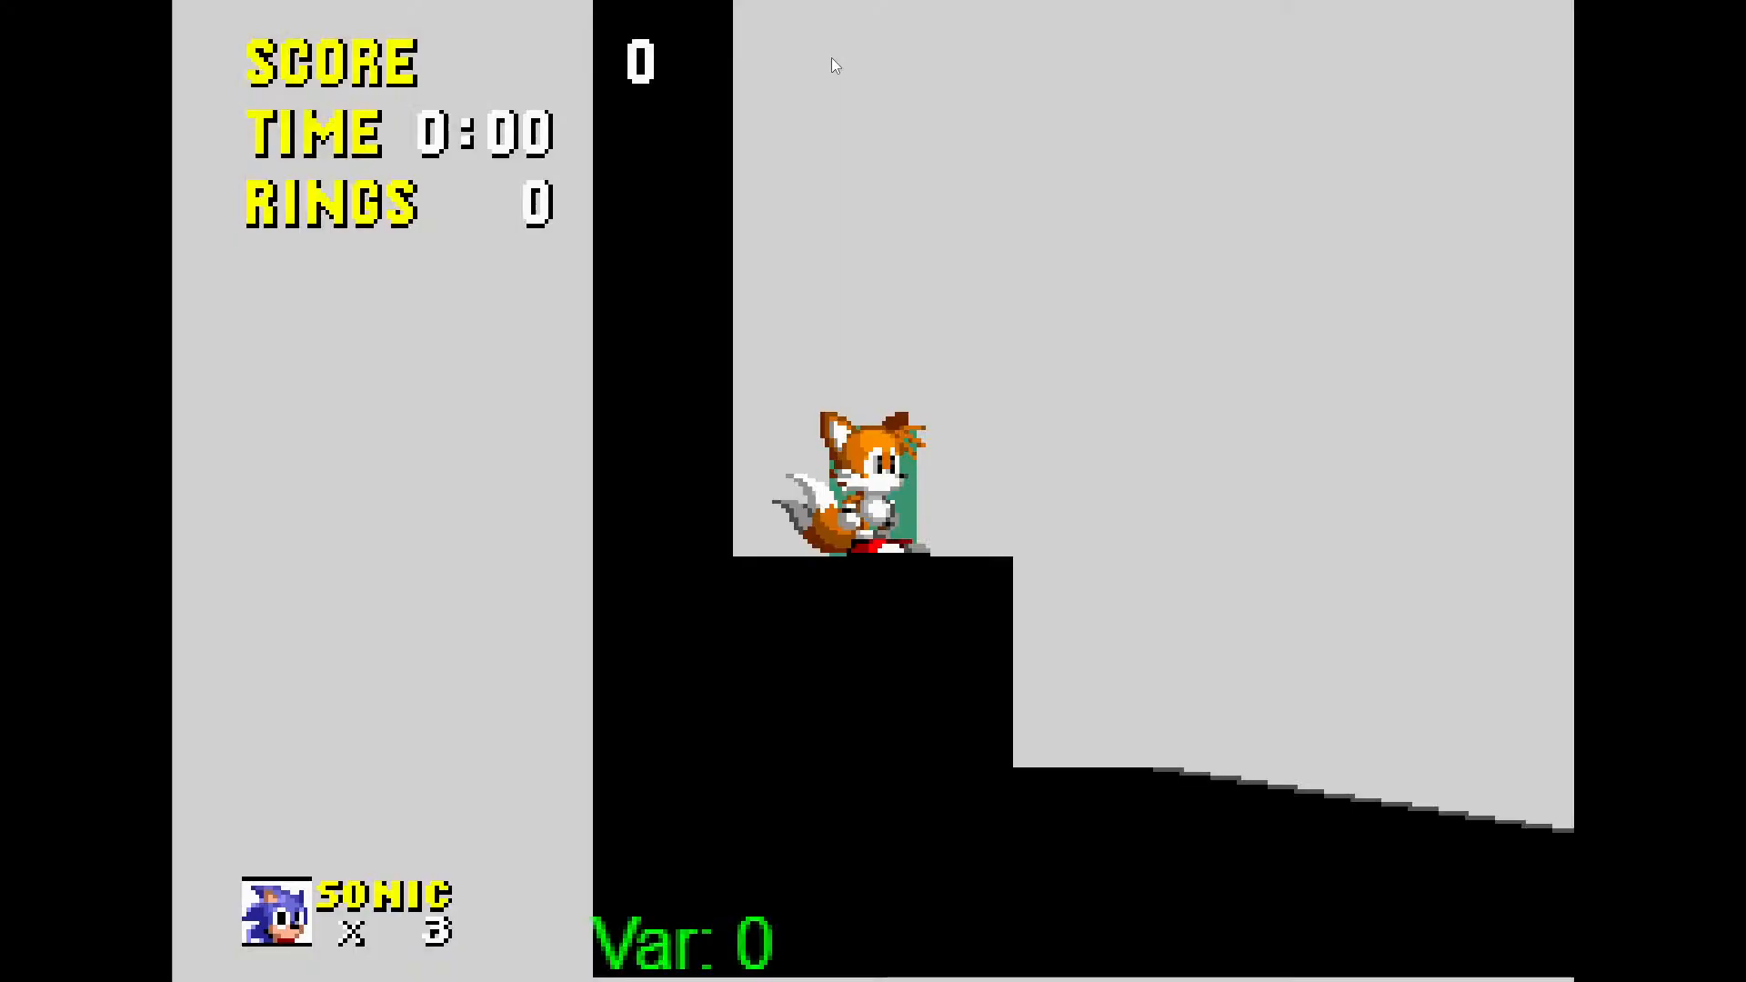
{"action": "key", "text": "Right"}
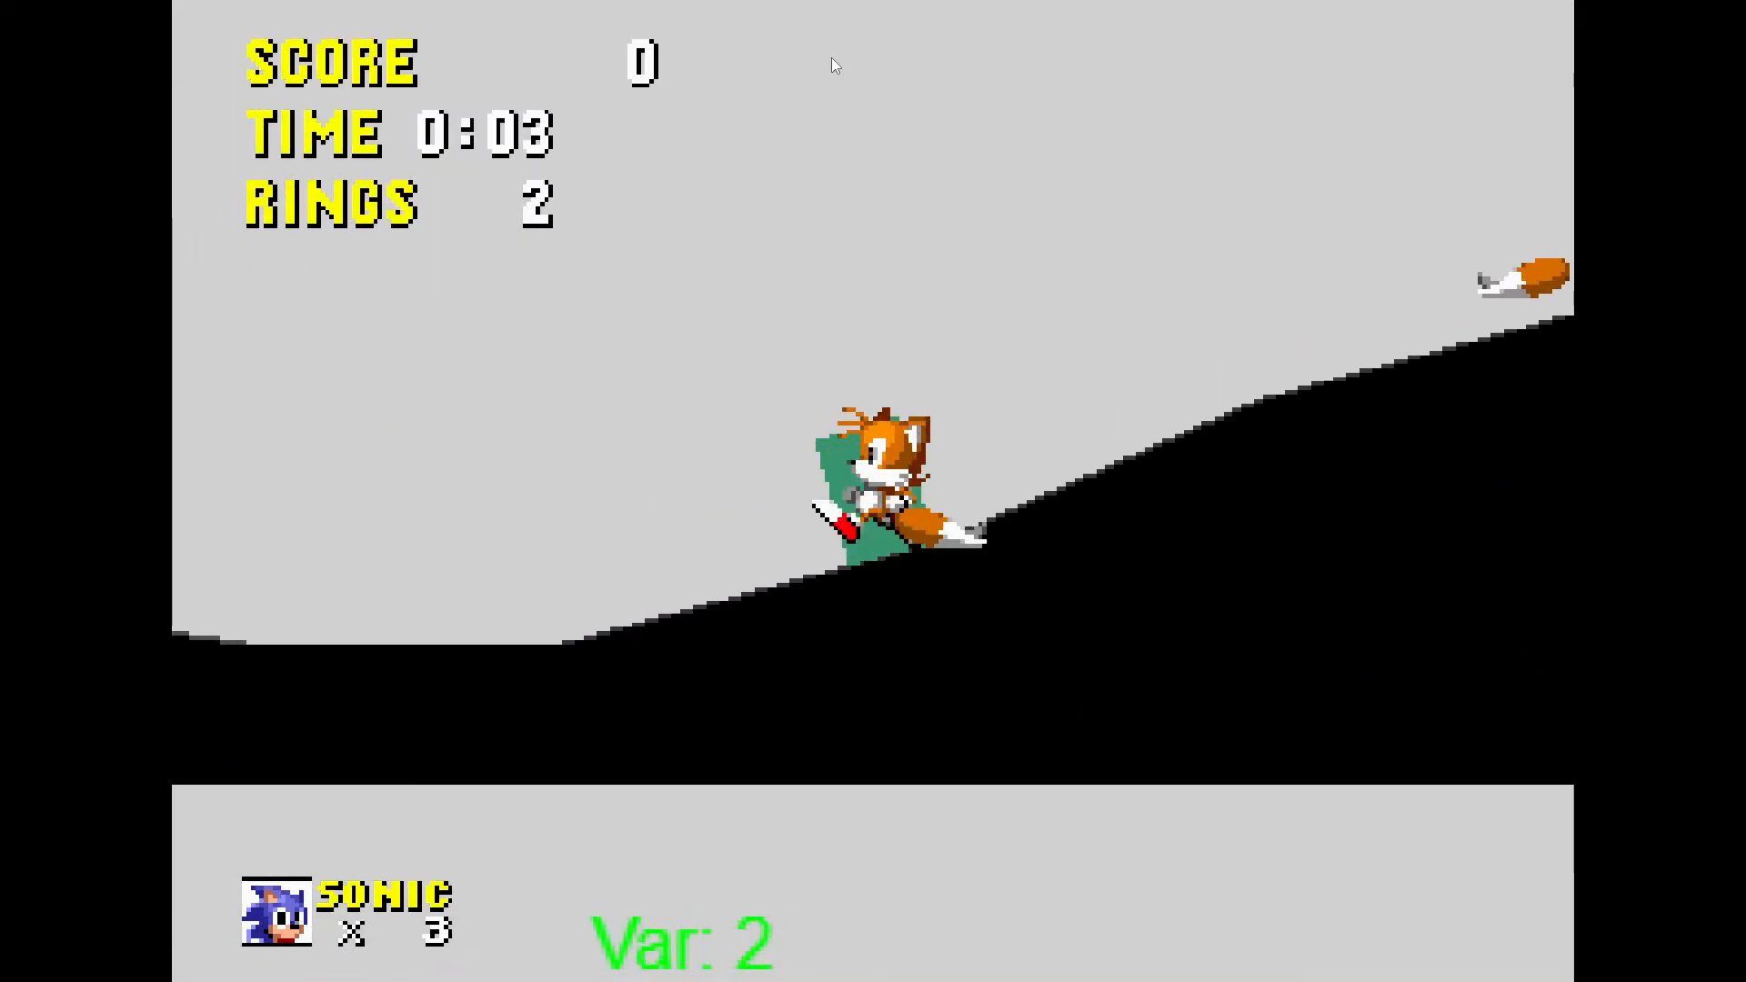
{"action": "key", "text": "Left"}
{"action": "key", "text": "Down"}
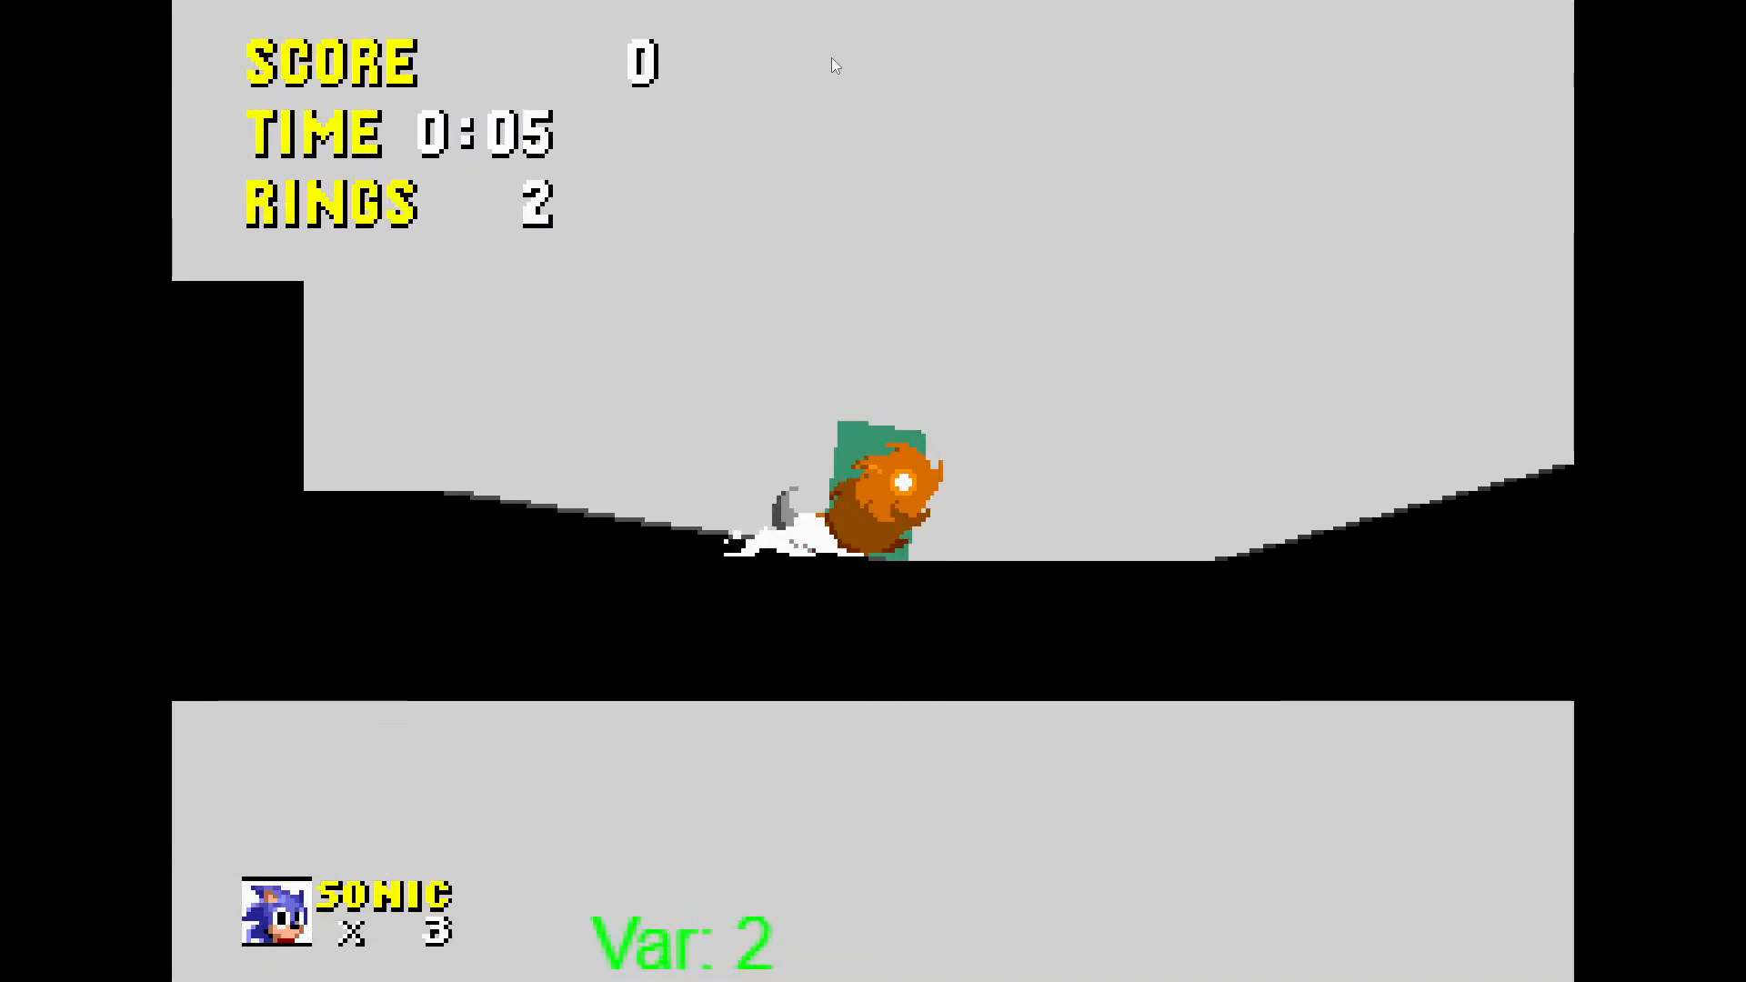
{"action": "key", "text": "Down"}
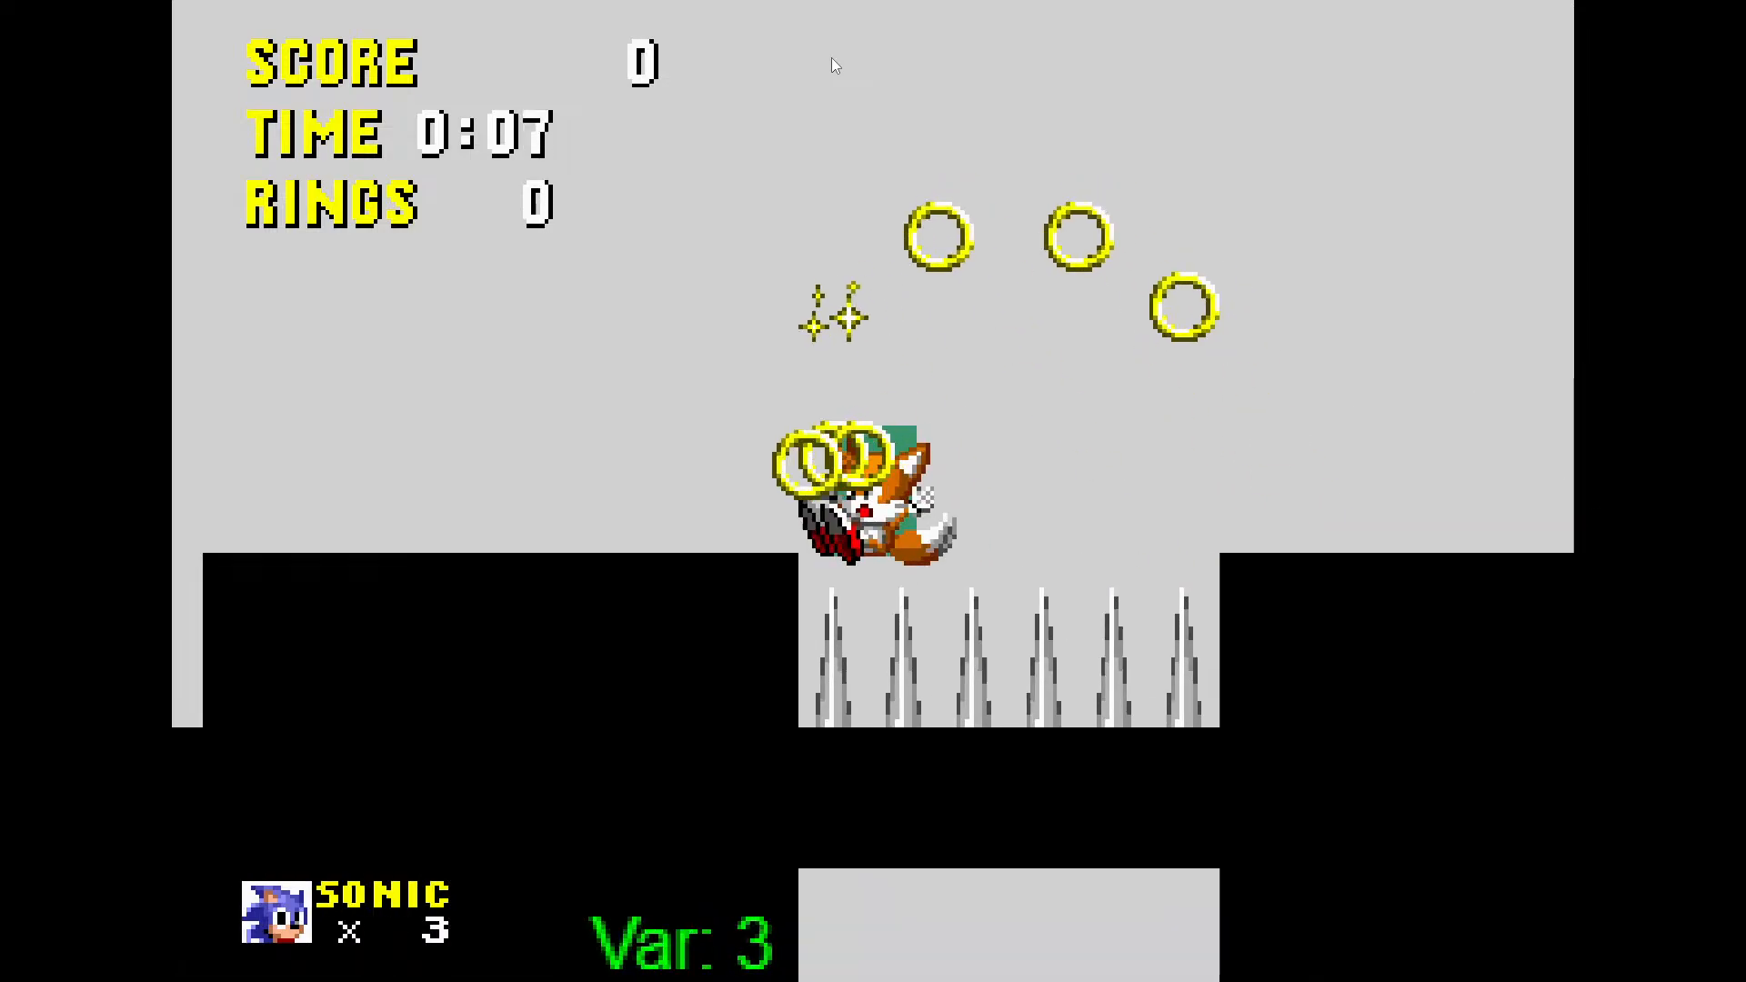
{"action": "key", "text": "space"}
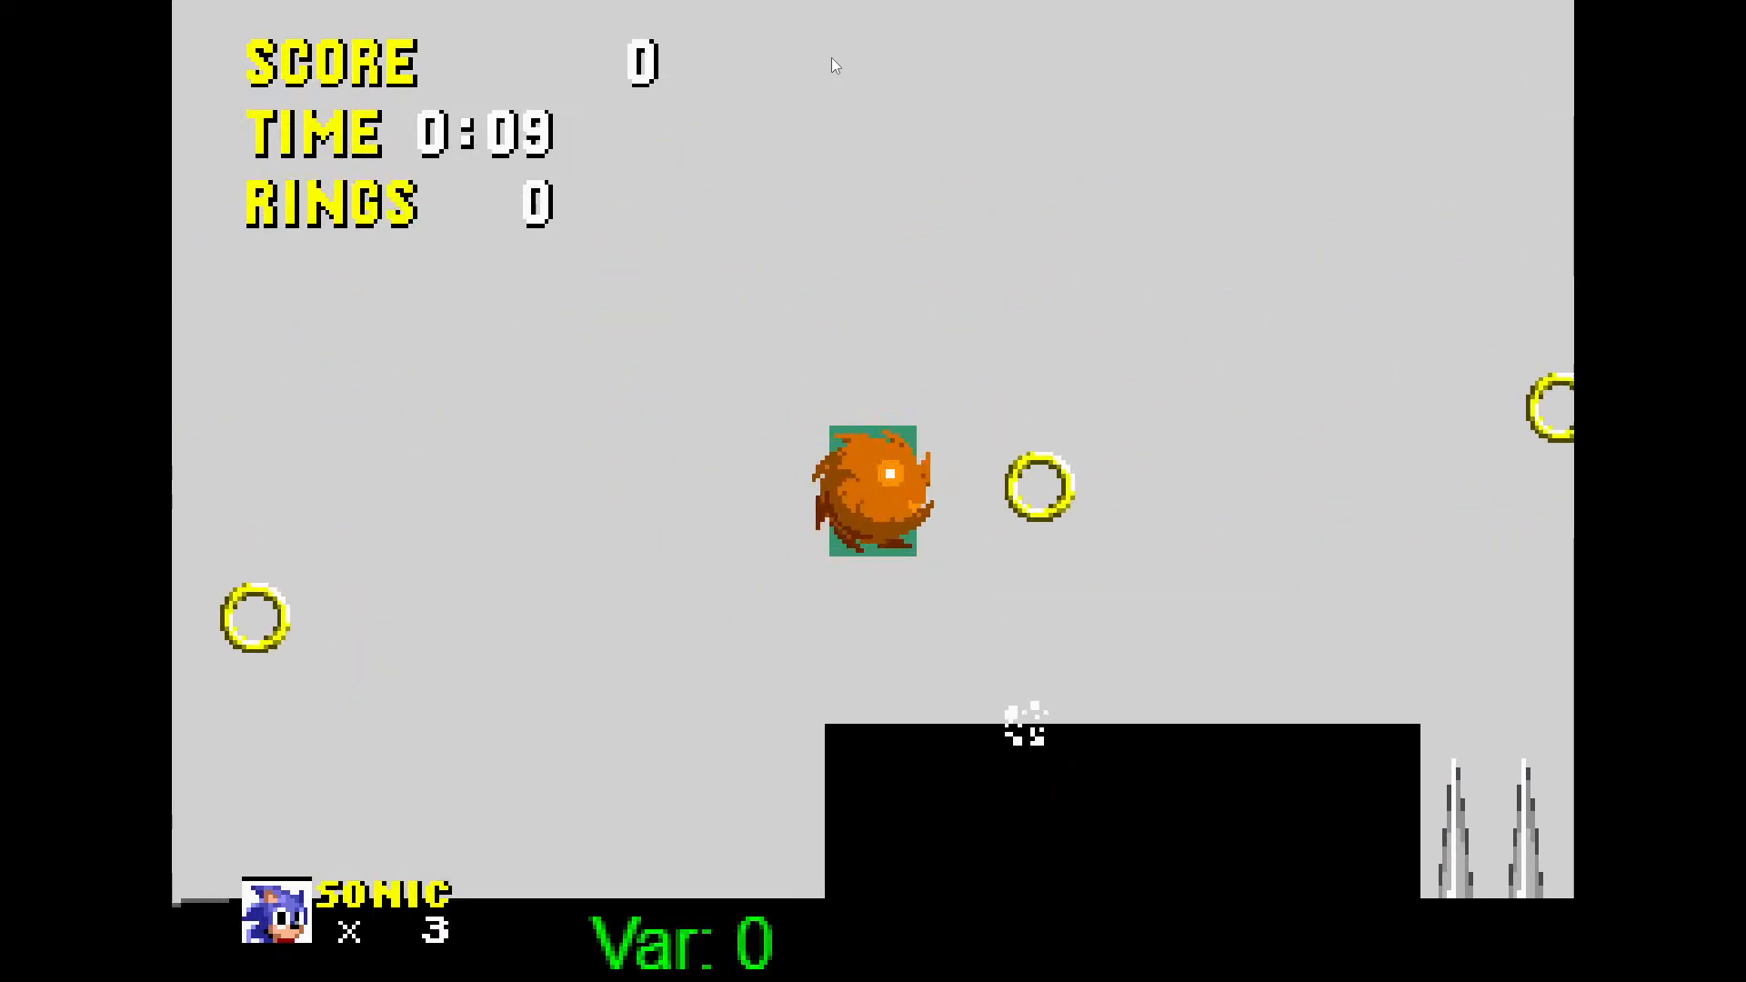
{"action": "key", "text": "Down"}
{"action": "key", "text": "space"}
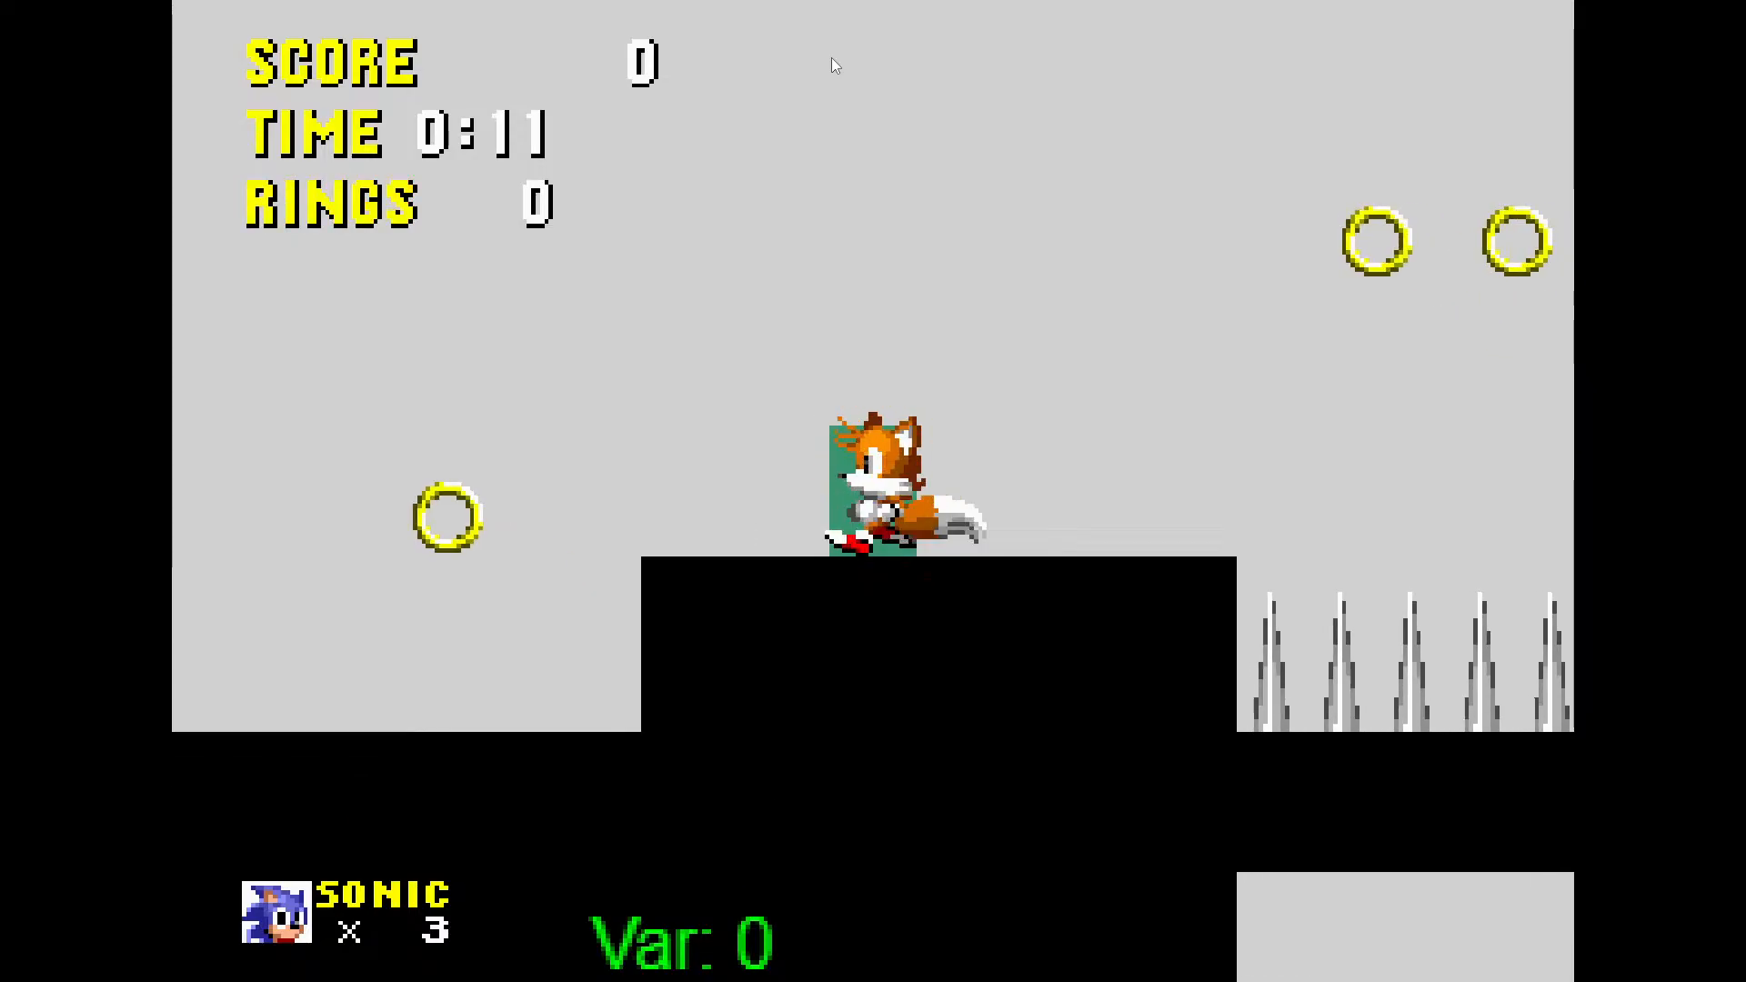
{"action": "key", "text": "Left"}
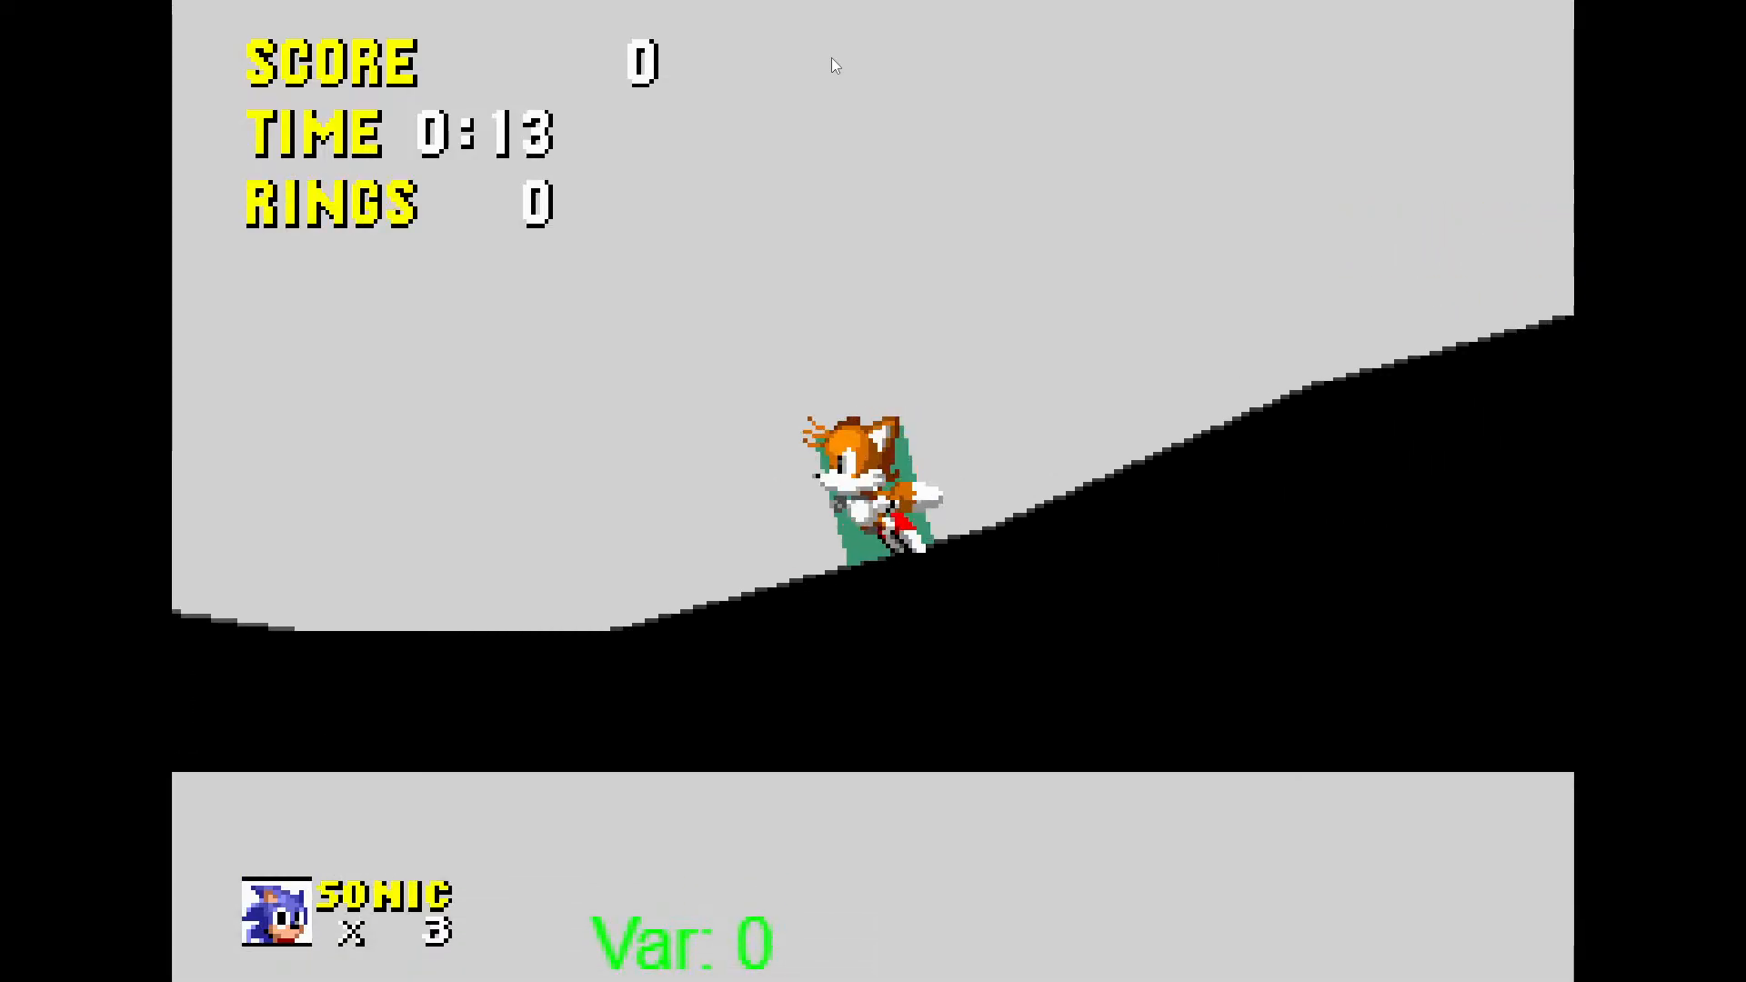
{"action": "key", "text": "Down"}
{"action": "key", "text": "space"}
{"action": "key", "text": "Left"}
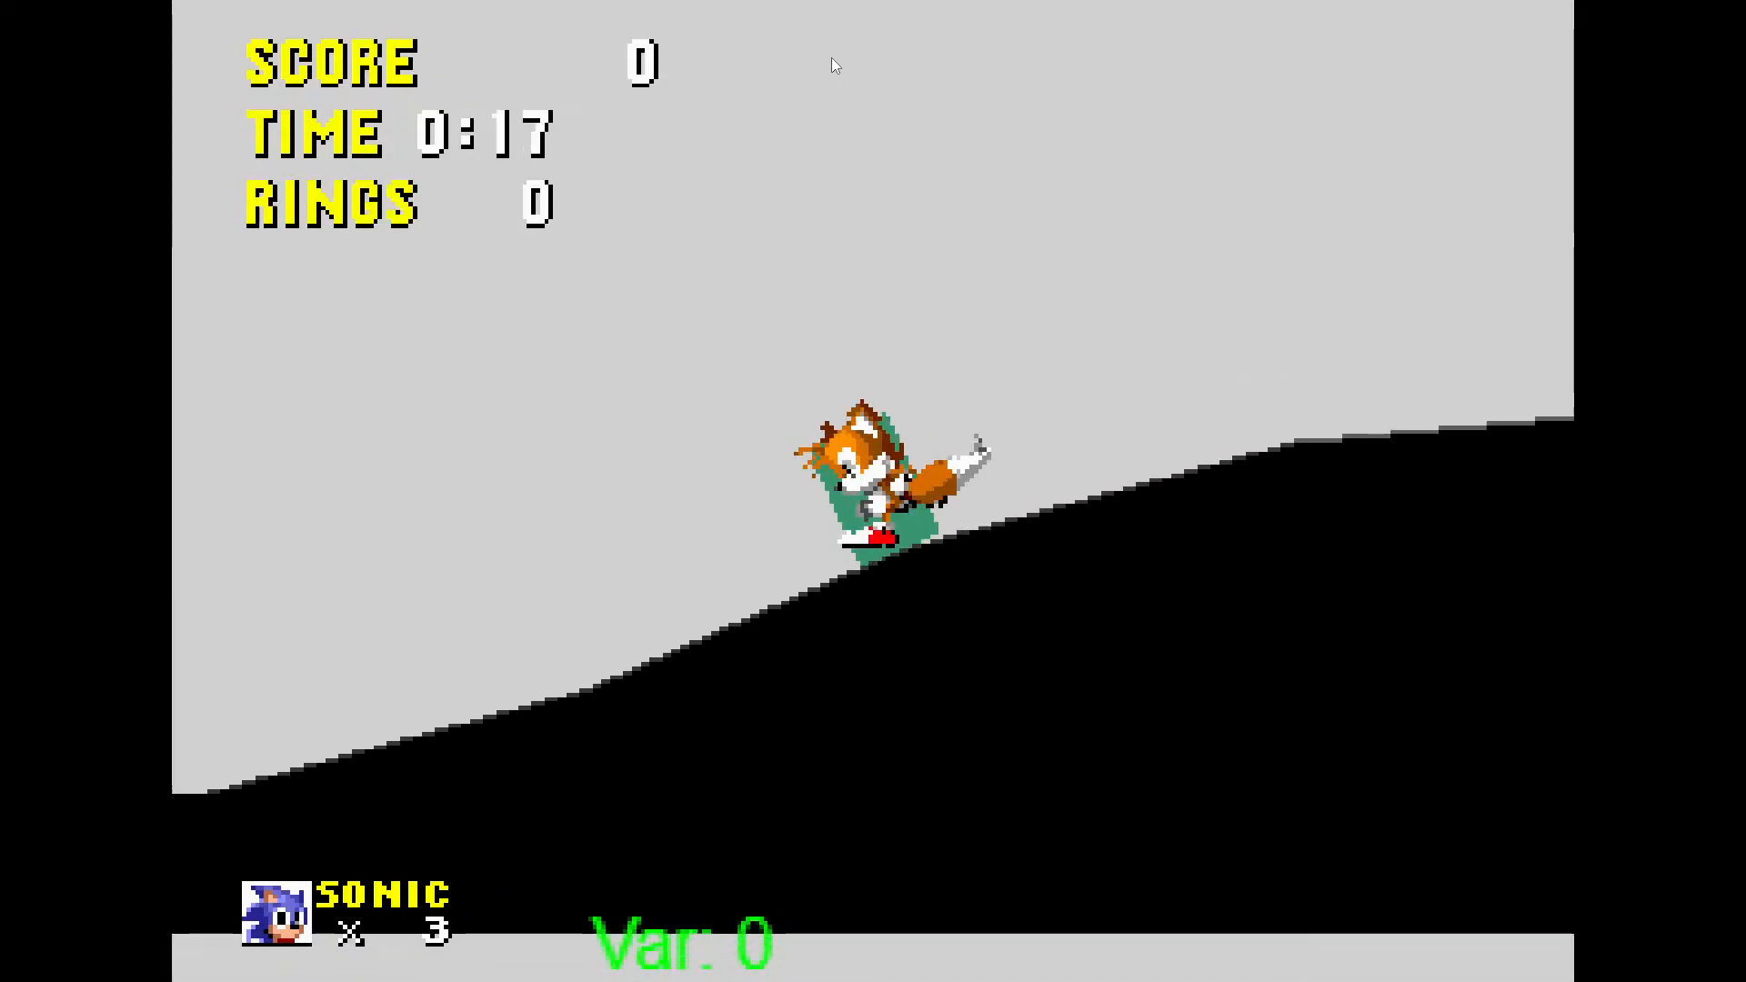
{"action": "key", "text": "Right"}
{"action": "key", "text": "Escape"}
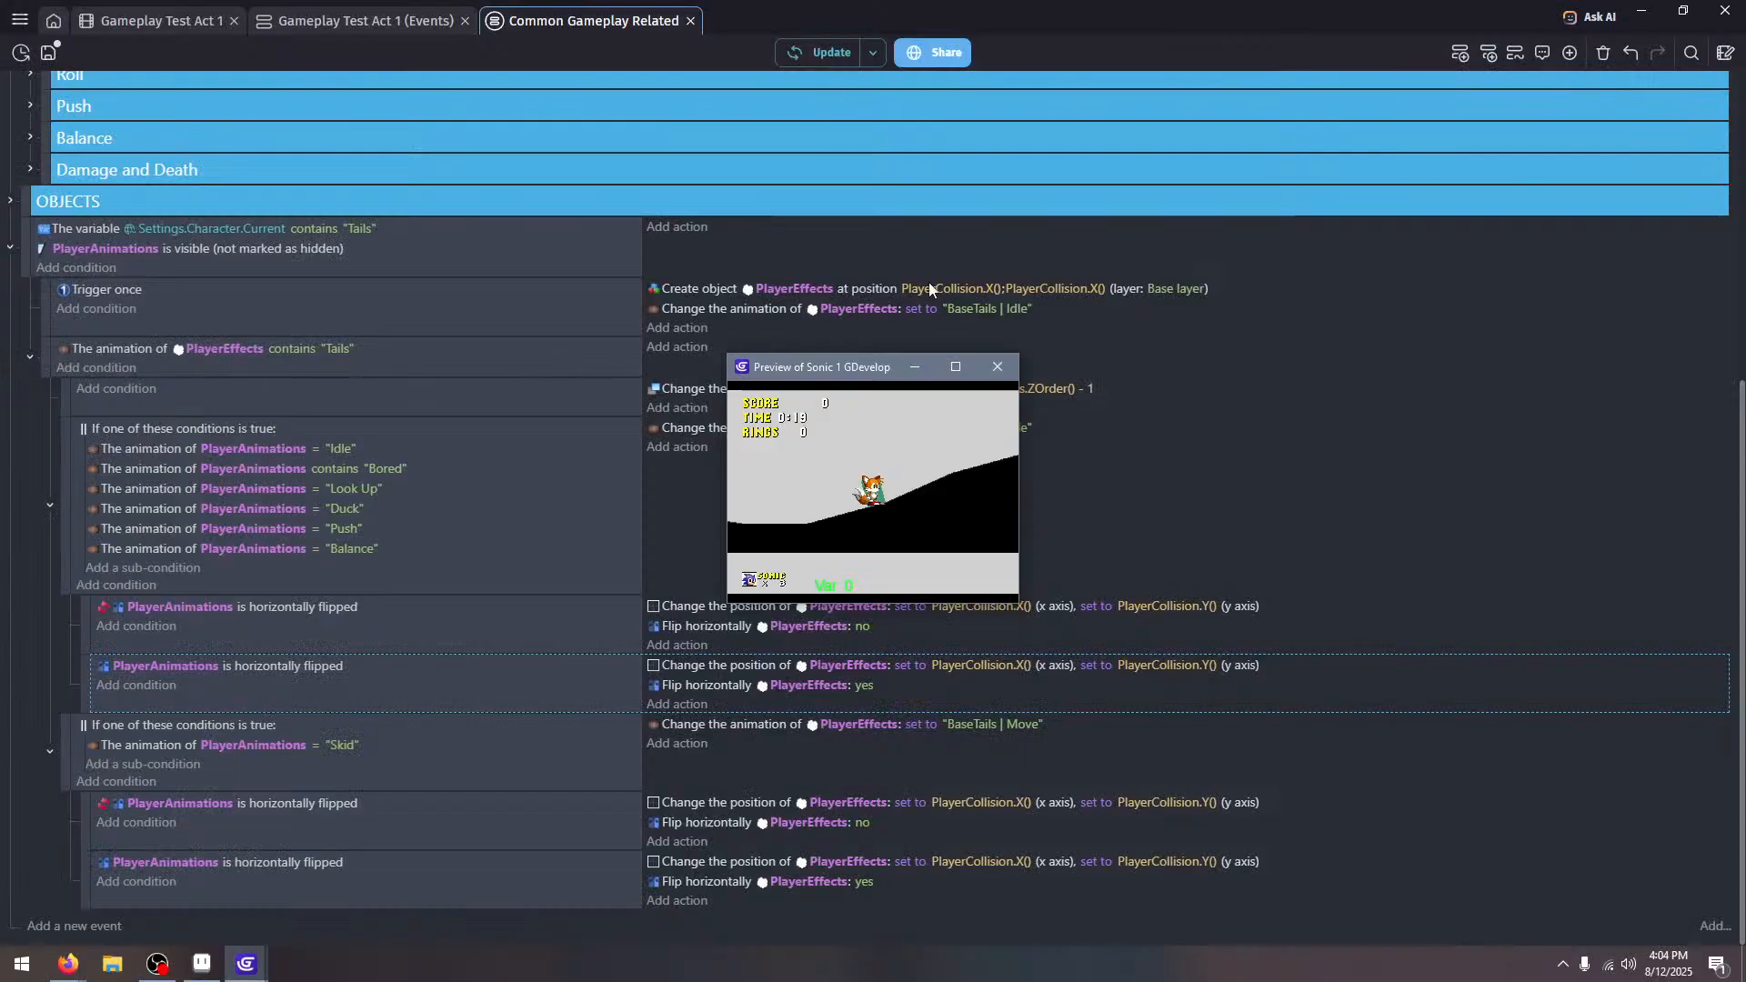
{"action": "left_click", "coordinate": [1007, 367]}
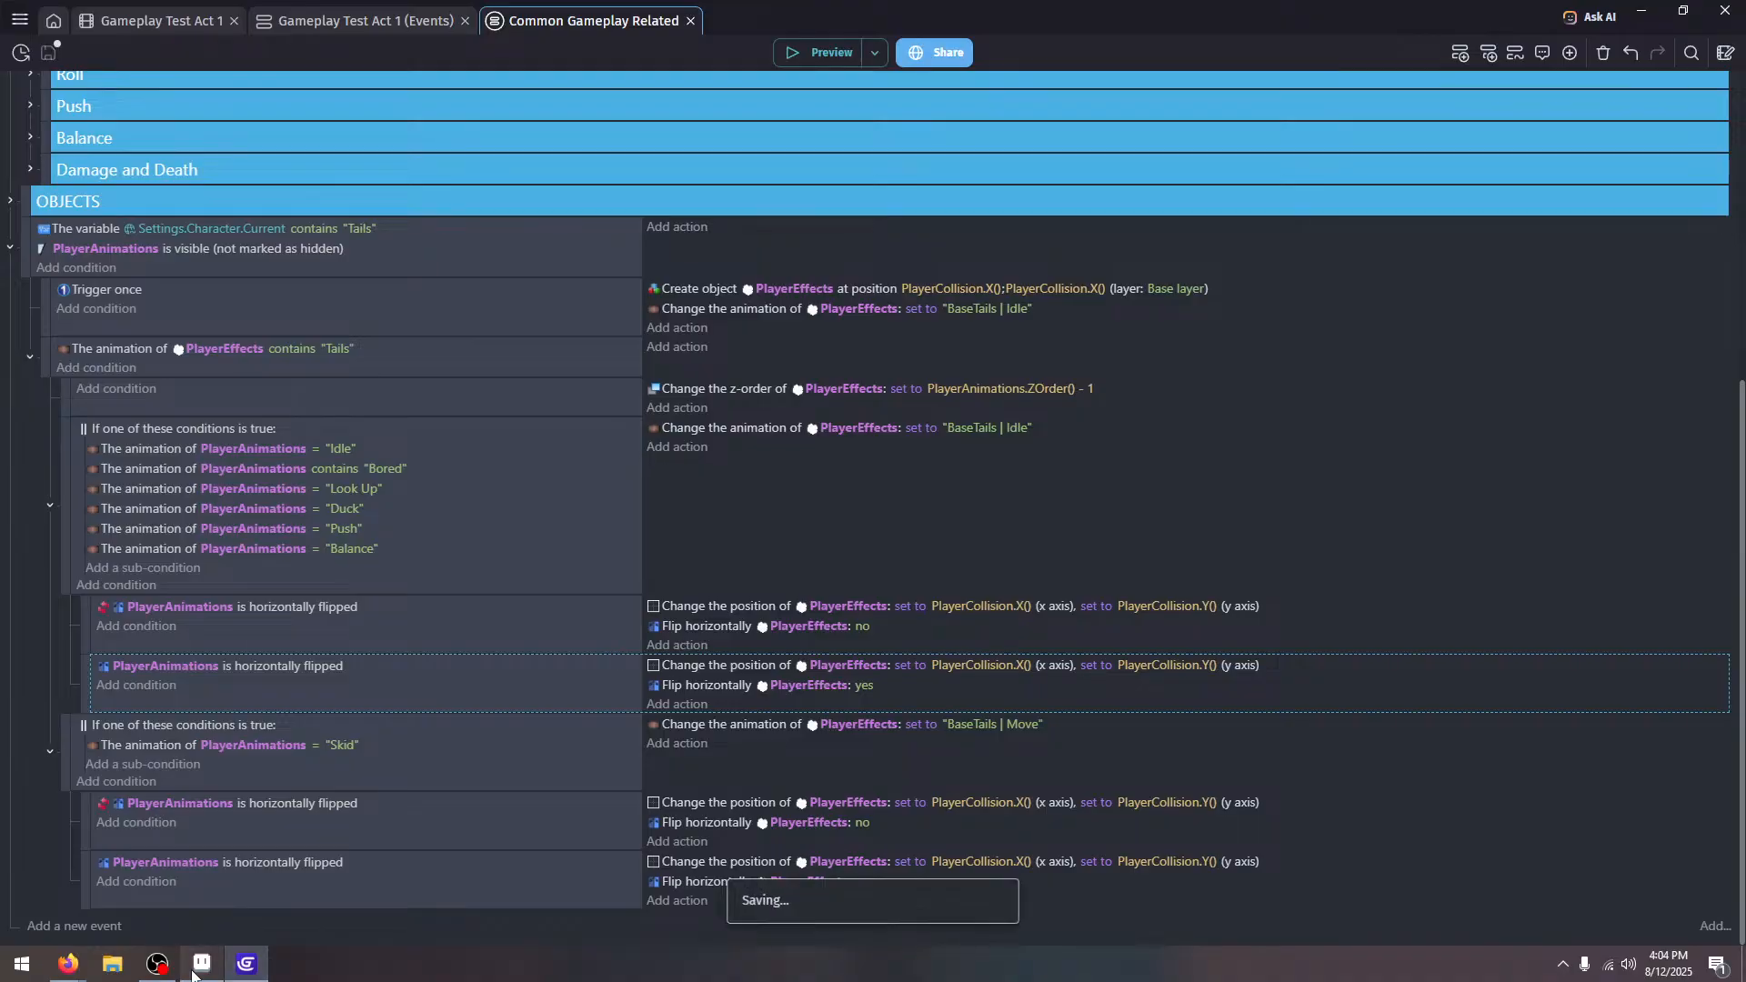
Switch to Aseprite and examine the roll frames in the BaseTails_Animations-1.png timeline, around frames 22 to 29
{"action": "key", "text": "alt+Tab"}
{"action": "key", "text": "period"}
{"action": "key", "text": "period"}
{"action": "key", "text": "period"}
{"action": "key", "text": "period"}
{"action": "key", "text": "period"}
{"action": "key", "text": "period"}
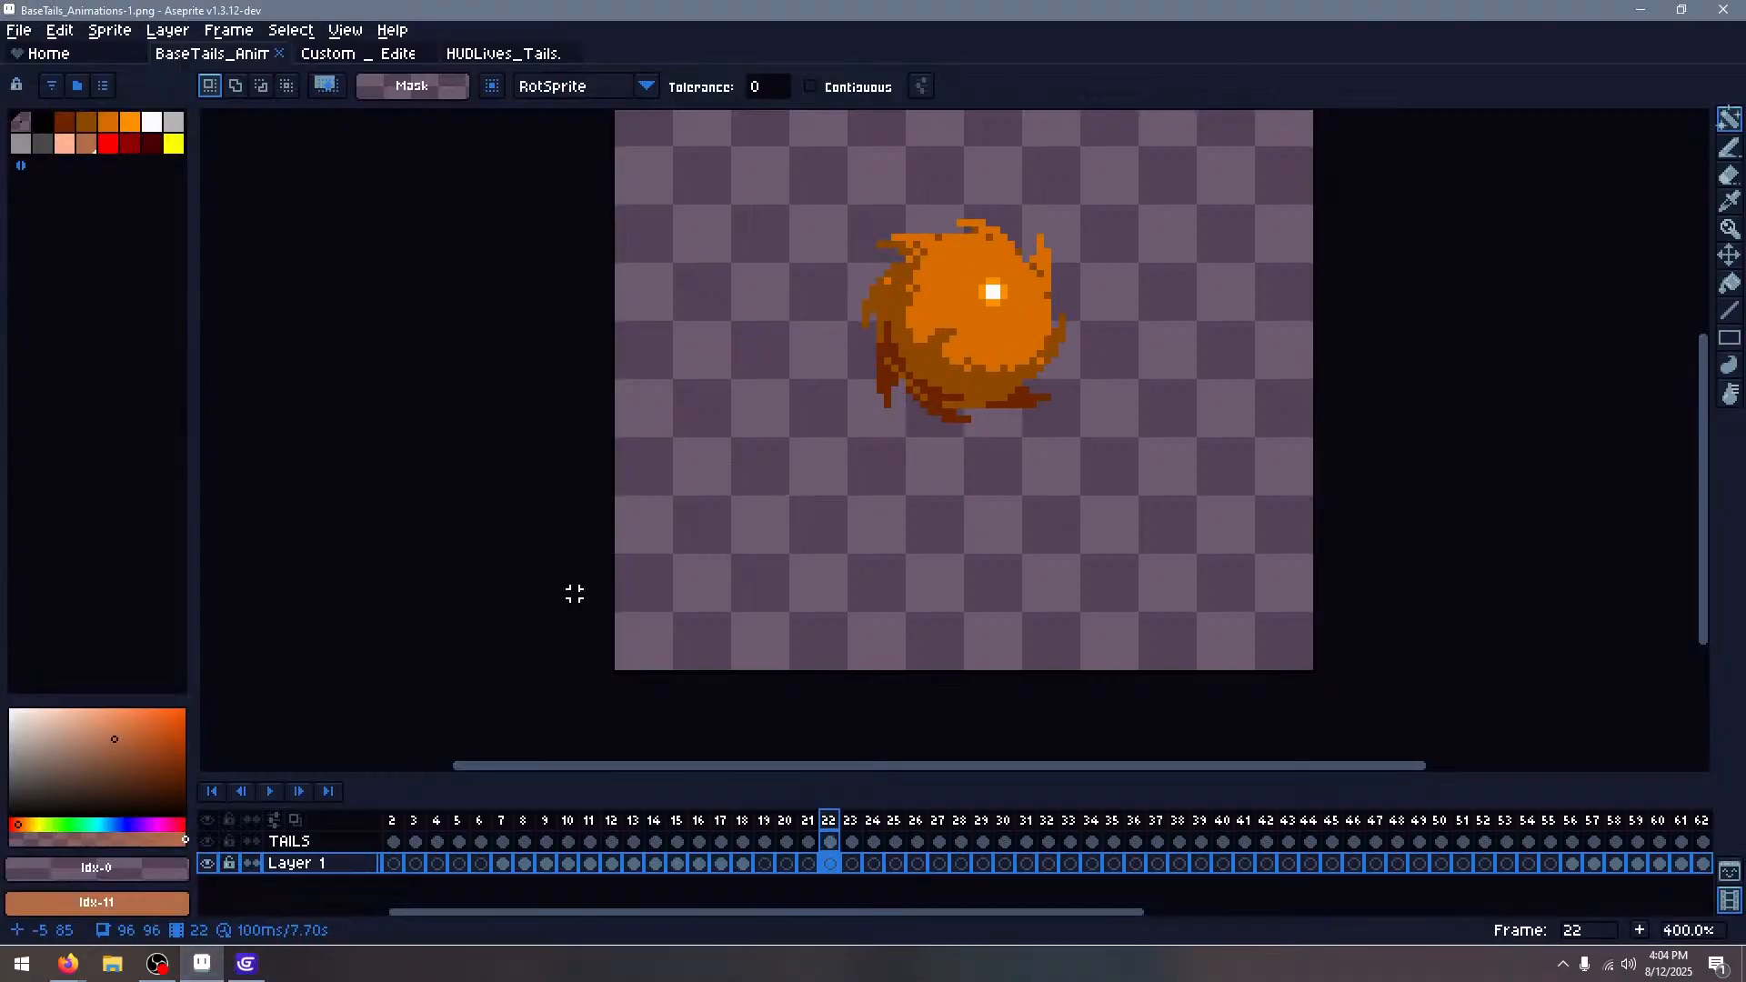
{"action": "key", "text": "period"}
{"action": "key", "text": "period"}
{"action": "key", "text": "period"}
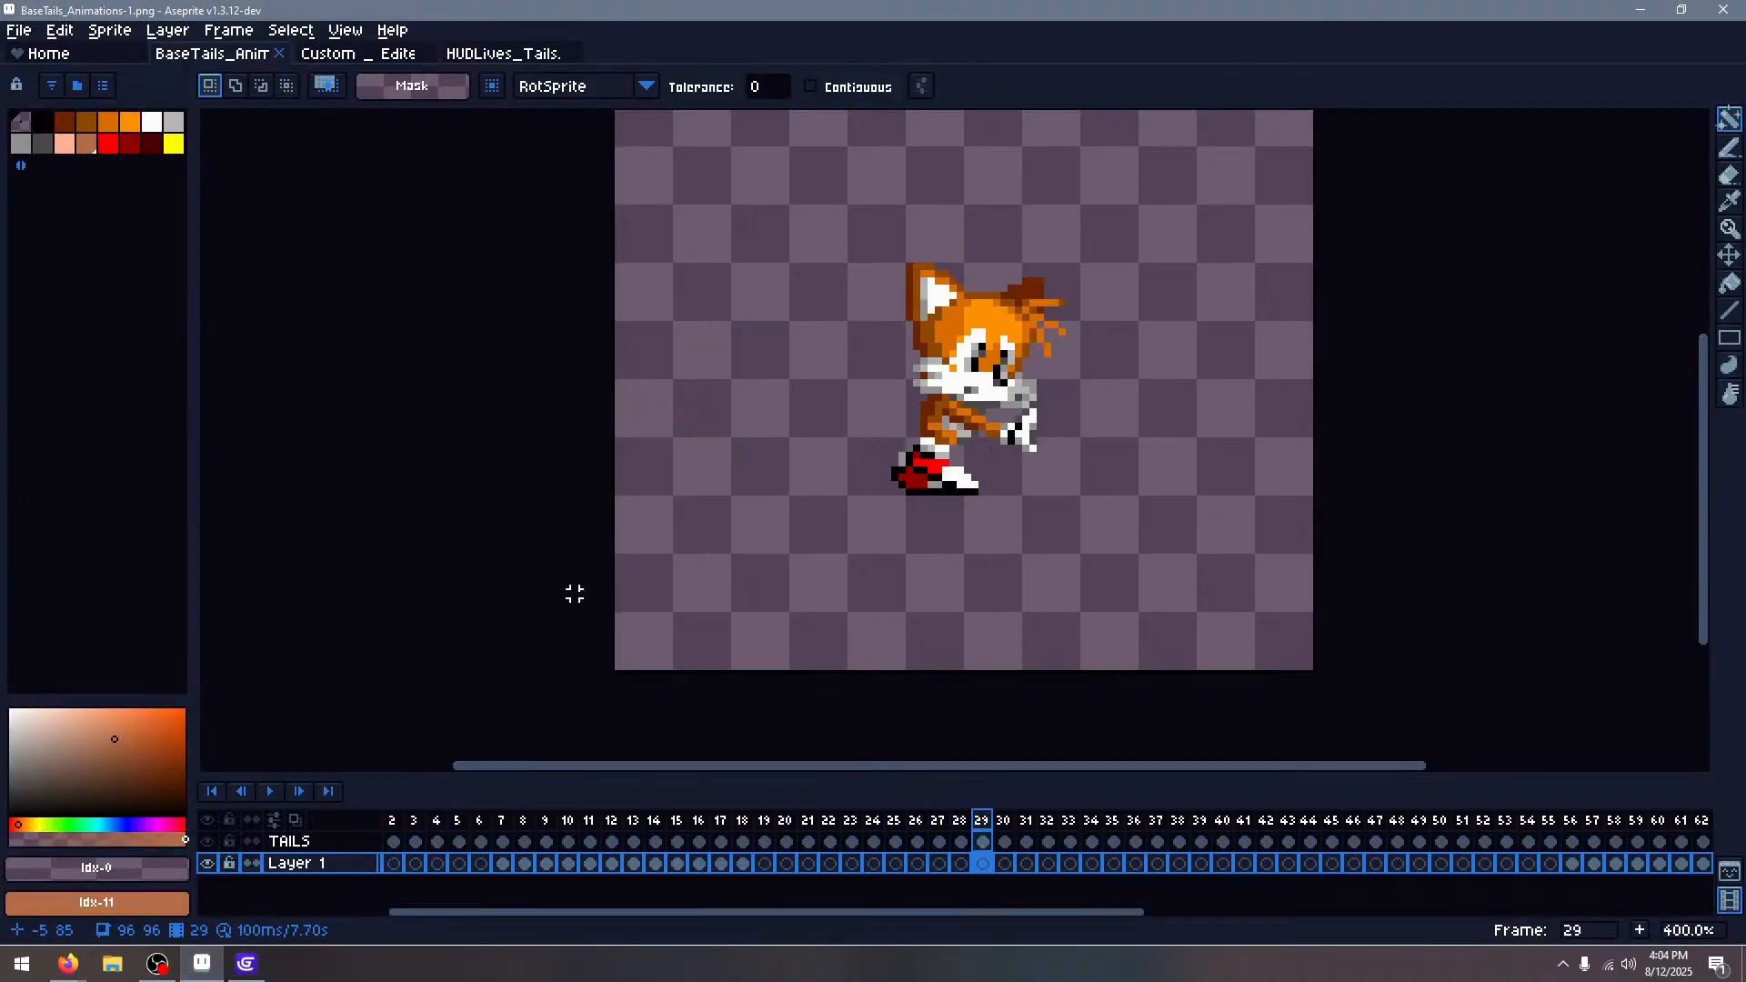
{"action": "key", "text": "period"}
{"action": "key", "text": "comma"}
{"action": "key", "text": "comma"}
{"action": "key", "text": "comma"}
{"action": "key", "text": "comma"}
{"action": "key", "text": "comma"}
{"action": "key", "text": "comma"}
{"action": "key", "text": "period"}
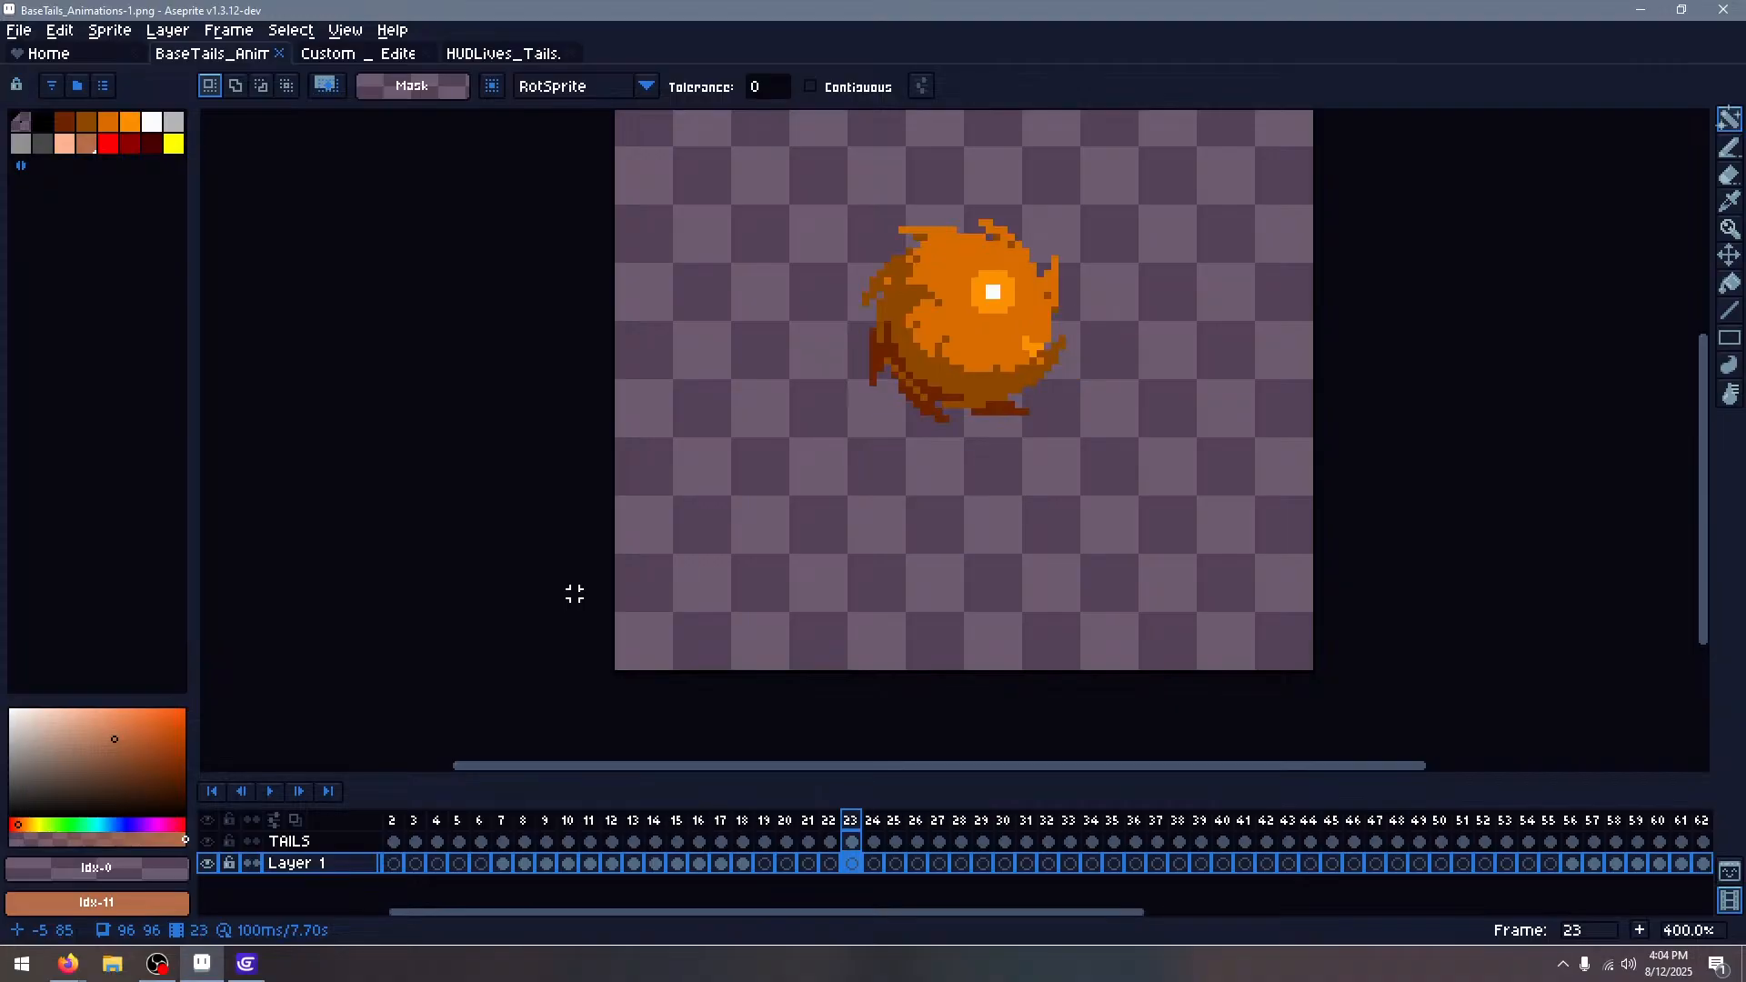
{"action": "key", "text": "comma"}
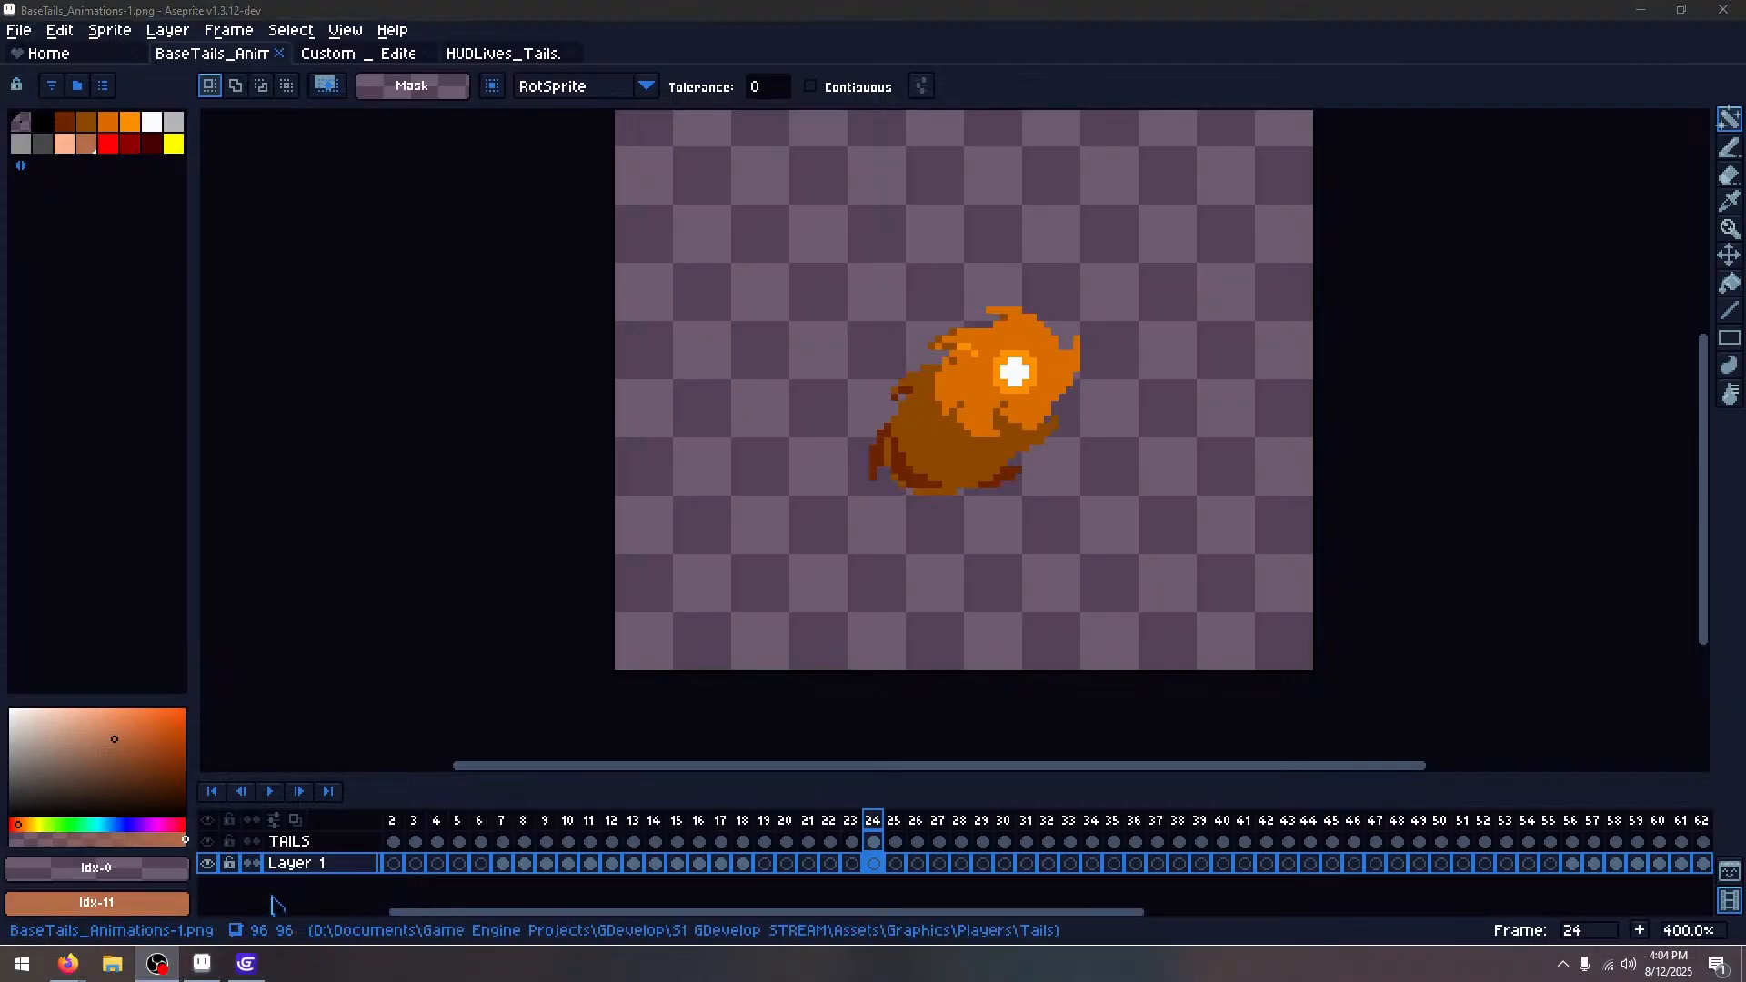
Return to GDevelop, duplicate the Skid event with its sub-events below it, and set the copy's PlayerAnimations condition to Roll
{"action": "left_click", "coordinate": [244, 969]}
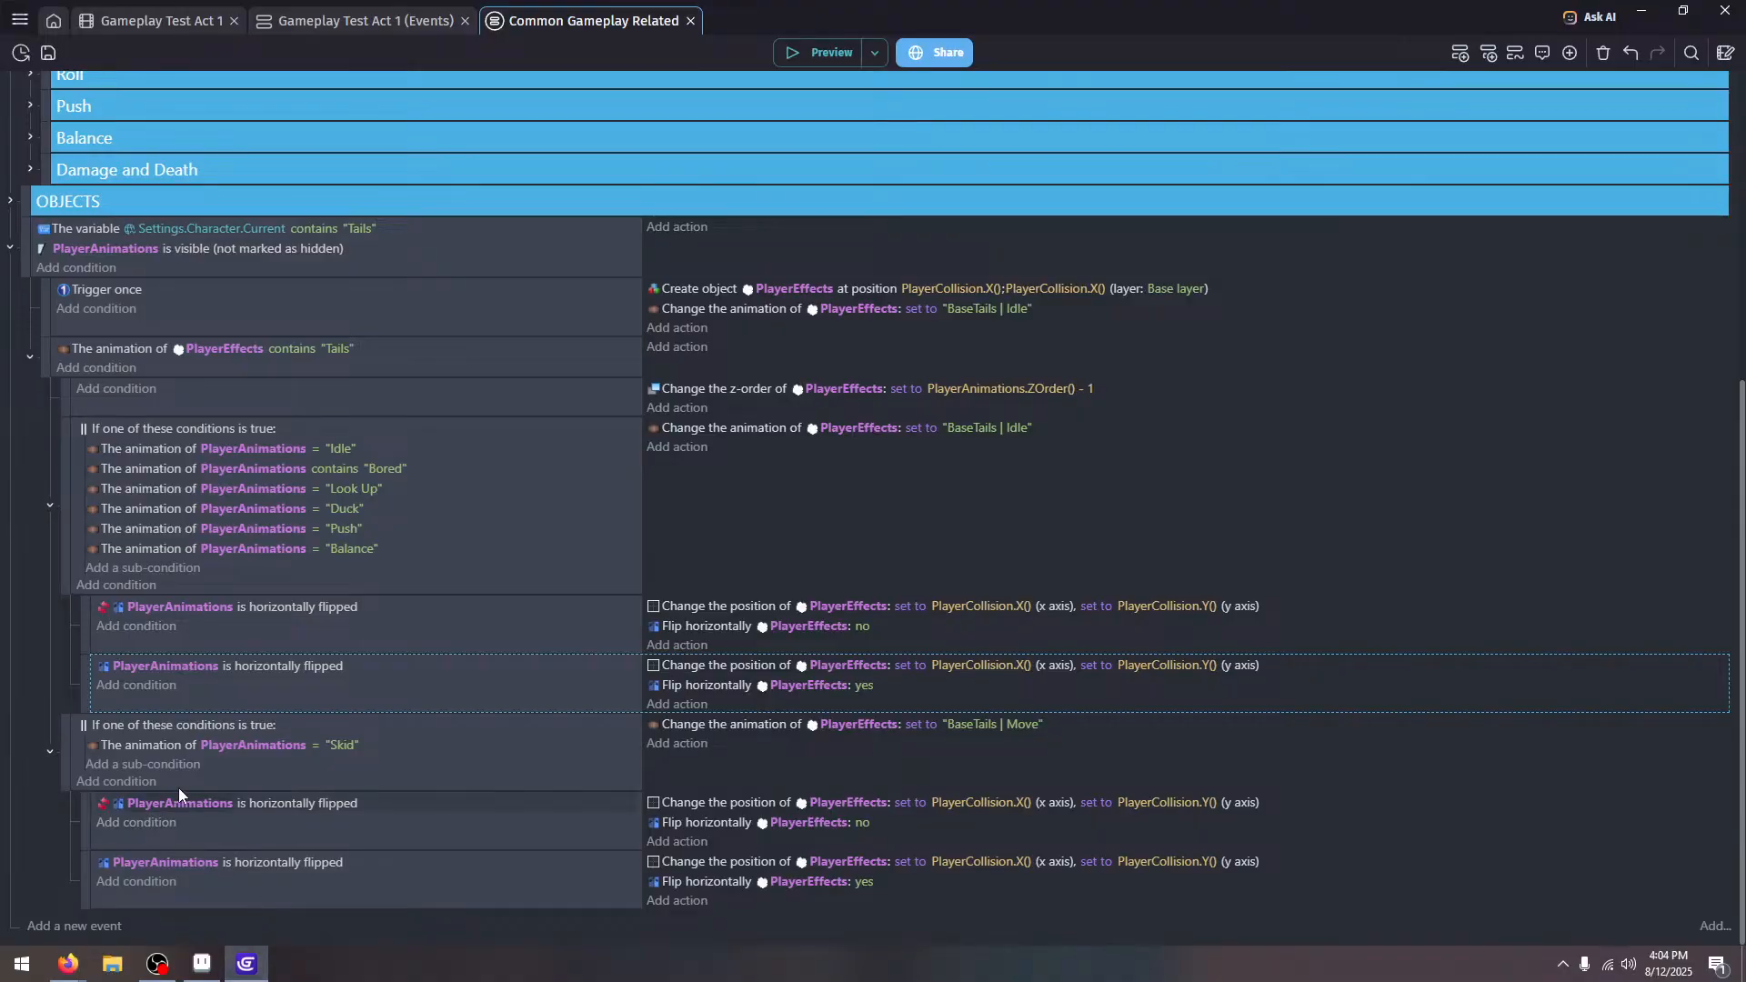
{"action": "scroll", "coordinate": [418, 828], "scroll_direction": "down", "scroll_amount": 2}
{"action": "left_click", "coordinate": [350, 745]}
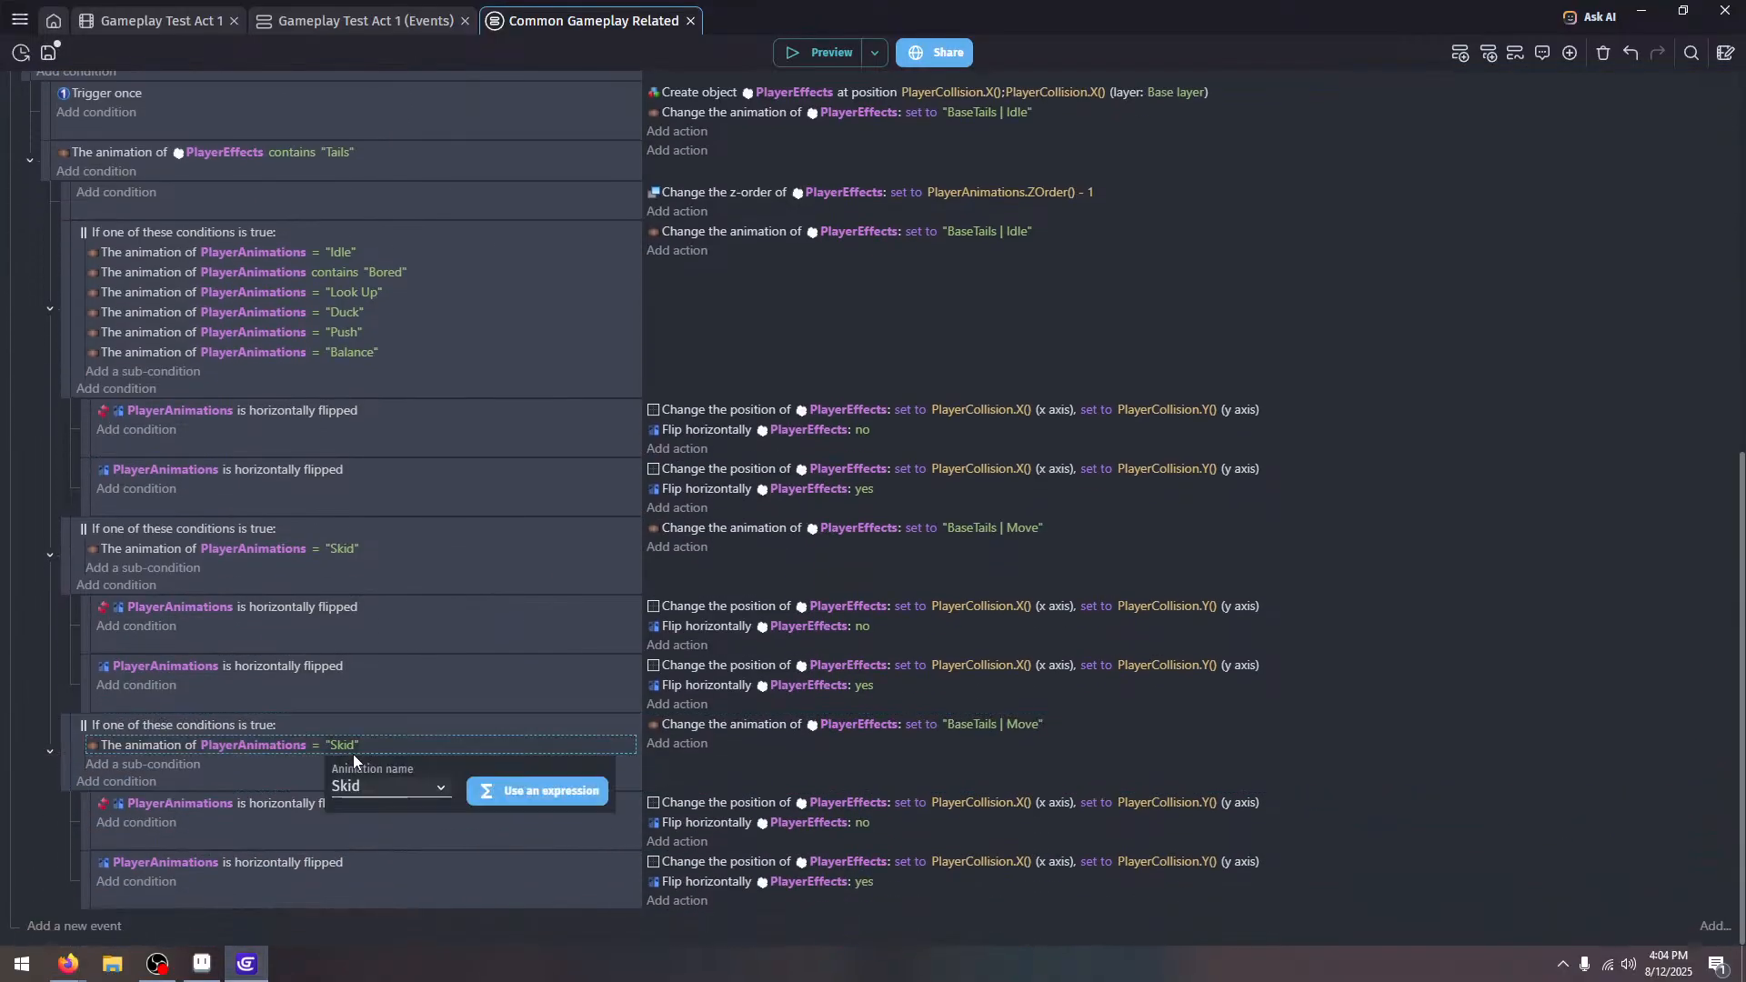
{"action": "left_click", "coordinate": [377, 785]}
{"action": "left_click", "coordinate": [428, 583]}
{"action": "left_click", "coordinate": [690, 783]}
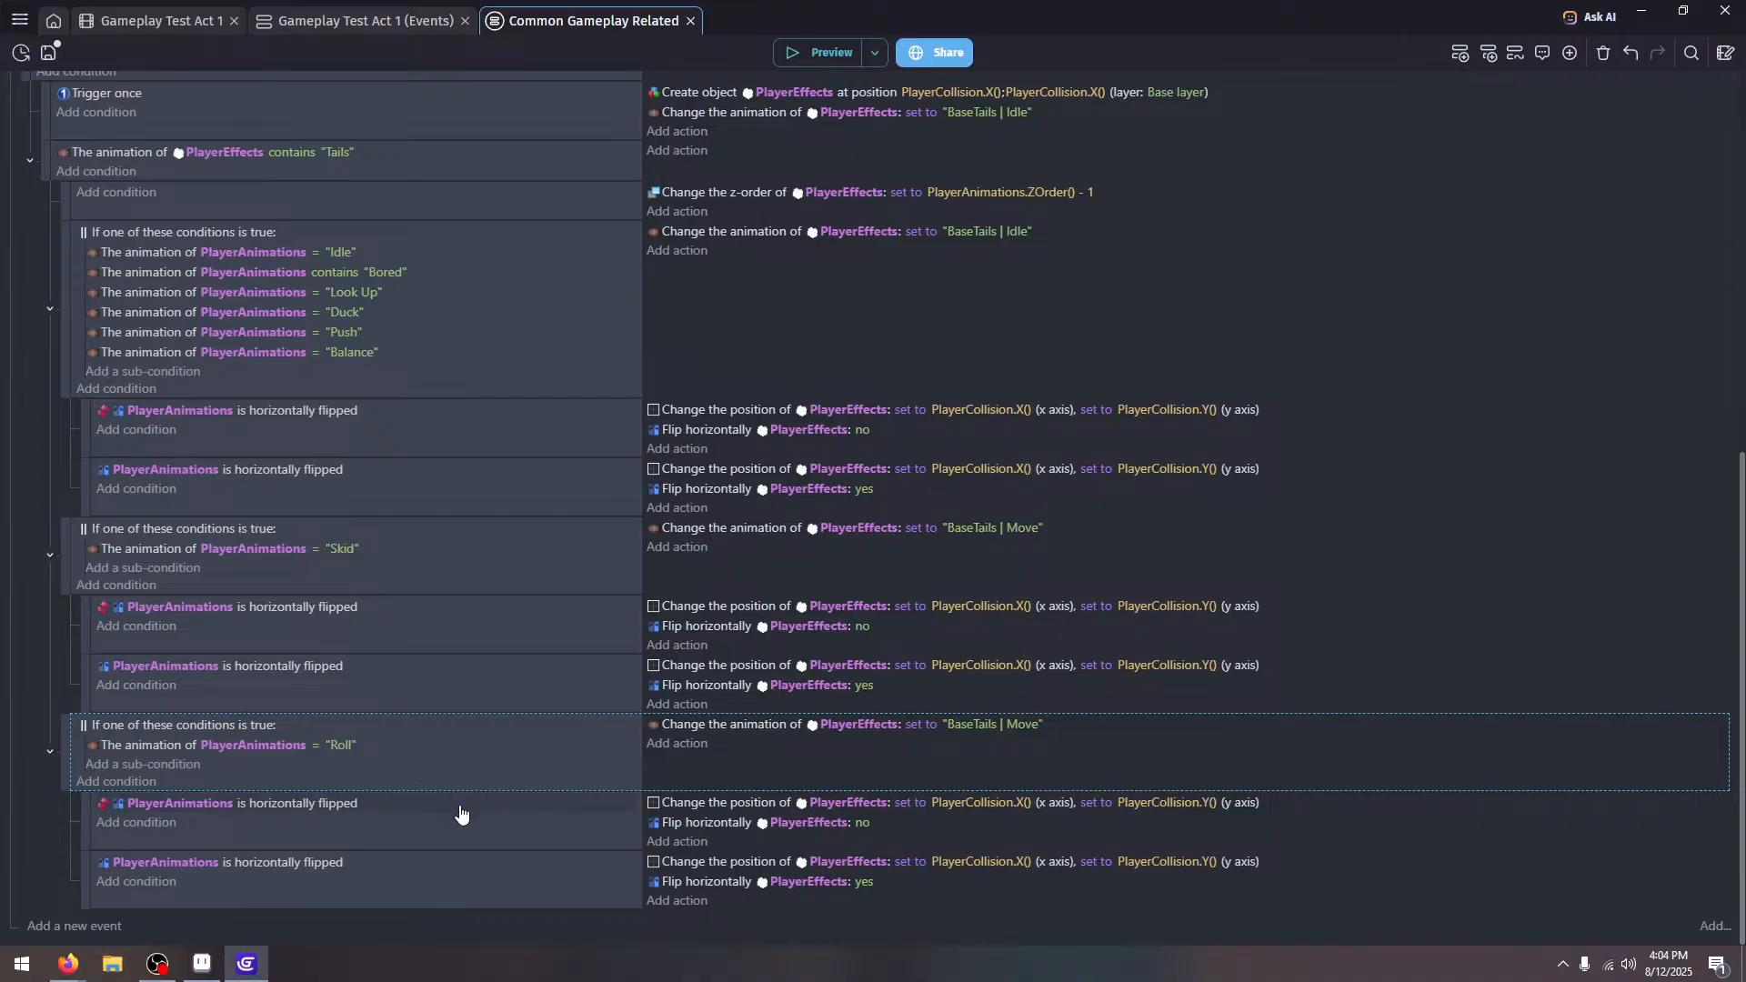
Delete the Roll event's horizontally flipped sub-event and move the "Flip horizontally PlayerEffects: no" action up into the Roll event
{"action": "left_click", "coordinate": [535, 899]}
{"action": "key", "text": "Delete"}
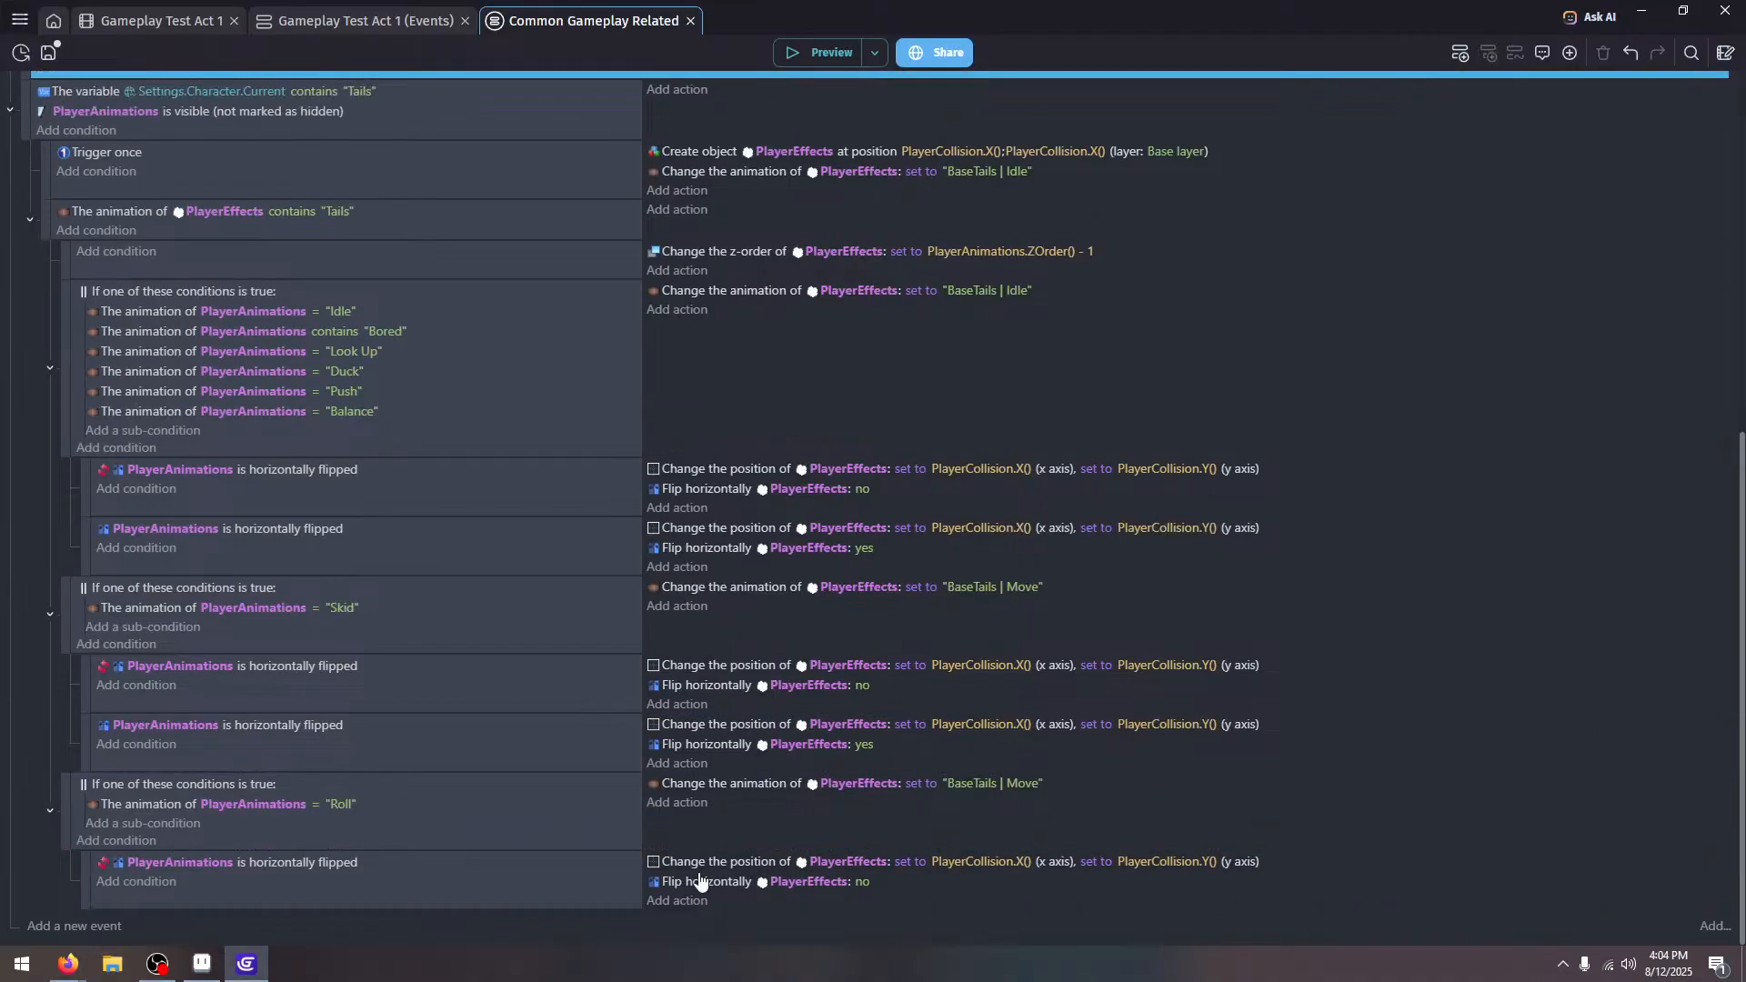
{"action": "left_click_drag", "start_coordinate": [698, 880], "coordinate": [717, 798]}
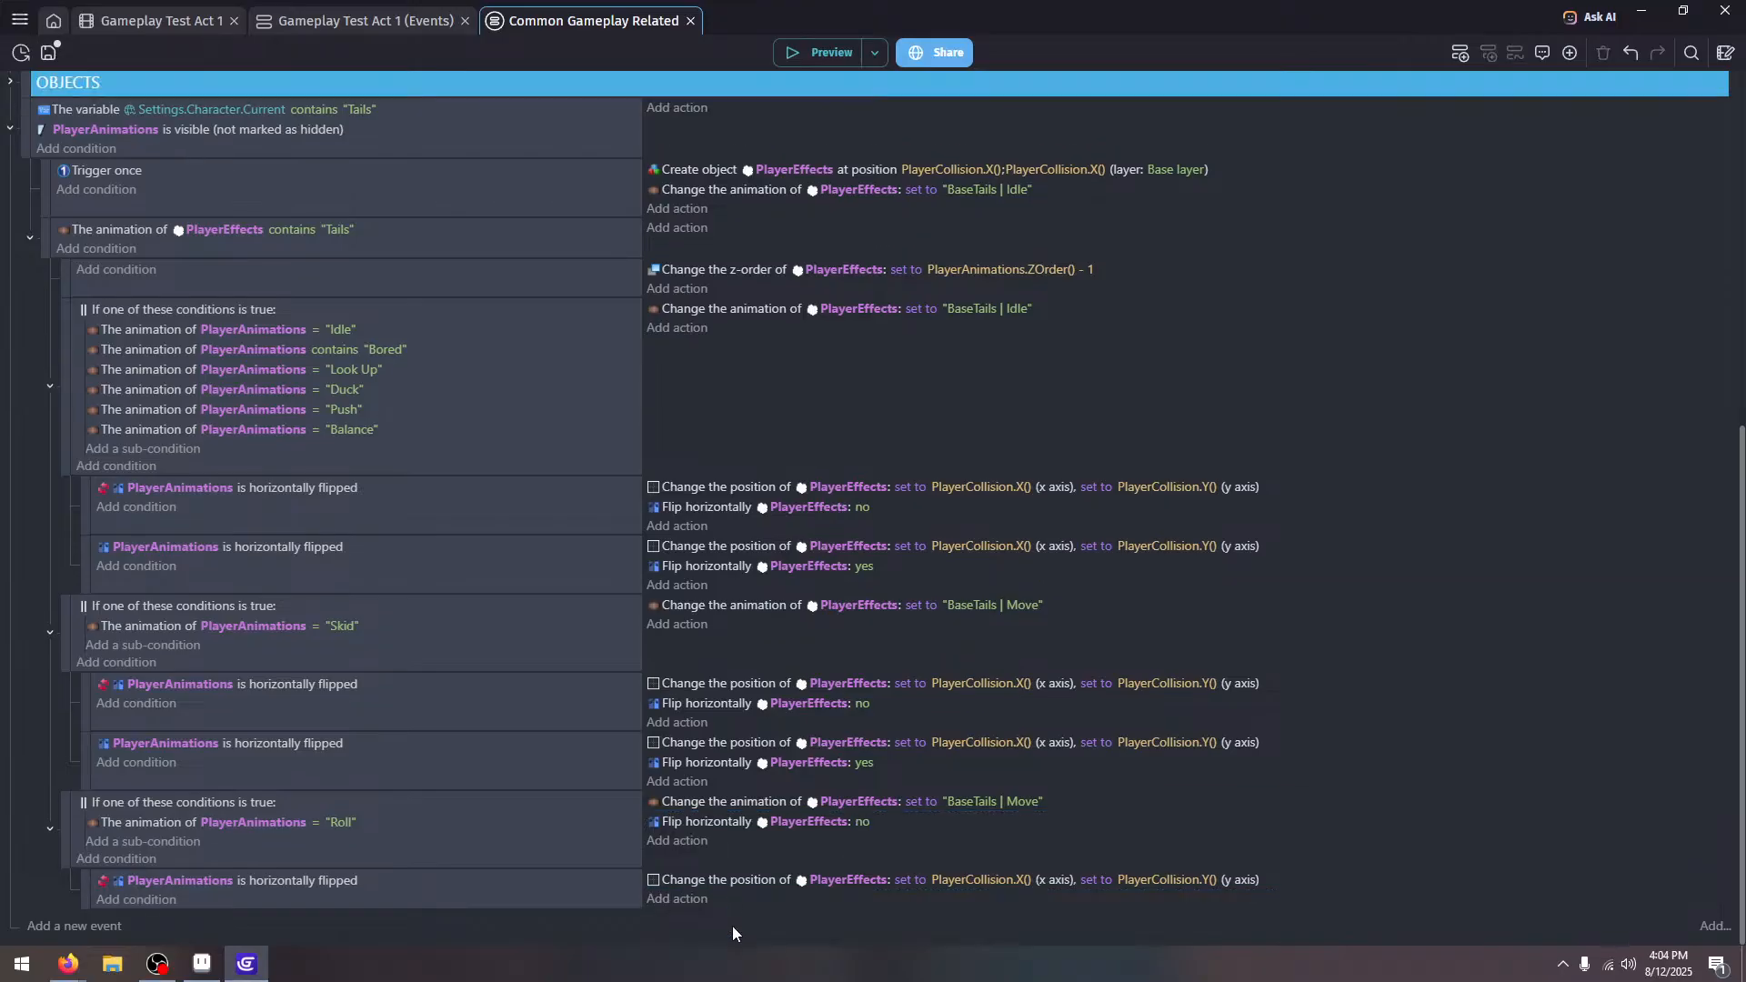
Remove the inverted horizontally flipped condition from the Roll event's remaining sub-event, leaving only its position action
{"action": "left_click", "coordinate": [509, 884]}
{"action": "key", "text": "Delete"}
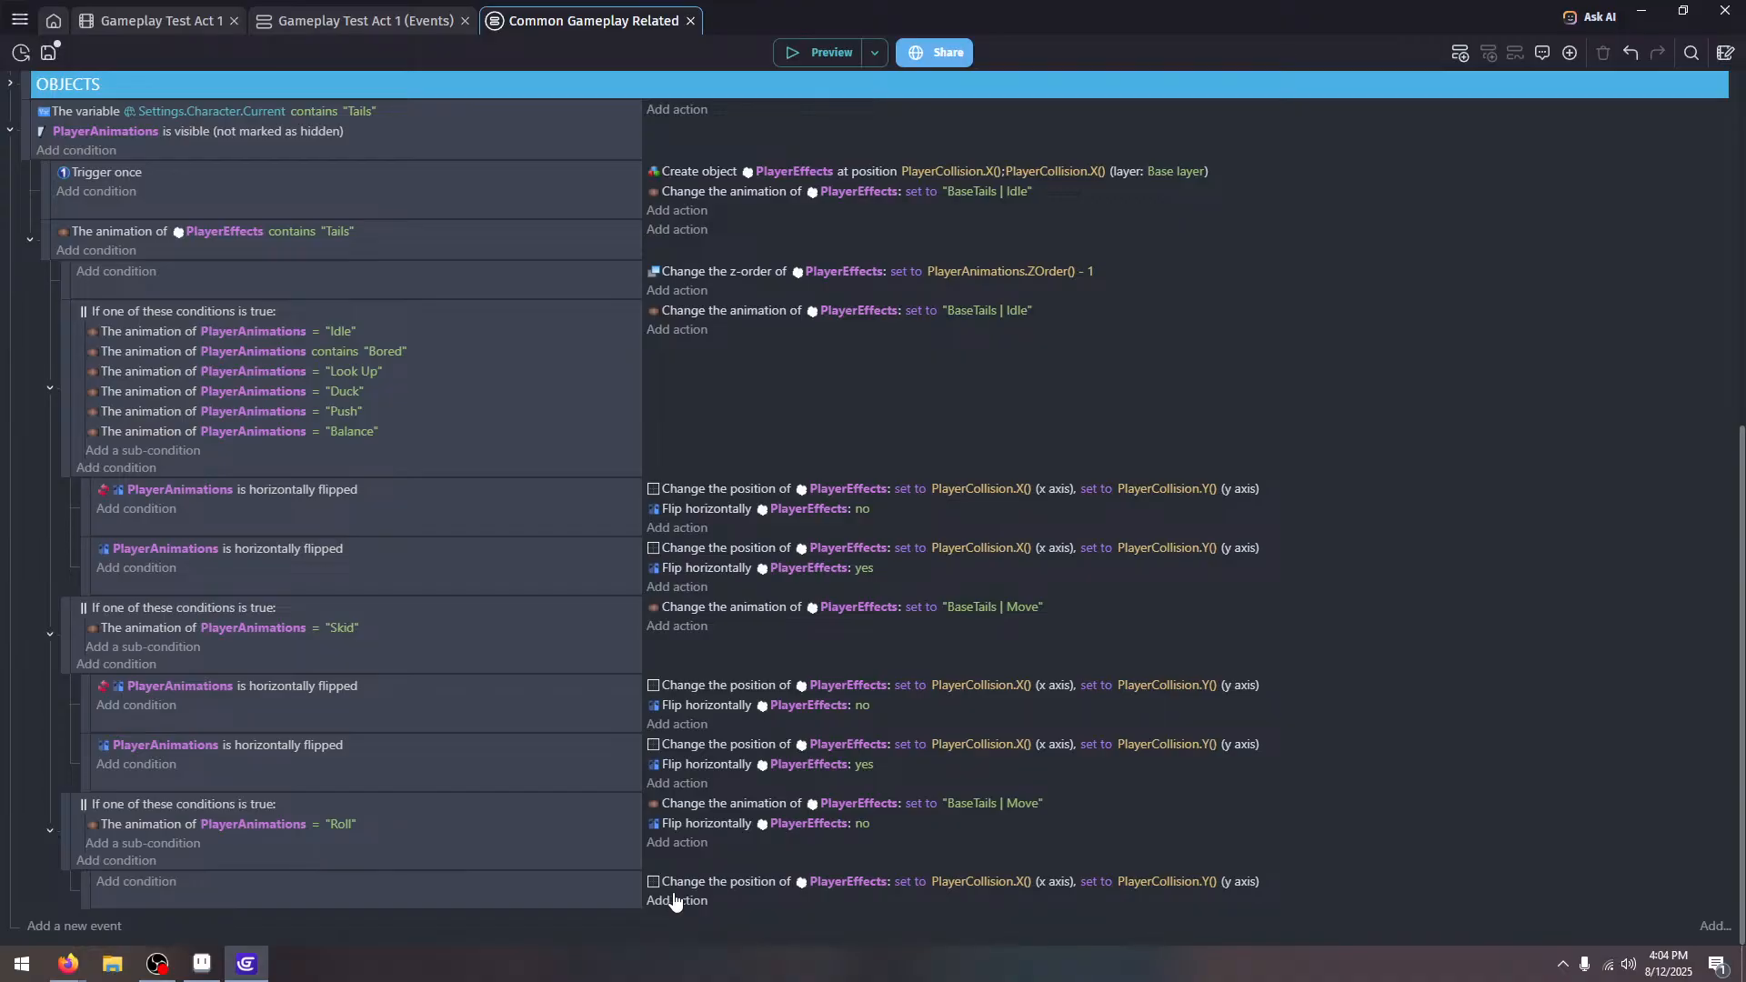
{"action": "left_click", "coordinate": [674, 901]}
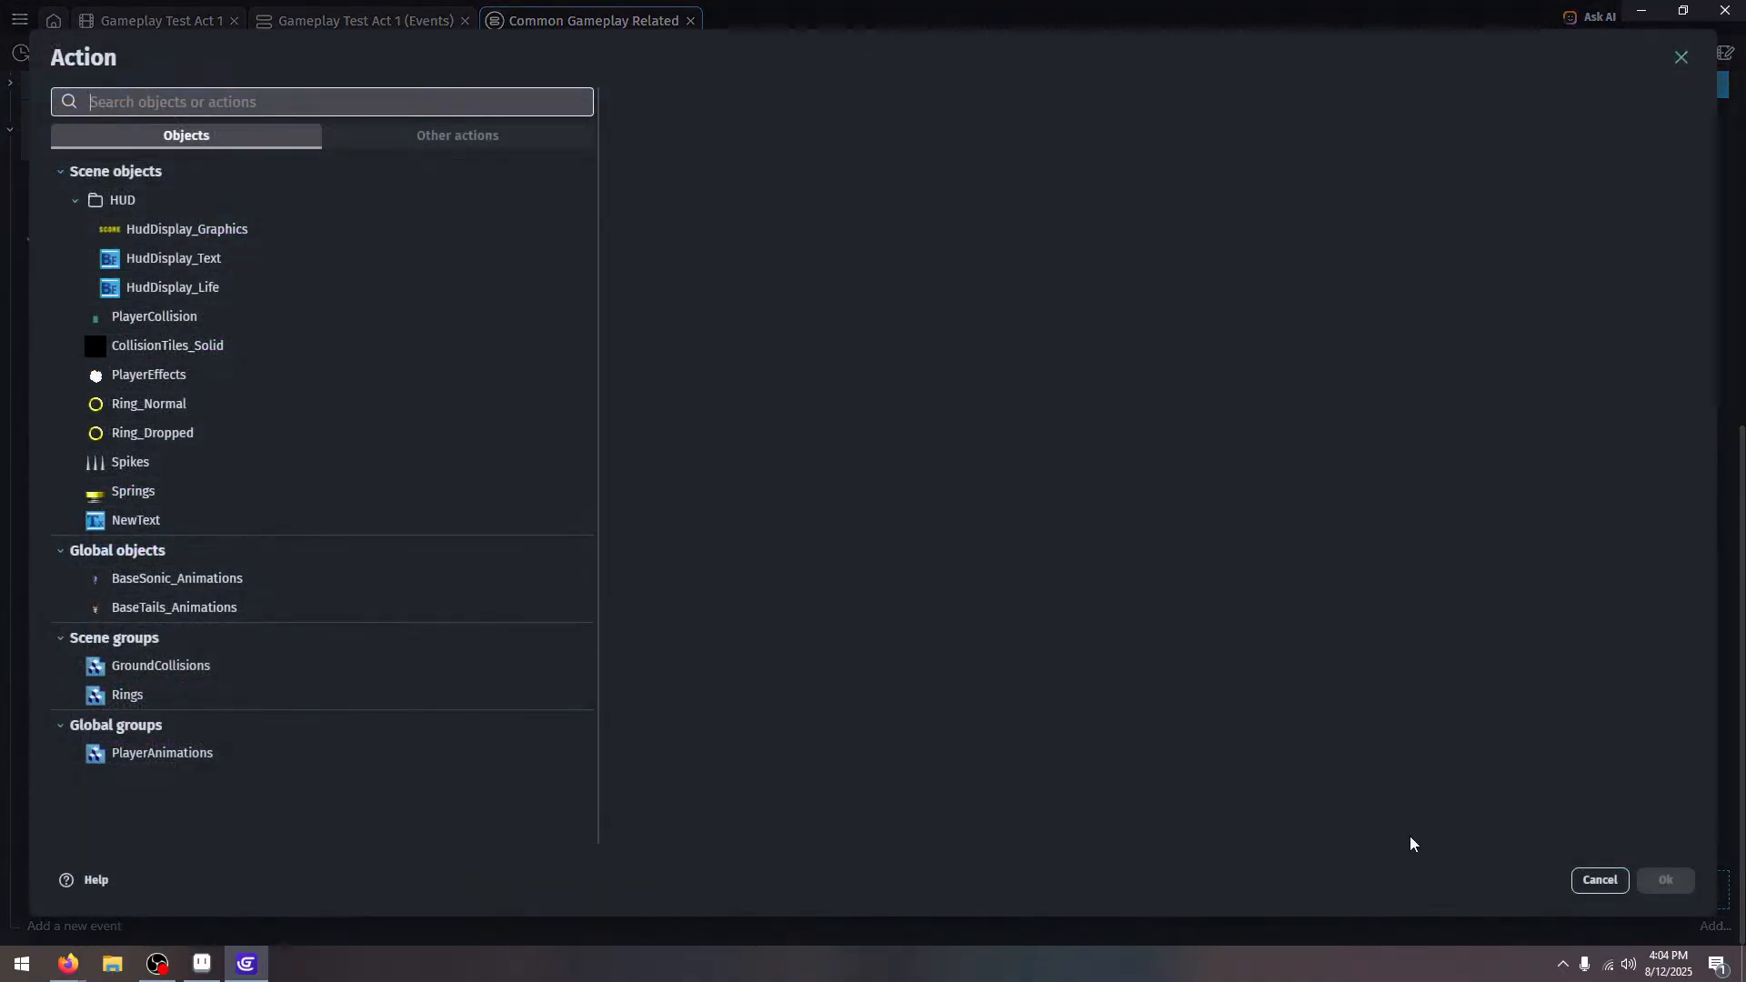
{"action": "left_click", "coordinate": [1598, 879]}
Copy the rotate-towards and change-angle actions from the Angle group's Walk/Run/Dash event into the Roll event's sub-event
{"action": "scroll", "coordinate": [80, 281], "scroll_direction": "up", "scroll_amount": 7}
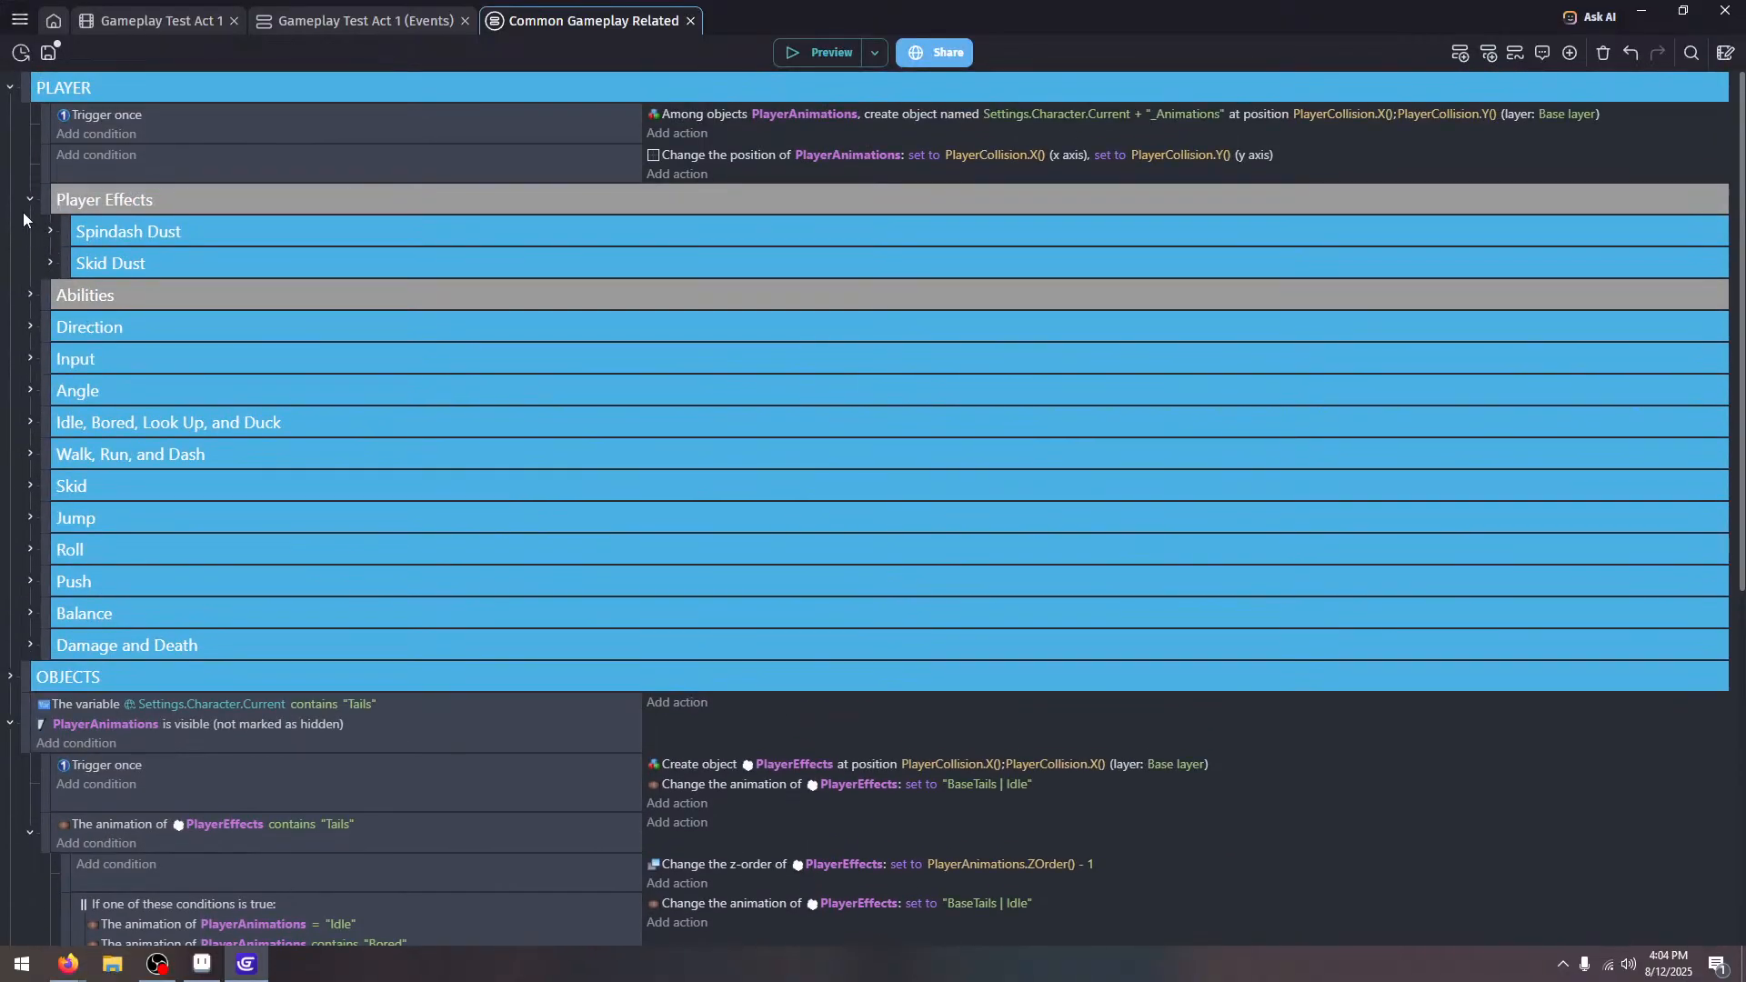
{"action": "left_click", "coordinate": [29, 200]}
{"action": "left_click", "coordinate": [31, 328]}
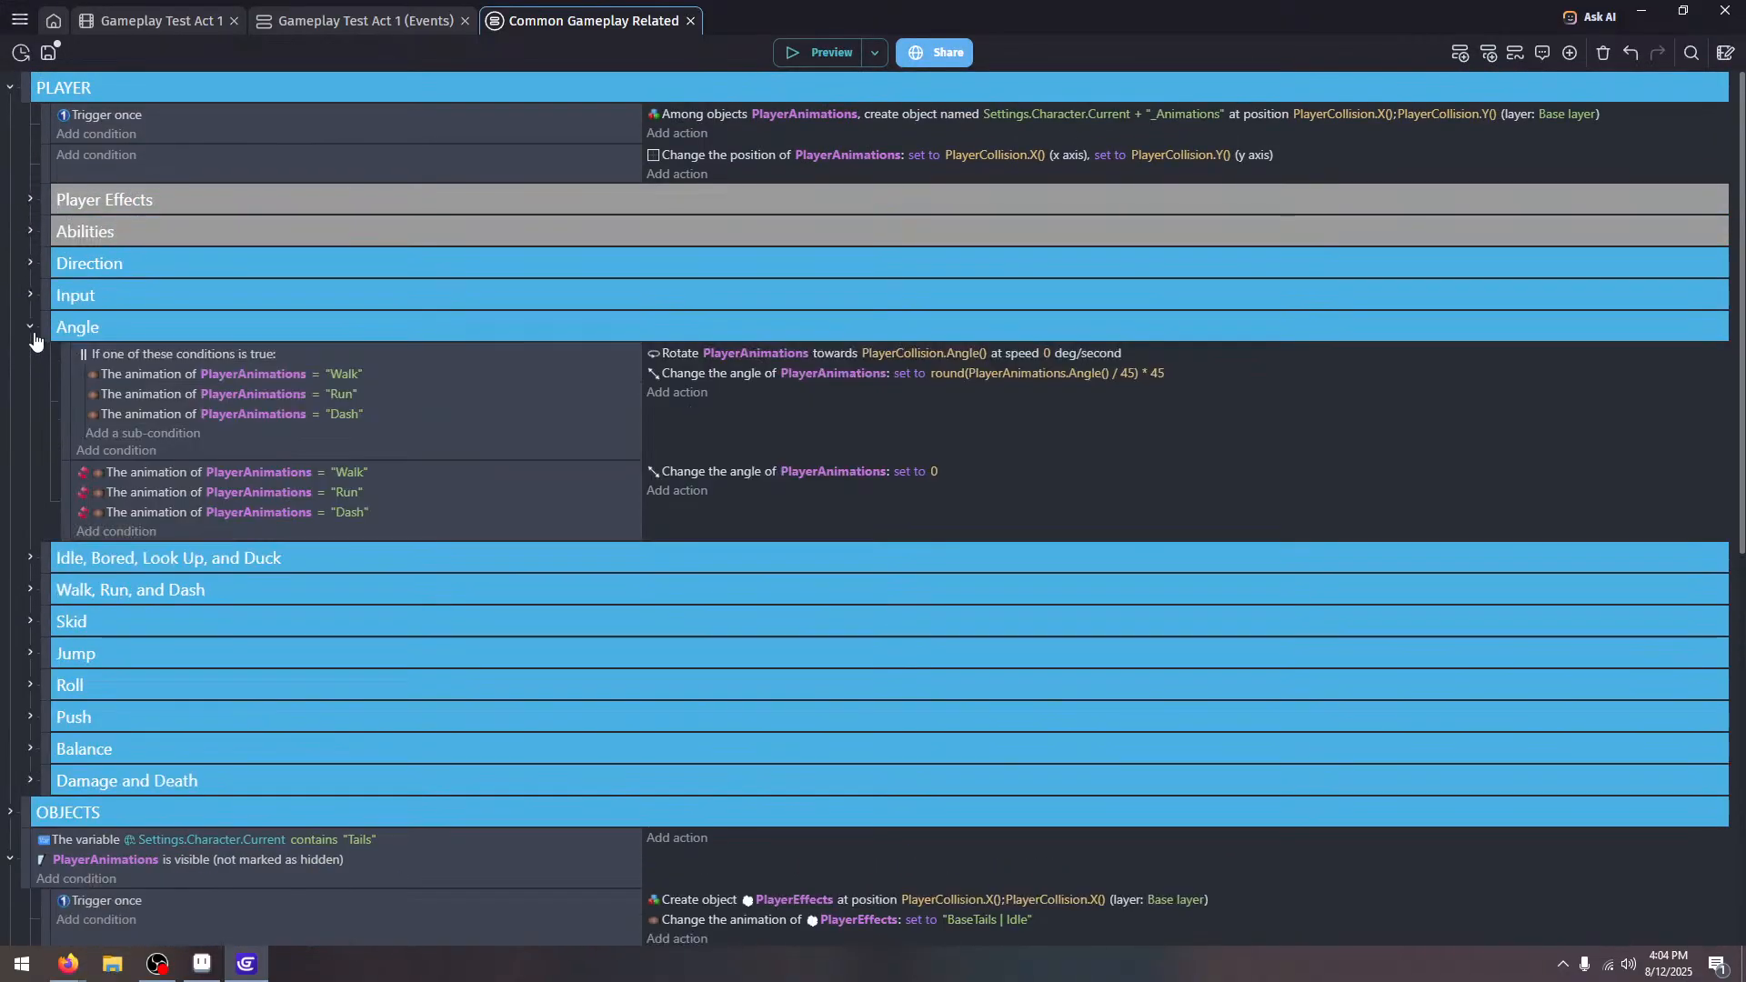
{"action": "left_click", "coordinate": [1192, 358]}
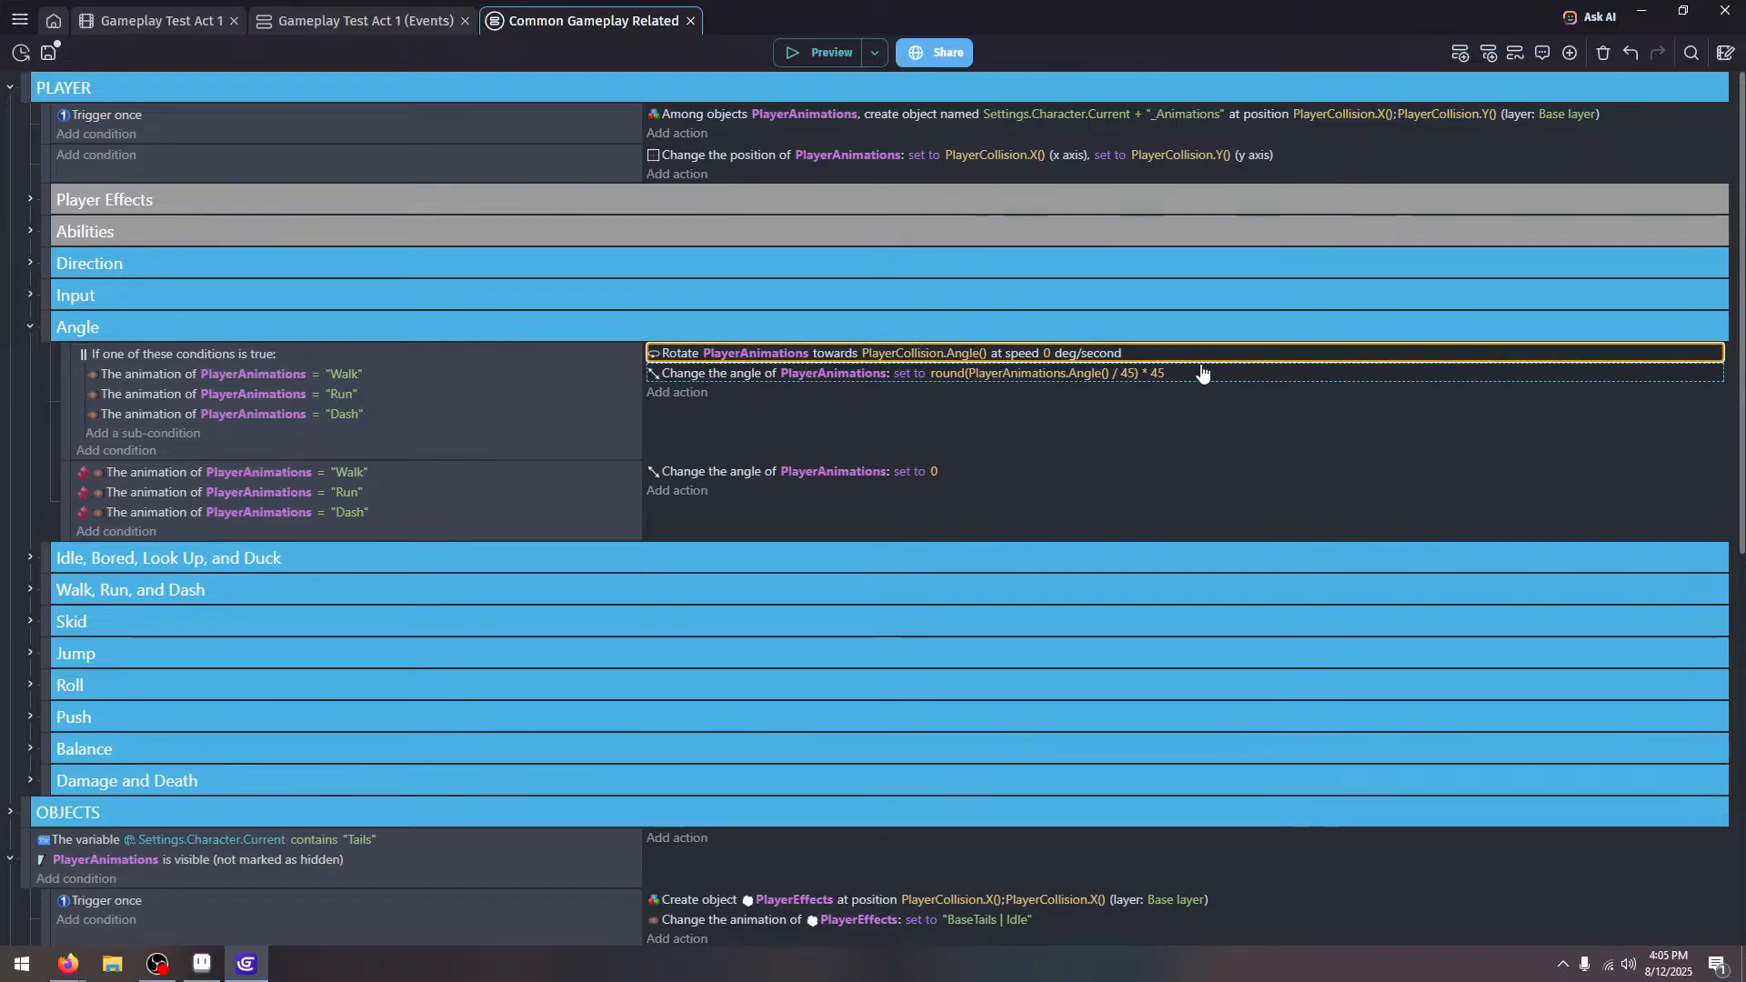
{"action": "left_click", "coordinate": [30, 328]}
{"action": "scroll", "coordinate": [685, 525], "scroll_direction": "down", "scroll_amount": 5}
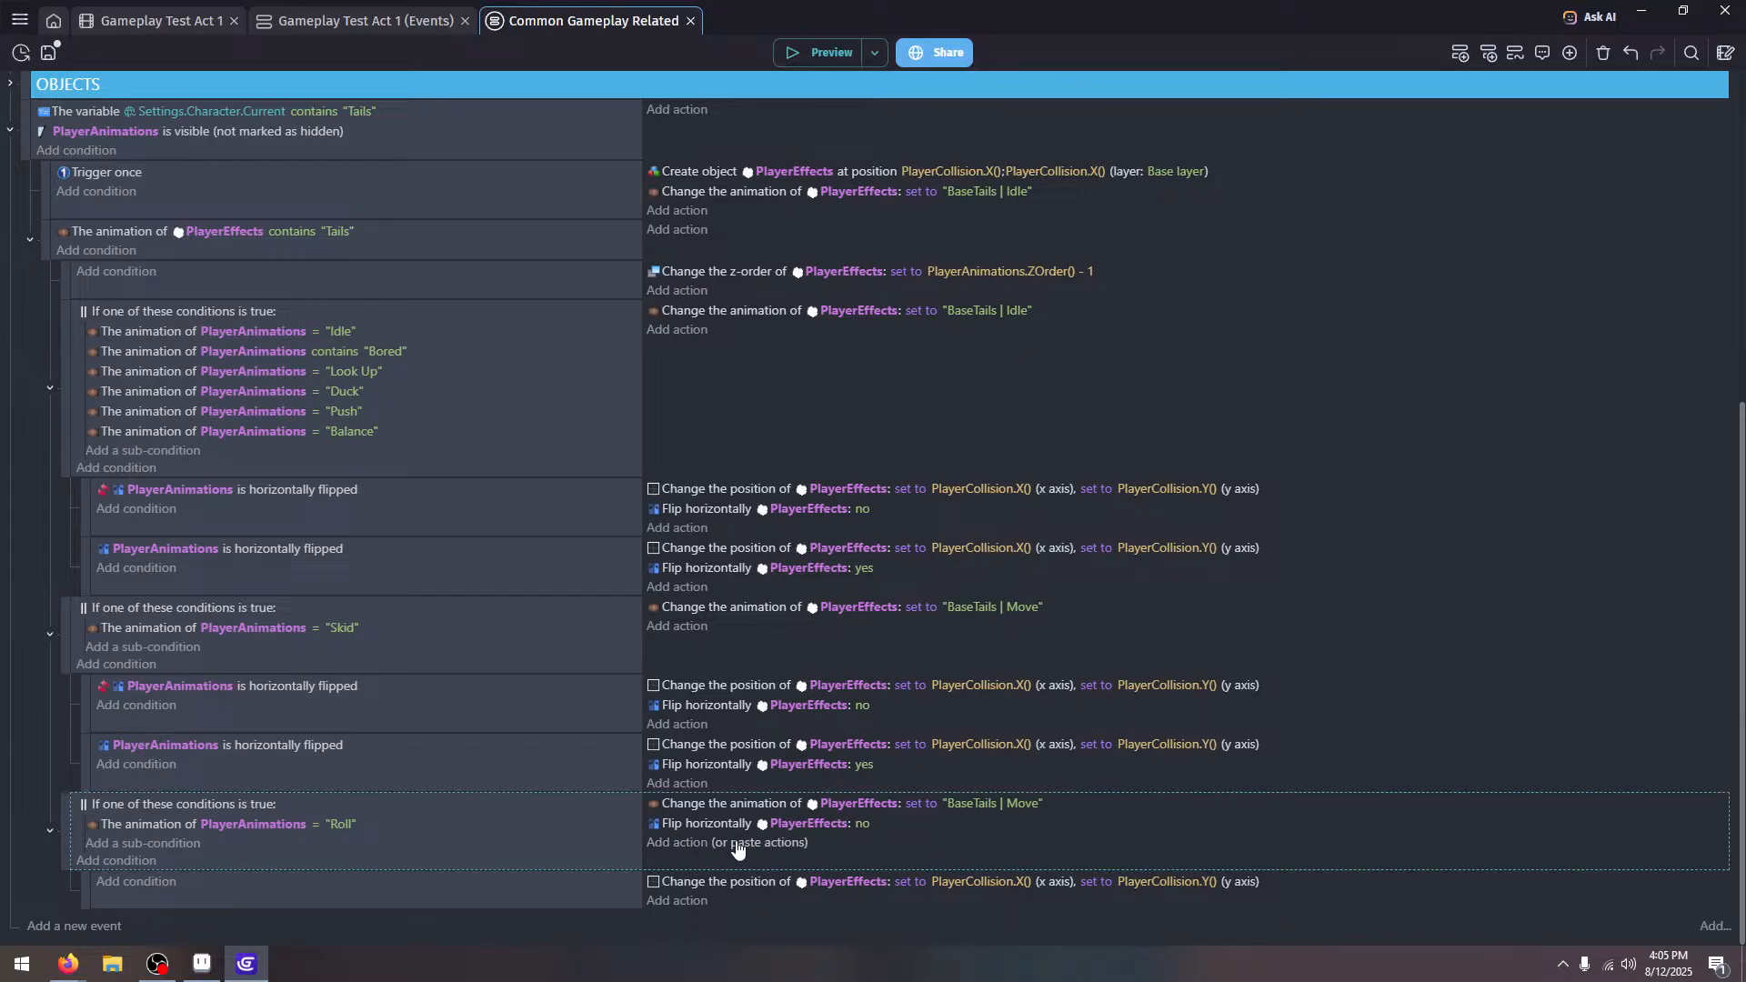
{"action": "left_click", "coordinate": [738, 901]}
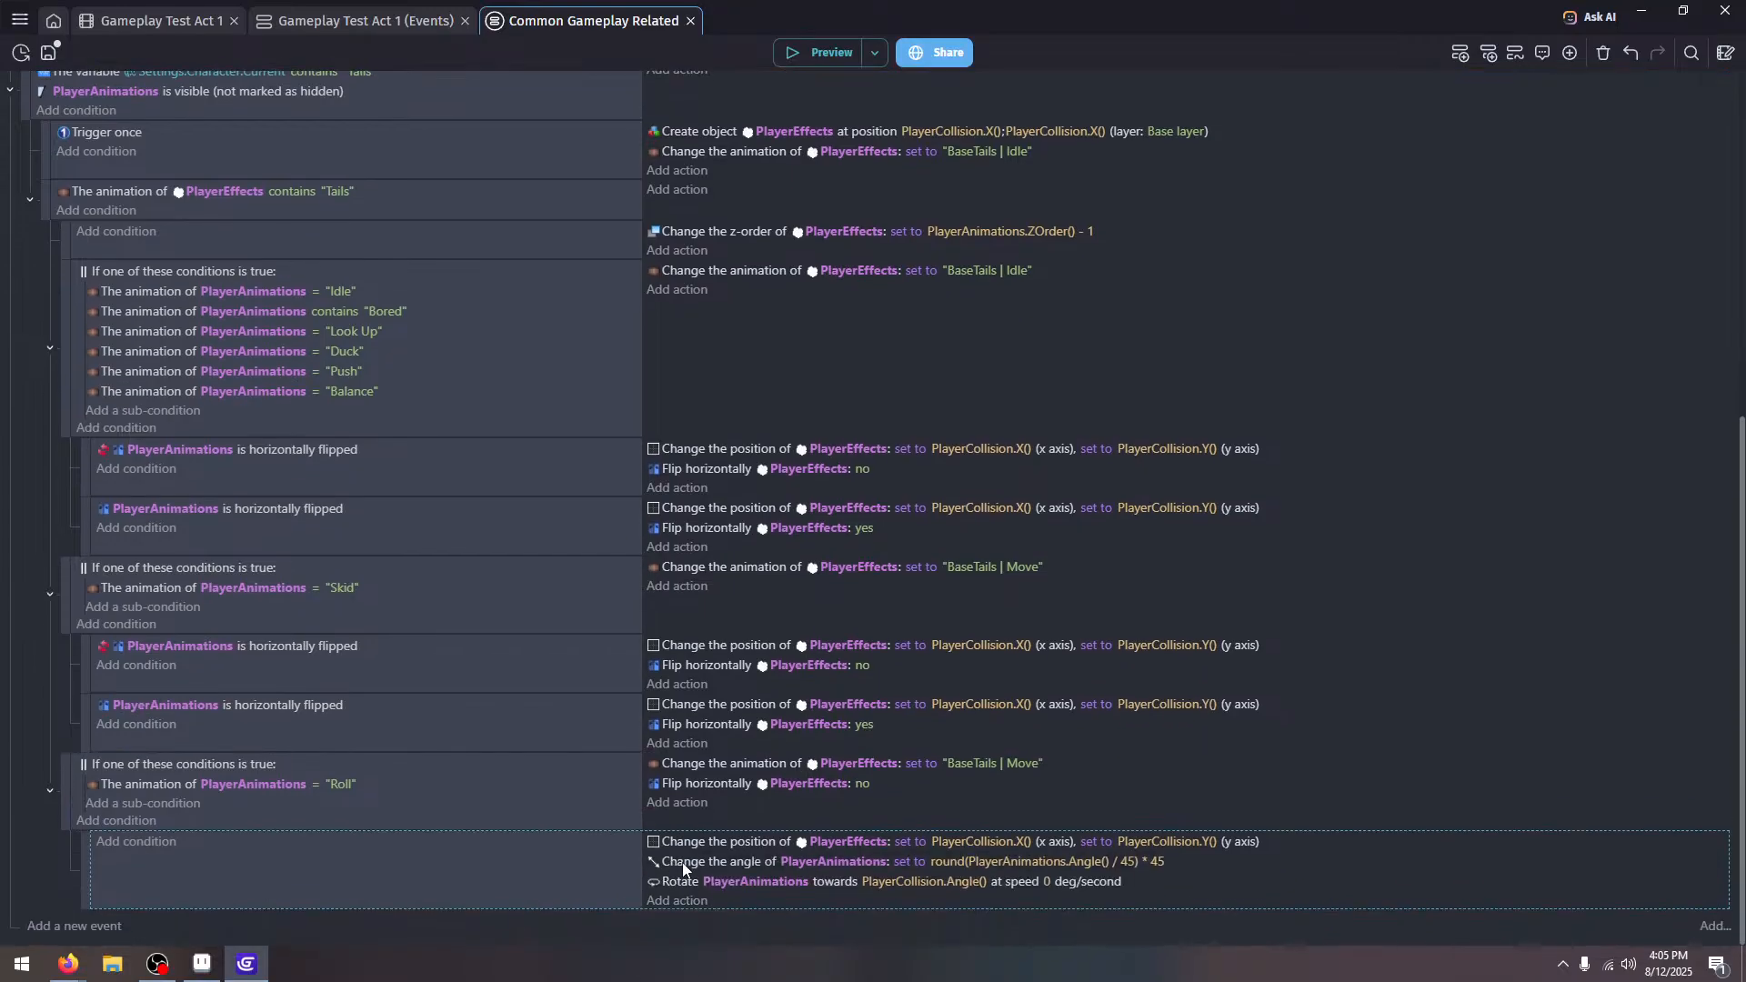
Change the angle expression in the Roll sub-event to round(PlayerEffects.Angle() / 45) * 45
{"action": "left_click", "coordinate": [1033, 865]}
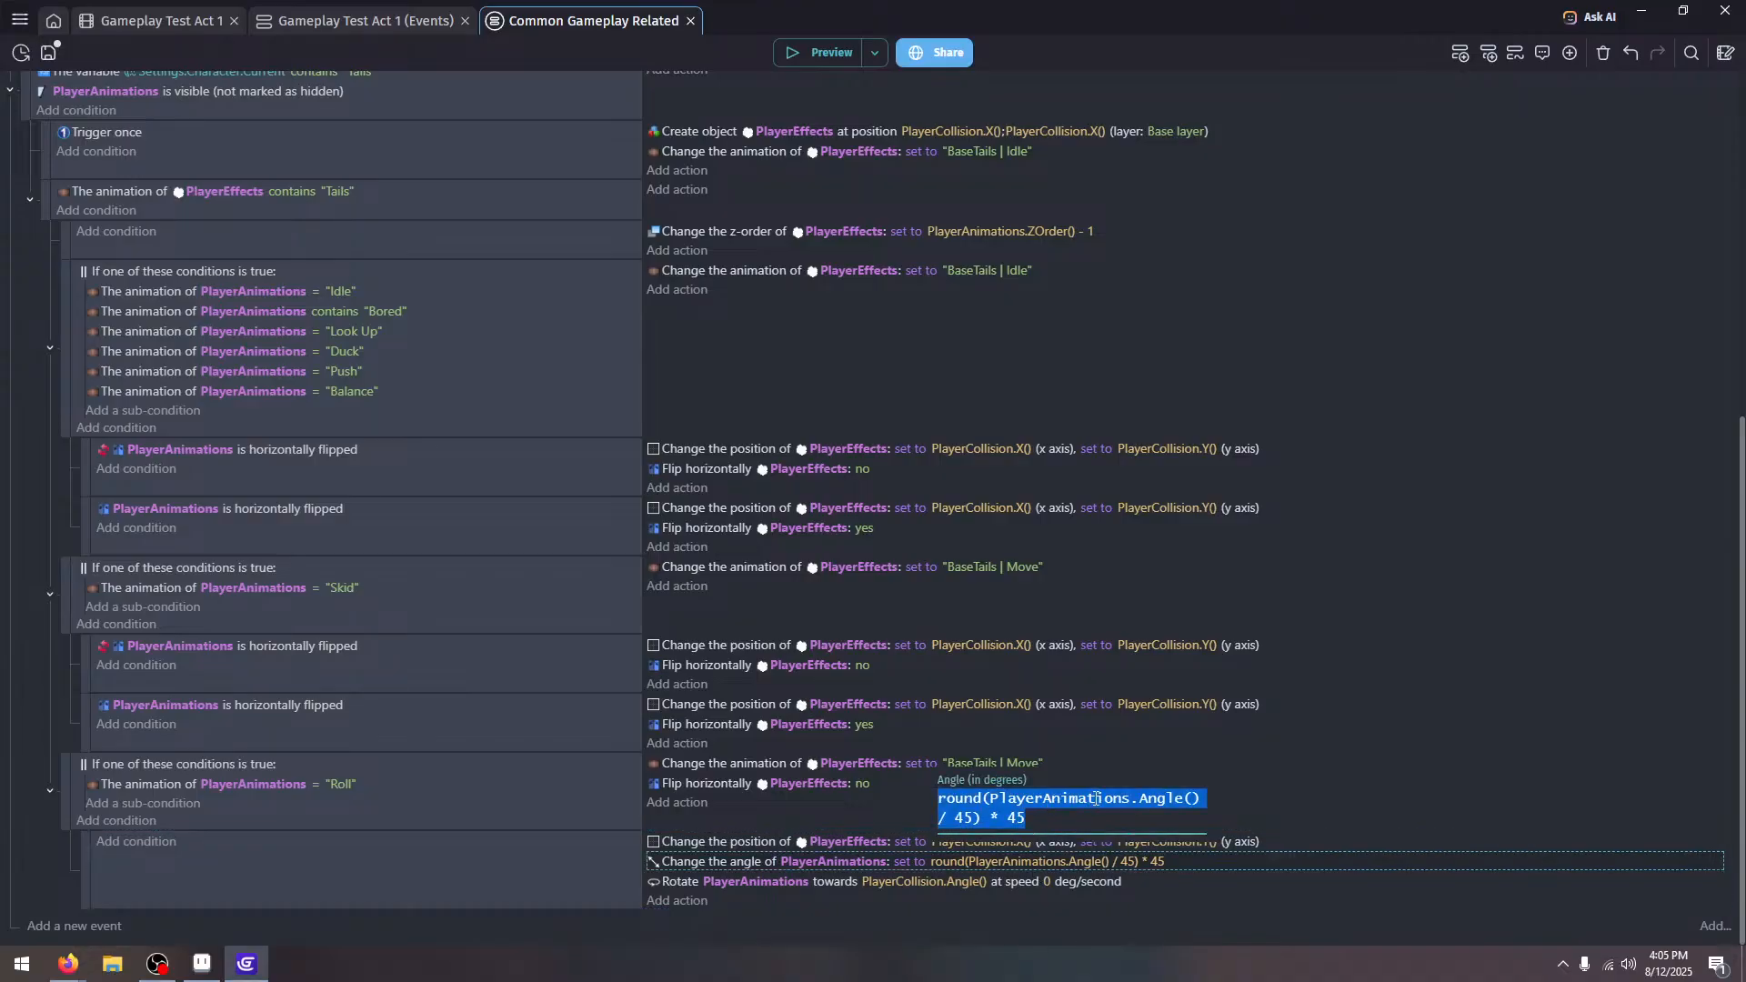
{"action": "left_click", "coordinate": [1128, 798]}
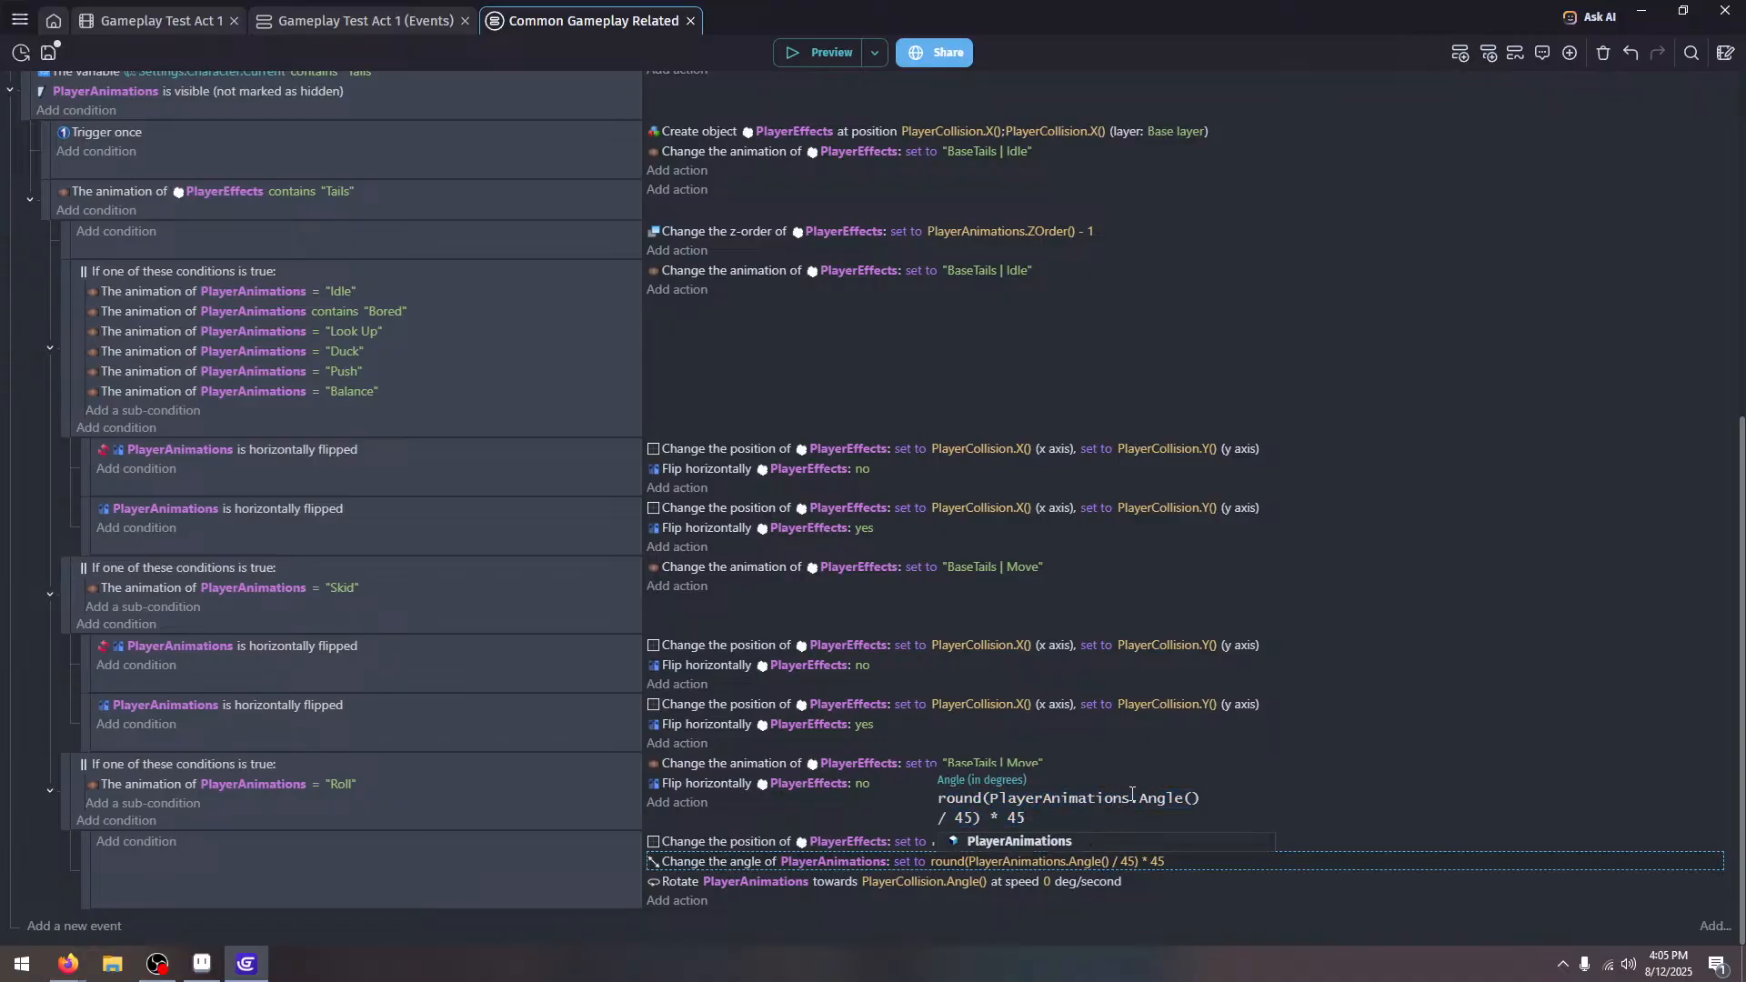
{"action": "left_click_drag", "start_coordinate": [1131, 797], "coordinate": [1016, 798]}
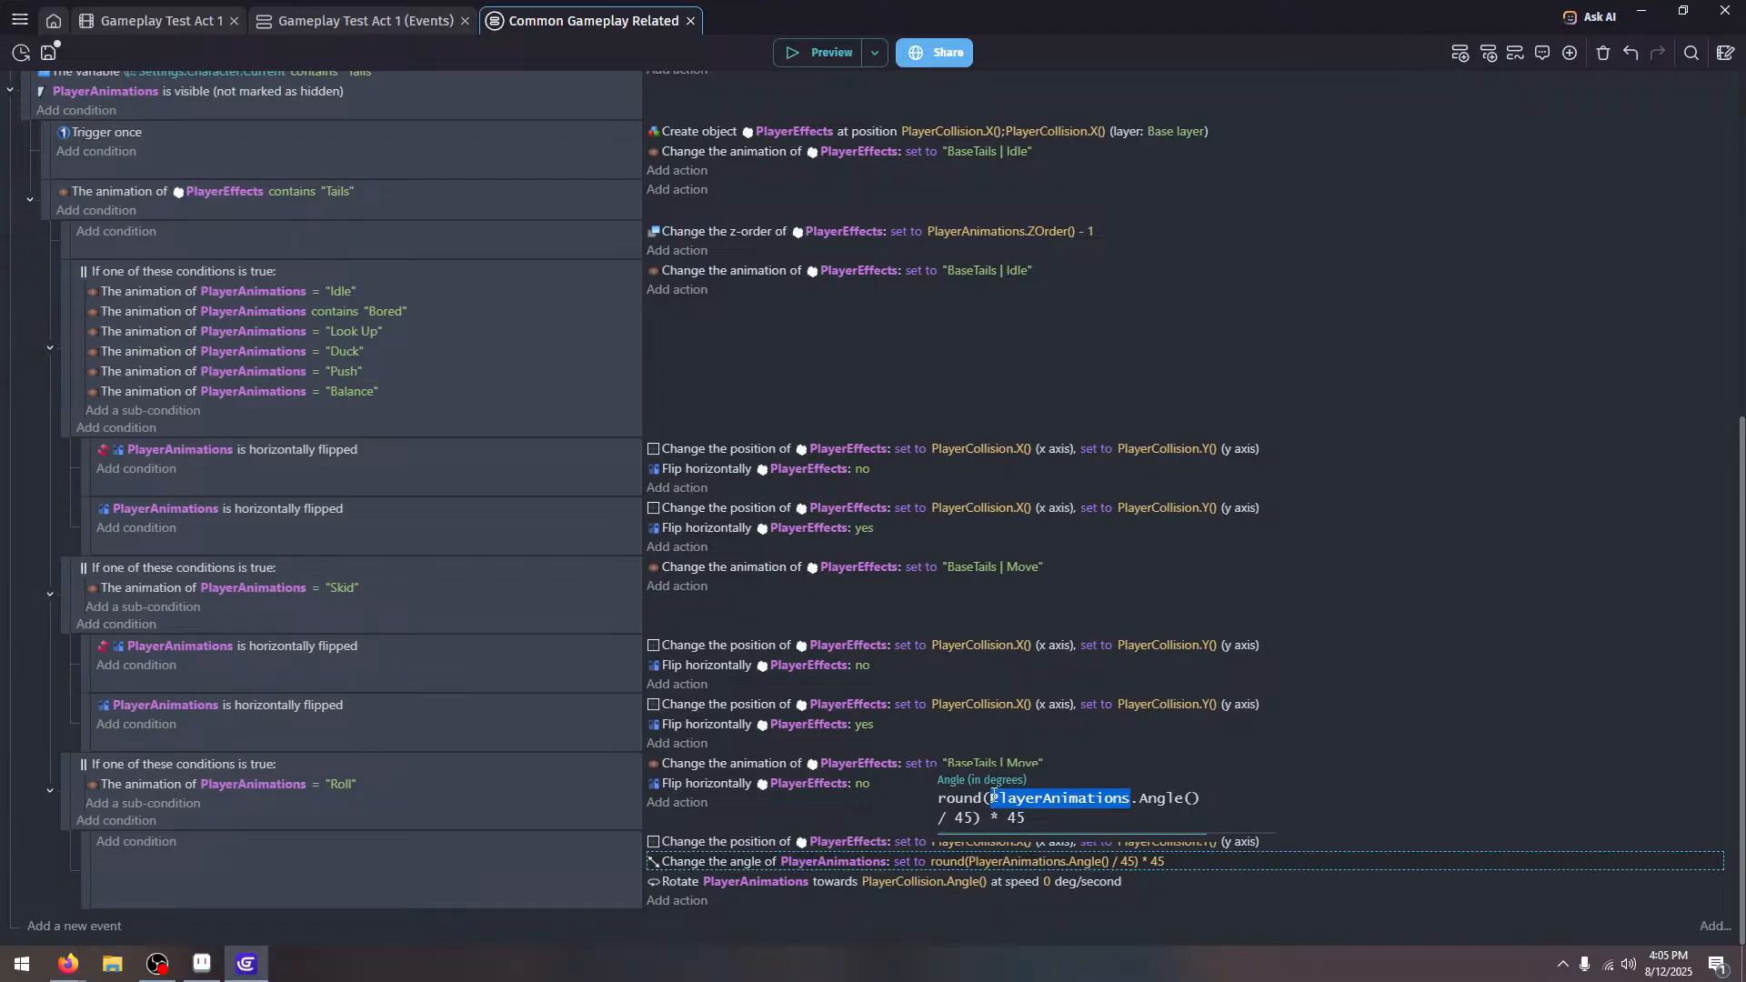
{"action": "key", "text": "BackSpace"}
{"action": "type", "text": "la"}
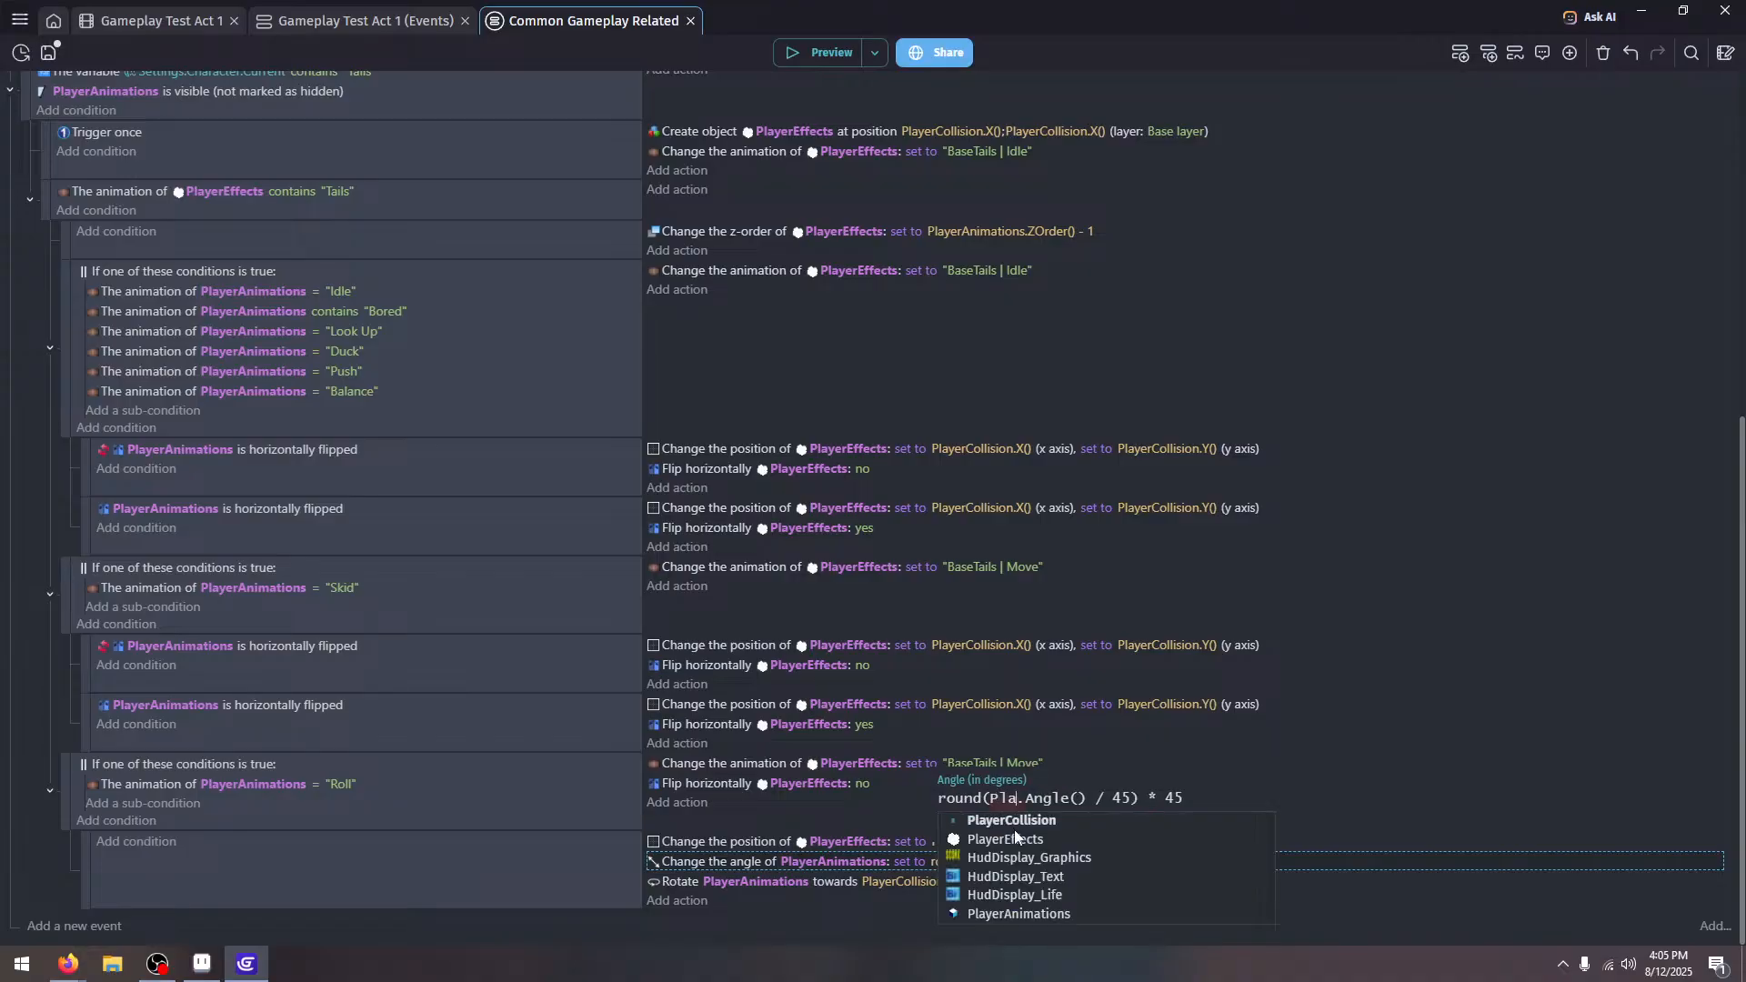
{"action": "left_click", "coordinate": [1013, 831]}
{"action": "left_click", "coordinate": [849, 842]}
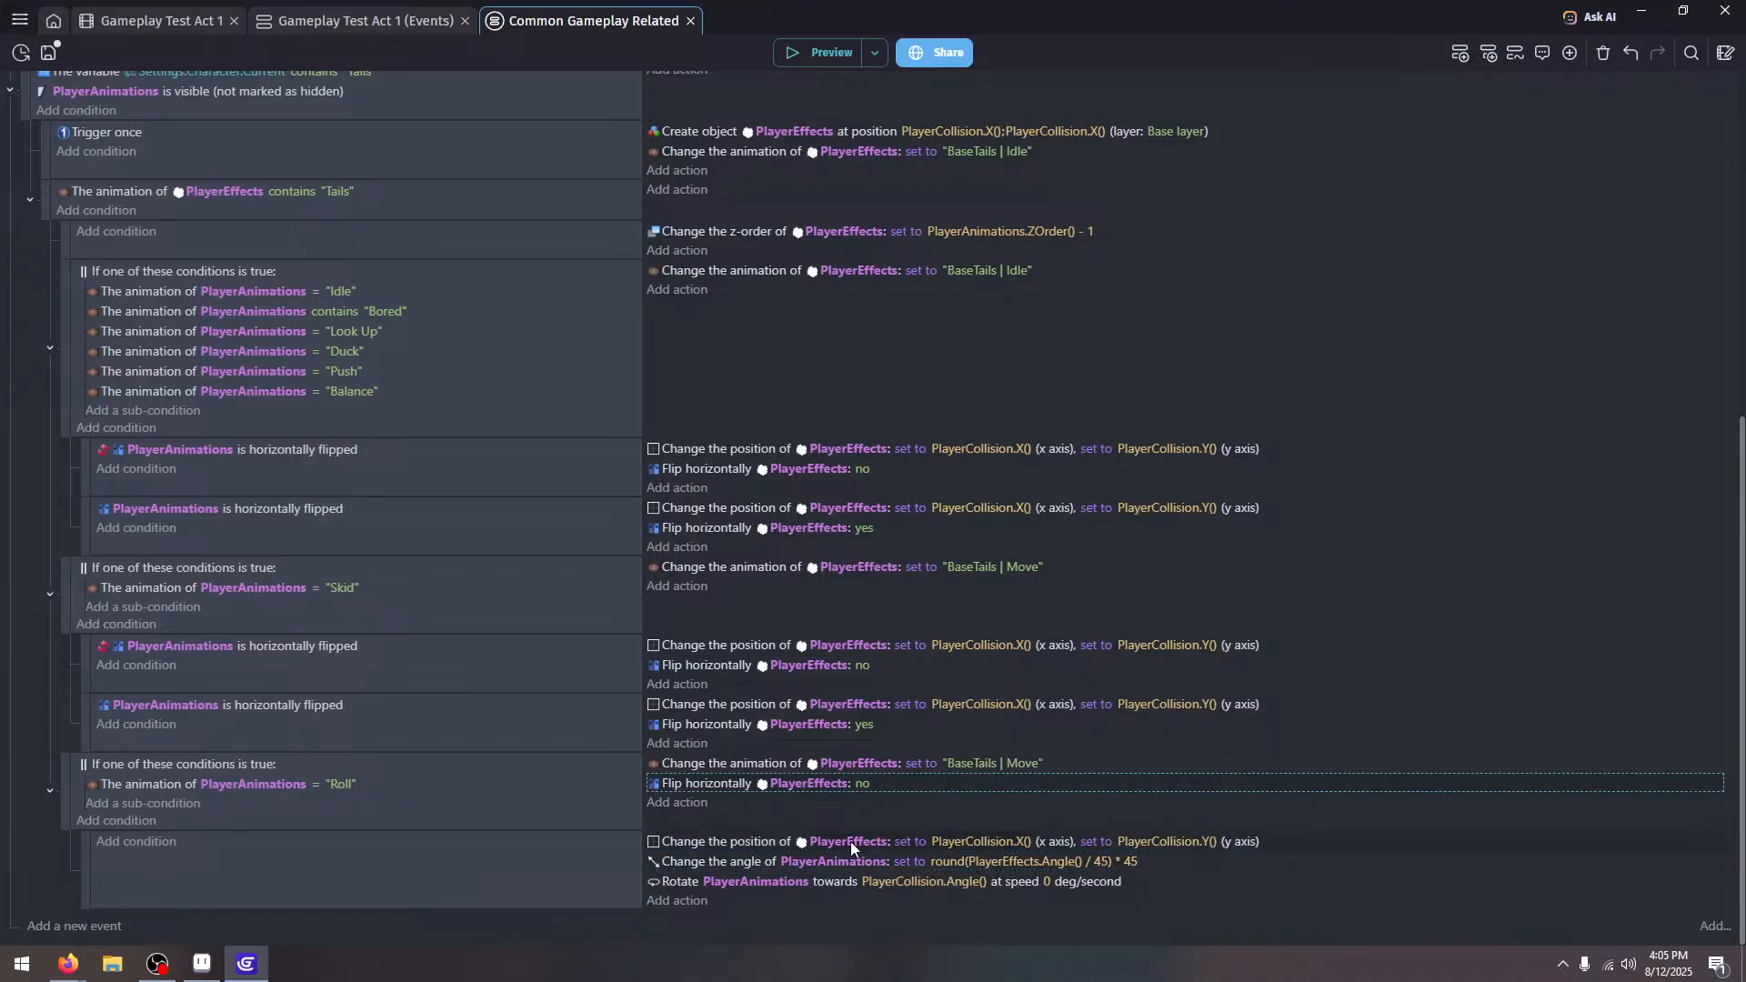
Set PlayerEffects as the object of both the change-angle and rotate-towards actions in the Roll sub-event
{"action": "left_click", "coordinate": [838, 843]}
{"action": "key", "text": "ctrl+c"}
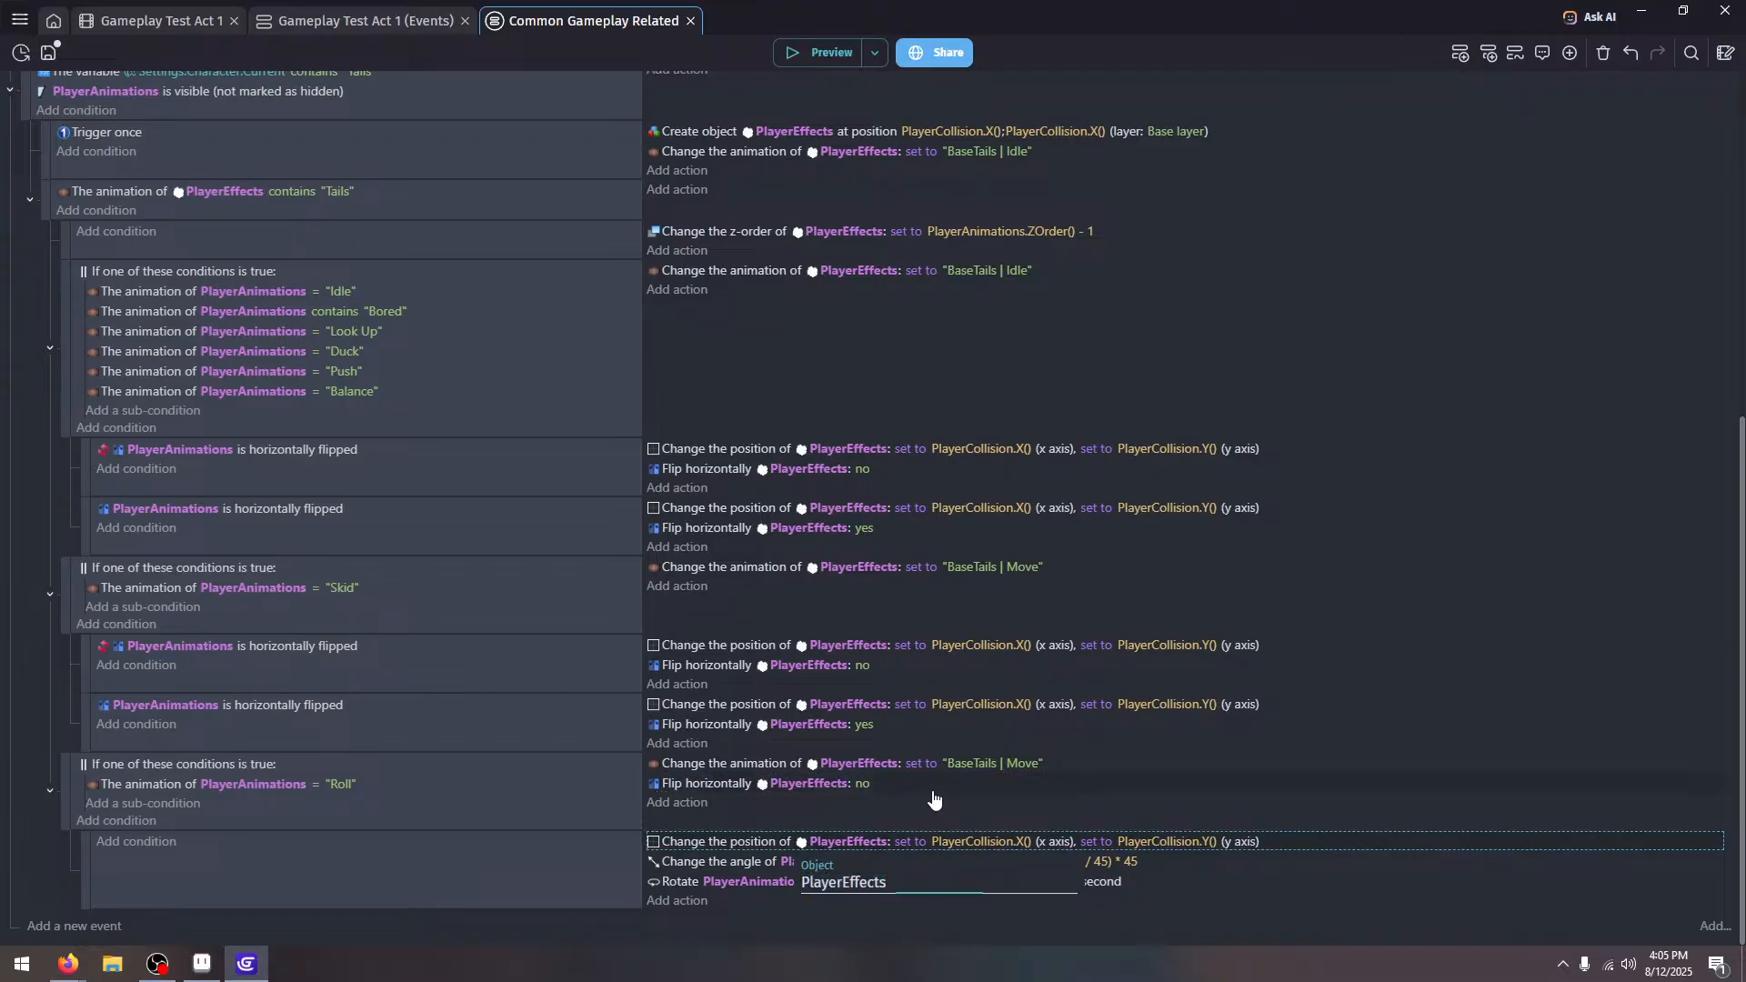
{"action": "left_click", "coordinate": [935, 793]}
{"action": "left_click", "coordinate": [859, 863]}
{"action": "key", "text": "ctrl+v"}
{"action": "left_click", "coordinate": [987, 781]}
{"action": "left_click", "coordinate": [776, 881]}
{"action": "key", "text": "ctrl+v"}
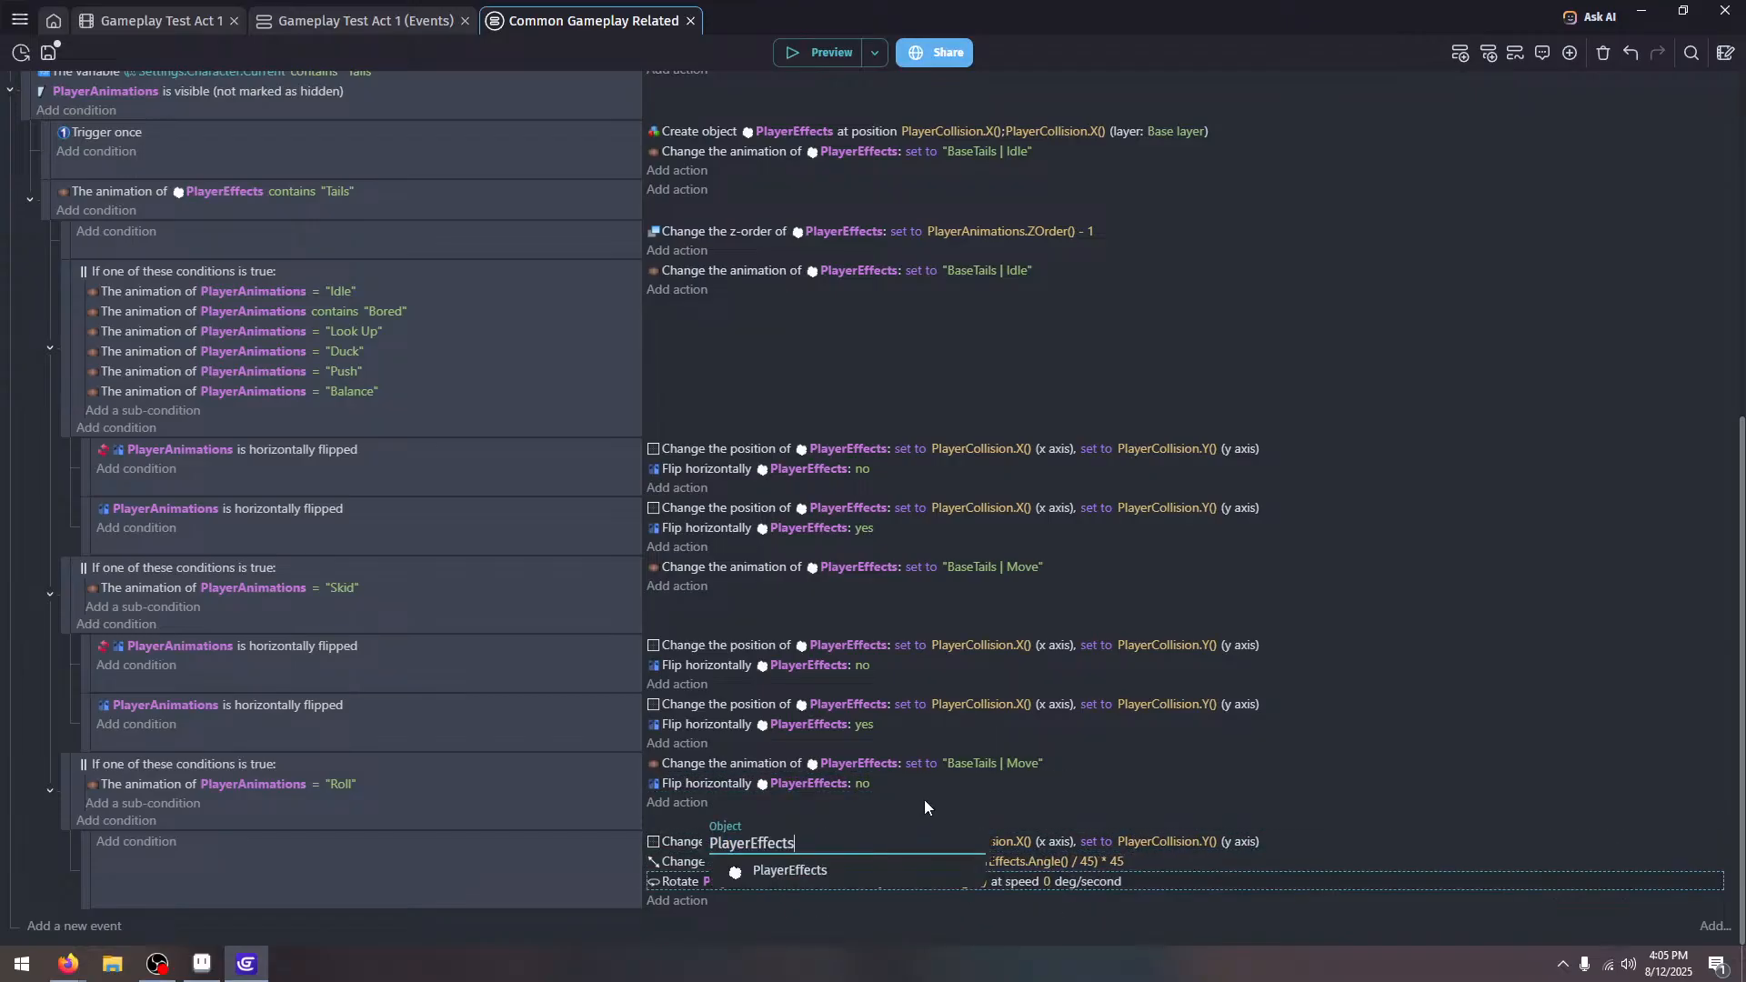
{"action": "left_click", "coordinate": [926, 805]}
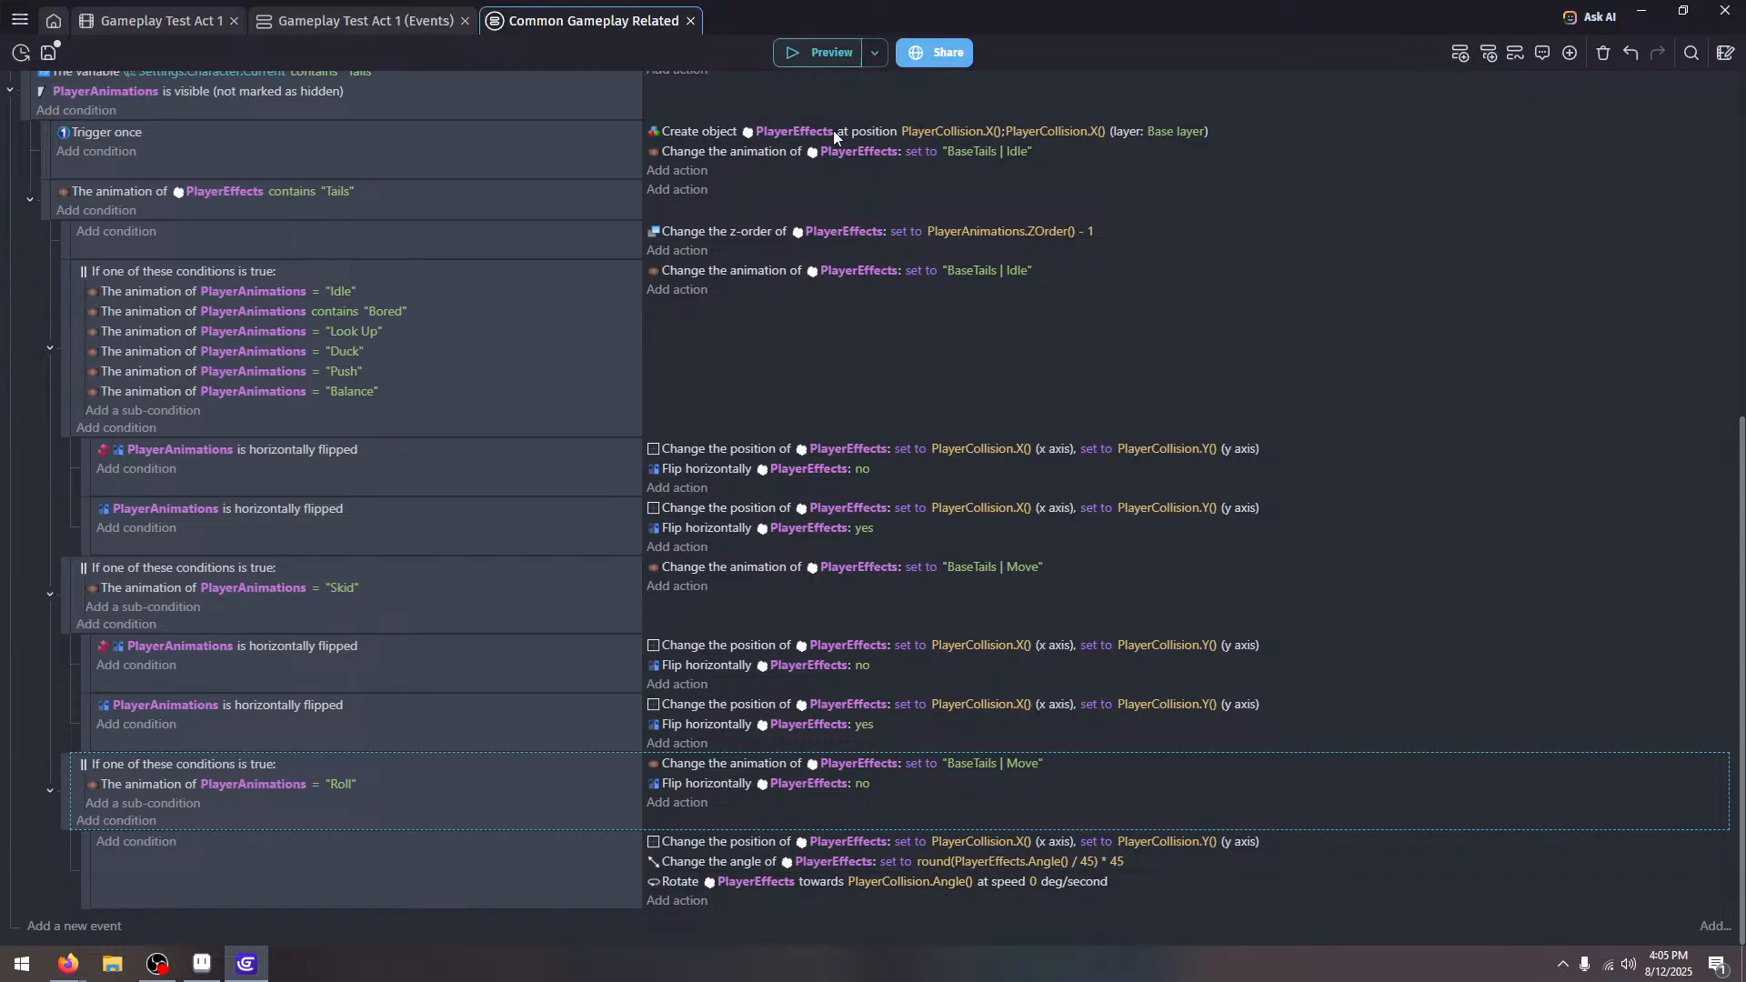
Preview the scene and test how the tails follow Tails while running and jumping, closing the preview at the end
{"action": "left_click", "coordinate": [804, 55]}
{"action": "key", "text": "Right"}
{"action": "key", "text": "space"}
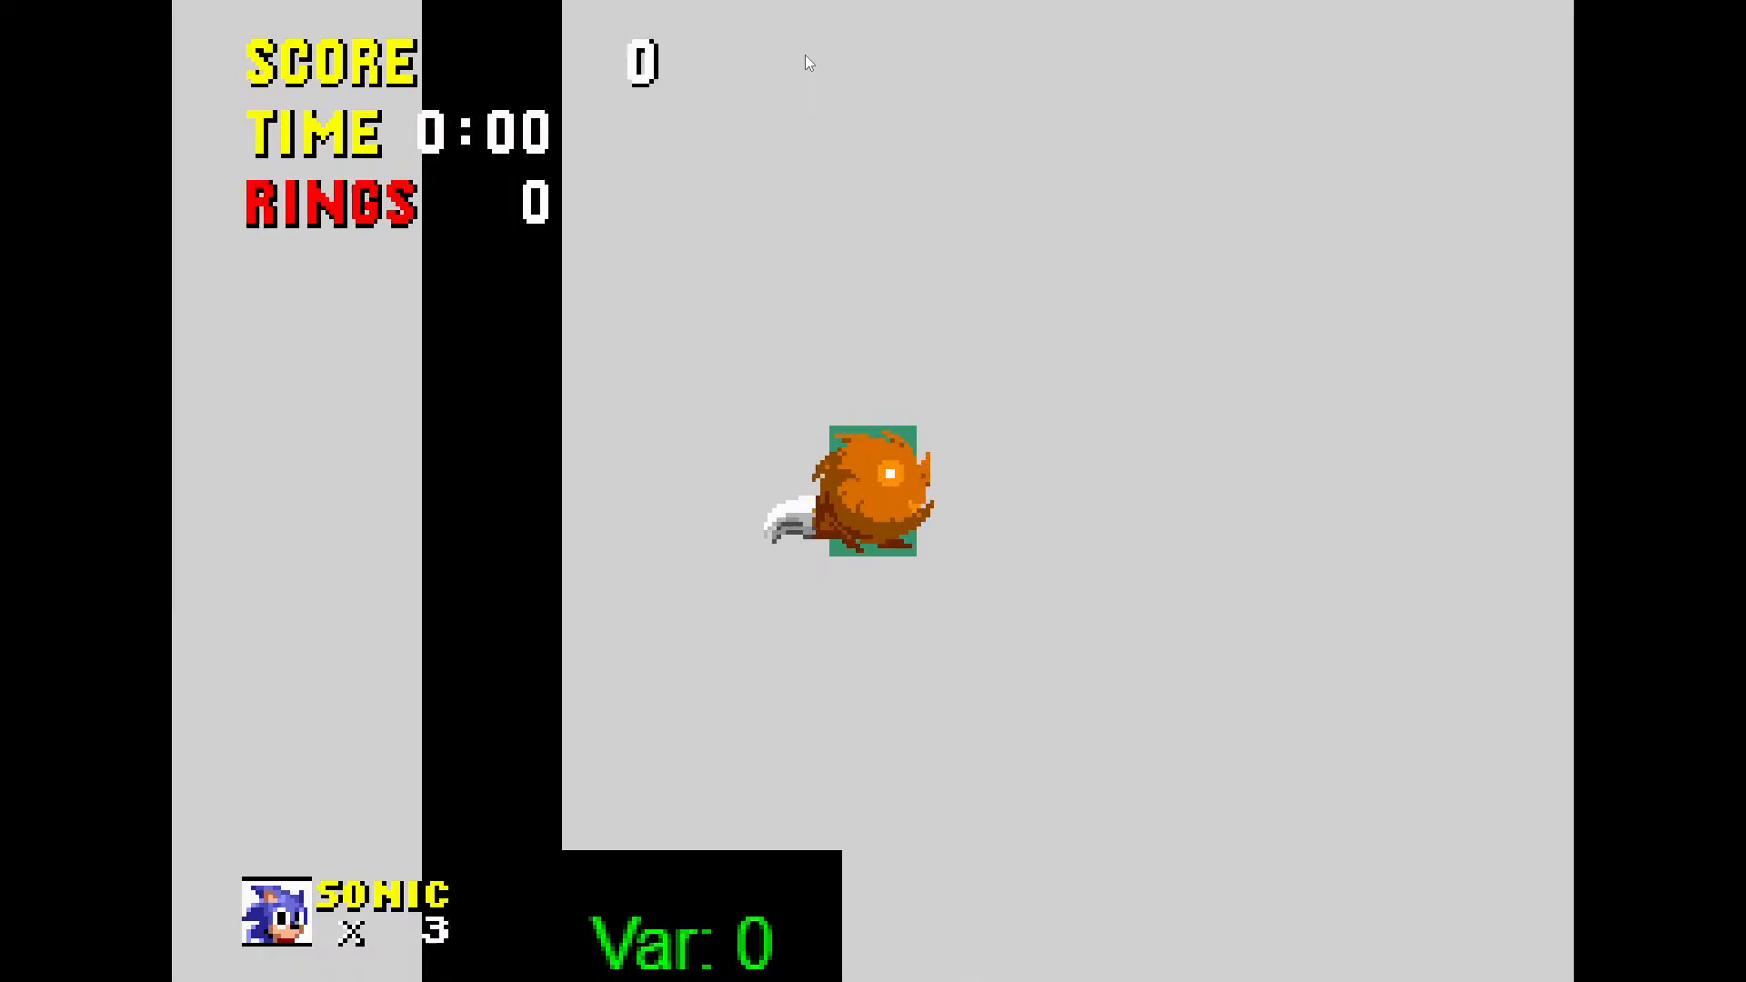
{"action": "key", "text": "space"}
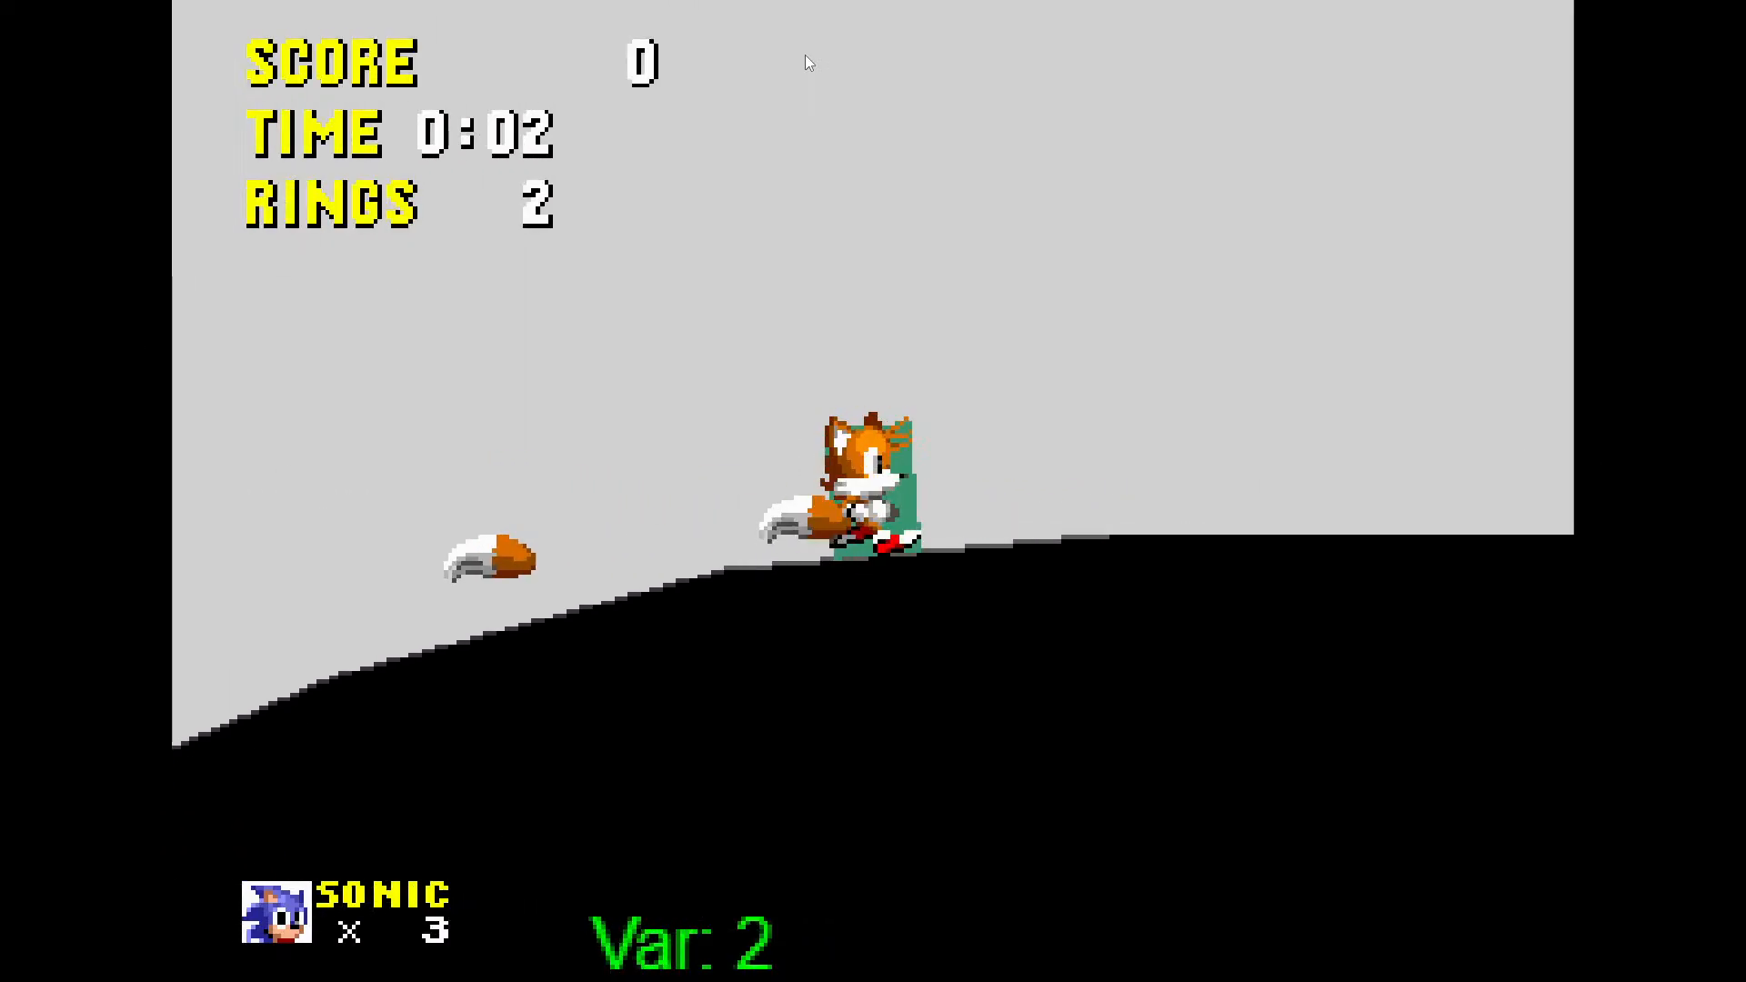
{"action": "key", "text": "Escape"}
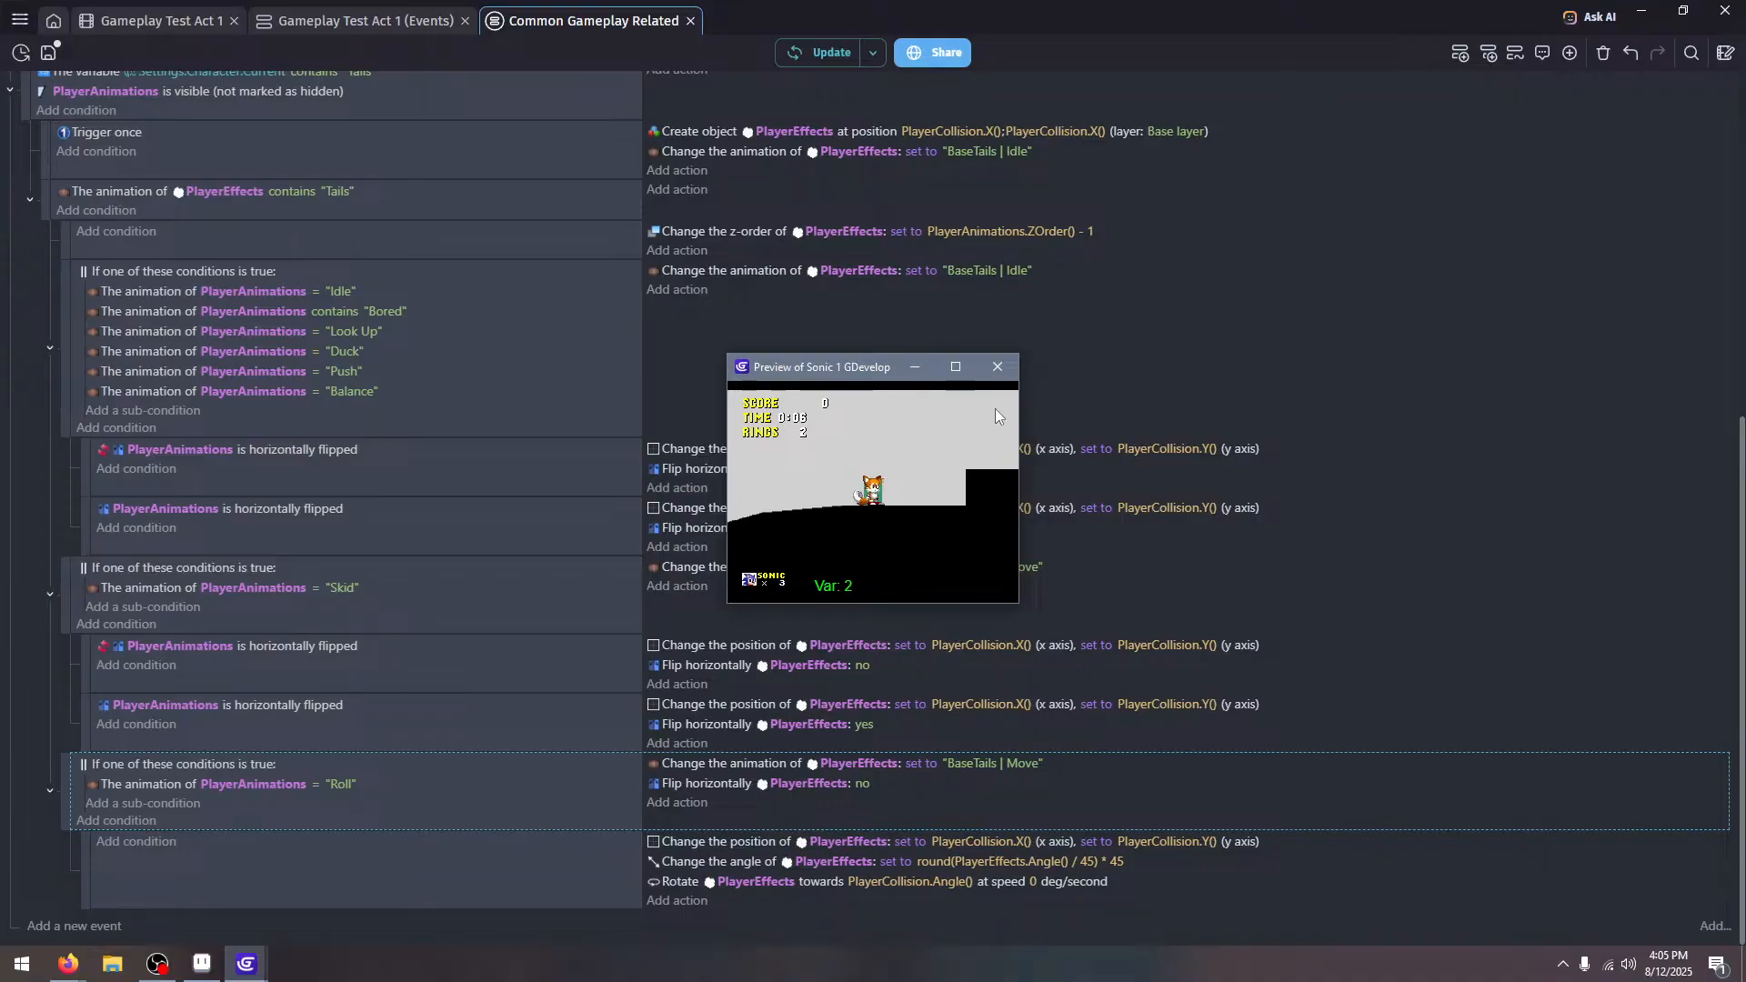
{"action": "left_click", "coordinate": [997, 366]}
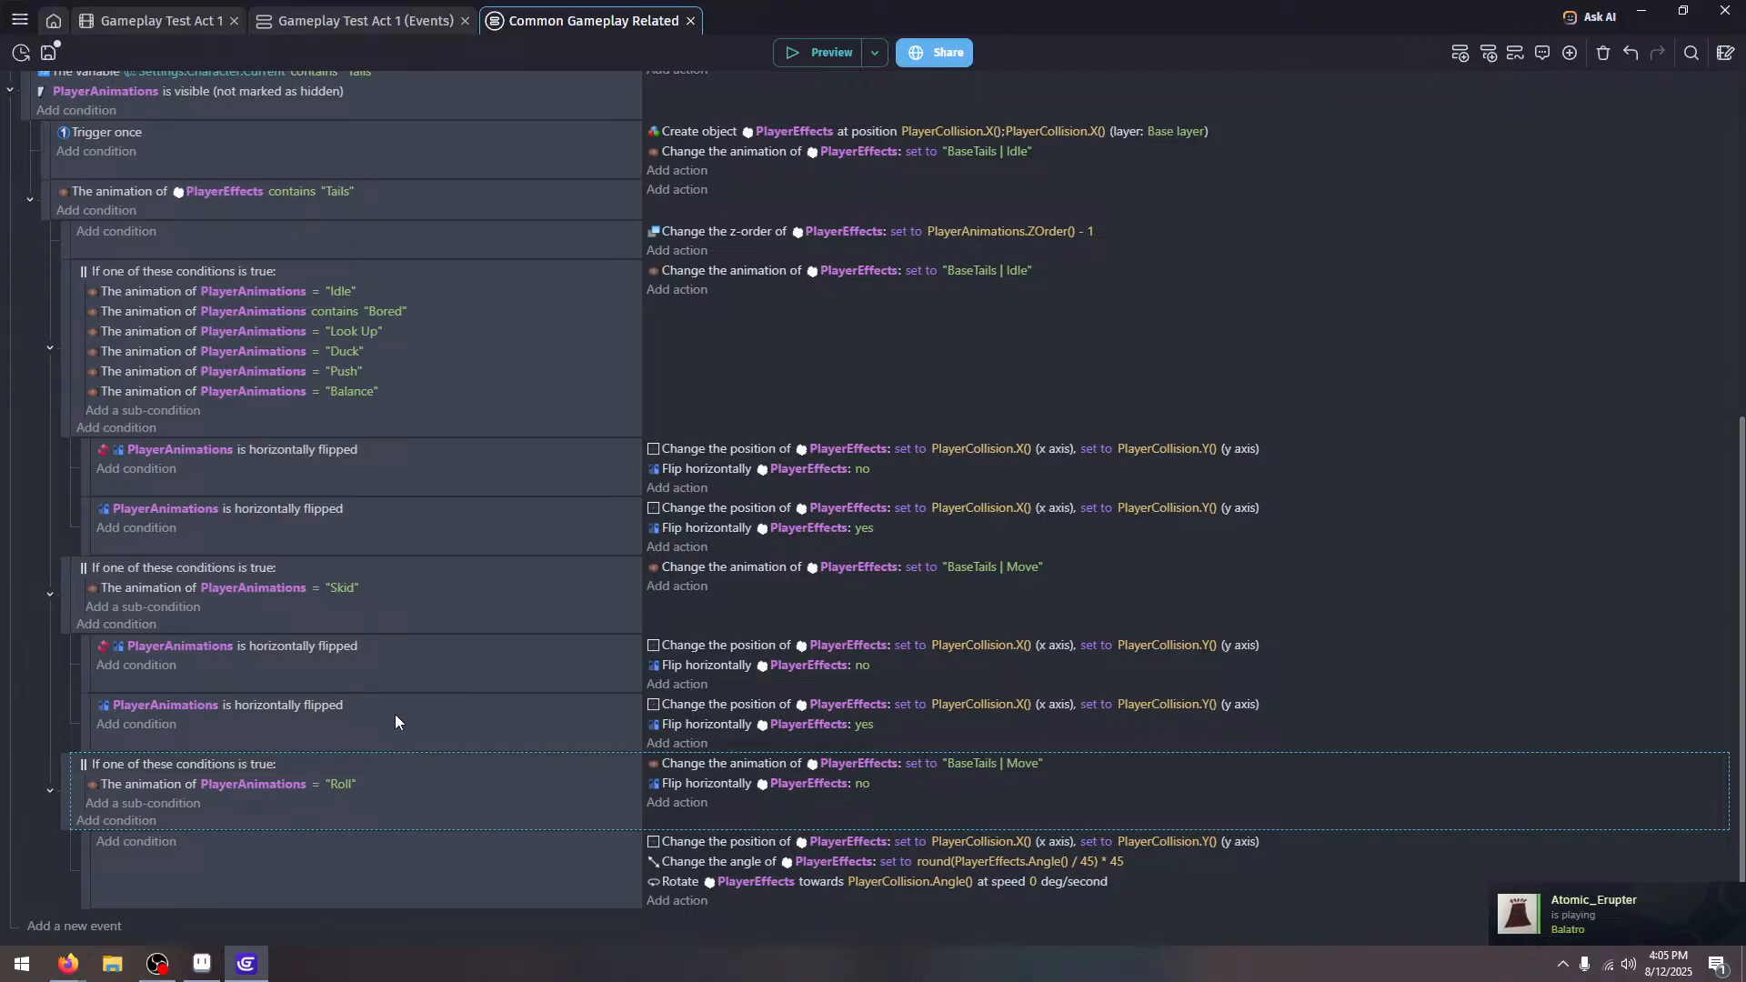
Set the PlayerEffects animation in the Roll event to "BaseTails | Roll"
{"action": "left_click", "coordinate": [997, 764]}
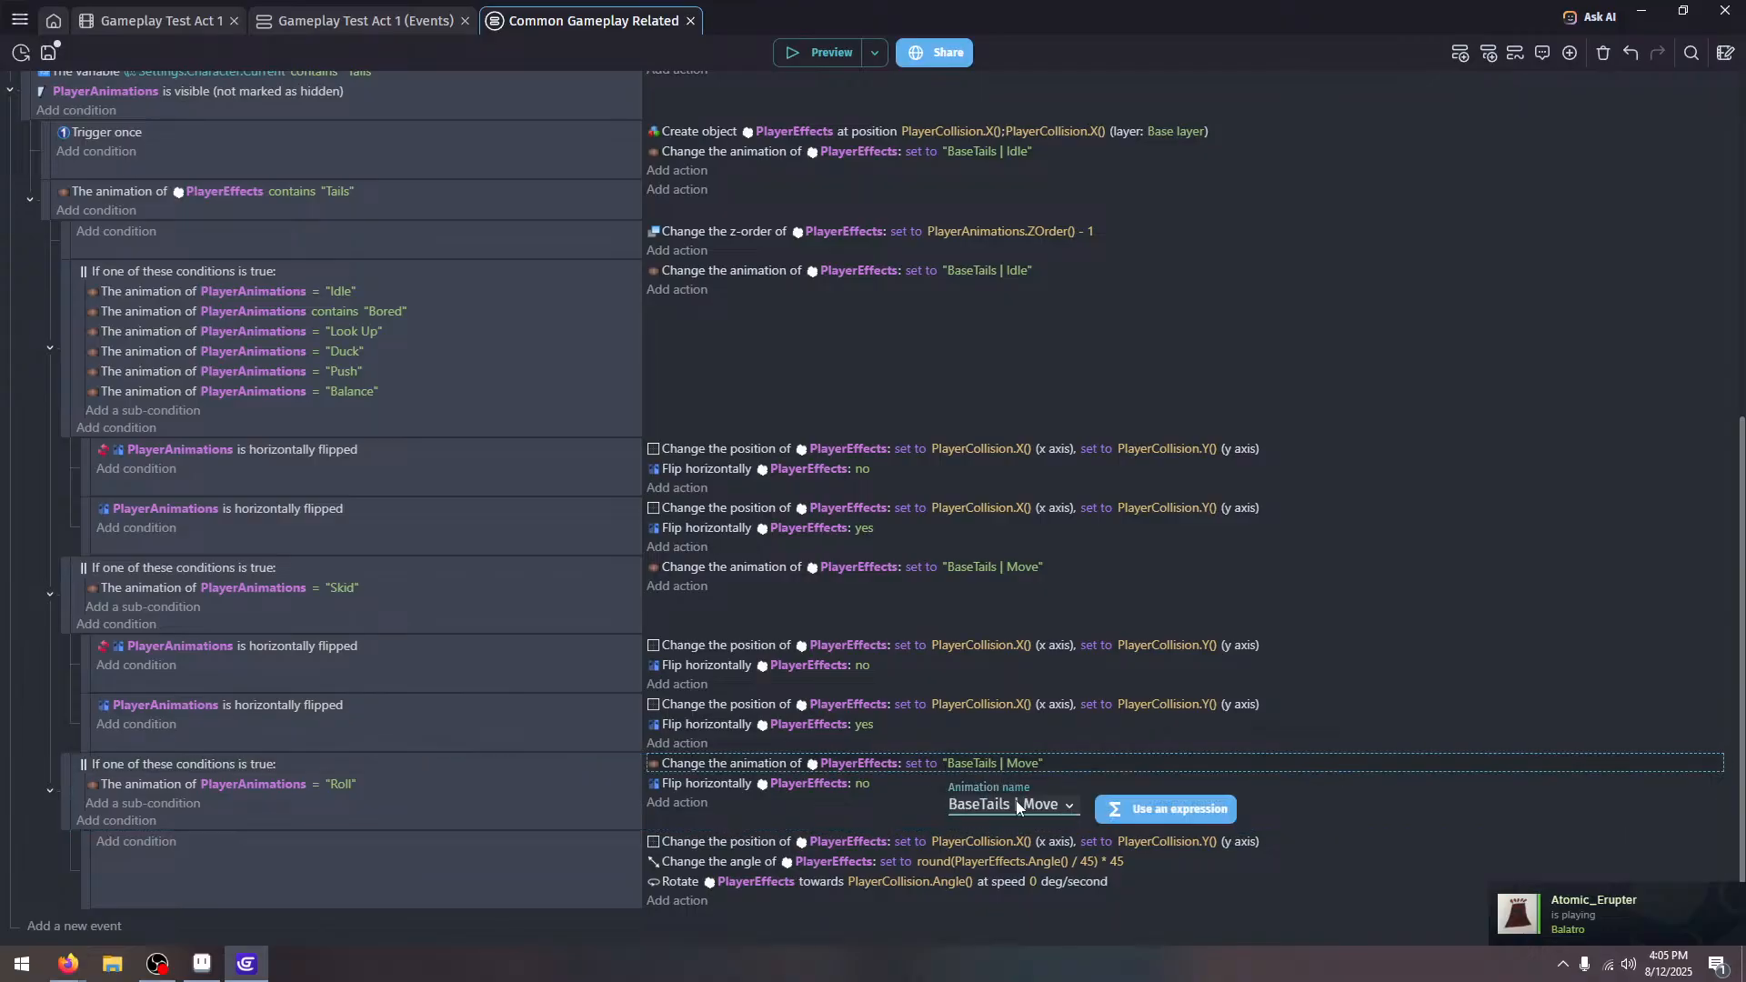
{"action": "left_click", "coordinate": [1017, 802]}
{"action": "left_click", "coordinate": [1036, 900]}
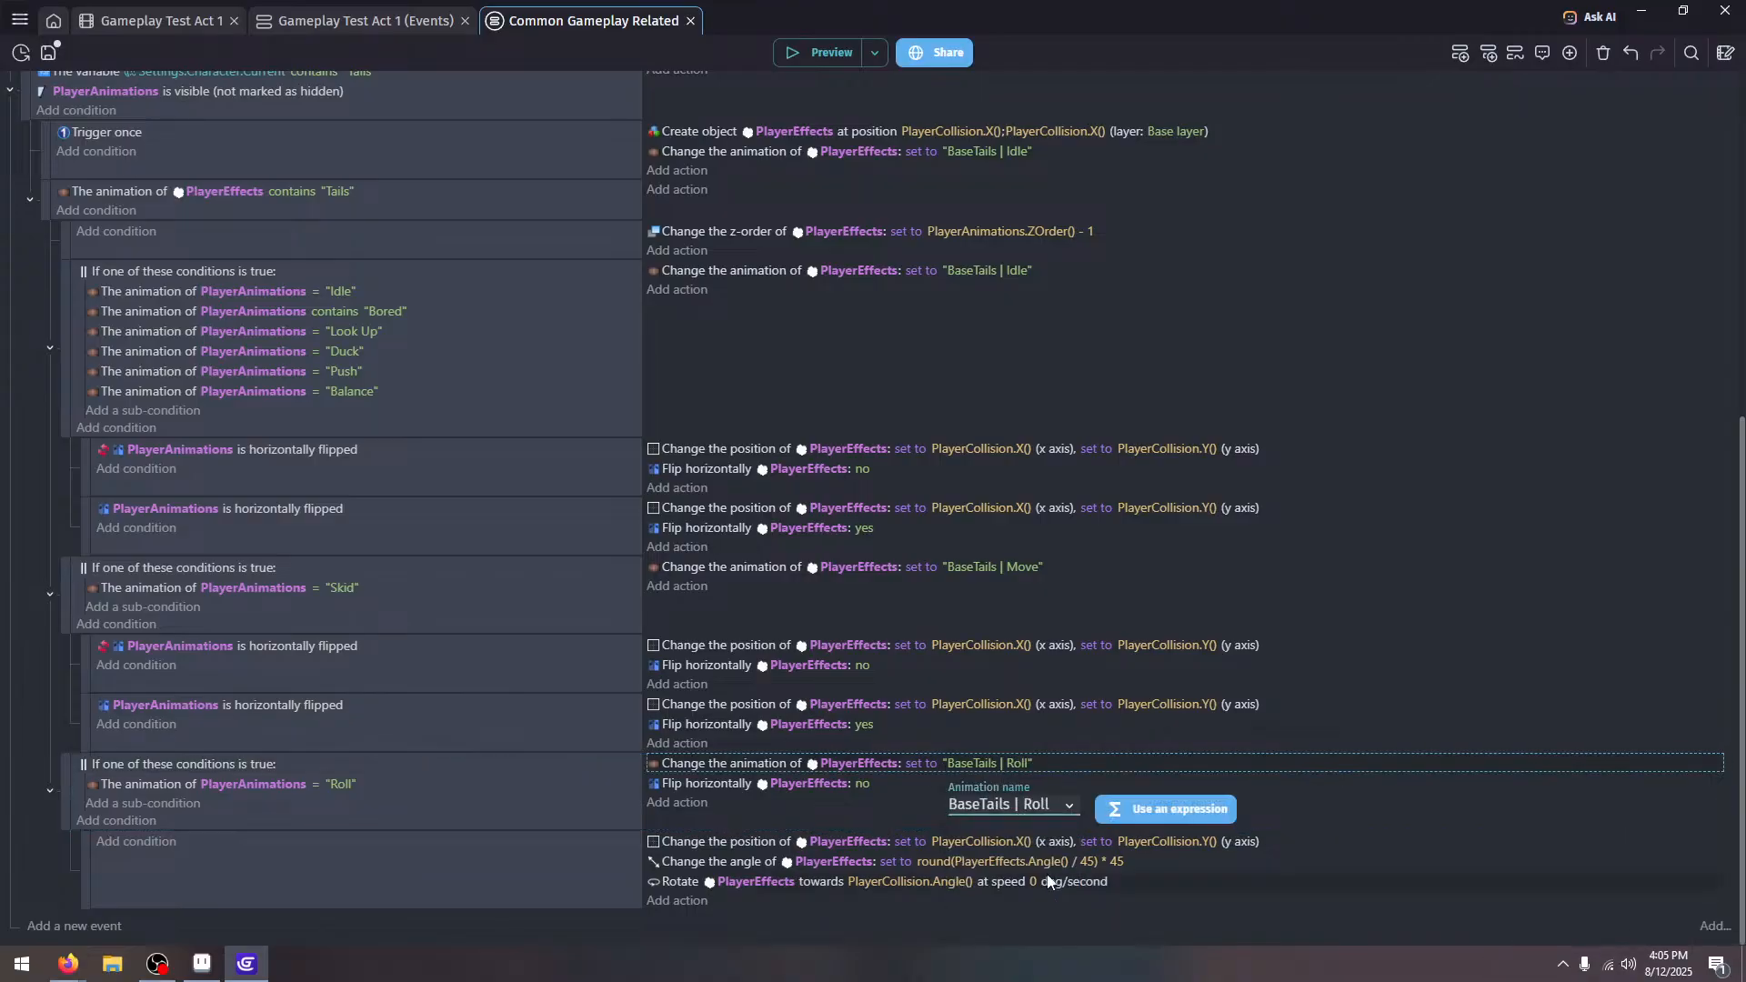
{"action": "left_click", "coordinate": [1168, 782]}
Preview the scene again to check the roll tail animation while running and jumping, and close the preview
{"action": "left_click", "coordinate": [837, 52]}
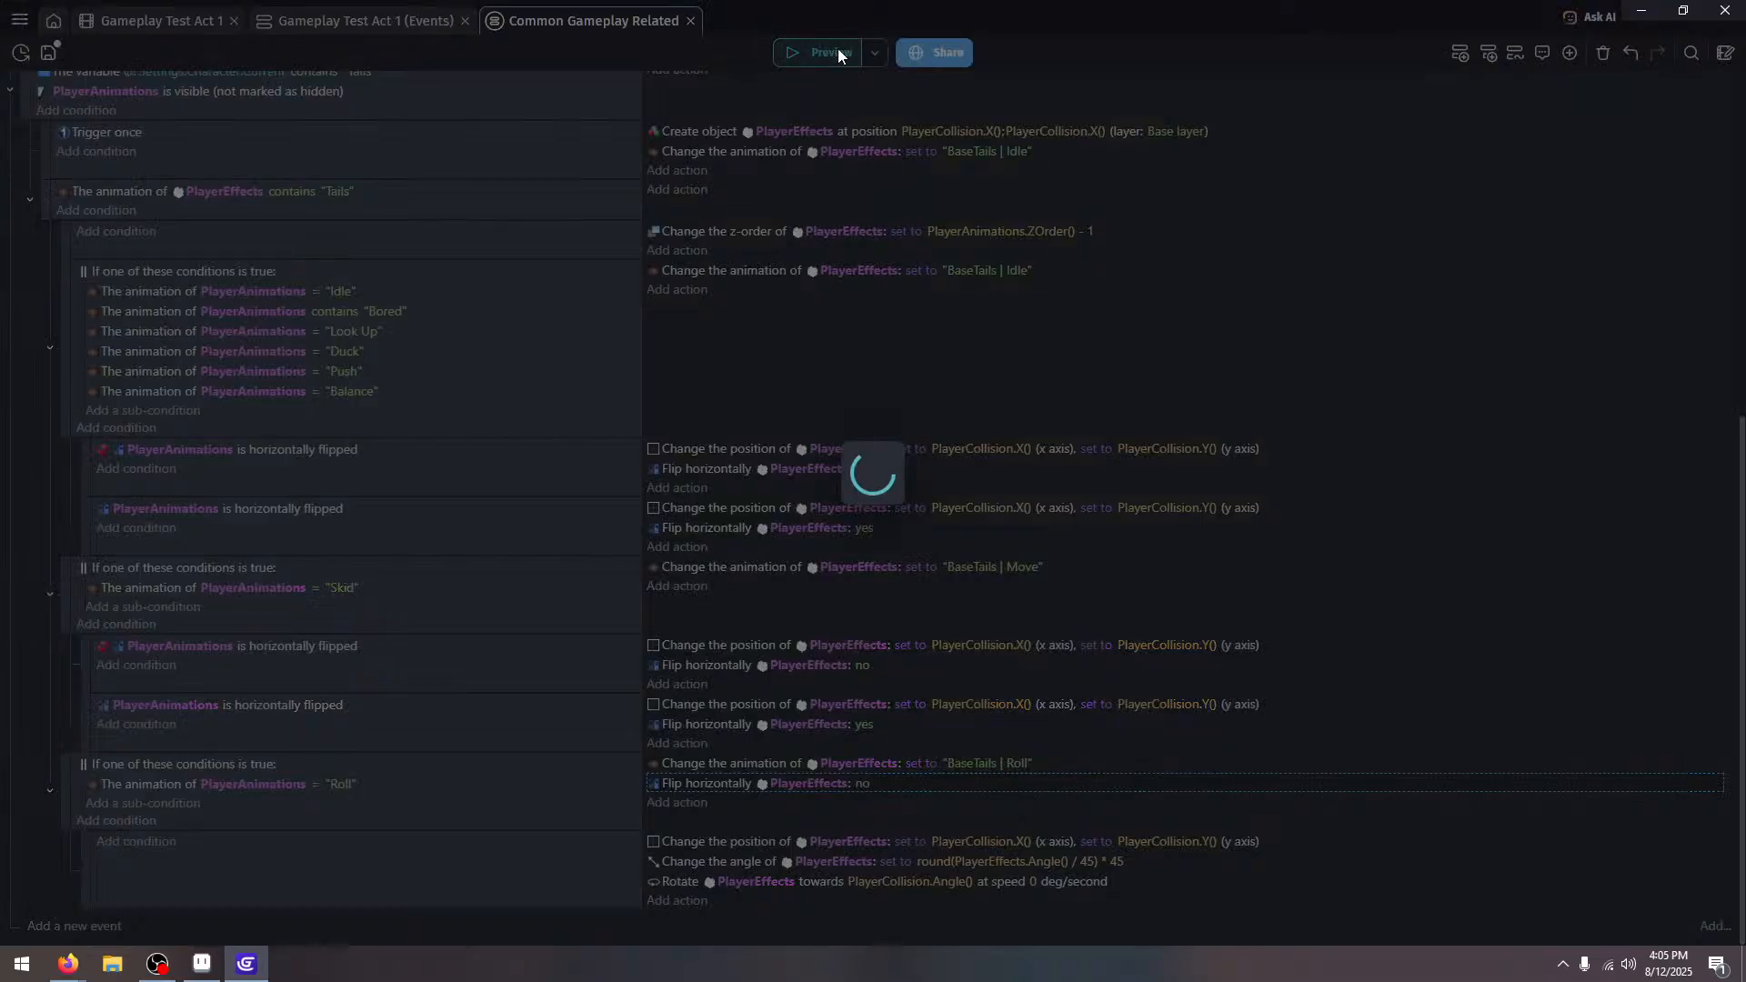
{"action": "key", "text": "Right"}
{"action": "key", "text": "space"}
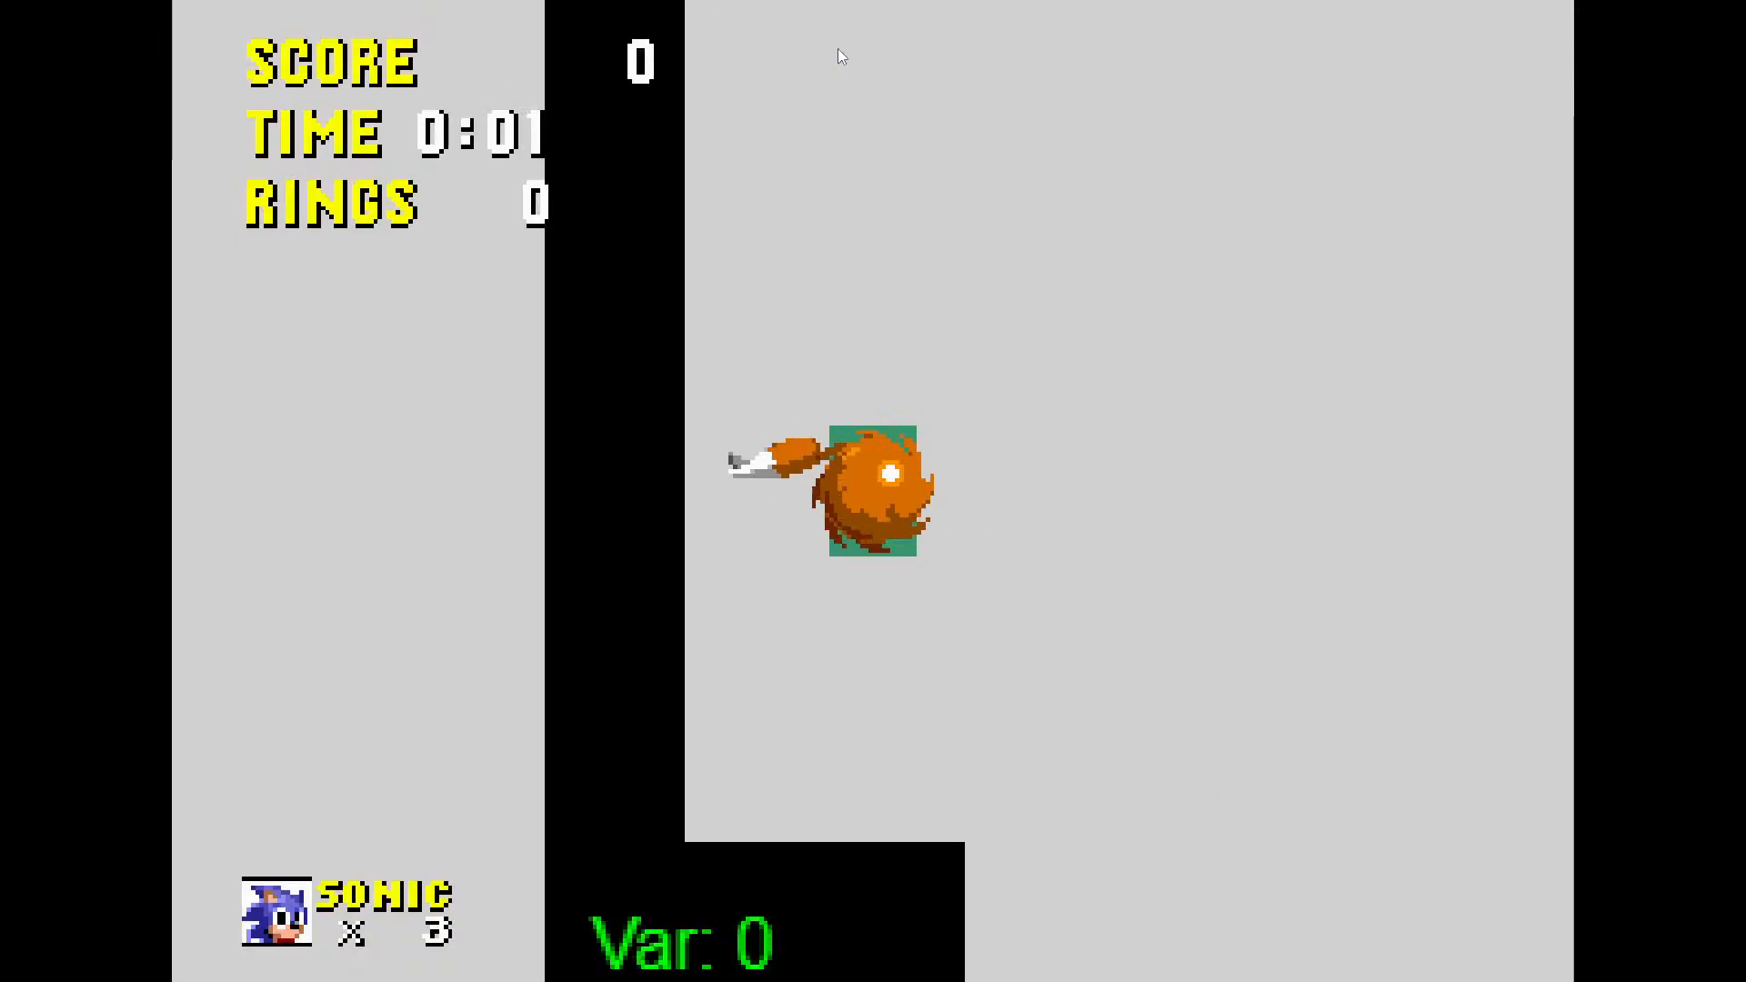
{"action": "key", "text": "space"}
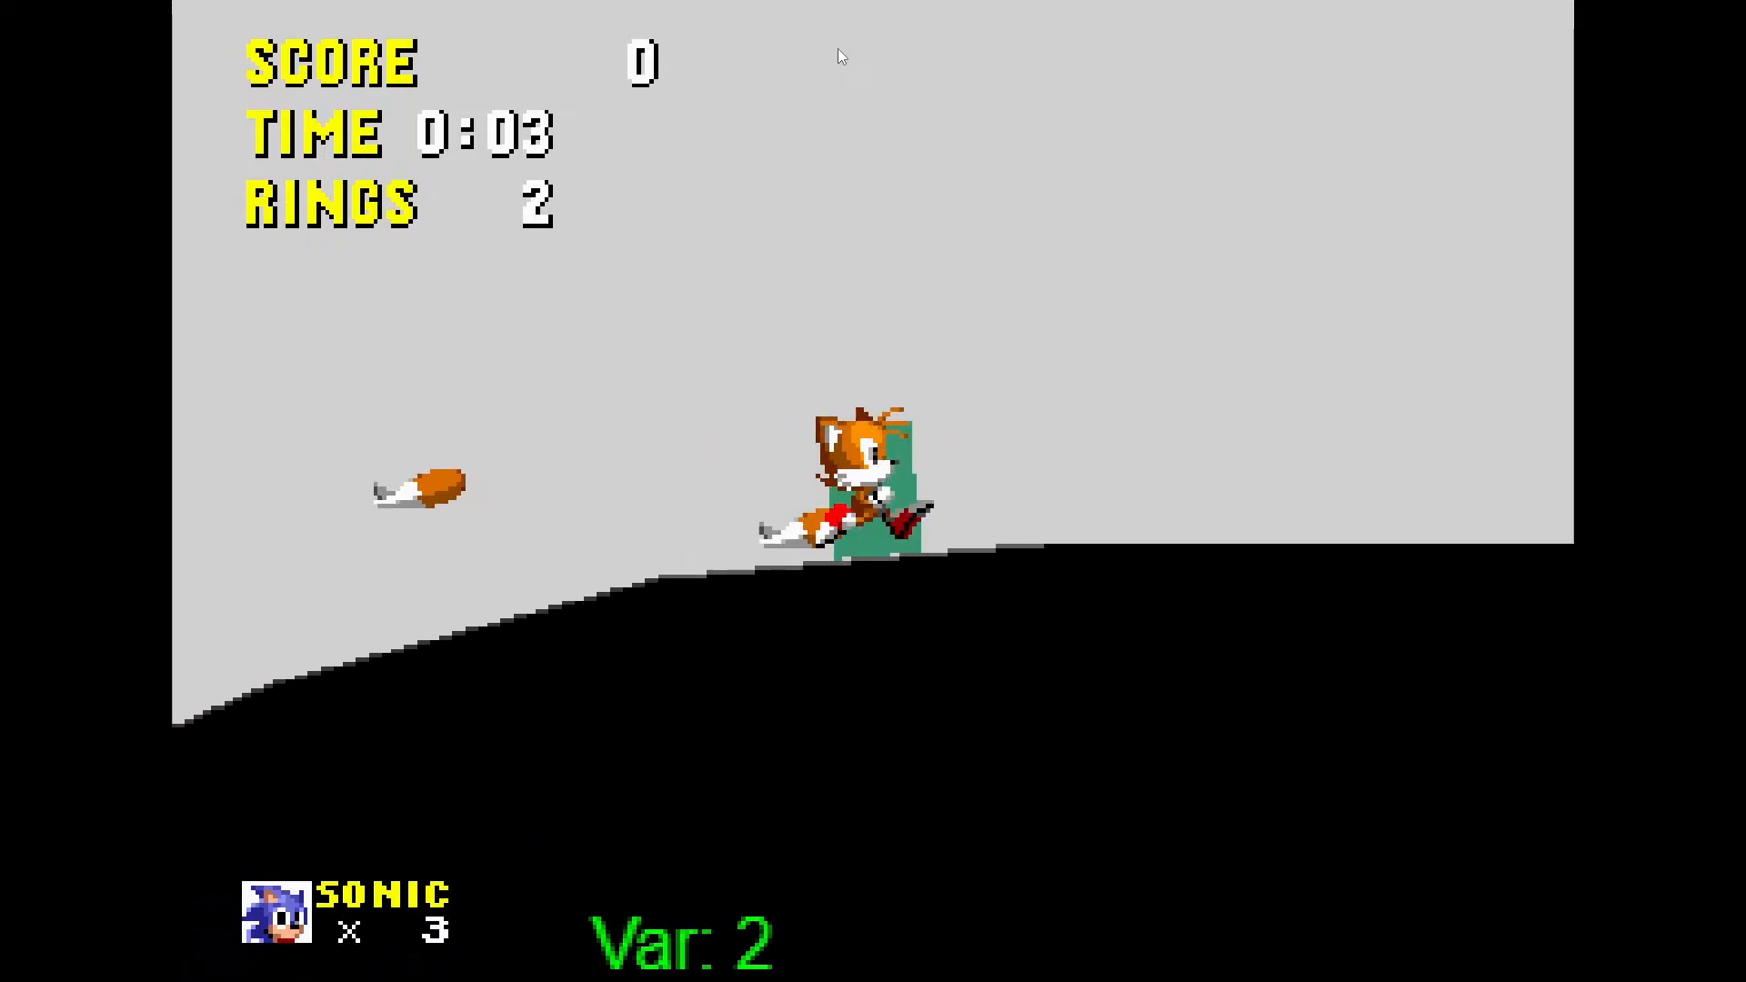
{"action": "key", "text": "space"}
{"action": "key", "text": "Escape"}
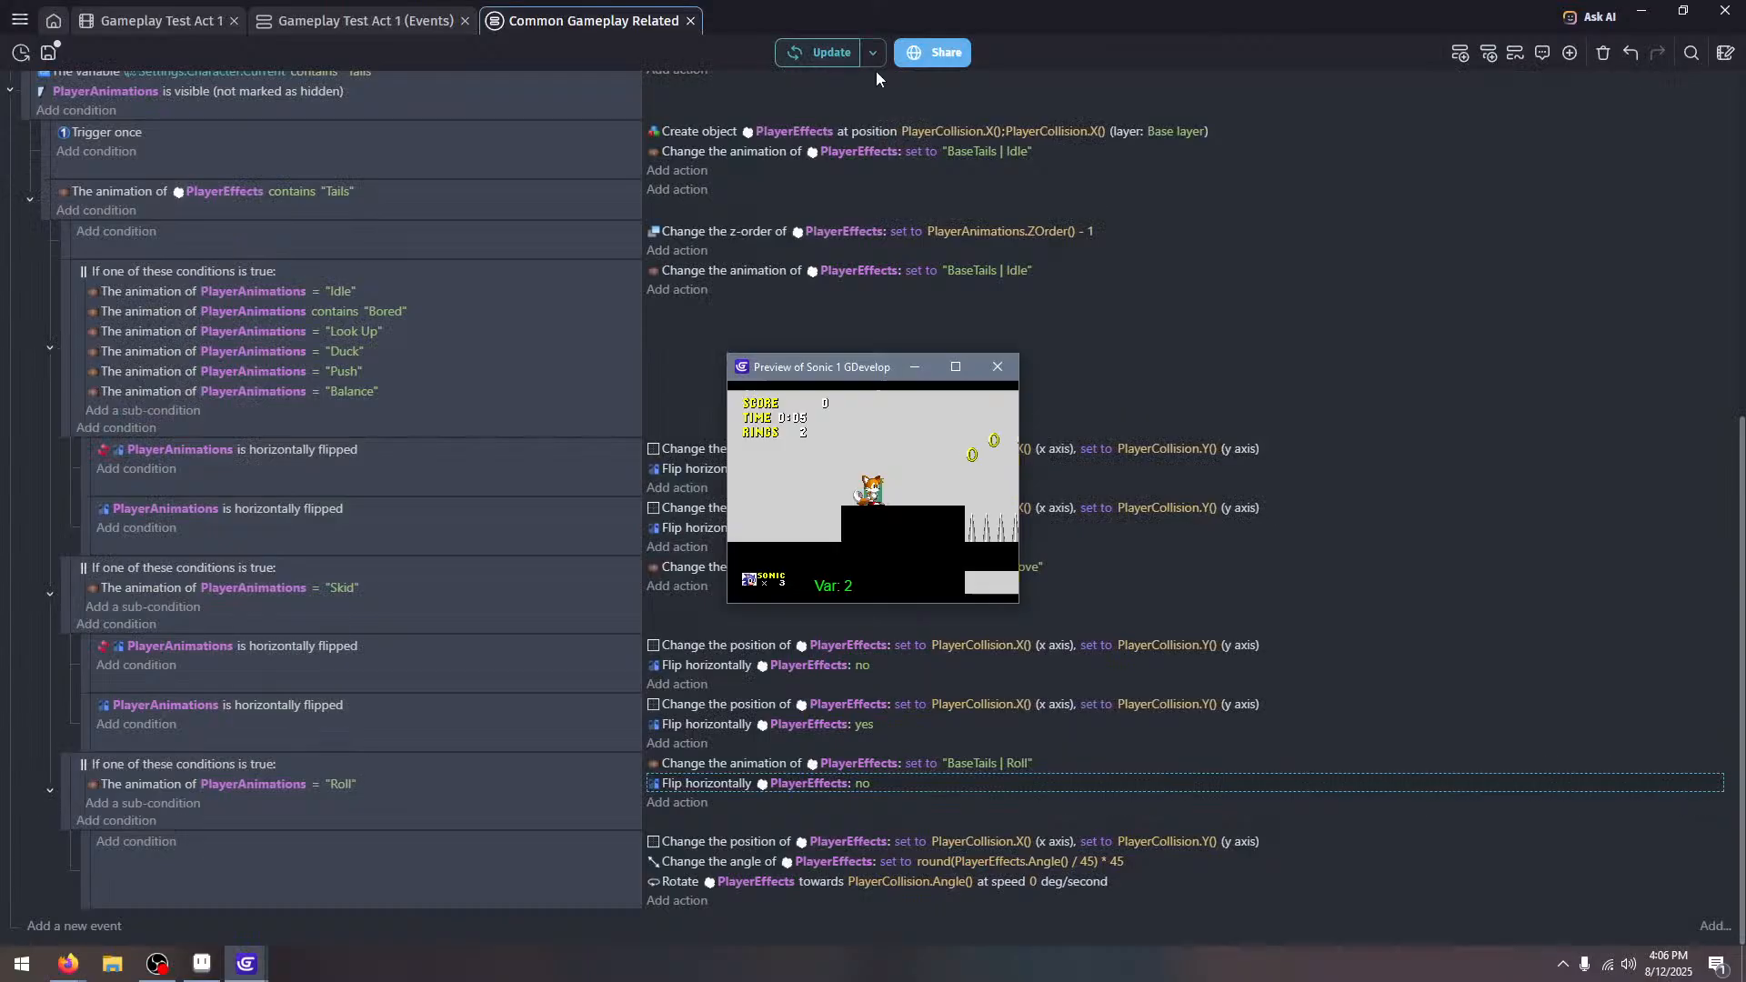
{"action": "left_click", "coordinate": [1000, 362]}
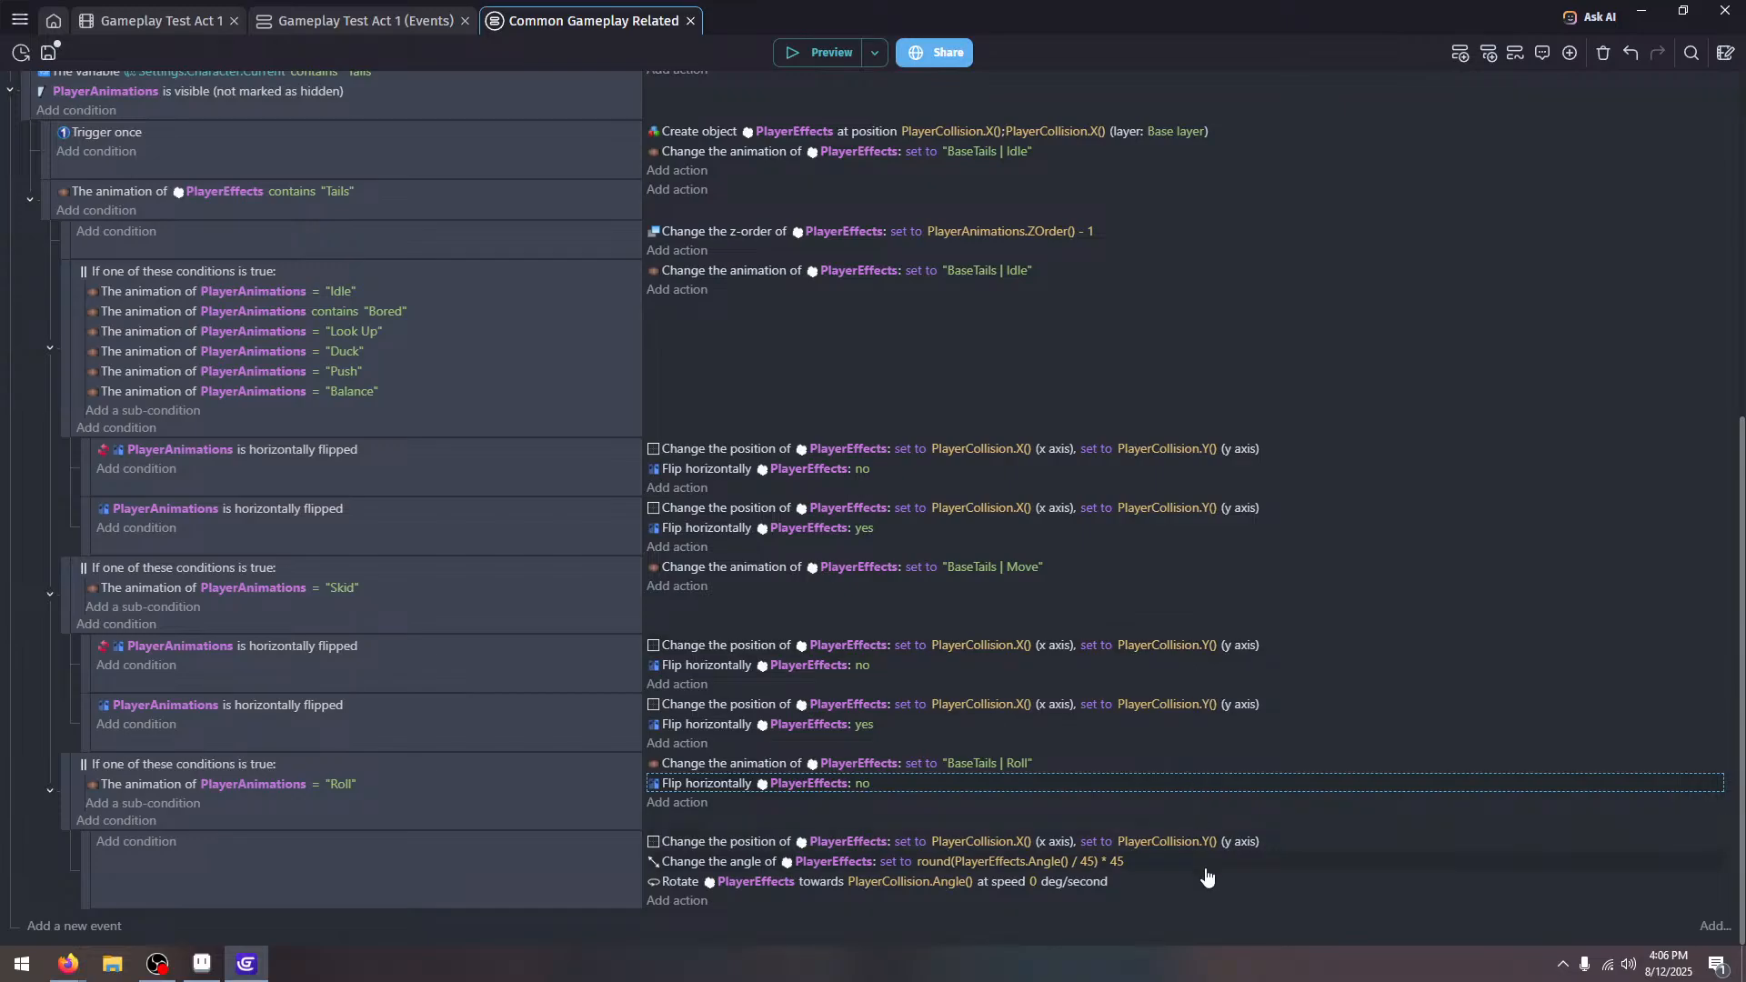
Undo the removal of the rotate-towards action from the Roll sub-event and save the project
{"action": "left_click_drag", "start_coordinate": [1187, 888], "coordinate": [1053, 235]}
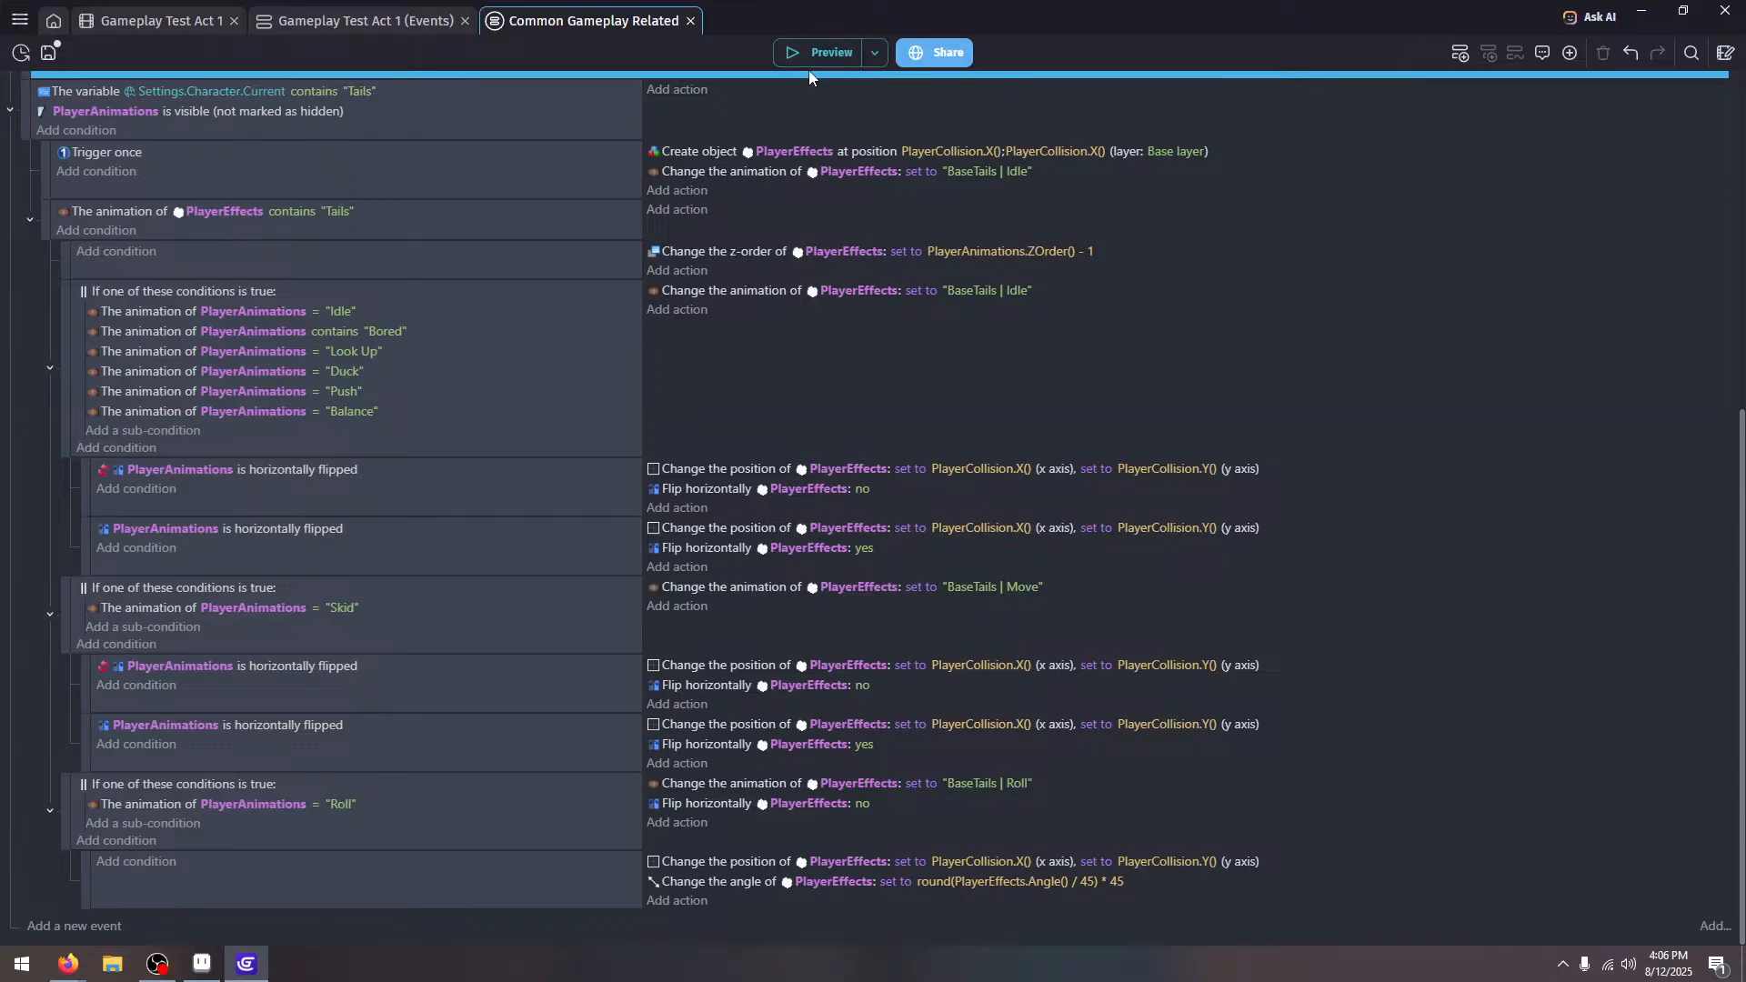
{"action": "left_click_drag", "start_coordinate": [809, 71], "coordinate": [808, 71]}
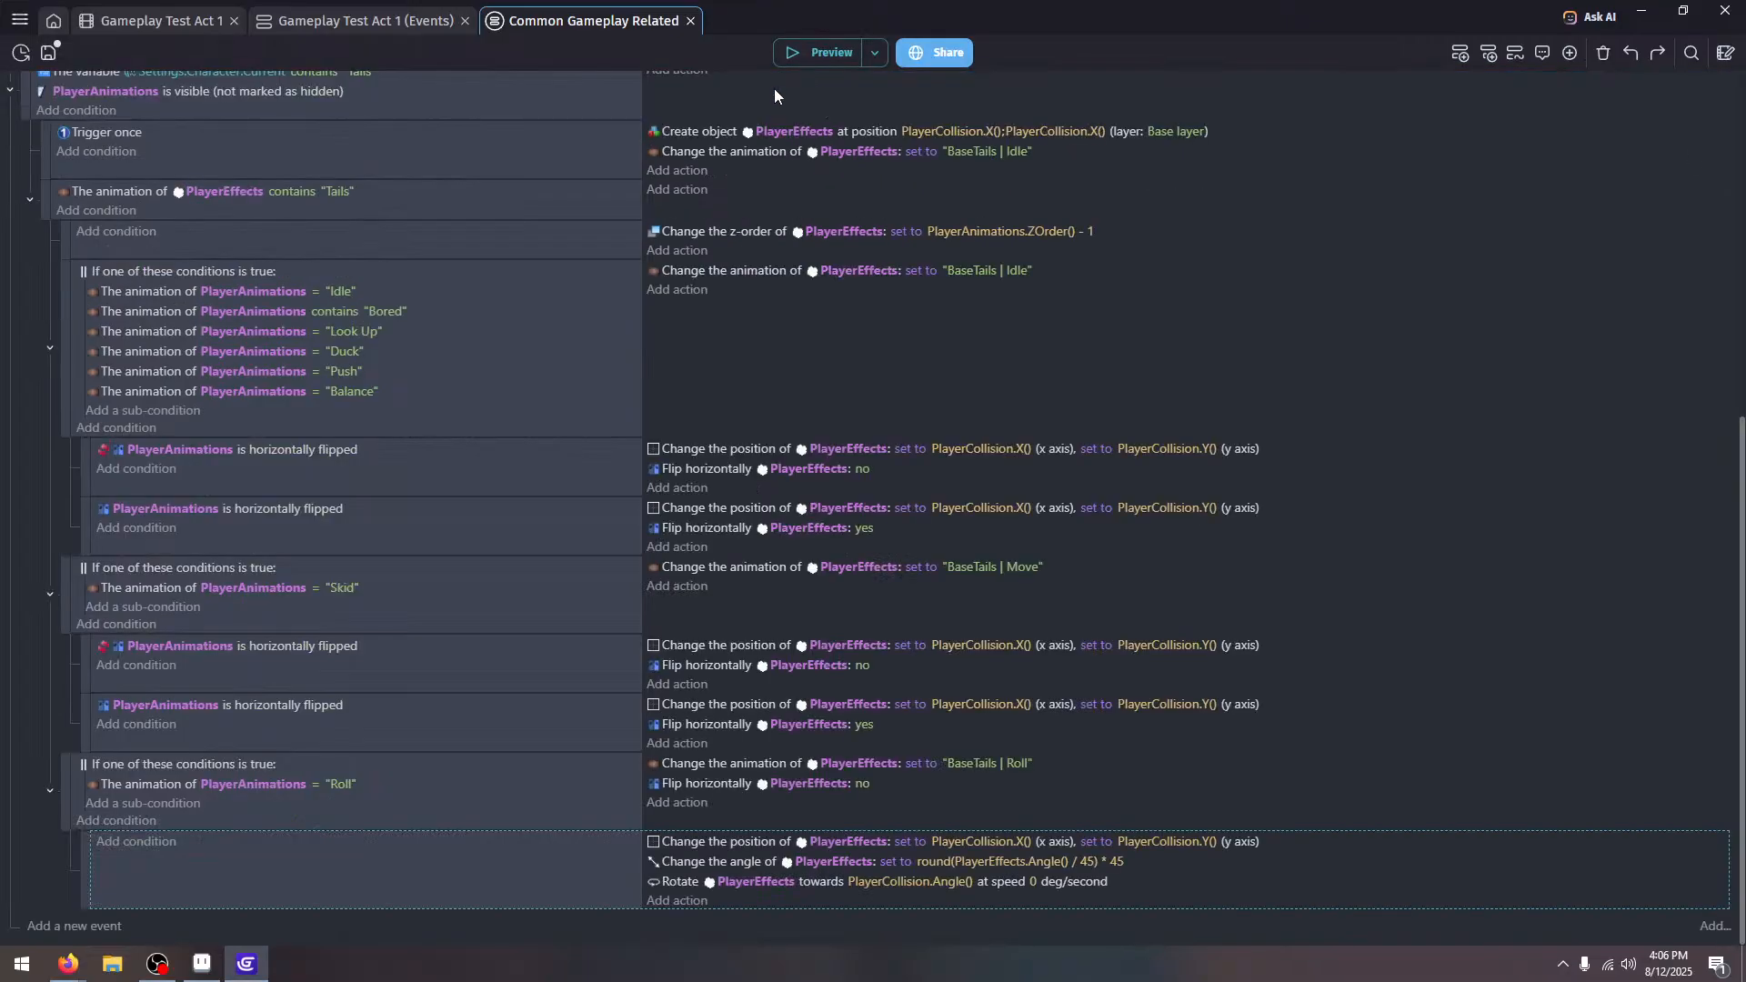
{"action": "key", "text": "ctrl+s"}
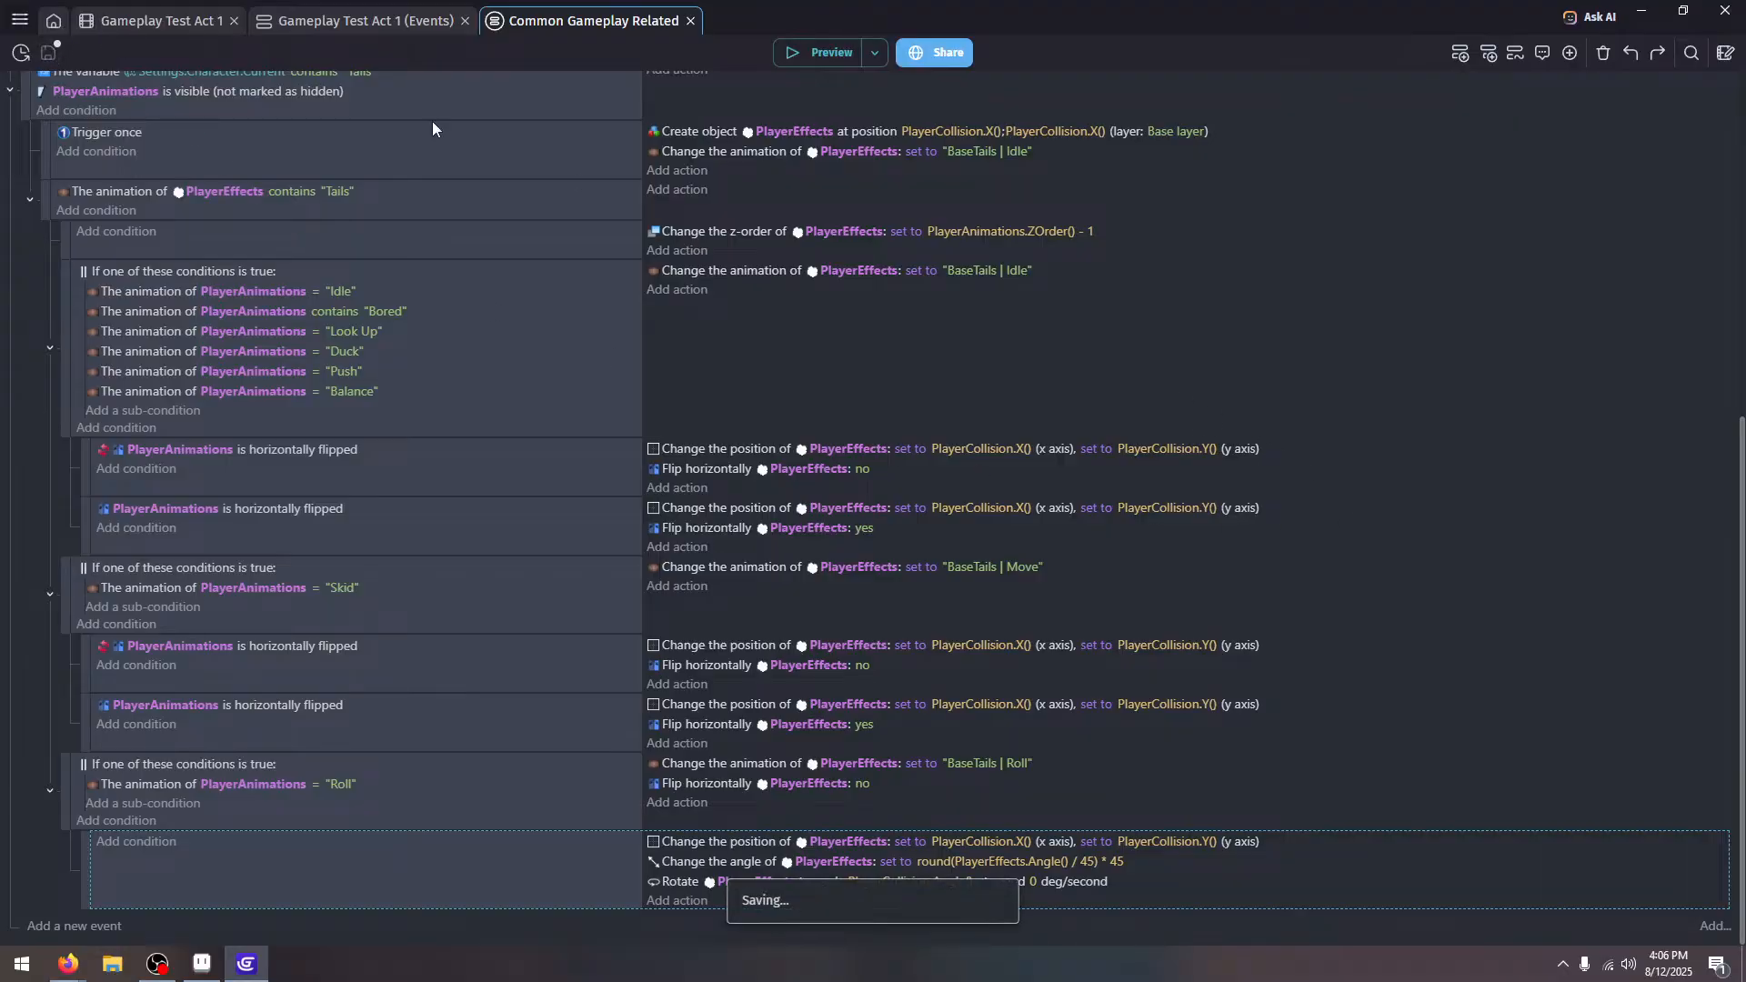
In the PlayerEffects point editor of the Gameplay Test Act 1 scene, set the origin Y of the BaseTails | Roll animation to 0
{"action": "key", "text": "ctrl+Tab"}
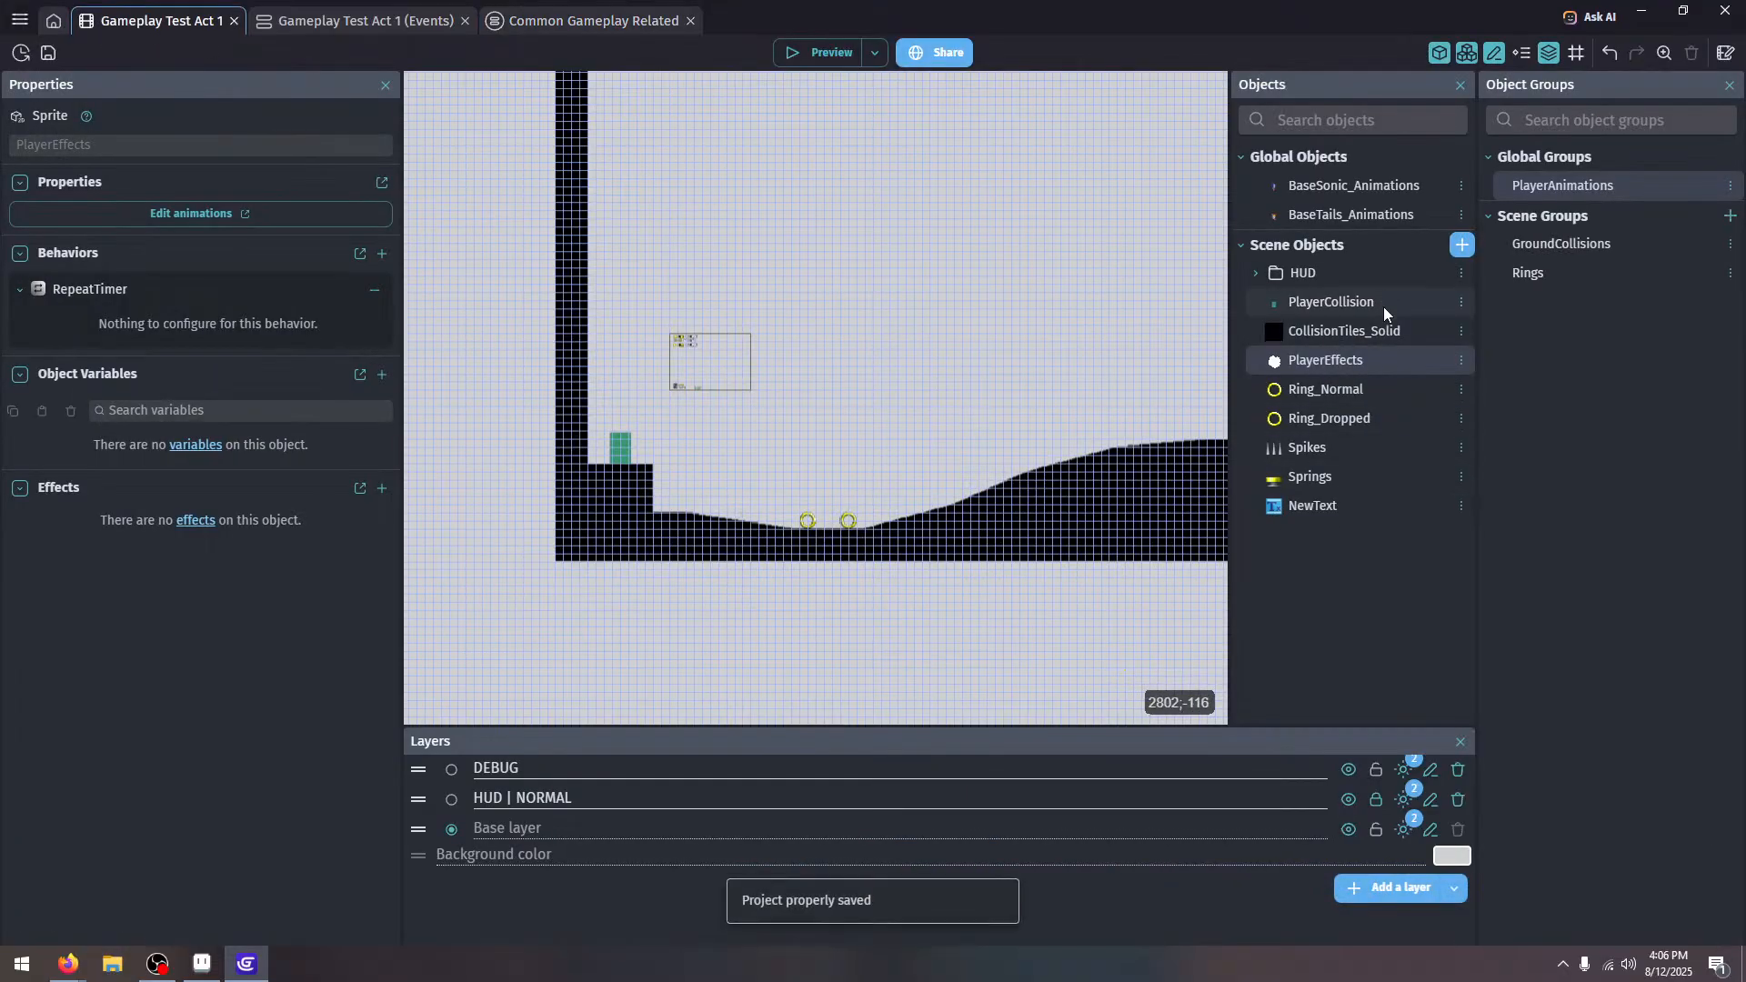
{"action": "double_click", "coordinate": [1382, 360]}
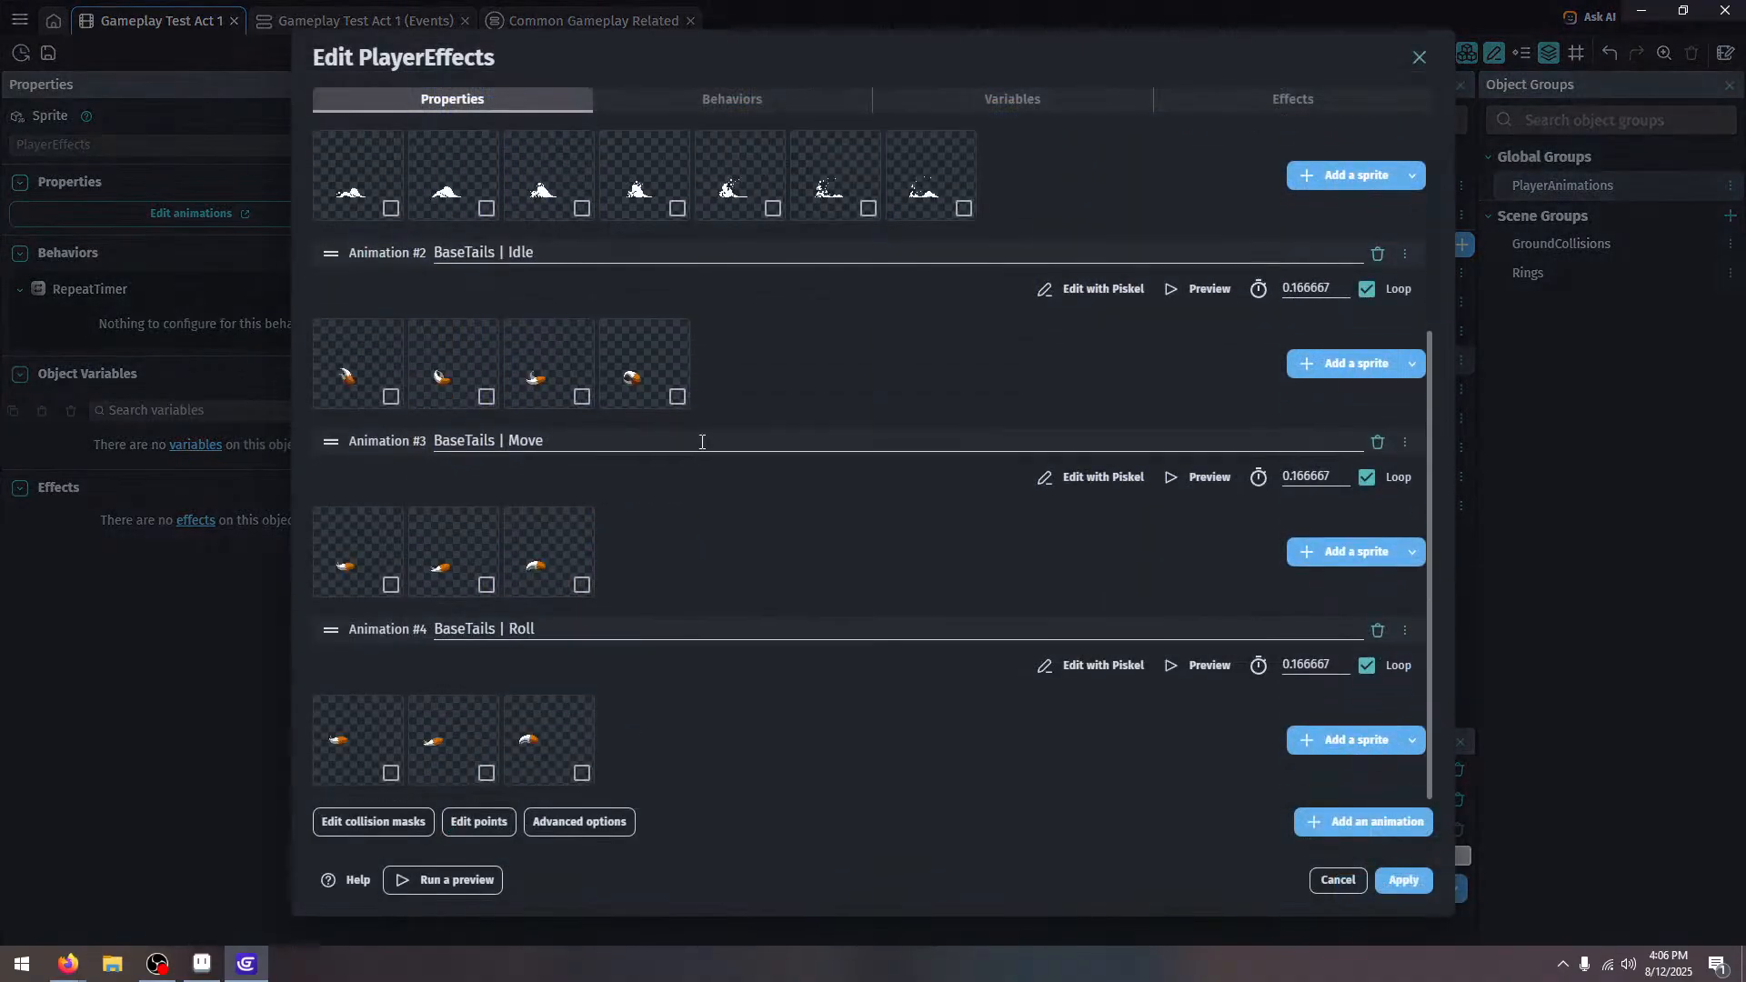
{"action": "left_click", "coordinate": [470, 819]}
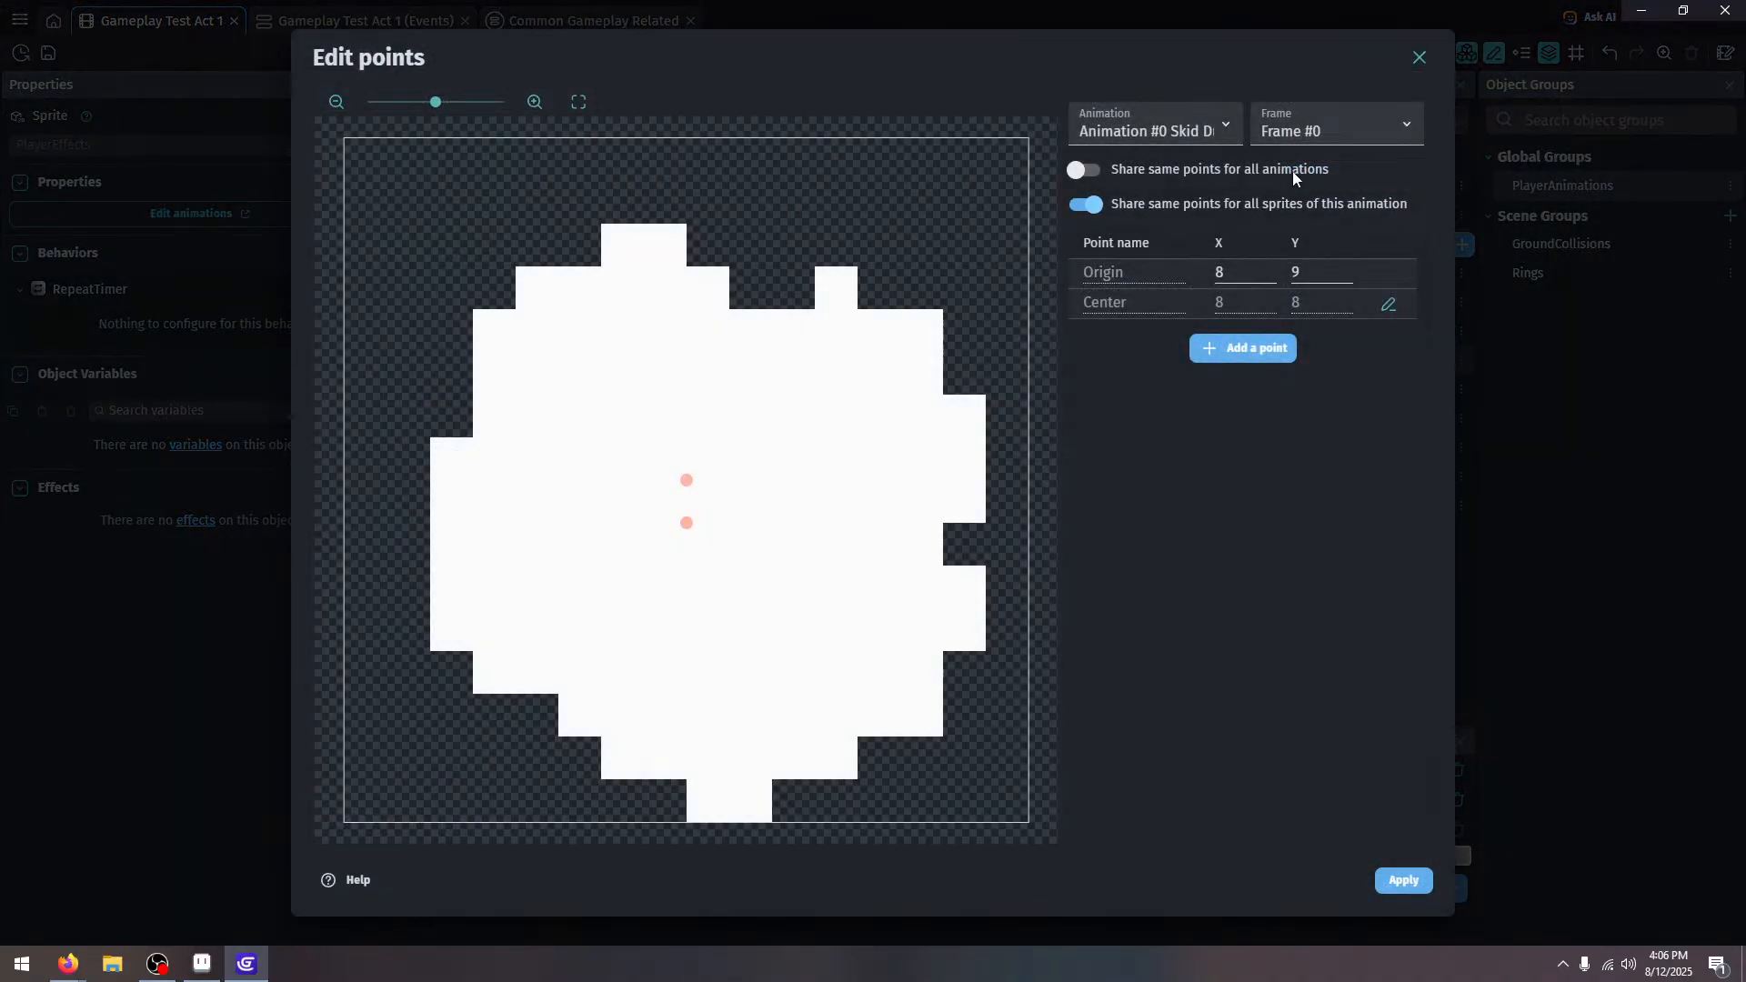
{"action": "left_click", "coordinate": [1218, 127]}
{"action": "left_click", "coordinate": [1225, 418]}
{"action": "left_click", "coordinate": [1211, 125]}
{"action": "left_click", "coordinate": [1175, 228]}
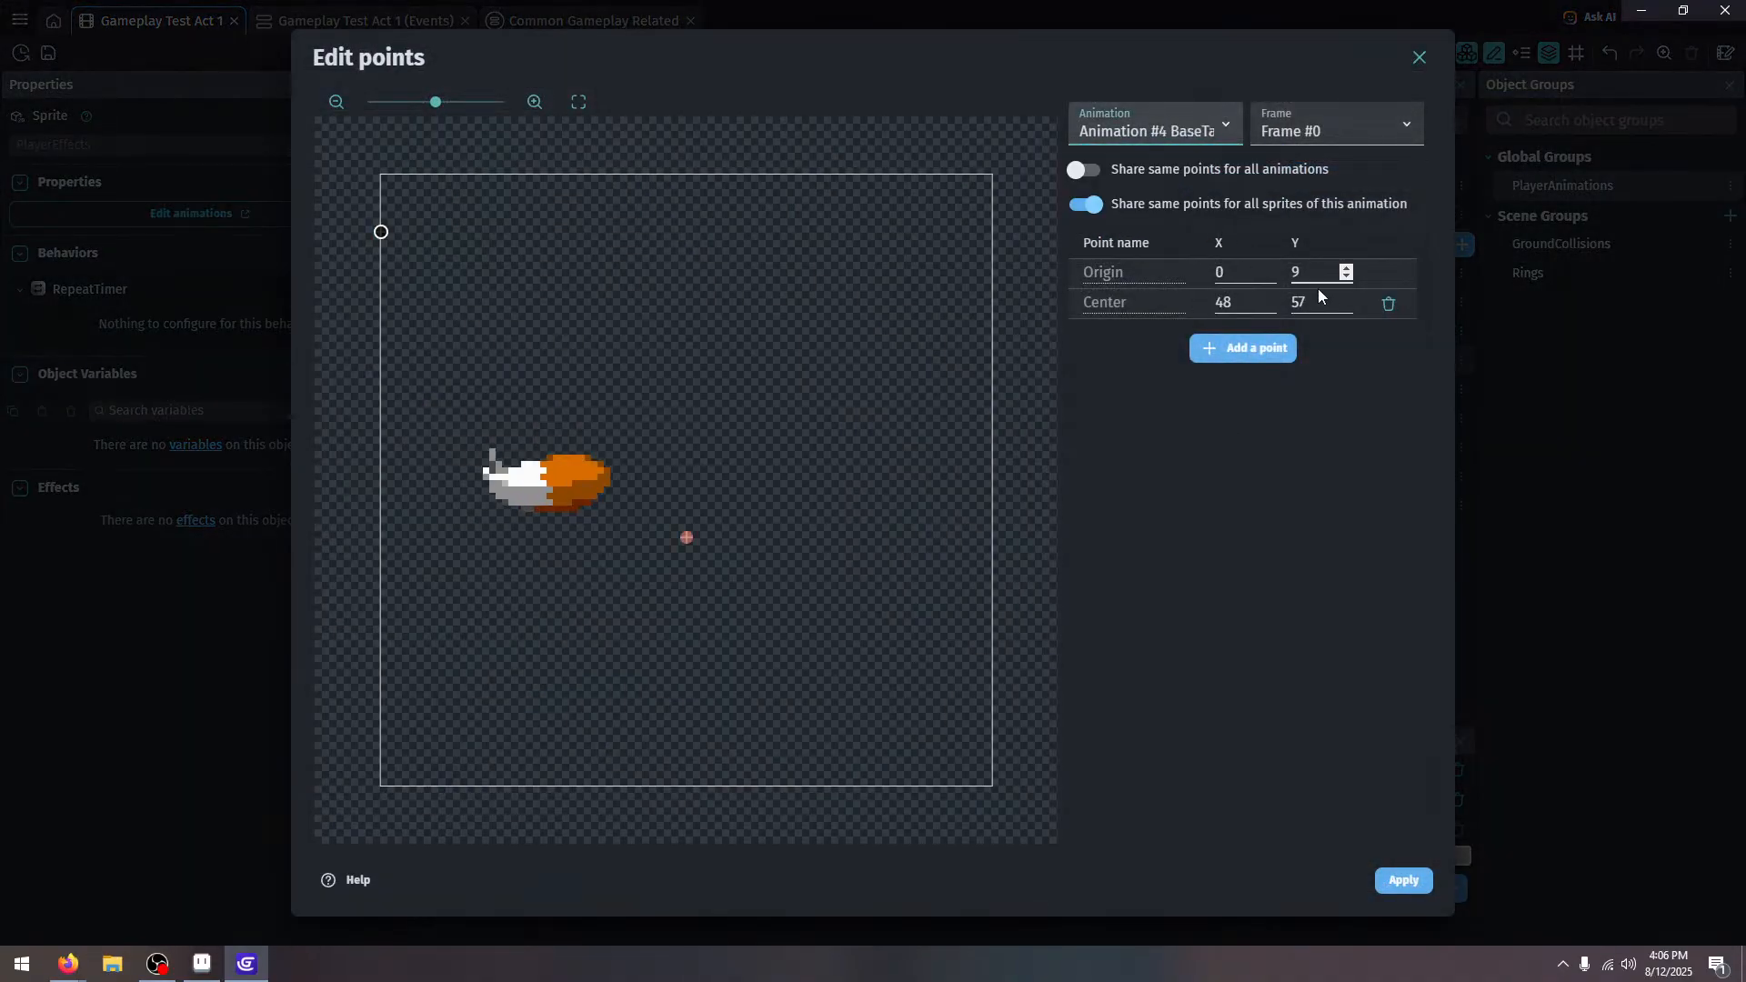
{"action": "left_click", "coordinate": [1314, 273]}
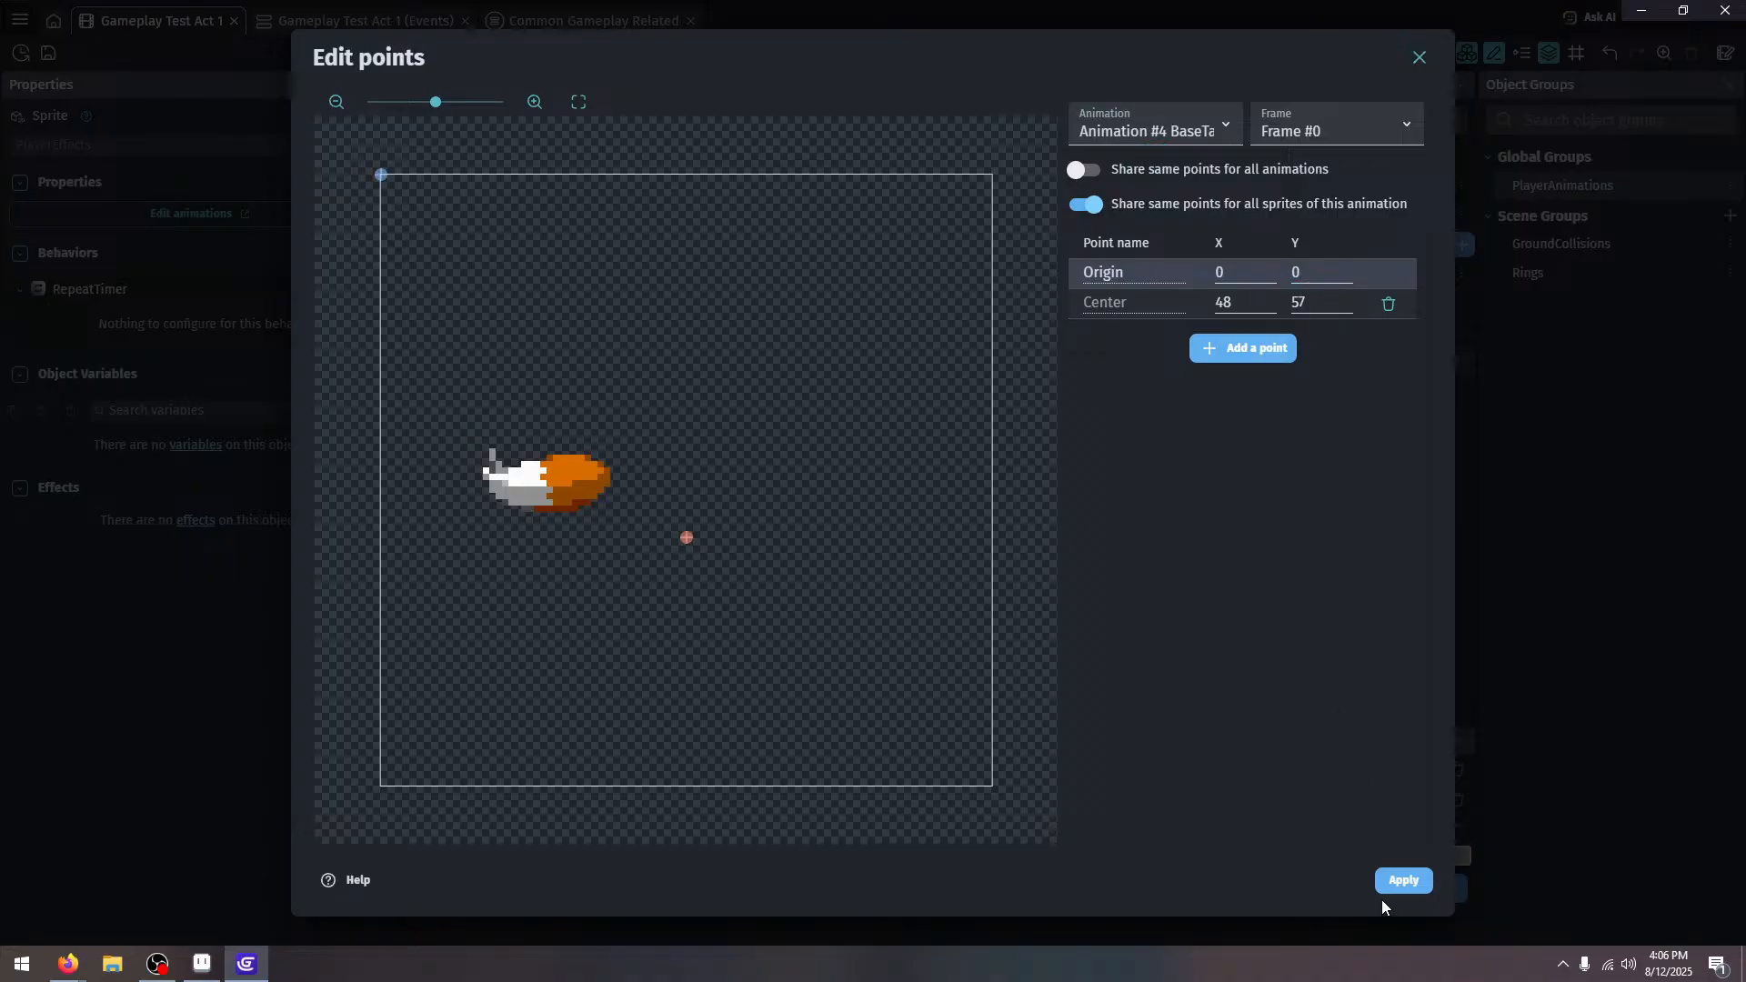
Check the points of the BaseTails | Move animation and apply the PlayerEffects point edits
{"action": "left_click", "coordinate": [1176, 132]}
{"action": "left_click", "coordinate": [1193, 208]}
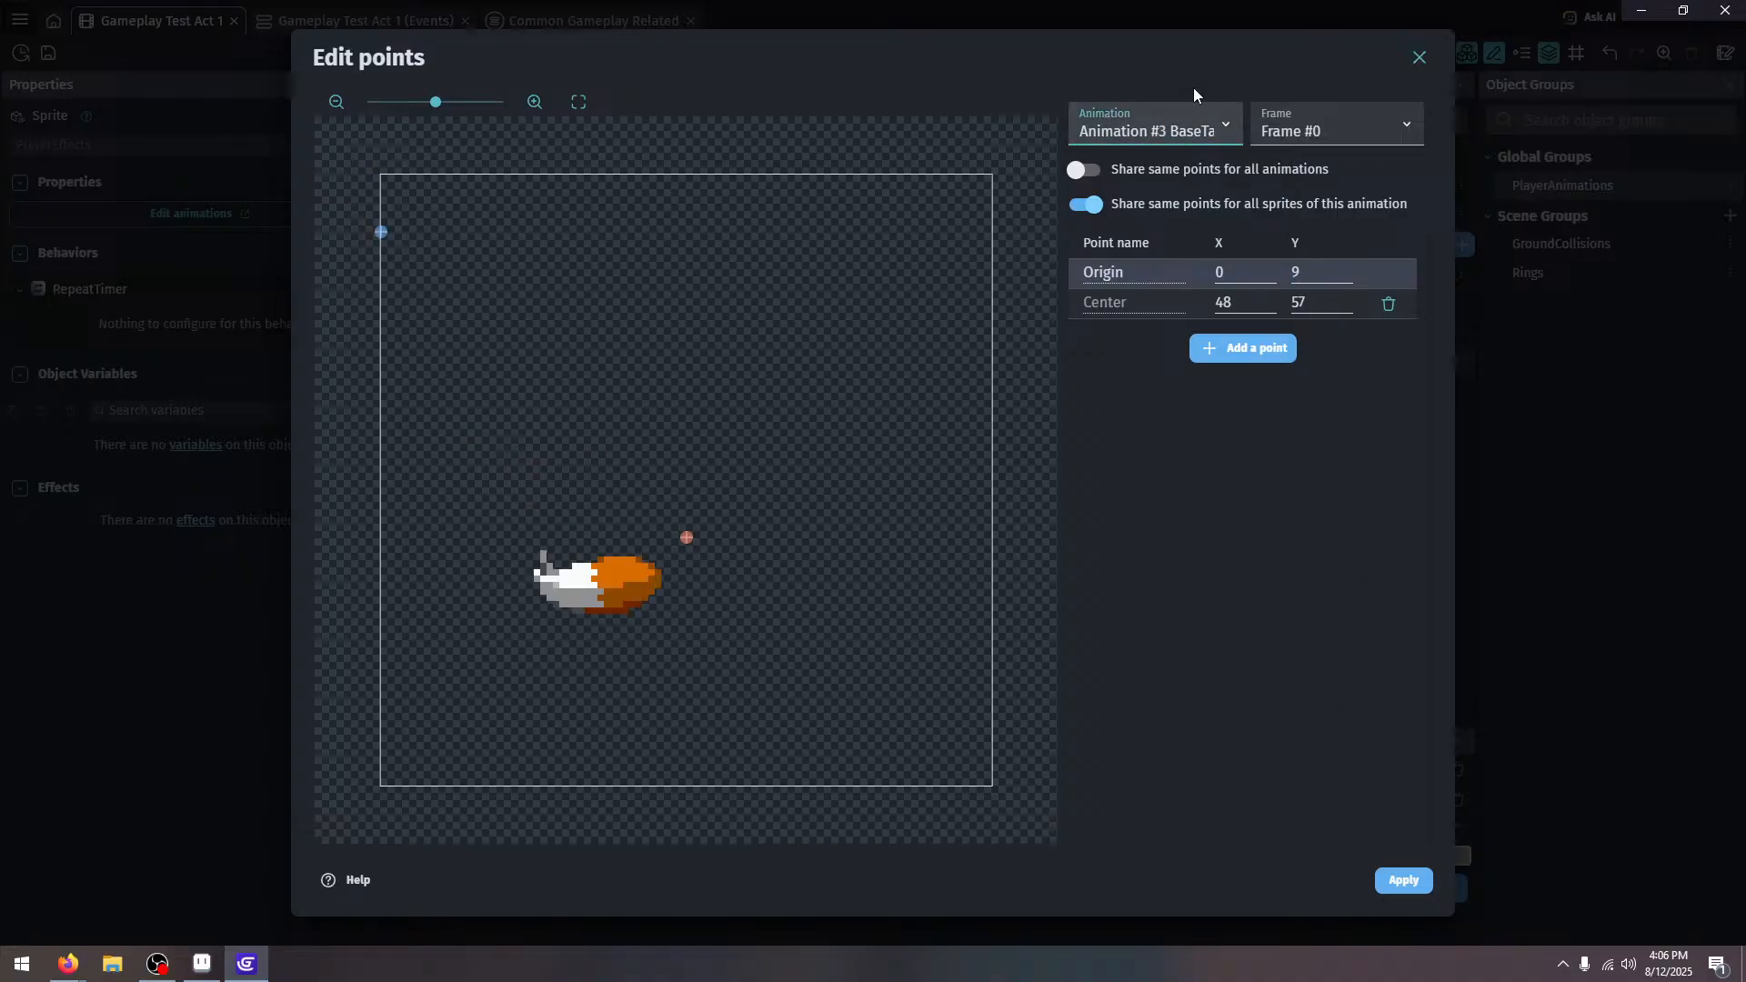
{"action": "left_click", "coordinate": [1403, 878]}
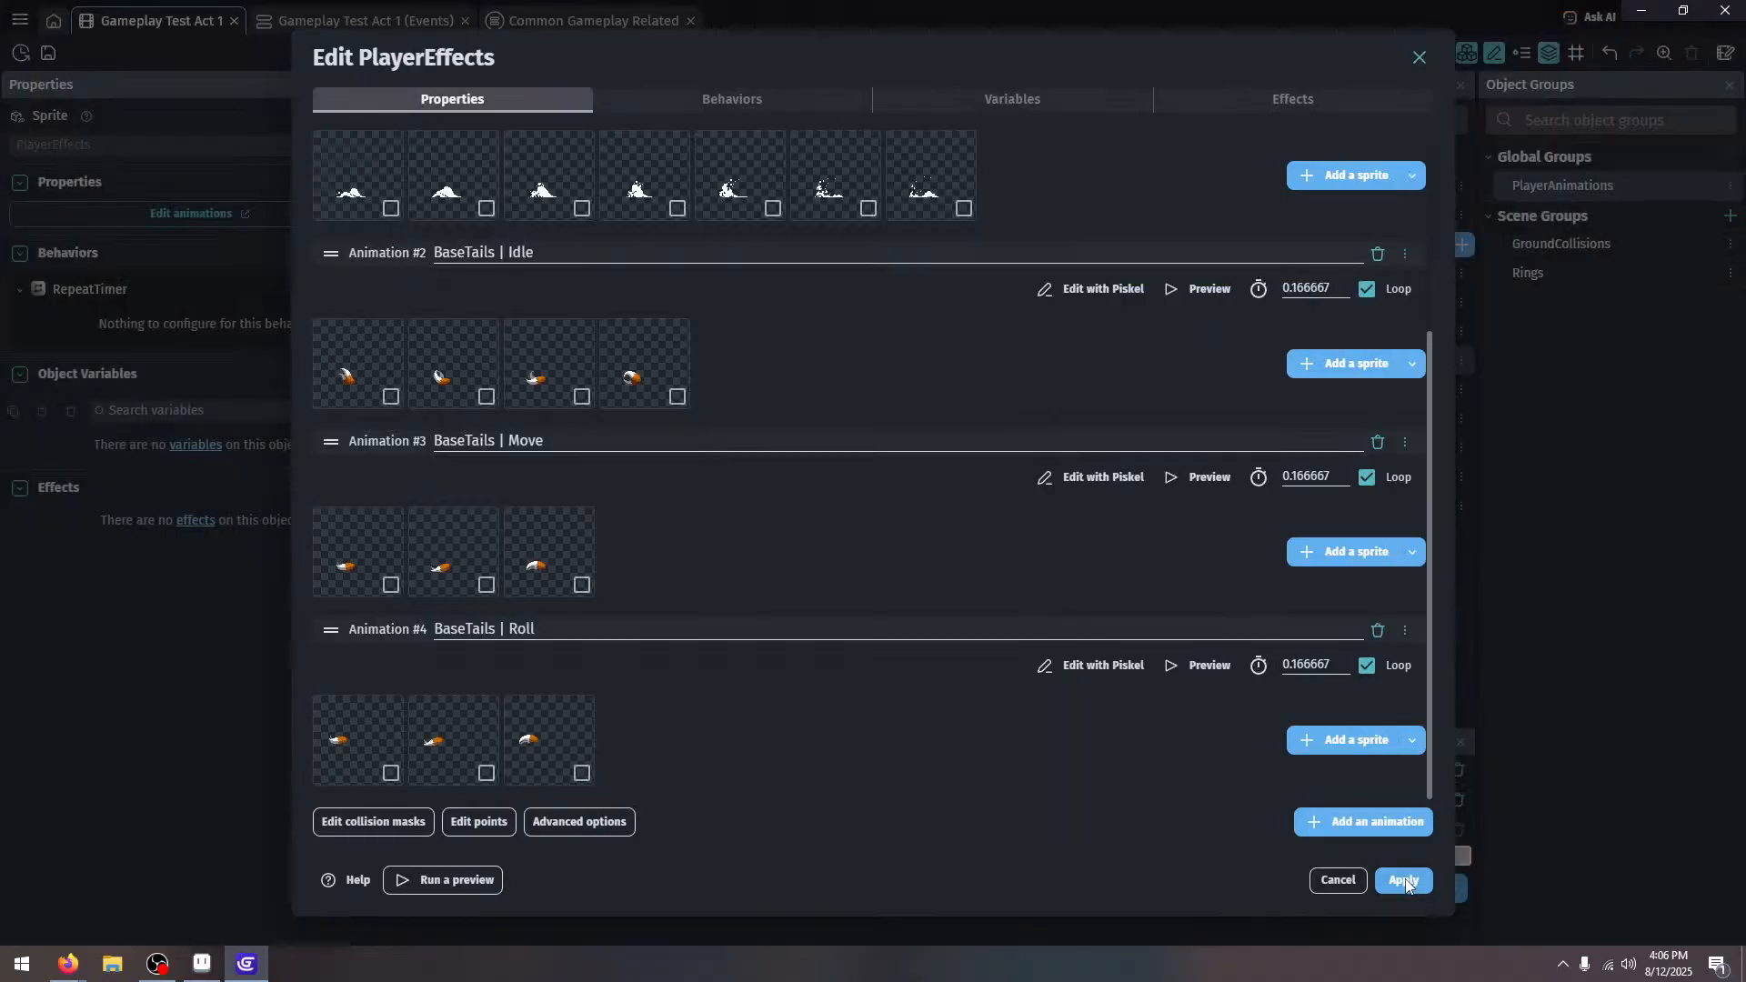
{"action": "left_click", "coordinate": [1400, 877]}
Preview the scene full screen and test the tail alignment while Tails runs and jumps repeatedly
{"action": "left_click", "coordinate": [841, 56]}
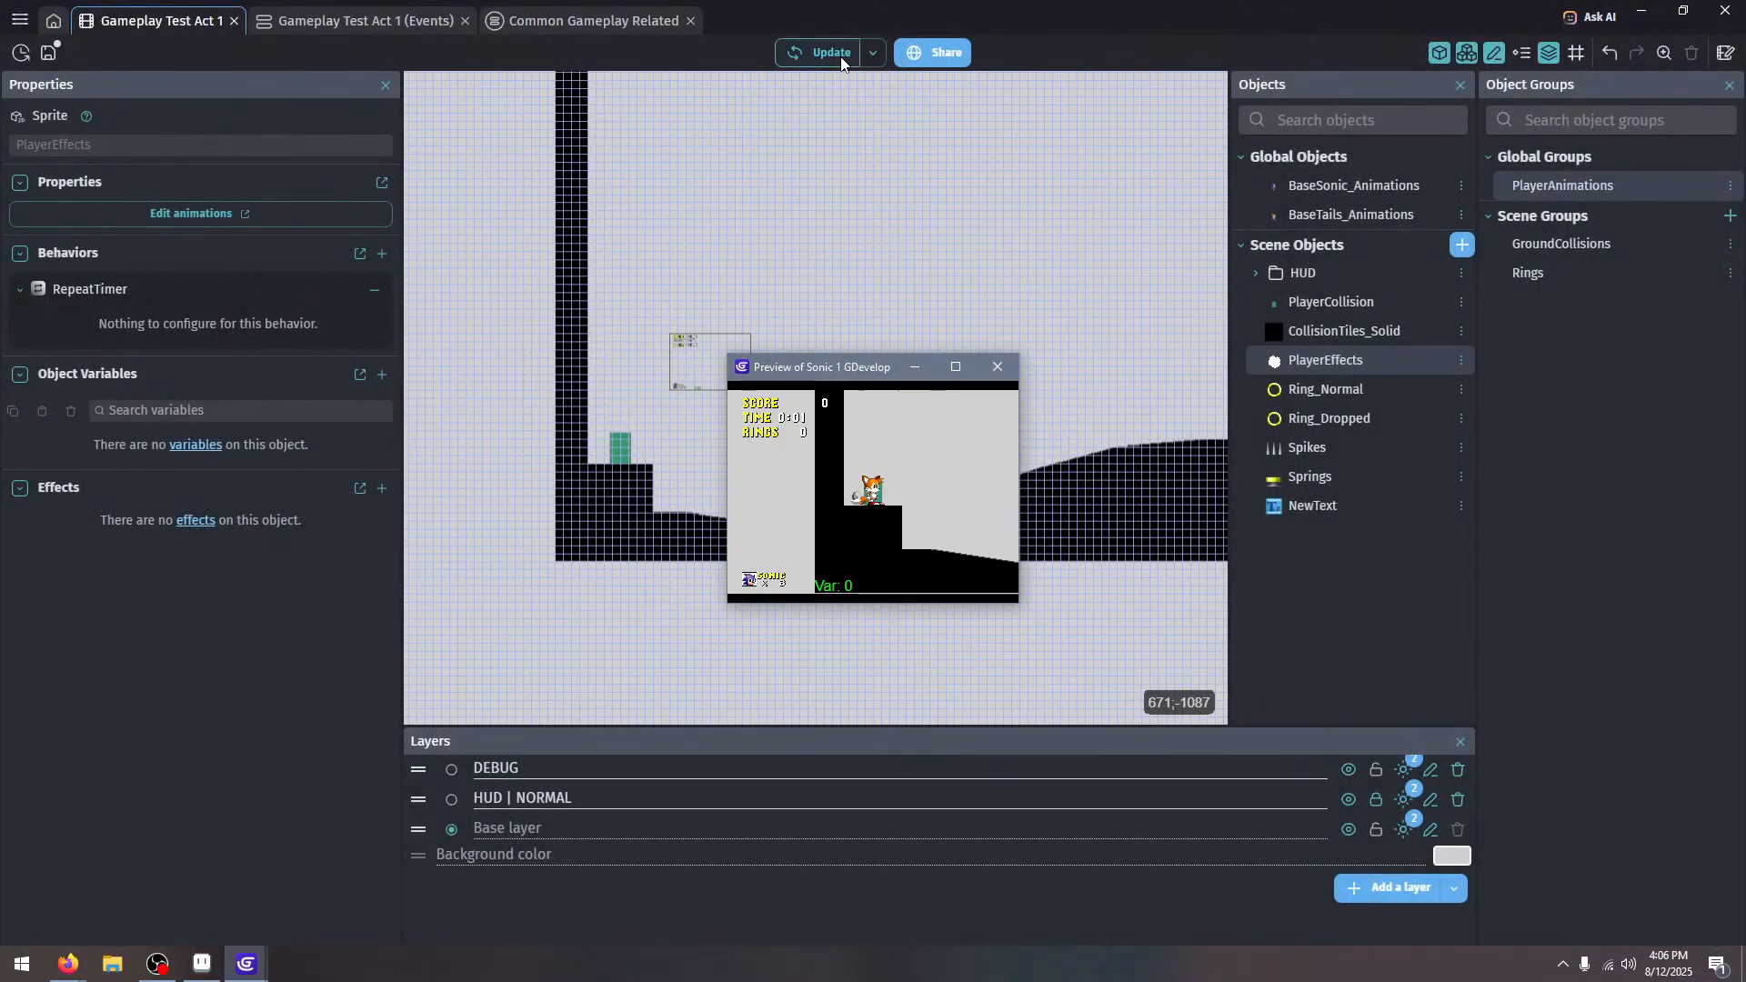
{"action": "key", "text": "F11"}
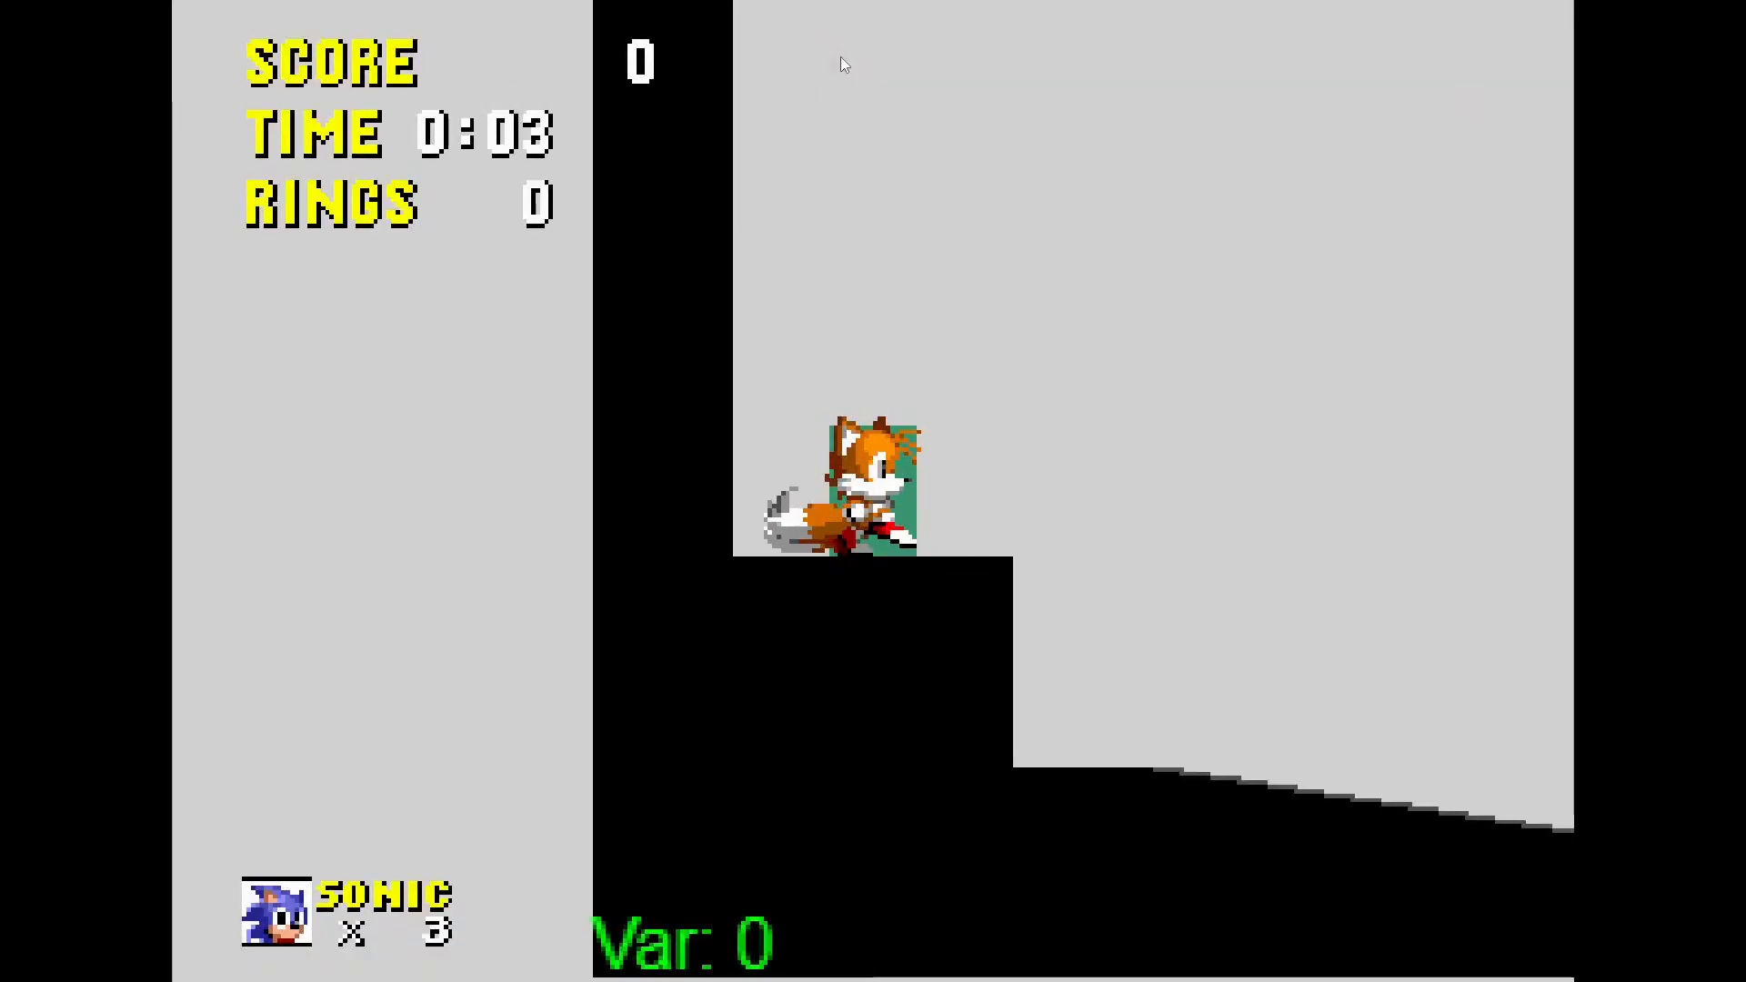
{"action": "key", "text": "Right"}
{"action": "key", "text": "space"}
{"action": "key", "text": "space"}
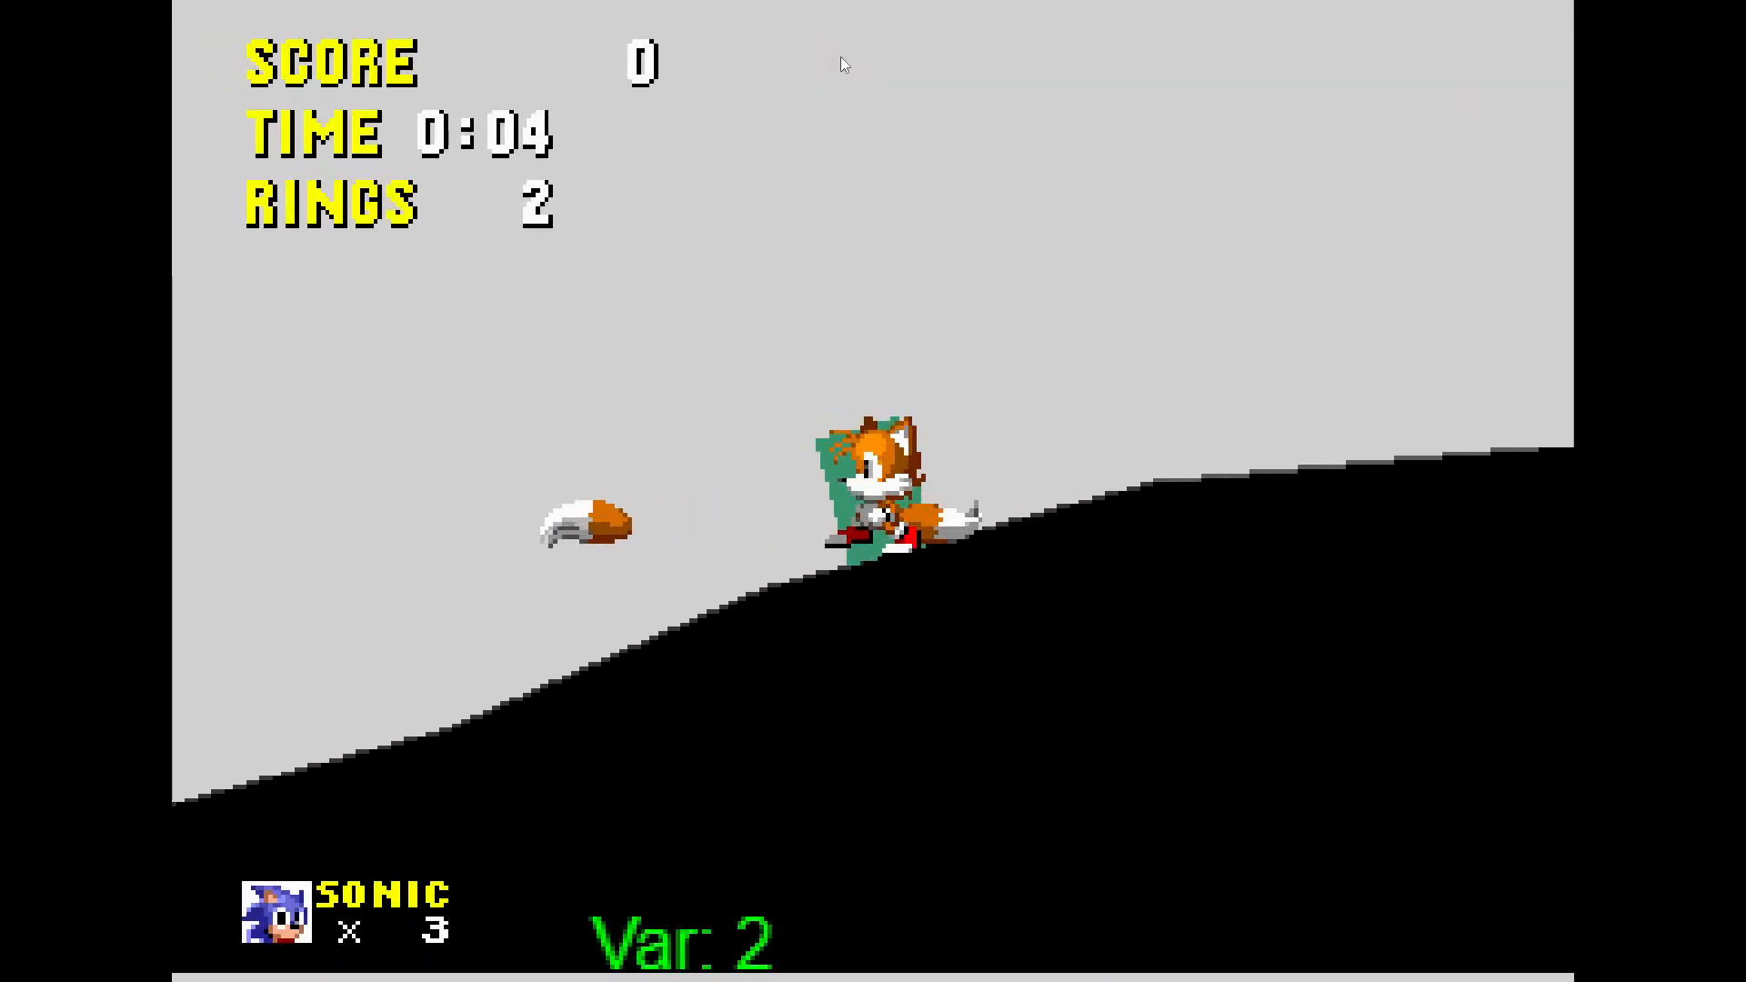
{"action": "key", "text": "space"}
{"action": "key", "text": "space"}
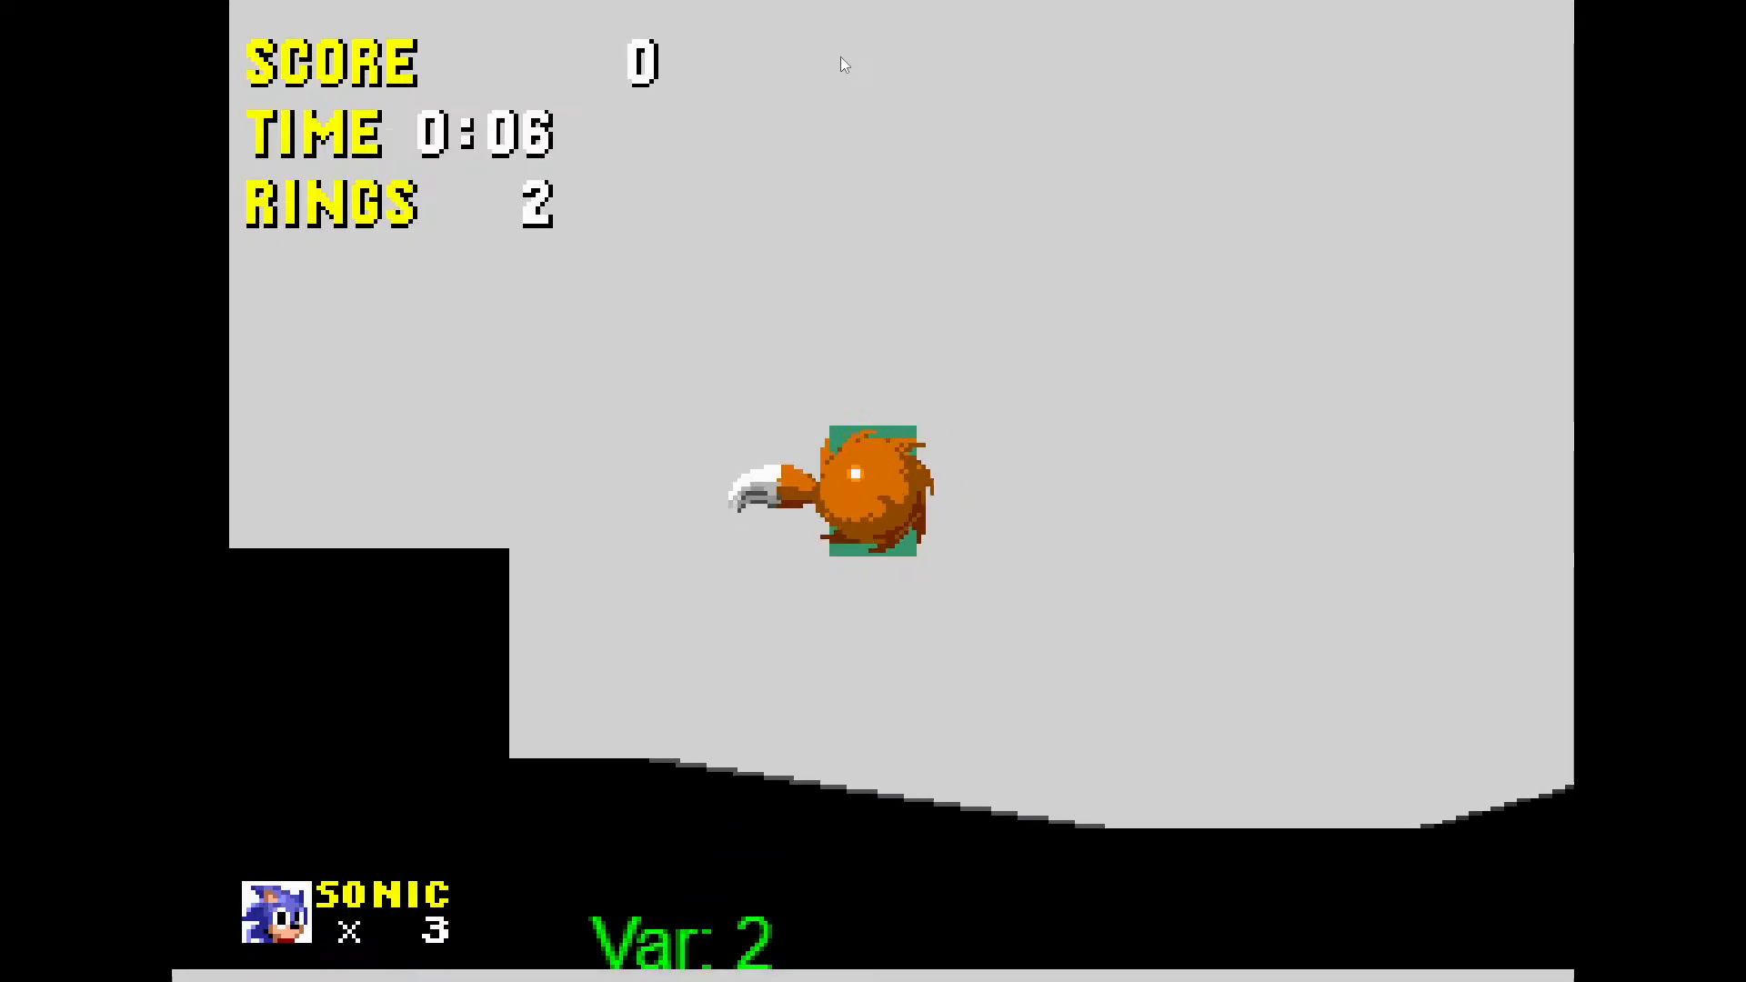
{"action": "key", "text": "space"}
{"action": "key", "text": "Right"}
{"action": "key", "text": "space"}
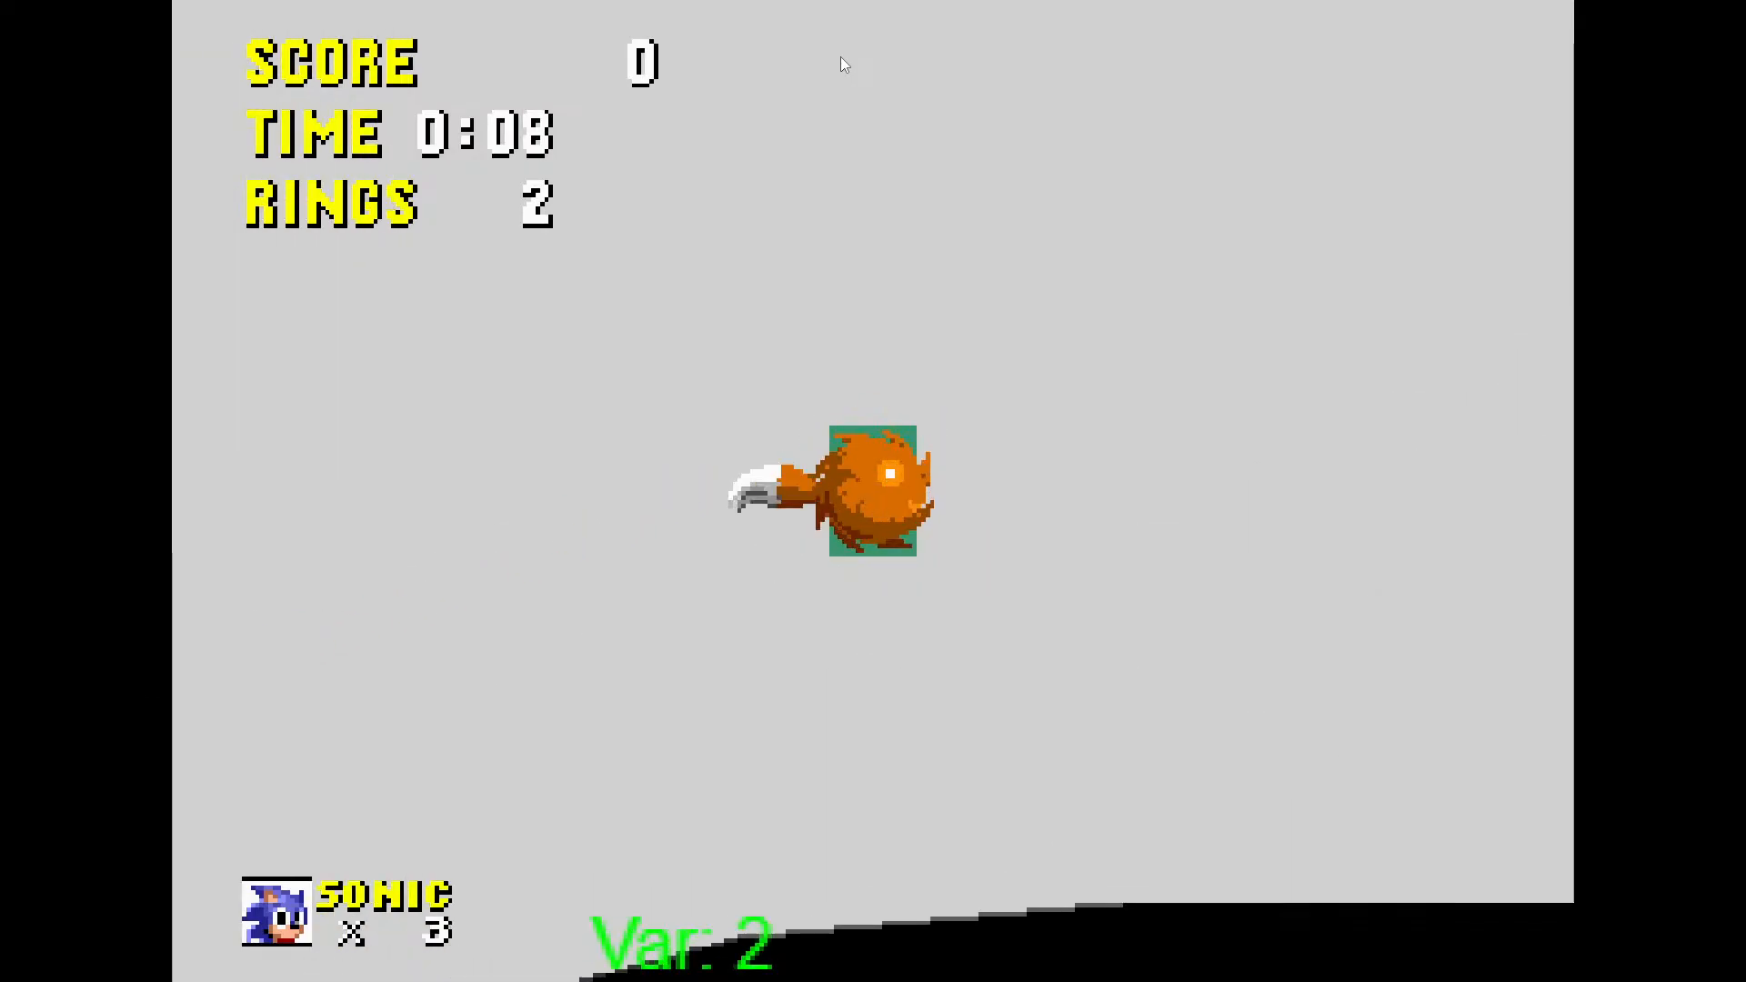
Test the tails in the preview during a leftward spin dash and further jumps, and close the preview
{"action": "key", "text": "Left"}
{"action": "key", "text": "Down"}
{"action": "key", "text": "space"}
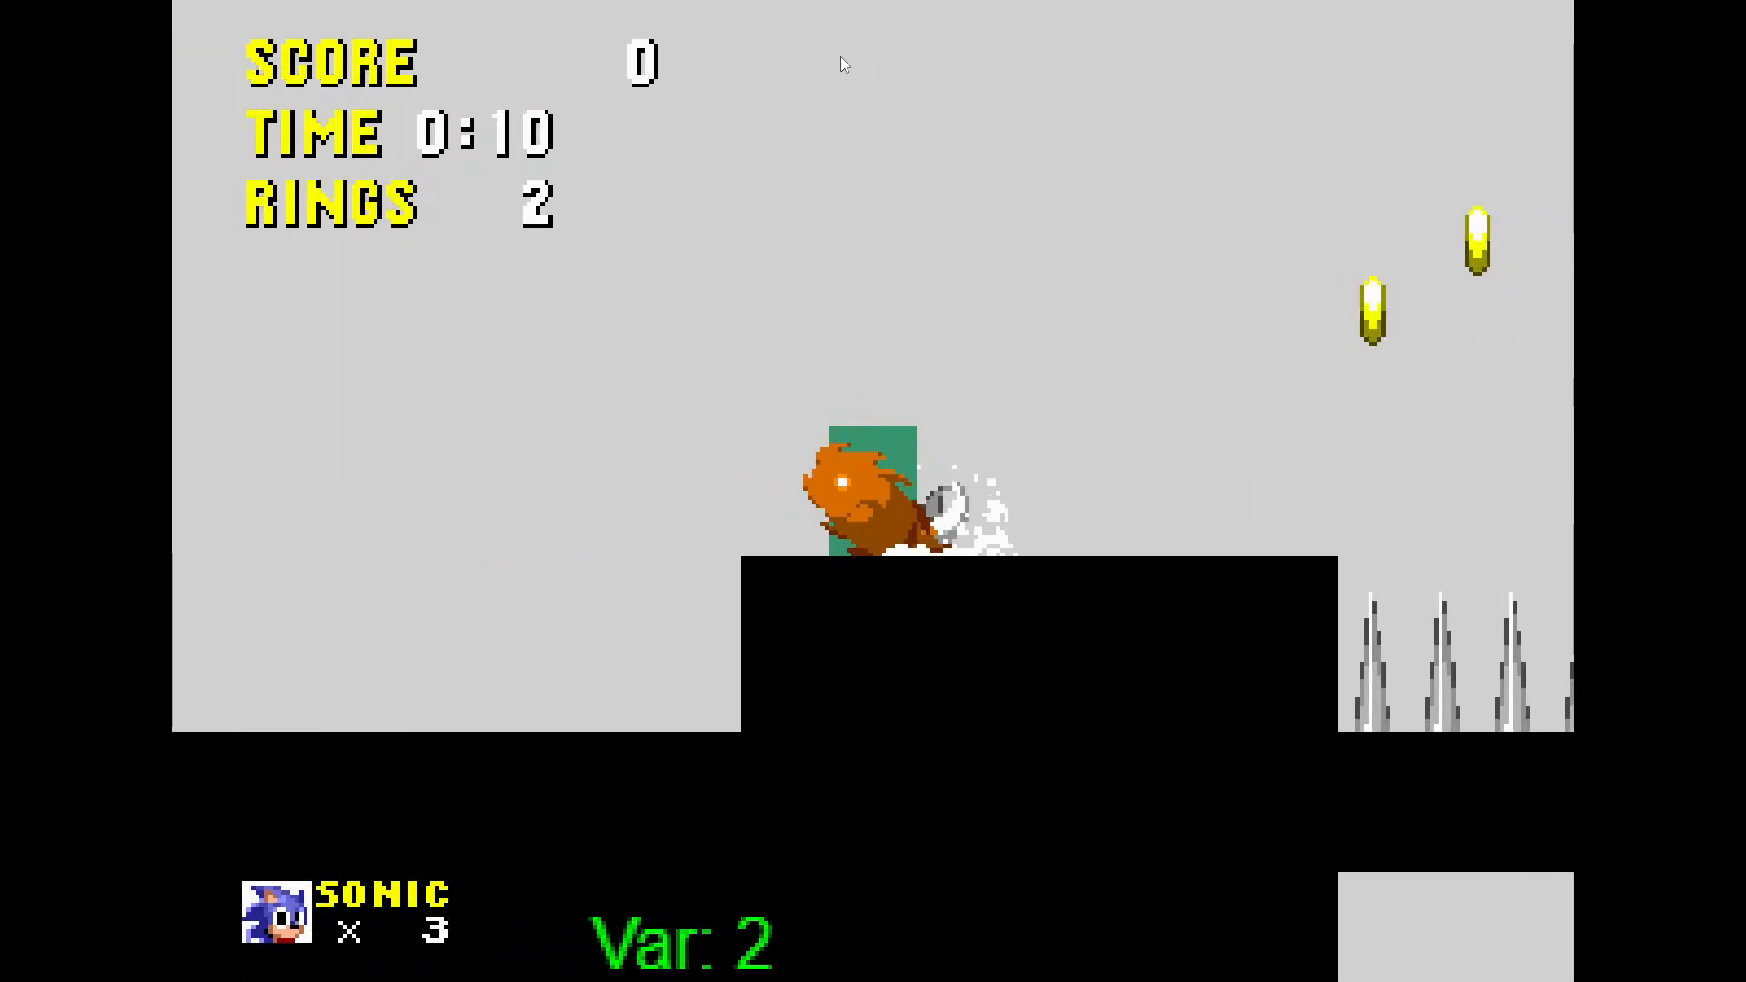
{"action": "key", "text": "space"}
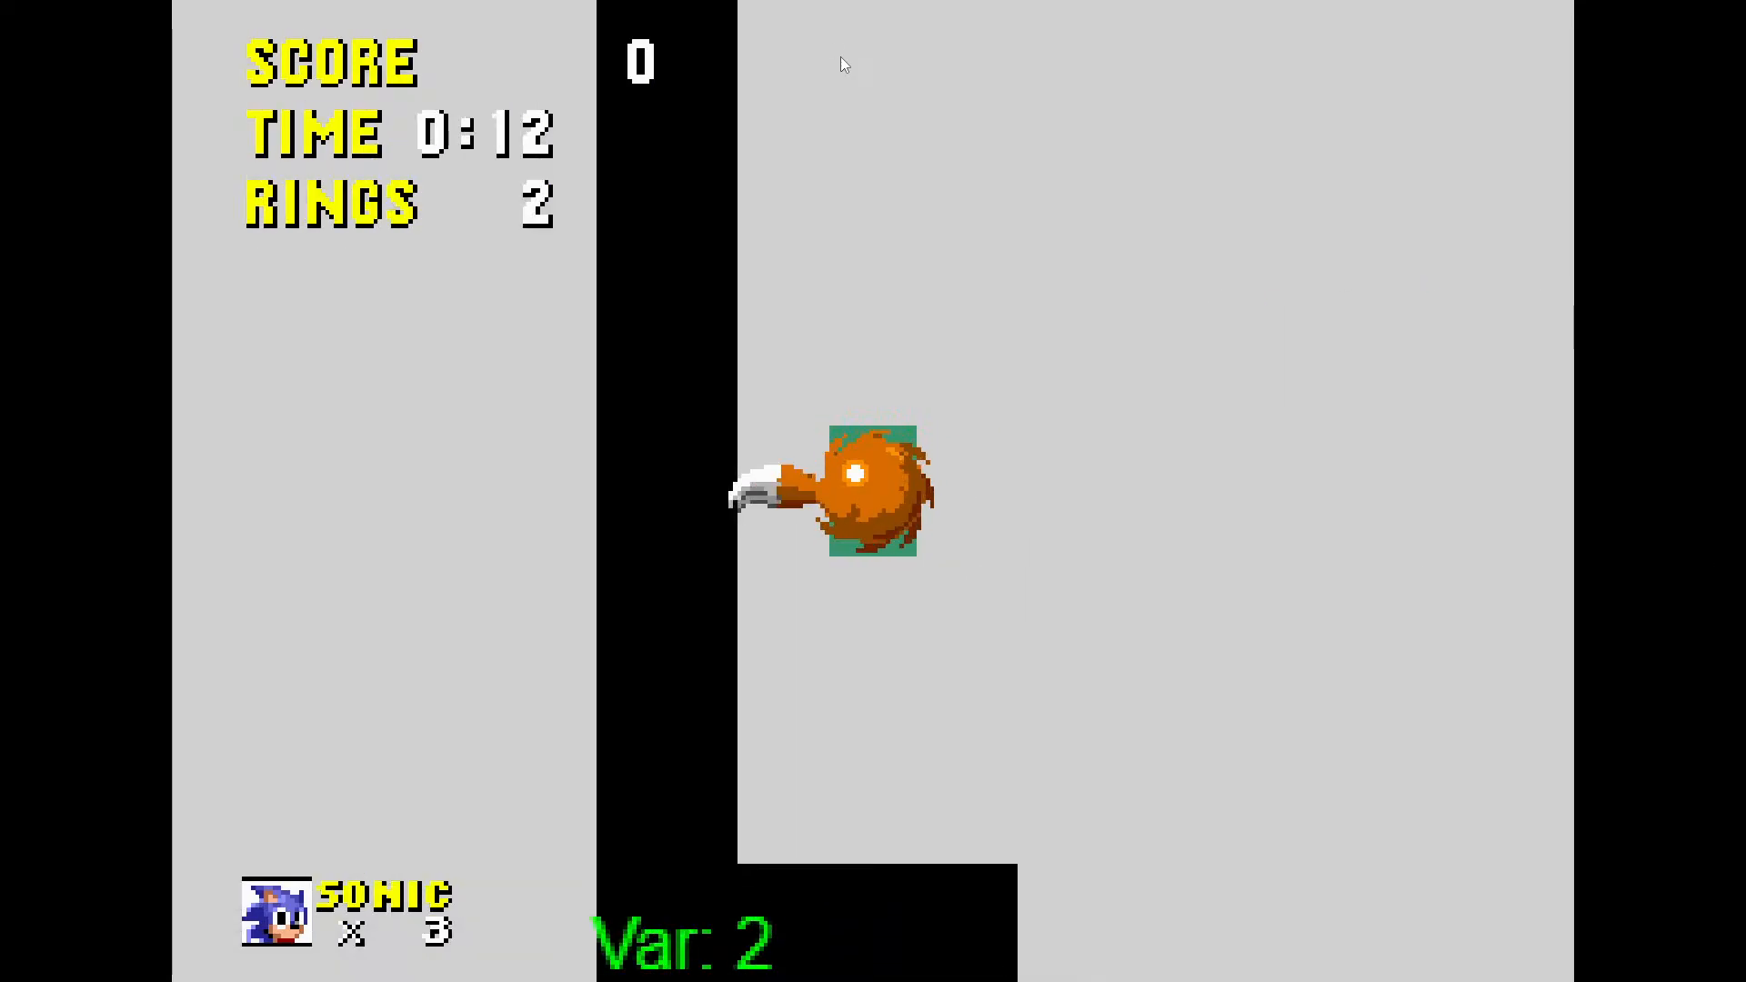
{"action": "key", "text": "Left"}
{"action": "key", "text": "Escape"}
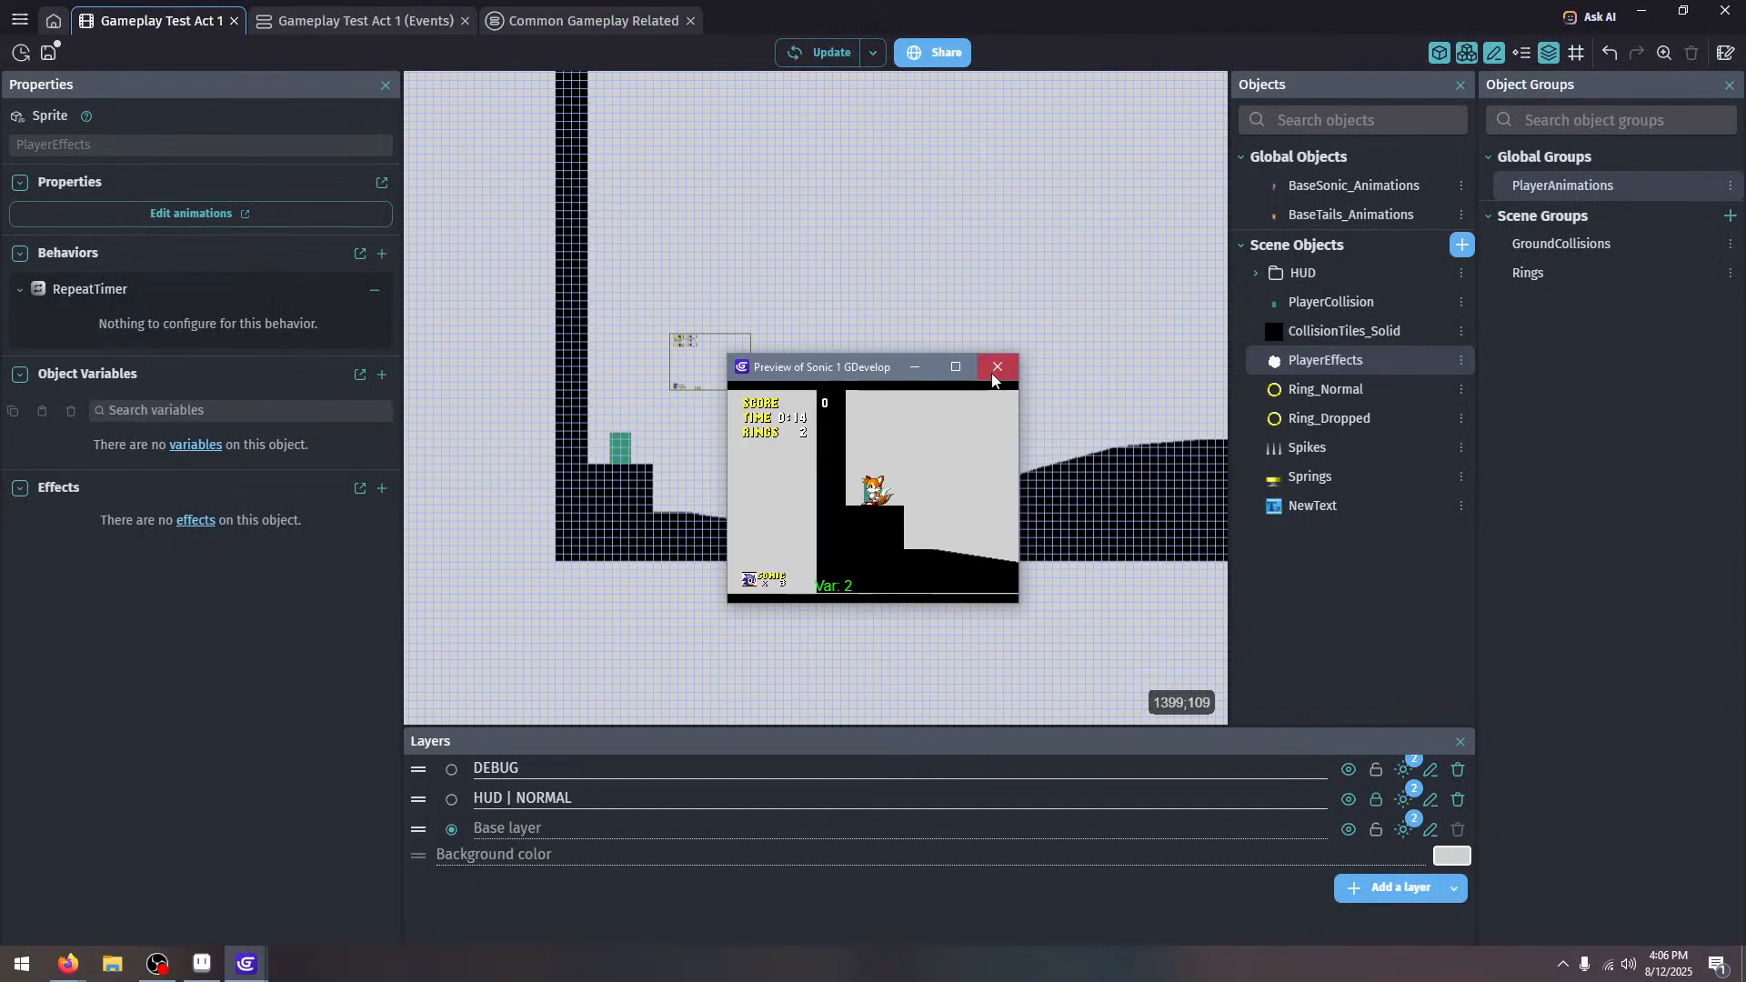
{"action": "left_click", "coordinate": [997, 367]}
Save the project and return to the Common Gameplay Related events
{"action": "left_click", "coordinate": [273, 20]}
{"action": "left_click", "coordinate": [60, 53]}
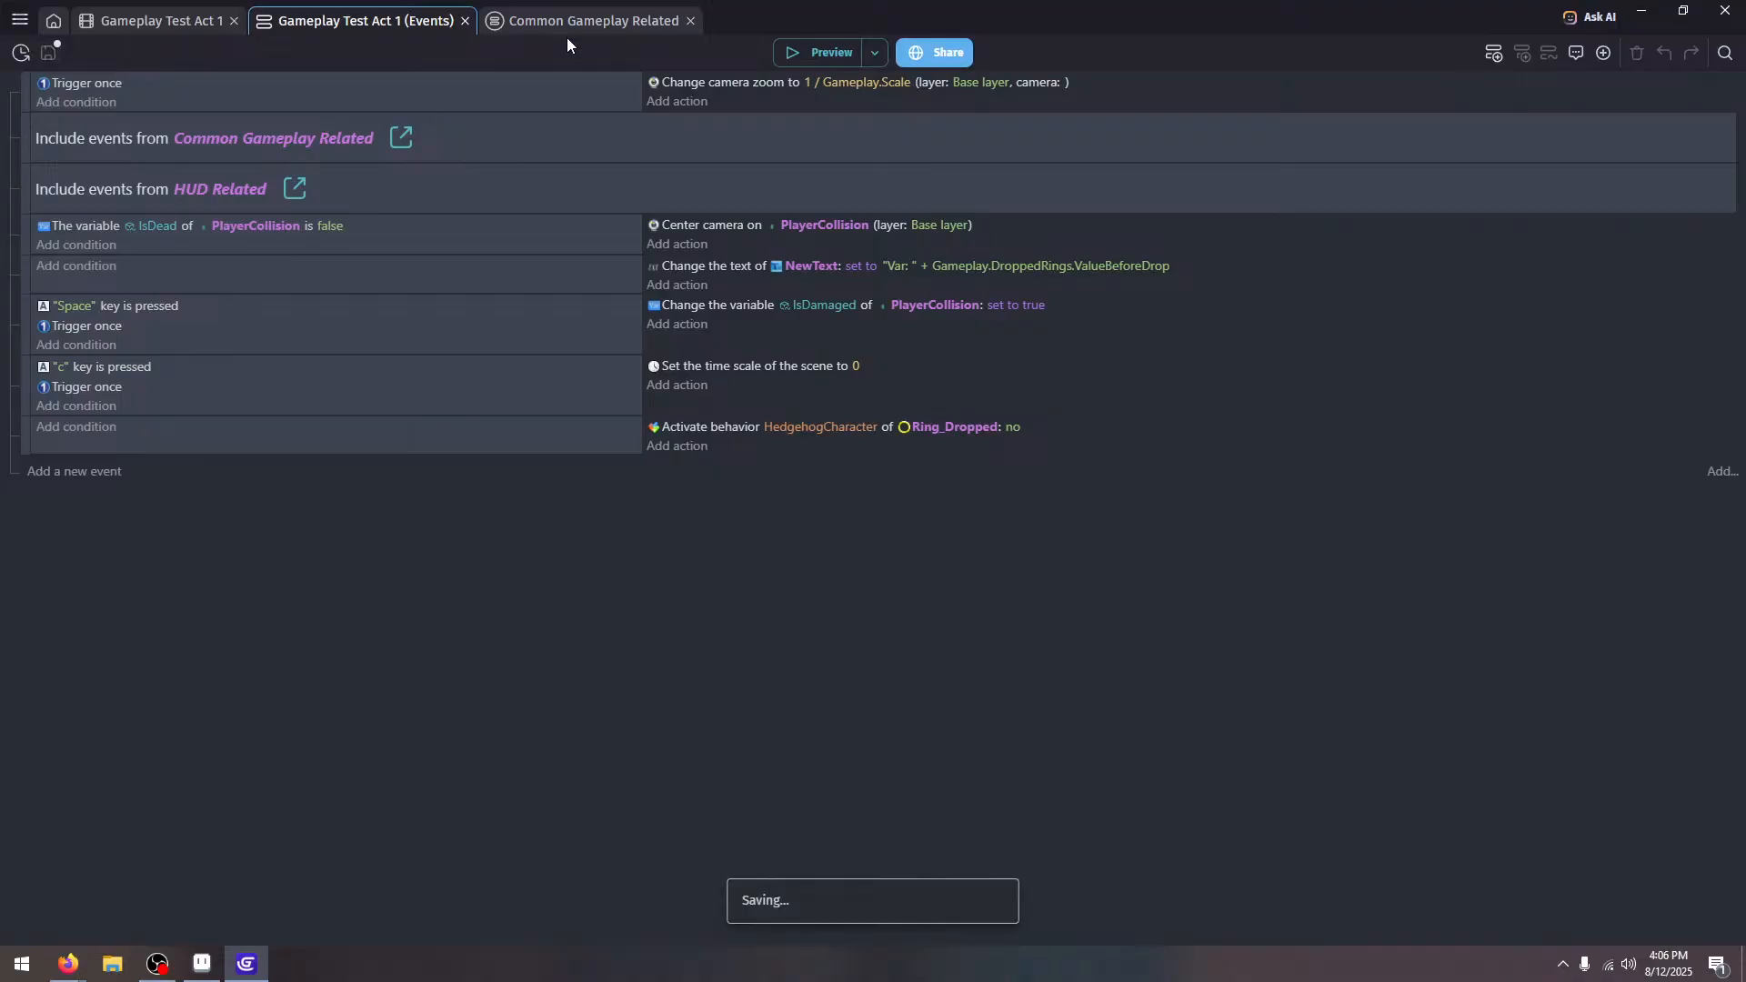
{"action": "left_click", "coordinate": [573, 22]}
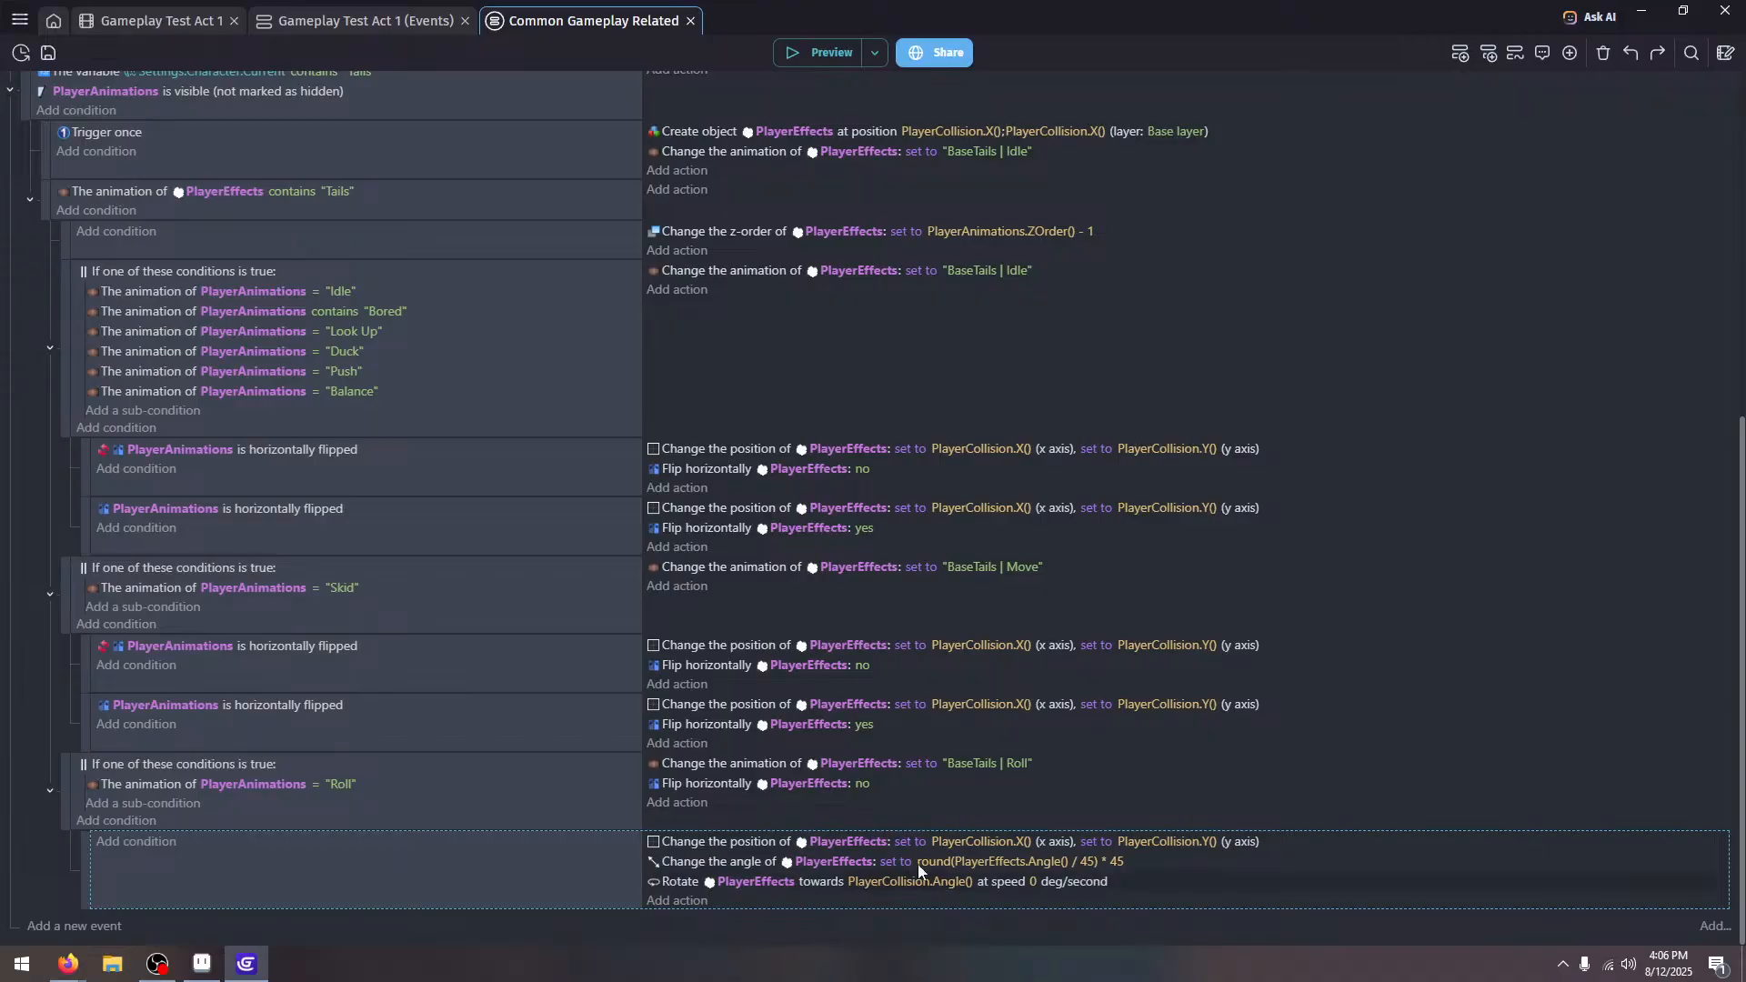
Expand the Angle event group and compare its PlayerAnimations angle actions with the PlayerEffects roll actions
{"action": "scroll", "coordinate": [61, 498], "scroll_direction": "up", "scroll_amount": 6}
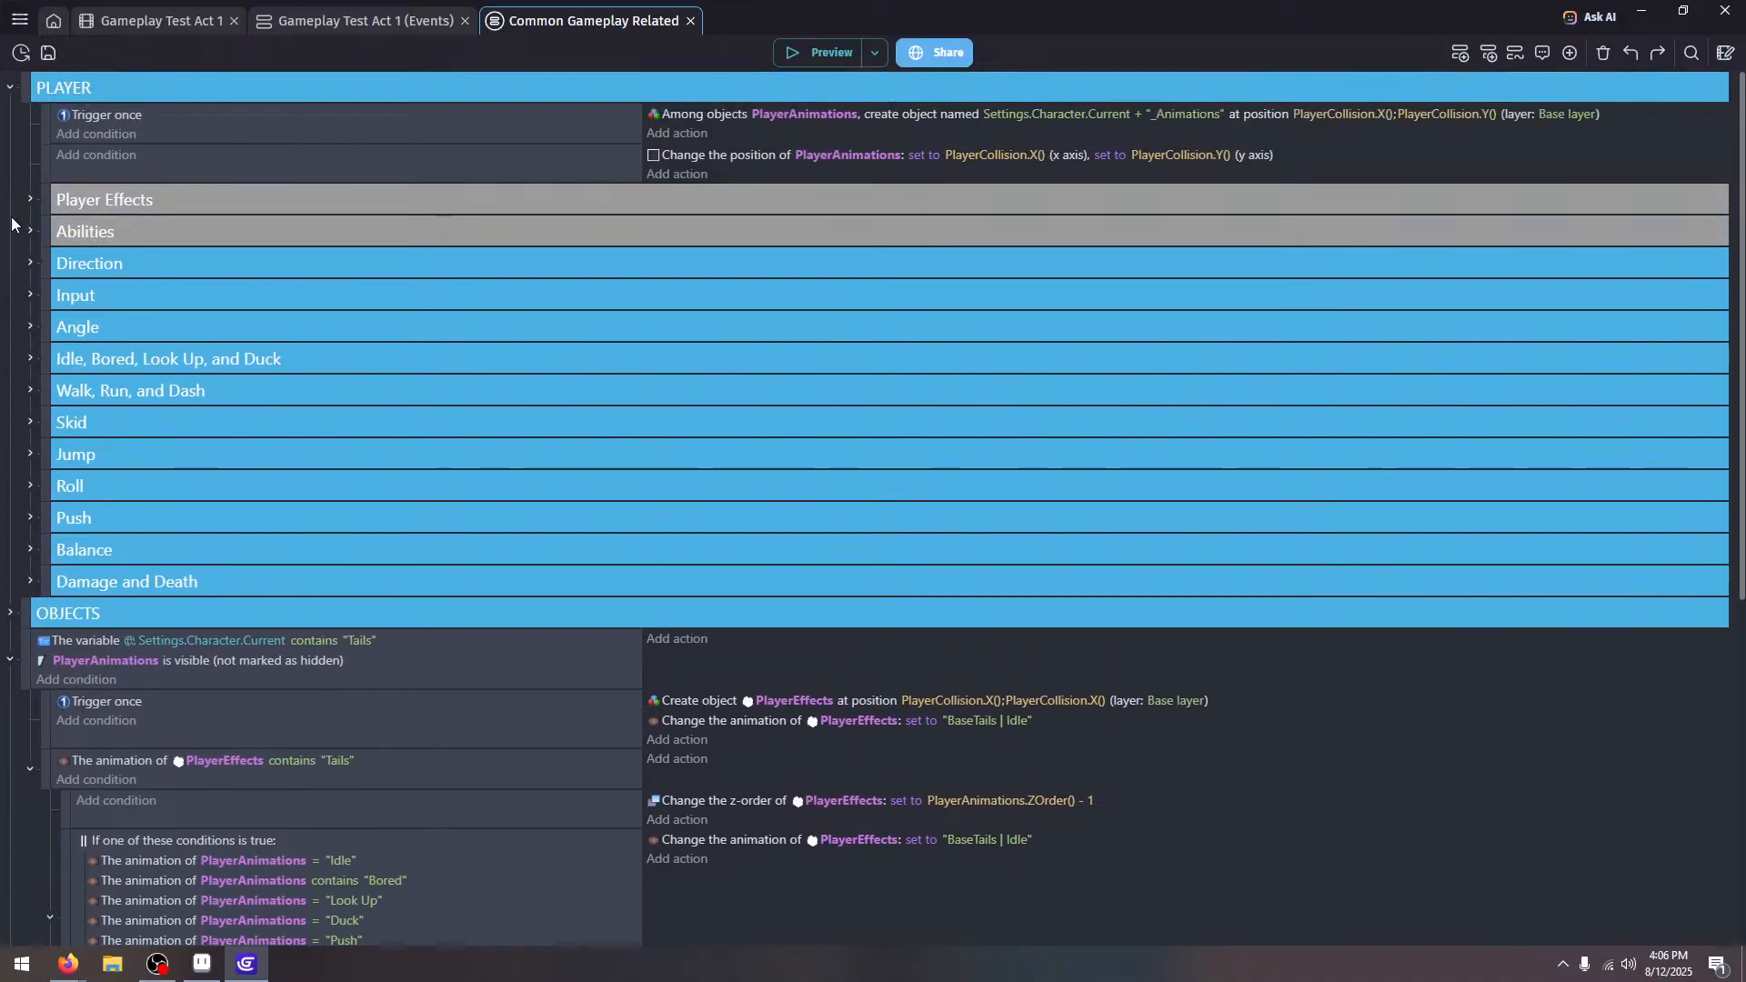
{"action": "left_click", "coordinate": [32, 326]}
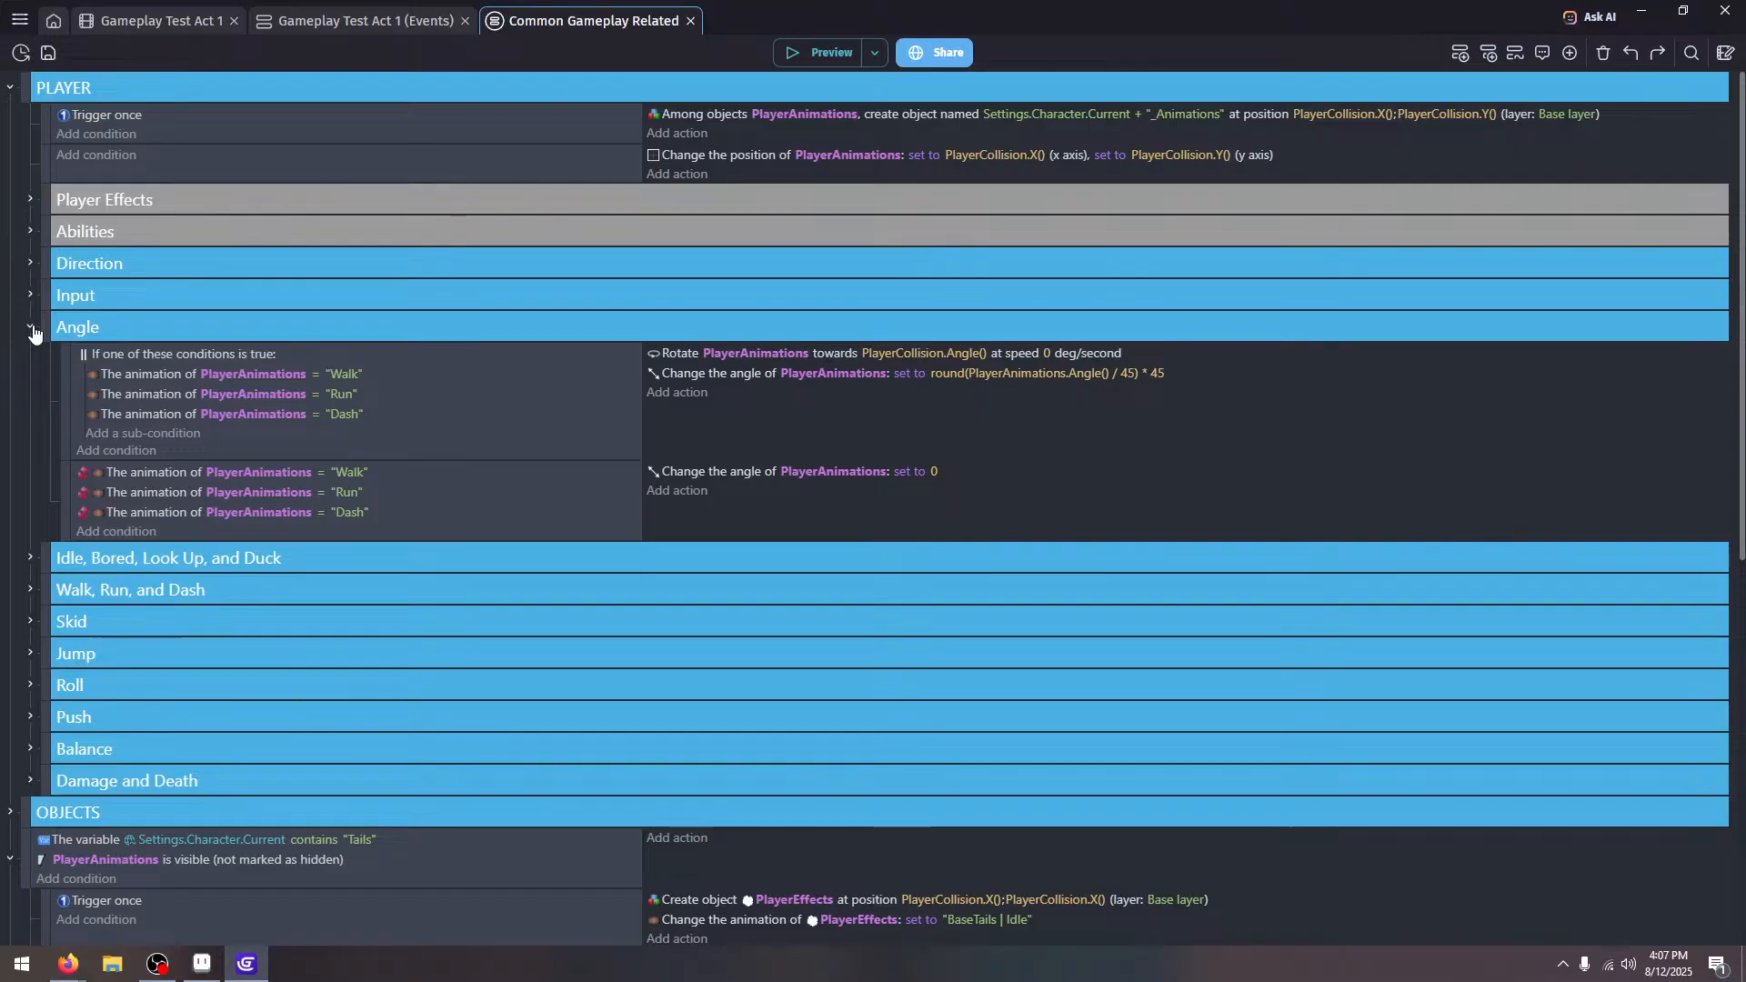
{"action": "scroll", "coordinate": [1114, 600], "scroll_direction": "down", "scroll_amount": 8}
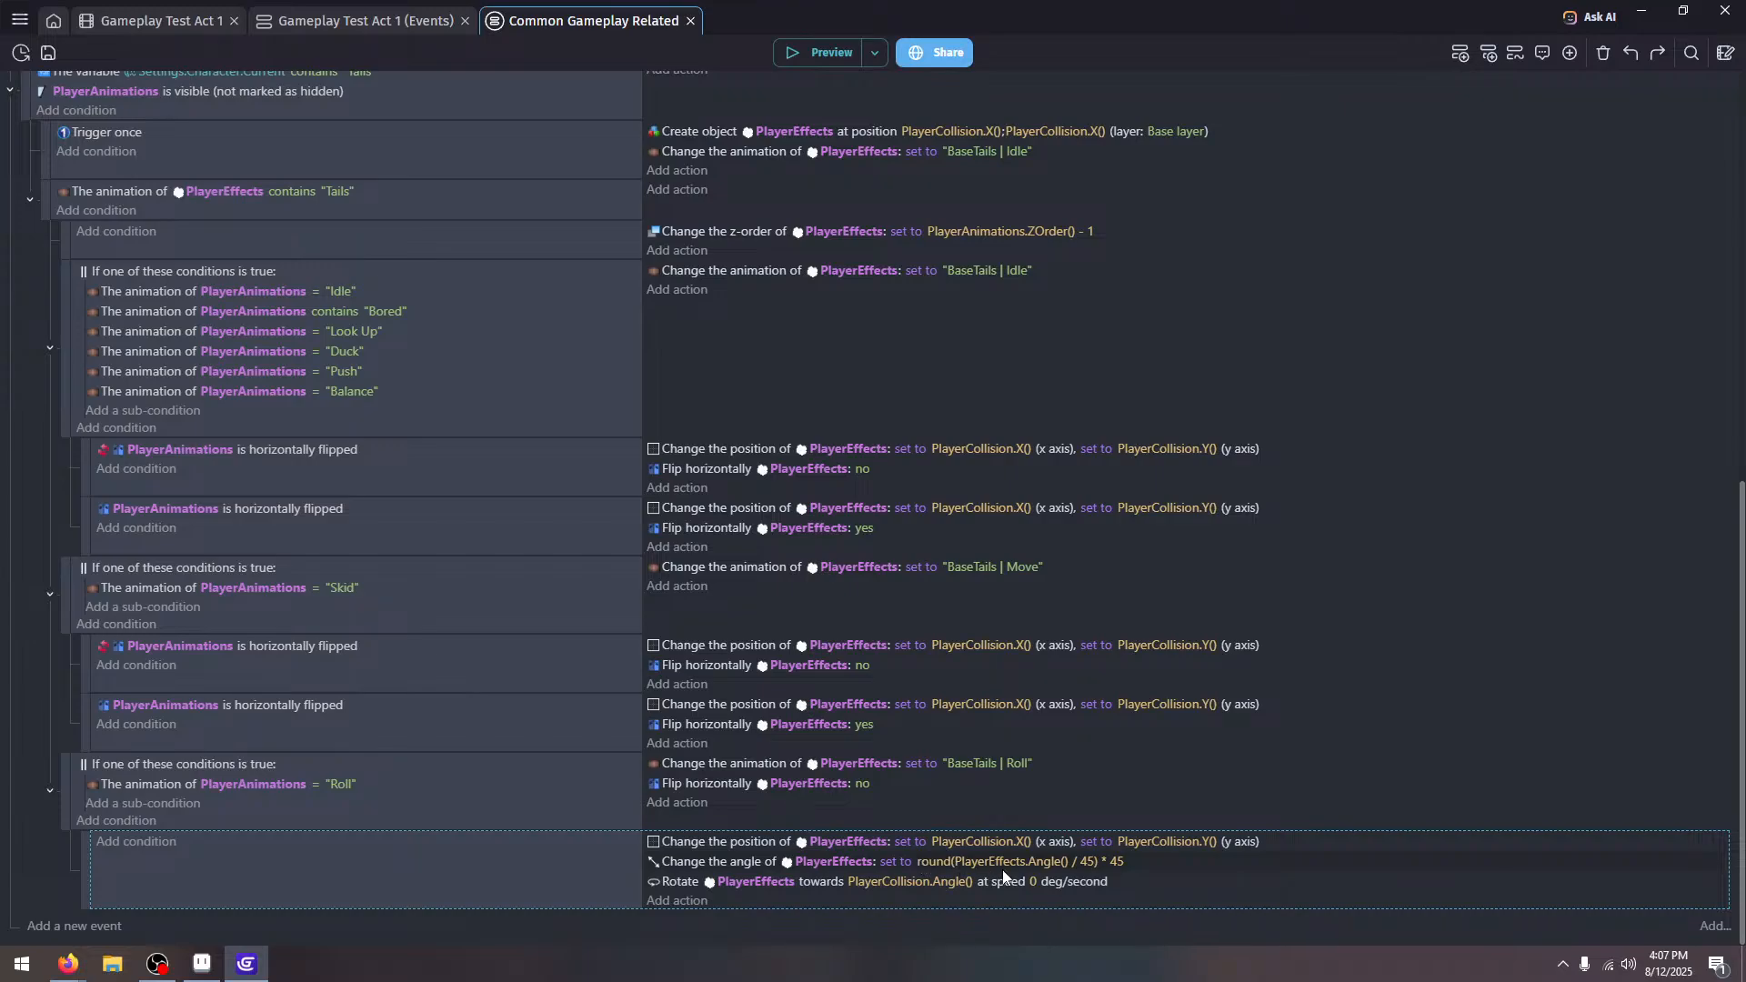
Set the roll event's PlayerEffects rotation target angle to PlayerCollision.HedgehogCharacter::MovementAngle()
{"action": "left_click", "coordinate": [937, 881]}
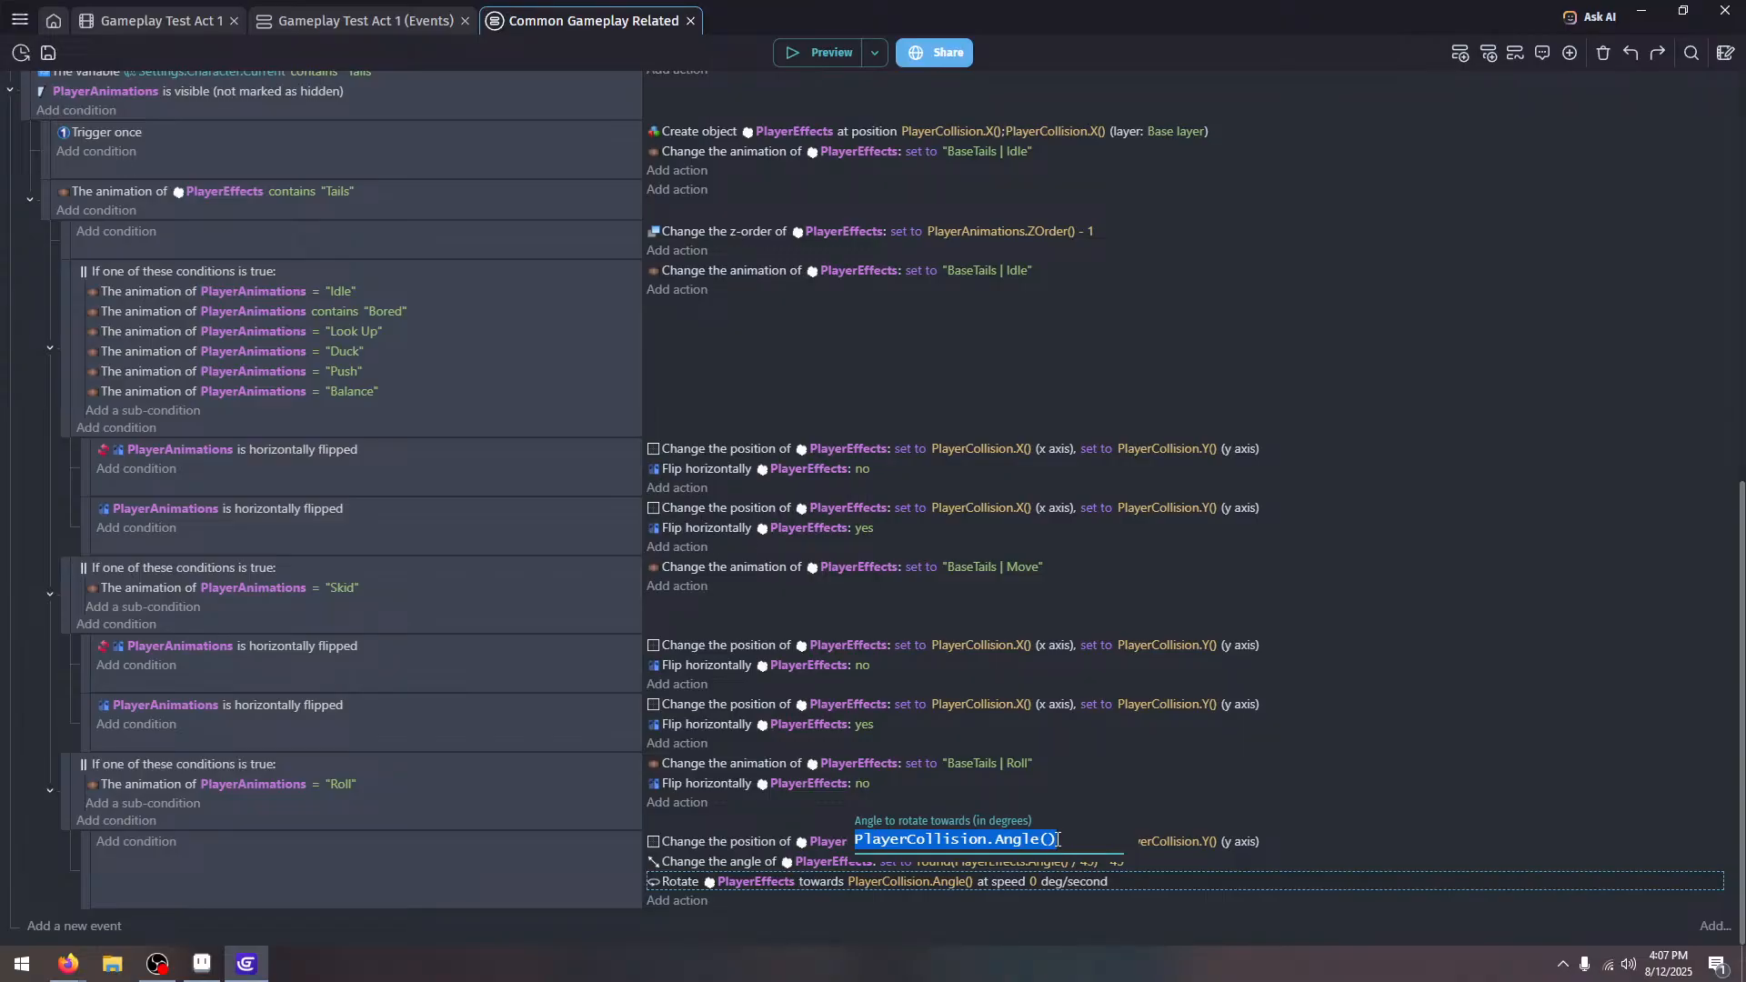
{"action": "left_click", "coordinate": [1059, 839]}
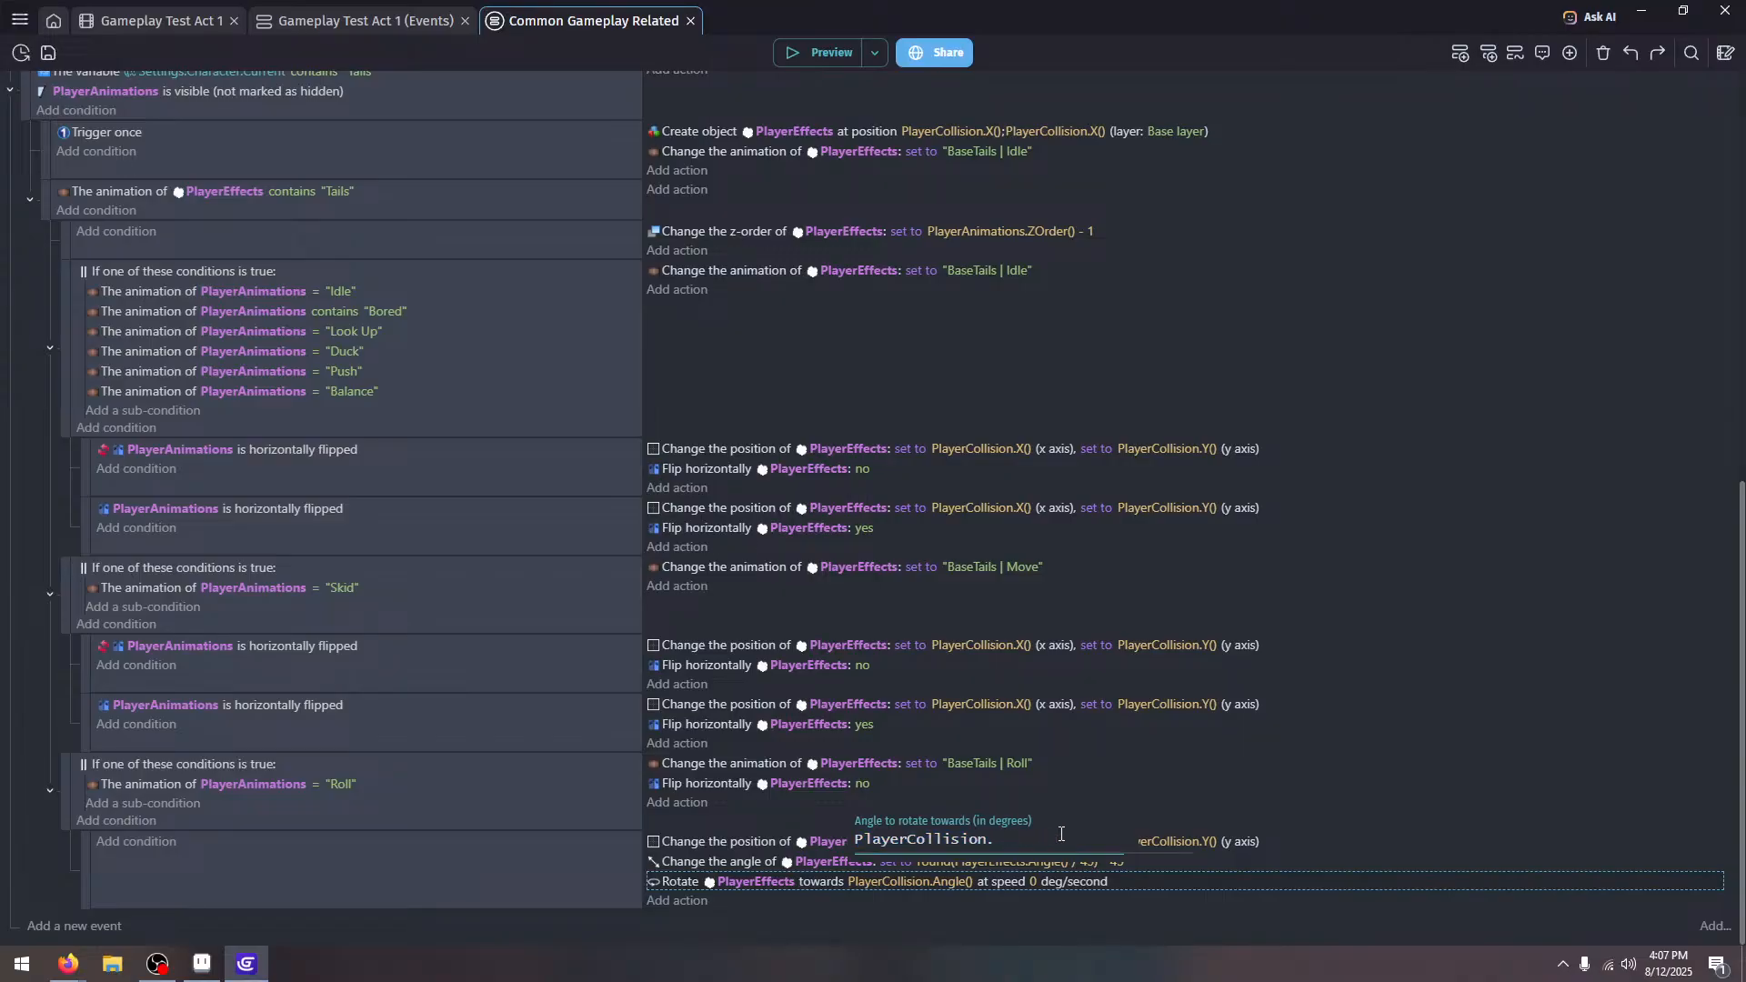
{"action": "key", "text": "BackSpace"}
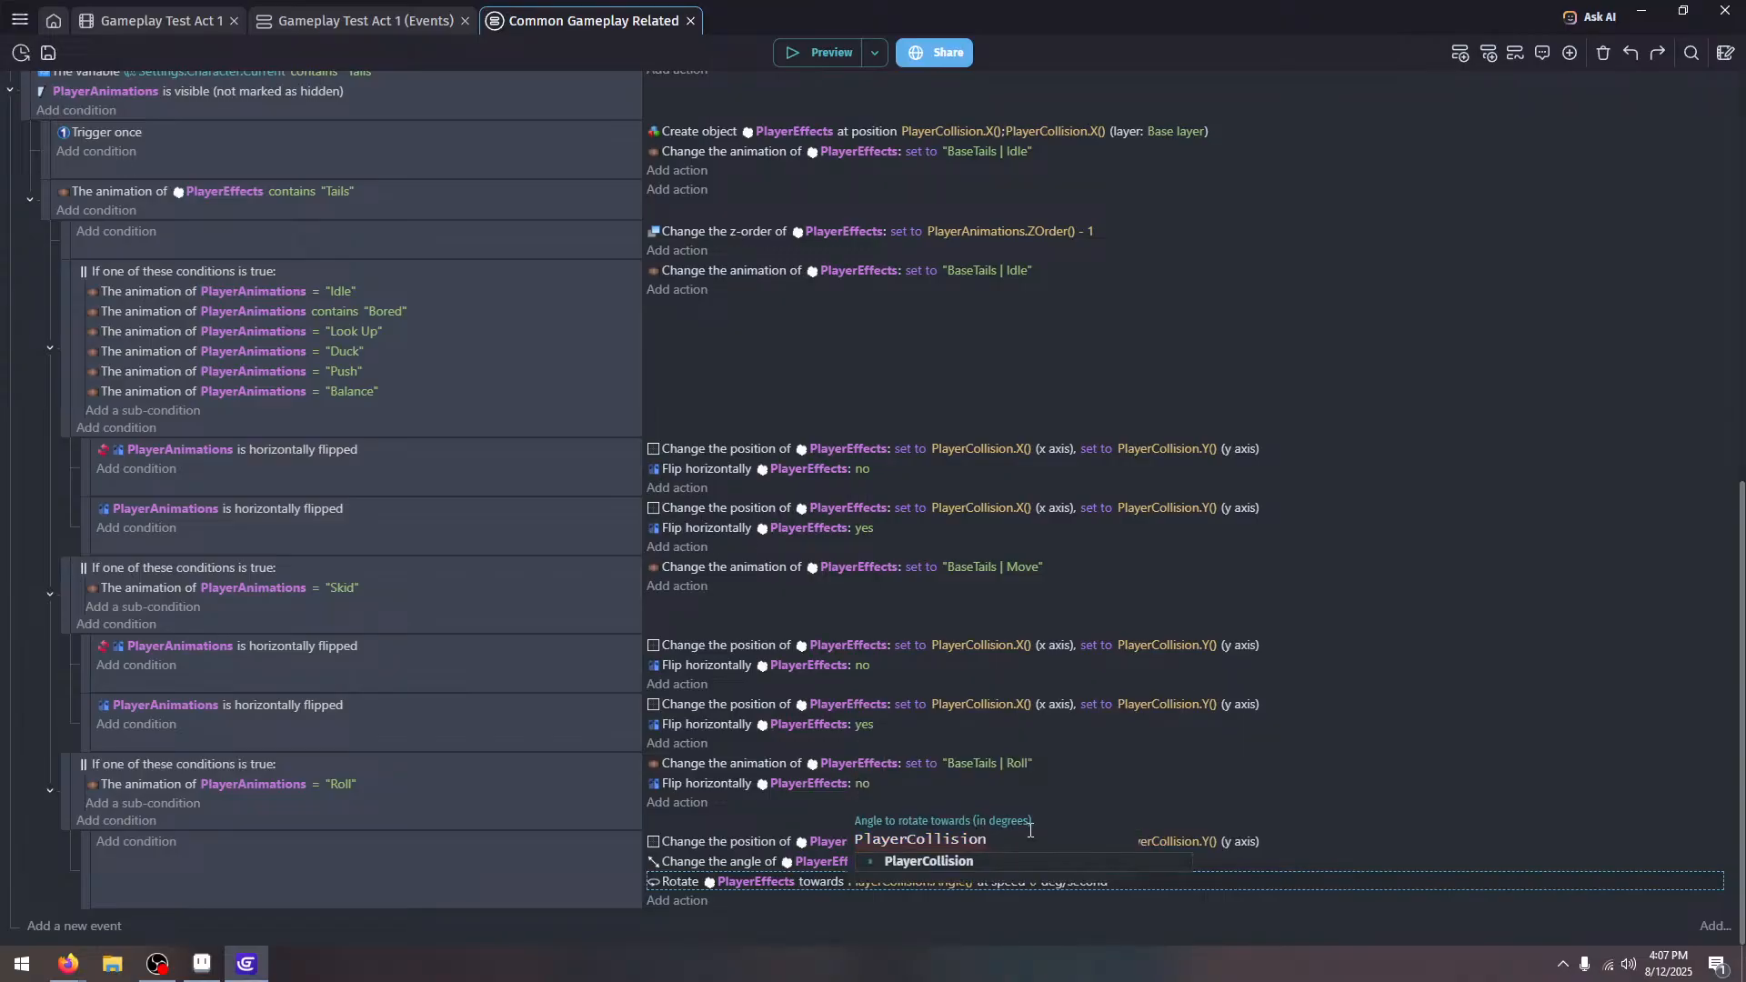
{"action": "left_click", "coordinate": [980, 867]}
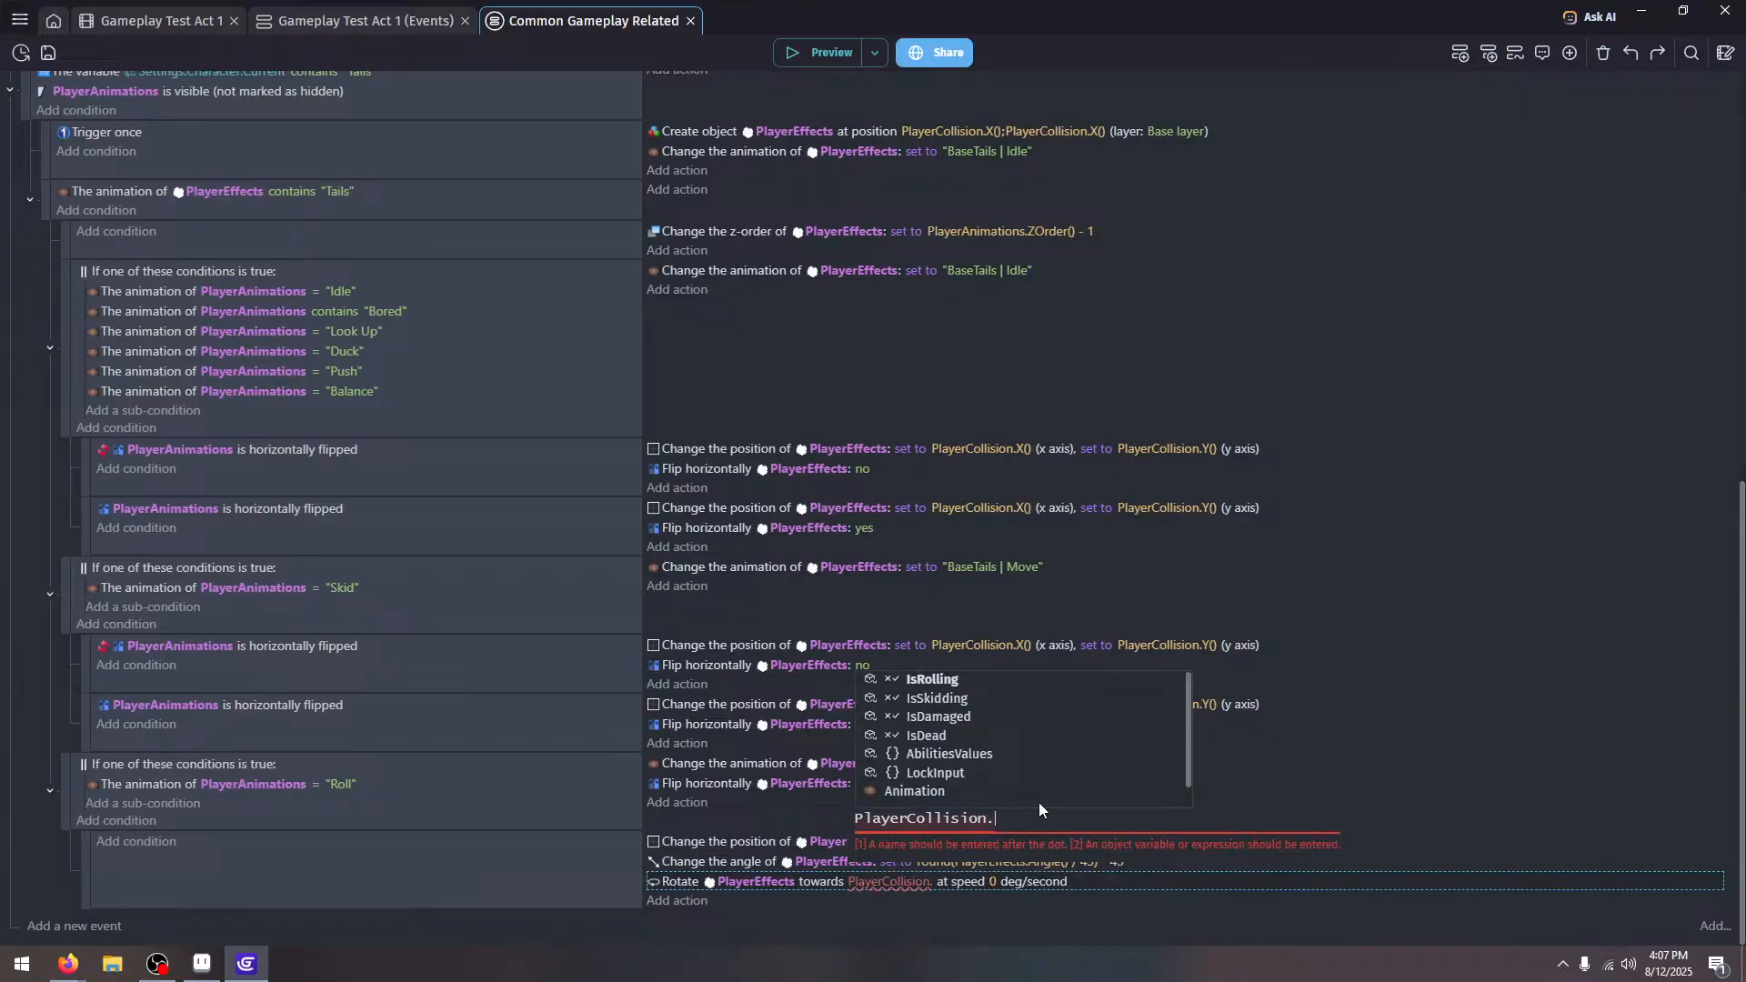
{"action": "scroll", "coordinate": [977, 712], "scroll_direction": "down", "scroll_amount": 5}
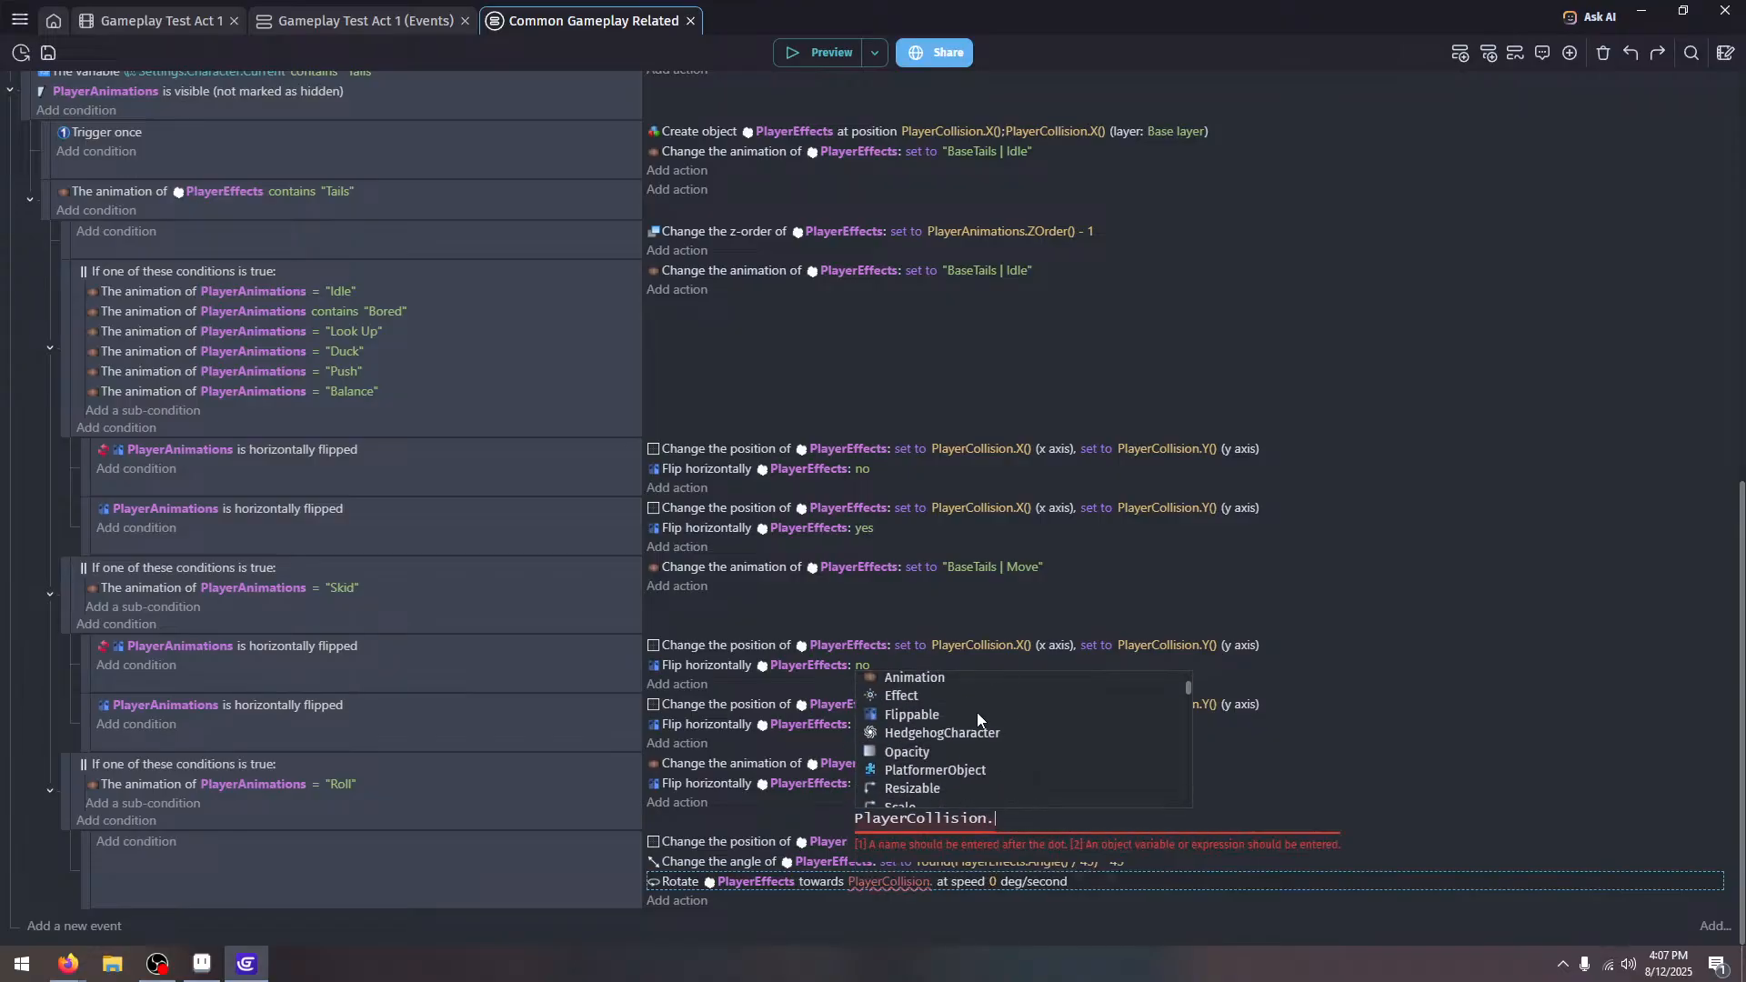
{"action": "scroll", "coordinate": [977, 712], "scroll_direction": "down", "scroll_amount": 3}
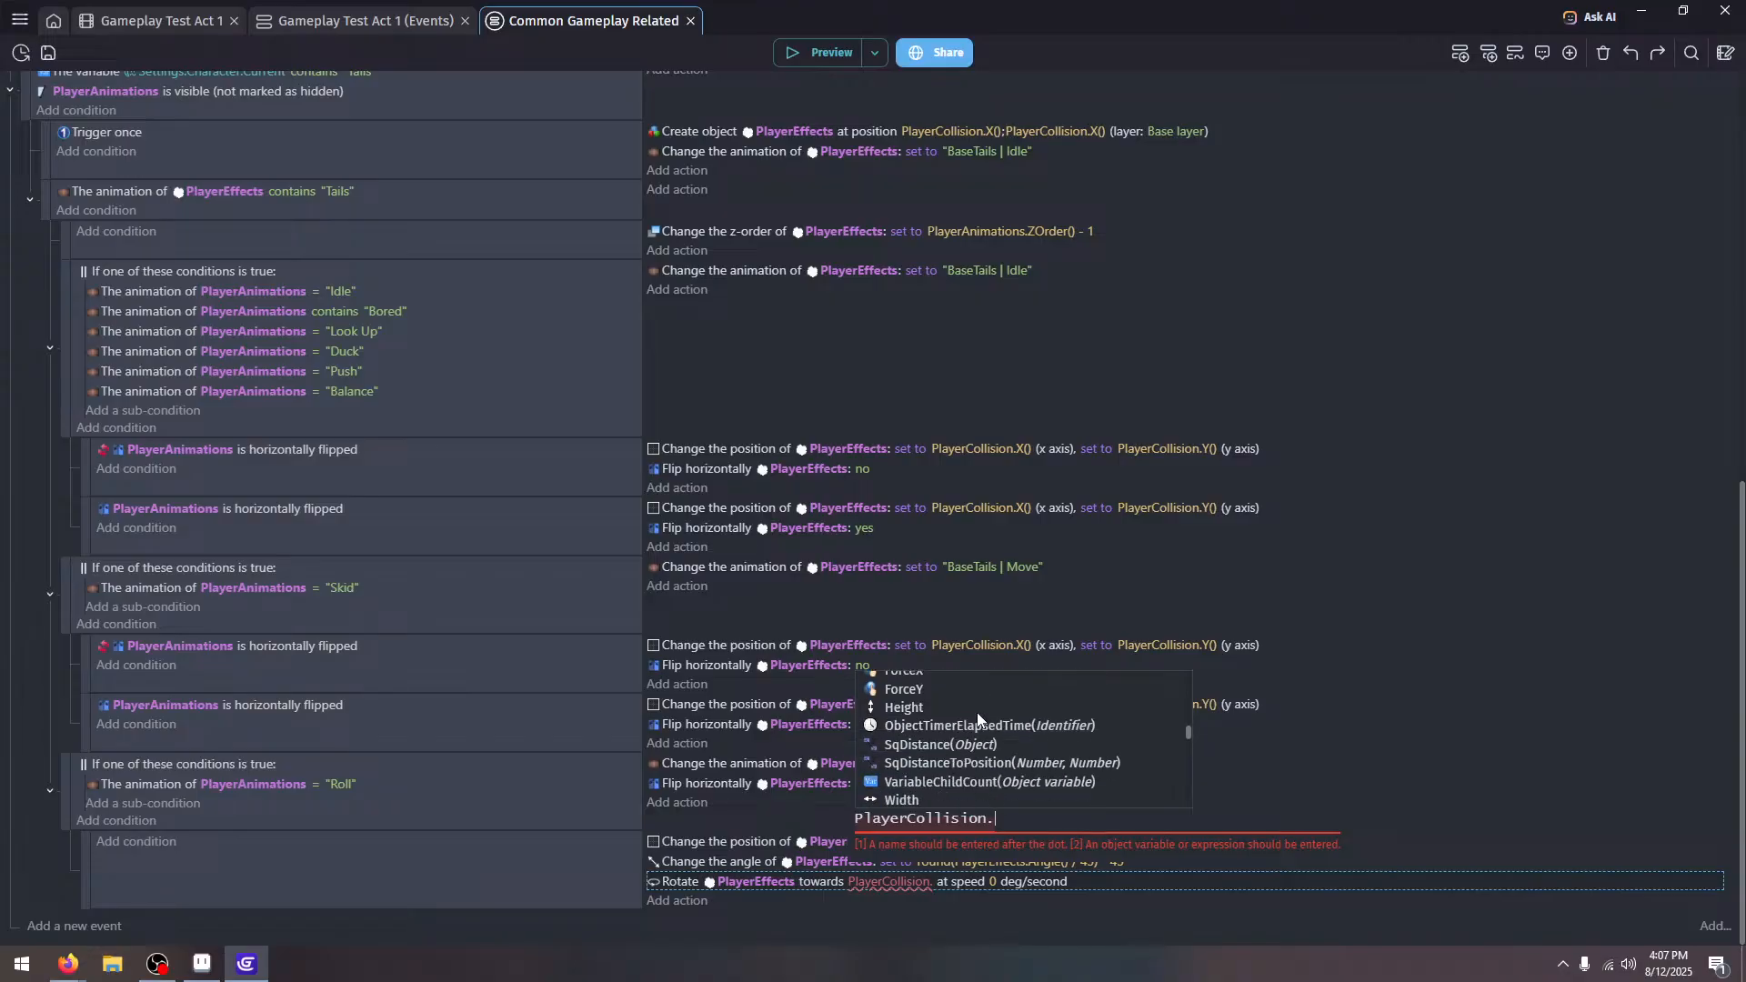
{"action": "type", "text": "Hedg"}
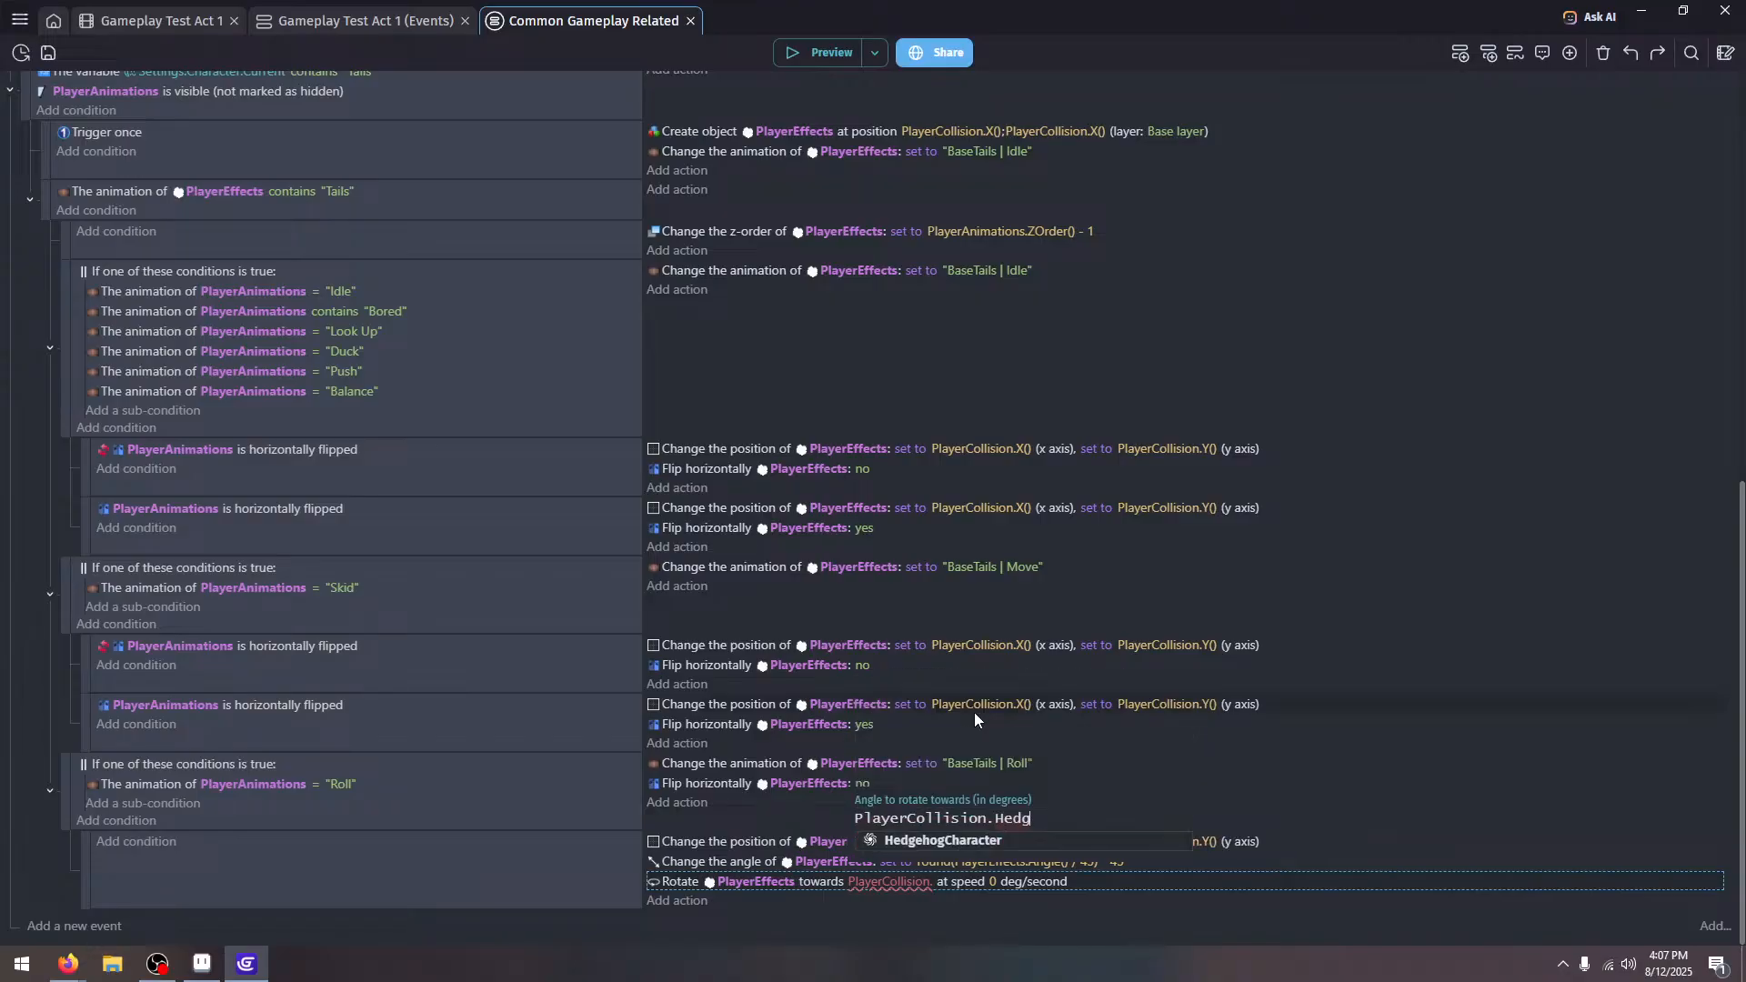
{"action": "left_click", "coordinate": [993, 841]}
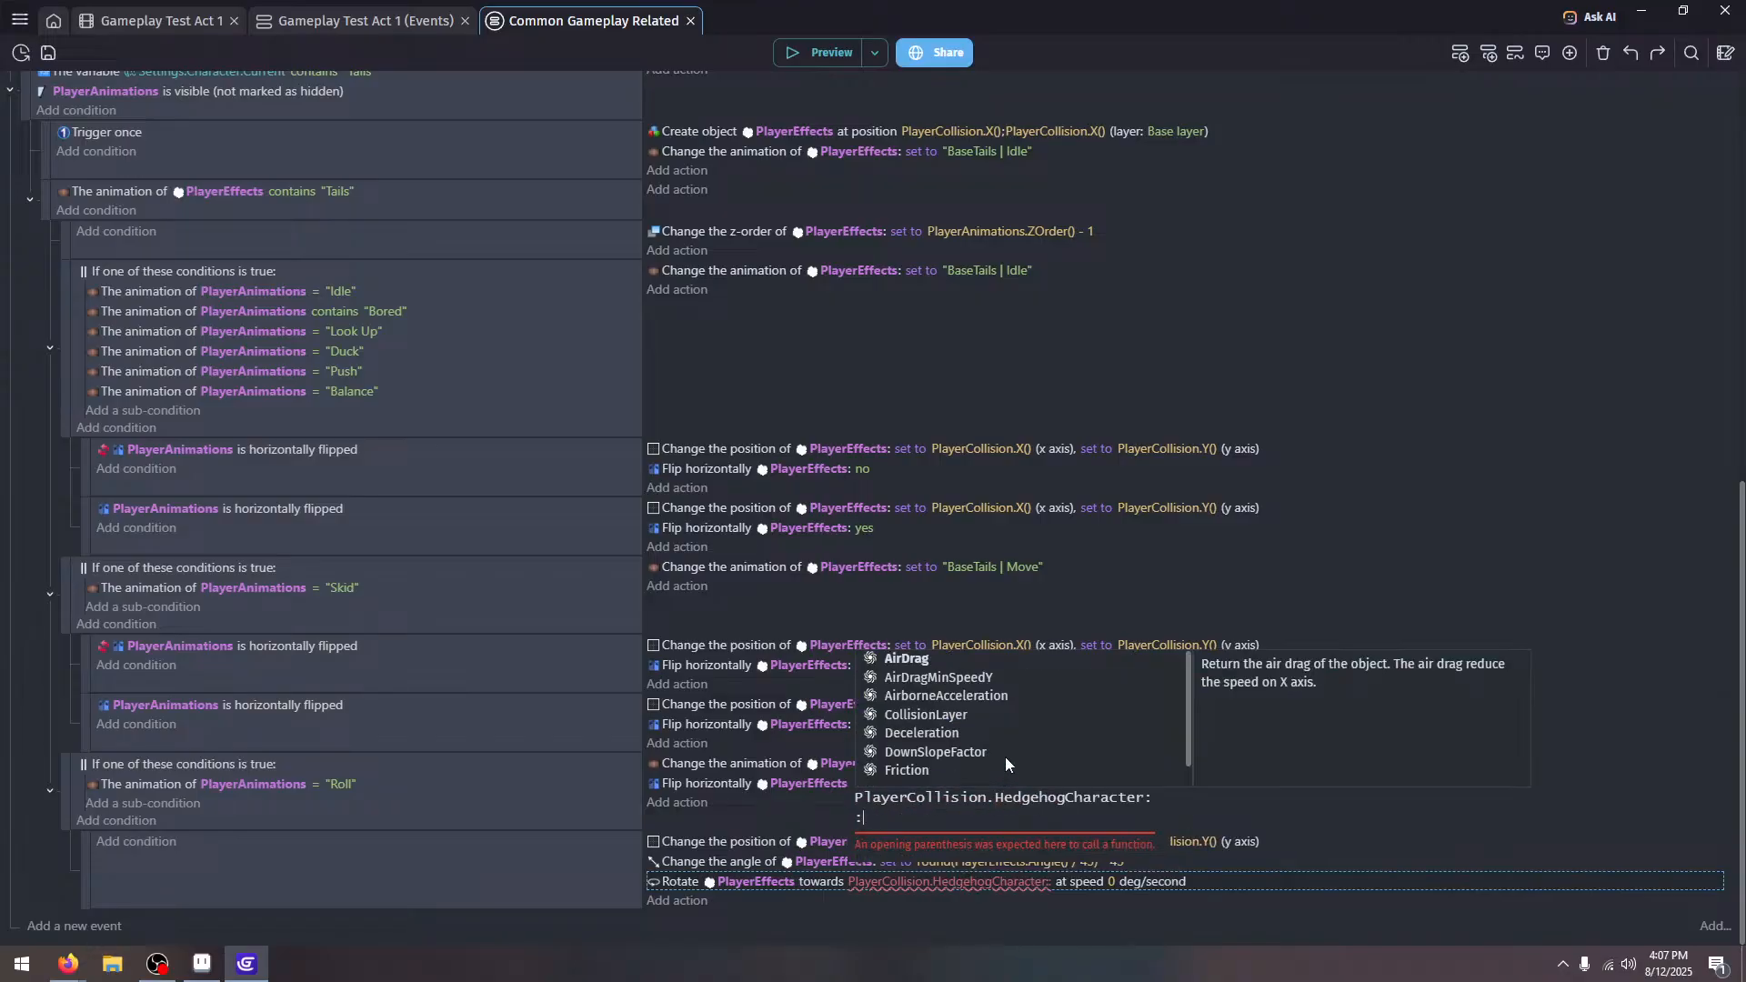
{"action": "scroll", "coordinate": [929, 696], "scroll_direction": "down", "scroll_amount": 5}
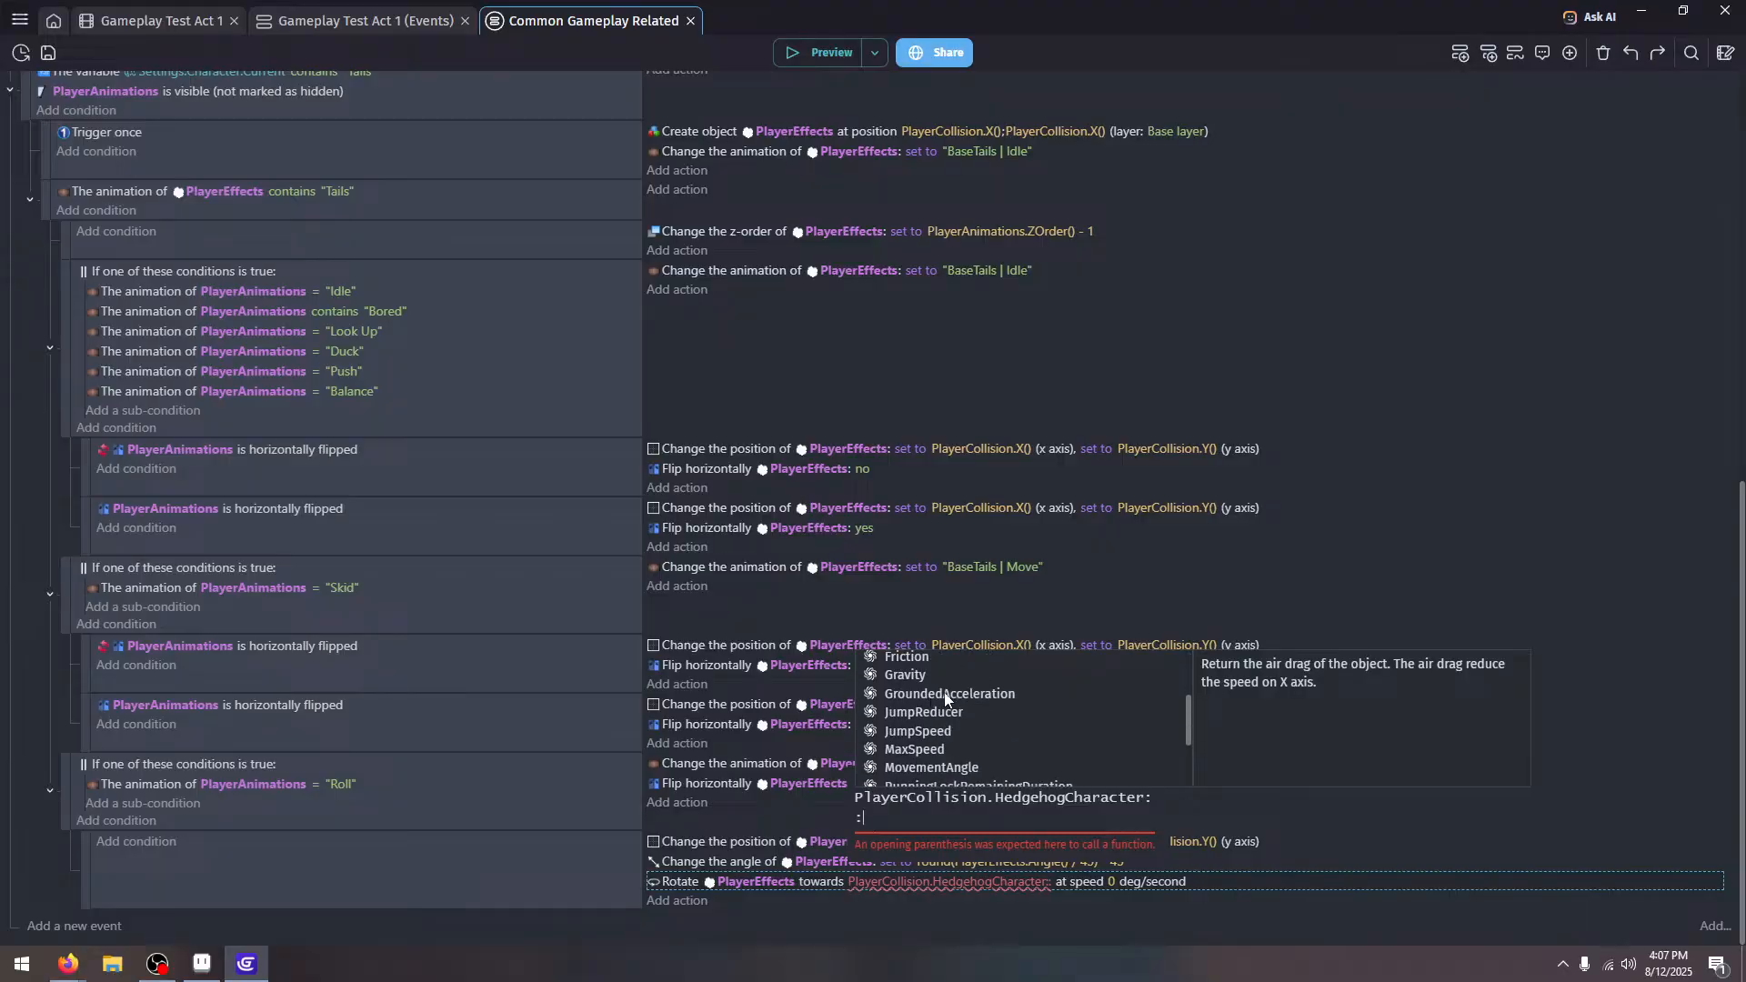
{"action": "scroll", "coordinate": [954, 695], "scroll_direction": "down", "scroll_amount": 1}
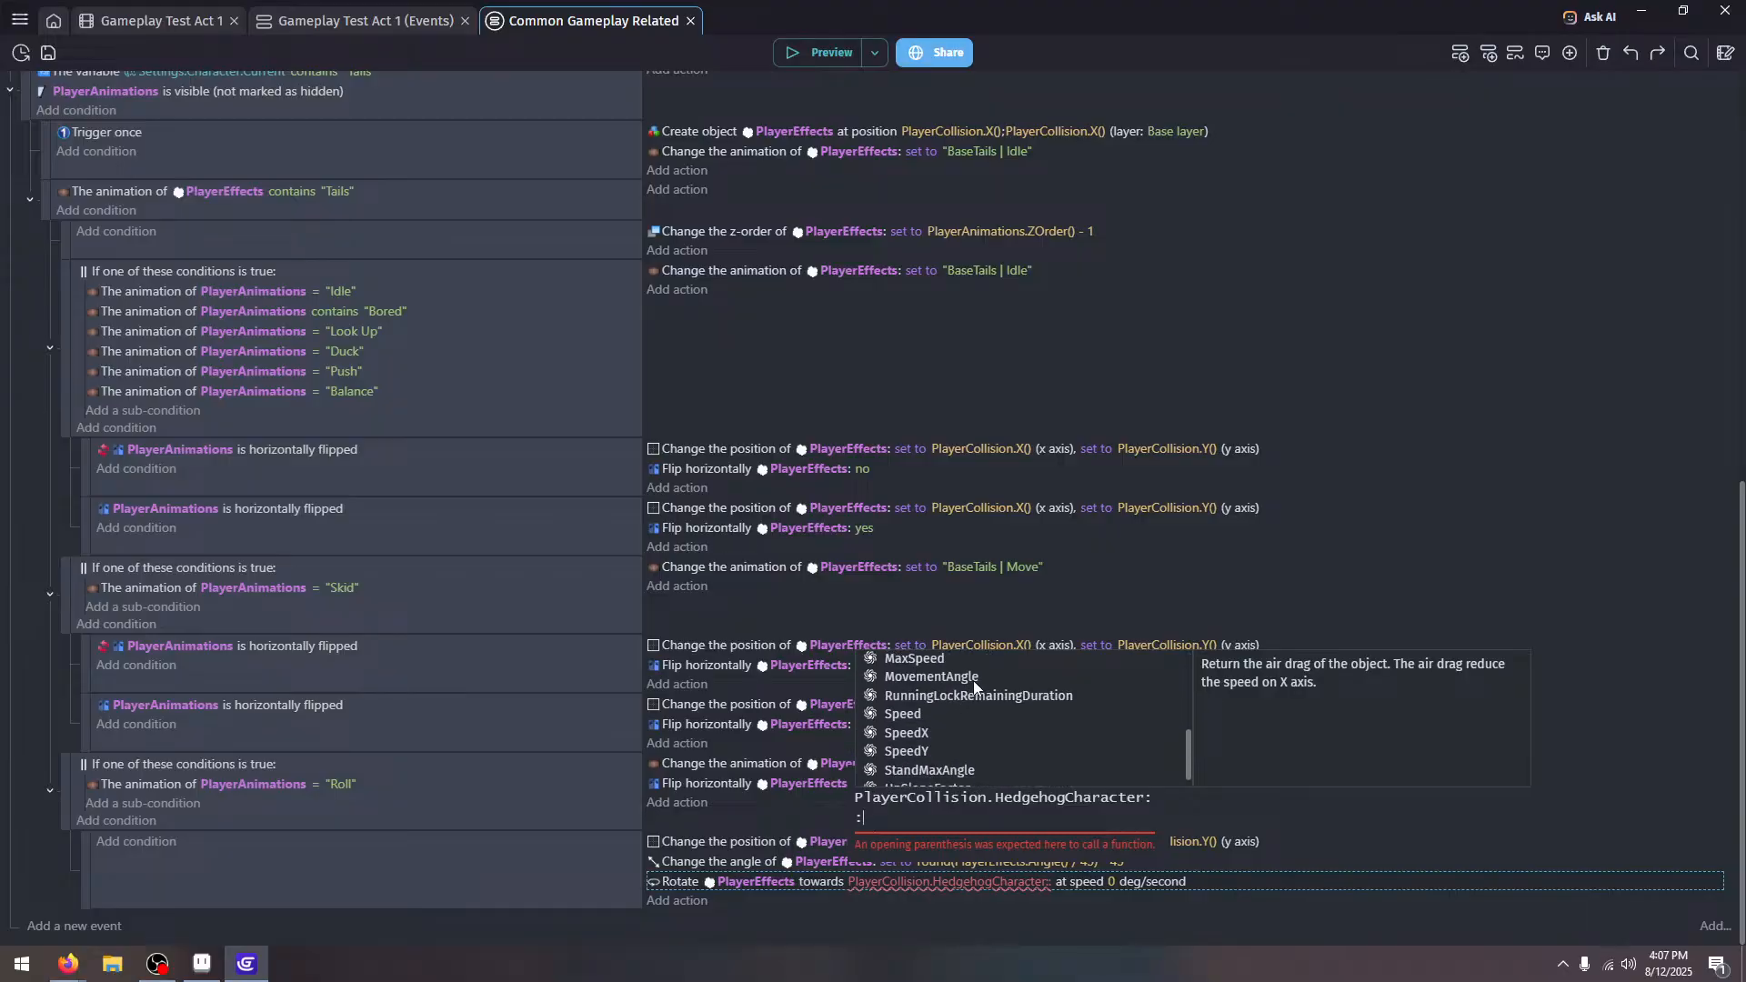
{"action": "left_click", "coordinate": [971, 678]}
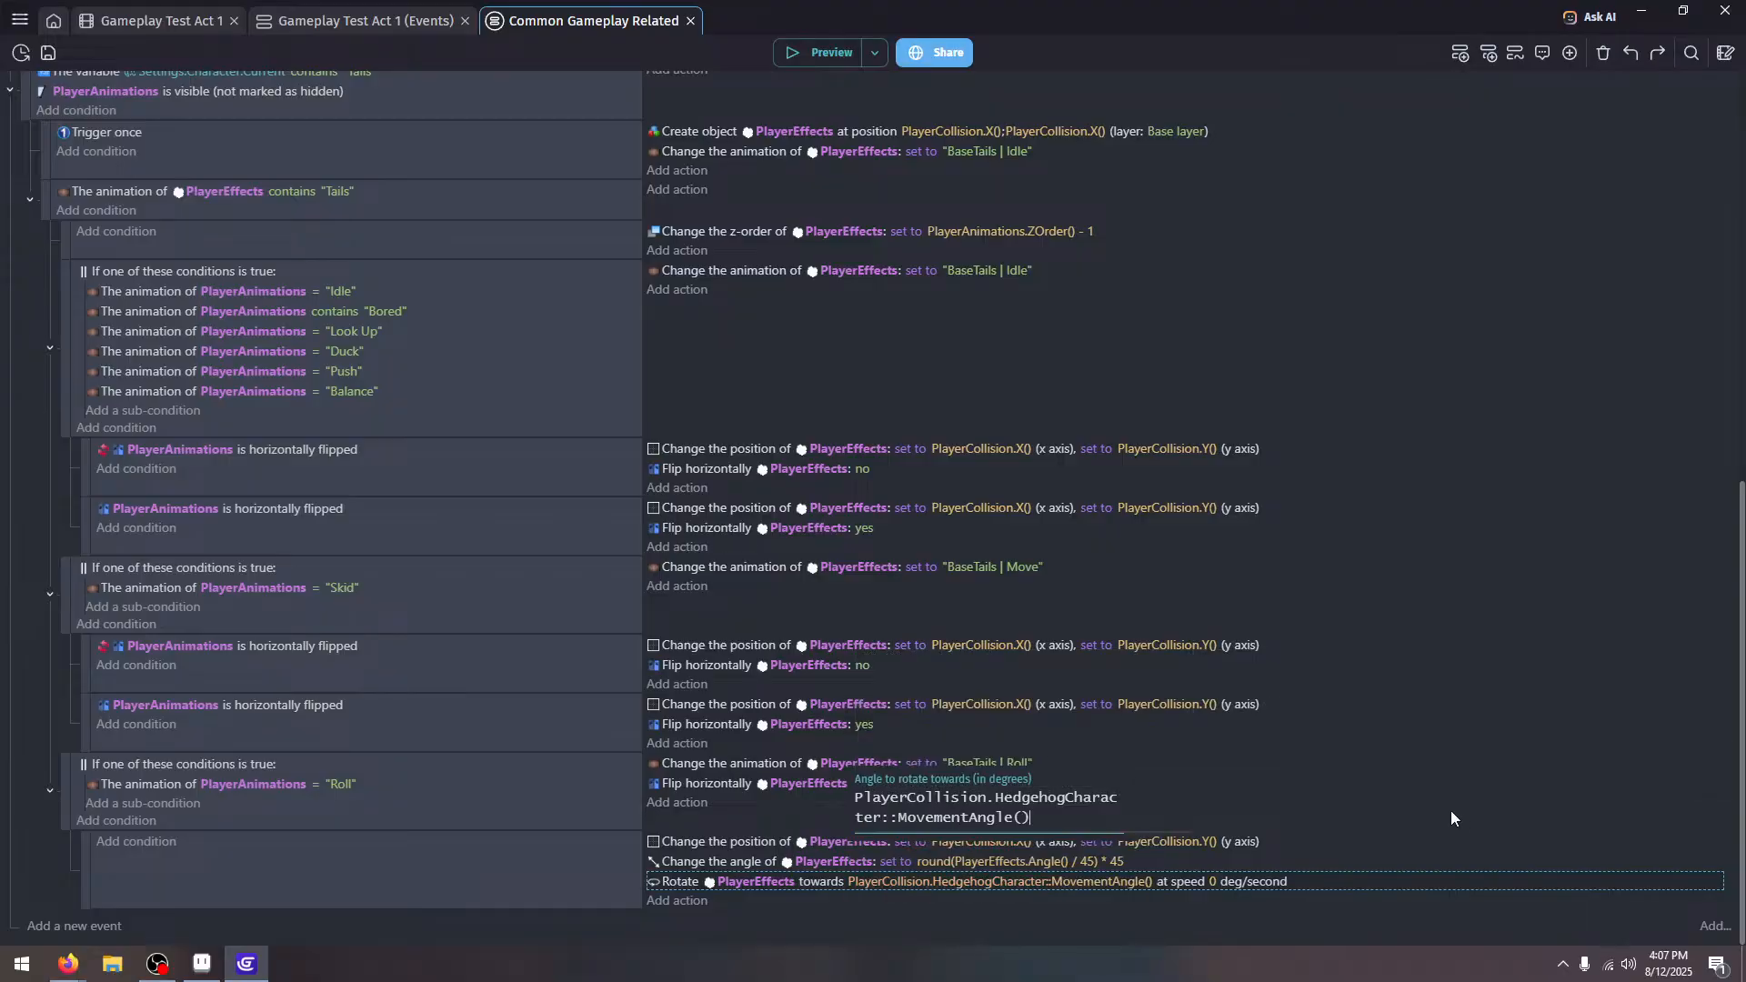
Preview the game, test the tail rotation while Tails rolls and jumps, and close the preview
{"action": "left_click", "coordinate": [819, 62]}
{"action": "key", "text": "space"}
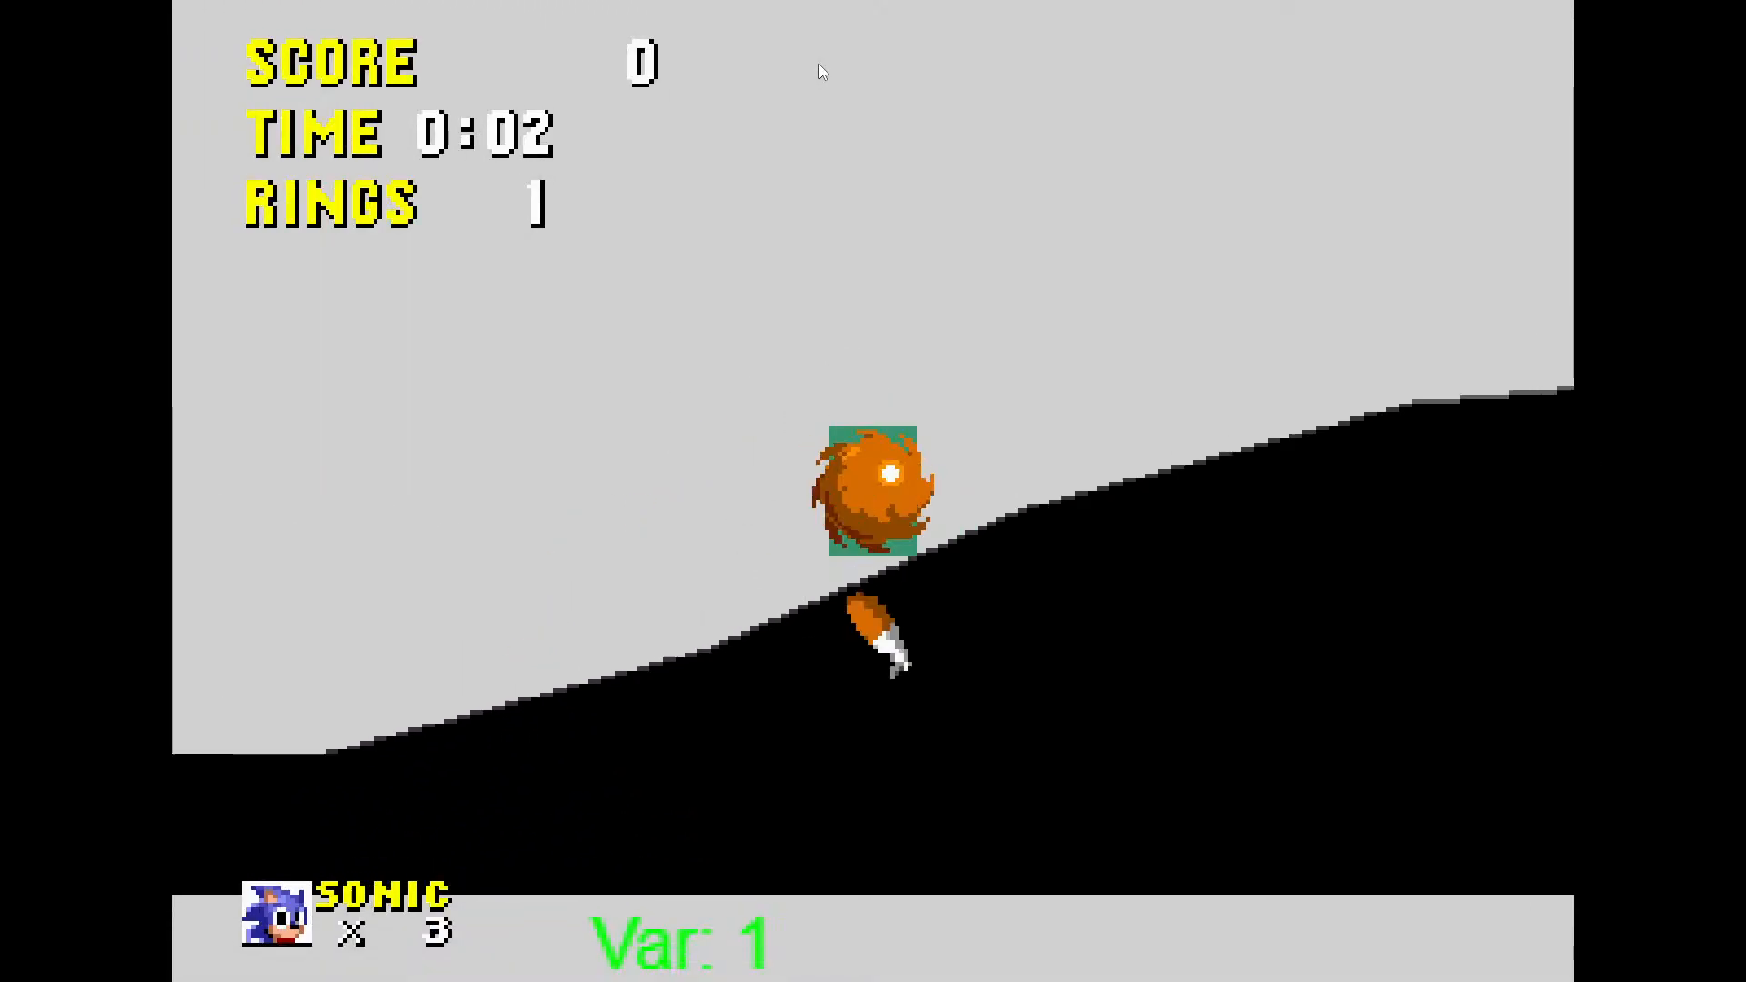
{"action": "key", "text": "space"}
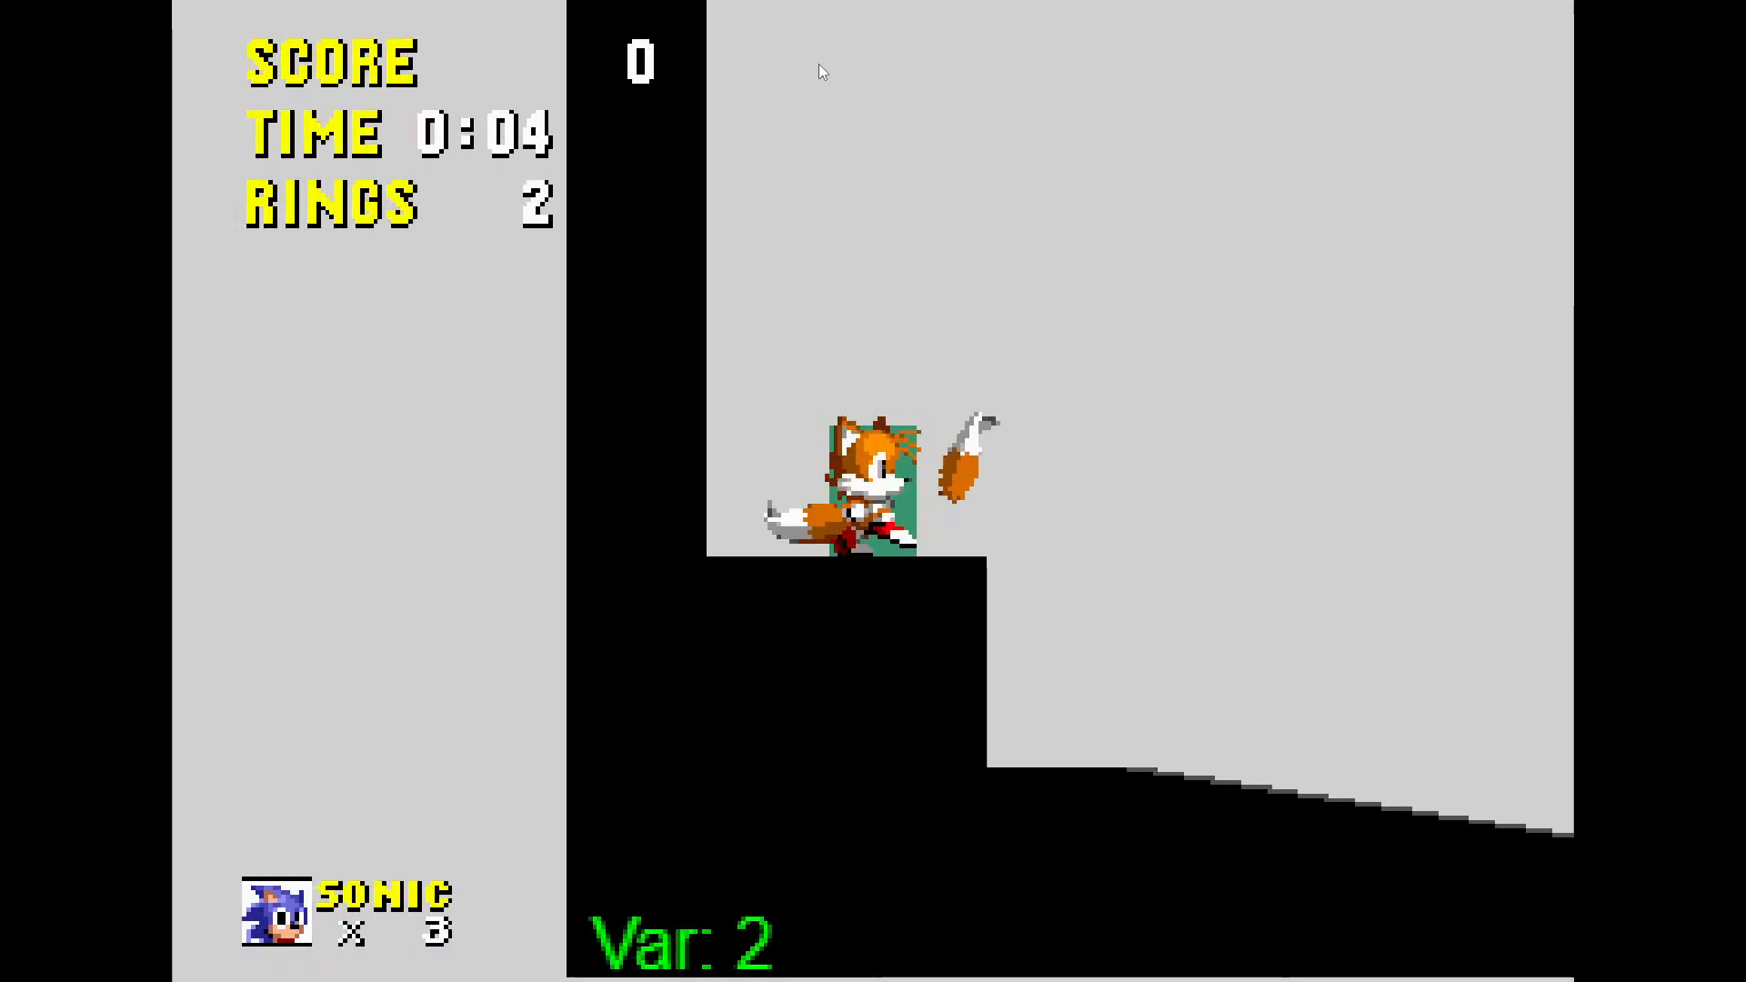
{"action": "key", "text": "space"}
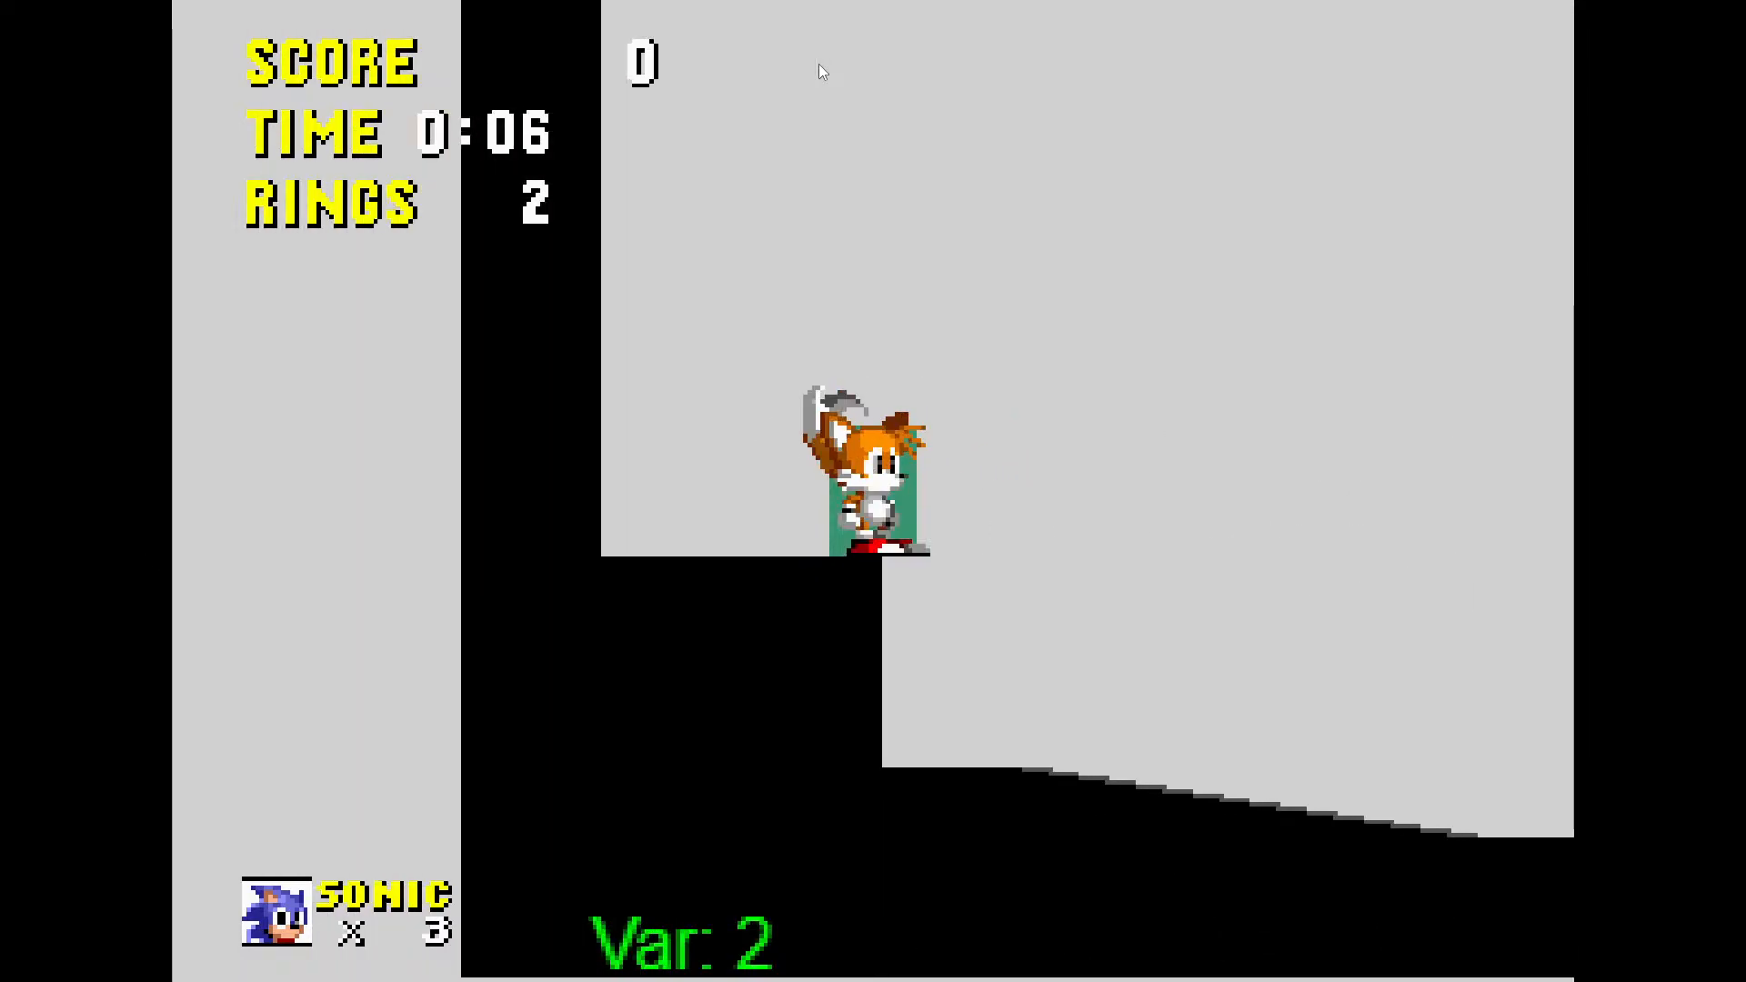
{"action": "key", "text": "Escape"}
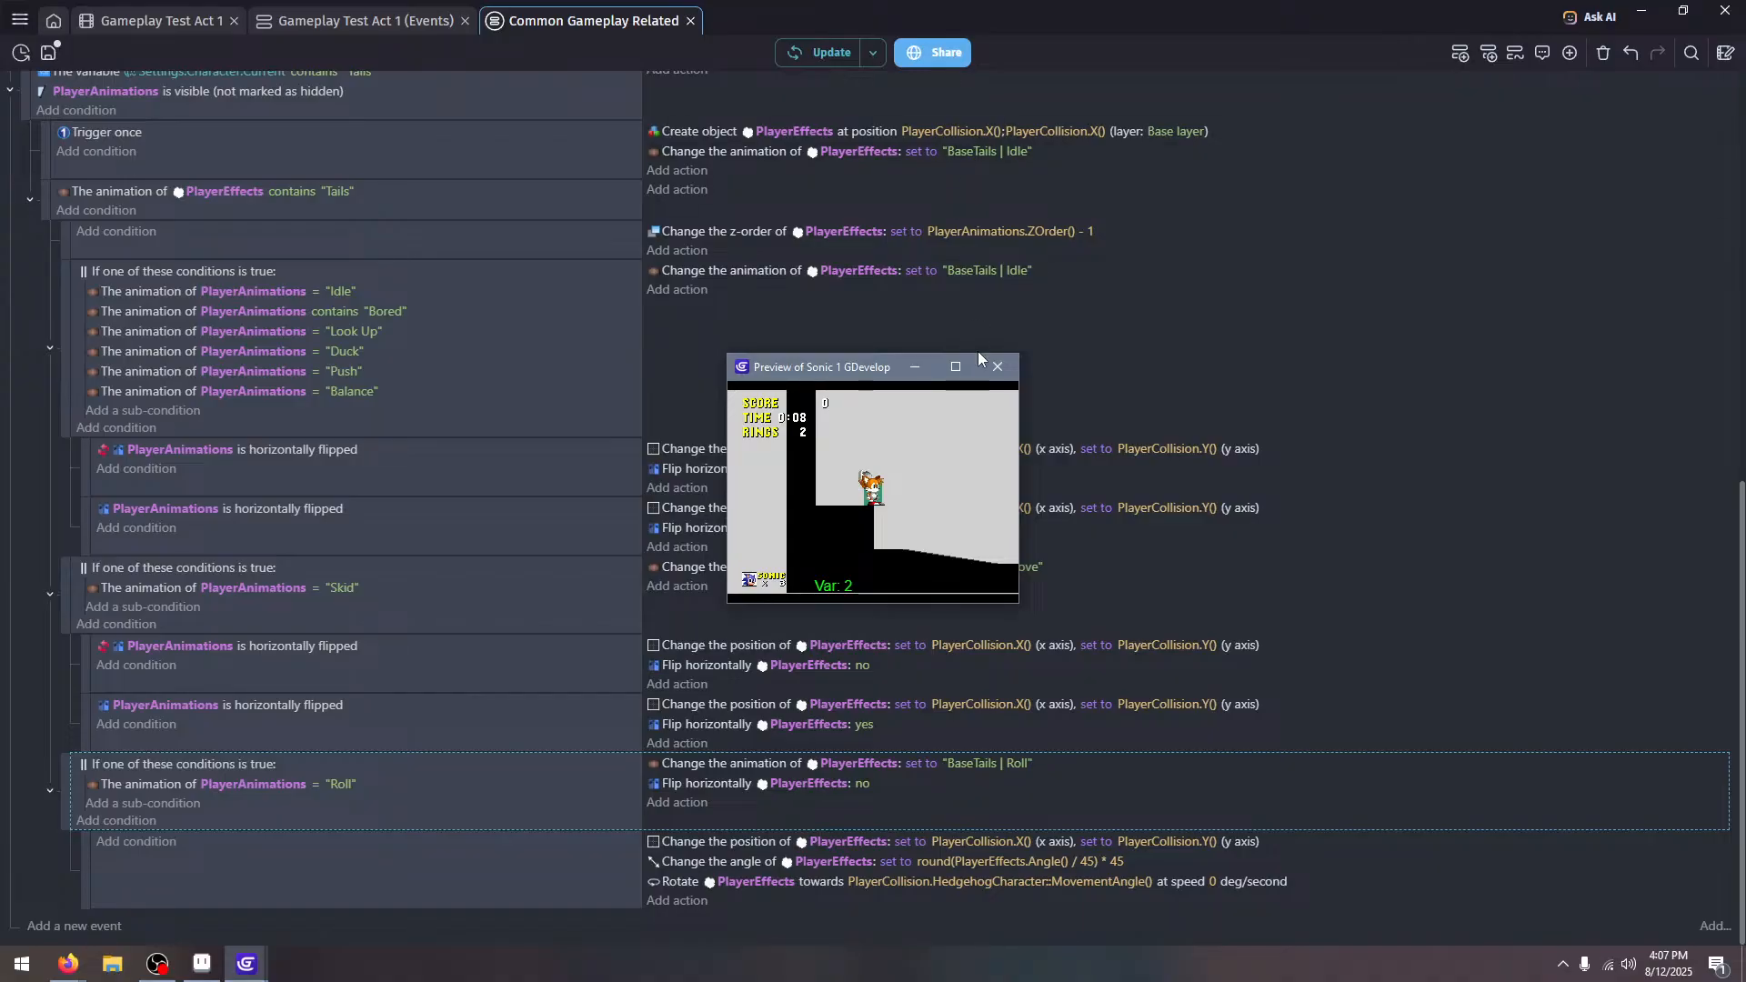
{"action": "left_click", "coordinate": [1004, 366]}
Copy the roll event's PlayerEffects angle action into the Skid event and set its angle to 0
{"action": "left_click", "coordinate": [700, 870]}
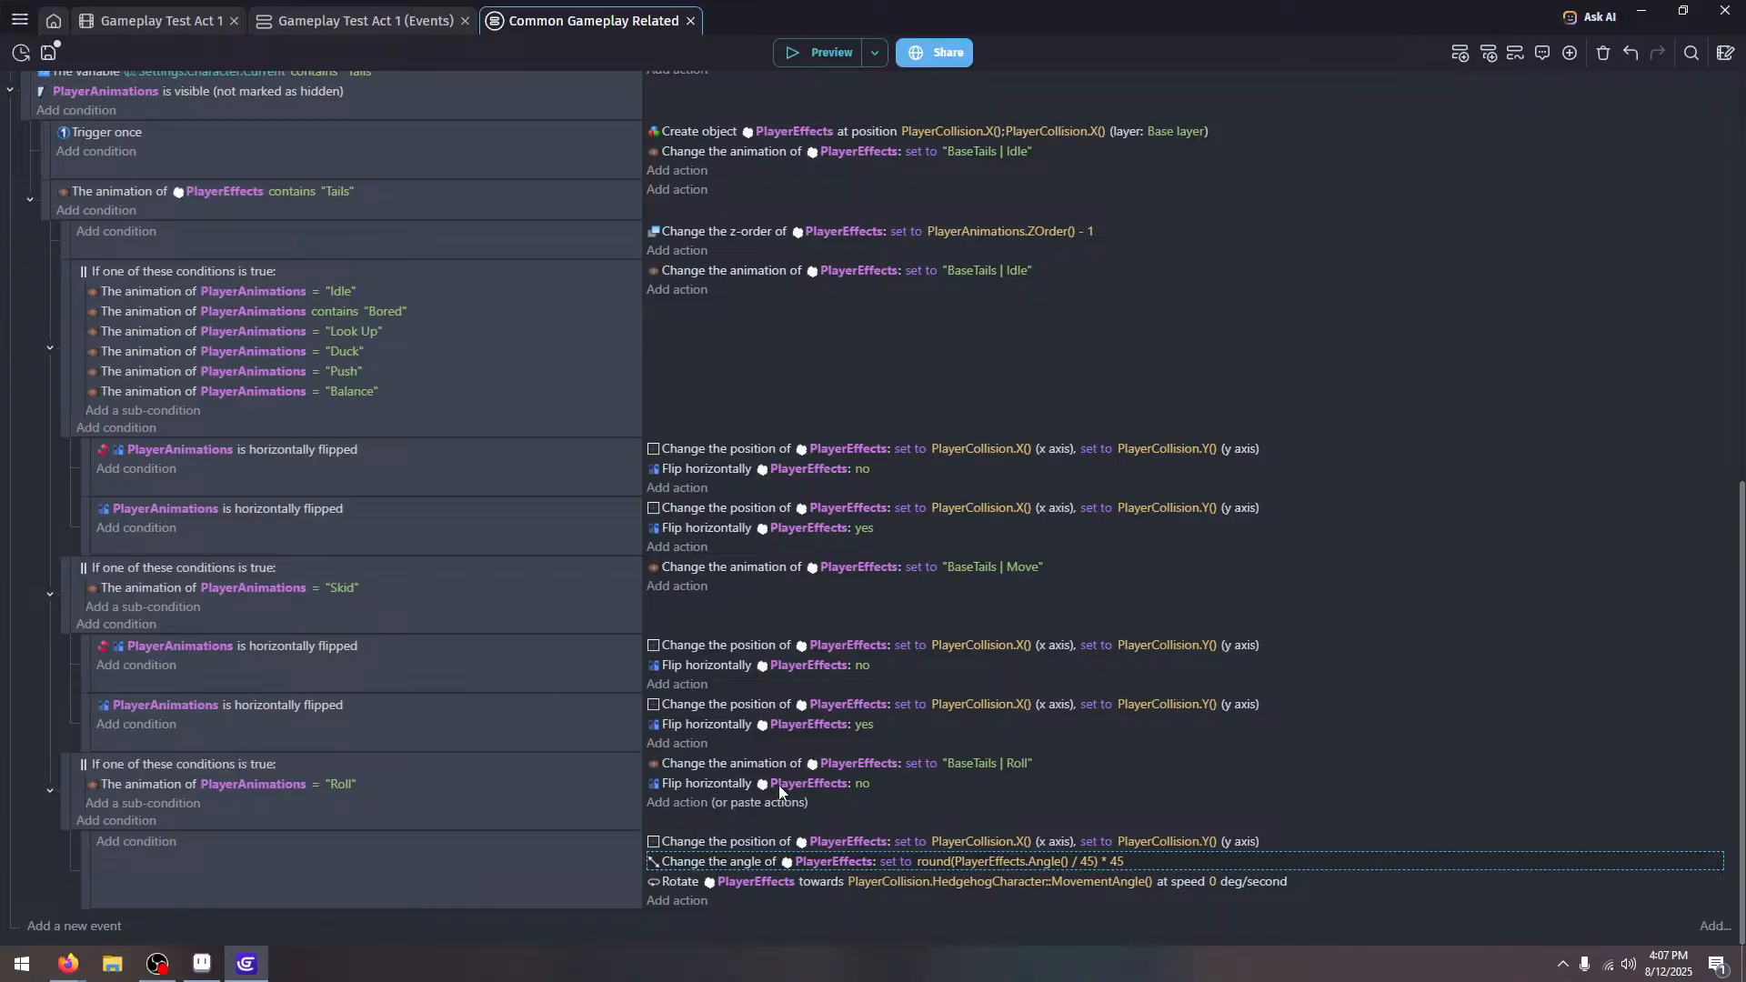
{"action": "left_click", "coordinate": [712, 620]}
{"action": "key", "text": "ctrl+v"}
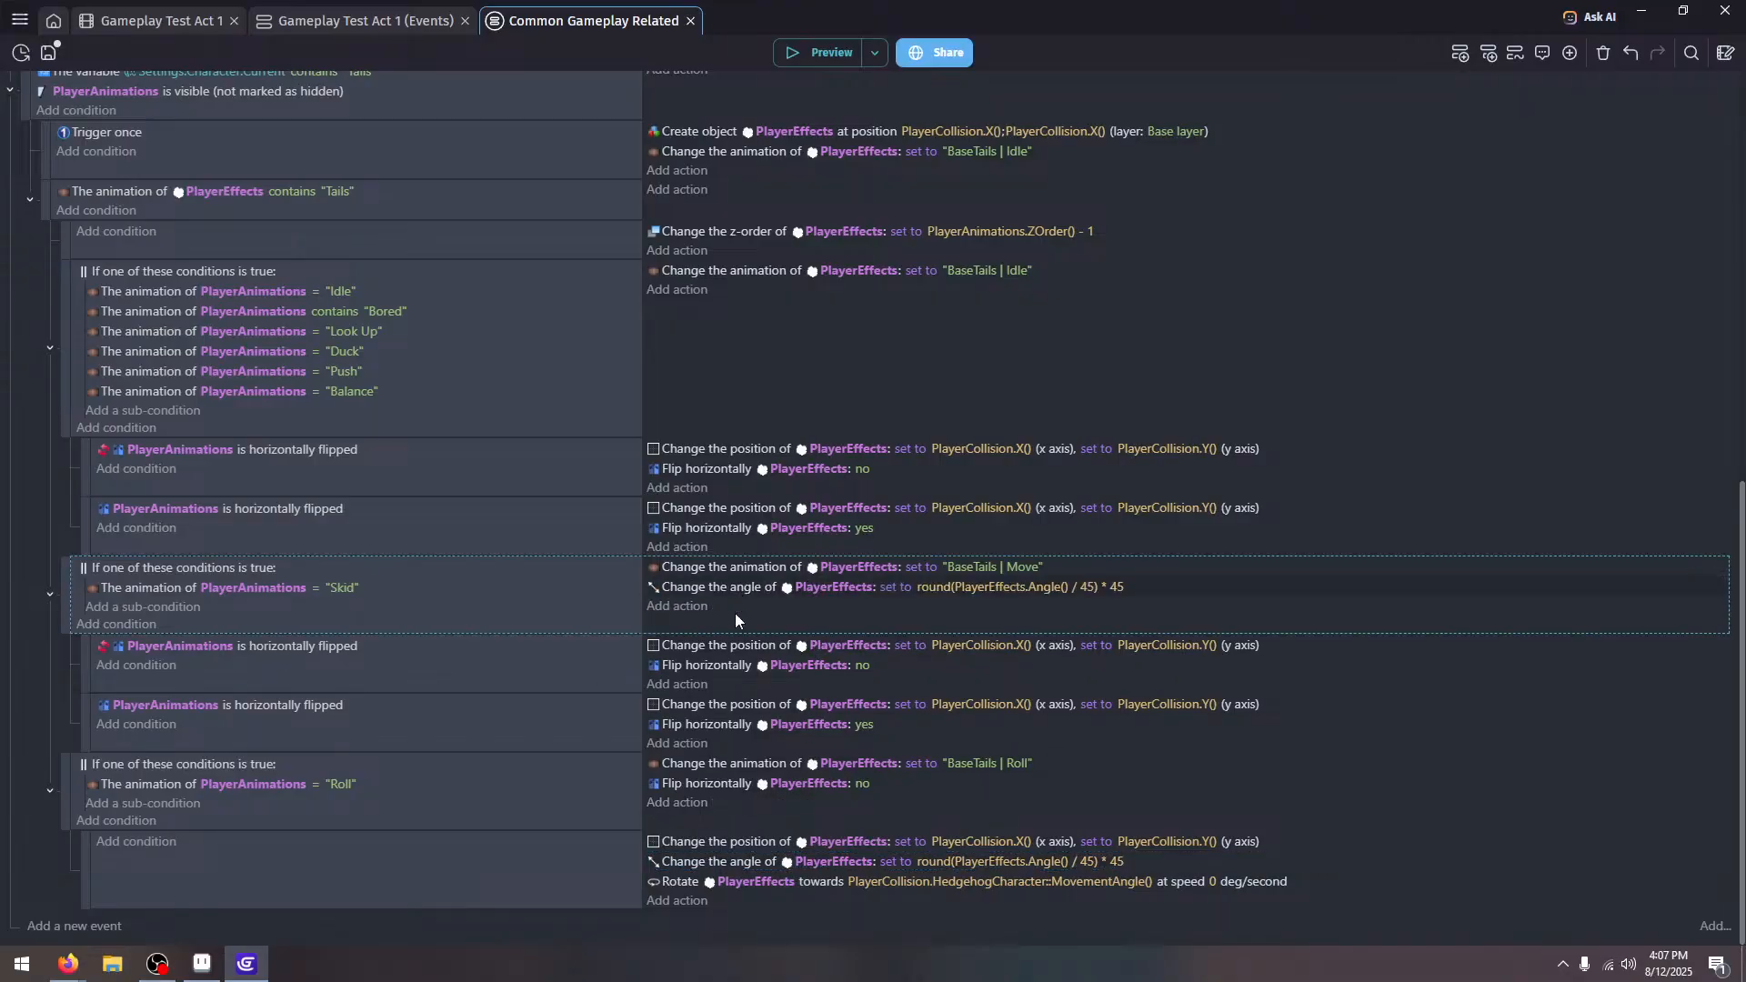
{"action": "left_click", "coordinate": [1037, 593]}
{"action": "type", "text": "0"}
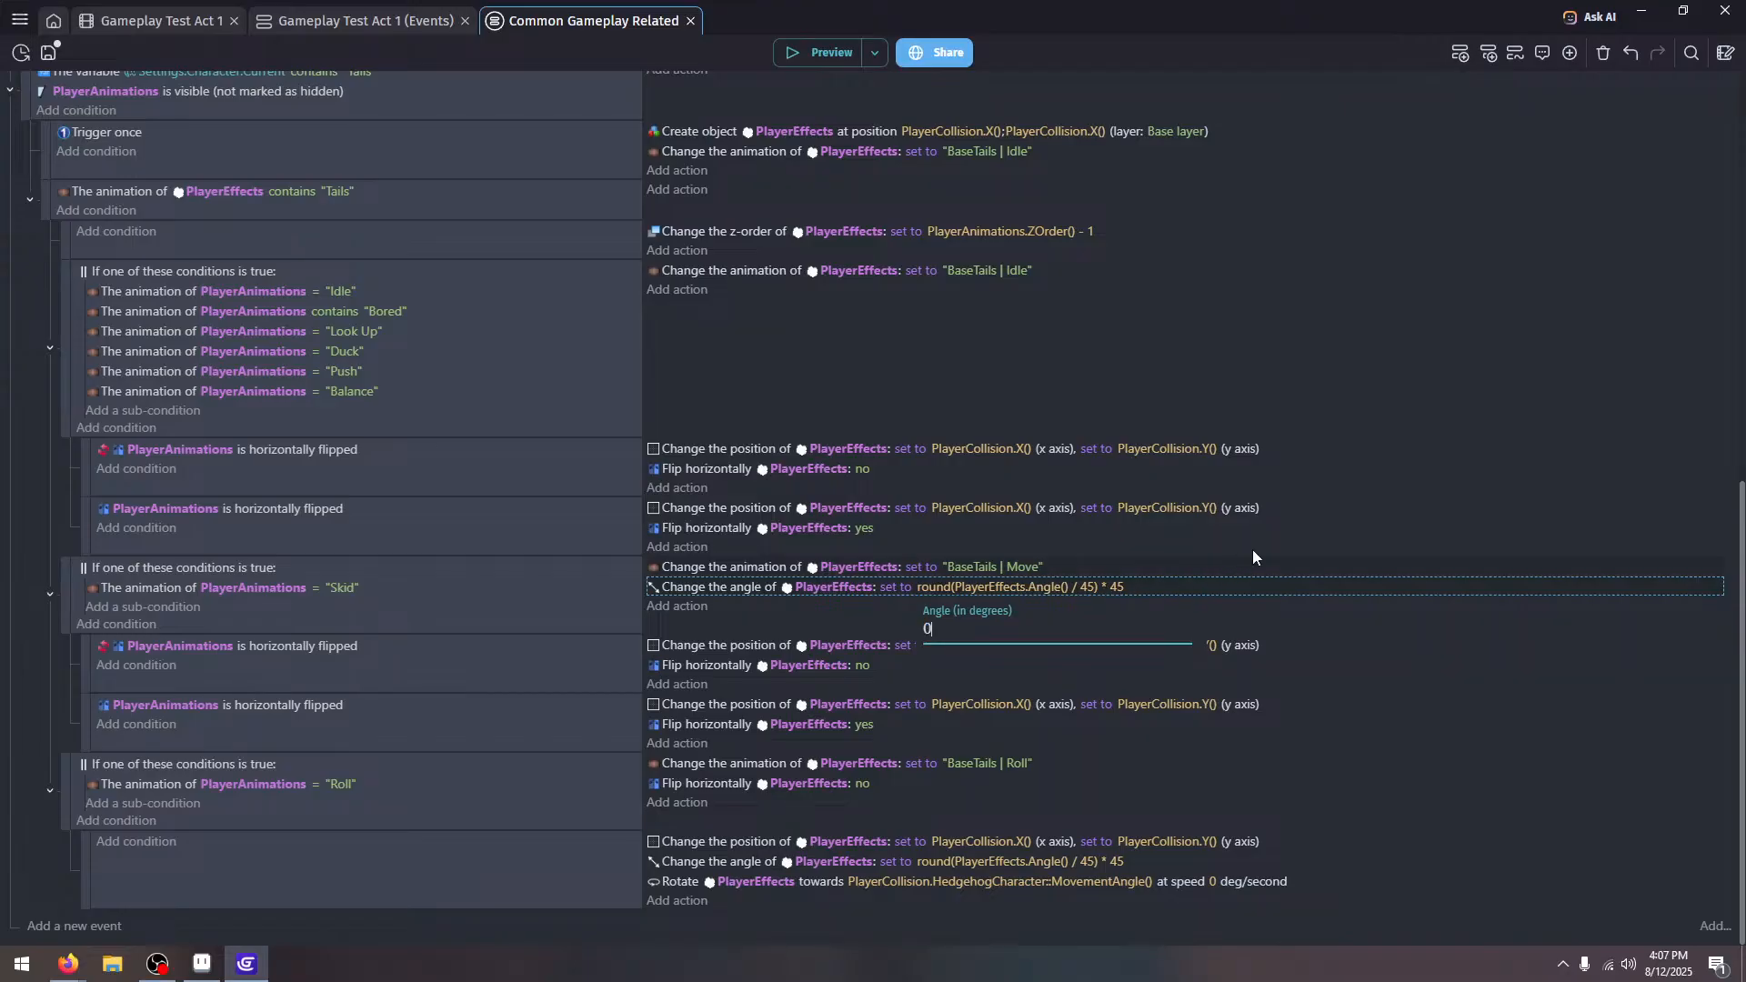
{"action": "left_click", "coordinate": [1245, 536]}
Copy the zero-angle action into the Idle conditions event, and move the roll's Rotate action above its angle-rounding action
{"action": "left_click", "coordinate": [1116, 596]}
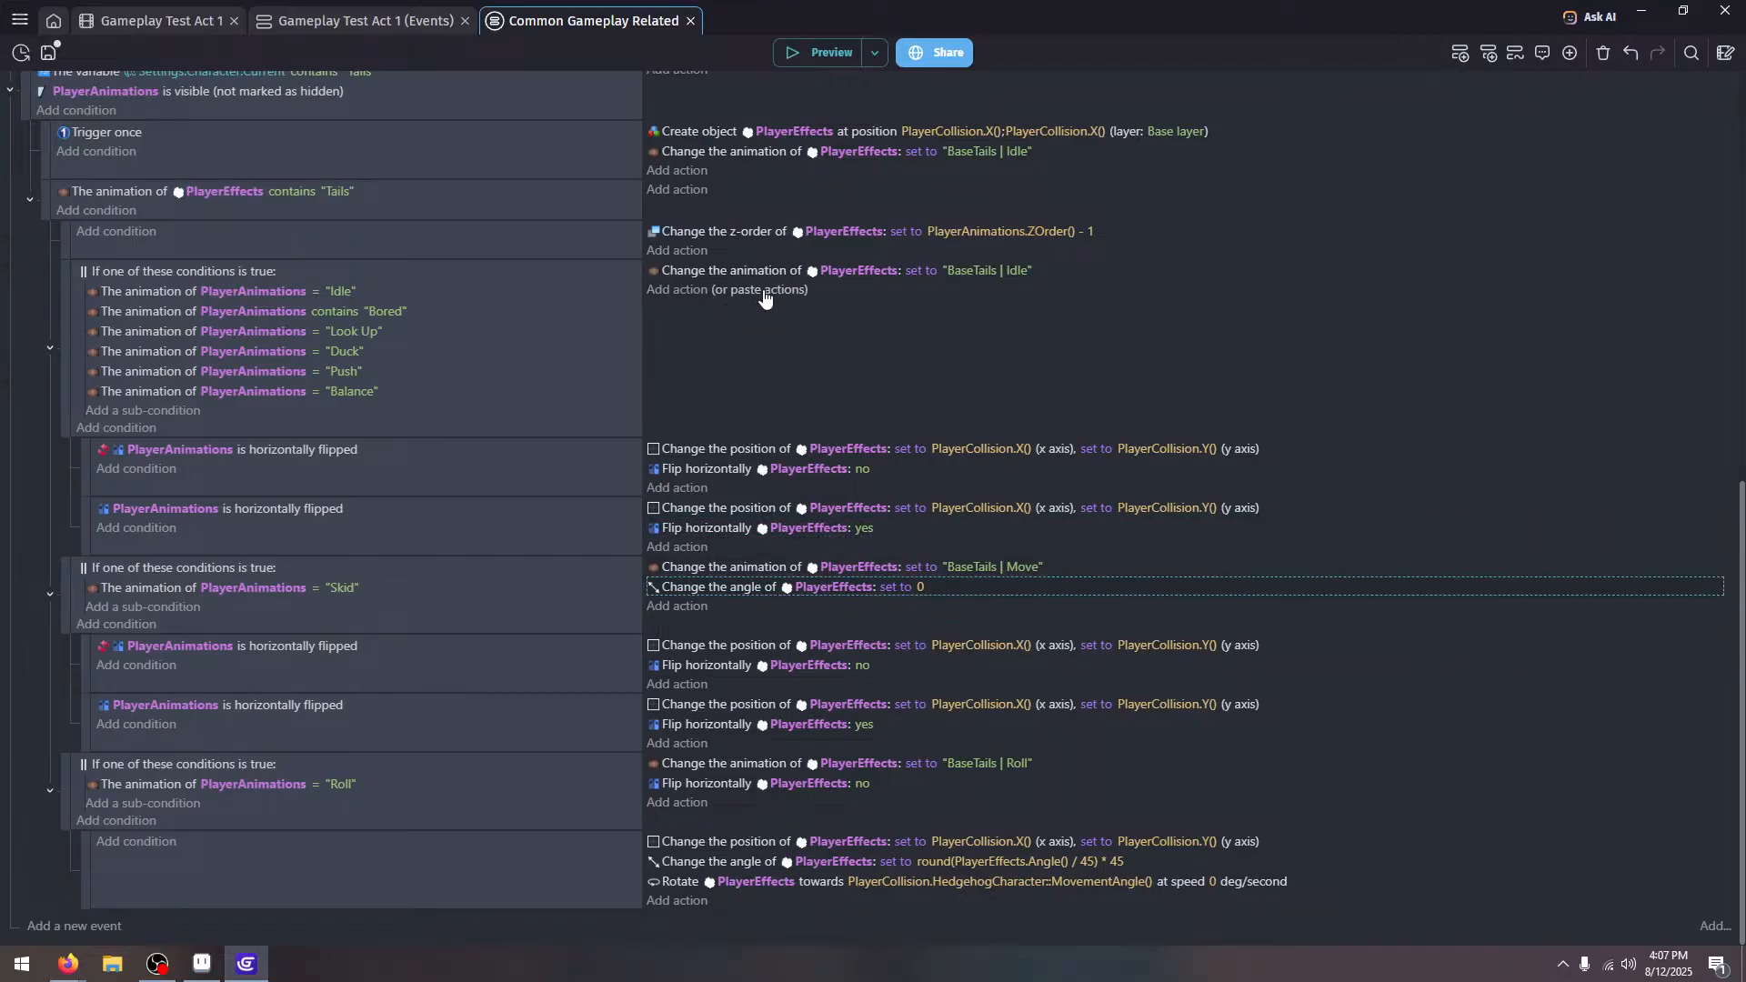
{"action": "scroll", "coordinate": [538, 511], "scroll_direction": "up", "scroll_amount": 8}
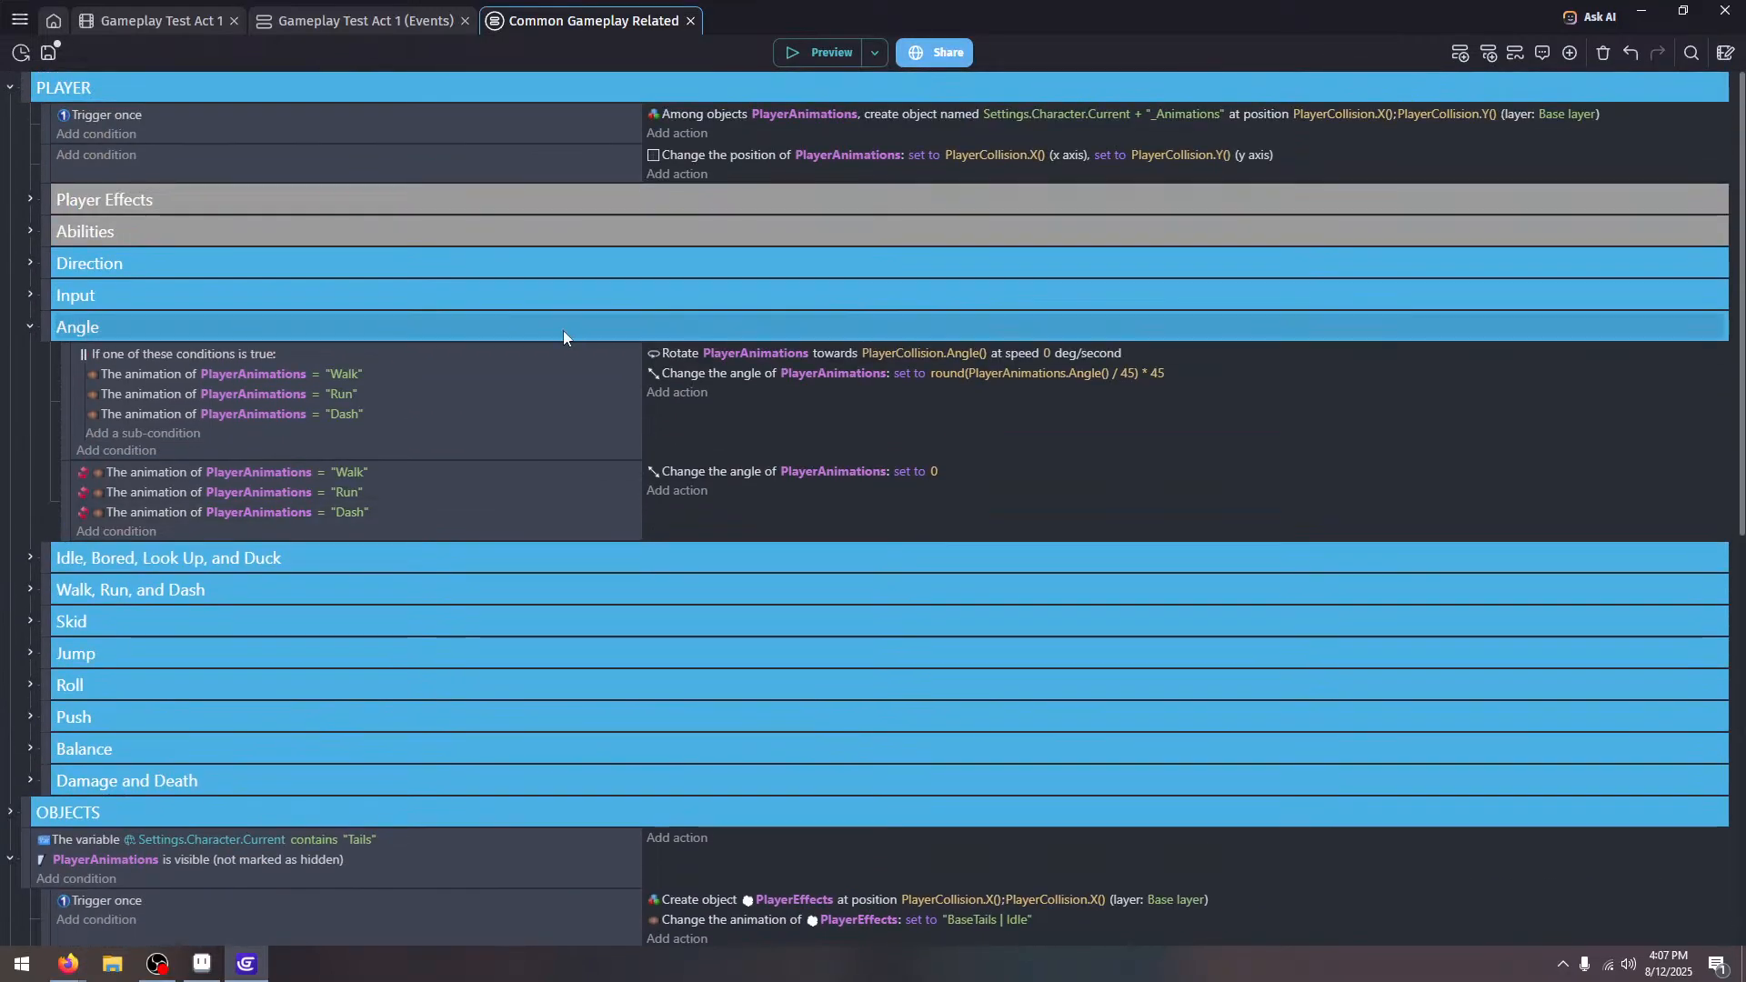
{"action": "scroll", "coordinate": [726, 511], "scroll_direction": "down", "scroll_amount": 8}
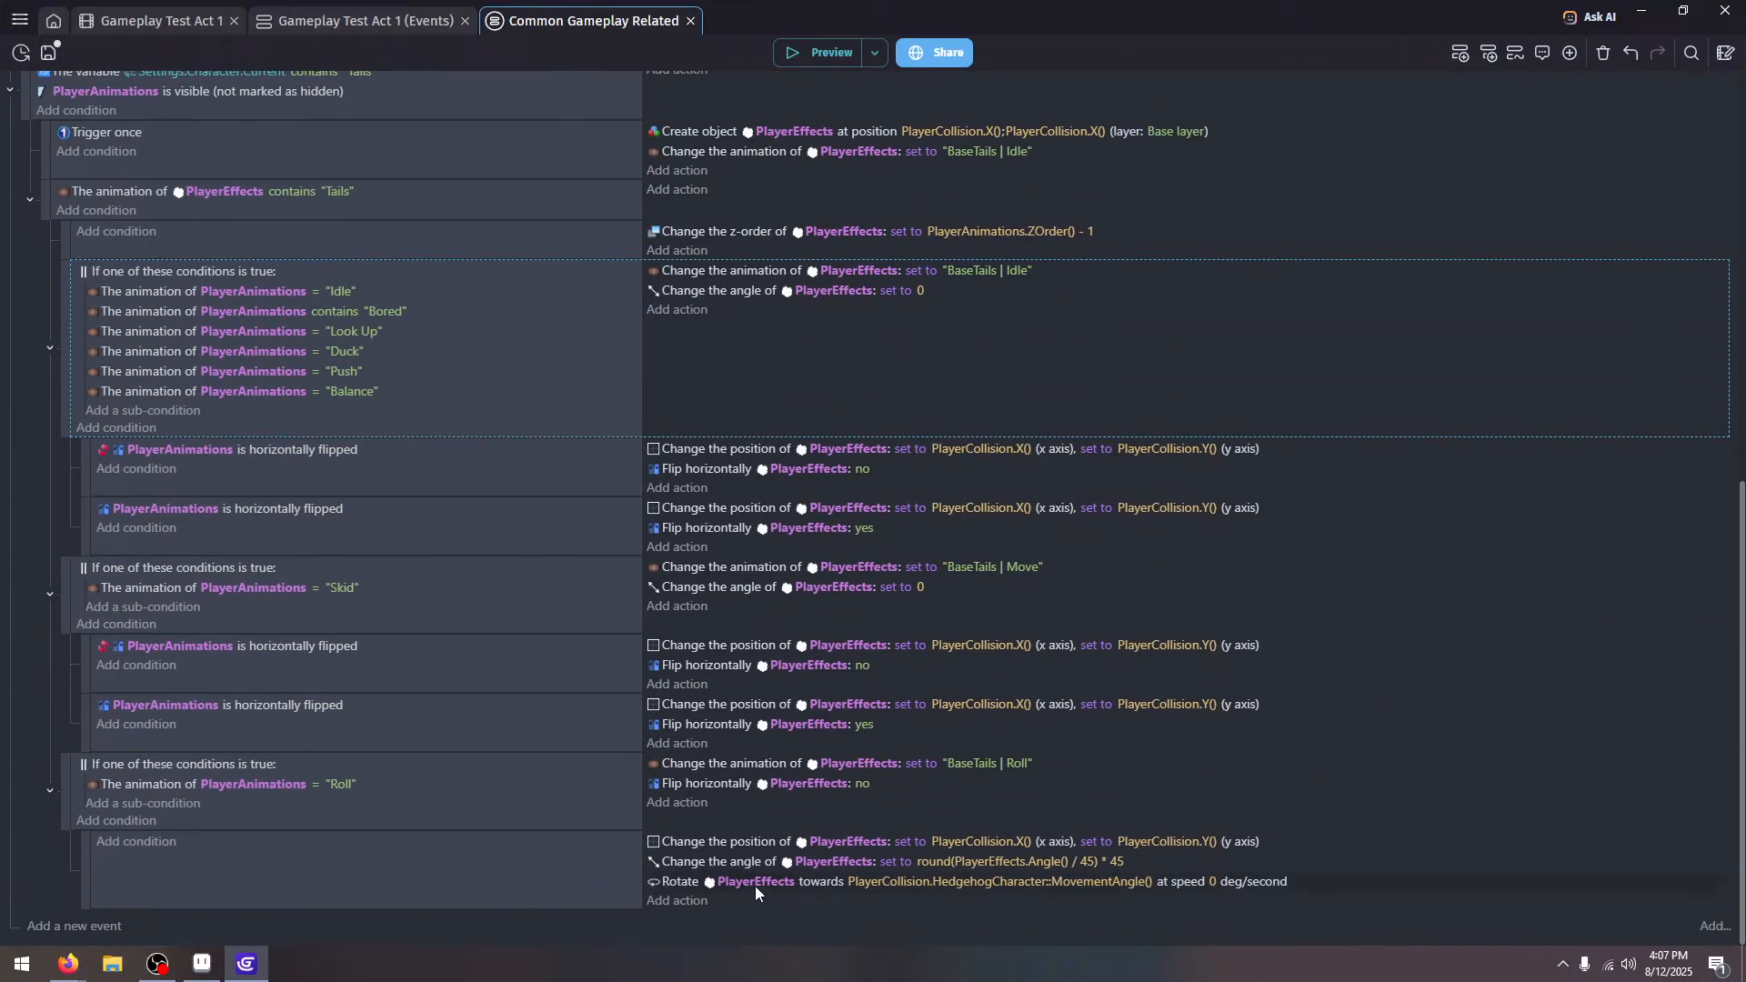
{"action": "left_click_drag", "start_coordinate": [690, 887], "coordinate": [692, 859]}
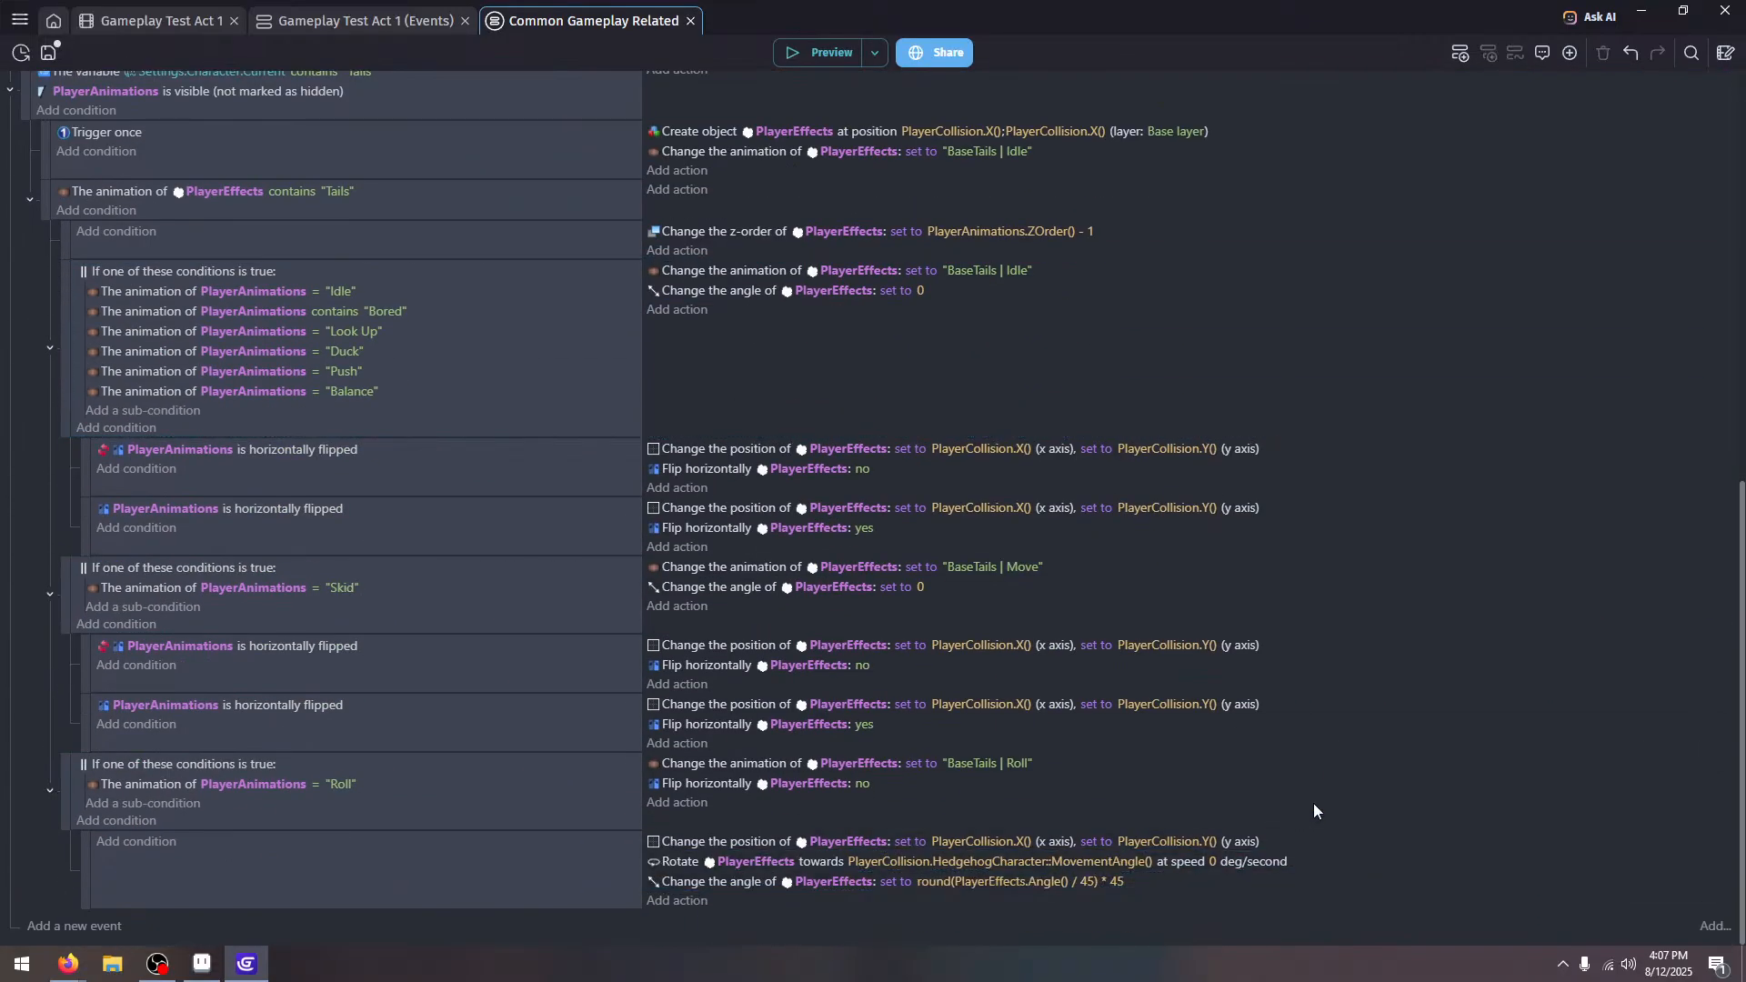
Preview the game full screen, test the tail rotation while Tails jumps toward the right, and close the preview
{"action": "left_click", "coordinate": [827, 62]}
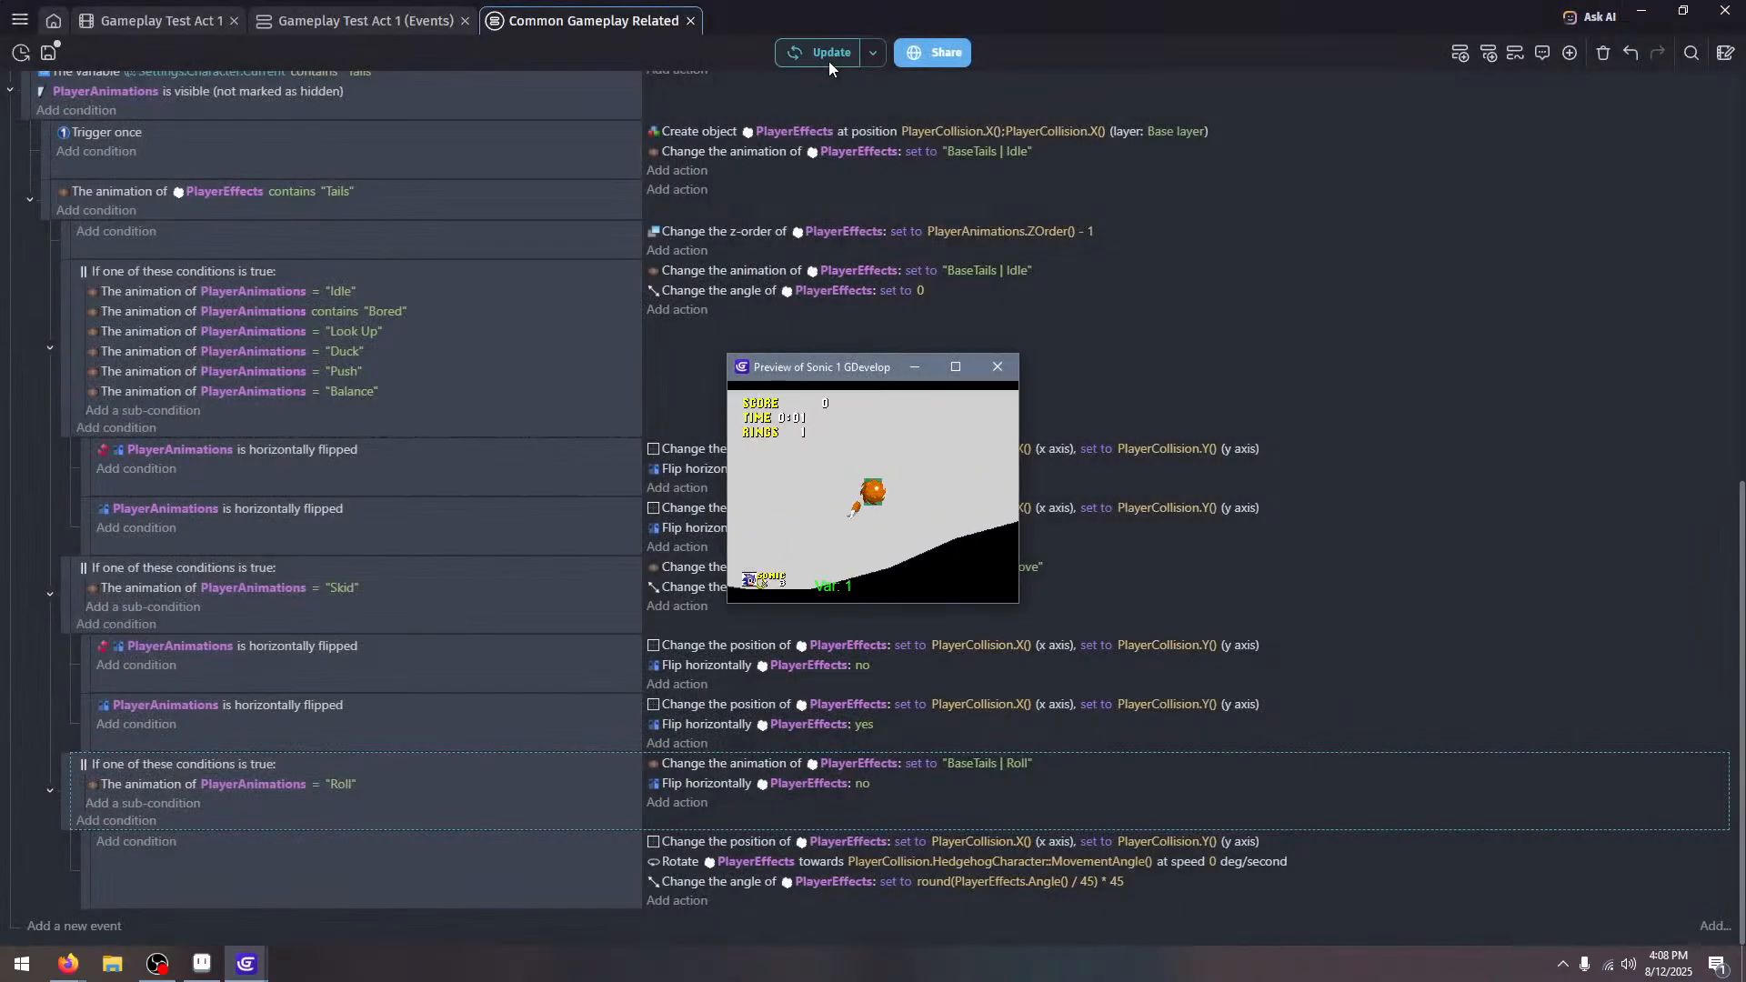
{"action": "key", "text": "F11"}
{"action": "key", "text": "Right"}
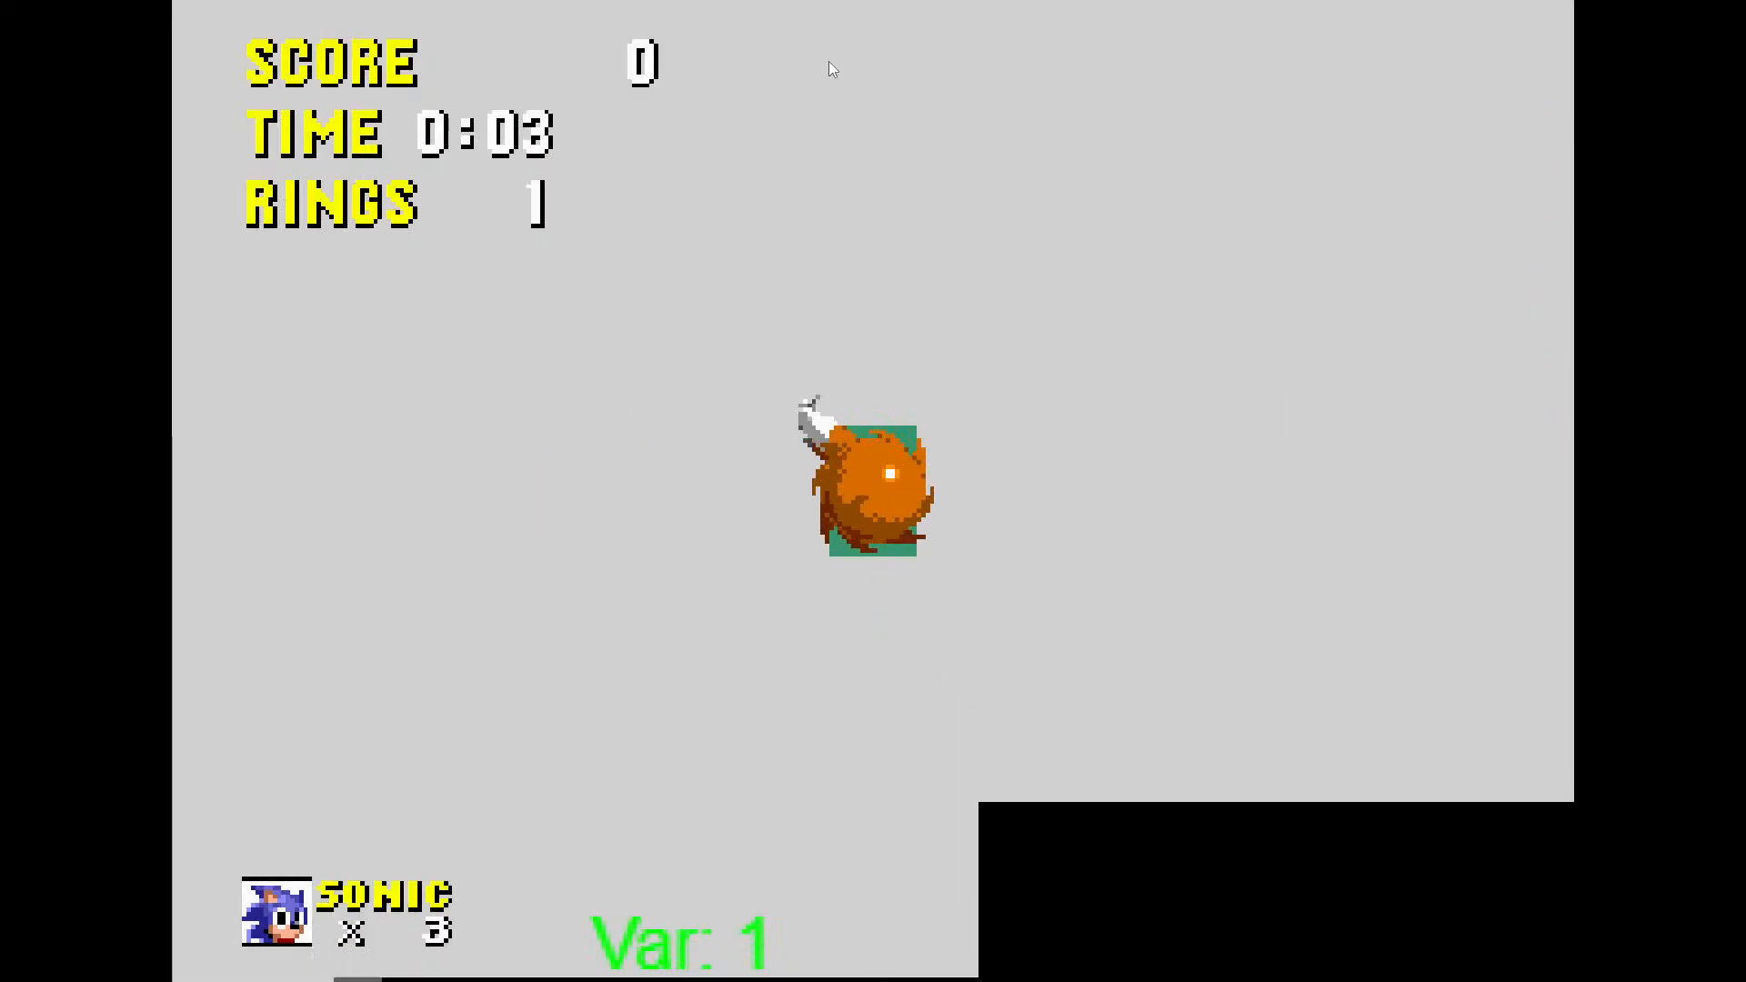
{"action": "key", "text": "Right"}
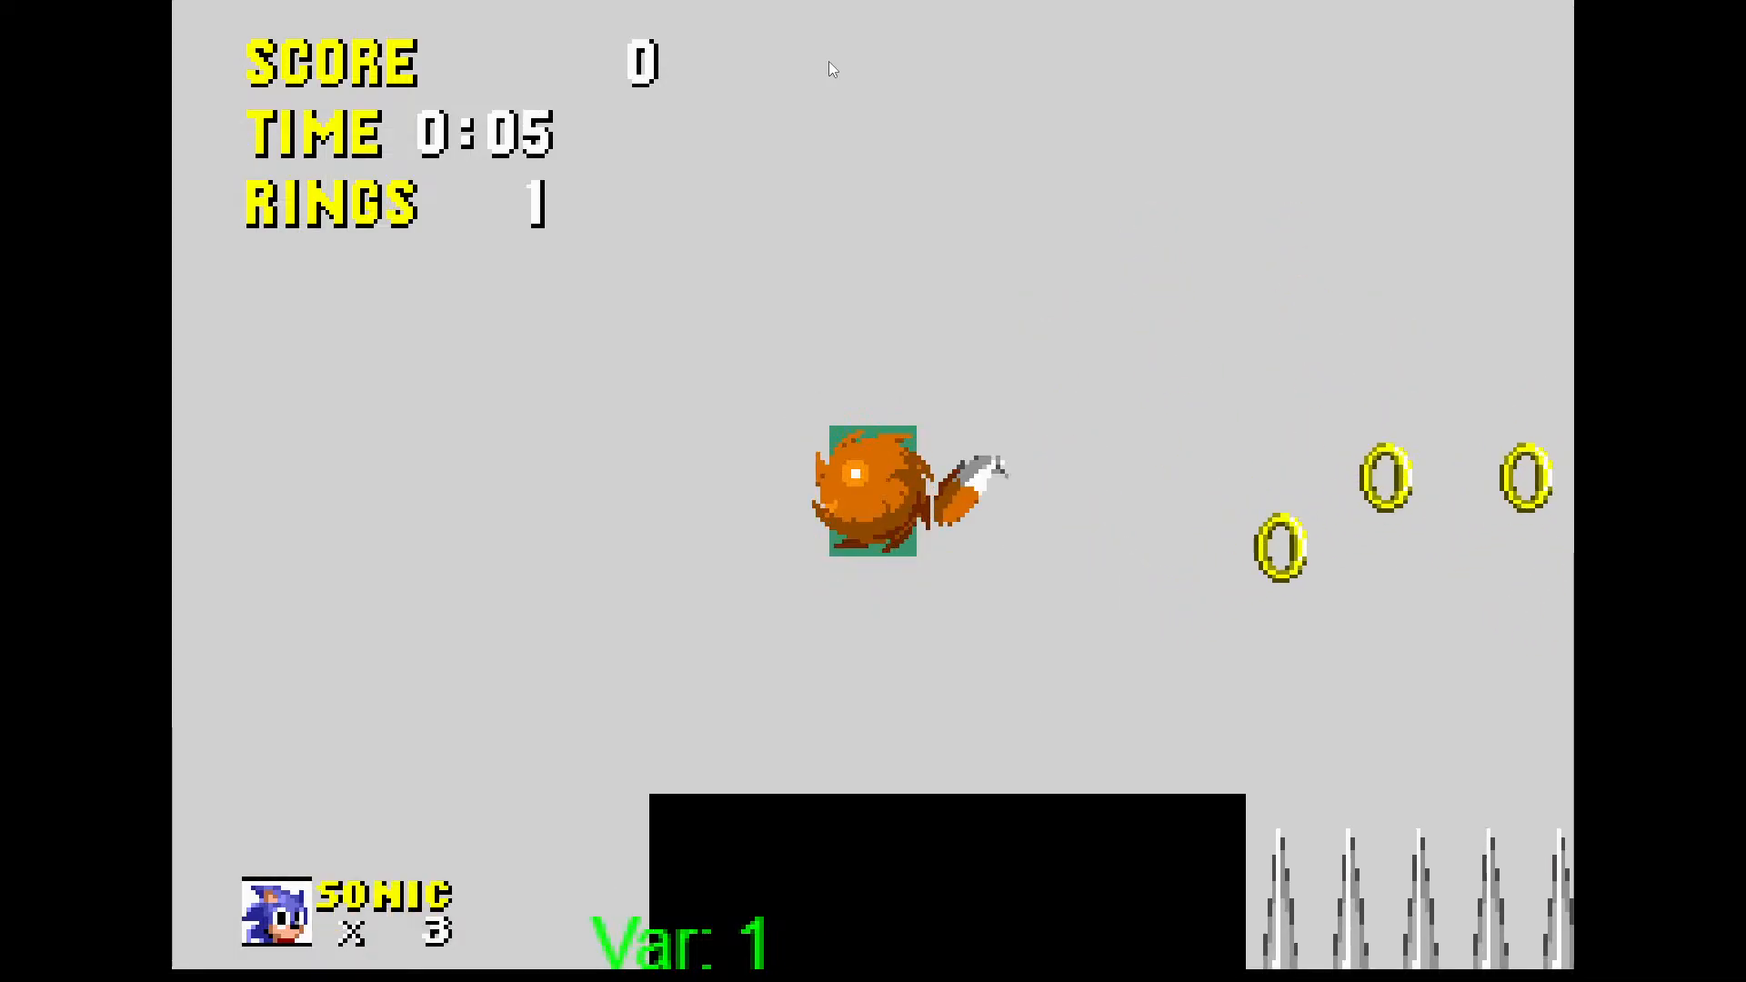
{"action": "key", "text": "Right"}
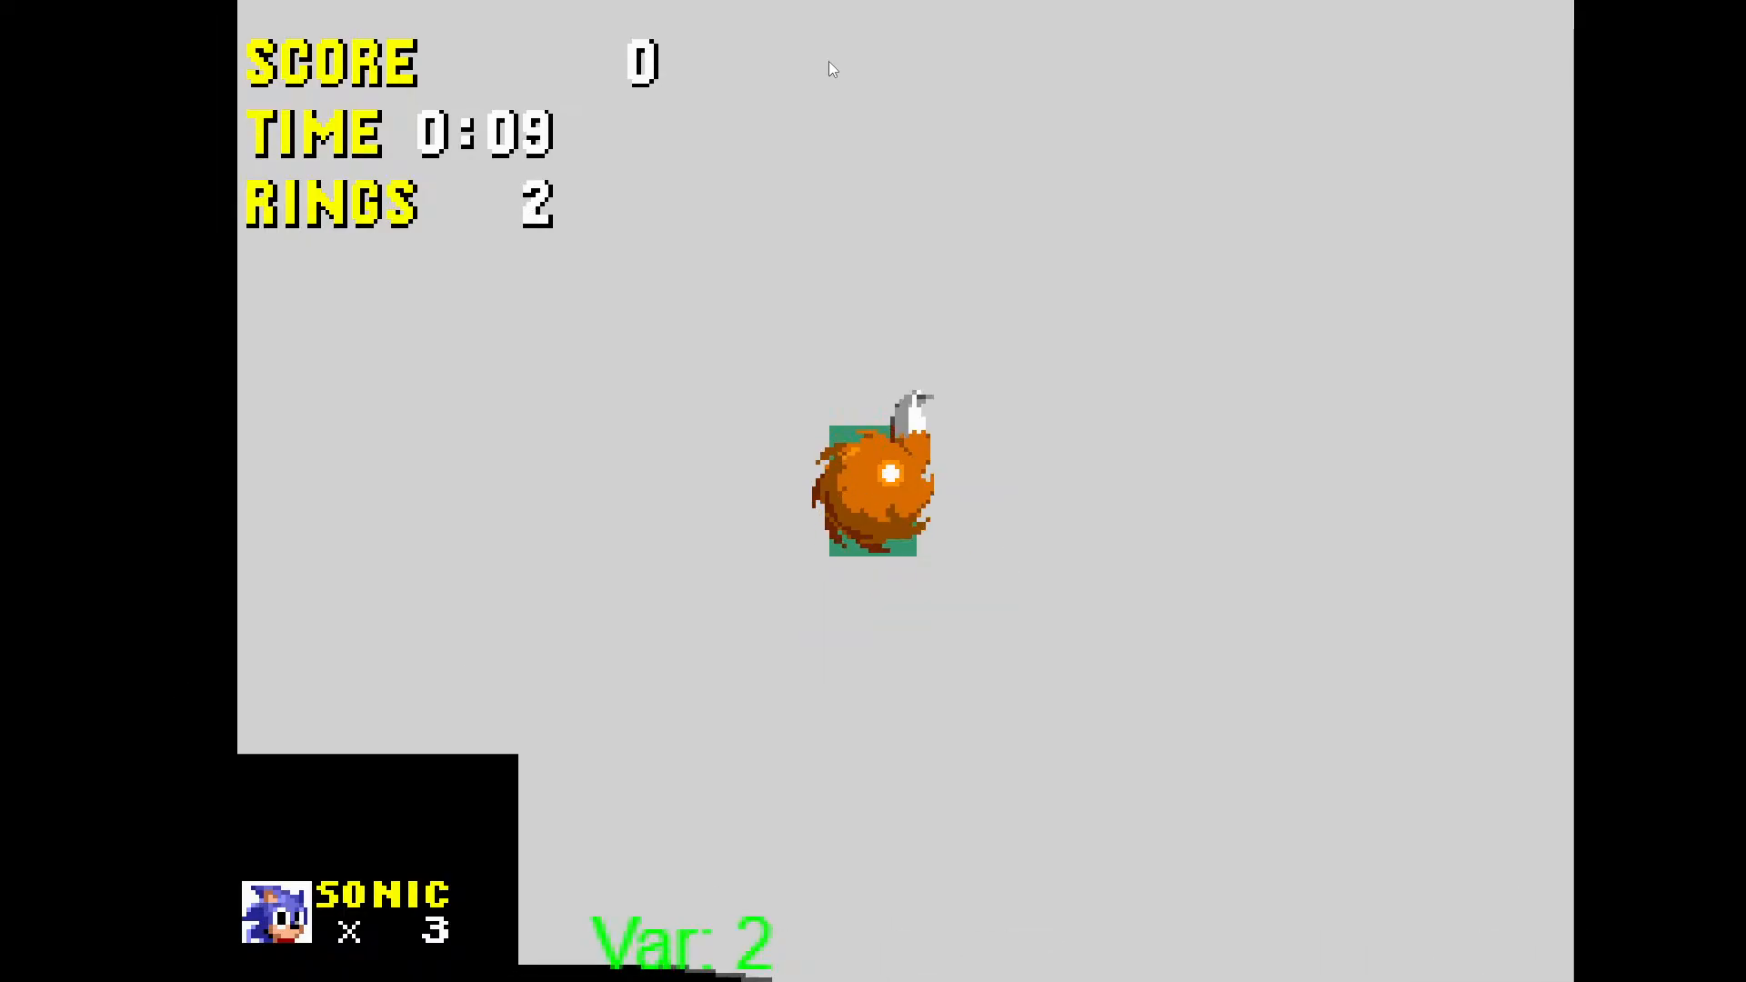
{"action": "key", "text": "Escape"}
{"action": "left_click", "coordinate": [1004, 361]}
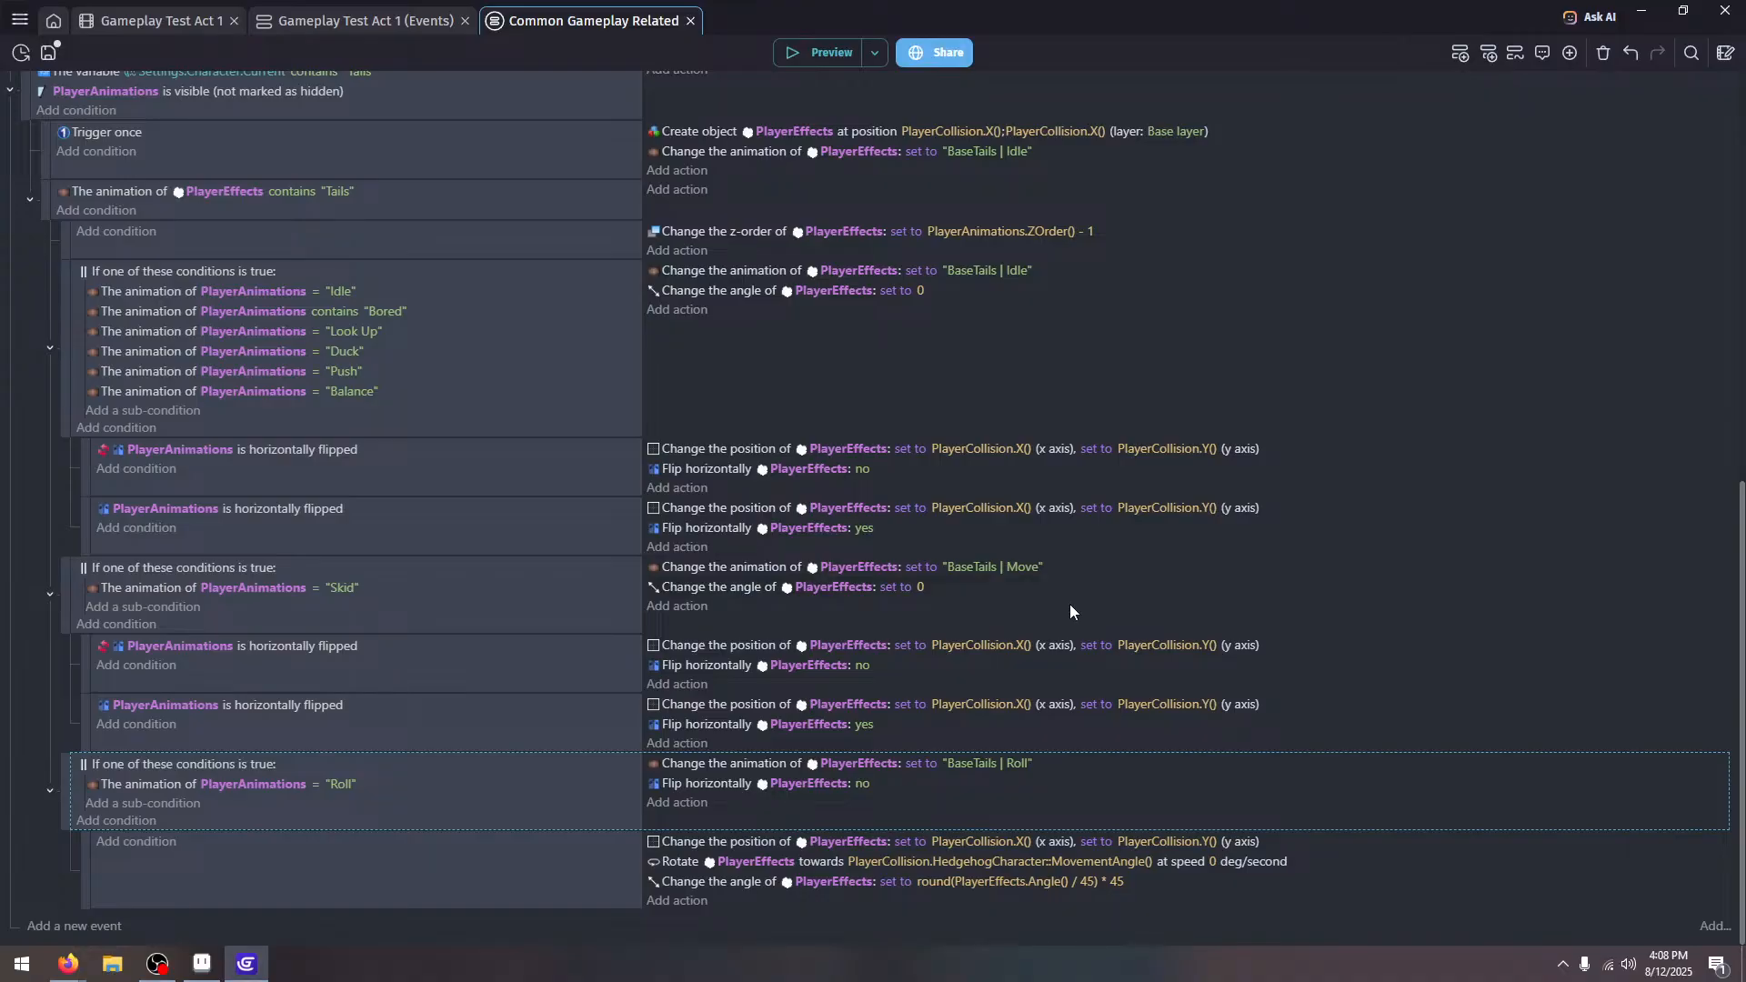
Save the project and return to the Gameplay Test Act 1 scene
{"action": "left_click", "coordinate": [50, 55]}
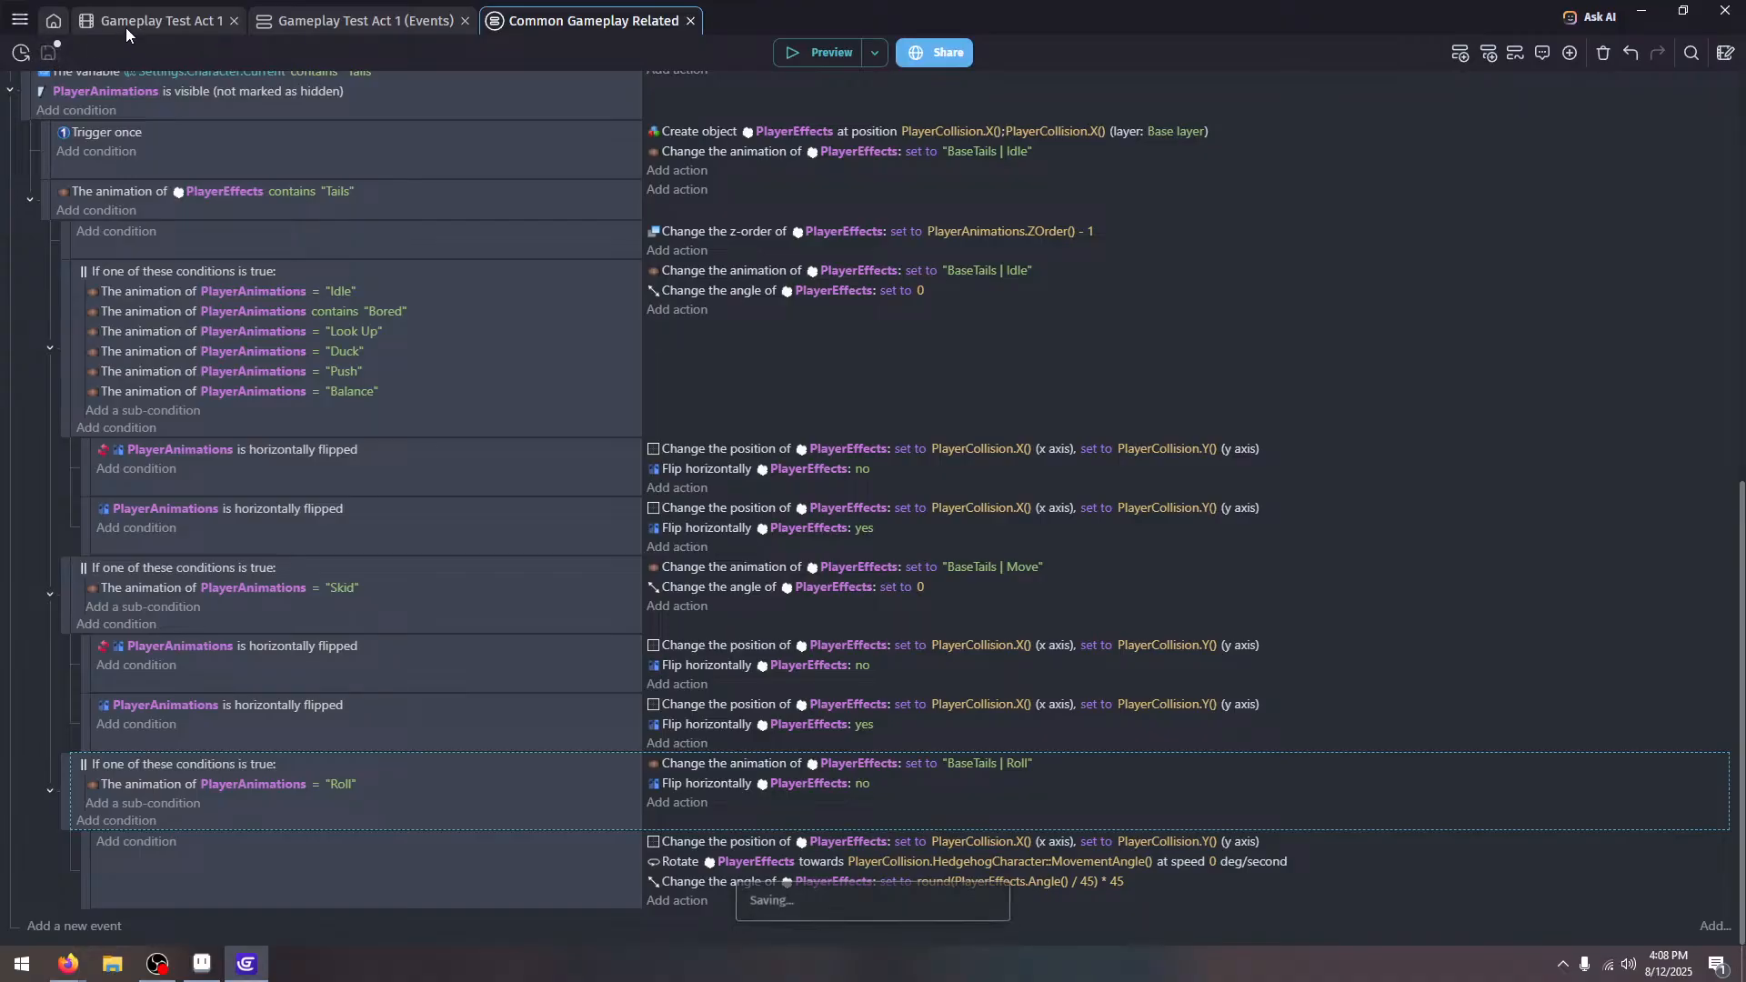
{"action": "key", "text": "ctrl+Tab"}
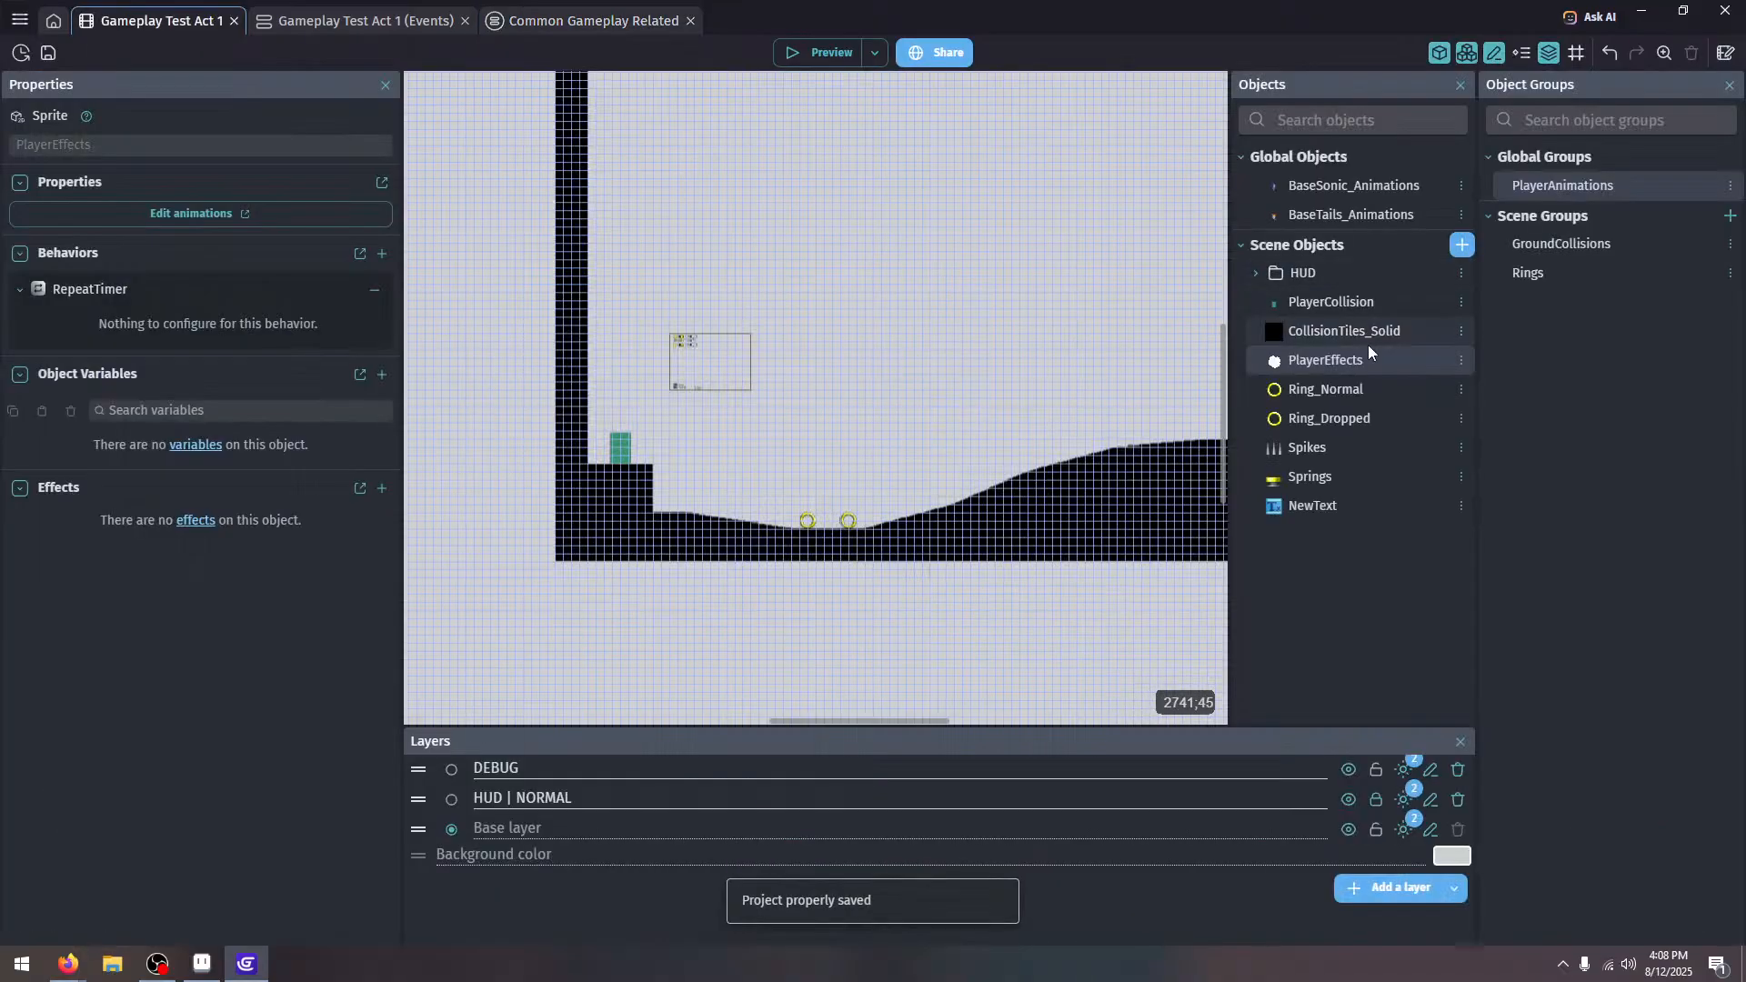
Check the BaseTails_Animations and PlayerCollision object settings, applying each editor to close it
{"action": "left_click", "coordinate": [1342, 212]}
{"action": "double_click", "coordinate": [1340, 210]}
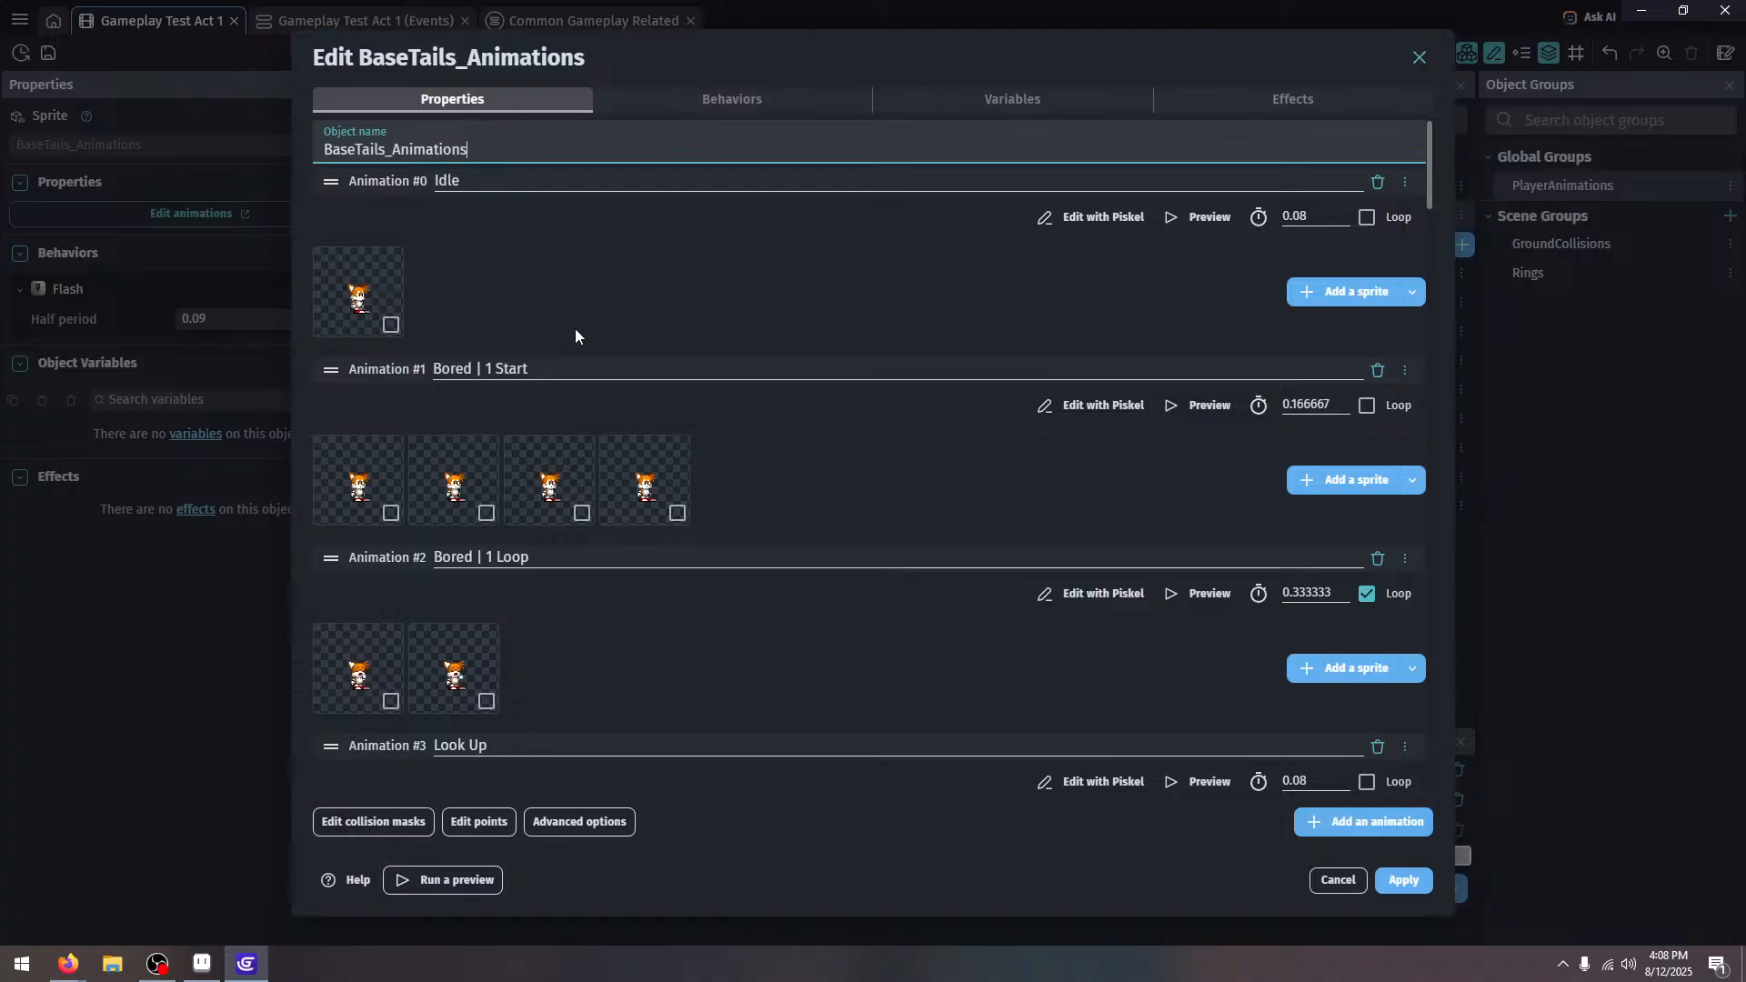
{"action": "left_click", "coordinate": [1400, 874]}
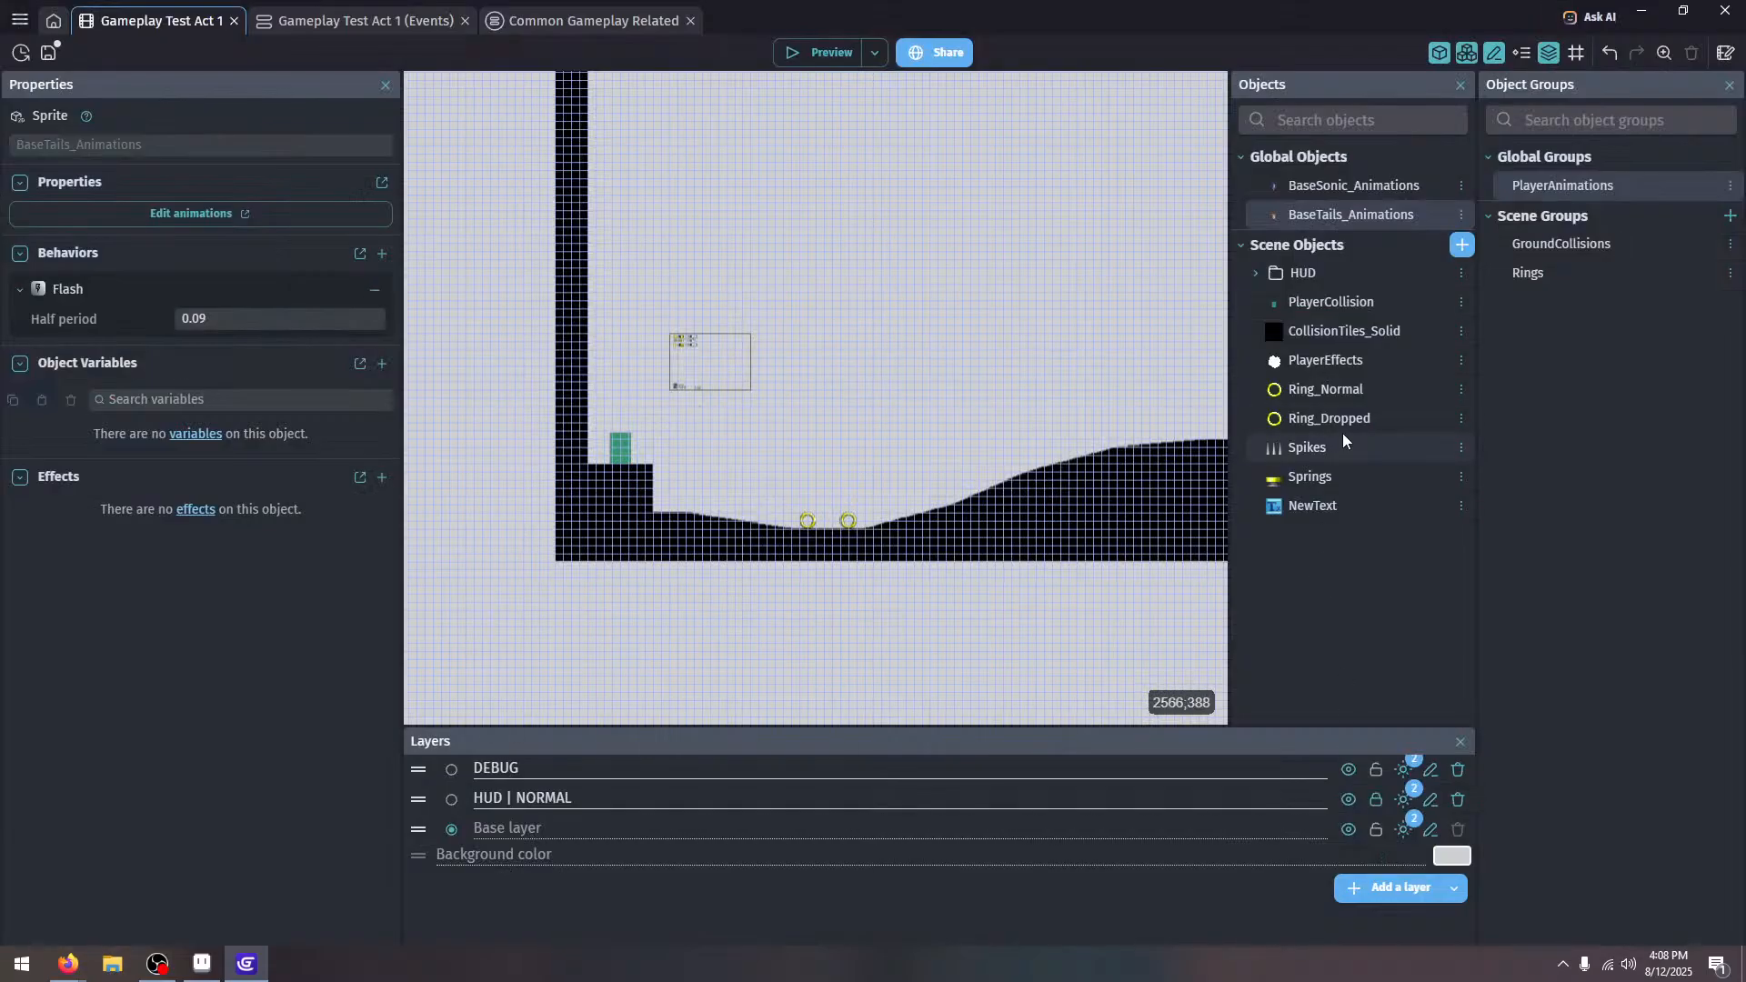
{"action": "double_click", "coordinate": [1372, 296]}
{"action": "left_click", "coordinate": [1427, 873]}
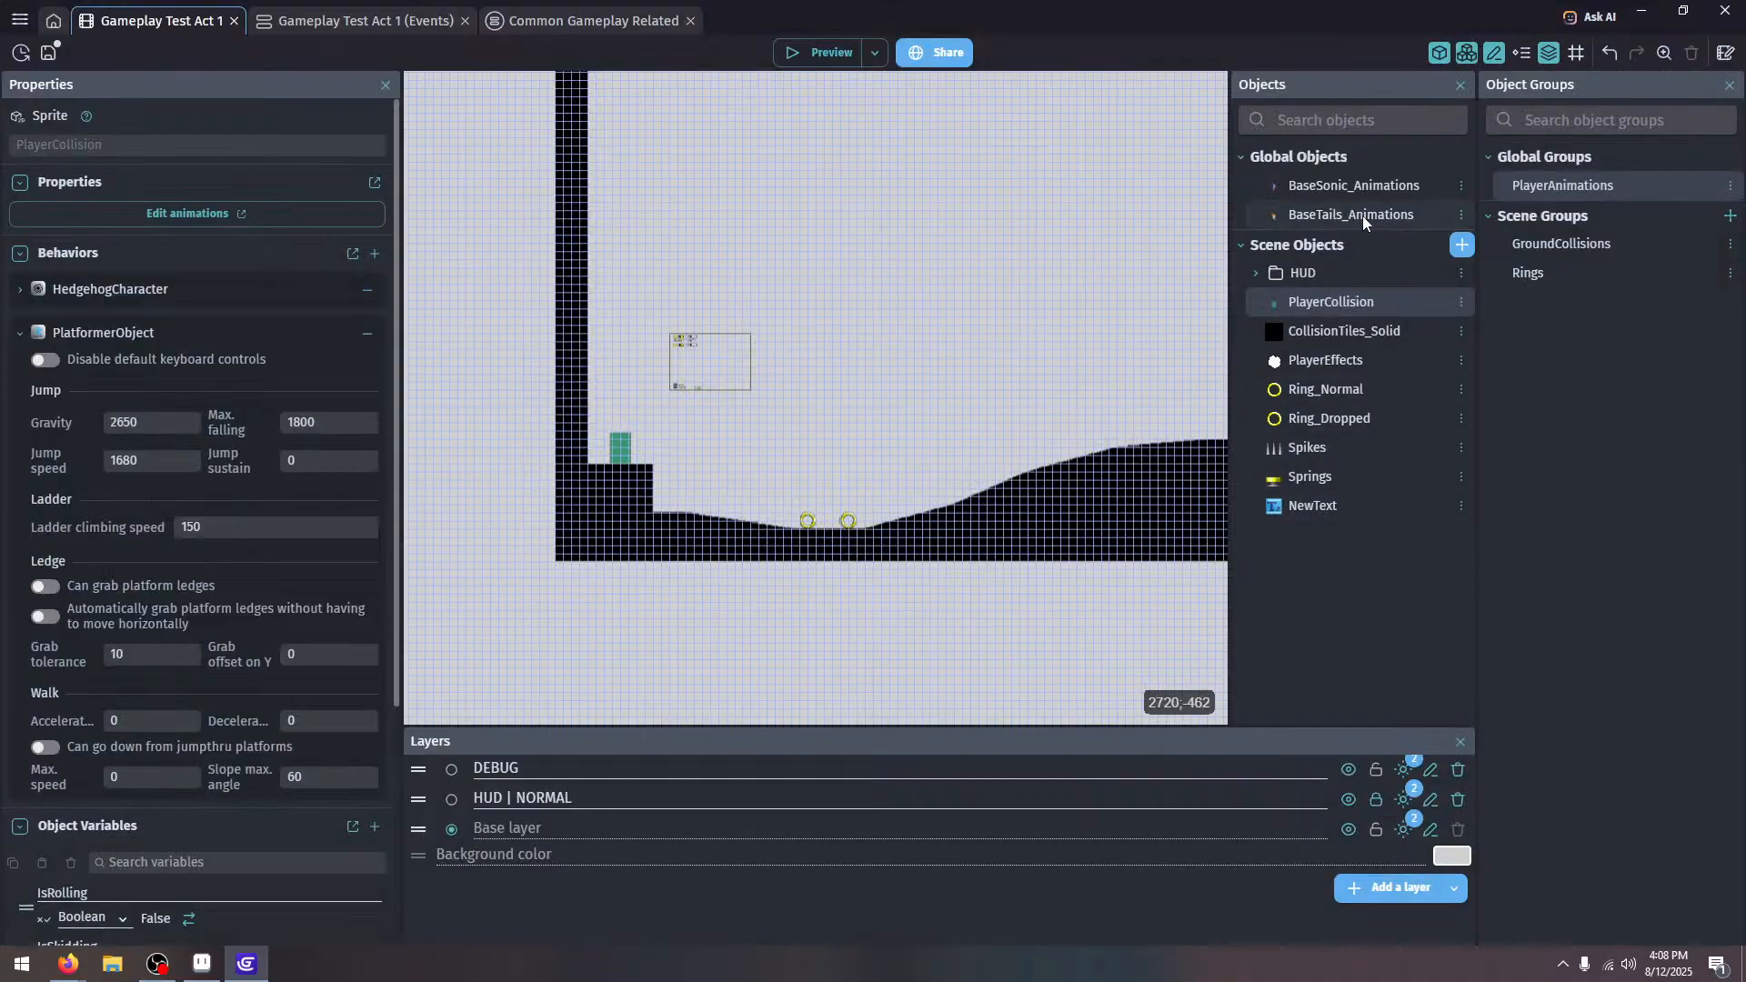
Open the point editor of the PlayerEffects object for its BaseTails | Roll animation
{"action": "double_click", "coordinate": [1351, 362]}
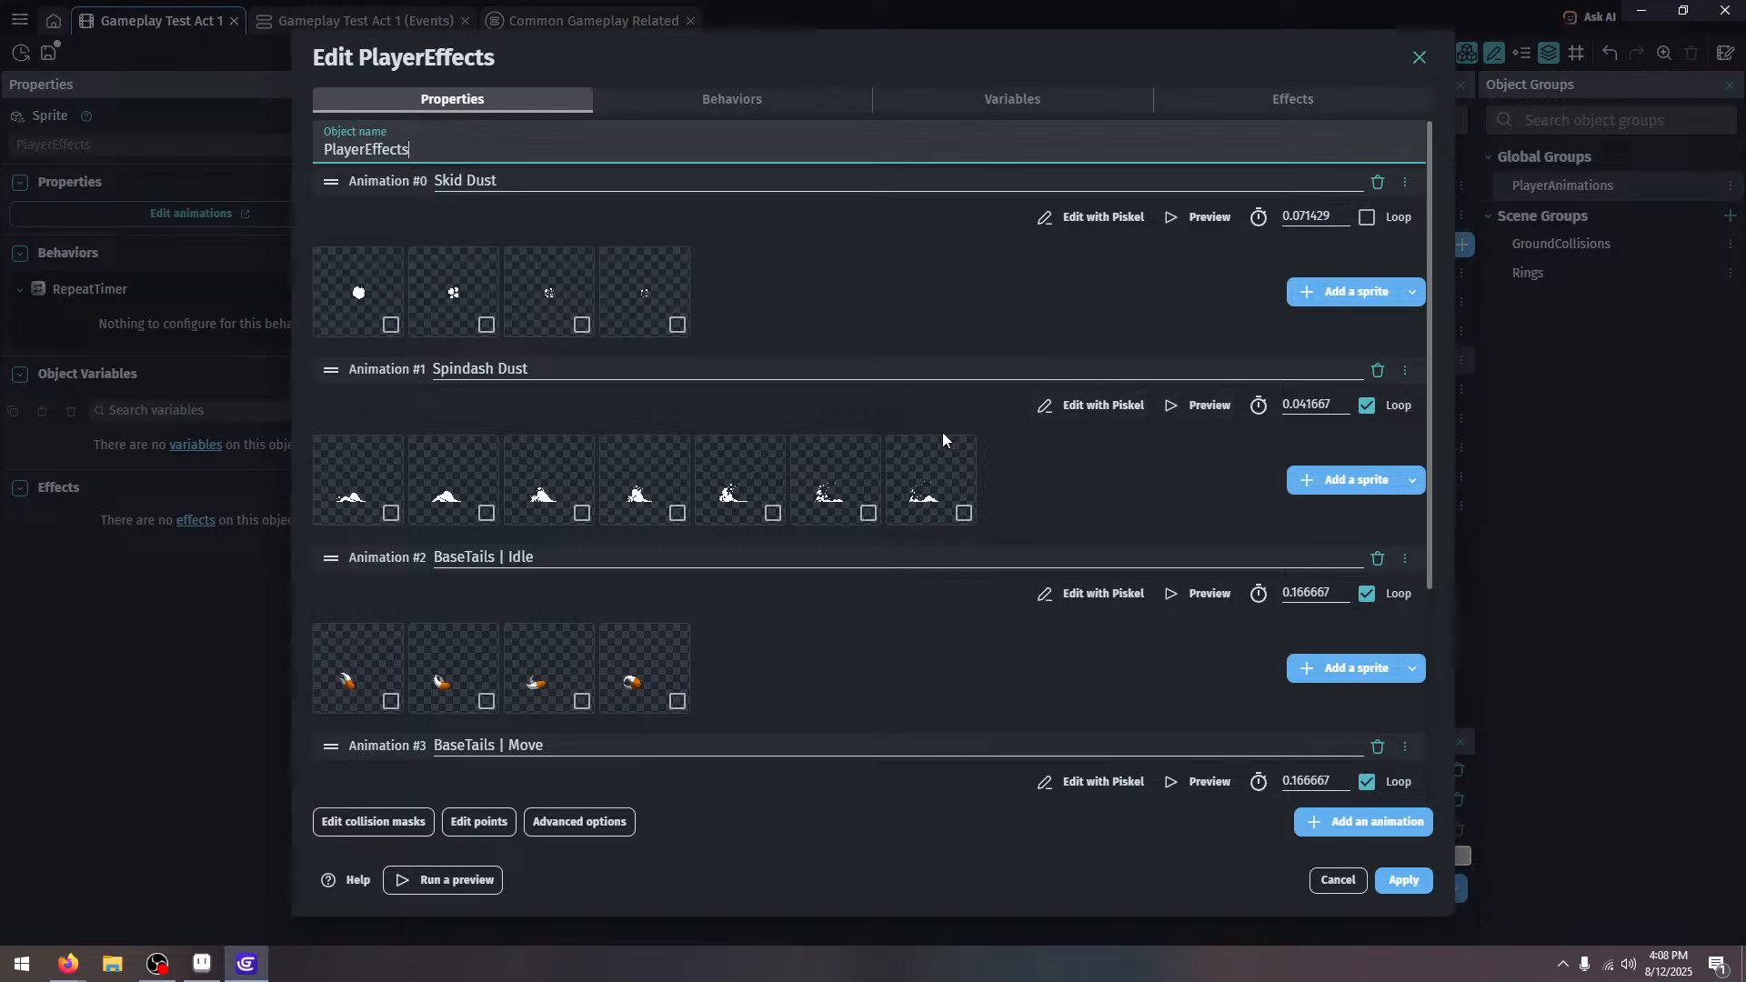
{"action": "scroll", "coordinate": [598, 376], "scroll_direction": "down", "scroll_amount": 4}
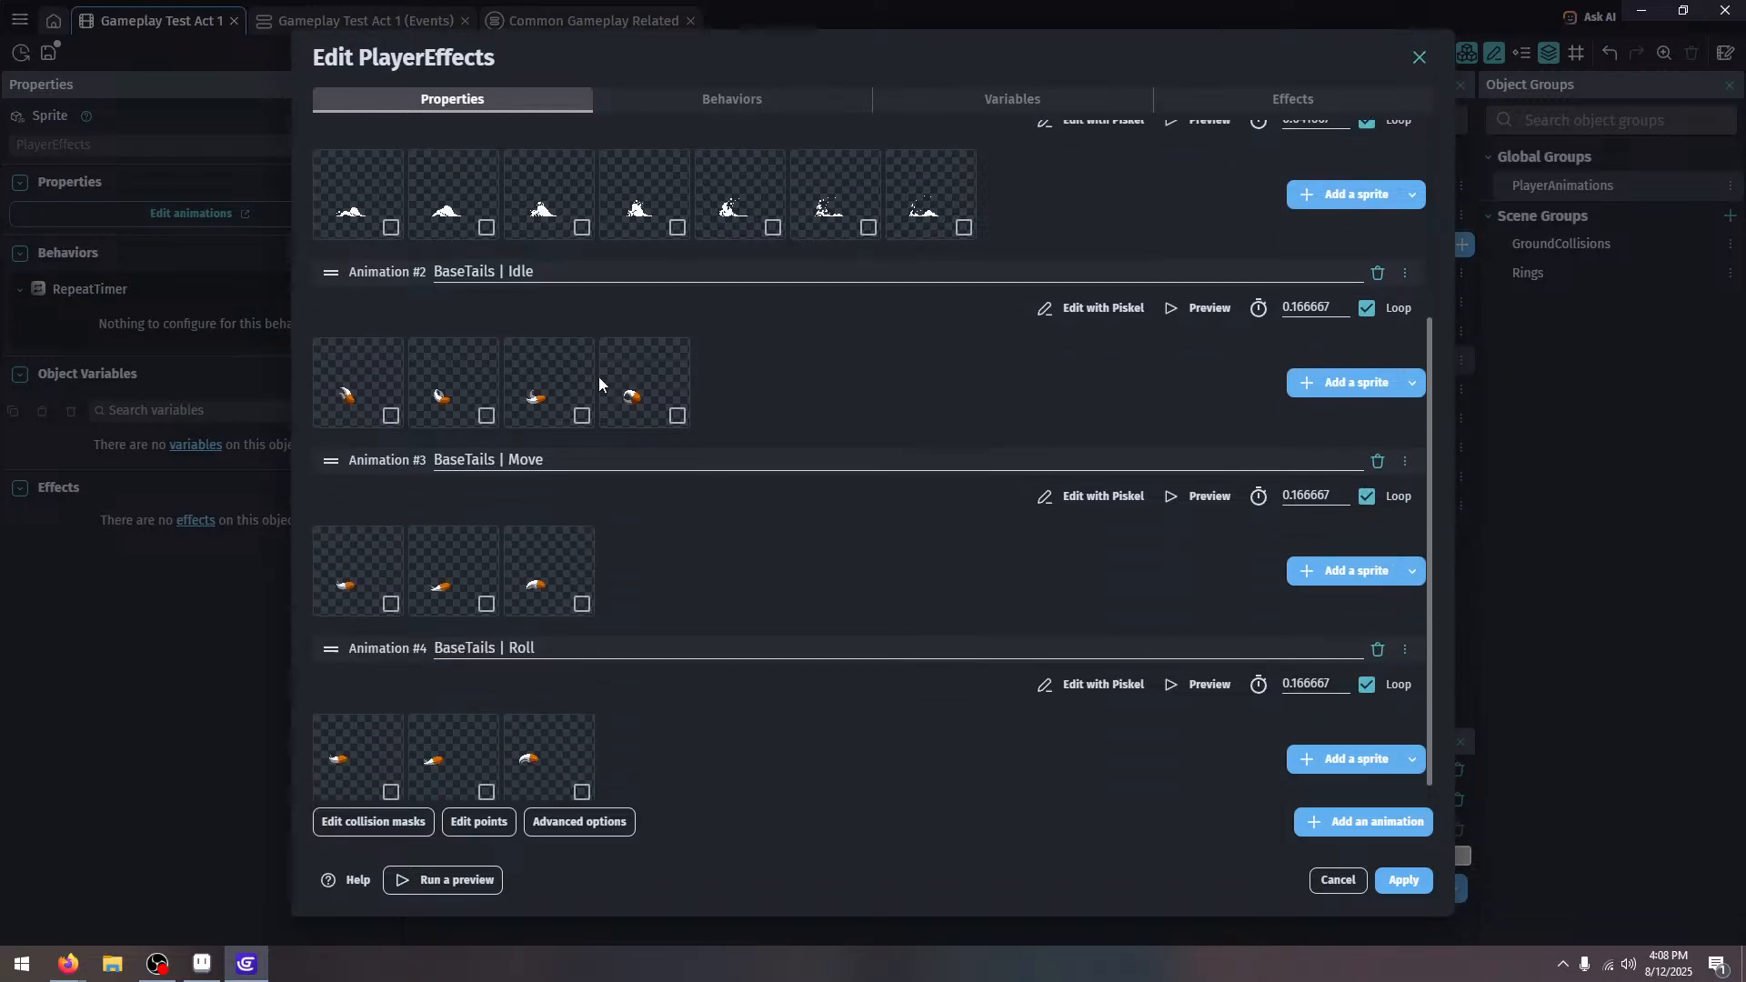
{"action": "left_click", "coordinate": [1168, 673]}
{"action": "left_click", "coordinate": [1416, 892]}
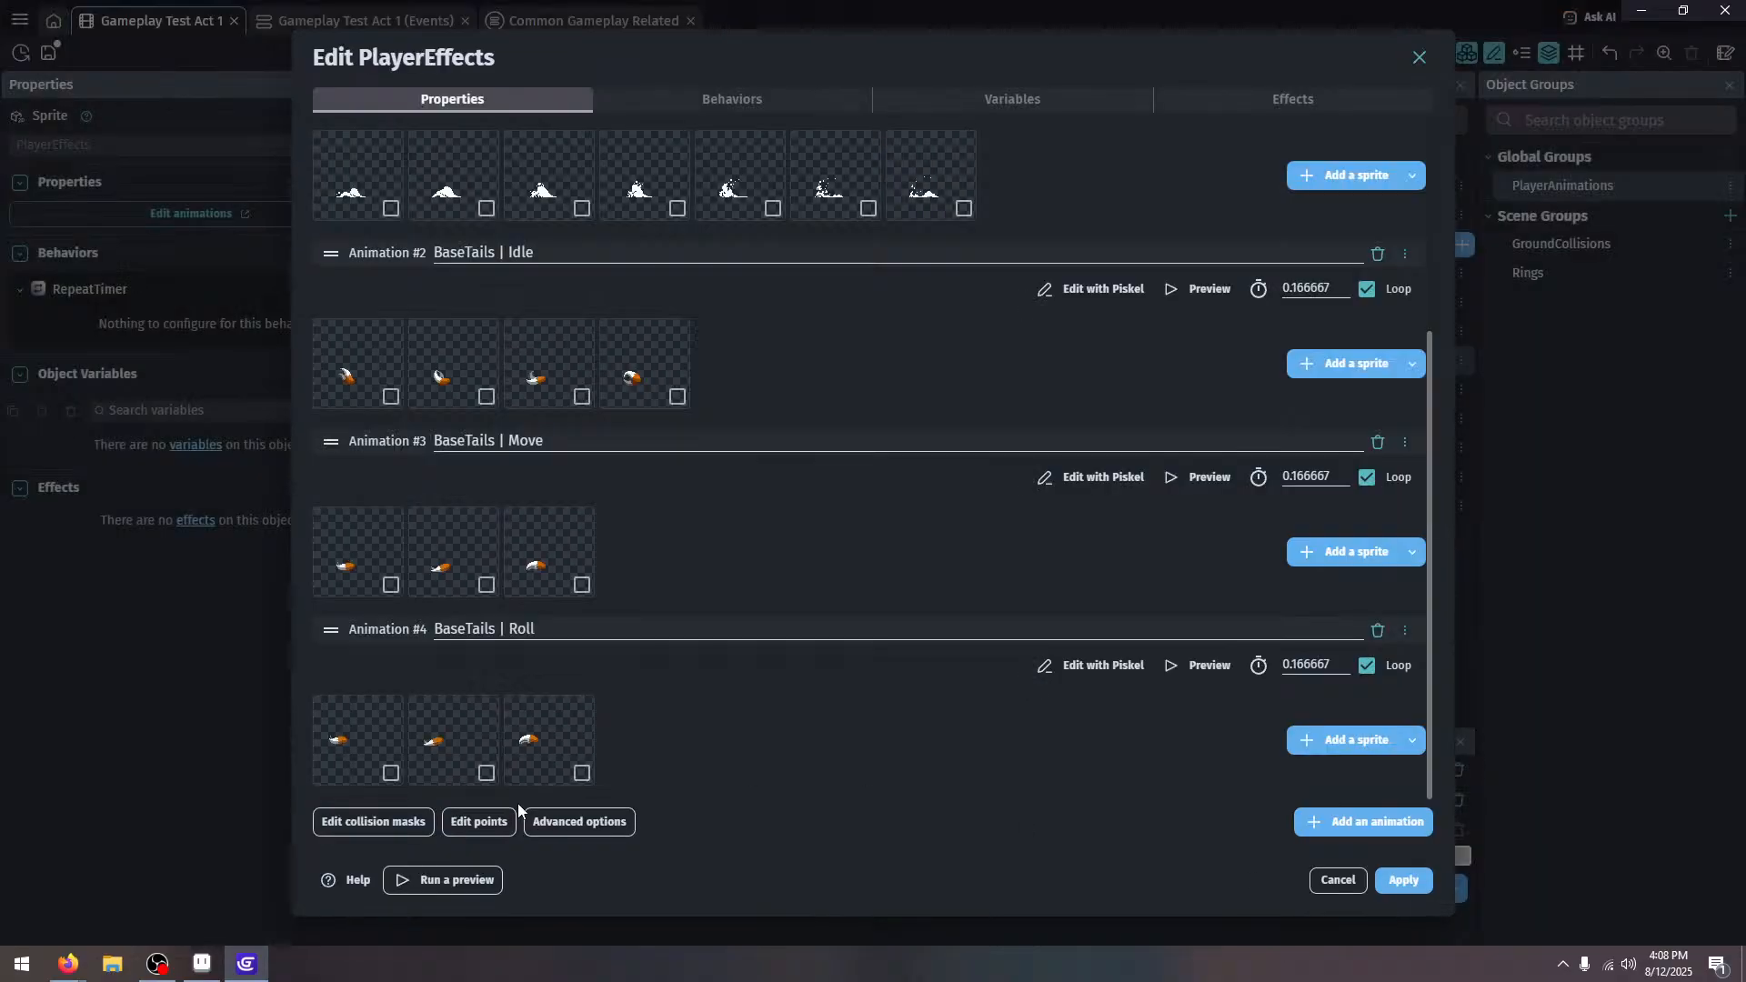
{"action": "left_click", "coordinate": [486, 819]}
{"action": "left_click", "coordinate": [1132, 112]}
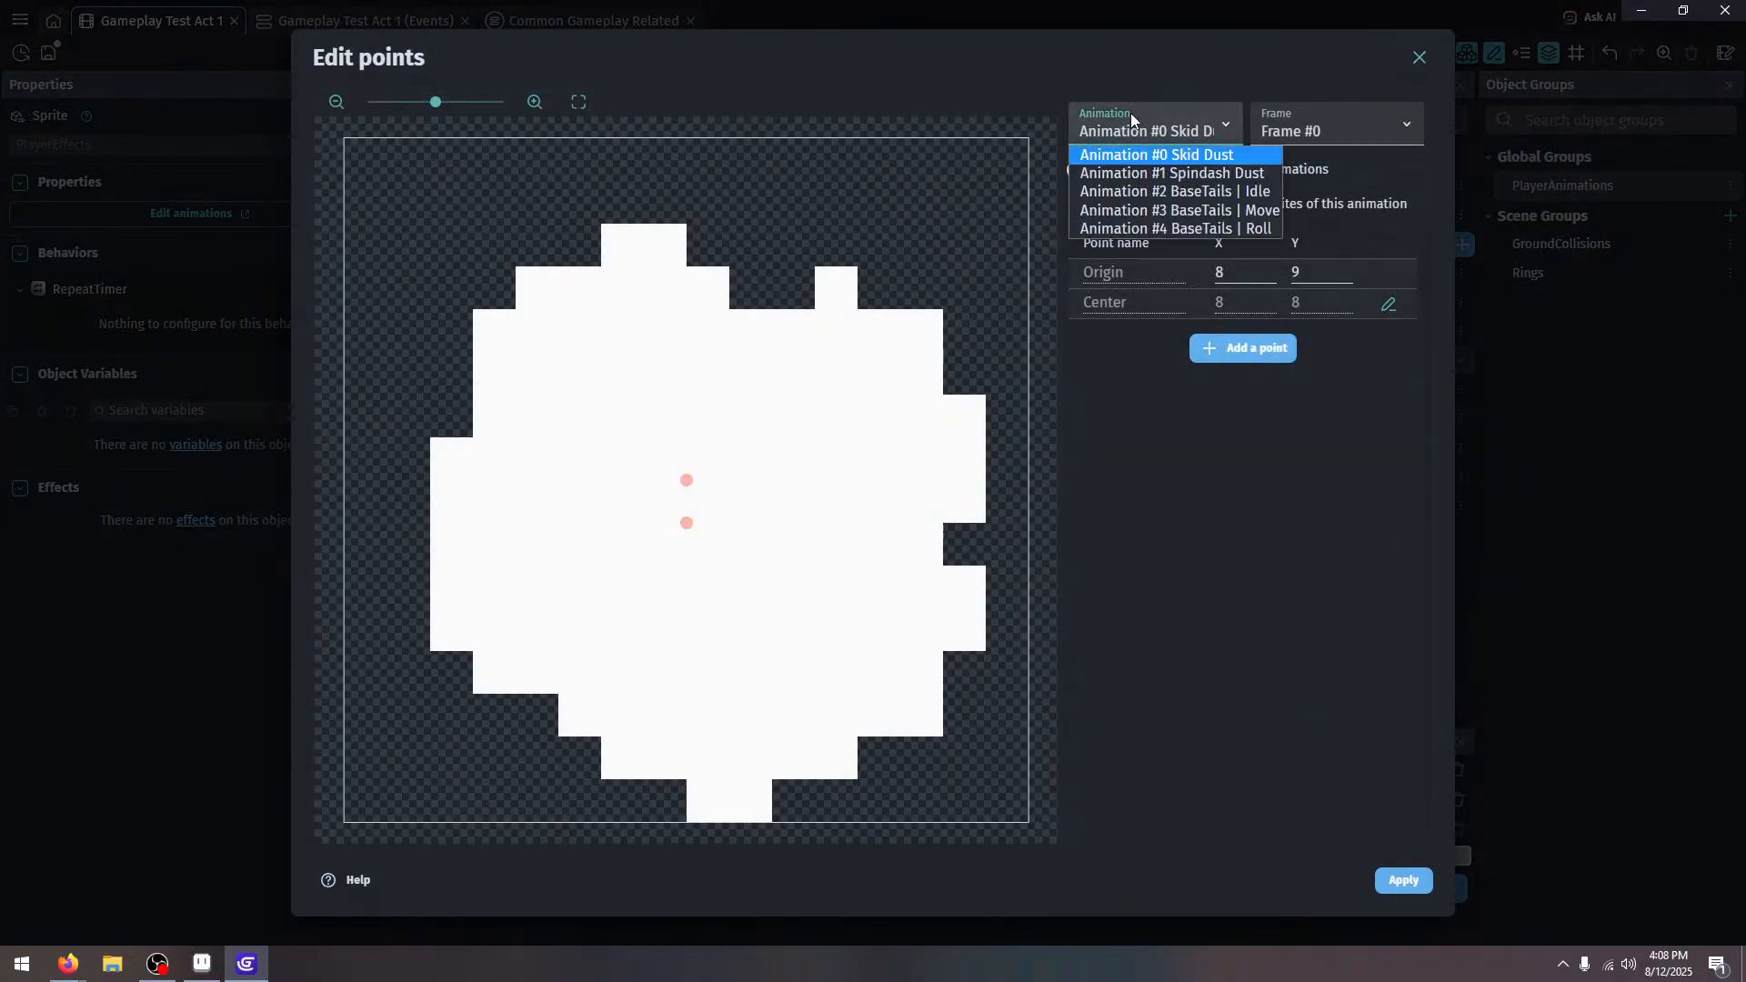
{"action": "key", "text": "Down"}
{"action": "key", "text": "Down"}
{"action": "key", "text": "Down"}
{"action": "key", "text": "Down"}
{"action": "left_click", "coordinate": [1179, 229]}
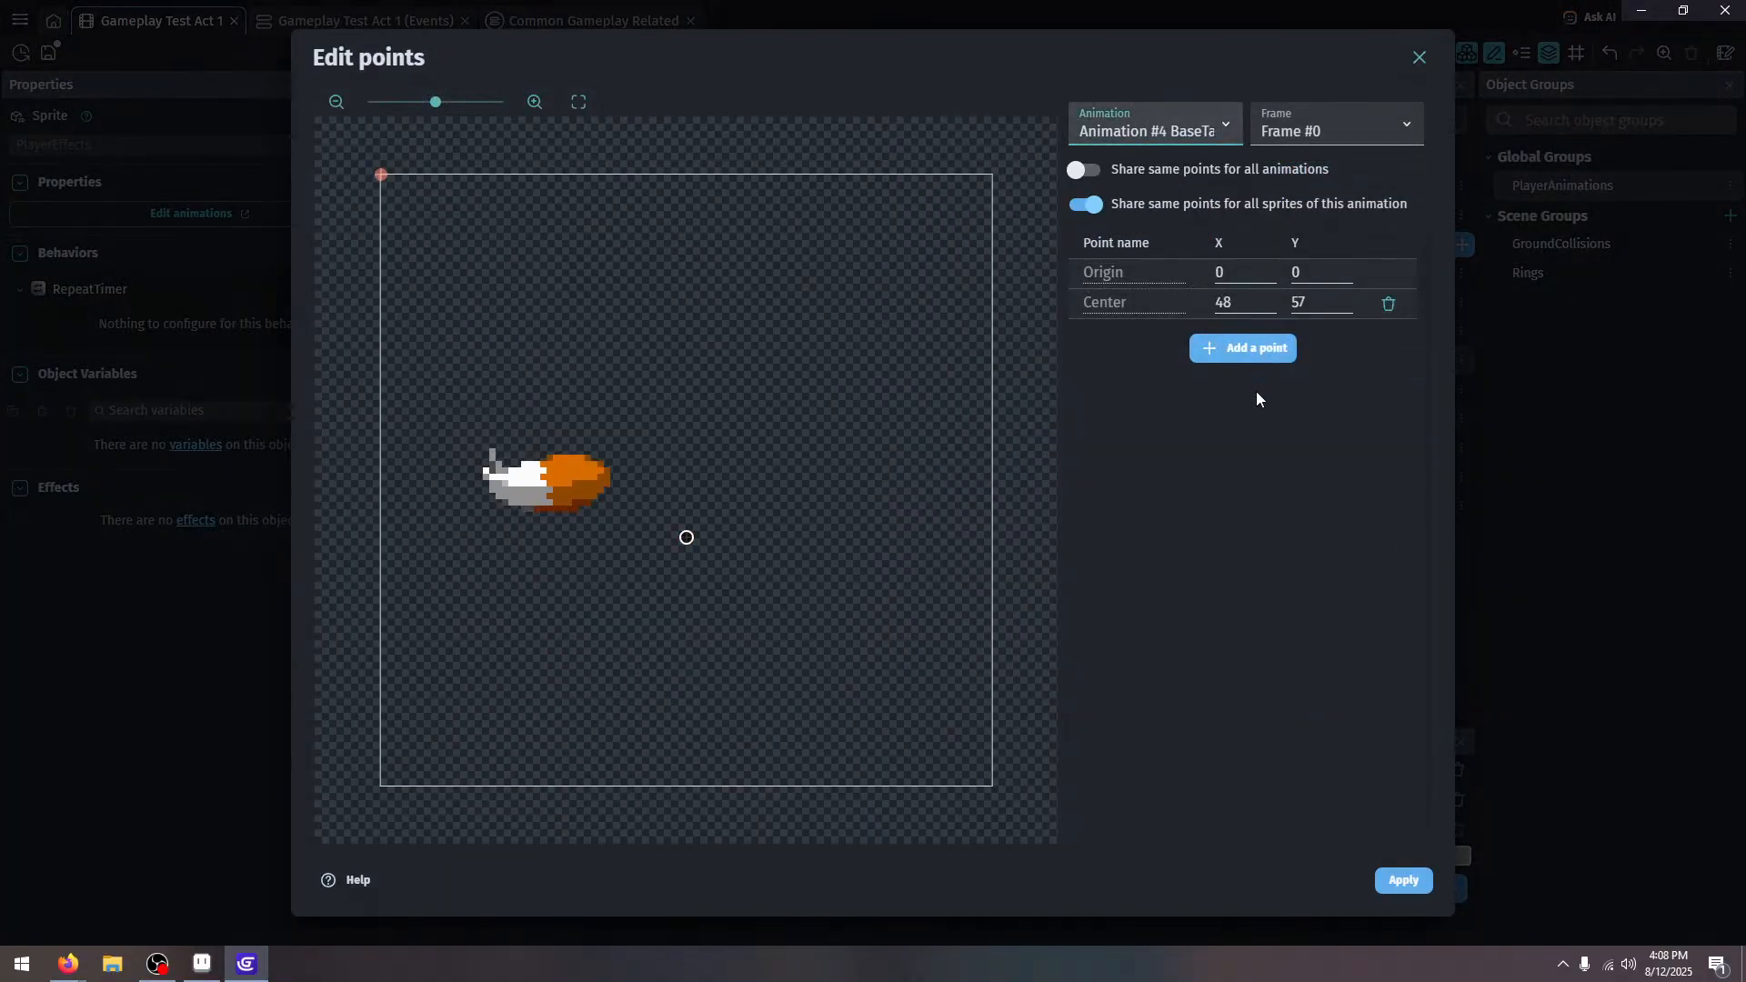
Set the Center point's Y to 48 for the roll animation and apply the point and object changes
{"action": "left_click", "coordinate": [1309, 305]}
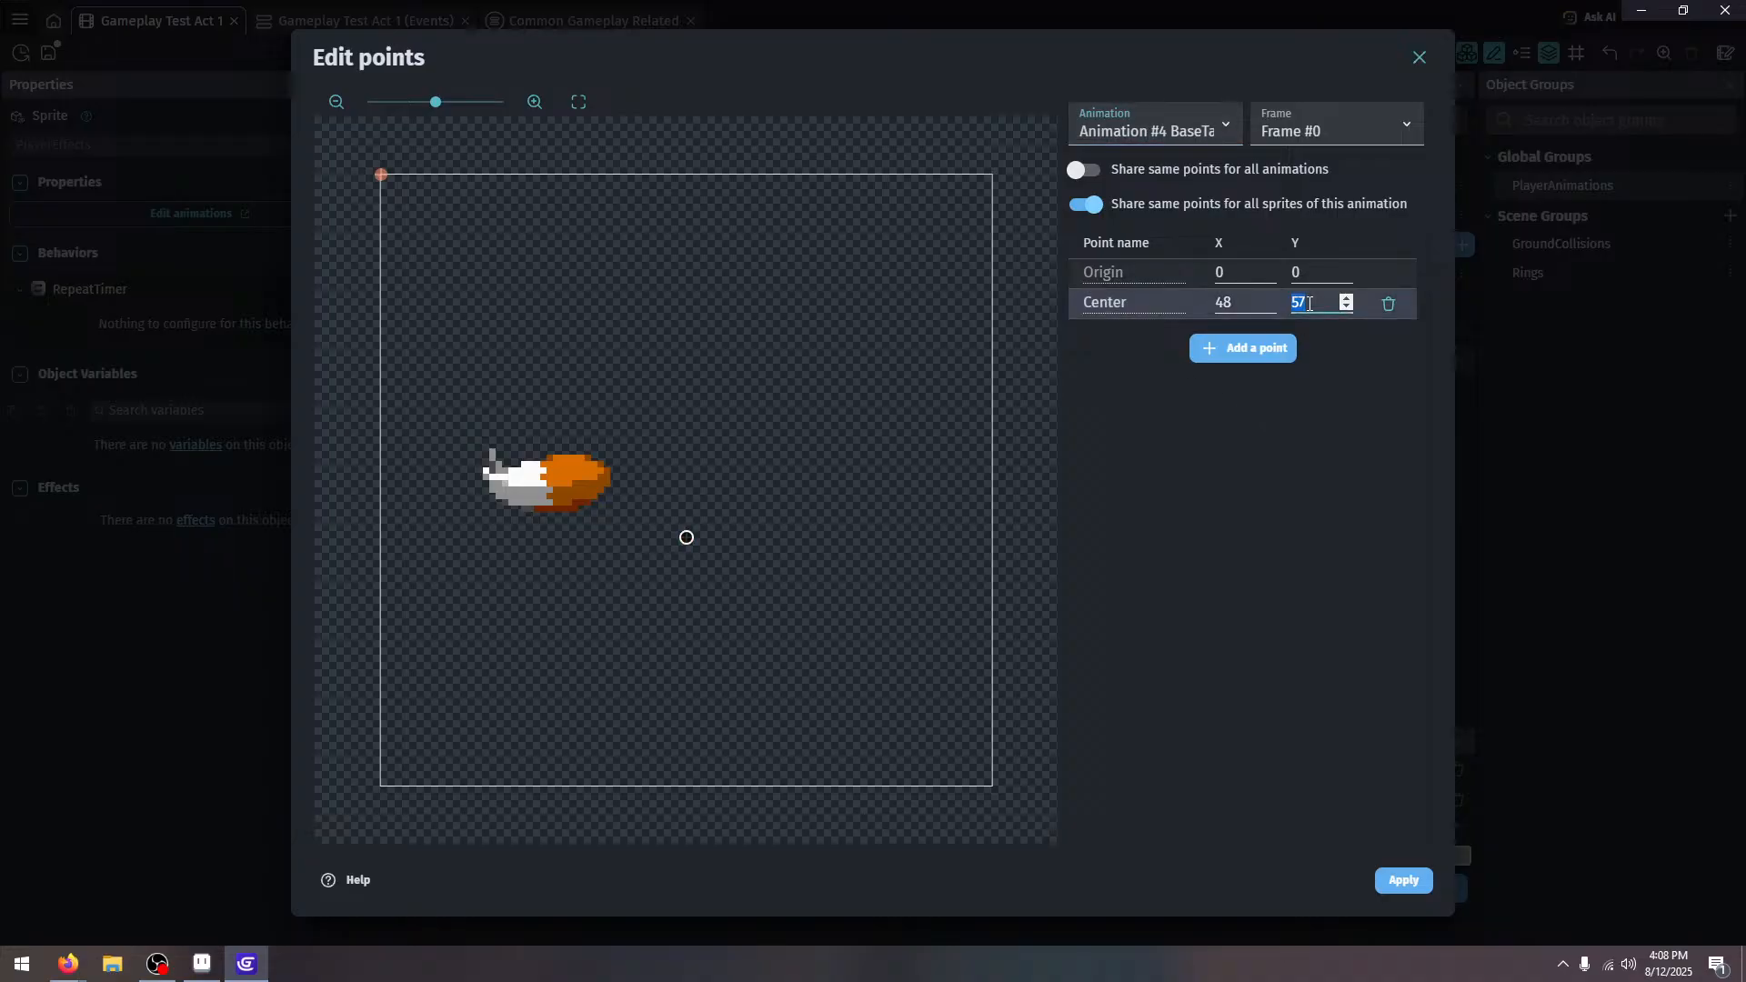
{"action": "left_click", "coordinate": [1203, 562]}
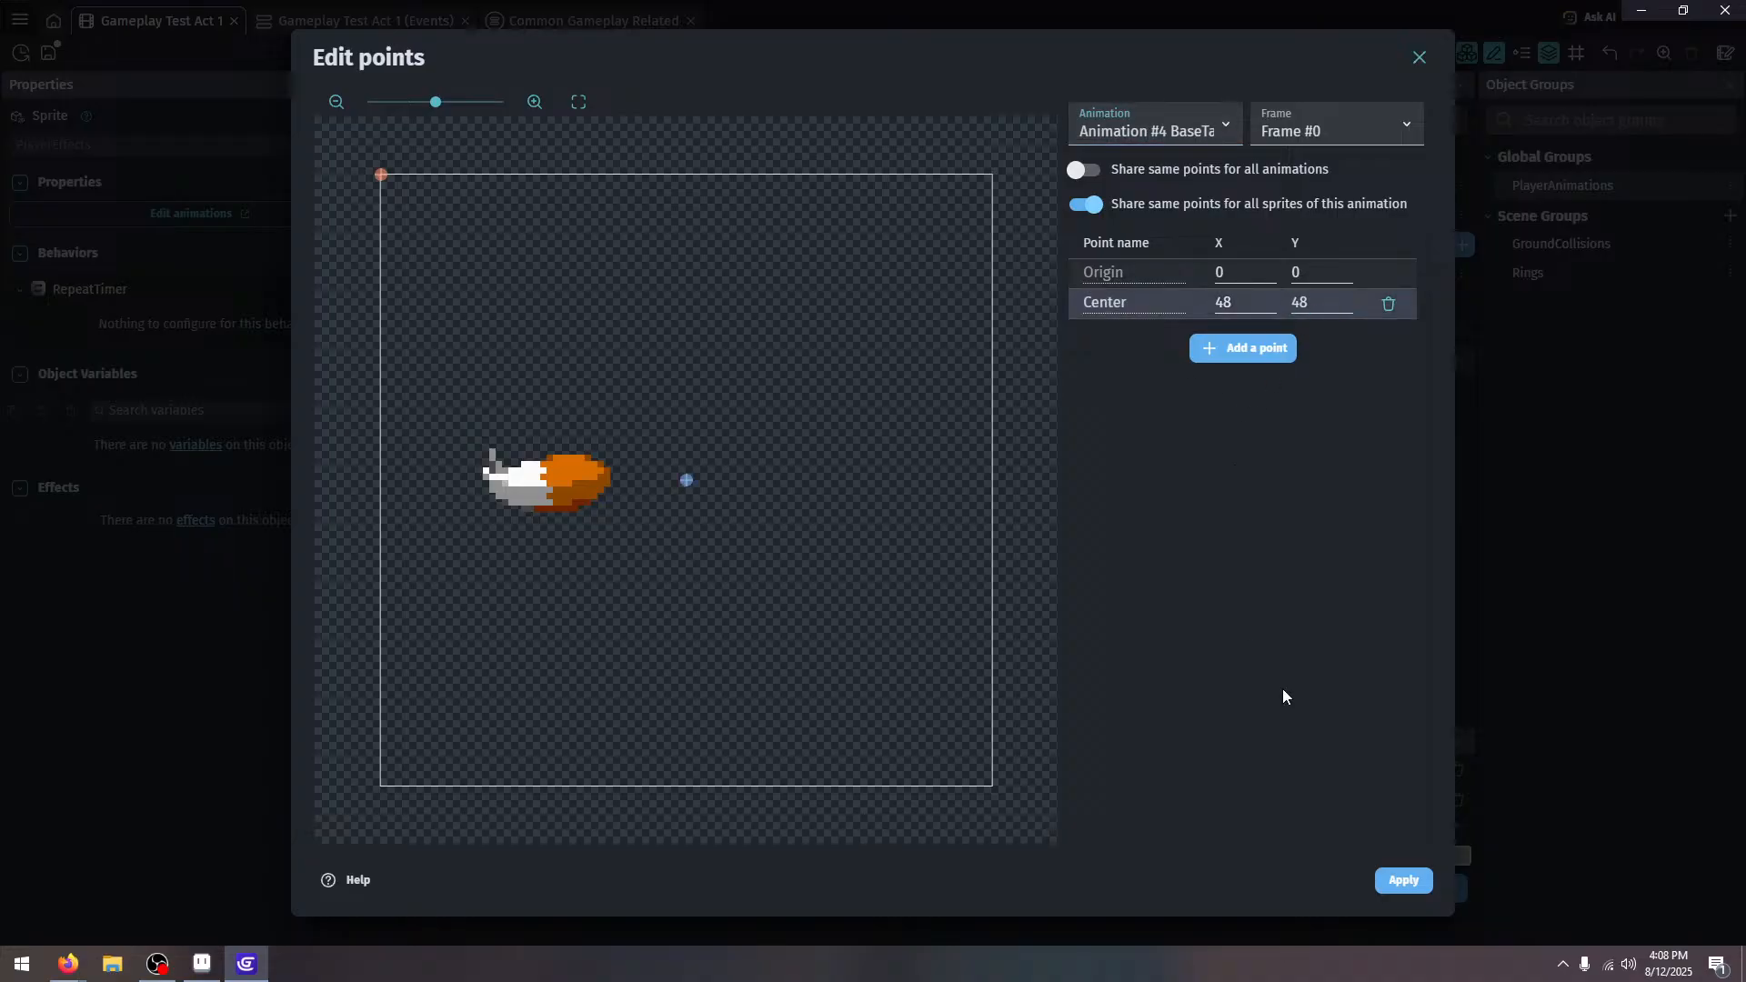
{"action": "left_click", "coordinate": [1382, 881]}
{"action": "left_click", "coordinate": [1399, 884]}
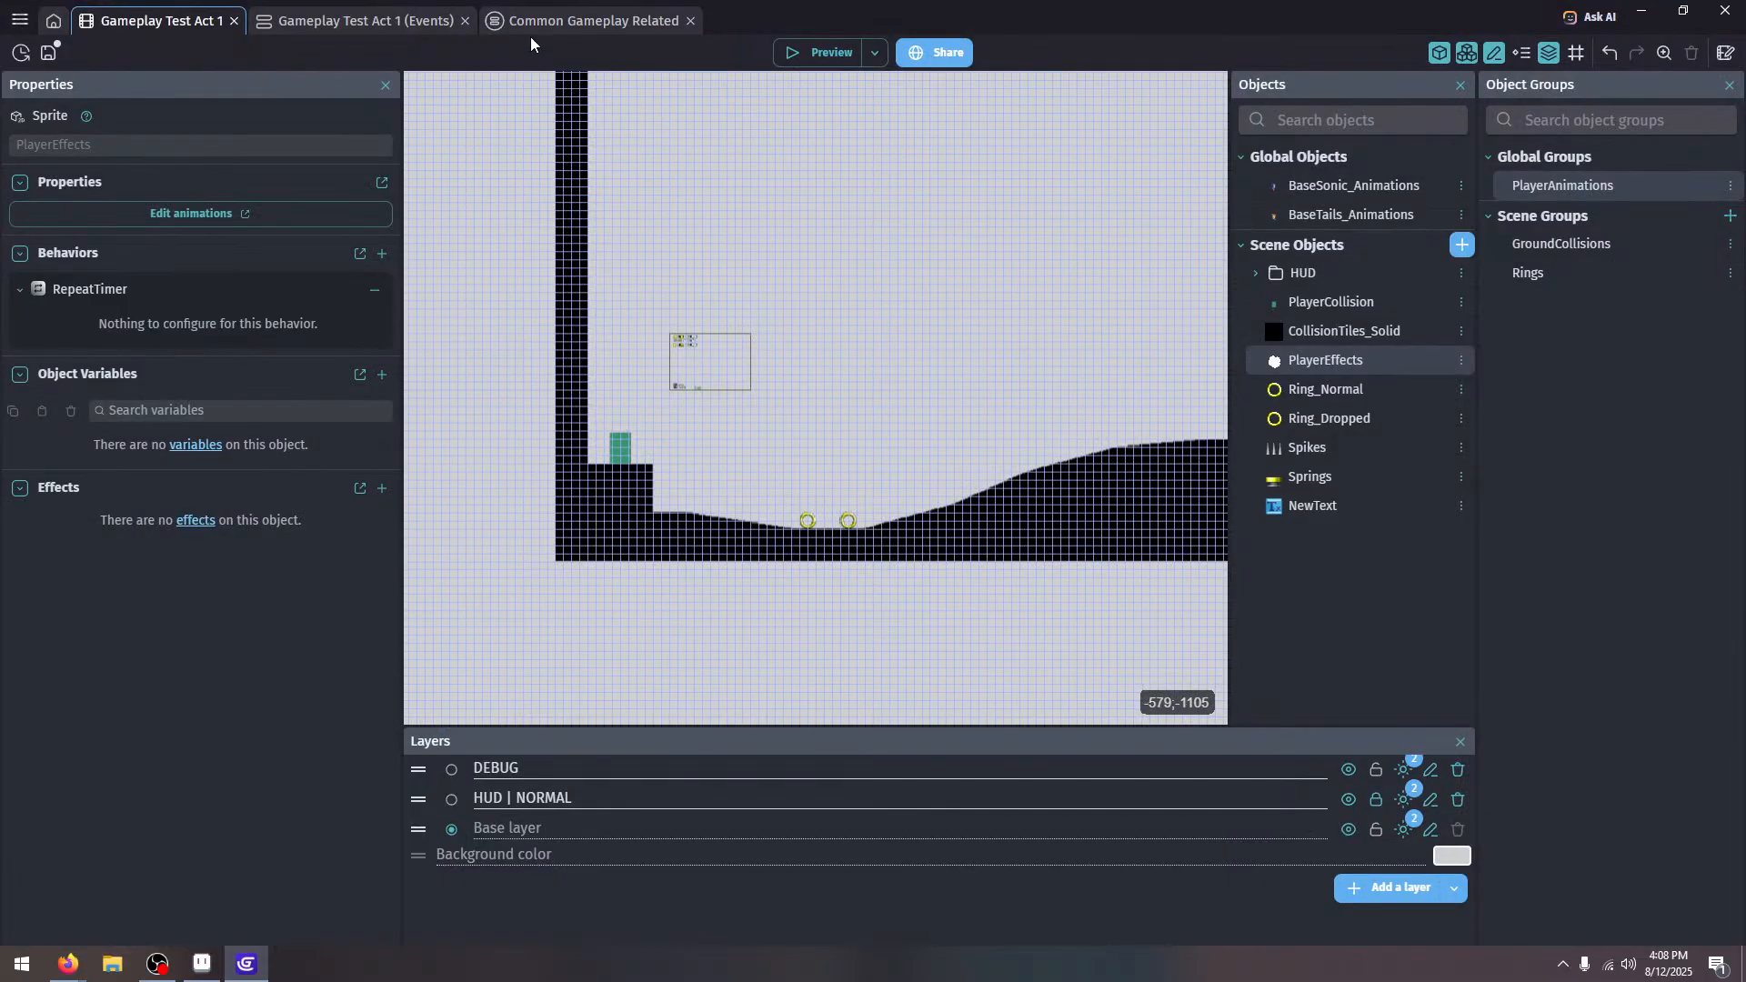
Preview the game and test the tail rotation while Tails jumps and rolls to both sides
{"action": "left_click", "coordinate": [832, 42]}
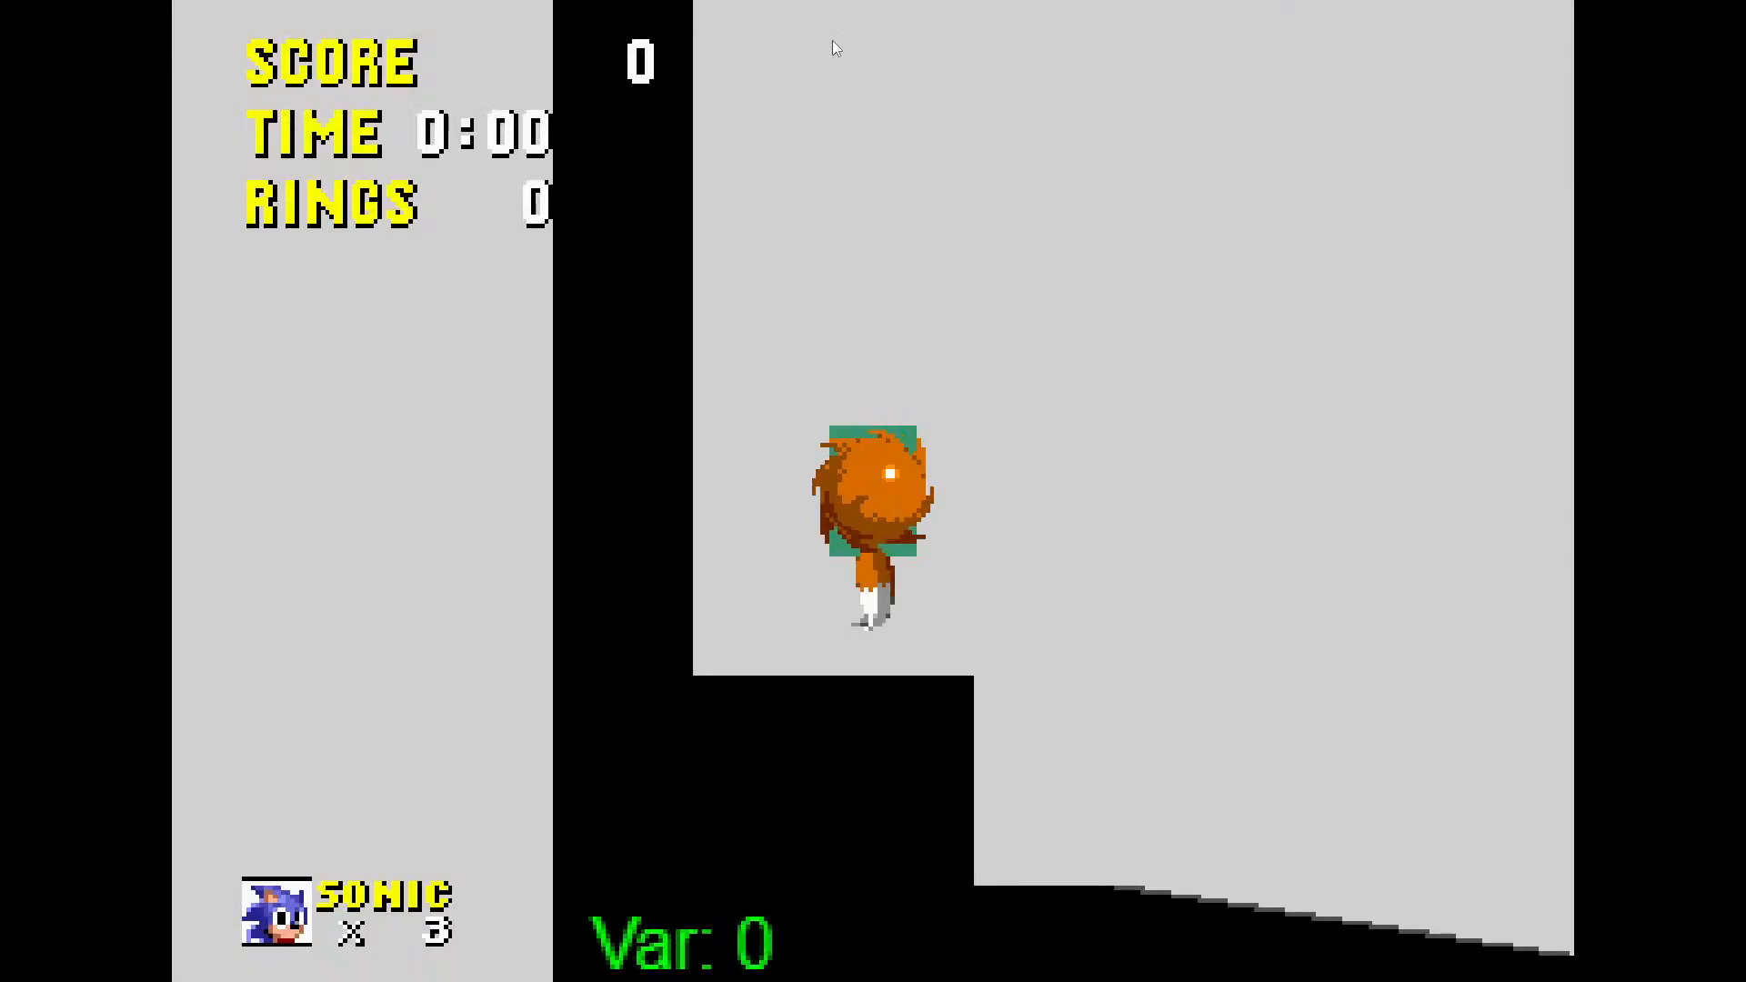
{"action": "key", "text": "Right"}
{"action": "key", "text": "space"}
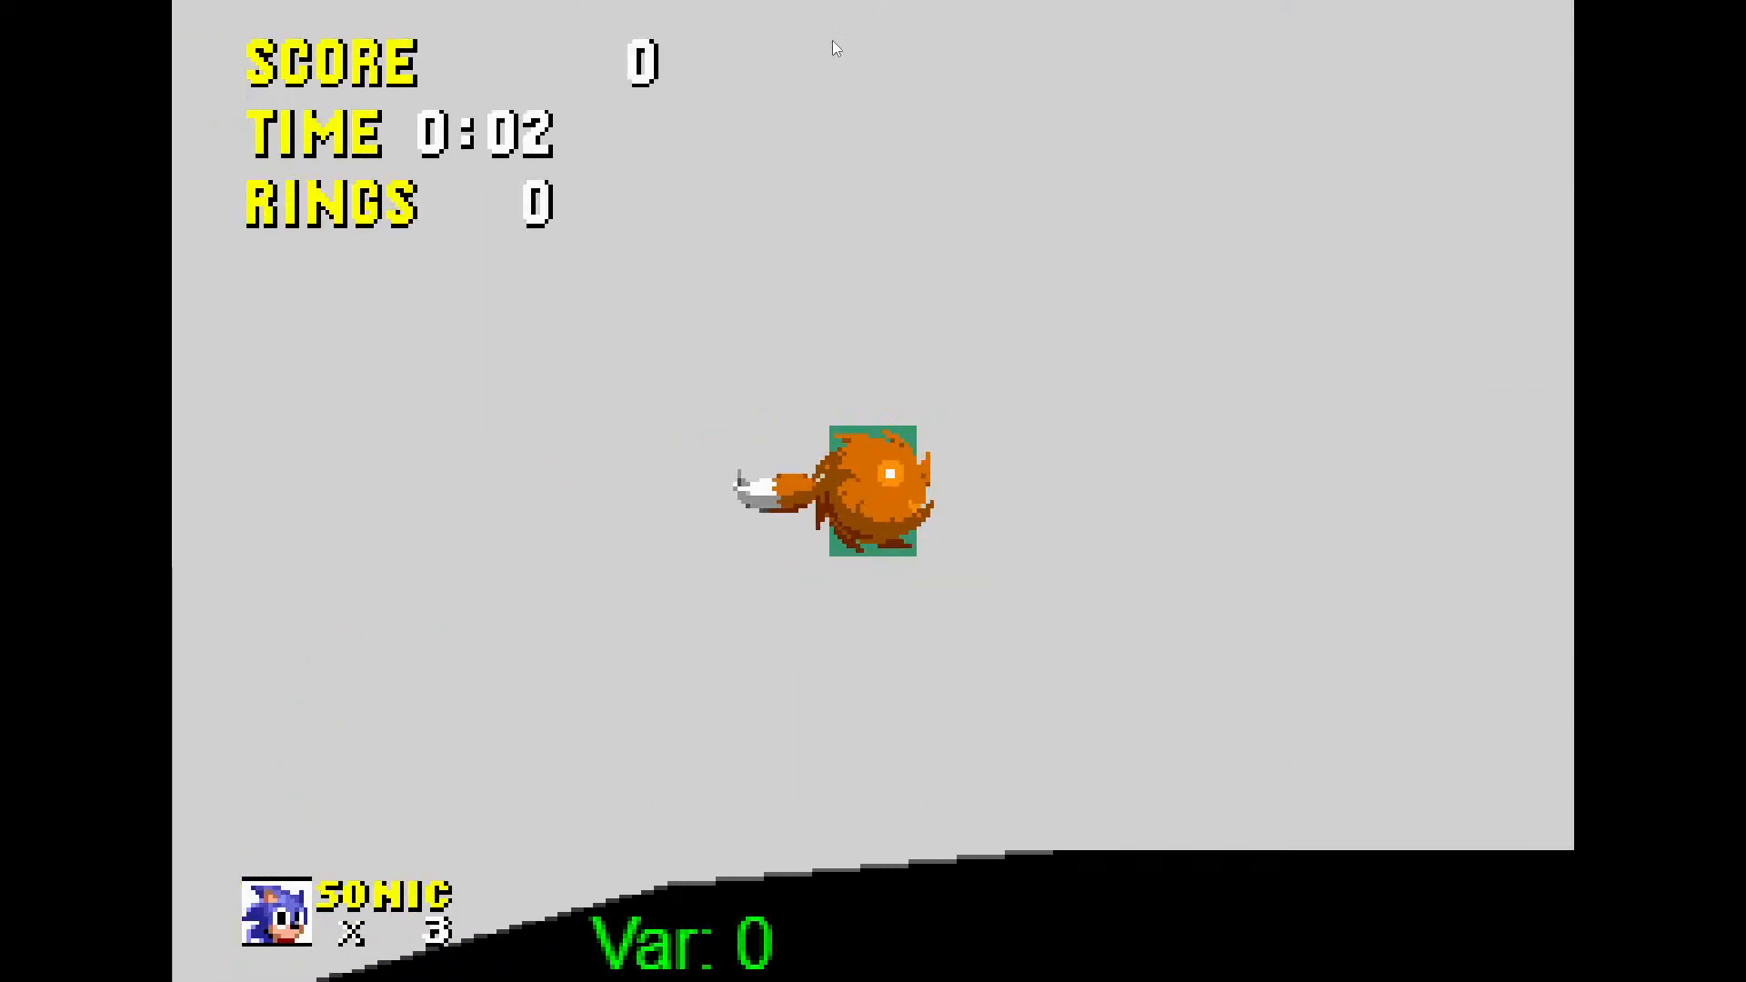
{"action": "key", "text": "space"}
{"action": "key", "text": "Left"}
{"action": "key", "text": "space"}
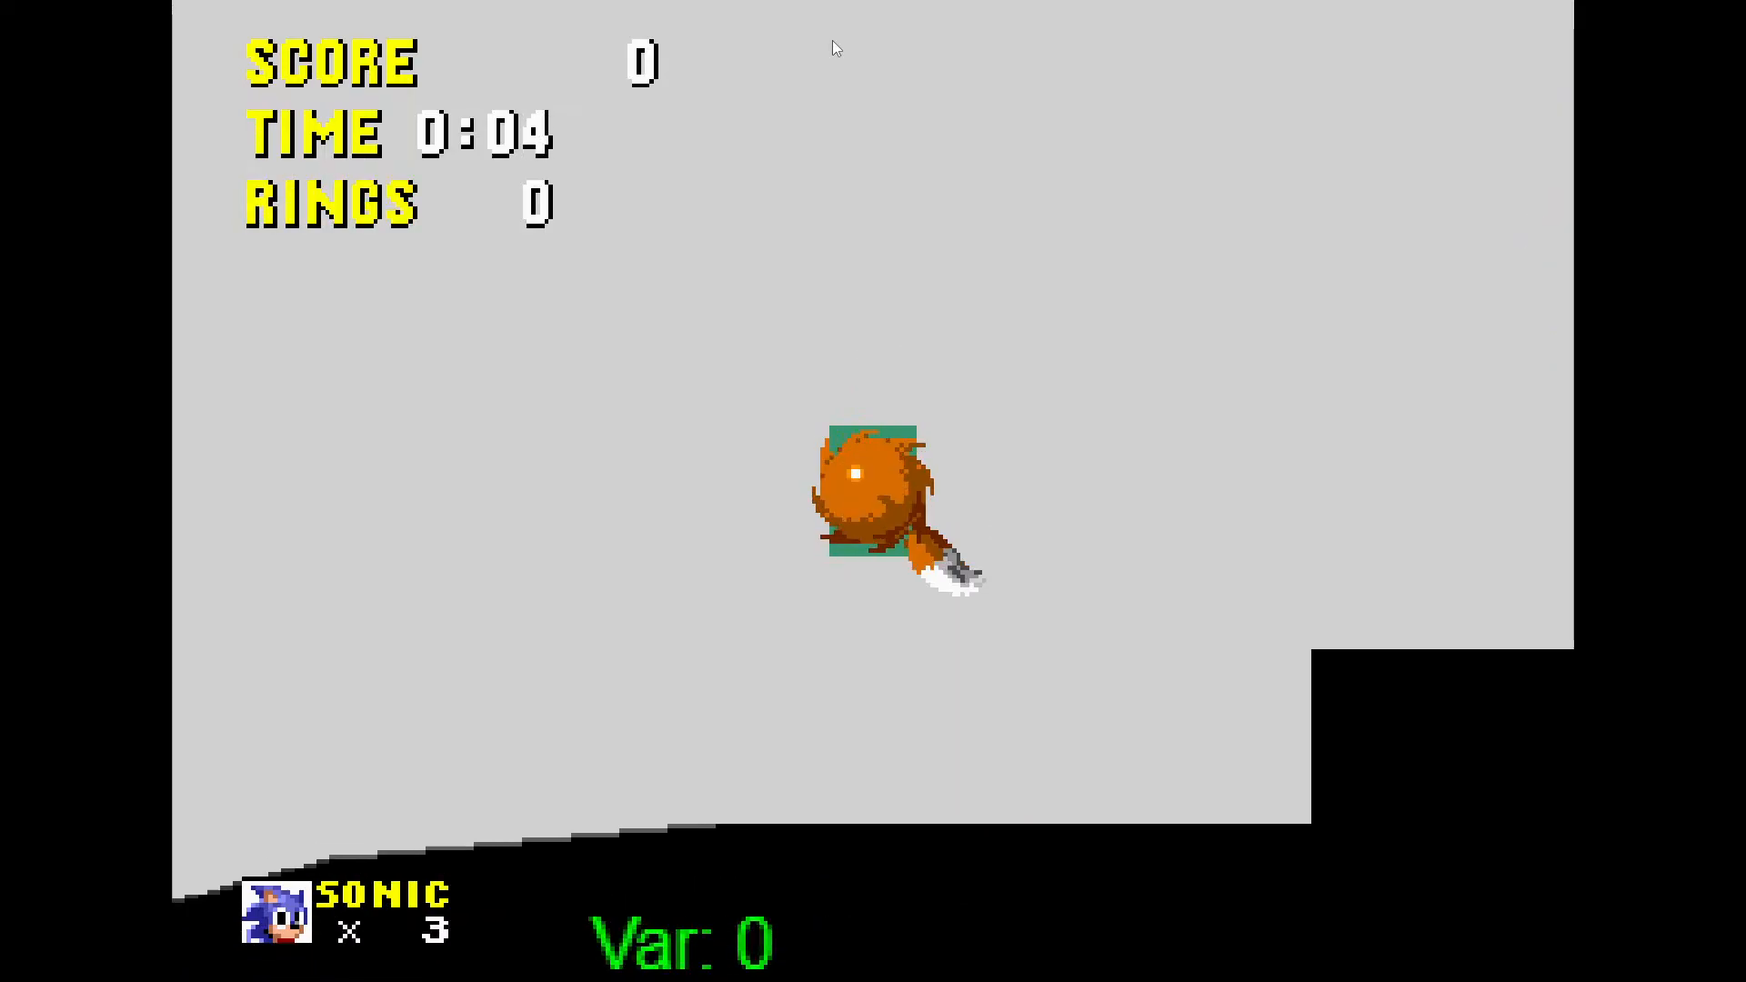
{"action": "key", "text": "Down"}
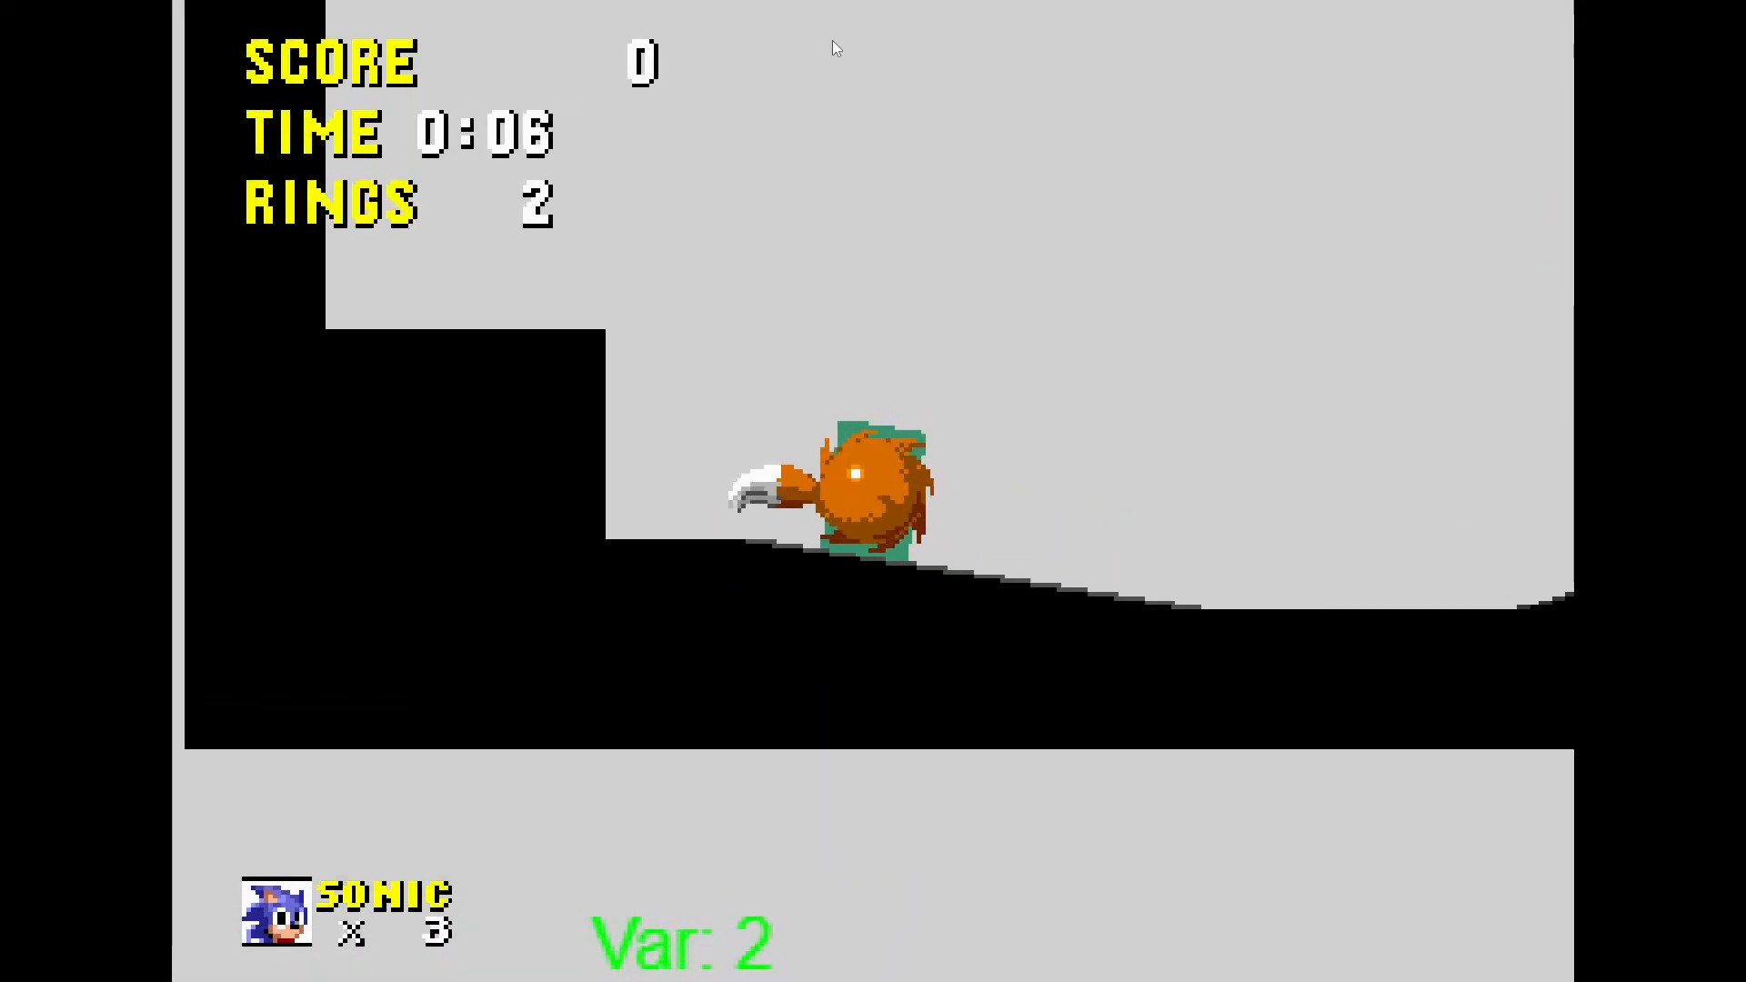
{"action": "key", "text": "space"}
{"action": "key", "text": "Right"}
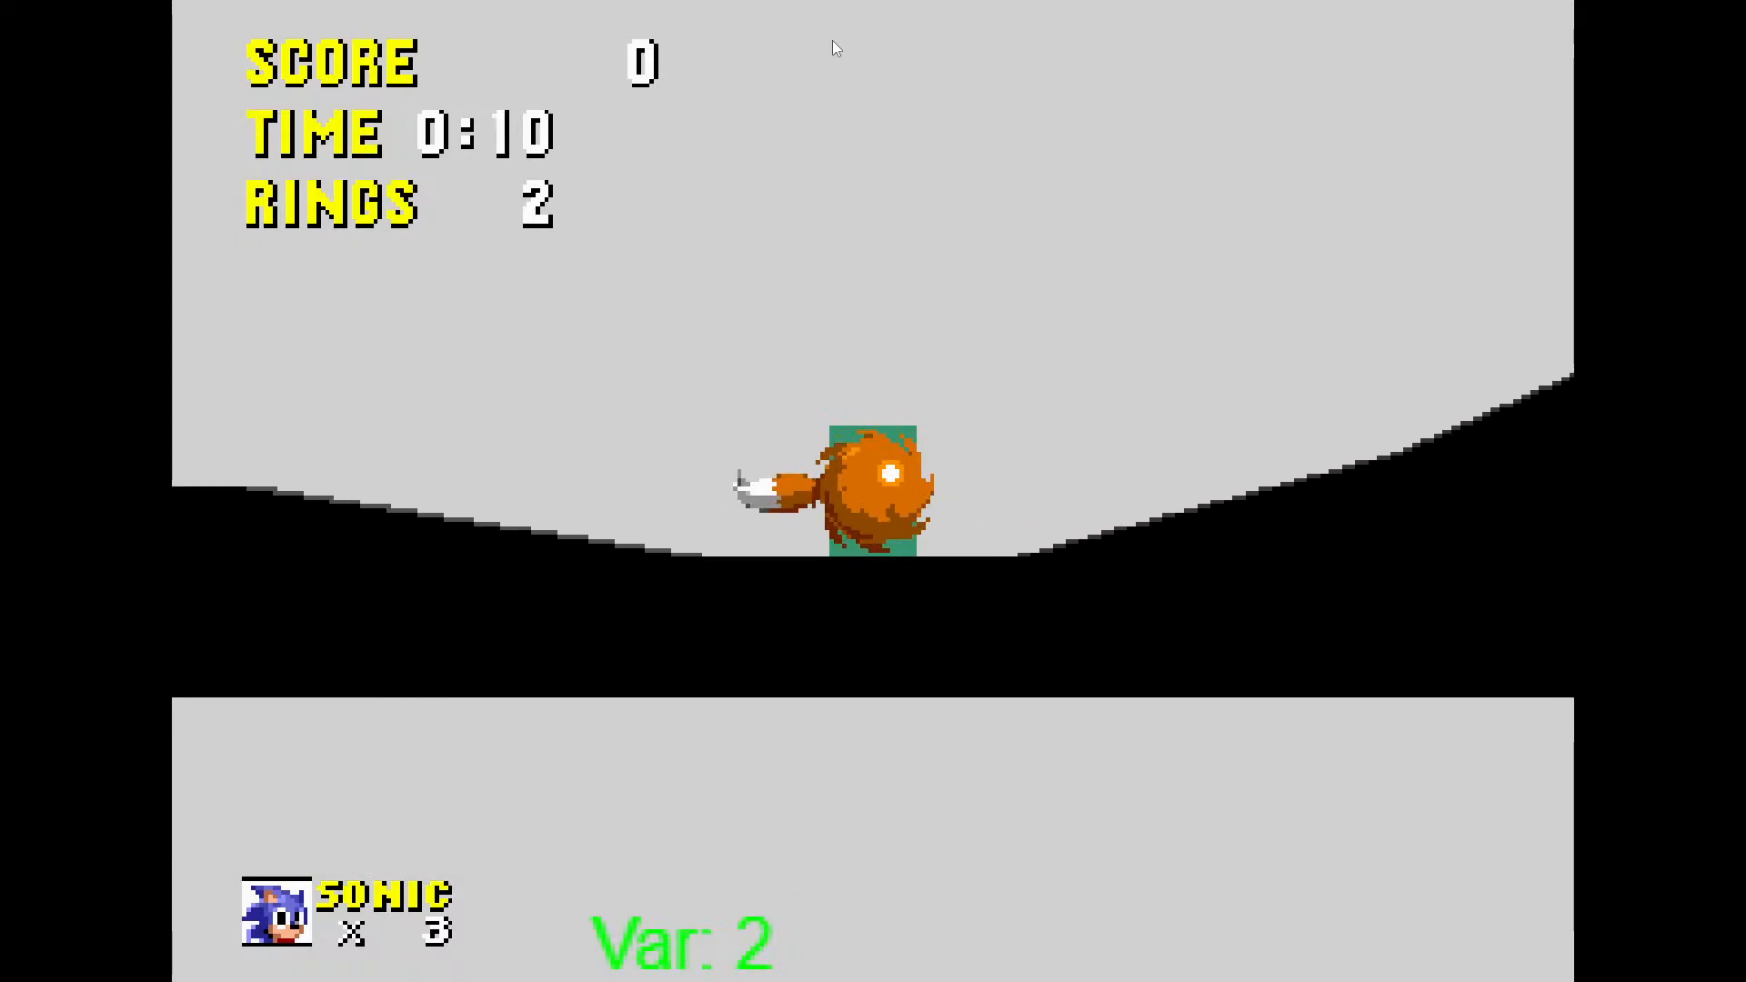
{"action": "key", "text": "space"}
{"action": "key", "text": "Left"}
{"action": "key", "text": "space"}
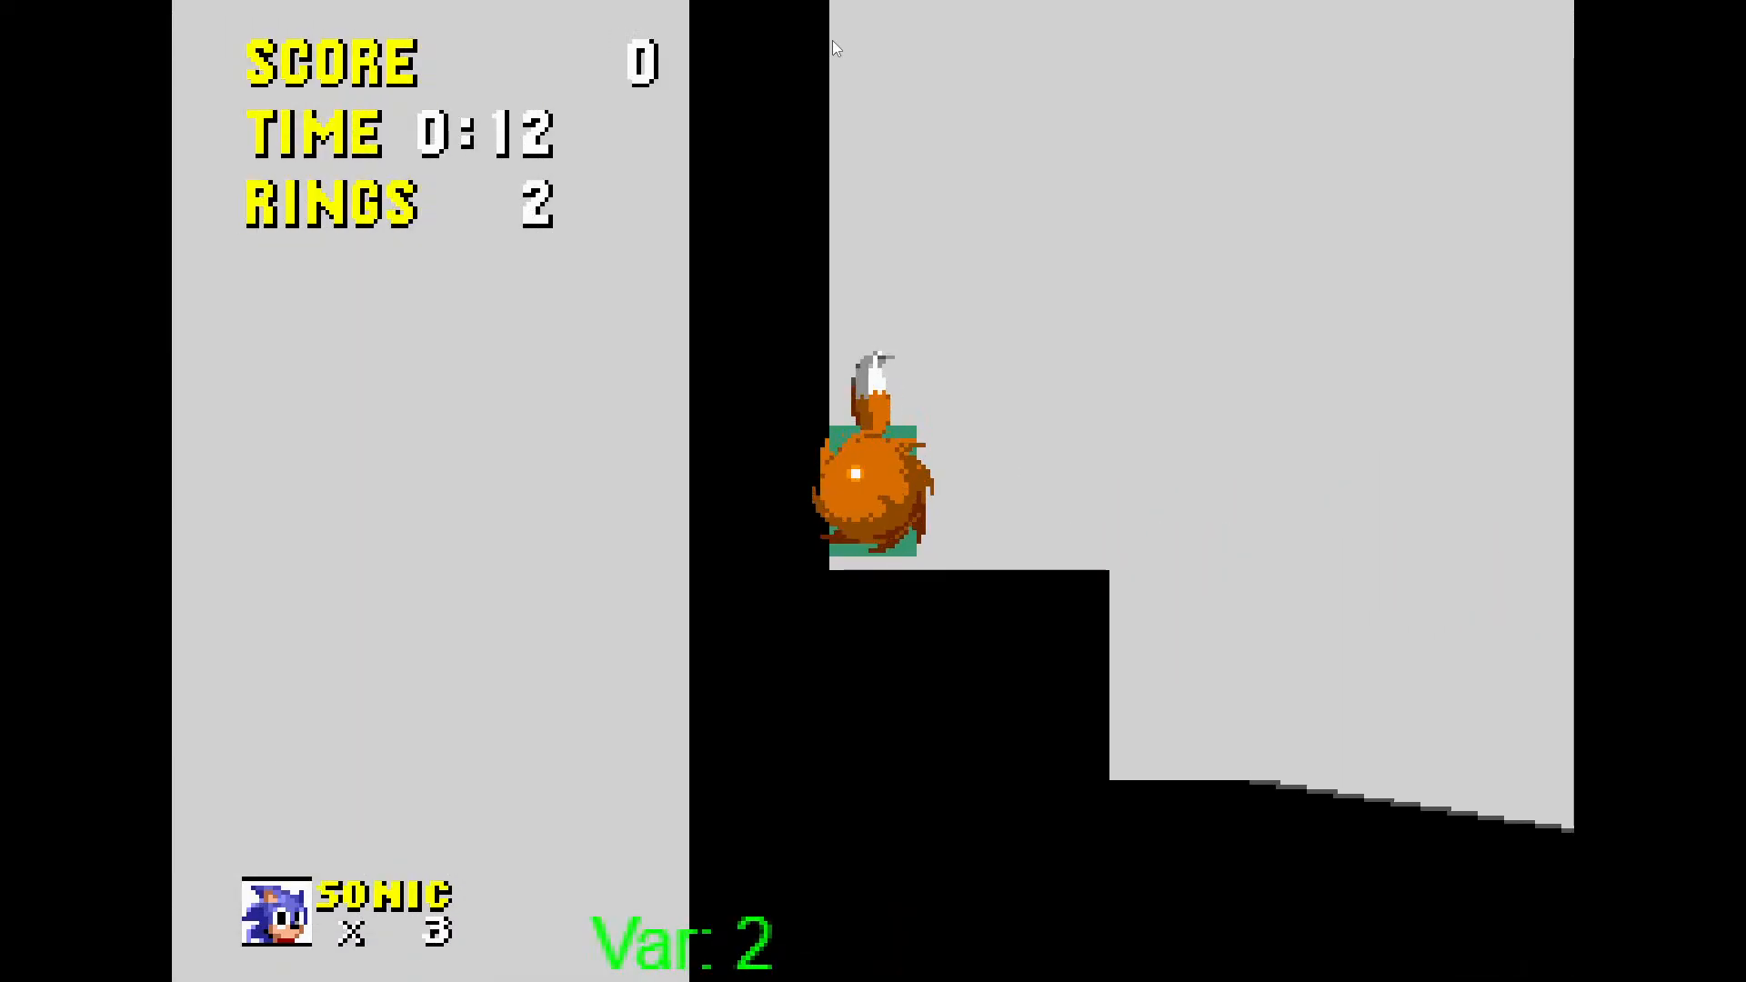
{"action": "key", "text": "space"}
{"action": "key", "text": "Right"}
{"action": "key", "text": "space"}
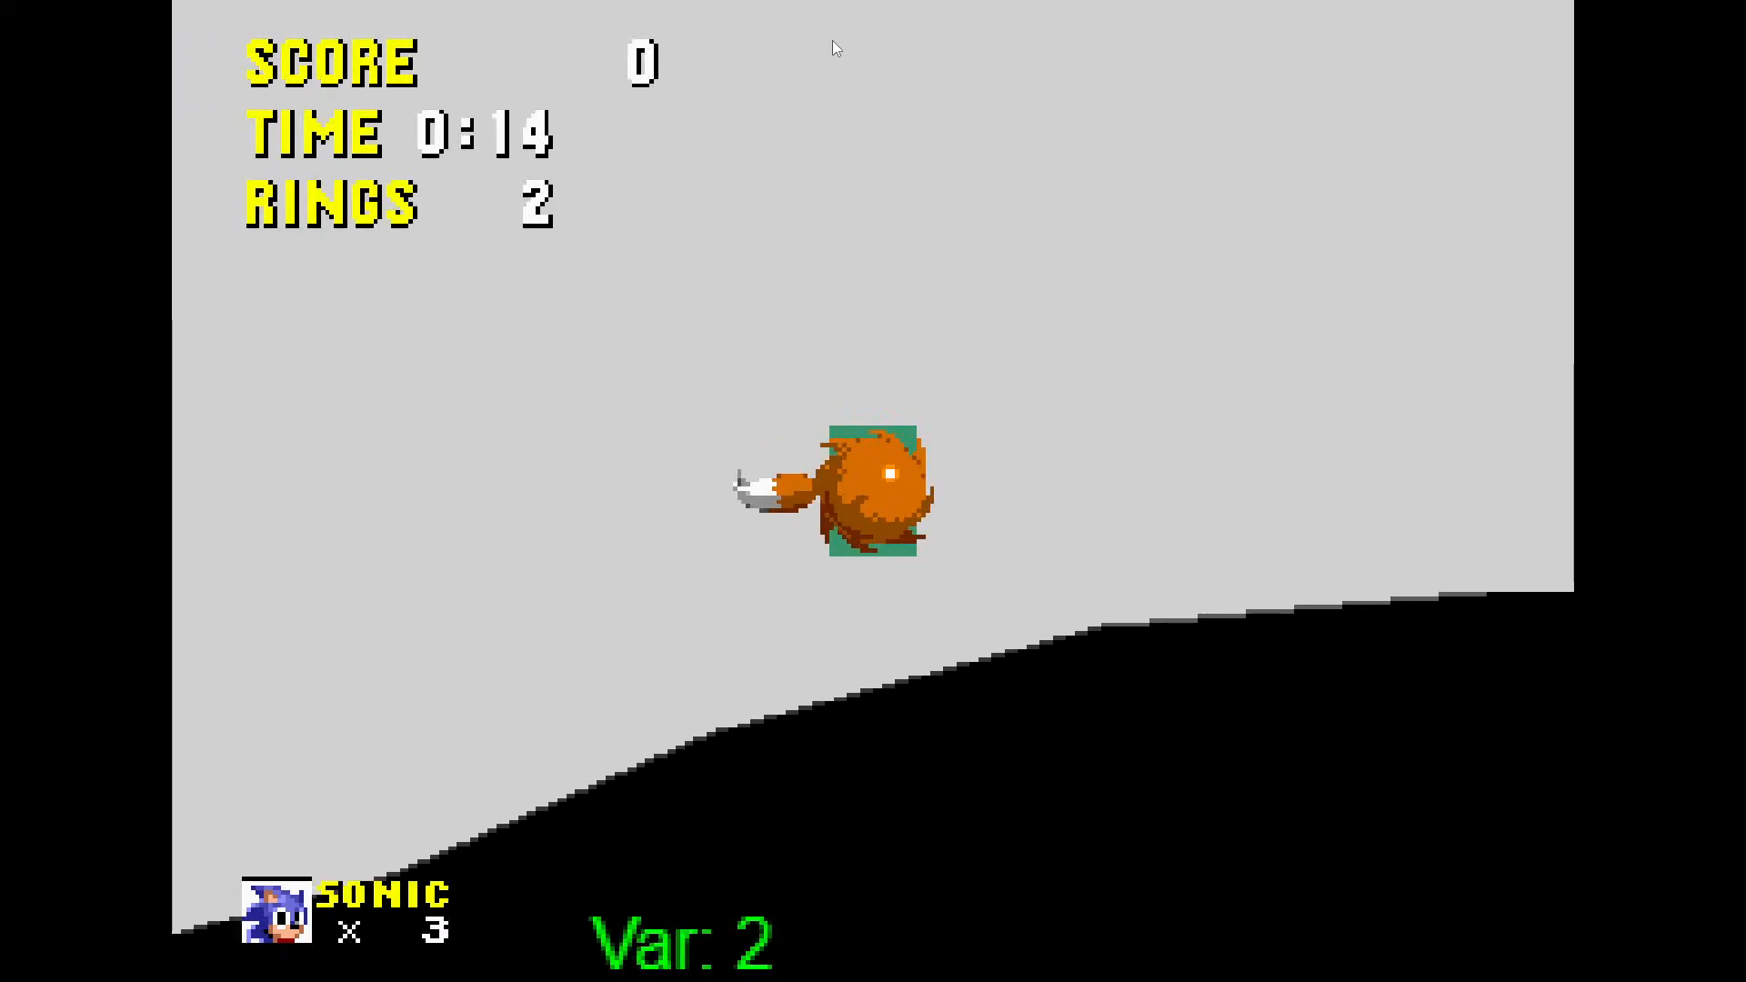
{"action": "key", "text": "space"}
{"action": "key", "text": "Left"}
{"action": "key", "text": "space"}
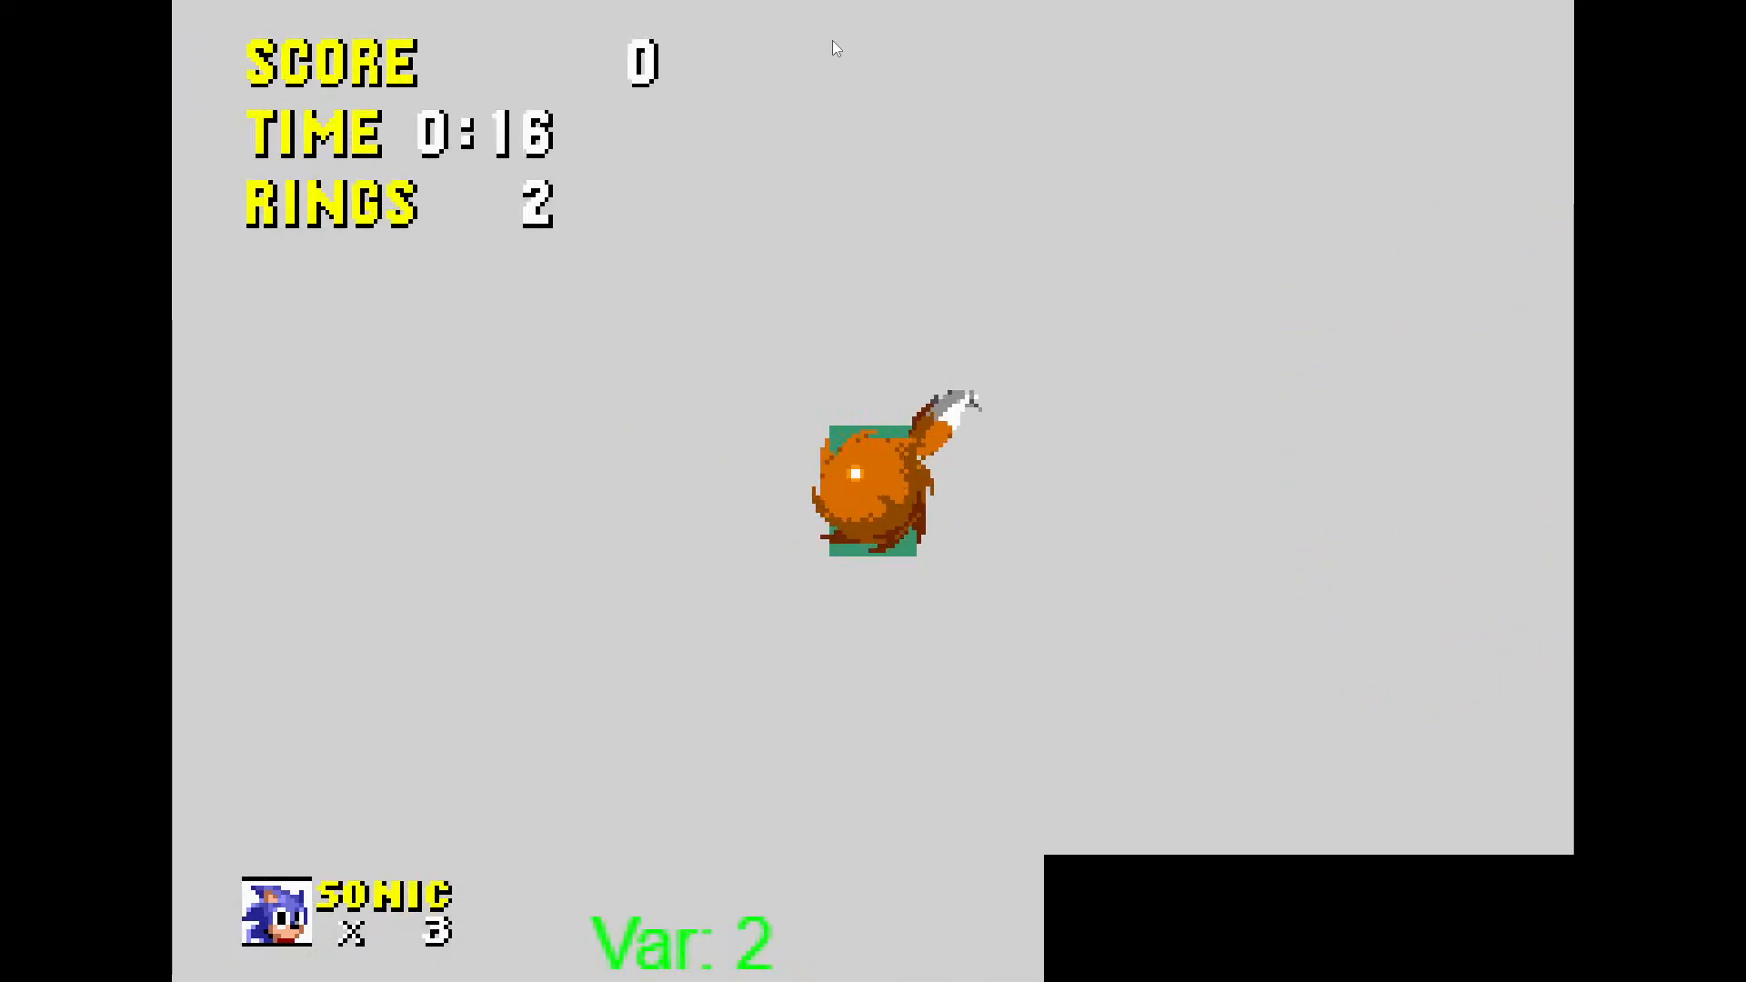
{"action": "key", "text": "space"}
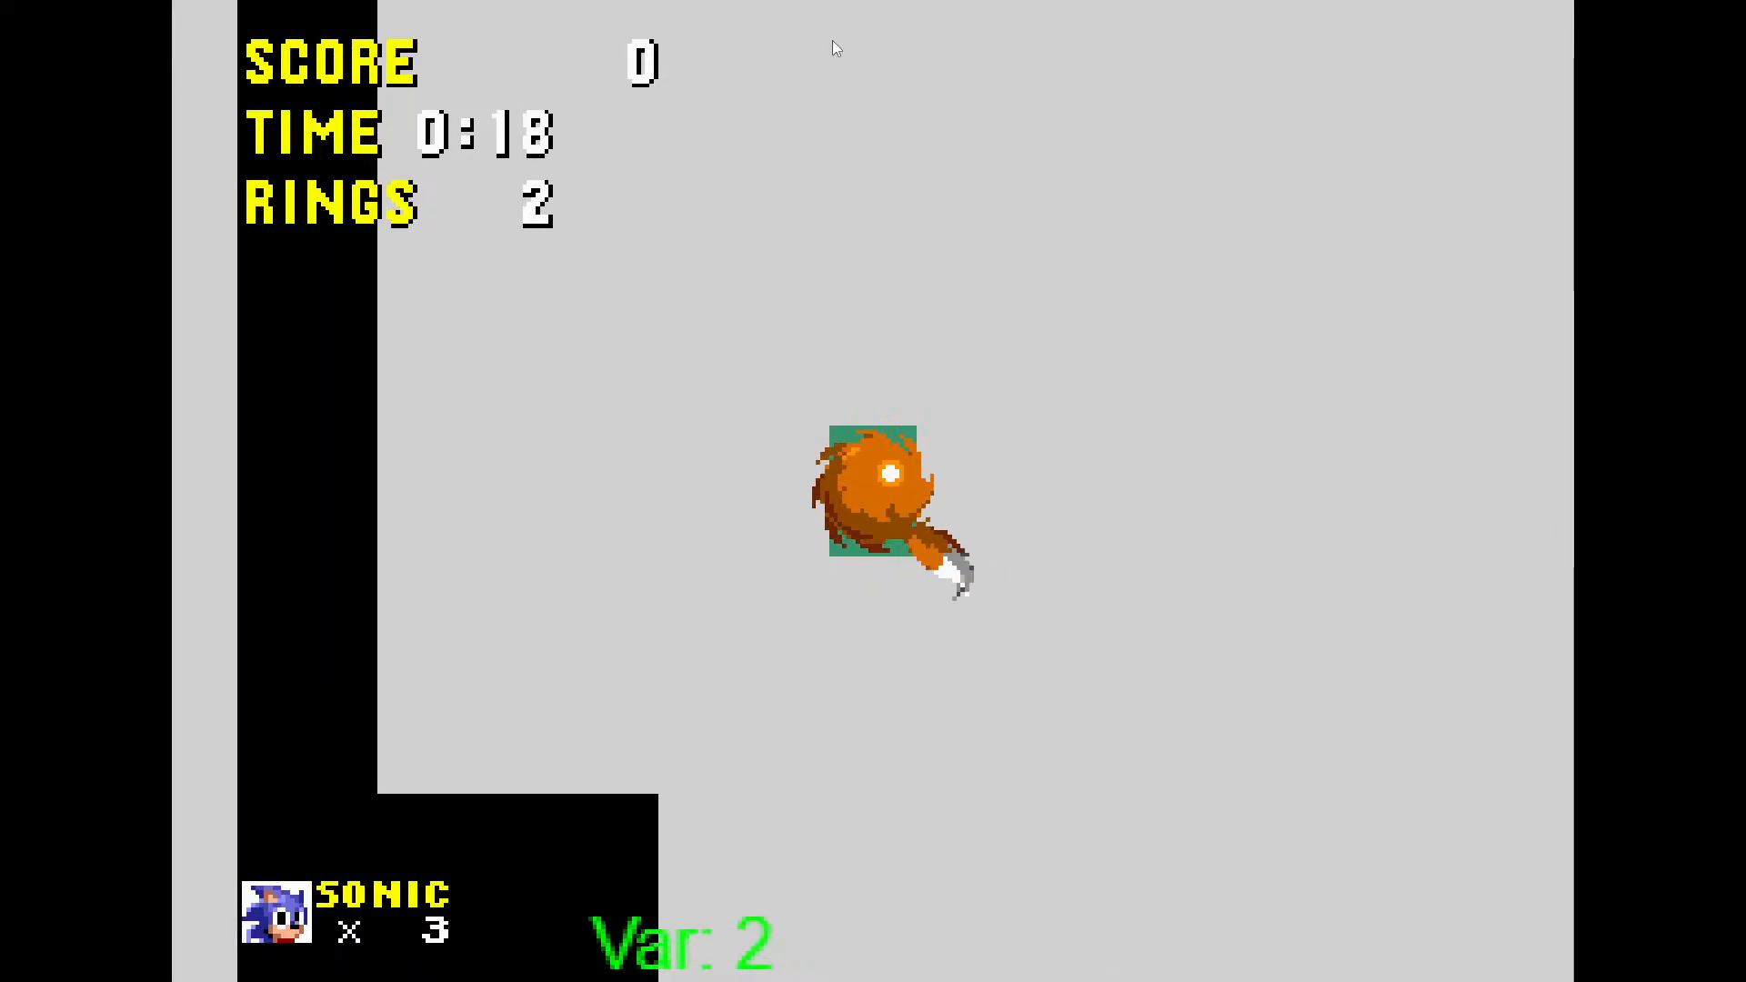
{"action": "key", "text": "space"}
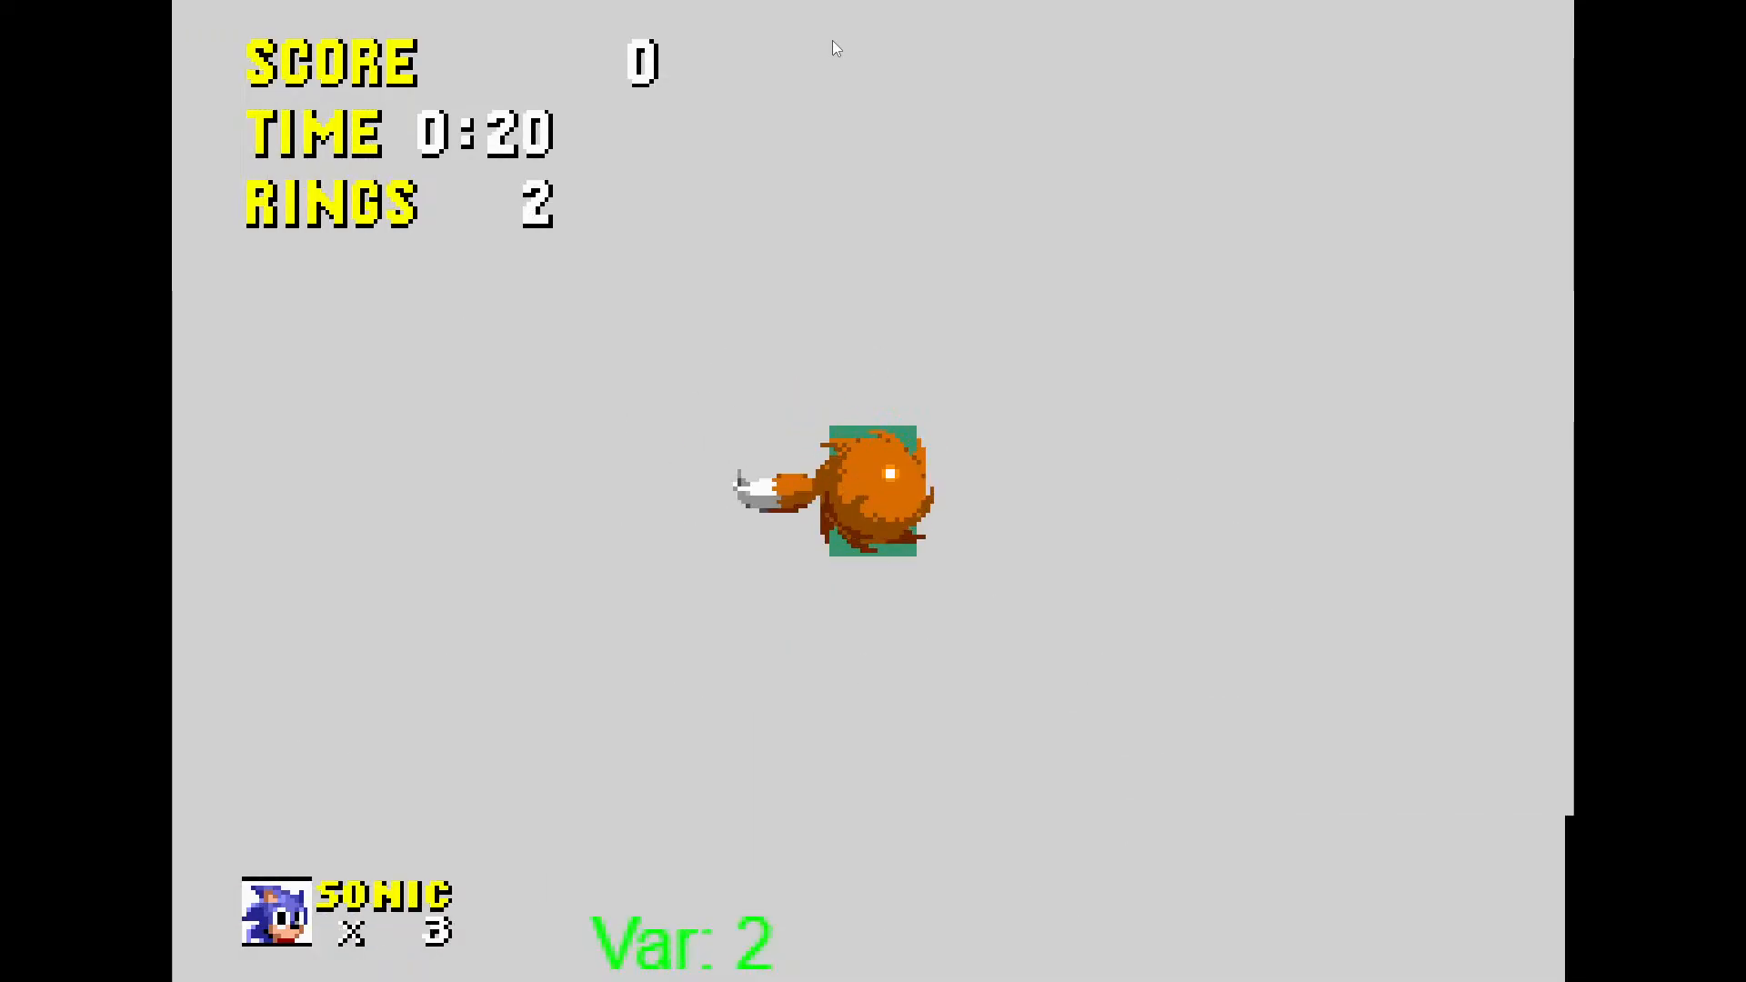
{"action": "key", "text": "space"}
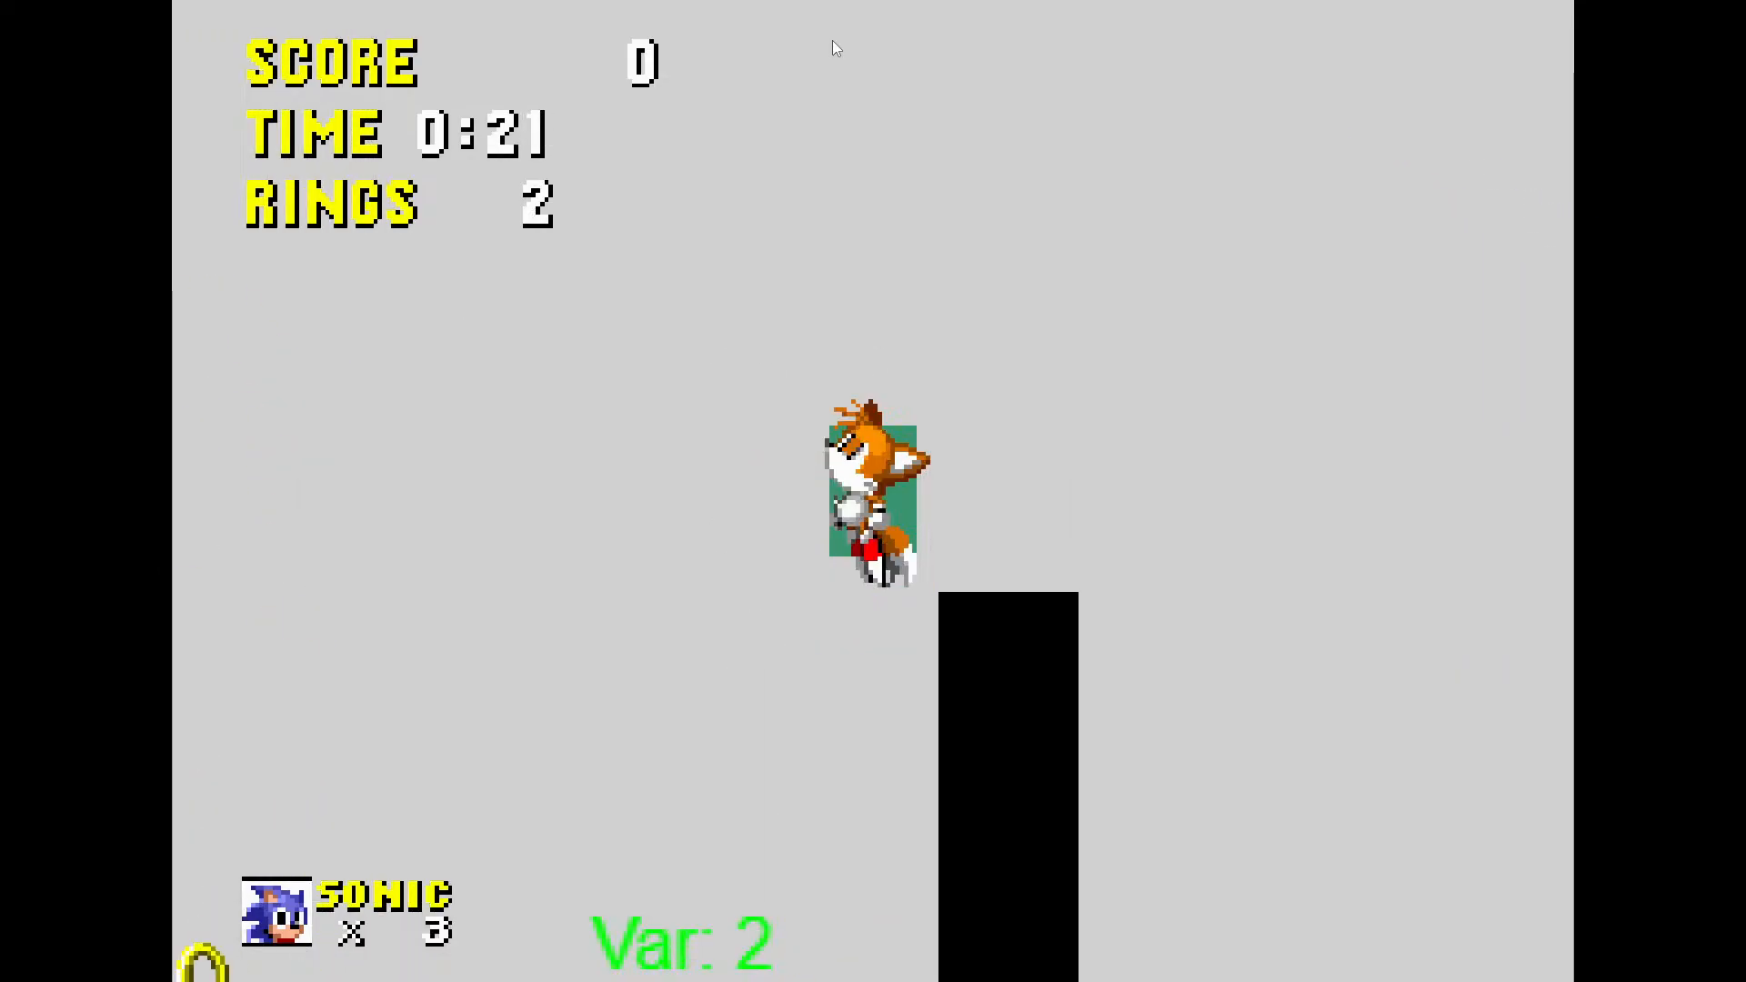
Roll, jump and crouch Tails on the sloped ground to check the tail direction, and close the preview
{"action": "key", "text": "Down"}
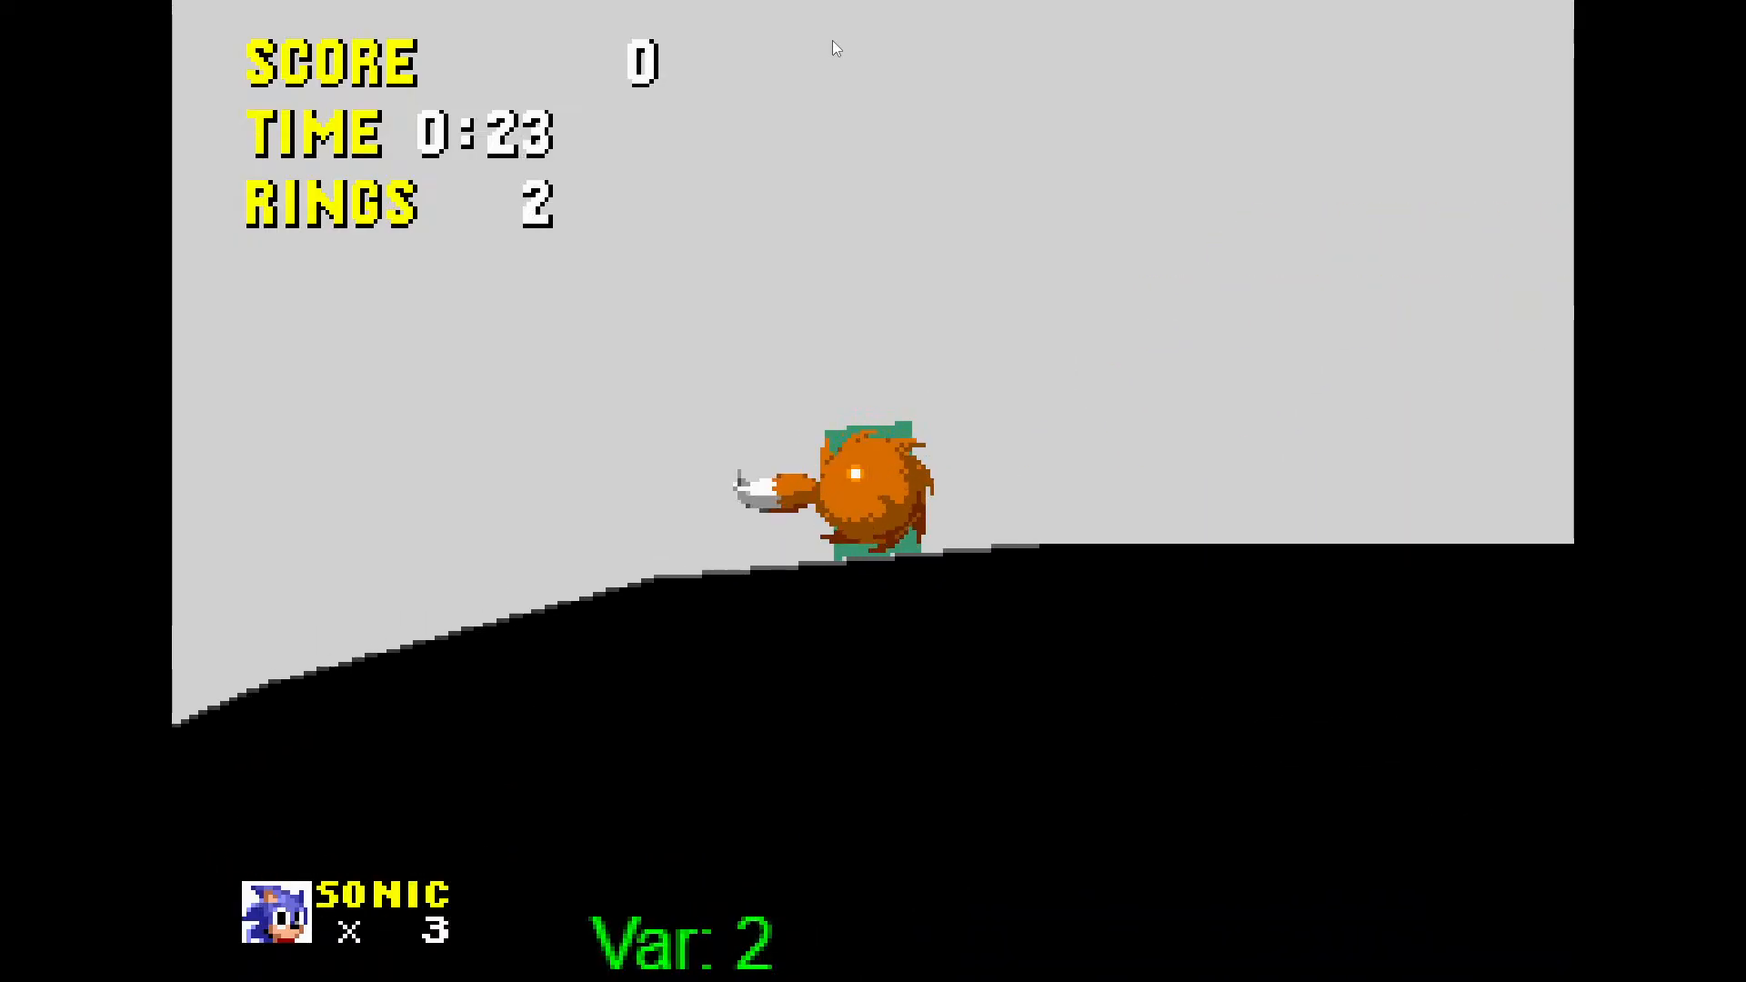
{"action": "key", "text": "space"}
{"action": "key", "text": "Left"}
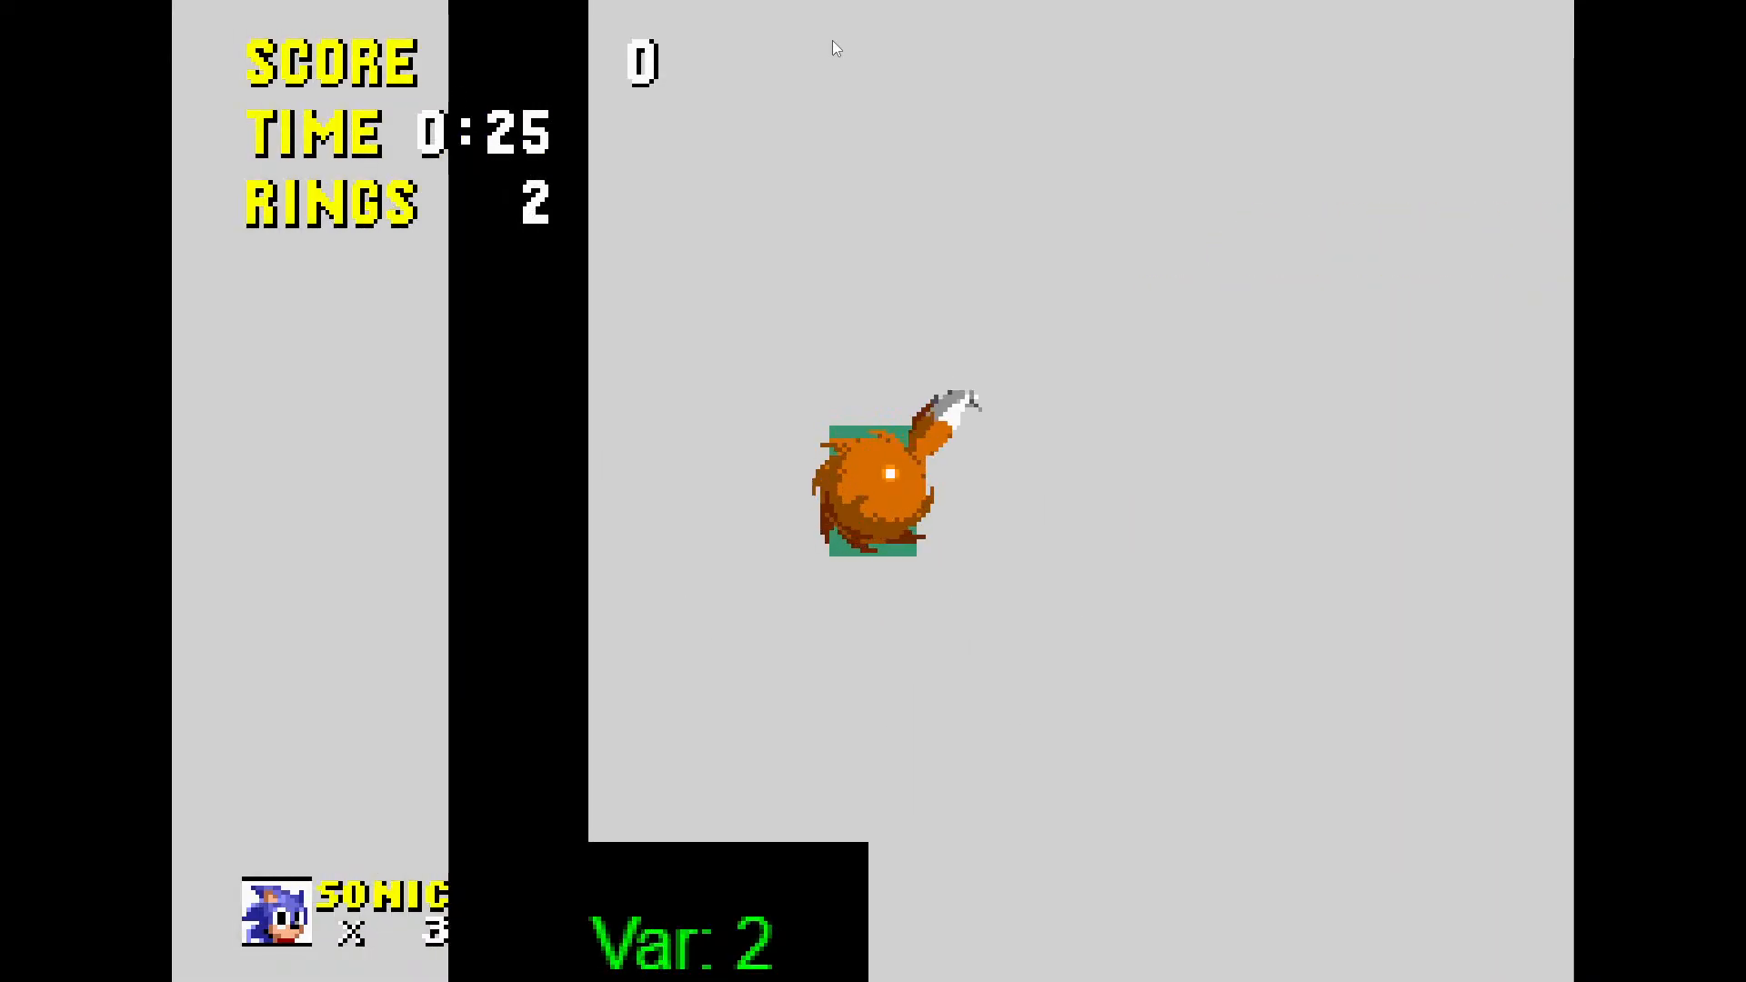
{"action": "key", "text": "Right"}
{"action": "key", "text": "Down"}
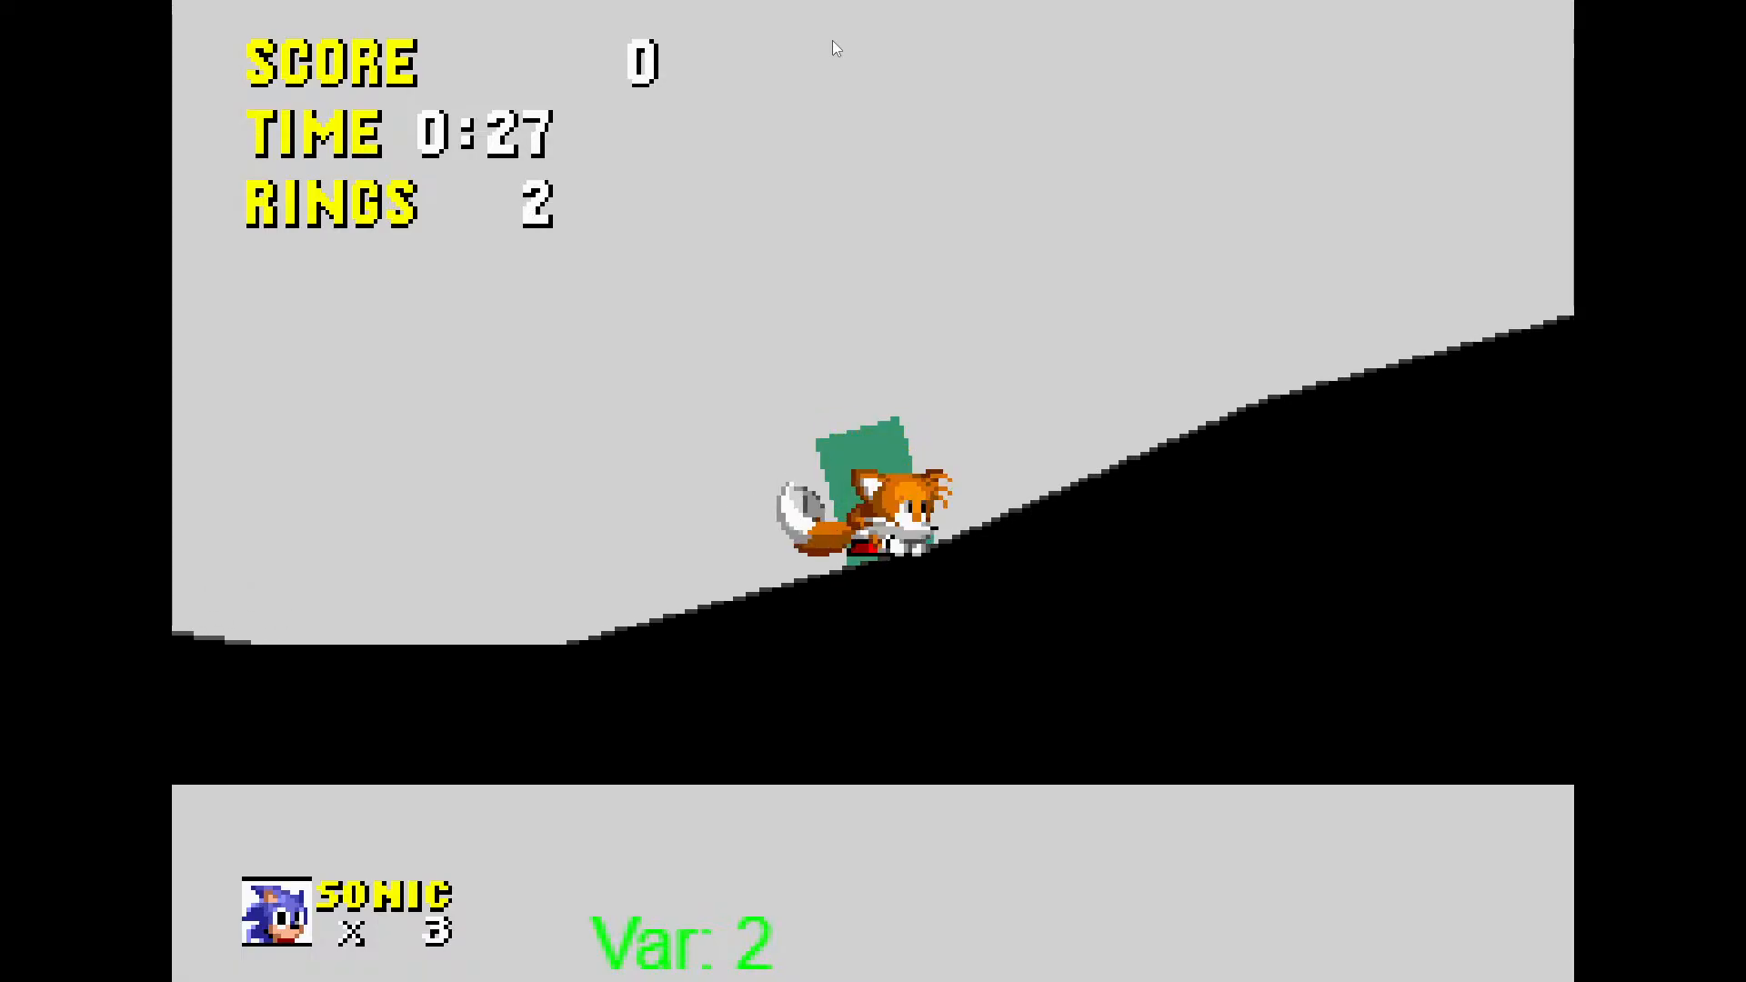
{"action": "key", "text": "space"}
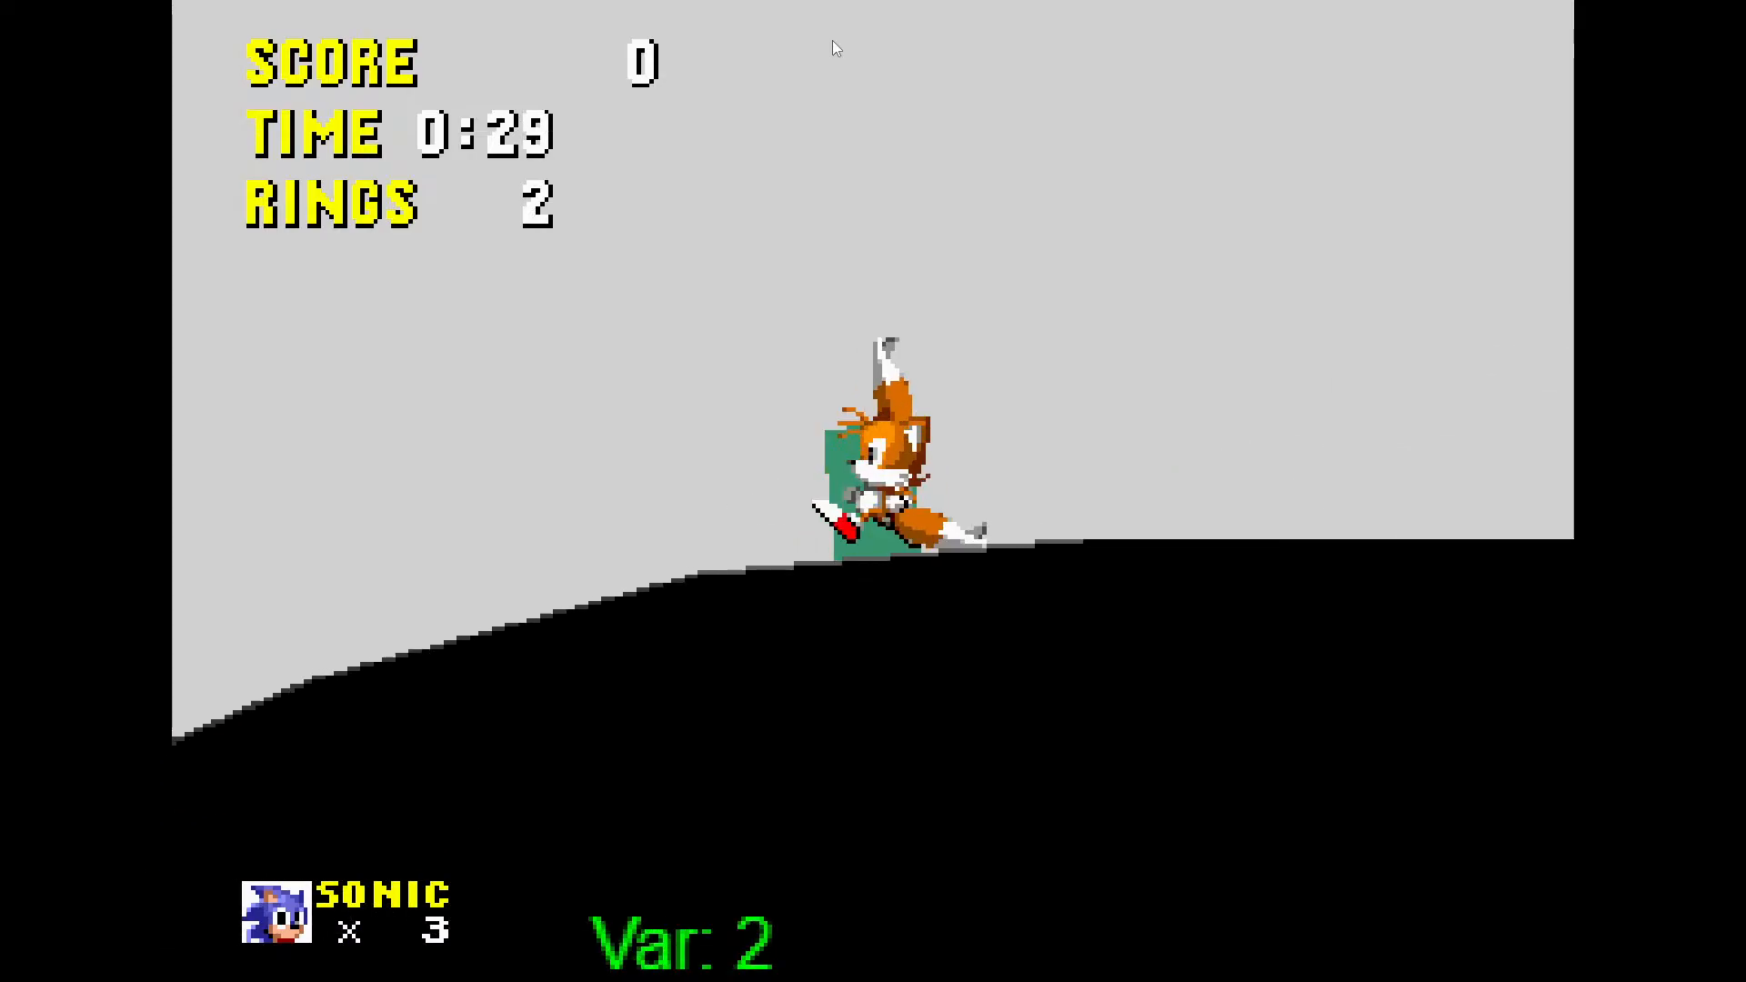
{"action": "key", "text": "Down"}
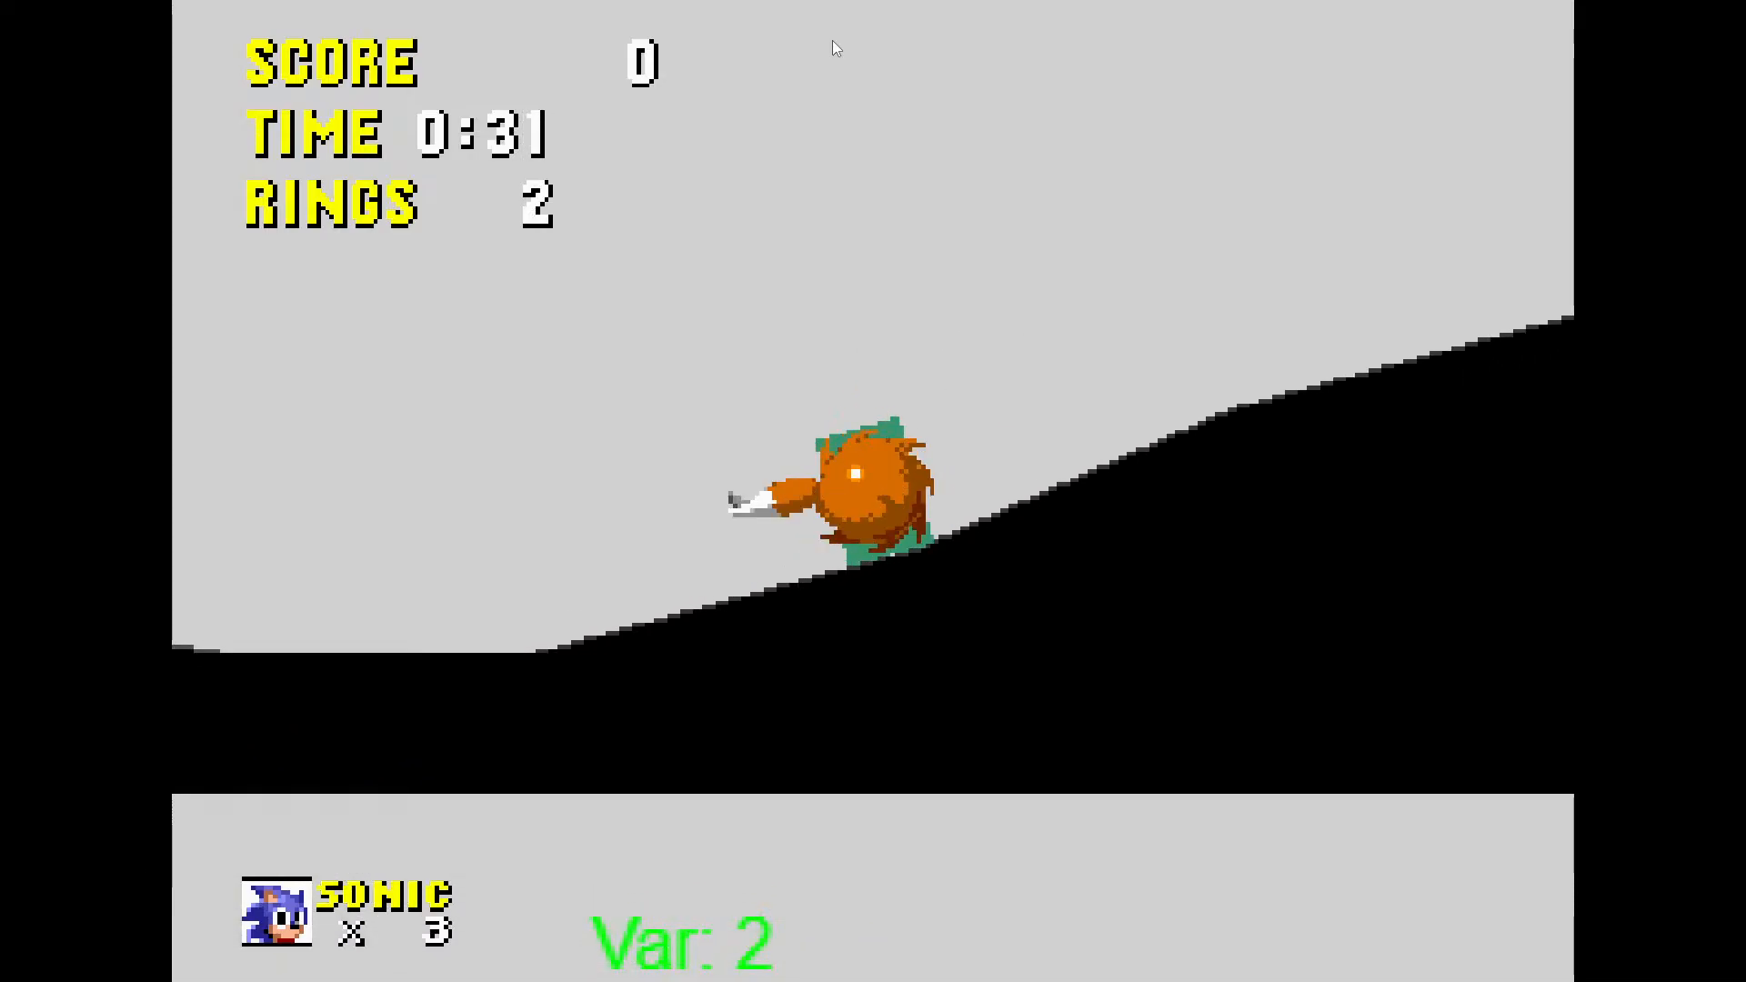
{"action": "key", "text": "F11"}
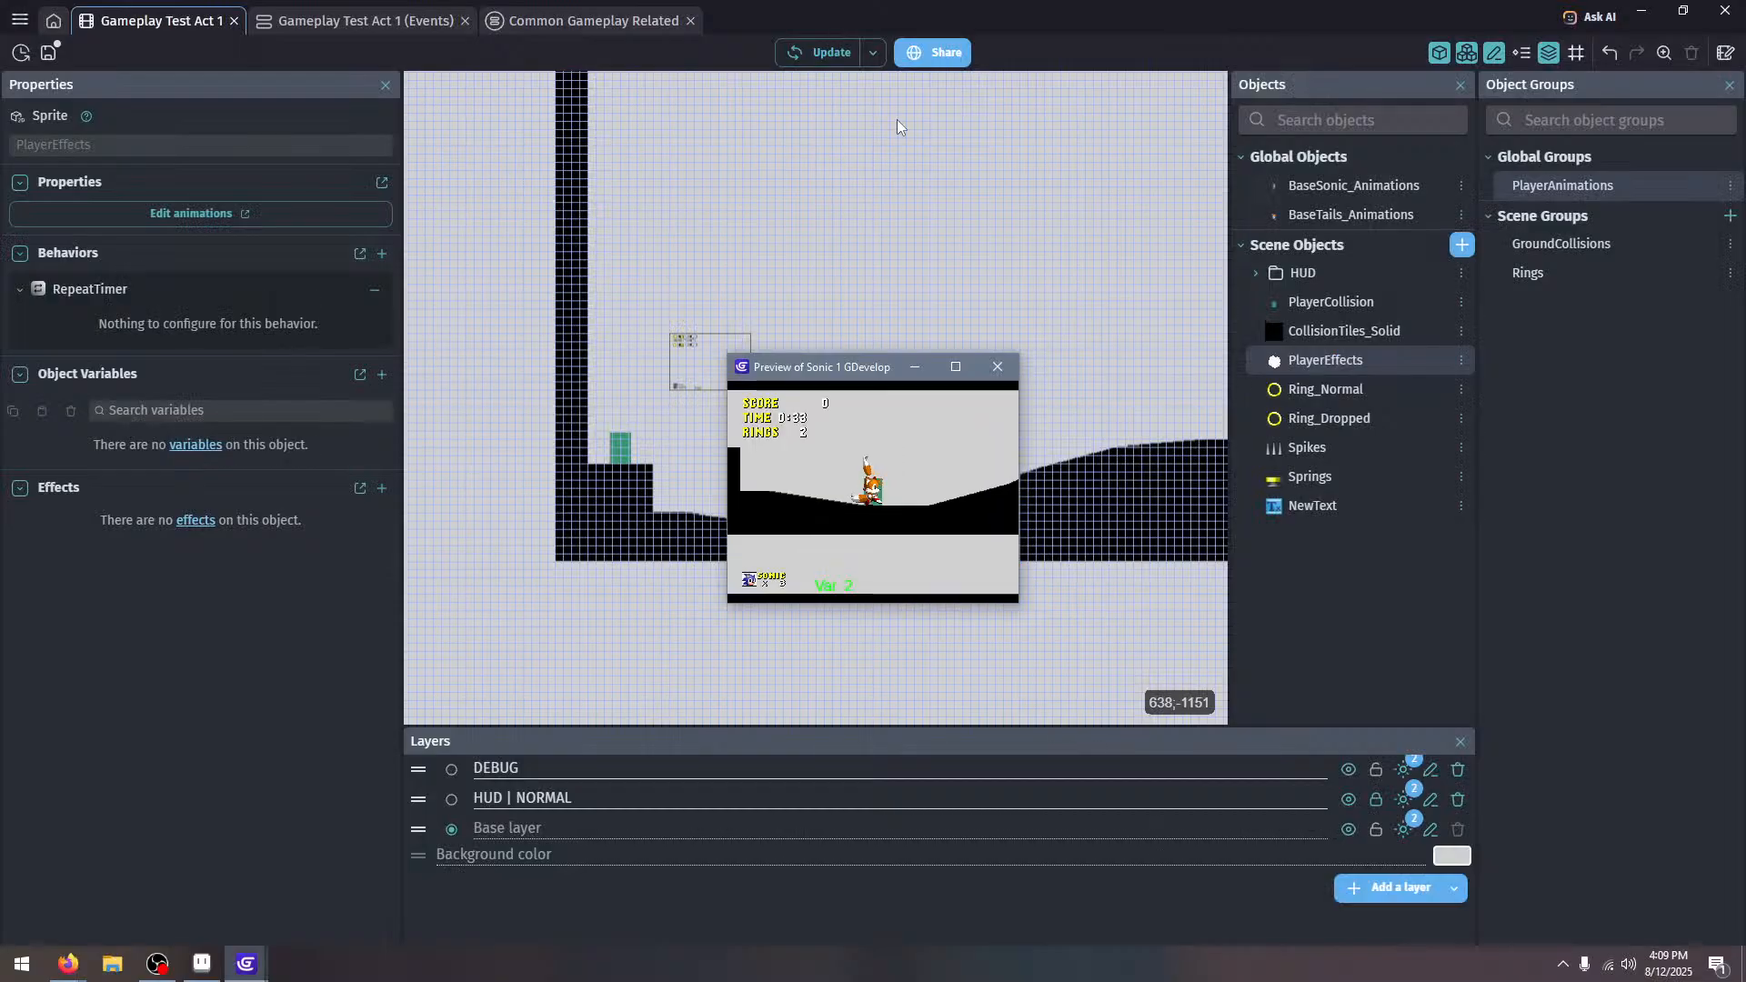
{"action": "left_click", "coordinate": [997, 366]}
Return to the Common Gameplay Related events and duplicate the roll's sub-event containing the position, Rotate and angle-rounding actions
{"action": "left_click", "coordinate": [299, 23]}
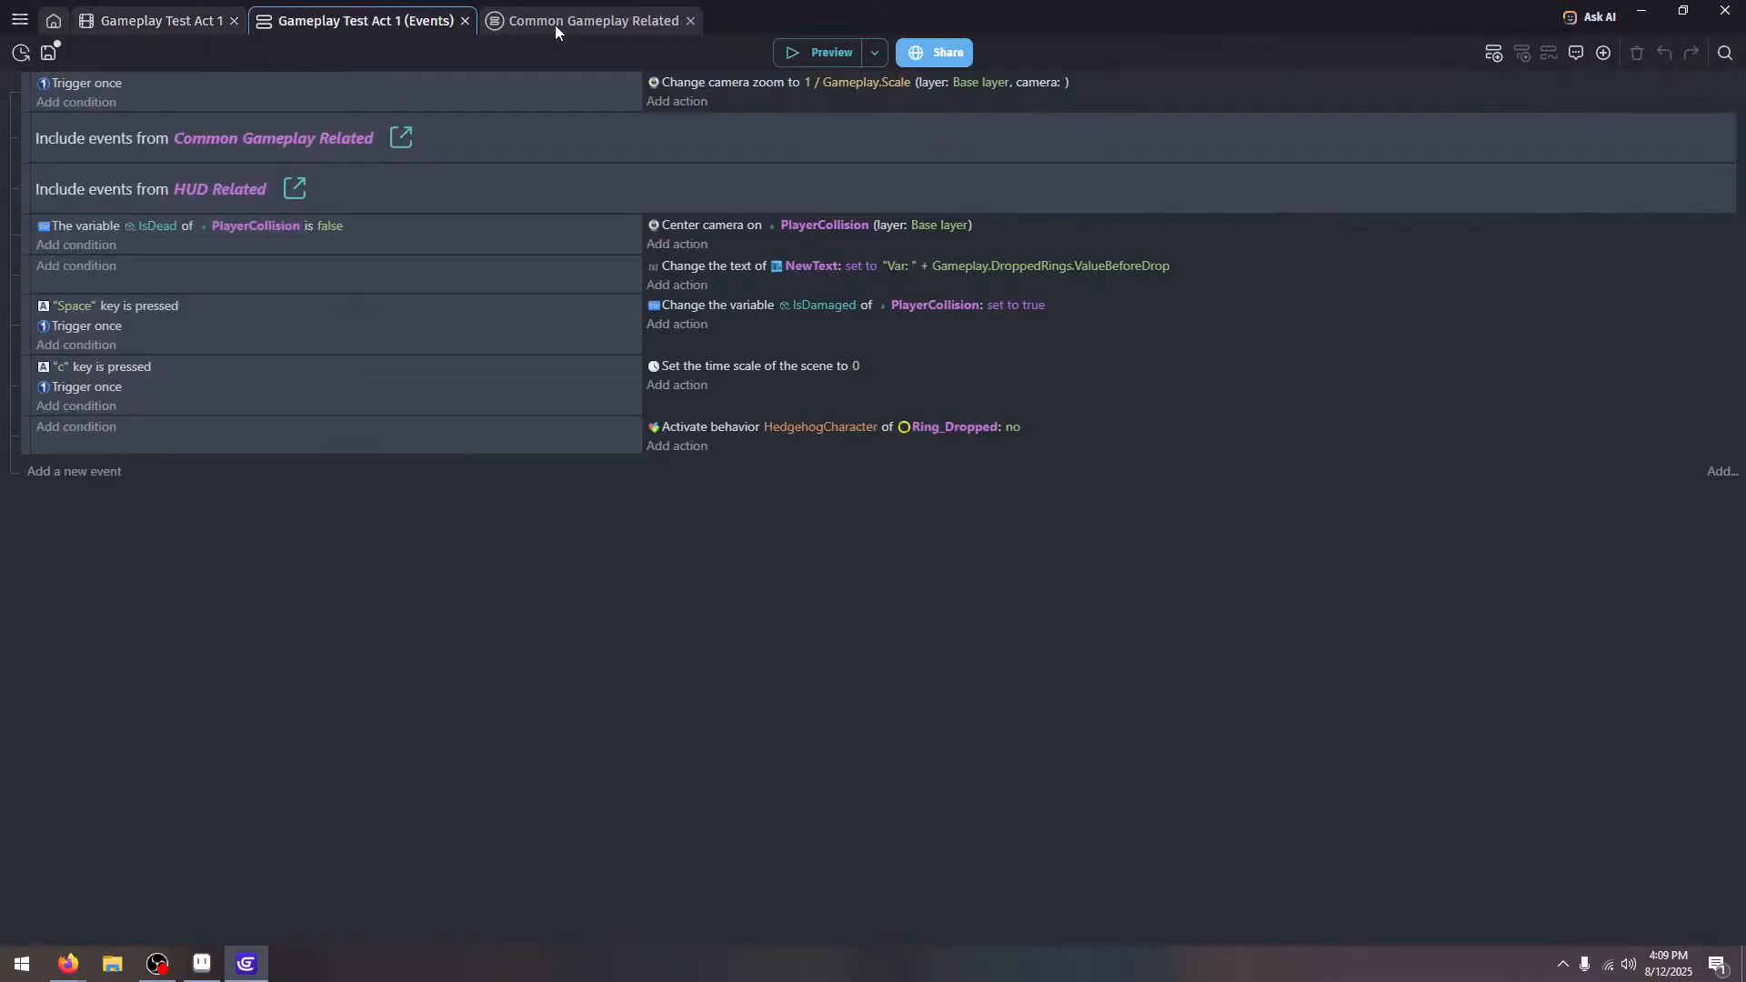
{"action": "left_click", "coordinate": [555, 24]}
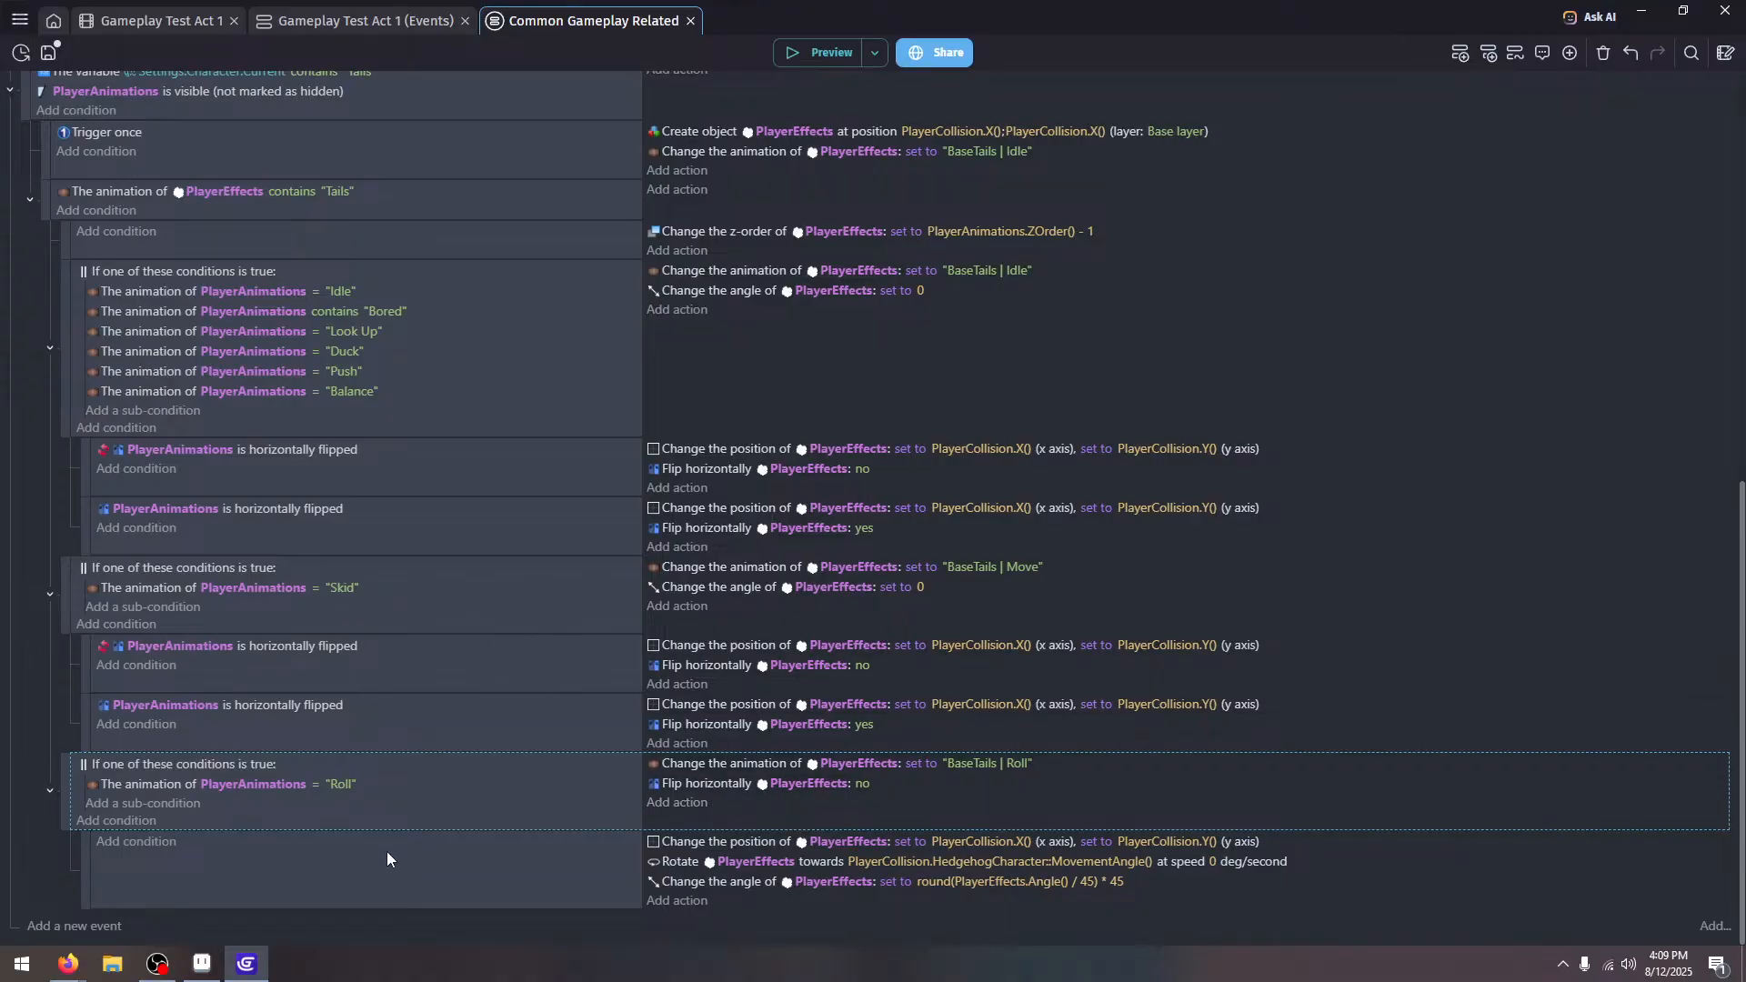
{"action": "scroll", "coordinate": [367, 542], "scroll_direction": "up", "scroll_amount": 15}
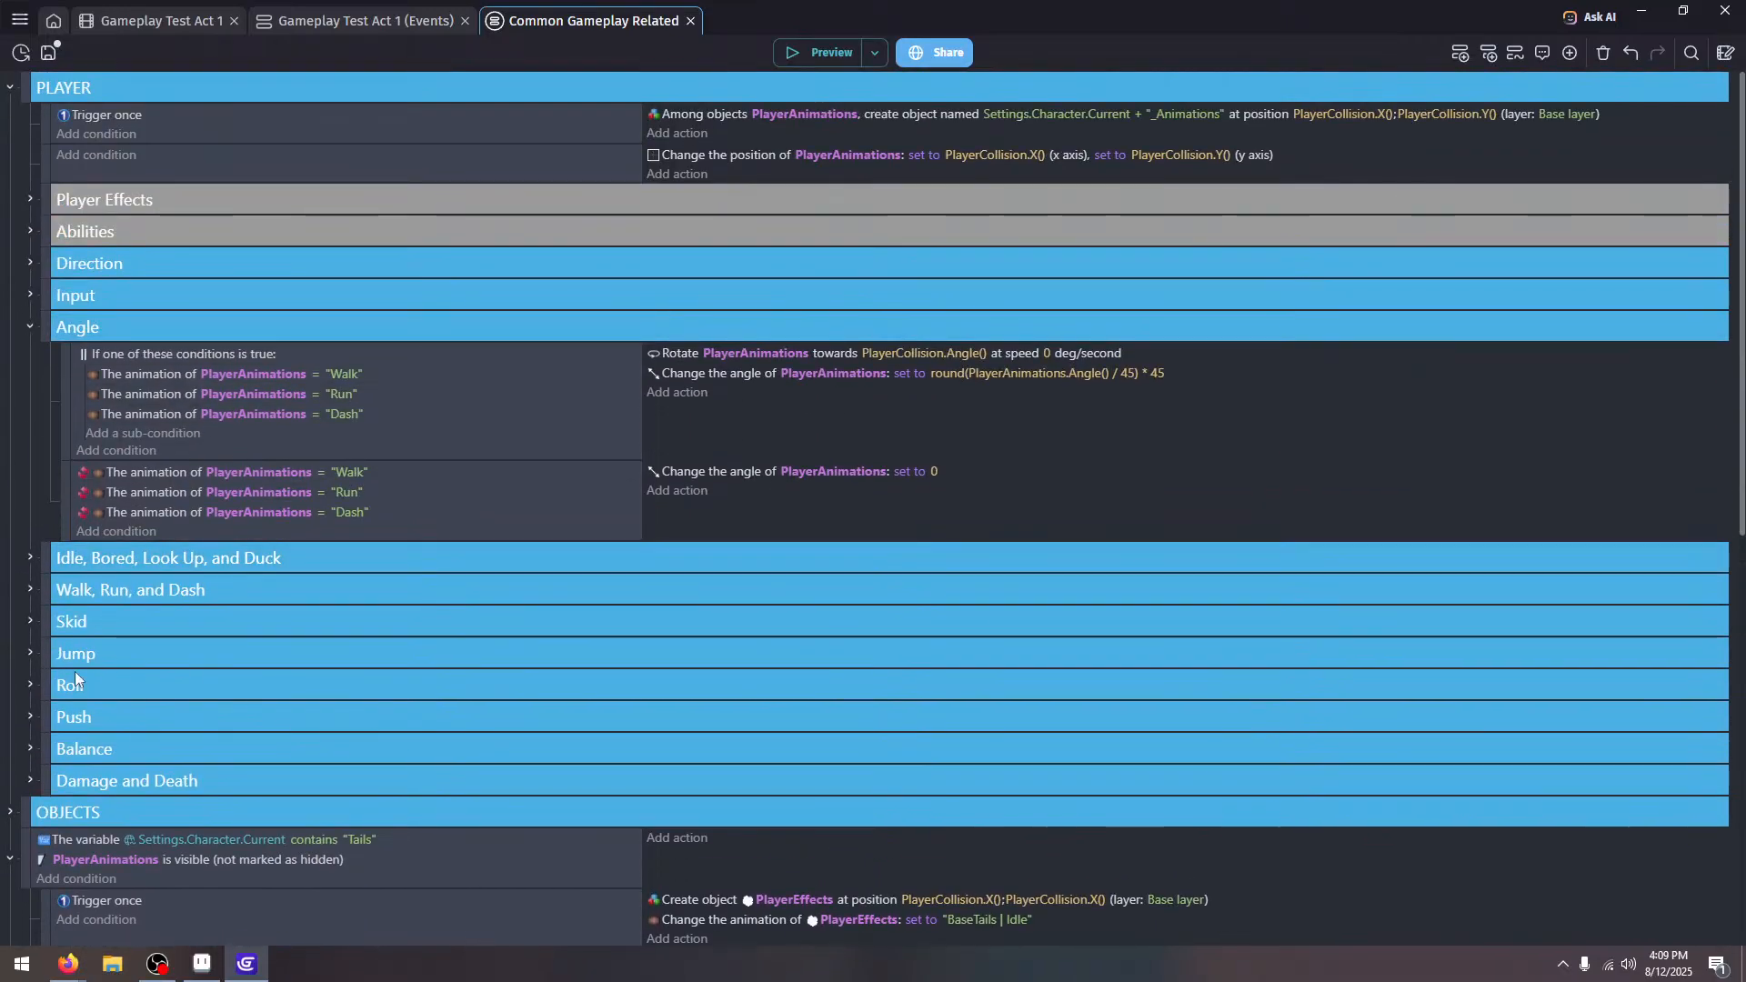
{"action": "scroll", "coordinate": [75, 673], "scroll_direction": "down", "scroll_amount": 8}
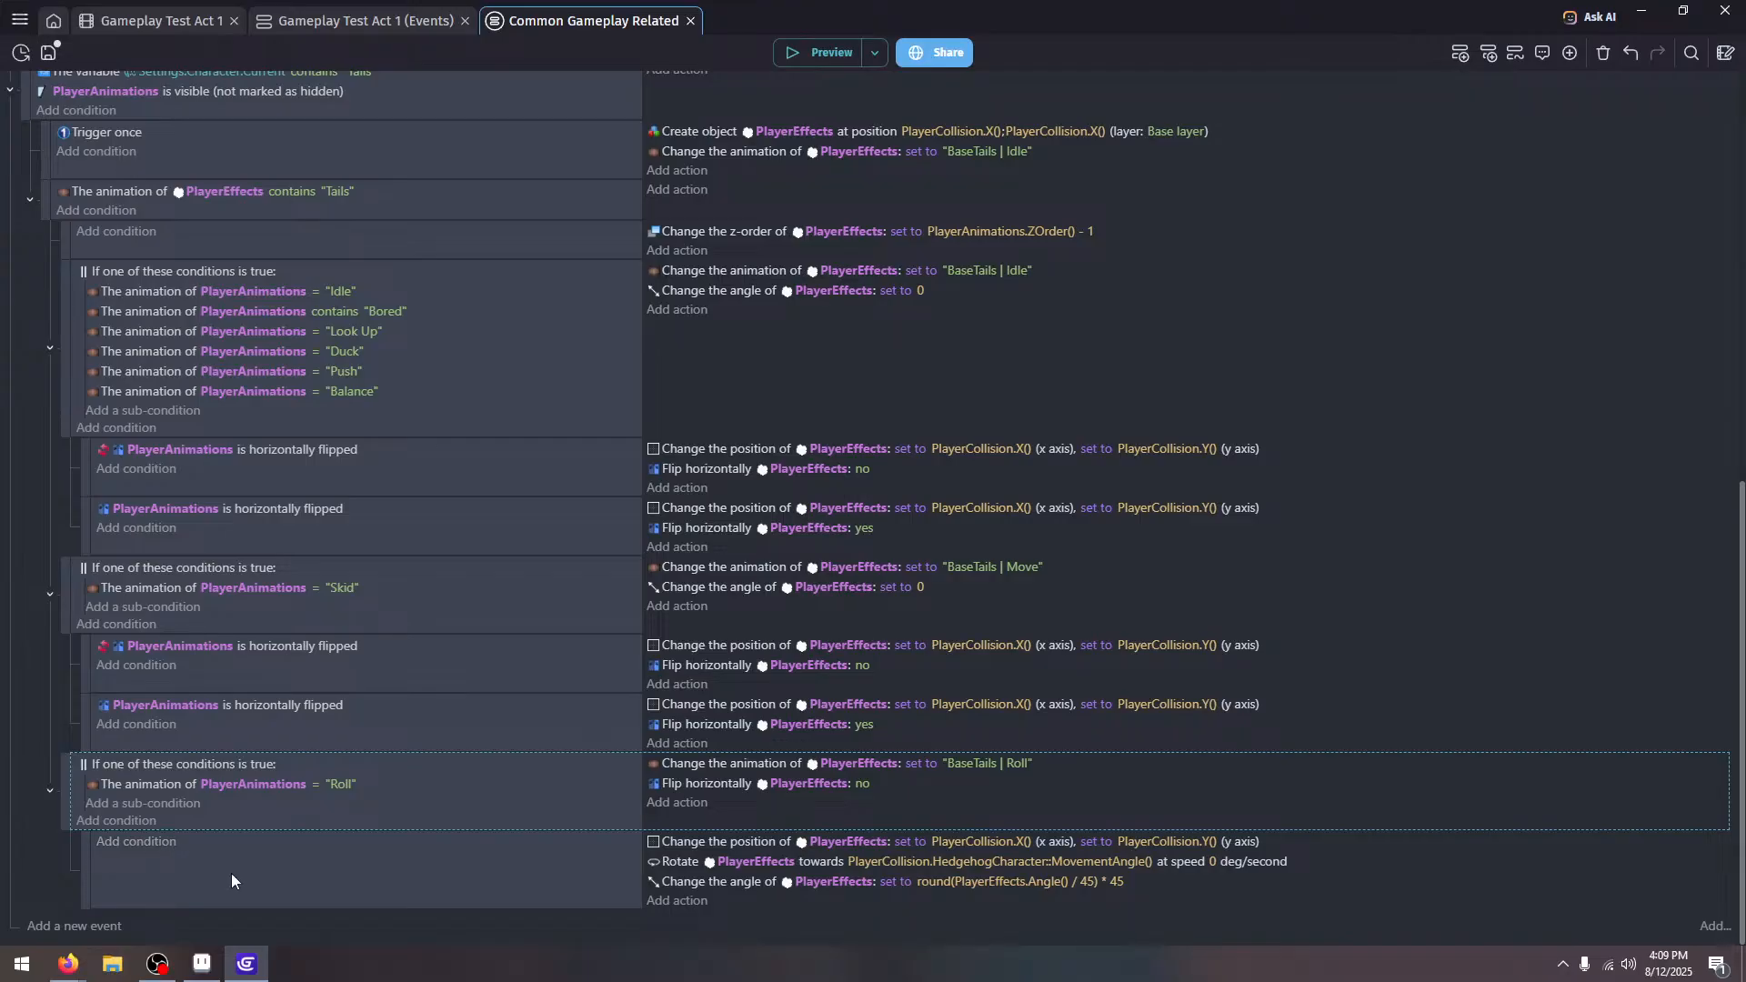
{"action": "left_click", "coordinate": [238, 854]}
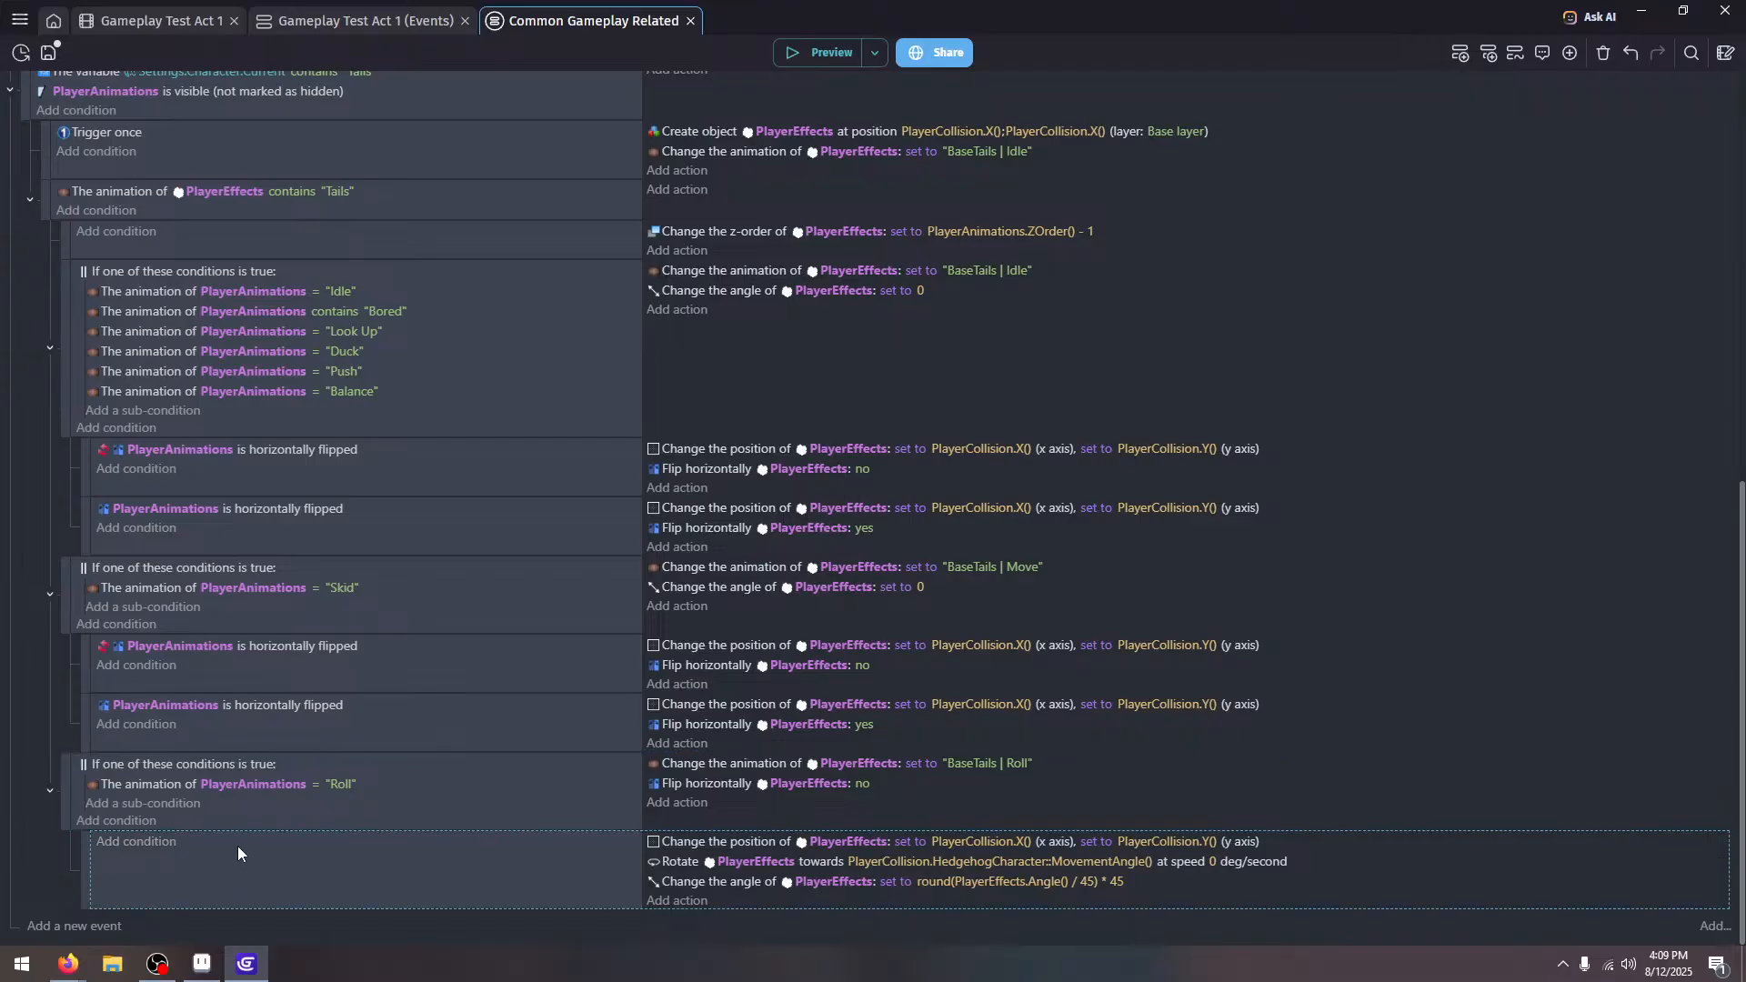
{"action": "key", "text": "ctrl+v"}
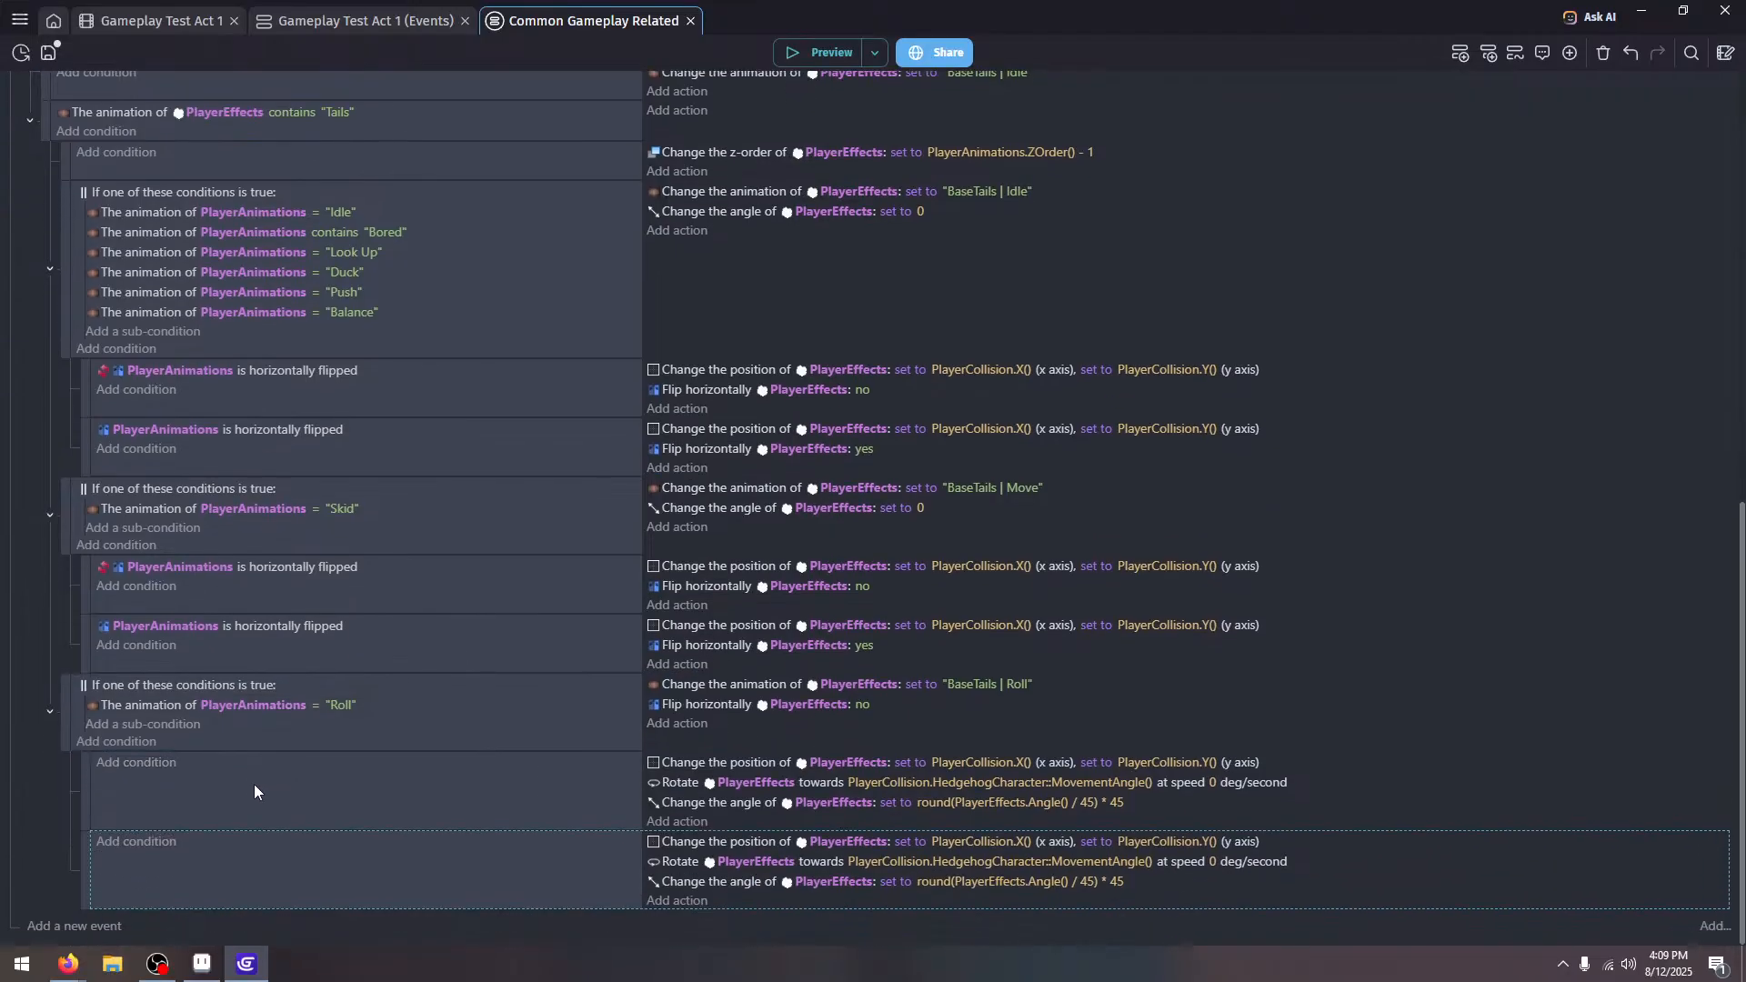
Add an inverted "Is on floor" condition for PlayerCollision to the first roll sub-event, the one rotating towards MovementAngle()
{"action": "left_click", "coordinate": [148, 764]}
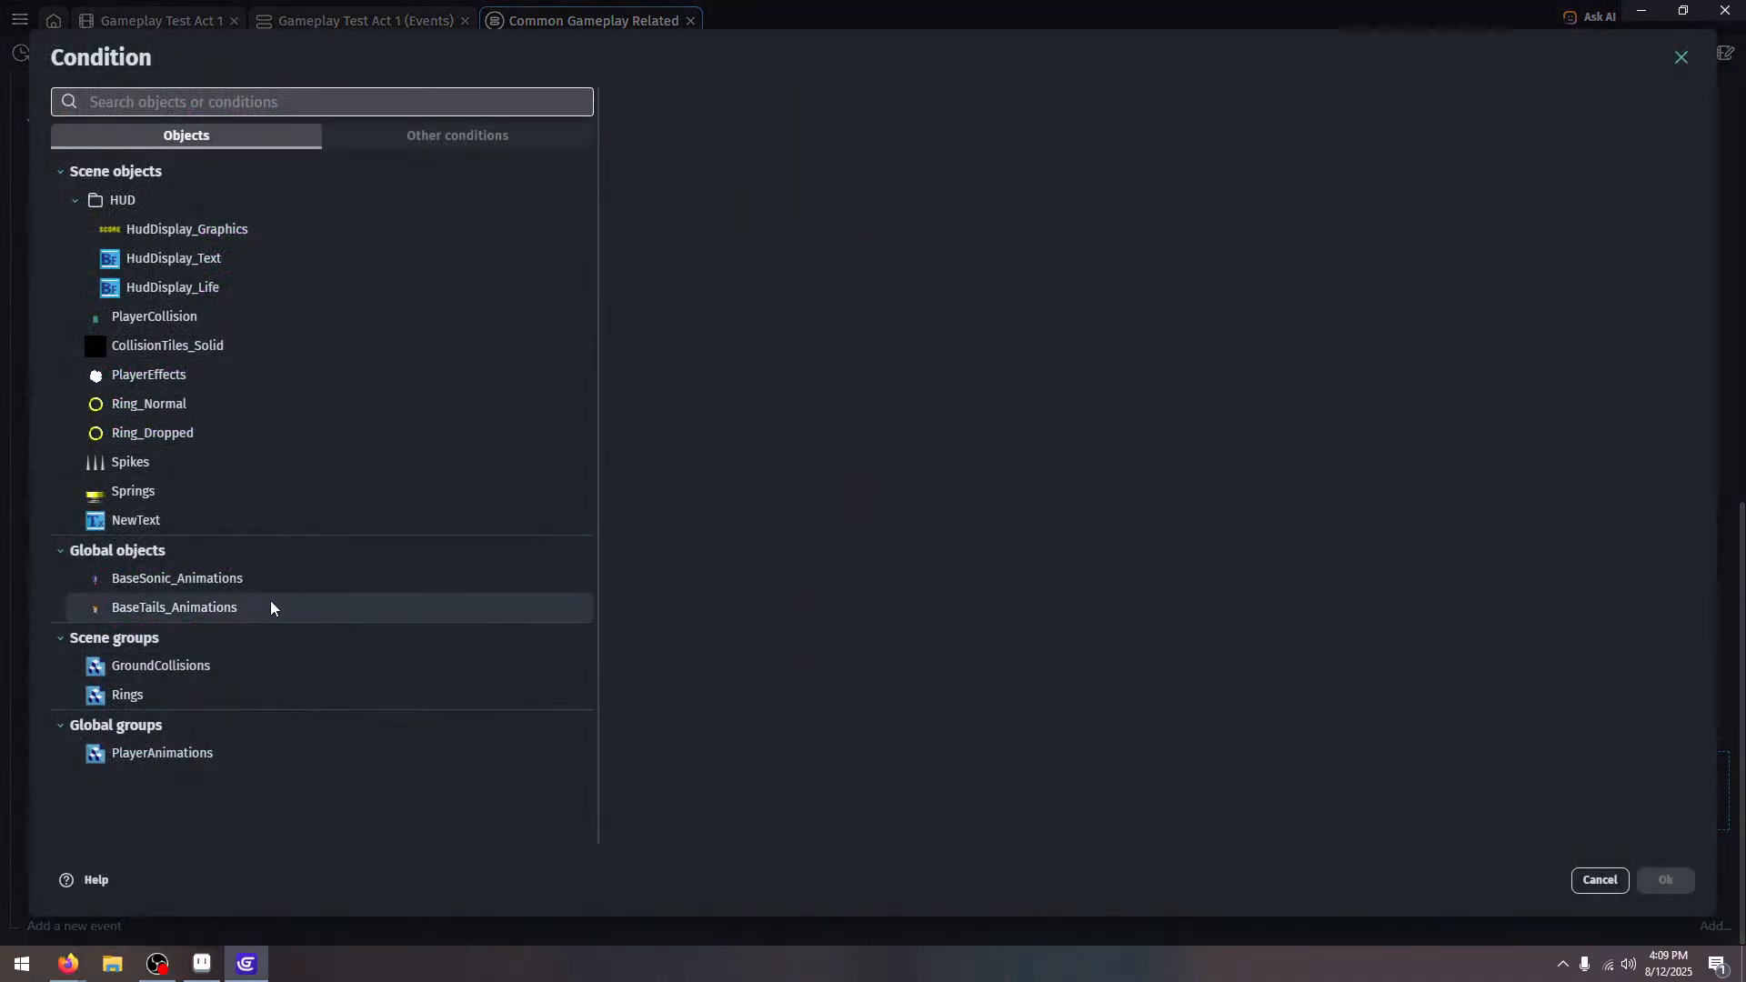
{"action": "left_click", "coordinate": [1591, 880]}
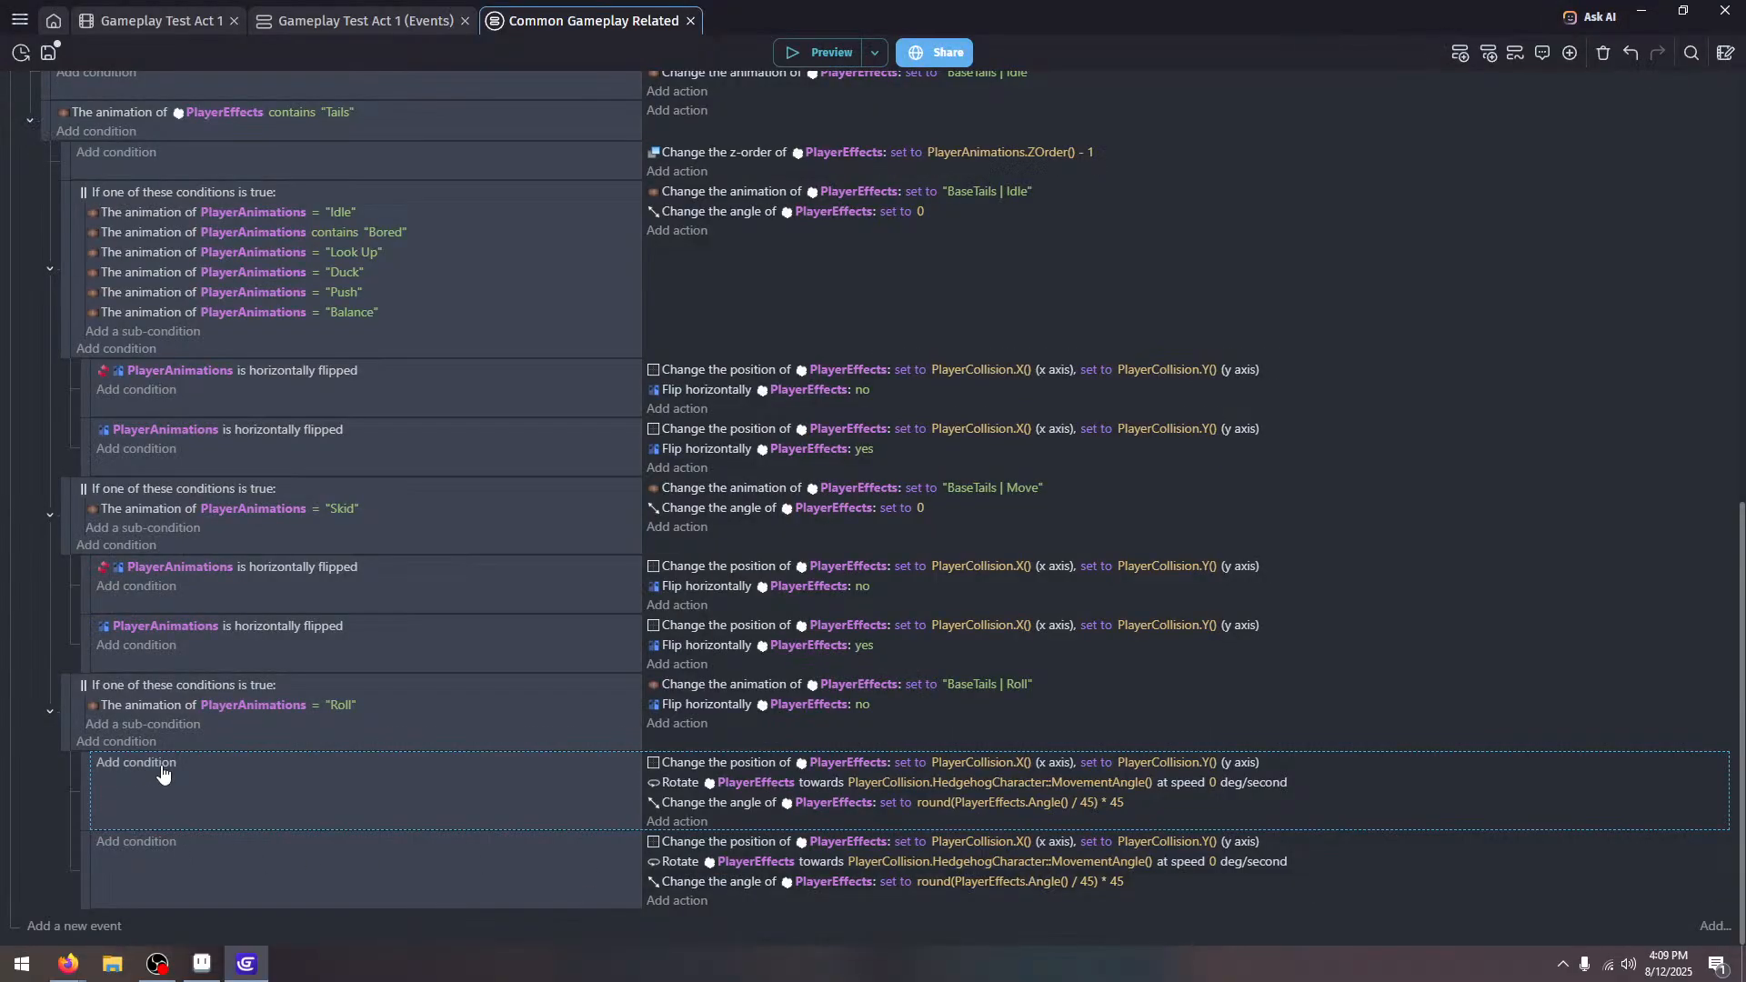
{"action": "left_click", "coordinate": [162, 772]}
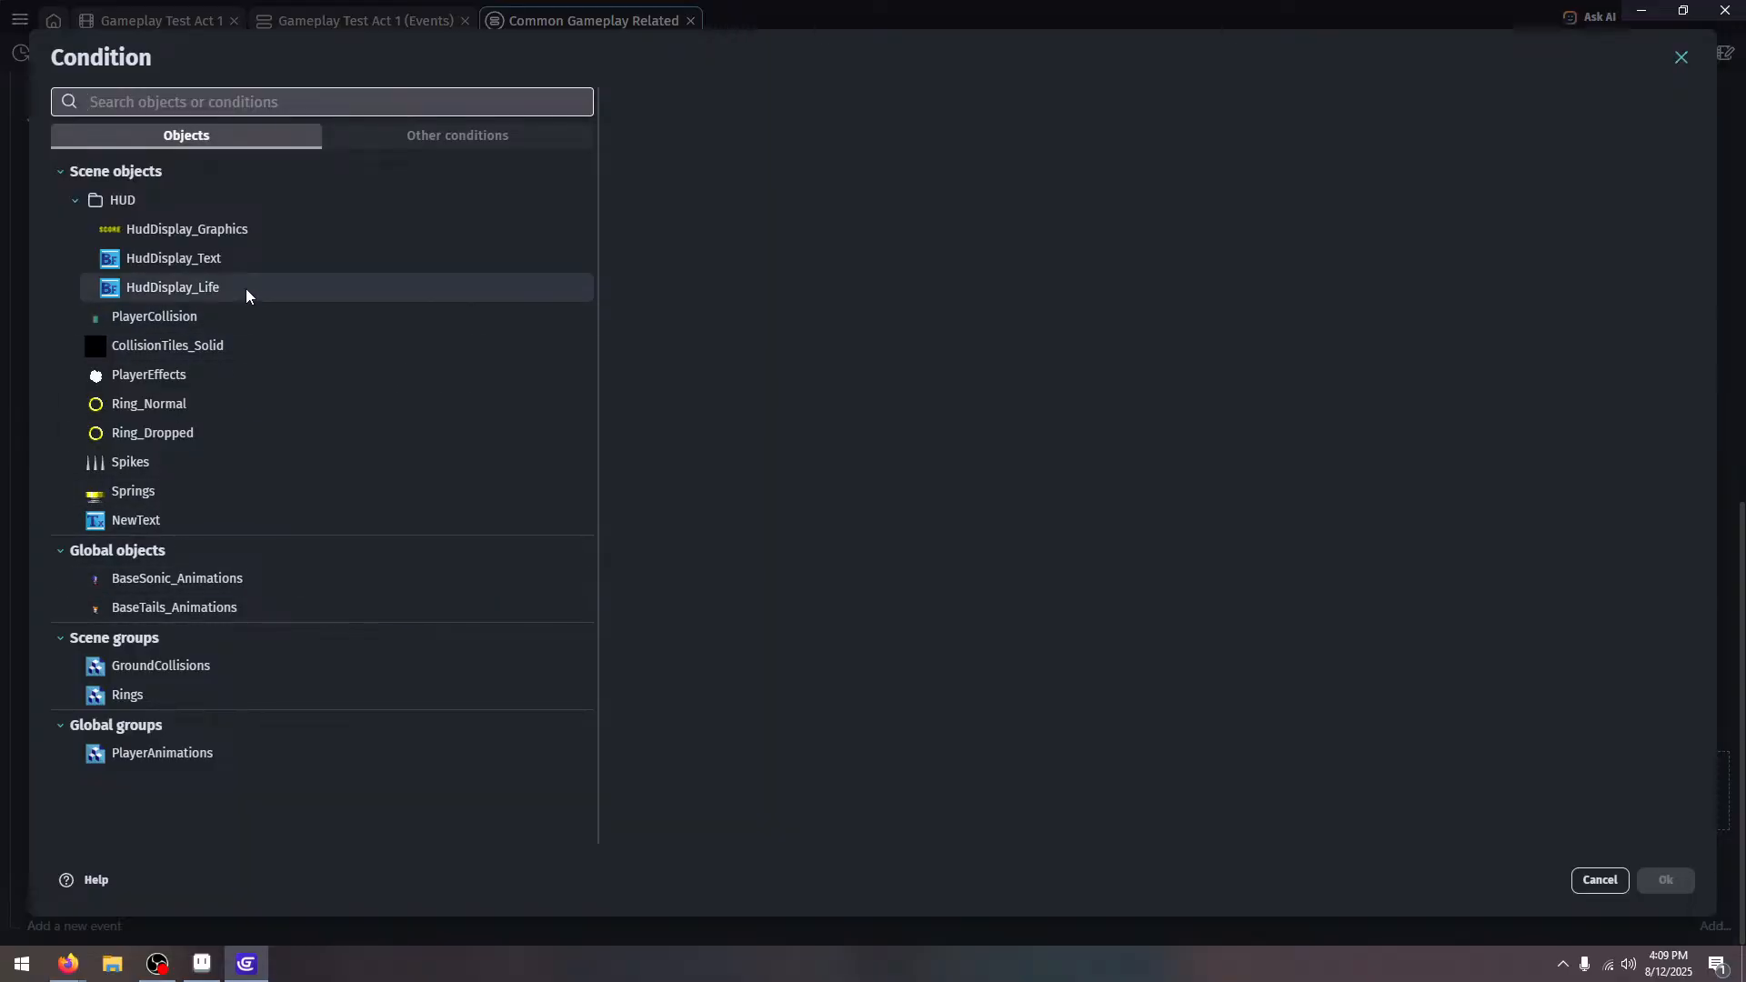
{"action": "left_click", "coordinate": [253, 324]}
{"action": "scroll", "coordinate": [847, 342], "scroll_direction": "down", "scroll_amount": 1}
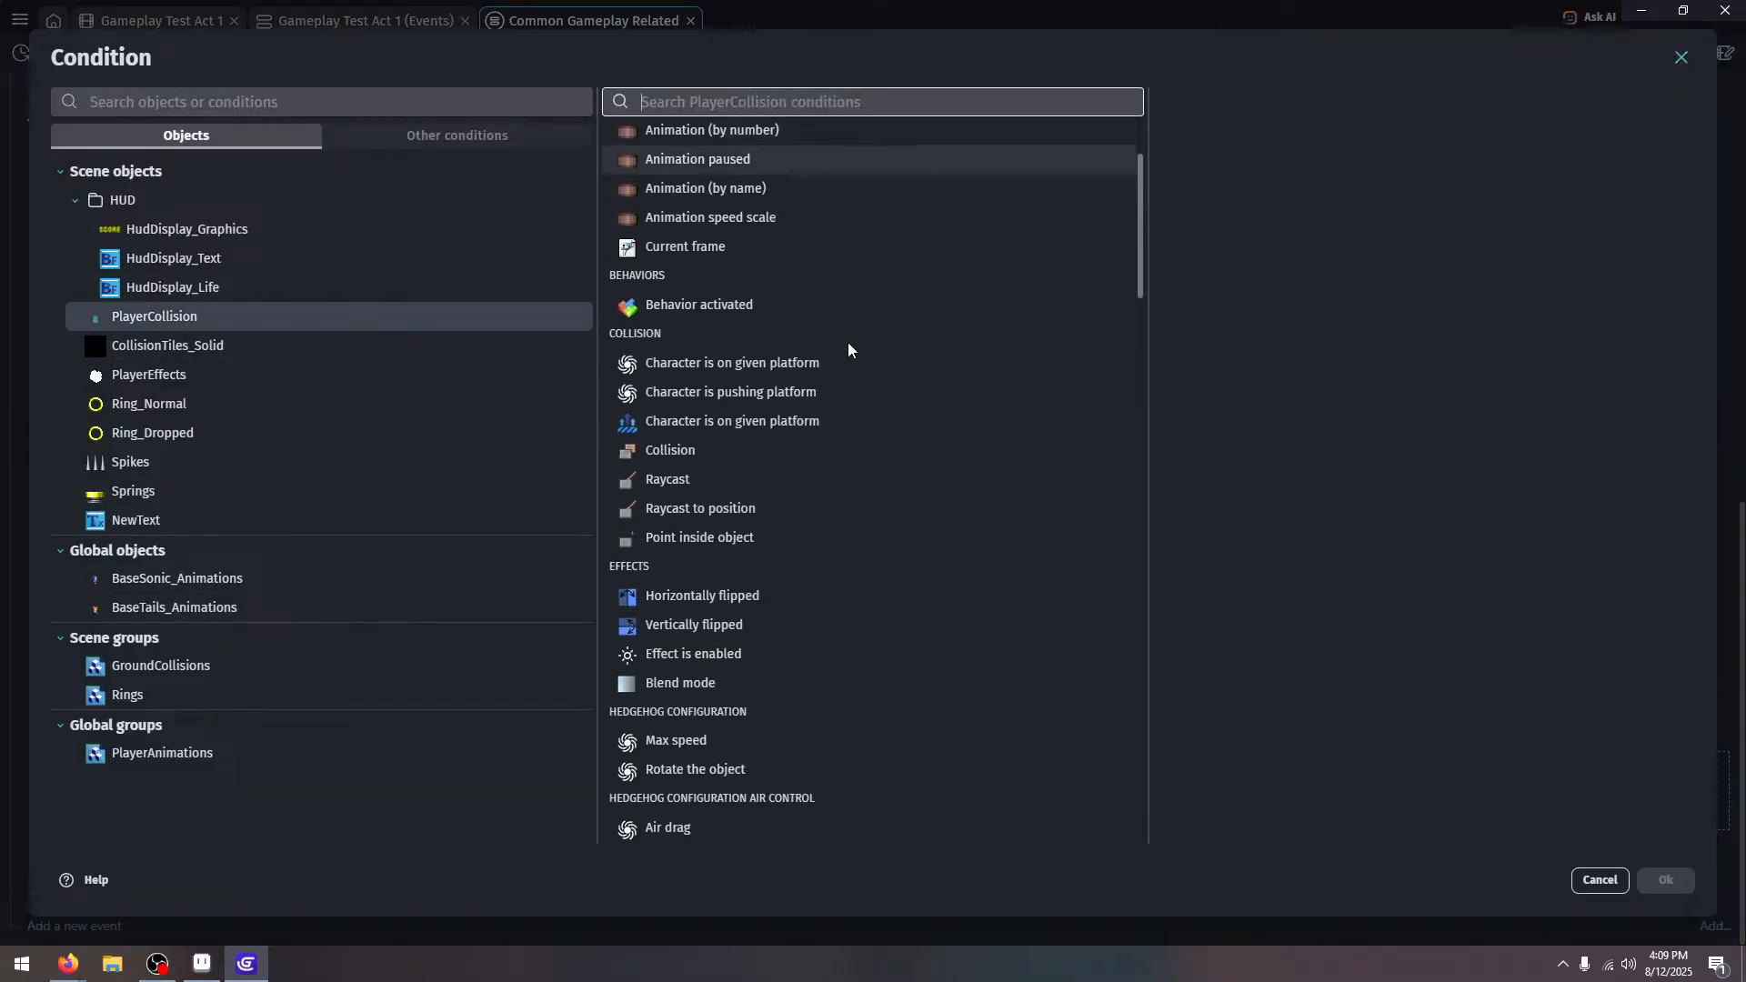
{"action": "scroll", "coordinate": [859, 391], "scroll_direction": "down", "scroll_amount": 5}
{"action": "scroll", "coordinate": [764, 591], "scroll_direction": "down", "scroll_amount": 2}
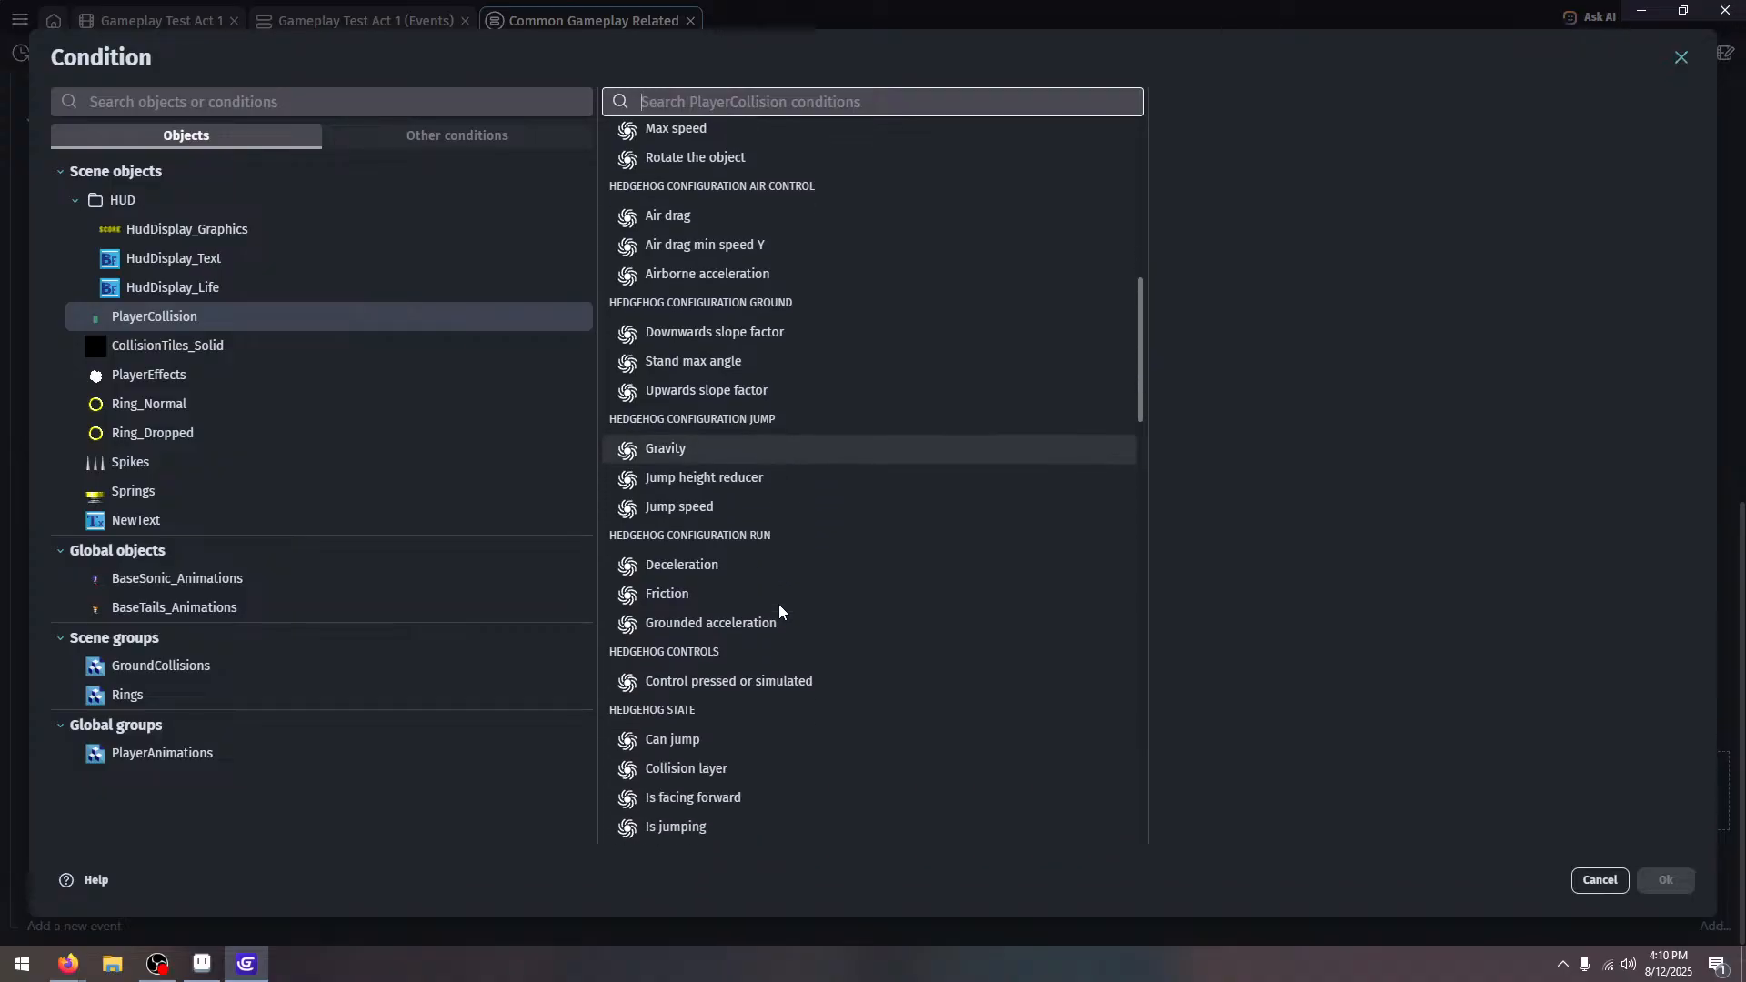
{"action": "scroll", "coordinate": [778, 611], "scroll_direction": "down", "scroll_amount": 2}
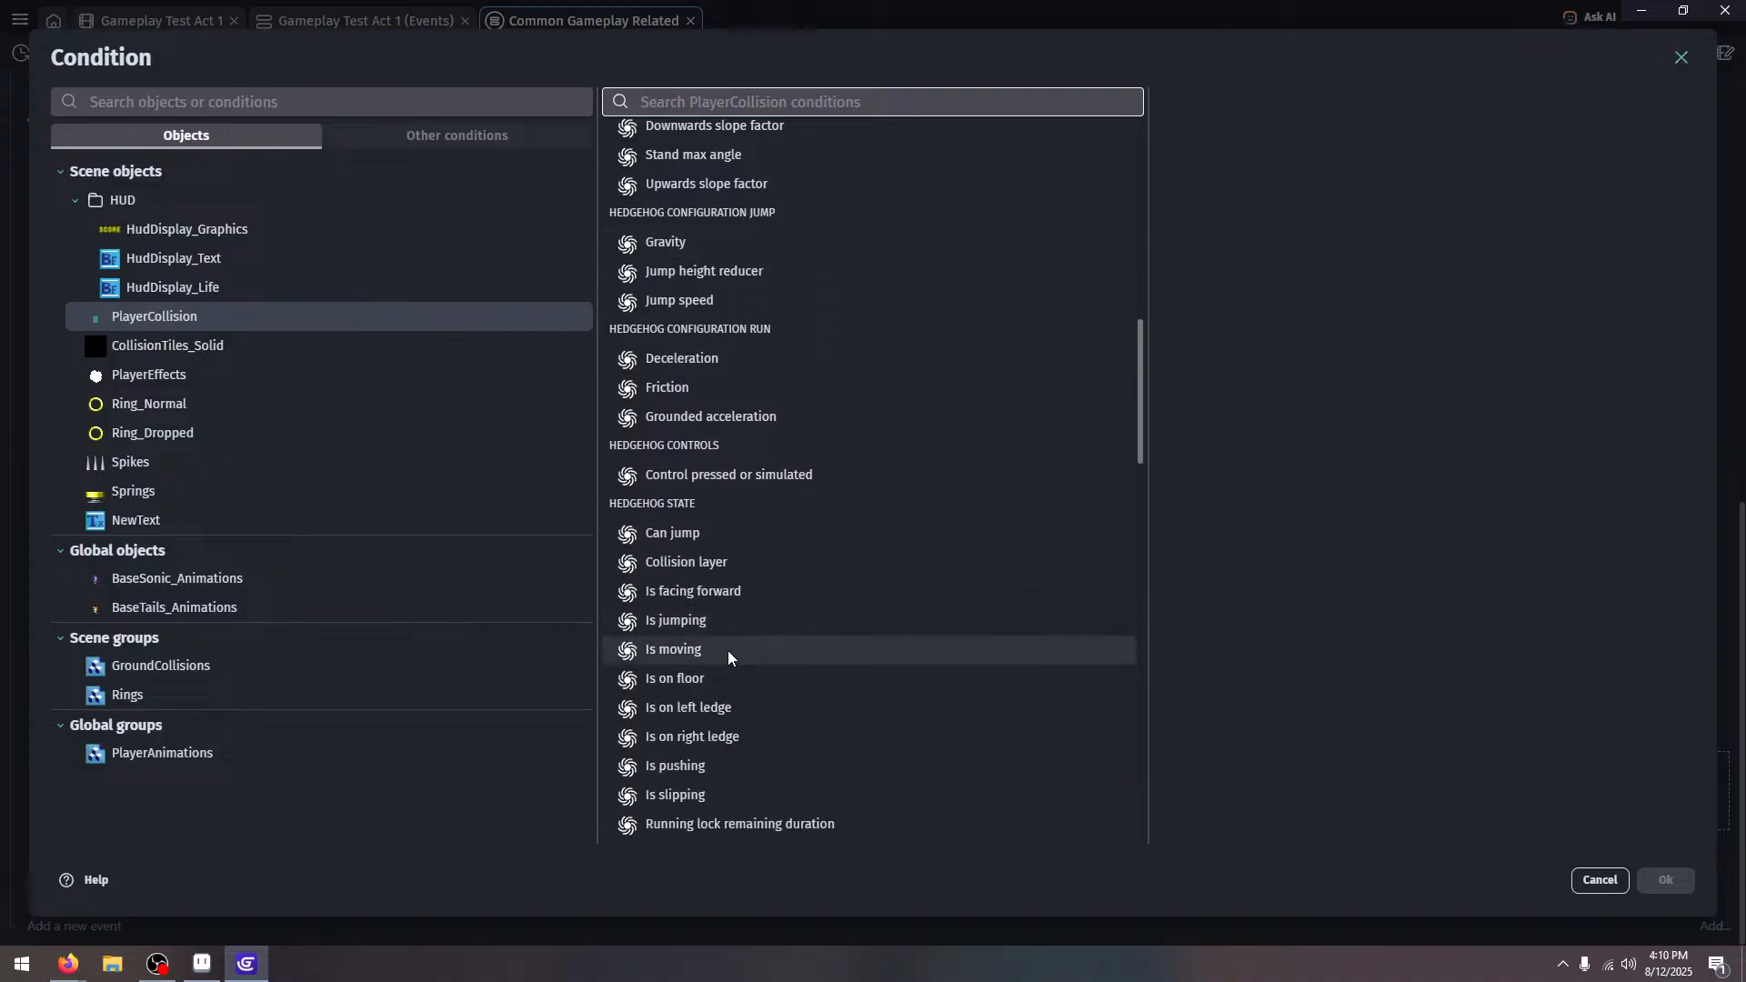
{"action": "left_click", "coordinate": [726, 676]}
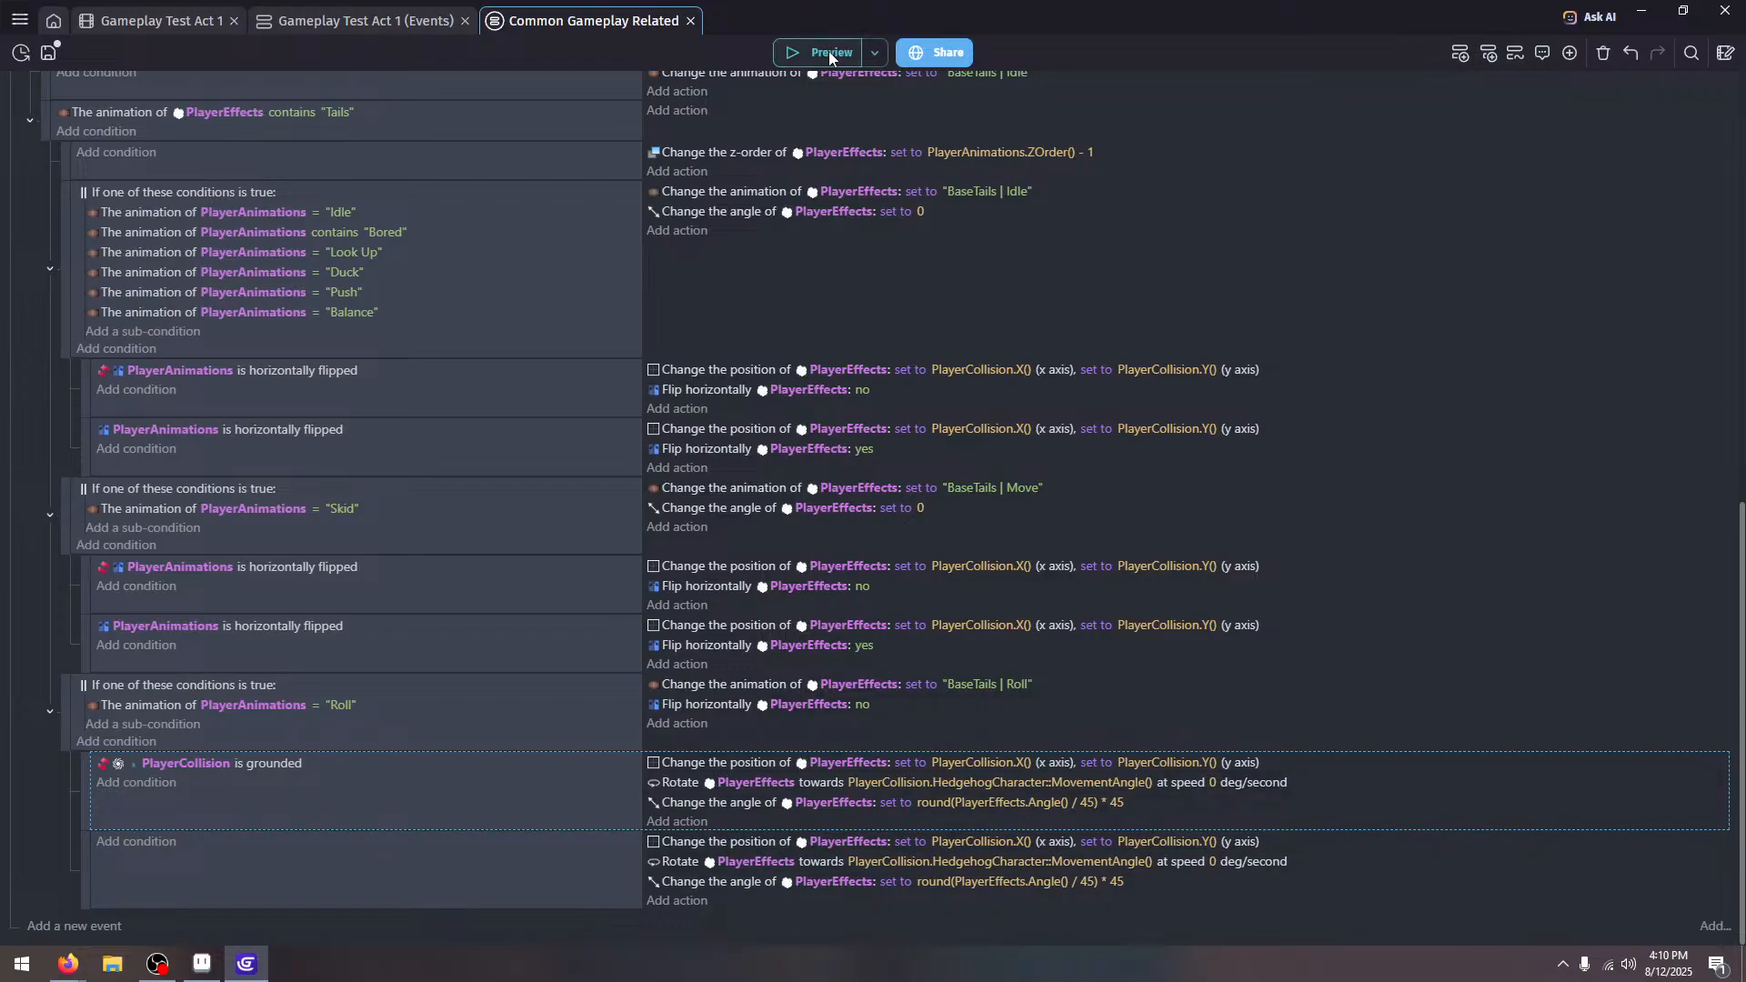
Preview the game and make Tails jump repeatedly to check the tail rotation in the air
{"action": "left_click", "coordinate": [827, 51]}
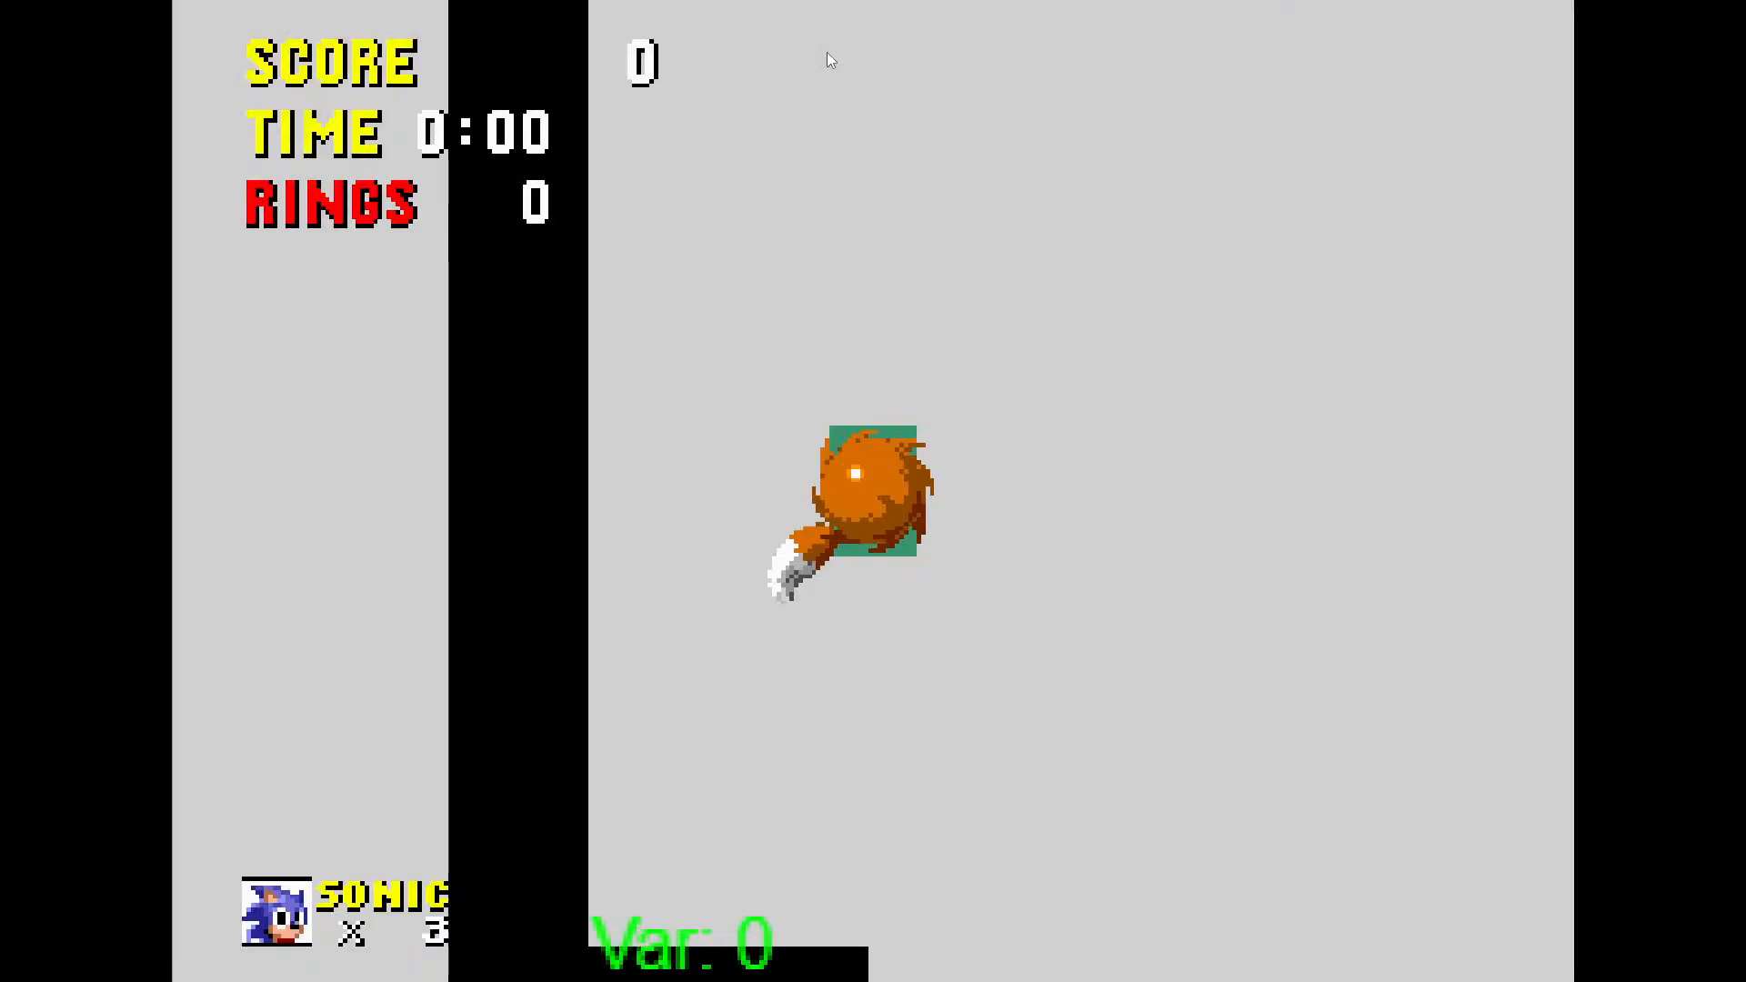
{"action": "key", "text": "Left"}
{"action": "key", "text": "space"}
{"action": "key", "text": "space"}
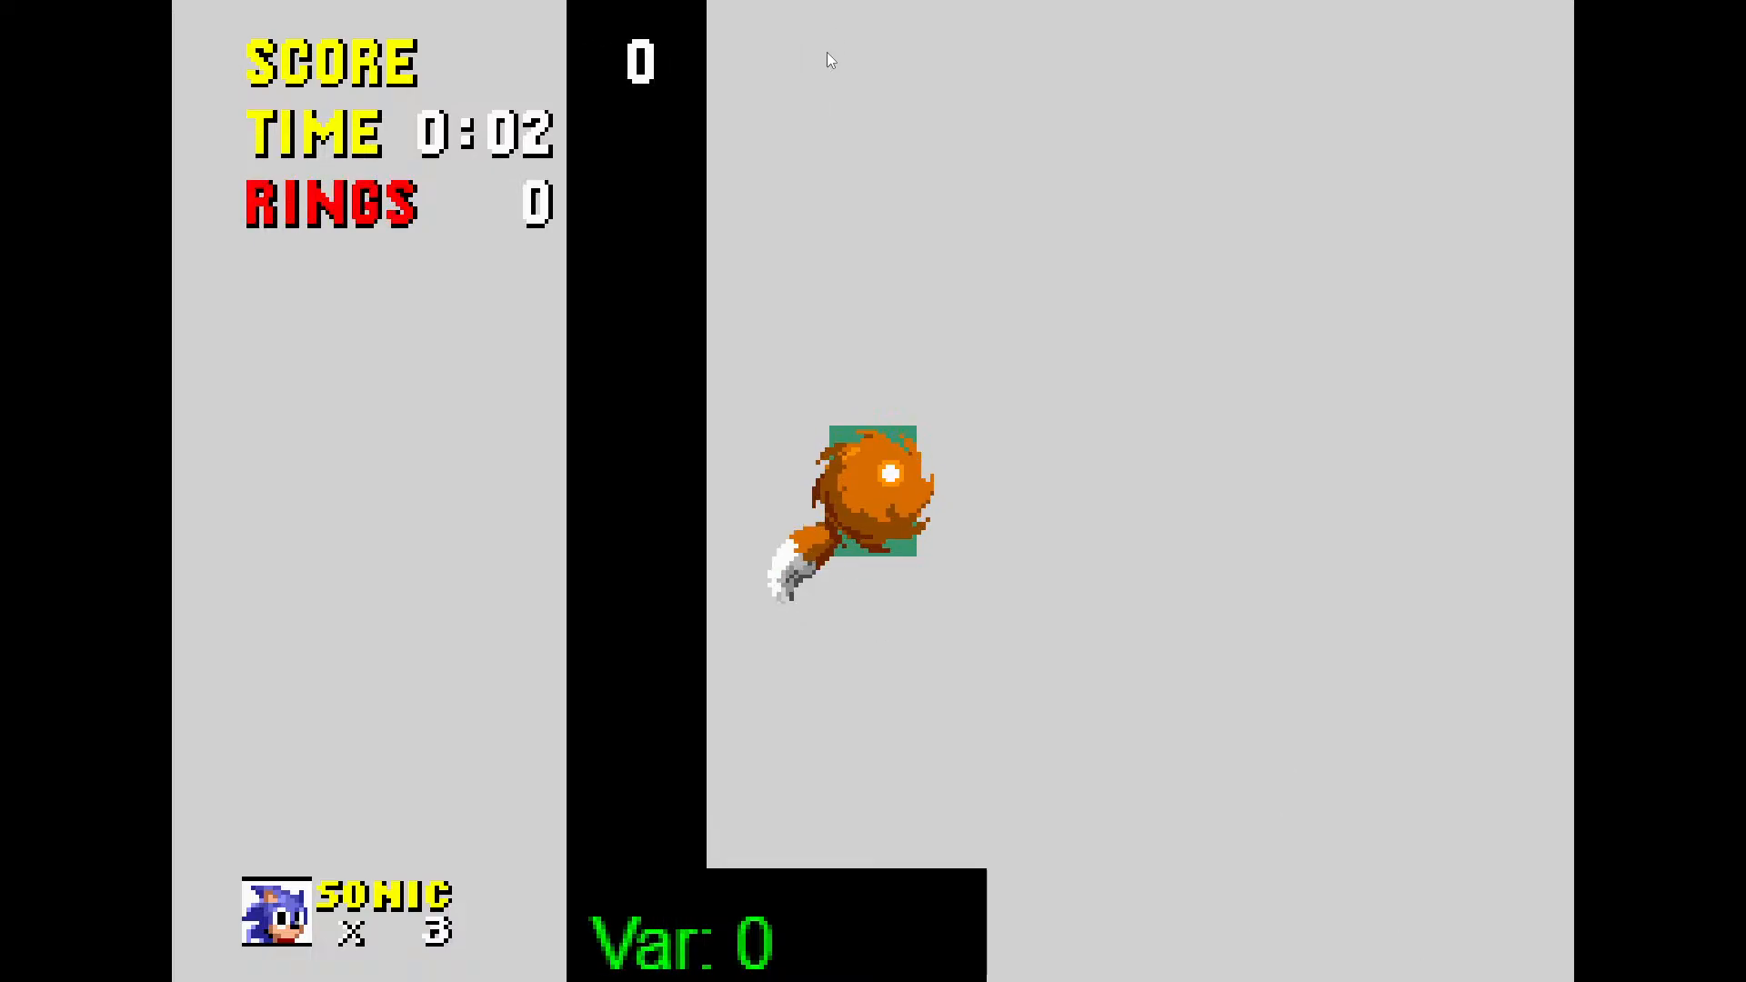
{"action": "key", "text": "space"}
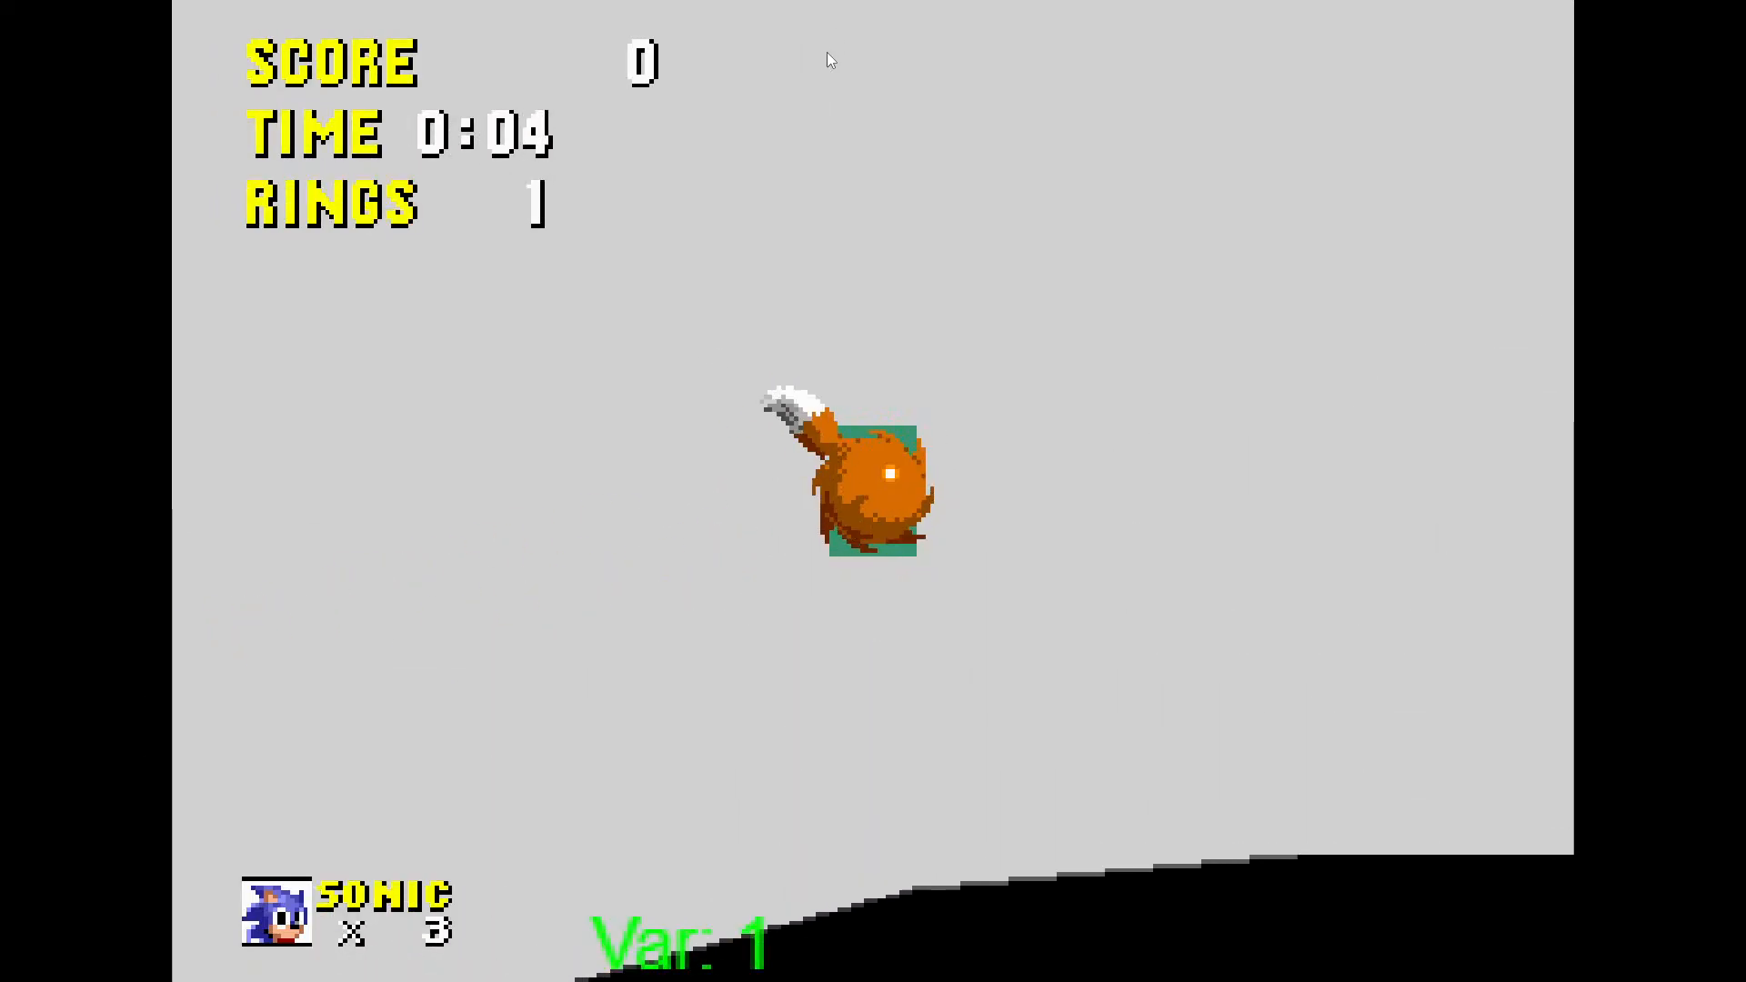
{"action": "key", "text": "space"}
{"action": "key", "text": "Left"}
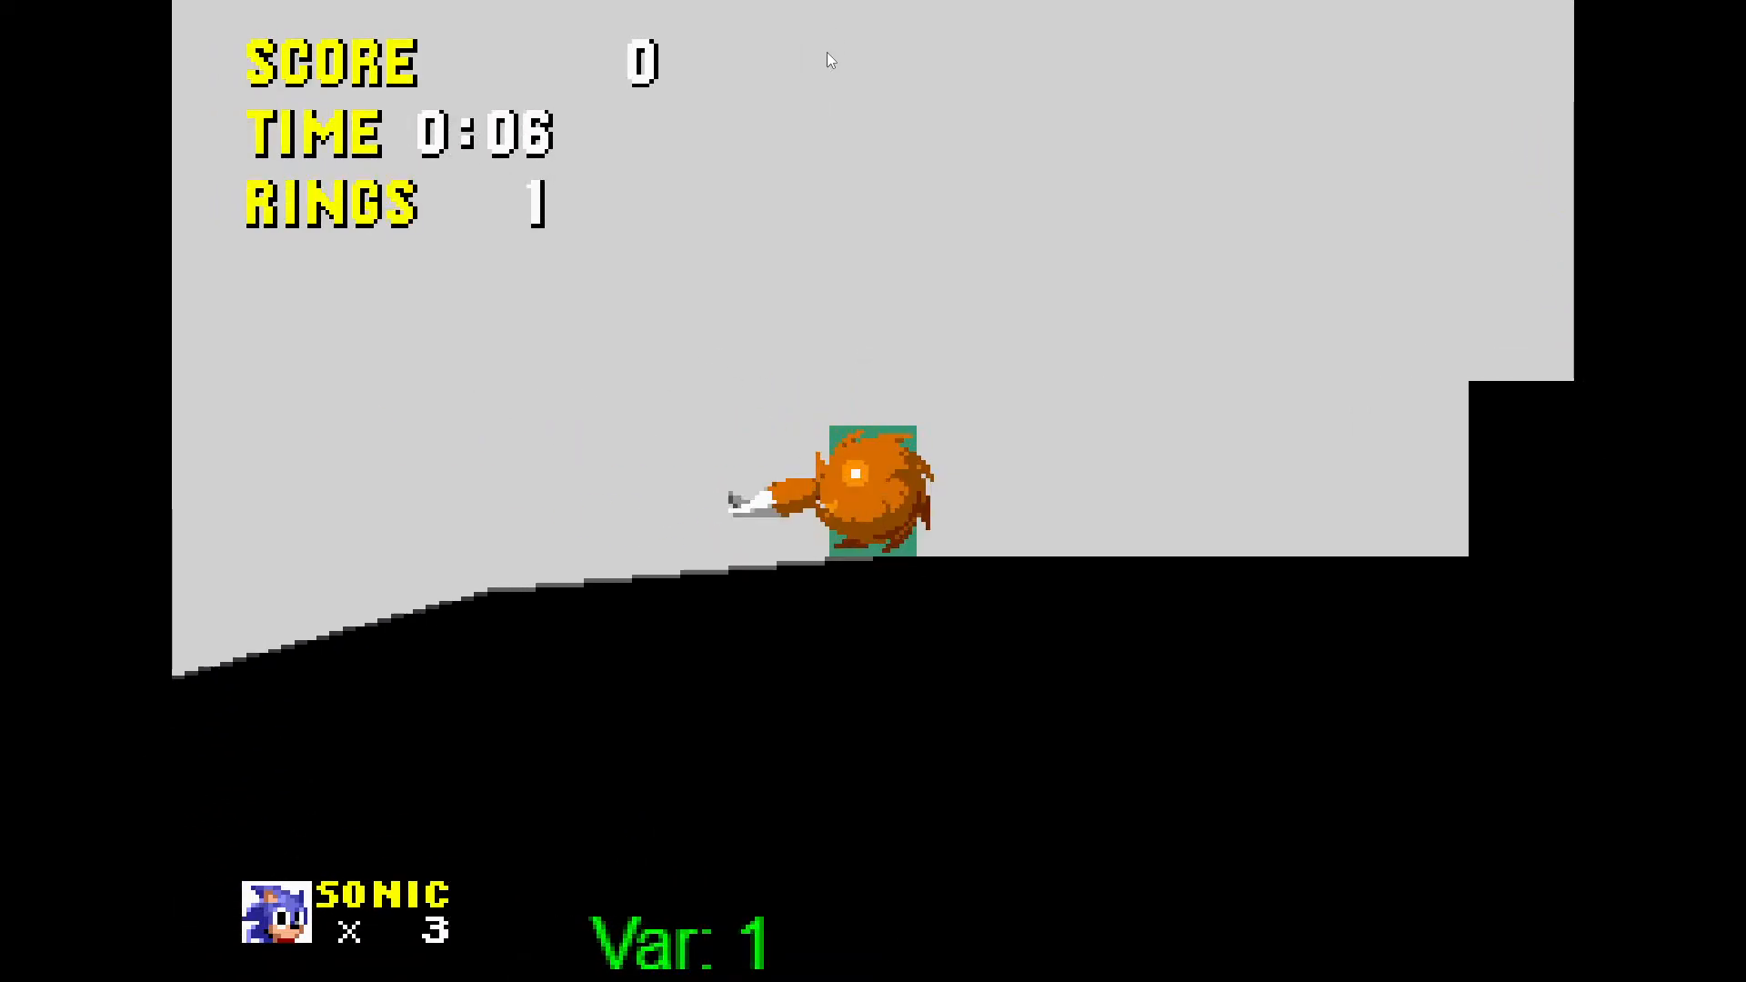
Roll and jump Tails across the slopes in both directions to compare grounded and airborne tail angles, and close the preview
{"action": "key", "text": "Down"}
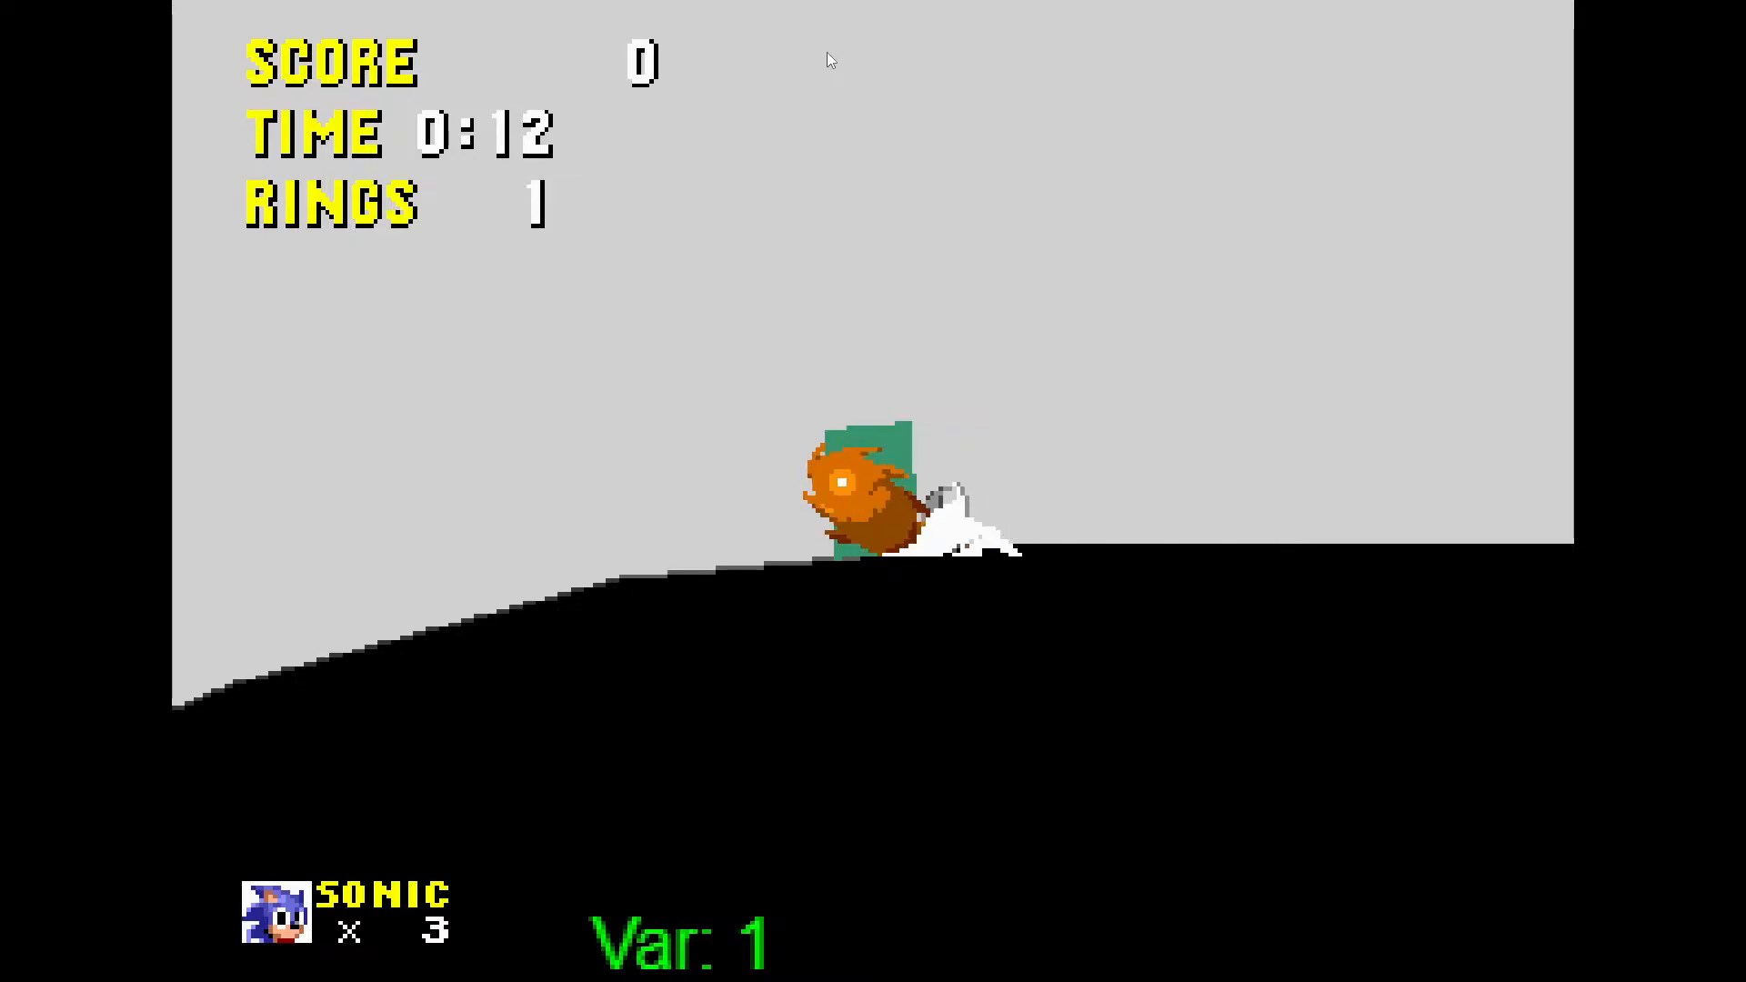
{"action": "key", "text": "space"}
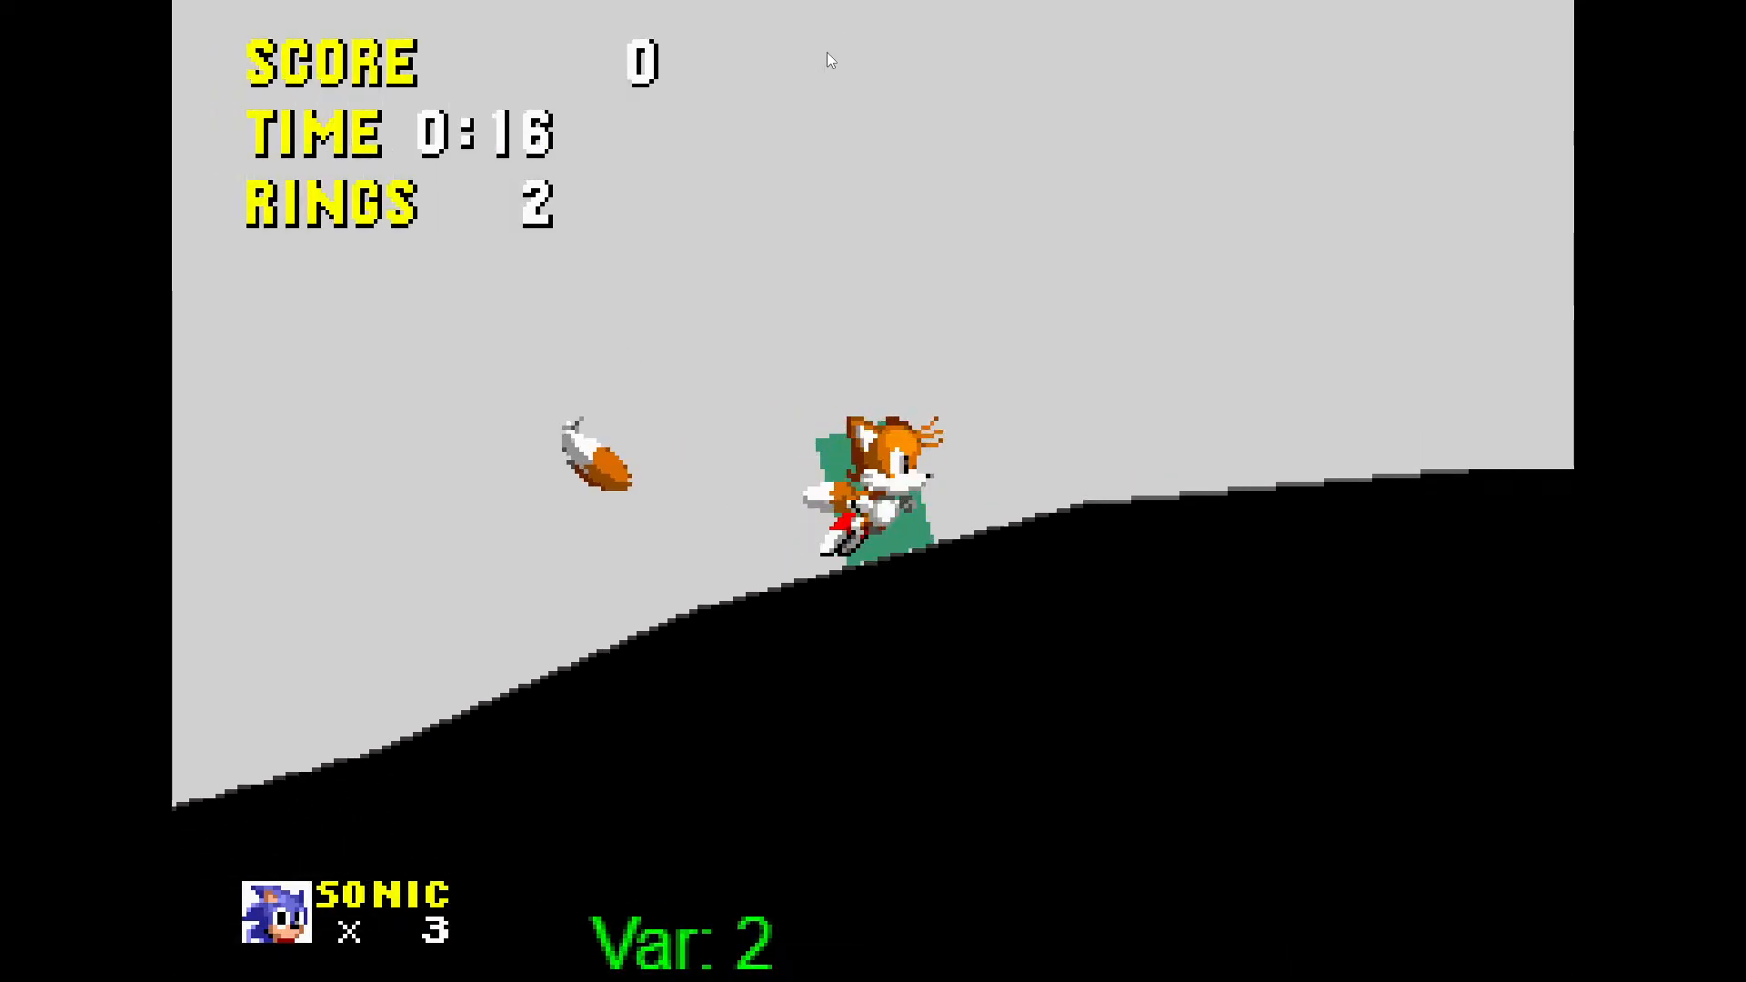
{"action": "key", "text": "Left"}
{"action": "key", "text": "space"}
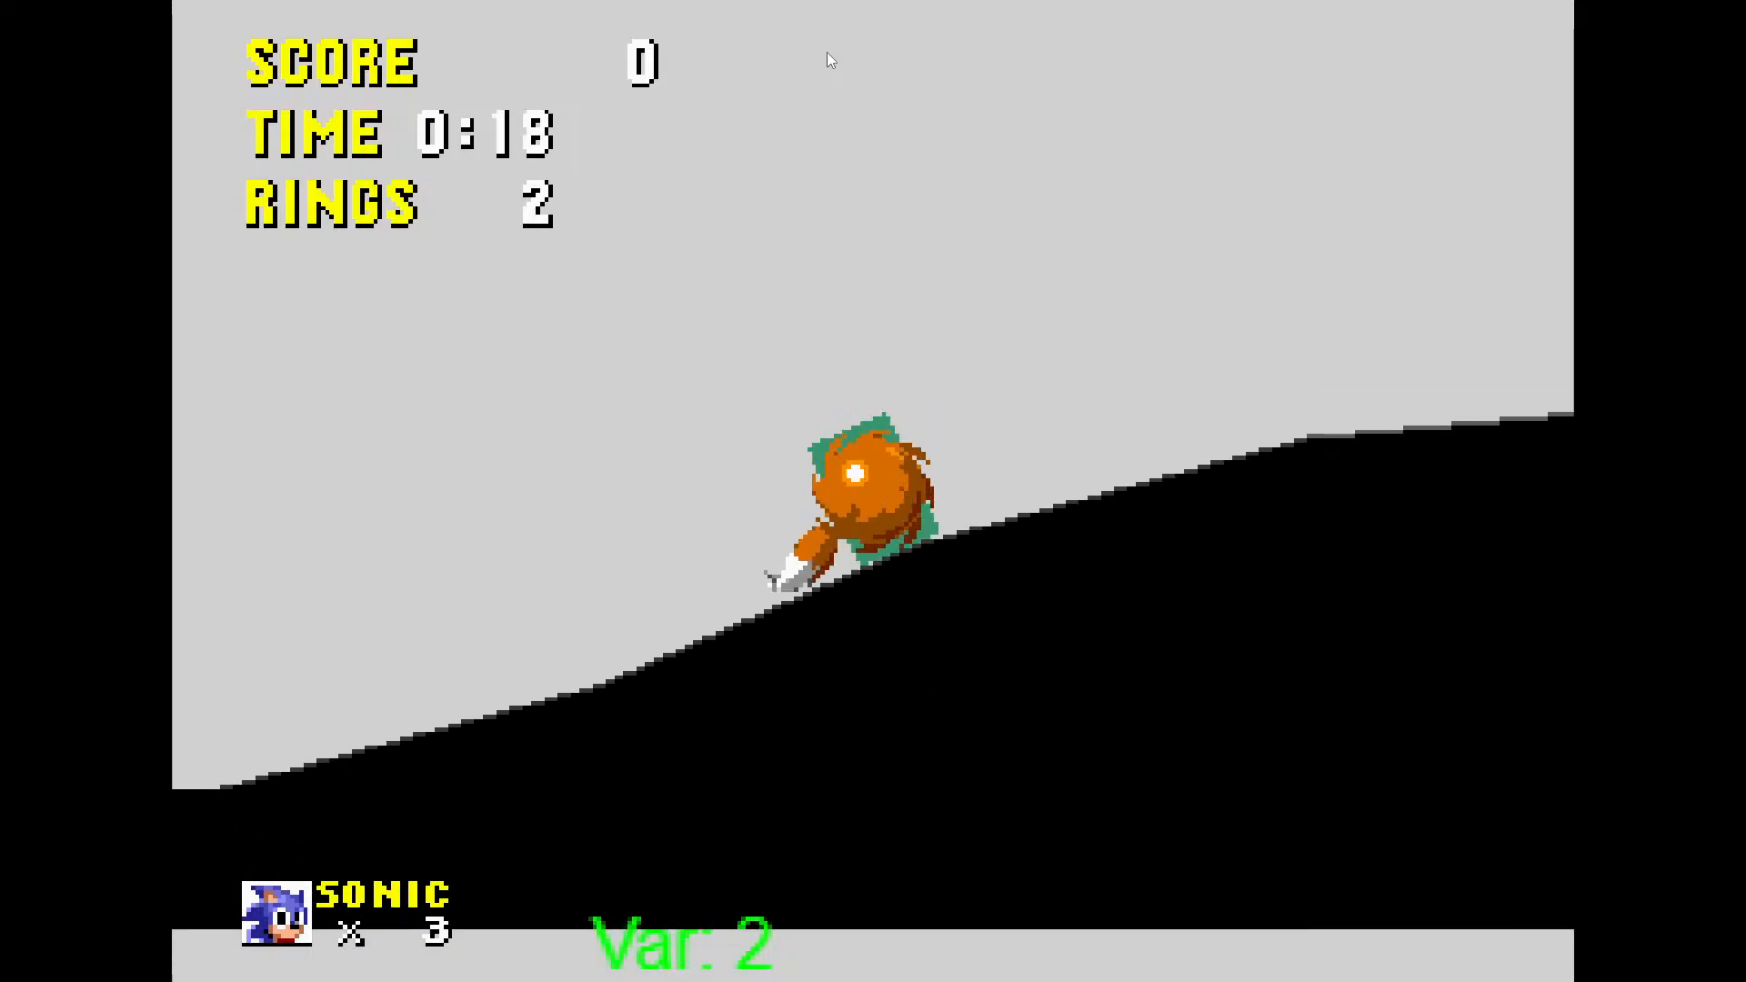
{"action": "key", "text": "space"}
{"action": "key", "text": "space"}
{"action": "key", "text": "Right"}
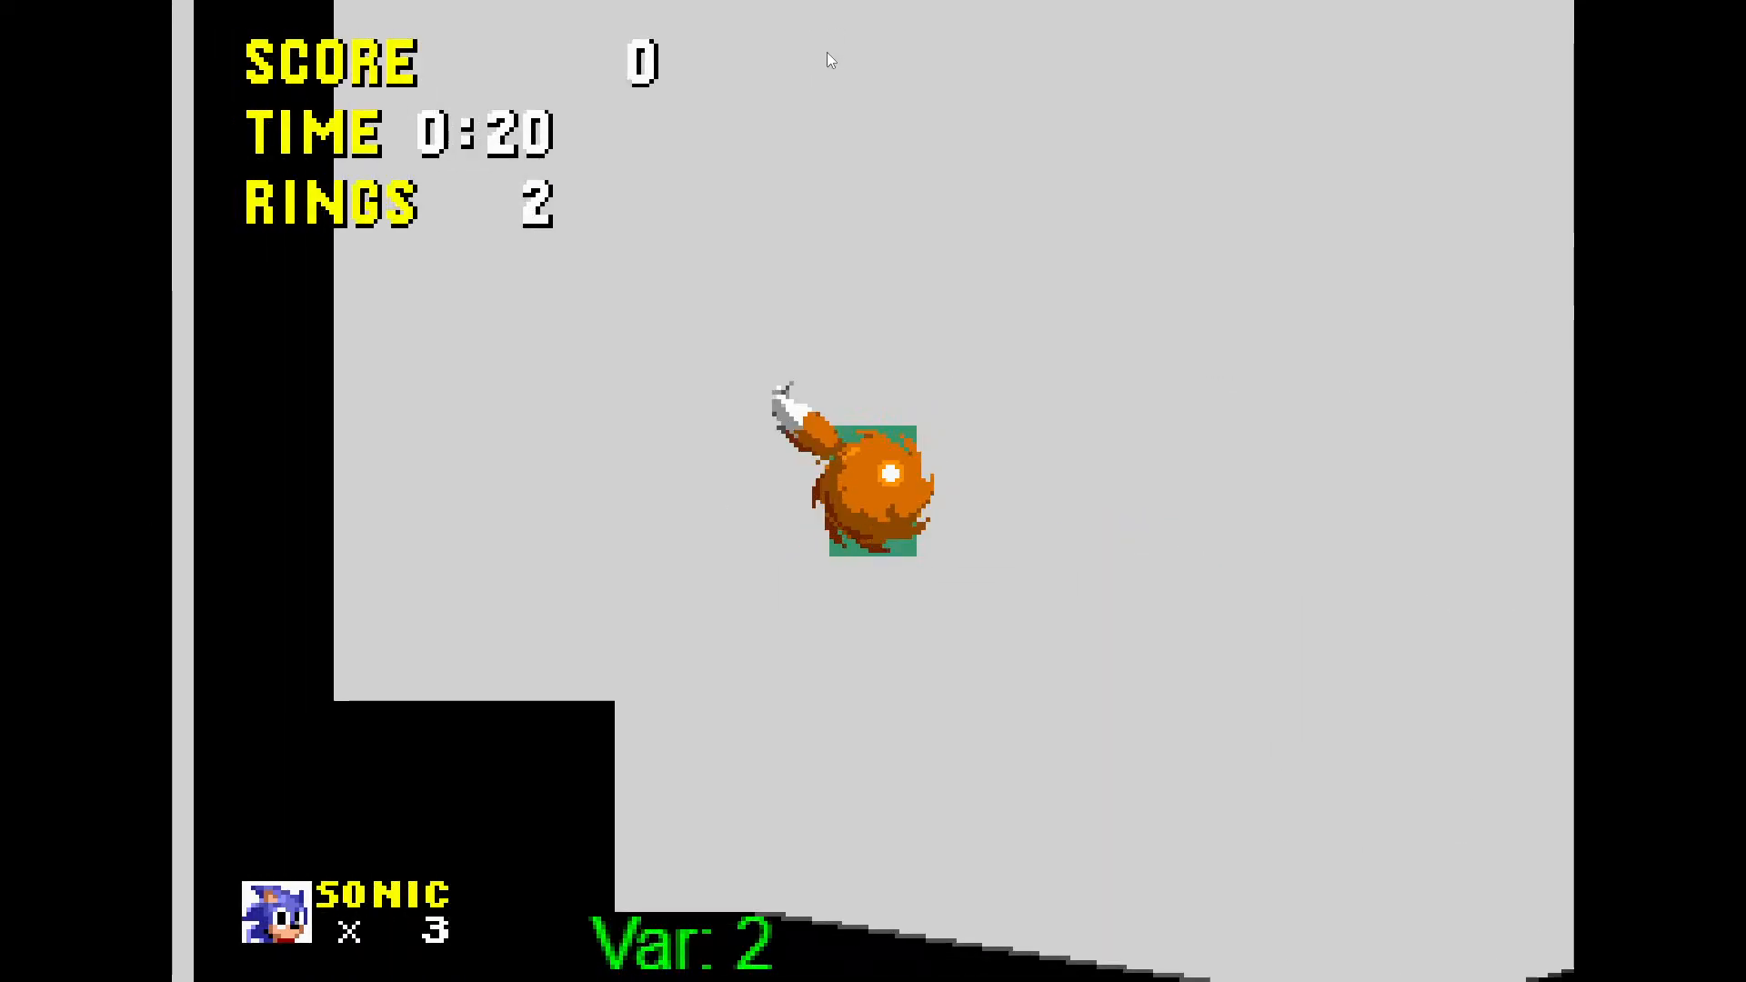
{"action": "key", "text": "space"}
{"action": "key", "text": "space"}
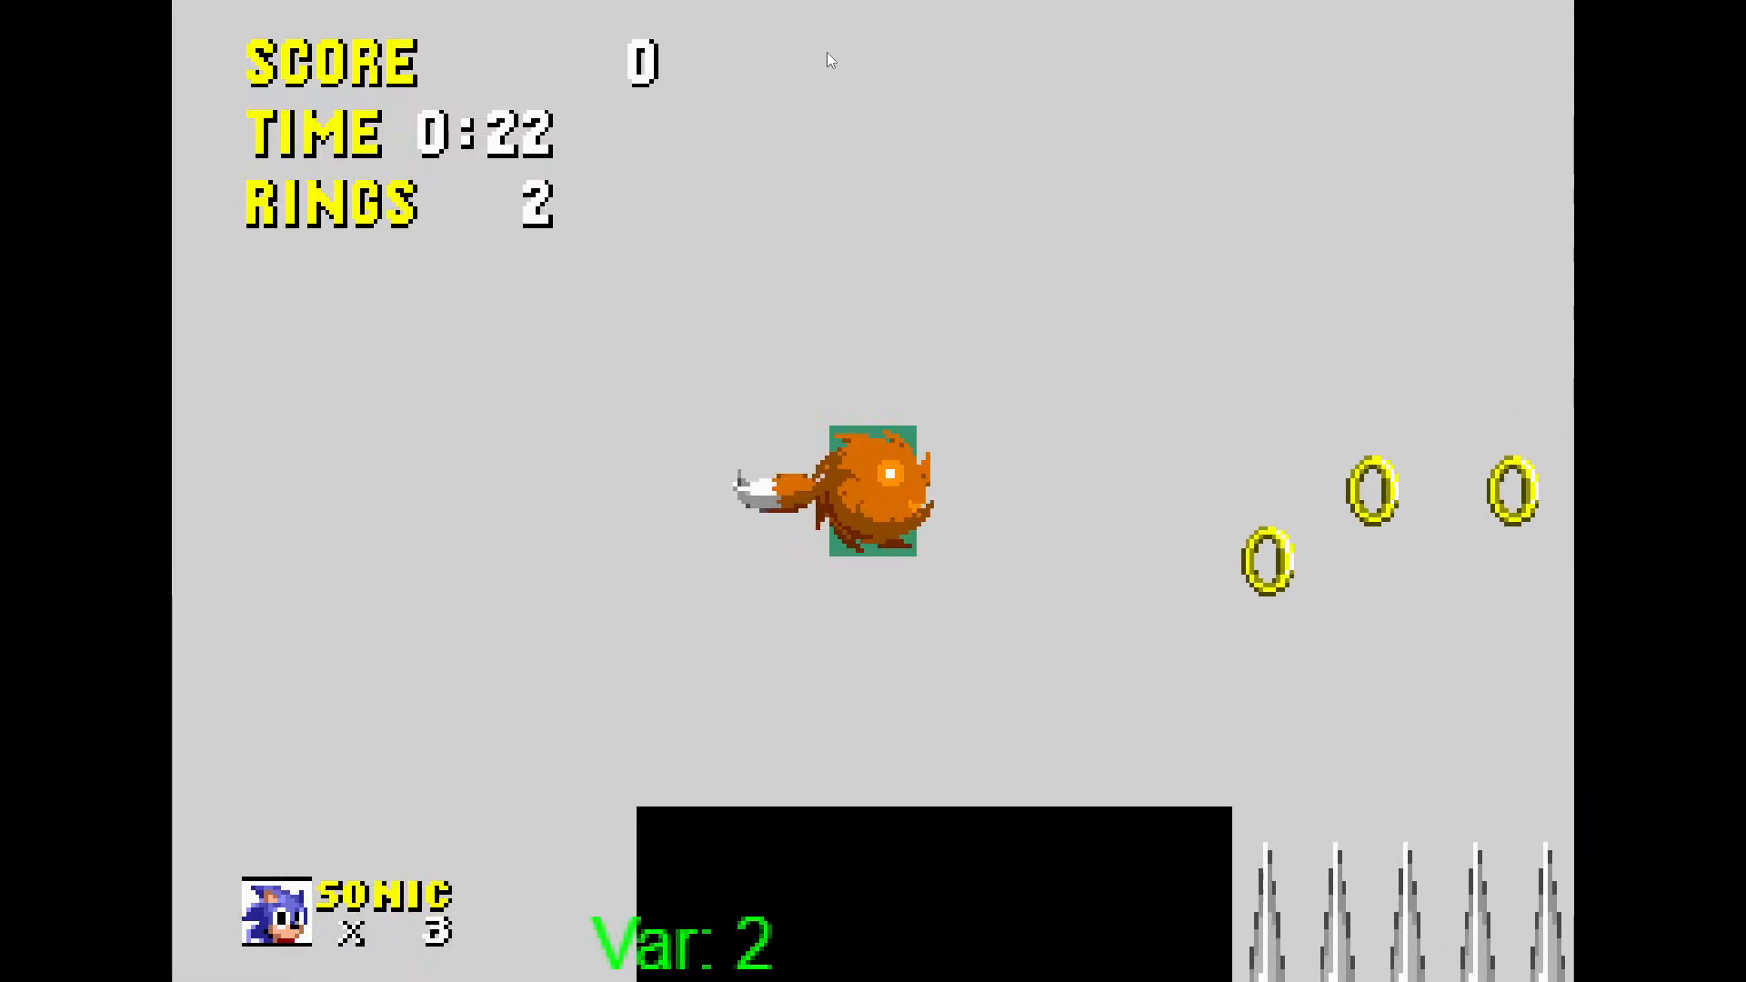
{"action": "key", "text": "Down"}
{"action": "key", "text": "F11"}
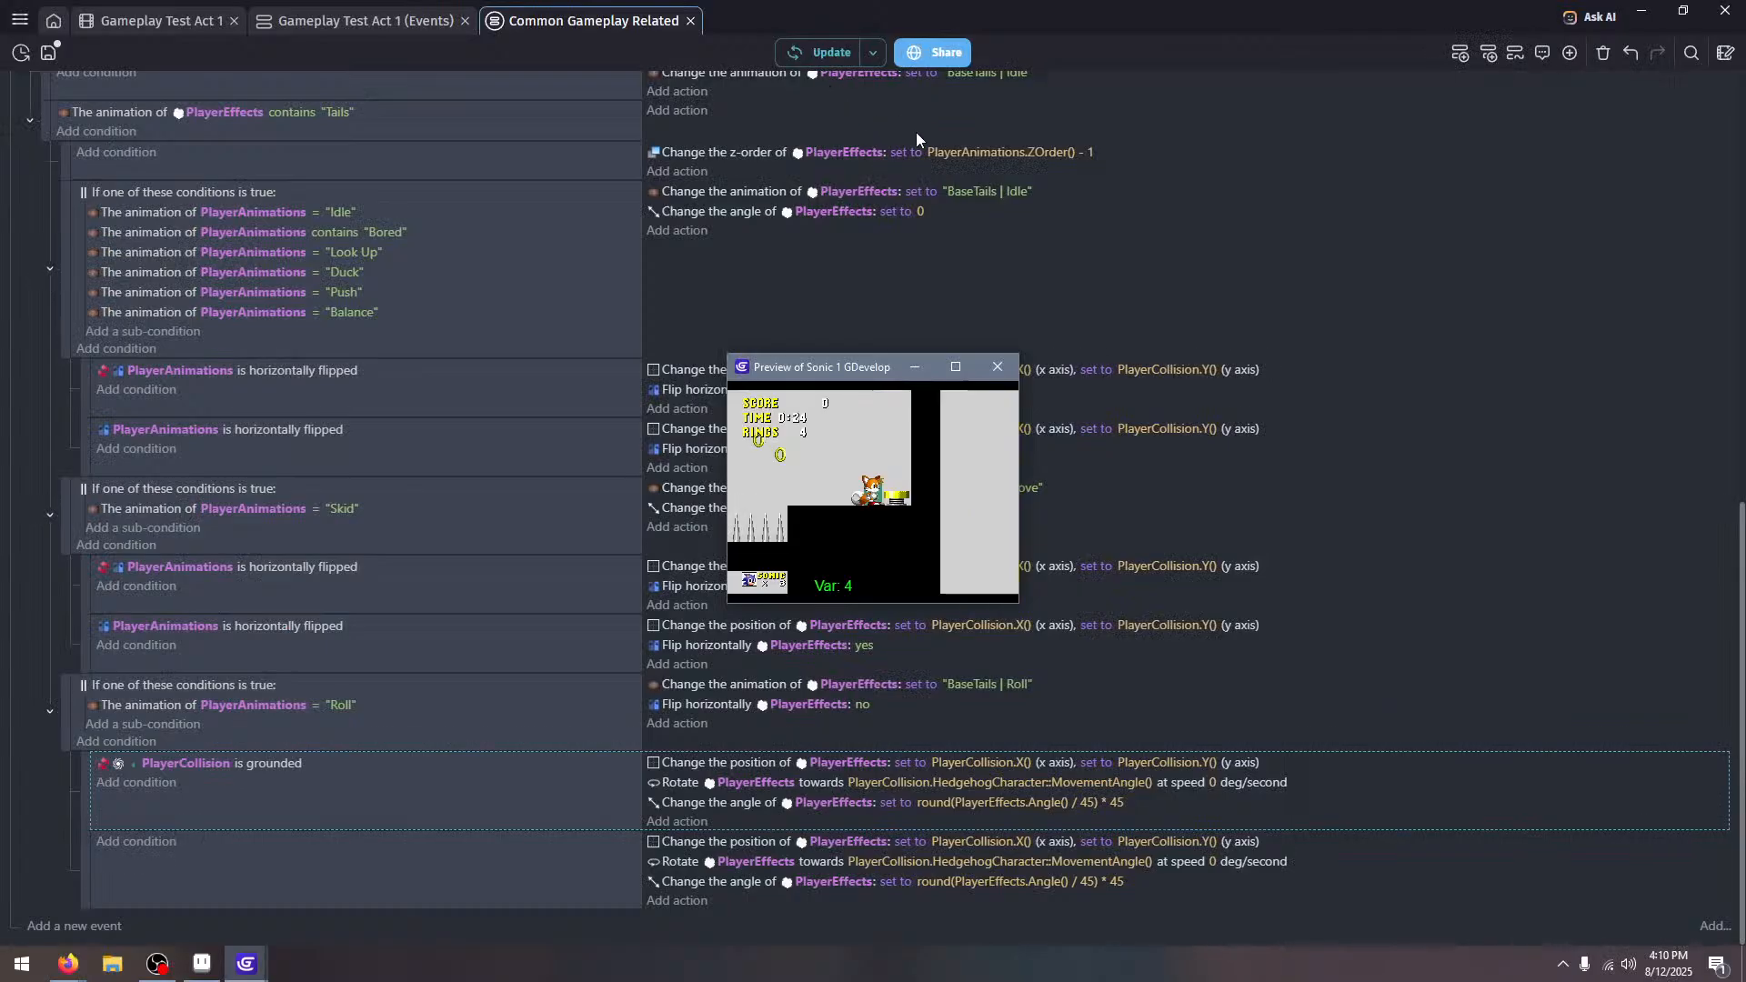
{"action": "left_click", "coordinate": [994, 368]}
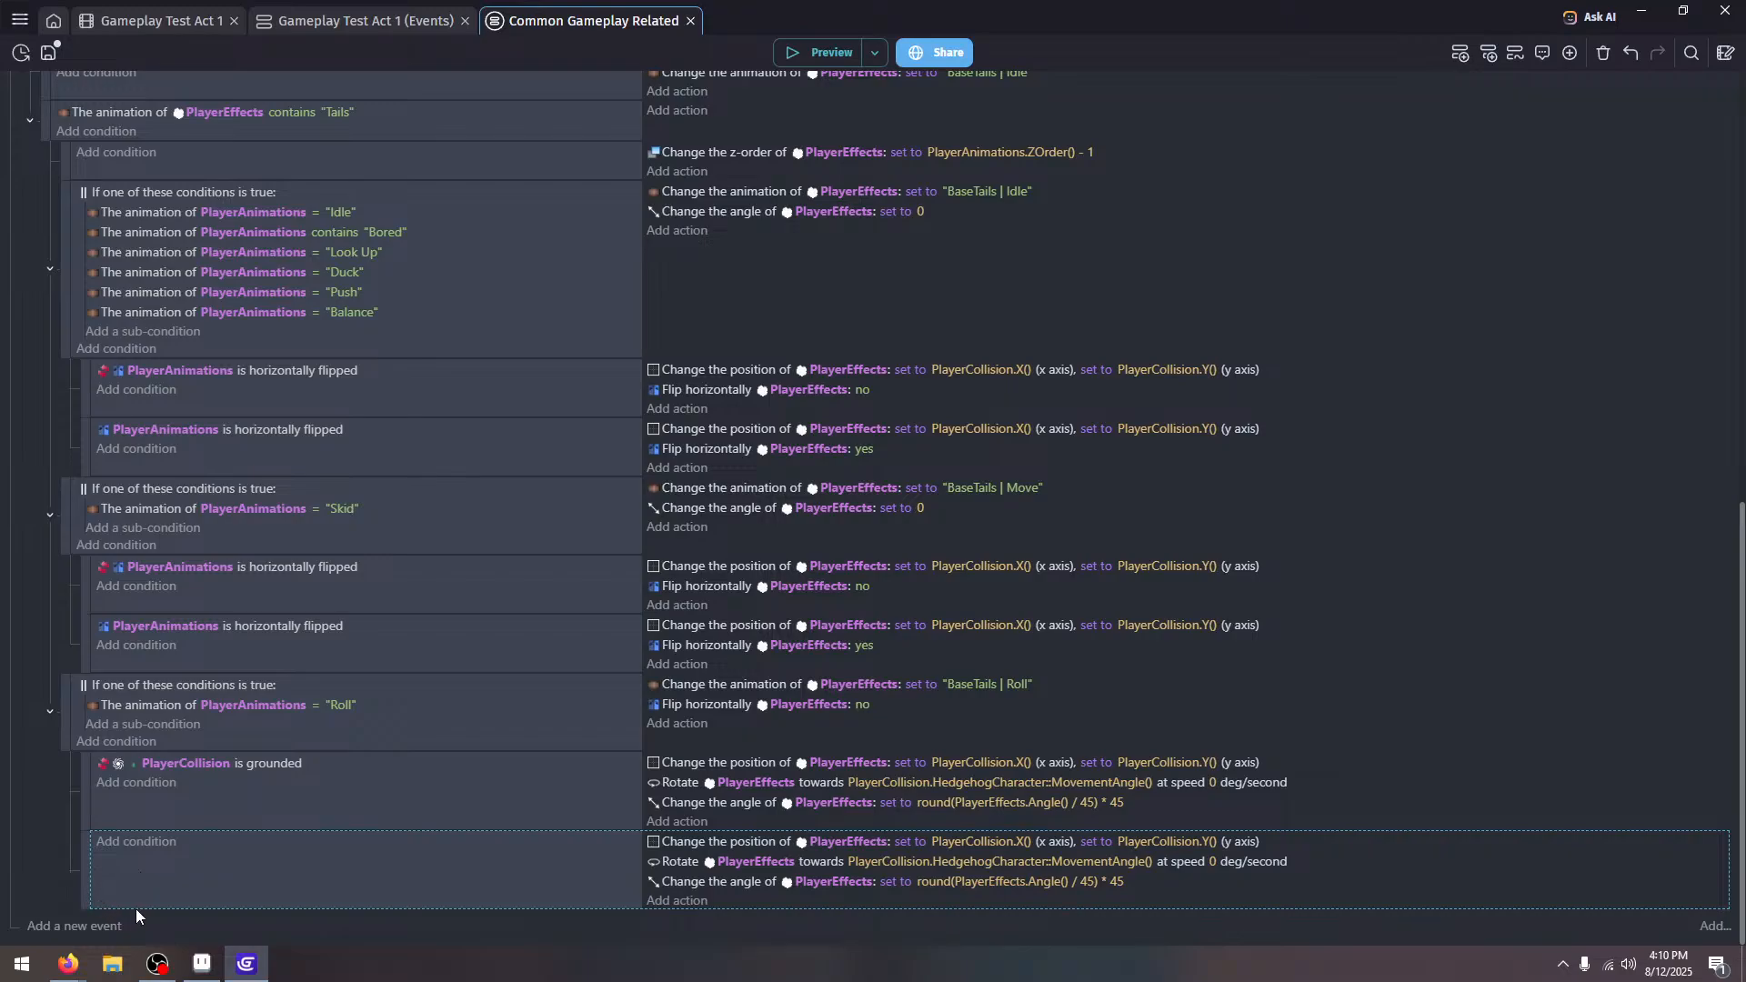
Set the second roll sub-event's Rotate action to turn PlayerEffects towards PlayerCollision.Angle()
{"action": "left_click", "coordinate": [995, 871]}
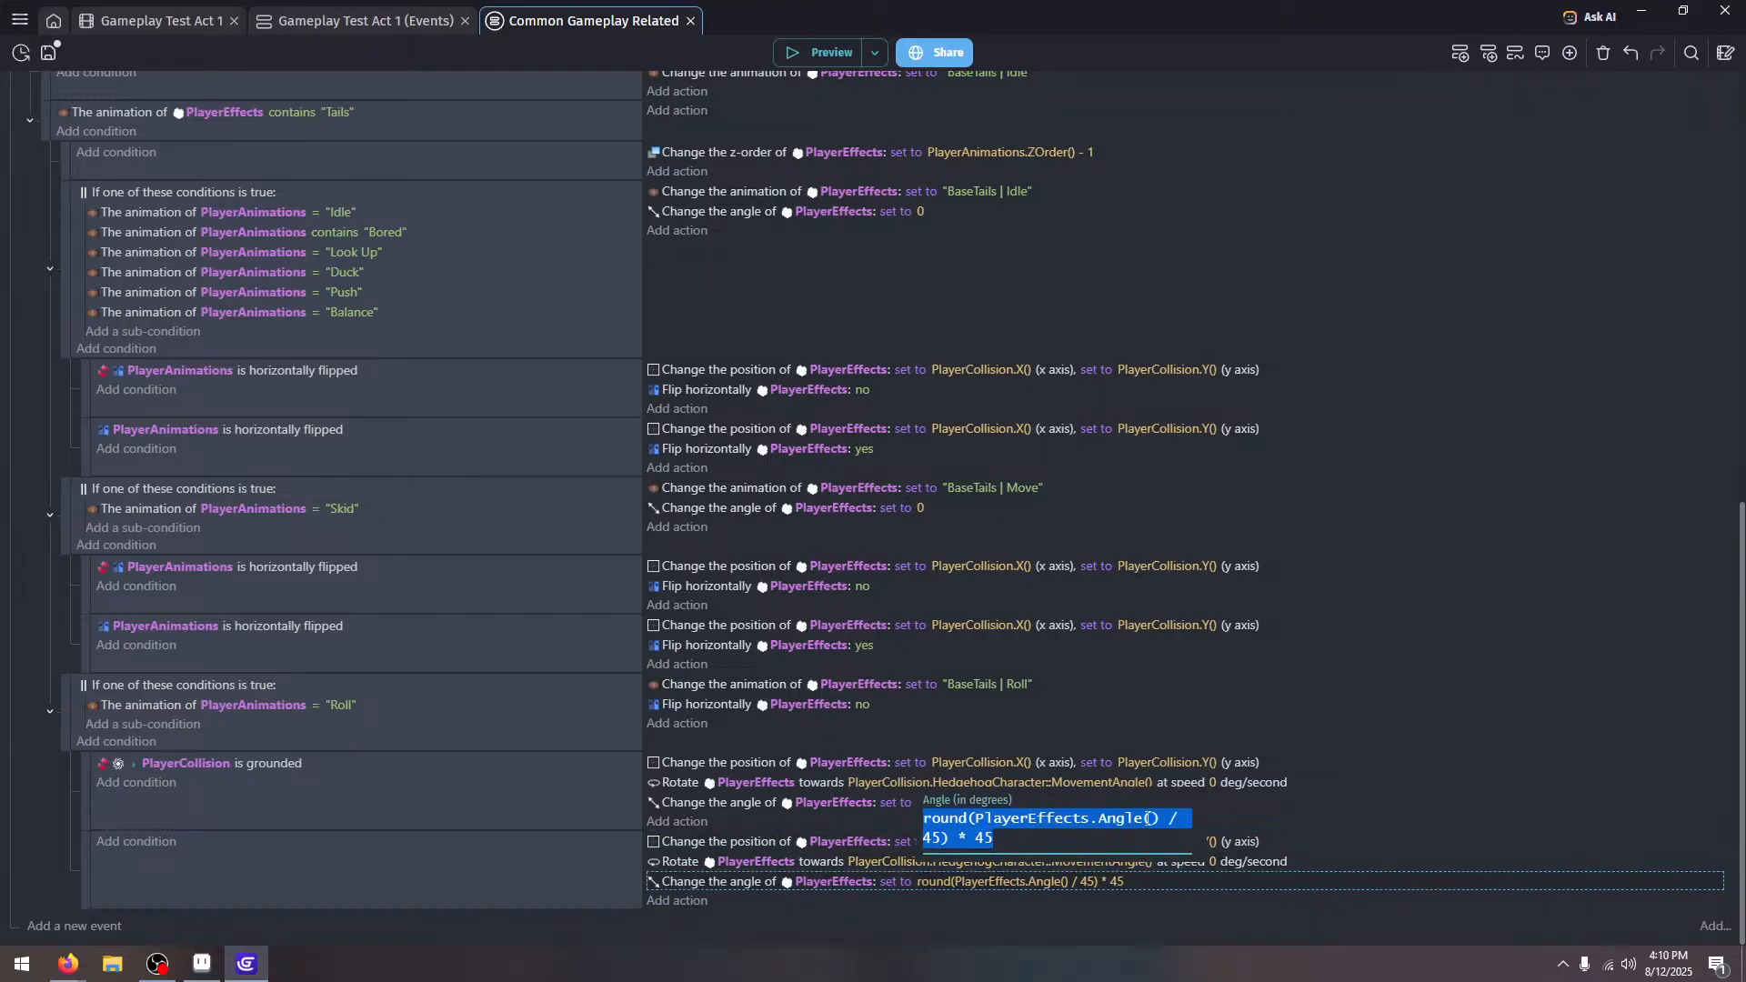
{"action": "left_click", "coordinate": [1065, 855]}
{"action": "left_click", "coordinate": [1068, 860]}
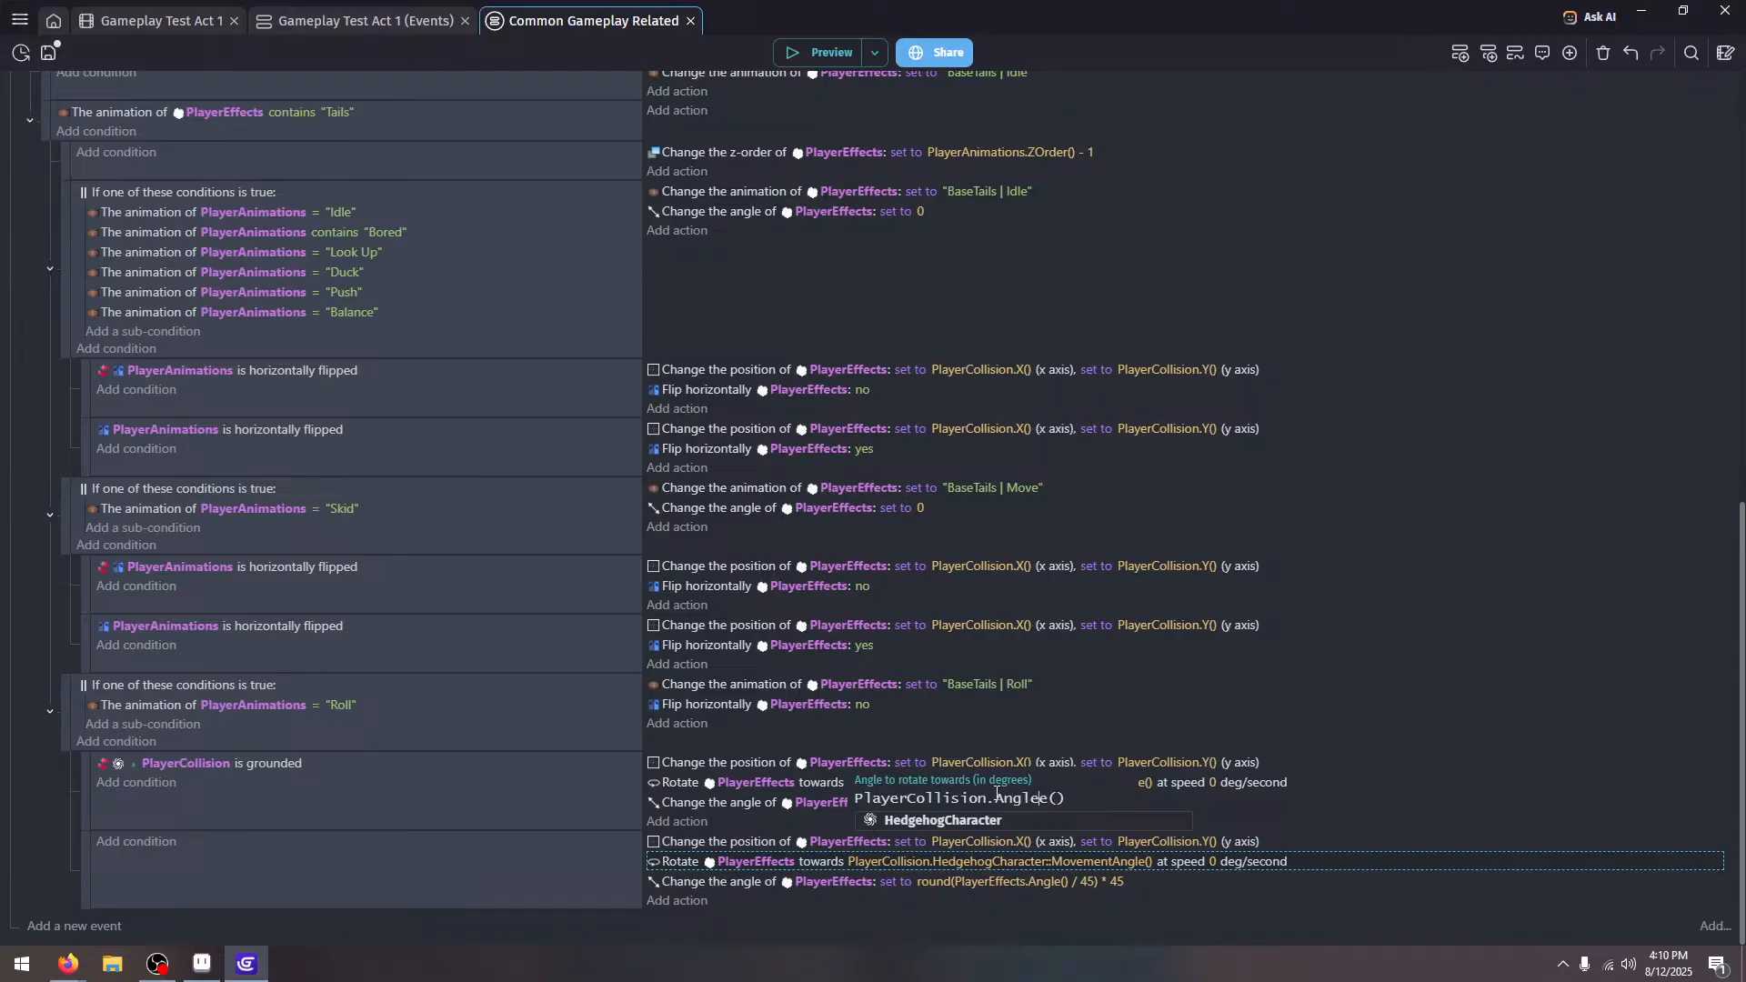
{"action": "type", "text": "e"}
{"action": "key", "text": "Return"}
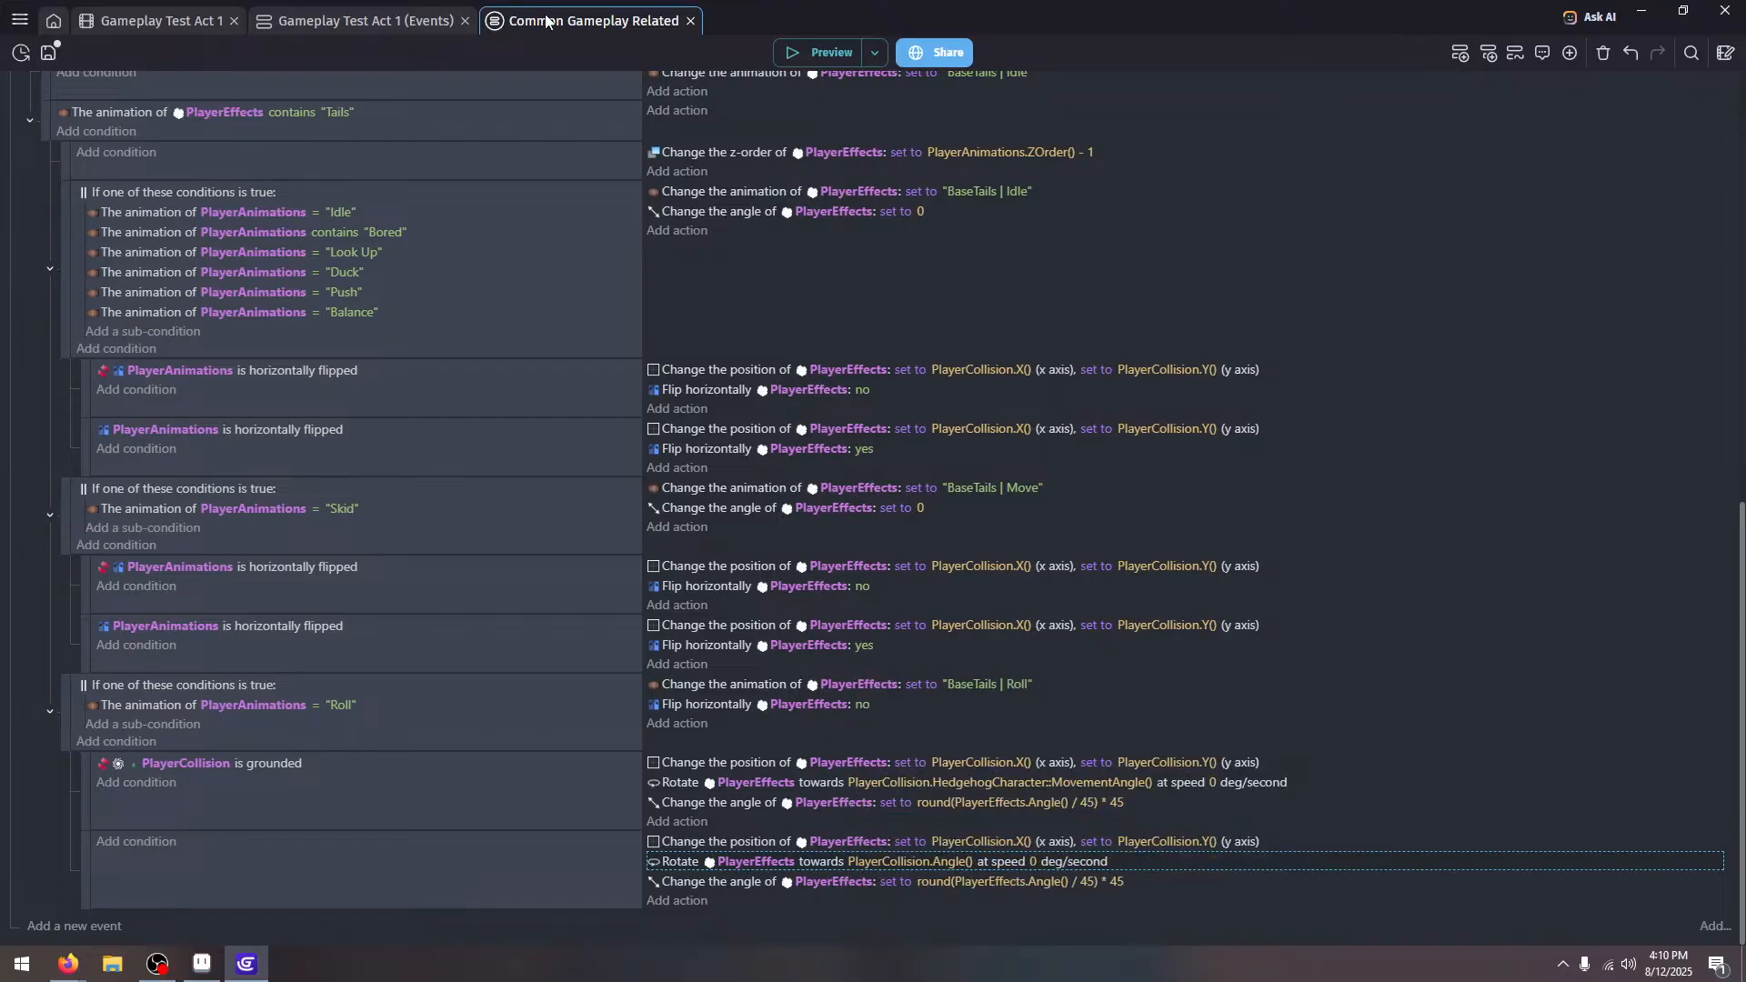
Preview the game, run, roll and jump Tails on the slope to check the tail angle, and close the preview
{"action": "left_click", "coordinate": [858, 52]}
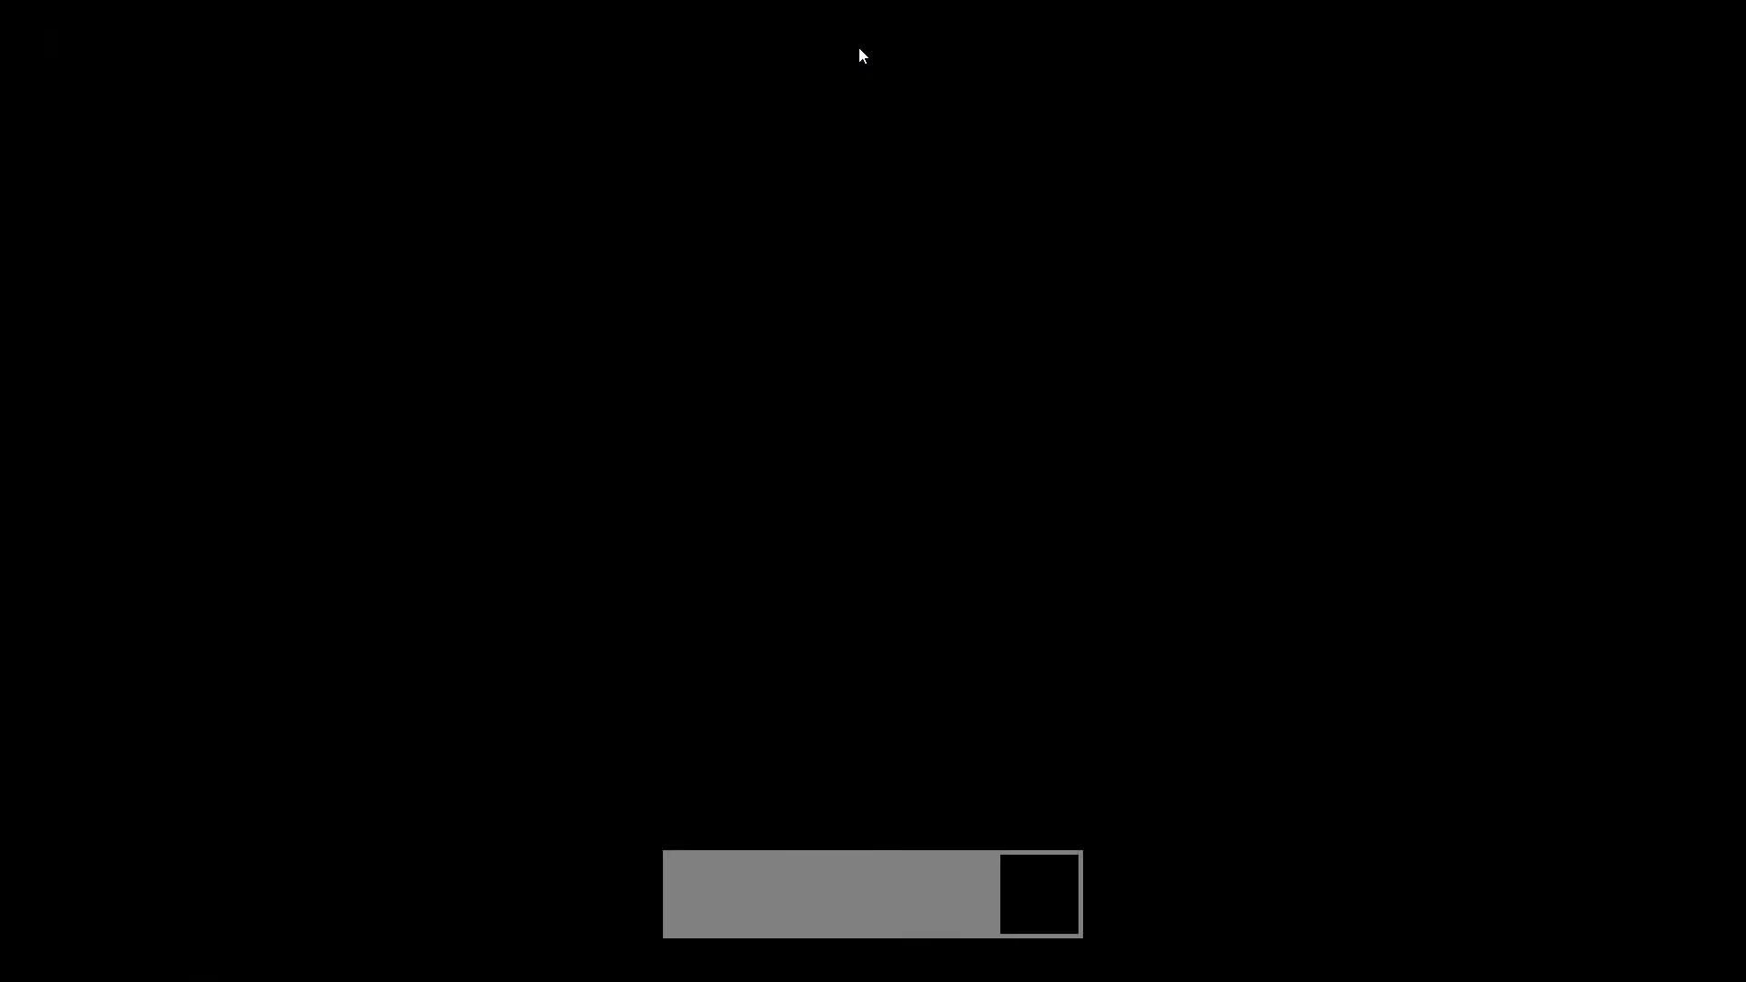
{"action": "key", "text": "Right"}
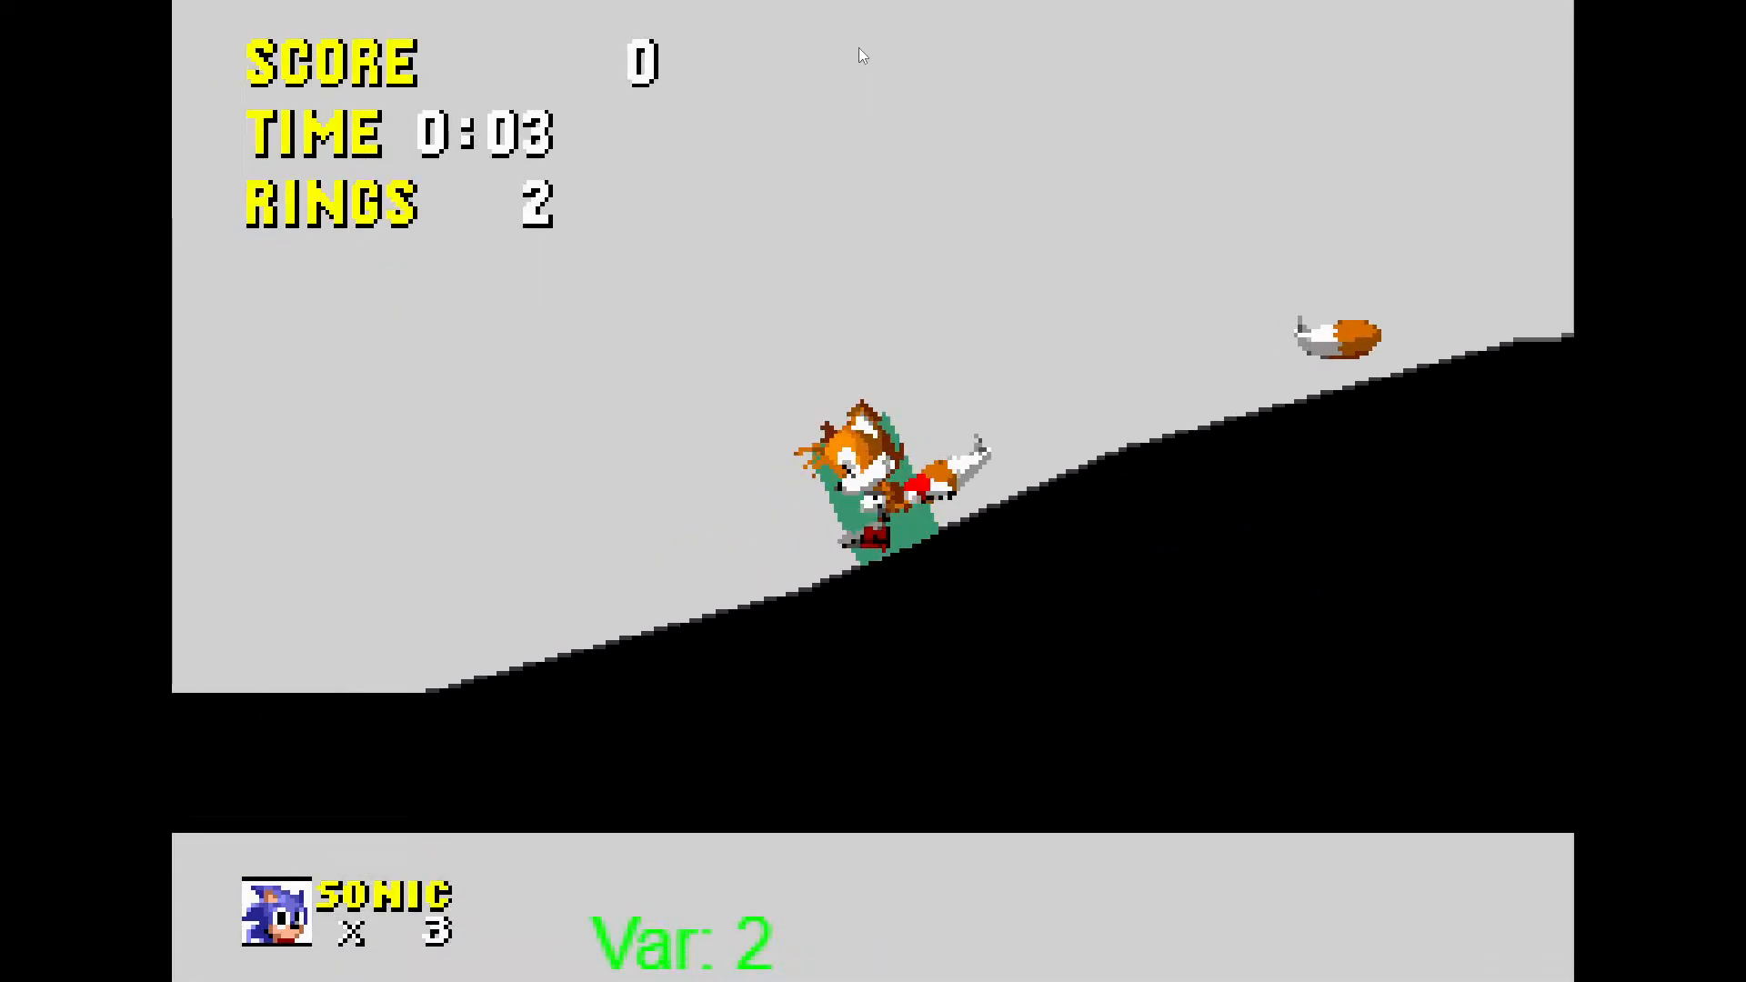
{"action": "key", "text": "Down"}
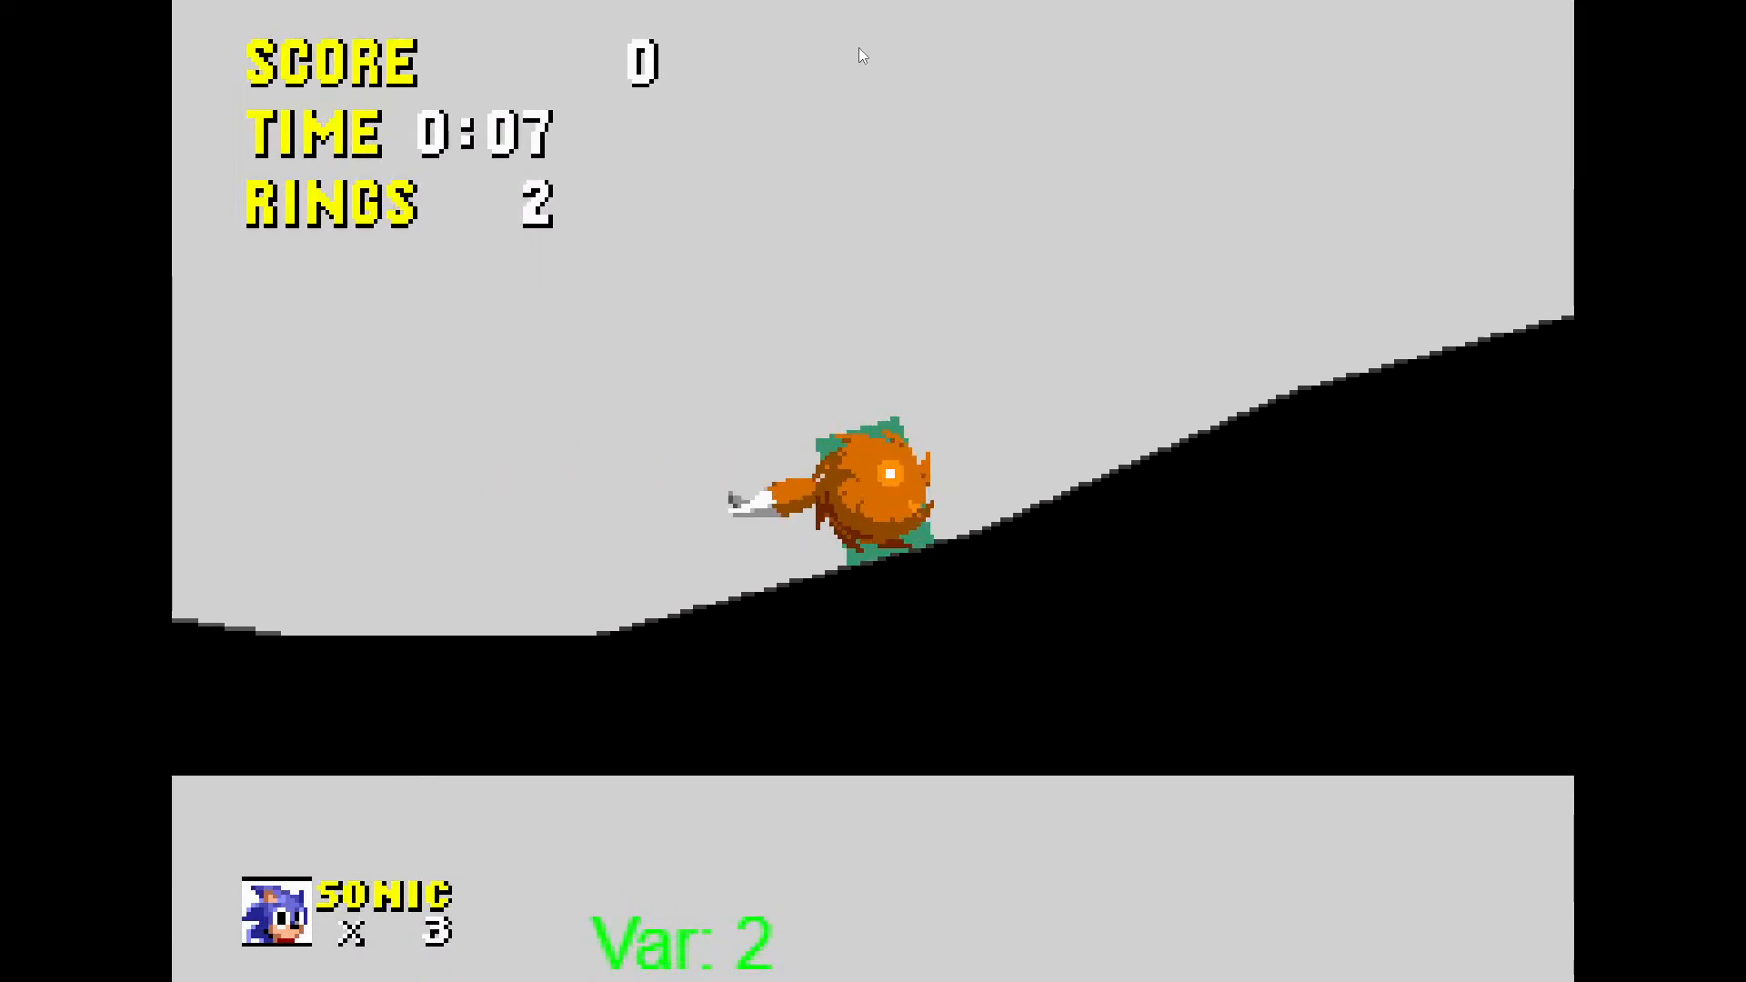
{"action": "key", "text": "space"}
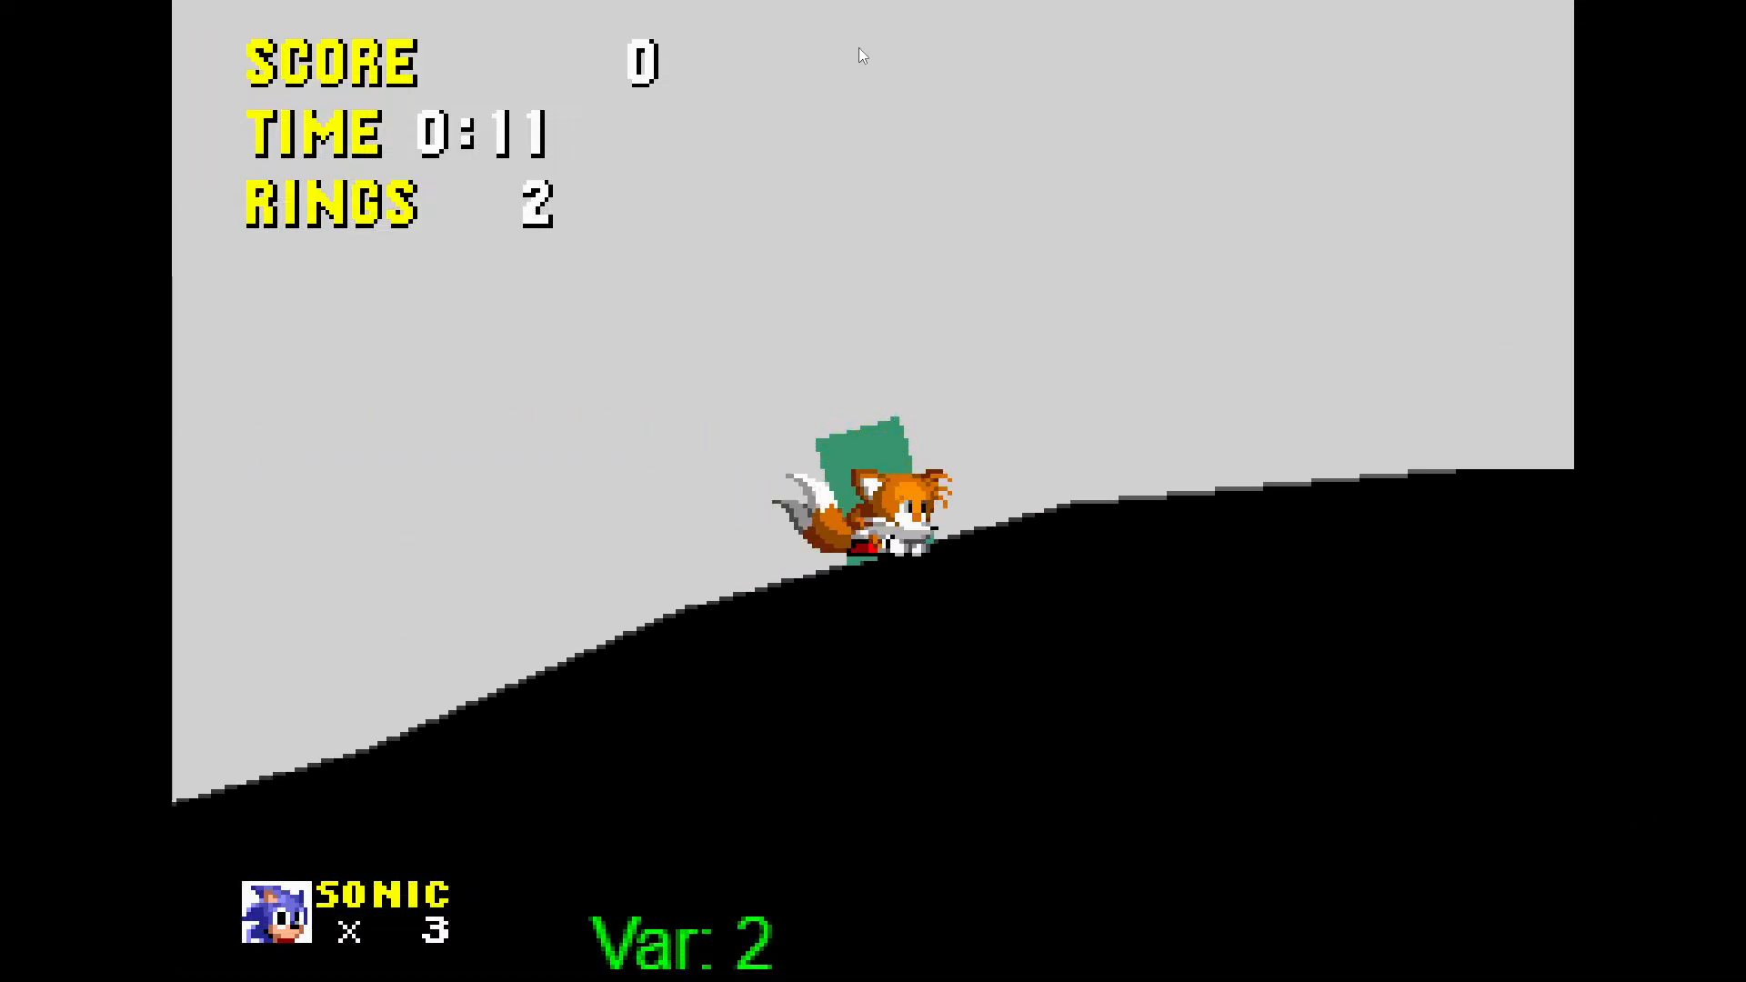
{"action": "key", "text": "space"}
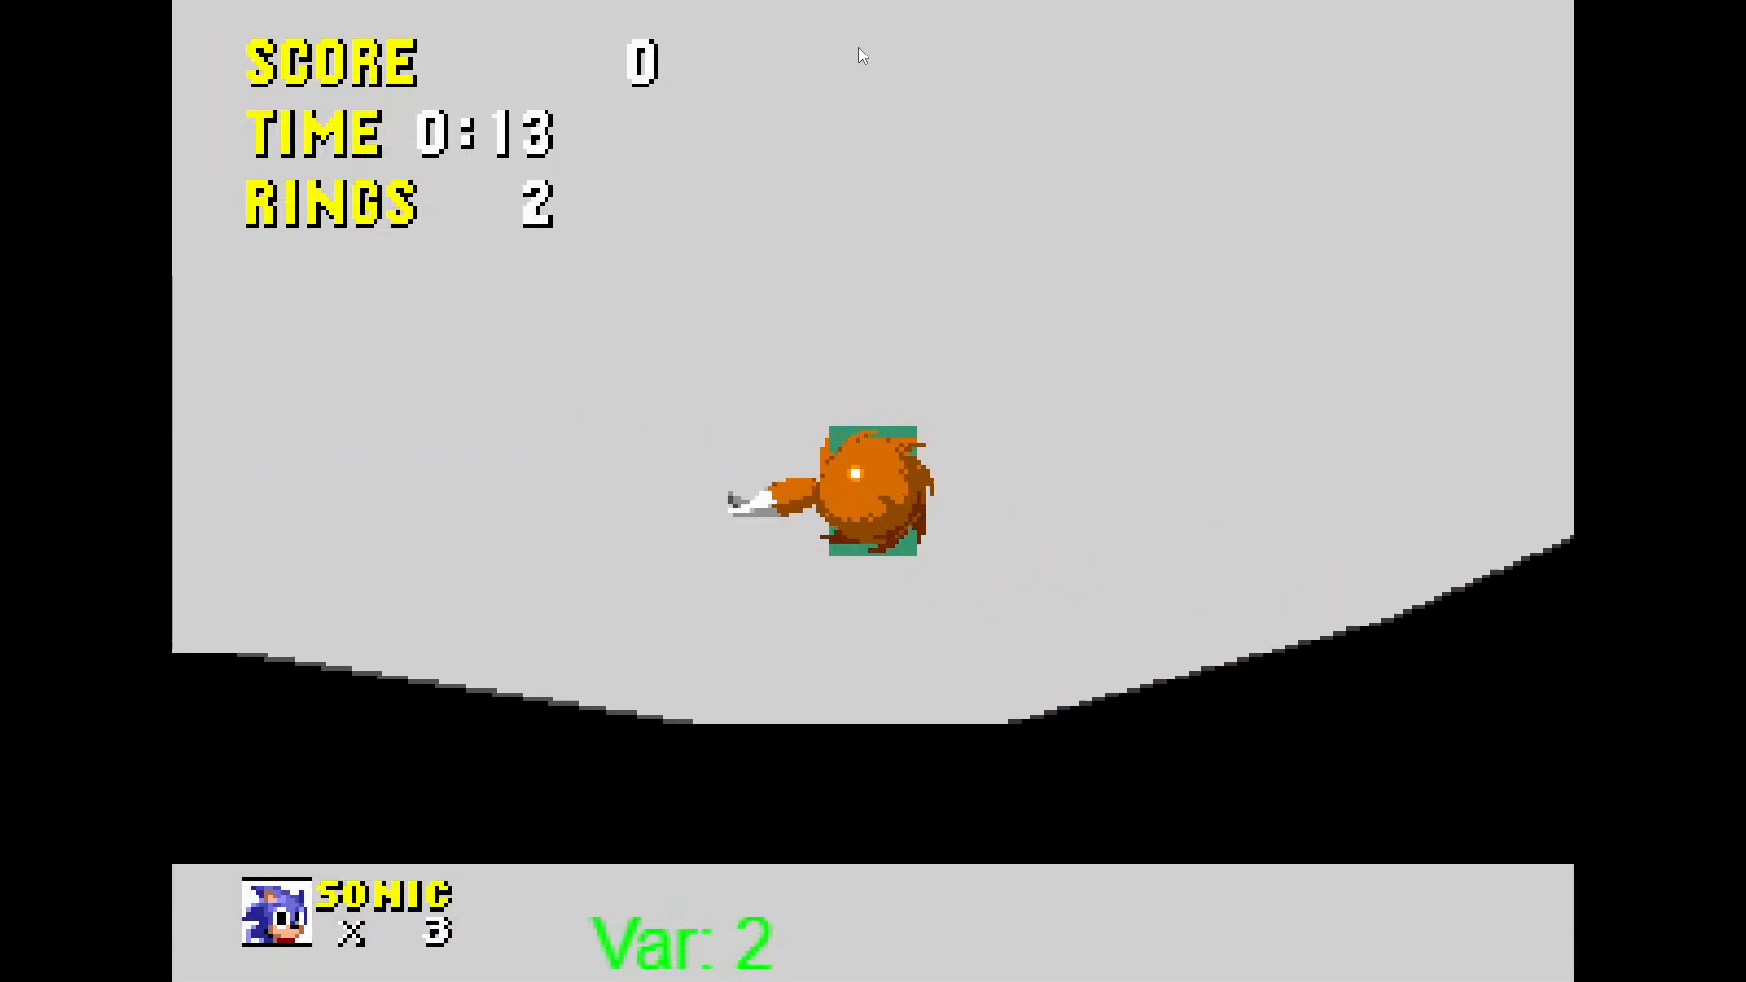
{"action": "key", "text": "space"}
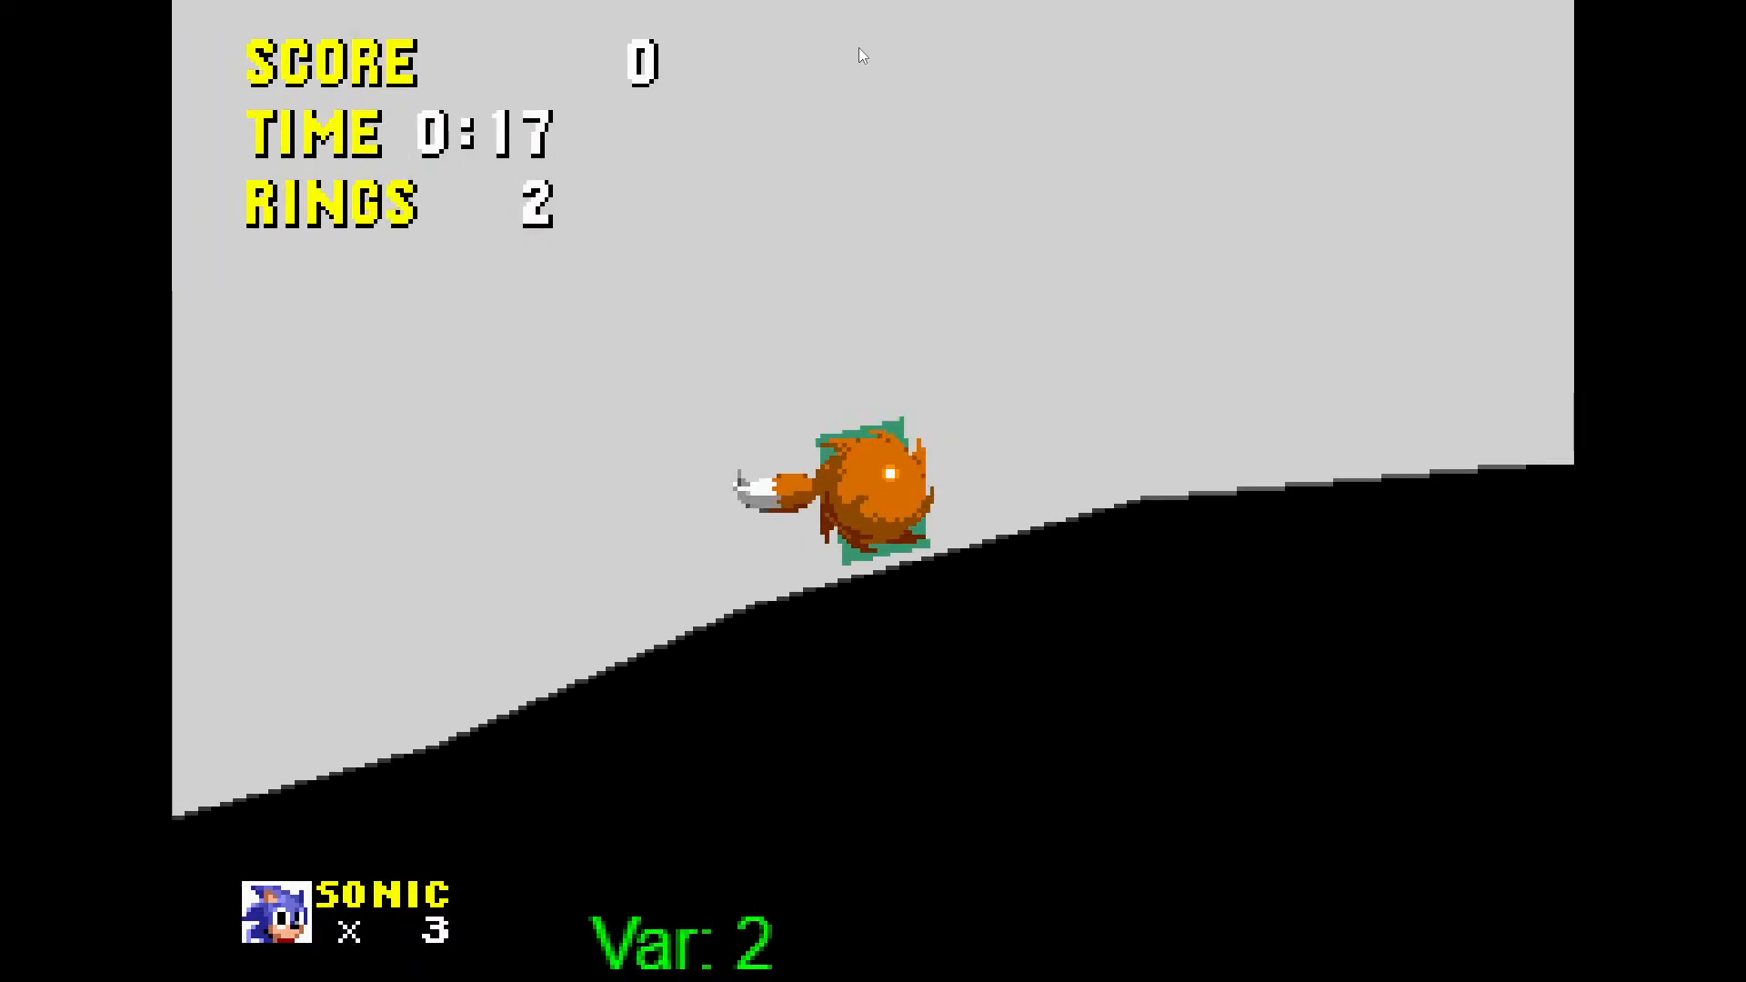
{"action": "key", "text": "F11"}
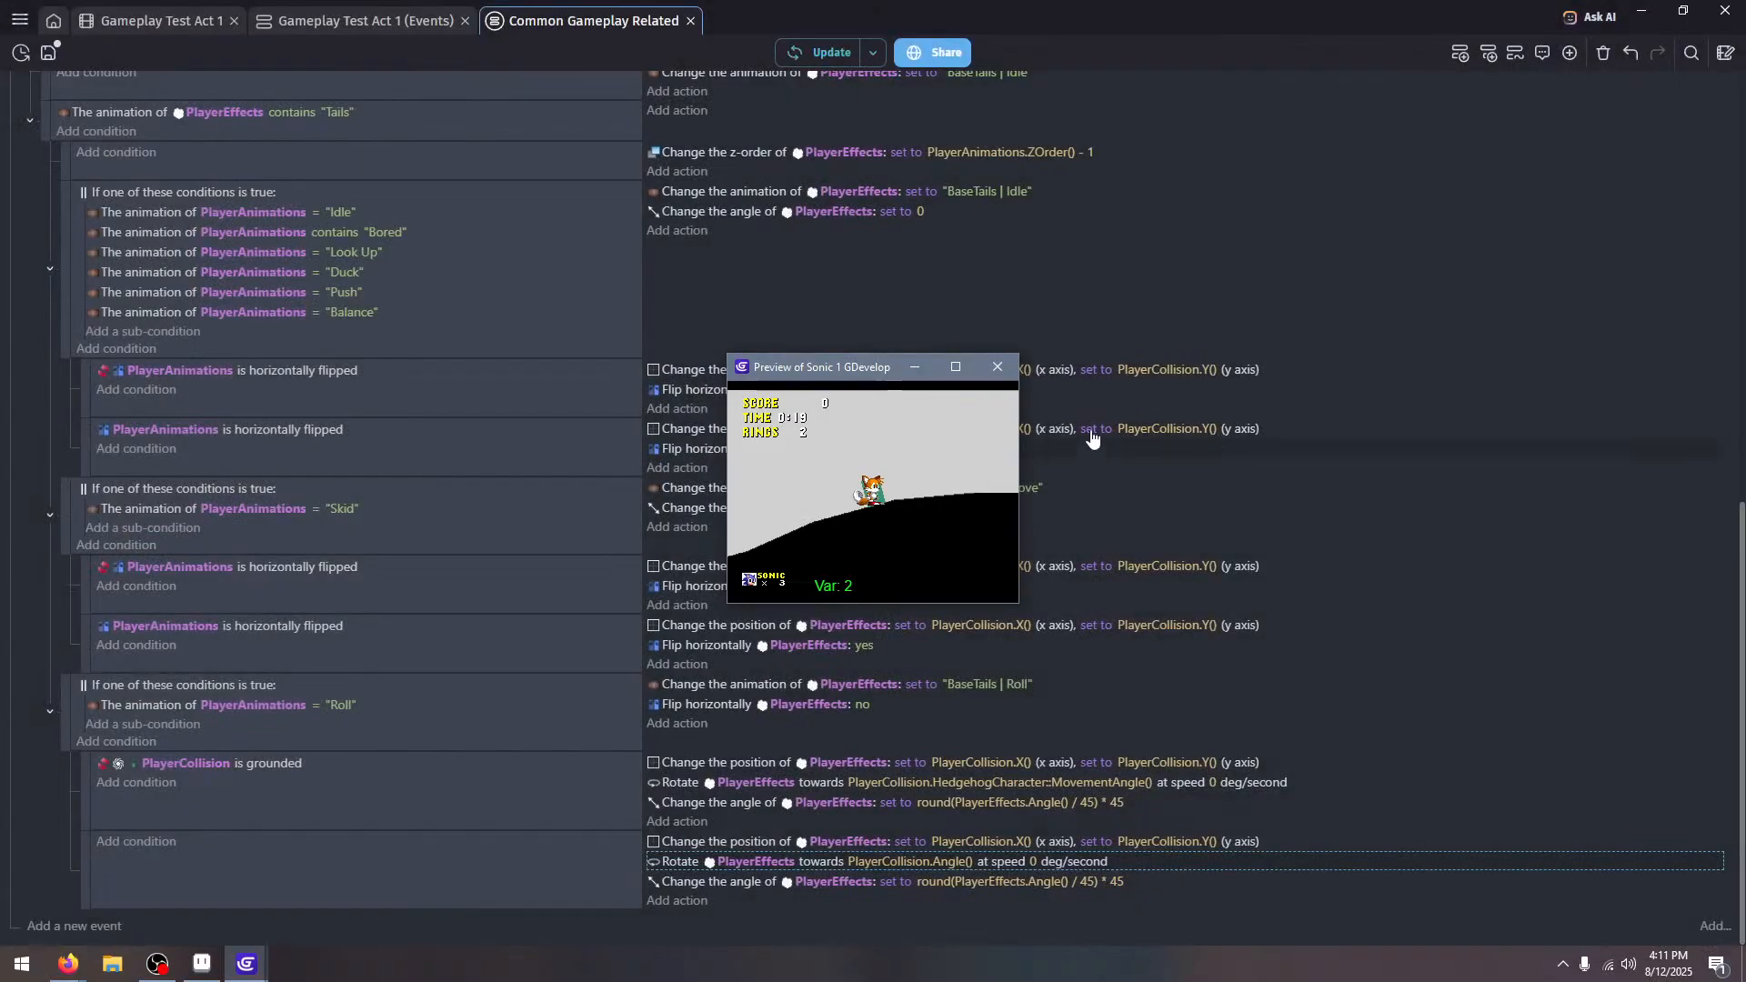
{"action": "left_click", "coordinate": [994, 368]}
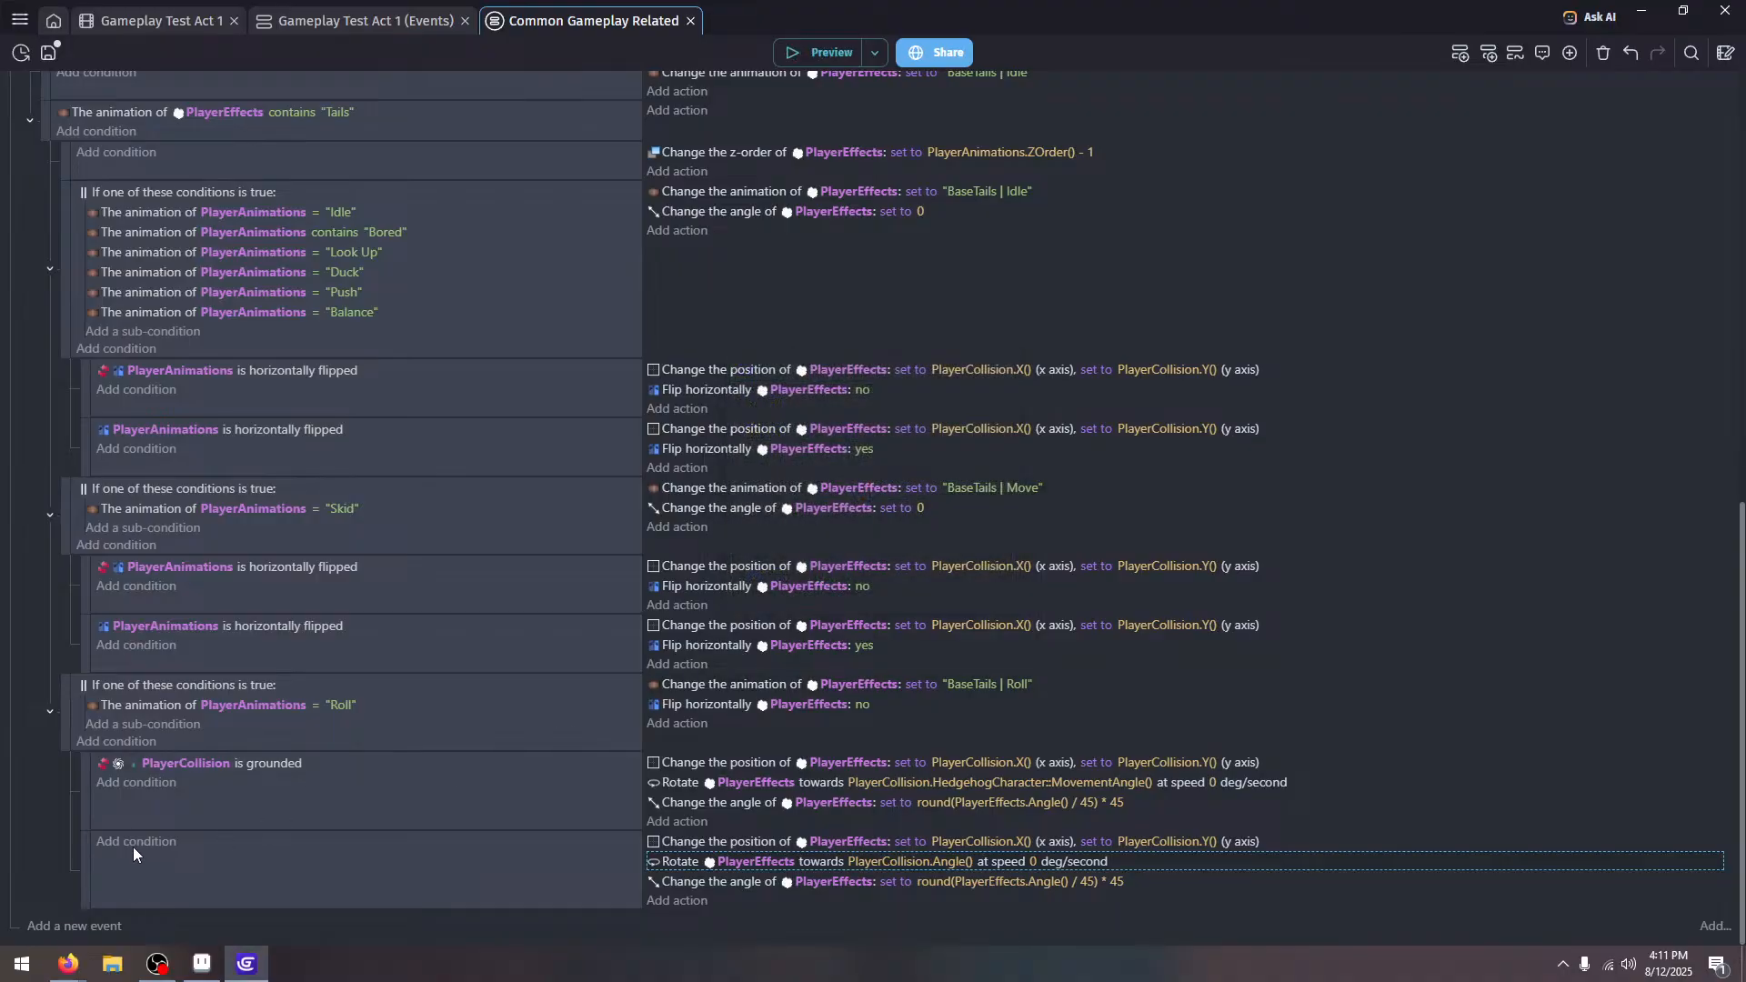
Nest the PlayerCollision.Angle() roll sub-event under a new event and copy the PlayerCollision grounded condition into that parent
{"action": "left_click_drag", "start_coordinate": [185, 870], "coordinate": [89, 840]}
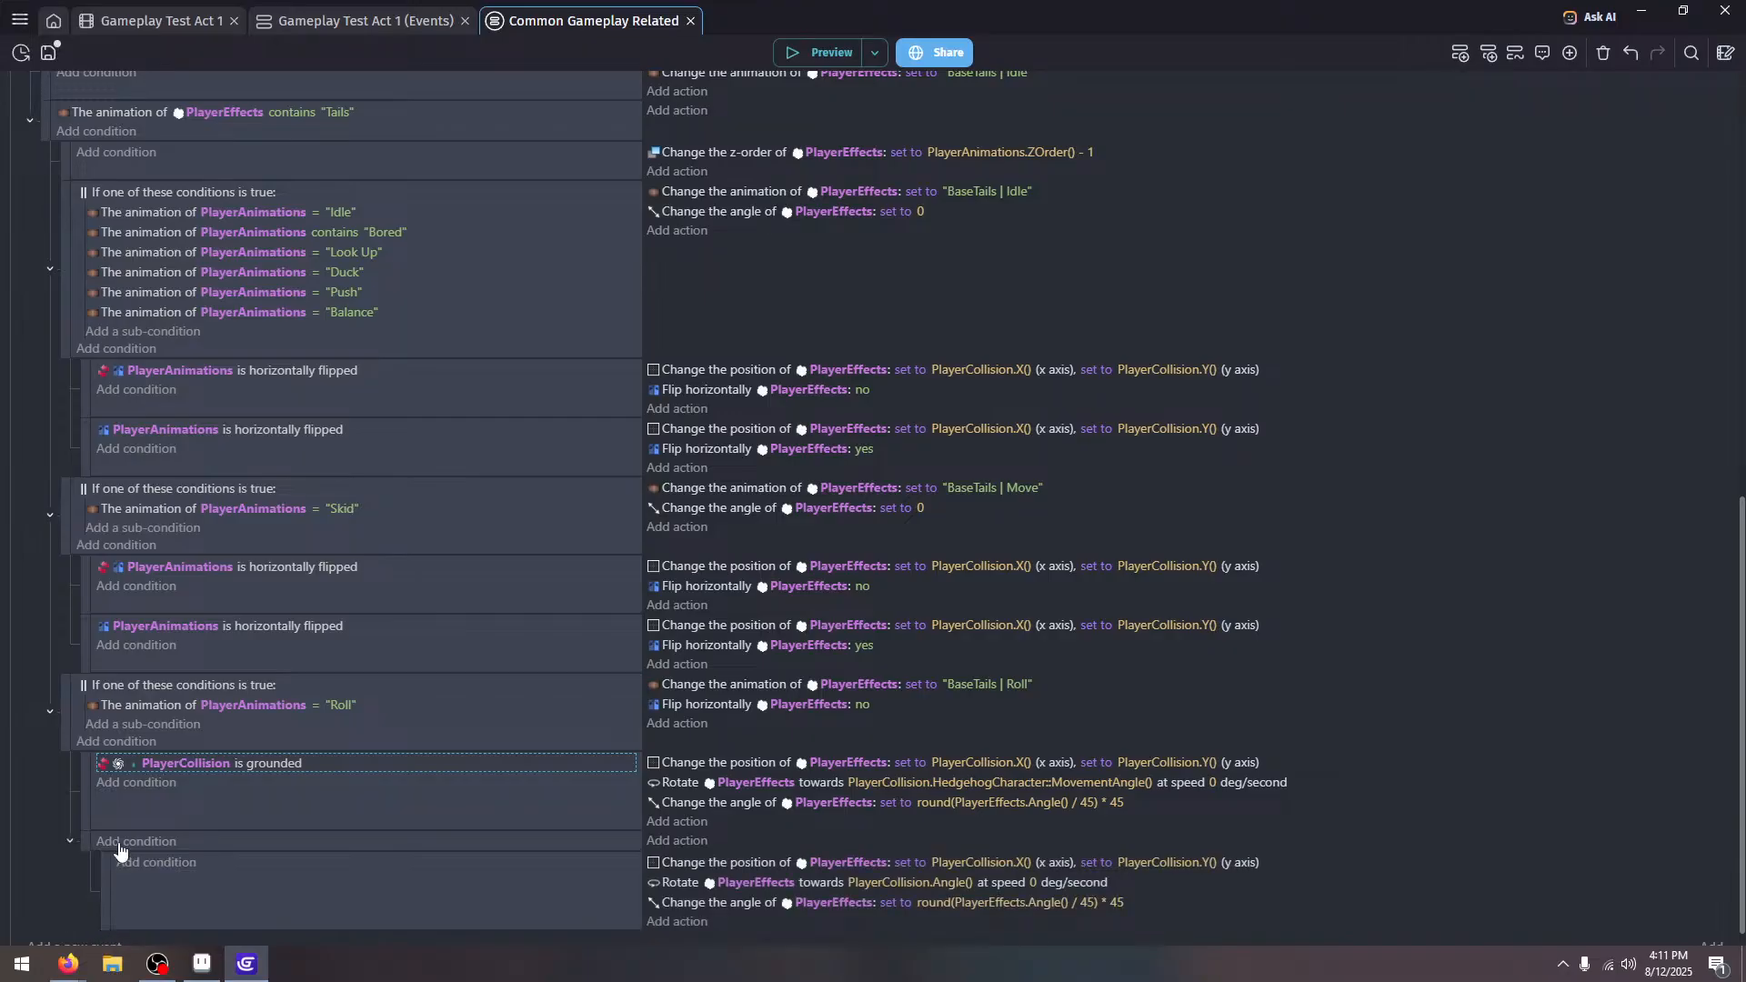
{"action": "left_click", "coordinate": [204, 846]}
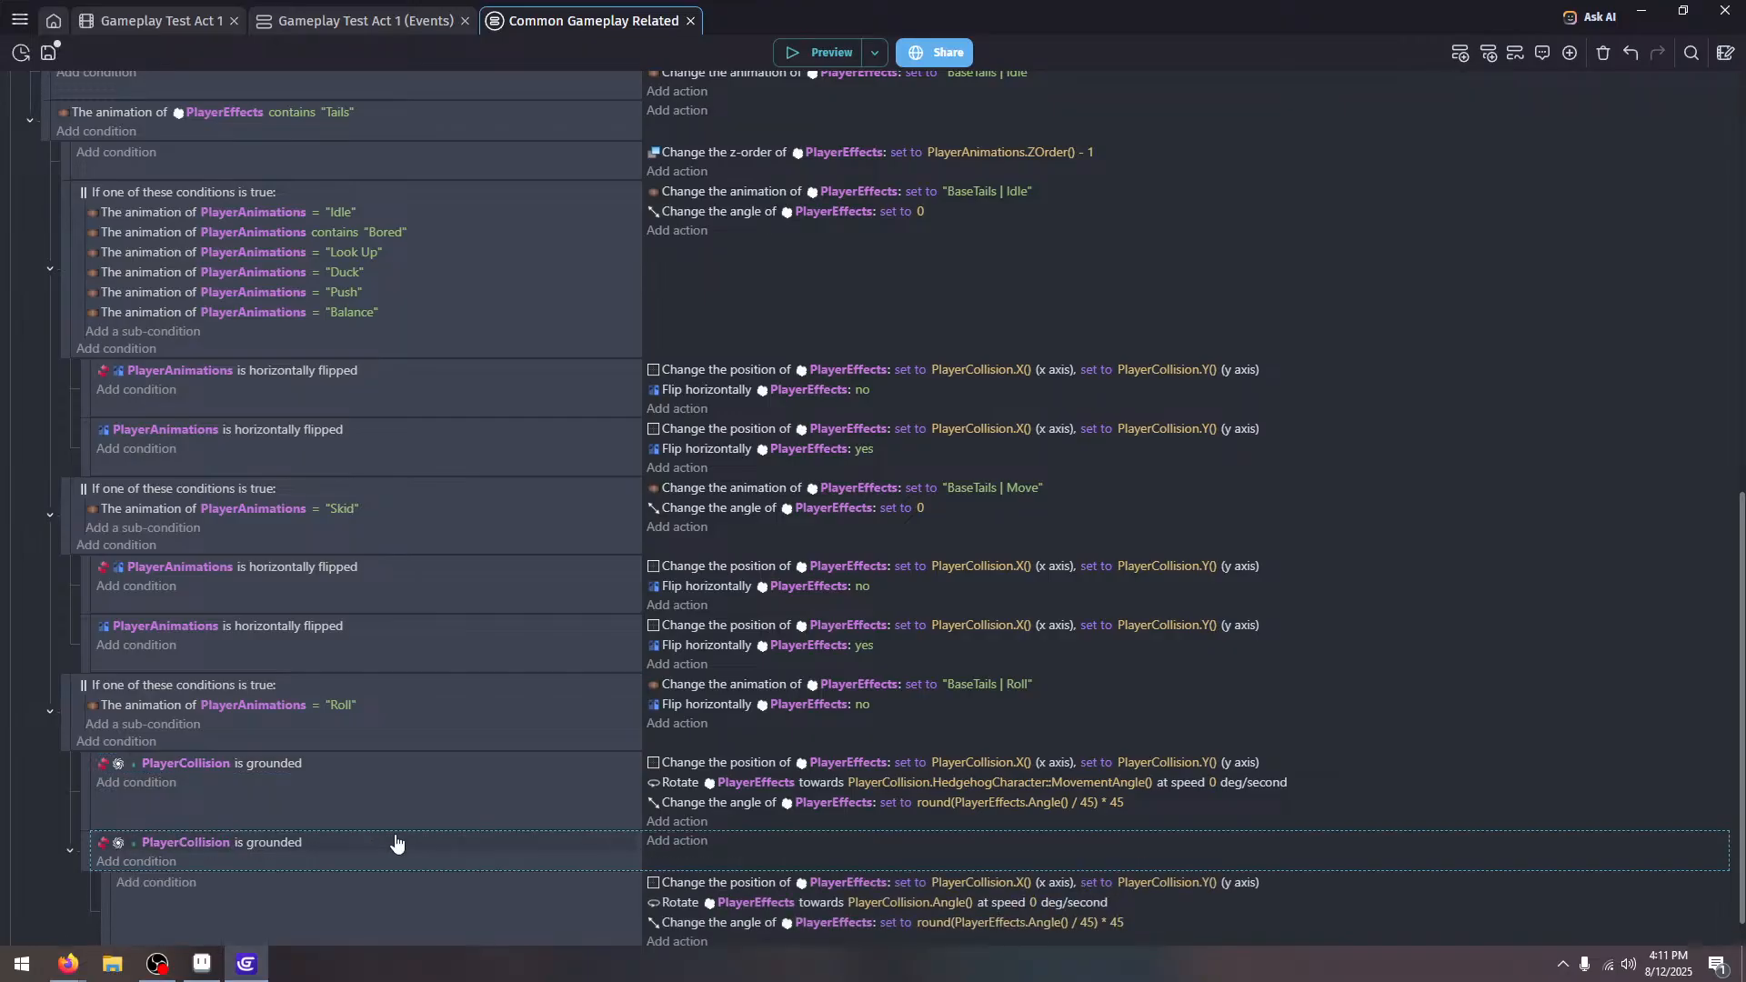
{"action": "left_click", "coordinate": [462, 823]}
{"action": "scroll", "coordinate": [363, 818], "scroll_direction": "down", "scroll_amount": 1}
Remove the inversion from the parent event's PlayerCollision grounded condition and add a PlayerCollision Speed > 0 condition to its sub-event
{"action": "left_click", "coordinate": [179, 840]}
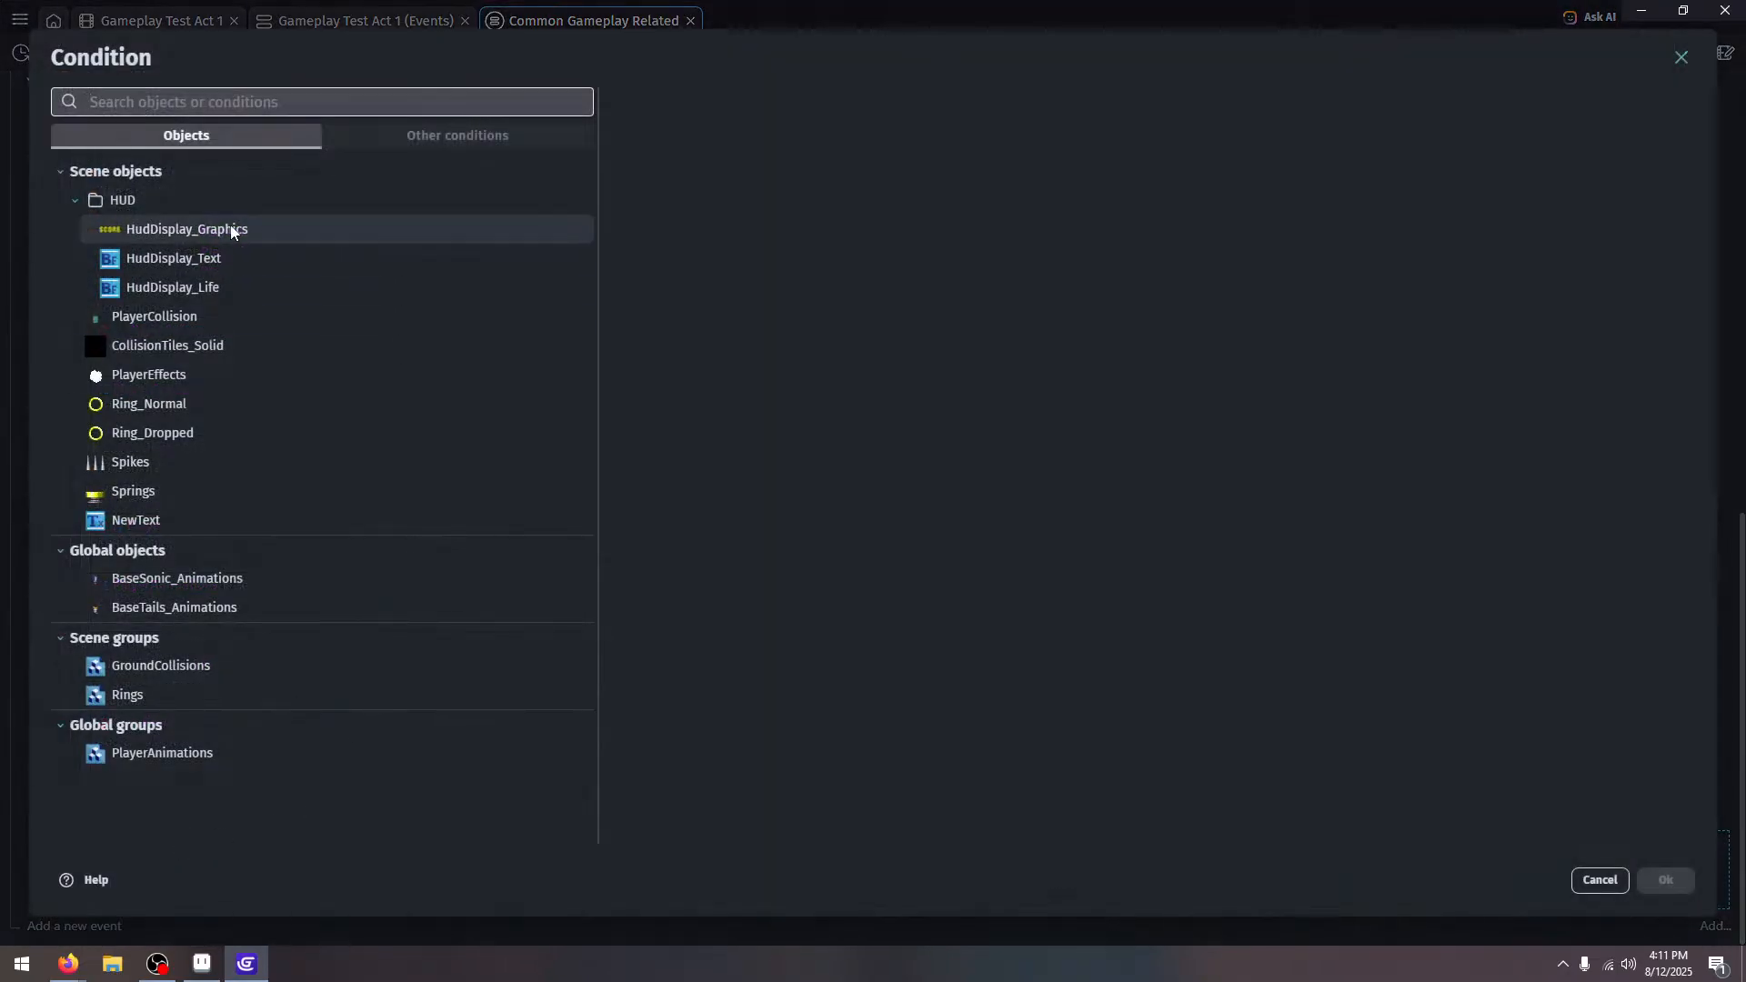
{"action": "left_click", "coordinate": [238, 314]}
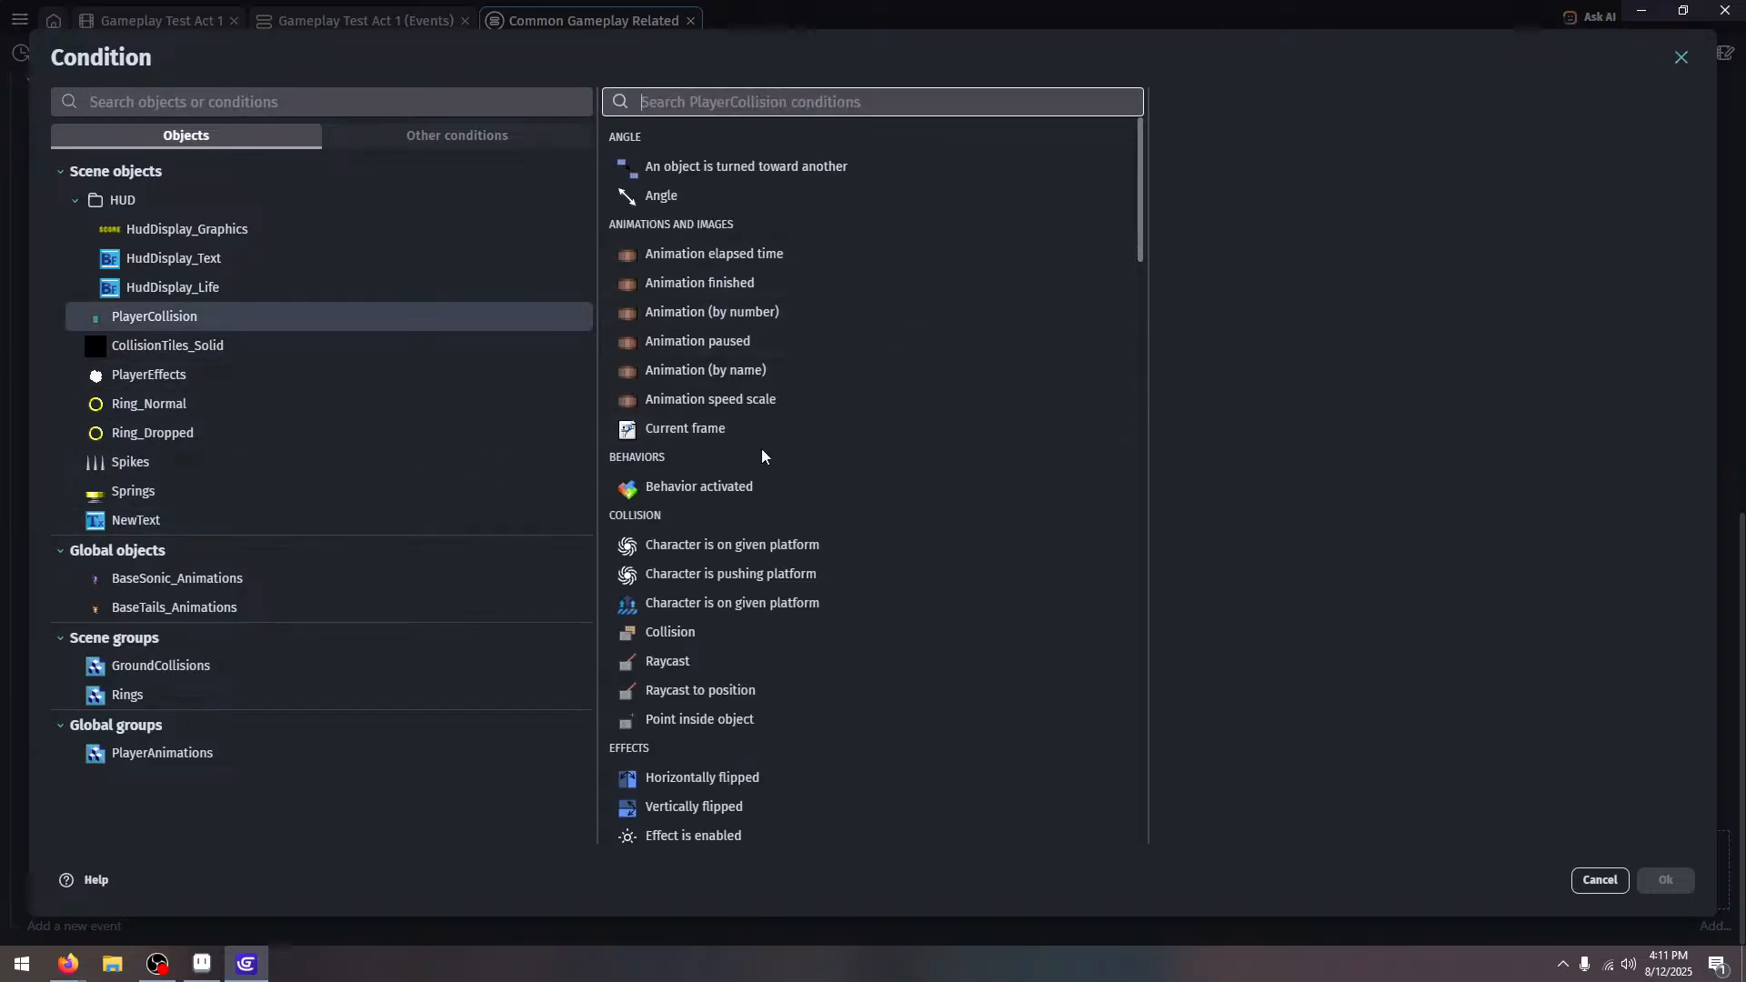
{"action": "scroll", "coordinate": [767, 659], "scroll_direction": "down", "scroll_amount": 10}
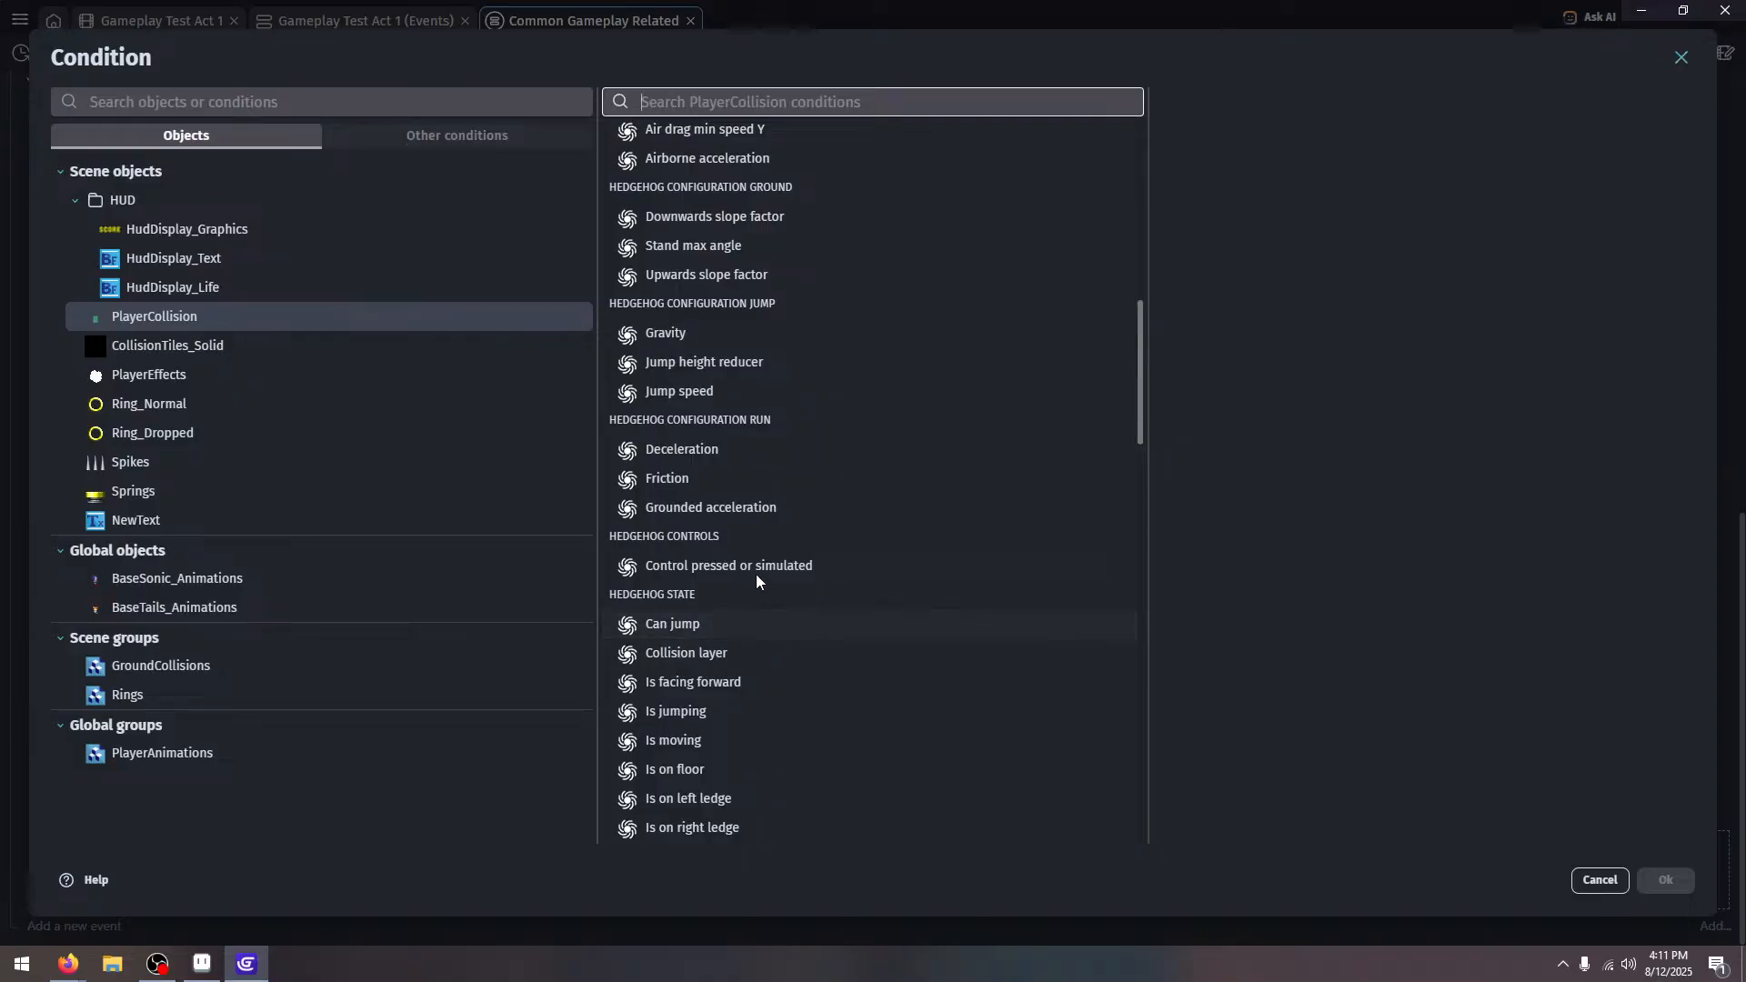
{"action": "scroll", "coordinate": [719, 723], "scroll_direction": "down", "scroll_amount": 3}
{"action": "left_click", "coordinate": [751, 673]}
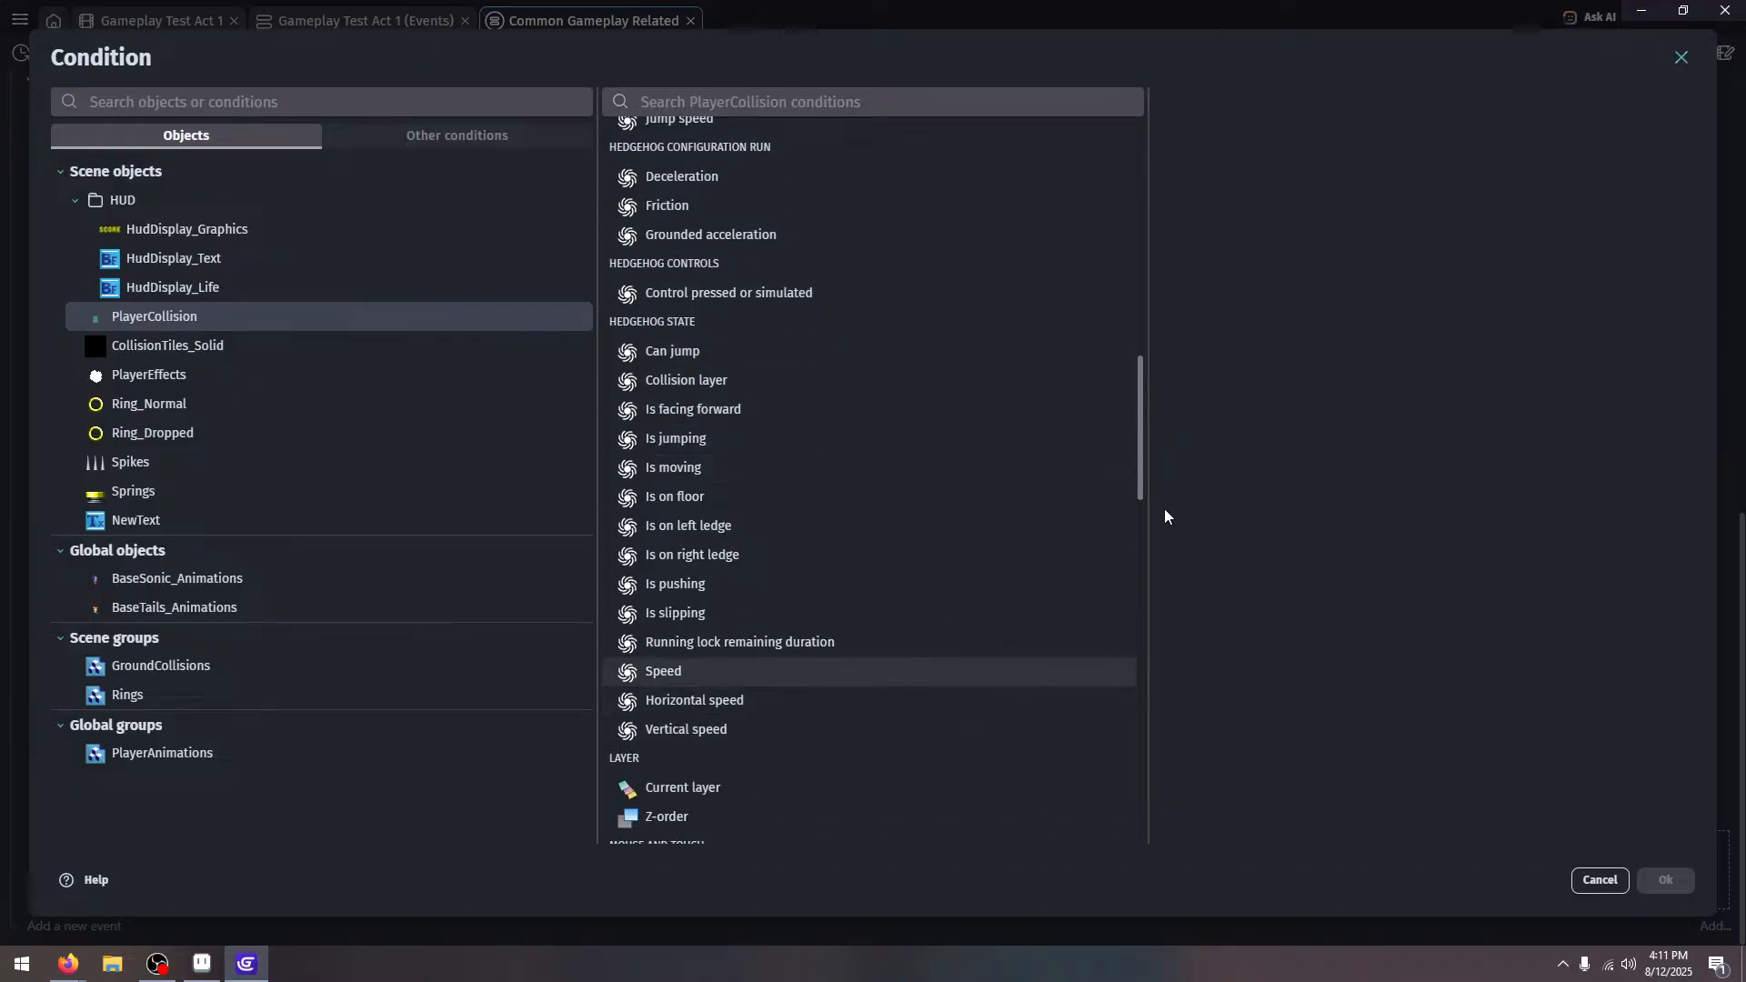
{"action": "left_click", "coordinate": [1302, 235]}
{"action": "left_click", "coordinate": [1276, 278]}
{"action": "left_click", "coordinate": [1274, 289]}
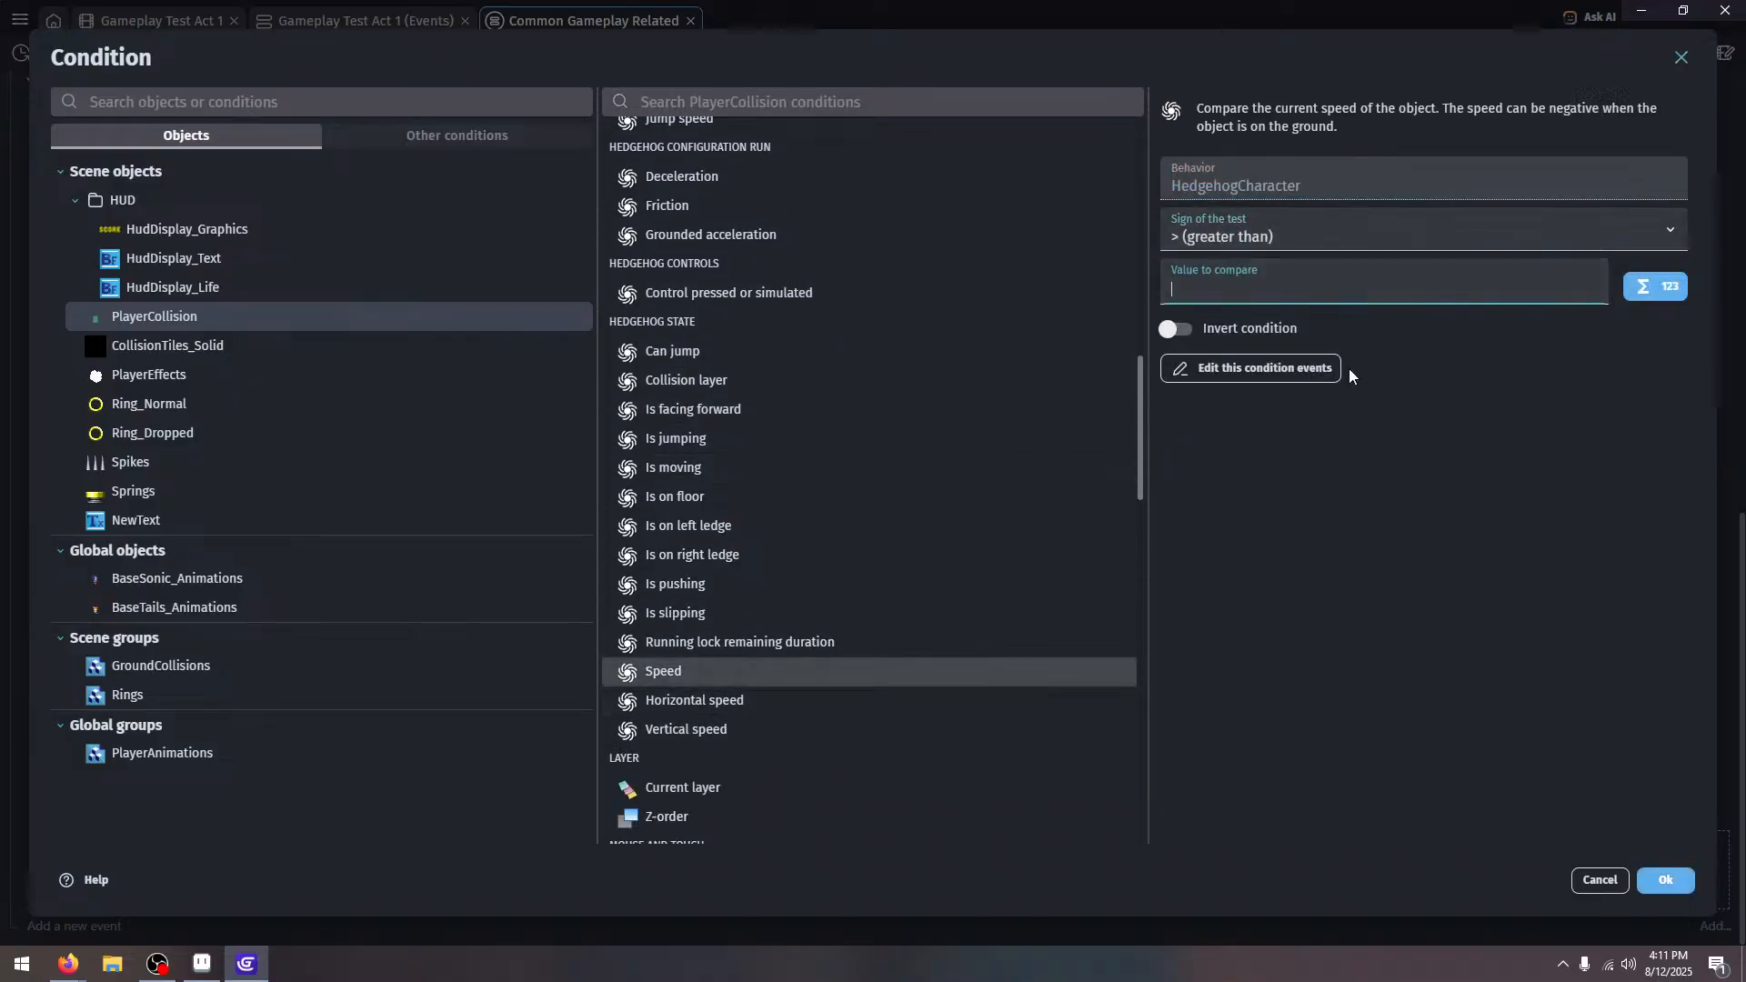
{"action": "left_click", "coordinate": [1665, 880]}
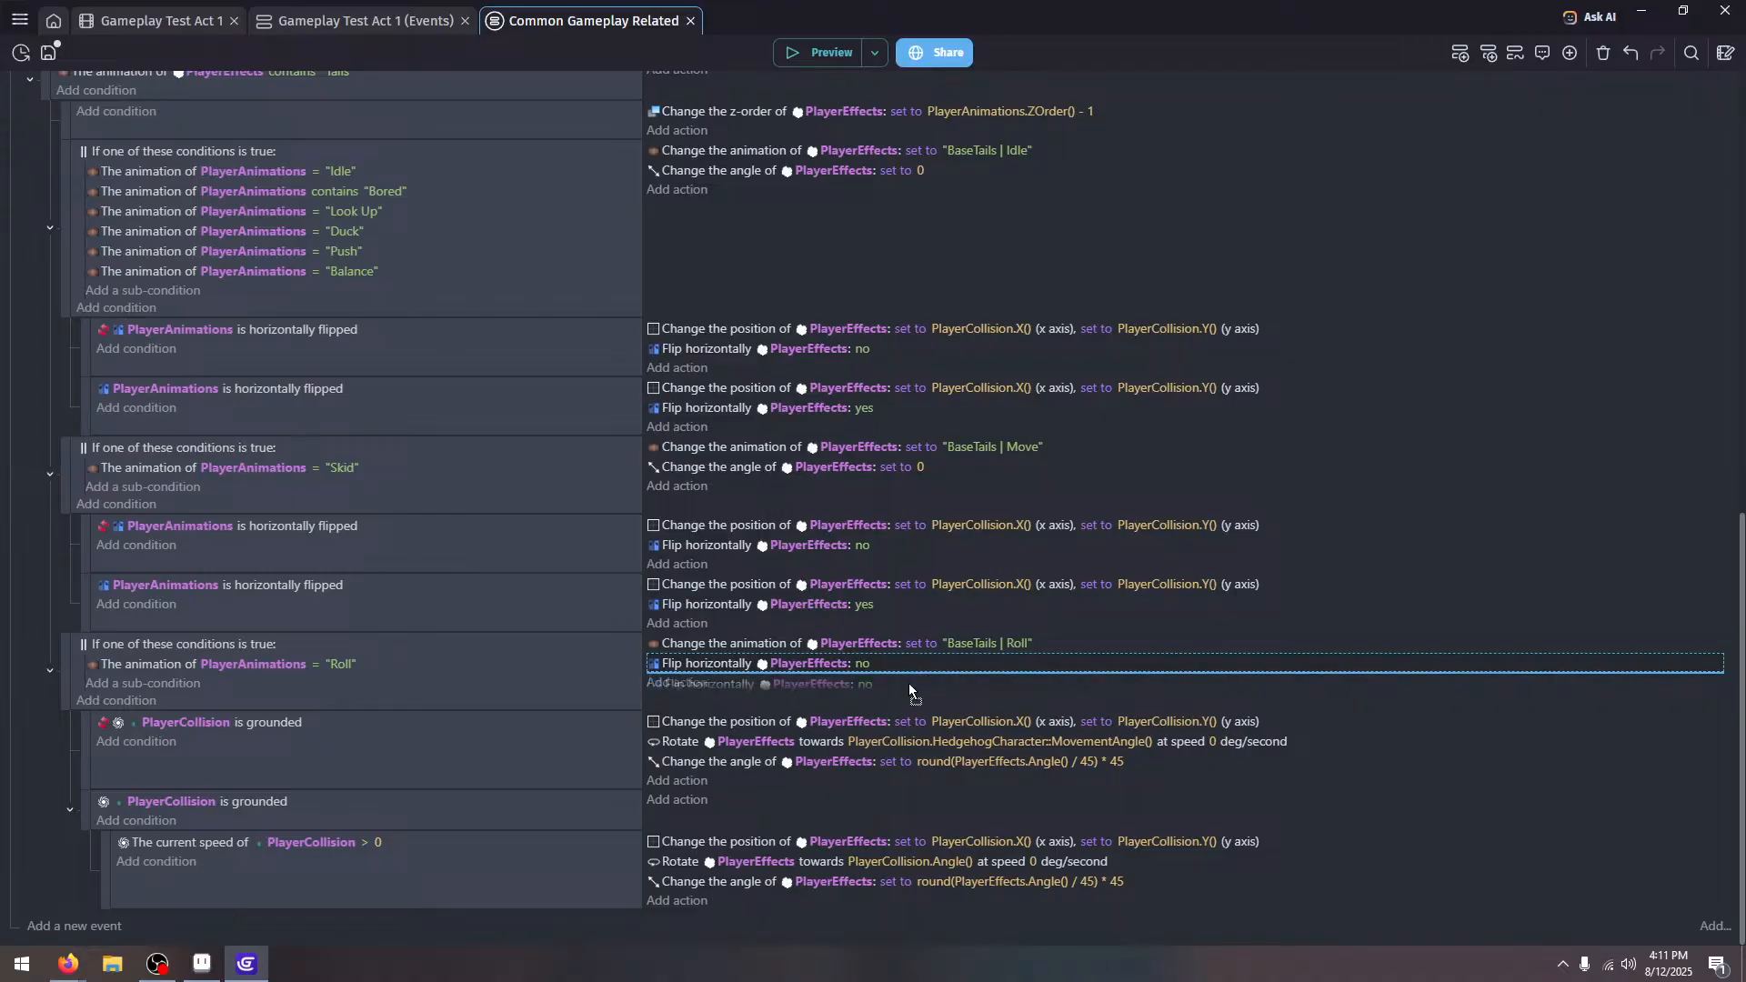
Move the Roll event's PlayerEffects horizontal flip "no" action to the end of the airborne sub-event and copy it into the speed > 0 sub-event
{"action": "left_click_drag", "start_coordinate": [909, 714], "coordinate": [909, 723]}
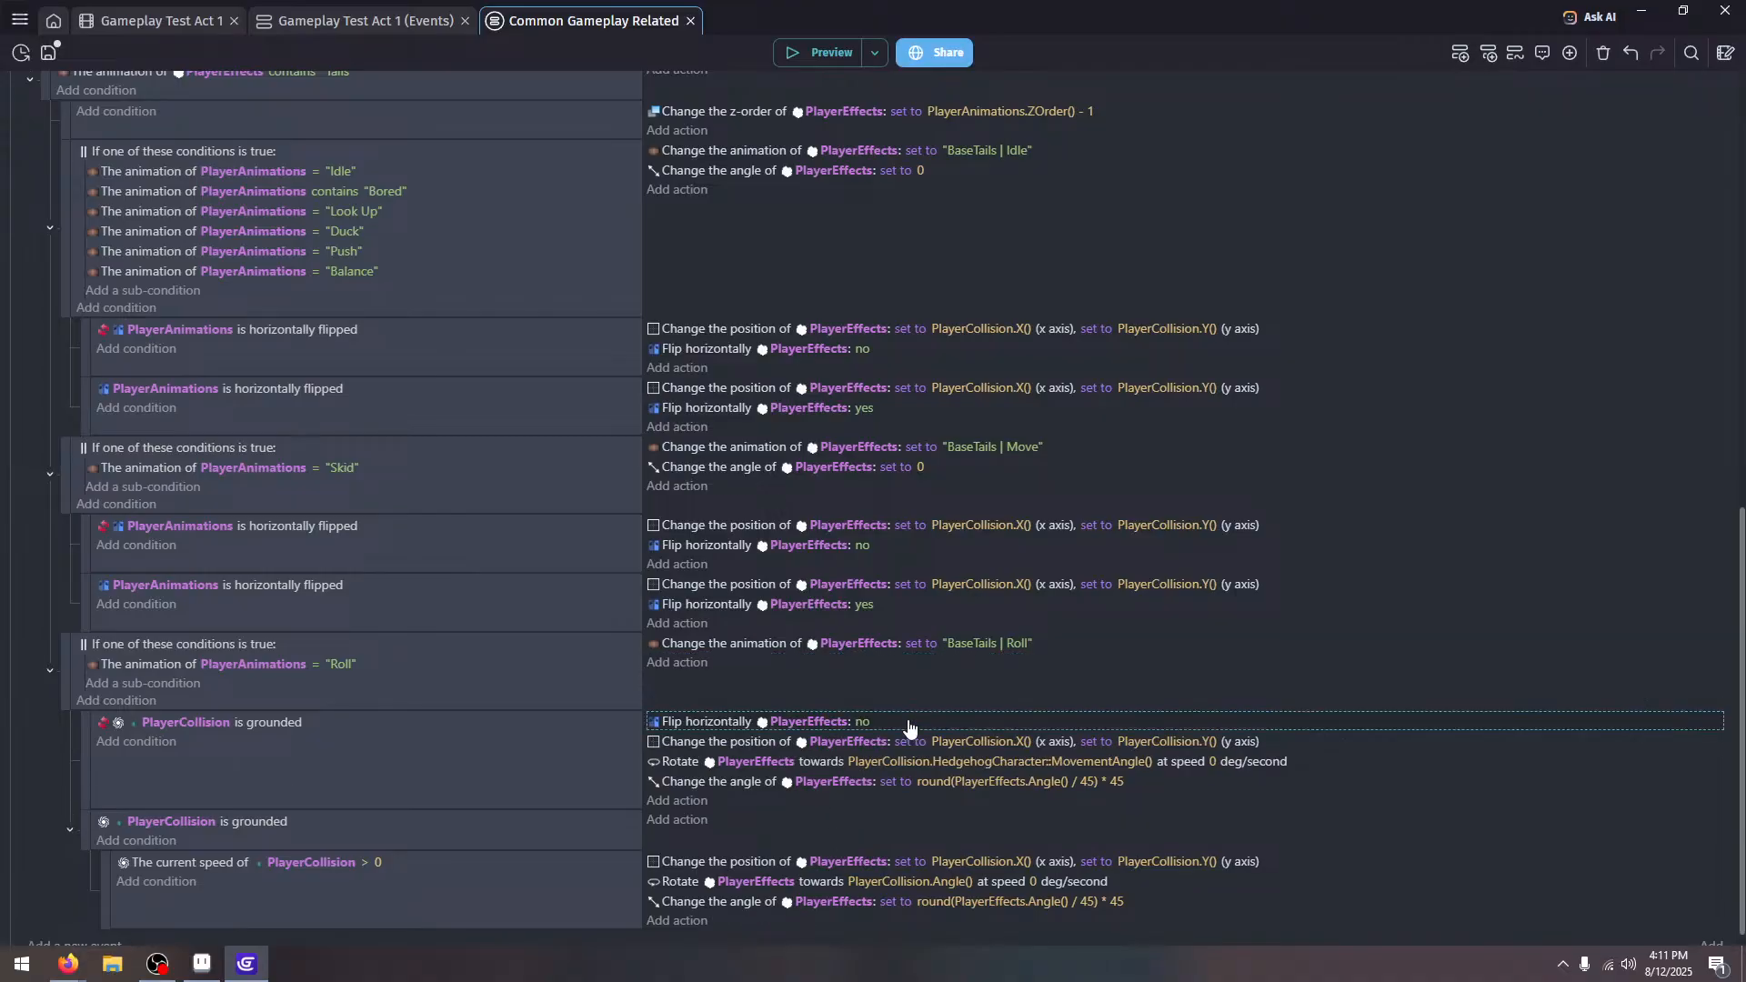
{"action": "left_click_drag", "start_coordinate": [896, 787], "coordinate": [899, 789]}
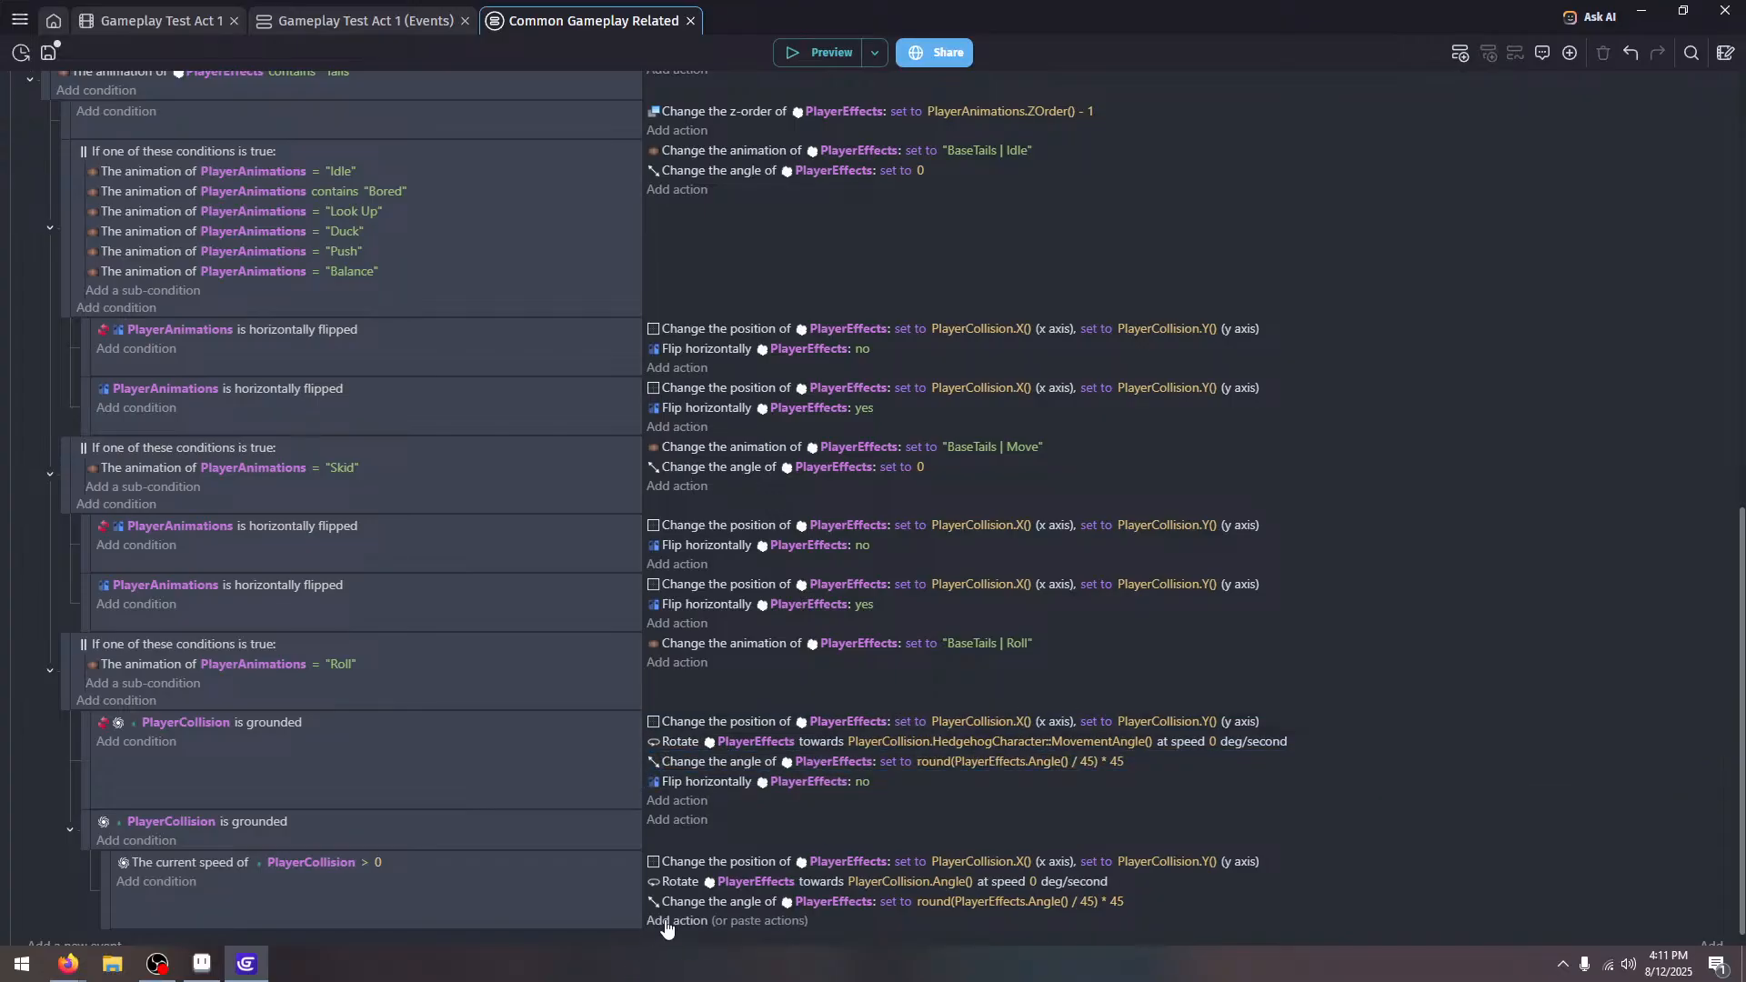
{"action": "key", "text": "ctrl+v"}
{"action": "scroll", "coordinate": [512, 905], "scroll_direction": "down", "scroll_amount": 1}
Duplicate the speed > 0 sub-event, set the copy's comparison to less than 0 and its horizontal flip to yes
{"action": "key", "text": "ctrl+v"}
{"action": "scroll", "coordinate": [400, 863], "scroll_direction": "down", "scroll_amount": 2}
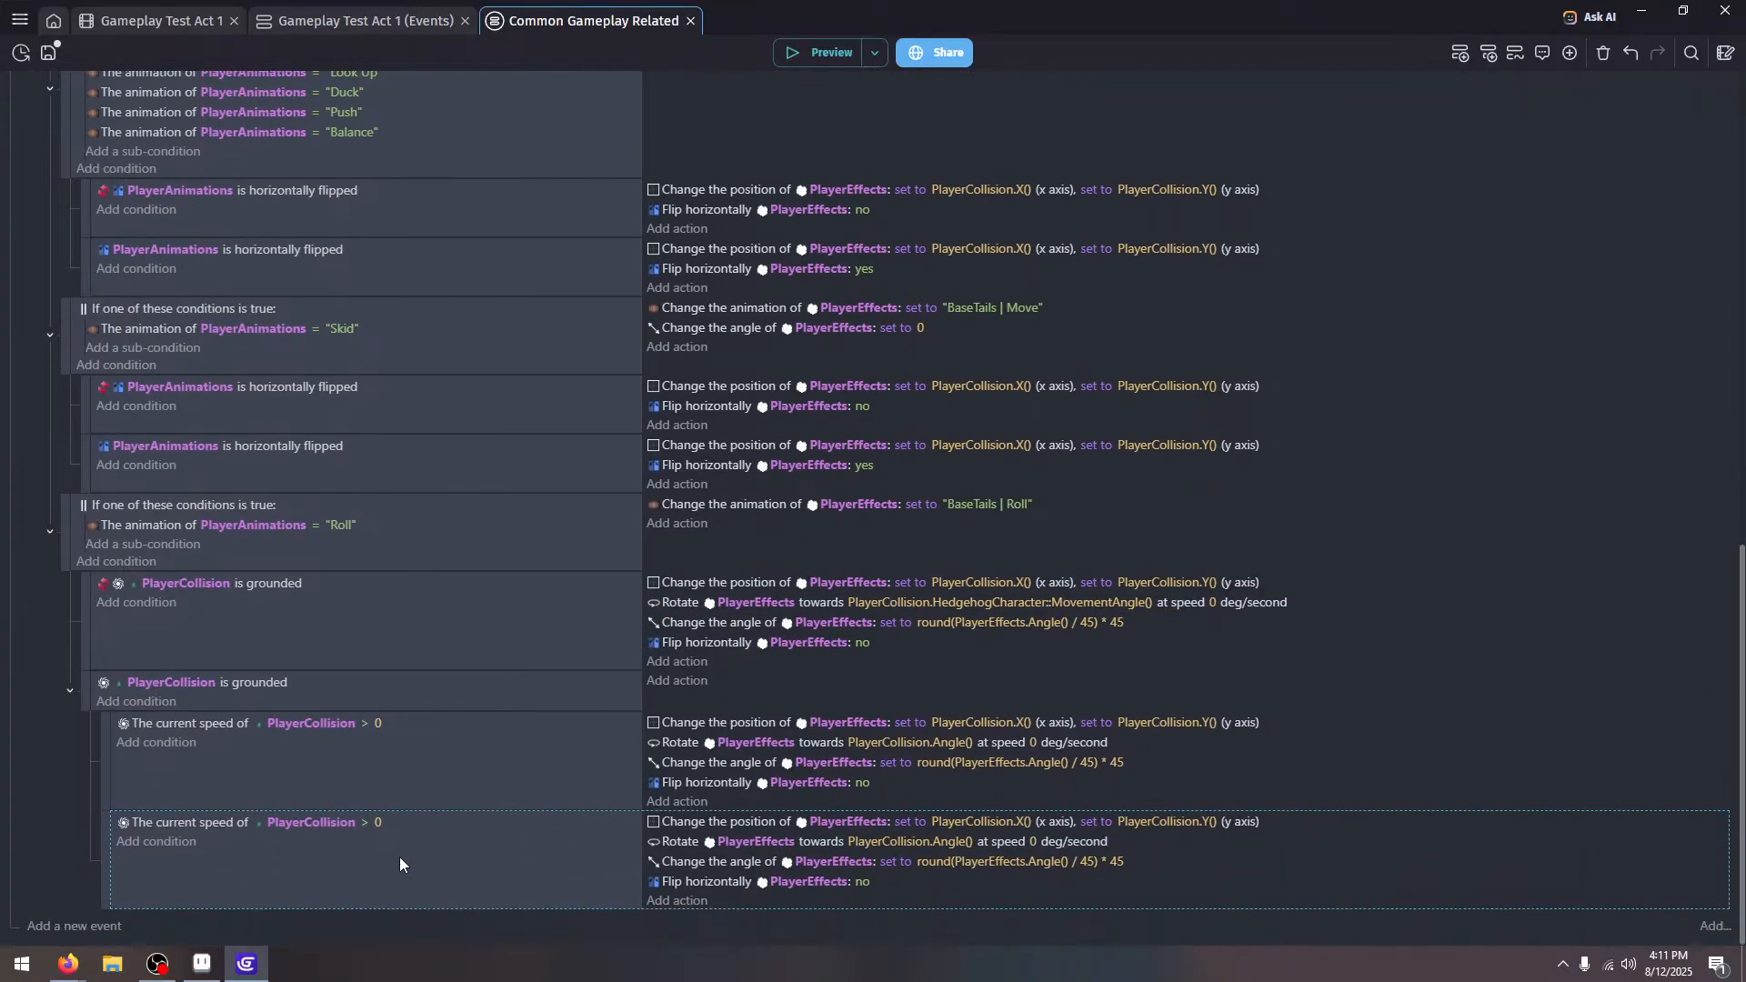
{"action": "left_click", "coordinate": [368, 822]}
{"action": "left_click", "coordinate": [414, 768]}
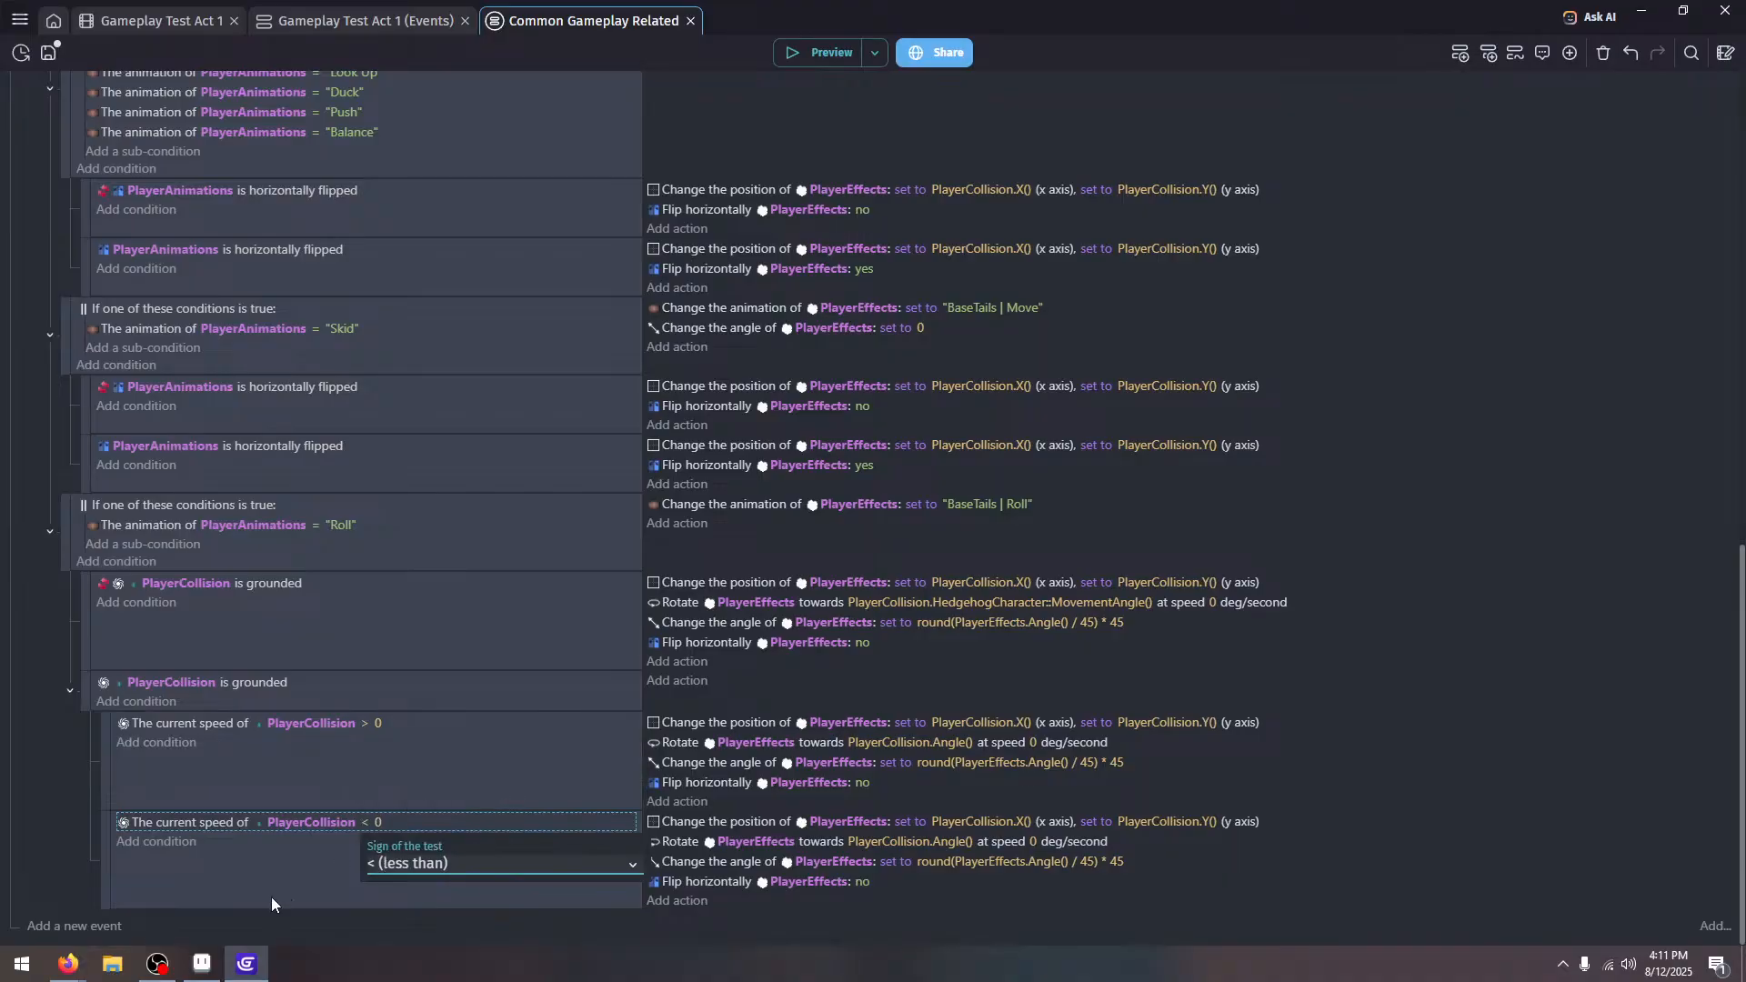
{"action": "left_click", "coordinate": [858, 881]}
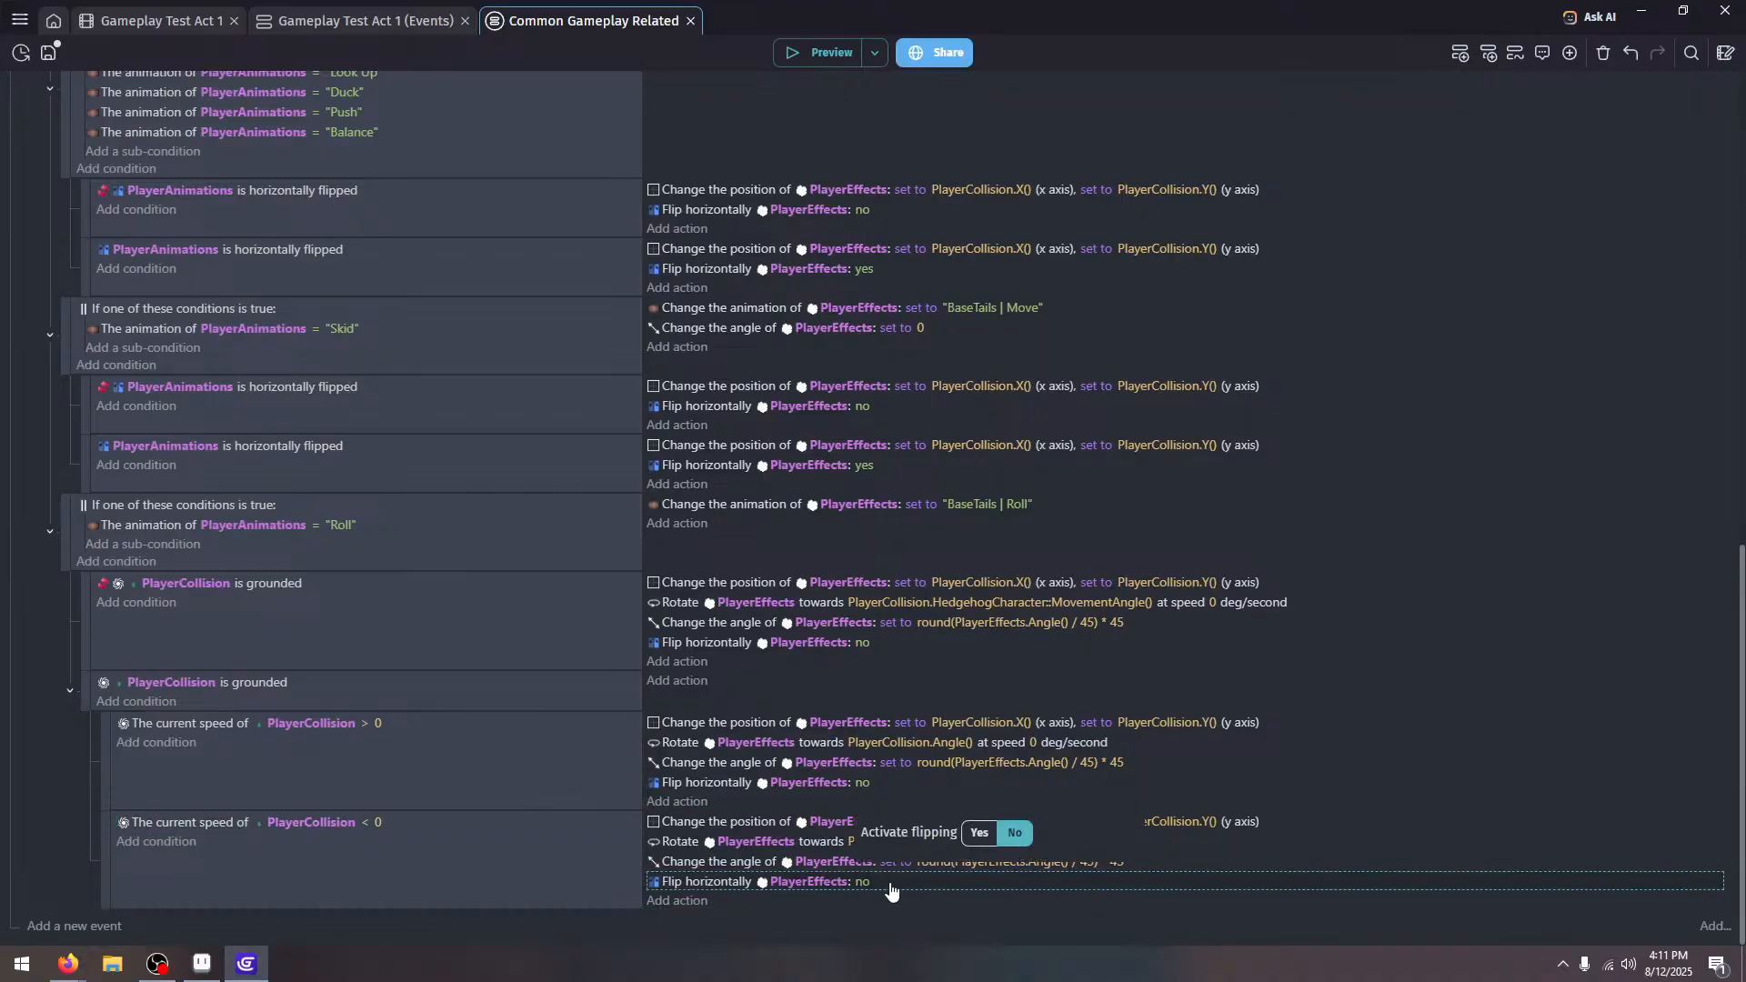
{"action": "left_click", "coordinate": [1245, 800]}
Preview the game, roll and jump Tails across the slopes in both directions to check the tail's flipping and angle, and close the preview
{"action": "left_click", "coordinate": [832, 55]}
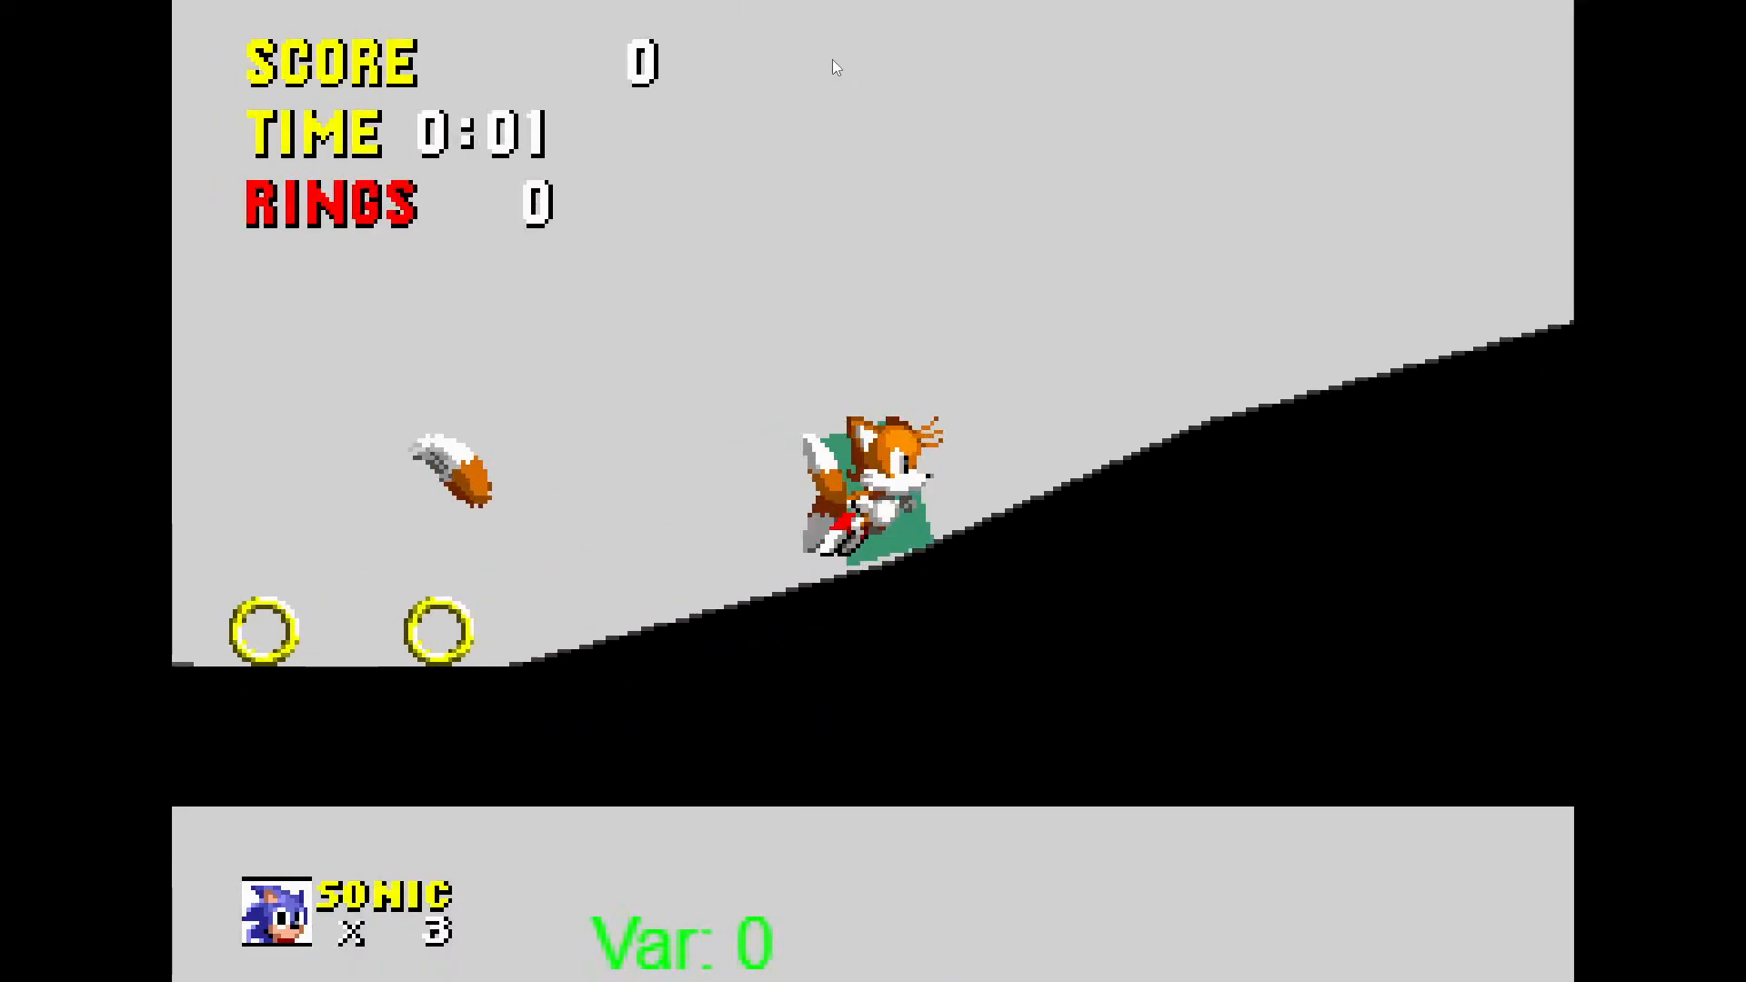
{"action": "key", "text": "Right"}
{"action": "key", "text": "space"}
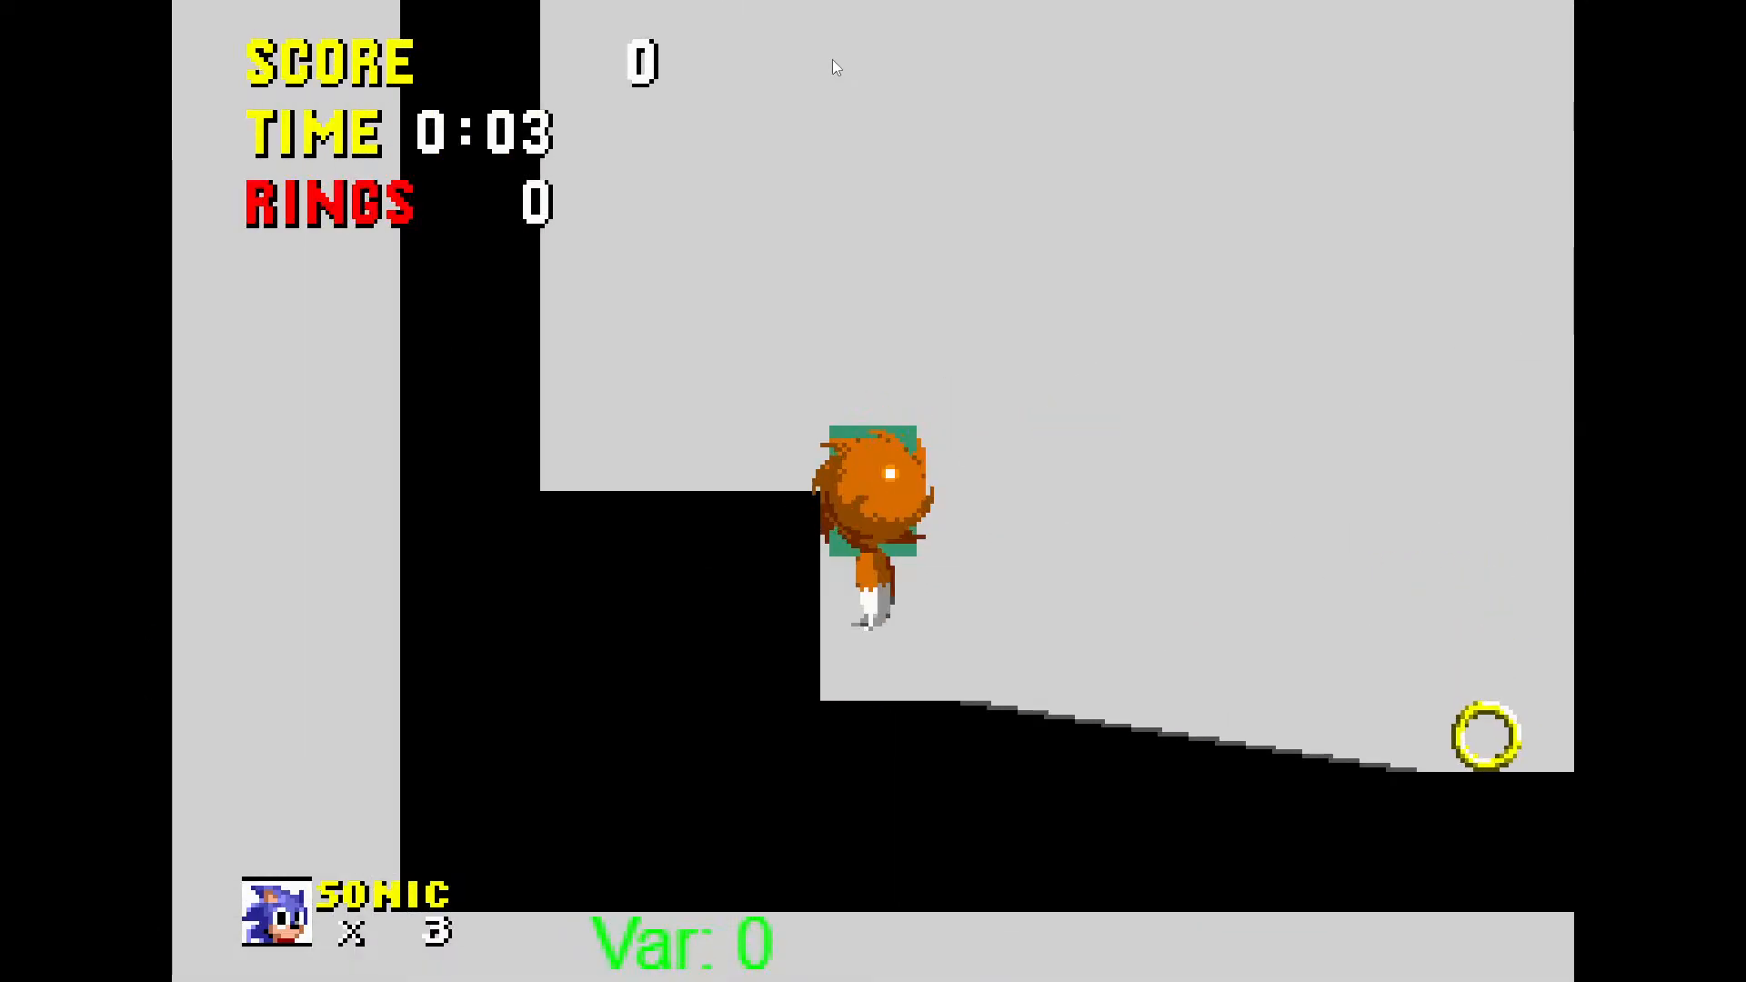
{"action": "key", "text": "space"}
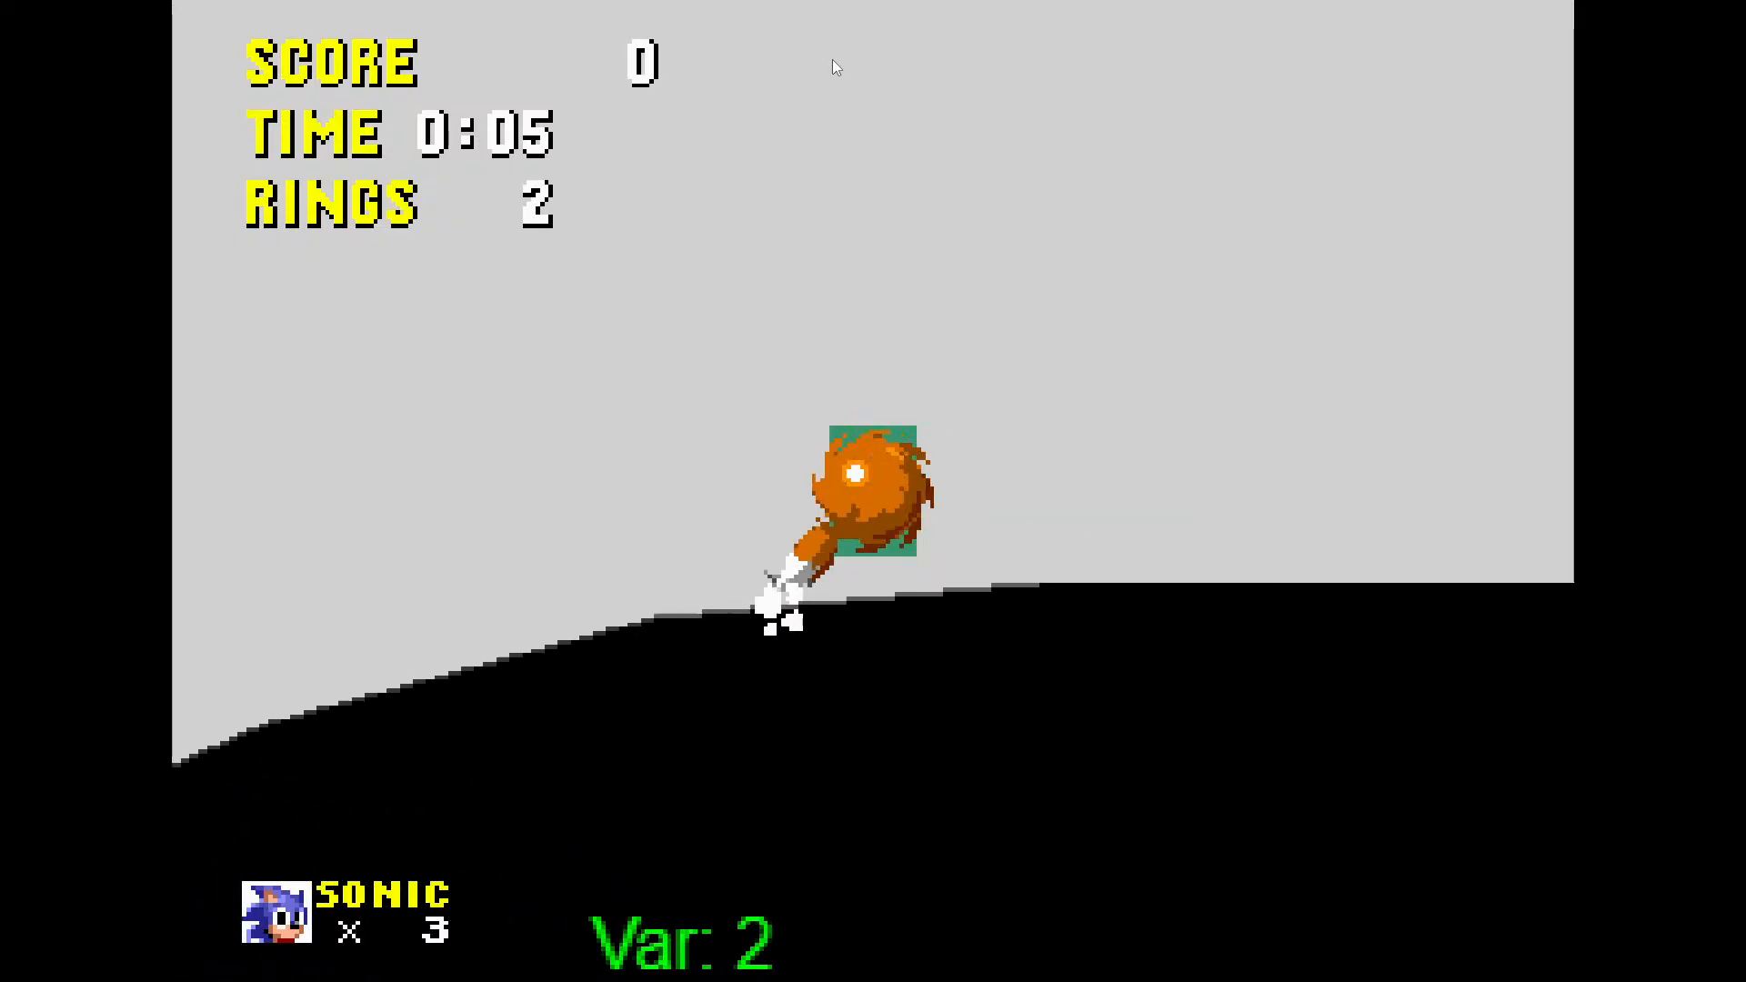
{"action": "key", "text": "Left"}
{"action": "key", "text": "space"}
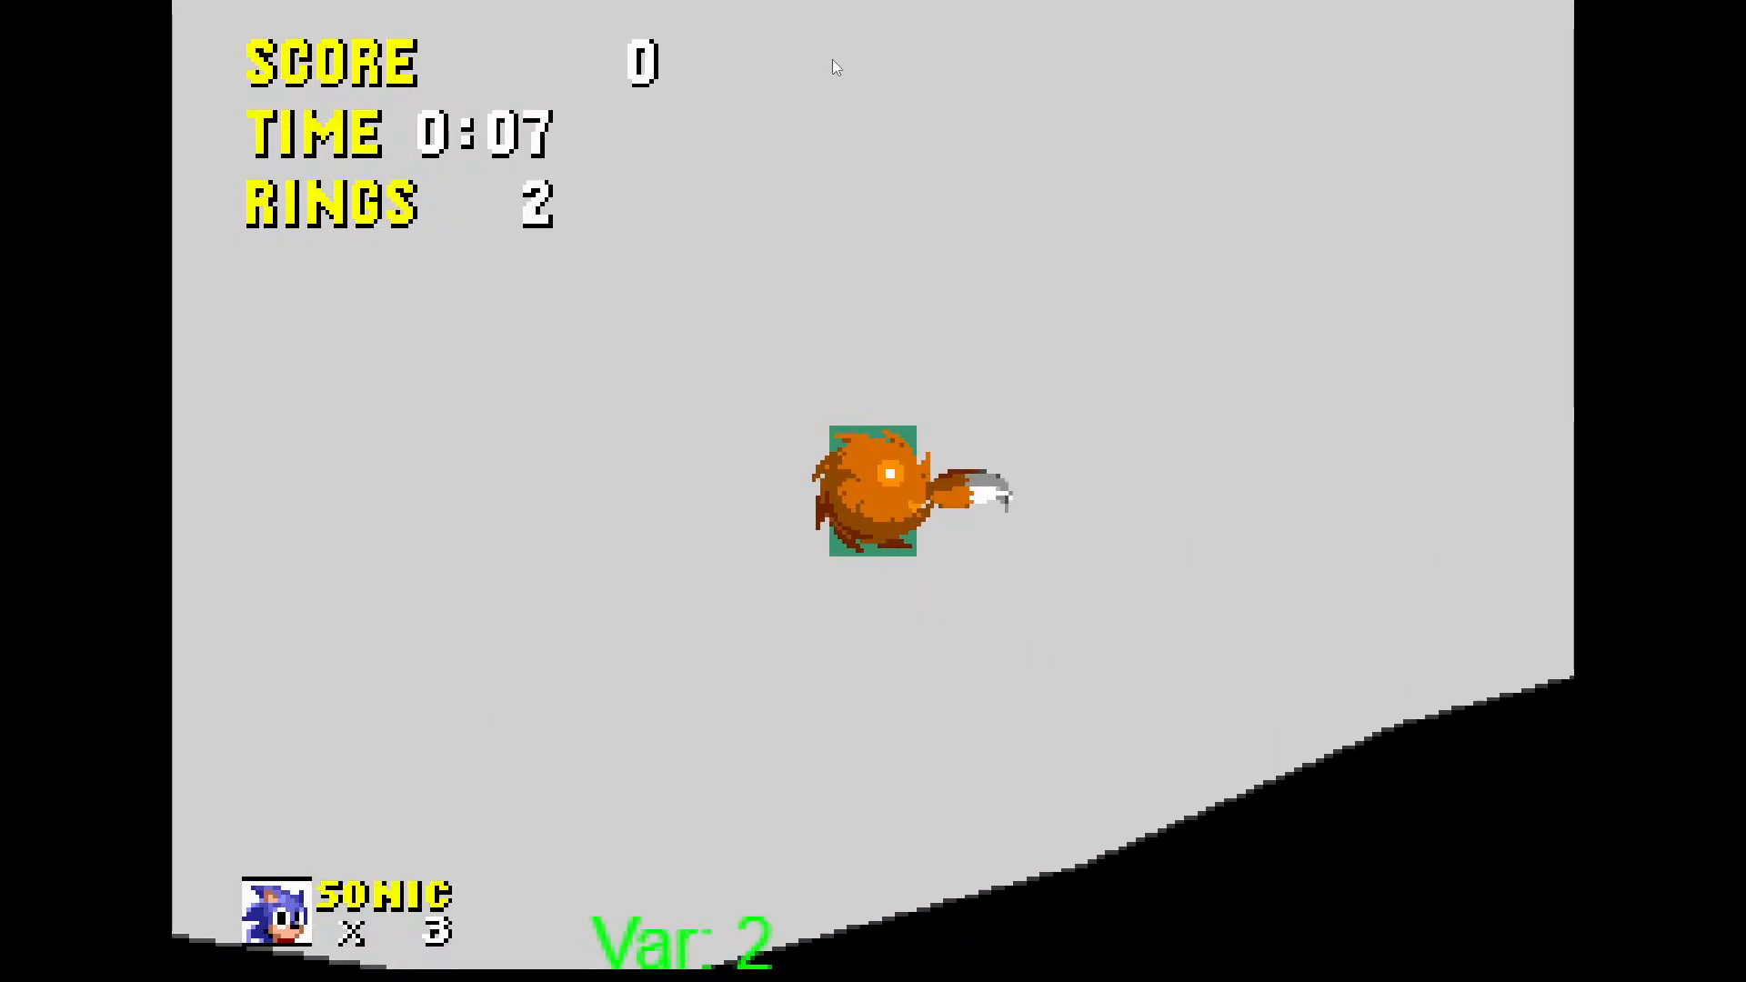
{"action": "key", "text": "space"}
{"action": "key", "text": "Right"}
{"action": "key", "text": "space"}
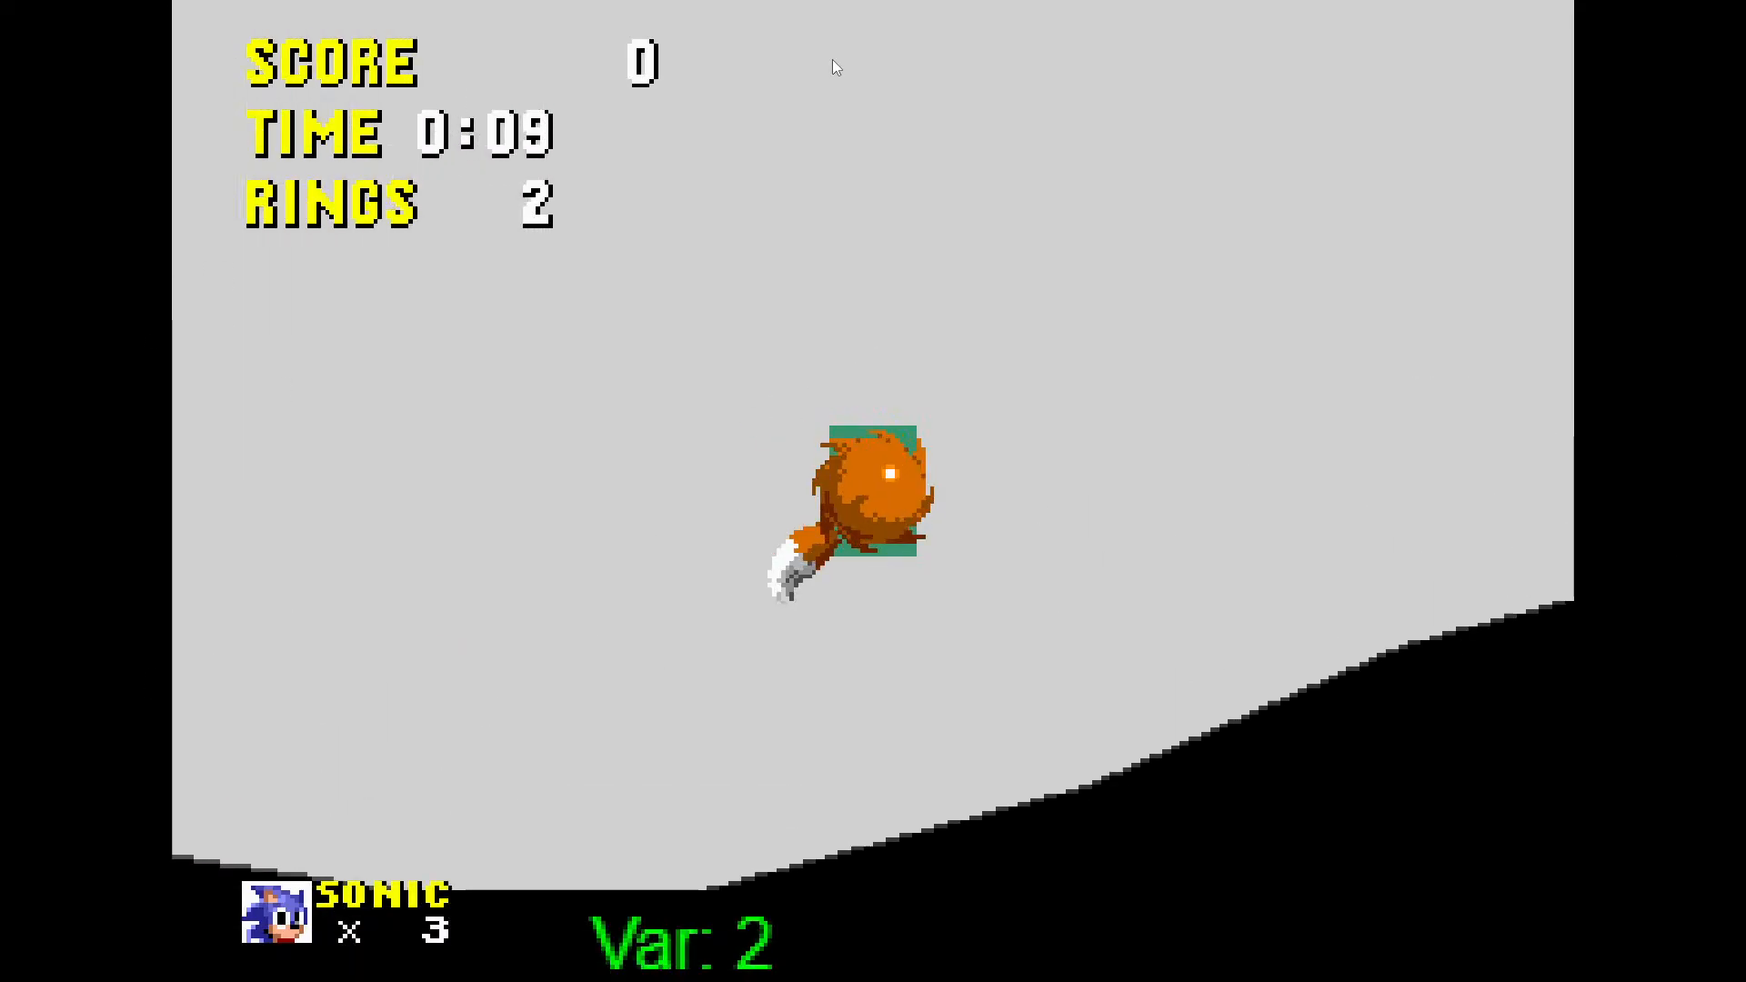
{"action": "key", "text": "Left"}
{"action": "key", "text": "space"}
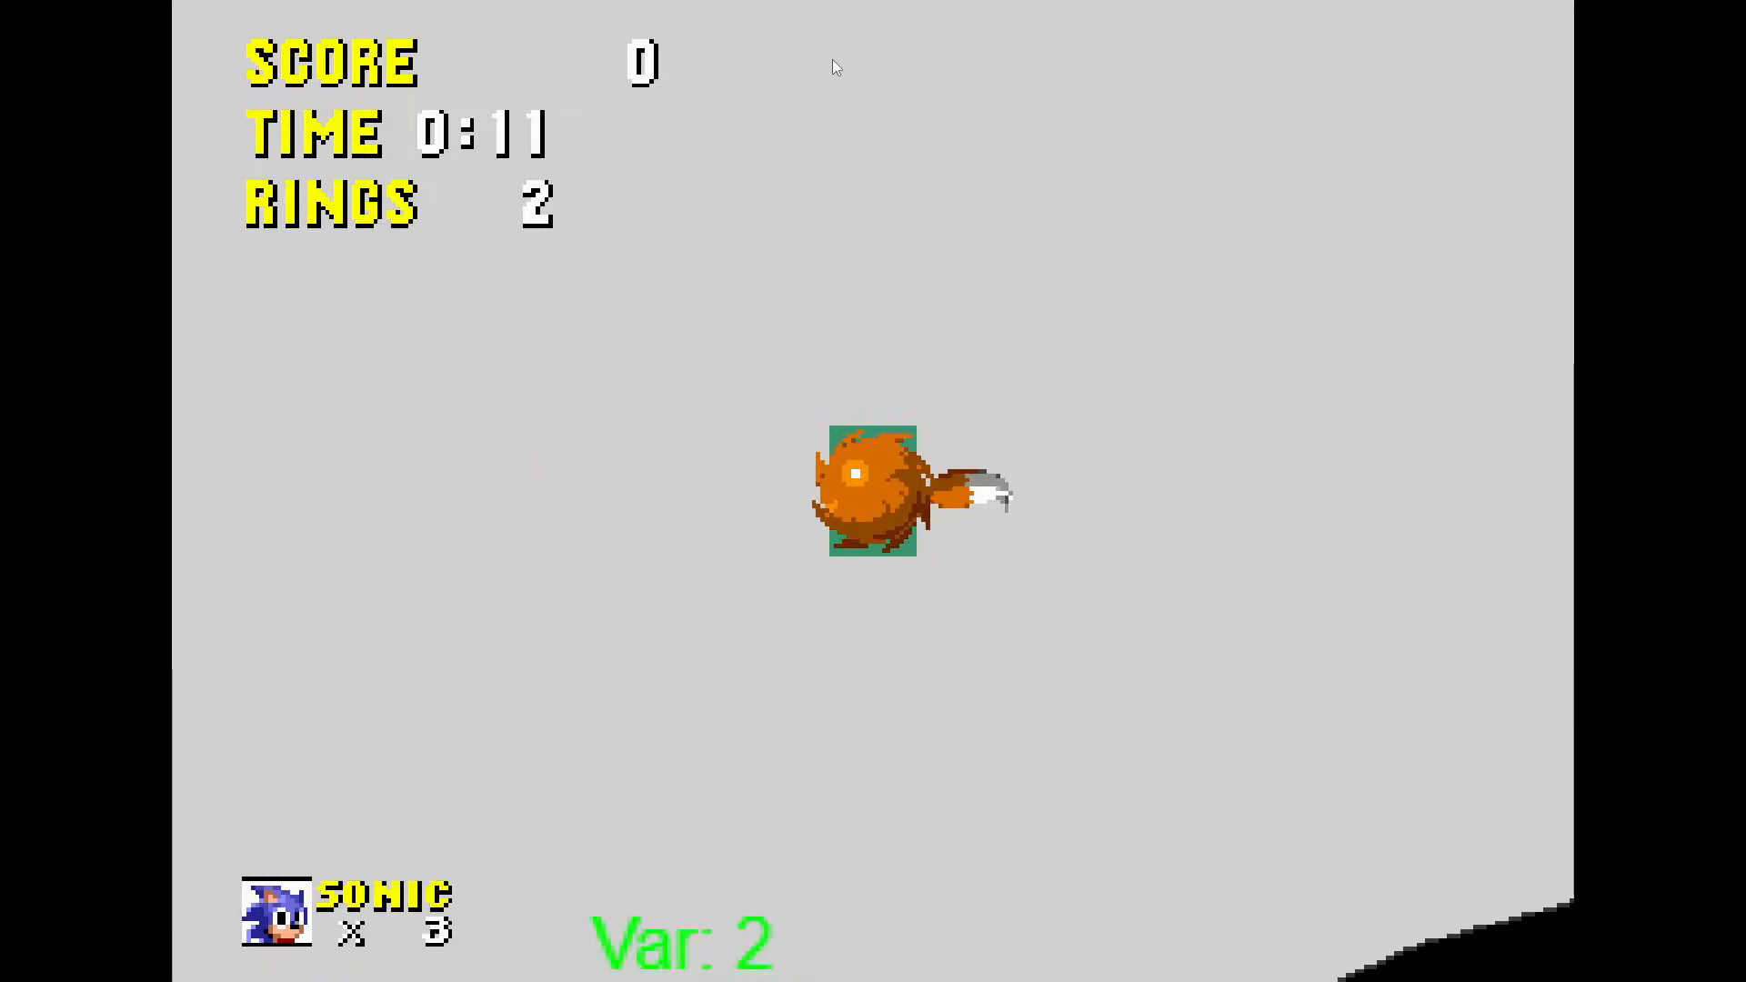
{"action": "key", "text": "Right"}
{"action": "key", "text": "space"}
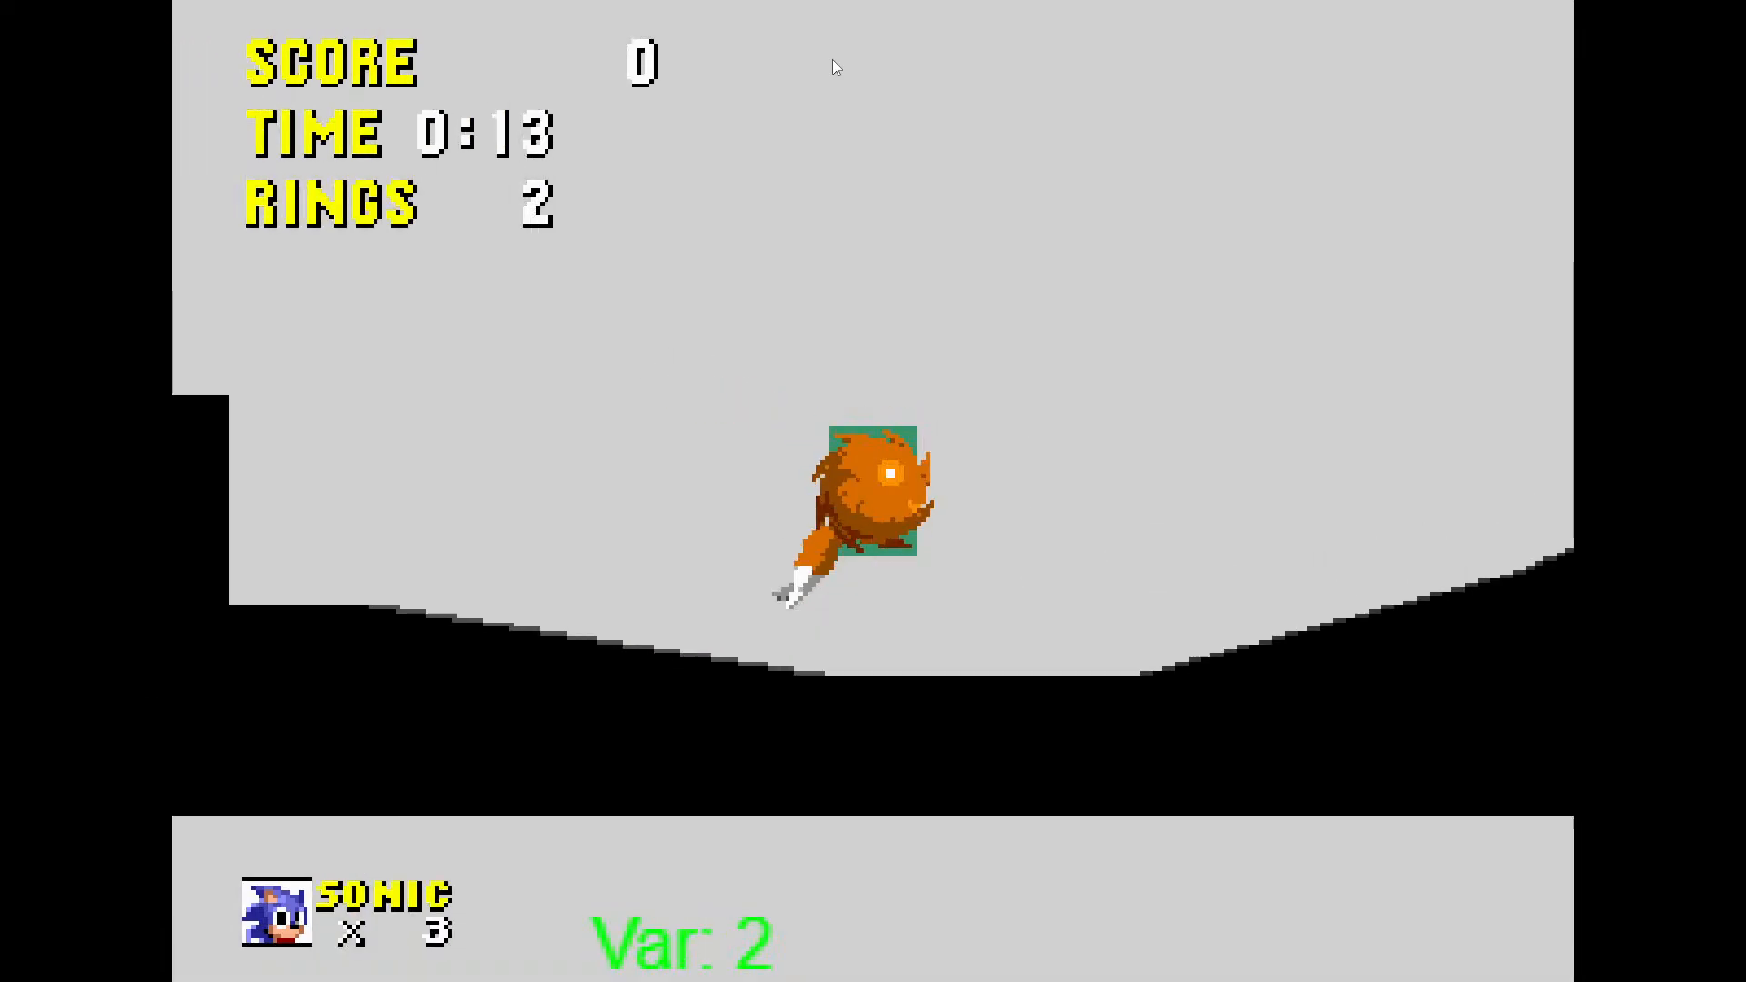
{"action": "key", "text": "space"}
{"action": "key", "text": "Left"}
{"action": "key", "text": "space"}
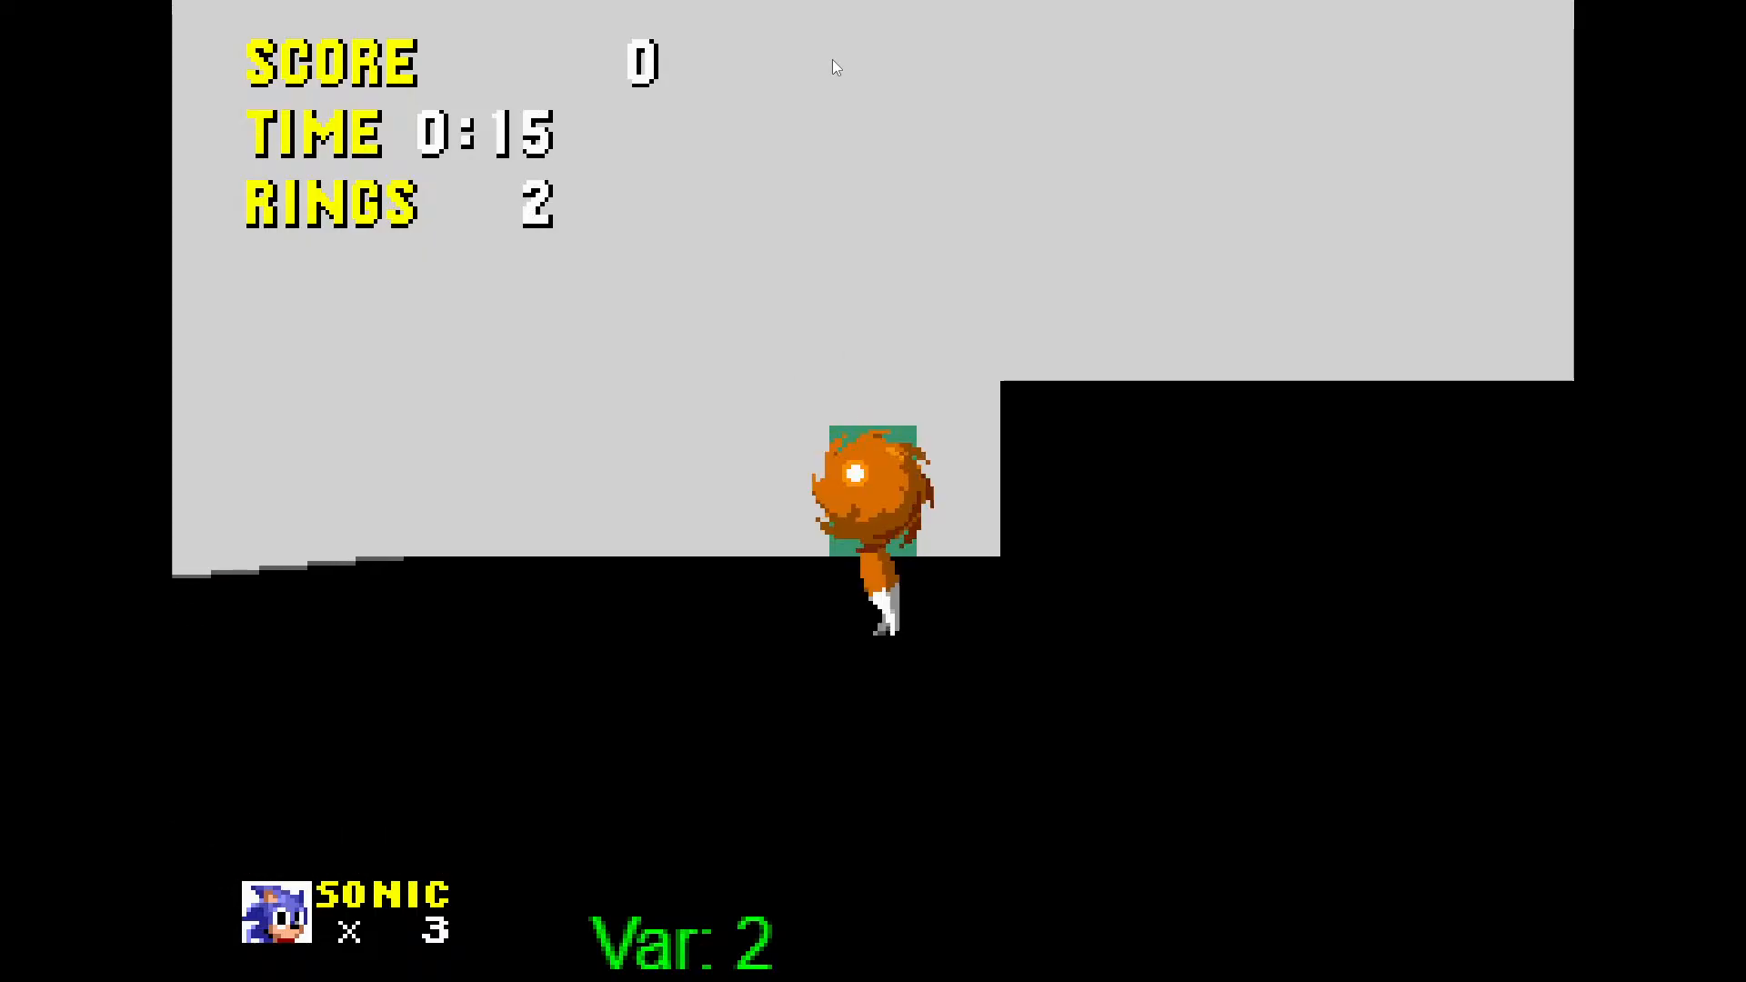
{"action": "key", "text": "Escape"}
{"action": "left_click", "coordinate": [997, 367]}
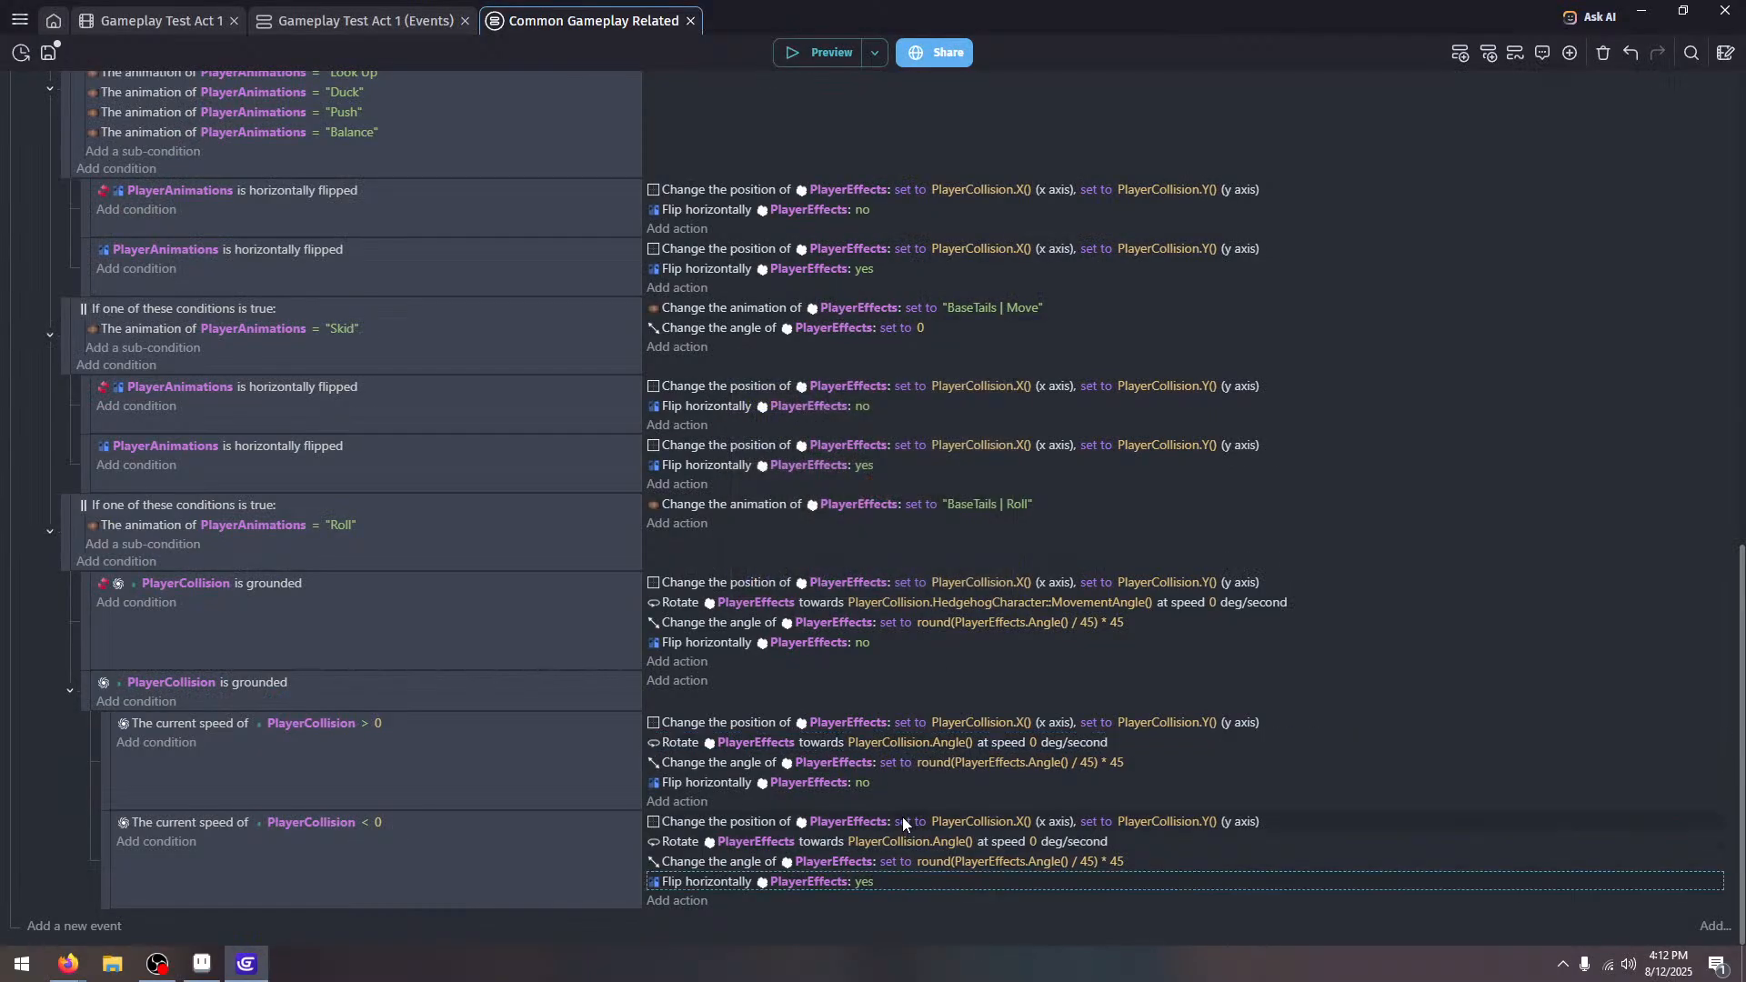
Paste a copy of the flip action into the speed < 0 sub-event and change it to flip PlayerEffects vertically, set to yes
{"action": "key", "text": "ctrl+v"}
{"action": "double_click", "coordinate": [879, 906]}
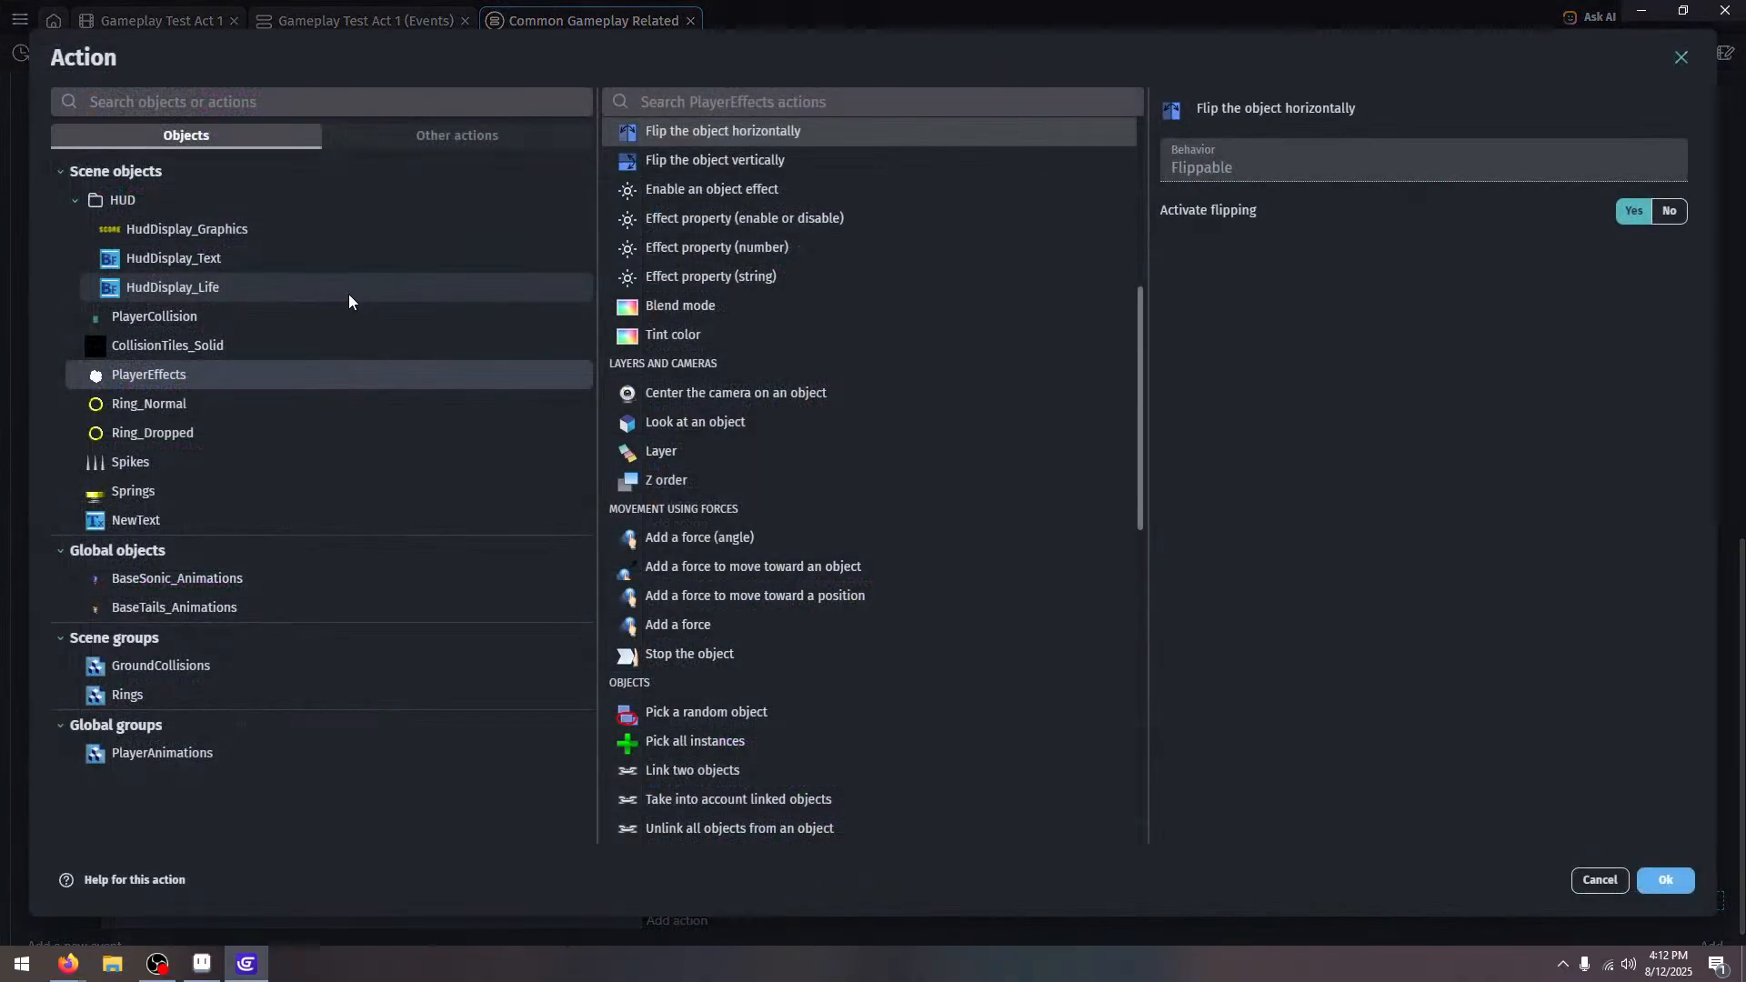
{"action": "scroll", "coordinate": [738, 274], "scroll_direction": "up", "scroll_amount": 1}
{"action": "left_click", "coordinate": [754, 253]}
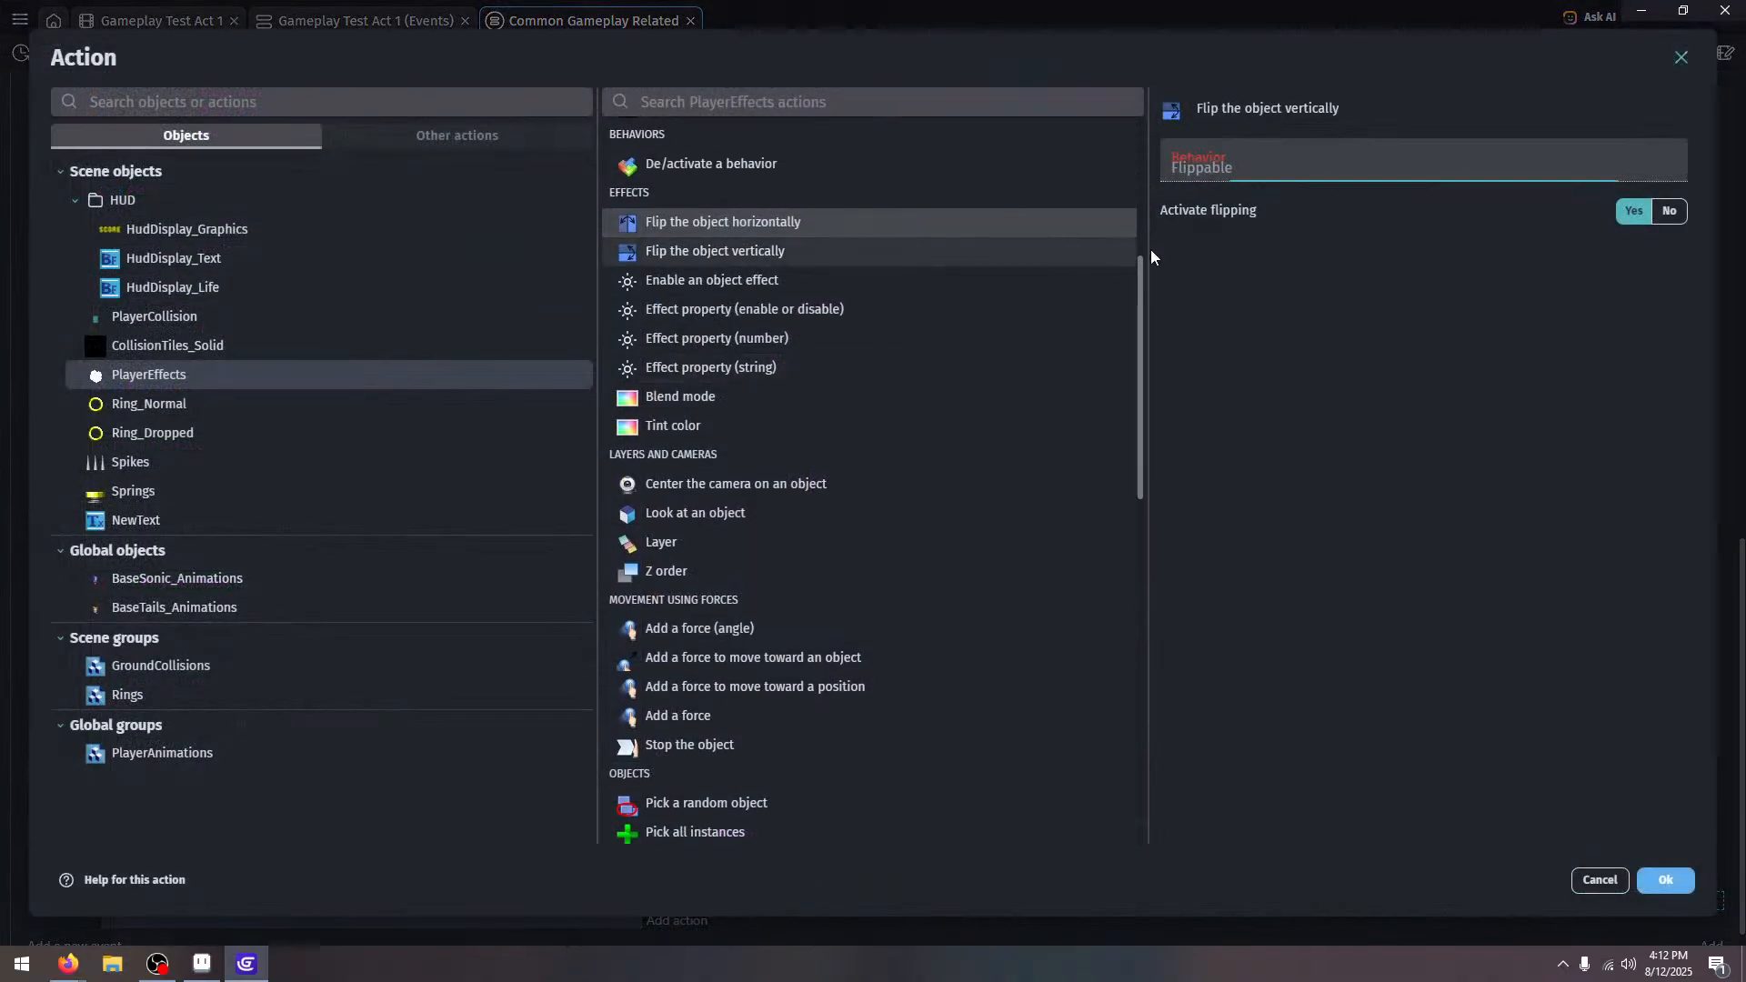
{"action": "left_click", "coordinate": [1665, 884]}
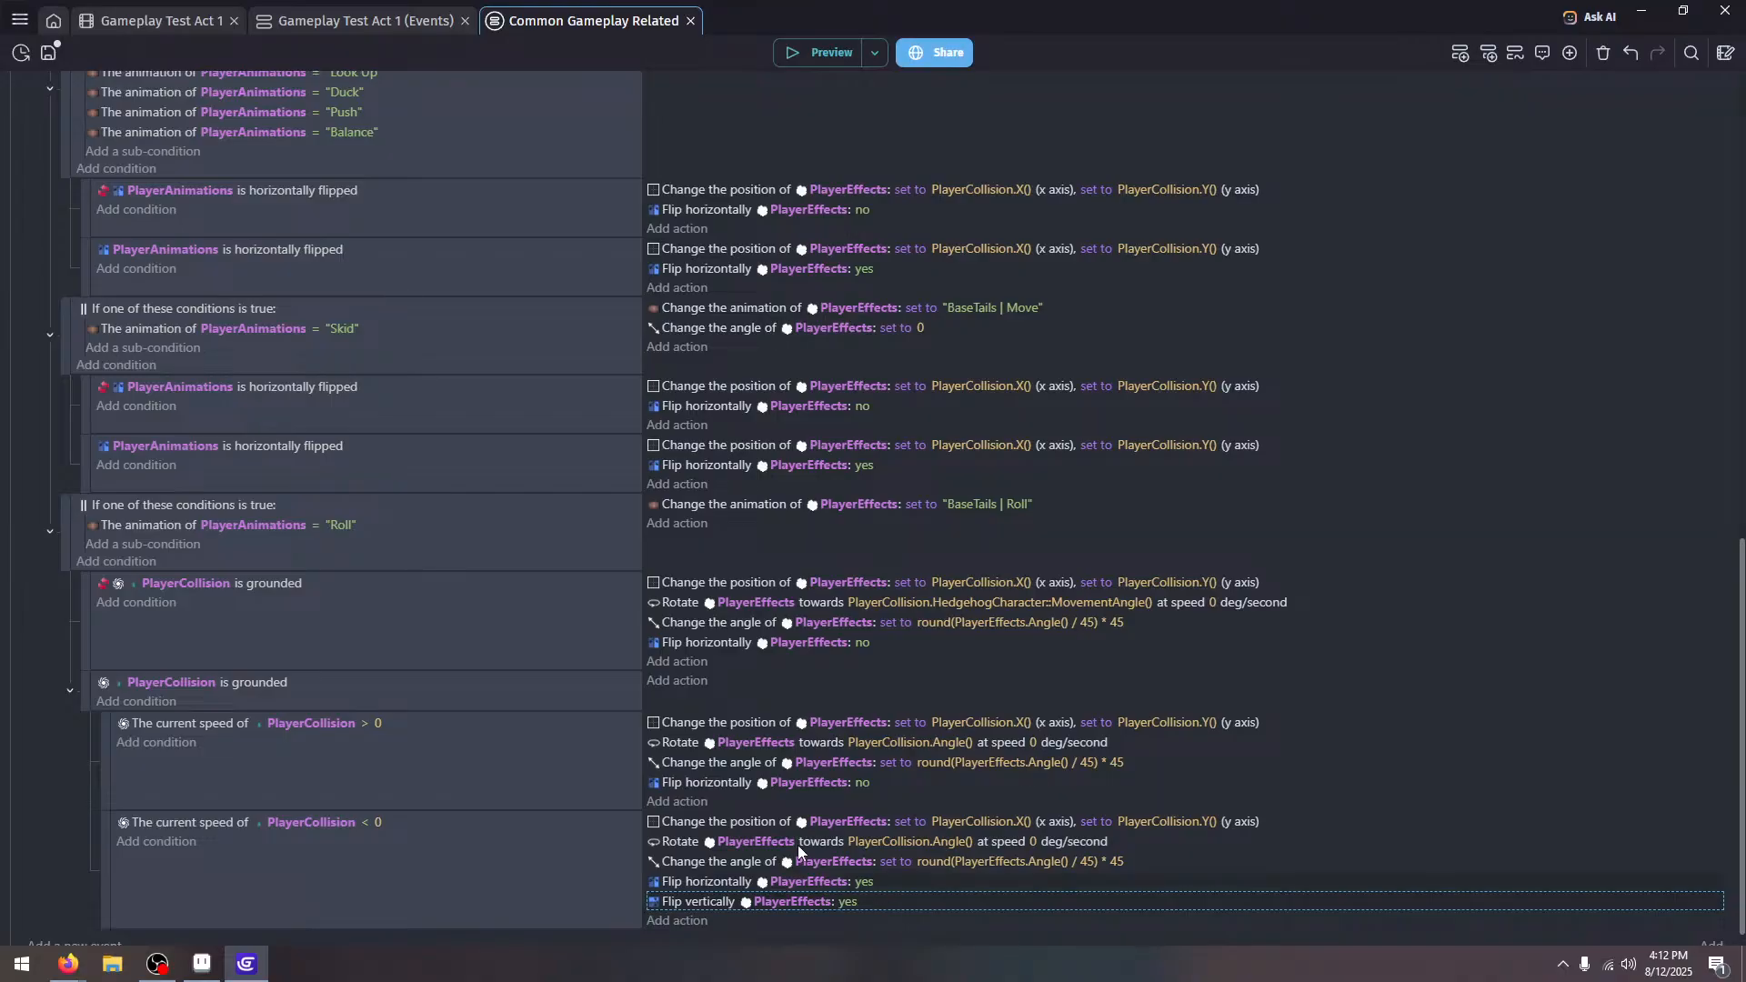
Copy the vertical flip action into the speed > 0 sub-event, set it to no, and copy that version into the airborne sub-event
{"action": "left_click", "coordinate": [738, 804]}
{"action": "left_click", "coordinate": [918, 807]}
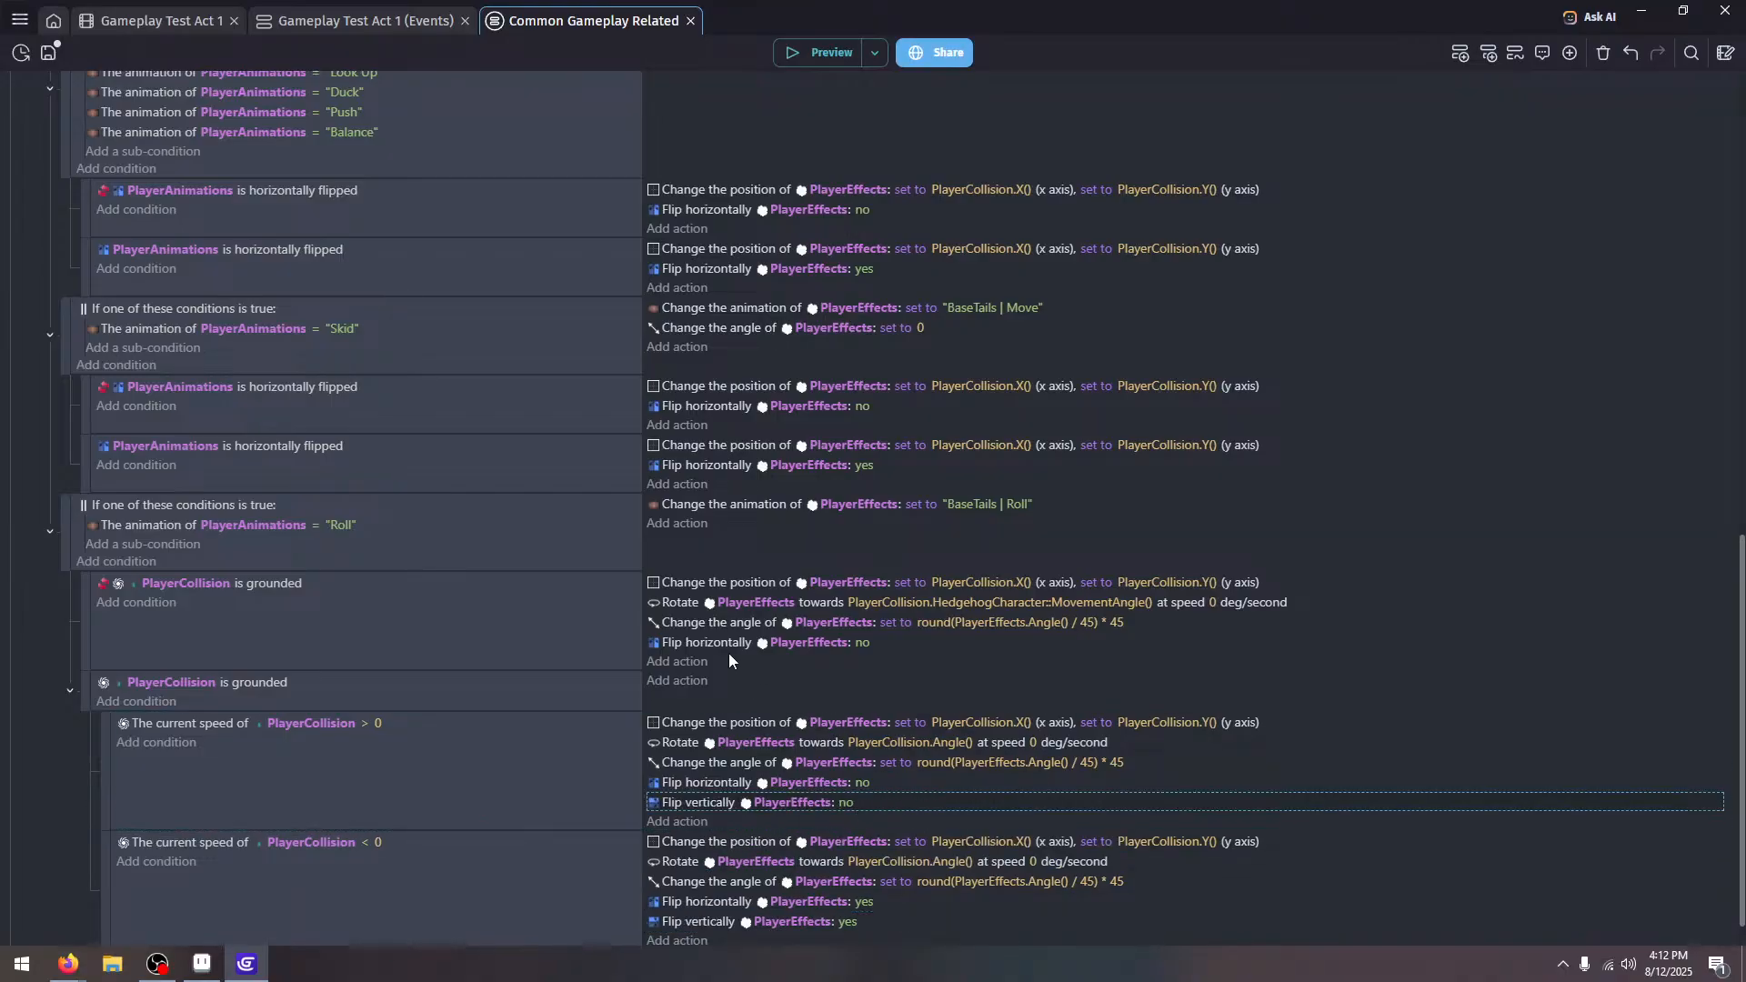
{"action": "left_click", "coordinate": [753, 661]}
Paste the PlayerEffects vertical flip "no" action into the Skid event and the Idle/Bored/Look Up event
{"action": "scroll", "coordinate": [806, 724], "scroll_direction": "up", "scroll_amount": 2}
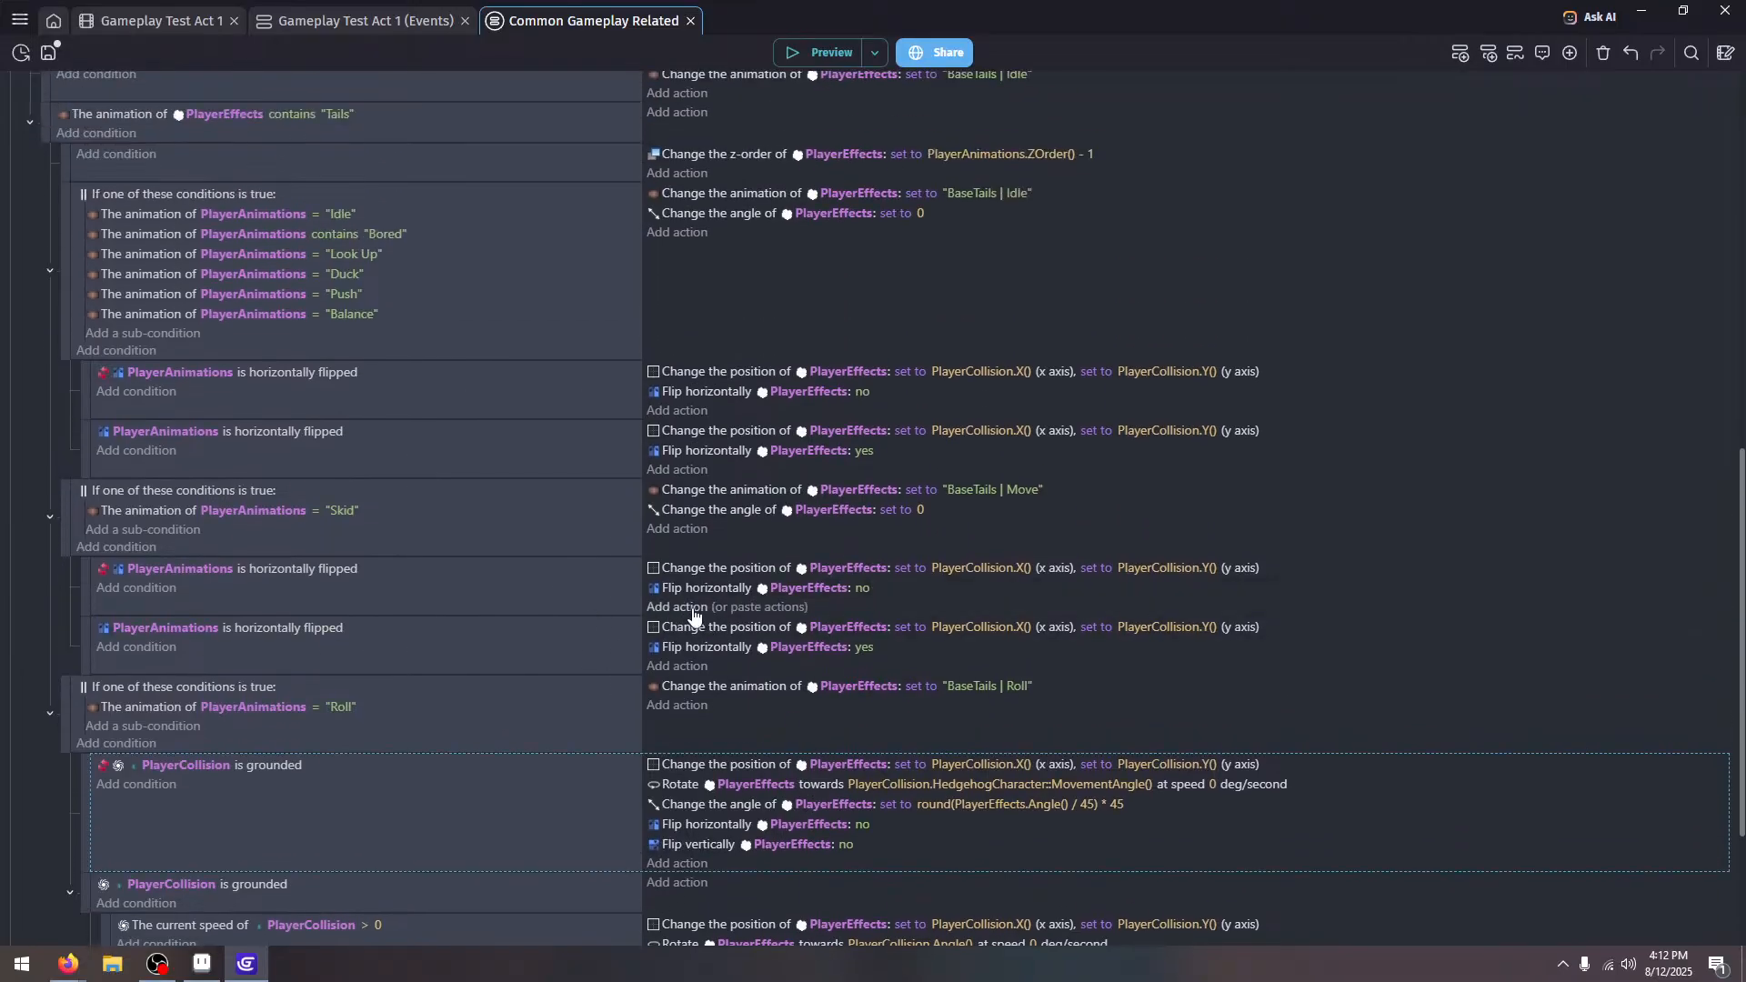
{"action": "left_click", "coordinate": [729, 529]}
{"action": "scroll", "coordinate": [723, 491], "scroll_direction": "up", "scroll_amount": 1}
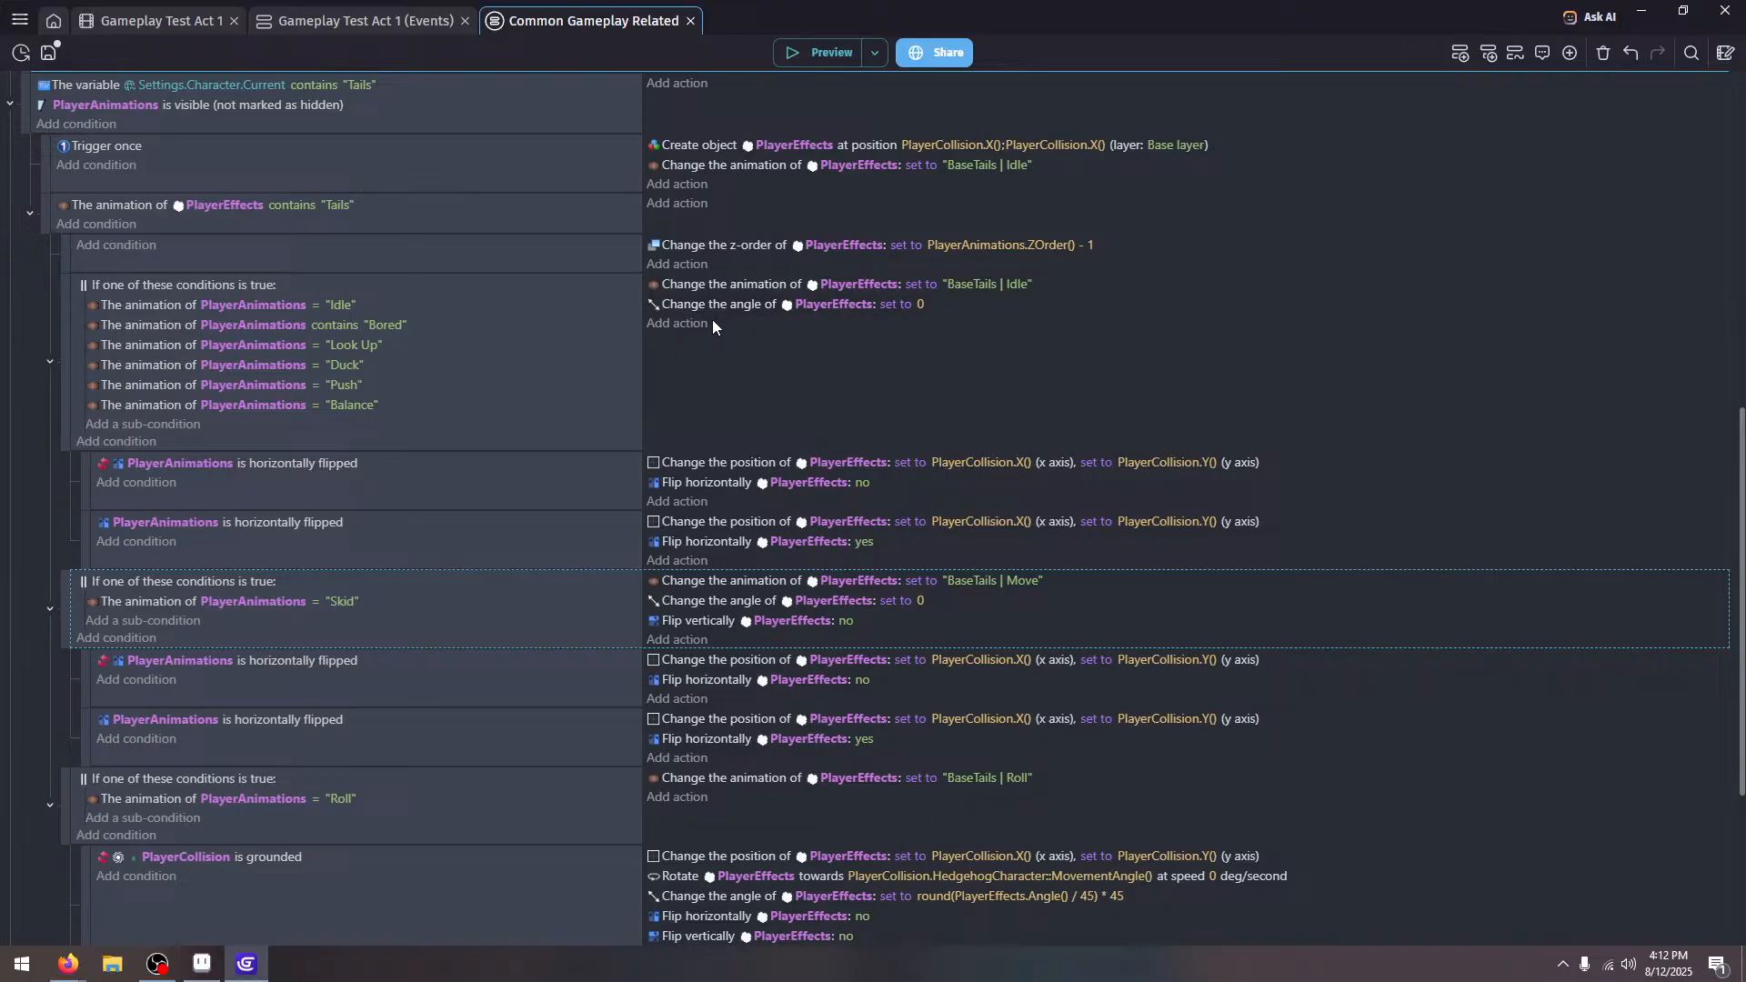
{"action": "left_click", "coordinate": [670, 350]}
Collapse the sub-events of the Roll, Skid and Idle tail animation events
{"action": "scroll", "coordinate": [582, 229], "scroll_direction": "down", "scroll_amount": 3}
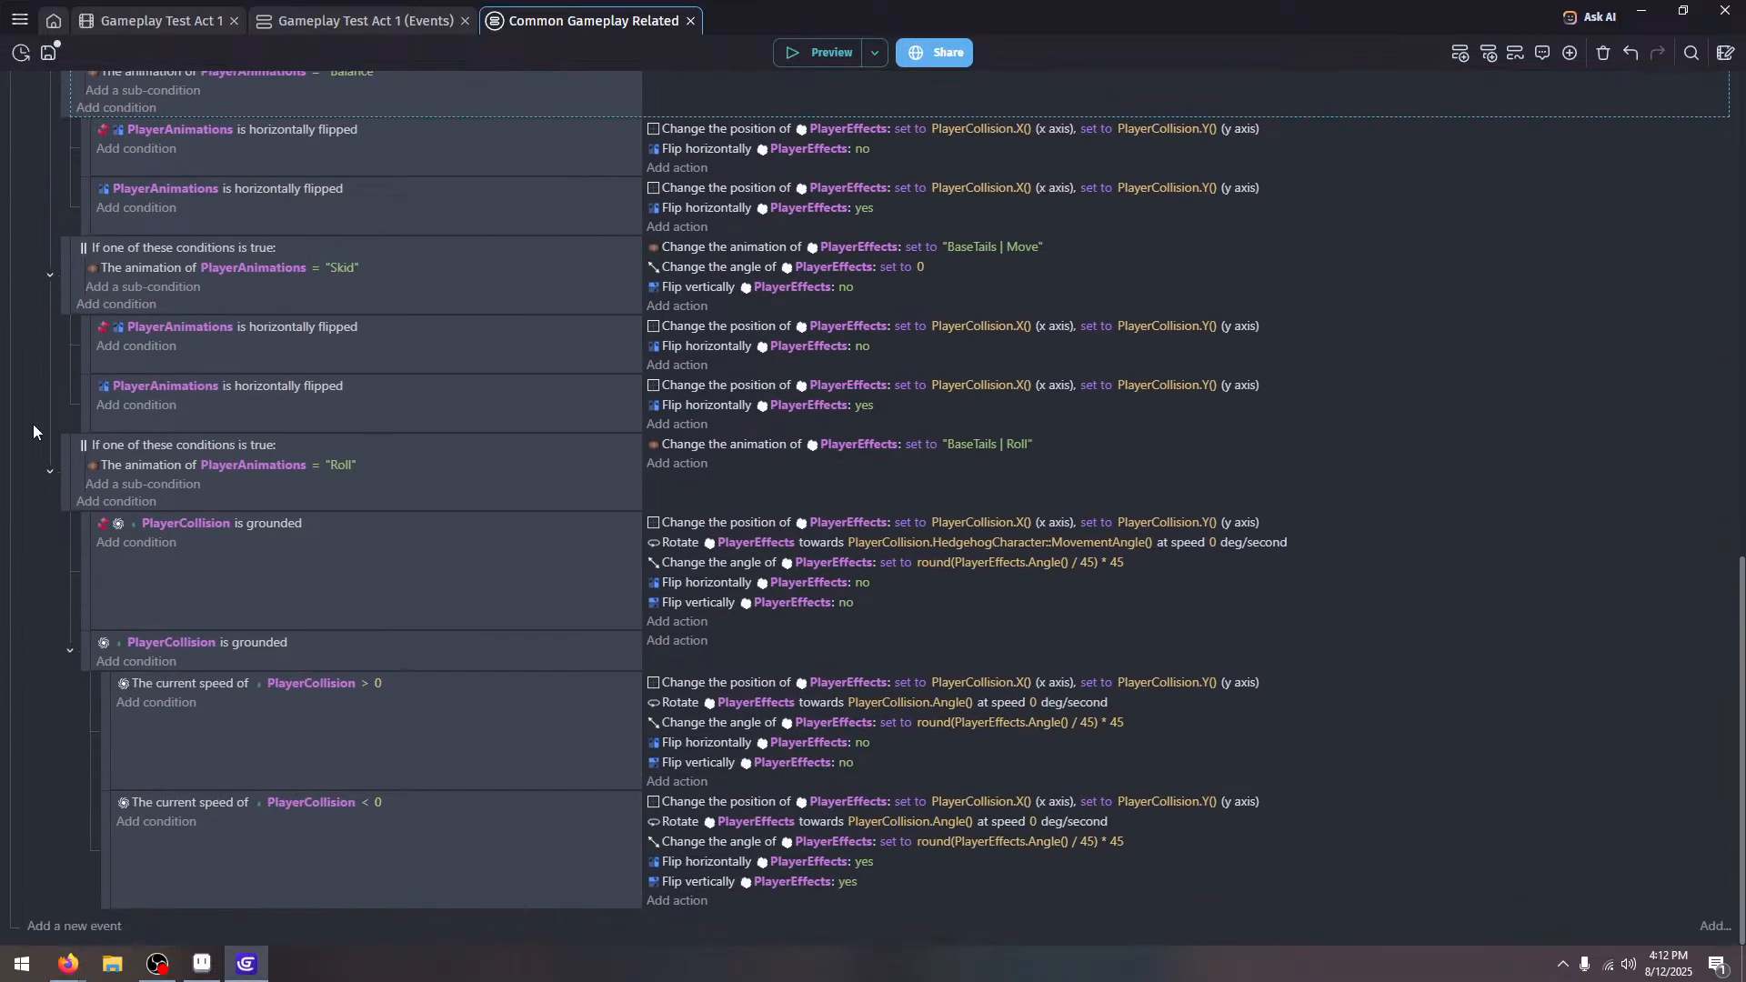
{"action": "left_click", "coordinate": [49, 475]}
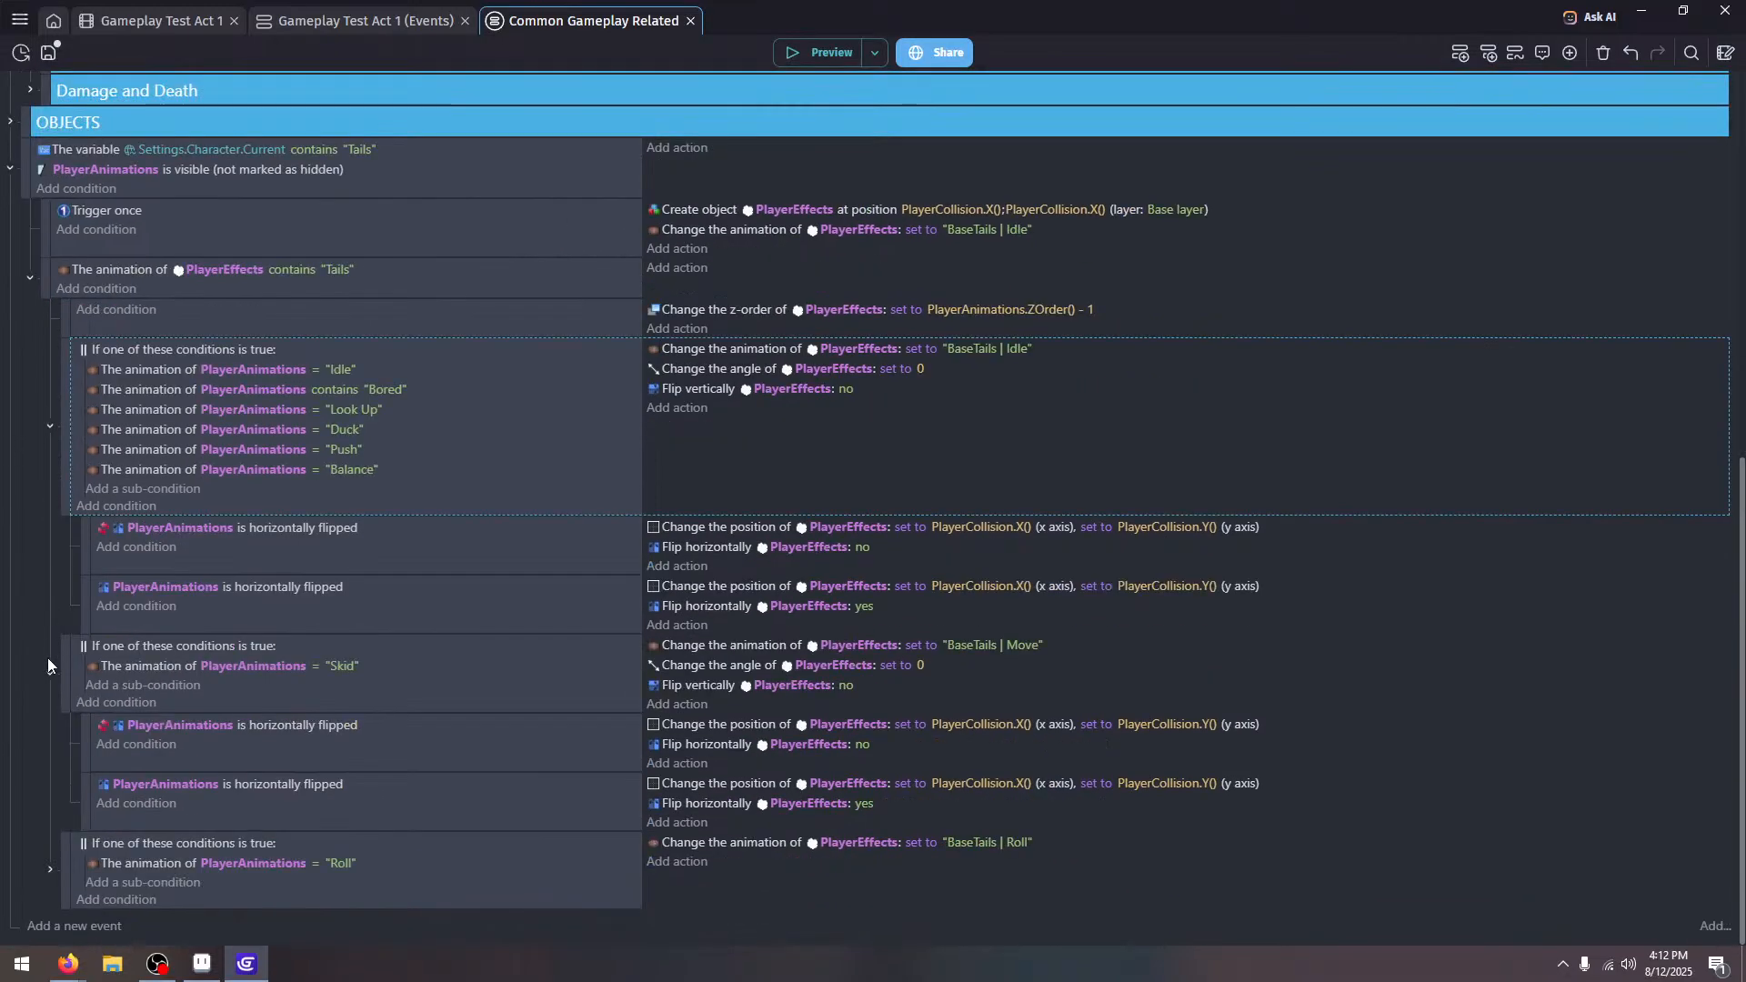
{"action": "left_click", "coordinate": [47, 662]}
{"action": "left_click", "coordinate": [50, 545]}
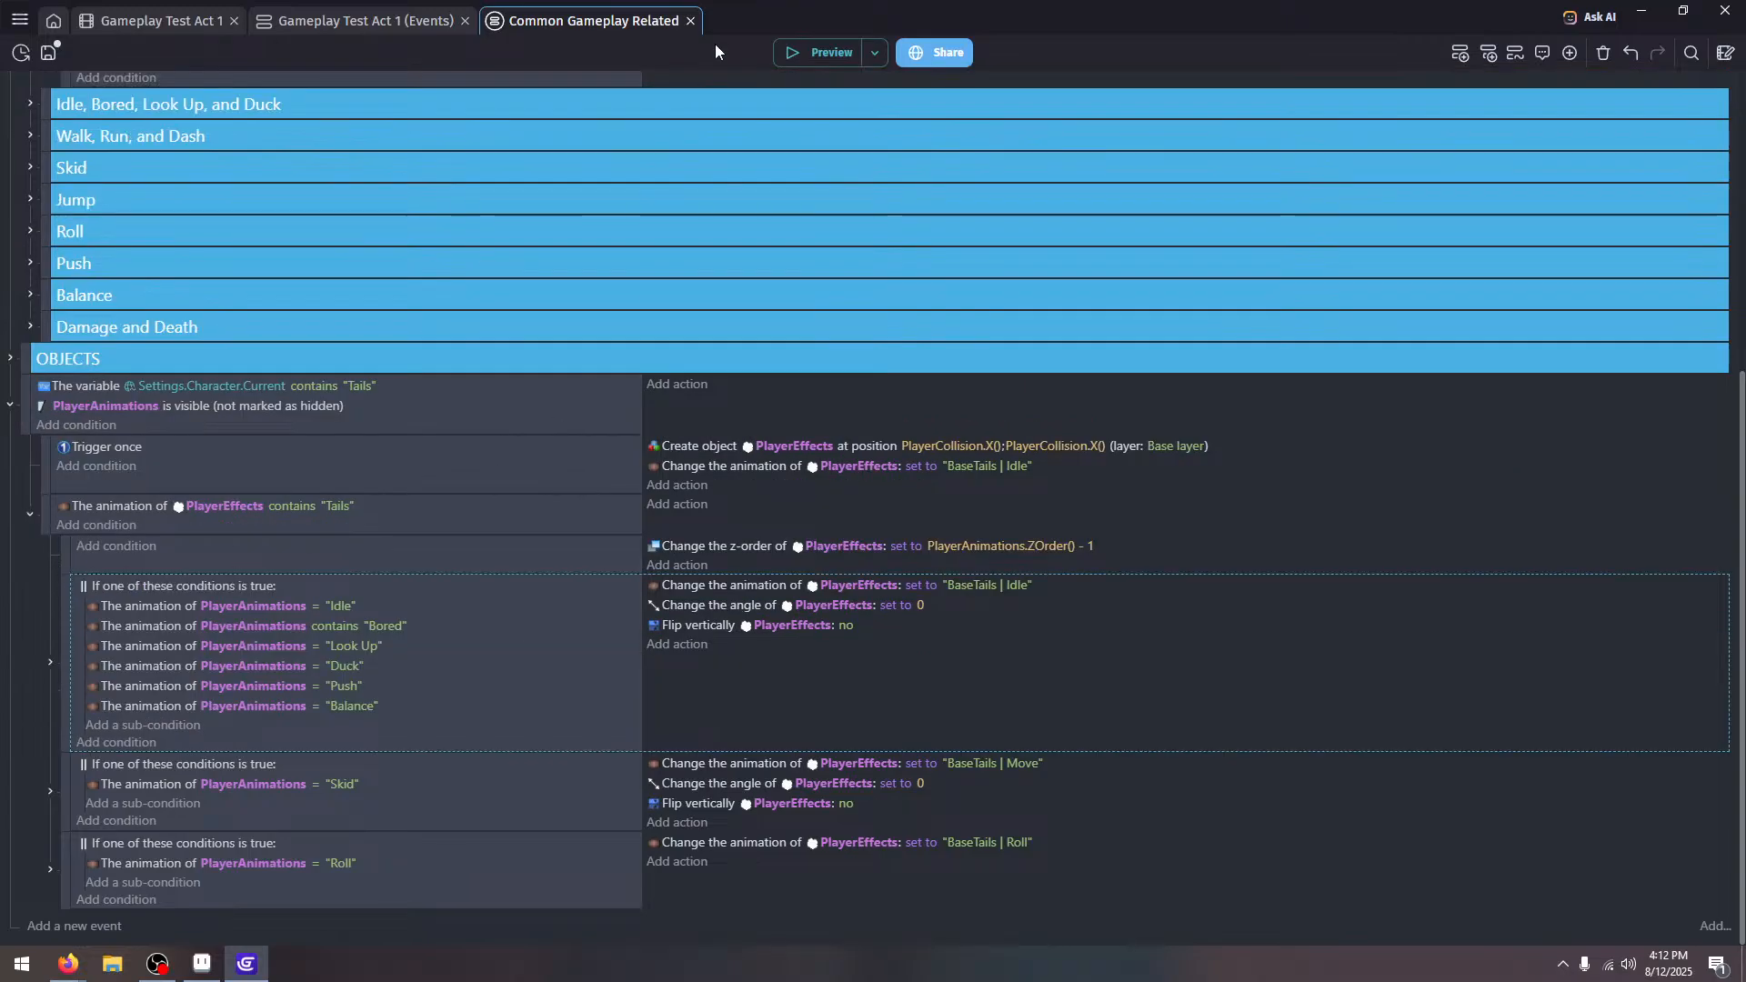
Preview the game and make Tails run and jump in both directions to check the tails' angle and flipping in mid-air
{"action": "left_click", "coordinate": [831, 57]}
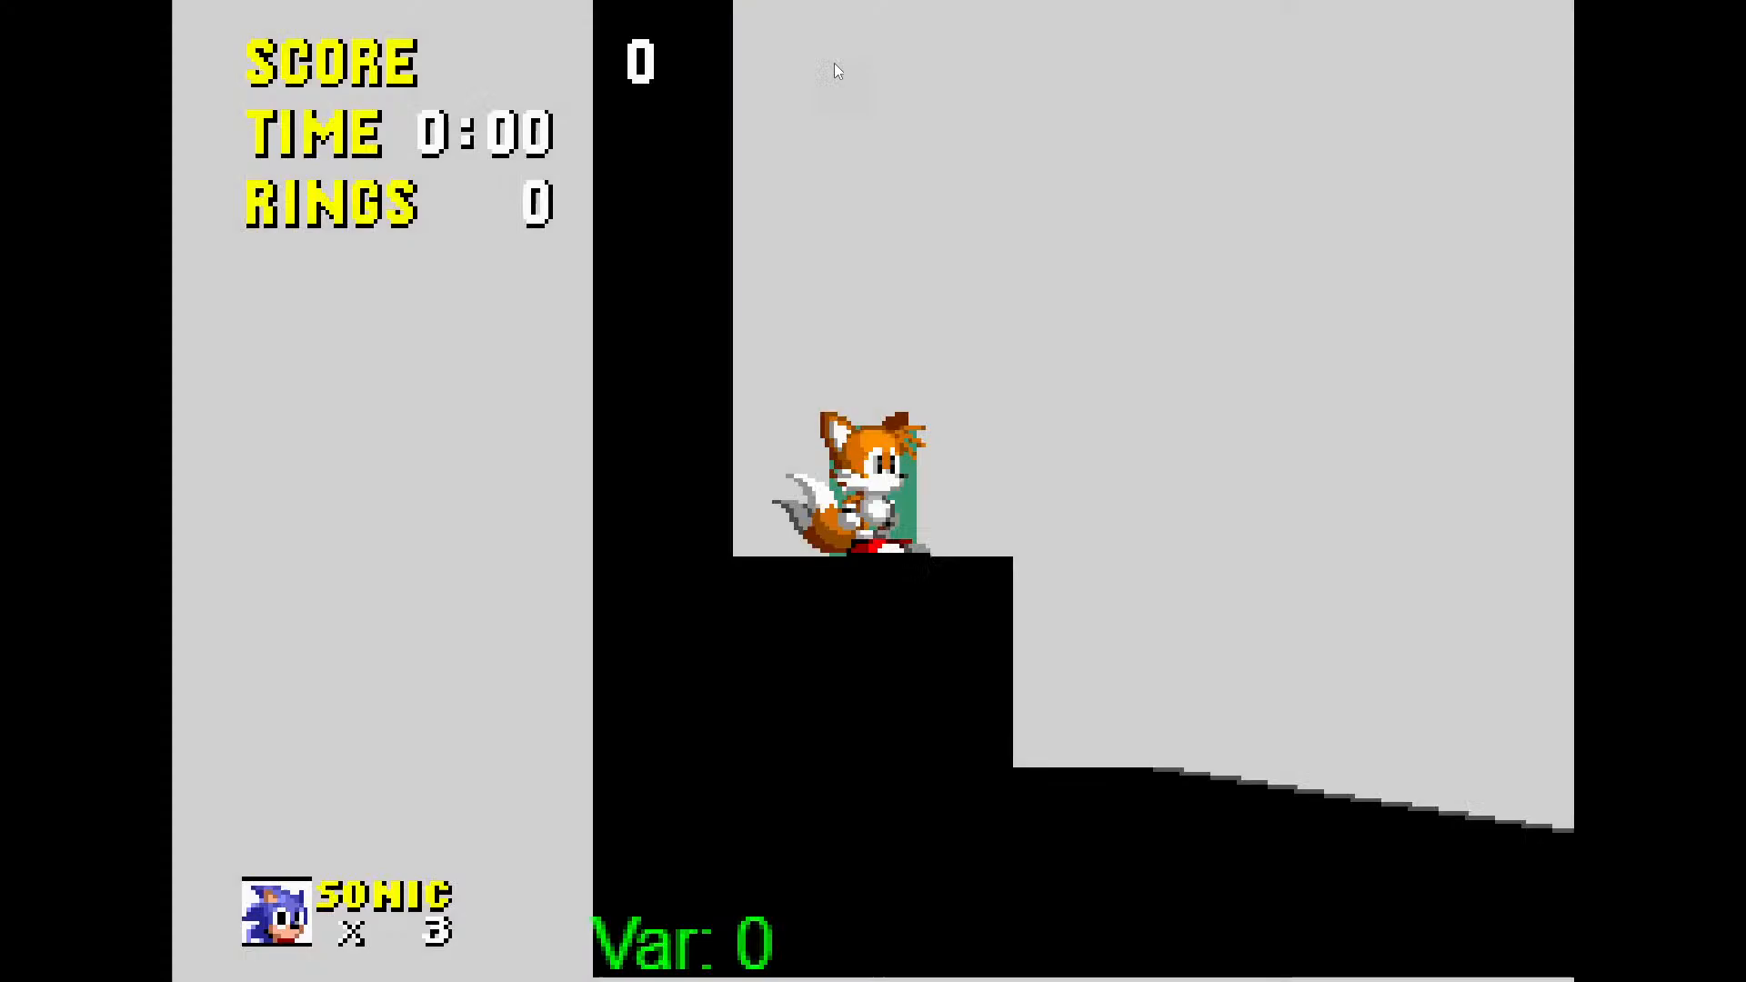
{"action": "key", "text": "Right"}
{"action": "key", "text": "space"}
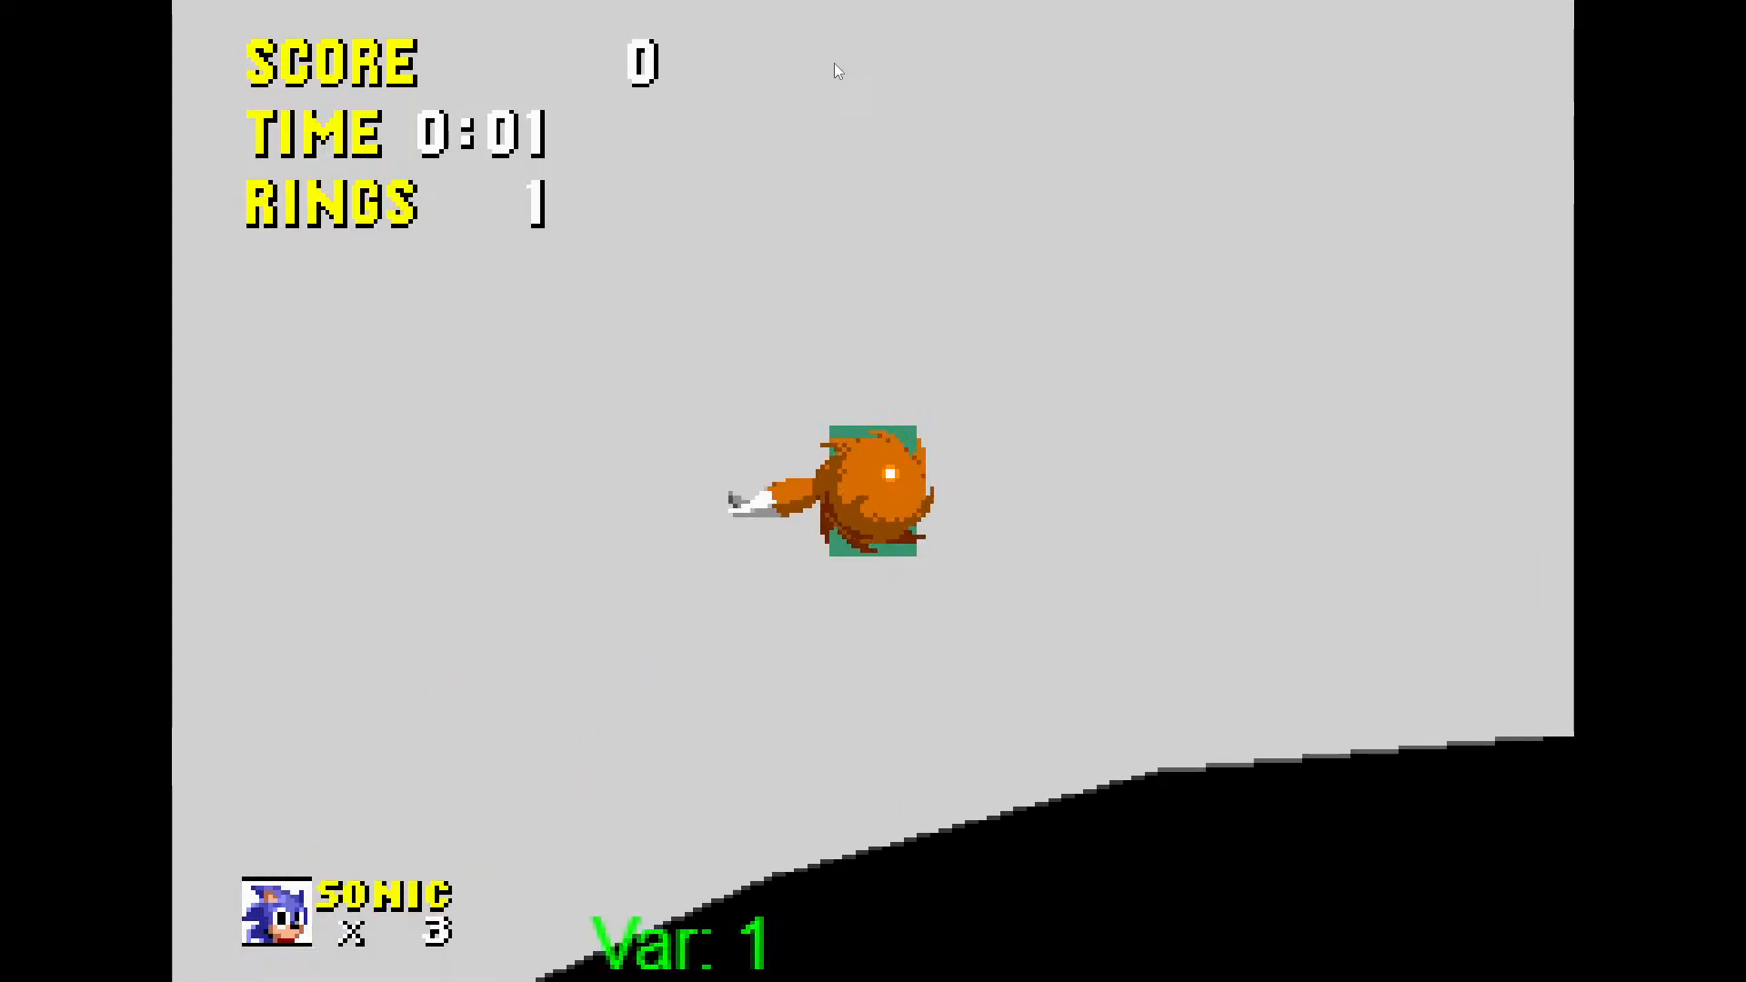
{"action": "key", "text": "space"}
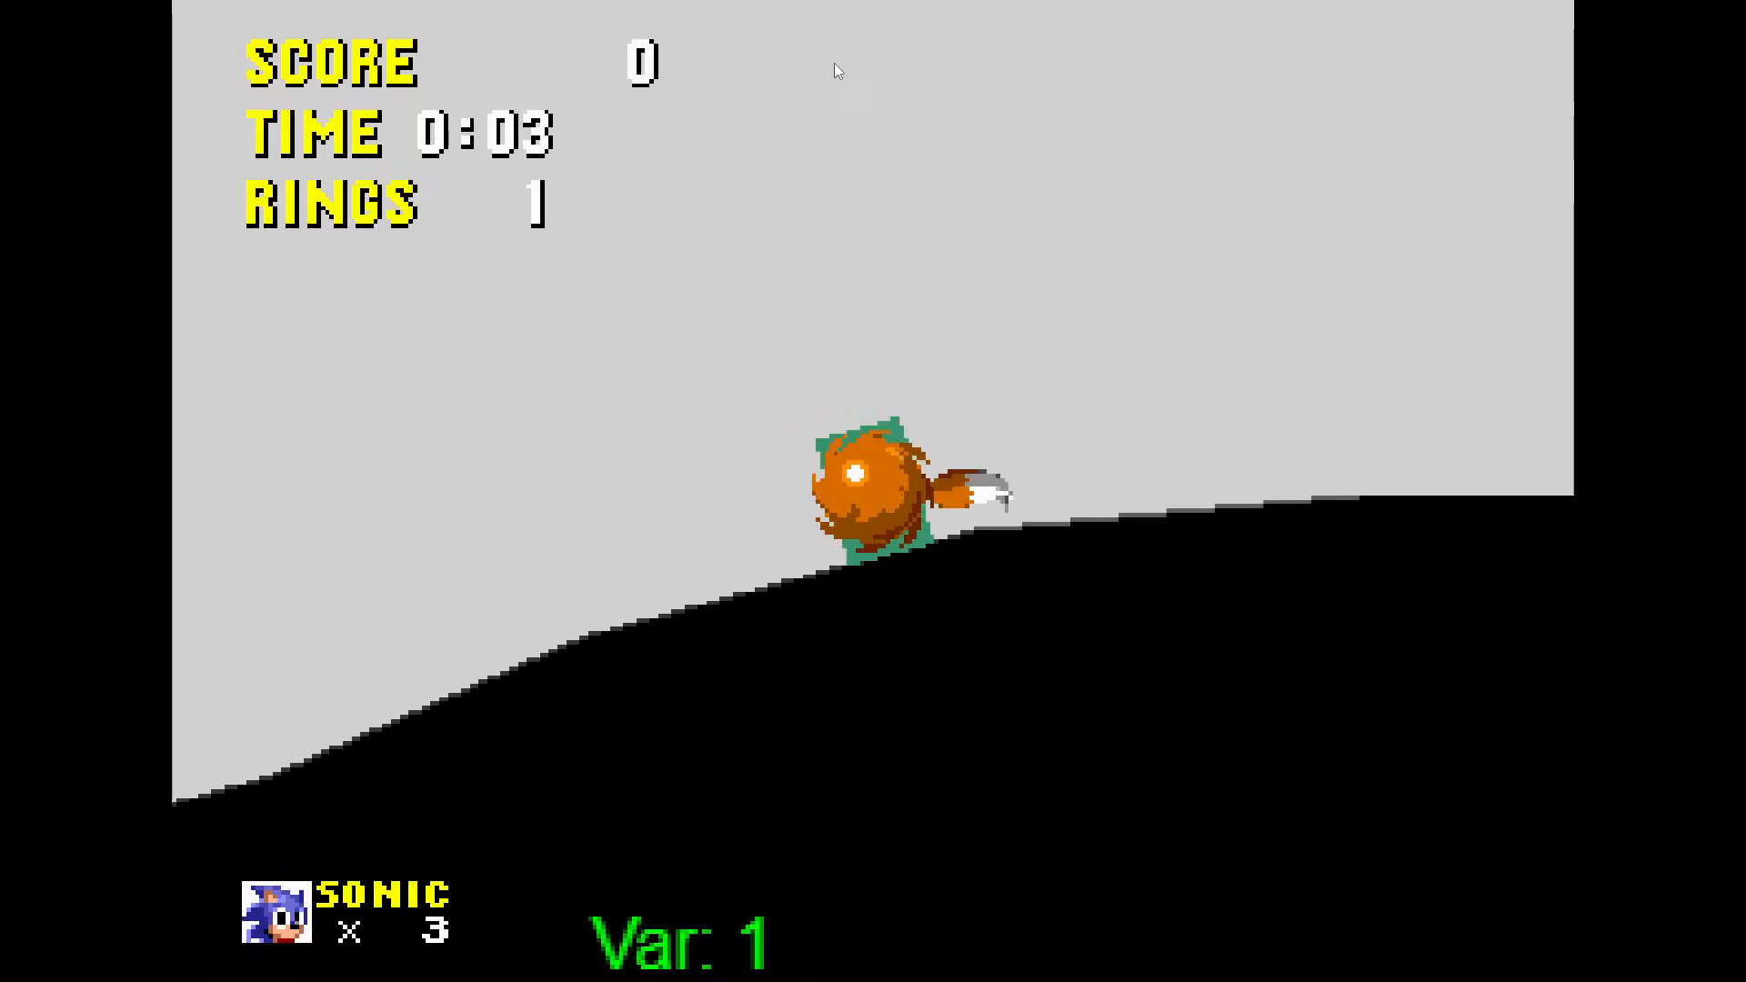
{"action": "key", "text": "Left"}
{"action": "key", "text": "space"}
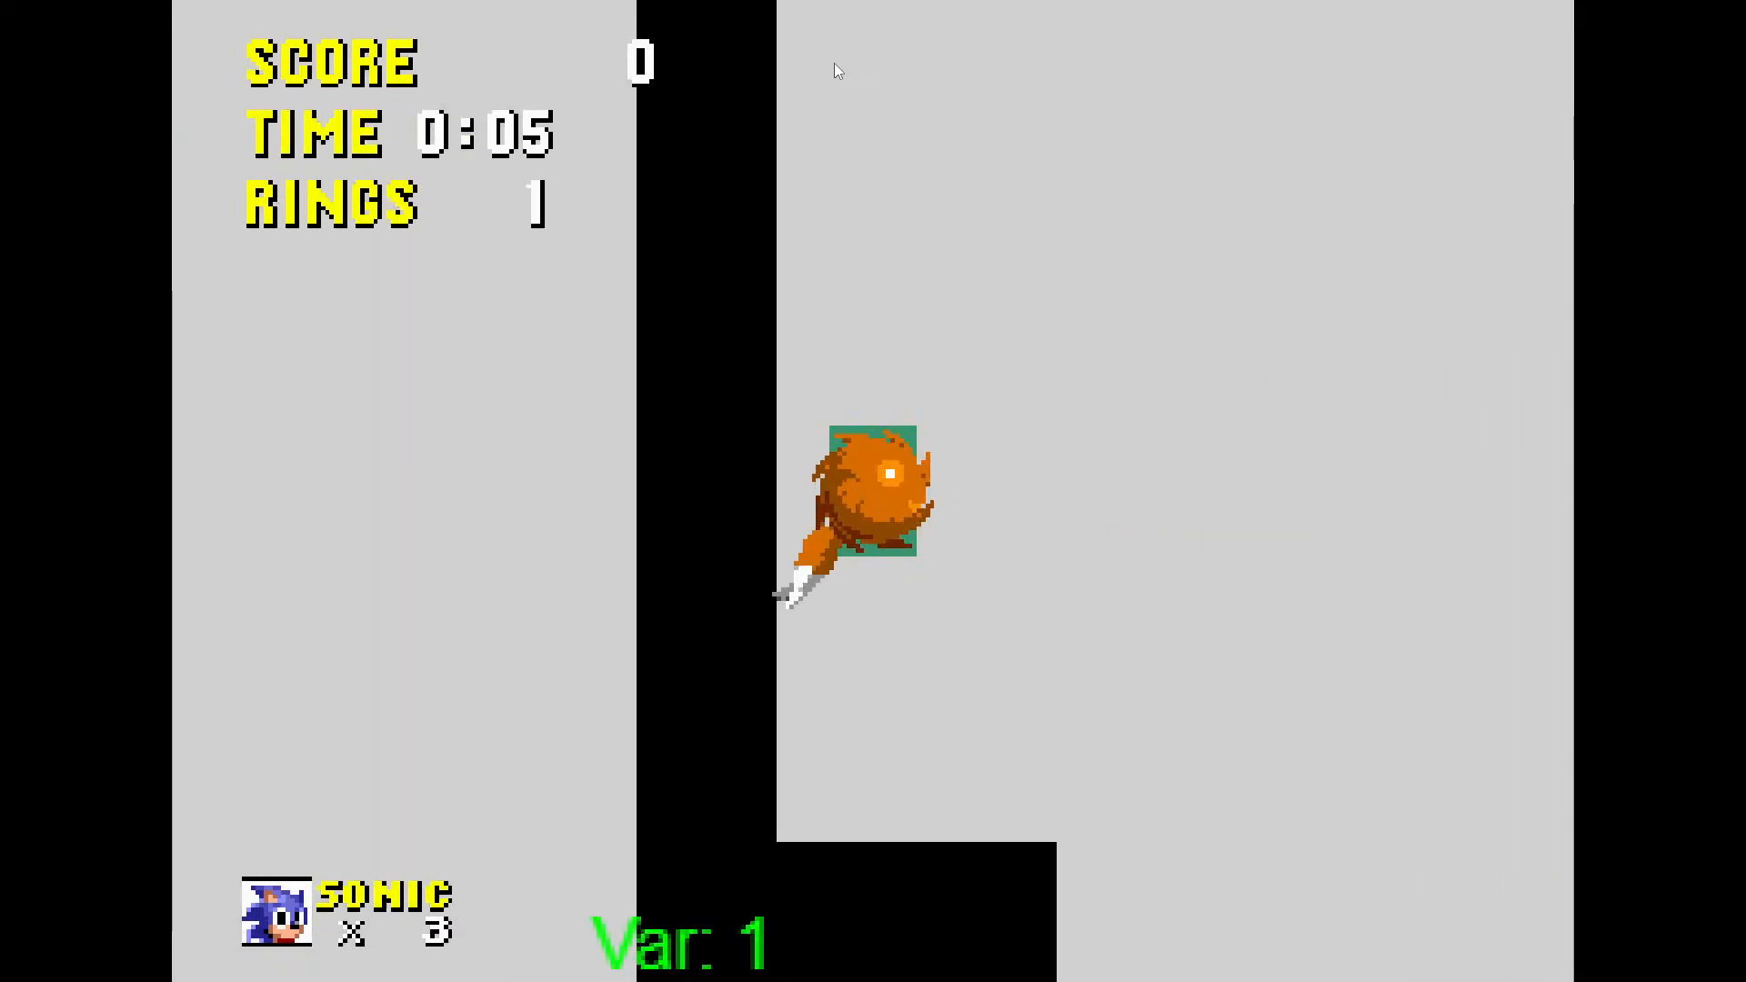
{"action": "key", "text": "Left"}
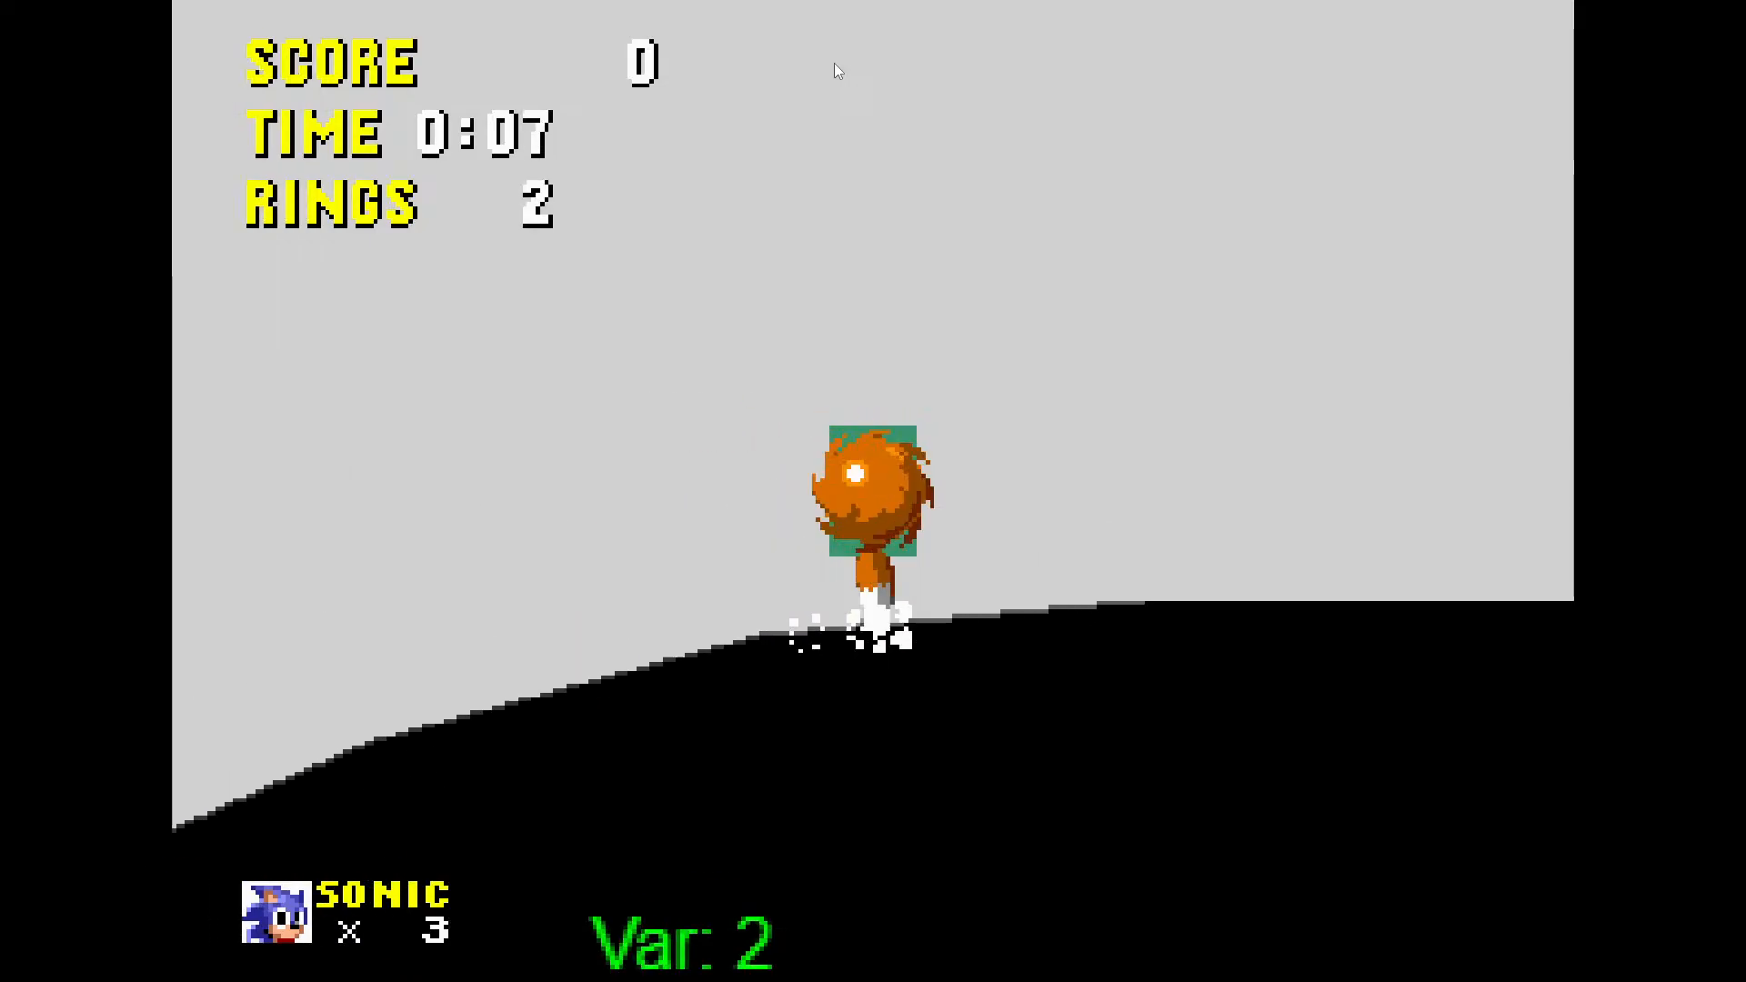
{"action": "key", "text": "space"}
{"action": "key", "text": "space"}
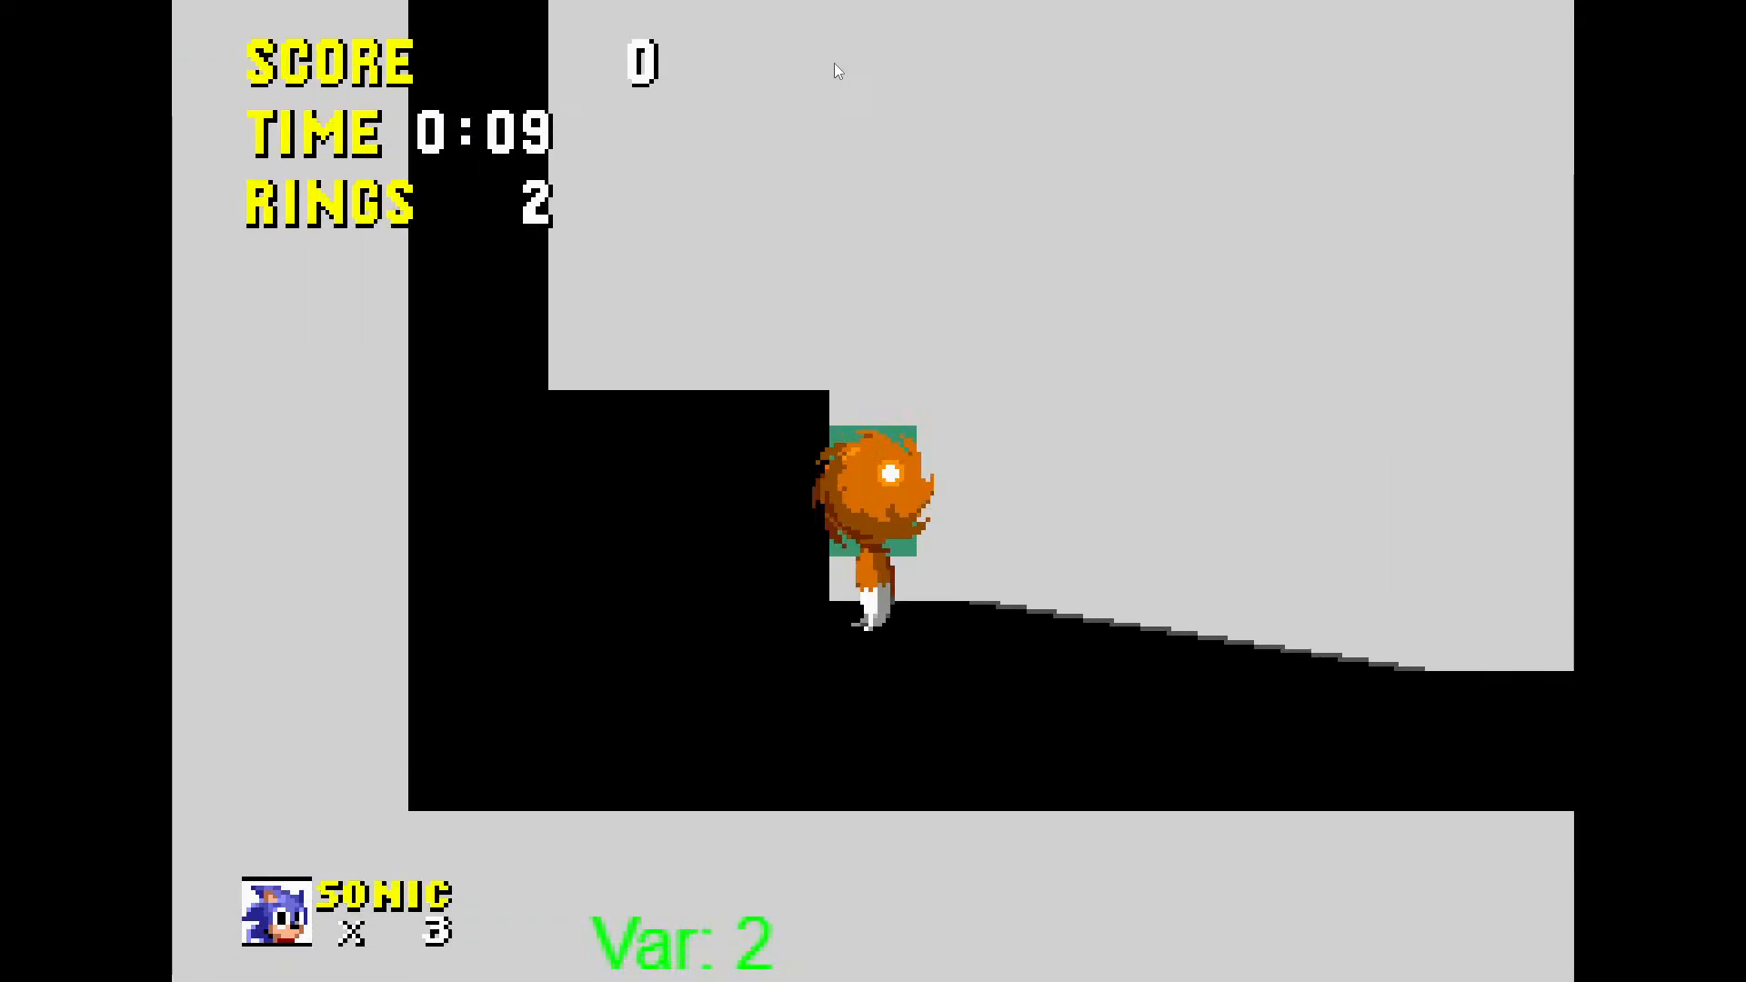
{"action": "key", "text": "Right"}
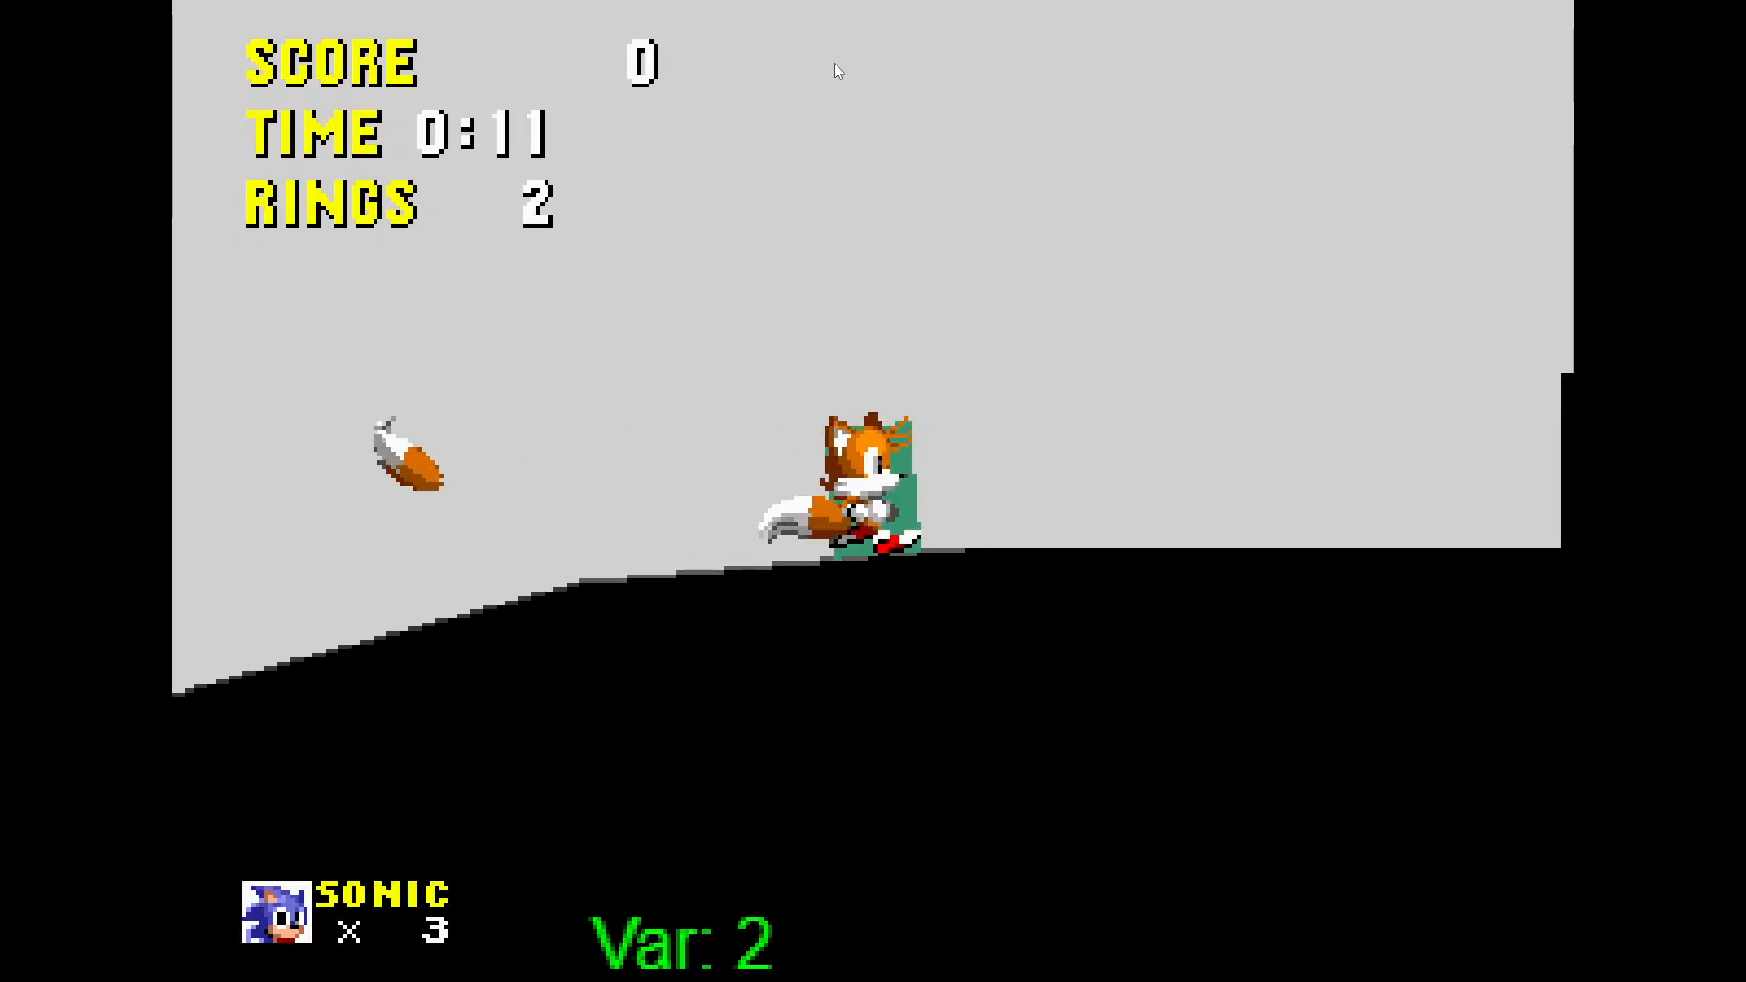
Make Tails duck and roll along the slope to check the tails' orientation on the ground, and close the preview
{"action": "key", "text": "Down"}
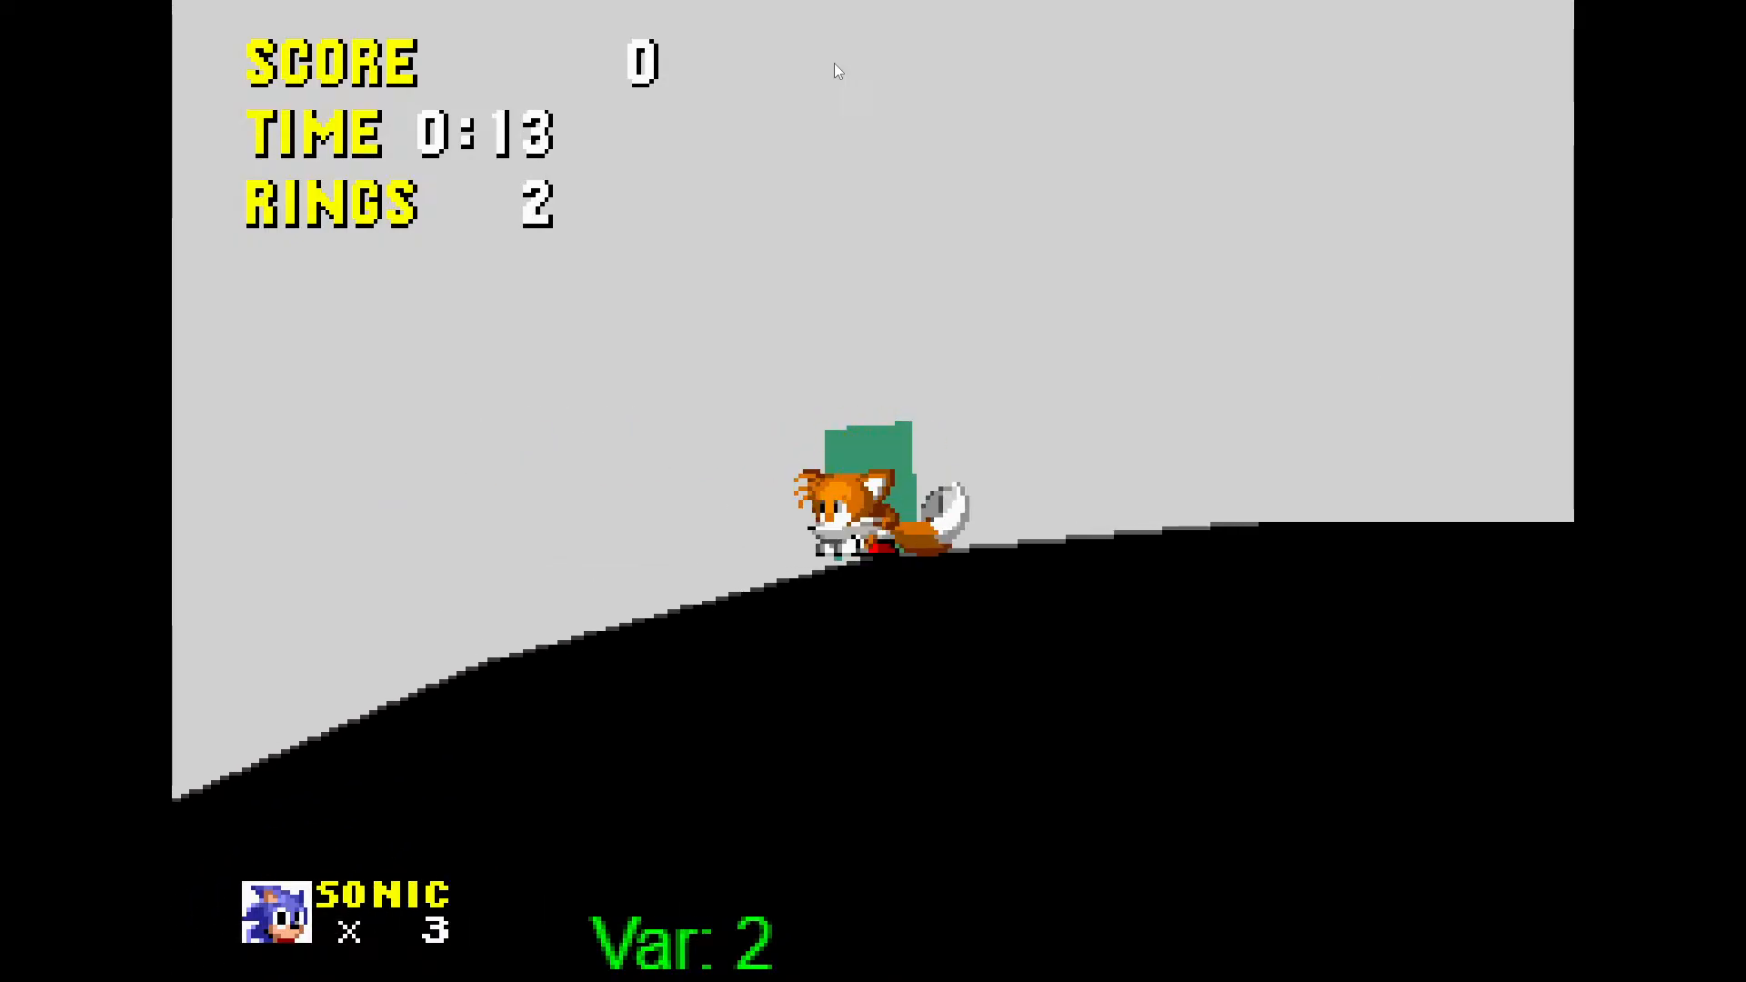
{"action": "key", "text": "Down"}
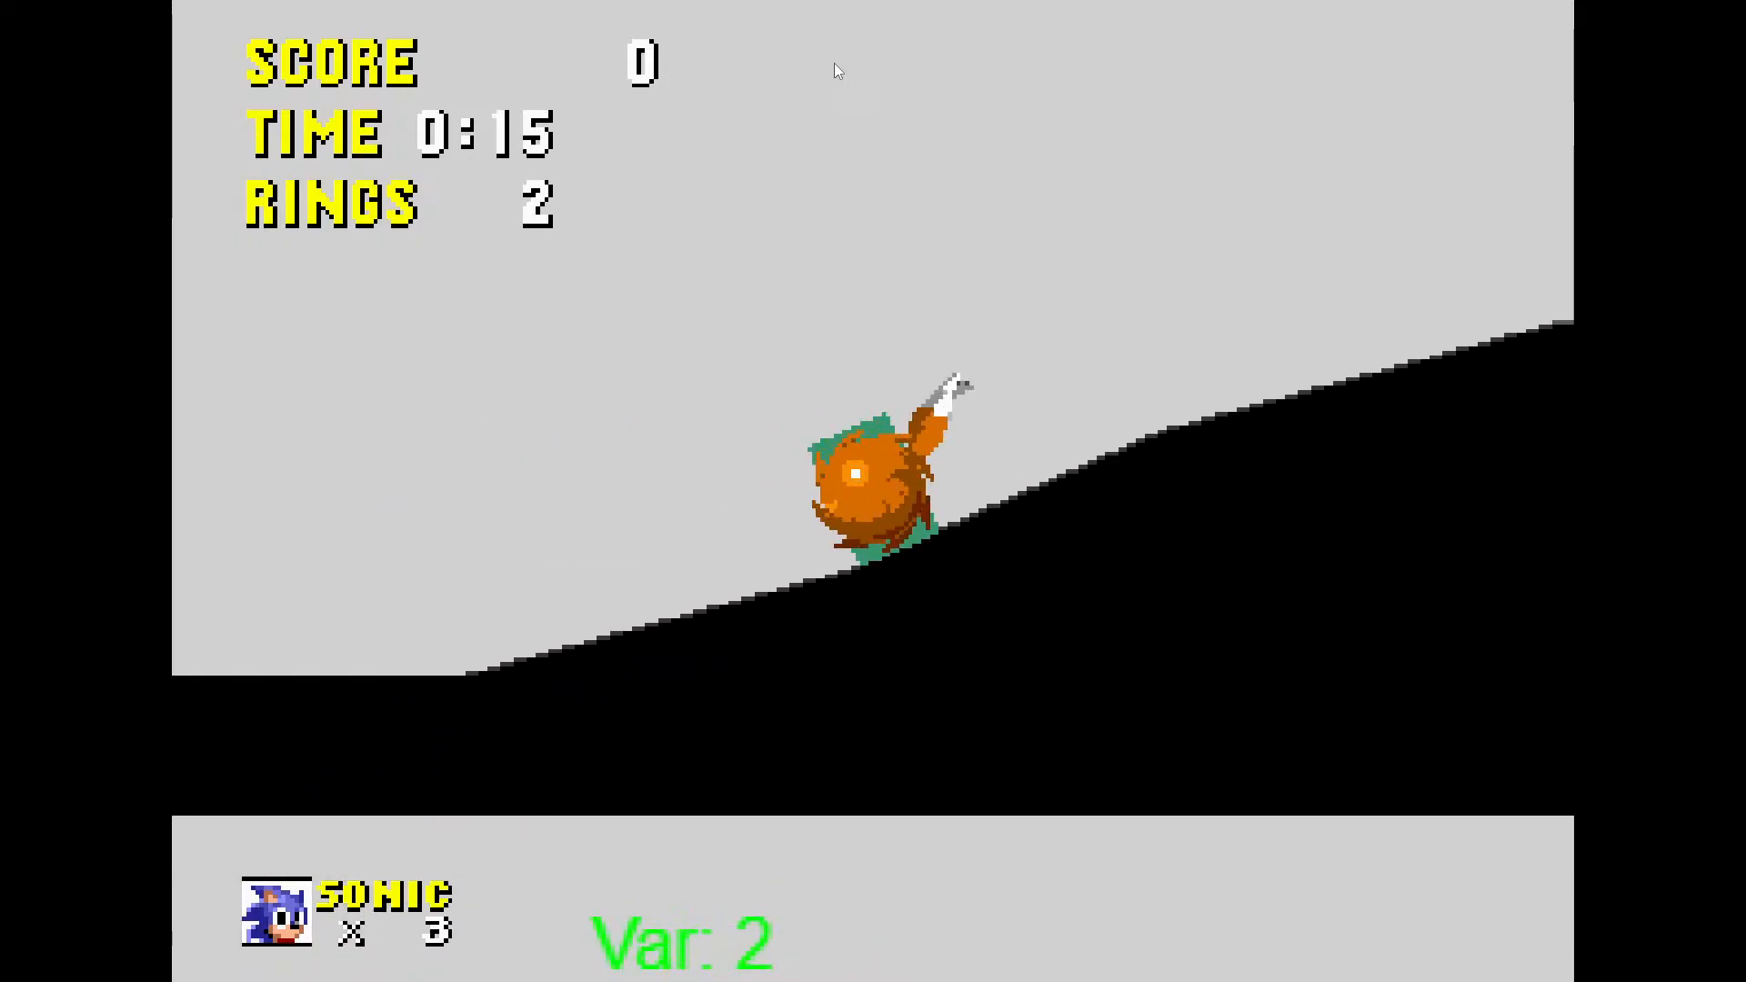
{"action": "key", "text": "F11"}
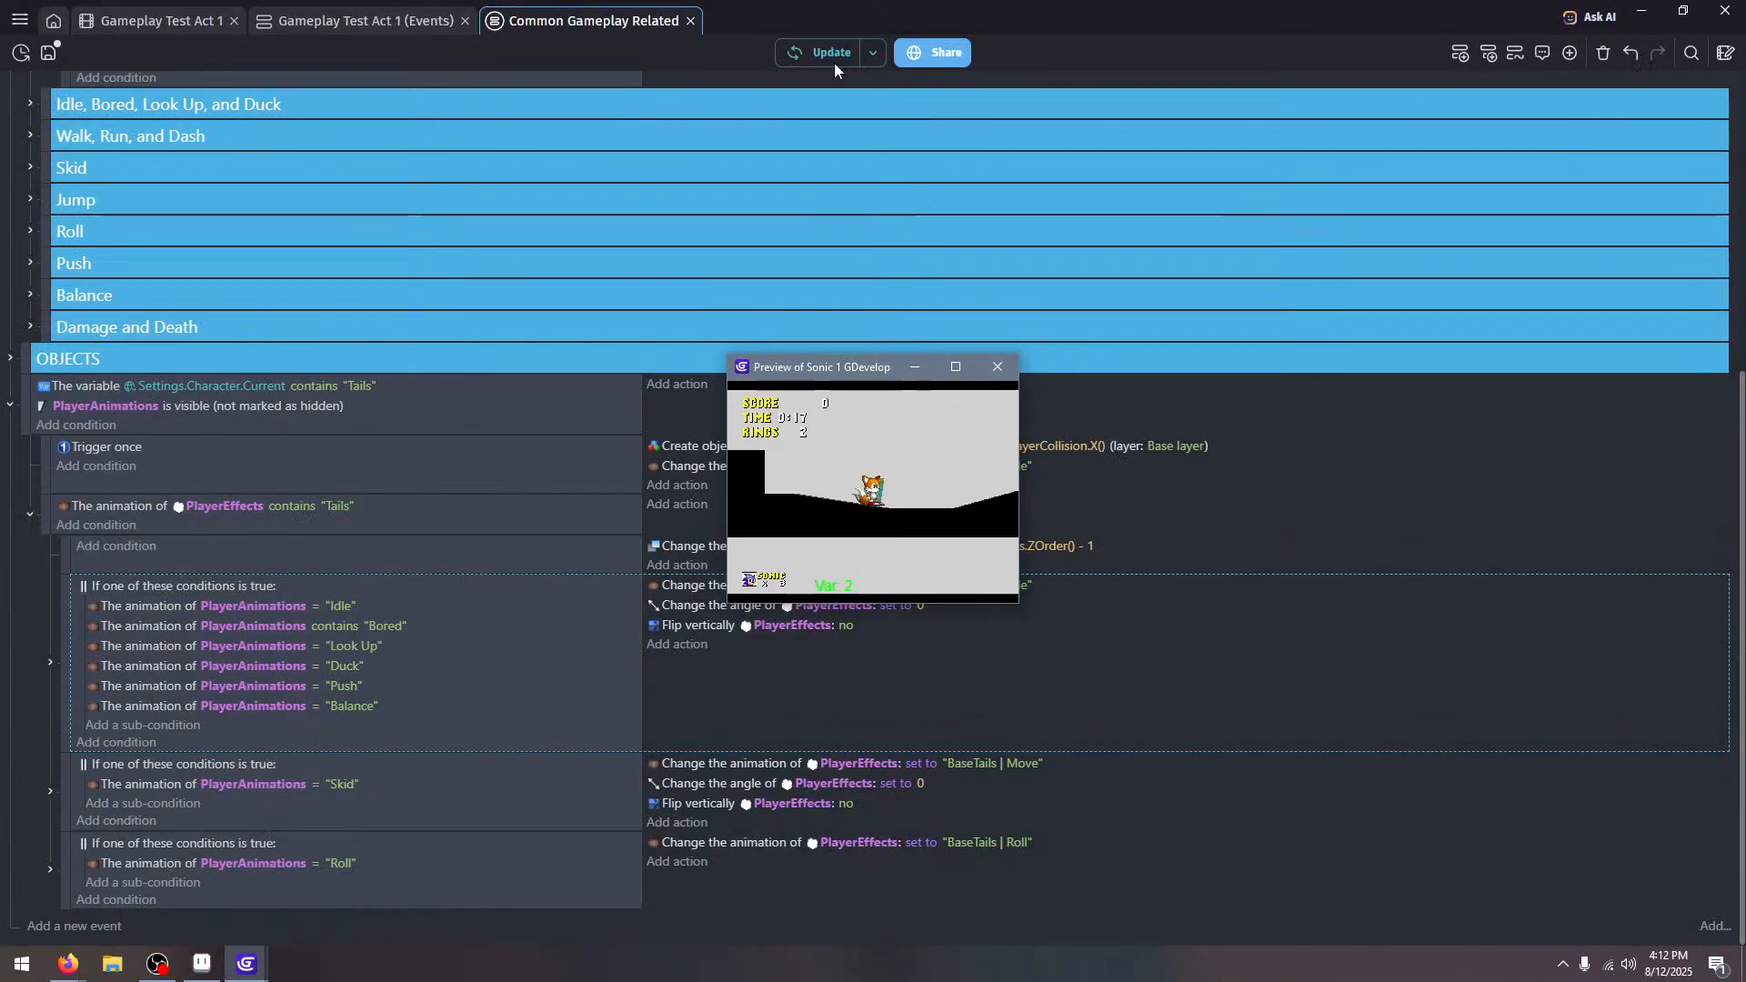
{"action": "key", "text": "alt+F4"}
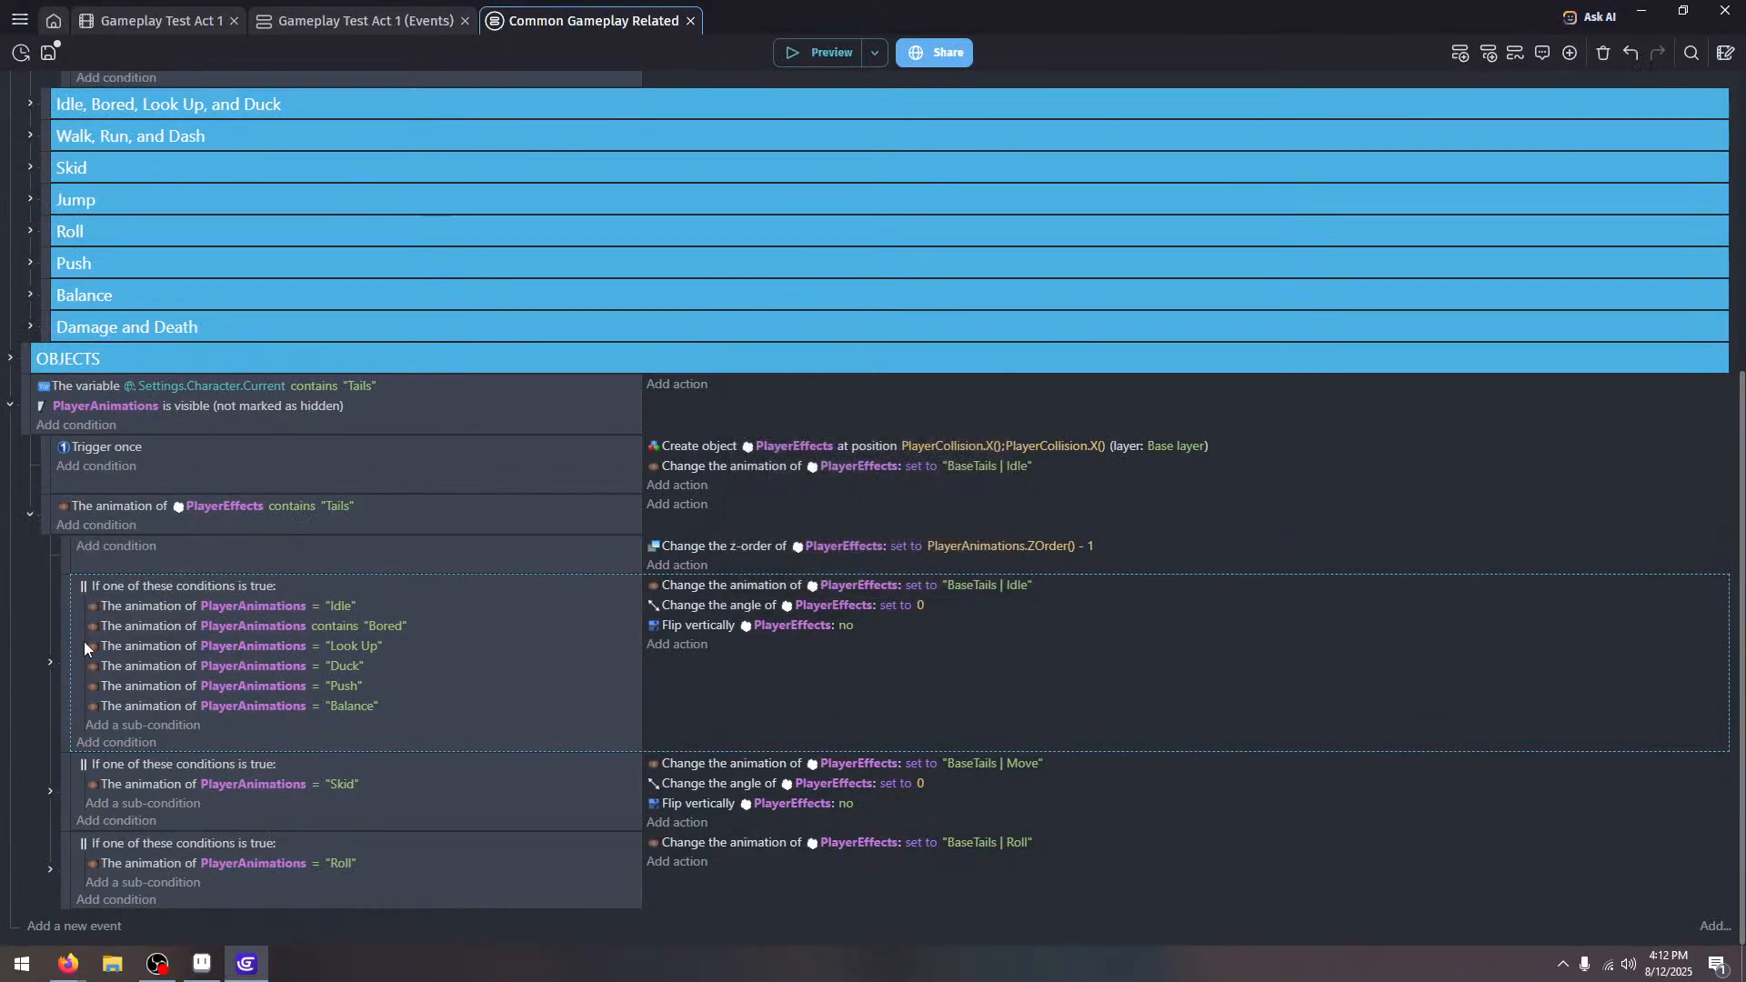
Delete the PlayerEffects vertical flip actions from the Roll event's speed < 0, speed > 0 and airborne sub-events
{"action": "left_click", "coordinate": [49, 871]}
{"action": "scroll", "coordinate": [77, 751], "scroll_direction": "down", "scroll_amount": 4}
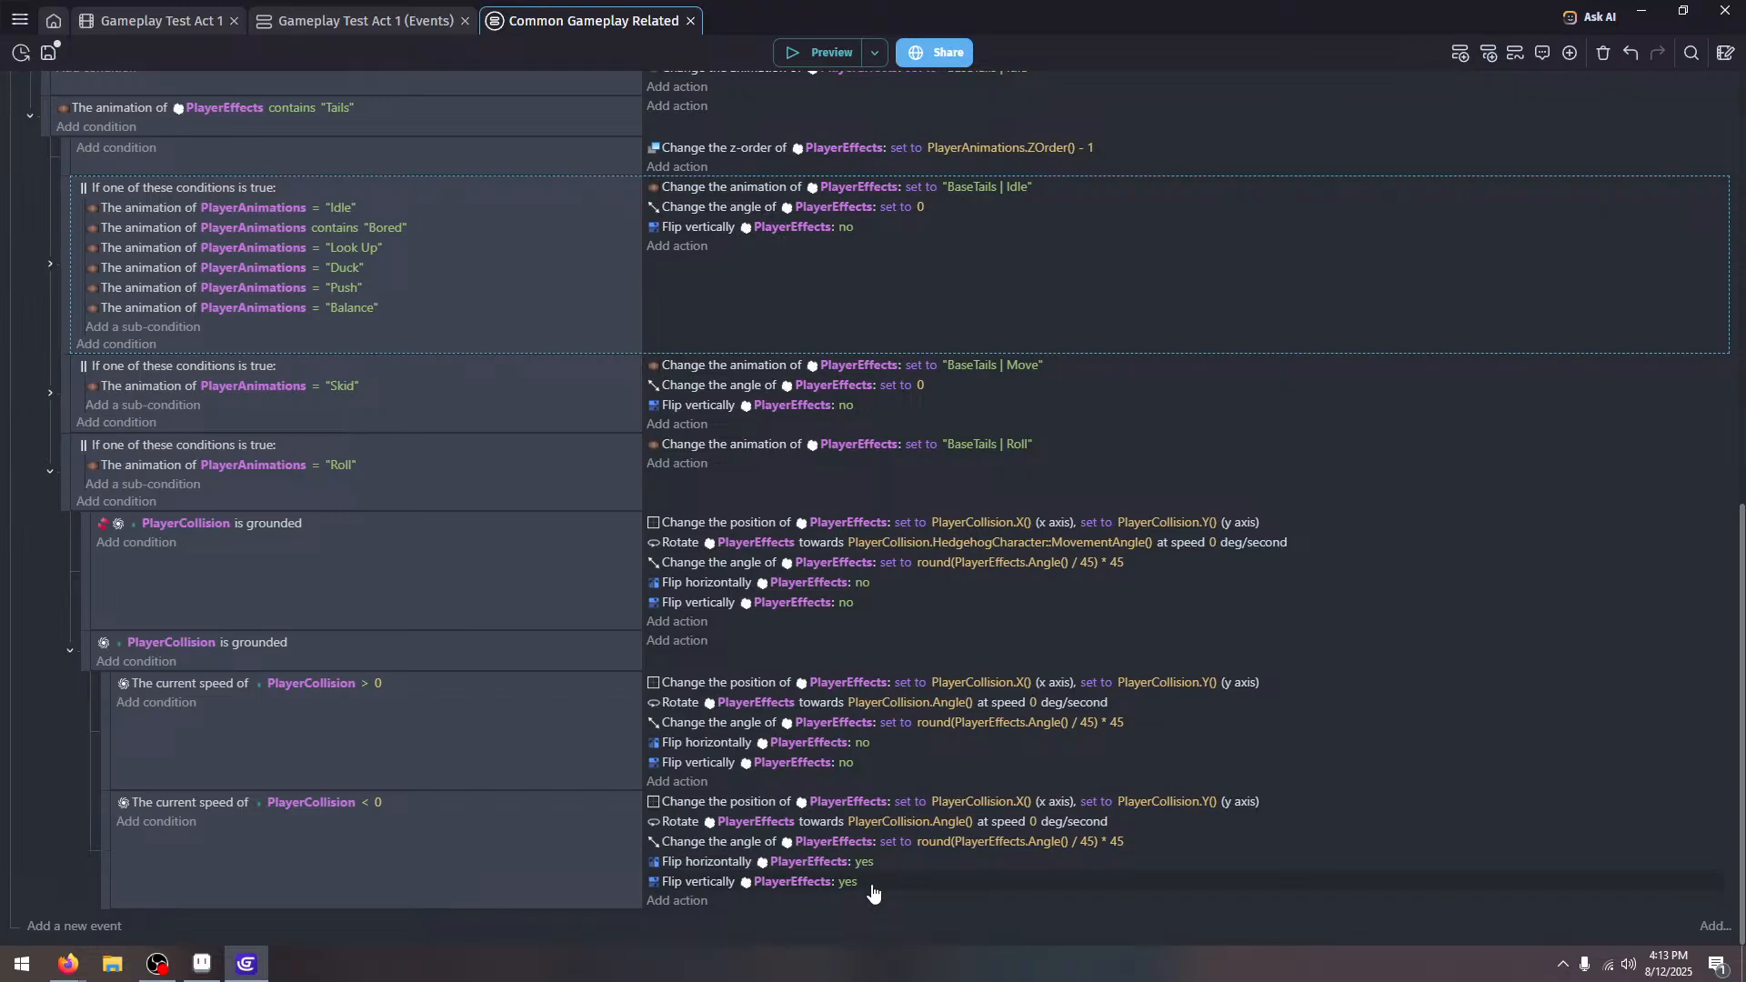
{"action": "left_click", "coordinate": [871, 883]}
{"action": "key", "text": "Delete"}
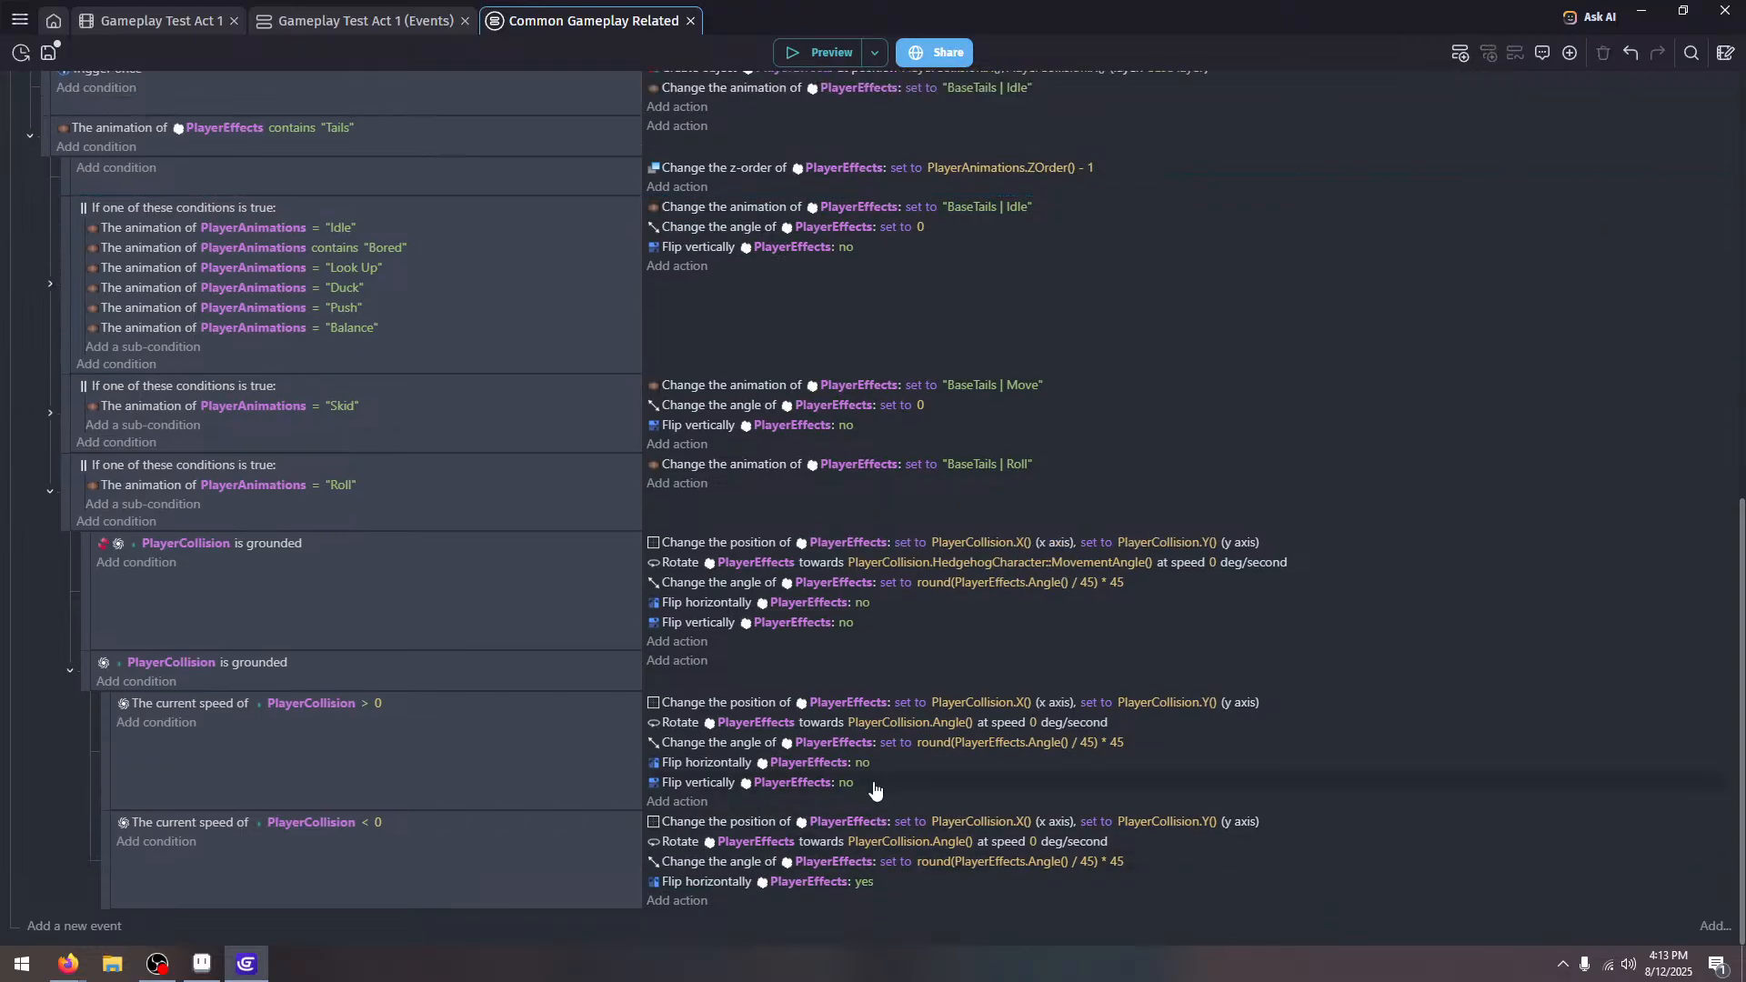
{"action": "left_click", "coordinate": [872, 782]}
{"action": "key", "text": "Delete"}
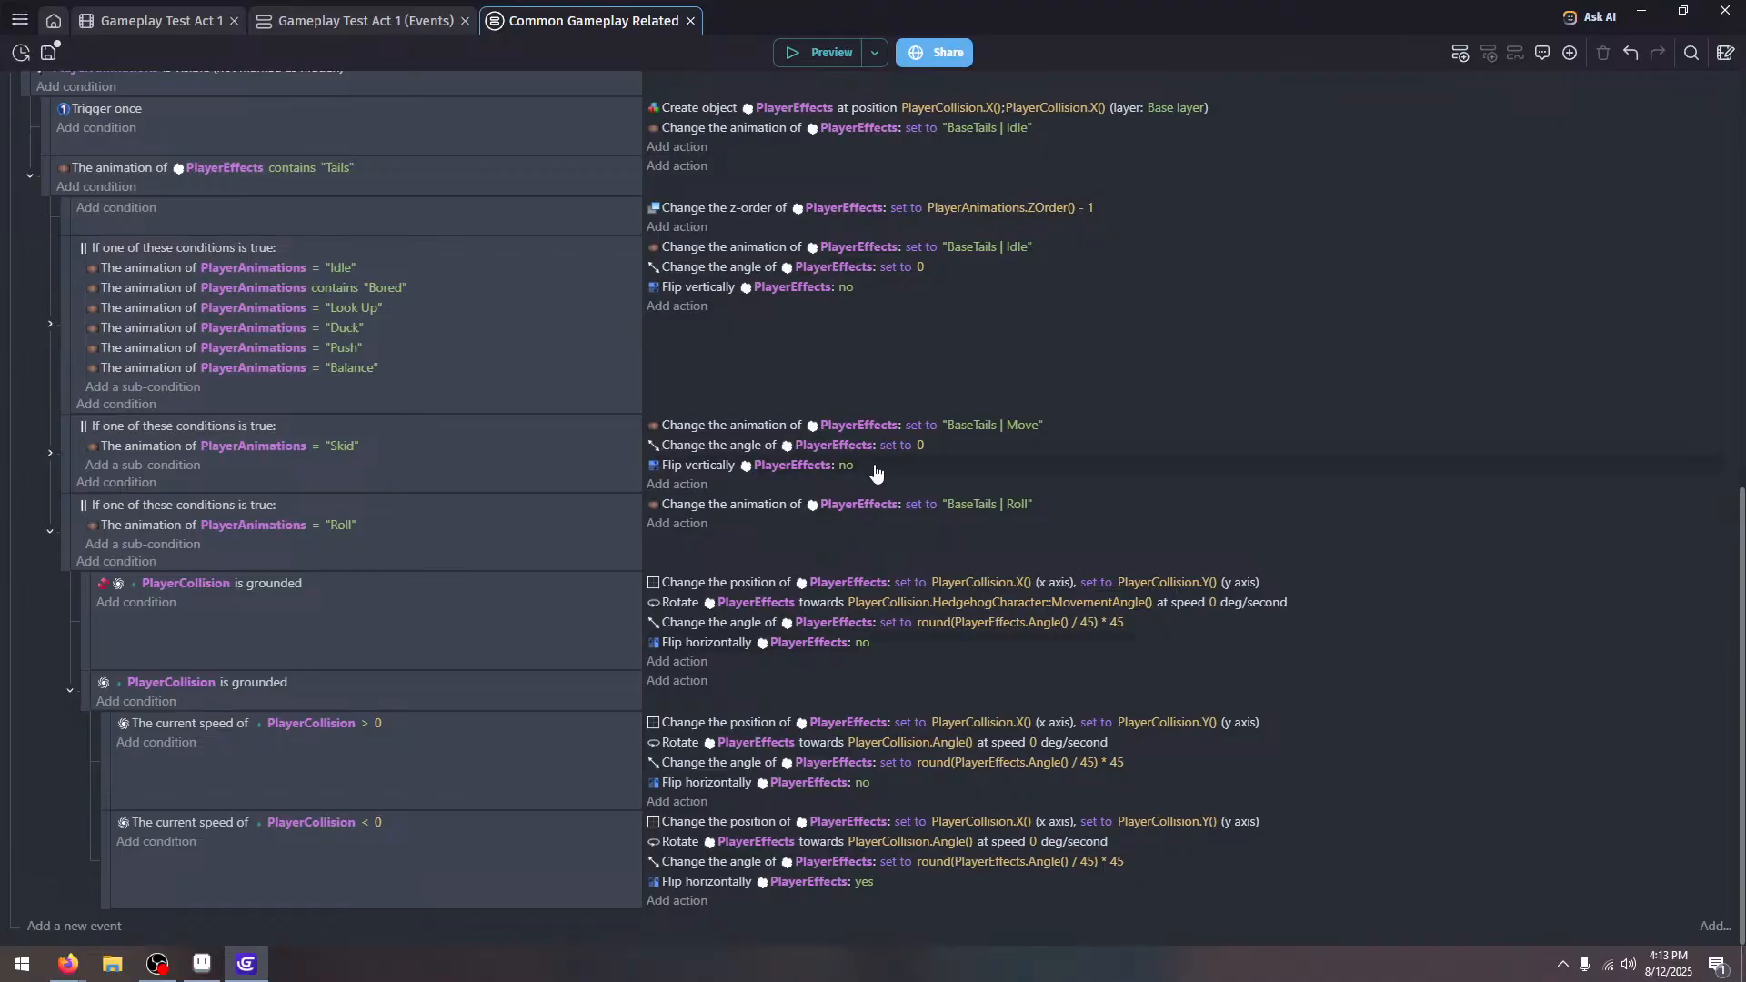
Delete the PlayerEffects vertical flip actions from the Idle/Bored/Look Up and Skid events, and collapse the Roll event's sub-events
{"action": "scroll", "coordinate": [875, 468], "scroll_direction": "up", "scroll_amount": 2}
{"action": "left_click", "coordinate": [875, 471]}
{"action": "key", "text": "Delete"}
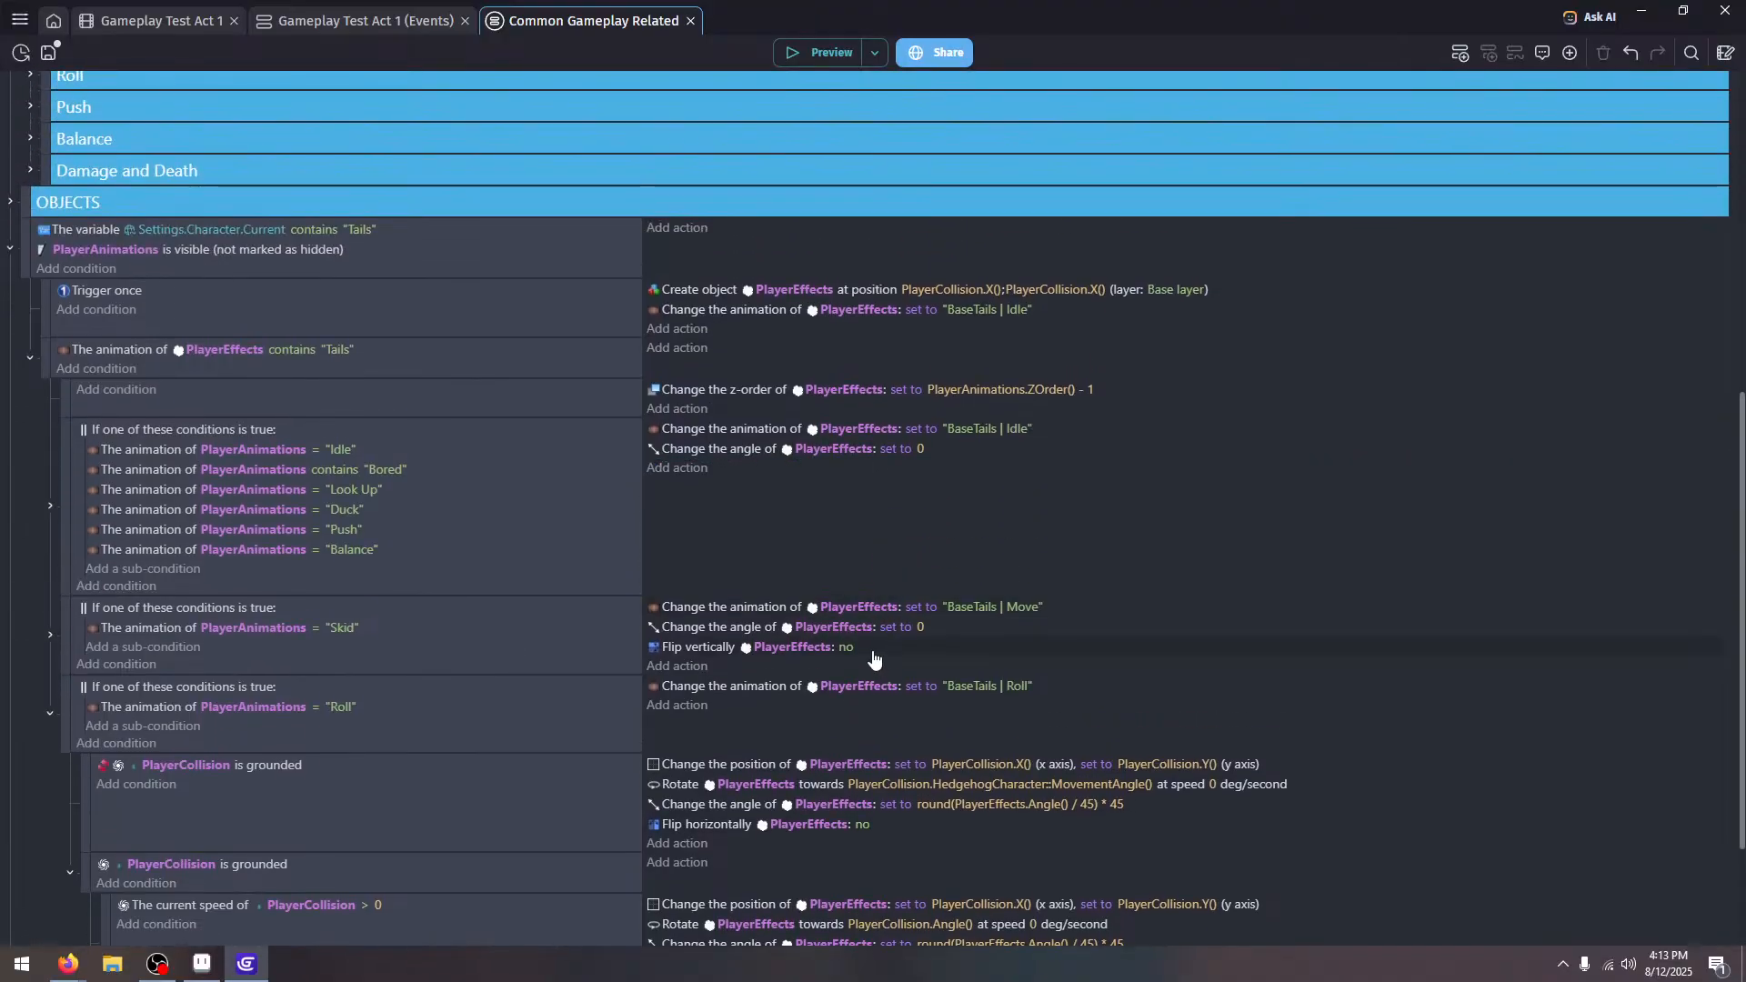
{"action": "left_click", "coordinate": [871, 651]}
{"action": "key", "text": "Delete"}
{"action": "left_click", "coordinate": [50, 718]}
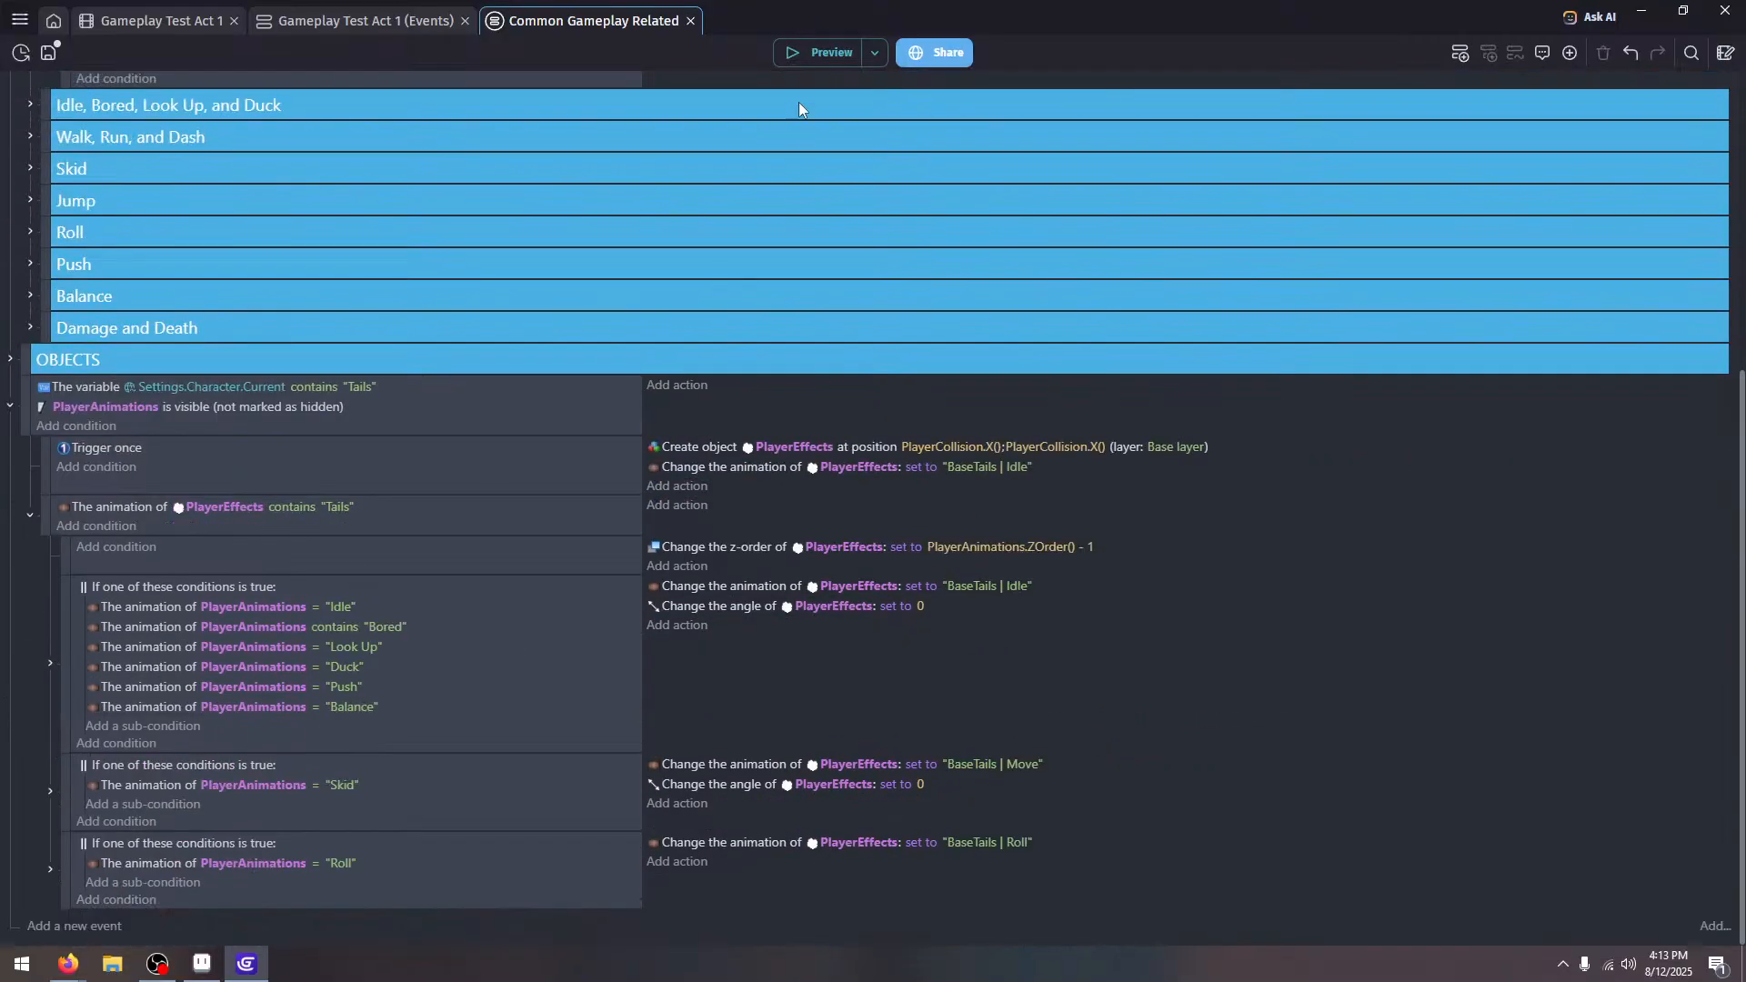
Preview the game again to check the tail animations without the vertical flip actions
{"action": "left_click", "coordinate": [815, 46]}
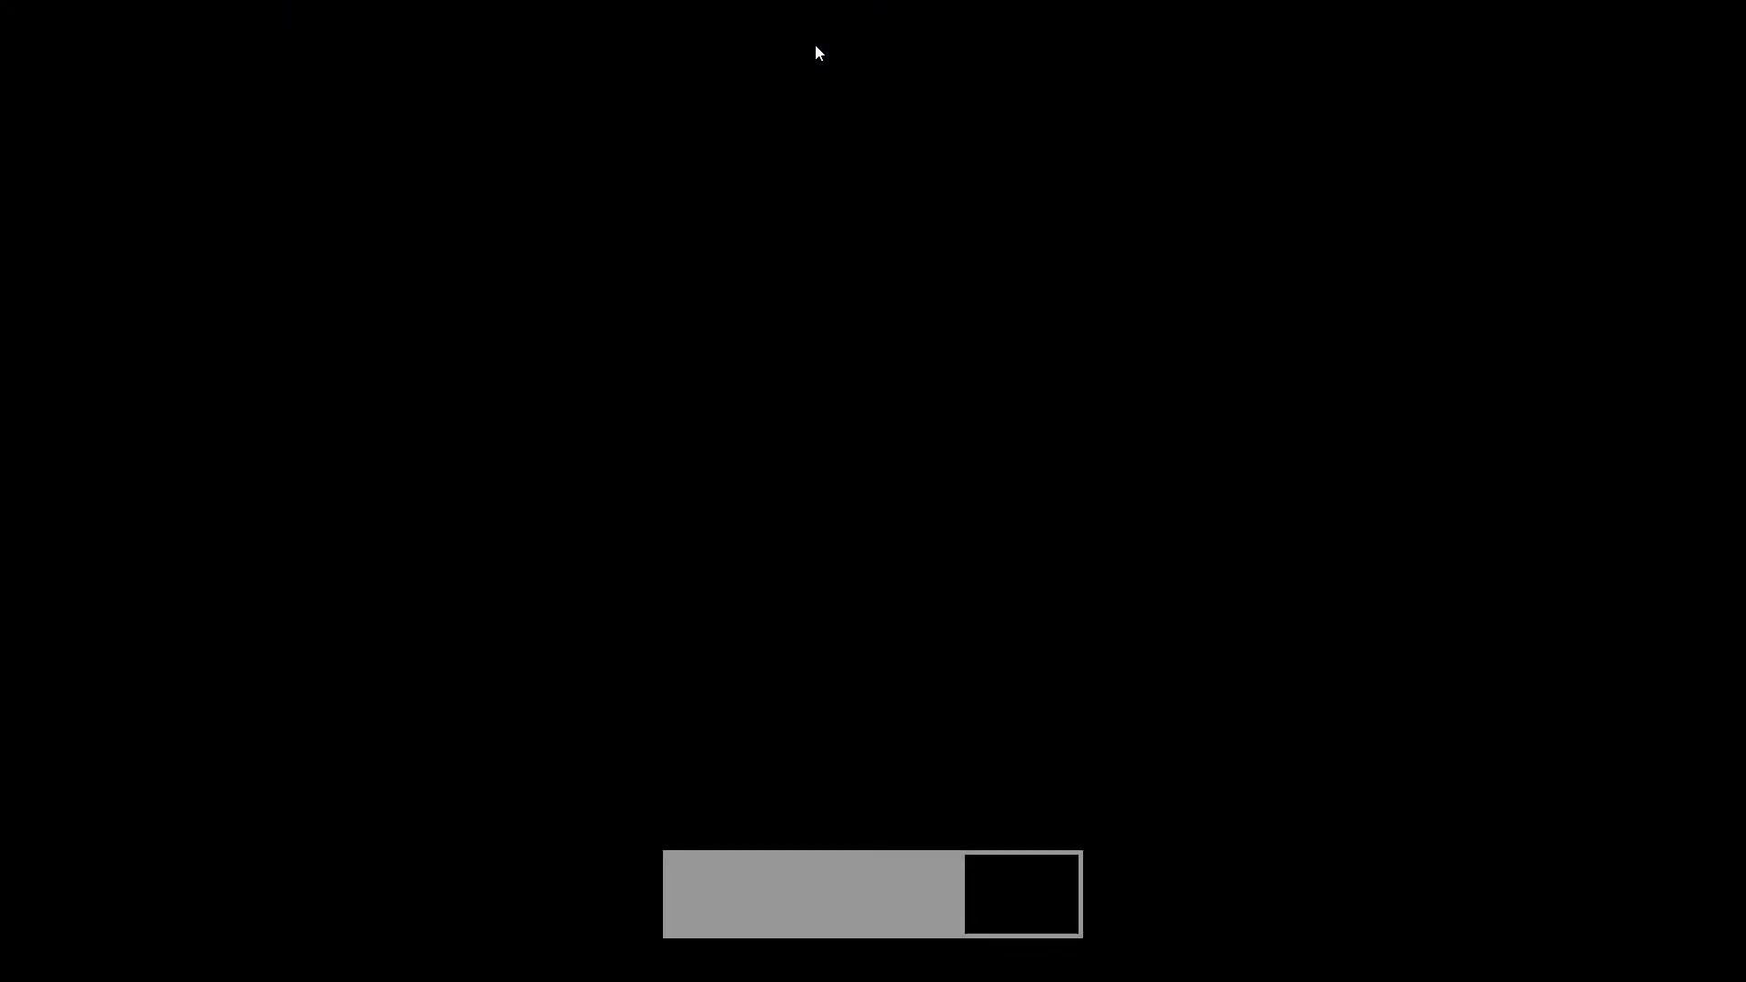
Play-test Tails jumping and rolling in both directions across the slopes, checking how the tail effect follows the ball
{"action": "key", "text": "space"}
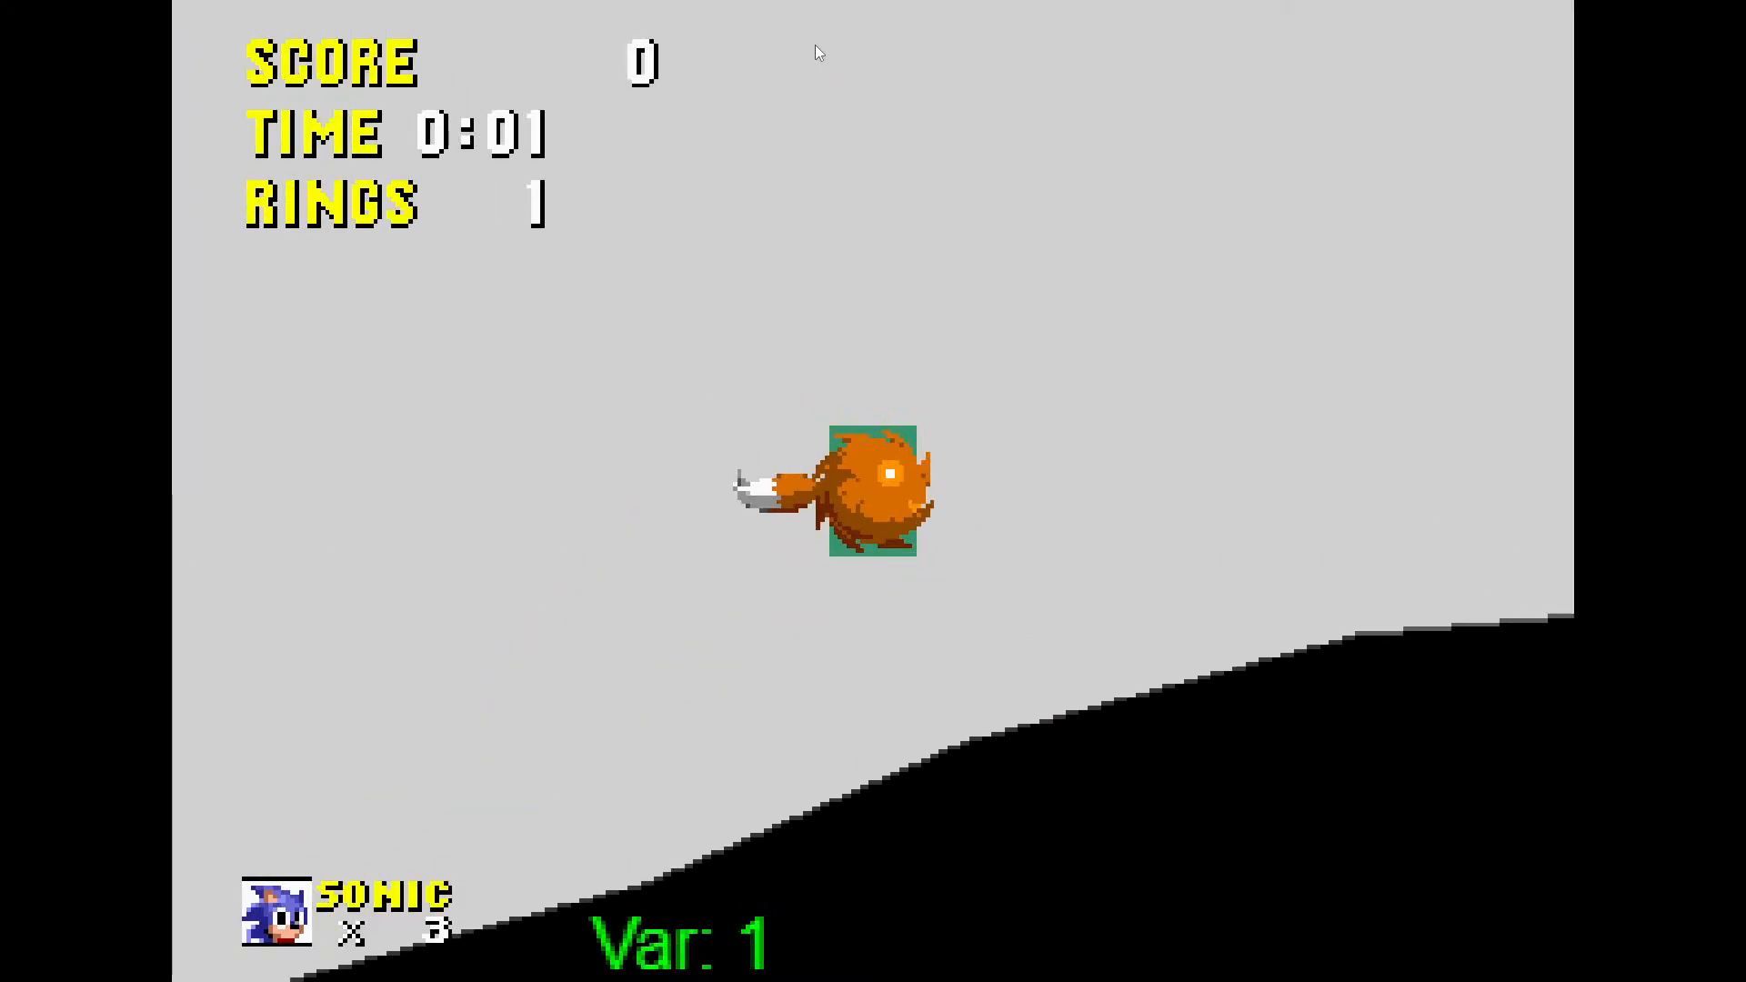
{"action": "key", "text": "space"}
{"action": "key", "text": "Left"}
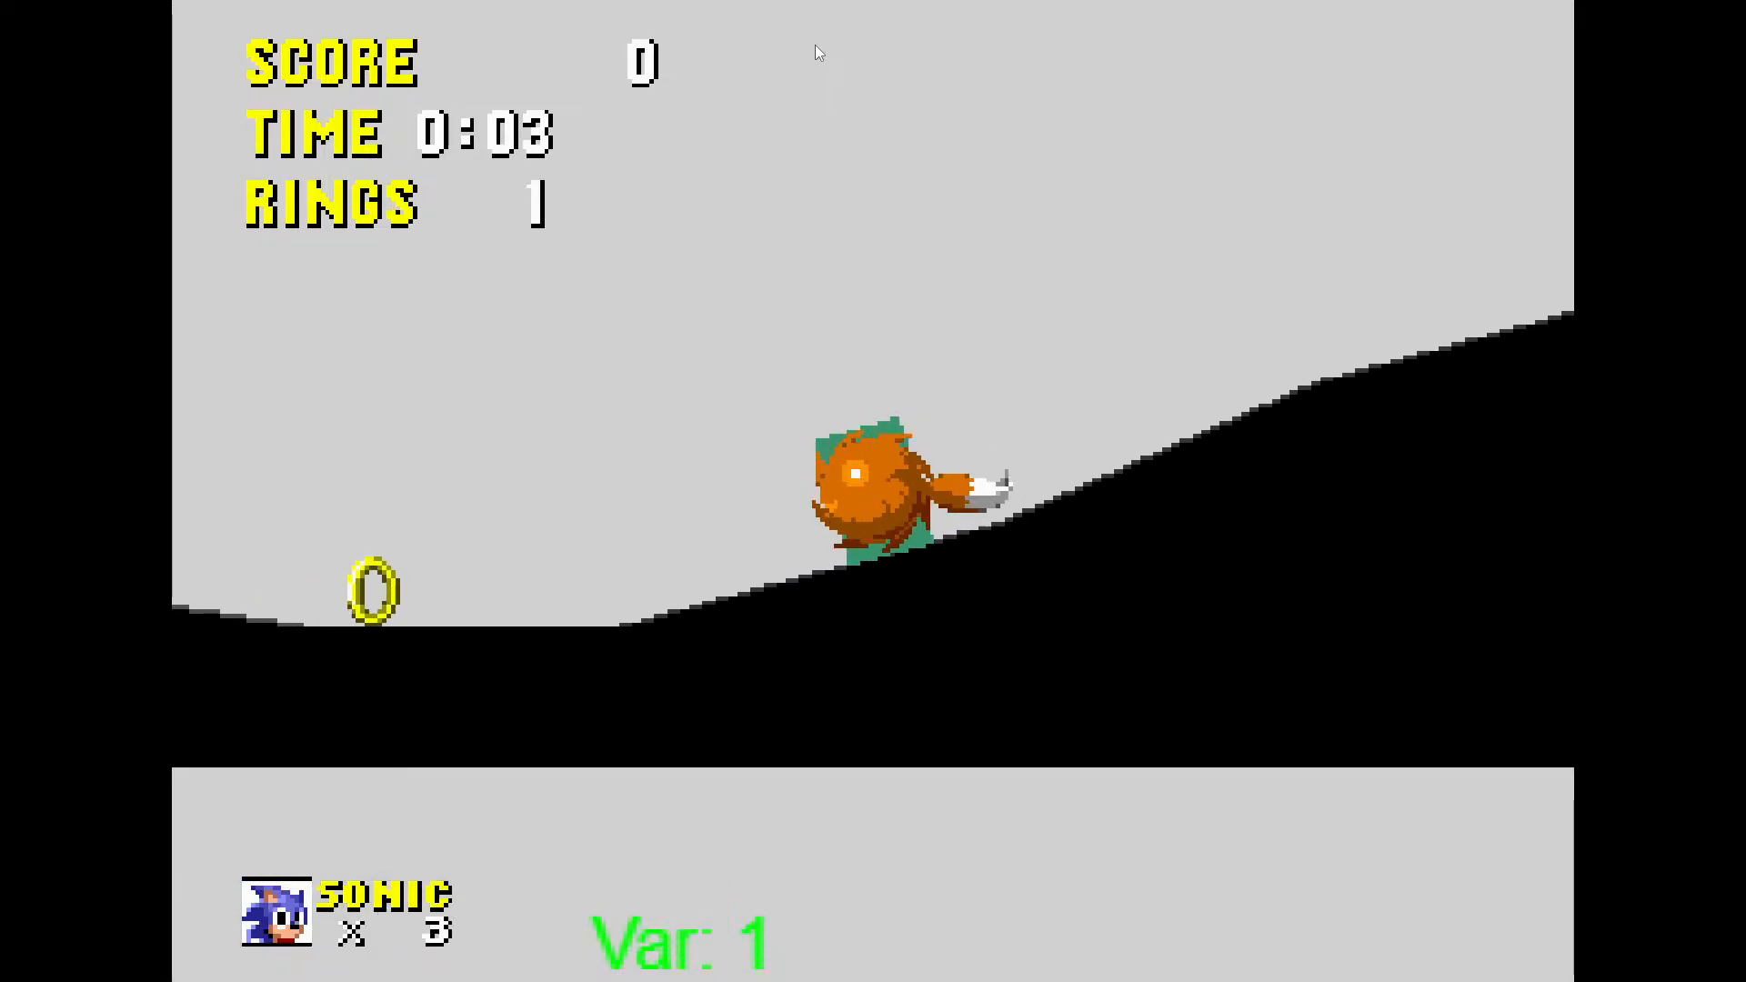
{"action": "key", "text": "space"}
{"action": "key", "text": "Right"}
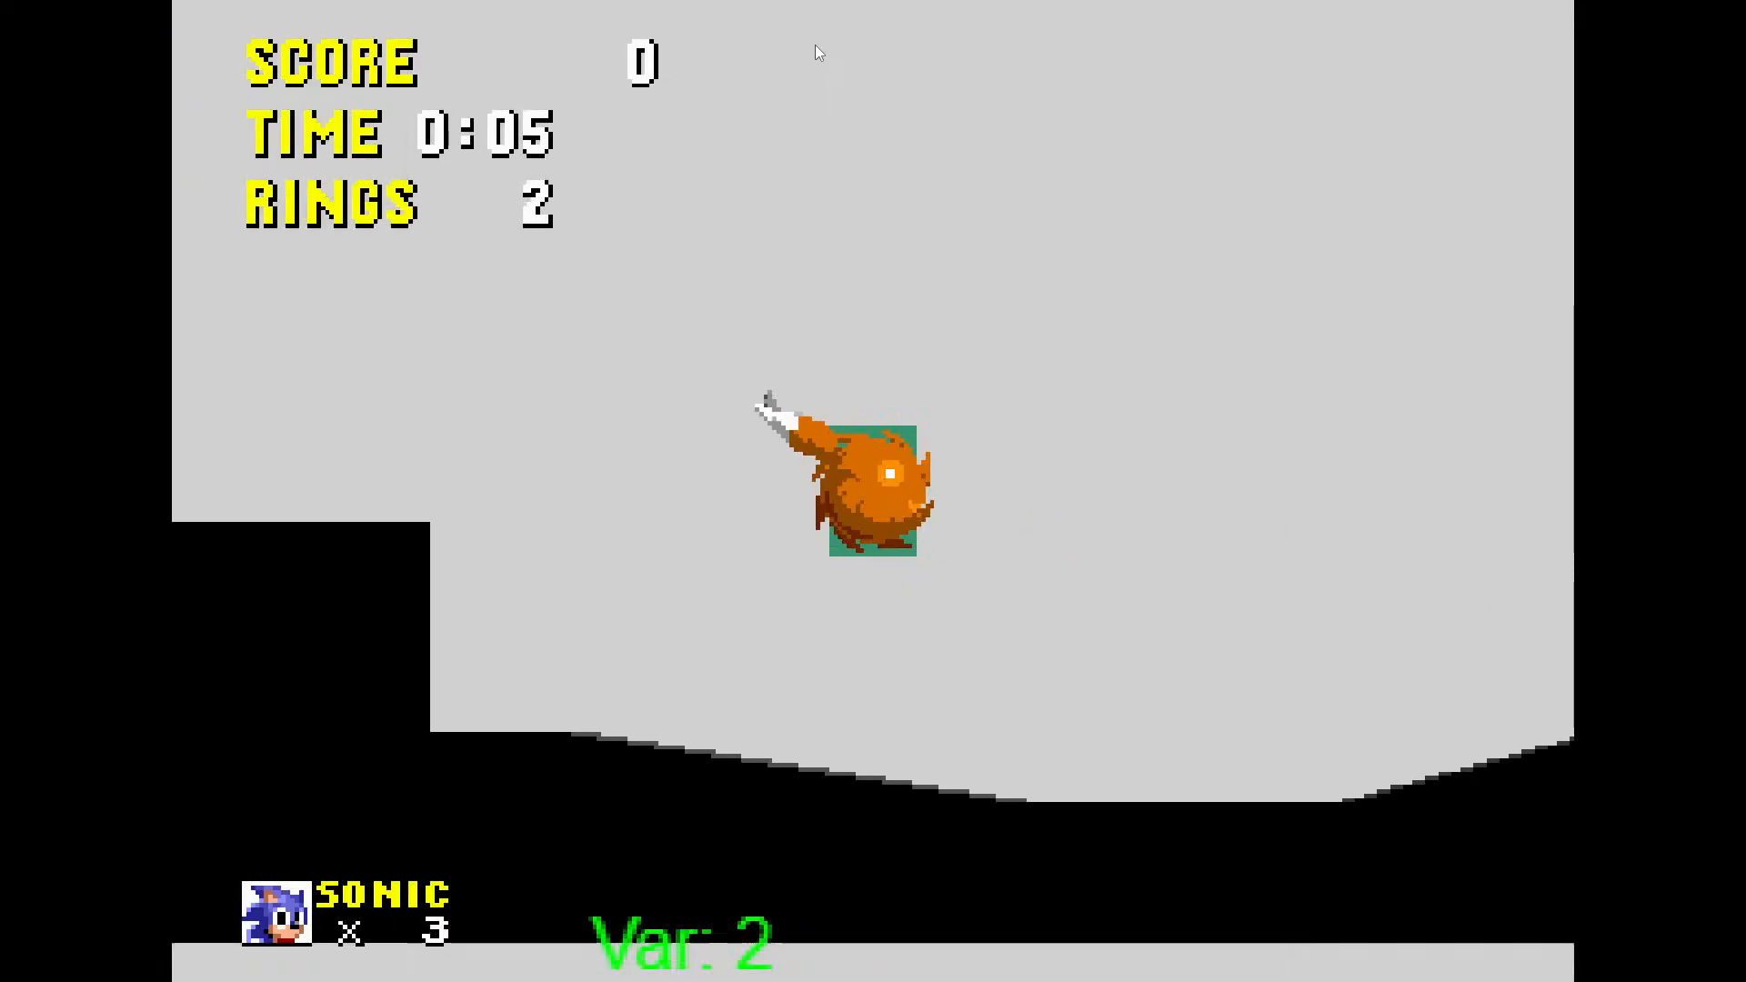
{"action": "key", "text": "space"}
{"action": "key", "text": "Left"}
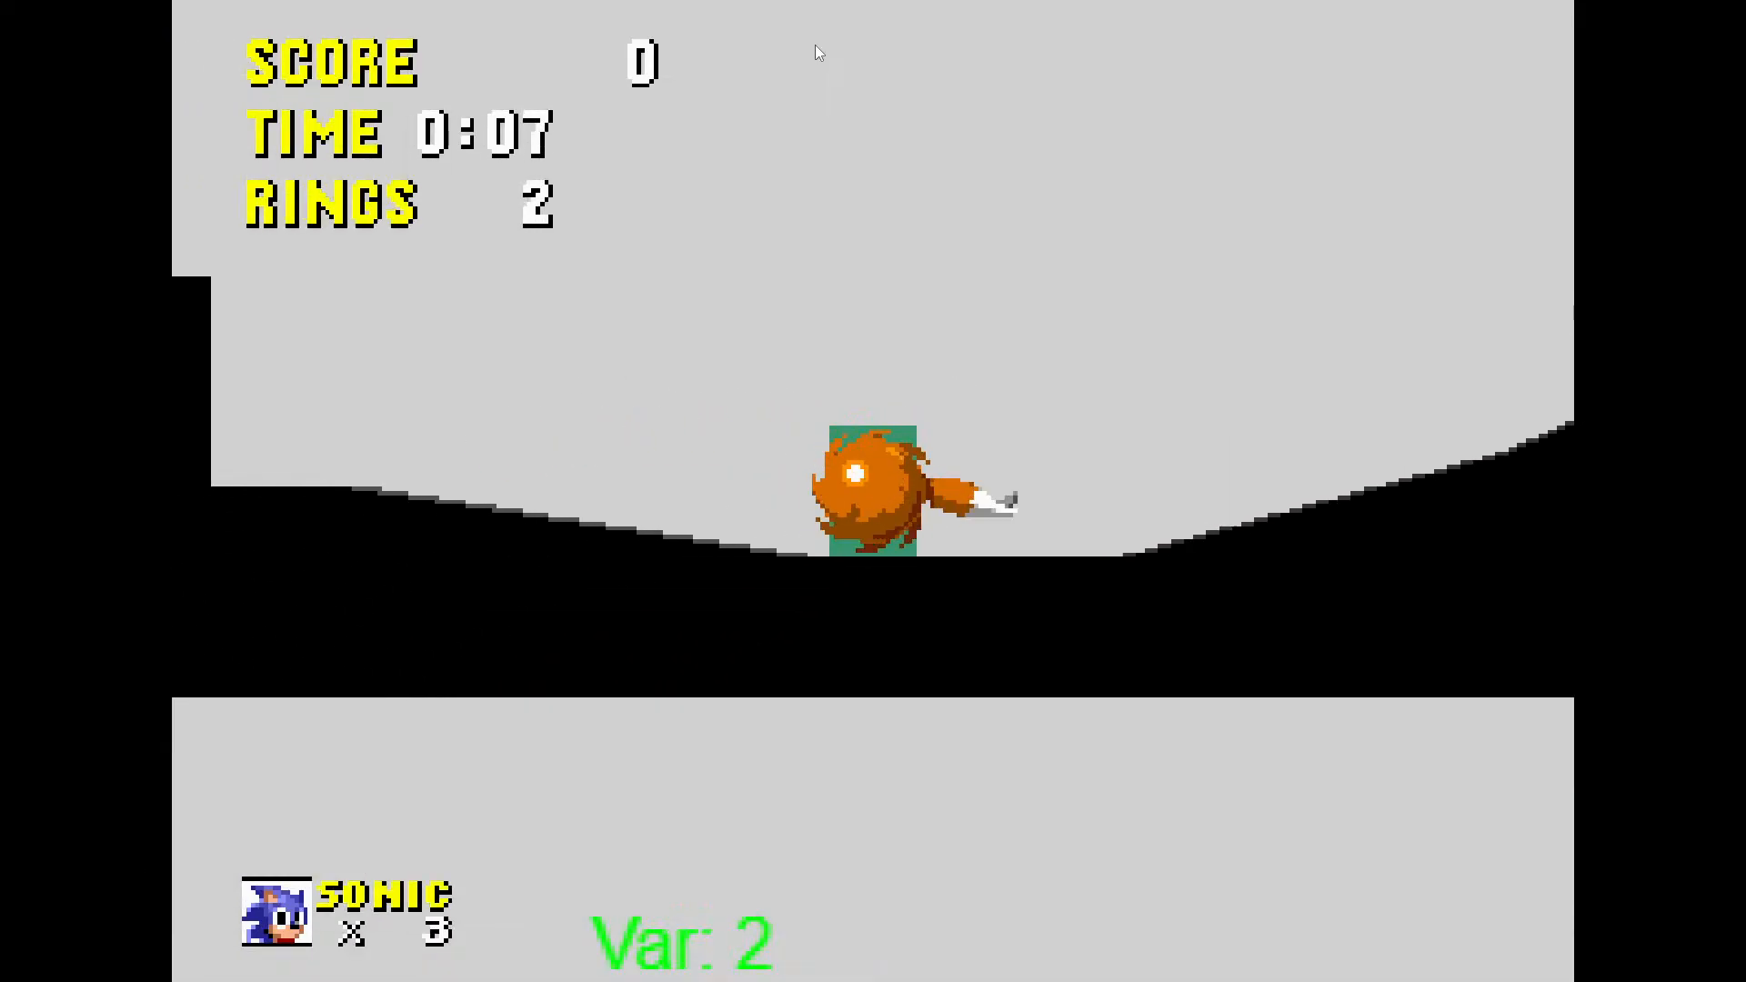
{"action": "key", "text": "space"}
{"action": "key", "text": "Right"}
{"action": "key", "text": "space"}
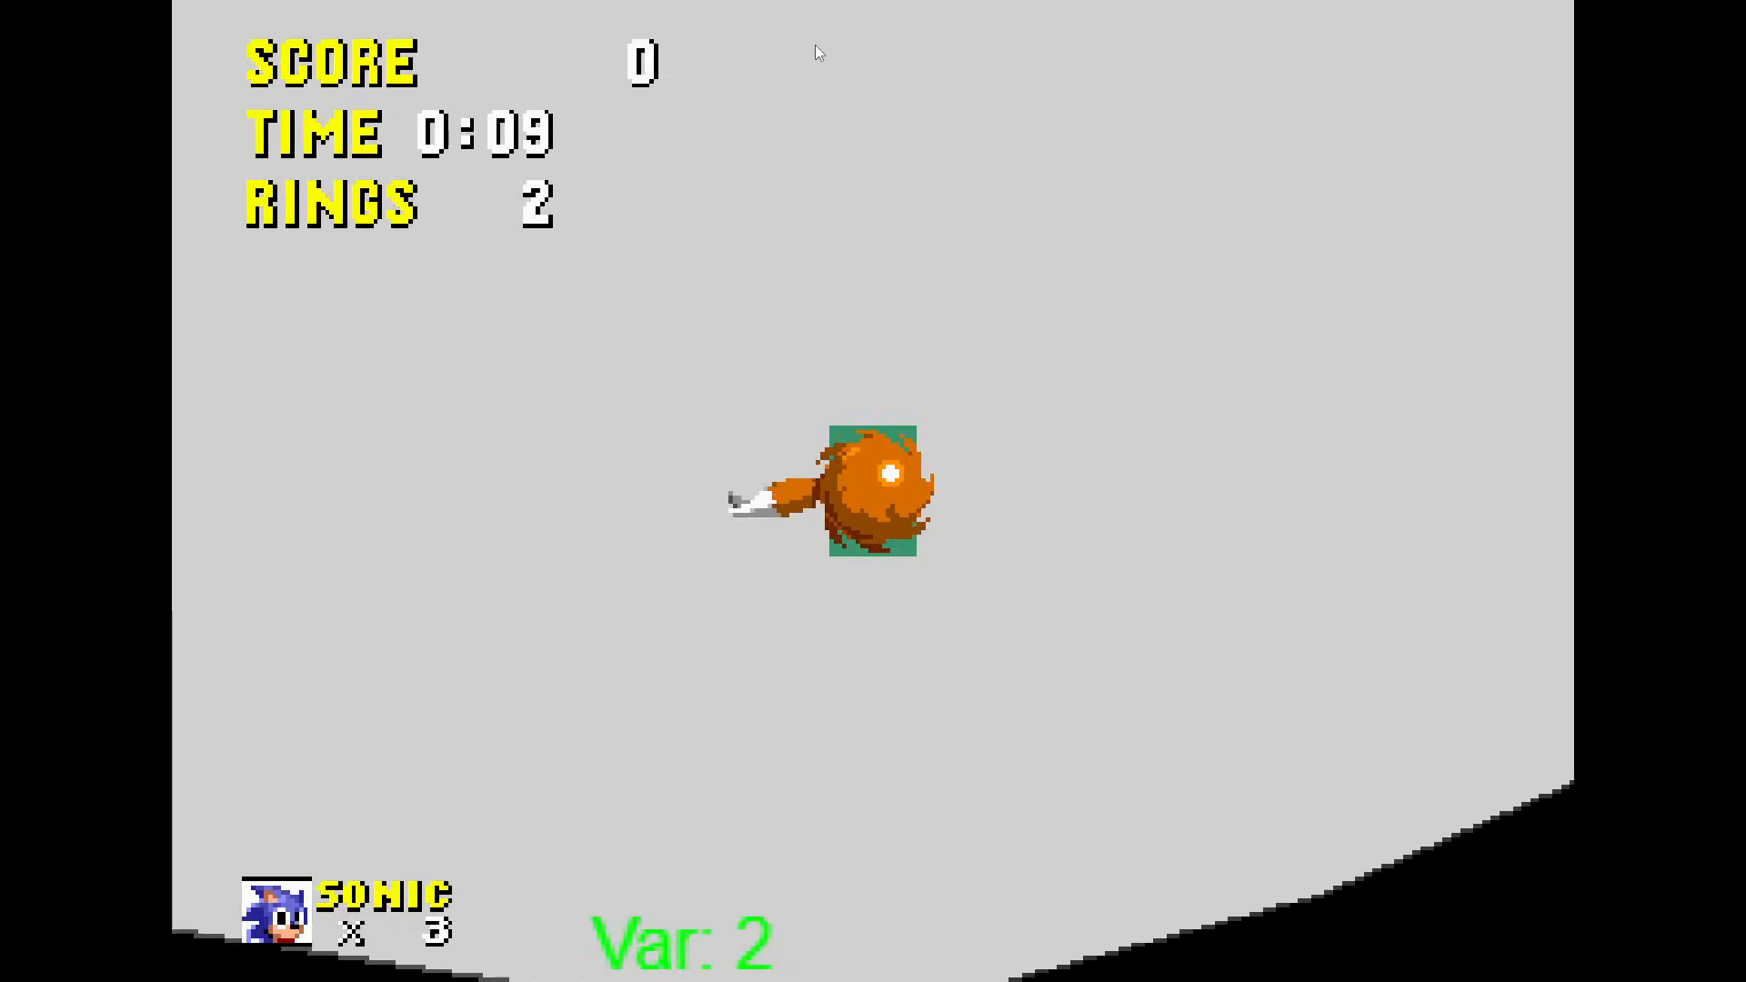
{"action": "key", "text": "Down"}
{"action": "key", "text": "space"}
{"action": "key", "text": "Left"}
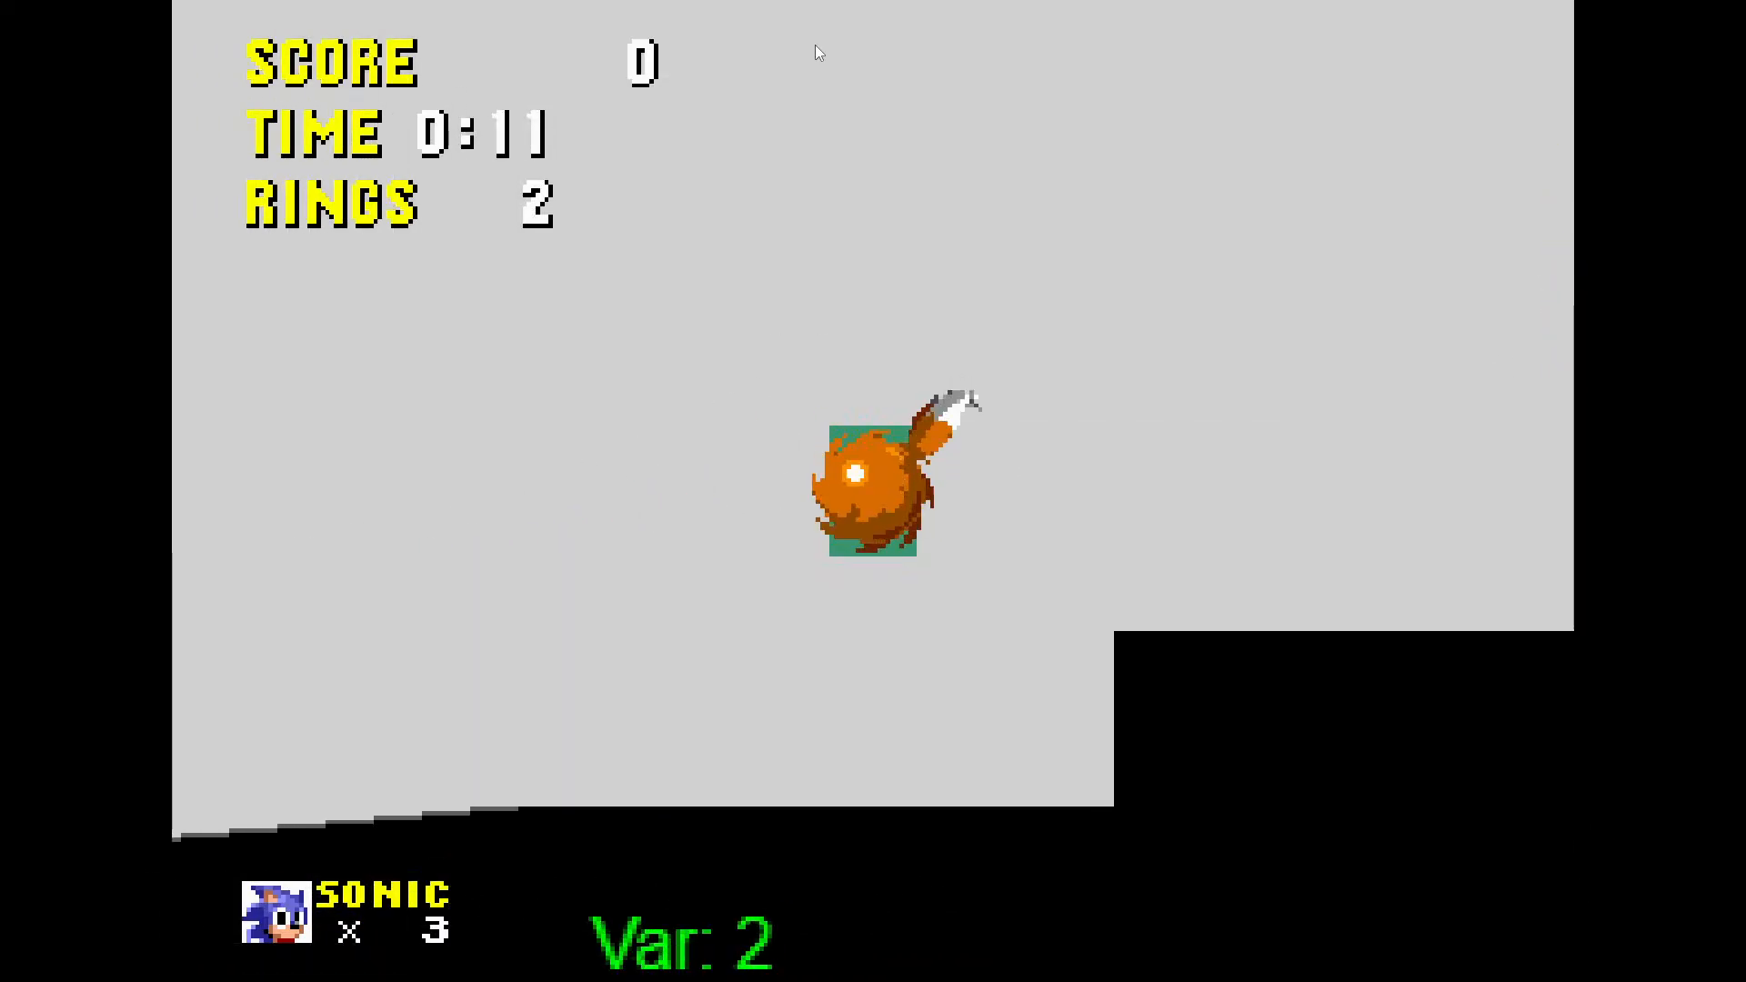
{"action": "key", "text": "Down"}
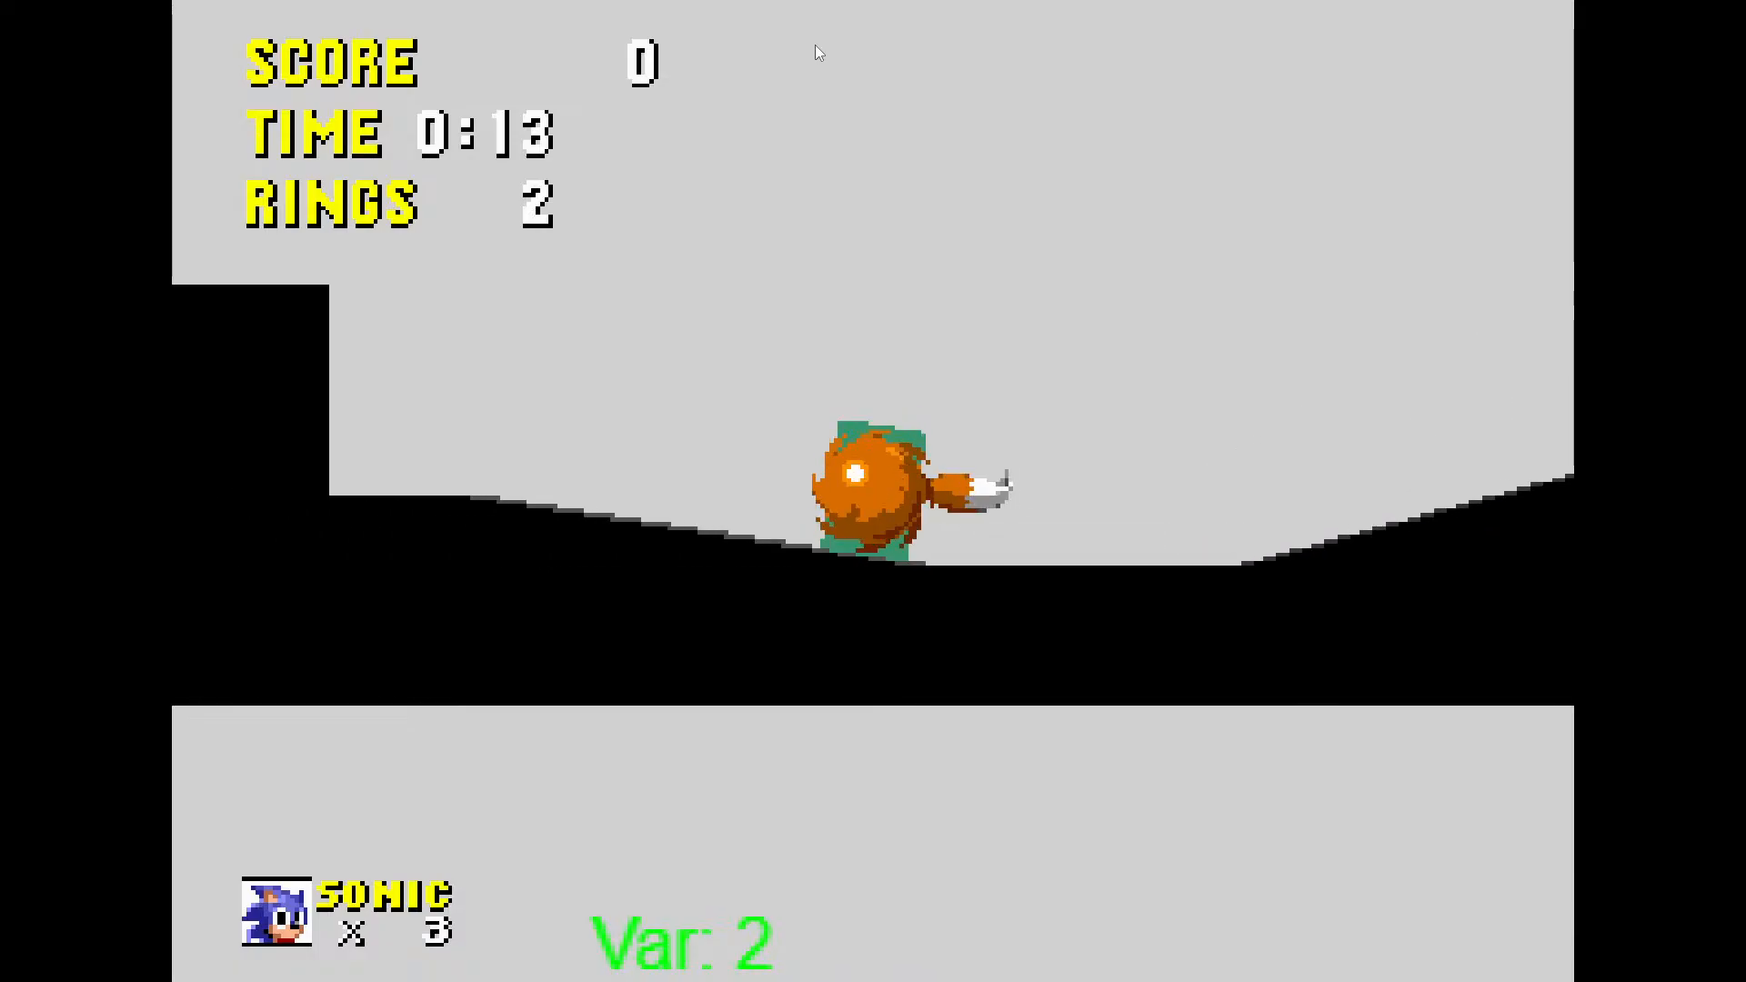
{"action": "key", "text": "space"}
{"action": "key", "text": "Right"}
{"action": "key", "text": "space"}
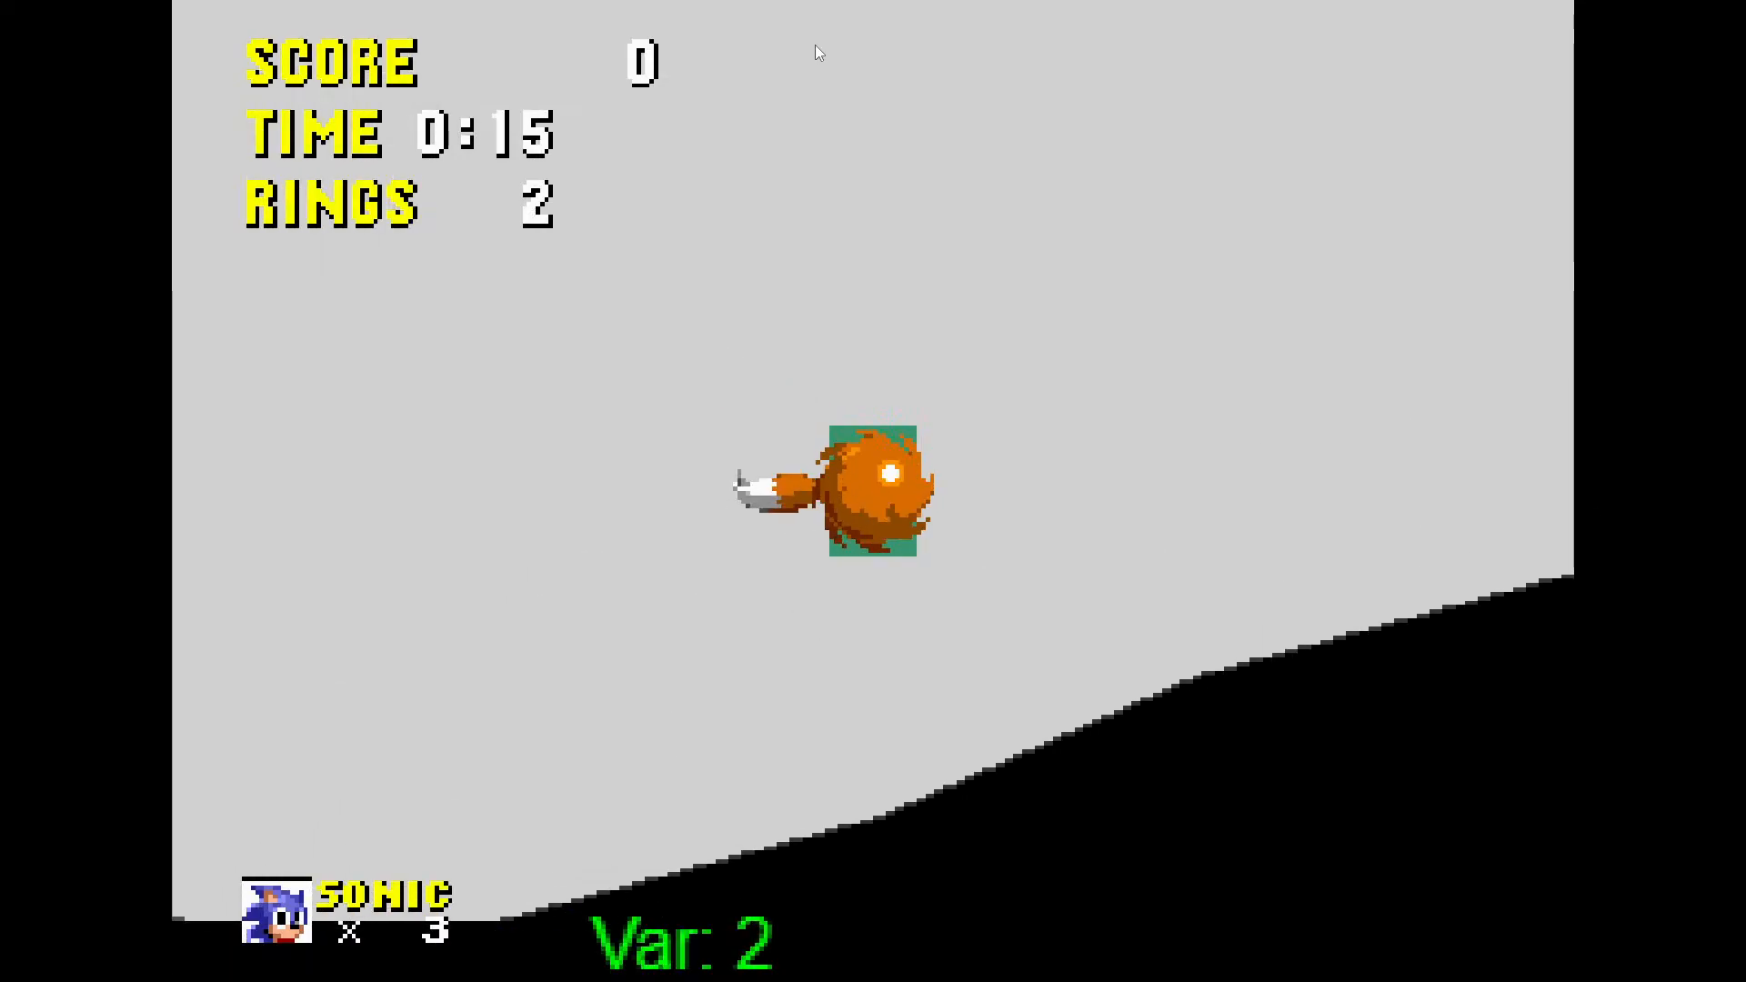
Play-test Tails' spin dash on flat ground and on the slope, checking the tail effect during the charge
{"action": "key", "text": "Left"}
{"action": "key", "text": "Down"}
{"action": "key", "text": "space"}
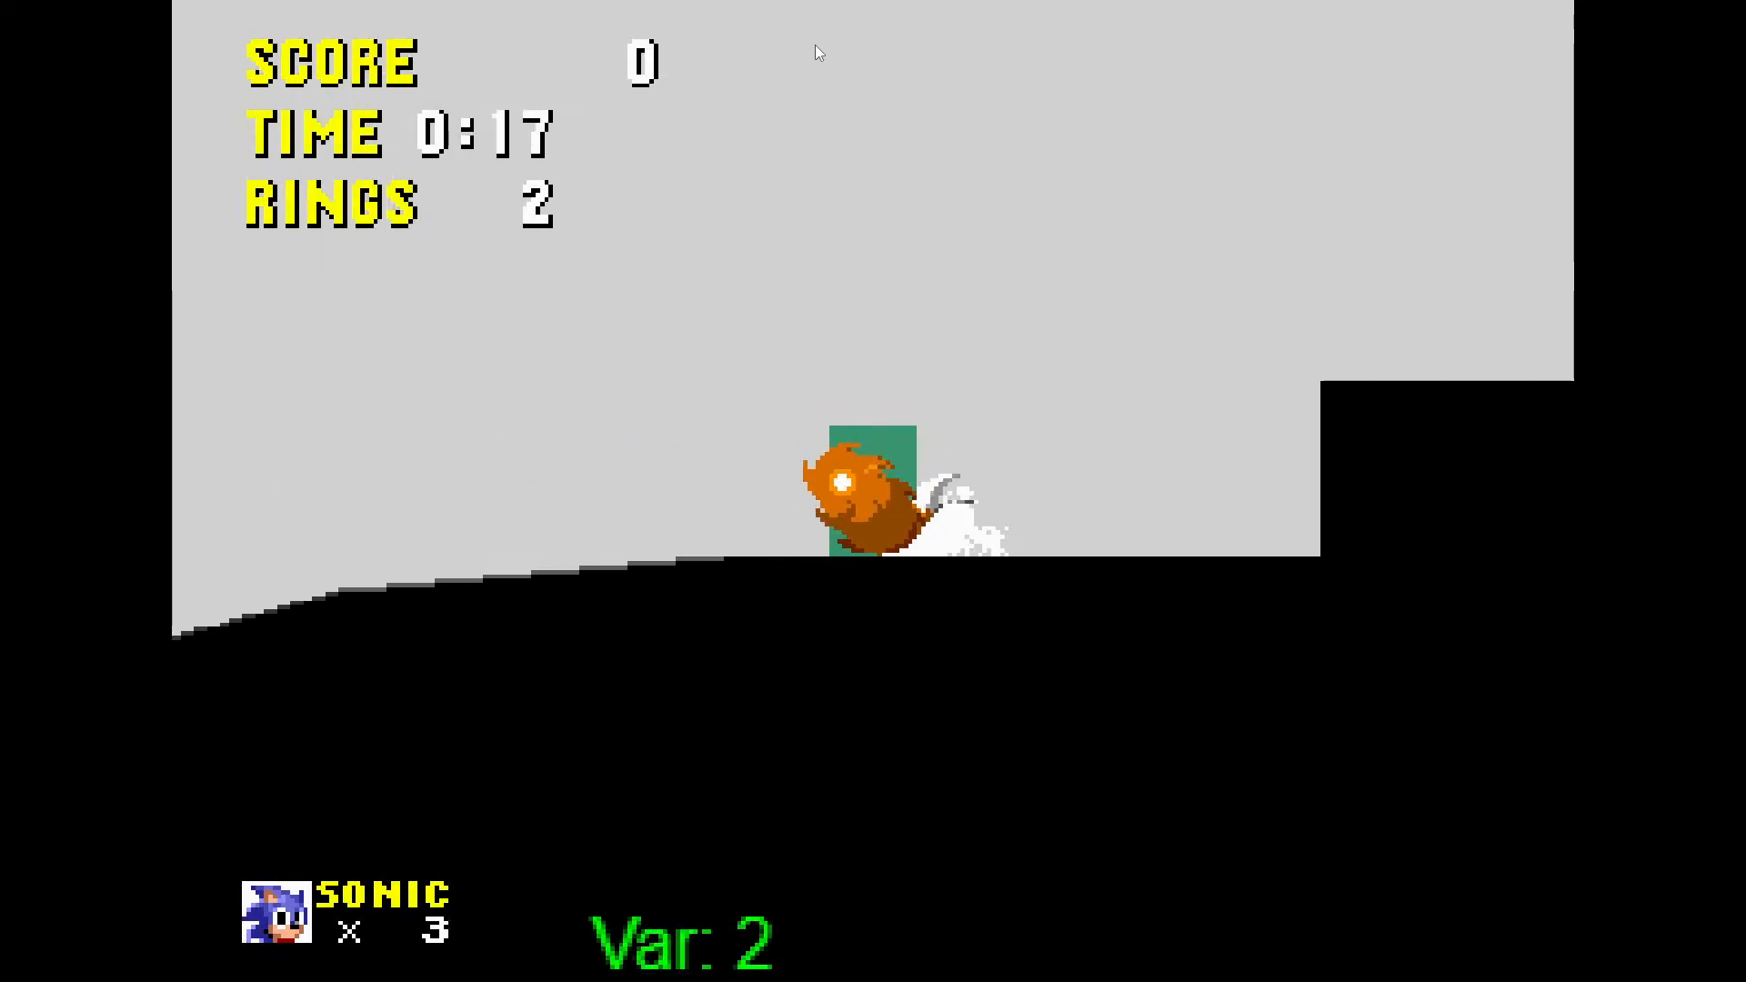
{"action": "key", "text": "space"}
{"action": "key", "text": "Right"}
{"action": "key", "text": "space"}
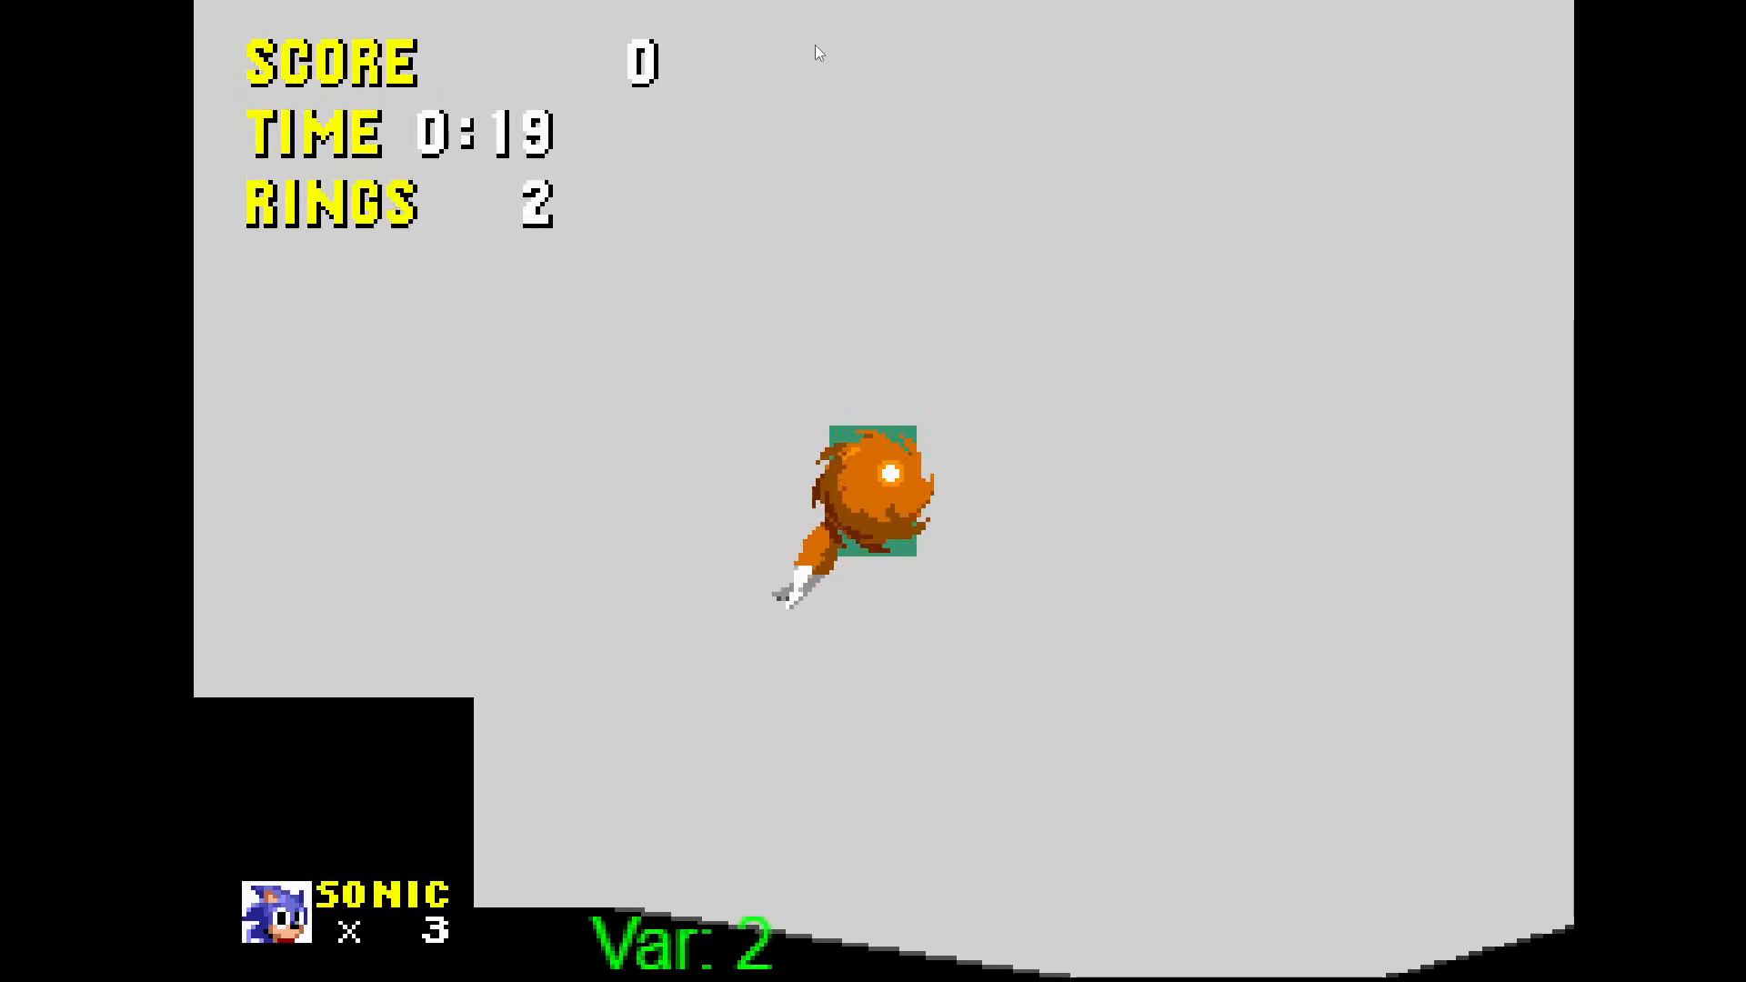
{"action": "key", "text": "Left"}
{"action": "key", "text": "Down"}
{"action": "key", "text": "space"}
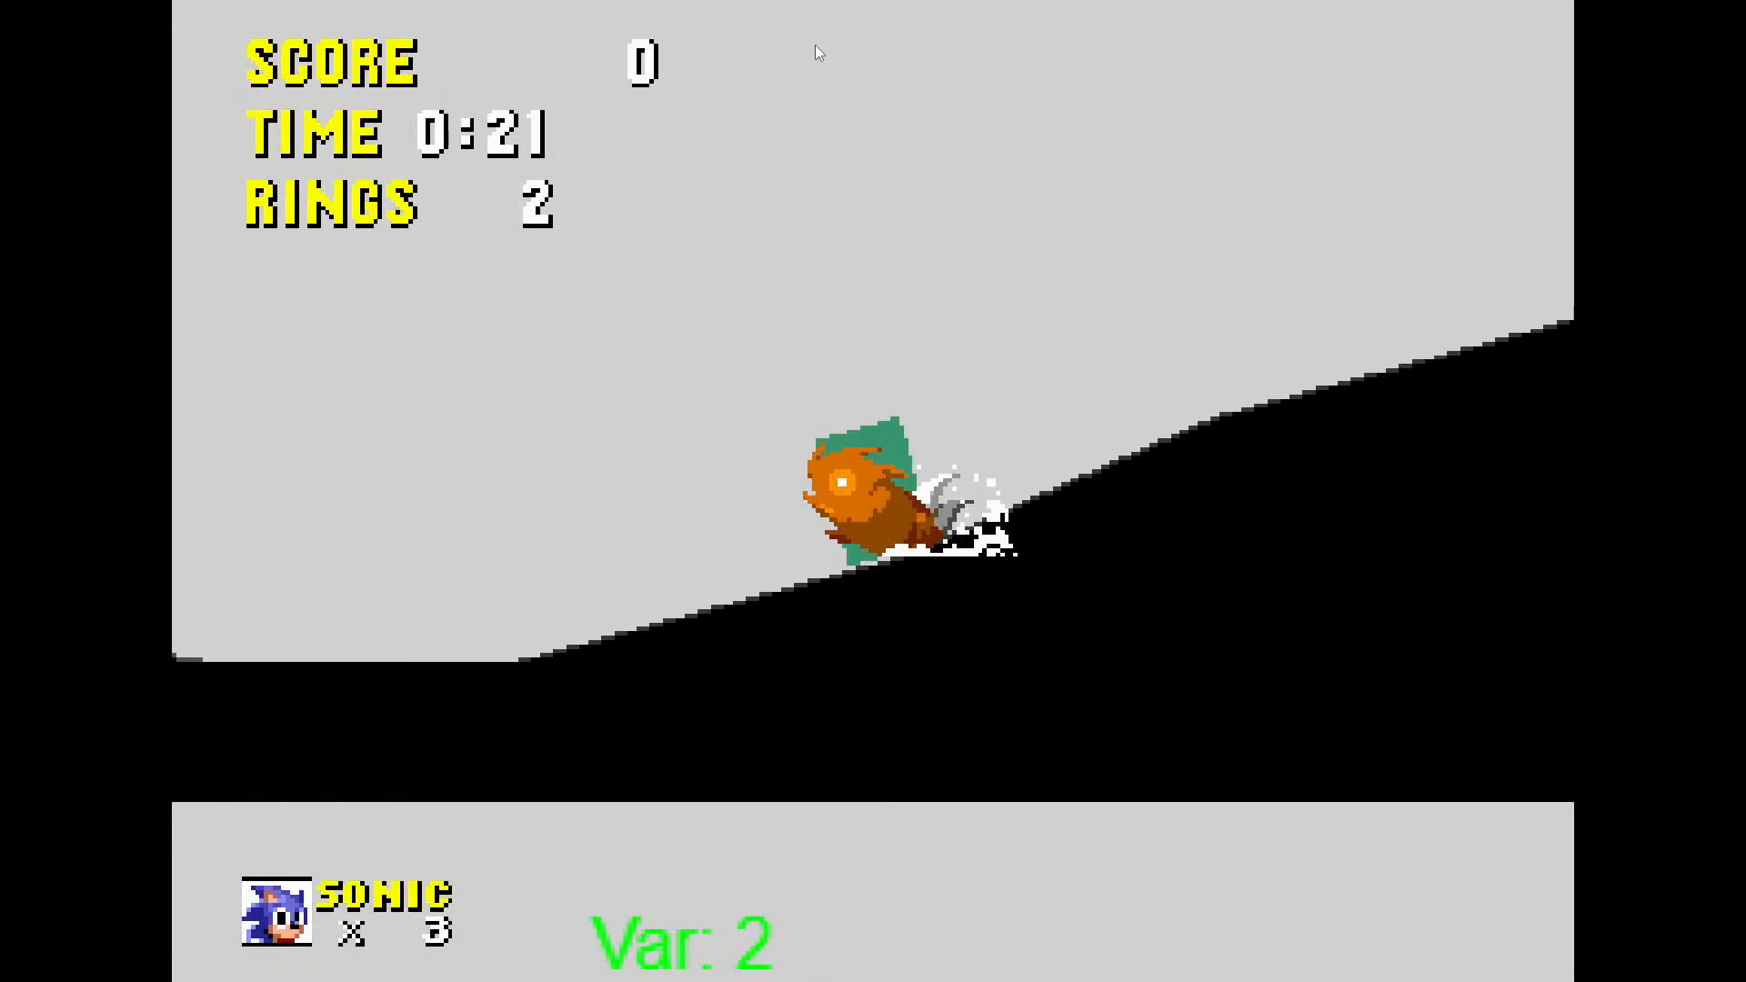
{"action": "key", "text": "space"}
Close the game preview, save the project, and glance at the BaseTails_Animations-1.png sprite in Aseprite before returning to GDevelop
{"action": "key", "text": "Escape"}
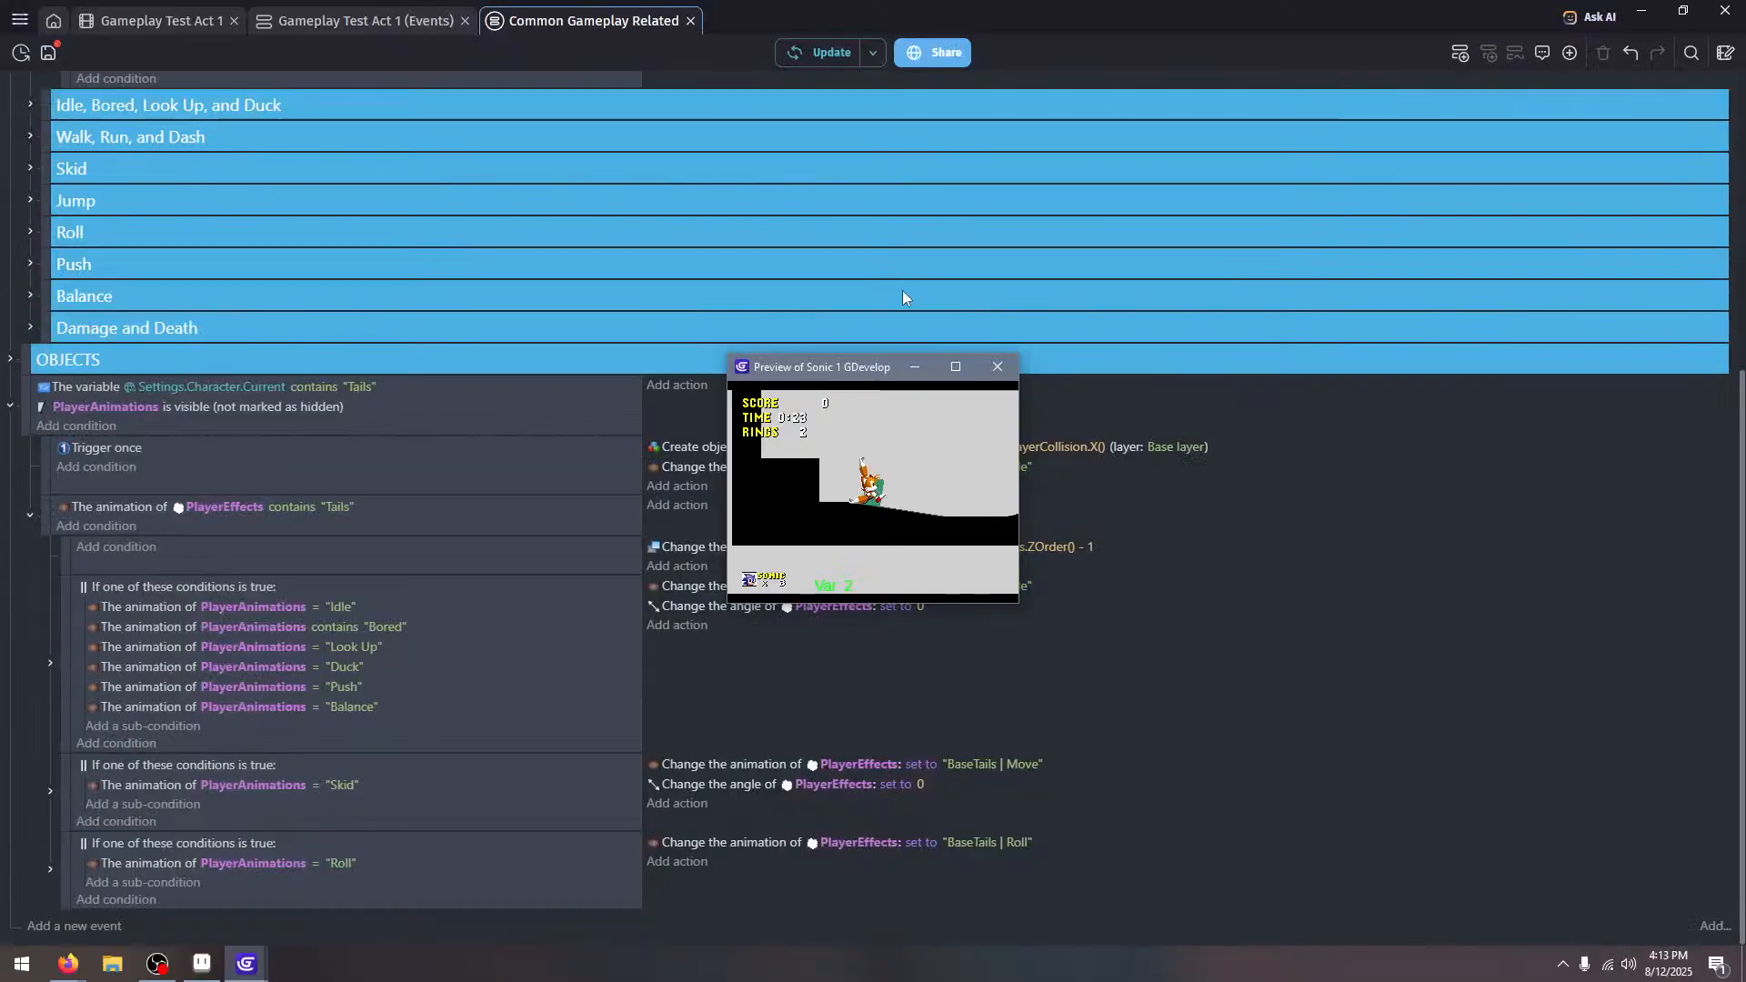
{"action": "left_click", "coordinate": [998, 366]}
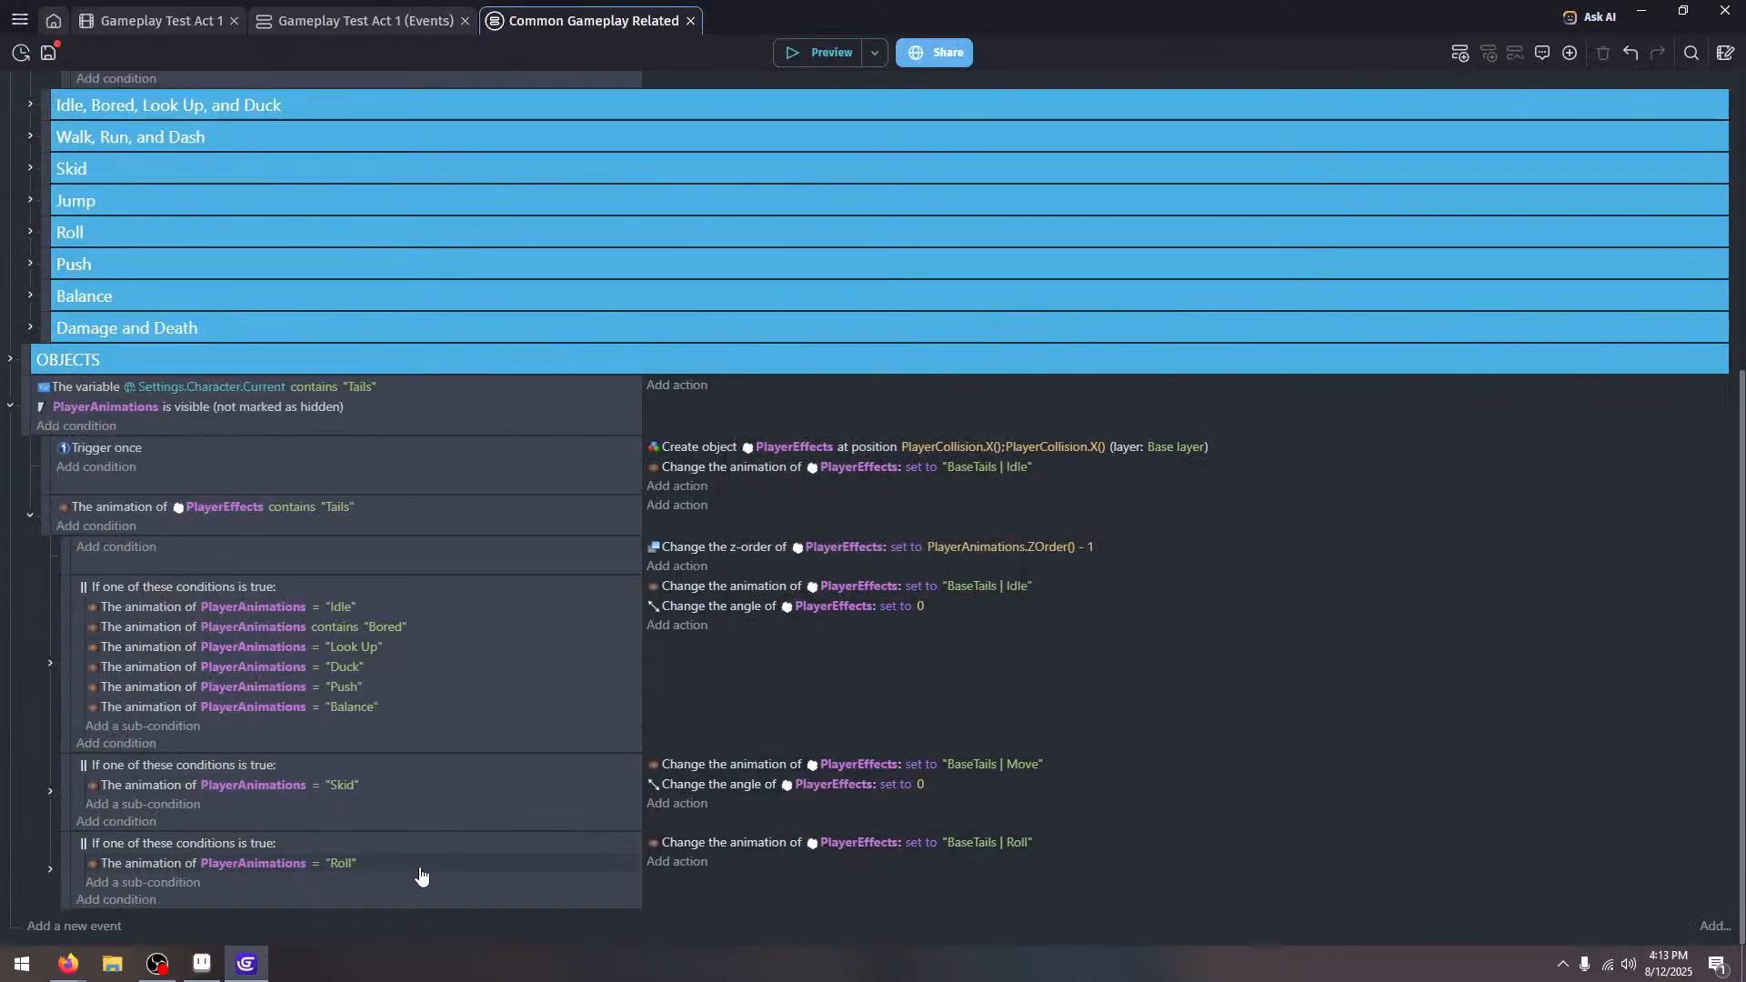
{"action": "key", "text": "ctrl+s"}
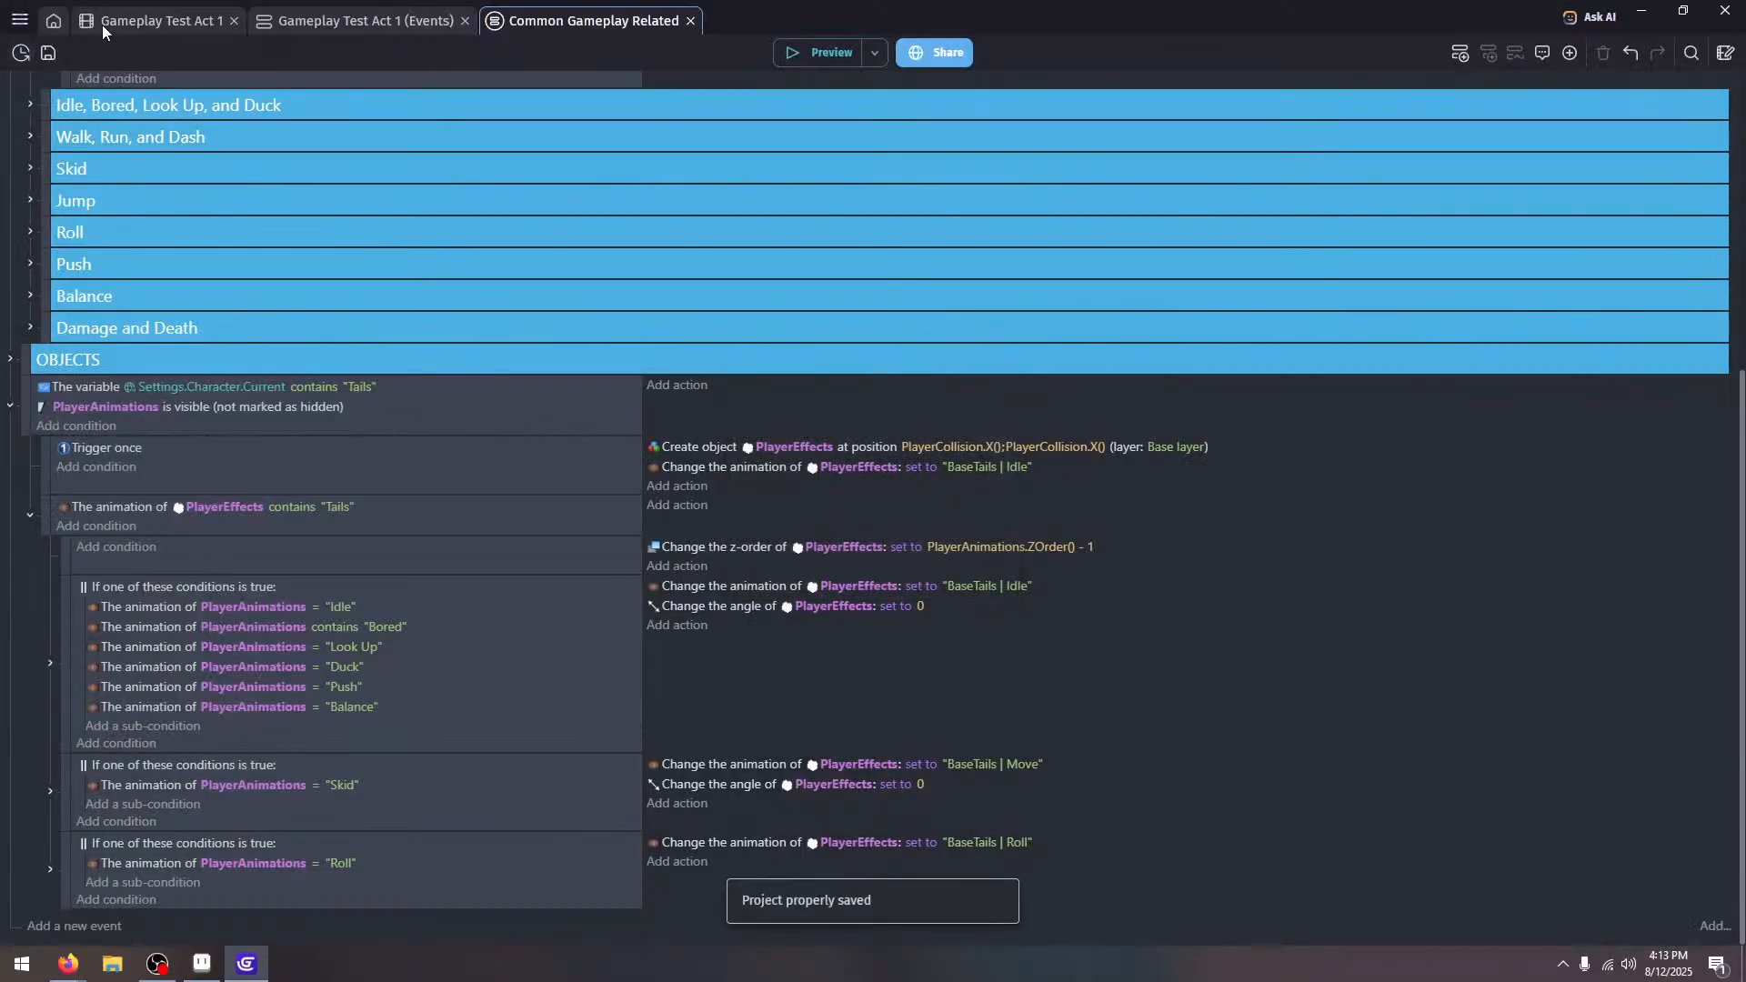
{"action": "left_click", "coordinate": [202, 963]}
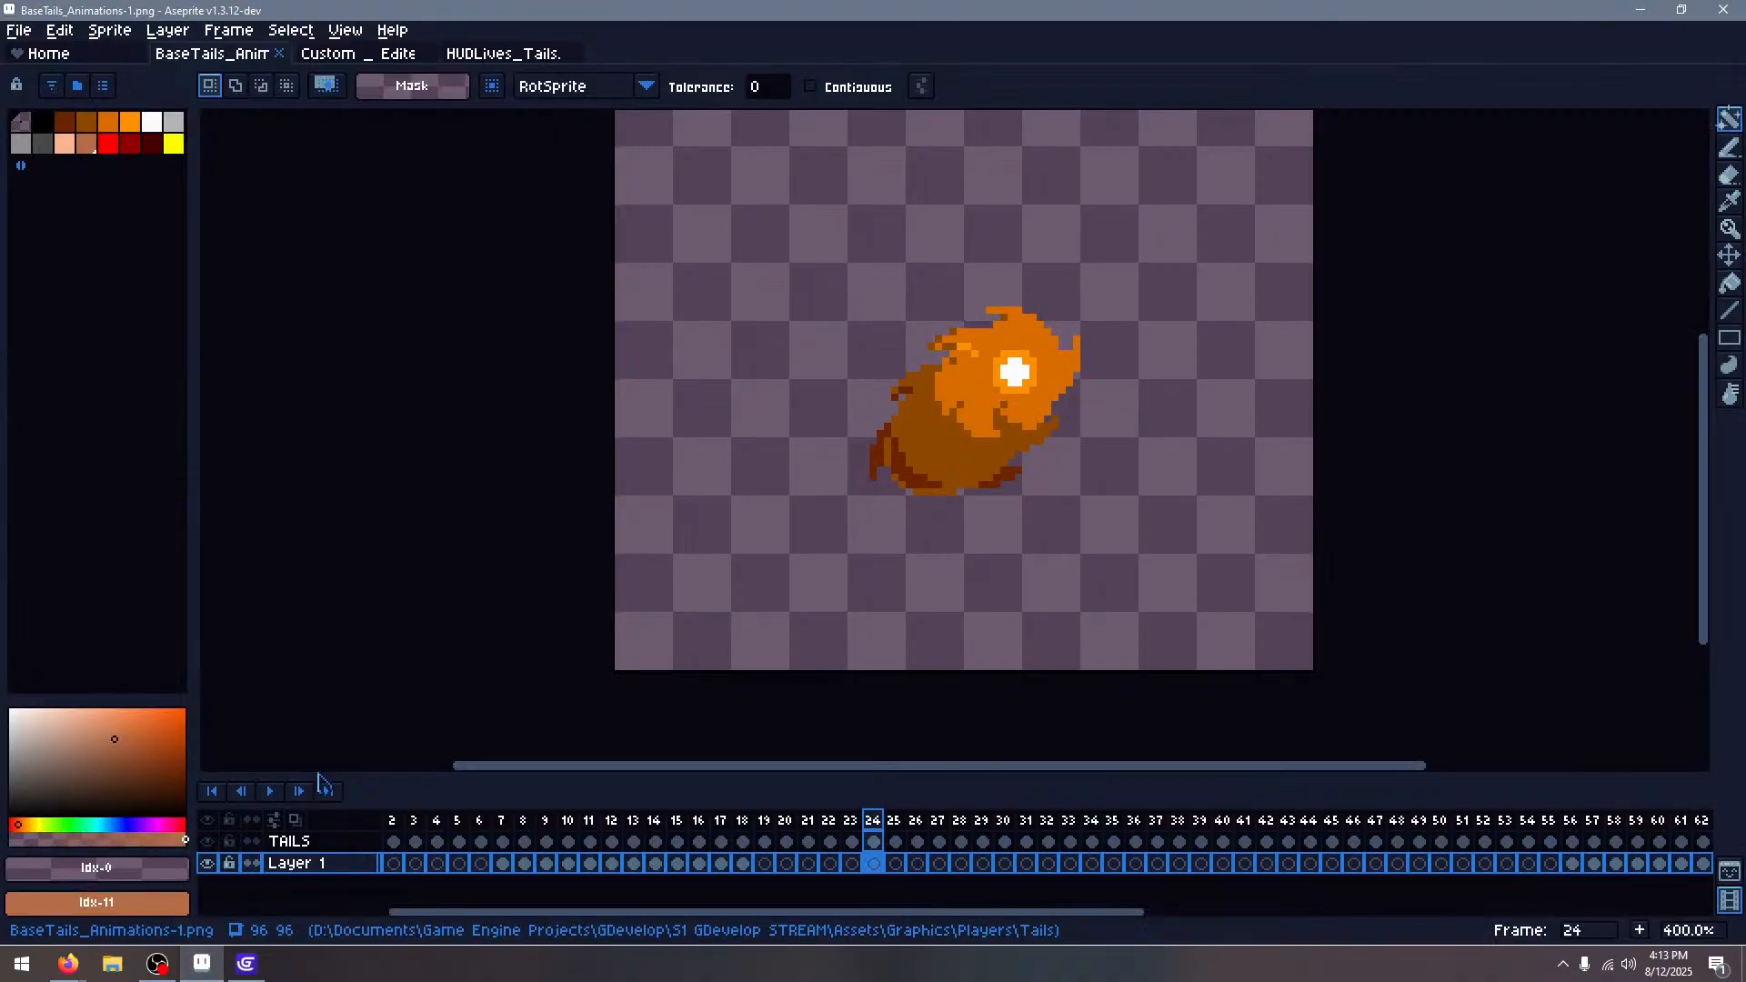
{"action": "left_click", "coordinate": [246, 963]}
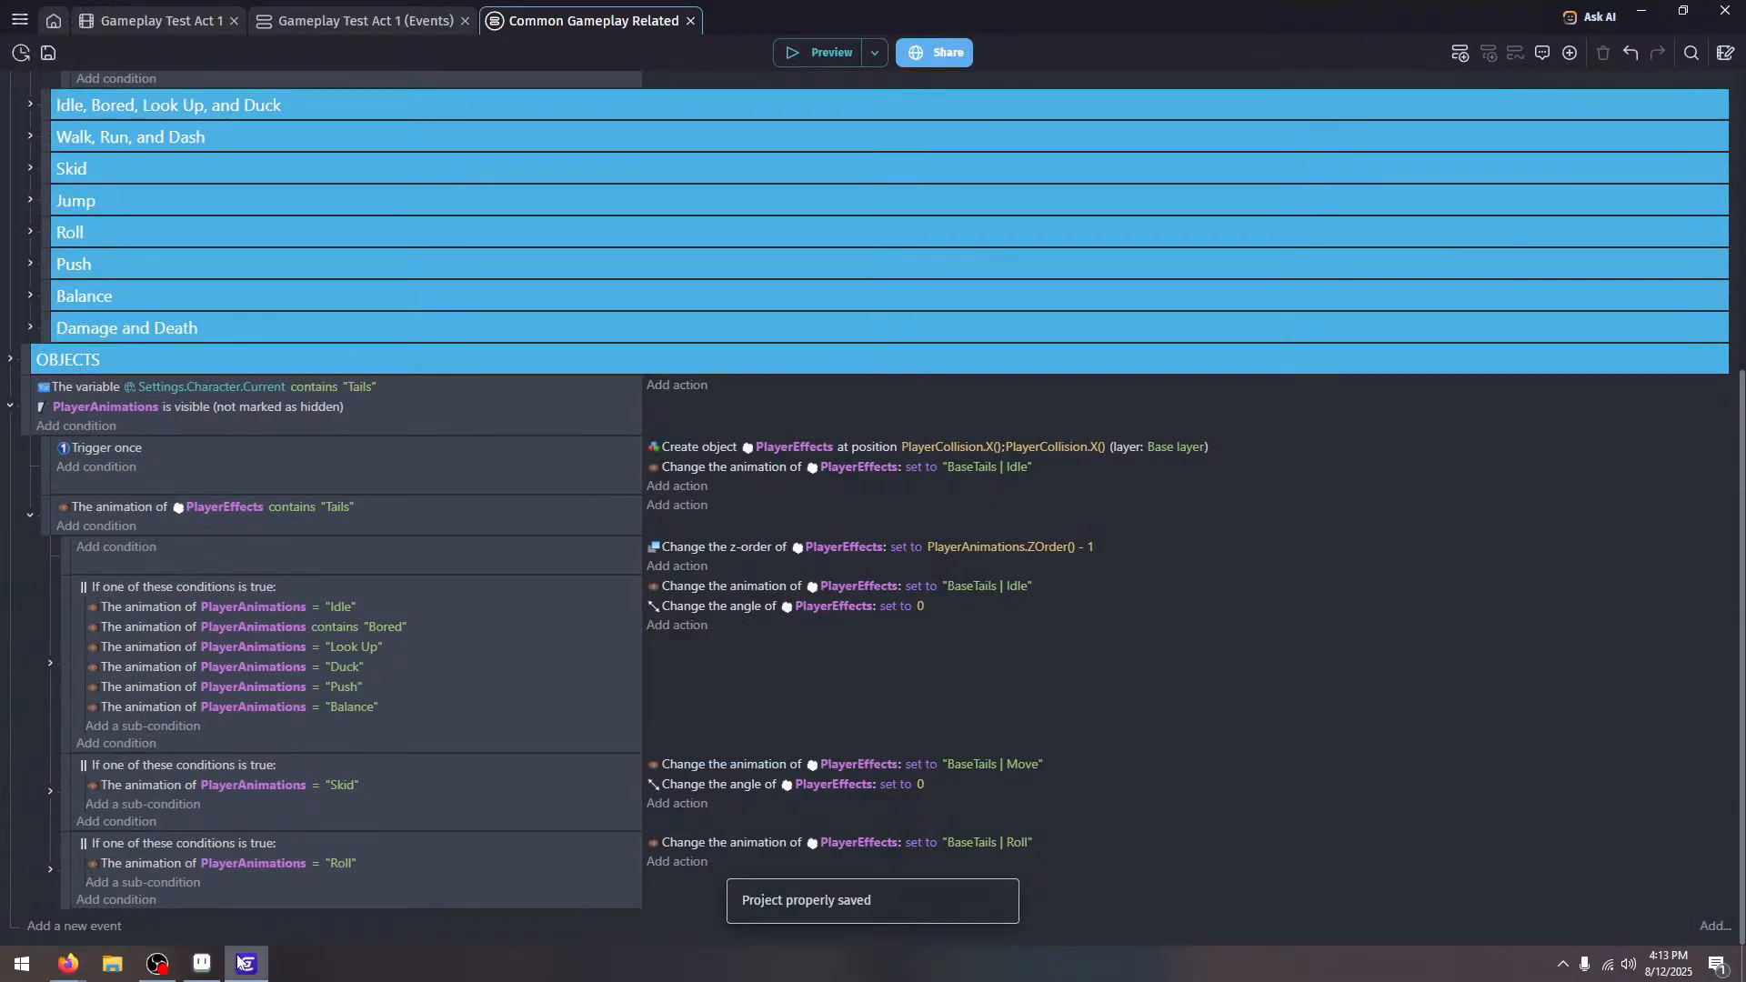
Duplicate the Skid event of the Tails effects, place the copy below the Roll event, and expand its sub-events
{"action": "key", "text": "ctrl+v"}
{"action": "scroll", "coordinate": [489, 811], "scroll_direction": "down", "scroll_amount": 1}
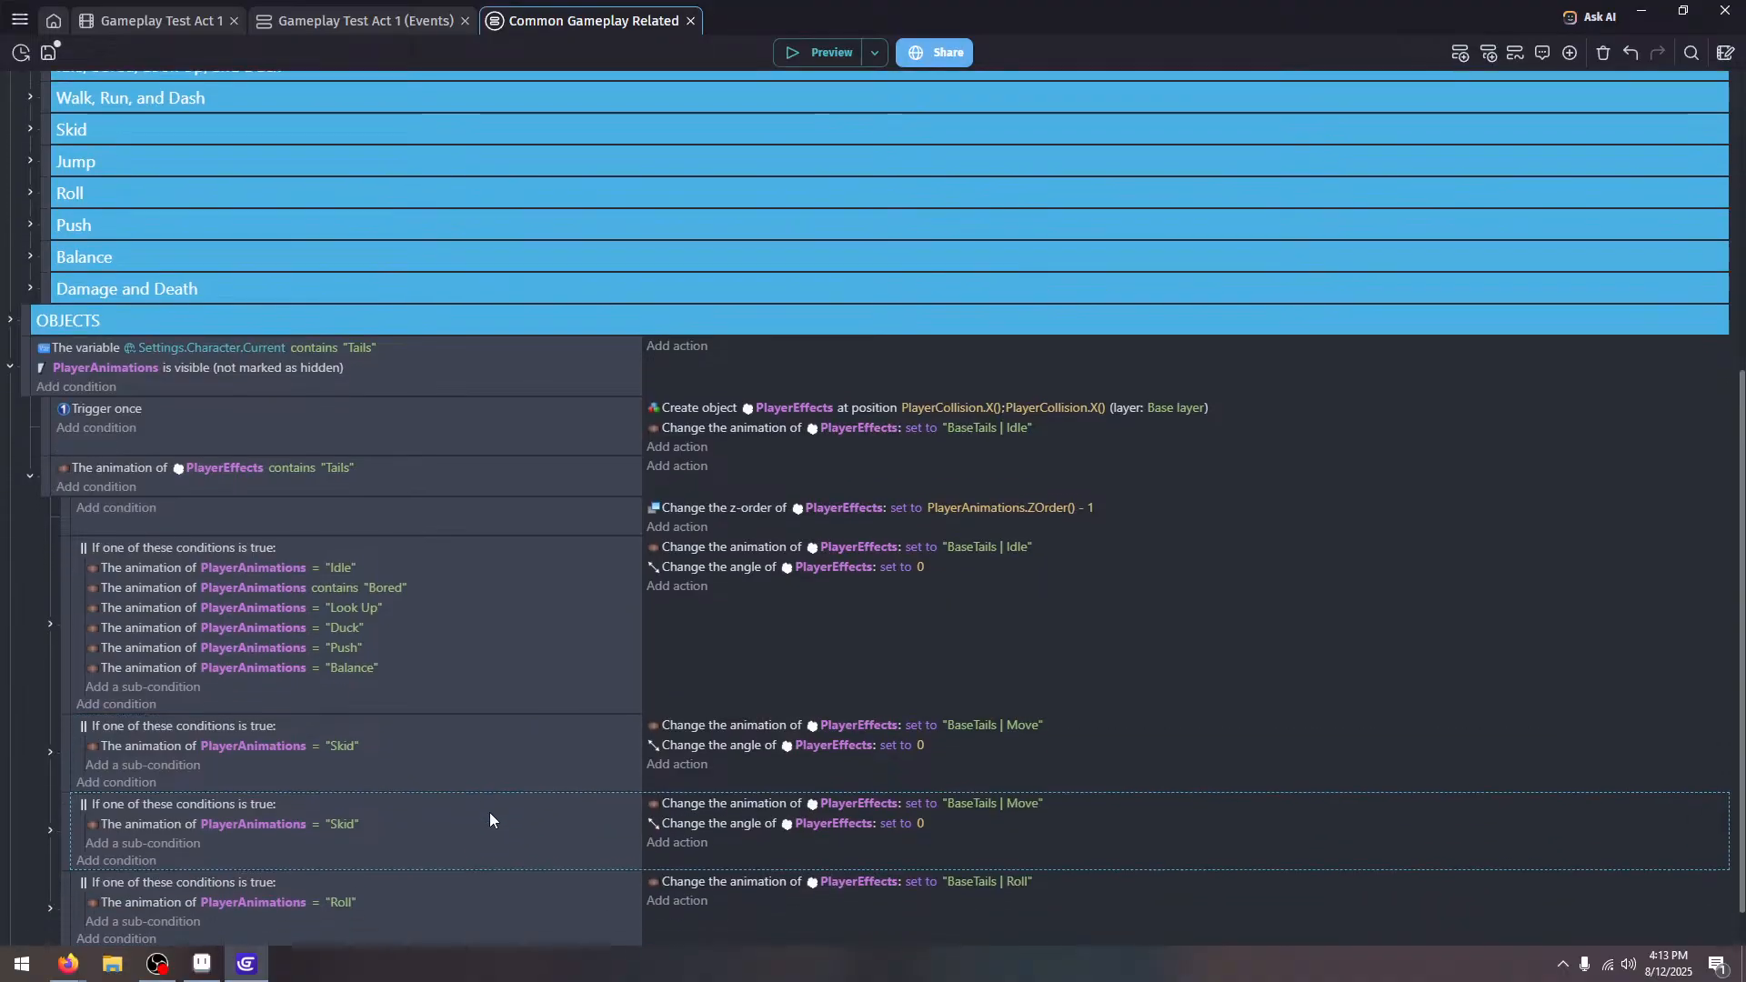
{"action": "left_click_drag", "start_coordinate": [60, 799], "coordinate": [67, 895]}
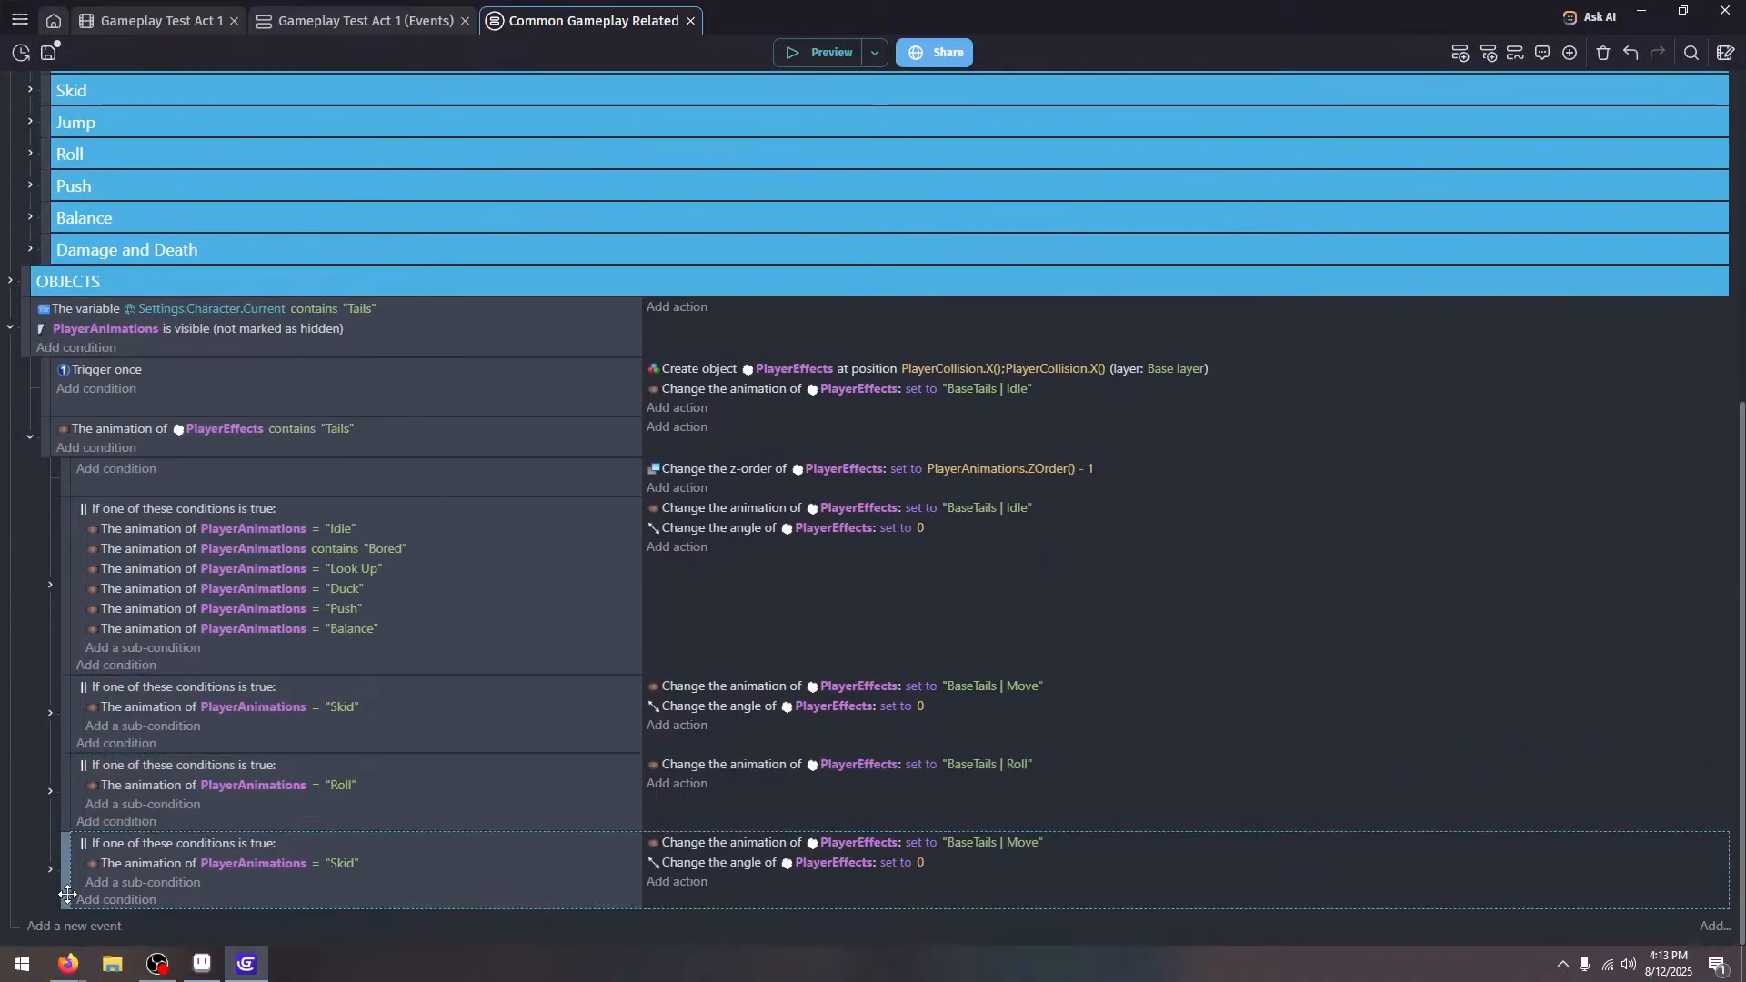
{"action": "left_click", "coordinate": [52, 866]}
{"action": "scroll", "coordinate": [69, 847], "scroll_direction": "down", "scroll_amount": 2}
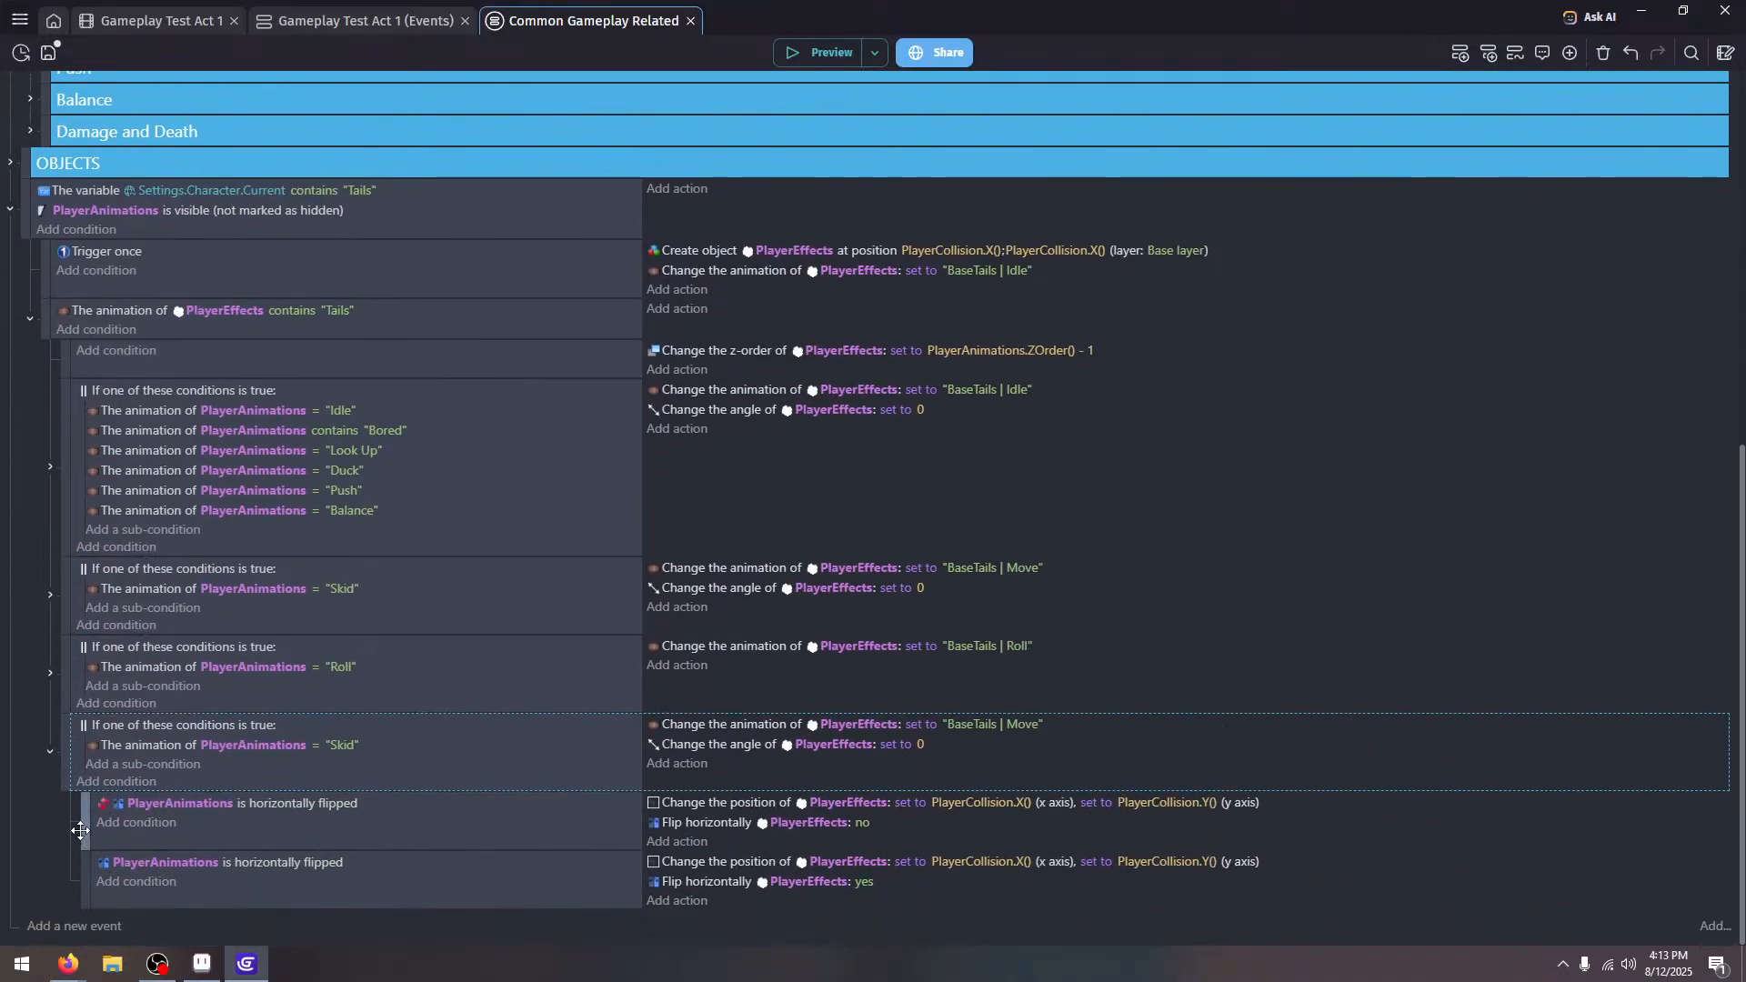
Set the copied event's PlayerAnimations animation condition to "Spindash"
{"action": "left_click", "coordinate": [350, 745]}
{"action": "left_click", "coordinate": [374, 787]}
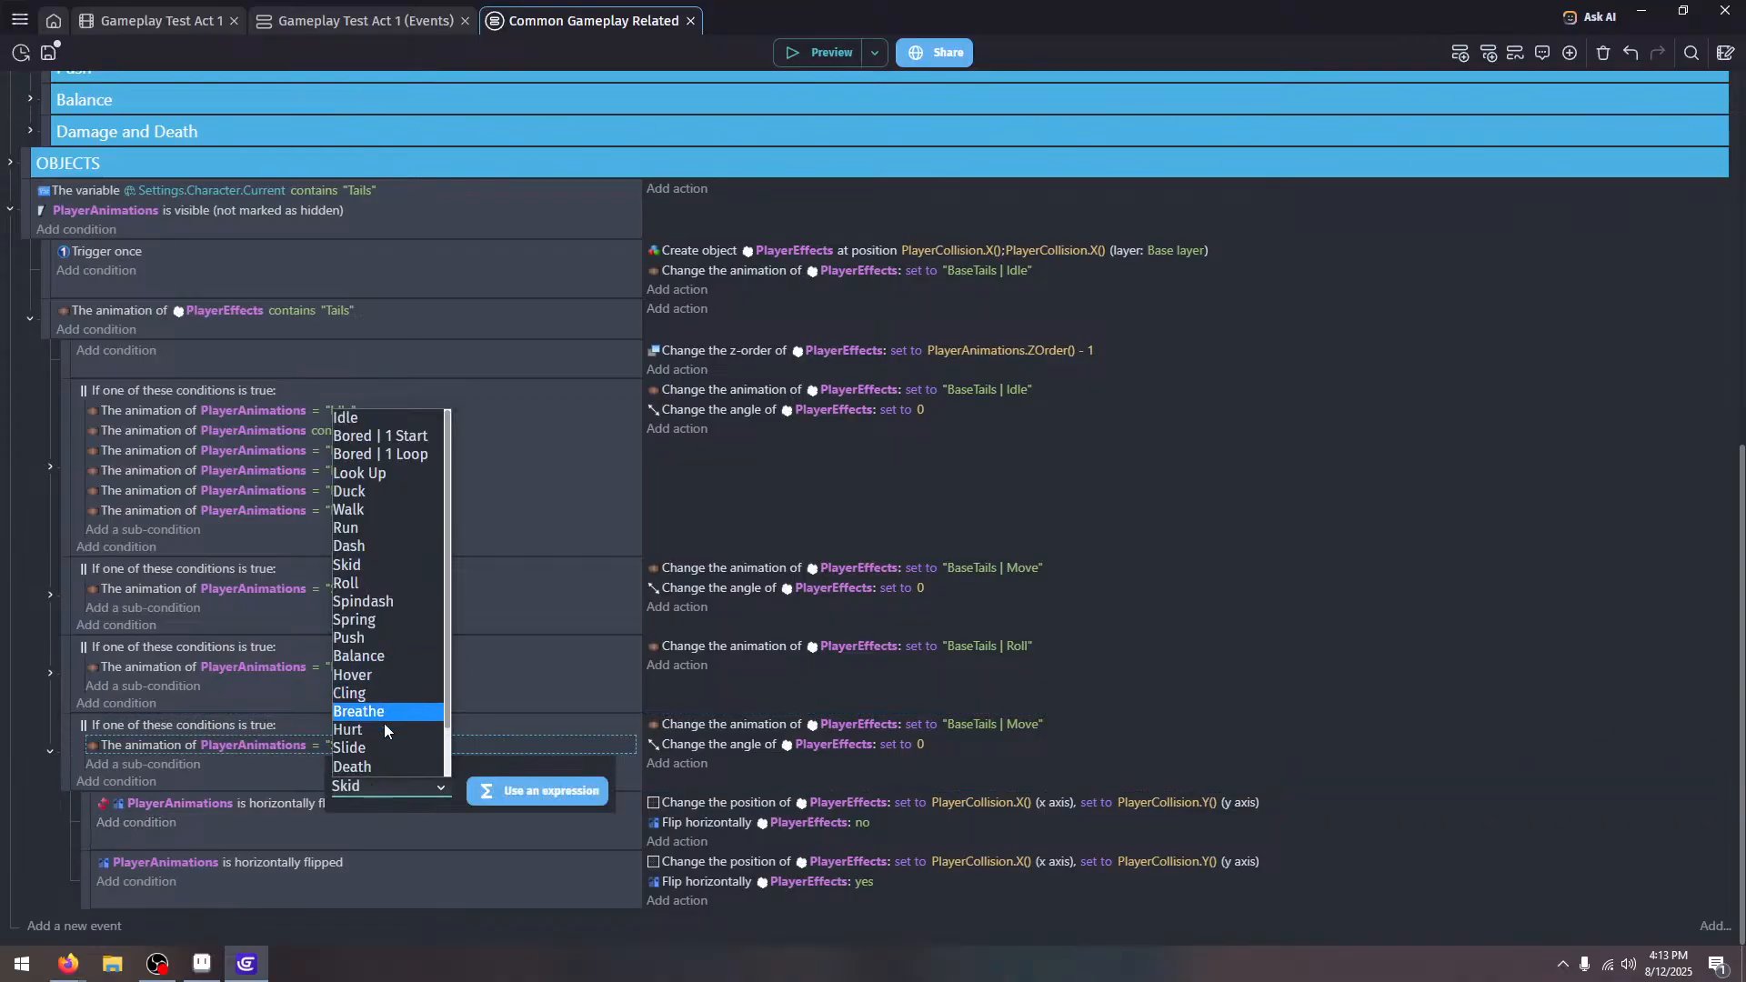
{"action": "left_click", "coordinate": [398, 602]}
{"action": "left_click", "coordinate": [1181, 701]}
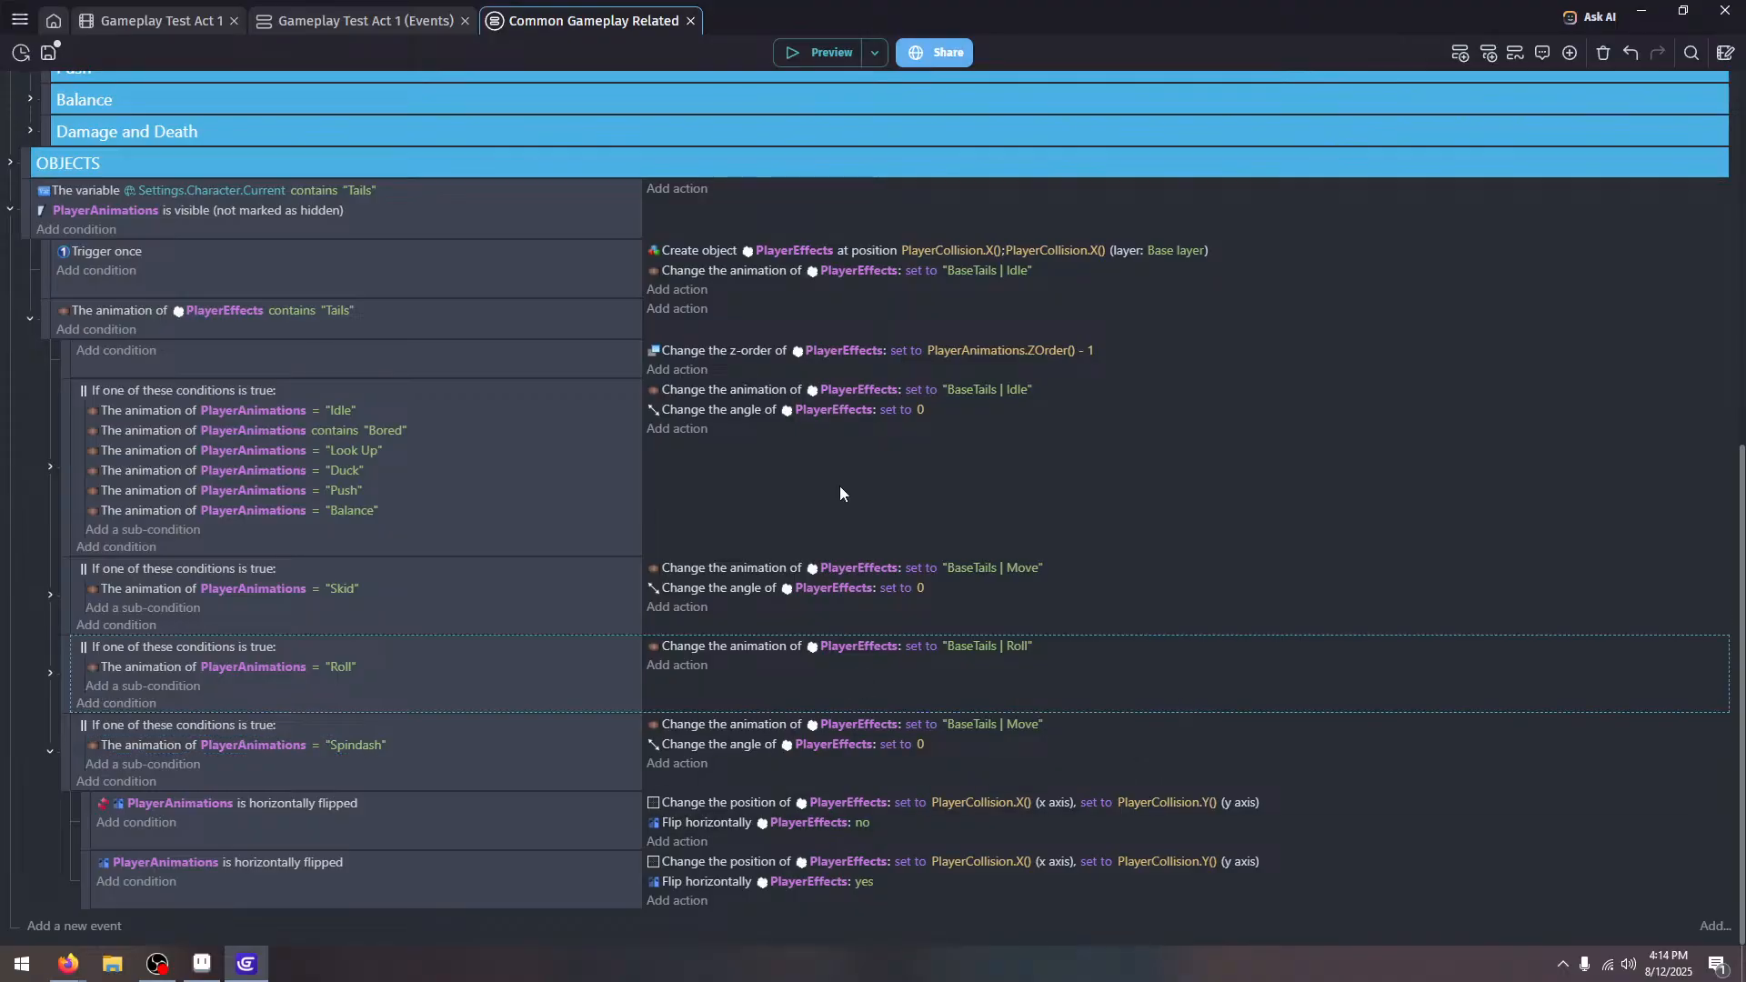
Run a preview, test Tails' spin dash with the new event, and close the preview
{"action": "left_click", "coordinate": [827, 50]}
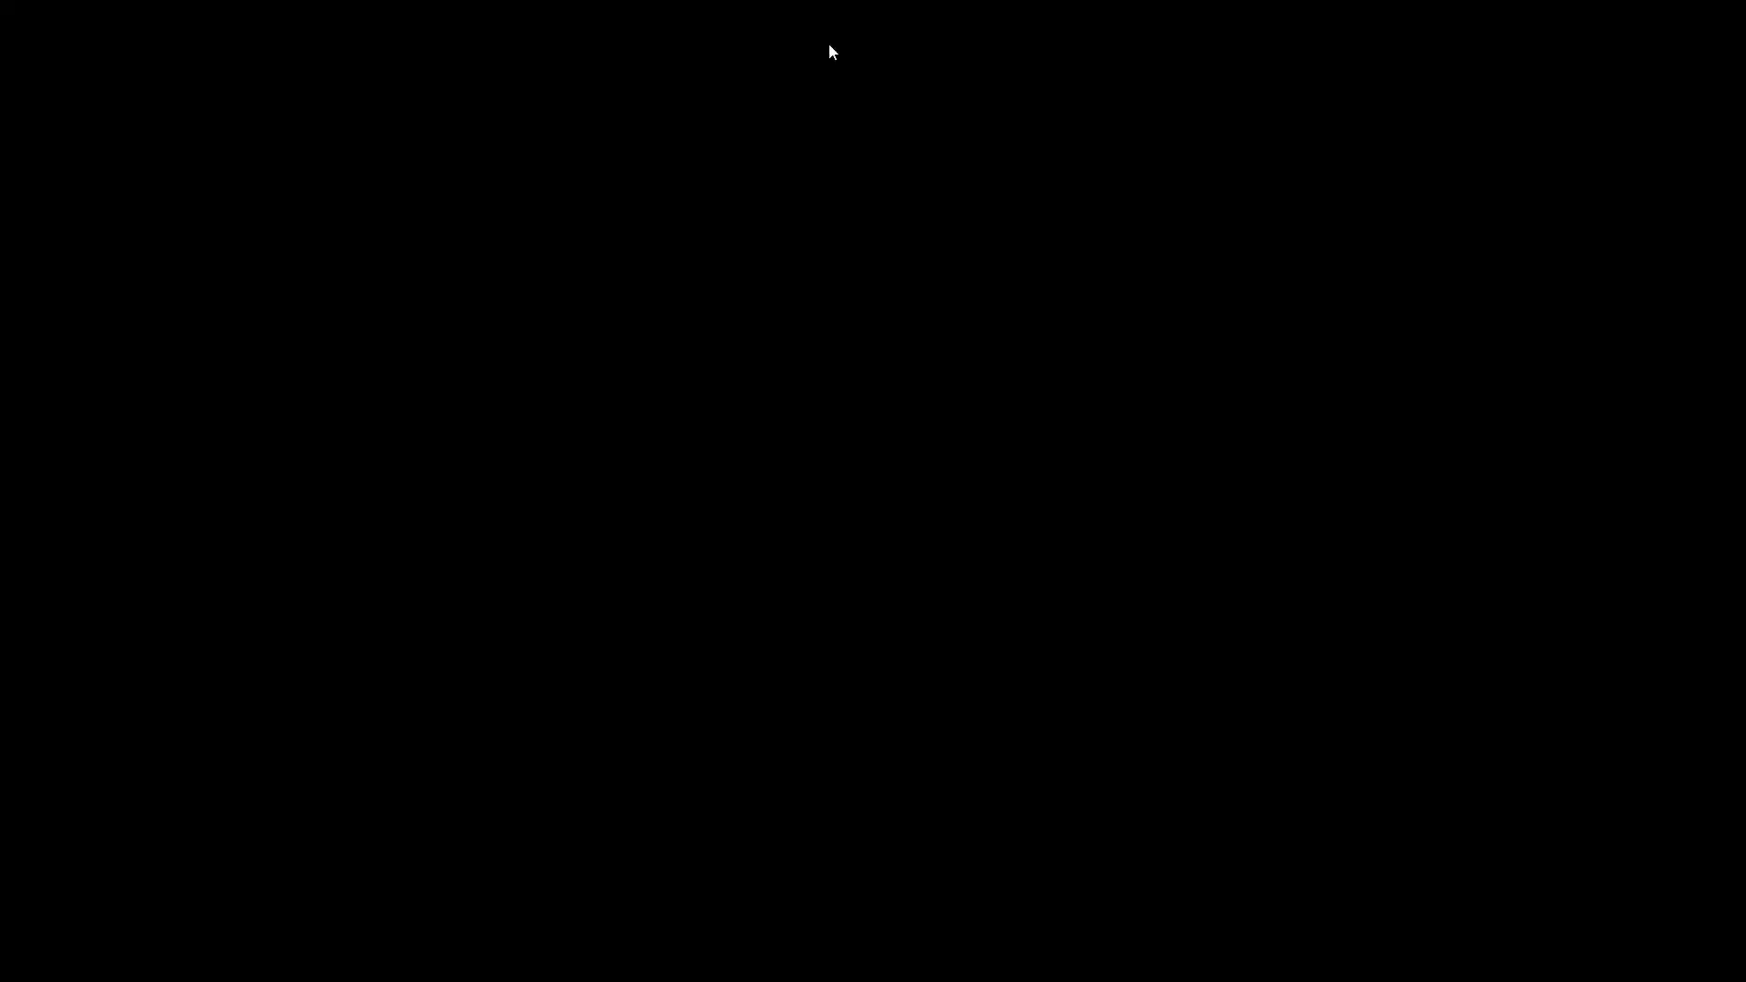
{"action": "key", "text": "z"}
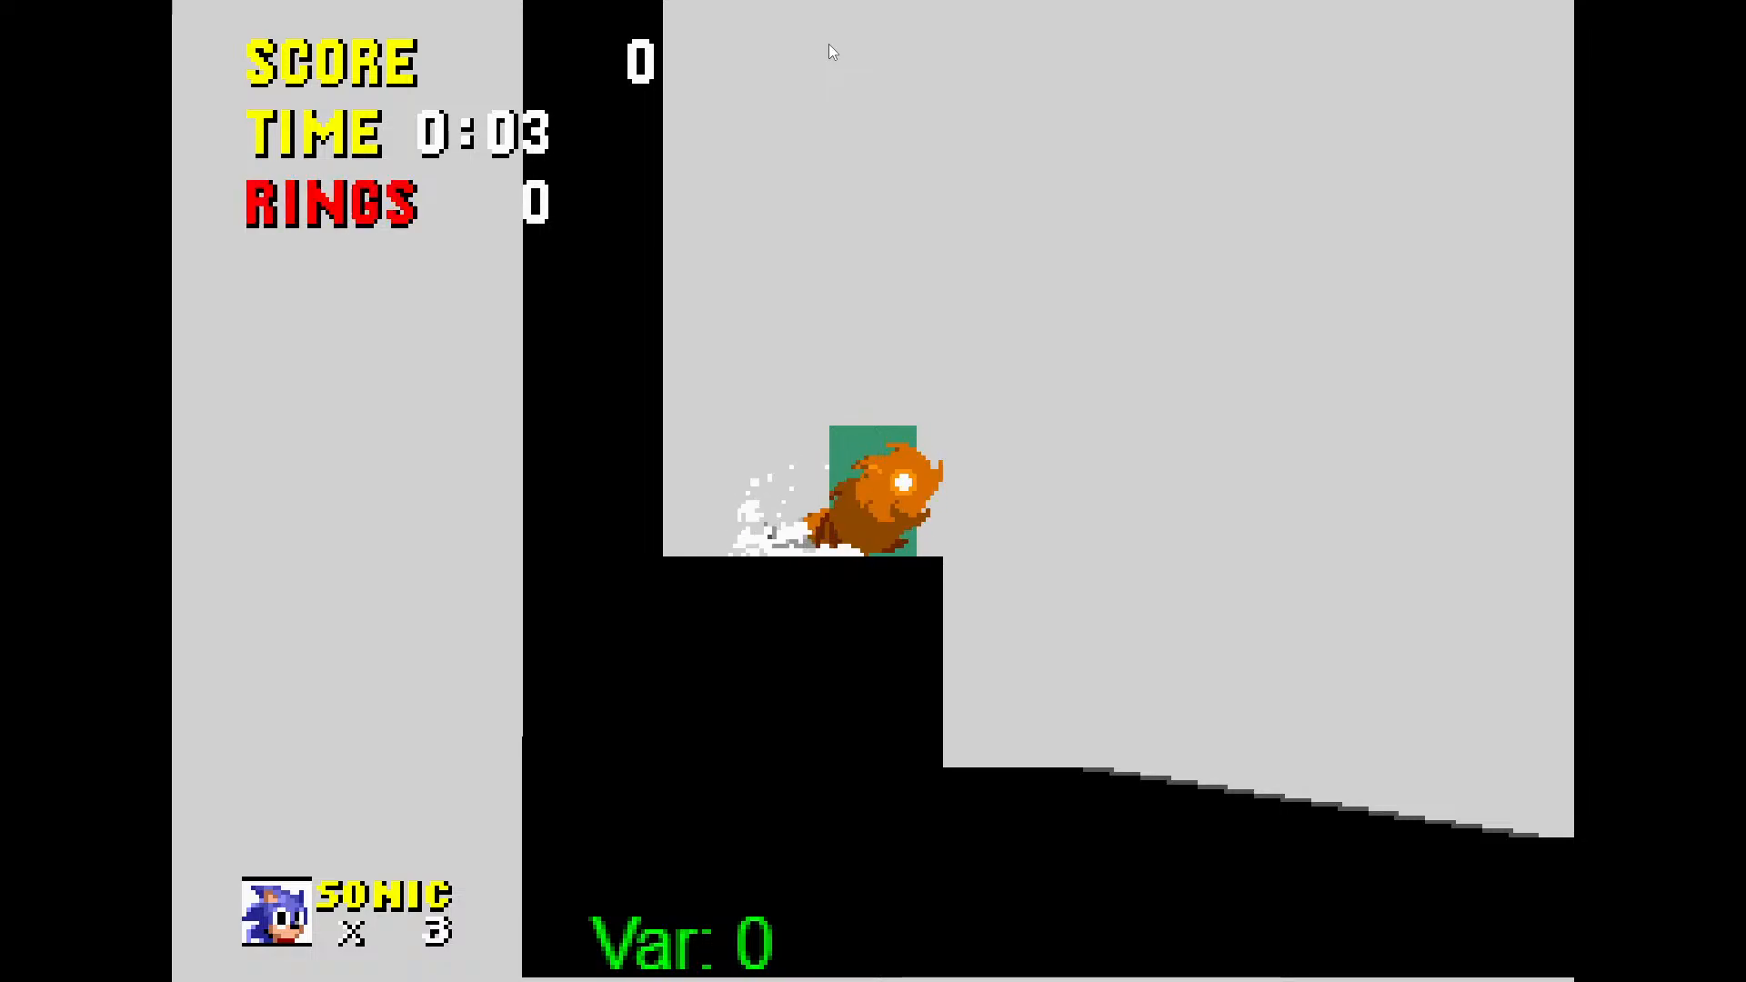
{"action": "key", "text": "Escape"}
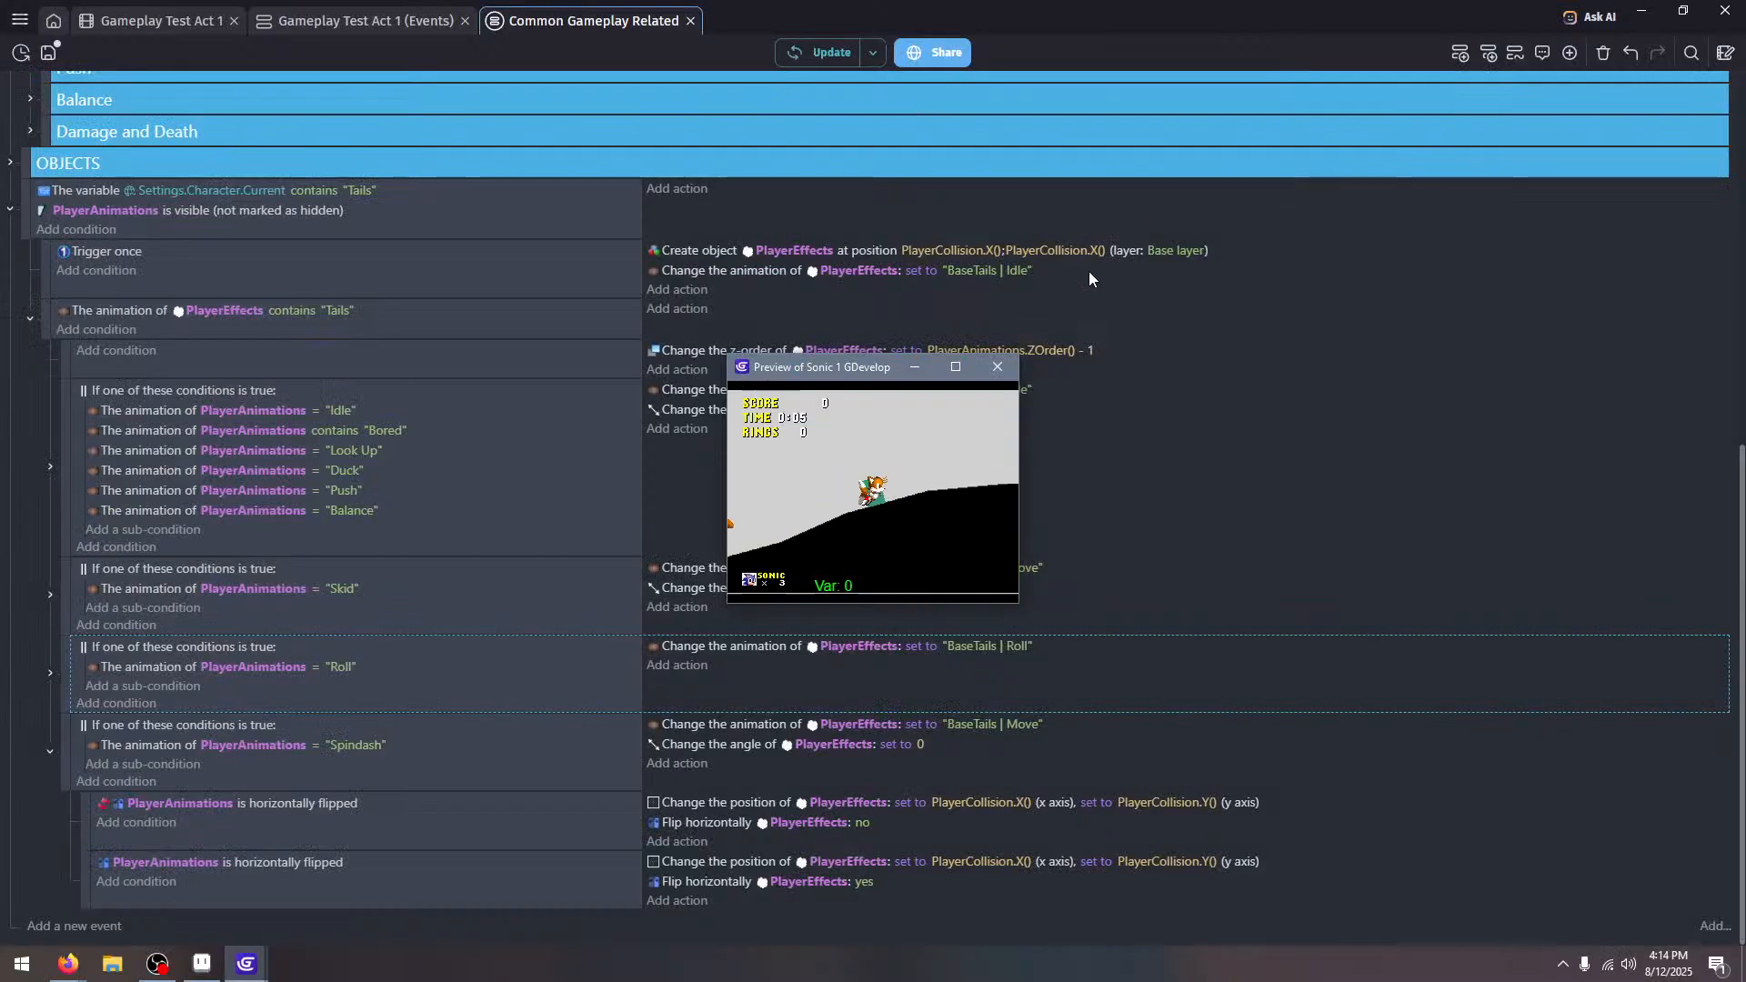
{"action": "left_click", "coordinate": [997, 367]}
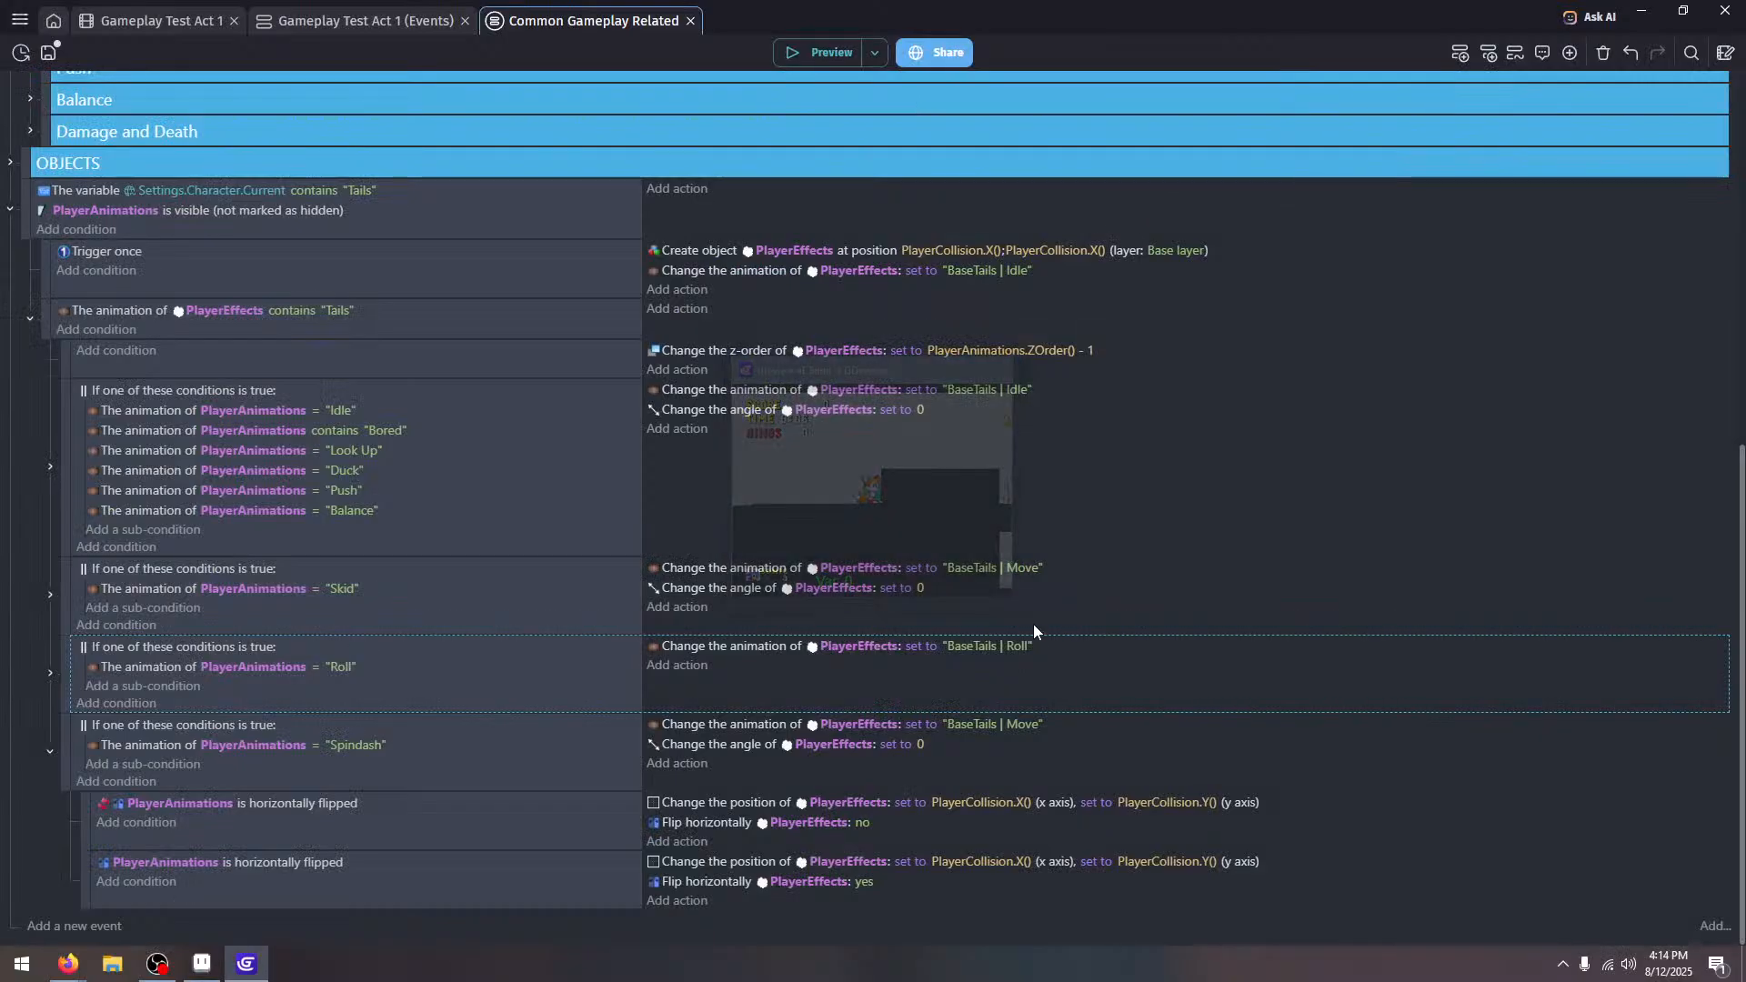
Start an offset in the PlayerEffects X position of the unflipped Spindash sub-event by extending the expression to "PlayerCollision.X() - ("
{"action": "left_click", "coordinate": [955, 800]}
{"action": "left_click", "coordinate": [1116, 844]}
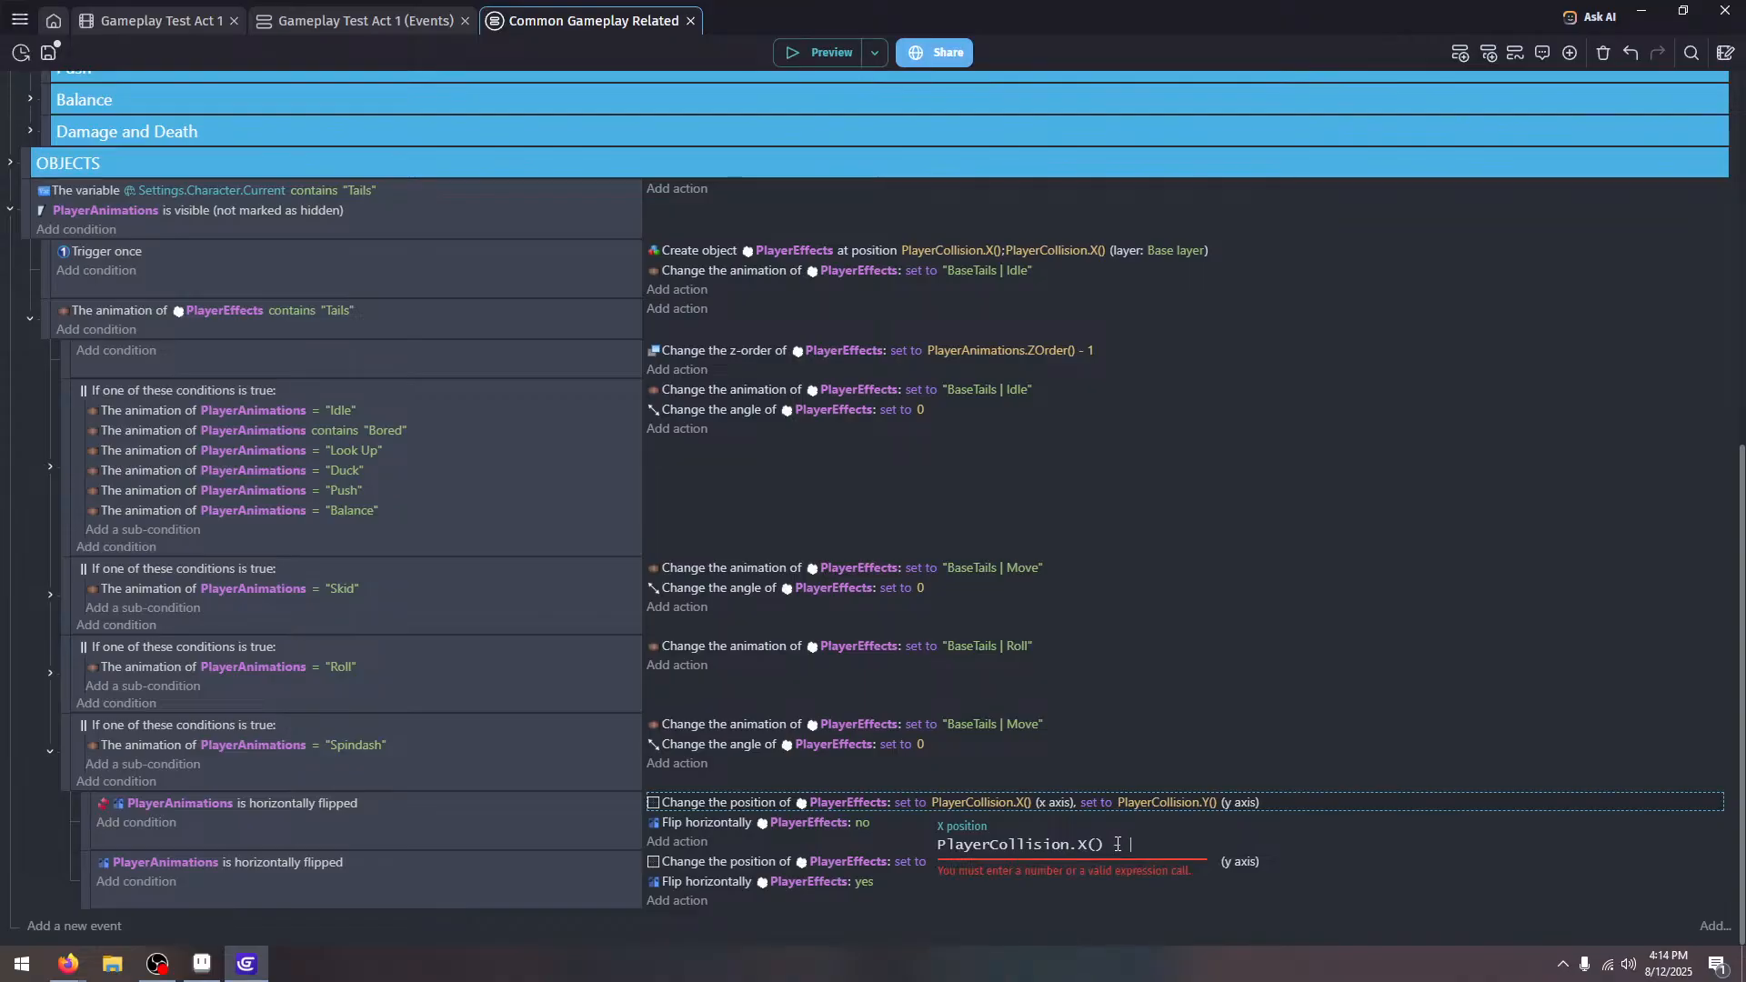
{"action": "type", "text": "("}
Switch to the browser to view the music video and Tails sprite sheet, inspect the Tails frames in Aseprite, and return to GDevelop
{"action": "left_click", "coordinate": [68, 963]}
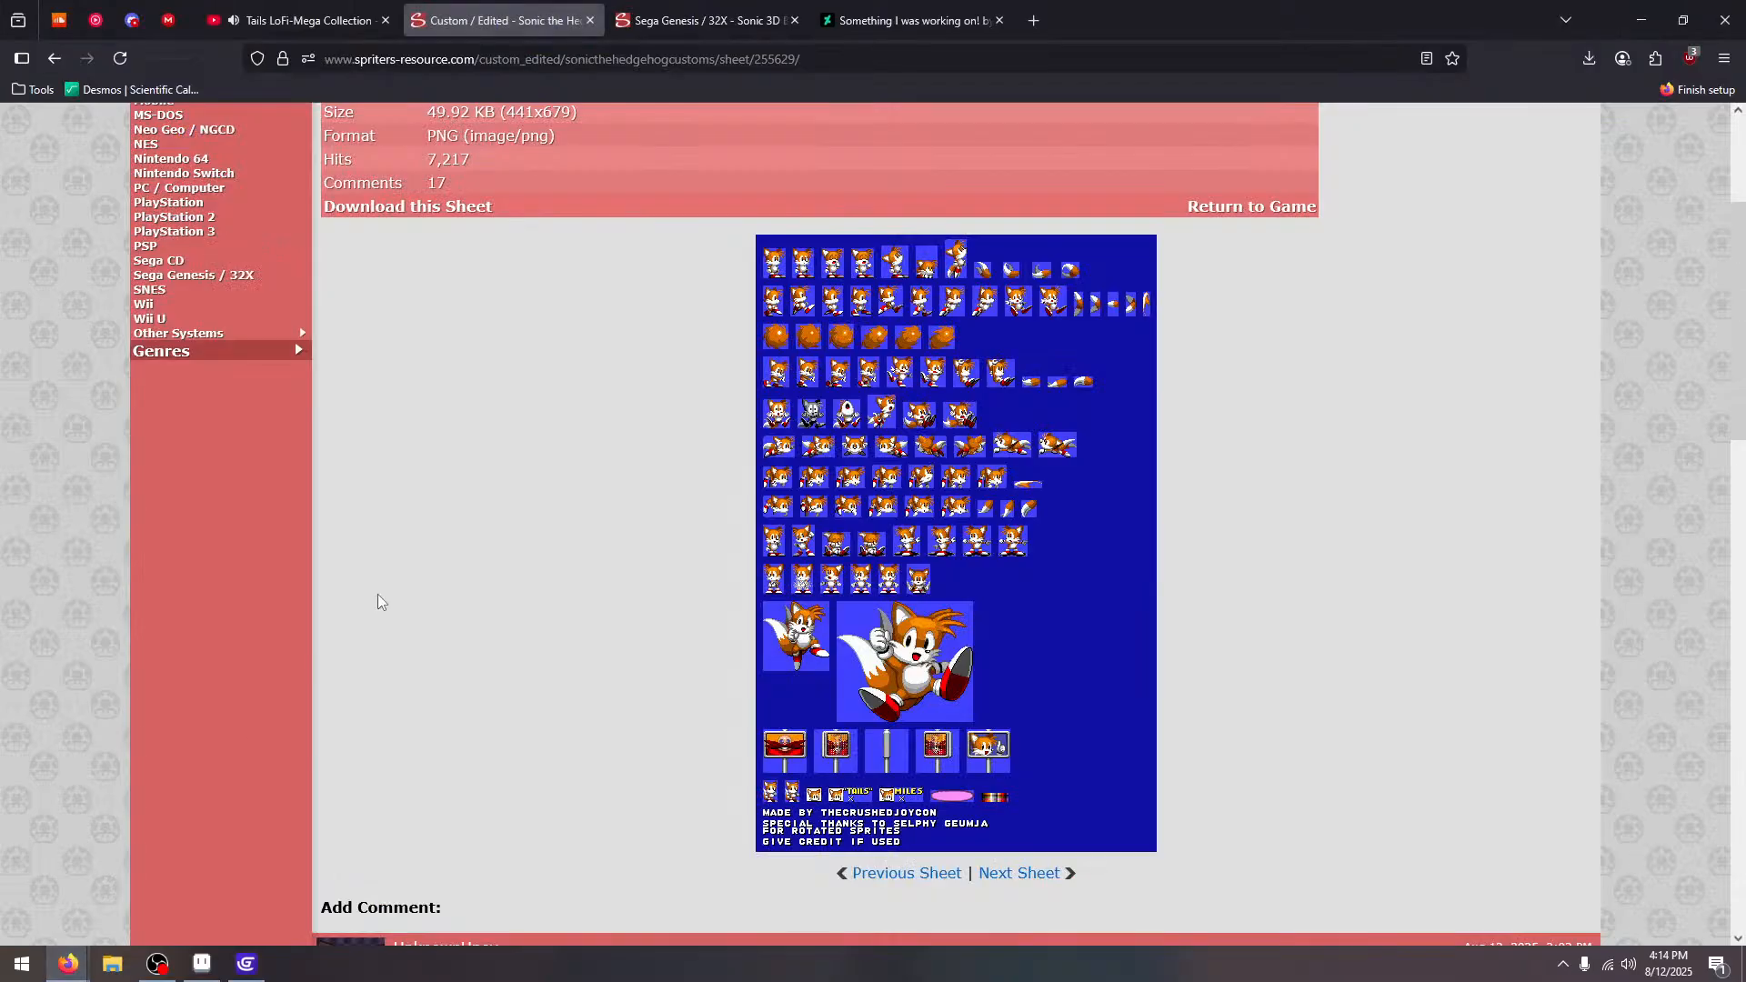
{"action": "left_click", "coordinate": [291, 20]}
{"action": "right_click", "coordinate": [627, 405]}
{"action": "left_click", "coordinate": [655, 433]}
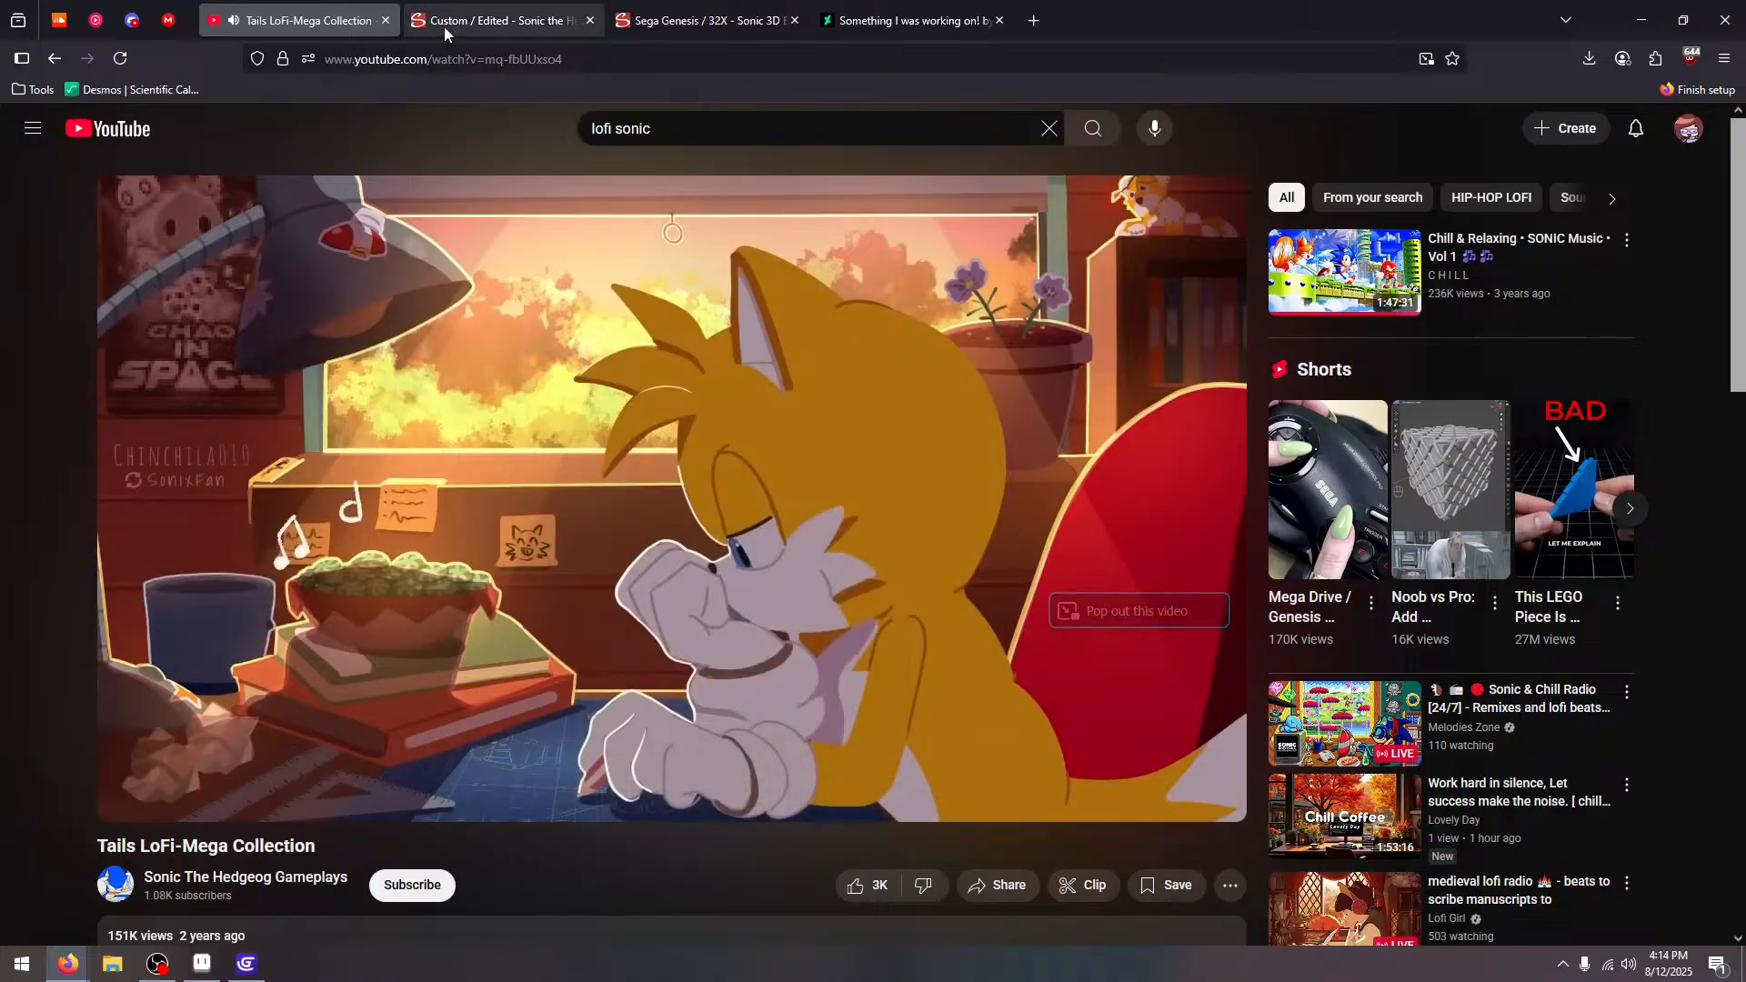
{"action": "left_click", "coordinate": [455, 20]}
{"action": "left_click", "coordinate": [202, 963]}
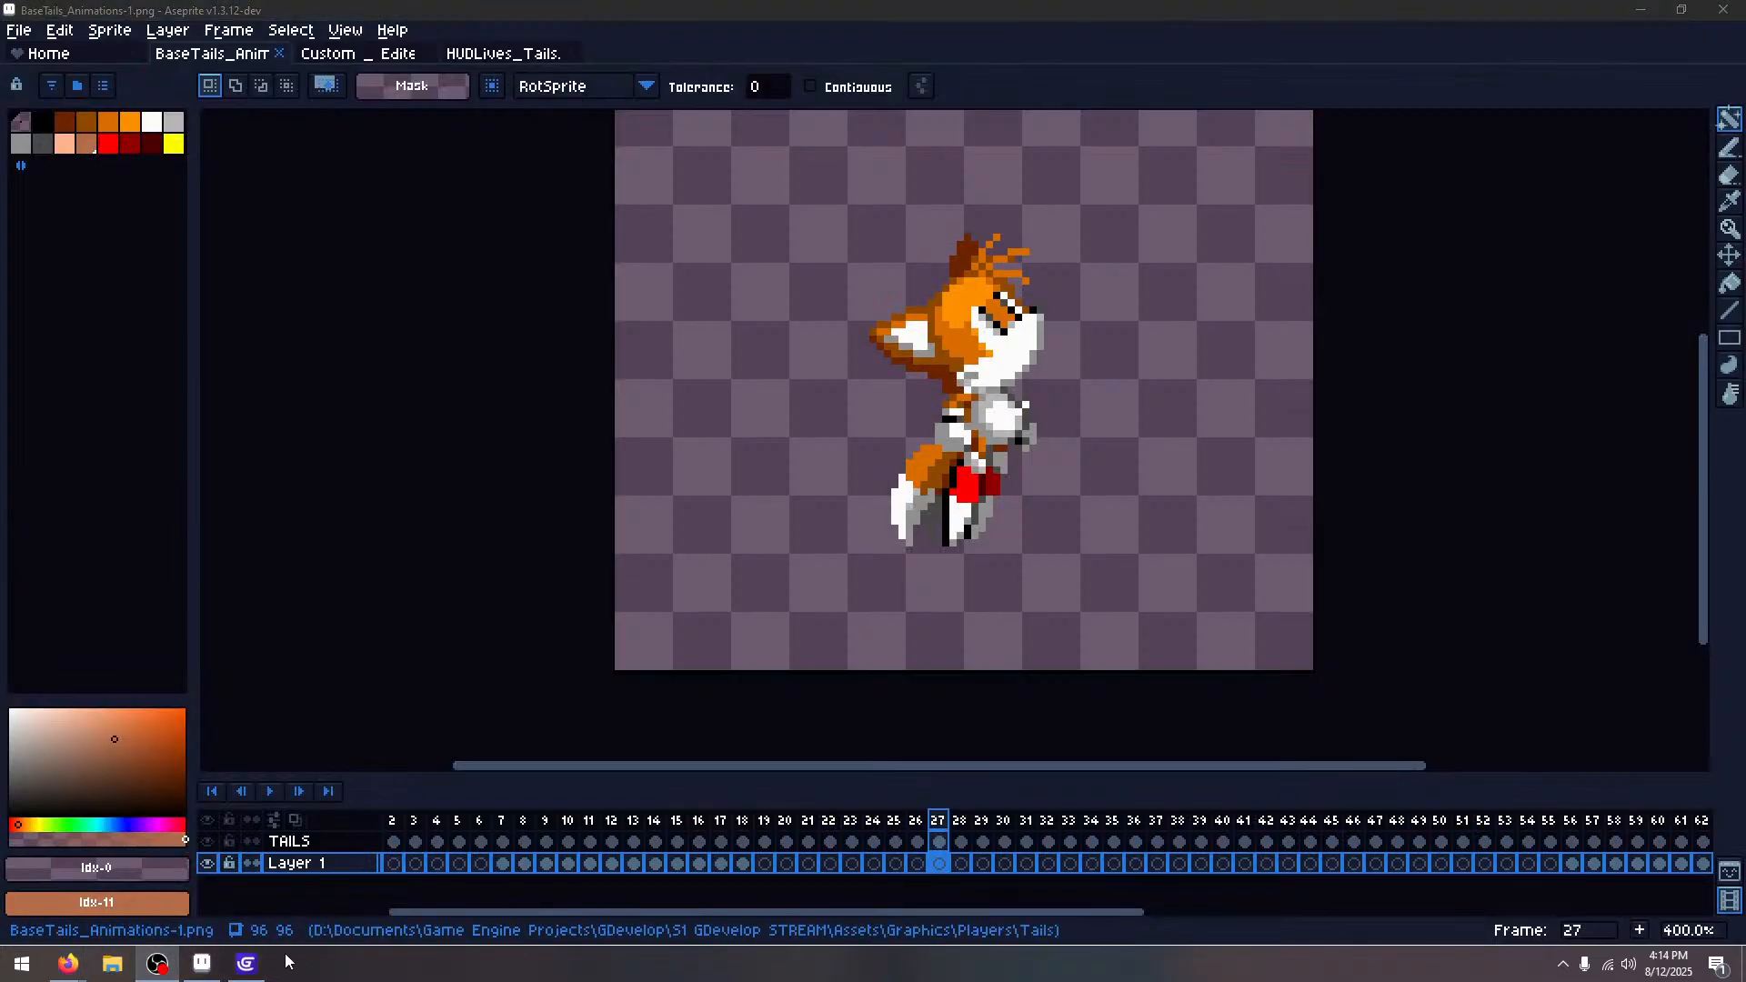
{"action": "left_click", "coordinate": [246, 962]}
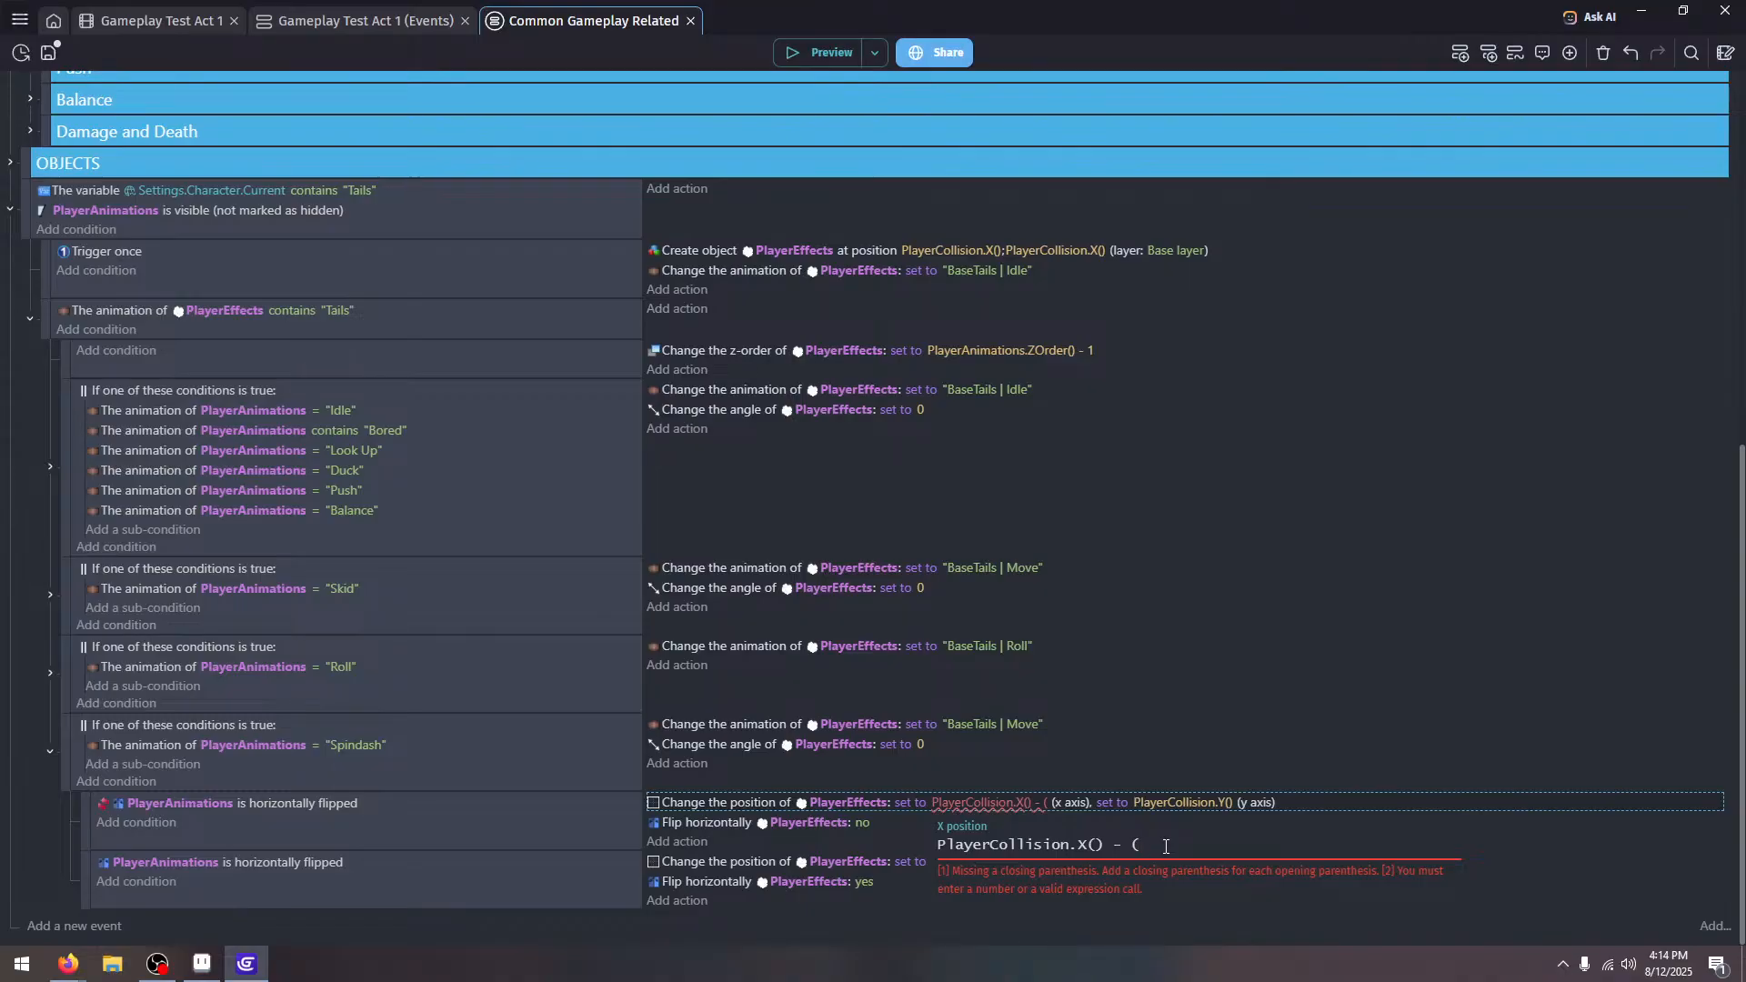
Complete the X position expression as PlayerCollision.X() - (0 * Gameplay.Scale) and copy its offset part
{"action": "type", "text": "0 * Gam"}
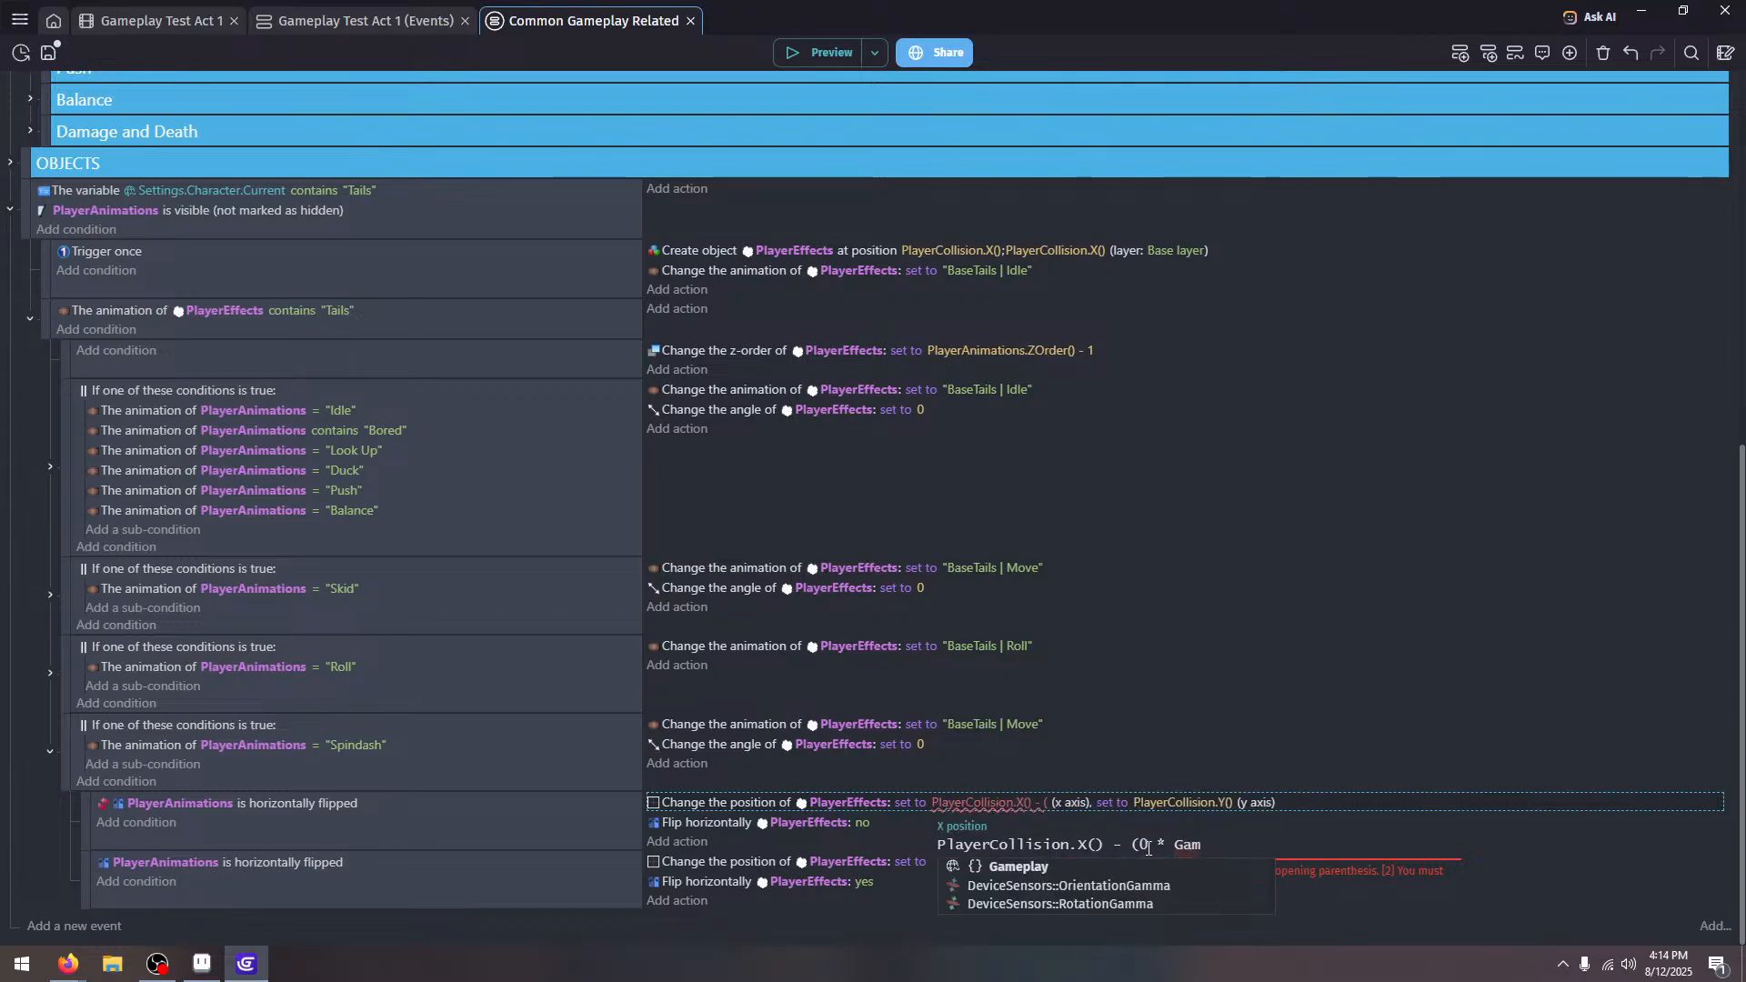
{"action": "left_click", "coordinate": [1069, 873]}
{"action": "type", "text": ".Scale"}
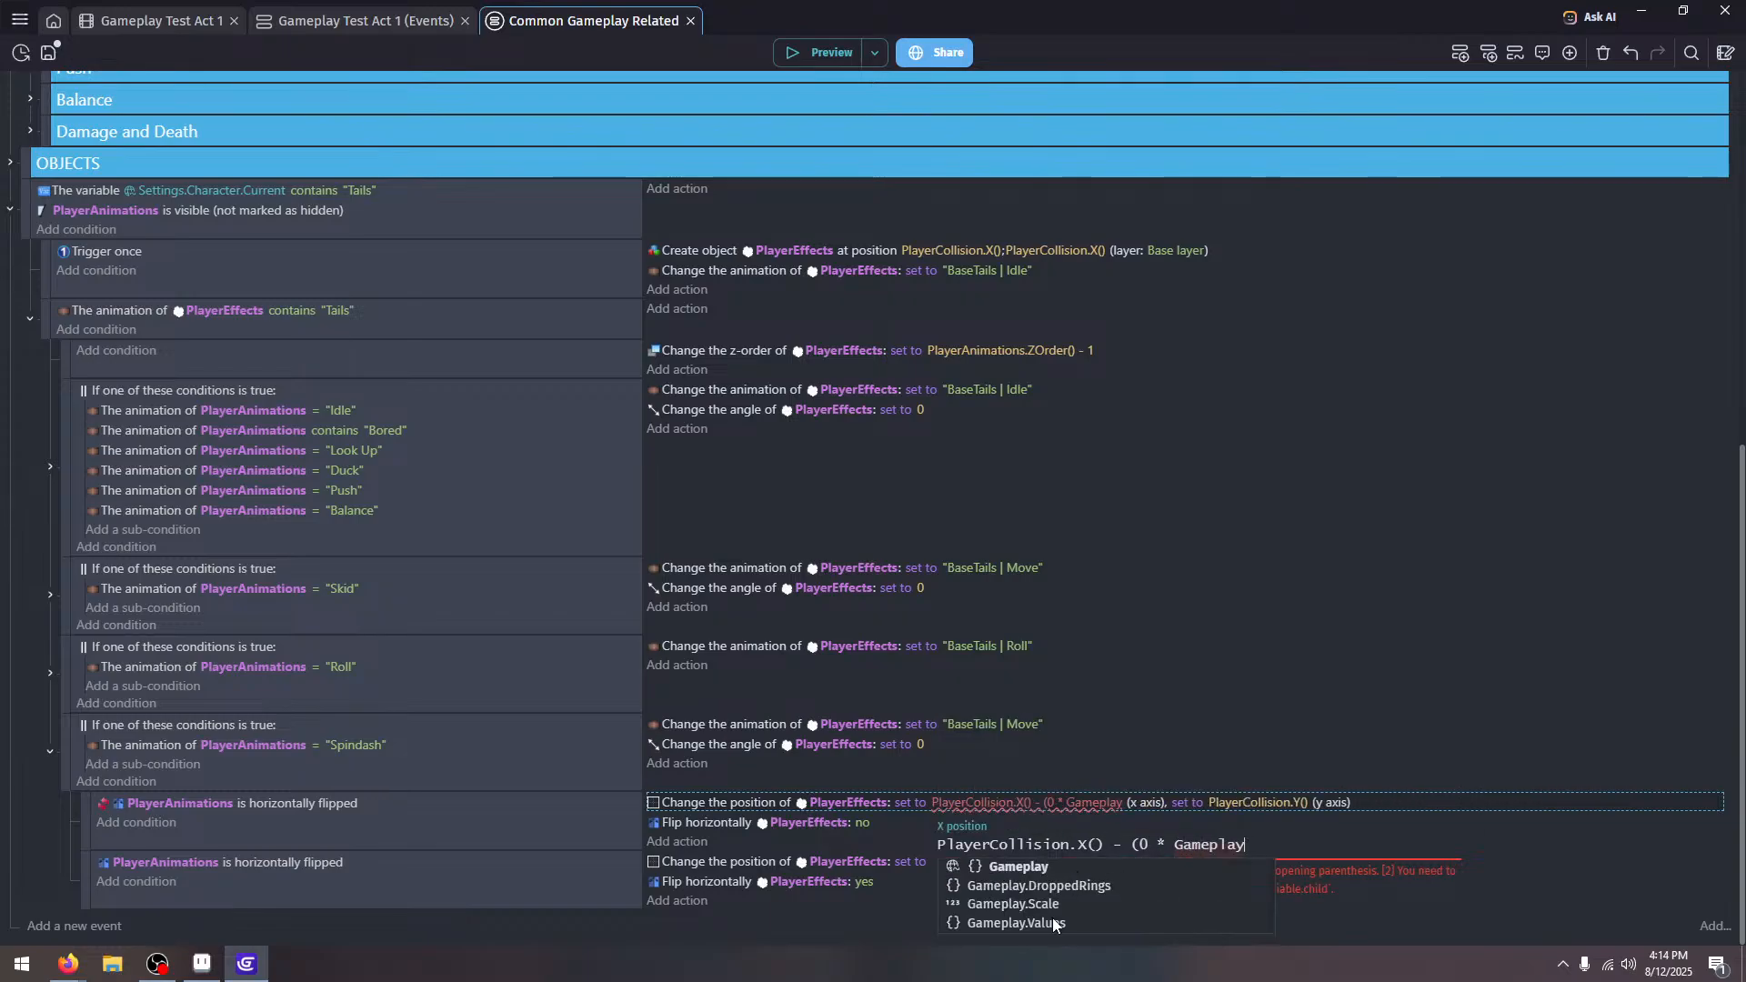
{"action": "type", "text": ")"}
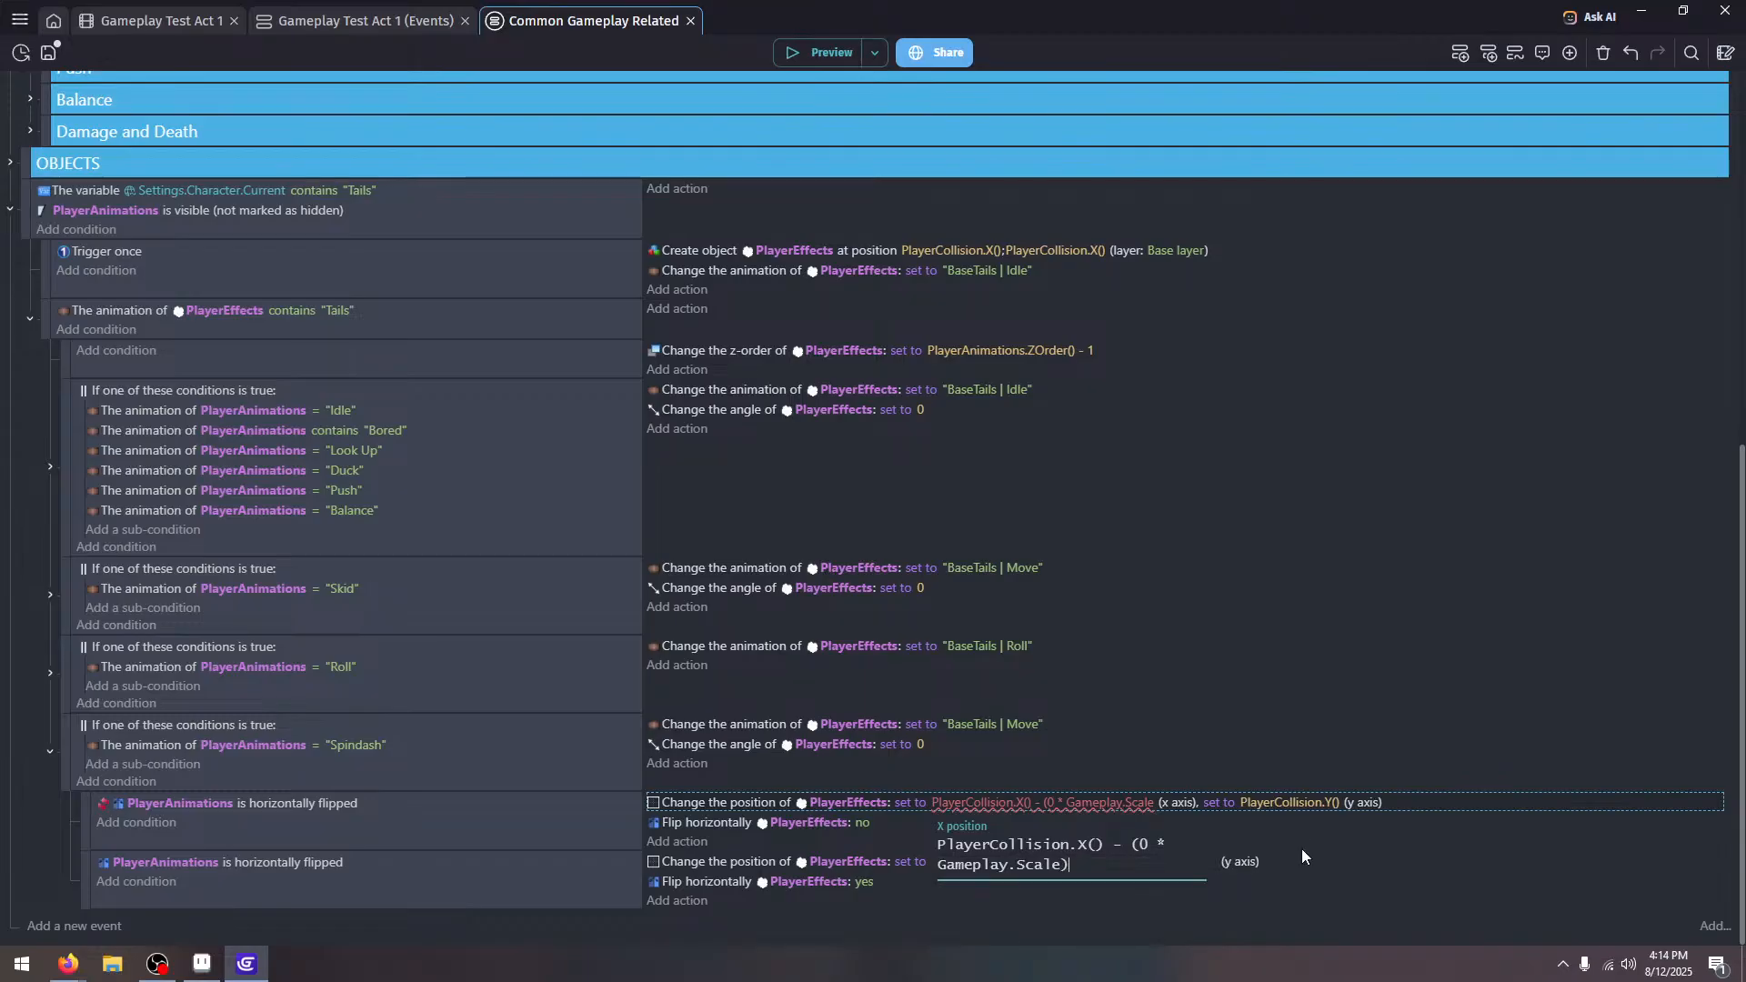
{"action": "left_click_drag", "start_coordinate": [1120, 868], "coordinate": [1106, 844]}
{"action": "key", "text": "ctrl+c"}
{"action": "left_click", "coordinate": [1139, 708]}
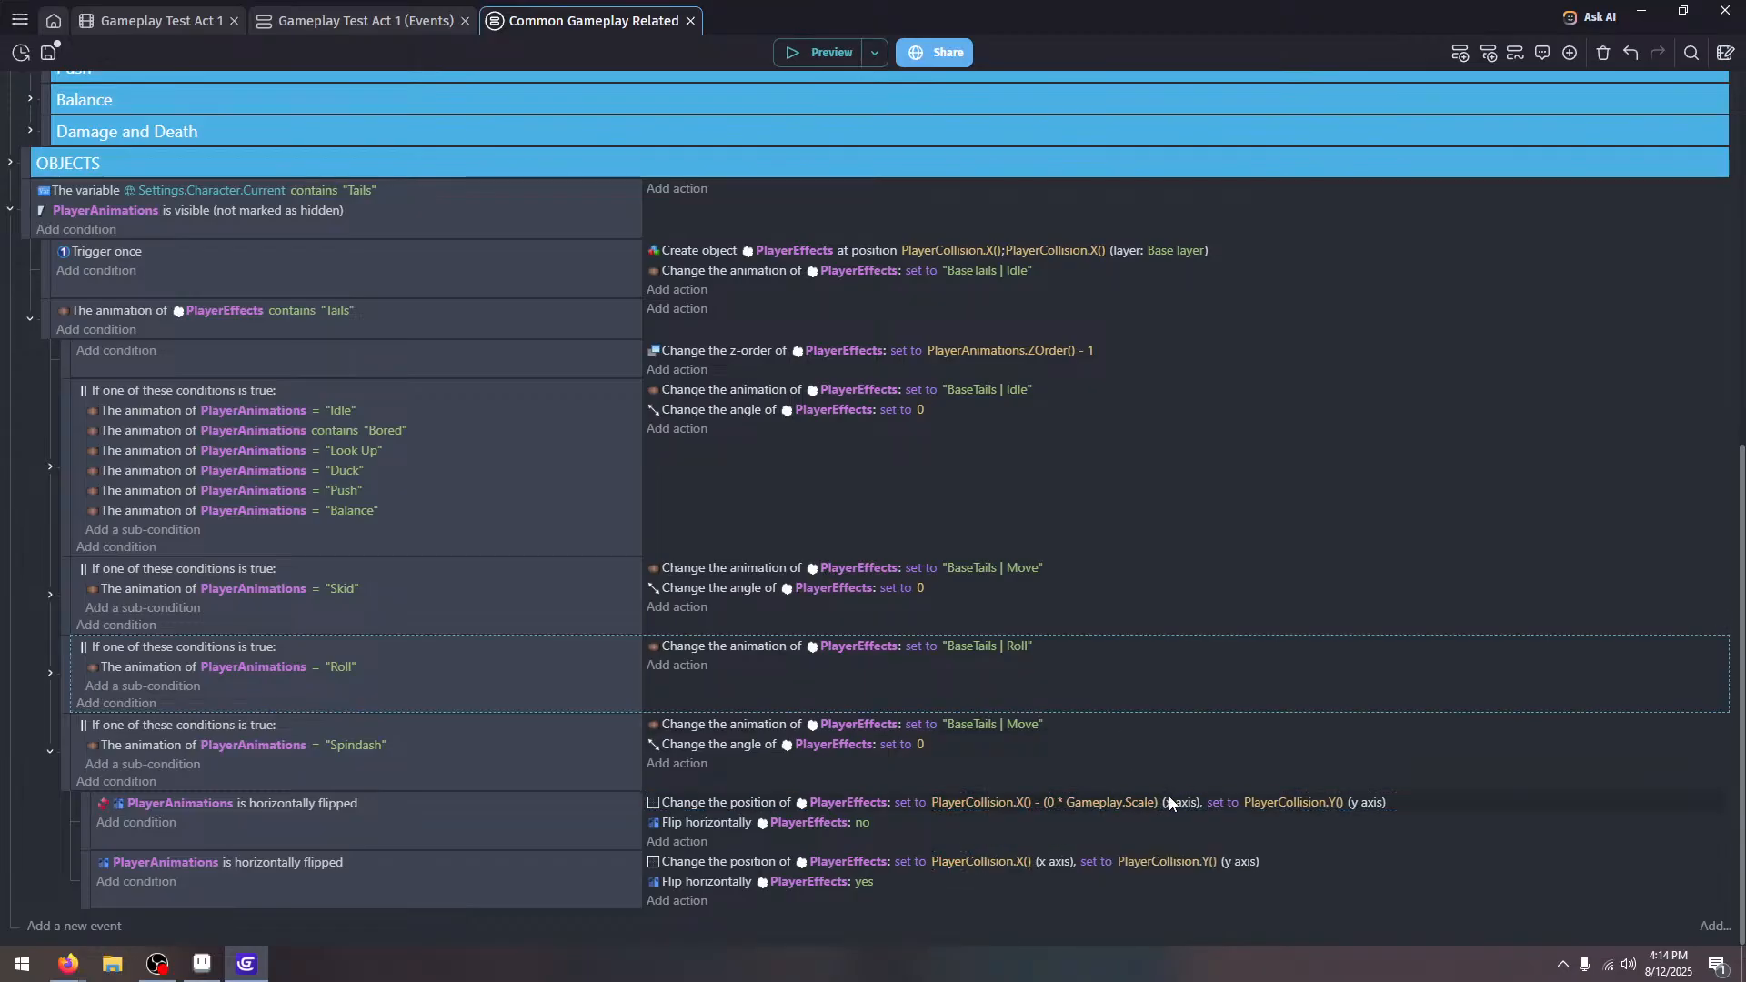
Set the same action's Y position to PlayerCollision.Y() - (0 * Gameplay.Scale) by reusing the copied offset
{"action": "left_click", "coordinate": [1245, 802]}
{"action": "key", "text": "ctrl+v"}
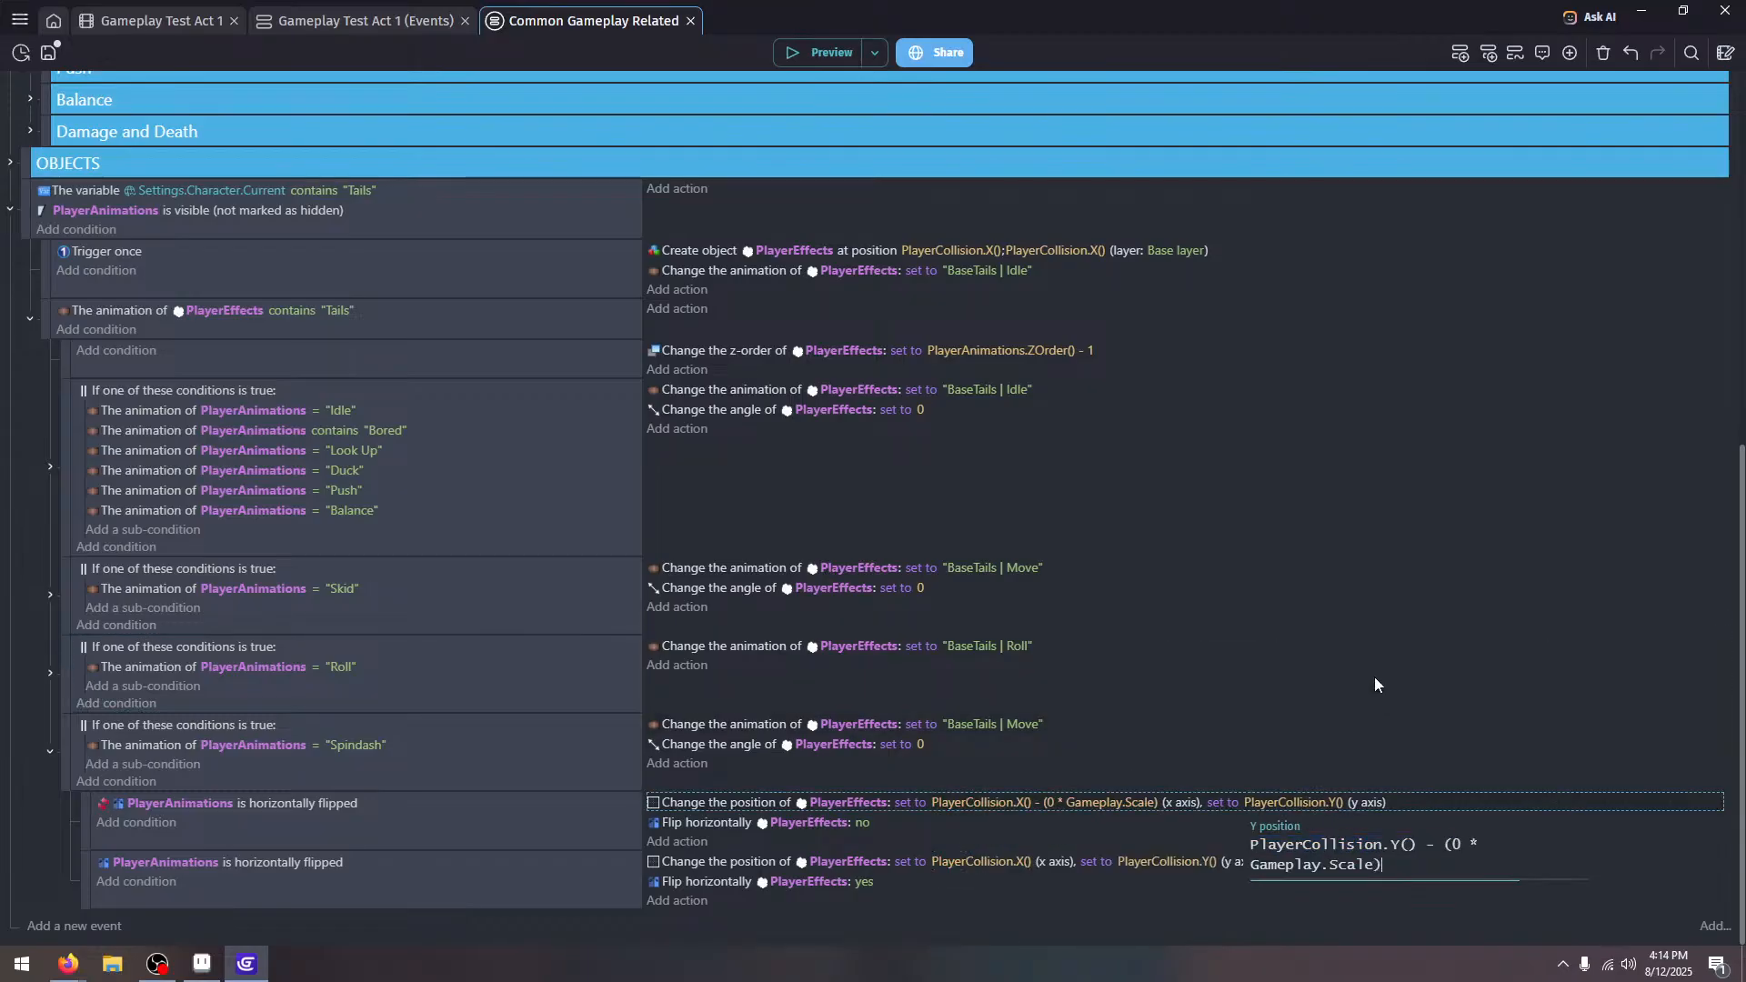
Add the copied " - (0 * Gameplay.Scale)" offset to both the Y and X positions of PlayerEffects in the flipped Spindash sub-event
{"action": "left_click", "coordinate": [1176, 906]}
{"action": "left_click", "coordinate": [1191, 868]}
{"action": "key", "text": "ctrl+v"}
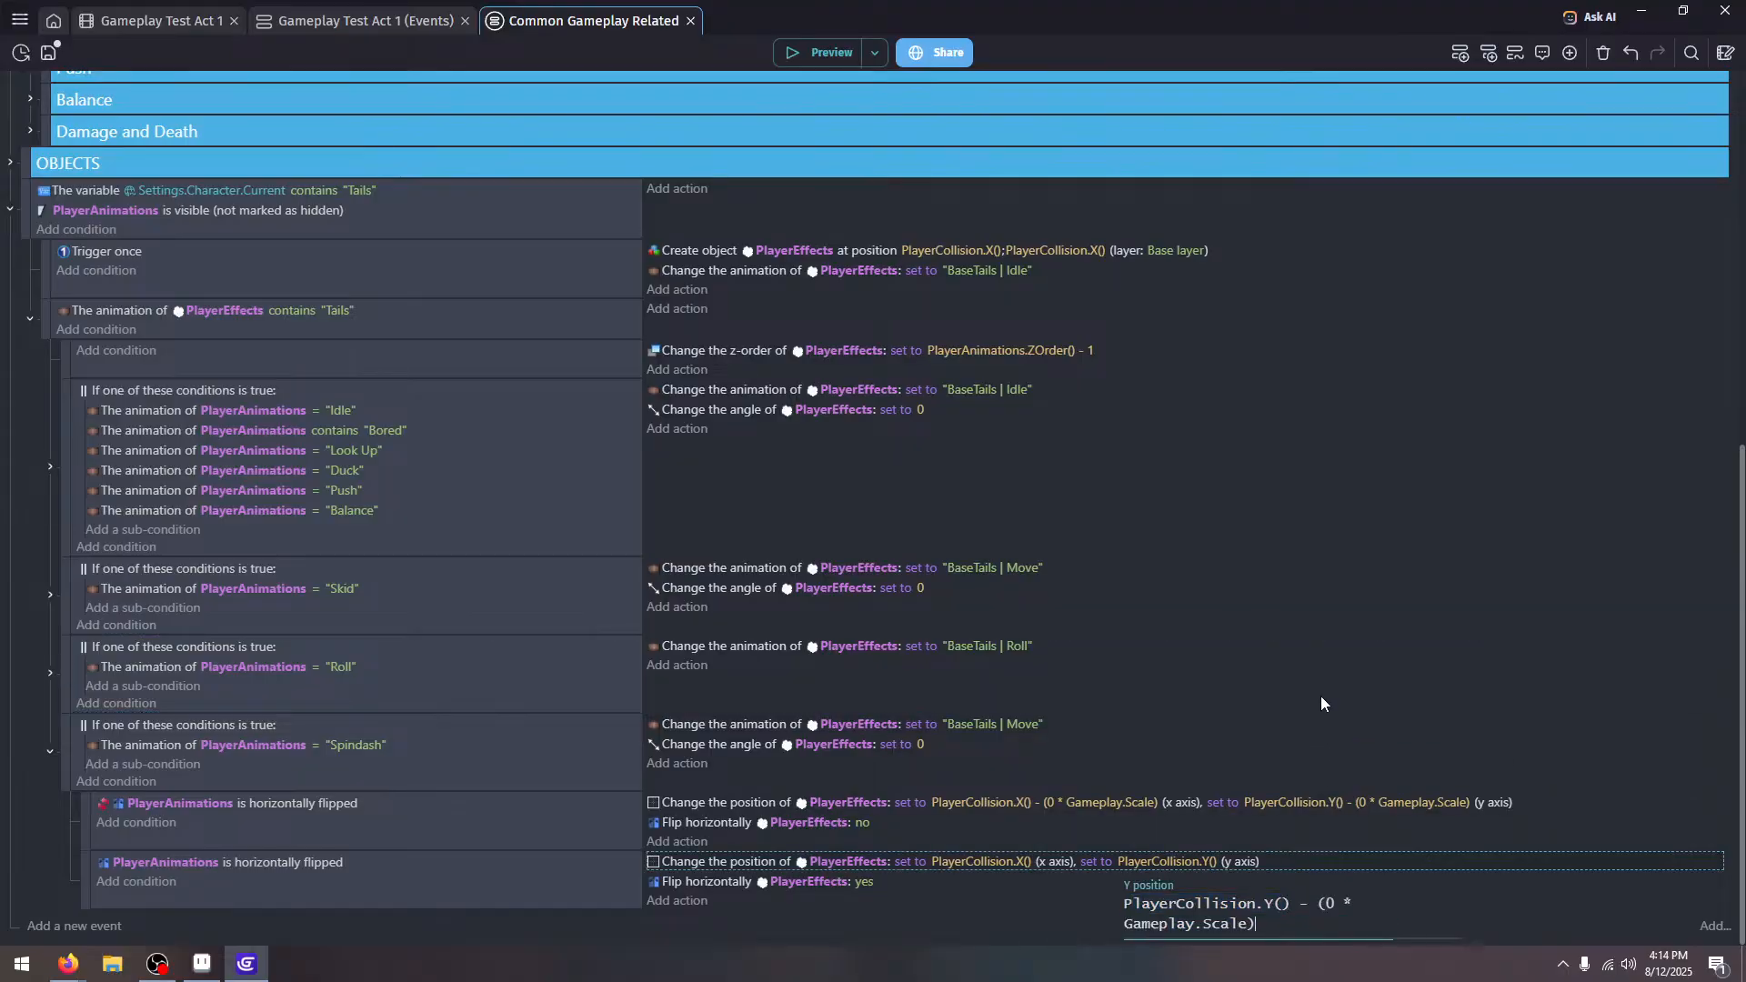
{"action": "left_click", "coordinate": [1318, 697]}
{"action": "left_click", "coordinate": [1026, 860]}
{"action": "key", "text": "ctrl+v"}
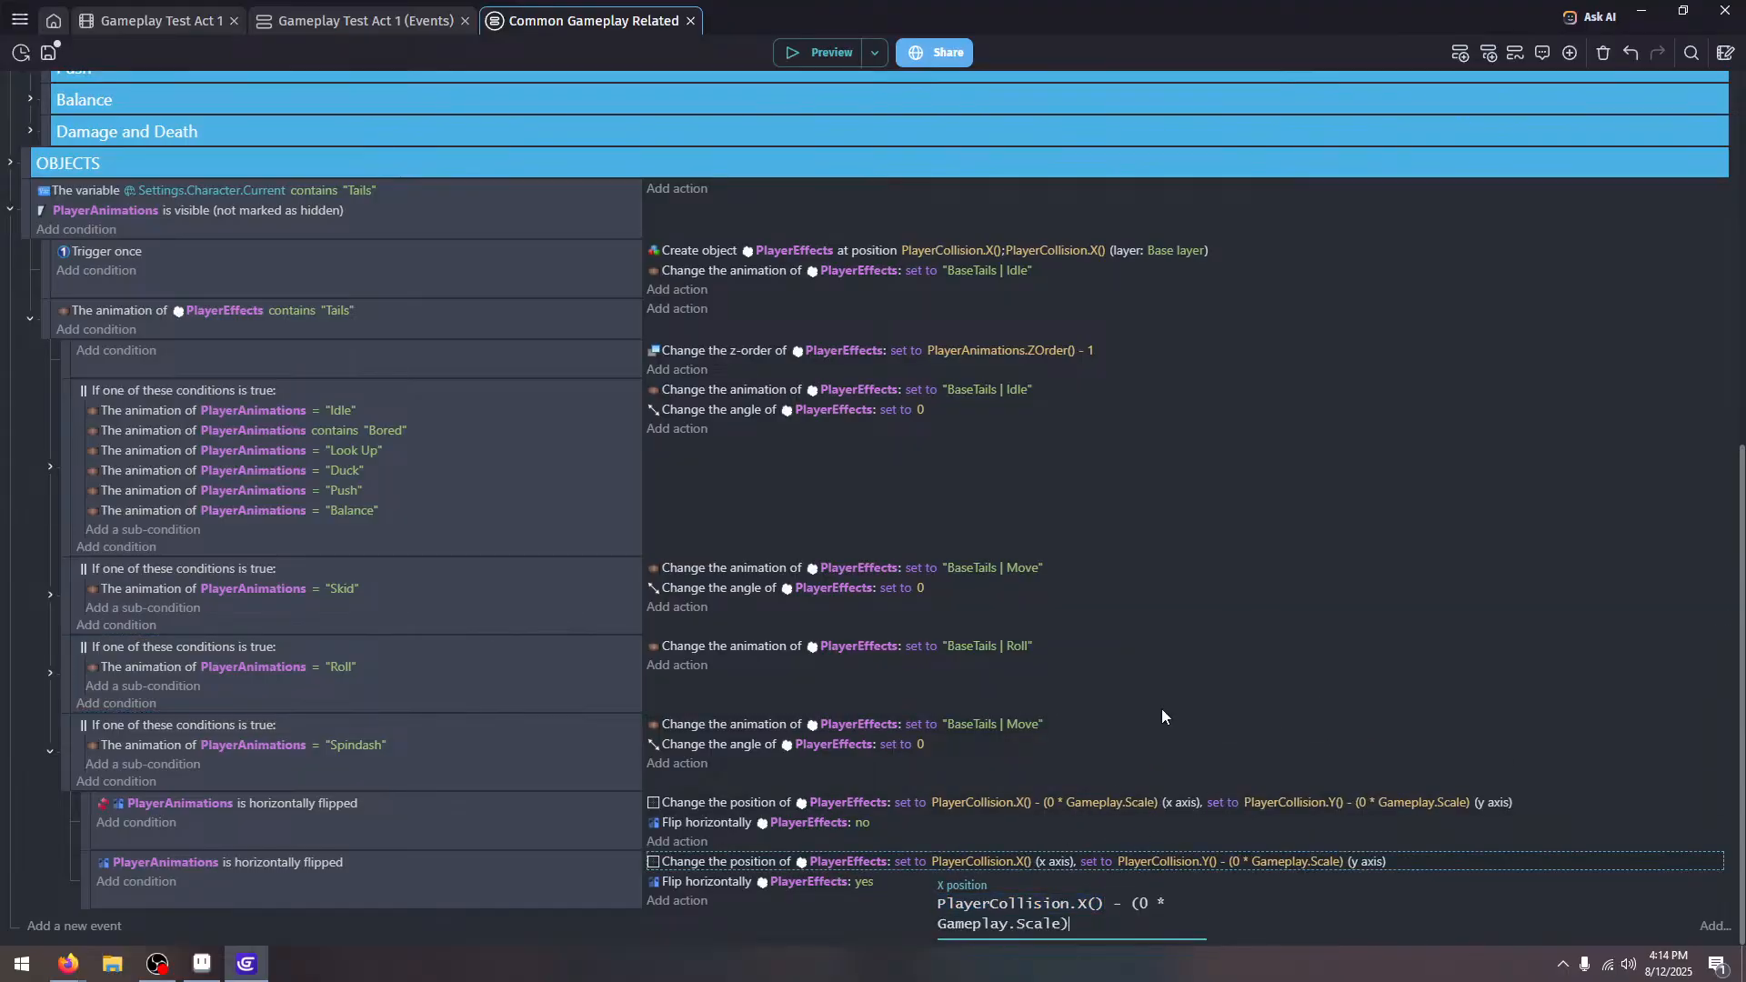
{"action": "left_click", "coordinate": [22, 732]}
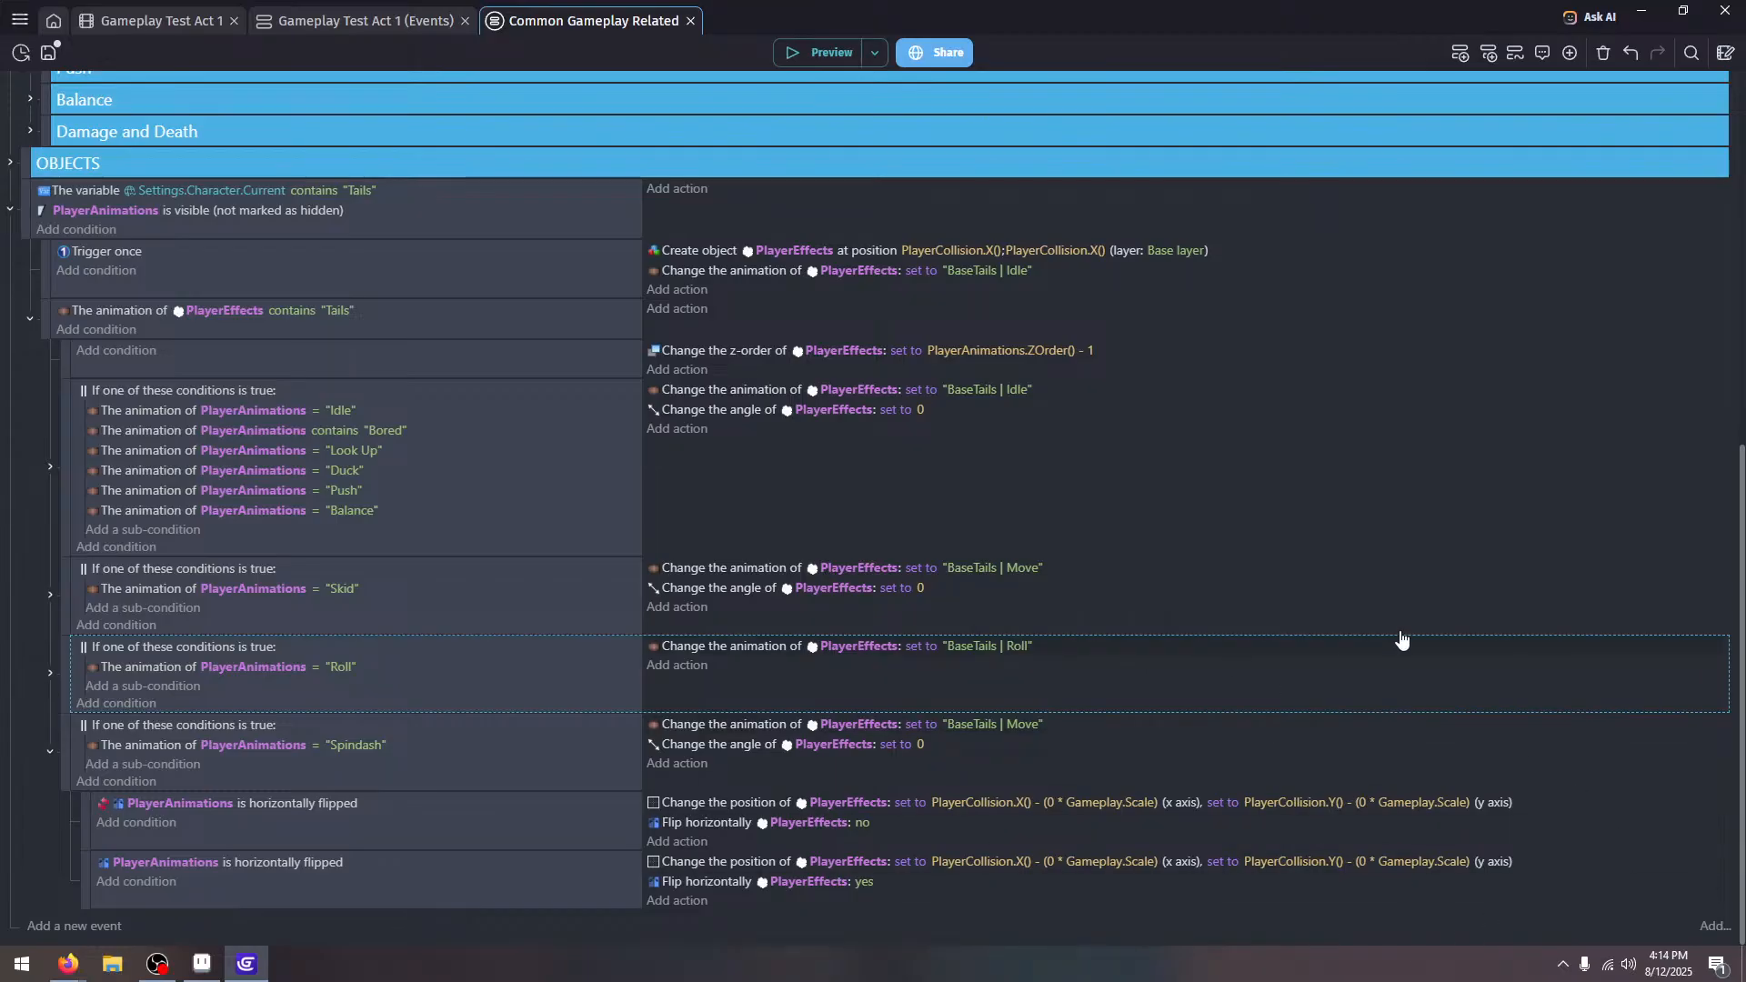
Set the unflipped Spindash position to PlayerCollision.X() - (4 * Gameplay.Scale) and PlayerCollision.Y() - (8 * Gameplay.Scale)
{"action": "left_click", "coordinate": [1110, 805]}
{"action": "left_click", "coordinate": [1153, 844]}
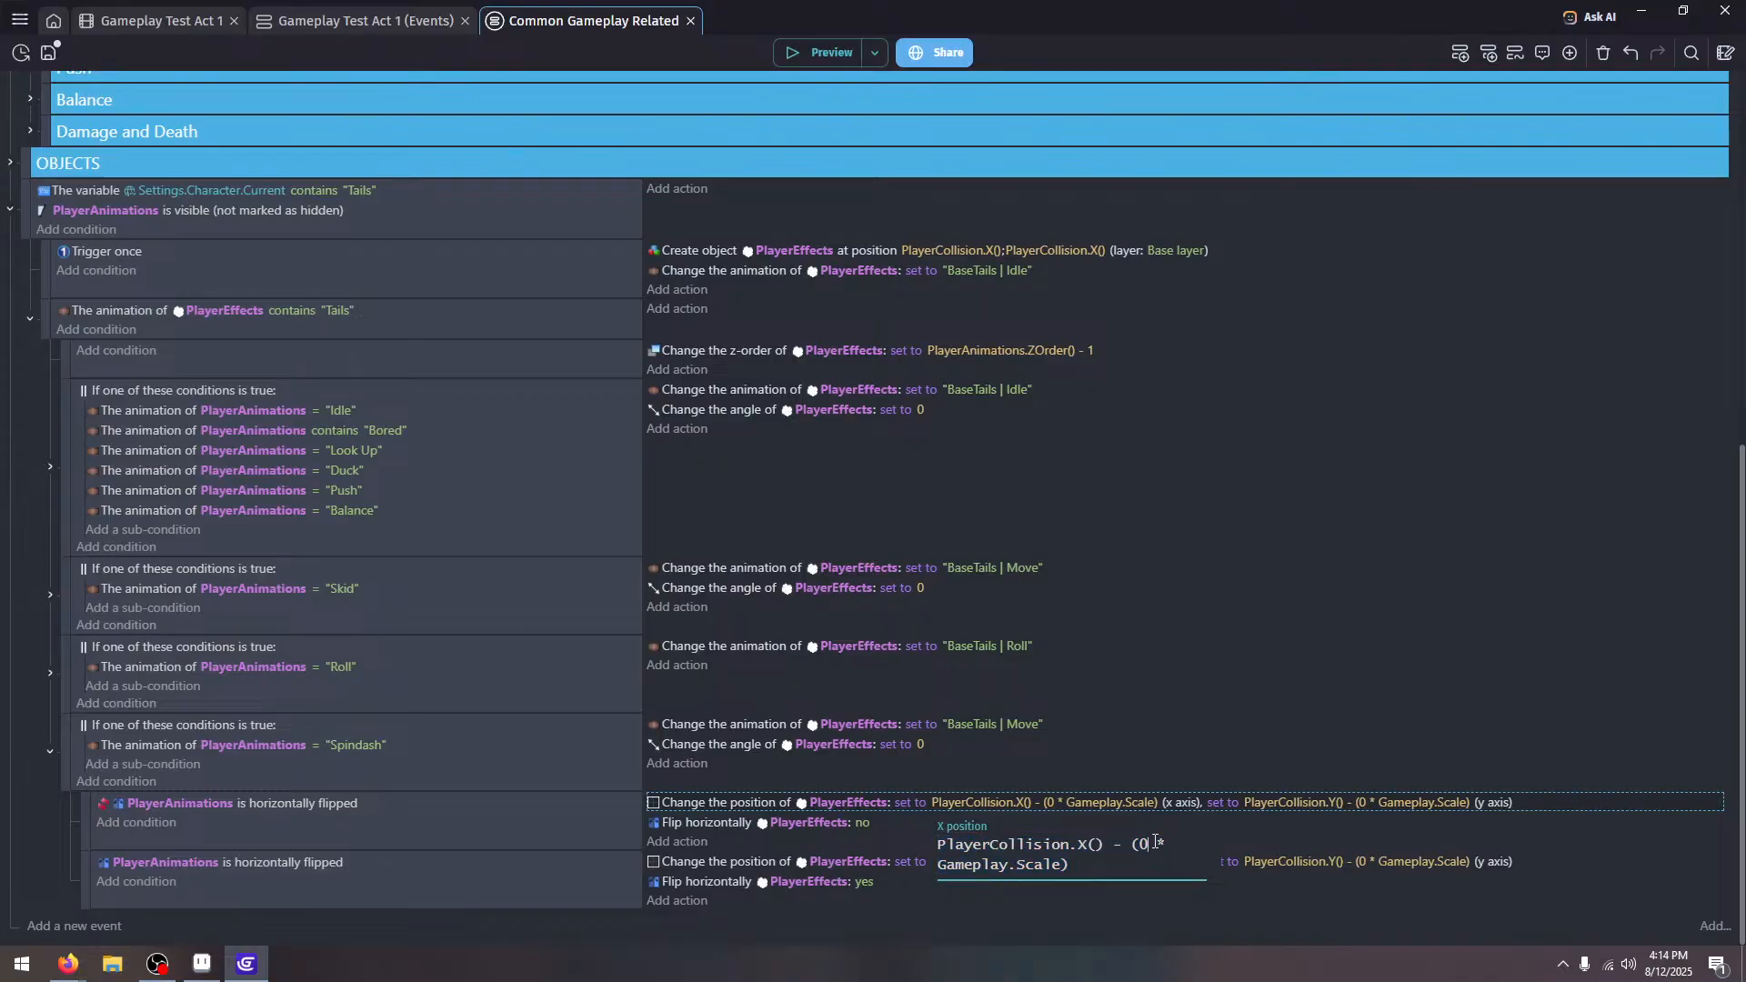
{"action": "key", "text": "Return"}
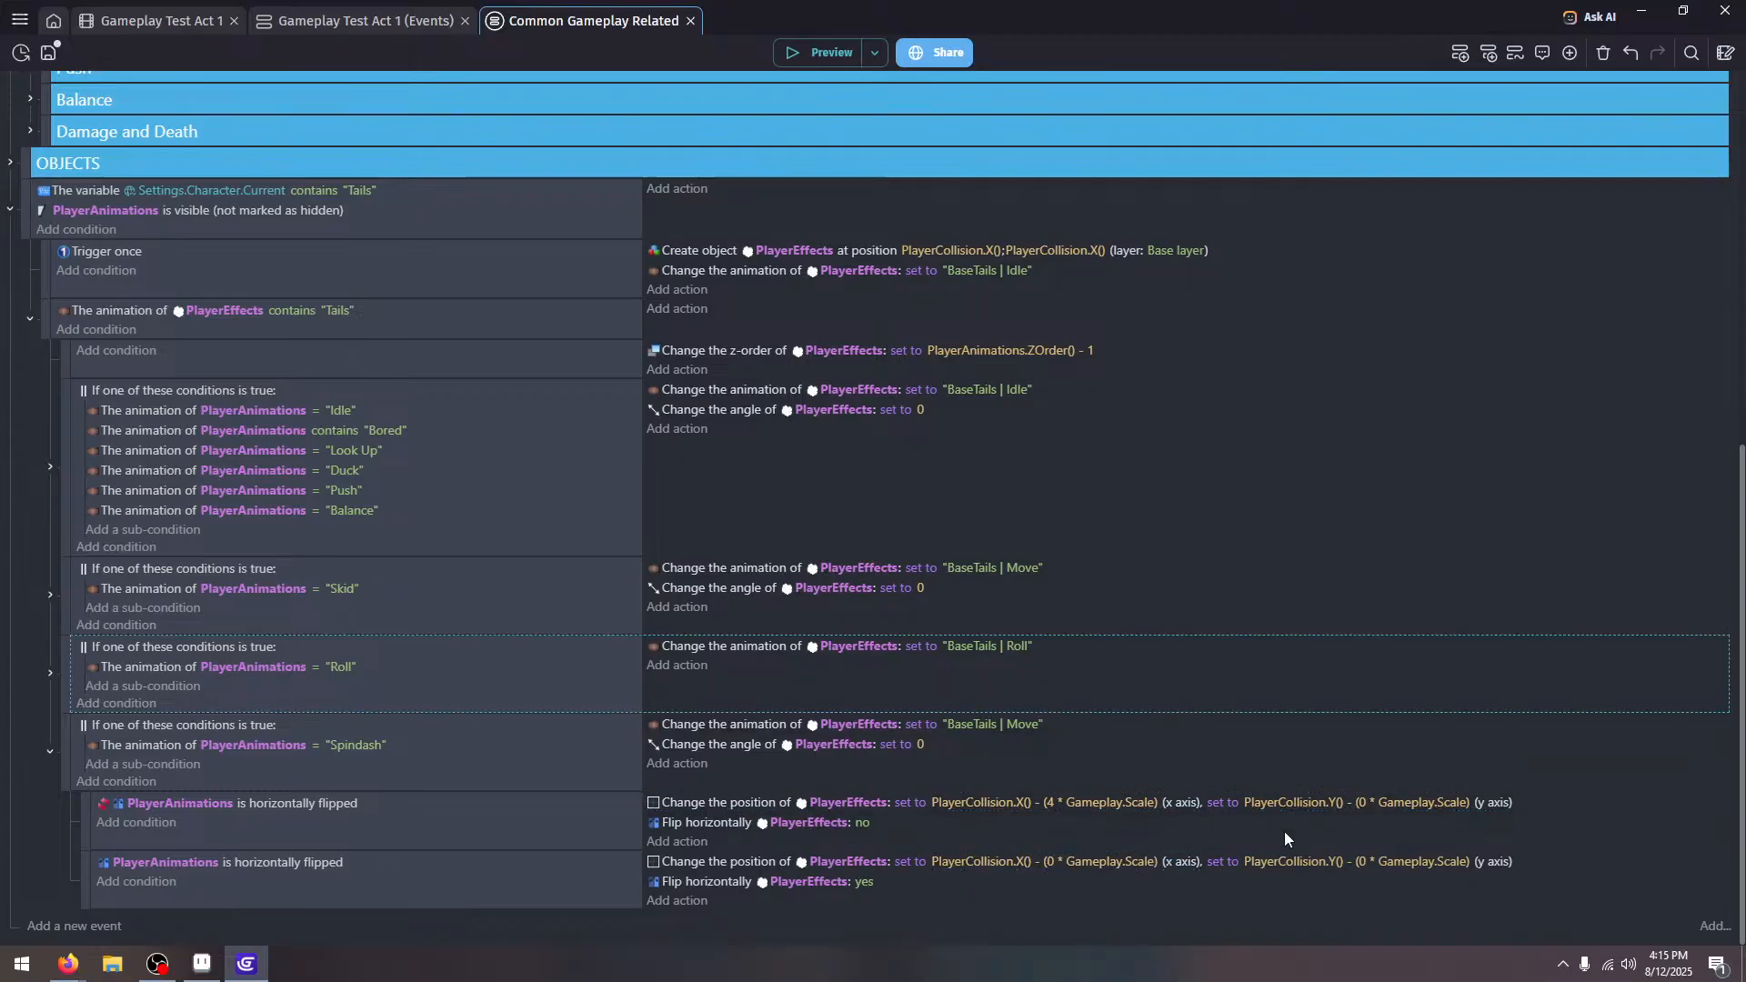
{"action": "left_click", "coordinate": [1375, 810]}
{"action": "left_click", "coordinate": [1463, 845]}
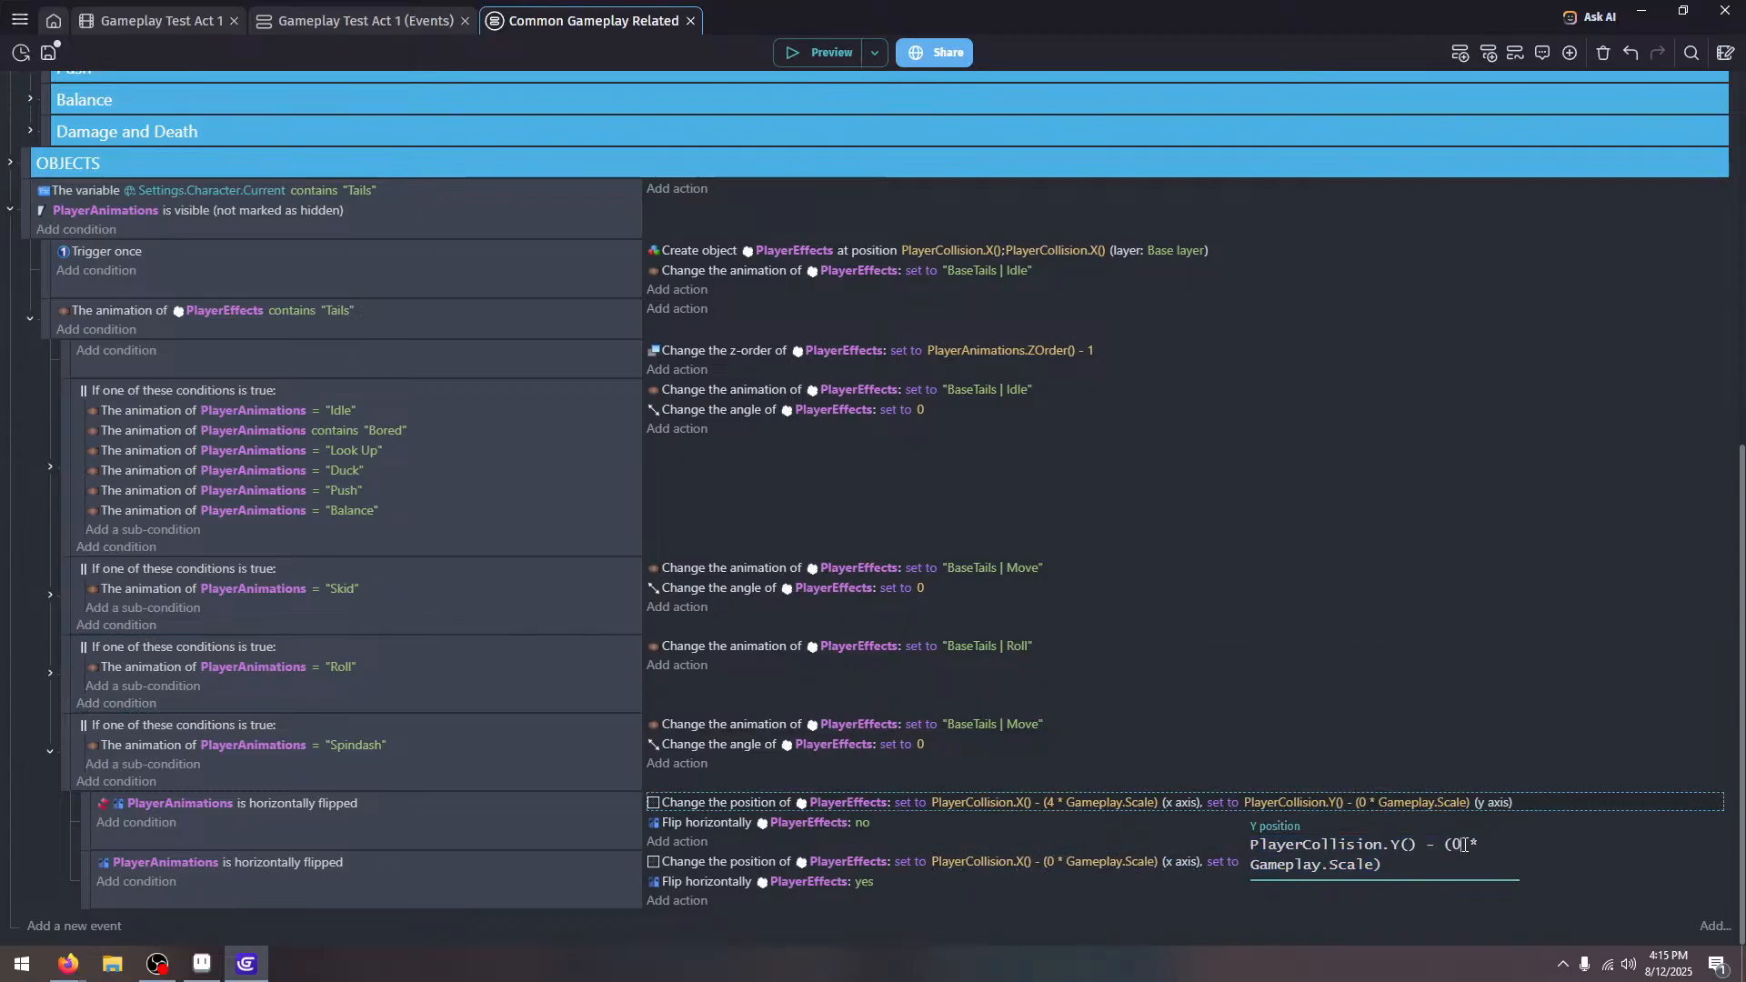
{"action": "key", "text": "BackSpace"}
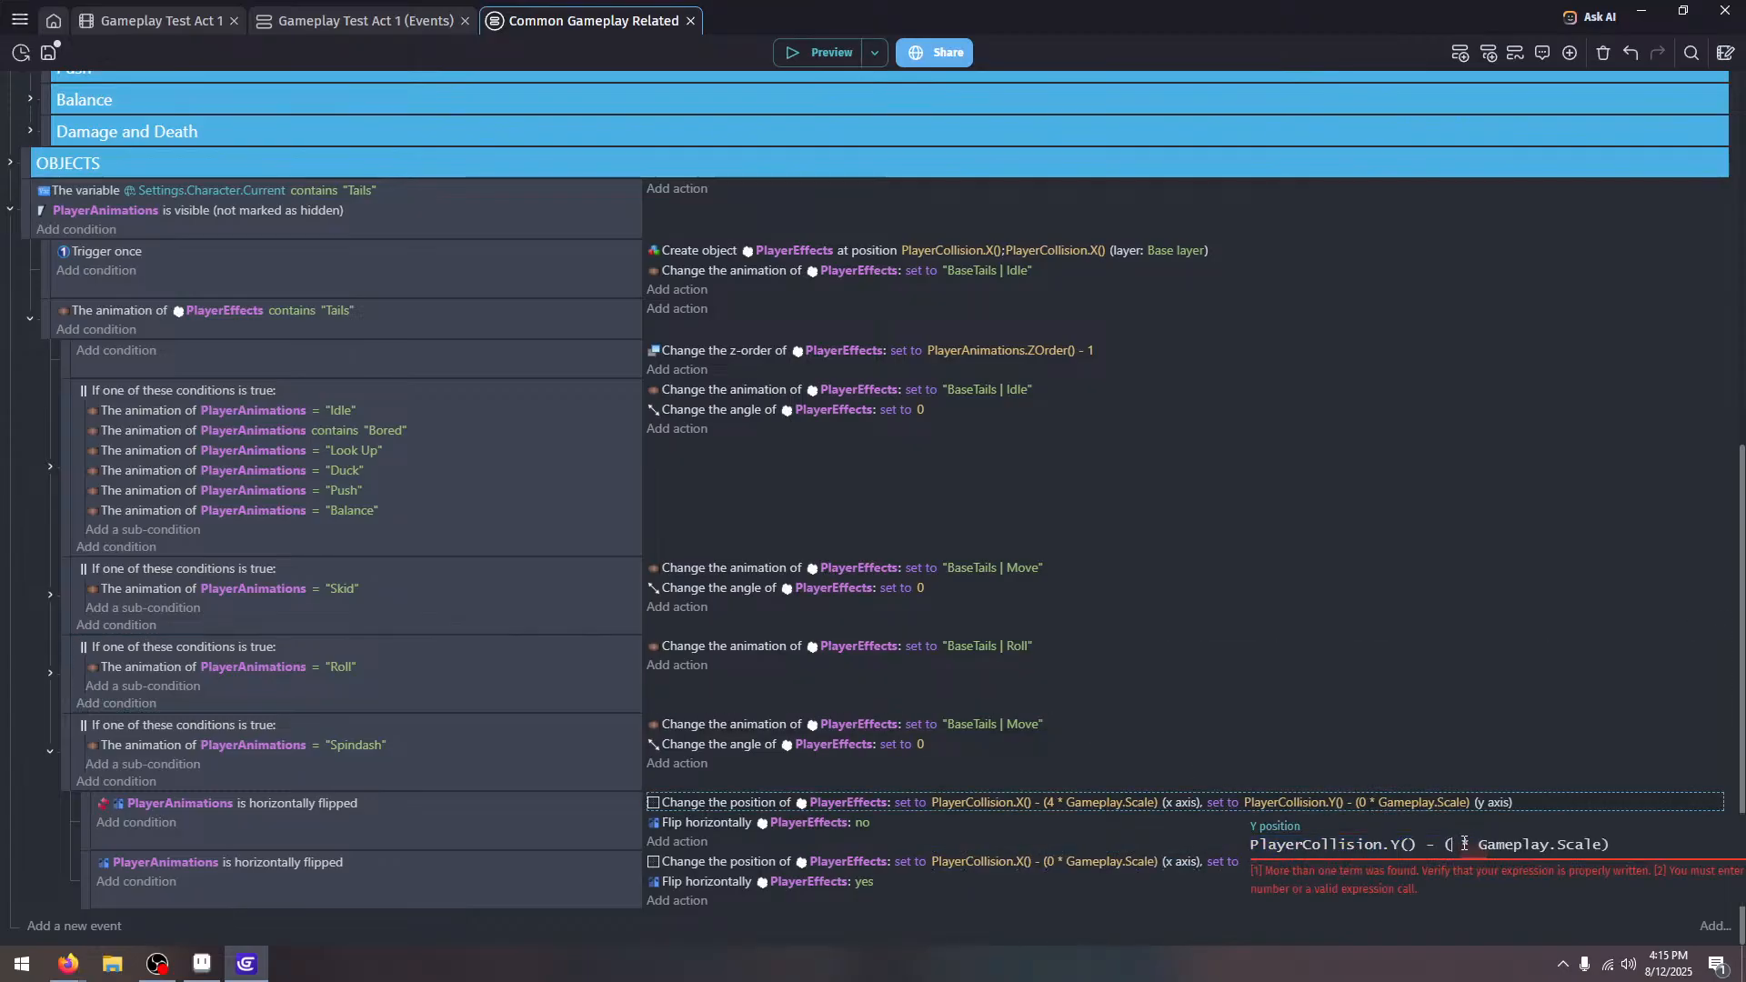
{"action": "type", "text": "8"}
{"action": "key", "text": "Return"}
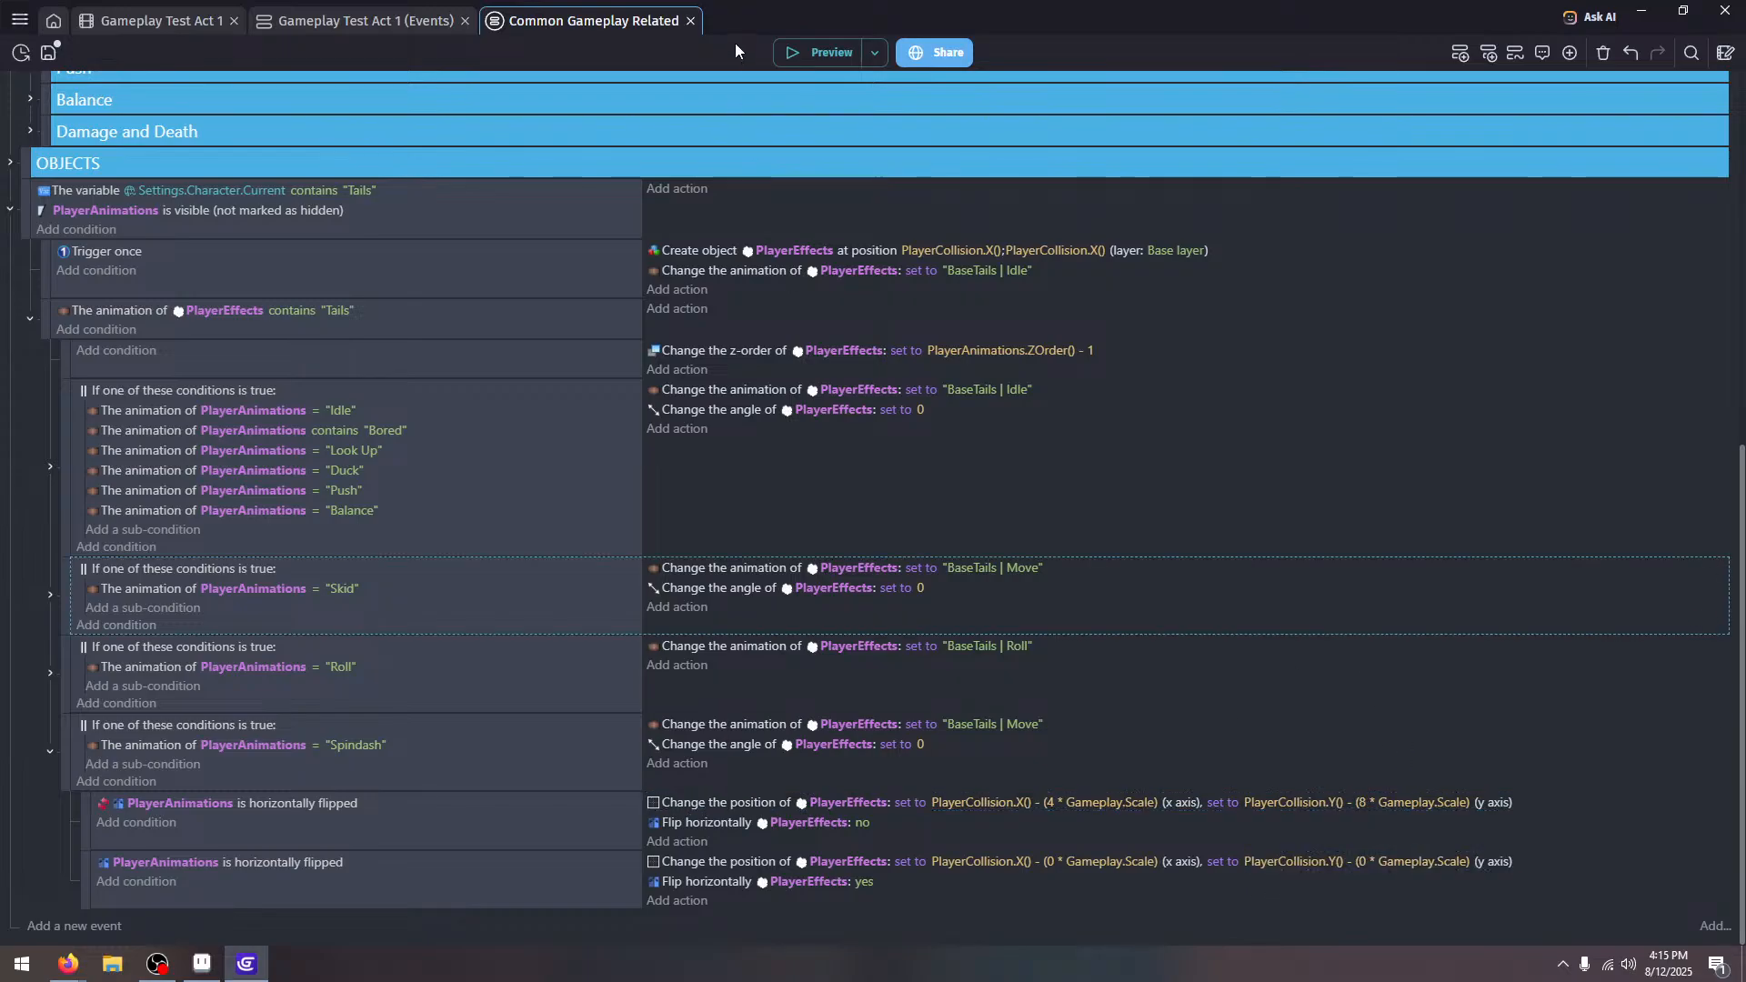
Preview the game to check the tail's placement during a spin dash, and close the preview
{"action": "left_click", "coordinate": [822, 53]}
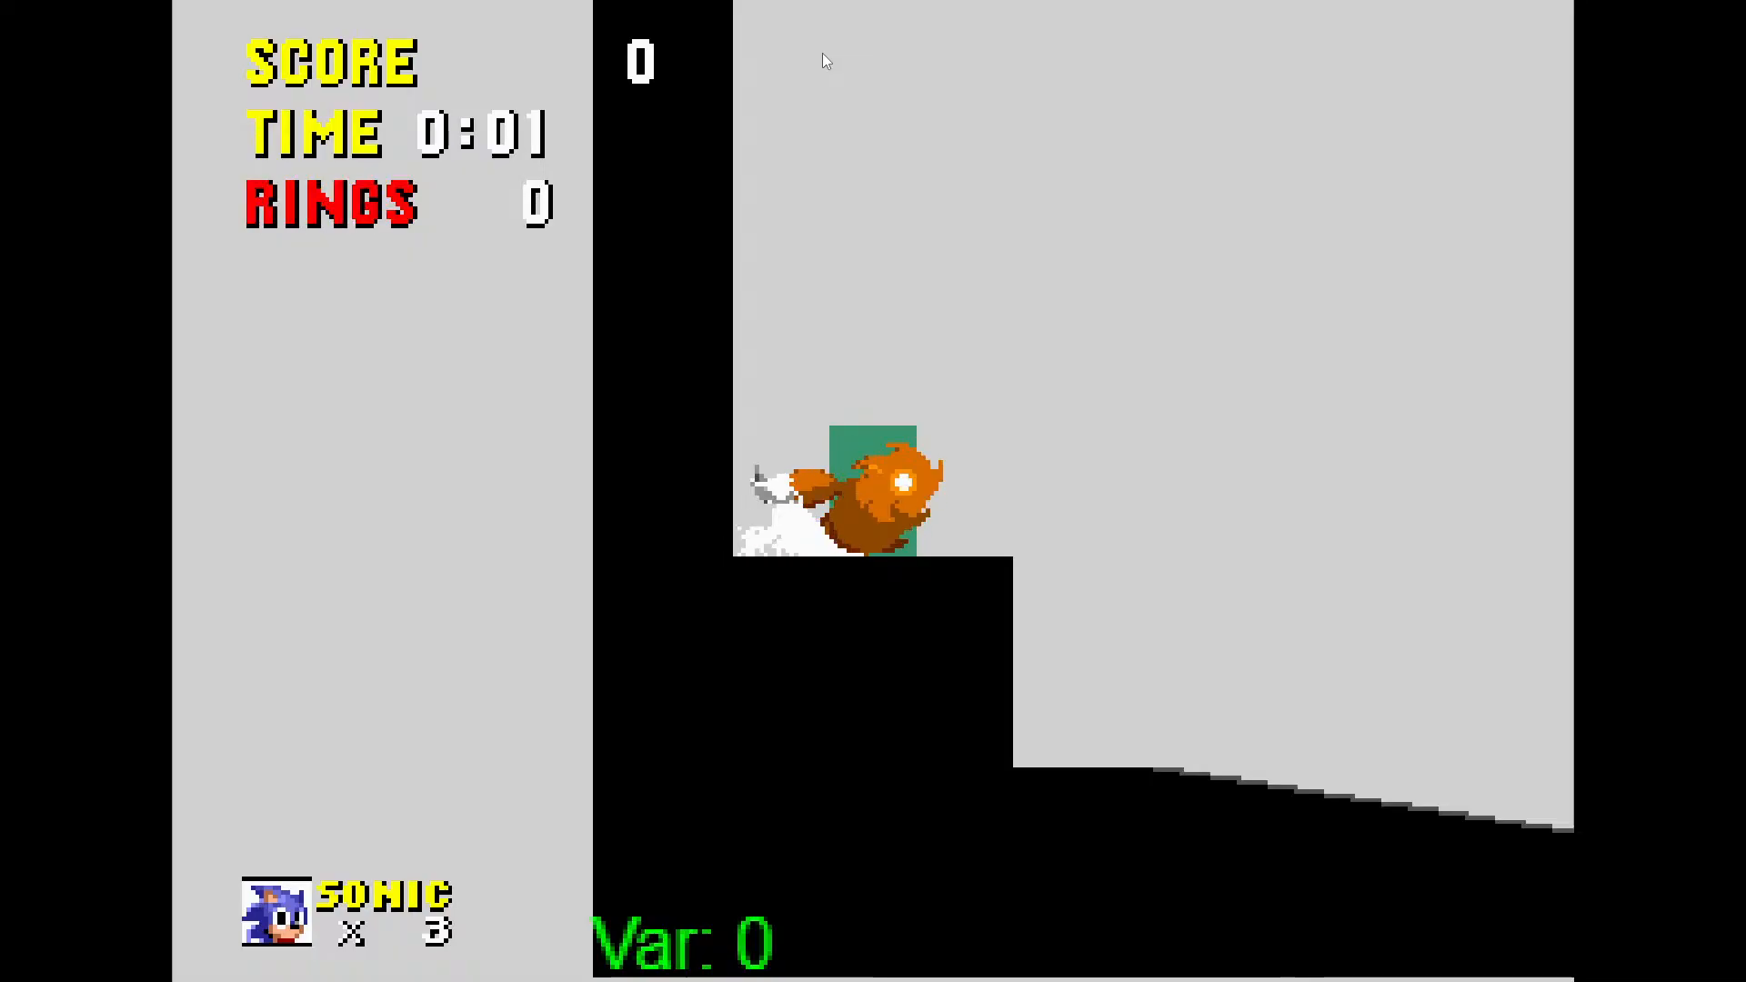
{"action": "key", "text": "F11"}
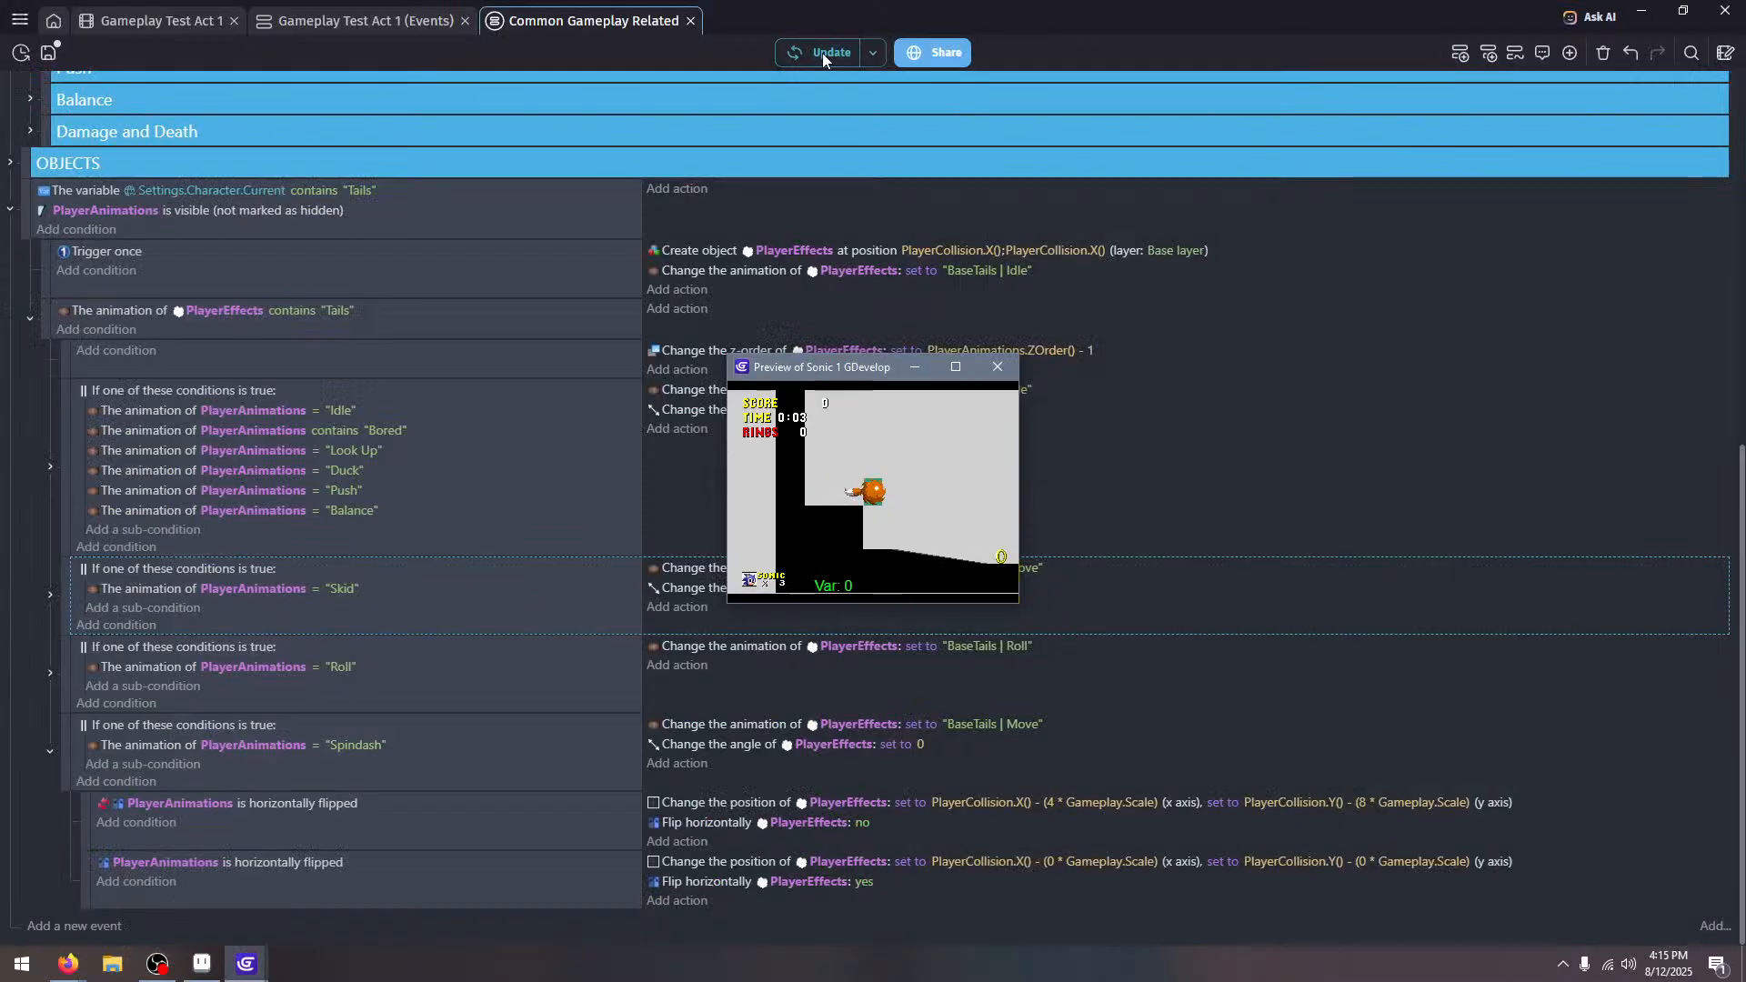
{"action": "left_click", "coordinate": [998, 366]}
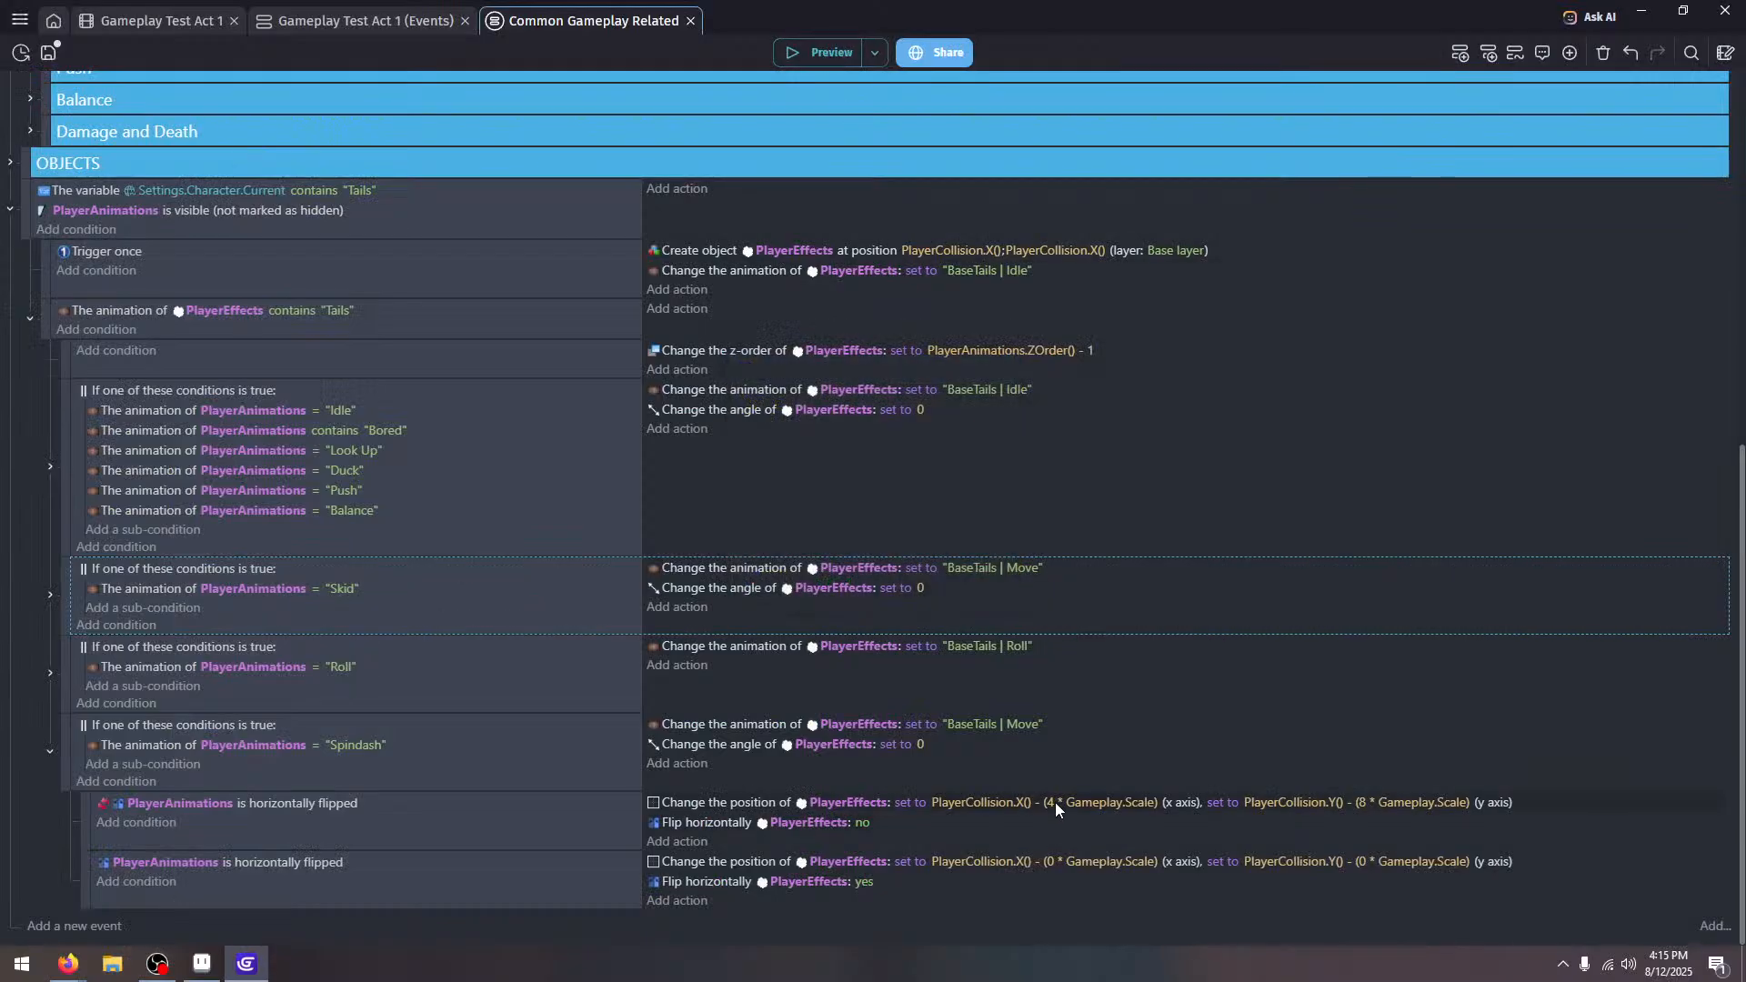
Set the X position offset in the unflipped Spindash sub-event to 2 * Gameplay.Scale
{"action": "left_click", "coordinate": [1054, 802]}
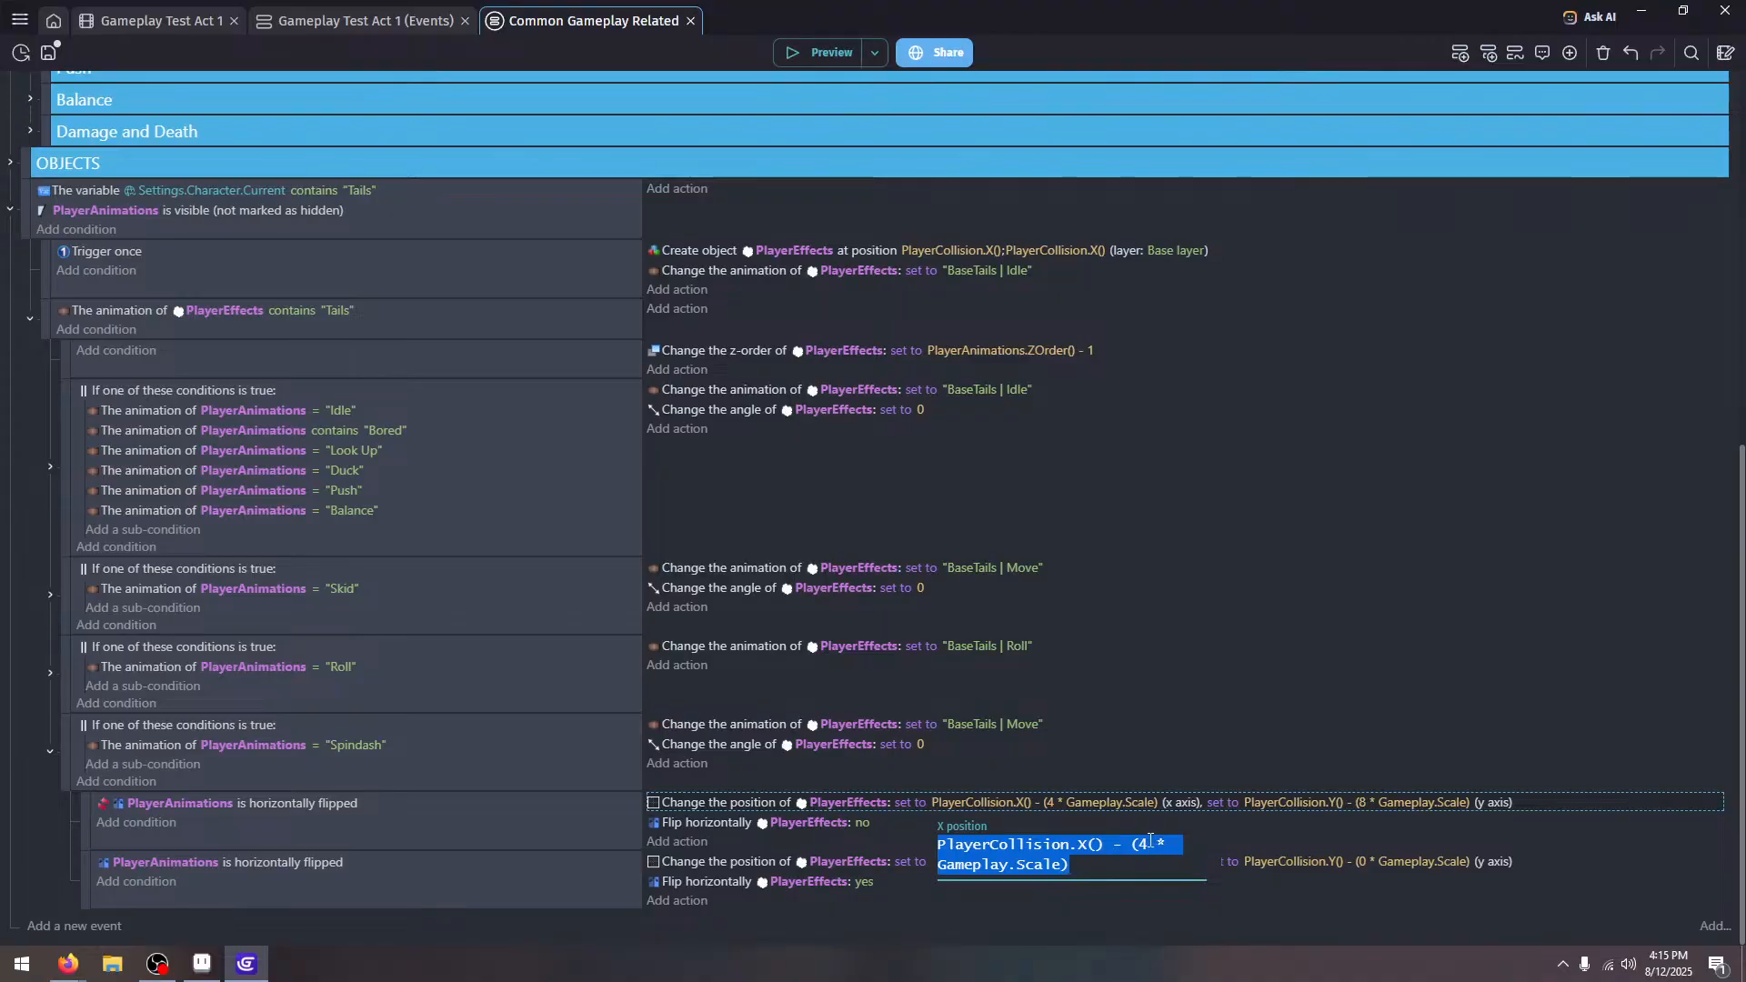
{"action": "left_click", "coordinate": [1149, 840]}
{"action": "key", "text": "BackSpace"}
{"action": "type", "text": "2"}
{"action": "left_click", "coordinate": [1129, 760]}
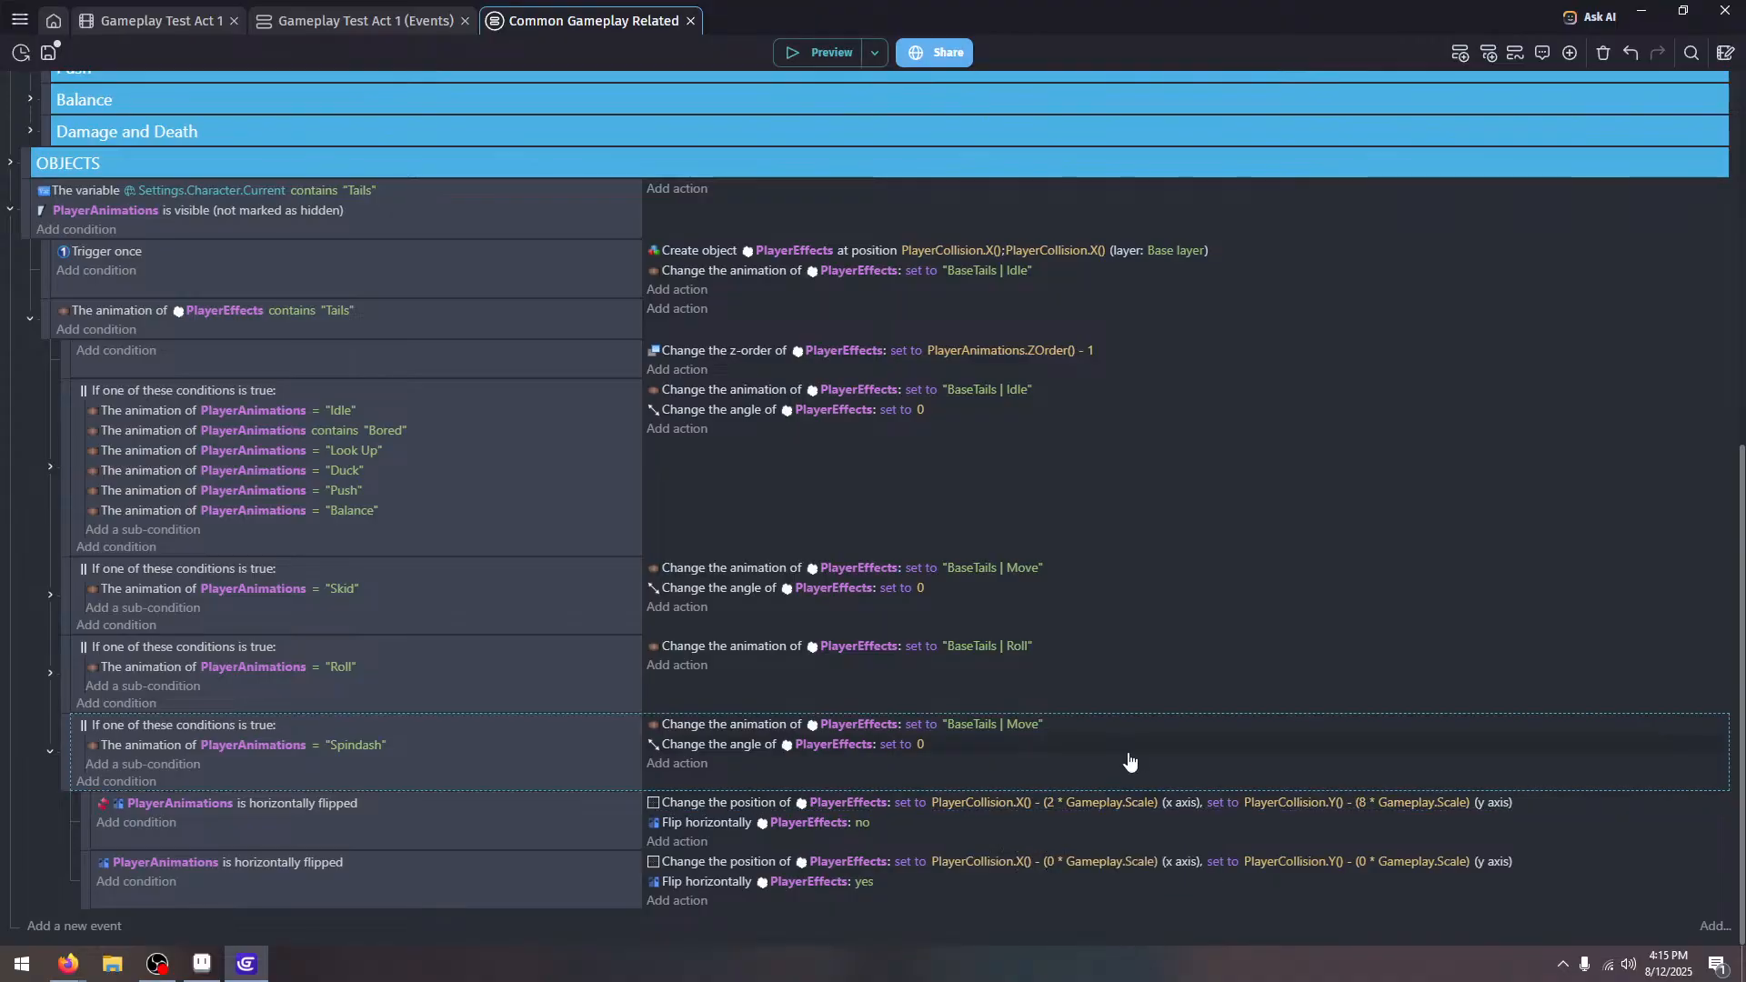
Set the X position in the flipped Spindash sub-event to PlayerCollision.X() + (2 * Gameplay.Scale)
{"action": "left_click", "coordinate": [1043, 862]}
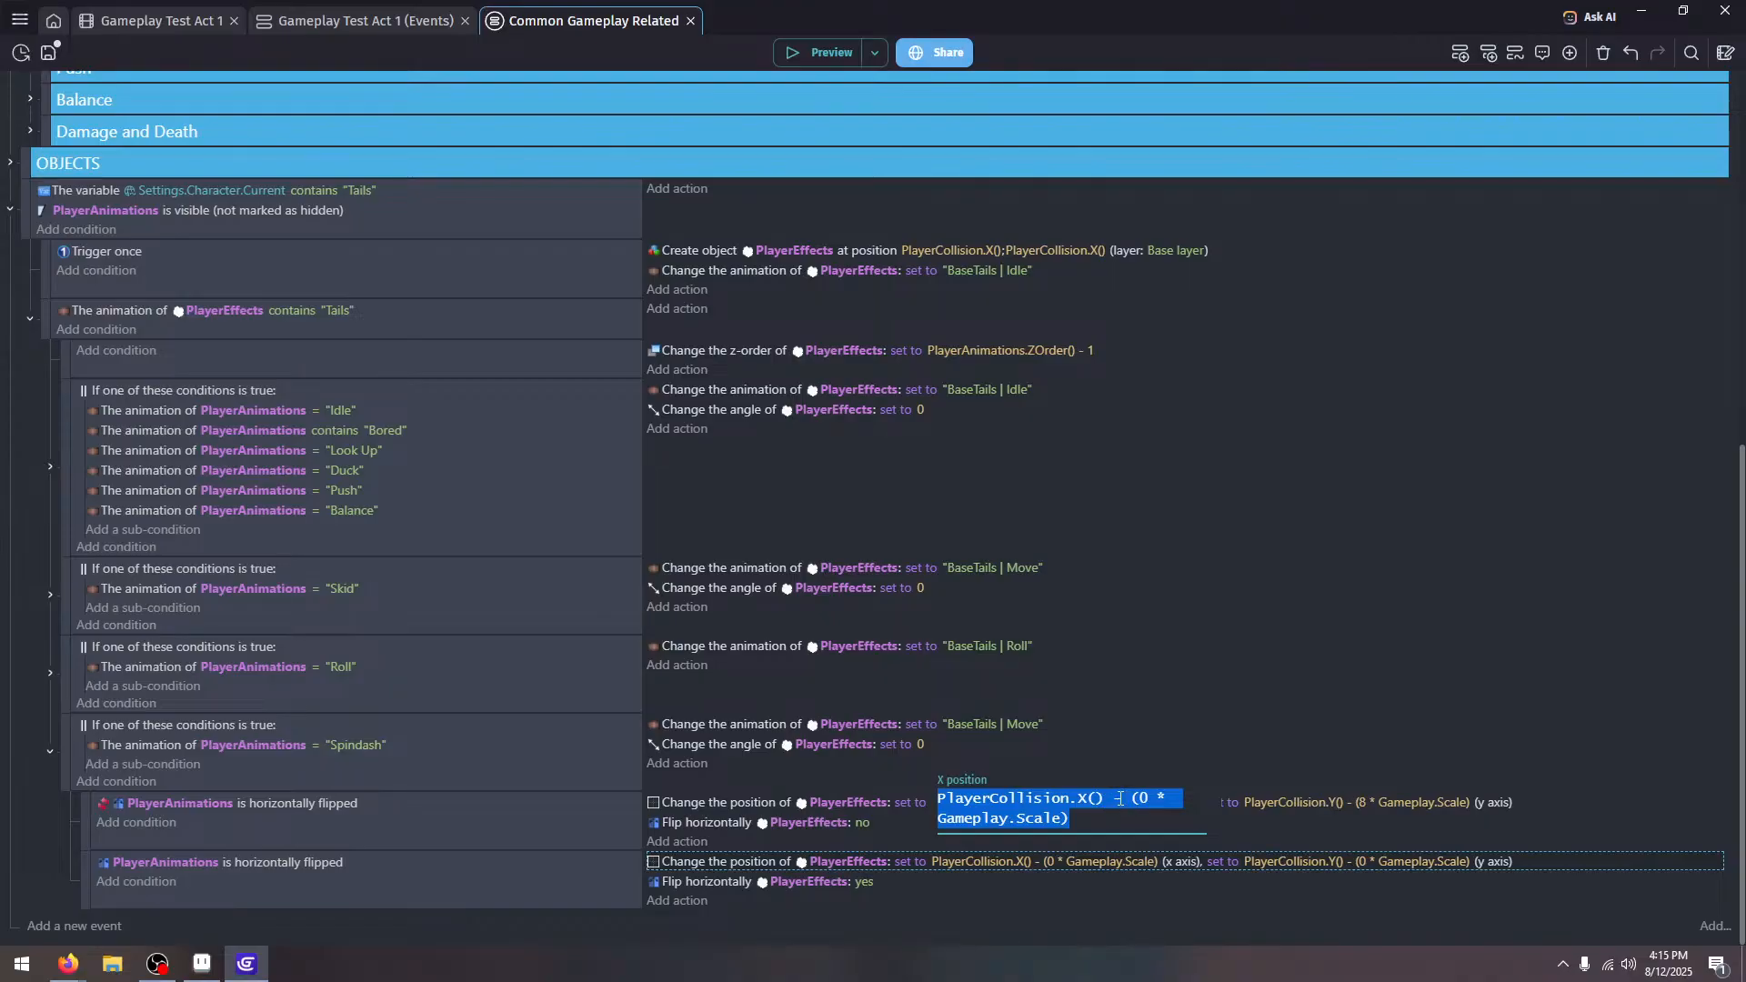
{"action": "left_click", "coordinate": [1119, 798]}
{"action": "key", "text": "BackSpace"}
{"action": "type", "text": "+"}
{"action": "left_click", "coordinate": [1083, 861]}
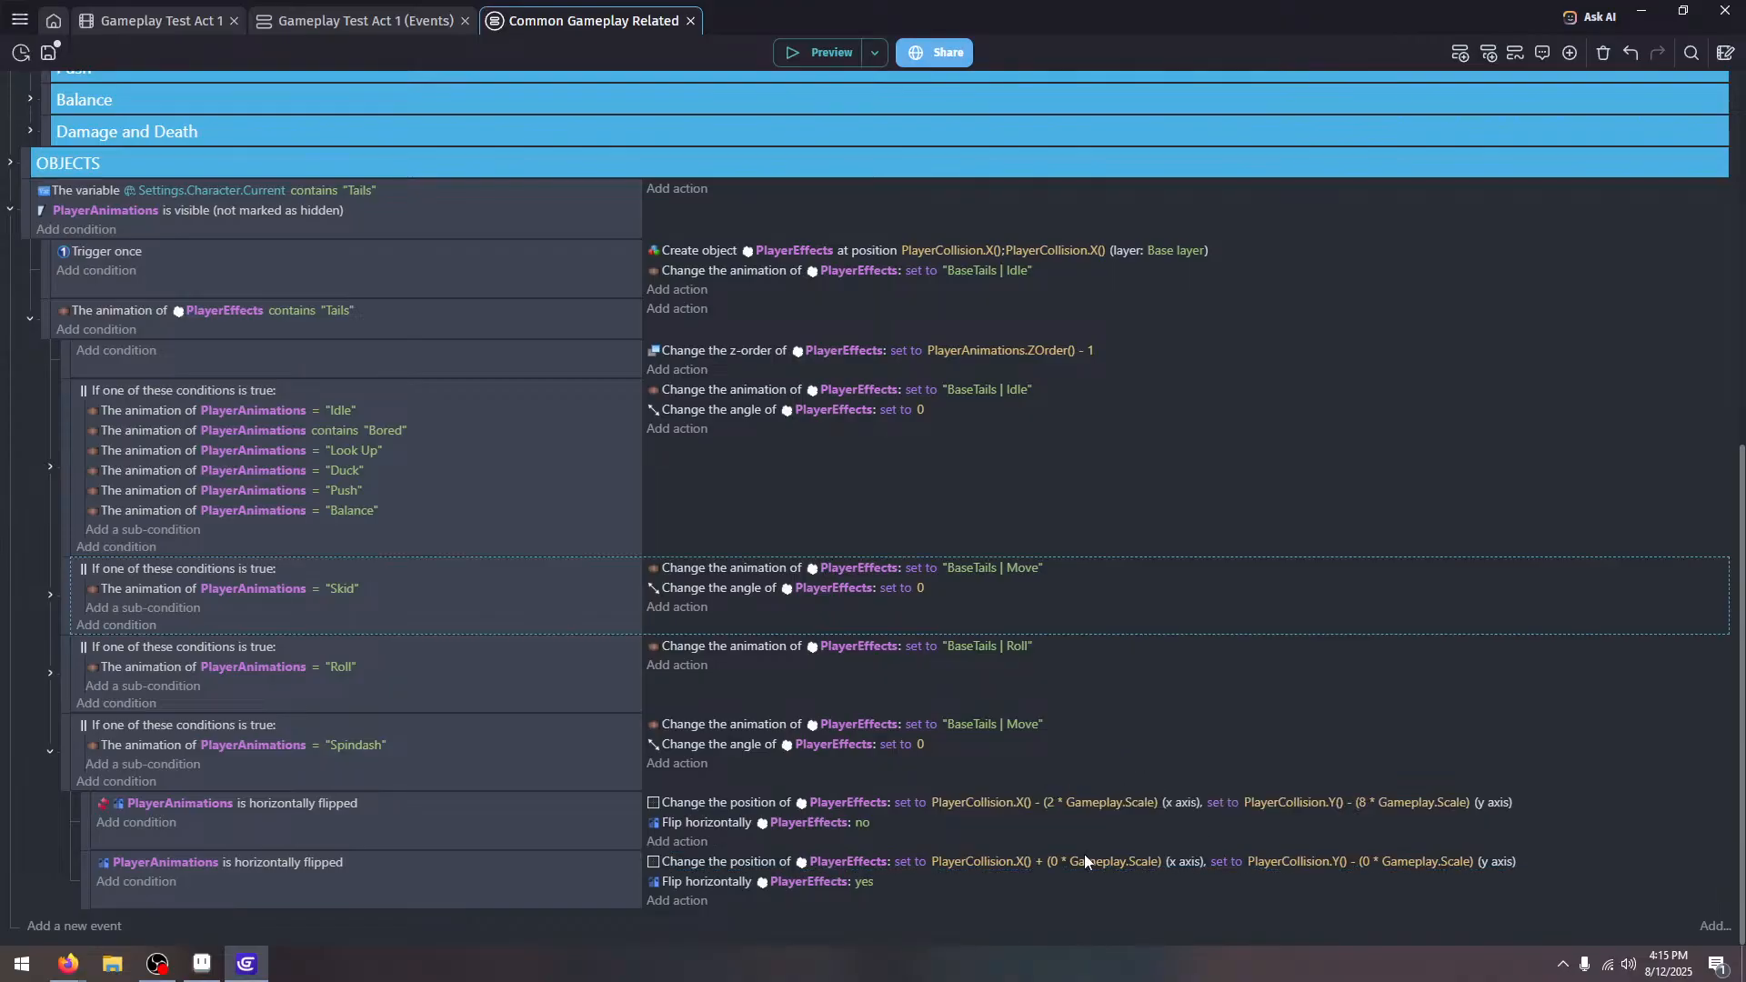
{"action": "left_click", "coordinate": [1056, 865]}
{"action": "left_click", "coordinate": [1146, 799]}
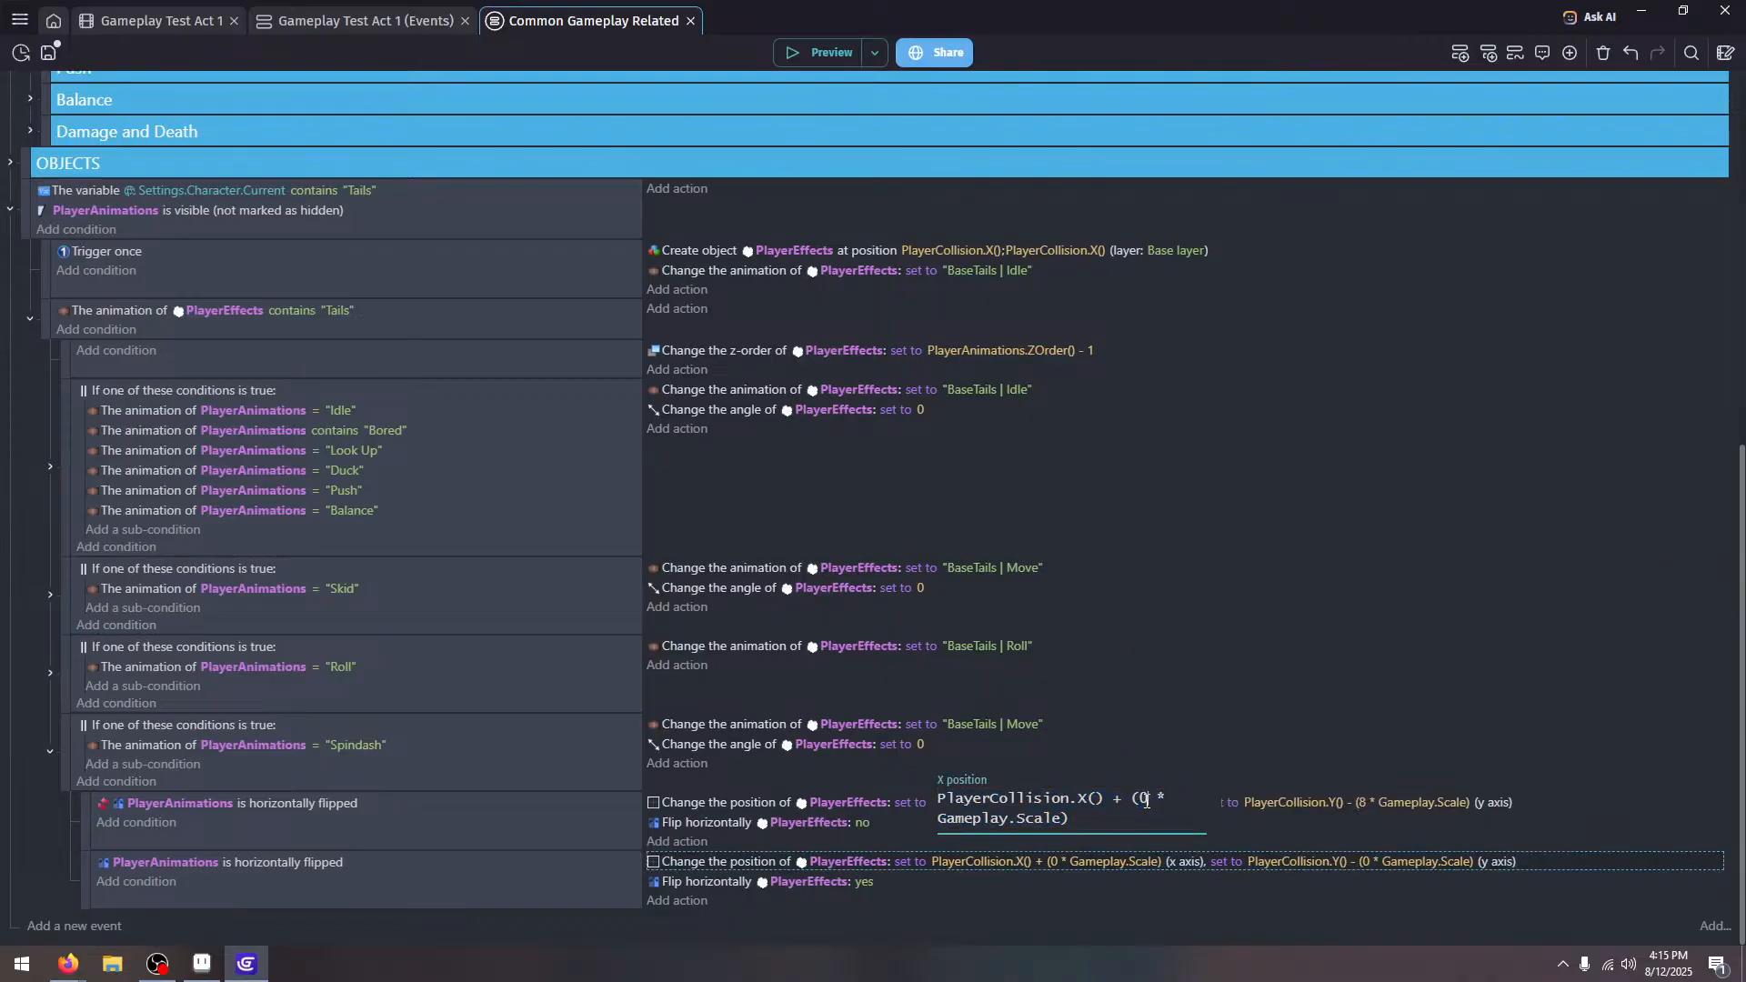
{"action": "type", "text": "2"}
{"action": "left_click", "coordinate": [1255, 714]}
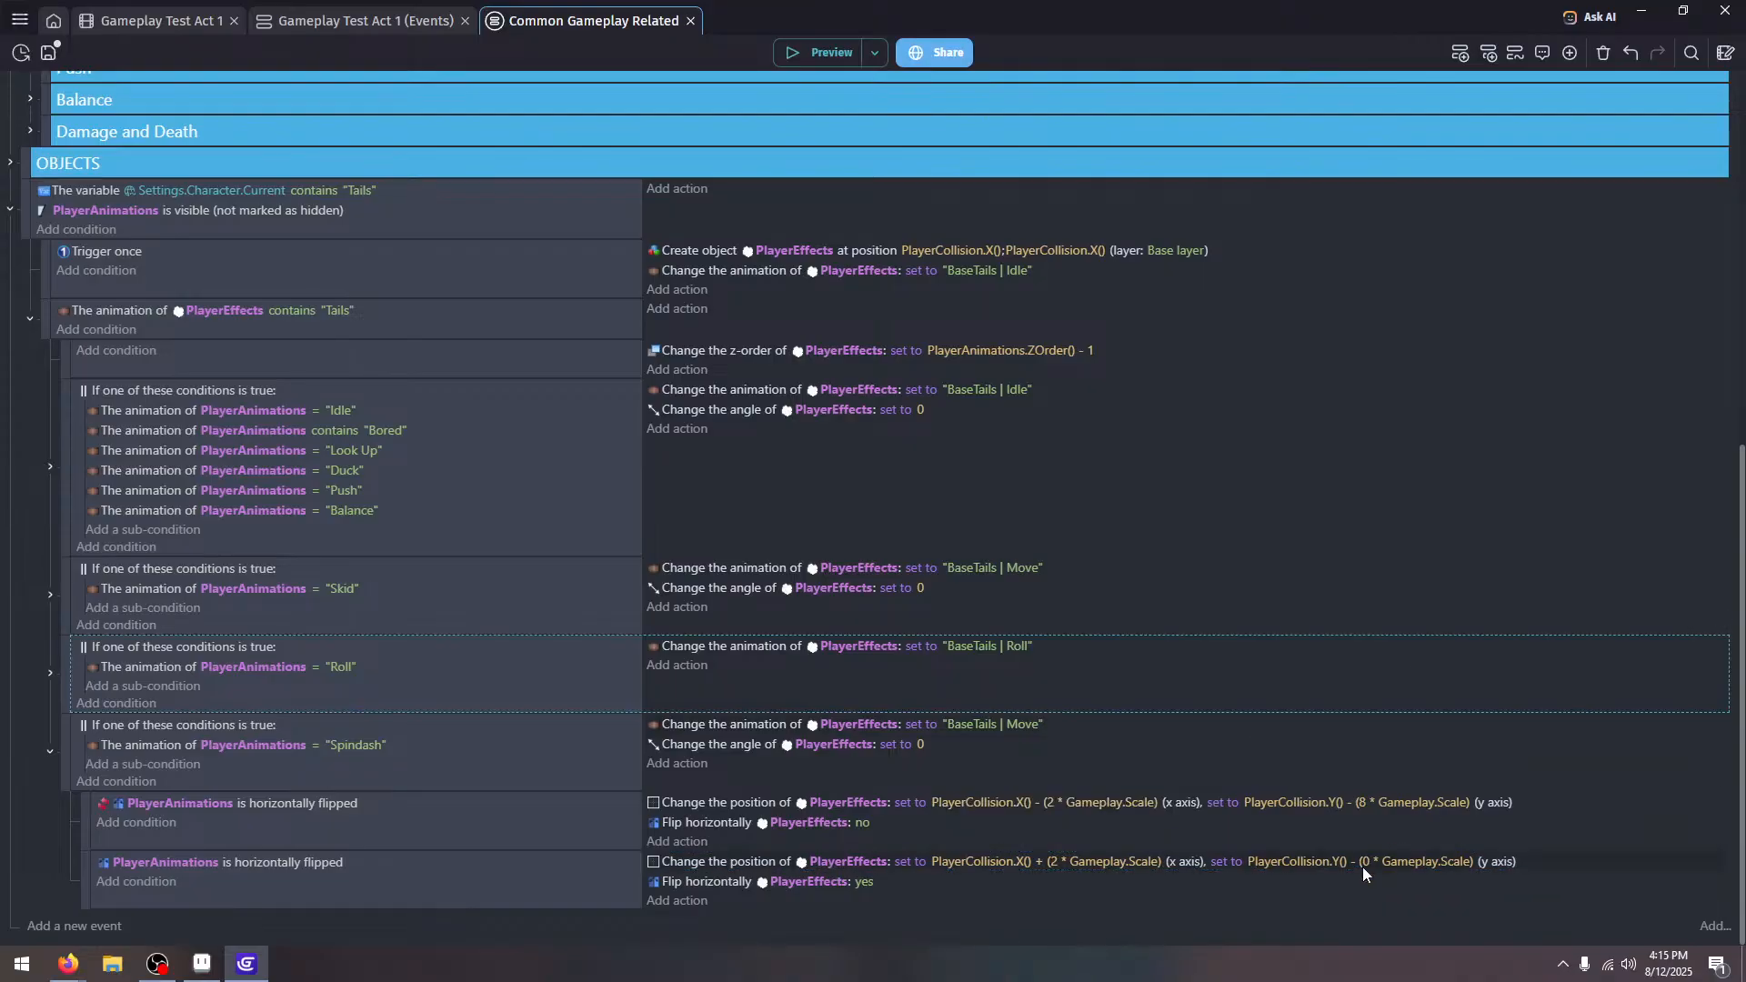
Set the Y position in the flipped Spindash sub-event to PlayerCollision.Y() - (8 * Gameplay.Scale)
{"action": "left_click", "coordinate": [1364, 872]}
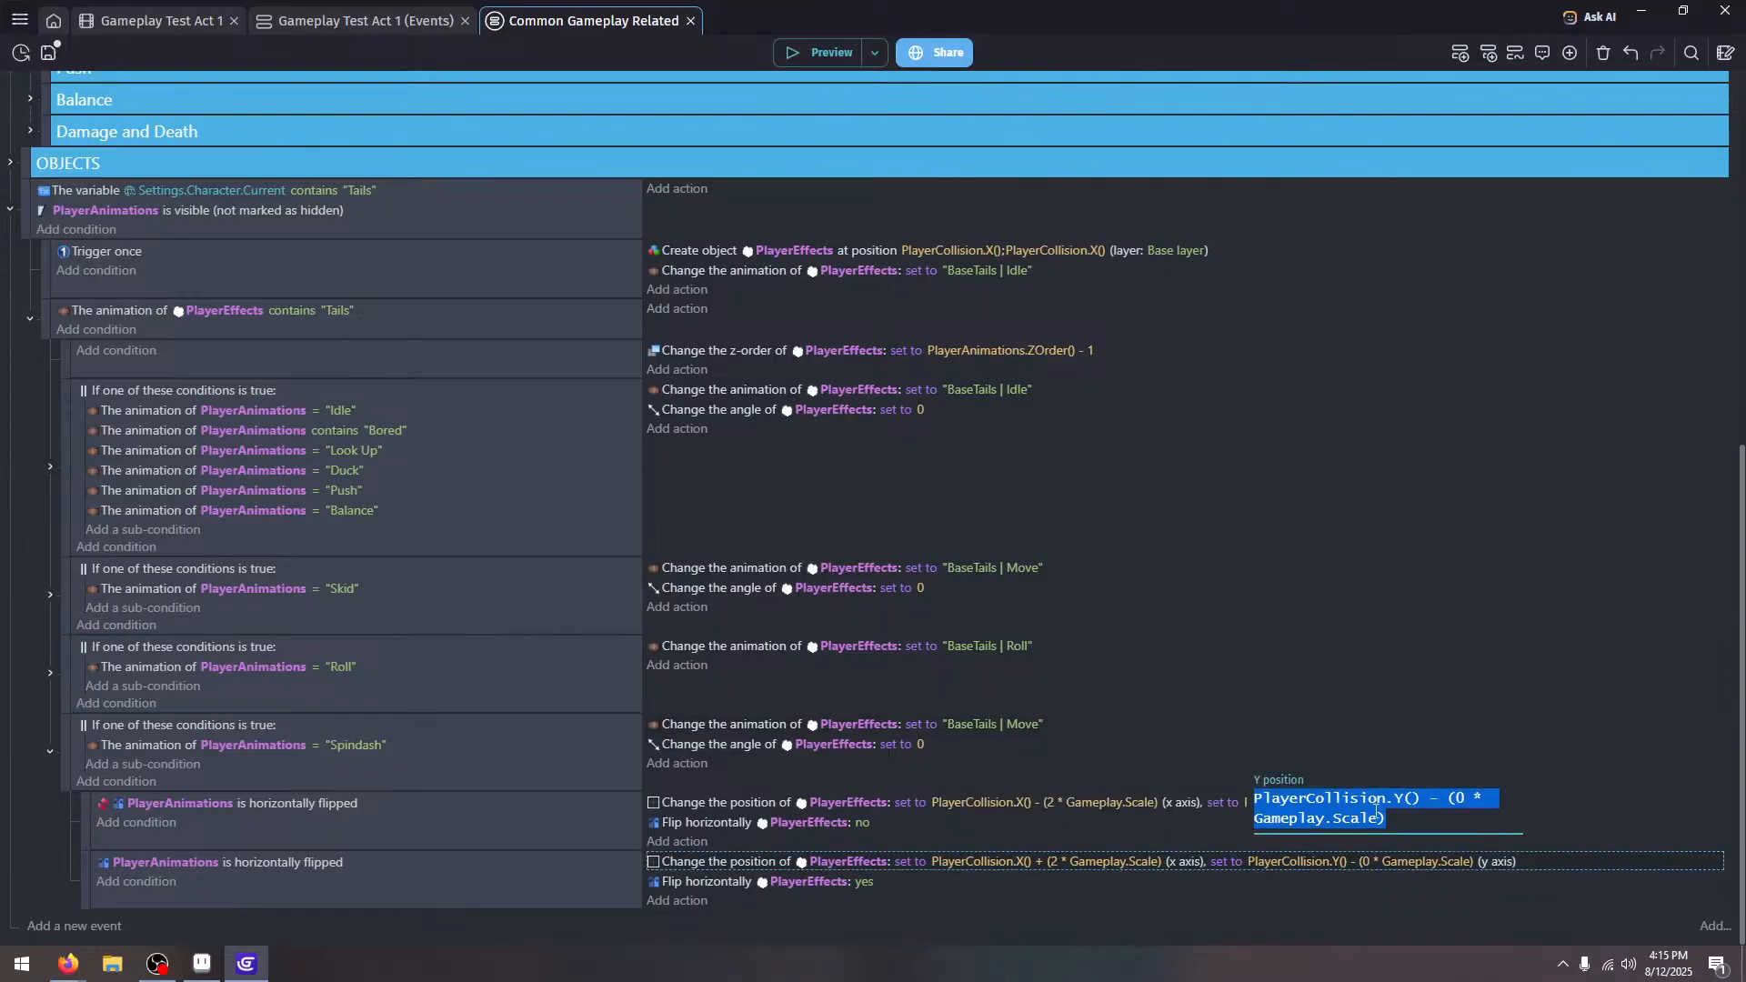
{"action": "left_click", "coordinate": [1462, 796]}
{"action": "key", "text": "BackSpace"}
{"action": "type", "text": "8"}
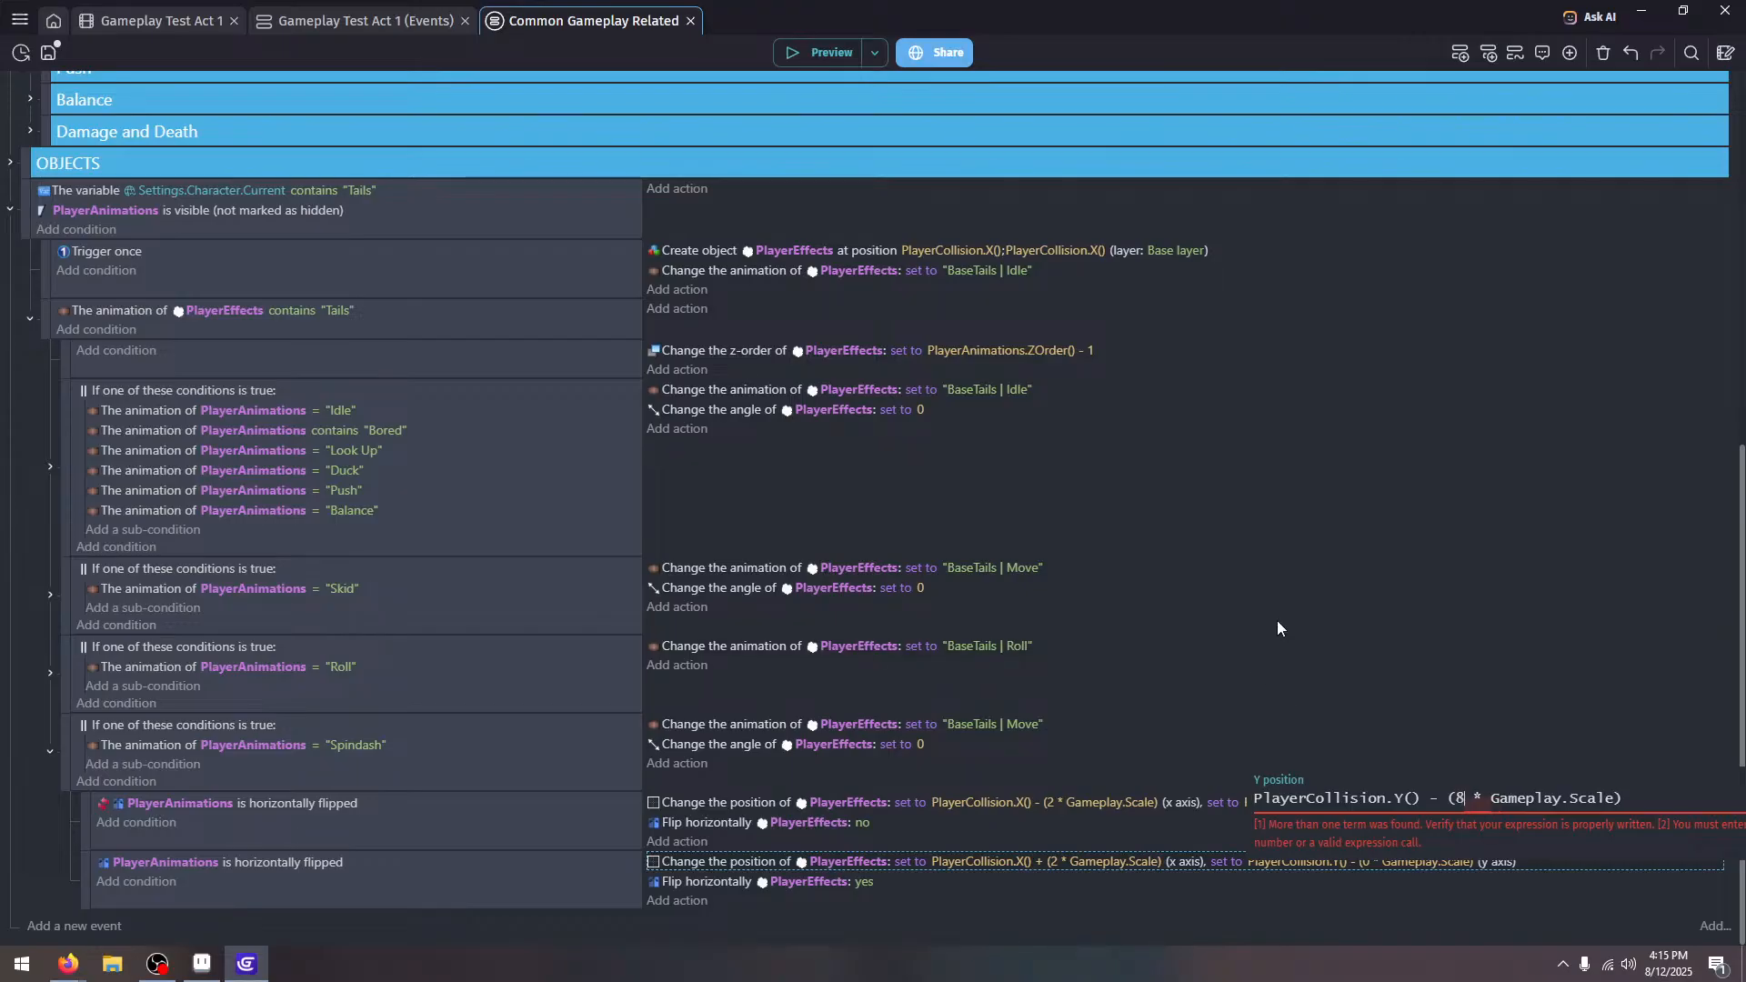
{"action": "left_click", "coordinate": [1278, 619]}
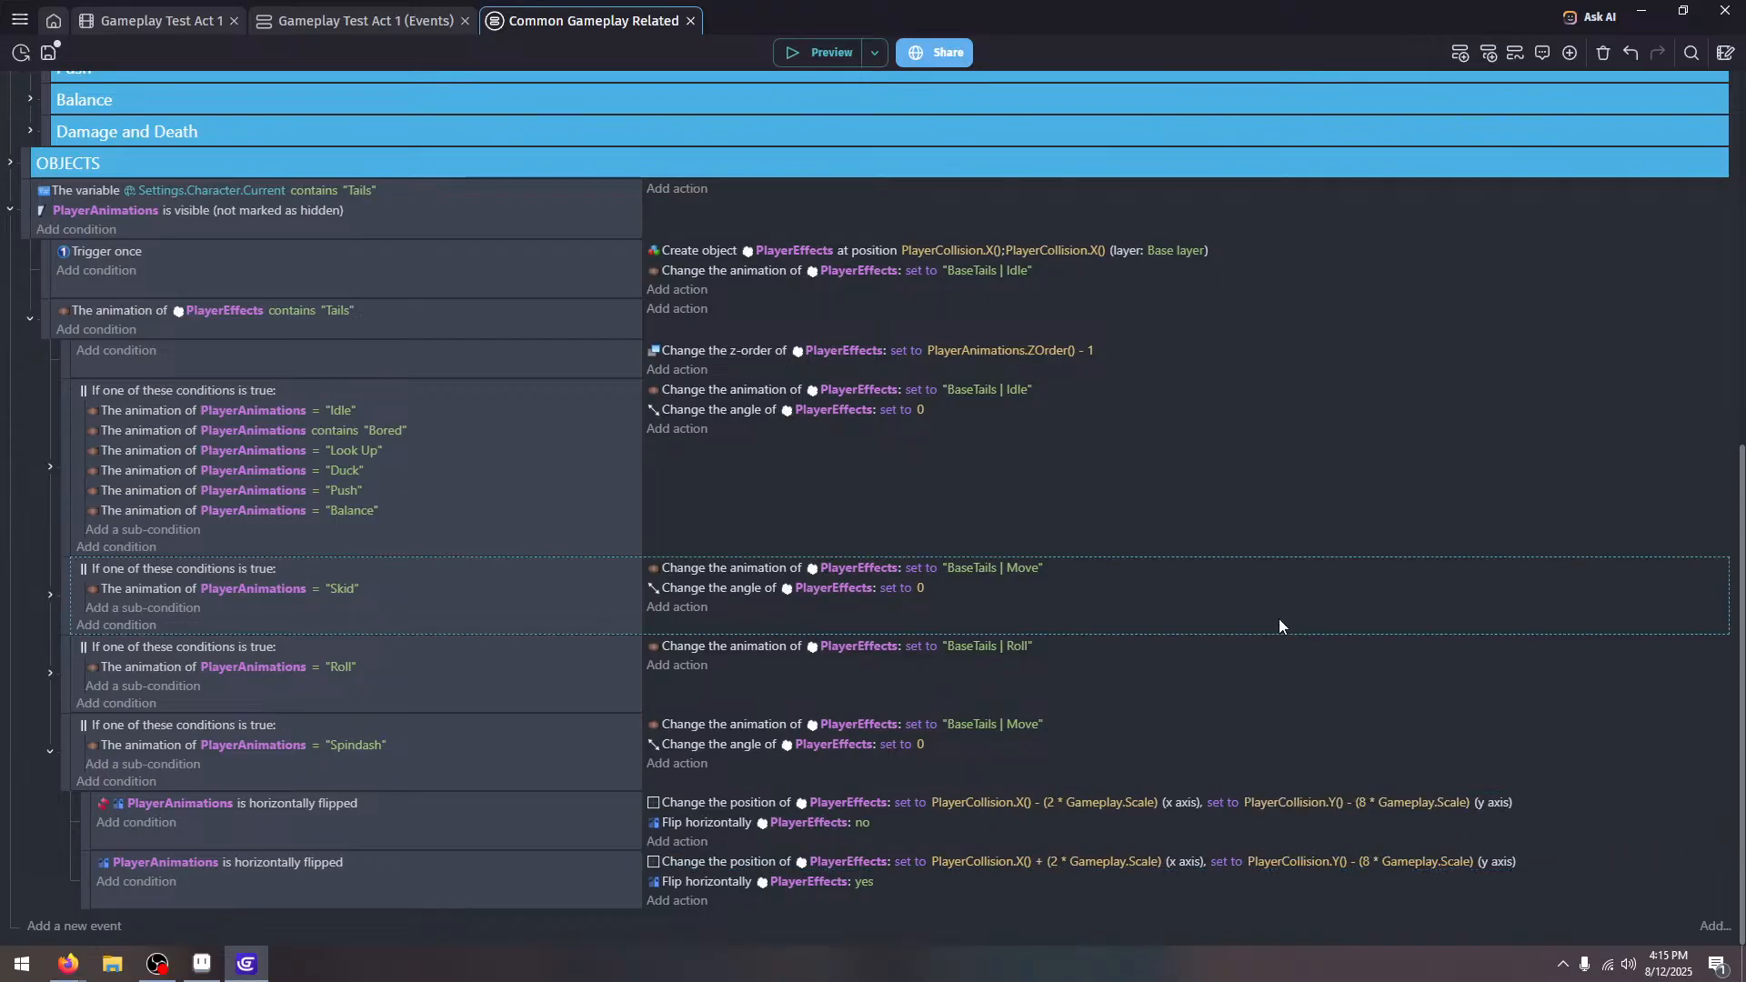
Preview the game, playtest spin dashes, rolls and jumps in both directions to check the tail's position, and close the preview
{"action": "left_click", "coordinate": [788, 56]}
{"action": "key", "text": "Down"}
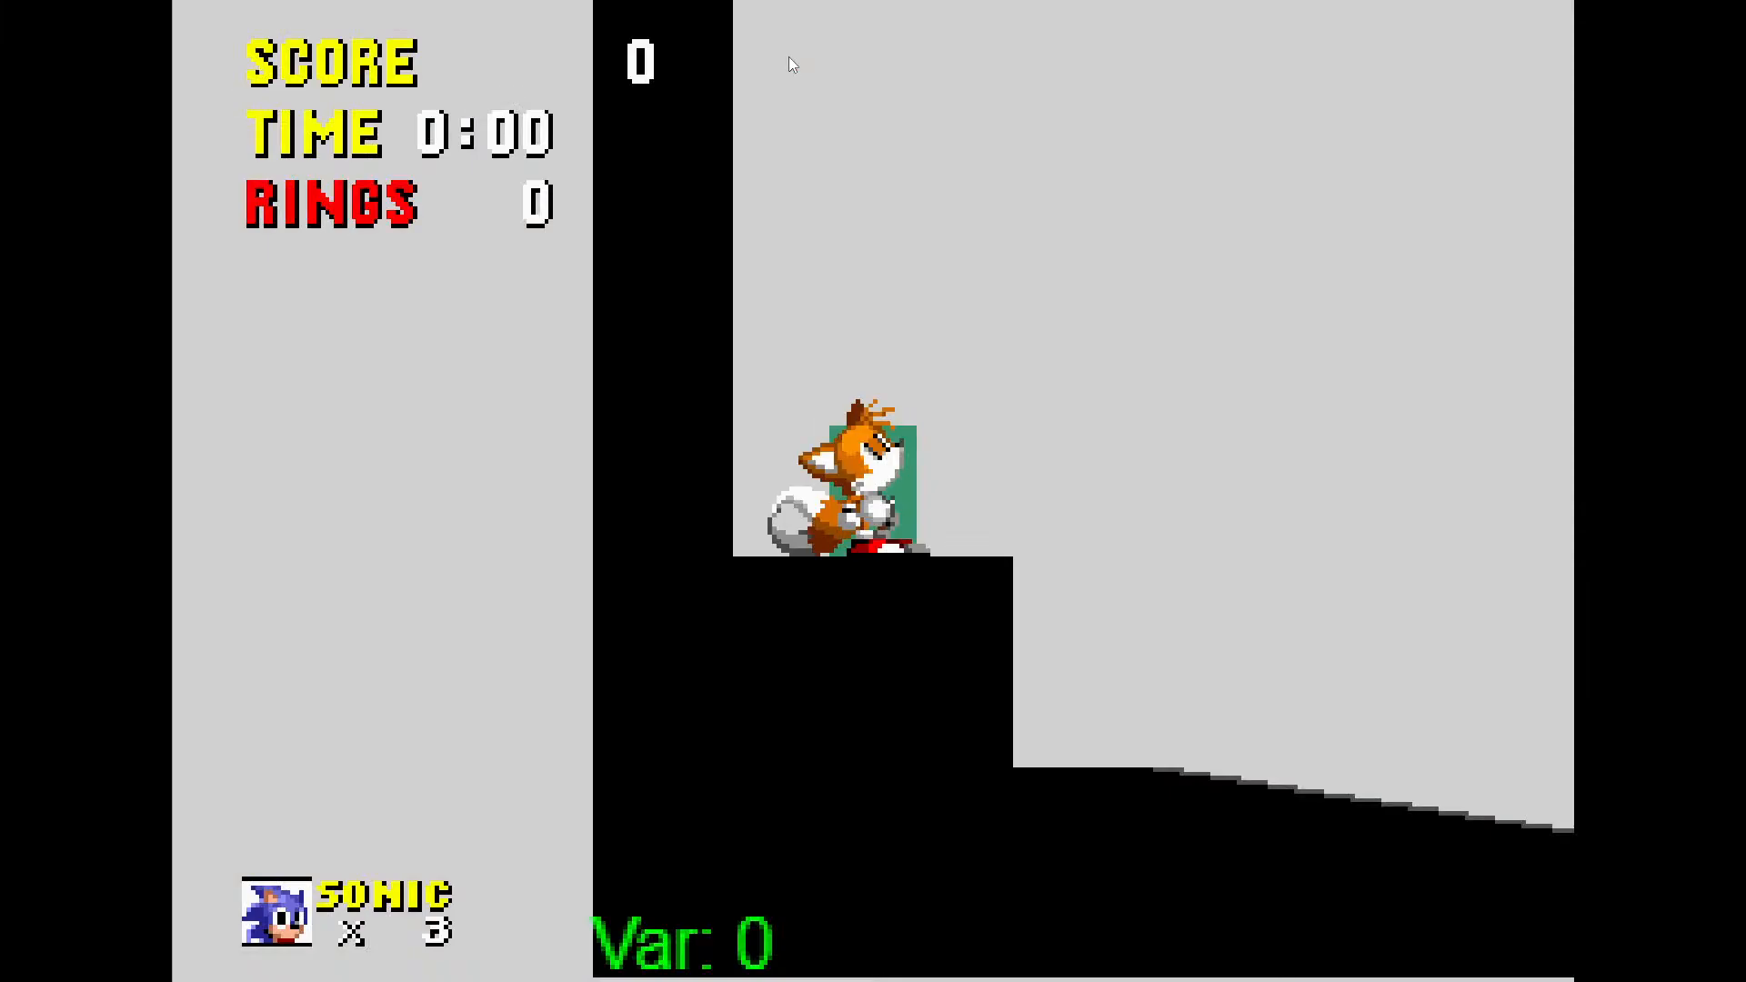
{"action": "key", "text": "space"}
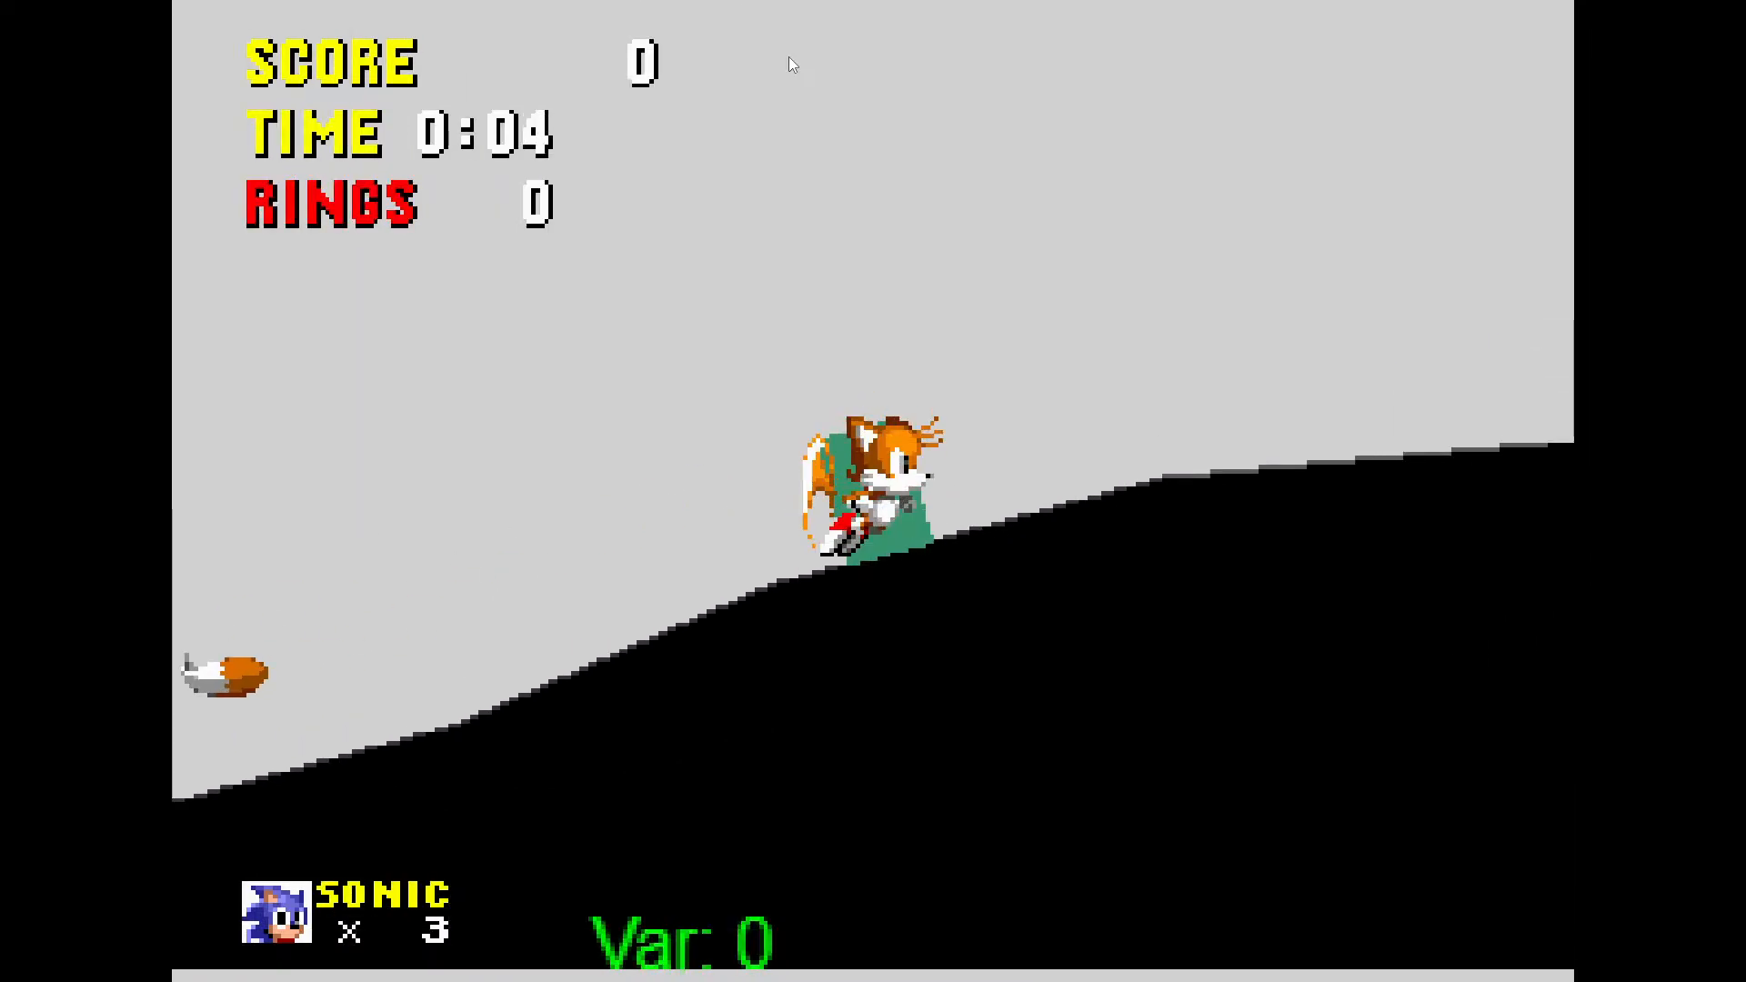
{"action": "key", "text": "Left"}
{"action": "key", "text": "Down"}
{"action": "key", "text": "space"}
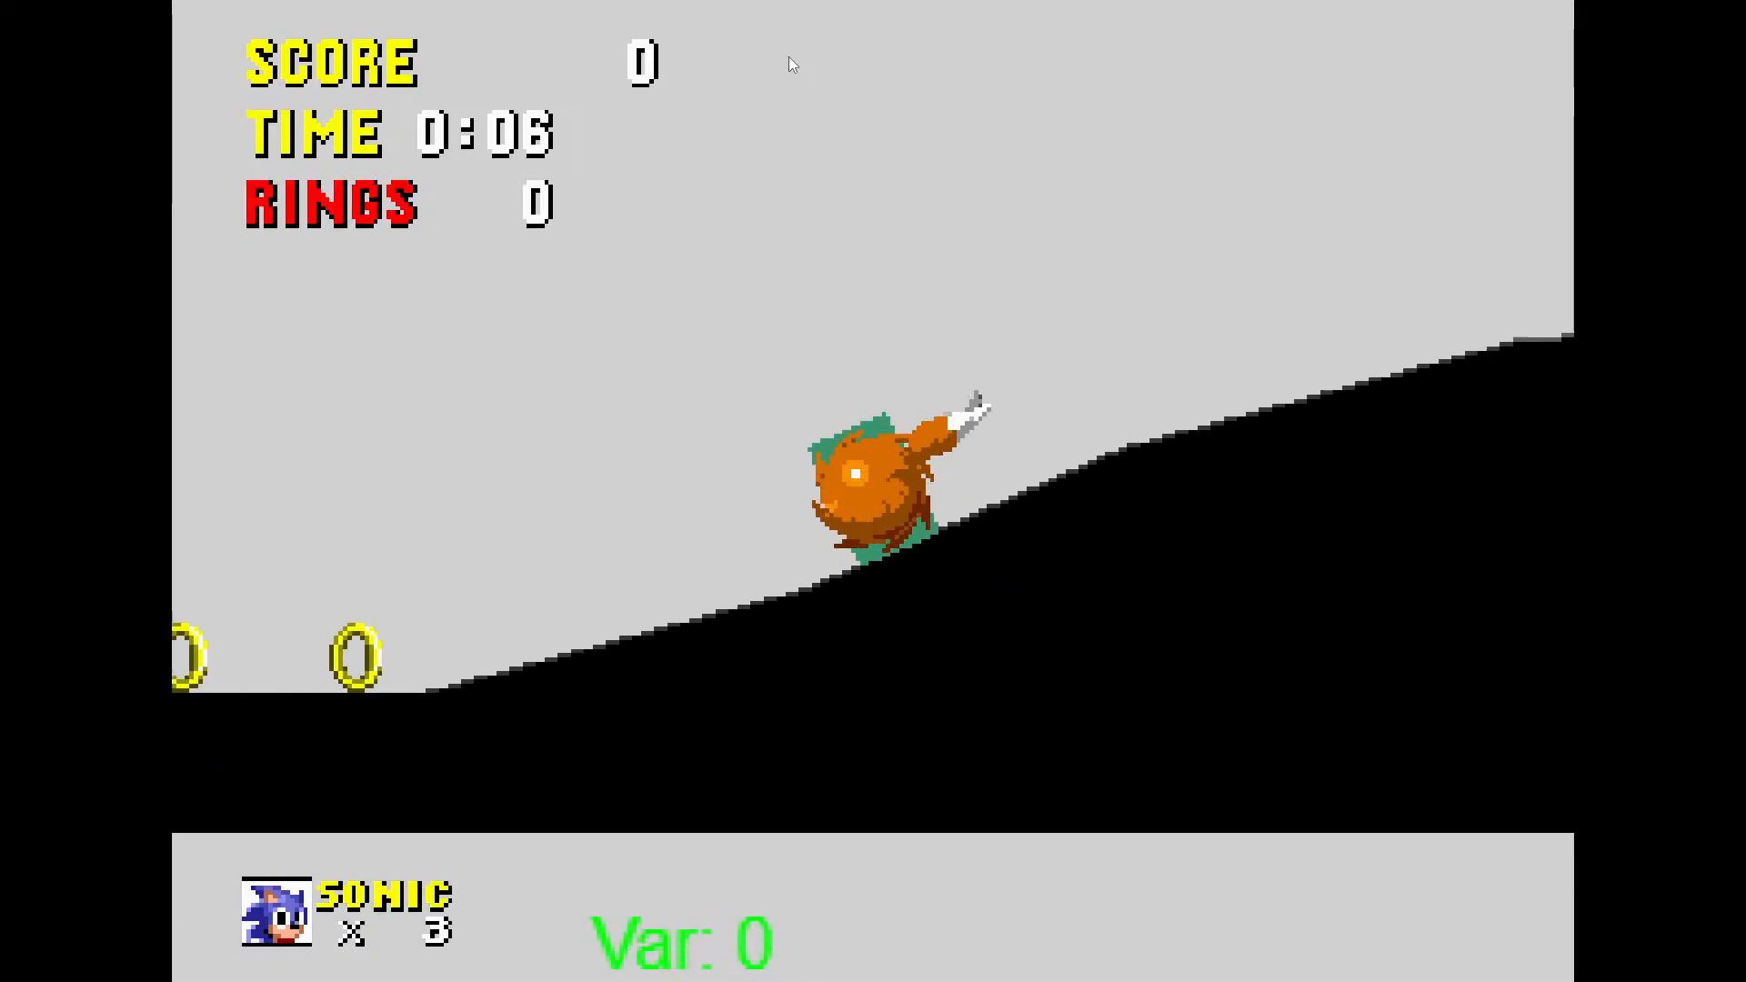
{"action": "key", "text": "space"}
{"action": "key", "text": "Down"}
{"action": "key", "text": "space"}
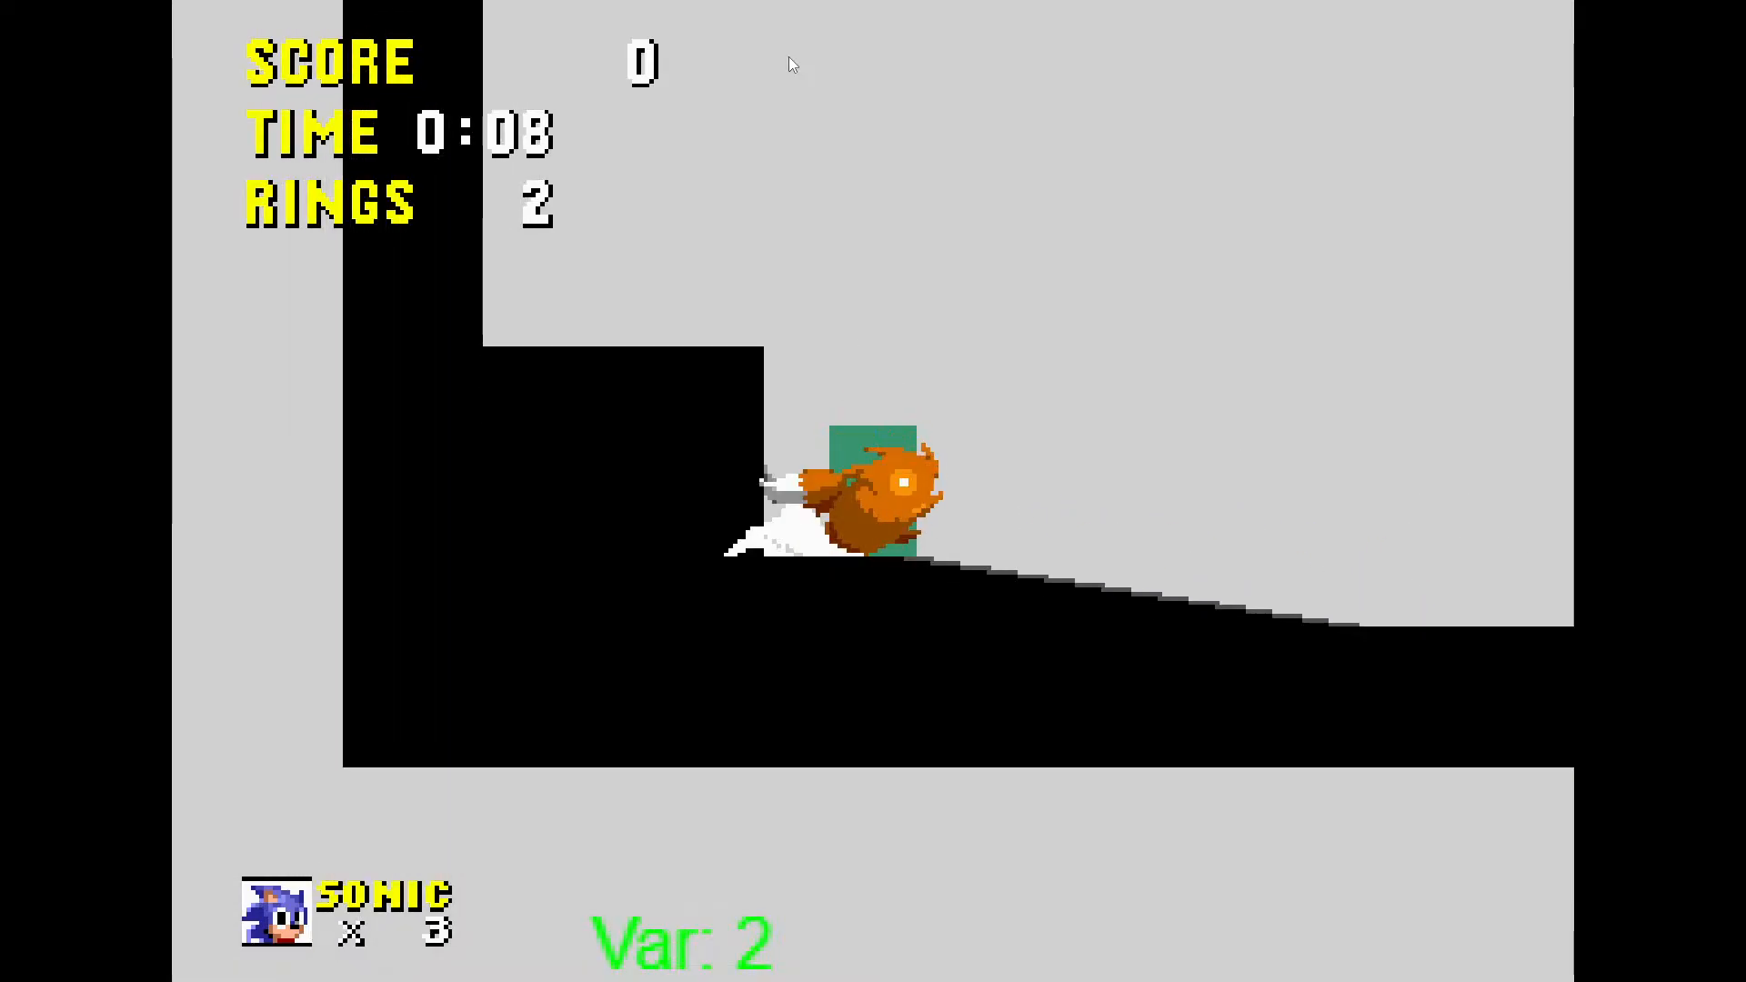
{"action": "key", "text": "space"}
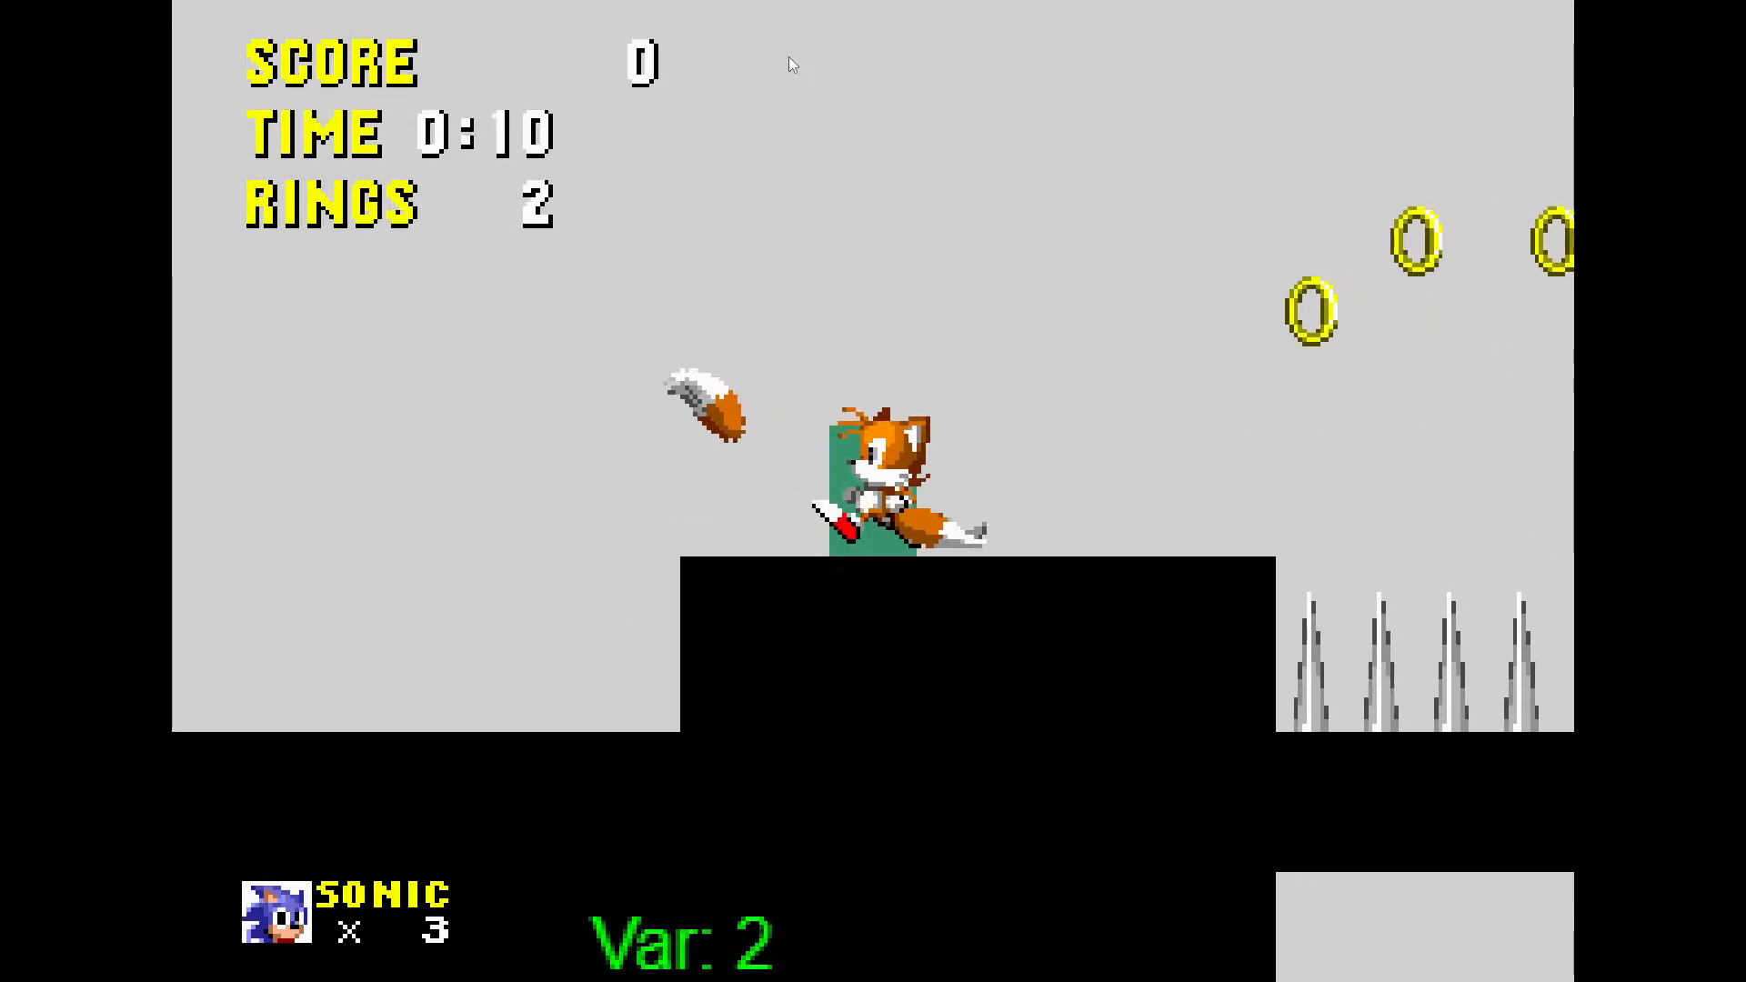
{"action": "key", "text": "Left"}
{"action": "key", "text": "space"}
{"action": "key", "text": "space"}
{"action": "key", "text": "Right"}
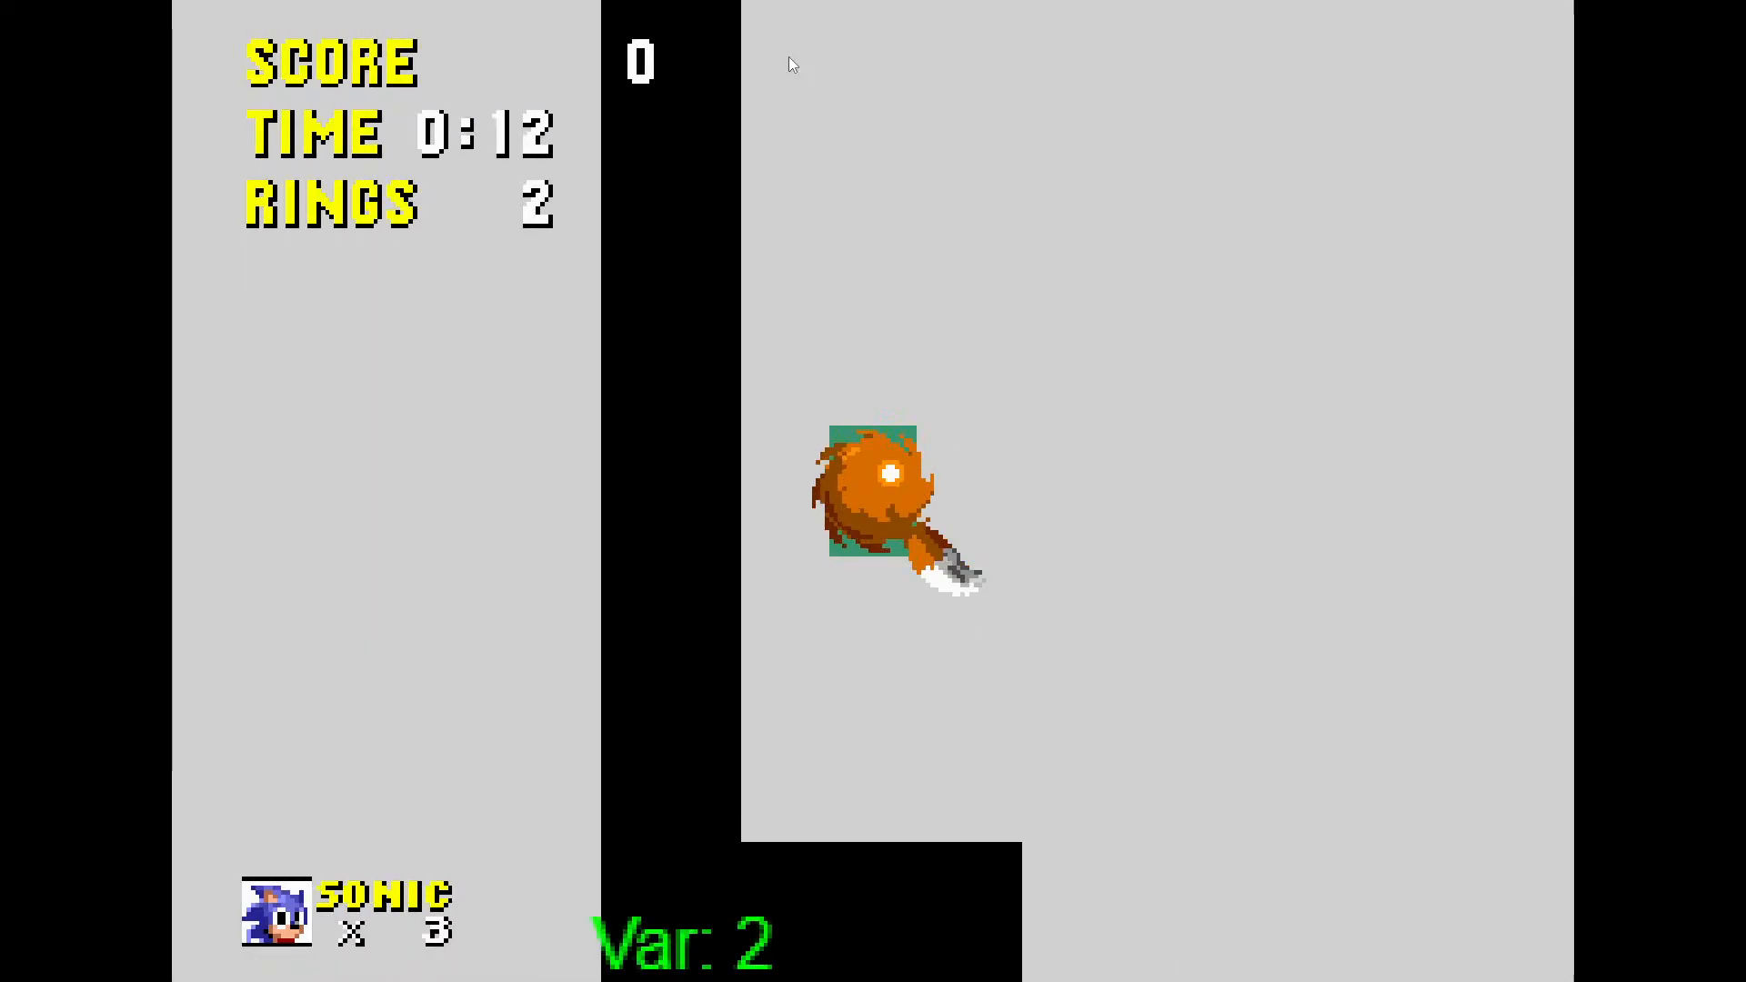
{"action": "key", "text": "space"}
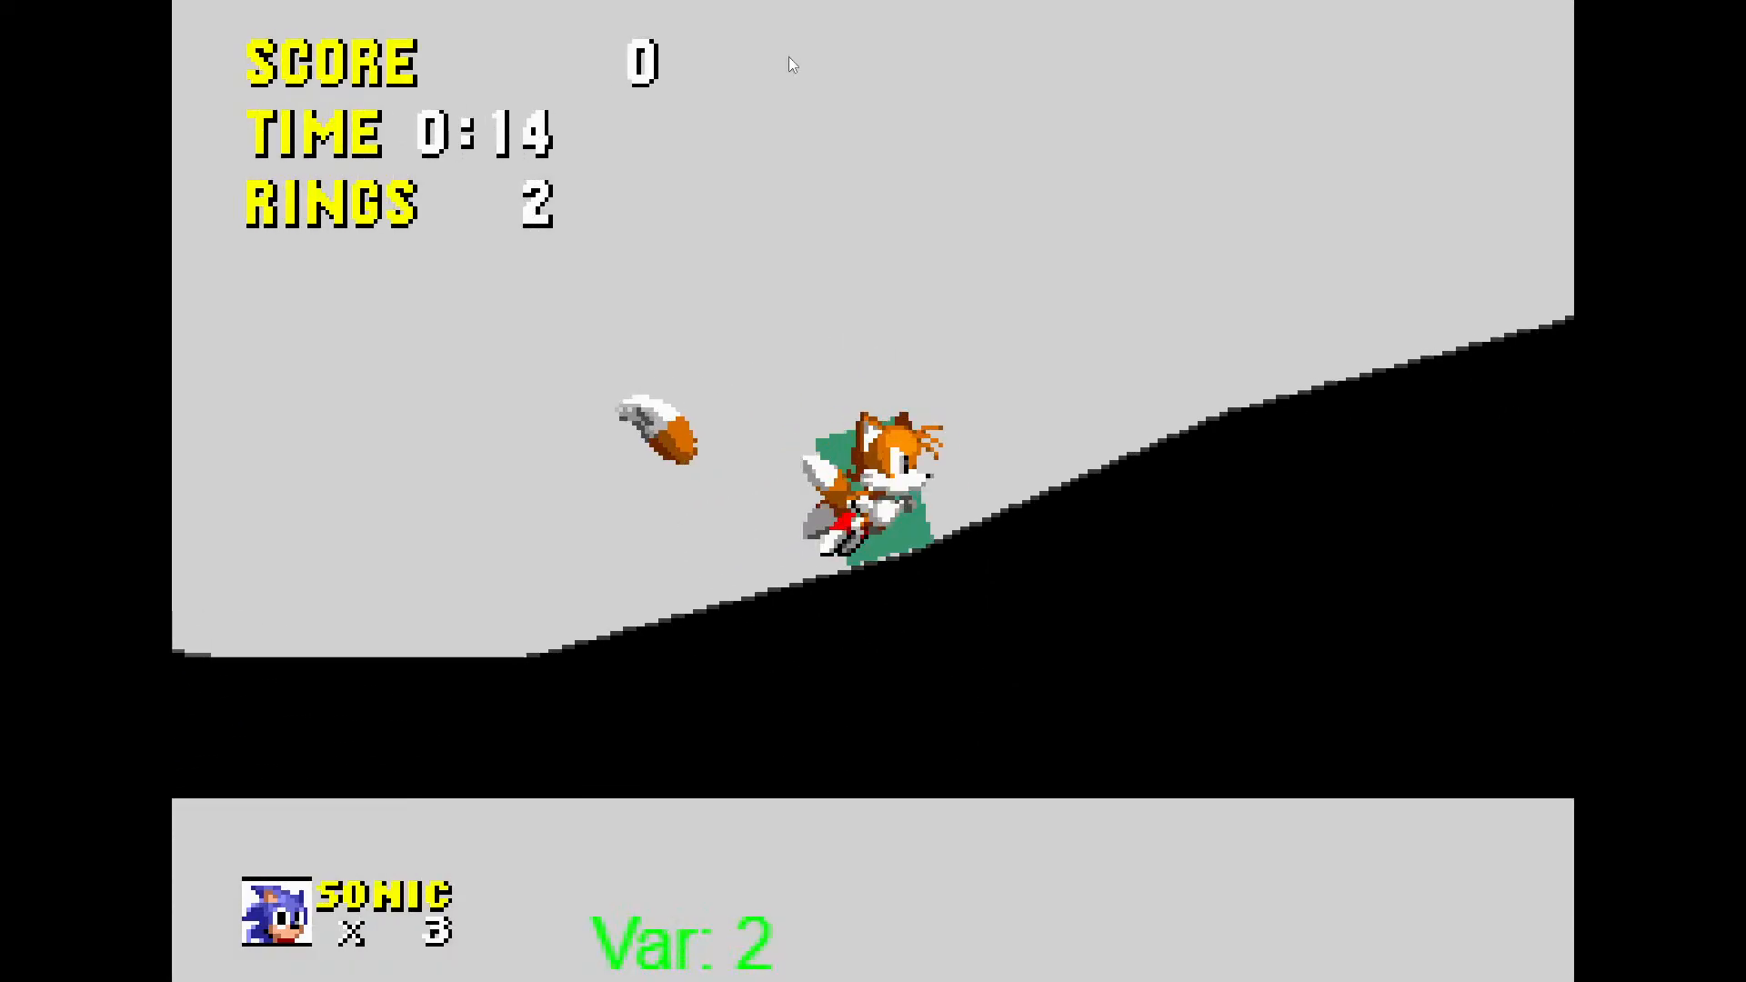
{"action": "key", "text": "space"}
{"action": "key", "text": "space"}
{"action": "key", "text": "Left"}
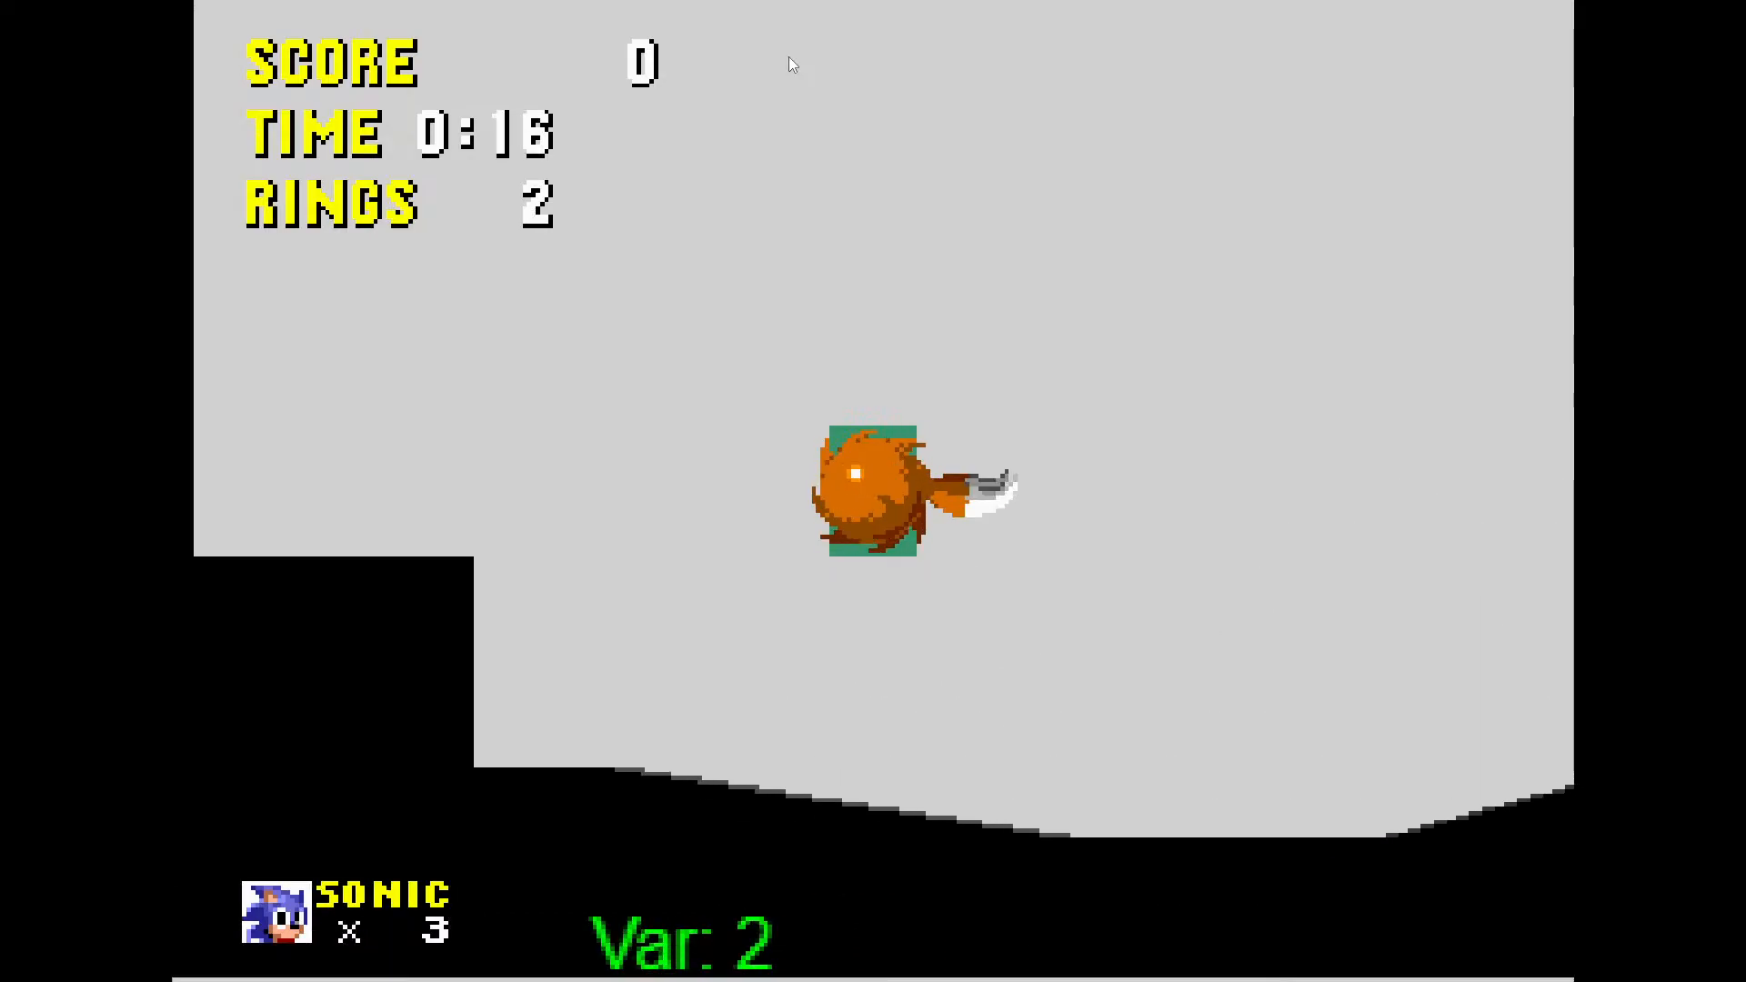
{"action": "key", "text": "space"}
{"action": "key", "text": "Right"}
{"action": "key", "text": "Down"}
{"action": "key", "text": "space"}
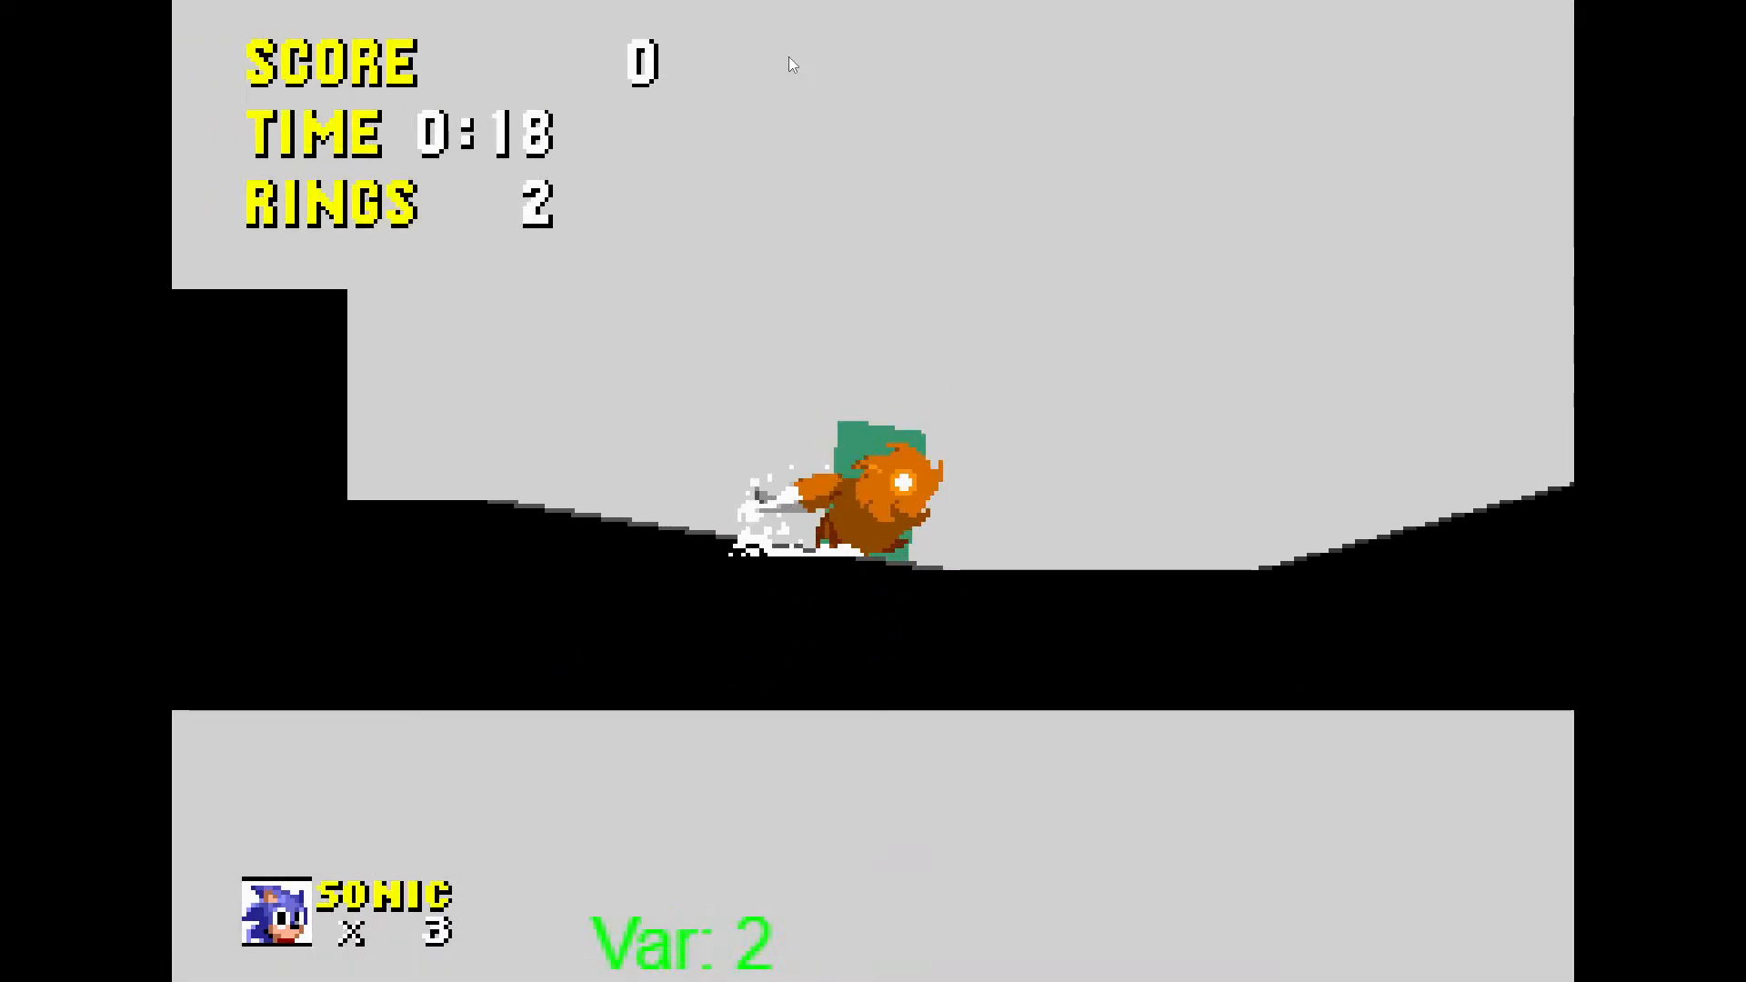
{"action": "key", "text": "space"}
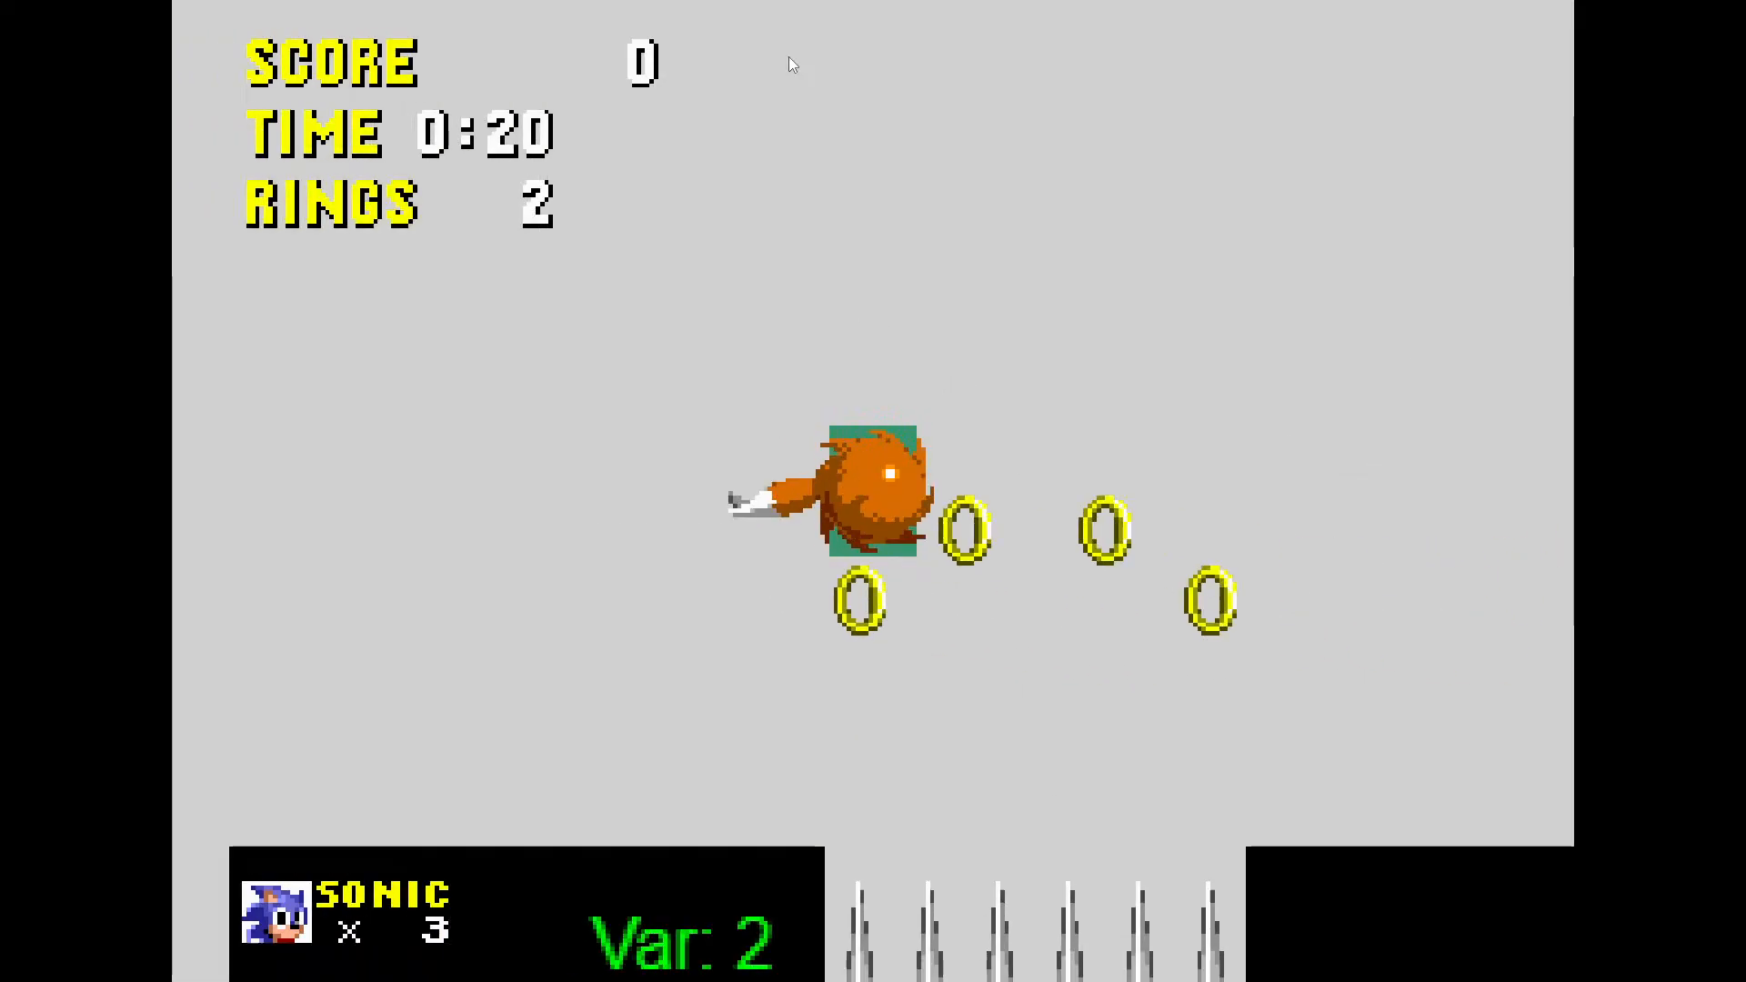
{"action": "key", "text": "Left"}
{"action": "key", "text": "Escape"}
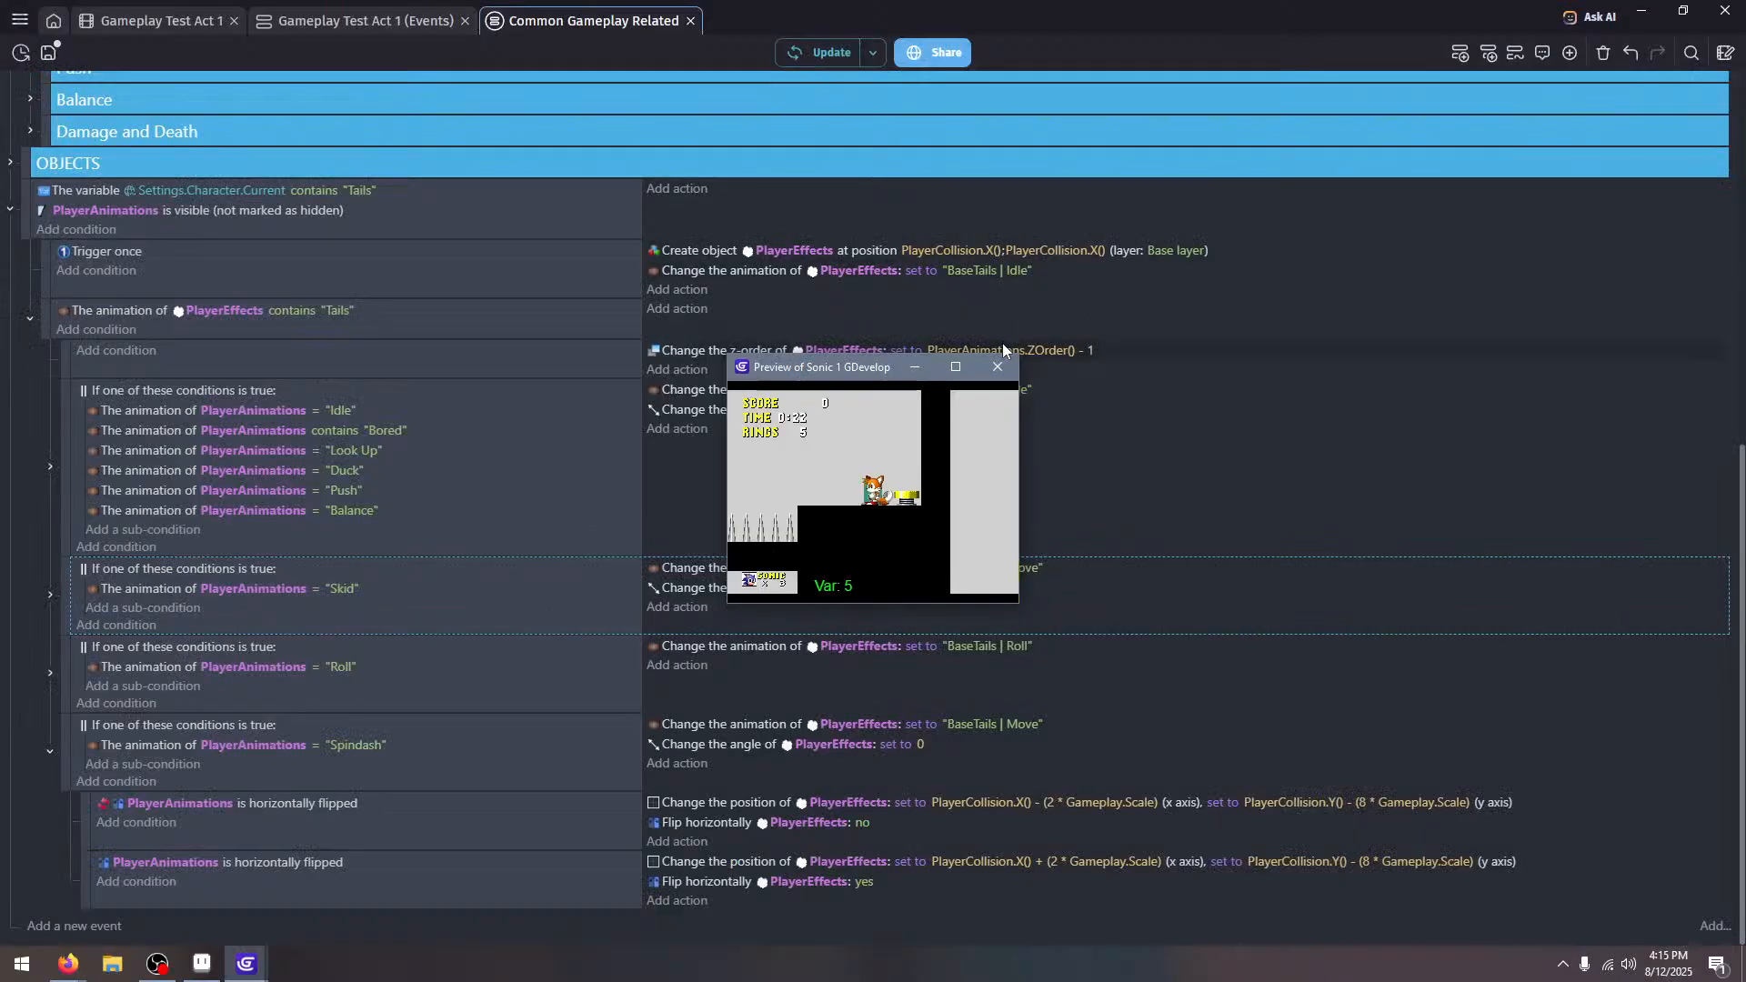
{"action": "left_click", "coordinate": [1001, 366]}
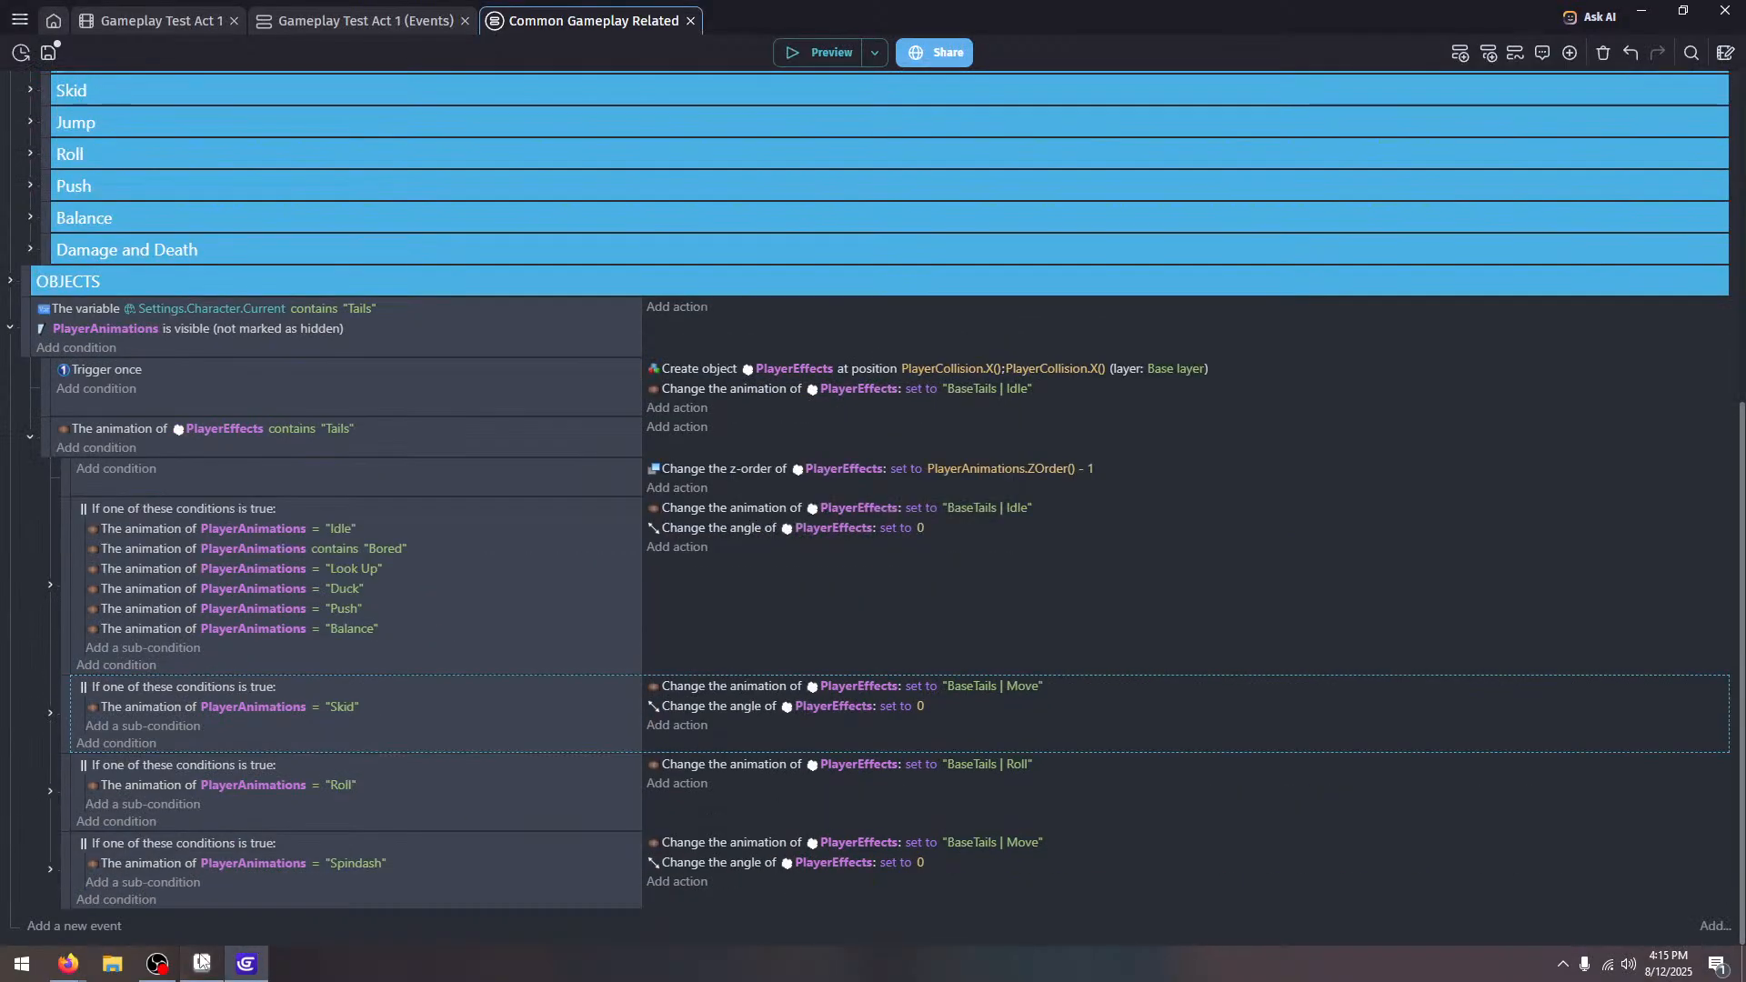
Switch to Aseprite and compare frames 31 and 32 of the Tails animation sheet
{"action": "left_click", "coordinate": [202, 963]}
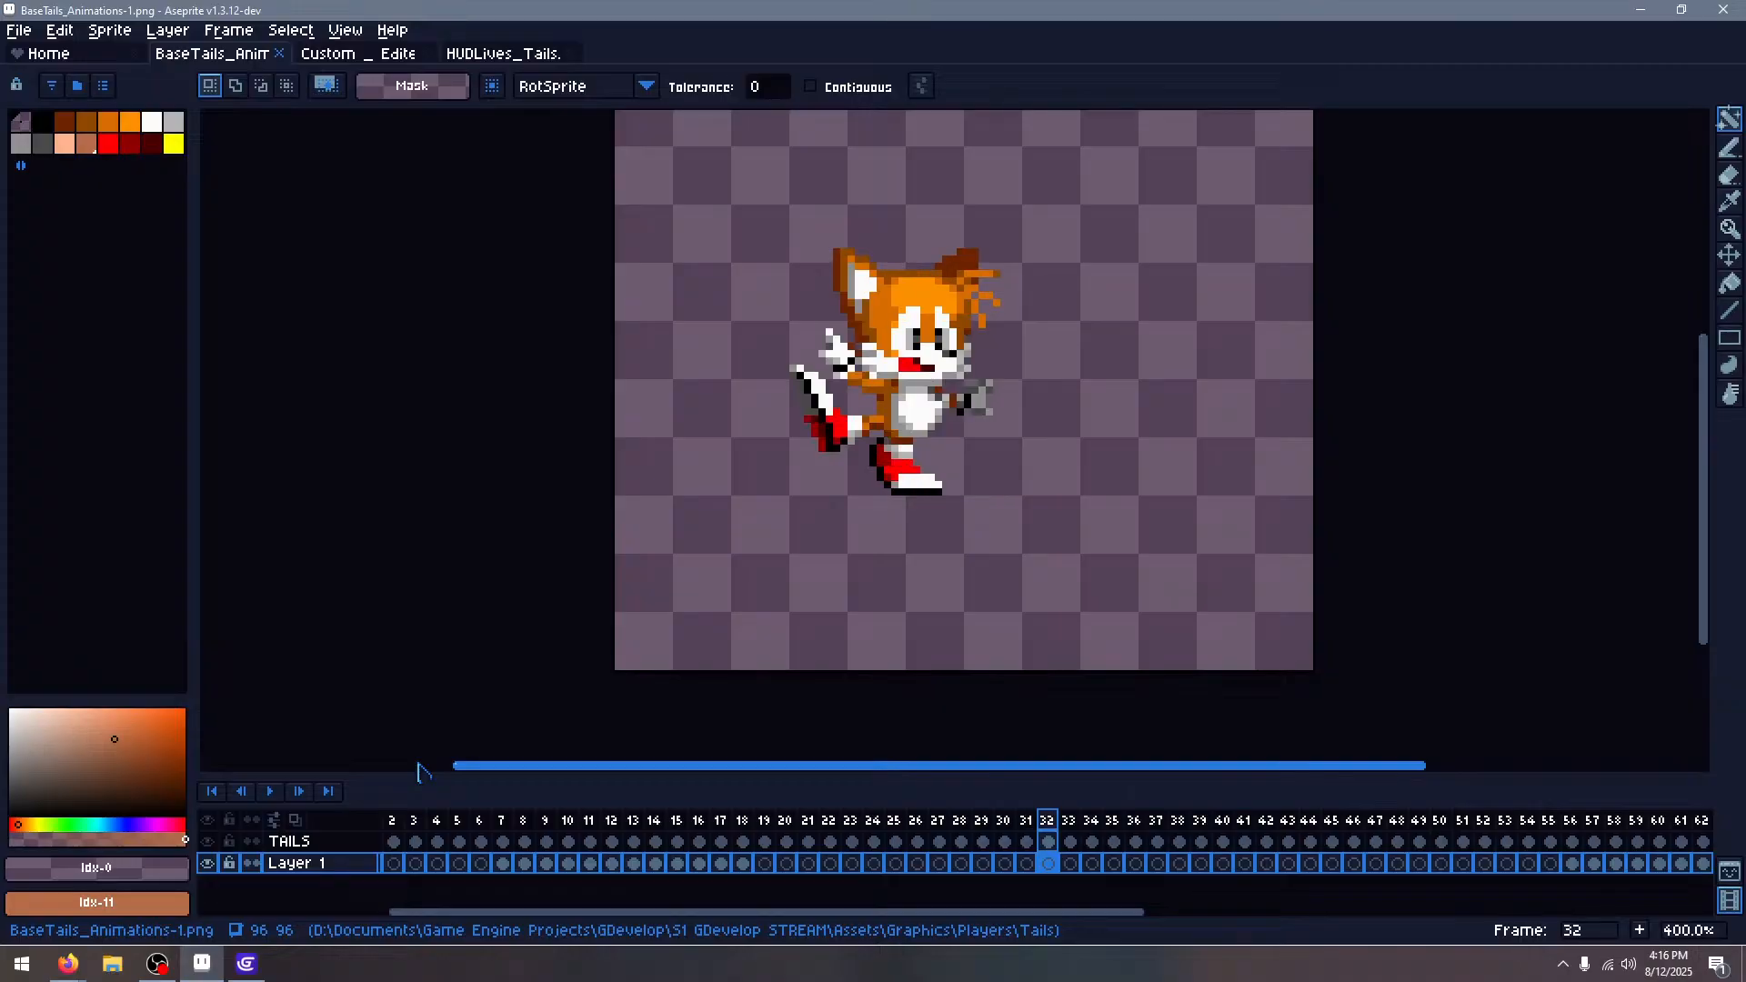
{"action": "key", "text": "Left"}
{"action": "key", "text": "Right"}
{"action": "key", "text": "Left"}
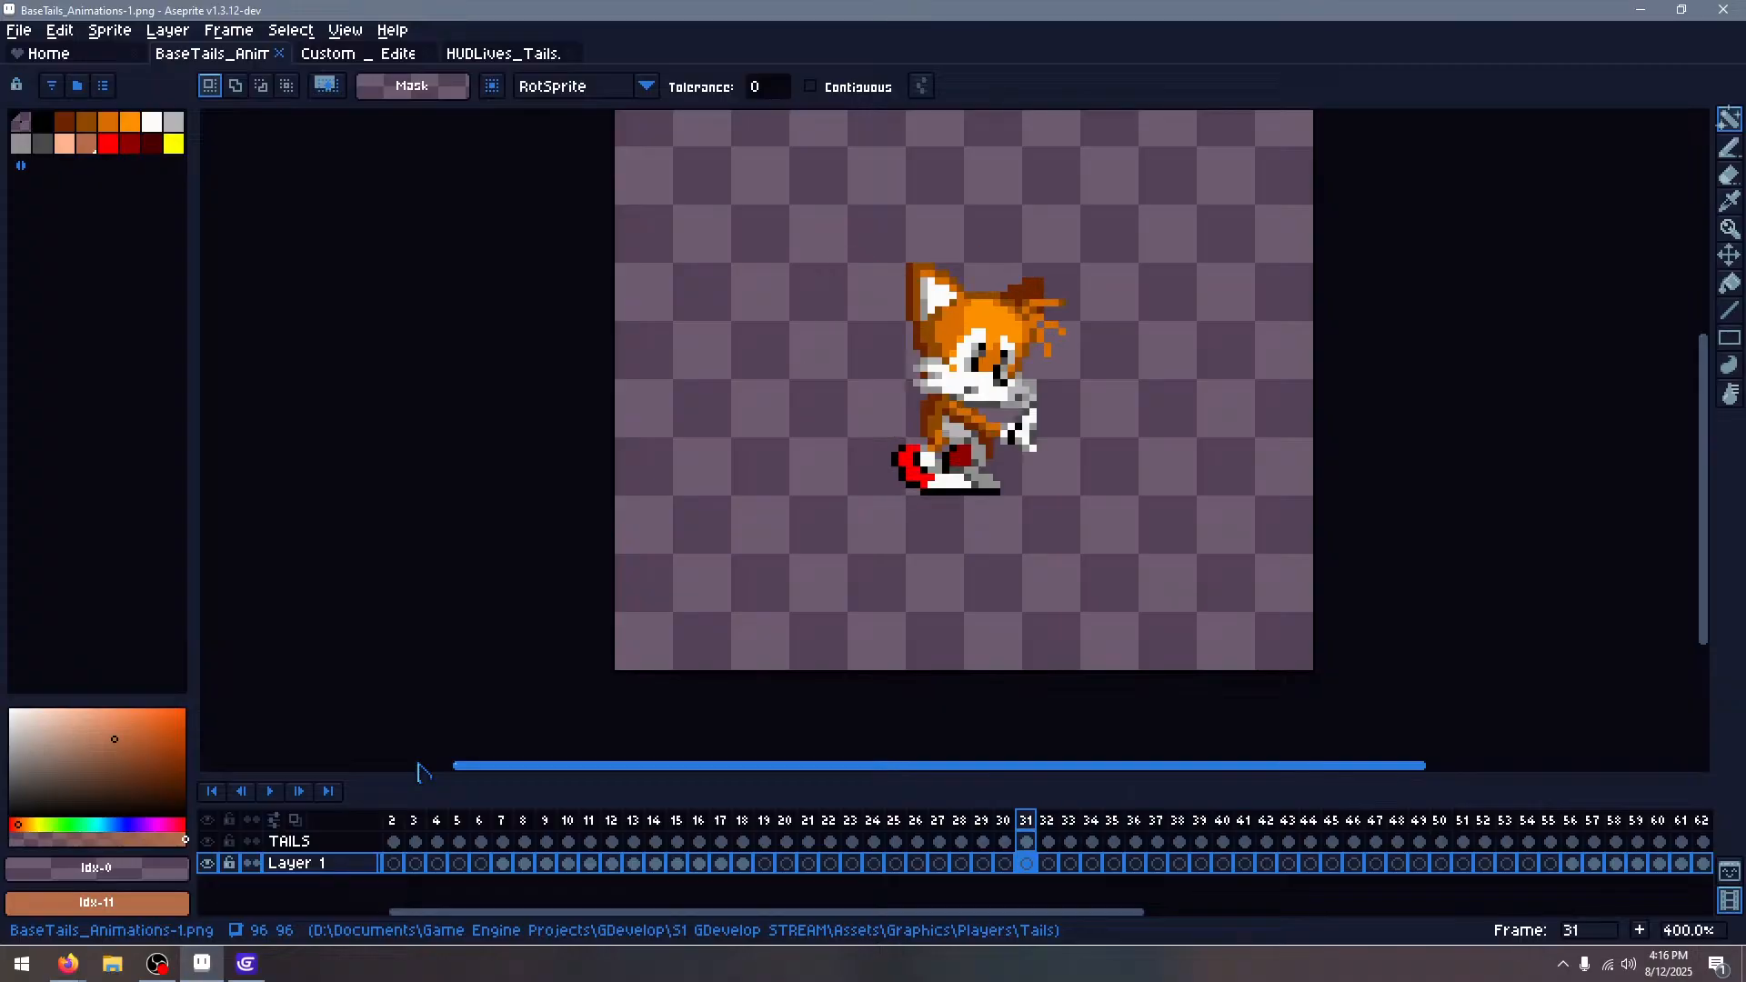
Return to GDevelop and expand the Spindash event to show its two horizontal-flip sub-events
{"action": "left_click", "coordinate": [247, 964]}
{"action": "left_click", "coordinate": [52, 867]}
{"action": "scroll", "coordinate": [75, 793], "scroll_direction": "down", "scroll_amount": 2}
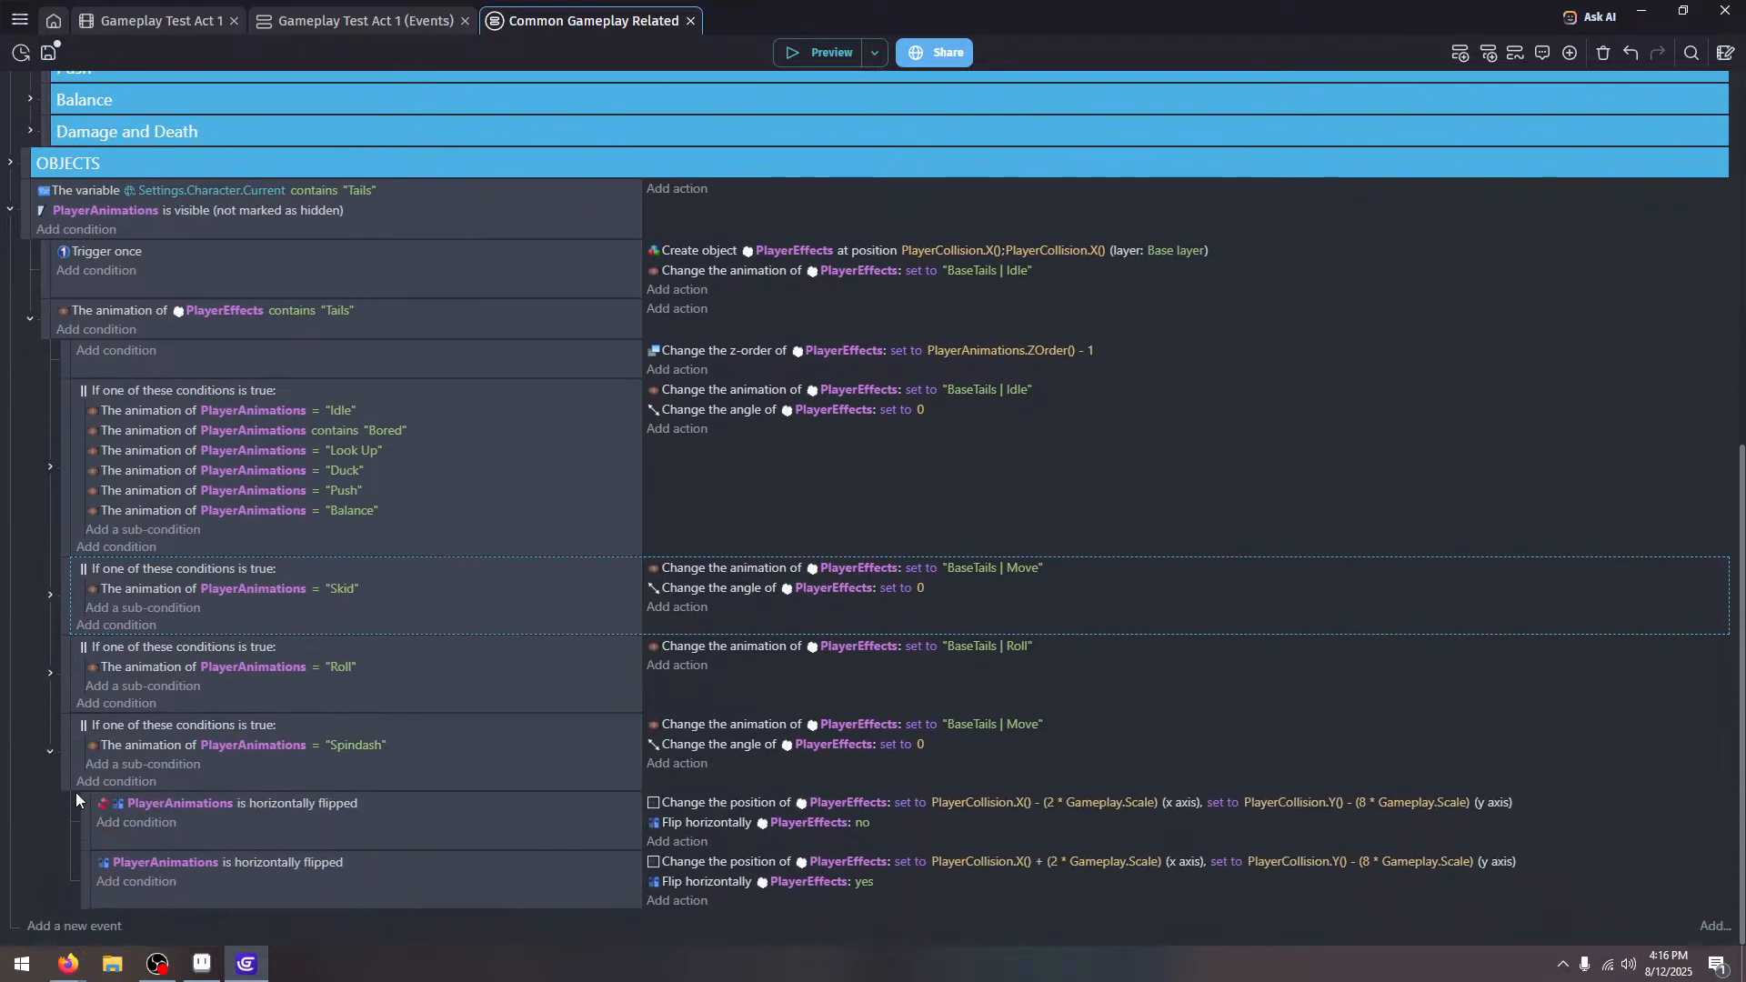
Duplicate the Spindash event together with its two horizontal-flip sub-events
{"action": "left_click", "coordinate": [74, 787]}
{"action": "key", "text": "ctrl+c"}
{"action": "key", "text": "ctrl+v"}
{"action": "scroll", "coordinate": [429, 833], "scroll_direction": "down", "scroll_amount": 2}
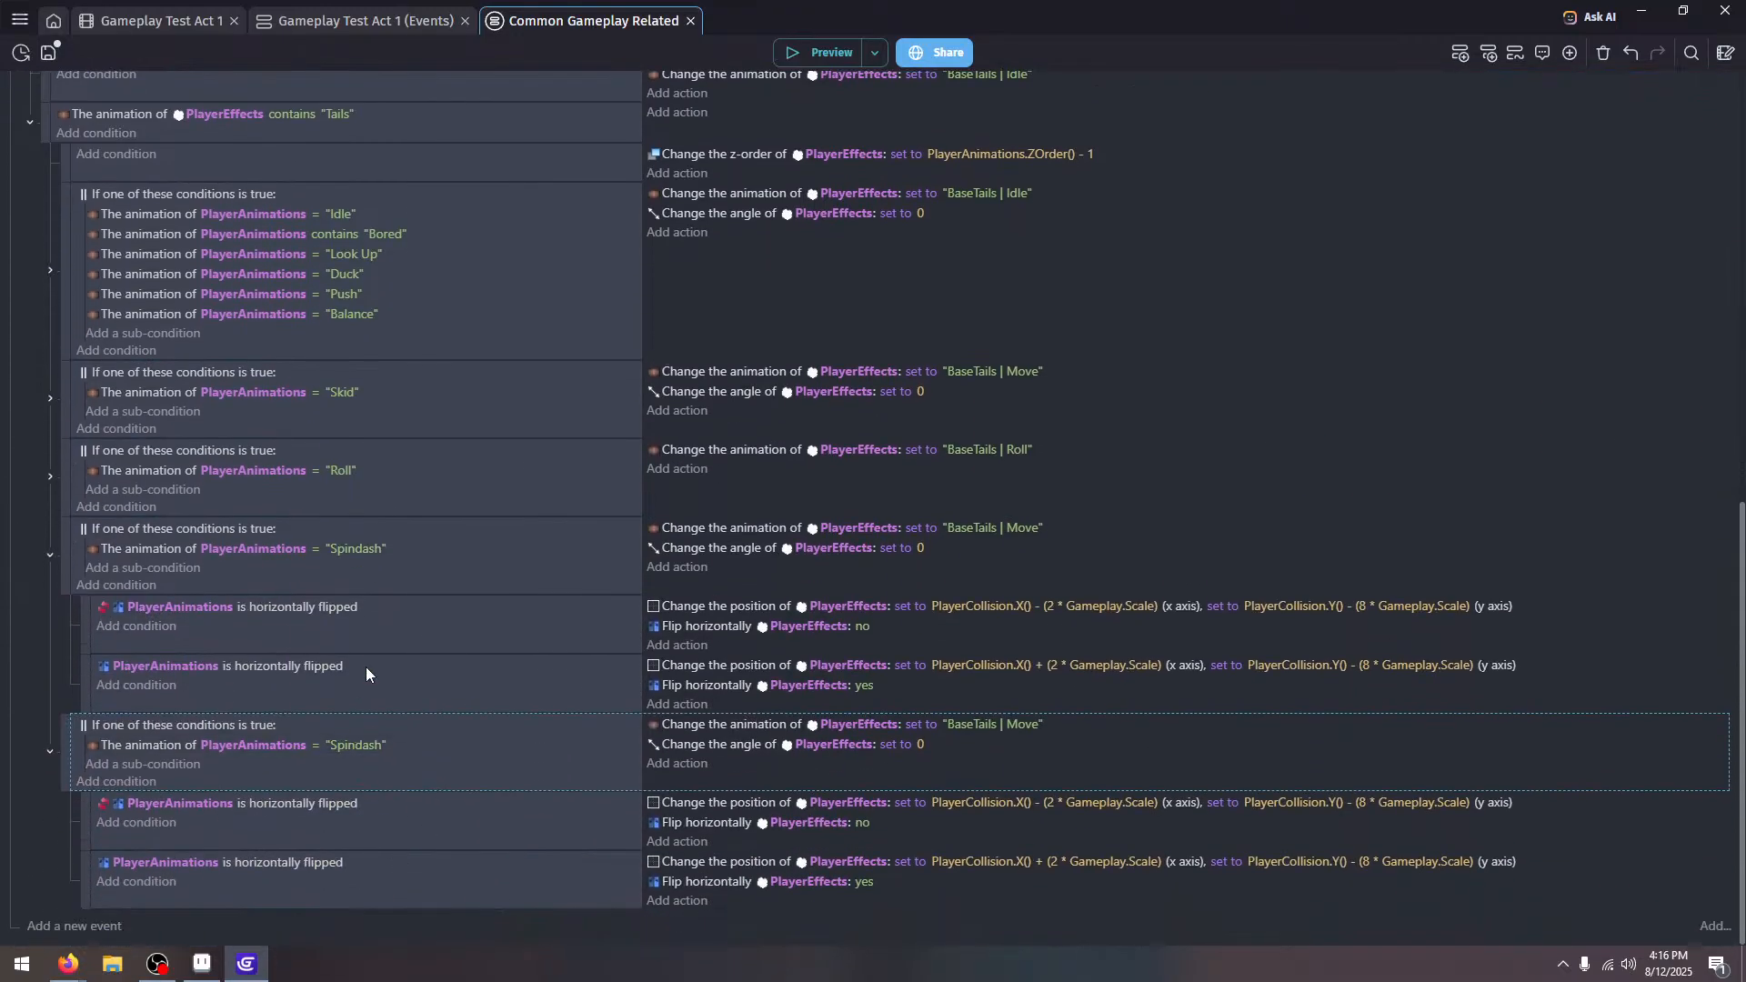
Move the "Balance" condition from the Idle event into the duplicated event, replacing its "Spindash" condition
{"action": "left_click", "coordinate": [398, 319]}
{"action": "key", "text": "ctrl+x"}
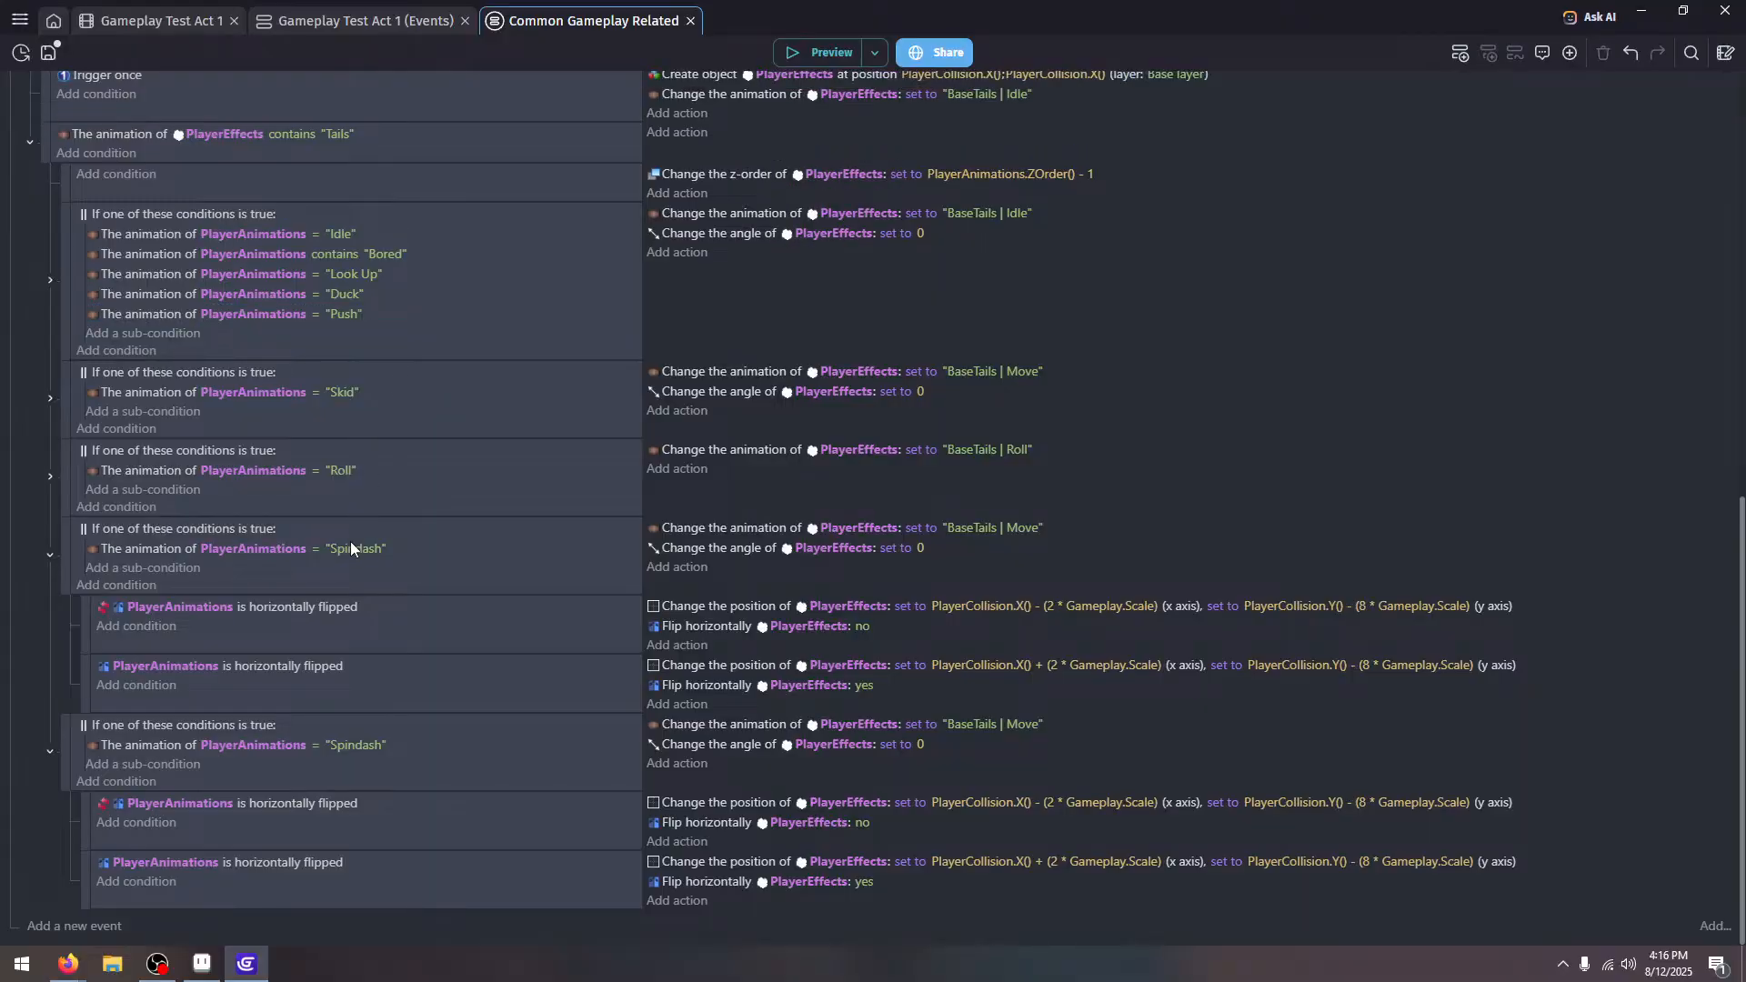
{"action": "left_click", "coordinate": [260, 764]}
{"action": "left_click", "coordinate": [363, 745]}
{"action": "key", "text": "Delete"}
Set the PlayerEffects animation in the Balance event to "BaseTails | Idle"
{"action": "left_click", "coordinate": [946, 723]}
{"action": "left_click", "coordinate": [1038, 769]}
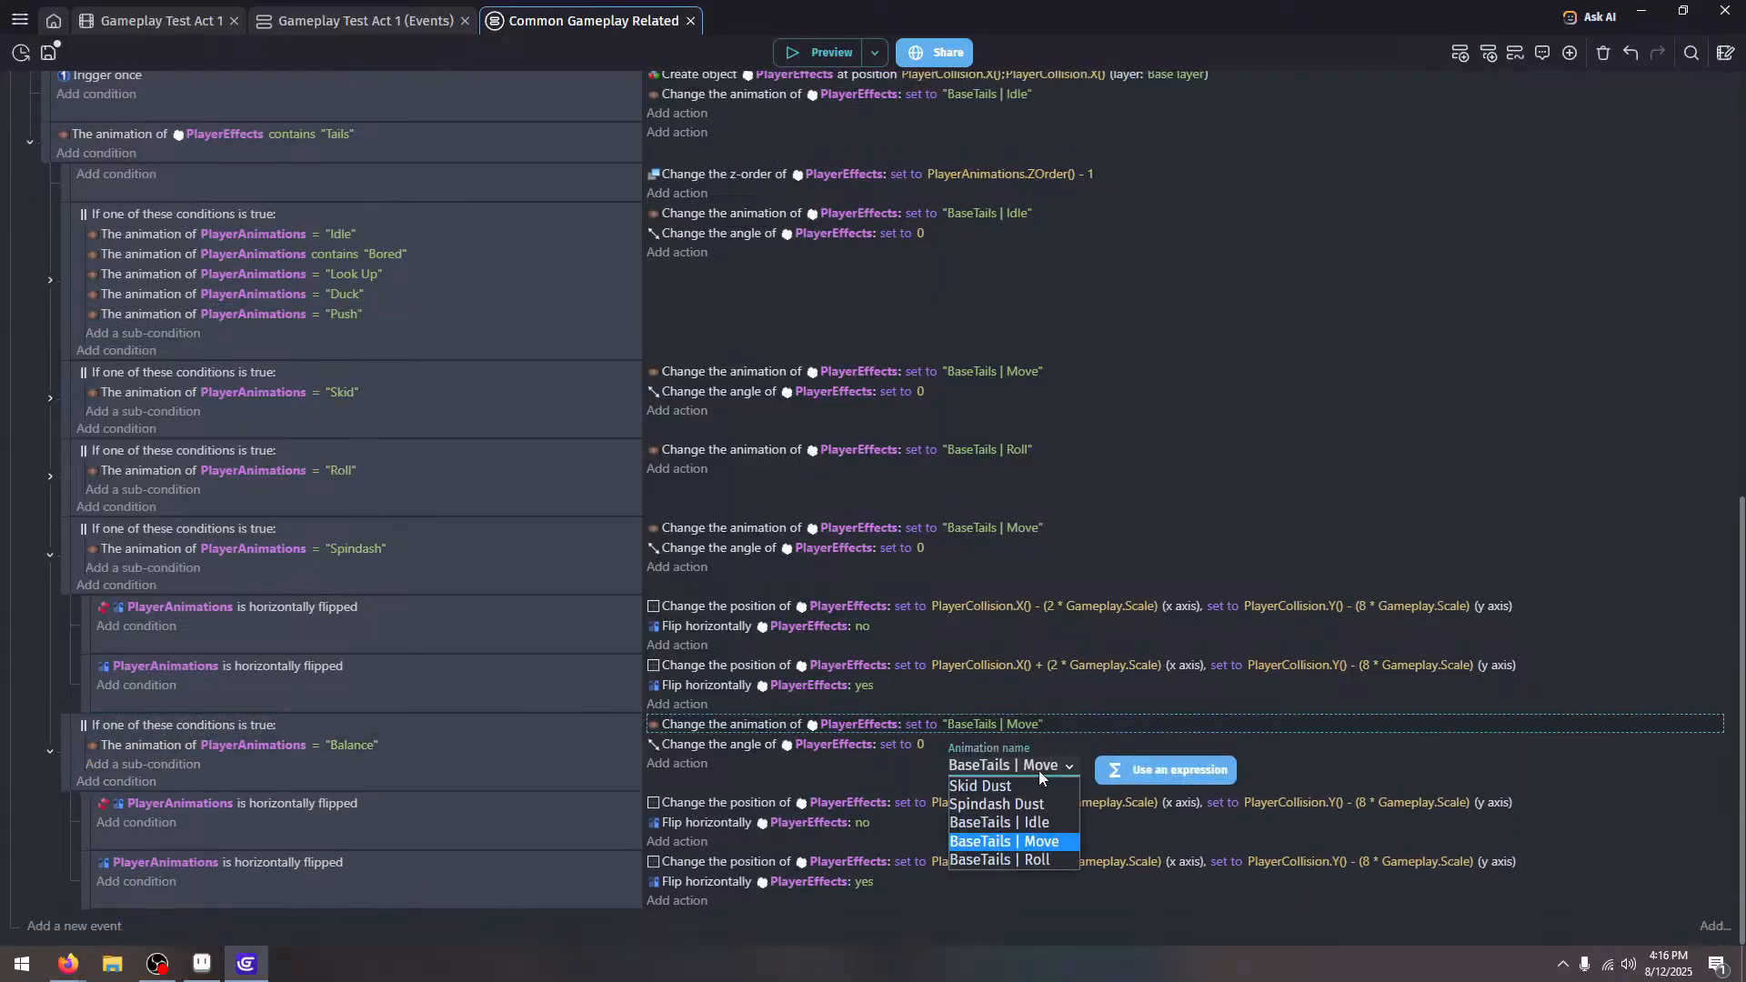
{"action": "left_click", "coordinate": [1056, 807]}
{"action": "left_click", "coordinate": [1282, 740]}
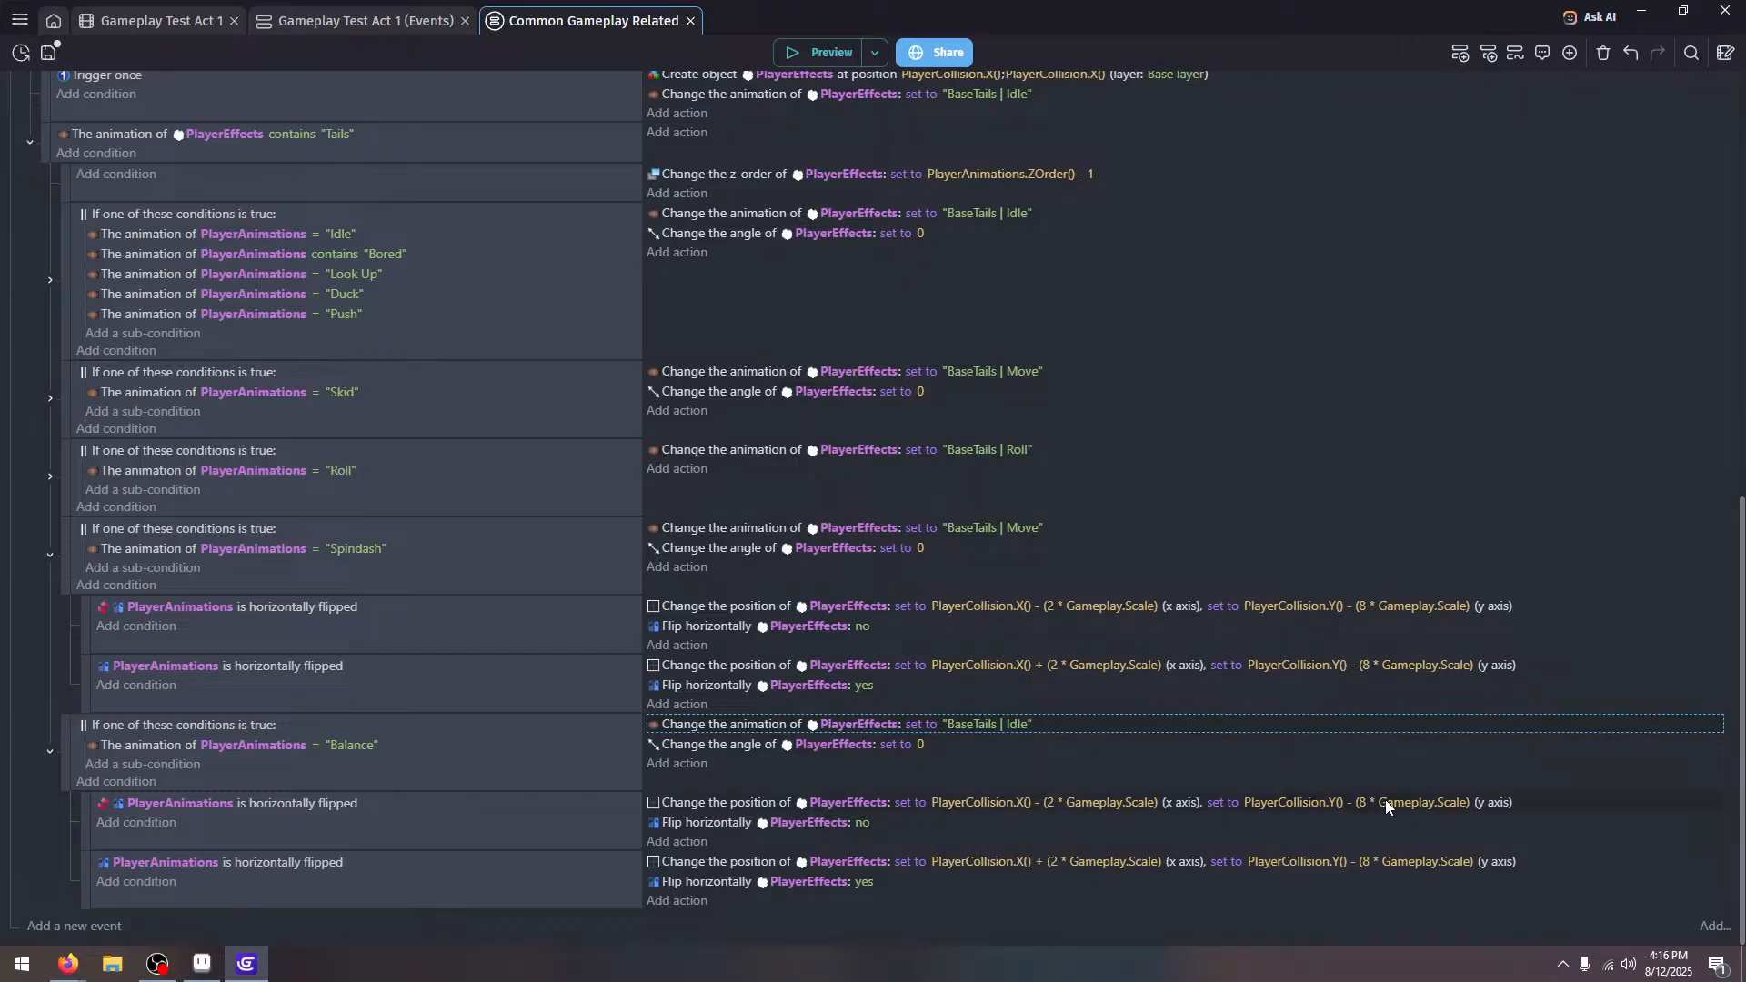
Set the Y position in both Balance sub-events to PlayerCollision.Y() - (0 * Gameplay.Scale)
{"action": "left_click", "coordinate": [1378, 802]}
{"action": "left_click", "coordinate": [1463, 846]}
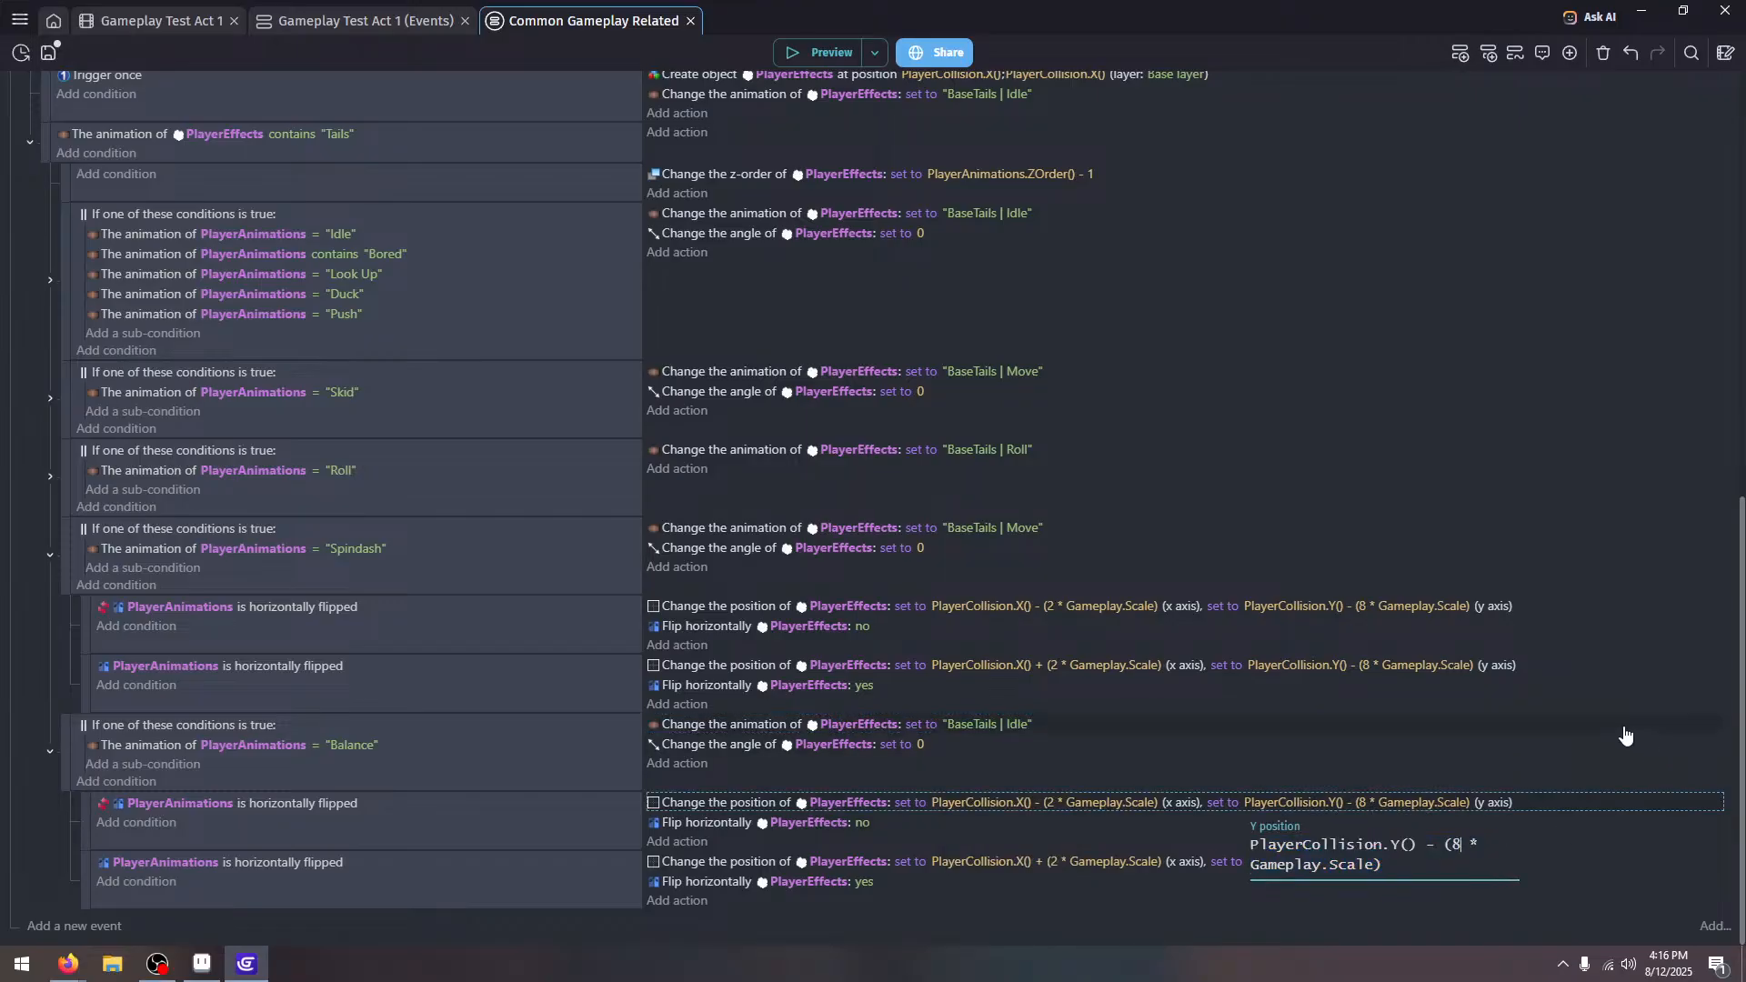
{"action": "type", "text": "0"}
{"action": "left_click", "coordinate": [1546, 747]}
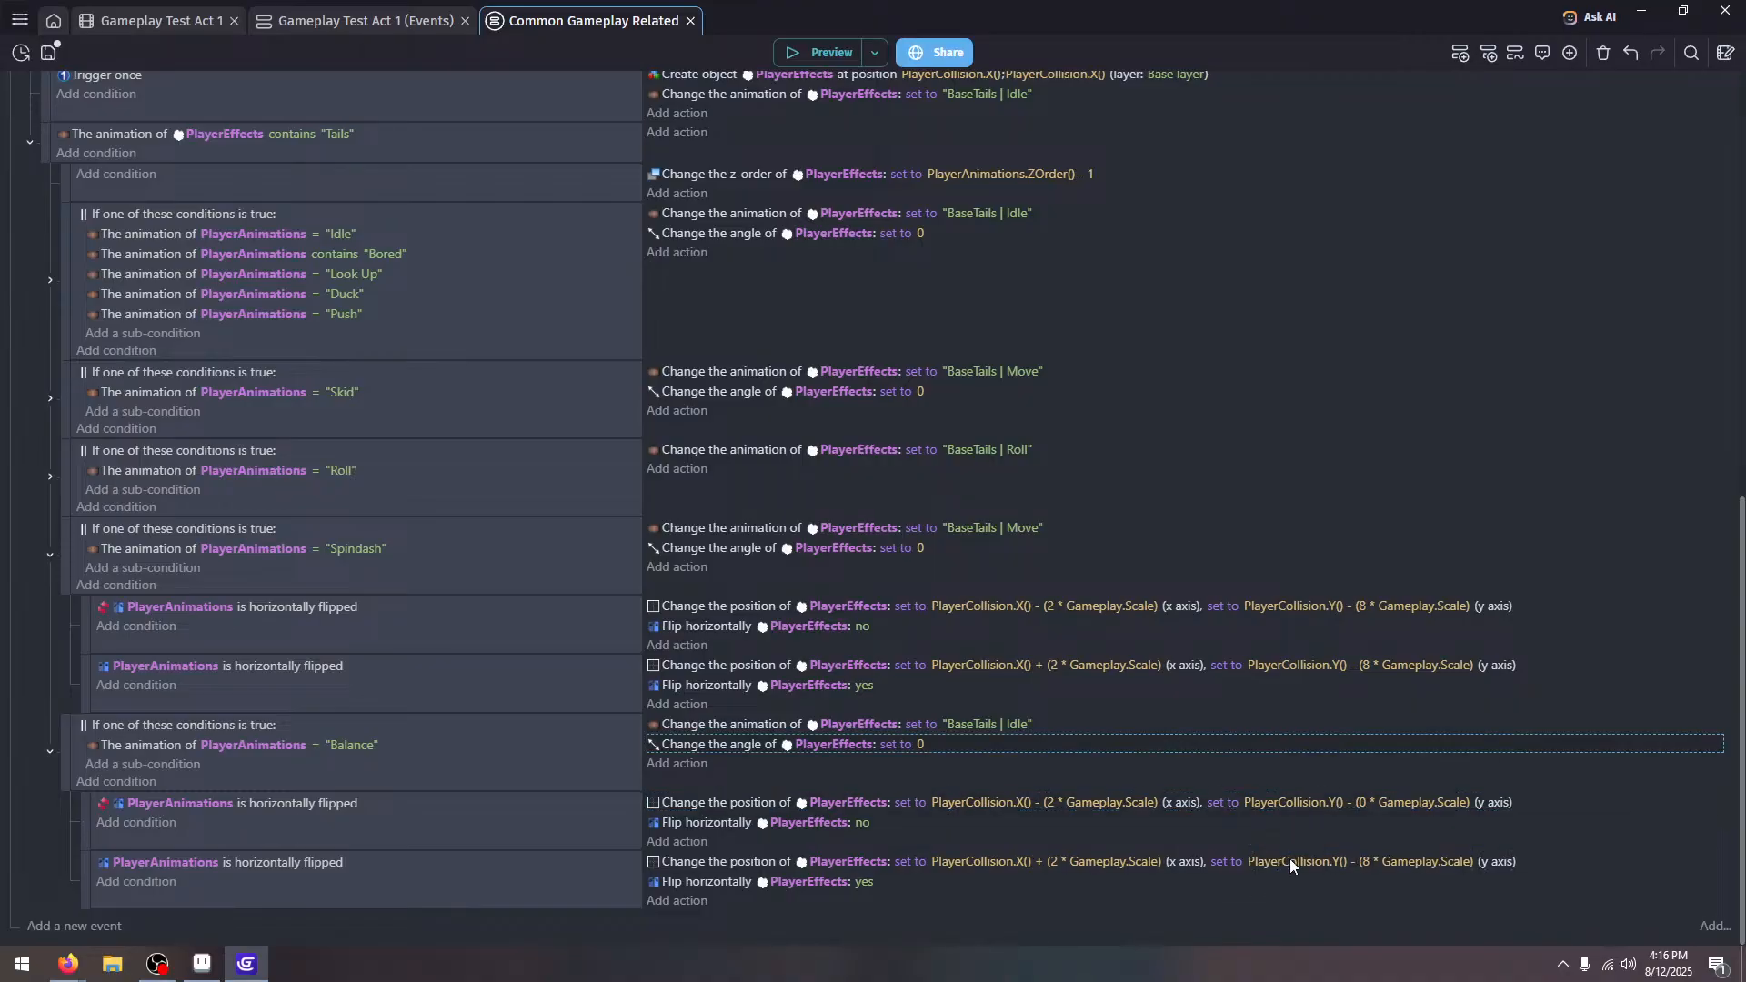
{"action": "left_click", "coordinate": [1364, 864]}
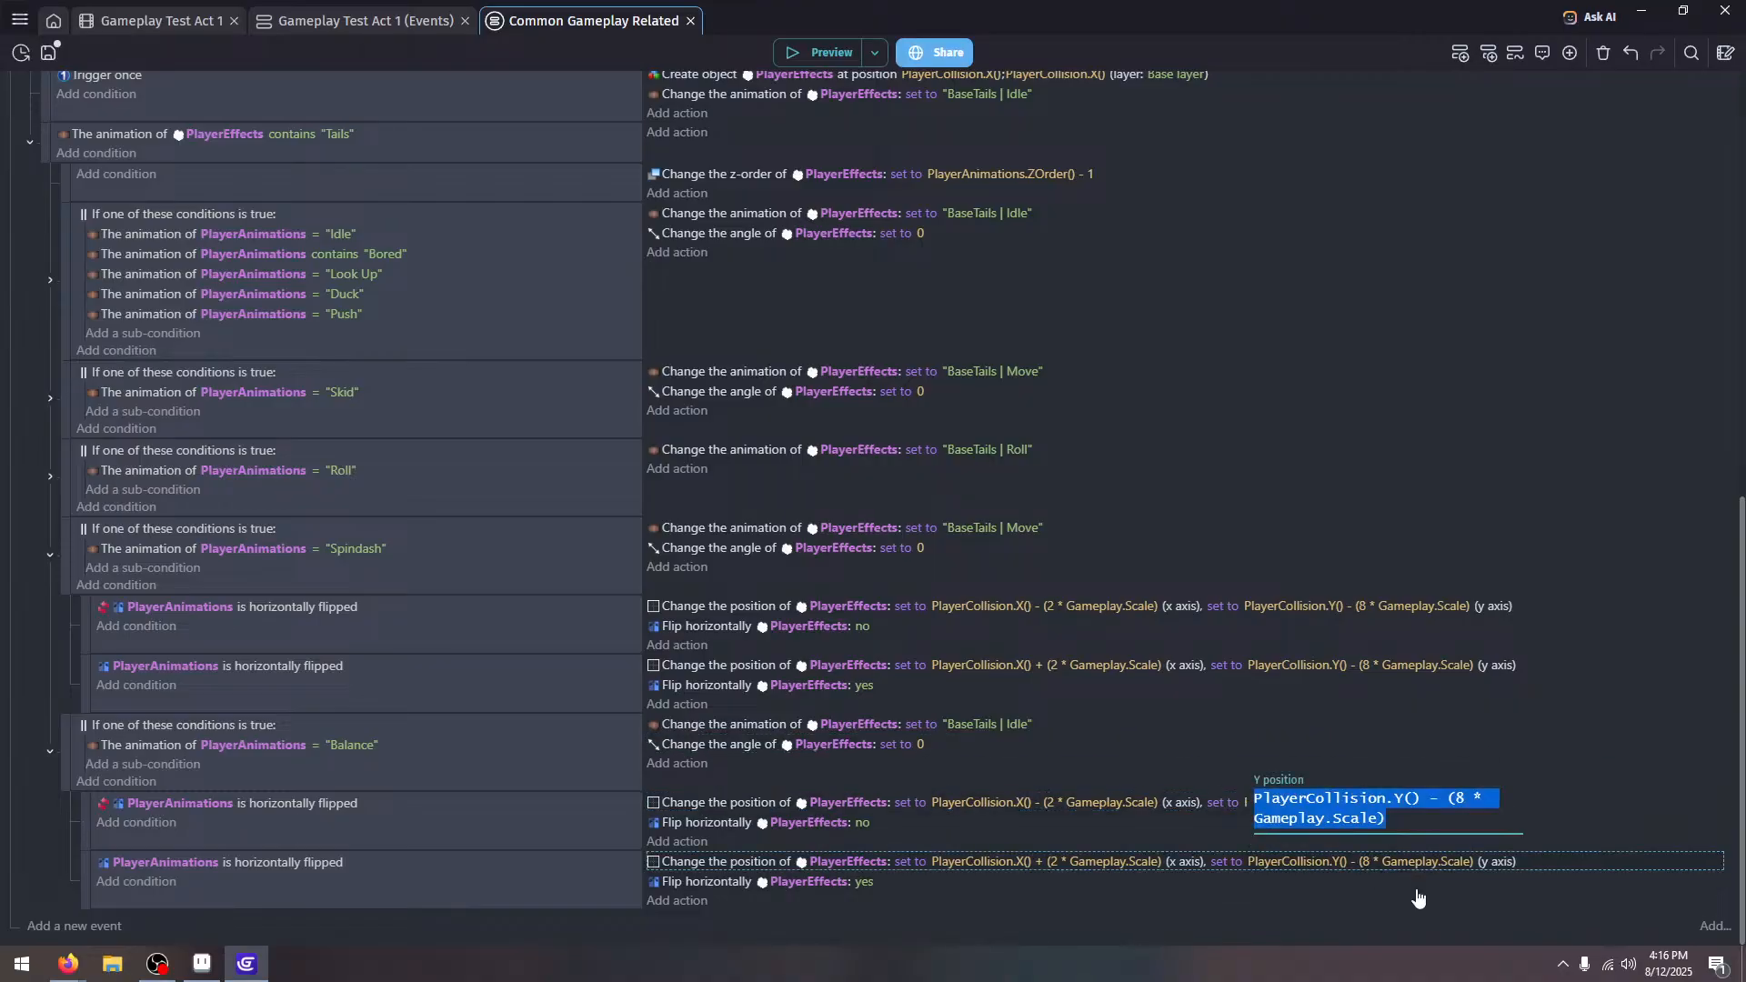
{"action": "left_click", "coordinate": [1461, 803]}
{"action": "key", "text": "BackSpace"}
{"action": "type", "text": "0"}
{"action": "left_click", "coordinate": [1286, 745]}
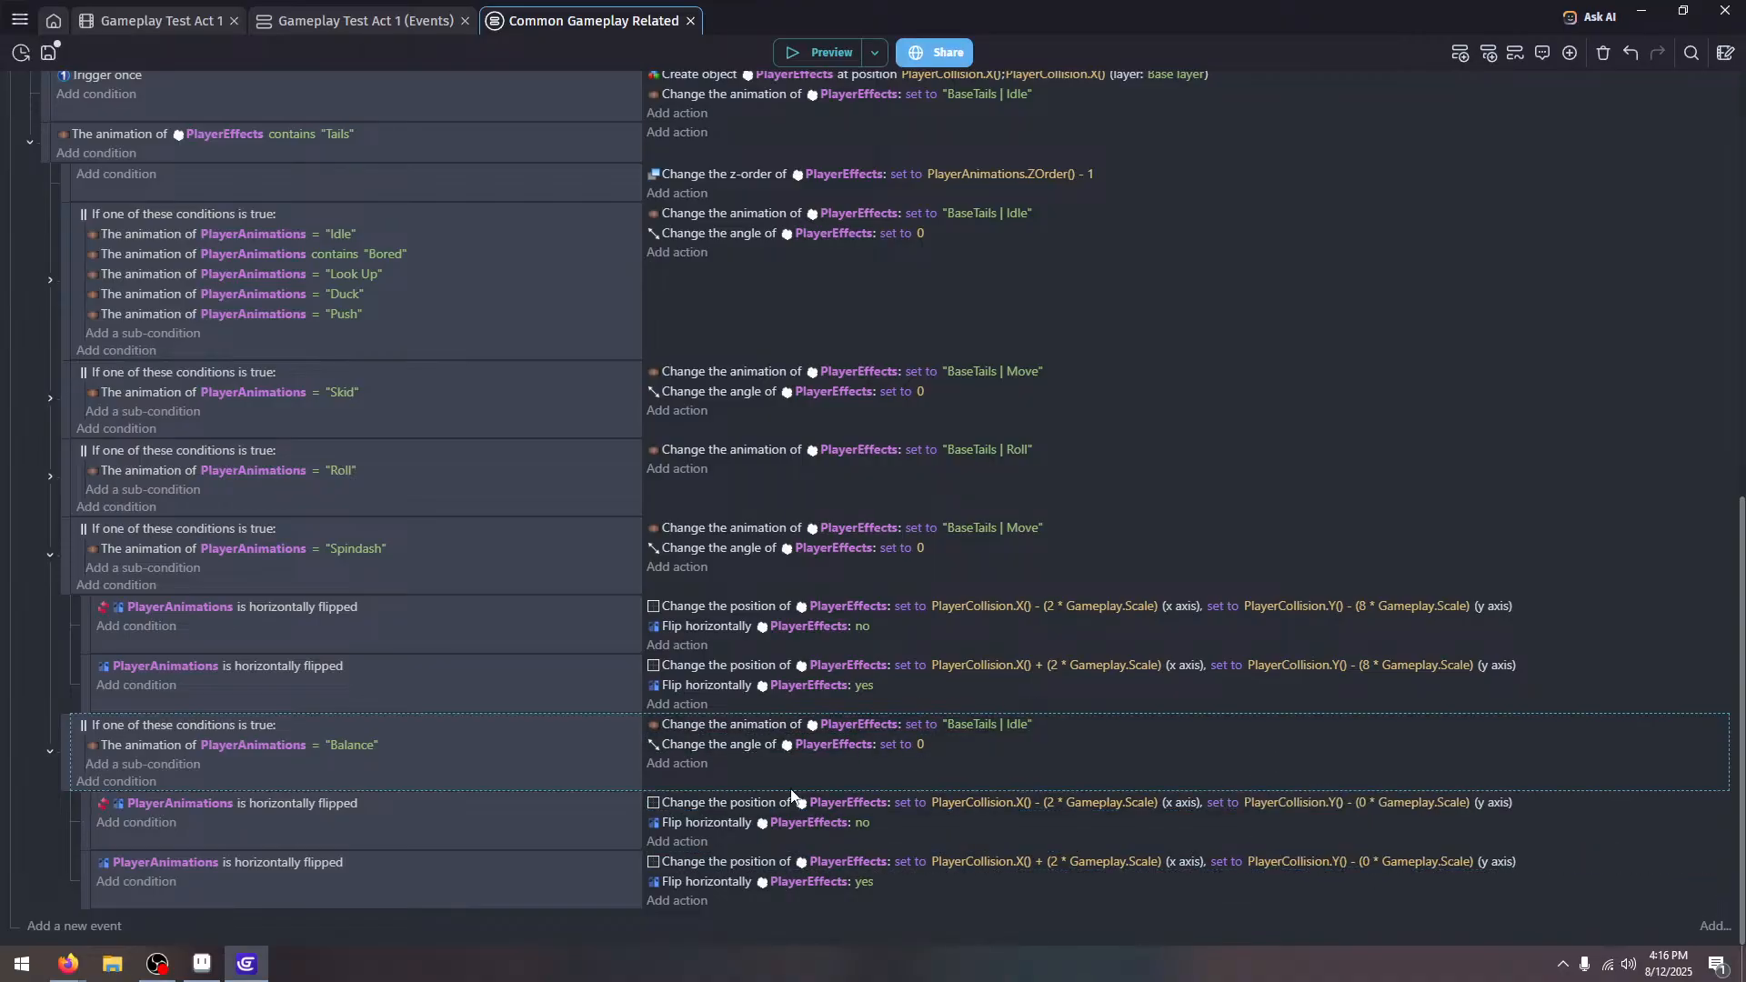
Preview the game full screen, balance Tails on the ledge to check the tail's position, and close the preview
{"action": "left_click", "coordinate": [792, 50]}
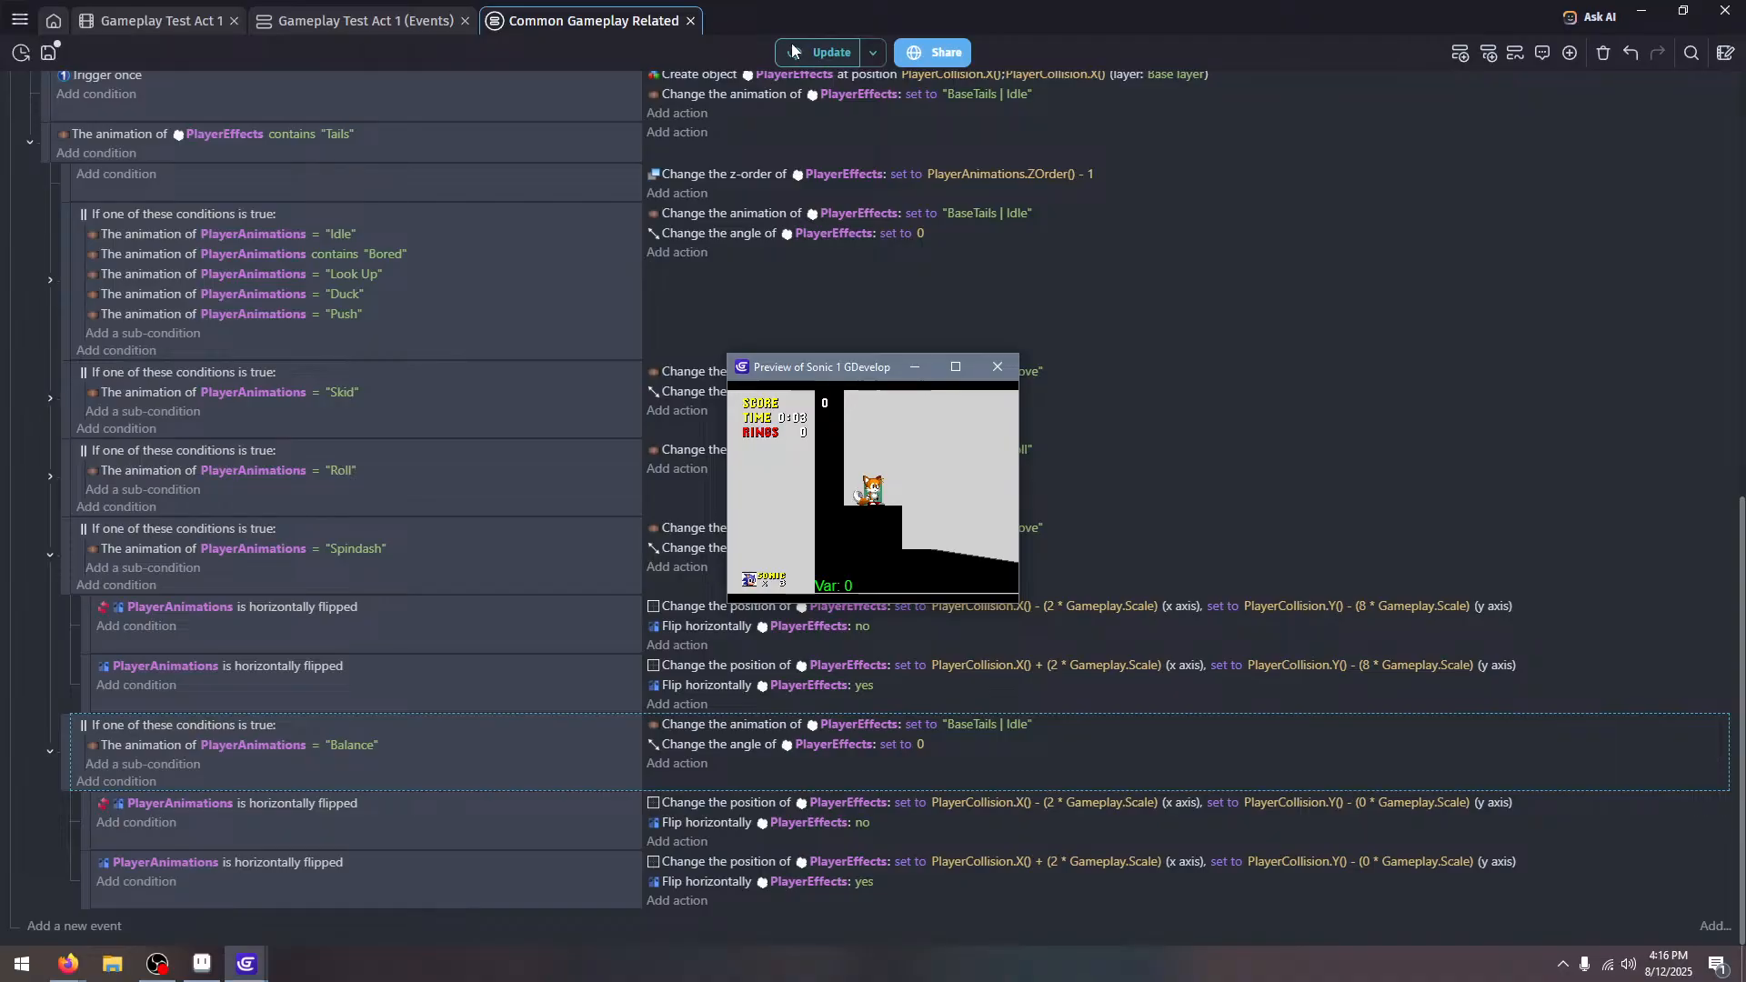
{"action": "key", "text": "F11"}
{"action": "key", "text": "Right"}
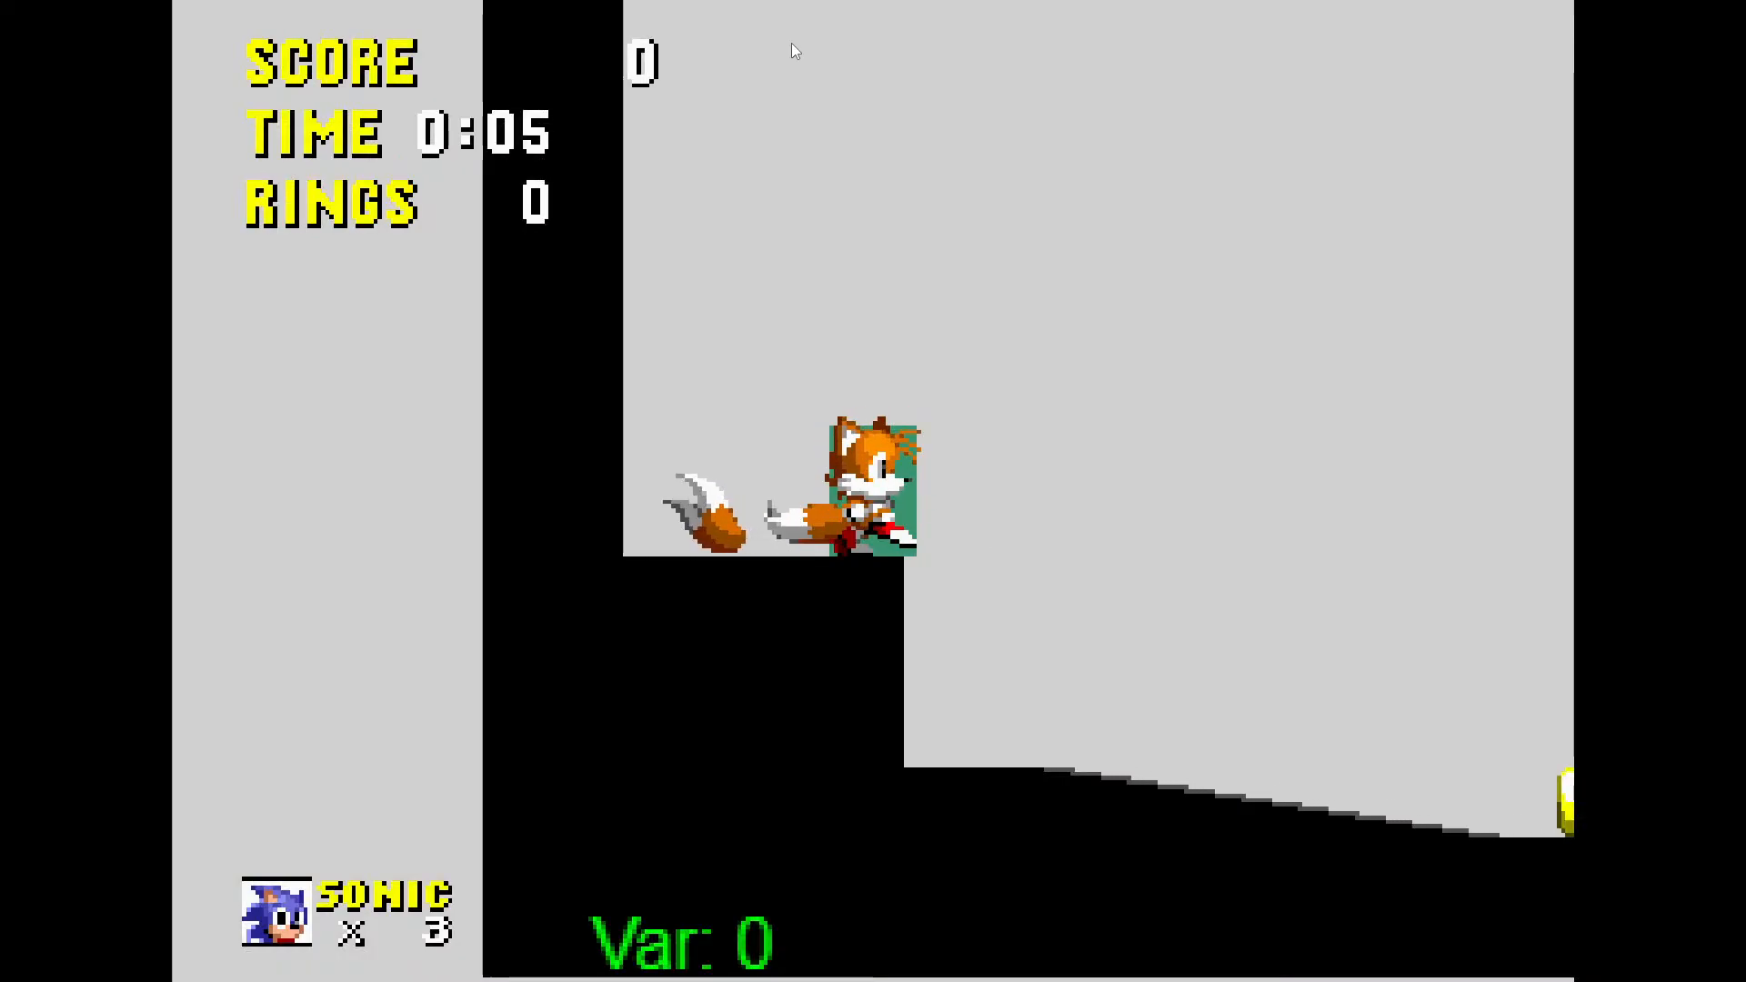
{"action": "key", "text": "Right"}
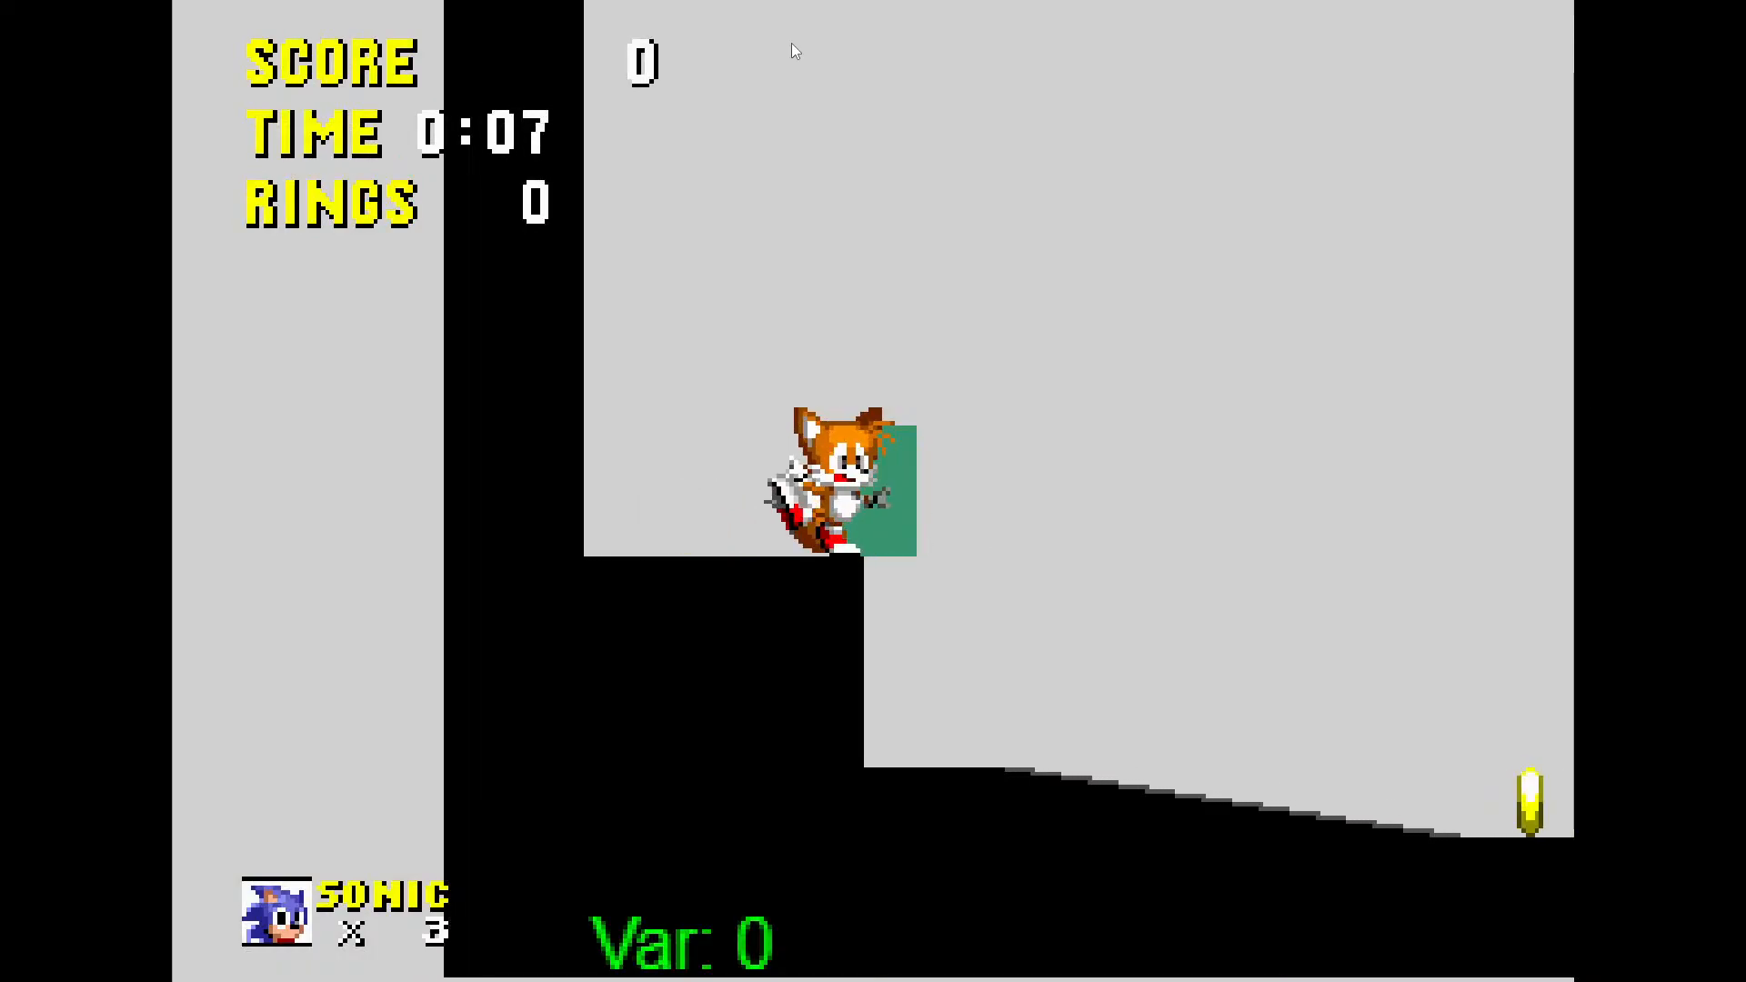
{"action": "key", "text": "F11"}
{"action": "left_click", "coordinate": [995, 367]}
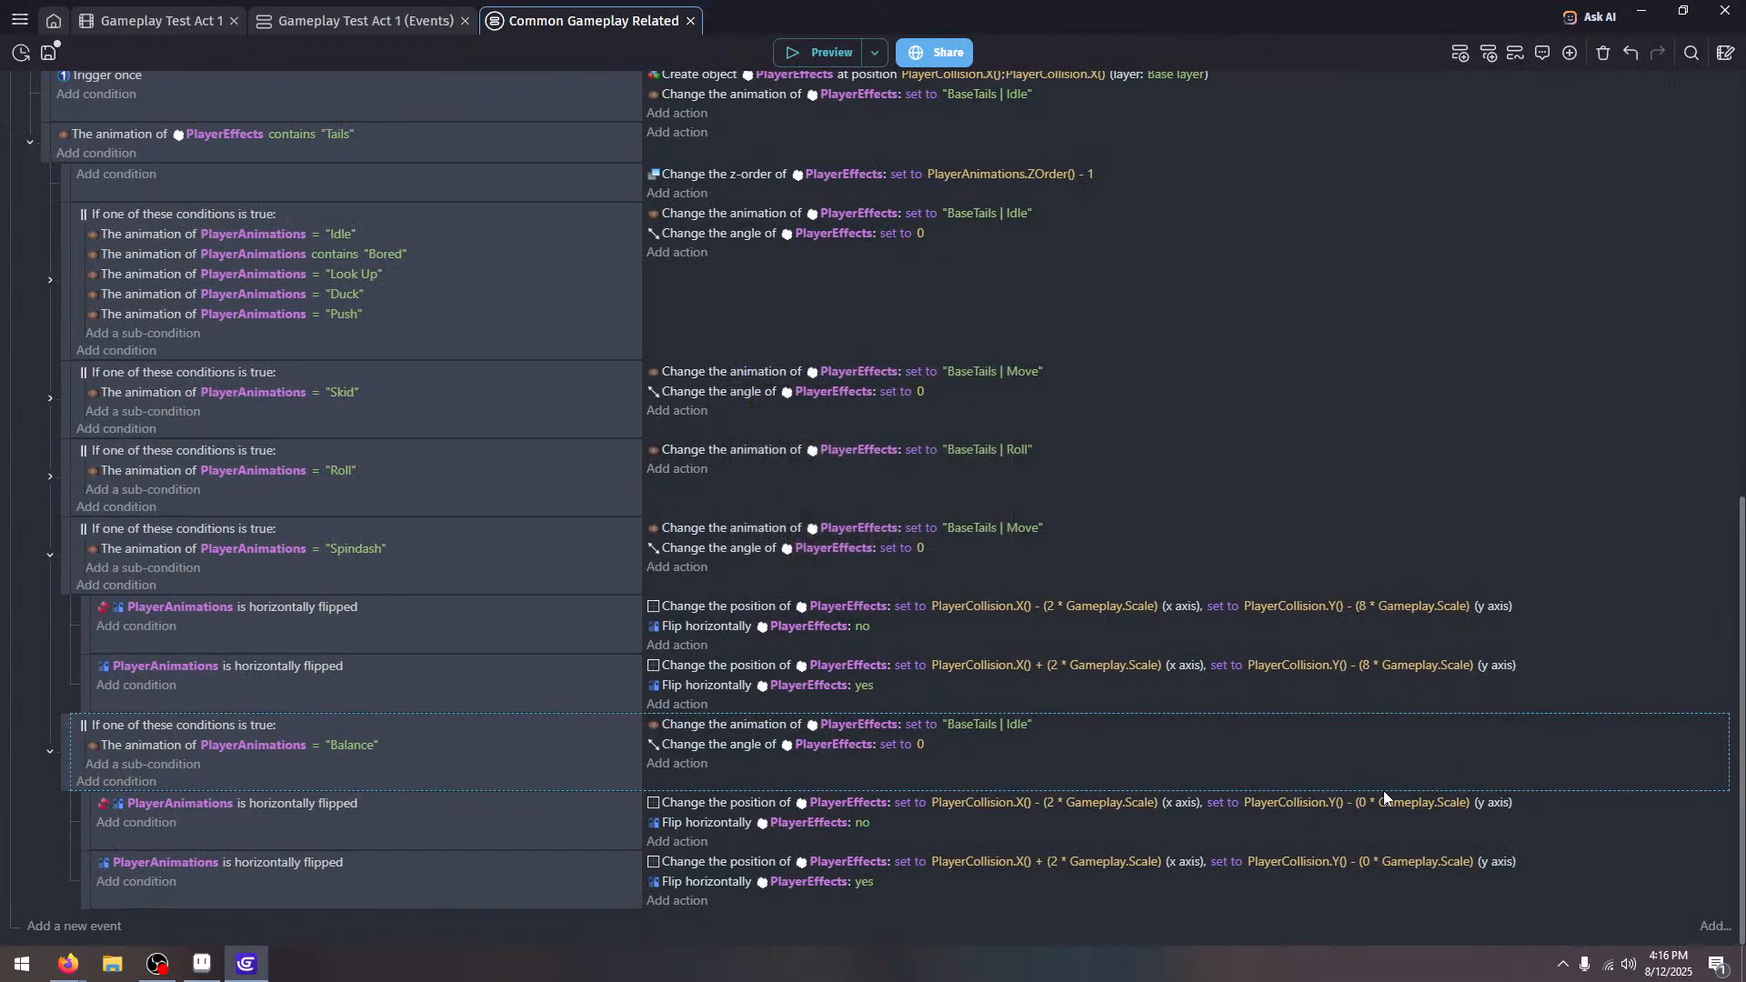
In the non-flipped Balance sub-event, set Y to PlayerCollision.Y() - (6 * Gameplay.Scale) and X to PlayerCollision.X() - (4 * Gameplay.Scale)
{"action": "left_click", "coordinate": [1365, 812]}
{"action": "left_click", "coordinate": [1459, 845]}
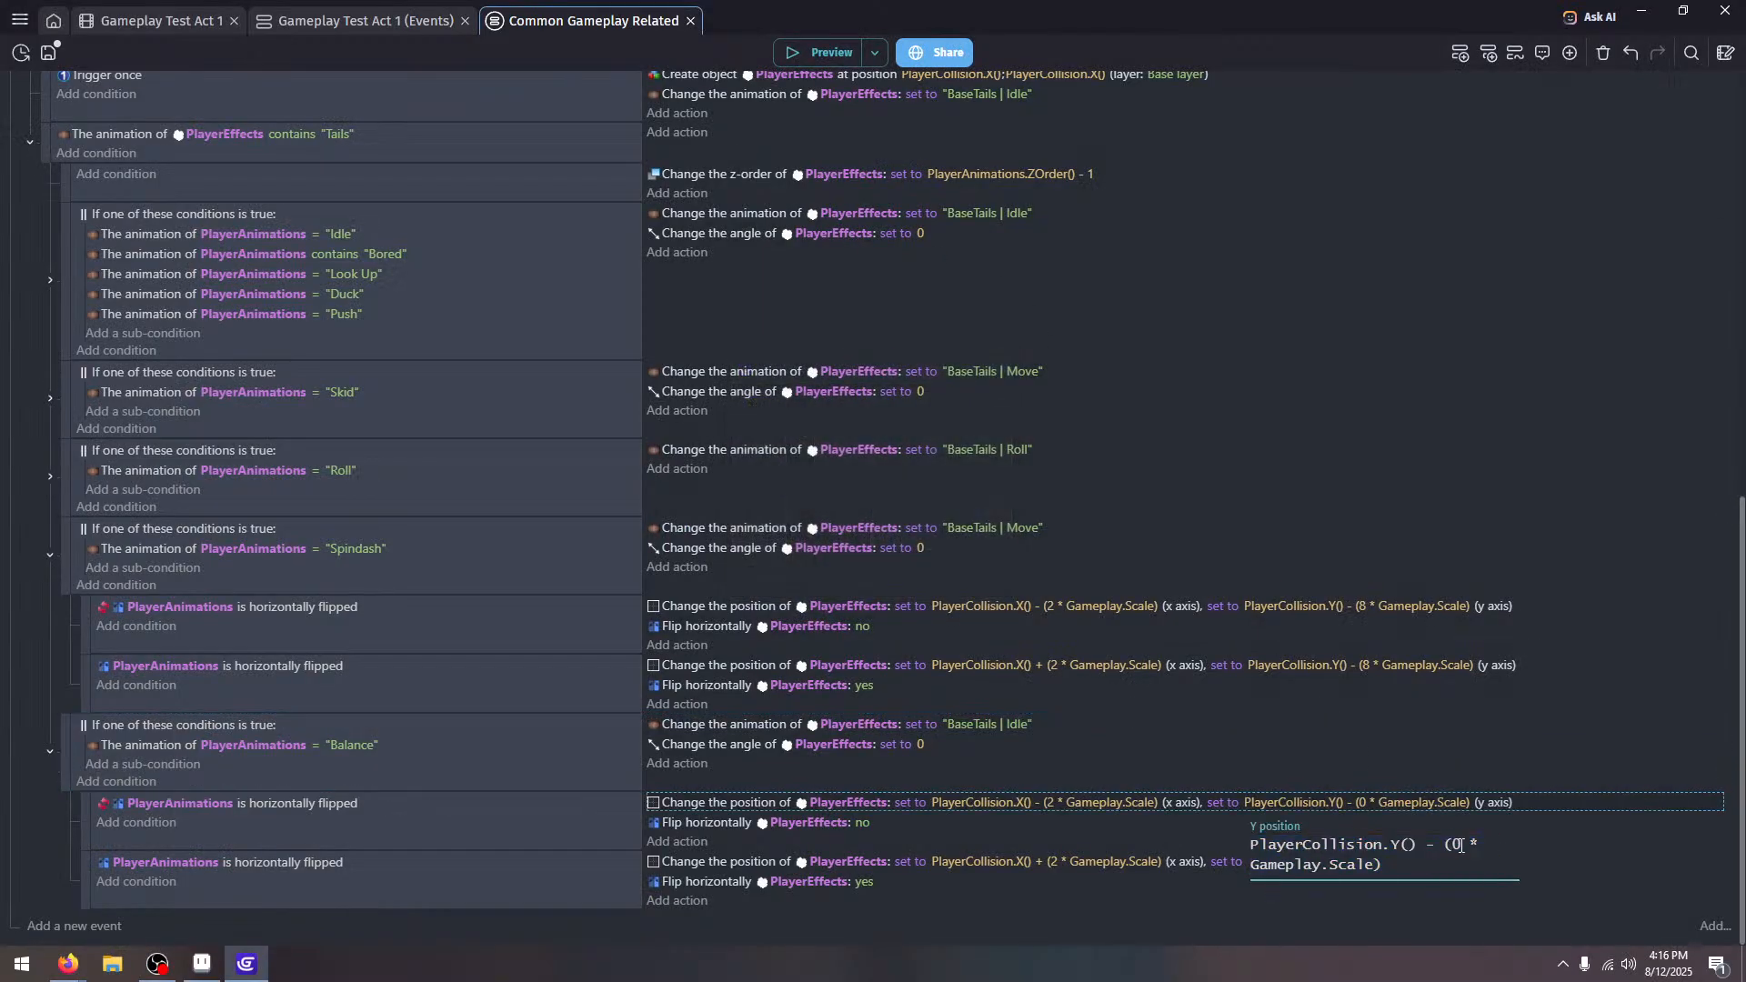
{"action": "left_click", "coordinate": [1209, 726]}
{"action": "left_click", "coordinate": [1054, 804]}
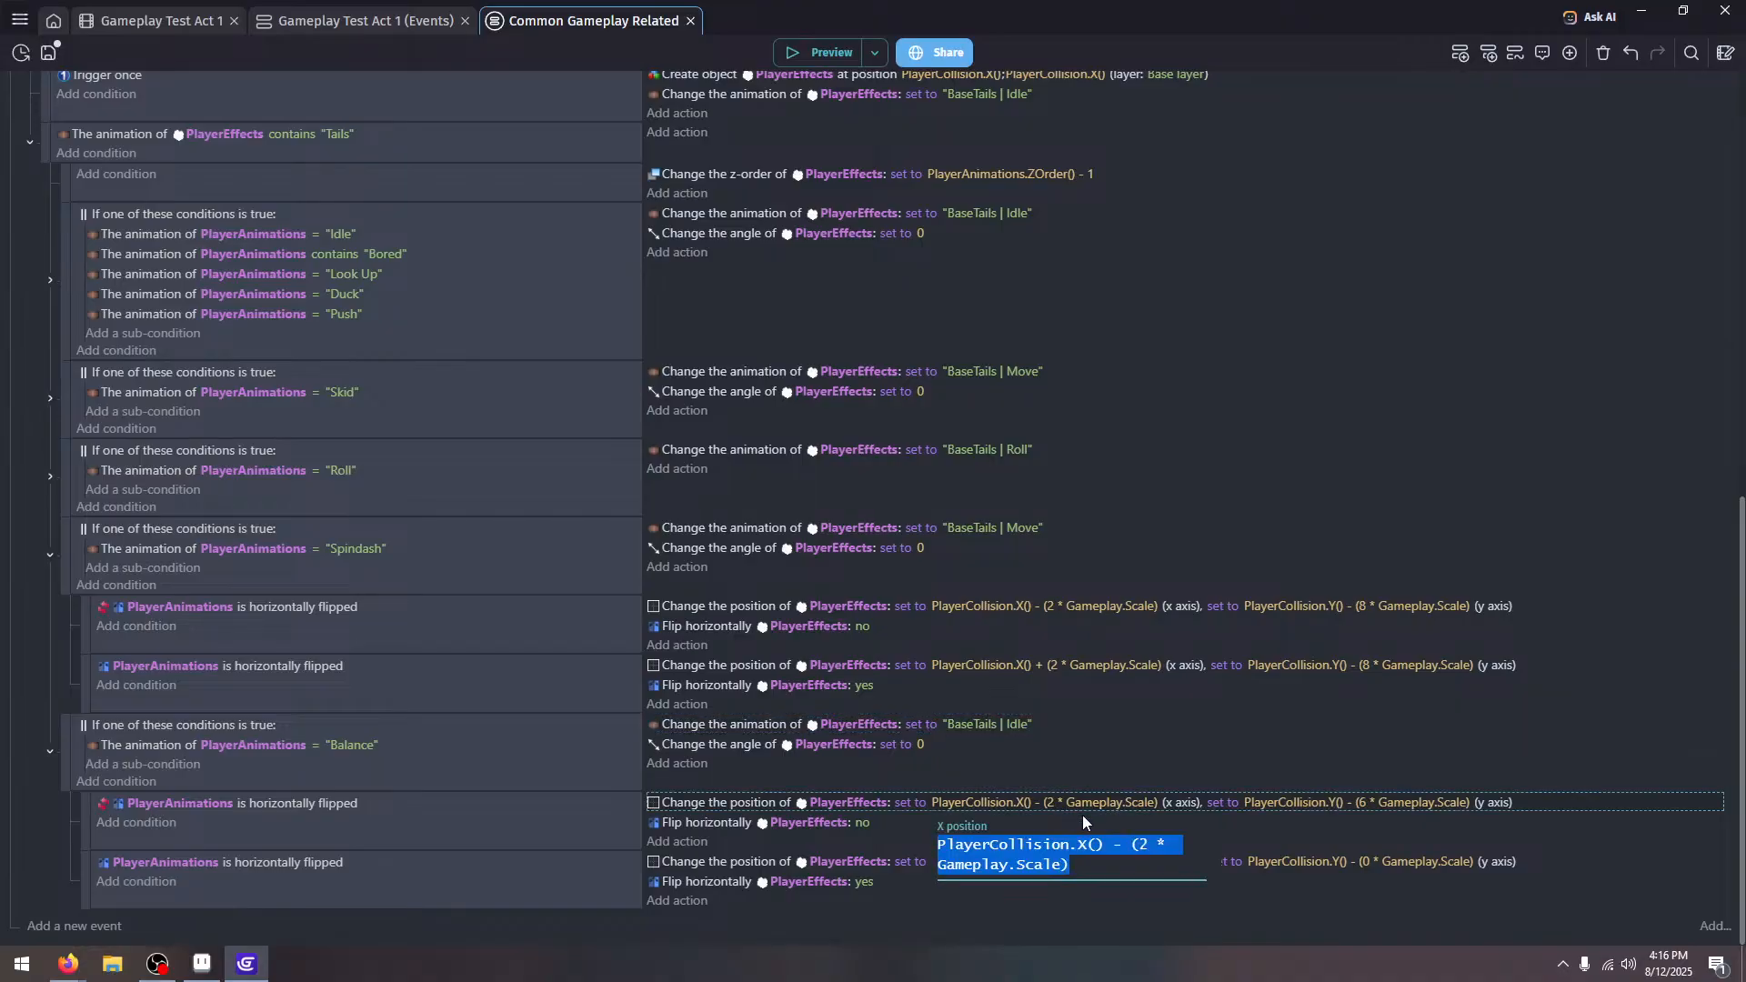
{"action": "left_click", "coordinate": [1150, 845]}
{"action": "key", "text": "BackSpace"}
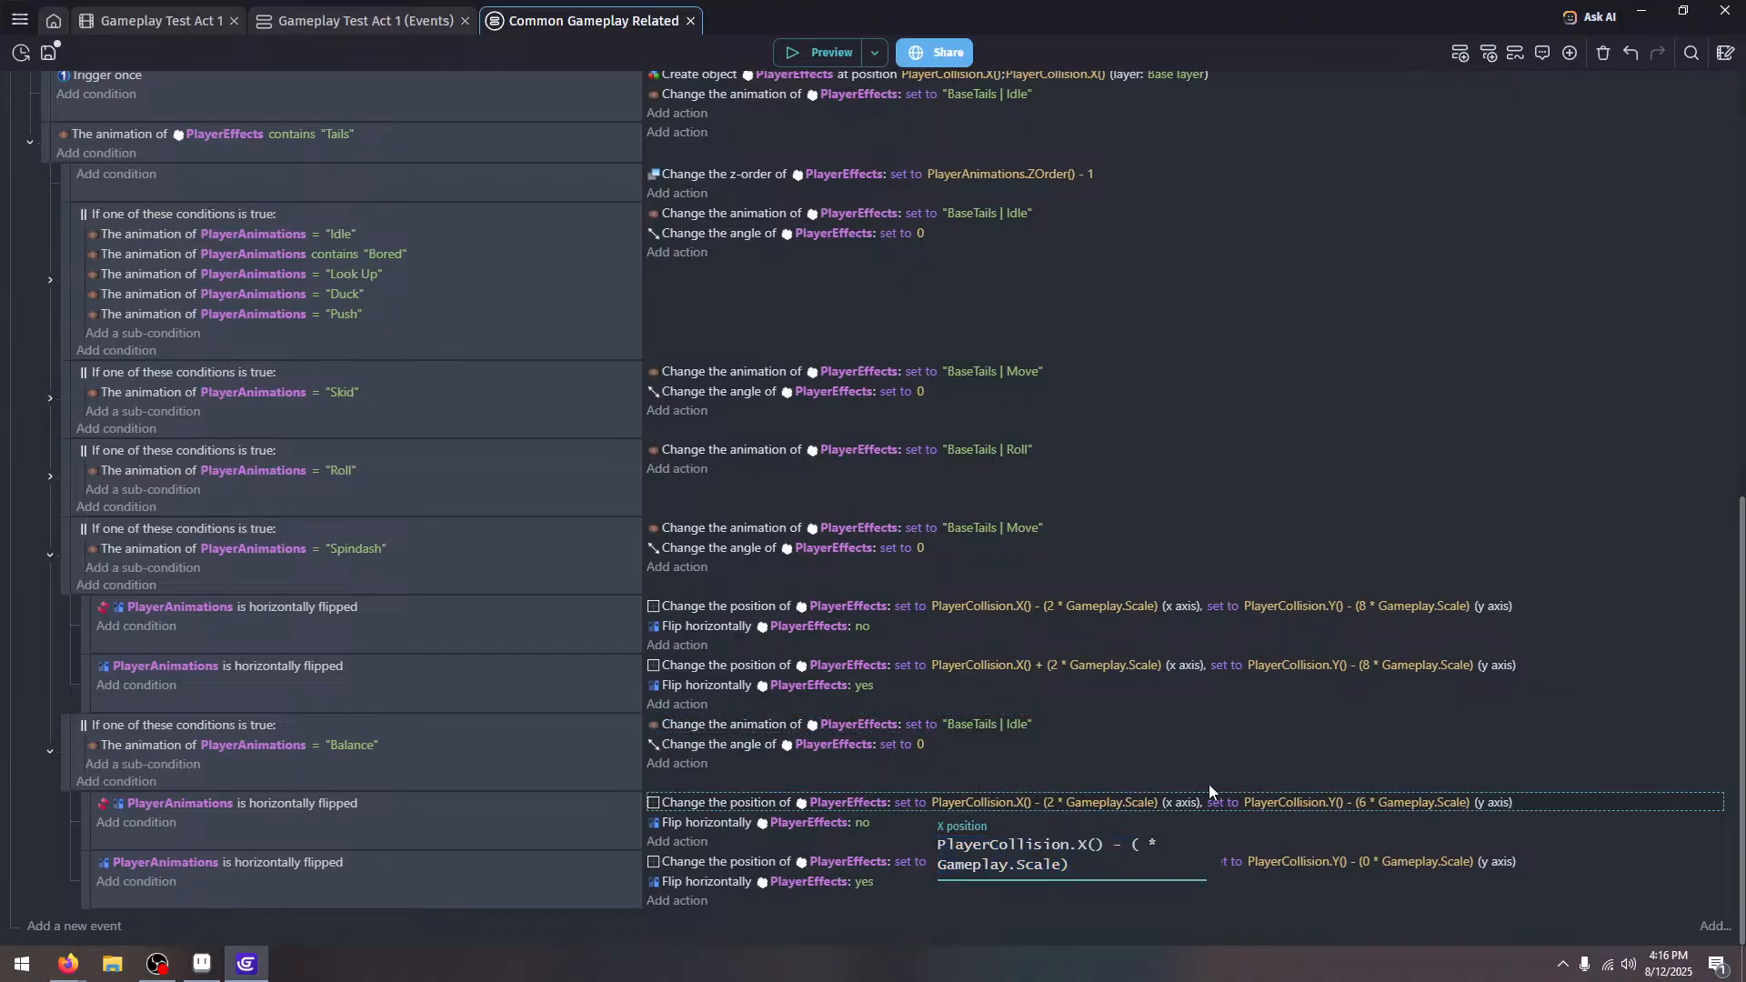
{"action": "type", "text": "4"}
{"action": "left_click", "coordinate": [1264, 757]}
In the flipped Balance sub-event, set X to PlayerCollision.X() + (4 * Gameplay.Scale) and Y to PlayerCollision.Y() - (6 * Gameplay.Scale)
{"action": "left_click", "coordinate": [1044, 862]}
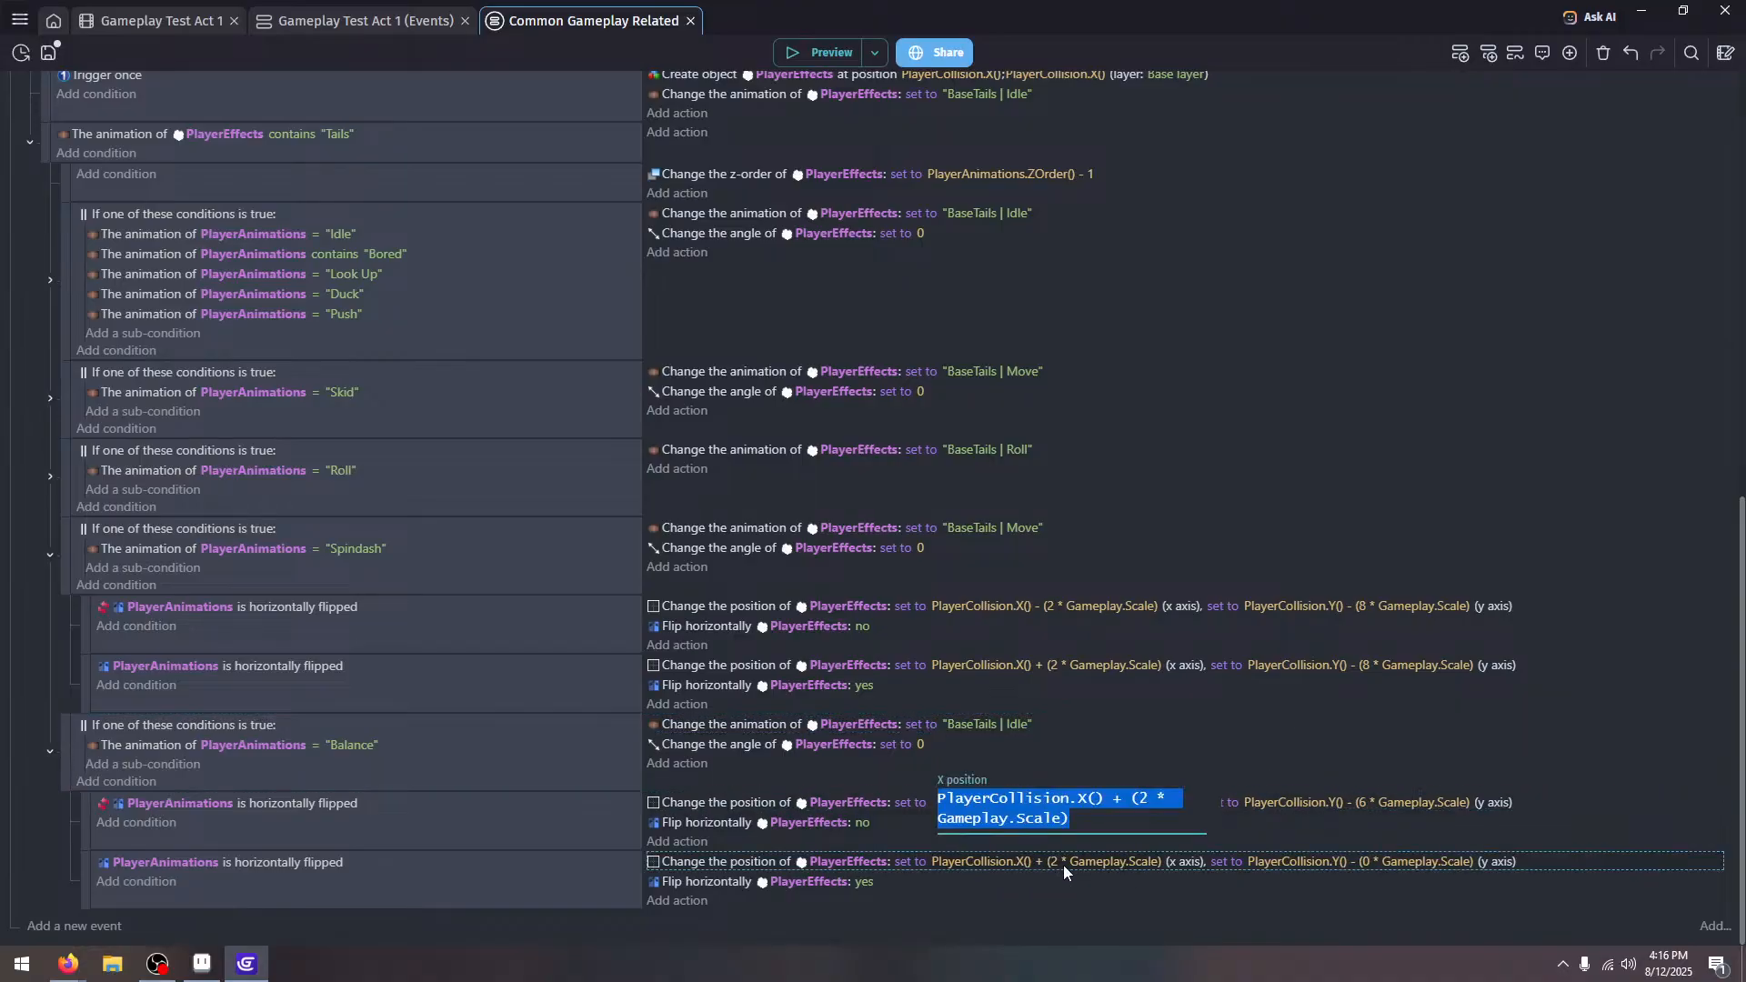
{"action": "left_click", "coordinate": [1150, 798]}
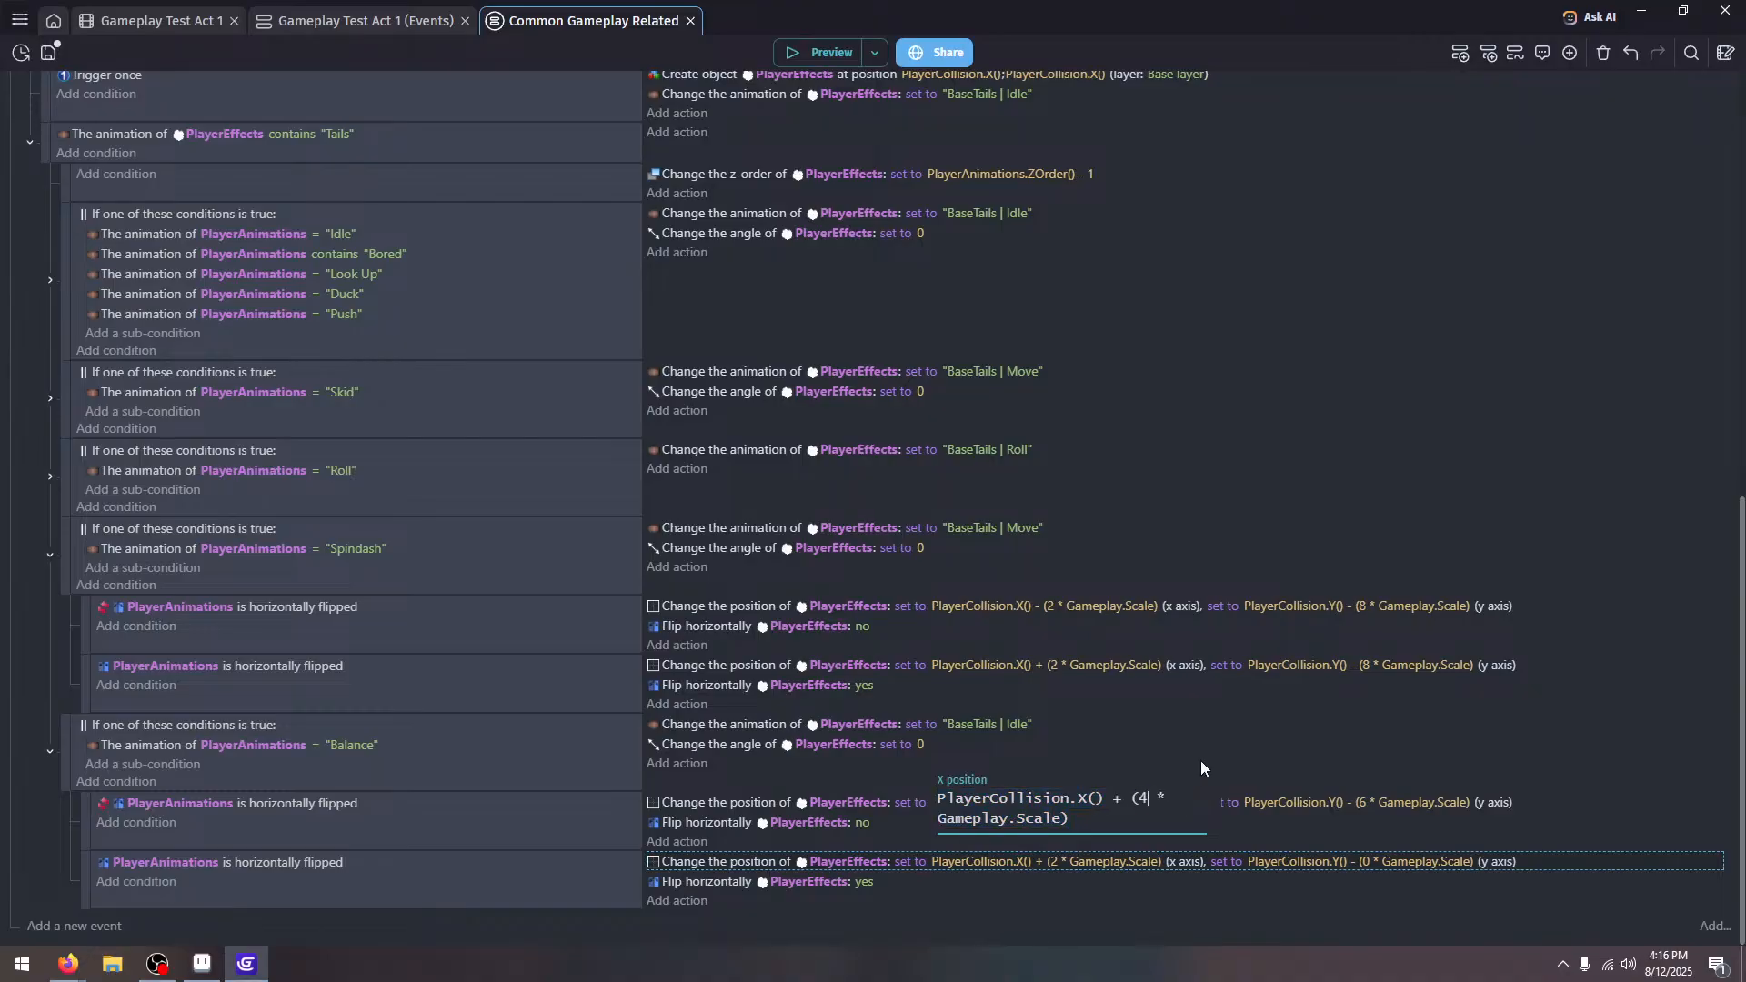
{"action": "key", "text": "BackSpace"}
{"action": "type", "text": "4"}
{"action": "left_click", "coordinate": [1273, 767]}
{"action": "left_click", "coordinate": [1361, 864]}
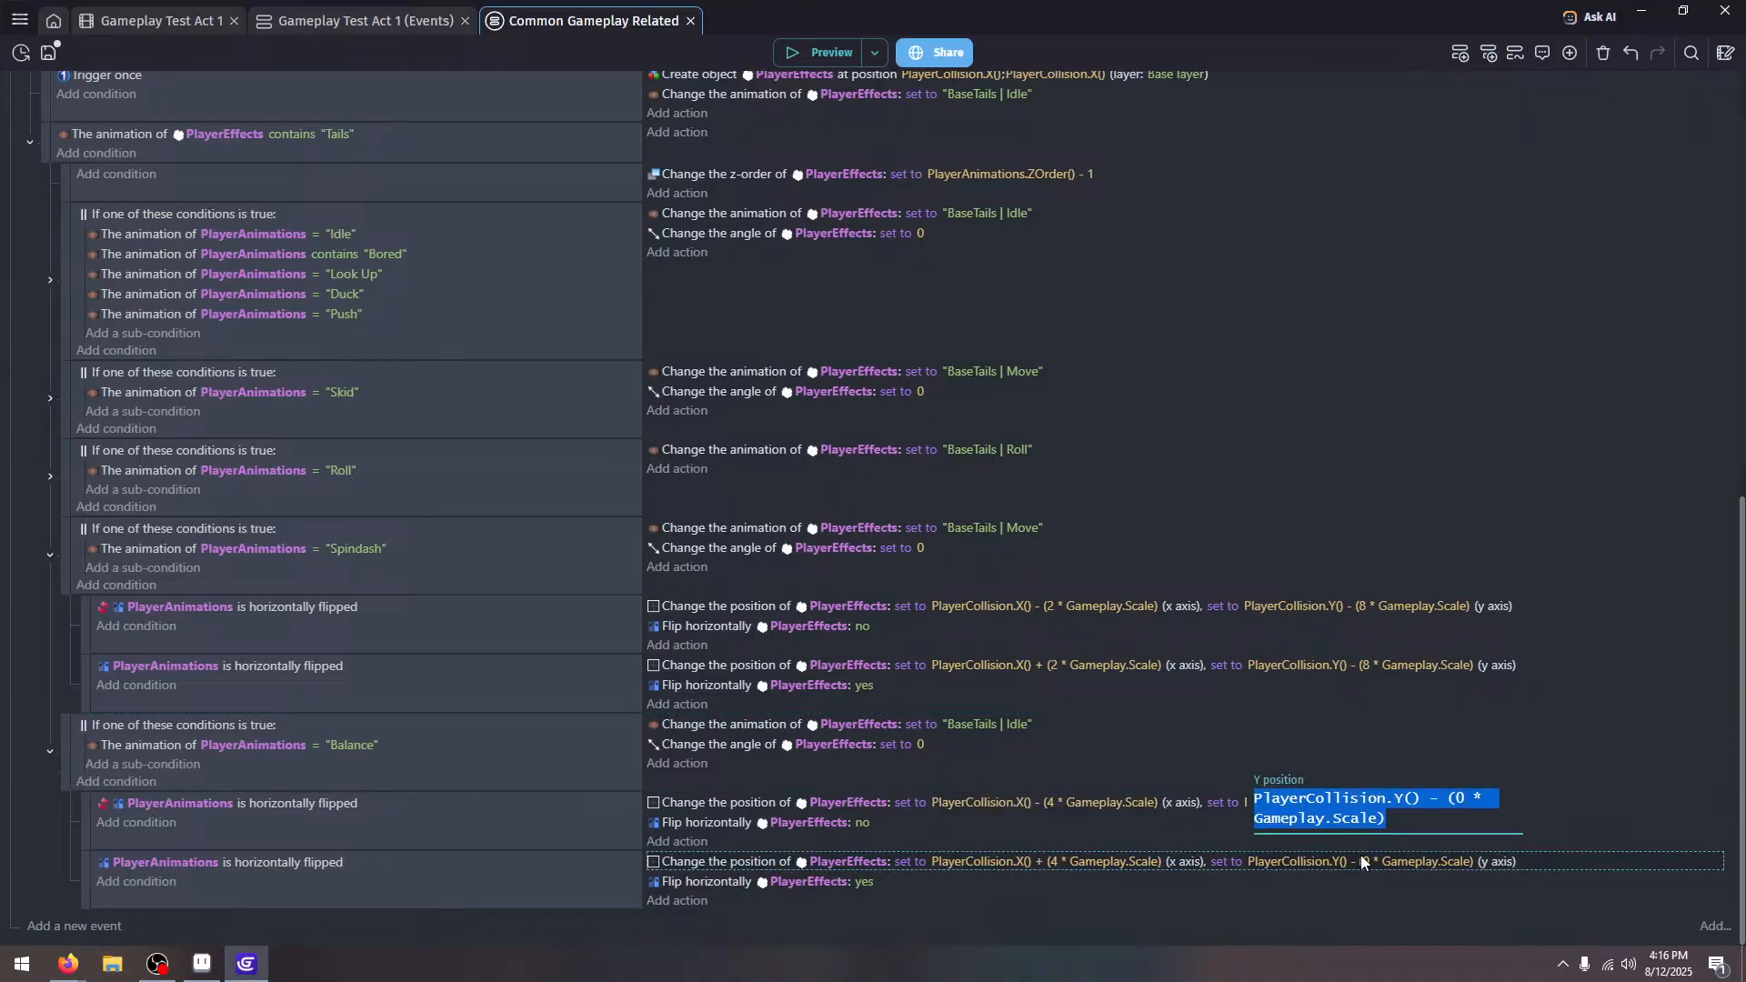
{"action": "left_click", "coordinate": [1467, 797]}
{"action": "type", "text": "6"}
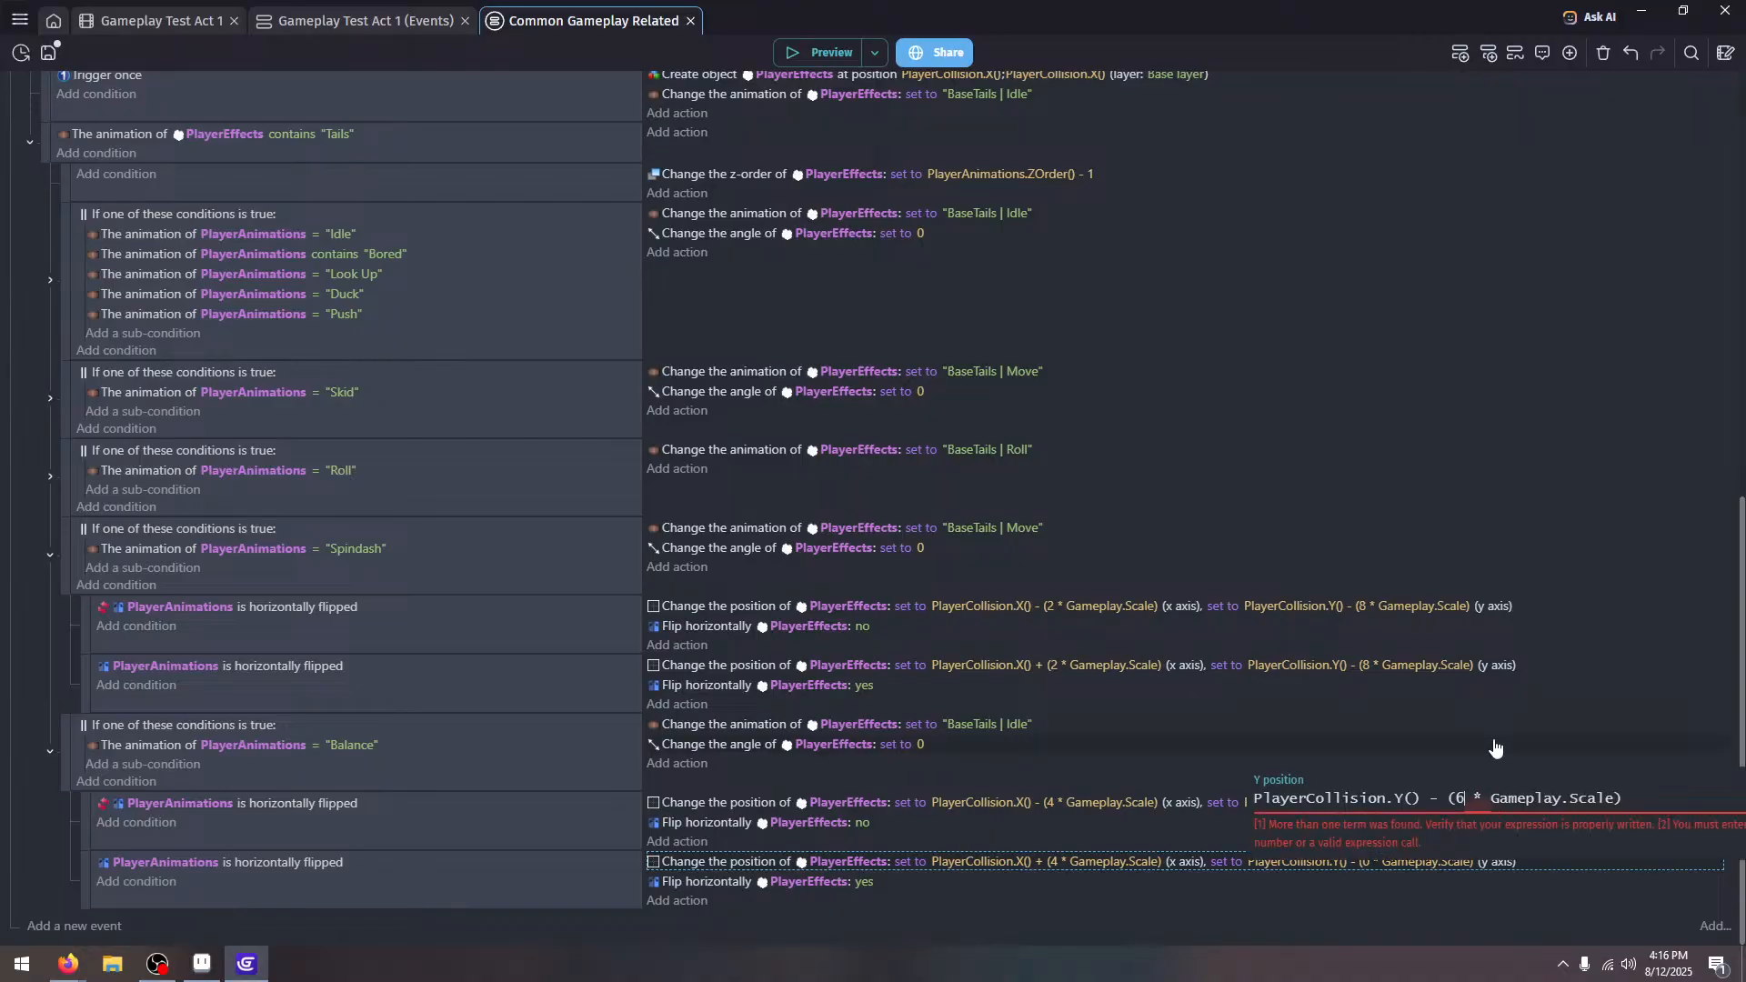
{"action": "left_click", "coordinate": [1492, 746]}
Preview the game and balance Tails on the ledge to check the adjusted tail position
{"action": "left_click", "coordinate": [826, 45]}
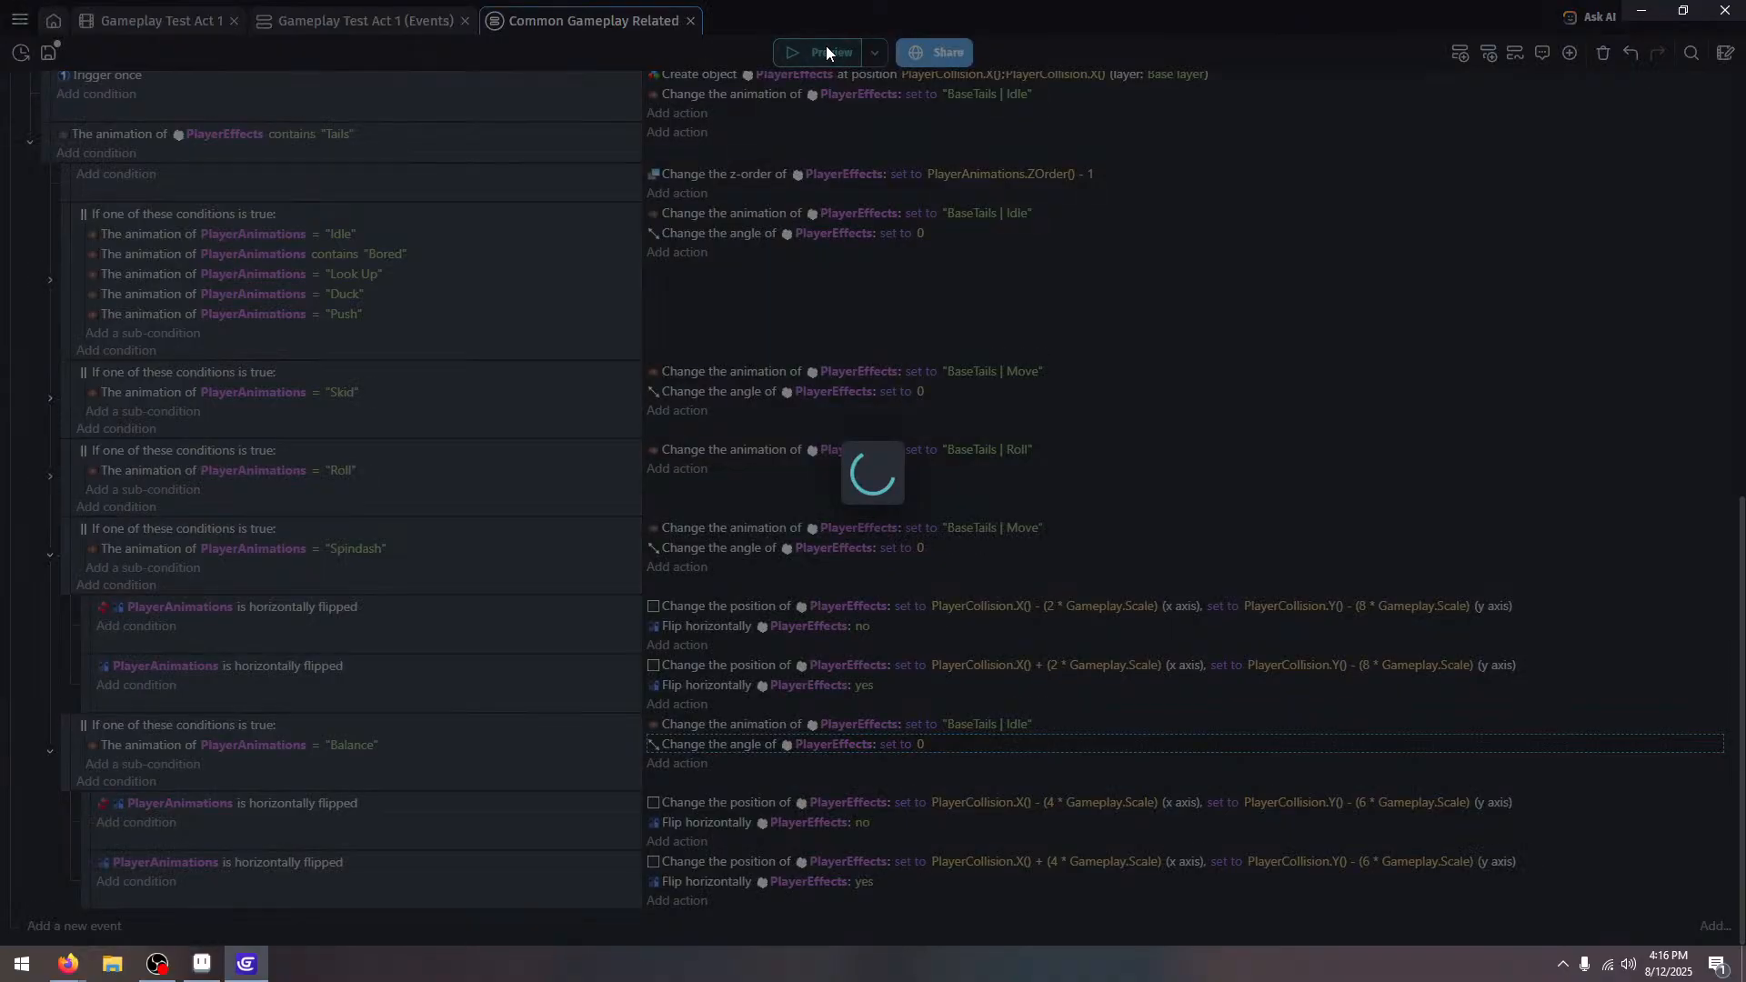
{"action": "key", "text": "space"}
{"action": "key", "text": "Right"}
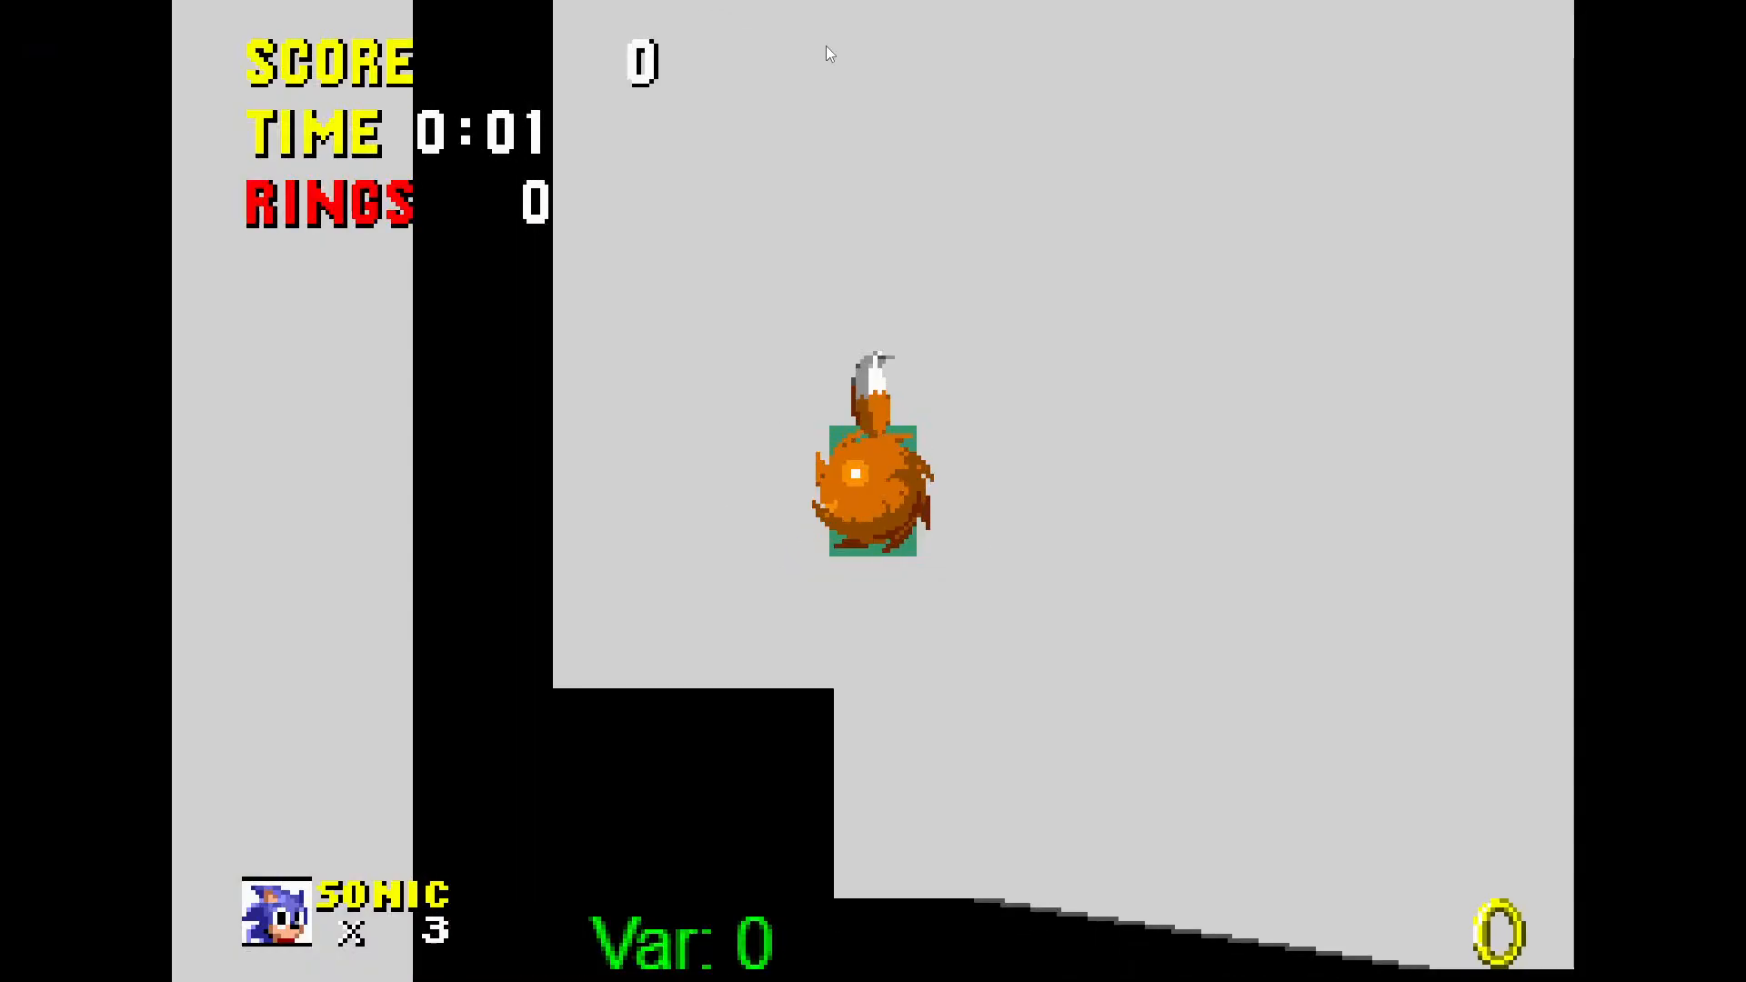
{"action": "key", "text": "Left"}
{"action": "key", "text": "Right"}
{"action": "key", "text": "Right"}
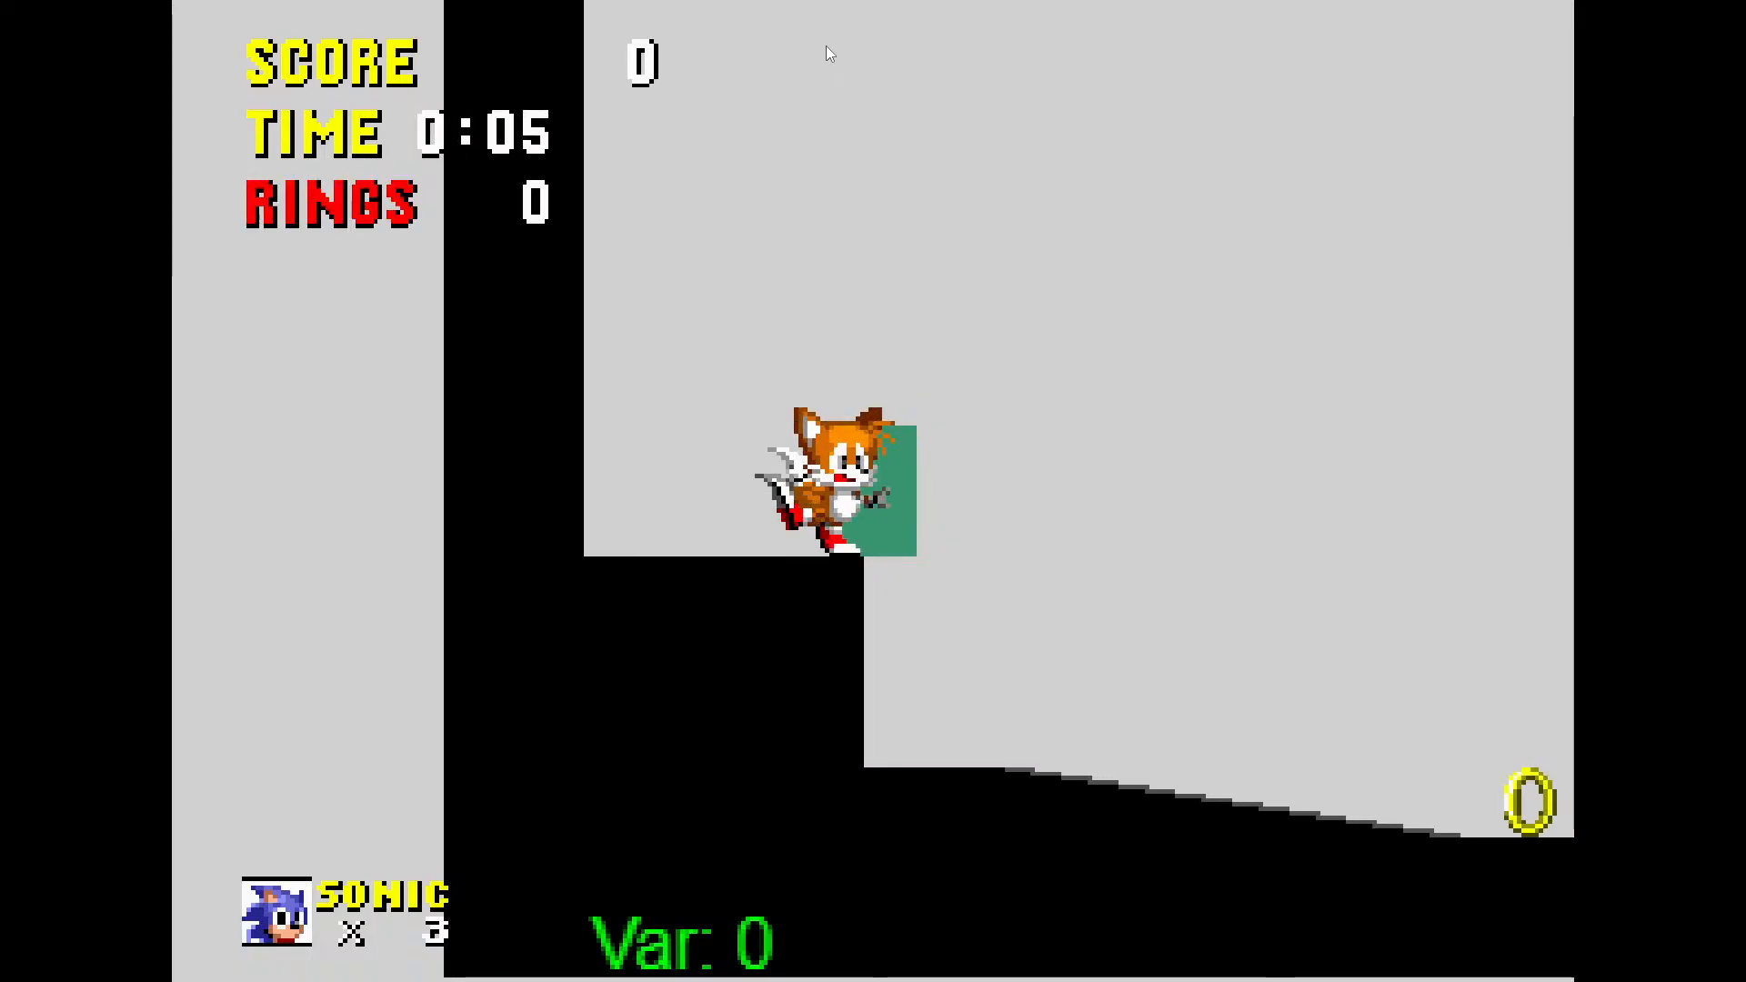
Playtest jumps, rolls, ducking and spin dashes on flat ground and slopes in both directions, and close the preview
{"action": "key", "text": "space"}
{"action": "key", "text": "Right"}
{"action": "key", "text": "Down"}
{"action": "key", "text": "space"}
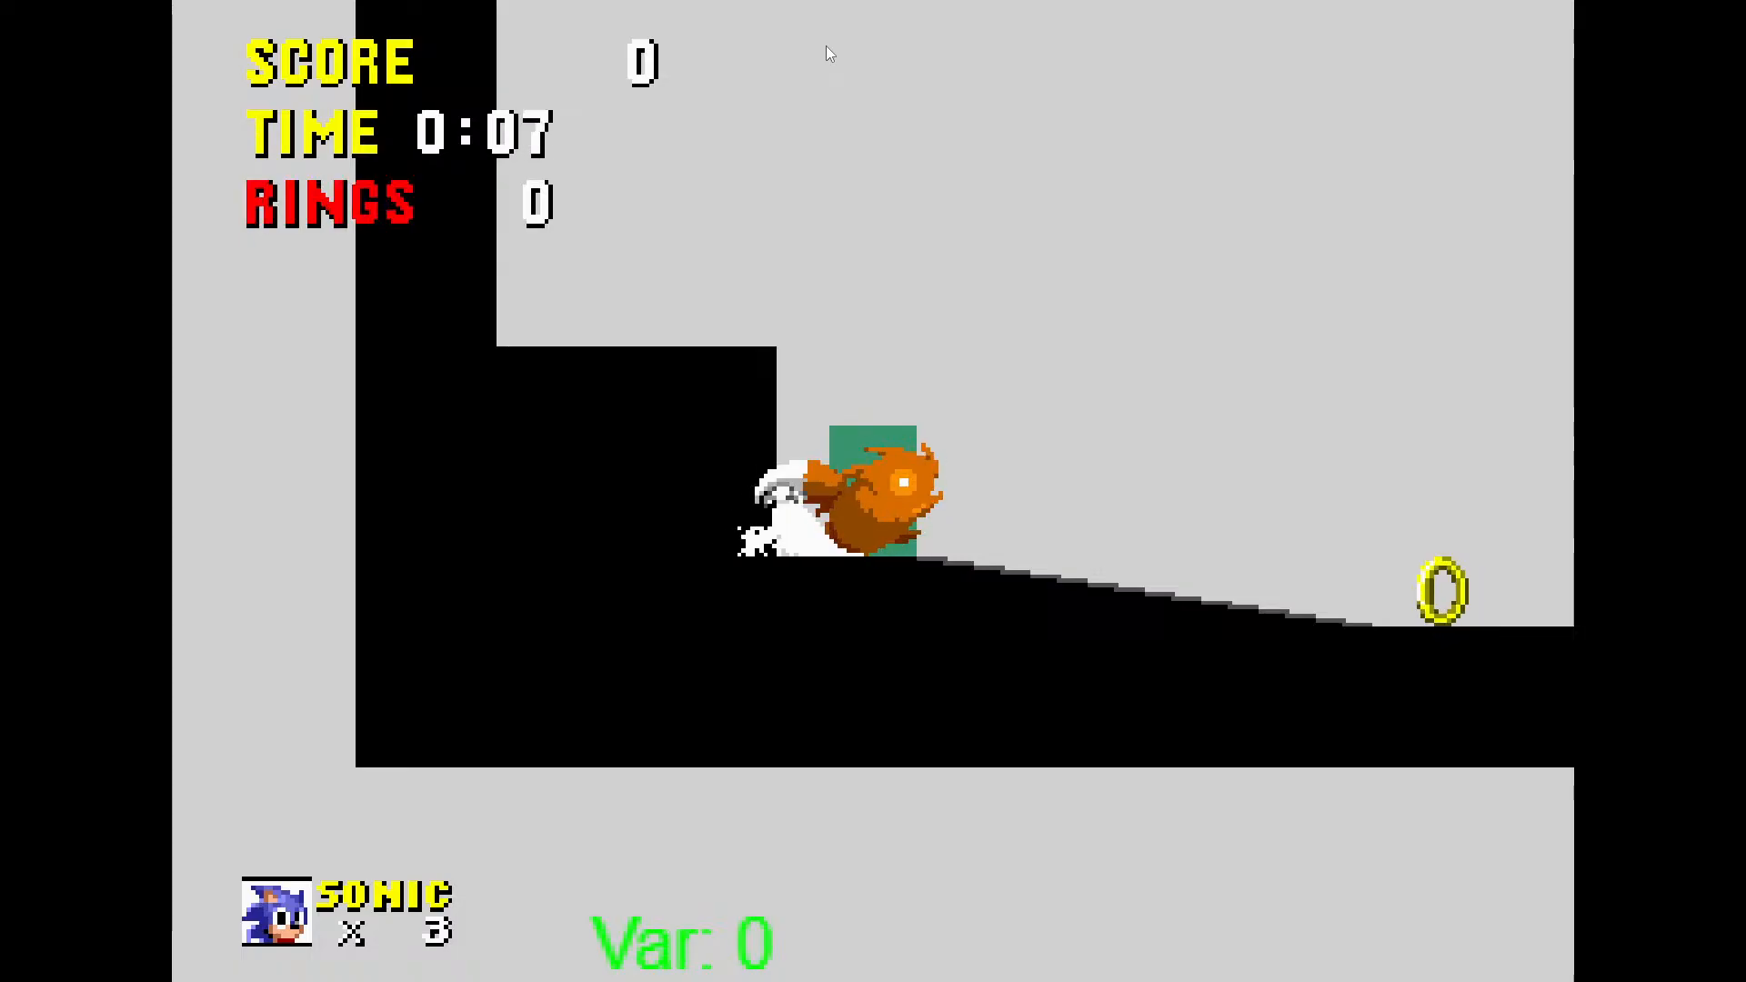
{"action": "key", "text": "space"}
{"action": "key", "text": "Right"}
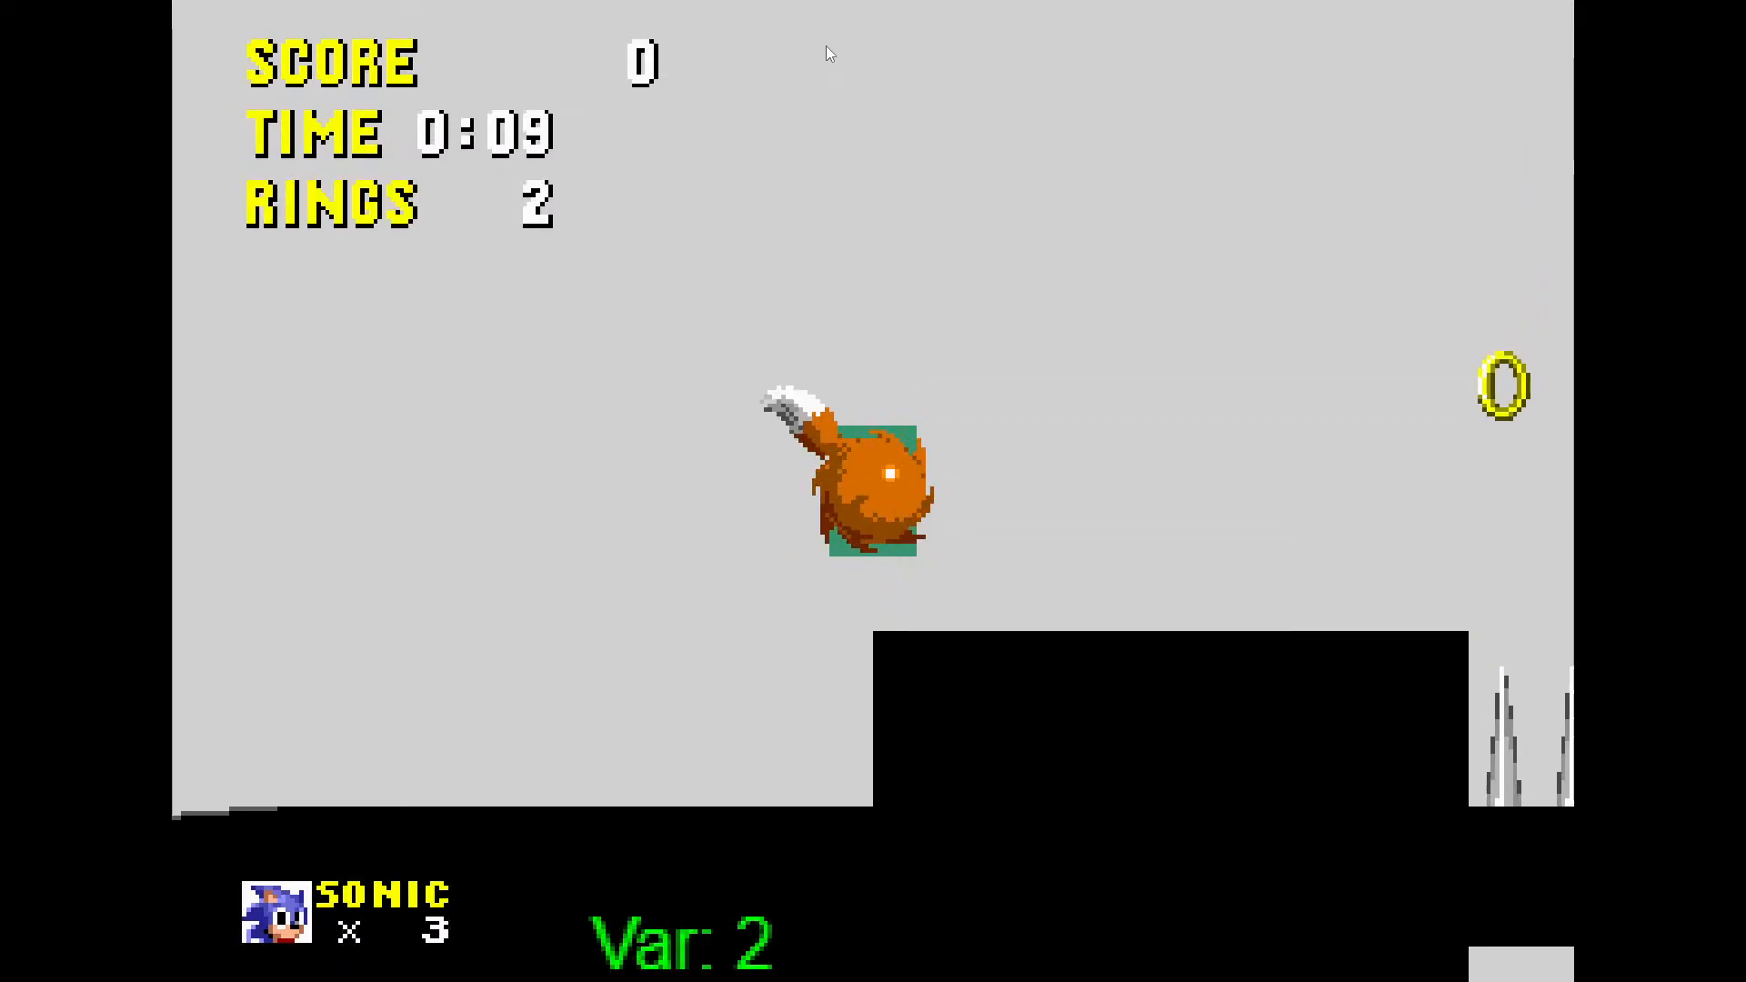
{"action": "key", "text": "Left"}
{"action": "key", "text": "space"}
{"action": "key", "text": "Left"}
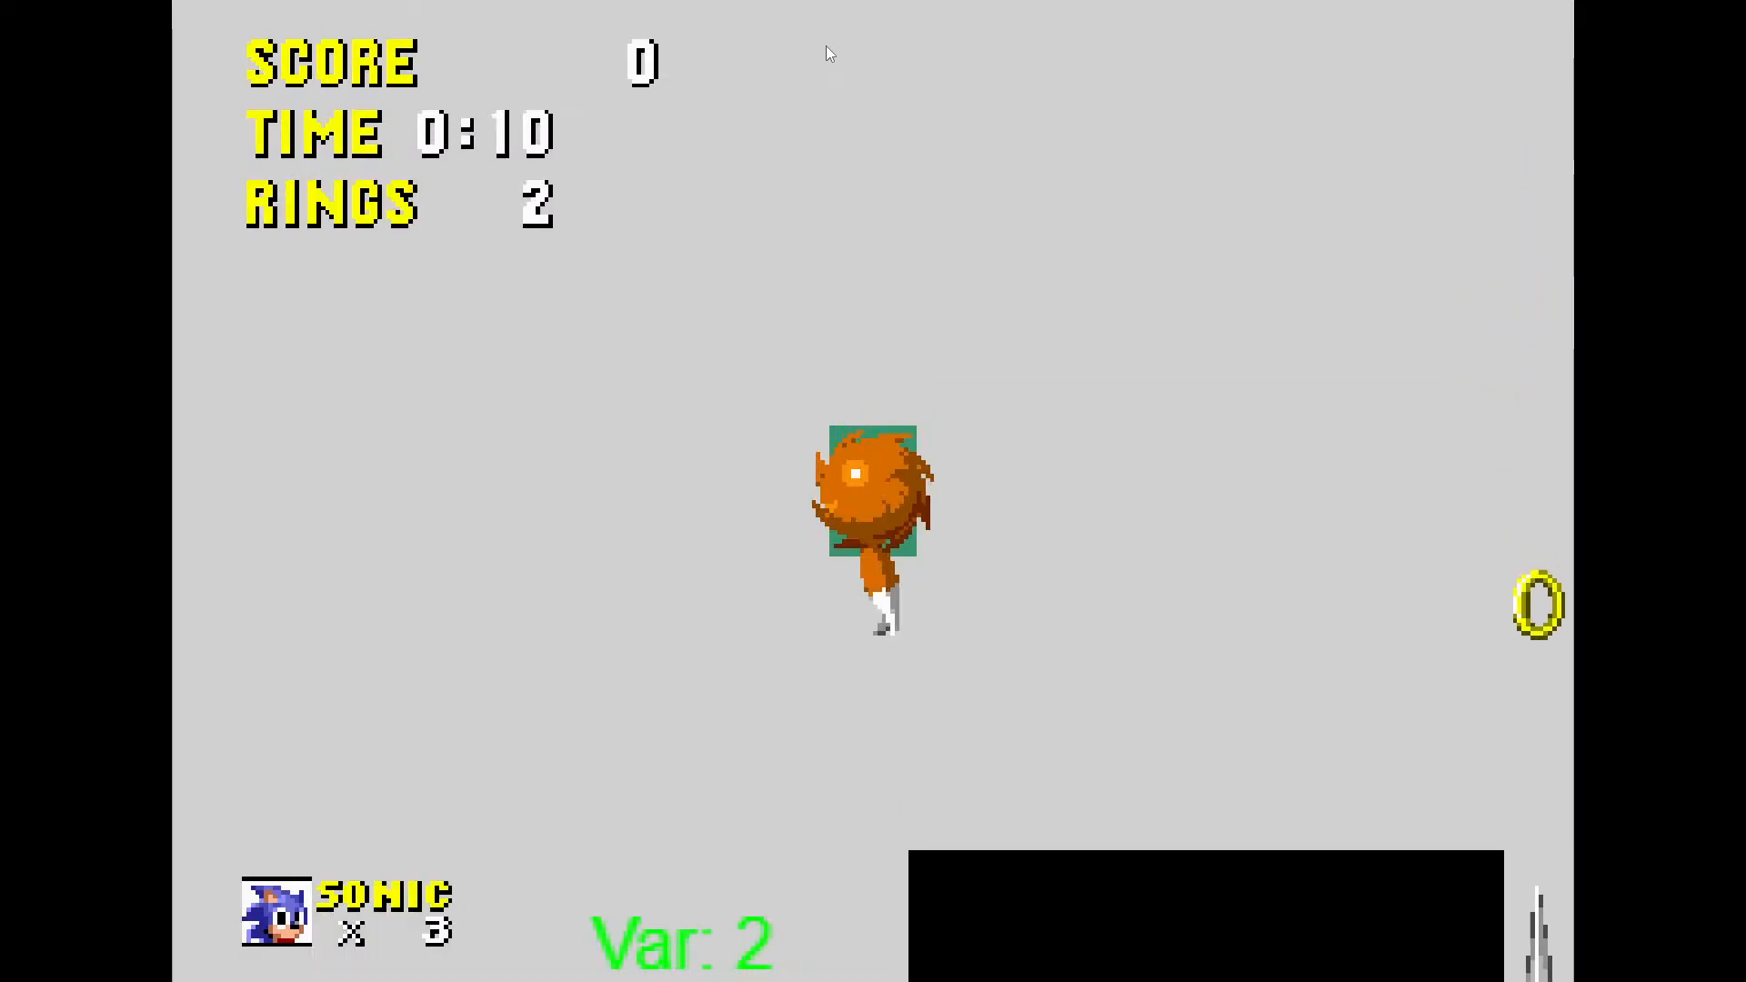
{"action": "key", "text": "space"}
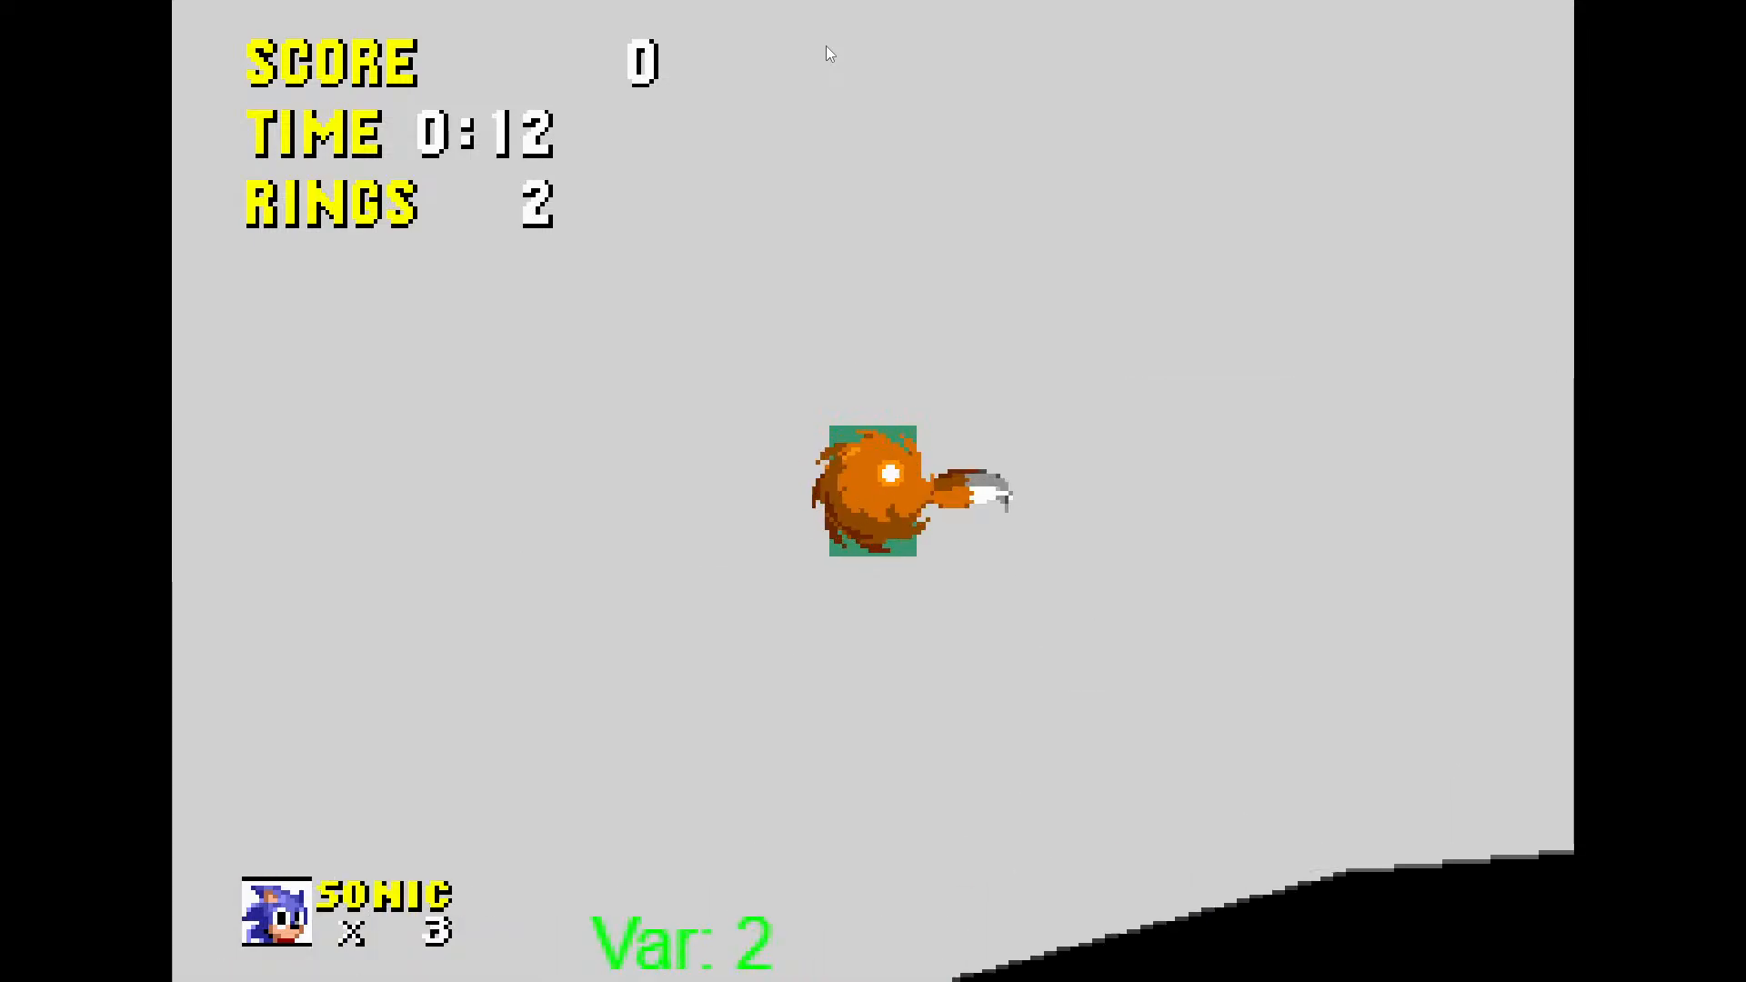
{"action": "key", "text": "Right"}
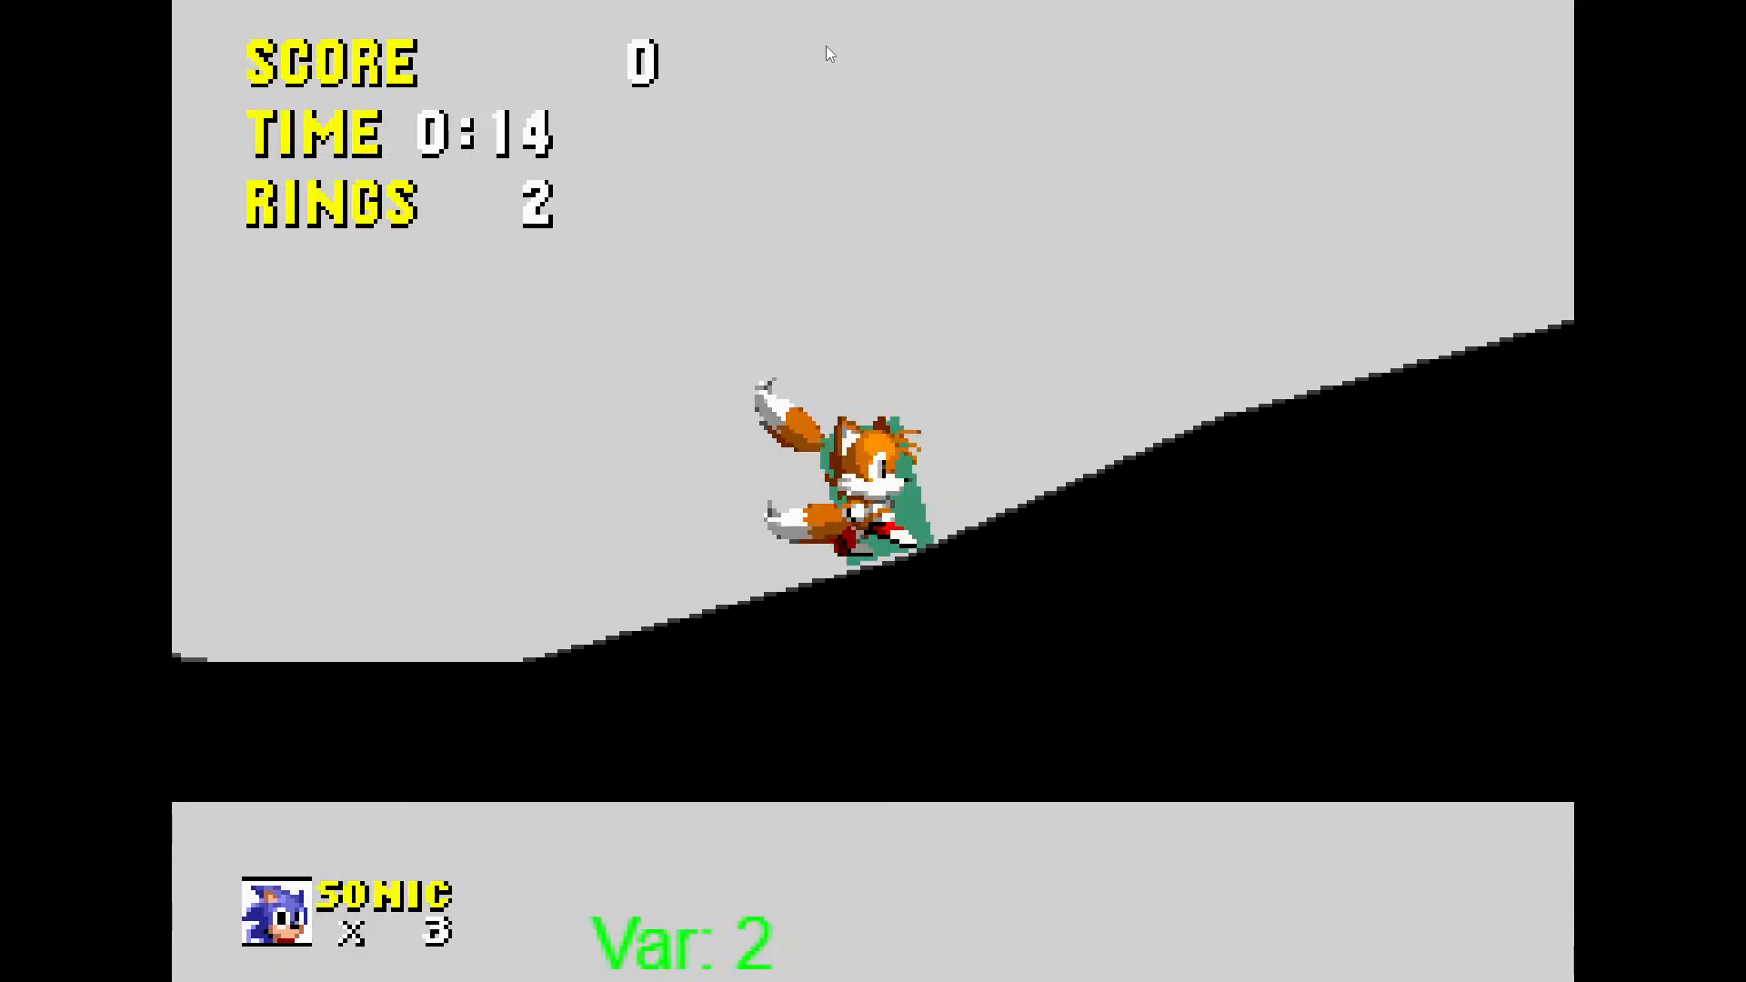
{"action": "key", "text": "space"}
{"action": "key", "text": "Down"}
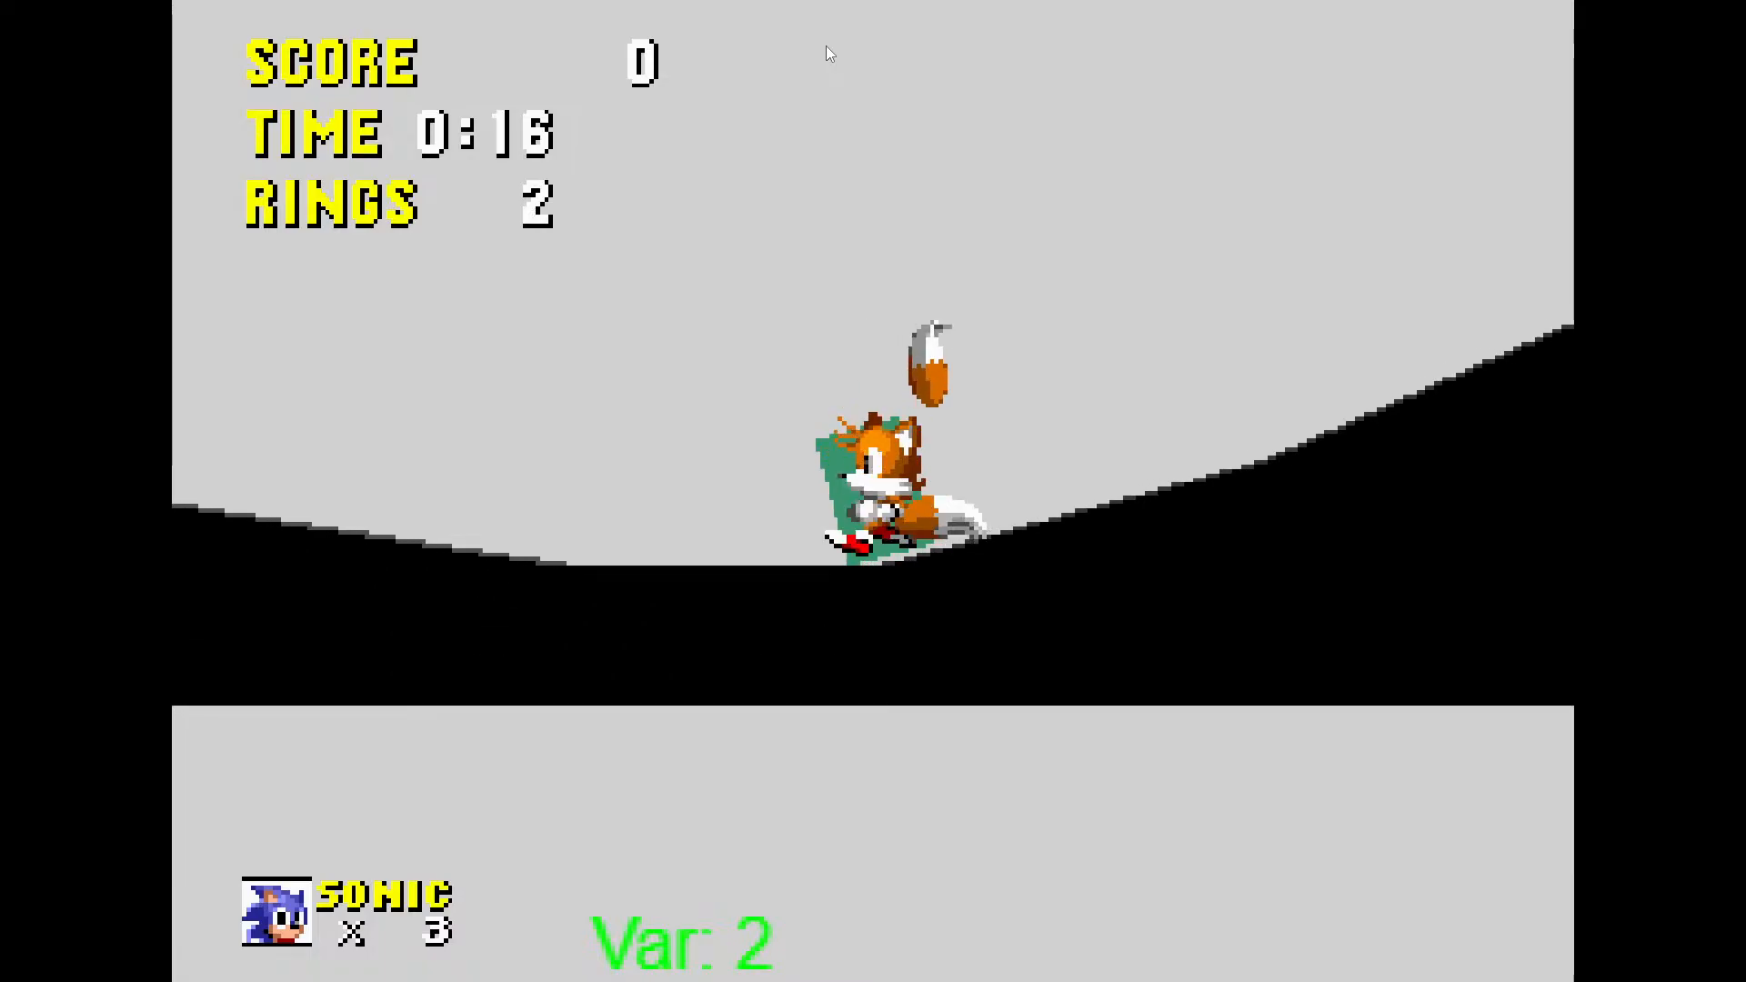
{"action": "key", "text": "space"}
{"action": "key", "text": "space"}
{"action": "key", "text": "Right"}
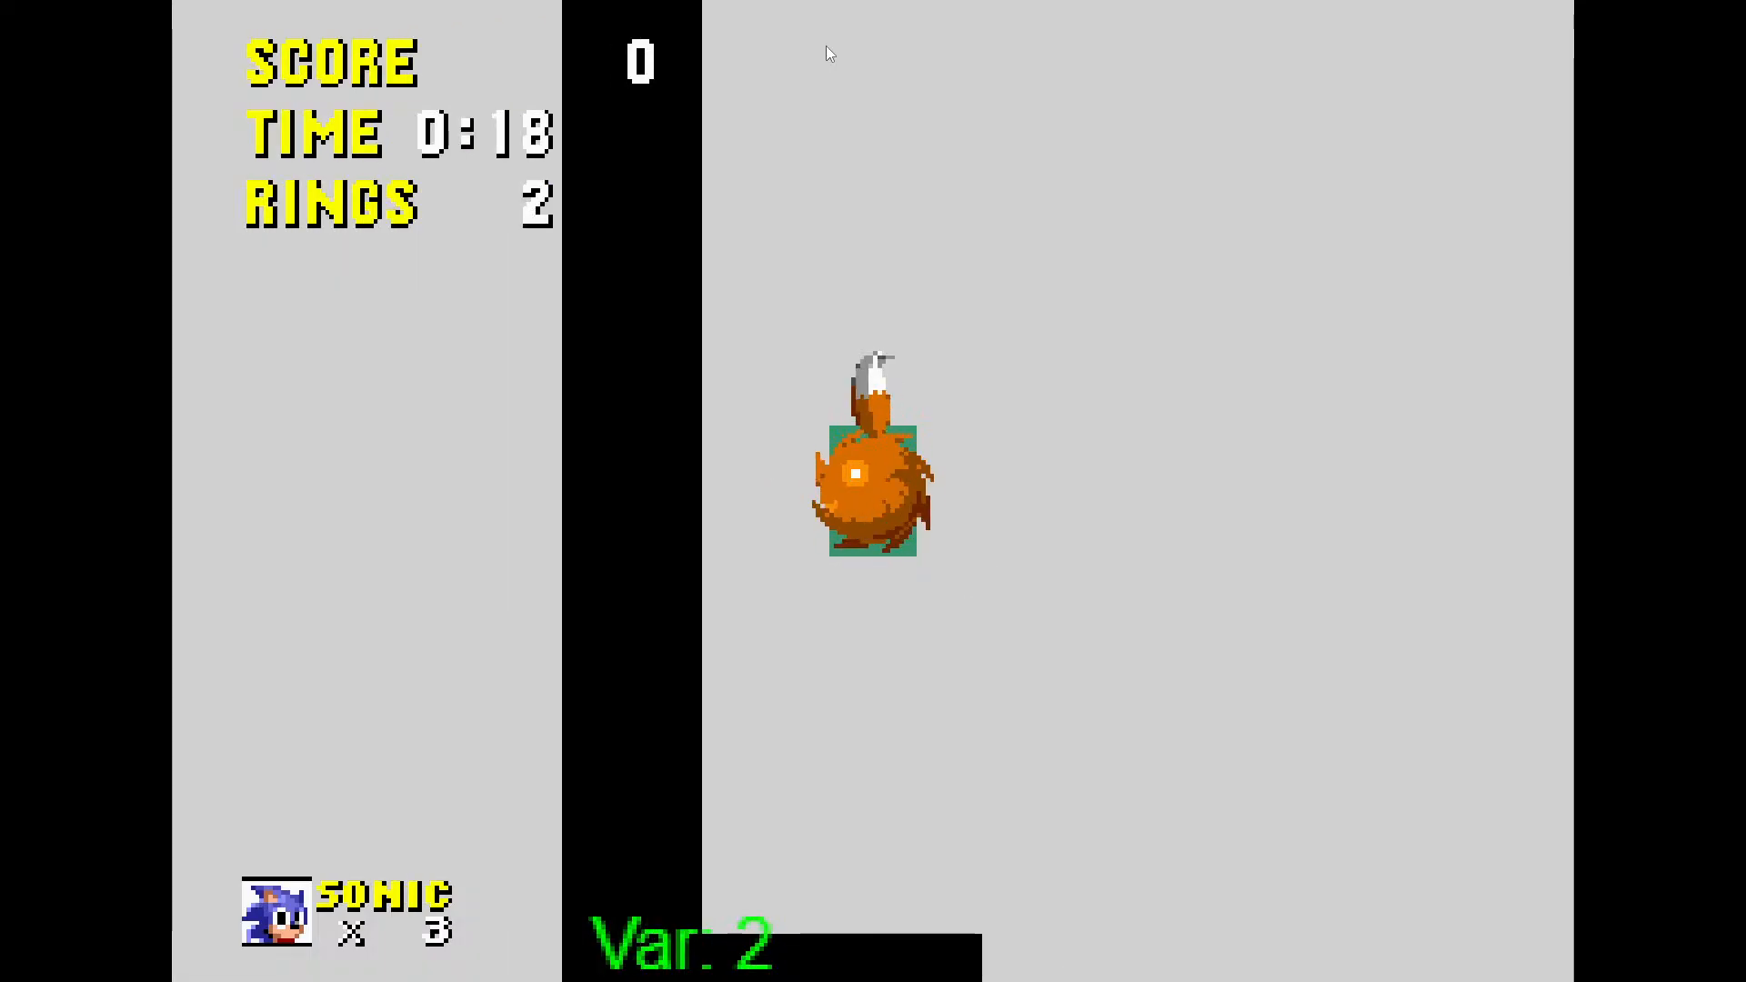
{"action": "key", "text": "Down"}
{"action": "key", "text": "space"}
{"action": "key", "text": "space"}
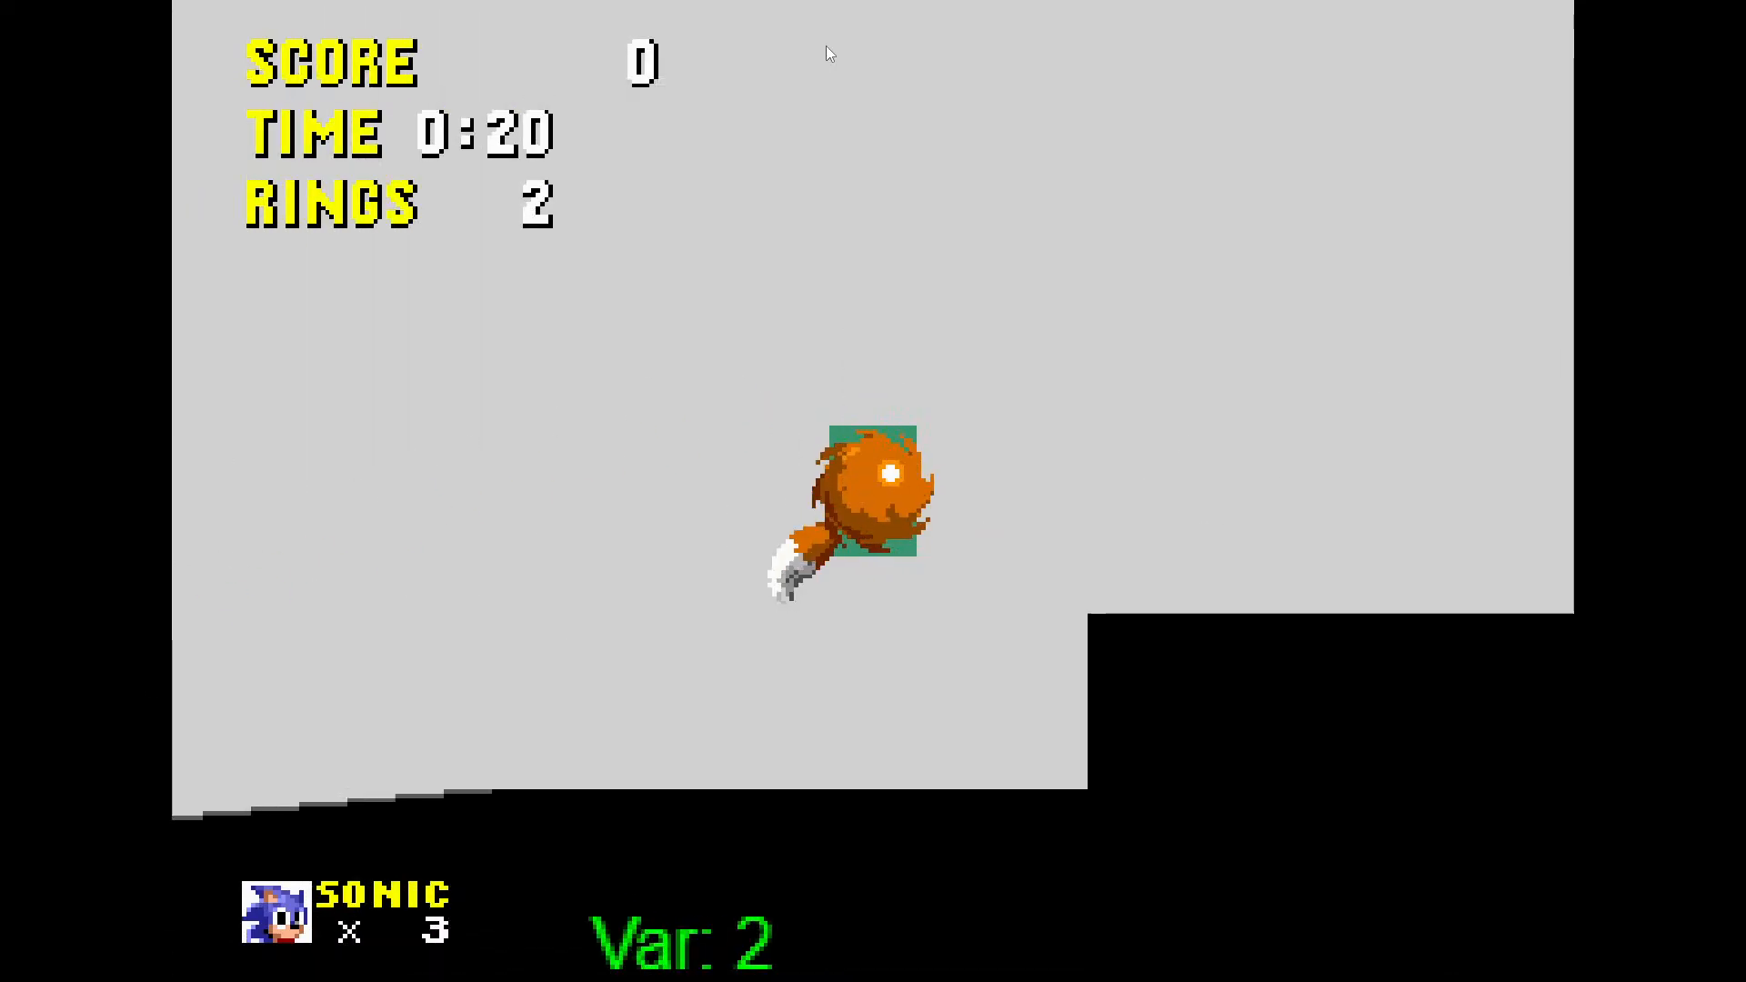
{"action": "key", "text": "Left"}
{"action": "key", "text": "F11"}
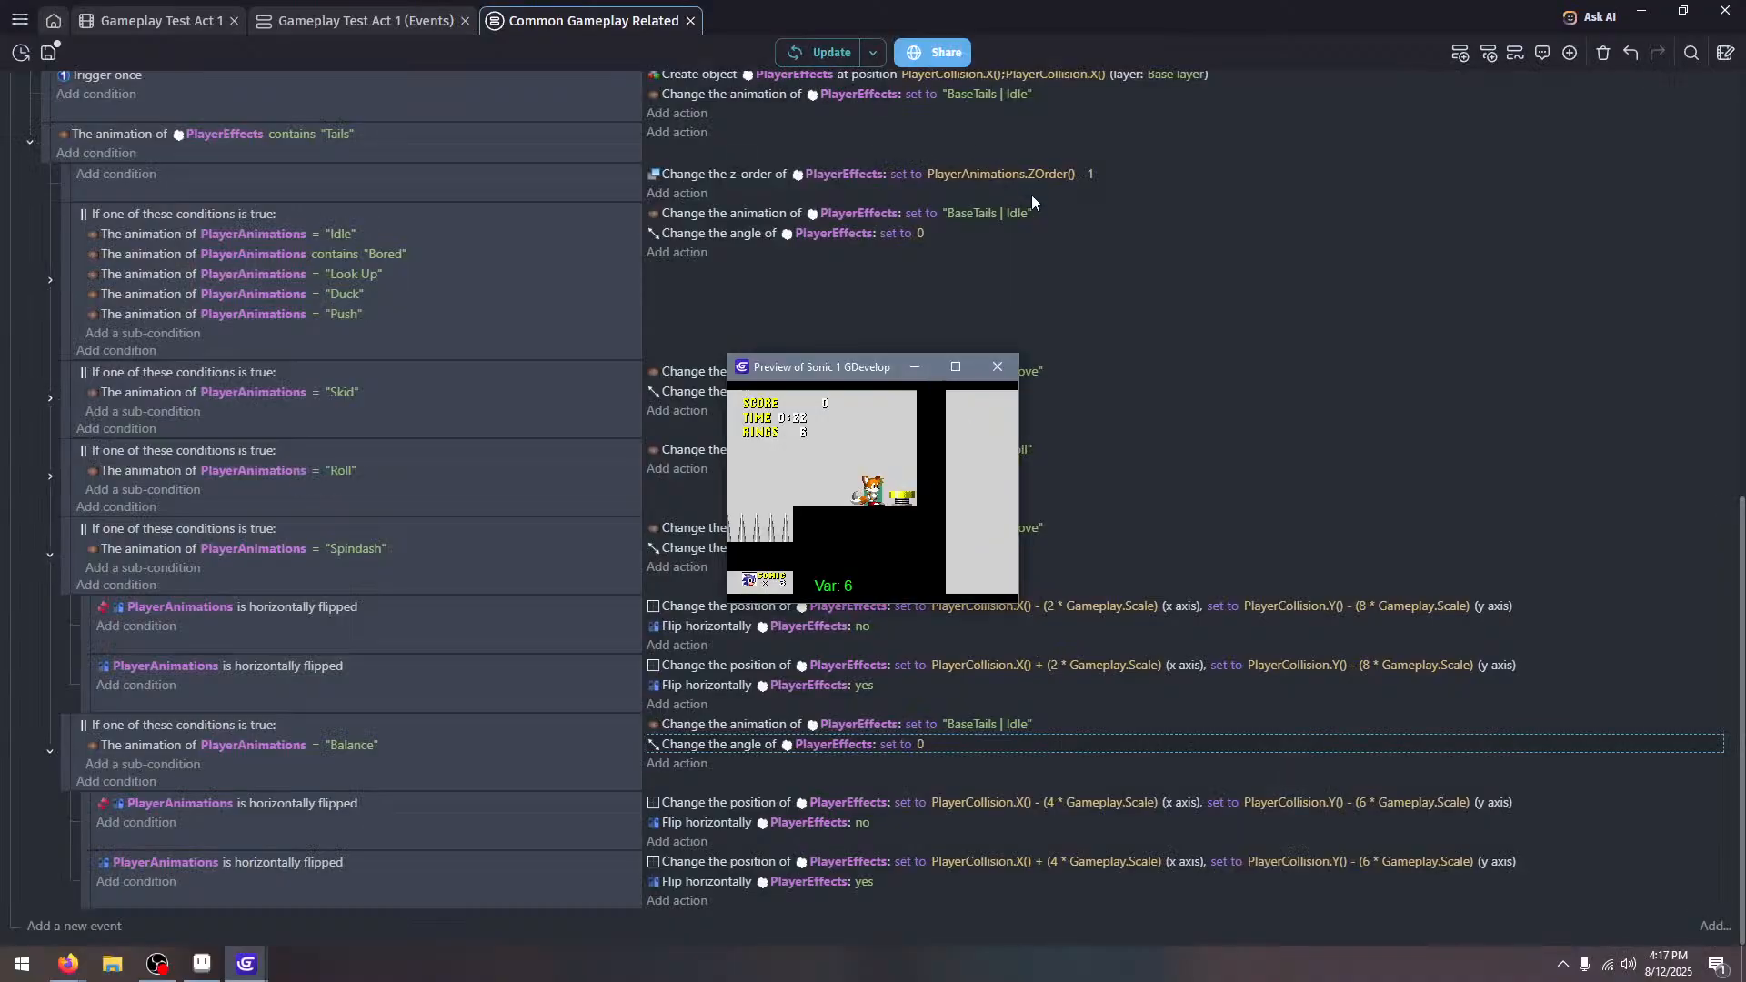
{"action": "left_click", "coordinate": [1020, 363]}
Collapse the Spindash event and add a Show PlayerEffects action to the Idle, Bored, Look Up, Duck and Push event
{"action": "left_click", "coordinate": [50, 555]}
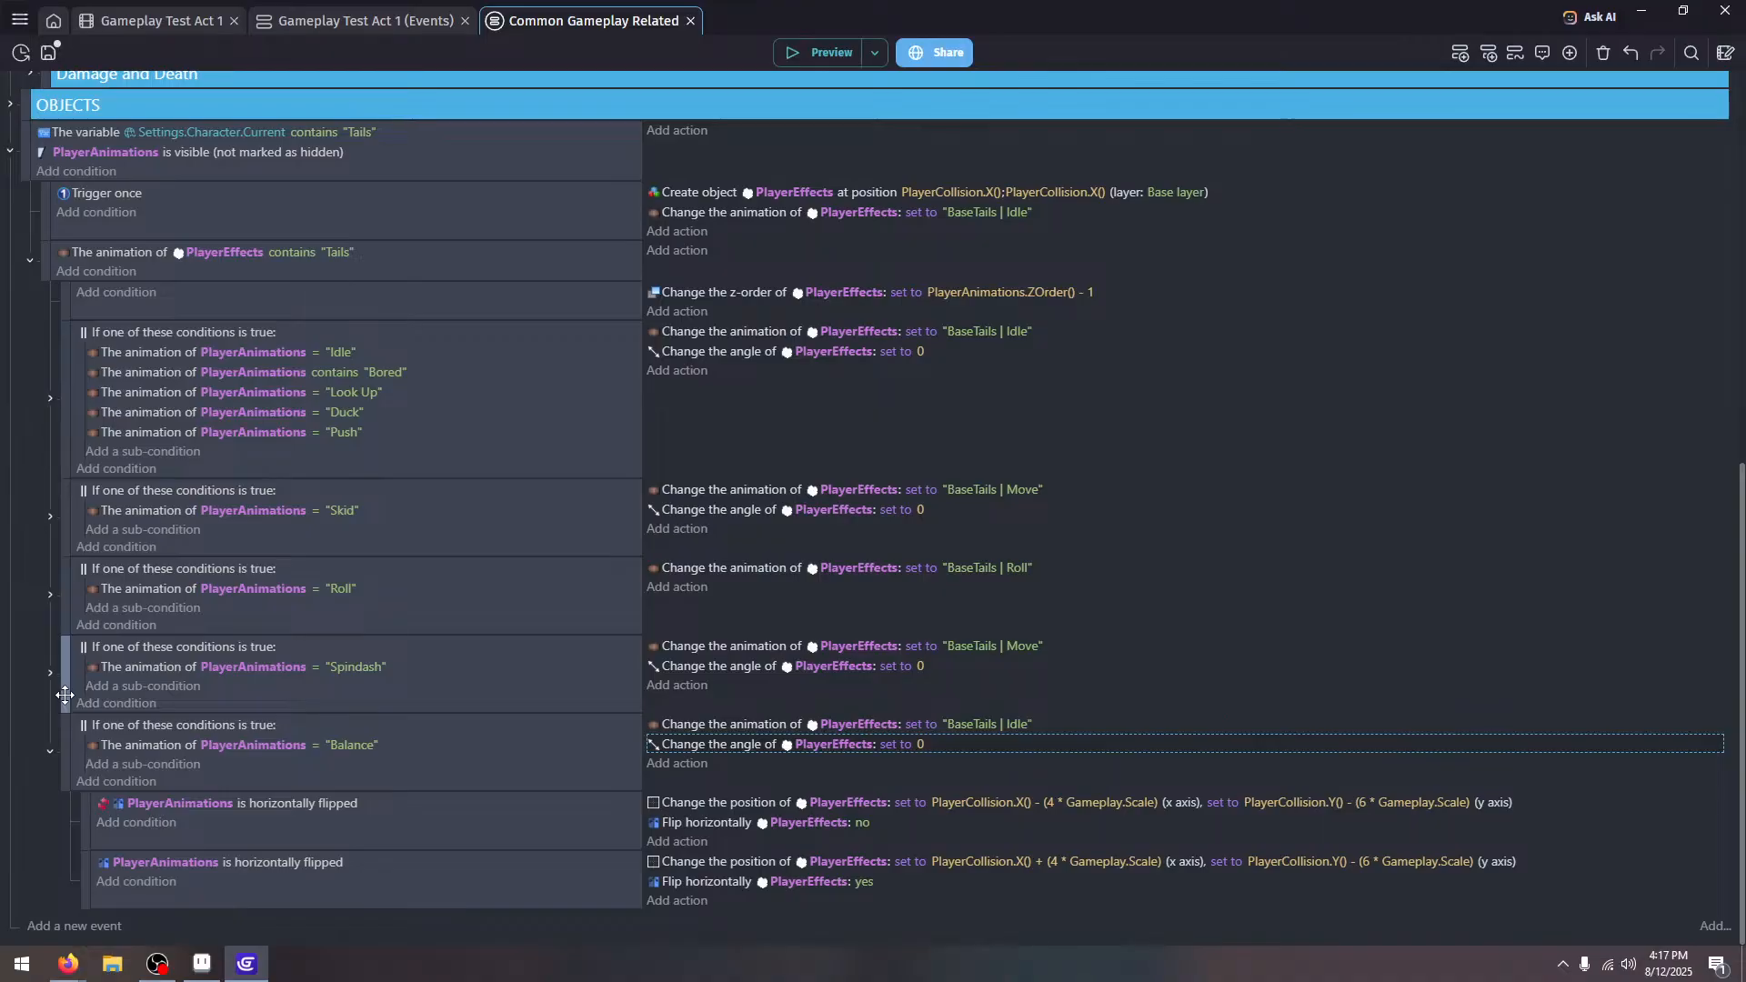
{"action": "left_click", "coordinate": [660, 373]}
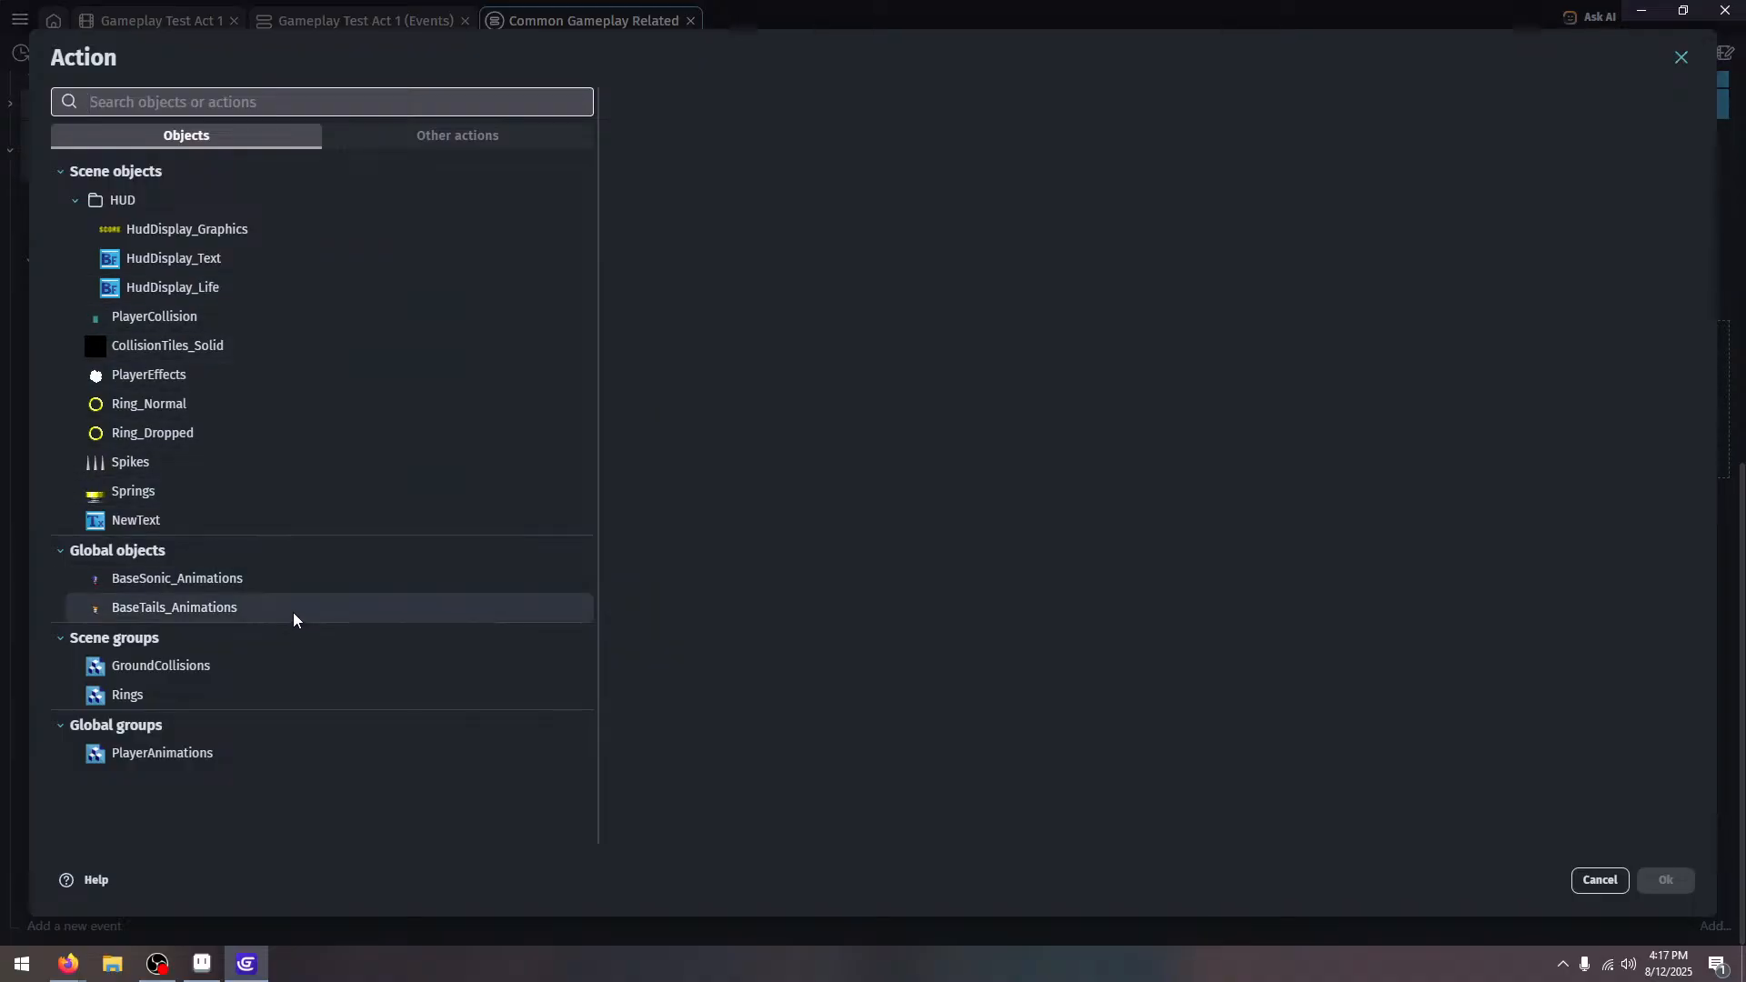
{"action": "left_click", "coordinate": [263, 373]}
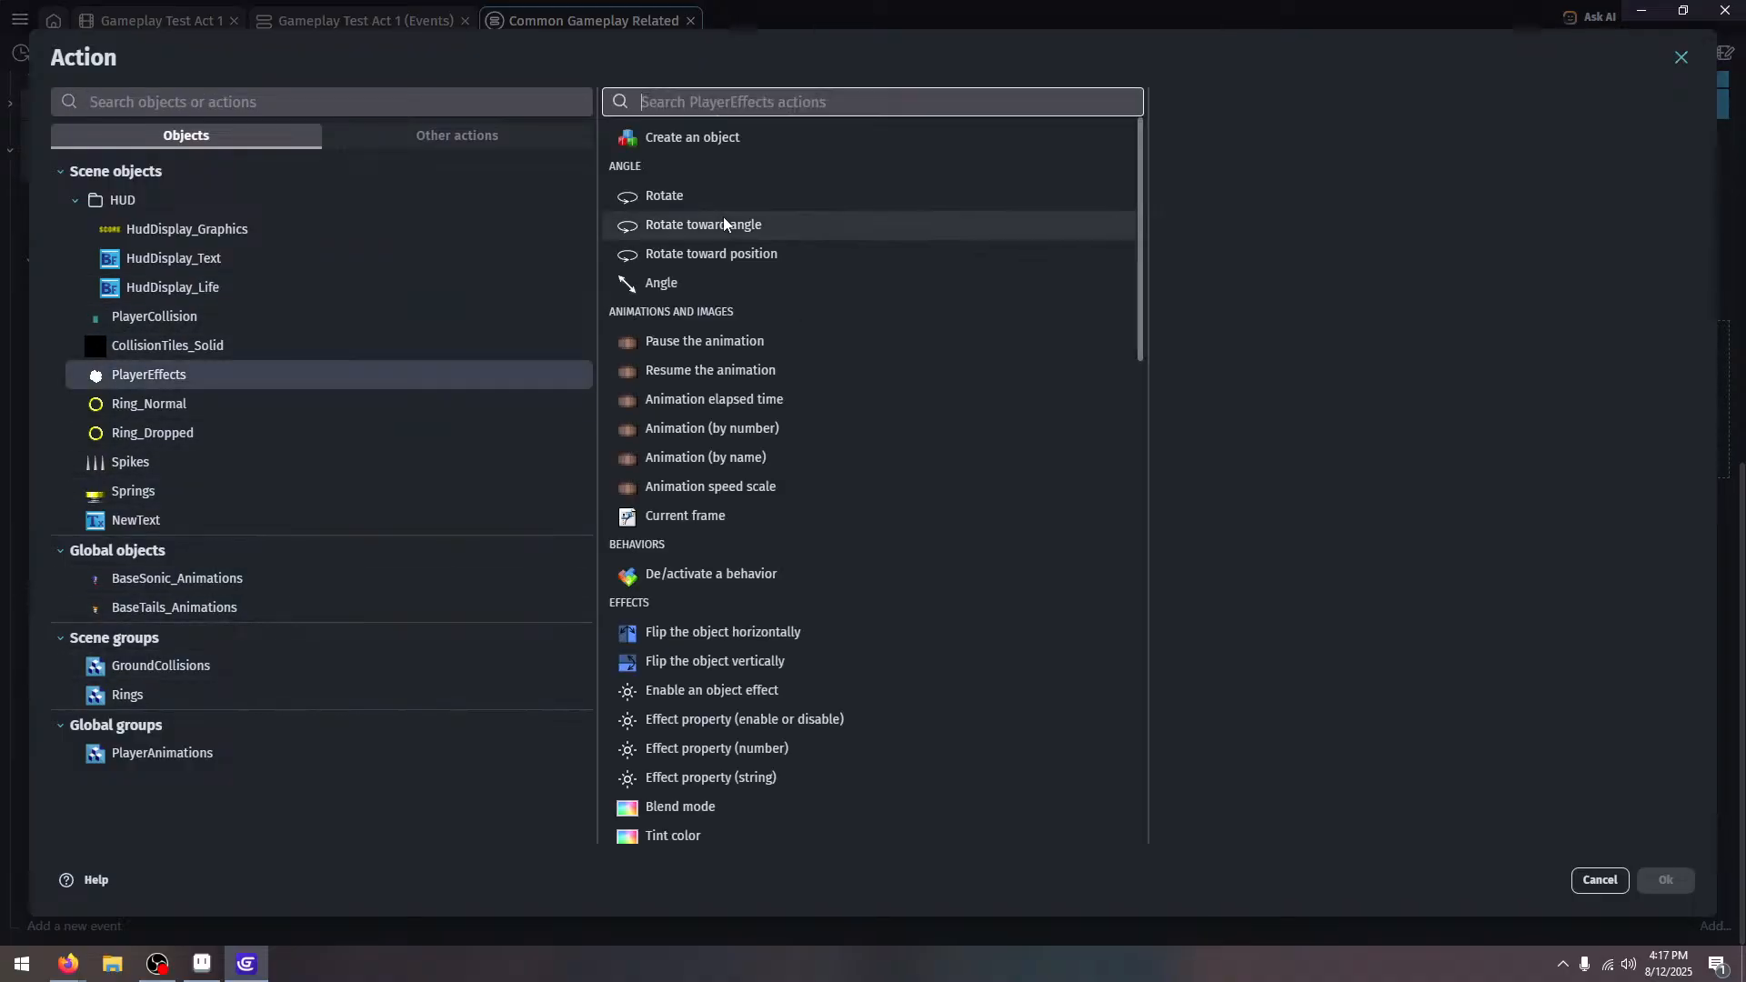
{"action": "scroll", "coordinate": [800, 454], "scroll_direction": "down", "scroll_amount": 10}
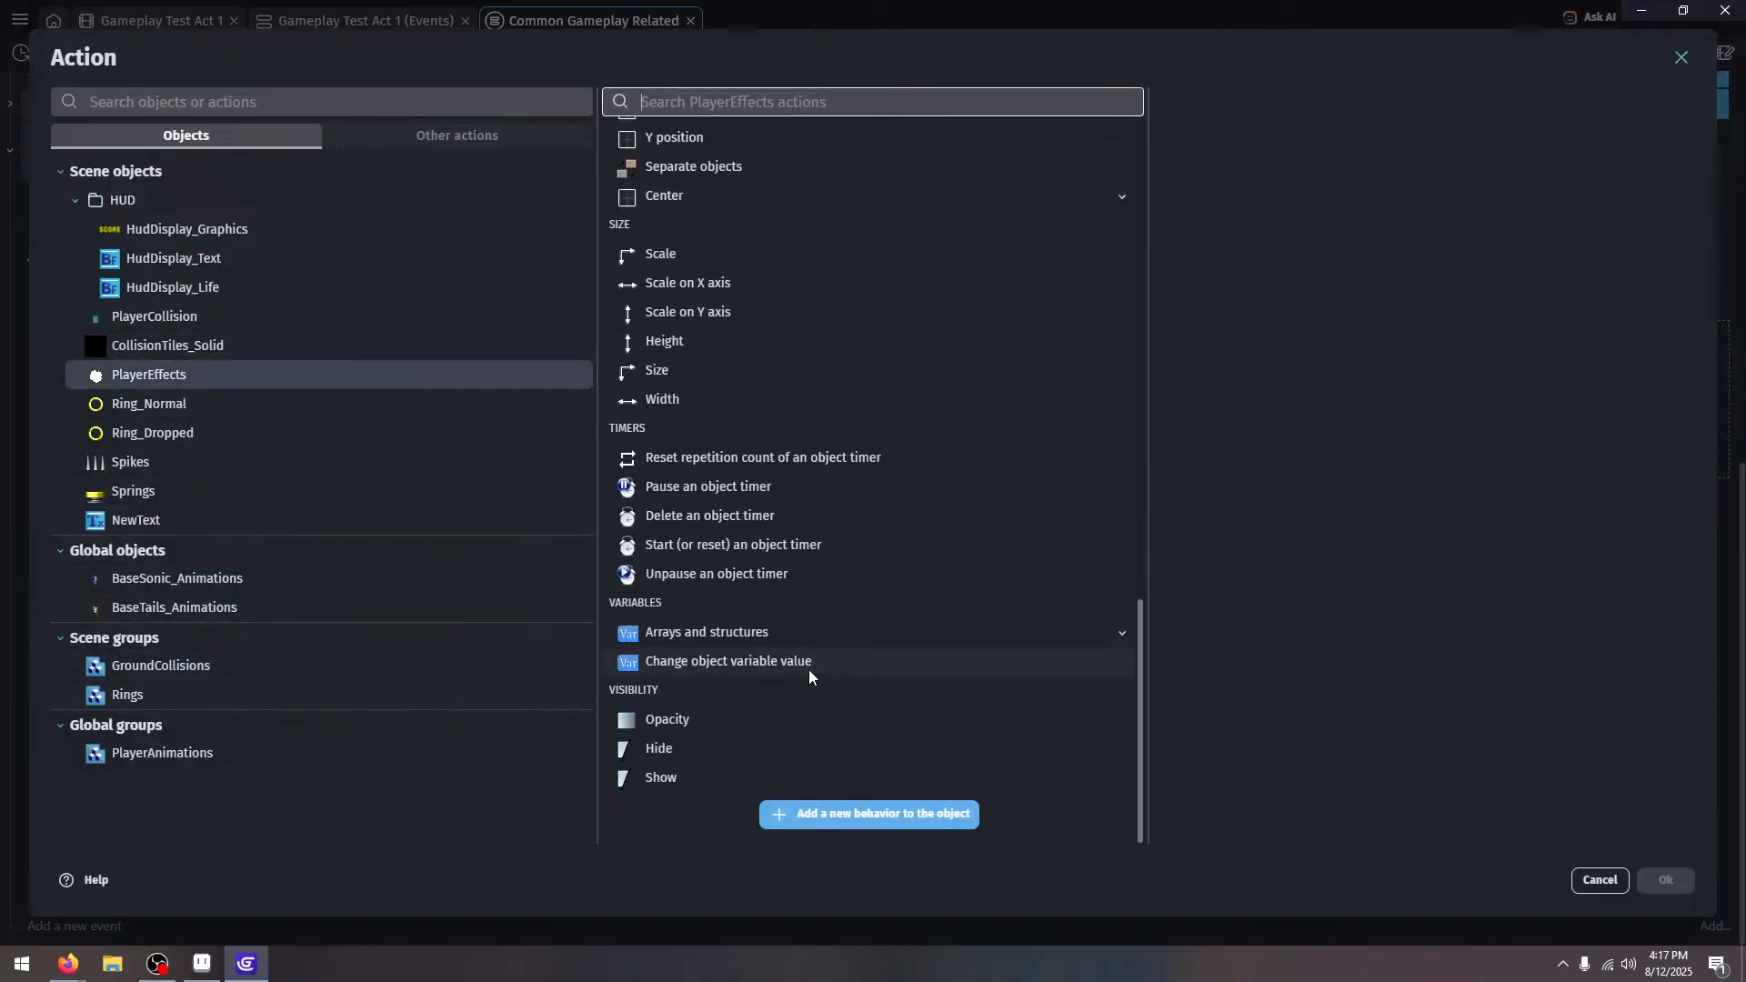
{"action": "left_click", "coordinate": [736, 776]}
{"action": "left_click", "coordinate": [1662, 874]}
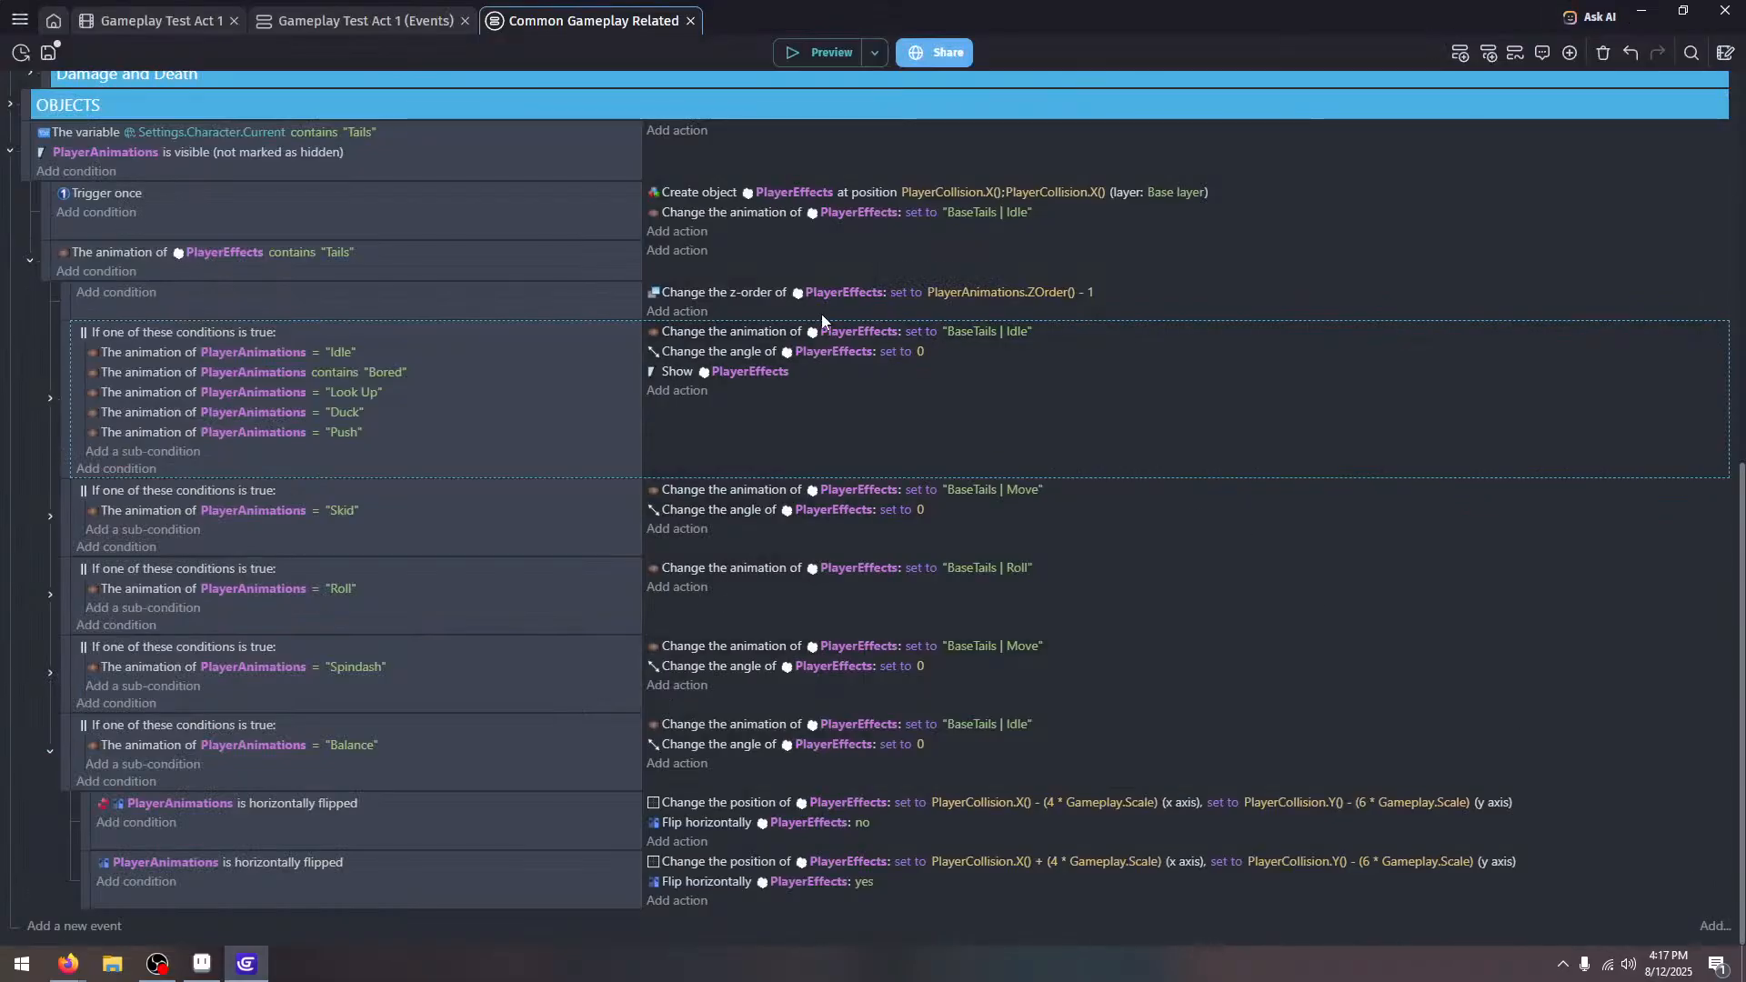
Copy the Show PlayerEffects action into the Skid, Roll, Spindash and Balance events
{"action": "left_click", "coordinate": [818, 373]}
{"action": "key", "text": "ctrl+c"}
{"action": "left_click", "coordinate": [709, 541]}
{"action": "key", "text": "ctrl+v"}
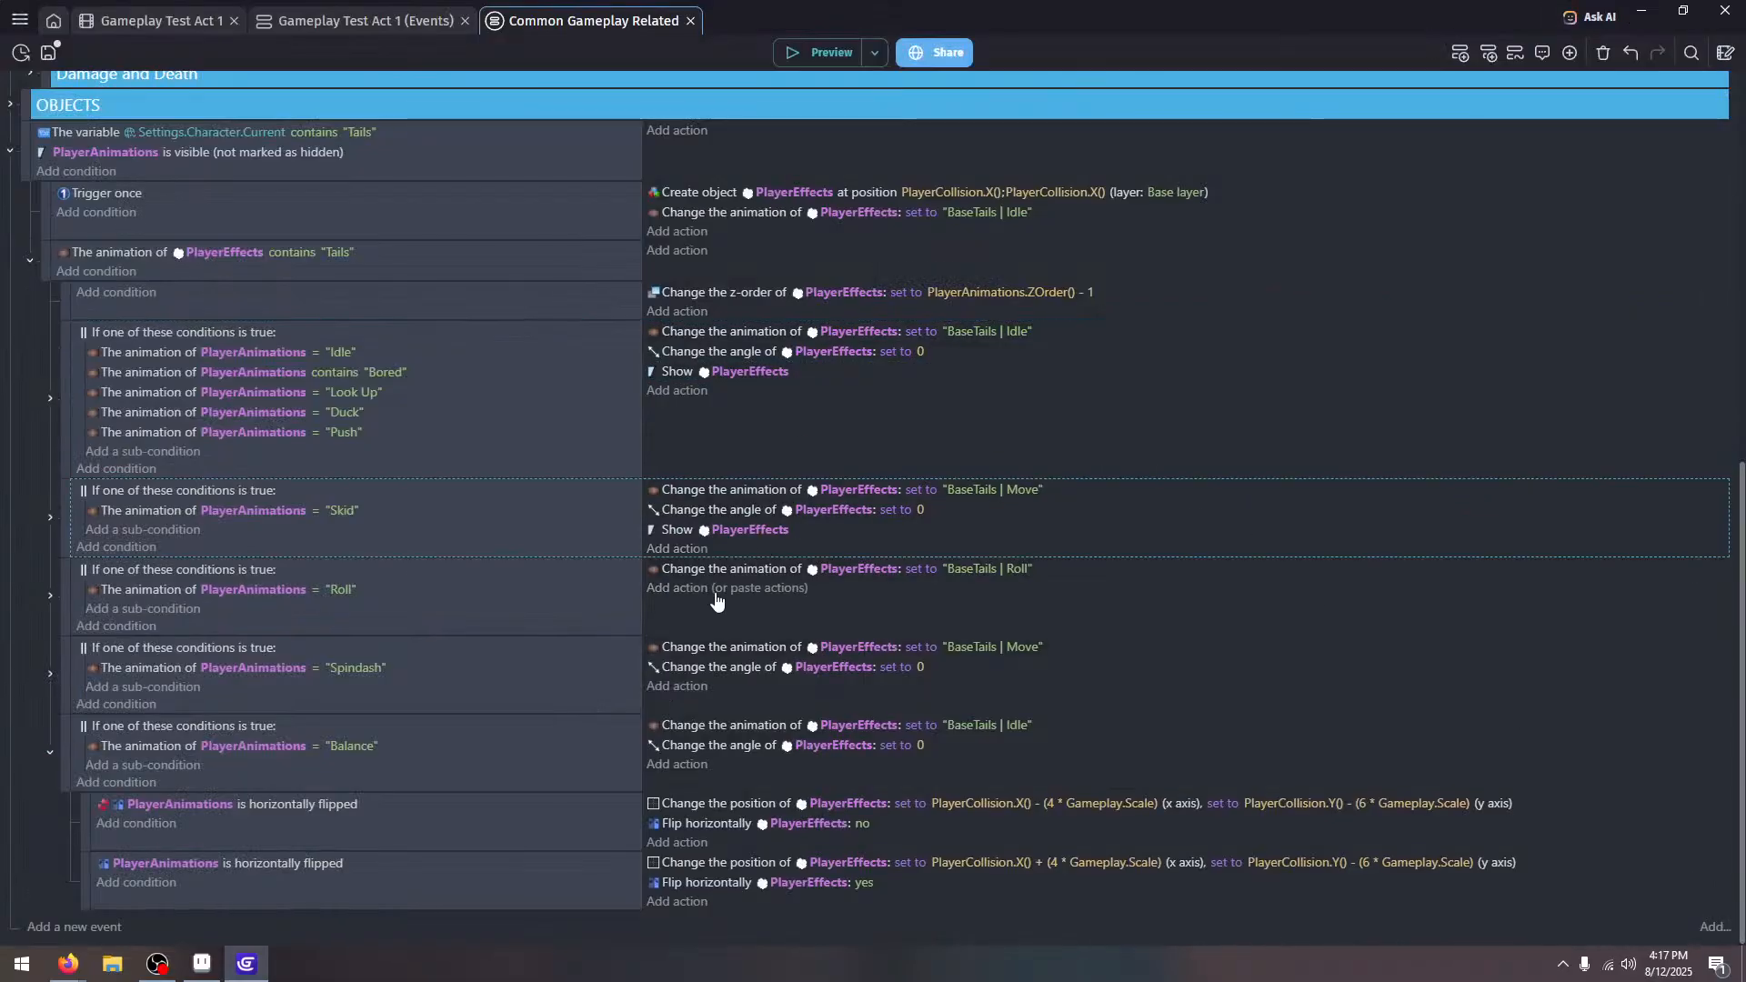
{"action": "key", "text": "ctrl+v"}
{"action": "left_click", "coordinate": [677, 686]}
{"action": "key", "text": "ctrl+v"}
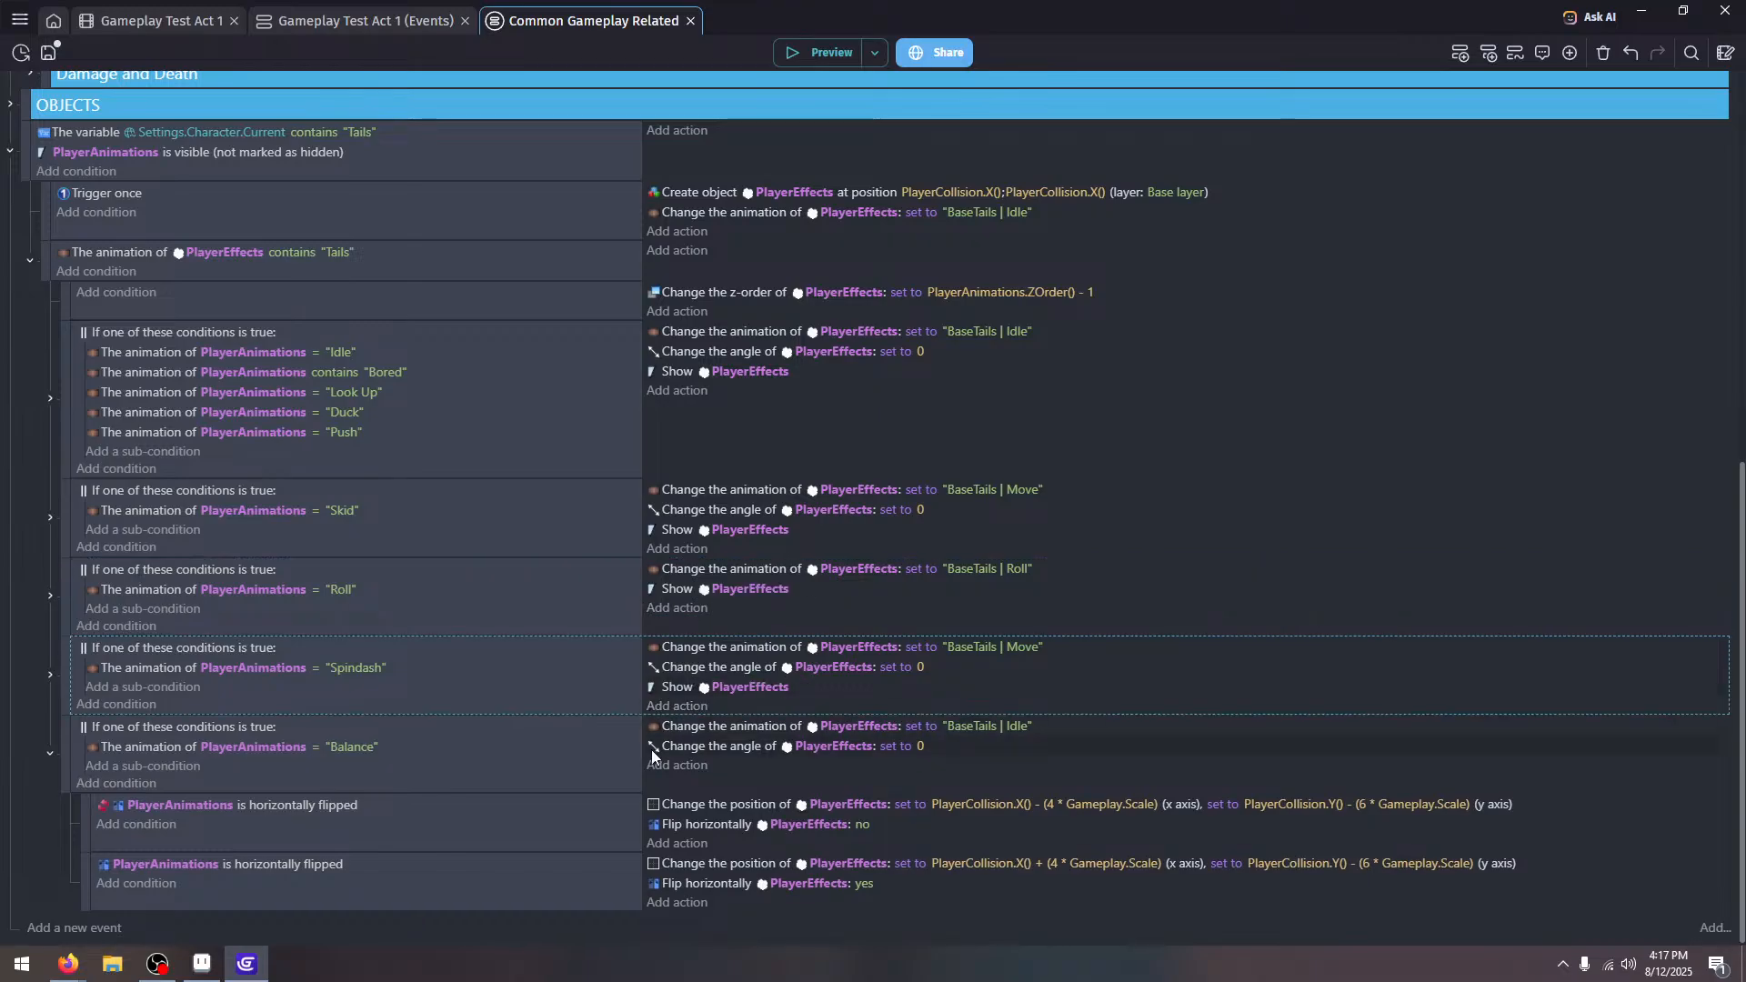
{"action": "left_click", "coordinate": [680, 770]}
{"action": "key", "text": "ctrl+v"}
{"action": "left_click", "coordinate": [1207, 550]}
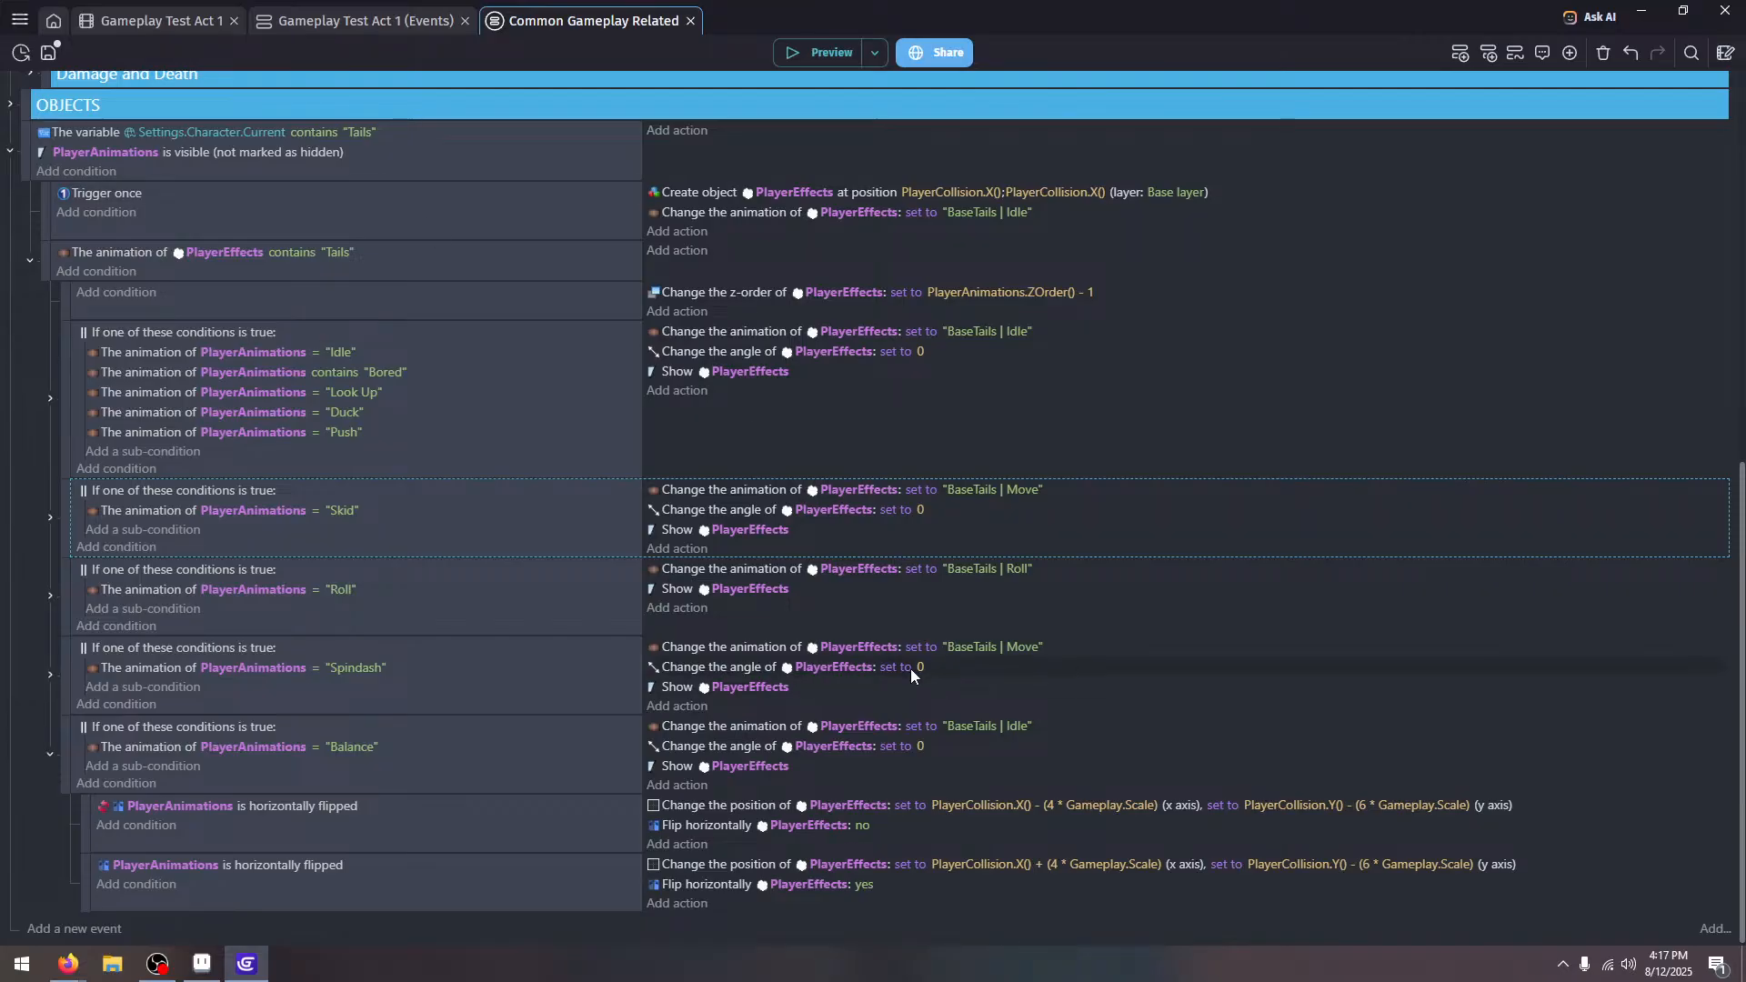
Switch to Aseprite to check which Tails animation frames have tails drawn in, and return to GDevelop
{"action": "scroll", "coordinate": [856, 741], "scroll_direction": "down", "scroll_amount": 1}
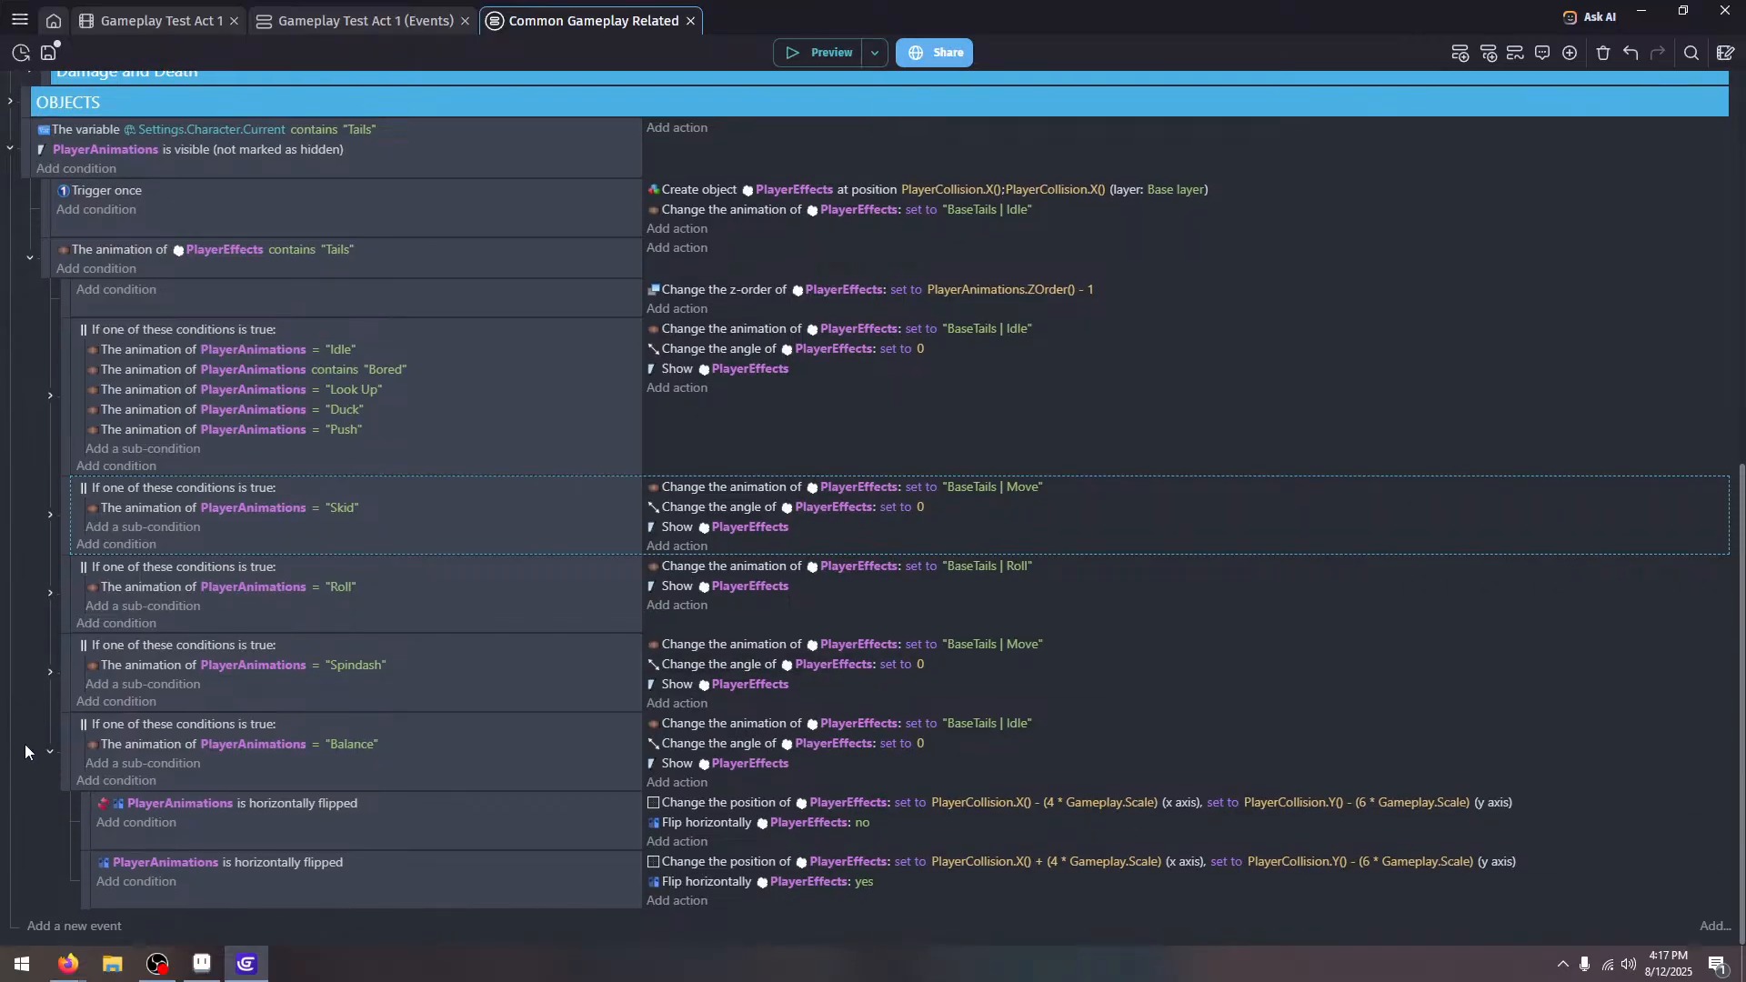
{"action": "scroll", "coordinate": [50, 758], "scroll_direction": "up", "scroll_amount": 2}
{"action": "left_click", "coordinate": [202, 963]}
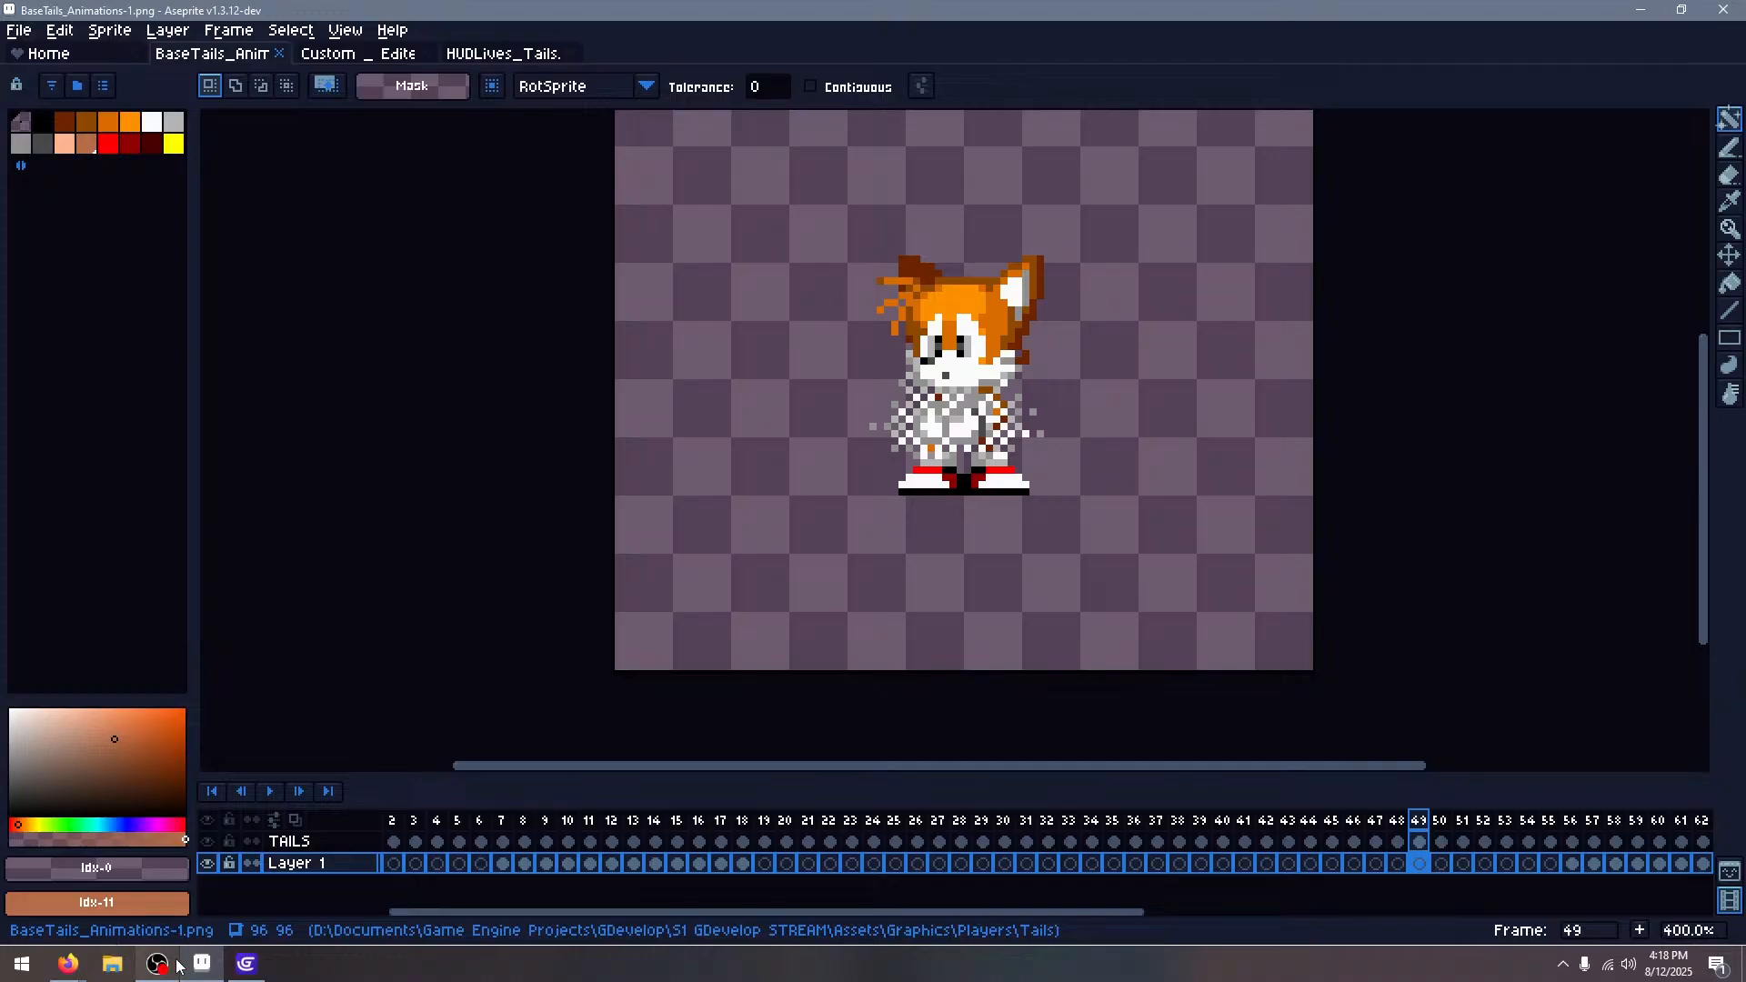
{"action": "left_click", "coordinate": [245, 964]}
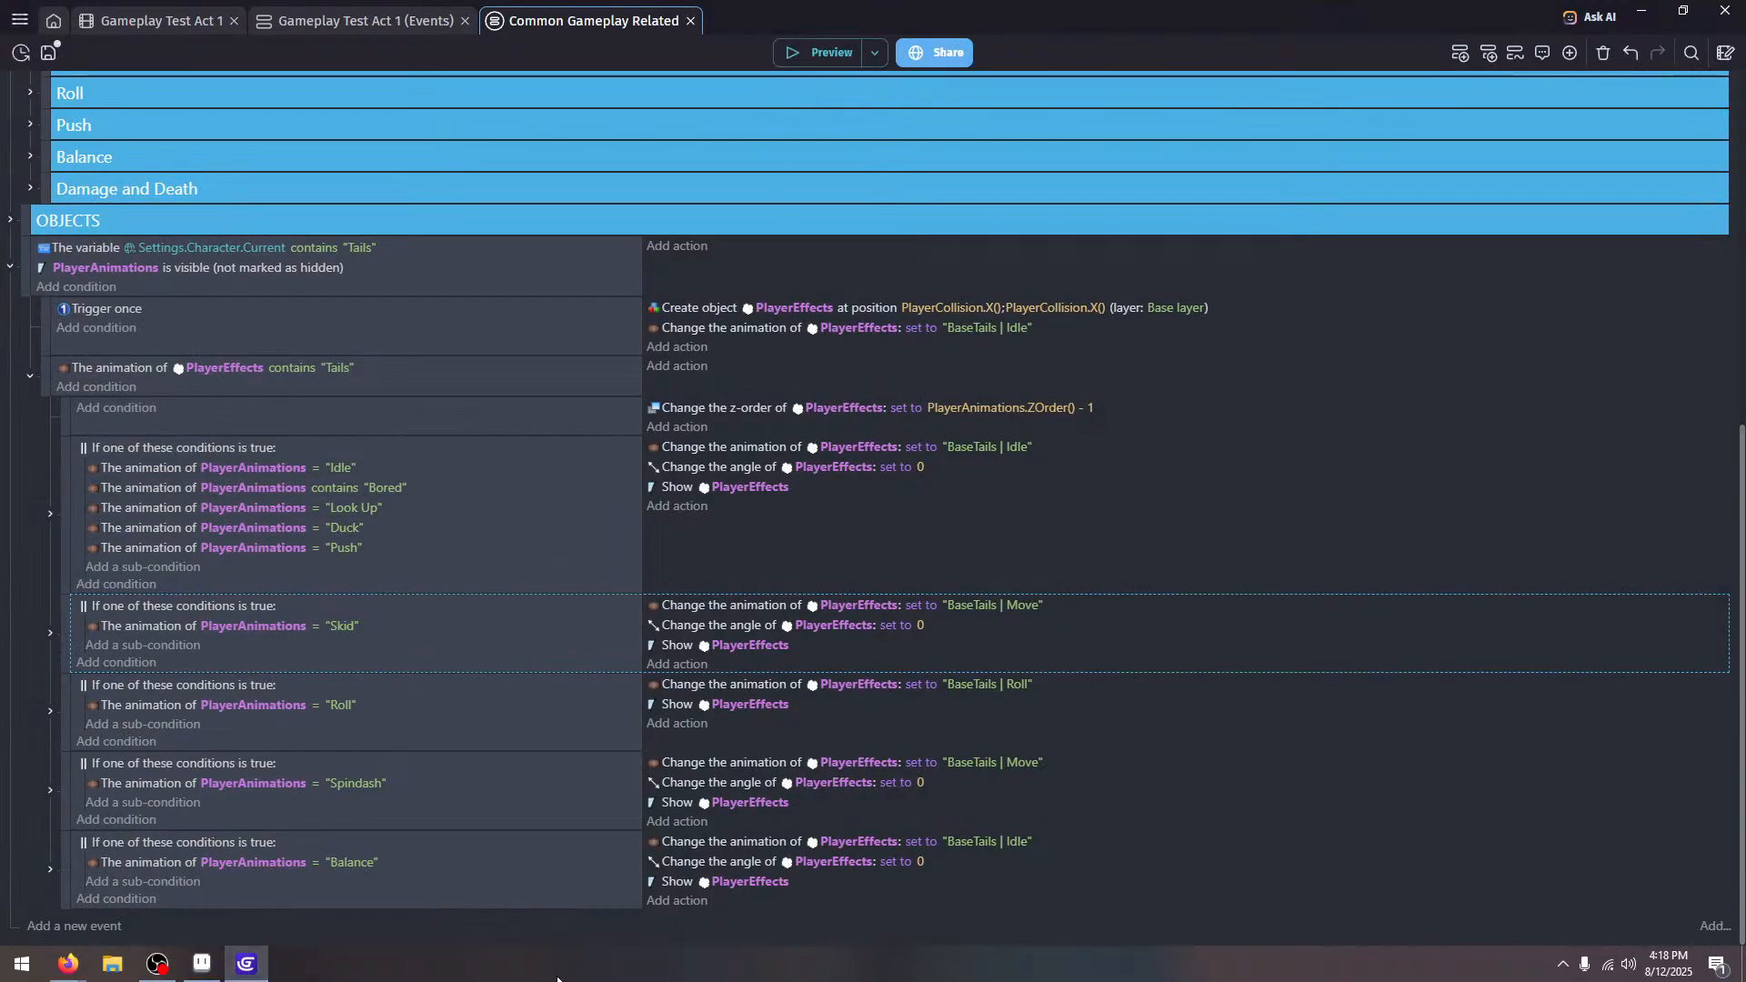
{"action": "left_click", "coordinate": [202, 964]}
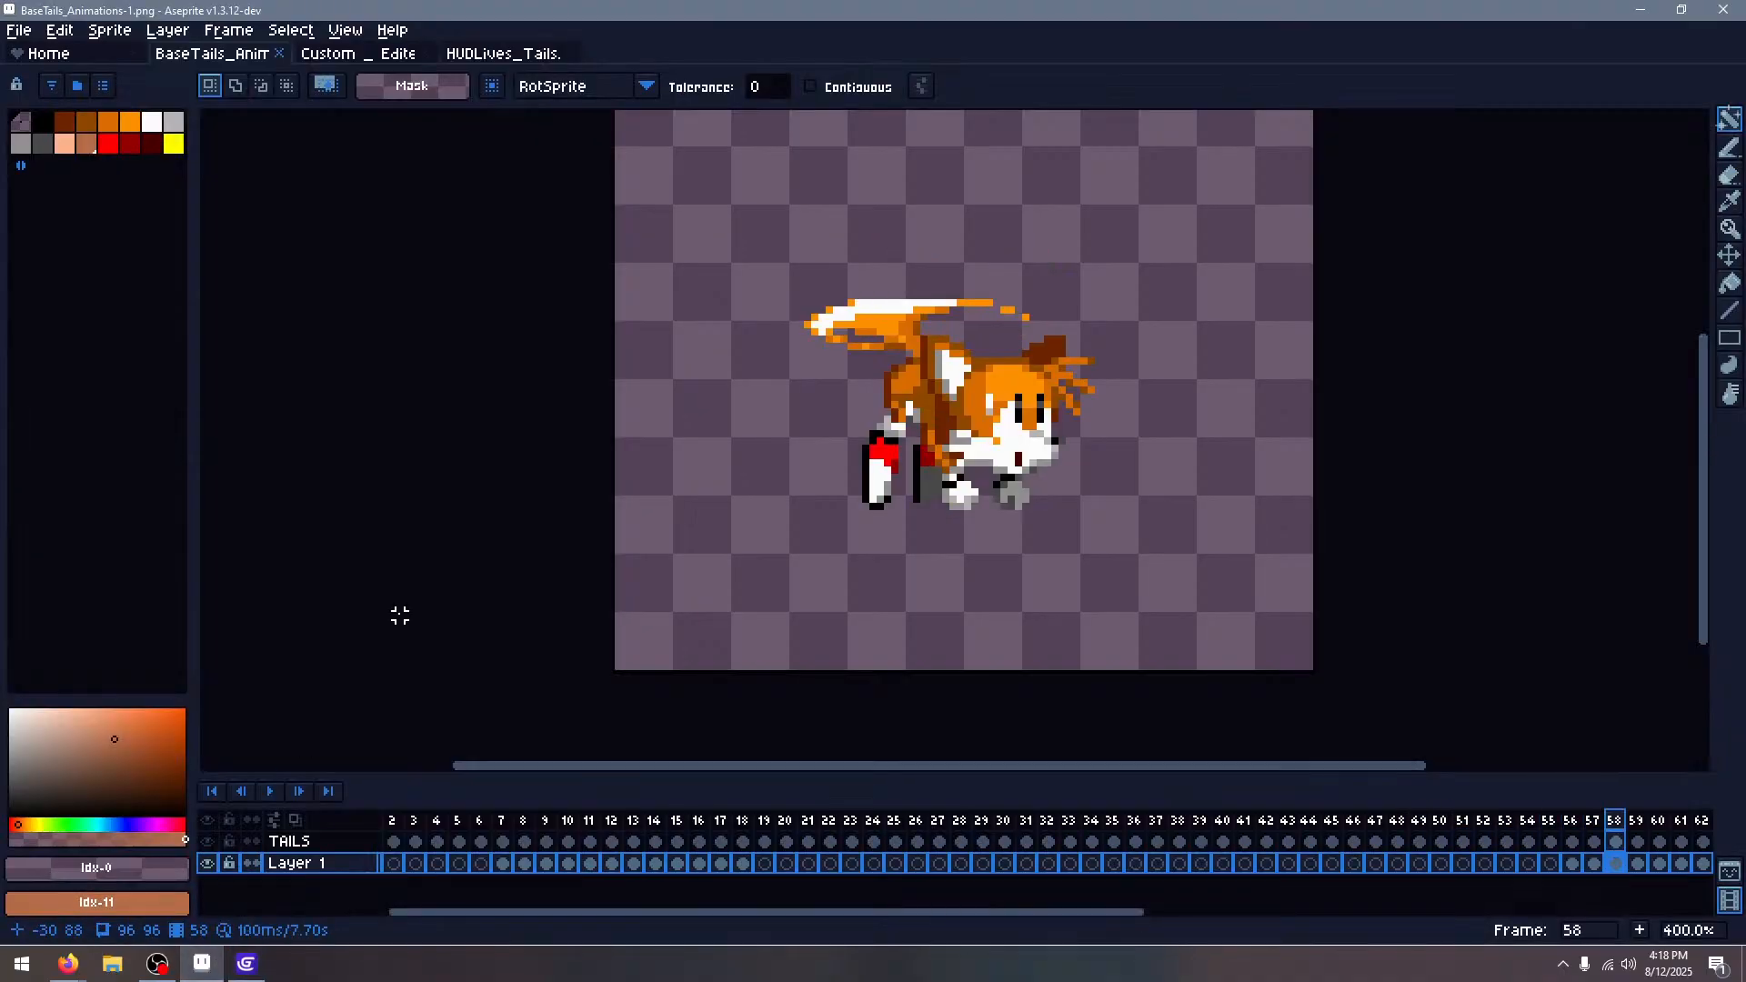
{"action": "left_click", "coordinate": [245, 964]}
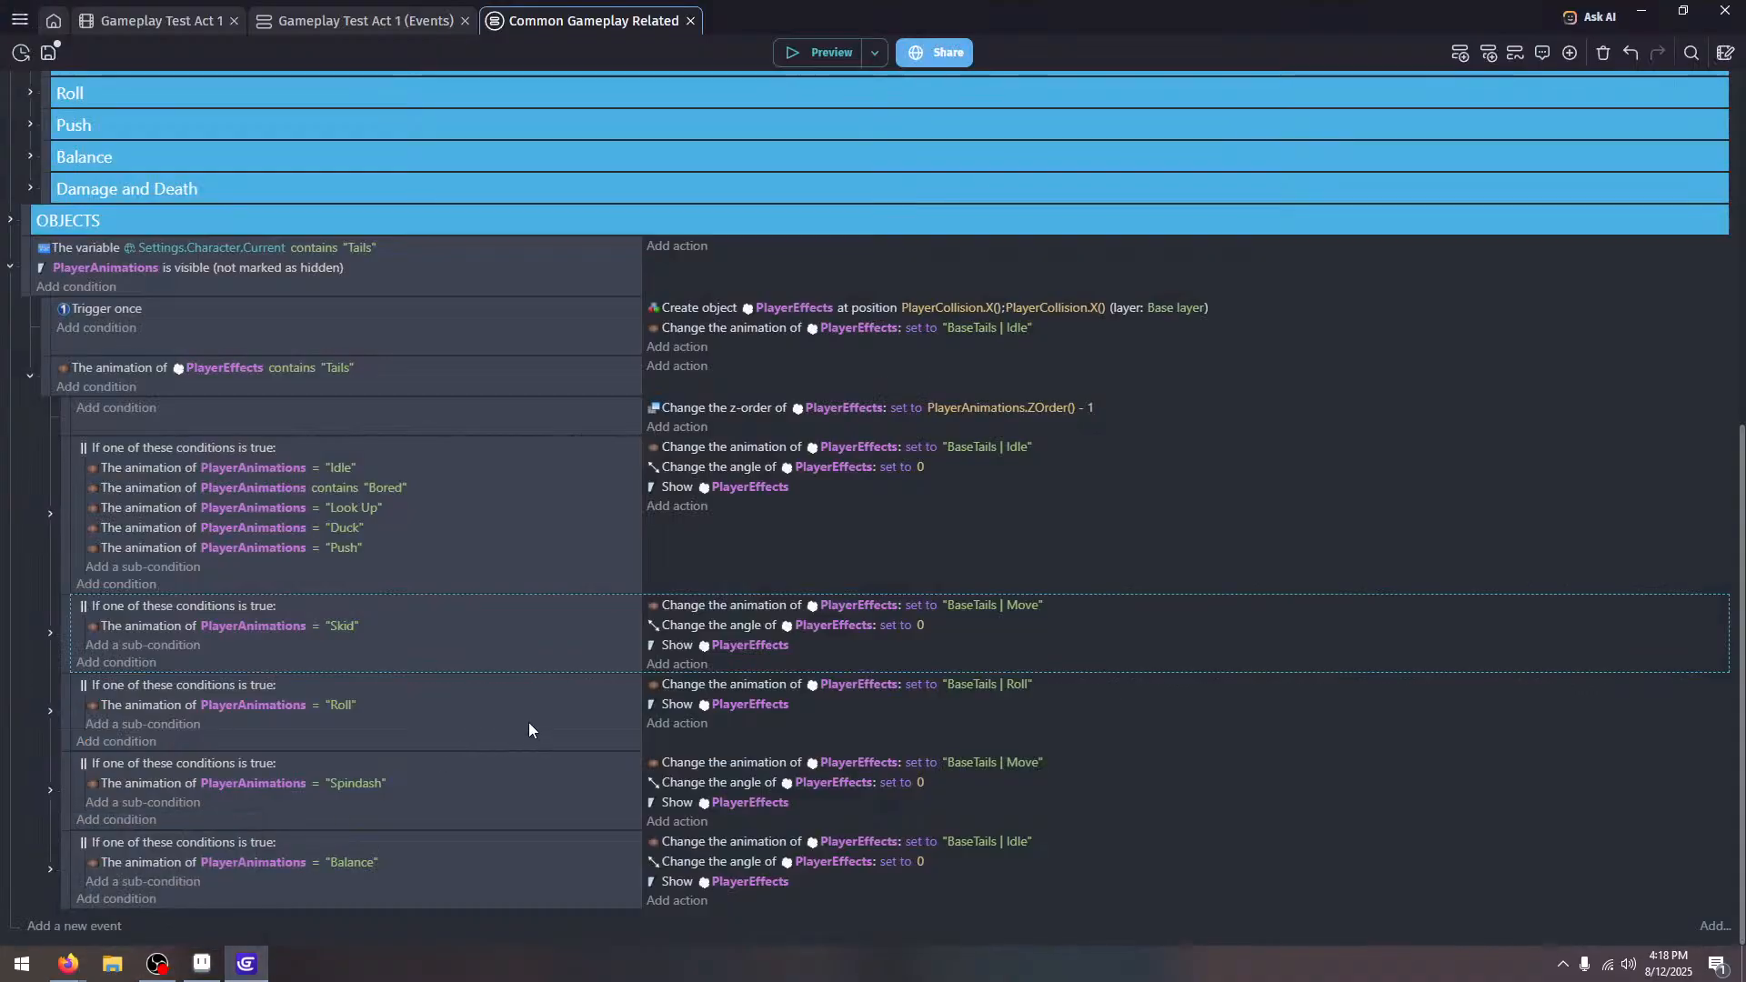
Duplicate the whole Balance event below itself
{"action": "left_click", "coordinate": [482, 892]}
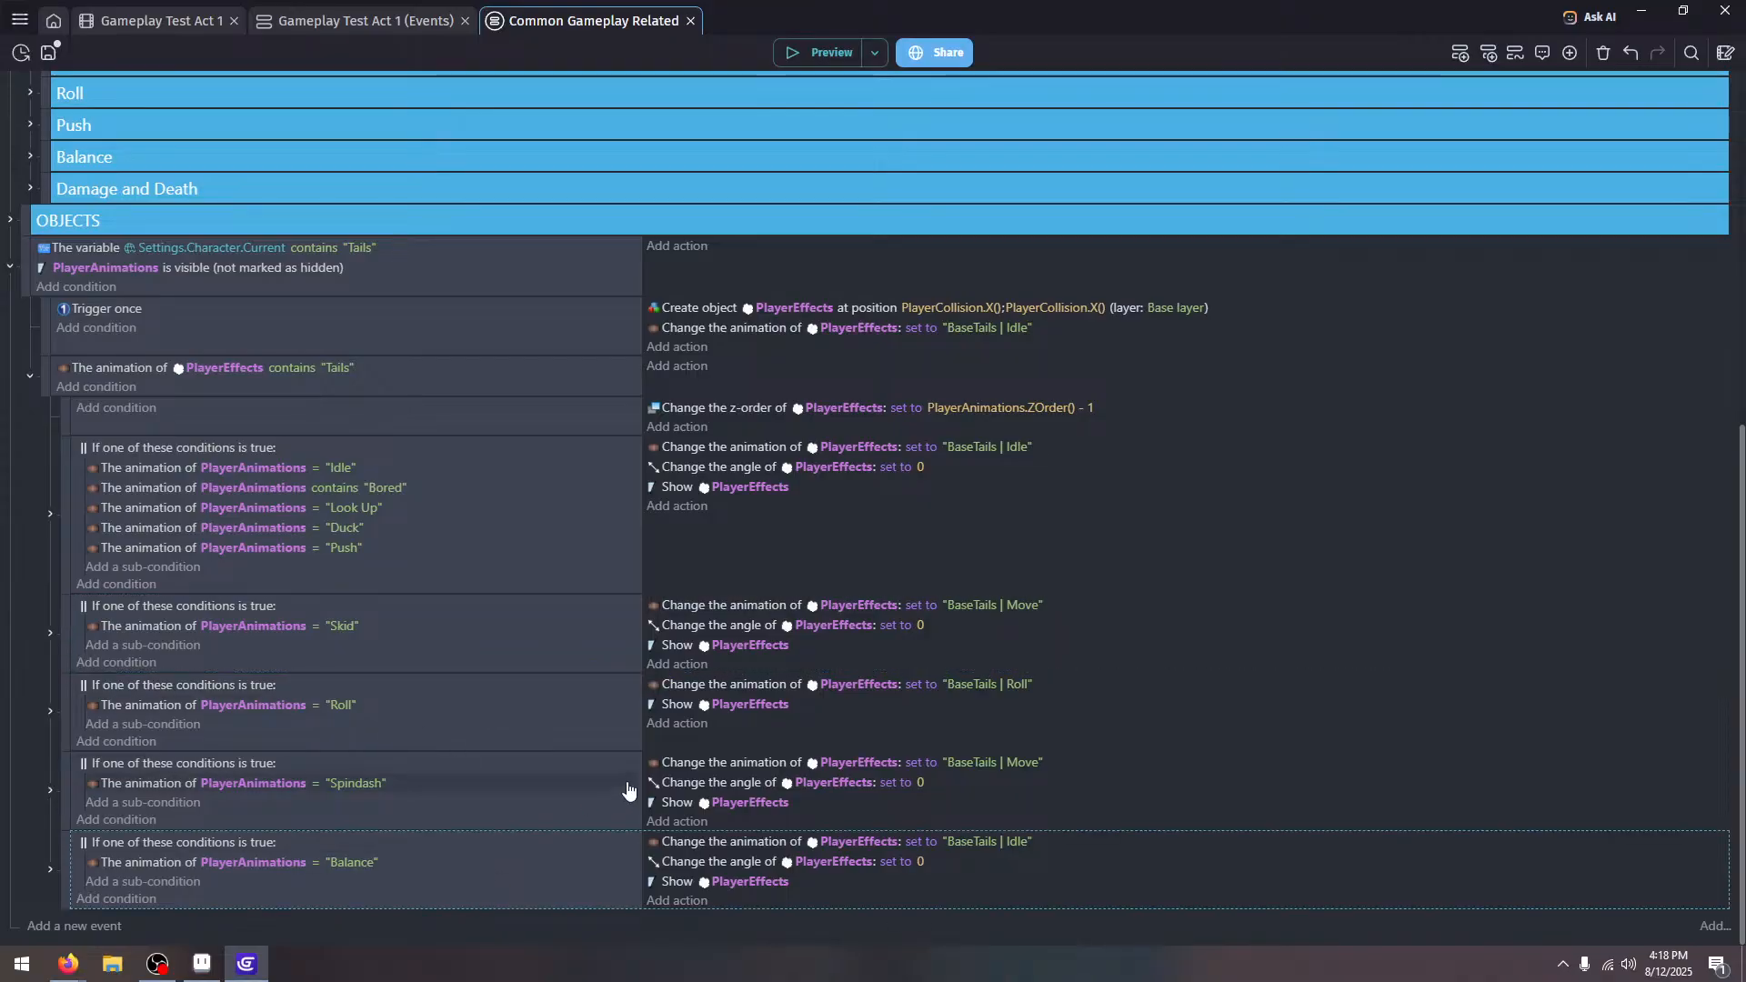
{"action": "key", "text": "ctrl+c"}
{"action": "key", "text": "ctrl+v"}
{"action": "scroll", "coordinate": [474, 771], "scroll_direction": "down", "scroll_amount": 1}
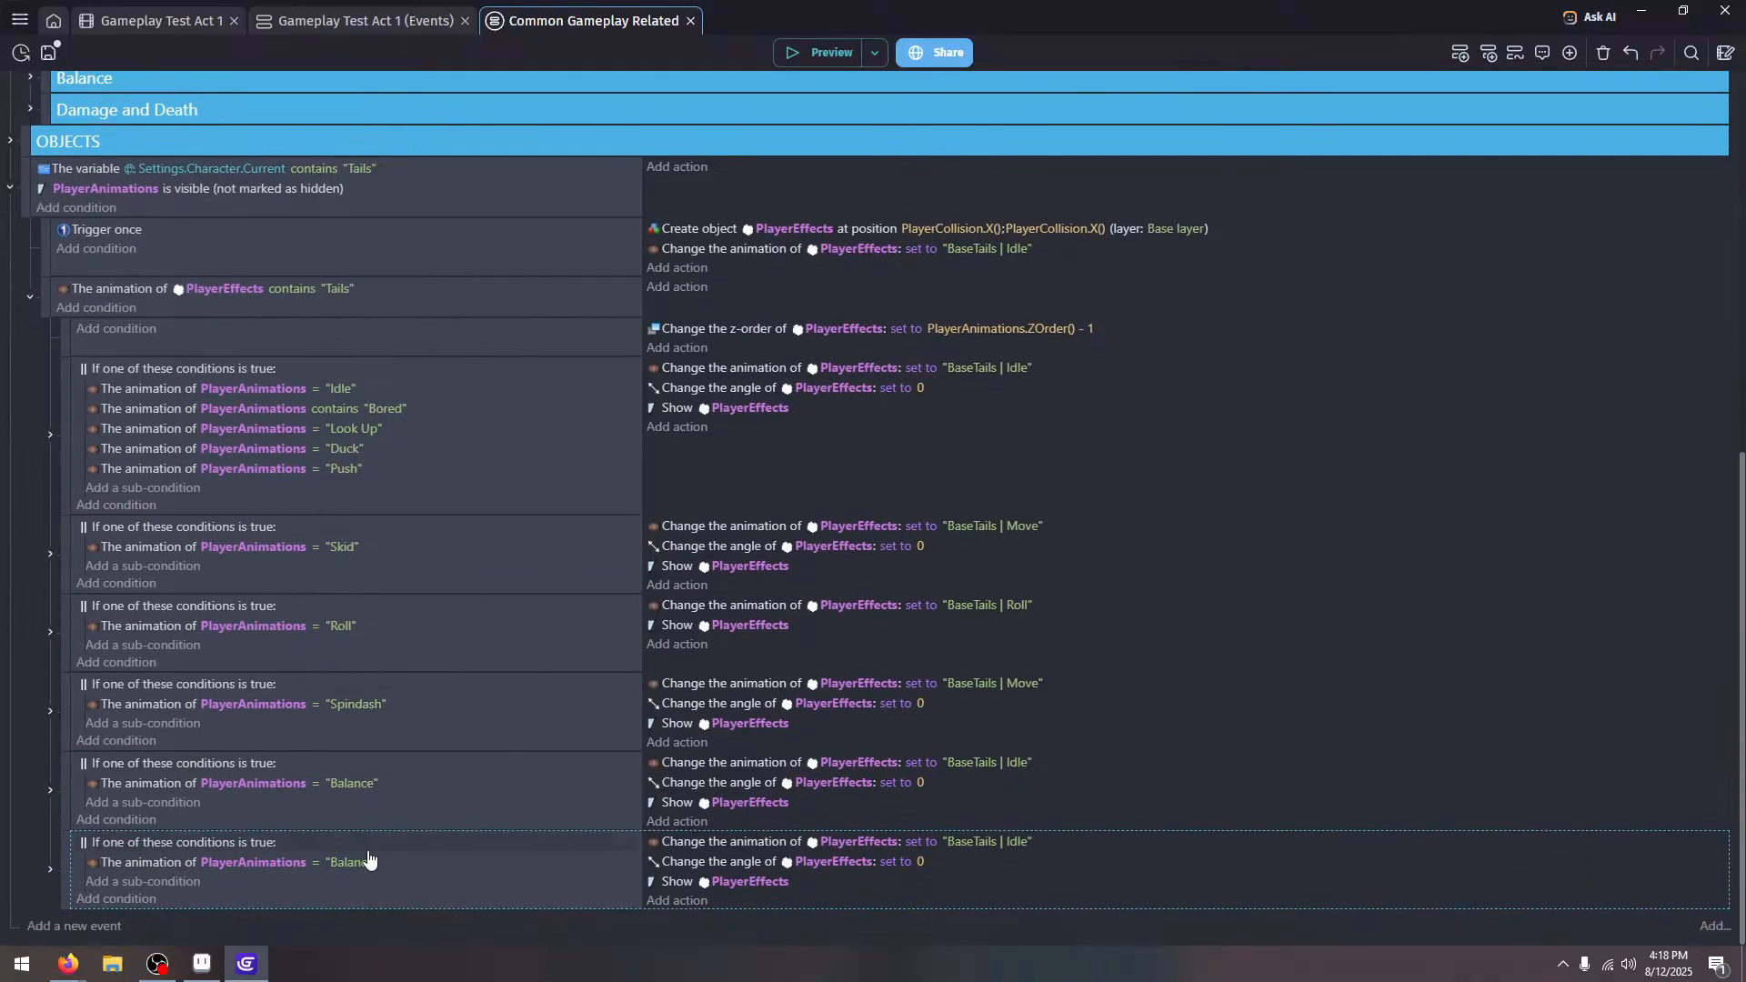
Duplicate the Balance animation condition in the copied event until it holds eleven of them
{"action": "left_click", "coordinate": [409, 859]}
{"action": "key", "text": "ctrl+c"}
{"action": "key", "text": "ctrl+v"}
{"action": "key", "text": "ctrl+v"}
{"action": "key", "text": "ctrl+v"}
{"action": "key", "text": "ctrl+v"}
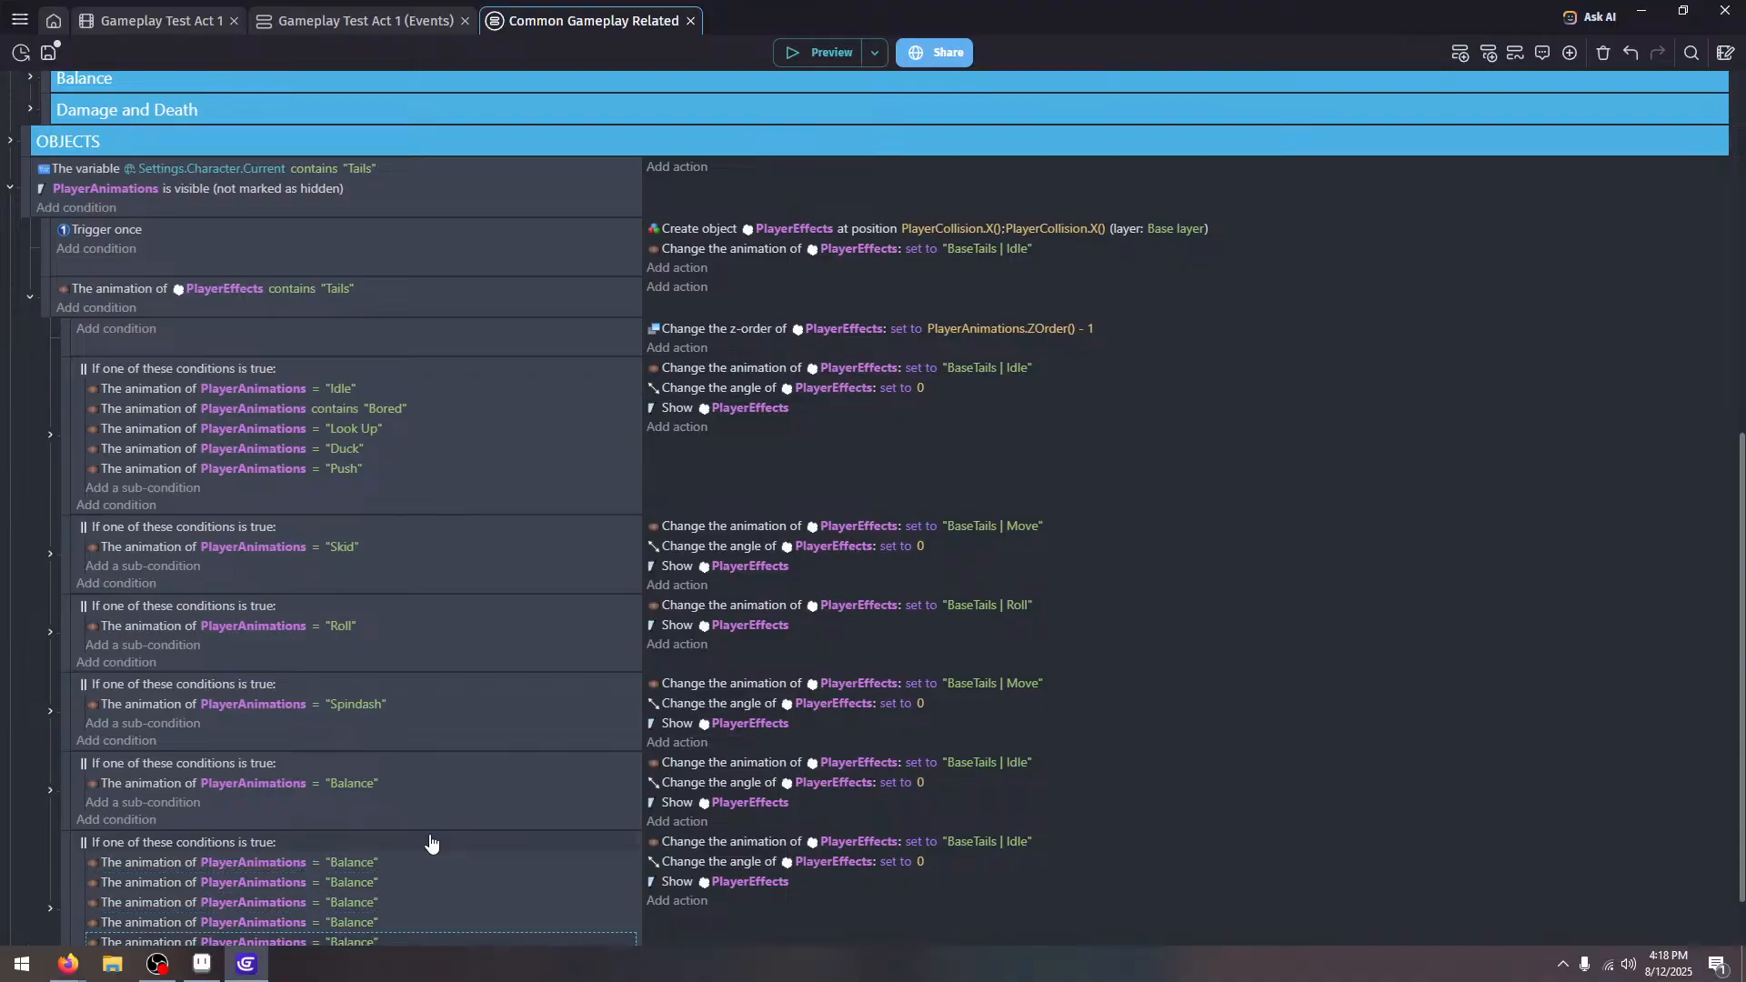
{"action": "key", "text": "ctrl+v"}
{"action": "scroll", "coordinate": [433, 843], "scroll_direction": "down", "scroll_amount": 2}
Set the first three animation conditions of the copied event to Walk, Run and Dash
{"action": "left_click", "coordinate": [341, 661]}
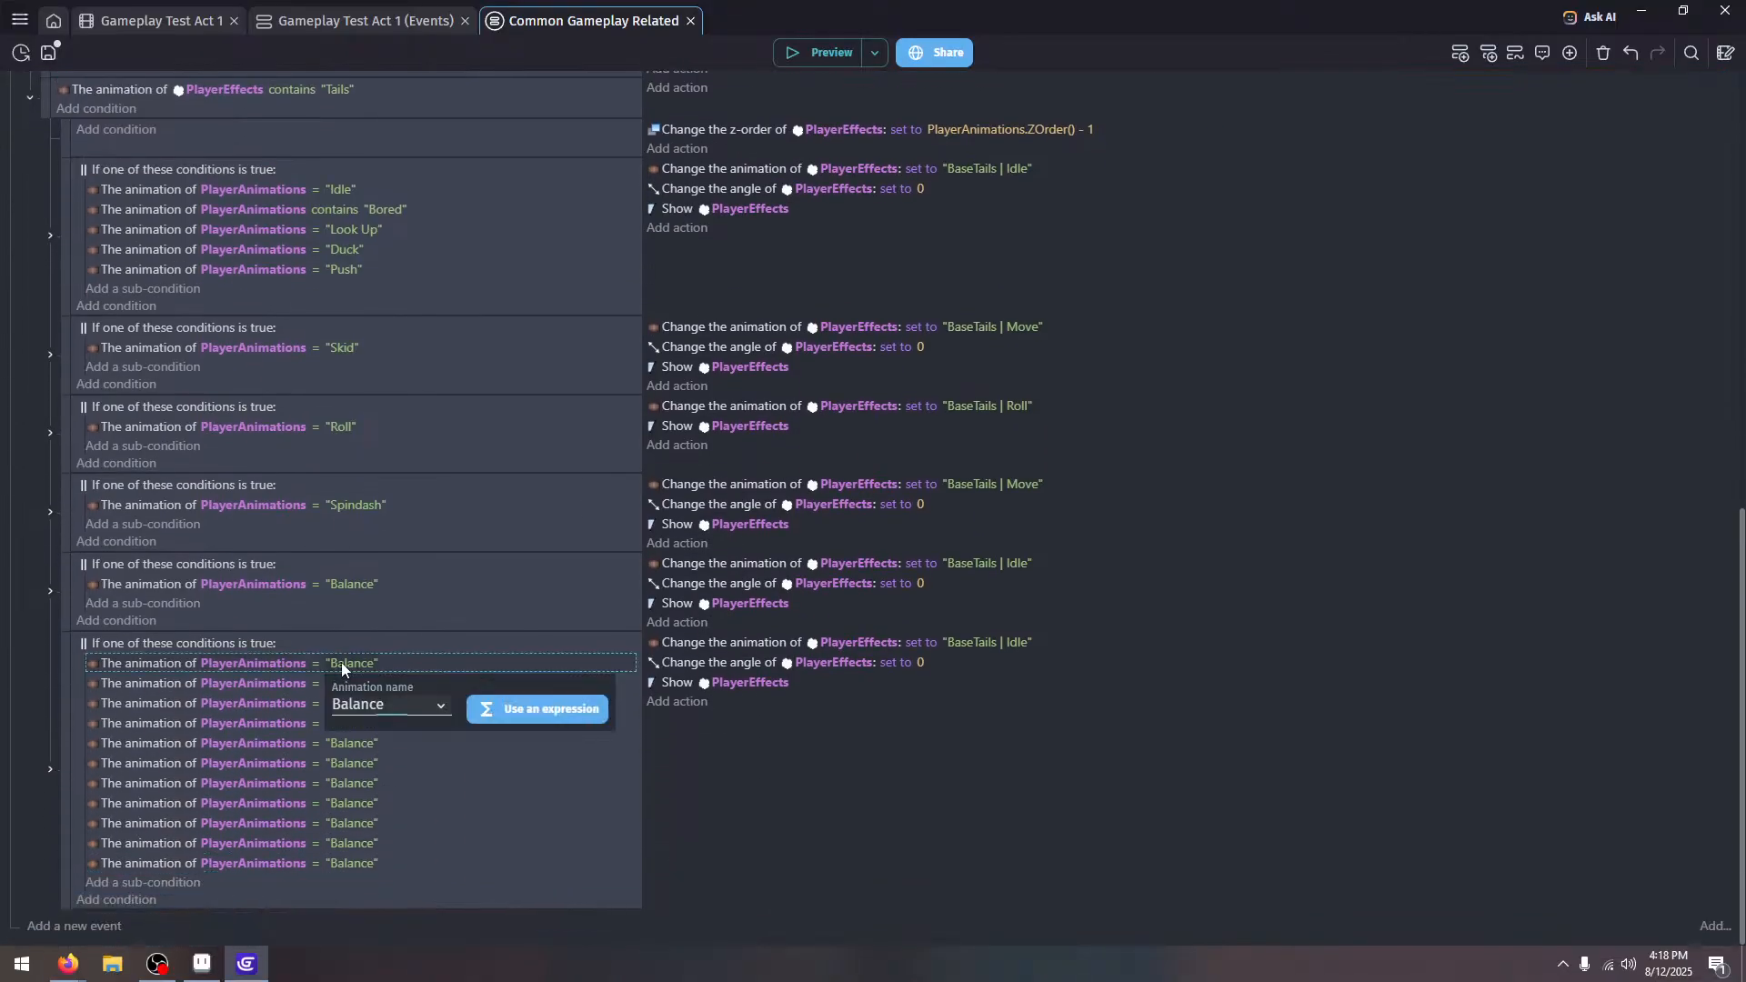
{"action": "left_click", "coordinate": [402, 711]}
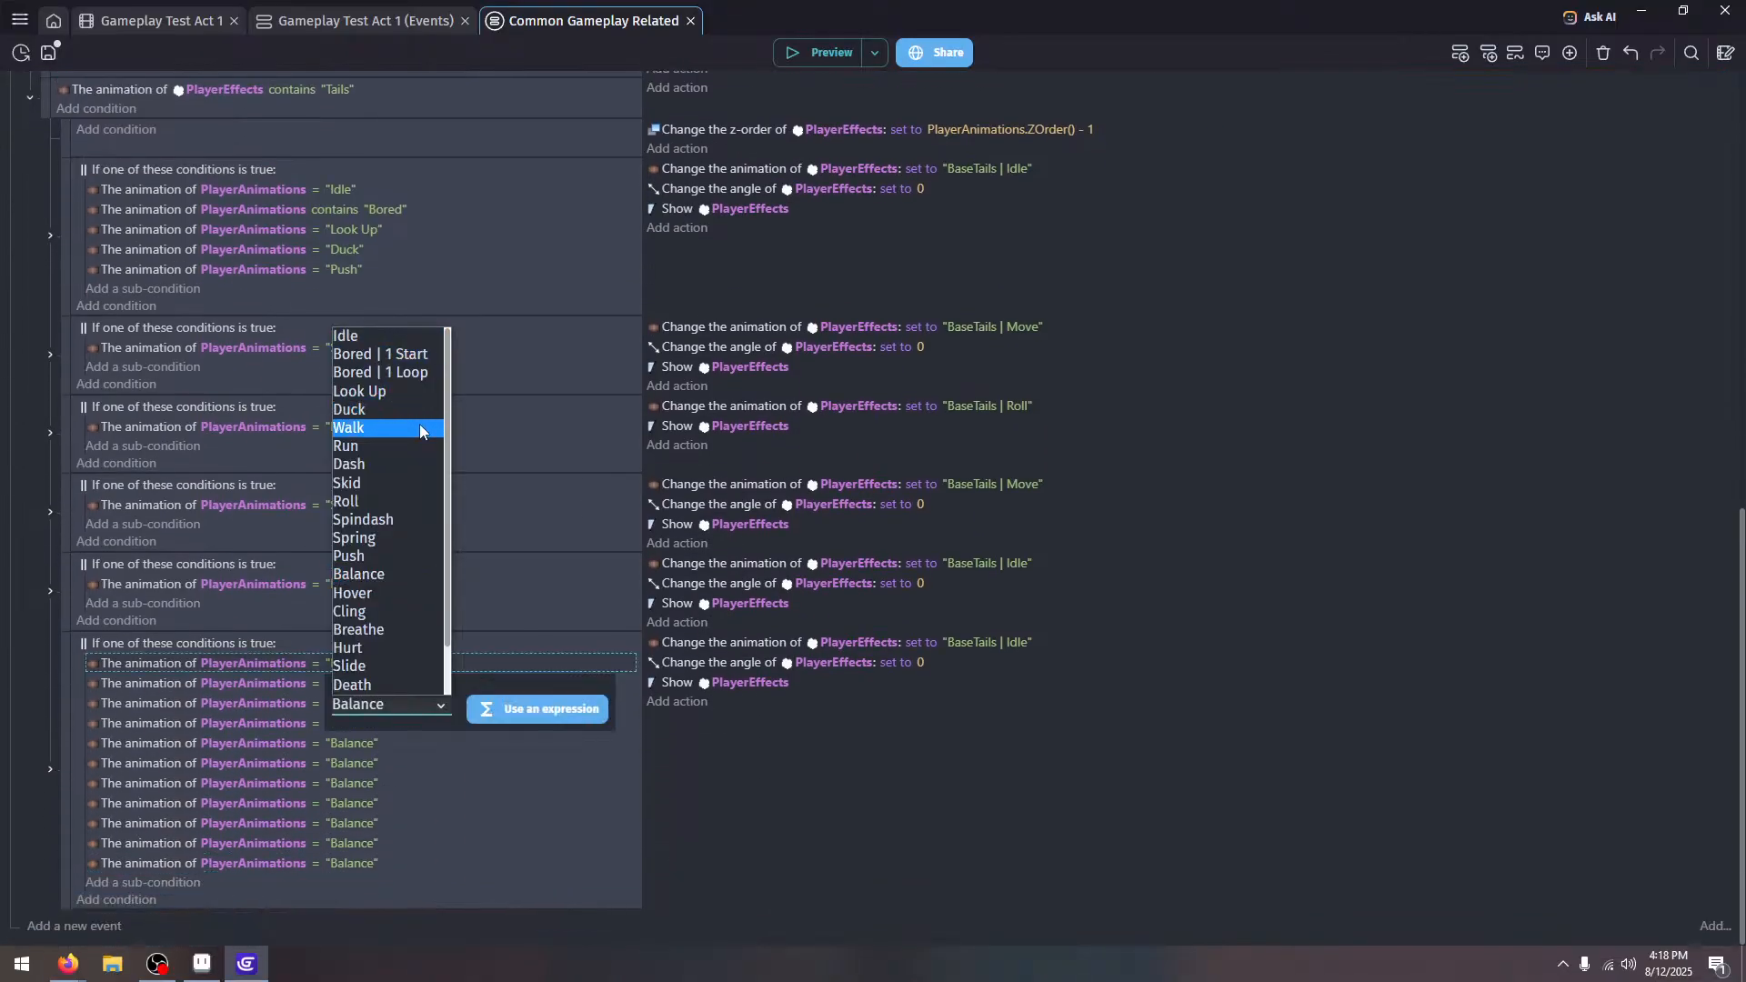
{"action": "left_click", "coordinate": [419, 427]}
{"action": "left_click", "coordinate": [489, 627]}
{"action": "left_click", "coordinate": [378, 683]}
{"action": "left_click", "coordinate": [390, 725]}
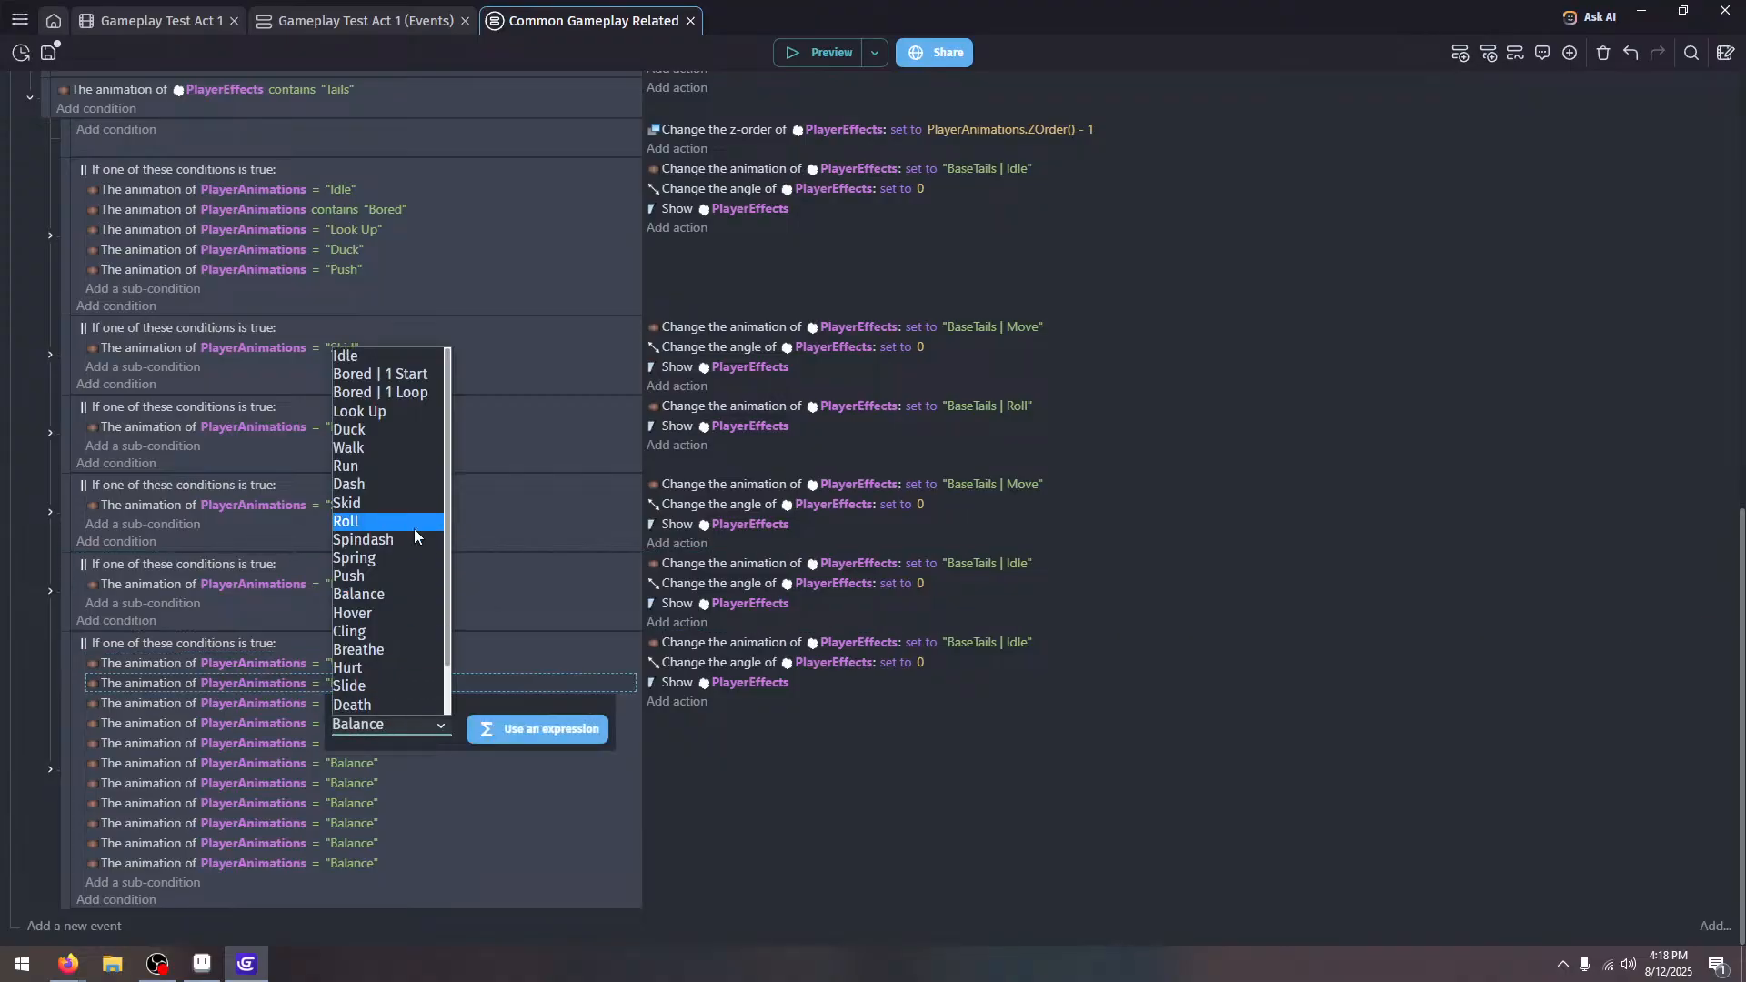
{"action": "left_click", "coordinate": [412, 462]}
{"action": "left_click", "coordinate": [367, 705]}
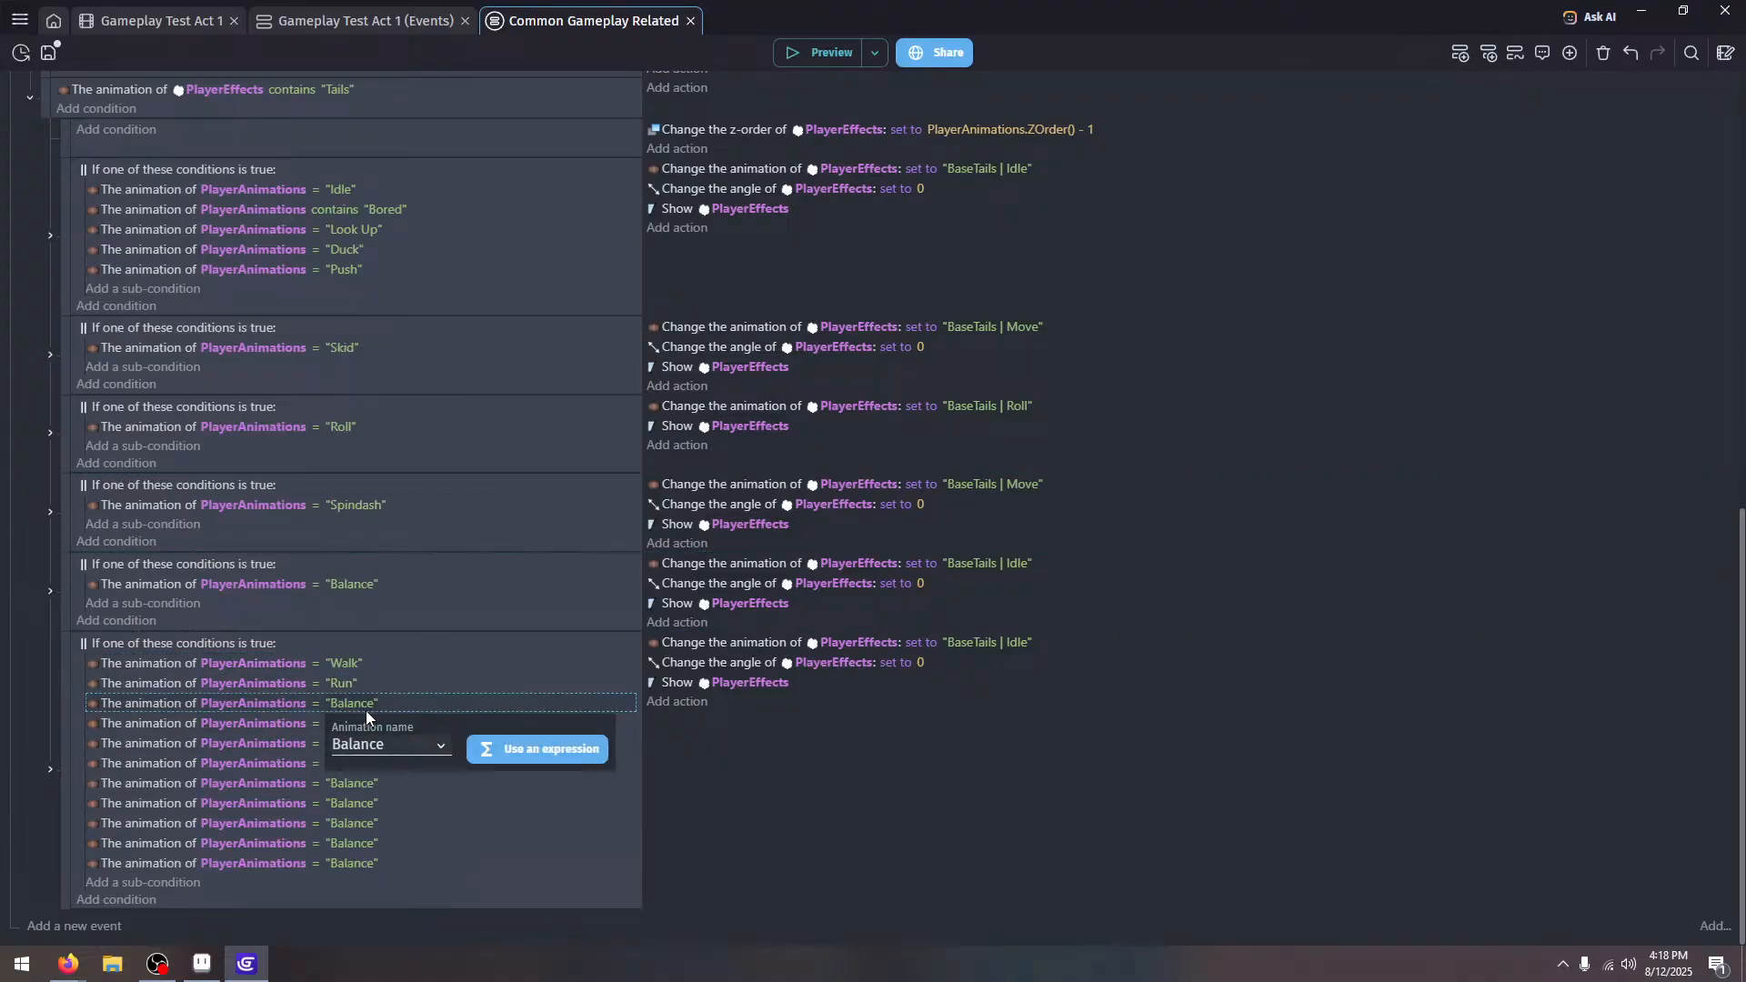
{"action": "left_click", "coordinate": [400, 743]}
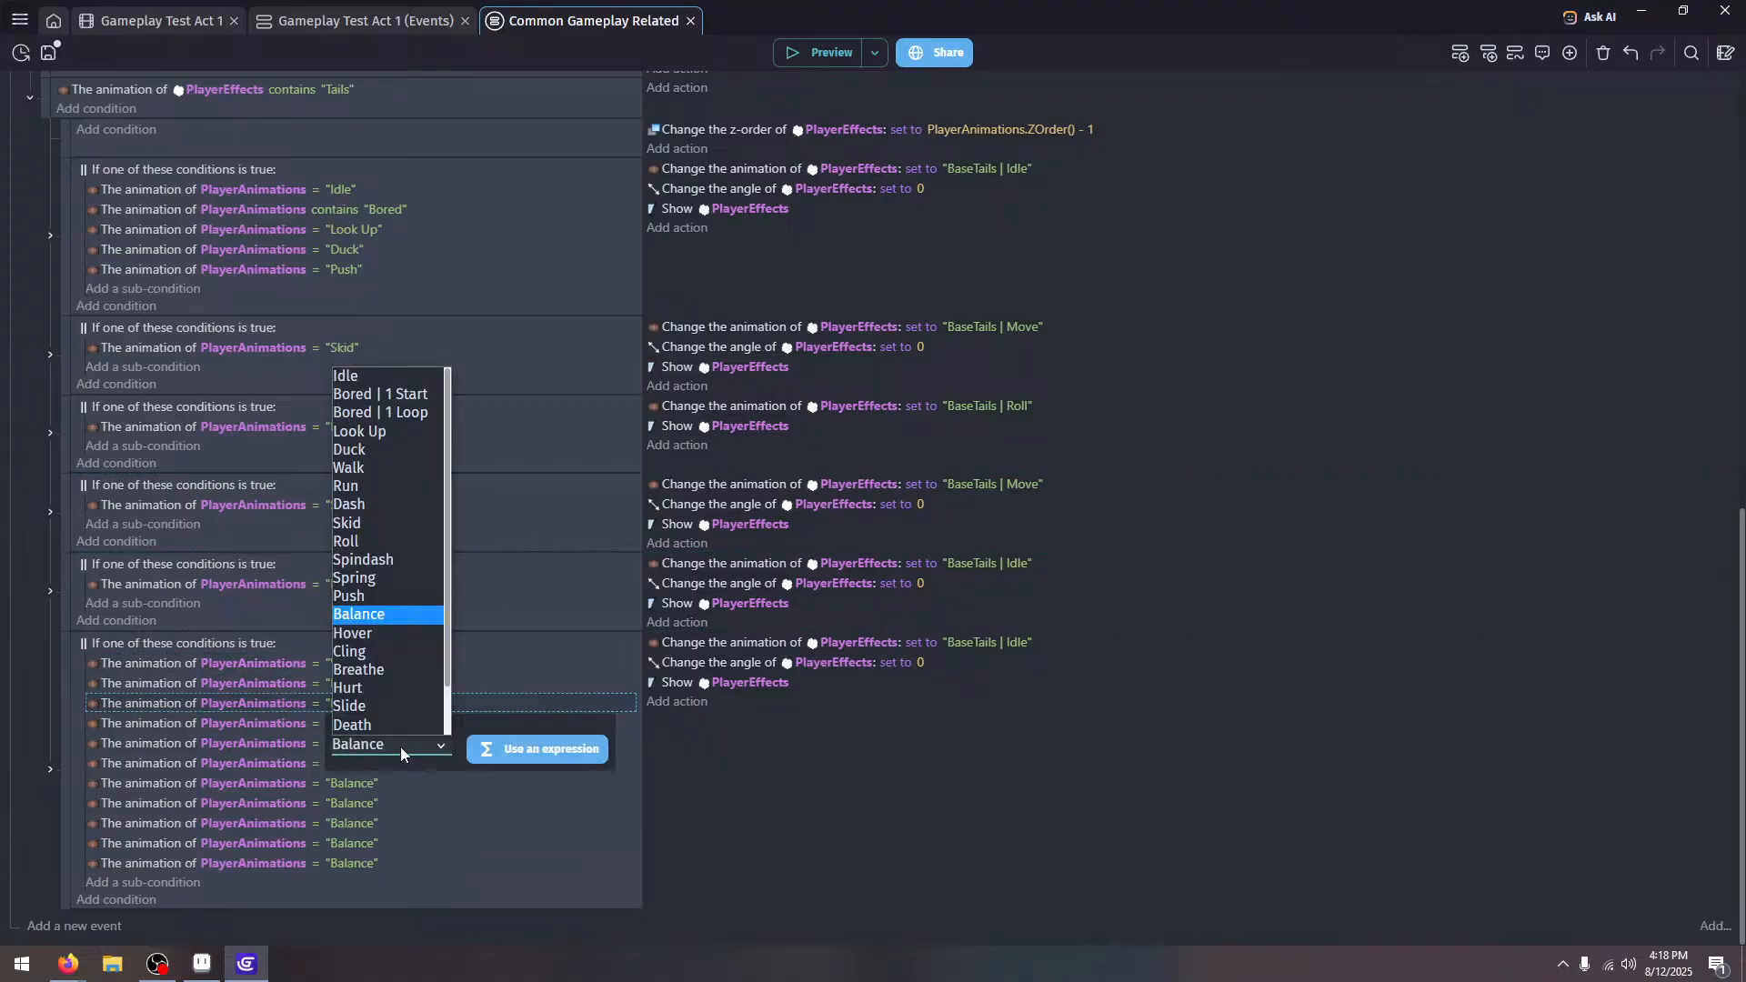
{"action": "left_click", "coordinate": [419, 504]}
{"action": "left_click", "coordinate": [418, 505]}
Set the fourth, fifth and sixth animation conditions of the copied event to Spring, Hover and Cling
{"action": "left_click", "coordinate": [352, 727]}
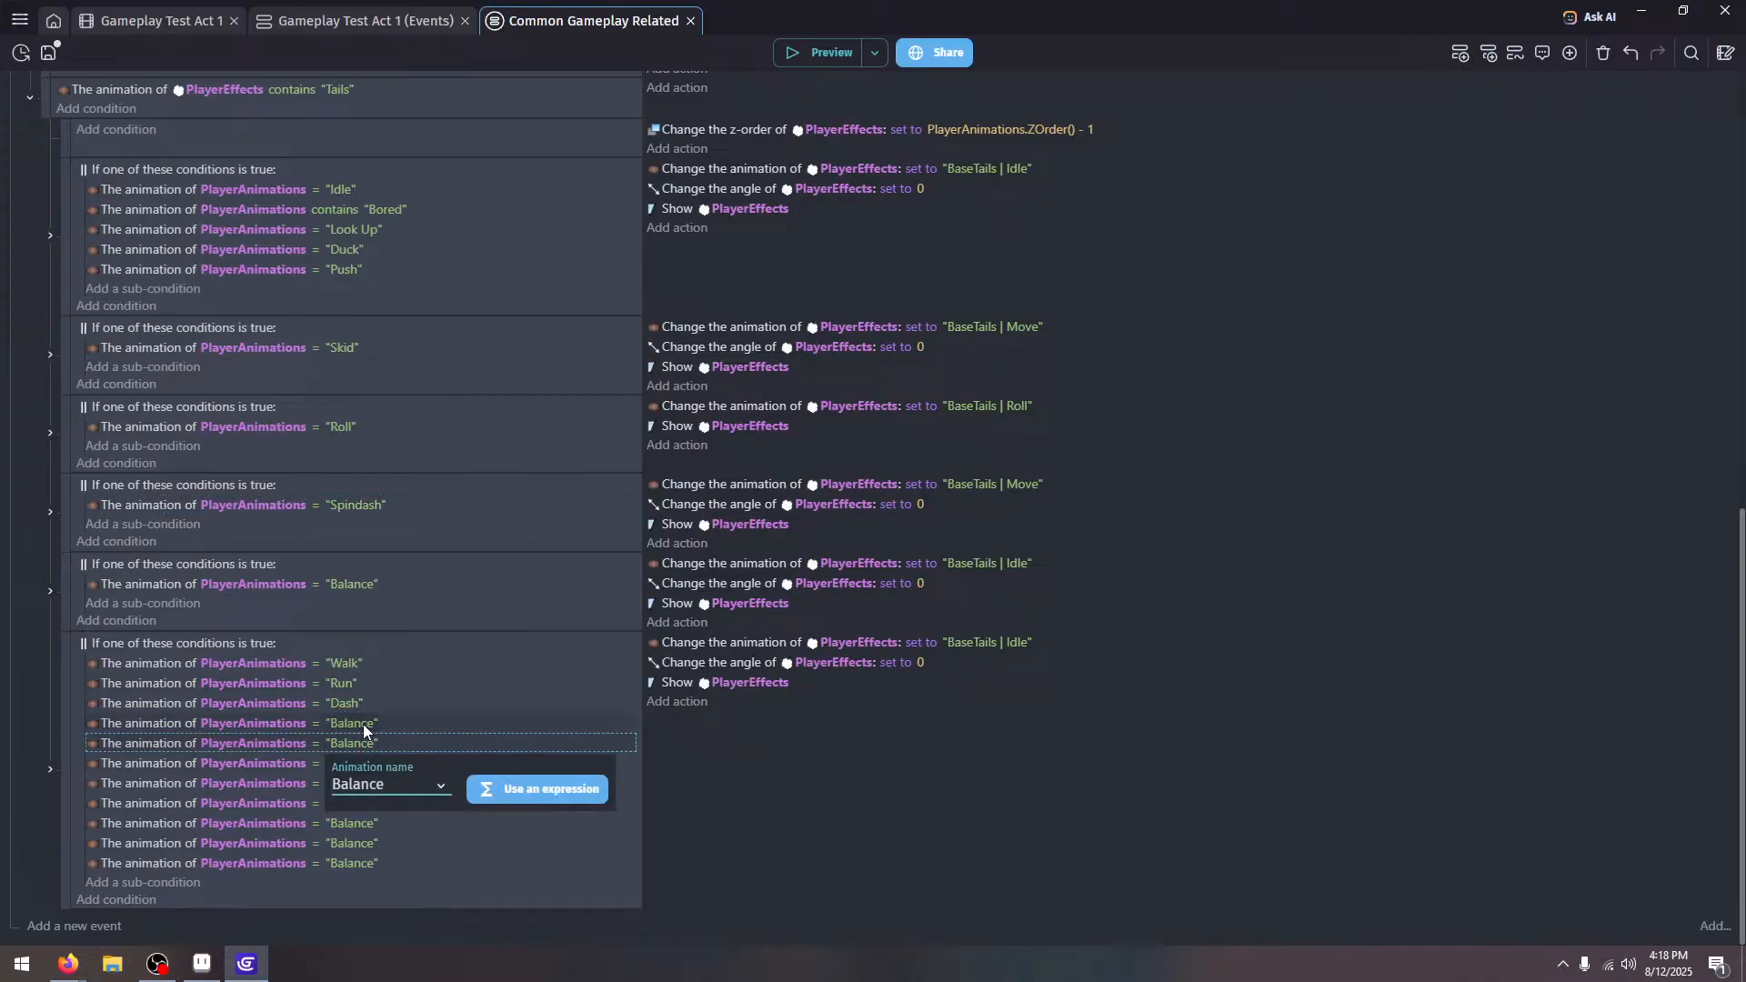
{"action": "left_click", "coordinate": [386, 763]}
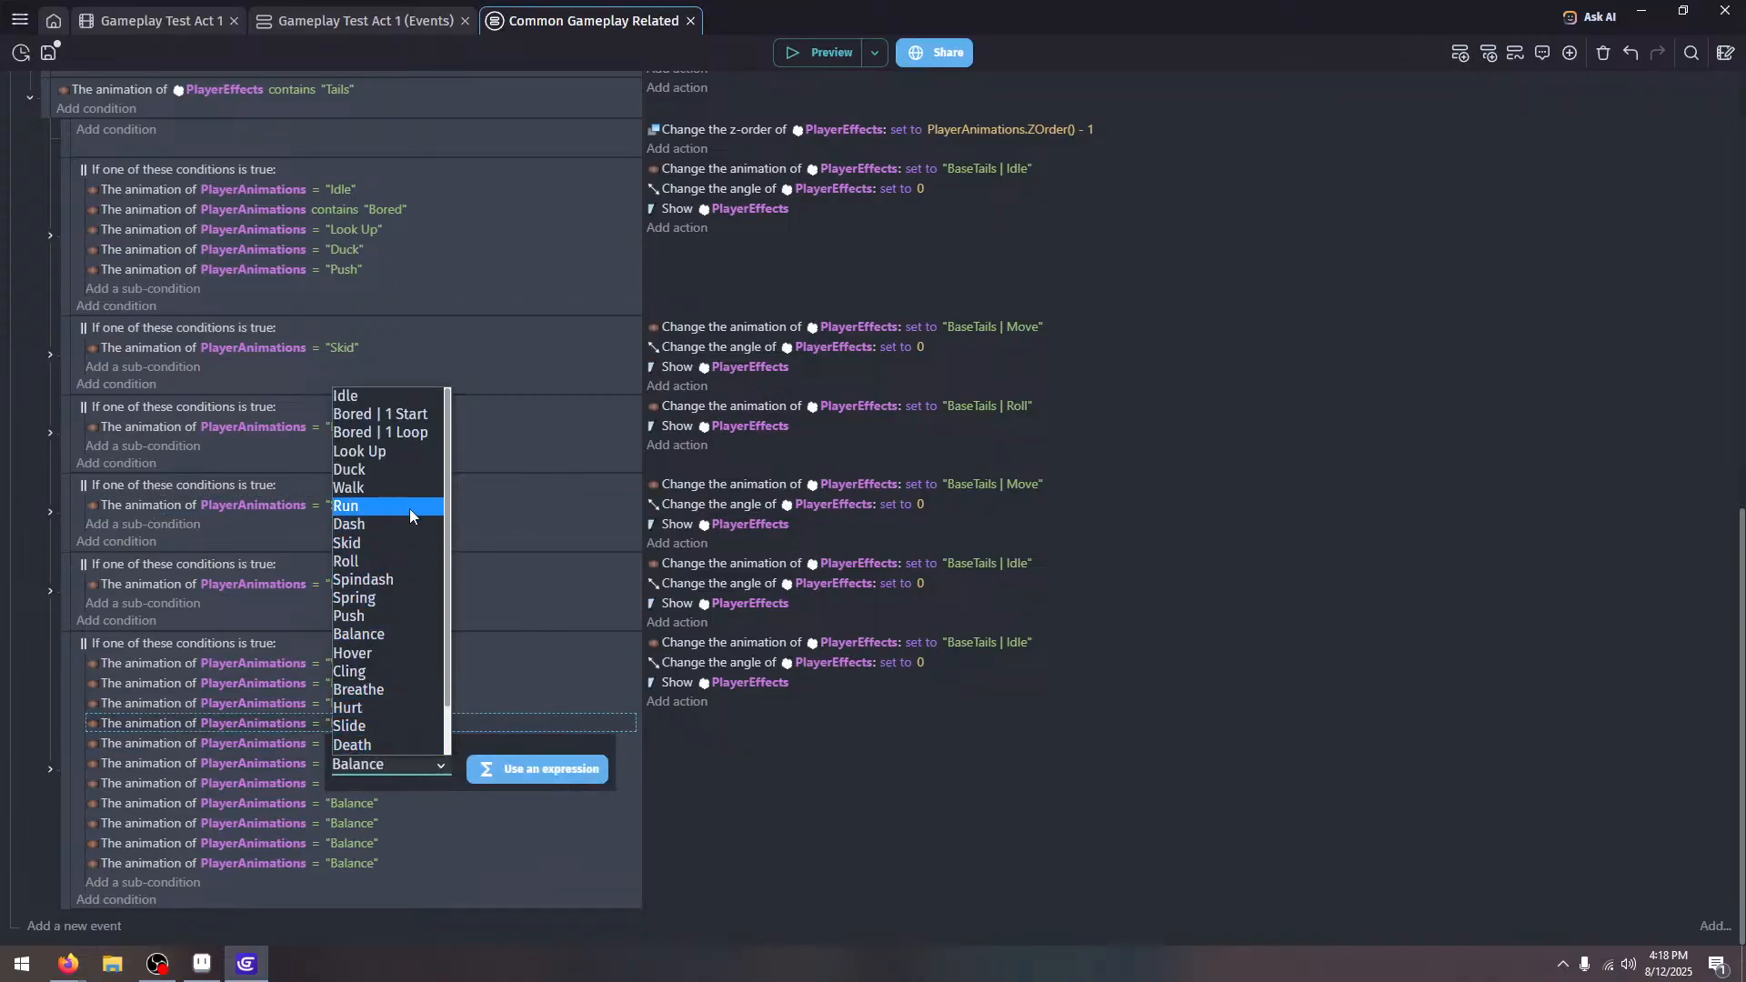
{"action": "left_click", "coordinate": [411, 597]}
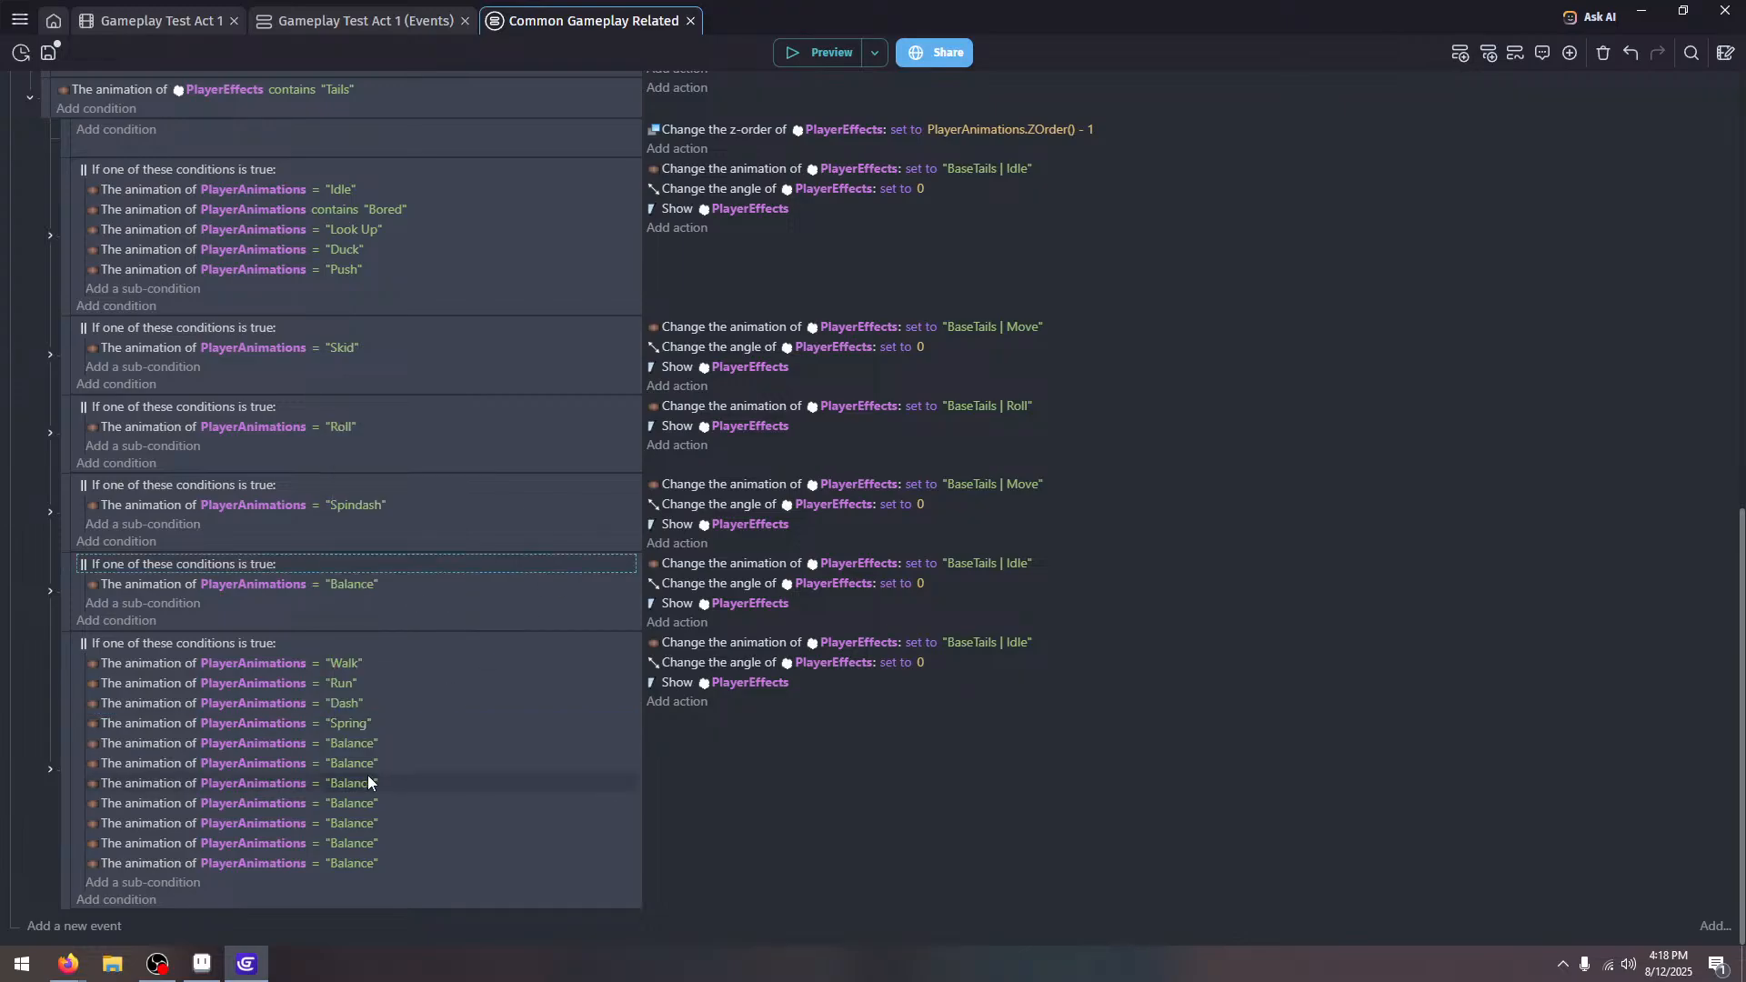
{"action": "left_click", "coordinate": [359, 743]}
{"action": "left_click", "coordinate": [382, 783]}
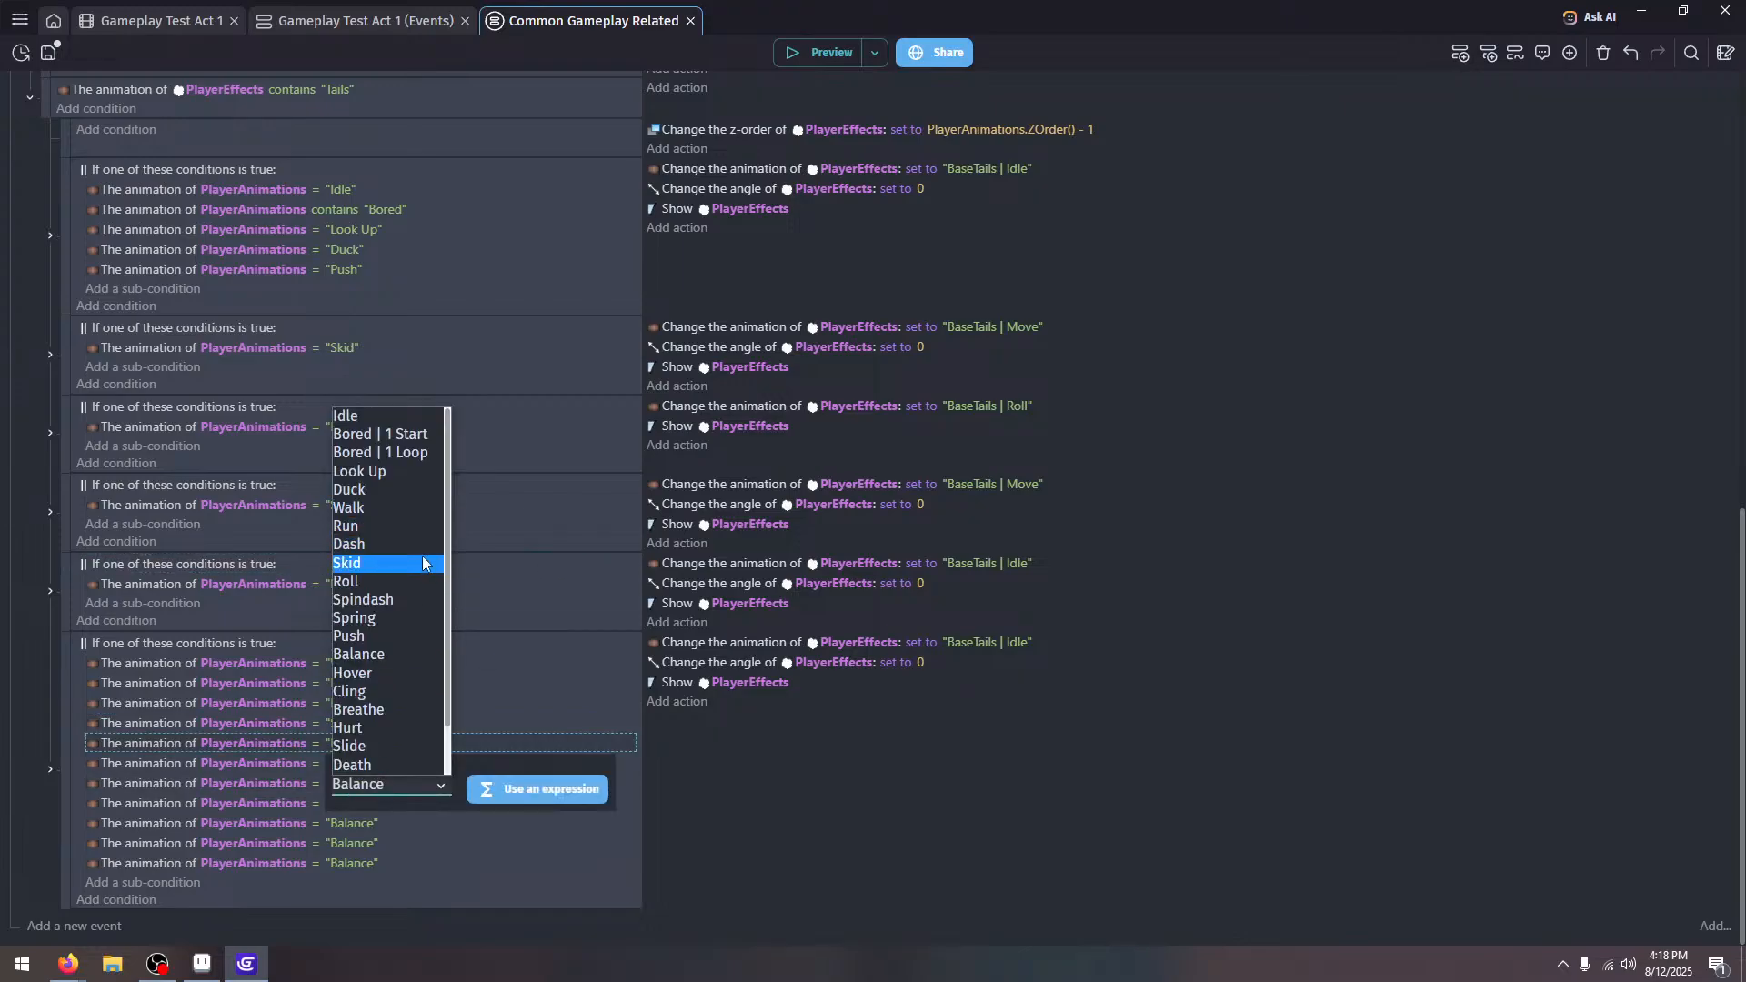
{"action": "left_click", "coordinate": [428, 672]}
{"action": "left_click", "coordinate": [351, 767]}
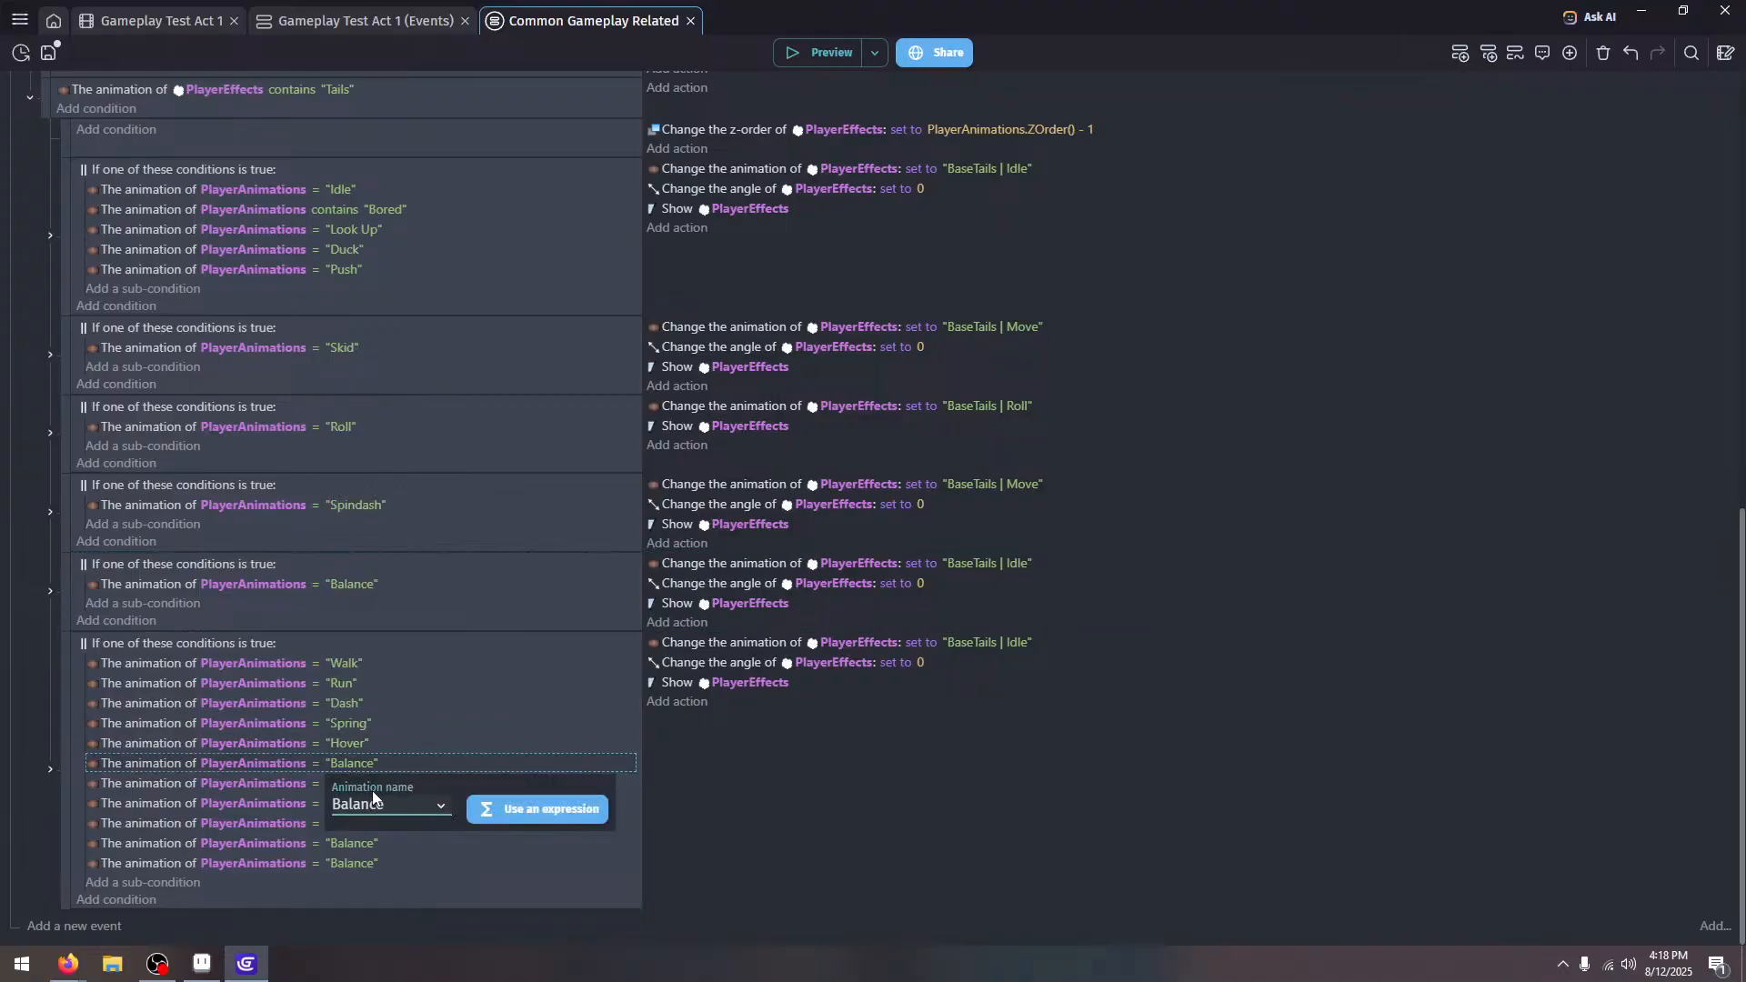
{"action": "left_click", "coordinate": [375, 802]}
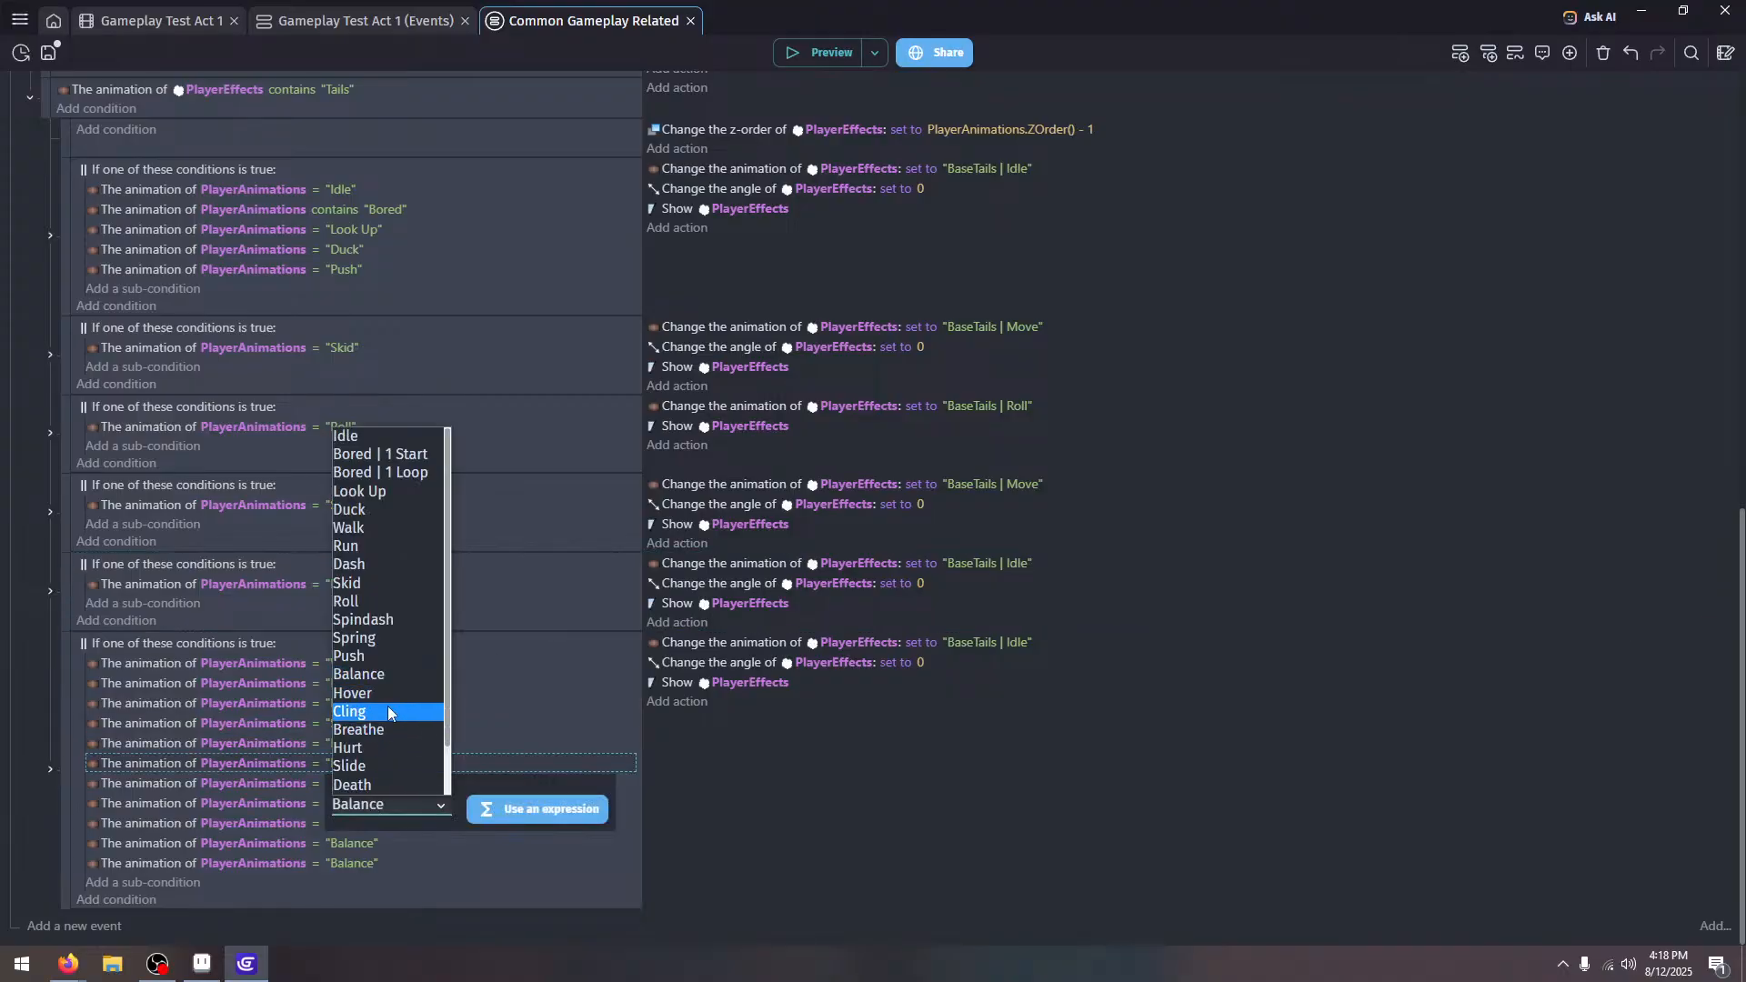
{"action": "left_click", "coordinate": [387, 712]}
Set the seventh, eighth and ninth animation conditions of the copied event to Breathe, Hurt and Slide
{"action": "left_click", "coordinate": [369, 792]}
{"action": "left_click", "coordinate": [364, 797]}
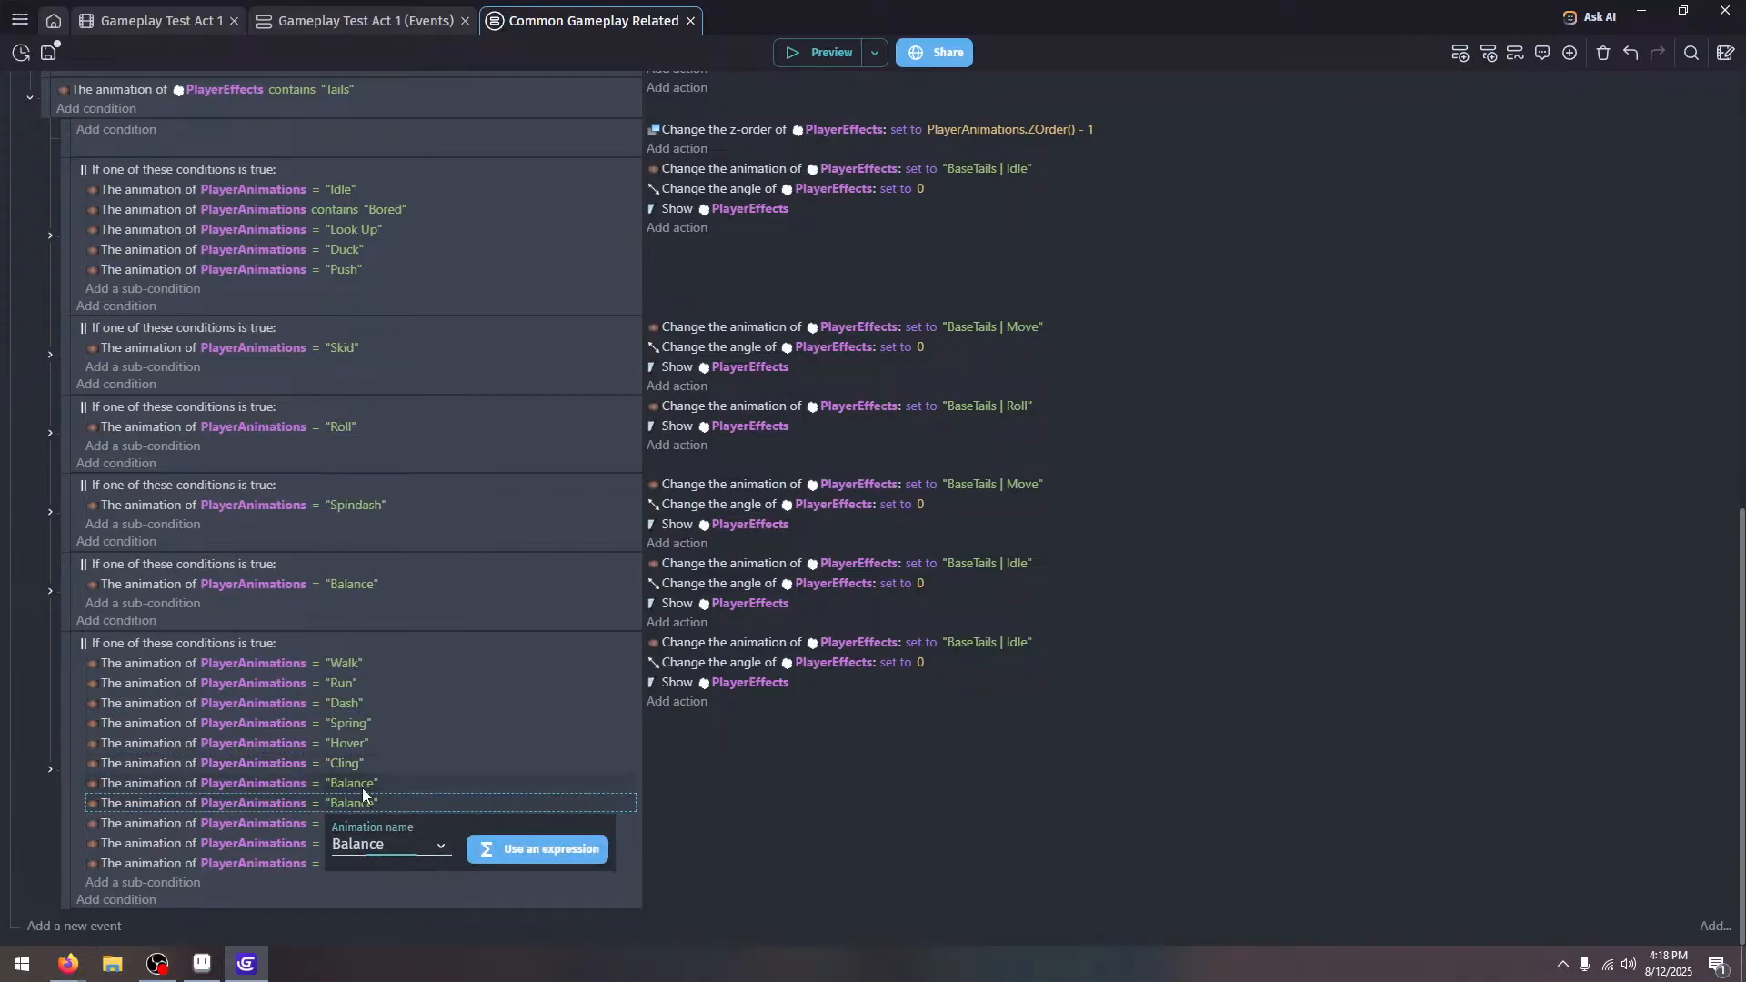
{"action": "left_click", "coordinate": [367, 787]}
{"action": "left_click", "coordinate": [382, 824]}
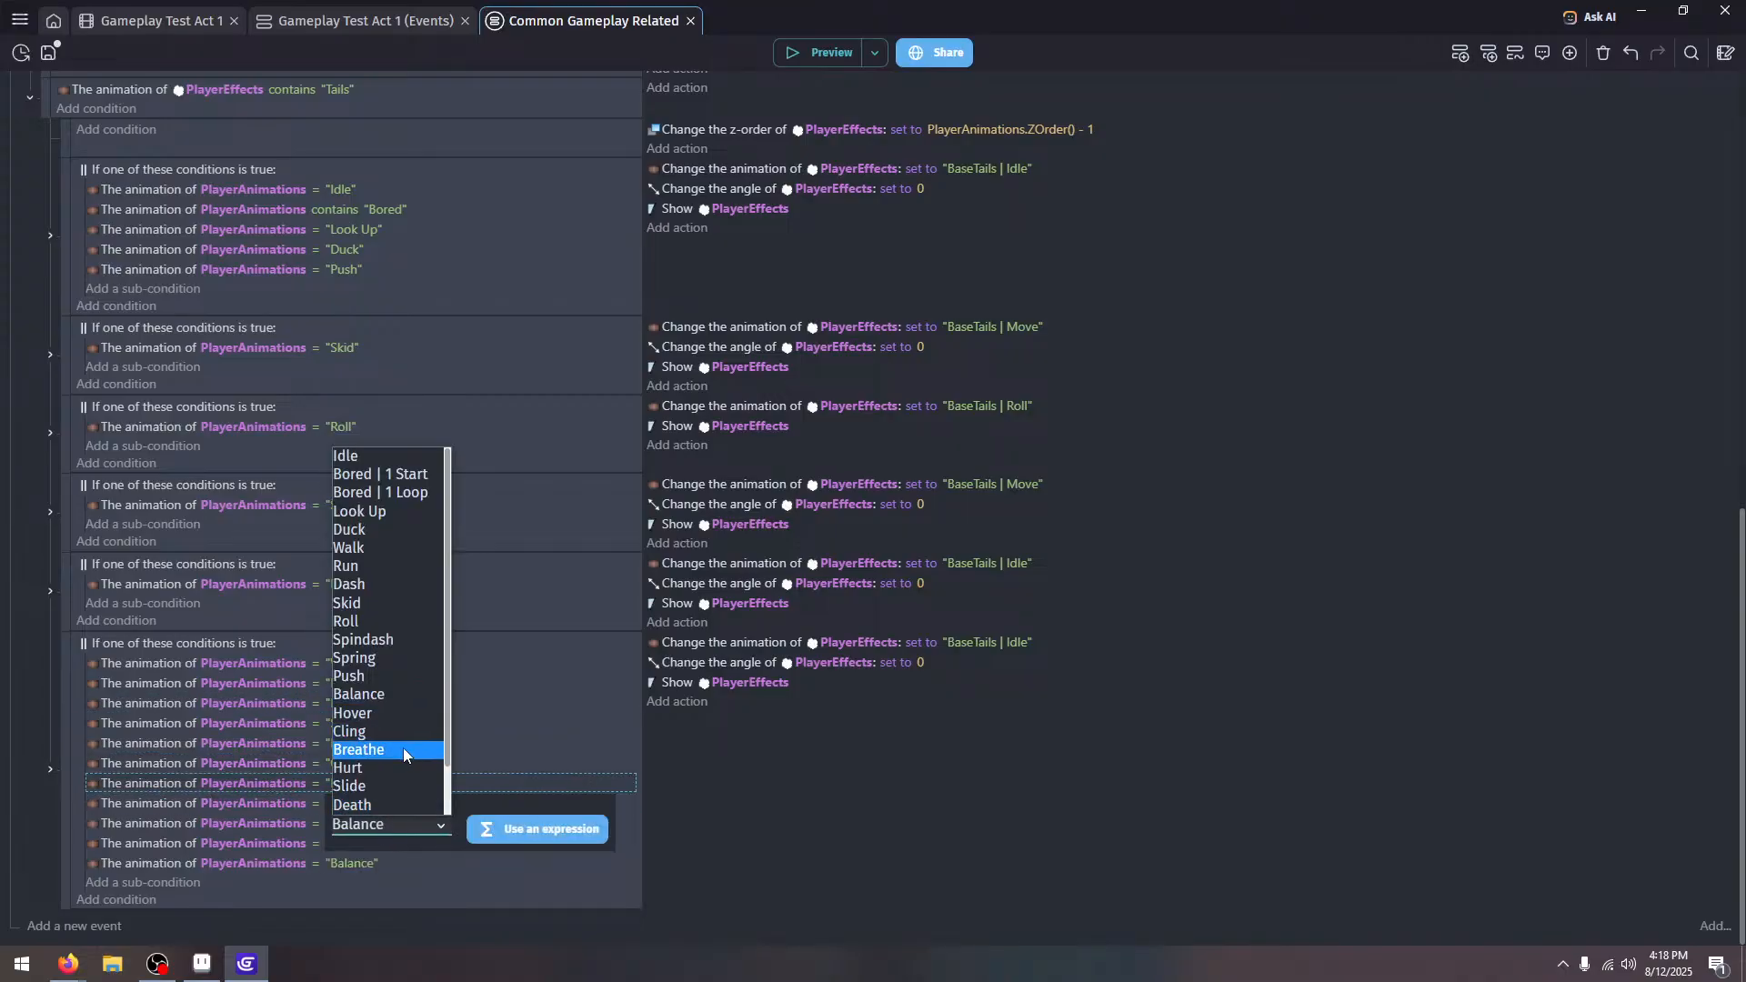
{"action": "left_click", "coordinate": [402, 748]}
{"action": "left_click", "coordinate": [369, 805]}
{"action": "left_click", "coordinate": [379, 838]}
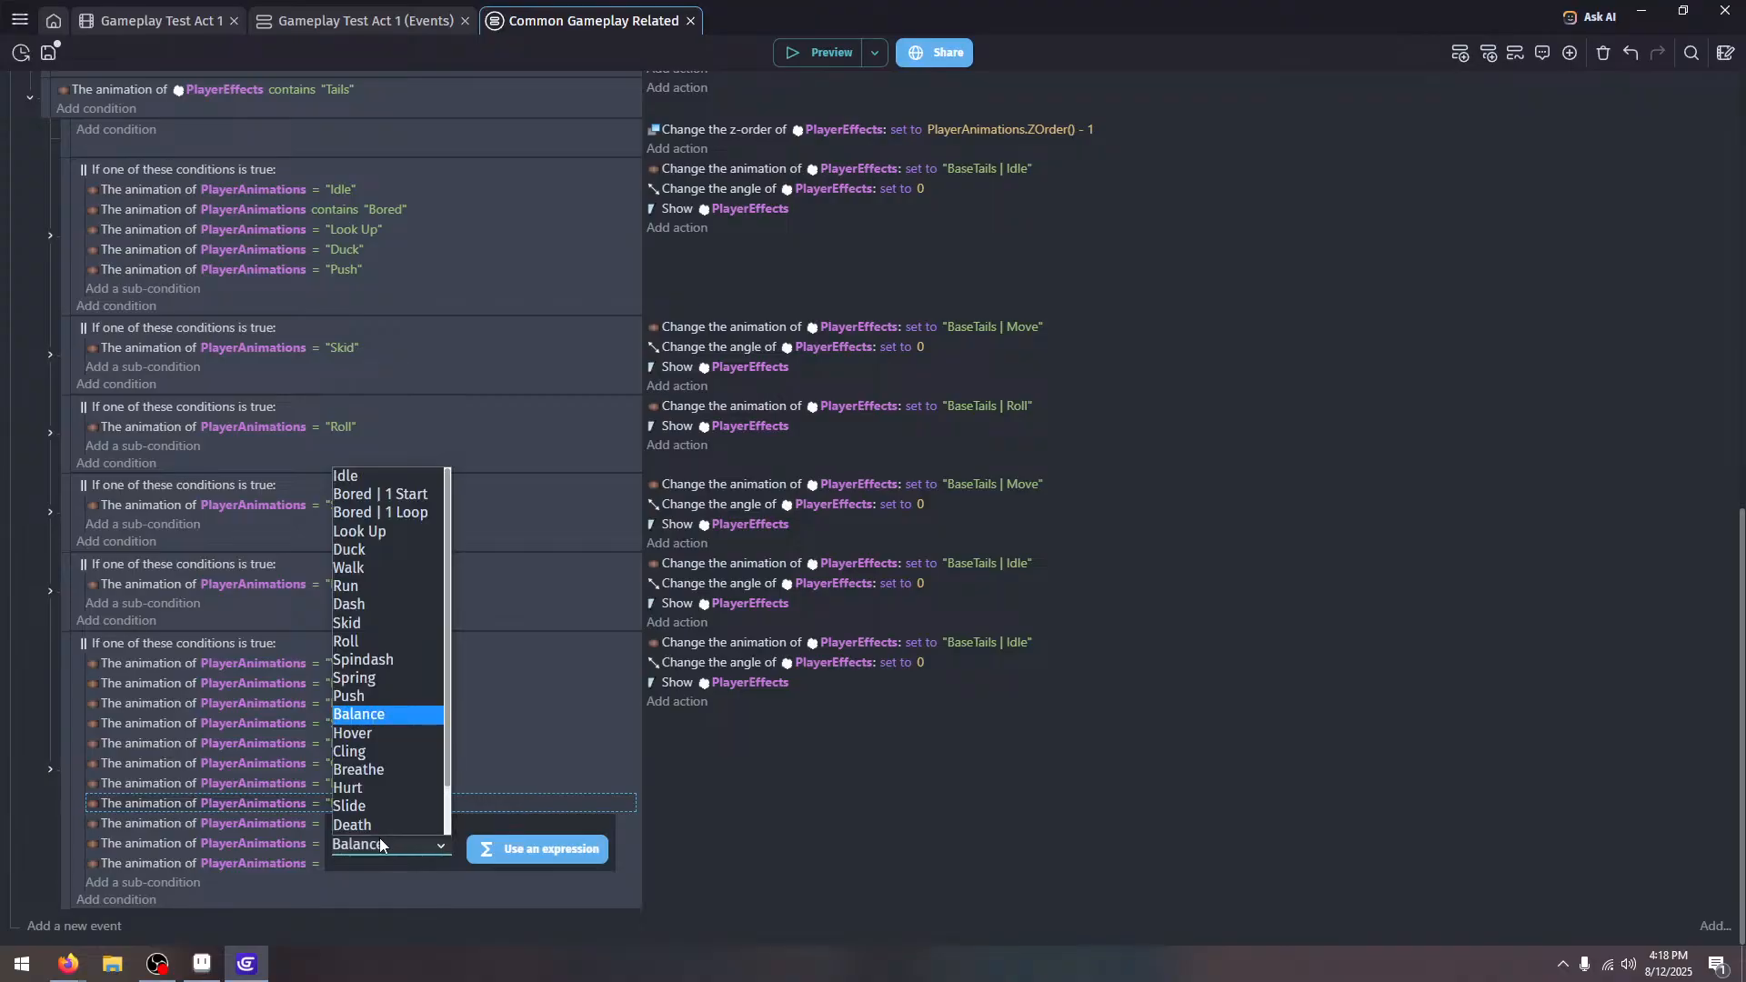
{"action": "left_click", "coordinate": [394, 788]}
{"action": "left_click", "coordinate": [369, 863]}
{"action": "left_click", "coordinate": [375, 857]}
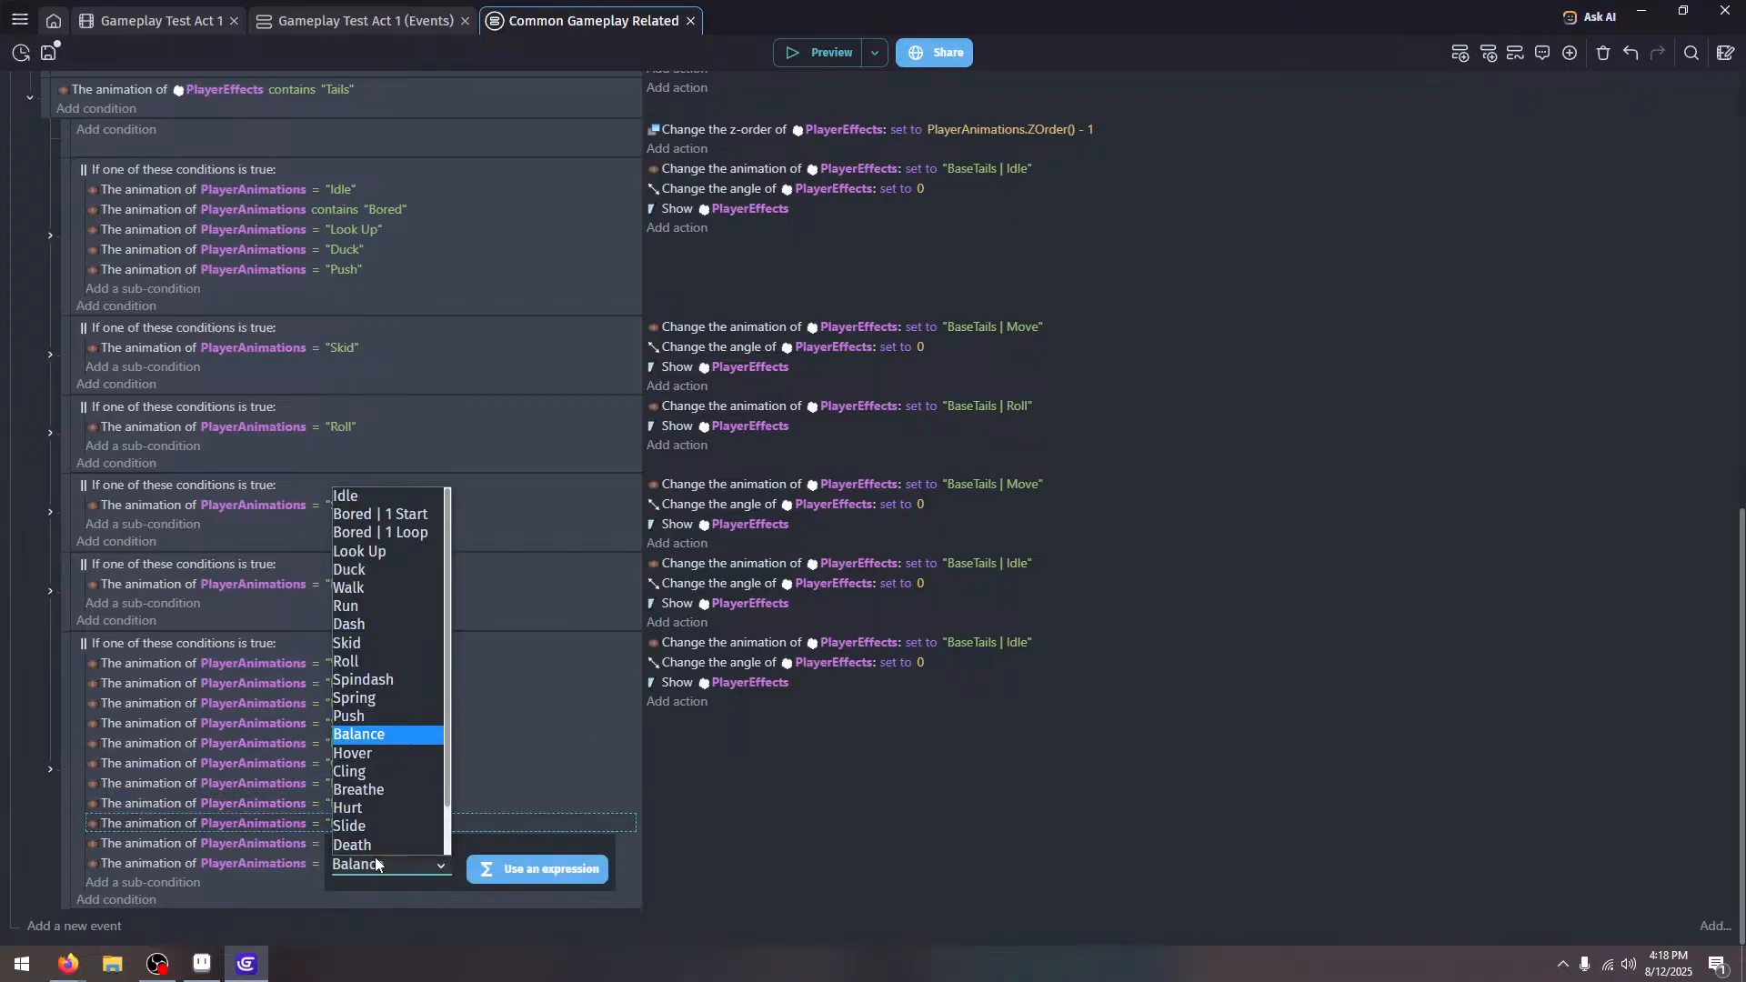
{"action": "left_click", "coordinate": [397, 825]}
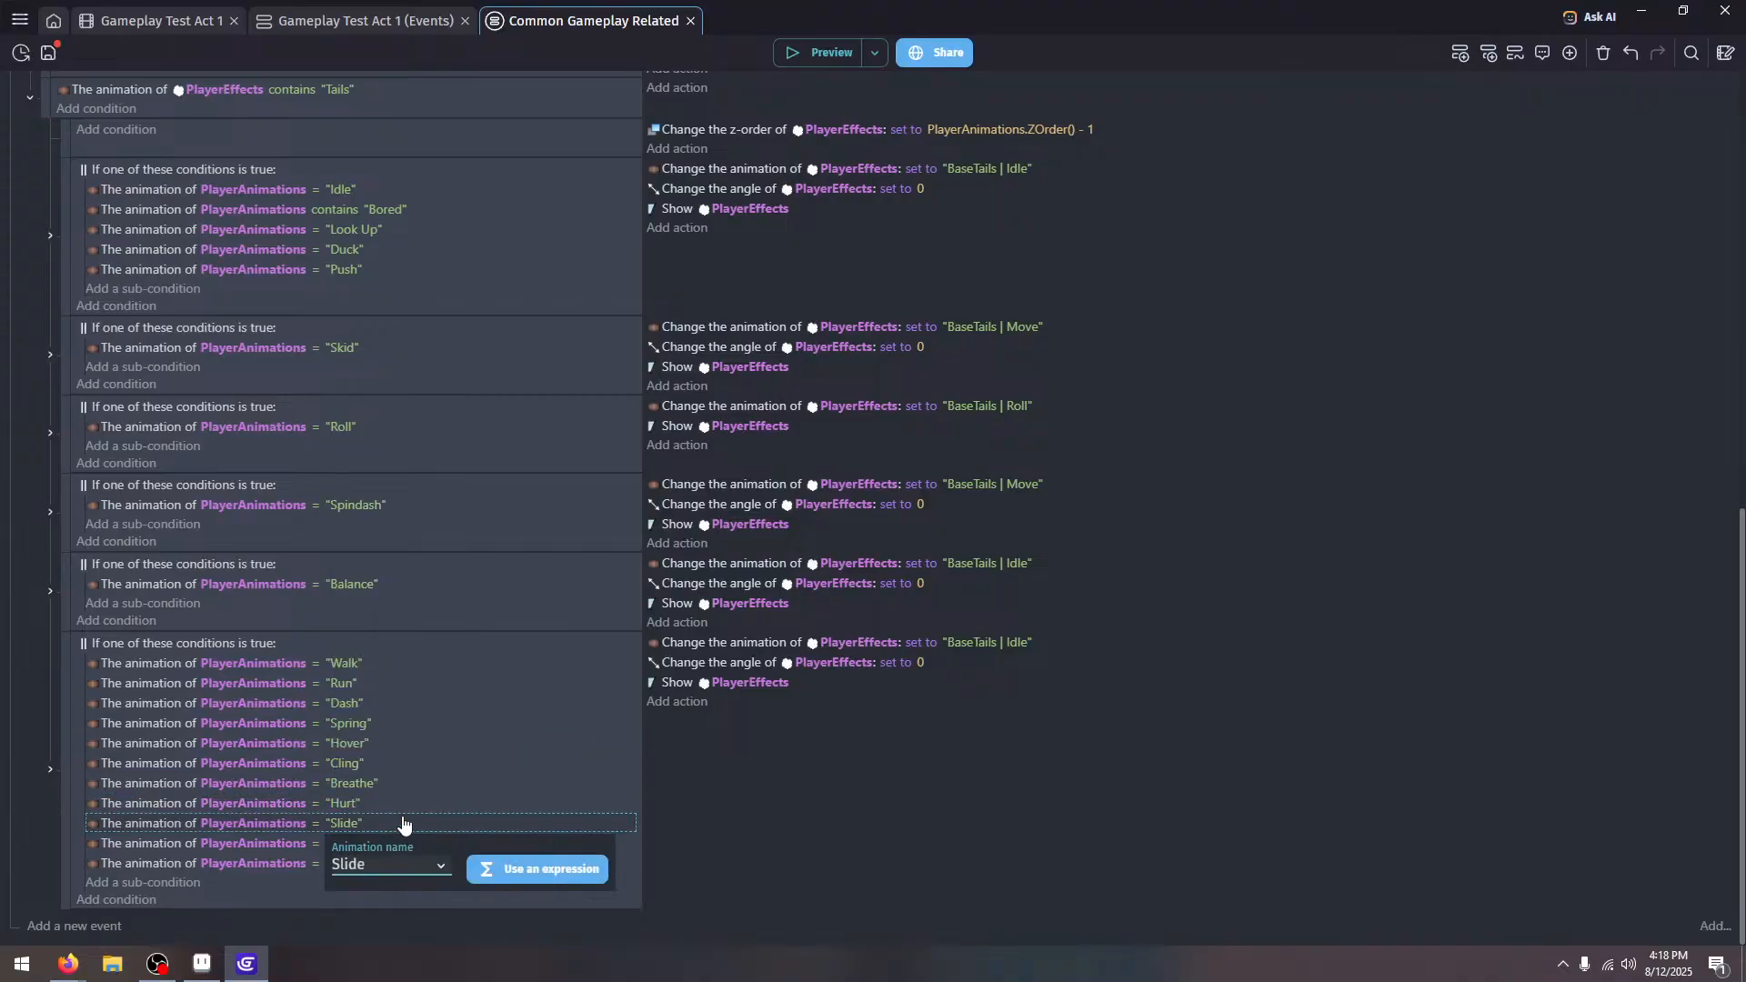
{"action": "left_click", "coordinate": [498, 744]}
Set the last two animation conditions of the copied event to Death and Drown
{"action": "left_click", "coordinate": [382, 839]}
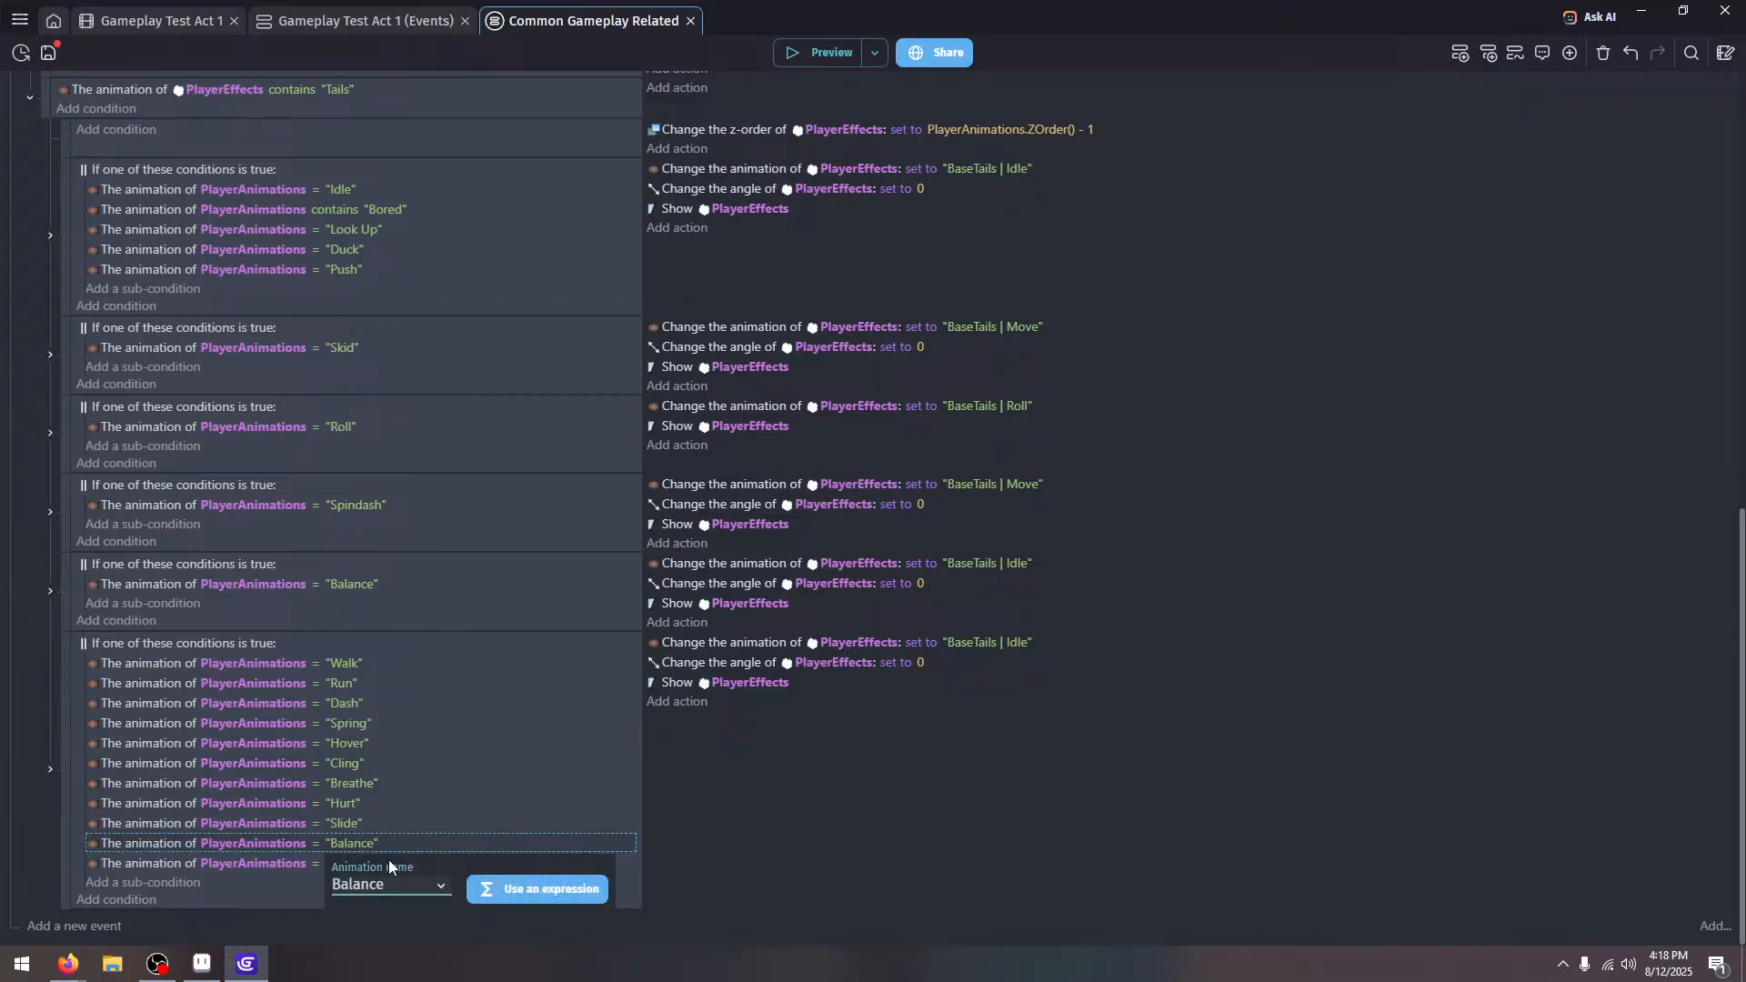
{"action": "left_click", "coordinate": [391, 884]}
{"action": "scroll", "coordinate": [402, 789], "scroll_direction": "down", "scroll_amount": 2}
{"action": "left_click", "coordinate": [400, 789]}
{"action": "left_click", "coordinate": [368, 863]}
{"action": "left_click", "coordinate": [386, 905]}
{"action": "scroll", "coordinate": [407, 803], "scroll_direction": "down", "scroll_amount": 2}
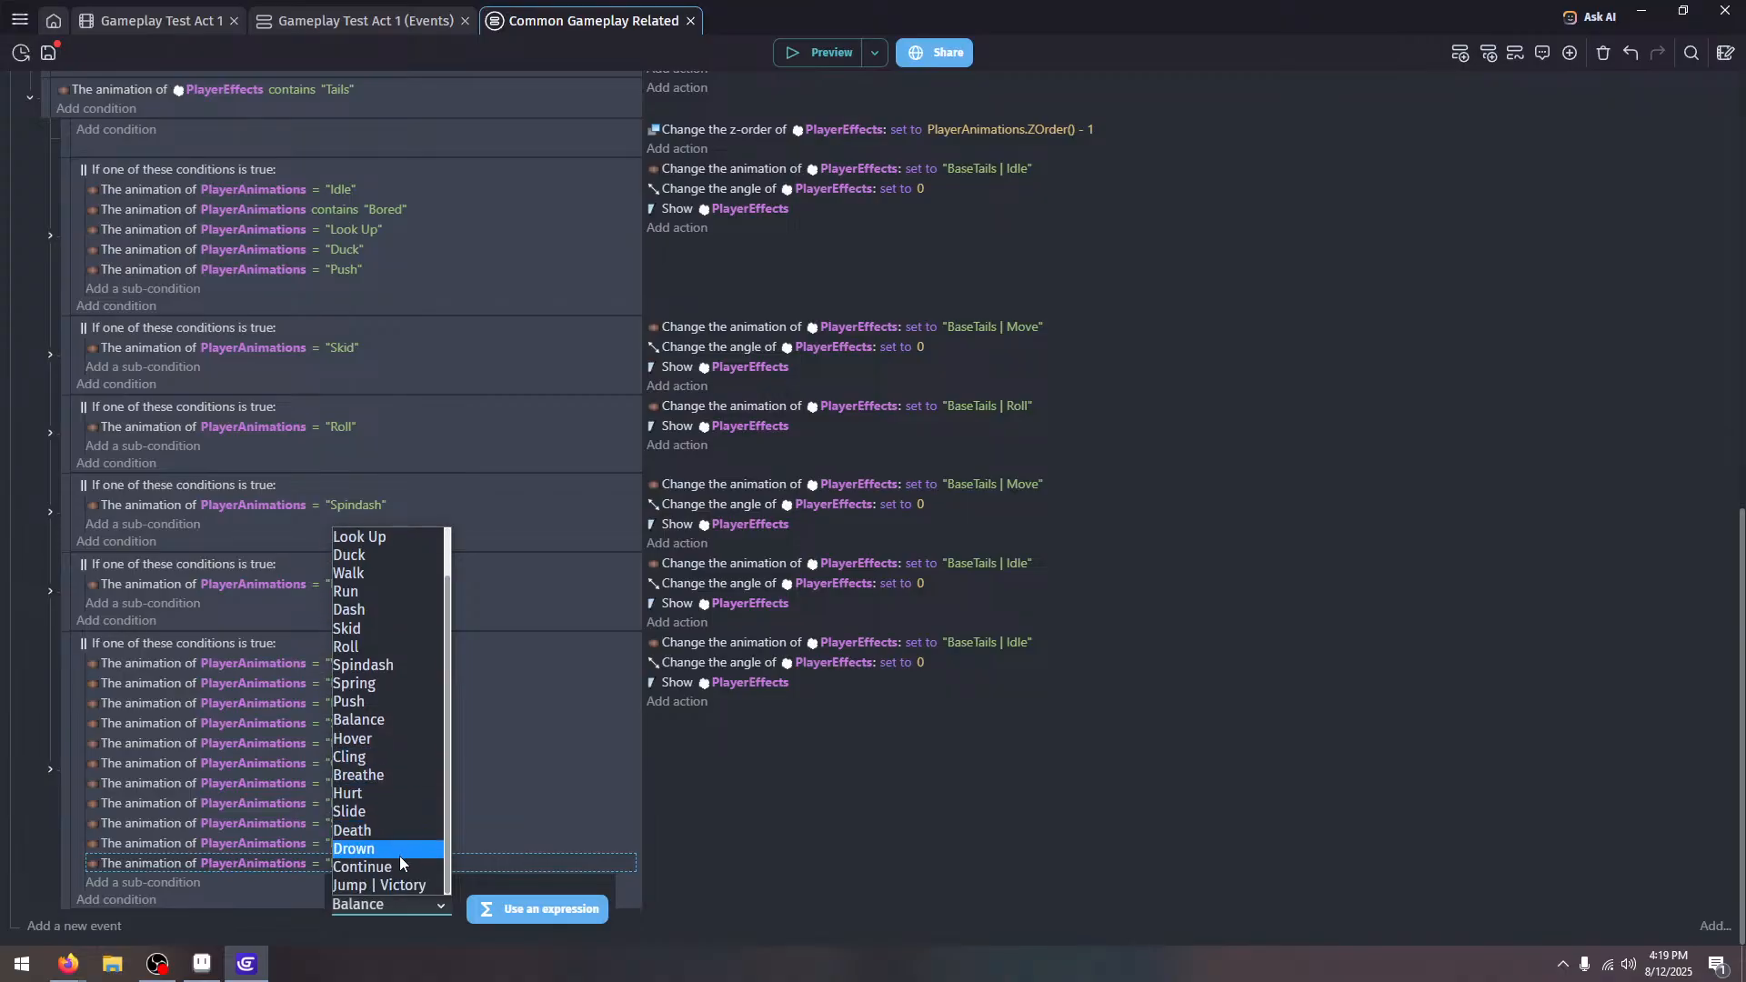
{"action": "left_click", "coordinate": [402, 850]}
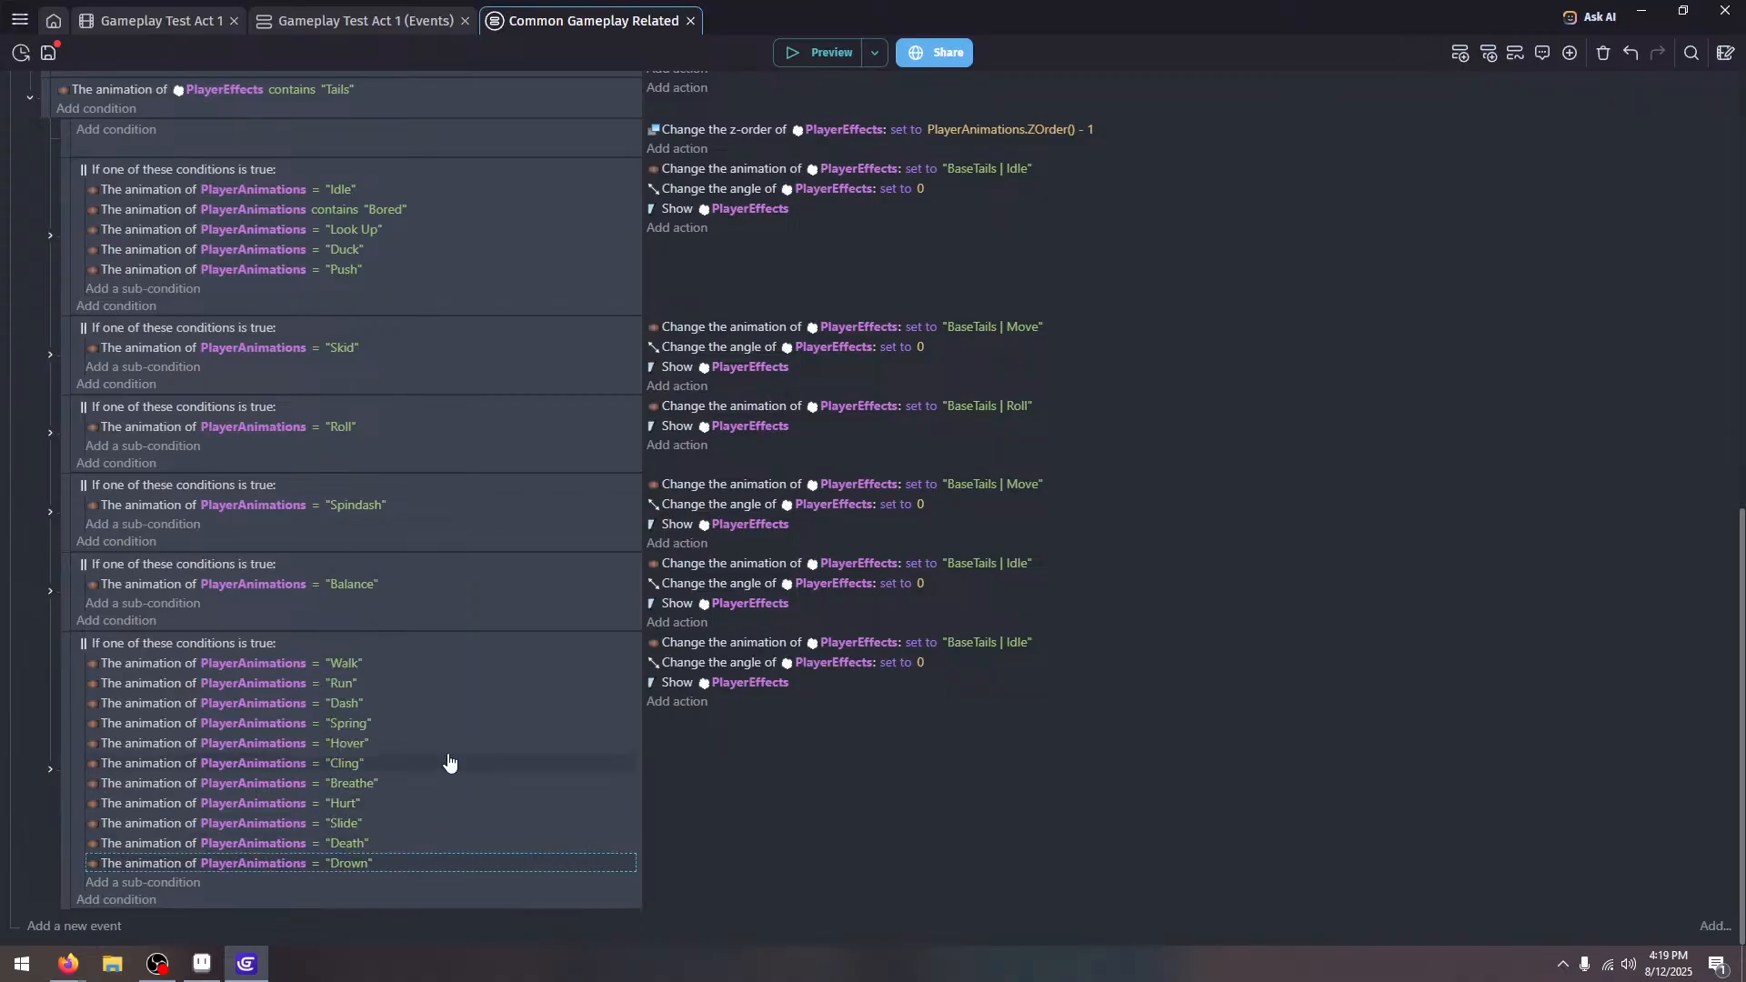
Duplicate the last animation condition in the final Tails event and make it match PlayerAnimations animations that contain "Fly"
{"action": "left_click", "coordinate": [376, 893]}
{"action": "left_click", "coordinate": [489, 844]}
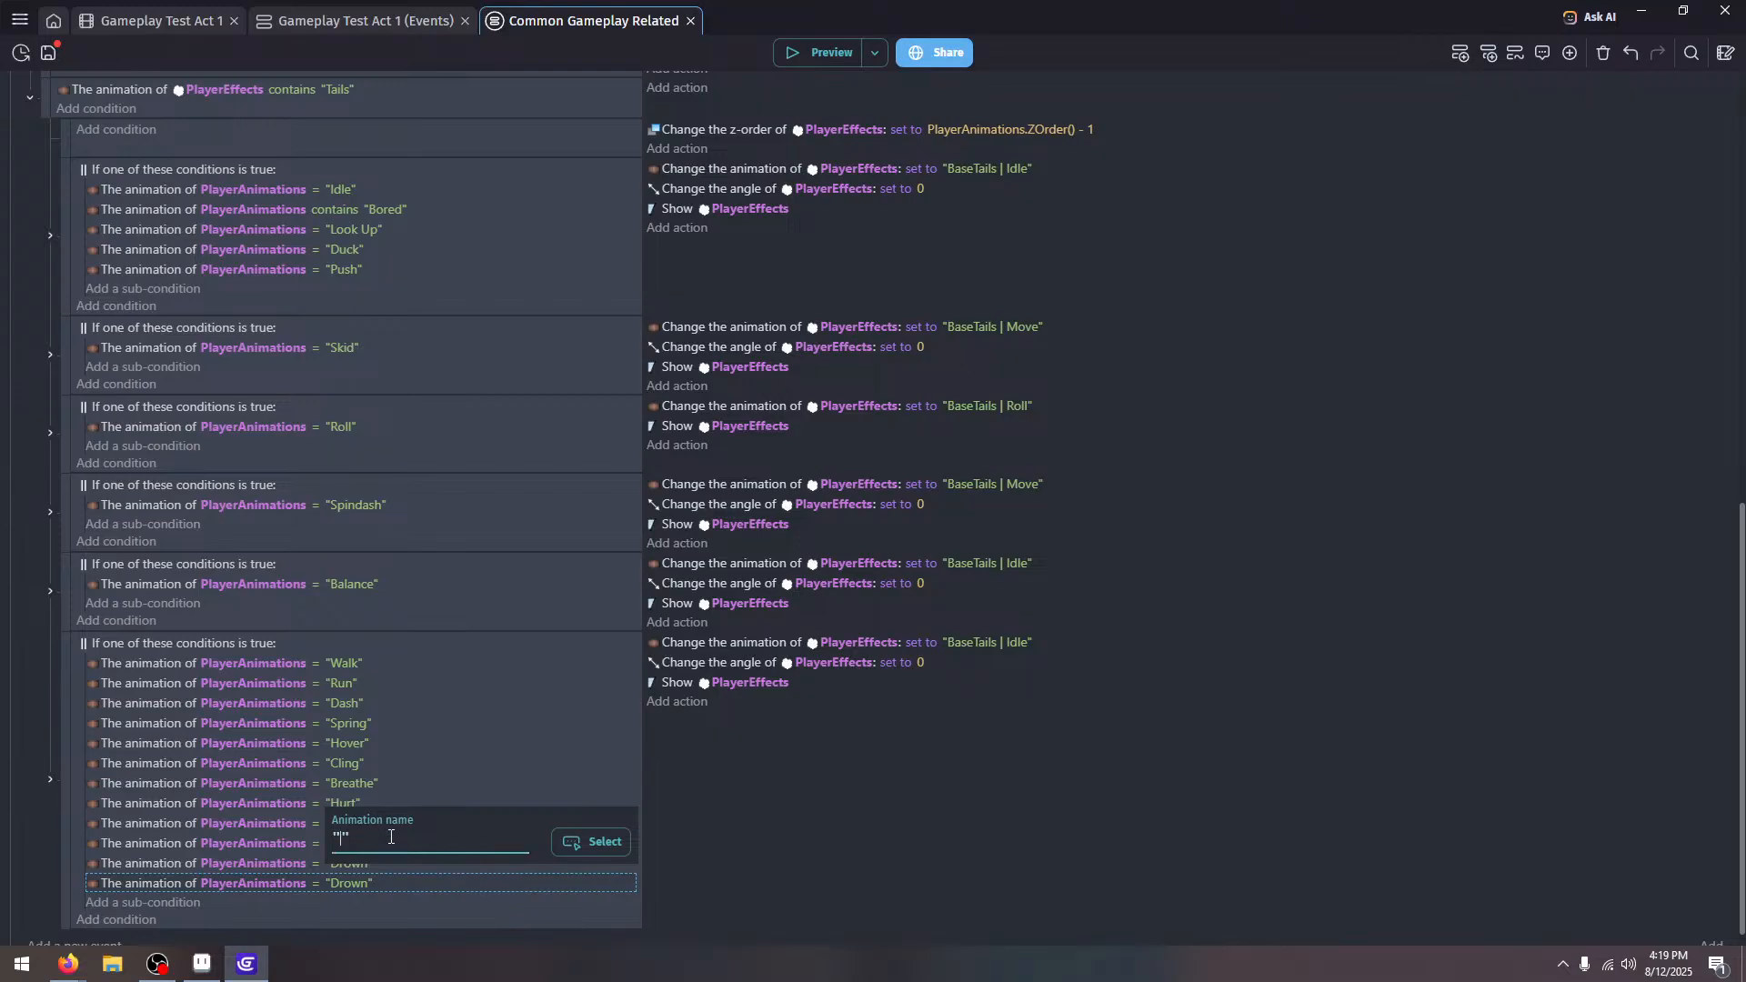
{"action": "type", "text": "Fly"}
{"action": "left_click", "coordinate": [397, 887]}
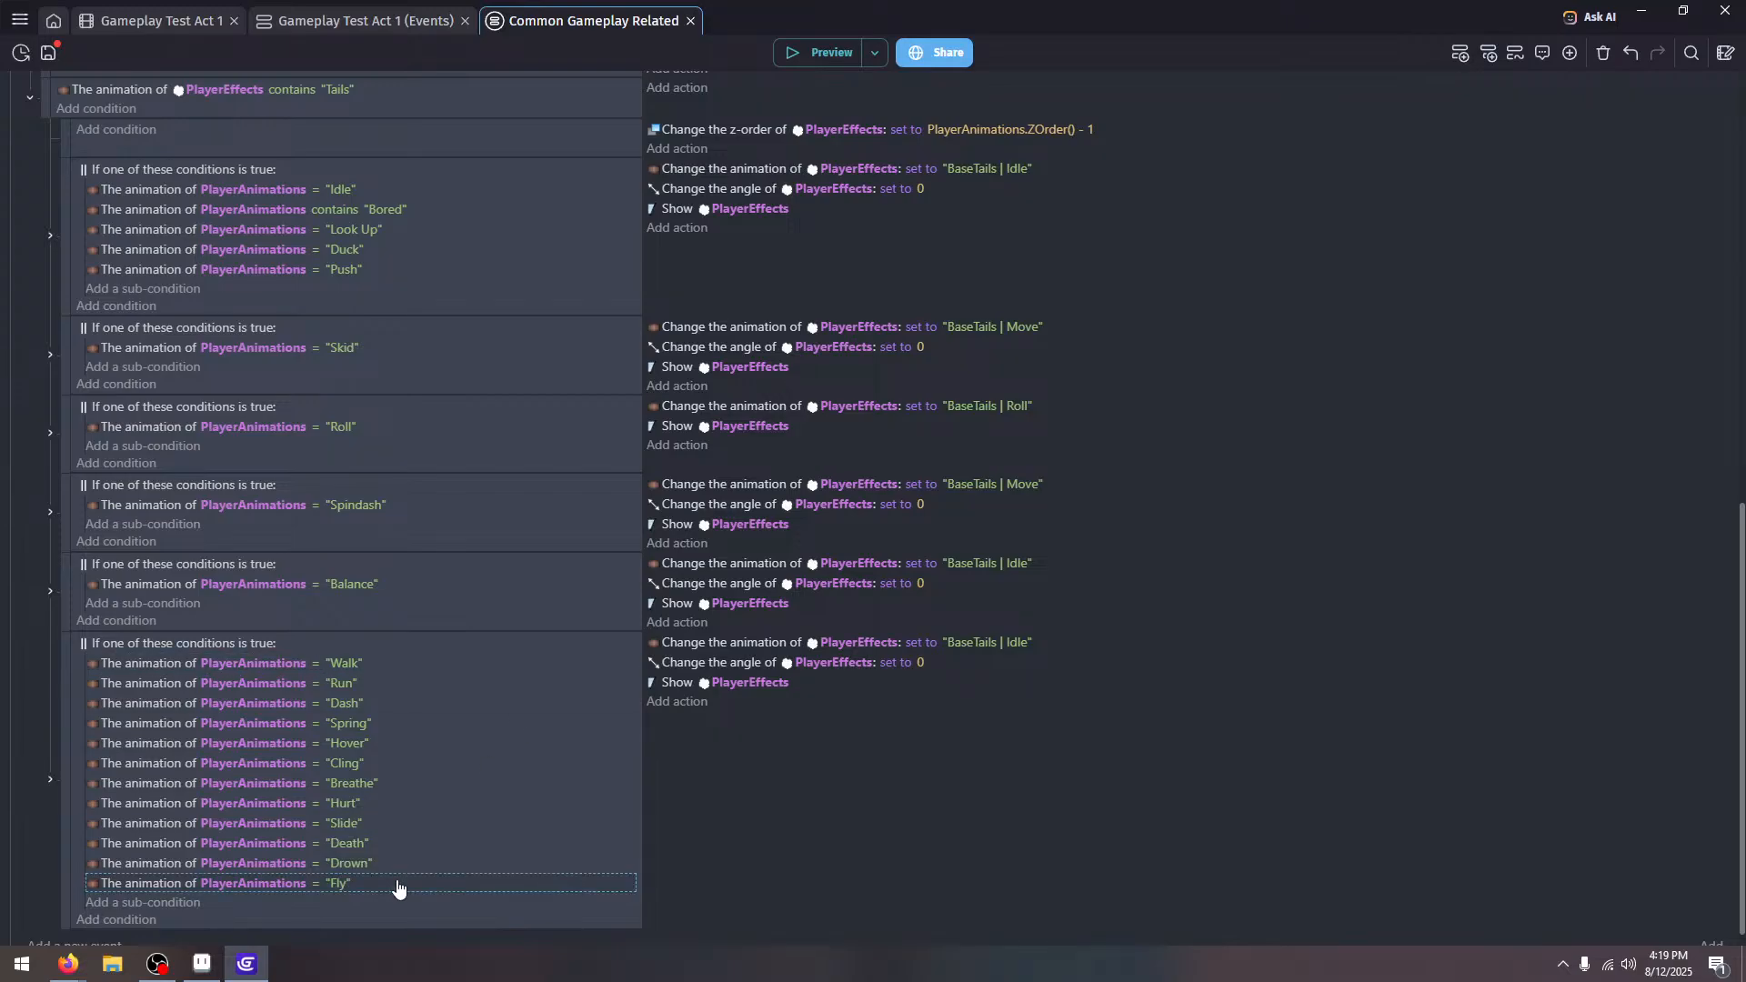
{"action": "left_click", "coordinate": [324, 888]}
{"action": "left_click", "coordinate": [368, 844]}
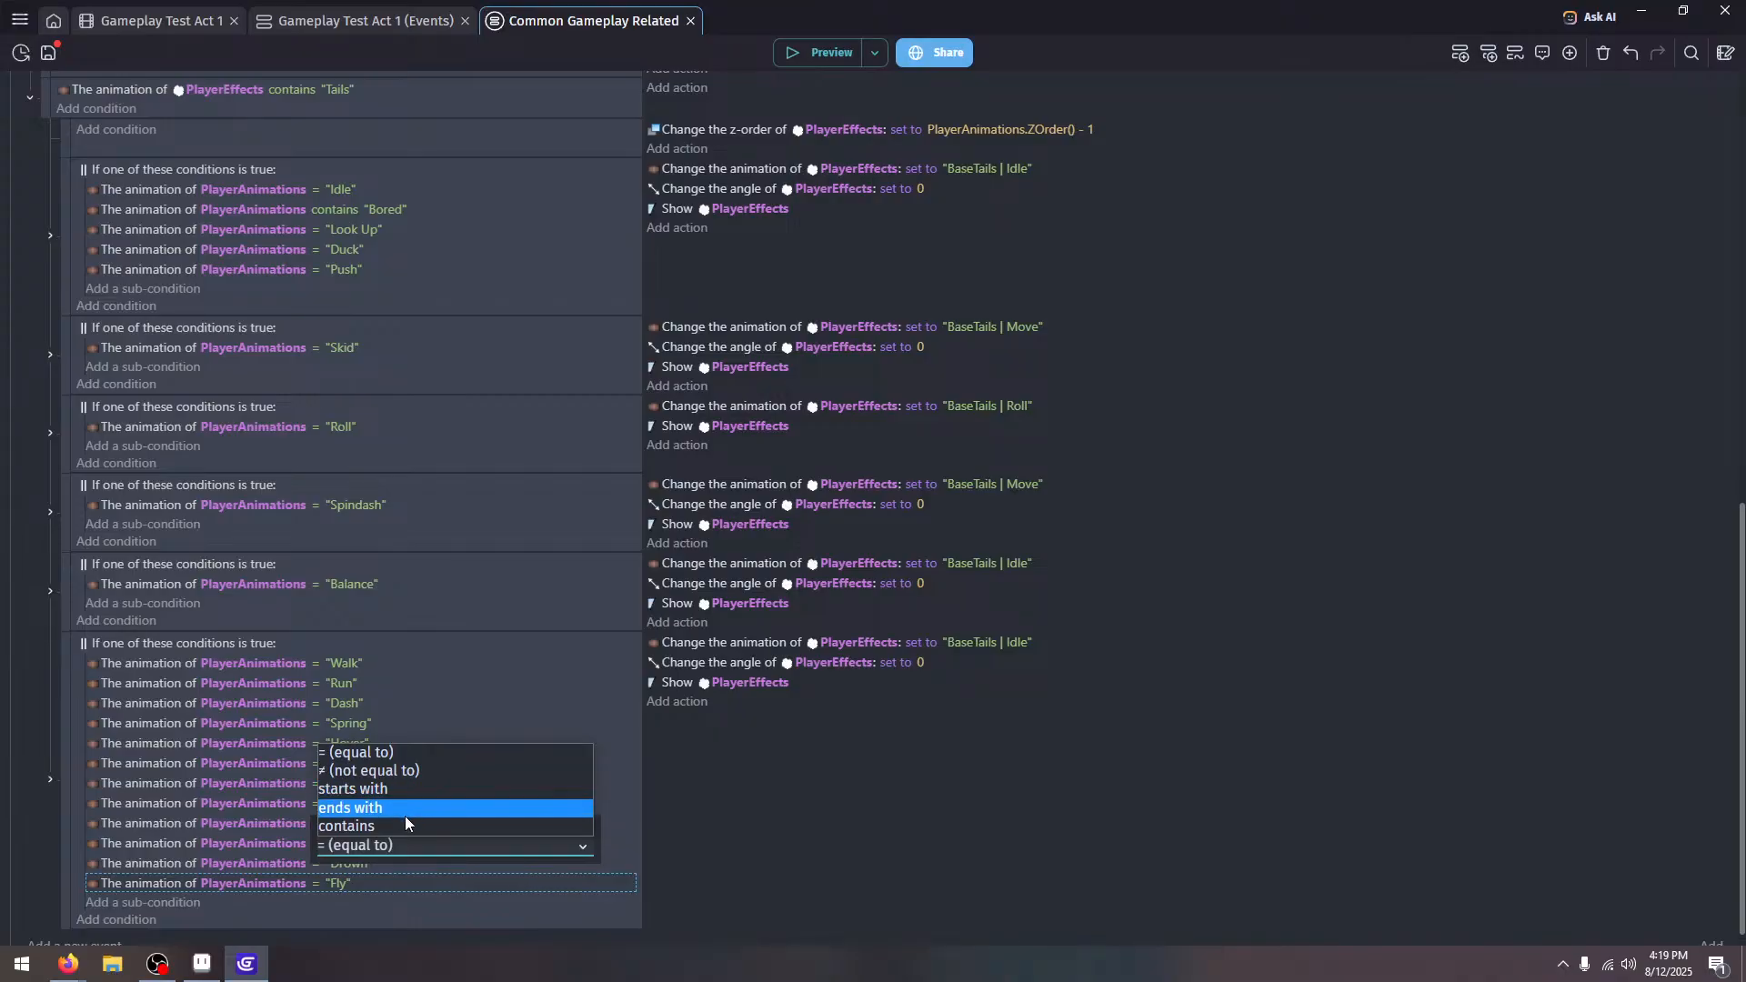
{"action": "left_click", "coordinate": [405, 821]}
Duplicate the "Fly" condition and set the copy's animation name to "Swim"
{"action": "left_click", "coordinate": [417, 886]}
{"action": "key", "text": "ctrl+c"}
{"action": "key", "text": "ctrl+v"}
{"action": "left_click", "coordinate": [380, 902]}
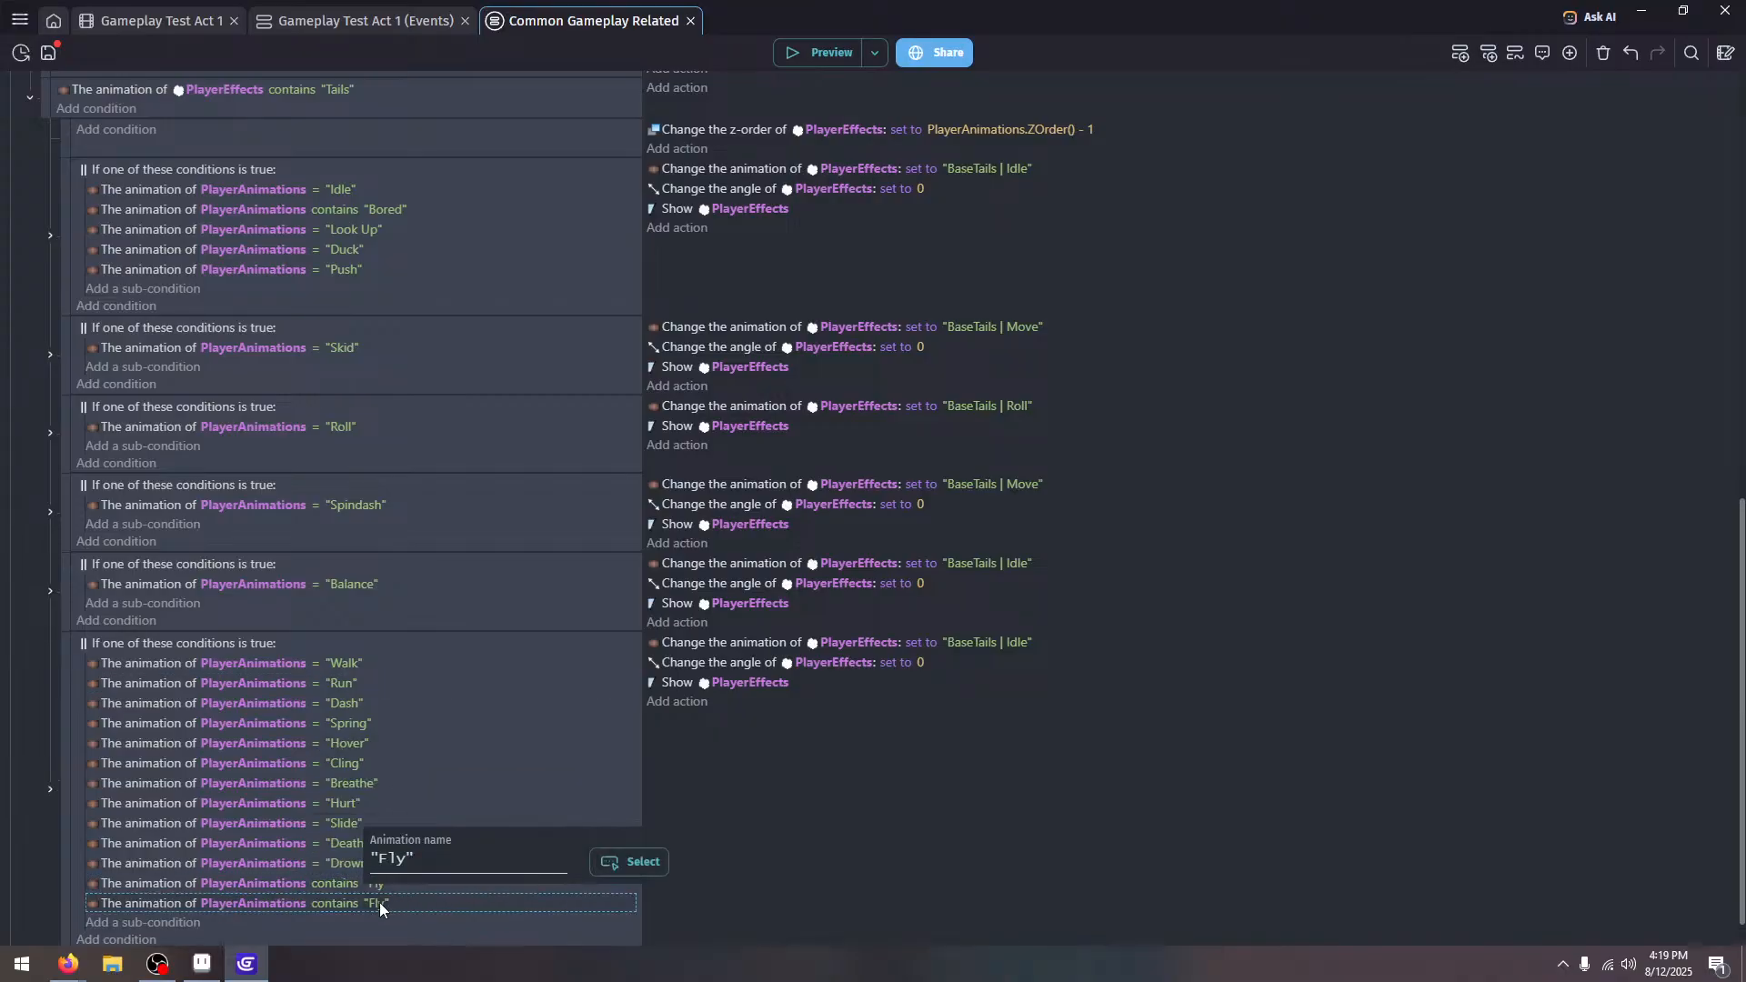
{"action": "left_click", "coordinate": [397, 858]}
{"action": "key", "text": "Return"}
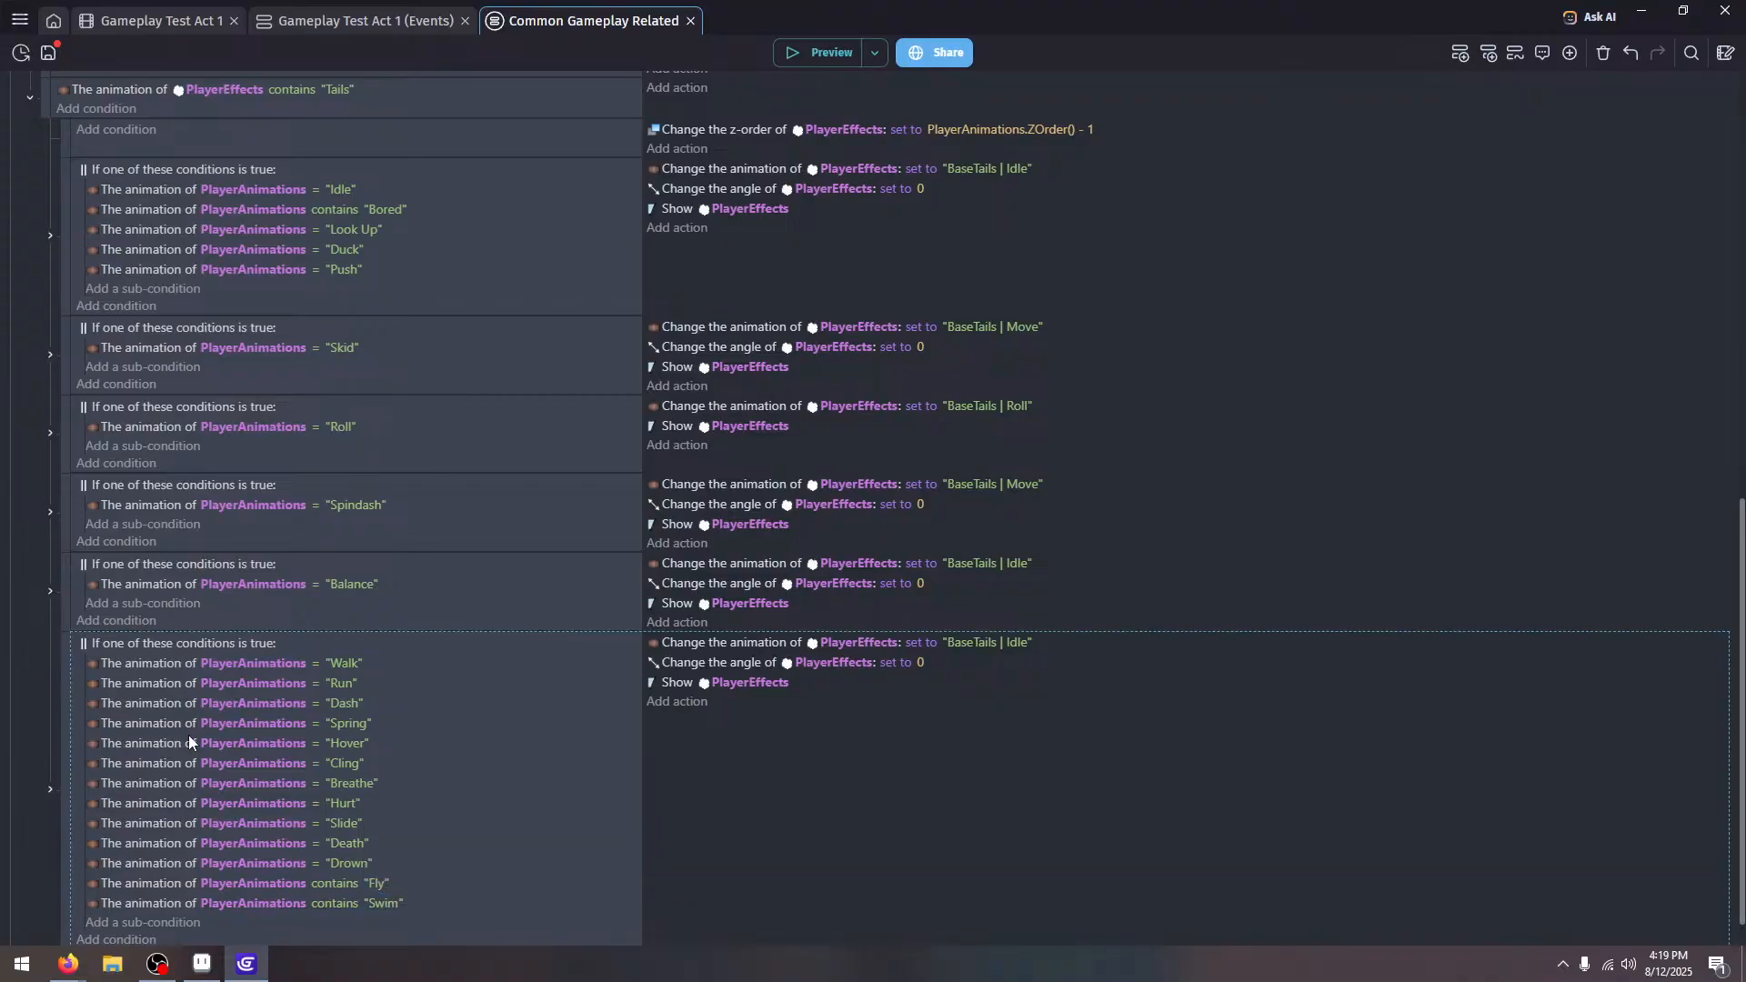
Delete the horizontal-flip sub-events of the Walk-to-Swim event and replace its Show action with Hide for PlayerEffects
{"action": "left_click", "coordinate": [42, 786]}
{"action": "scroll", "coordinate": [368, 729], "scroll_direction": "down", "scroll_amount": 2}
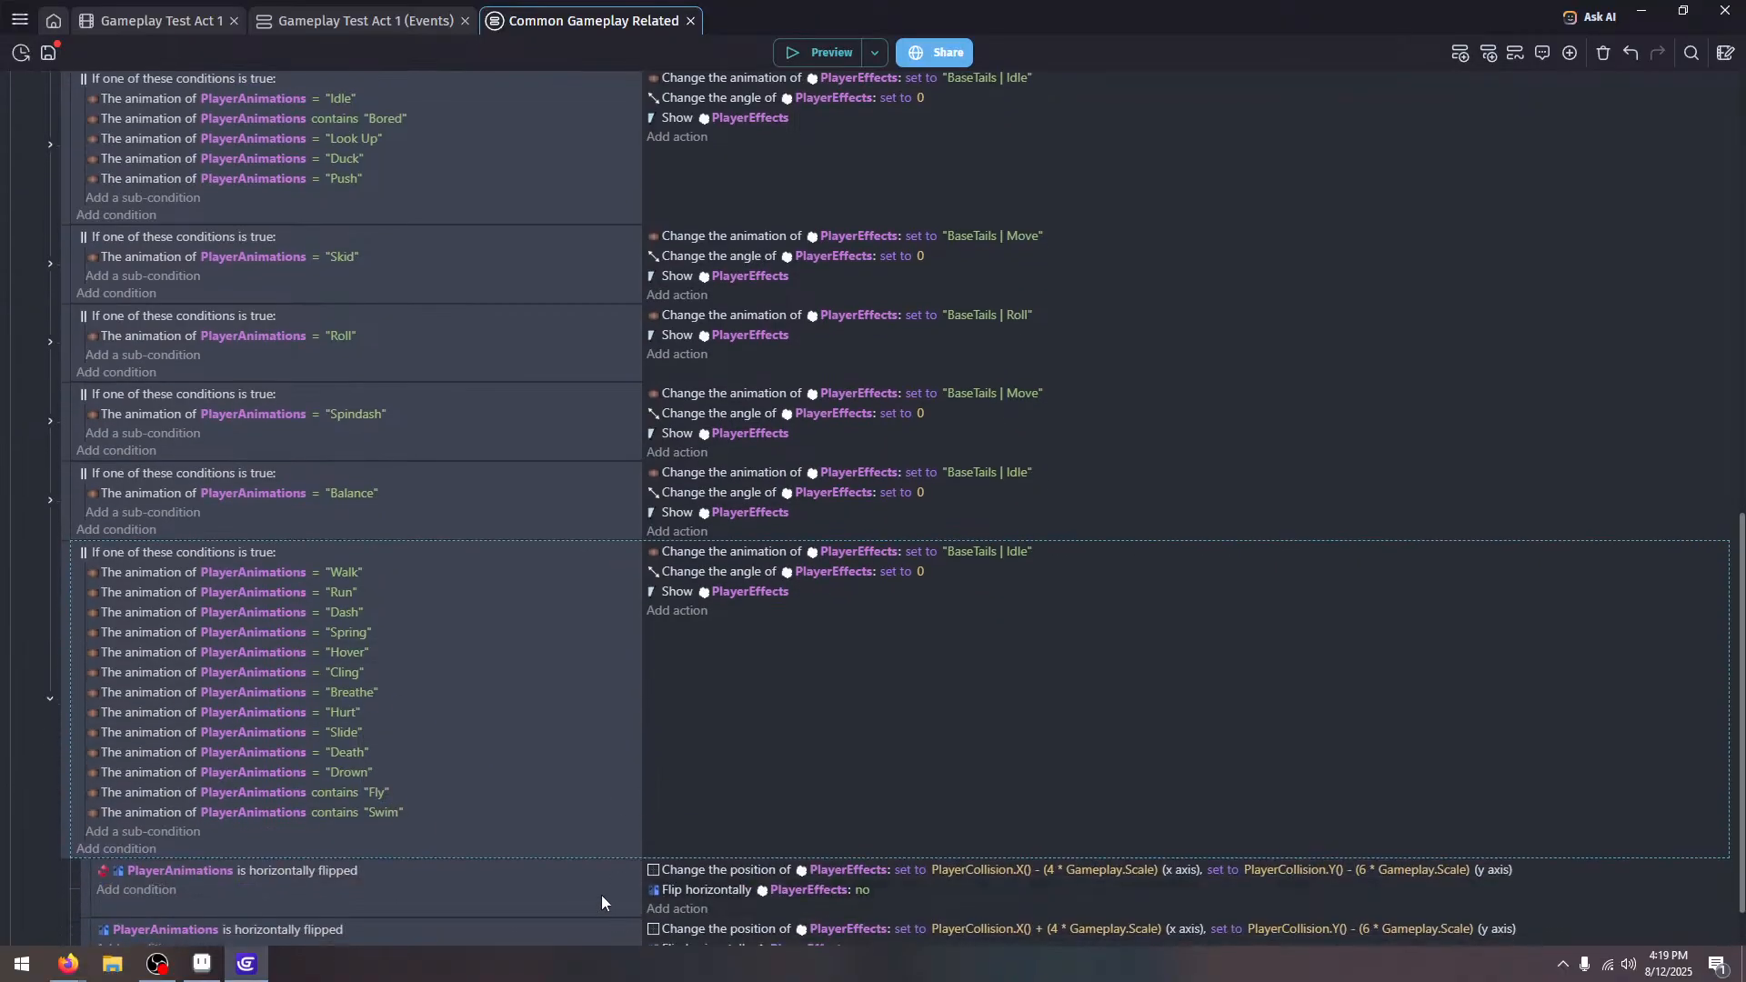
{"action": "scroll", "coordinate": [604, 896], "scroll_direction": "up", "scroll_amount": 1}
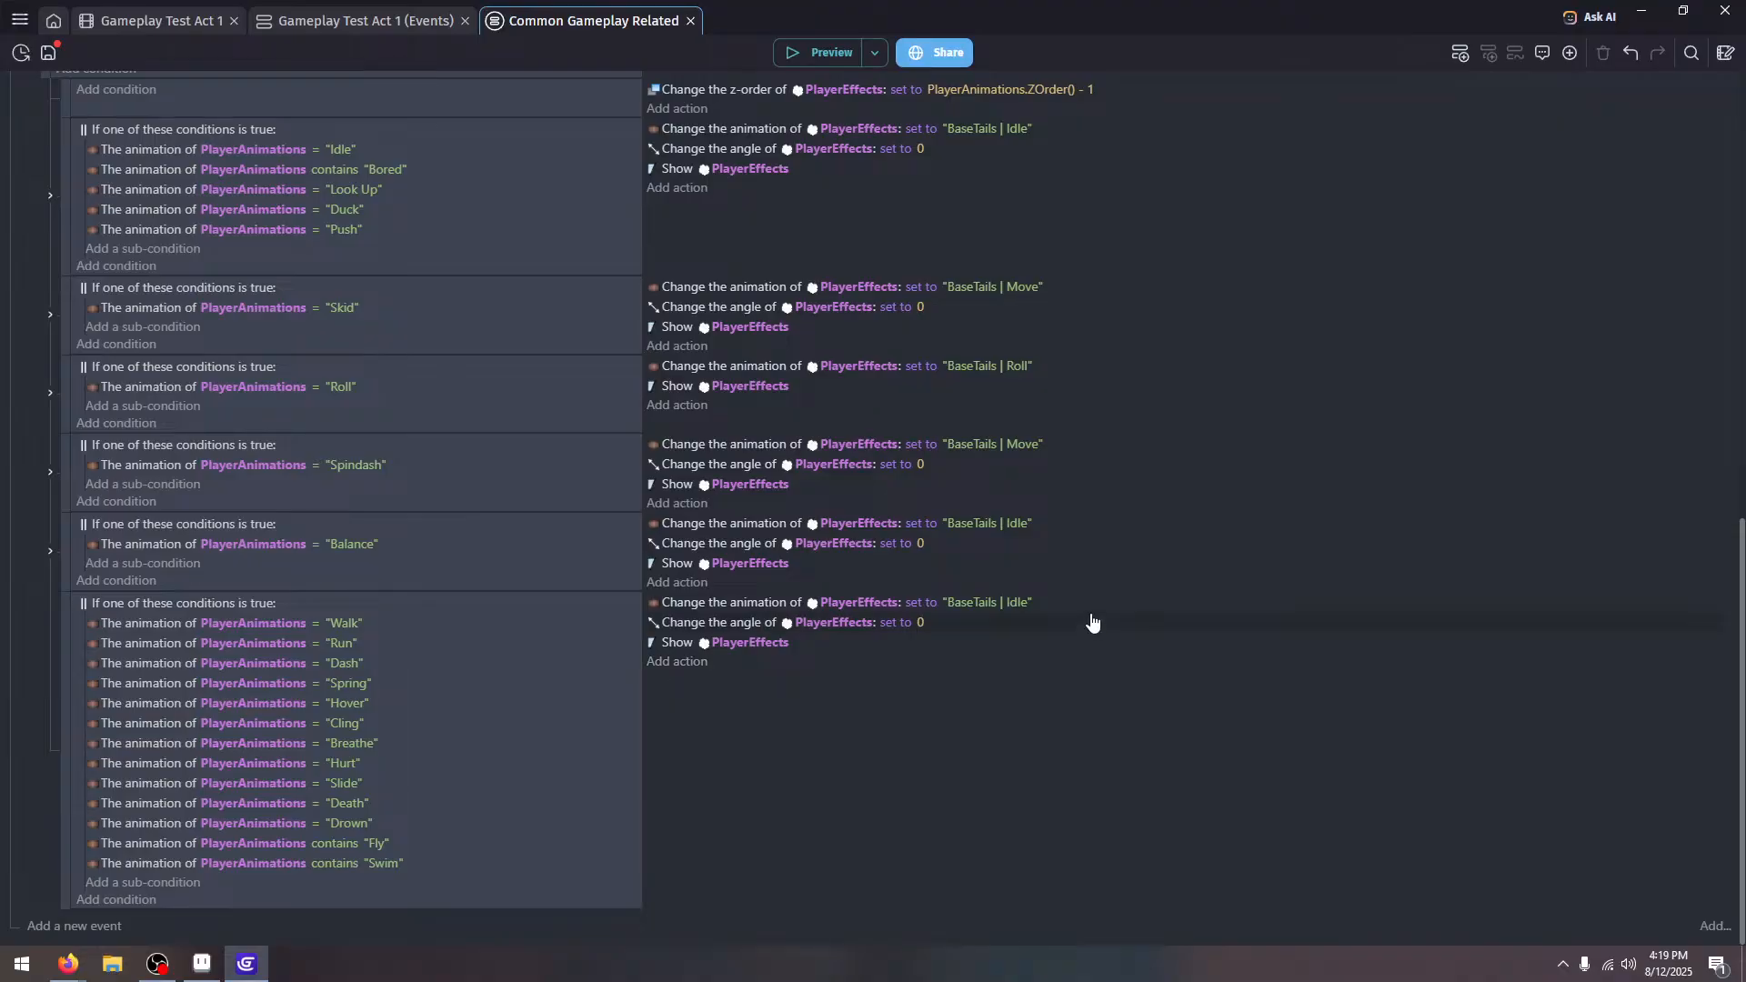
{"action": "double_click", "coordinate": [895, 639]}
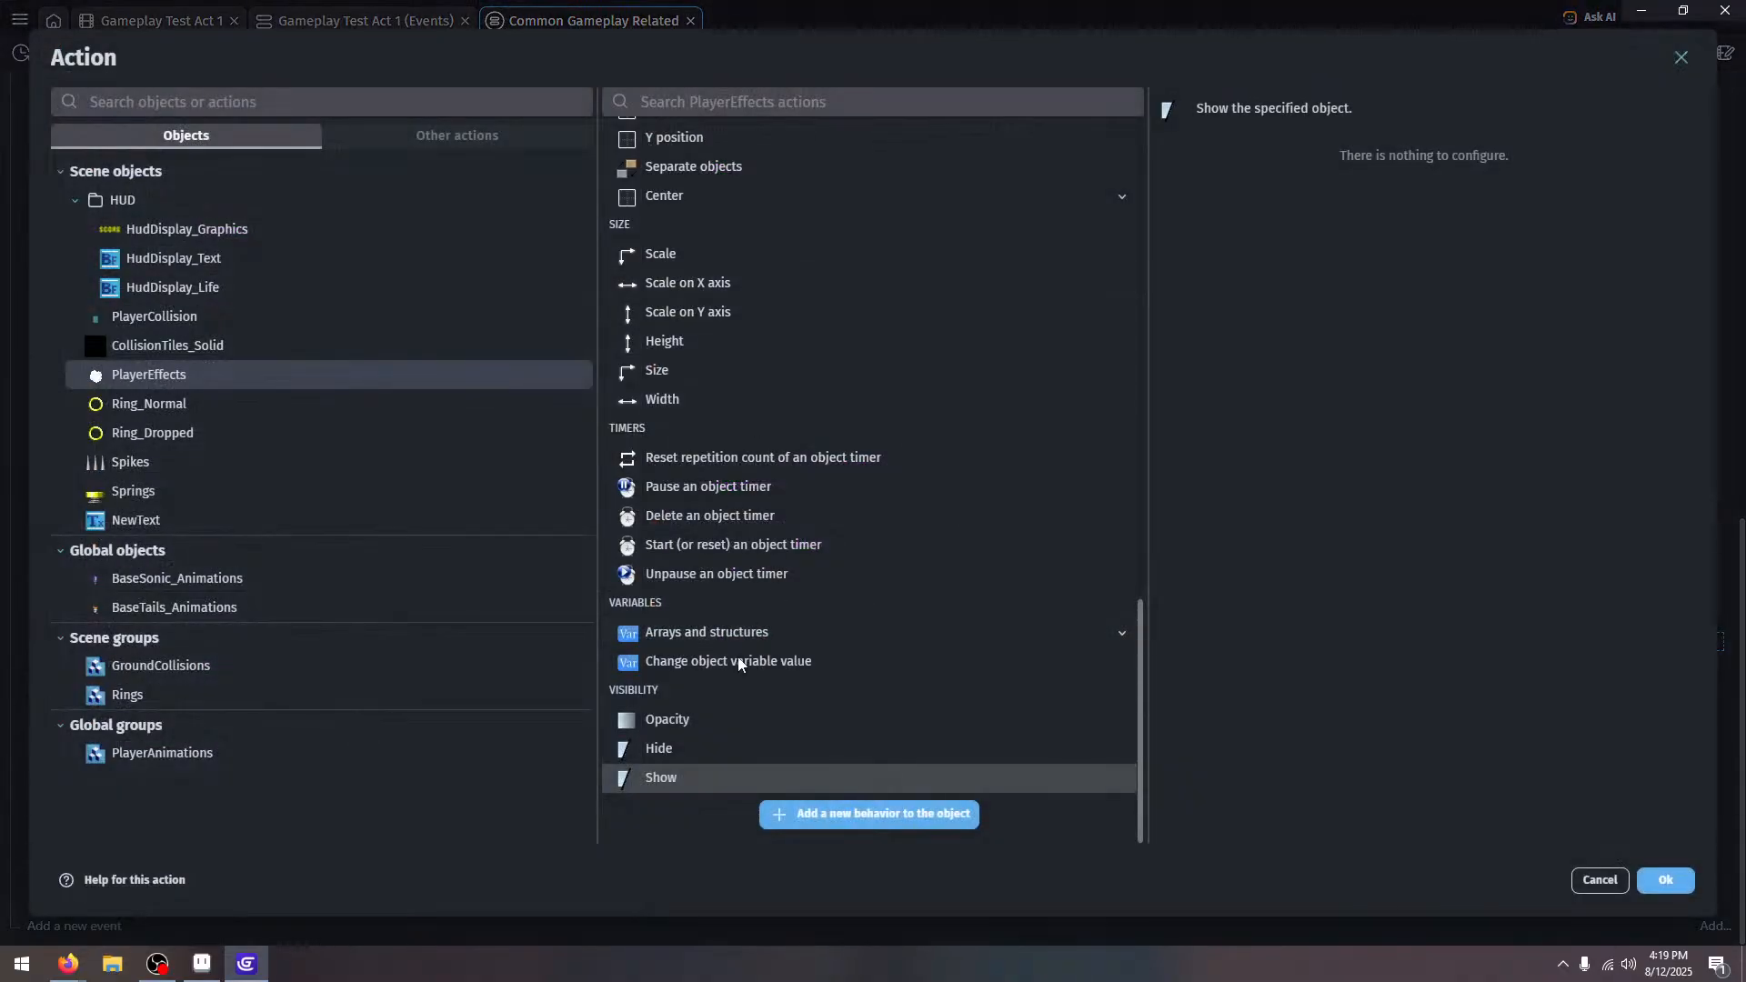
{"action": "left_click", "coordinate": [706, 748]}
{"action": "left_click", "coordinate": [1662, 880]}
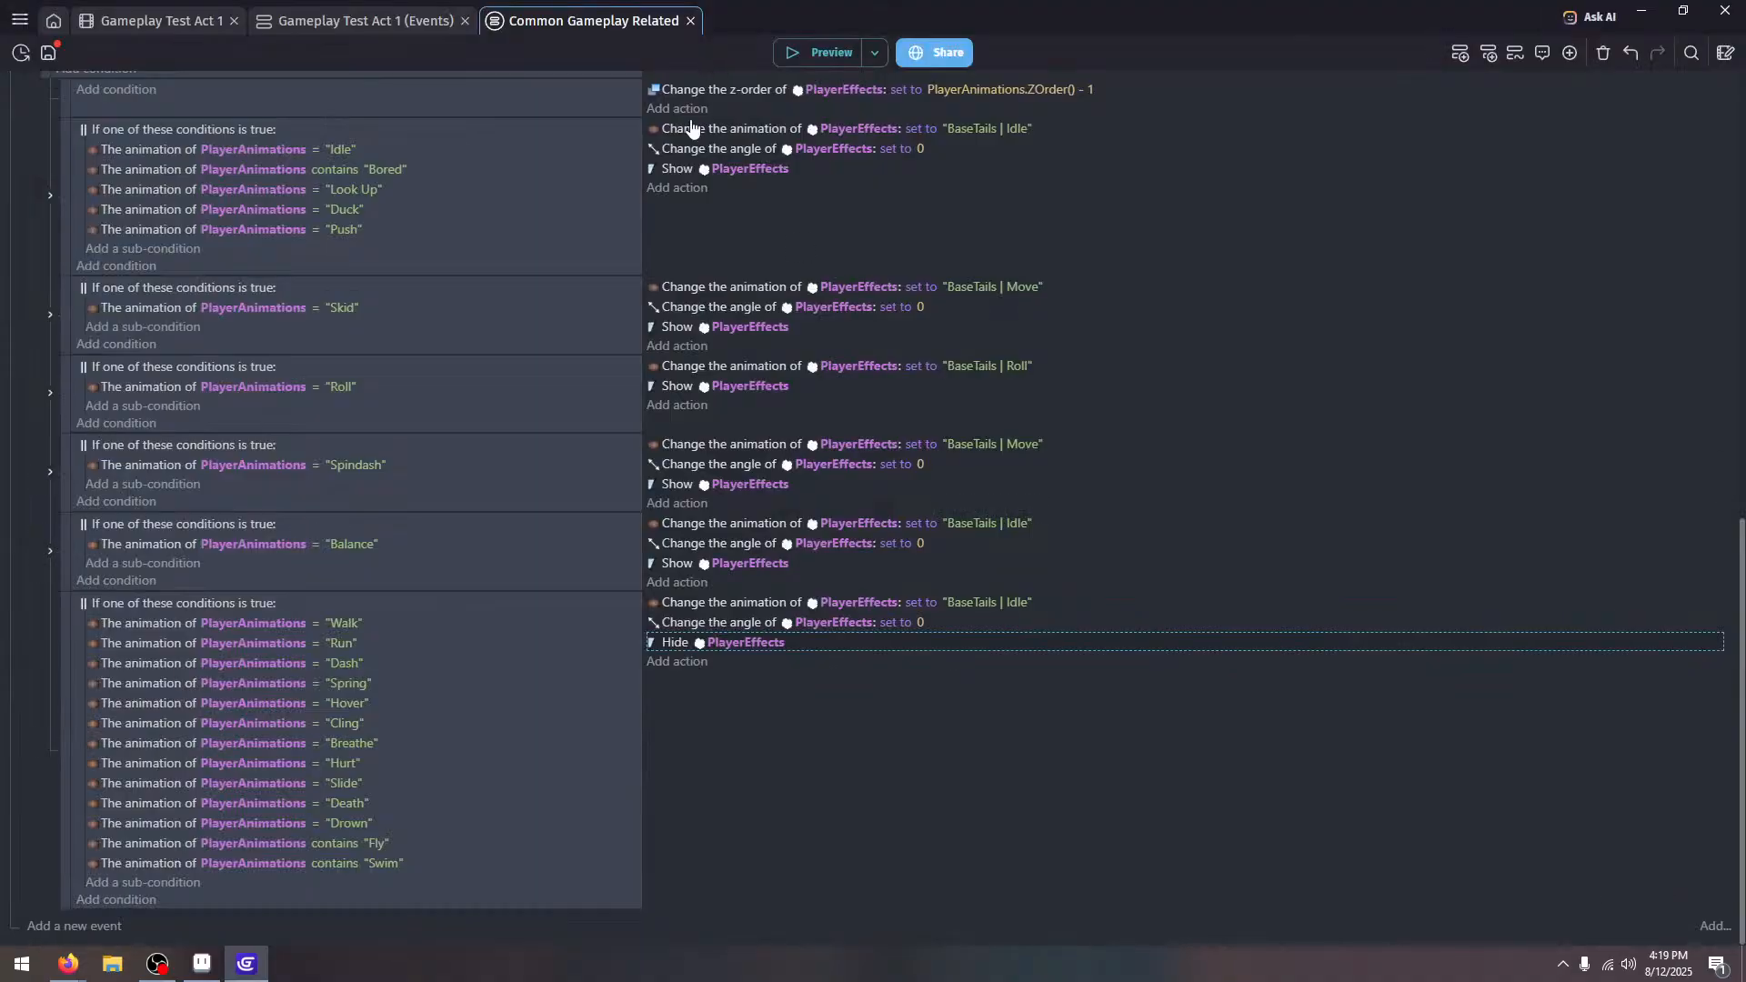
Create an event group named "Tails' Tails", move the Tails character event into it and save the project
{"action": "scroll", "coordinate": [16, 353], "scroll_direction": "up", "scroll_amount": 9}
{"action": "left_click", "coordinate": [7, 405]}
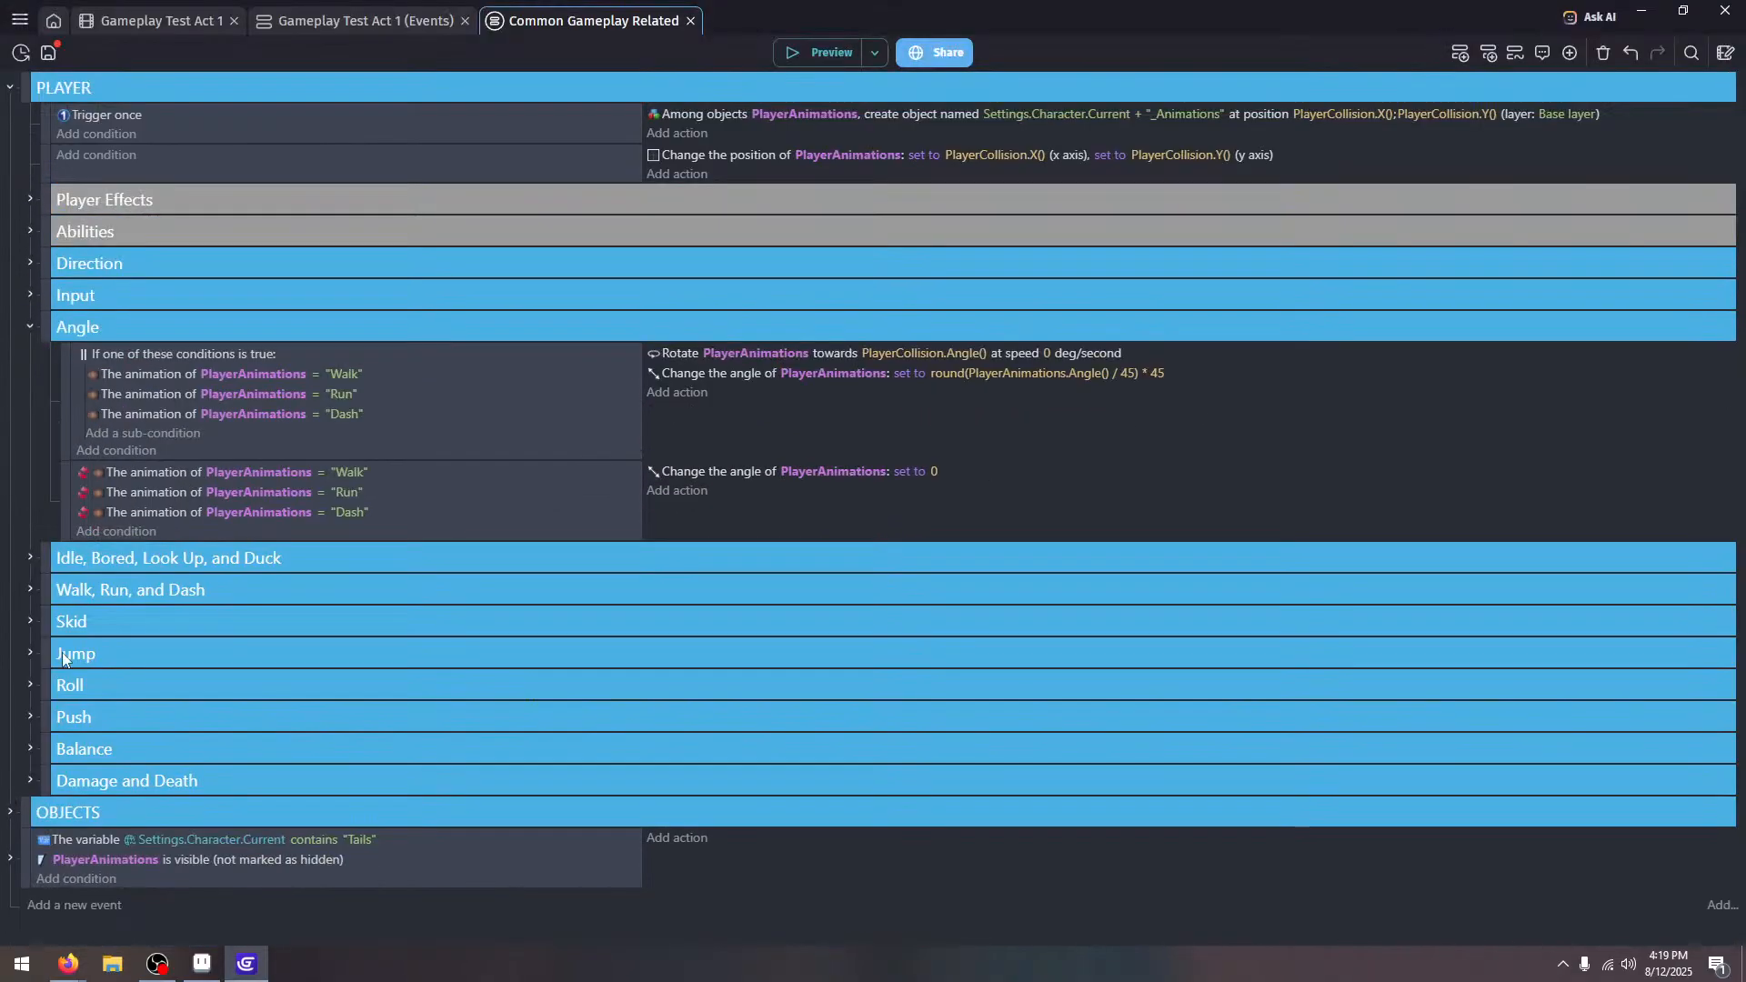
{"action": "right_click", "coordinate": [762, 873]}
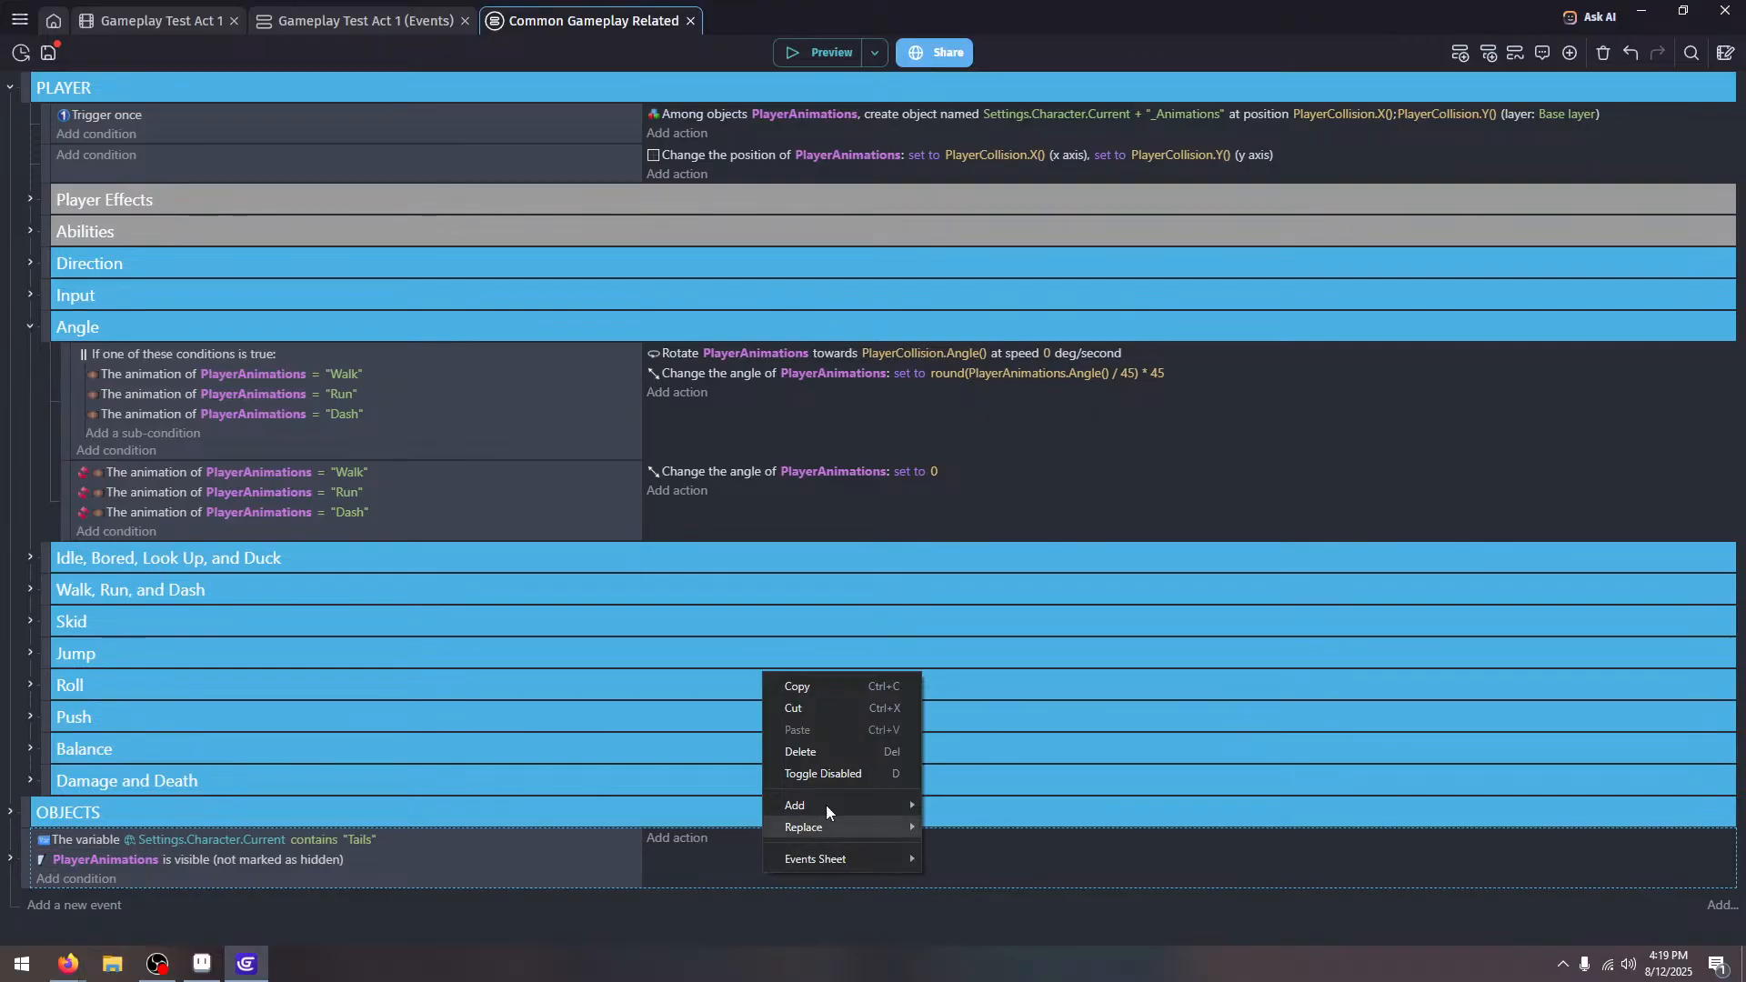
{"action": "left_click", "coordinate": [1570, 52]}
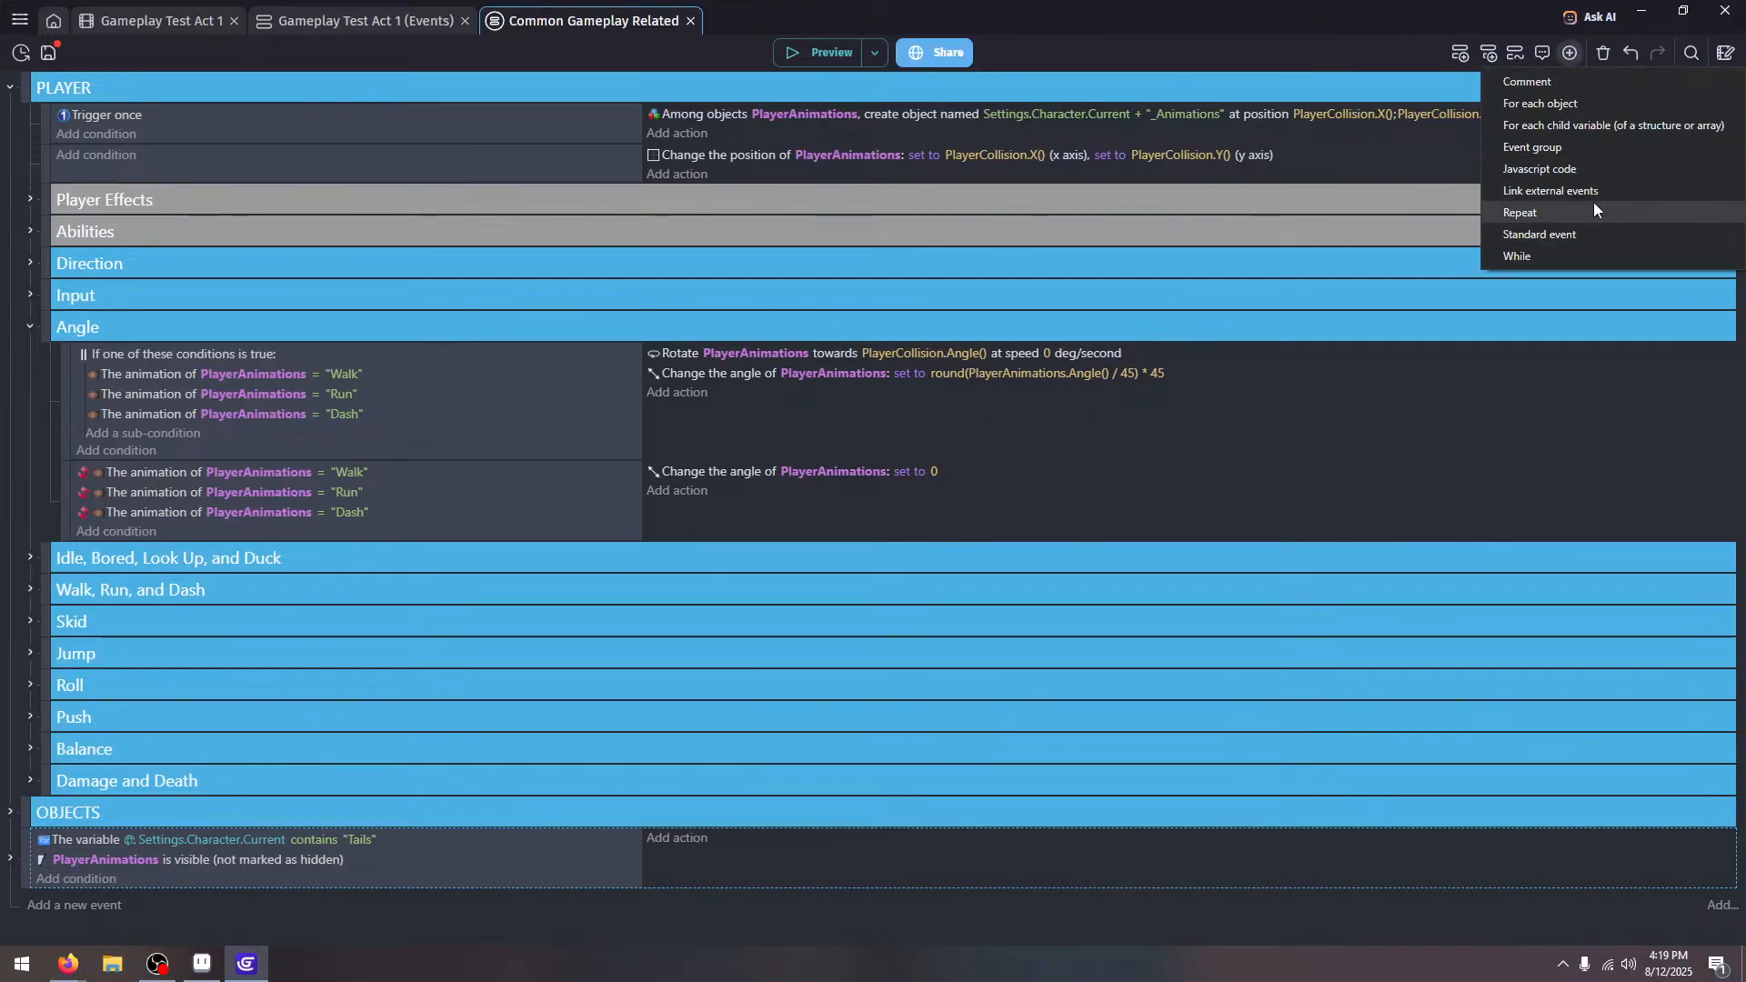
{"action": "left_click", "coordinate": [1598, 145]}
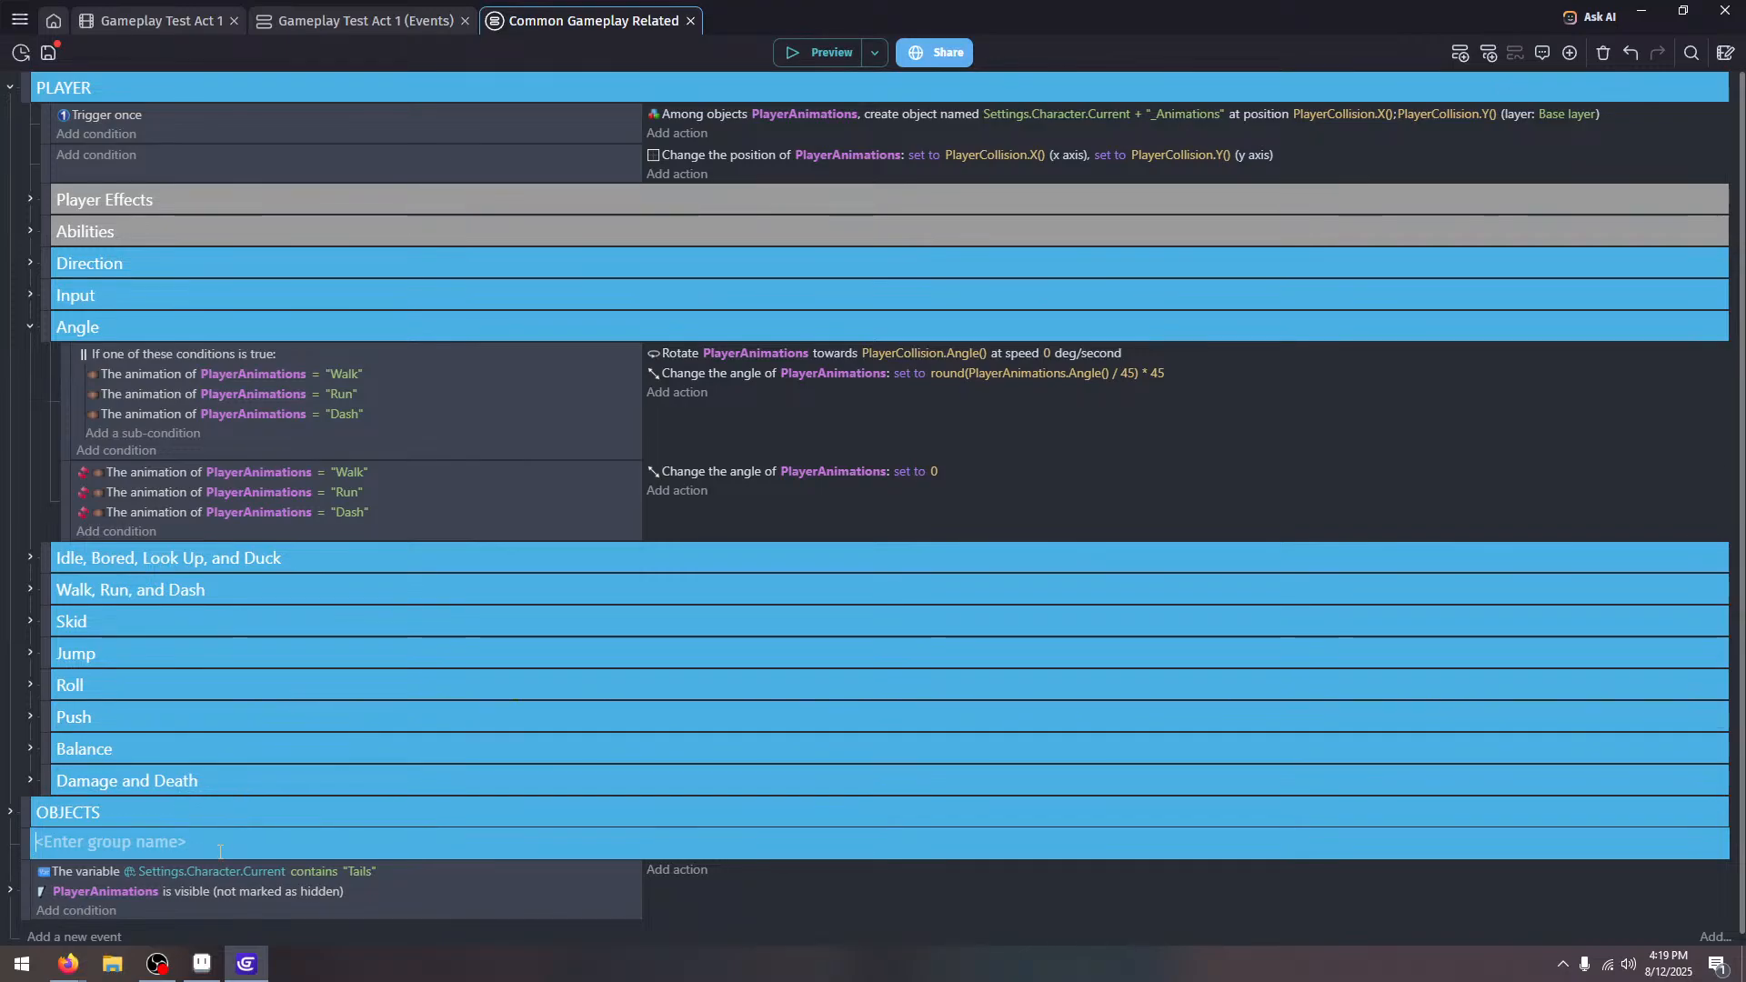
{"action": "type", "text": "Tails' Tails"}
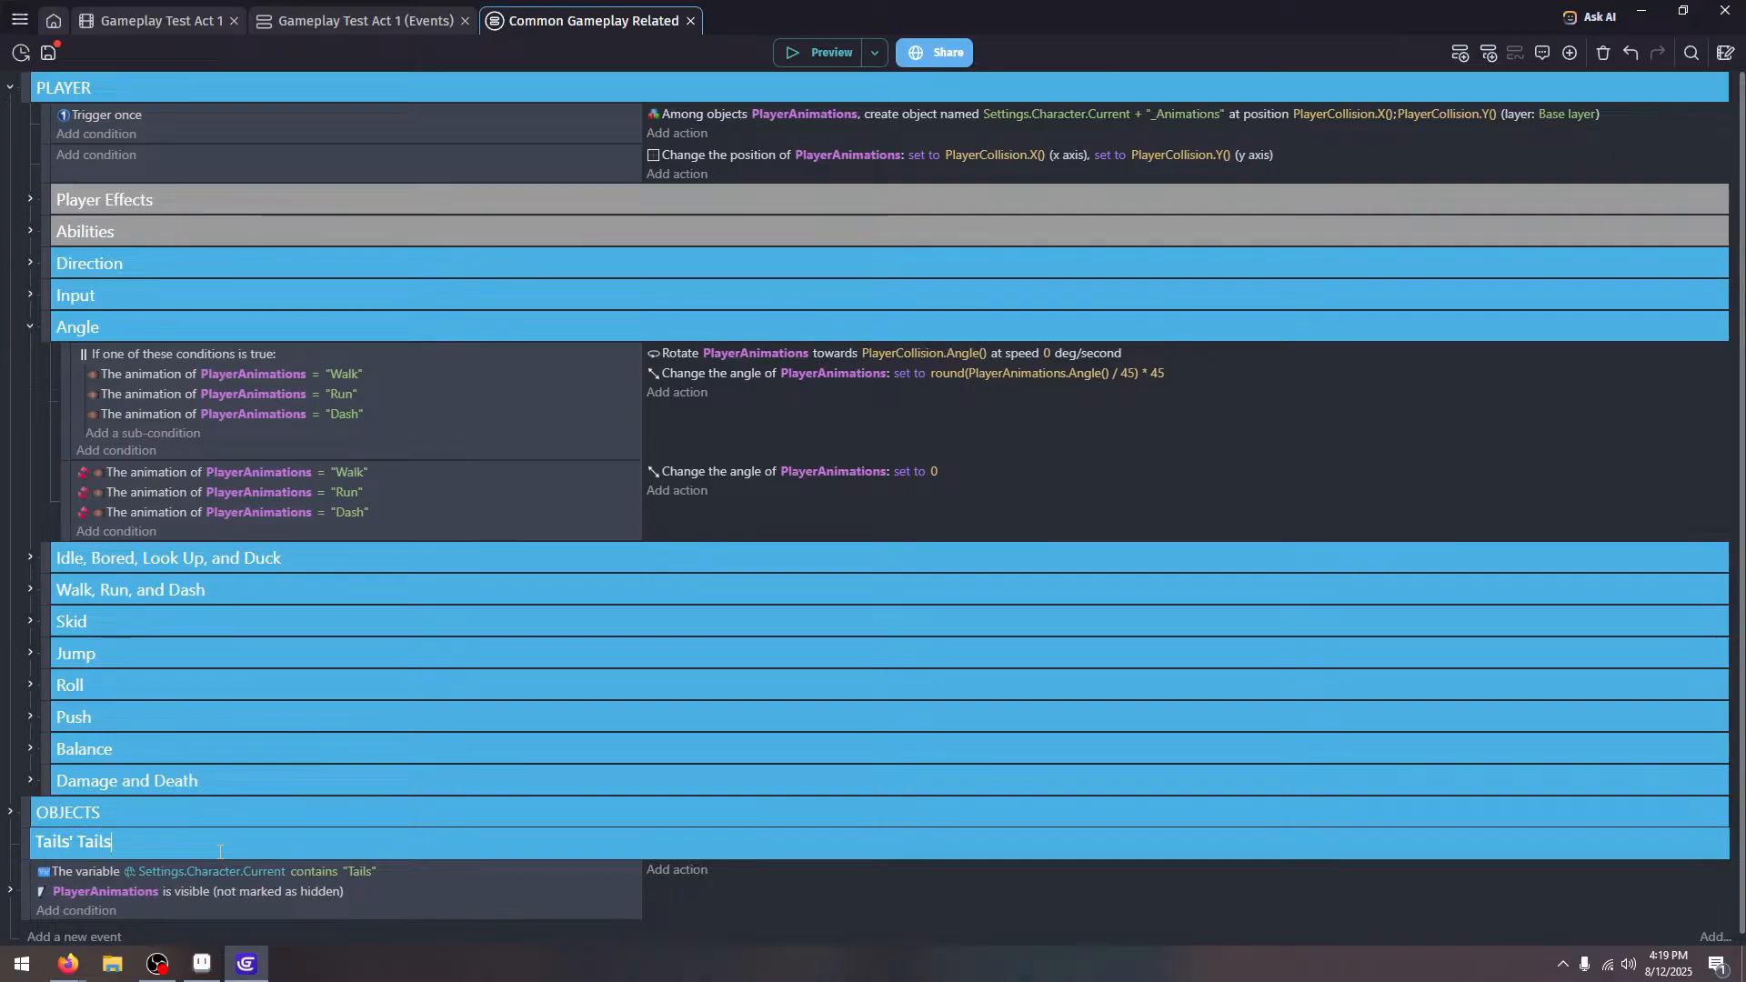
{"action": "left_click_drag", "start_coordinate": [25, 878], "coordinate": [57, 882]}
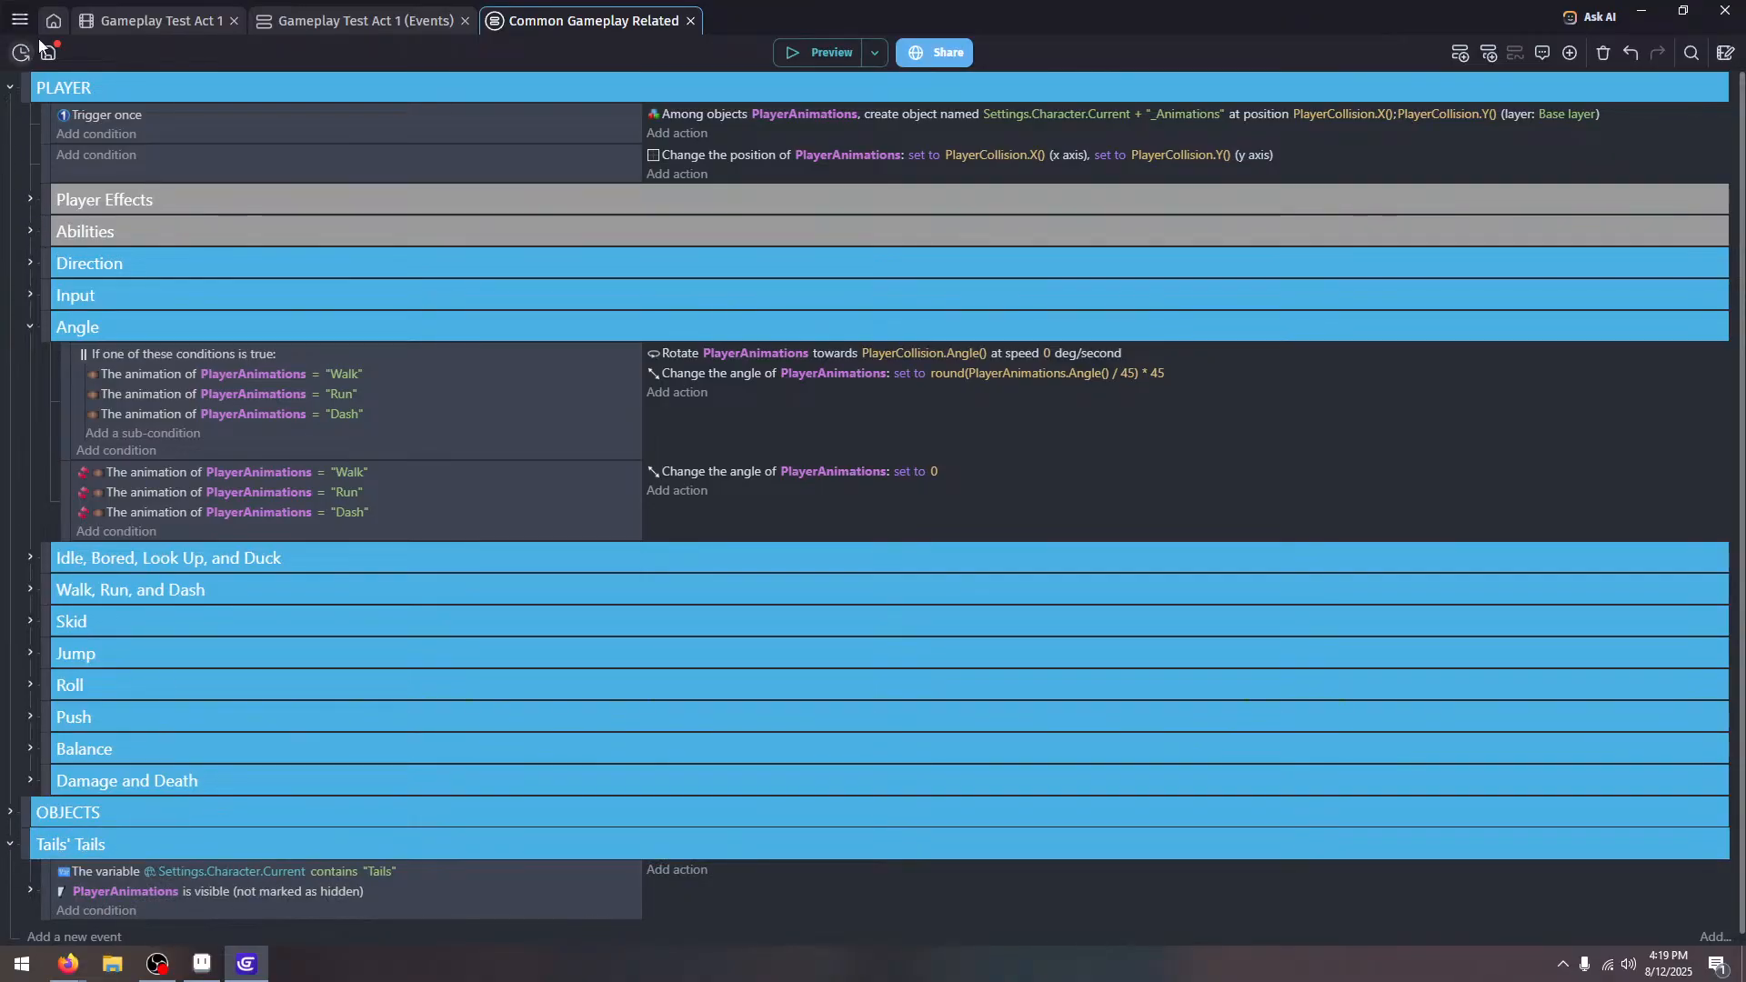
{"action": "key", "text": "ctrl+s"}
Move the "Tails' Tails" group into Player Effects below Skid Dust and collapse it
{"action": "left_click", "coordinate": [29, 201]}
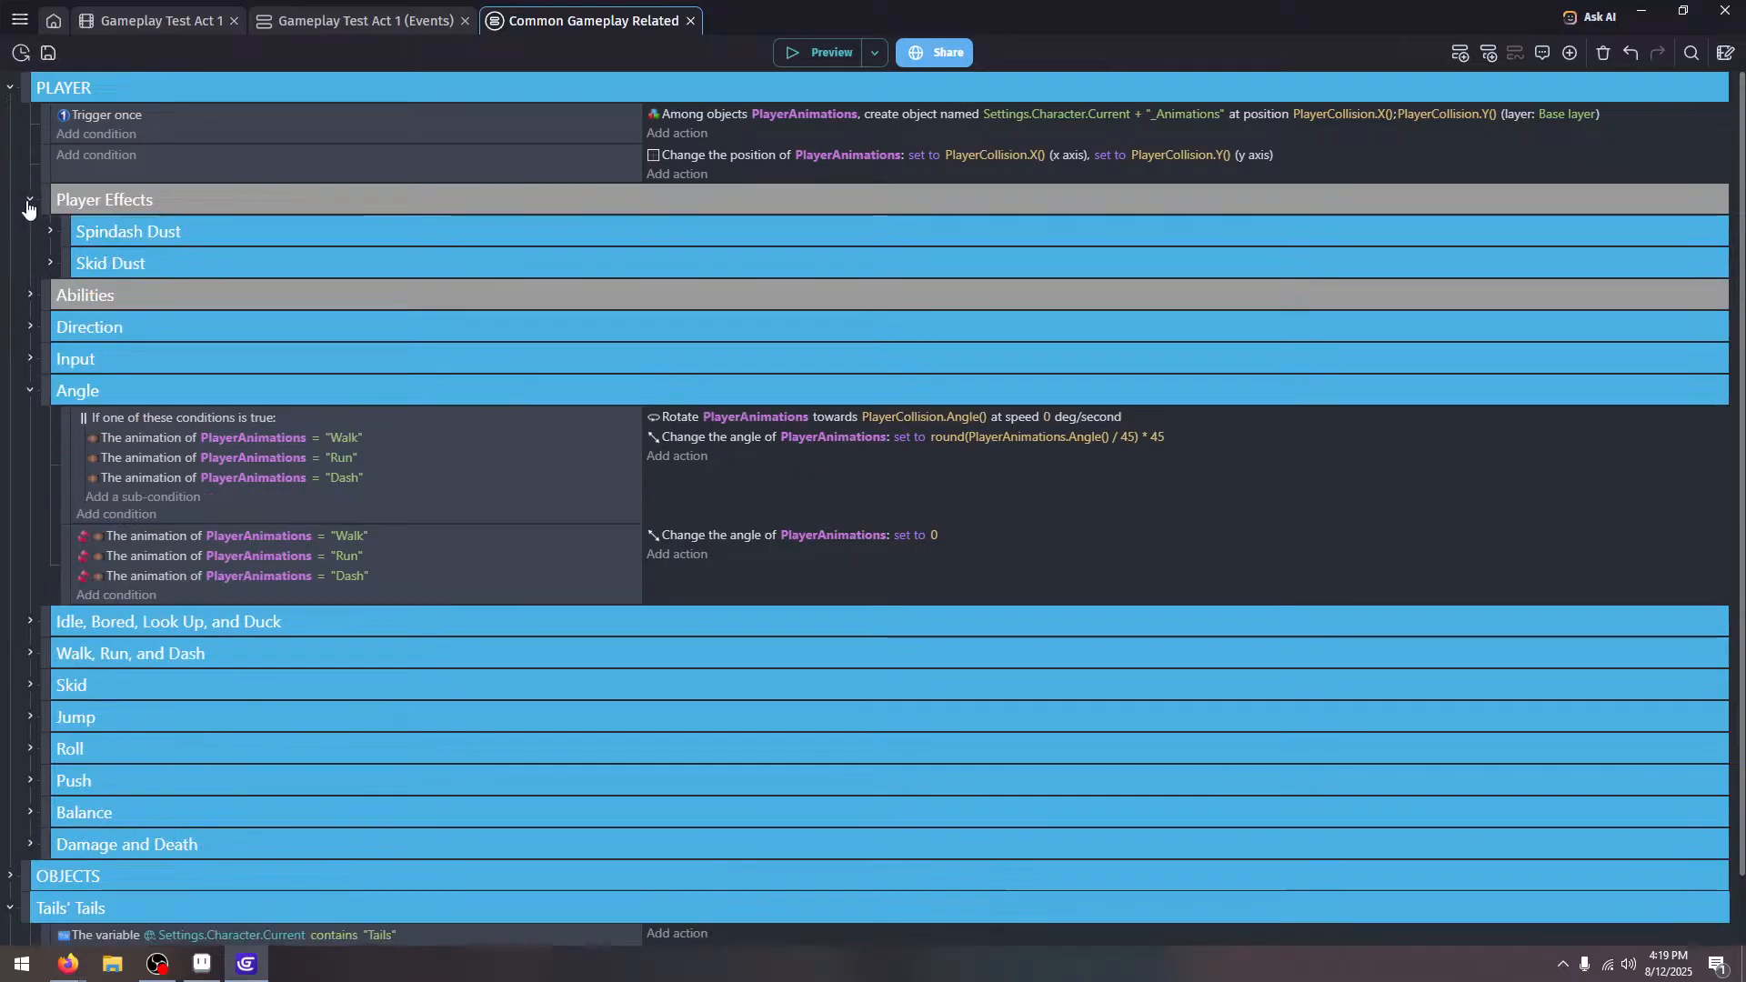
{"action": "scroll", "coordinate": [31, 638], "scroll_direction": "down", "scroll_amount": 2}
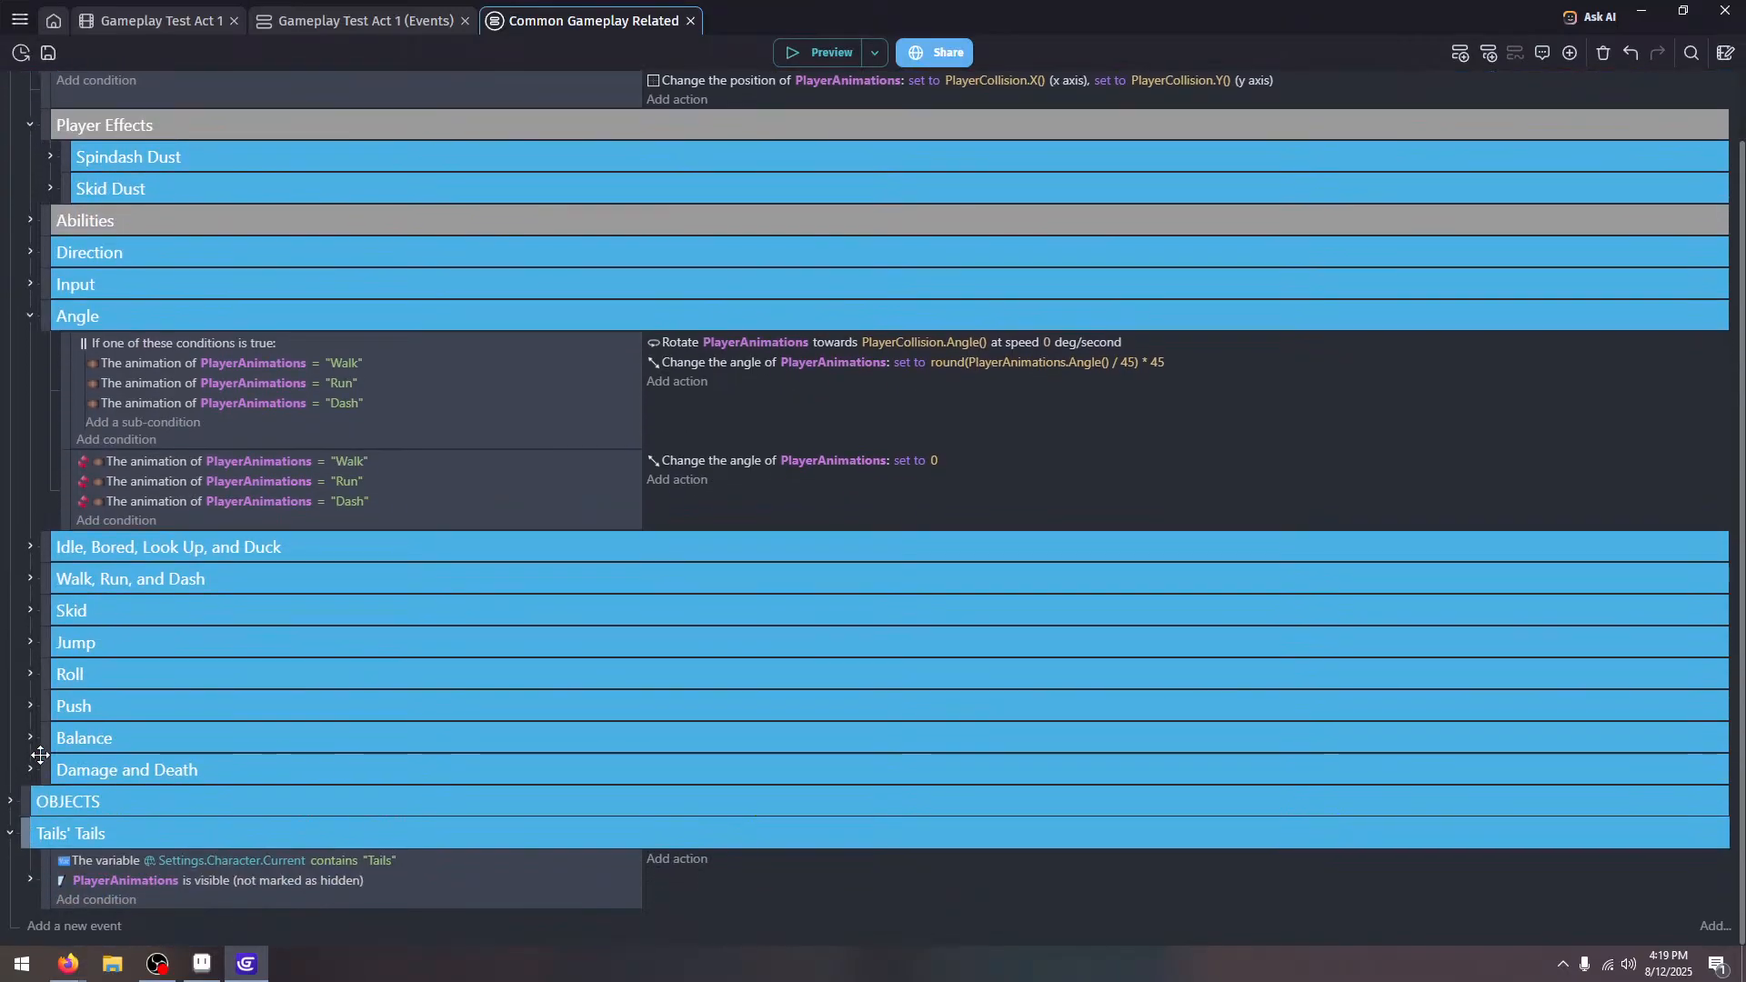
{"action": "left_click_drag", "start_coordinate": [23, 833], "coordinate": [68, 196]}
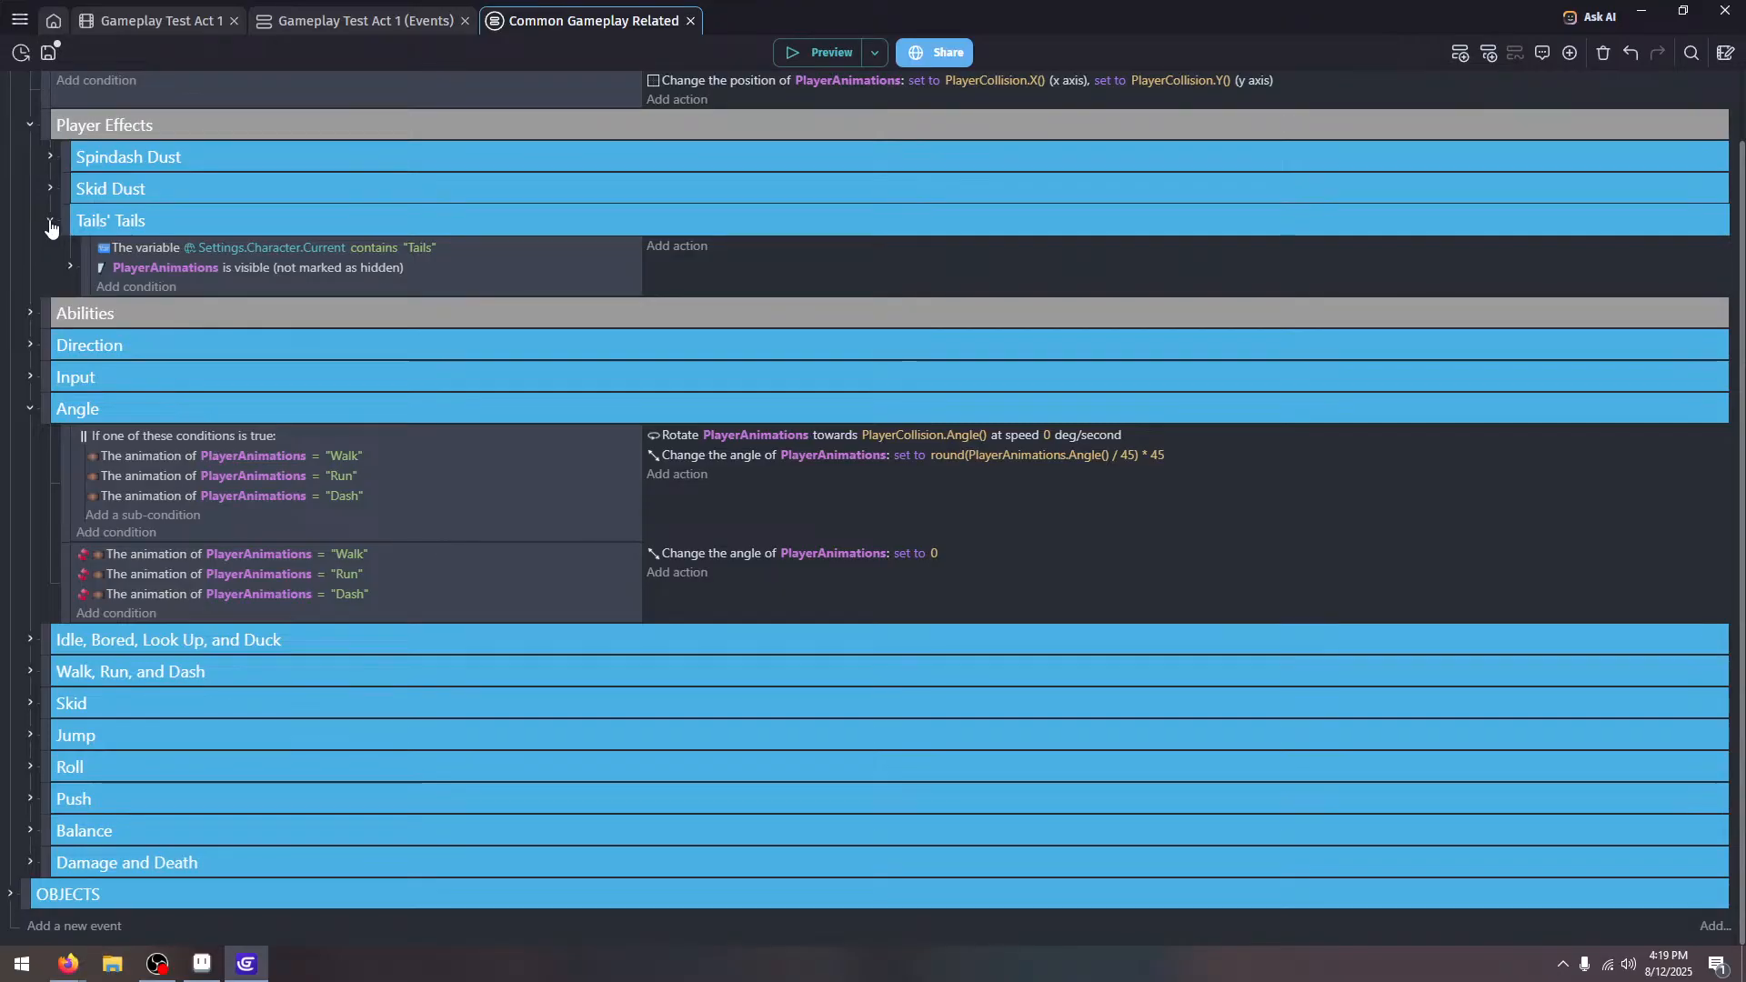
{"action": "left_click", "coordinate": [50, 222]}
Preview the game and check Tails' tails while running, jumping in both directions, standing and balancing on a ledge
{"action": "left_click", "coordinate": [793, 60]}
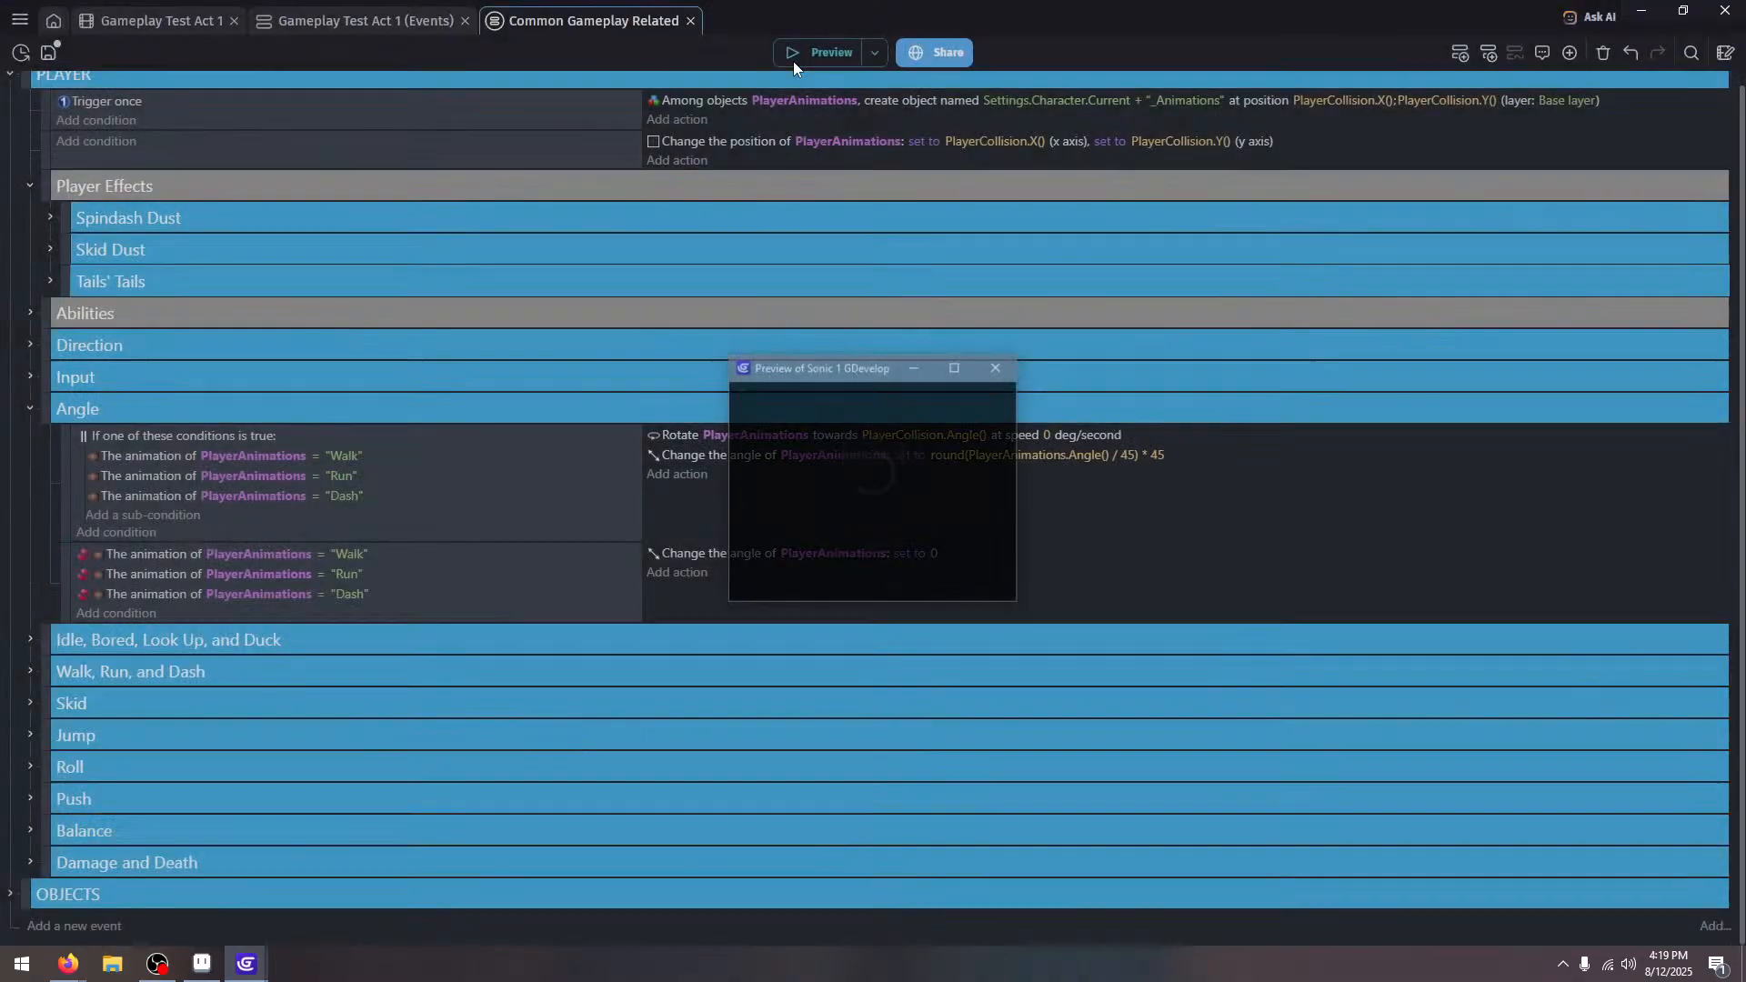
{"action": "key", "text": "Right"}
{"action": "key", "text": "space"}
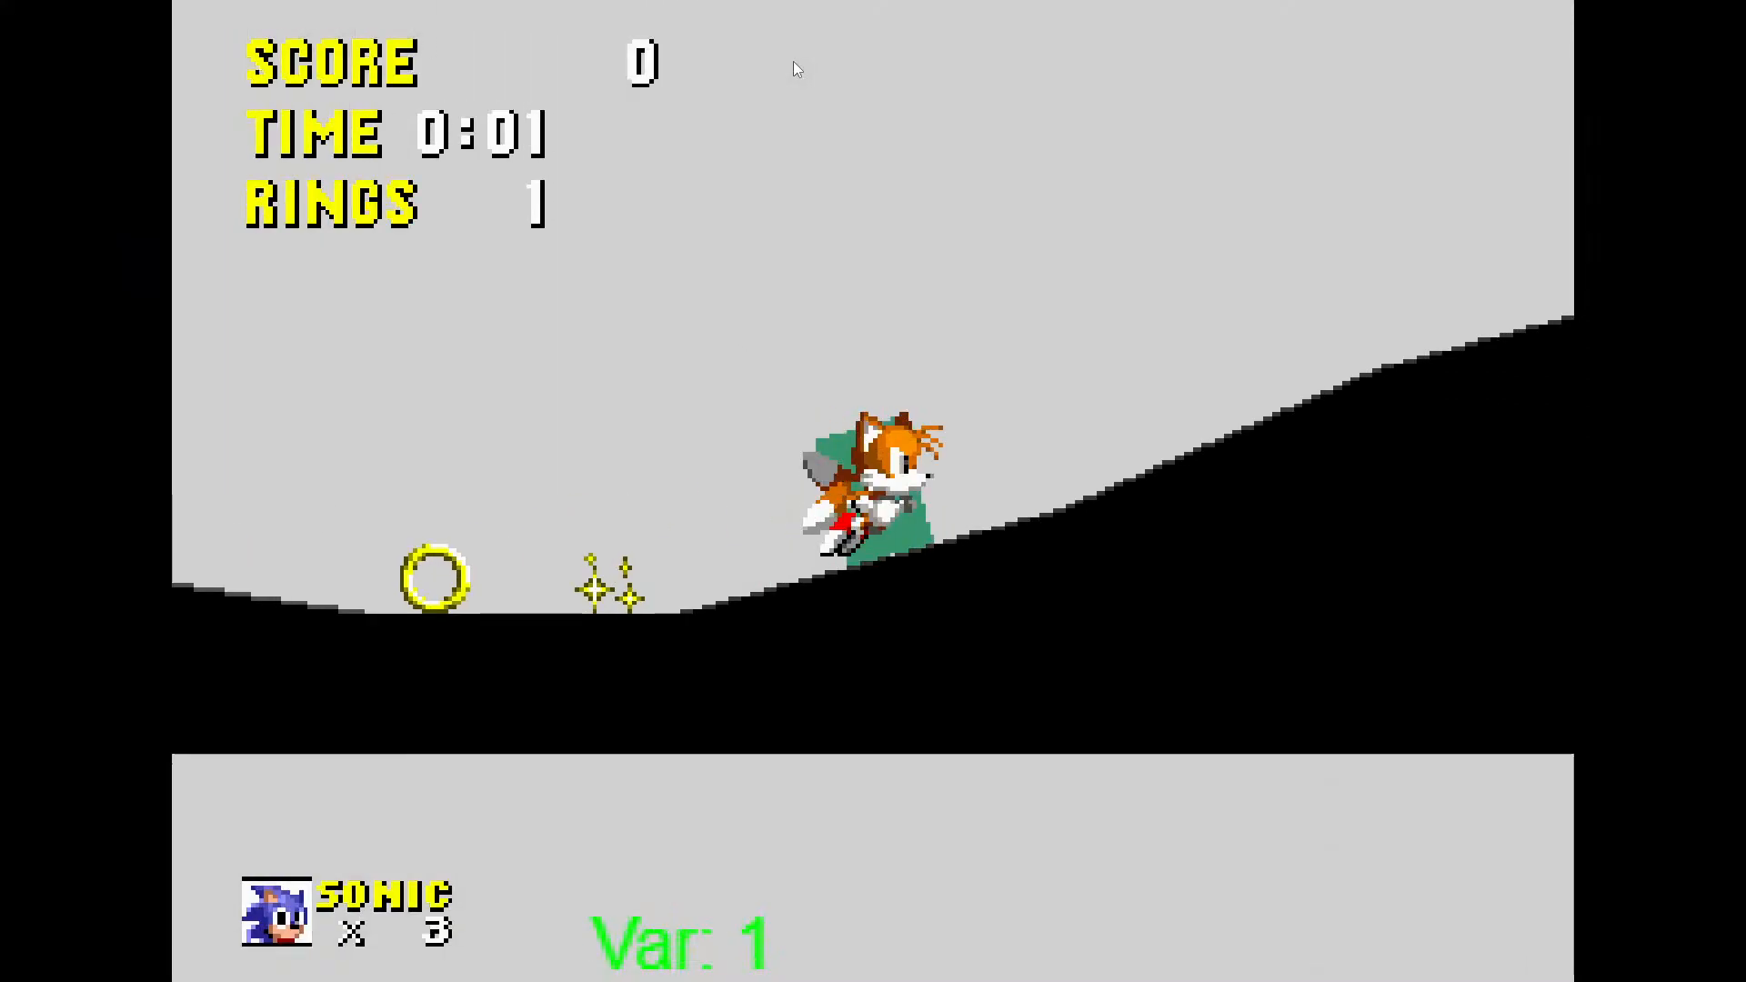
{"action": "key", "text": "space"}
{"action": "key", "text": "space"}
{"action": "key", "text": "Left"}
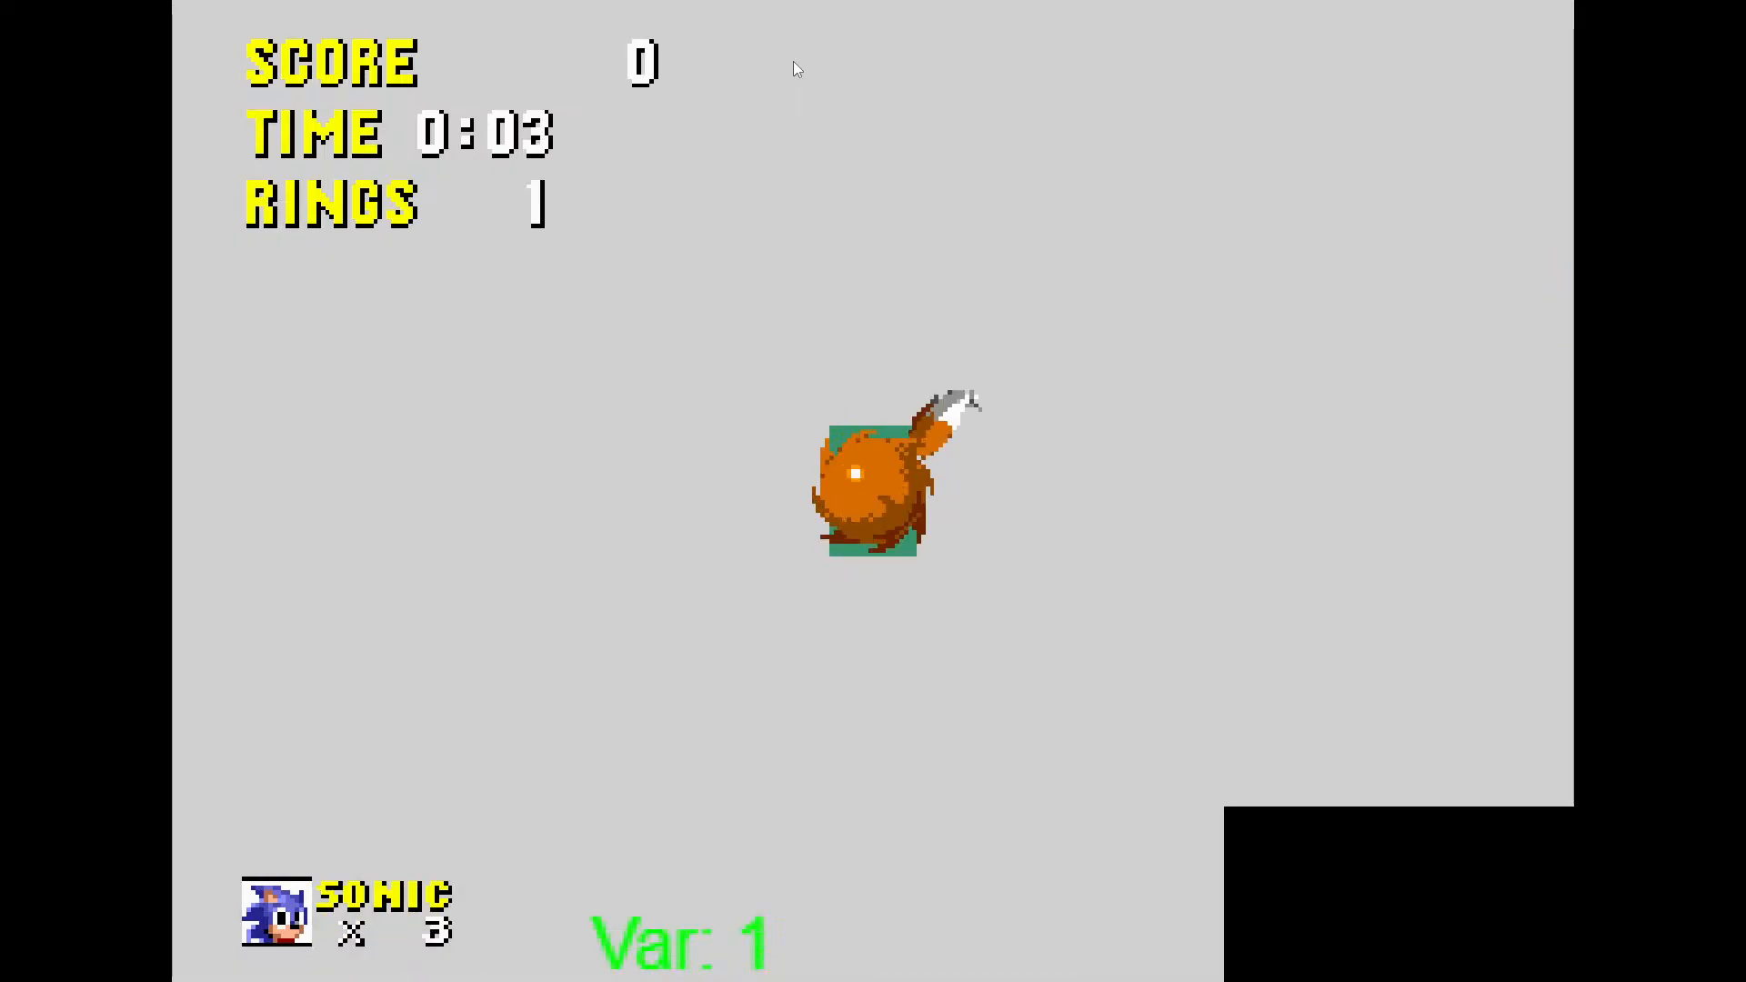
{"action": "key", "text": "space"}
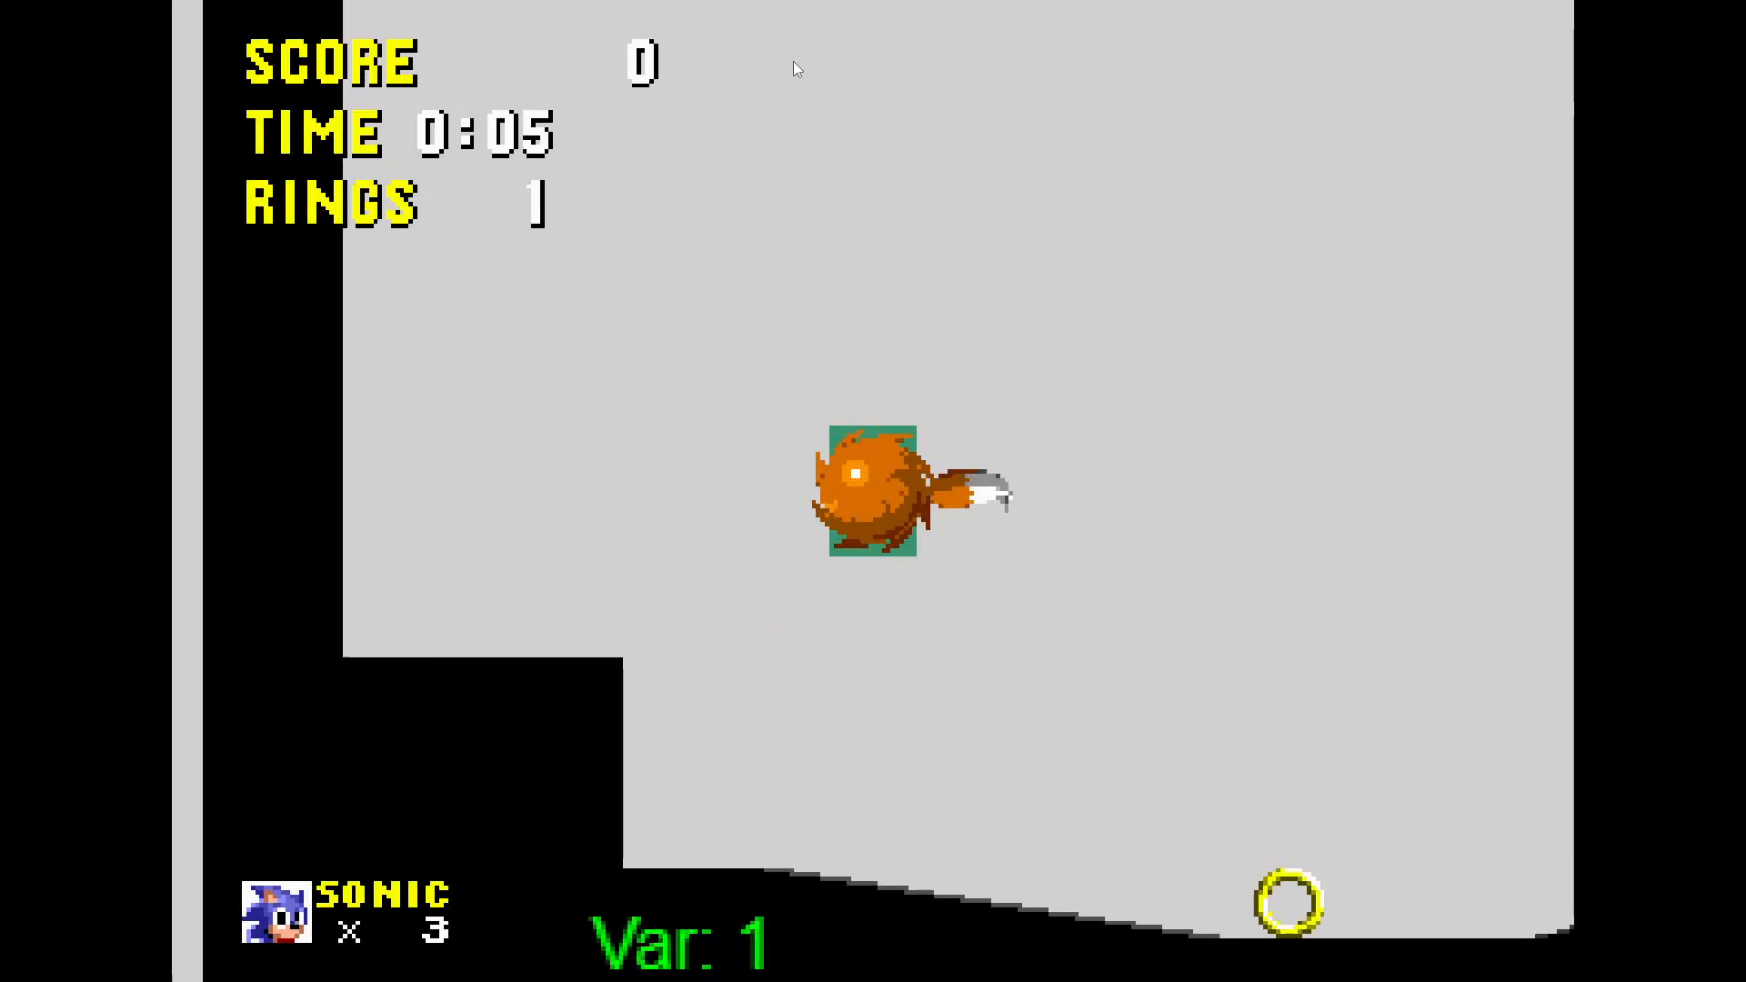
{"action": "key", "text": "Right"}
{"action": "key", "text": "space"}
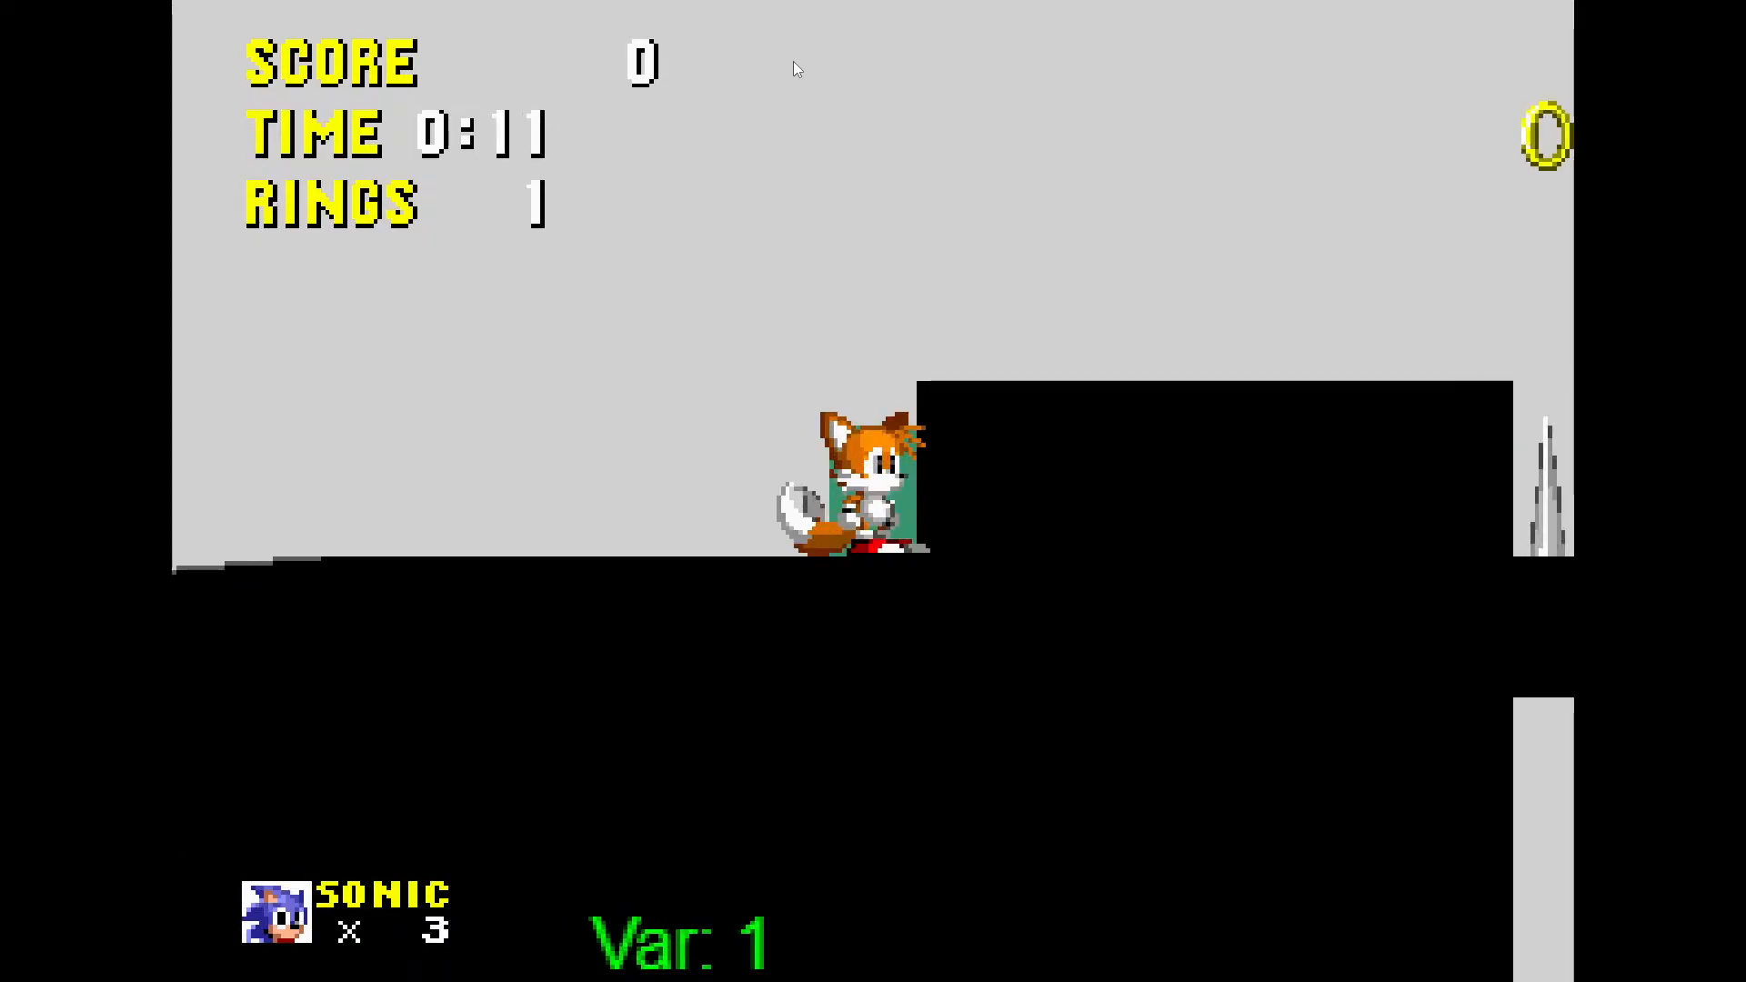
{"action": "key", "text": "Right"}
{"action": "key", "text": "space"}
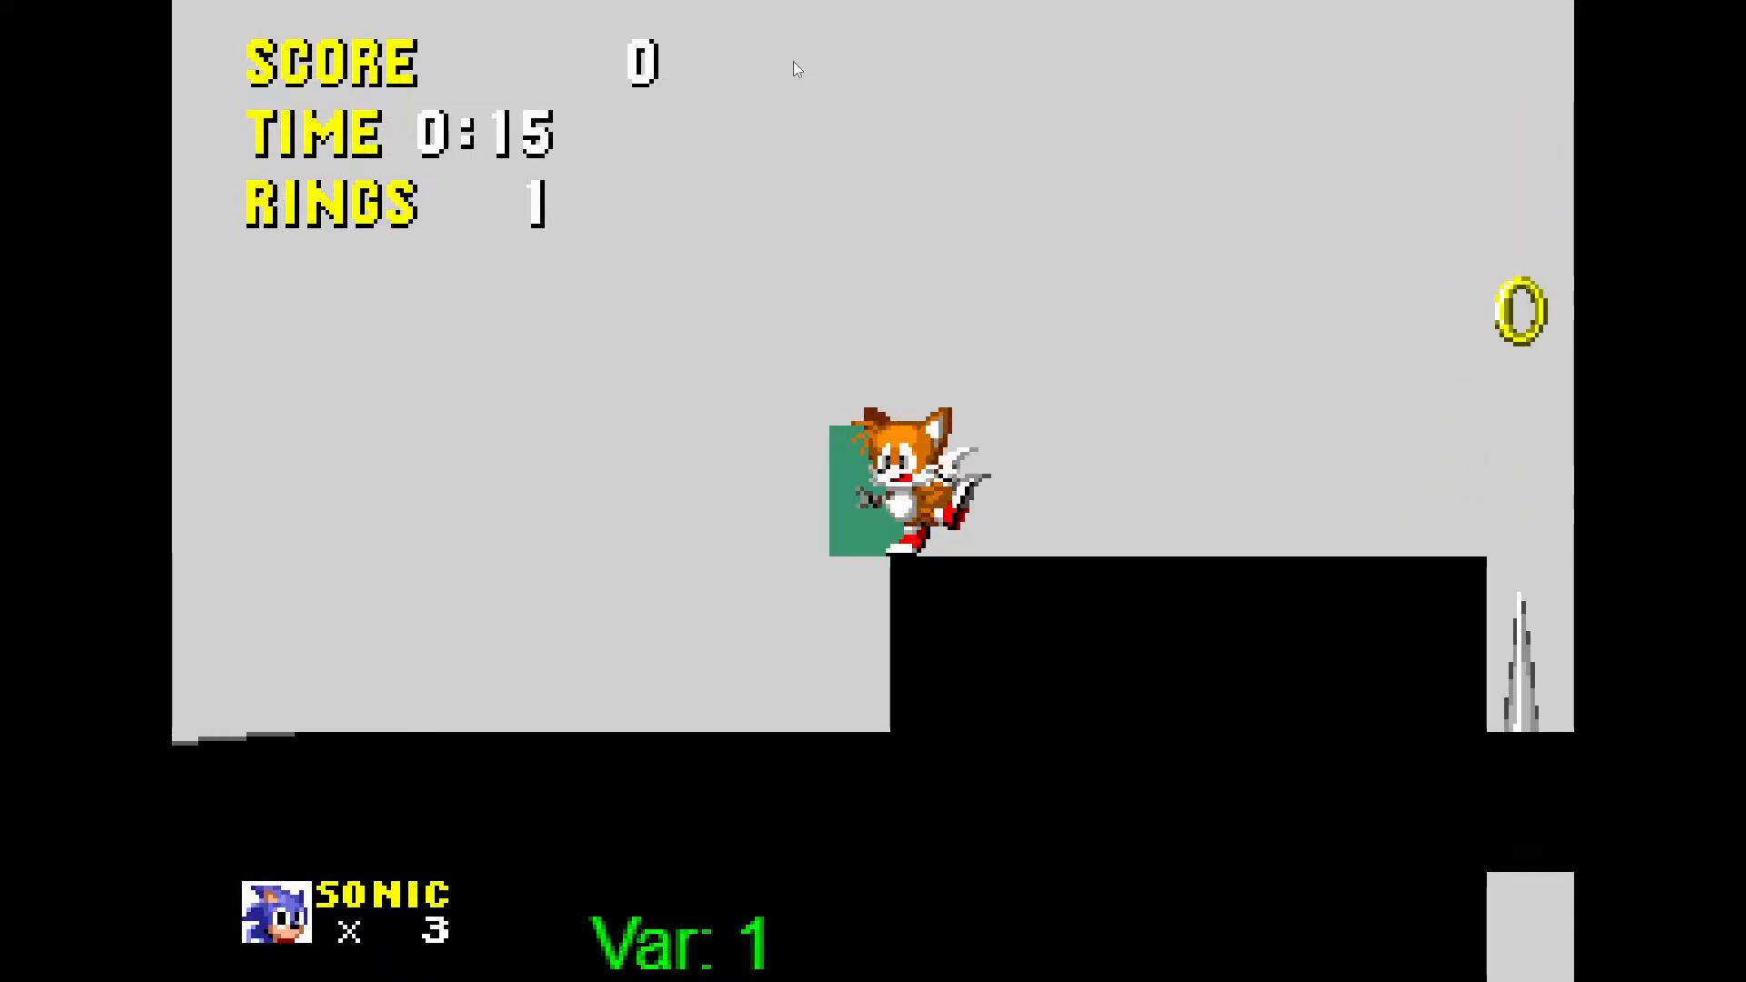
Playtest the tails during spring, spindash, skid, roll and hurt animations, and close the preview
{"action": "key", "text": "Right"}
{"action": "key", "text": "space"}
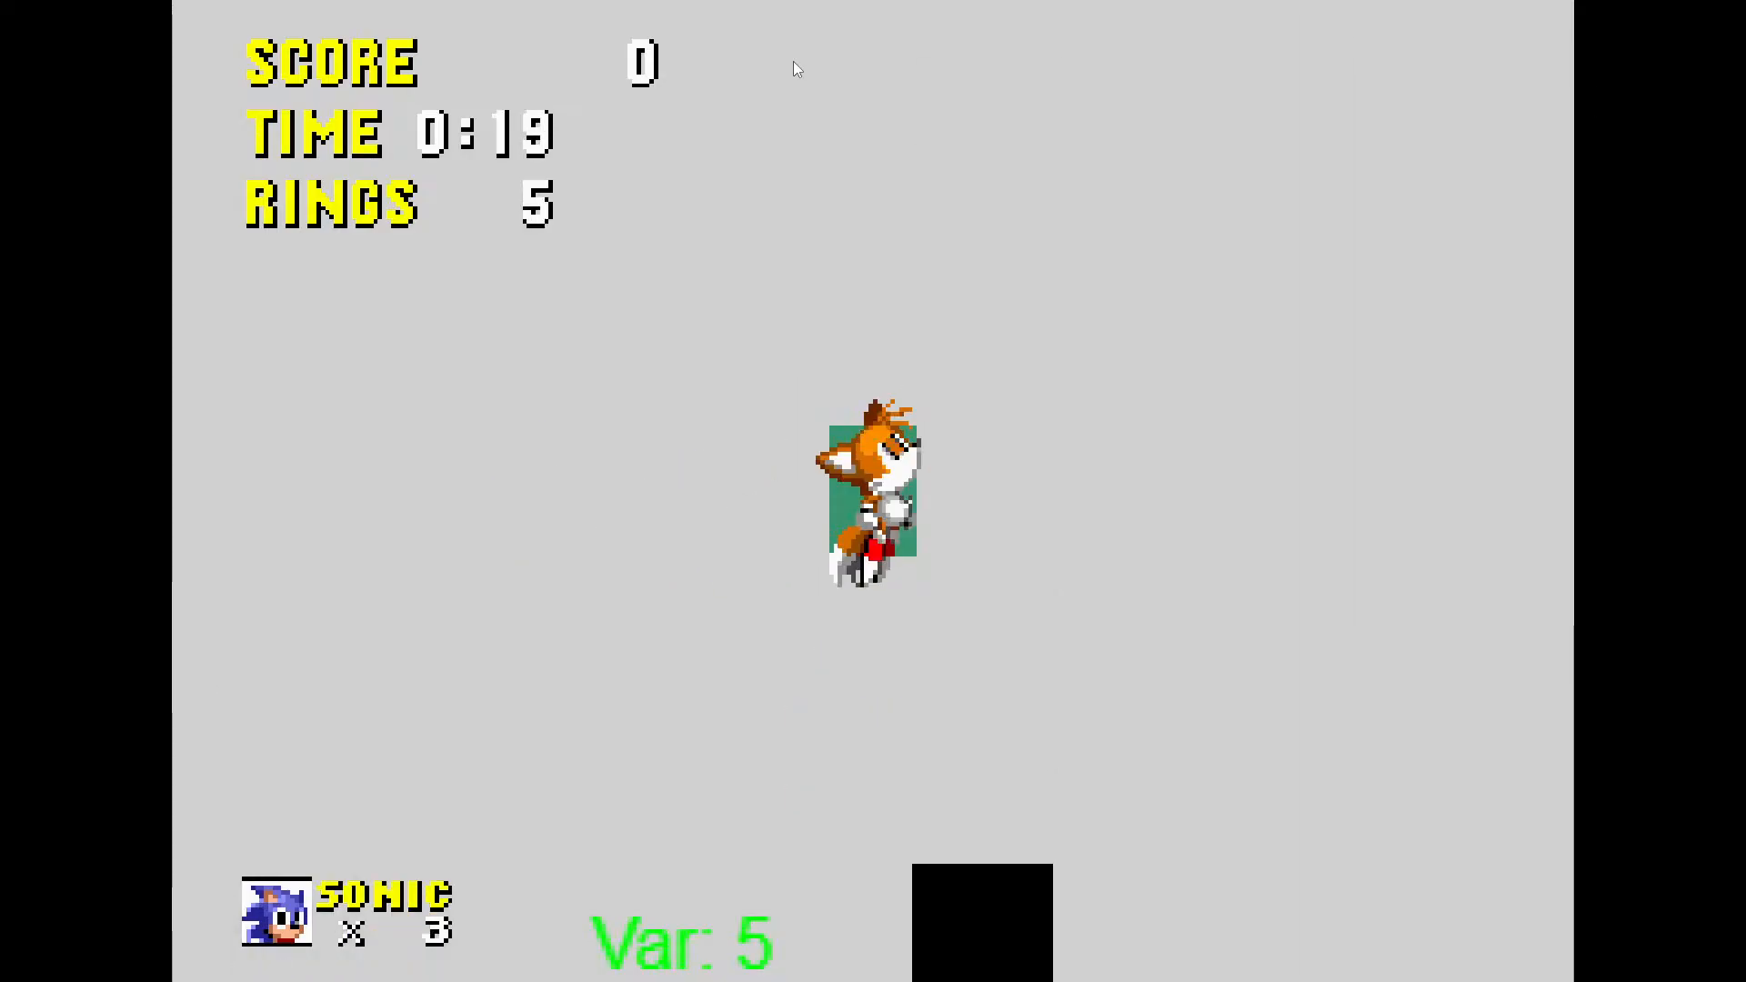
{"action": "key", "text": "Down"}
{"action": "key", "text": "space"}
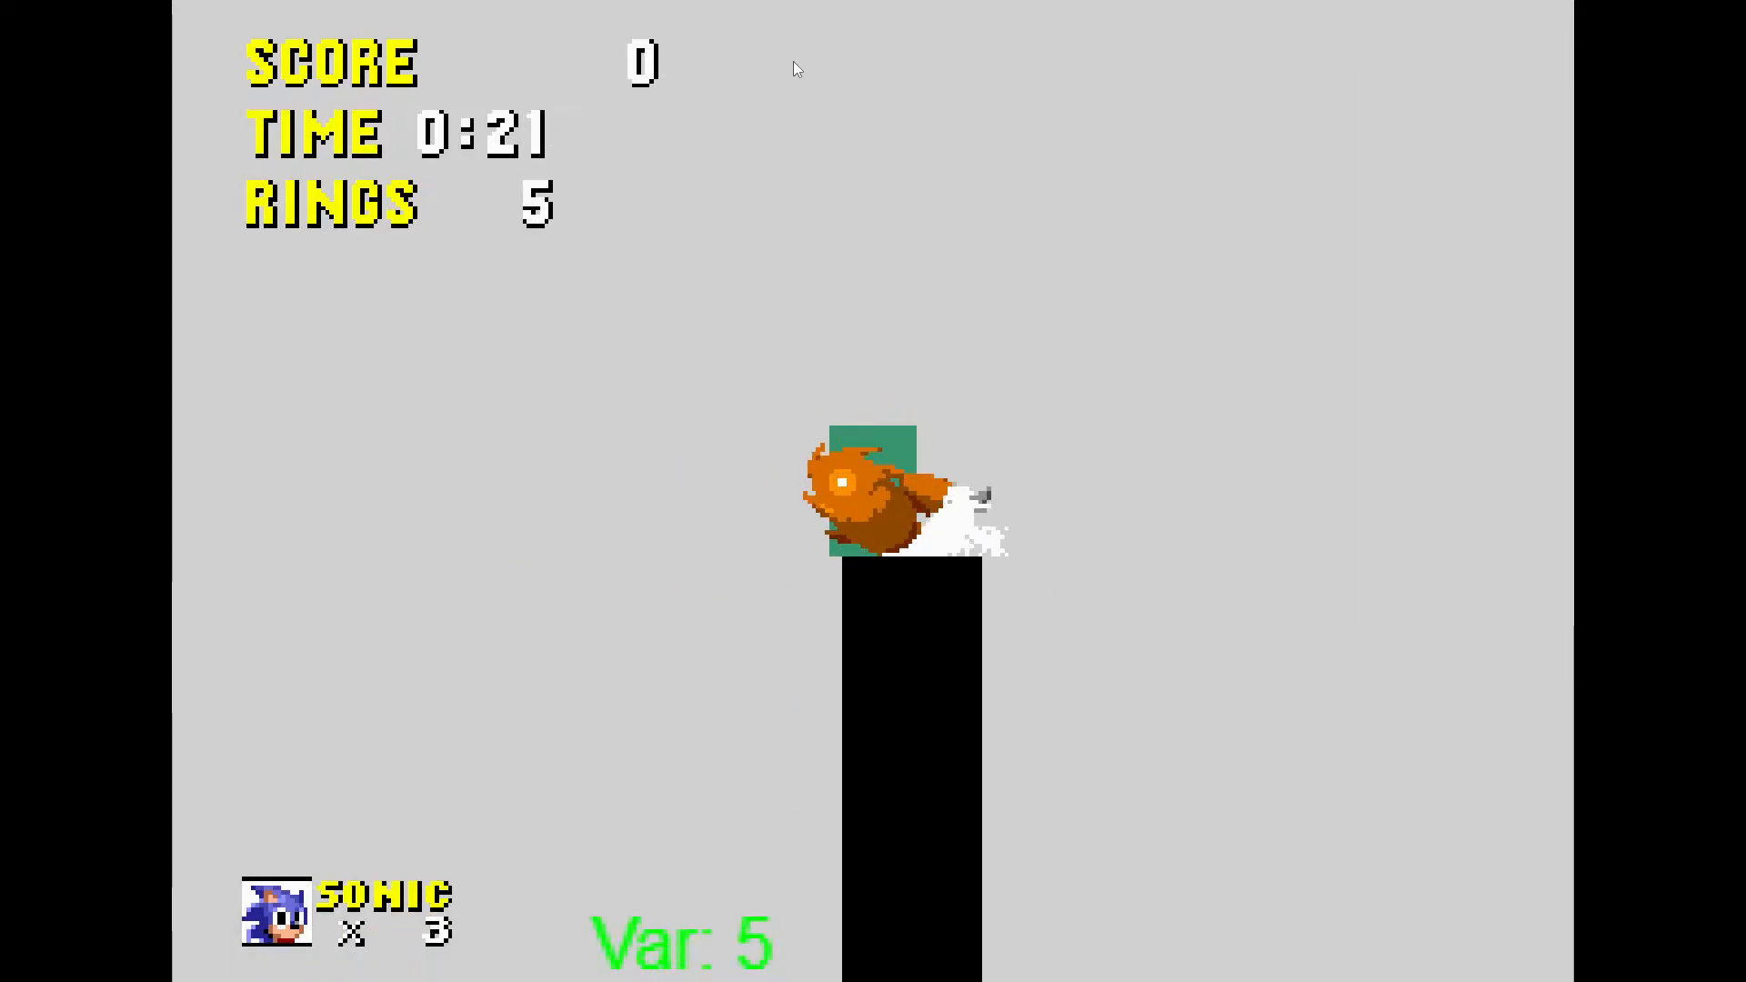
{"action": "key", "text": "Right"}
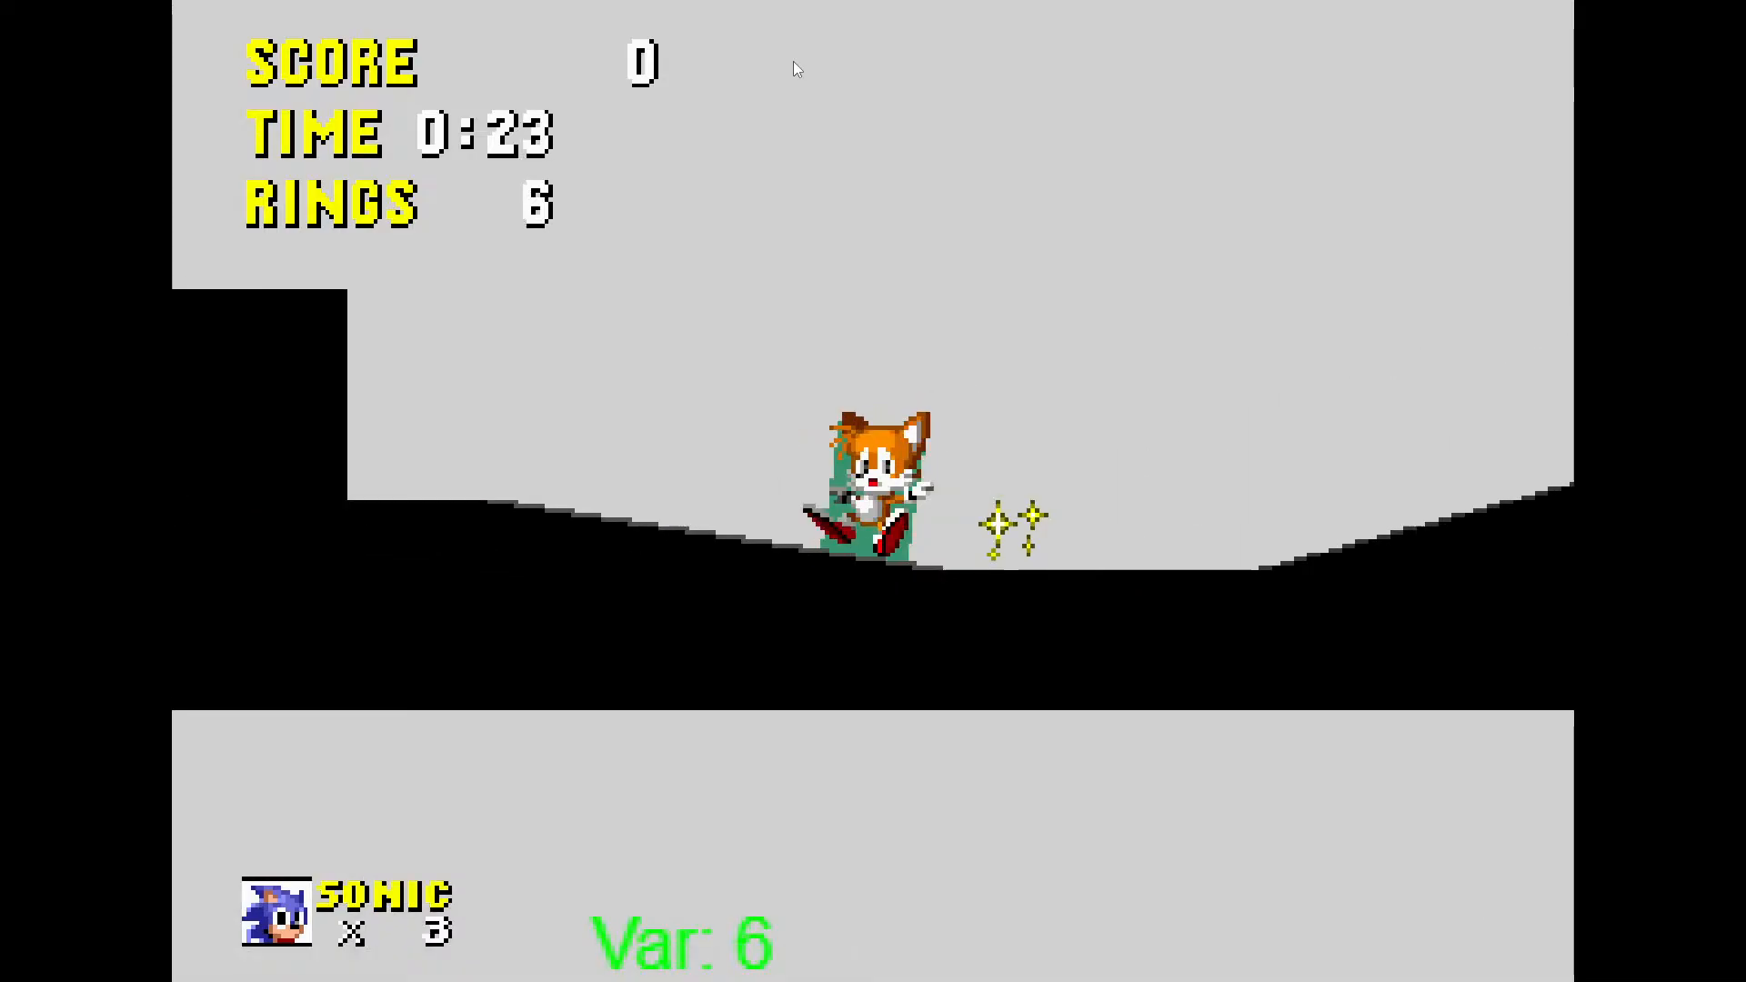
{"action": "key", "text": "space"}
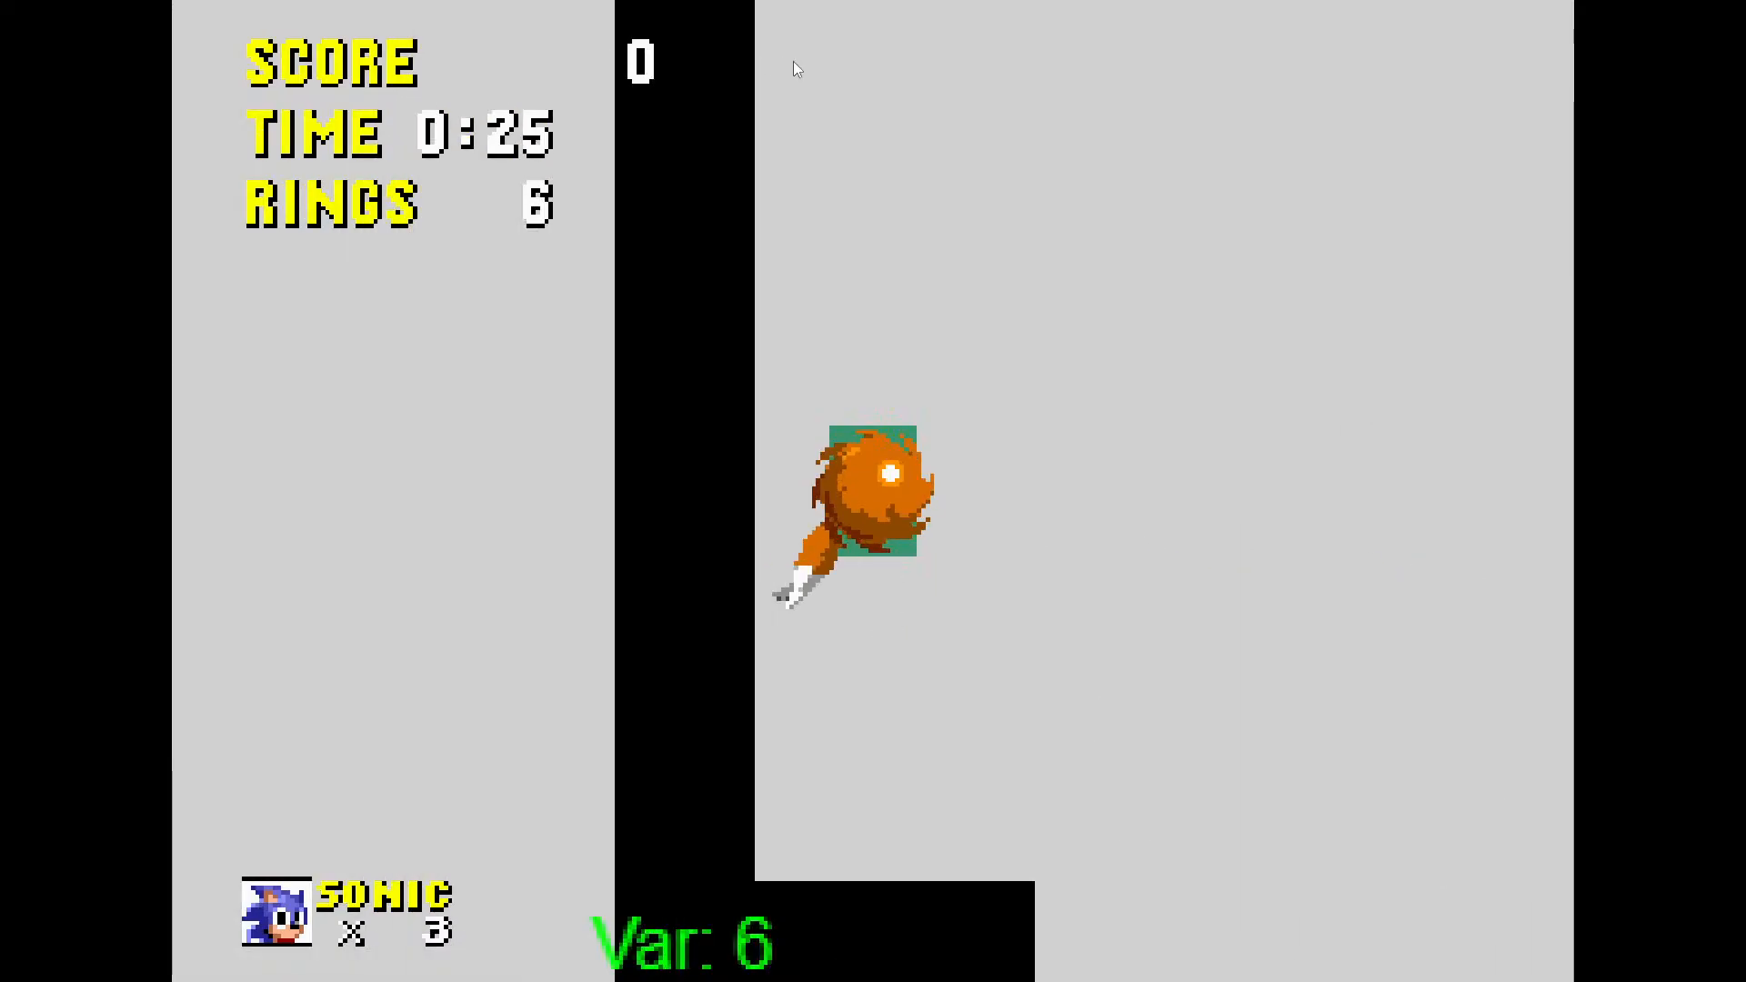
{"action": "key", "text": "Down"}
{"action": "key", "text": "space"}
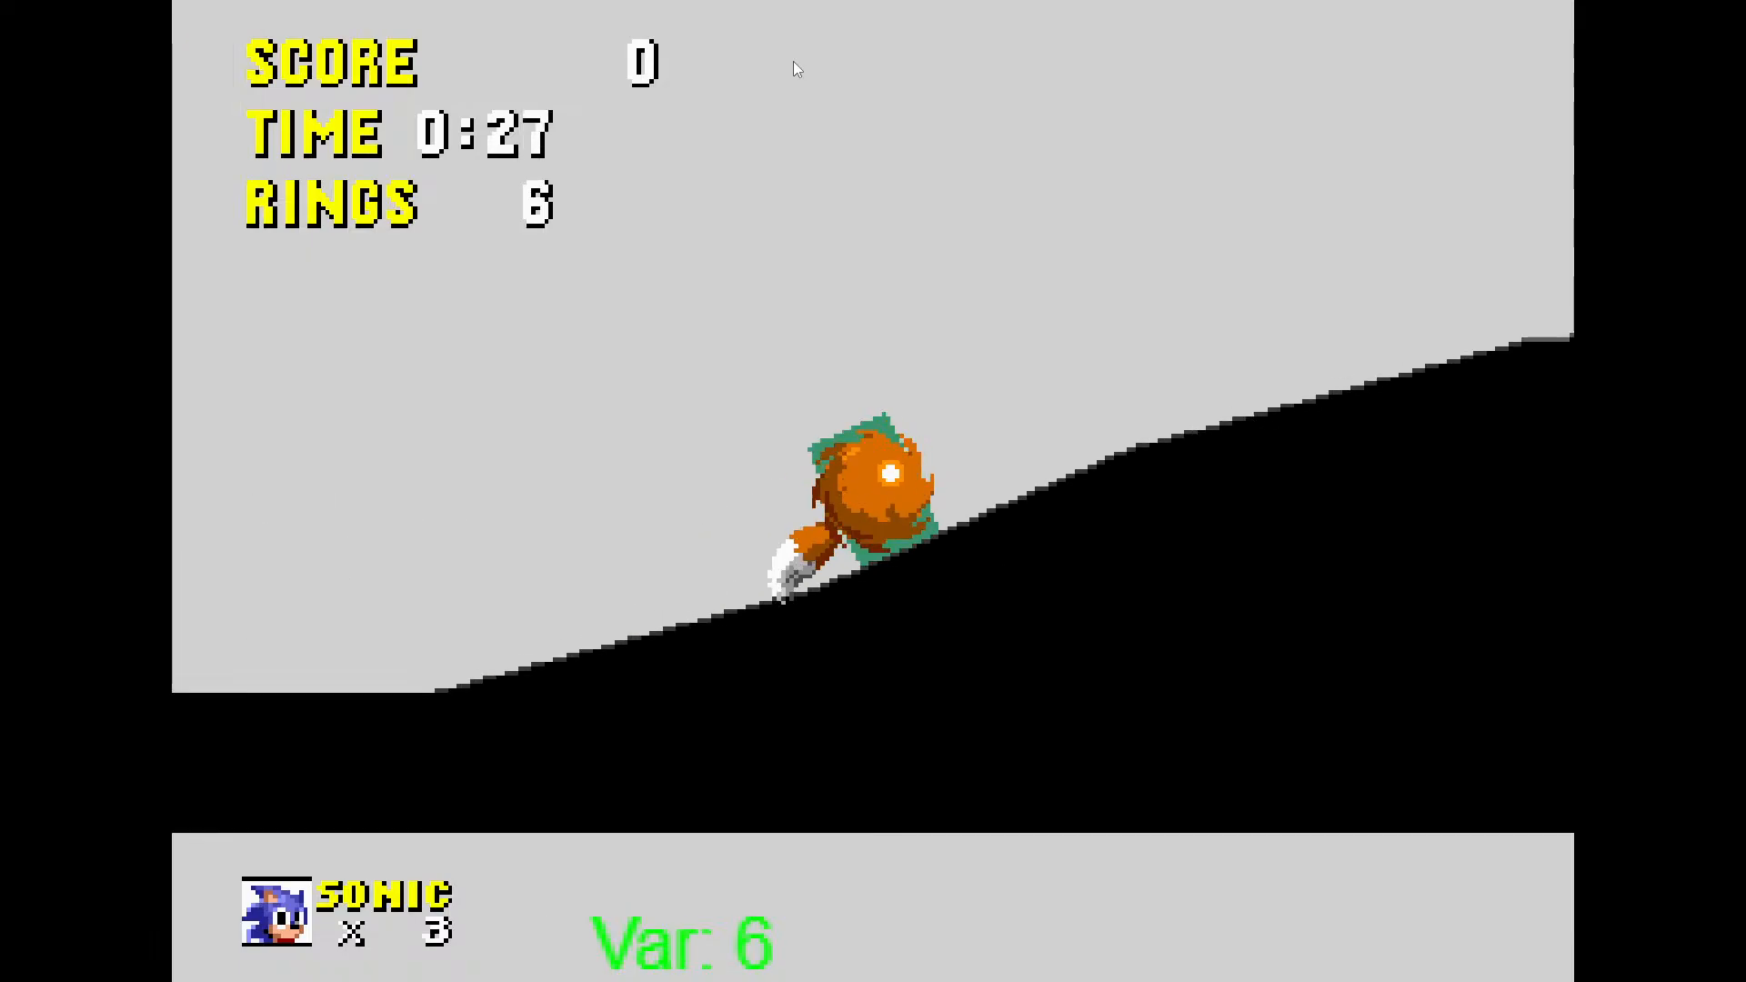
{"action": "key", "text": "space"}
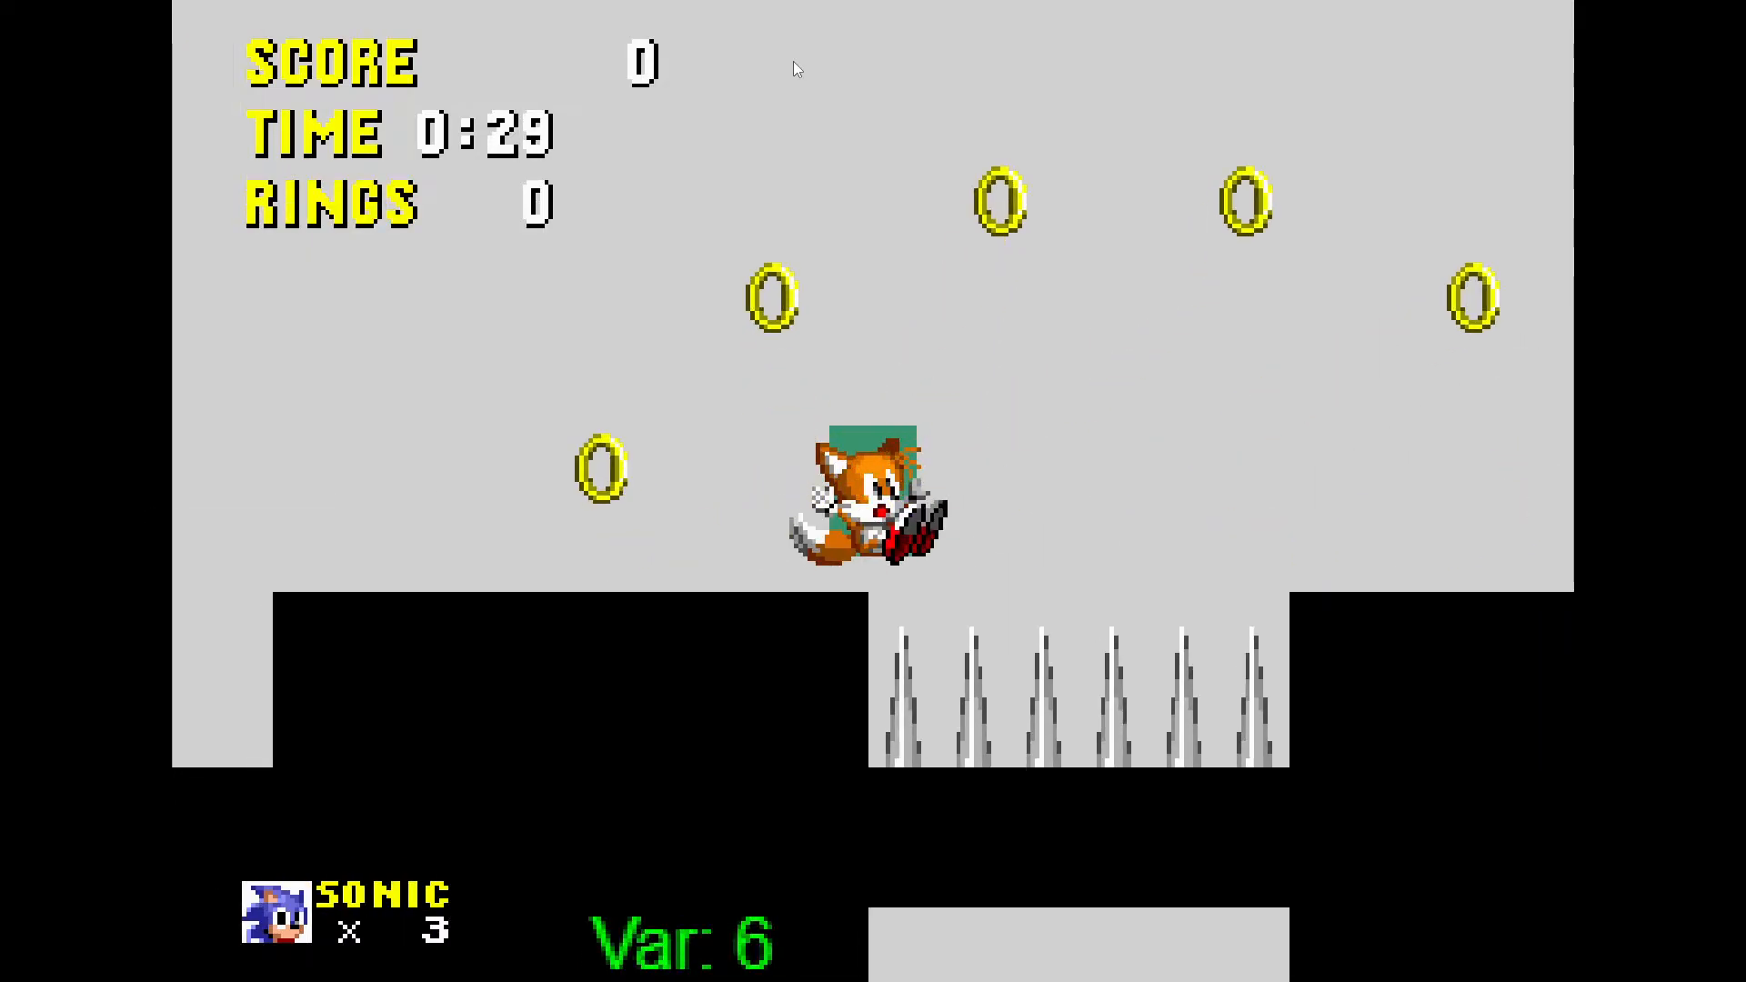
{"action": "key", "text": "F11"}
{"action": "left_click", "coordinate": [997, 367]}
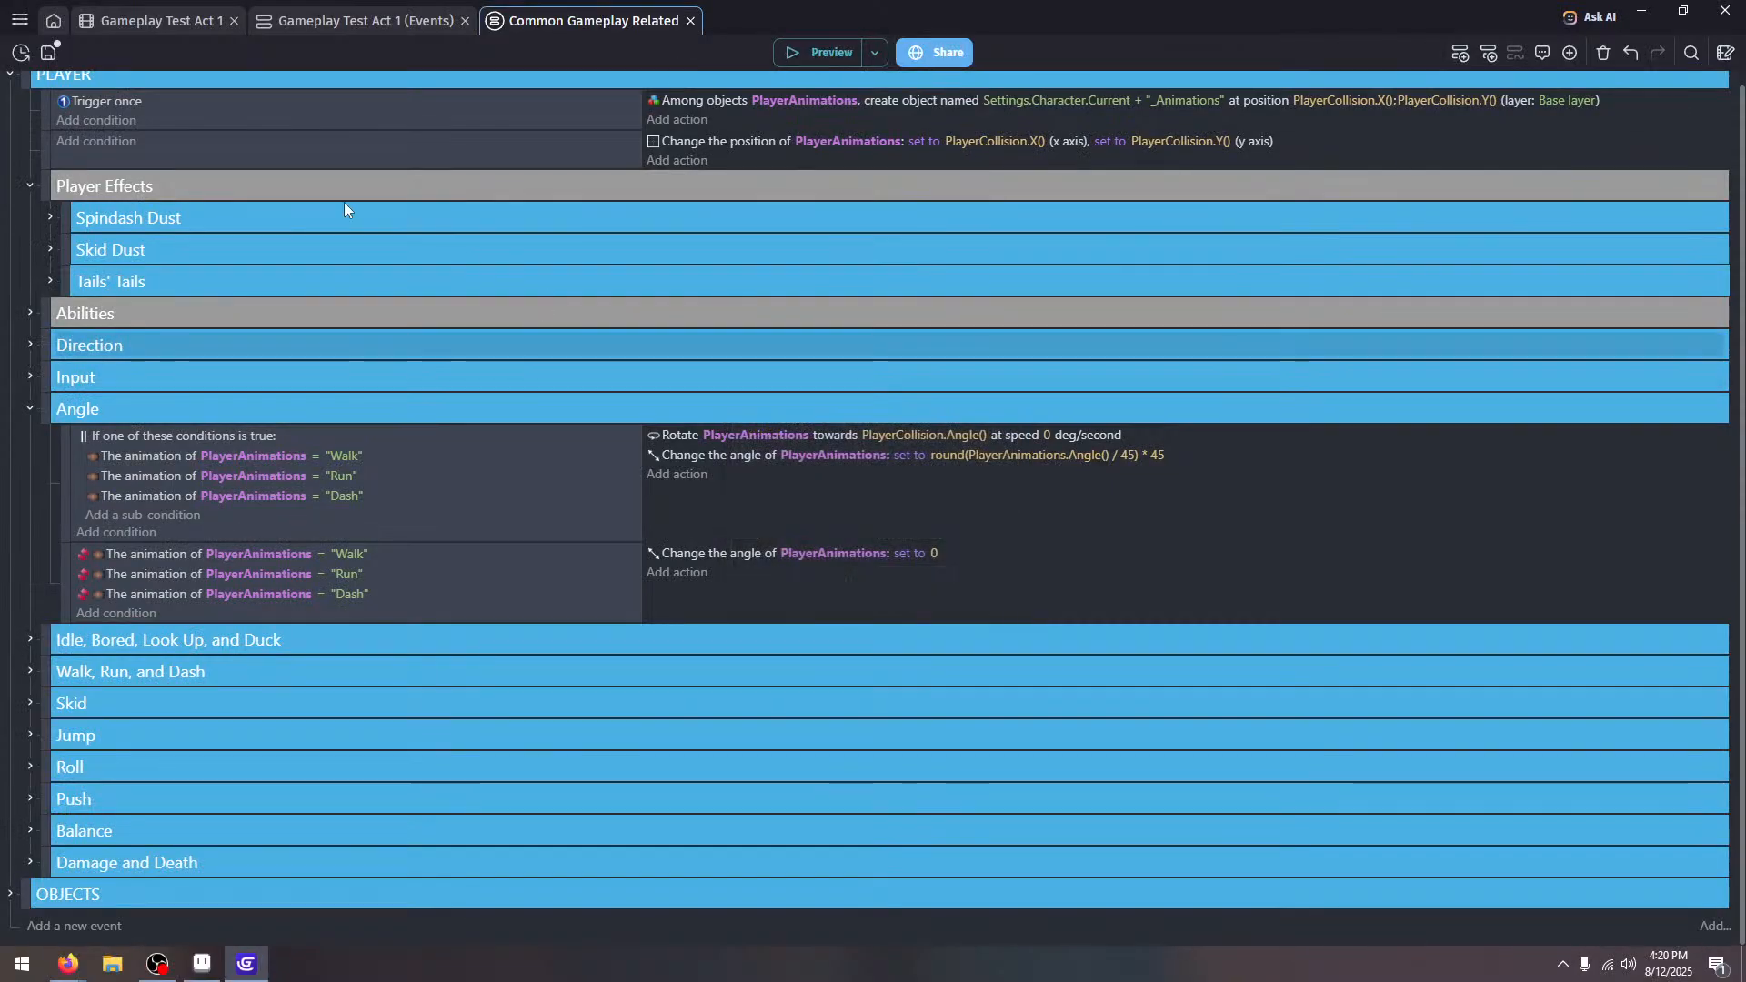
Save the project and set the "BaseTails | Move" animation of PlayerEffects to 8 FPS (0.125 s per frame)
{"action": "key", "text": "ctrl+s"}
{"action": "left_click", "coordinate": [91, 32]}
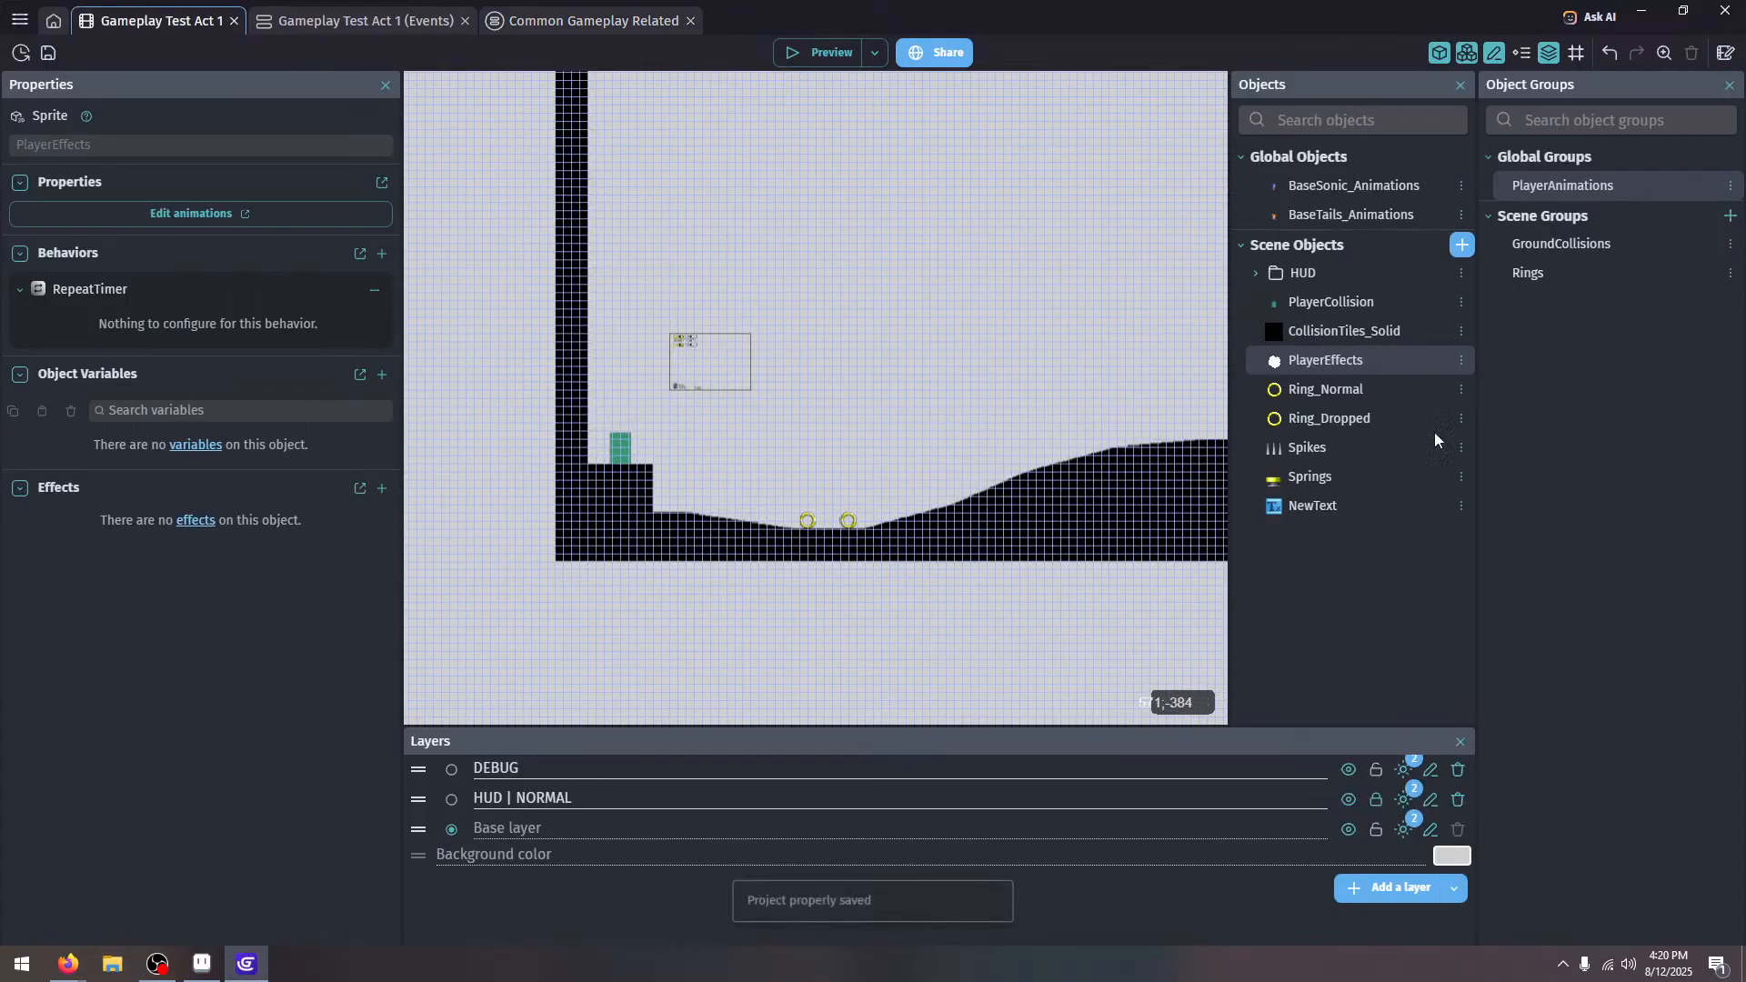
{"action": "double_click", "coordinate": [1291, 363]}
{"action": "scroll", "coordinate": [993, 609], "scroll_direction": "down", "scroll_amount": 4}
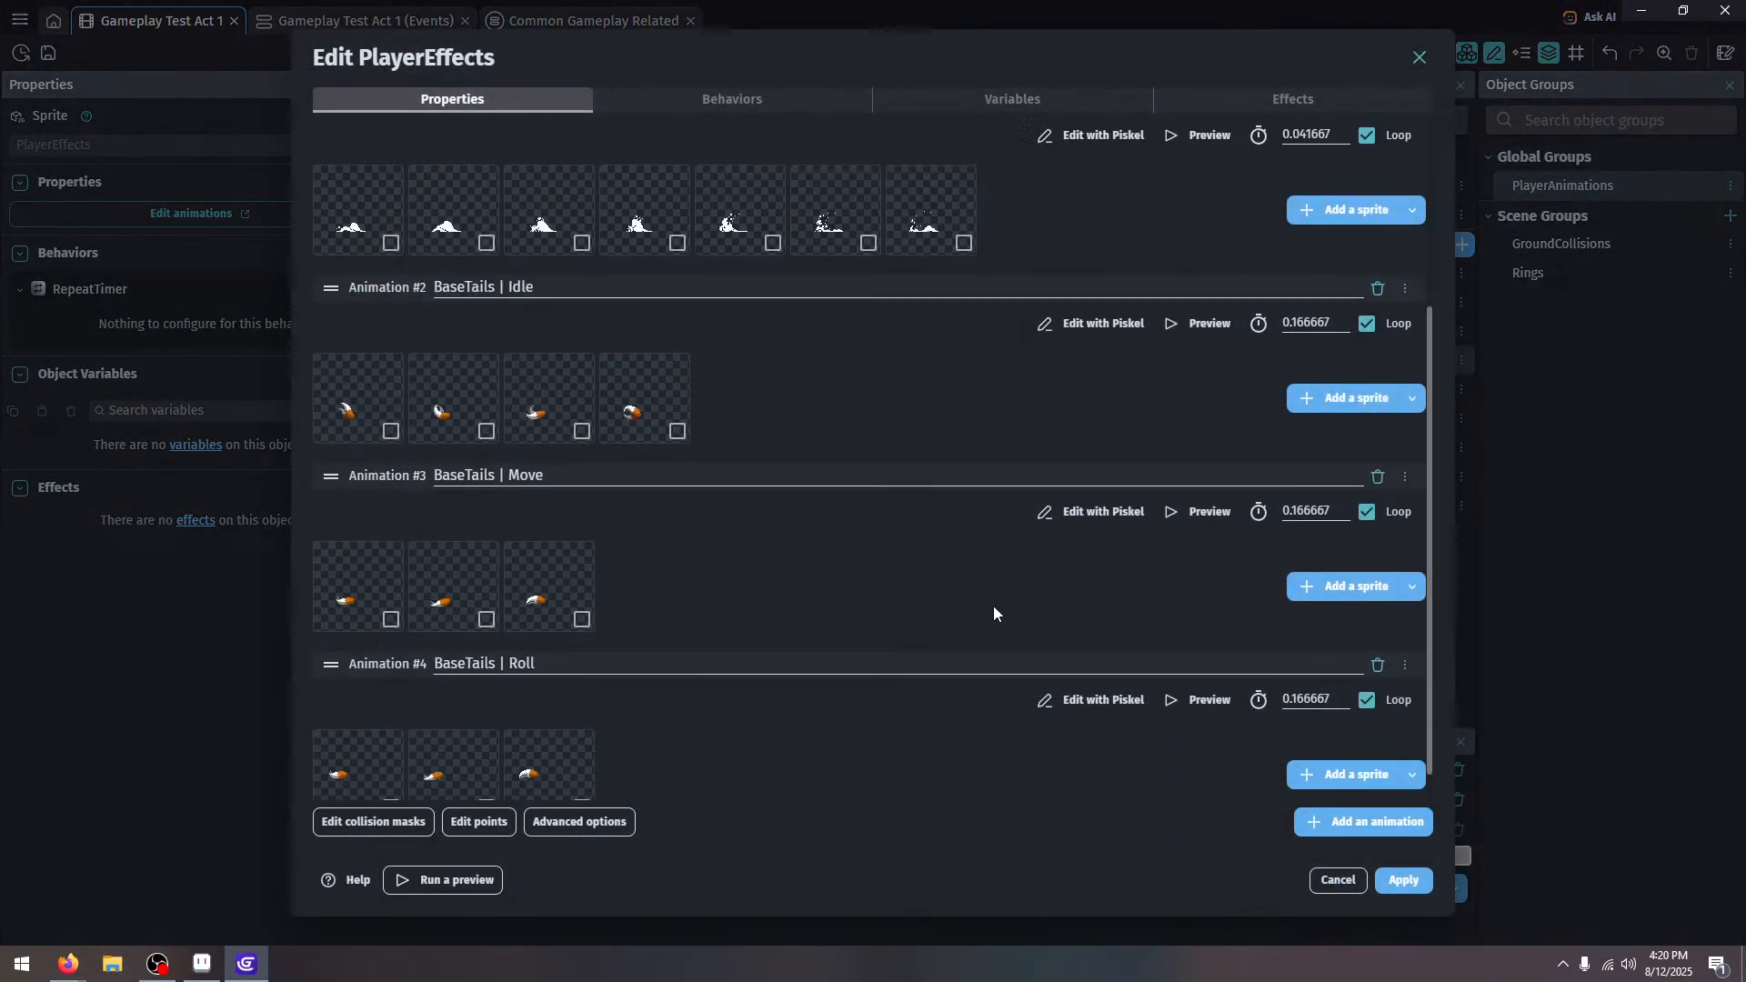
{"action": "left_click", "coordinate": [1208, 479]}
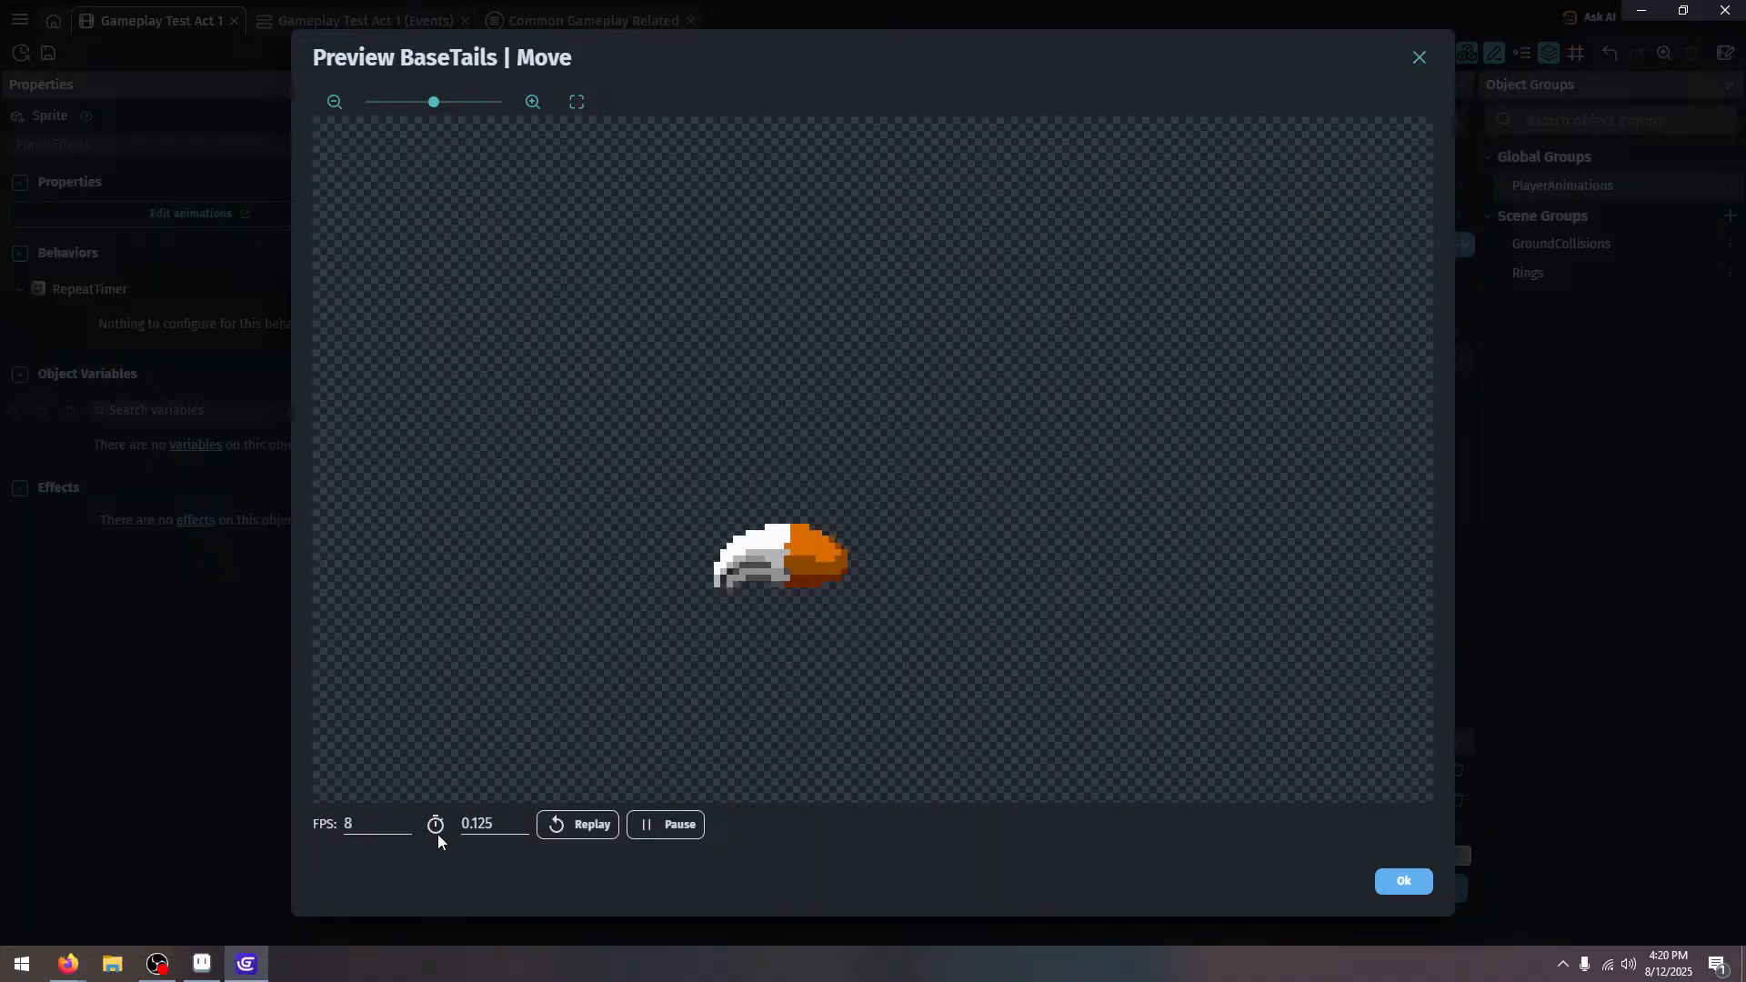
{"action": "left_click", "coordinate": [1404, 881]}
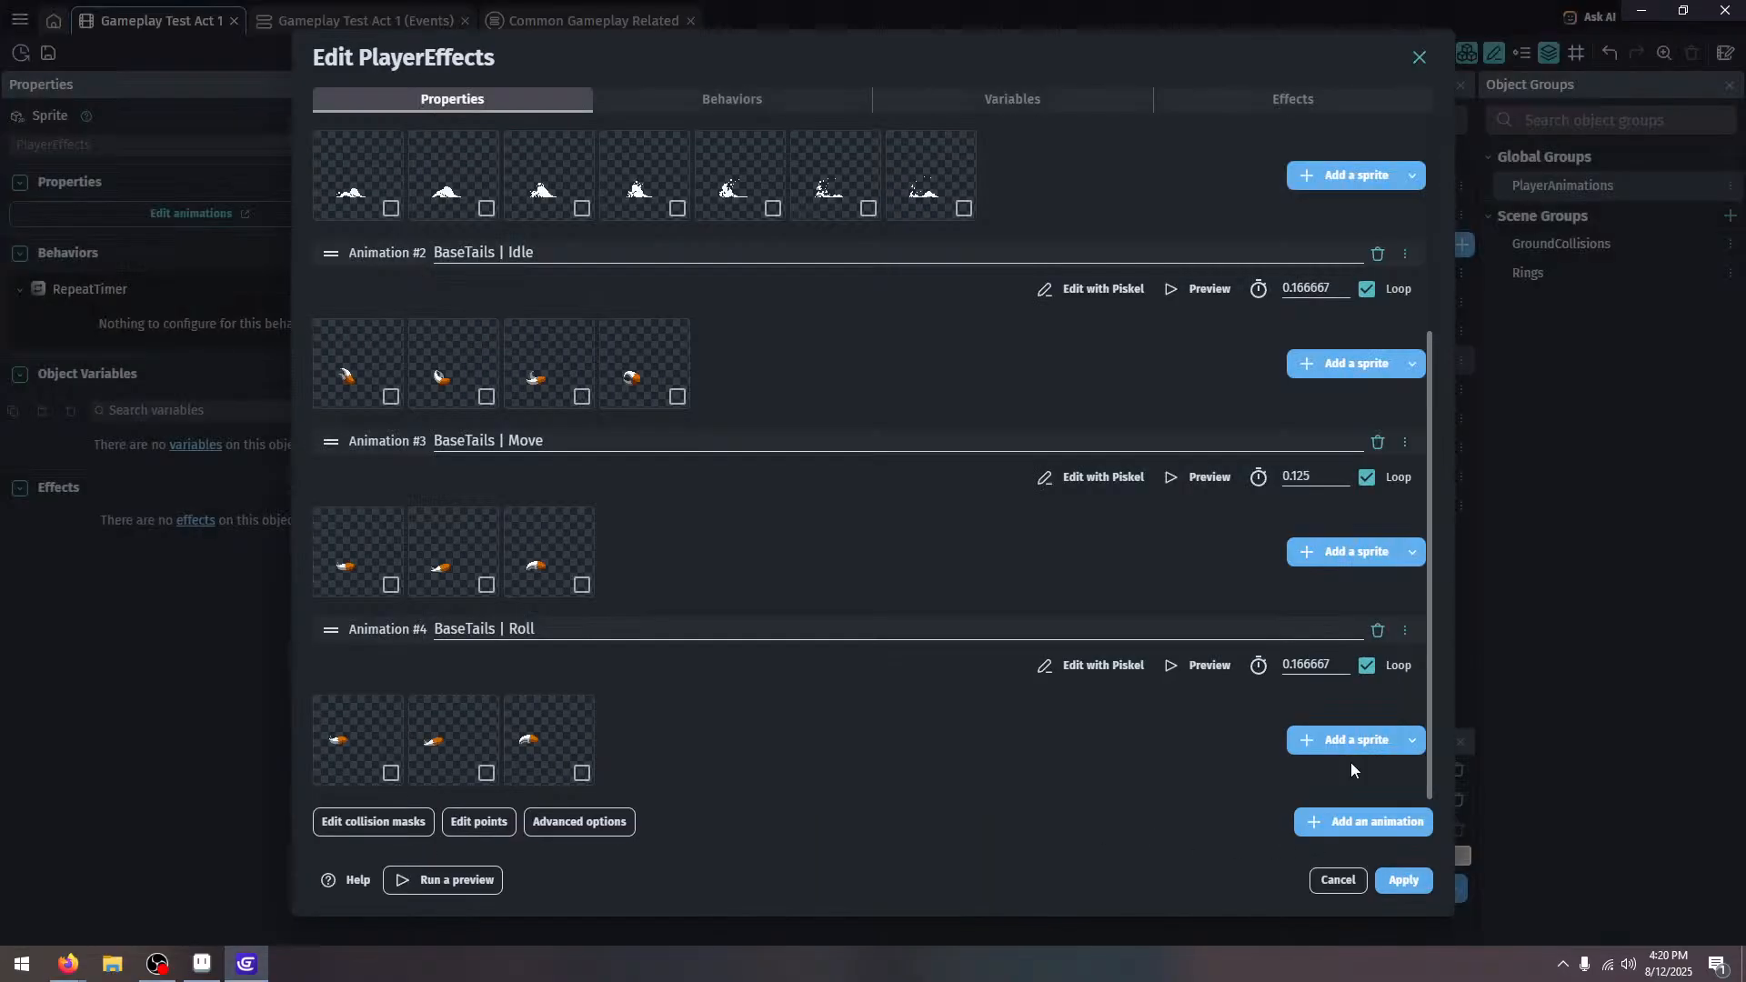
Set the "BaseTails | Roll" animation of PlayerEffects to 8 FPS and apply the changes
{"action": "left_click", "coordinate": [1207, 666]}
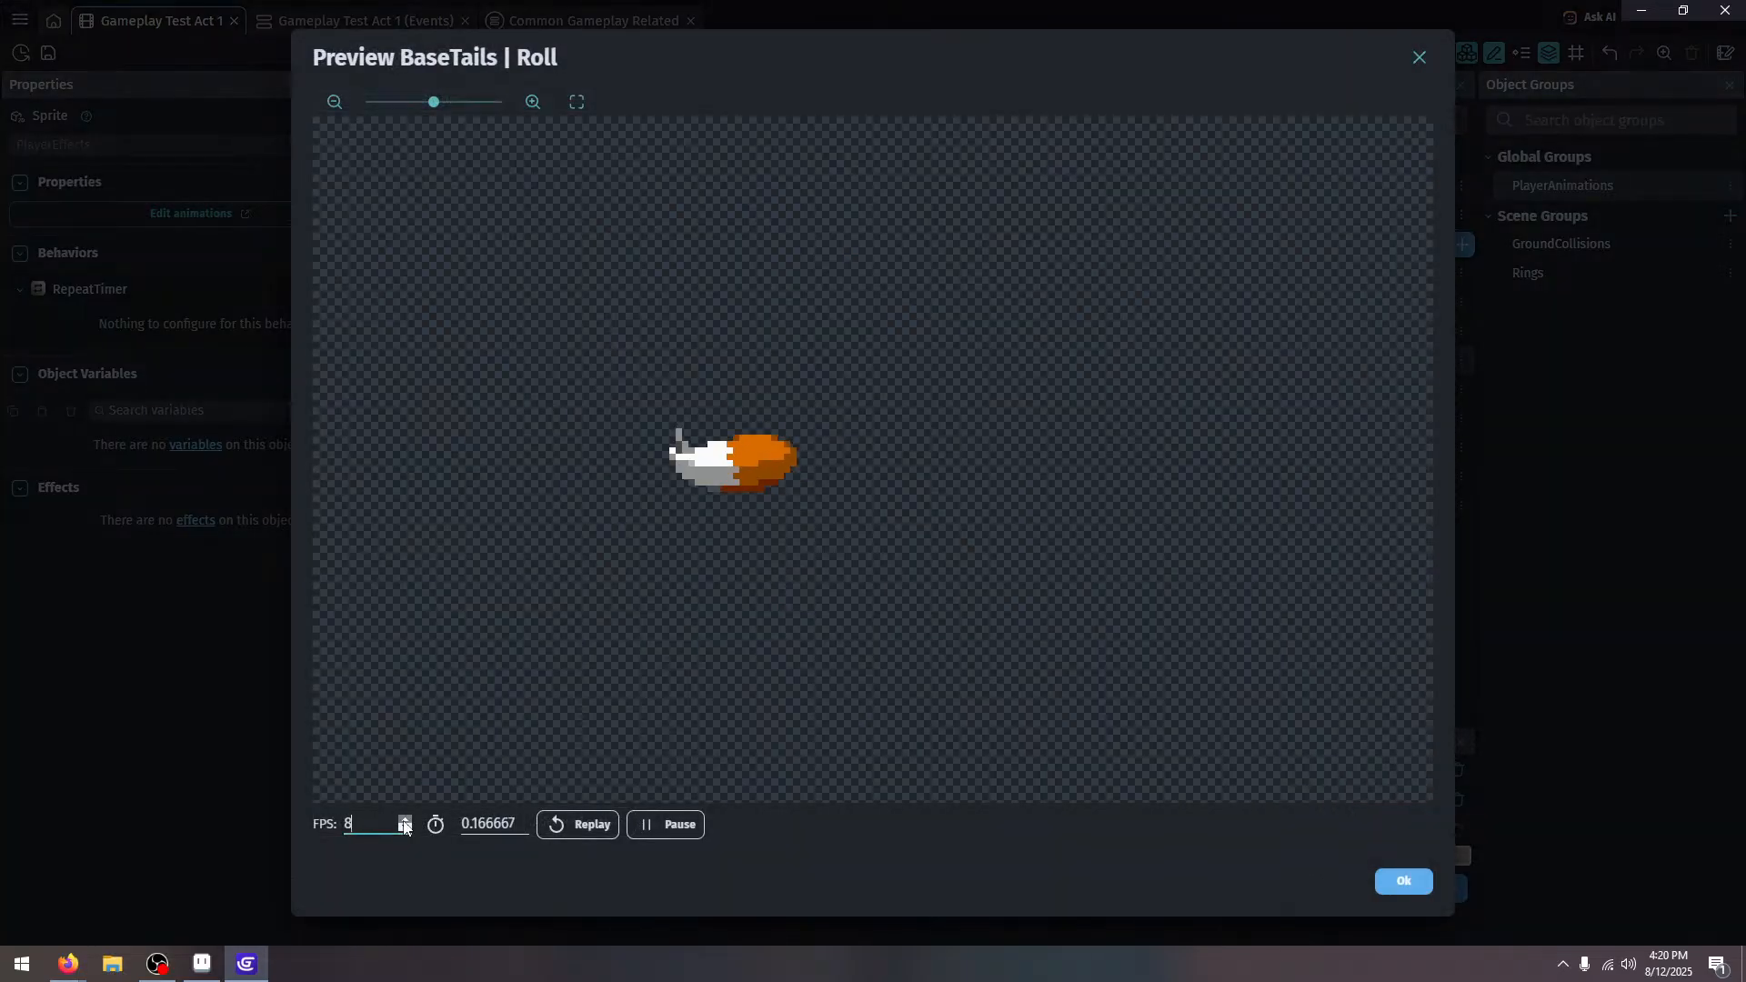
{"action": "left_click", "coordinate": [1403, 881]}
{"action": "left_click", "coordinate": [1403, 880]}
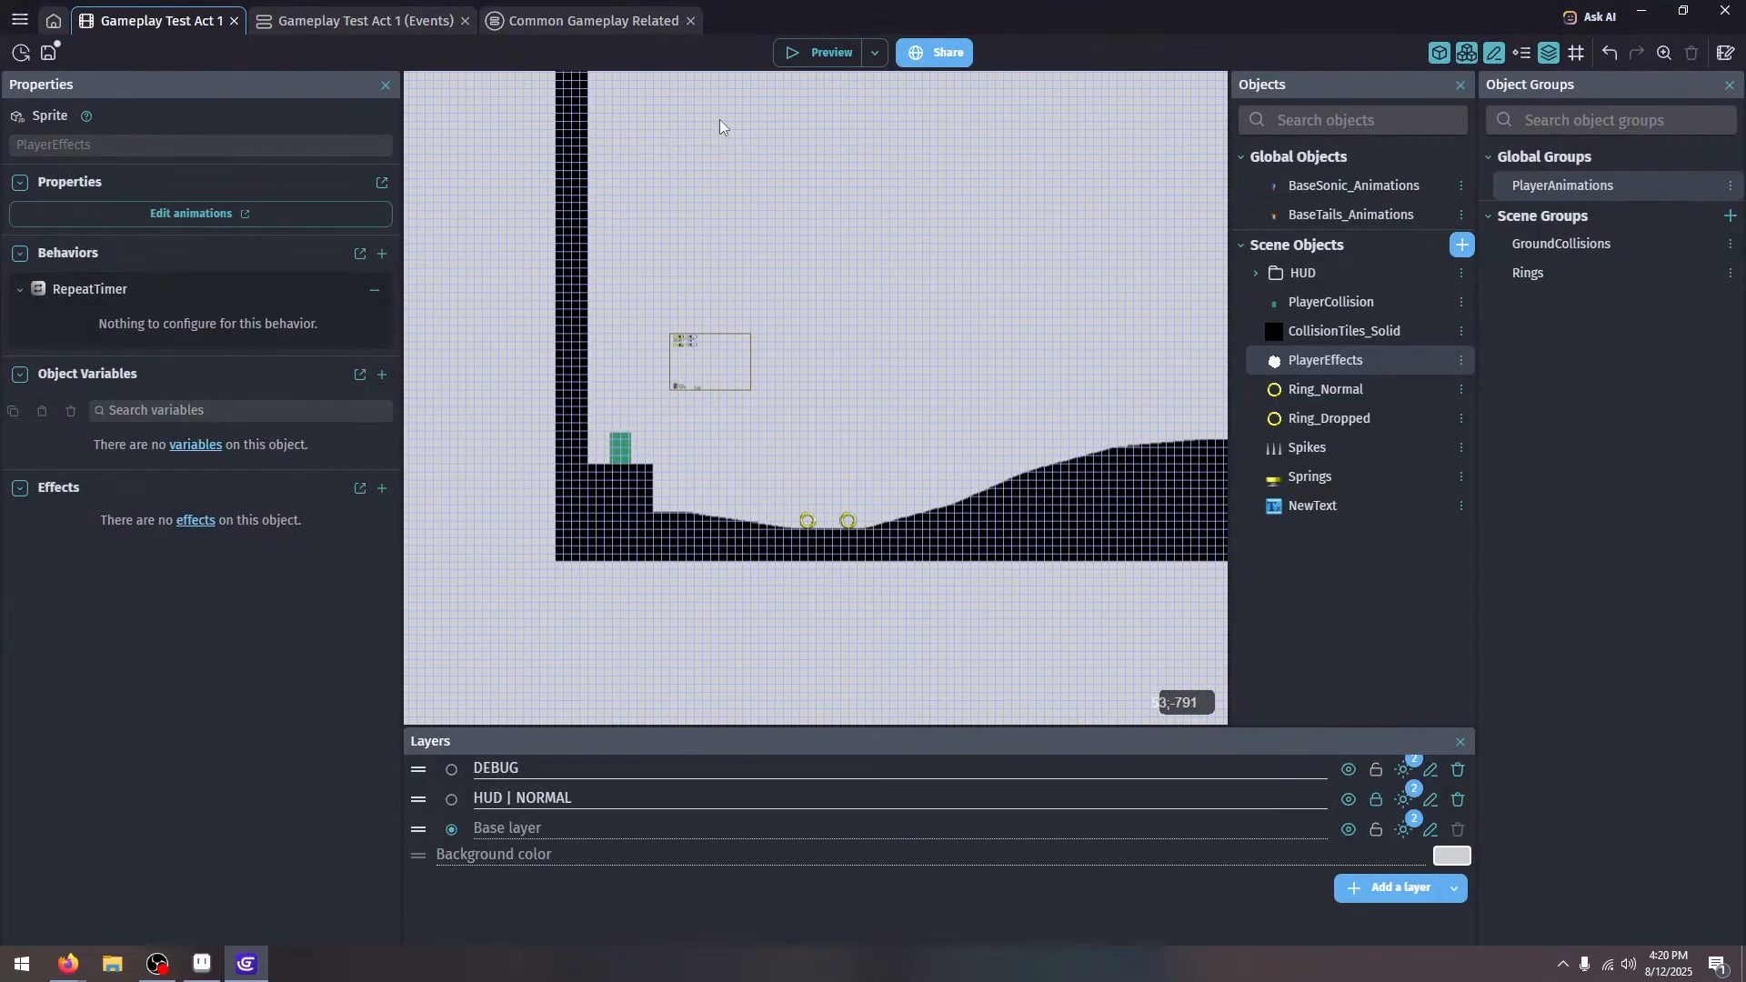
Preview the game and check Tails' tails while running up slopes, rolling and jumping in both directions
{"action": "left_click", "coordinate": [820, 63]}
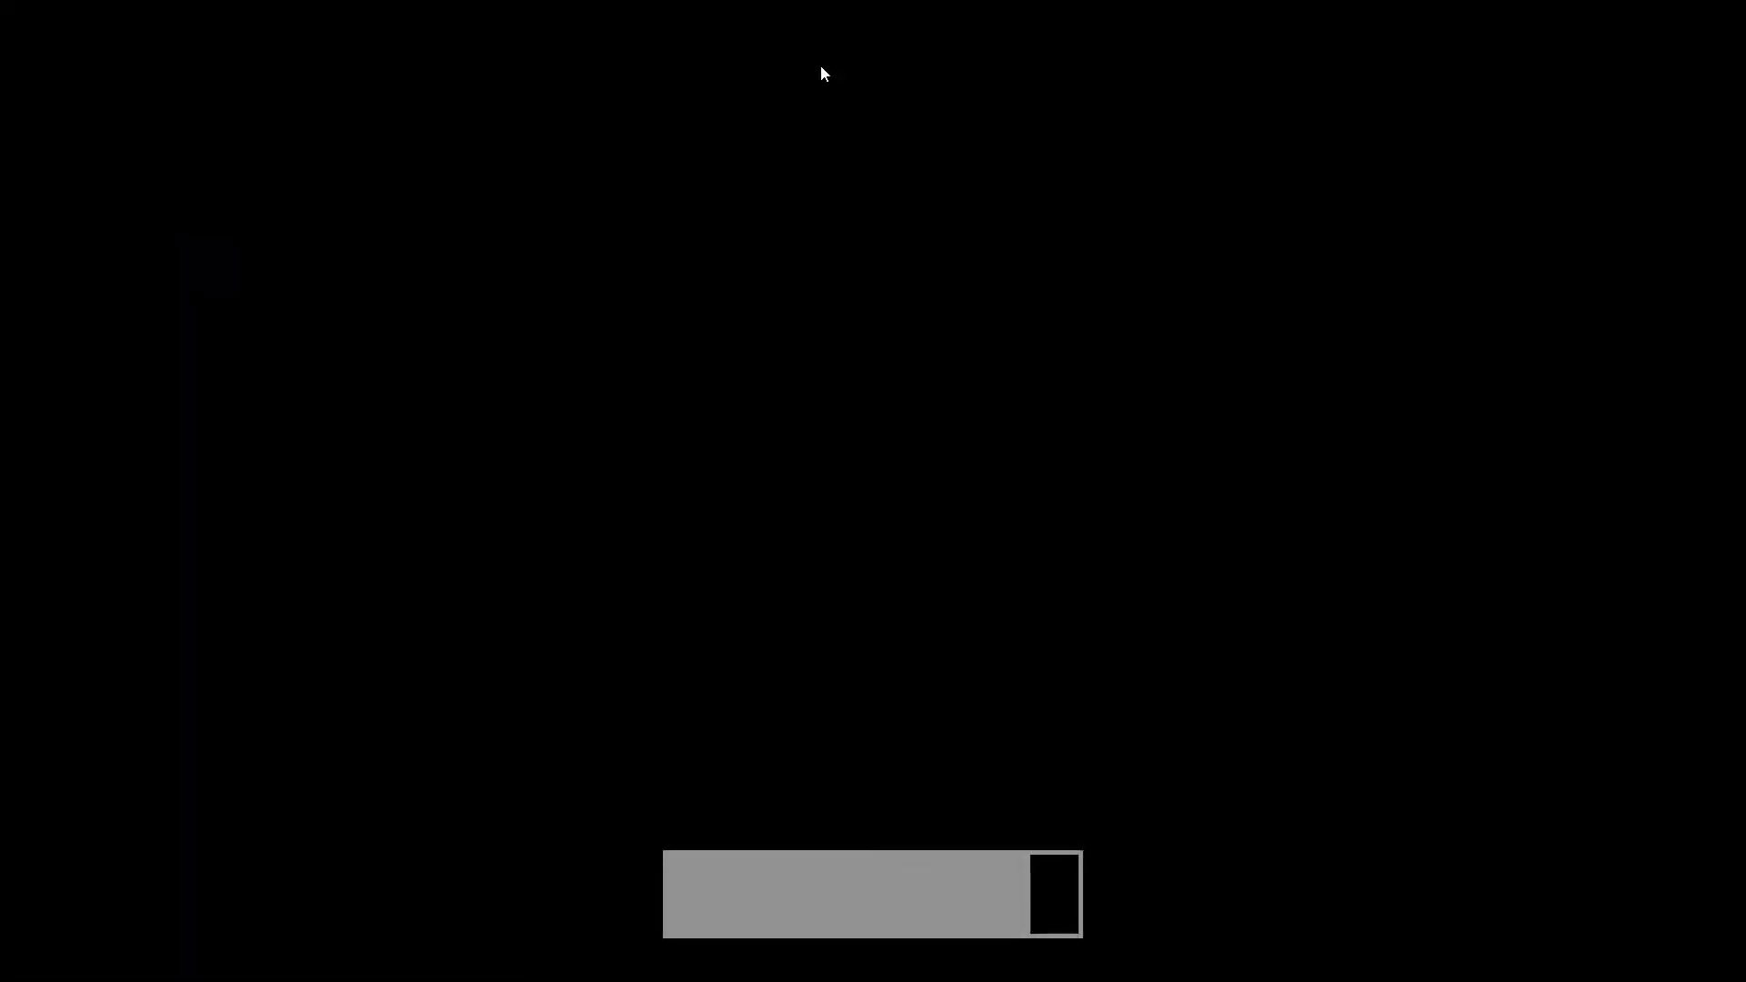
{"action": "key", "text": "Right"}
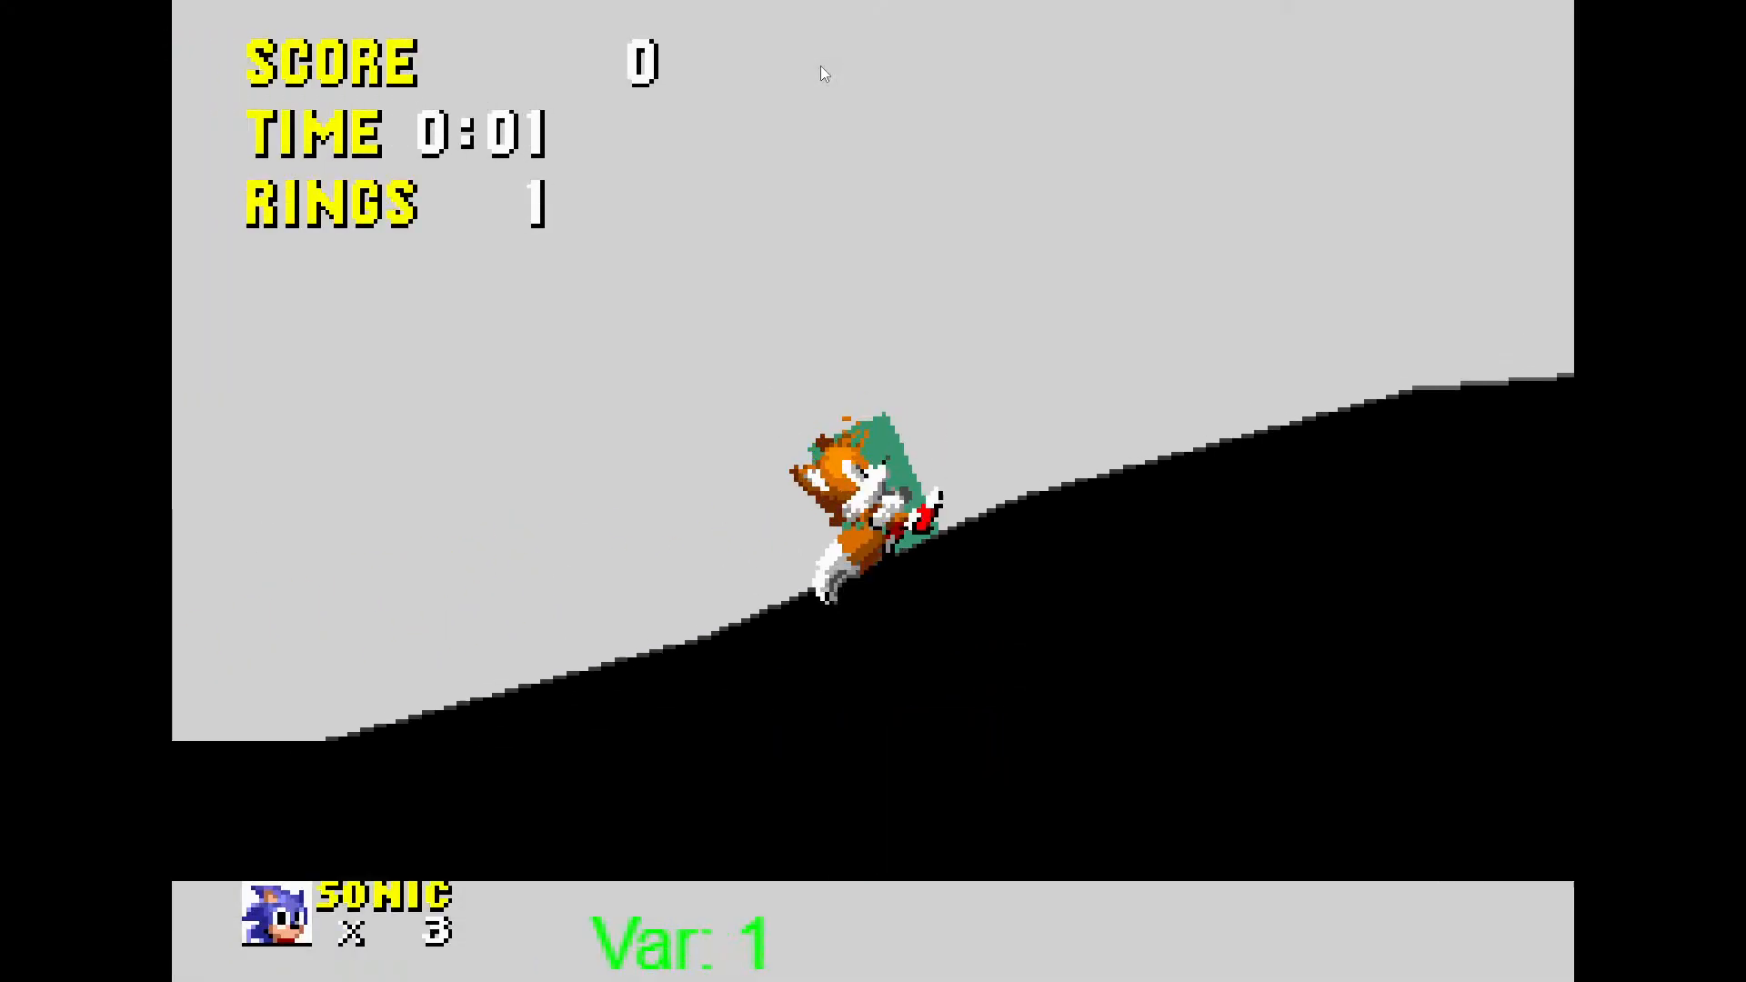
{"action": "key", "text": "Left"}
{"action": "key", "text": "Down"}
{"action": "key", "text": "space"}
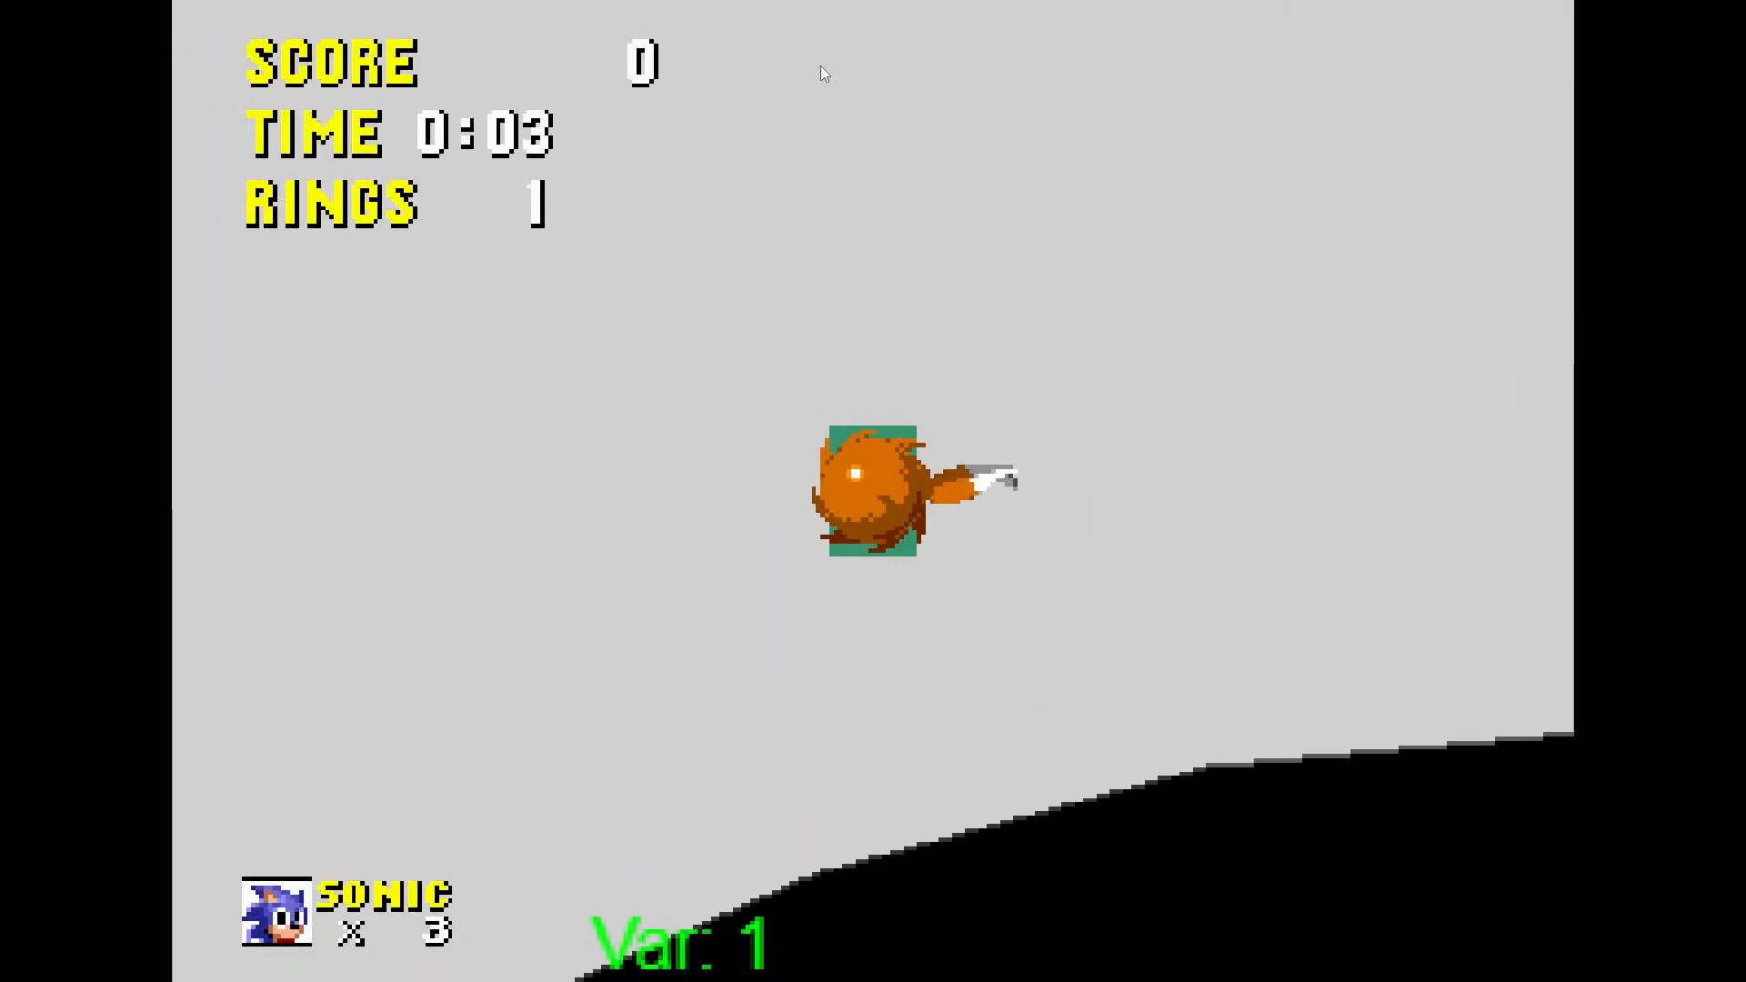
{"action": "key", "text": "Right"}
{"action": "key", "text": "space"}
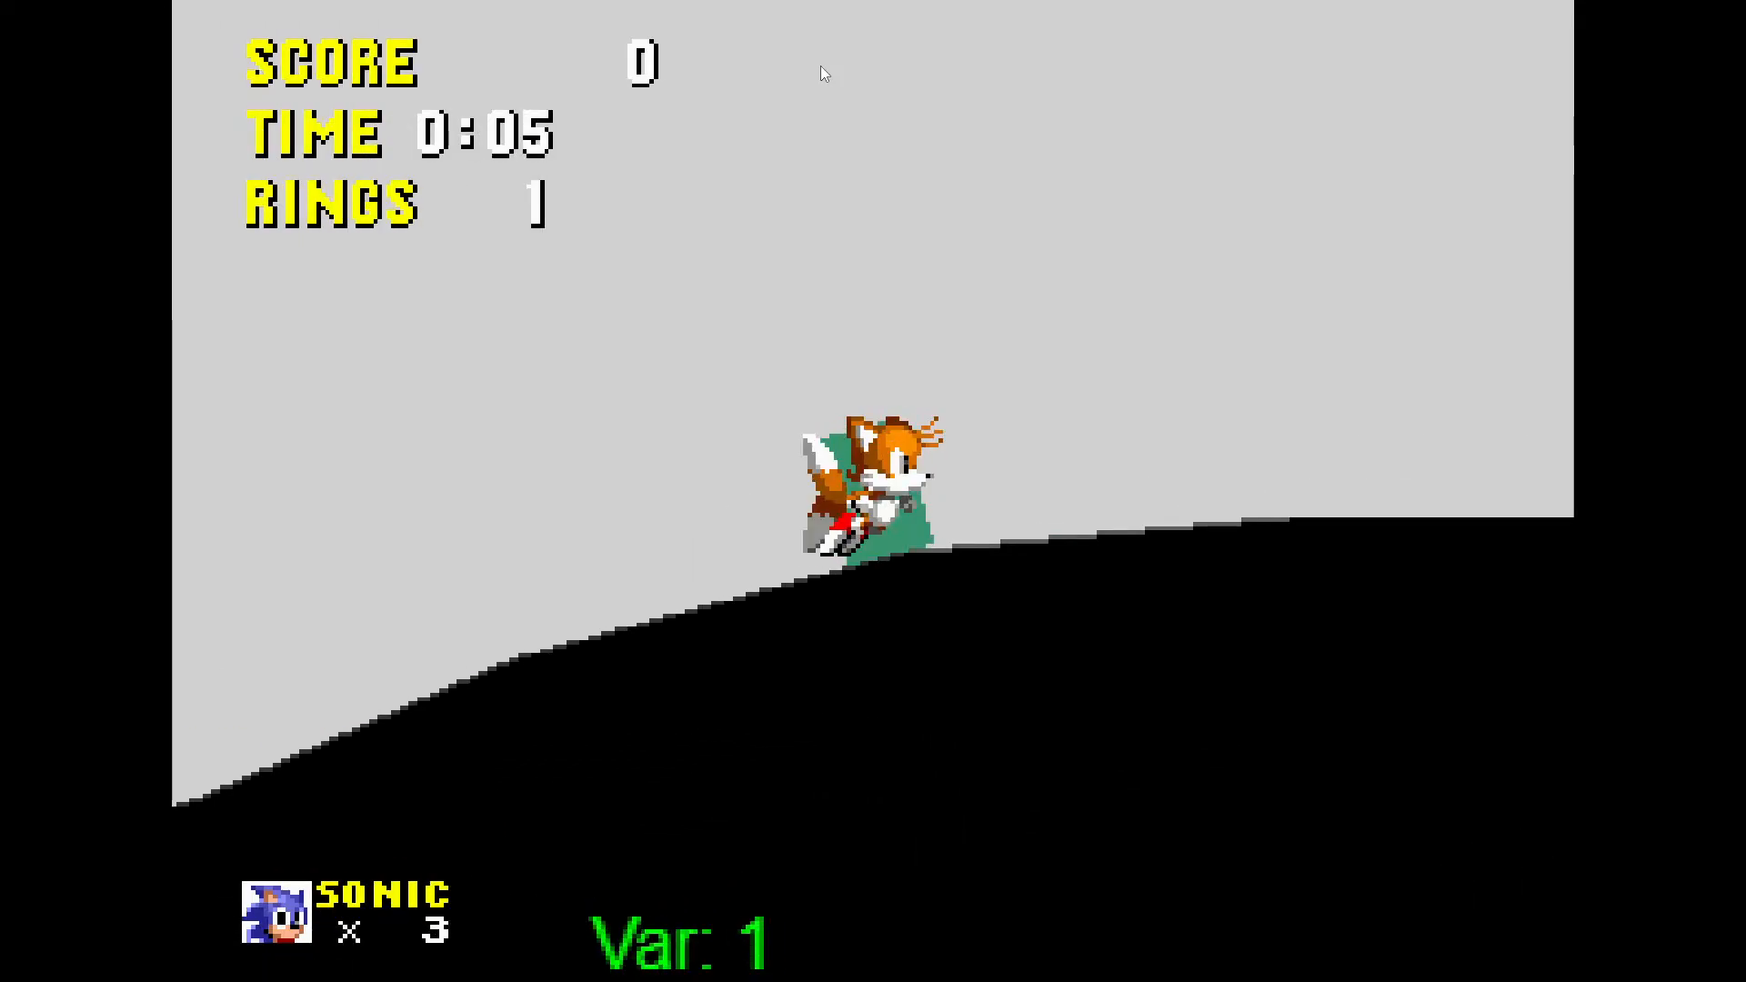
{"action": "key", "text": "space"}
{"action": "key", "text": "Left"}
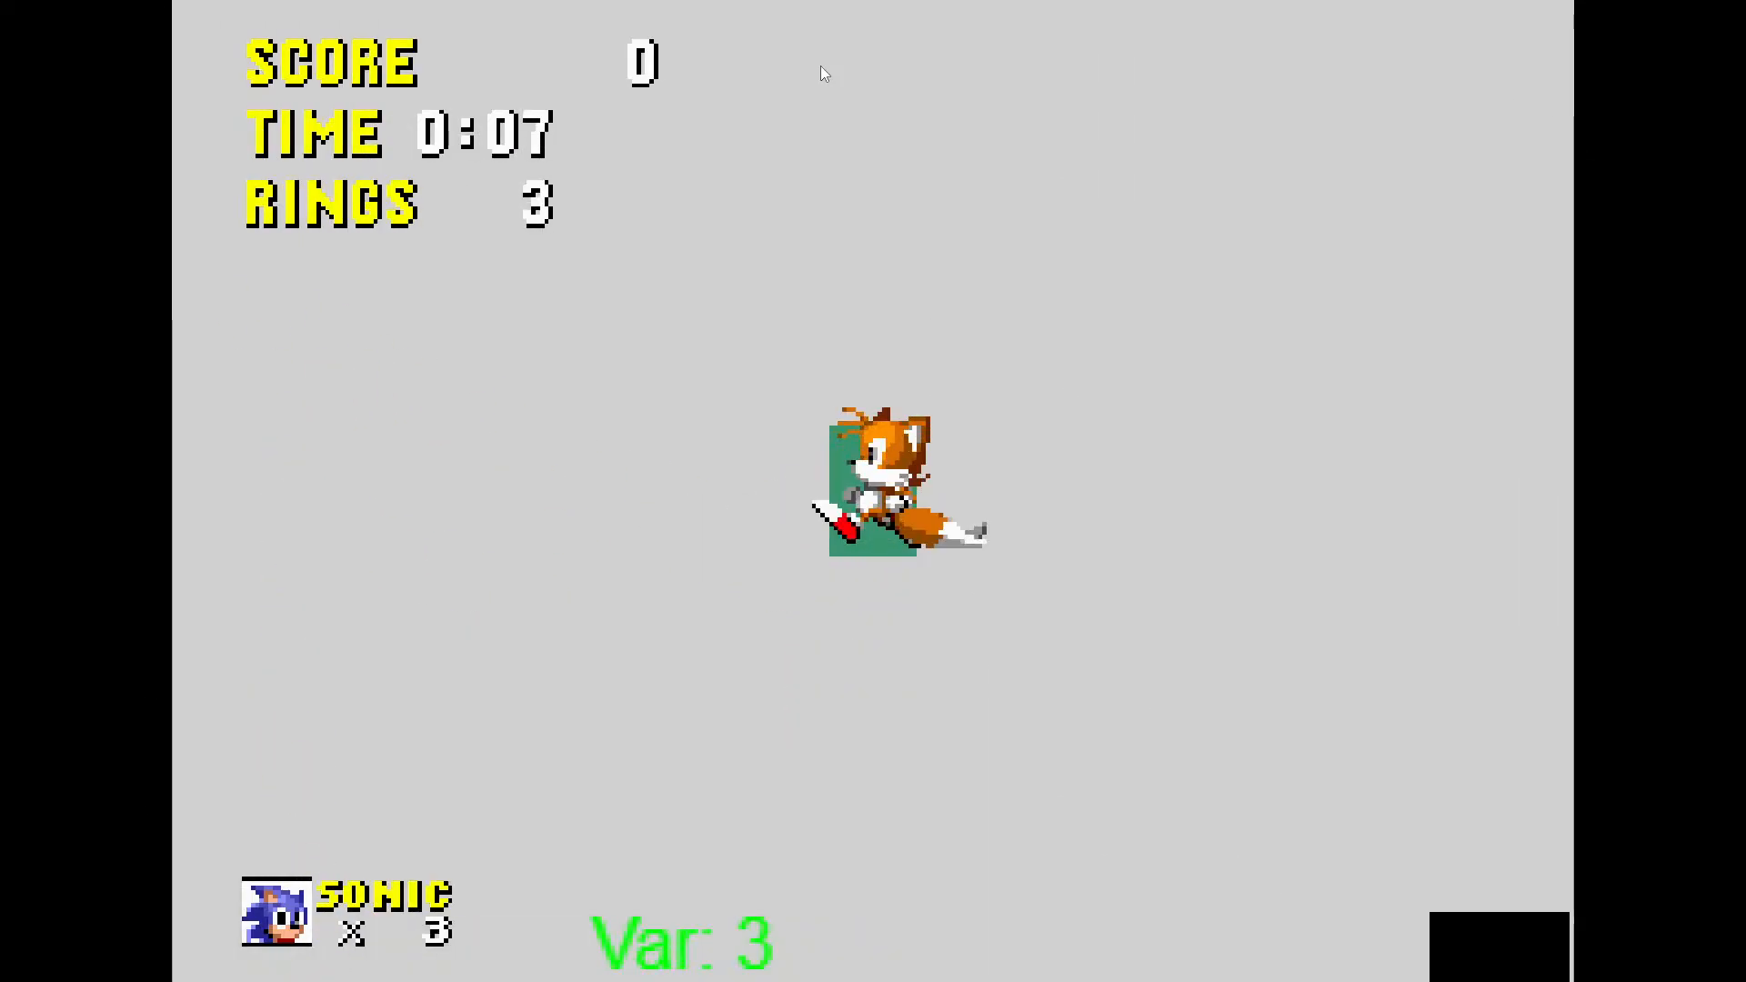
{"action": "key", "text": "Down"}
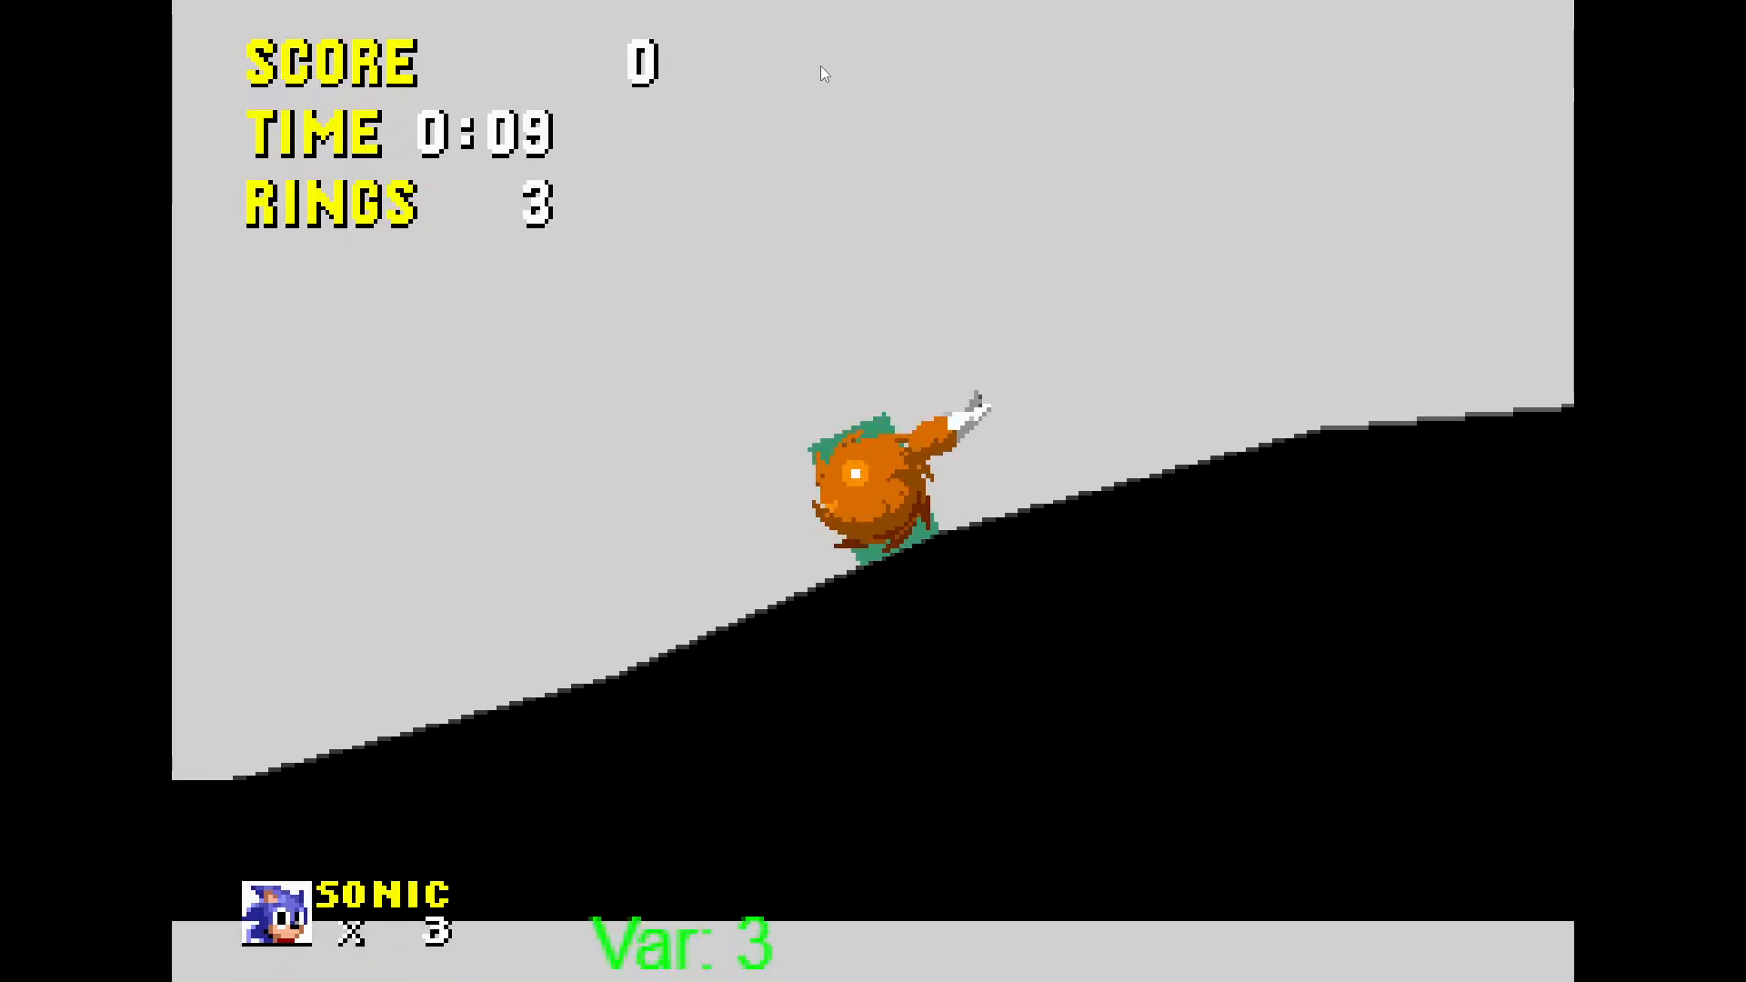
Playtest the tails while crouching beside the ledge, spindashing, skidding and jumping
{"action": "key", "text": "space"}
{"action": "key", "text": "Right"}
{"action": "key", "text": "Down"}
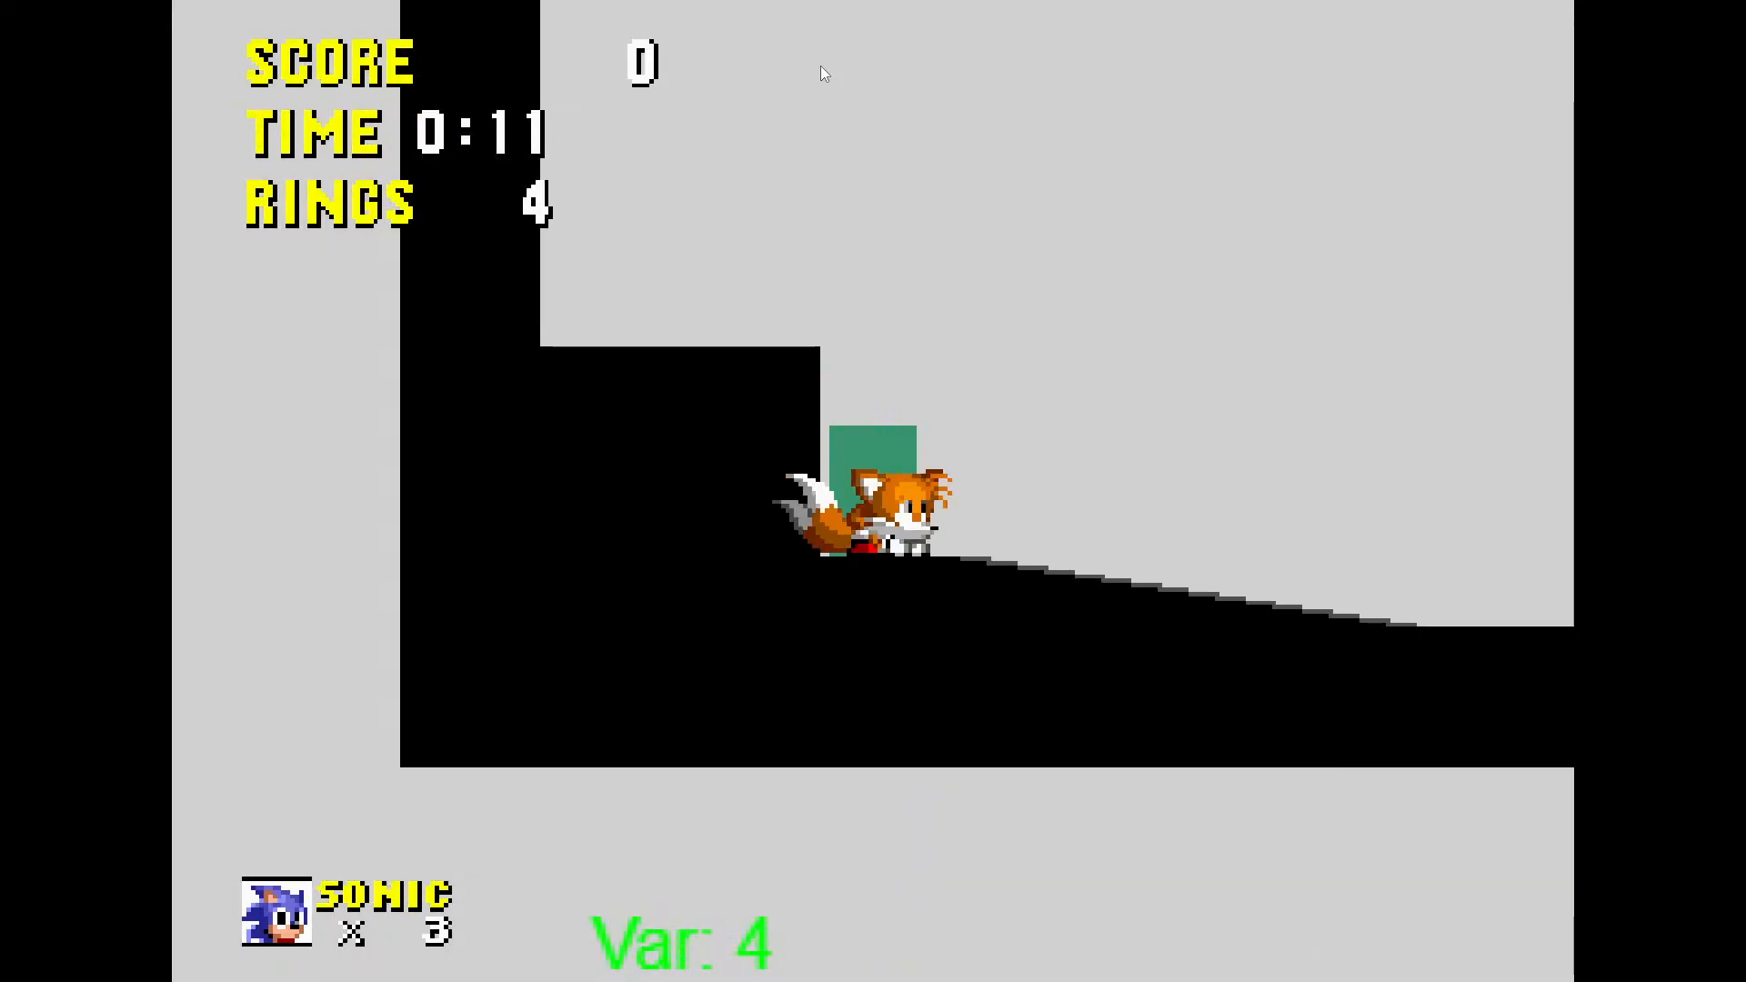
{"action": "key", "text": "space"}
{"action": "key", "text": "Left"}
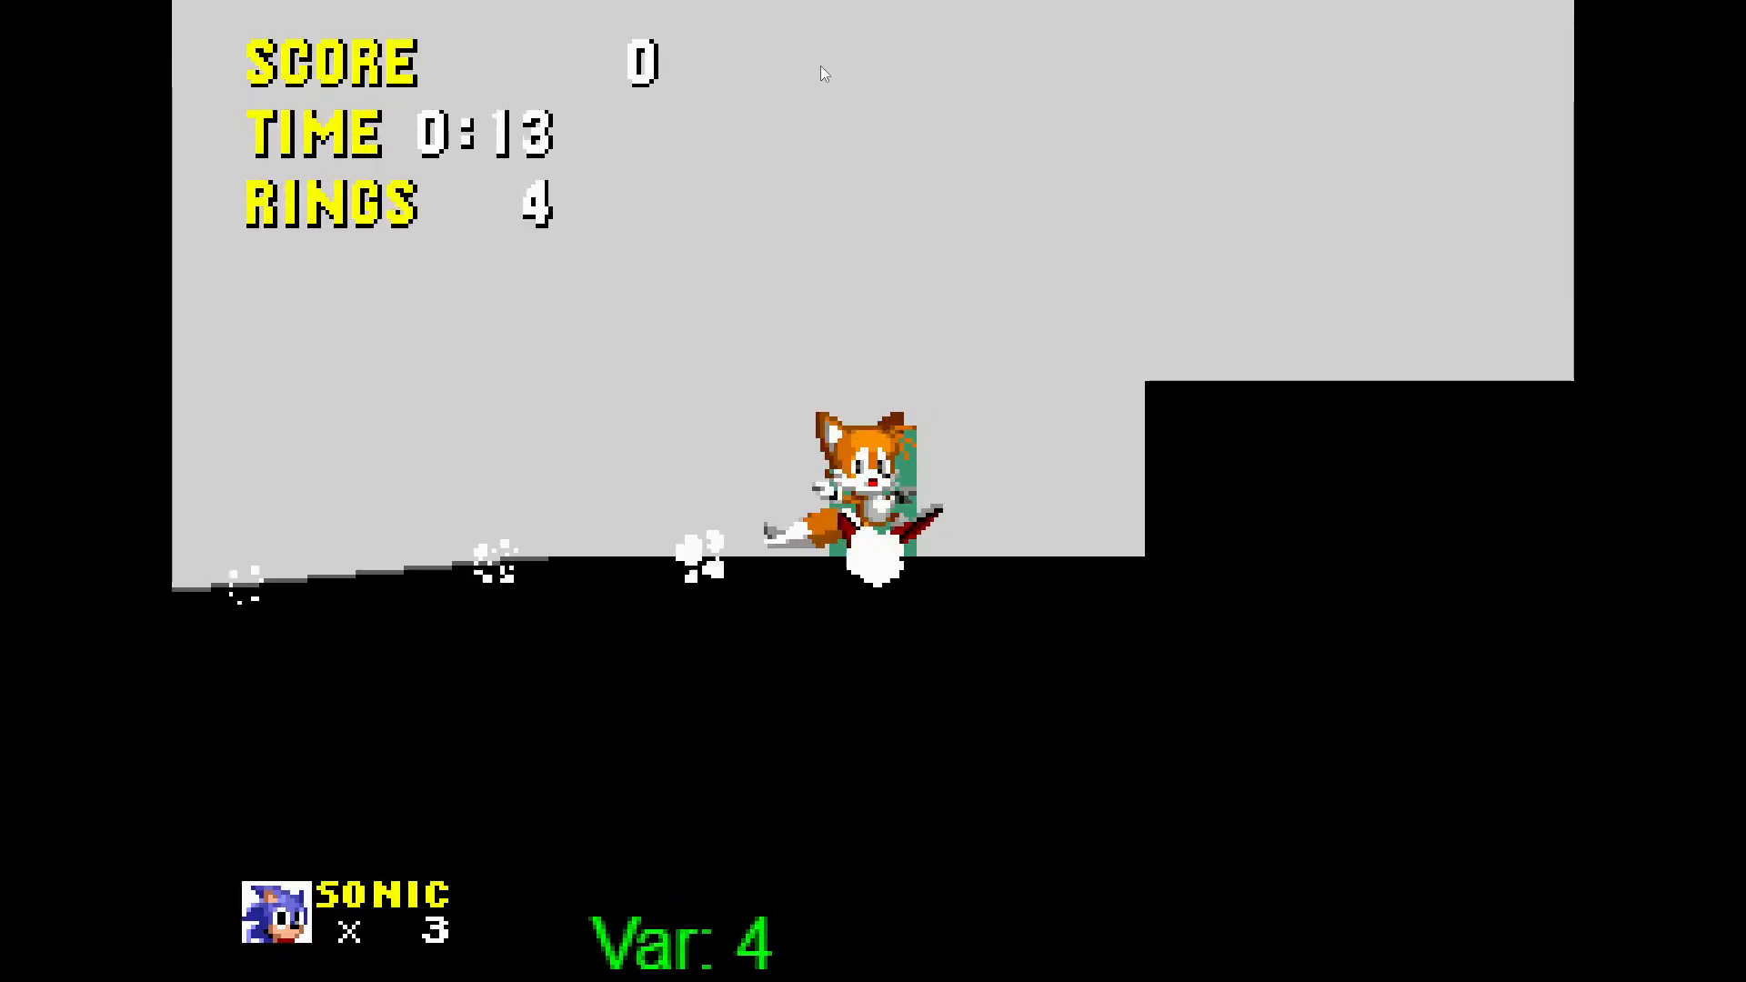
{"action": "key", "text": "Down"}
{"action": "key", "text": "space"}
{"action": "key", "text": "space"}
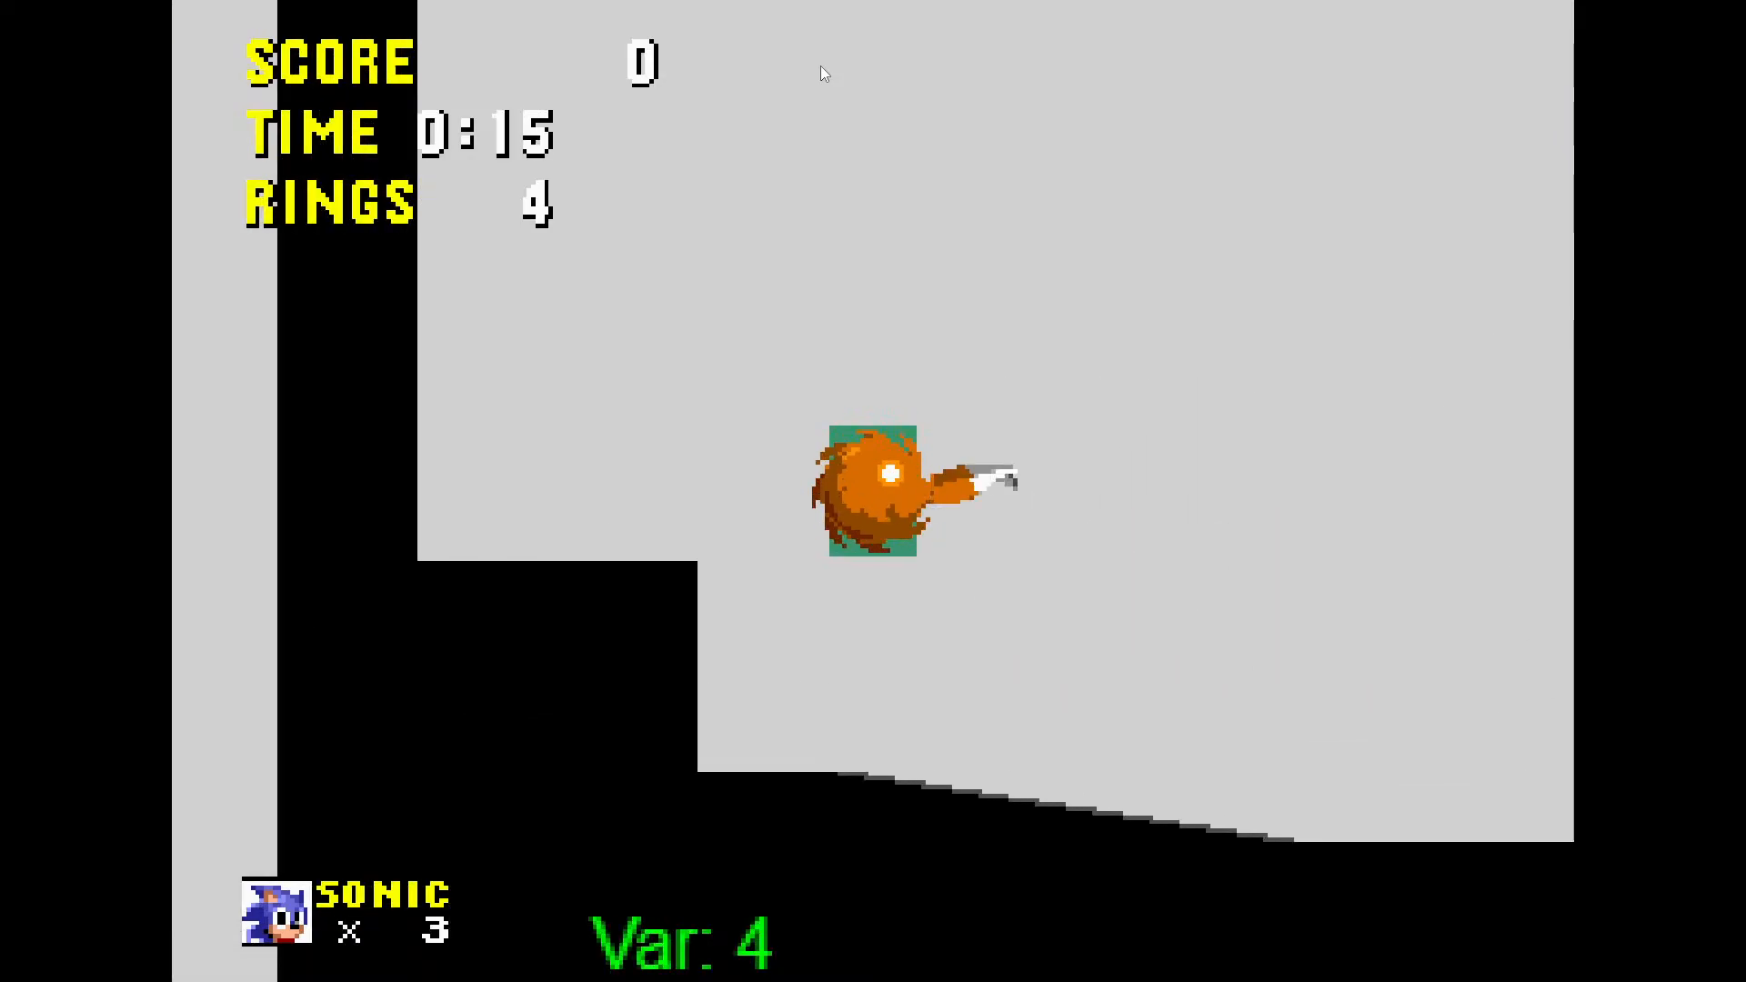
Playtest the tails during roll, spindash and airborne animations across the level, and close the preview
{"action": "key", "text": "Down"}
{"action": "key", "text": "space"}
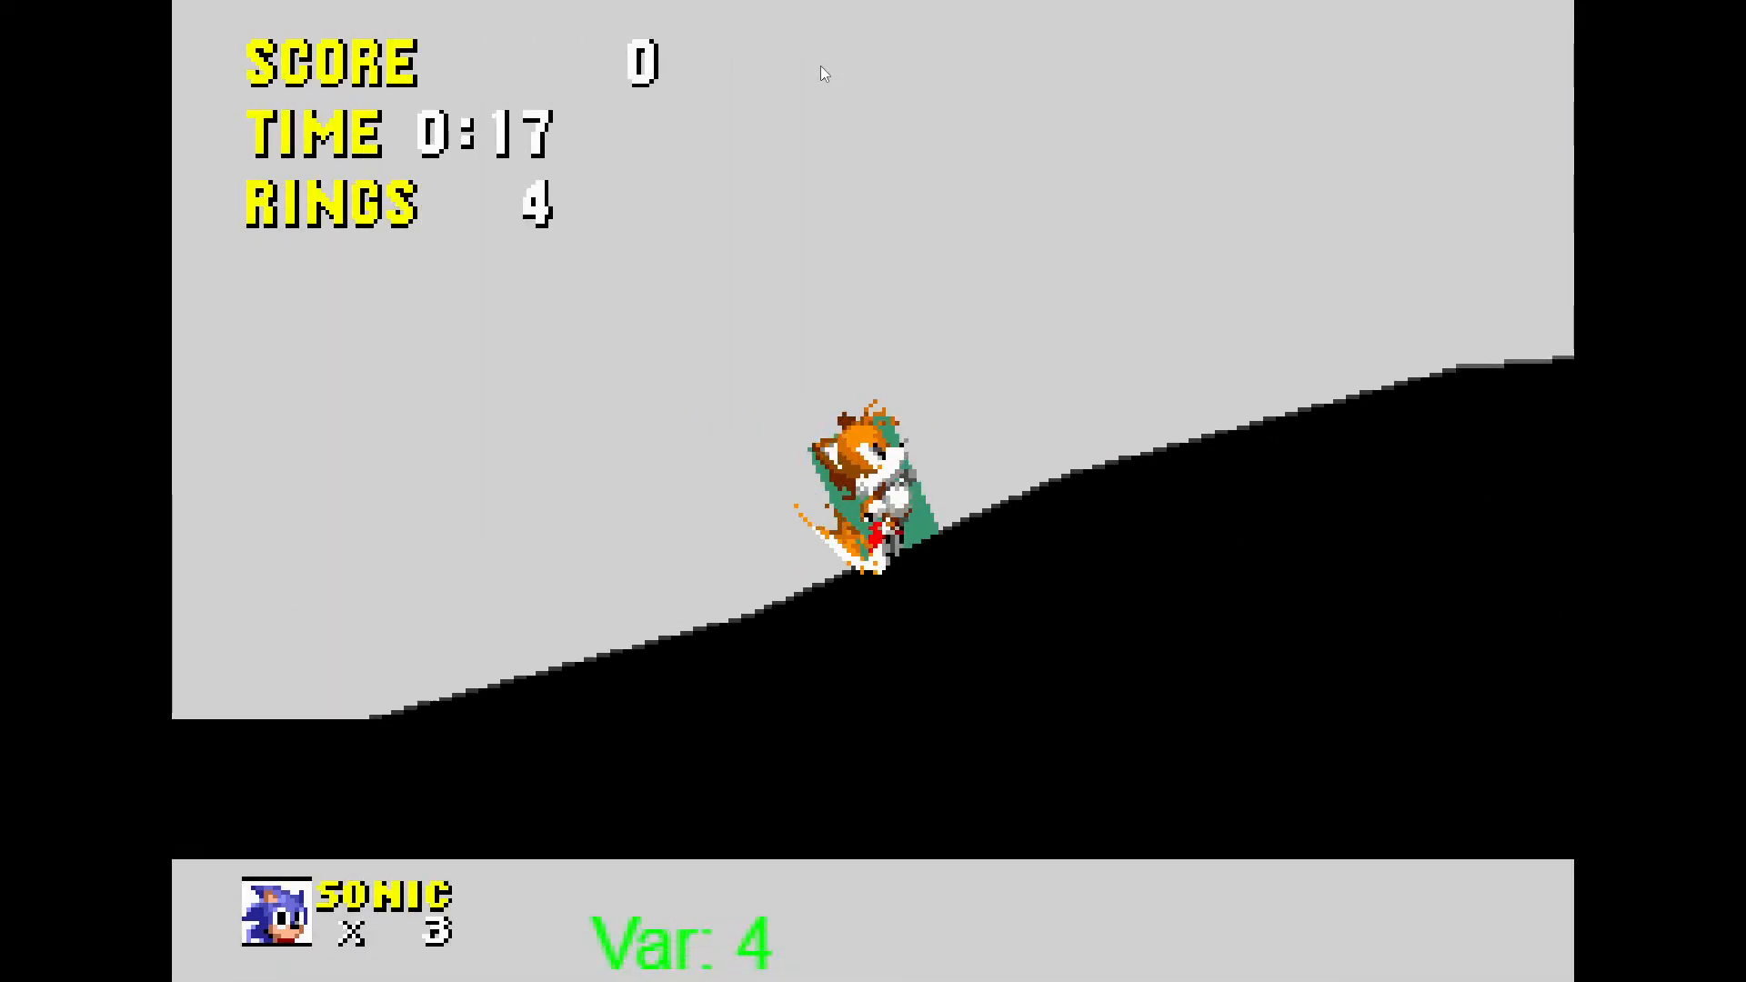
{"action": "key", "text": "space"}
{"action": "key", "text": "Left"}
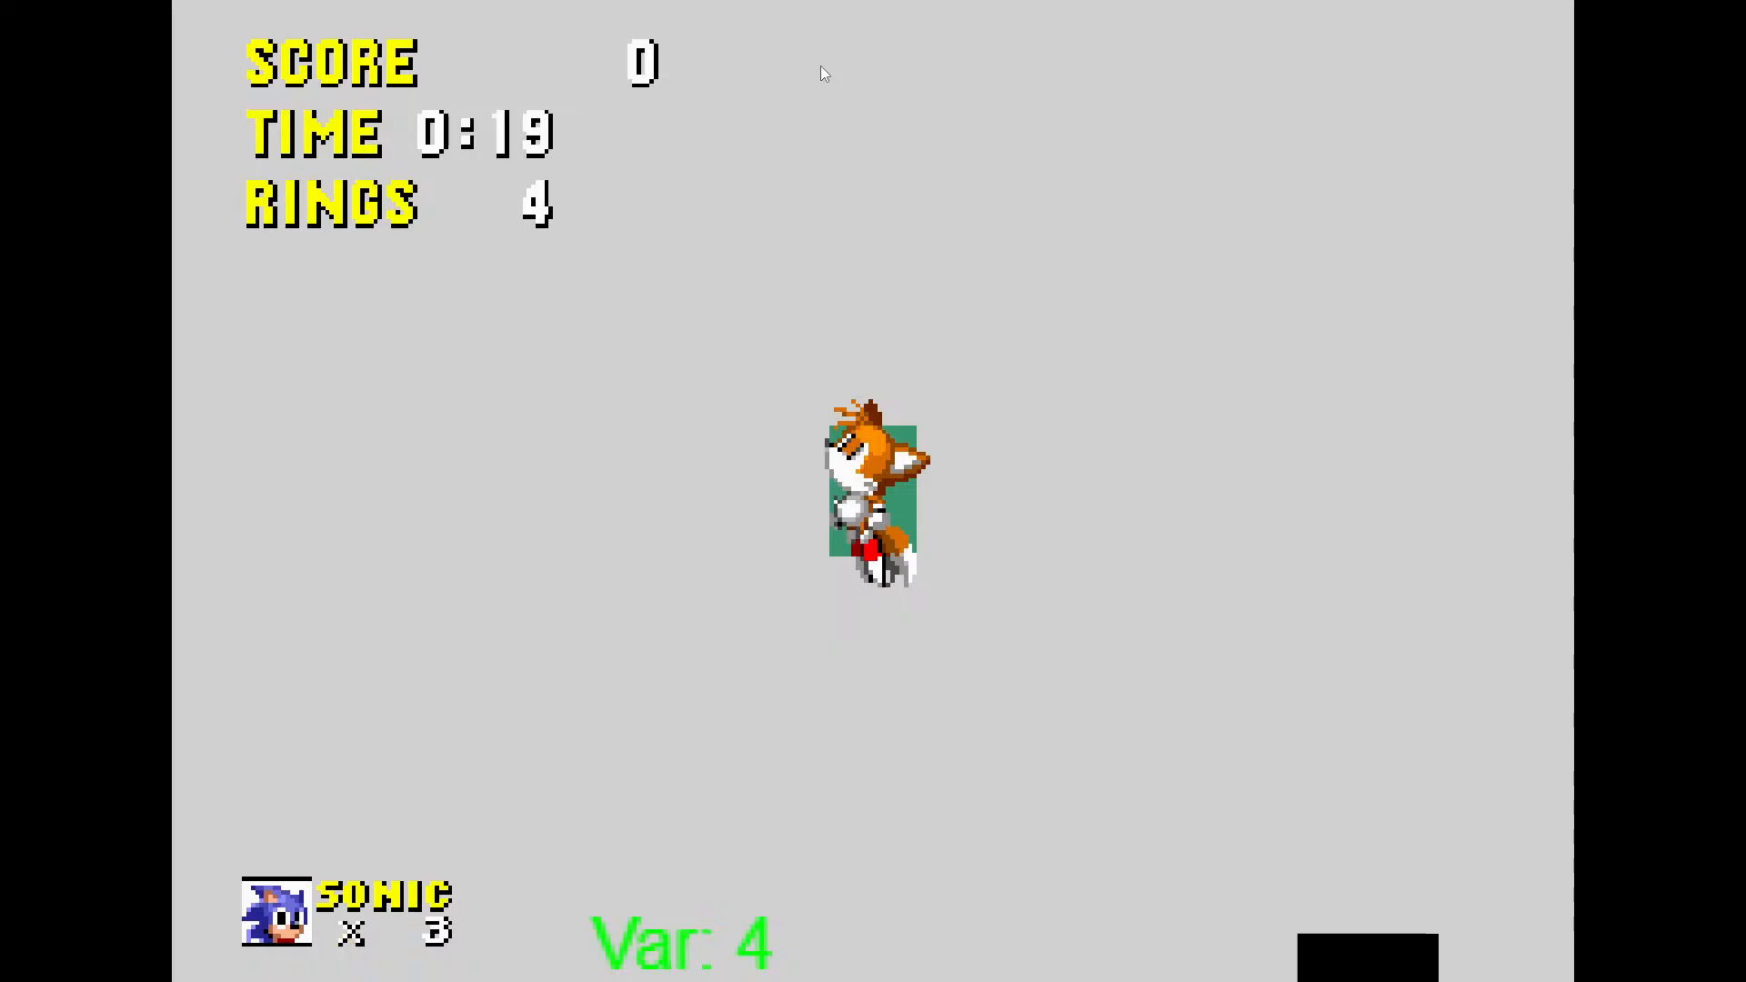
{"action": "key", "text": "Down"}
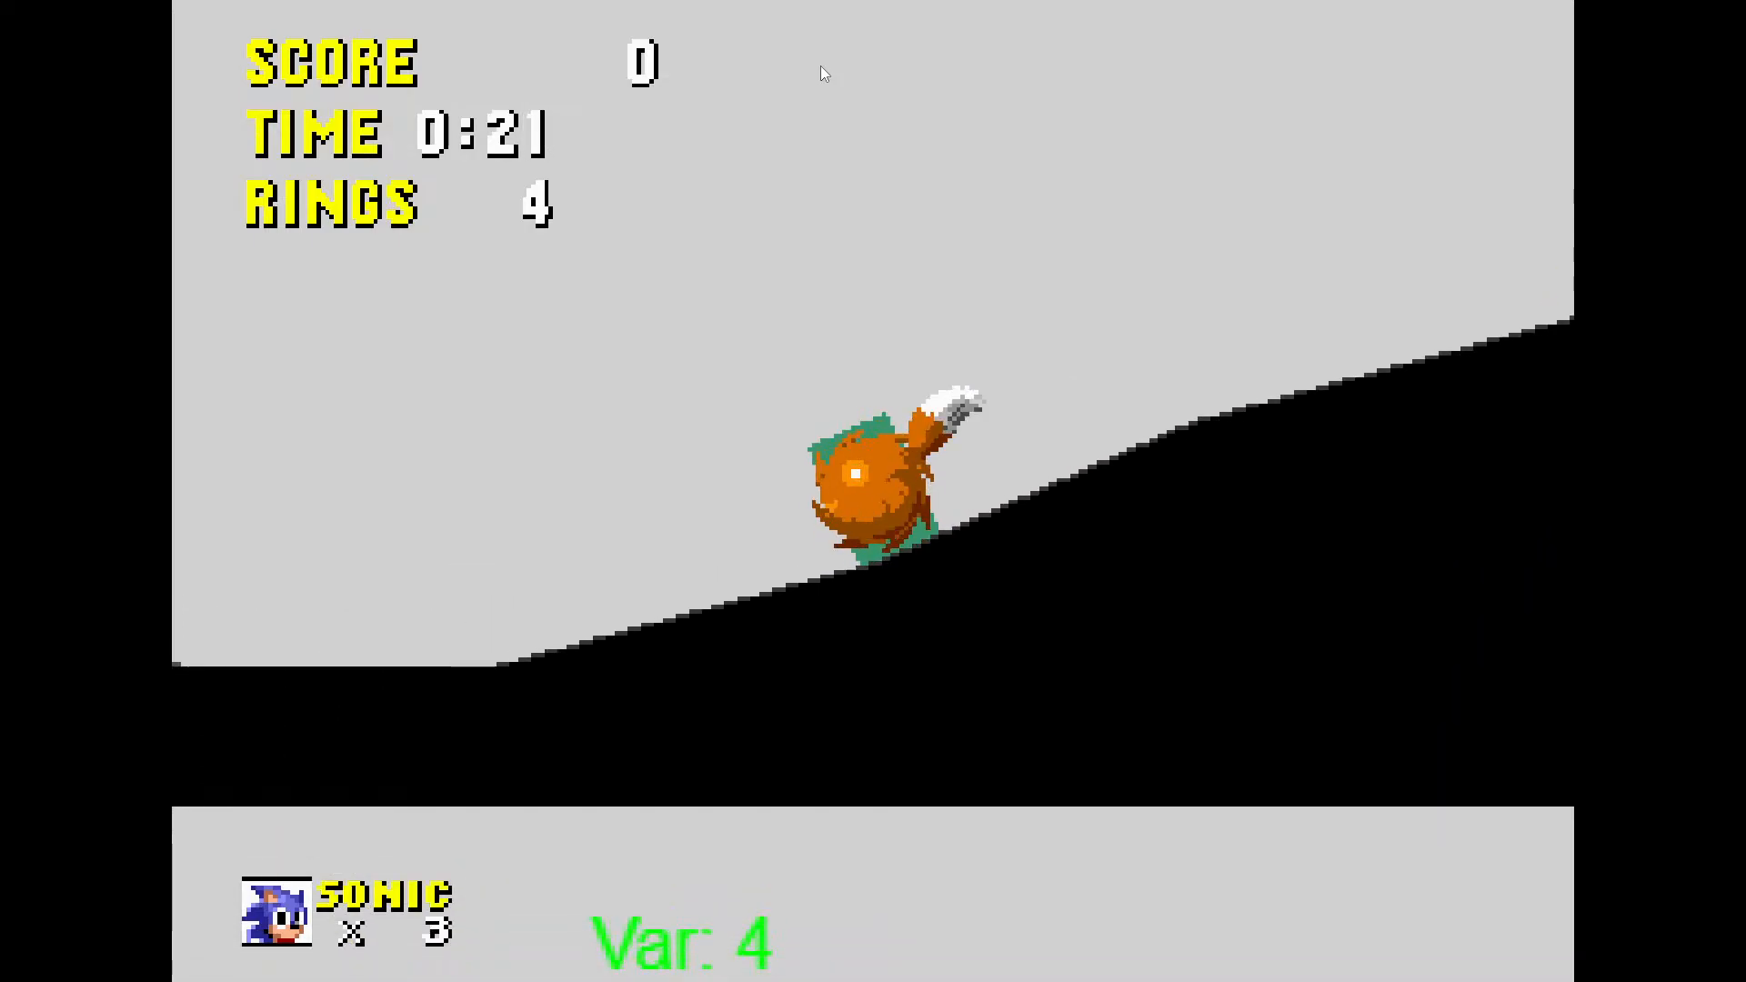
{"action": "key", "text": "space"}
{"action": "key", "text": "Right"}
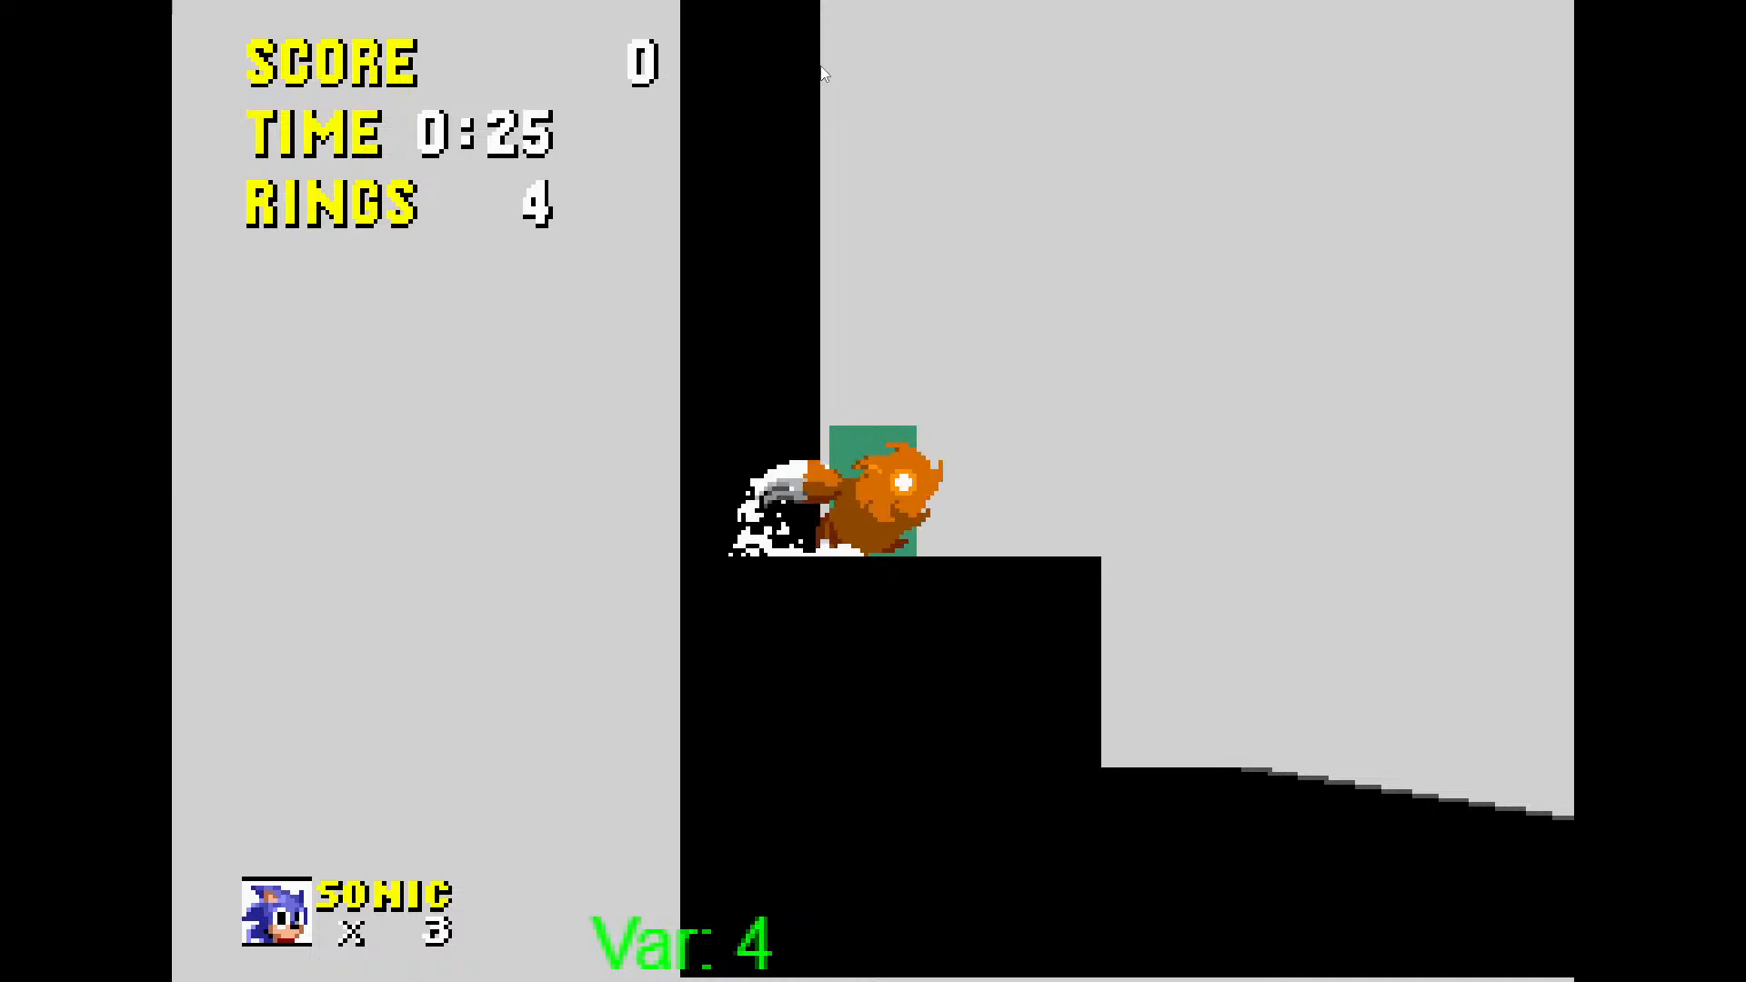
{"action": "key", "text": "space"}
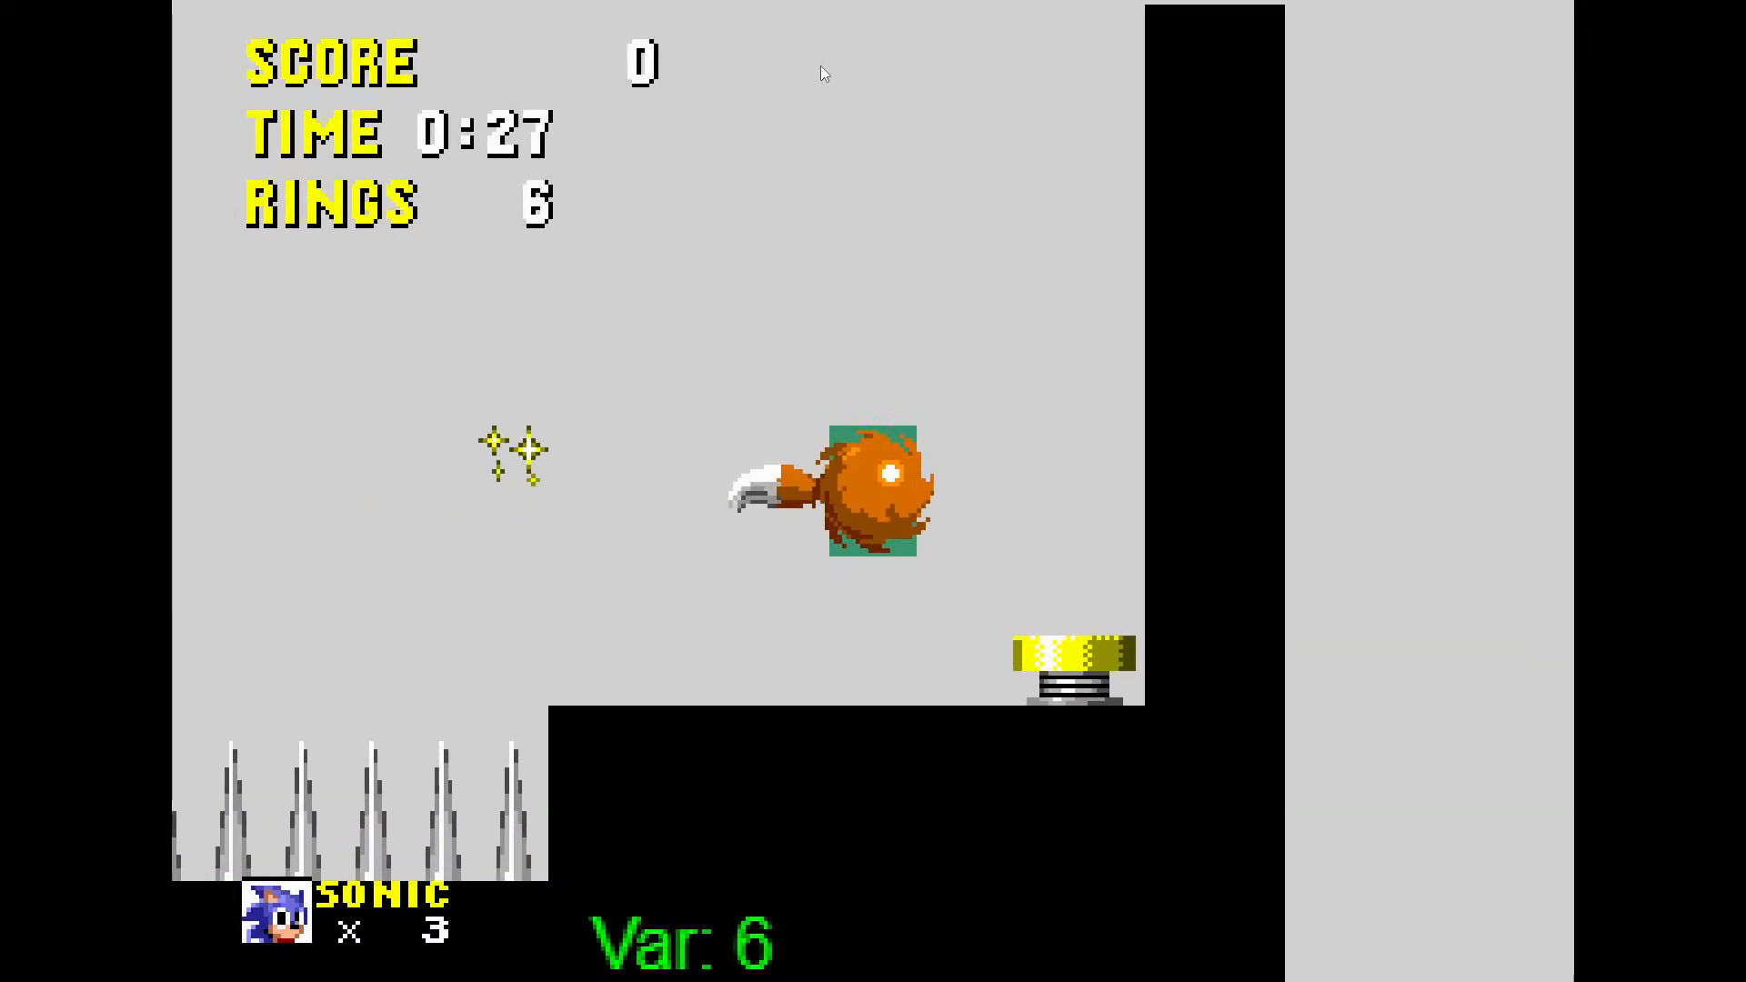
{"action": "key", "text": "Left"}
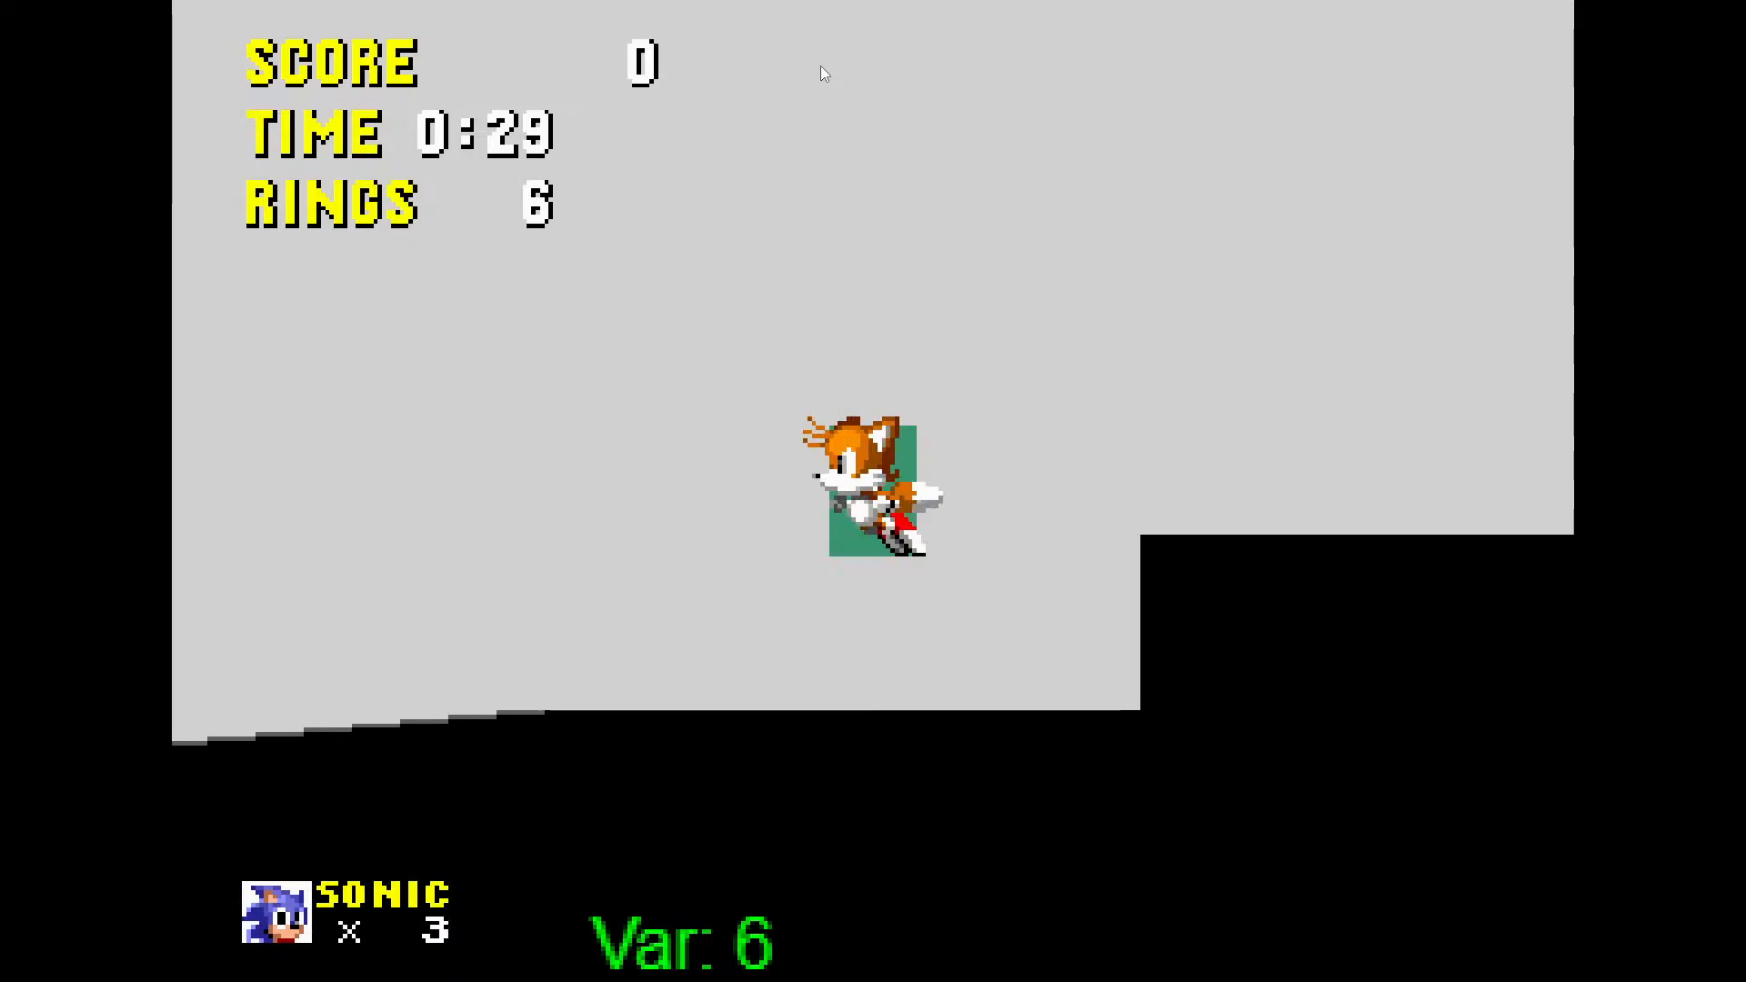
{"action": "key", "text": "Right"}
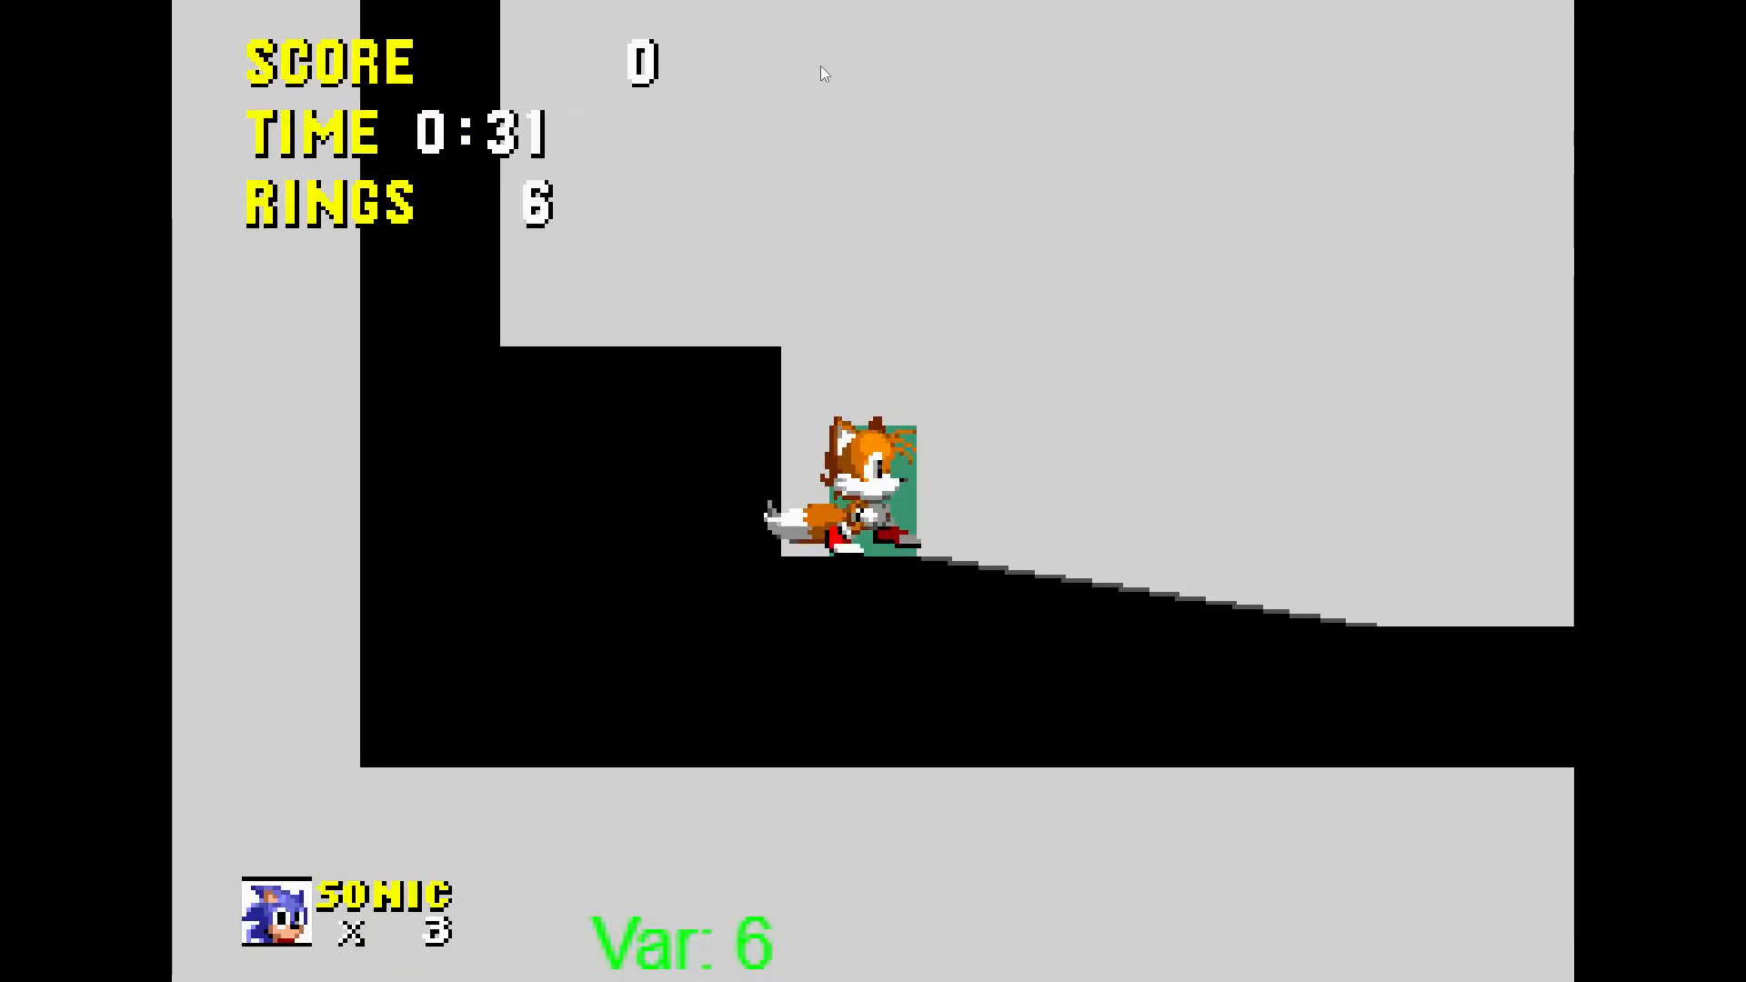
{"action": "key", "text": "Escape"}
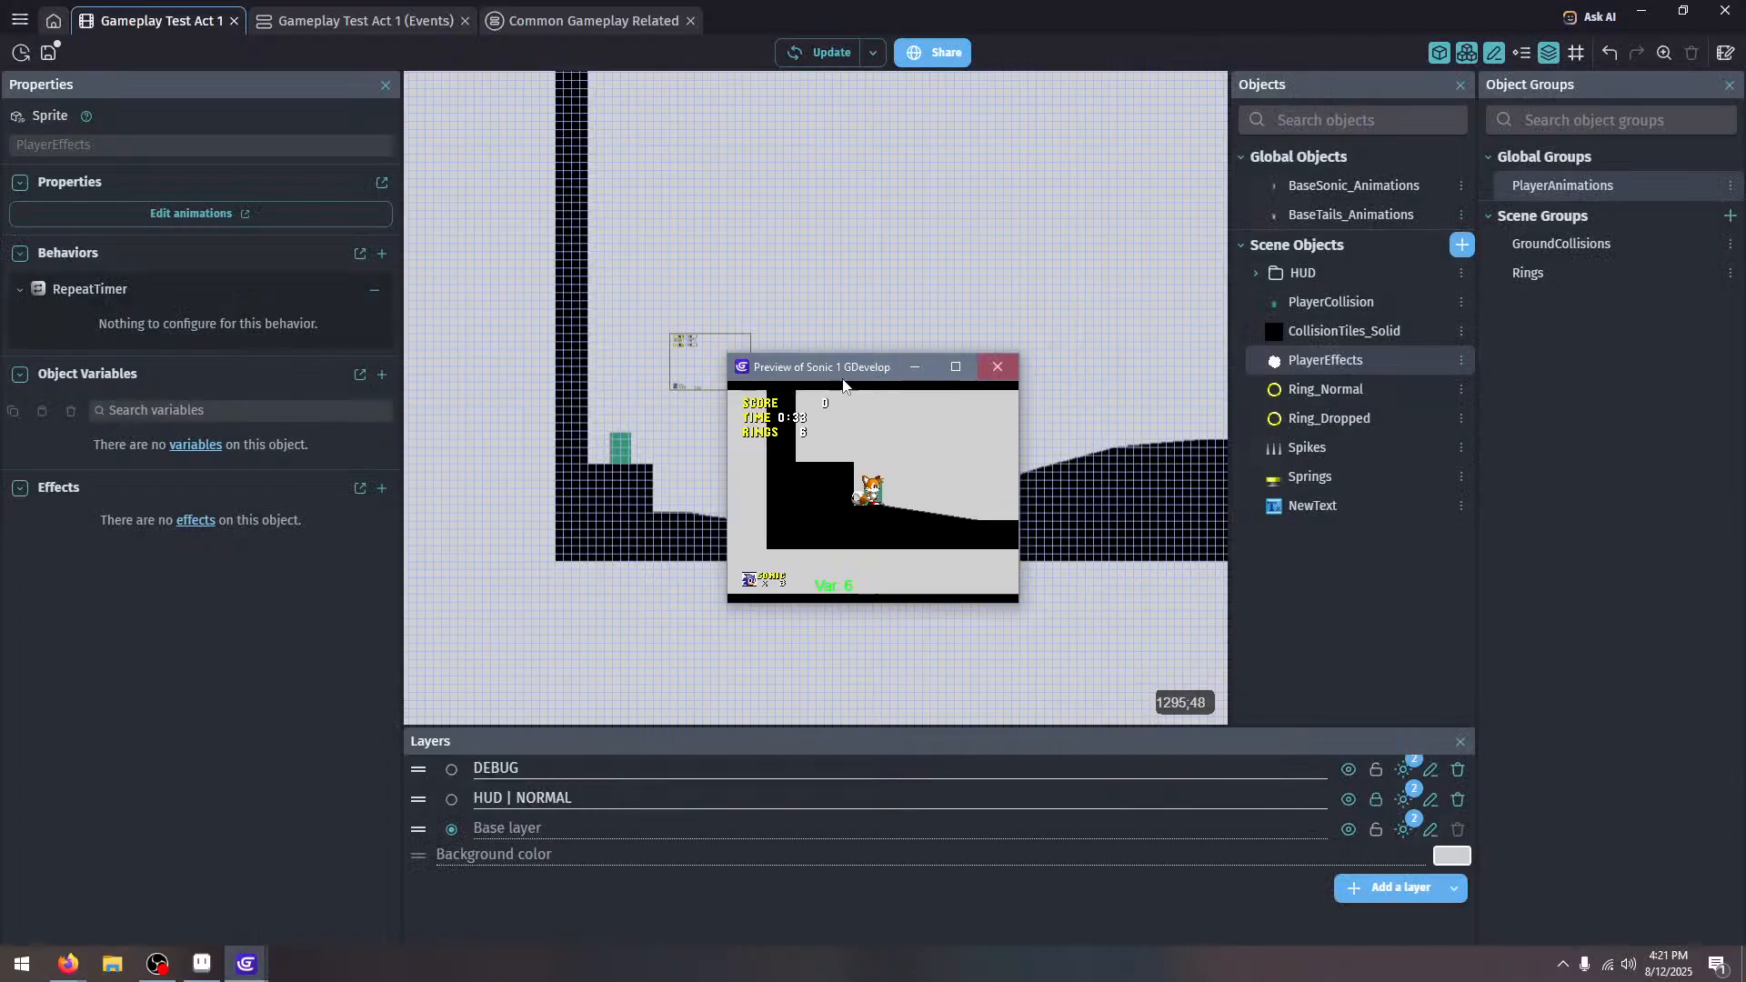
{"action": "left_click", "coordinate": [998, 366]}
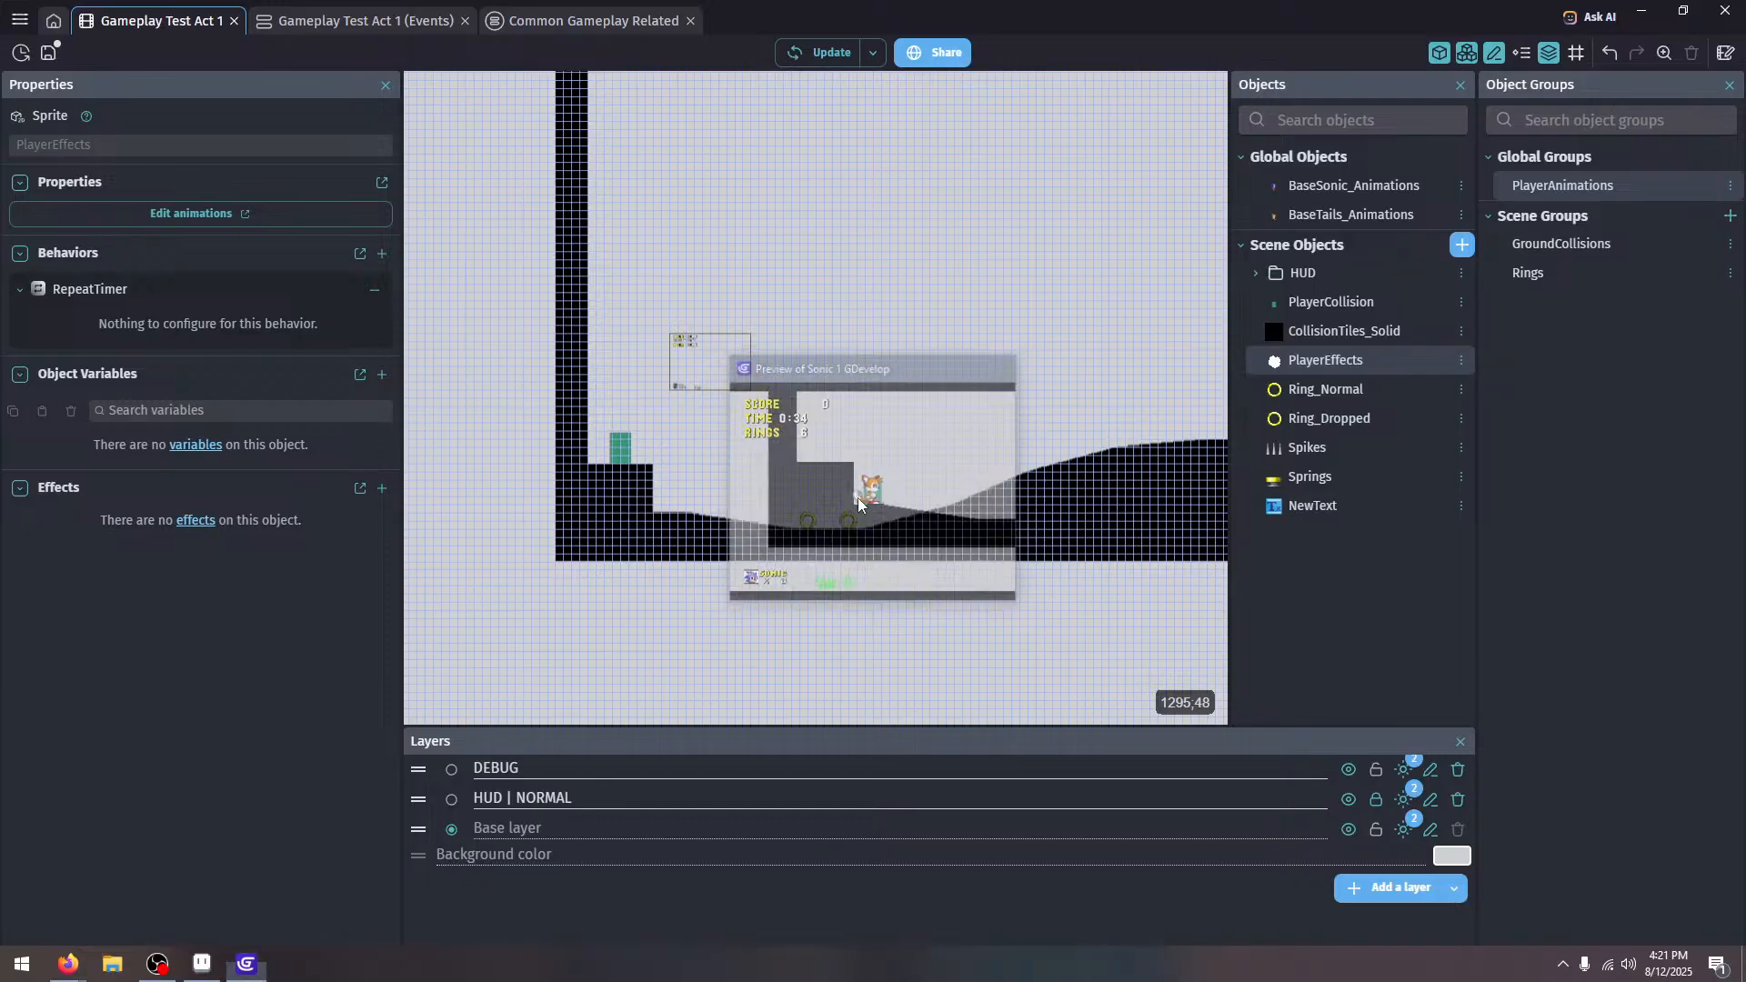
Switch to Aseprite and review the BaseTails_Animations-1.png frames from 61 back to frame 13, ending on Layer 1
{"action": "left_click", "coordinate": [203, 963]}
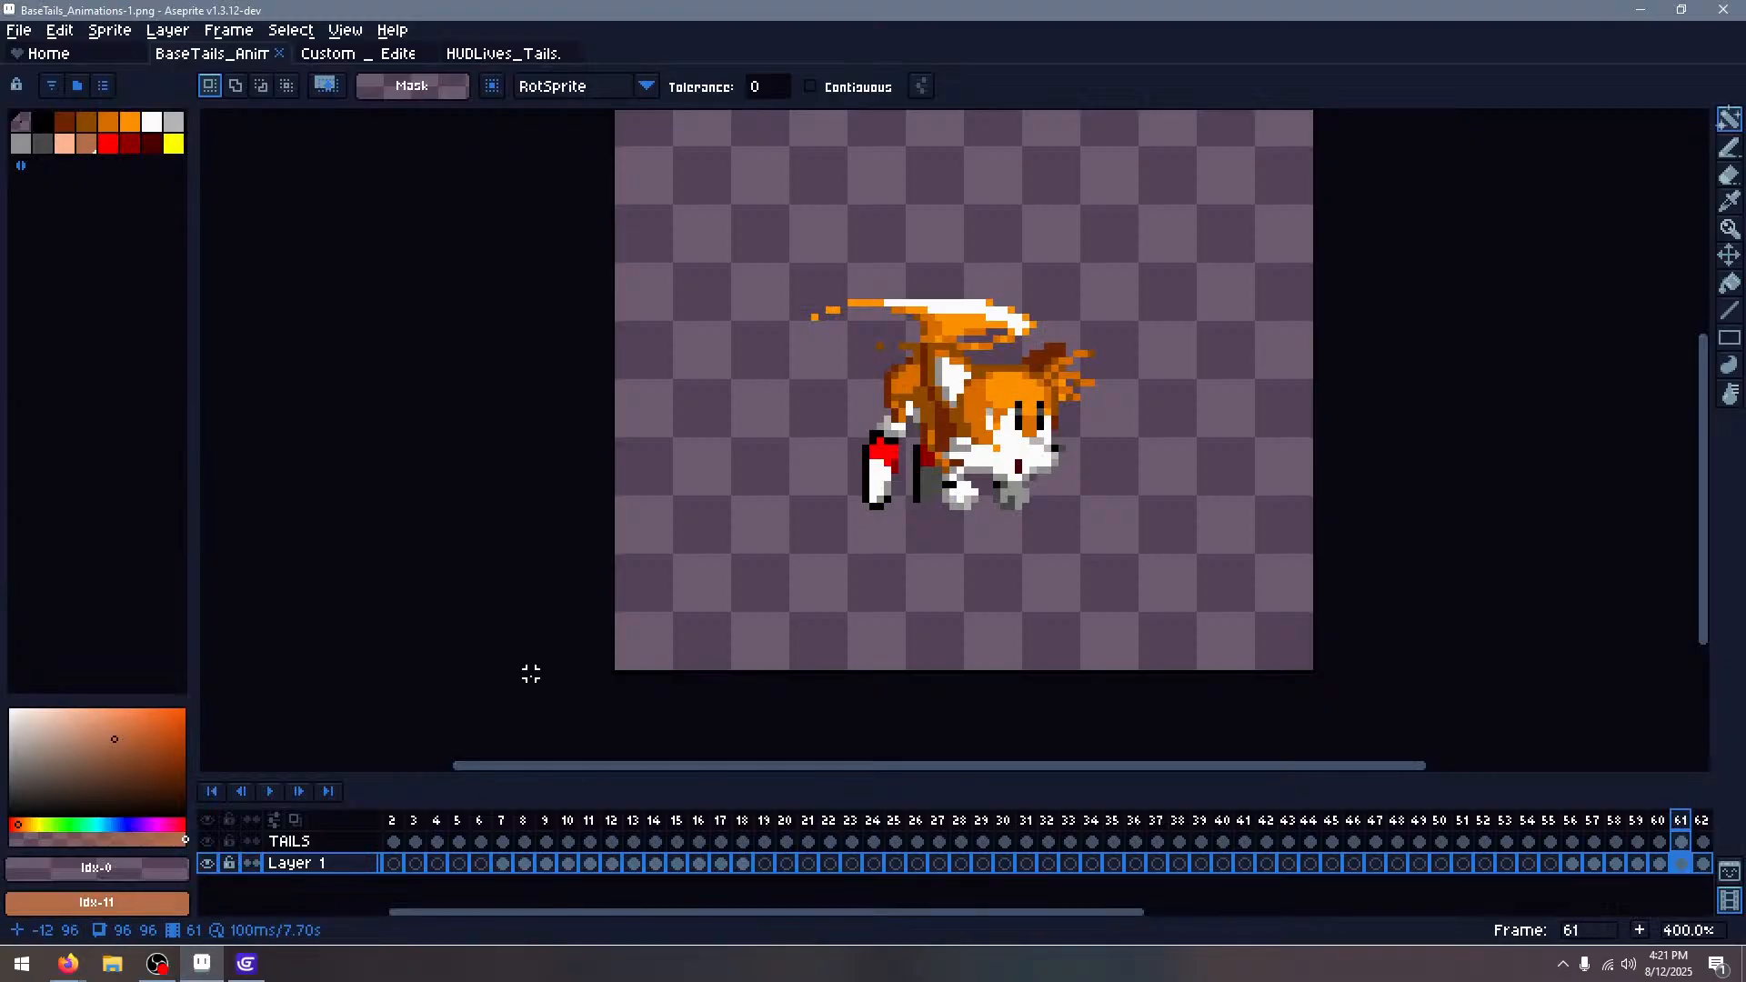
{"action": "key", "text": "Left"}
{"action": "key", "text": "Left"}
{"action": "key", "text": "Left"}
{"action": "key", "text": "Left"}
{"action": "key", "text": "Left"}
{"action": "key", "text": "Left"}
{"action": "key", "text": "Left"}
{"action": "key", "text": "Left"}
{"action": "key", "text": "Left"}
{"action": "key", "text": "Left"}
{"action": "key", "text": "Left"}
{"action": "key", "text": "Left"}
{"action": "key", "text": "Left"}
{"action": "key", "text": "Left"}
{"action": "key", "text": "Left"}
{"action": "key", "text": "Left"}
{"action": "key", "text": "Left"}
{"action": "key", "text": "Left"}
{"action": "key", "text": "Left"}
{"action": "key", "text": "Left"}
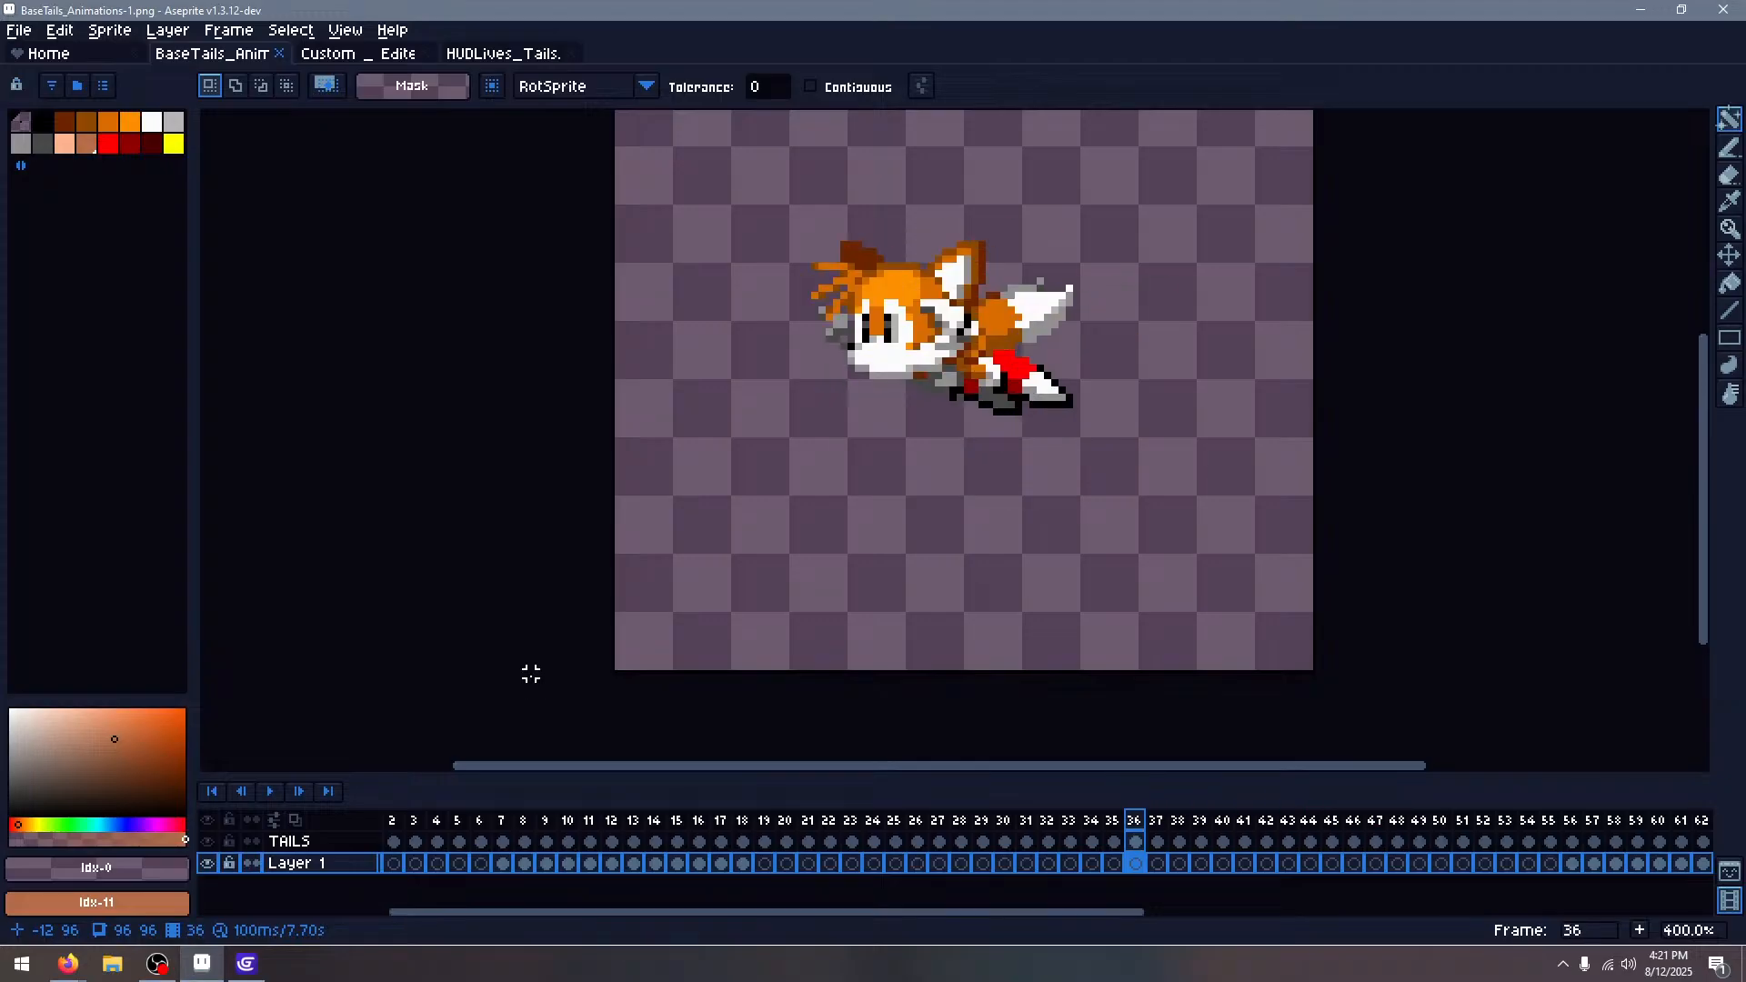
{"action": "key", "text": "Left"}
{"action": "key", "text": "Left"}
{"action": "key", "text": "Left"}
{"action": "key", "text": "Left"}
{"action": "key", "text": "Left"}
{"action": "key", "text": "Left"}
{"action": "key", "text": "Left"}
{"action": "key", "text": "Left"}
{"action": "key", "text": "Left"}
{"action": "key", "text": "Left"}
{"action": "key", "text": "Left"}
{"action": "key", "text": "Left"}
{"action": "key", "text": "Left"}
{"action": "key", "text": "Left"}
{"action": "key", "text": "Left"}
{"action": "key", "text": "Left"}
{"action": "key", "text": "Left"}
{"action": "key", "text": "Left"}
{"action": "key", "text": "Left"}
{"action": "key", "text": "Left"}
{"action": "key", "text": "Right"}
{"action": "key", "text": "Right"}
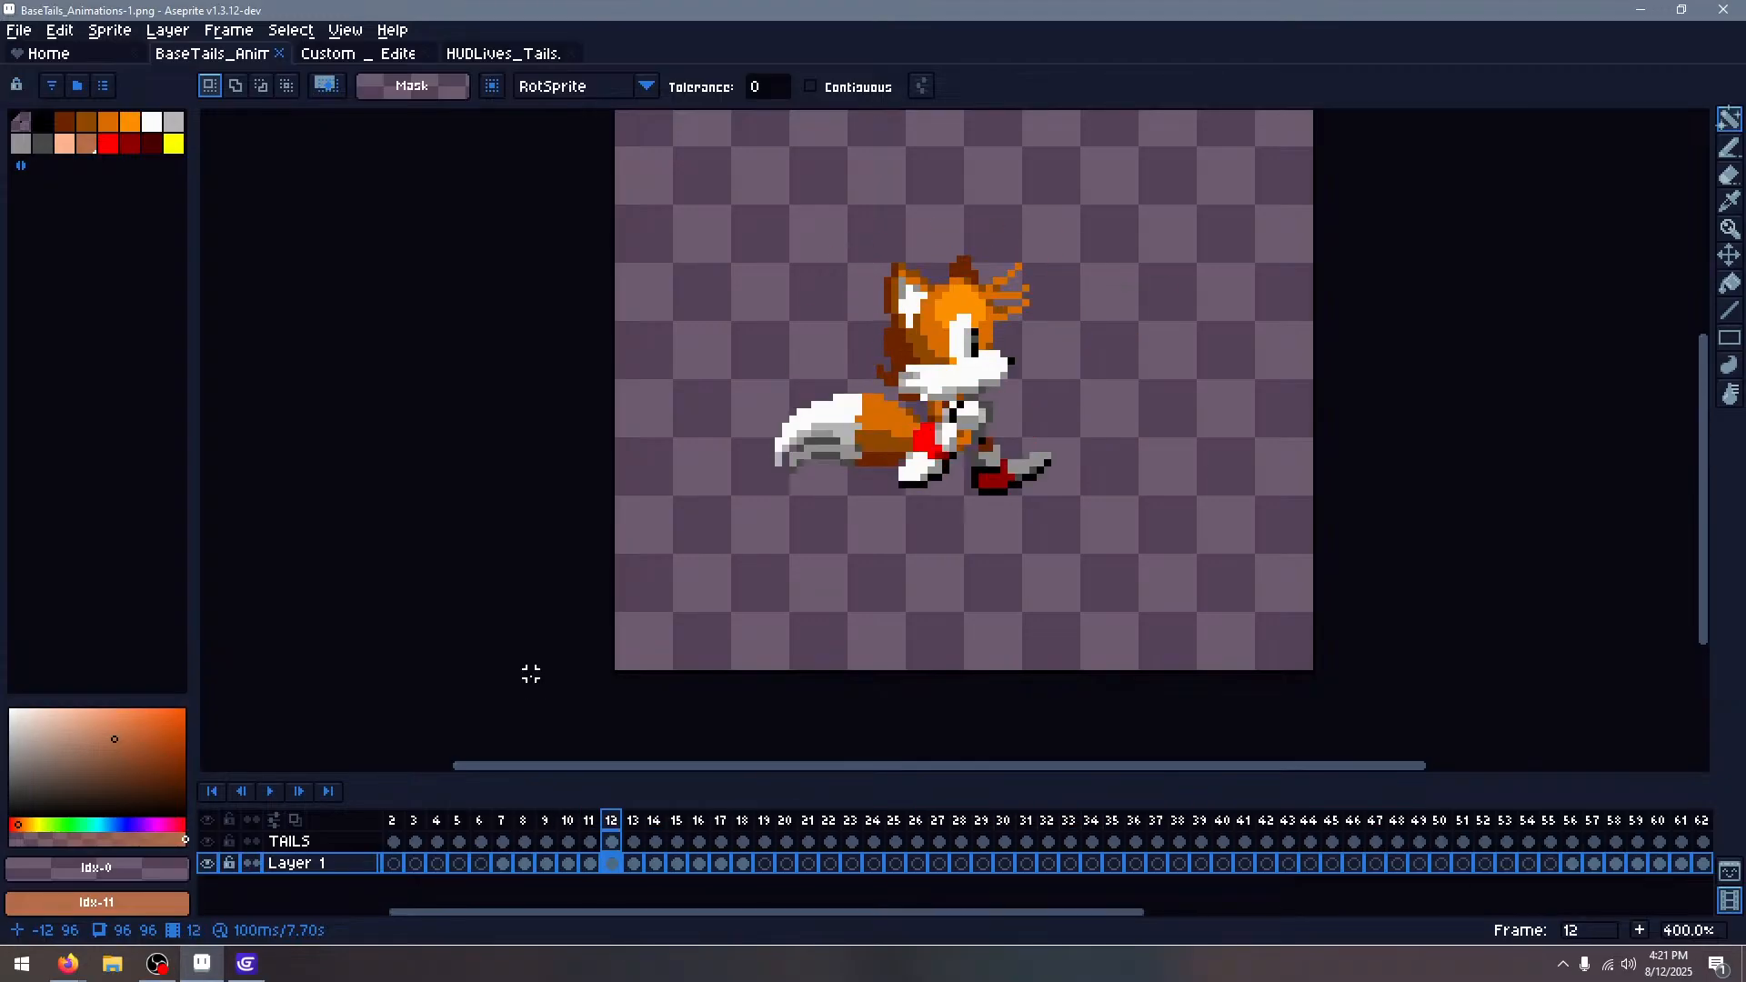
{"action": "key", "text": "Right"}
{"action": "key", "text": "Up"}
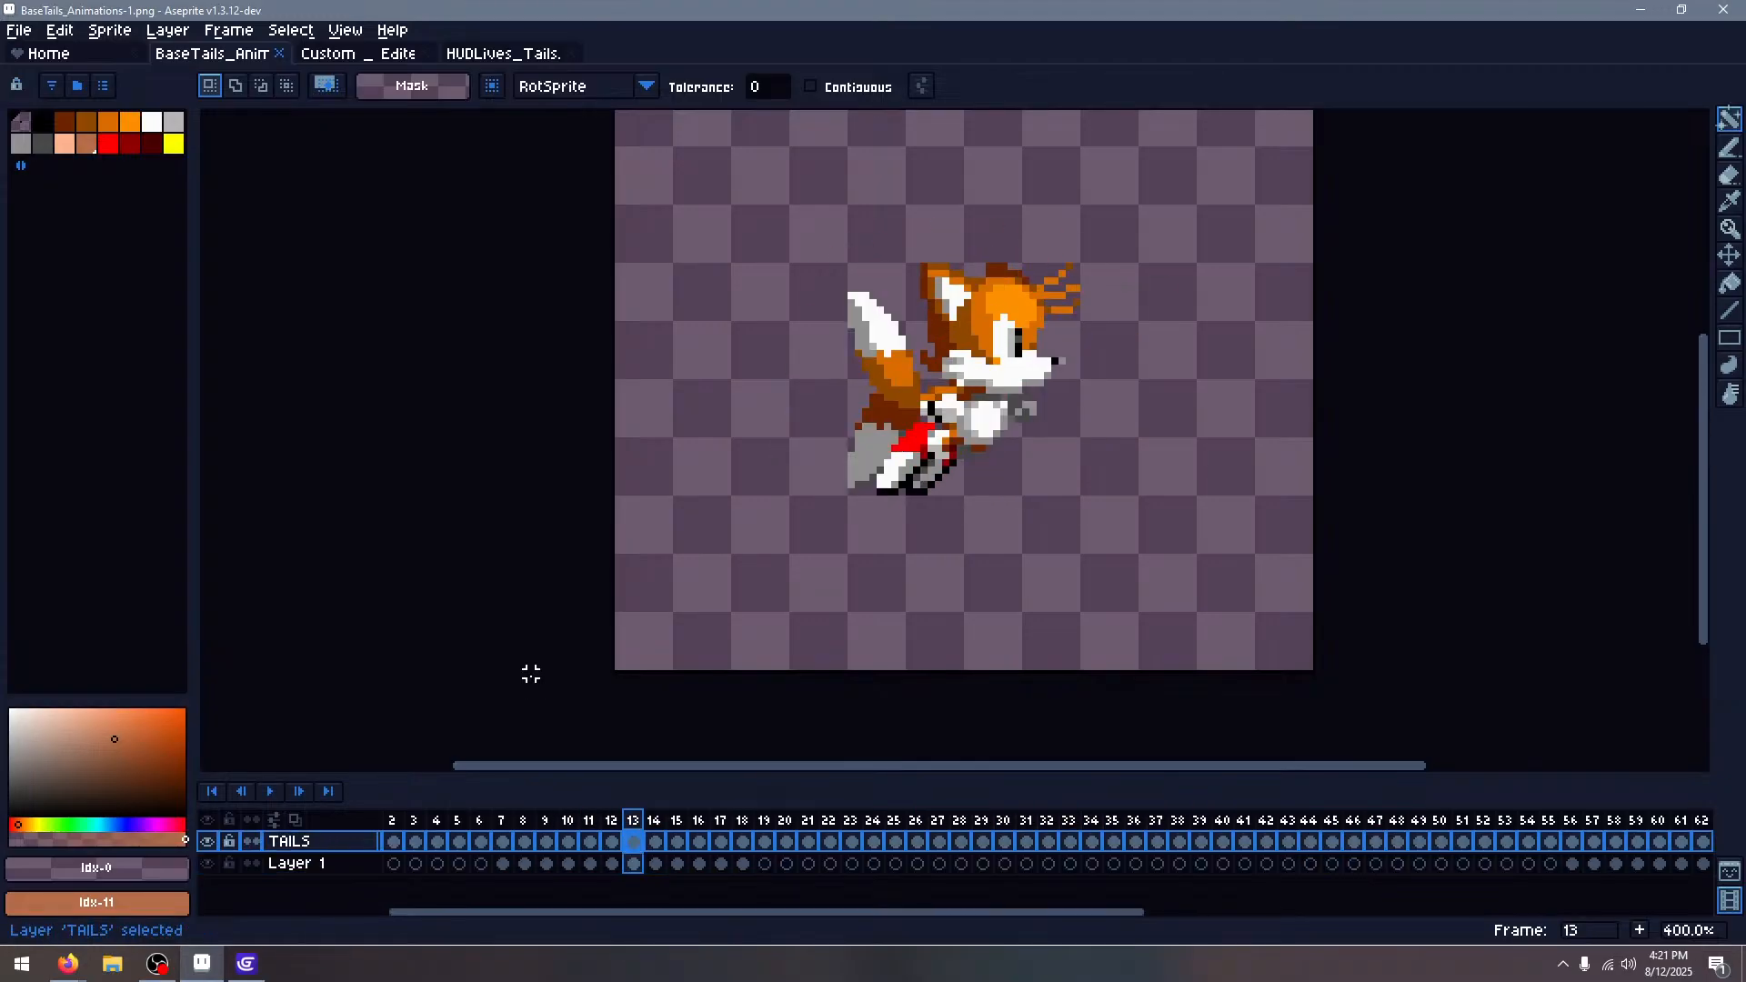
{"action": "key", "text": "Down"}
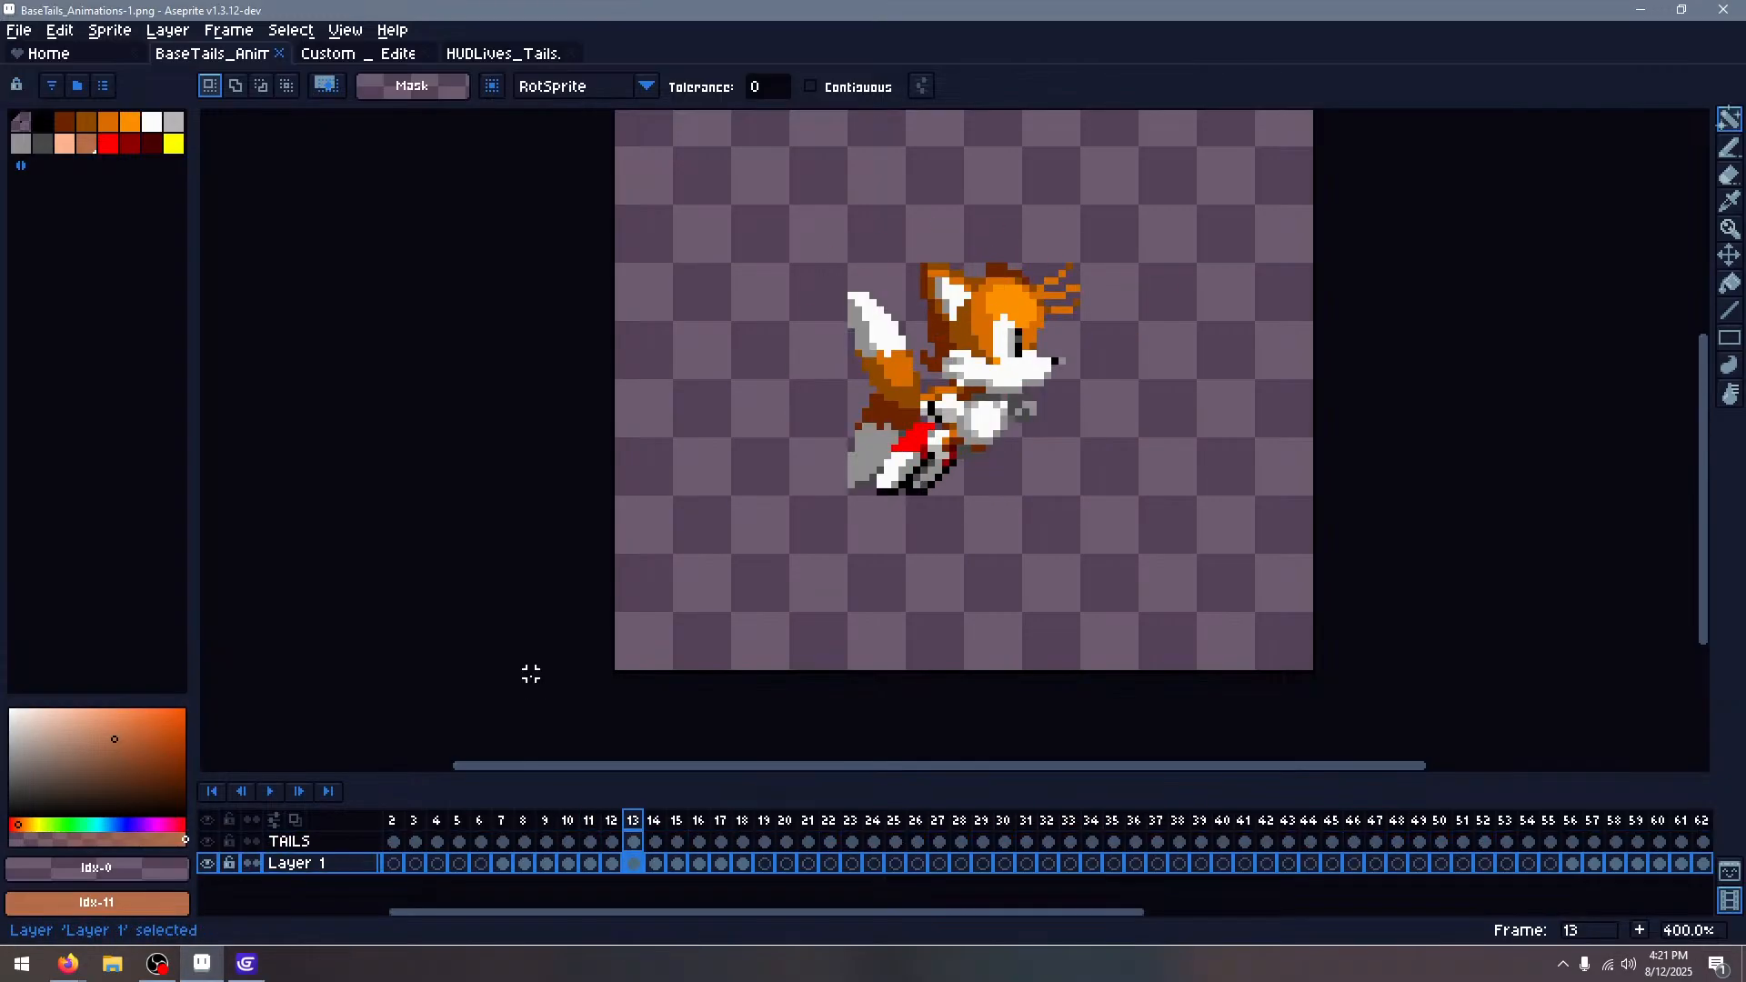
Fill single tail pixels in frames 13, 14 and 15 of Layer 1 with the peach palette colour (index 10)
{"action": "left_click", "coordinate": [65, 146]}
{"action": "scroll", "coordinate": [945, 275], "scroll_direction": "up", "scroll_amount": 3}
{"action": "left_click", "coordinate": [1732, 293]}
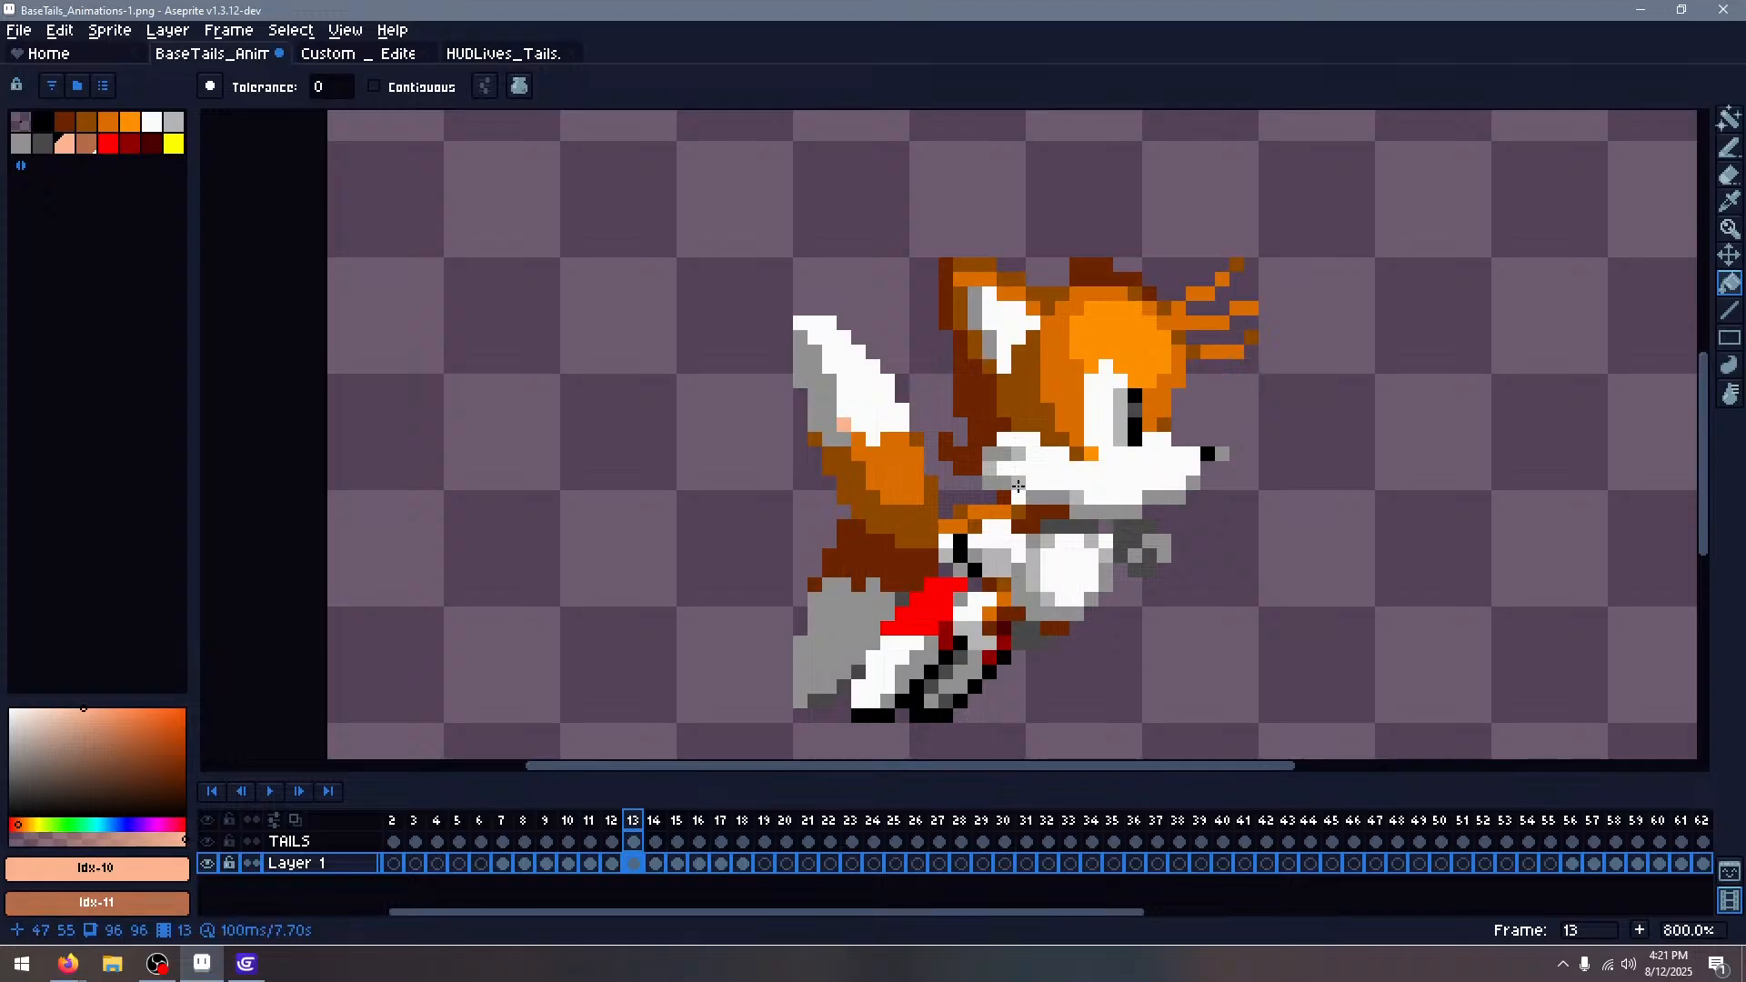
{"action": "key", "text": "Right"}
{"action": "key", "text": "Right"}
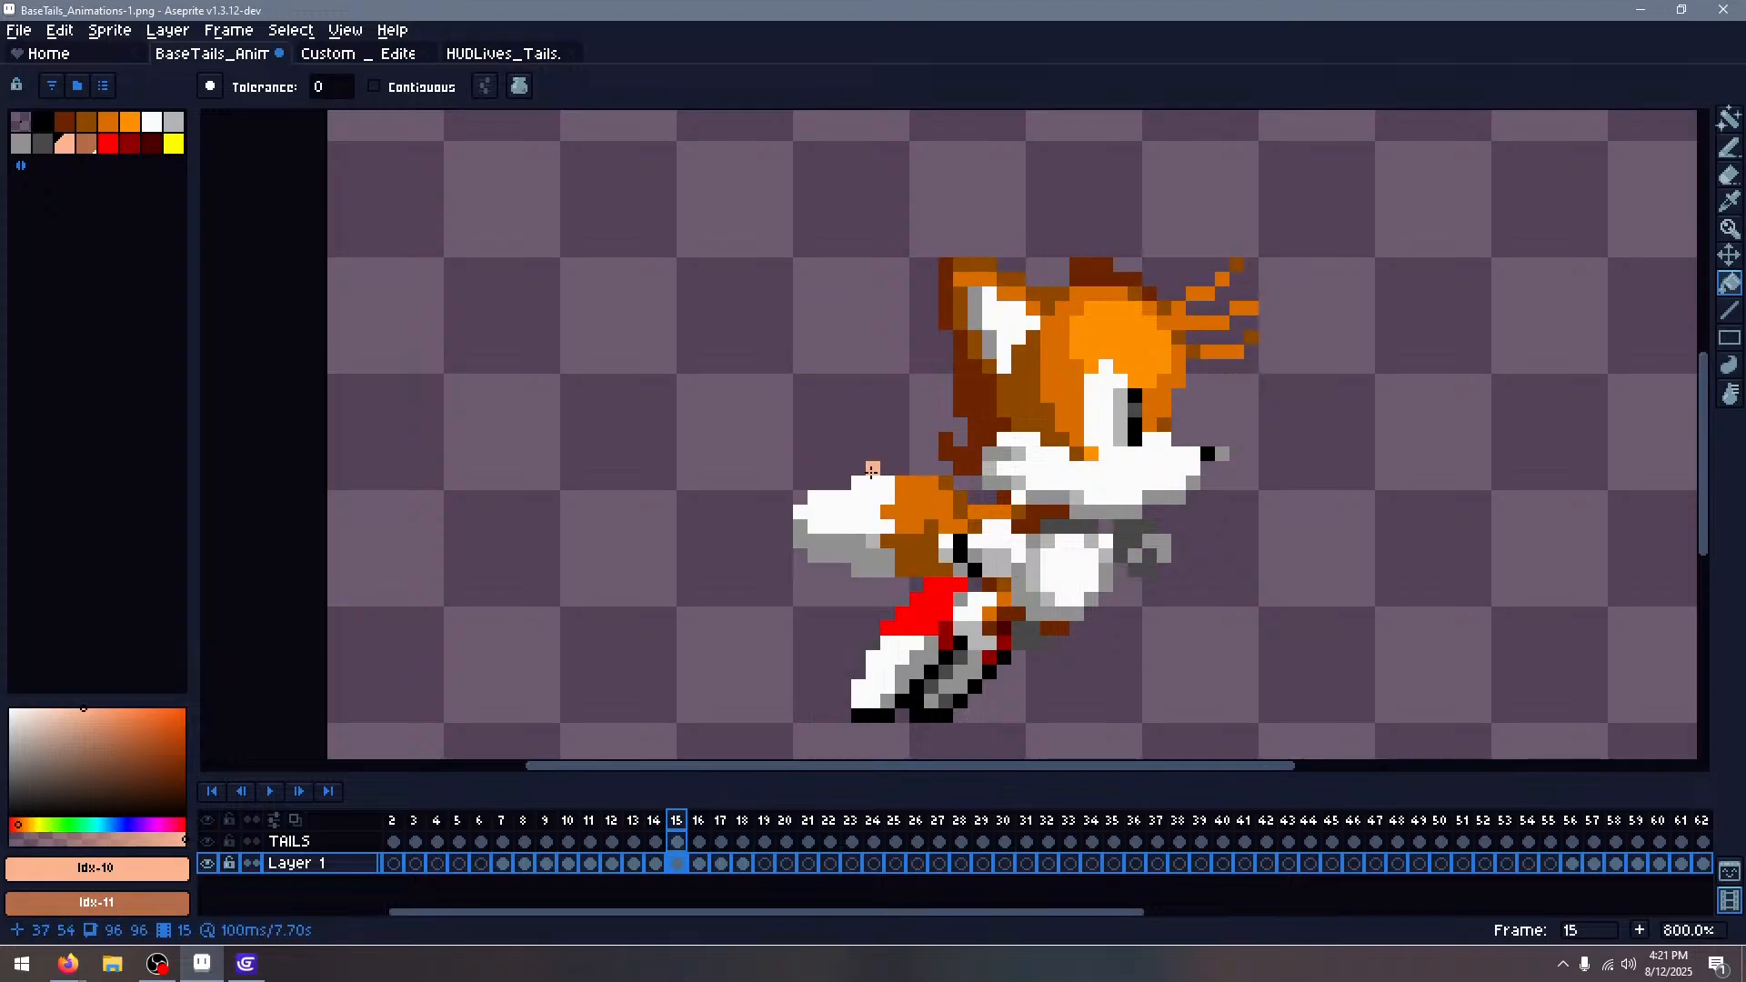
{"action": "key", "text": "Right"}
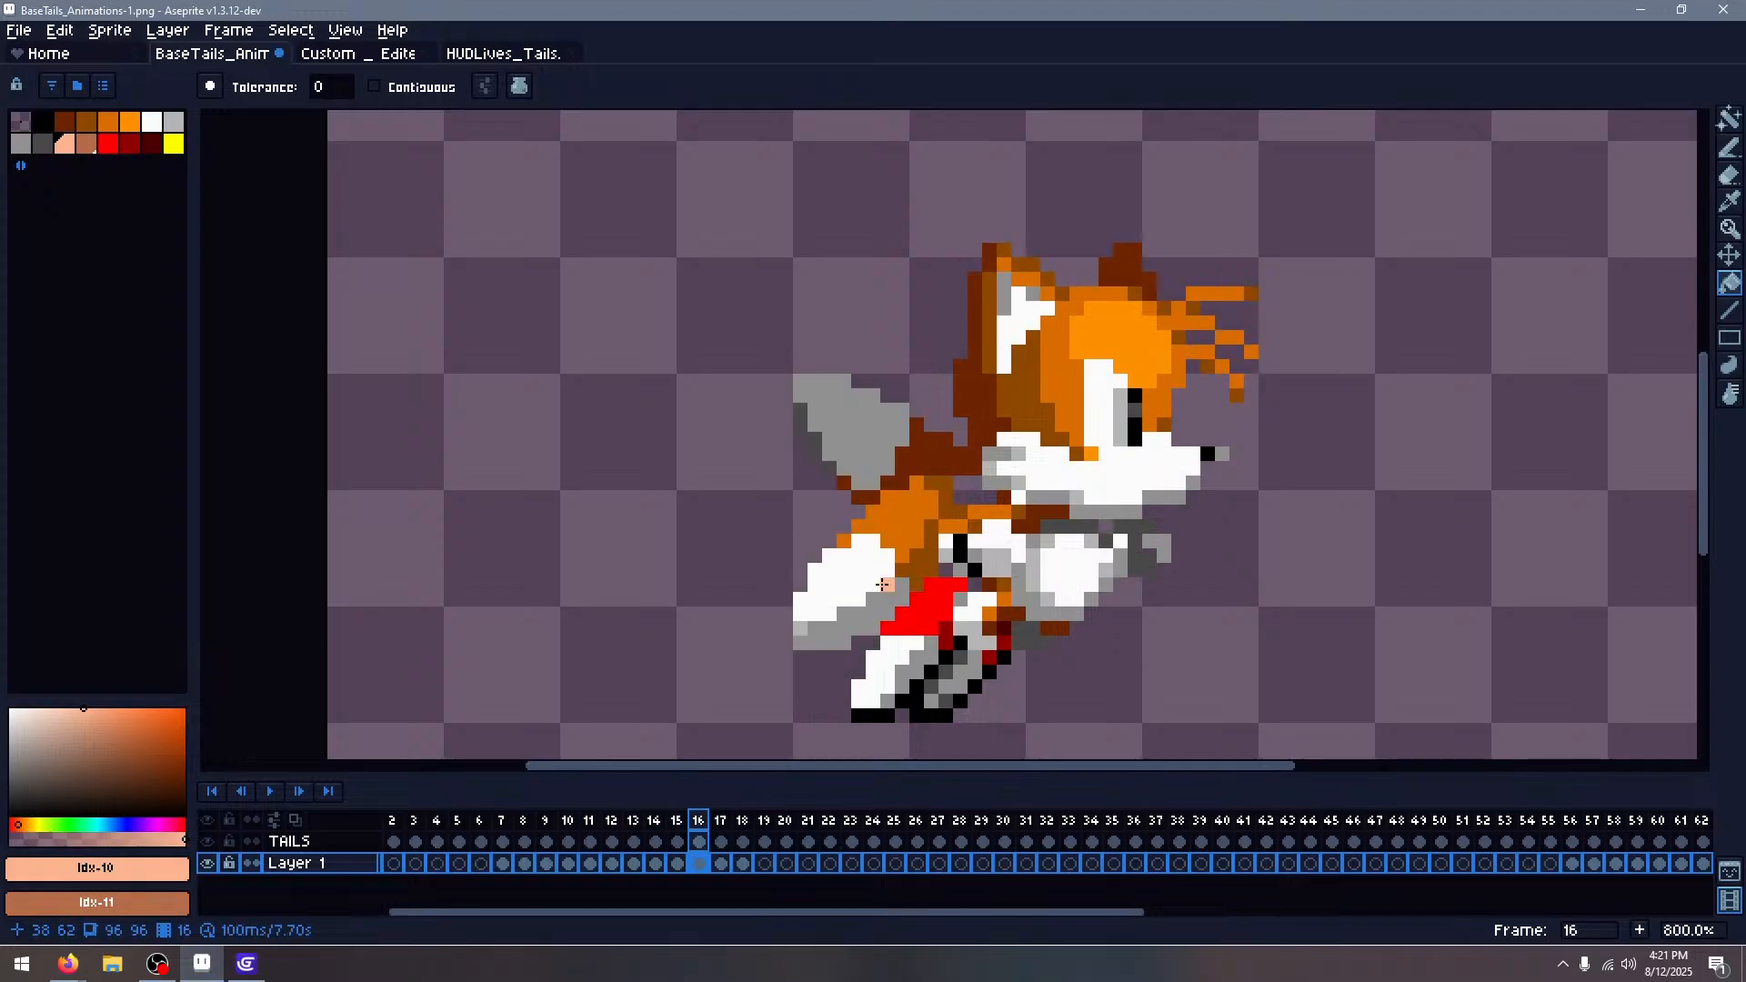
{"action": "key", "text": "Right"}
{"action": "key", "text": "Left"}
{"action": "key", "text": "Left"}
{"action": "key", "text": "Left"}
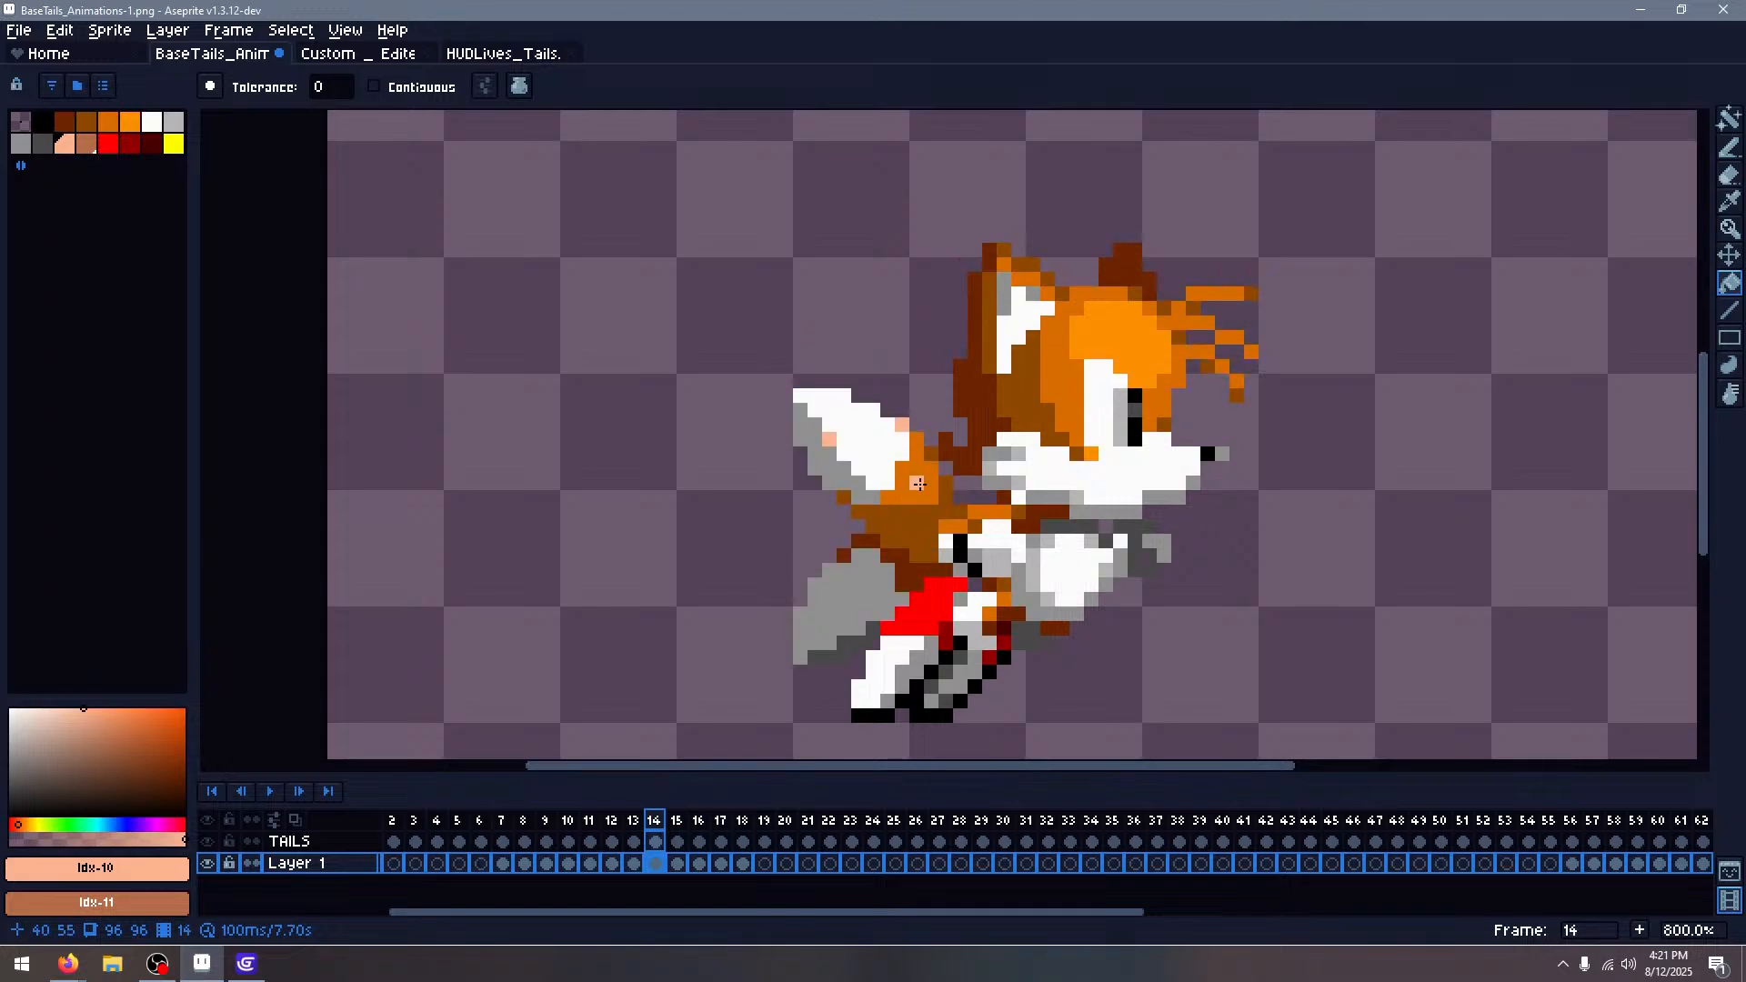
{"action": "key", "text": "Left"}
{"action": "key", "text": "Right"}
{"action": "key", "text": "Right"}
{"action": "key", "text": "Right"}
{"action": "key", "text": "Right"}
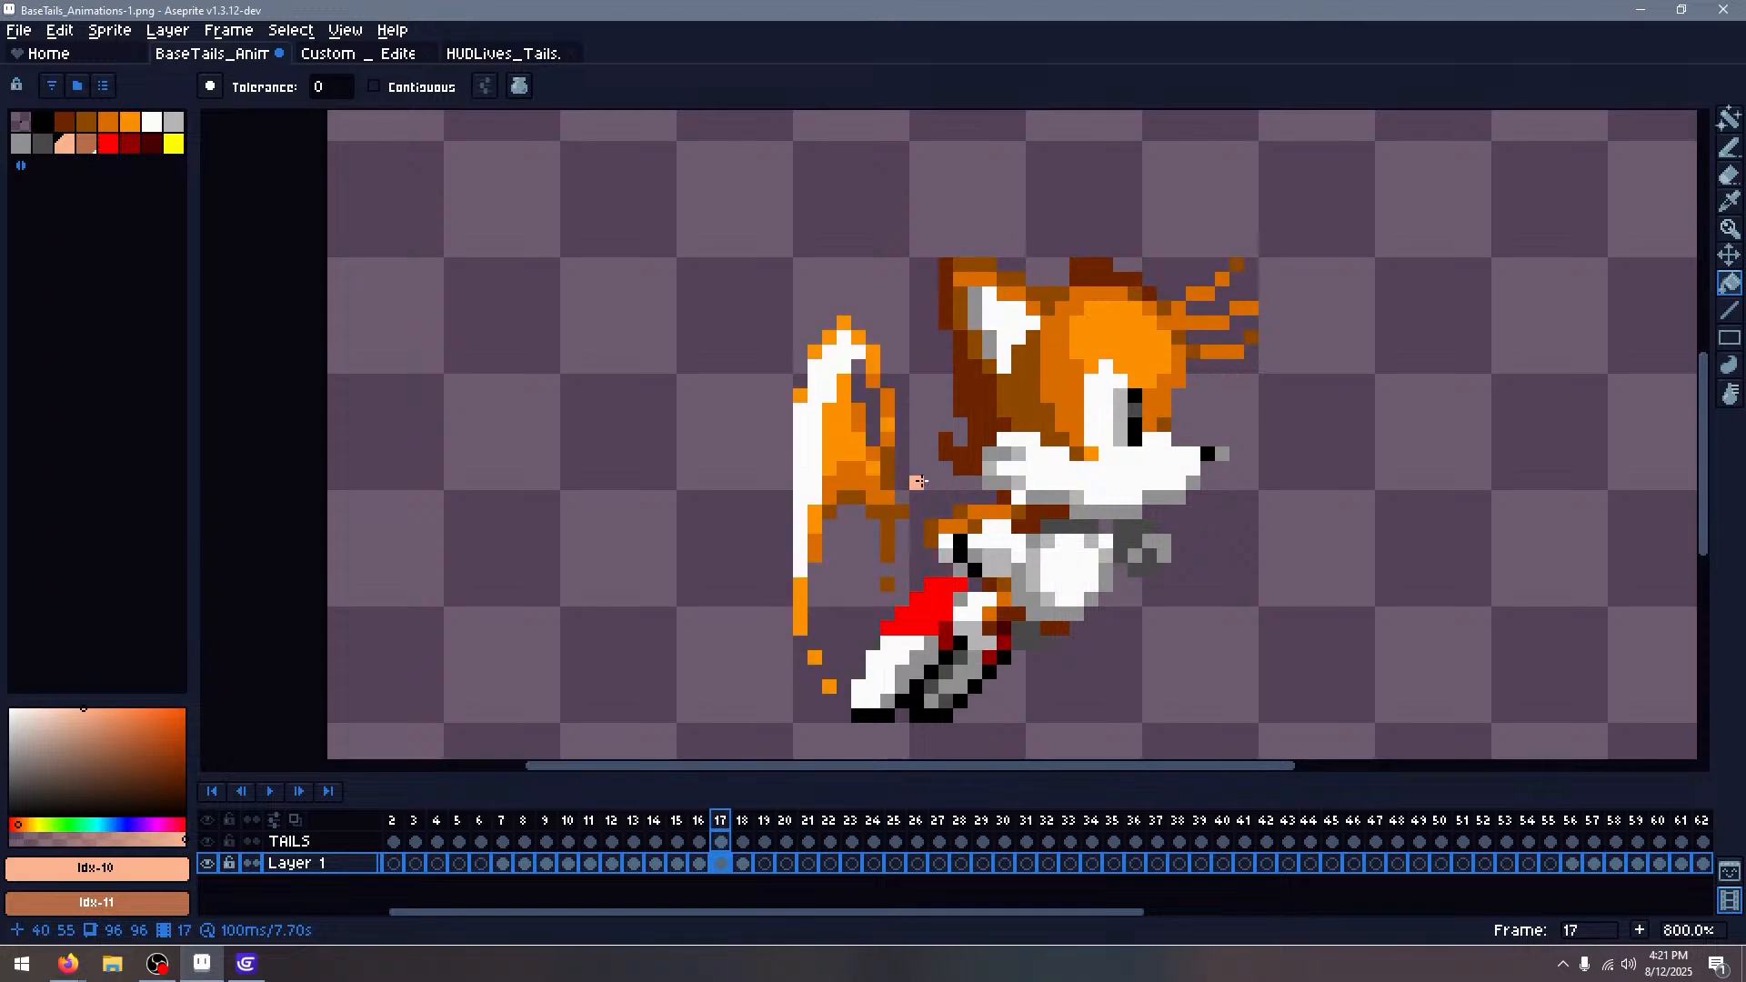
{"action": "key", "text": "Left"}
{"action": "key", "text": "Left"}
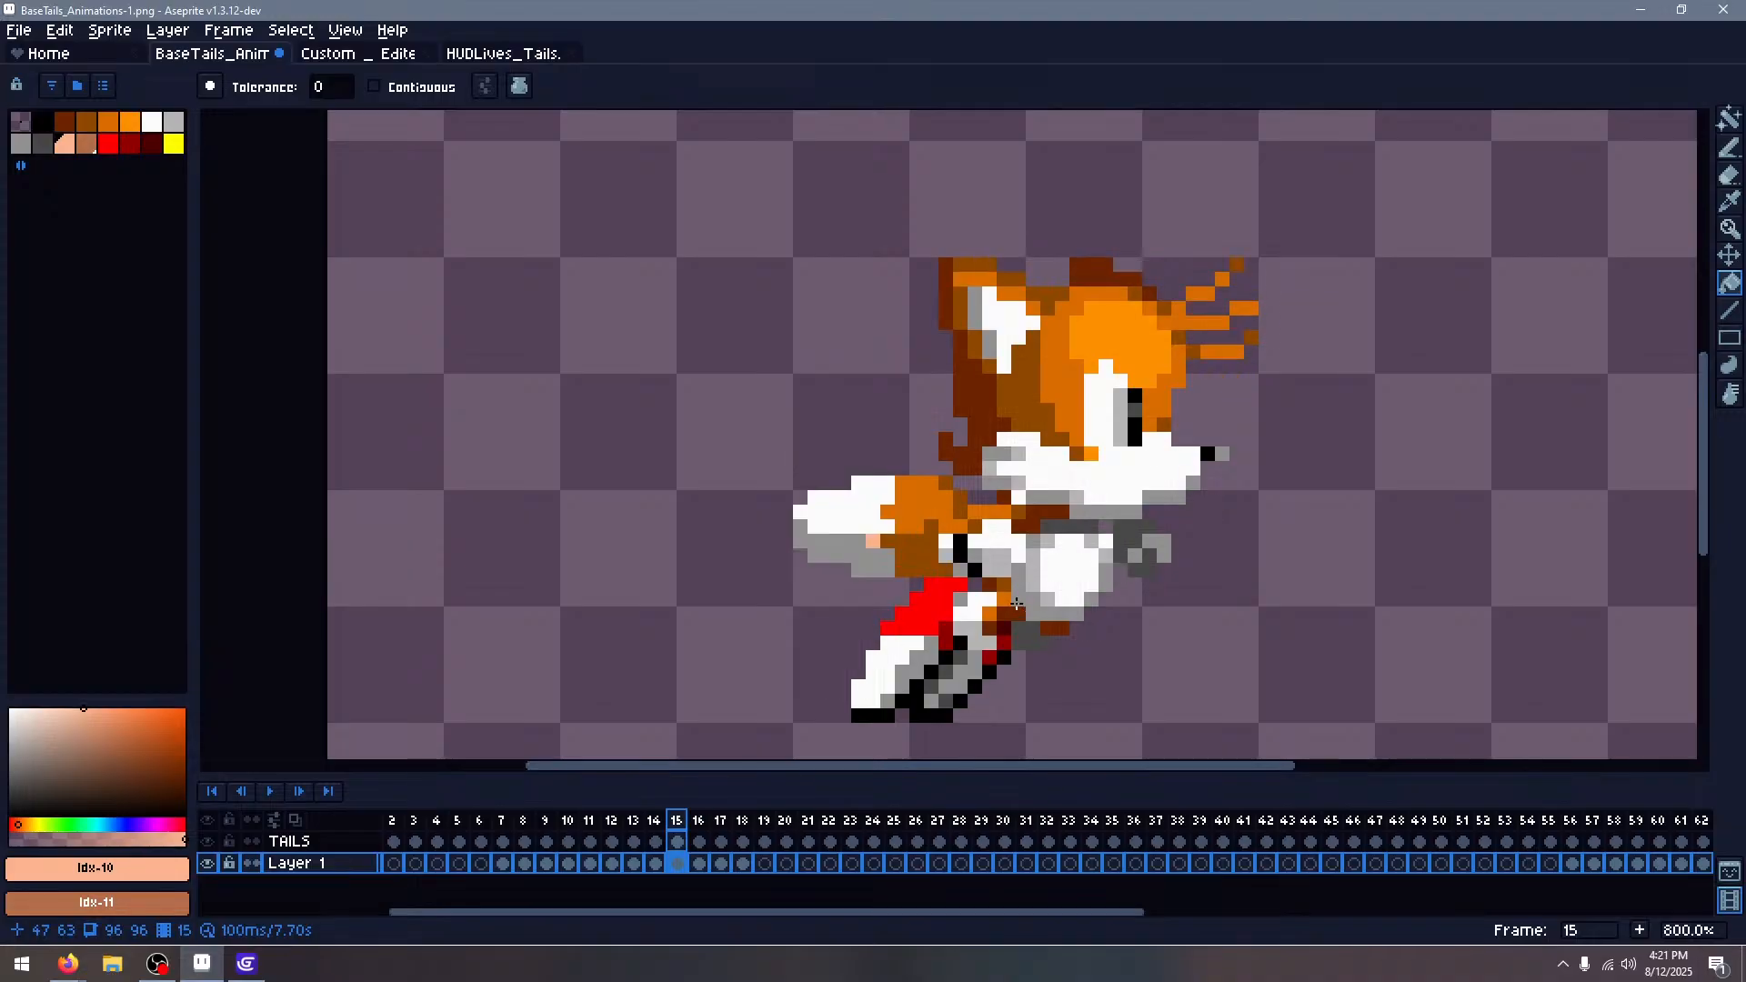
Recolour the single peach tail pixels in frames 13, 14 and 15 of Layer 1 with the light orange palette colour (index 5)
{"action": "left_click", "coordinate": [128, 127]}
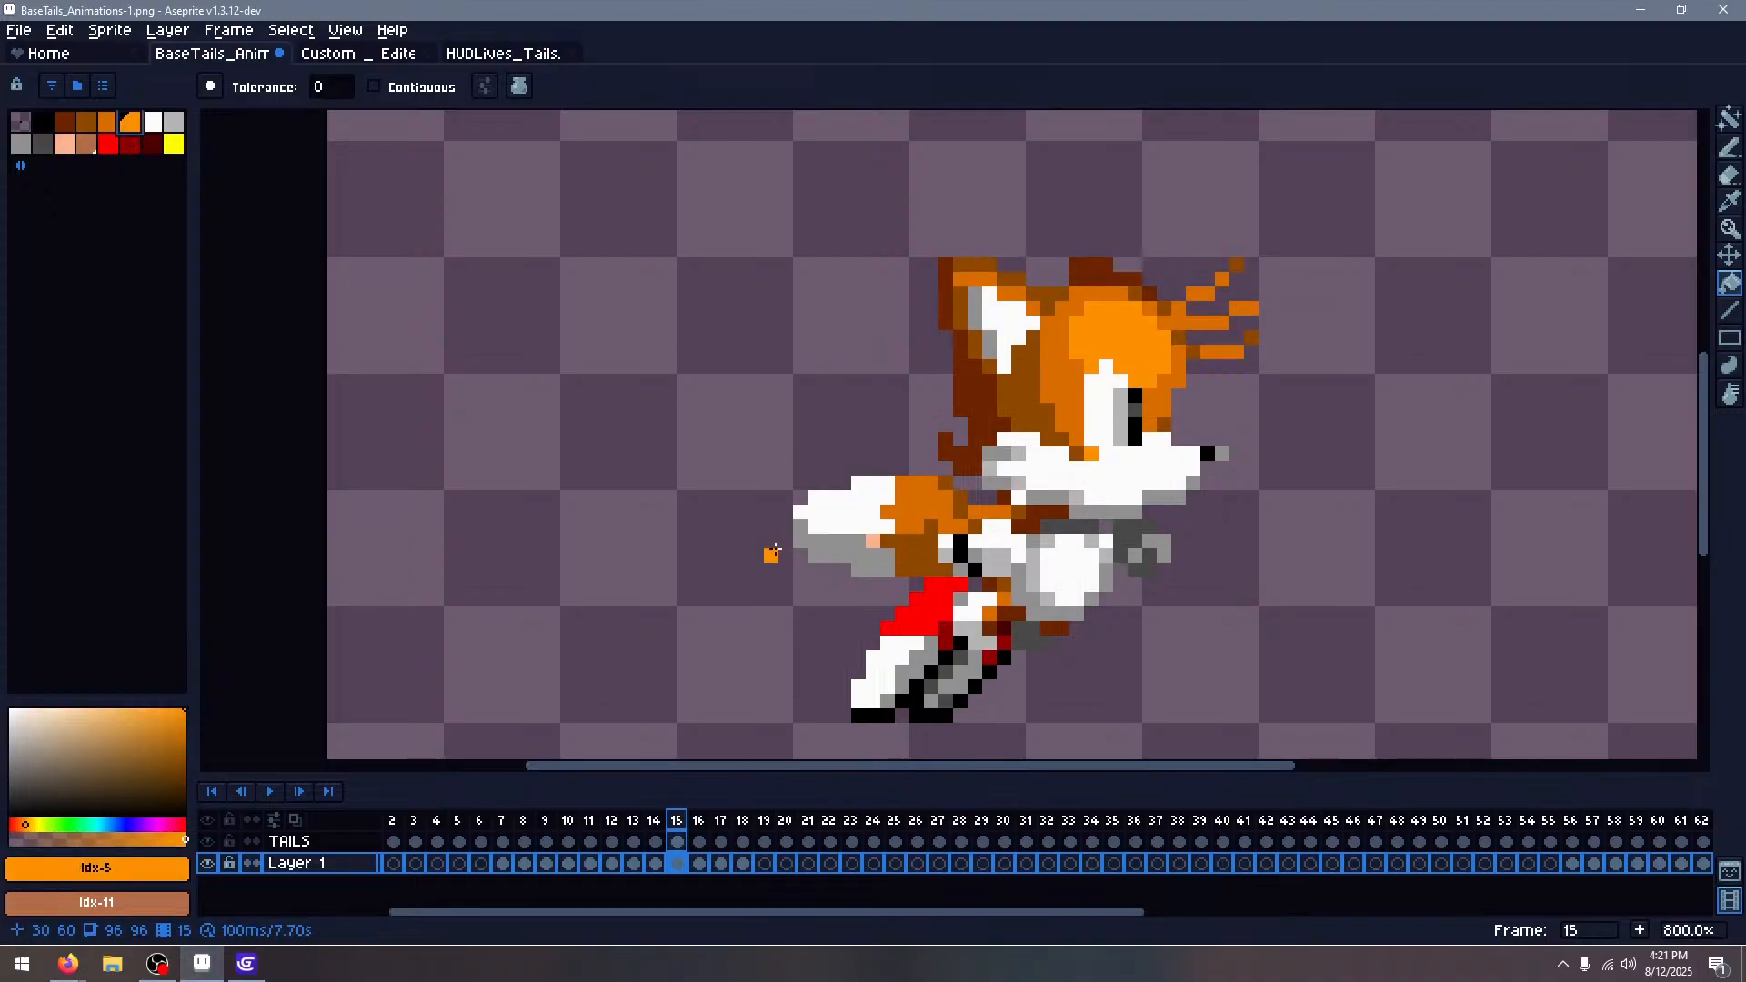
{"action": "key", "text": "Left"}
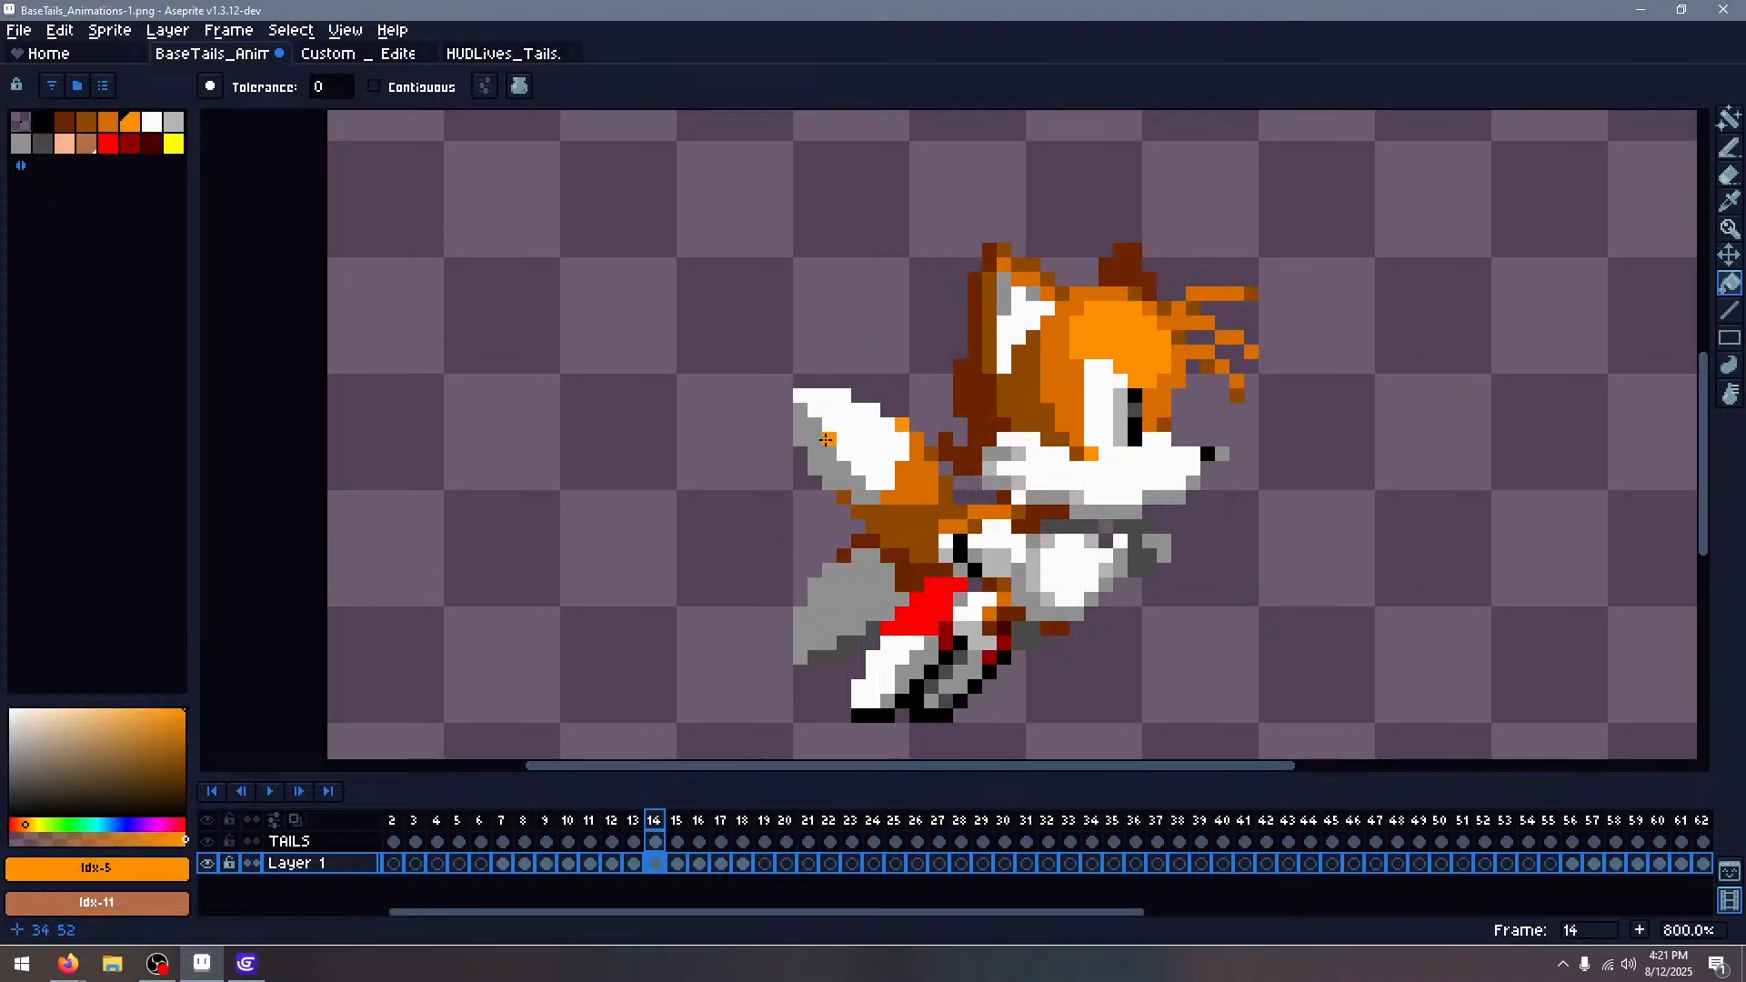
{"action": "key", "text": "Left"}
{"action": "key", "text": "Left"}
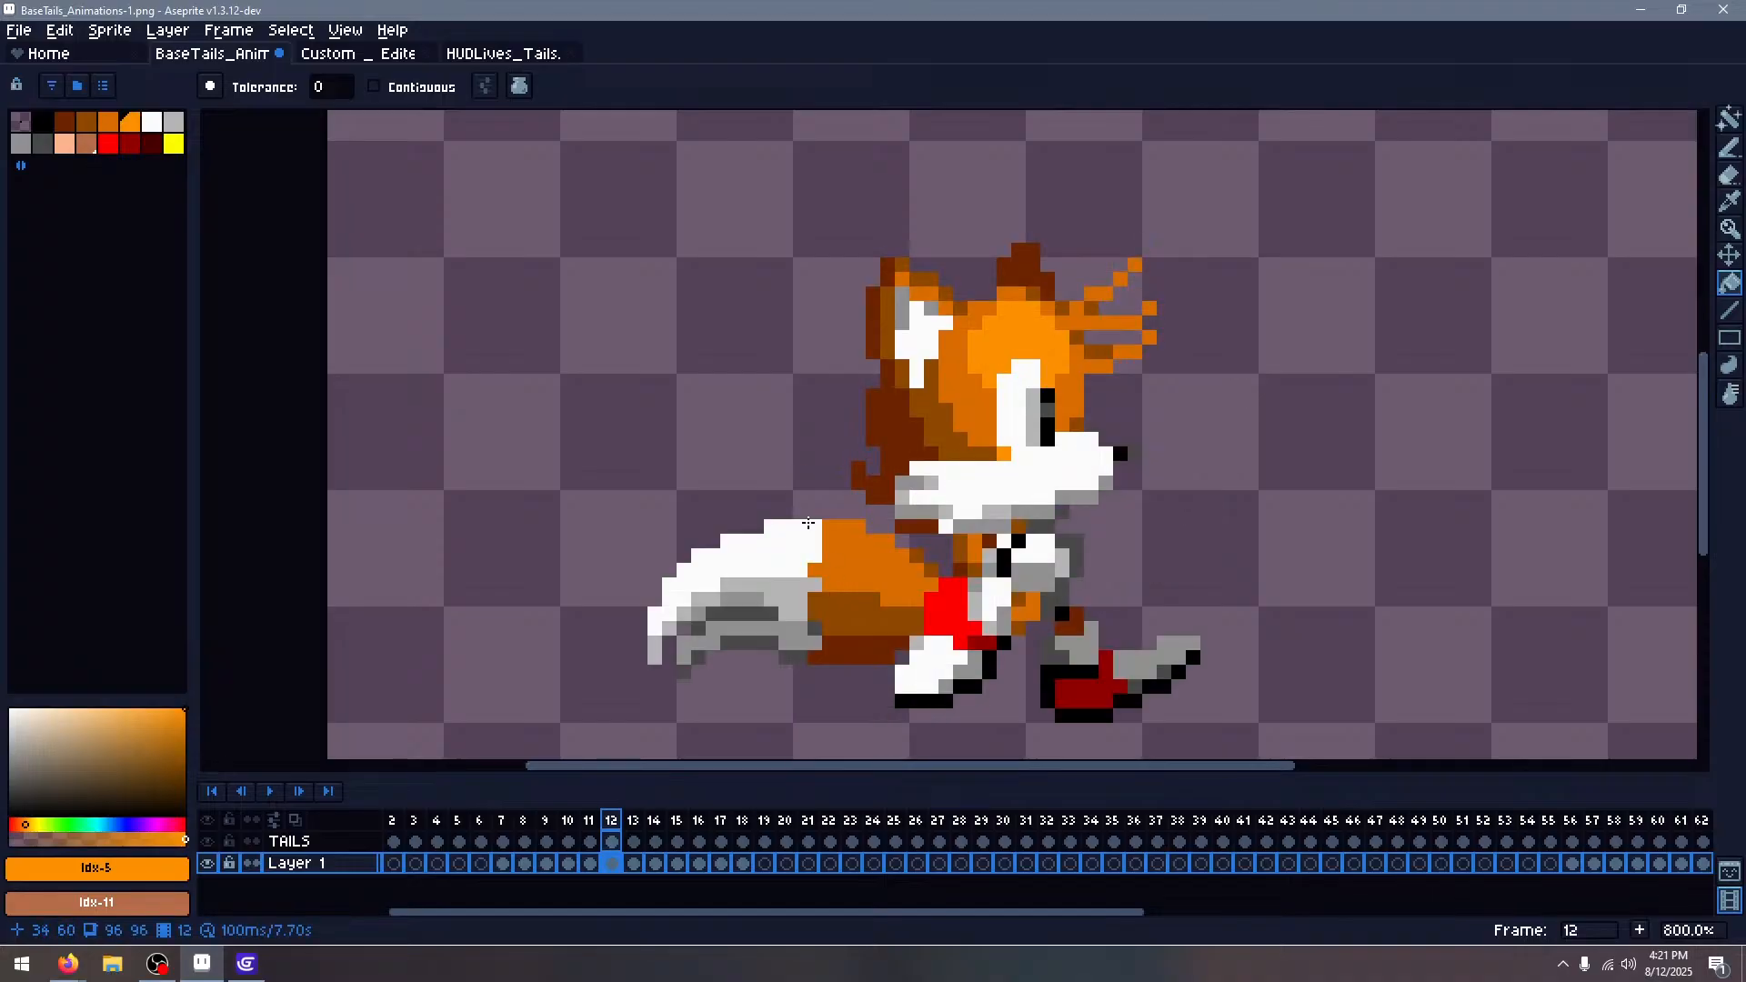
{"action": "key", "text": "Right"}
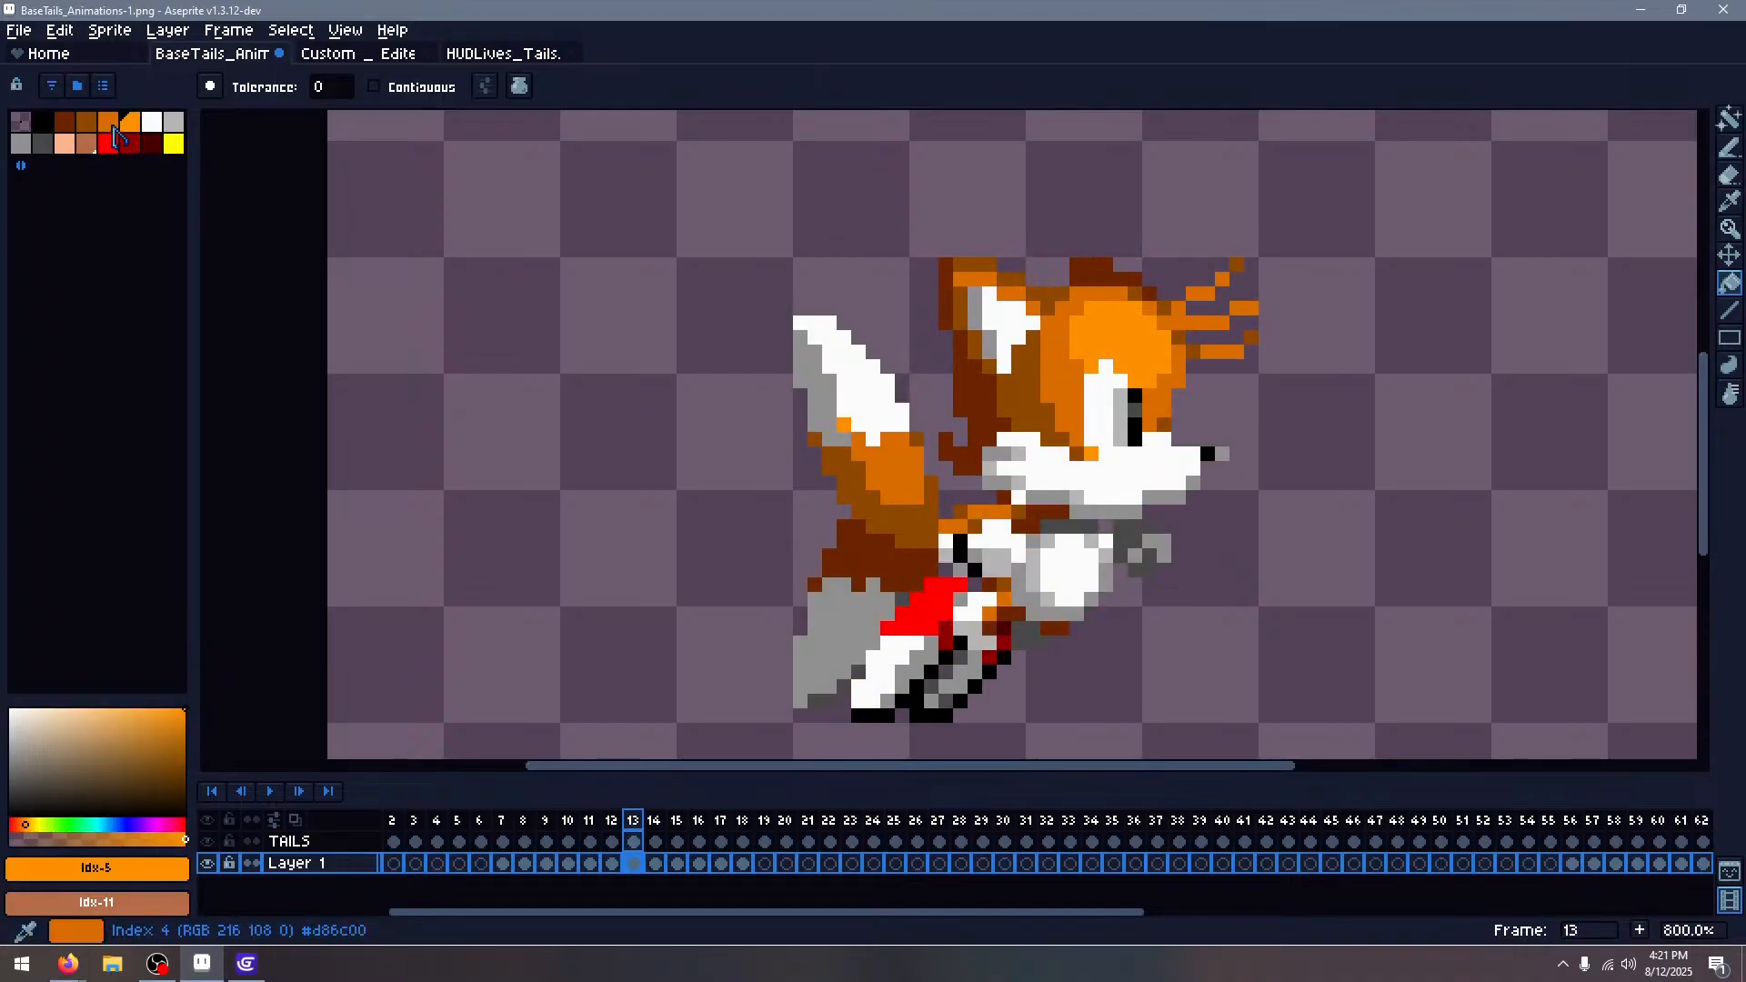
{"action": "key", "text": "Right"}
{"action": "key", "text": "Left"}
{"action": "key", "text": "Right"}
{"action": "key", "text": "Right"}
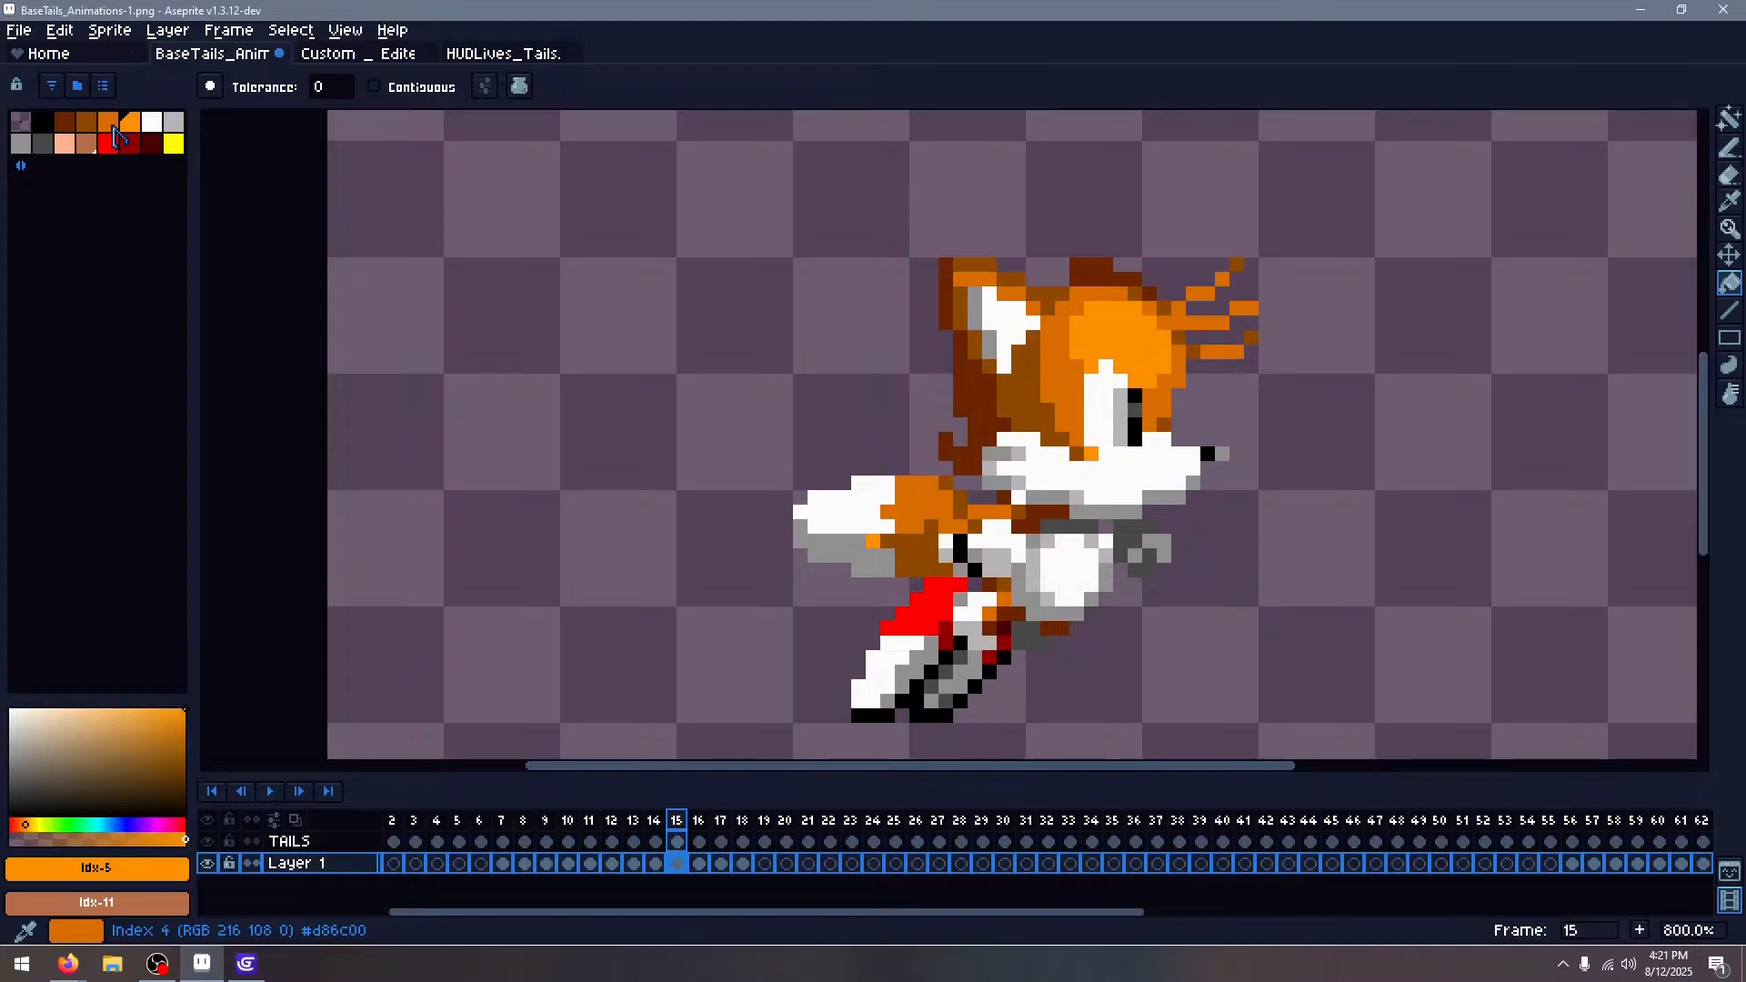
{"action": "key", "text": "Left"}
{"action": "key", "text": "Right"}
{"action": "key", "text": "Left"}
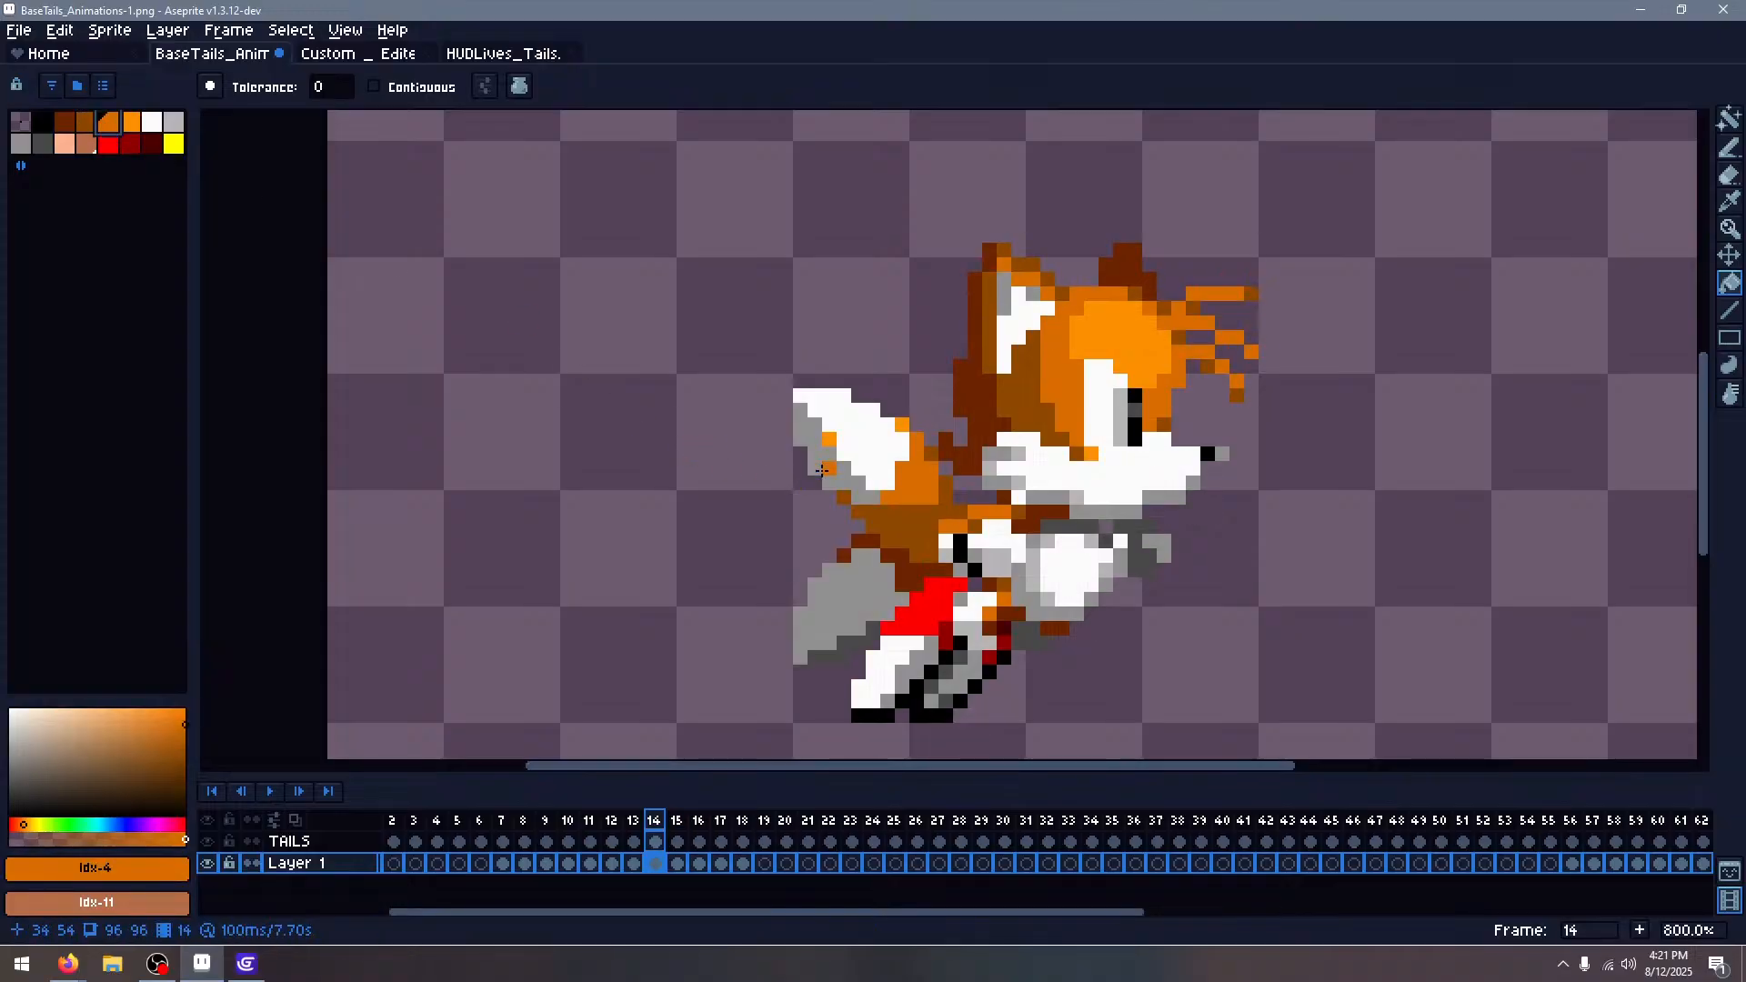
Try filling the grey tail shading in frames 14 and 13 with the darker orange palette colour (index 4), and undo the fills
{"action": "left_click", "coordinate": [822, 470]}
{"action": "key", "text": "Left"}
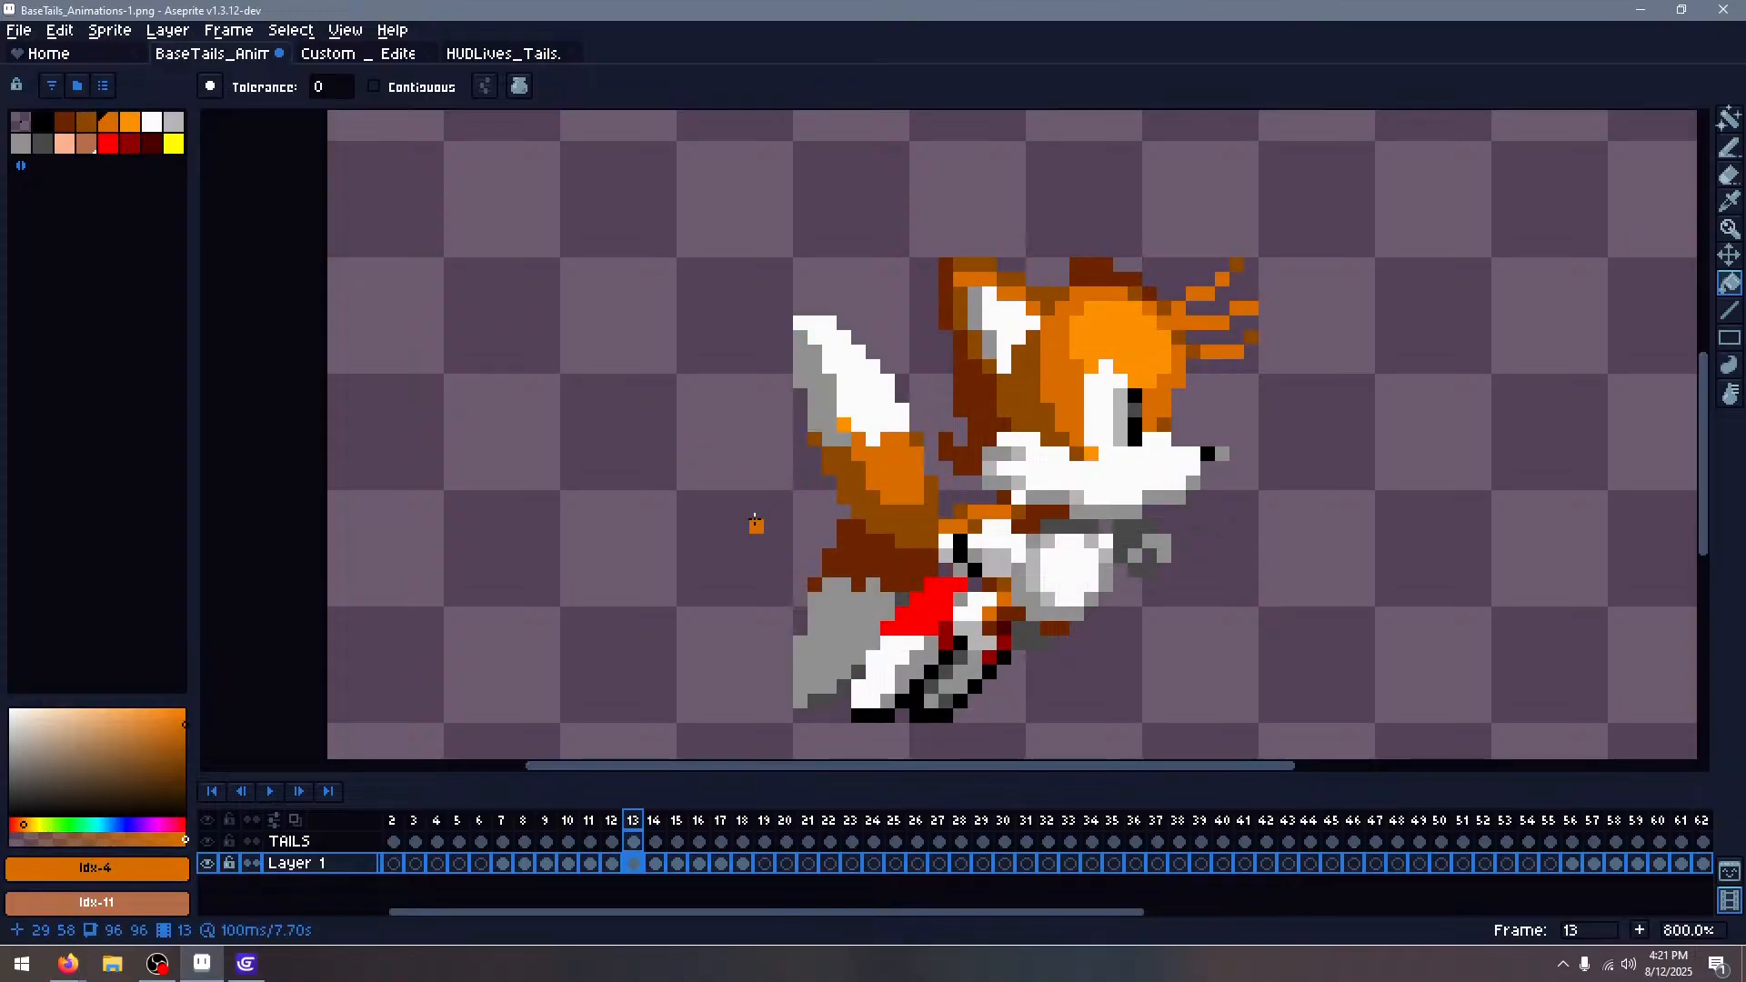
{"action": "left_click", "coordinate": [810, 415]}
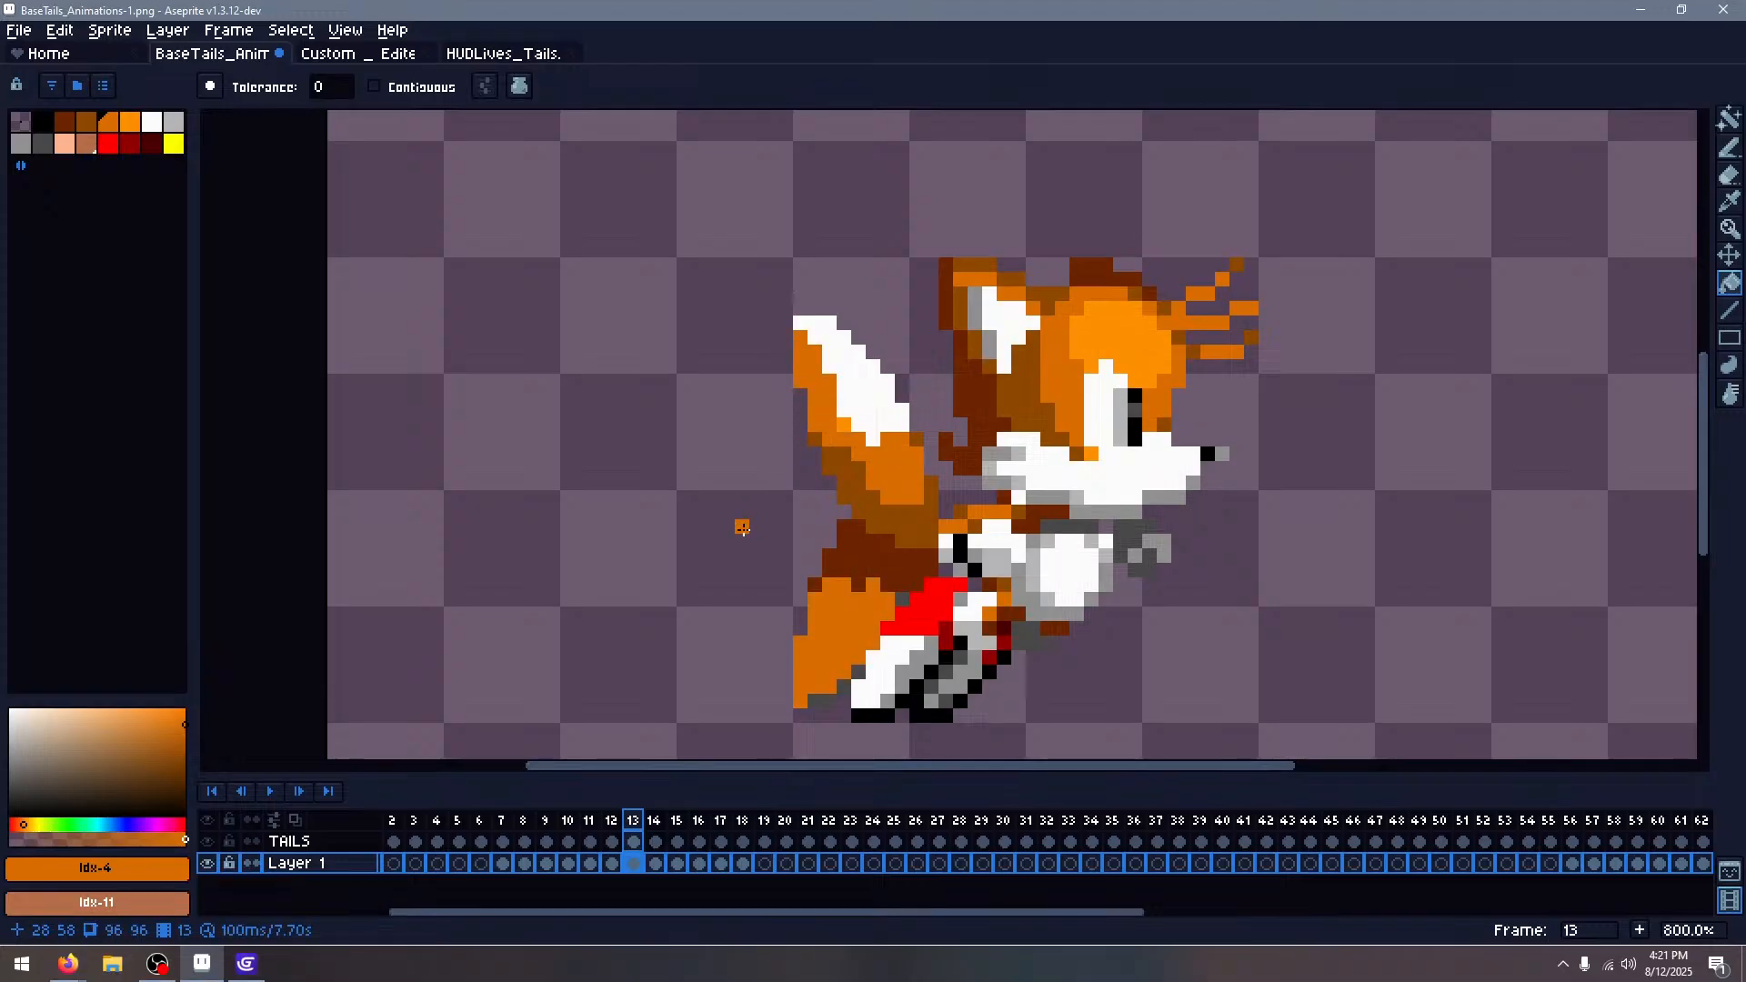
{"action": "key", "text": "v"}
{"action": "key", "text": "ctrl+z"}
{"action": "key", "text": "ctrl+z"}
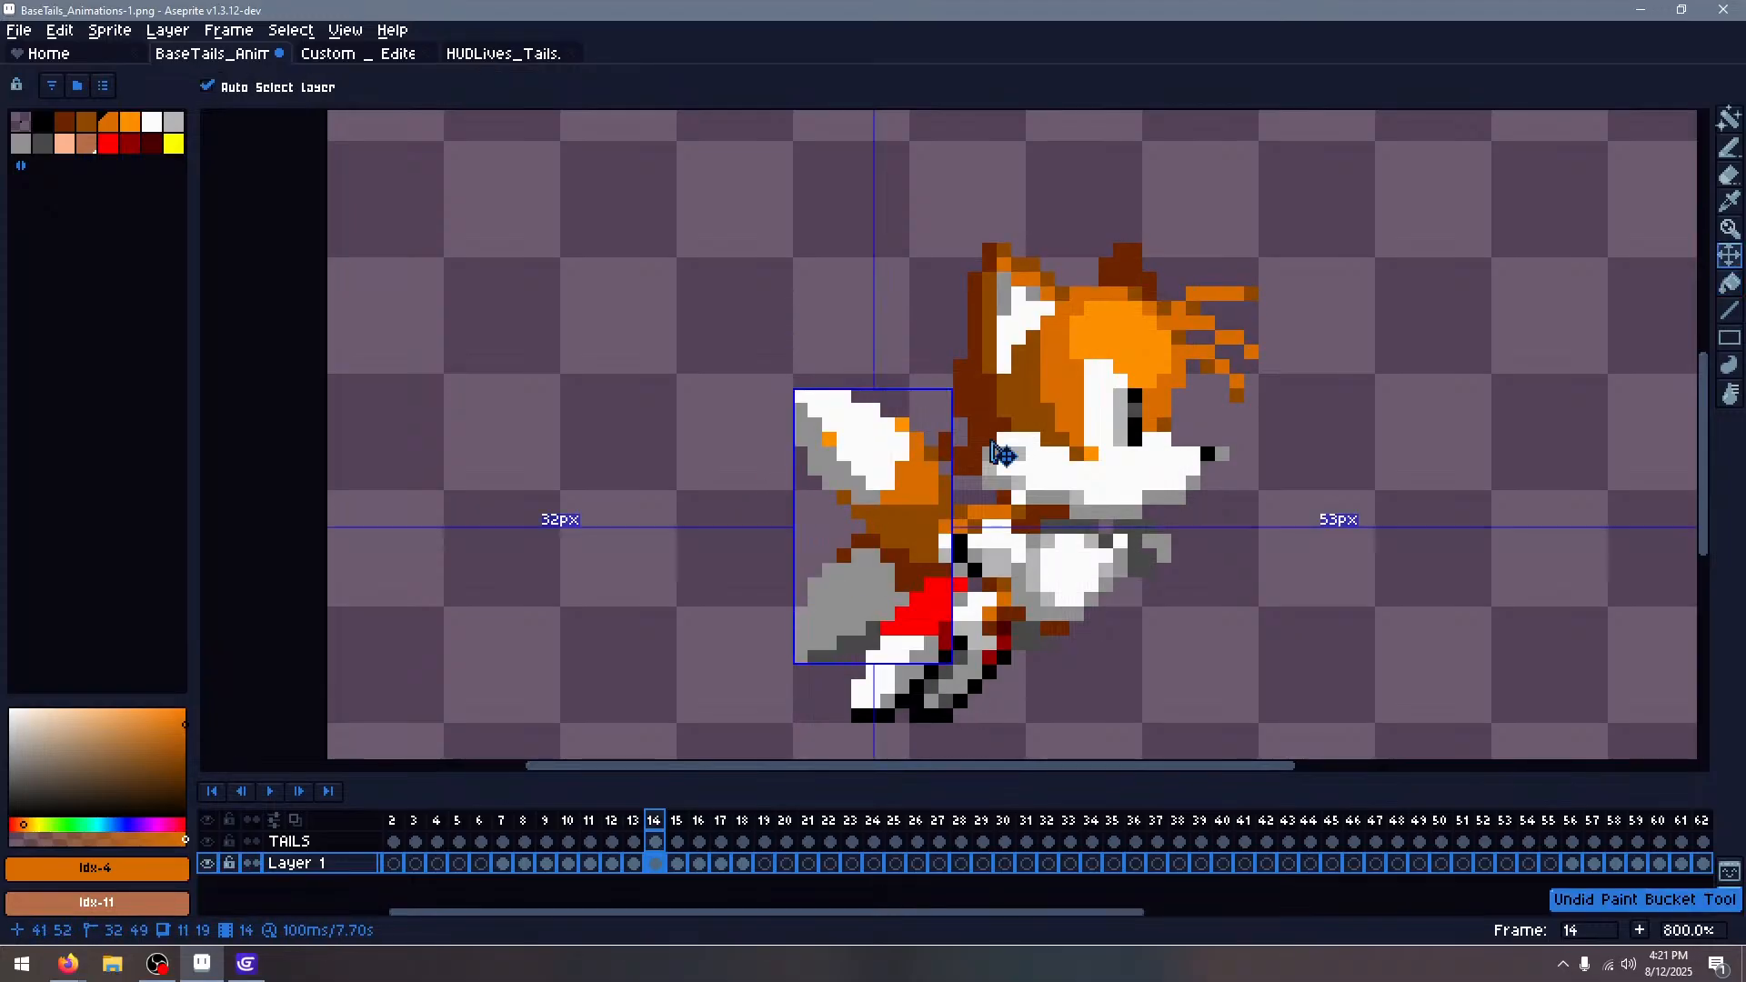
Refill the single orange tail pixels in frames 13, 14 and 15 of Layer 1 with the peach palette colour (index 10)
{"action": "key", "text": "Left"}
{"action": "key", "text": "g"}
{"action": "left_click", "coordinate": [65, 144]}
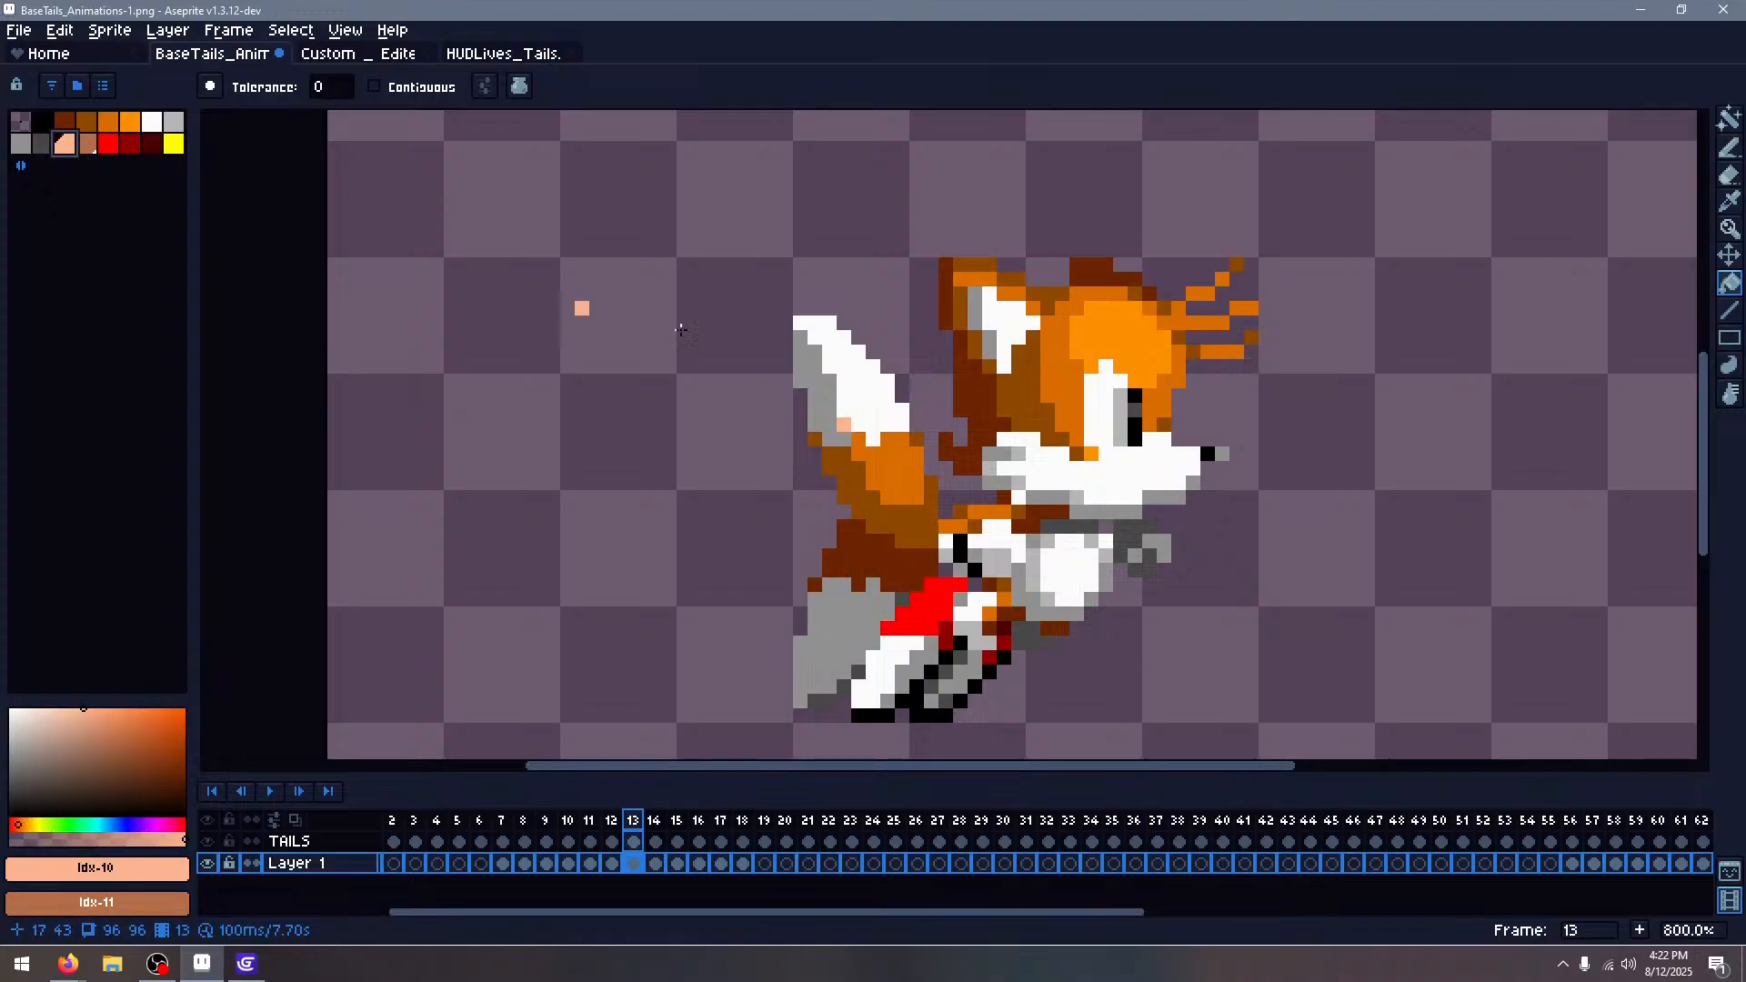
{"action": "key", "text": "Right"}
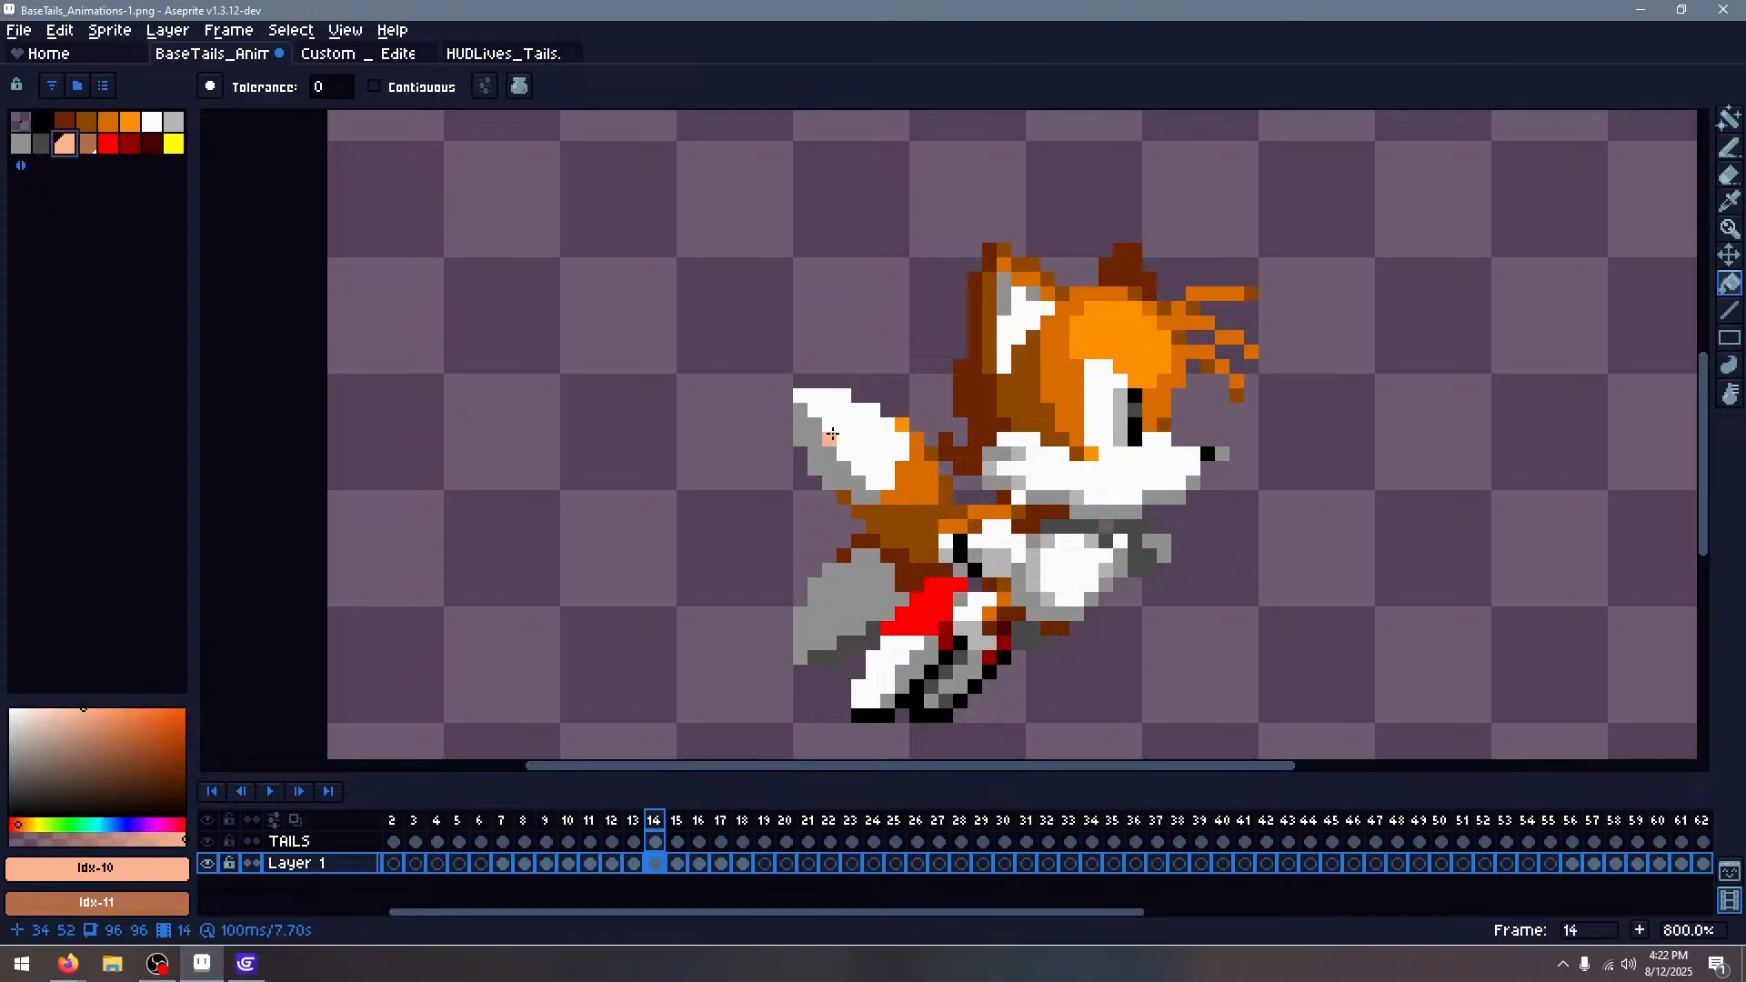
{"action": "key", "text": "Right"}
{"action": "key", "text": "Right"}
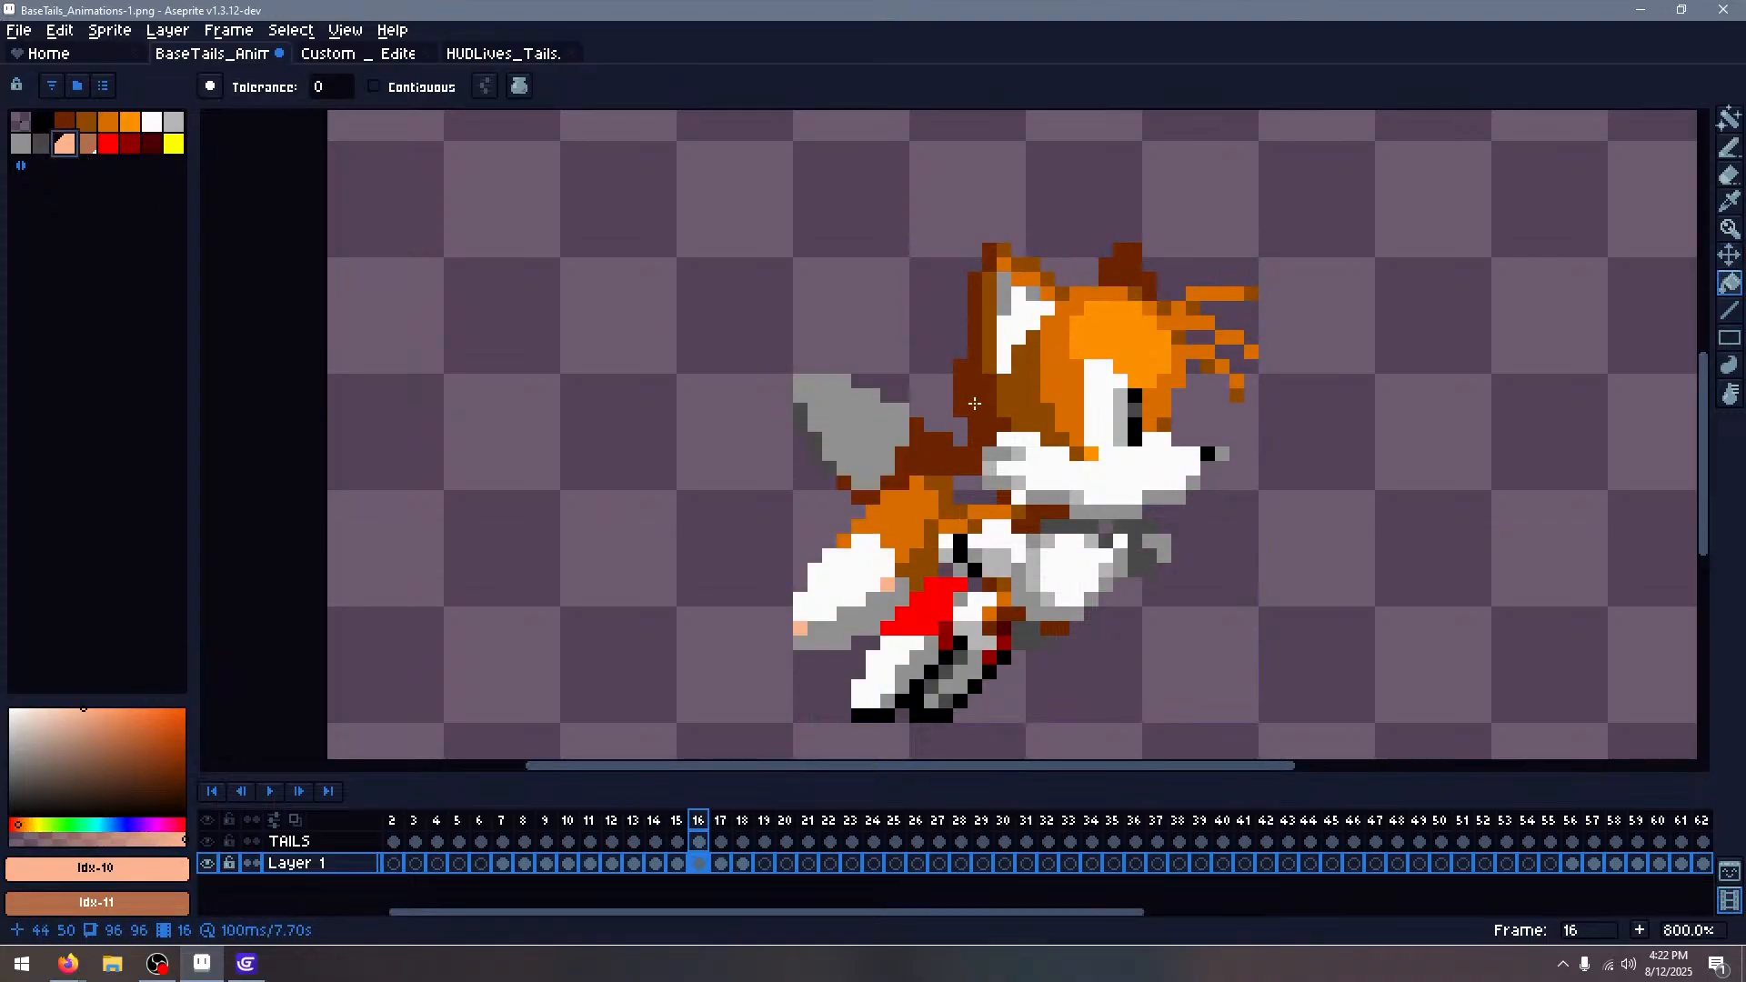
{"action": "key", "text": "Right"}
{"action": "key", "text": "Left"}
{"action": "key", "text": "Left"}
{"action": "key", "text": "Left"}
{"action": "key", "text": "Left"}
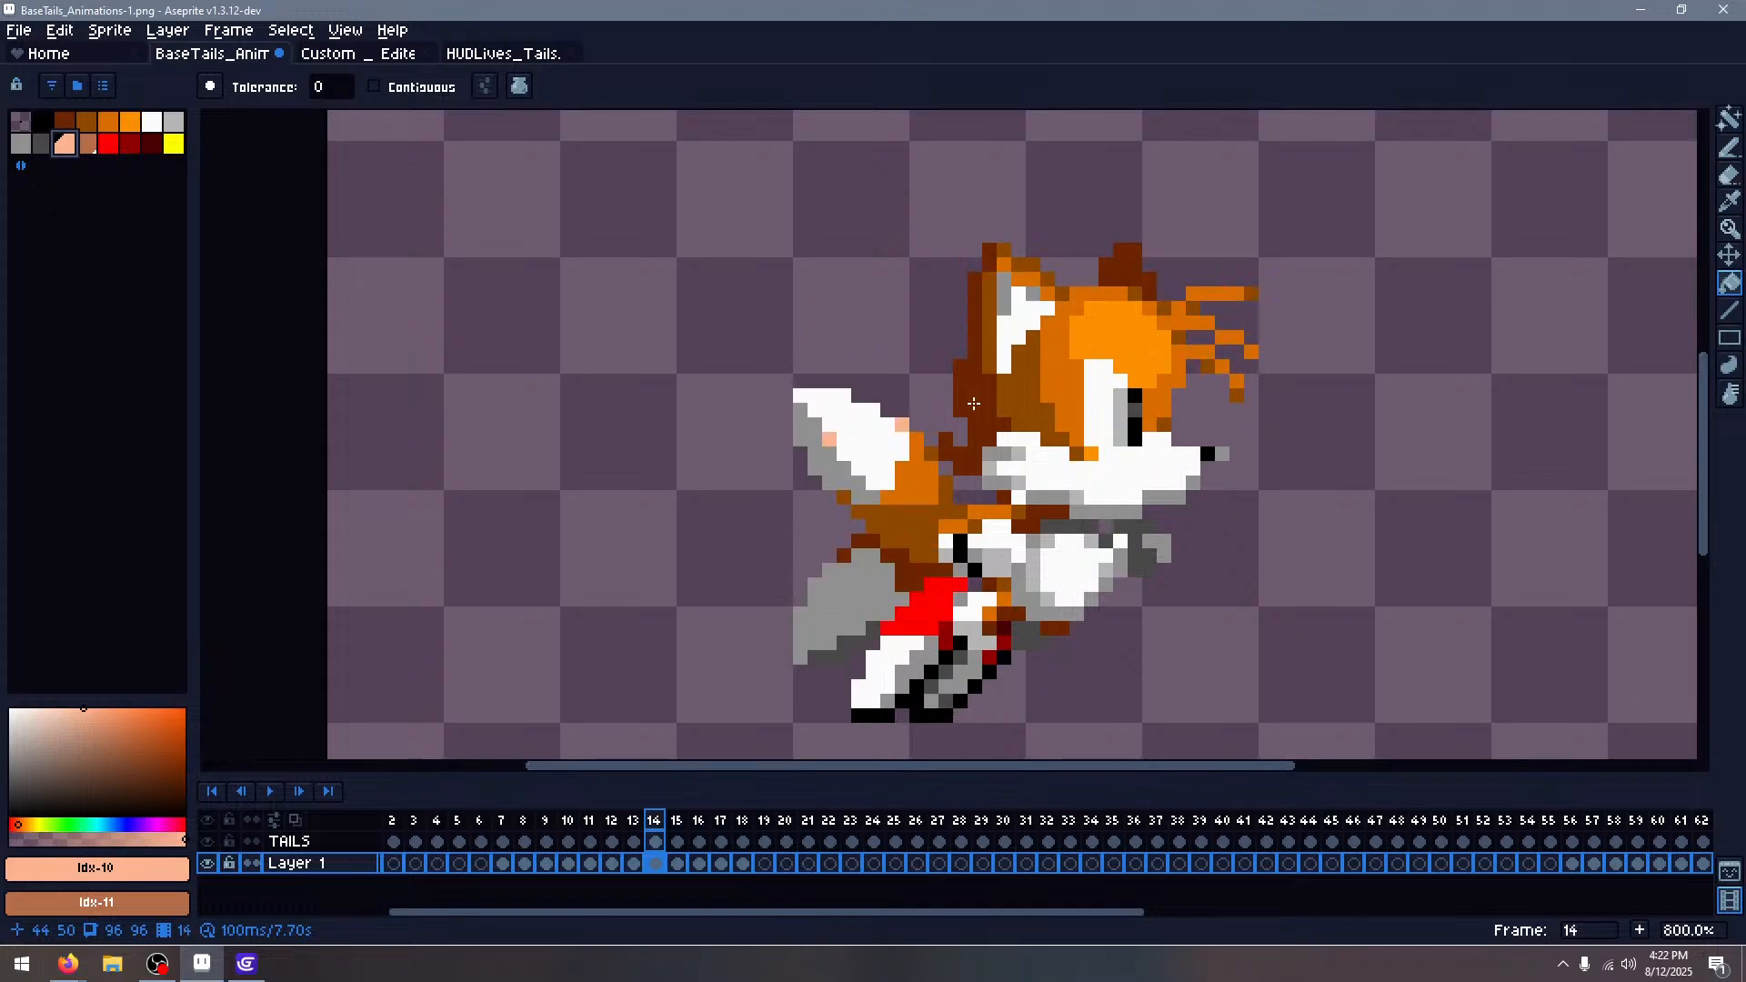
Fill the grey areas of both tails in frames 13 to 16 of Layer 1 with the light orange palette colour (index 5)
{"action": "left_click", "coordinate": [130, 124]}
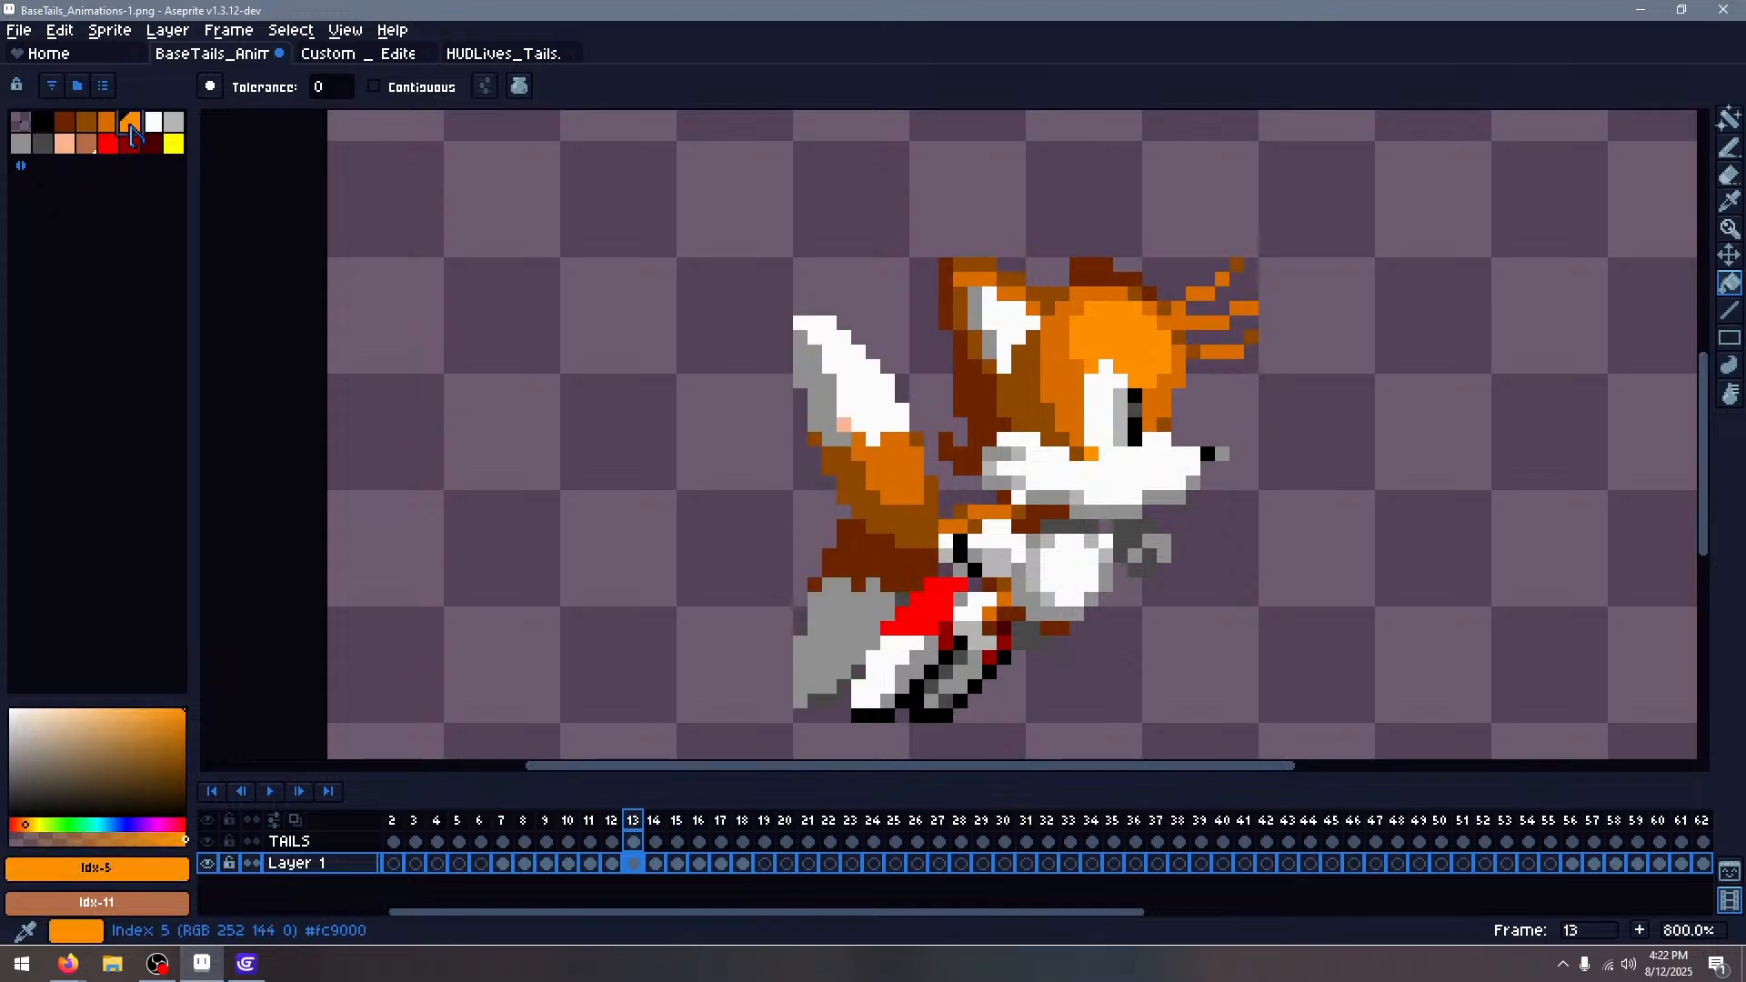
{"action": "left_click", "coordinate": [825, 440]}
{"action": "key", "text": "Right"}
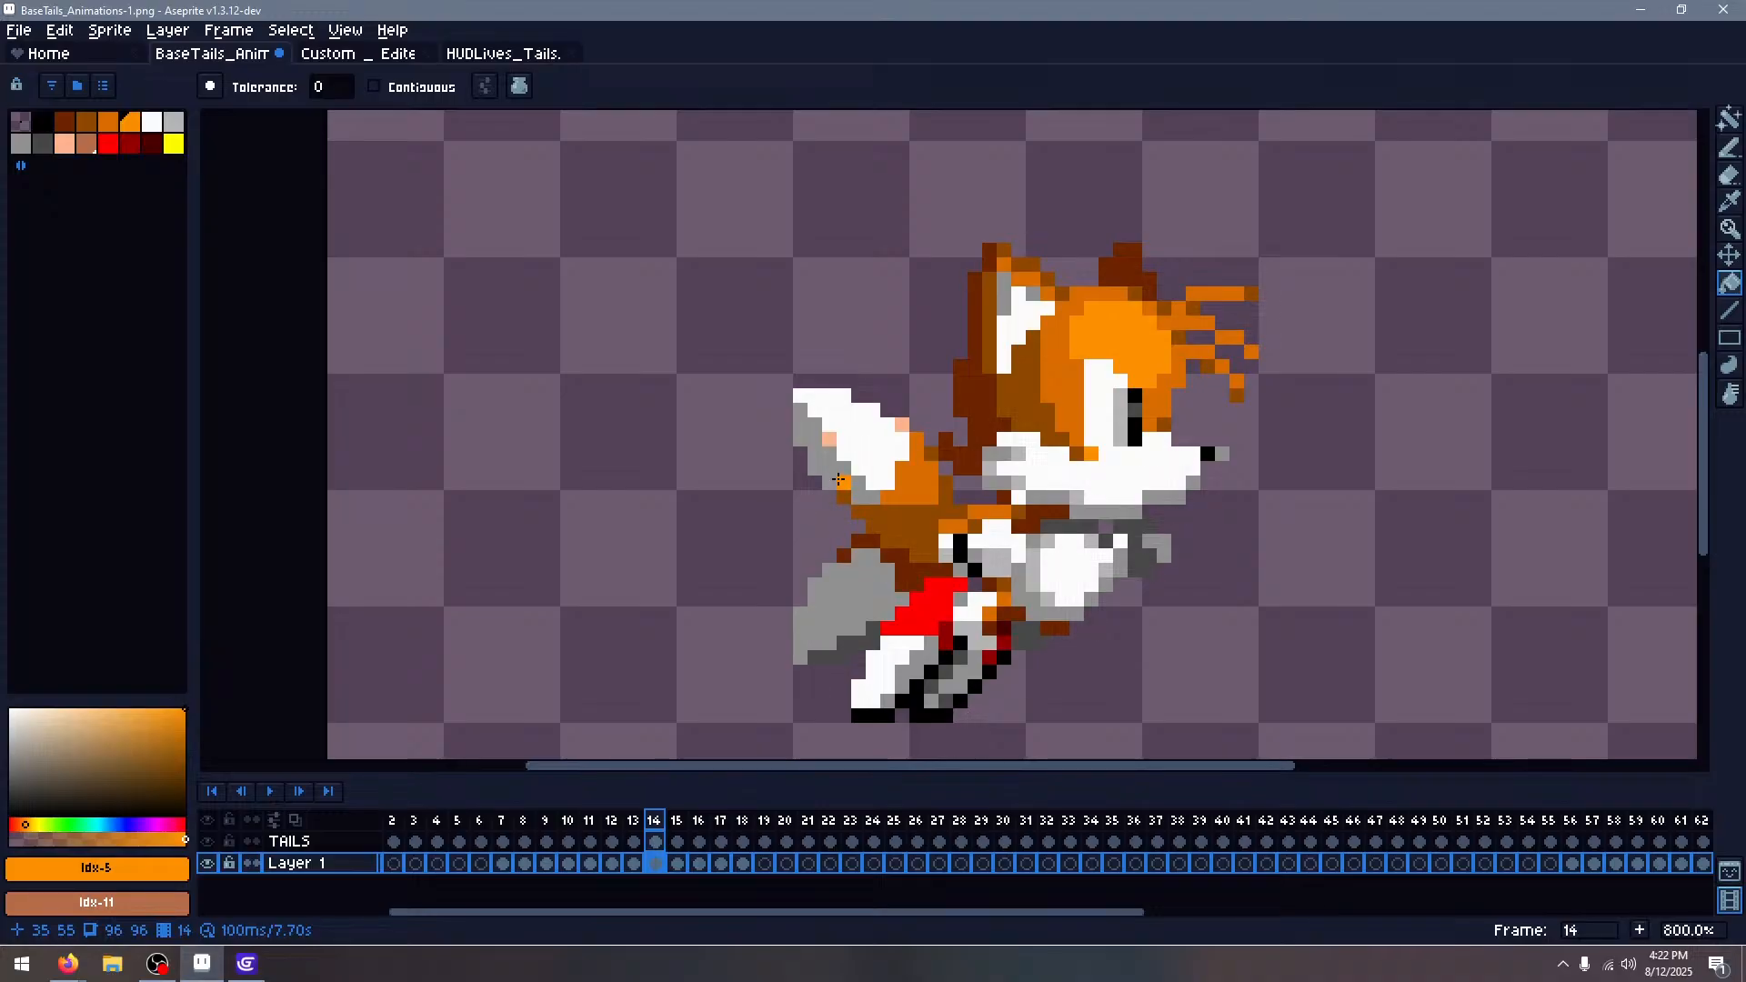
{"action": "key", "text": "Right"}
{"action": "key", "text": "Right"}
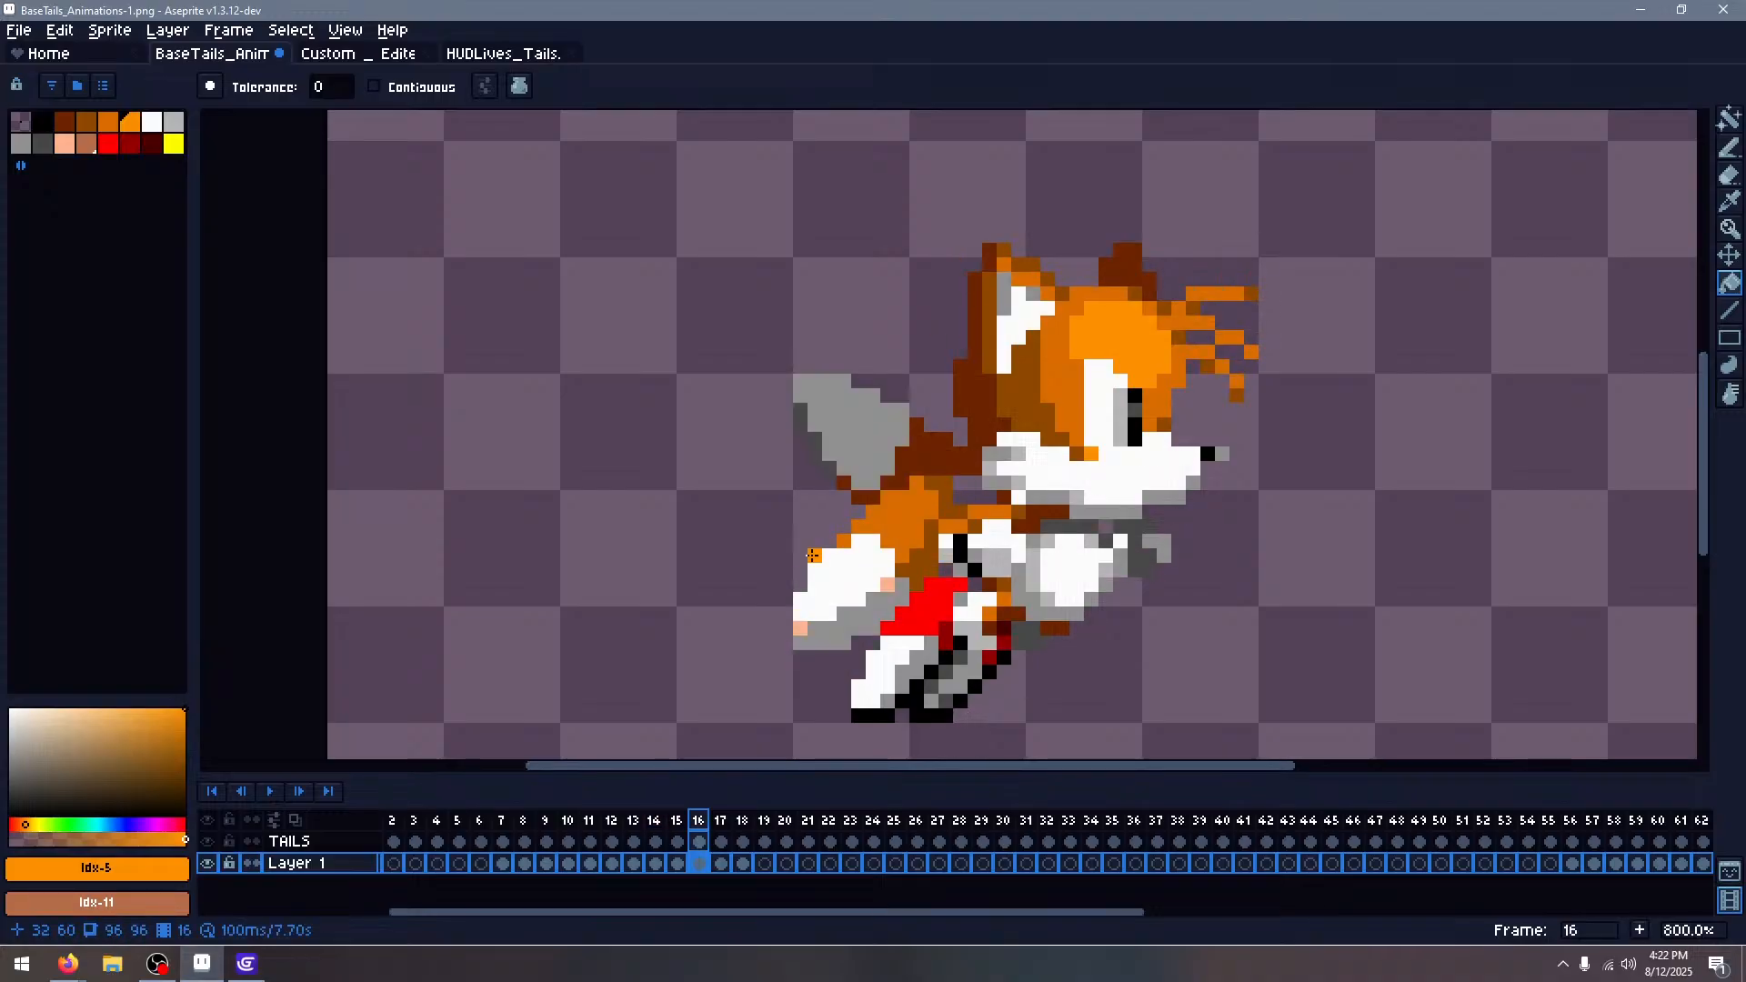
{"action": "left_click", "coordinate": [863, 610]}
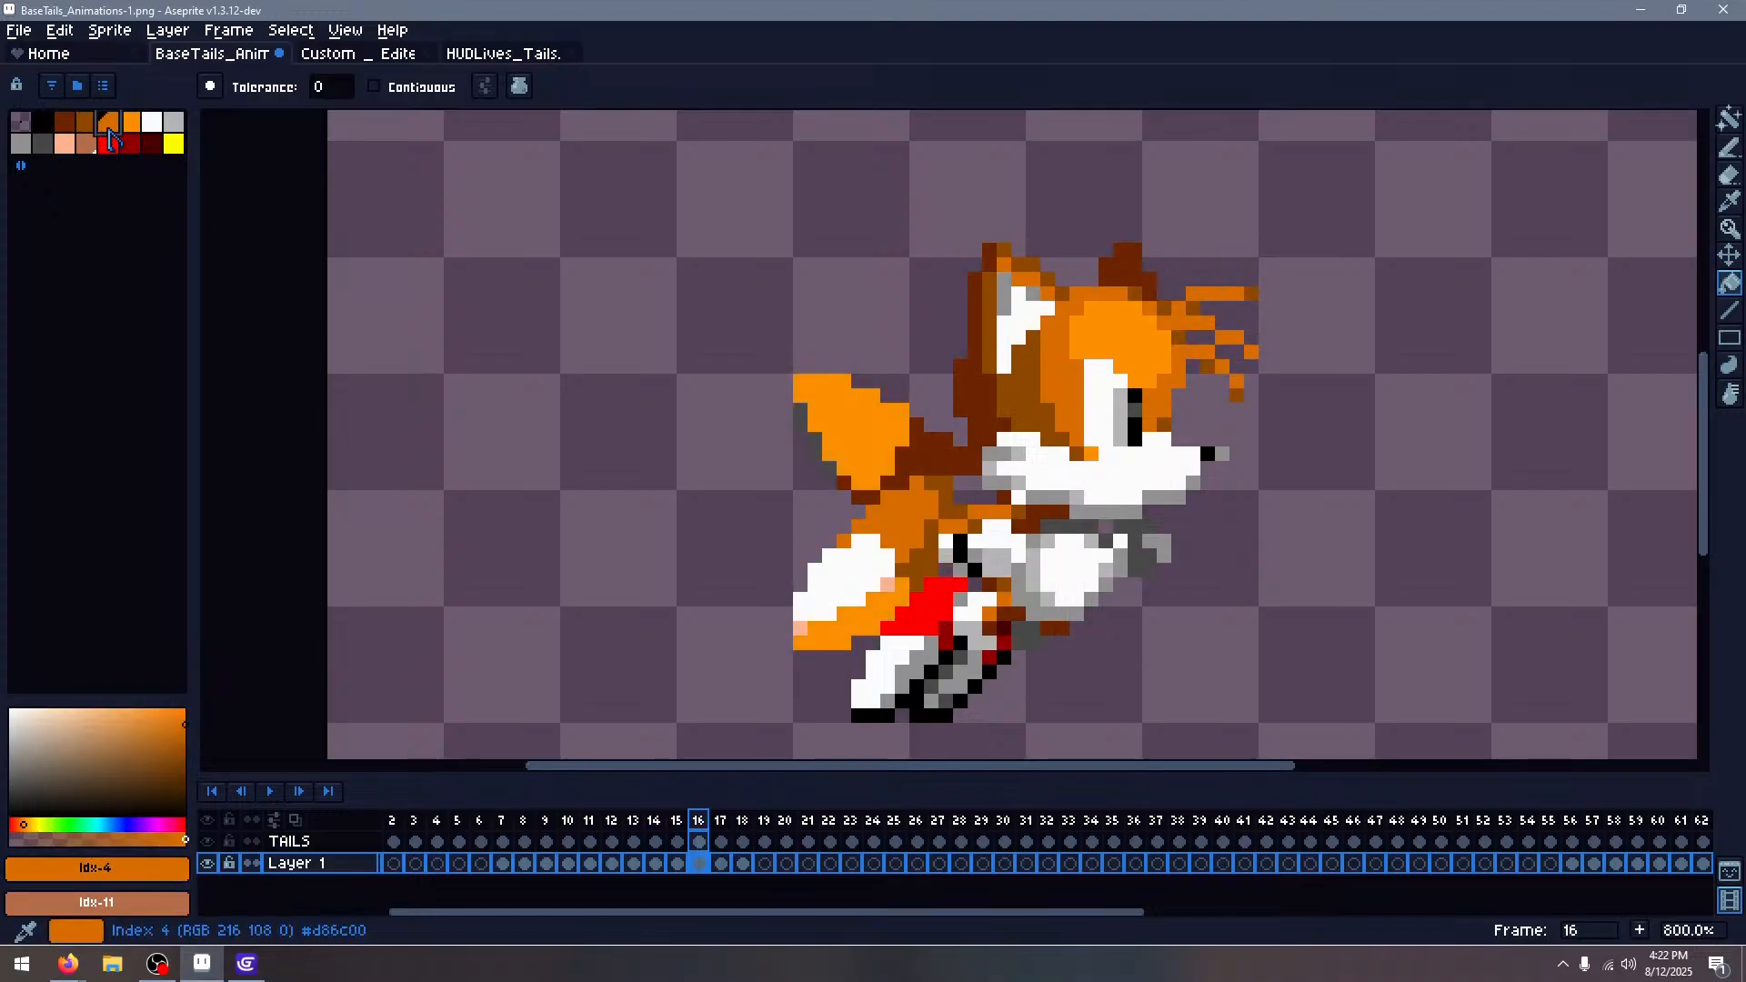
Compare the recoloured tails across frames 13 to 17 of Layer 1
{"action": "key", "text": "Right"}
{"action": "key", "text": "Right"}
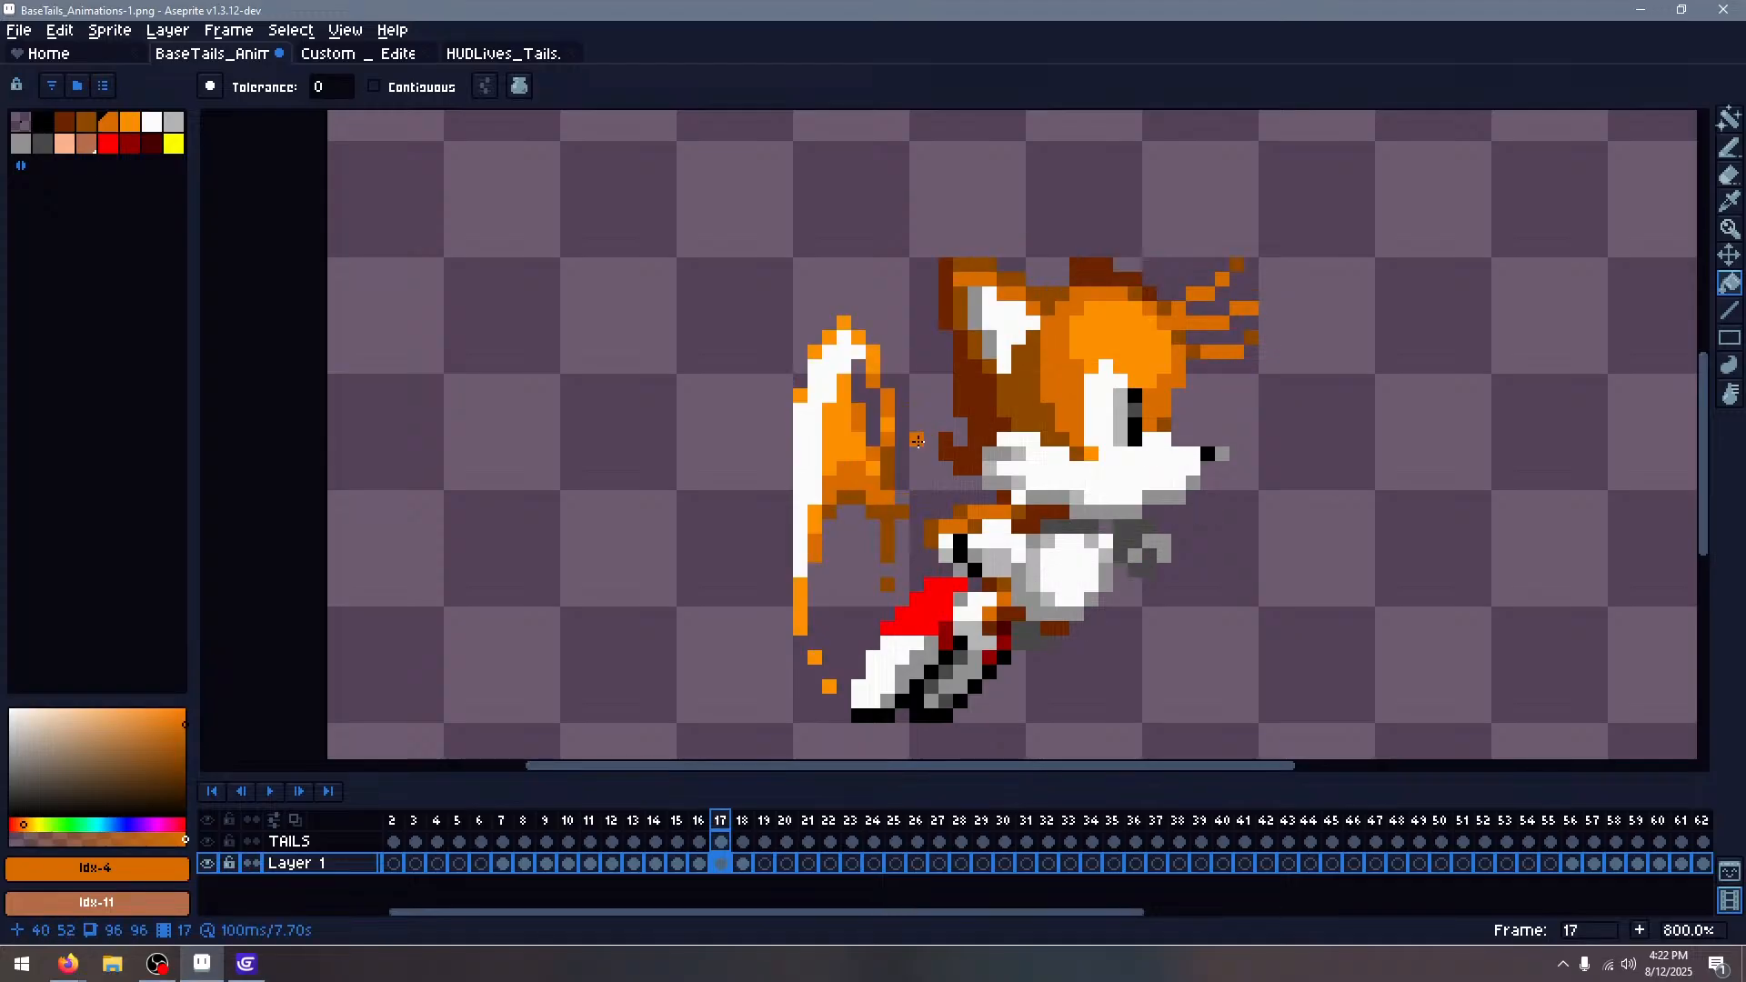
{"action": "key", "text": "Left"}
{"action": "key", "text": "Left"}
{"action": "key", "text": "Left"}
{"action": "key", "text": "Left"}
{"action": "key", "text": "Left"}
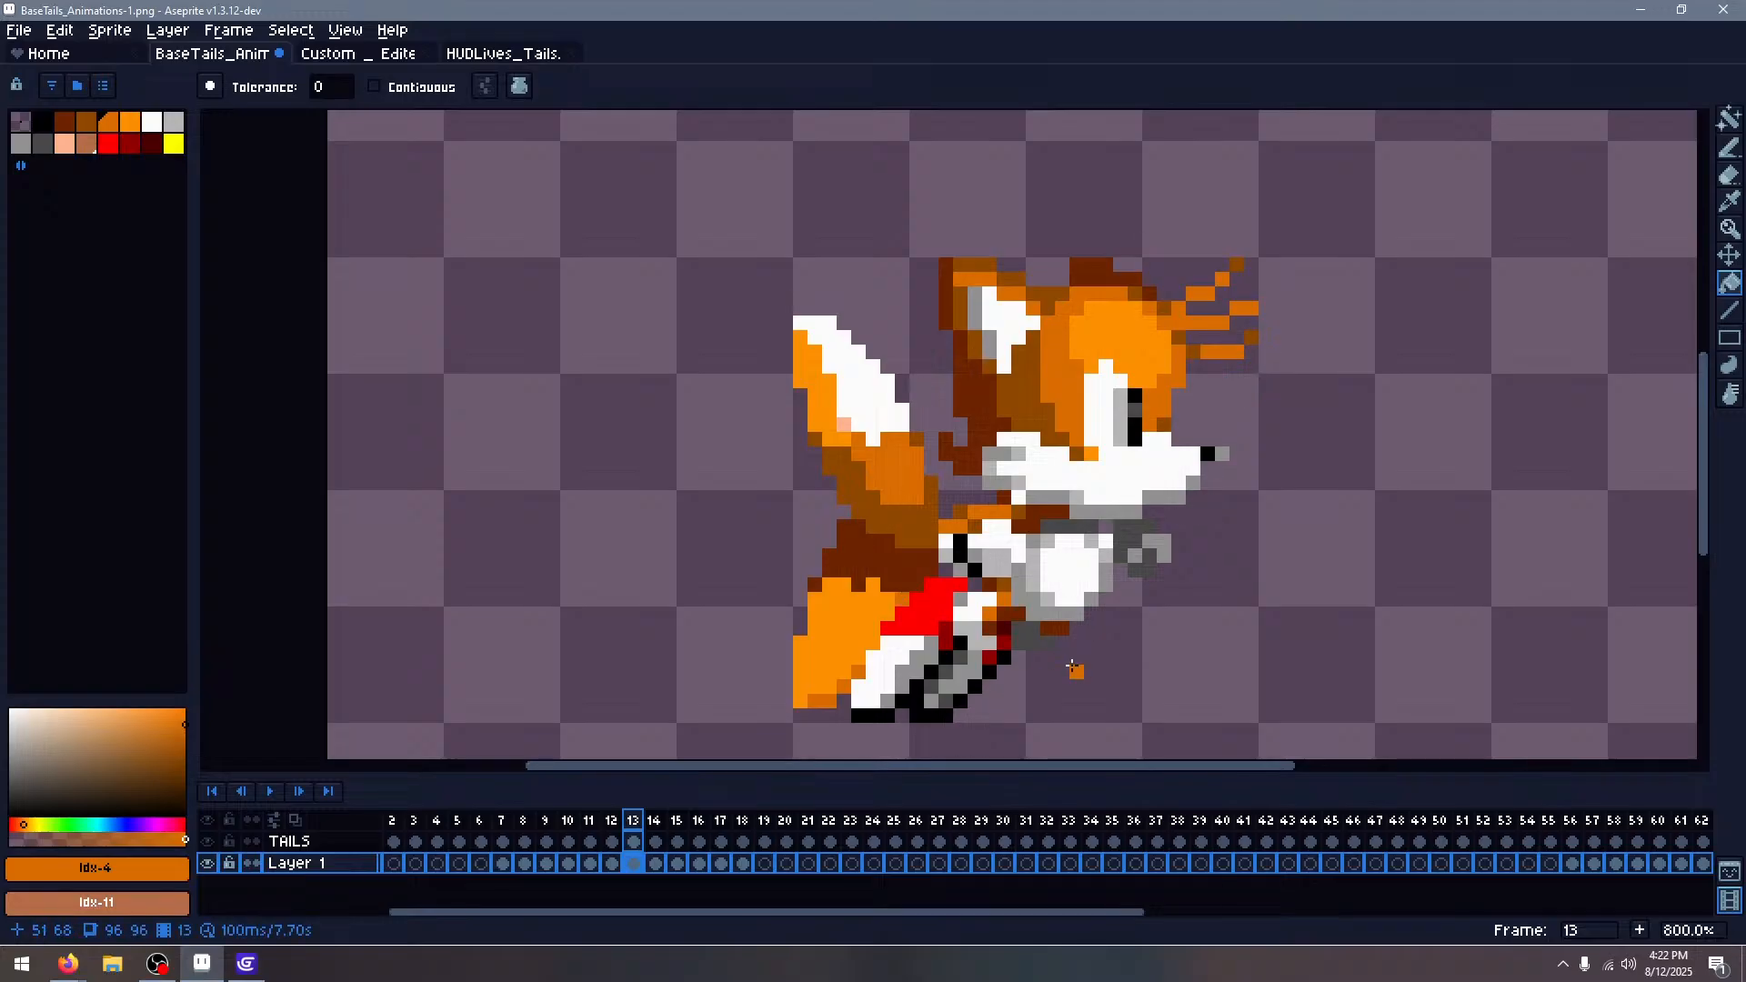
{"action": "key", "text": "Right"}
{"action": "key", "text": "Right"}
{"action": "key", "text": "Right"}
{"action": "key", "text": "Right"}
{"action": "key", "text": "Right"}
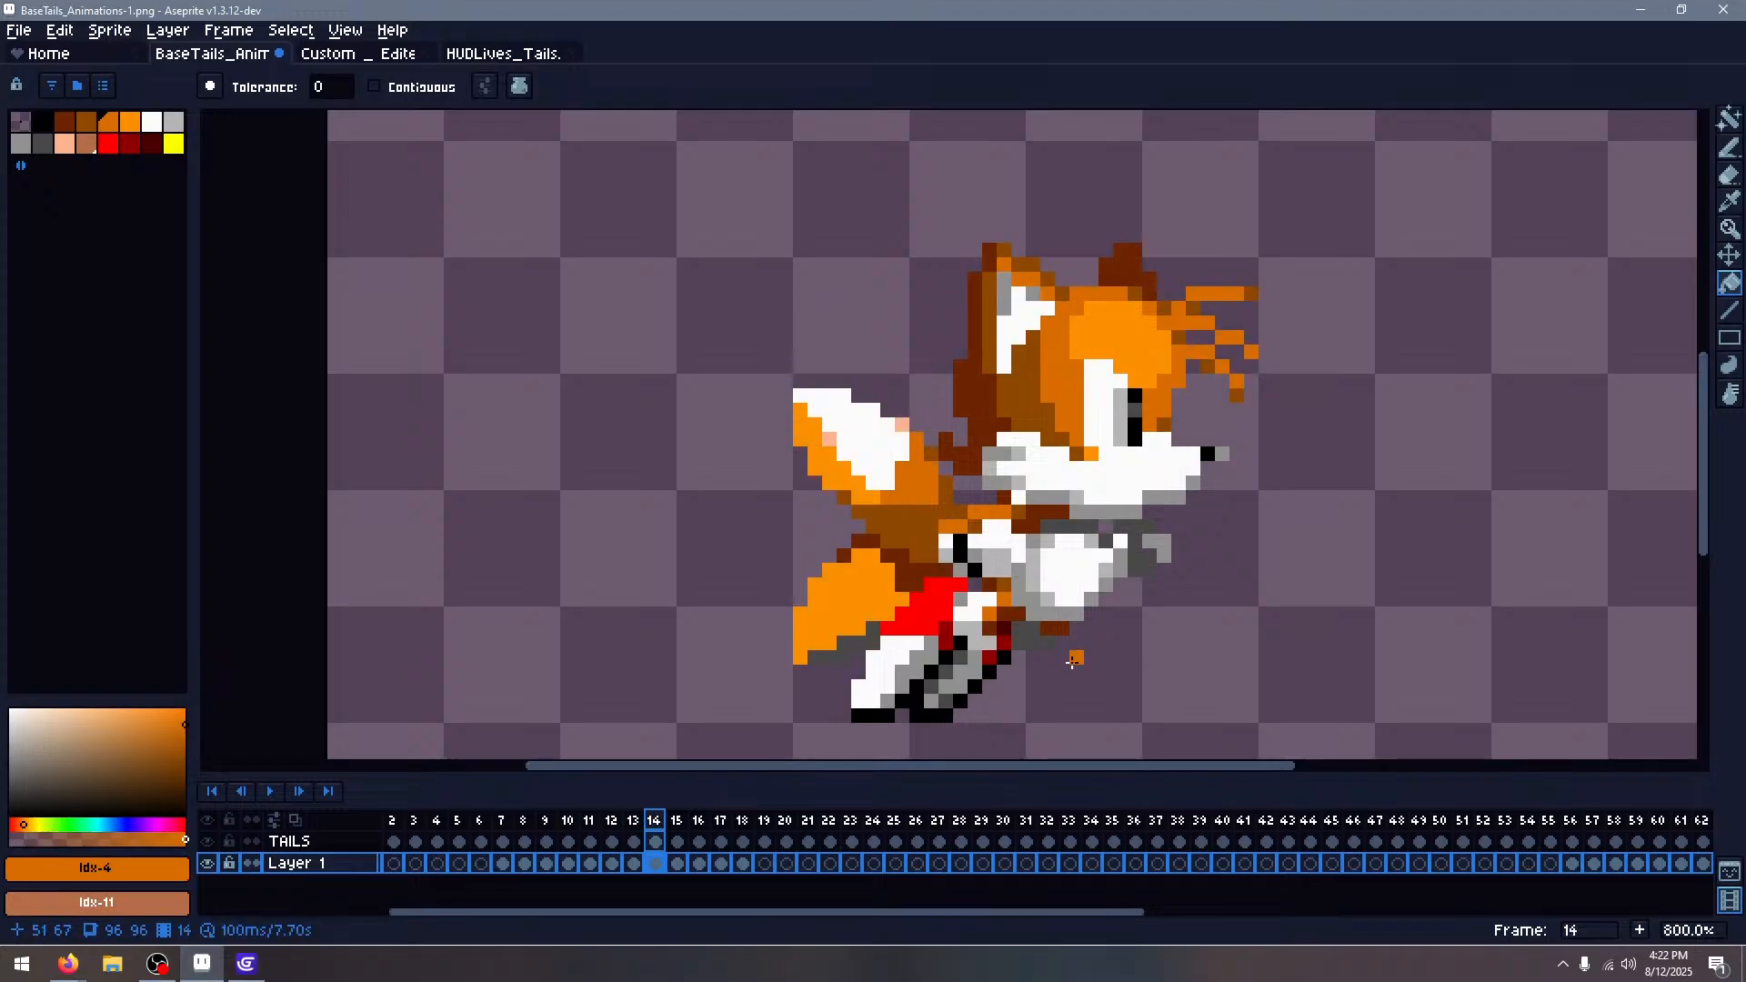
{"action": "key", "text": "Left"}
{"action": "key", "text": "Left"}
{"action": "key", "text": "Left"}
{"action": "key", "text": "Left"}
{"action": "key", "text": "Left"}
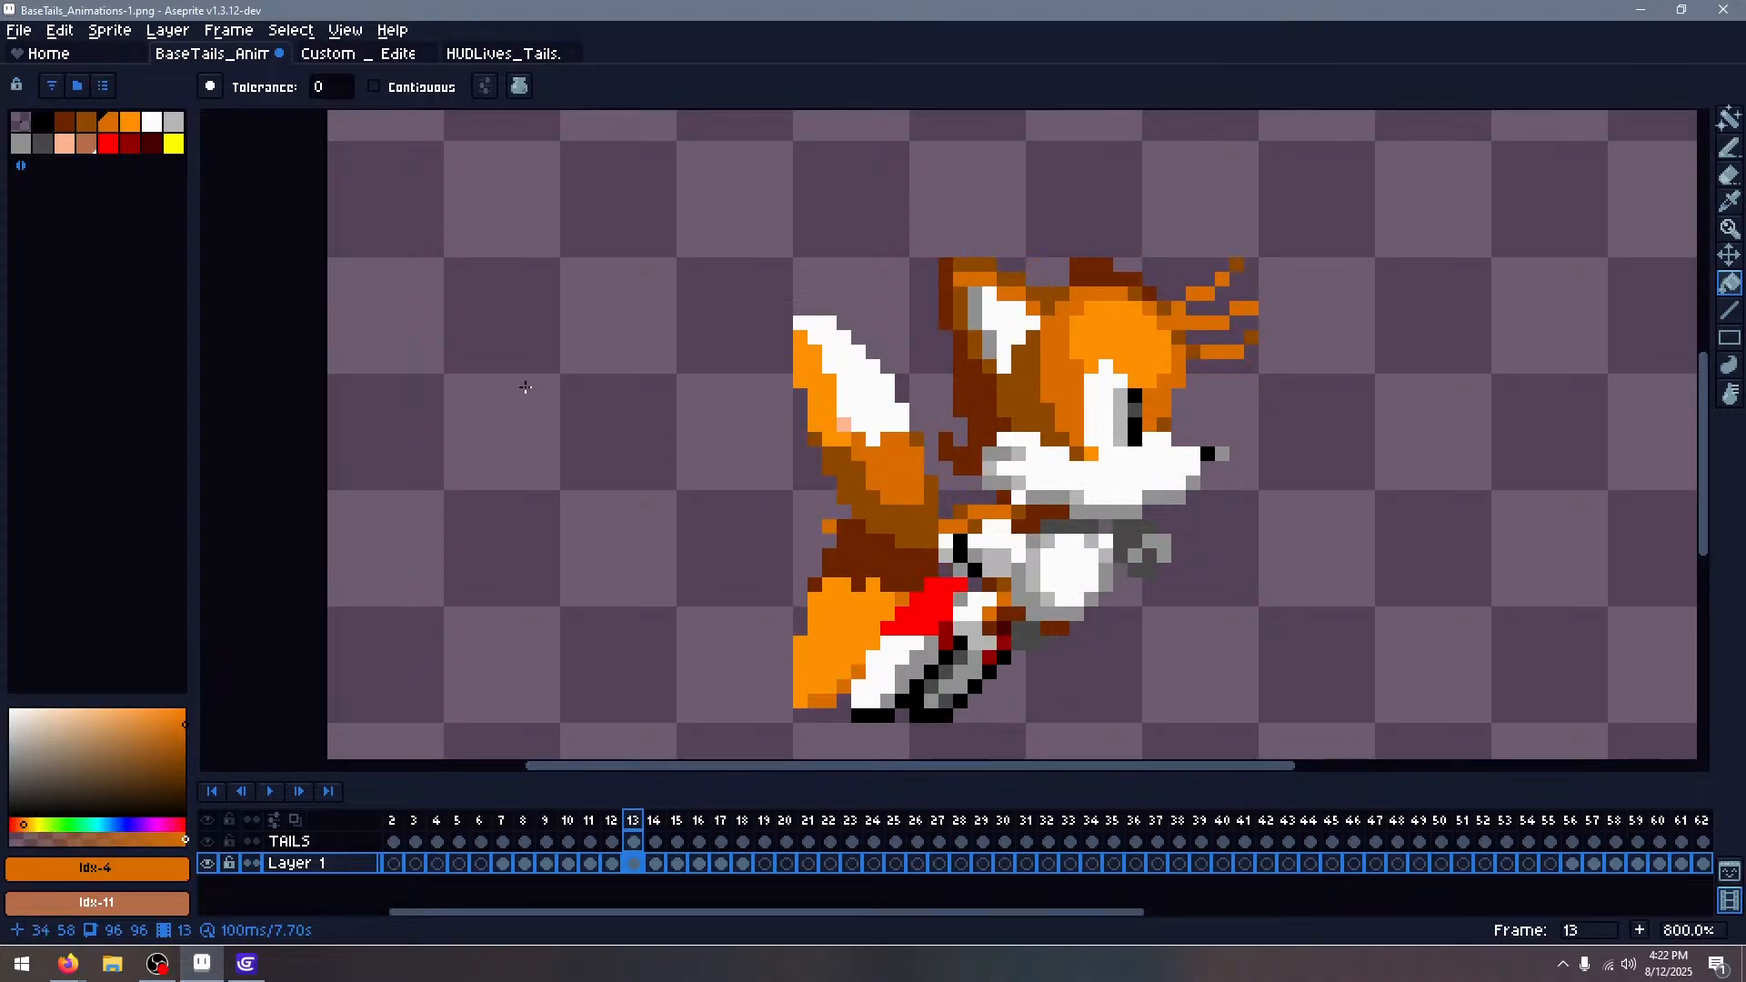
Try filling tail edge pixels in frame 13 with the brown palette colour (index 3), and undo the fill
{"action": "key", "text": "bracketleft"}
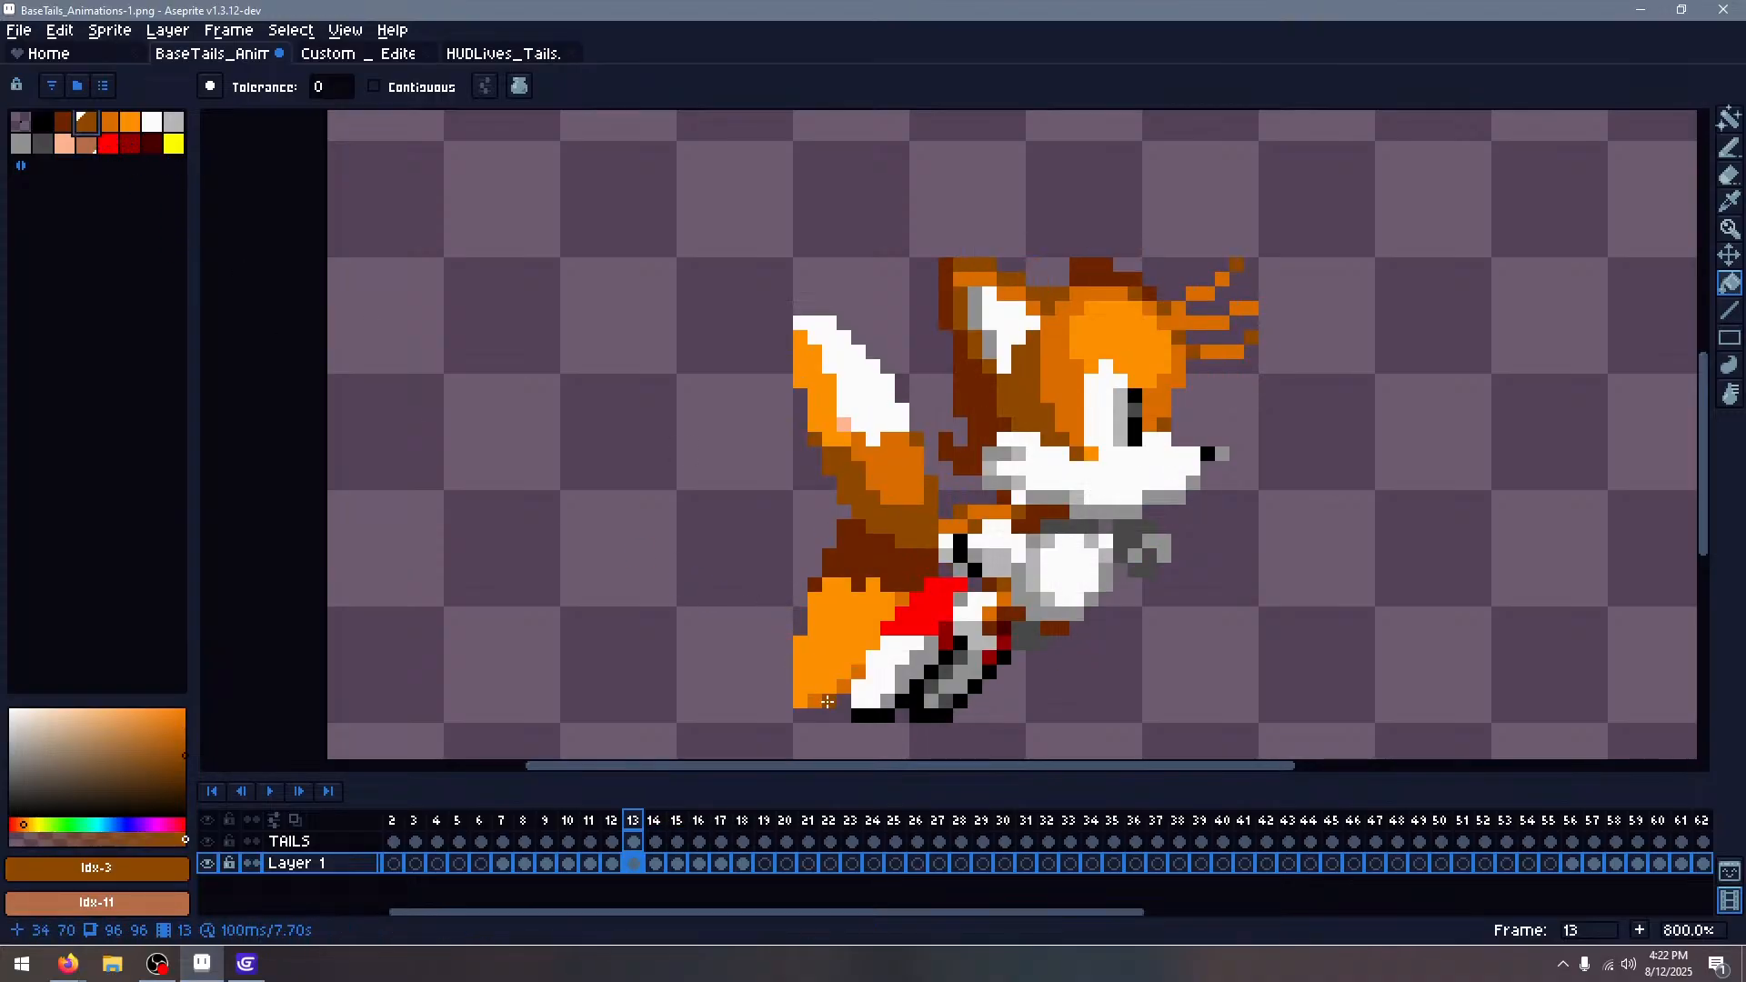
{"action": "key", "text": "ctrl+z"}
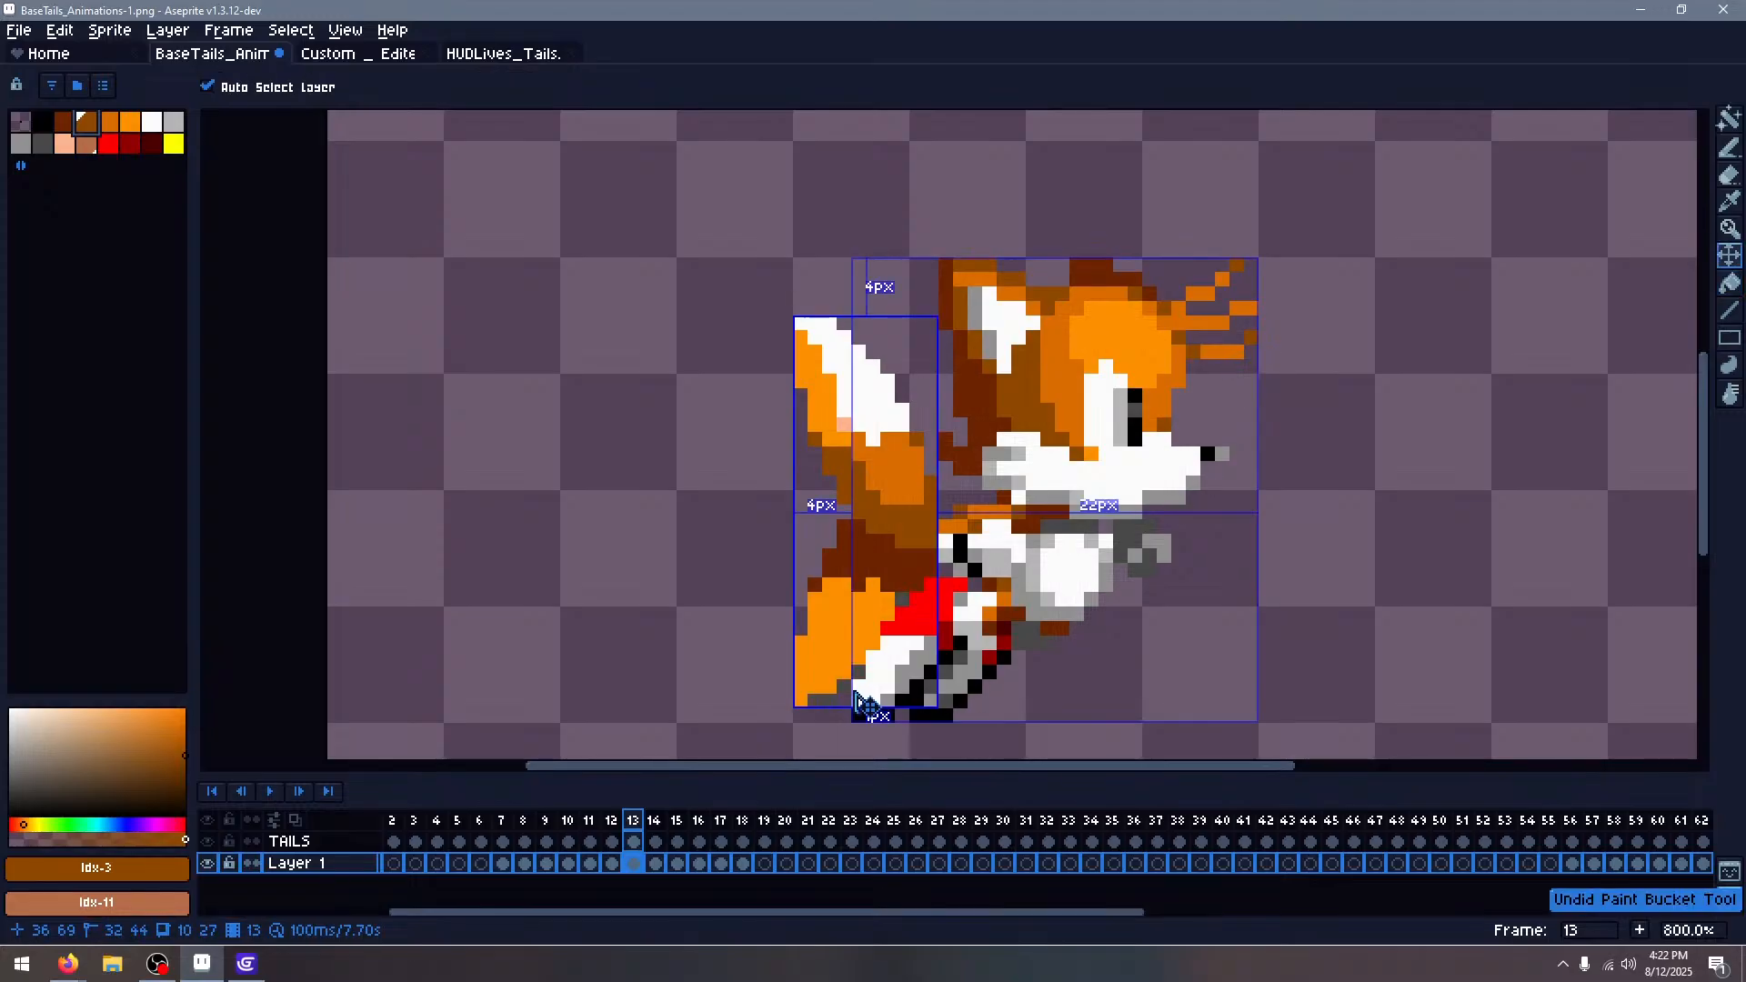
{"action": "key", "text": "ctrl+z"}
{"action": "key", "text": "Right"}
{"action": "key", "text": "Right"}
{"action": "key", "text": "Right"}
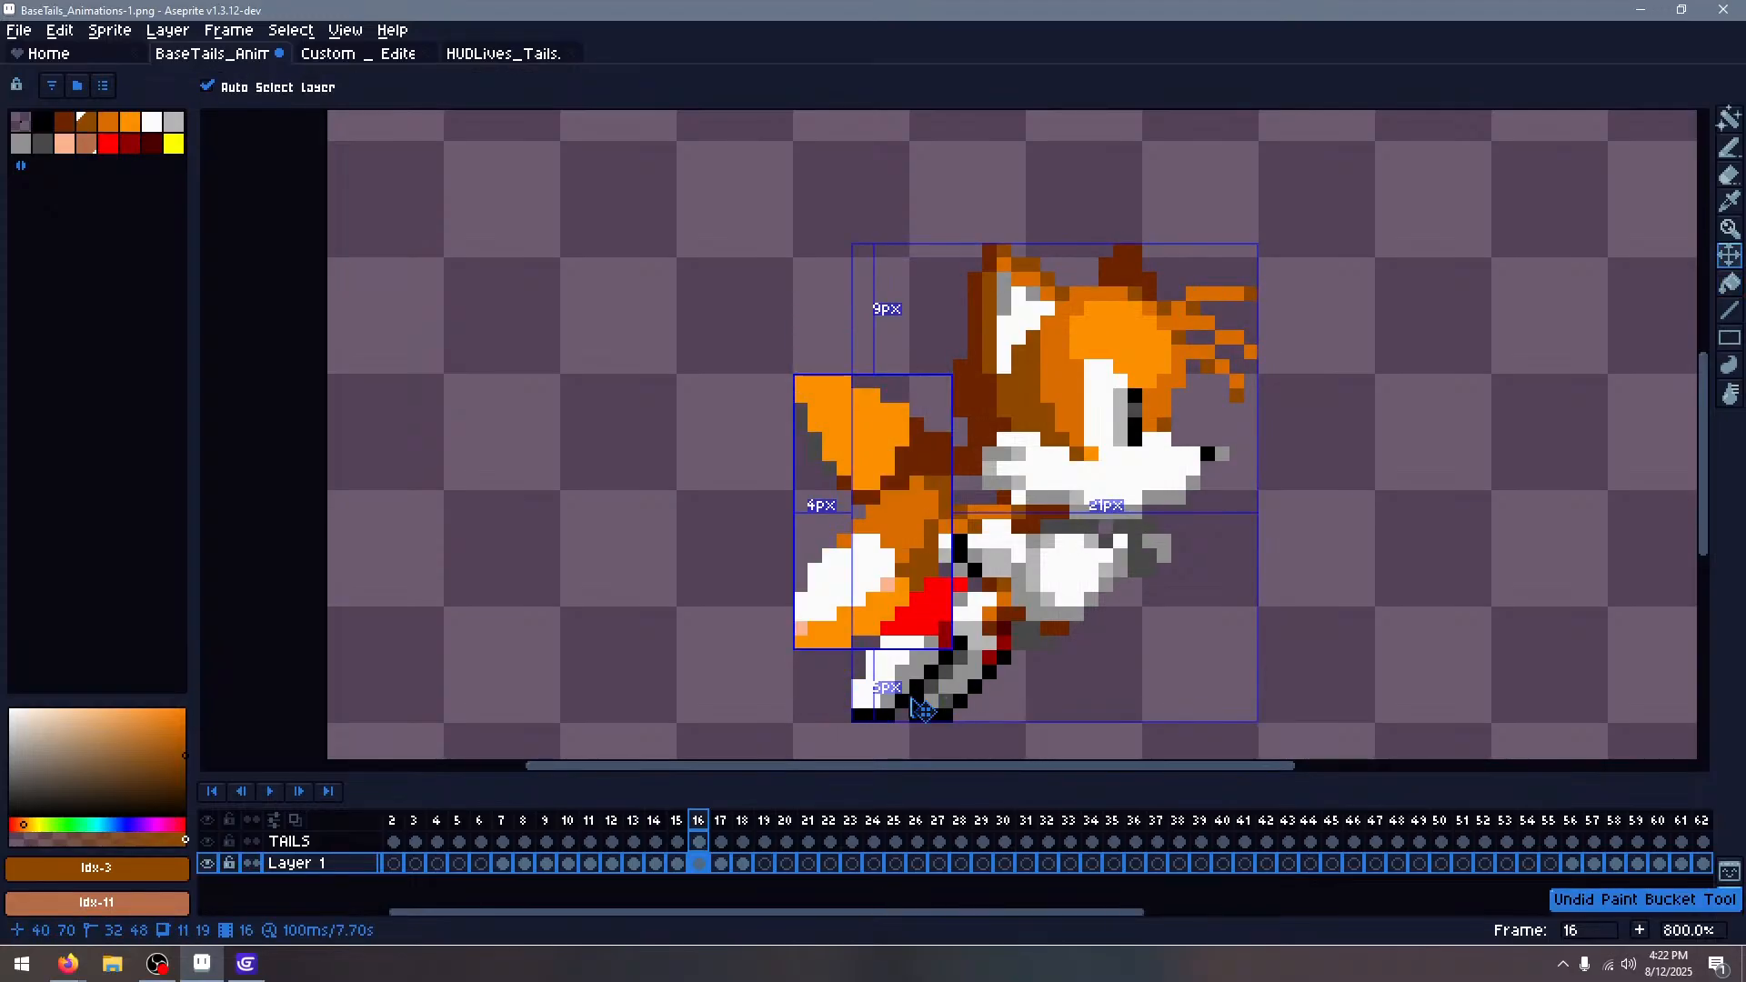
{"action": "key", "text": "ctrl+z"}
Fill the dark grey tail edge pixels in frames 16 back to 13 of Layer 1 with the brown palette colour (index 3)
{"action": "left_click", "coordinate": [890, 619]}
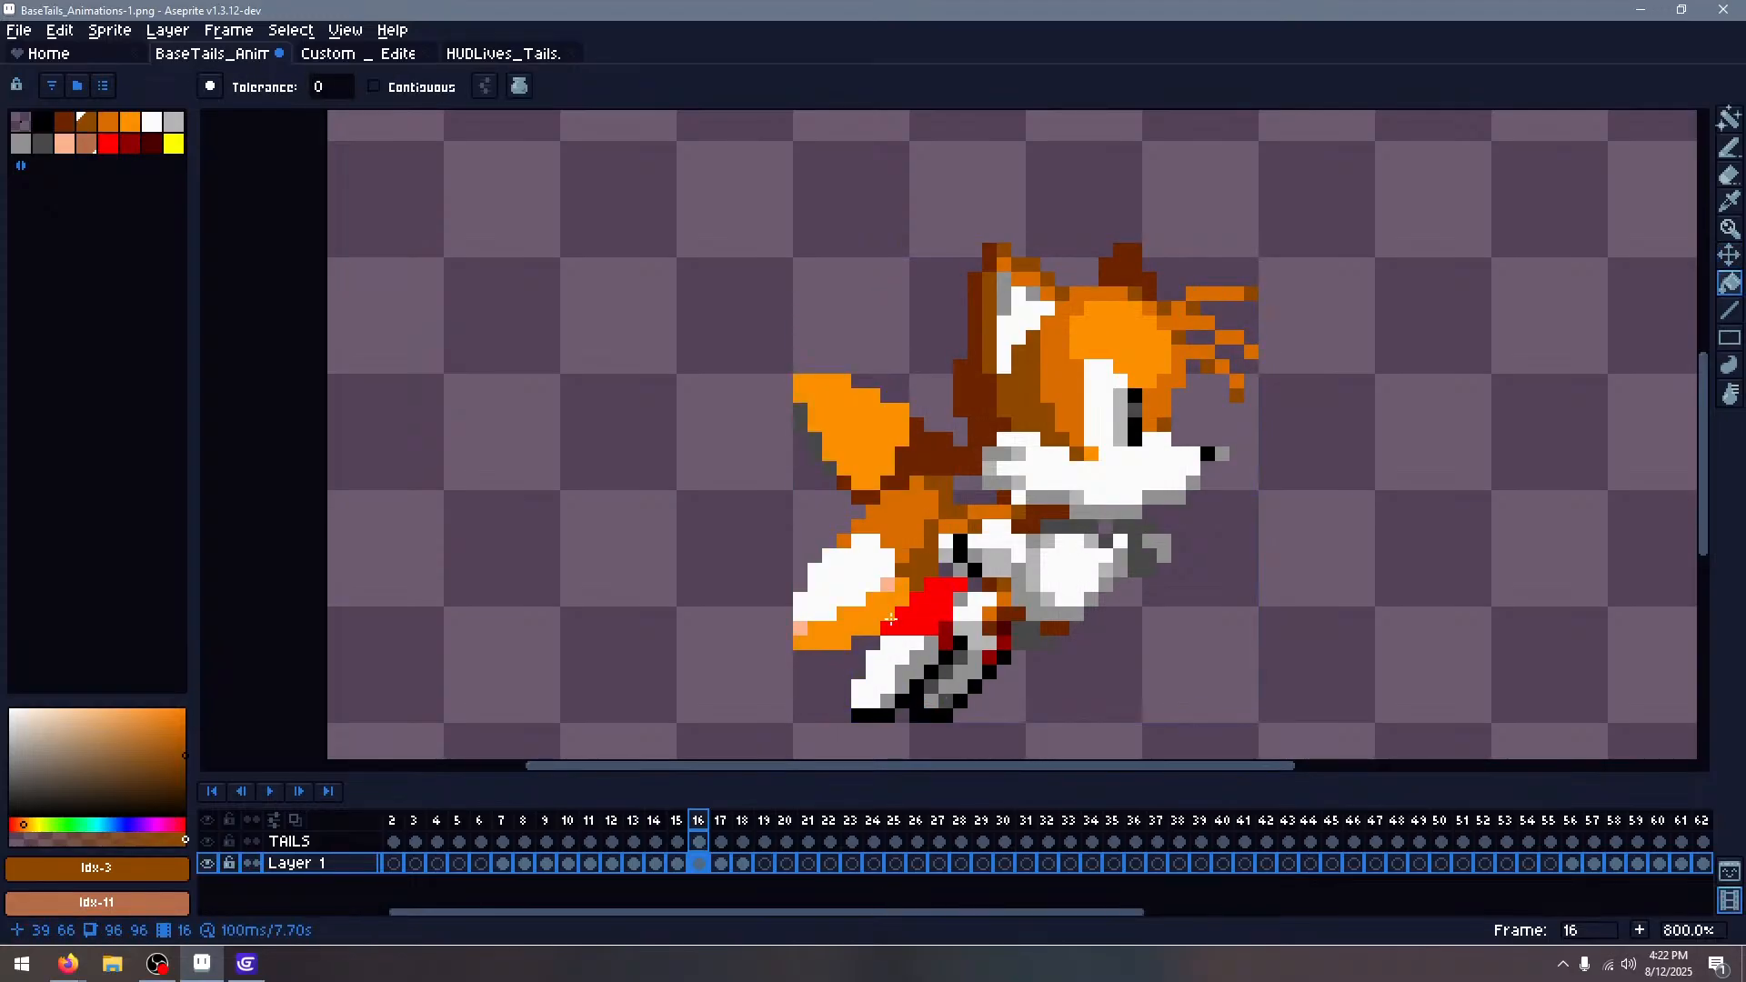
{"action": "key", "text": "Right"}
{"action": "key", "text": "Right"}
{"action": "key", "text": "Left"}
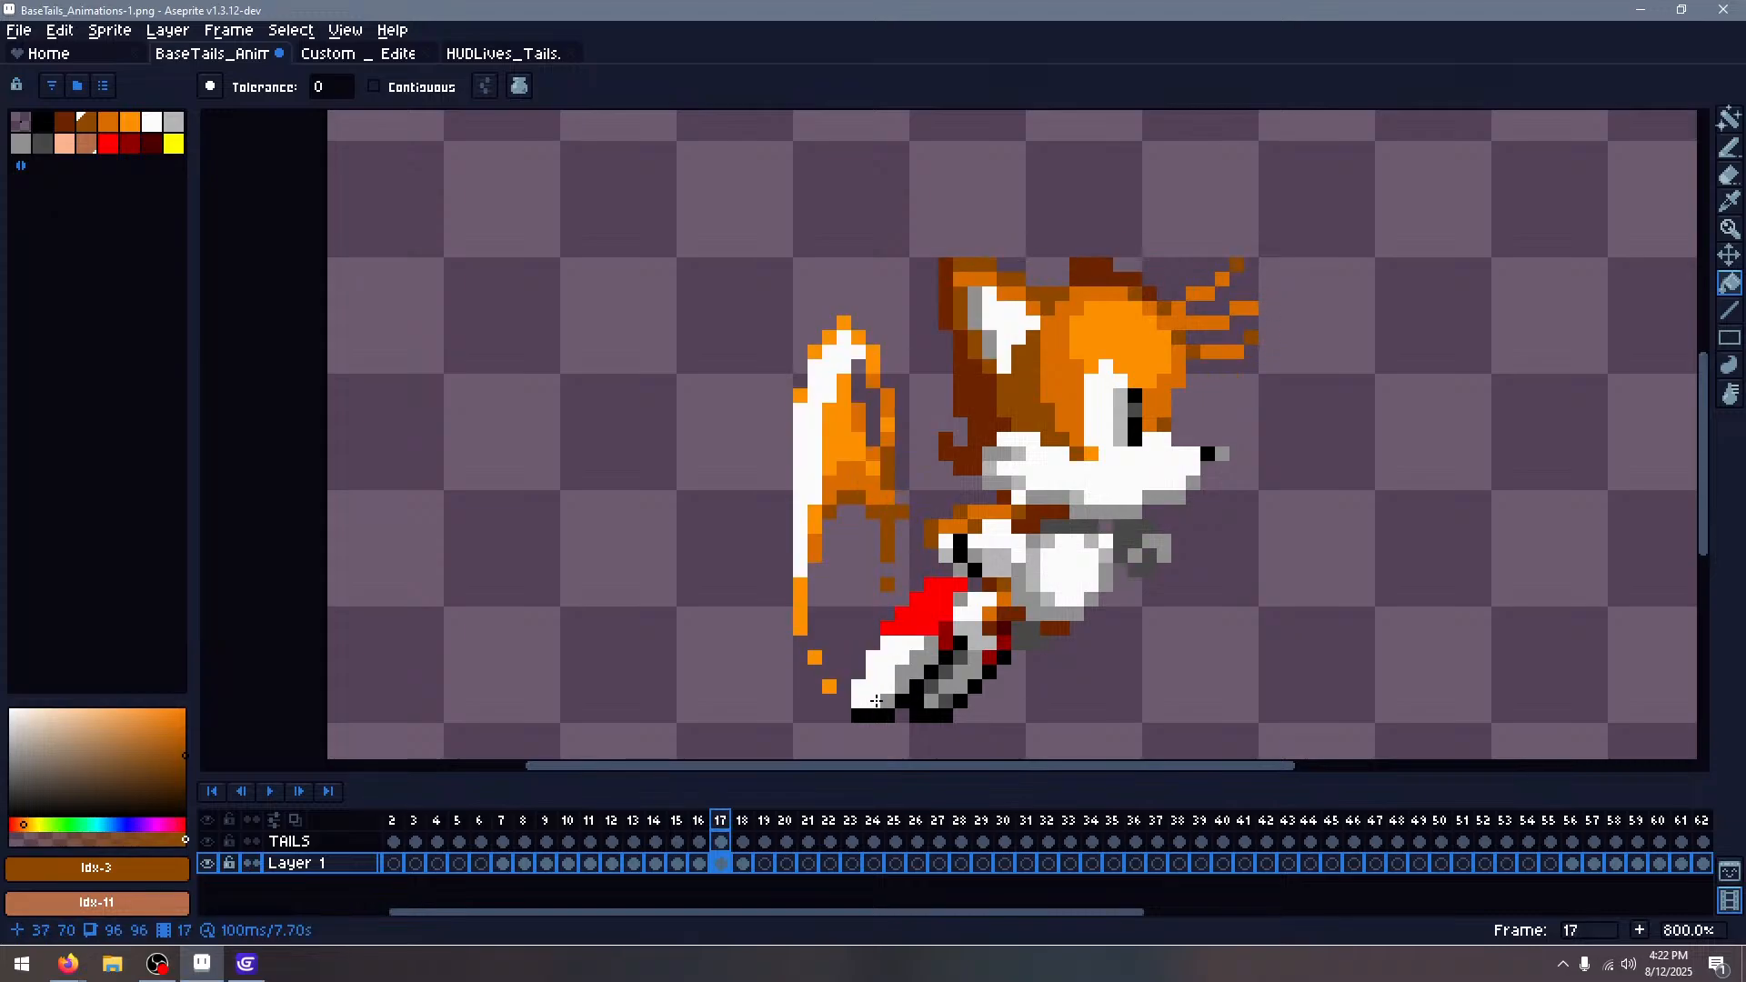
{"action": "key", "text": "Left"}
{"action": "key", "text": "Left"}
{"action": "key", "text": "Left"}
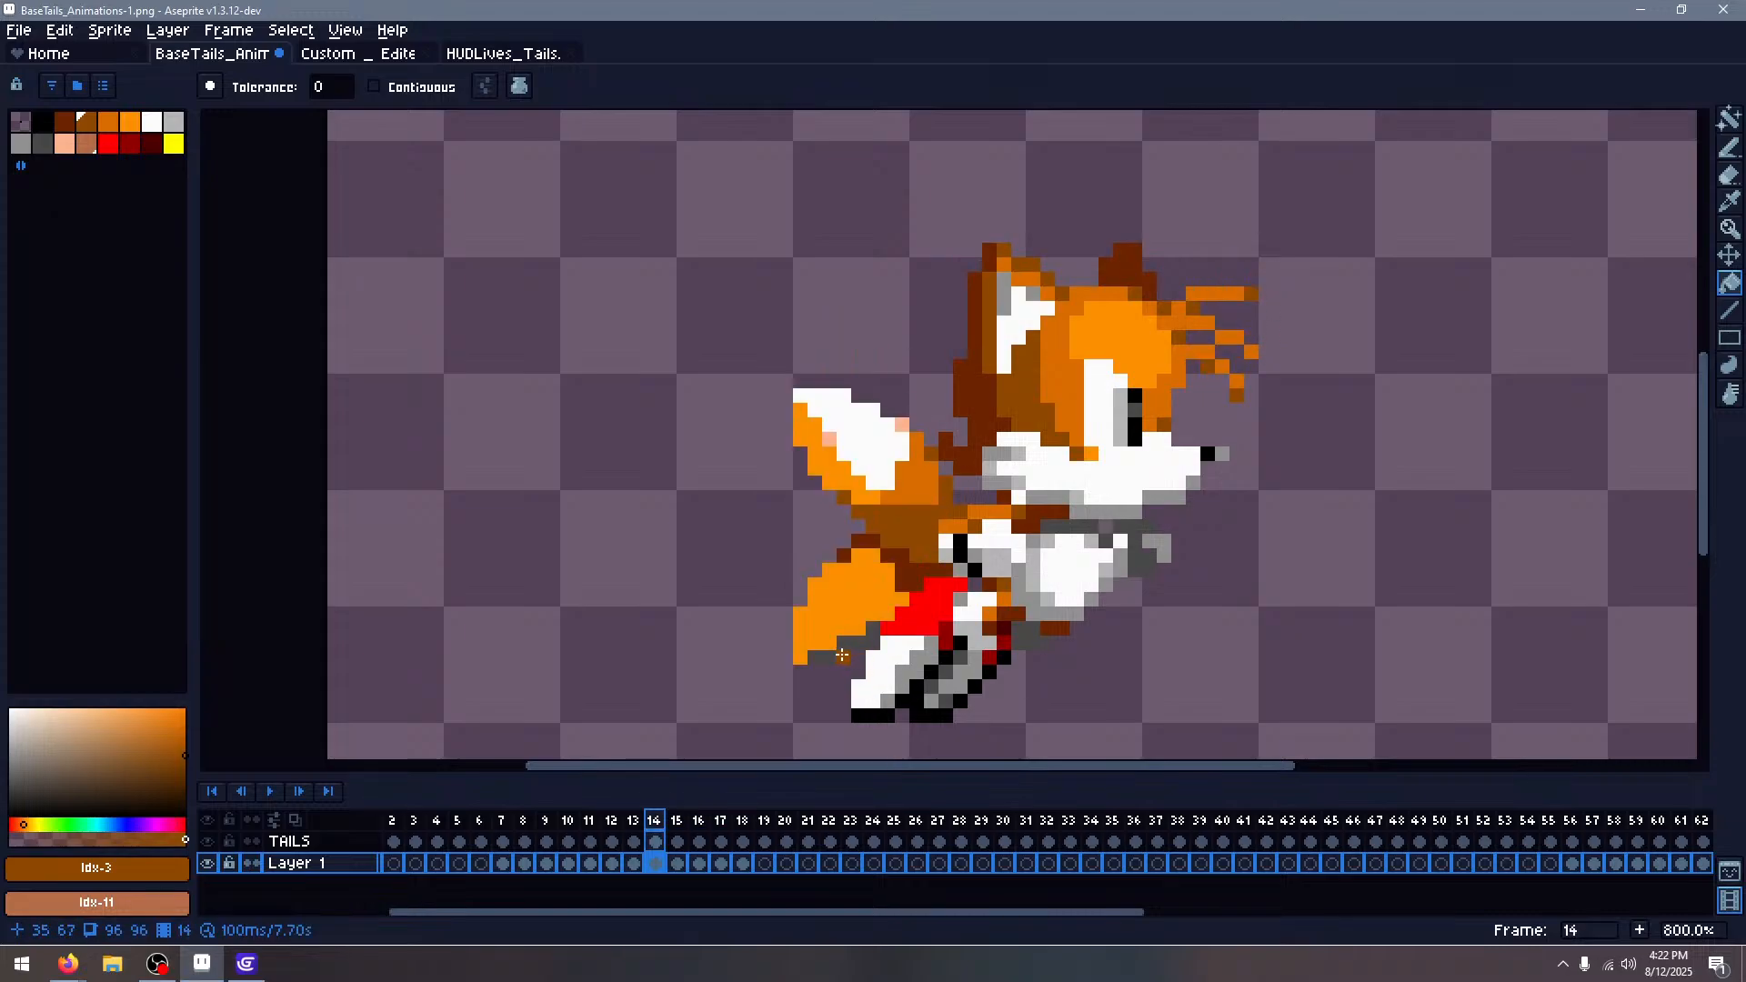
{"action": "key", "text": "Left"}
Review the sprite frames from 13 forward to the rolling pose in frame 22
{"action": "key", "text": "Right"}
{"action": "key", "text": "Right"}
{"action": "key", "text": "Right"}
{"action": "key", "text": "Right"}
{"action": "key", "text": "Right"}
{"action": "key", "text": "Right"}
{"action": "key", "text": "Right"}
{"action": "key", "text": "Right"}
{"action": "key", "text": "Right"}
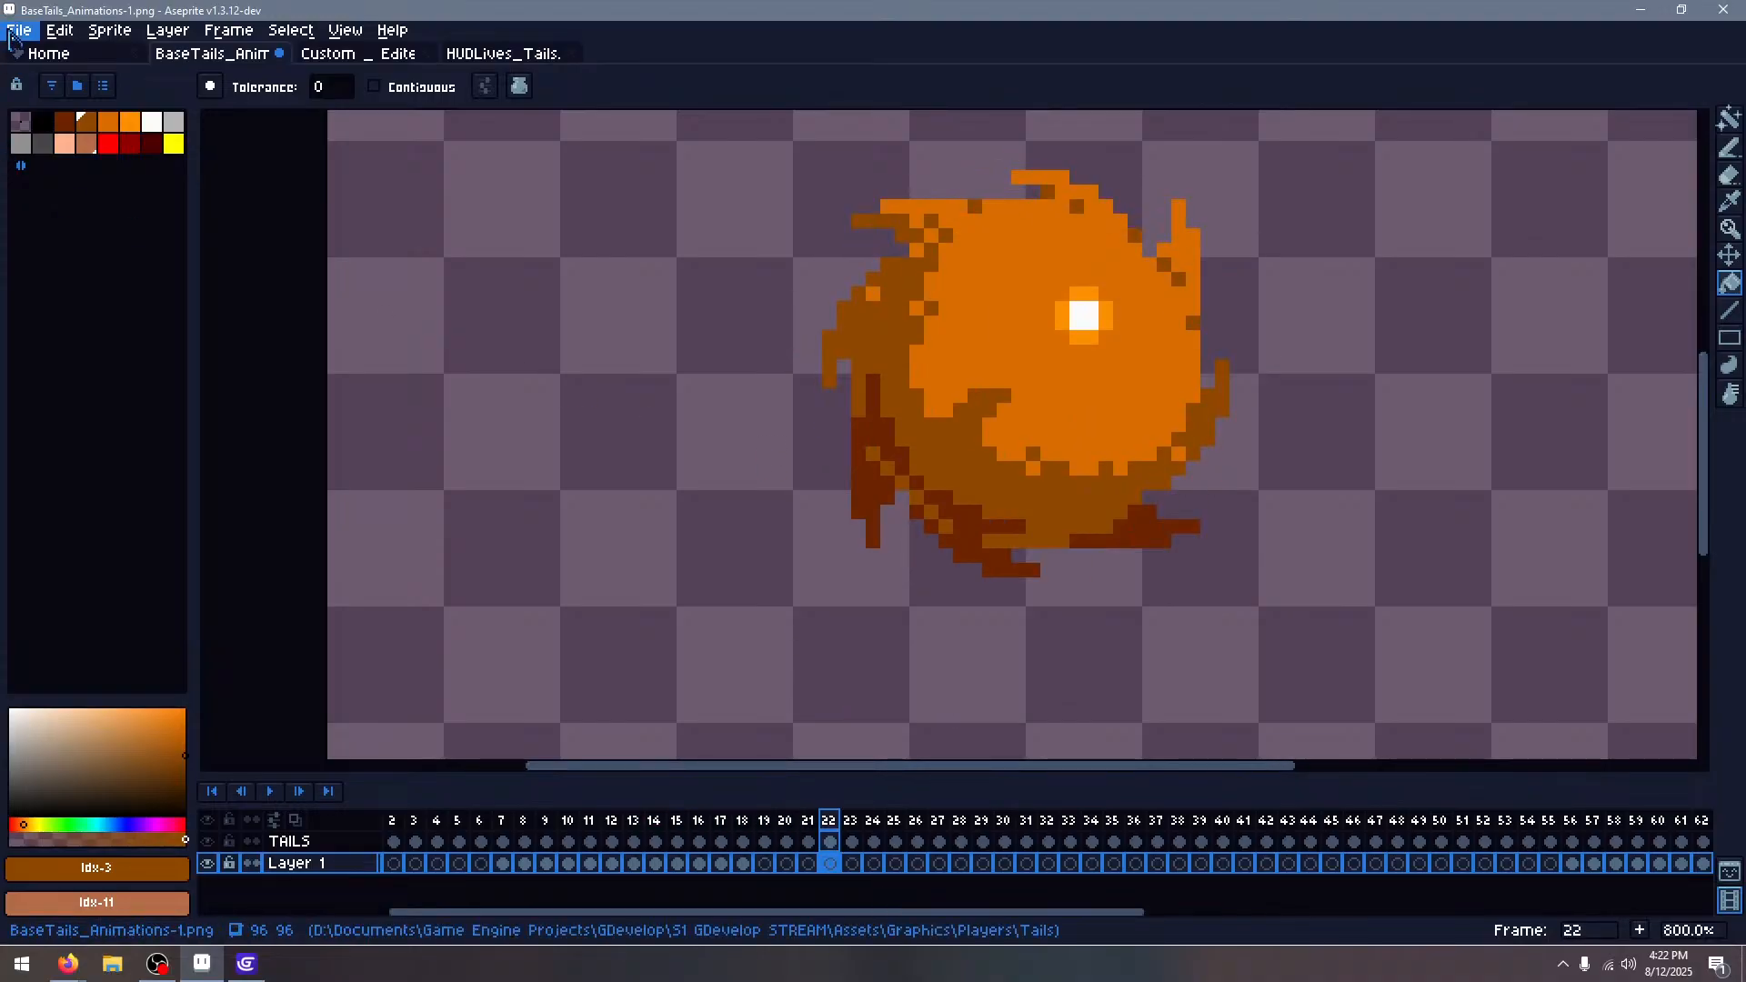
Save the edited frames over BaseTails_Animations-1 in the Tails folder
{"action": "left_click", "coordinate": [13, 33]}
{"action": "left_click", "coordinate": [98, 144]}
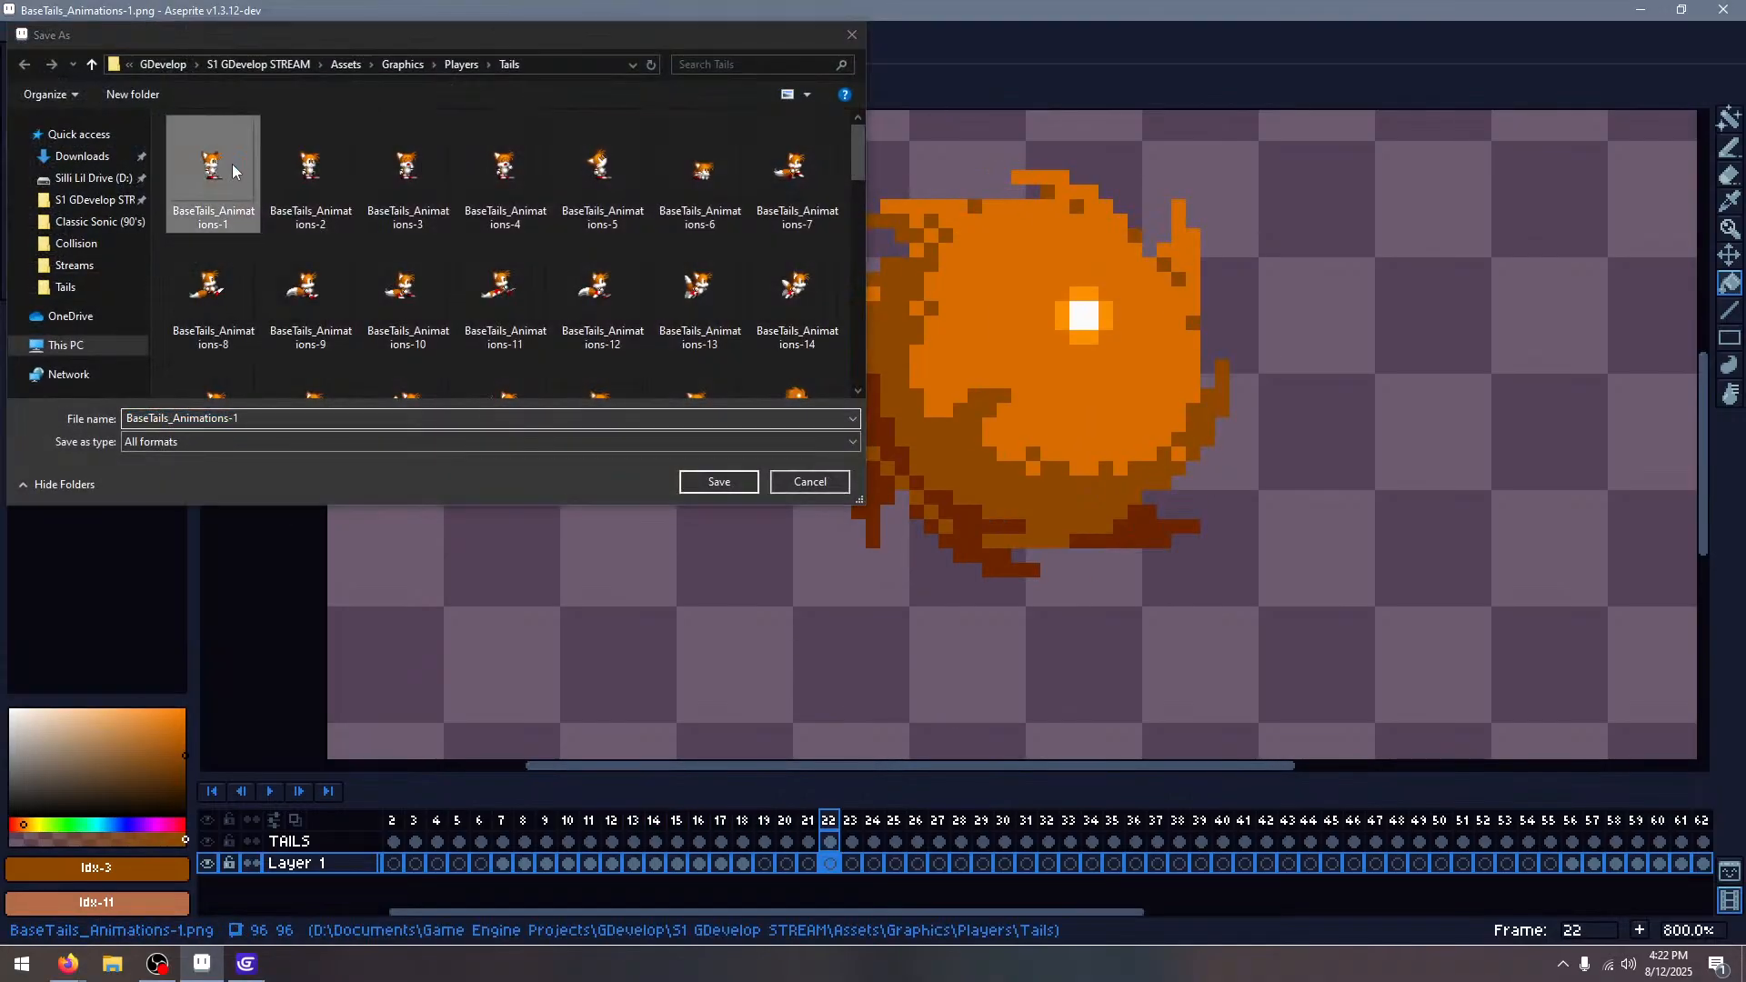
{"action": "double_click", "coordinate": [232, 164]}
{"action": "key", "text": "Return"}
Switch to GDevelop, start a preview of Gameplay Test Act 1, and playtest Tails' jumps and spindash
{"action": "left_click", "coordinate": [245, 962]}
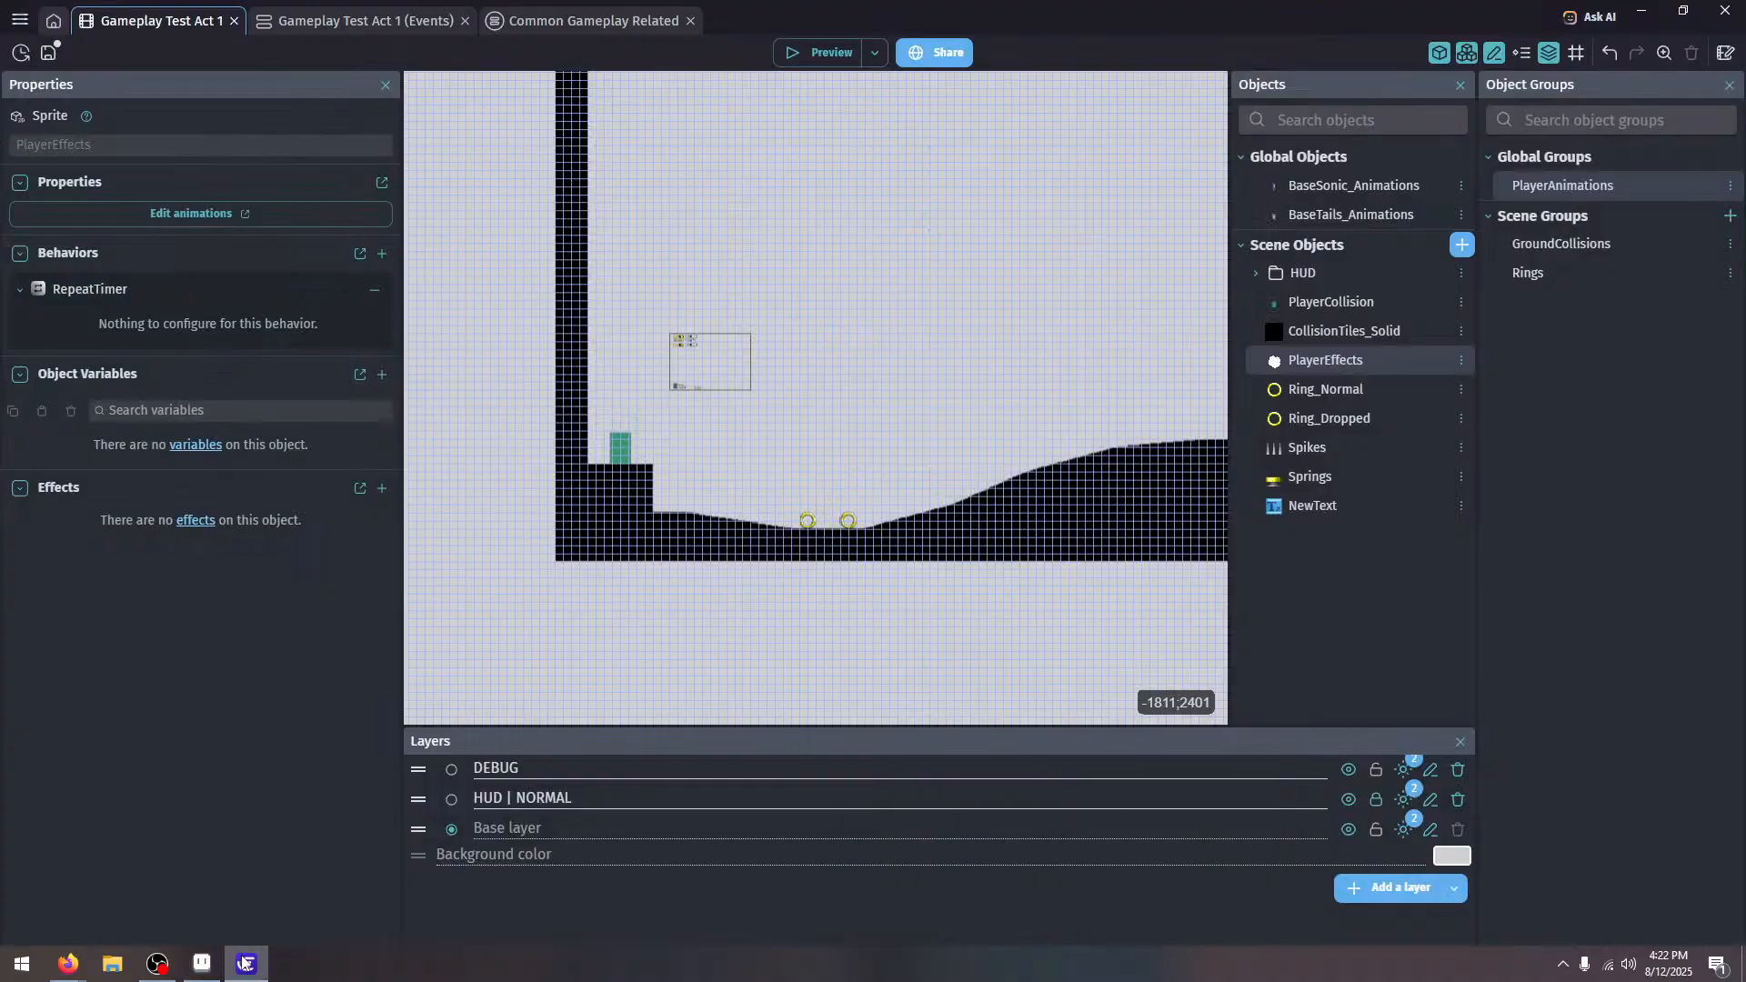
{"action": "left_click", "coordinate": [823, 53]}
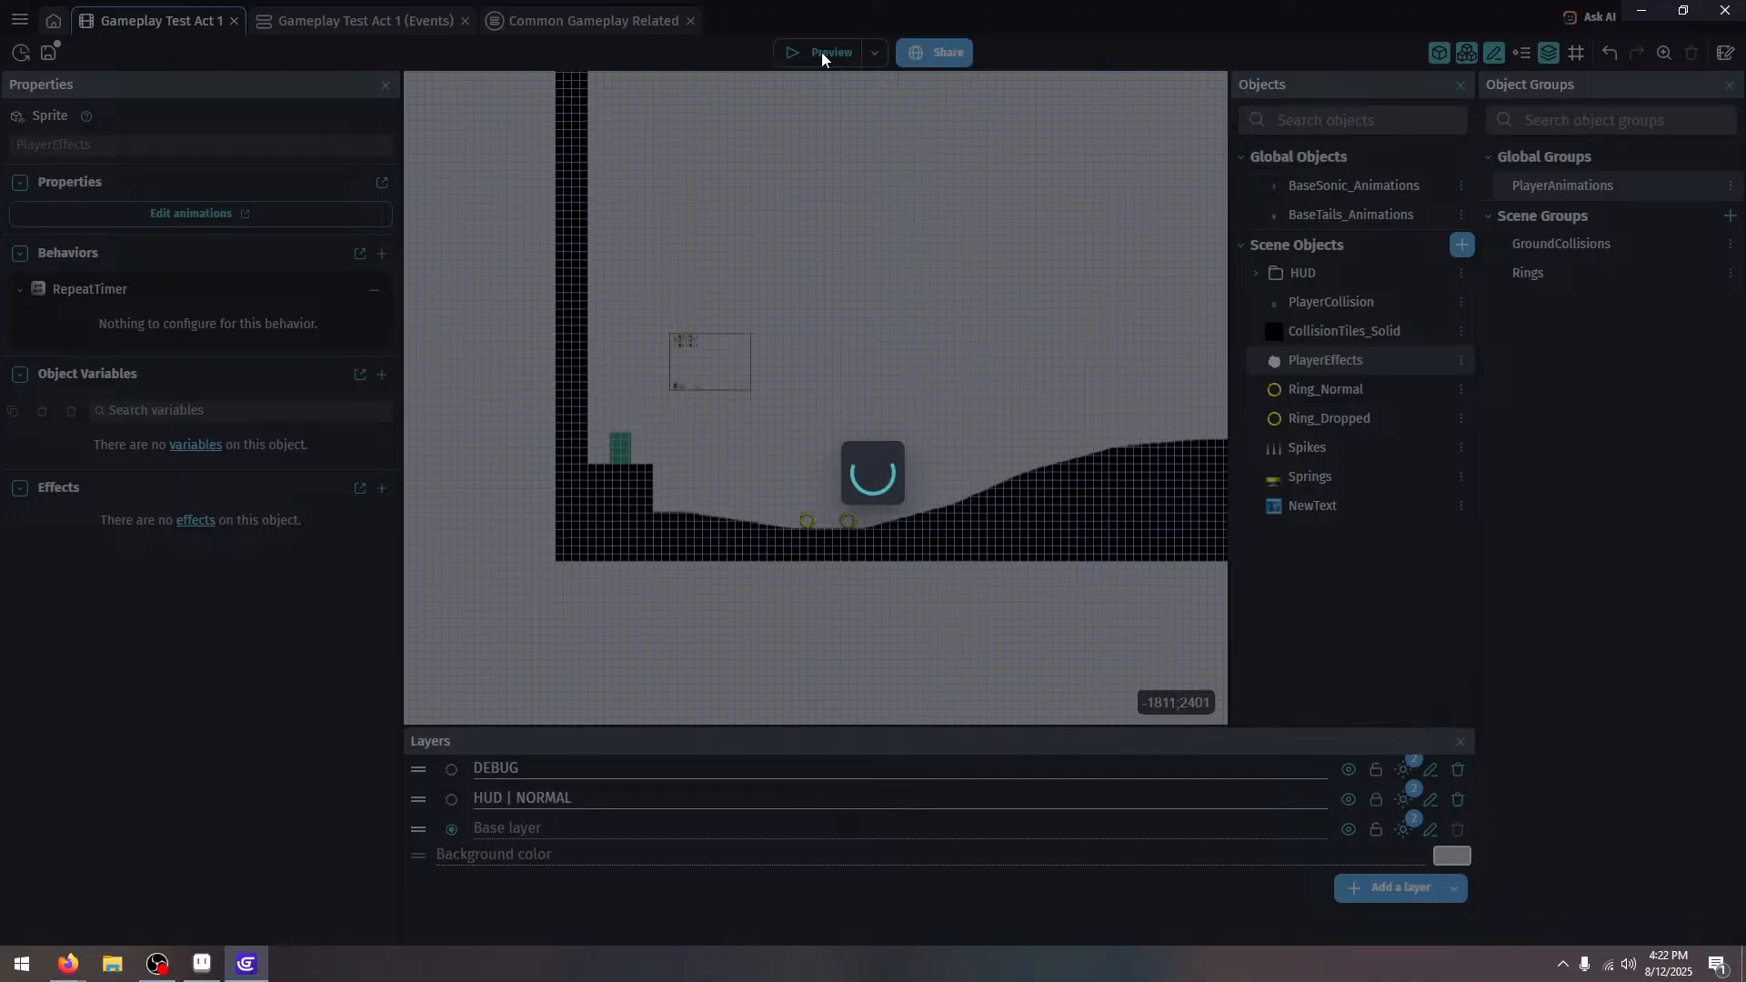
{"action": "key", "text": "space"}
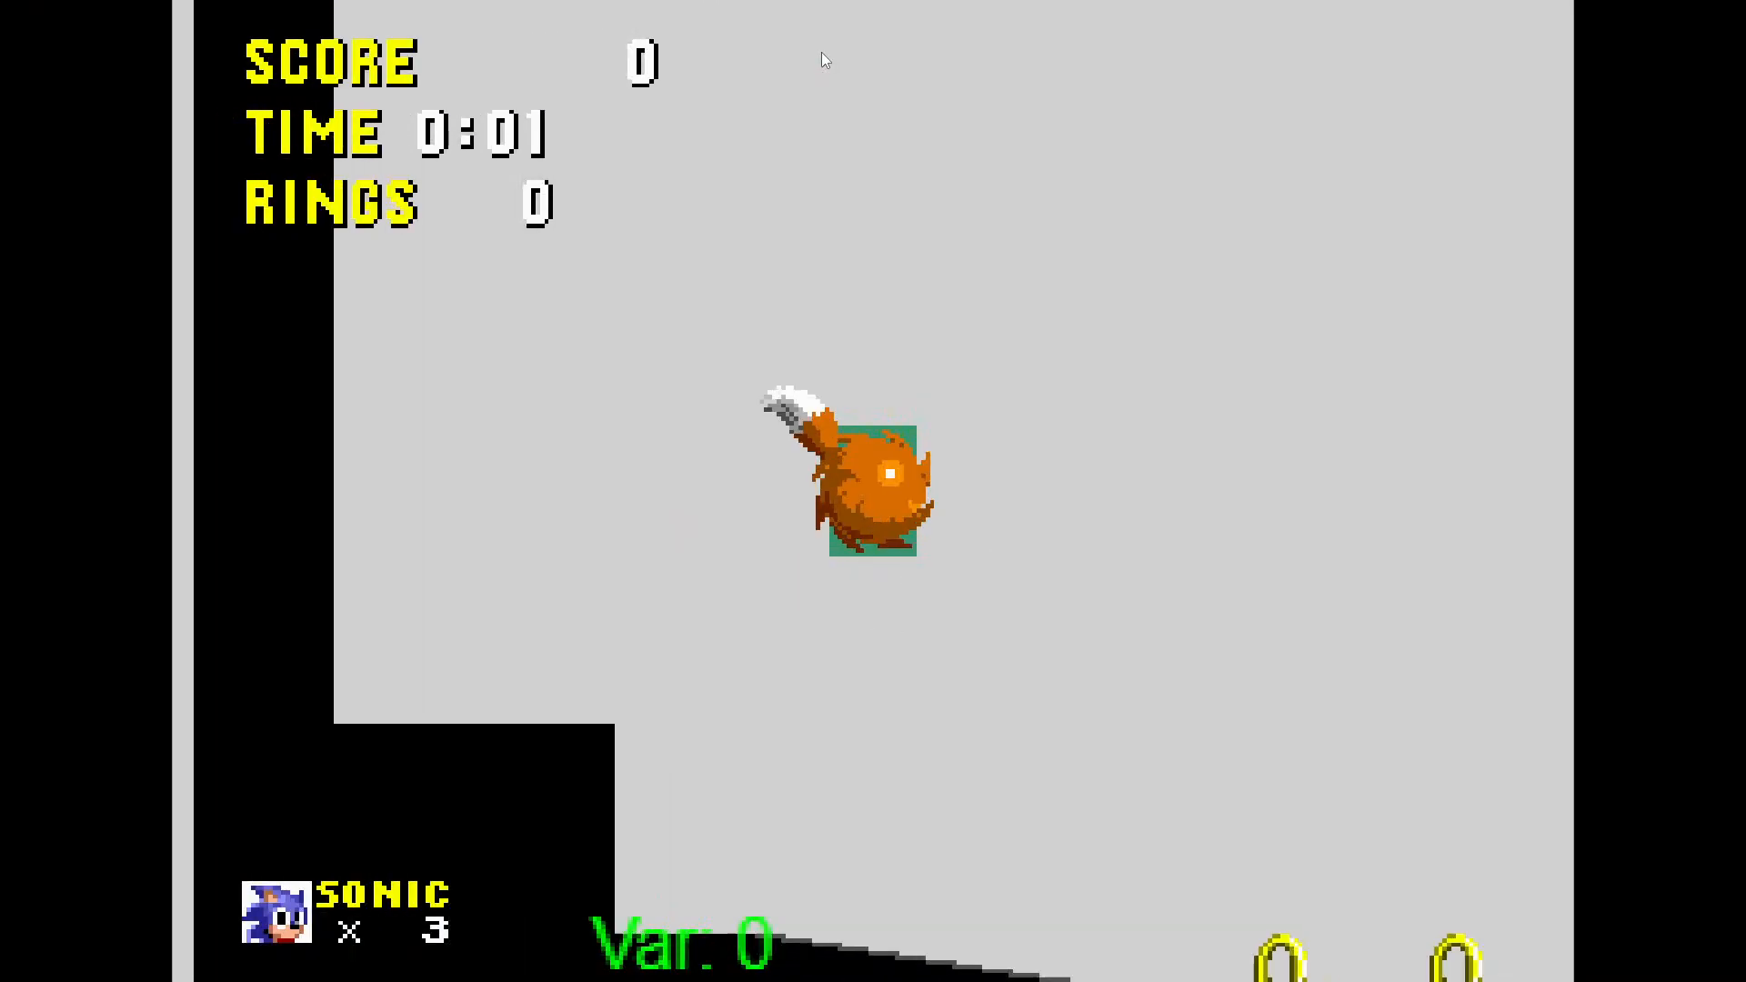
{"action": "key", "text": "space"}
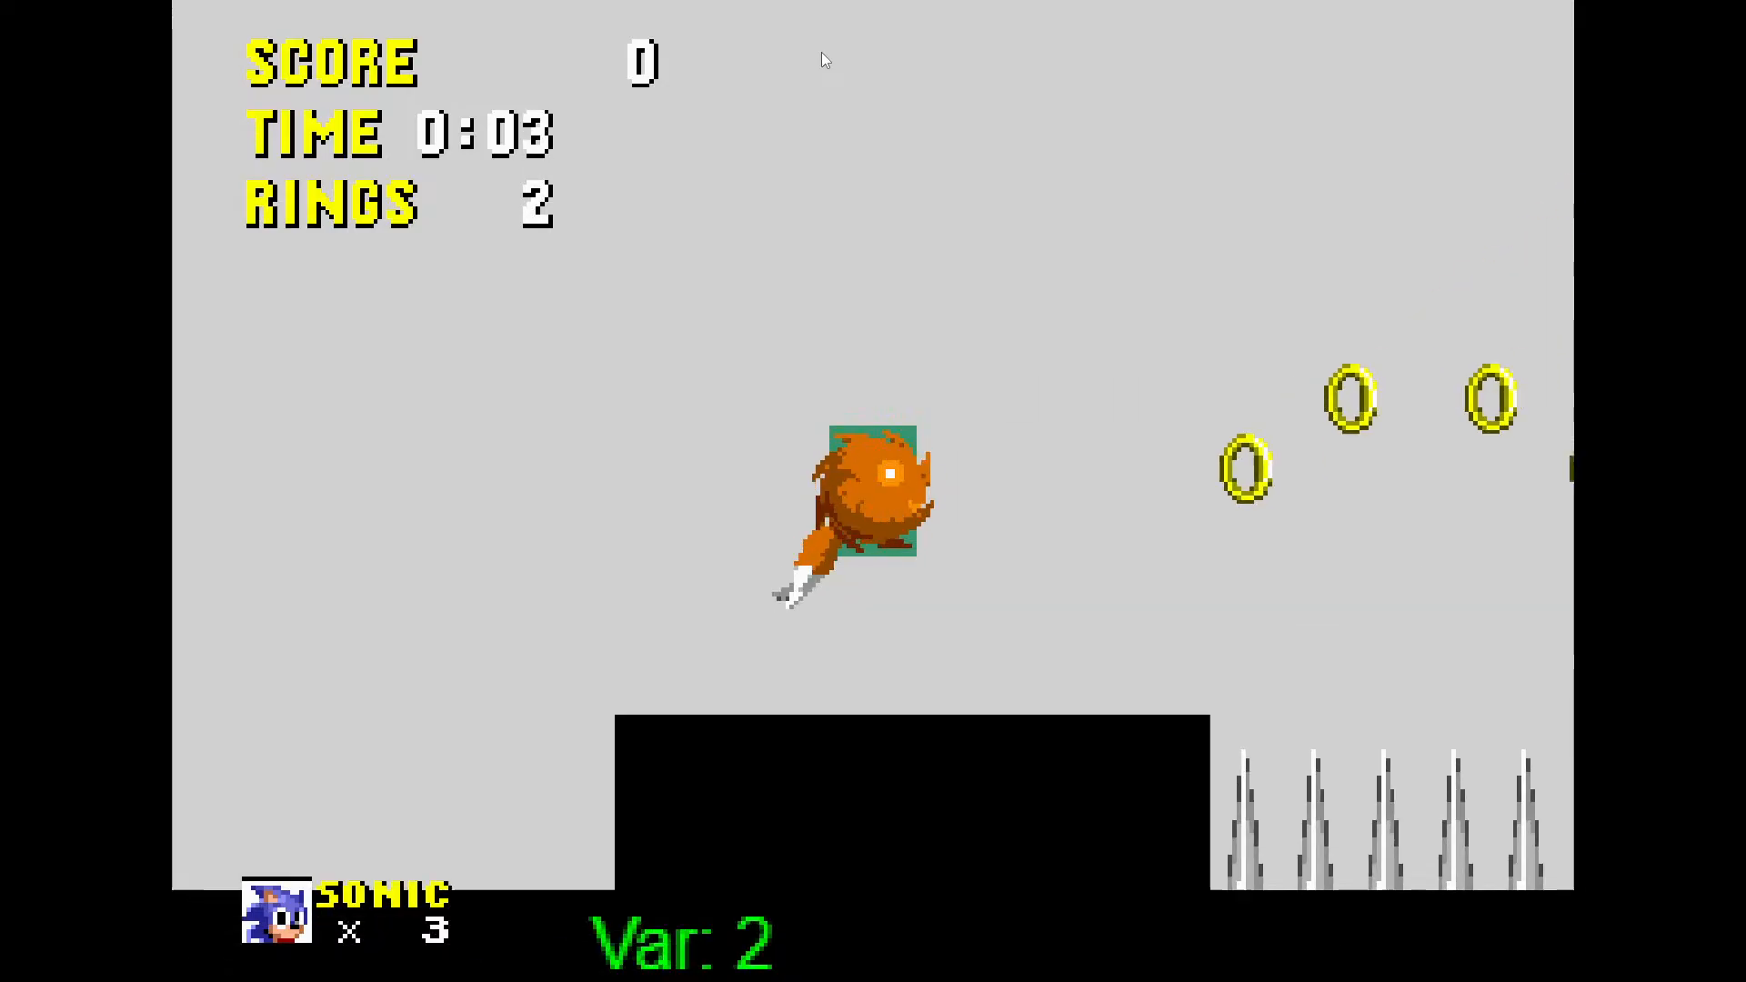
{"action": "key", "text": "space"}
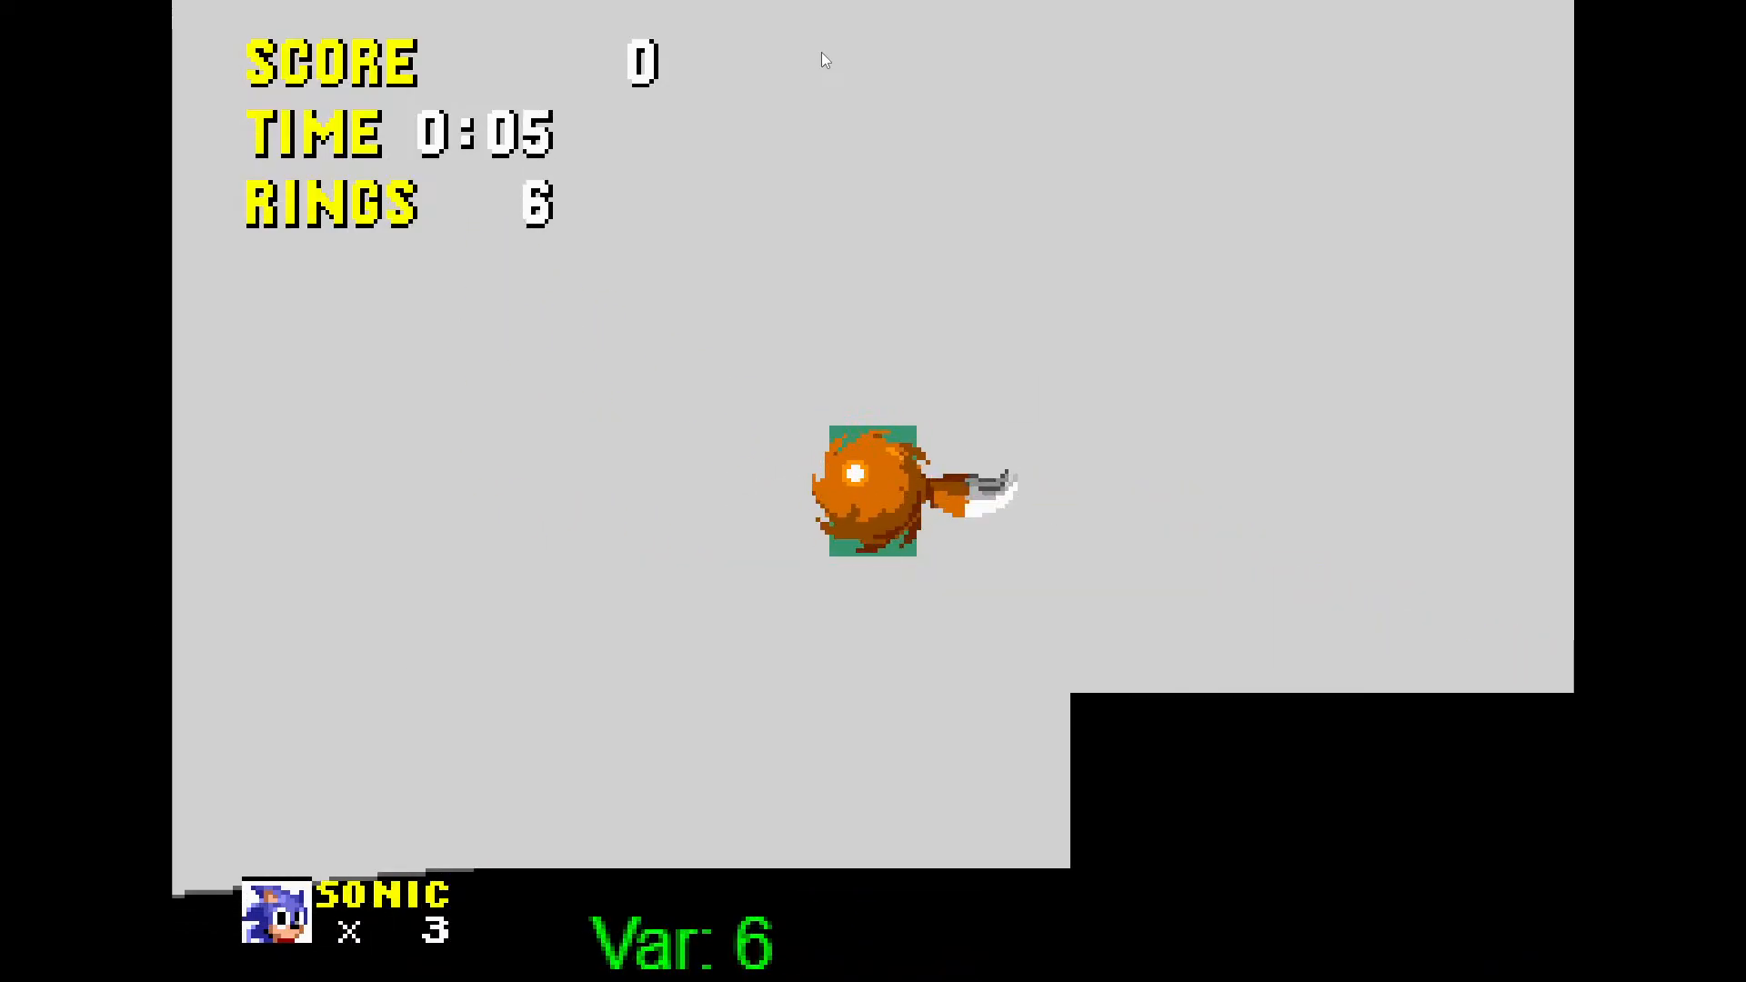
{"action": "key", "text": "Down"}
{"action": "key", "text": "space"}
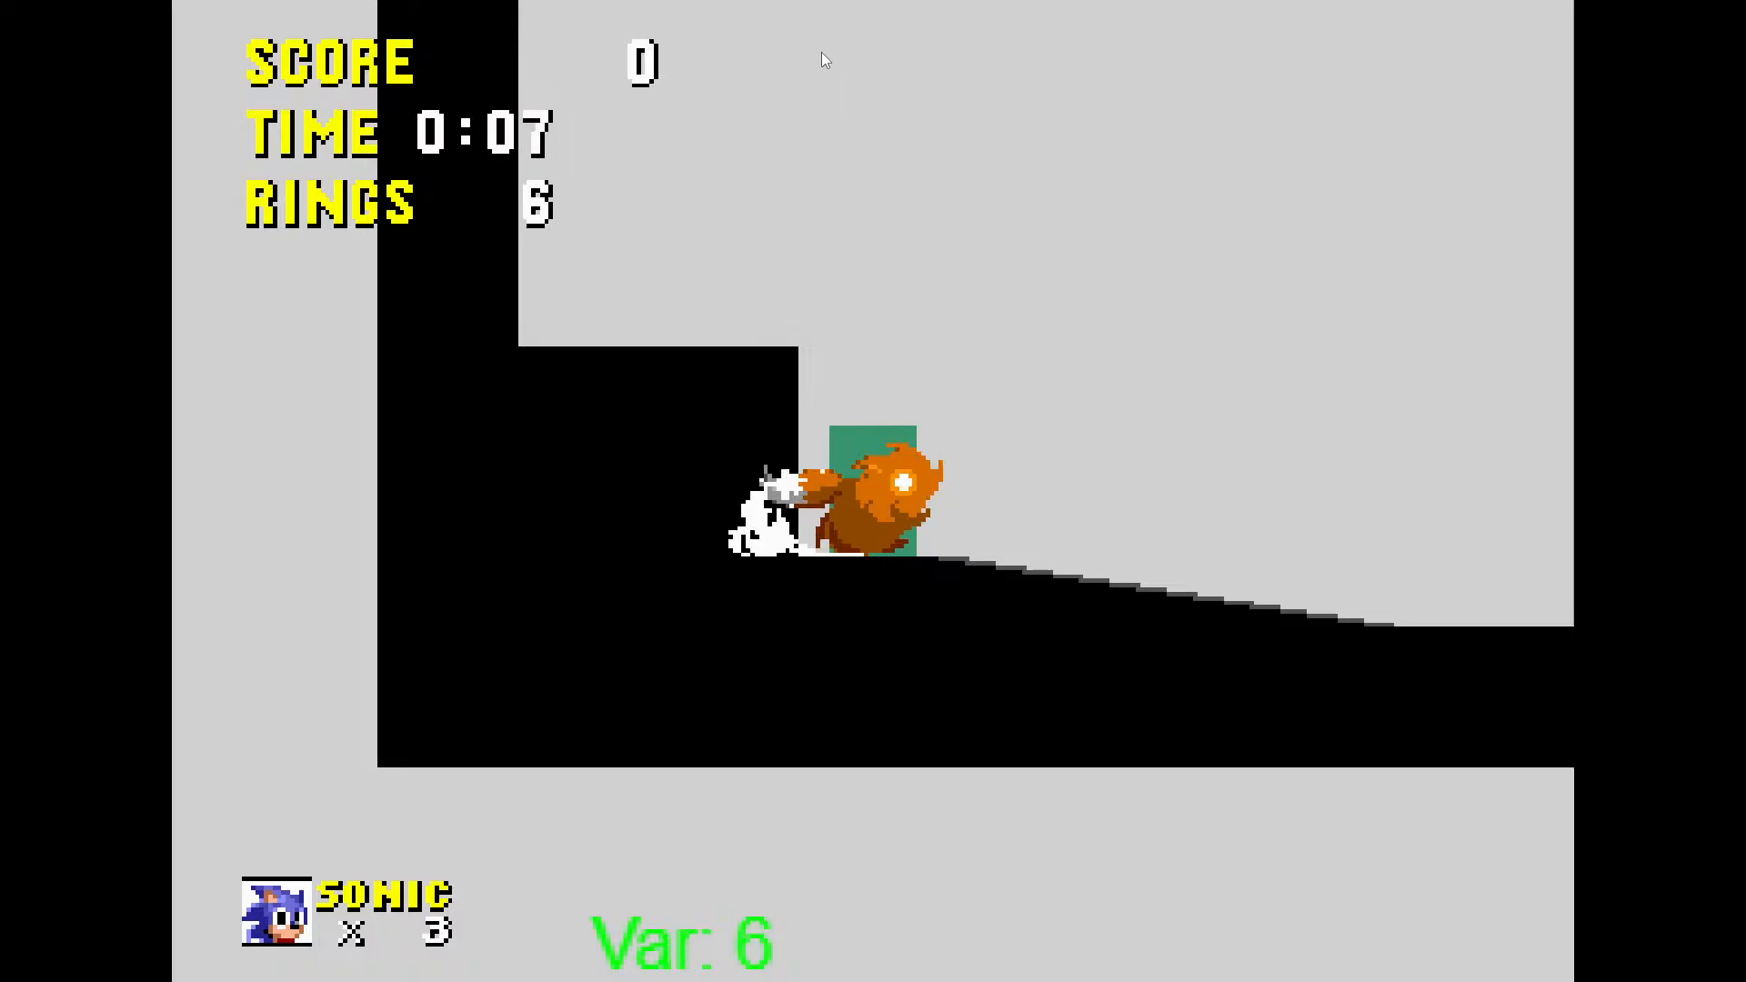
Playtest Tails running over the slopes, pushing against the wall, and spindashing on the raised block beside the spikes
{"action": "key", "text": "Right"}
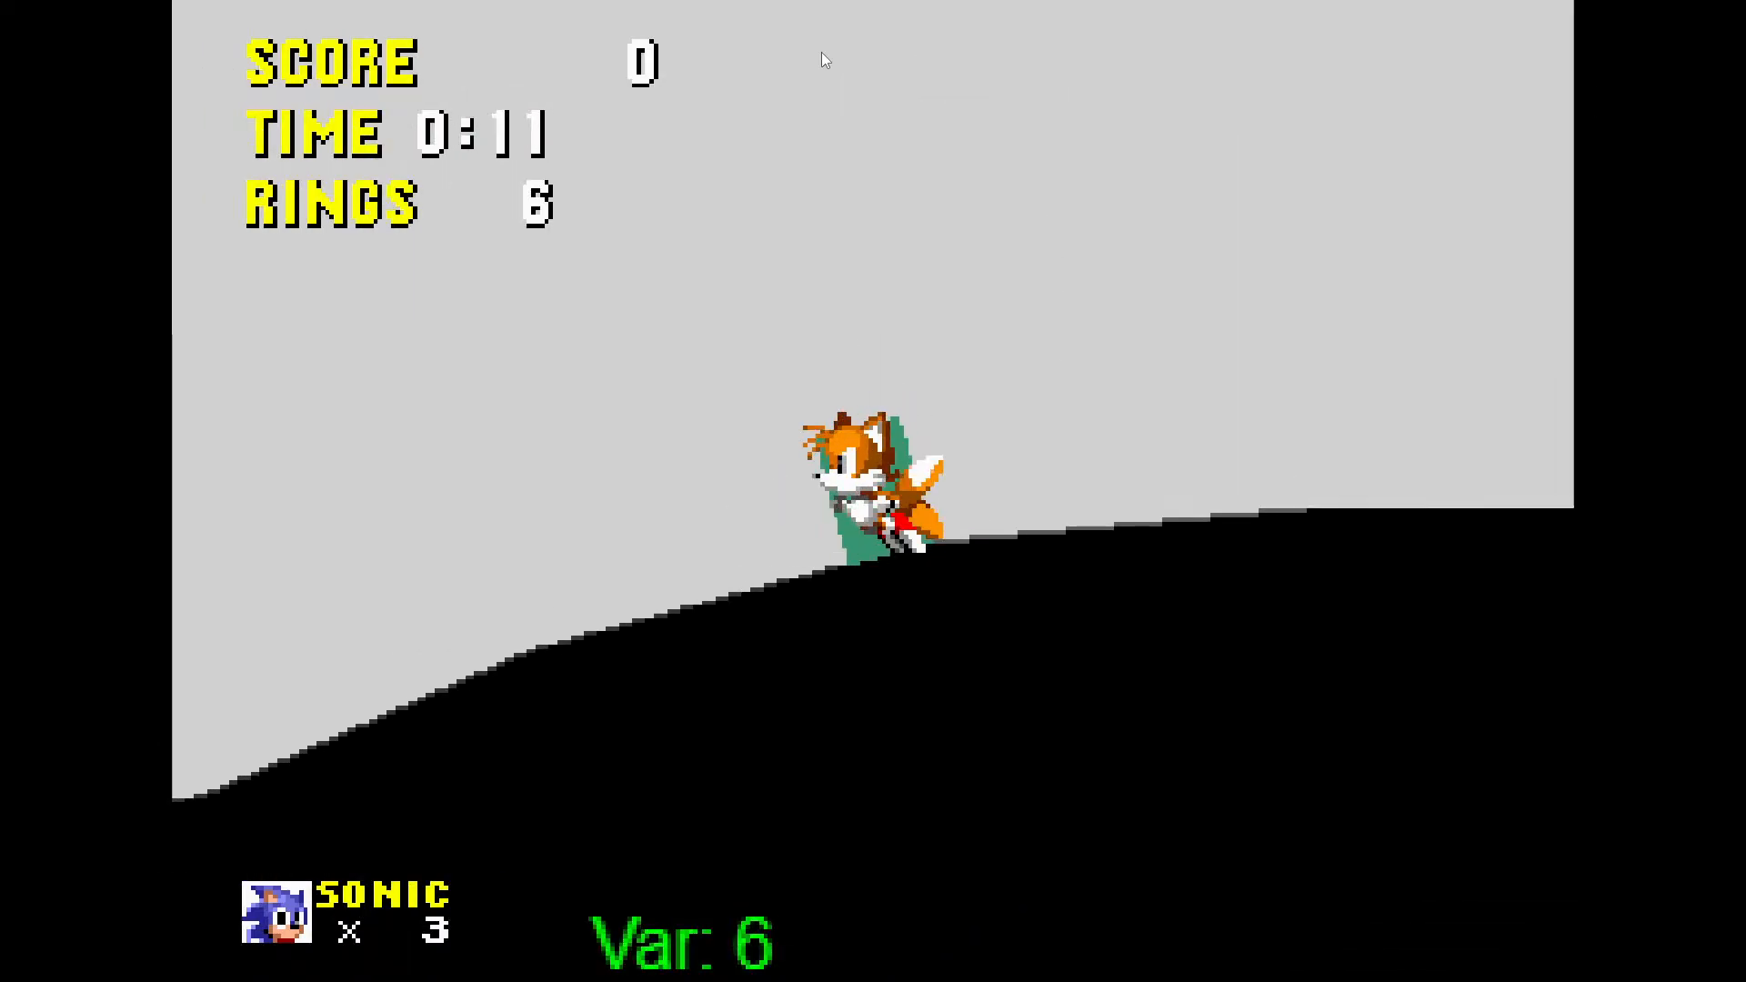
{"action": "key", "text": "Right"}
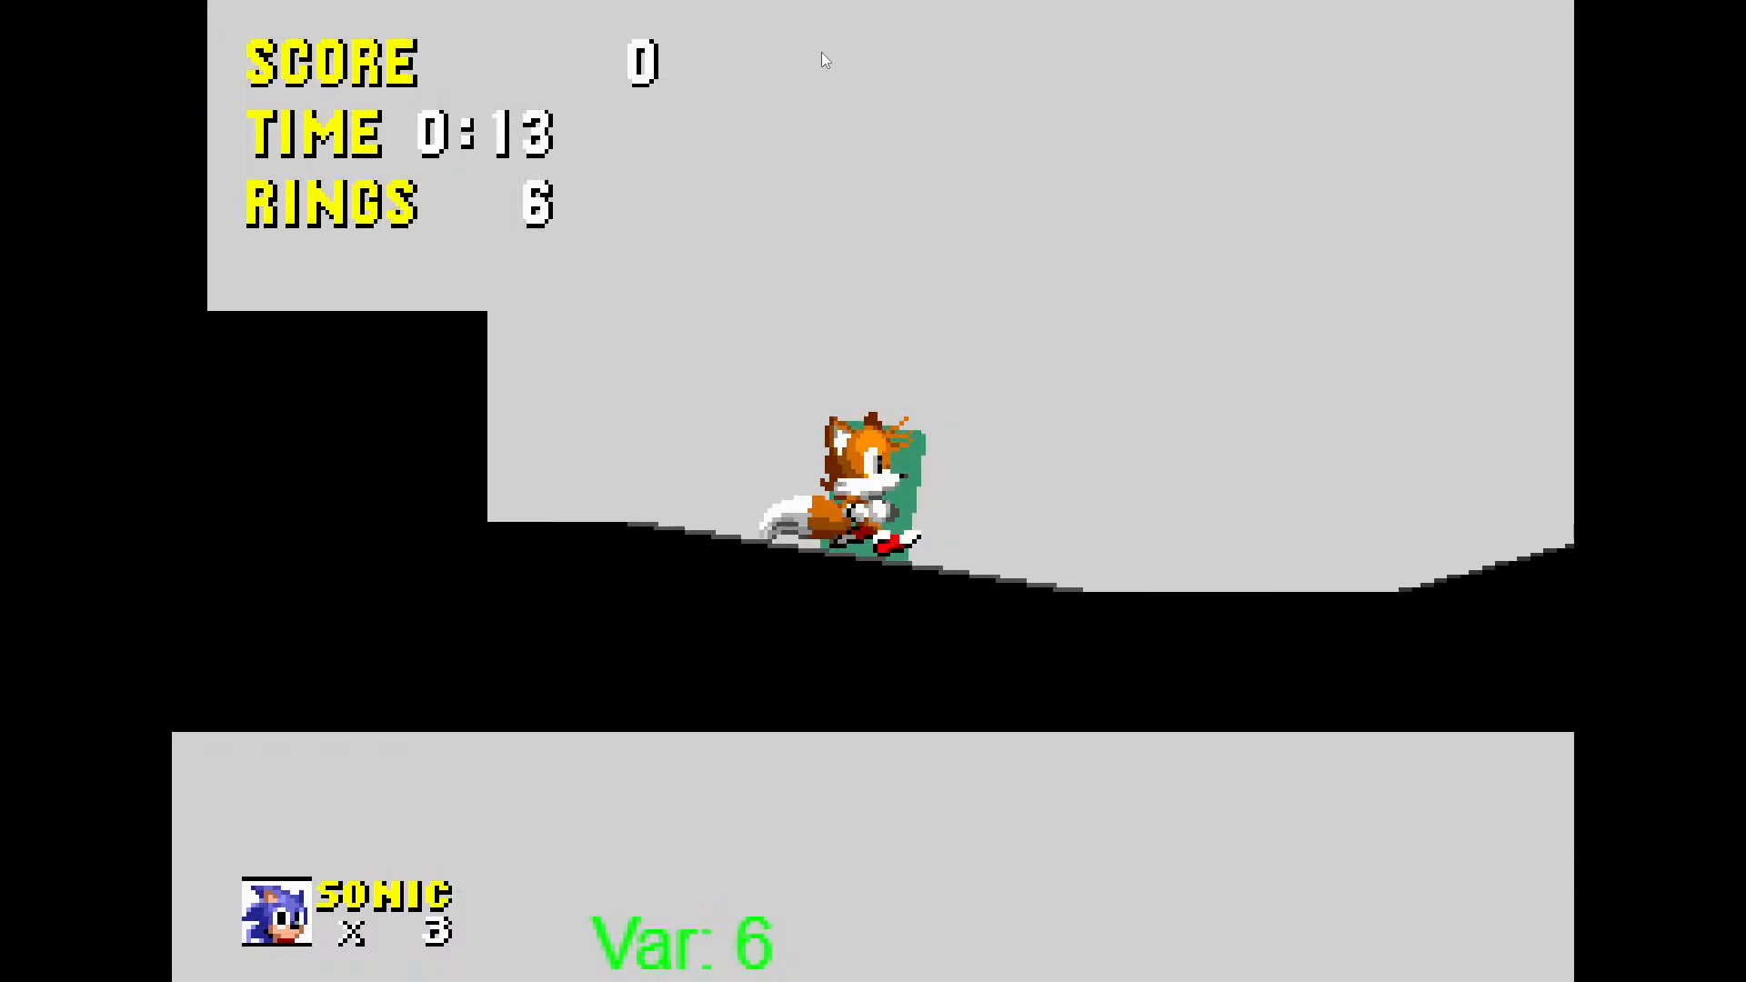
{"action": "key", "text": "Right"}
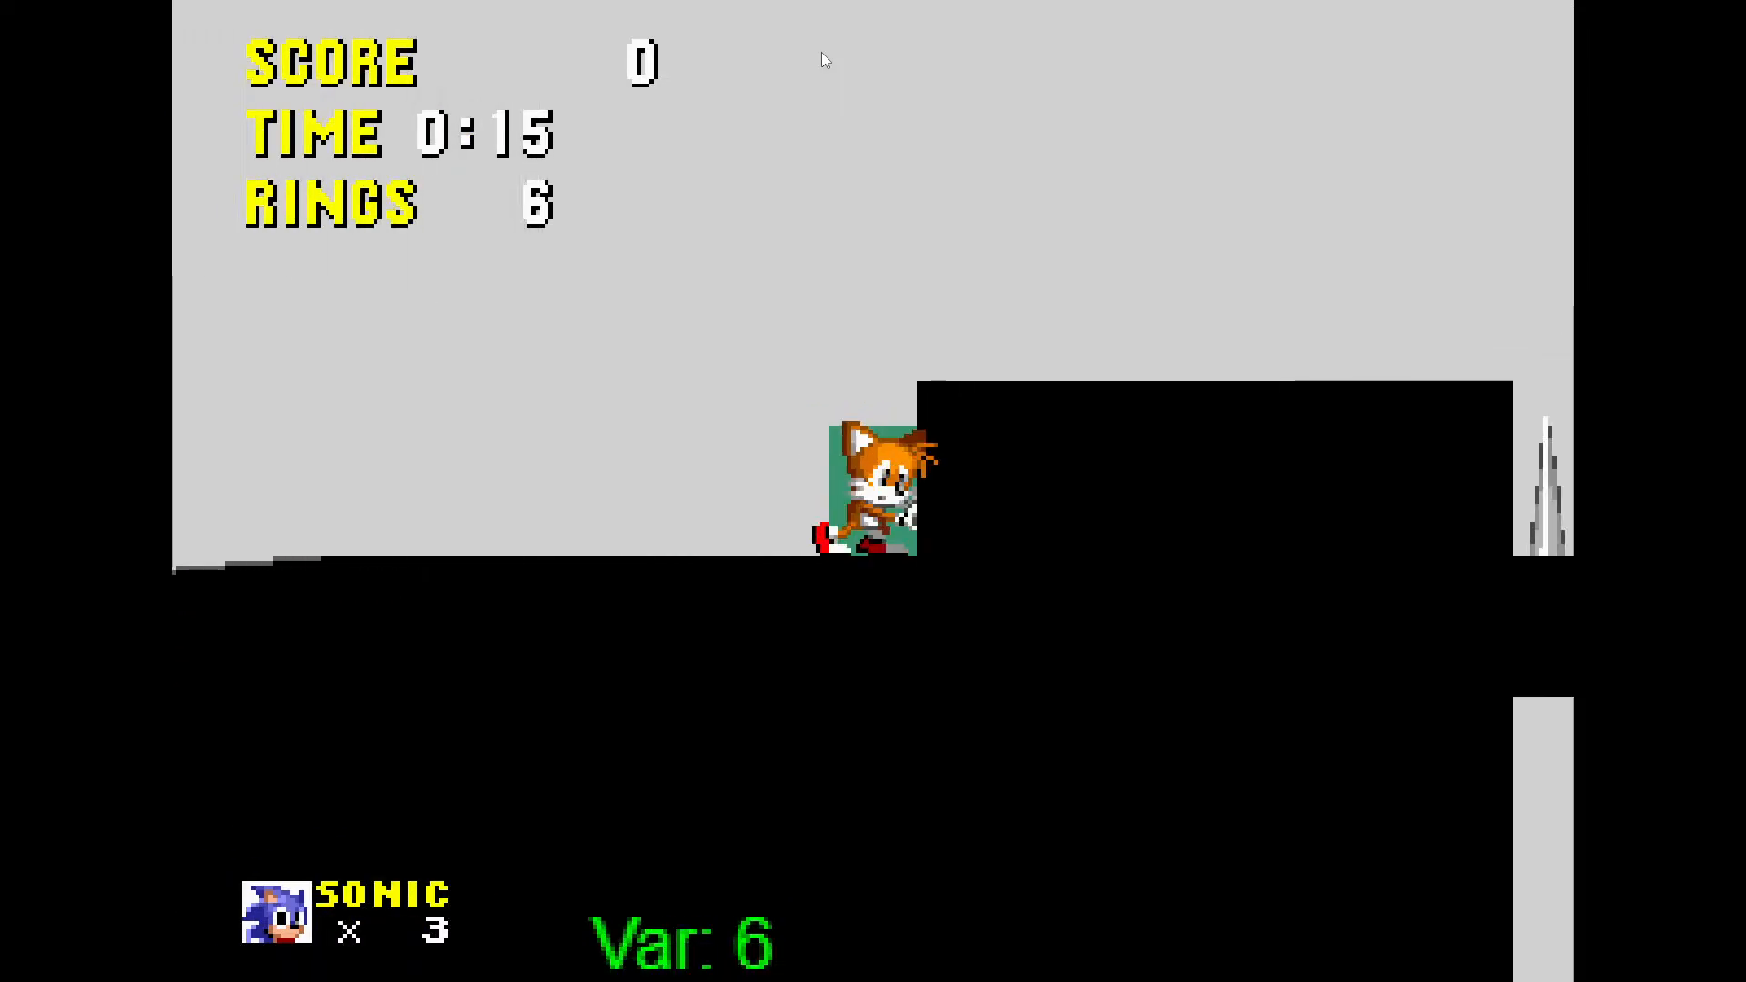
{"action": "key", "text": "z"}
{"action": "key", "text": "Down"}
{"action": "key", "text": "space"}
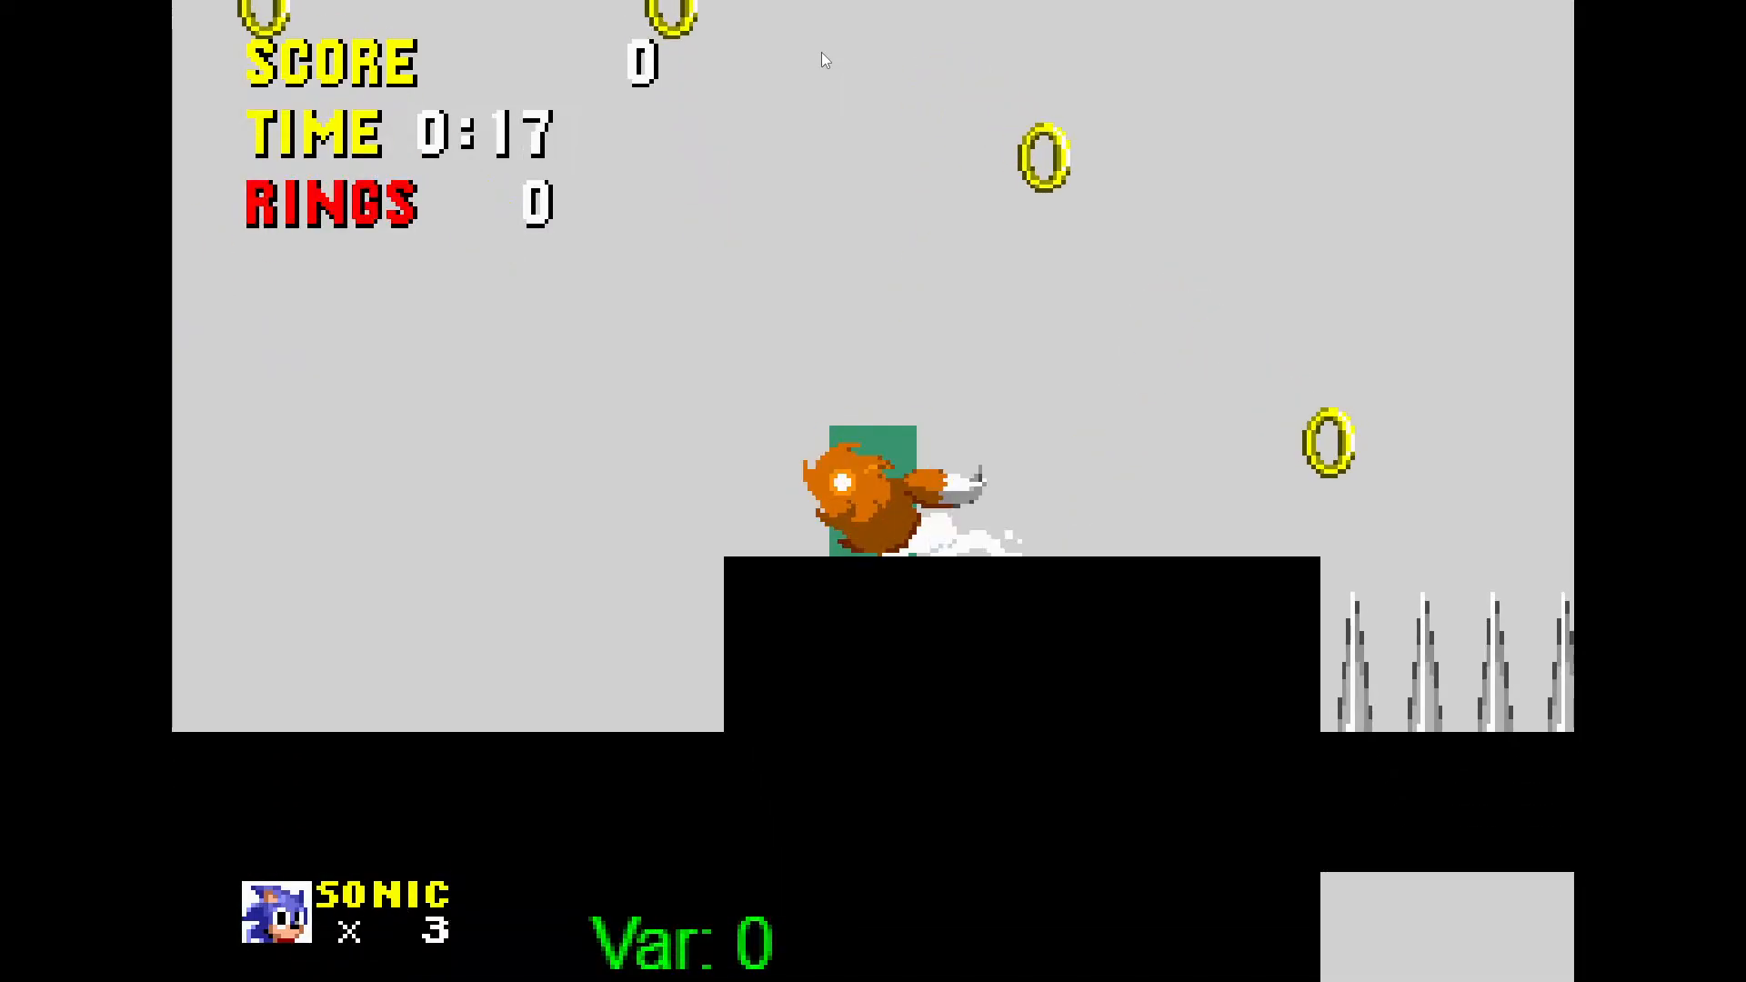
{"action": "key", "text": "Down"}
{"action": "key", "text": "space"}
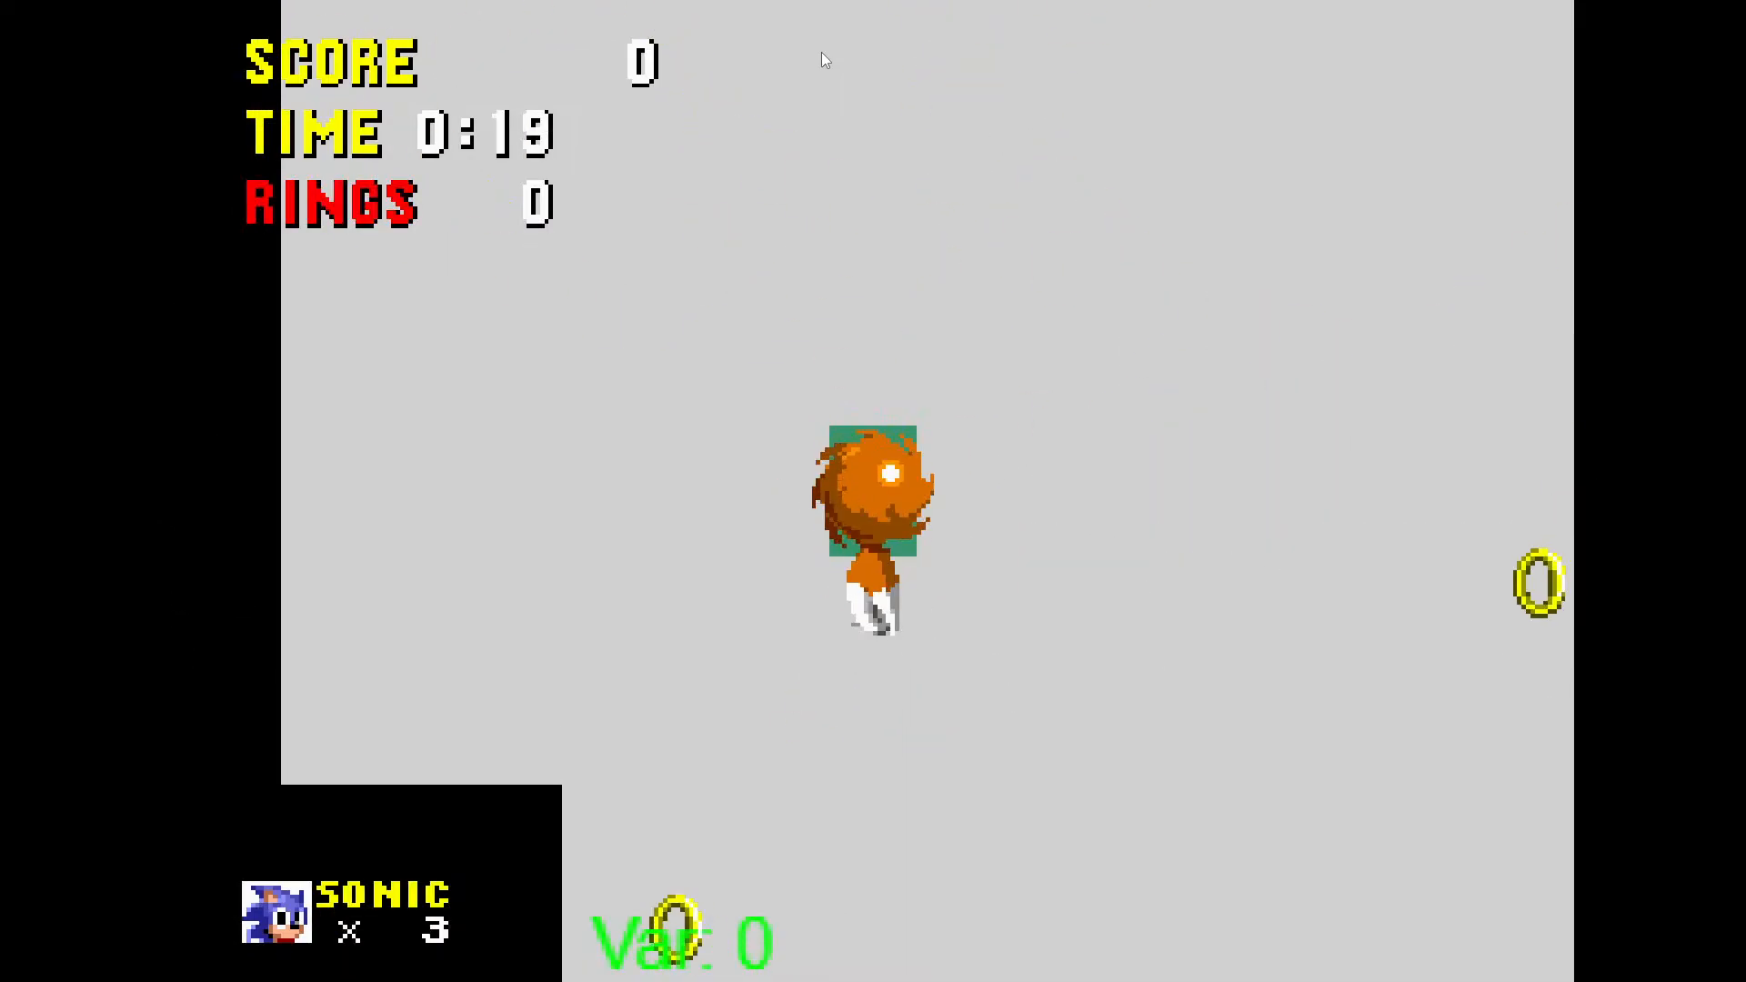
Playtest Tails jumping and taking spike damage to check the tails while the character flashes, and close the preview
{"action": "key", "text": "space"}
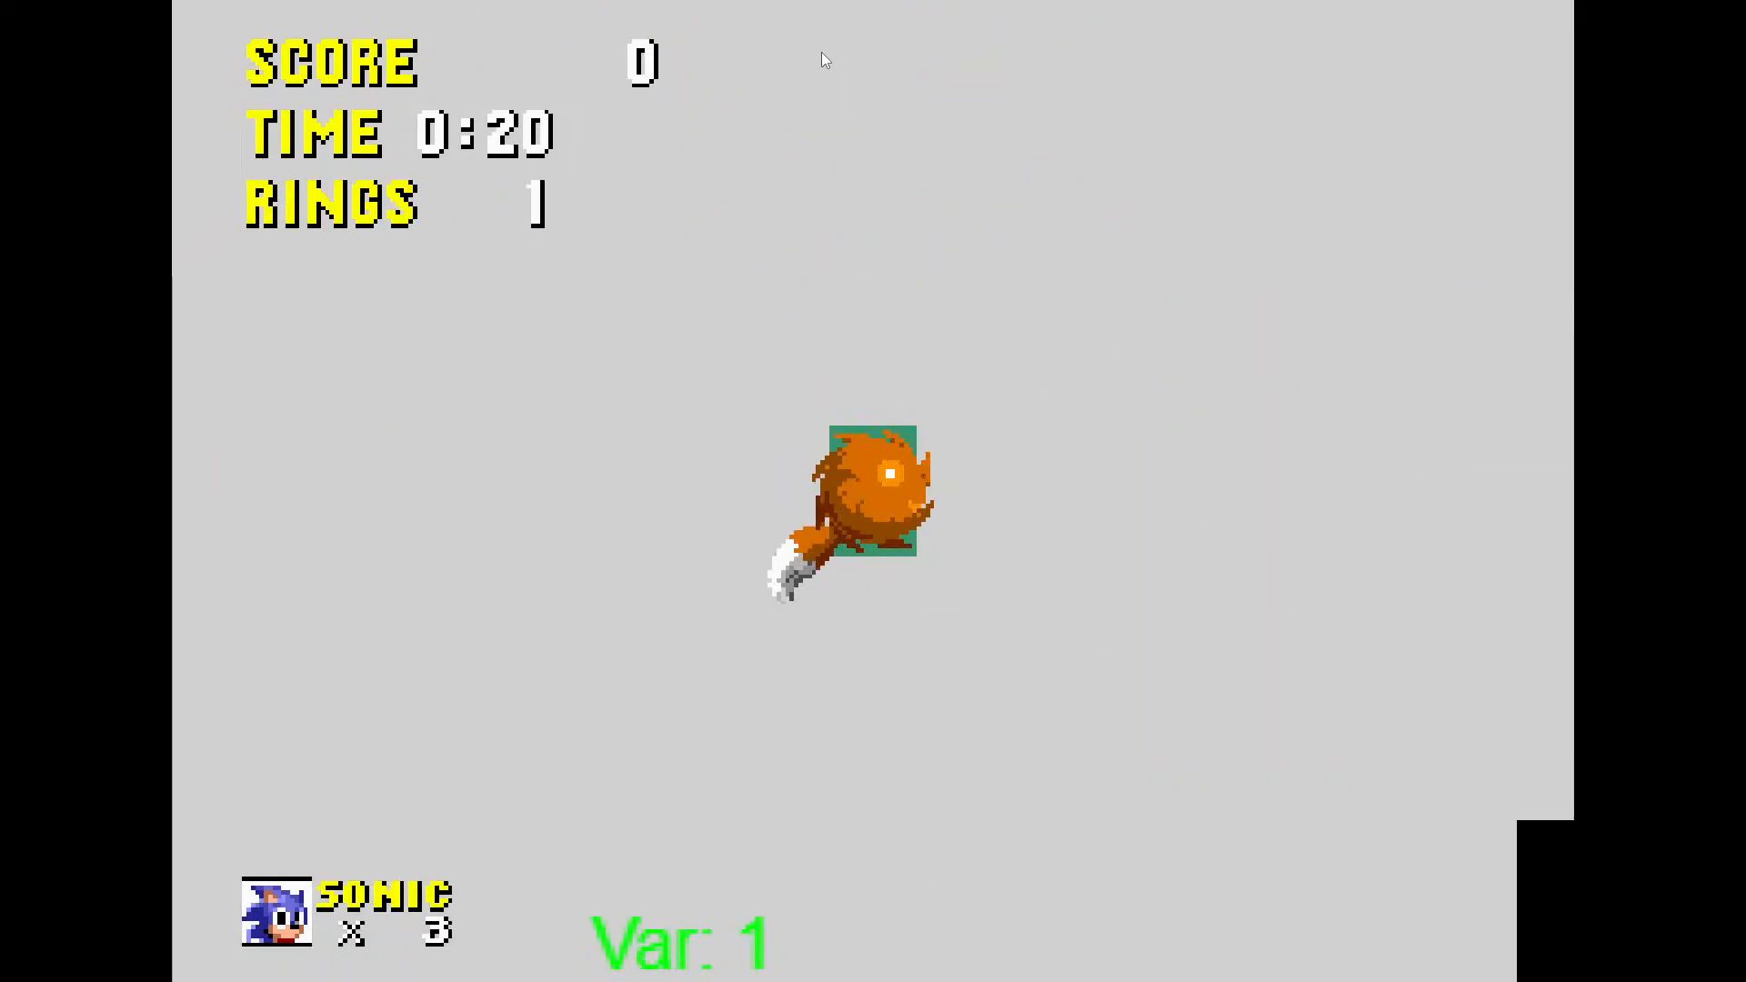
{"action": "key", "text": "Left"}
{"action": "key", "text": "space"}
{"action": "key", "text": "Right"}
{"action": "key", "text": "Left"}
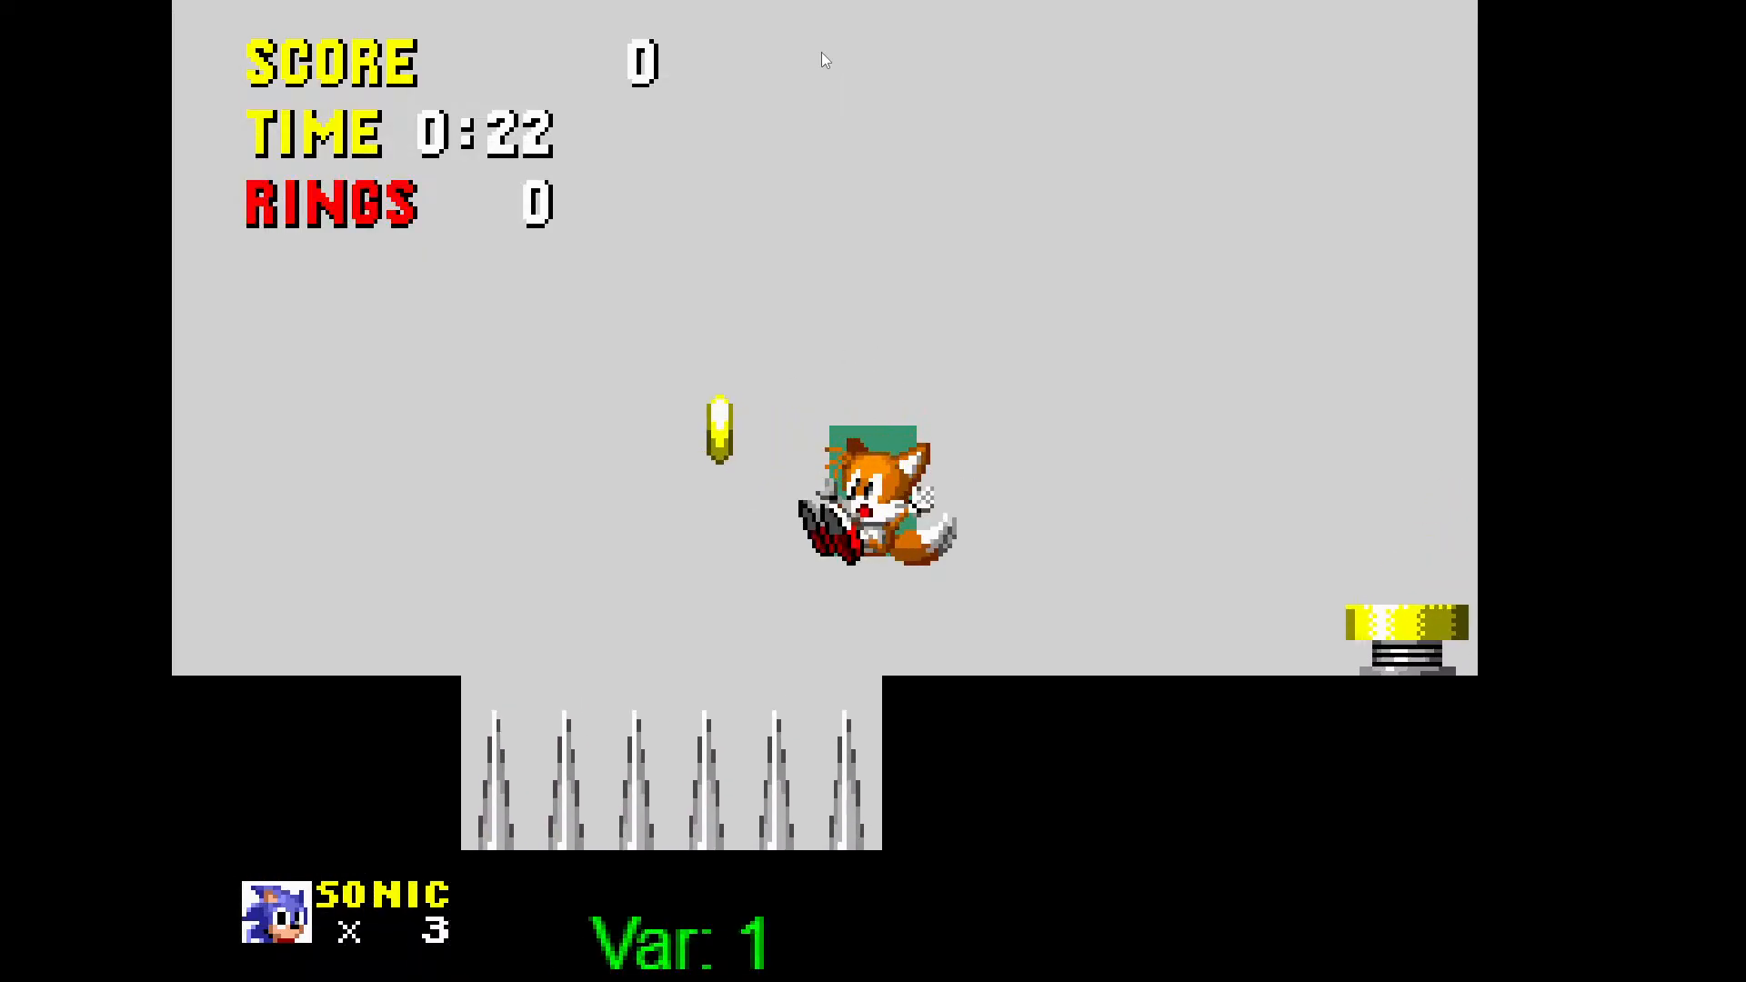
{"action": "key", "text": "space"}
{"action": "key", "text": "Left"}
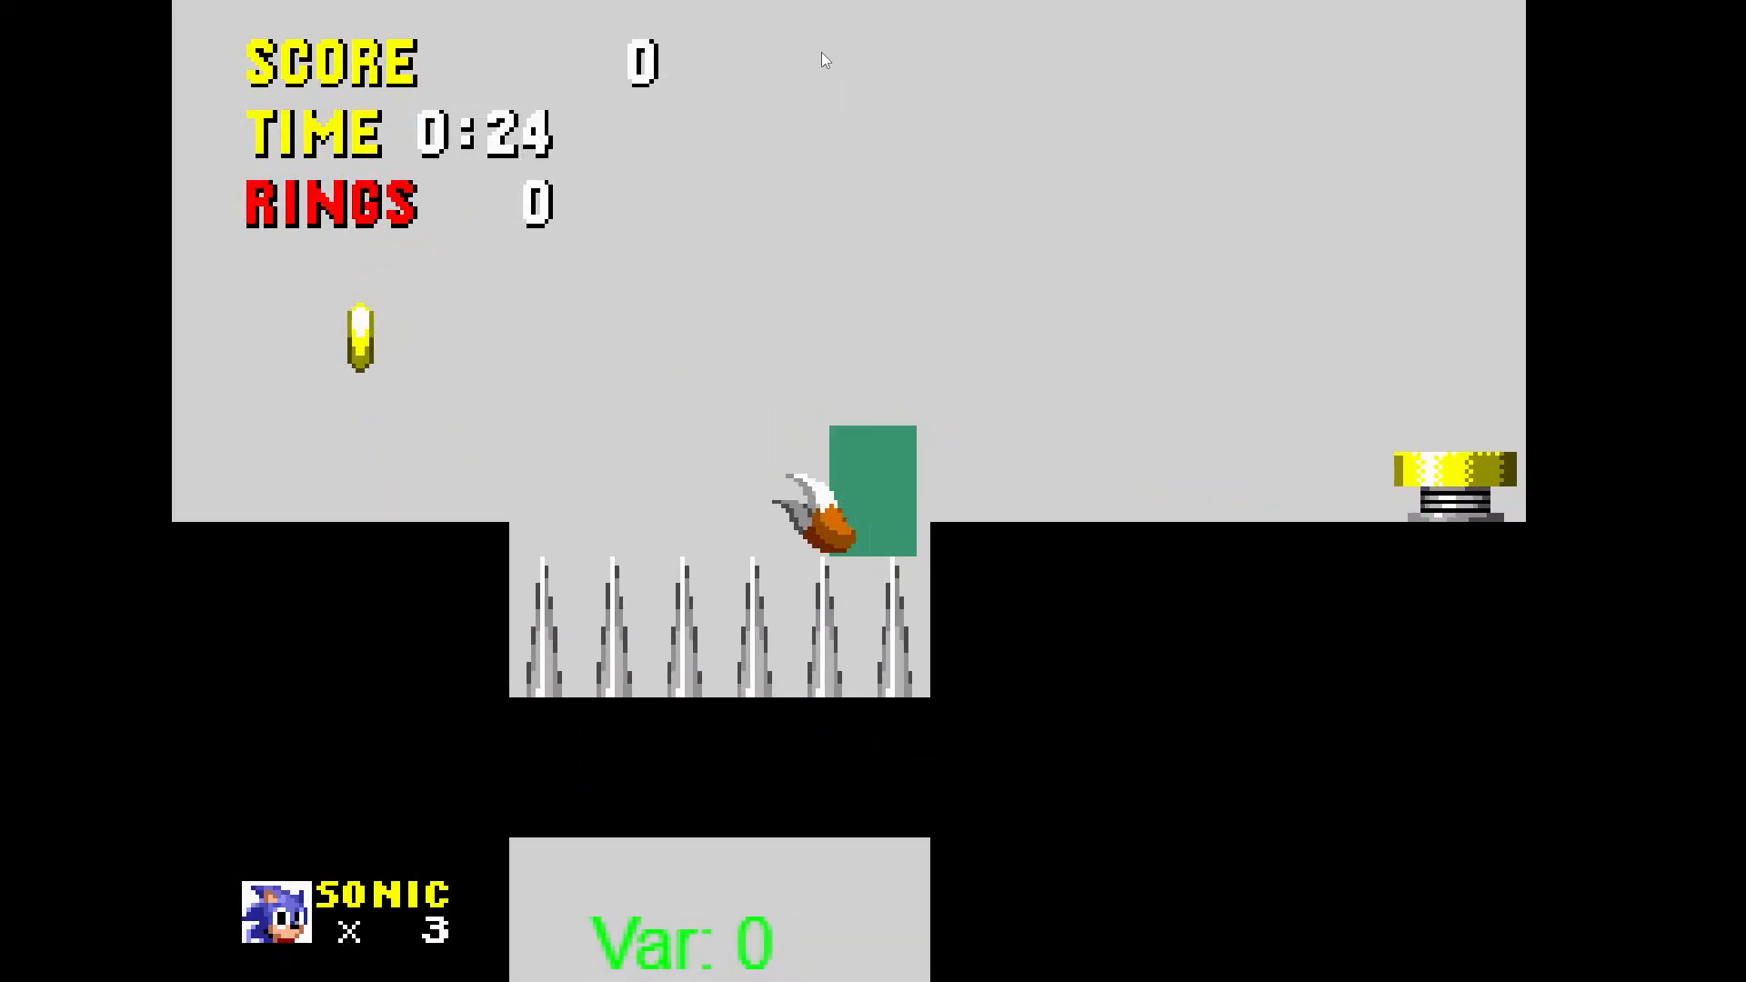
{"action": "key", "text": "F11"}
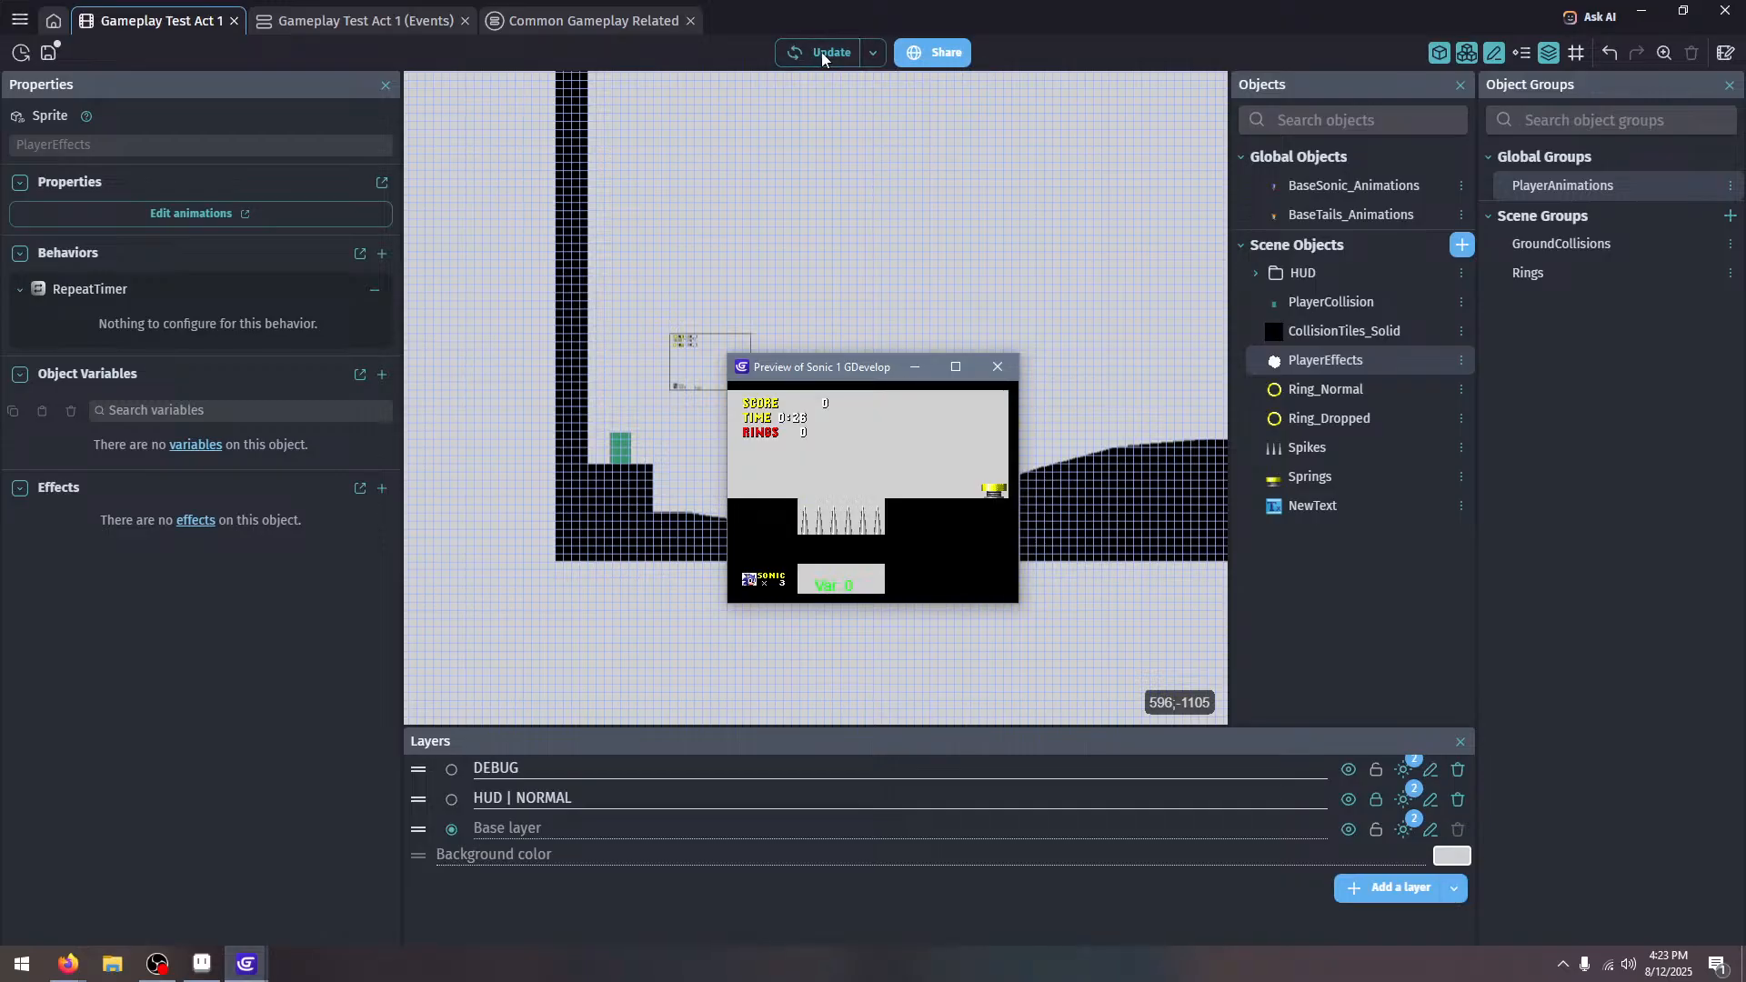
{"action": "left_click", "coordinate": [1001, 368]}
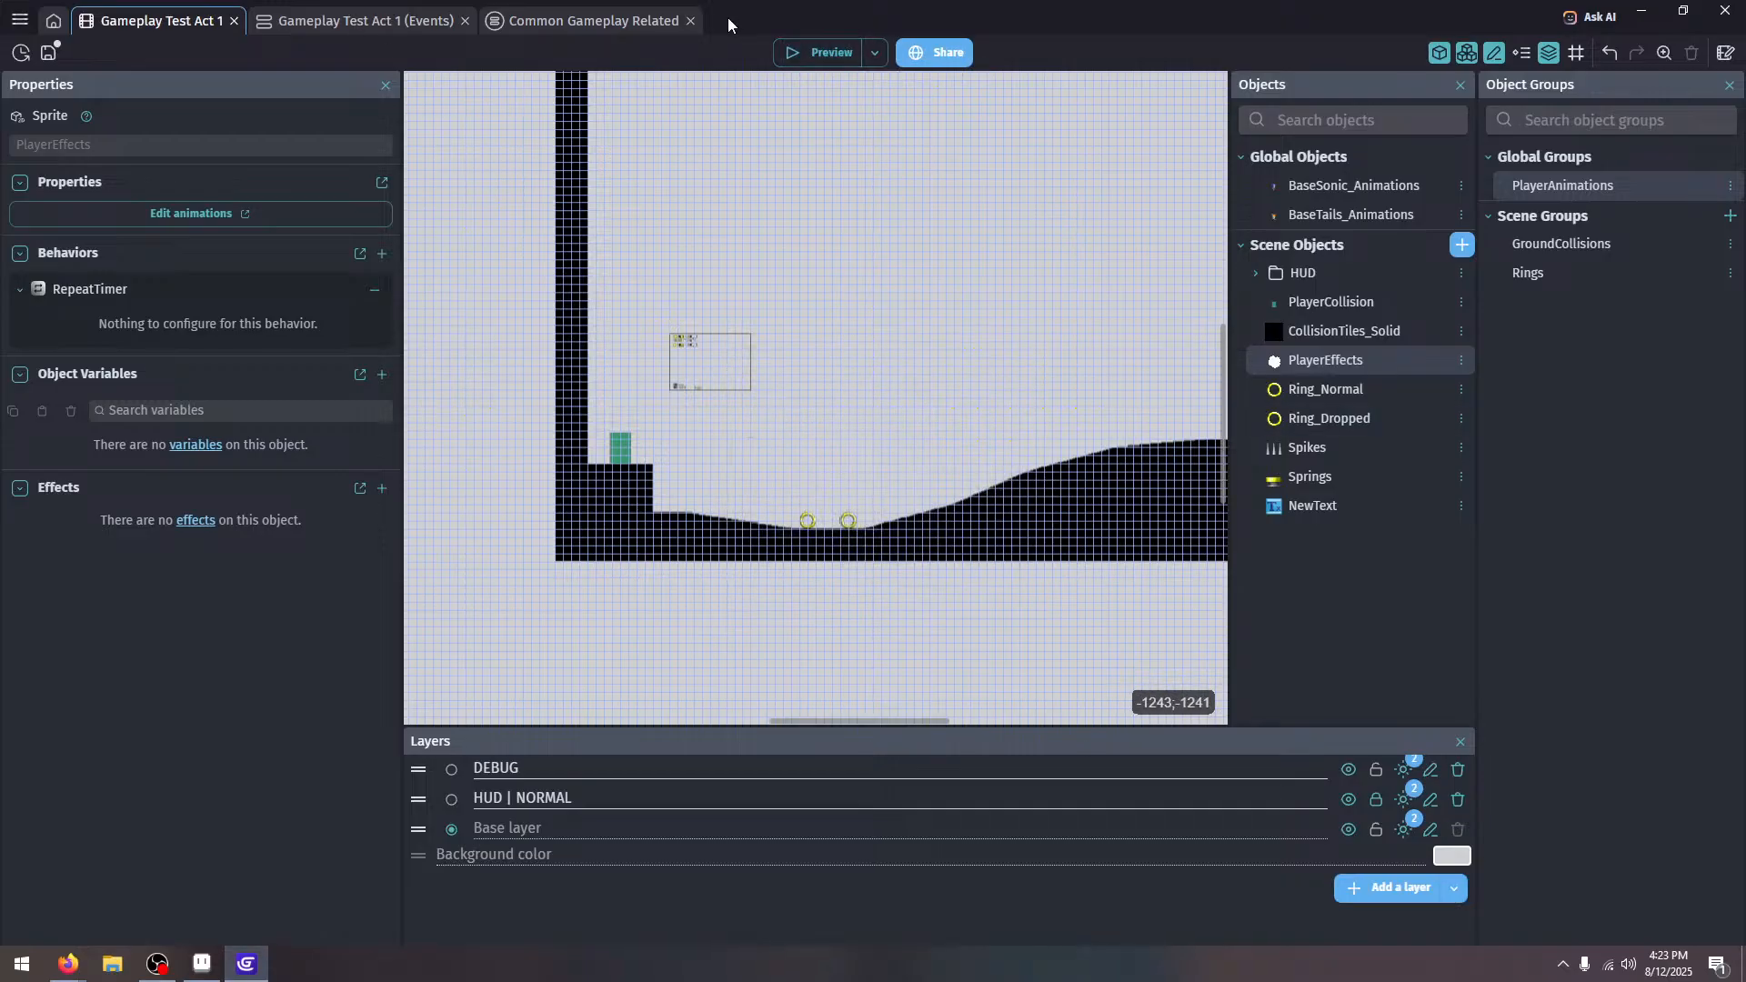
Open the Common Gameplay Related events and examine the Tails' Tails, OBJECTS and Damage and Death sections, including the IsDamaged sub-events
{"action": "left_click", "coordinate": [364, 20]}
{"action": "left_click", "coordinate": [591, 21]}
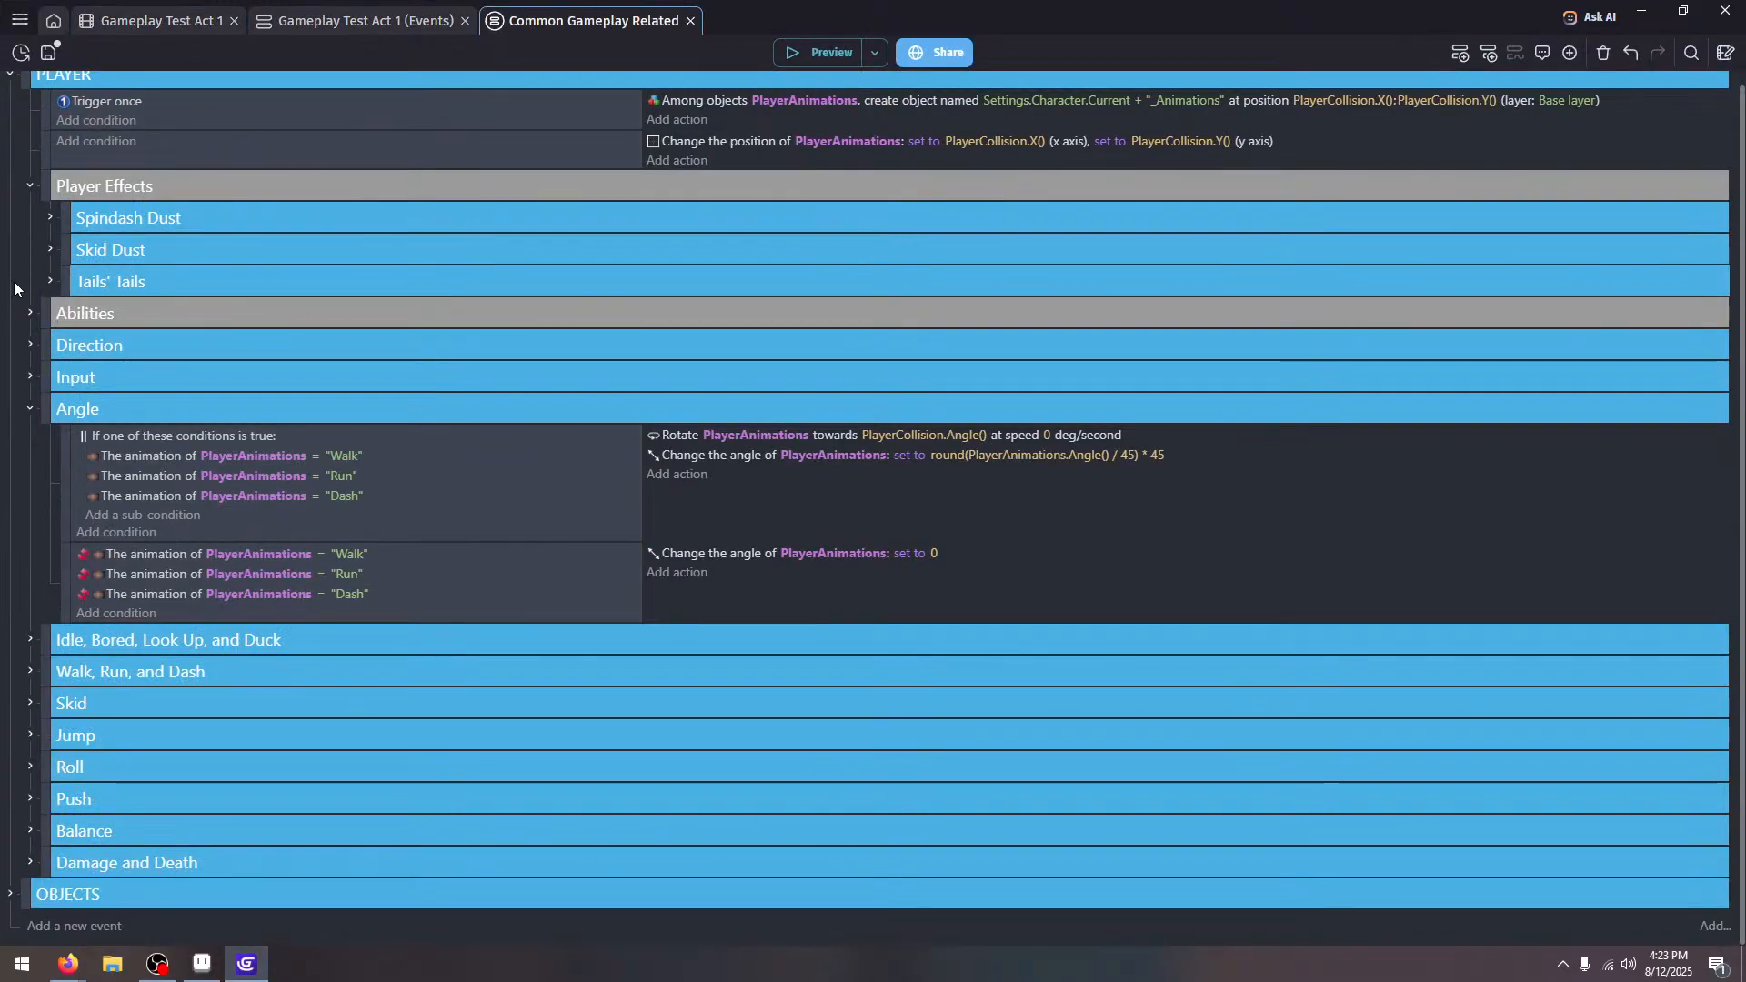
{"action": "left_click", "coordinate": [50, 281]}
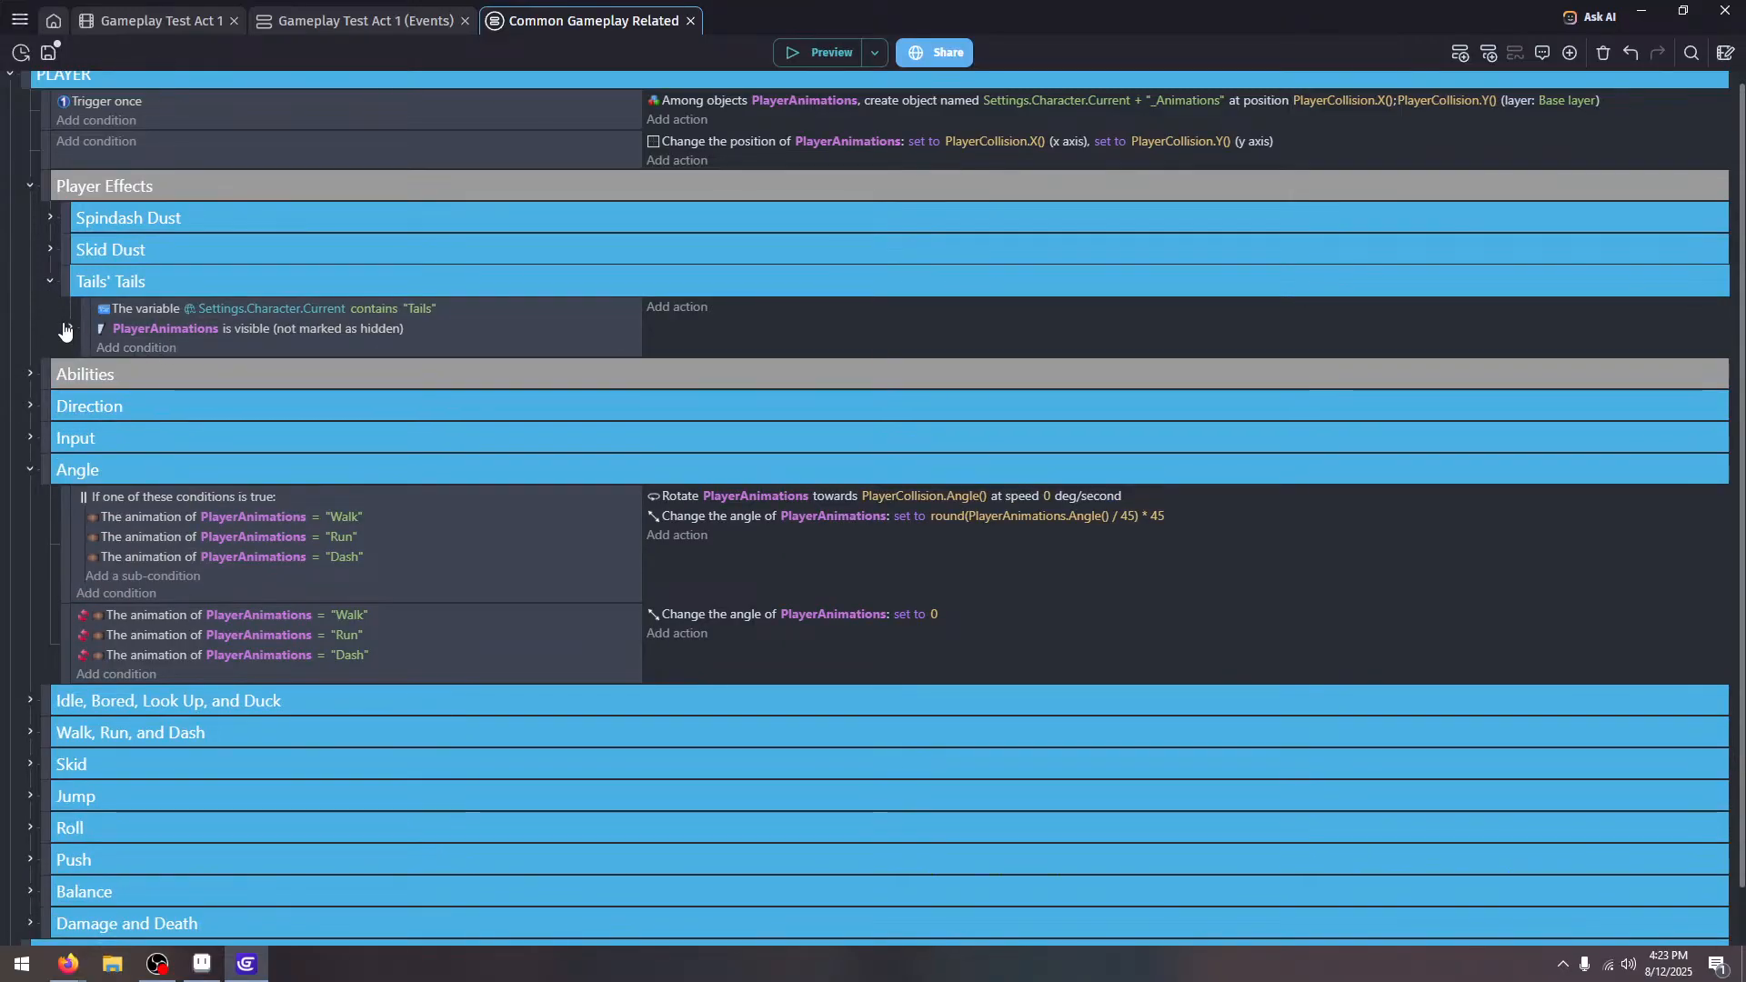
{"action": "scroll", "coordinate": [4, 891], "scroll_direction": "down", "scroll_amount": 2}
{"action": "left_click", "coordinate": [20, 894]}
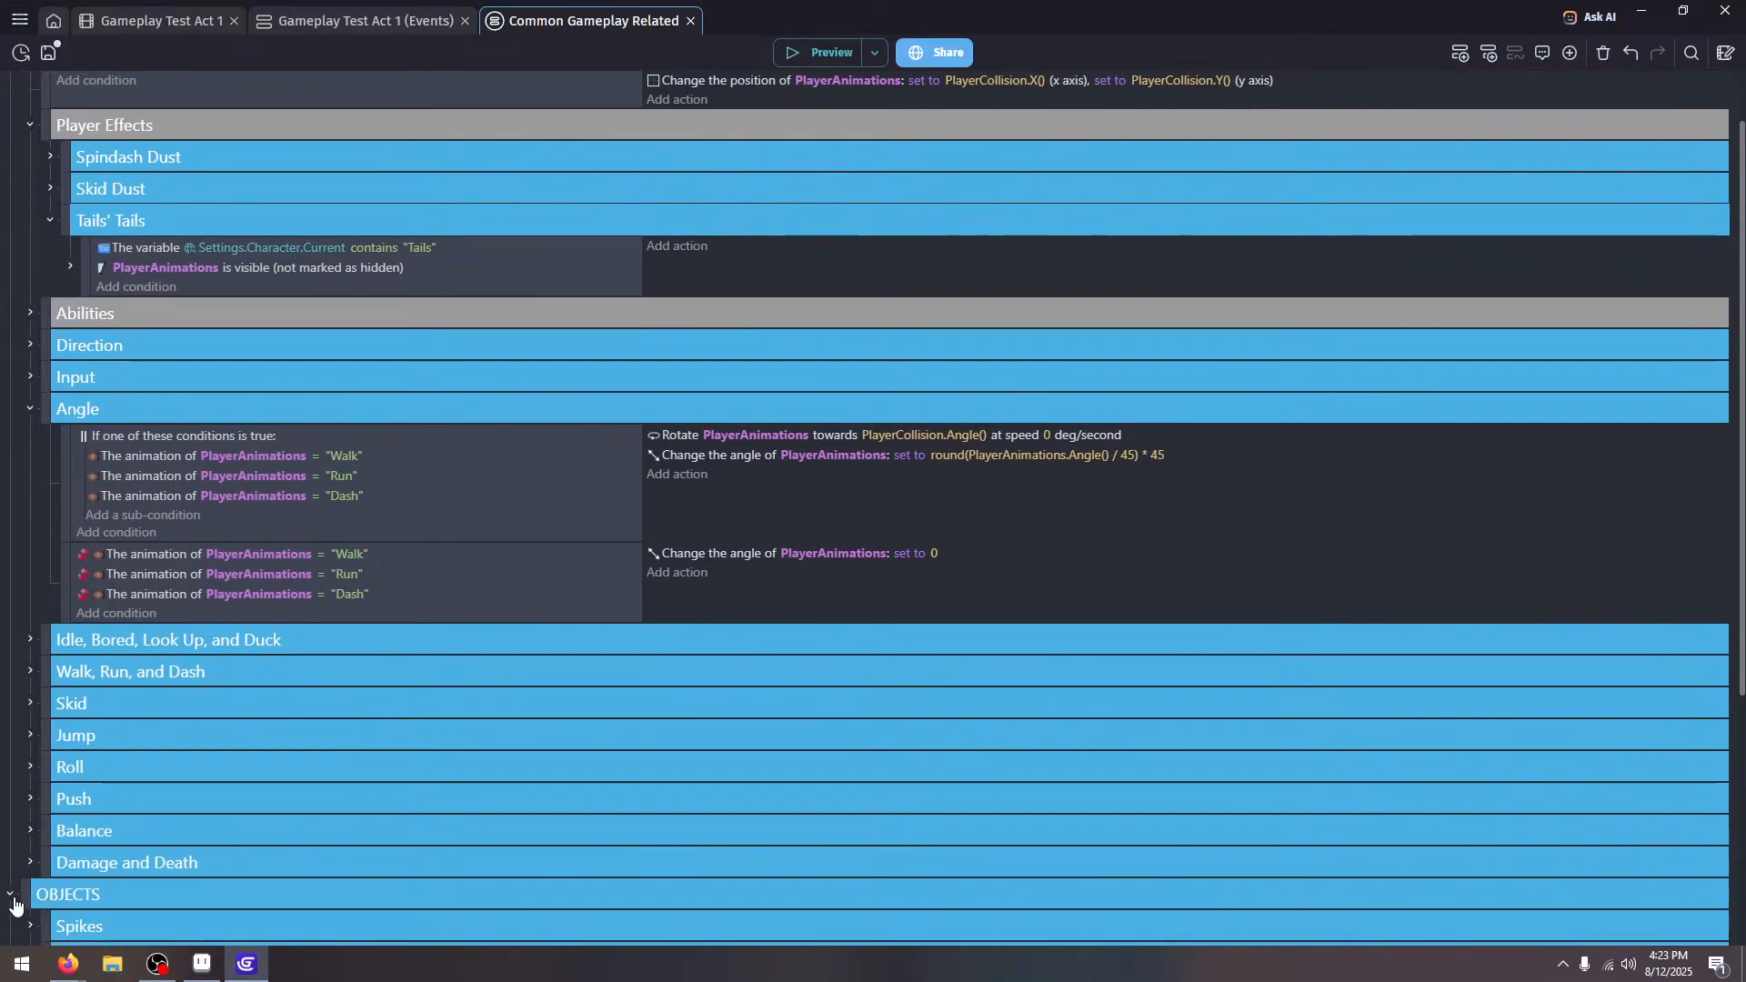
{"action": "scroll", "coordinate": [21, 795], "scroll_direction": "down", "scroll_amount": 5}
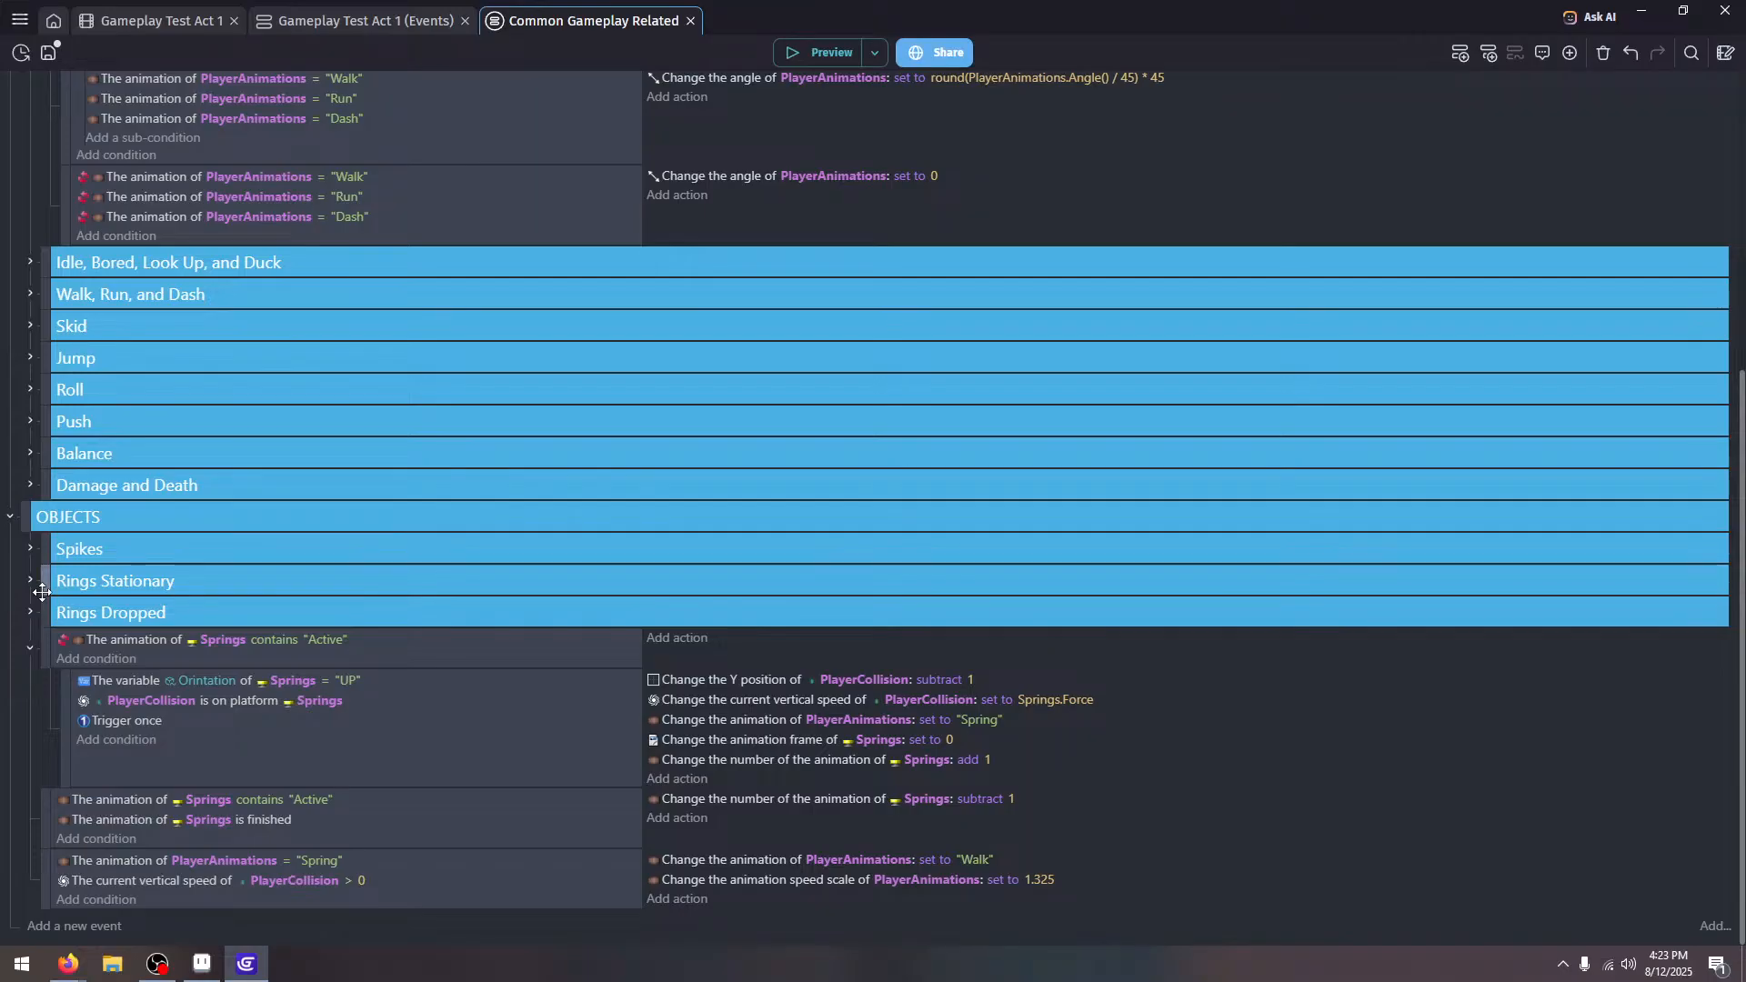
{"action": "left_click", "coordinate": [30, 486]}
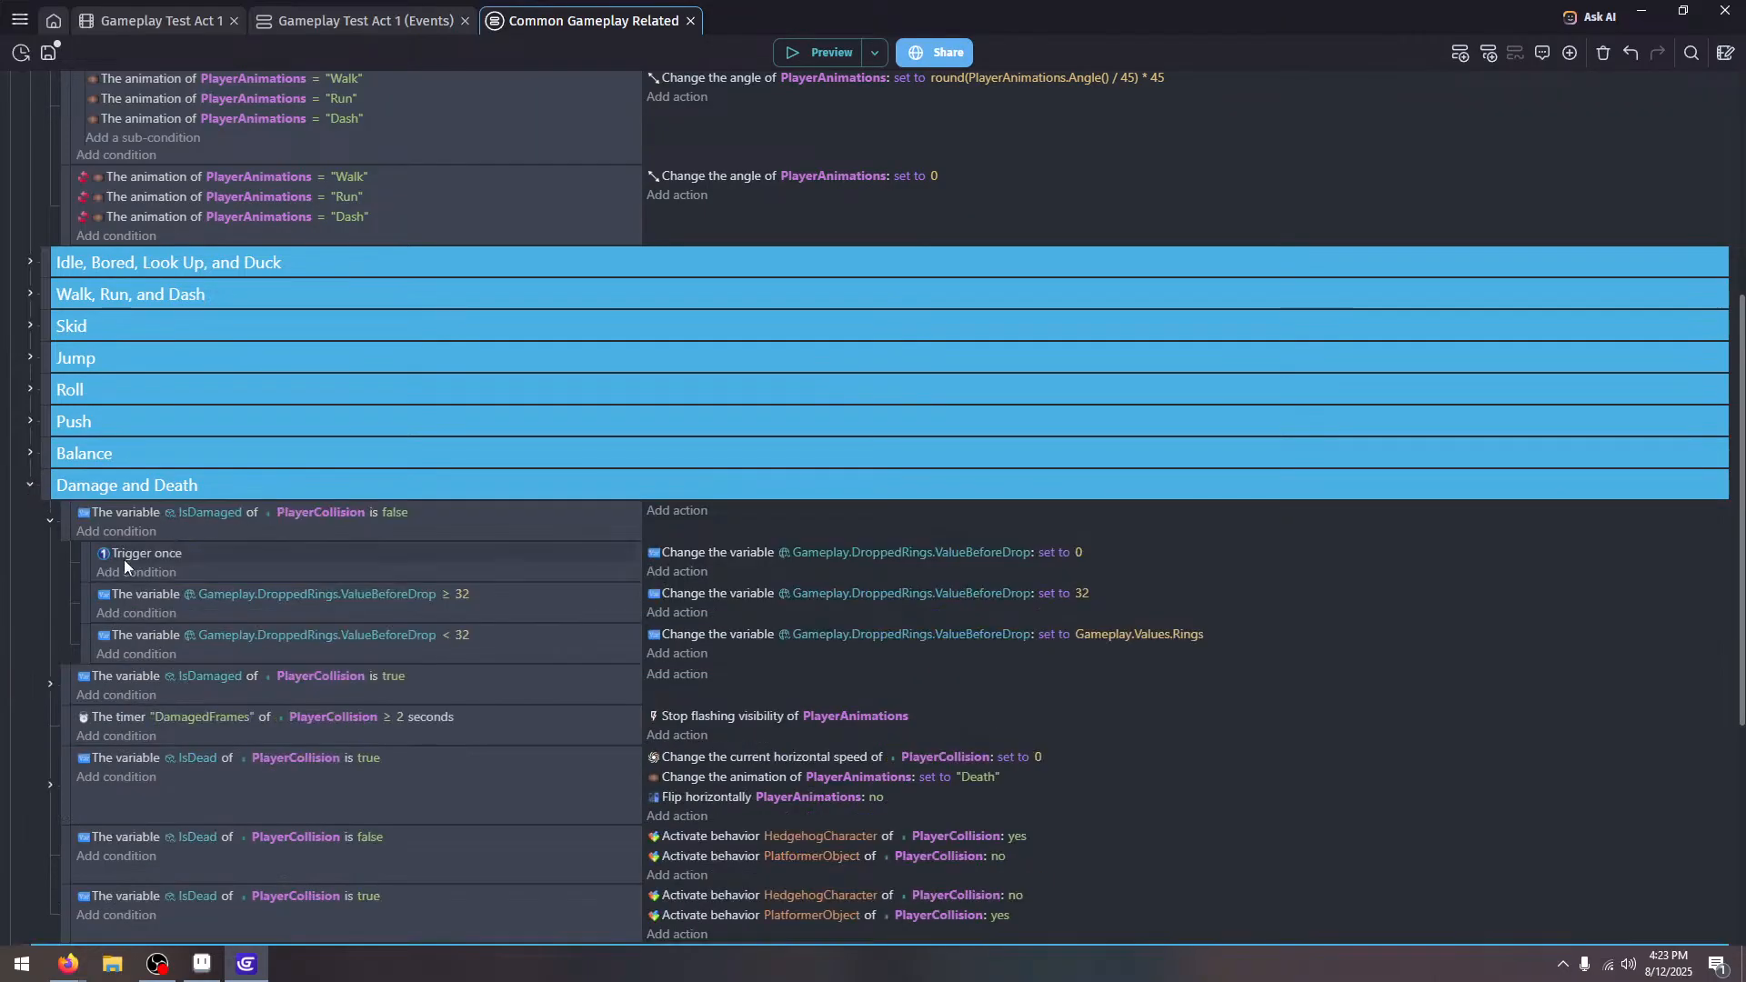
{"action": "scroll", "coordinate": [136, 573], "scroll_direction": "down", "scroll_amount": 2}
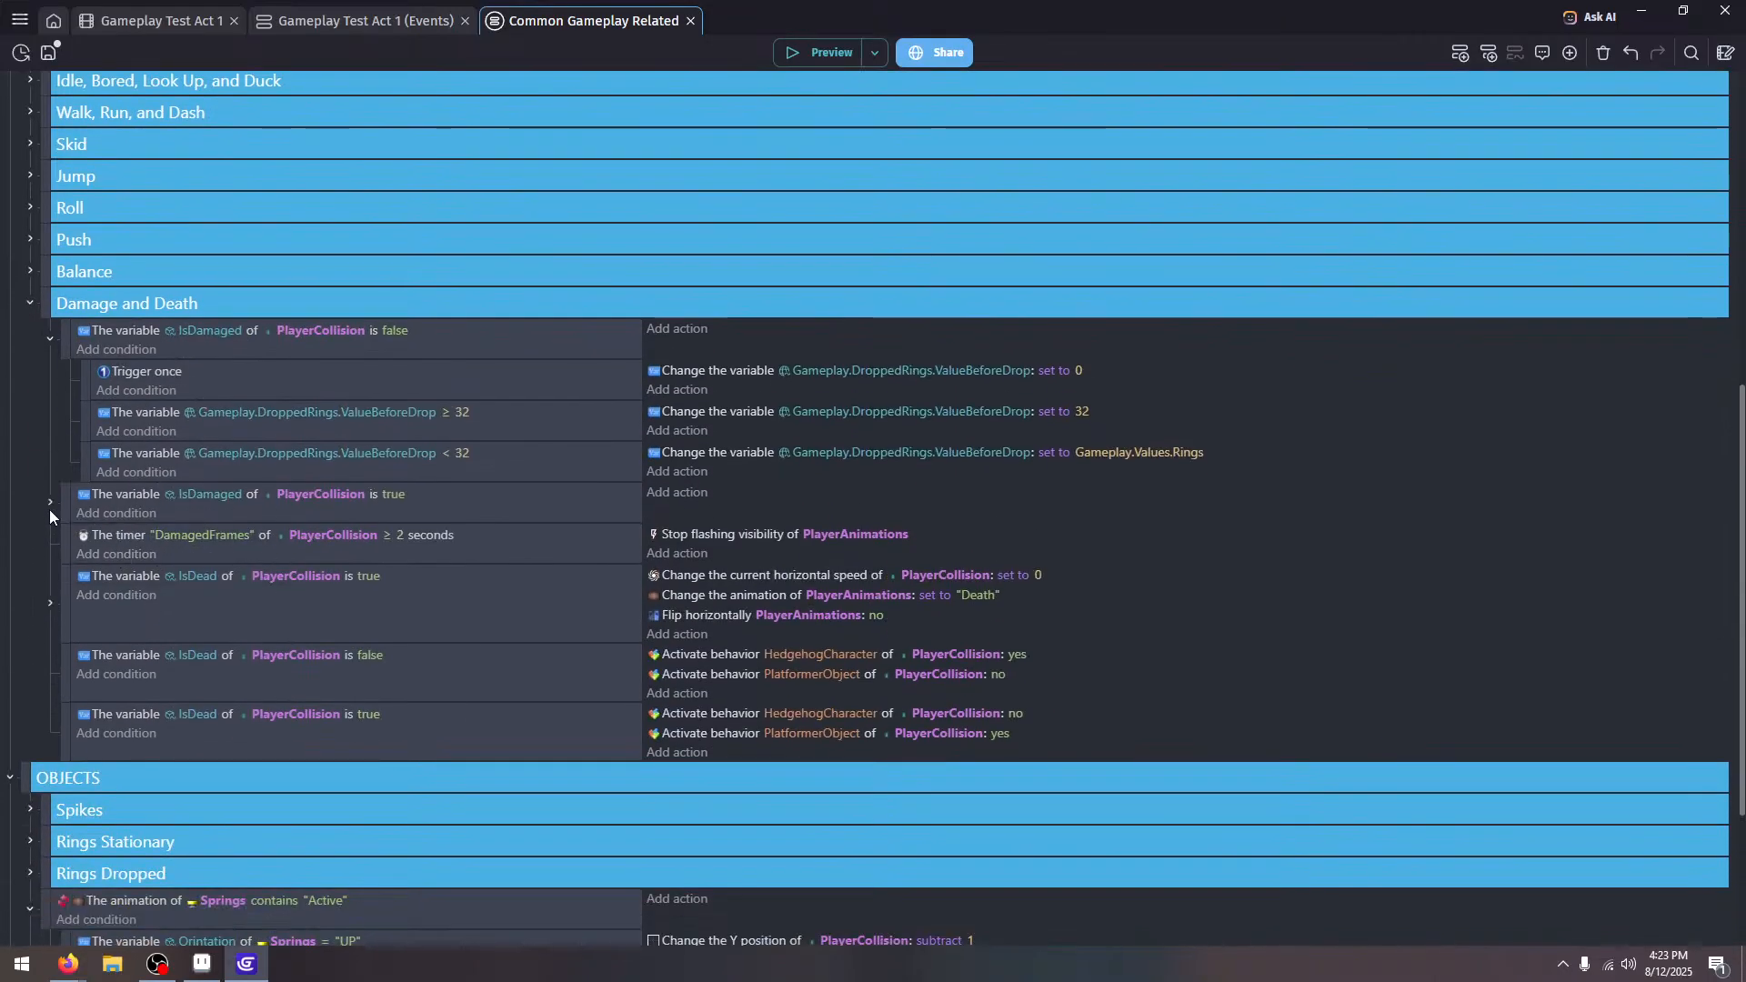
{"action": "left_click", "coordinate": [50, 502]}
{"action": "scroll", "coordinate": [50, 514], "scroll_direction": "down", "scroll_amount": 8}
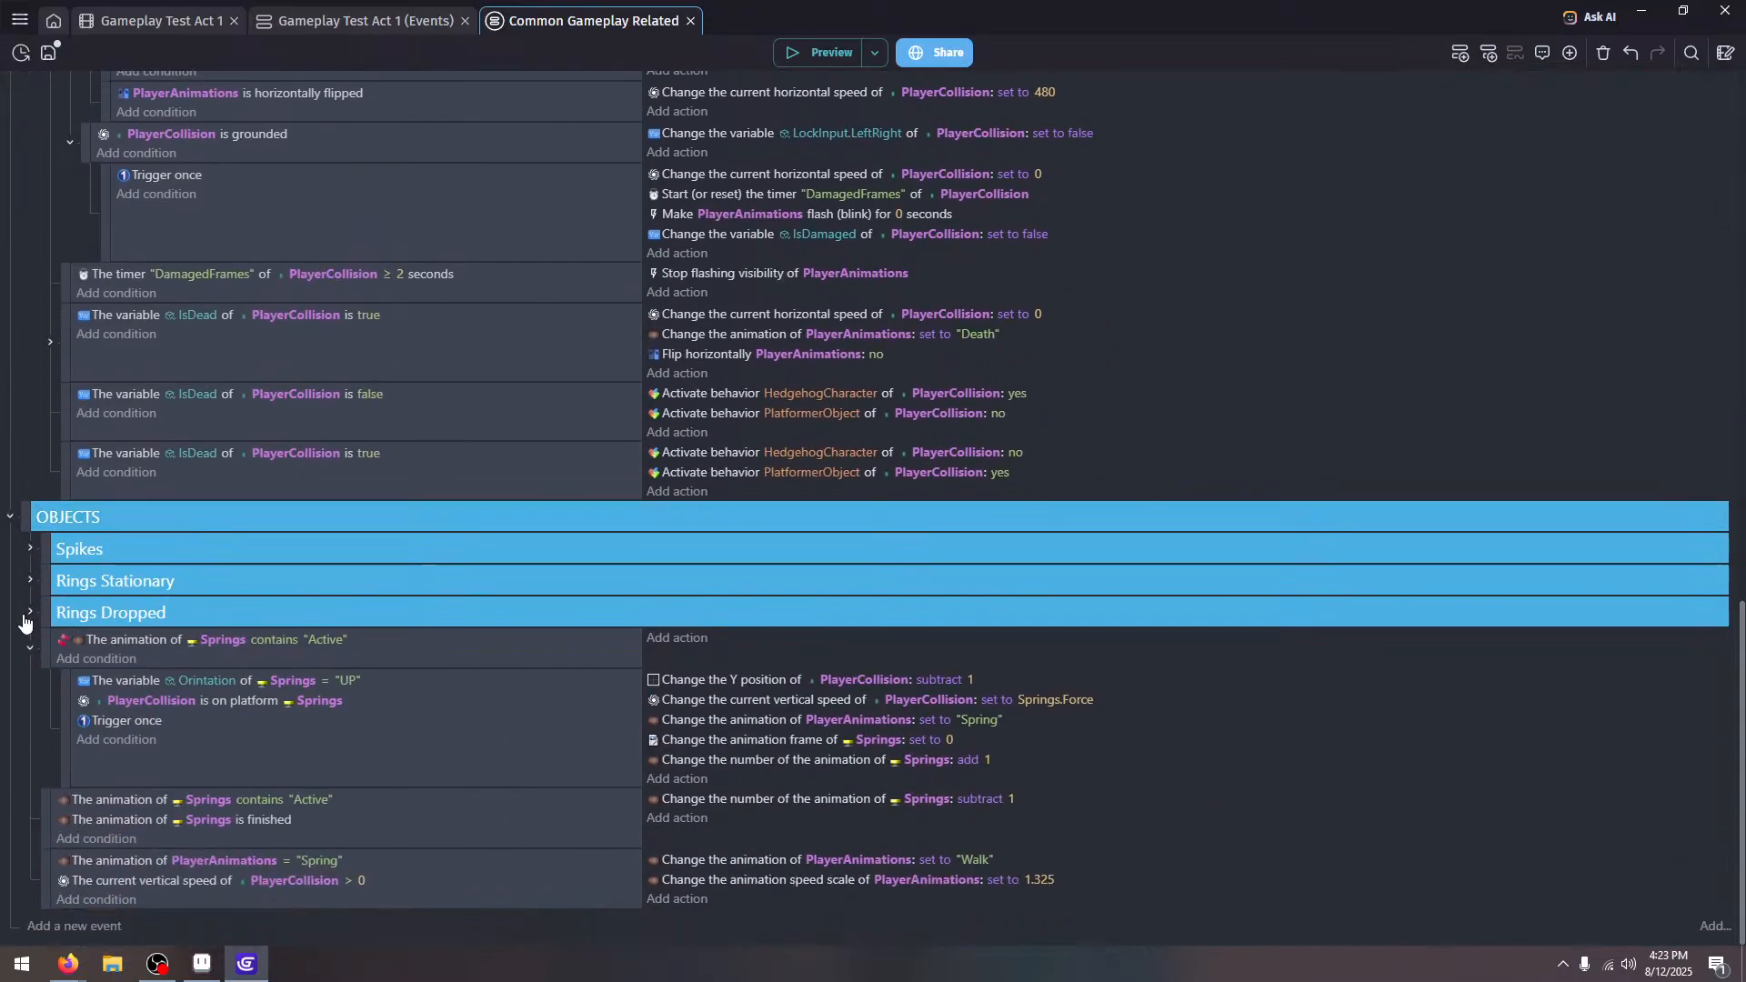
Copy the inverted "PlayerAnimations is flashing" condition from Rings Stationary into the main Tails' Tails event and expand its sub-events
{"action": "left_click", "coordinate": [29, 614]}
{"action": "left_click", "coordinate": [29, 614]}
{"action": "left_click", "coordinate": [30, 583]}
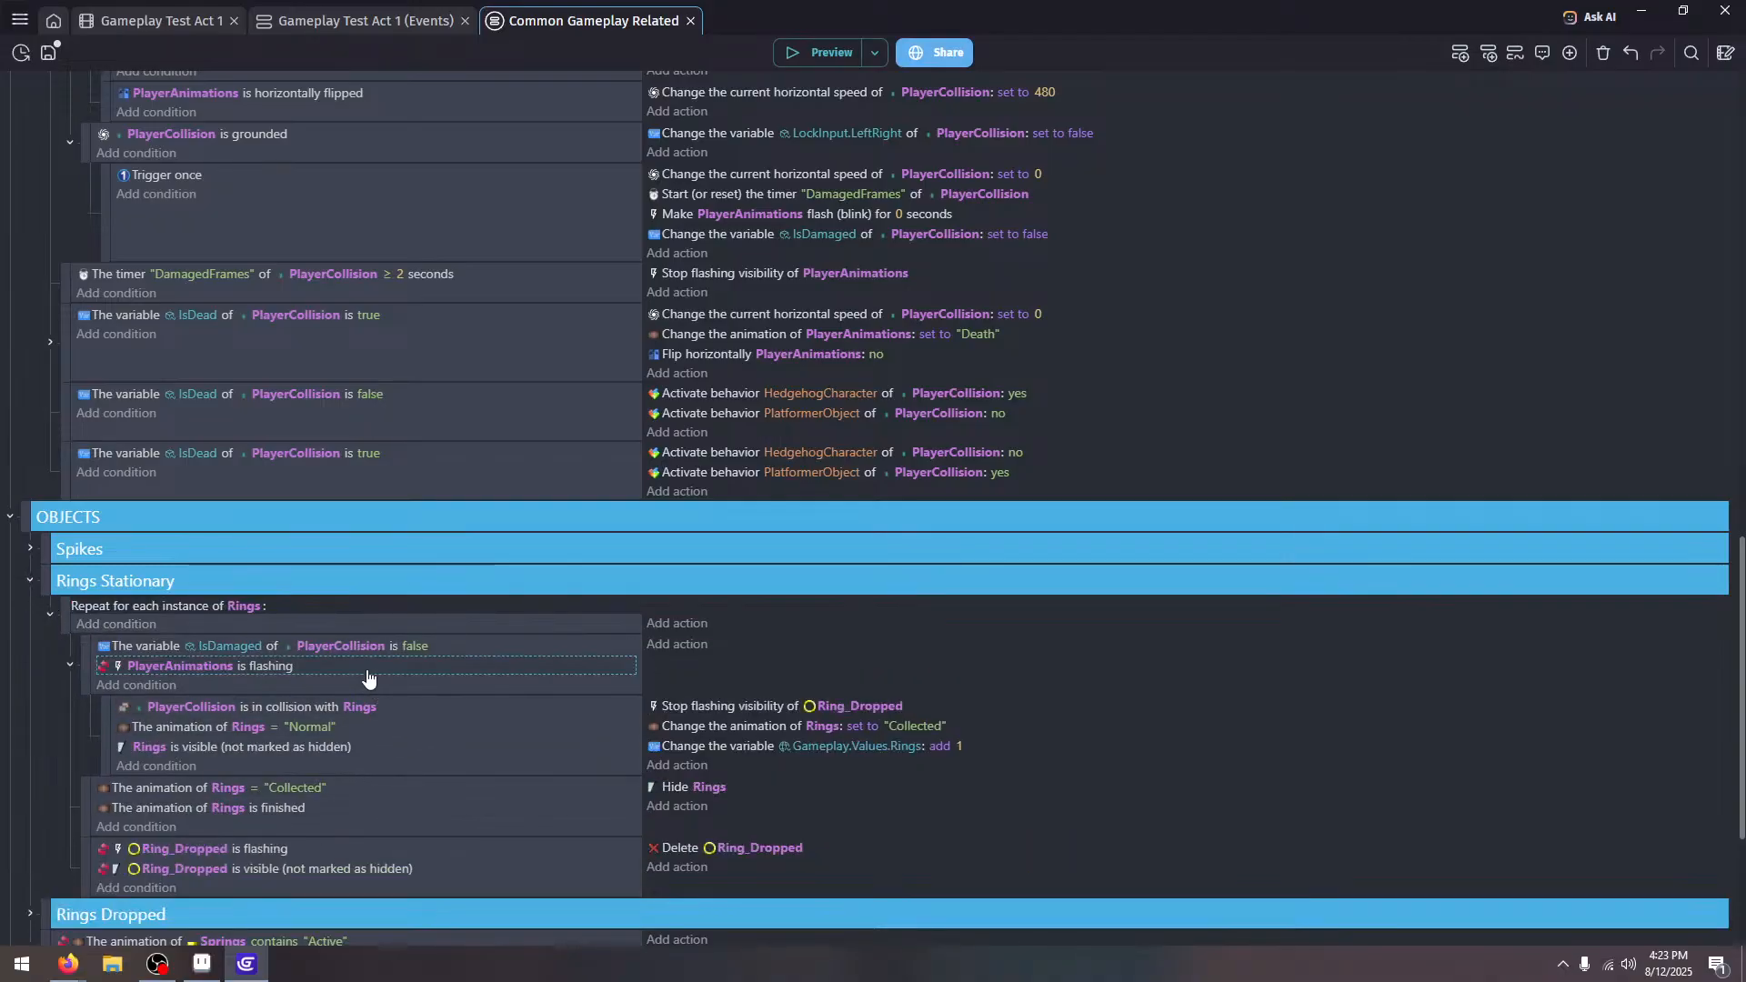
{"action": "scroll", "coordinate": [422, 655], "scroll_direction": "up", "scroll_amount": 9}
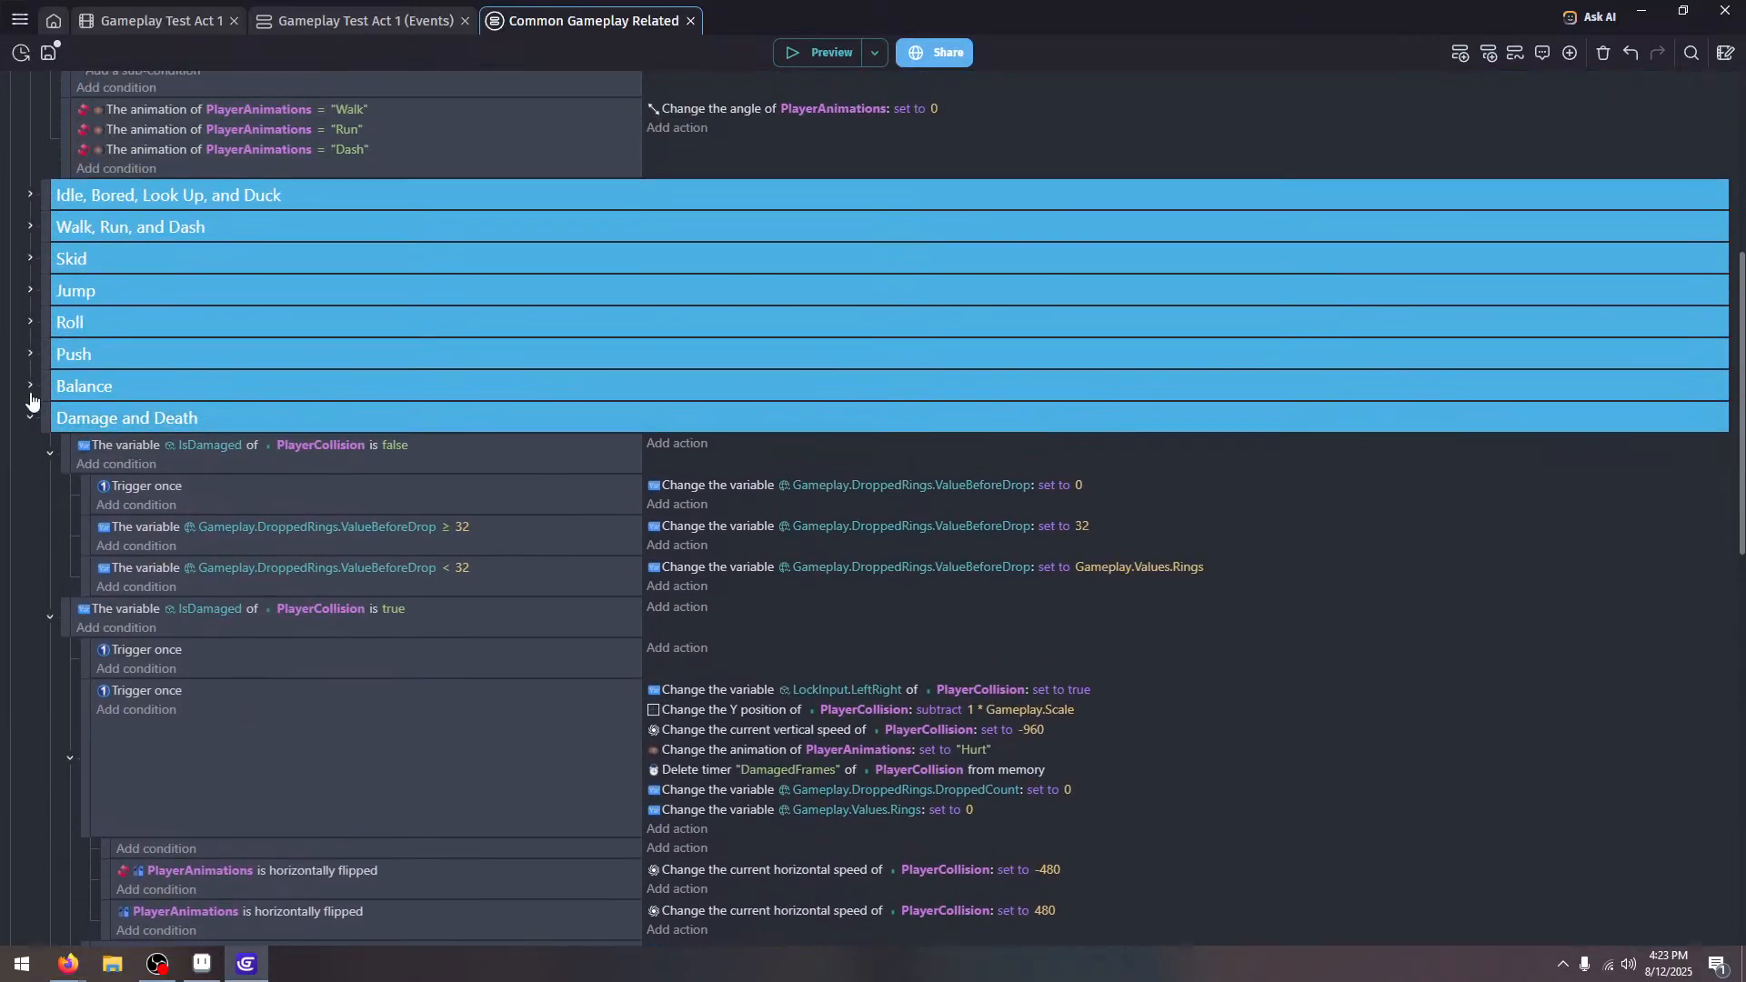
{"action": "left_click", "coordinate": [30, 419]}
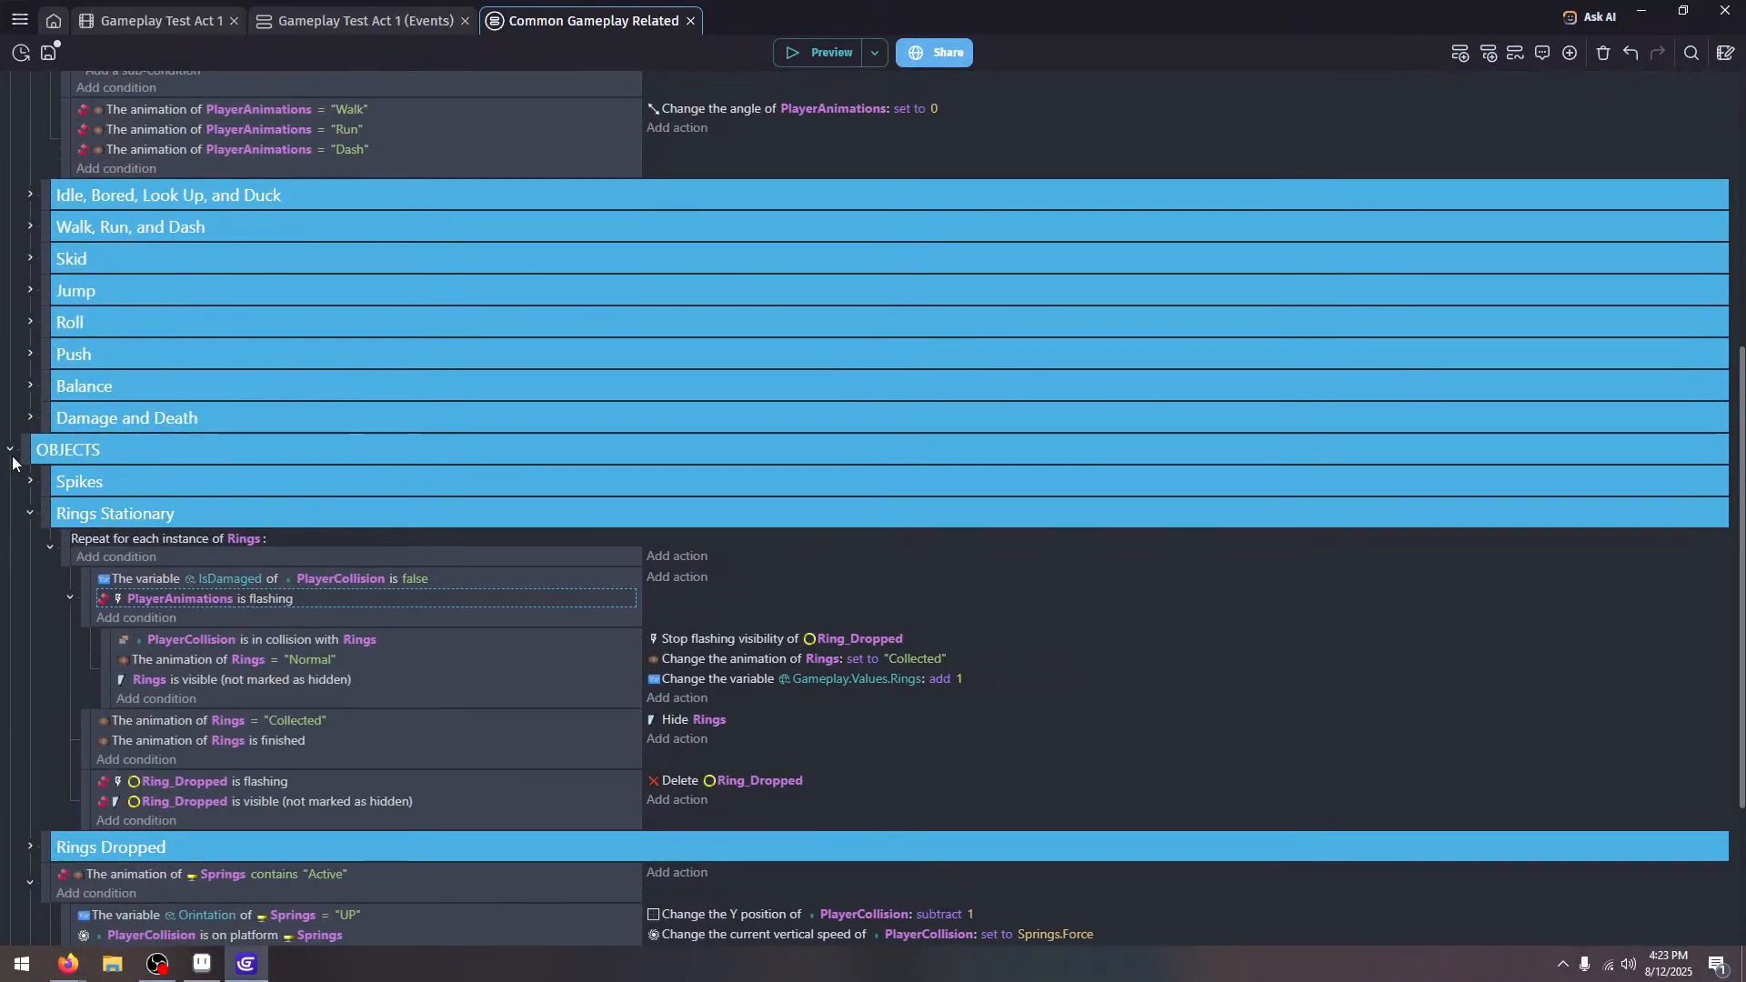
{"action": "scroll", "coordinate": [12, 464], "scroll_direction": "up", "scroll_amount": 6}
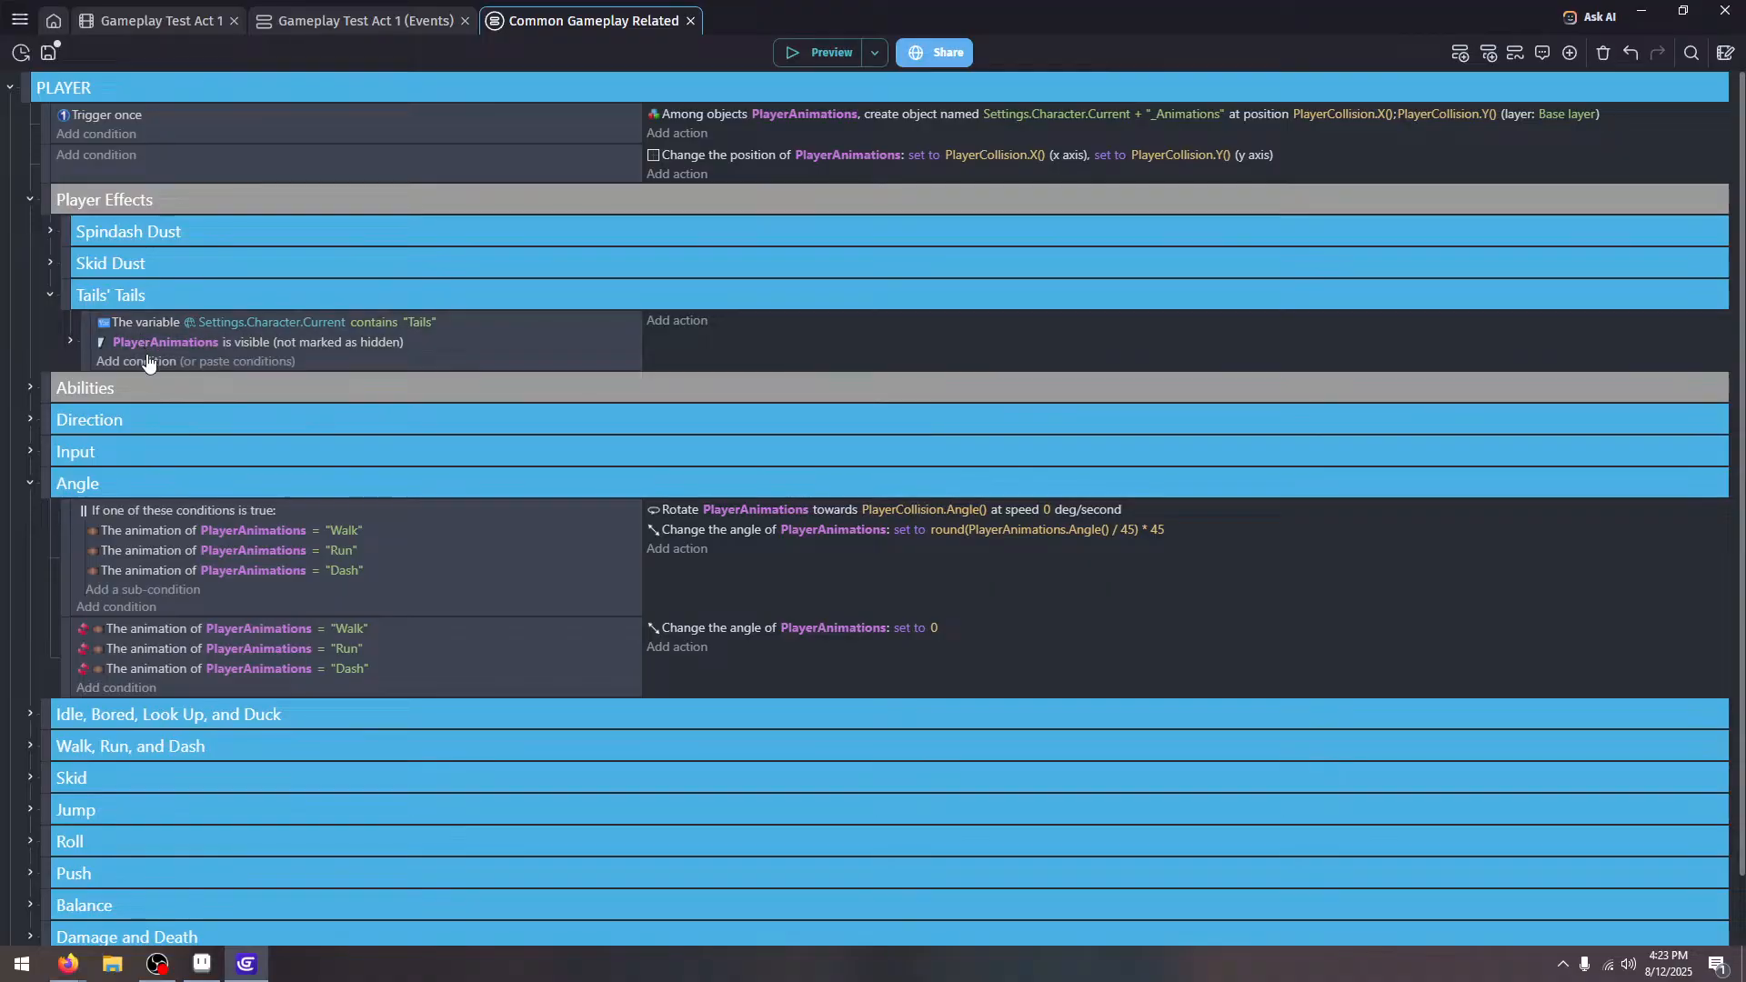
{"action": "left_click", "coordinate": [250, 361]}
{"action": "left_click", "coordinate": [66, 353]}
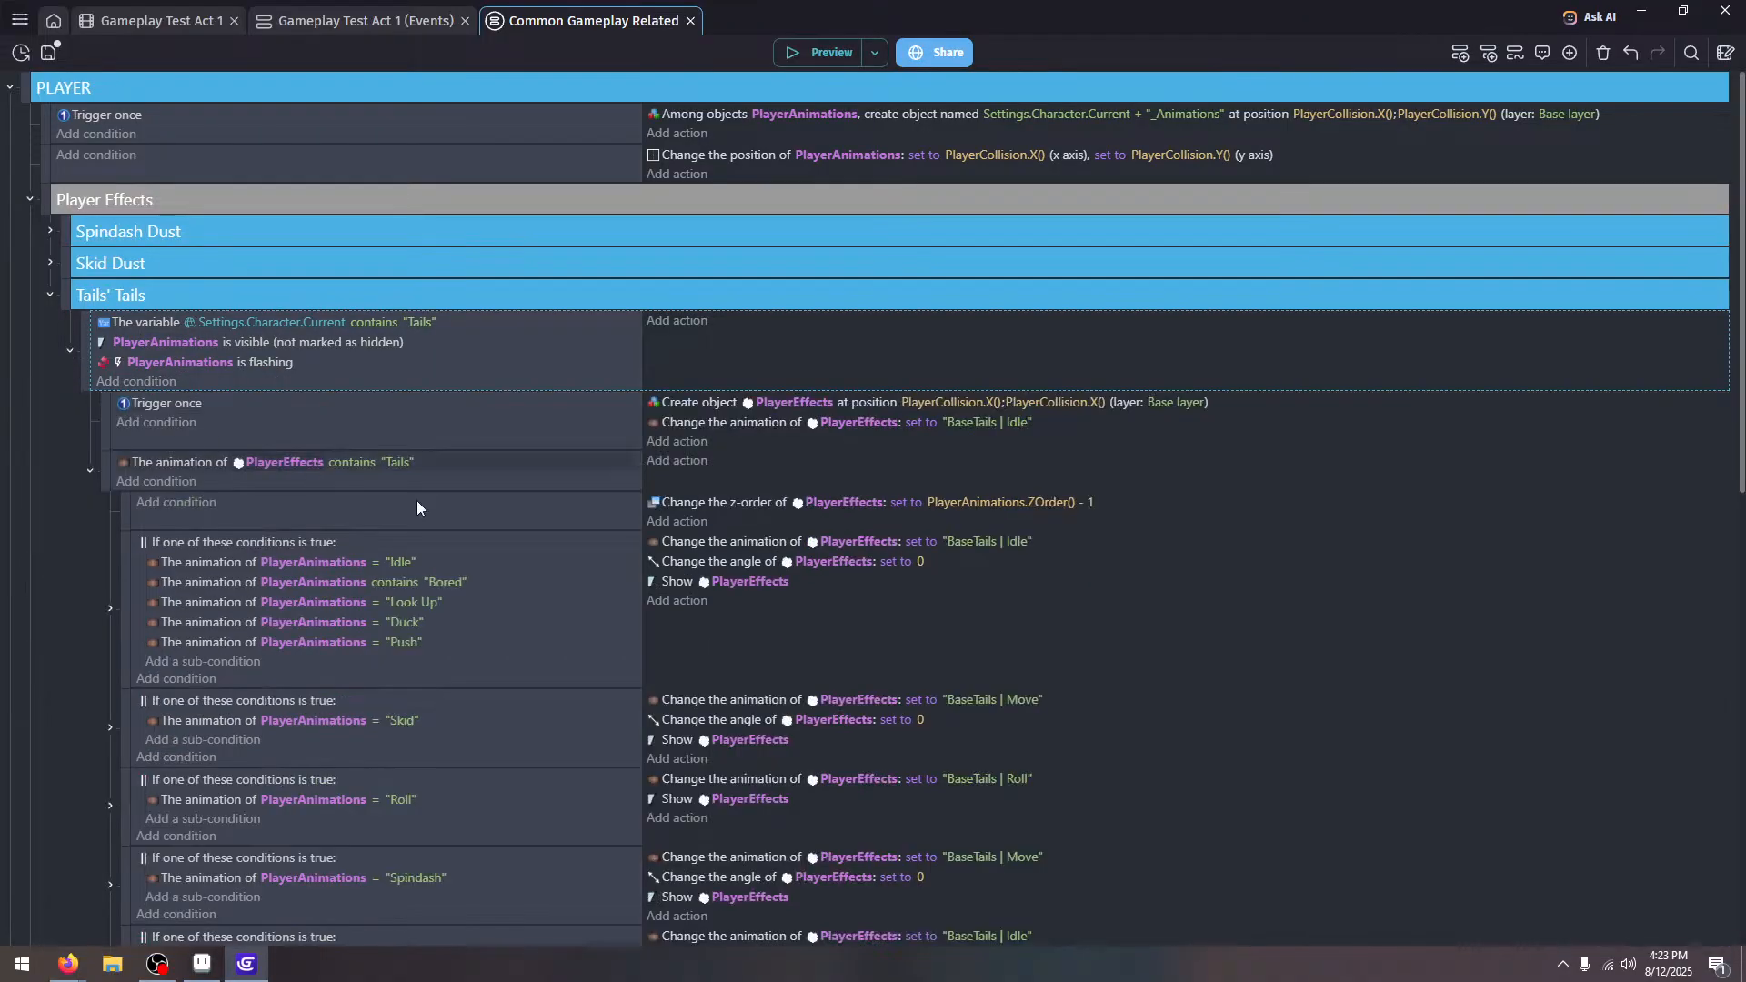
{"action": "scroll", "coordinate": [318, 424], "scroll_direction": "down", "scroll_amount": 1}
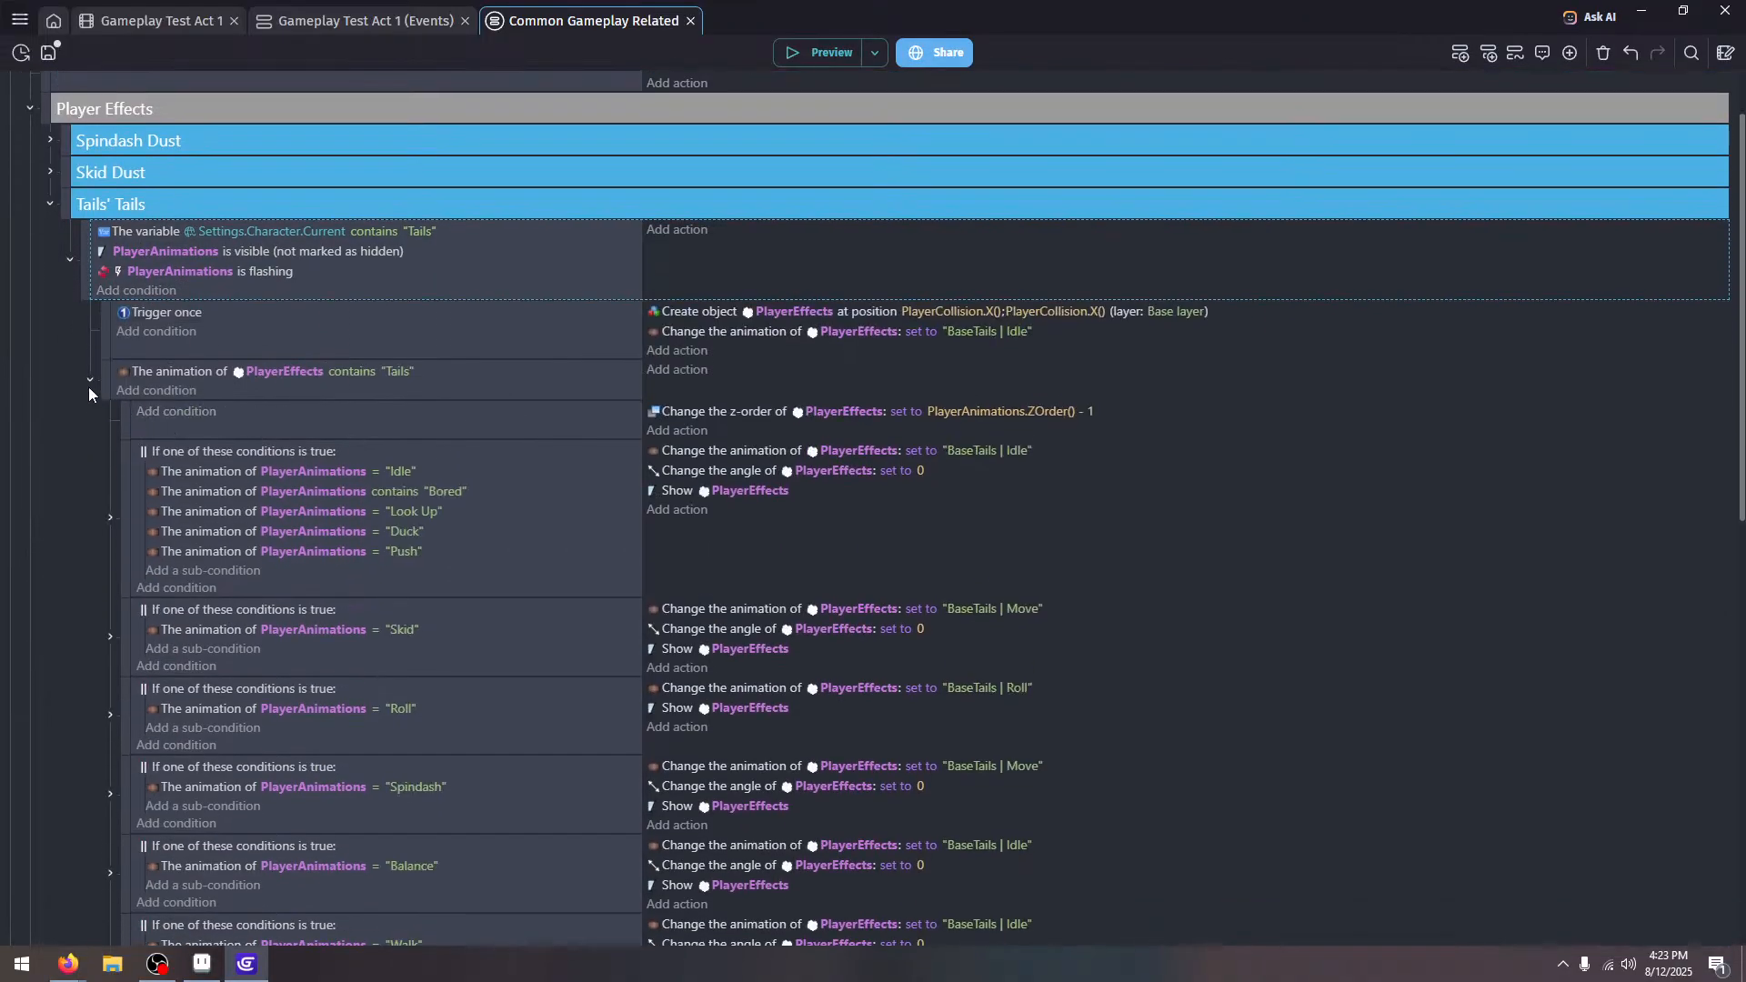
{"action": "left_click", "coordinate": [89, 380]}
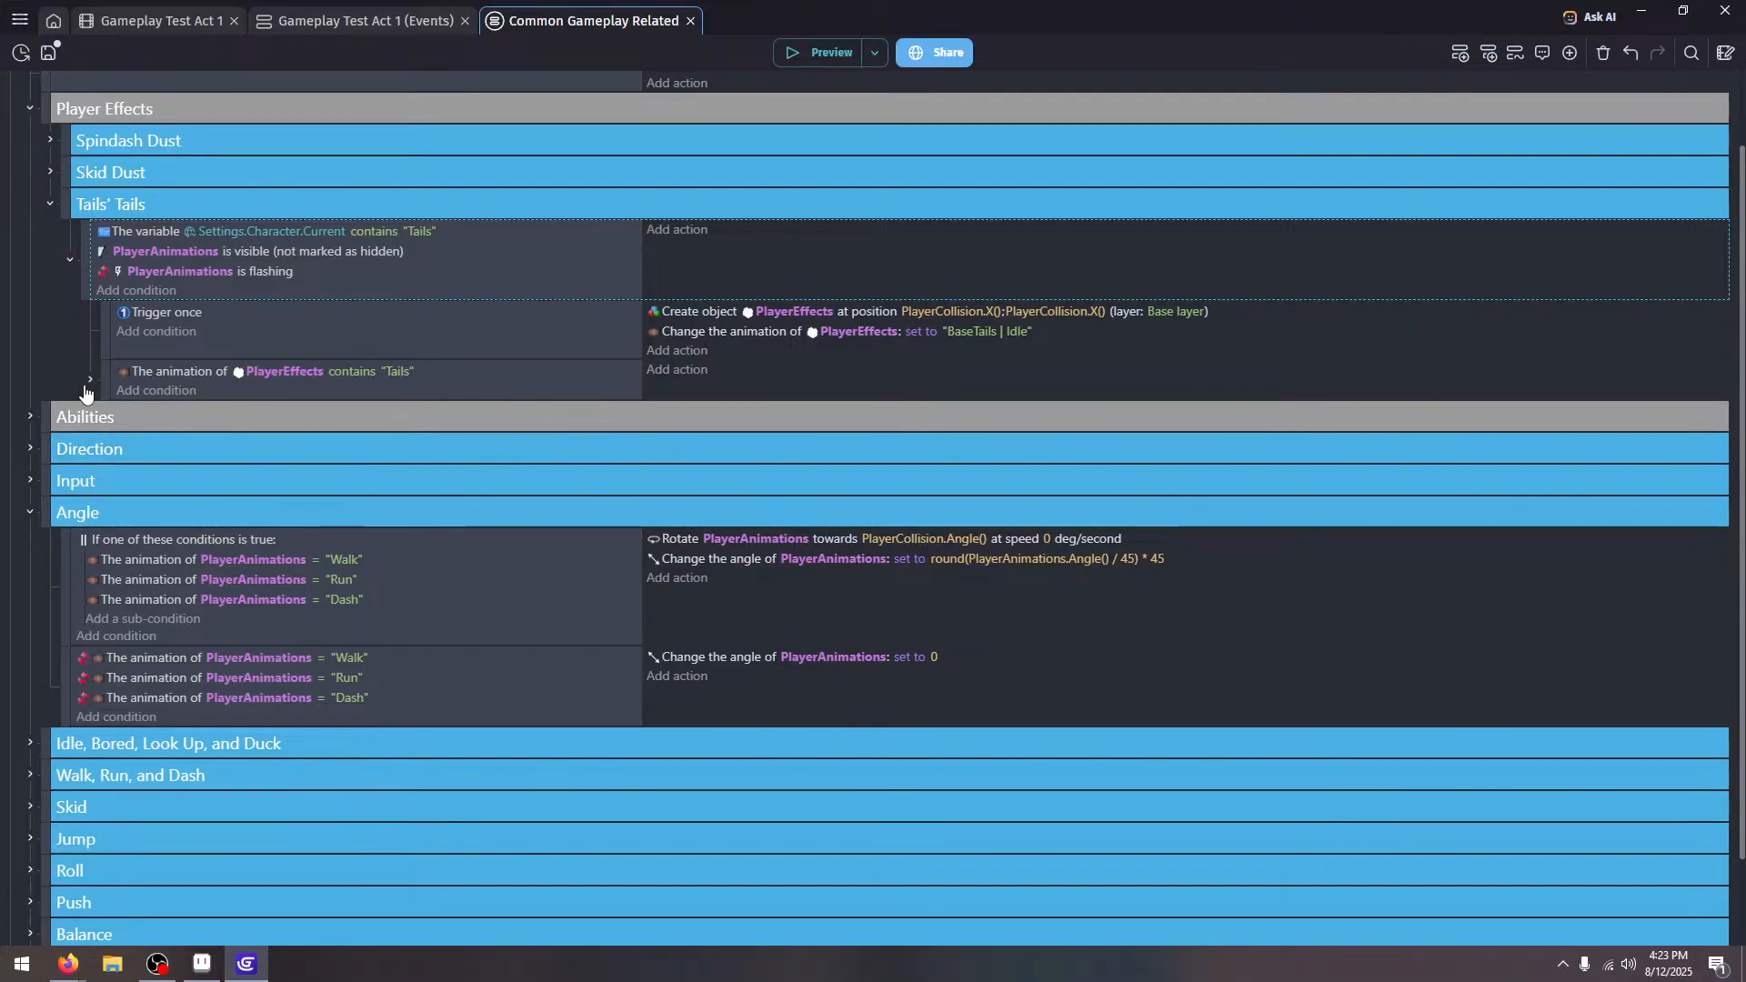
{"action": "left_click", "coordinate": [89, 380]}
{"action": "scroll", "coordinate": [831, 466], "scroll_direction": "down", "scroll_amount": 7}
{"action": "scroll", "coordinate": [757, 290], "scroll_direction": "up", "scroll_amount": 5}
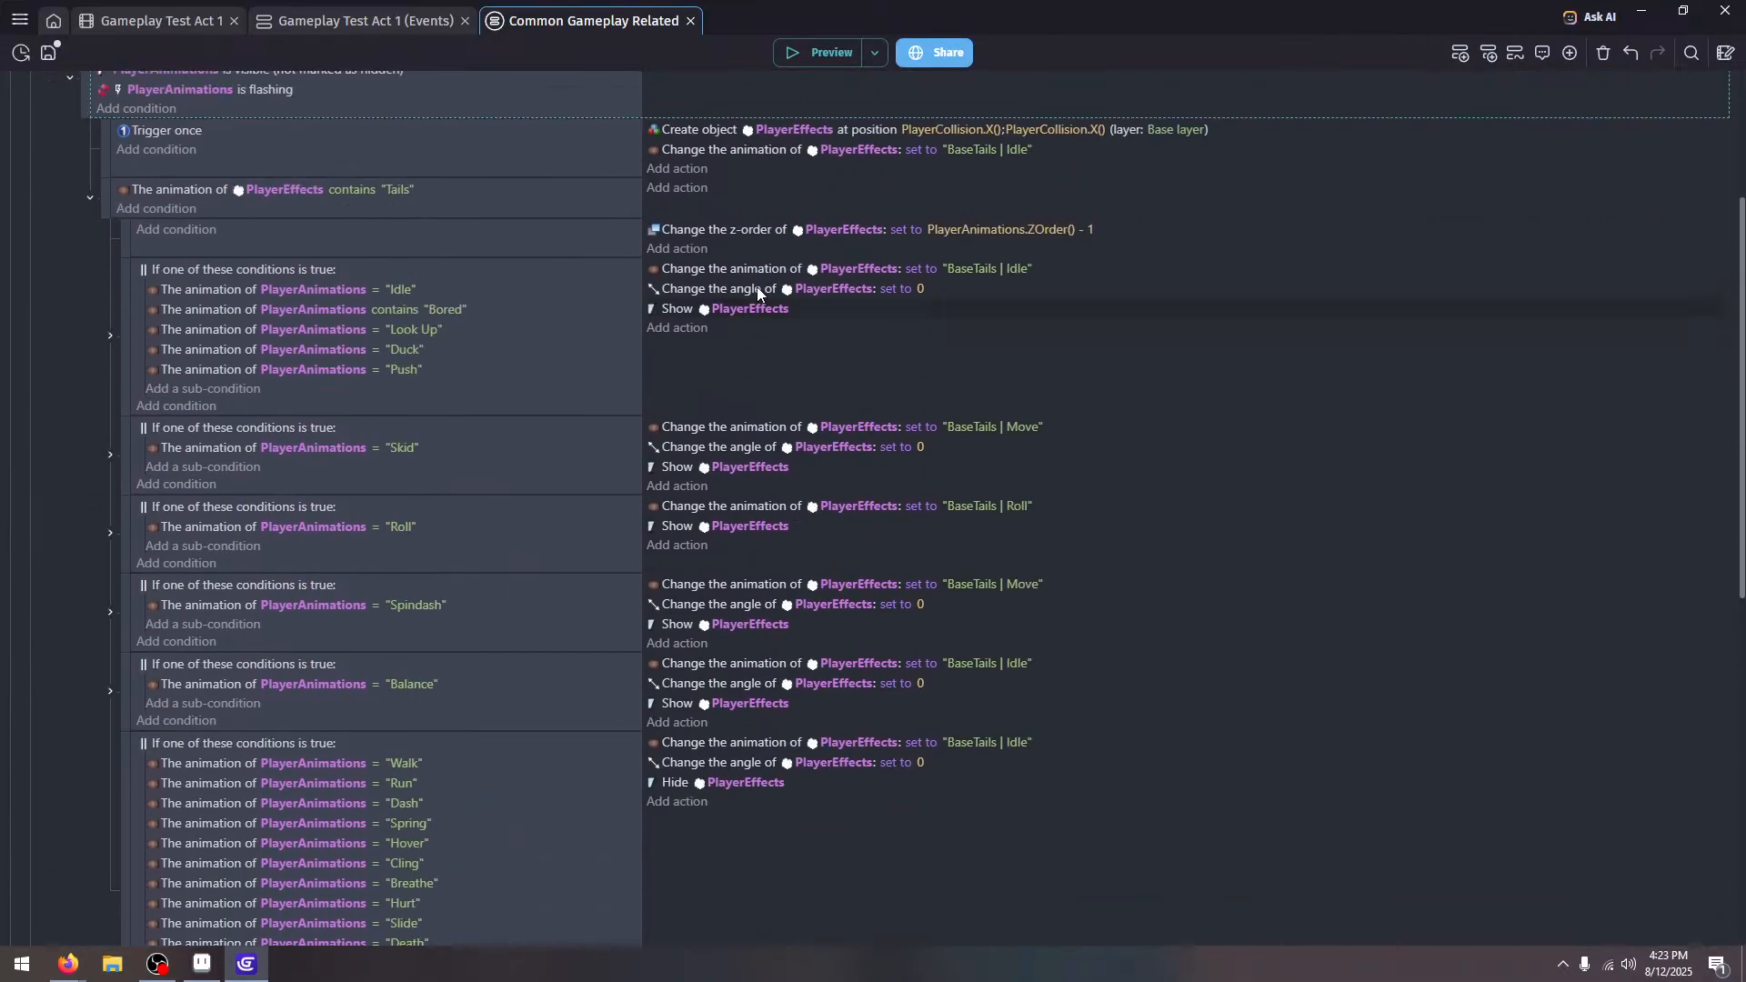
{"action": "left_click", "coordinate": [1215, 247]}
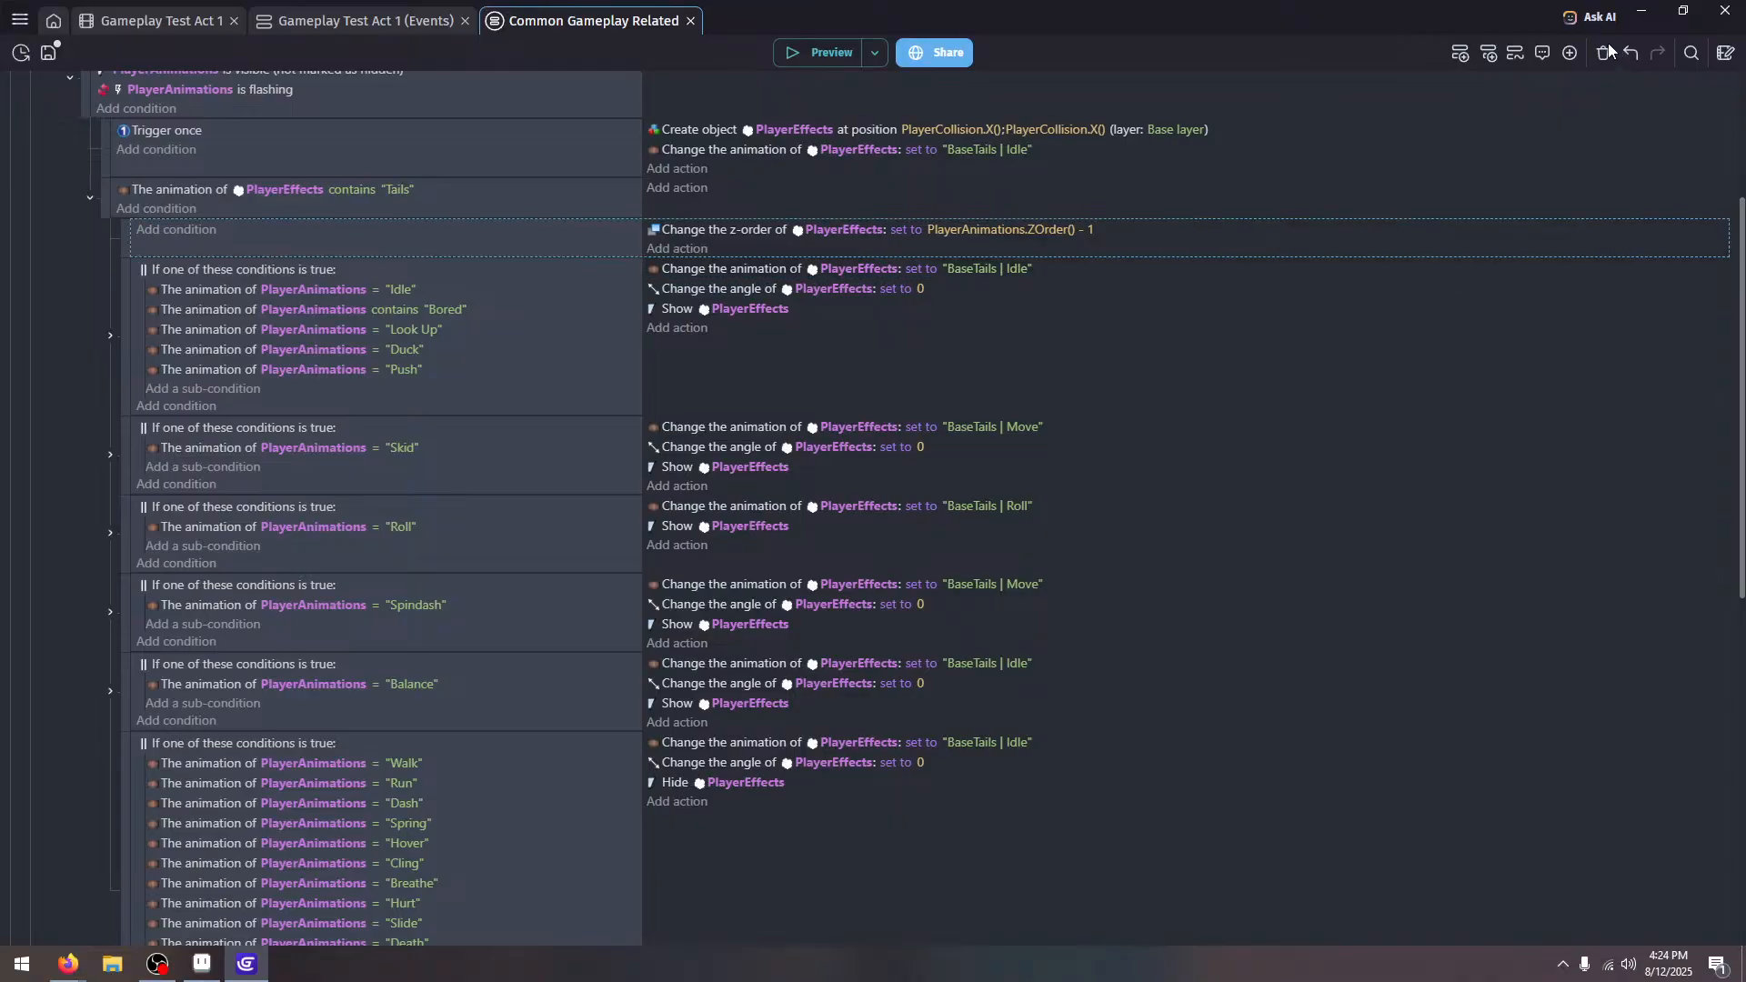
{"action": "left_click", "coordinate": [1569, 53]}
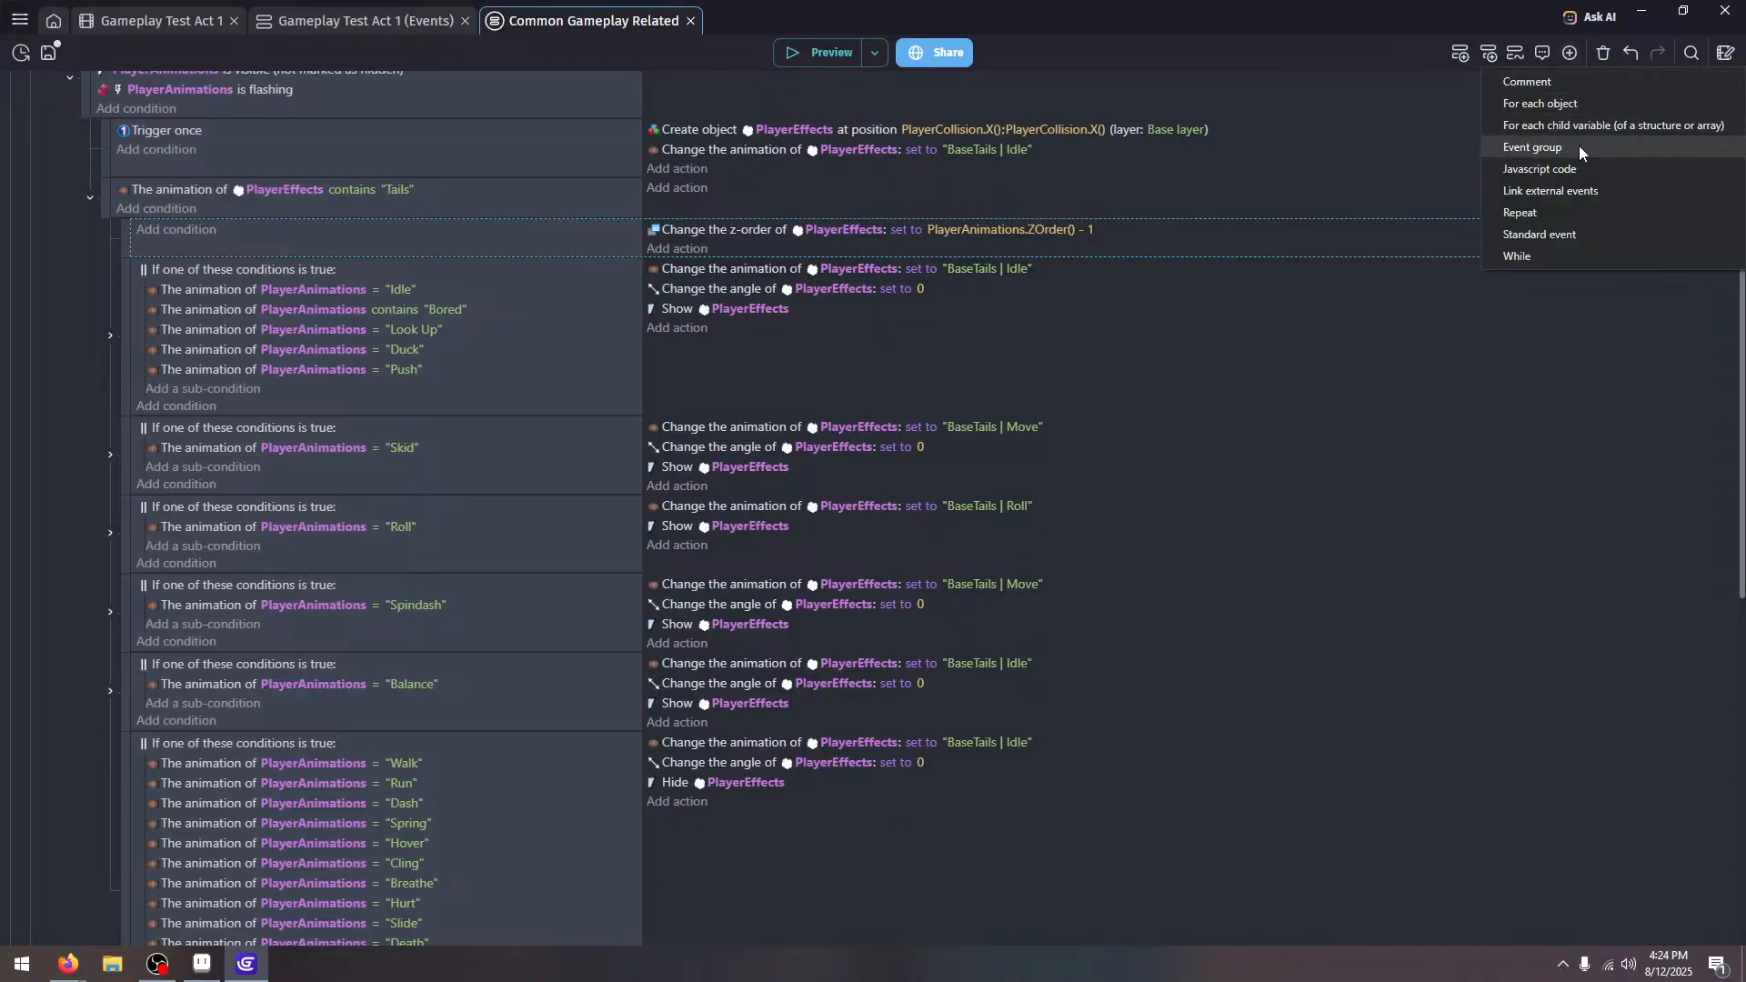
{"action": "left_click", "coordinate": [1586, 106]}
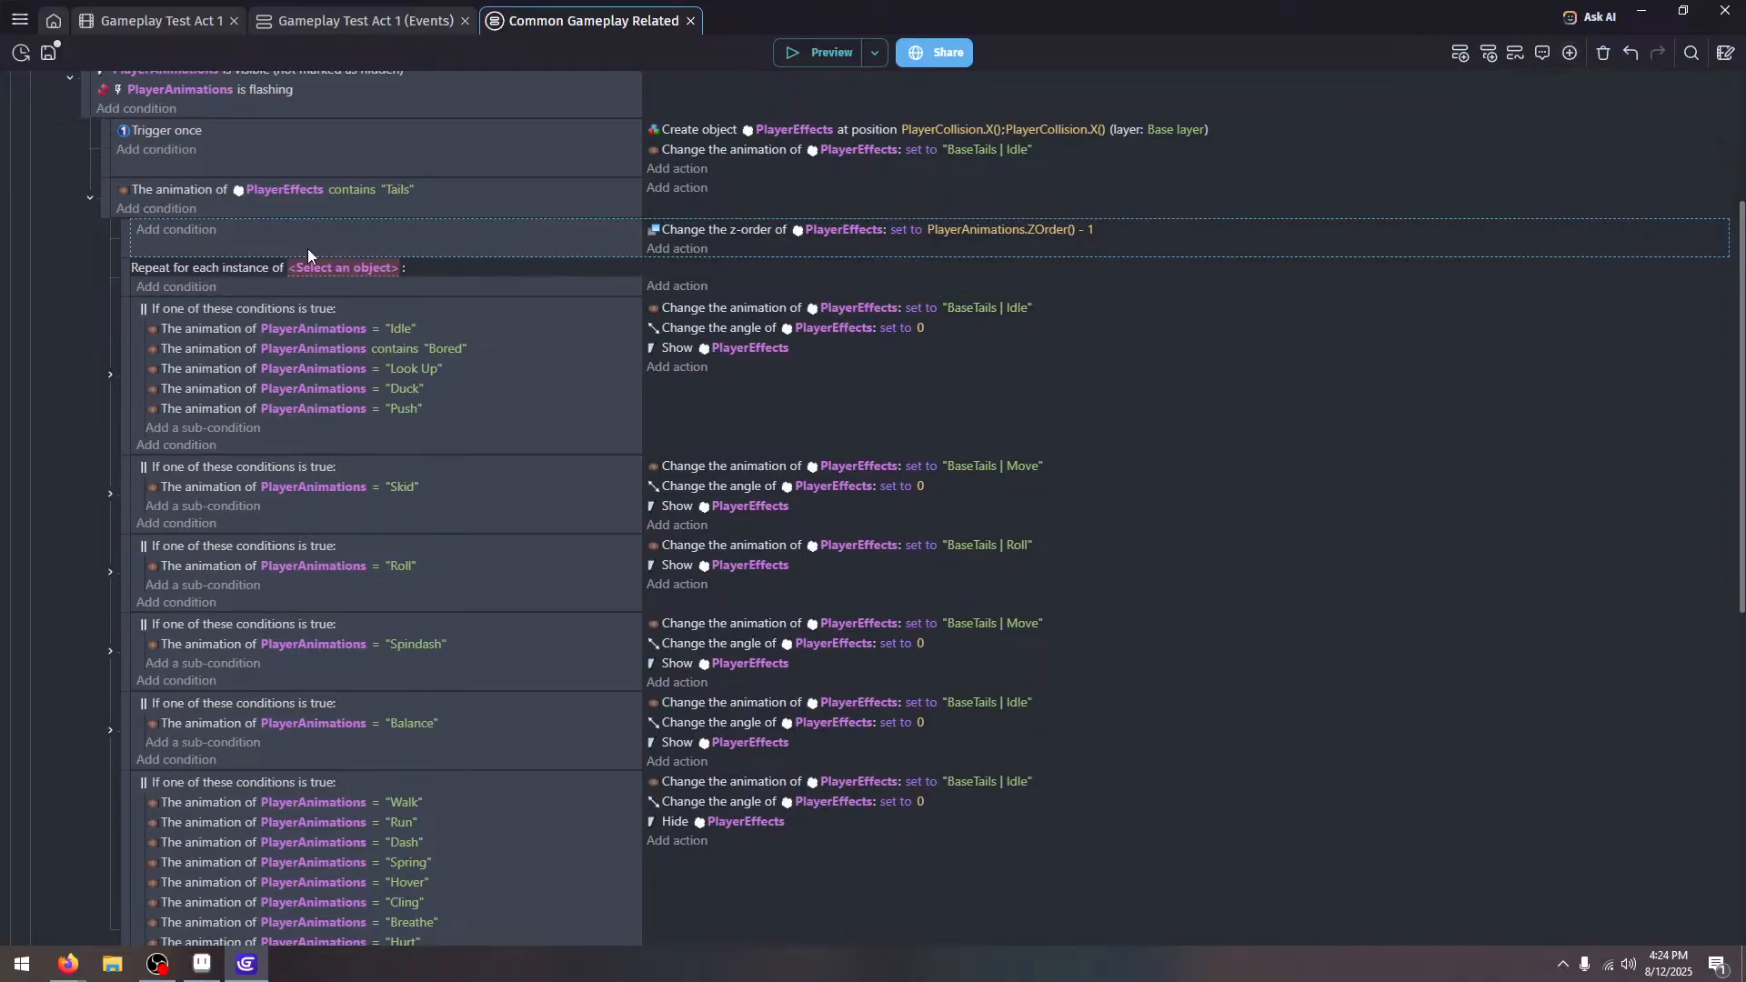
{"action": "left_click", "coordinate": [339, 269]}
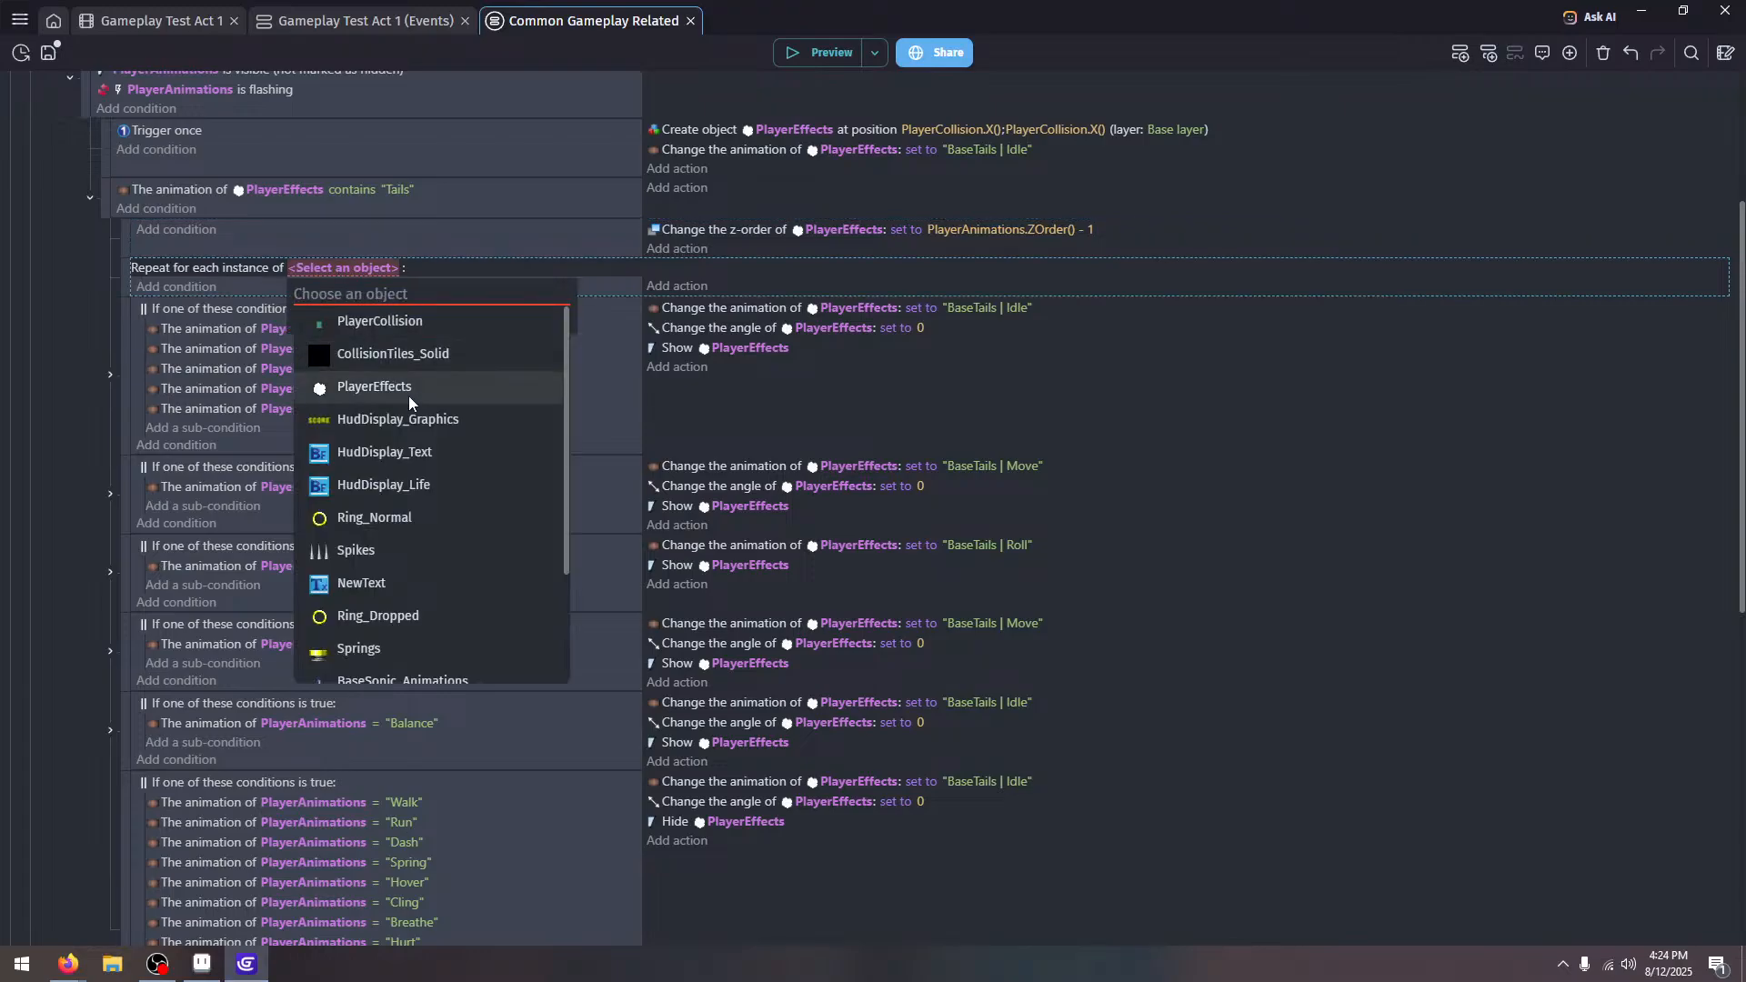
{"action": "left_click", "coordinate": [406, 267]}
{"action": "left_click", "coordinate": [1603, 53]}
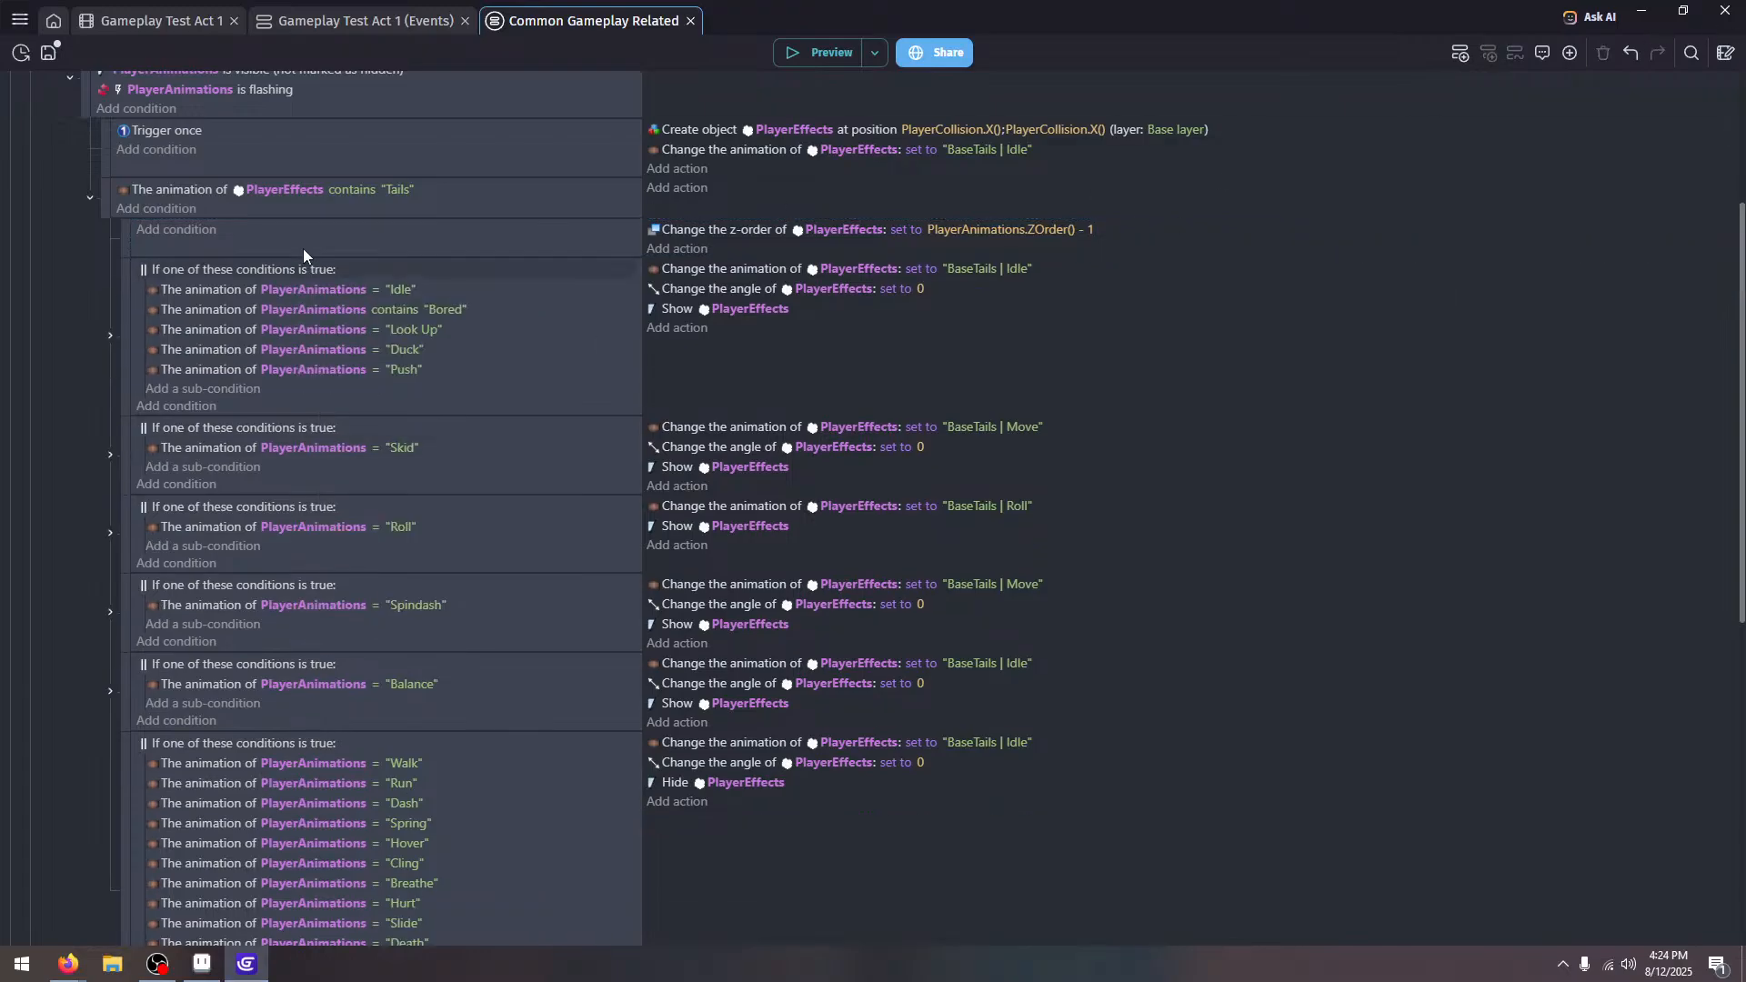
Add a standard event below the tails' z-order event with the non-inverted condition "PlayerAnimations is flashing"
{"action": "left_click", "coordinate": [1339, 246]}
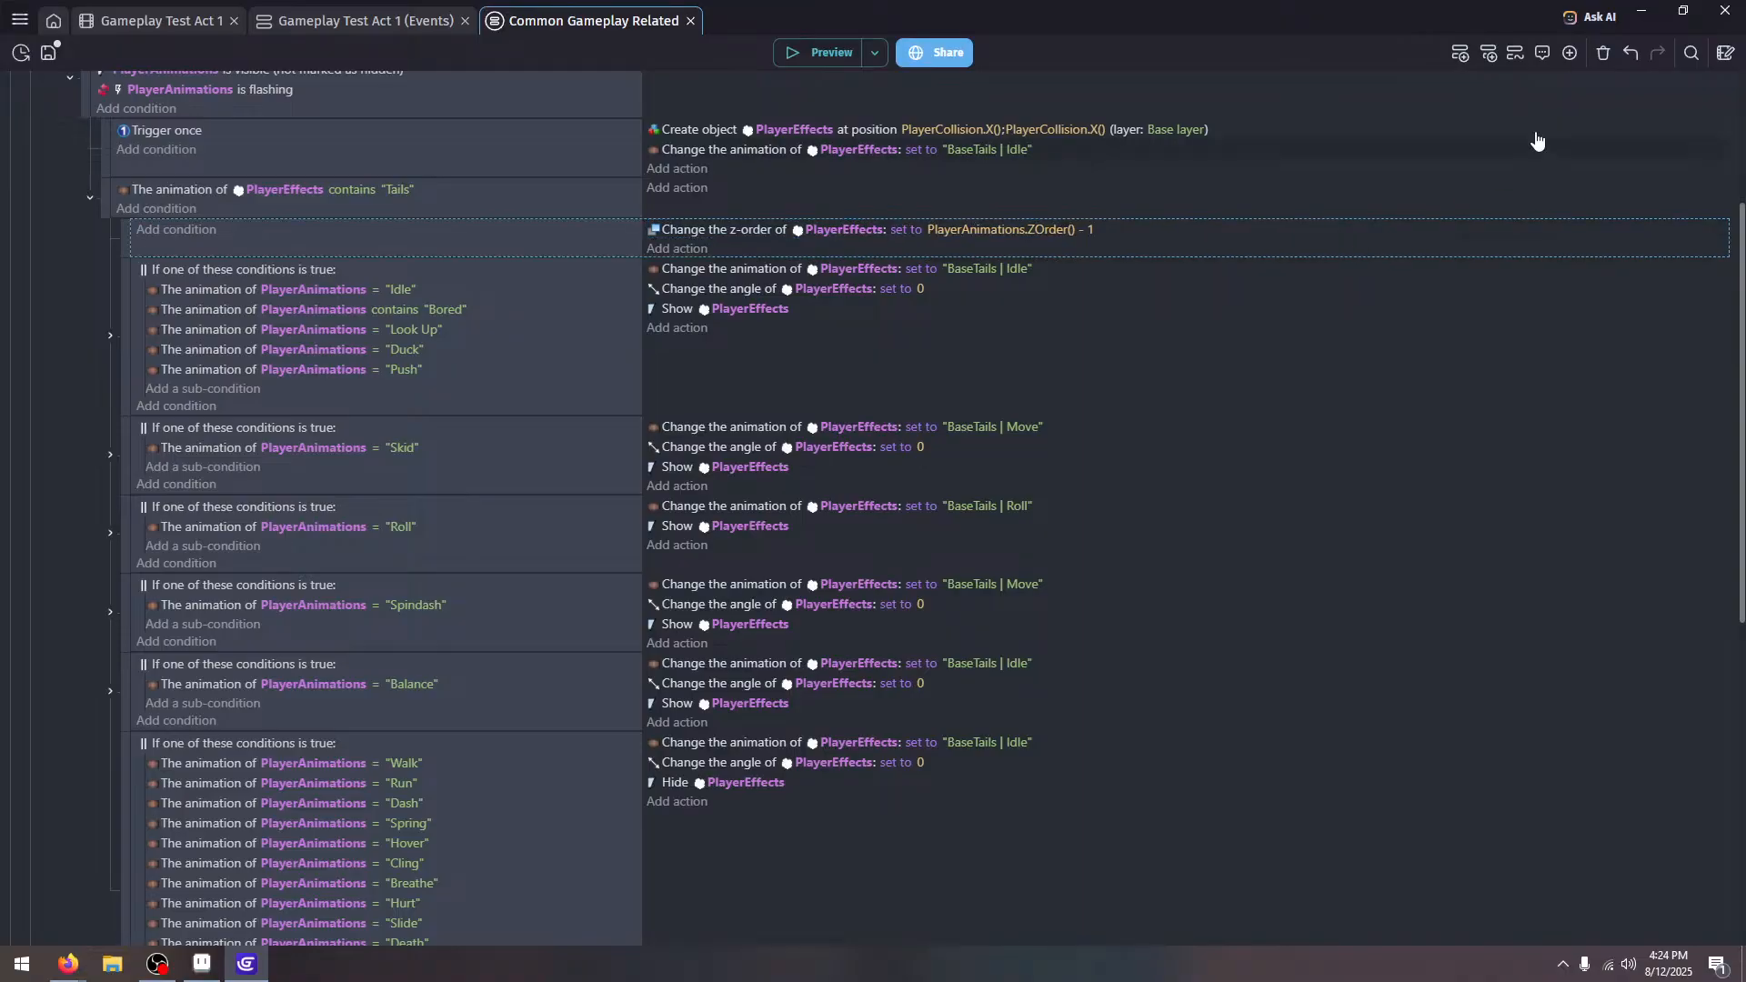
{"action": "left_click", "coordinate": [1573, 53]}
{"action": "left_click", "coordinate": [1579, 233]}
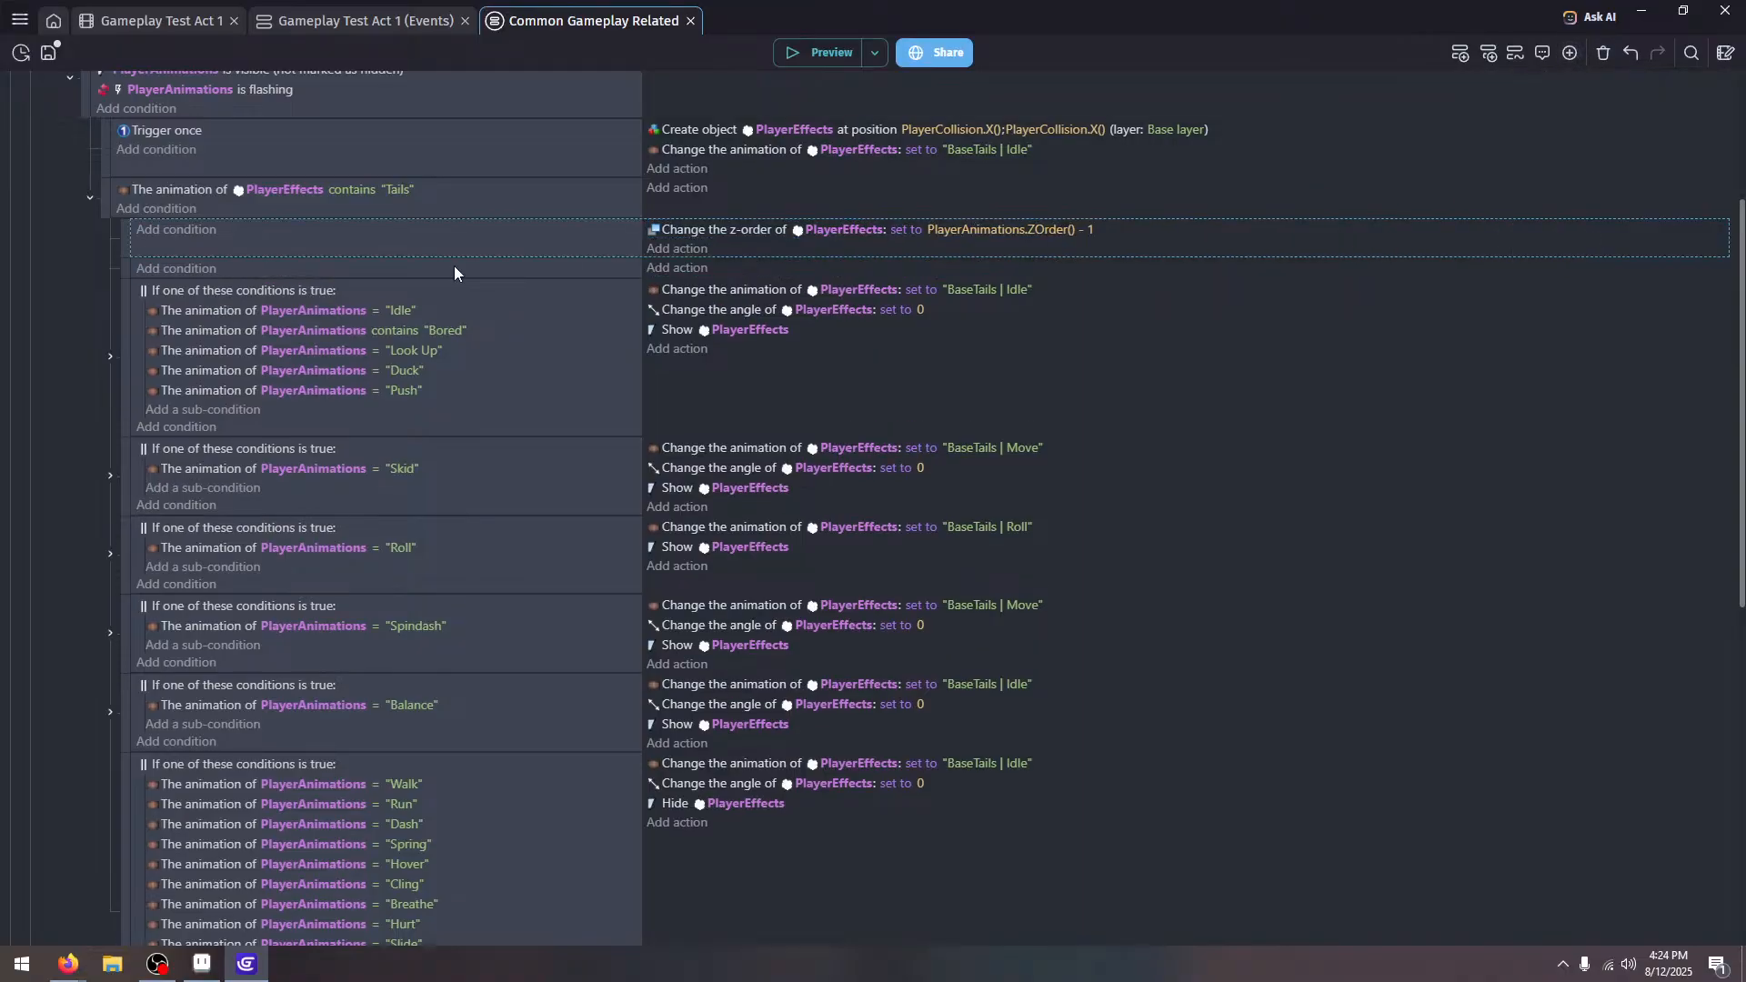
{"action": "left_click", "coordinate": [187, 236]}
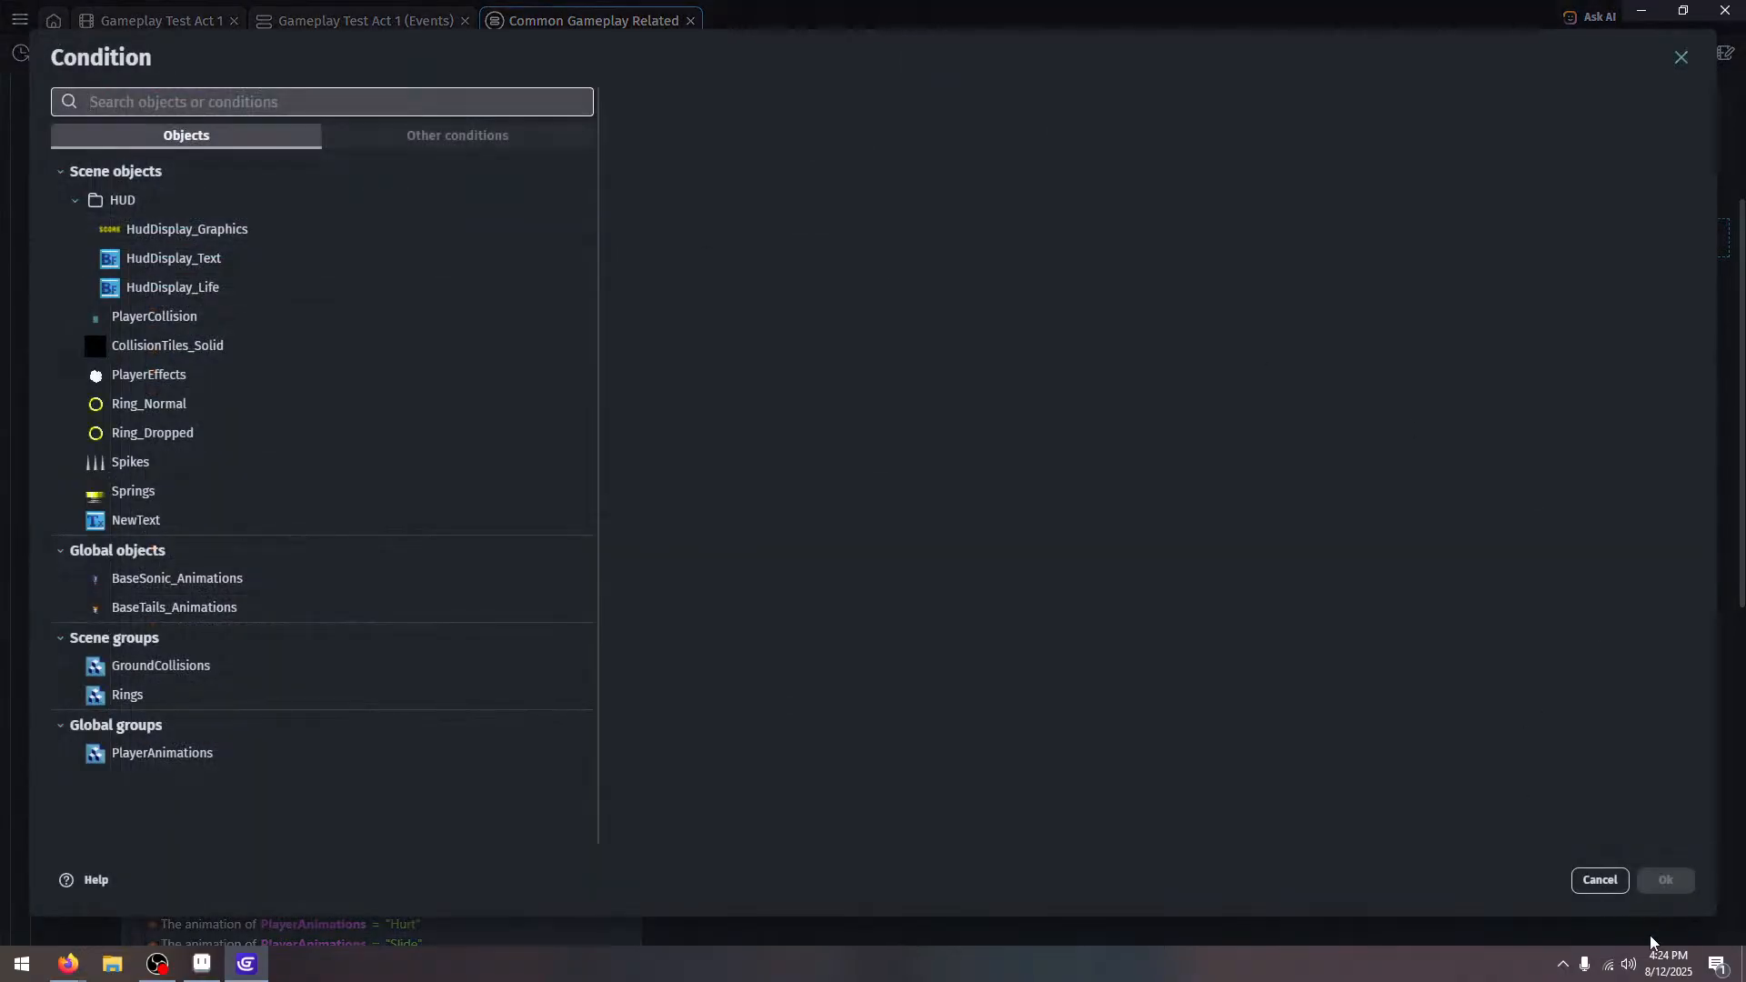
{"action": "left_click", "coordinate": [1598, 880]}
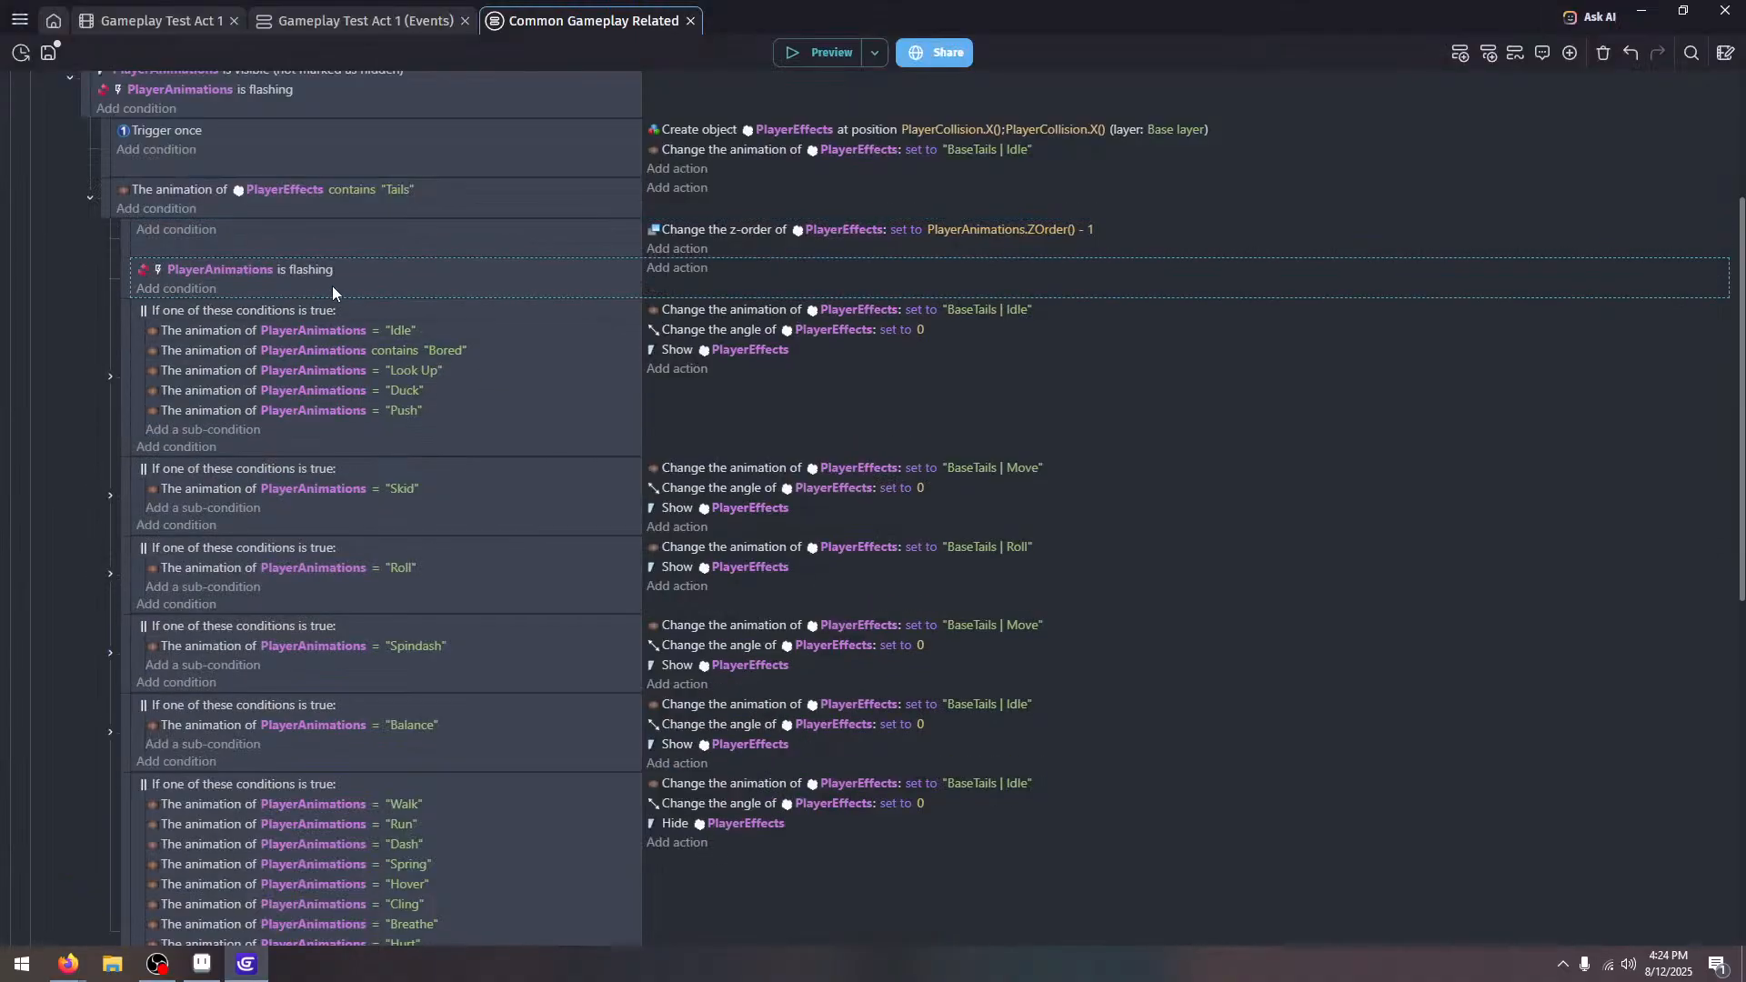
{"action": "left_click", "coordinate": [355, 279]}
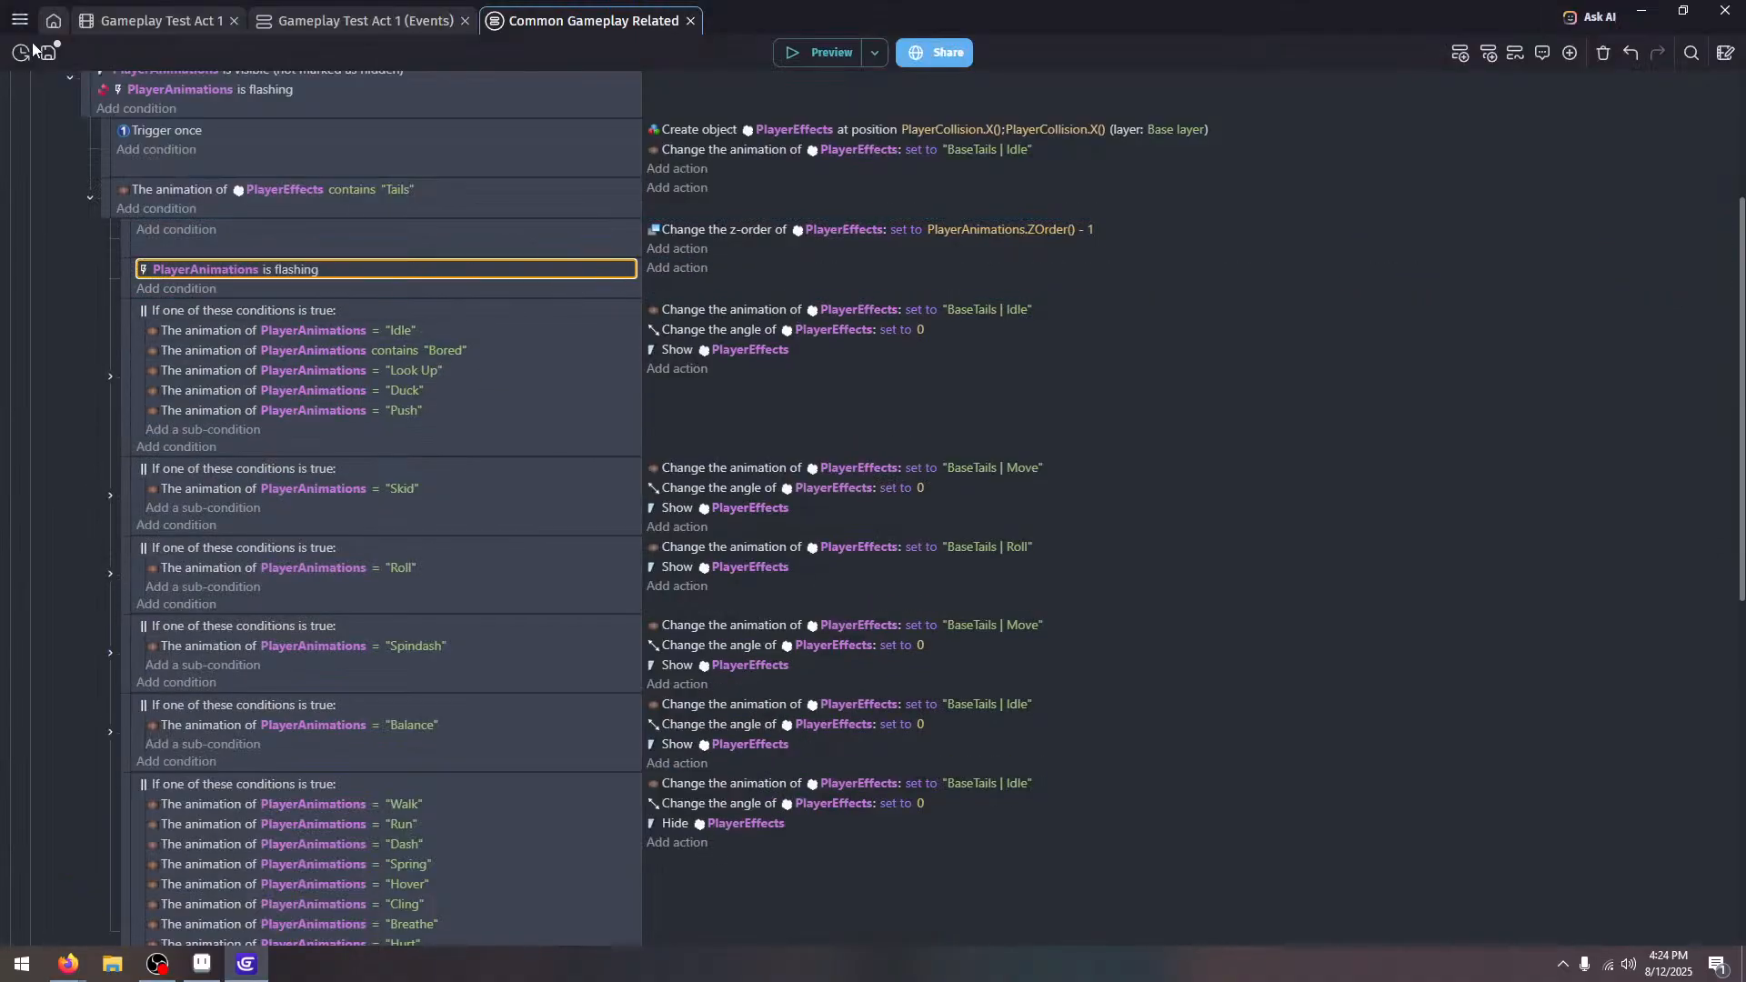
Copy all behaviors of the BaseSonic_Animations object from the Gameplay Test Act 1 scene, including Flash
{"action": "left_click", "coordinate": [150, 22]}
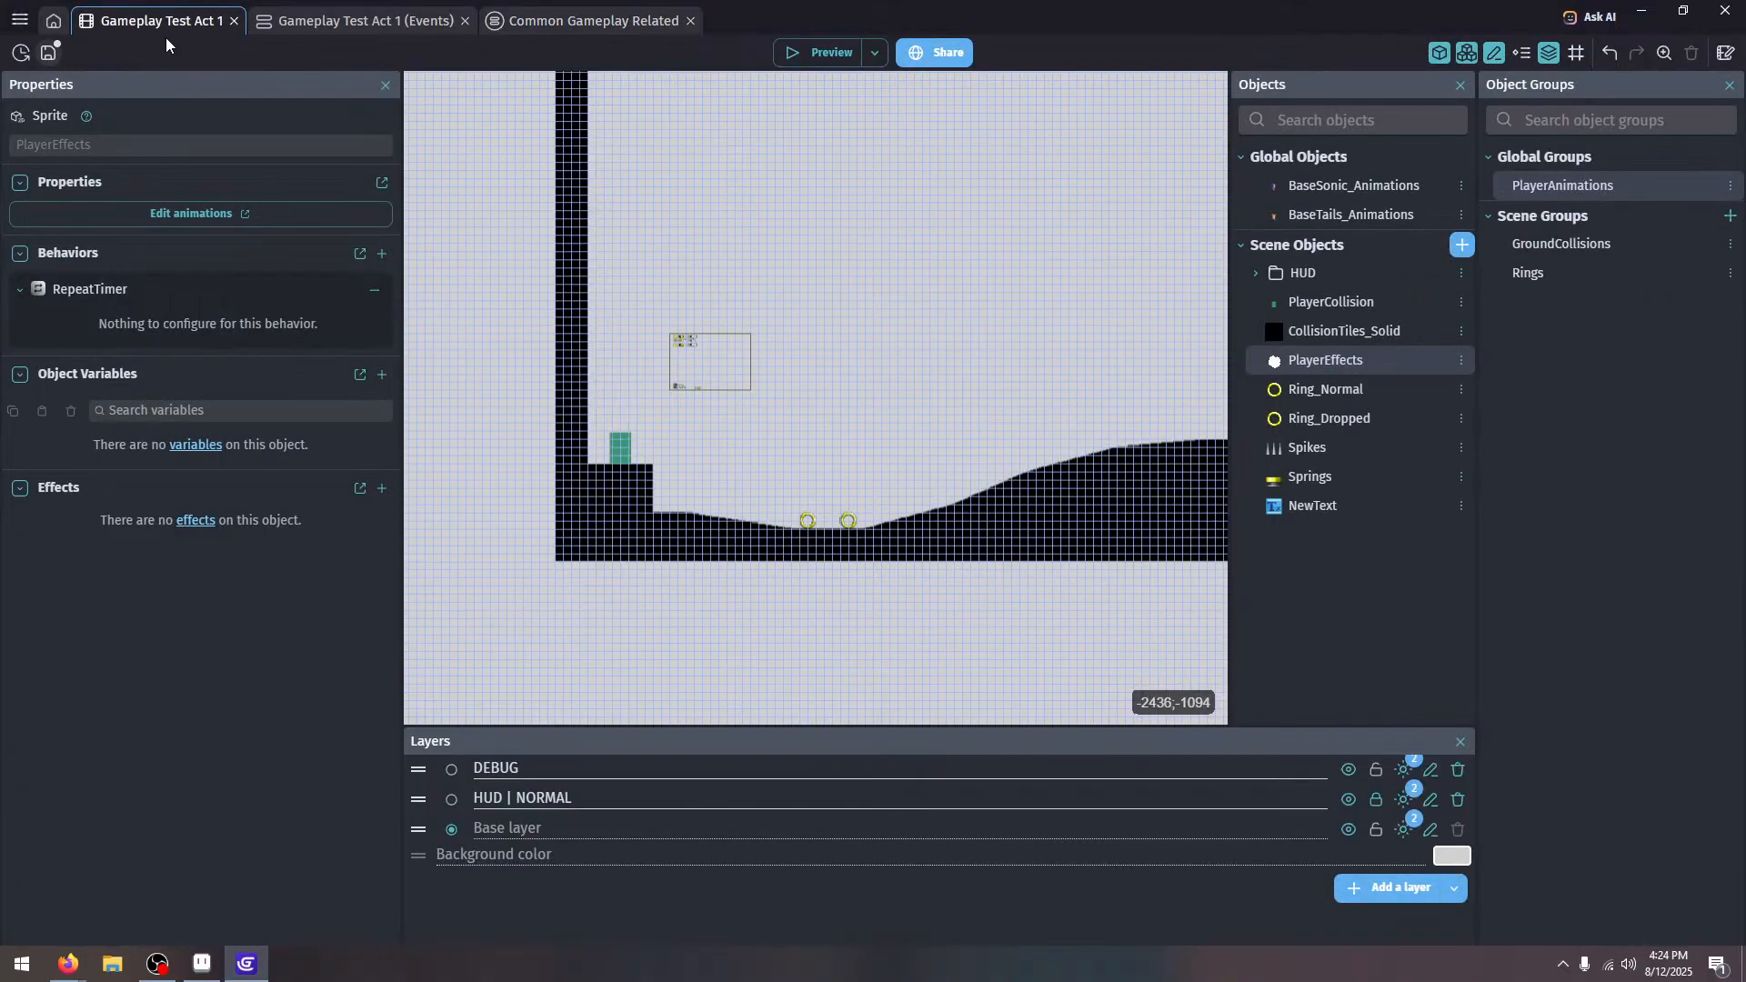
{"action": "double_click", "coordinate": [1337, 187]}
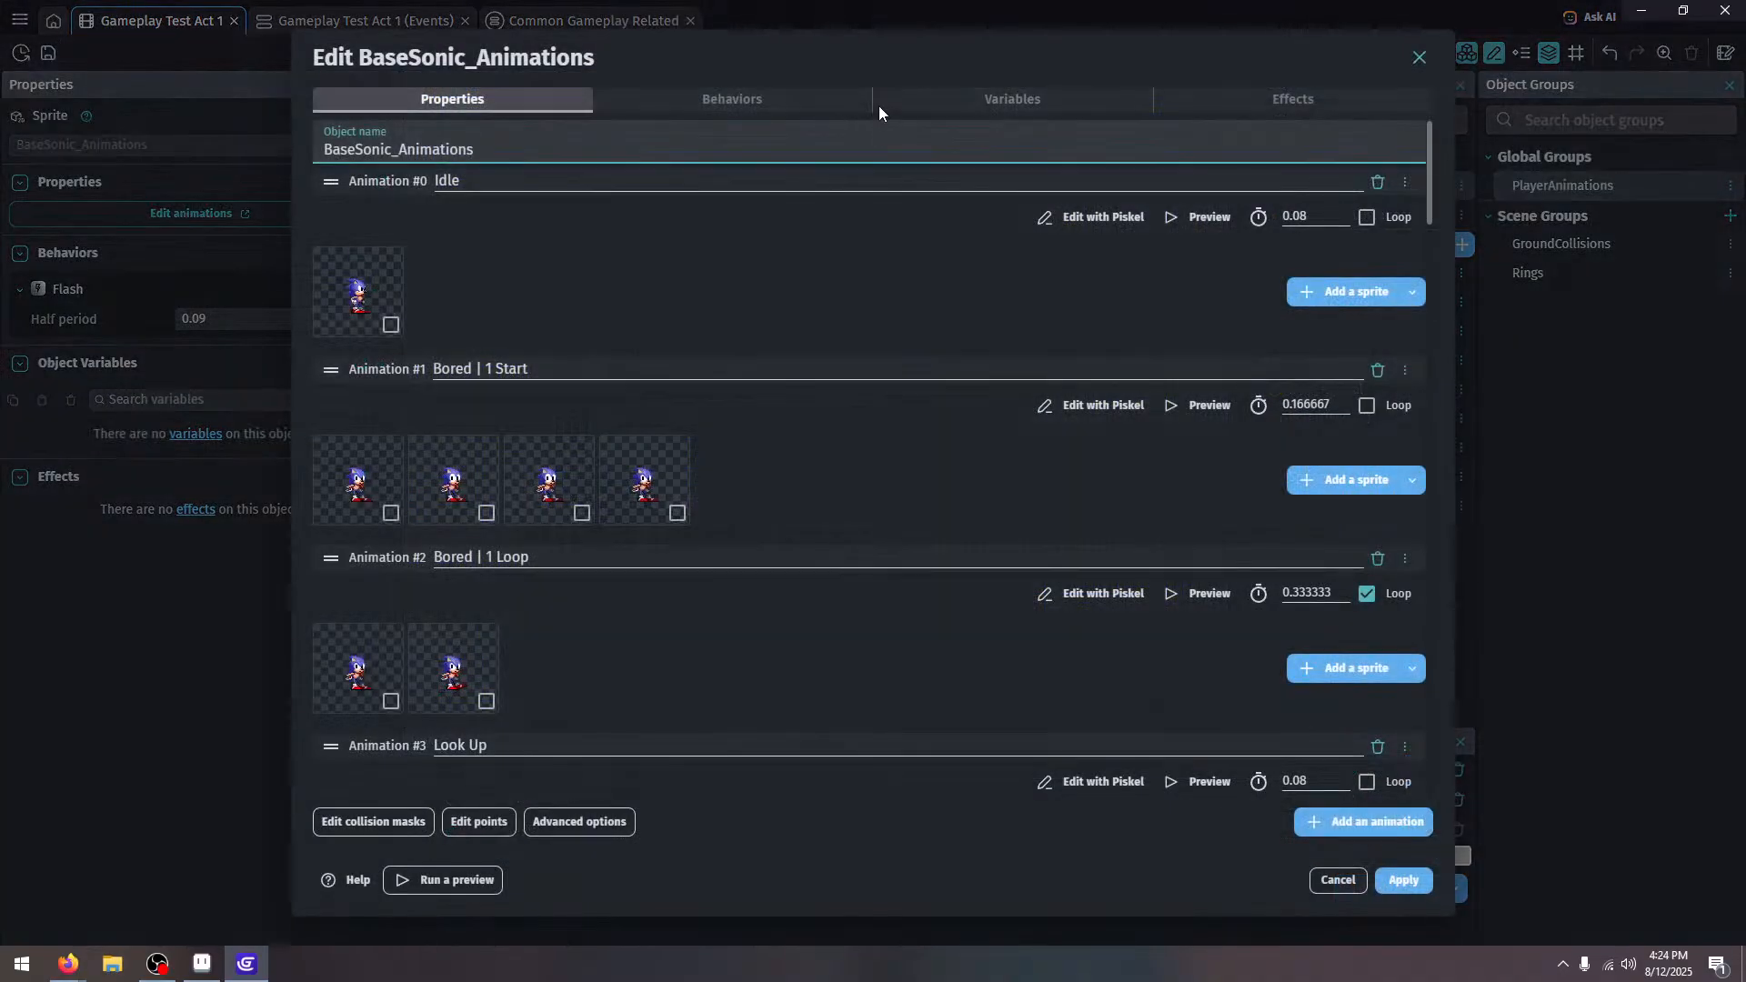
{"action": "left_click", "coordinate": [878, 105]}
{"action": "left_click", "coordinate": [841, 99]}
{"action": "left_click", "coordinate": [618, 211]}
{"action": "left_click", "coordinate": [1150, 813]}
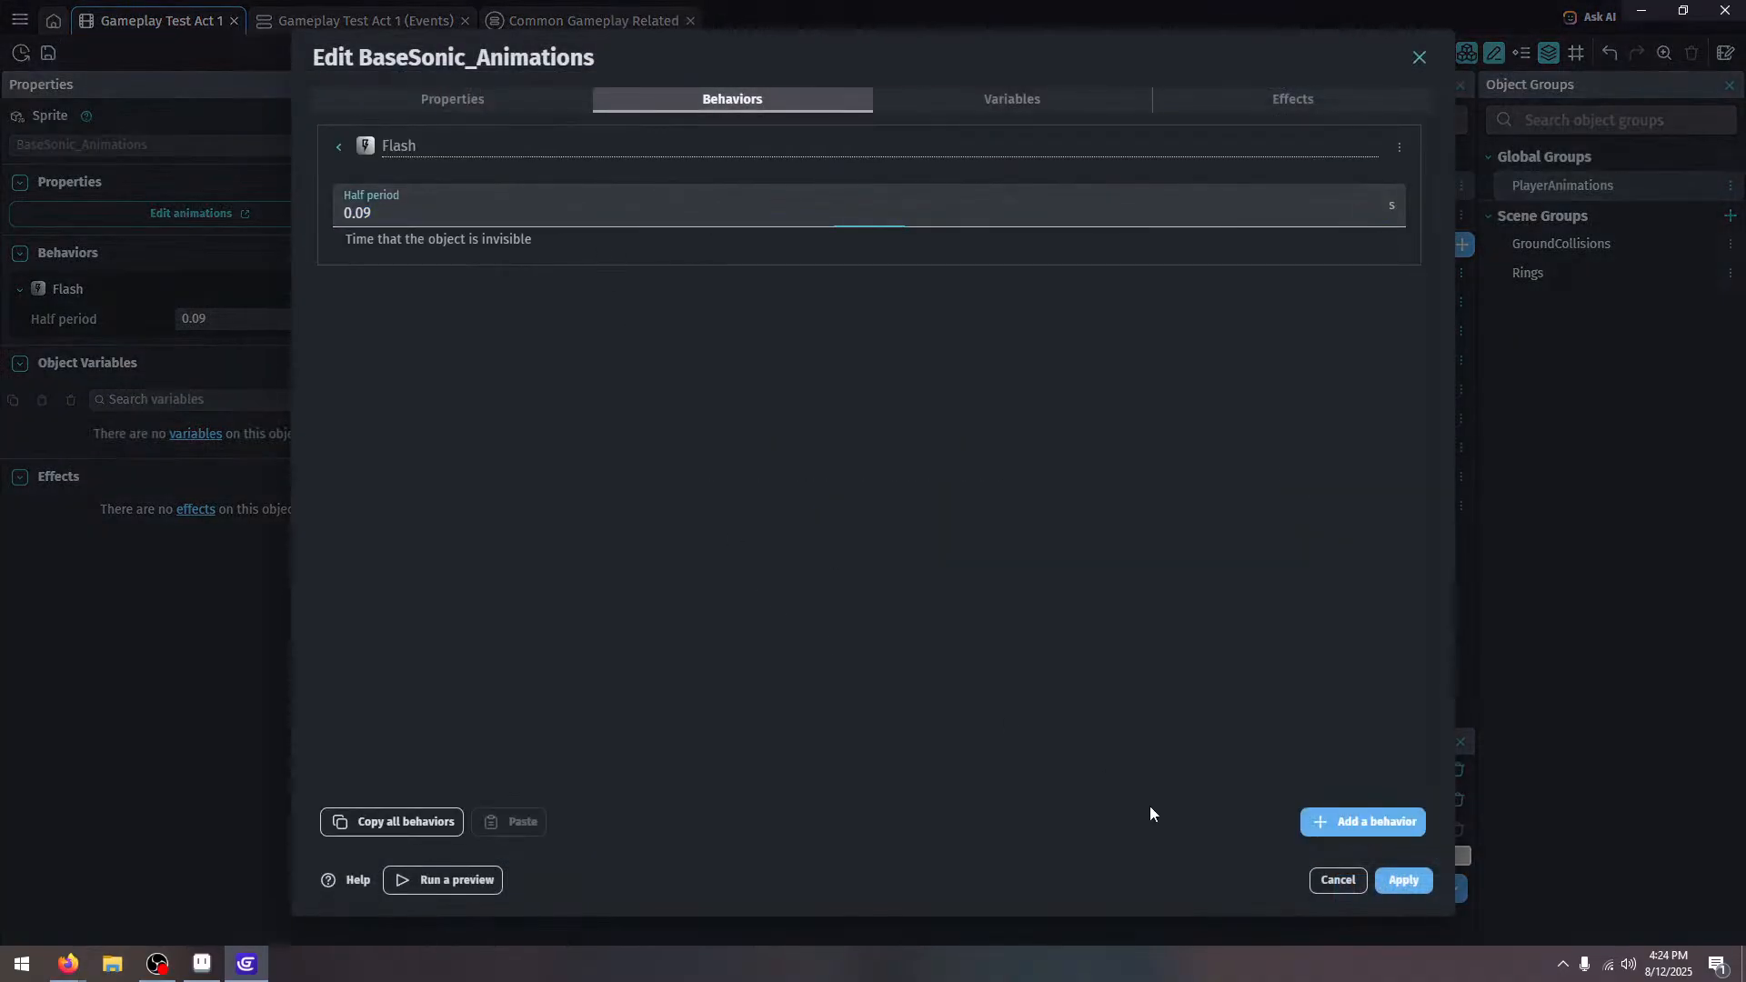
{"action": "left_click", "coordinate": [359, 823]}
{"action": "left_click", "coordinate": [1409, 886]}
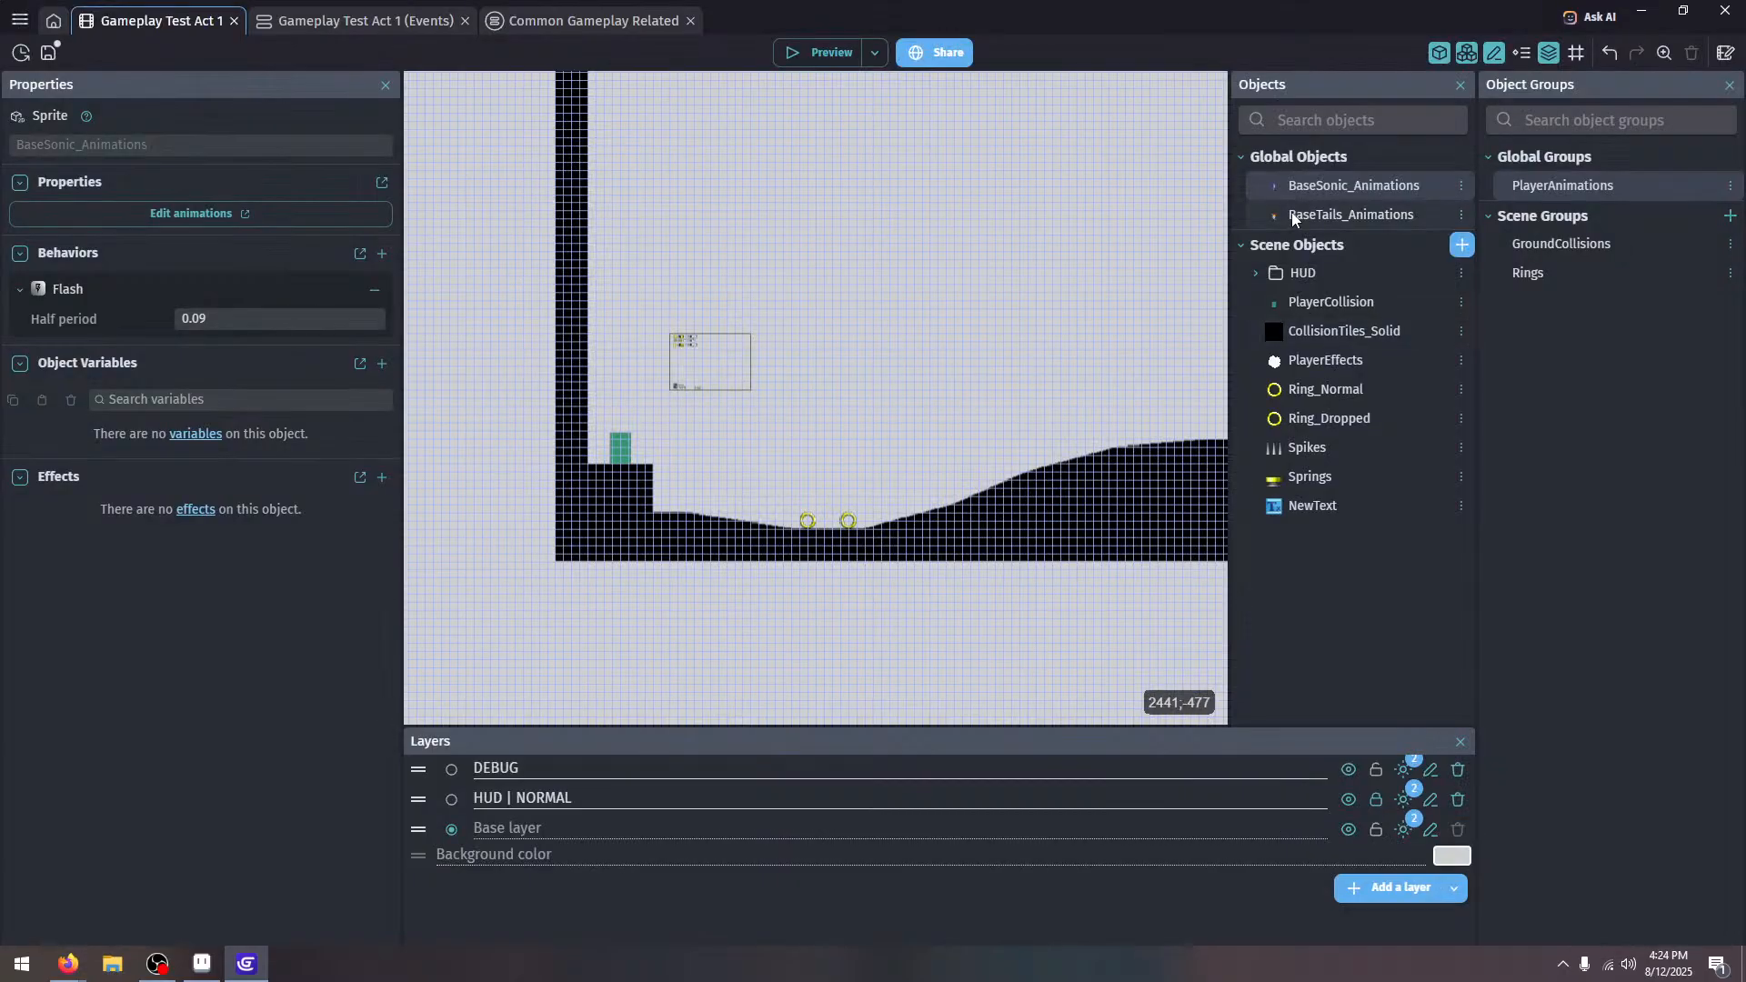
Paste the copied Flash behavior into the PlayerEffects object and apply the change
{"action": "double_click", "coordinate": [1325, 360]}
{"action": "left_click", "coordinate": [800, 100]}
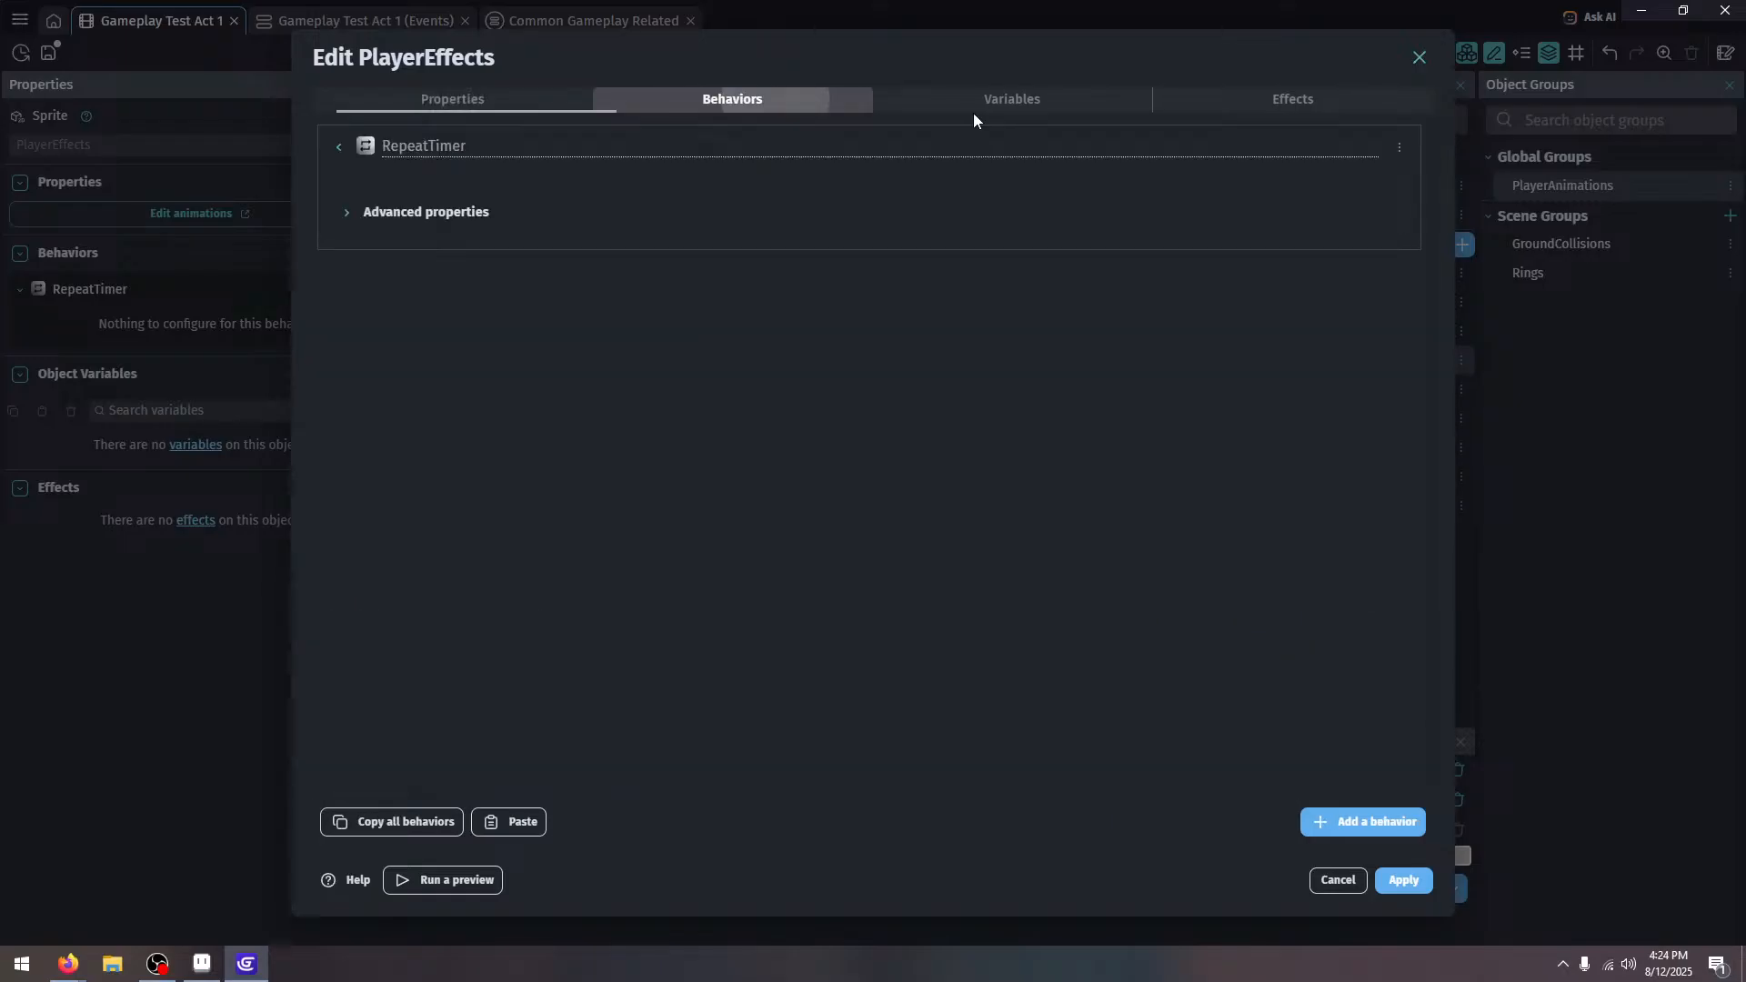
{"action": "left_click", "coordinate": [973, 113]}
{"action": "left_click", "coordinate": [793, 105]}
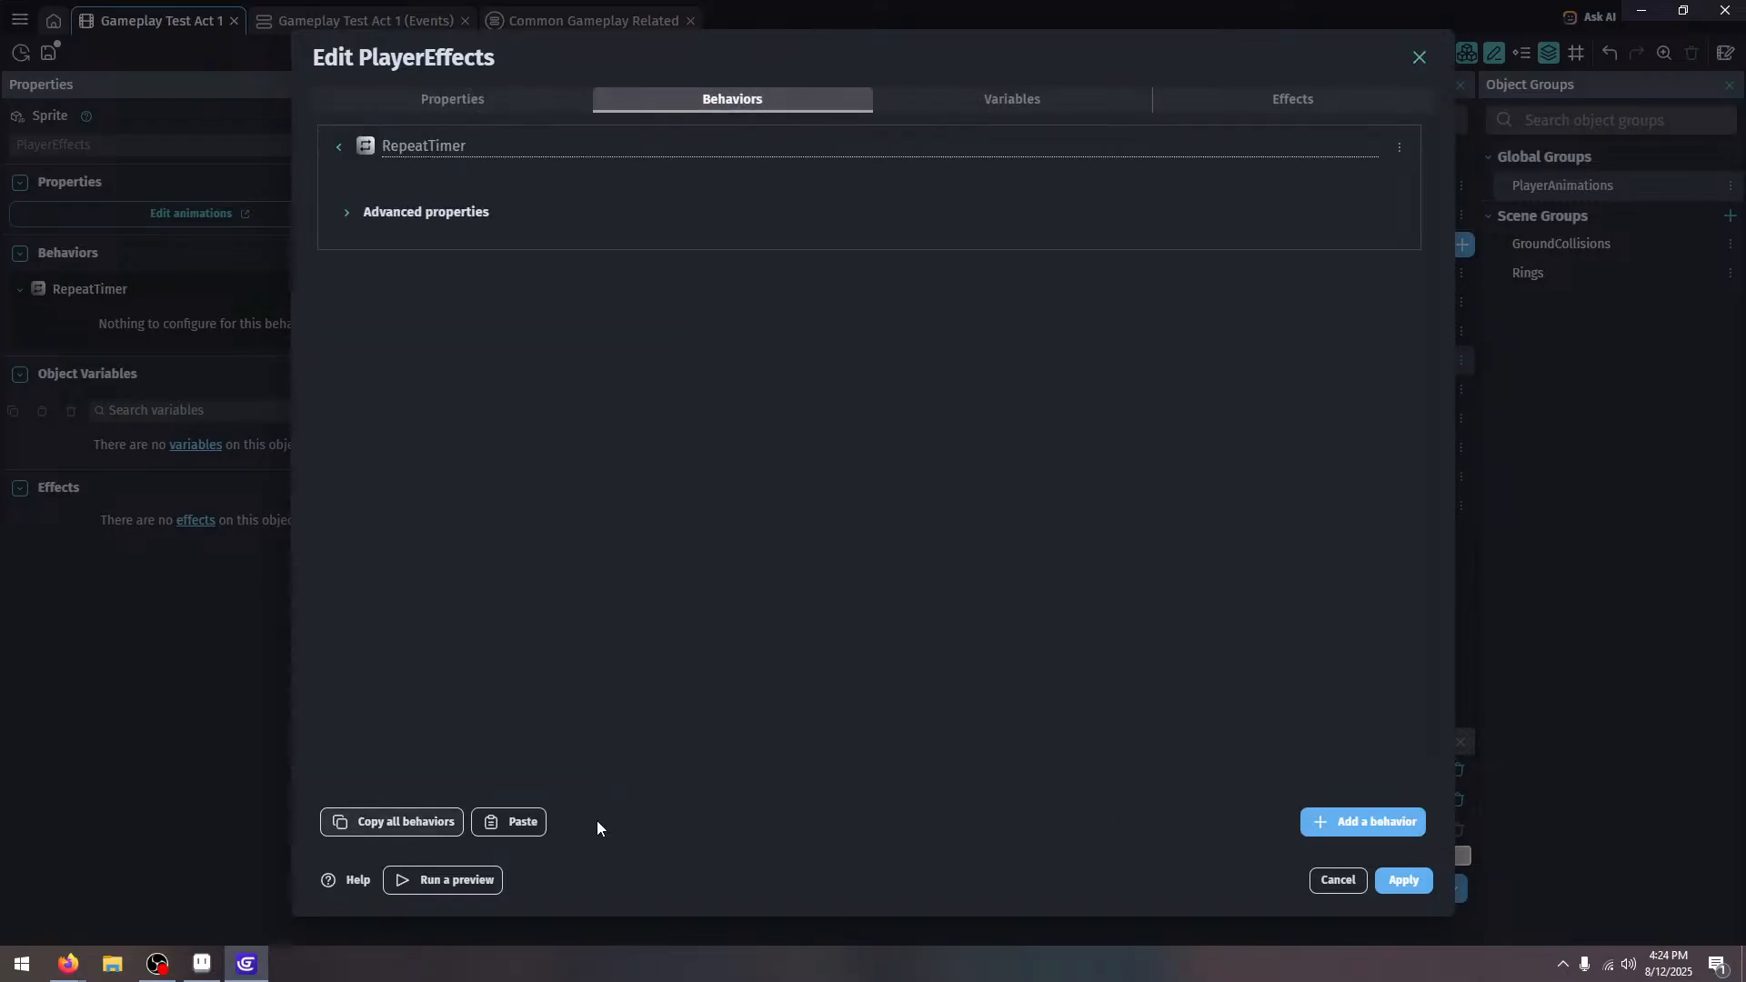
{"action": "left_click", "coordinate": [510, 823]}
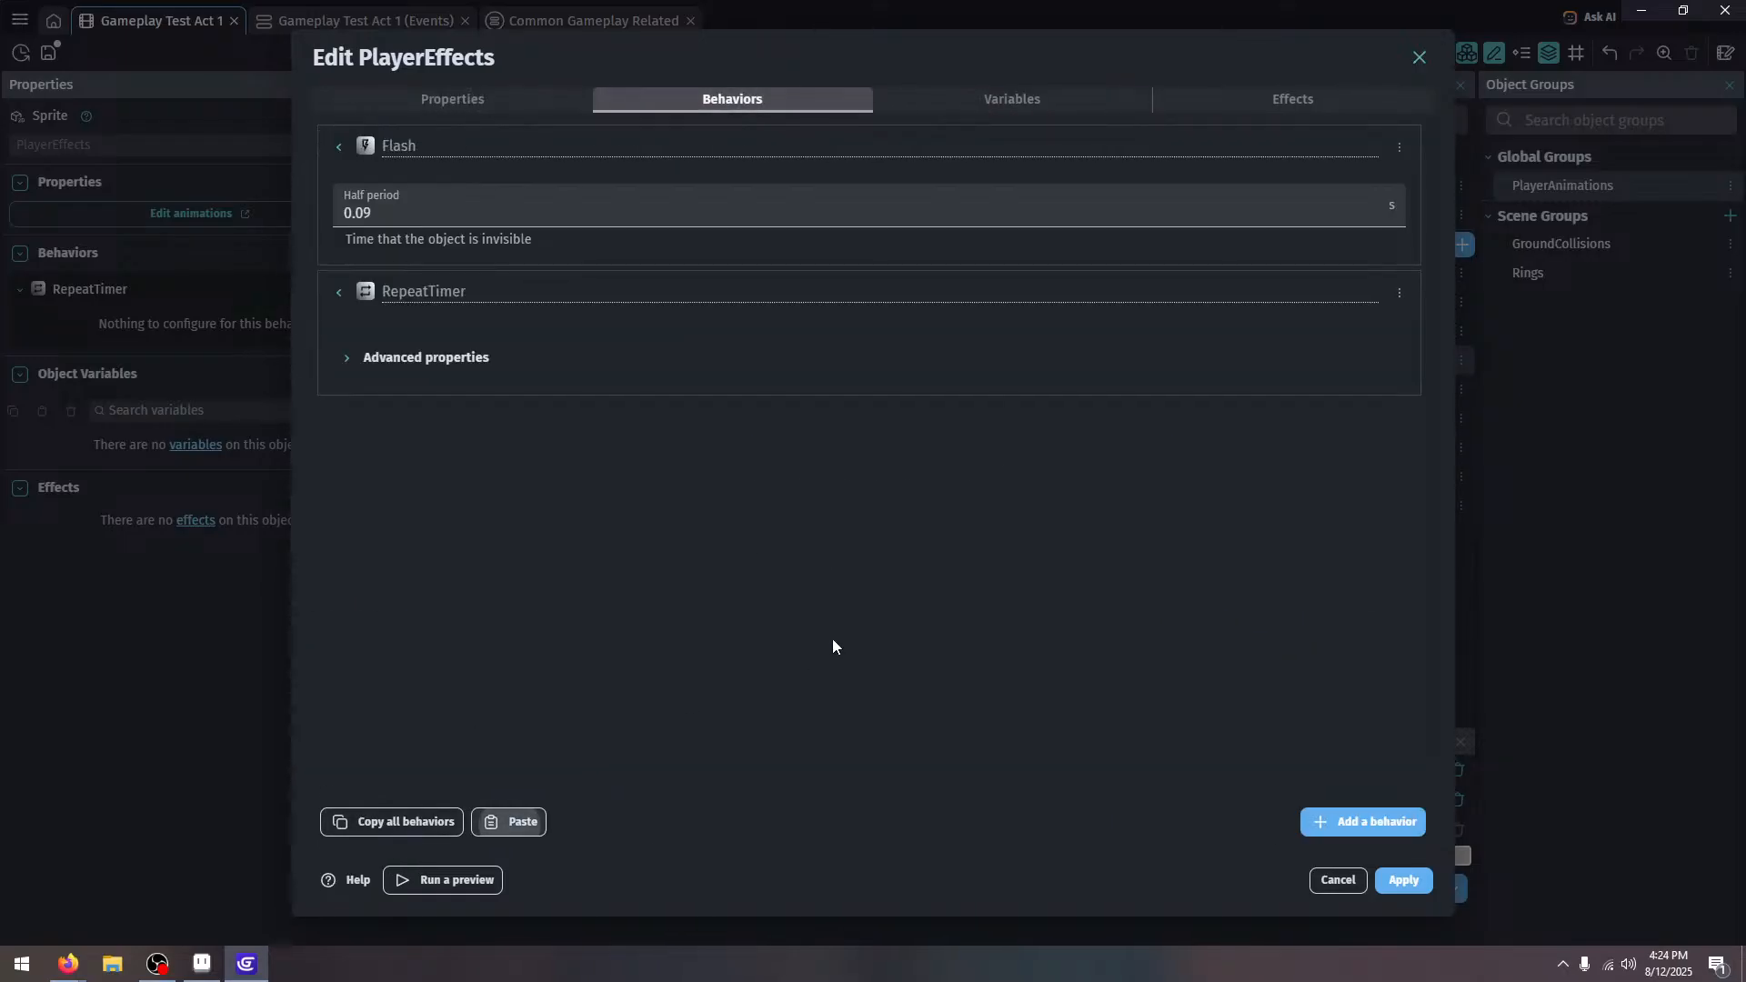
{"action": "left_click", "coordinate": [1383, 881]}
In Common Gameplay Related, make the "PlayerAnimations is flashing" event flash PlayerEffects' visibility for 0 seconds
{"action": "left_click", "coordinate": [313, 21]}
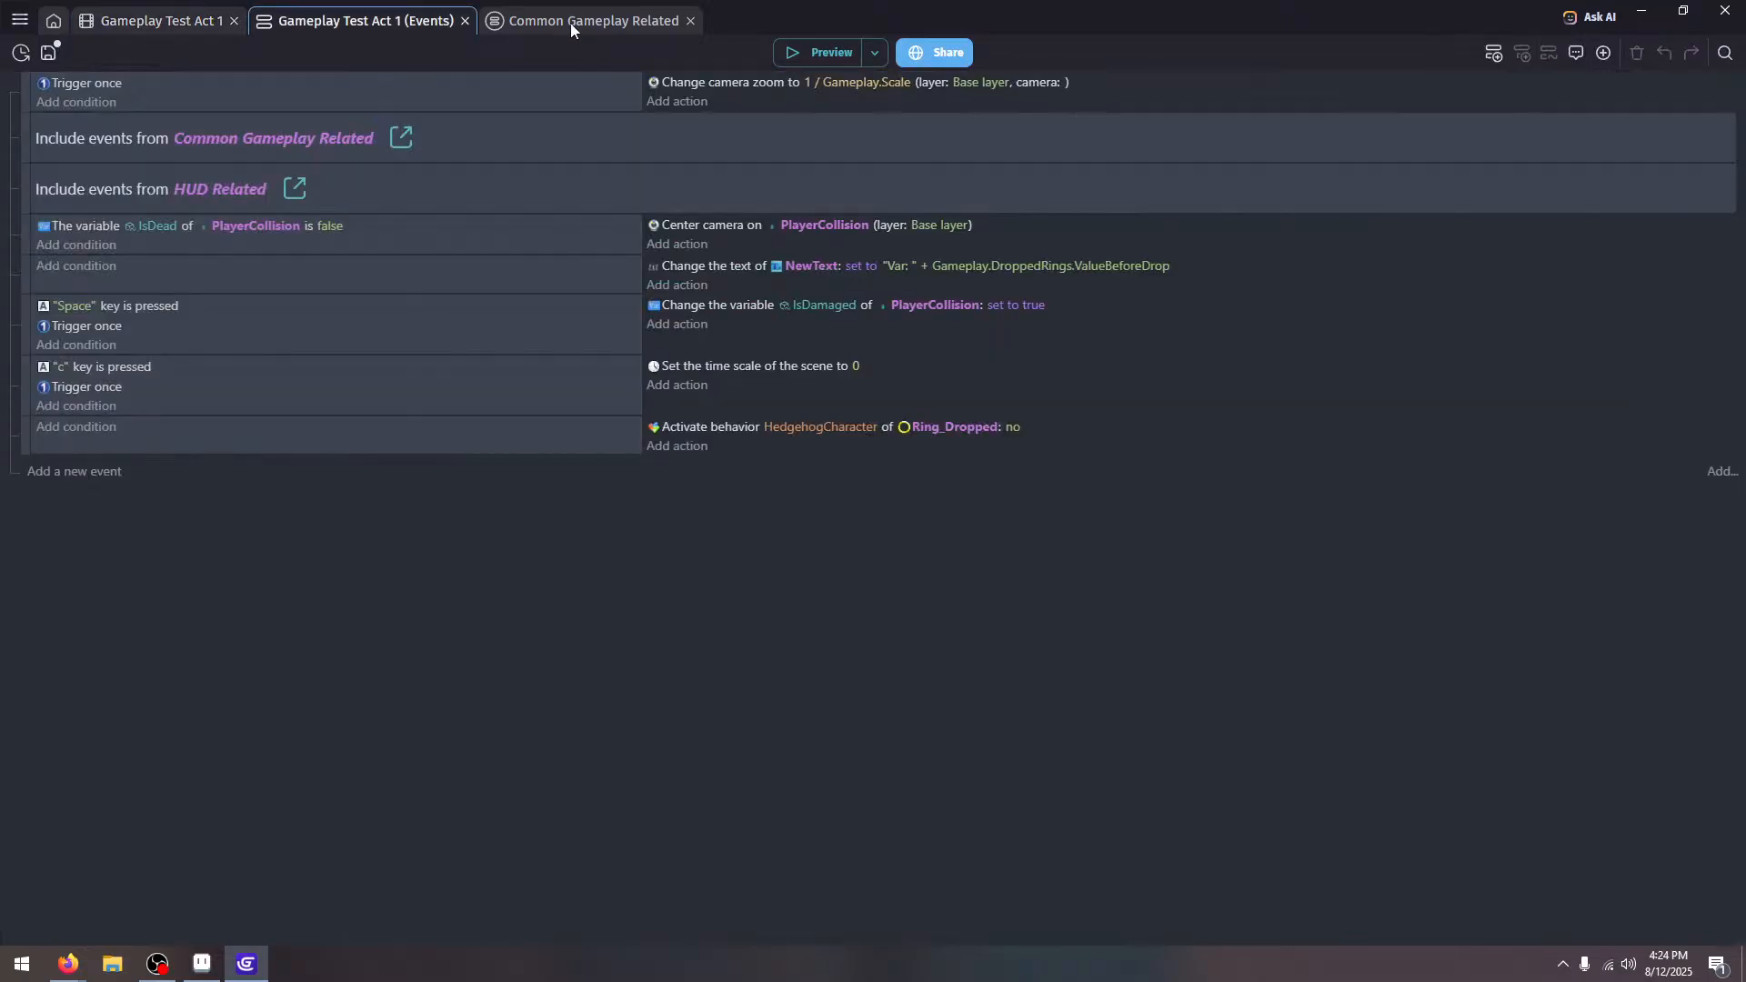
{"action": "left_click", "coordinate": [570, 22]}
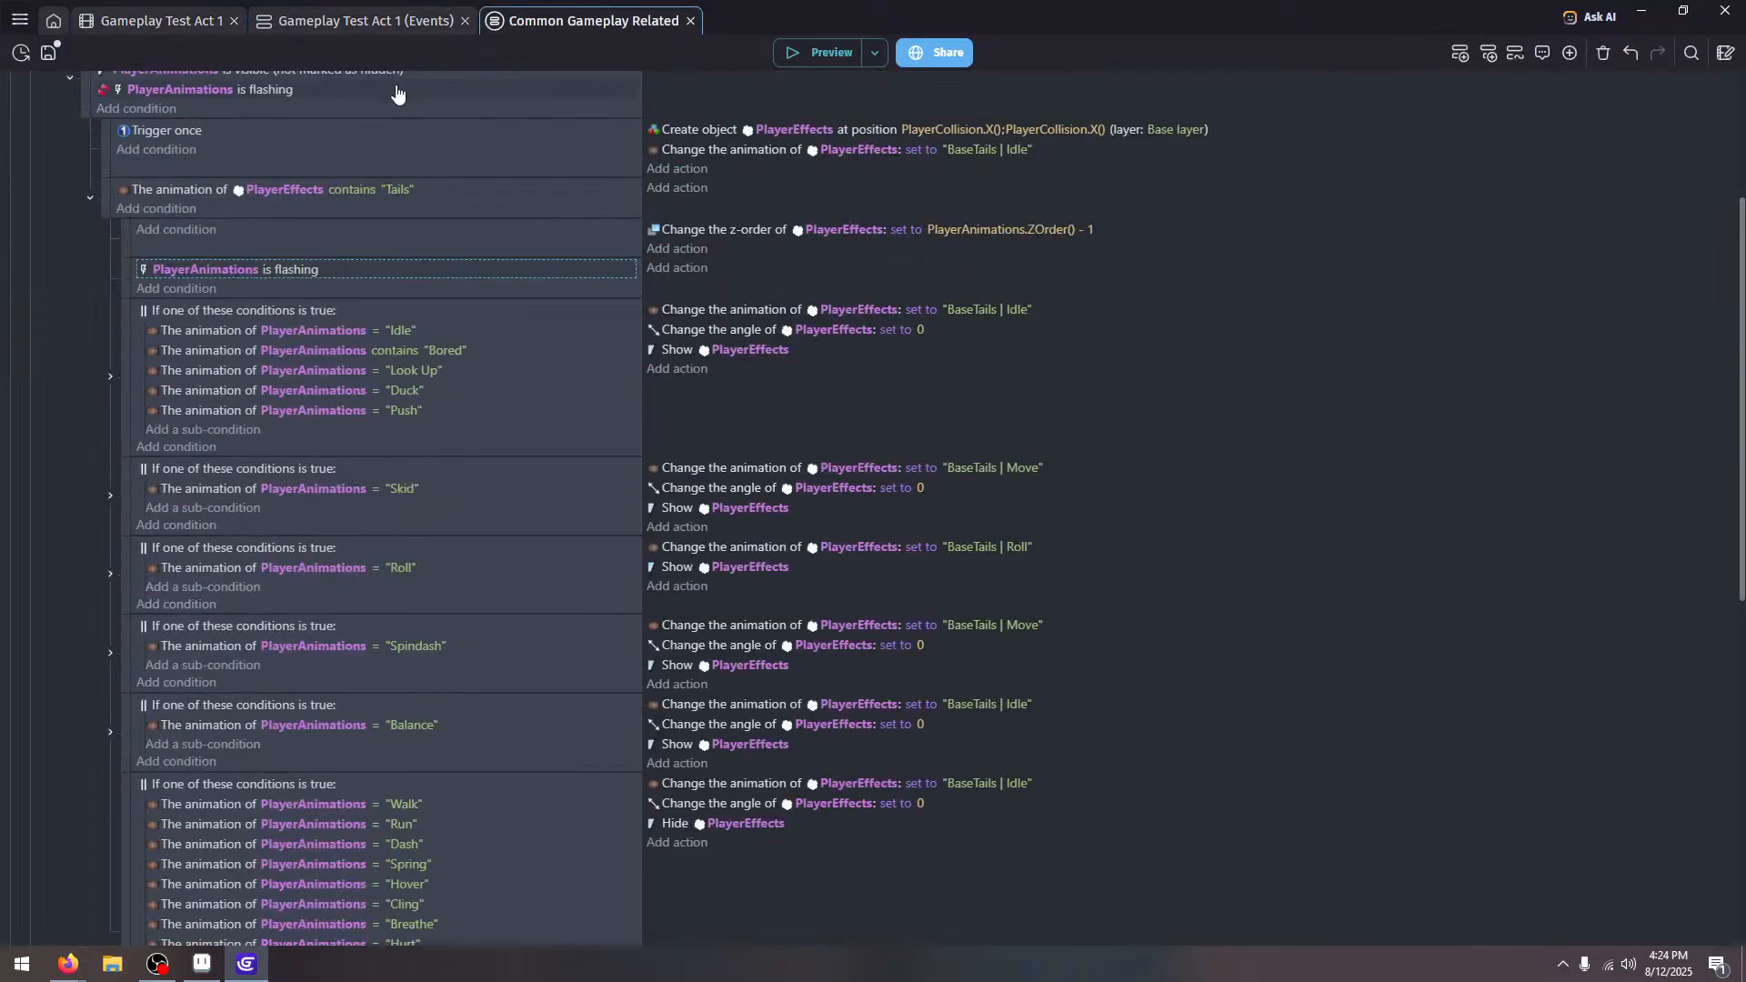
{"action": "left_click", "coordinate": [683, 268]}
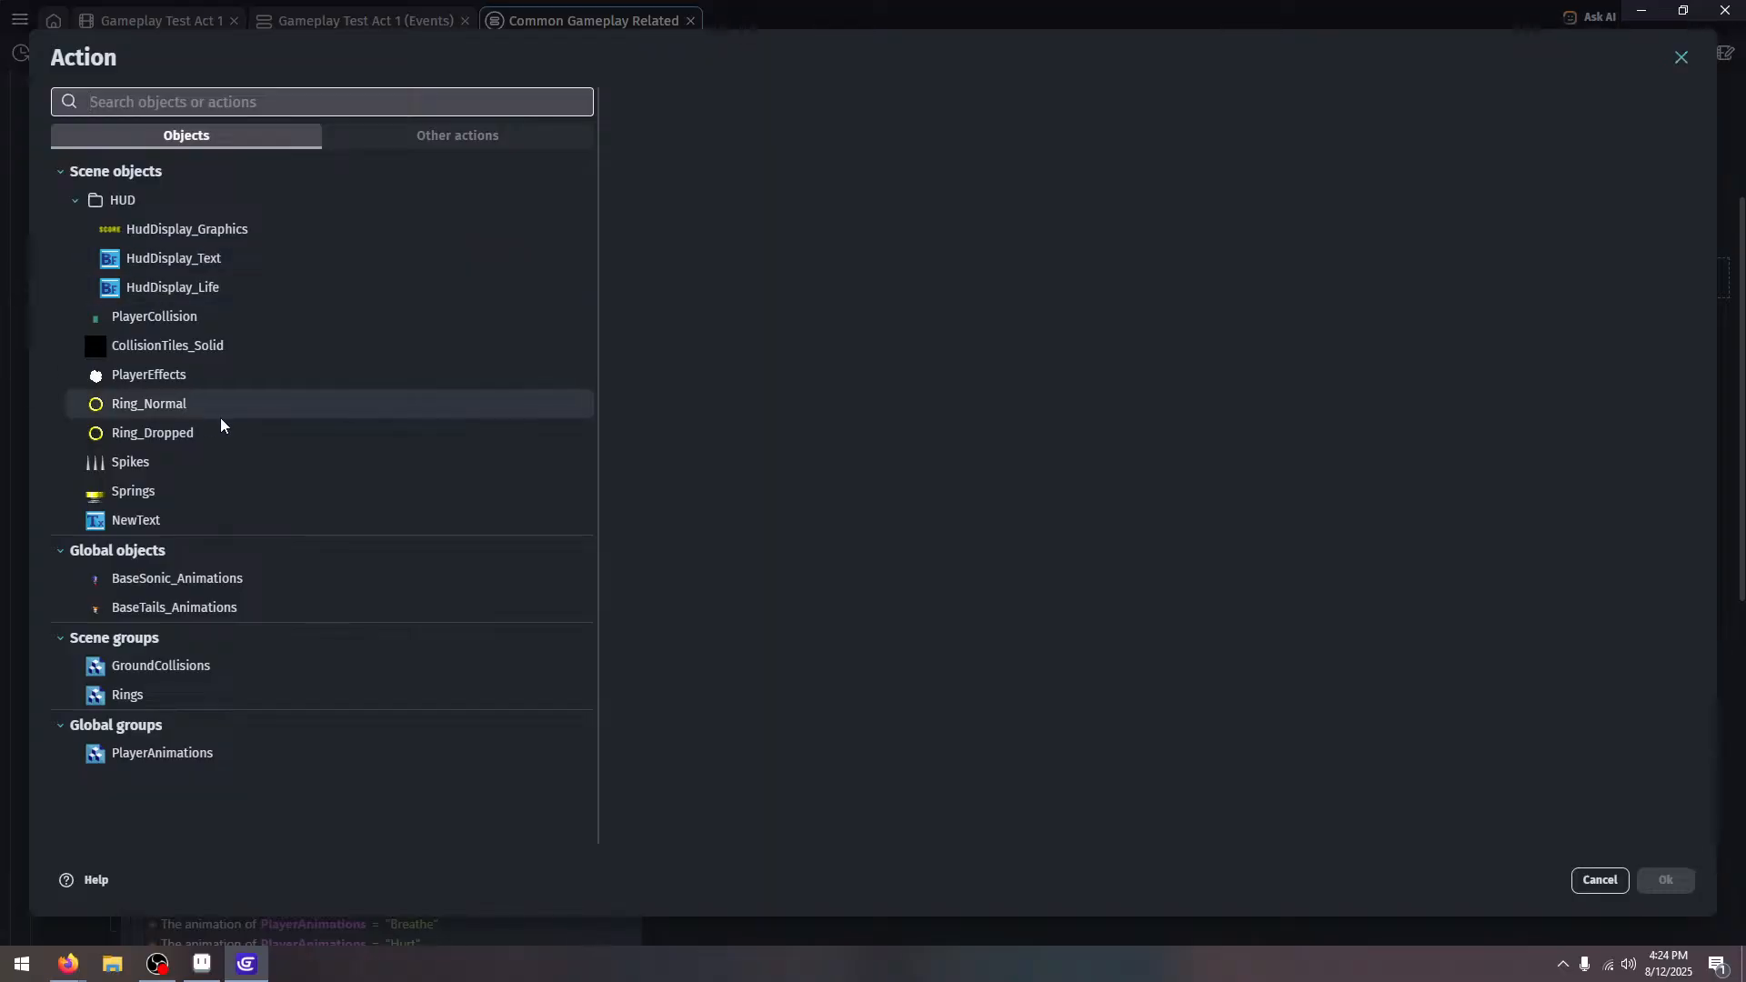
{"action": "left_click", "coordinate": [329, 374]}
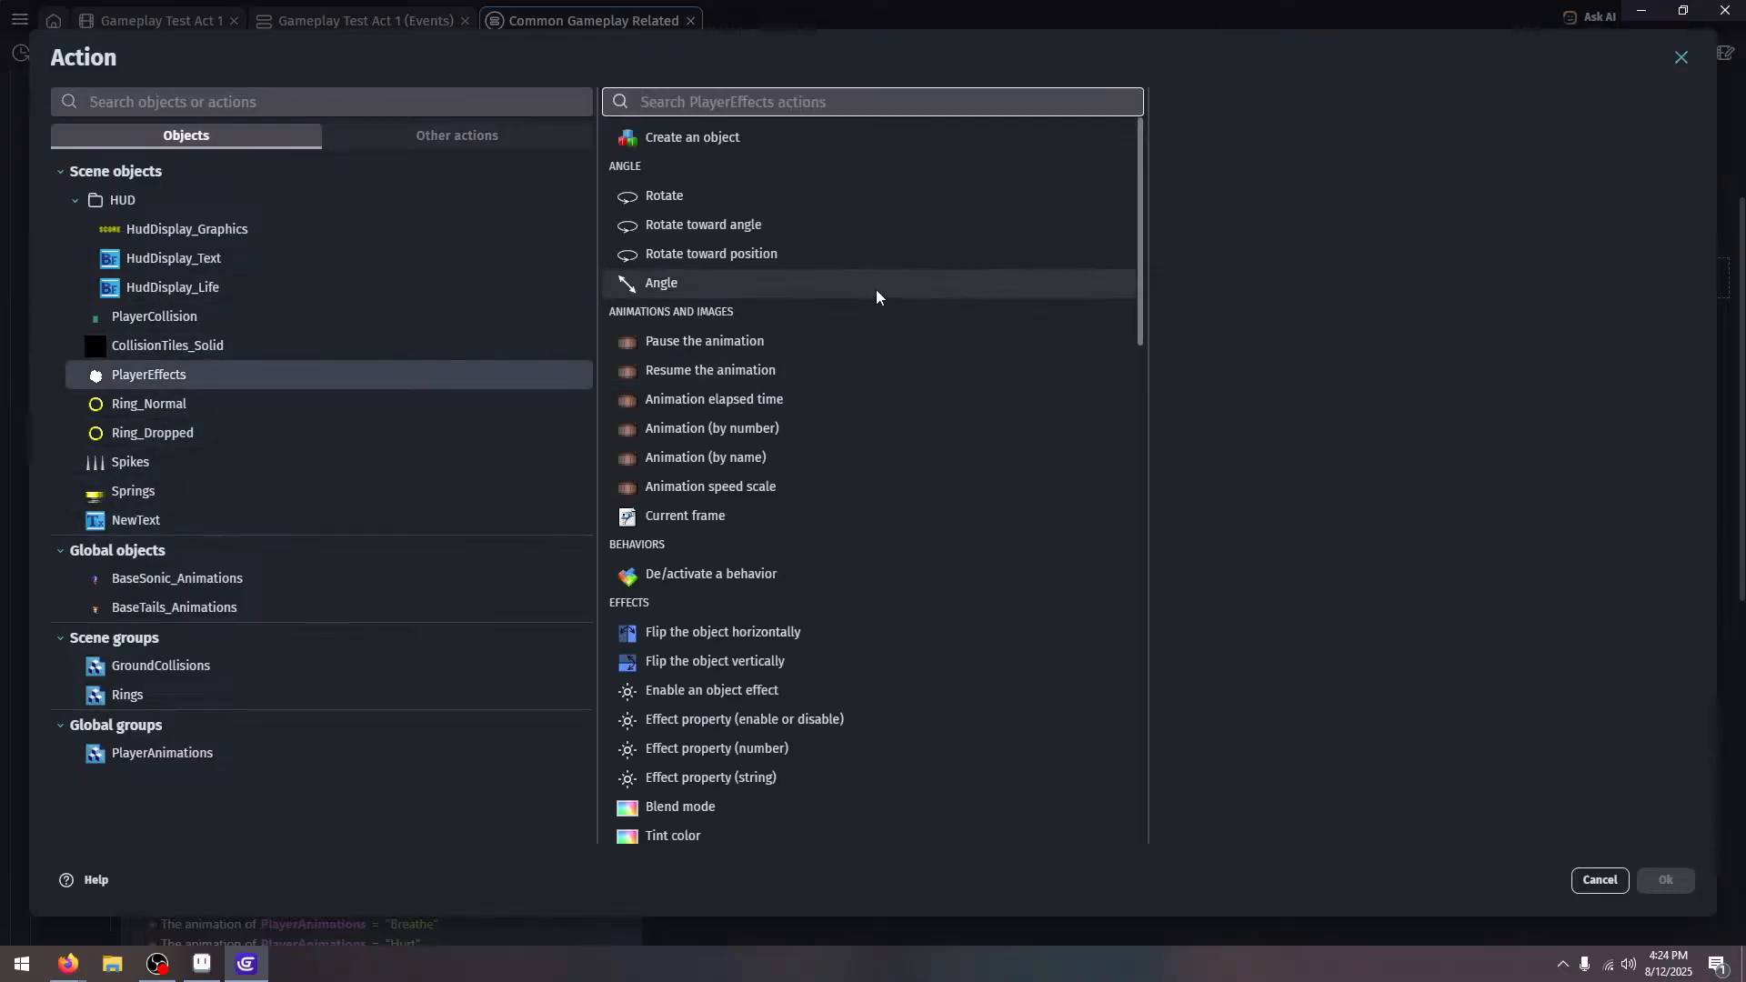
{"action": "scroll", "coordinate": [872, 287], "scroll_direction": "down", "scroll_amount": 6}
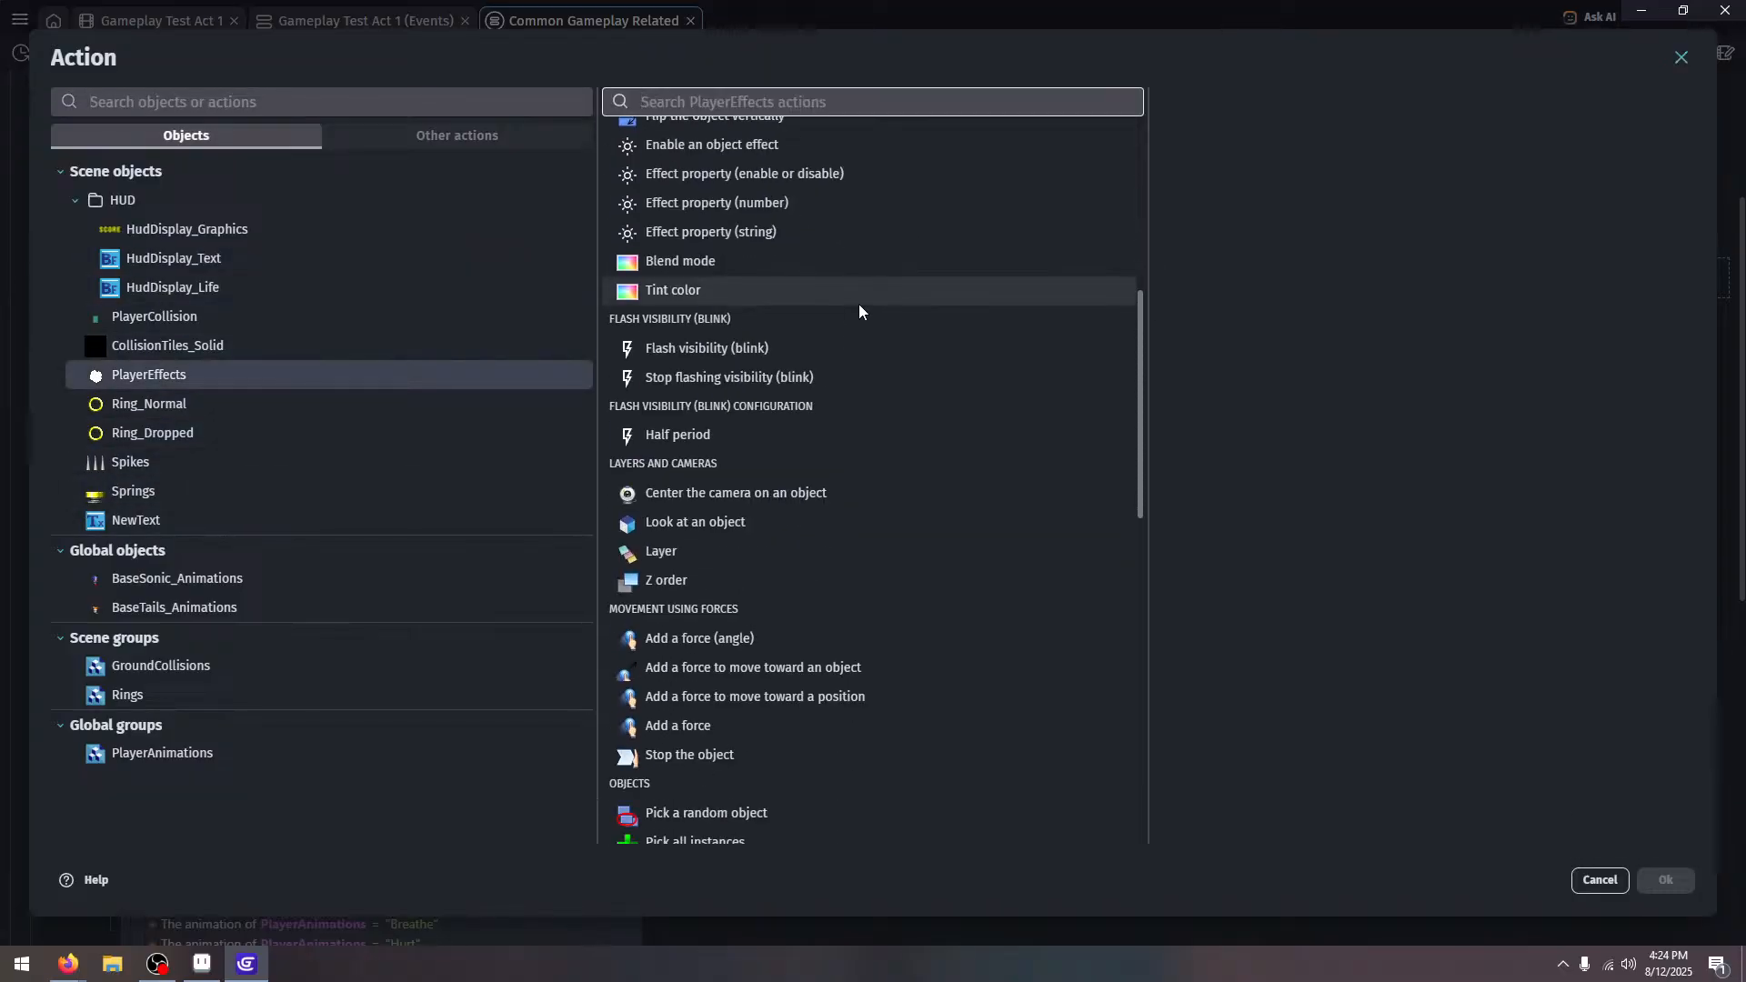
{"action": "left_click", "coordinate": [865, 354]}
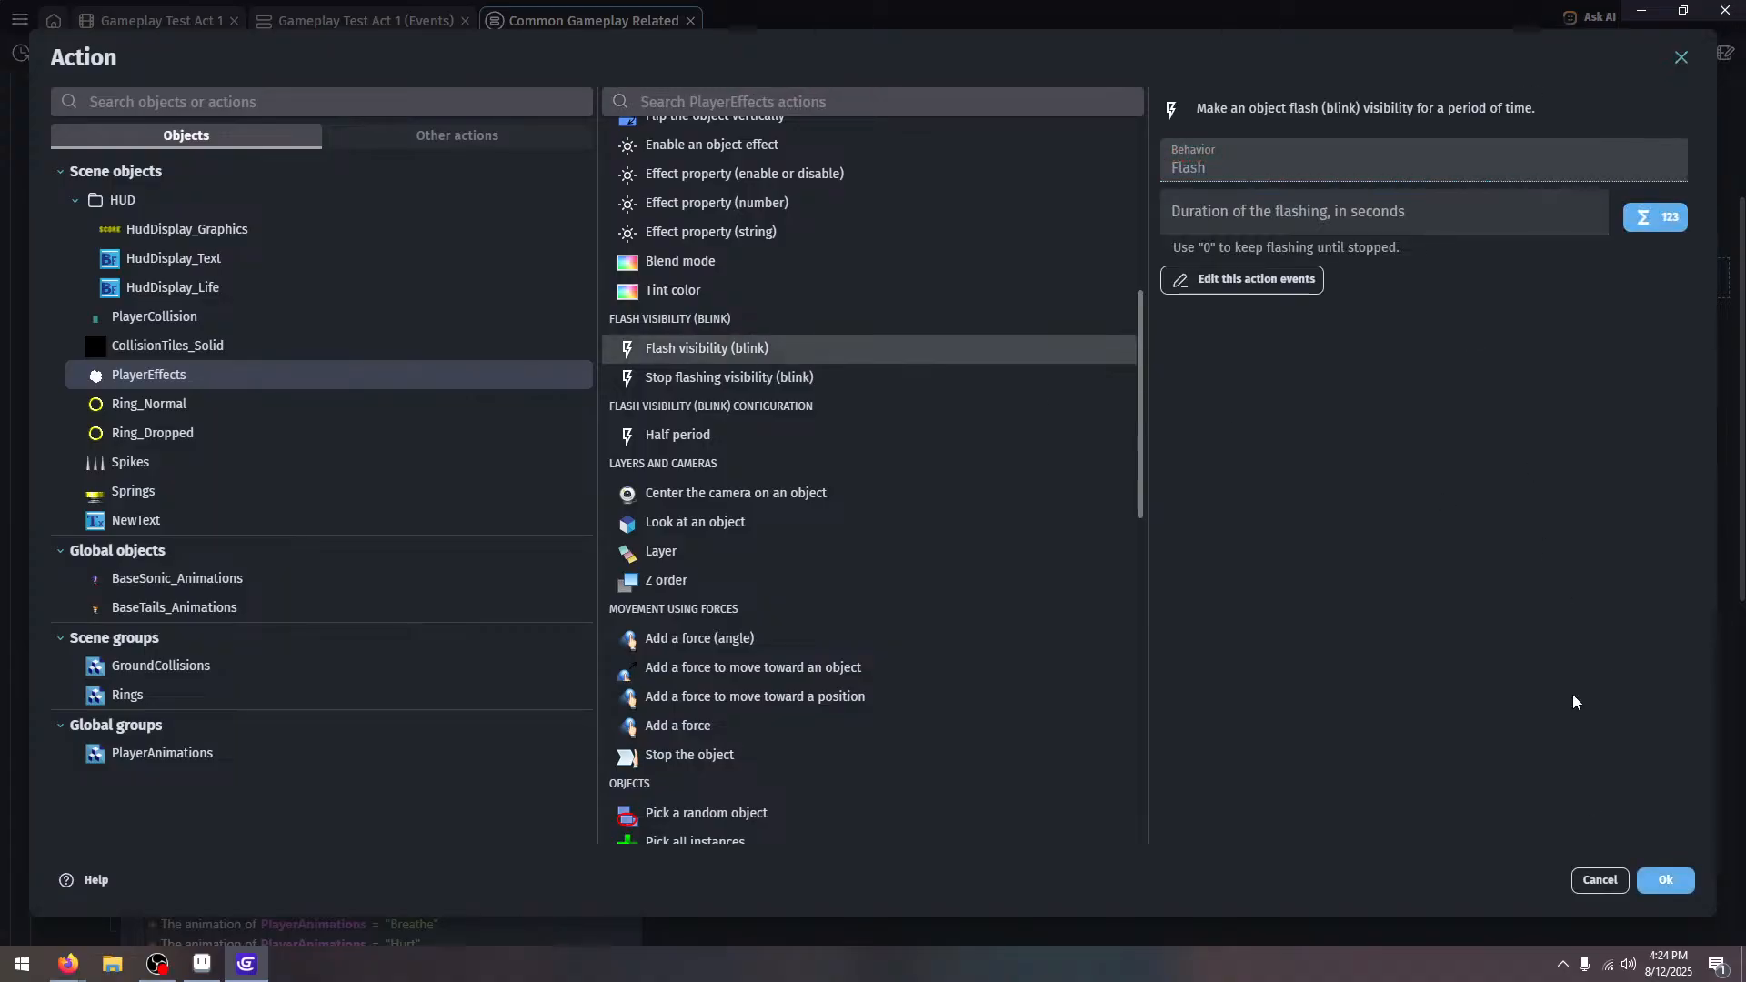
{"action": "left_click", "coordinate": [1665, 880]}
Duplicate the flashing event, invert the copy's condition and change its action to stop flashing visibility of PlayerEffects
{"action": "key", "text": "ctrl+v"}
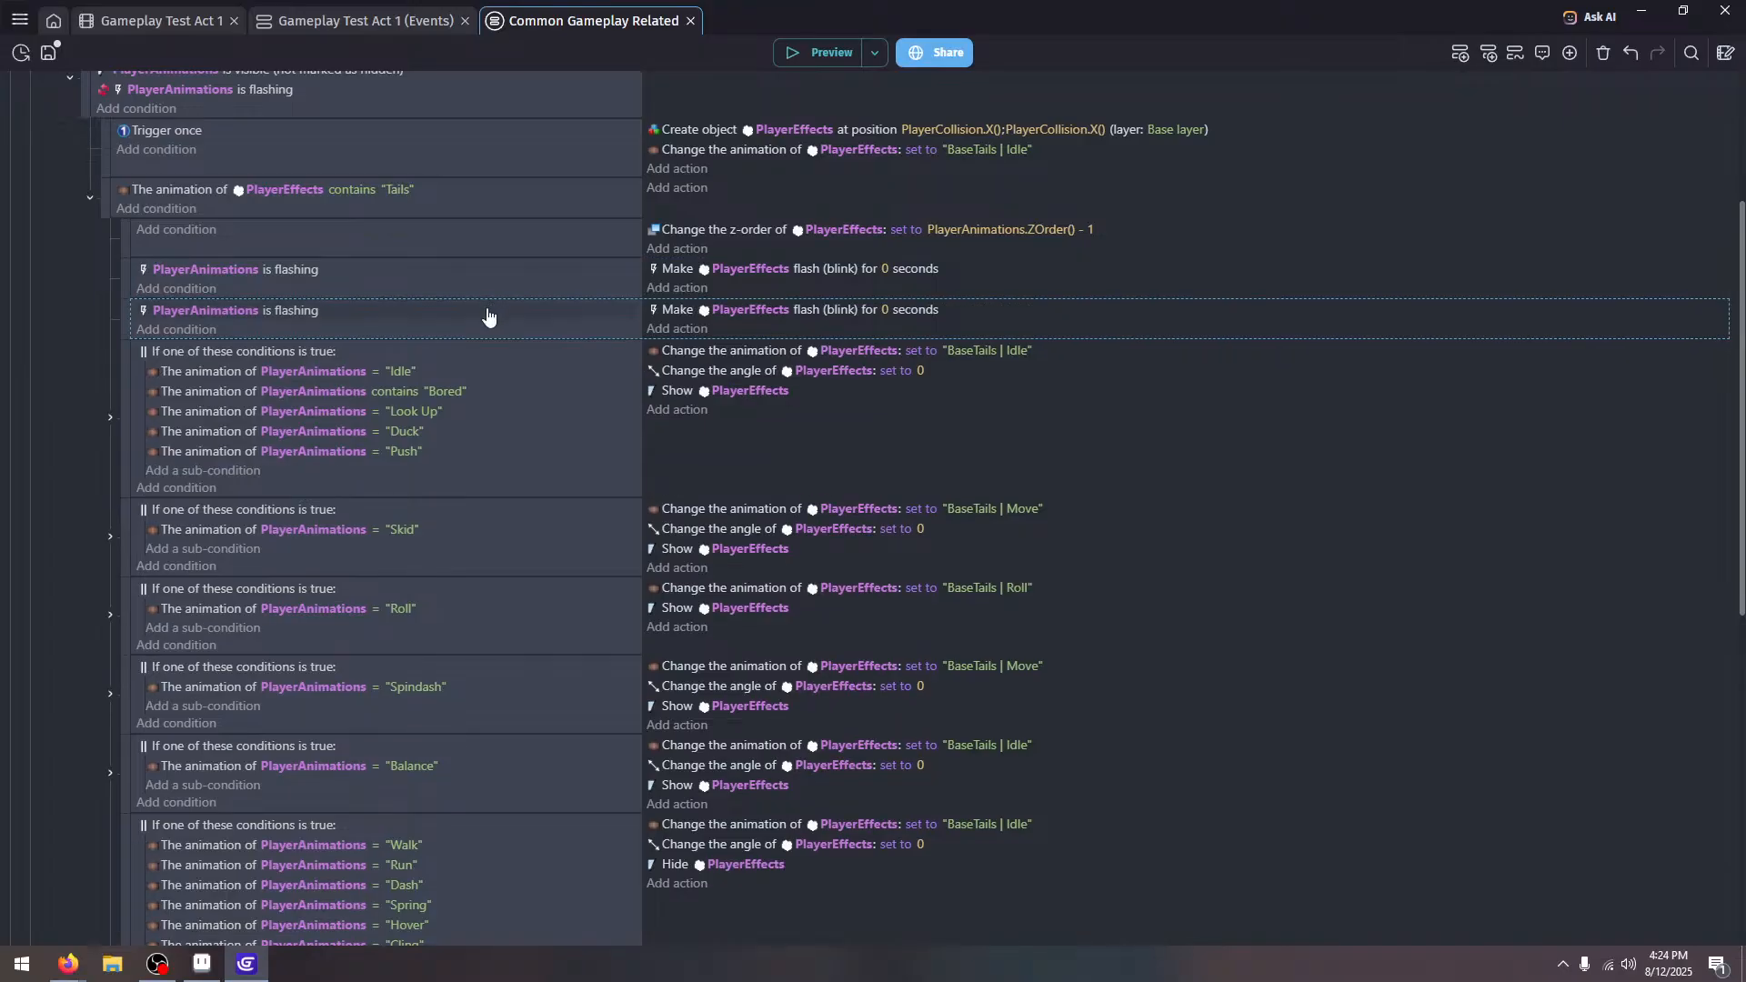
{"action": "left_click", "coordinate": [488, 312]}
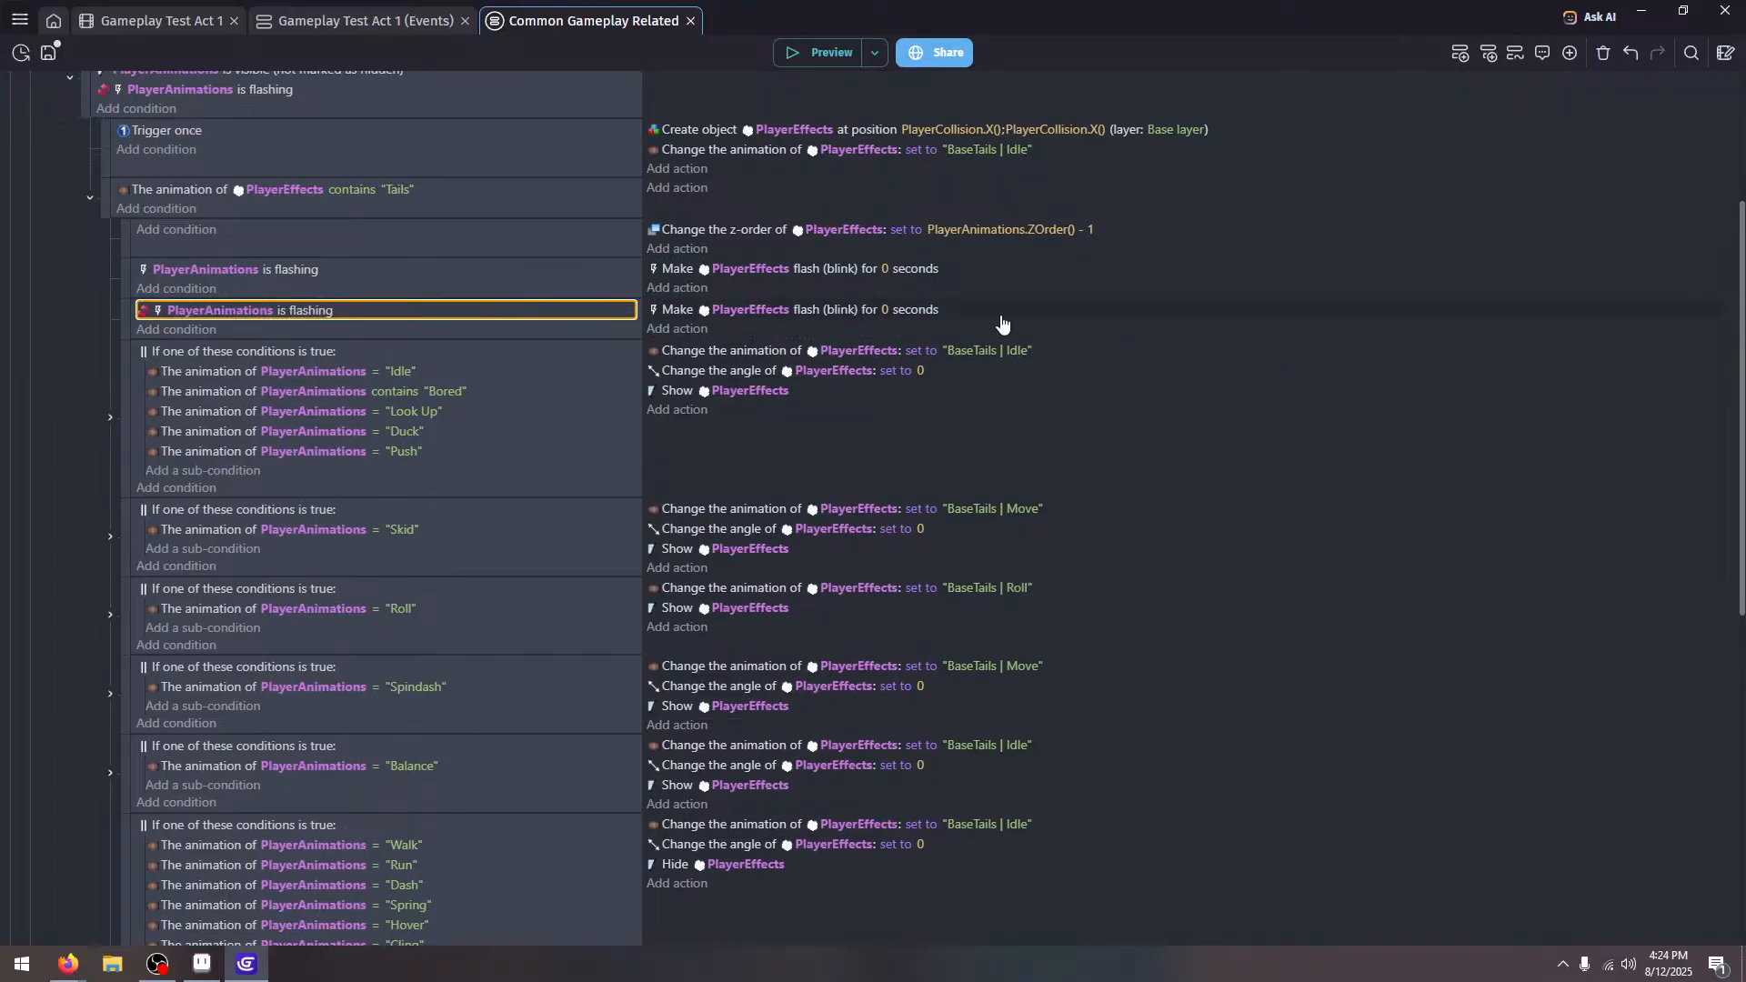
{"action": "double_click", "coordinate": [1001, 318]}
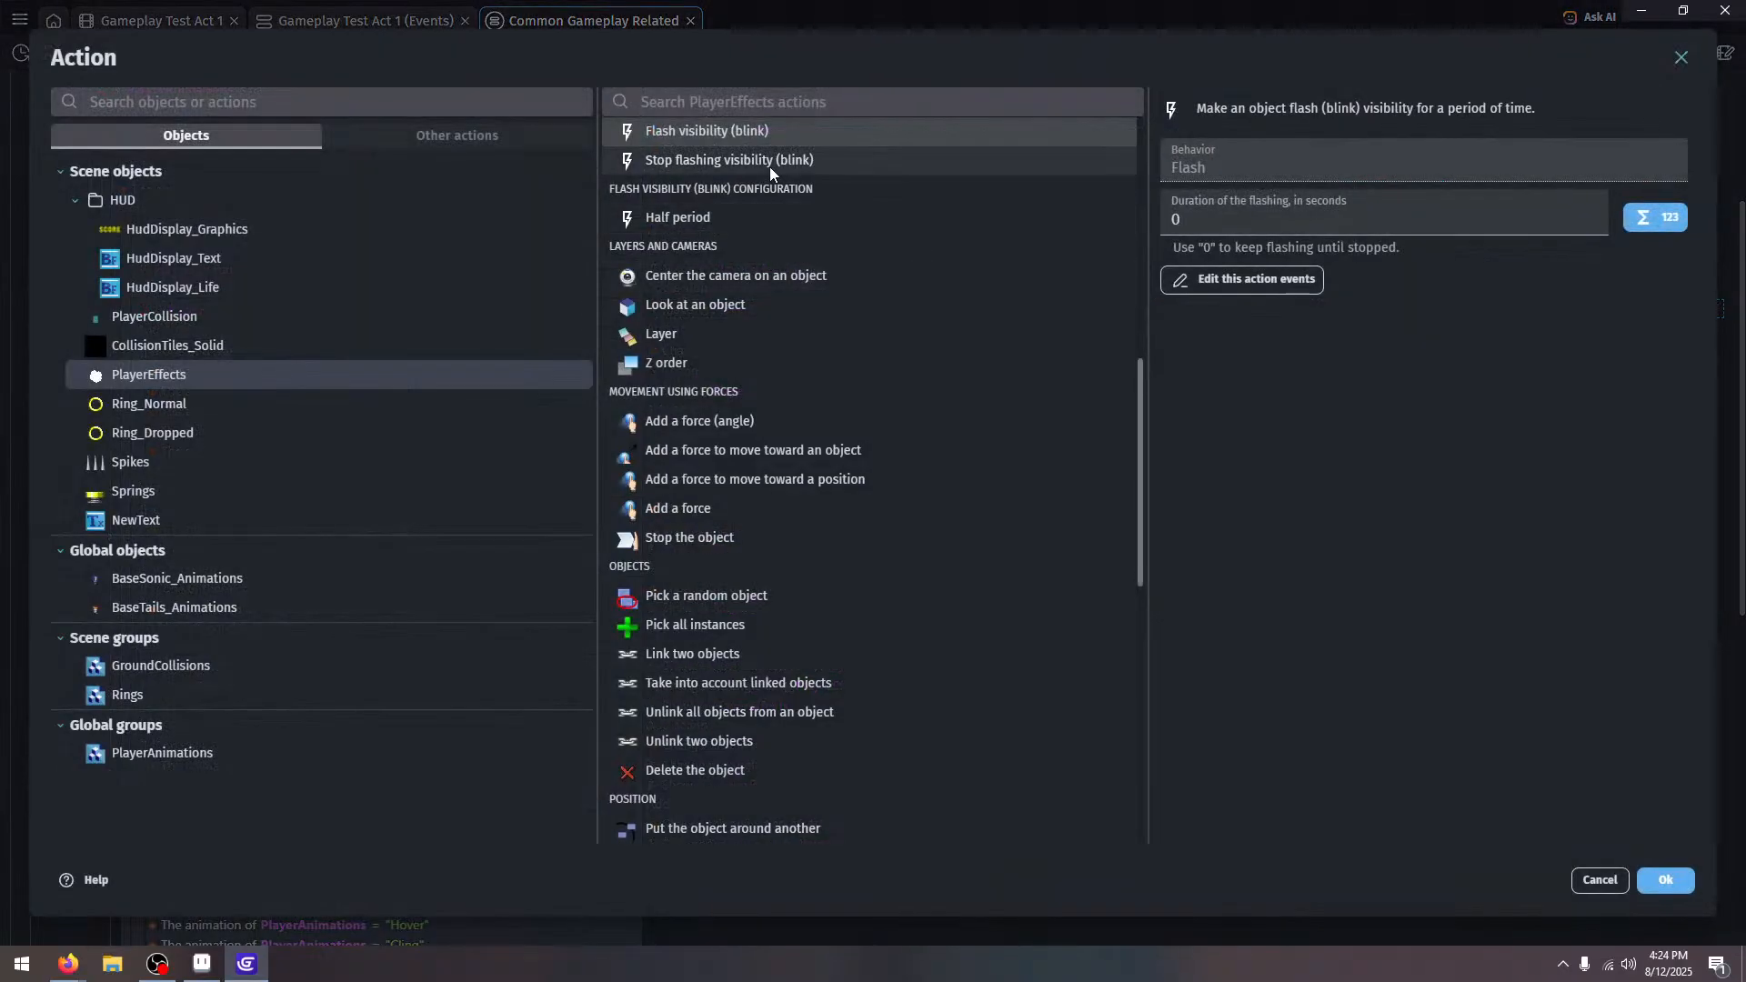
{"action": "left_click", "coordinate": [771, 164]}
{"action": "left_click", "coordinate": [1665, 880]}
Collapse the main Tails' Tails event and add an empty standard event directly below it
{"action": "scroll", "coordinate": [140, 380], "scroll_direction": "up", "scroll_amount": 1}
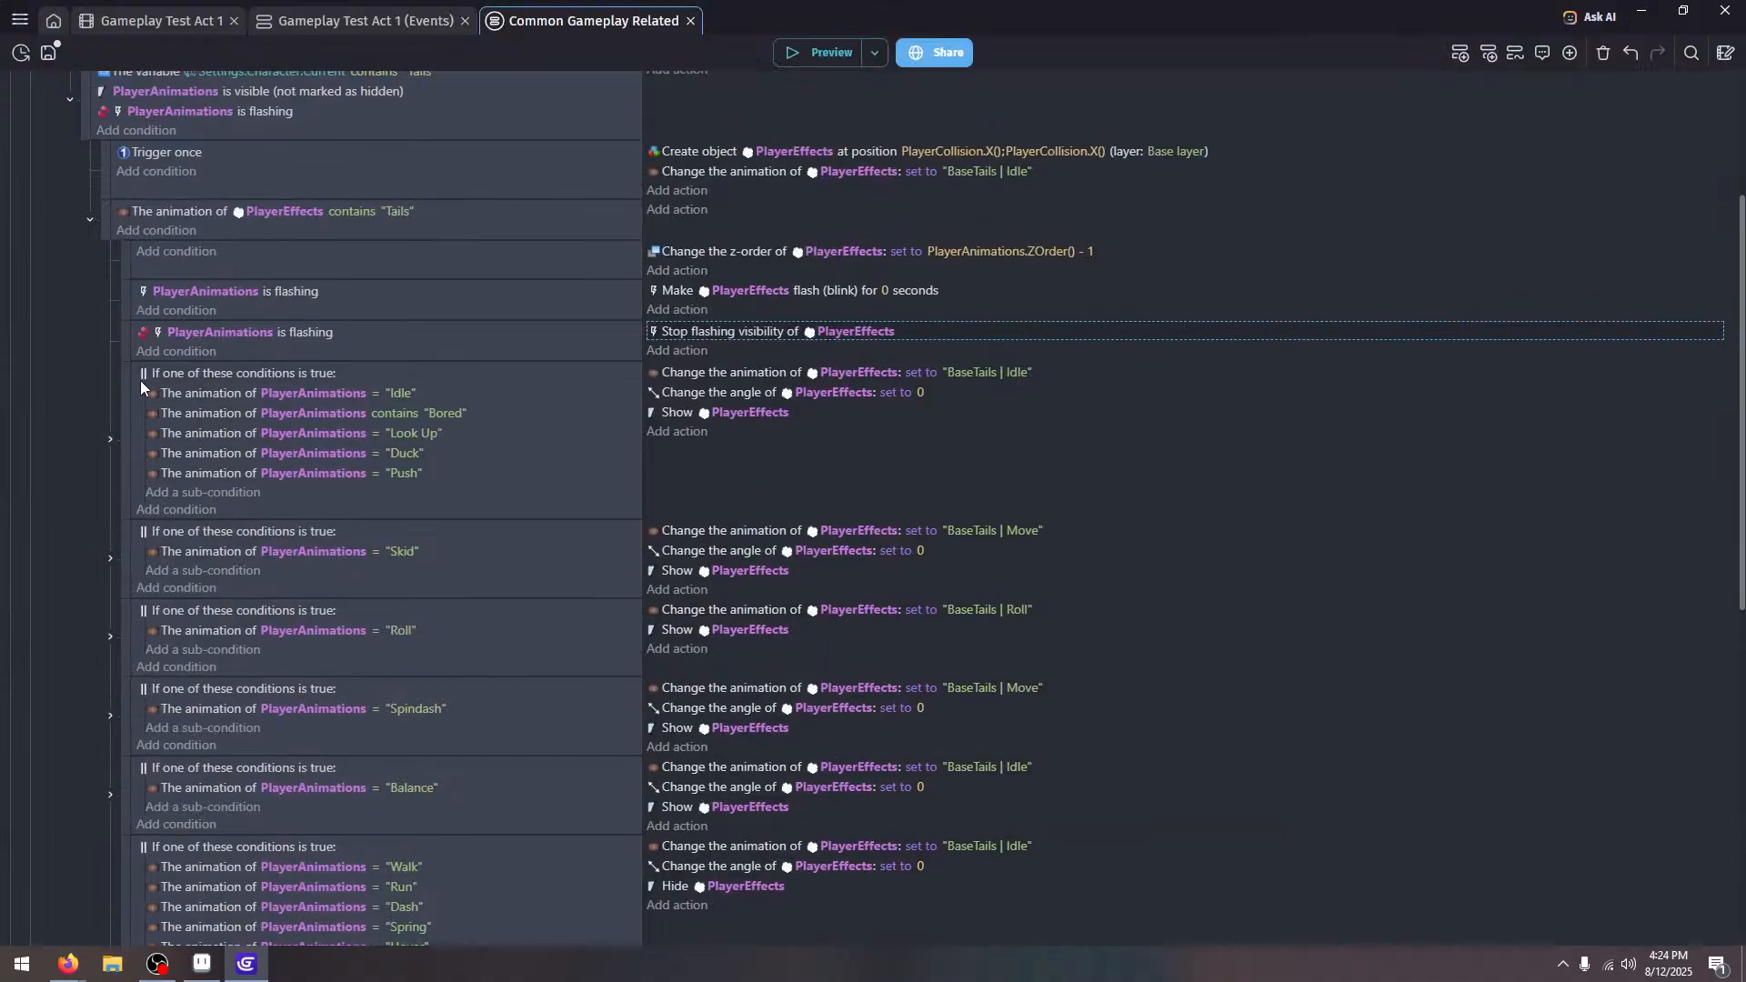
{"action": "scroll", "coordinate": [140, 380], "scroll_direction": "up", "scroll_amount": 3}
{"action": "left_click", "coordinate": [70, 350]}
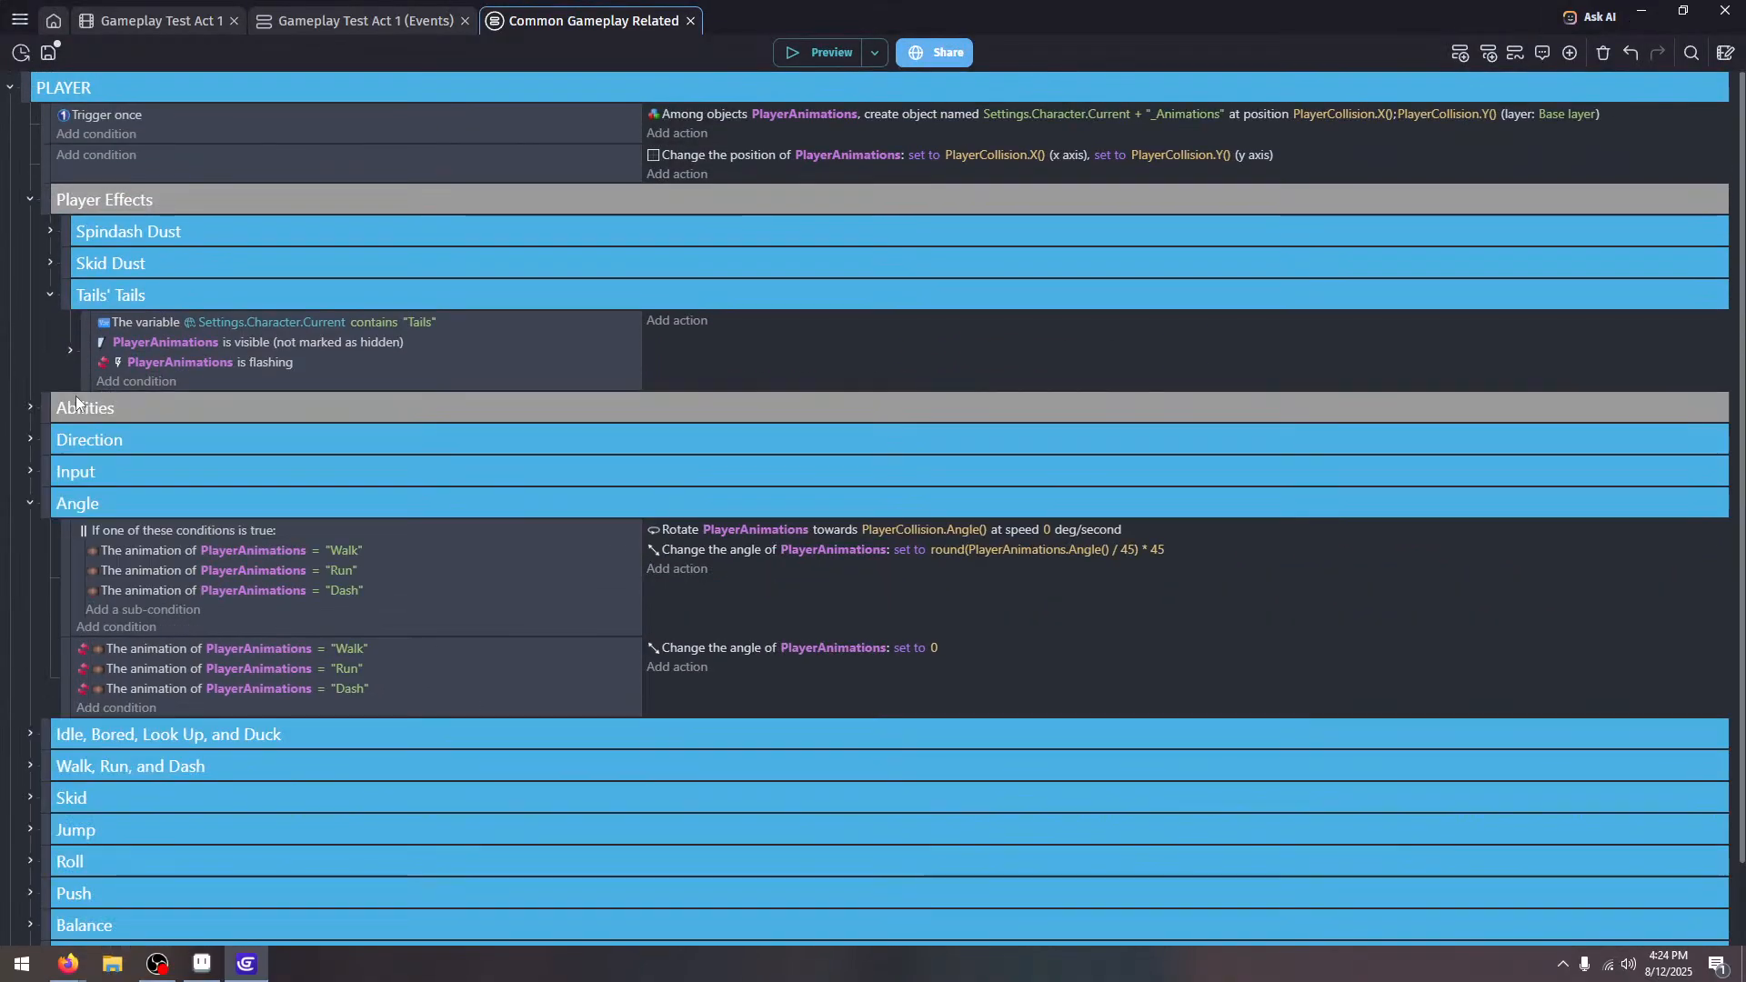
{"action": "left_click", "coordinate": [859, 331]}
{"action": "left_click", "coordinate": [1575, 53]}
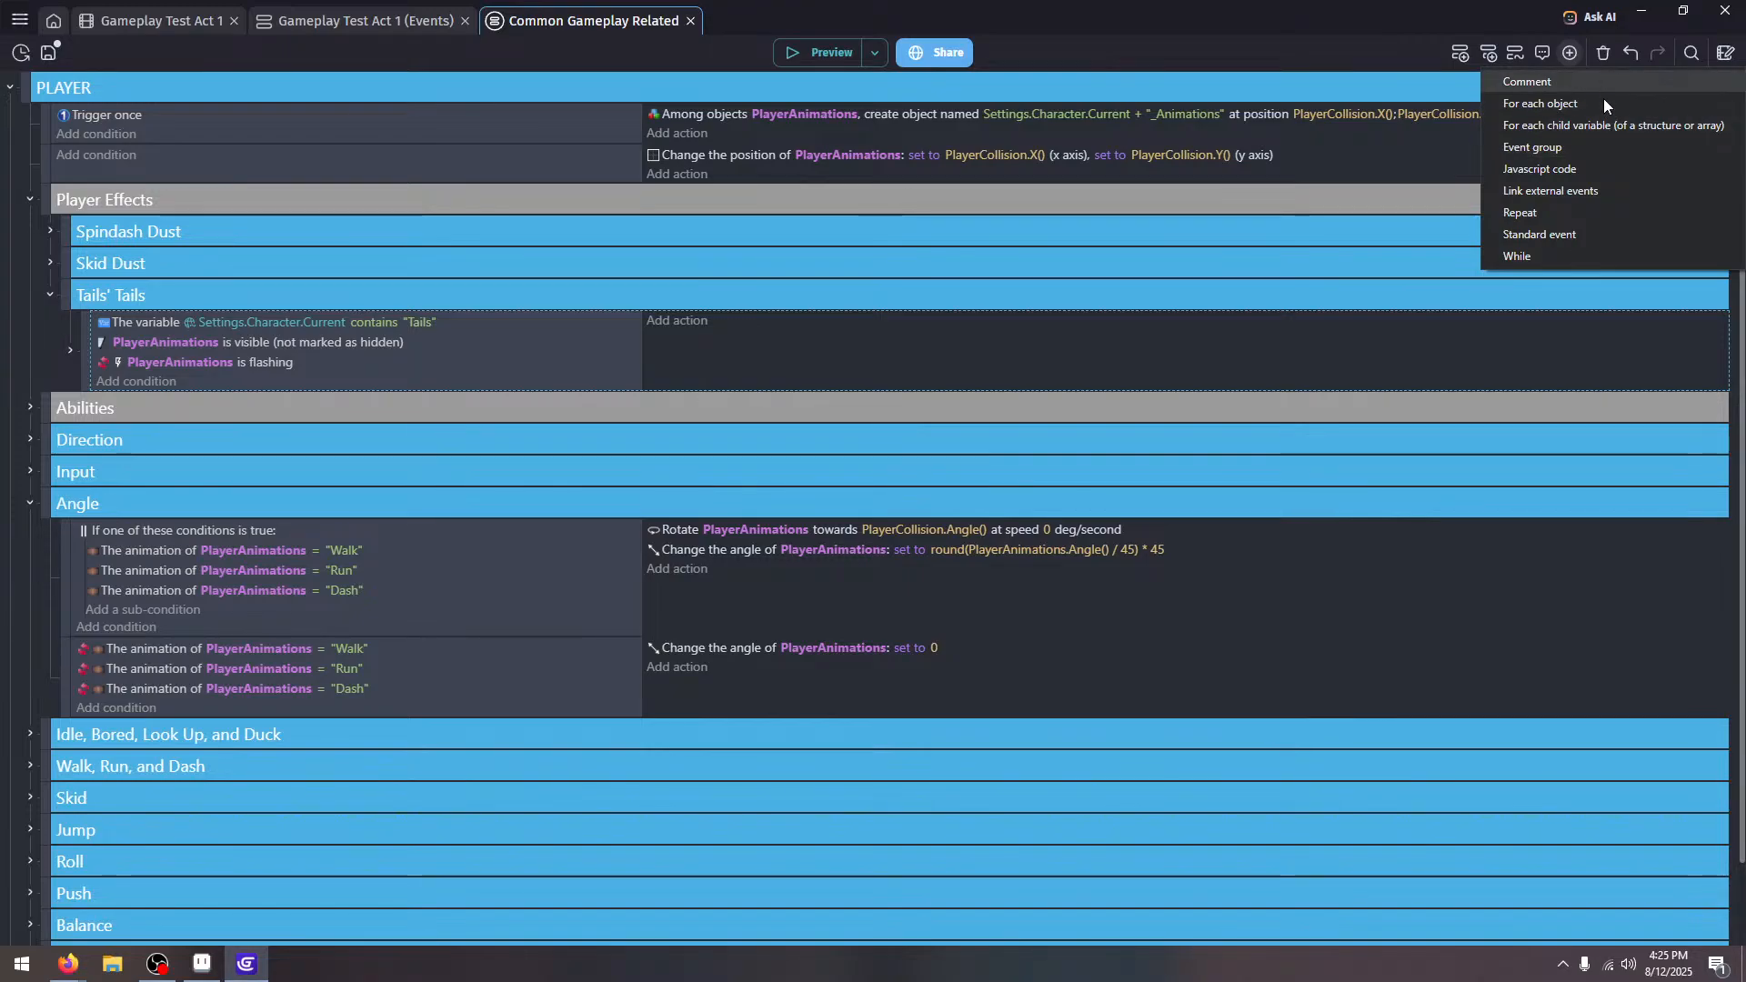
{"action": "left_click", "coordinate": [1601, 233]}
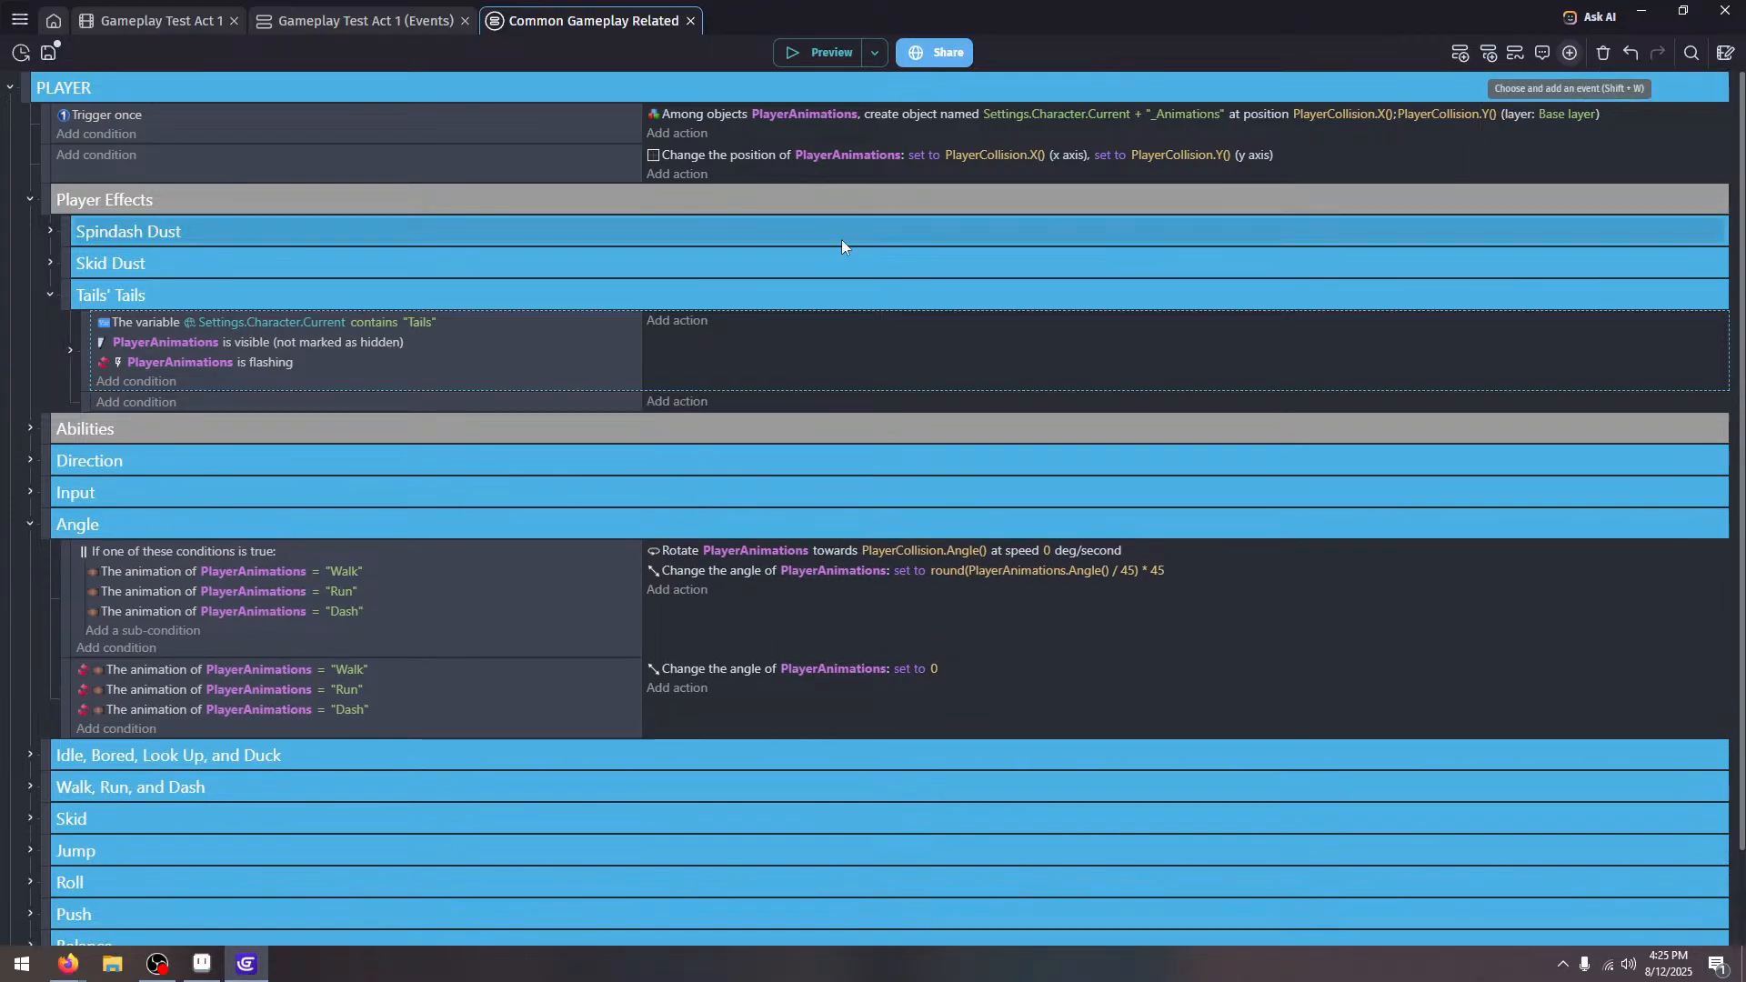
Copy the condition that the PlayerEffects animation contains "Tails" from the main event's sub-events into the new empty event
{"action": "left_click", "coordinate": [91, 402]}
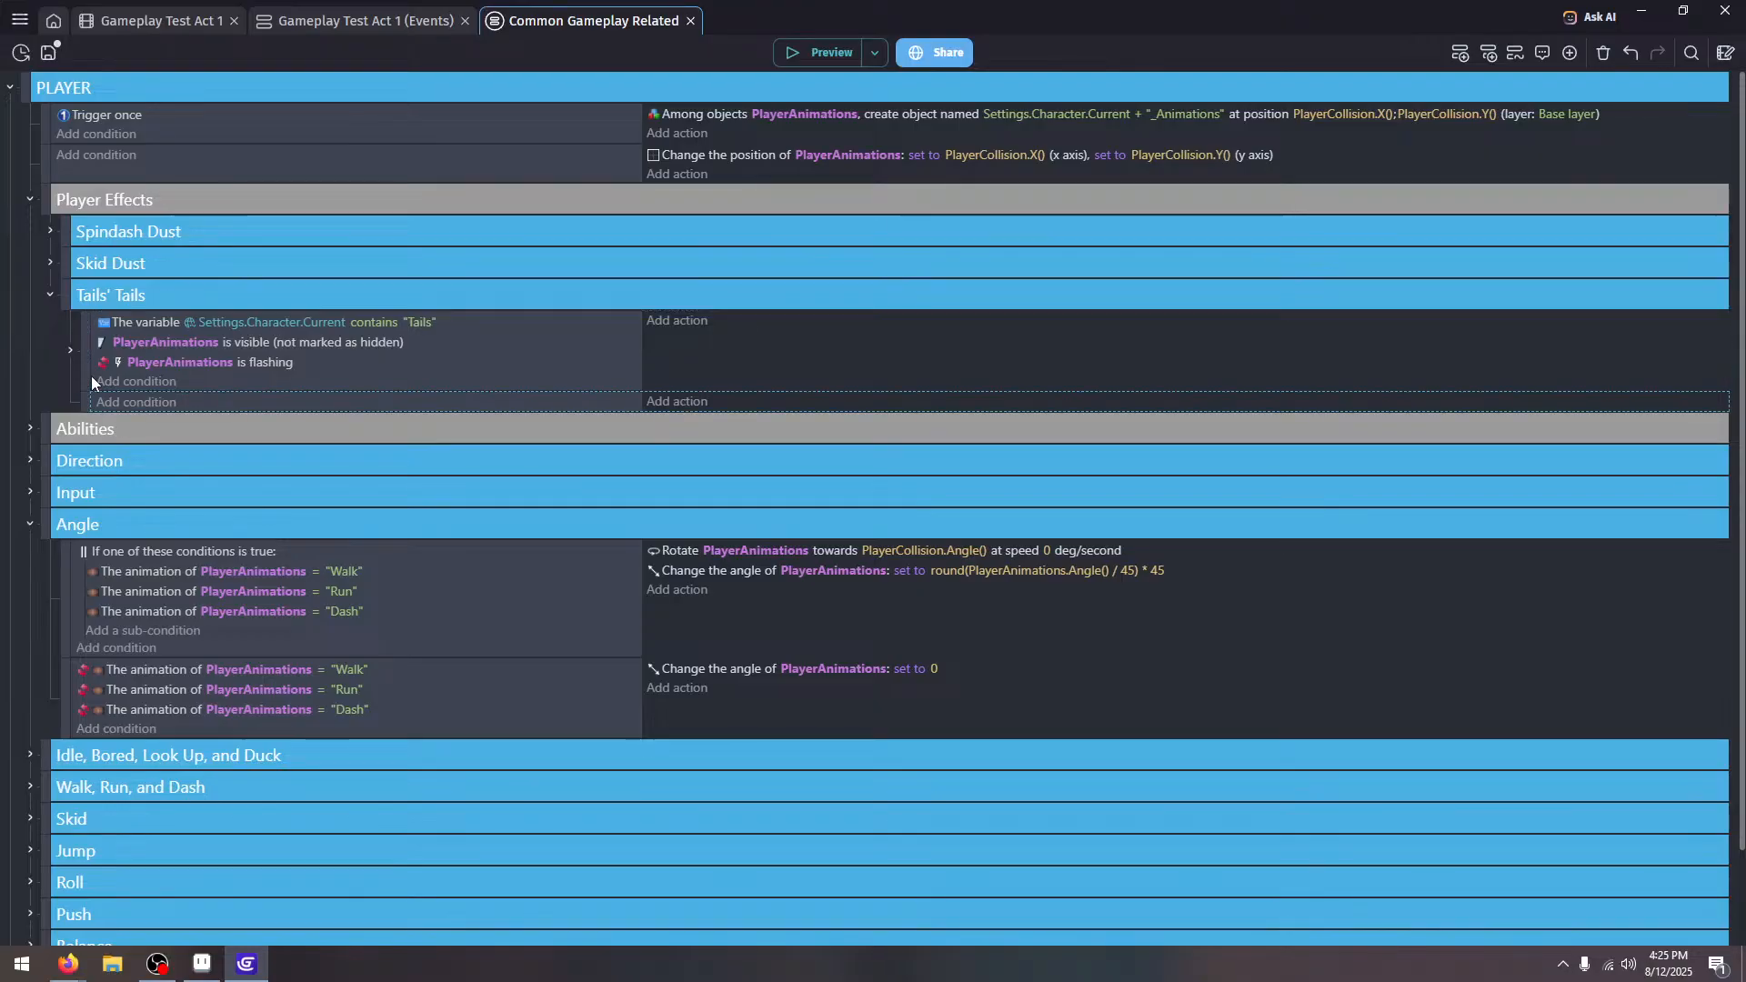
{"action": "left_click", "coordinate": [70, 350]}
{"action": "left_click", "coordinate": [426, 472]}
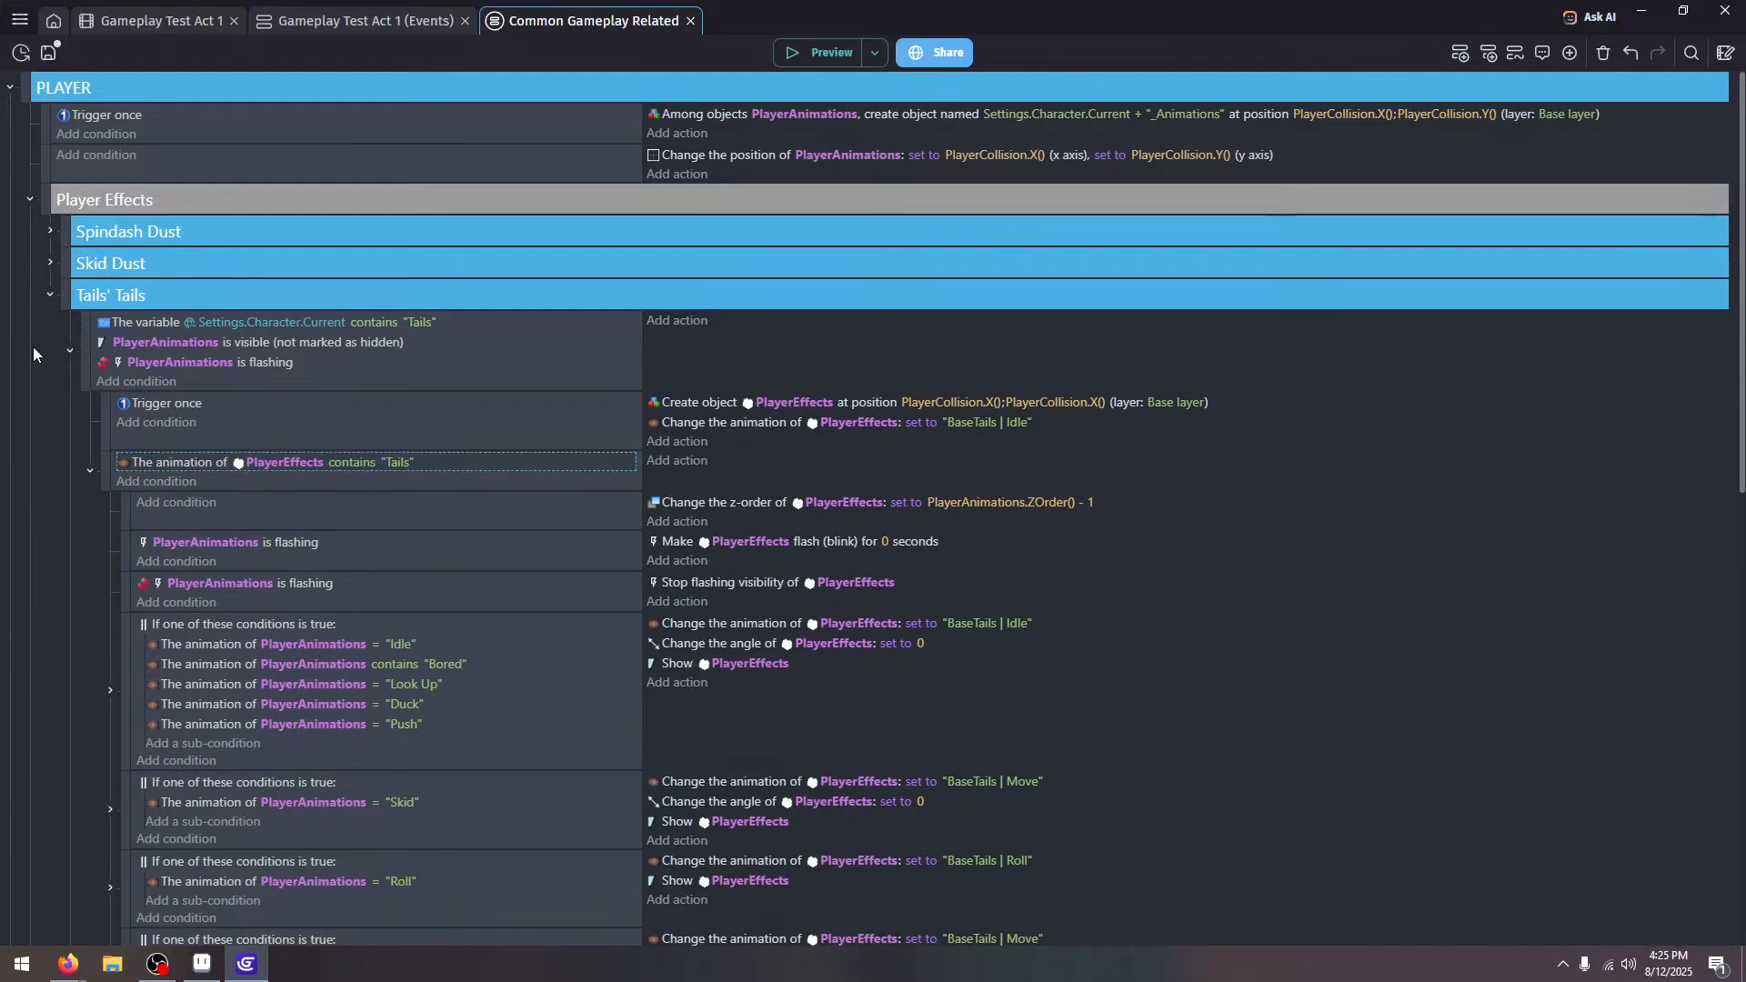
{"action": "left_click", "coordinate": [70, 352]}
{"action": "left_click", "coordinate": [203, 422]}
{"action": "key", "text": "ctrl+v"}
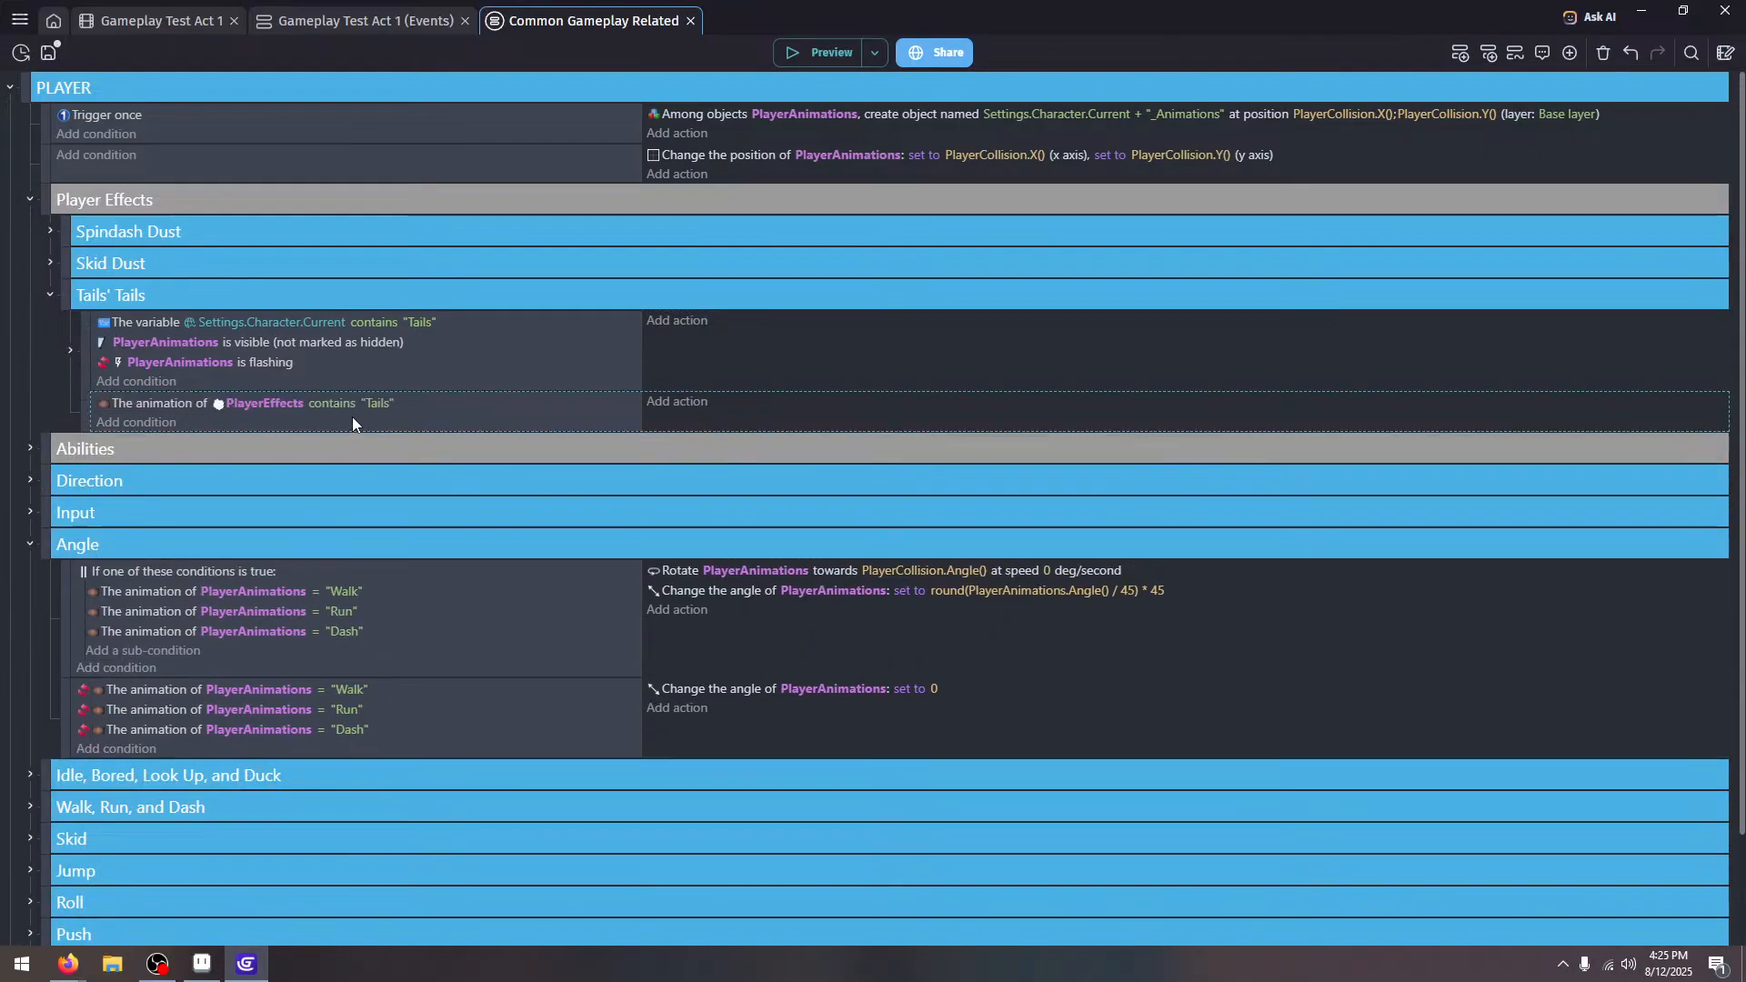
Copy the Settings.Character.Current contains "Tails" condition into the new event and nest it under an added Or condition
{"action": "left_click", "coordinate": [478, 325]}
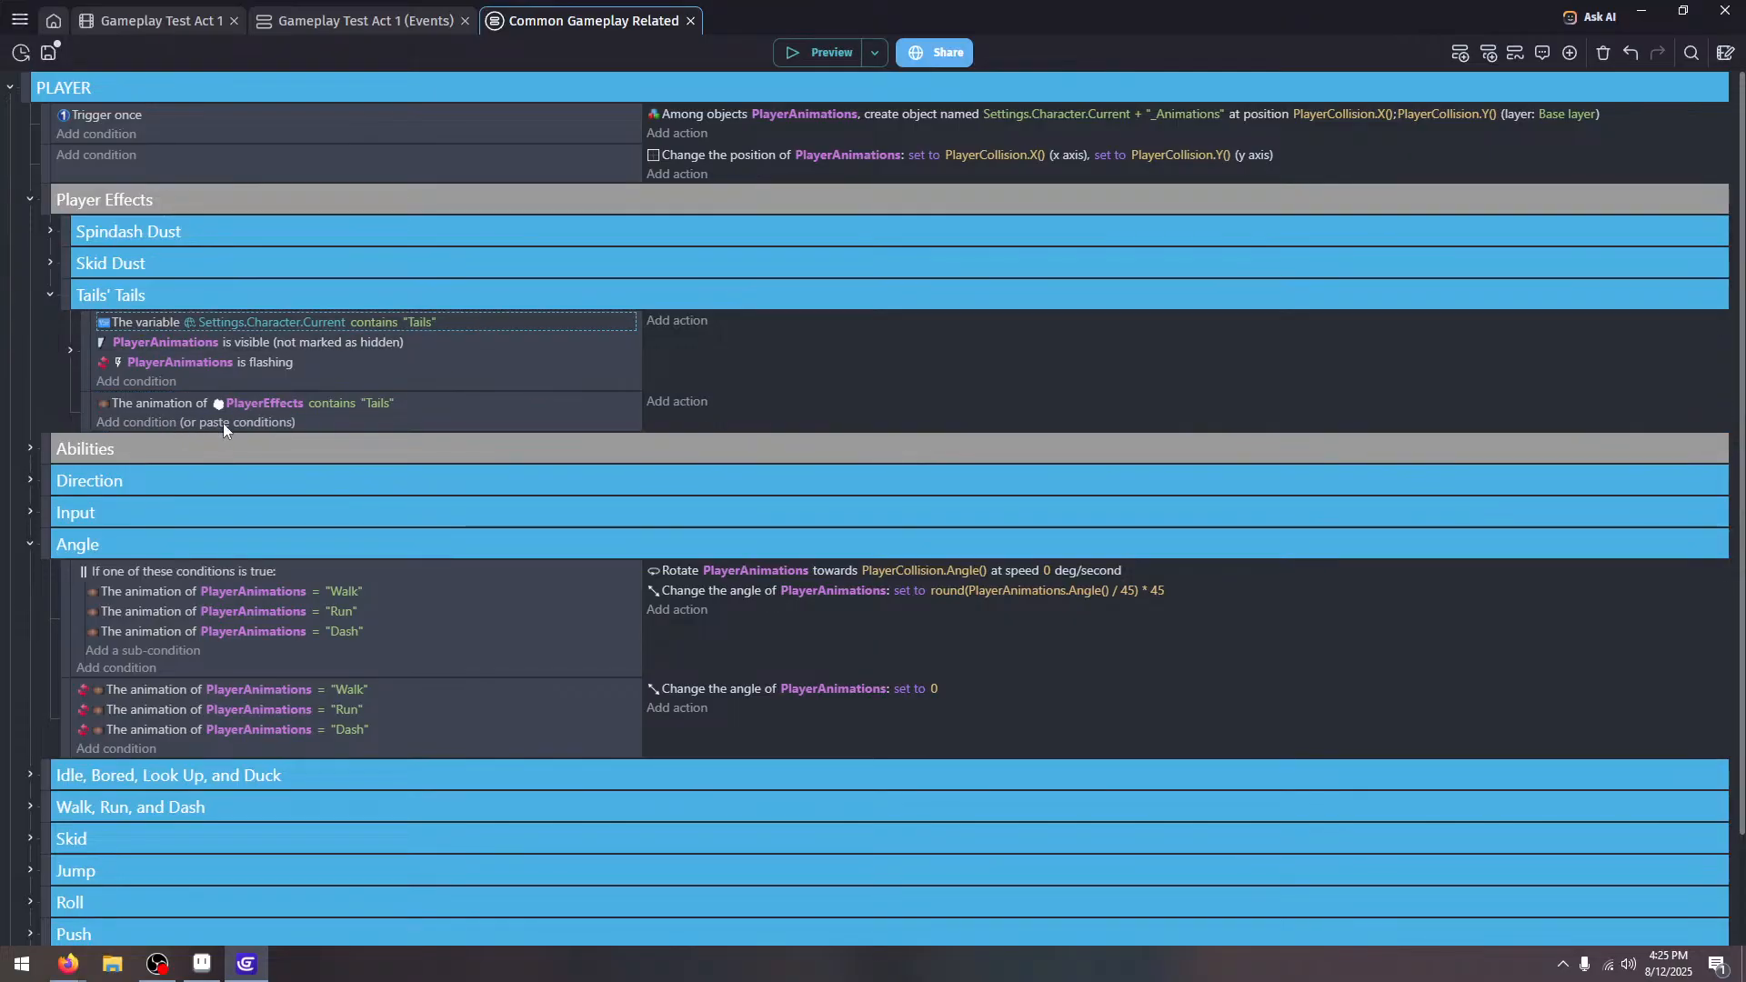
{"action": "left_click", "coordinate": [172, 441]}
{"action": "type", "text": "or"}
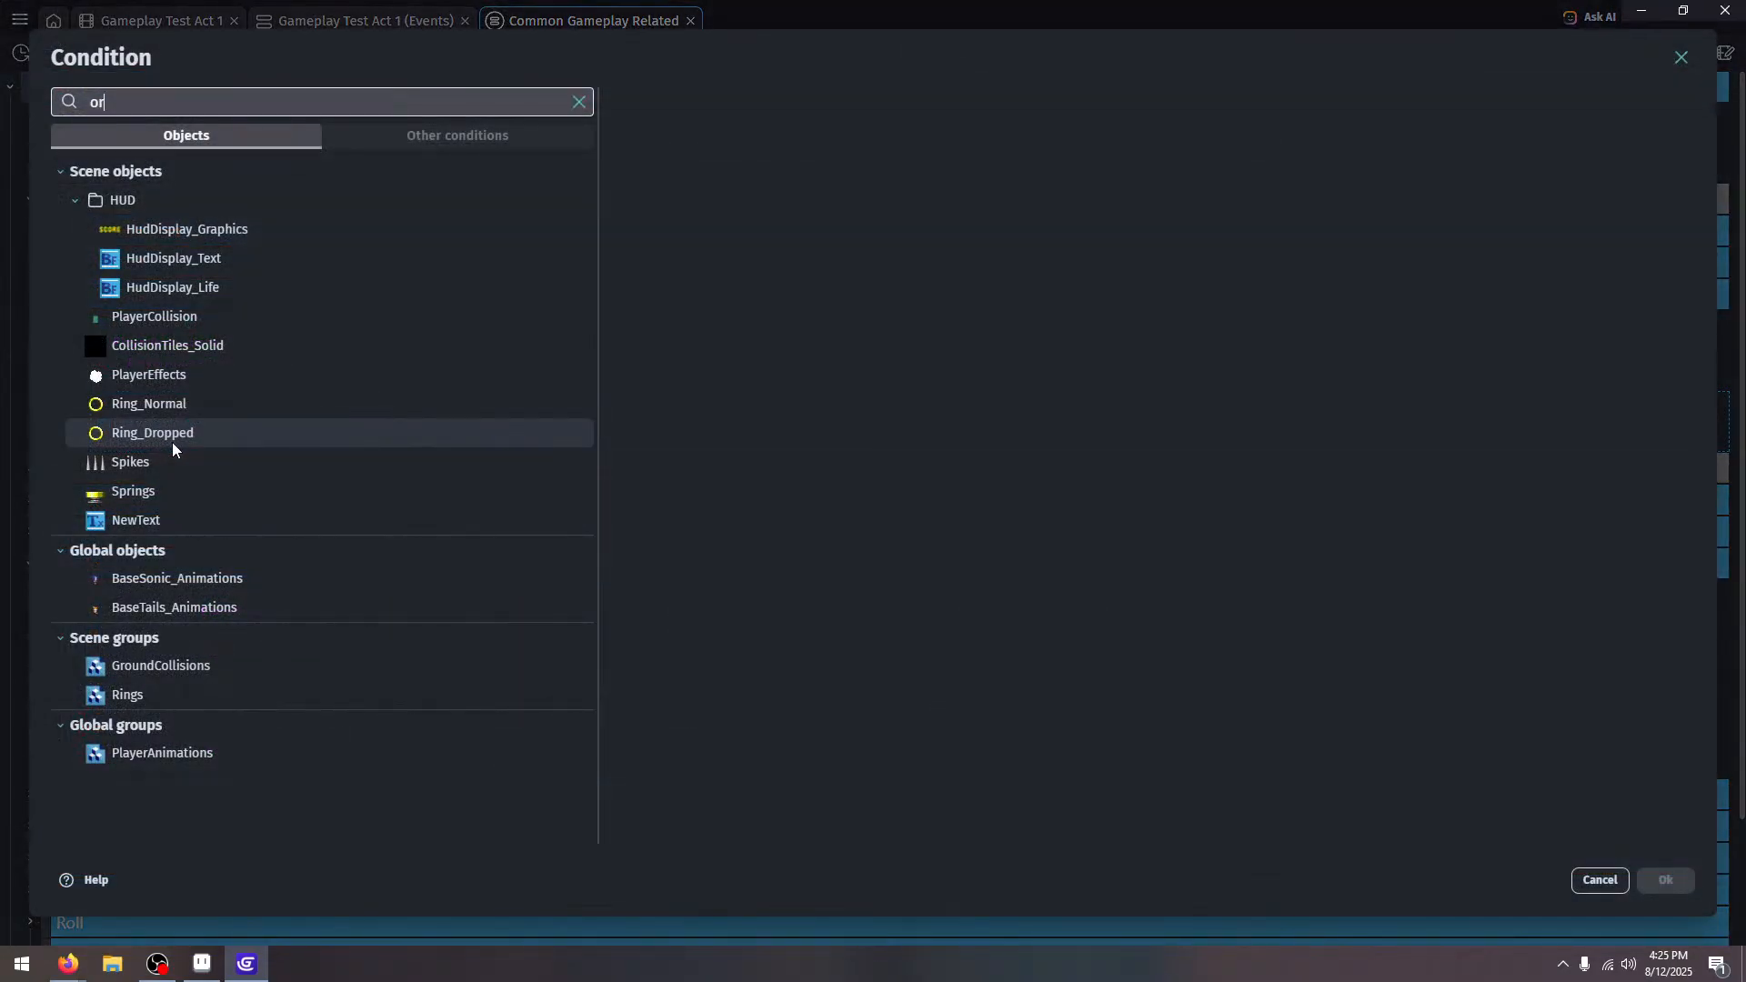
{"action": "left_click", "coordinate": [243, 313]}
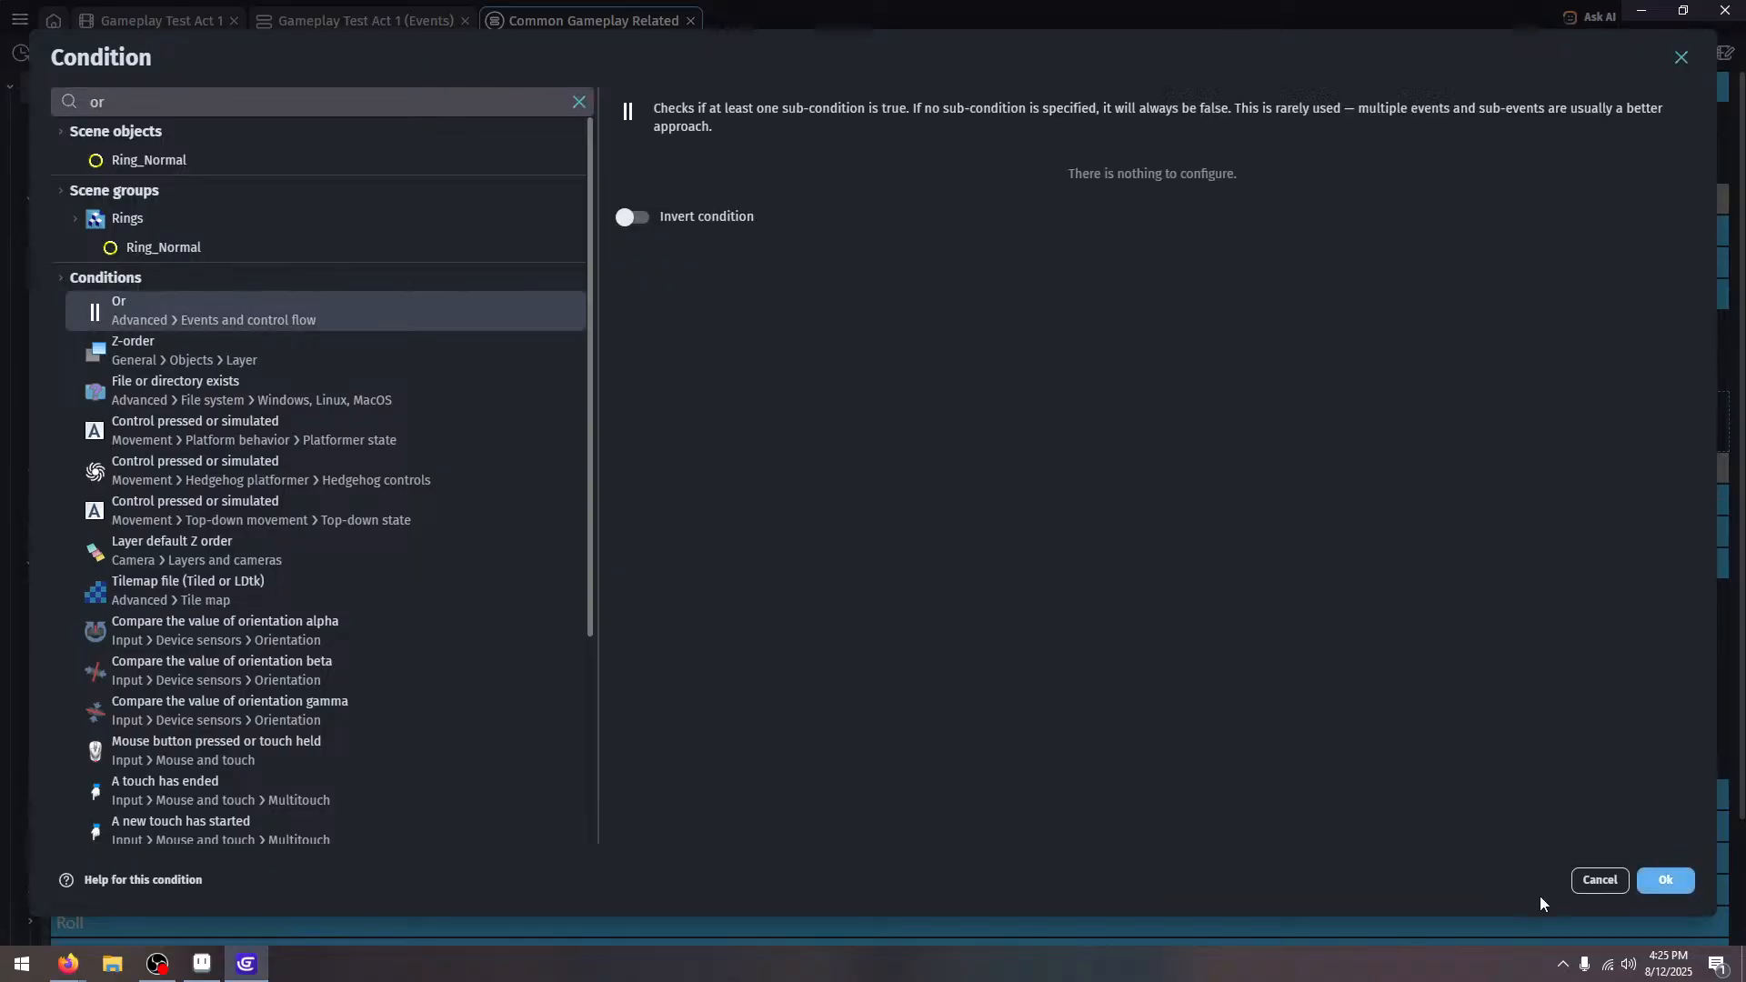
{"action": "left_click", "coordinate": [1642, 886]}
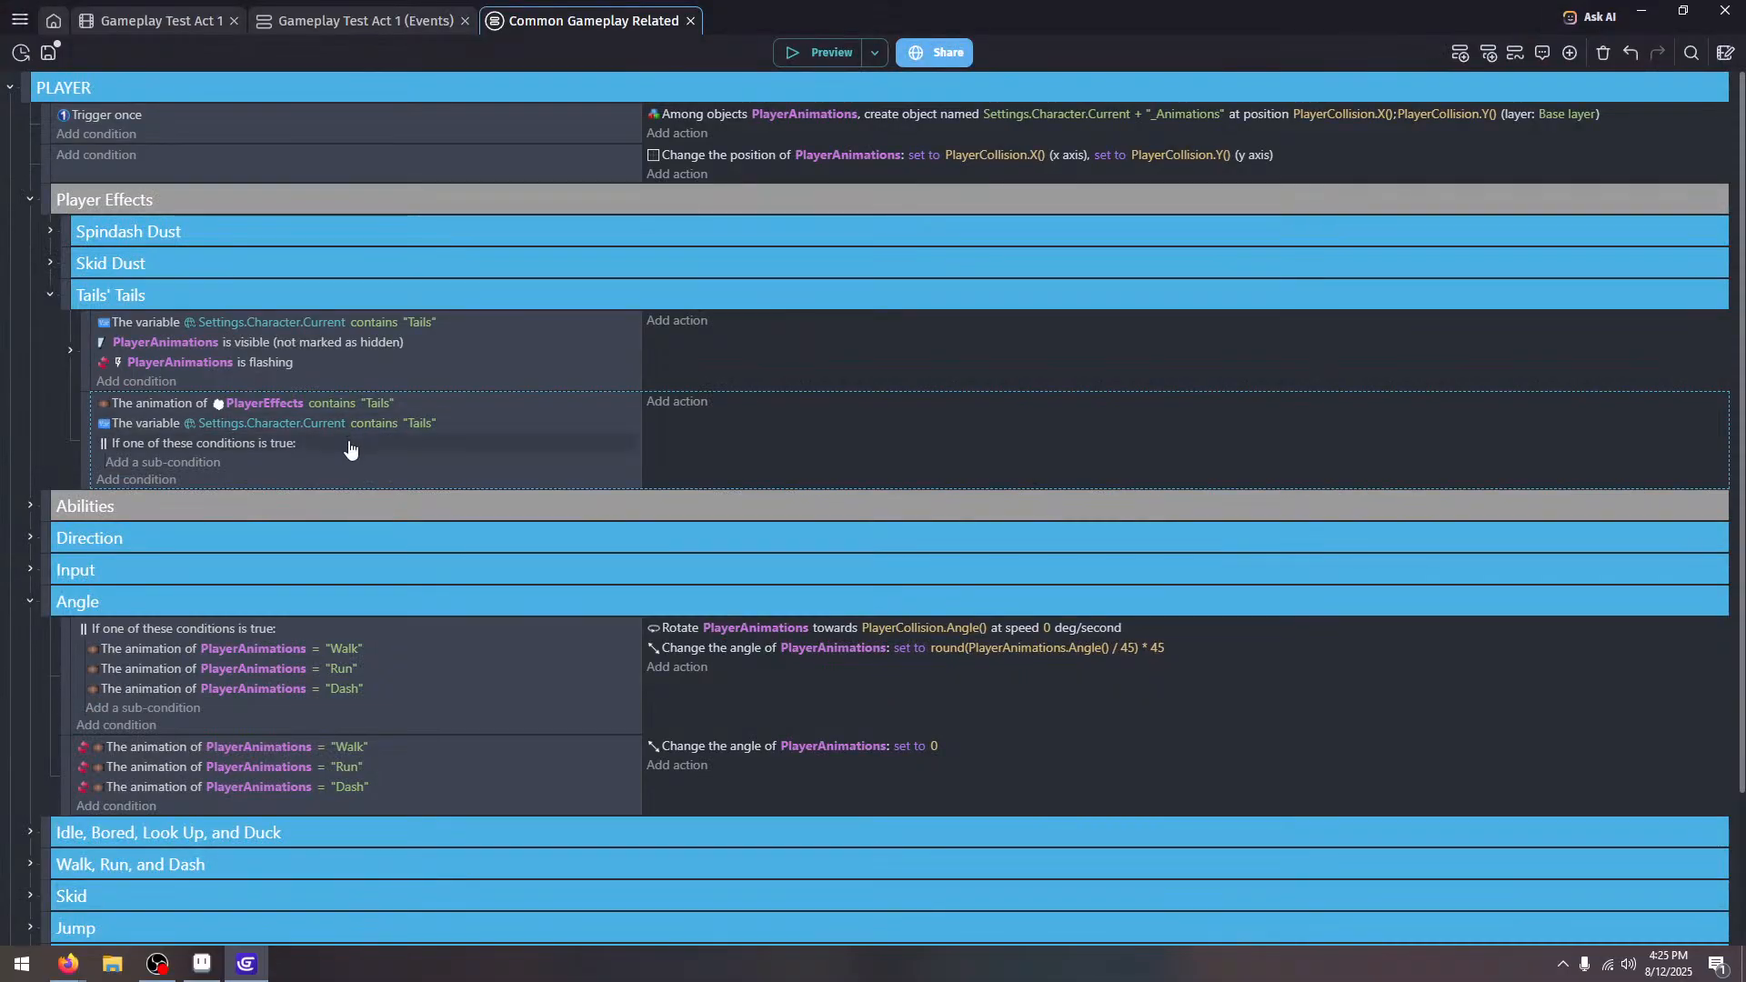
{"action": "left_click", "coordinate": [403, 441]}
{"action": "left_click_drag", "start_coordinate": [402, 424], "coordinate": [466, 451]}
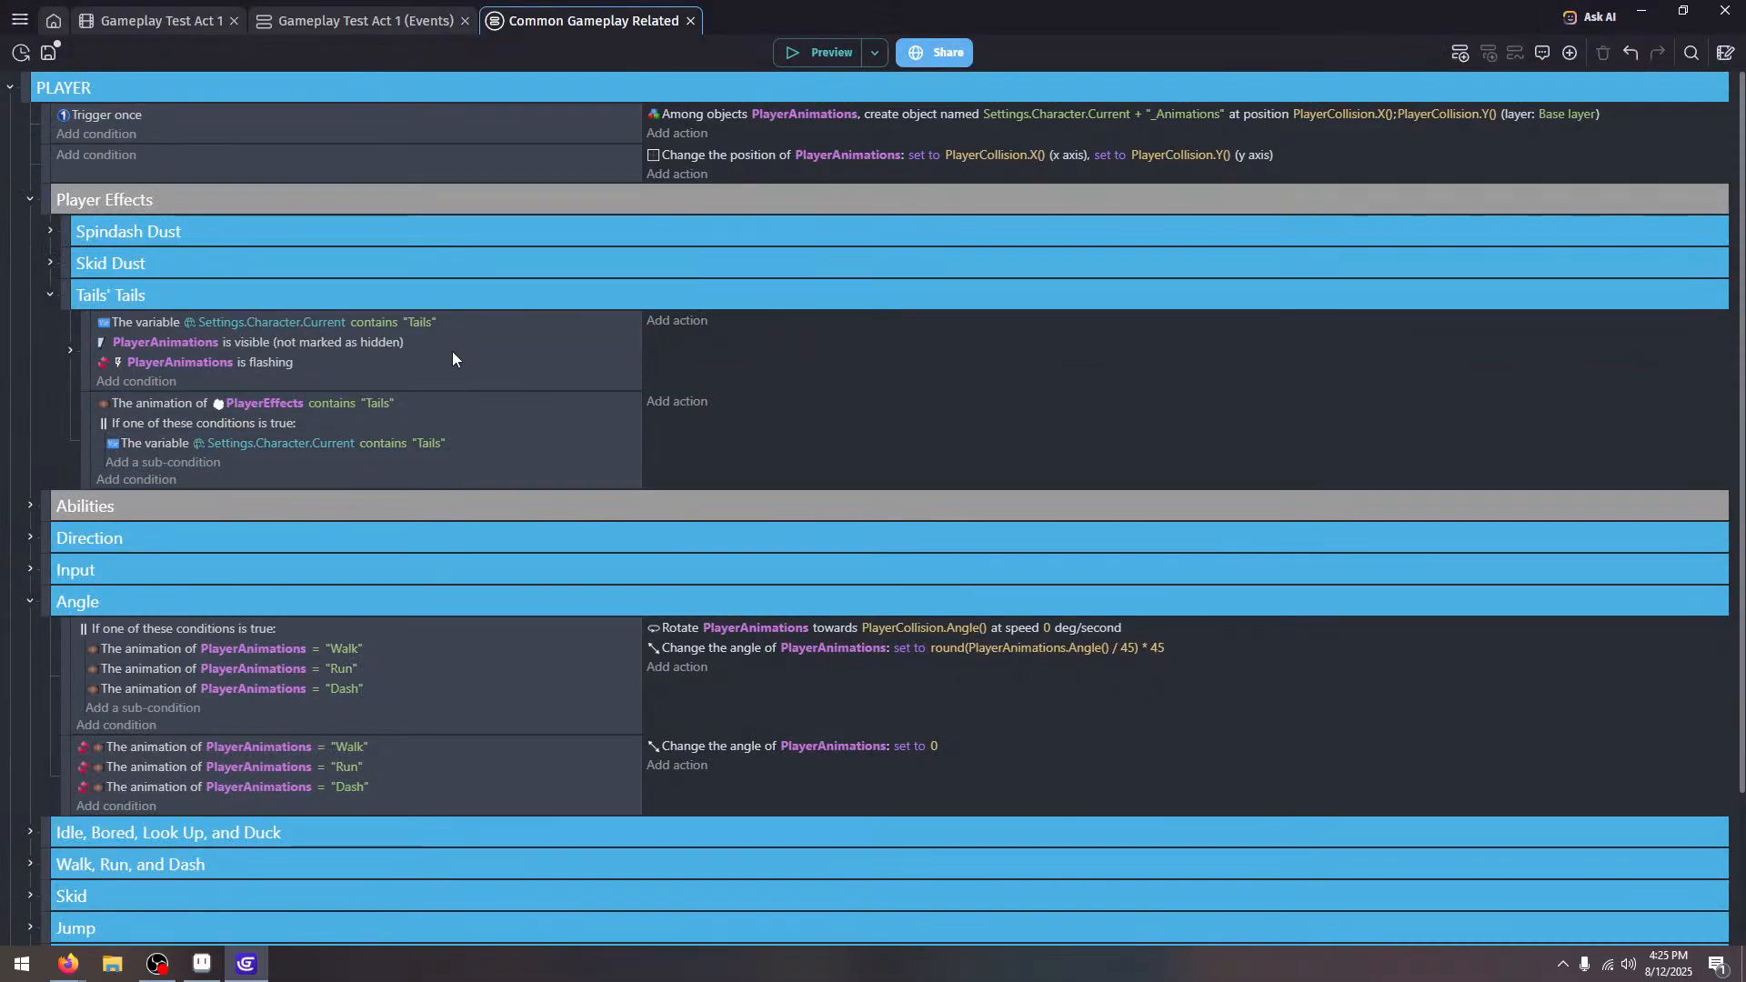
Copy the PlayerAnimations visibility condition into the Or block and invert it, and copy the inverted flashing condition below the block
{"action": "left_click_drag", "start_coordinate": [451, 349], "coordinate": [460, 470]}
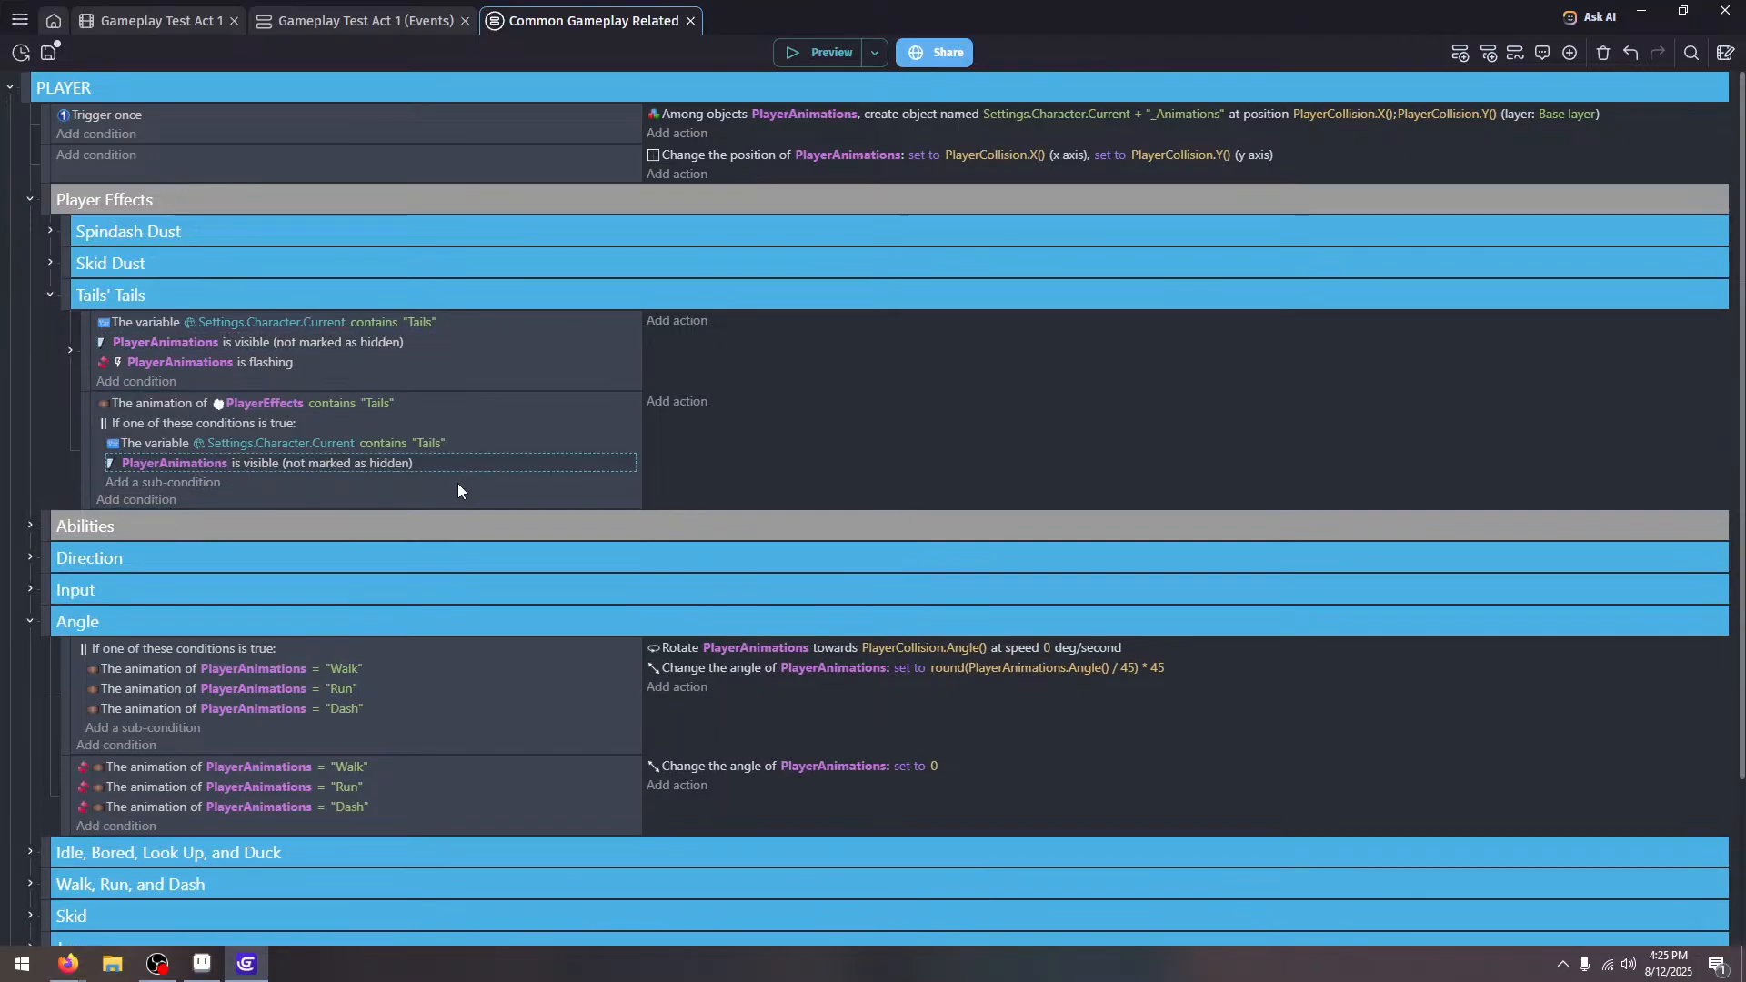
{"action": "key", "text": "j"}
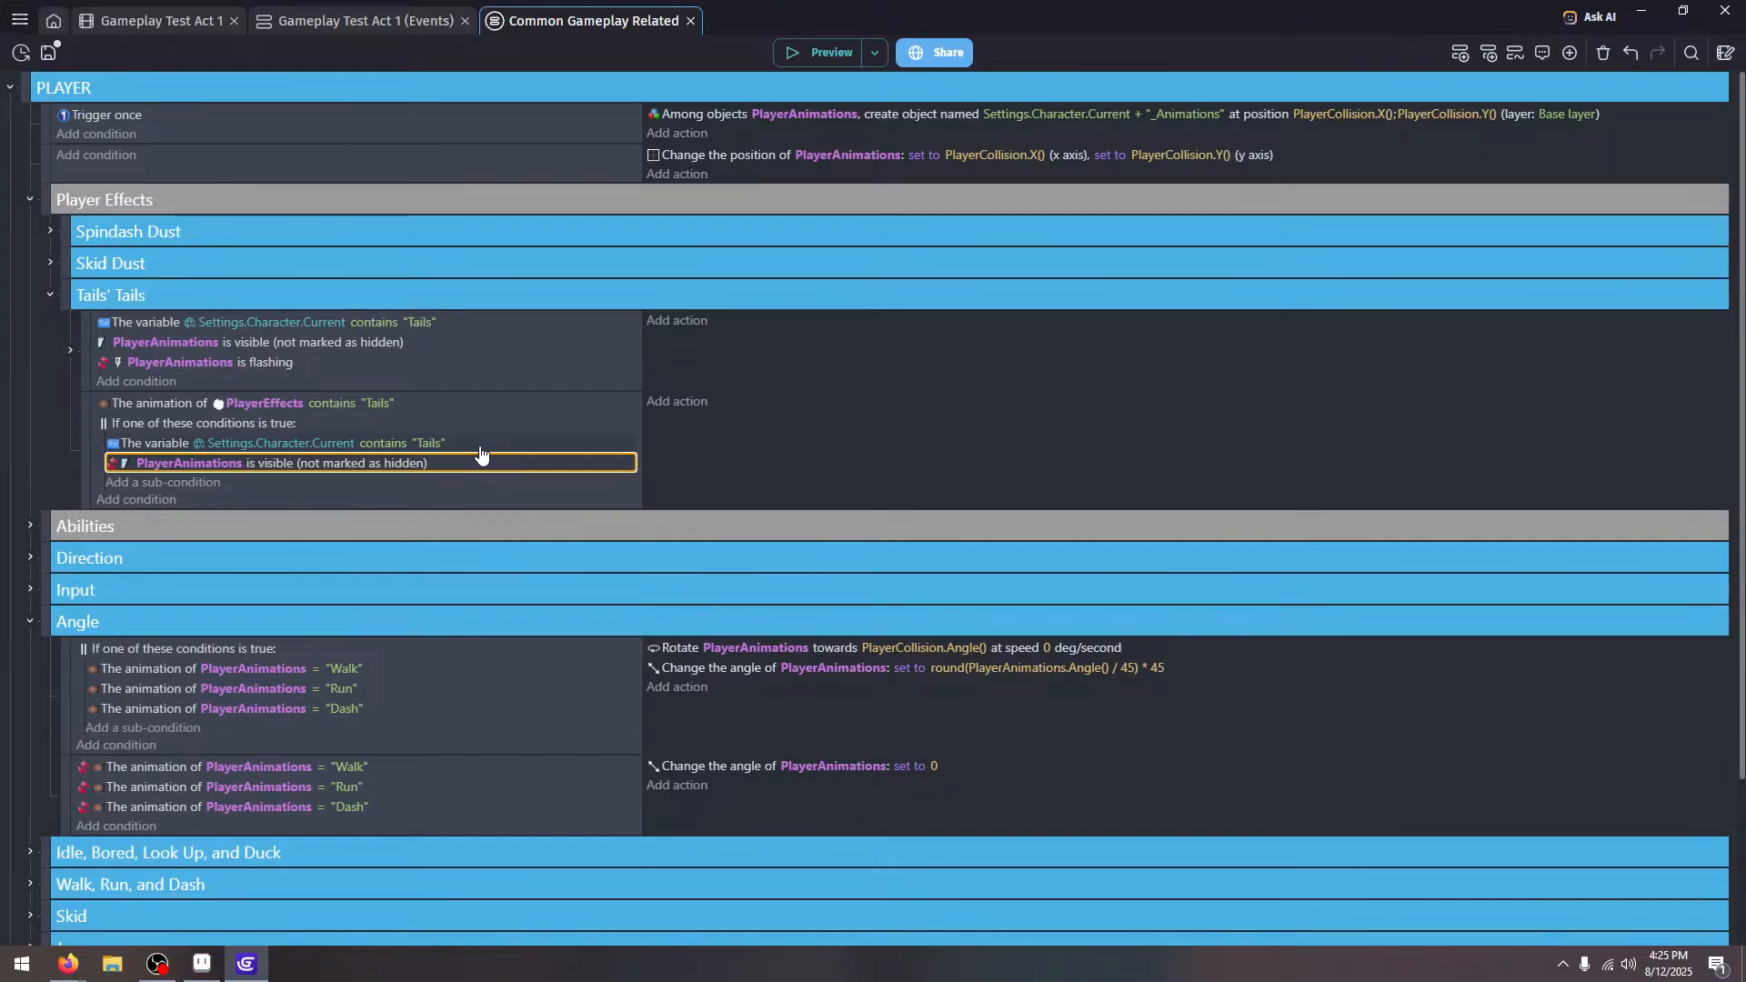
{"action": "left_click_drag", "start_coordinate": [411, 368], "coordinate": [361, 505]}
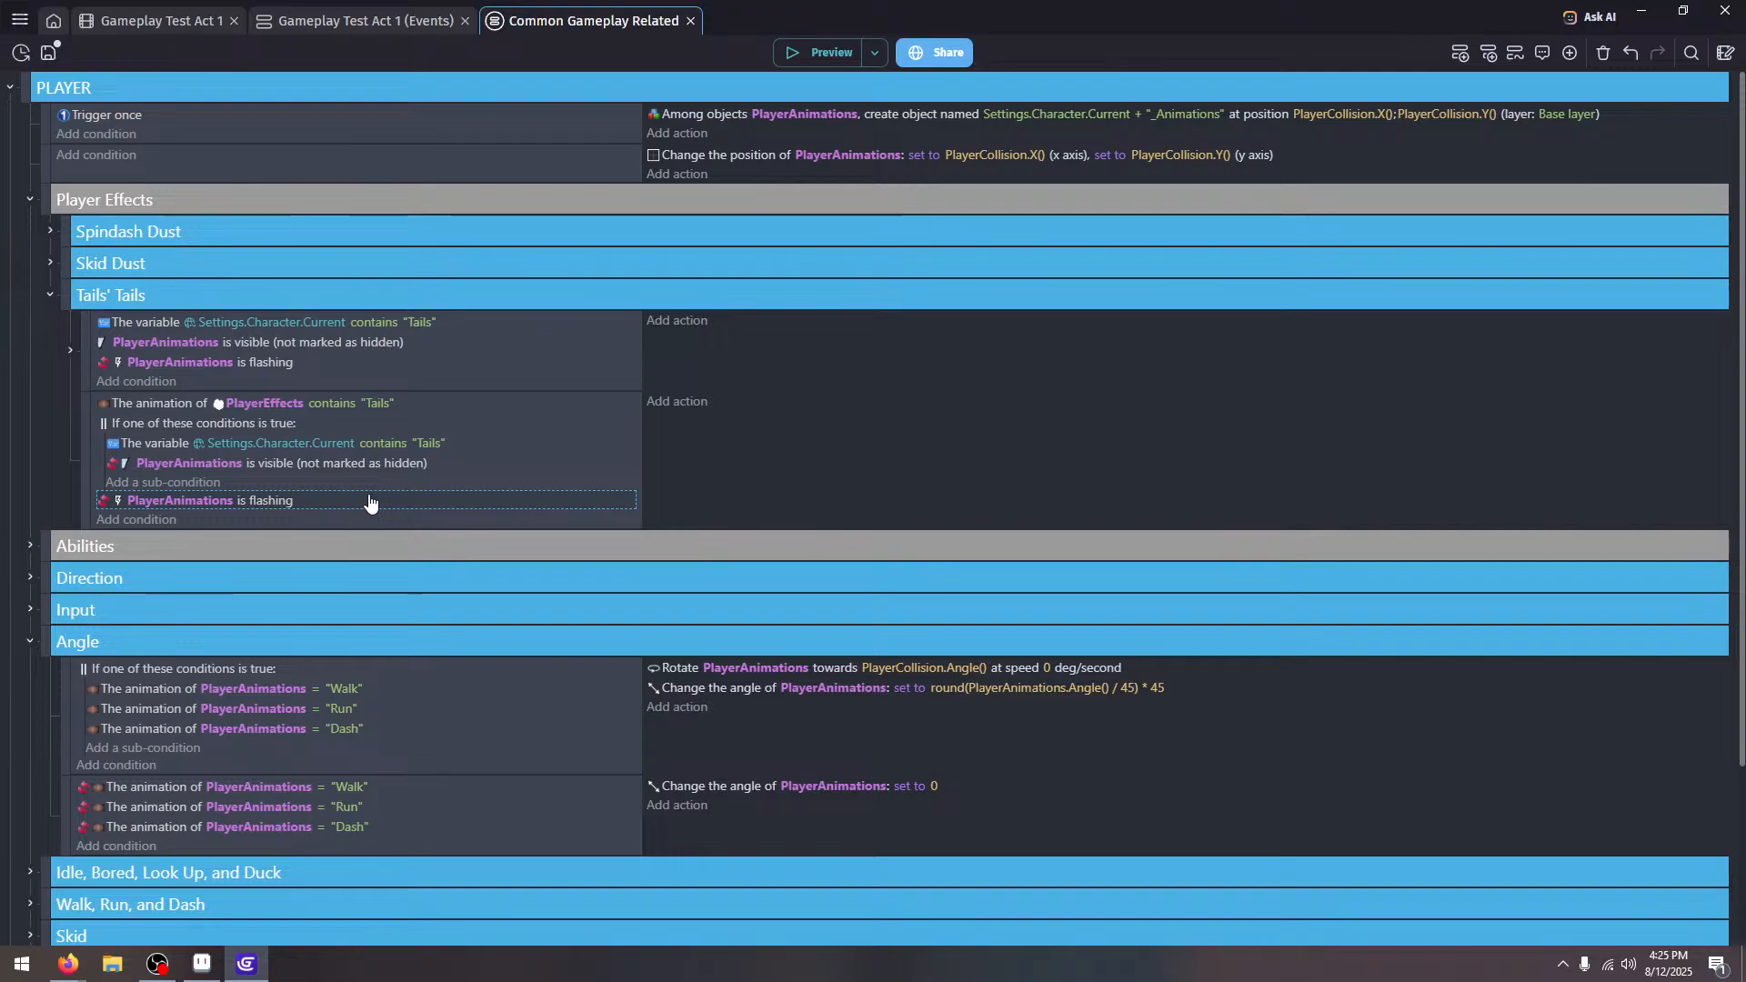
Move the two PlayerEffects flash and stop-flashing events out of the sub-events to directly below the main Tails' Tails event
{"action": "left_click", "coordinate": [70, 352]}
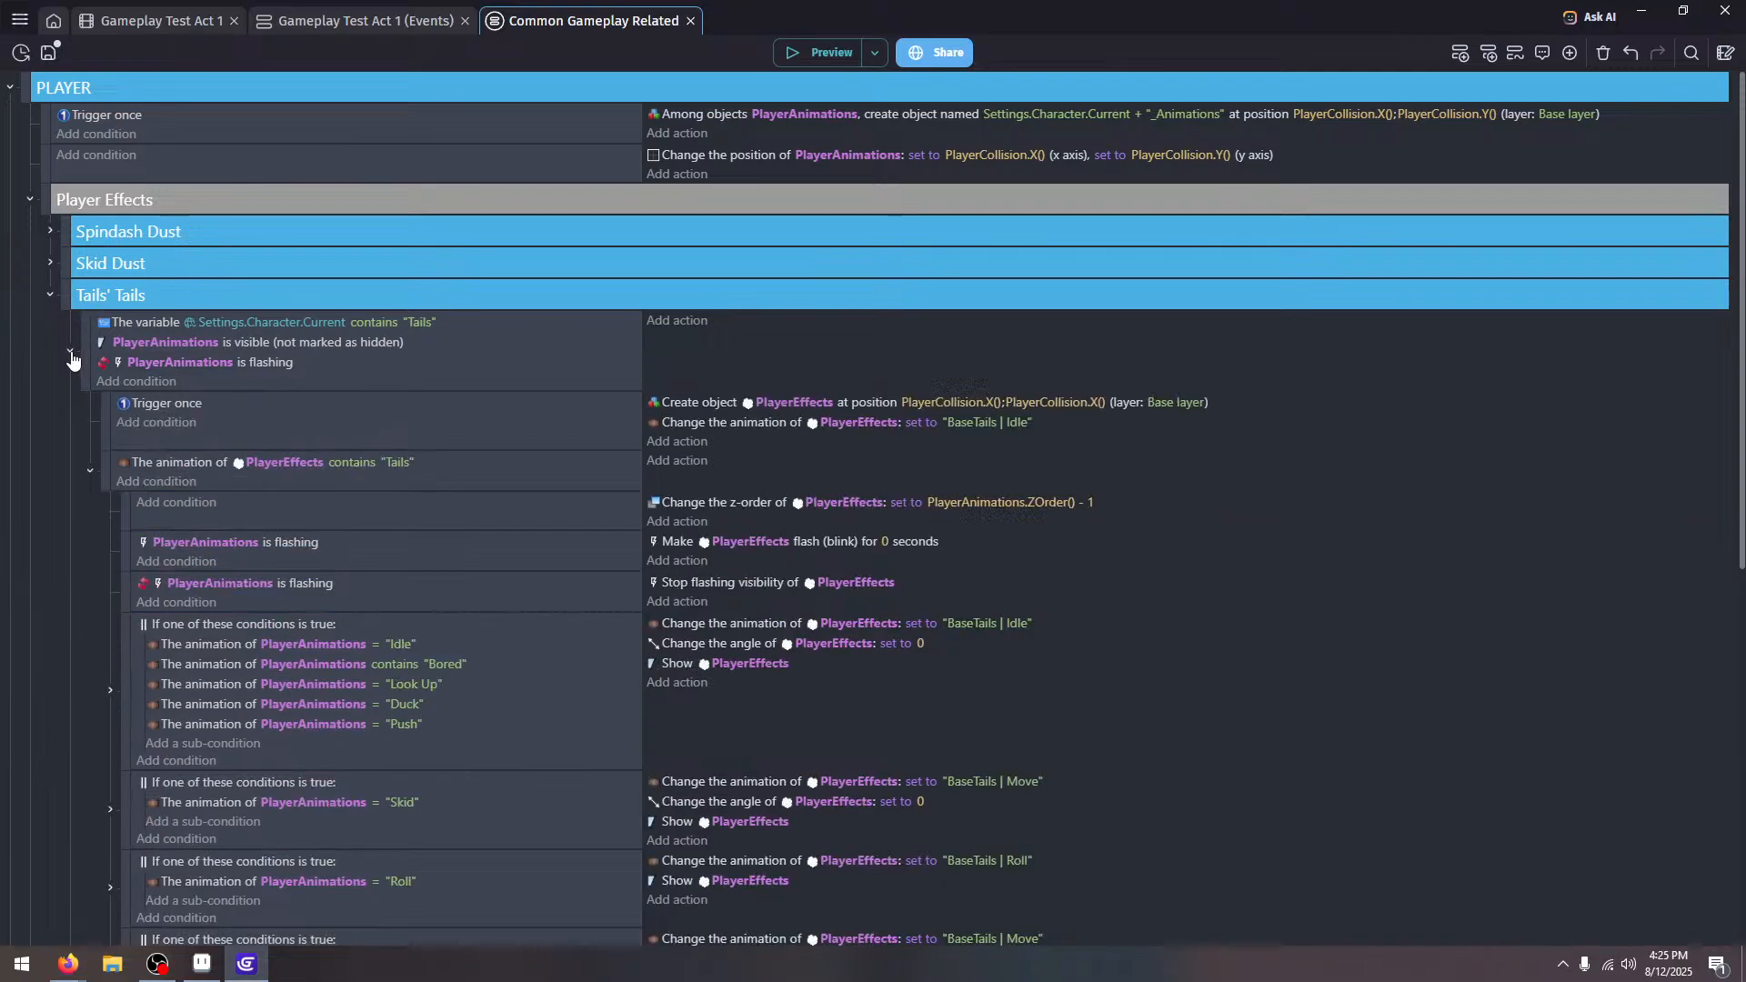
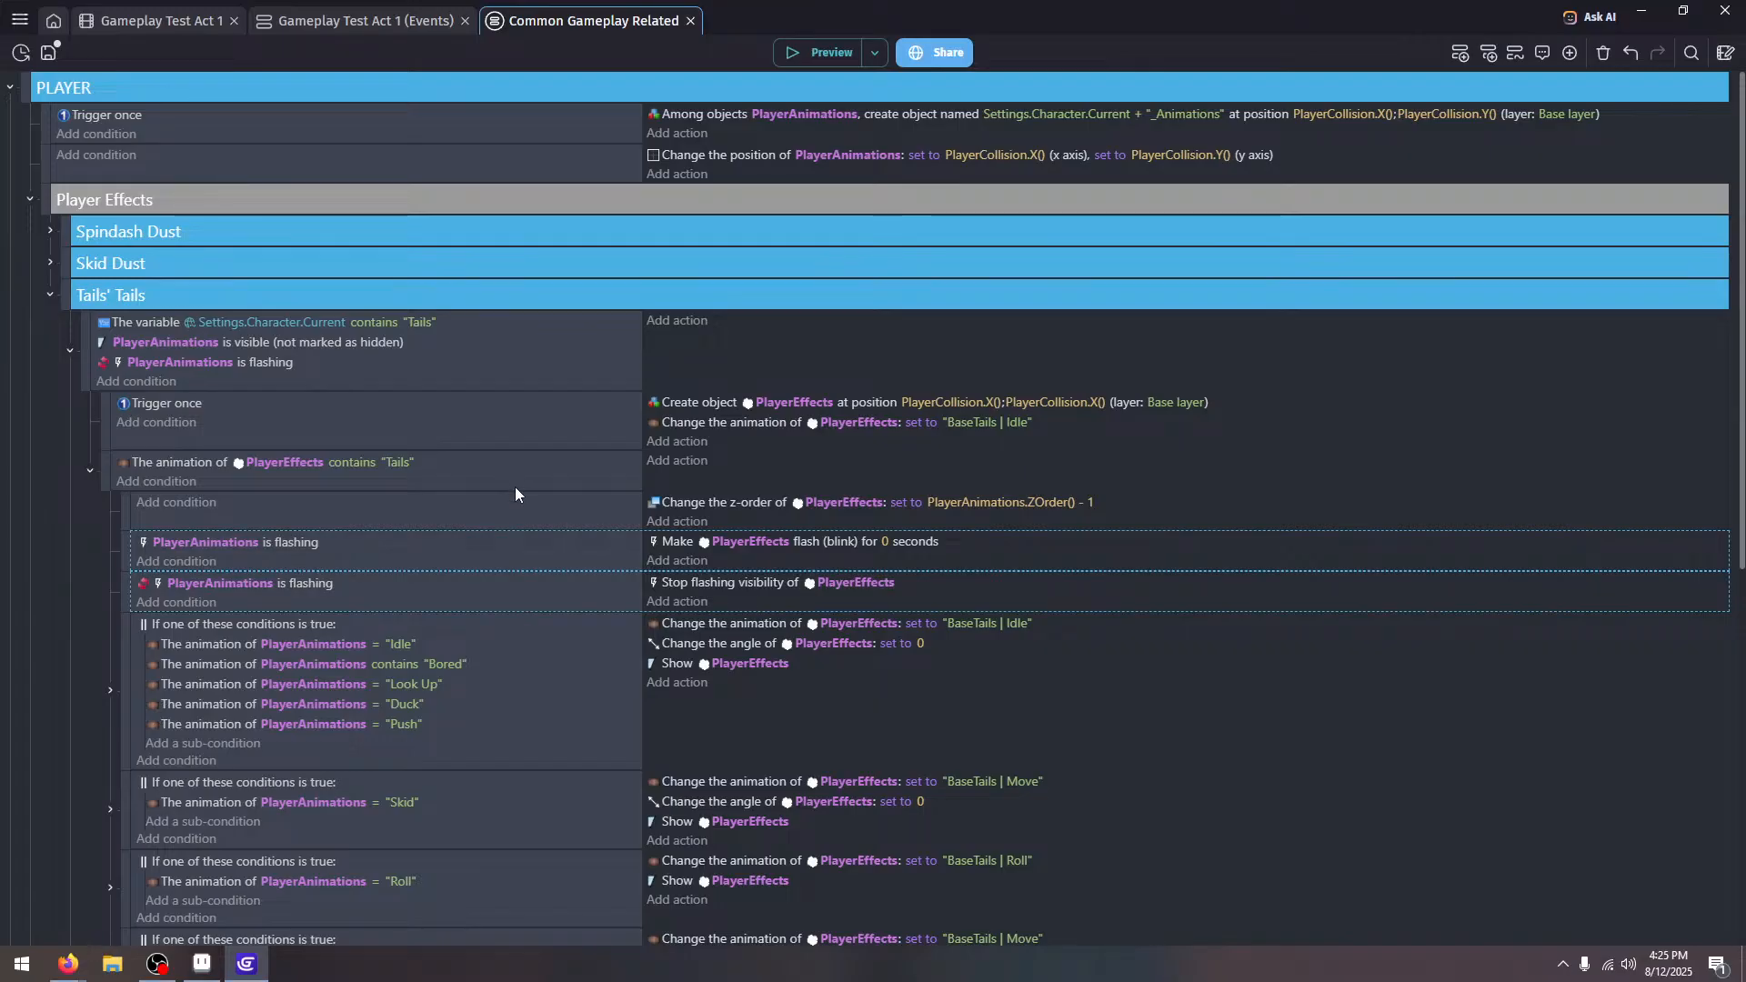
{"action": "key", "text": "Delete"}
{"action": "left_click", "coordinate": [70, 350]}
{"action": "scroll", "coordinate": [72, 363], "scroll_direction": "down", "scroll_amount": 1}
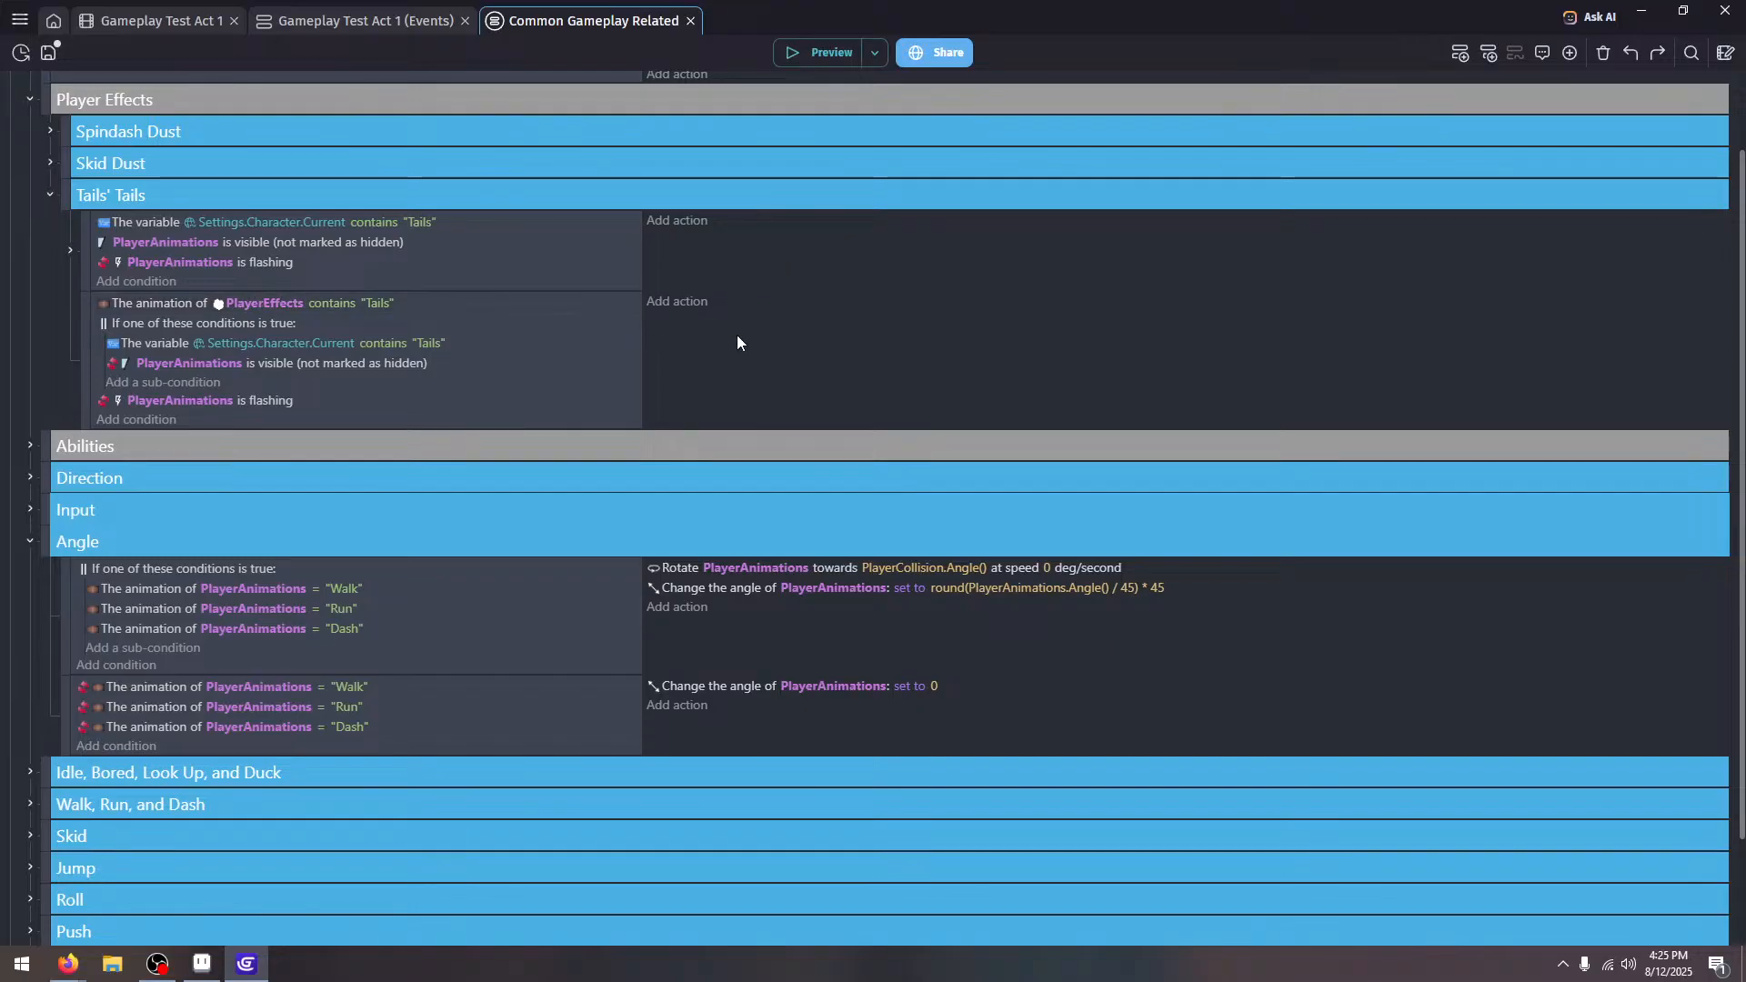
{"action": "left_click", "coordinate": [760, 353]}
{"action": "key", "text": "ctrl+v"}
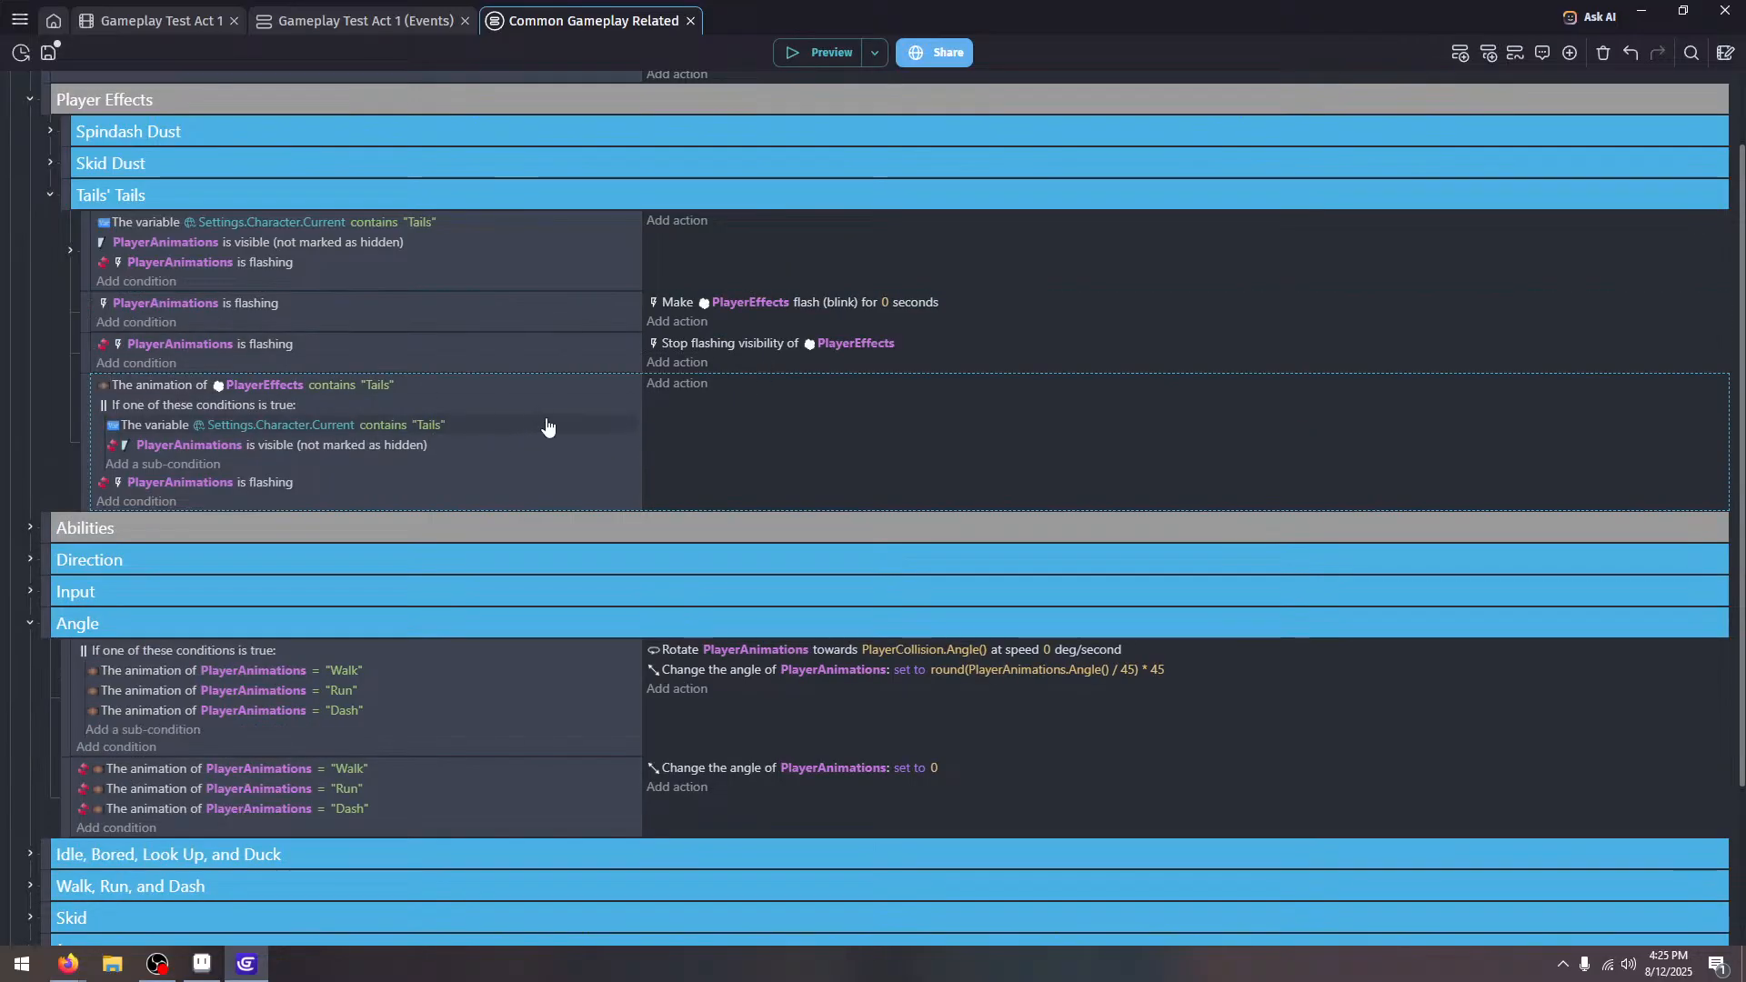
Add a parent event with the condition that the PlayerEffects animation contains "Tails", and nest the flash and stop-flashing events under it
{"action": "left_click", "coordinate": [71, 258]}
{"action": "left_click", "coordinate": [71, 260]}
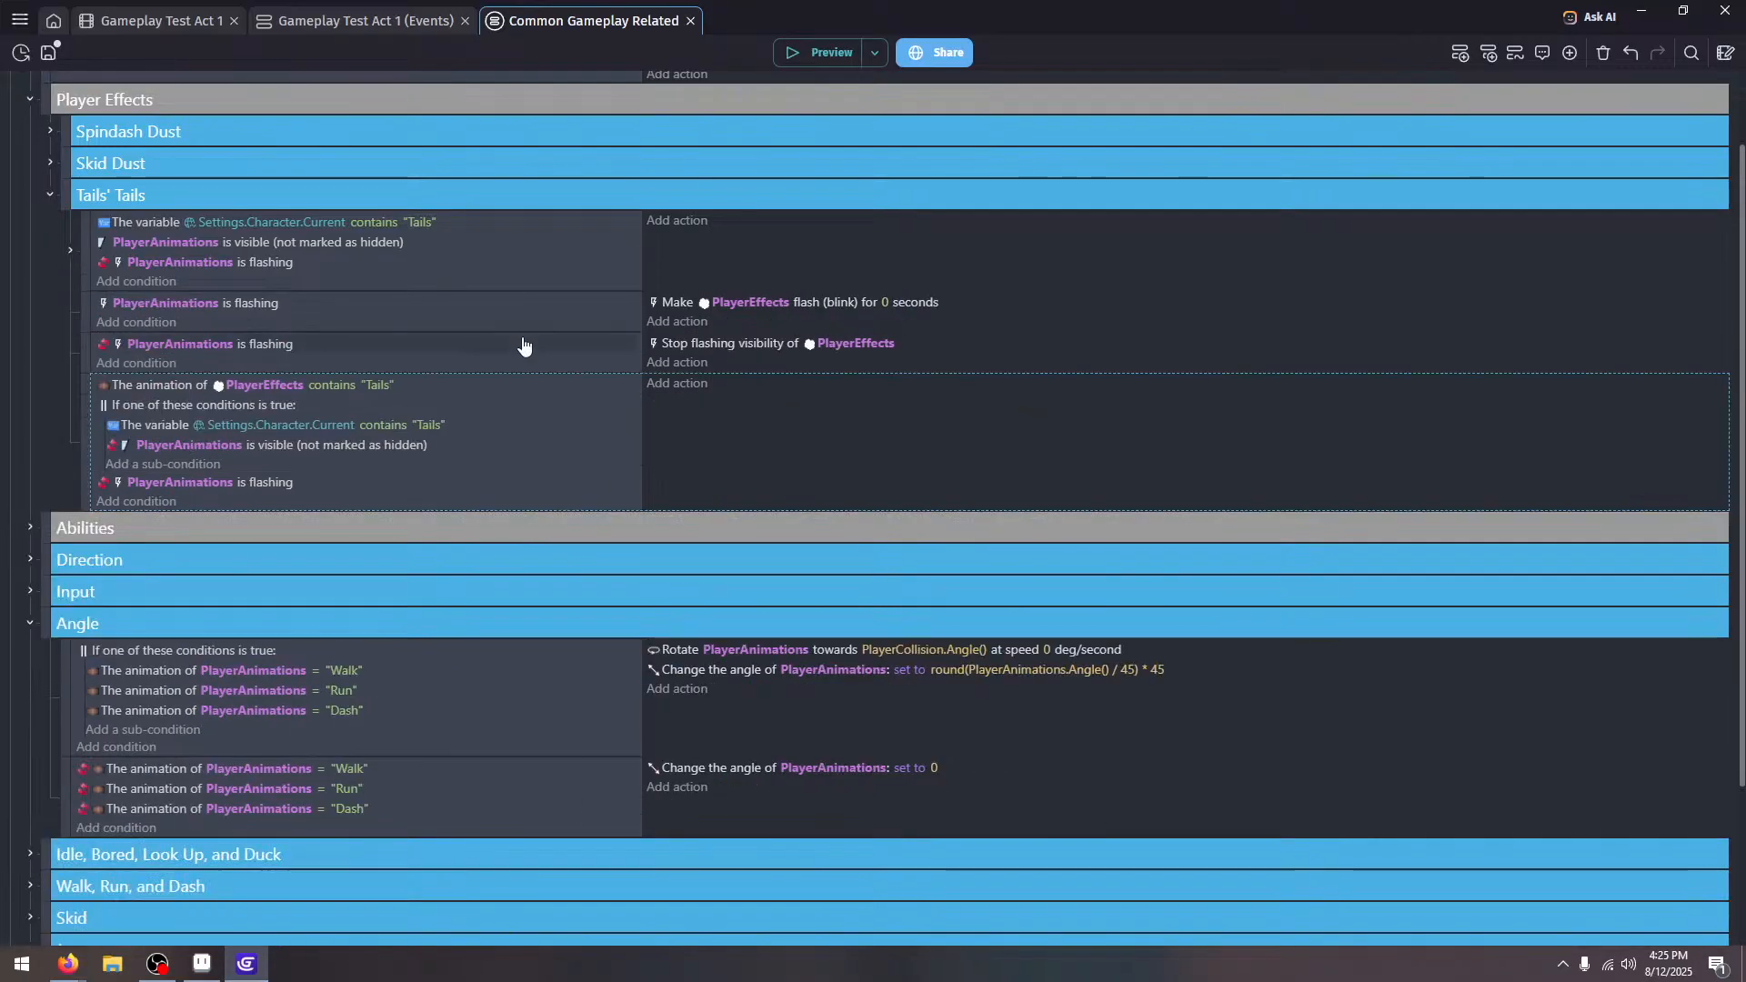
{"action": "left_click", "coordinate": [1570, 53]}
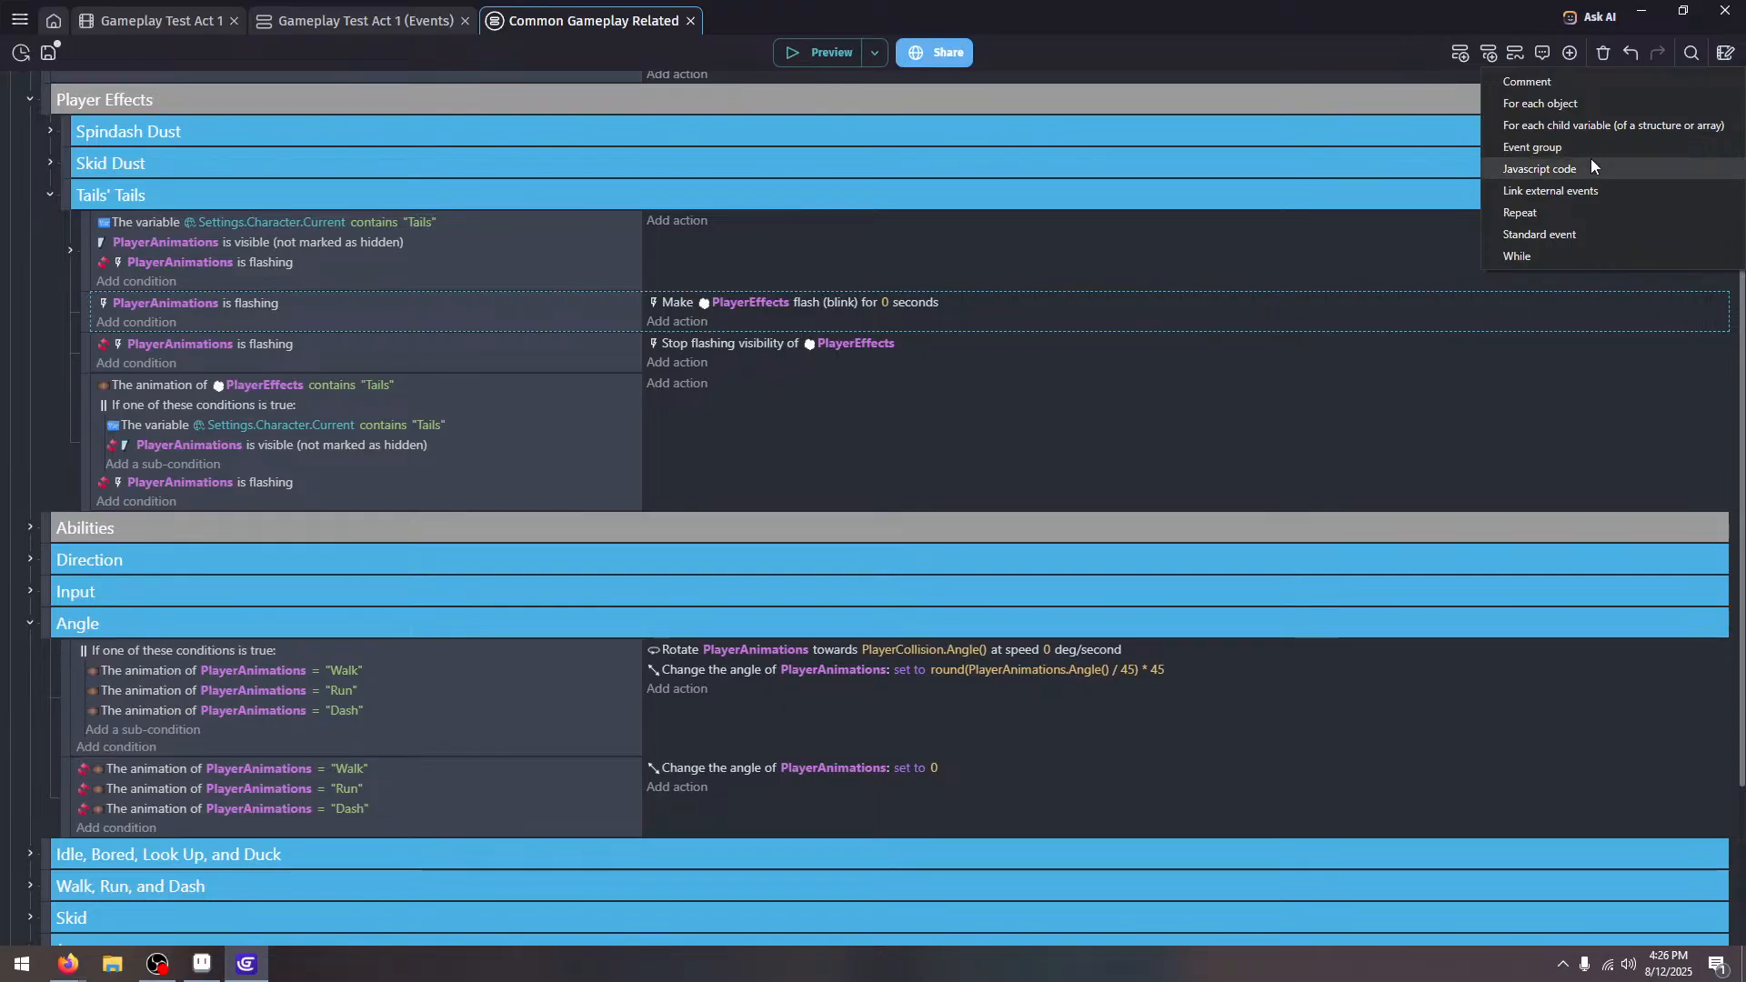
{"action": "left_click", "coordinate": [1539, 234]}
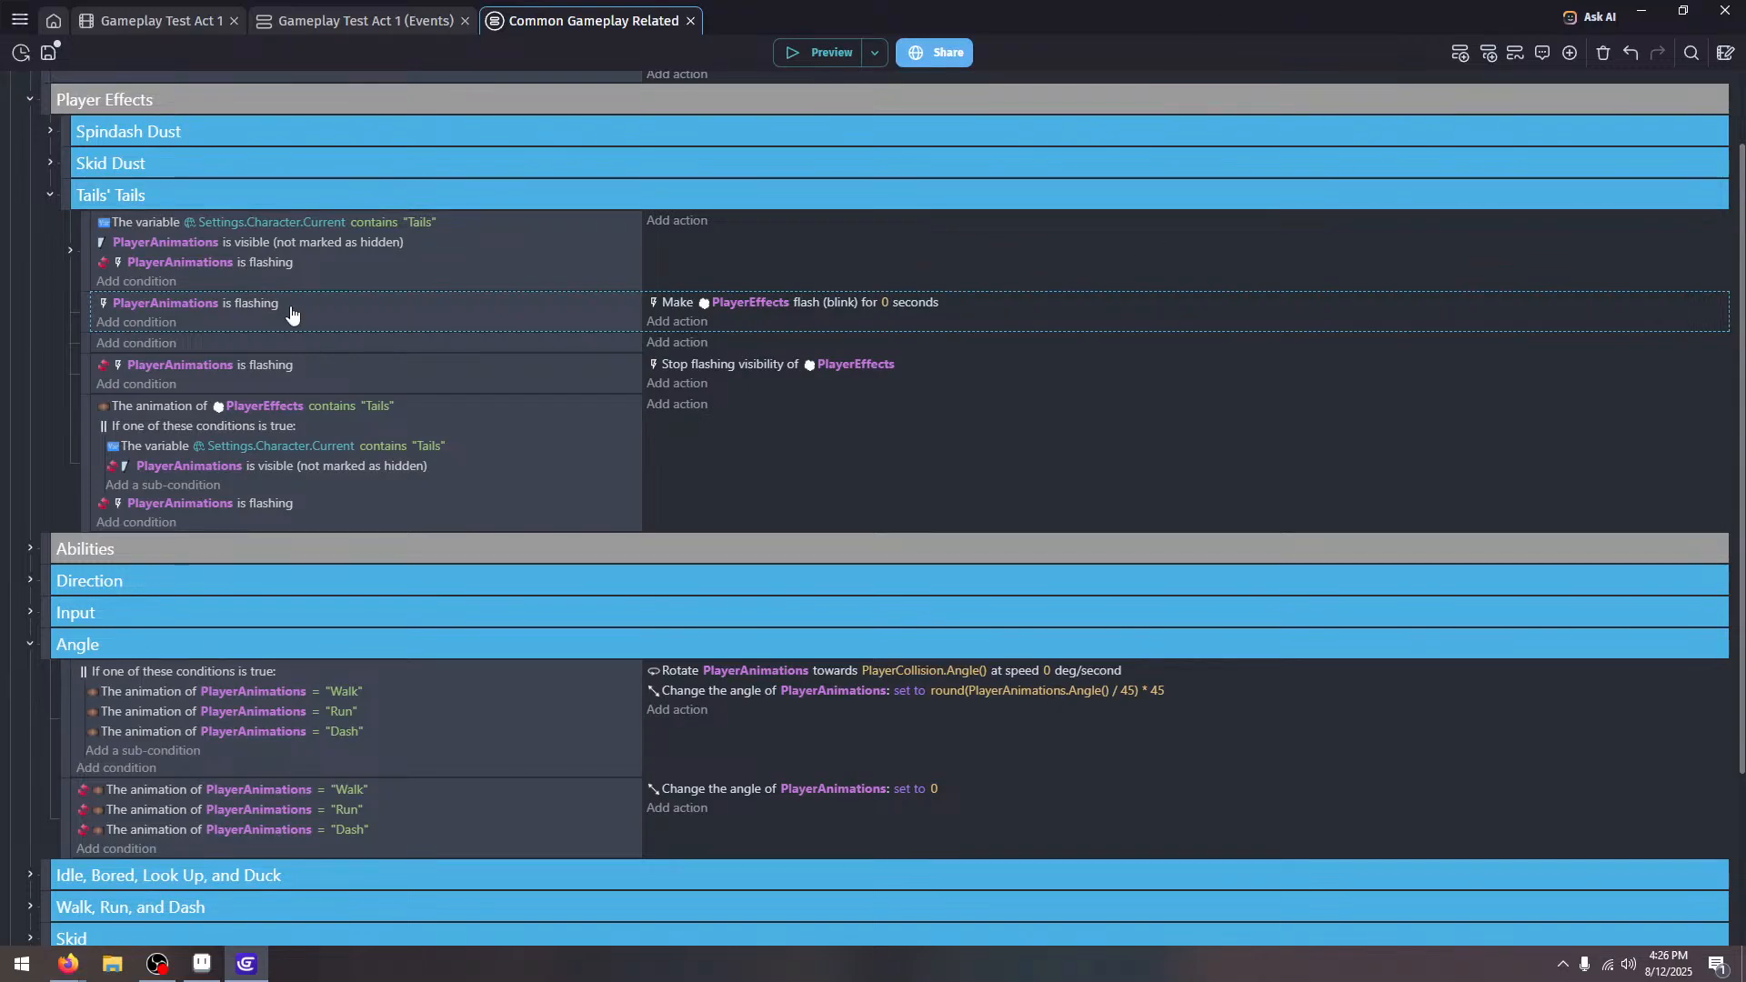
{"action": "left_click_drag", "start_coordinate": [85, 349], "coordinate": [108, 373]}
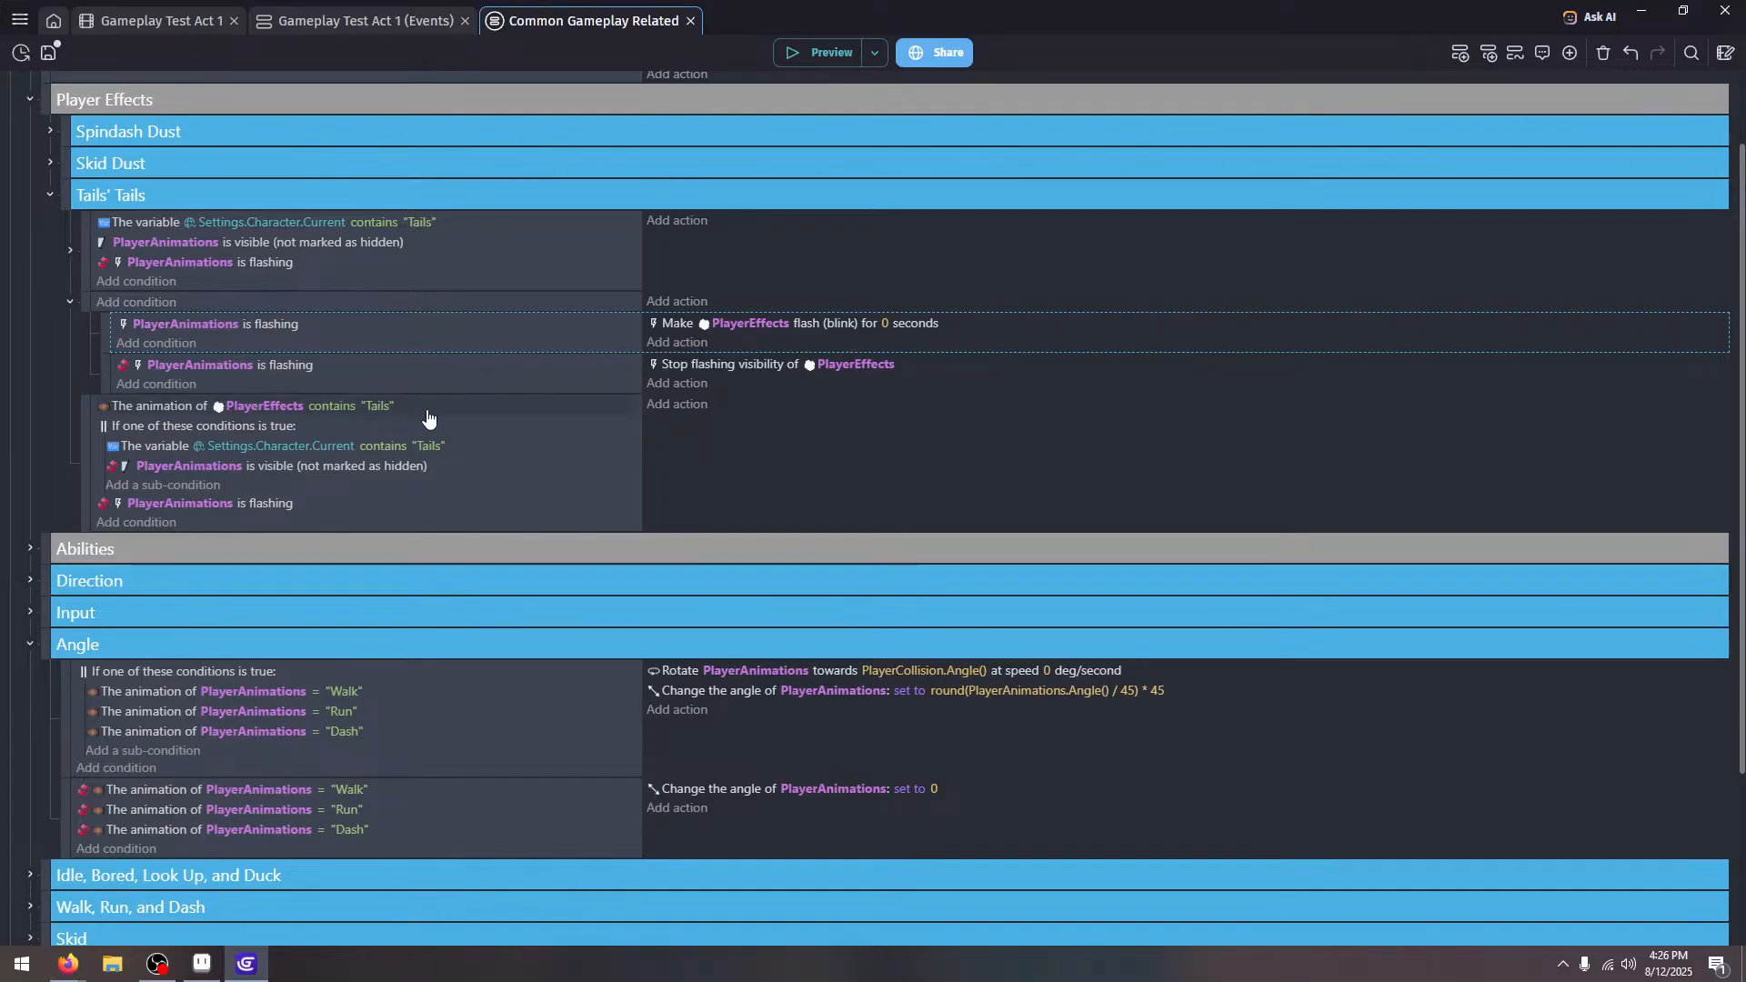
{"action": "left_click", "coordinate": [428, 414]}
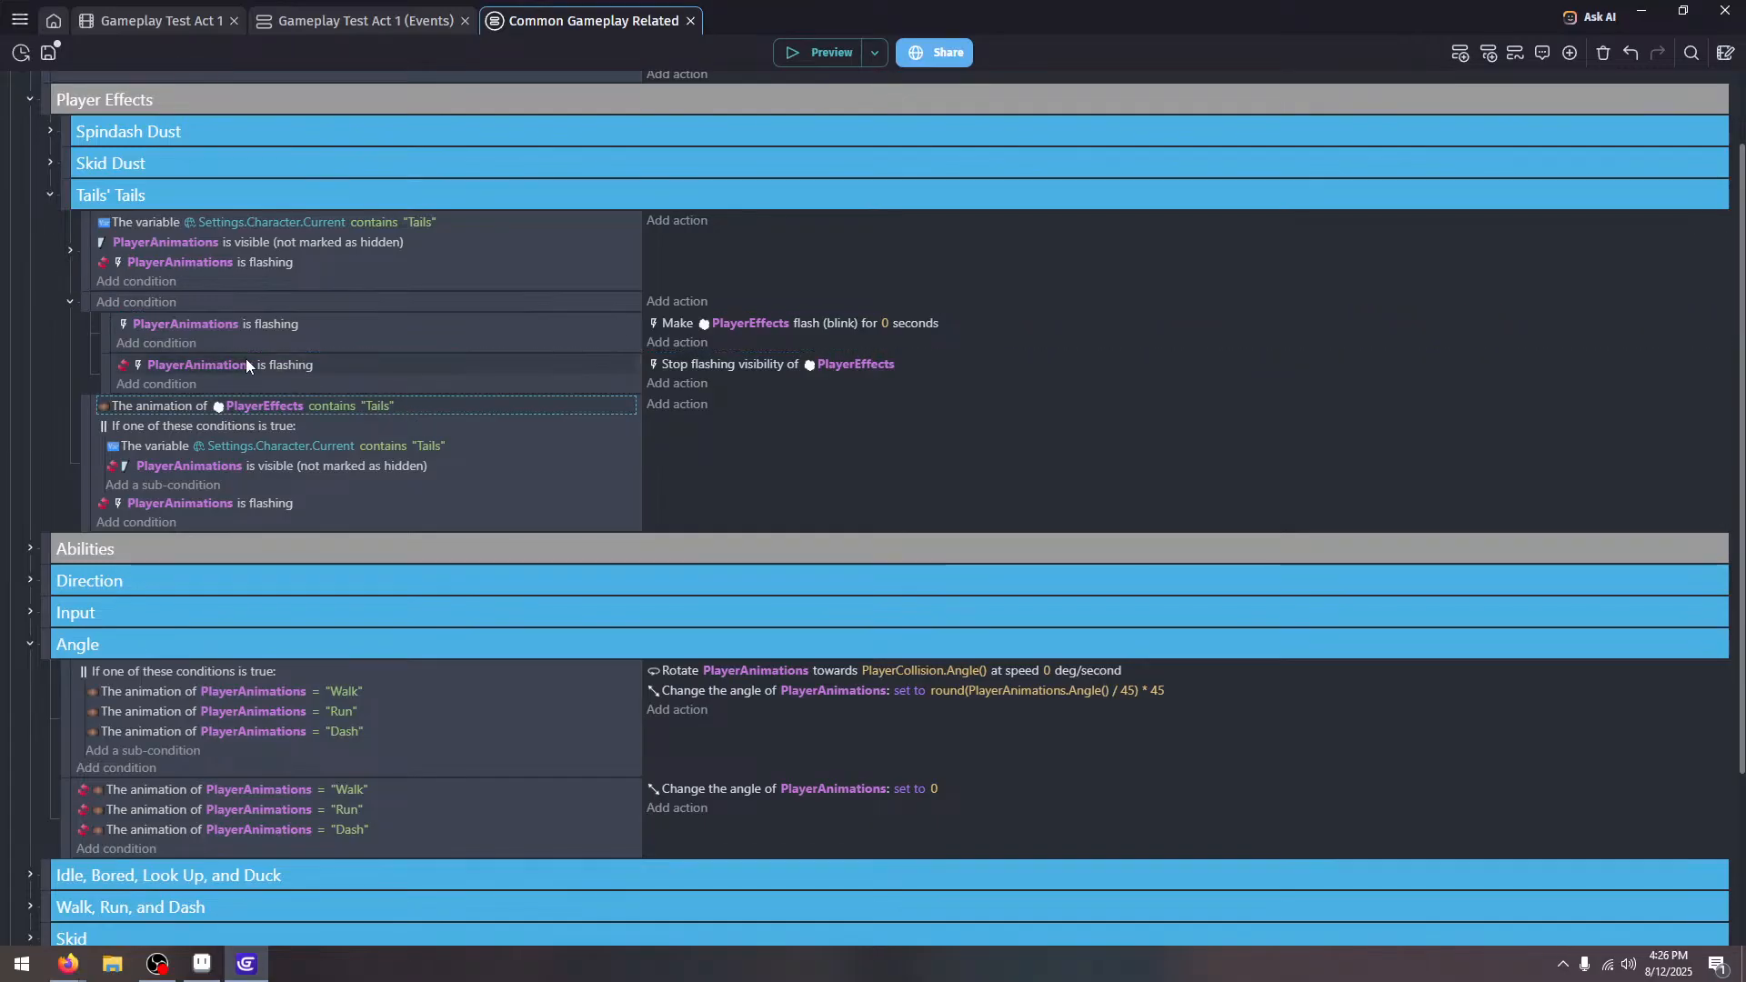
{"action": "left_click", "coordinate": [186, 304]}
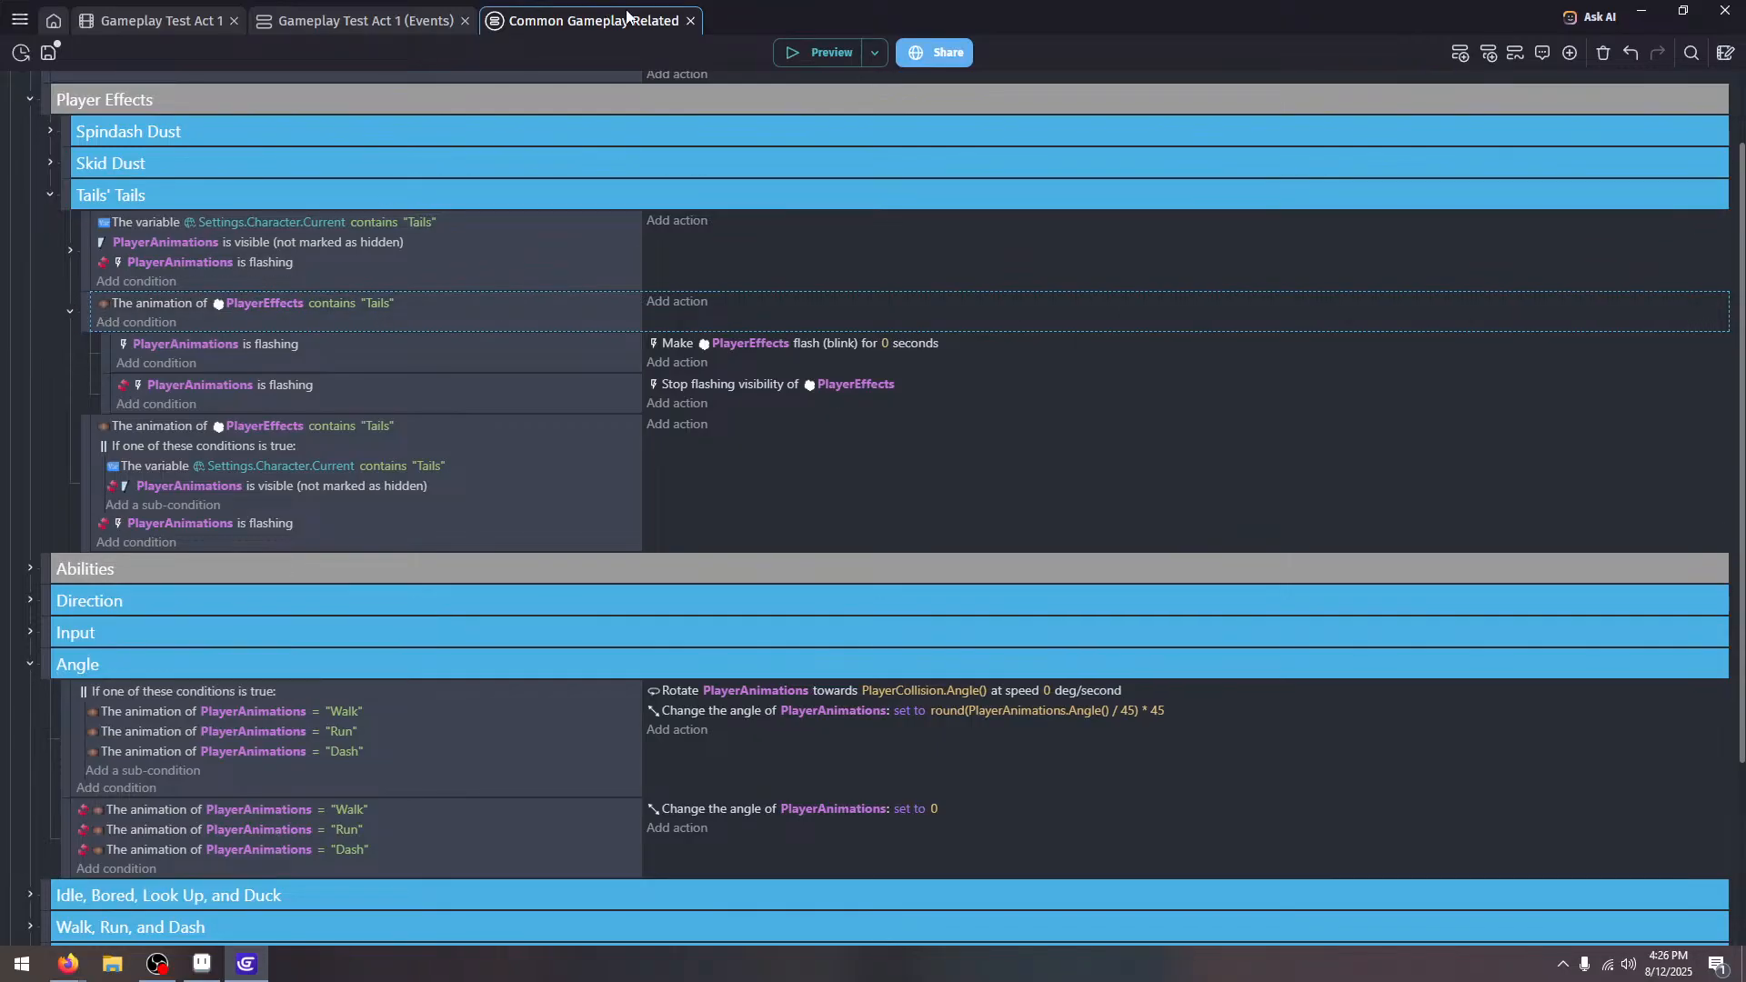
Preview the game and take damage from the spikes as Tails to check how the tails flash, and close the preview
{"action": "left_click", "coordinate": [790, 53]}
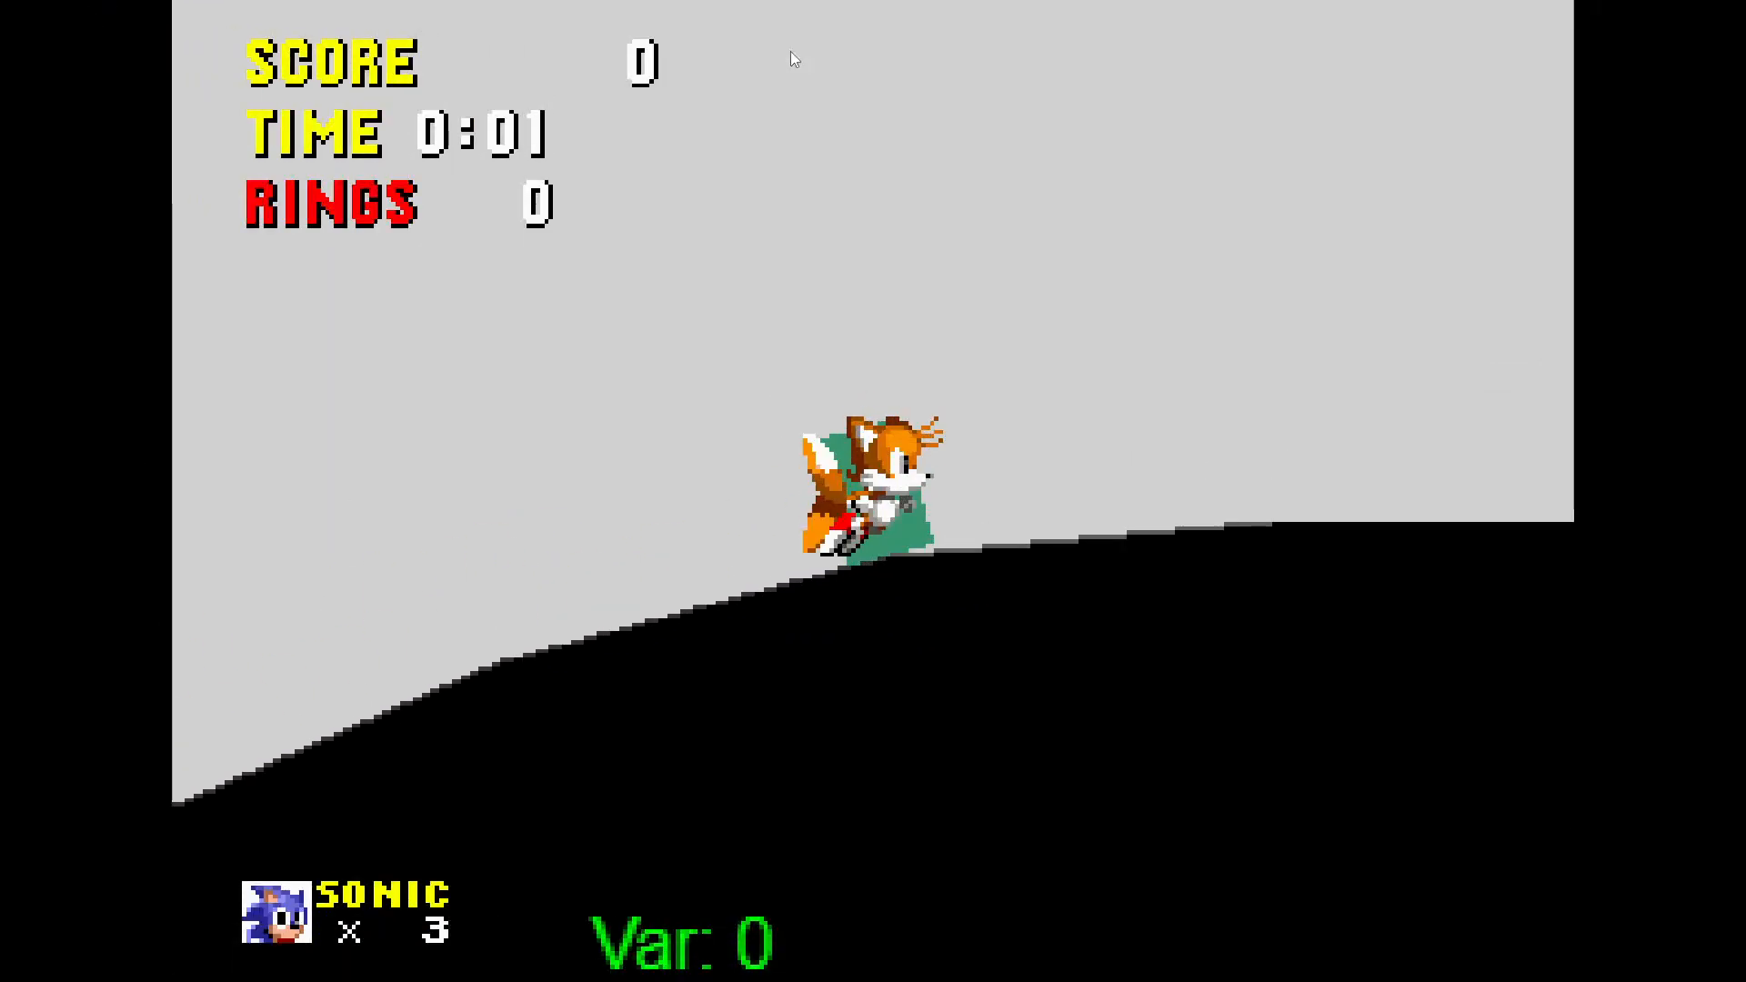
{"action": "key", "text": "space"}
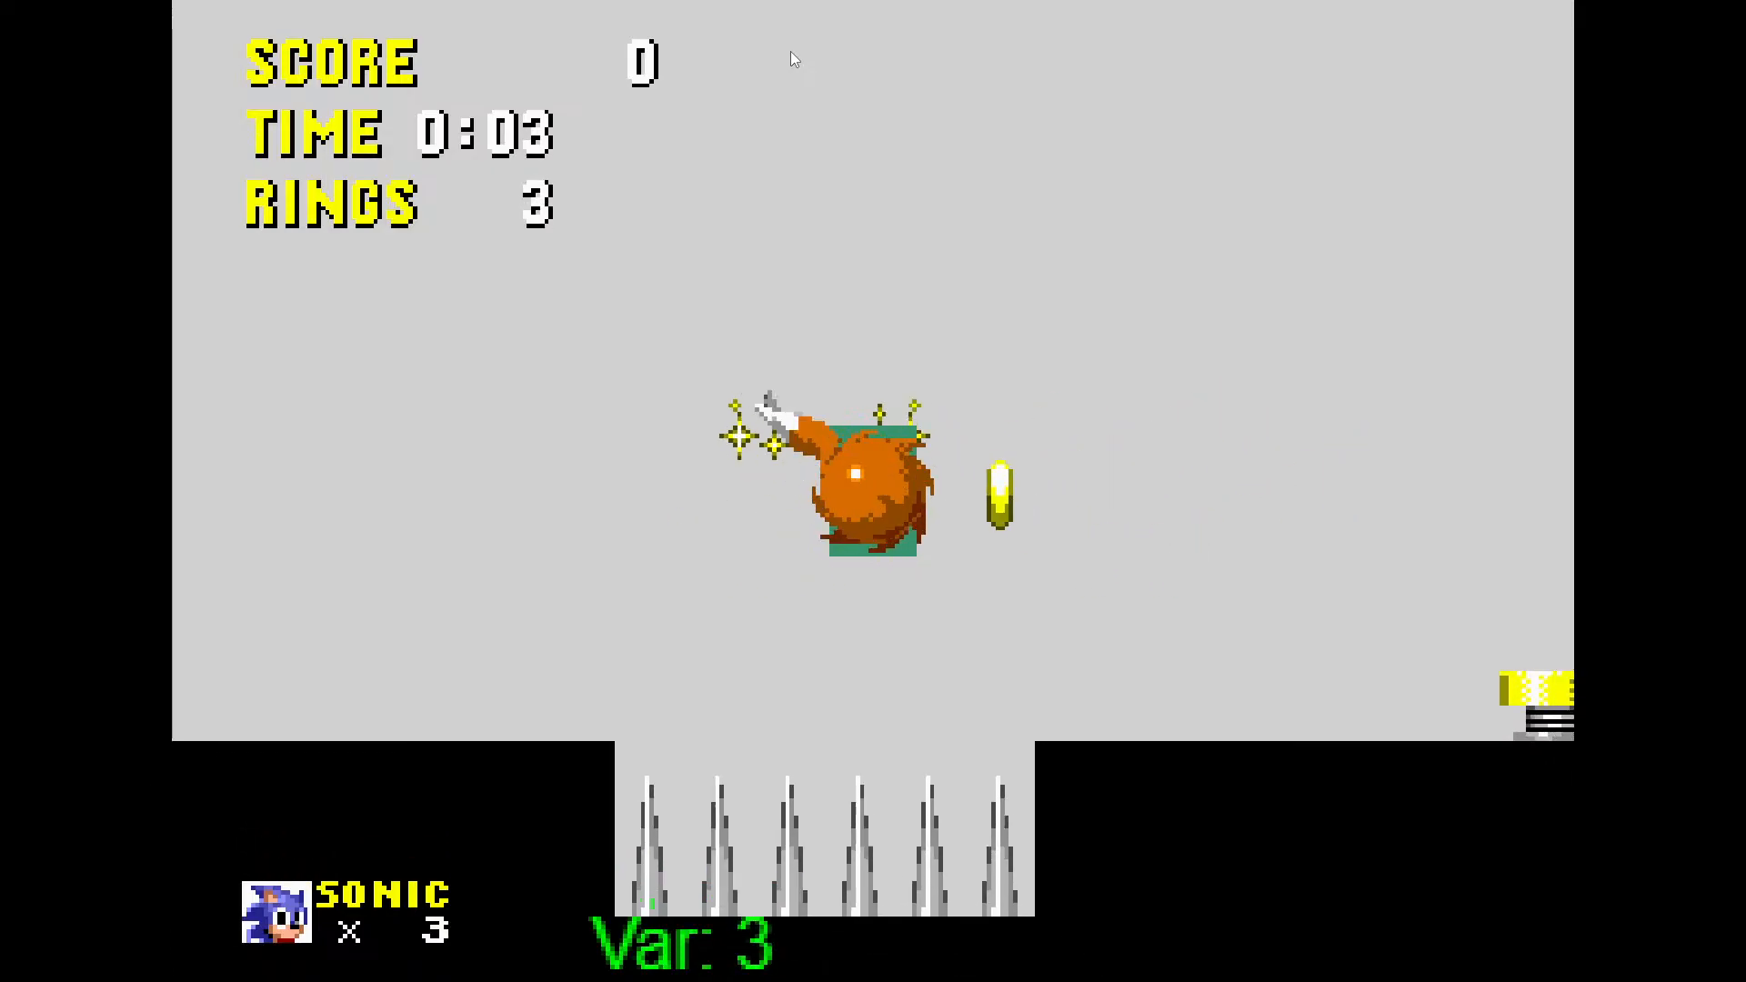
{"action": "key", "text": "Left"}
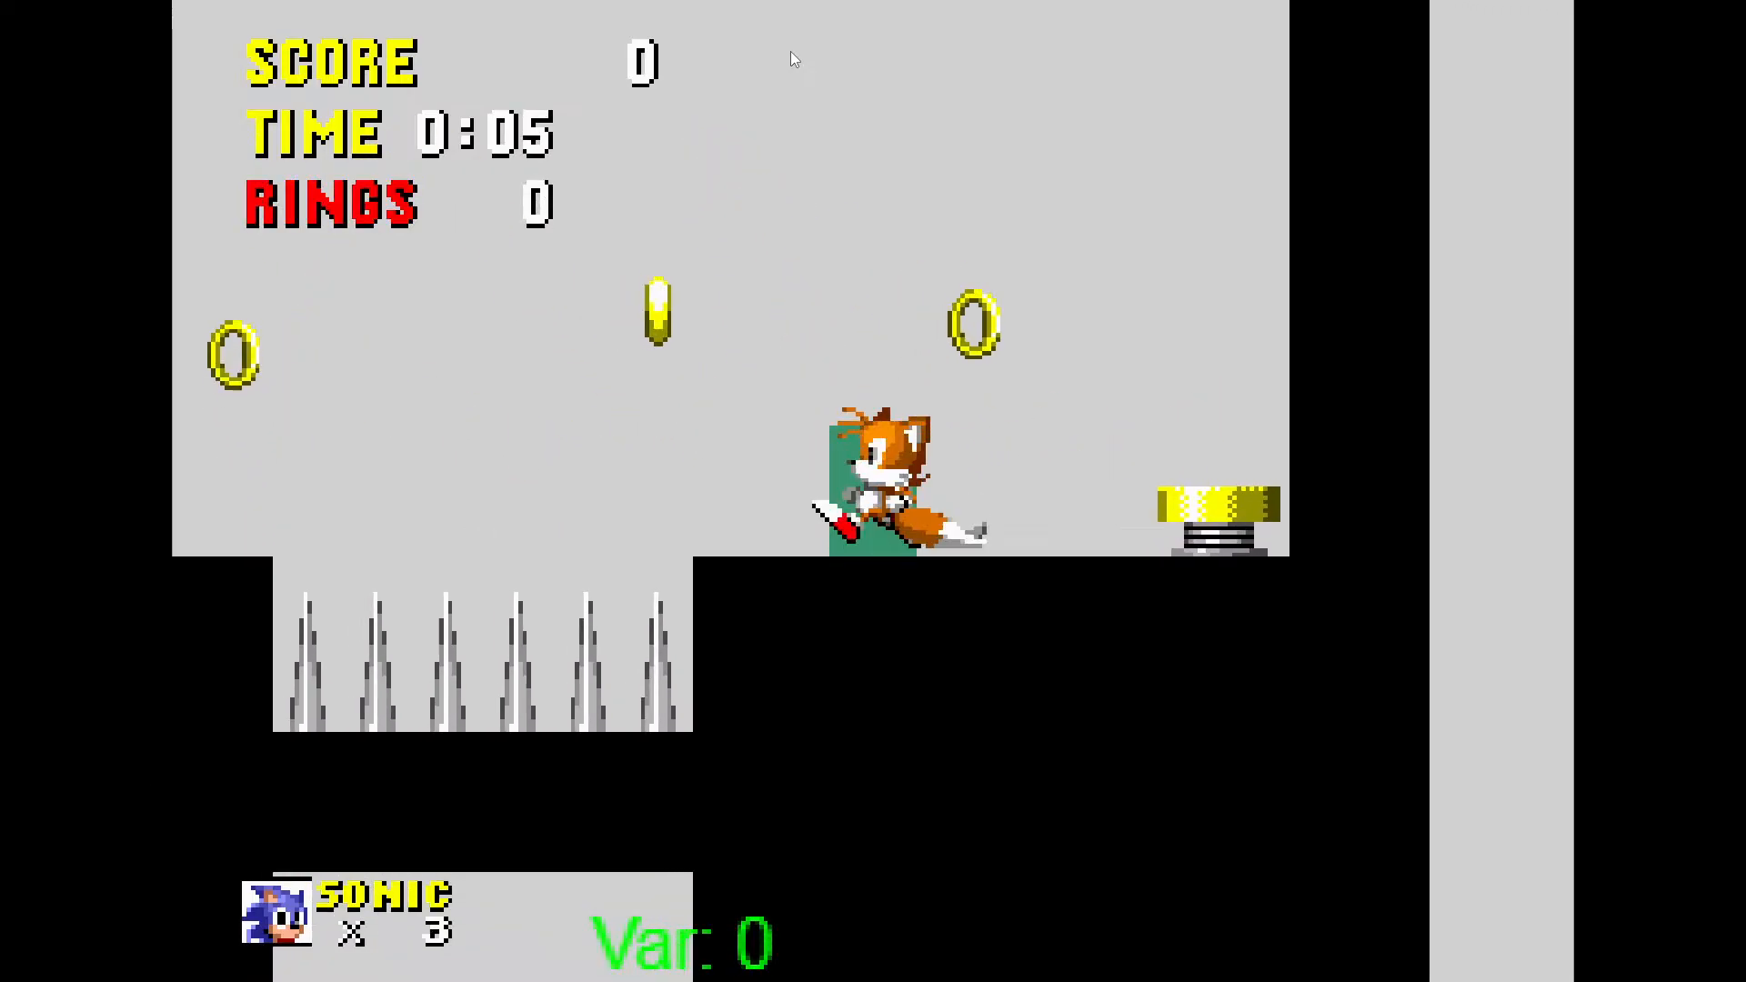
{"action": "key", "text": "space"}
{"action": "key", "text": "Right"}
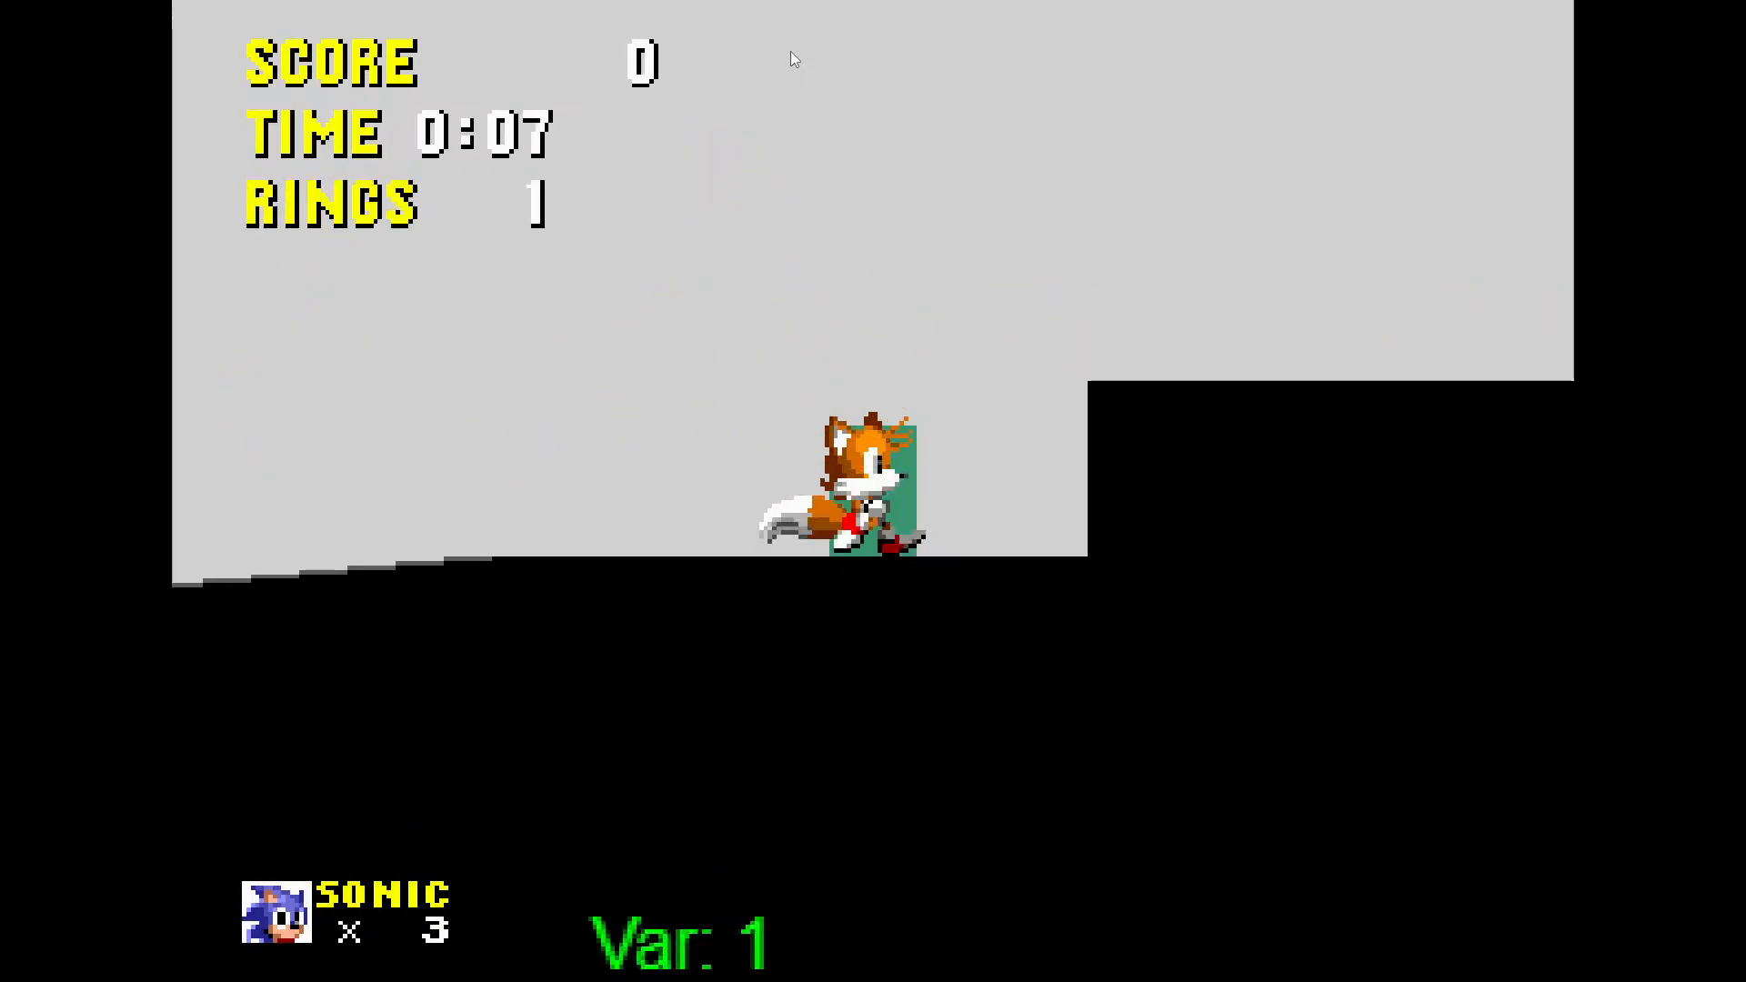
{"action": "key", "text": "F11"}
{"action": "left_click", "coordinate": [1000, 378]}
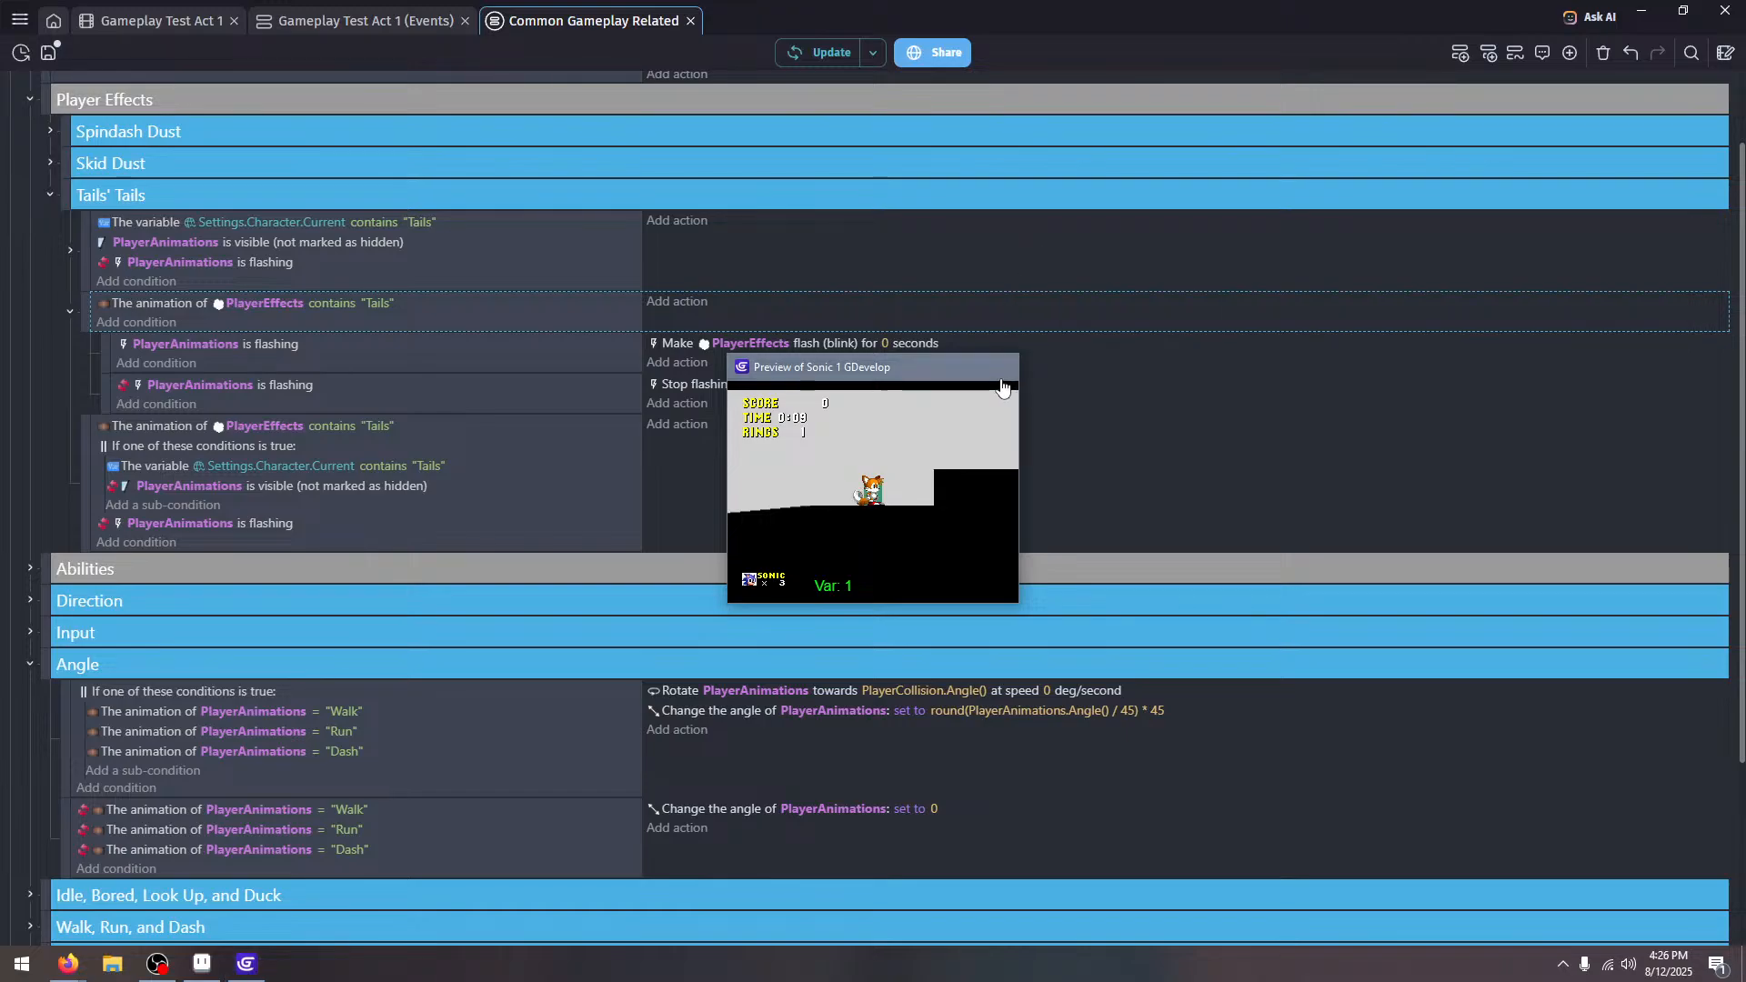
Replace the main Tails' Tails event's inverted flashing condition with an And condition, and move the PlayerAnimations visibility condition into it
{"action": "left_click", "coordinate": [320, 264]}
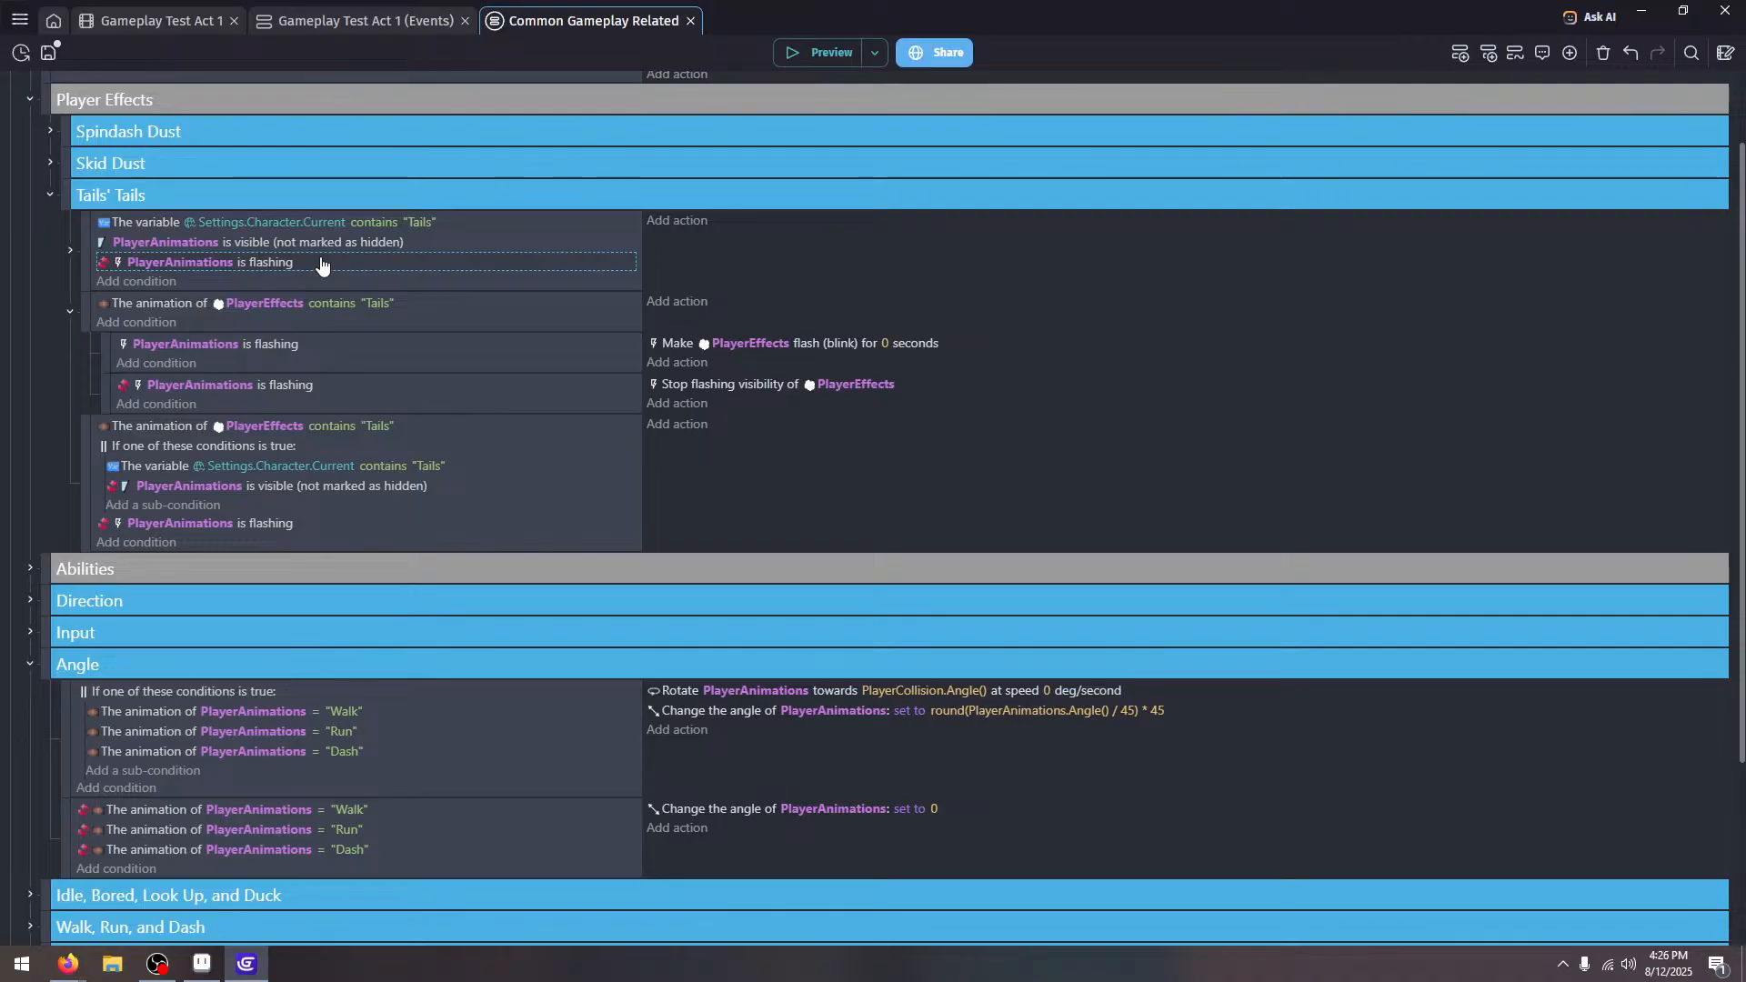
{"action": "key", "text": "Delete"}
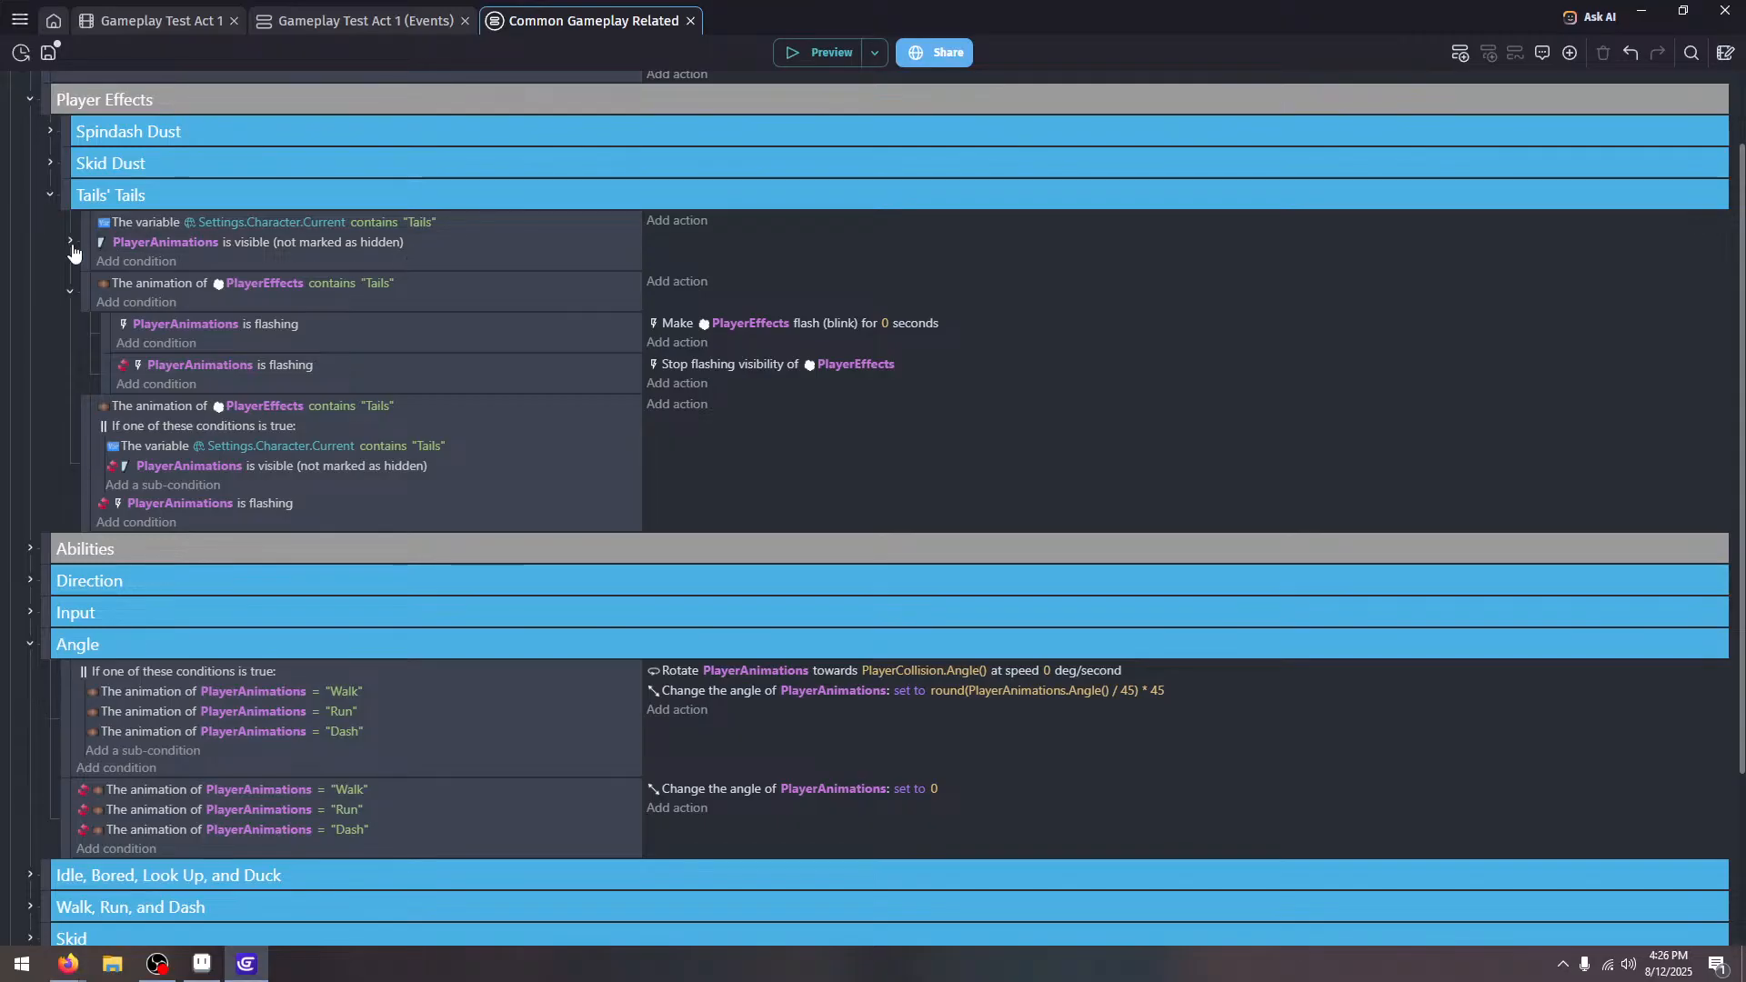
{"action": "left_click", "coordinate": [136, 259]}
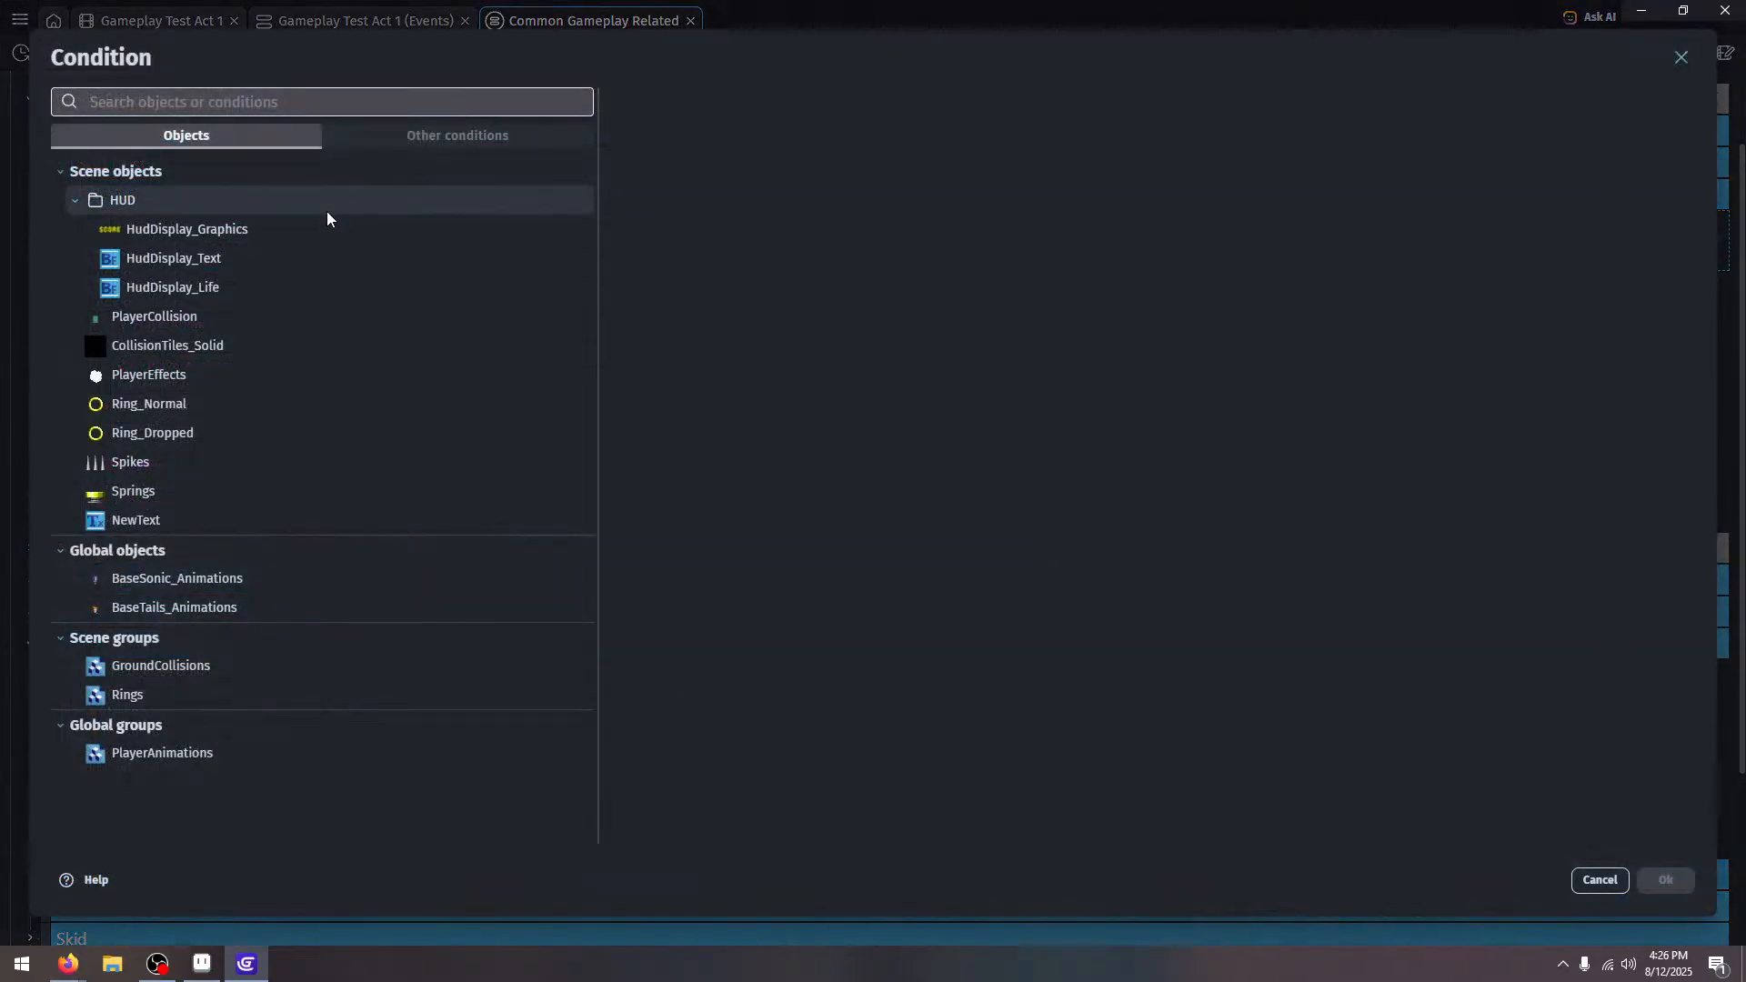
{"action": "type", "text": "and"}
{"action": "left_click", "coordinate": [333, 173]}
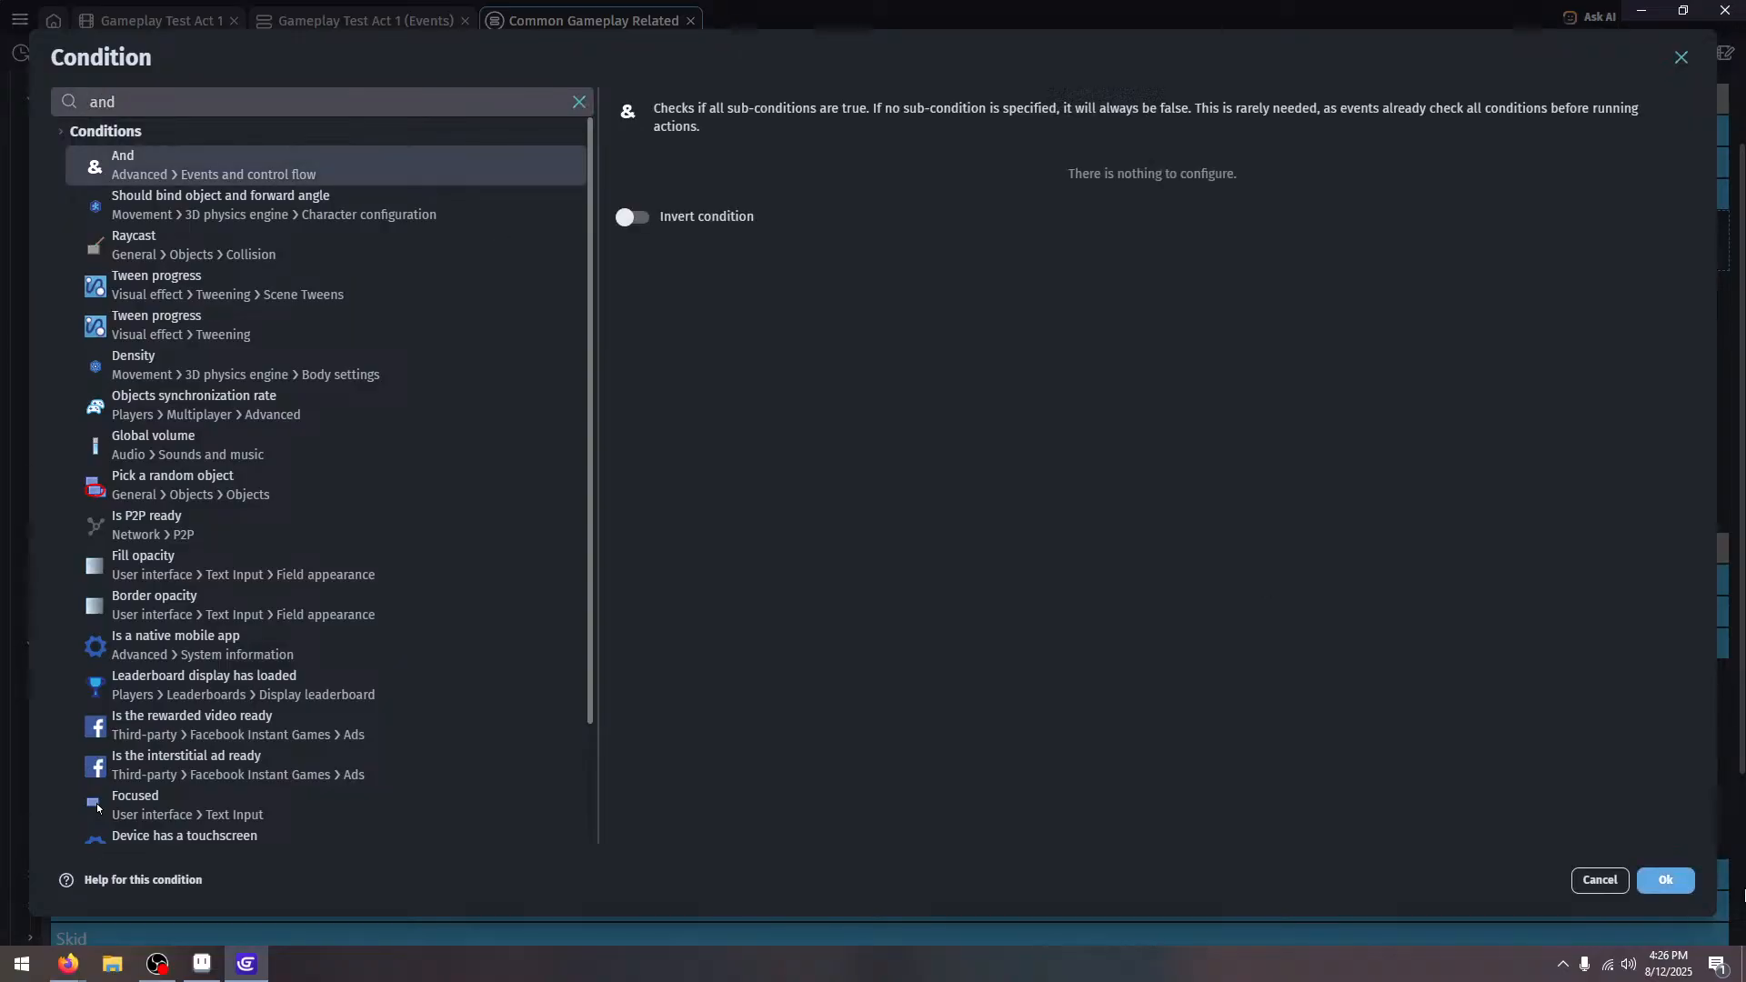
{"action": "left_click", "coordinate": [1652, 874]}
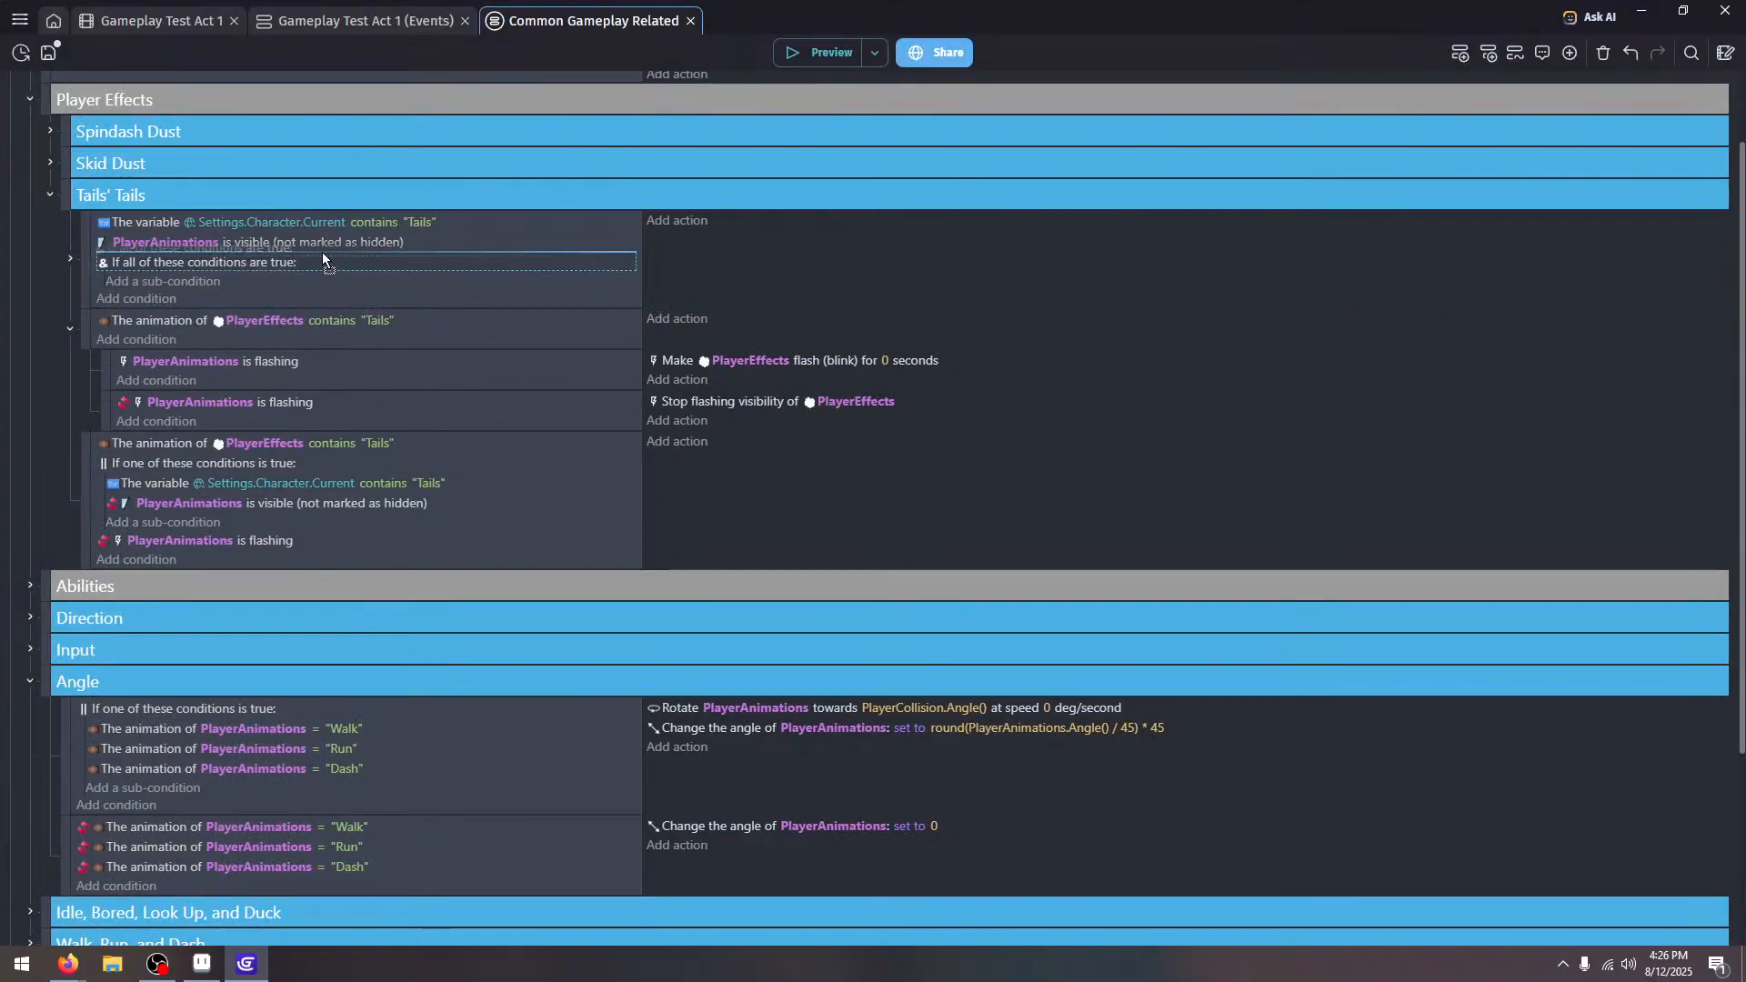
{"action": "left_click_drag", "start_coordinate": [386, 279], "coordinate": [418, 266]}
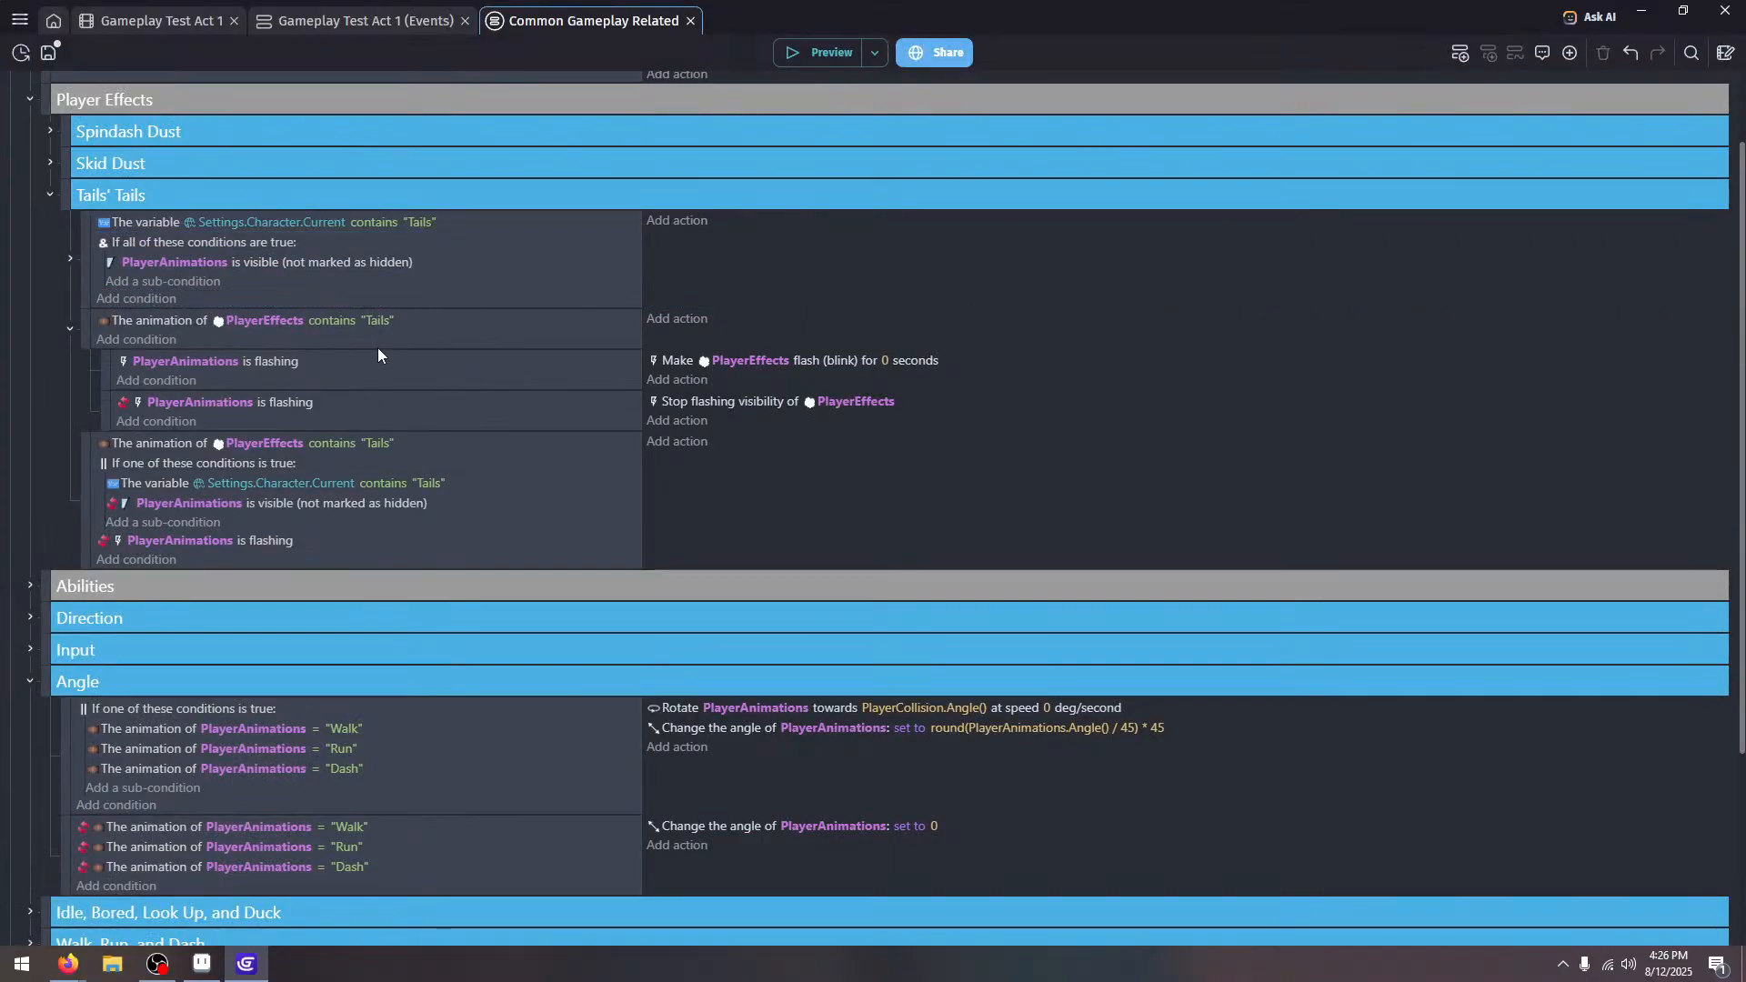
Copy the PlayerAnimations is flashing condition into the main event's And block and invert it
{"action": "left_click", "coordinate": [379, 370]}
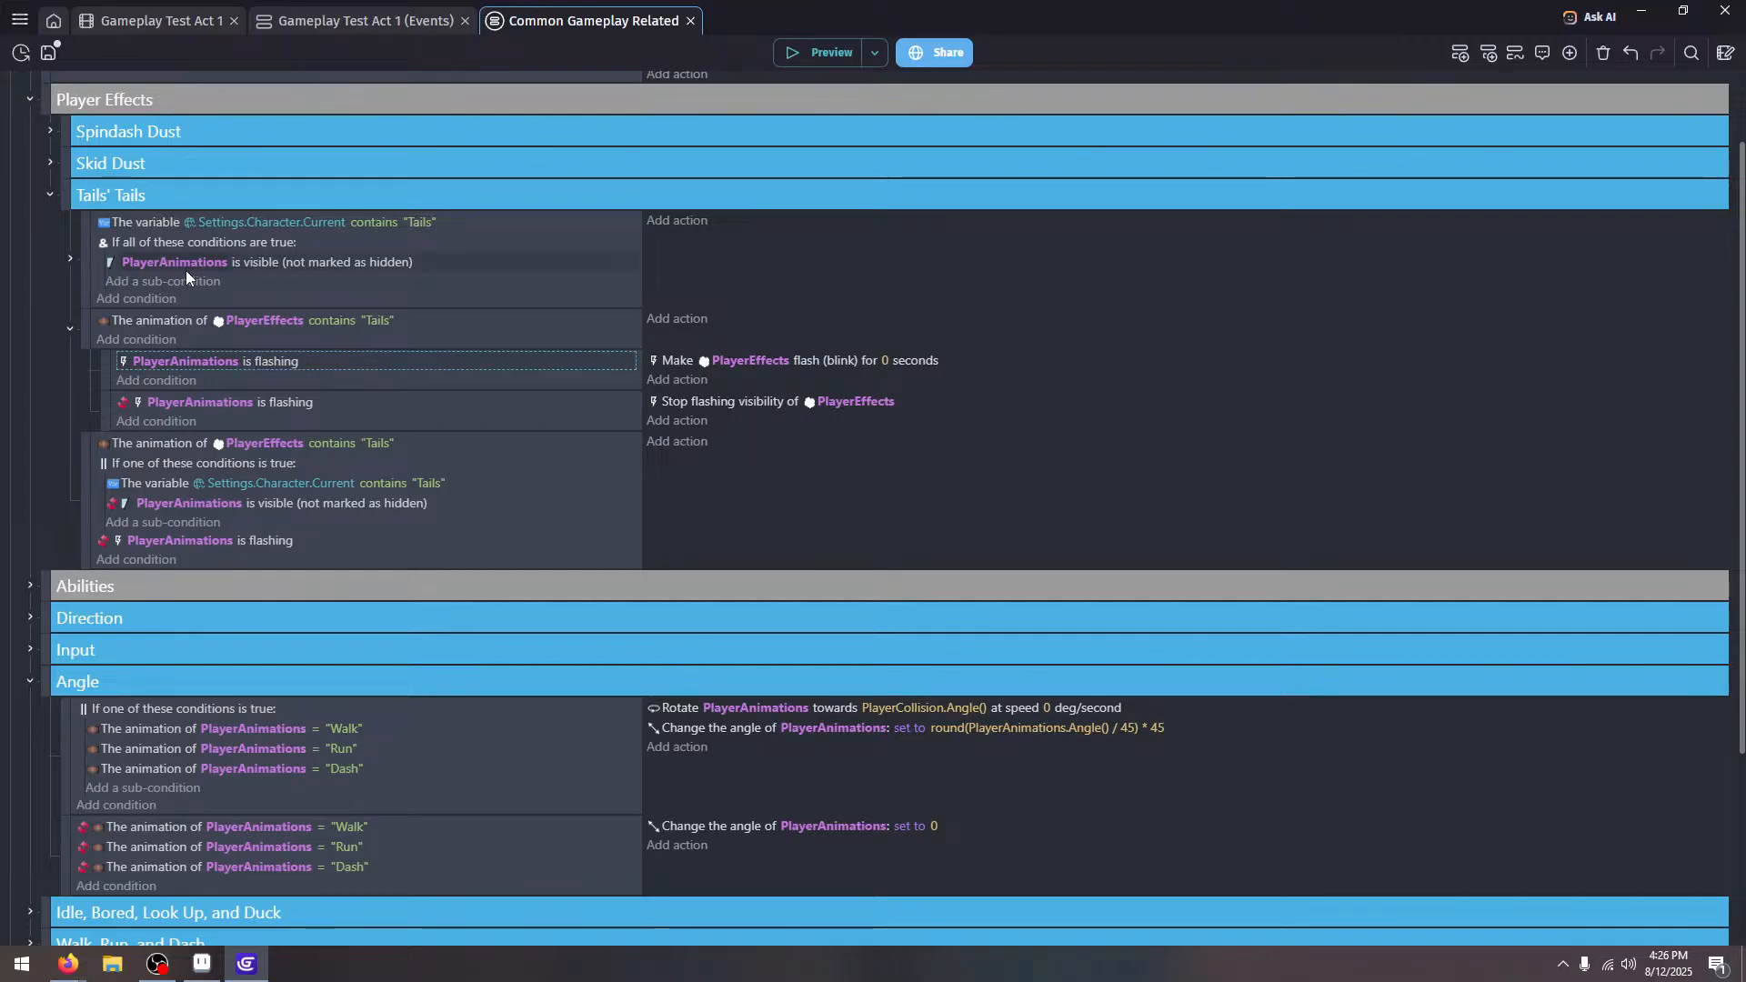
{"action": "left_click", "coordinate": [264, 282]}
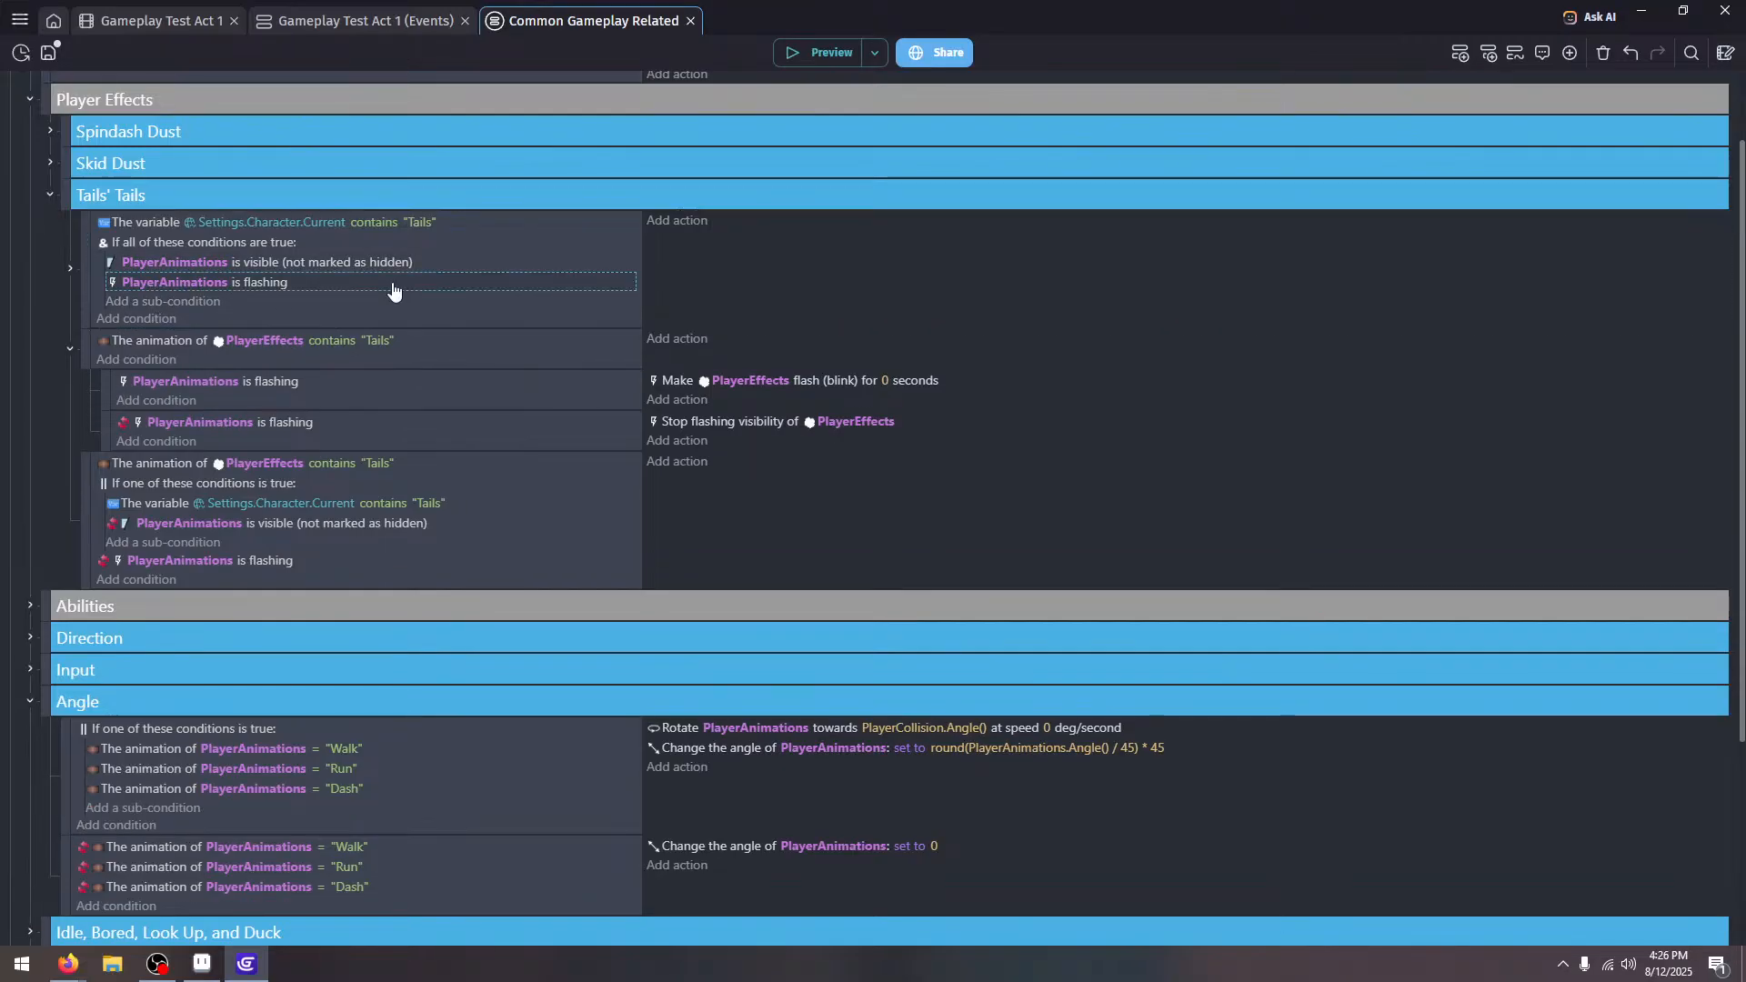
{"action": "left_click", "coordinate": [832, 306]}
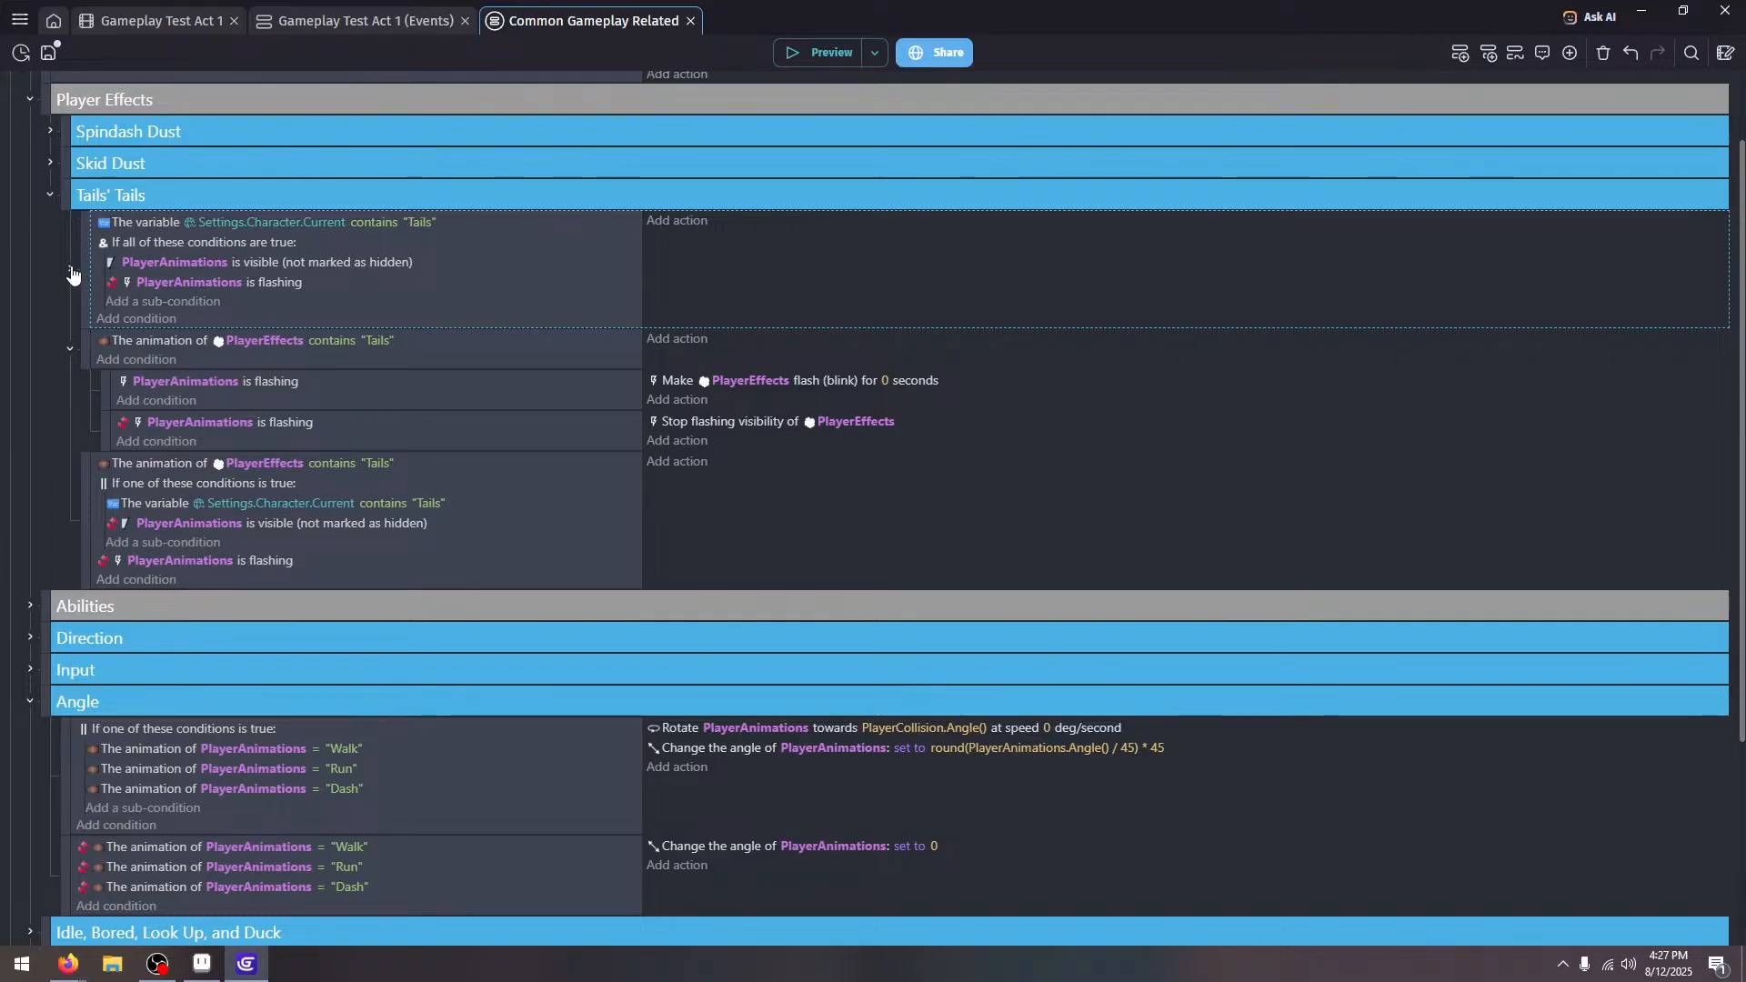
Duplicate the And block in the main event, inverting the copy's visibility condition and making its flashing condition non-inverted
{"action": "left_click", "coordinate": [314, 258]}
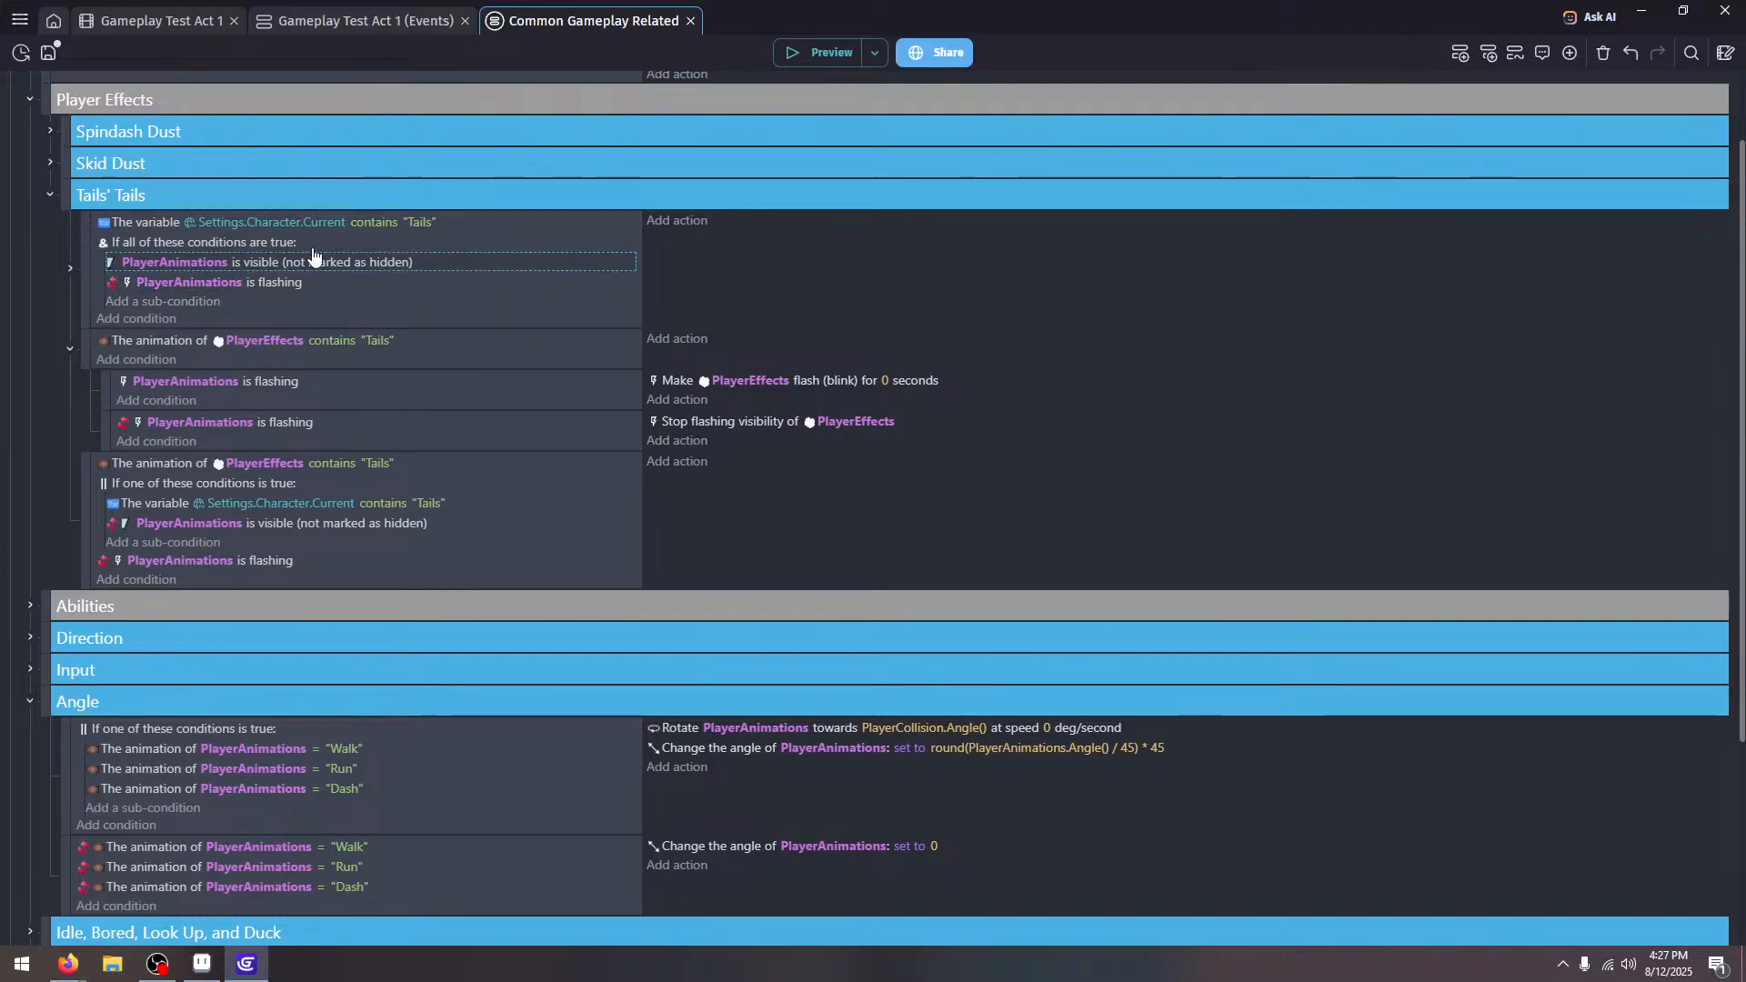
{"action": "left_click_drag", "start_coordinate": [314, 247], "coordinate": [328, 320]}
{"action": "left_click", "coordinate": [429, 344]}
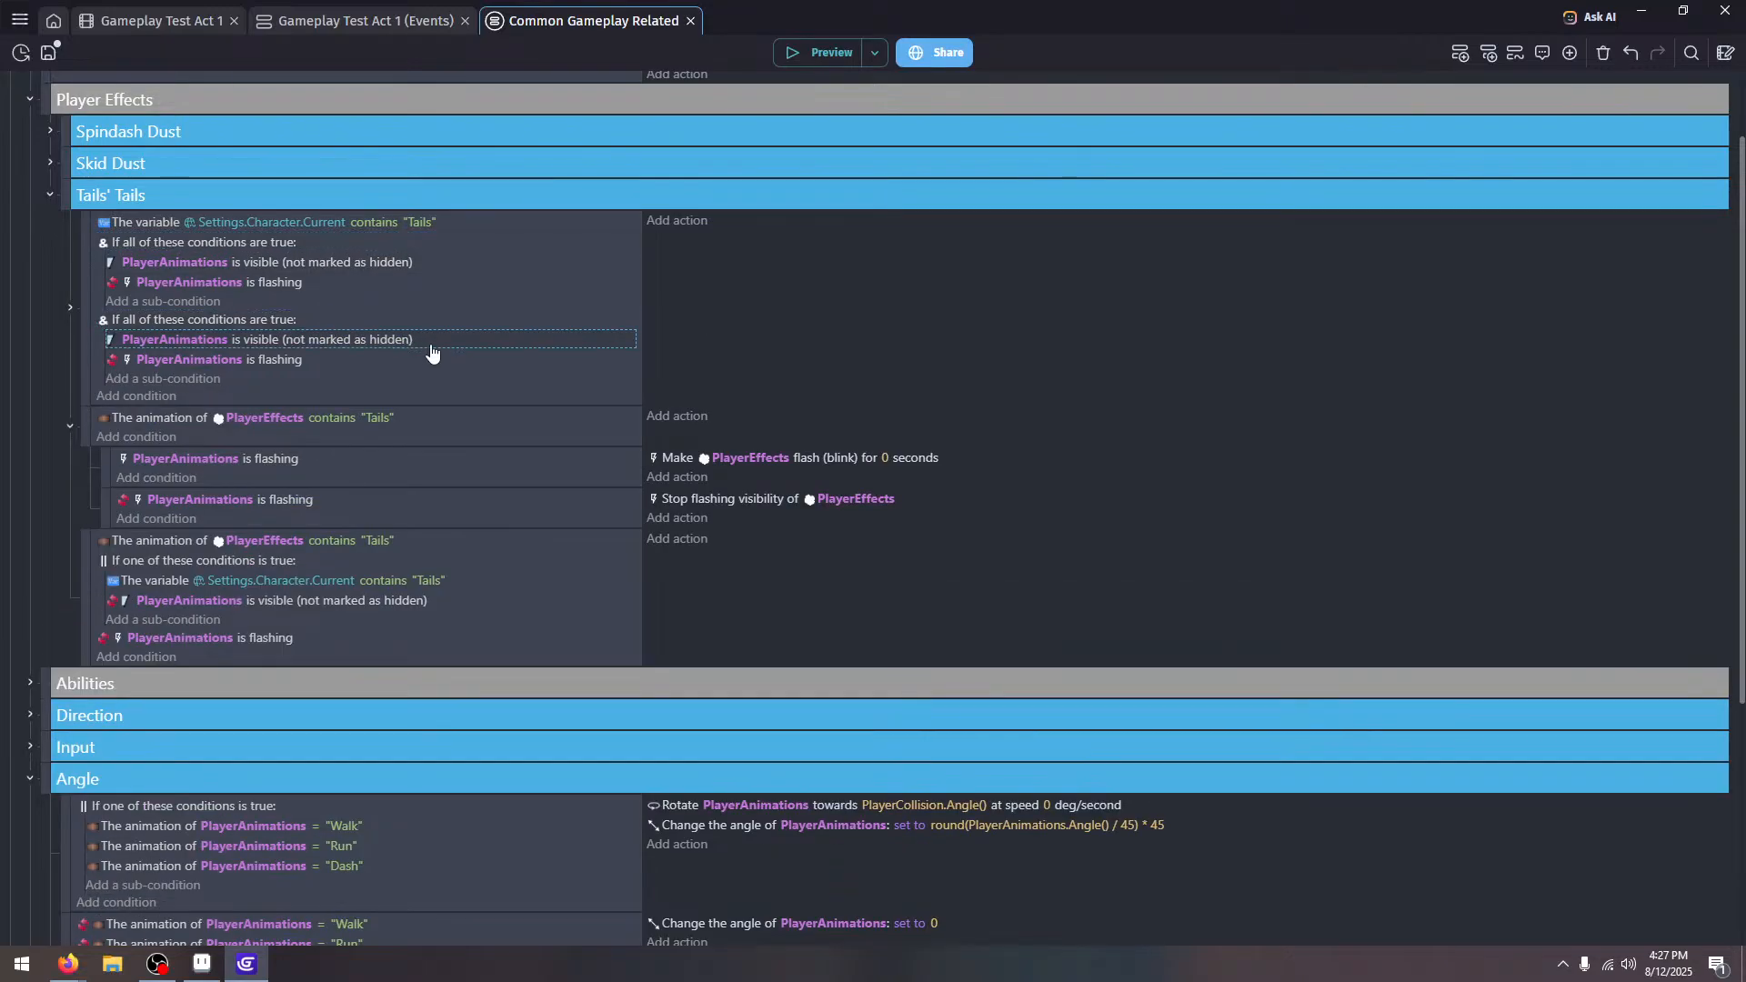
{"action": "key", "text": "j"}
{"action": "left_click", "coordinate": [407, 372]}
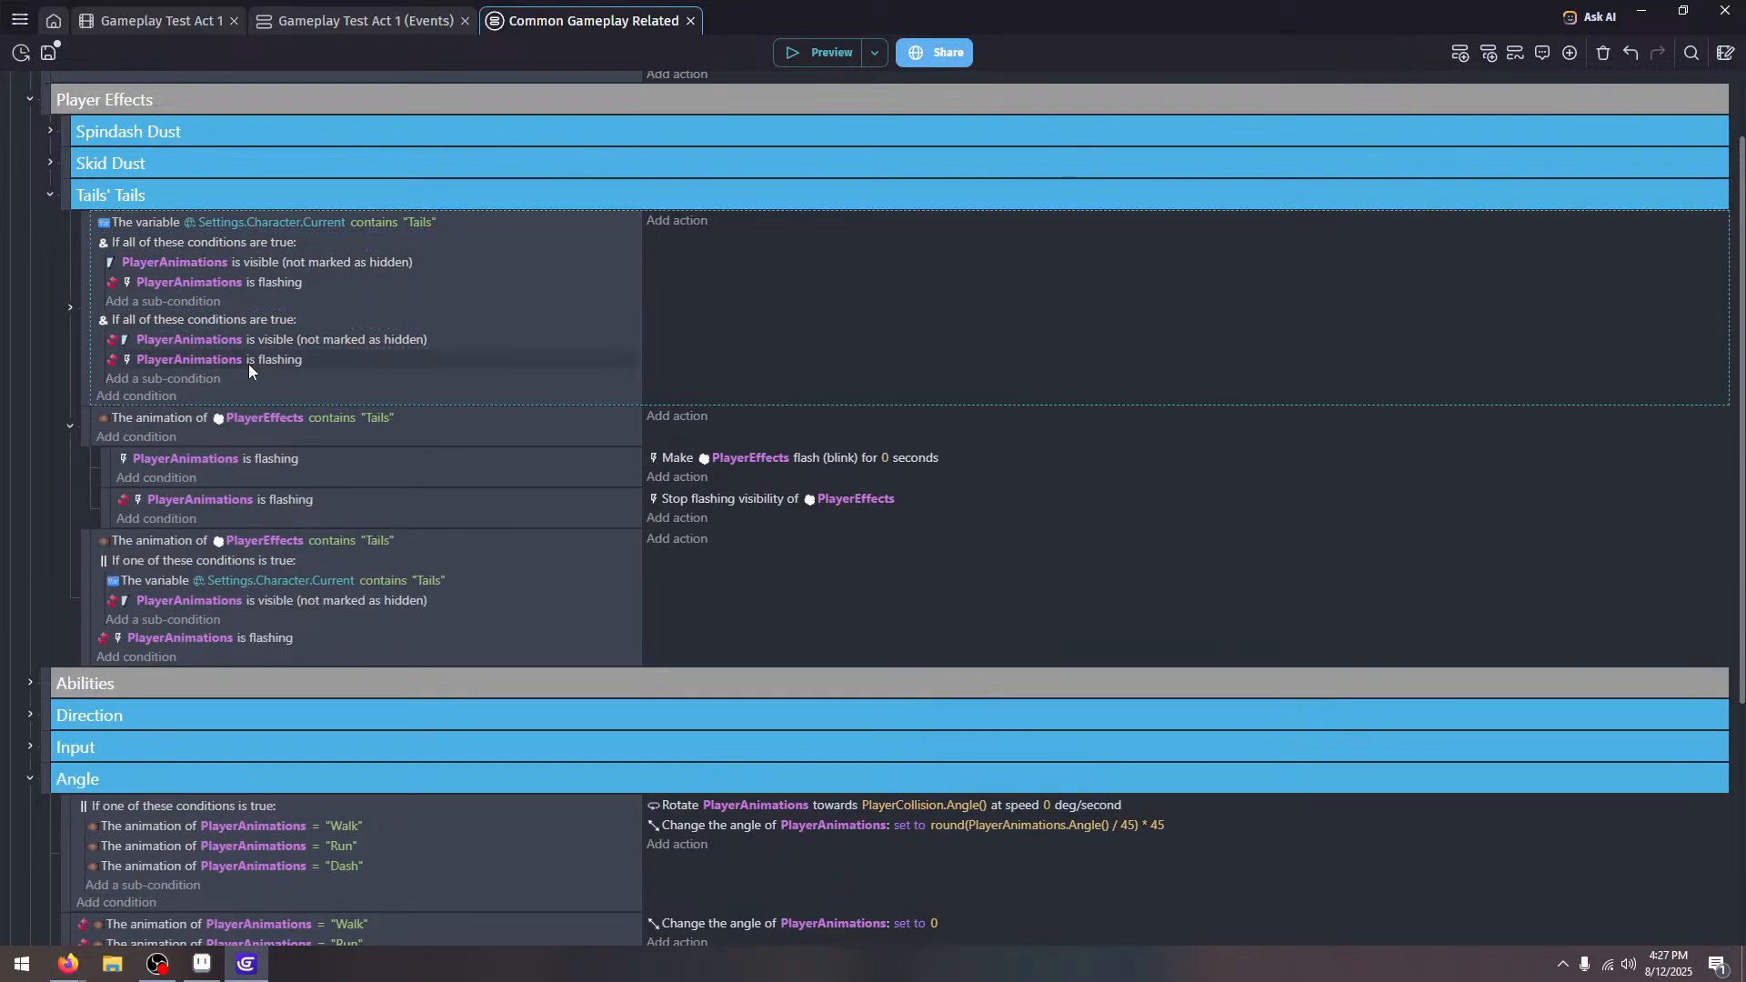
Add an Or condition to the main Tails' Tails event and move both And blocks into it
{"action": "left_click", "coordinate": [138, 394]}
{"action": "type", "text": "or"}
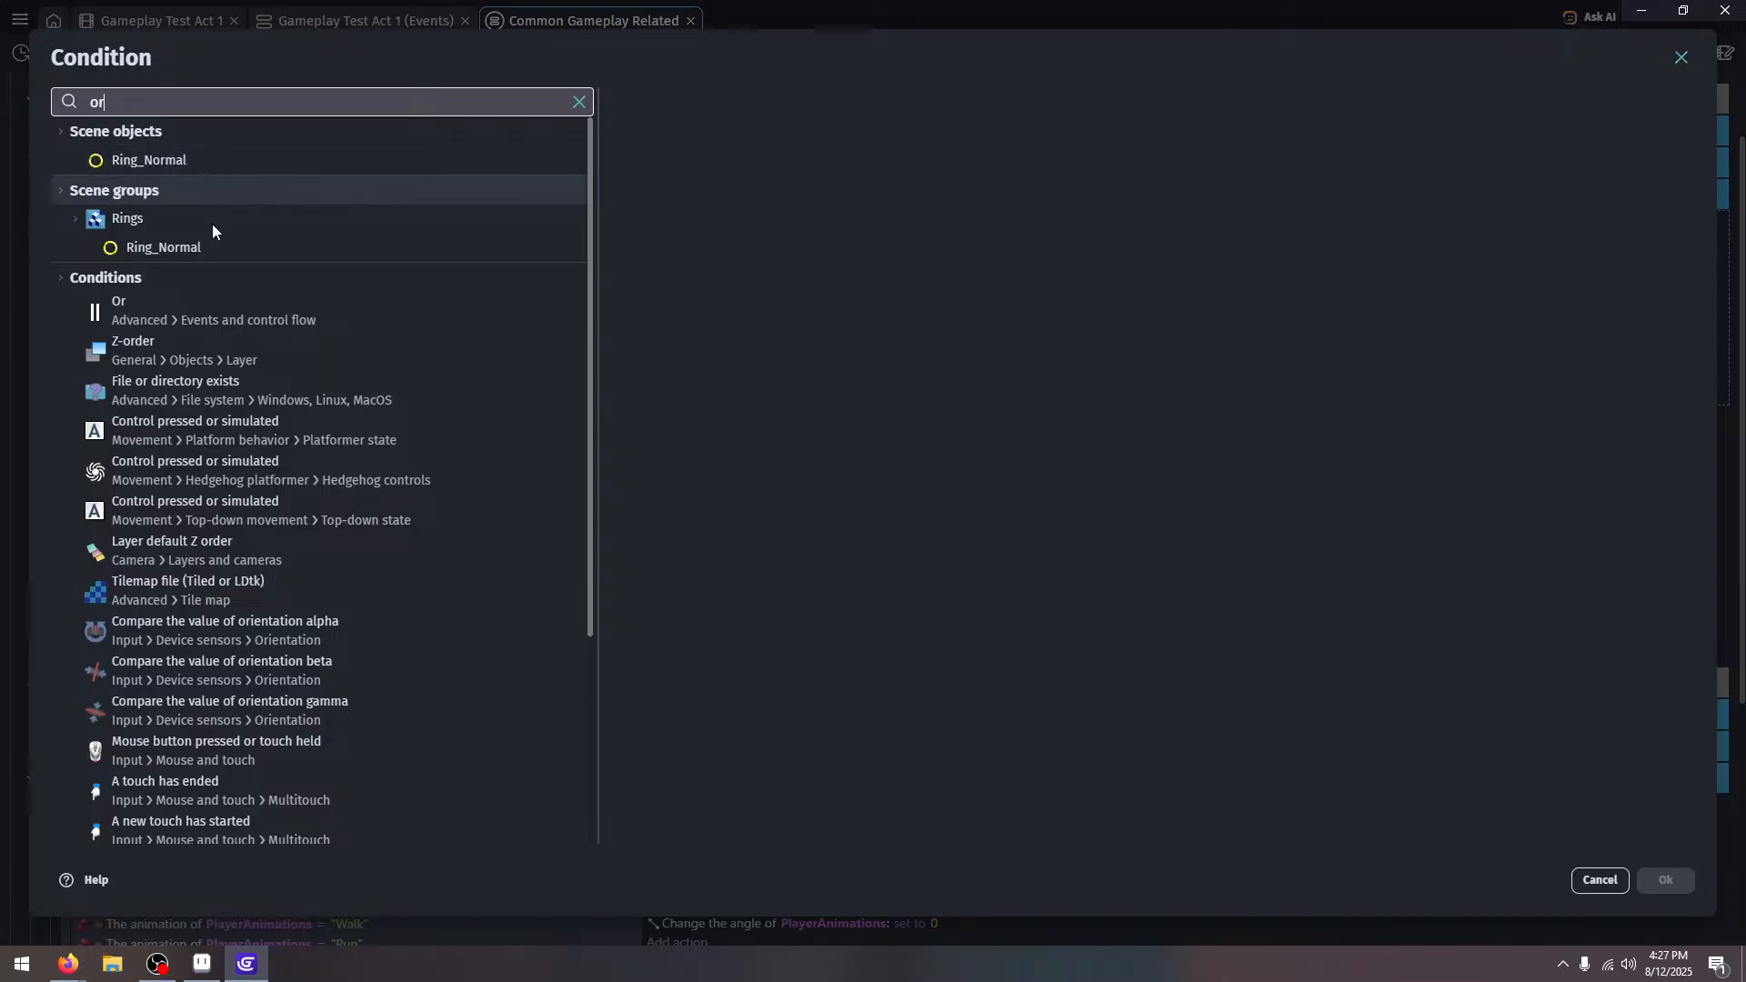
{"action": "left_click", "coordinate": [217, 338]}
{"action": "left_click", "coordinate": [211, 309]}
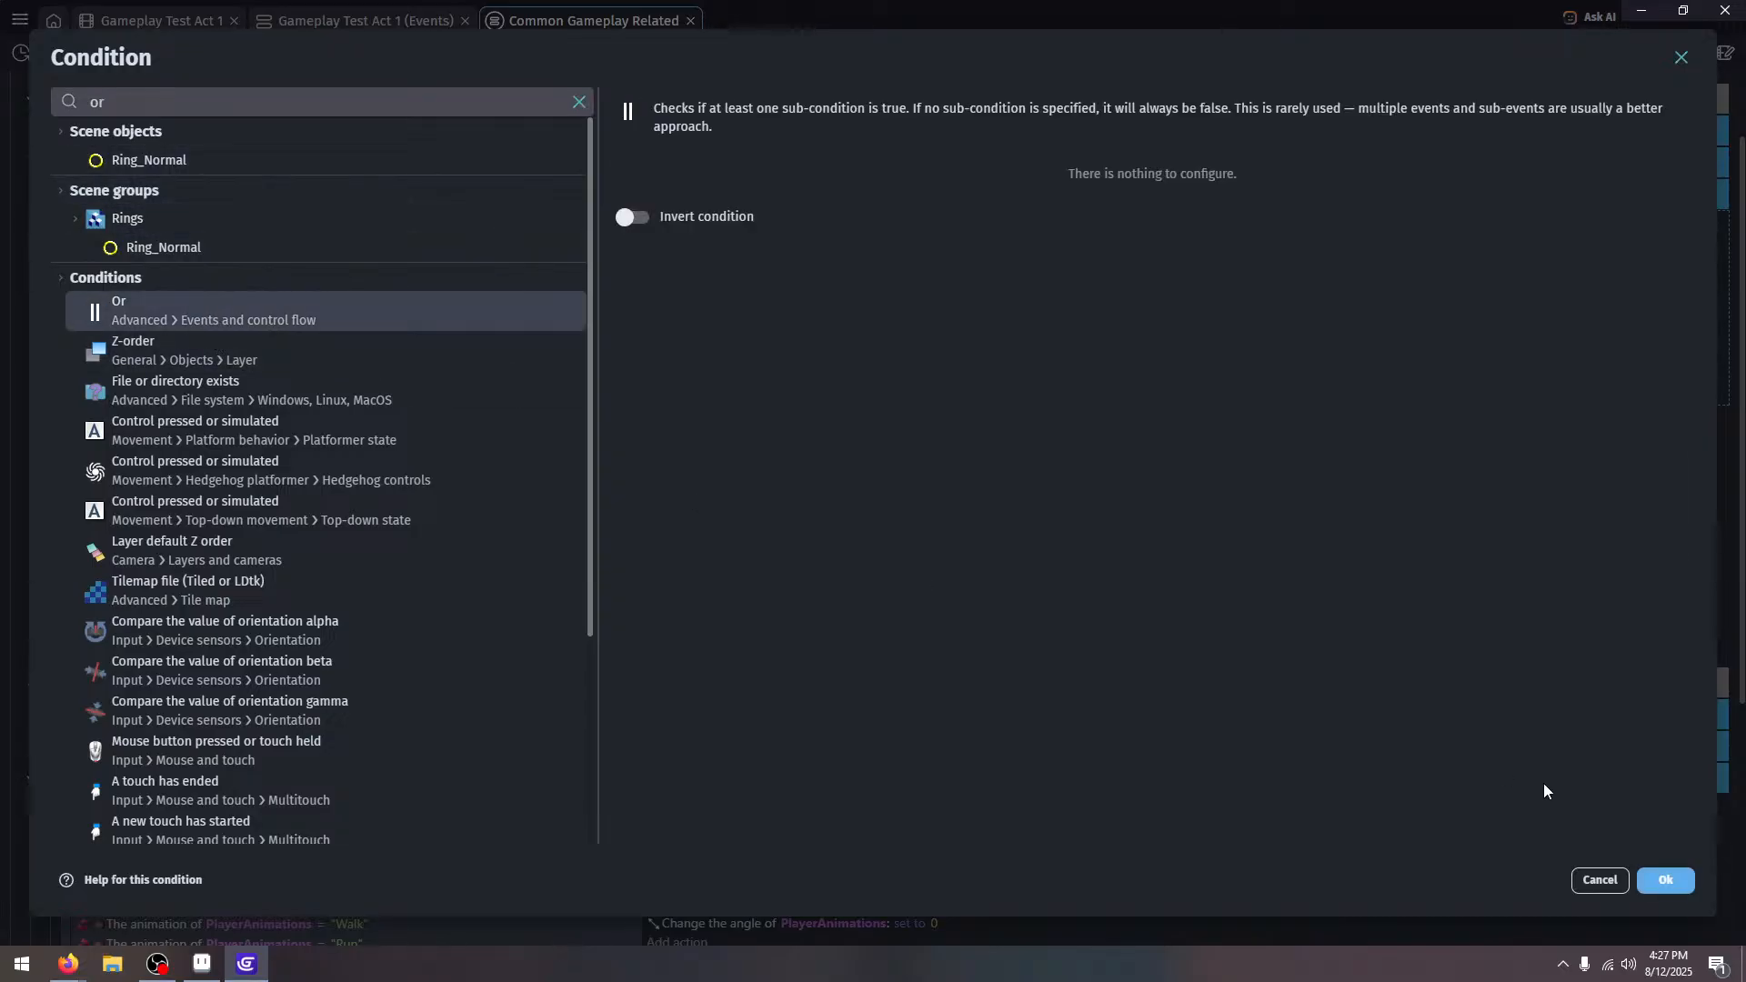
{"action": "left_click", "coordinate": [1658, 879]}
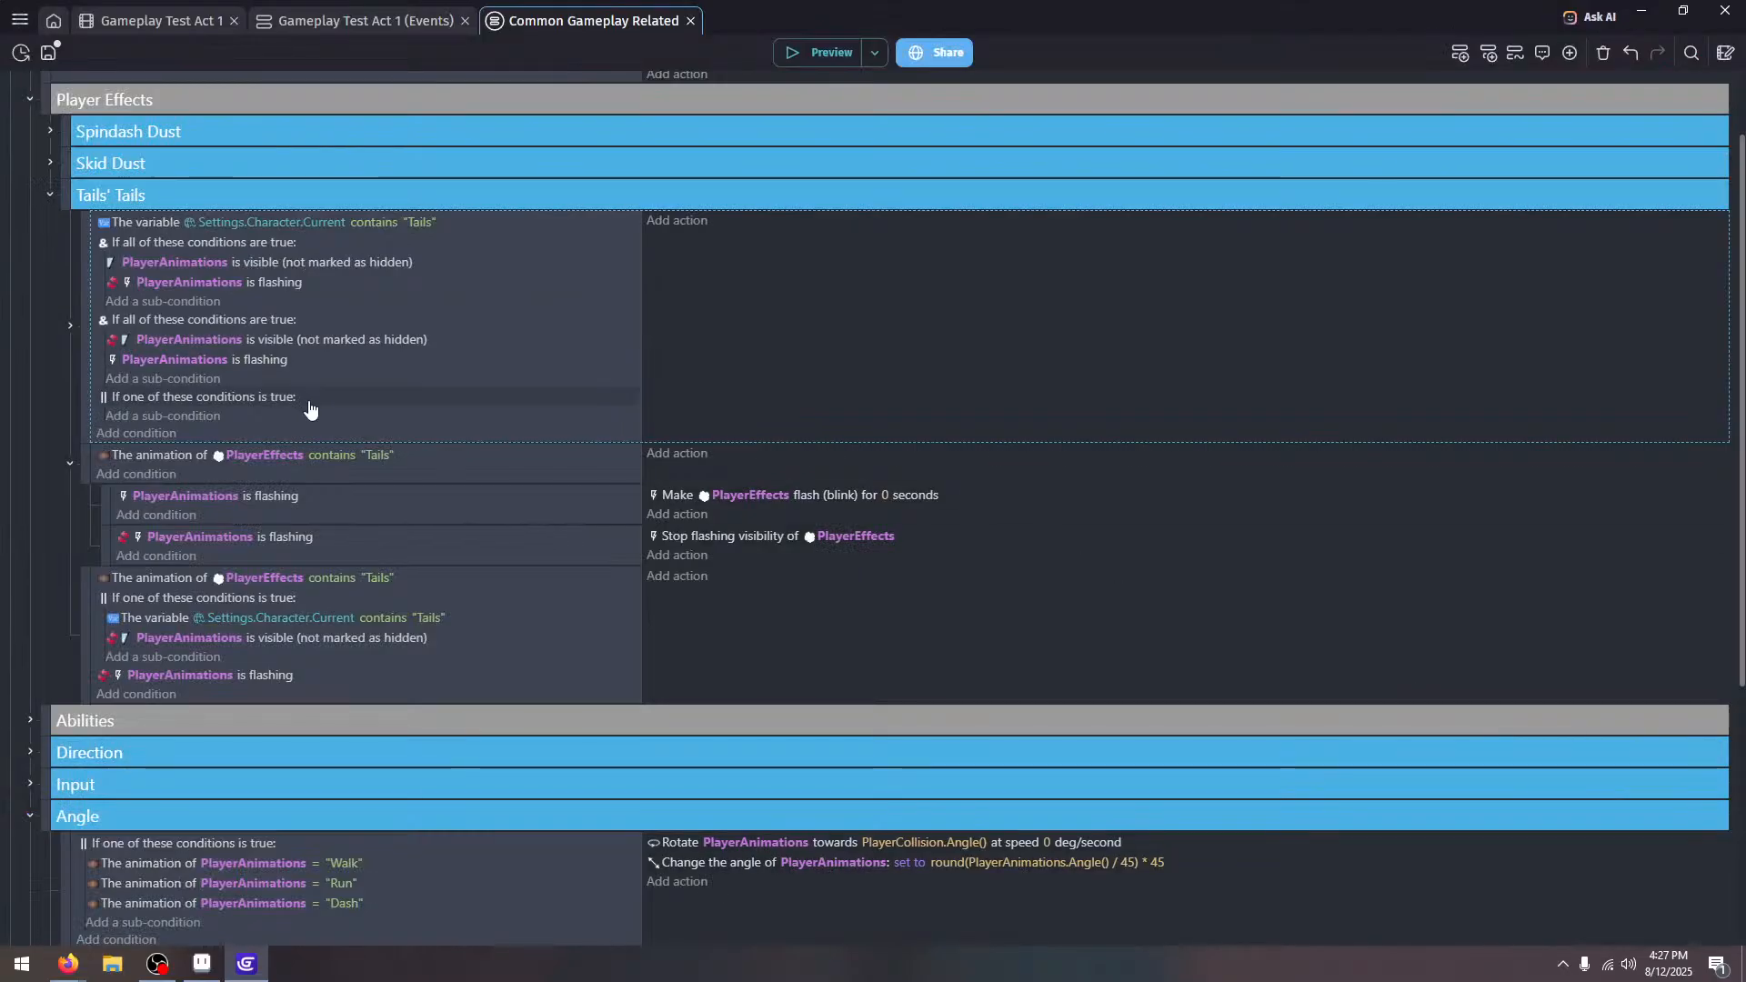
{"action": "left_click_drag", "start_coordinate": [310, 409], "coordinate": [335, 266]}
{"action": "left_click_drag", "start_coordinate": [311, 371], "coordinate": [318, 342]}
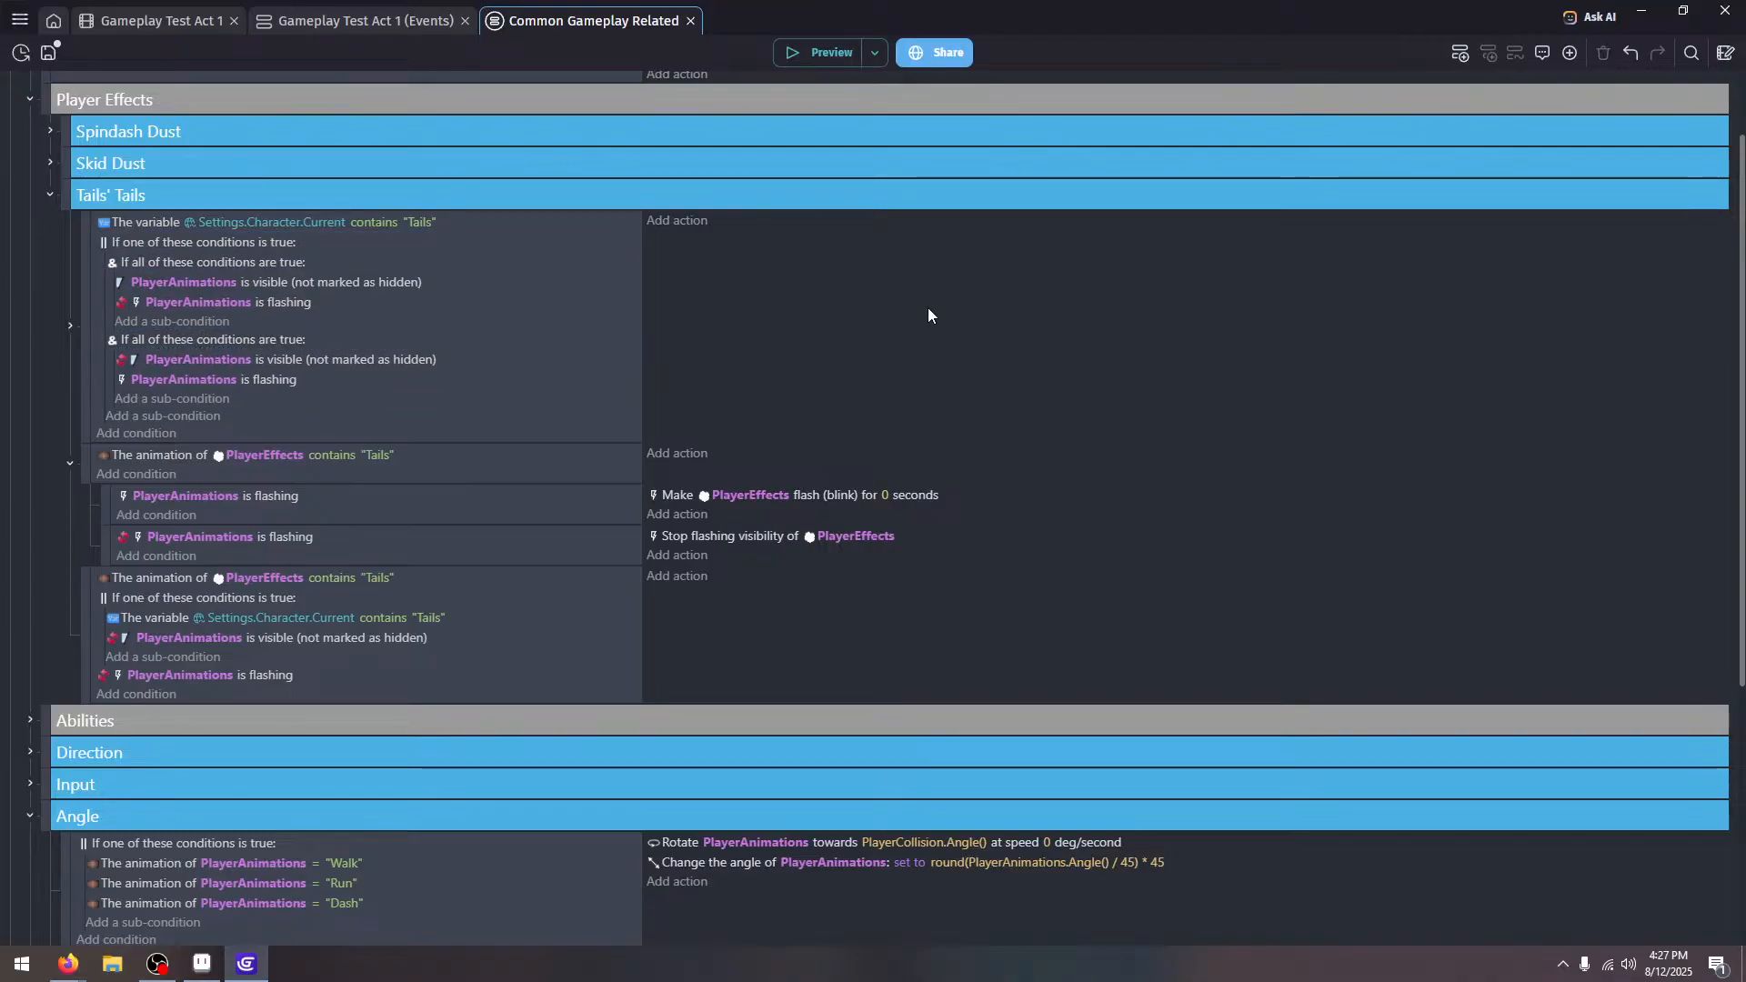
Disable the separate PlayerEffects flash and stop-flashing parent event, and expand the main Tails' Tails event's sub-events
{"action": "left_click", "coordinate": [113, 225]}
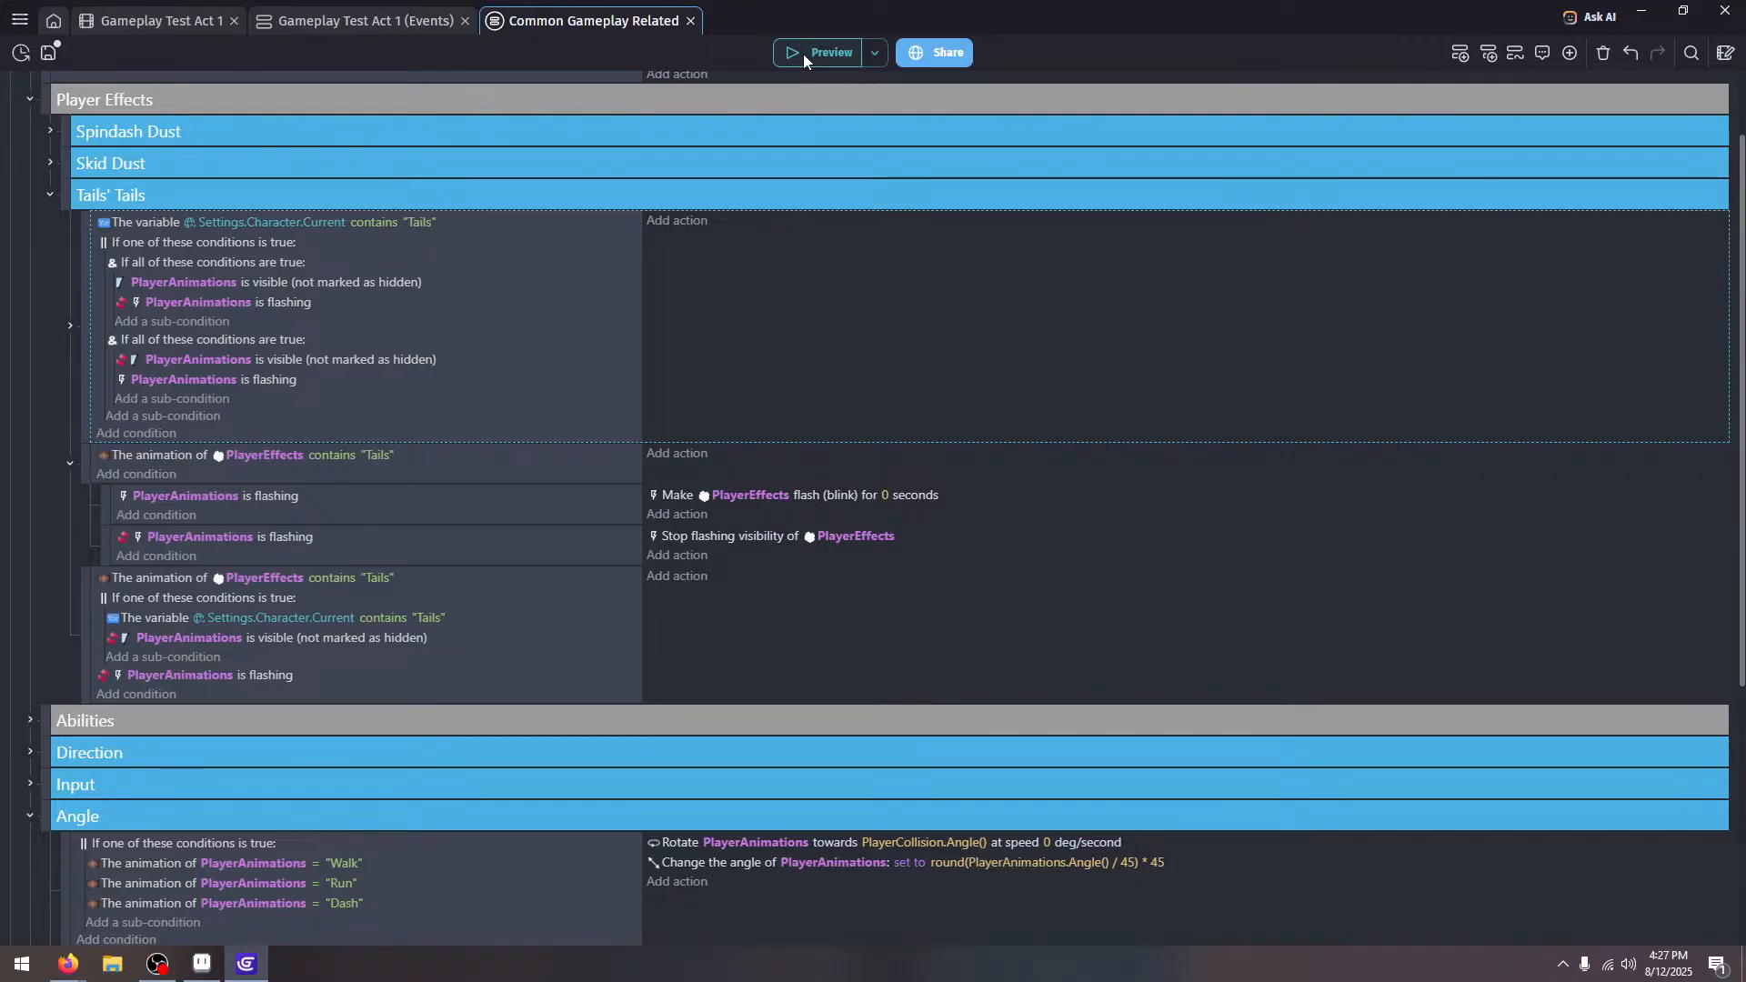
{"action": "left_click", "coordinate": [380, 482]}
{"action": "key", "text": "d"}
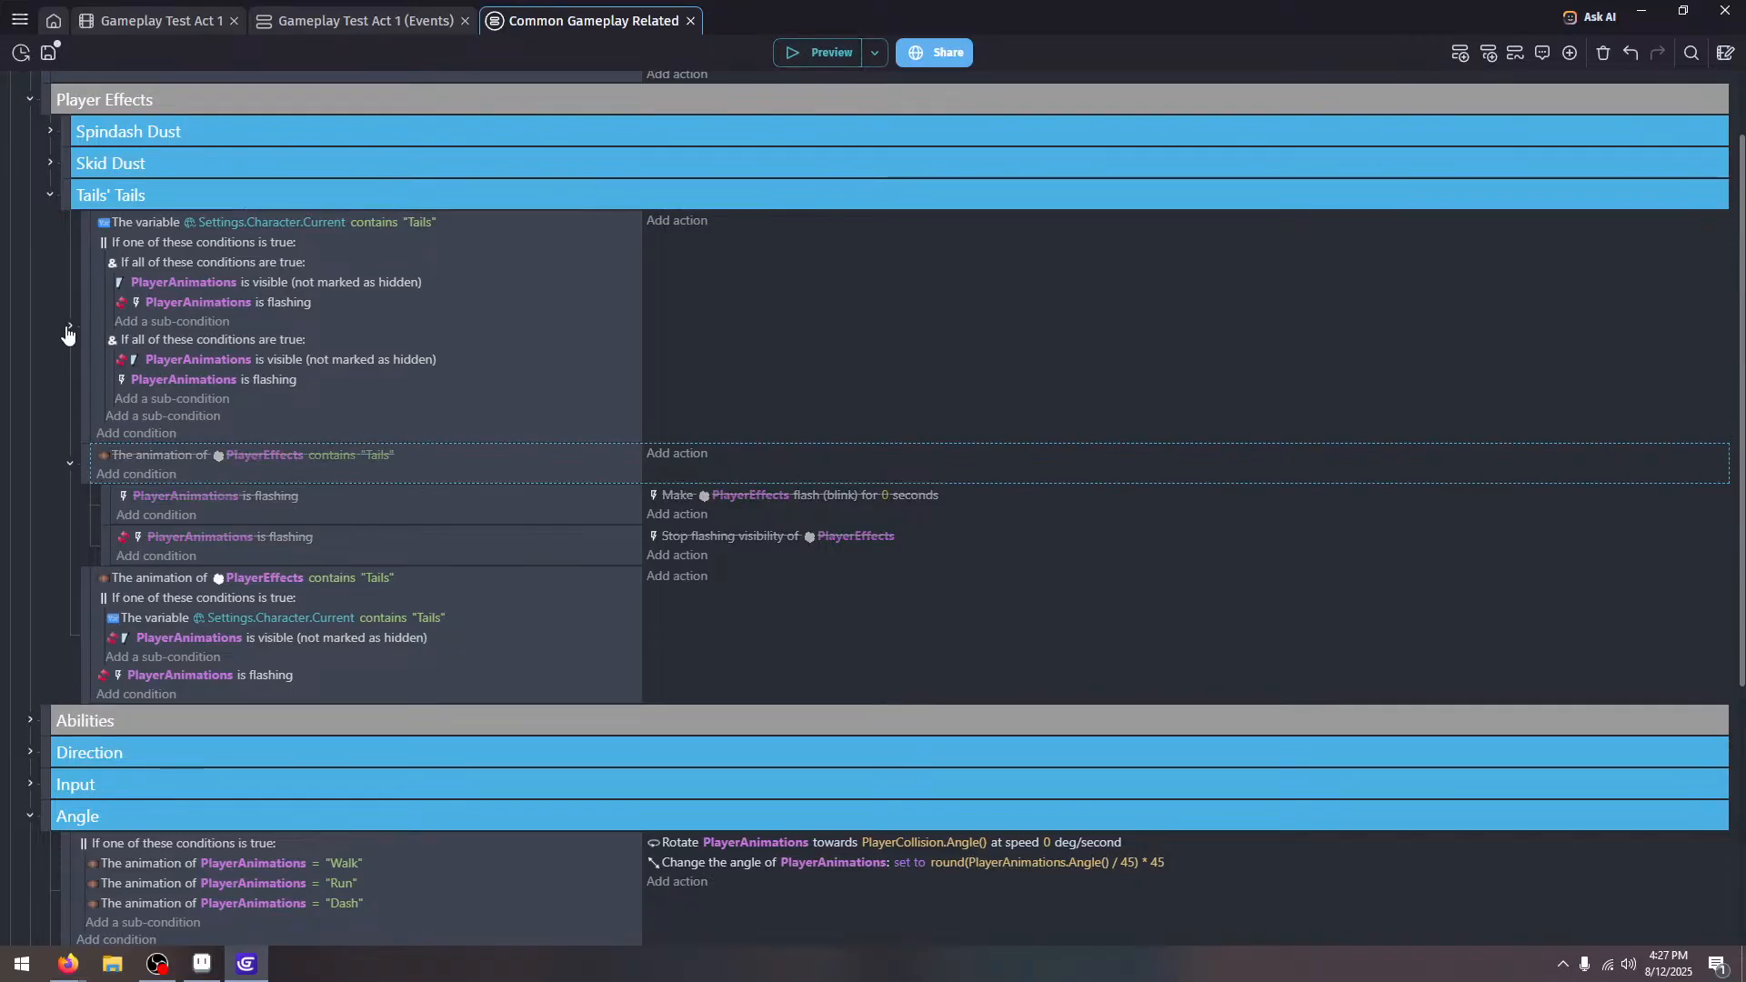
{"action": "left_click", "coordinate": [68, 327]}
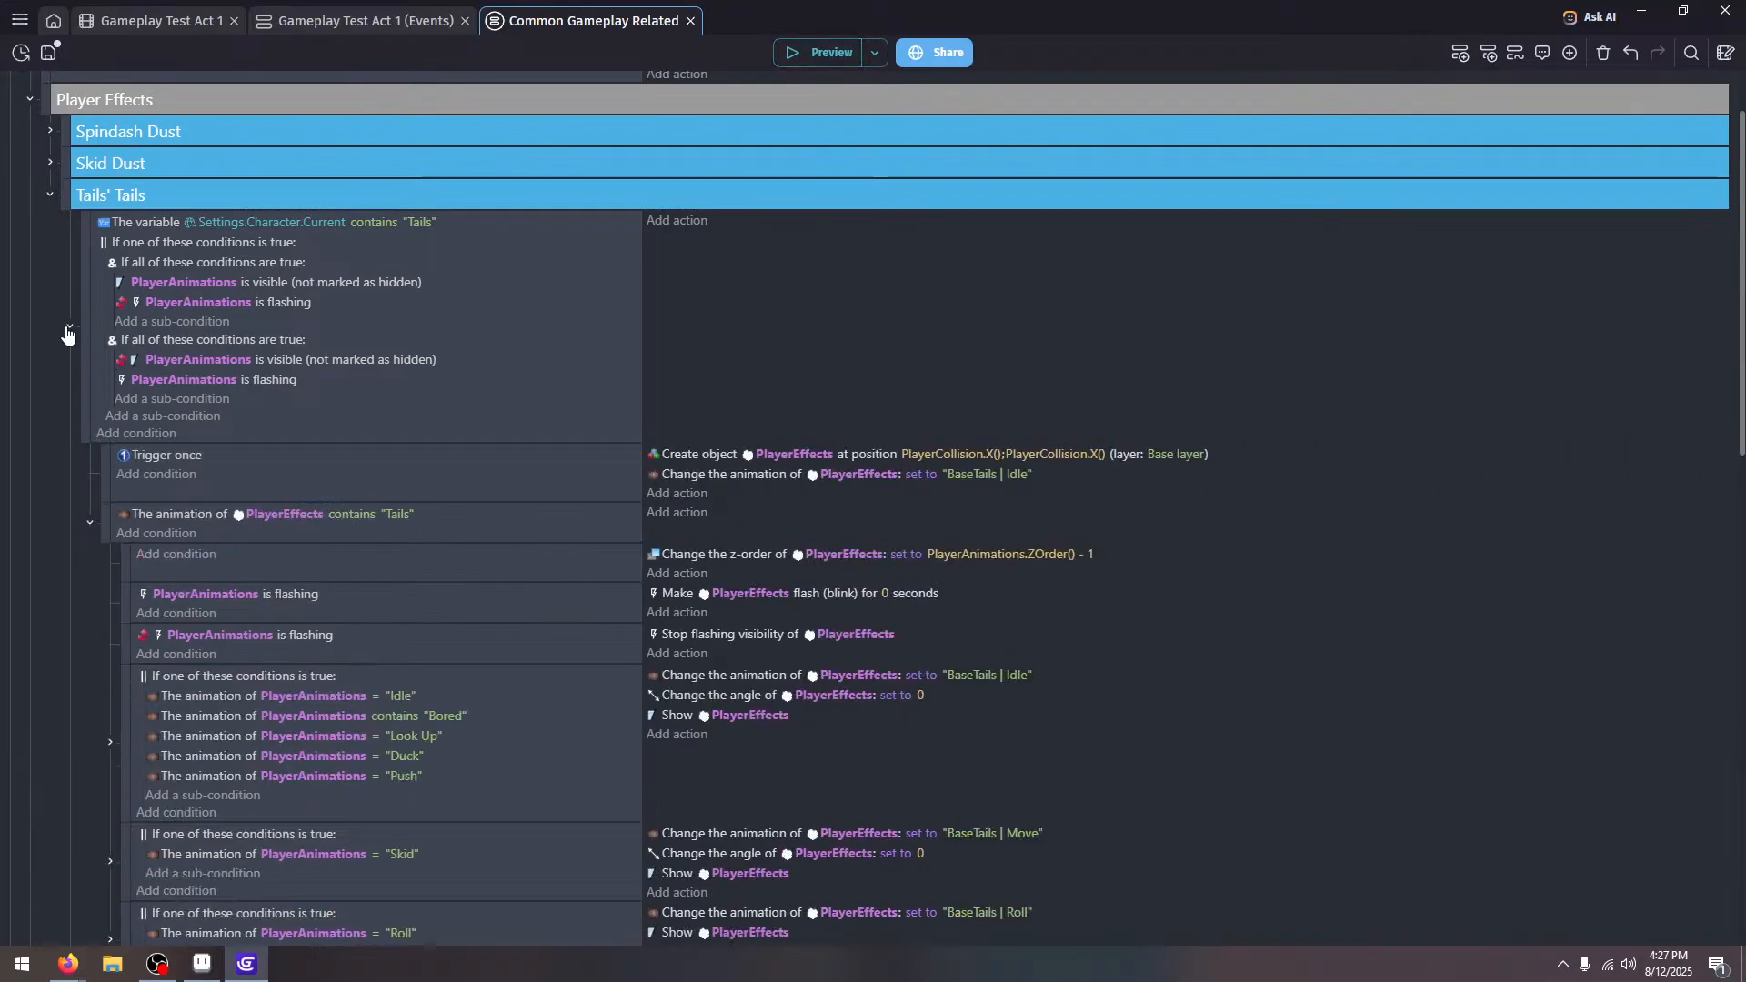
{"action": "left_click", "coordinate": [90, 526]}
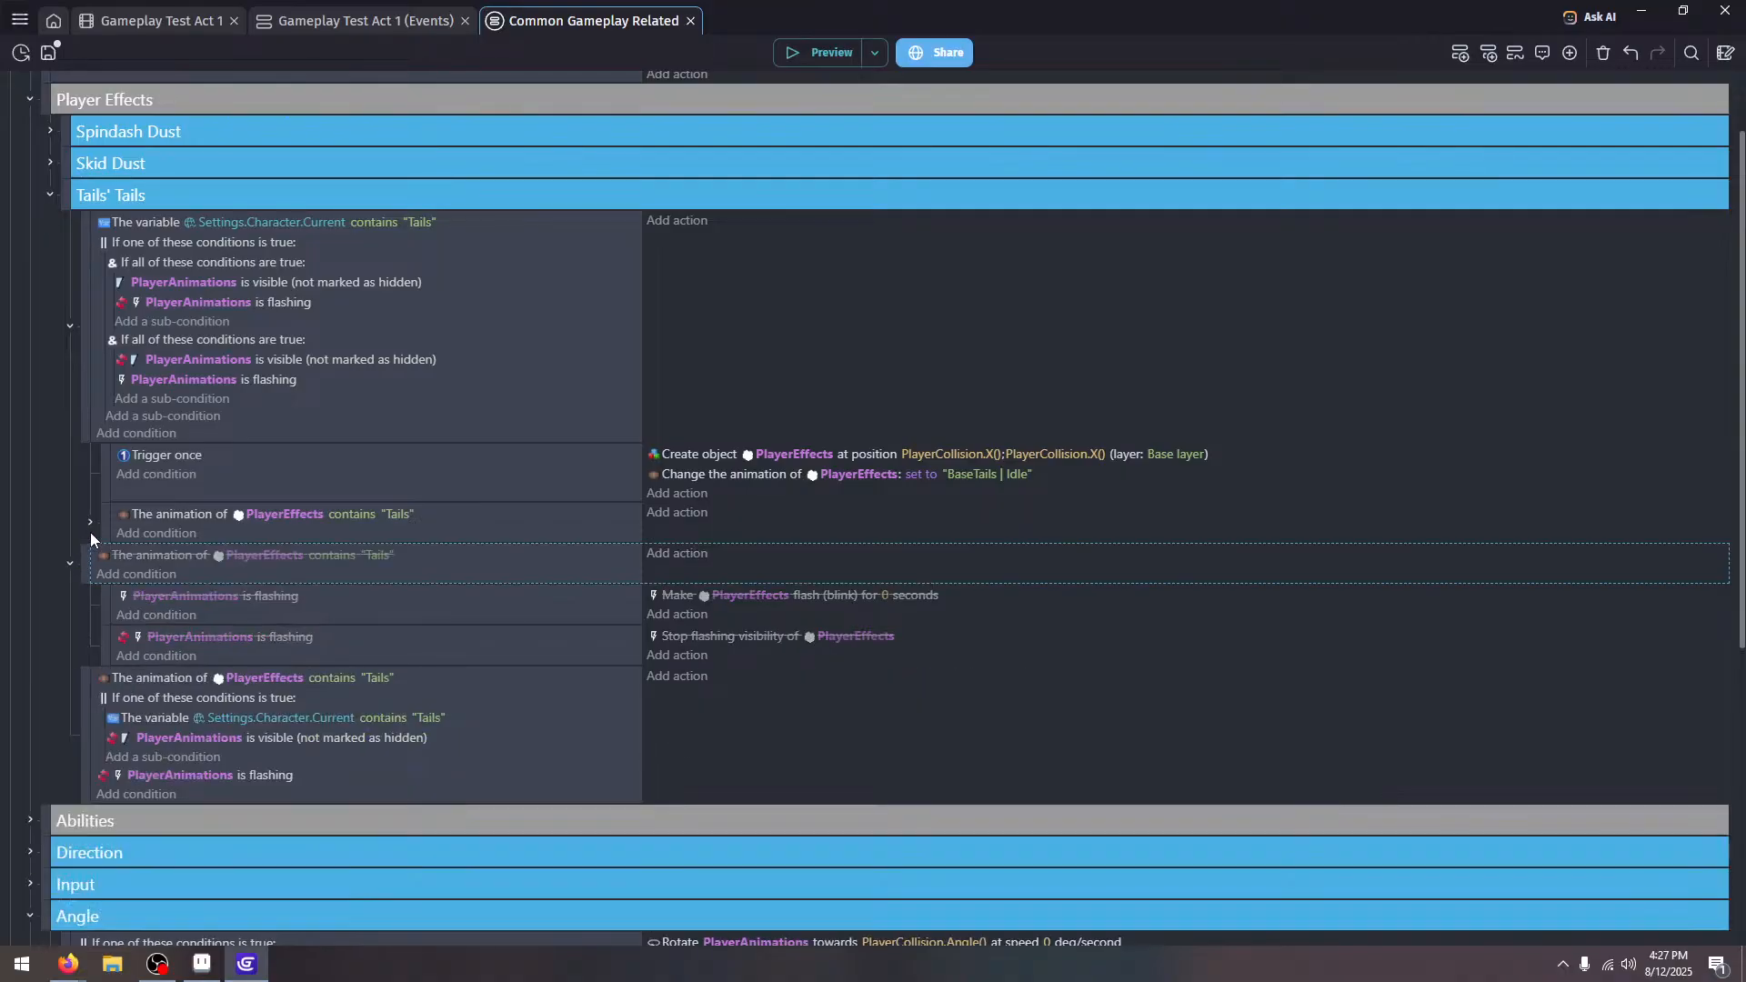
{"action": "left_click", "coordinate": [90, 531]}
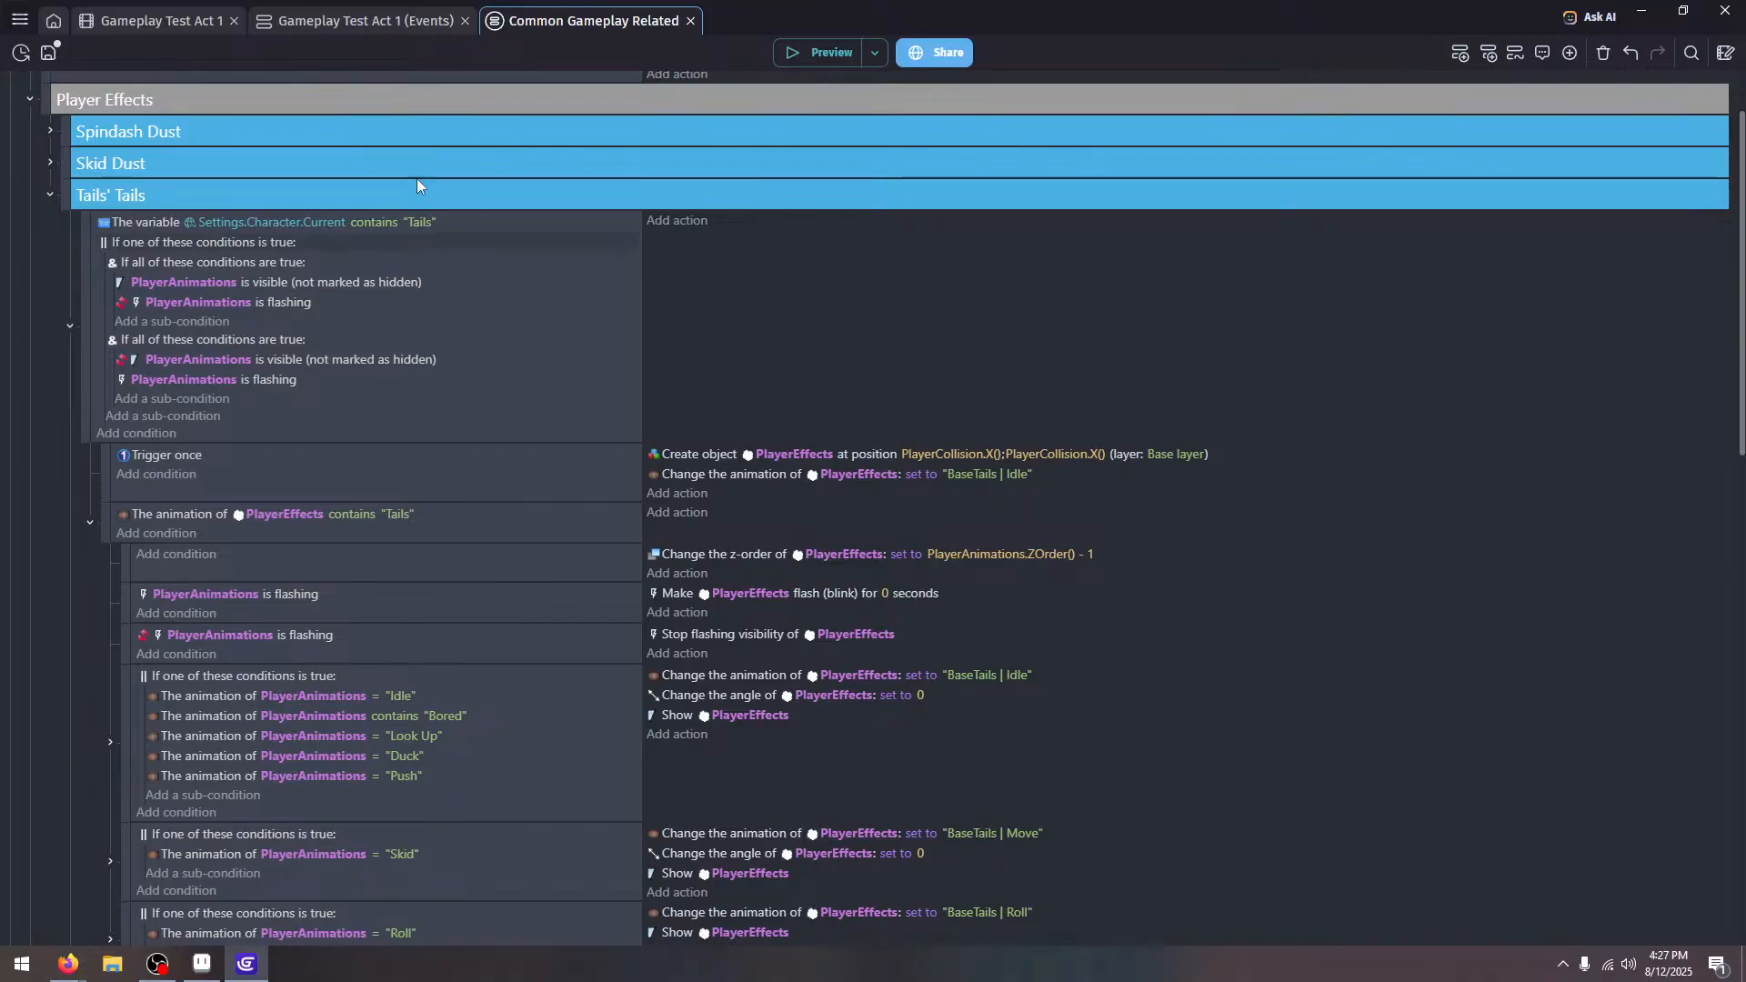
Preview the game and jump and run Tails into the spikes to check how his tails flash when damaged, and close the preview
{"action": "left_click", "coordinate": [795, 51]}
{"action": "key", "text": "space"}
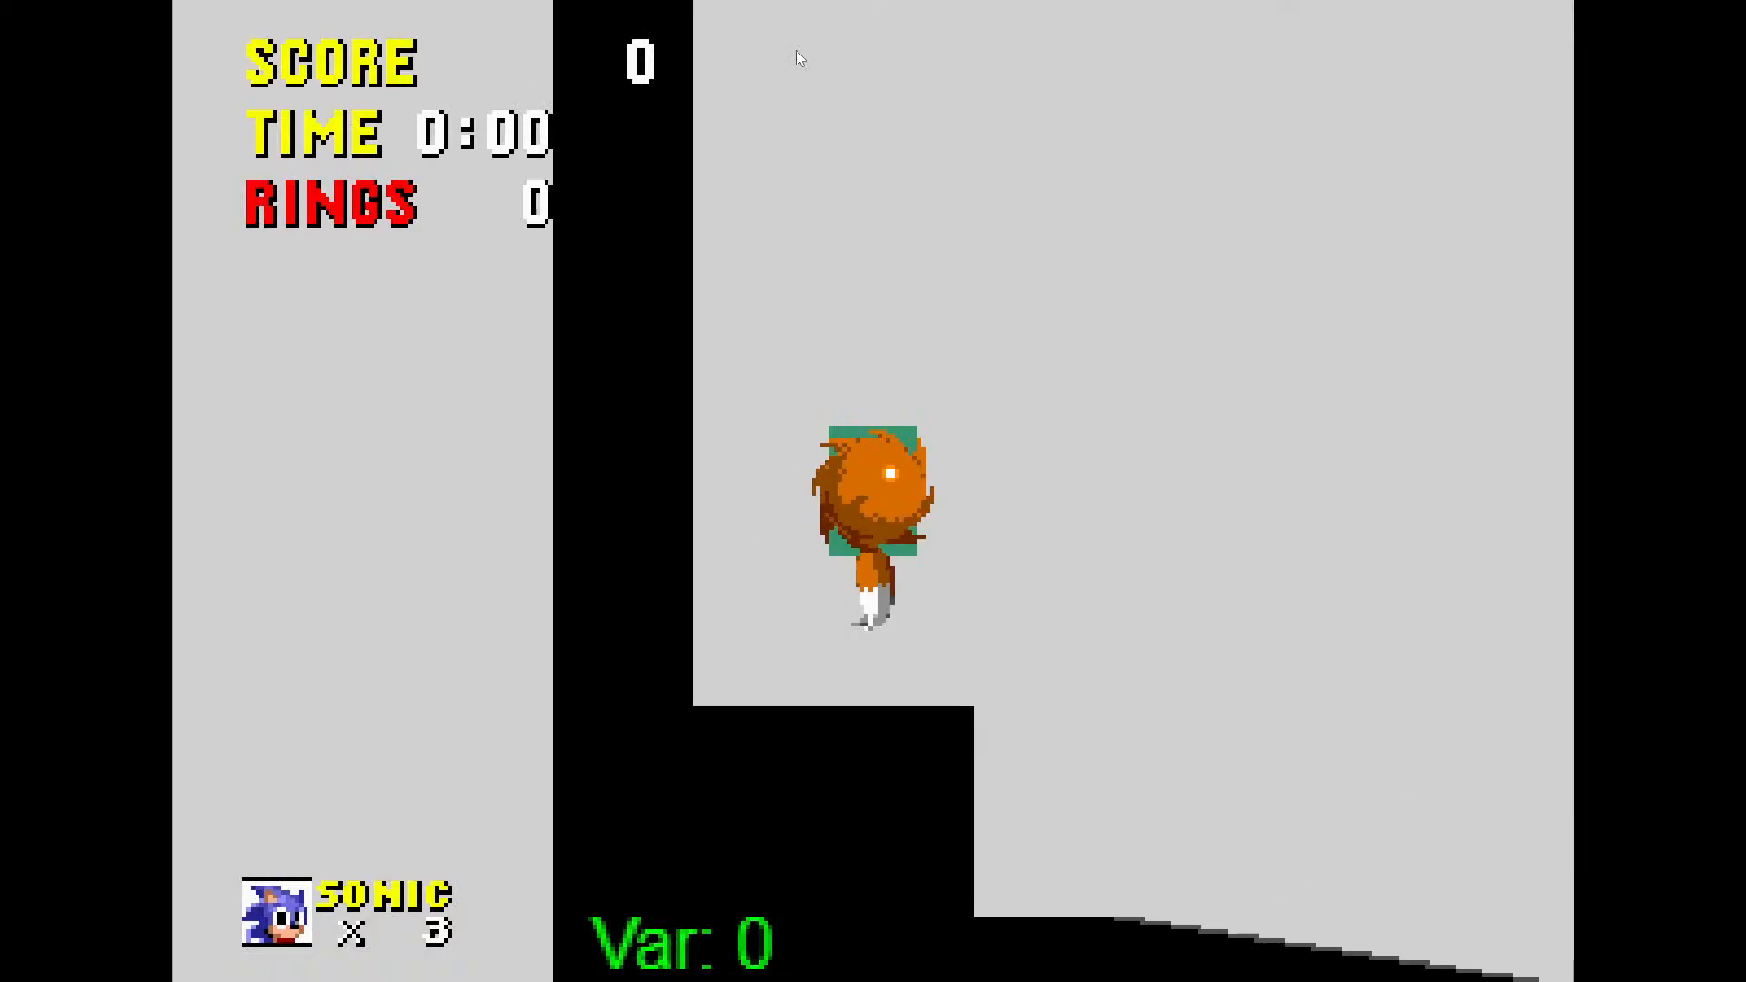
{"action": "key", "text": "Right"}
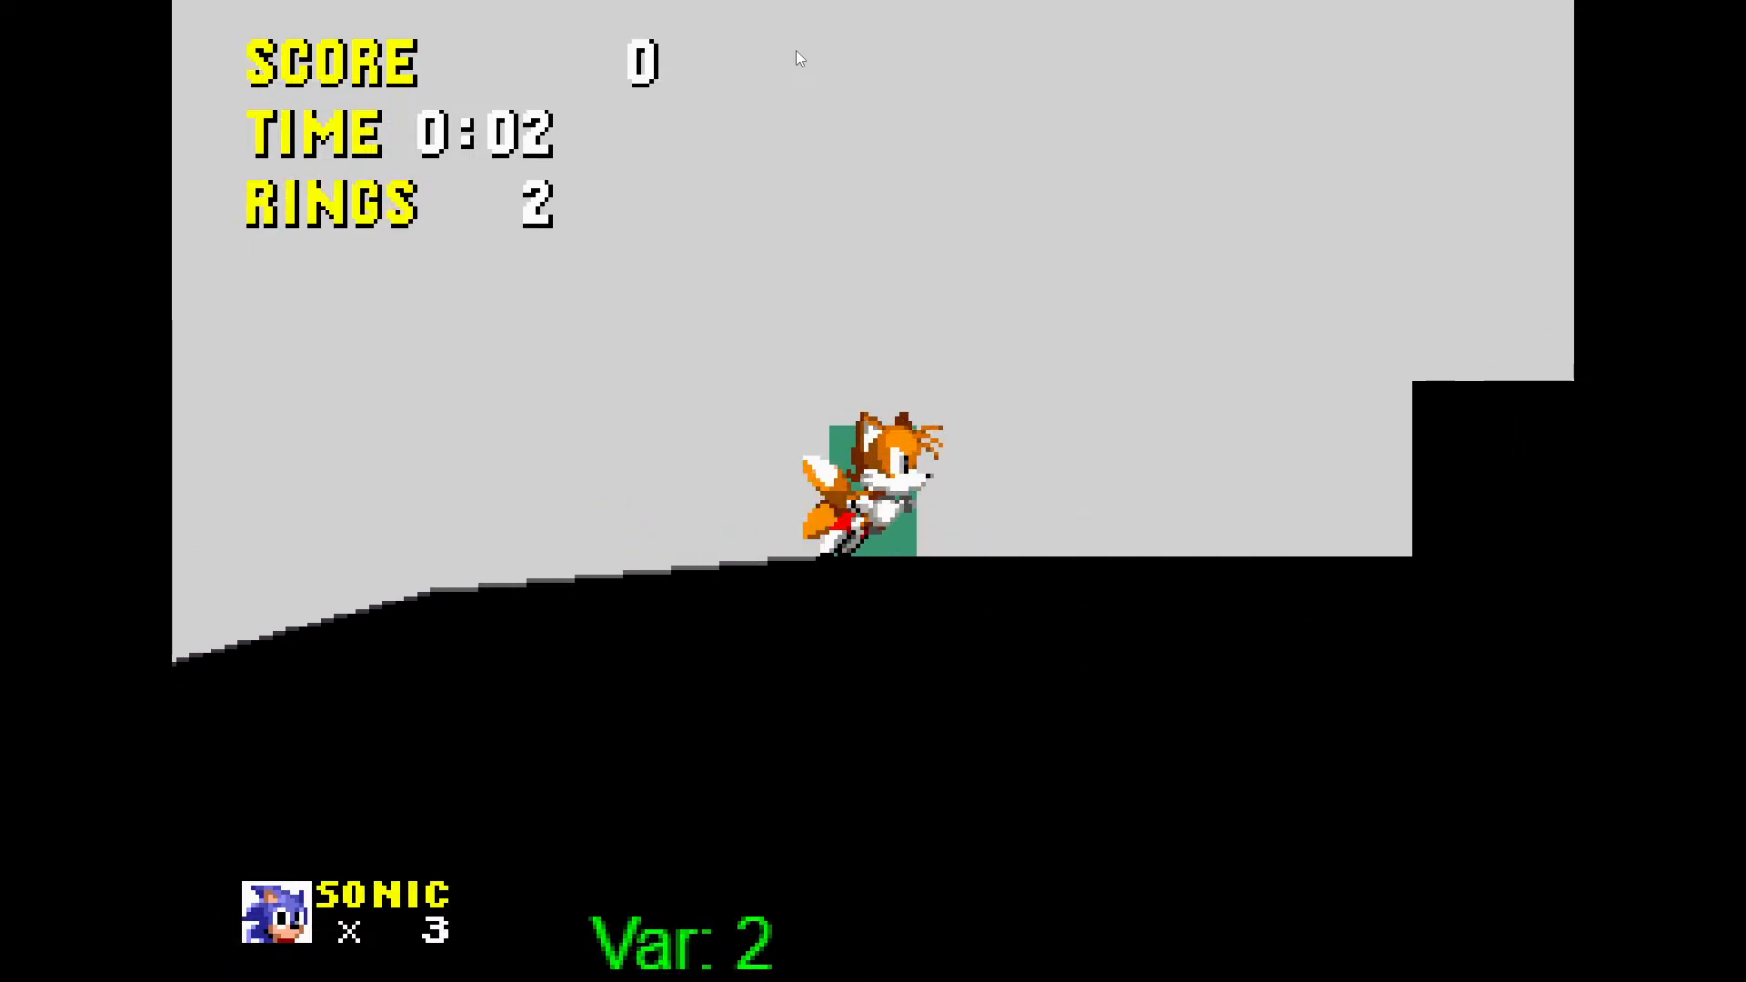
{"action": "key", "text": "space"}
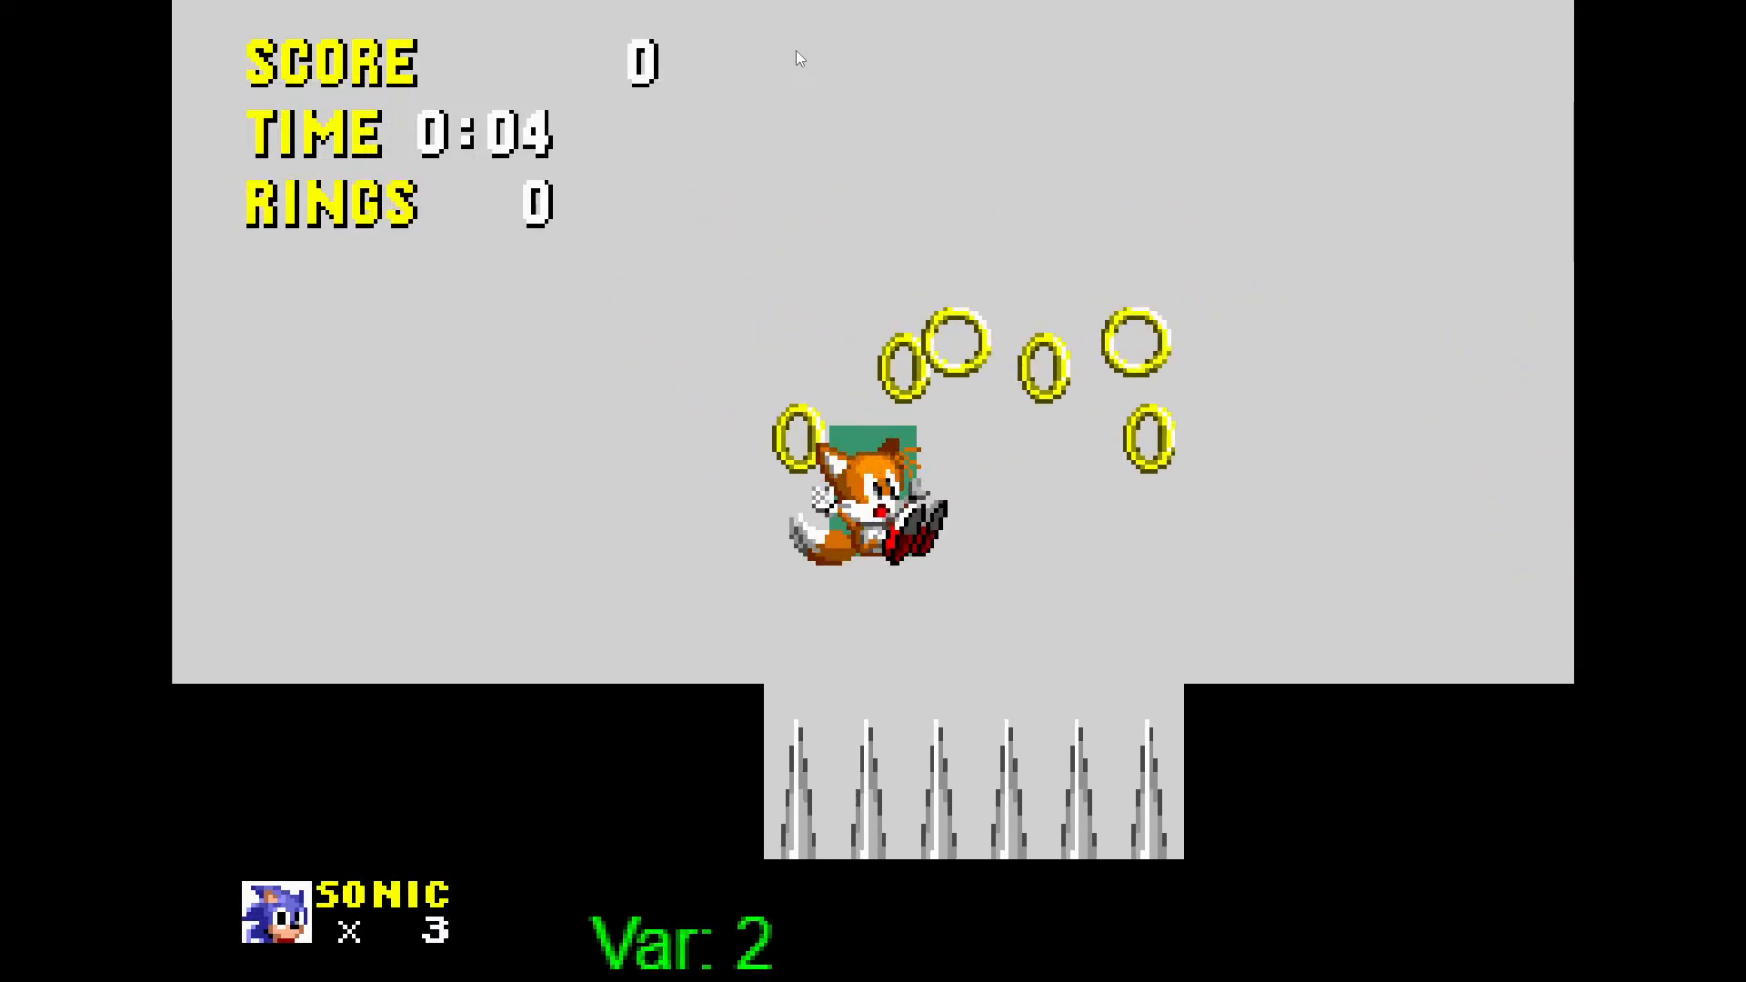
{"action": "key", "text": "Left"}
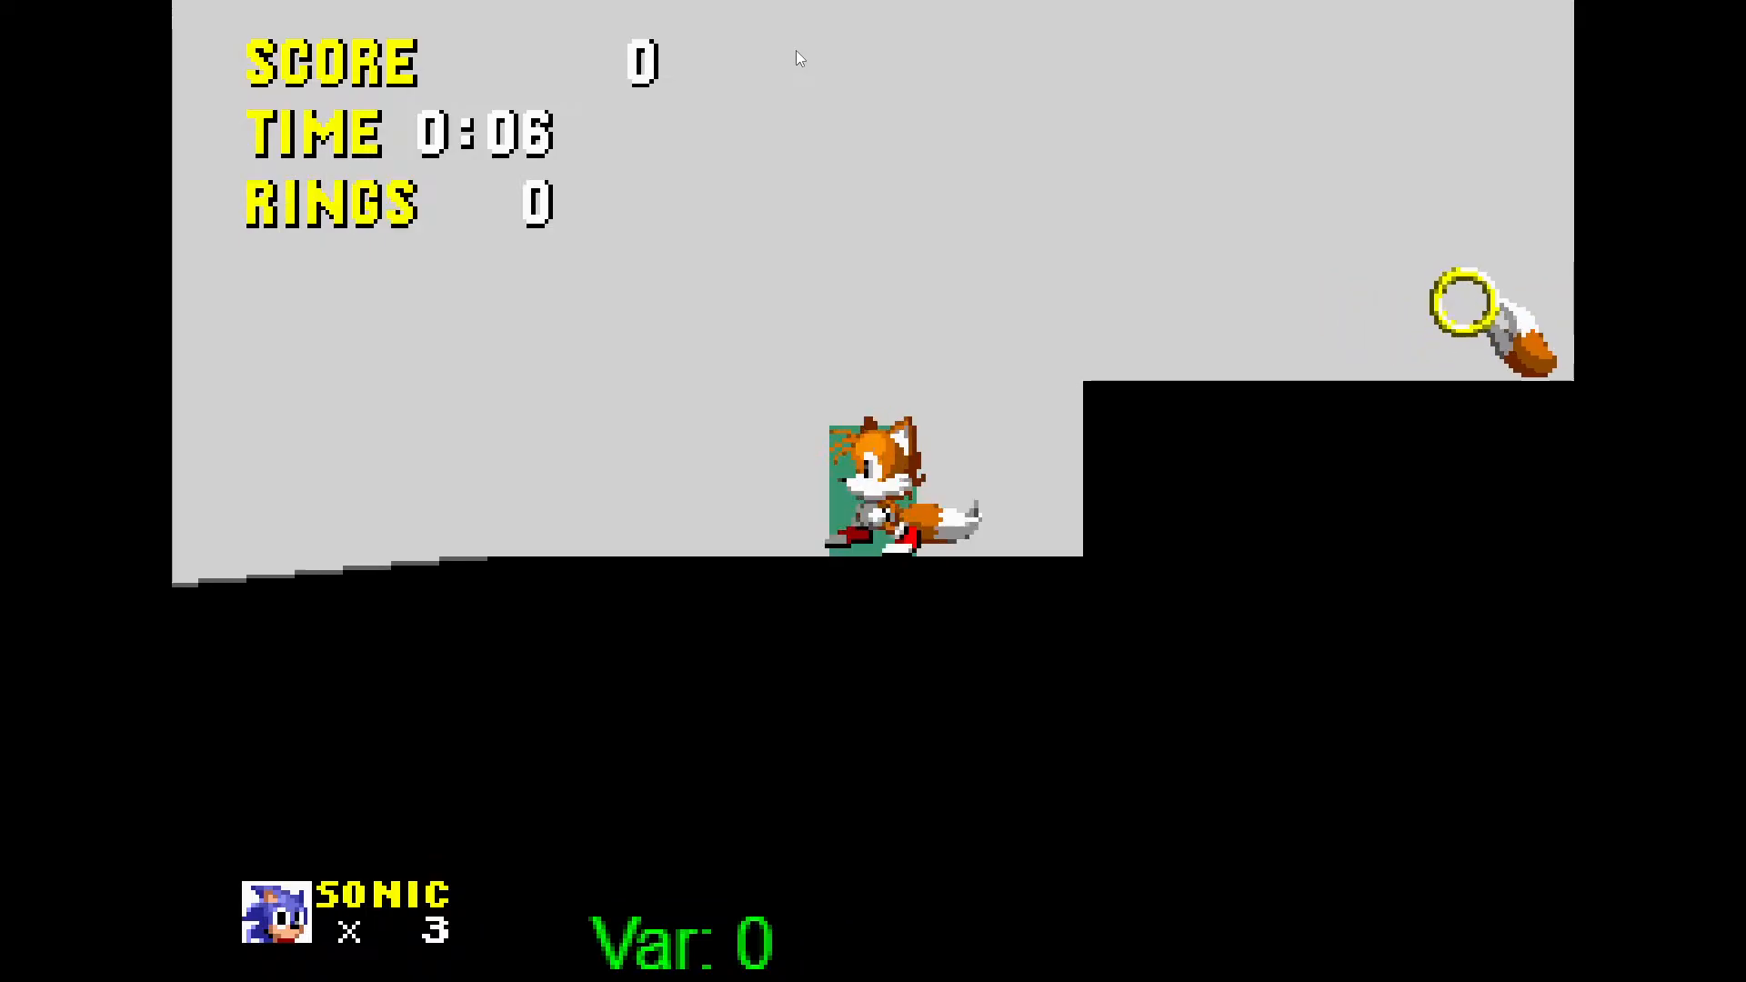
{"action": "key", "text": "space"}
{"action": "key", "text": "Right"}
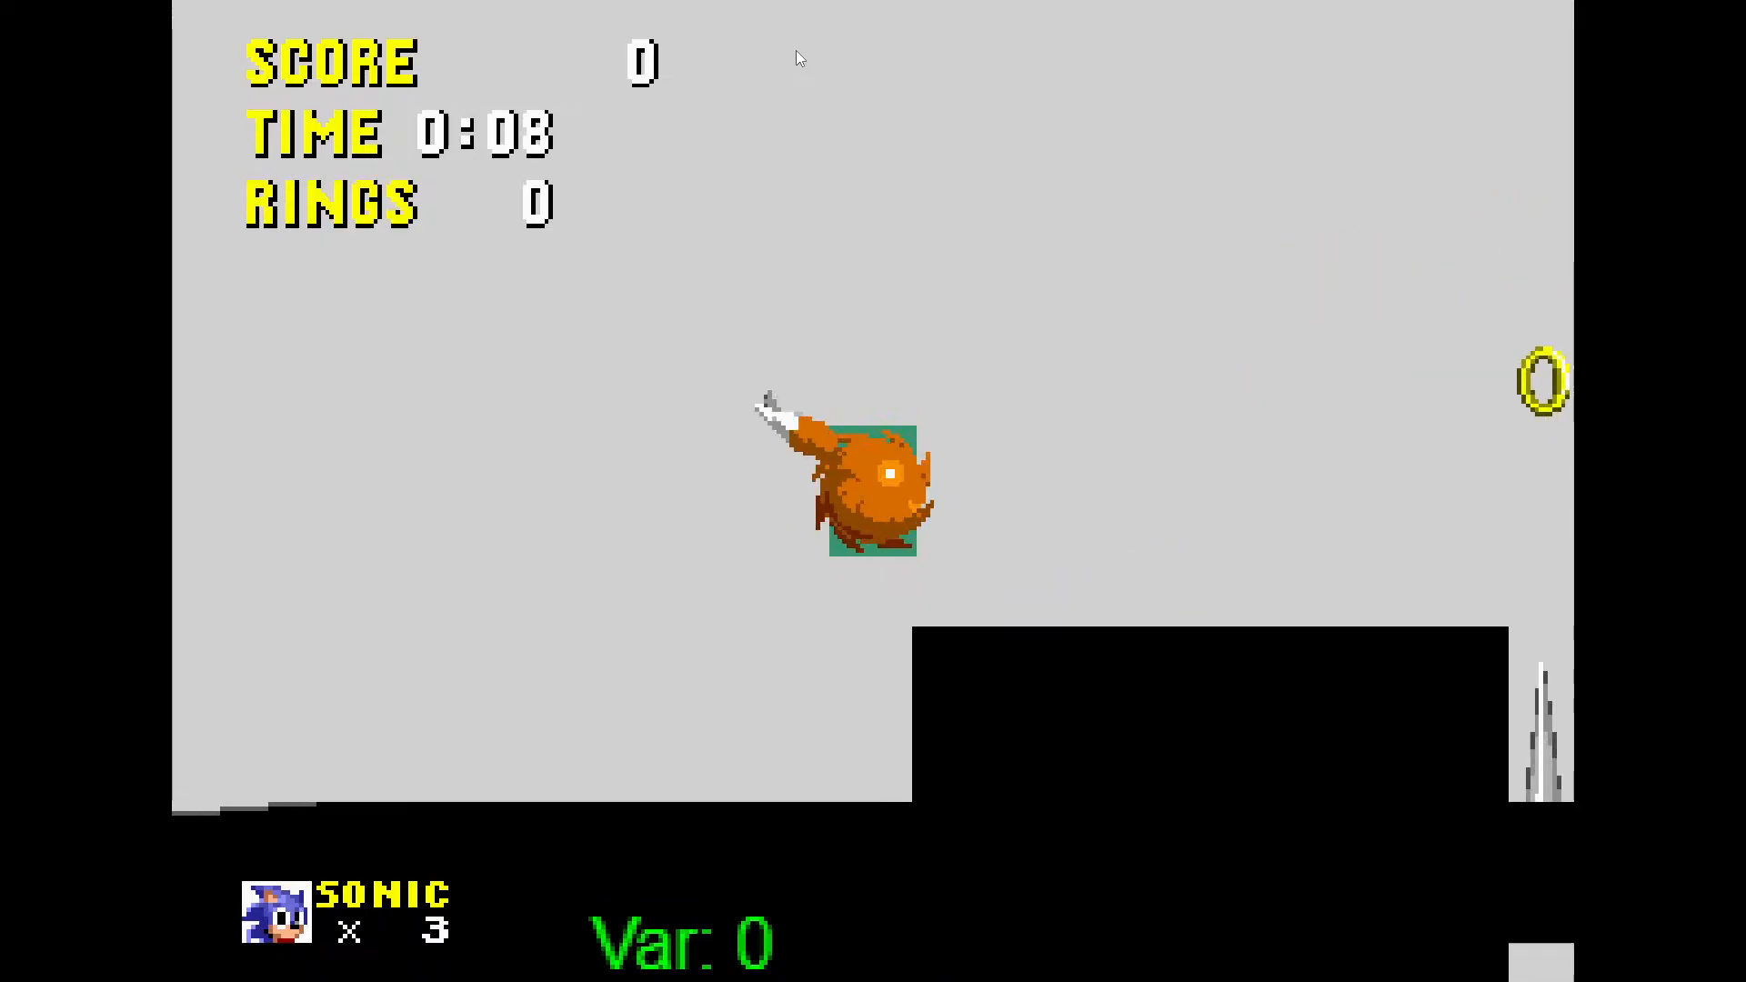
{"action": "key", "text": "space"}
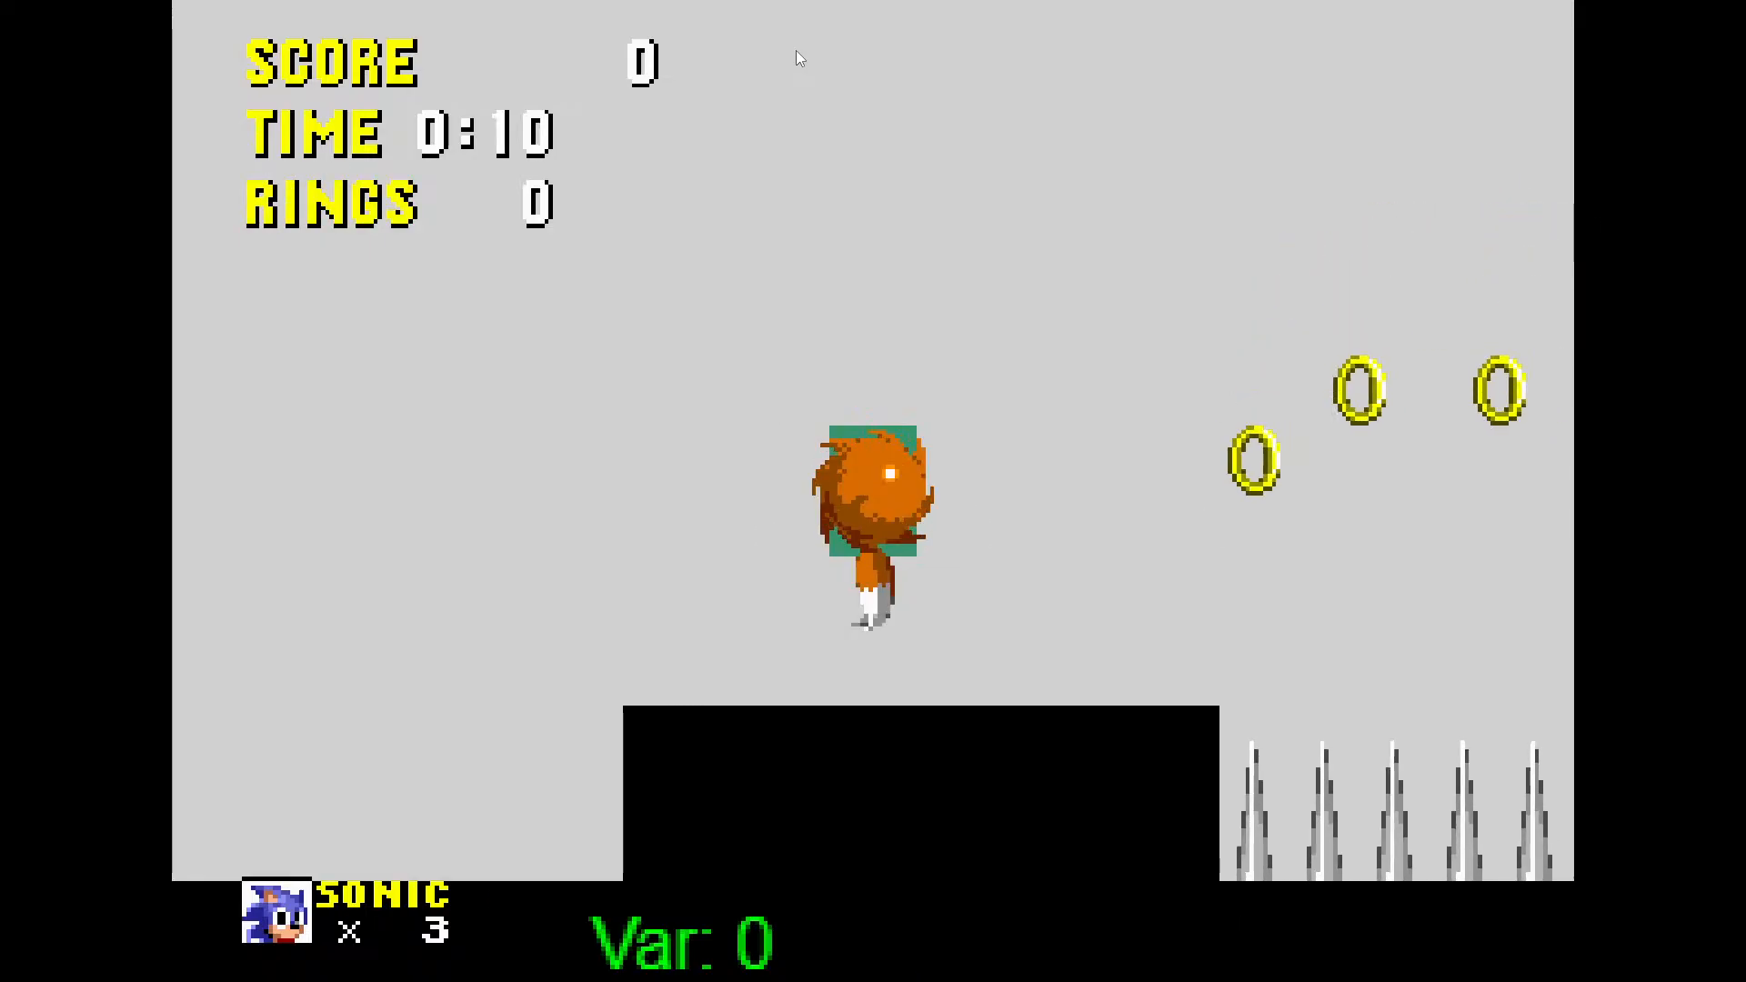
{"action": "key", "text": "Right"}
{"action": "key", "text": "space"}
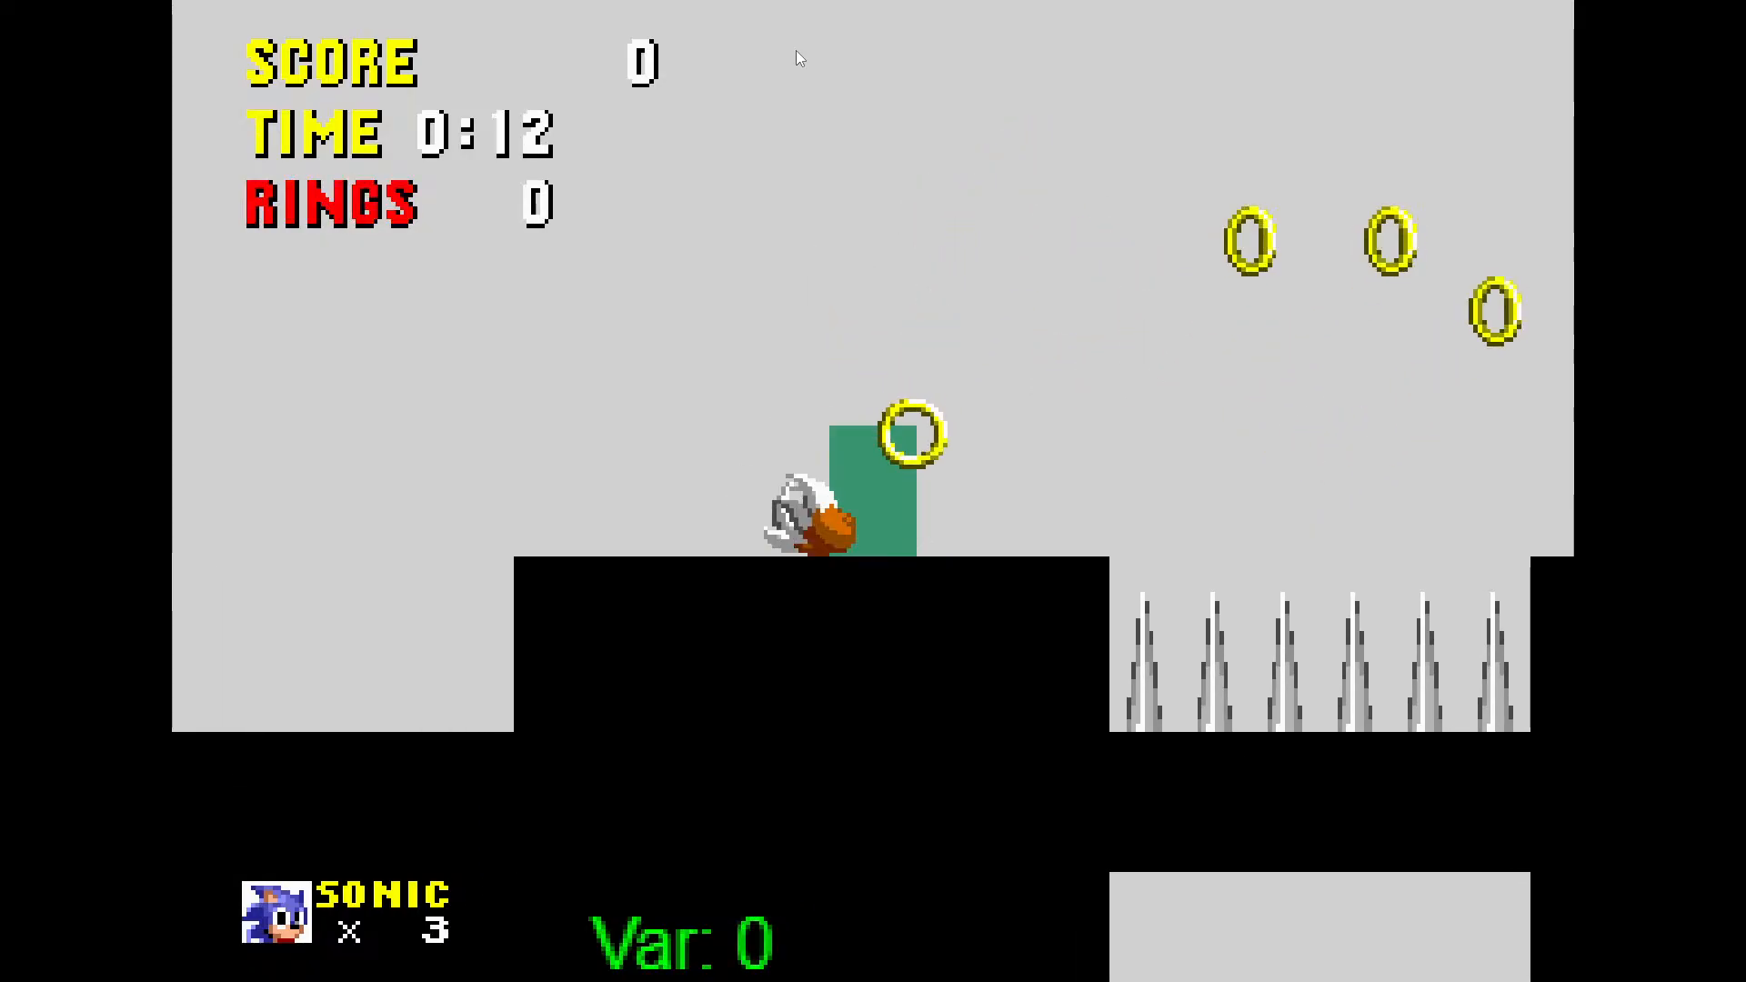
{"action": "key", "text": "Right"}
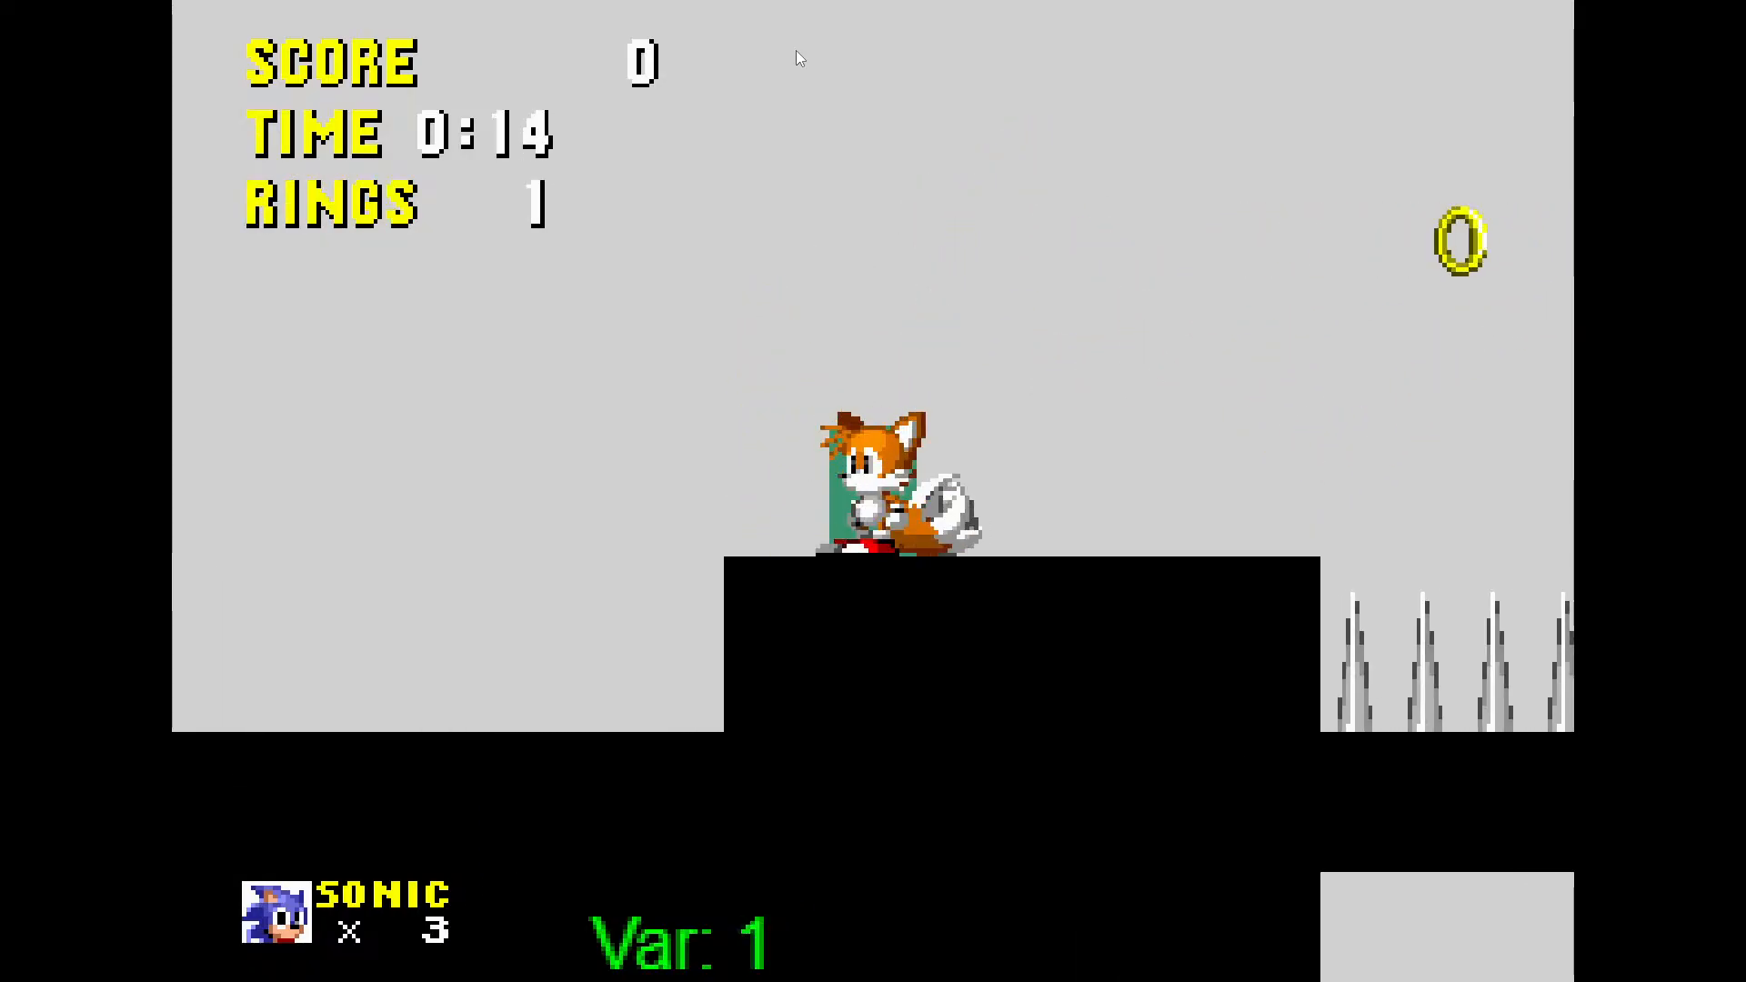
{"action": "key", "text": "Left"}
{"action": "key", "text": "Escape"}
{"action": "left_click", "coordinate": [1000, 368]}
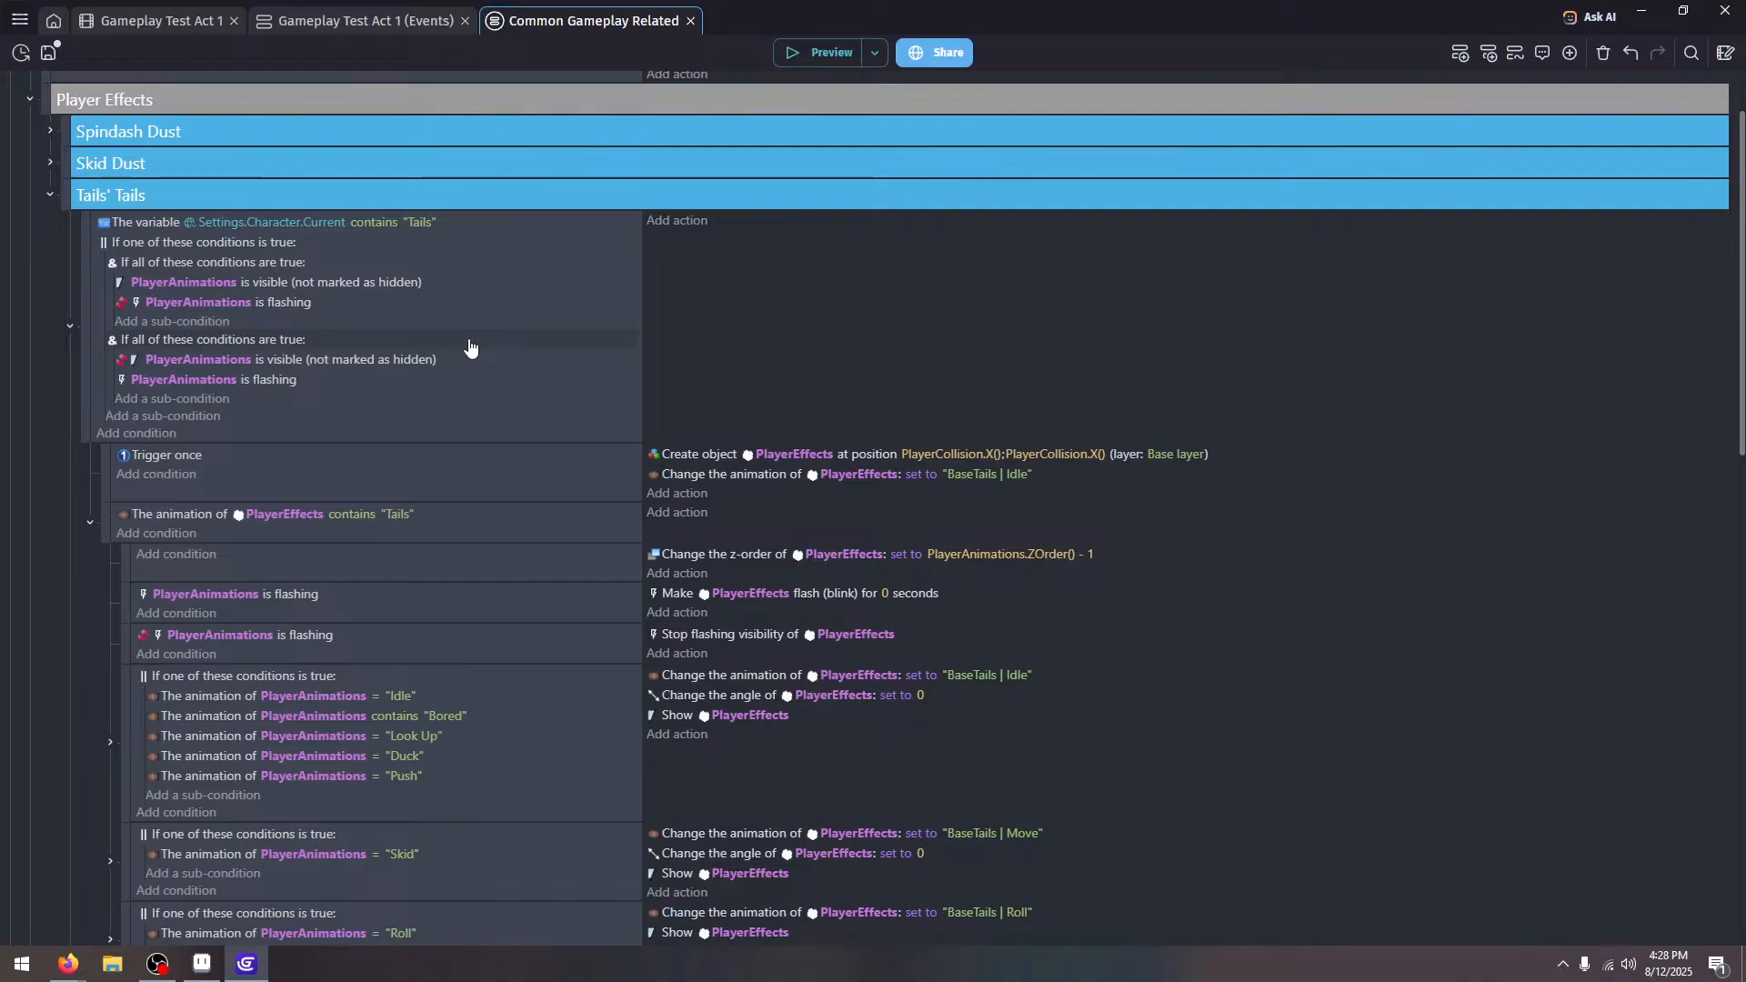
Delete the Or condition with both And blocks from the main Tails' Tails event, keeping only the Settings.Character.Current contains "Tails" condition
{"action": "key", "text": "Delete"}
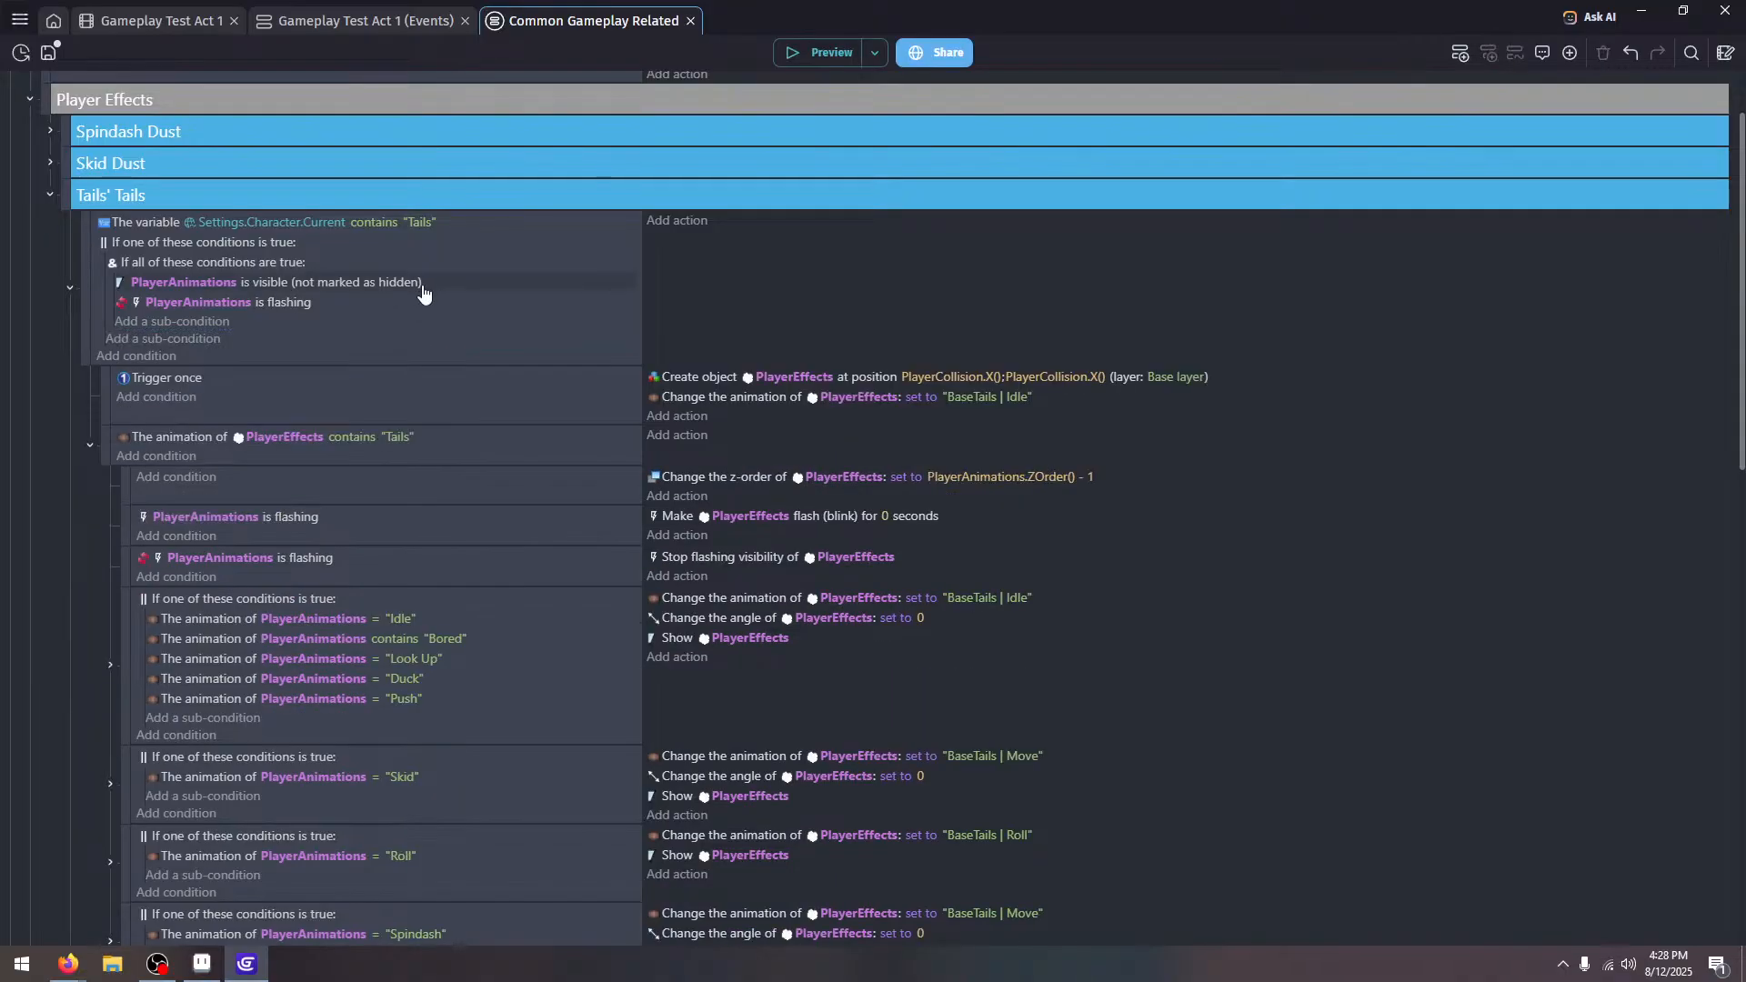
{"action": "left_click", "coordinate": [422, 290]}
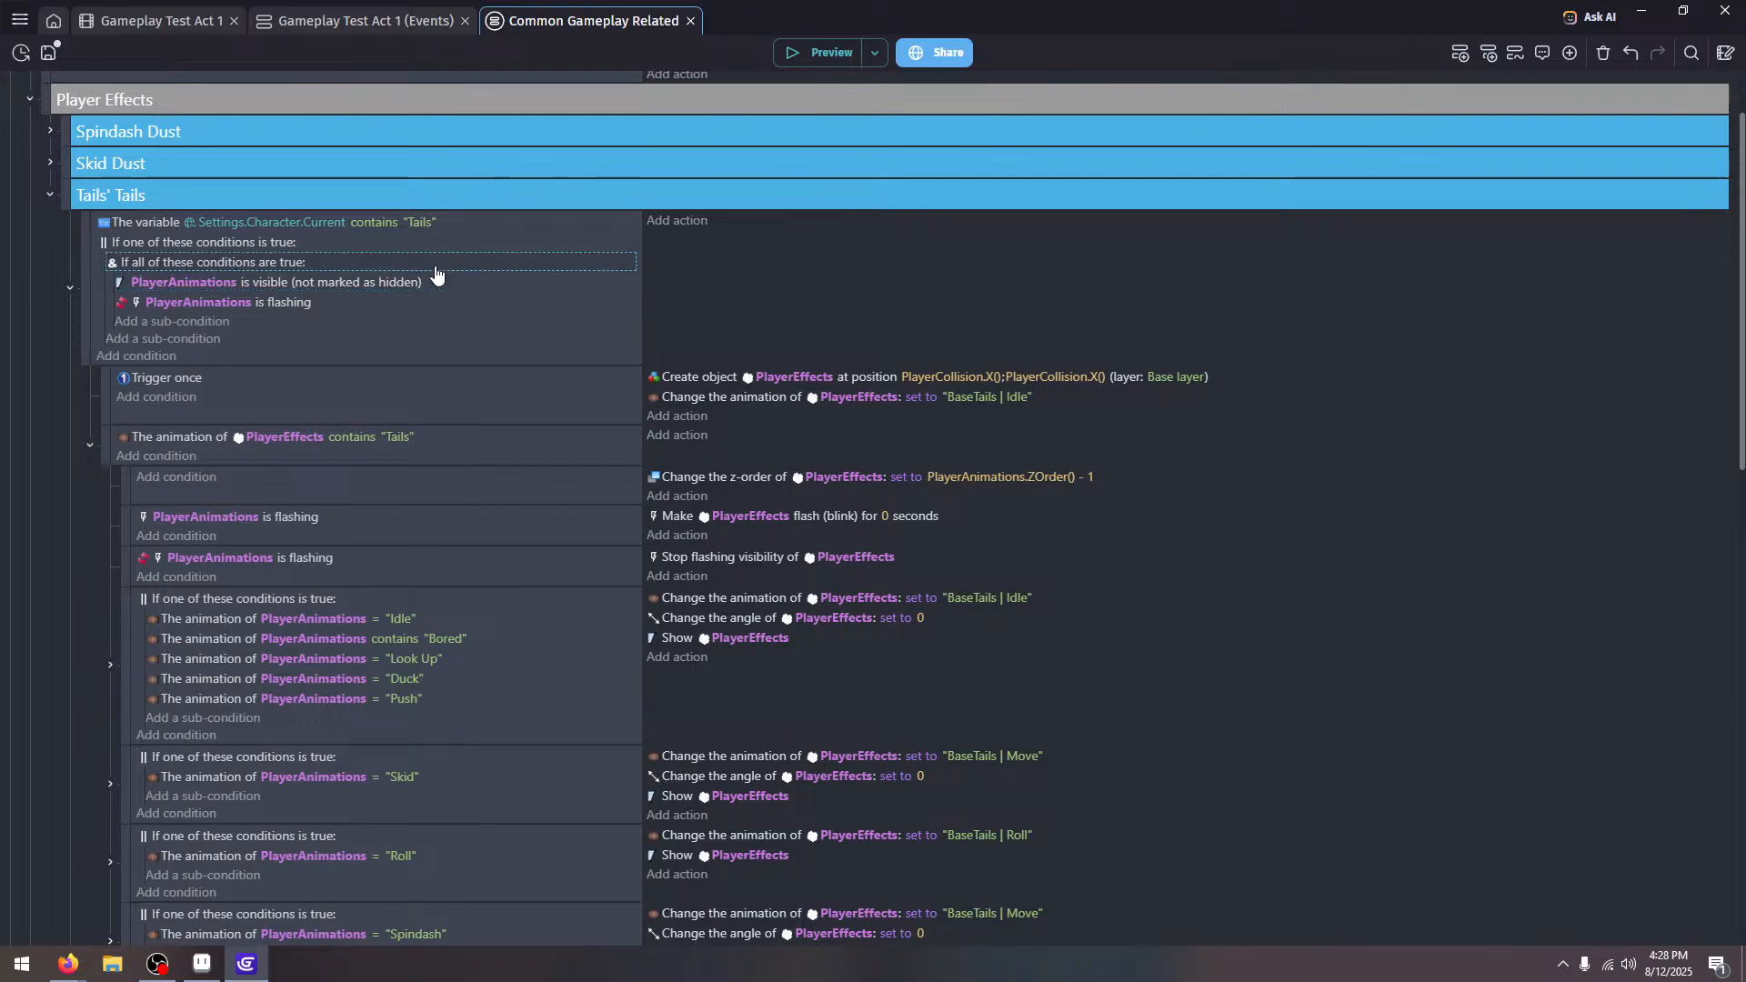
{"action": "left_click", "coordinate": [434, 260]}
{"action": "key", "text": "Delete"}
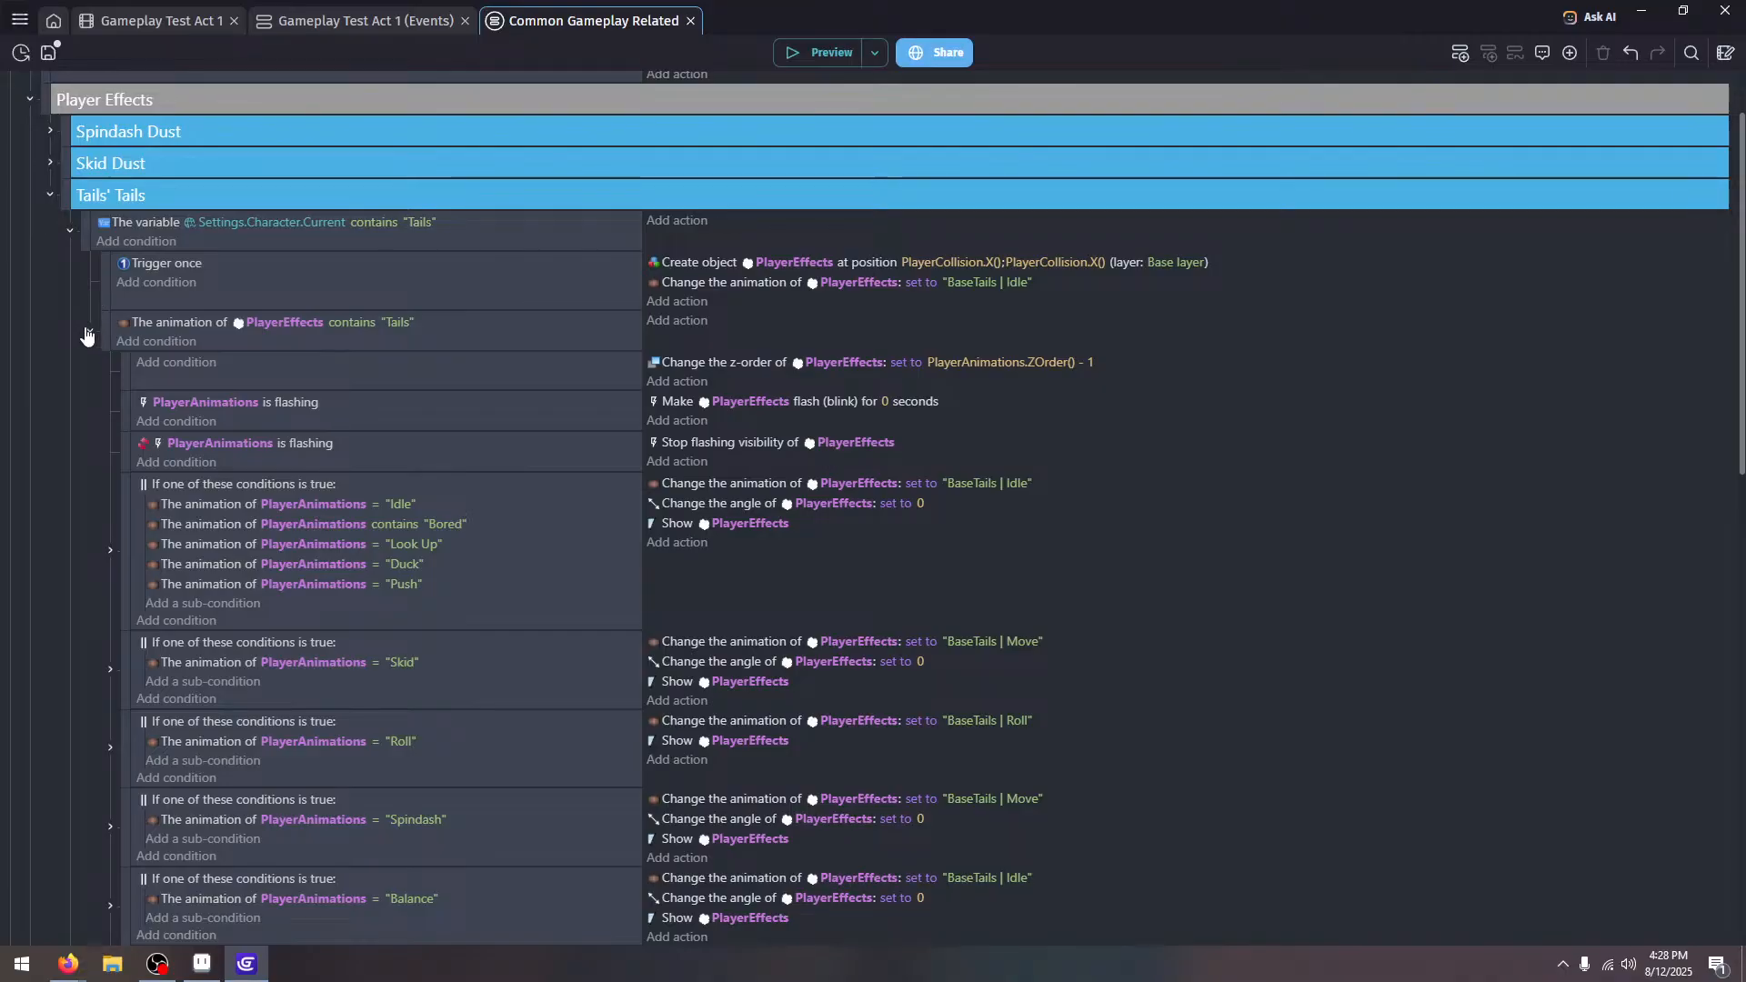
Collapse the PlayerEffects contains "Tails" sub-events and delete the disabled flash and stop-flashing event group below them
{"action": "scroll", "coordinate": [122, 409], "scroll_direction": "down", "scroll_amount": 10}
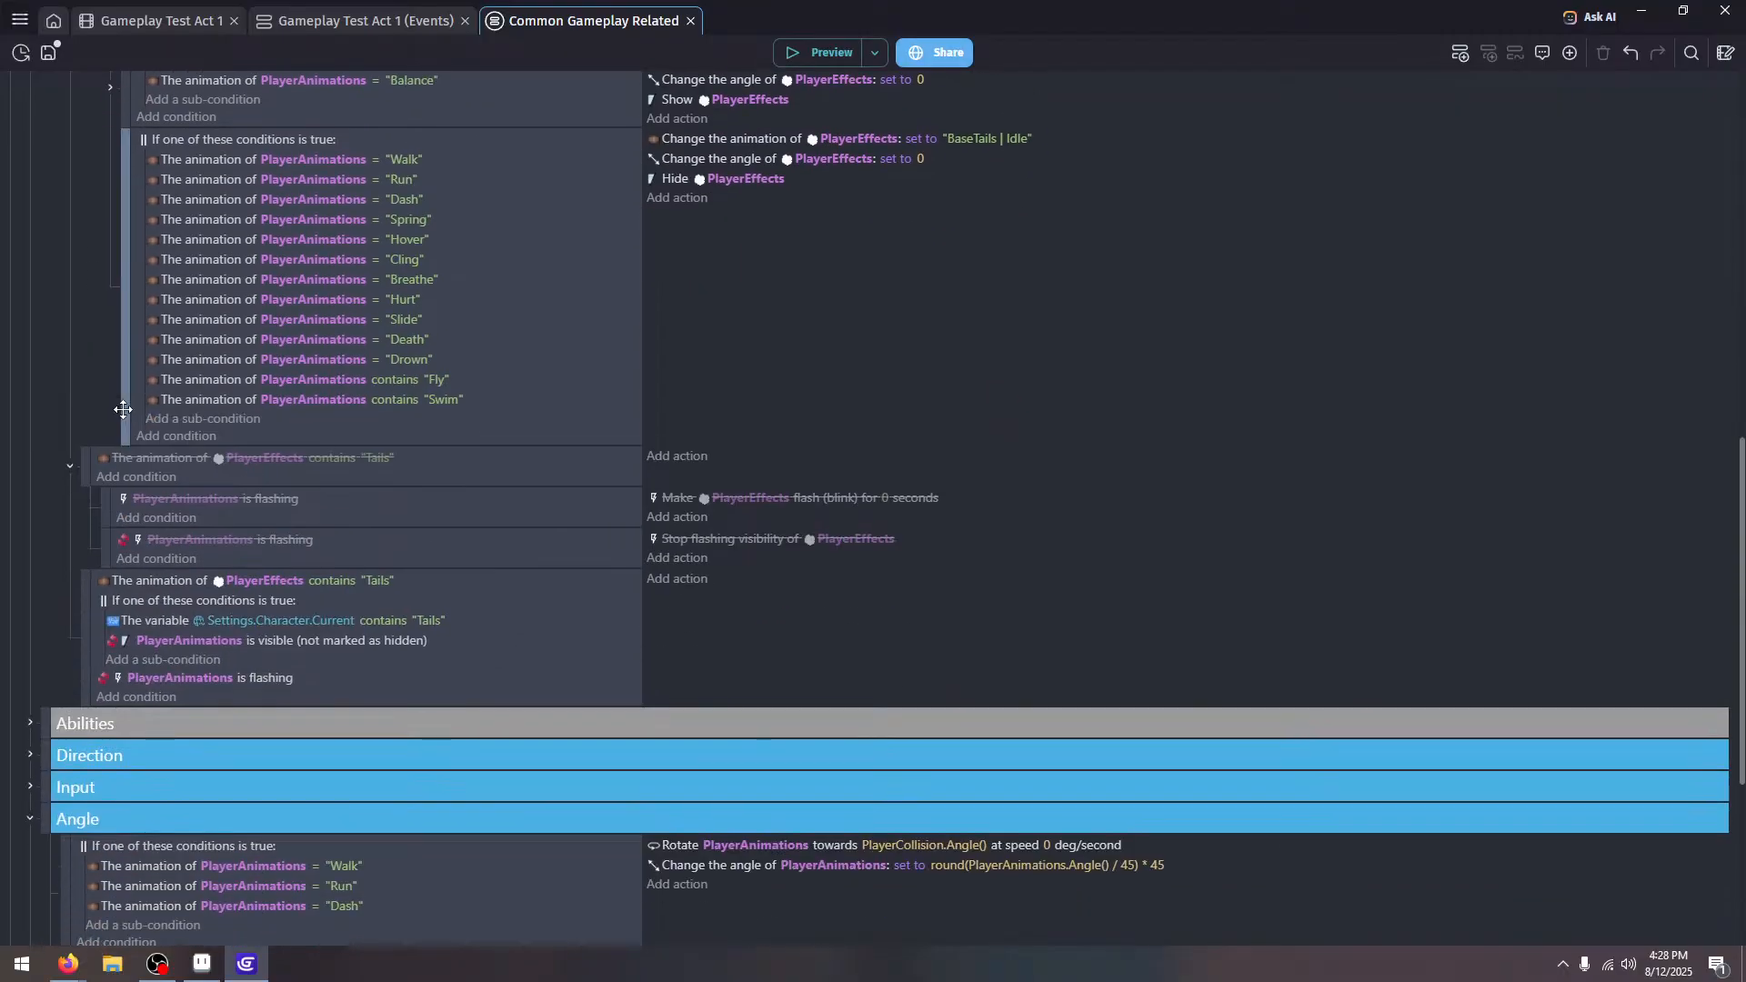
{"action": "scroll", "coordinate": [123, 409], "scroll_direction": "up", "scroll_amount": 10}
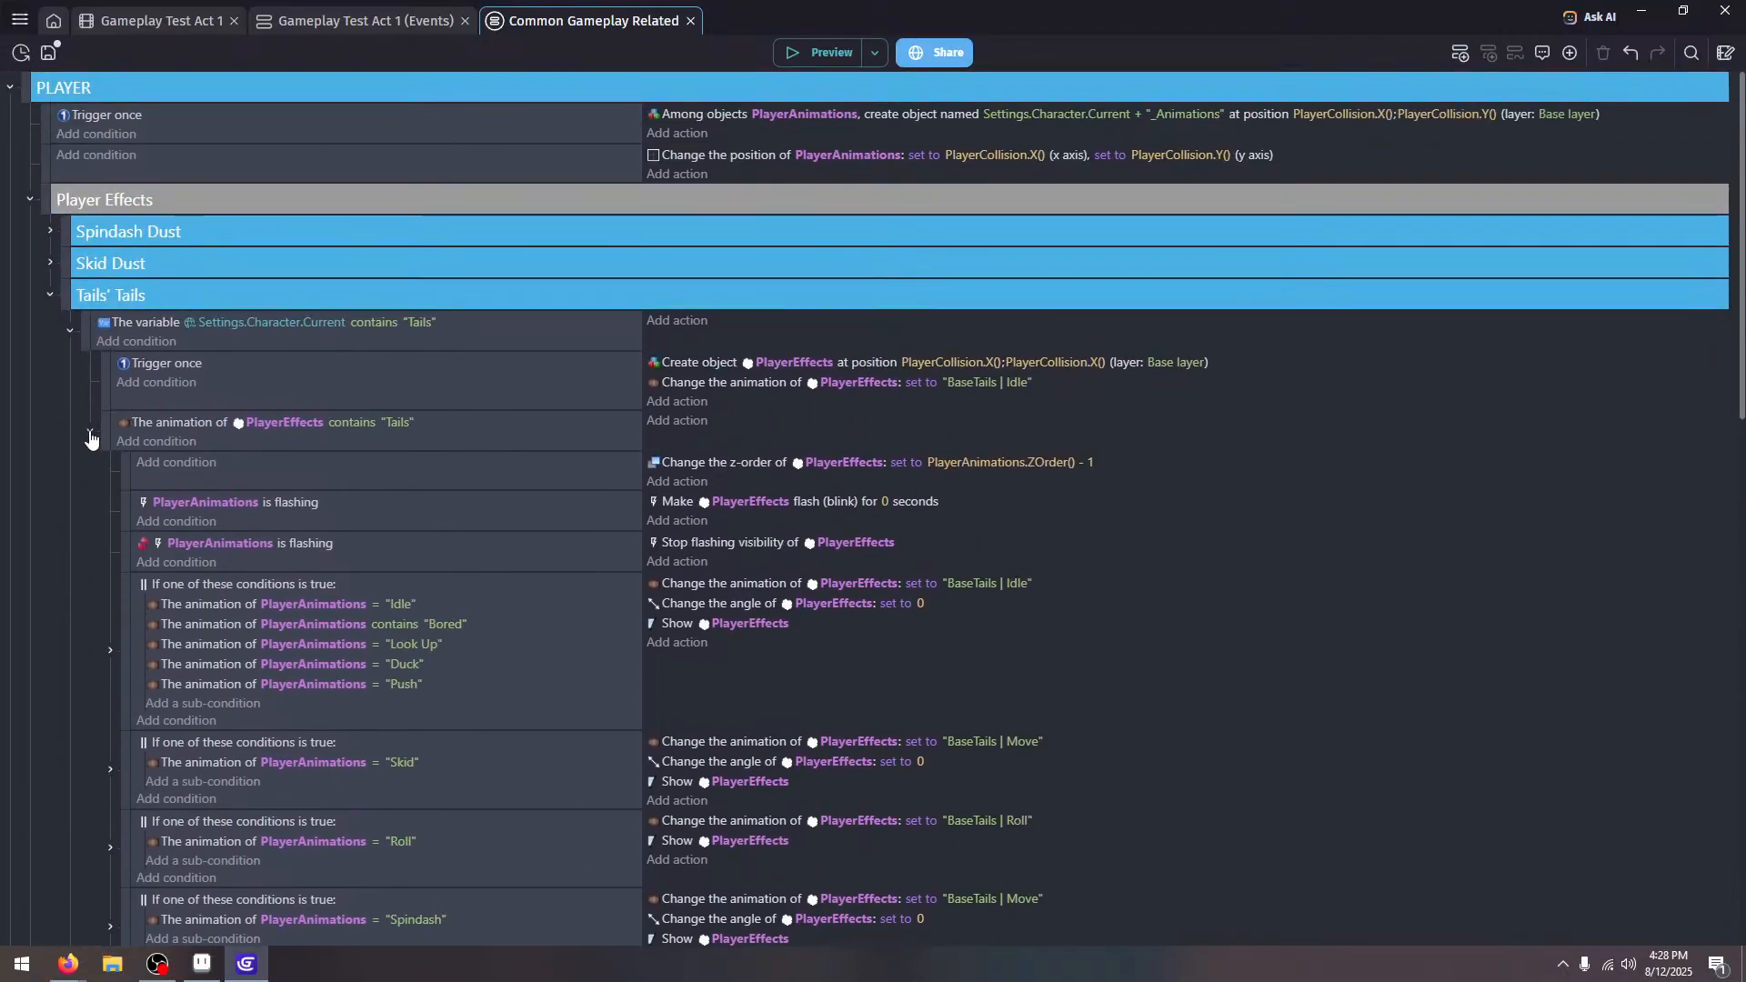
{"action": "left_click", "coordinate": [90, 433]}
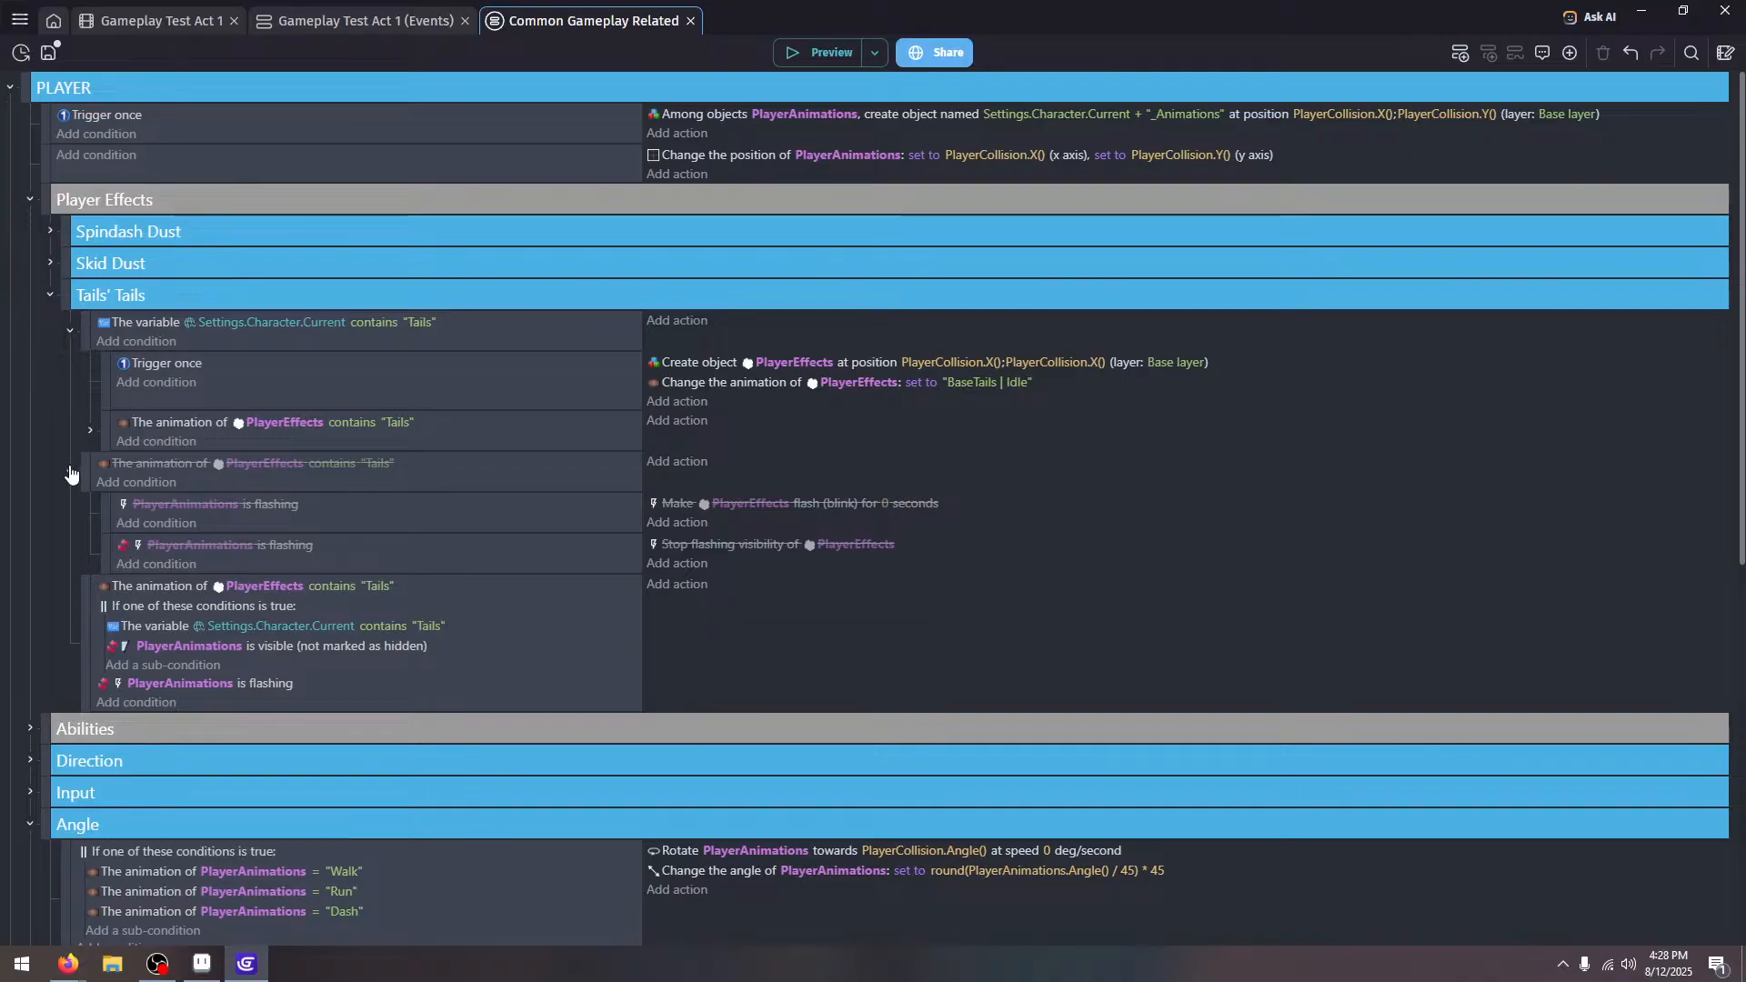
{"action": "left_click", "coordinate": [82, 463]}
{"action": "key", "text": "Delete"}
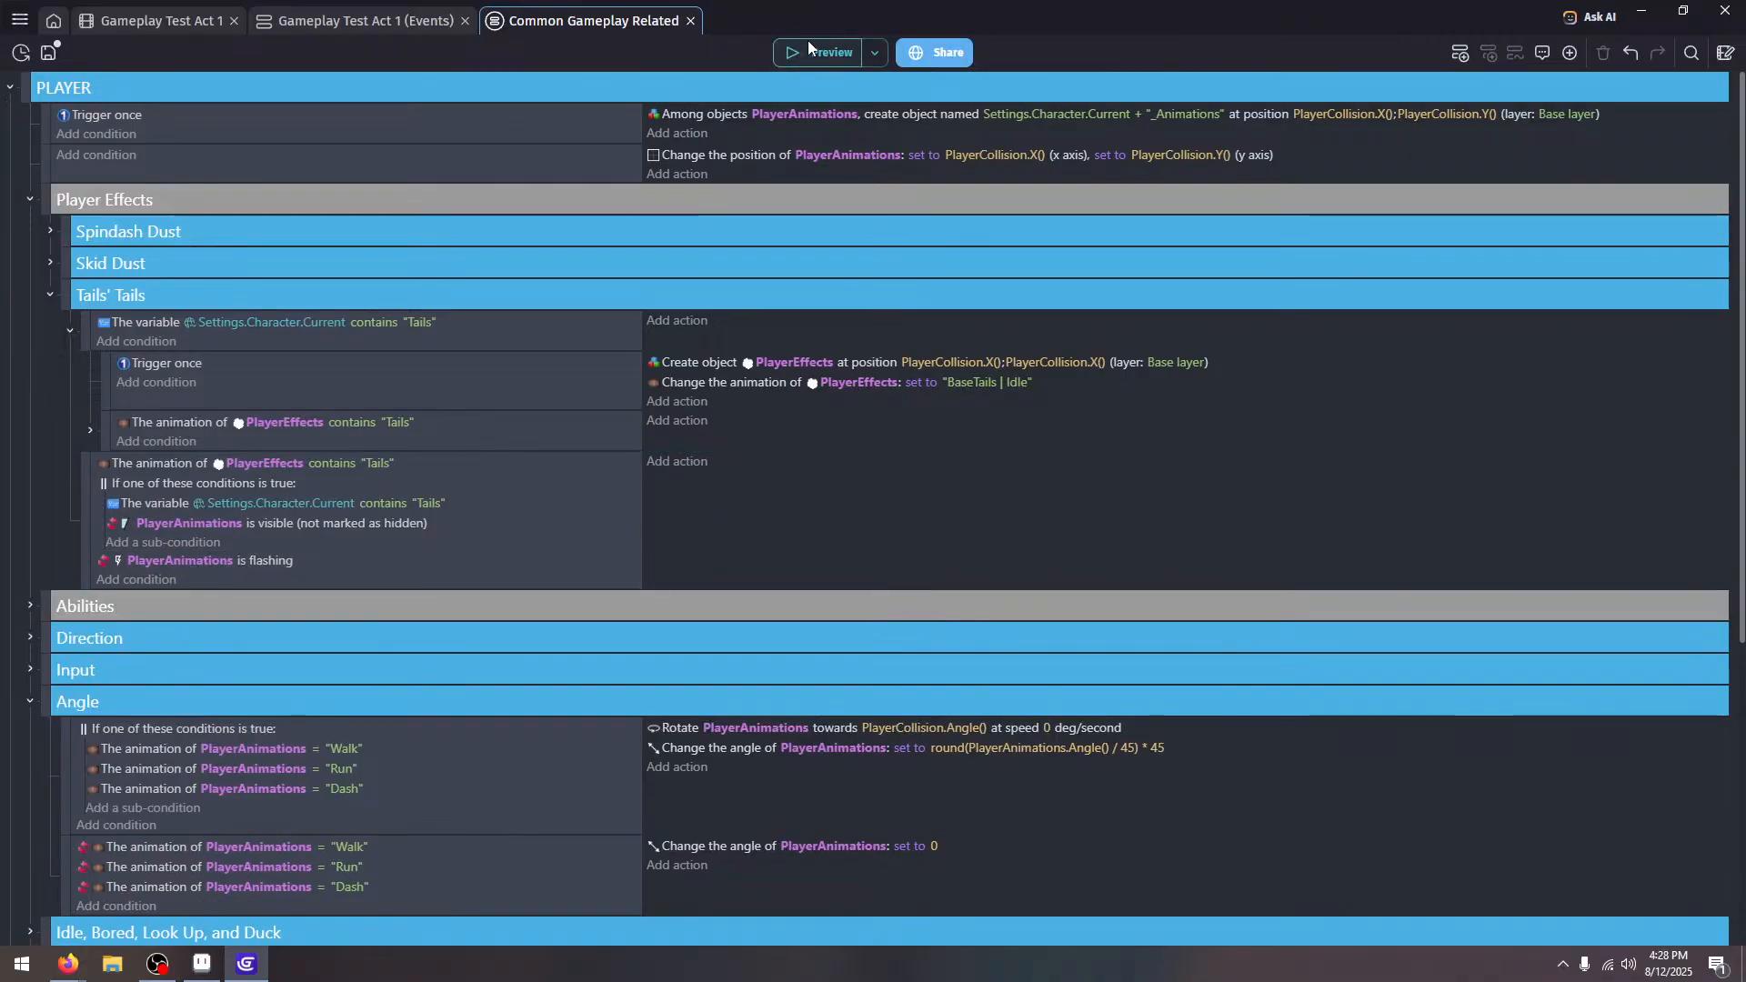
Preview the game again in full screen, run Tails into the spikes to compare body and tail flashing, and close the preview
{"action": "left_click", "coordinate": [808, 47]}
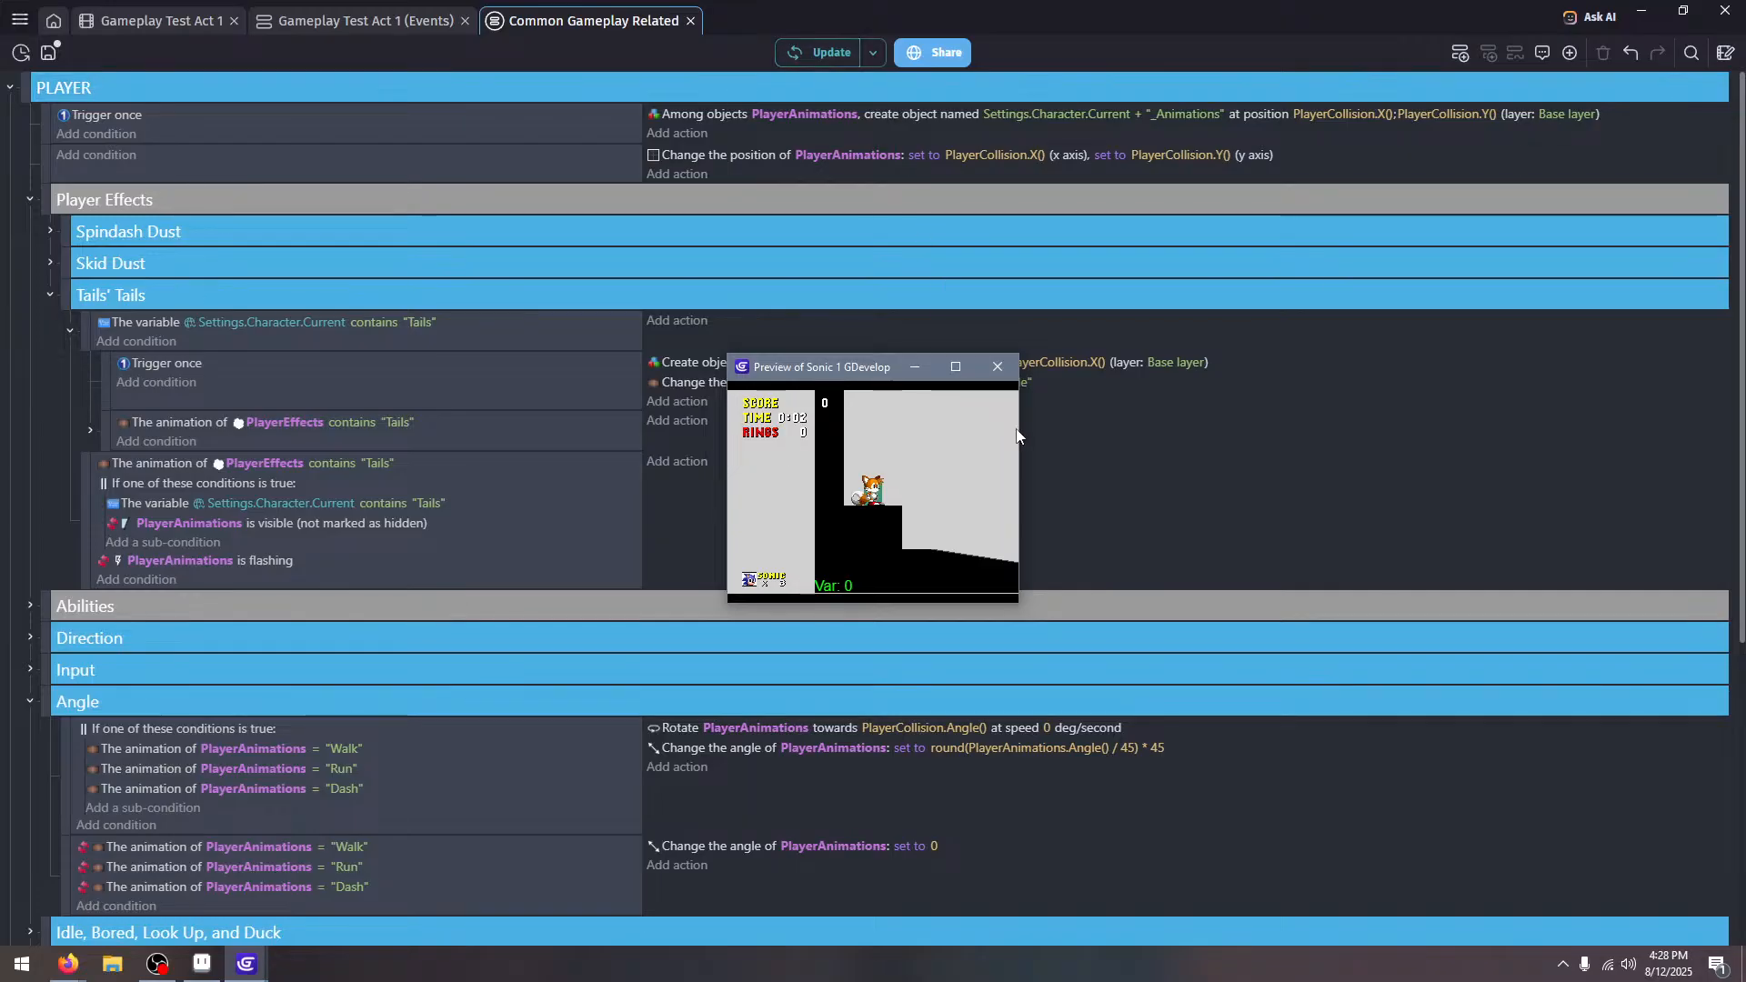
{"action": "key", "text": "Right"}
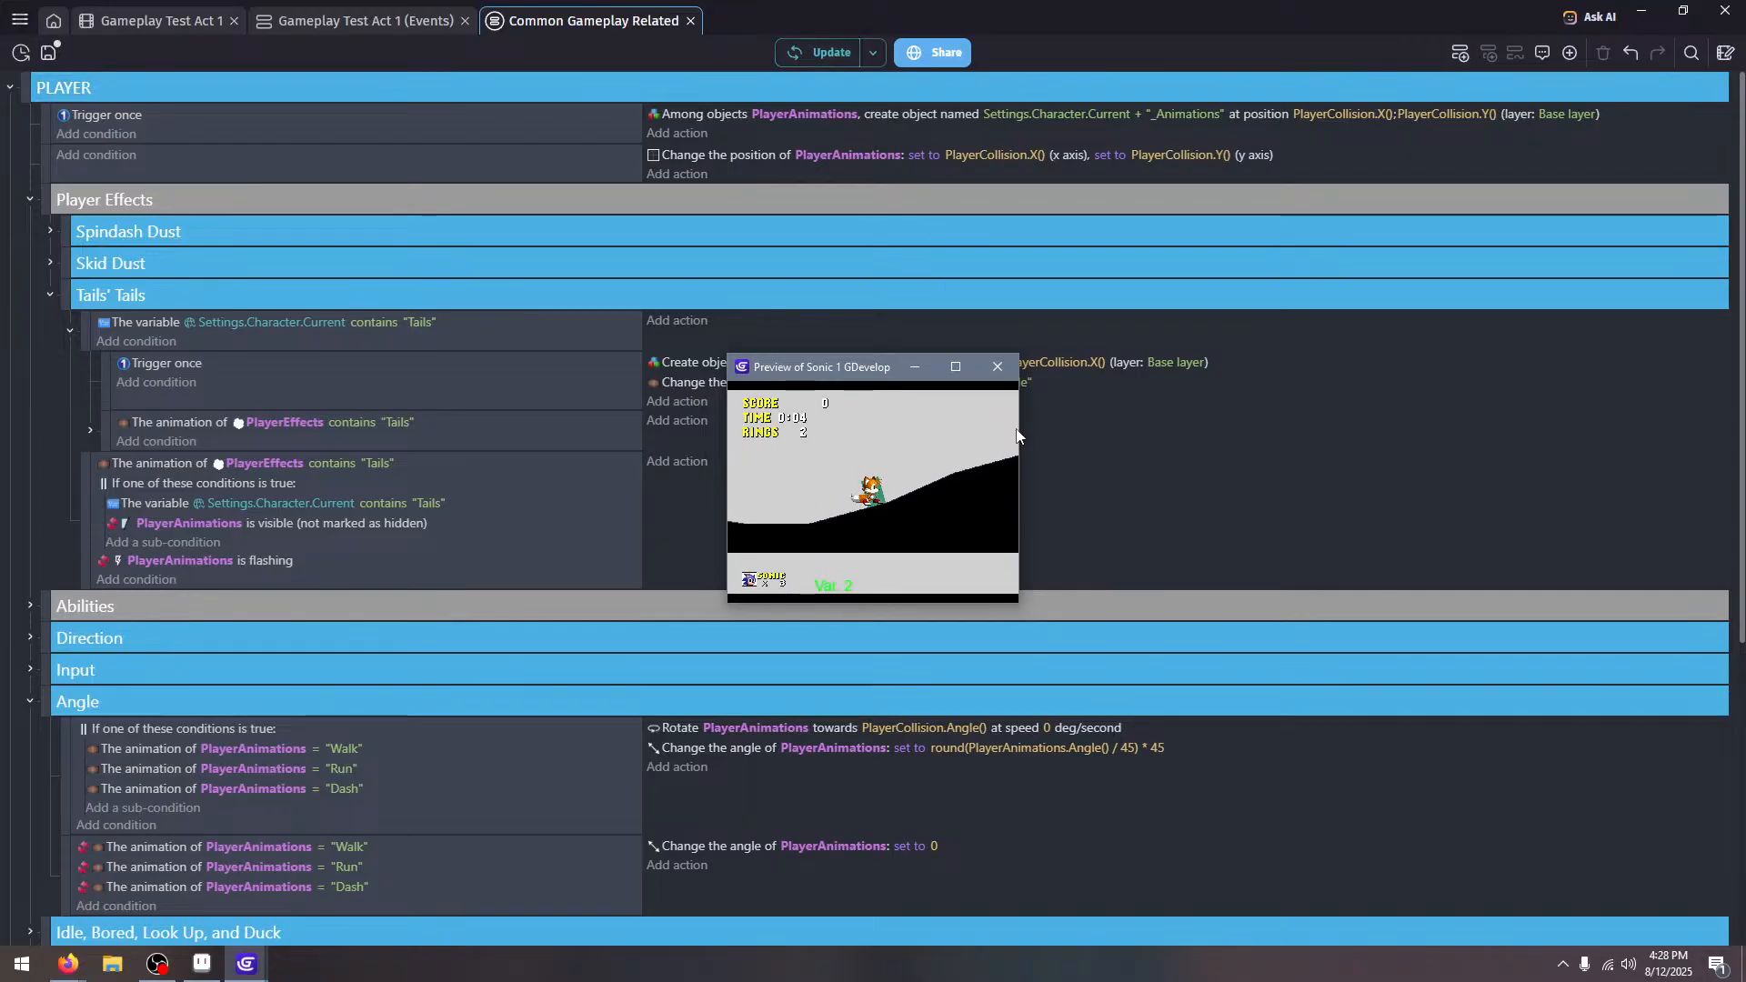
{"action": "key", "text": "Right"}
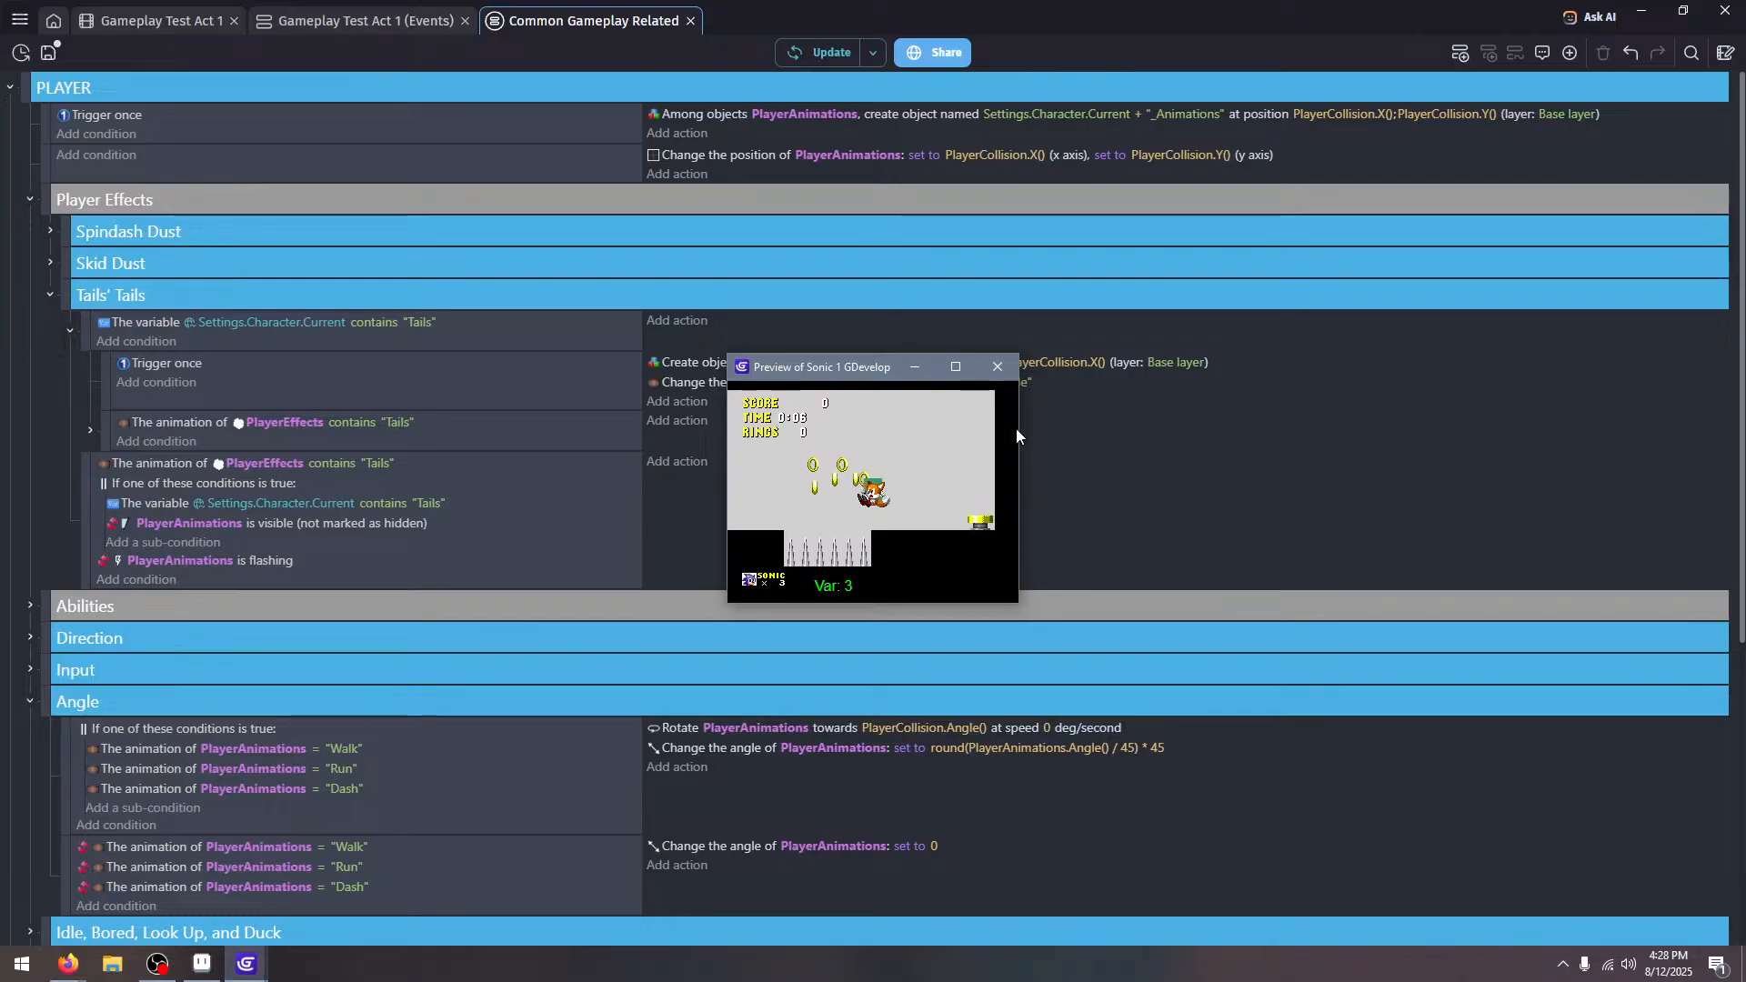
{"action": "key", "text": "F11"}
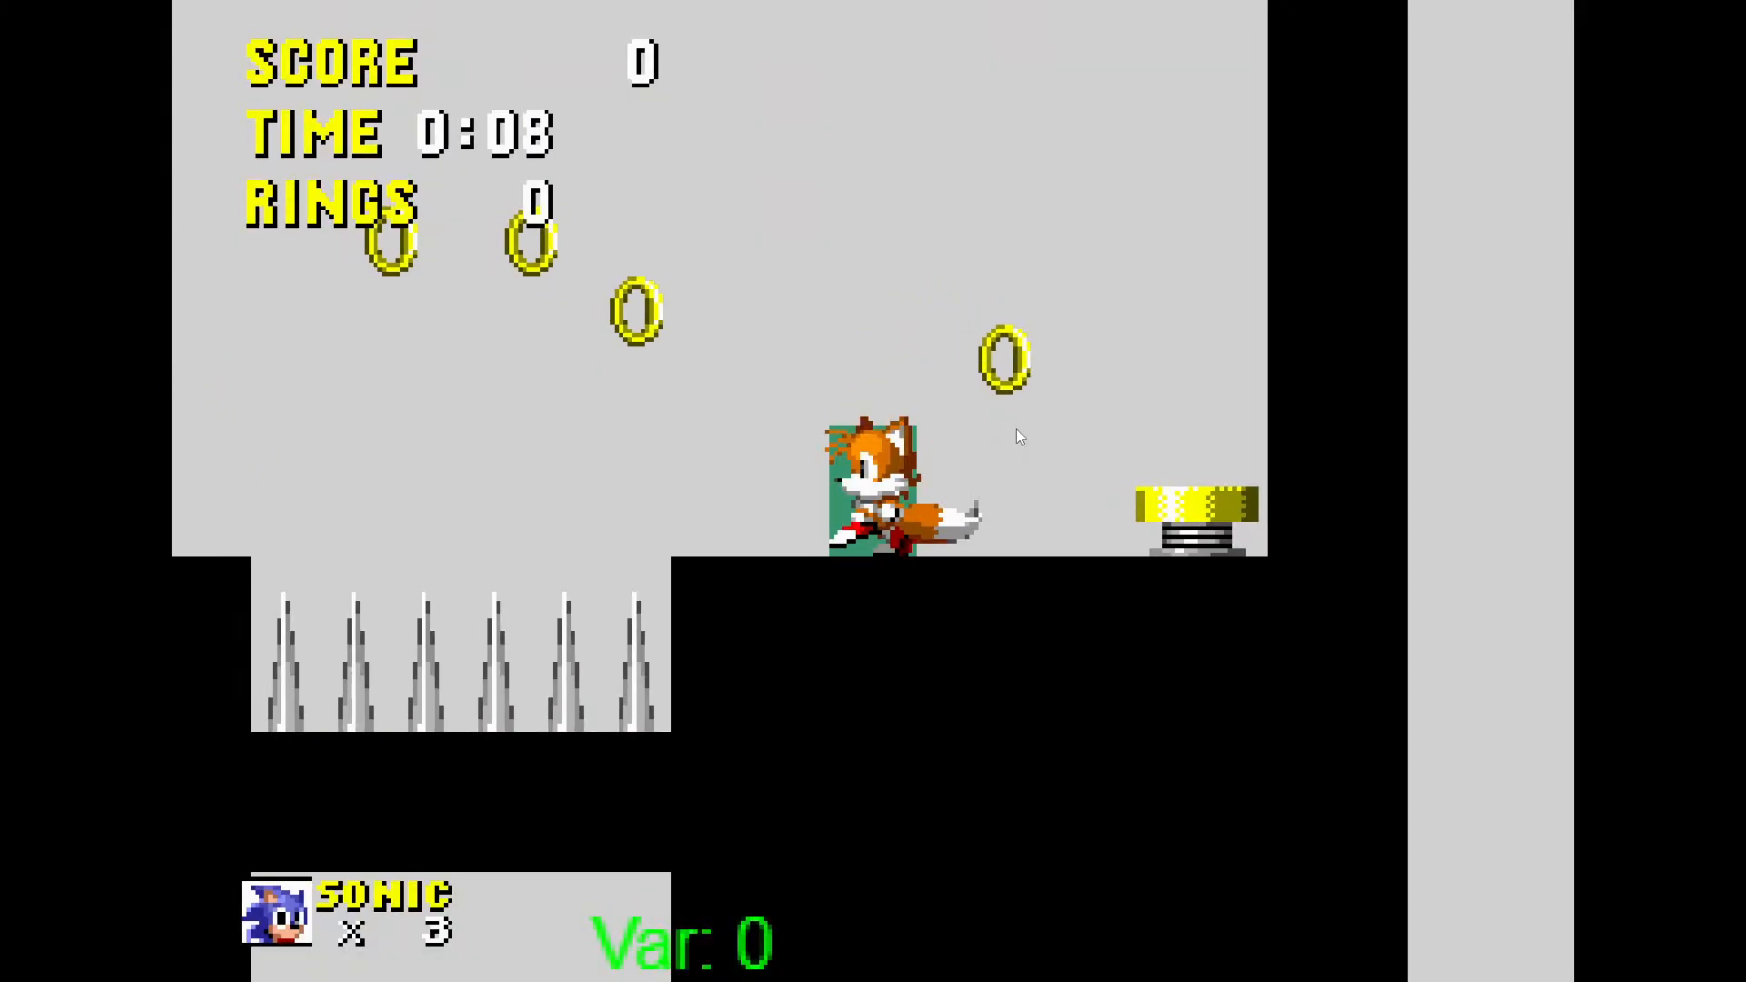
{"action": "key", "text": "Left"}
{"action": "key", "text": "space"}
{"action": "key", "text": "Right"}
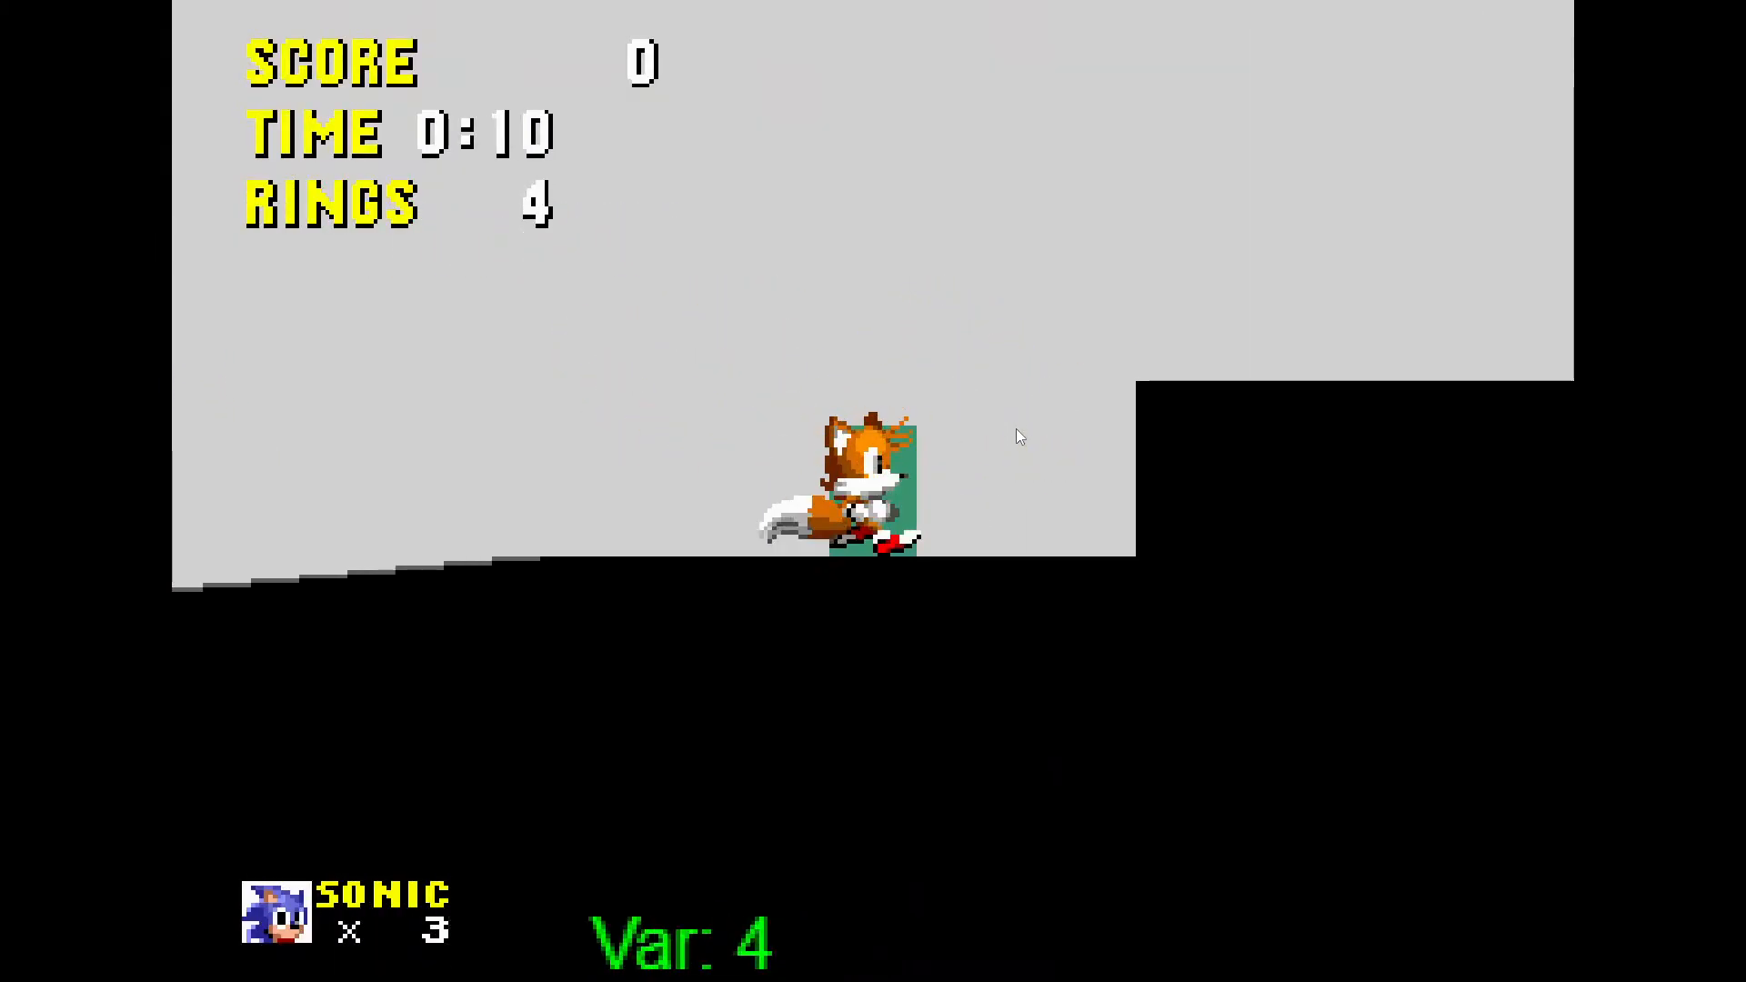
{"action": "key", "text": "space"}
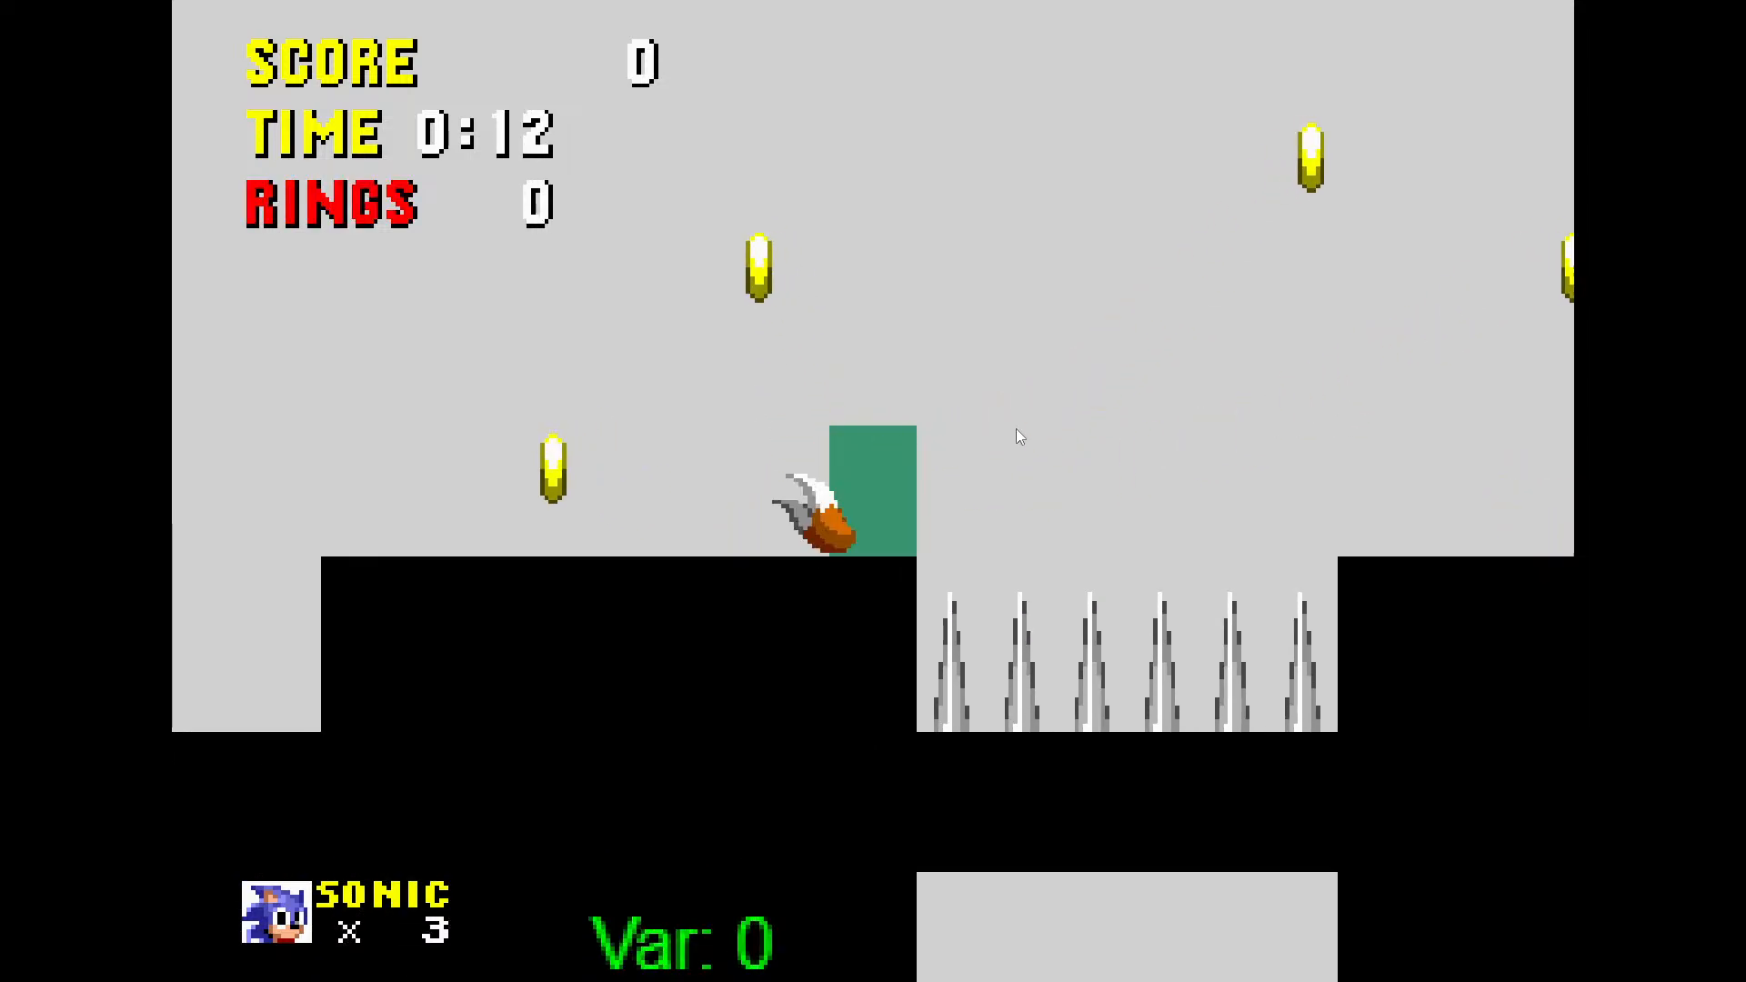
{"action": "key", "text": "Left"}
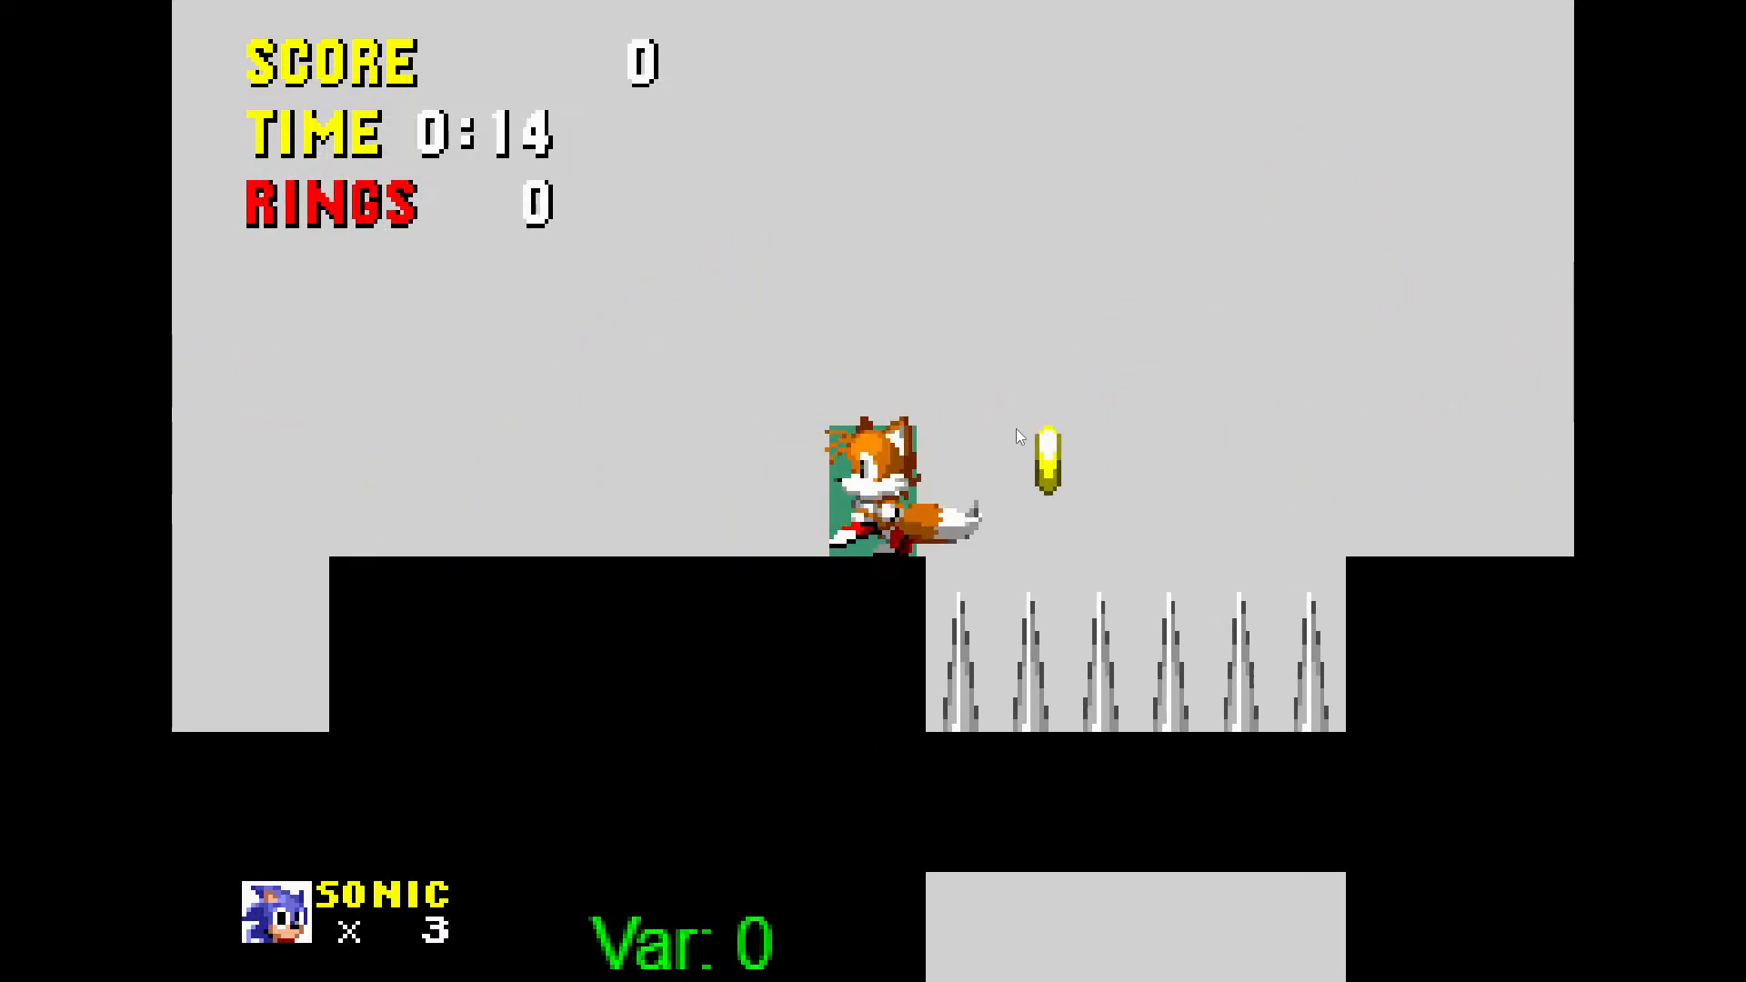
{"action": "key", "text": "Escape"}
{"action": "left_click", "coordinate": [993, 336]}
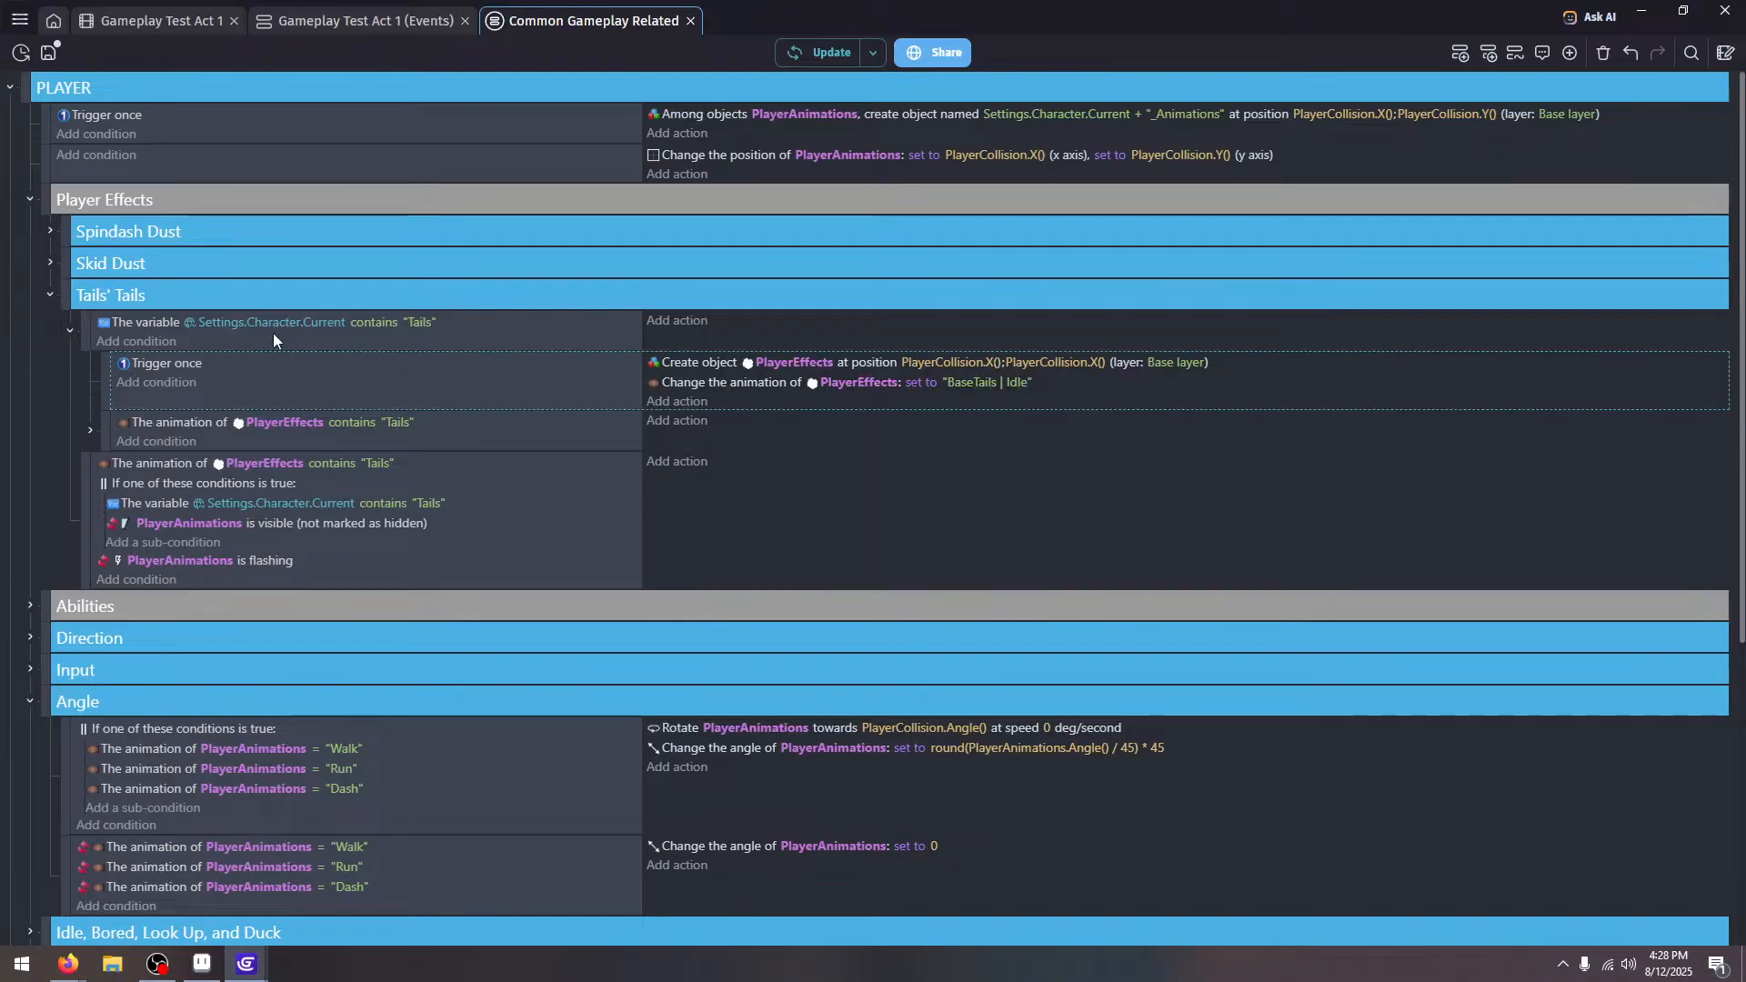
Expand the PlayerEffects contains "Tails" sub-events and review the flashing, stop-flashing and animation events inside
{"action": "left_click", "coordinate": [89, 431]}
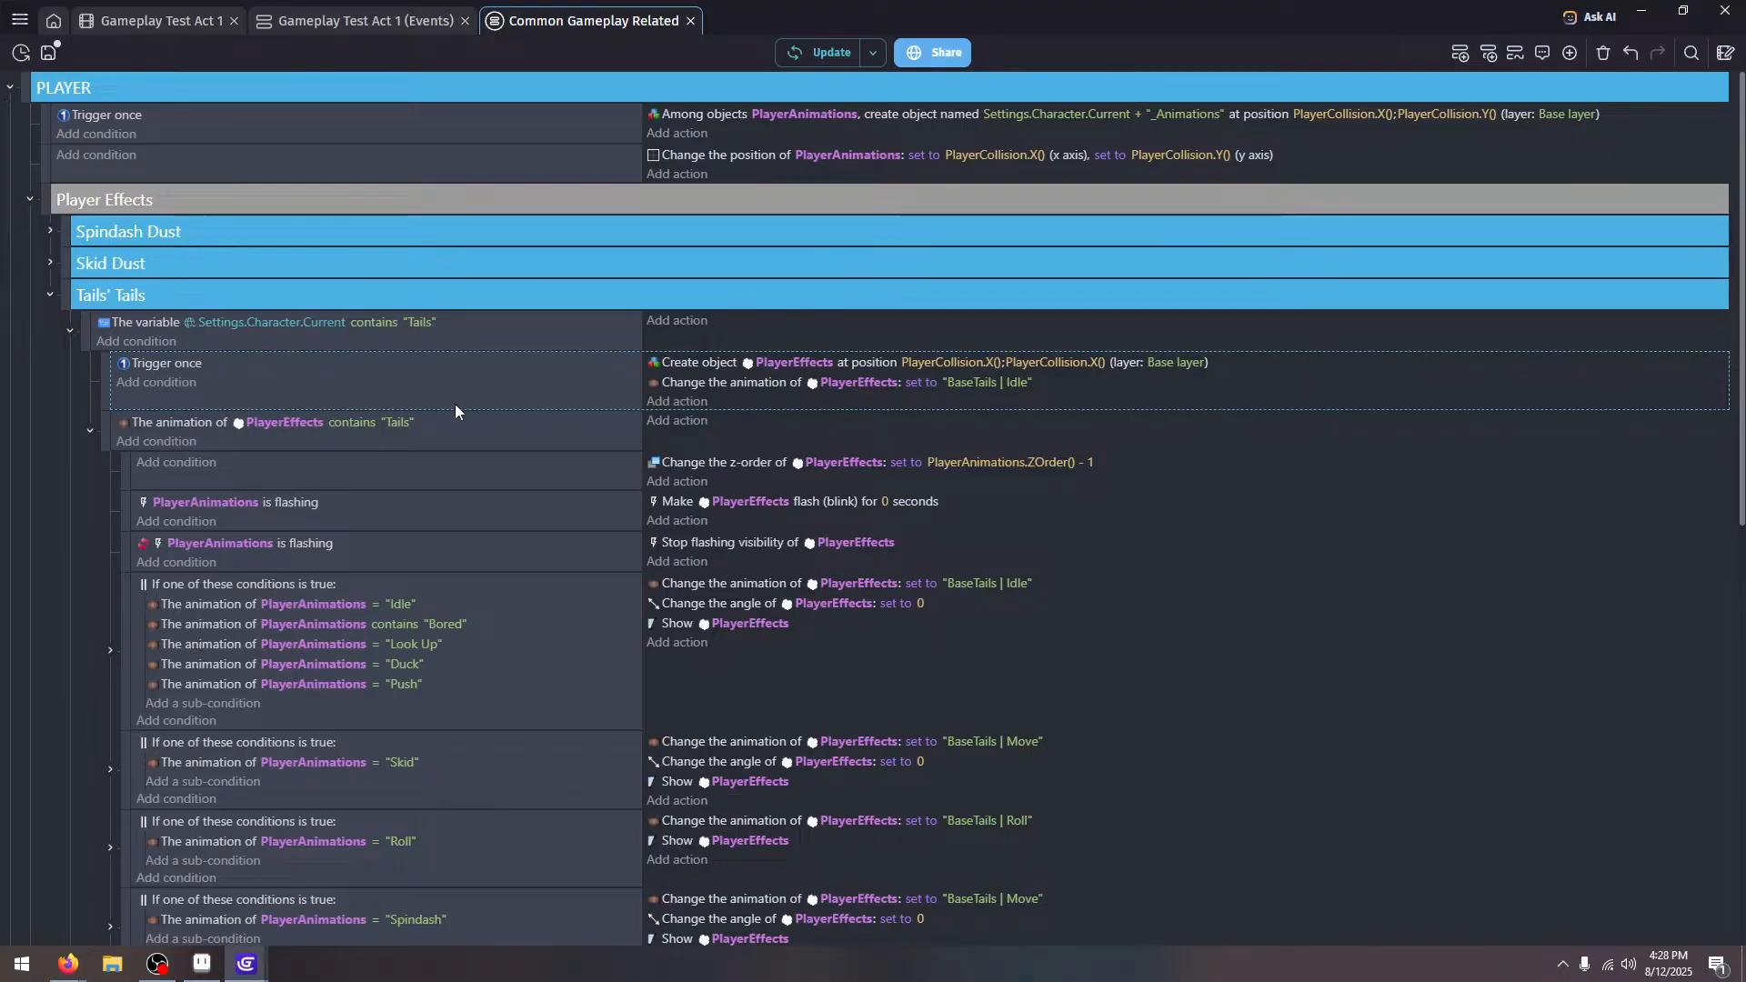
{"action": "left_click", "coordinate": [546, 516]}
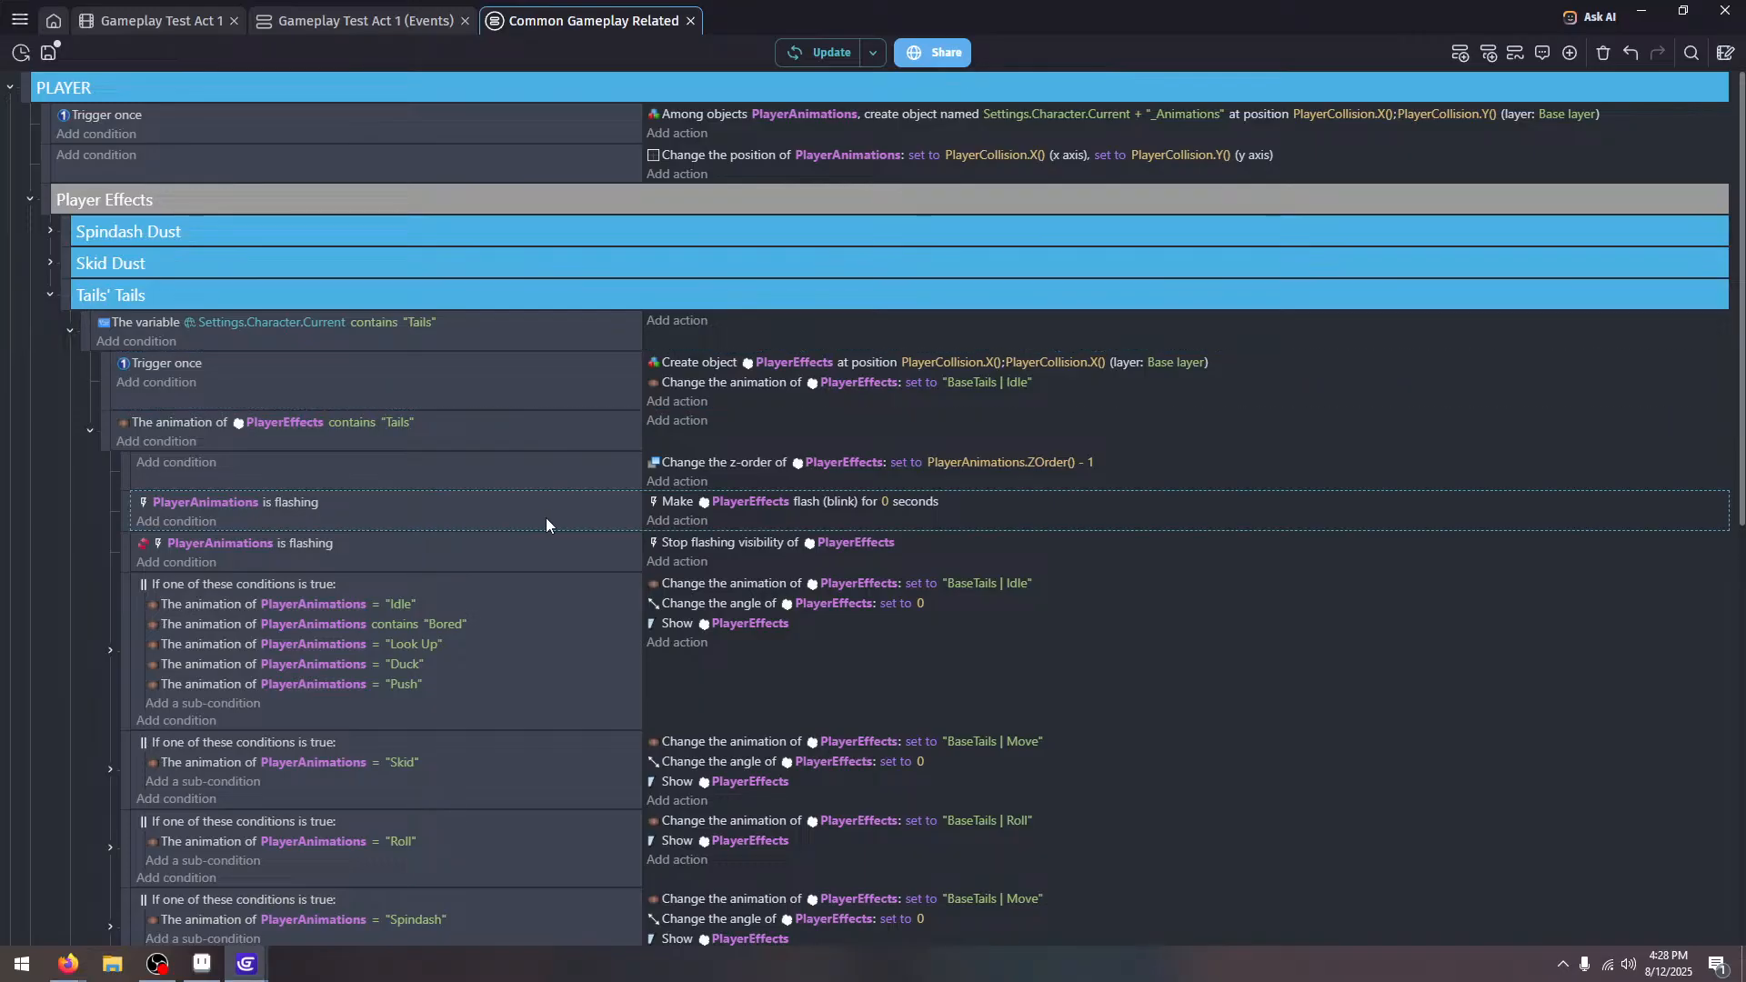
{"action": "scroll", "coordinate": [151, 482], "scroll_direction": "down", "scroll_amount": 15}
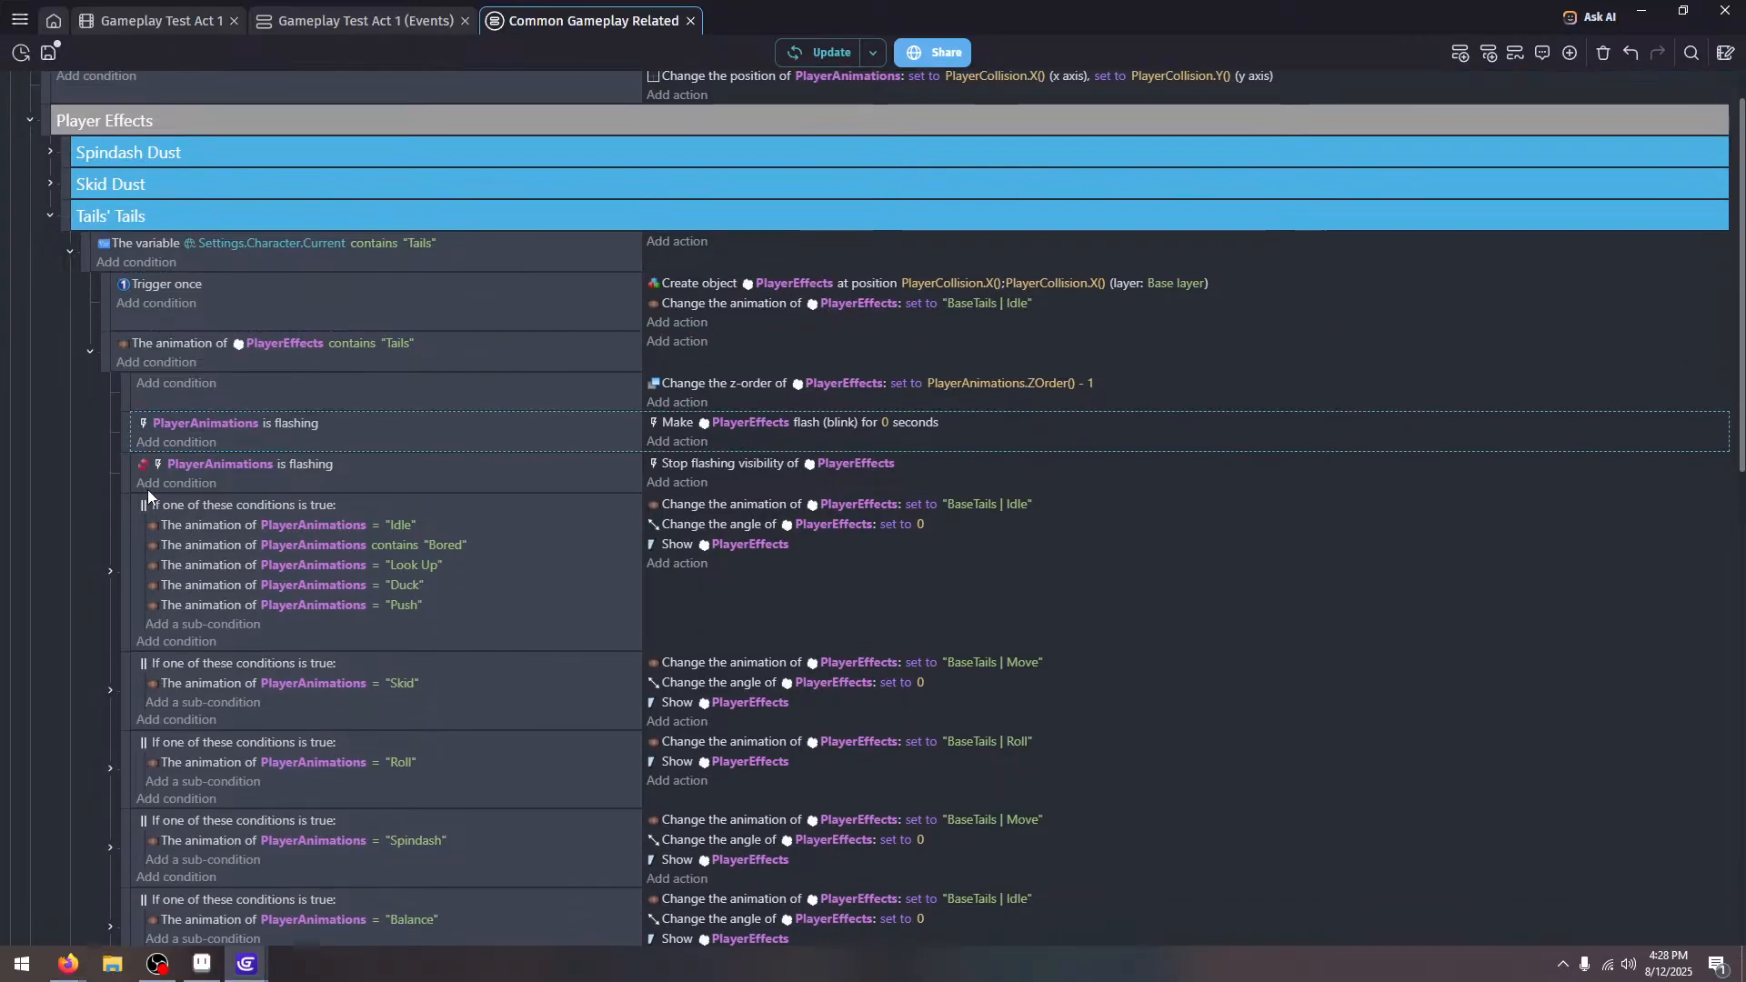
Expand the sub-events of the Balance, Spindash, Roll, Skid and Idle condition groups under Tails' Tails
{"action": "scroll", "coordinate": [139, 482], "scroll_direction": "up", "scroll_amount": 5}
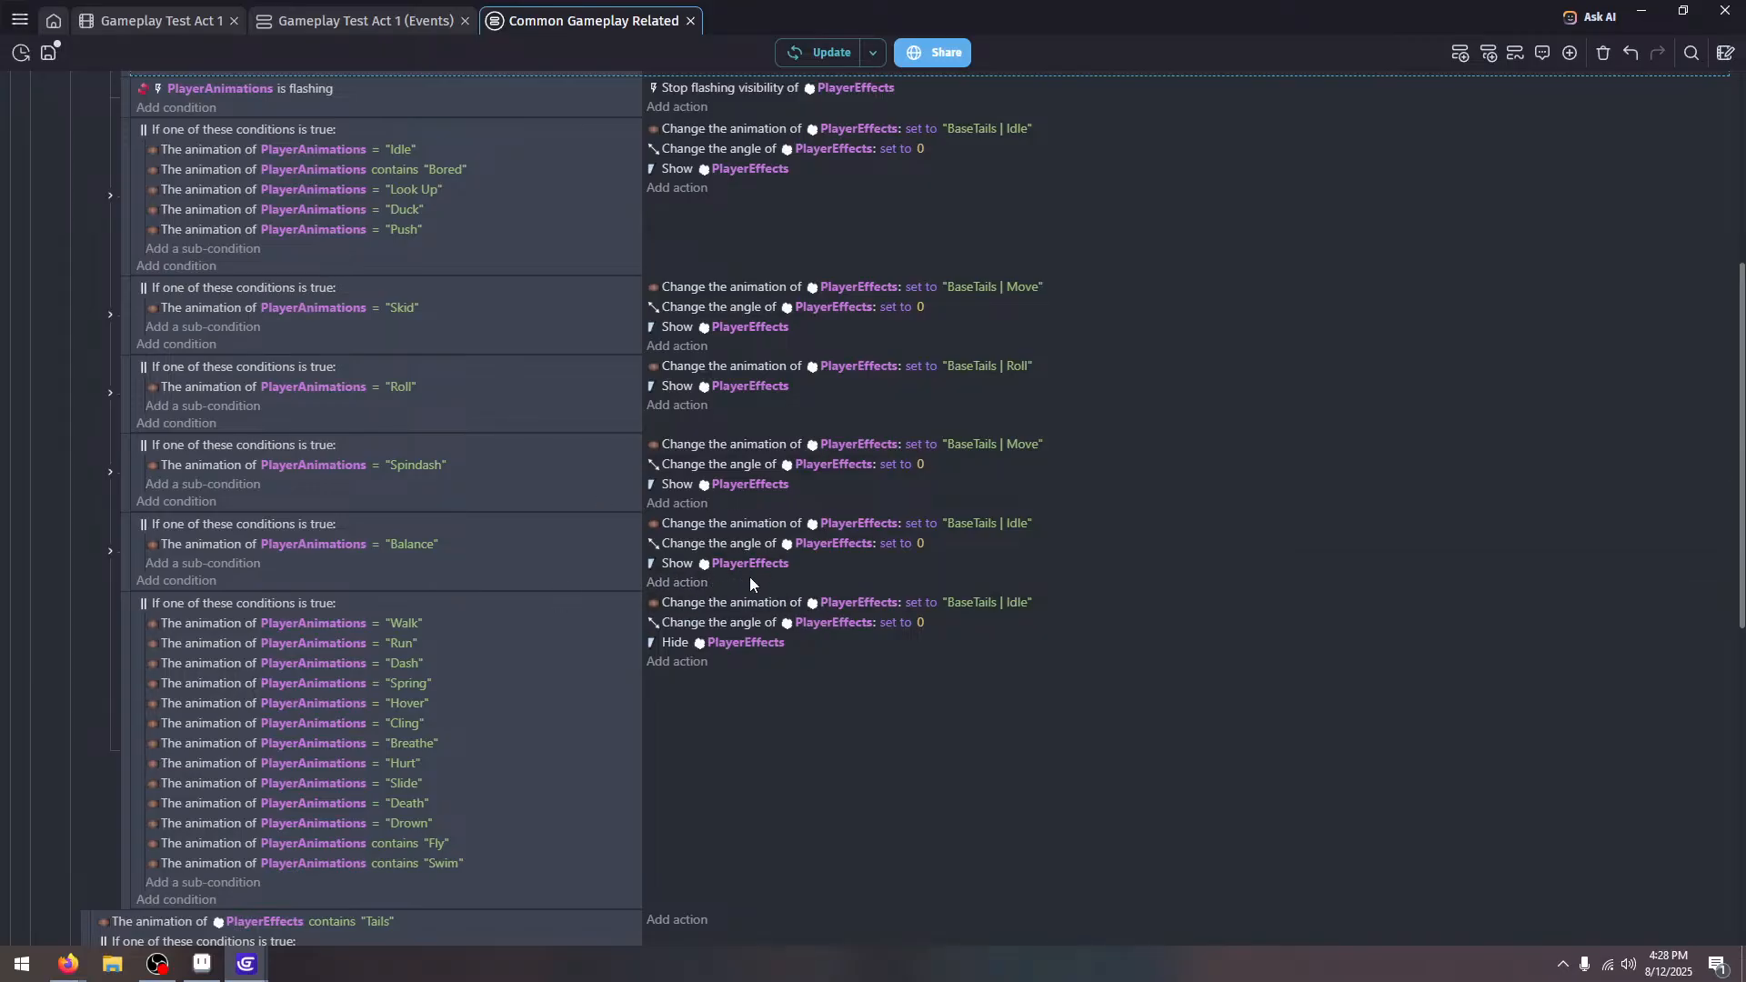
{"action": "scroll", "coordinate": [728, 570], "scroll_direction": "up", "scroll_amount": 2}
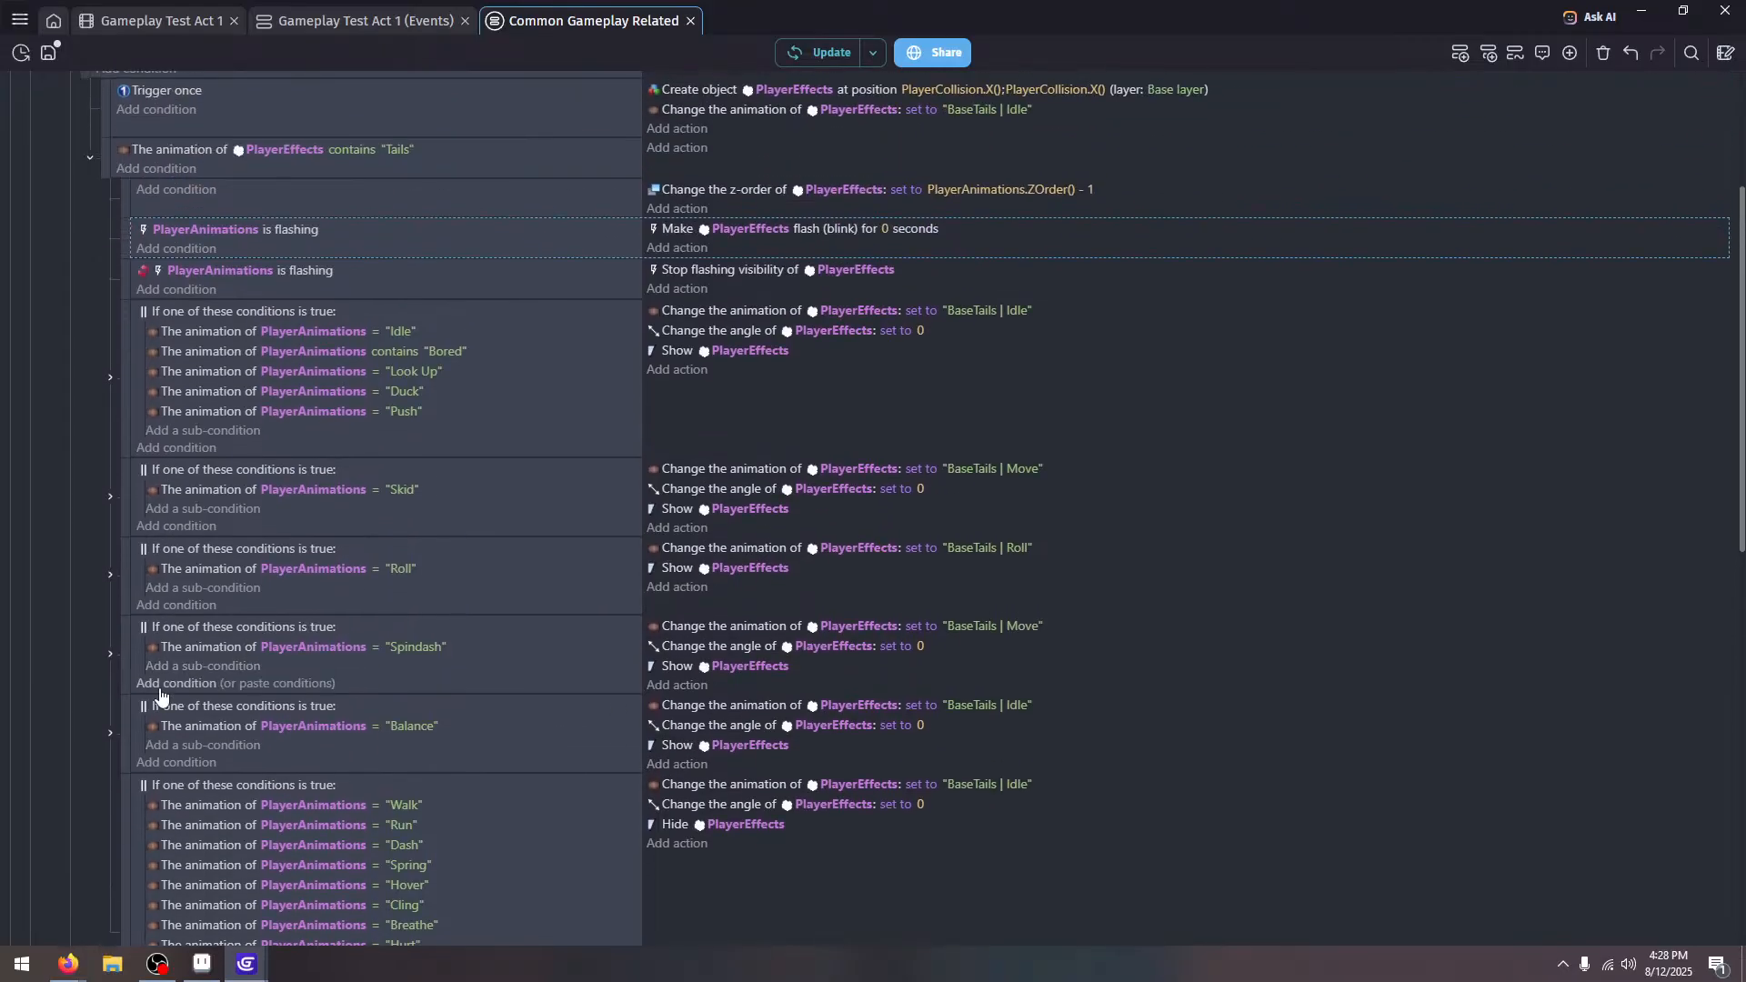
{"action": "left_click", "coordinate": [109, 731]}
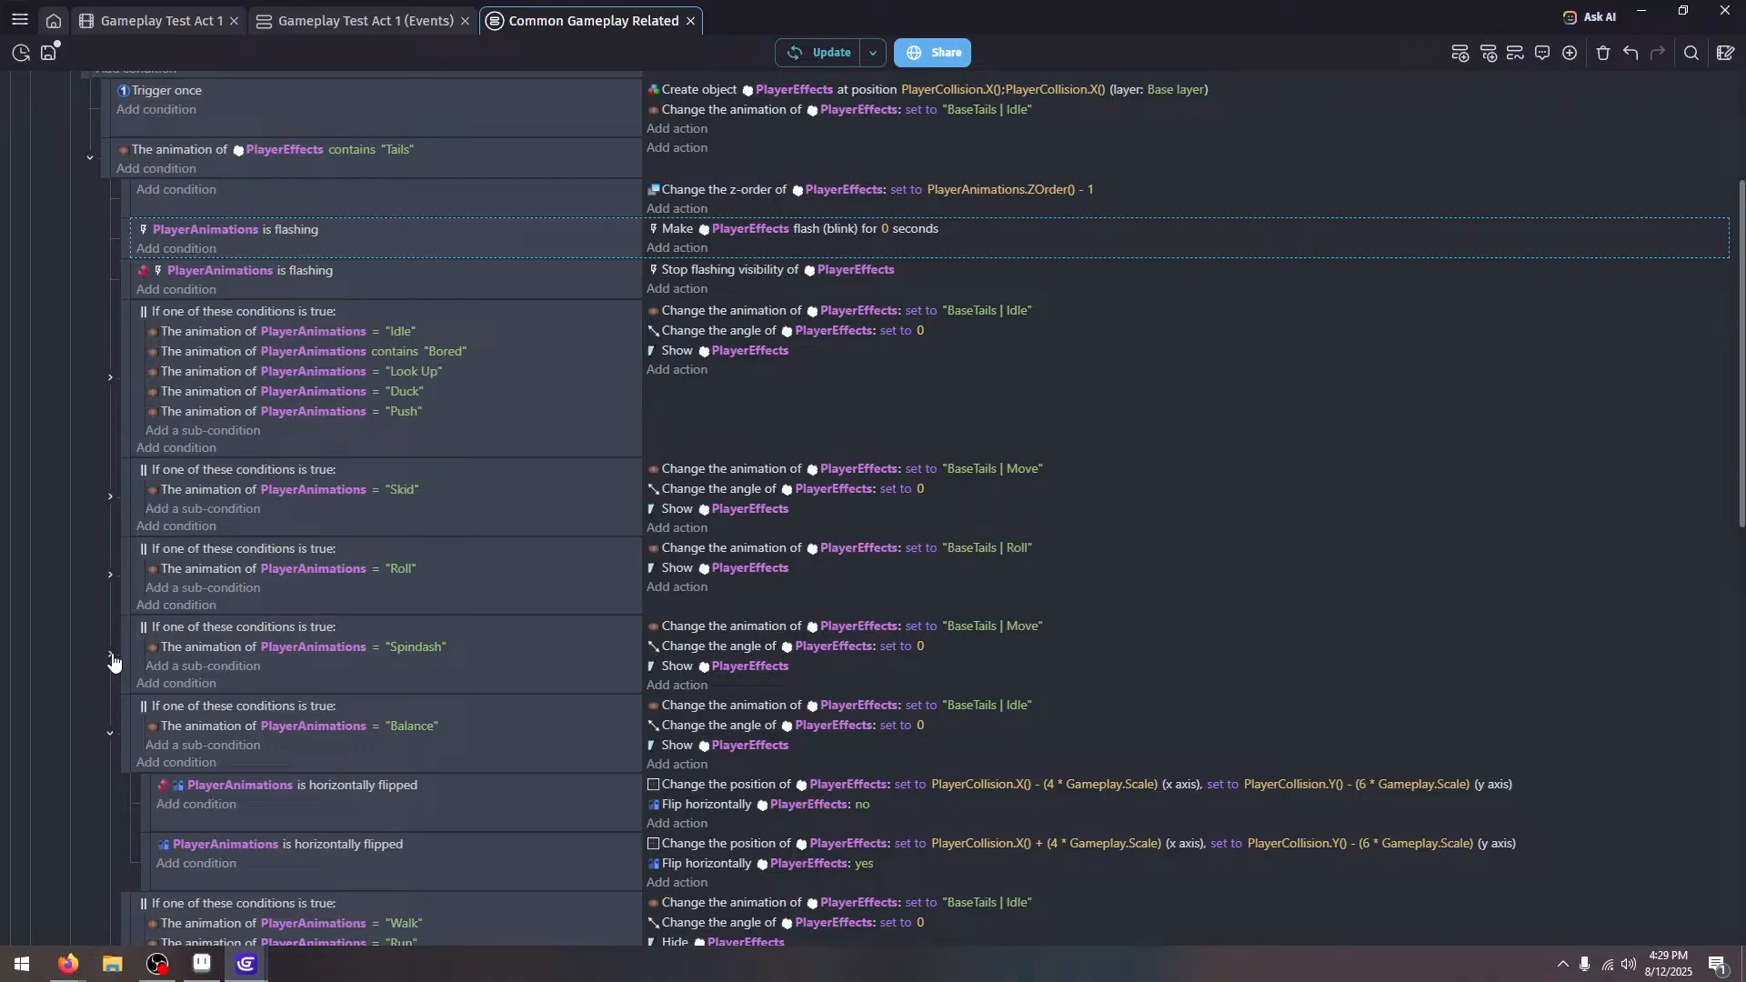
{"action": "left_click", "coordinate": [111, 656]}
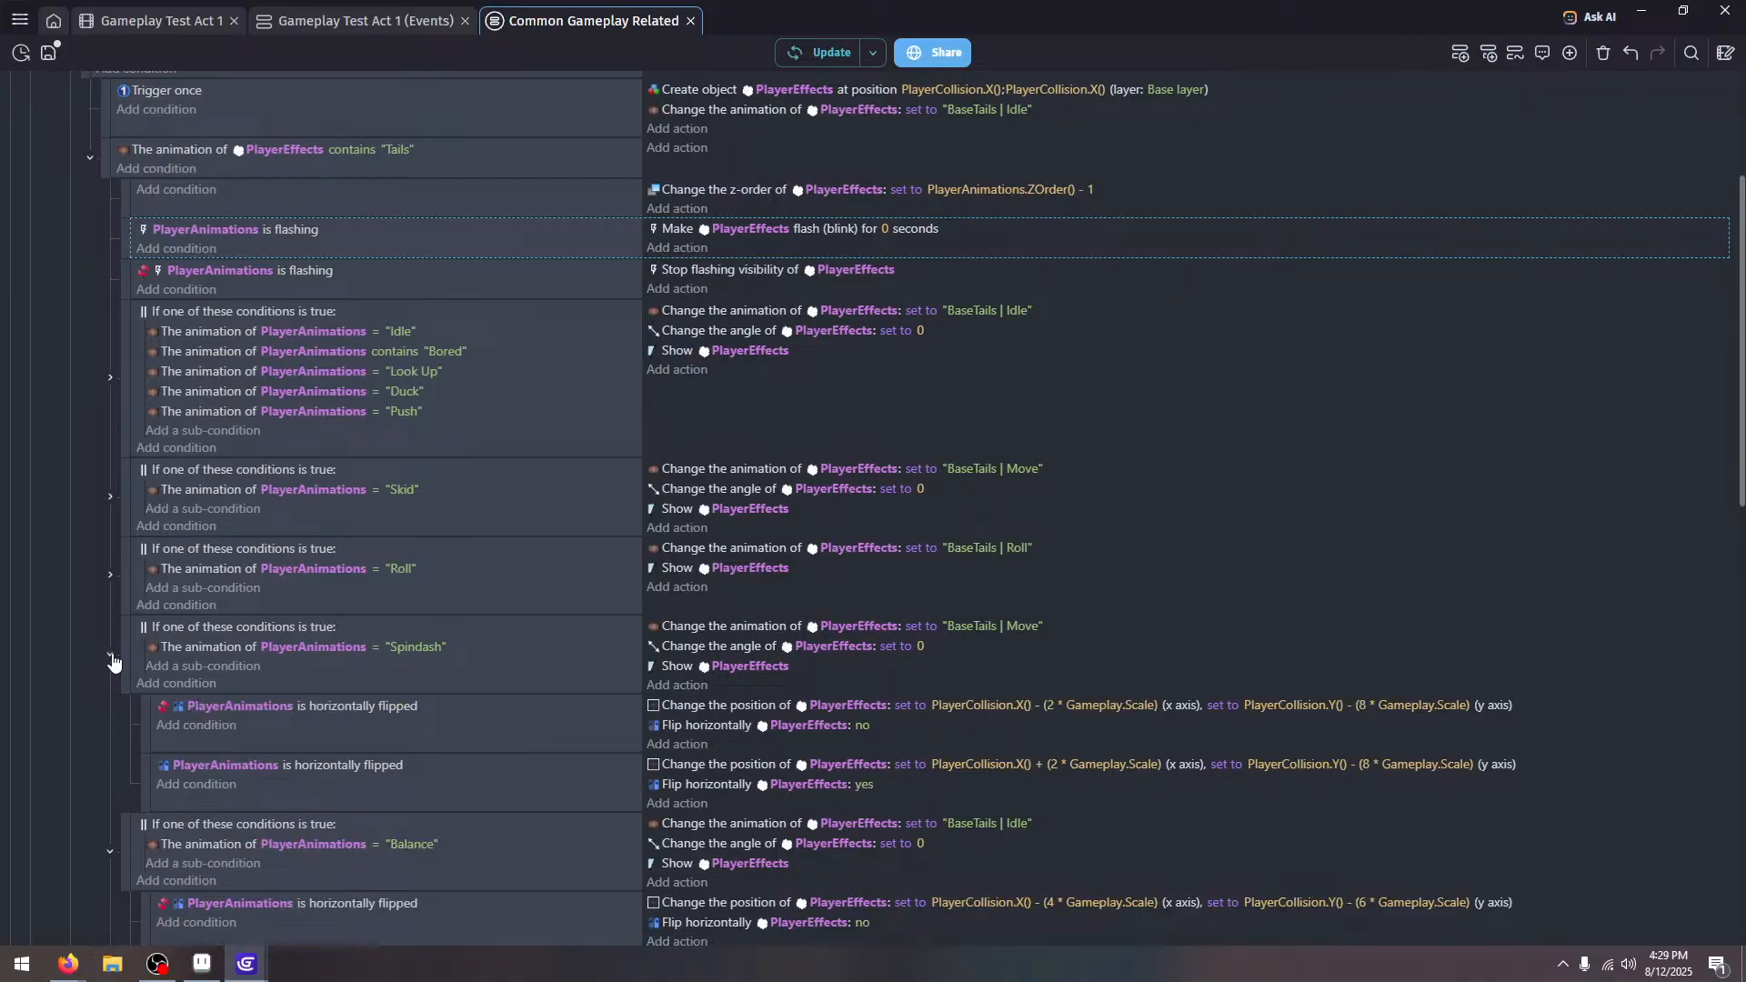
{"action": "left_click", "coordinate": [109, 575]}
{"action": "left_click", "coordinate": [110, 497]}
{"action": "left_click", "coordinate": [111, 377]}
Add a standard event among the Idle group's sub-events and move the Roll group's Show PlayerEffects action into it
{"action": "scroll", "coordinate": [396, 430], "scroll_direction": "down", "scroll_amount": 1}
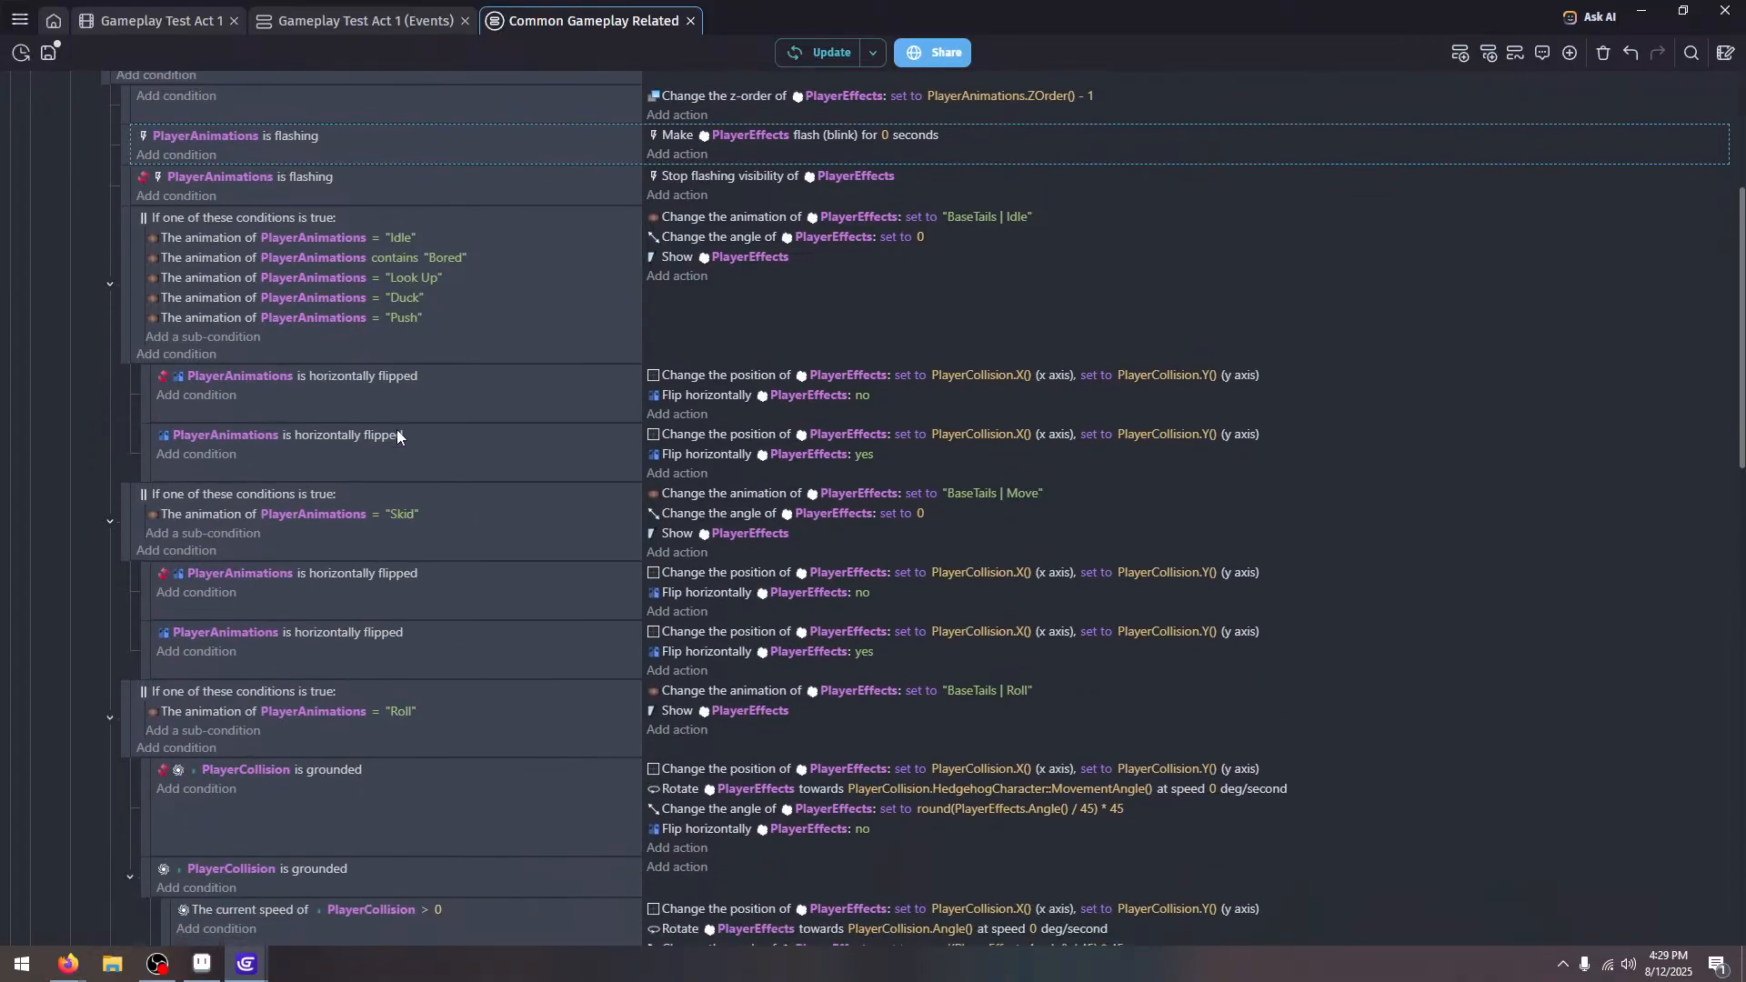
{"action": "scroll", "coordinate": [396, 429], "scroll_direction": "down", "scroll_amount": 1}
{"action": "left_click", "coordinate": [1569, 56]}
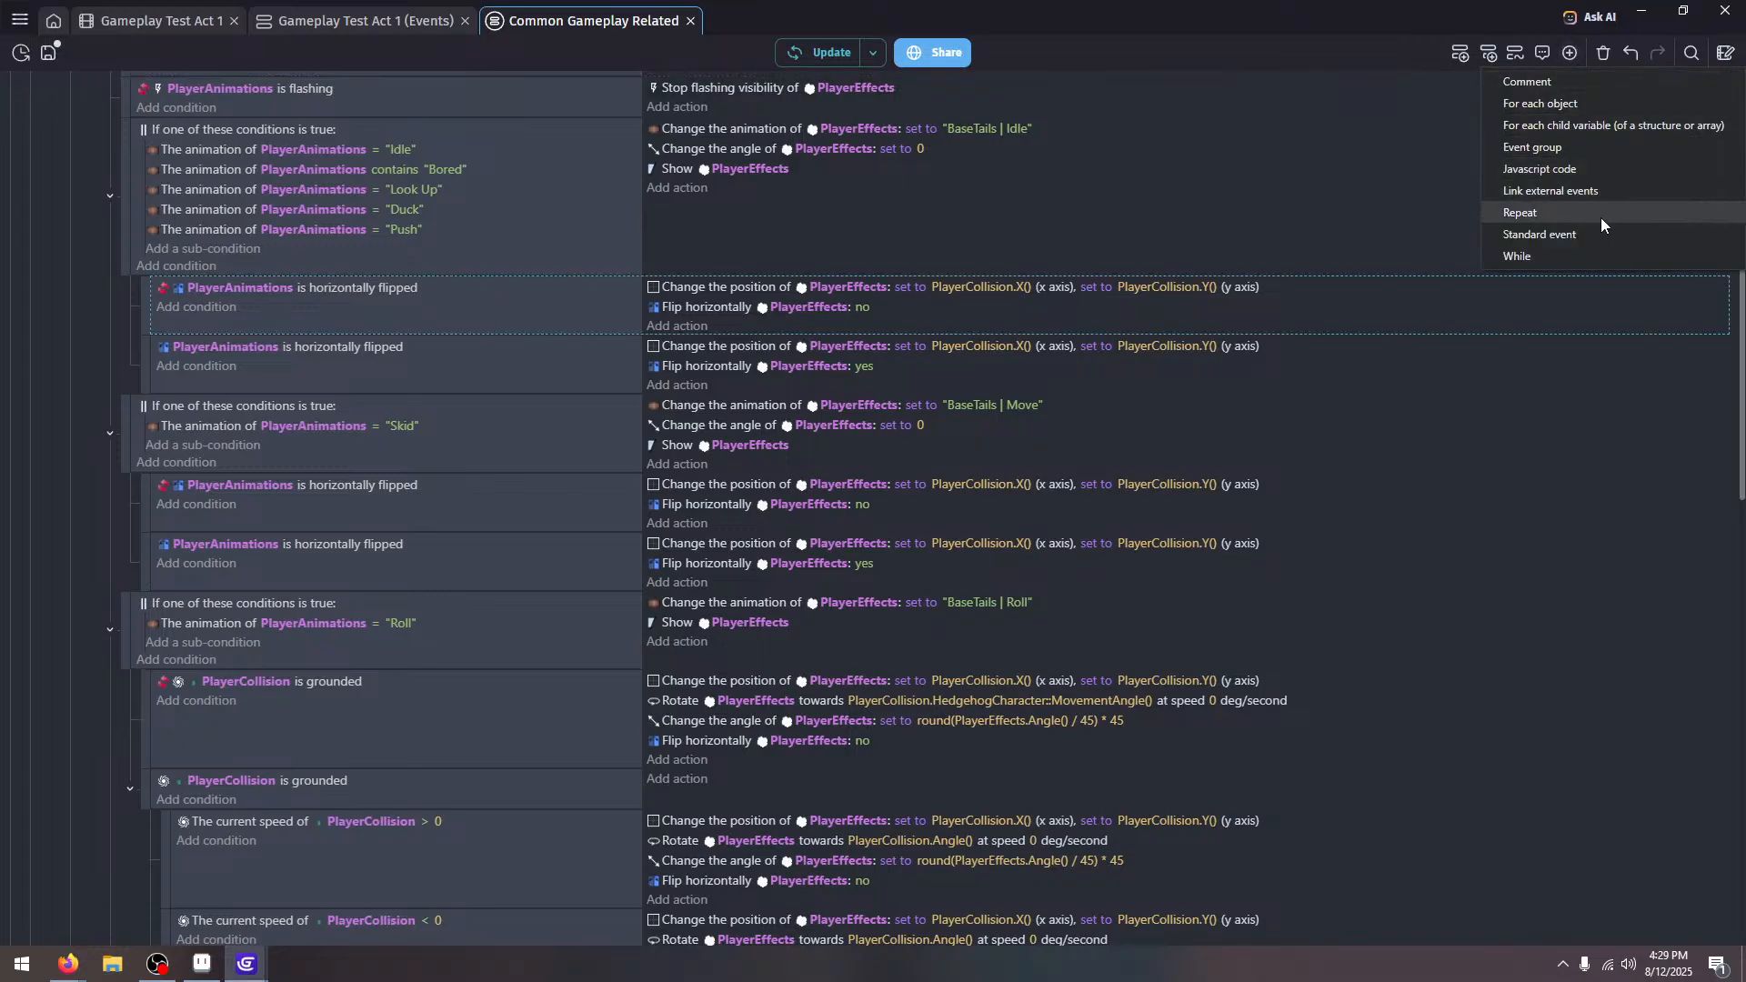
{"action": "left_click", "coordinate": [1545, 234]}
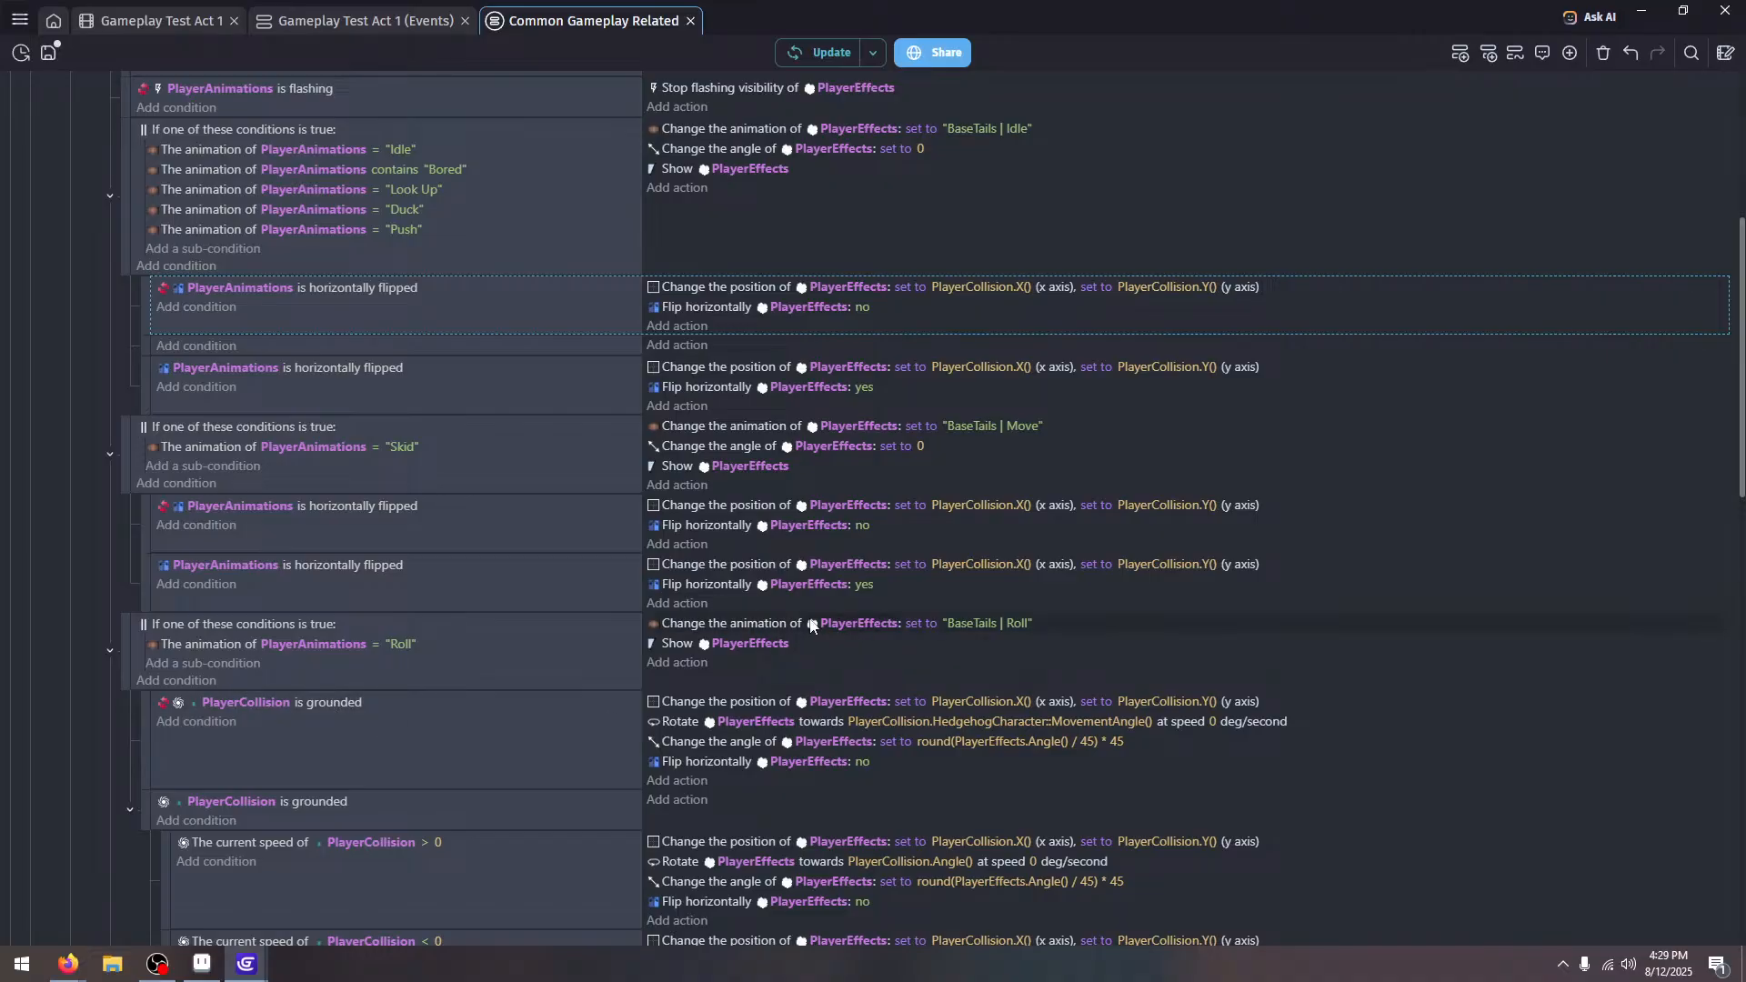
{"action": "left_click", "coordinate": [833, 648]}
{"action": "key", "text": "Delete"}
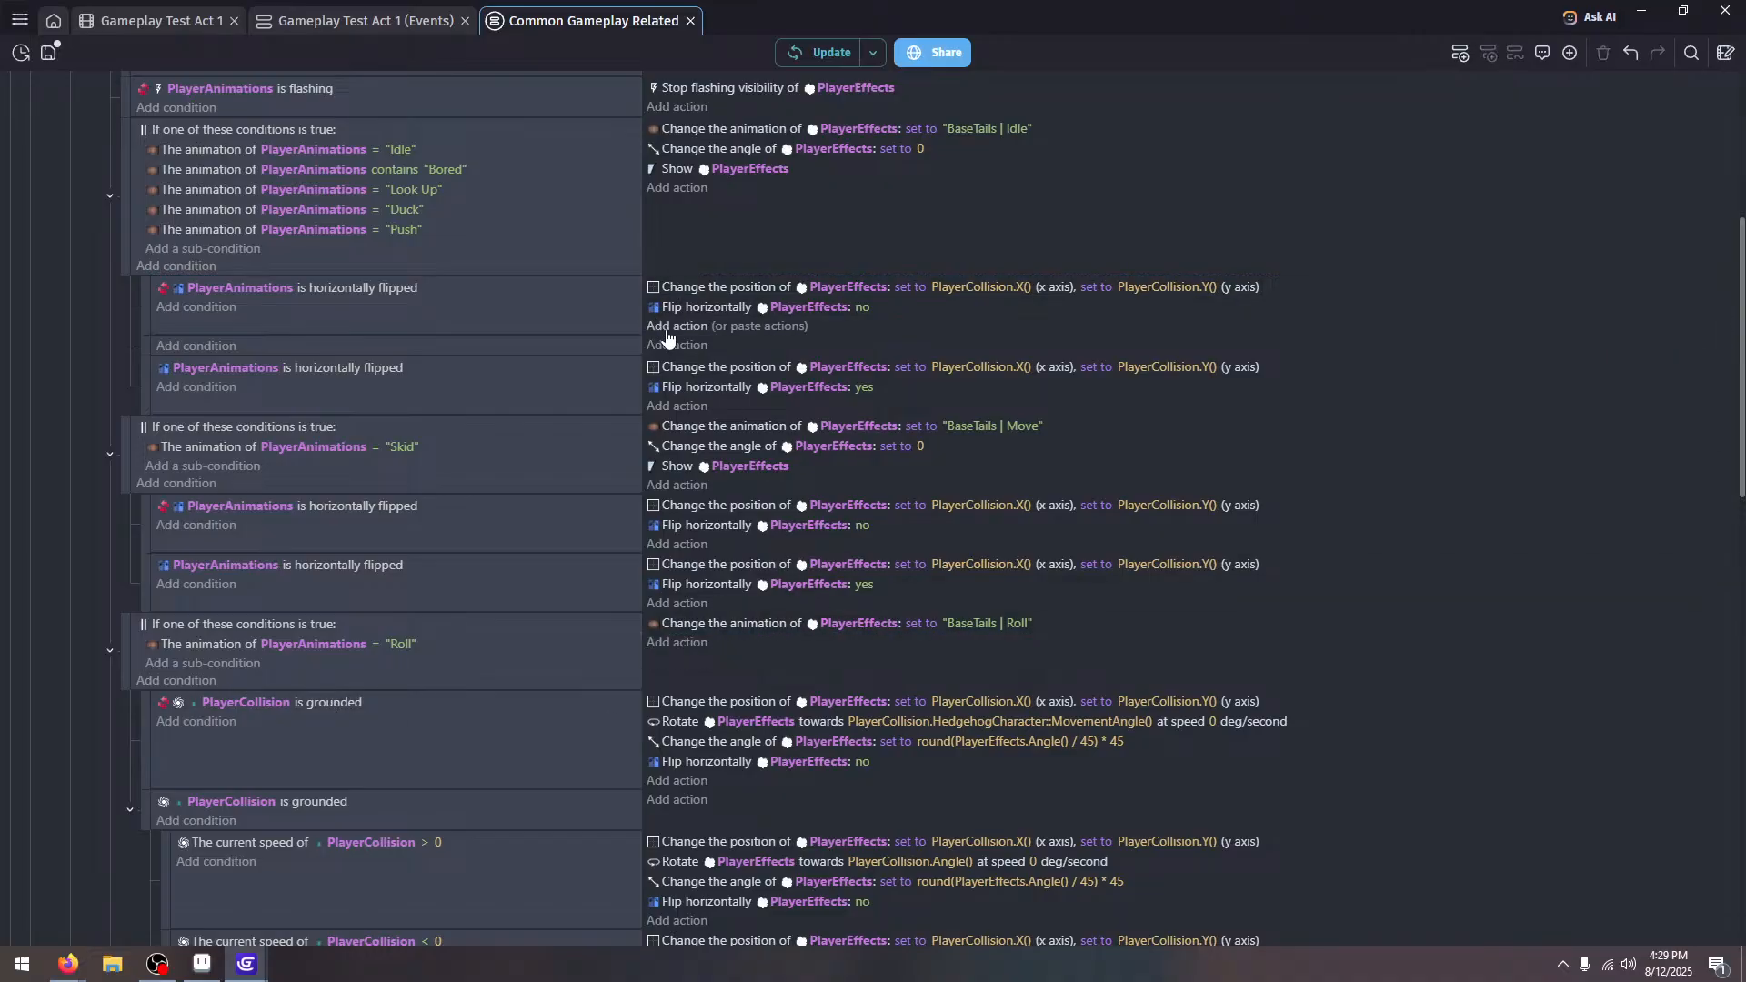
{"action": "left_click", "coordinate": [747, 346]}
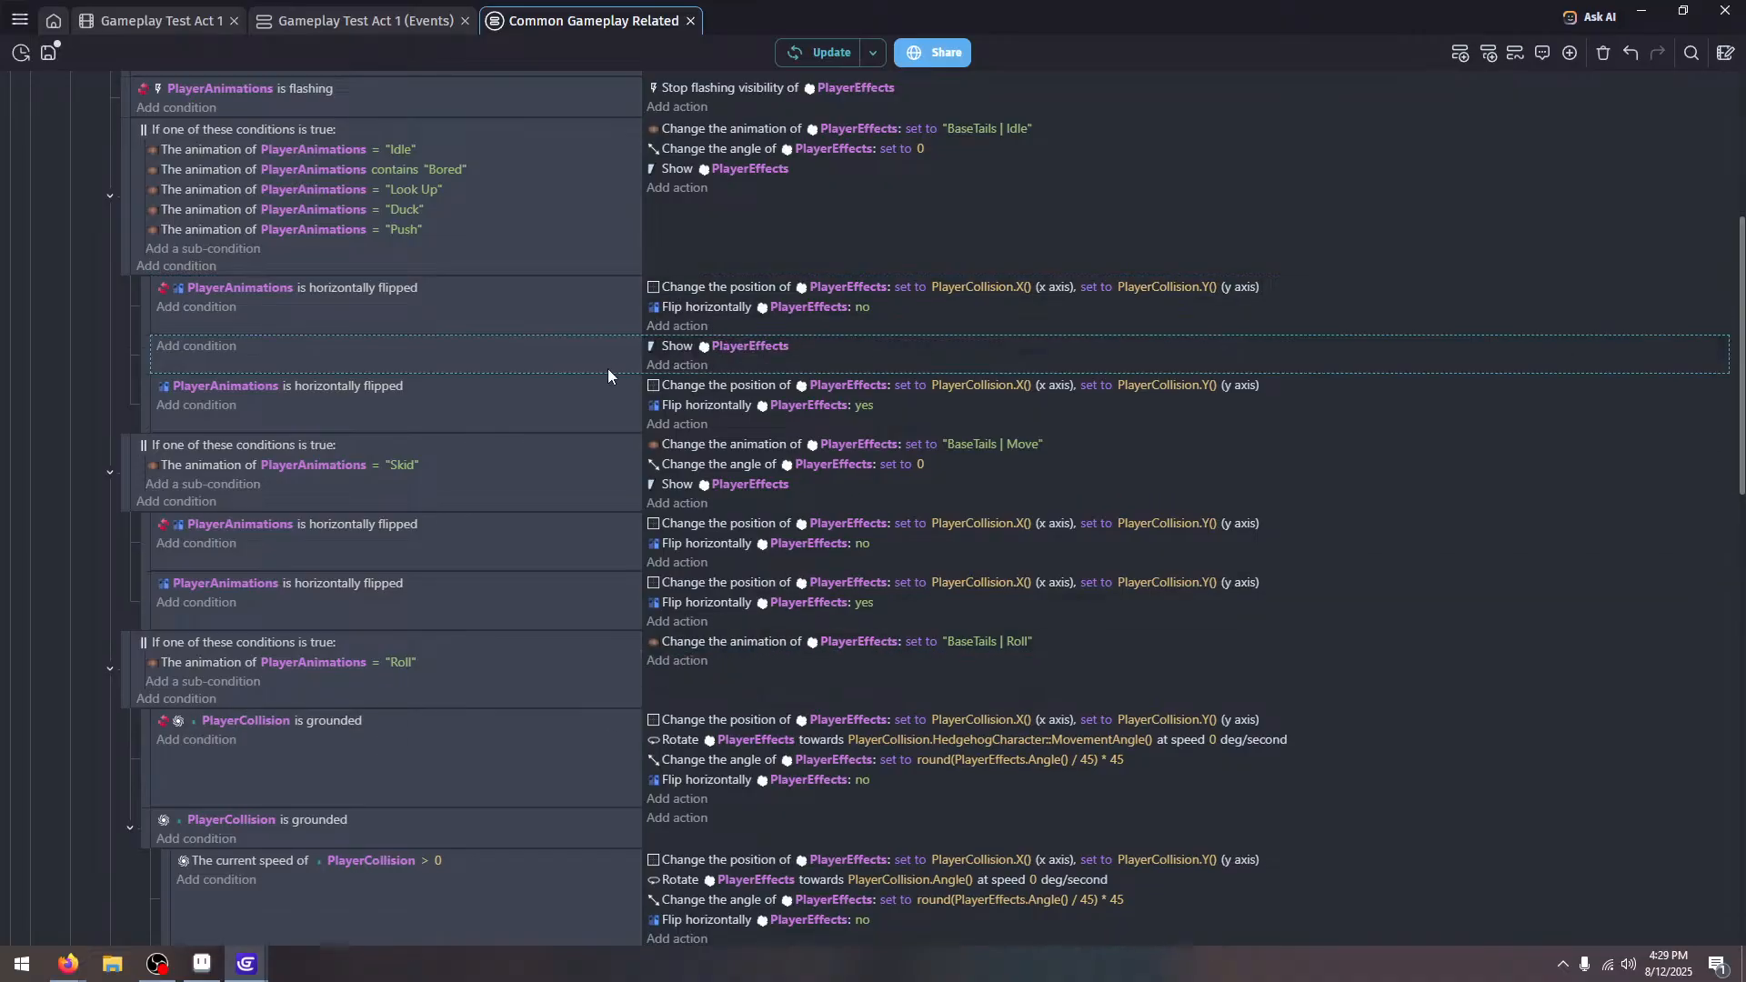
Place the Show event, conditioned with Trigger once, first among the Idle group's sub-events and delete the group's own Show action
{"action": "left_click", "coordinate": [223, 348]}
{"action": "type", "text": "tr"}
{"action": "left_click", "coordinate": [271, 171]}
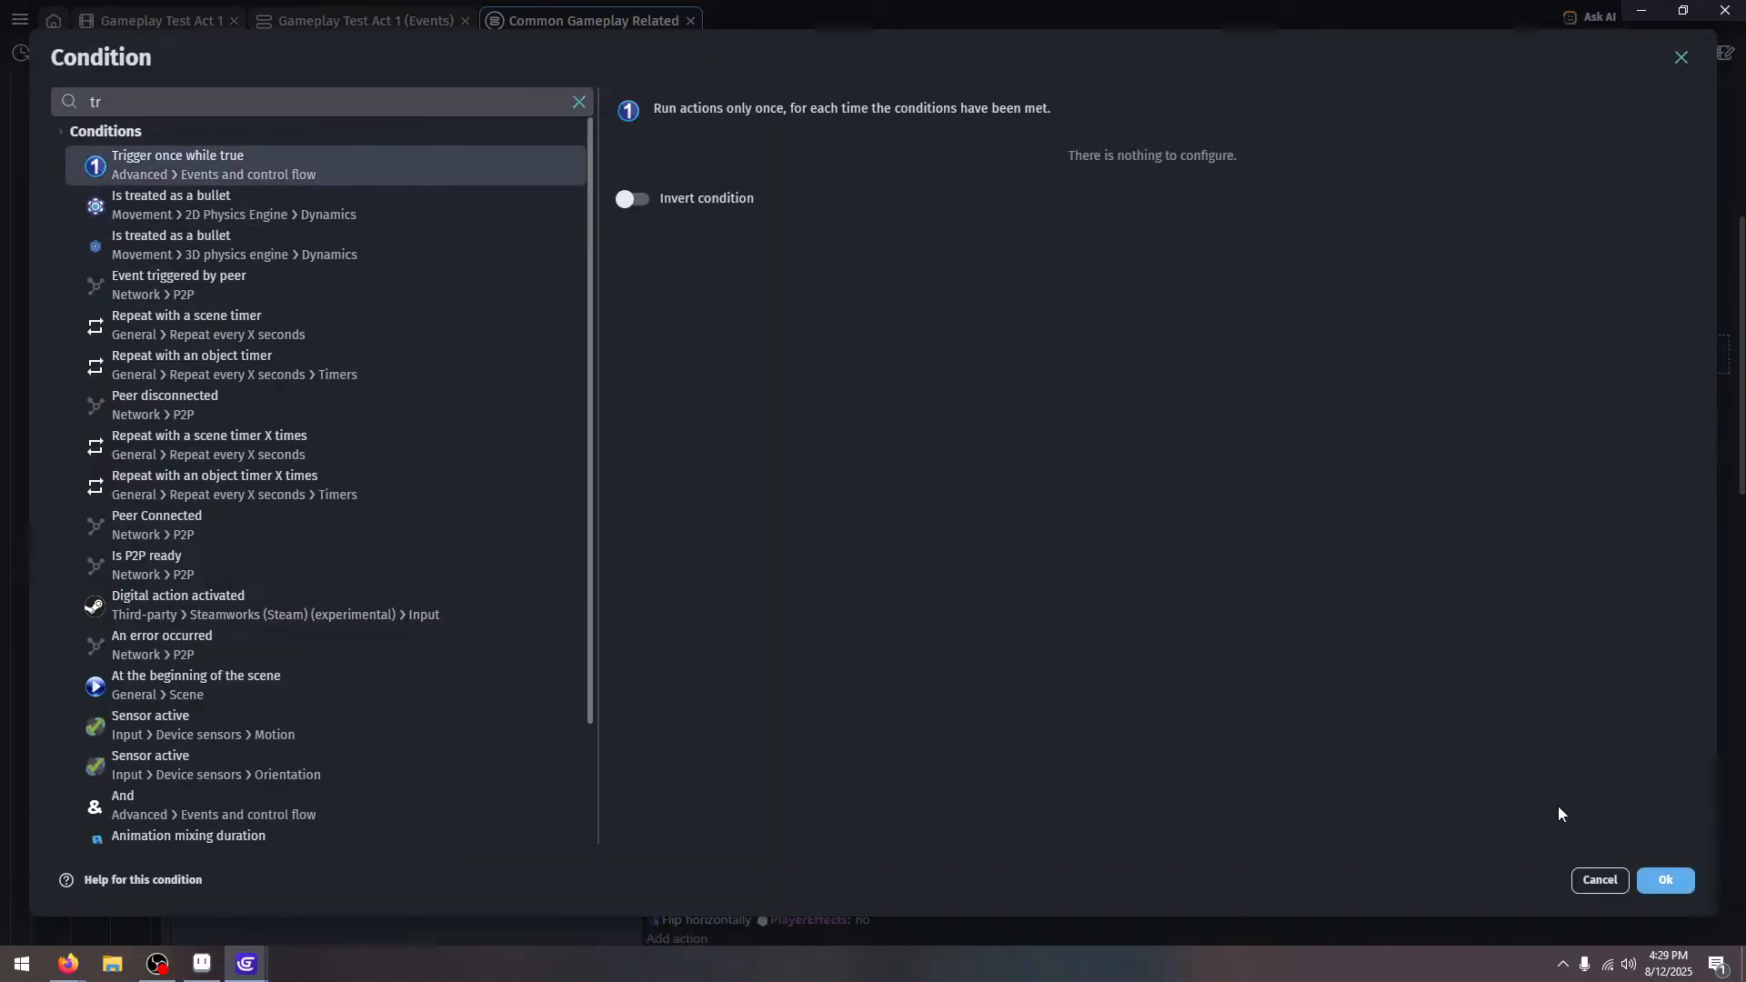
{"action": "key", "text": "Return"}
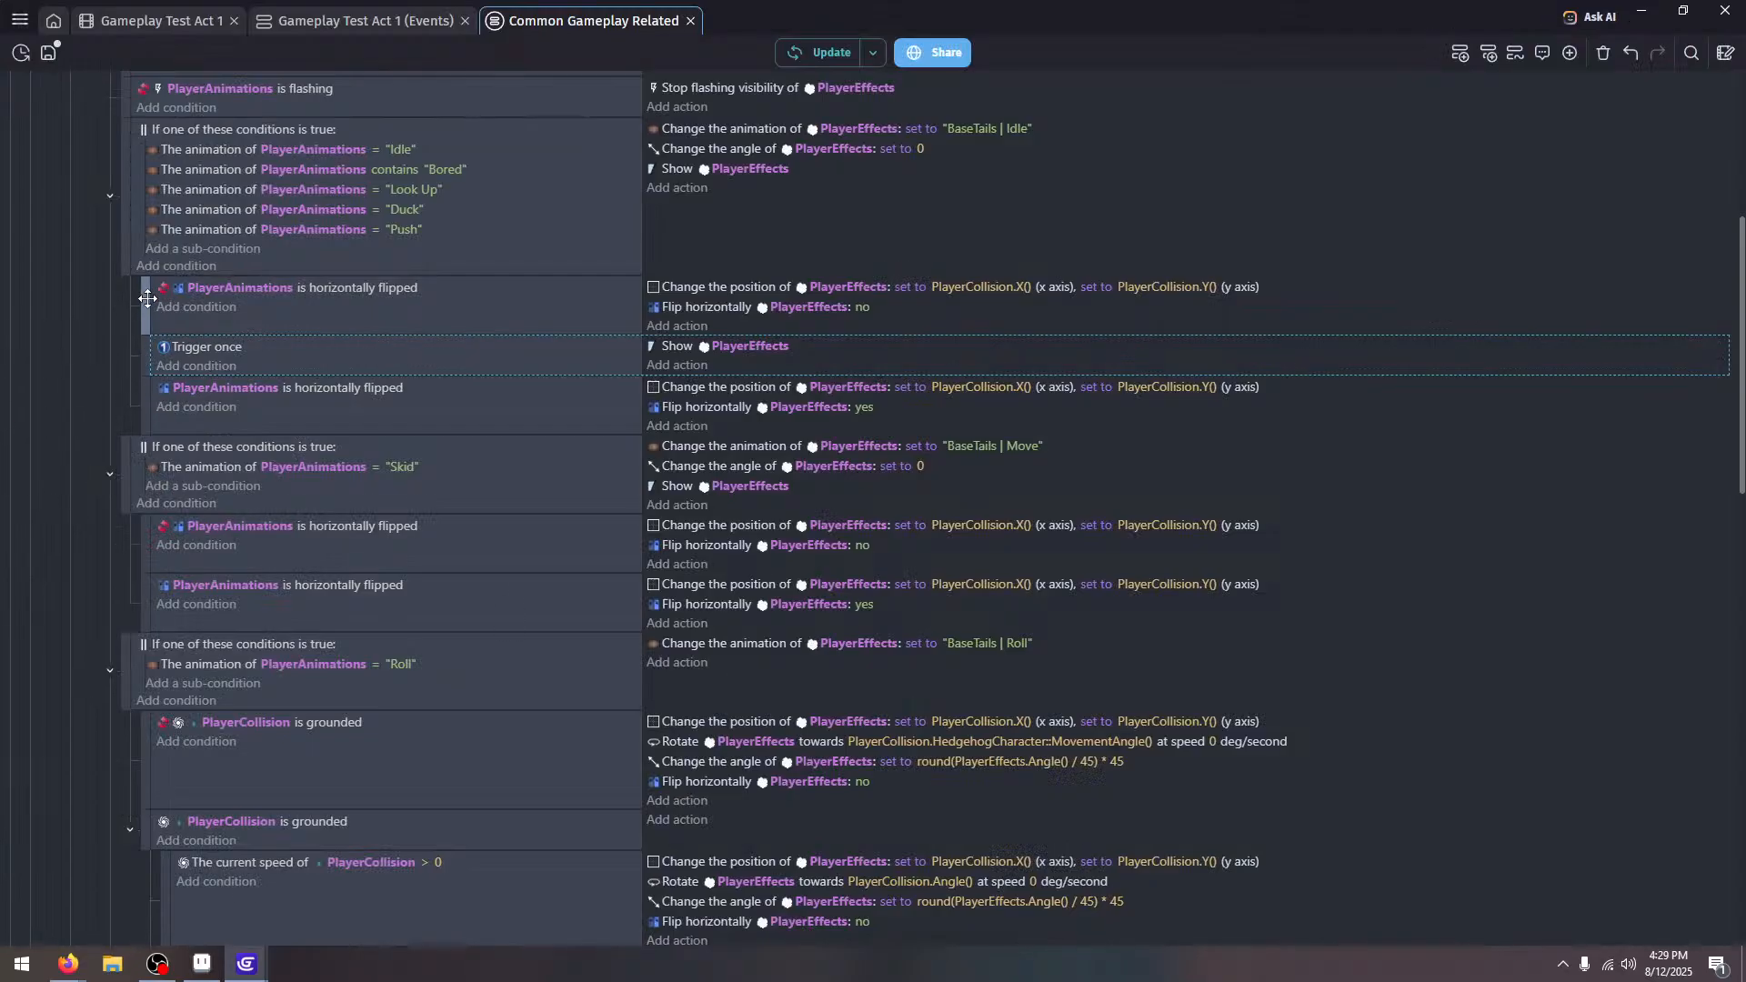
{"action": "left_click_drag", "start_coordinate": [144, 358], "coordinate": [143, 301]}
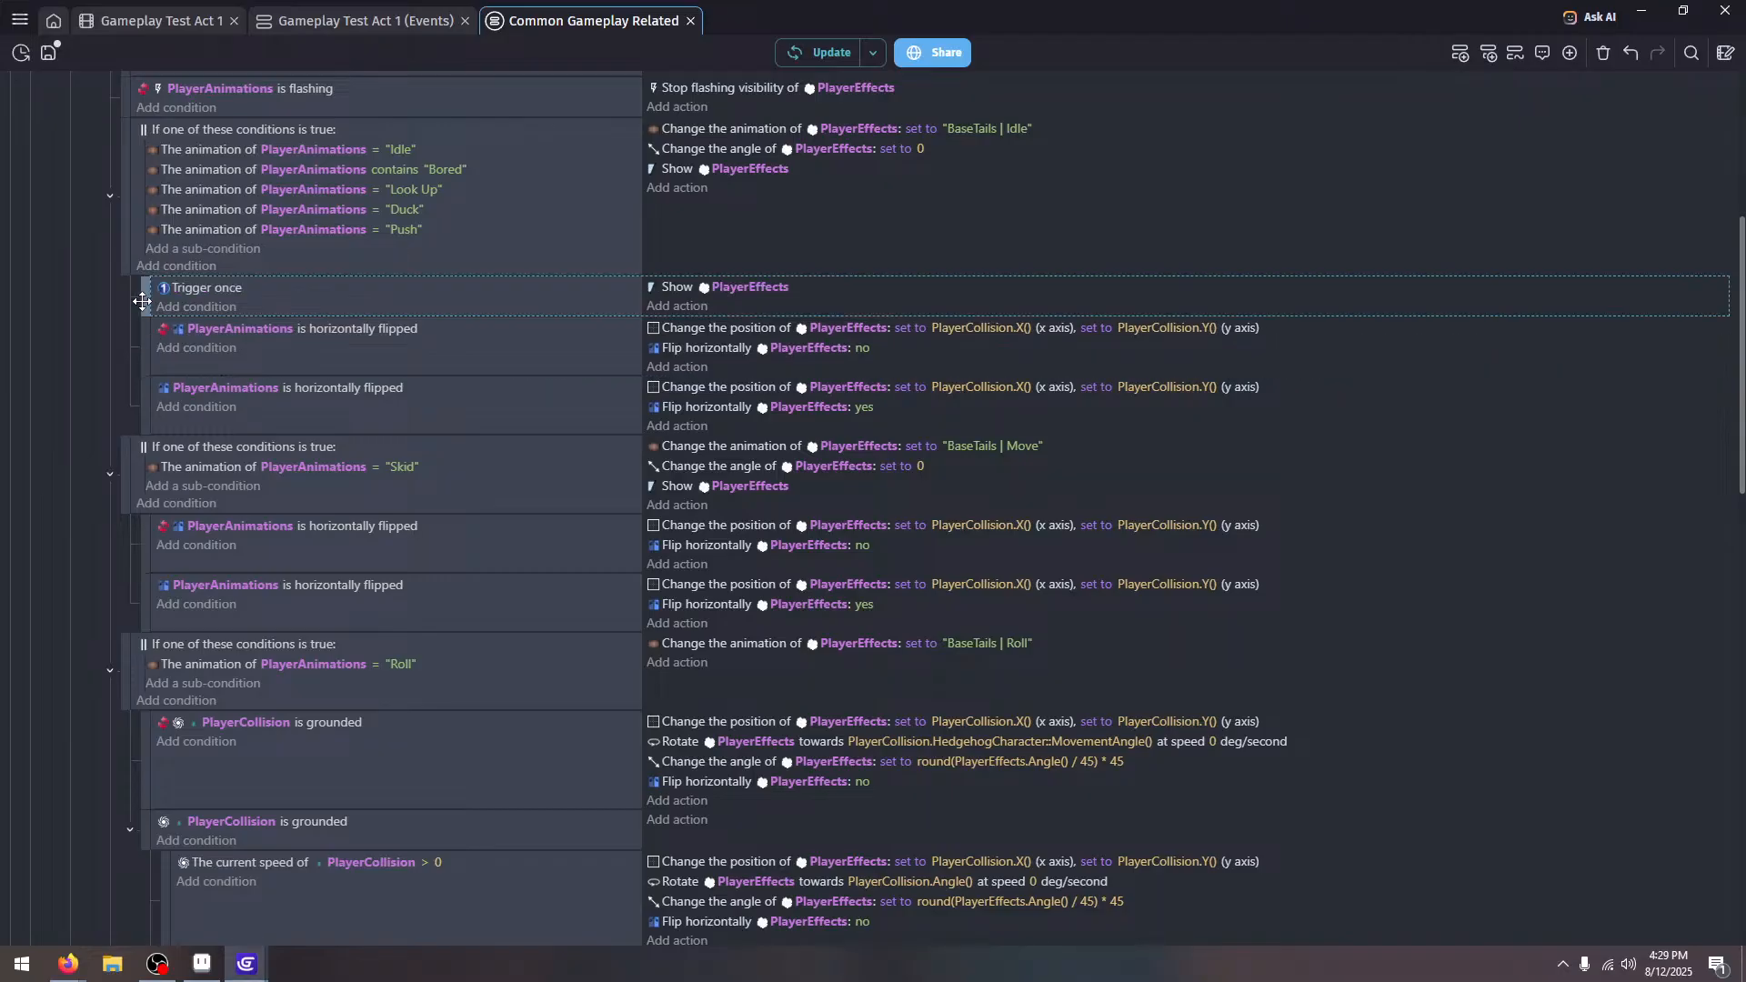
{"action": "left_click", "coordinate": [800, 170]}
{"action": "key", "text": "Delete"}
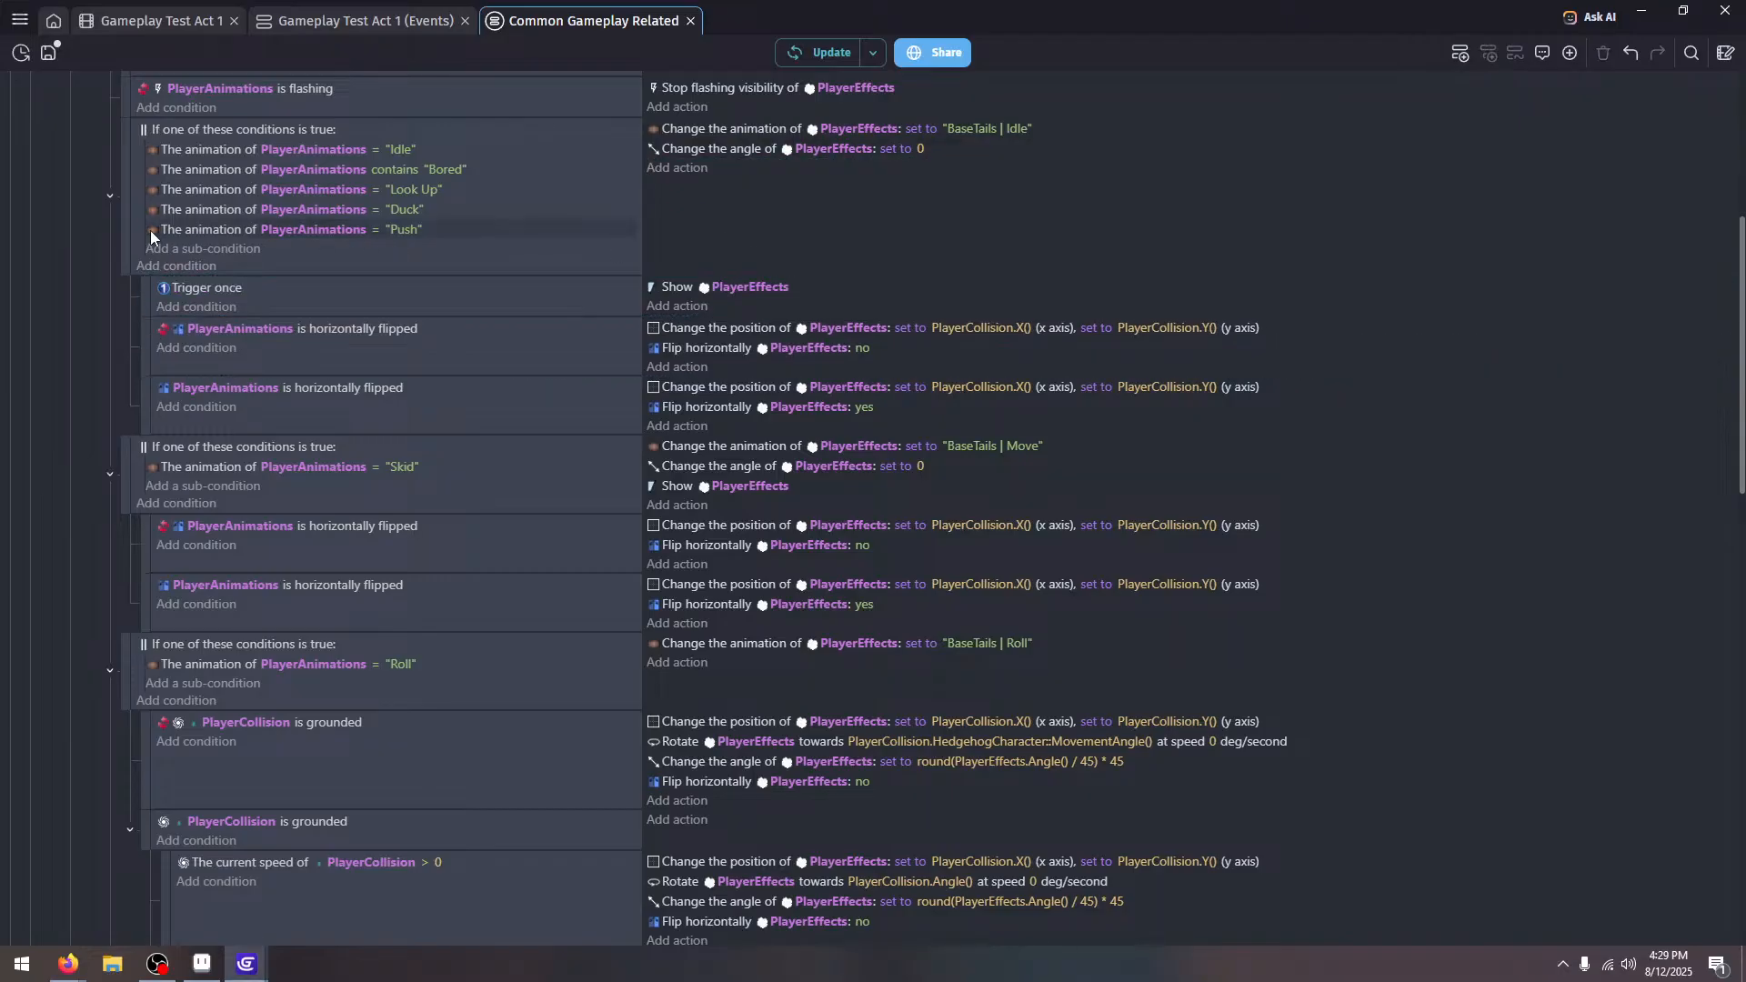
Paste the Trigger once Show event at the start of the Skid group's sub-events and delete Skid's own Show action
{"action": "left_click", "coordinate": [226, 564]}
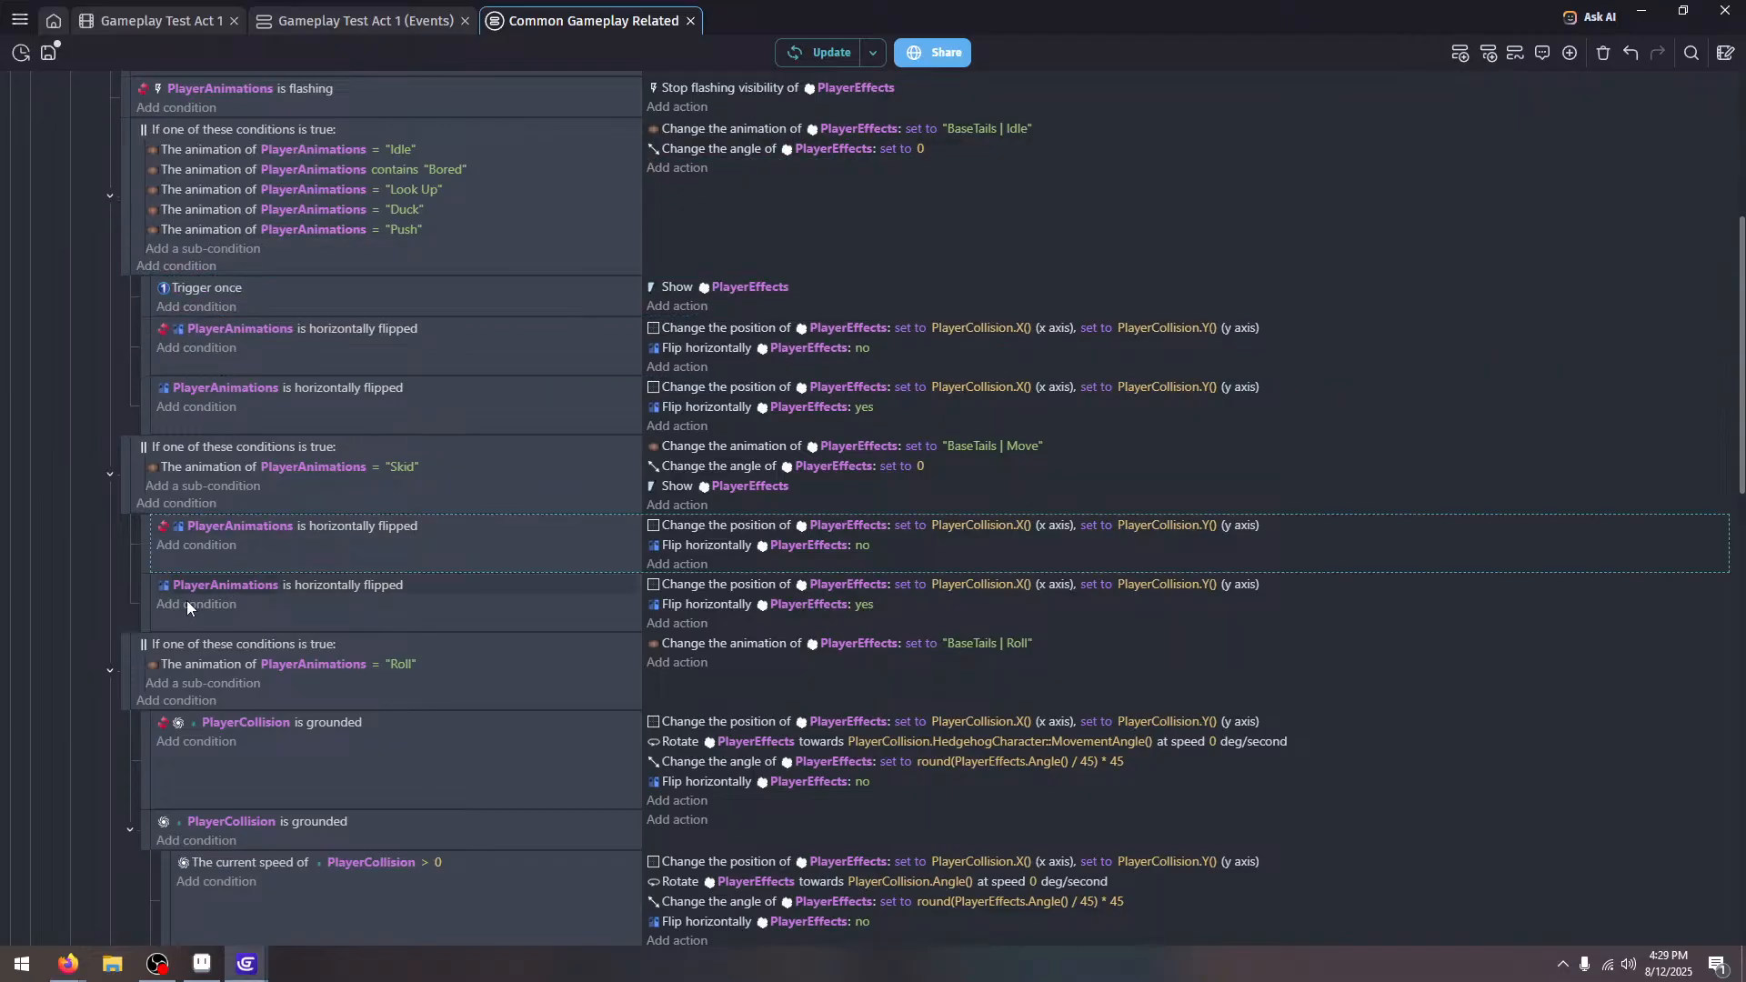
{"action": "key", "text": "ctrl+v"}
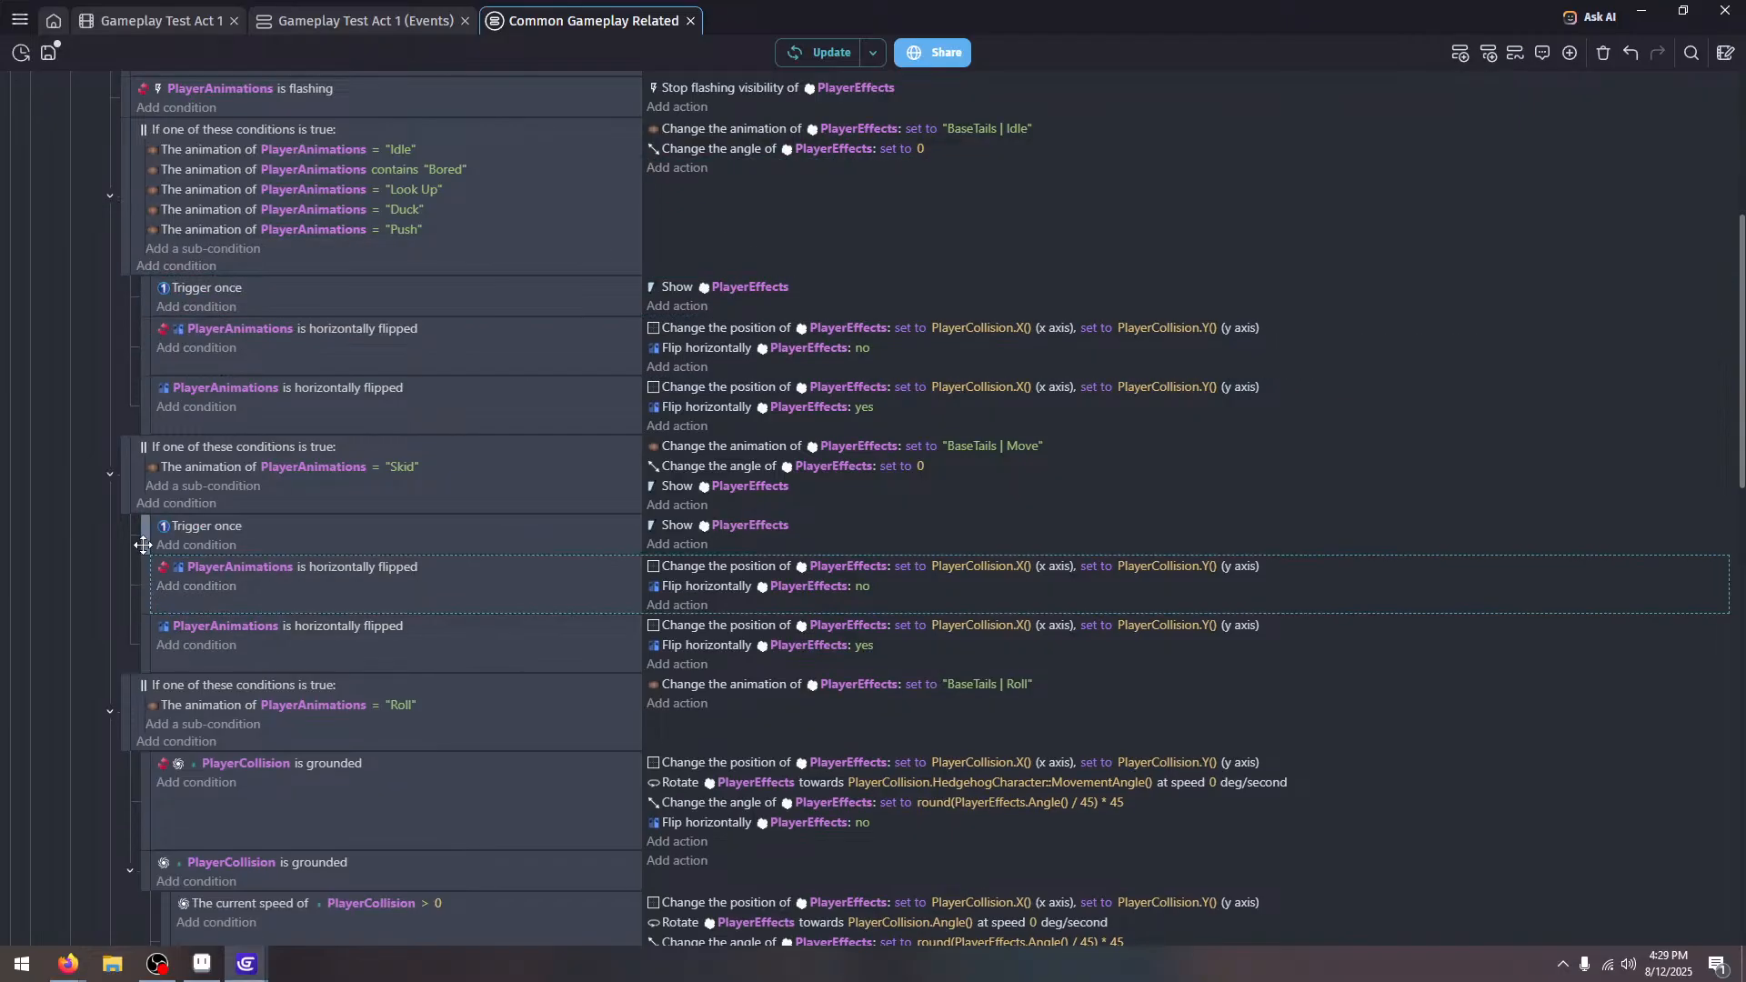
{"action": "left_click", "coordinate": [767, 488]}
{"action": "key", "text": "Delete"}
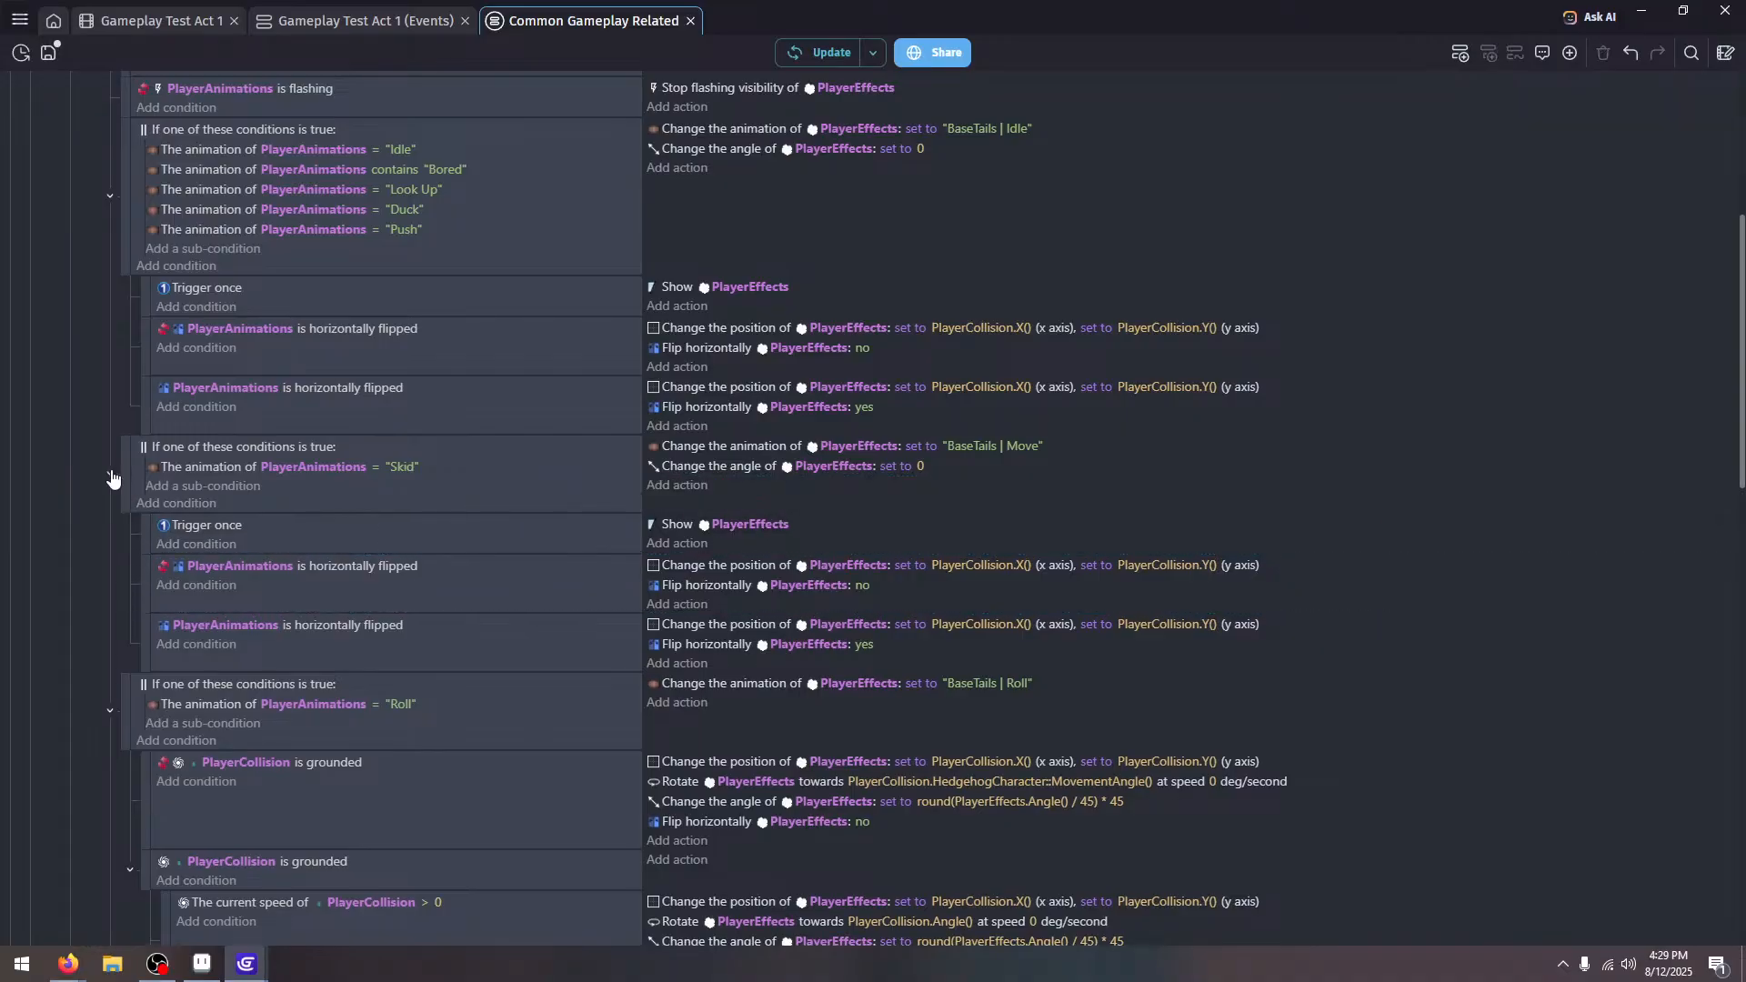
{"action": "left_click", "coordinate": [111, 474]}
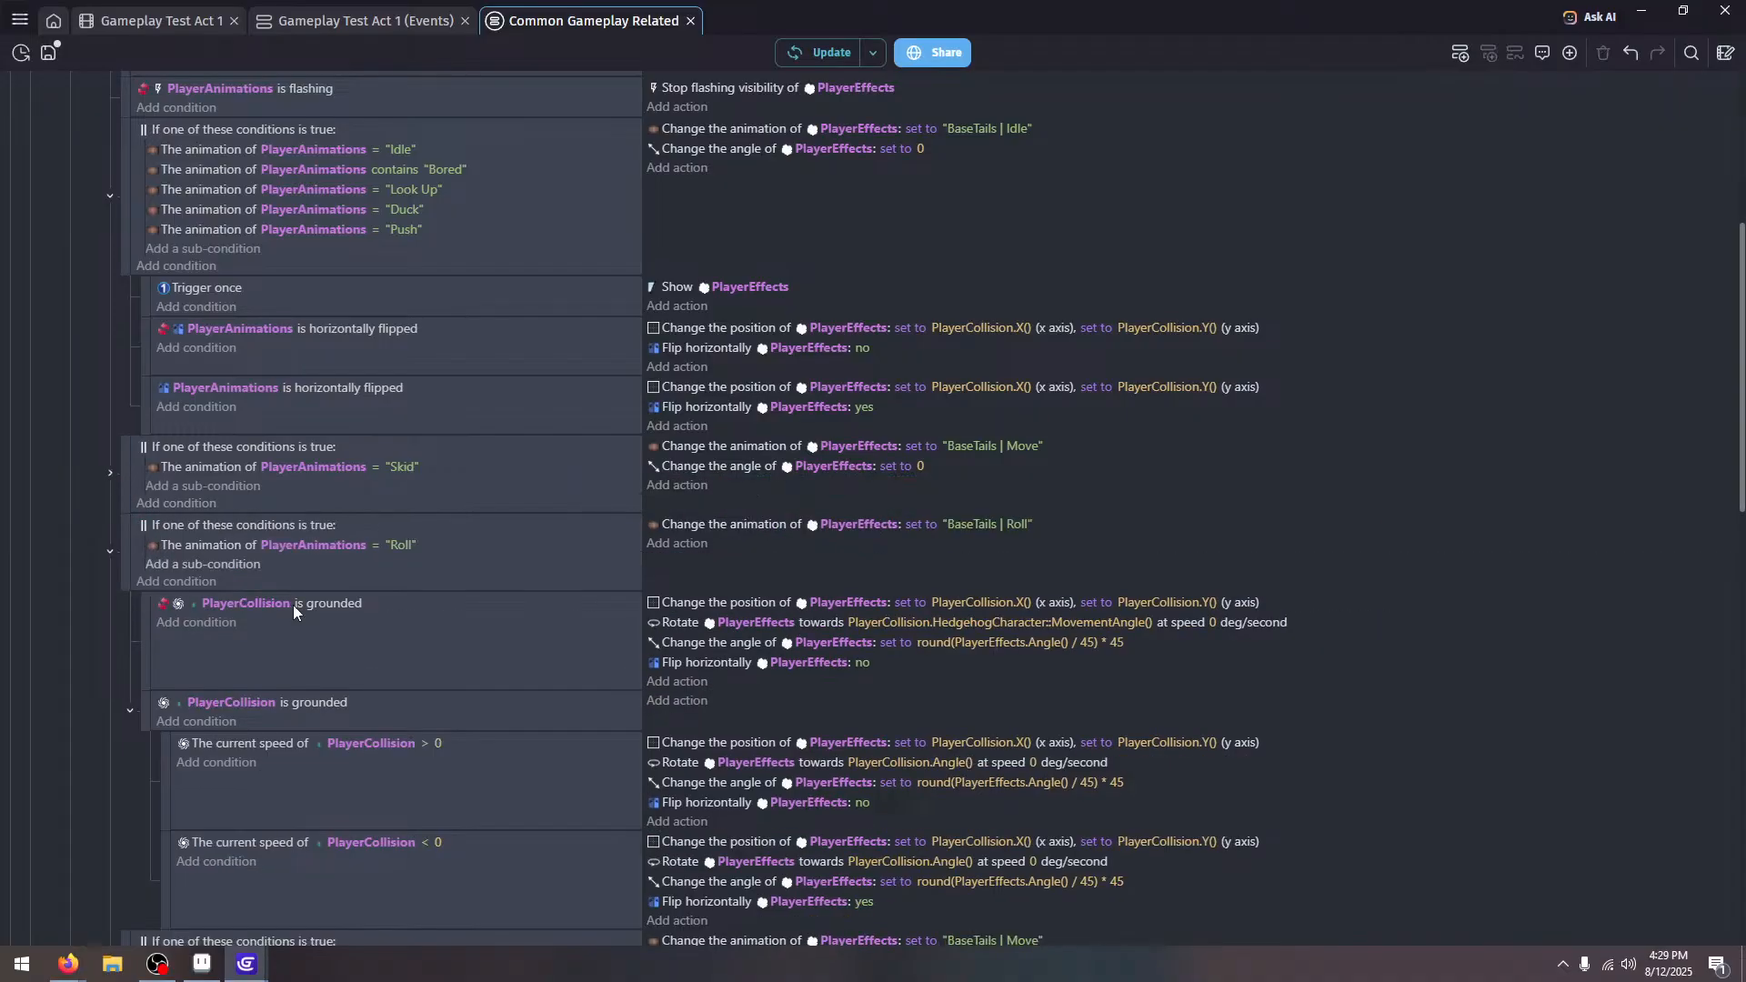
Paste the Trigger once Show event above the Roll group's not-grounded sub-event and collapse the Roll group
{"action": "left_click", "coordinate": [394, 664]}
{"action": "key", "text": "ctrl+v"}
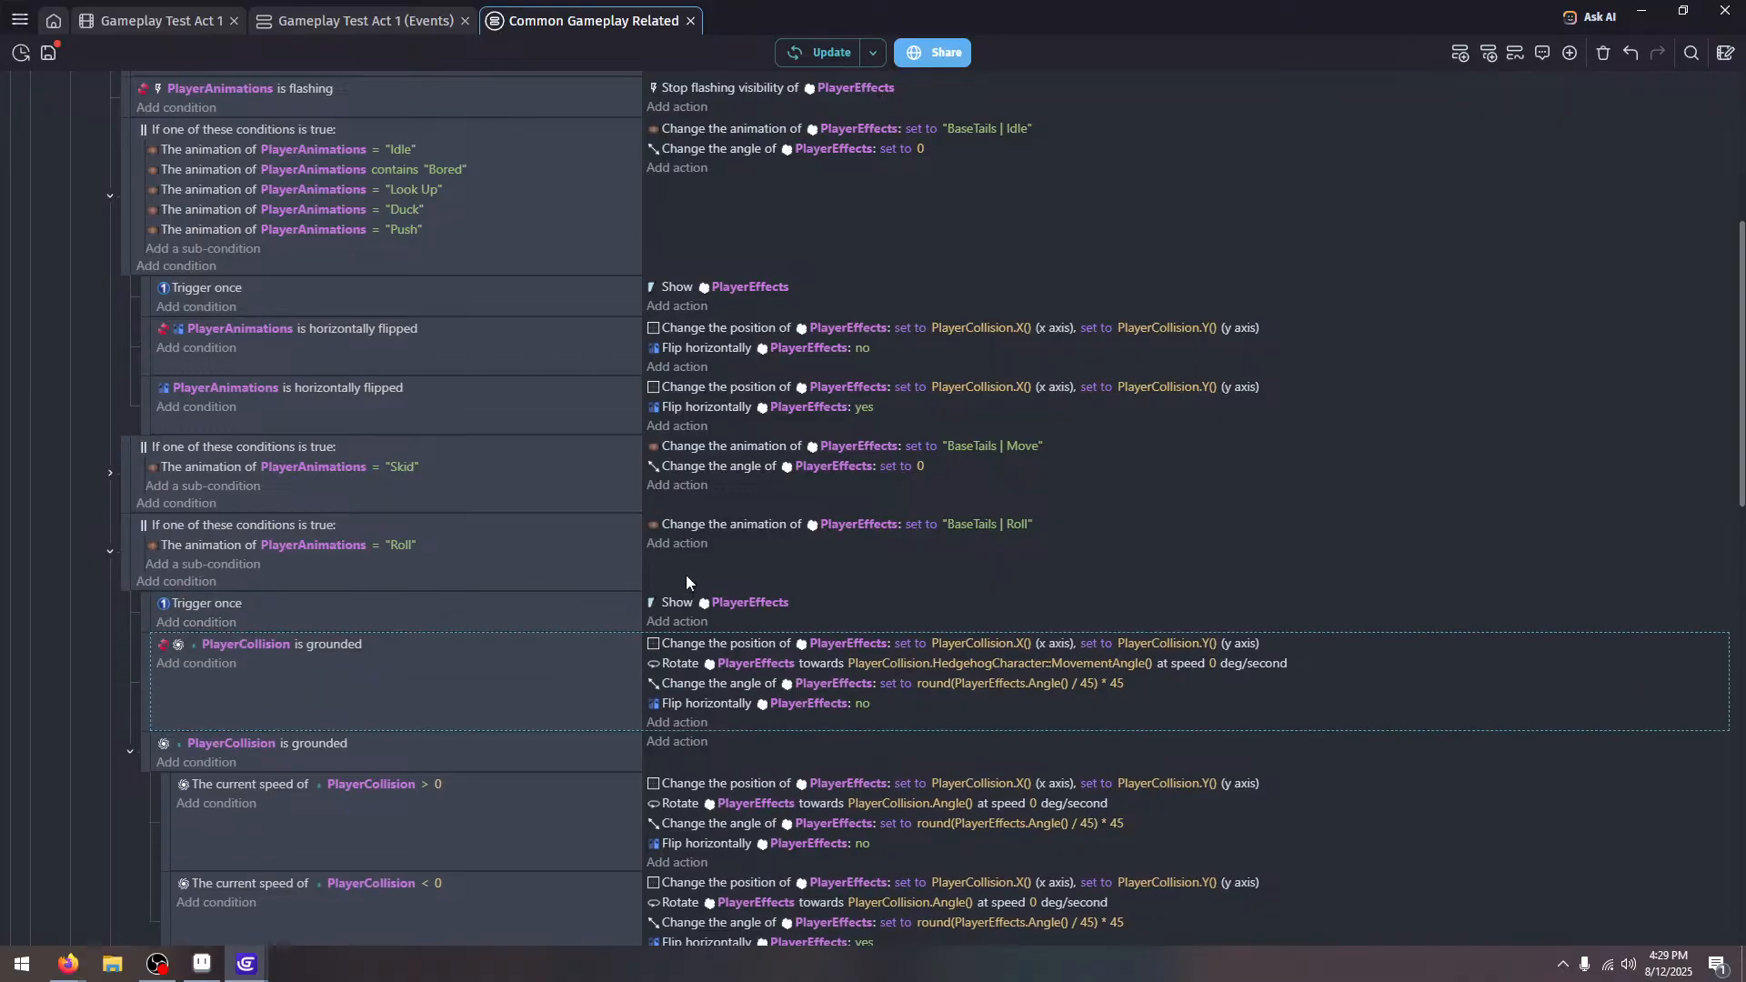
{"action": "left_click", "coordinate": [110, 552]}
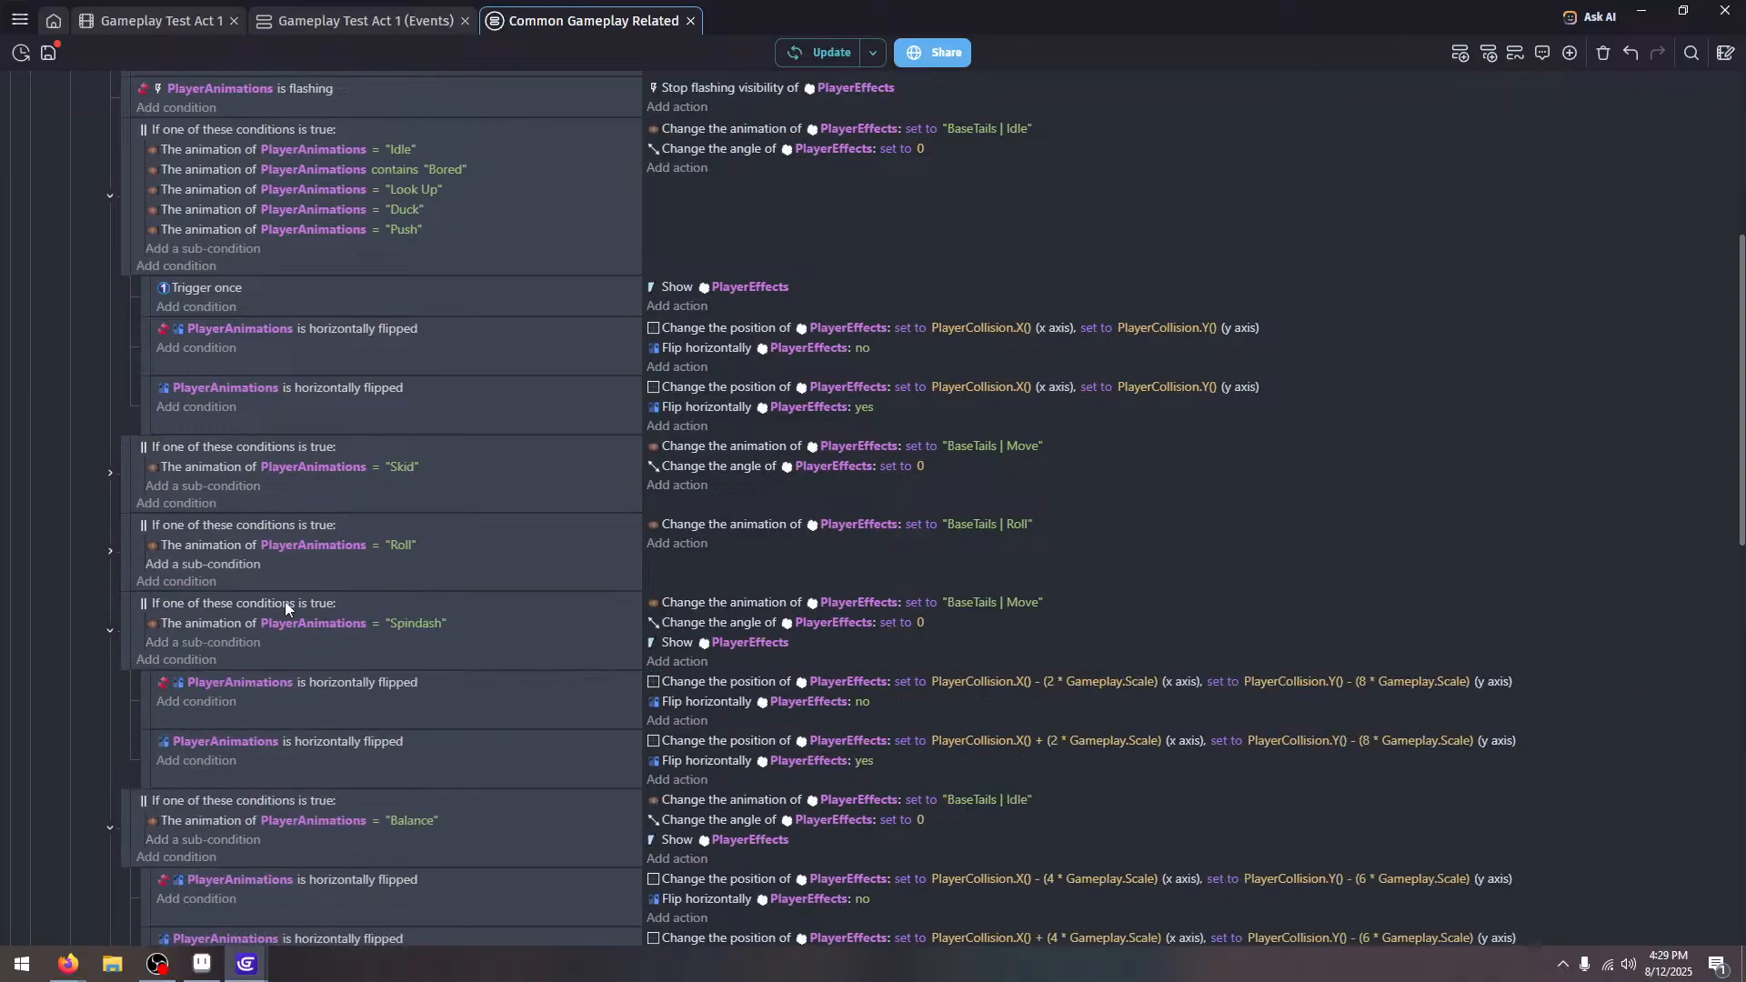
Delete the Spindash group's own Show action and paste the Trigger once Show event as its first sub-event
{"action": "left_click", "coordinate": [677, 642]}
{"action": "key", "text": "Delete"}
{"action": "left_click", "coordinate": [529, 723]}
{"action": "key", "text": "ctrl+v"}
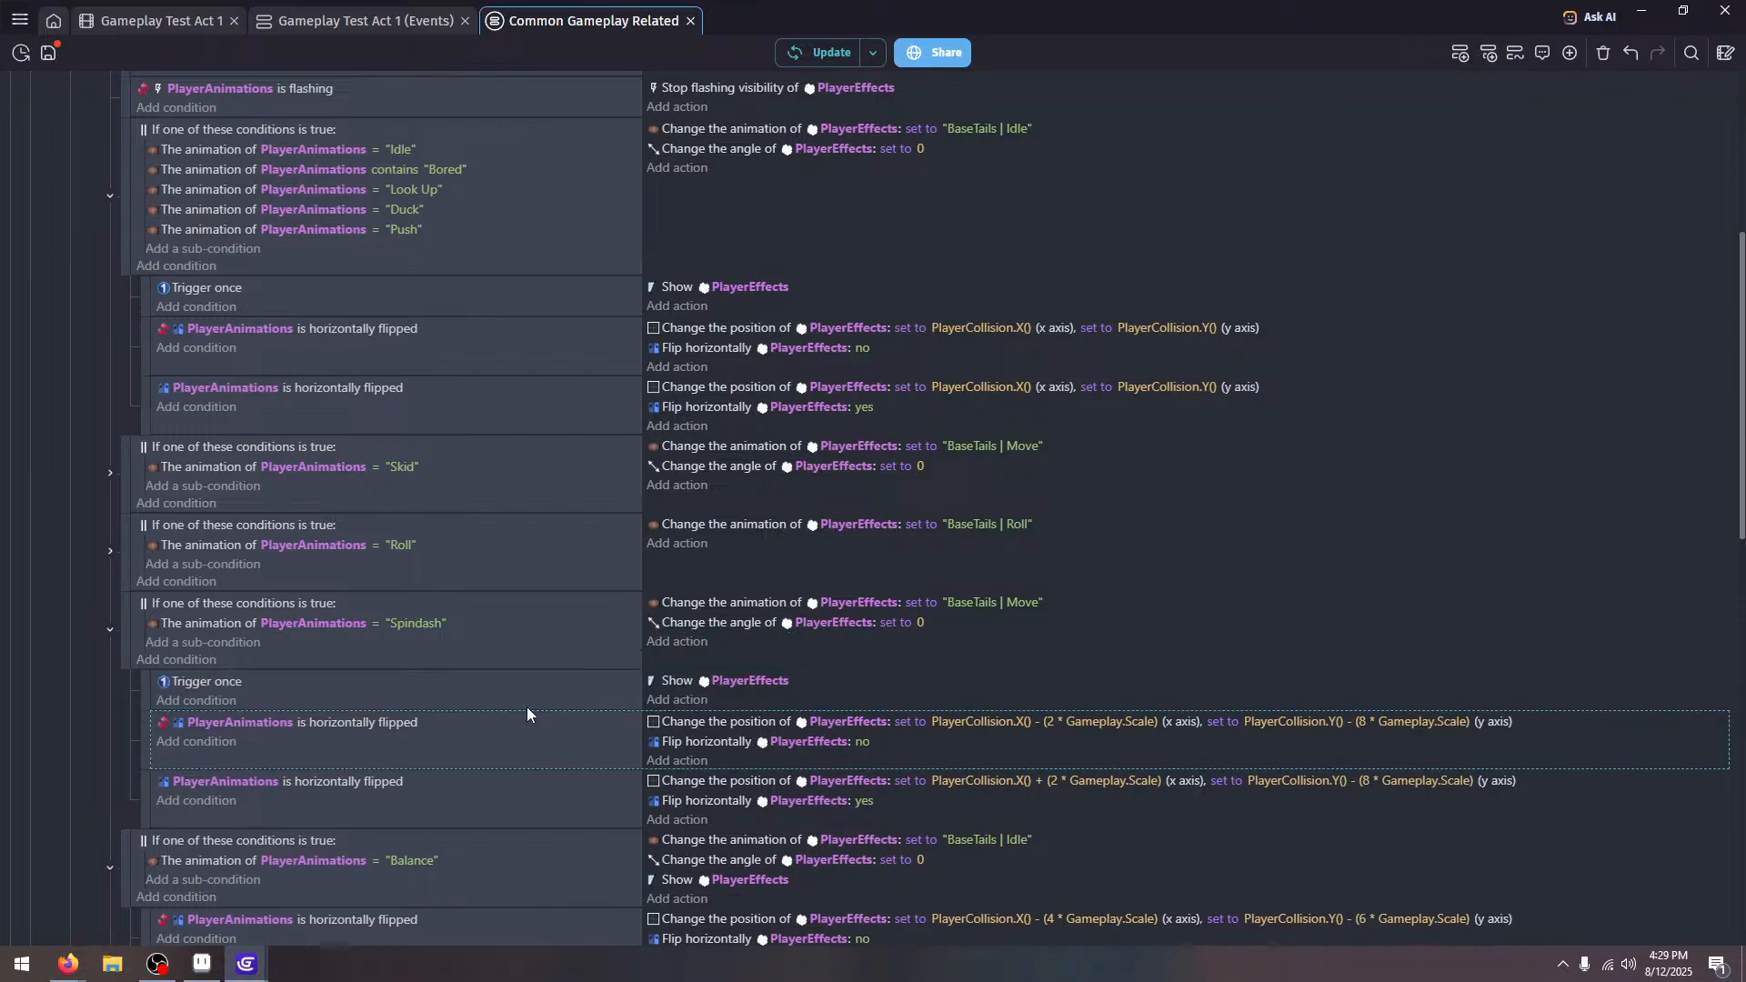
Paste the Trigger once Show event as the Balance group's first sub-event and delete Balance's own Show action
{"action": "scroll", "coordinate": [545, 719], "scroll_direction": "down", "scroll_amount": 2}
{"action": "left_click", "coordinate": [543, 755]}
{"action": "key", "text": "ctrl+v"}
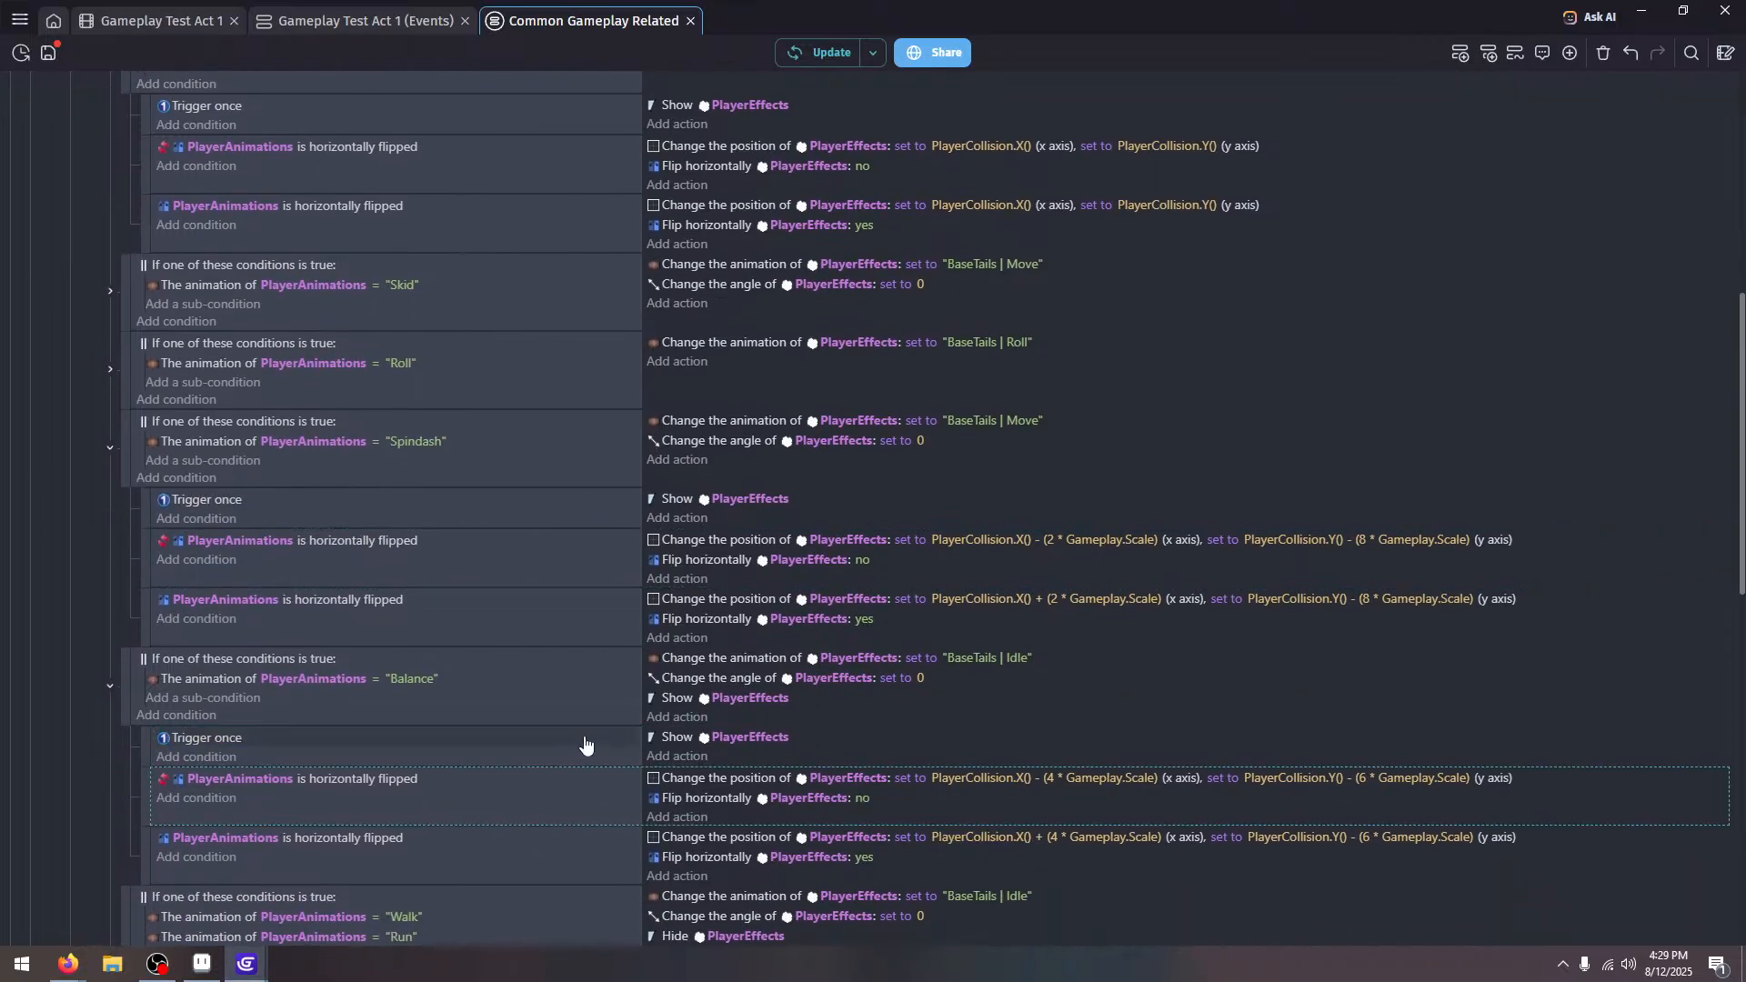
{"action": "left_click", "coordinate": [829, 702]}
{"action": "key", "text": "Delete"}
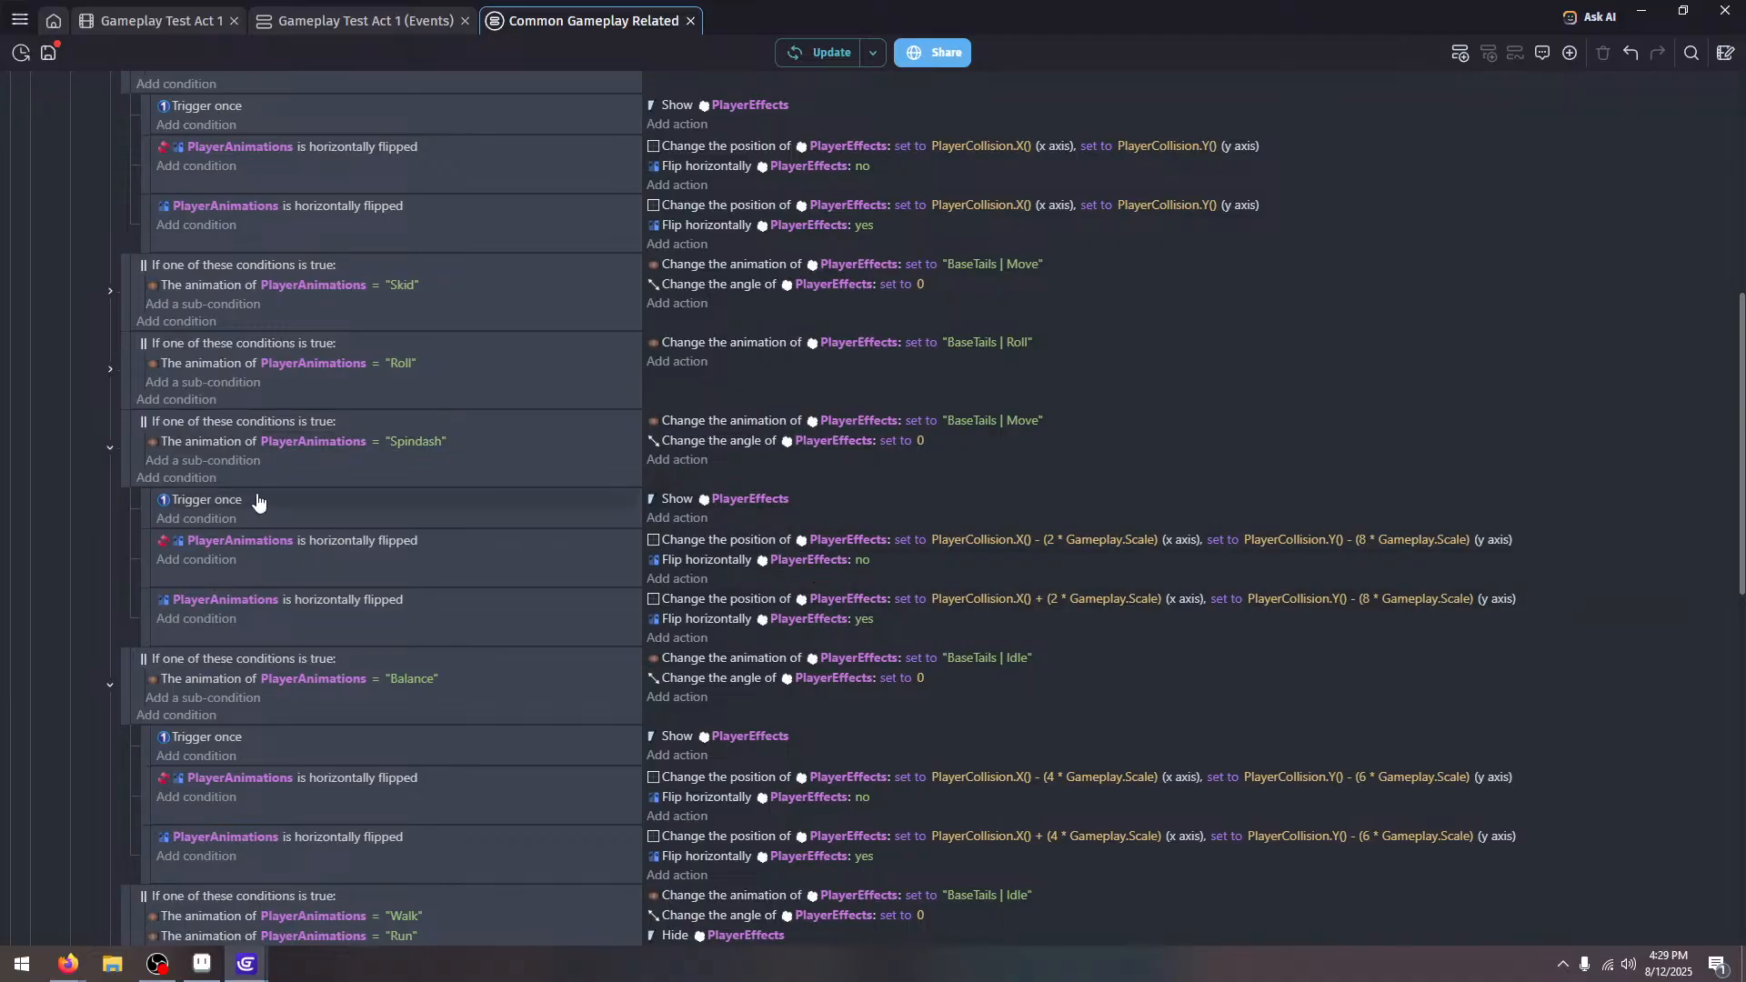
Collapse the sub-events of the Balance, Spindash and Idle condition groups
{"action": "scroll", "coordinate": [258, 499], "scroll_direction": "down", "scroll_amount": 3}
{"action": "scroll", "coordinate": [205, 487], "scroll_direction": "up", "scroll_amount": 3}
{"action": "left_click", "coordinate": [110, 682]}
{"action": "left_click", "coordinate": [110, 447]}
{"action": "scroll", "coordinate": [104, 363], "scroll_direction": "up", "scroll_amount": 4}
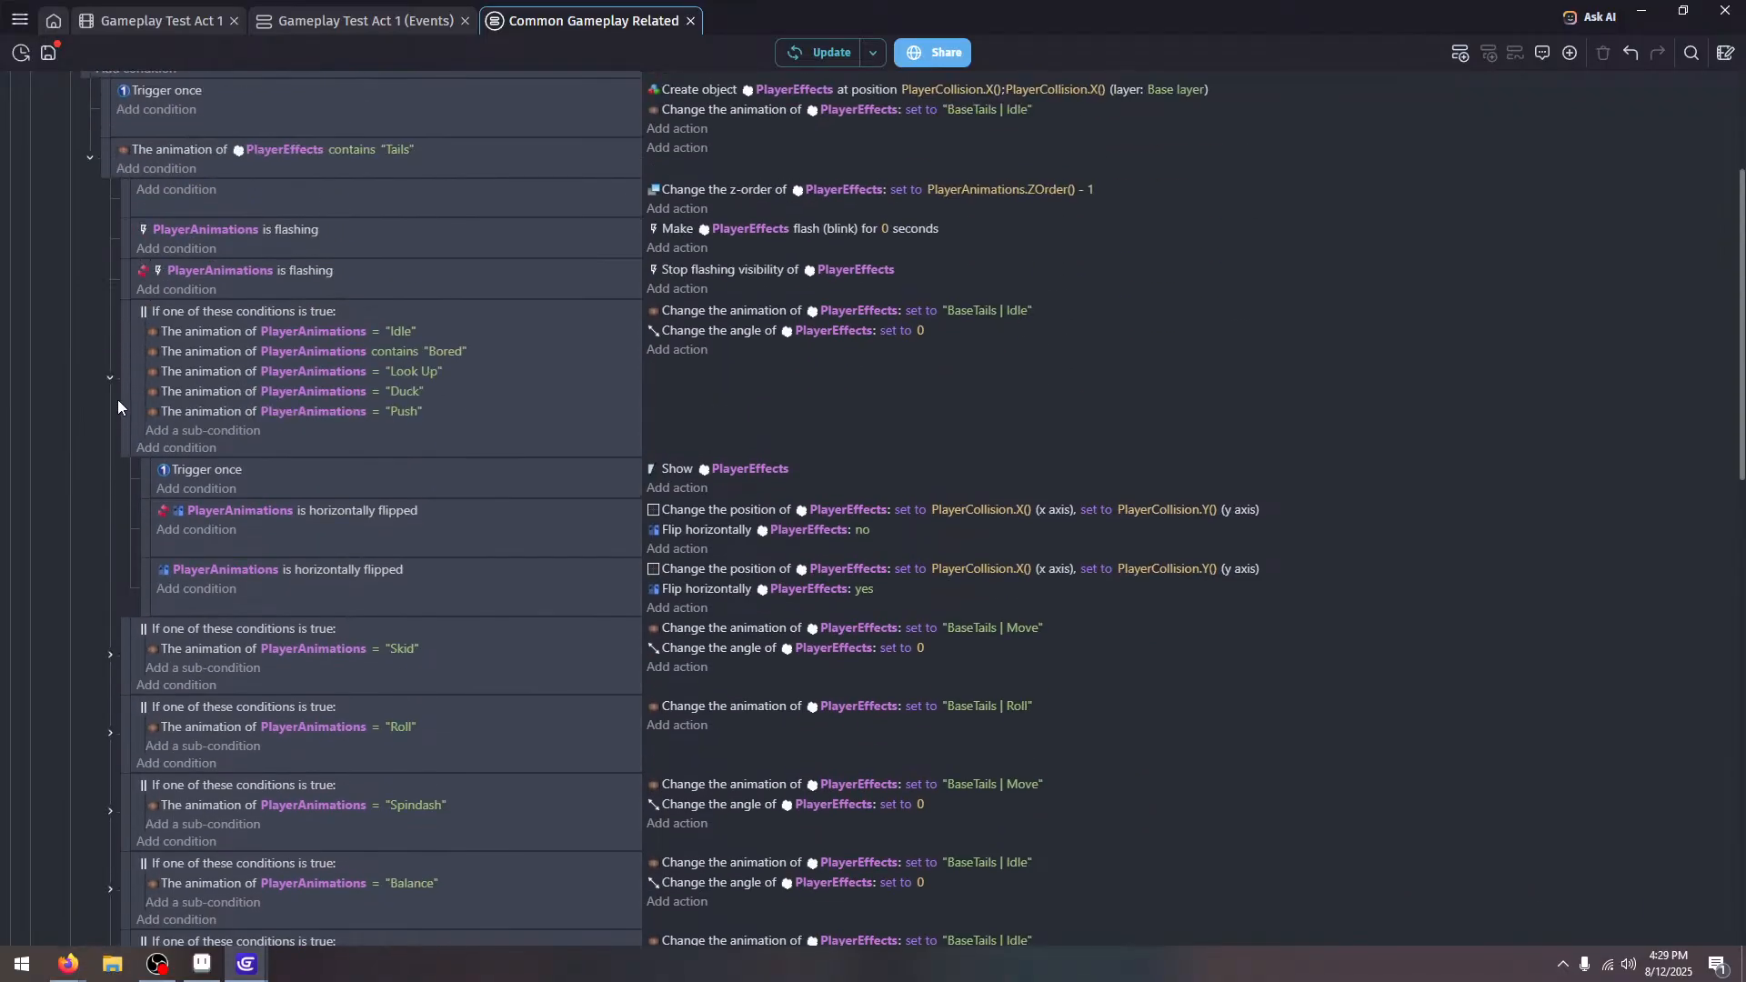
{"action": "left_click", "coordinate": [110, 380]}
Launch the game preview past the Premium notice and test Tails' tails while running and jumping in both directions
{"action": "scroll", "coordinate": [691, 359], "scroll_direction": "down", "scroll_amount": 2}
{"action": "scroll", "coordinate": [739, 362], "scroll_direction": "up", "scroll_amount": 5}
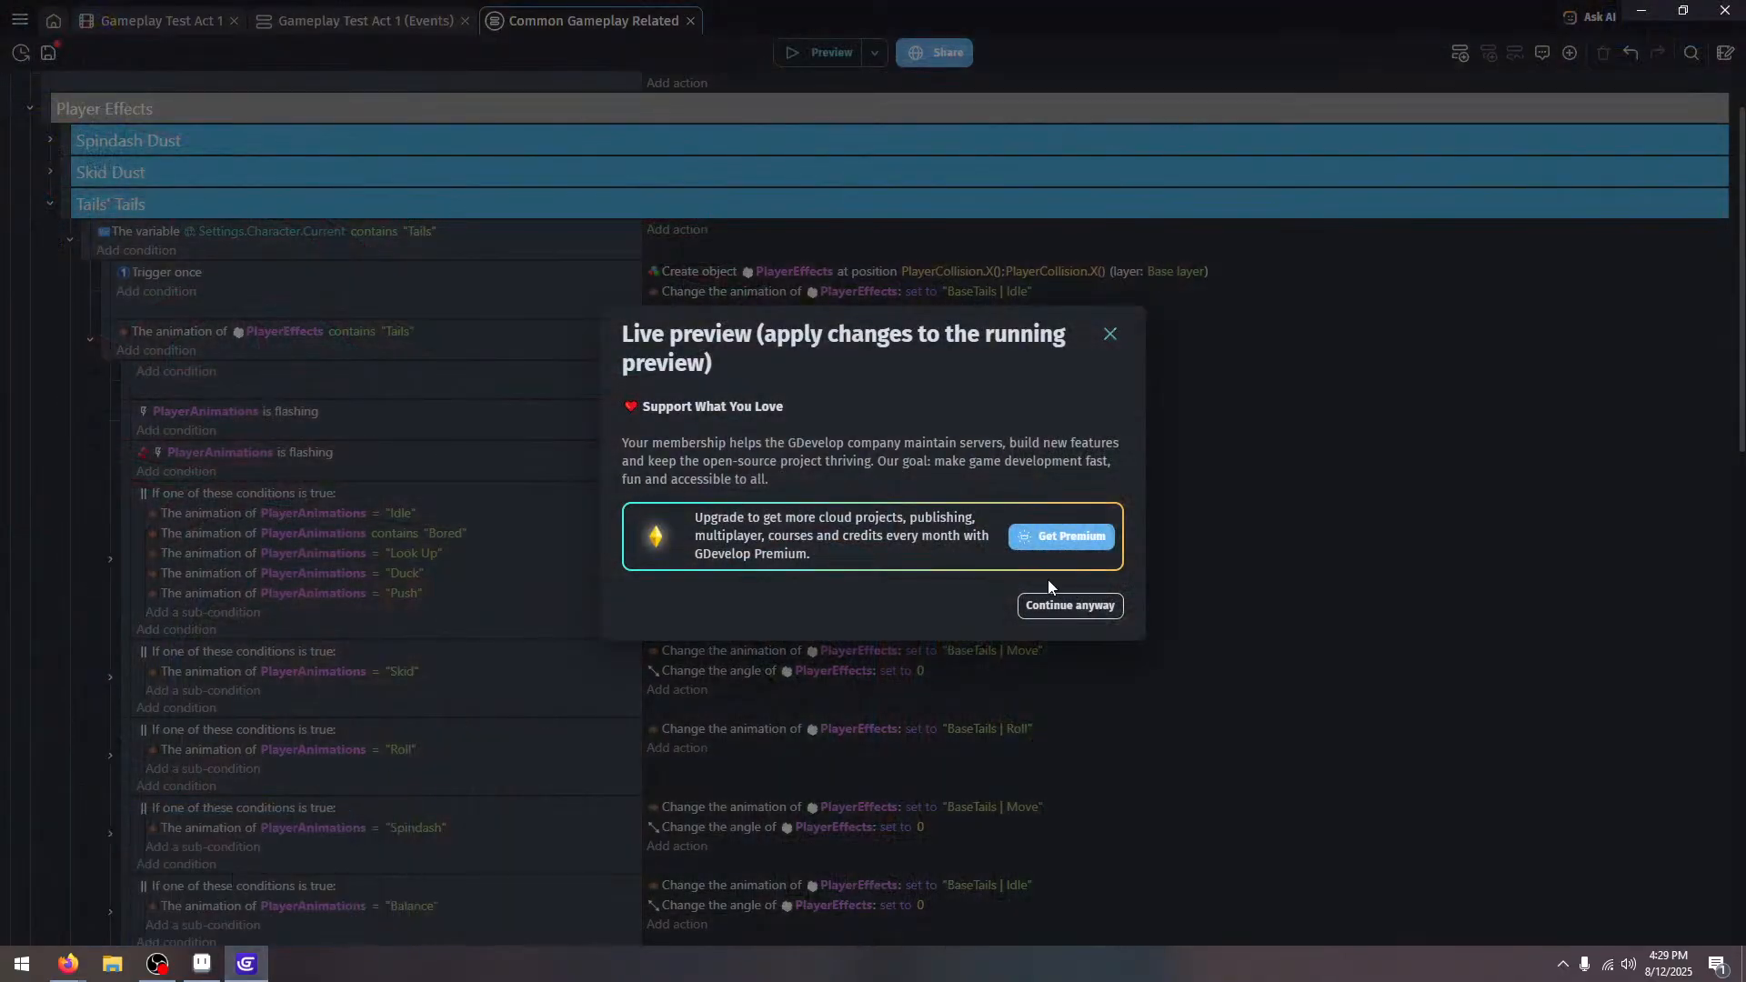
{"action": "left_click", "coordinate": [1069, 605]}
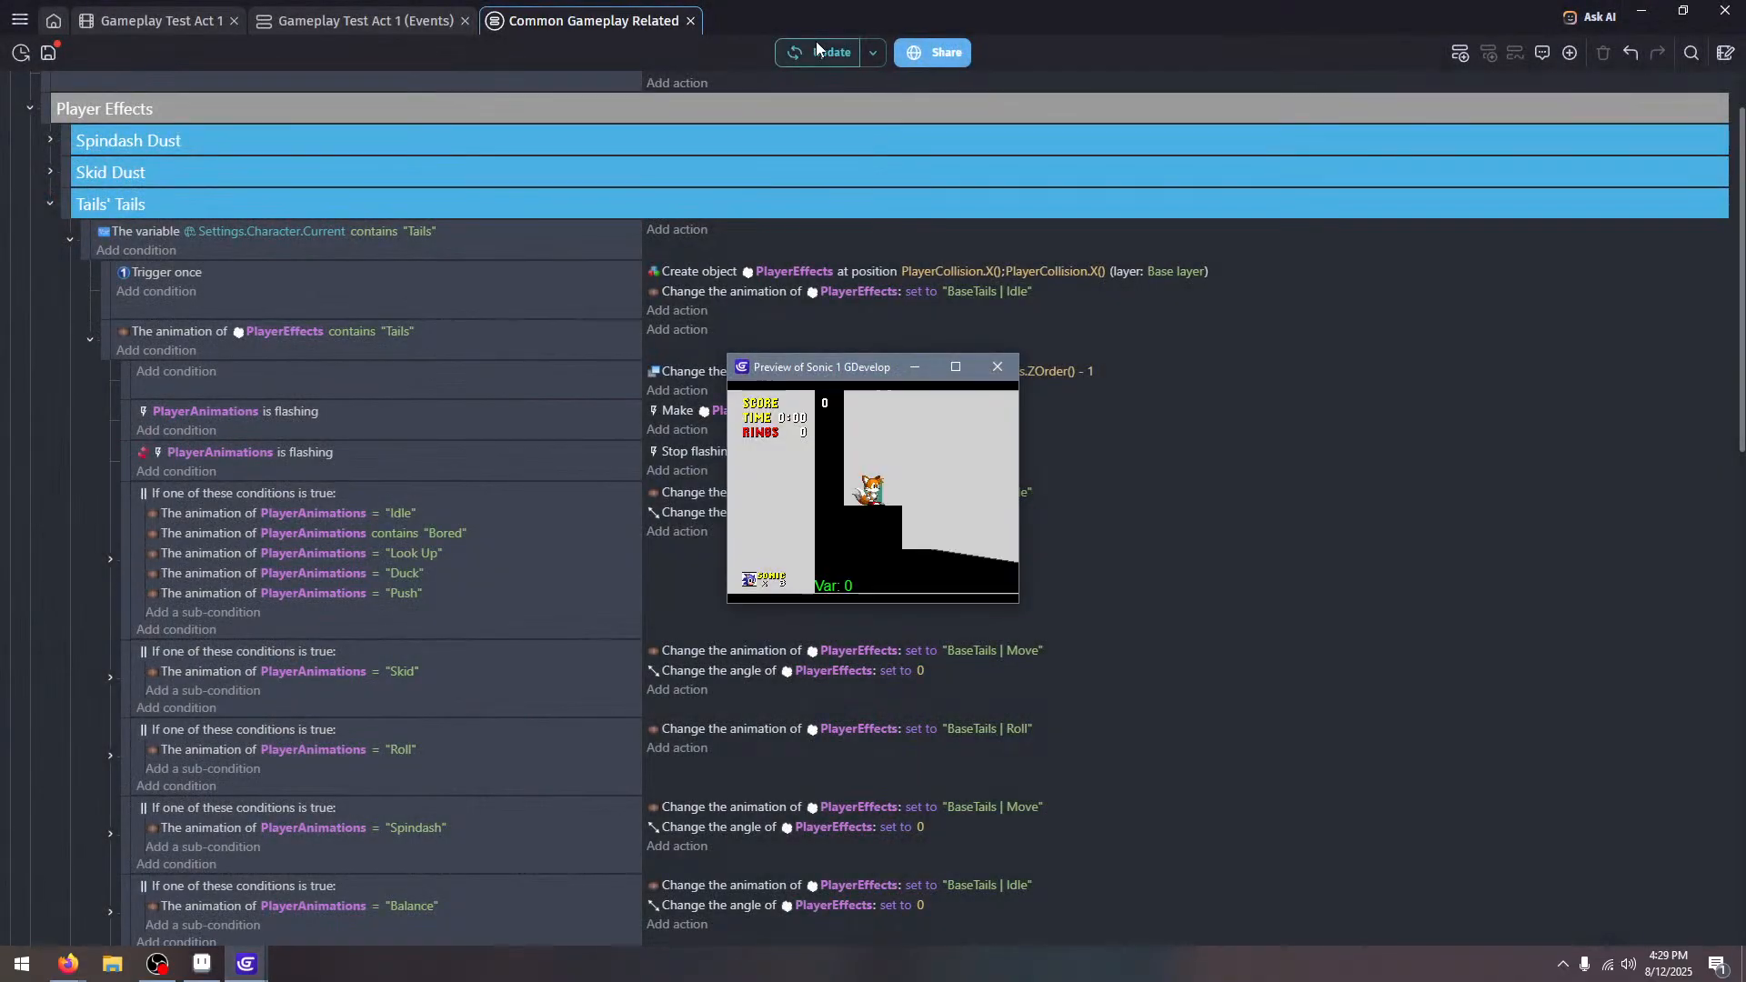
{"action": "key", "text": "space"}
{"action": "key", "text": "Right"}
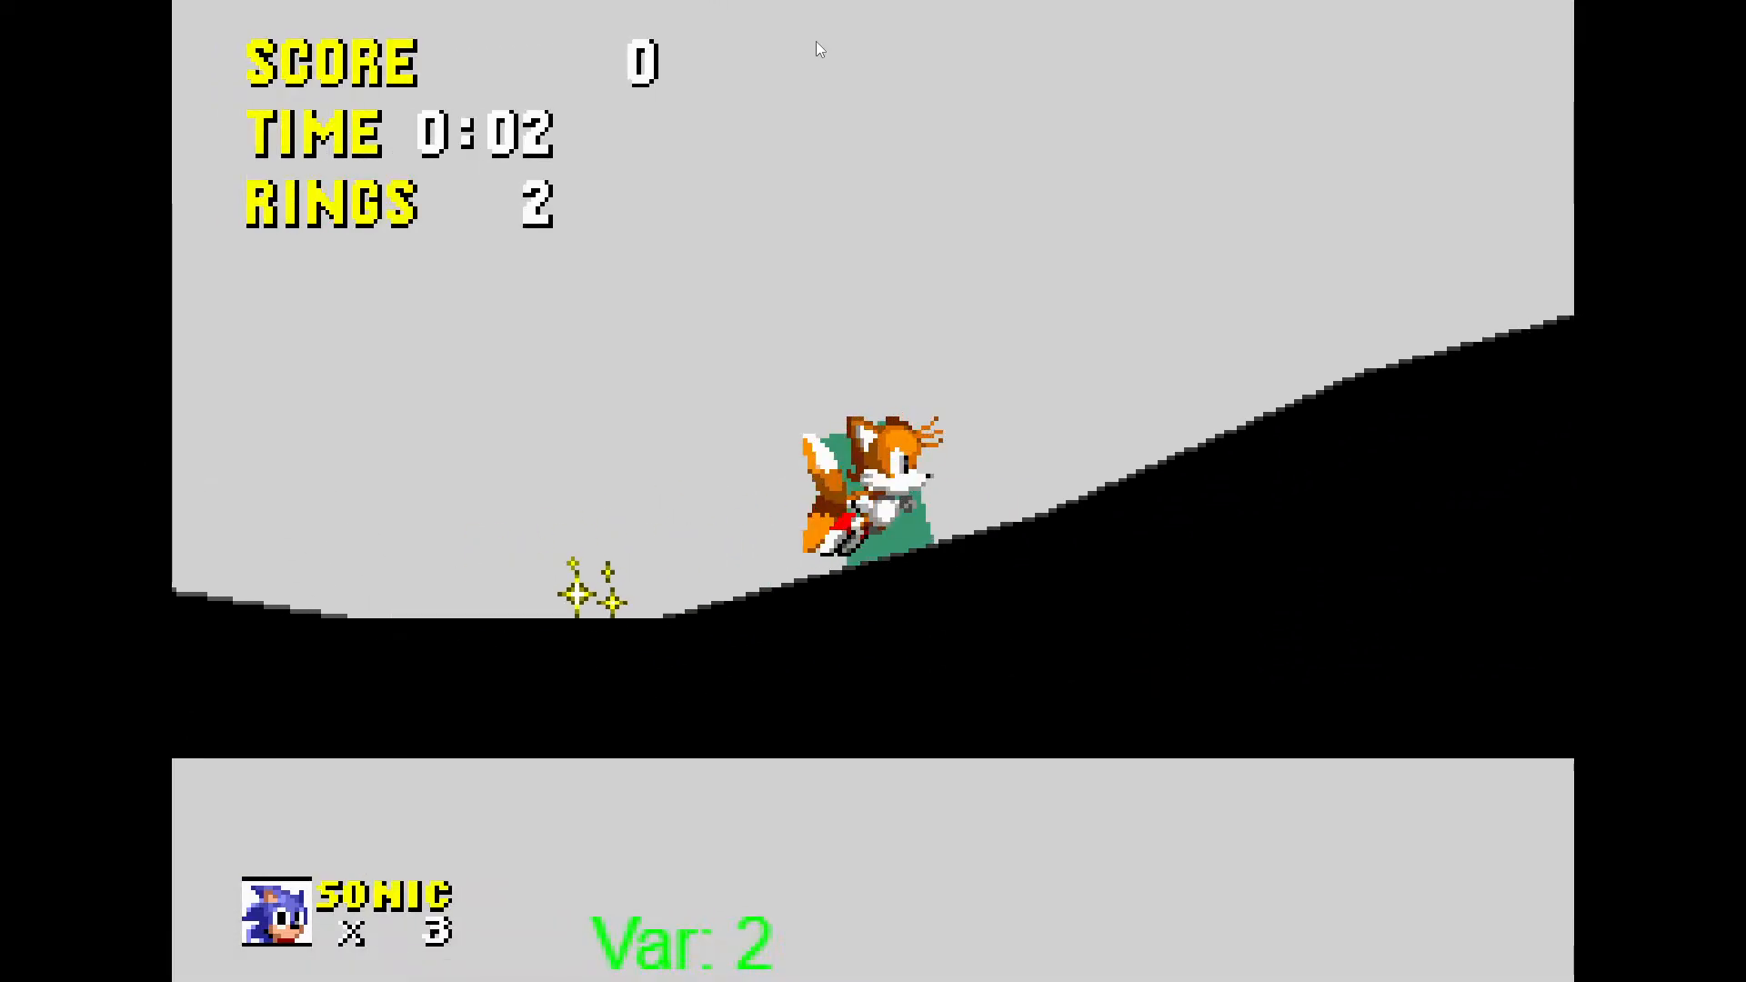
{"action": "key", "text": "space"}
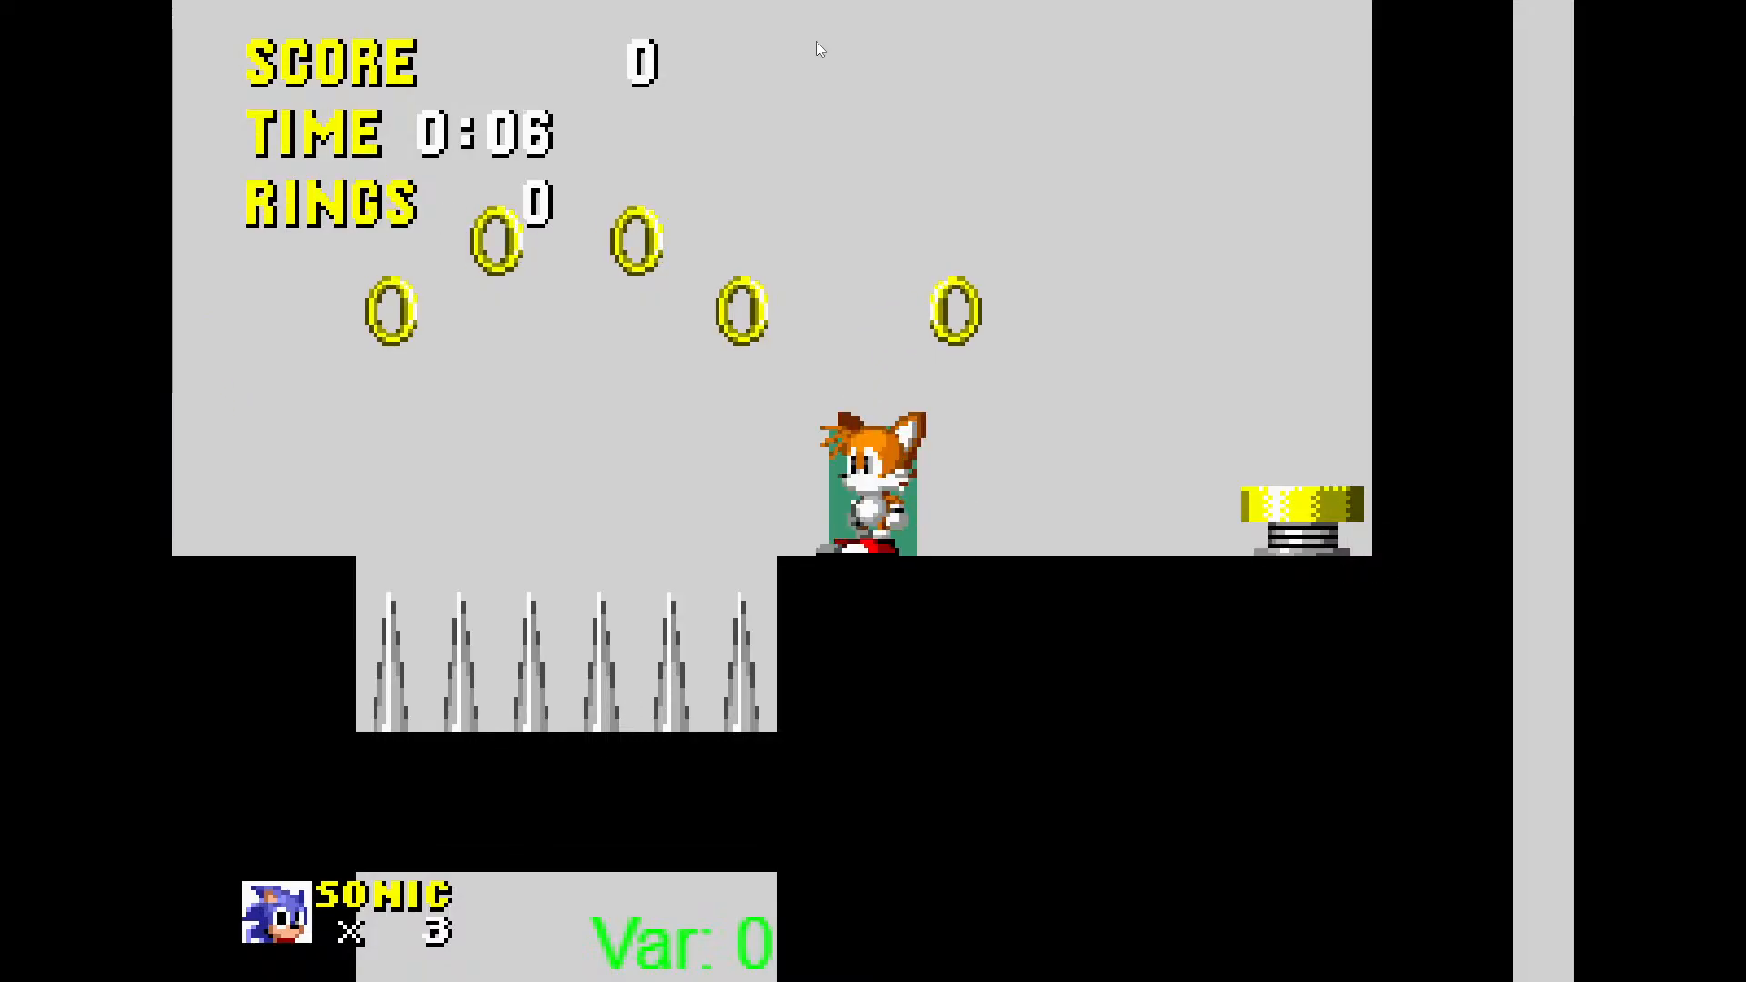
{"action": "key", "text": "Left"}
{"action": "key", "text": "space"}
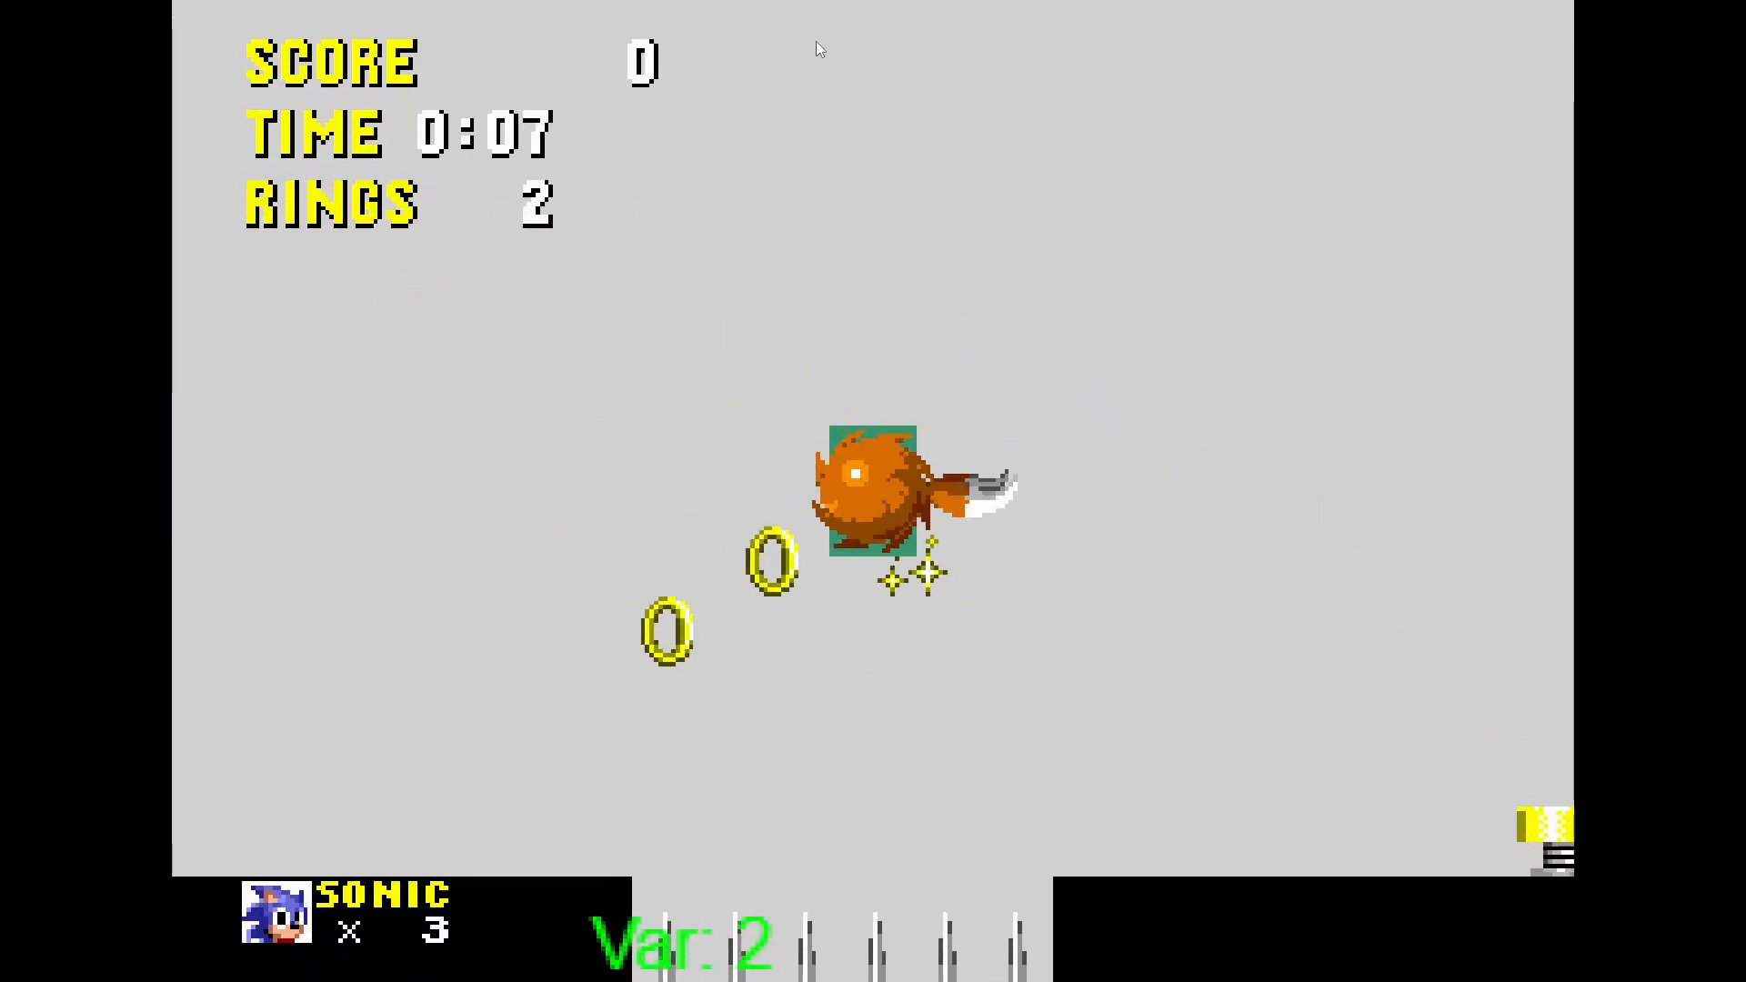
{"action": "key", "text": "Right"}
{"action": "key", "text": "F11"}
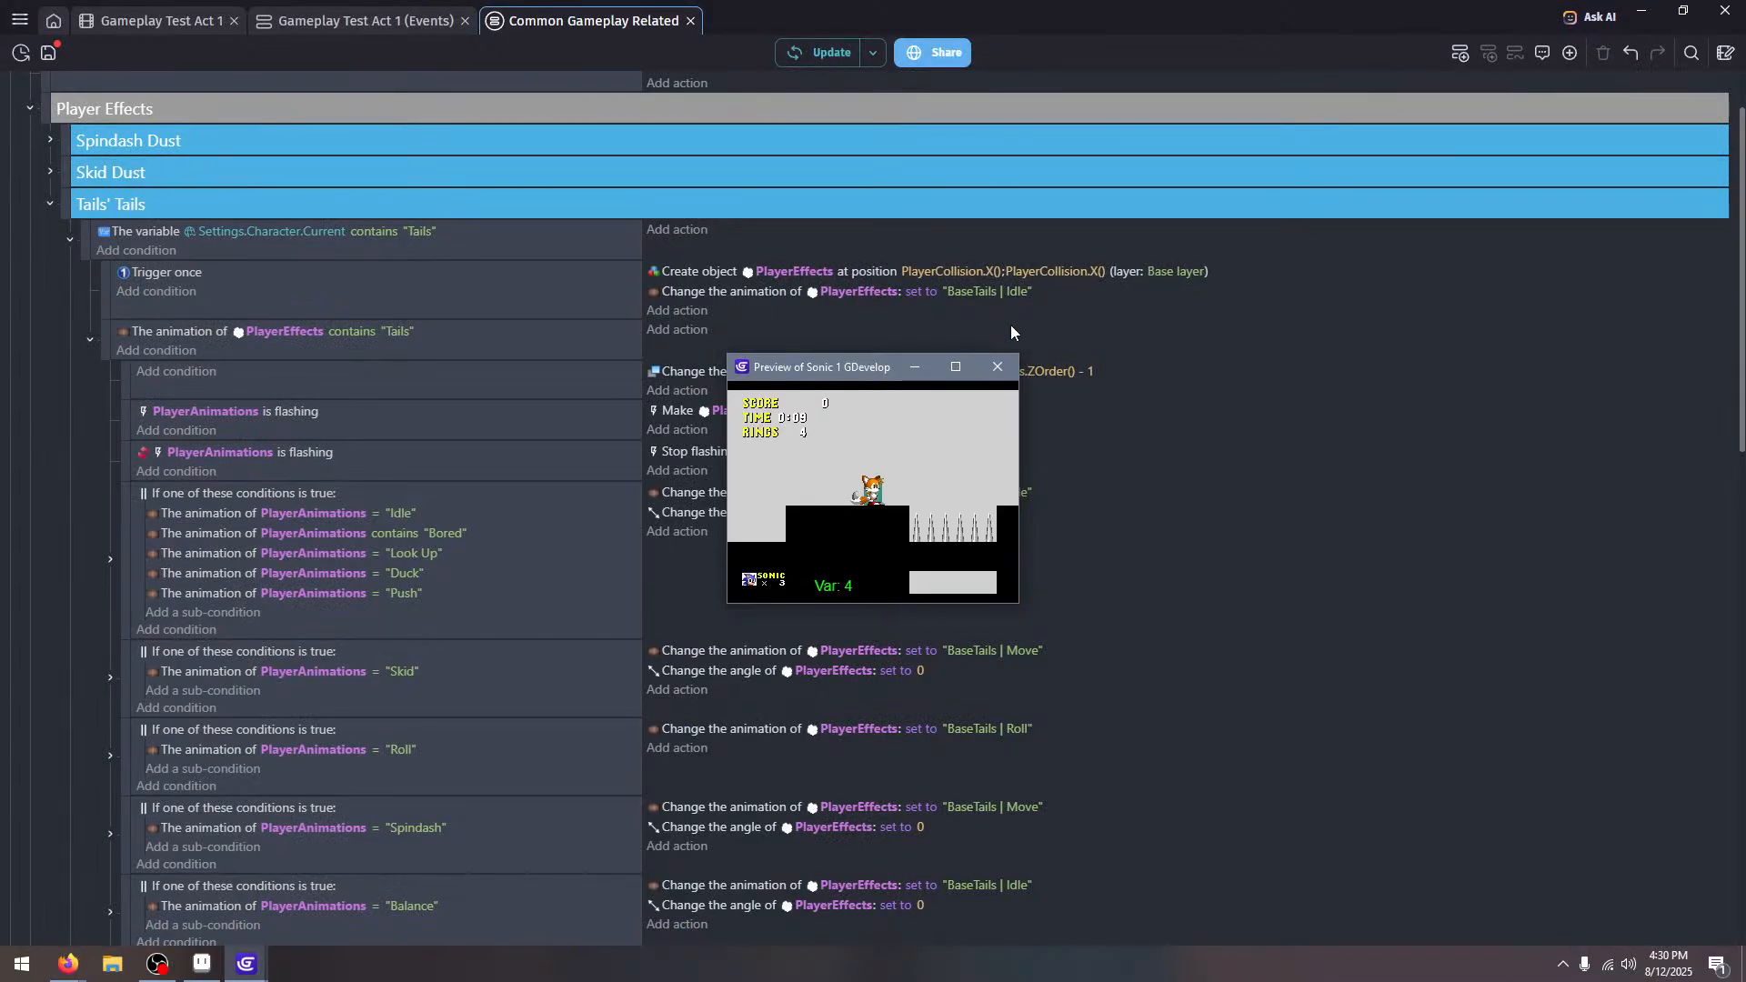
Test Tails' tails in the full-screen preview while ducking, running and jumping in both directions
{"action": "key", "text": "F11"}
{"action": "key", "text": "space"}
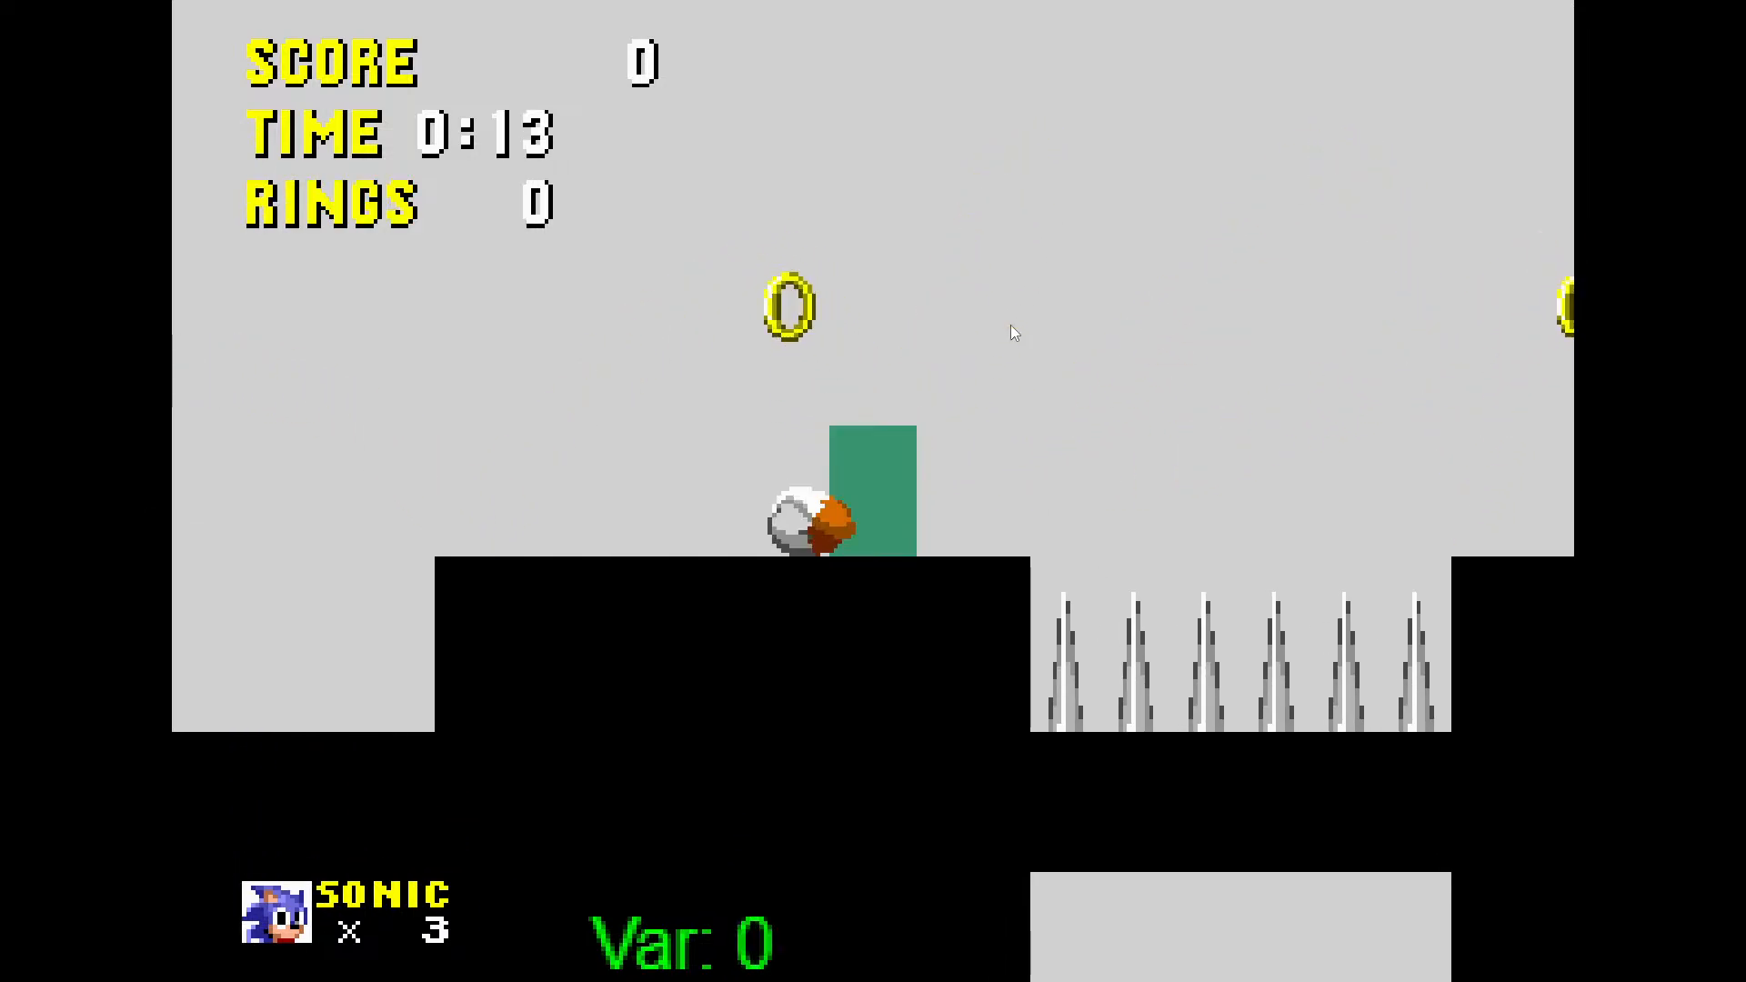
{"action": "key", "text": "Left"}
{"action": "key", "text": "Down"}
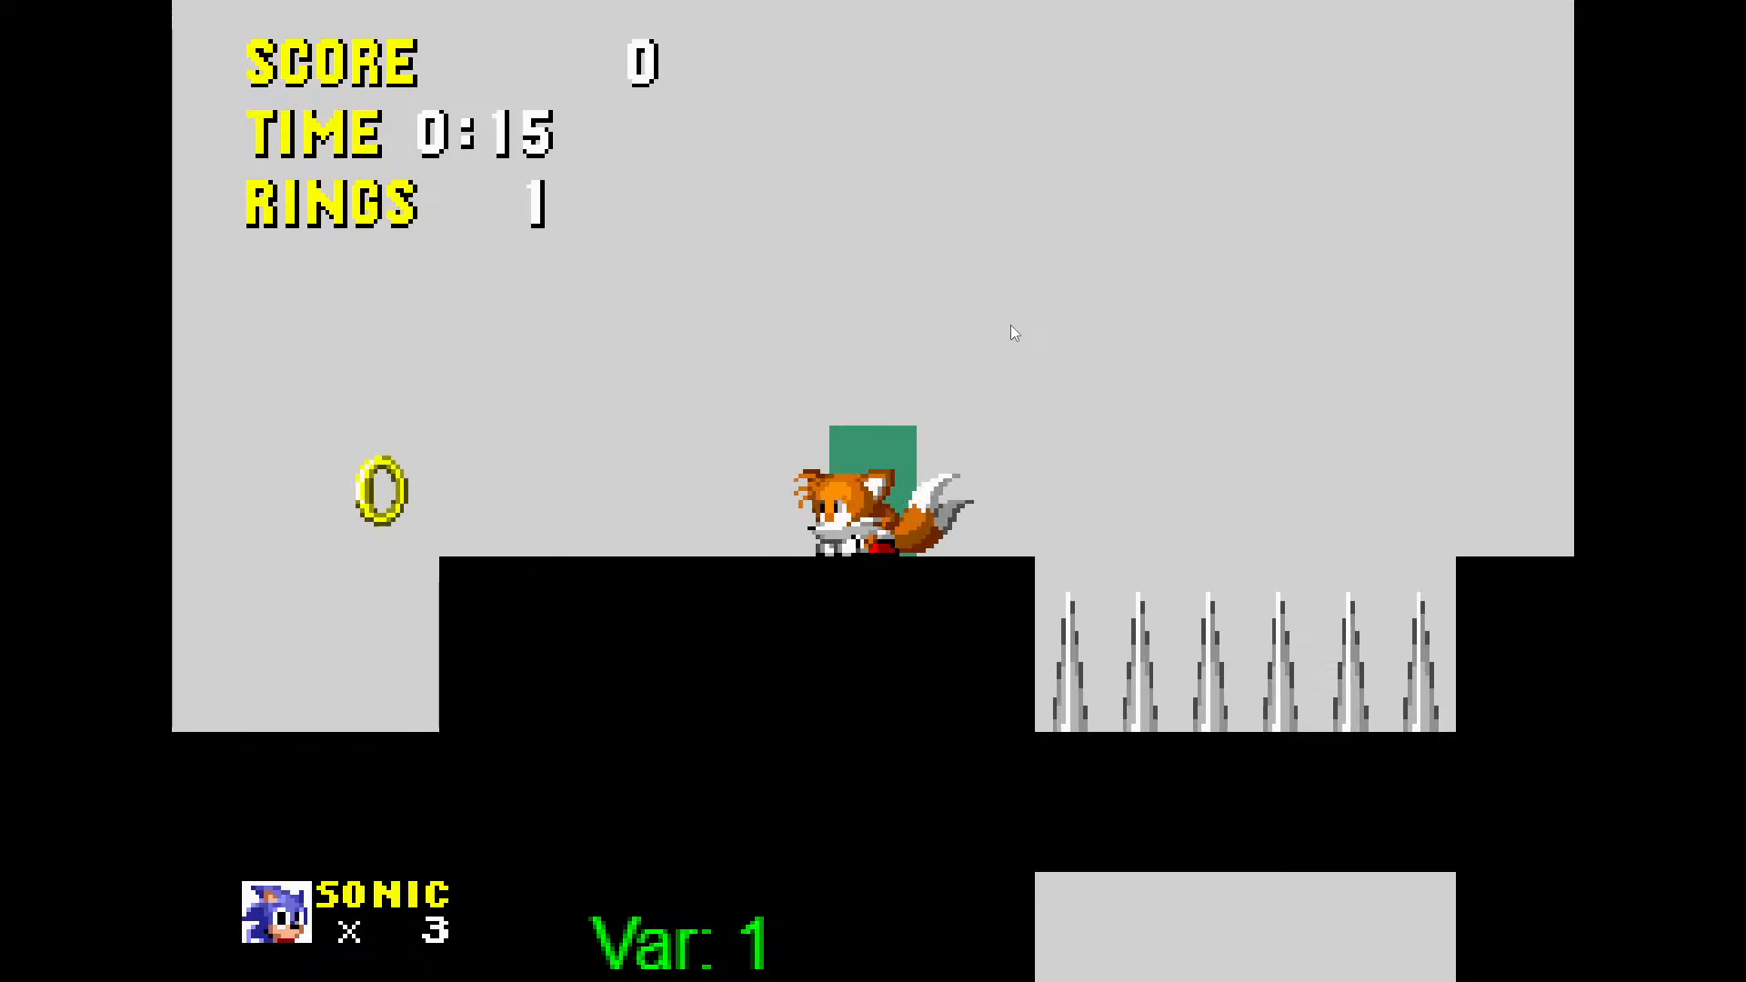
{"action": "key", "text": "space"}
{"action": "key", "text": "Right"}
{"action": "key", "text": "space"}
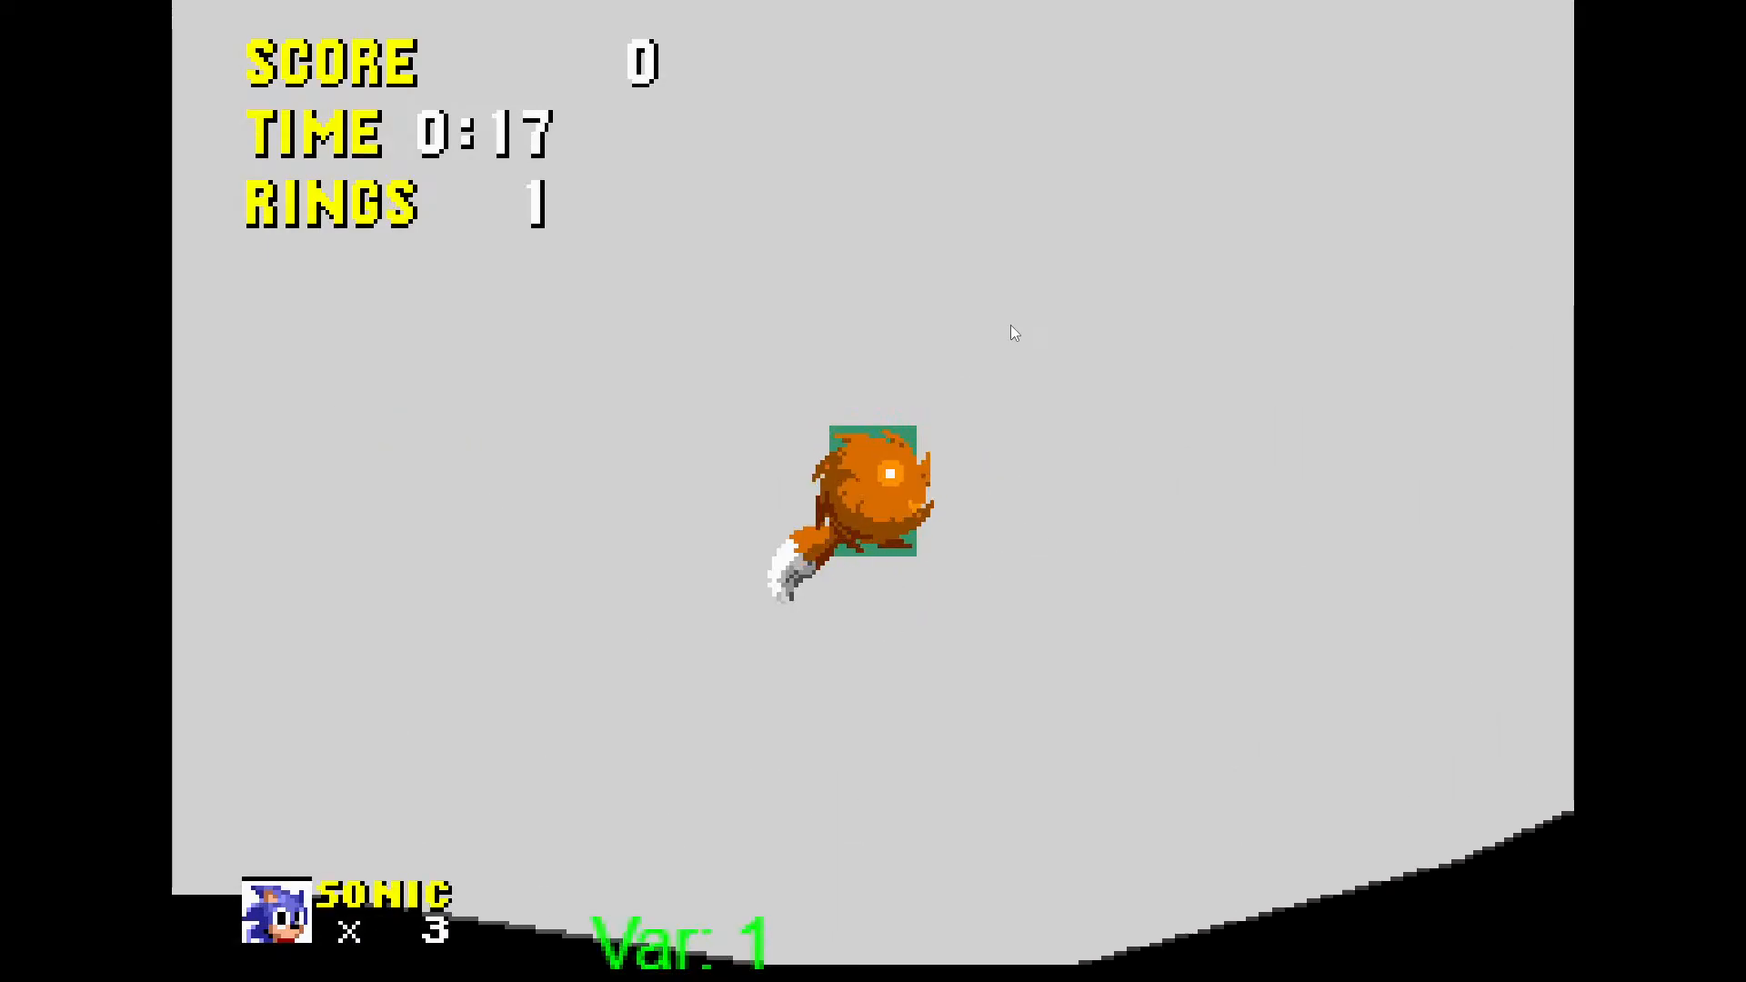
{"action": "key", "text": "space"}
{"action": "key", "text": "Left"}
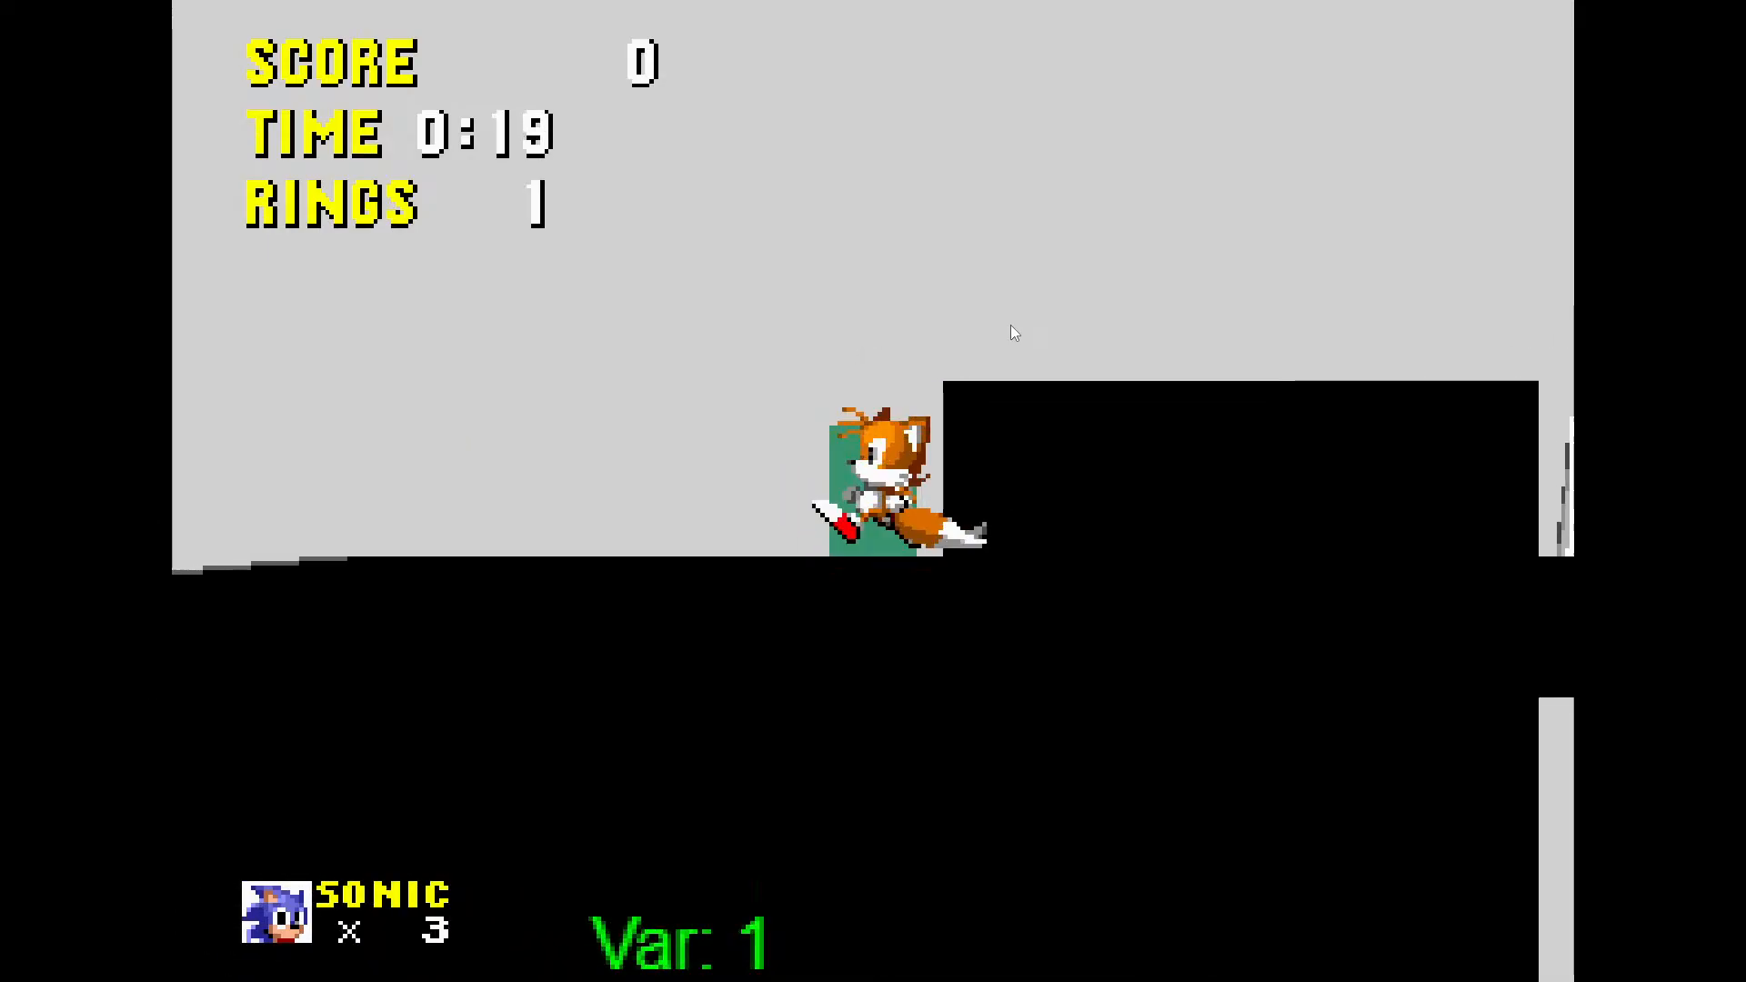
{"action": "key", "text": "space"}
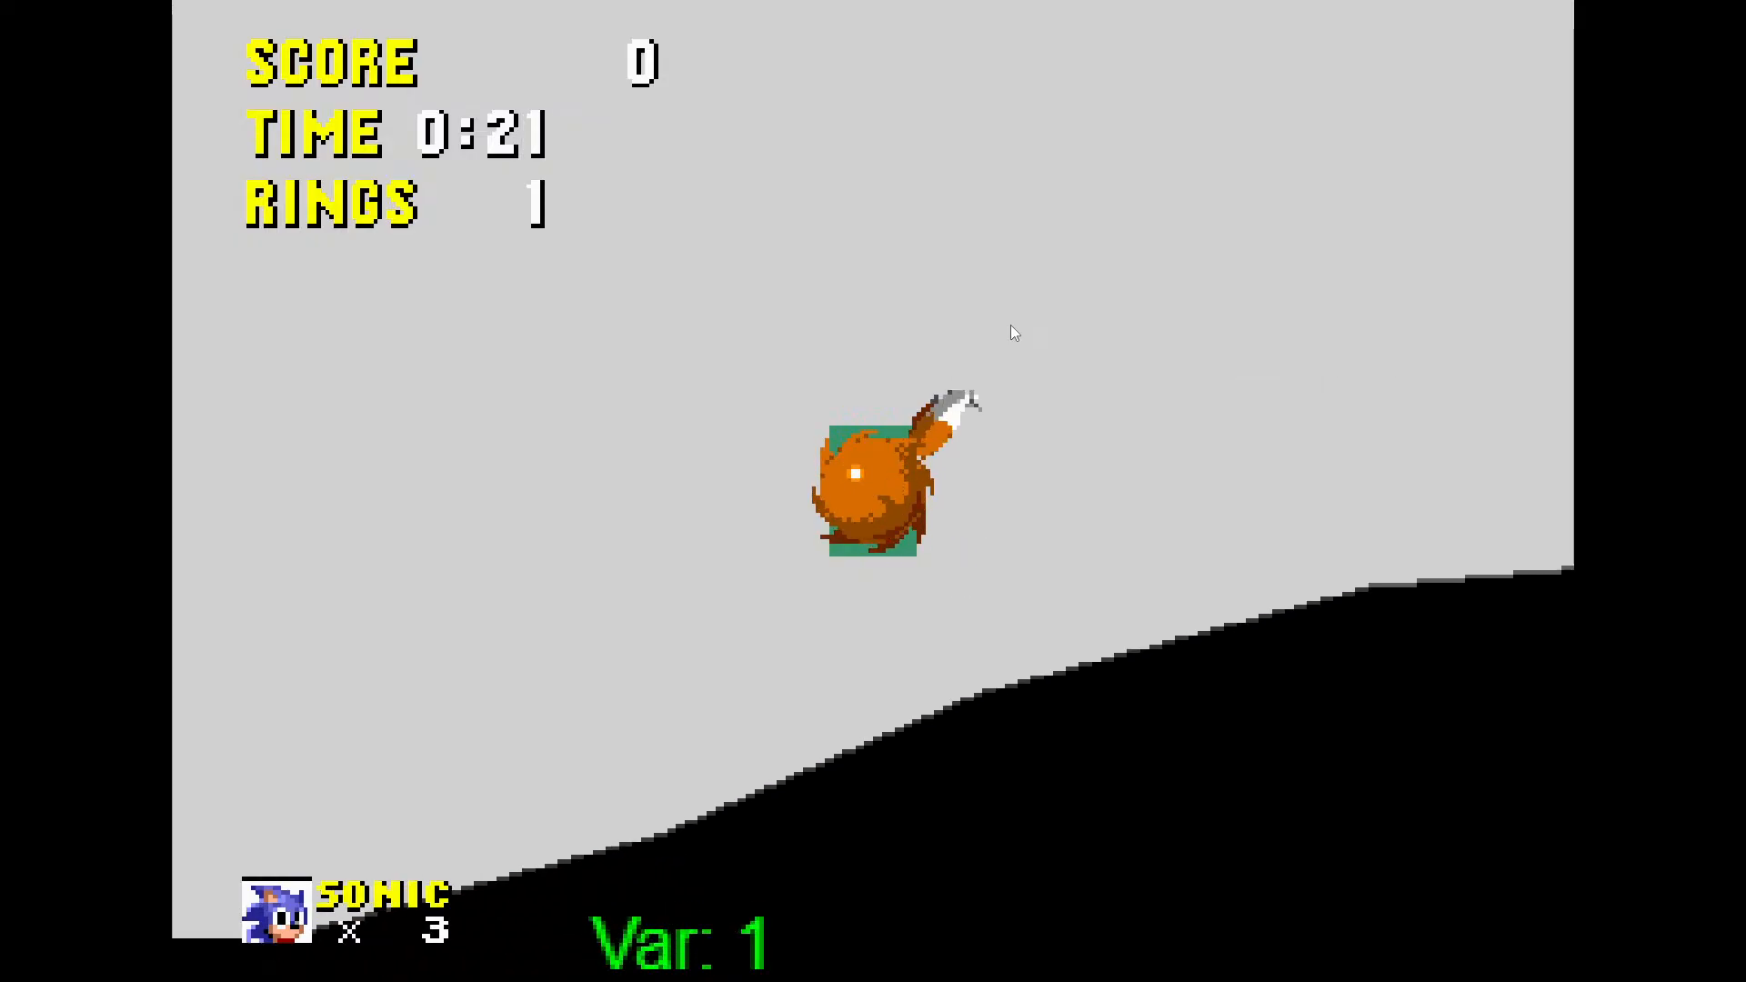
Test Tails' tails during spindashes and jumps across the slopes and ledges, and close the preview
{"action": "key", "text": "Right"}
{"action": "key", "text": "Down"}
{"action": "key", "text": "space"}
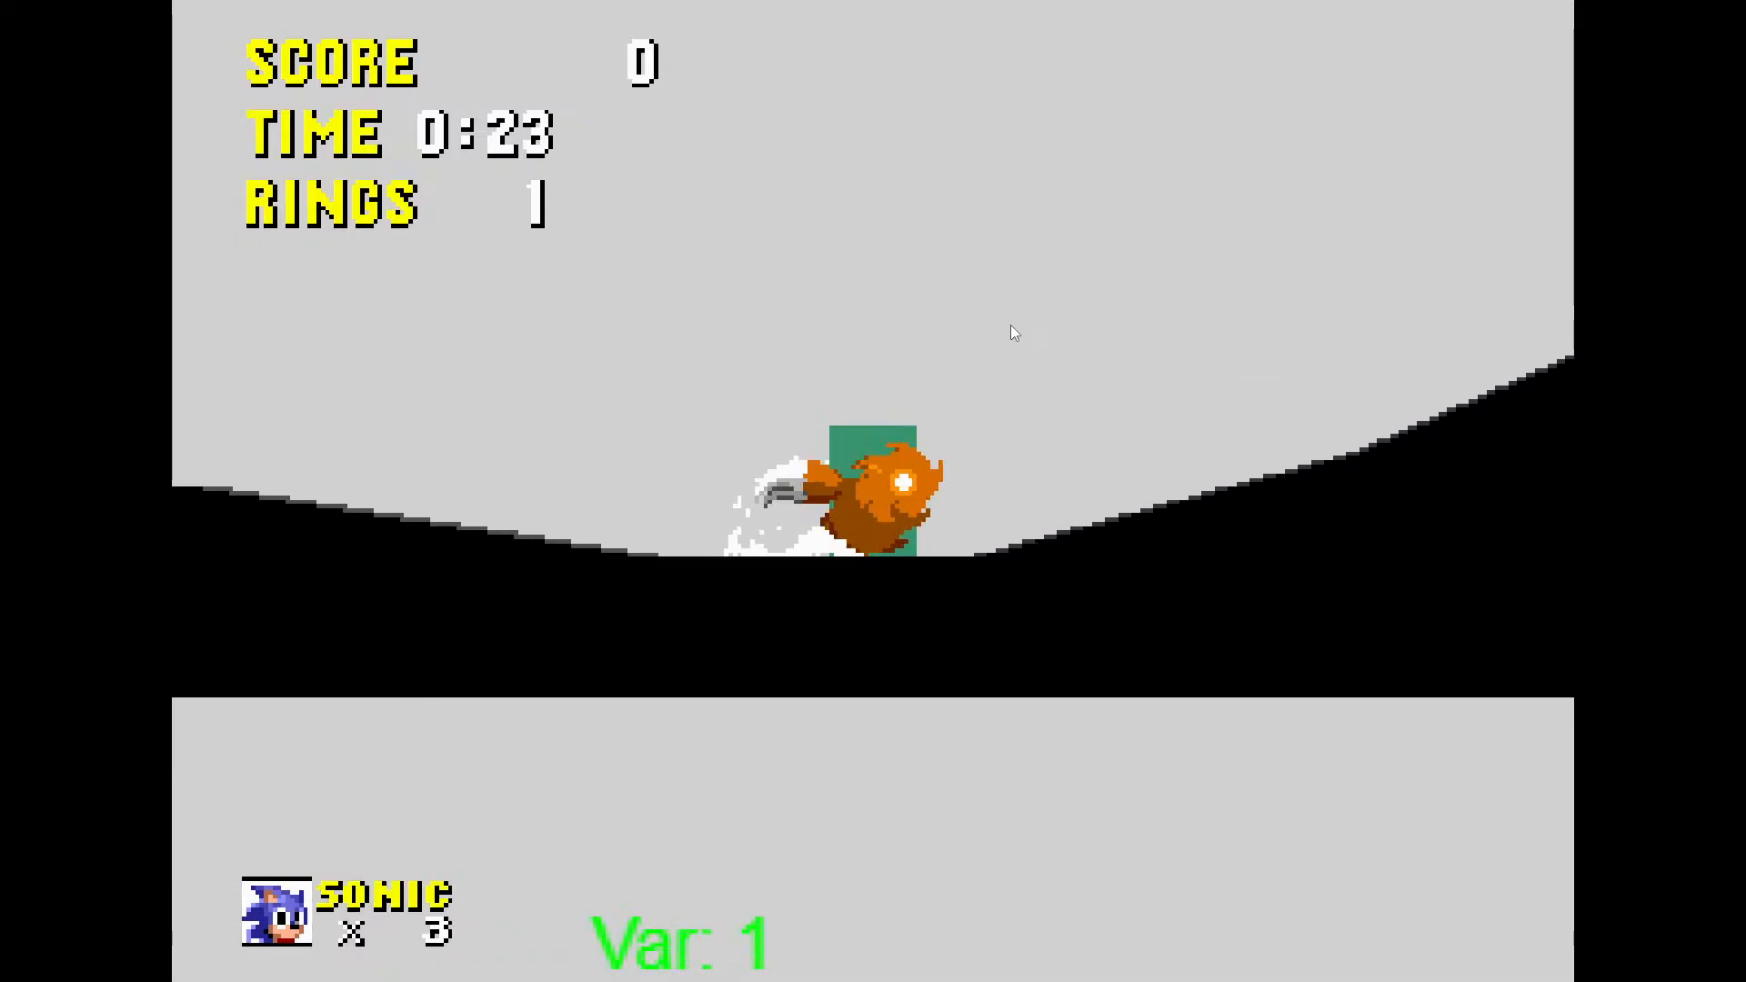
{"action": "key", "text": "space"}
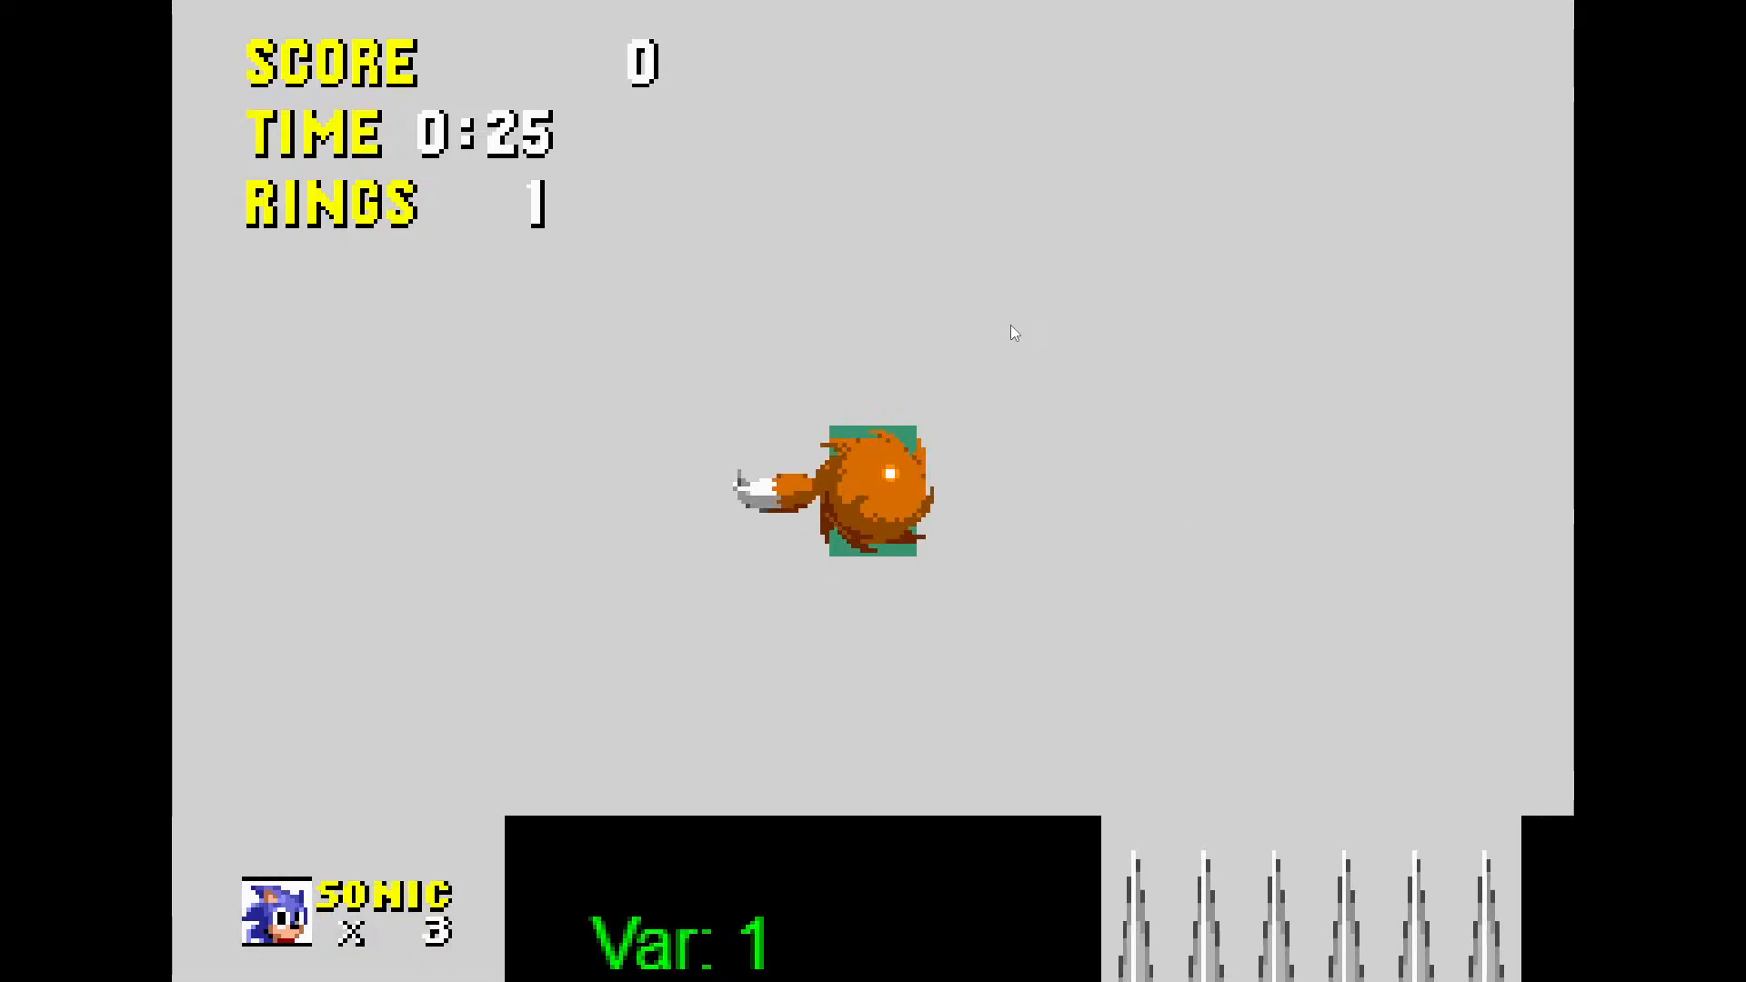
{"action": "key", "text": "Left"}
{"action": "key", "text": "space"}
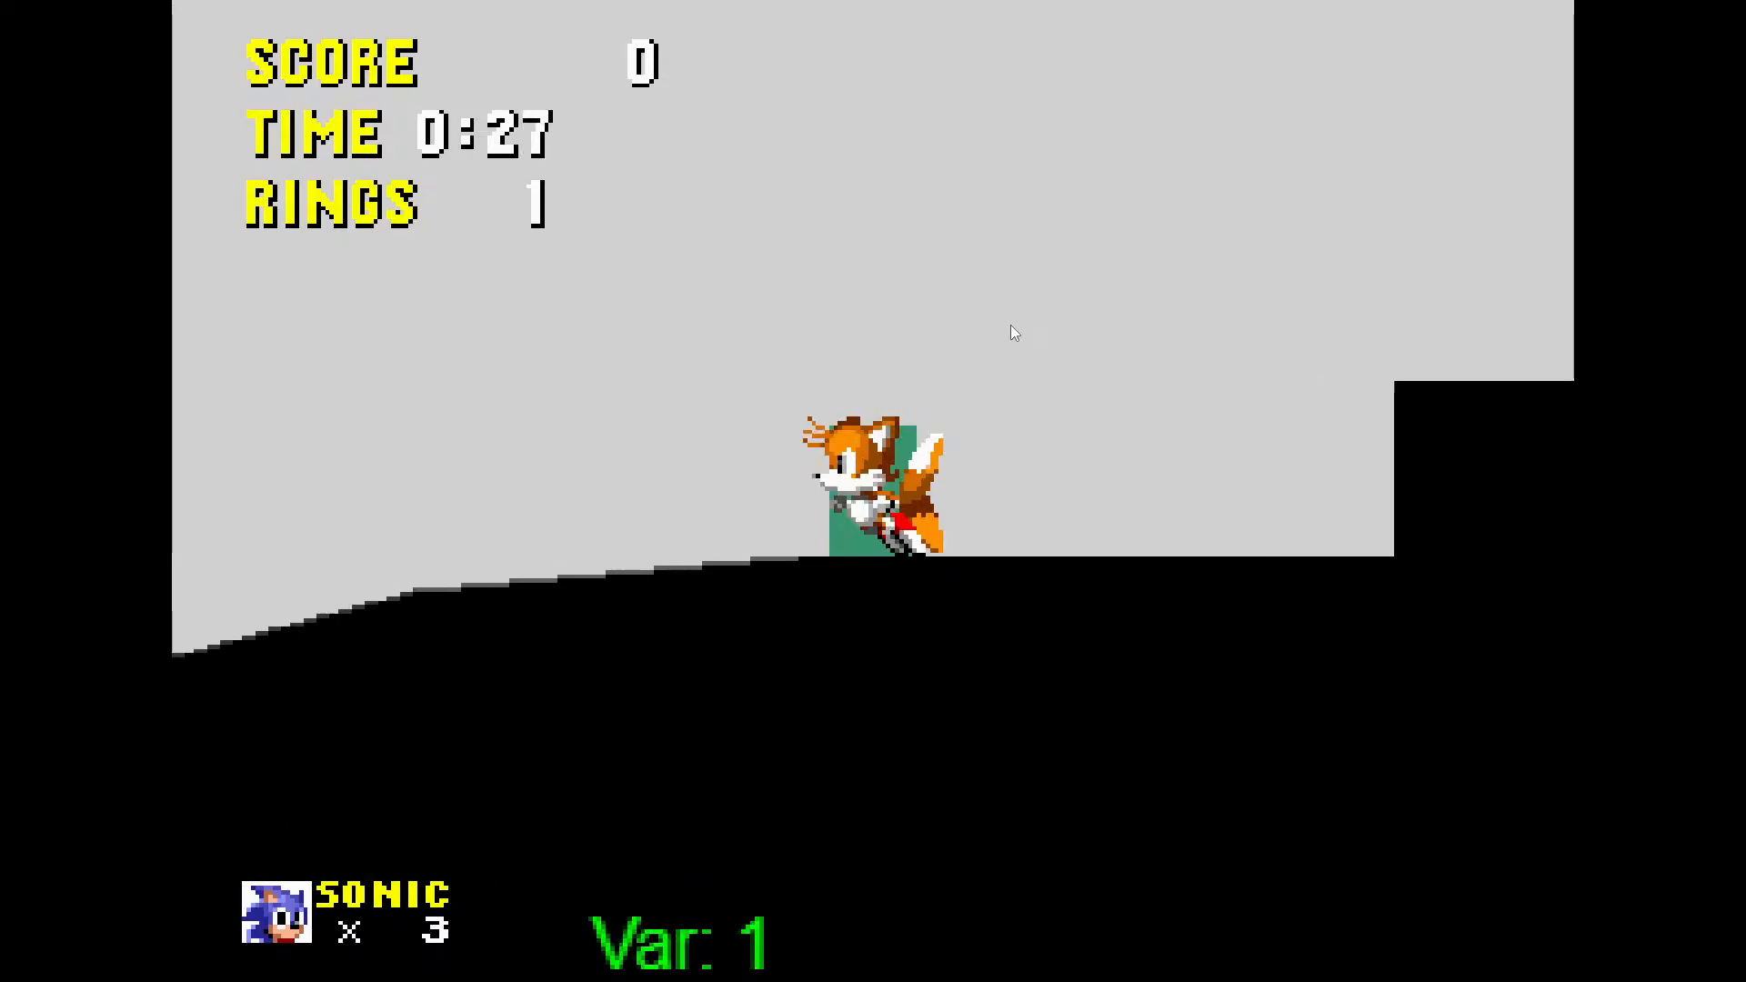
{"action": "key", "text": "Right"}
{"action": "key", "text": "Down"}
{"action": "key", "text": "space"}
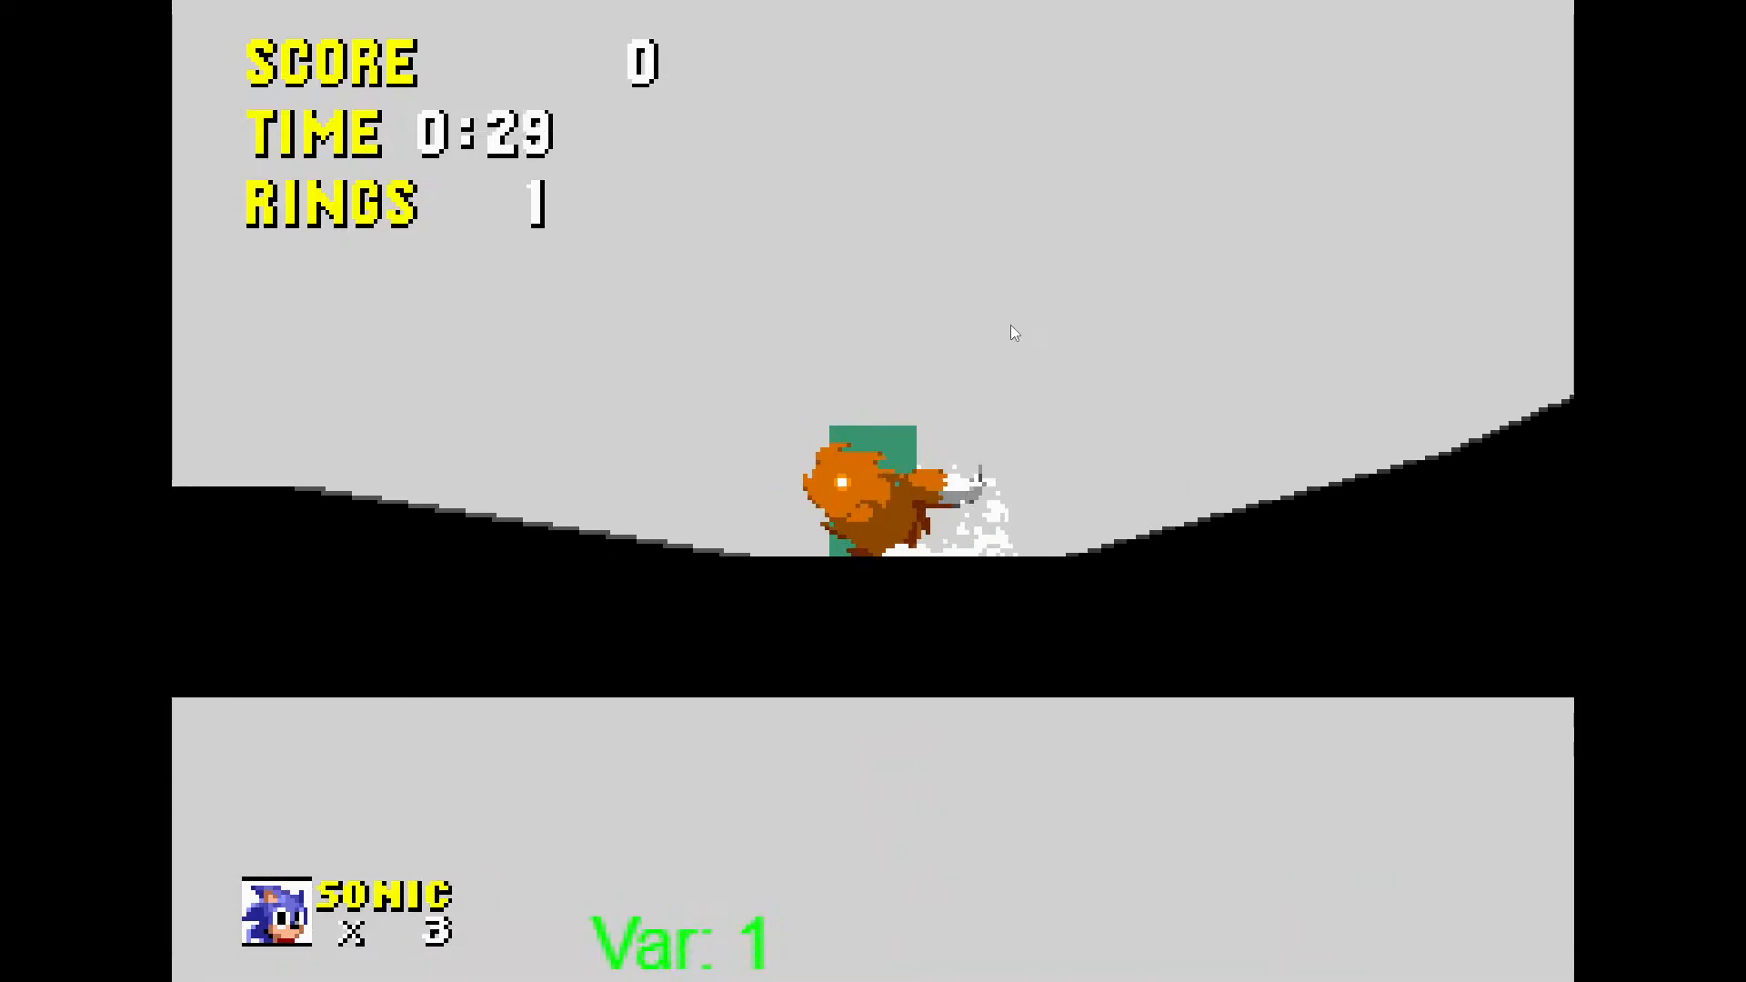
{"action": "key", "text": "space"}
{"action": "key", "text": "Right"}
{"action": "key", "text": "Down"}
{"action": "key", "text": "space"}
{"action": "key", "text": "space"}
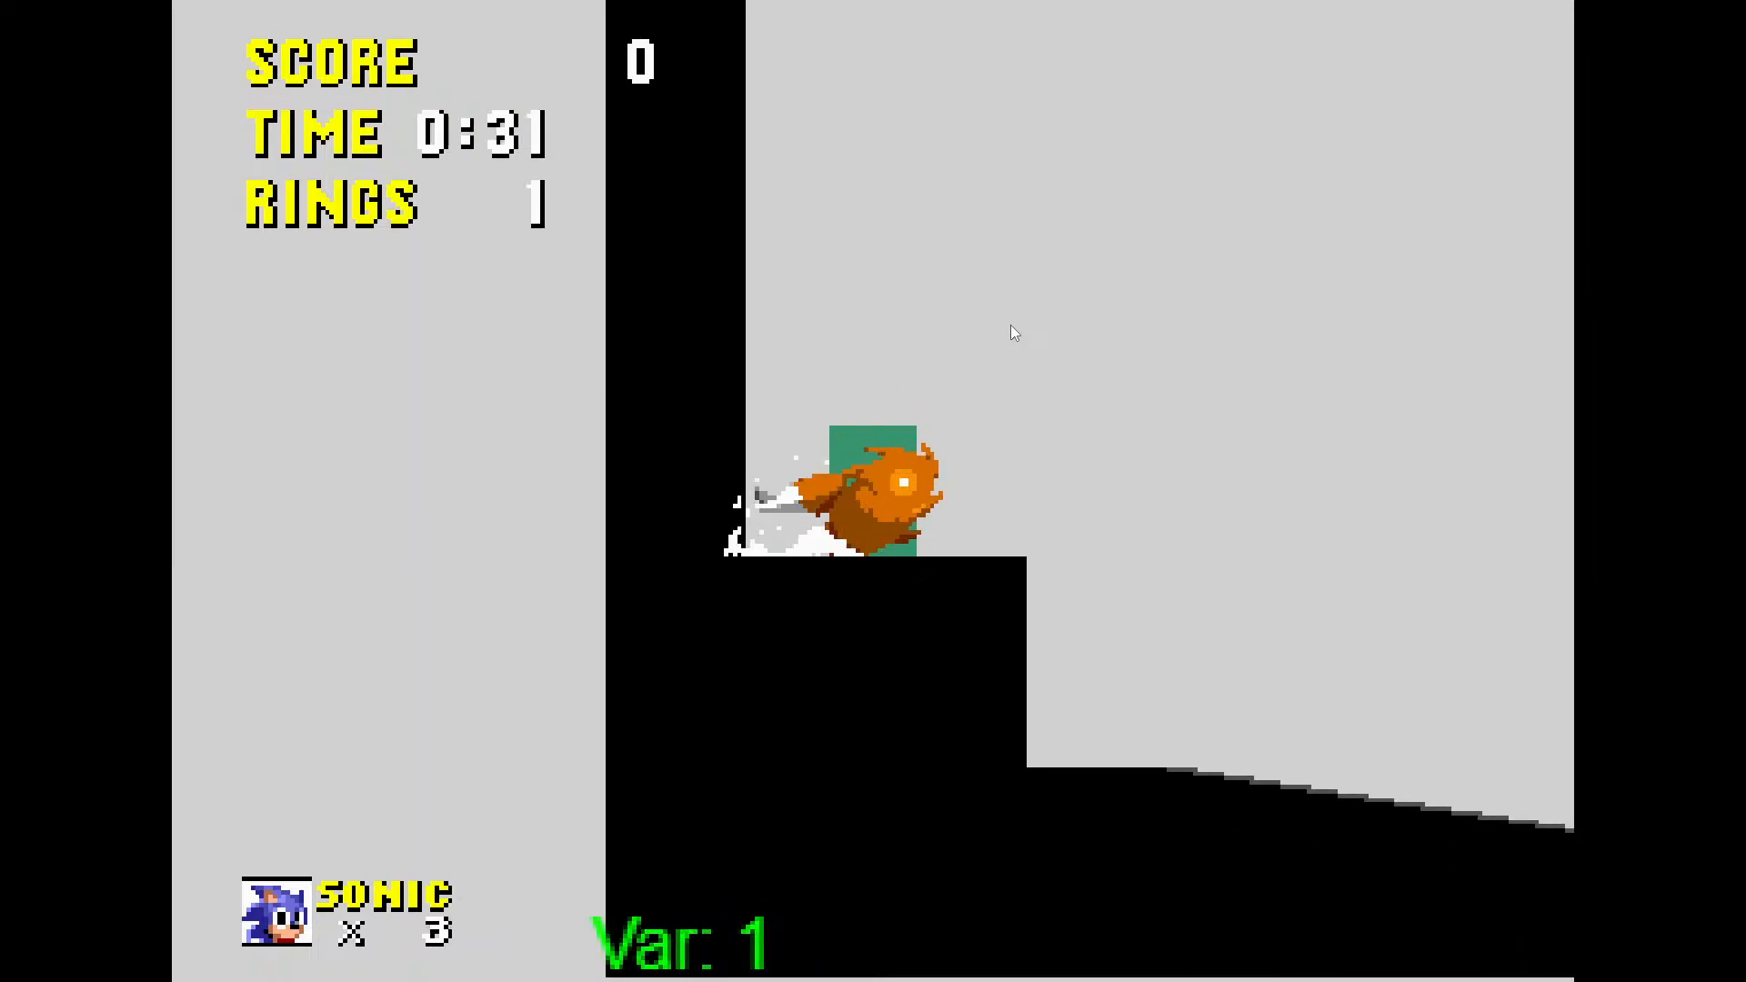
{"action": "key", "text": "Right"}
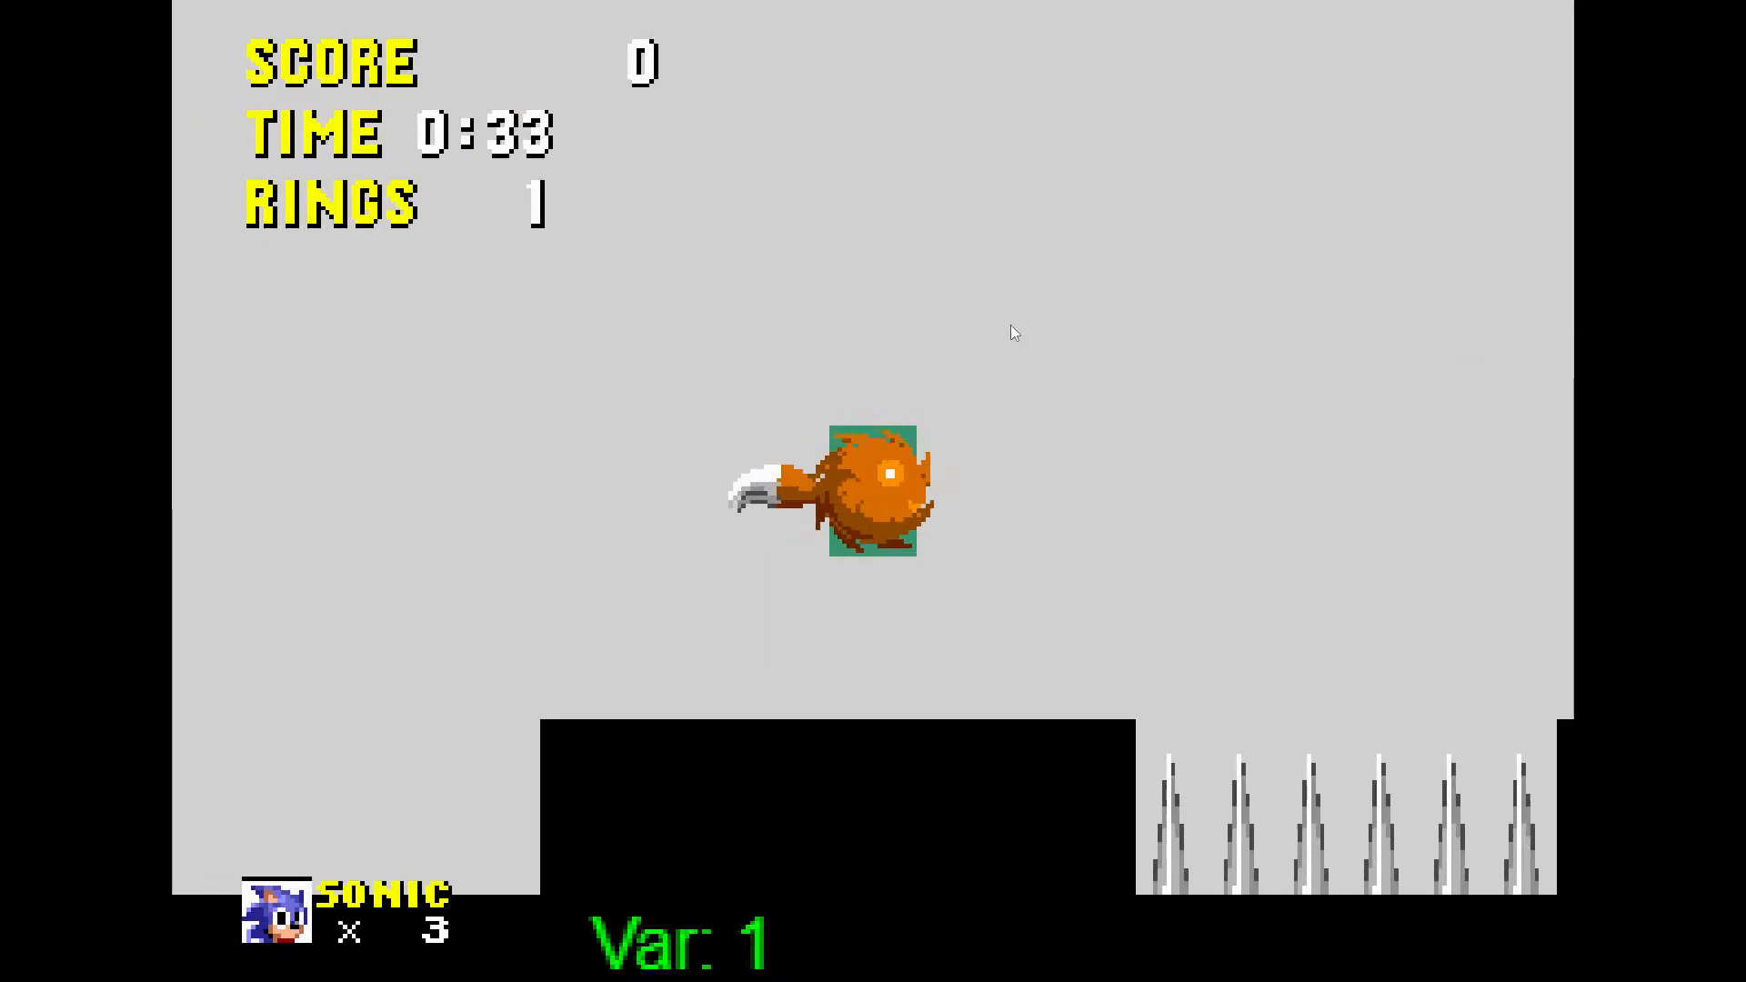
{"action": "key", "text": "Right"}
{"action": "key", "text": "F11"}
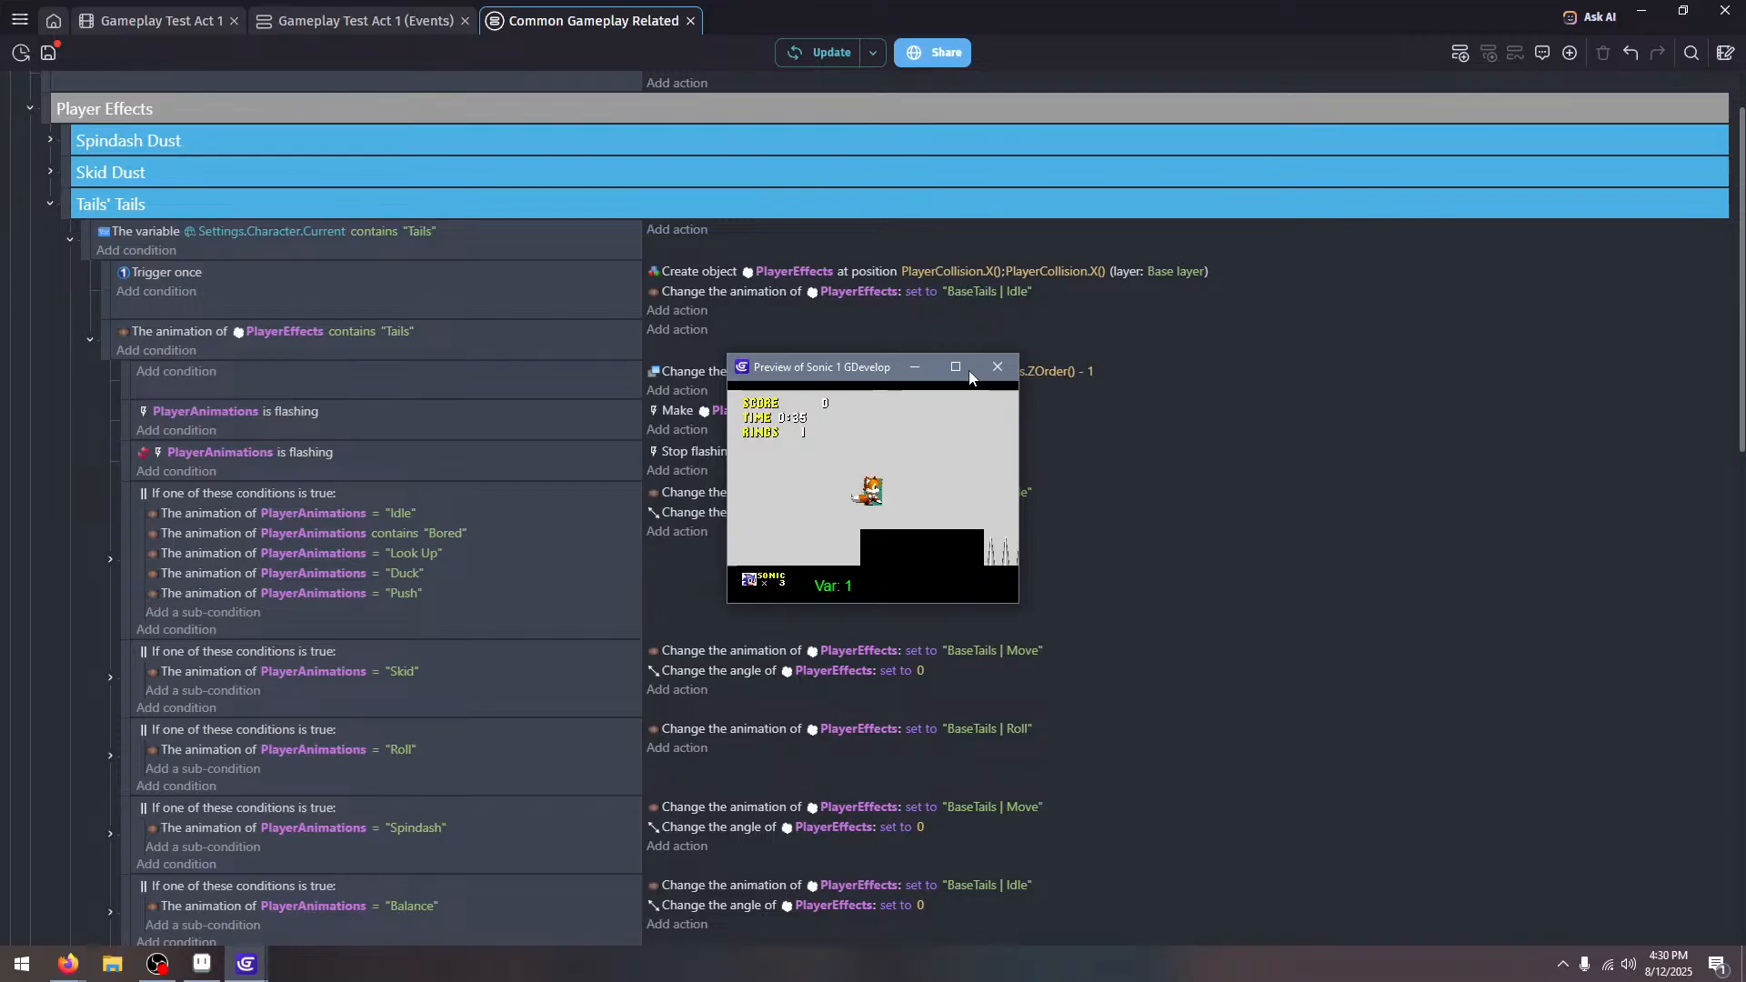
{"action": "left_click", "coordinate": [998, 367]}
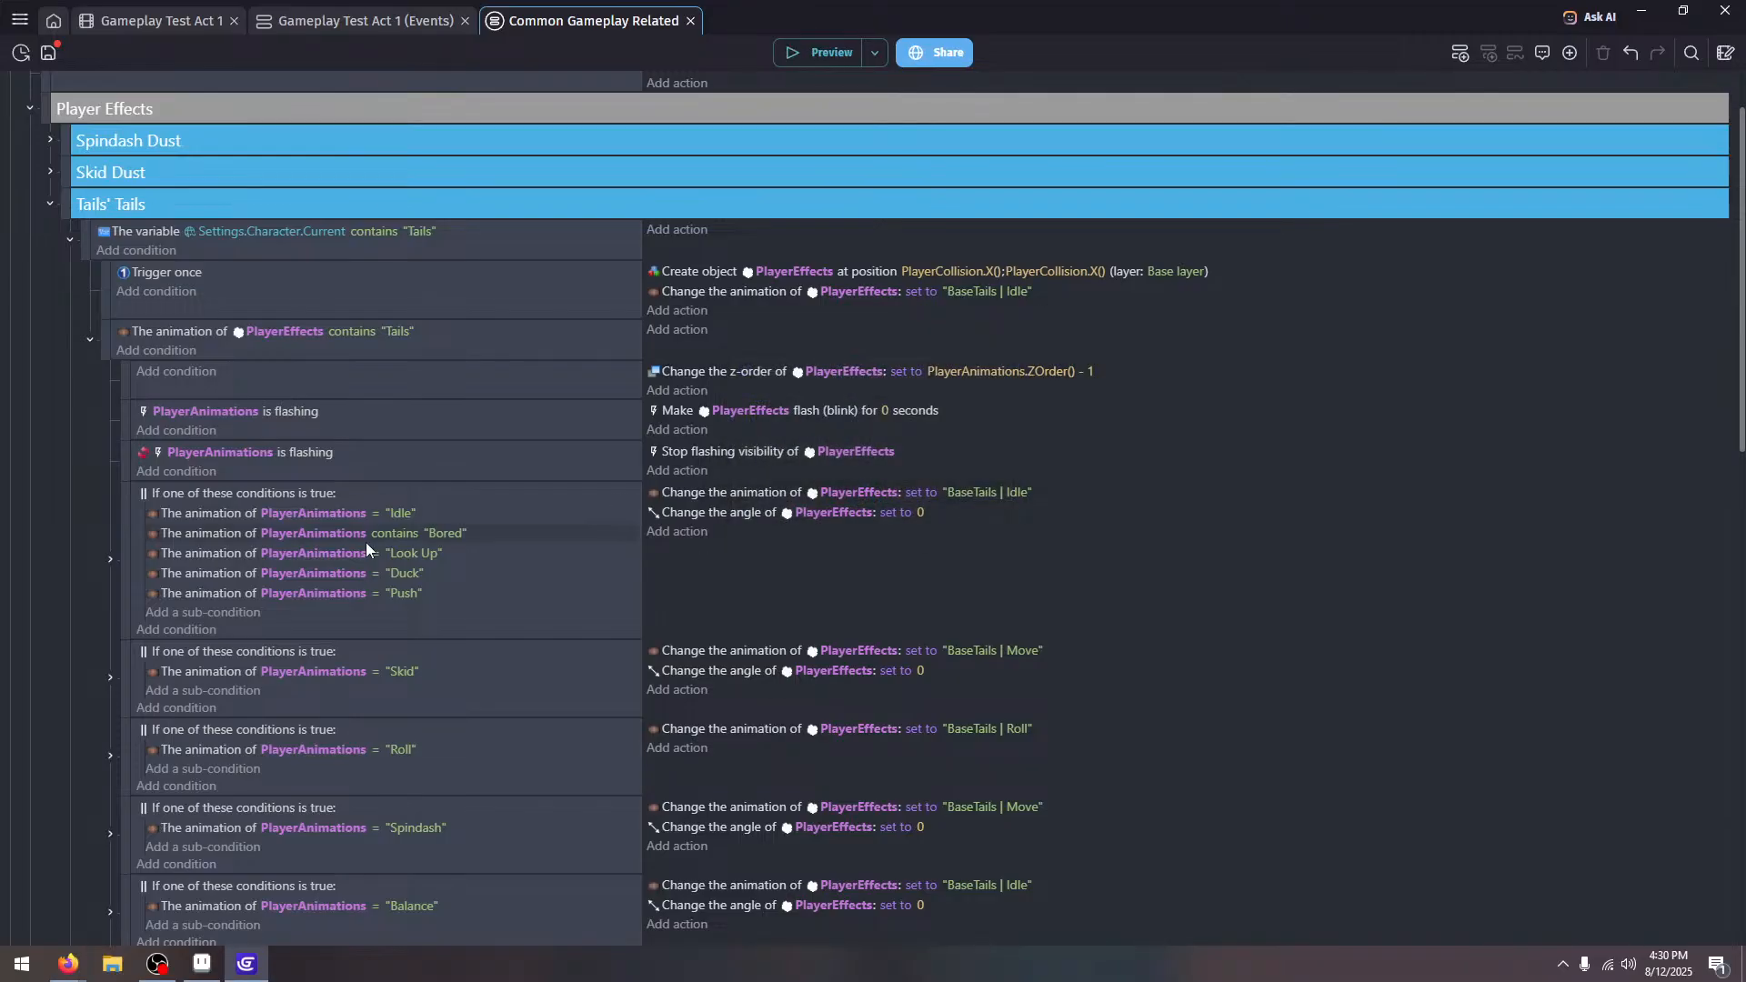
{"action": "left_click", "coordinate": [407, 473]}
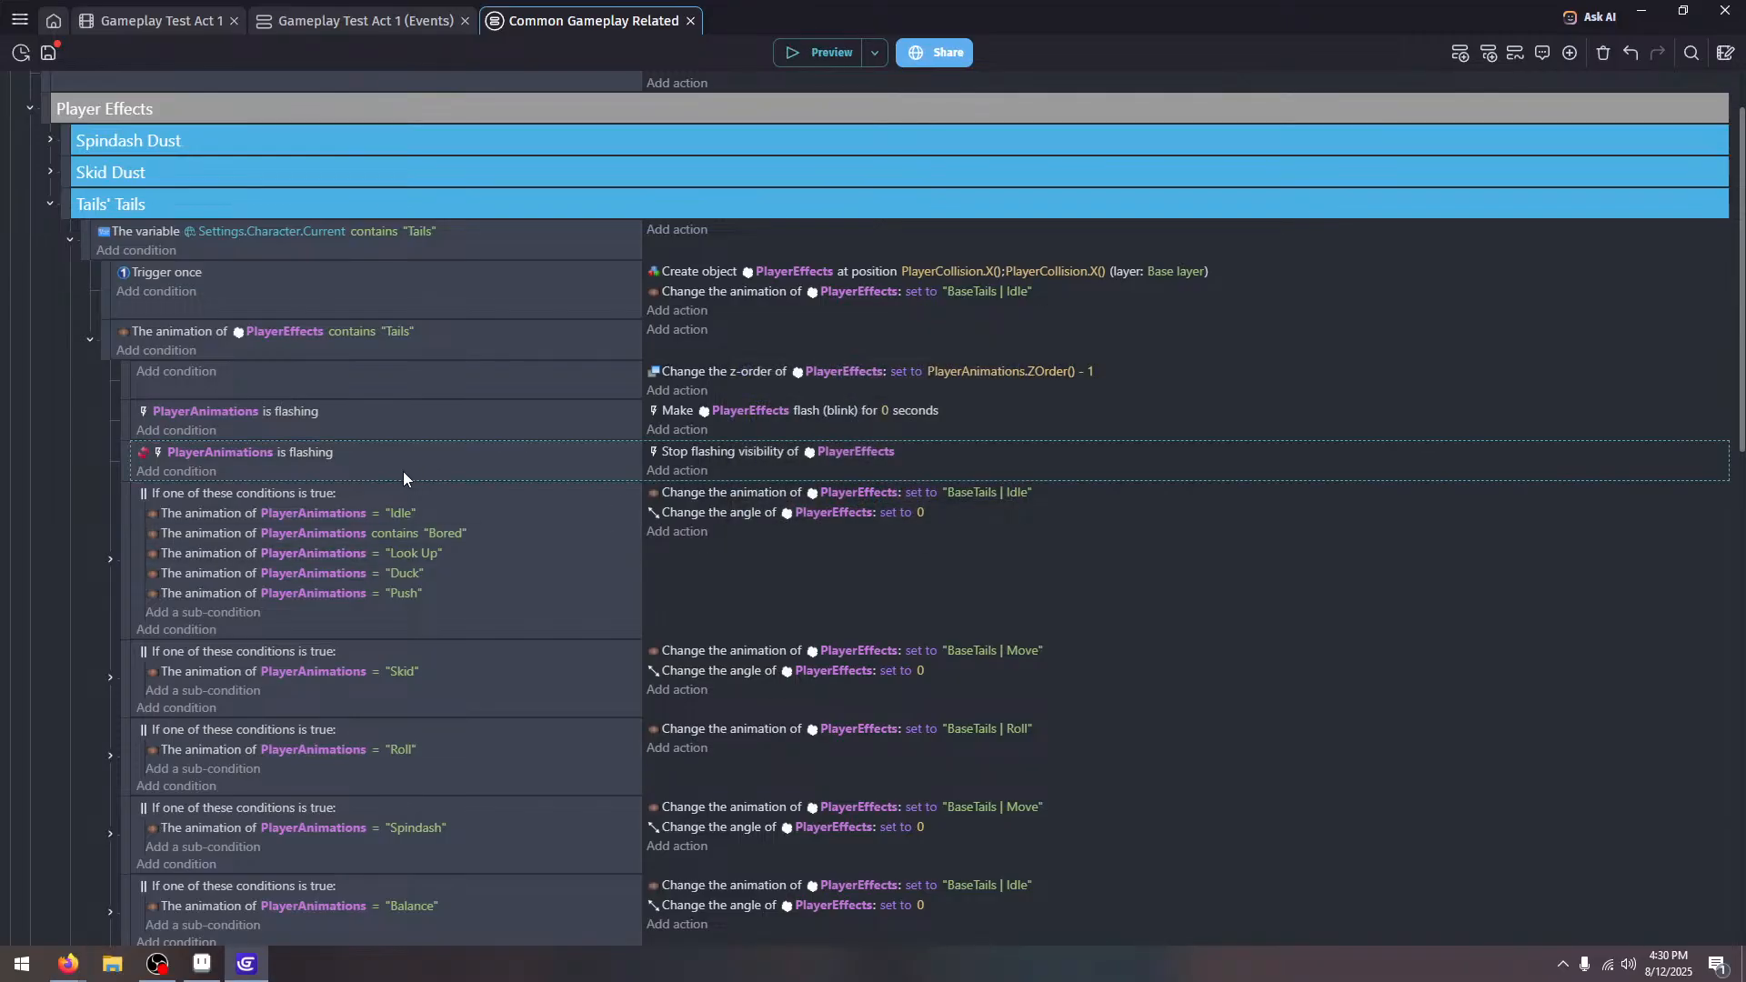
{"action": "key", "text": "Delete"}
{"action": "left_click", "coordinate": [405, 431]}
{"action": "key", "text": "Delete"}
{"action": "left_click", "coordinate": [407, 389]}
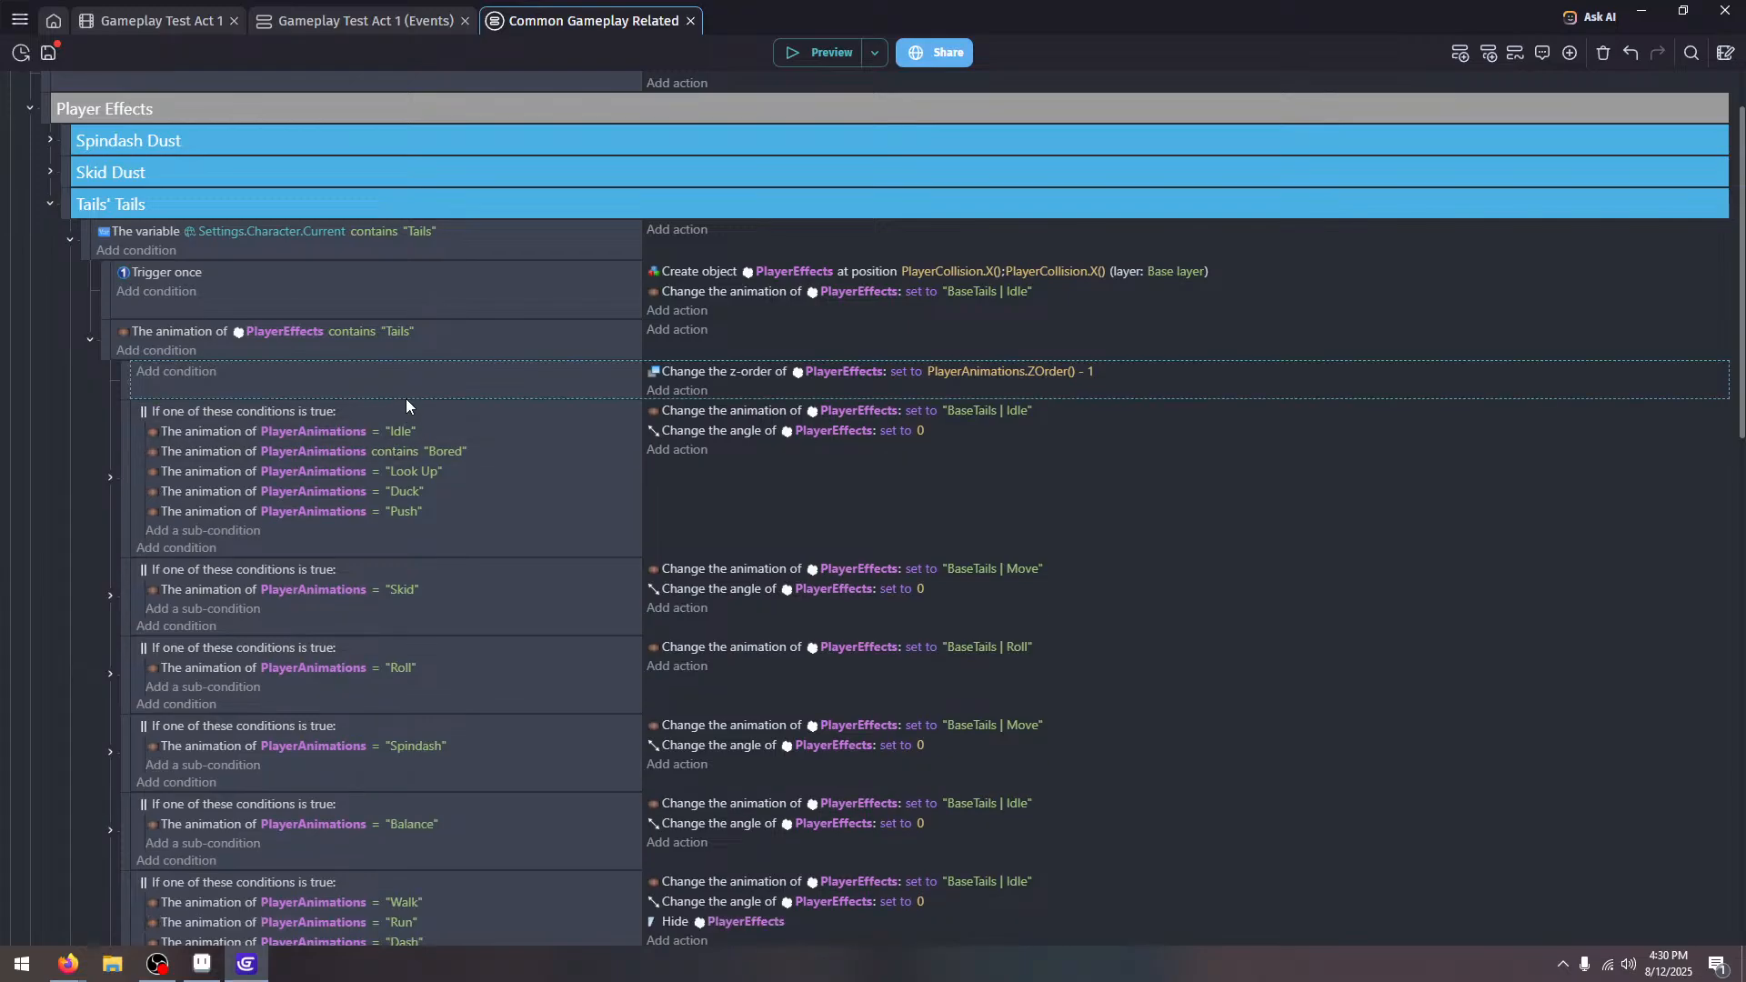
{"action": "left_click", "coordinate": [1574, 54]}
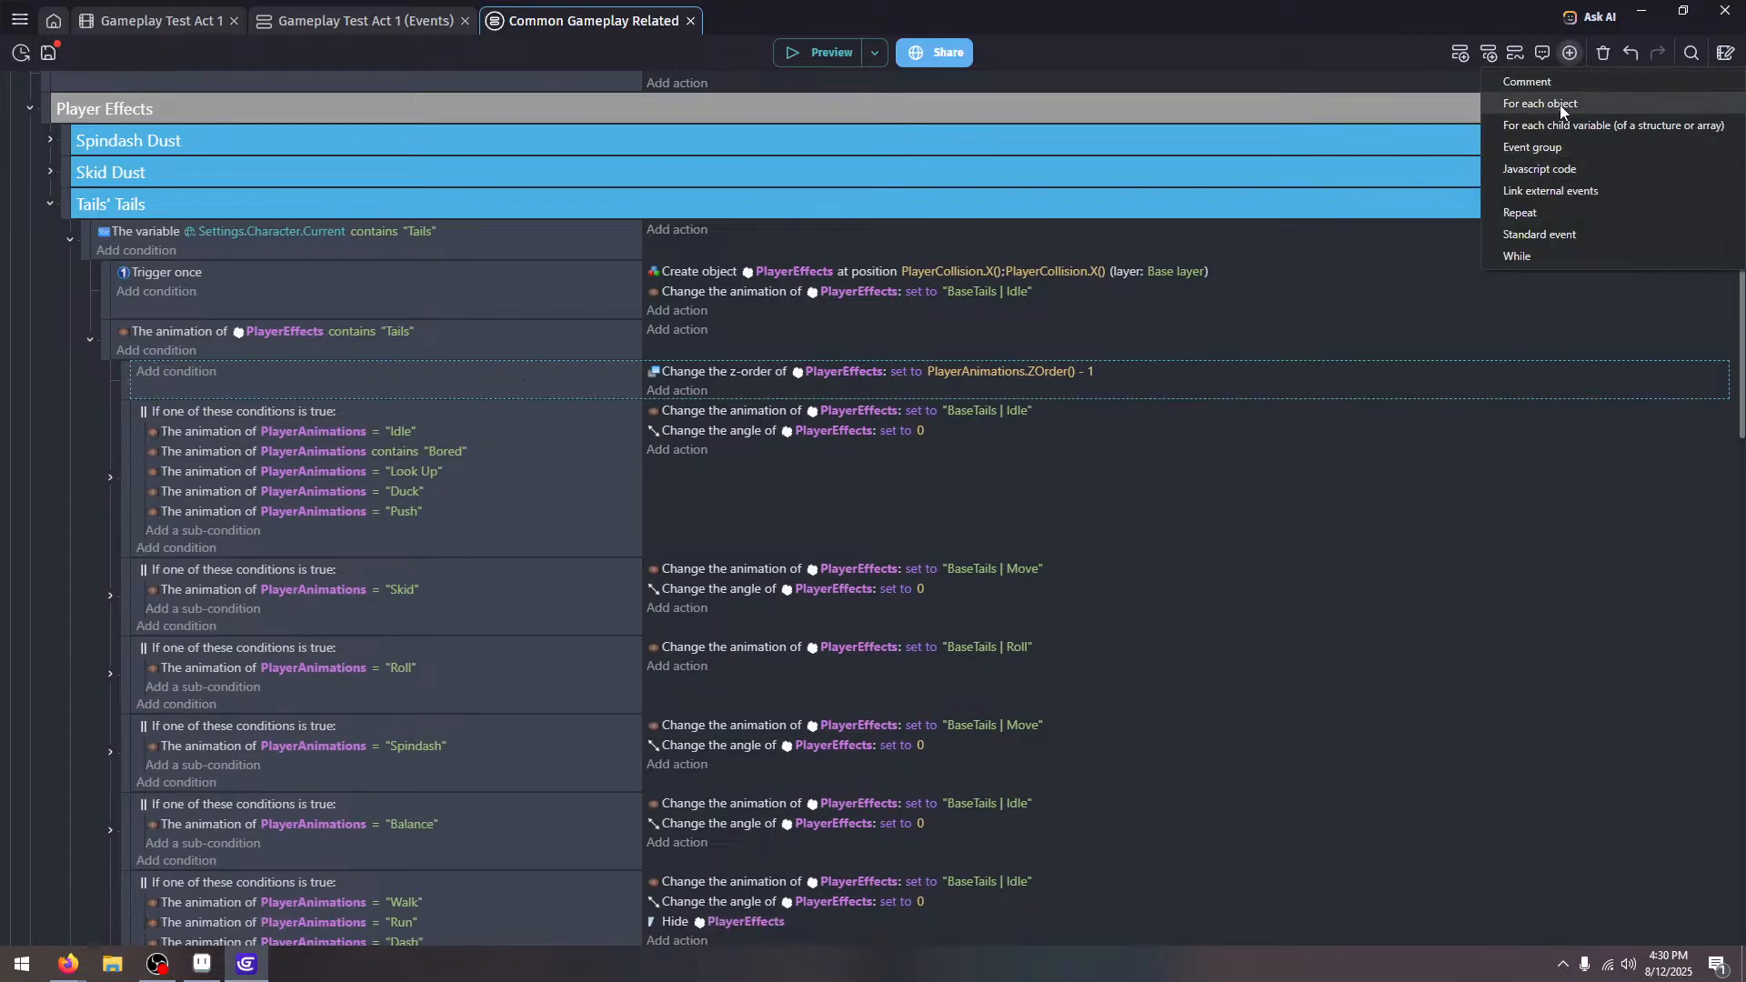
{"action": "left_click", "coordinate": [1226, 375]}
{"action": "left_click", "coordinate": [1628, 55]}
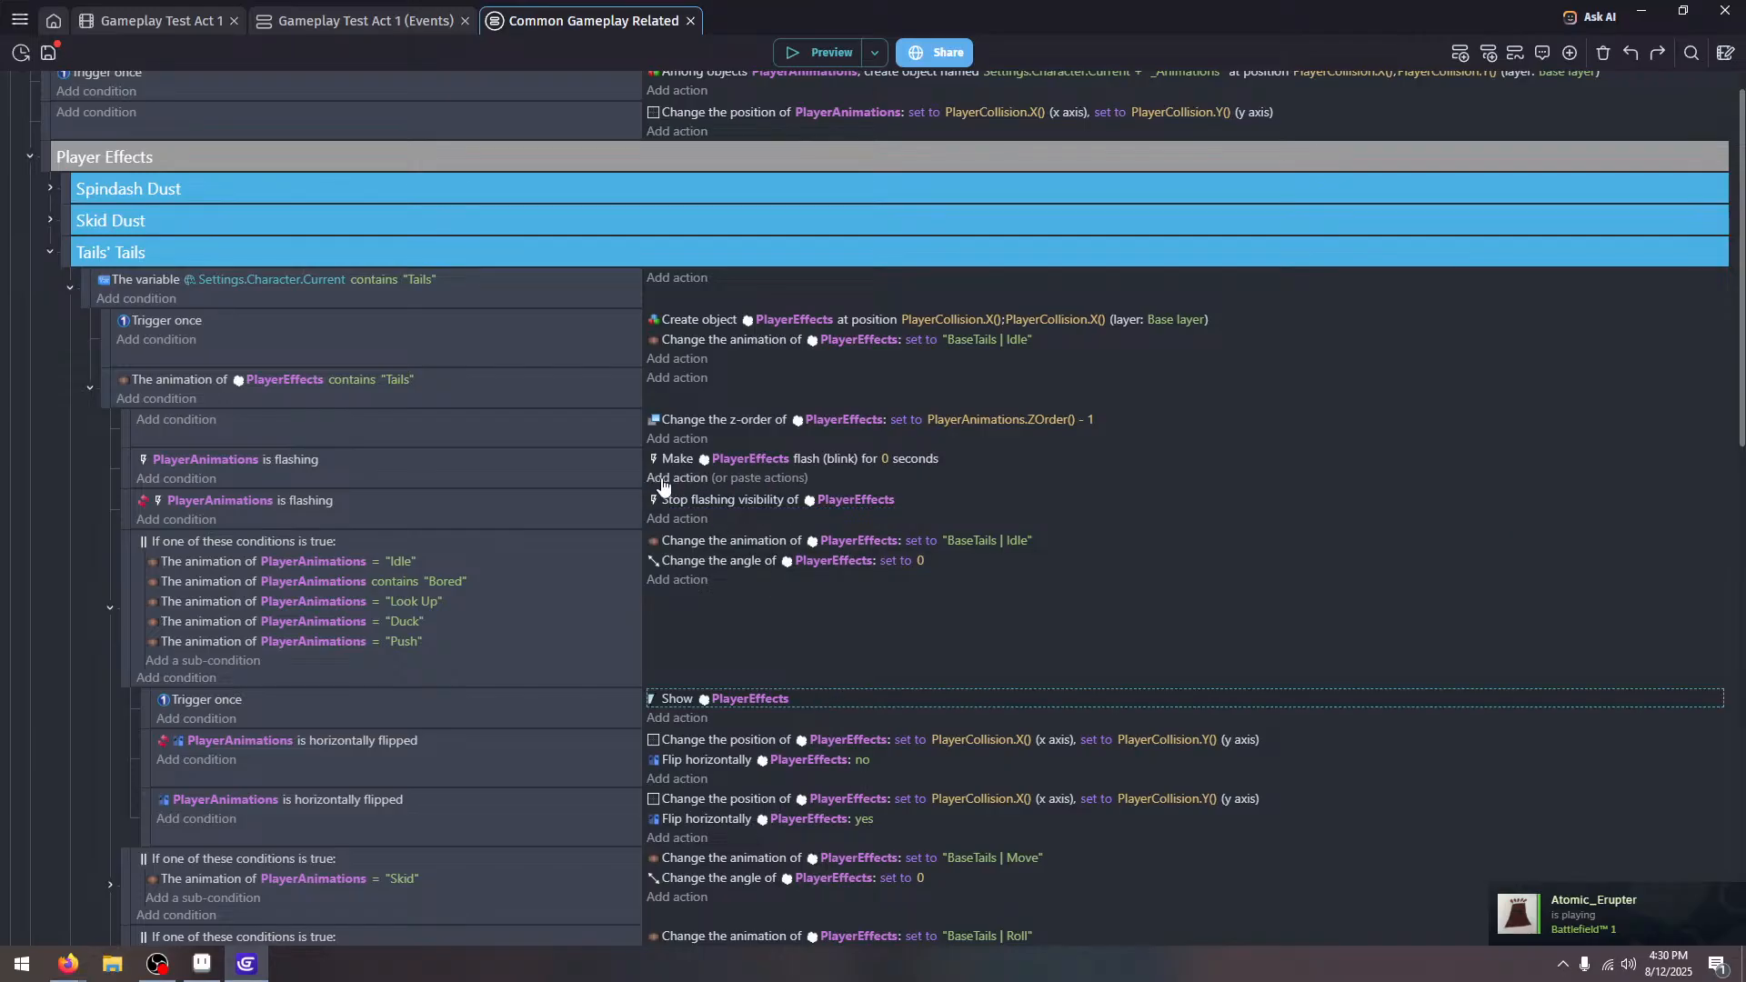
Replace the flash action with Show PlayerEffects in the flashing event and delete the Stop flashing action from the inverted one
{"action": "left_click", "coordinate": [718, 479]}
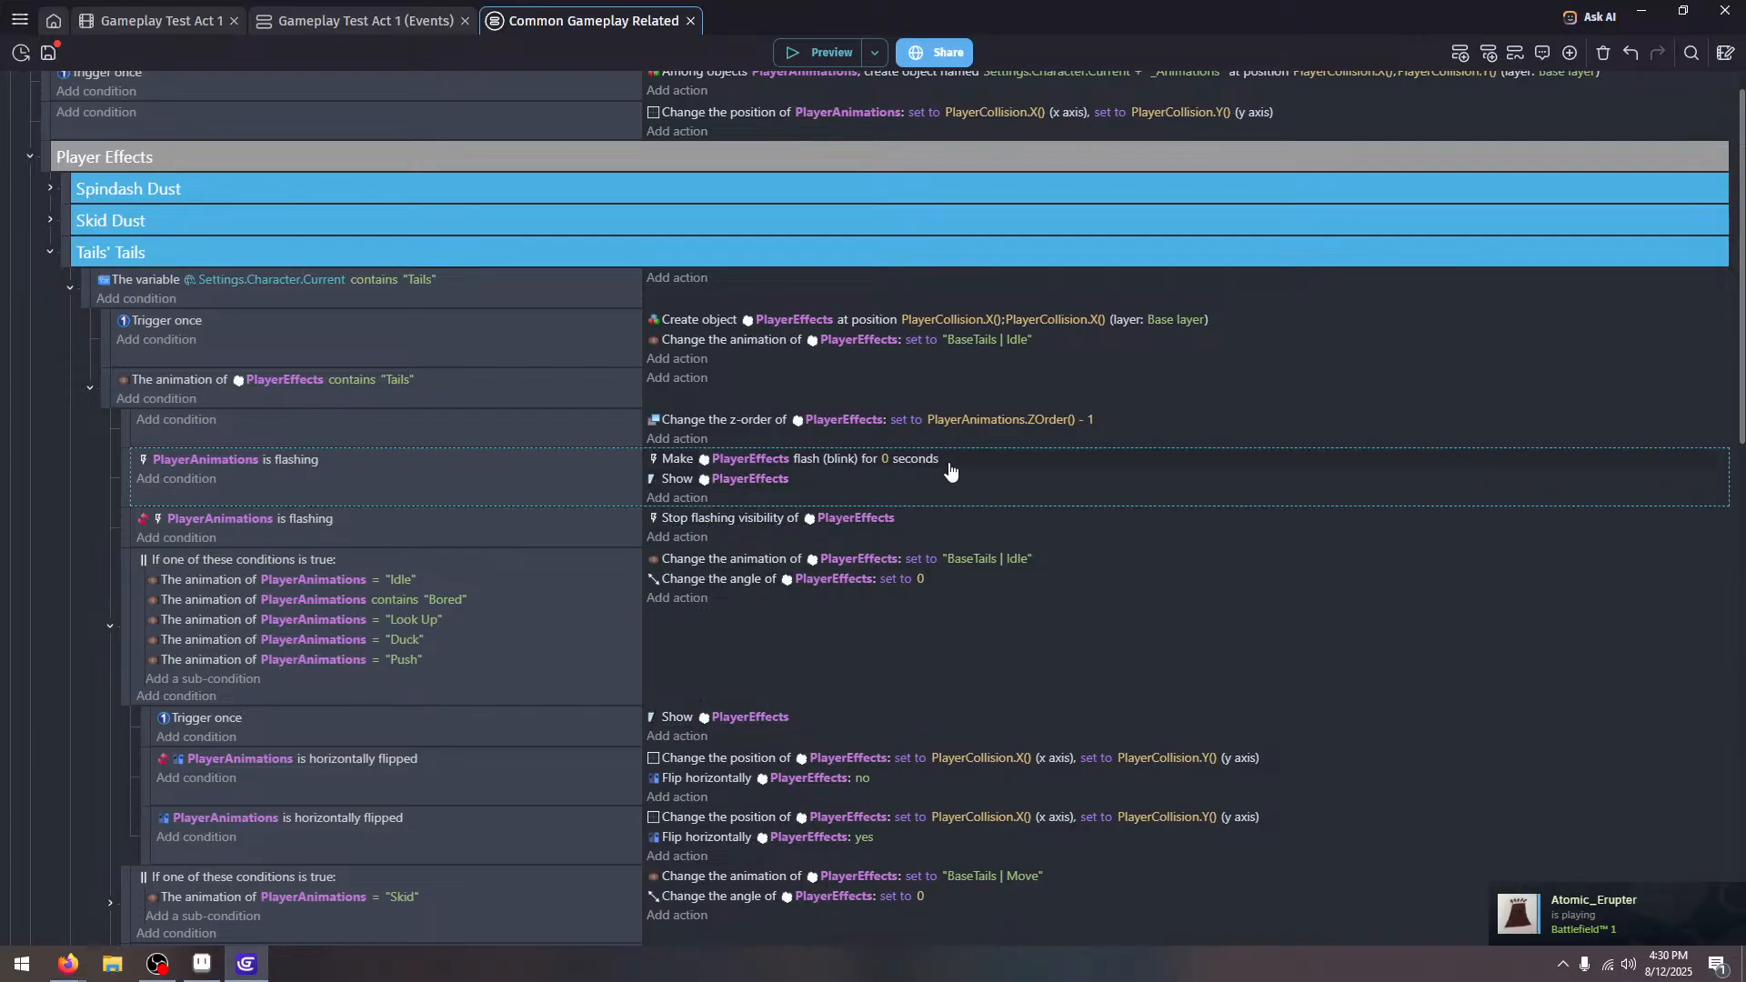
{"action": "key", "text": "Delete"}
{"action": "left_click", "coordinate": [704, 503]}
{"action": "key", "text": "Delete"}
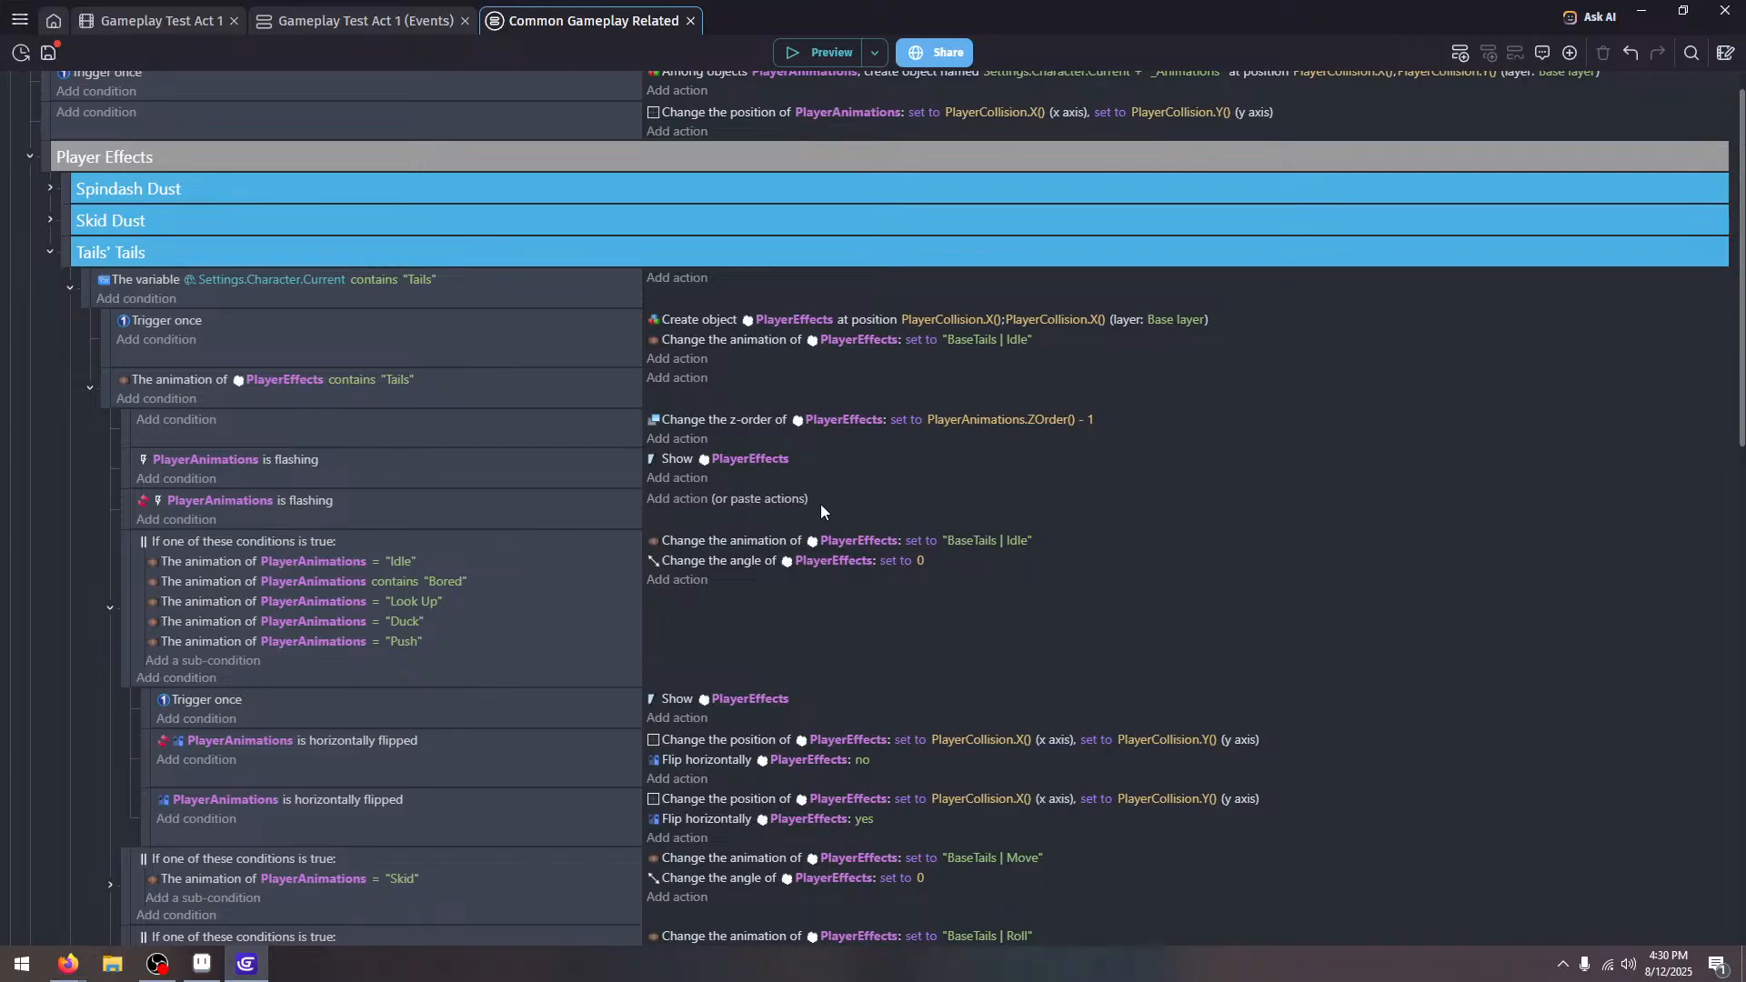
Copy the Hide PlayerEffects action from the Walk, Run and Dash group into the inverted PlayerAnimations flashing event
{"action": "scroll", "coordinate": [867, 716], "scroll_direction": "down", "scroll_amount": 8}
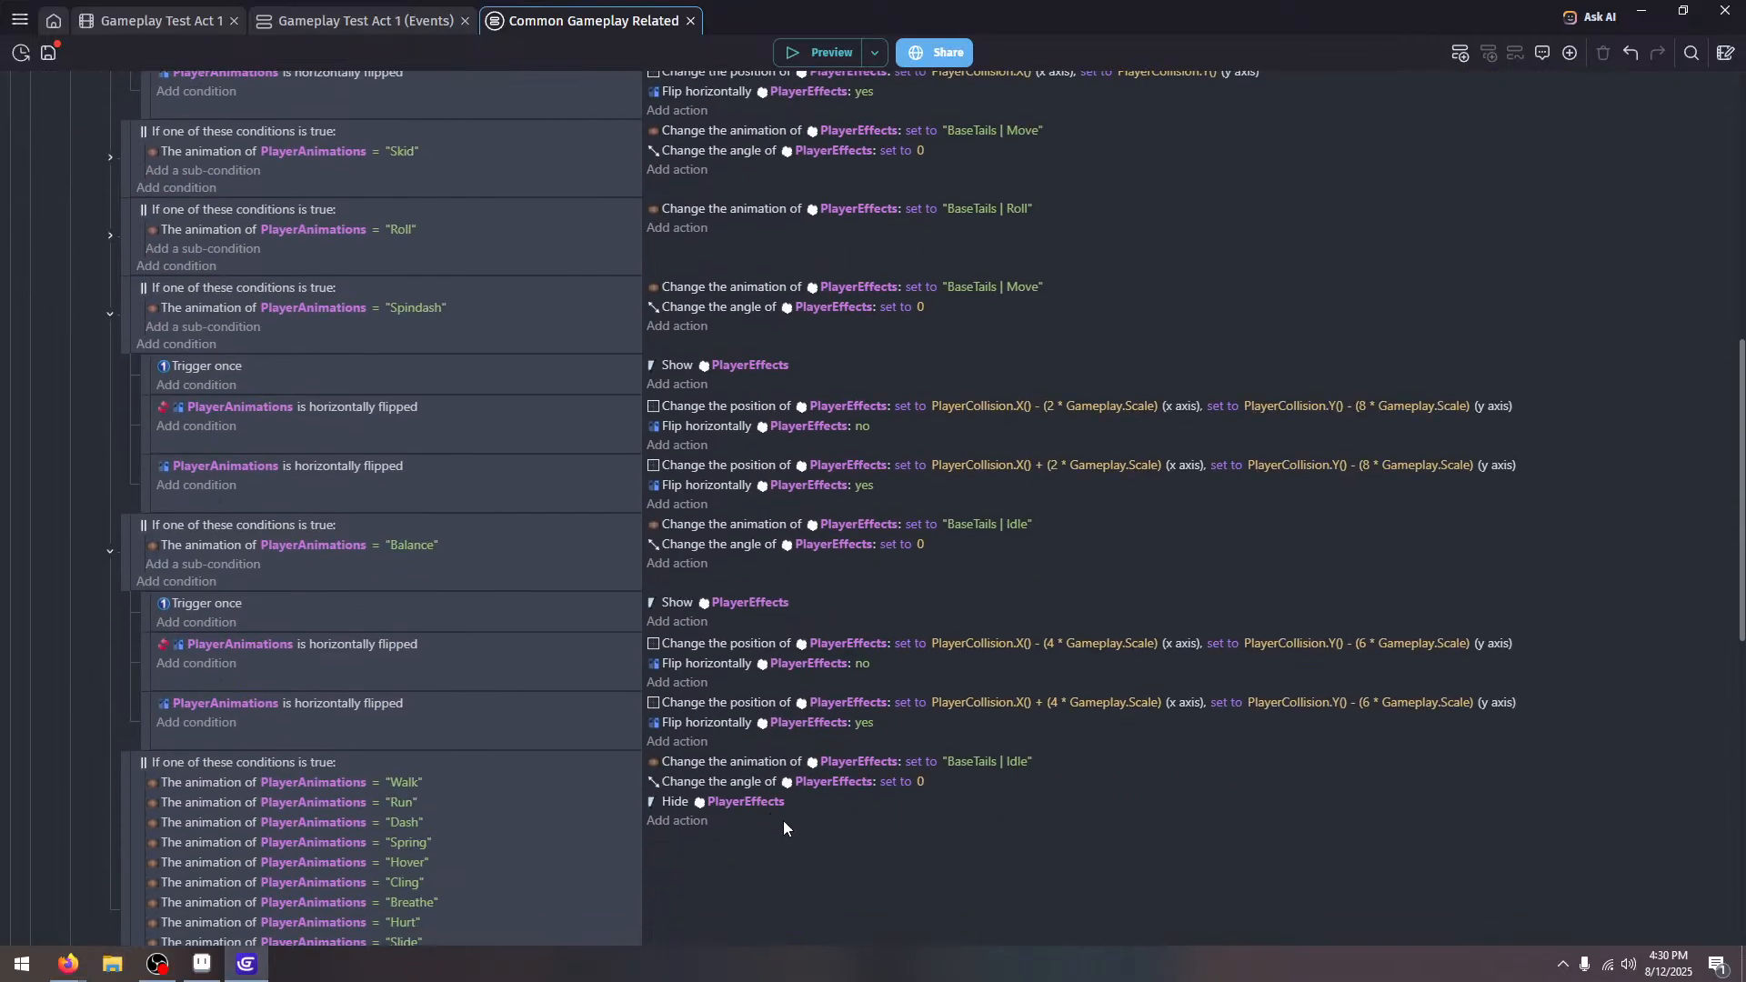
{"action": "left_click", "coordinate": [789, 810]}
{"action": "scroll", "coordinate": [778, 764], "scroll_direction": "up", "scroll_amount": 6}
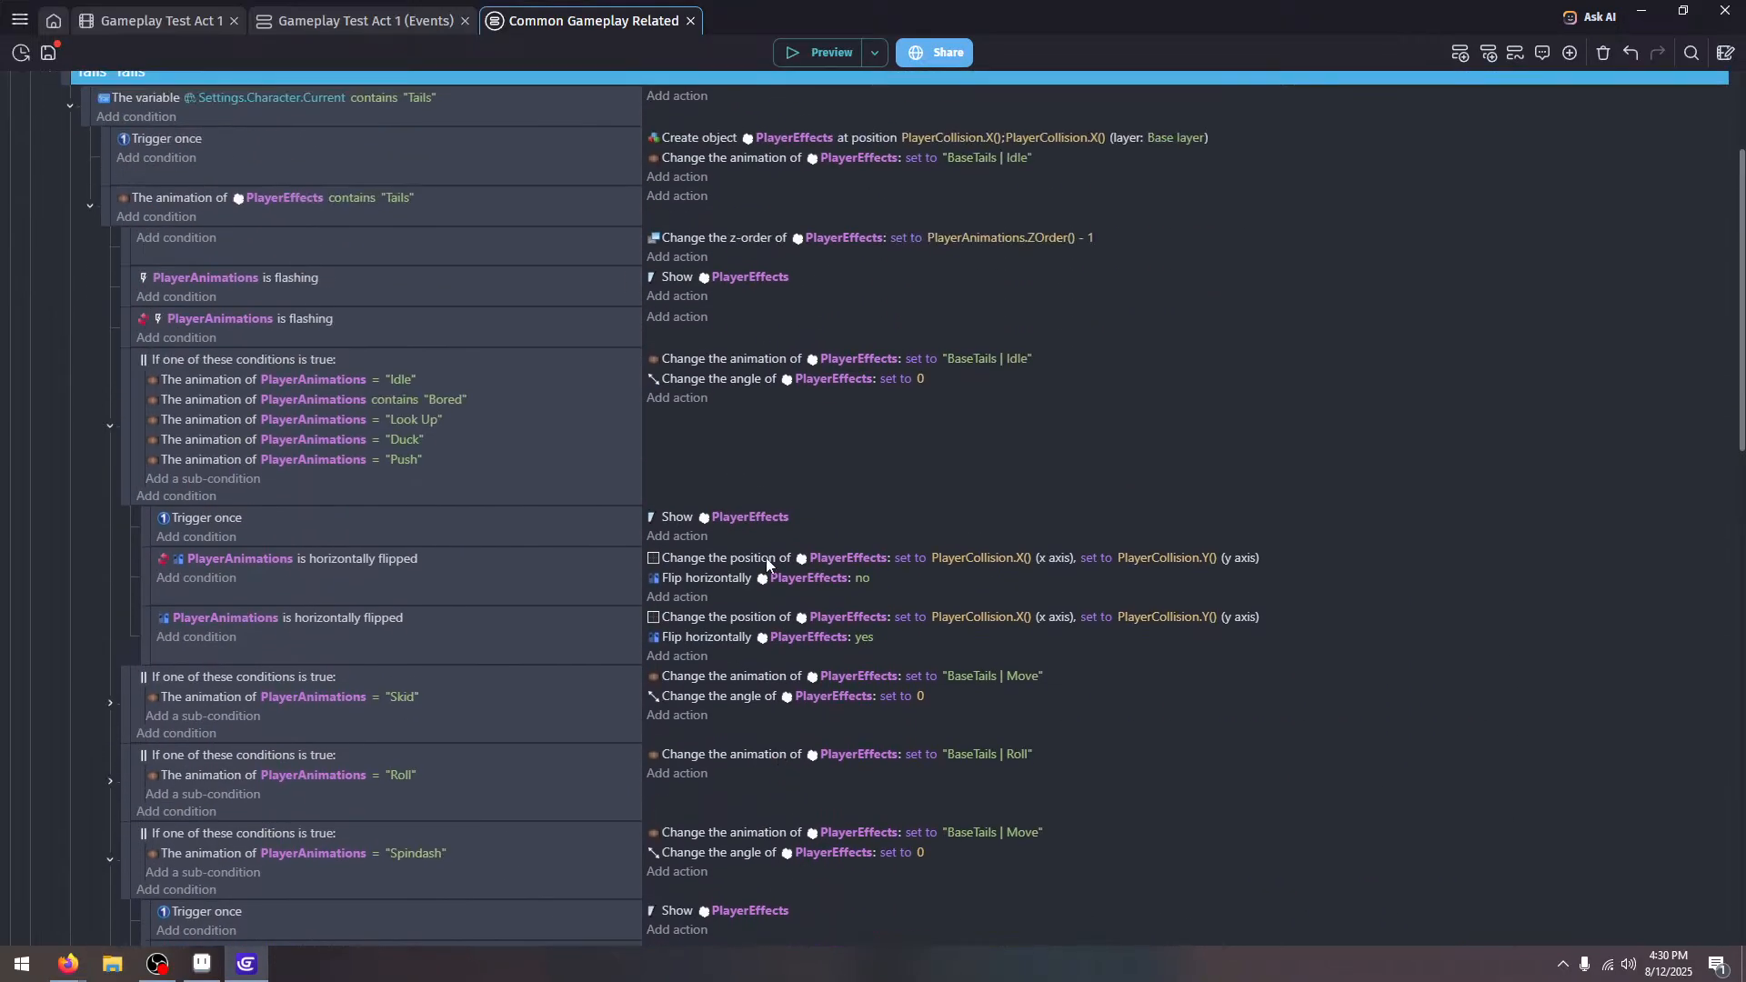
{"action": "left_click", "coordinate": [756, 317]}
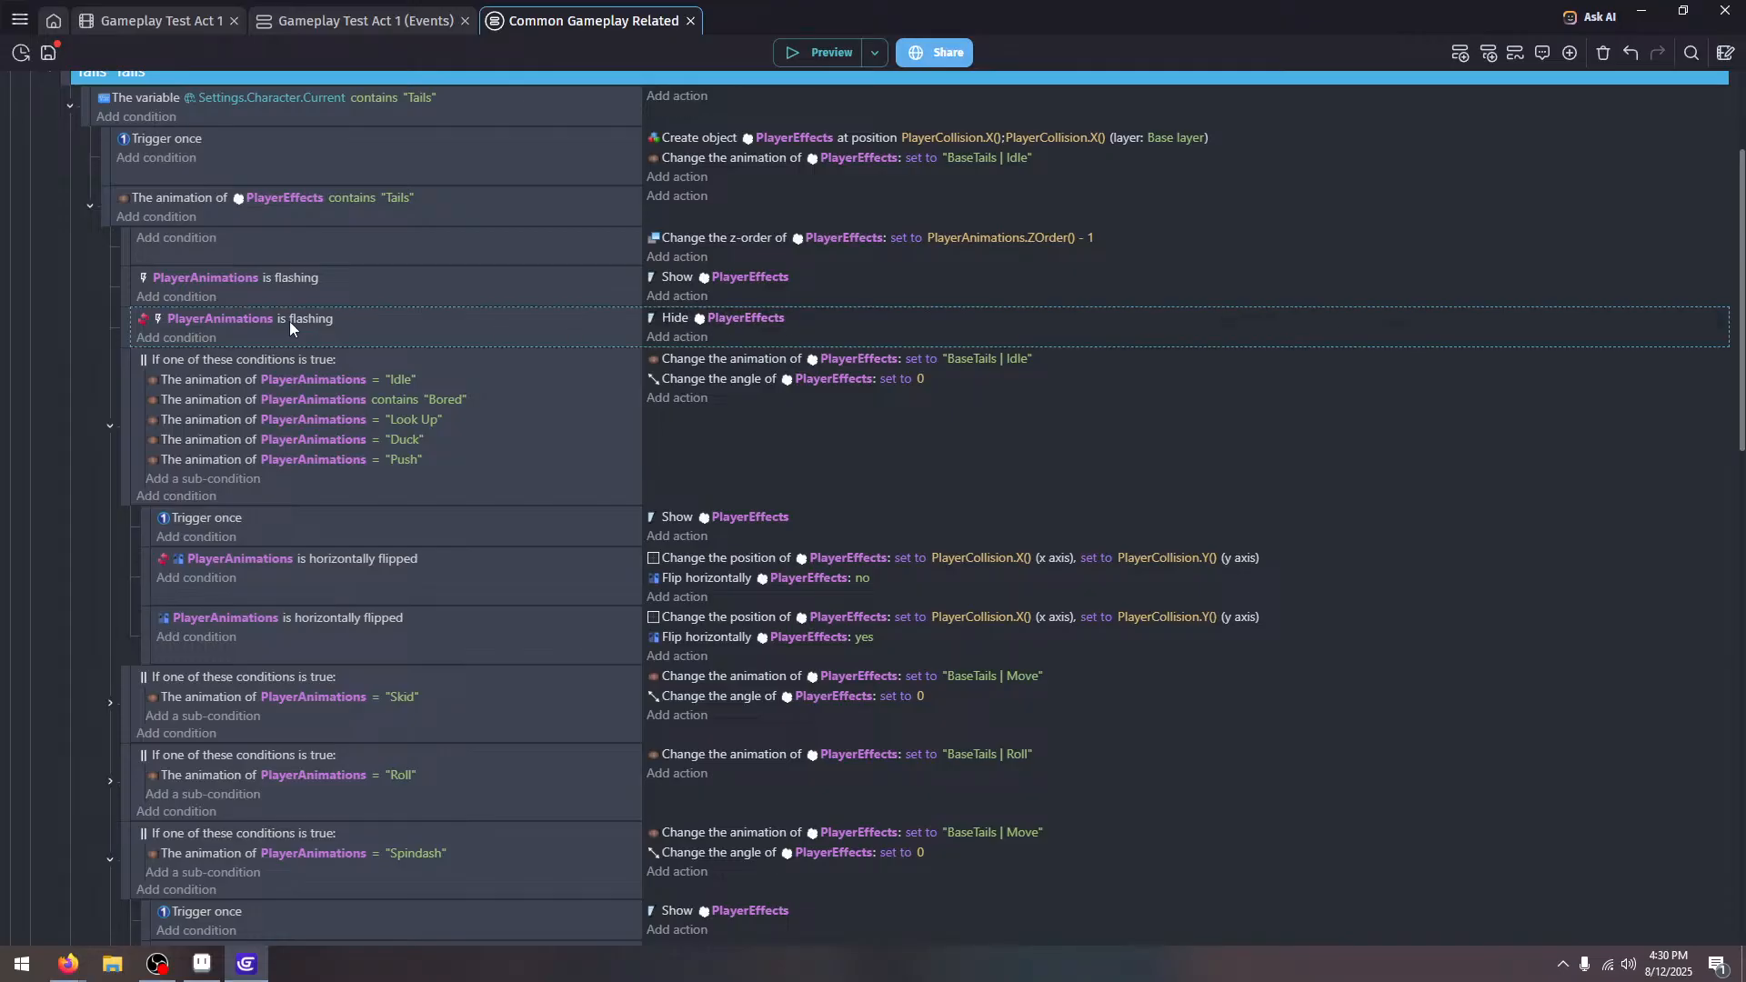
Replace both PlayerAnimations flashing conditions with the Visibility condition, inverting it for the event that hides PlayerEffects
{"action": "double_click", "coordinate": [378, 285]}
{"action": "scroll", "coordinate": [837, 662], "scroll_direction": "down", "scroll_amount": 5}
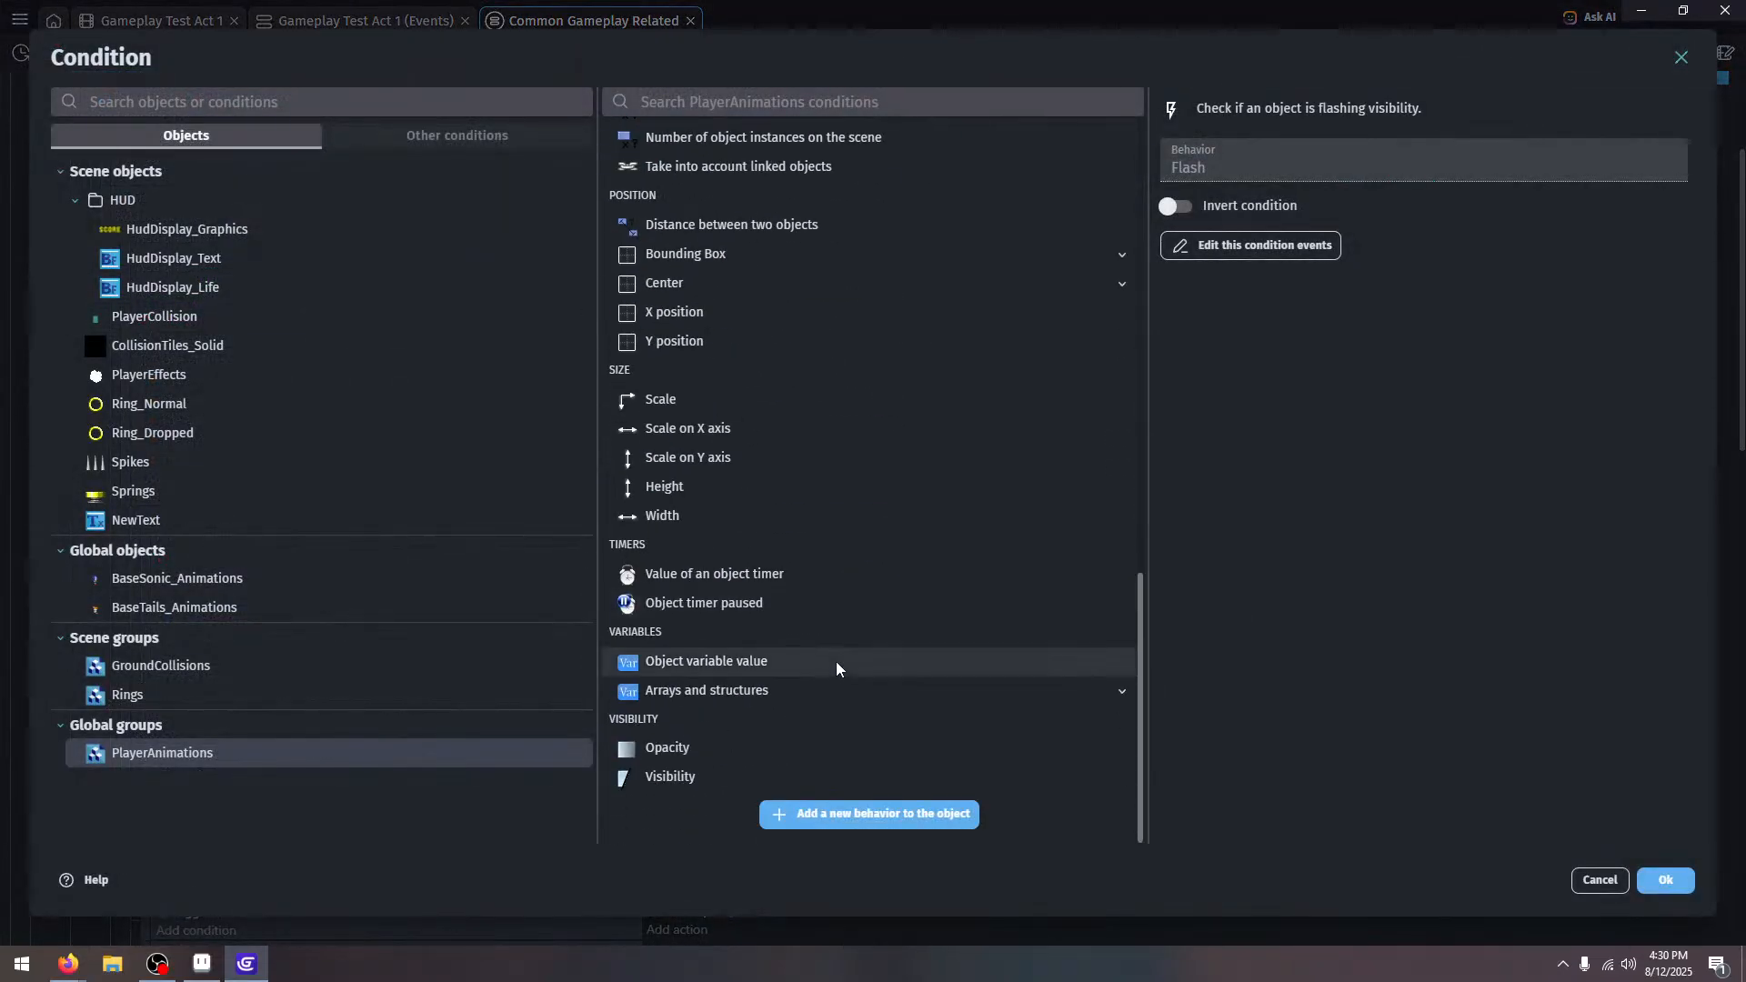
{"action": "left_click", "coordinate": [805, 774]}
{"action": "left_click", "coordinate": [1677, 884]}
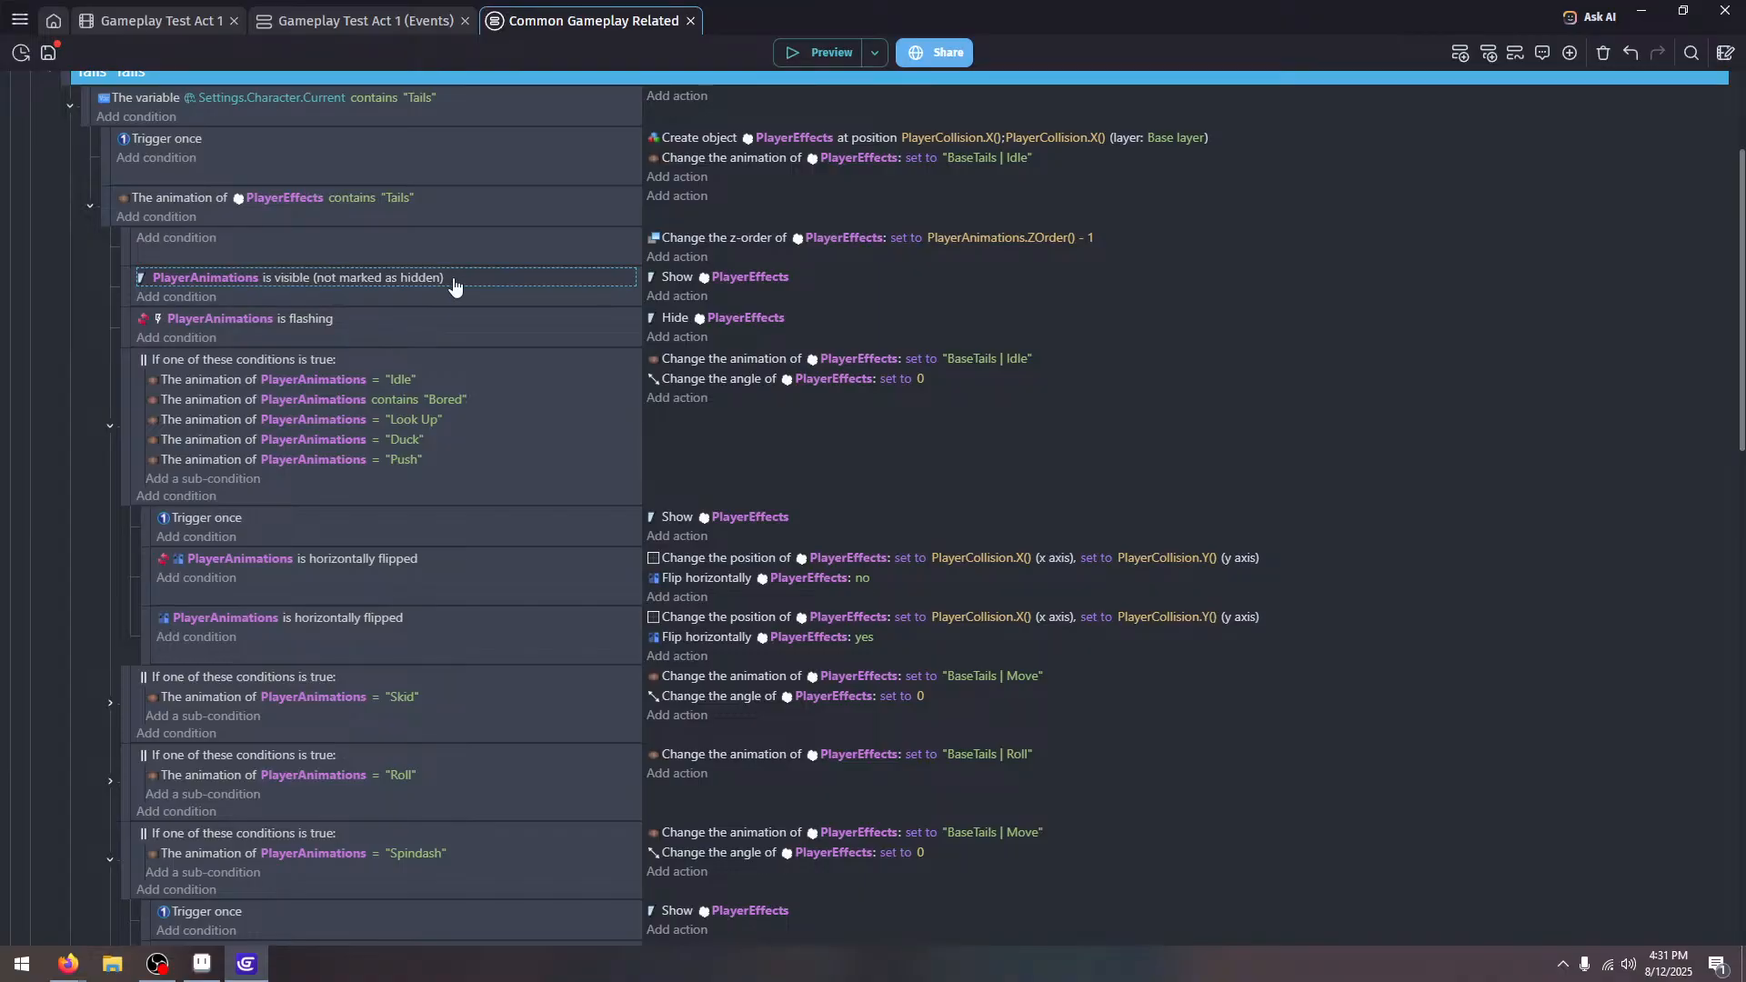
{"action": "left_click", "coordinate": [272, 337]}
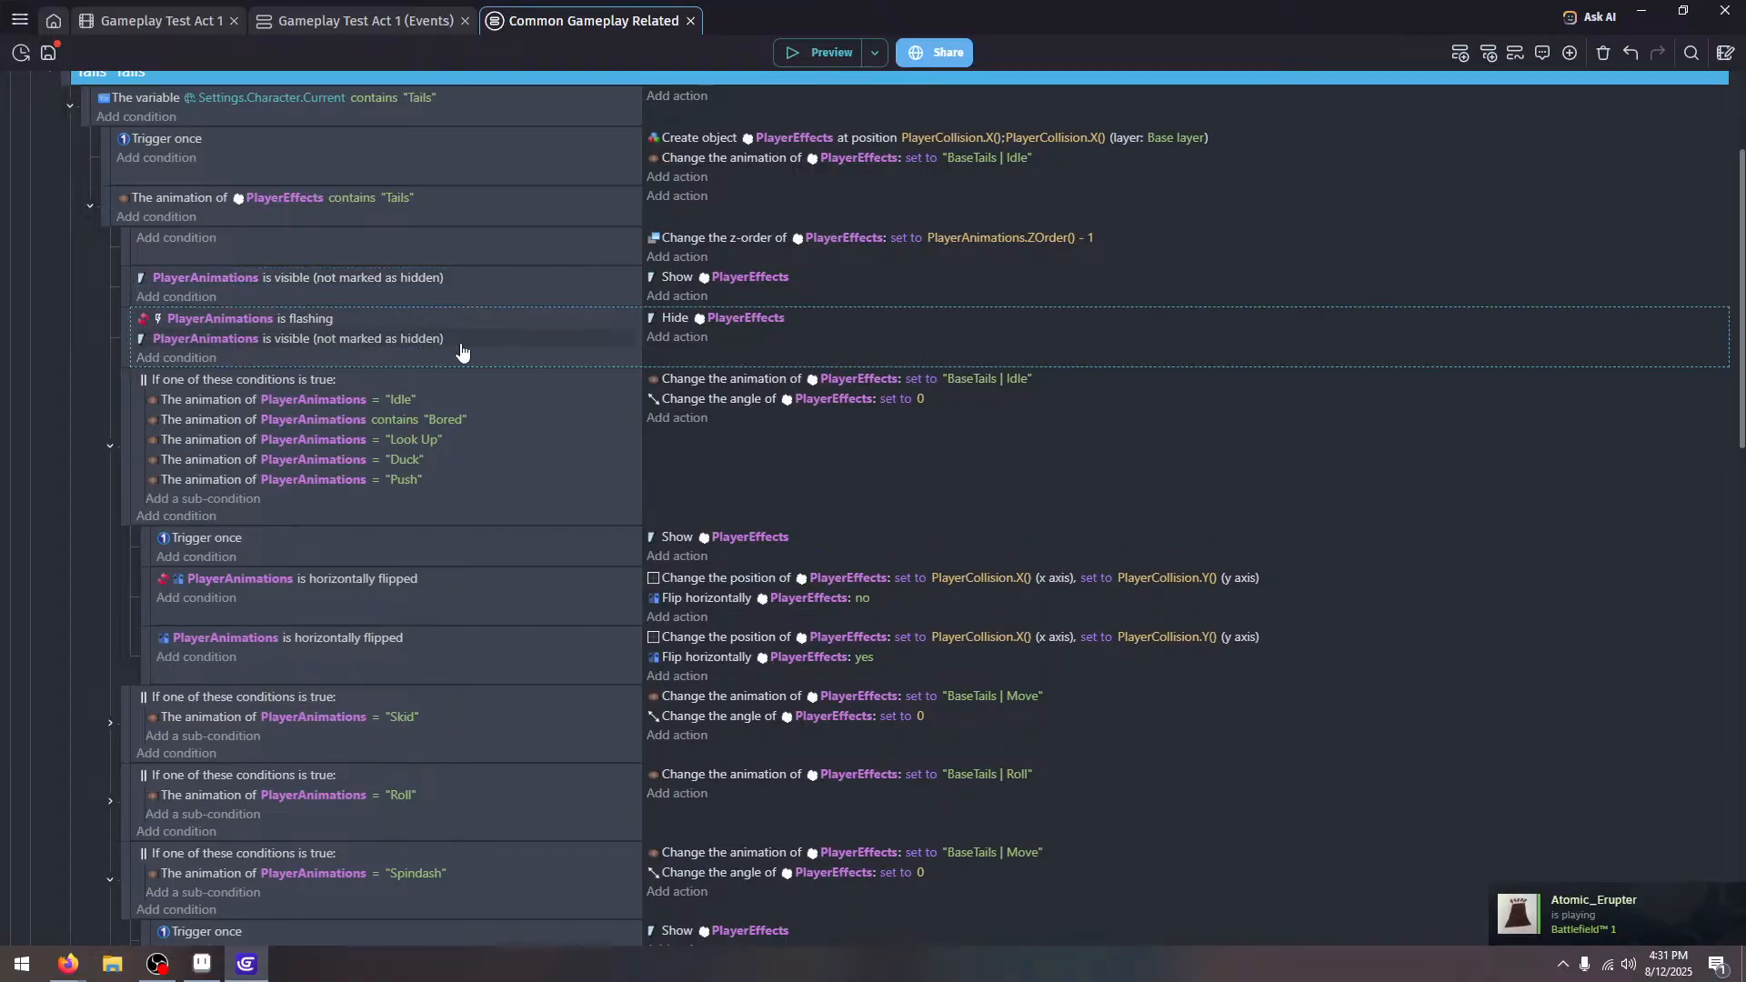
{"action": "key", "text": "Delete"}
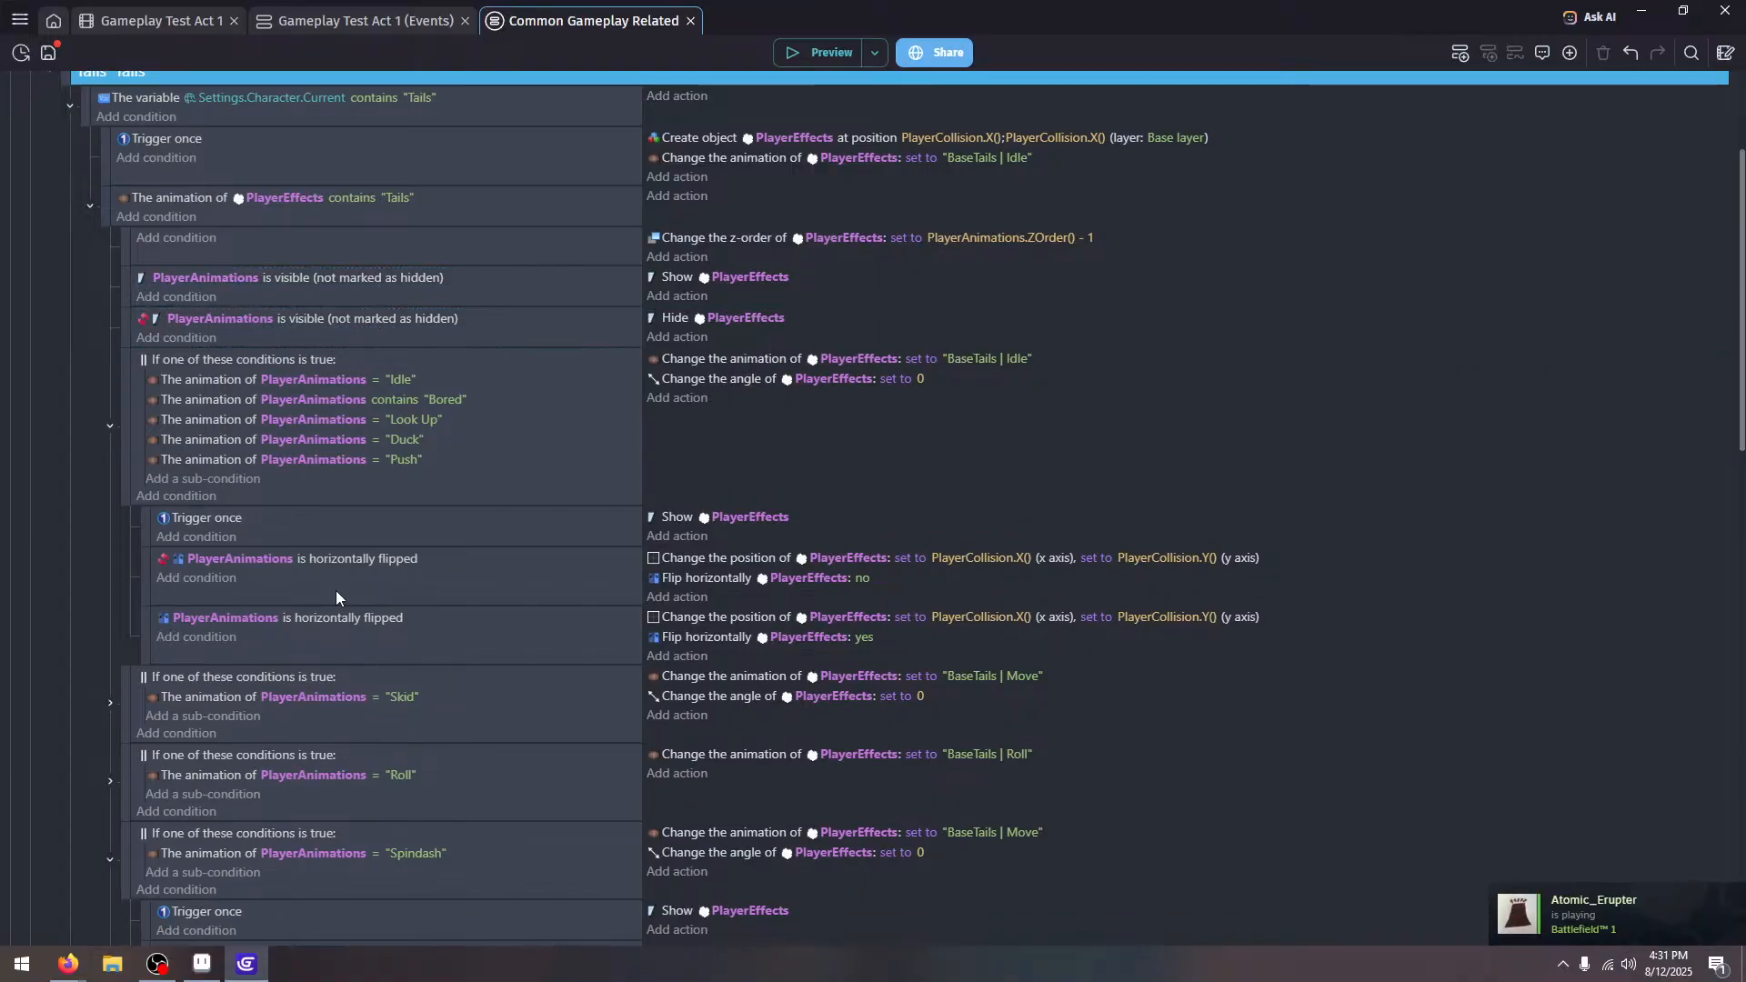
Add a Trigger once condition to both PlayerAnimations visibility events that show and hide PlayerEffects
{"action": "left_click", "coordinate": [230, 297]}
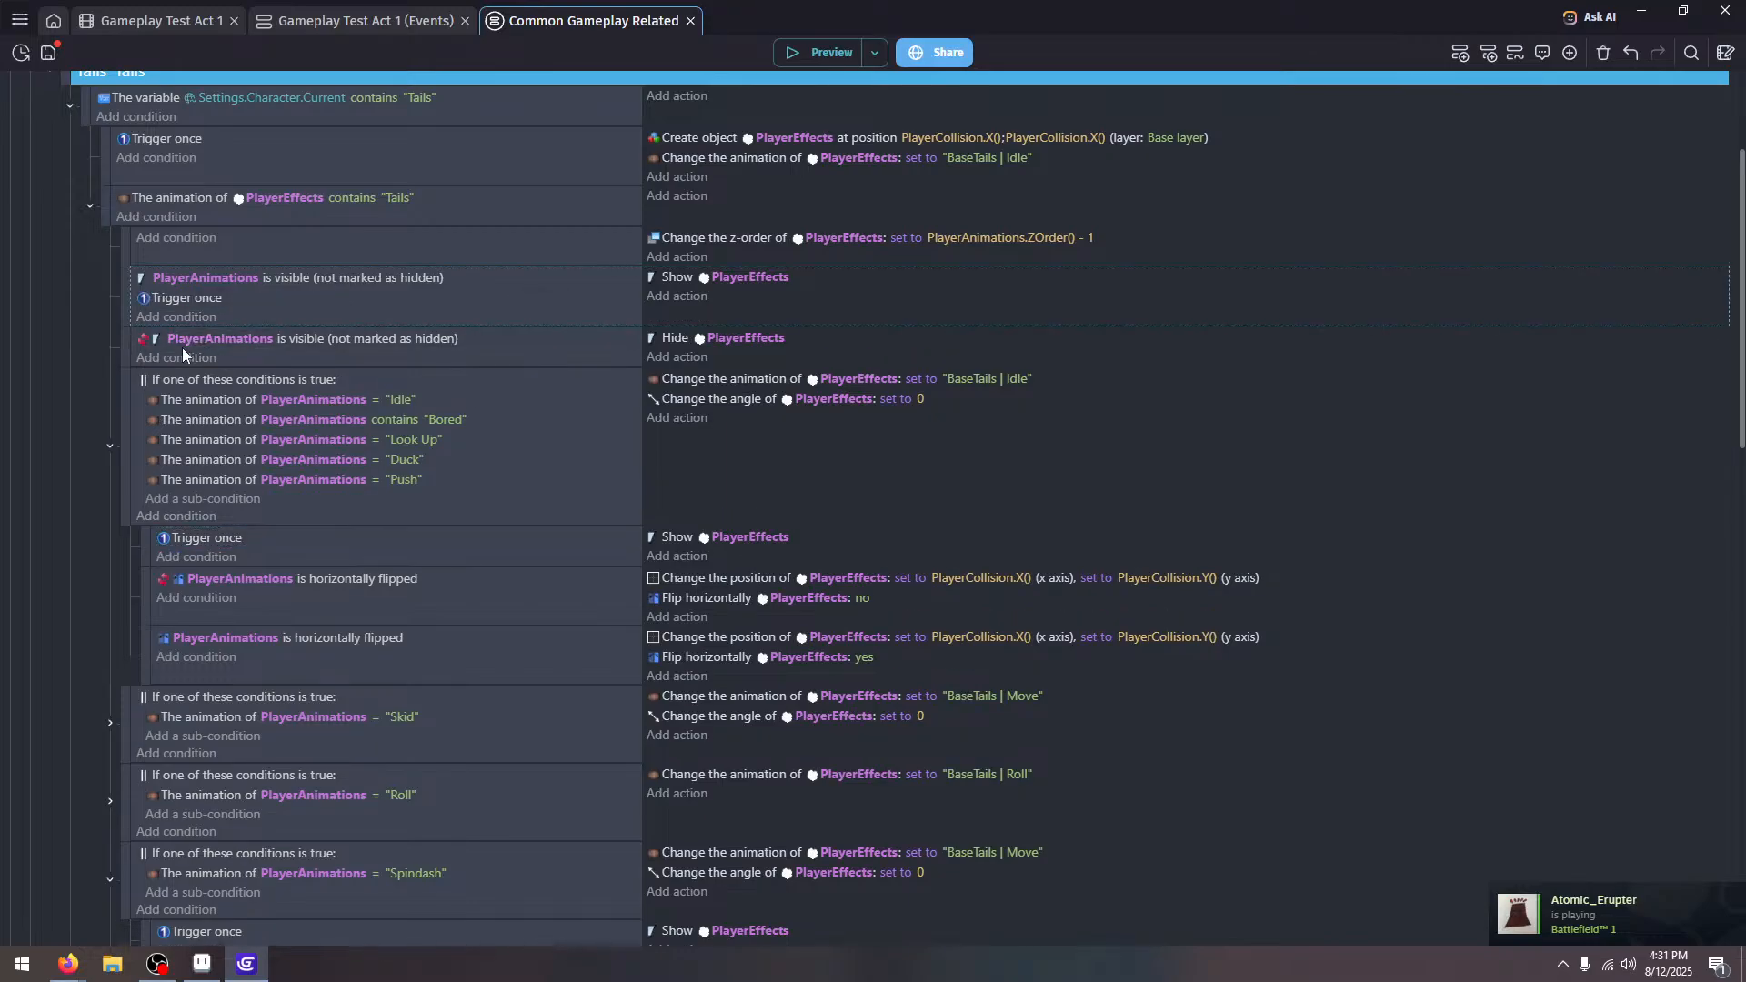
{"action": "left_click", "coordinate": [229, 358]}
Save the project and collapse the sub-events of the Idle group and of the PlayerEffects contains "Tails" event
{"action": "left_click", "coordinate": [111, 468]}
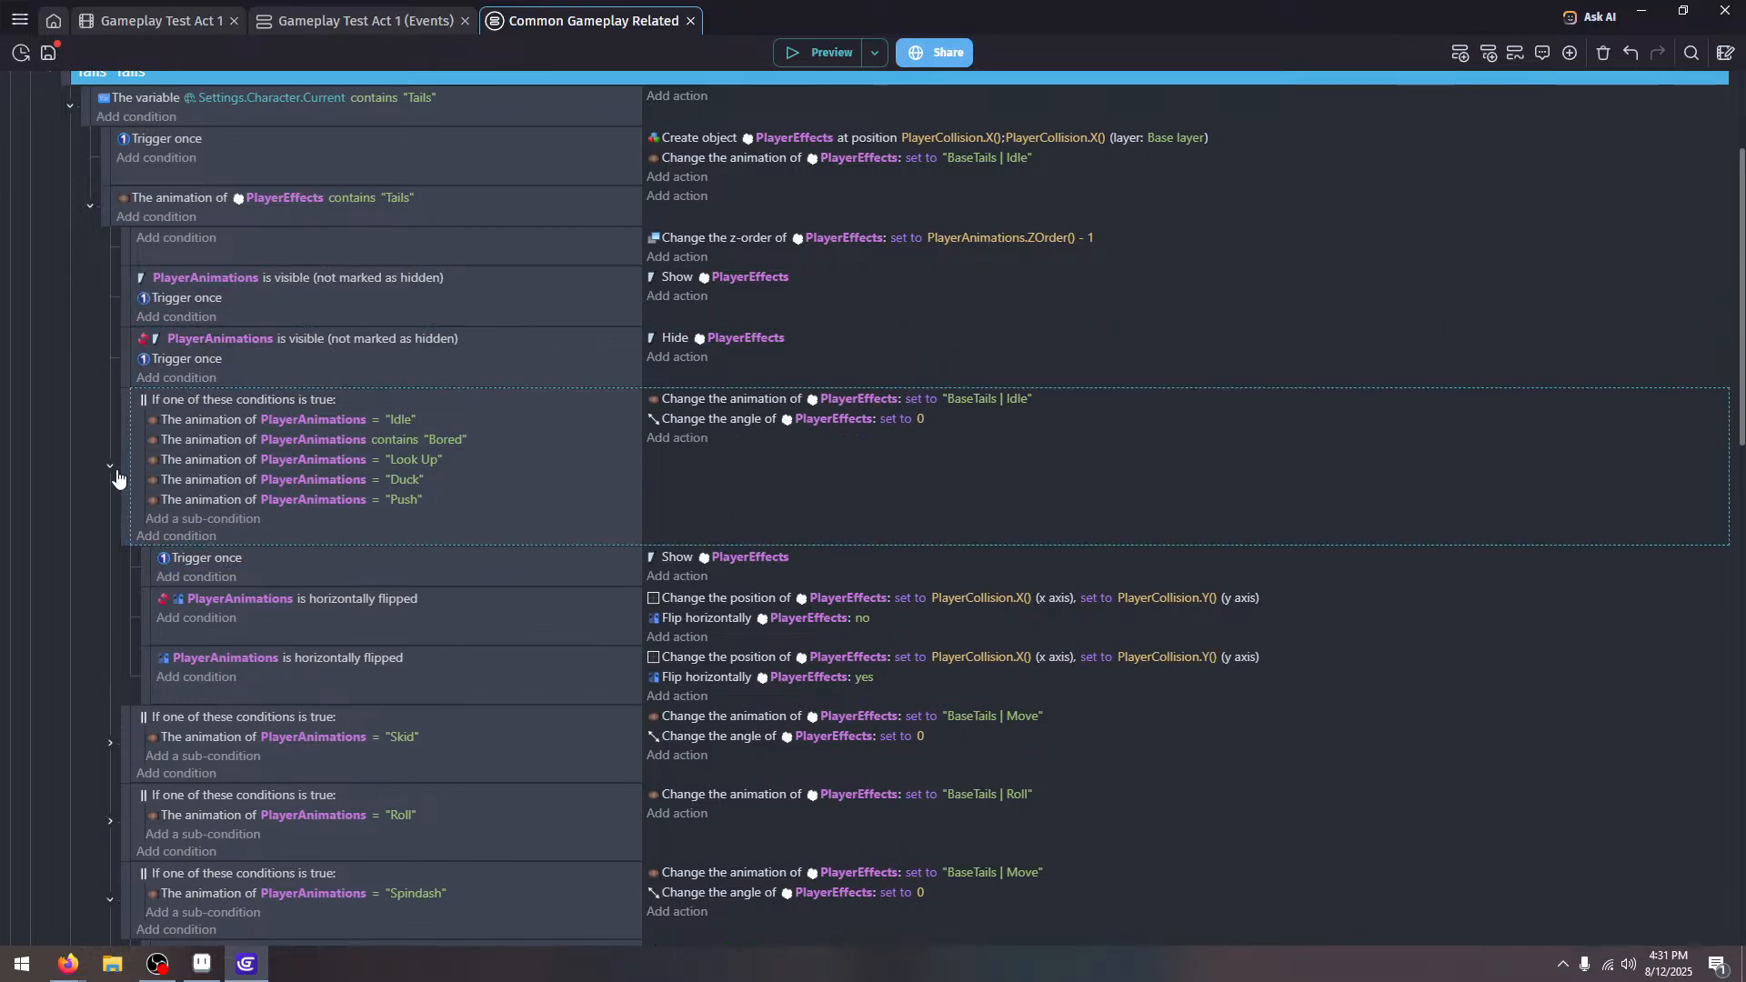
{"action": "left_click", "coordinate": [43, 60]}
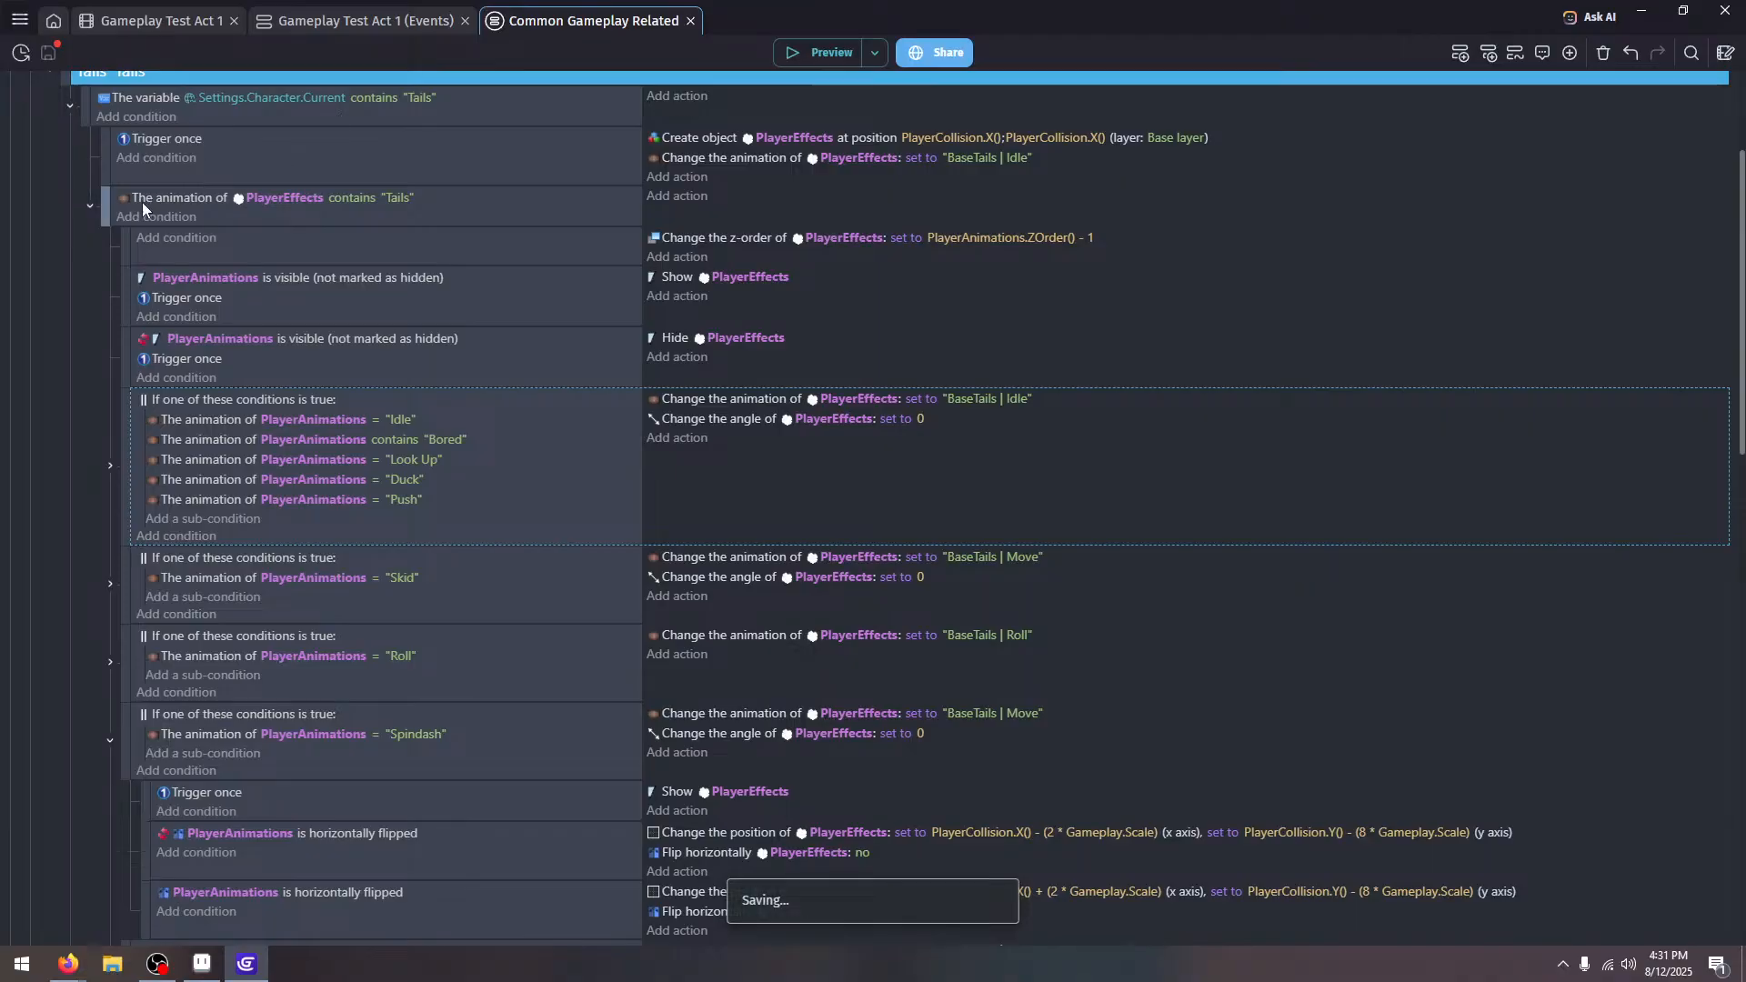
{"action": "left_click", "coordinate": [89, 207]}
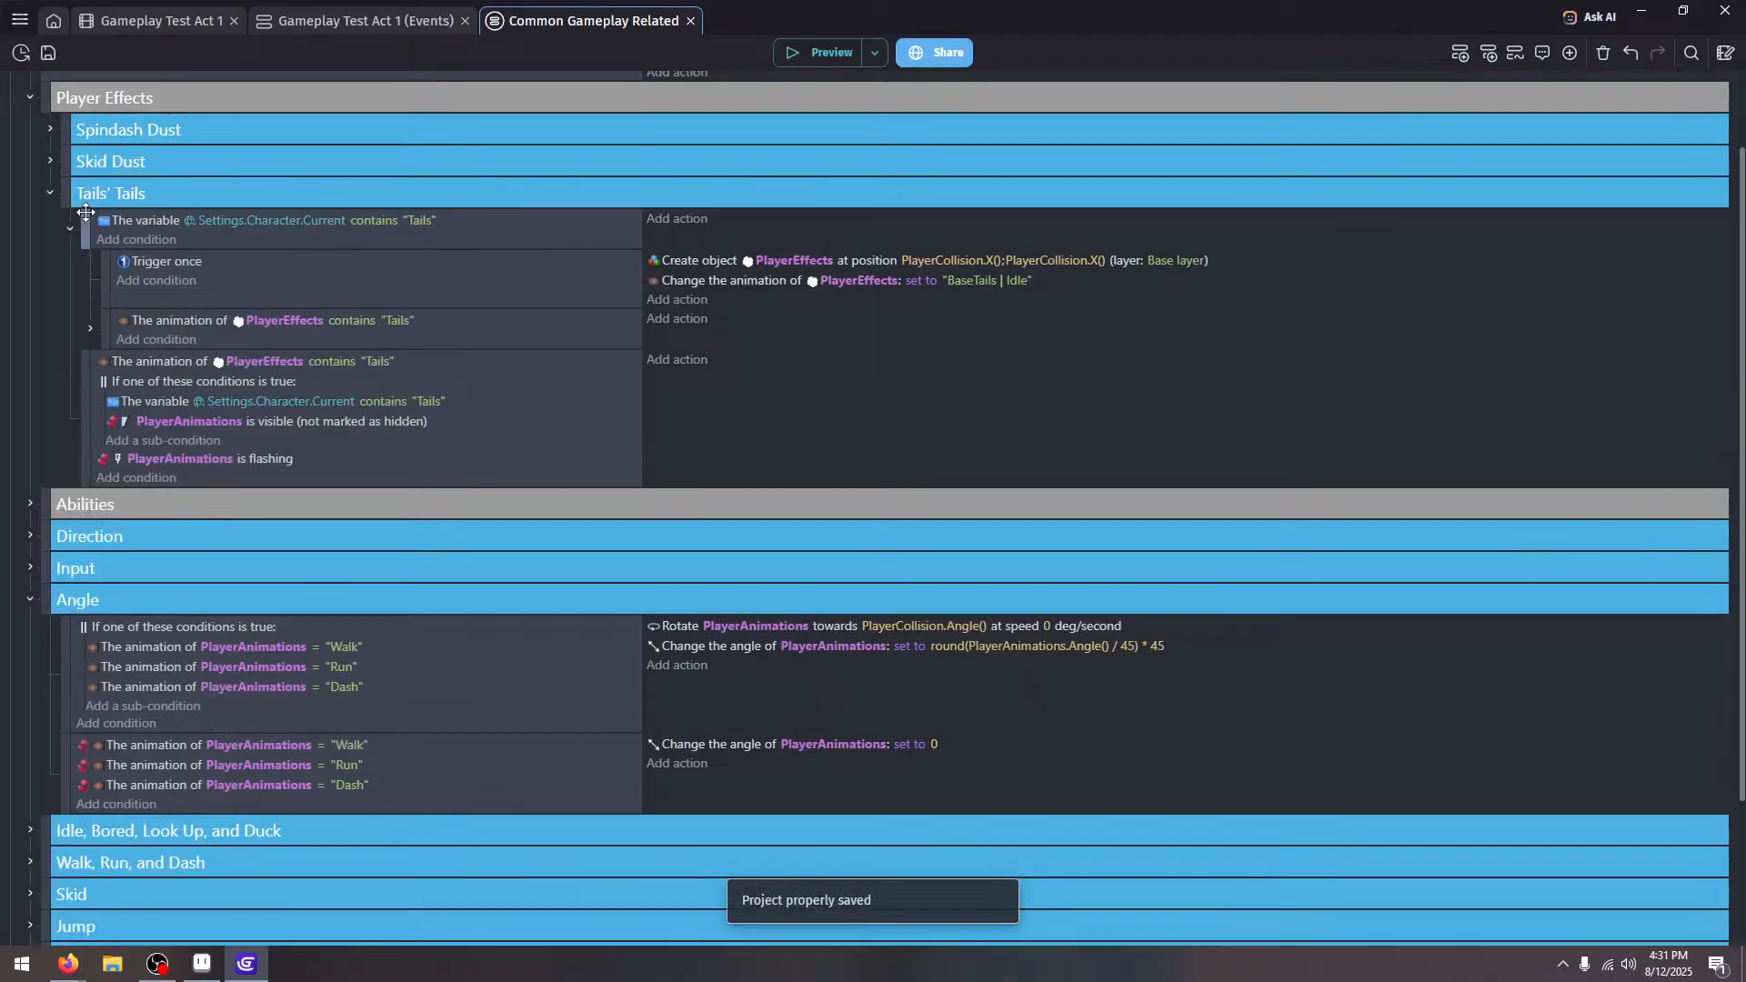
Add a Delete the object action for PlayerEffects to the empty-action event with the inverted visibility and flashing conditions
{"action": "left_click", "coordinate": [712, 377]}
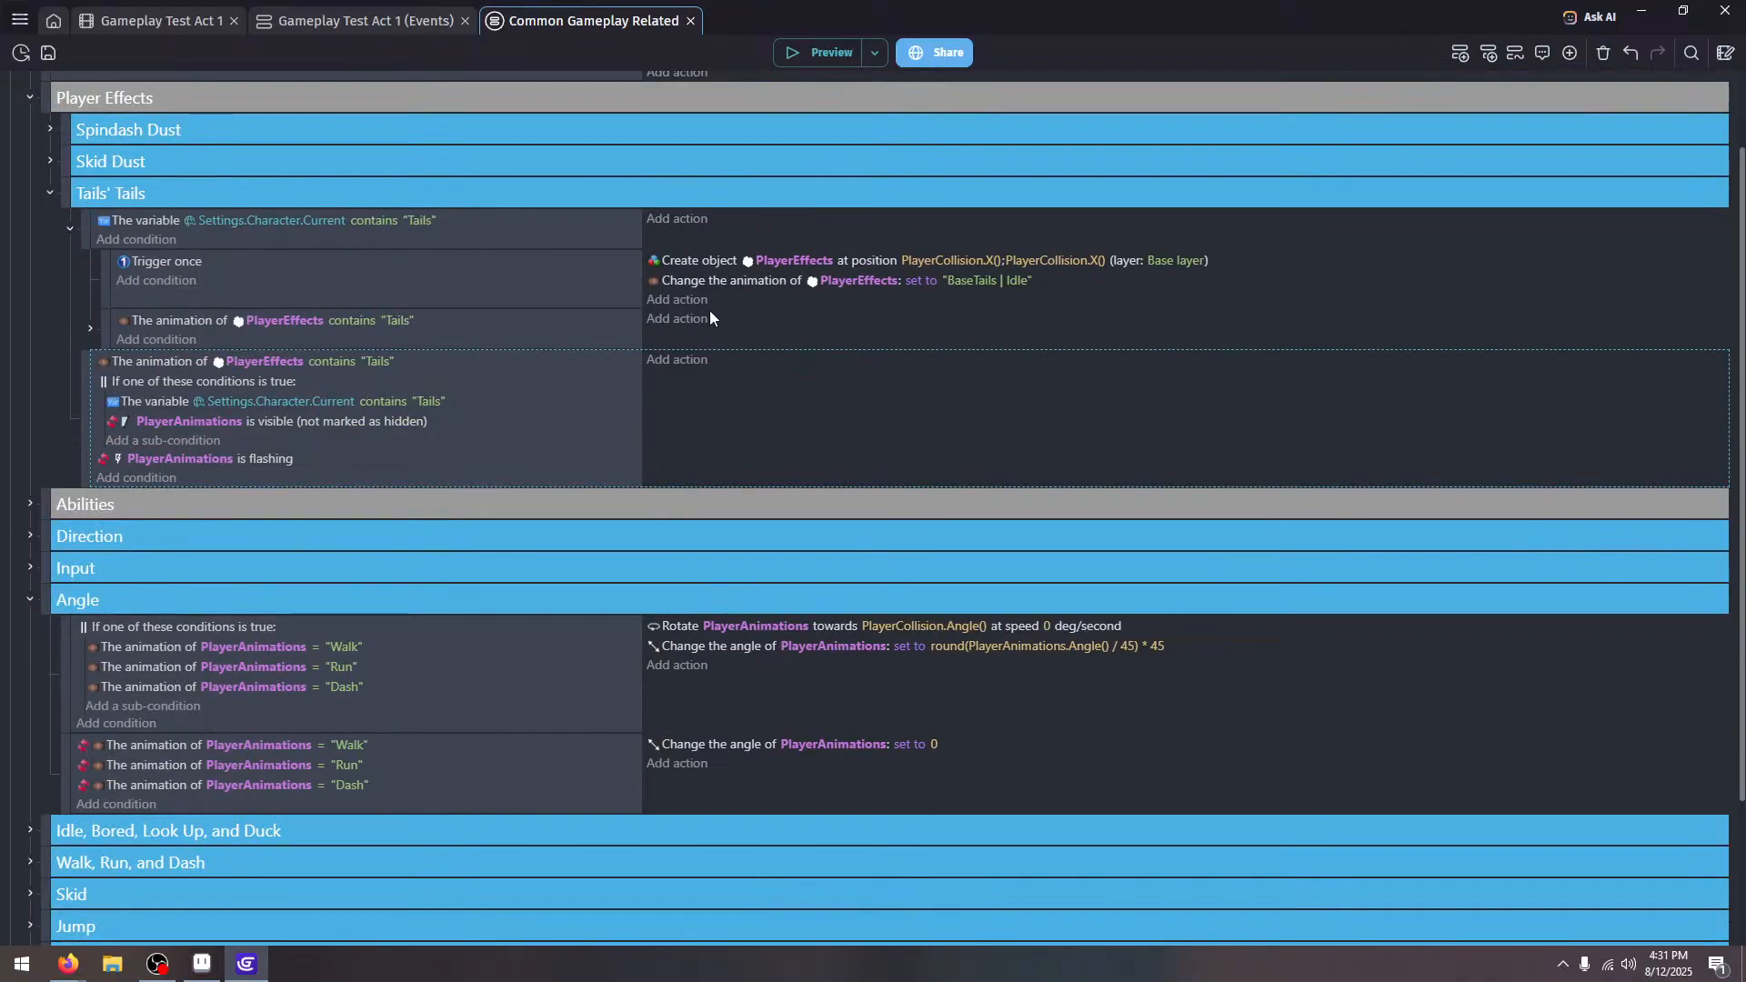
{"action": "left_click", "coordinate": [674, 364]}
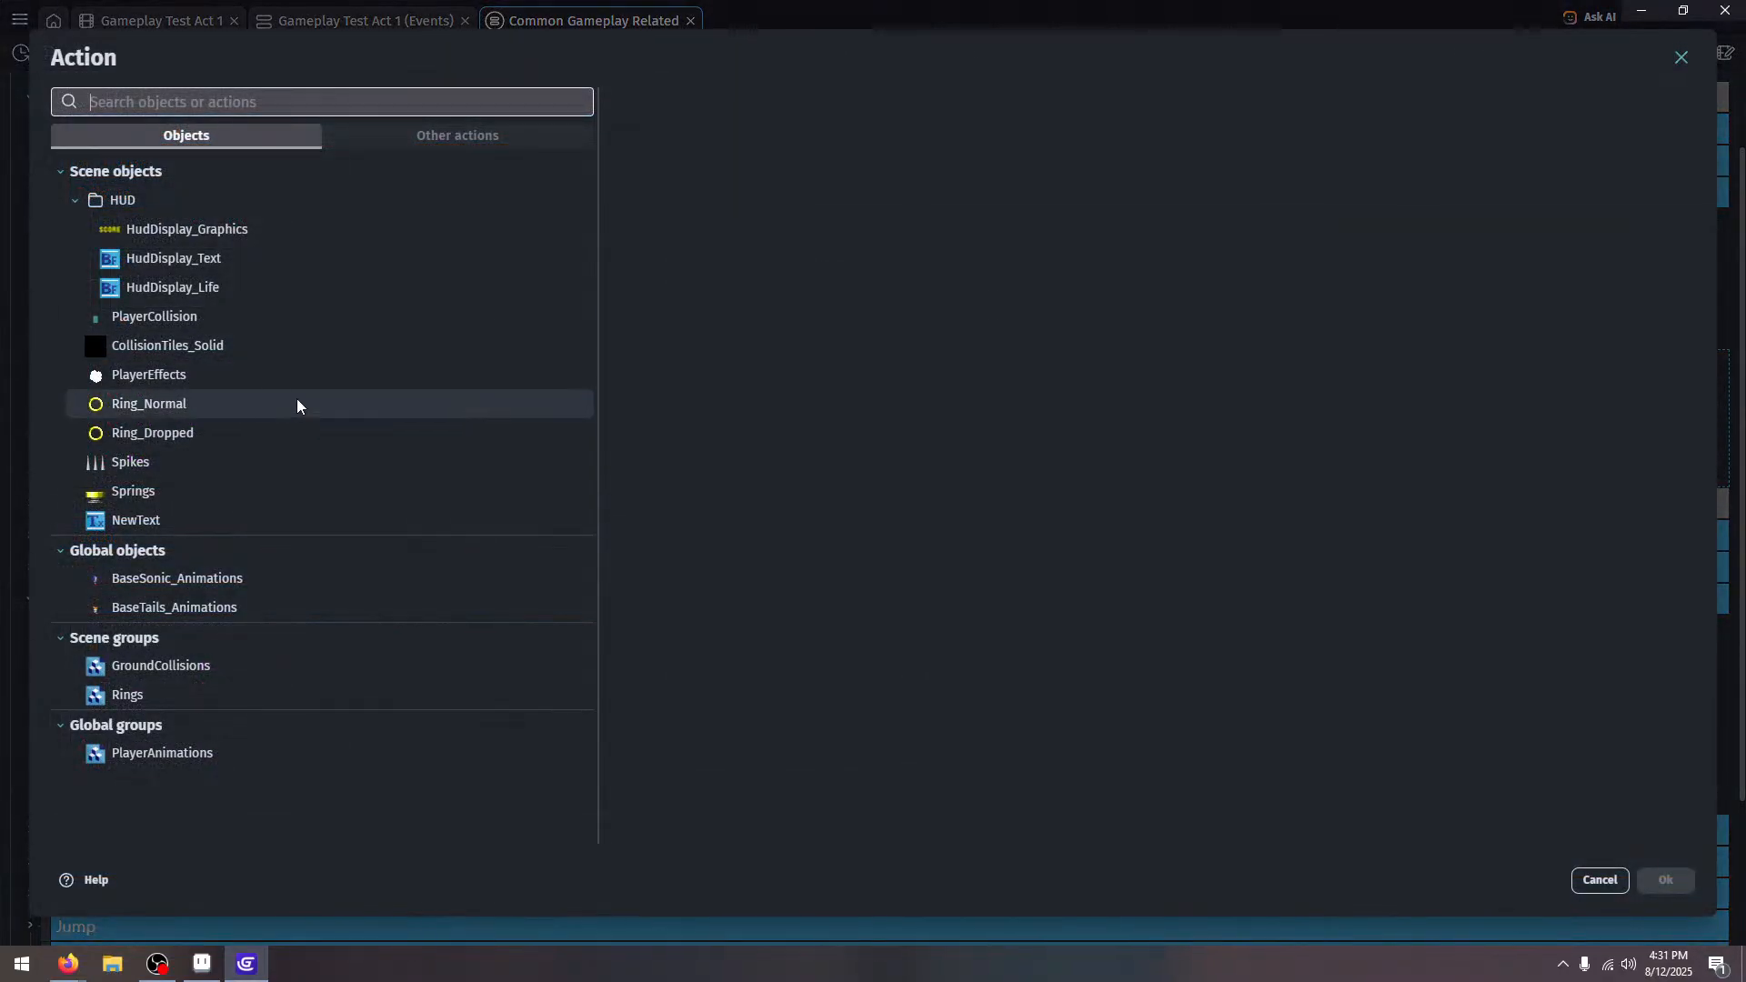
{"action": "left_click", "coordinate": [321, 371]}
{"action": "scroll", "coordinate": [811, 330], "scroll_direction": "down", "scroll_amount": 10}
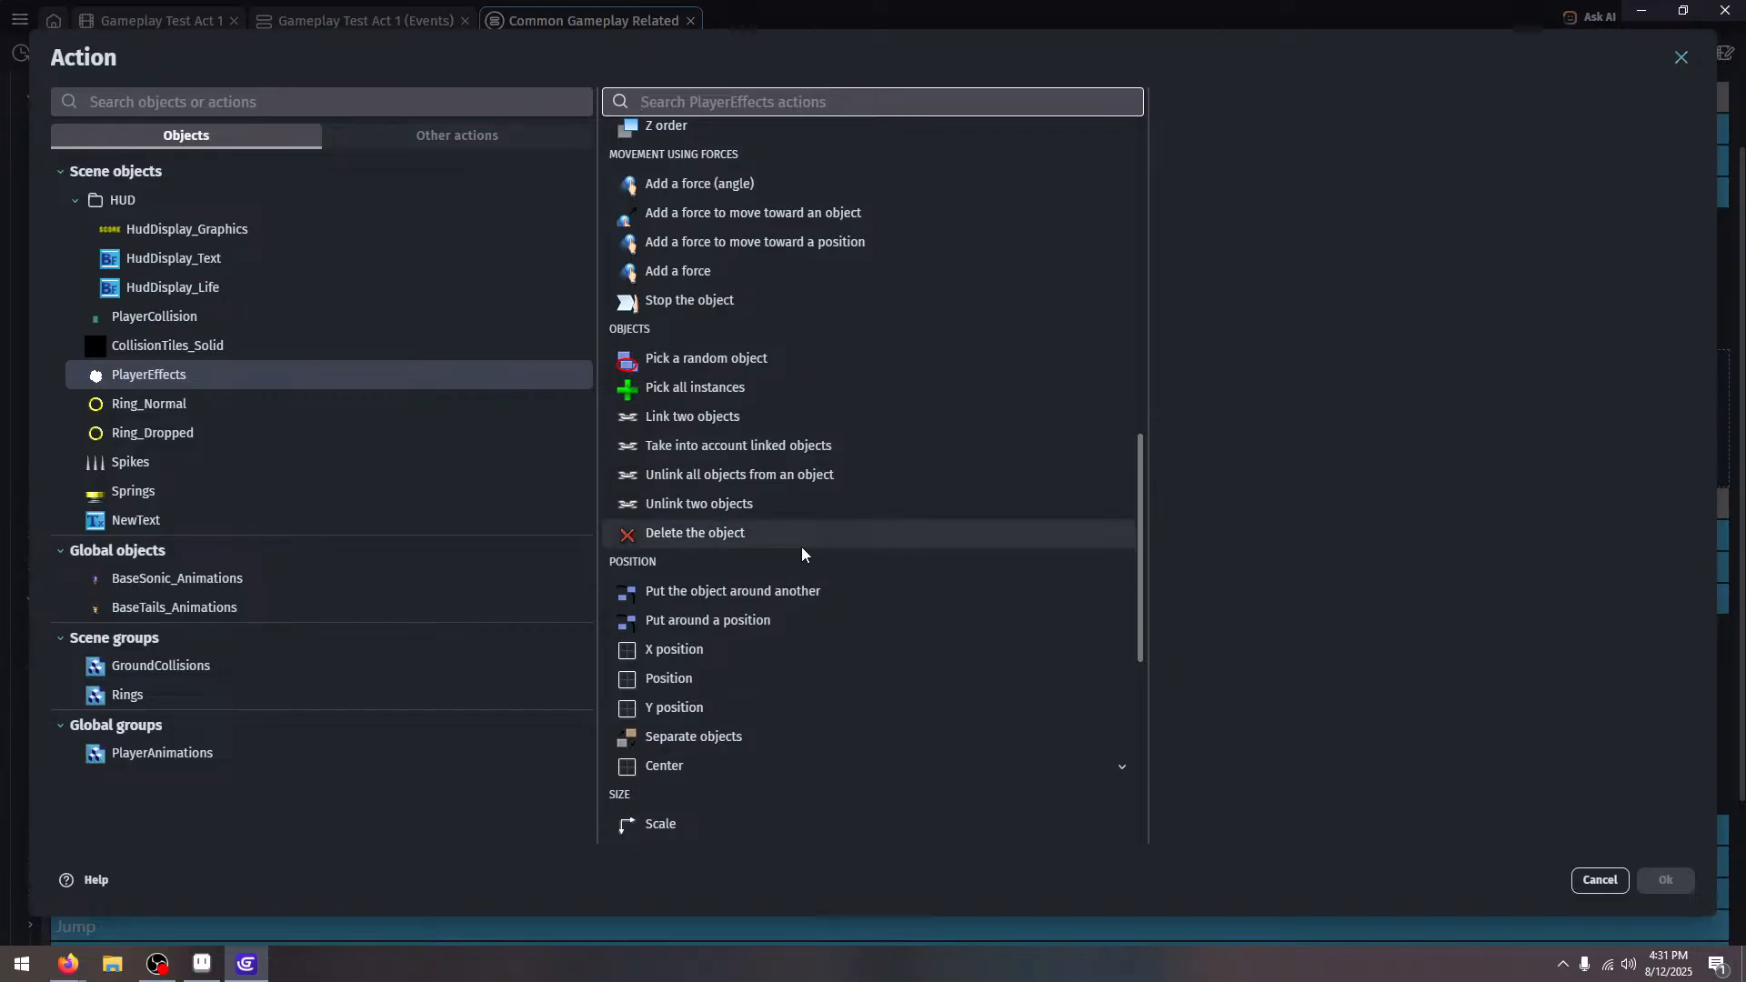
{"action": "left_click", "coordinate": [800, 547]}
{"action": "left_click", "coordinate": [1665, 879]}
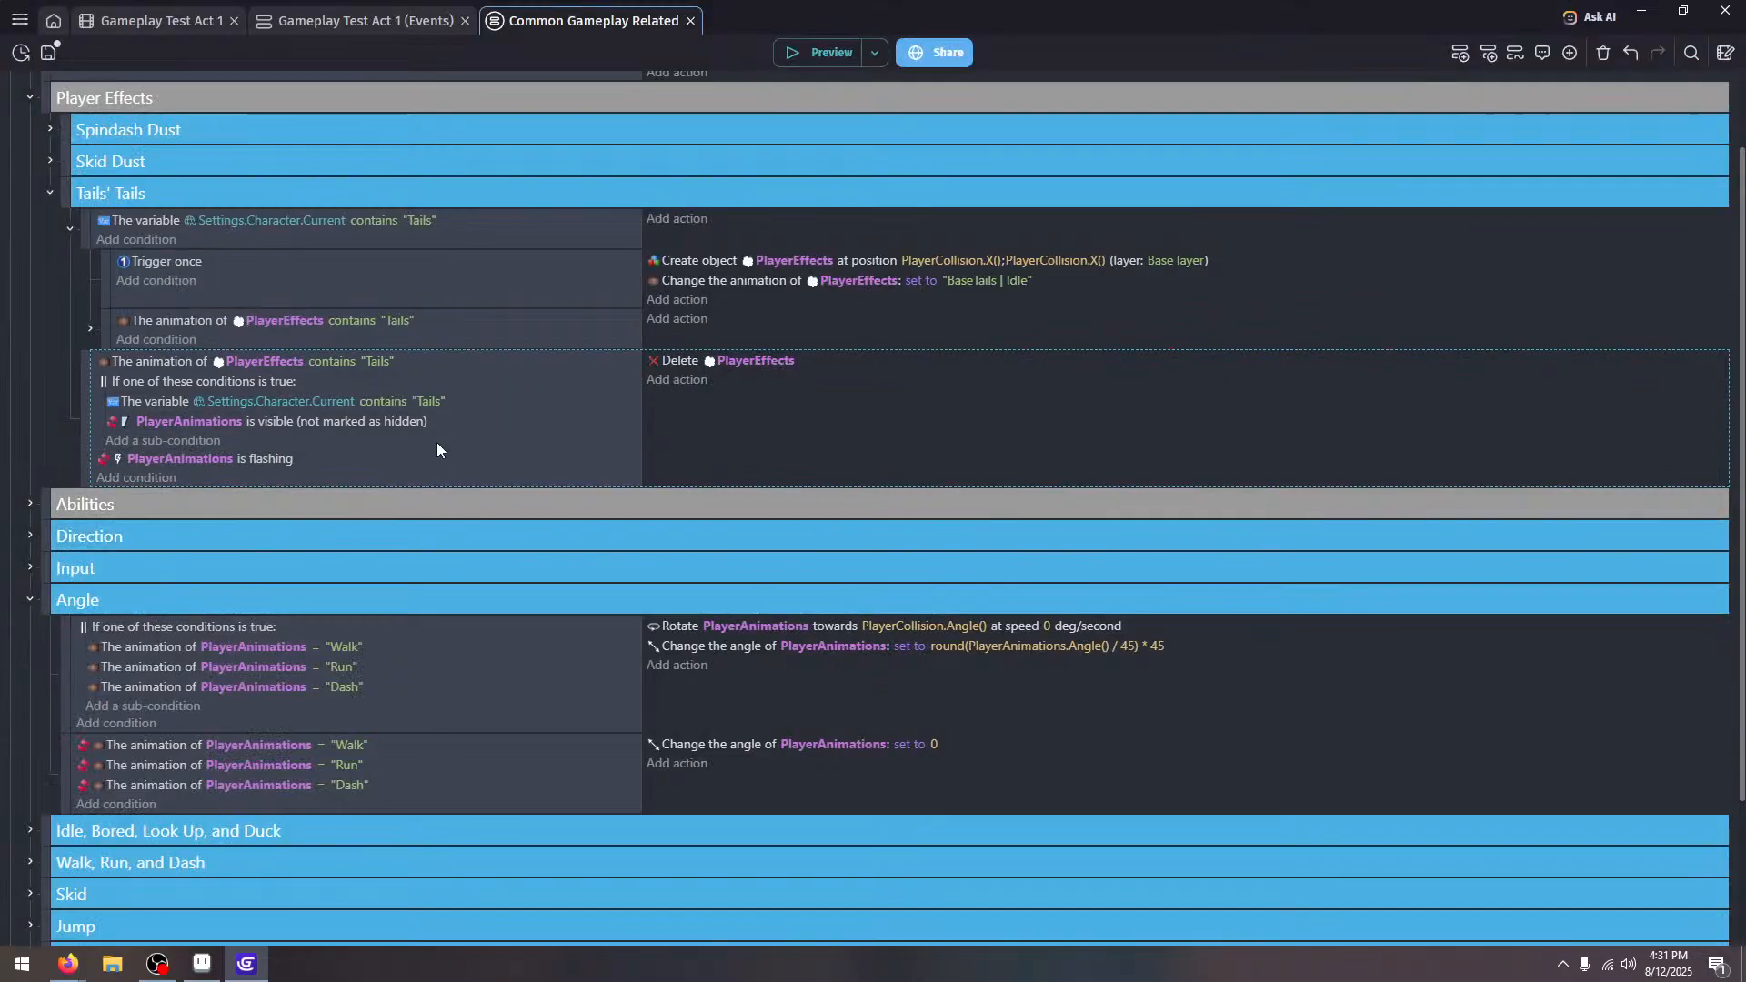
Launch a preview and move Tails through the rings and spikes to test the tails effect while running and taking damage
{"action": "left_click", "coordinate": [810, 57]}
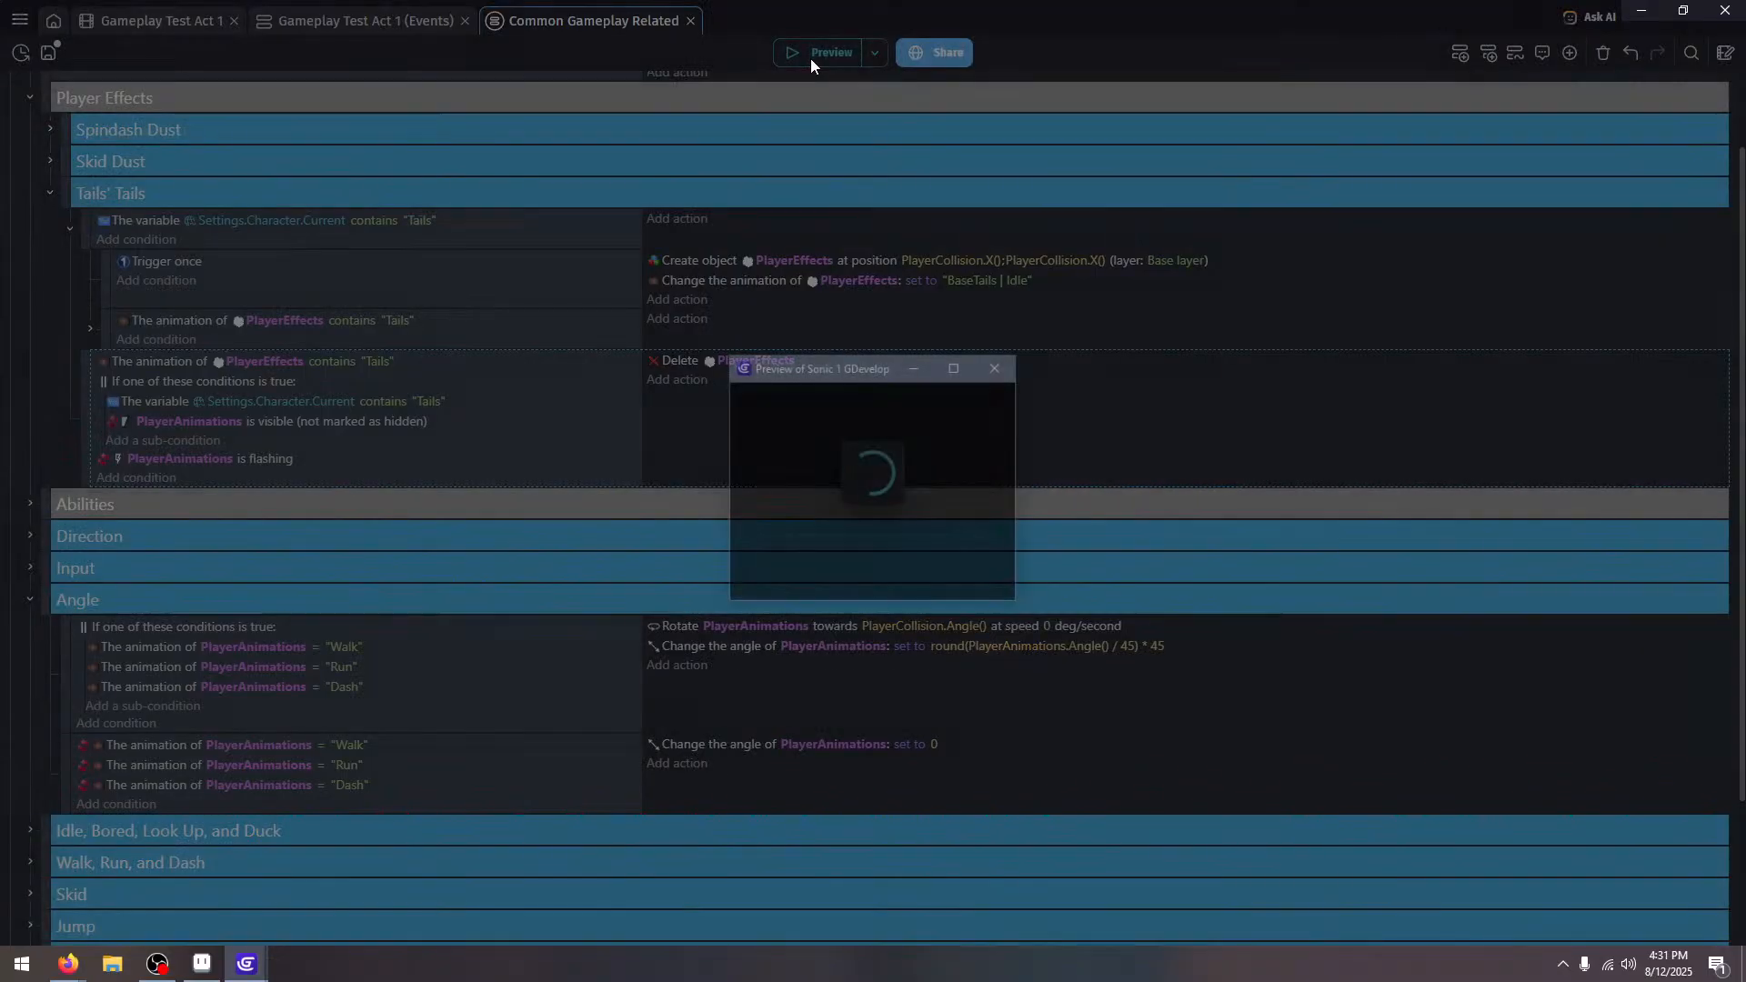
{"action": "key", "text": "Right"}
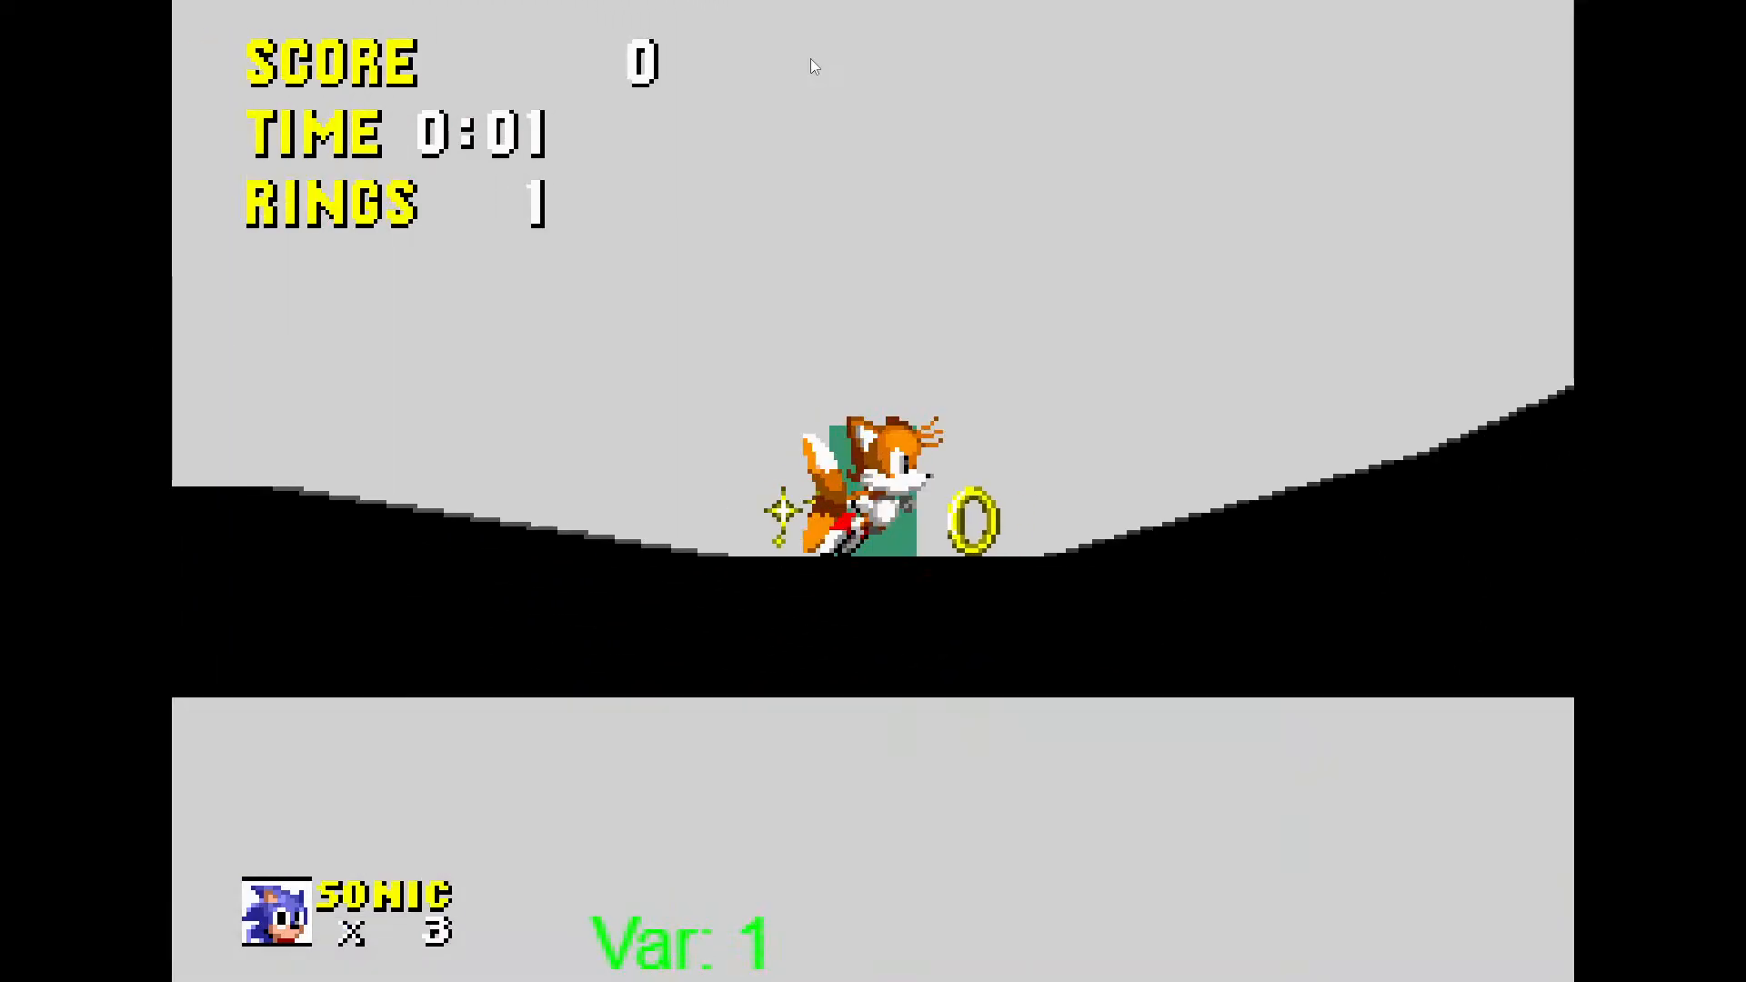
{"action": "key", "text": "space"}
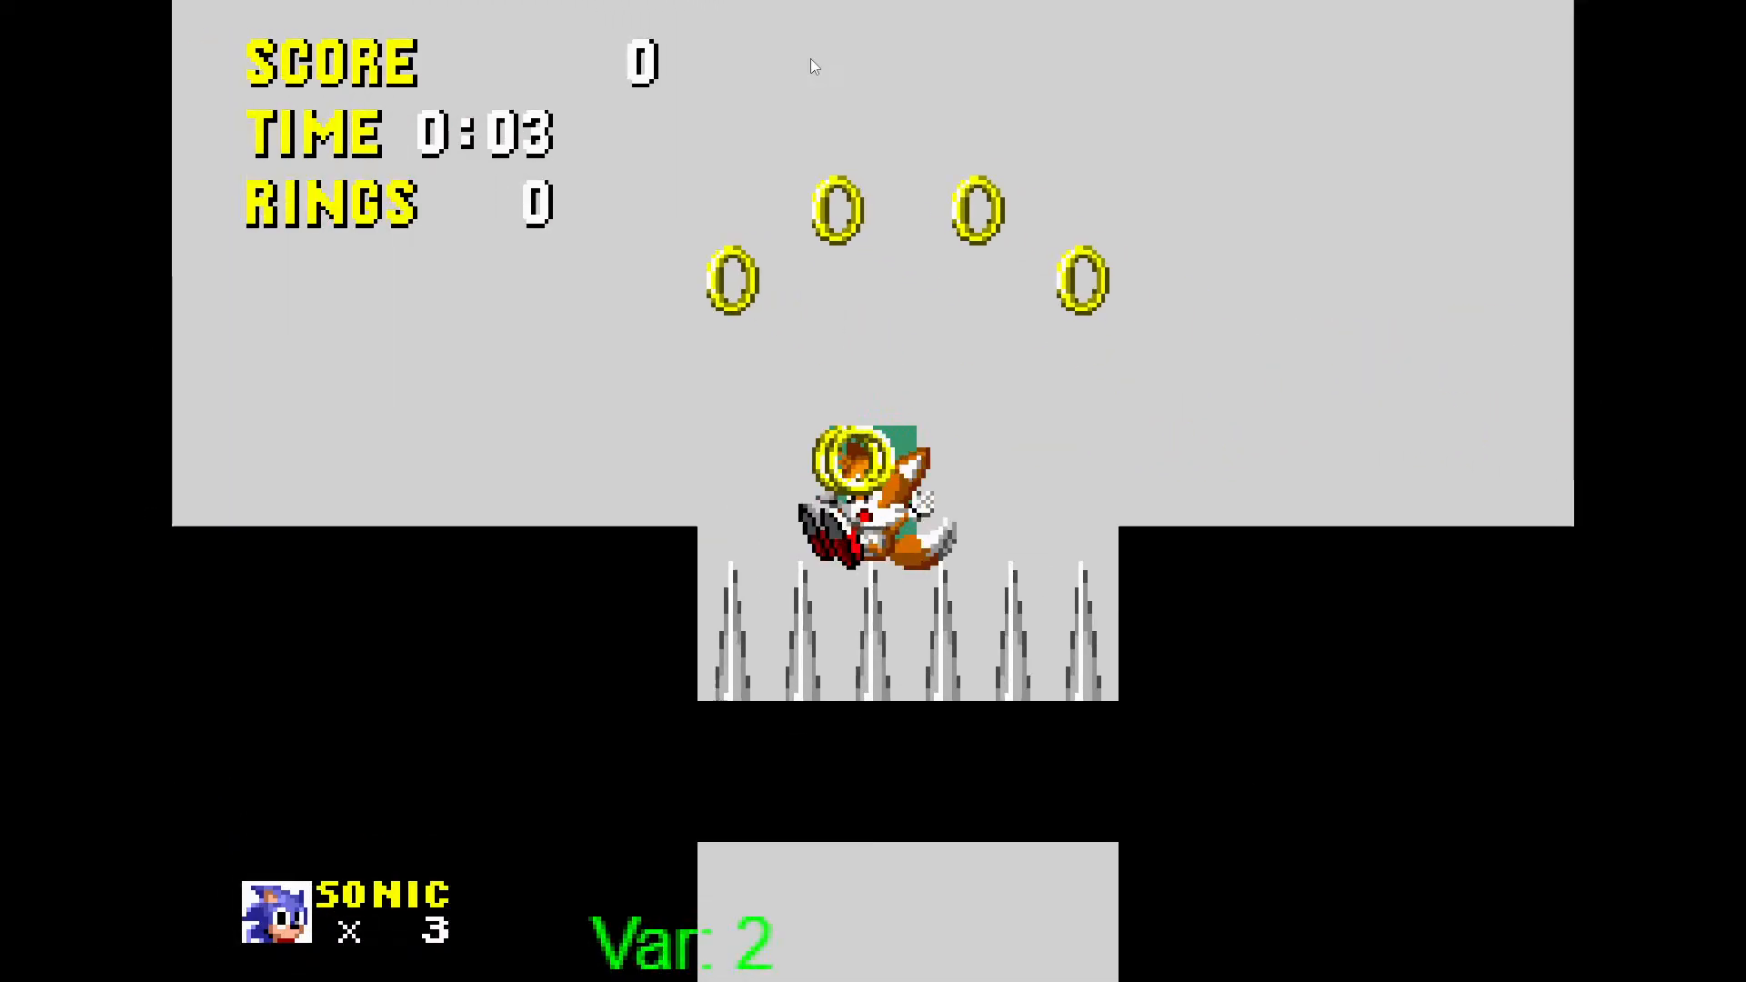
{"action": "key", "text": "Left"}
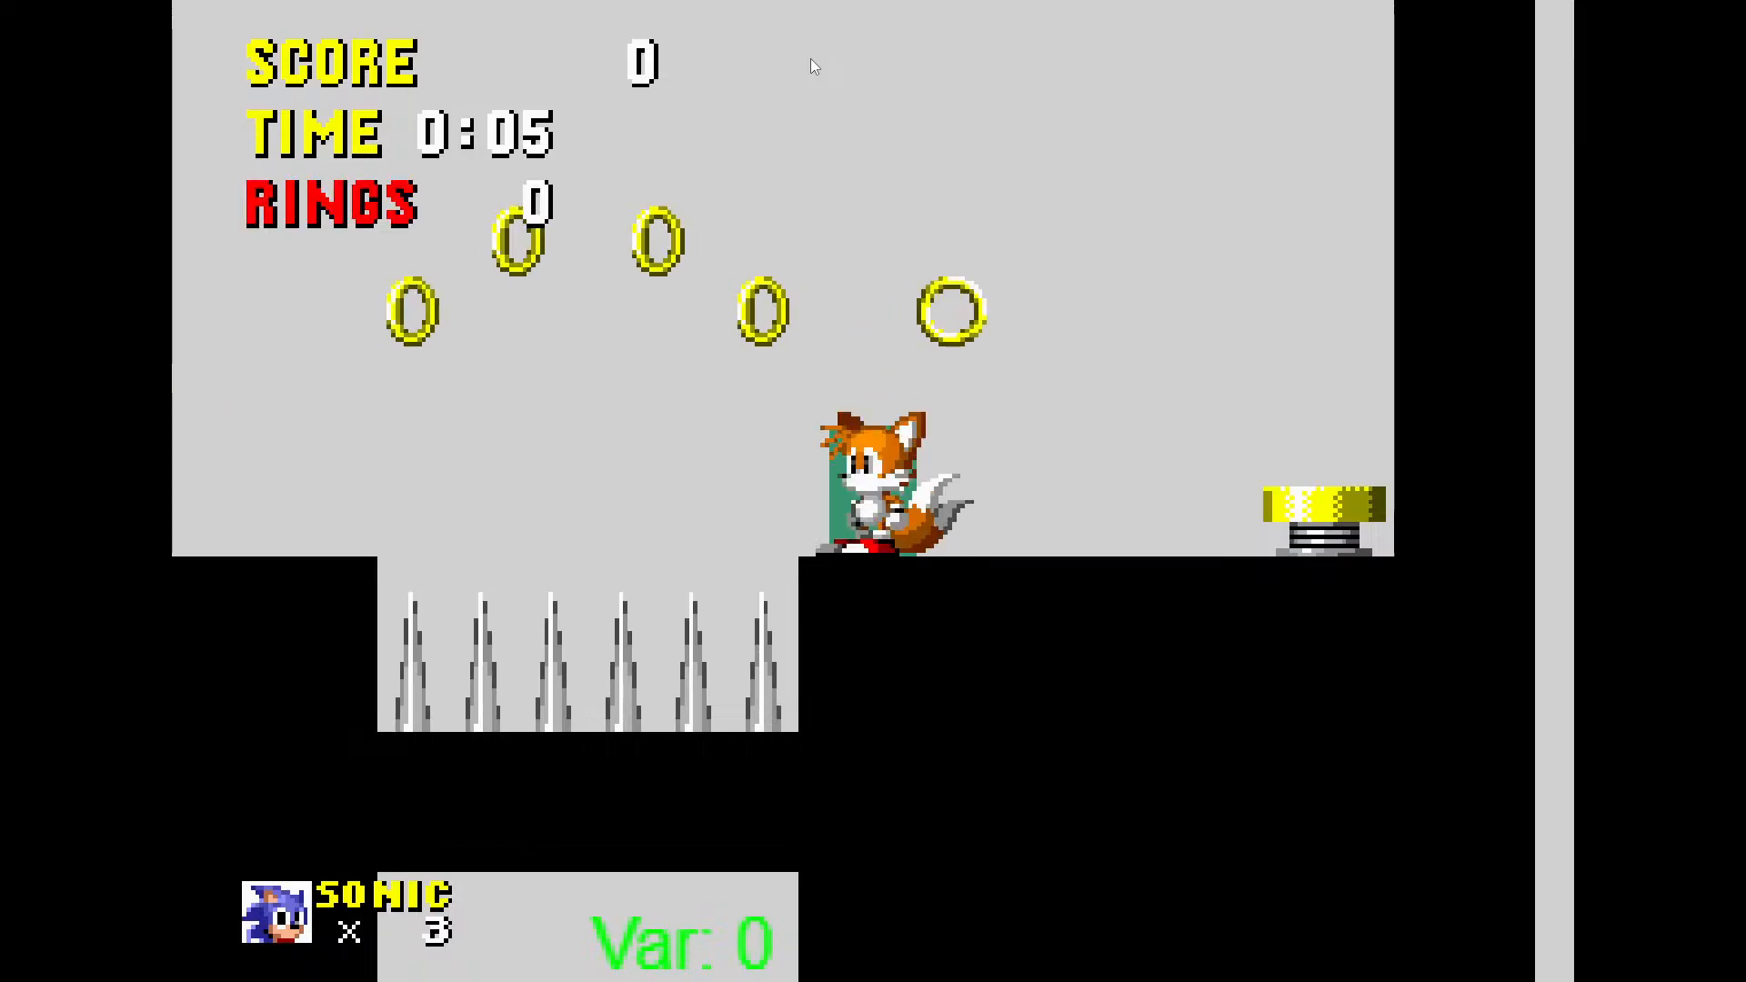
{"action": "key", "text": "space"}
{"action": "key", "text": "Right"}
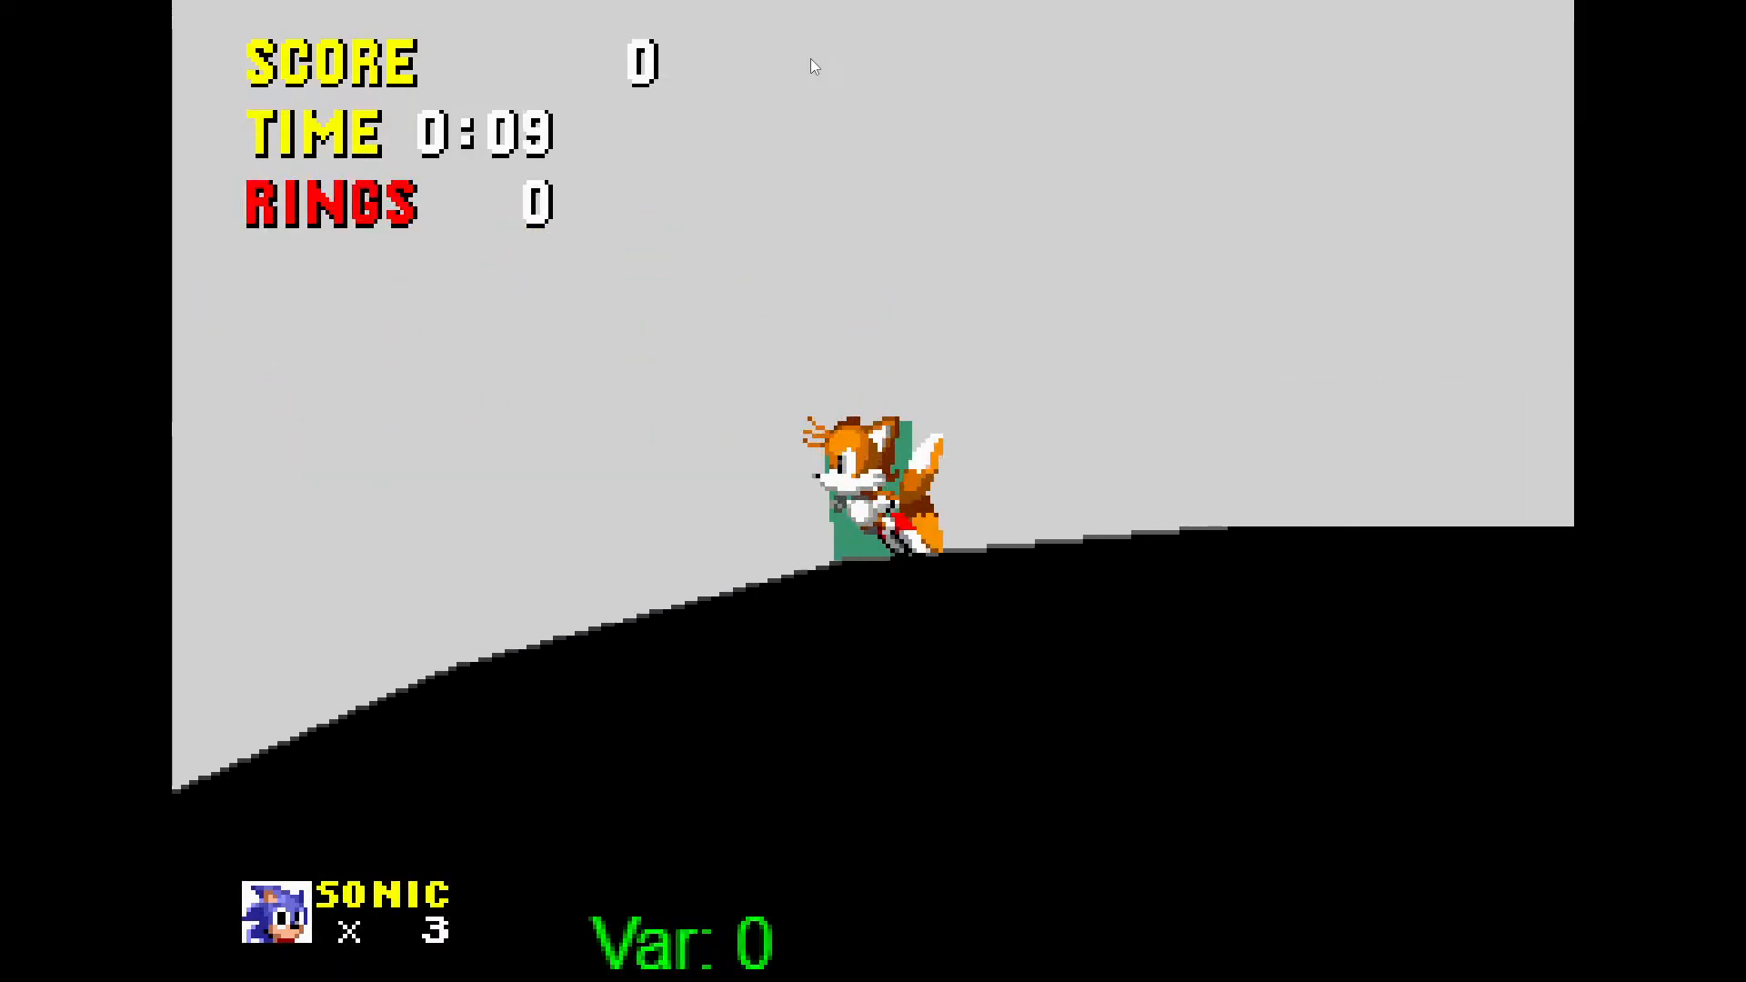
Spindash and jump with Tails in both directions to test the tails effect while charging and curled up
{"action": "key", "text": "Right"}
{"action": "key", "text": "Down"}
{"action": "key", "text": "space"}
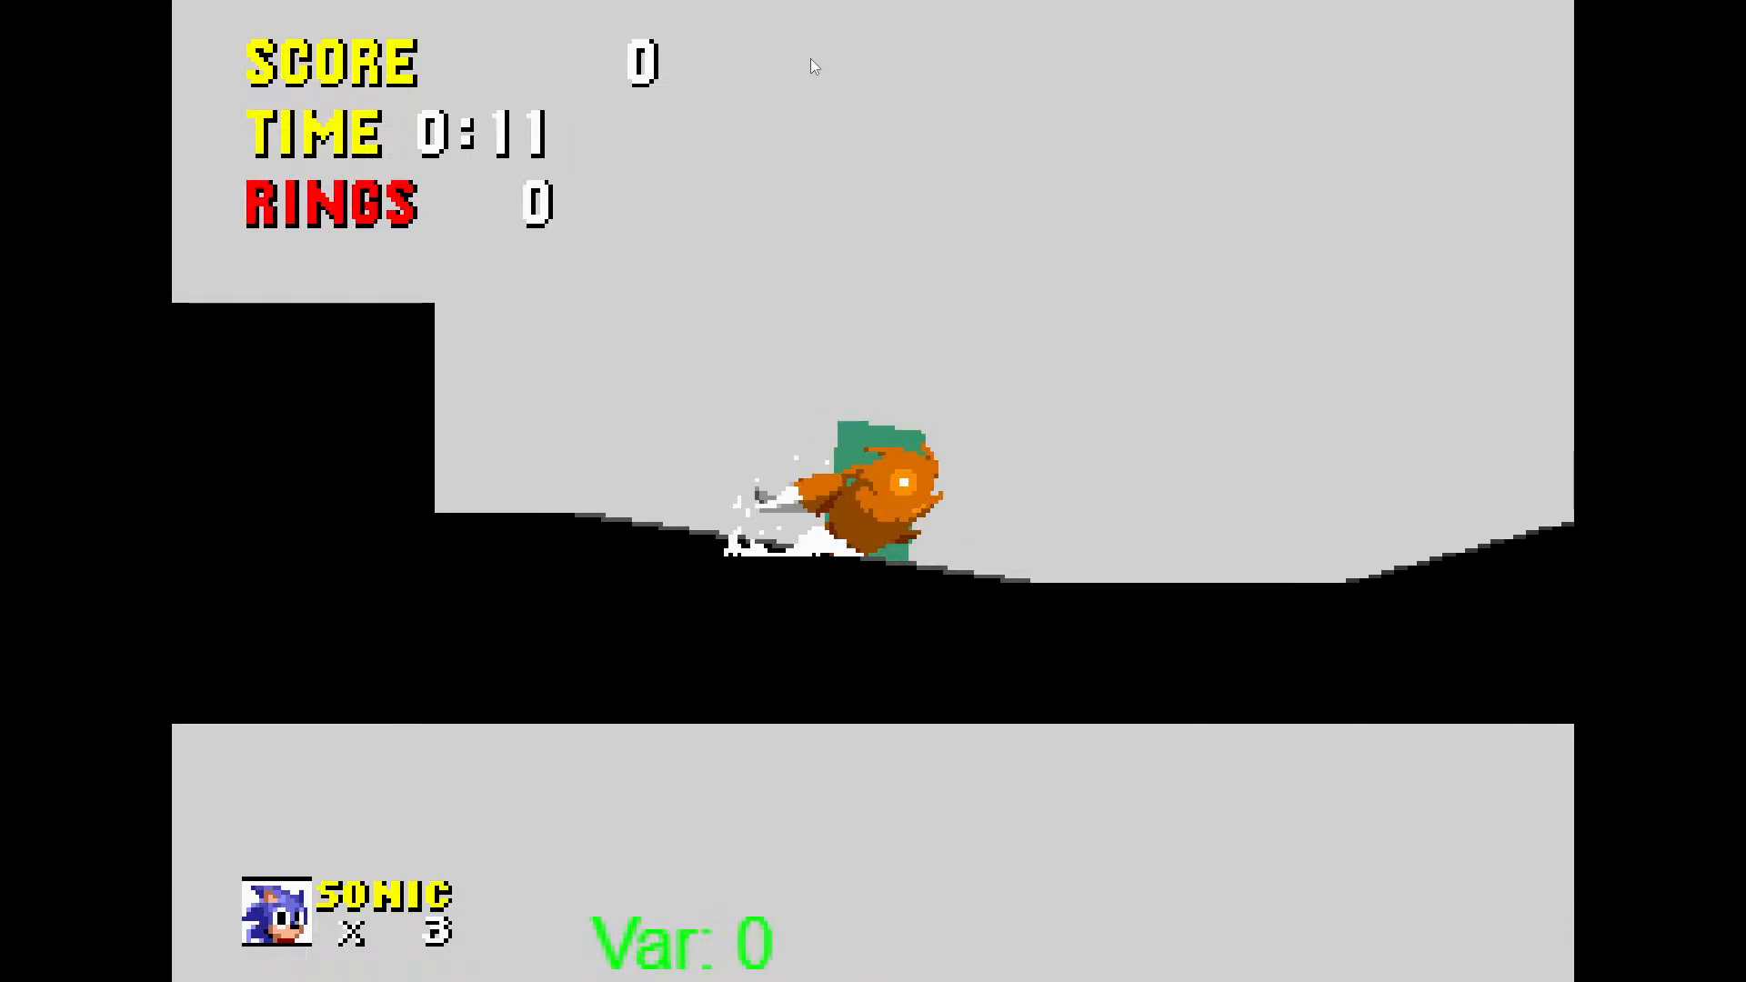
{"action": "key", "text": "space"}
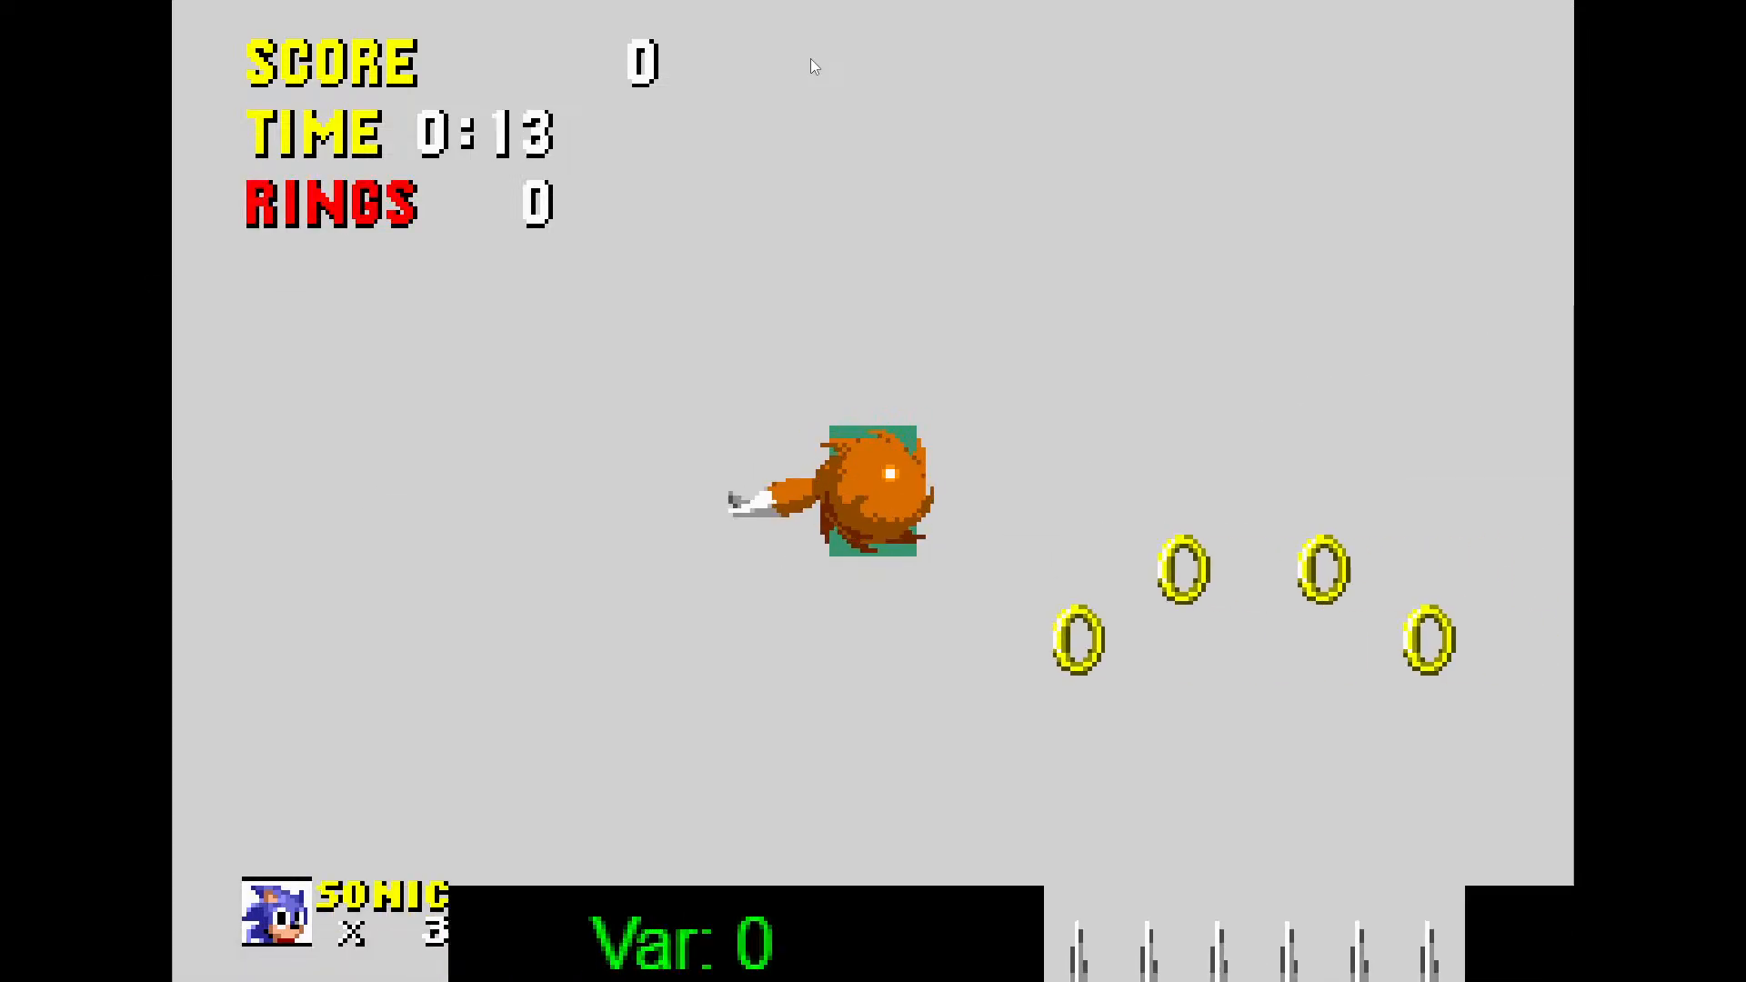
{"action": "key", "text": "Left"}
{"action": "key", "text": "Down"}
{"action": "key", "text": "space"}
{"action": "key", "text": "space"}
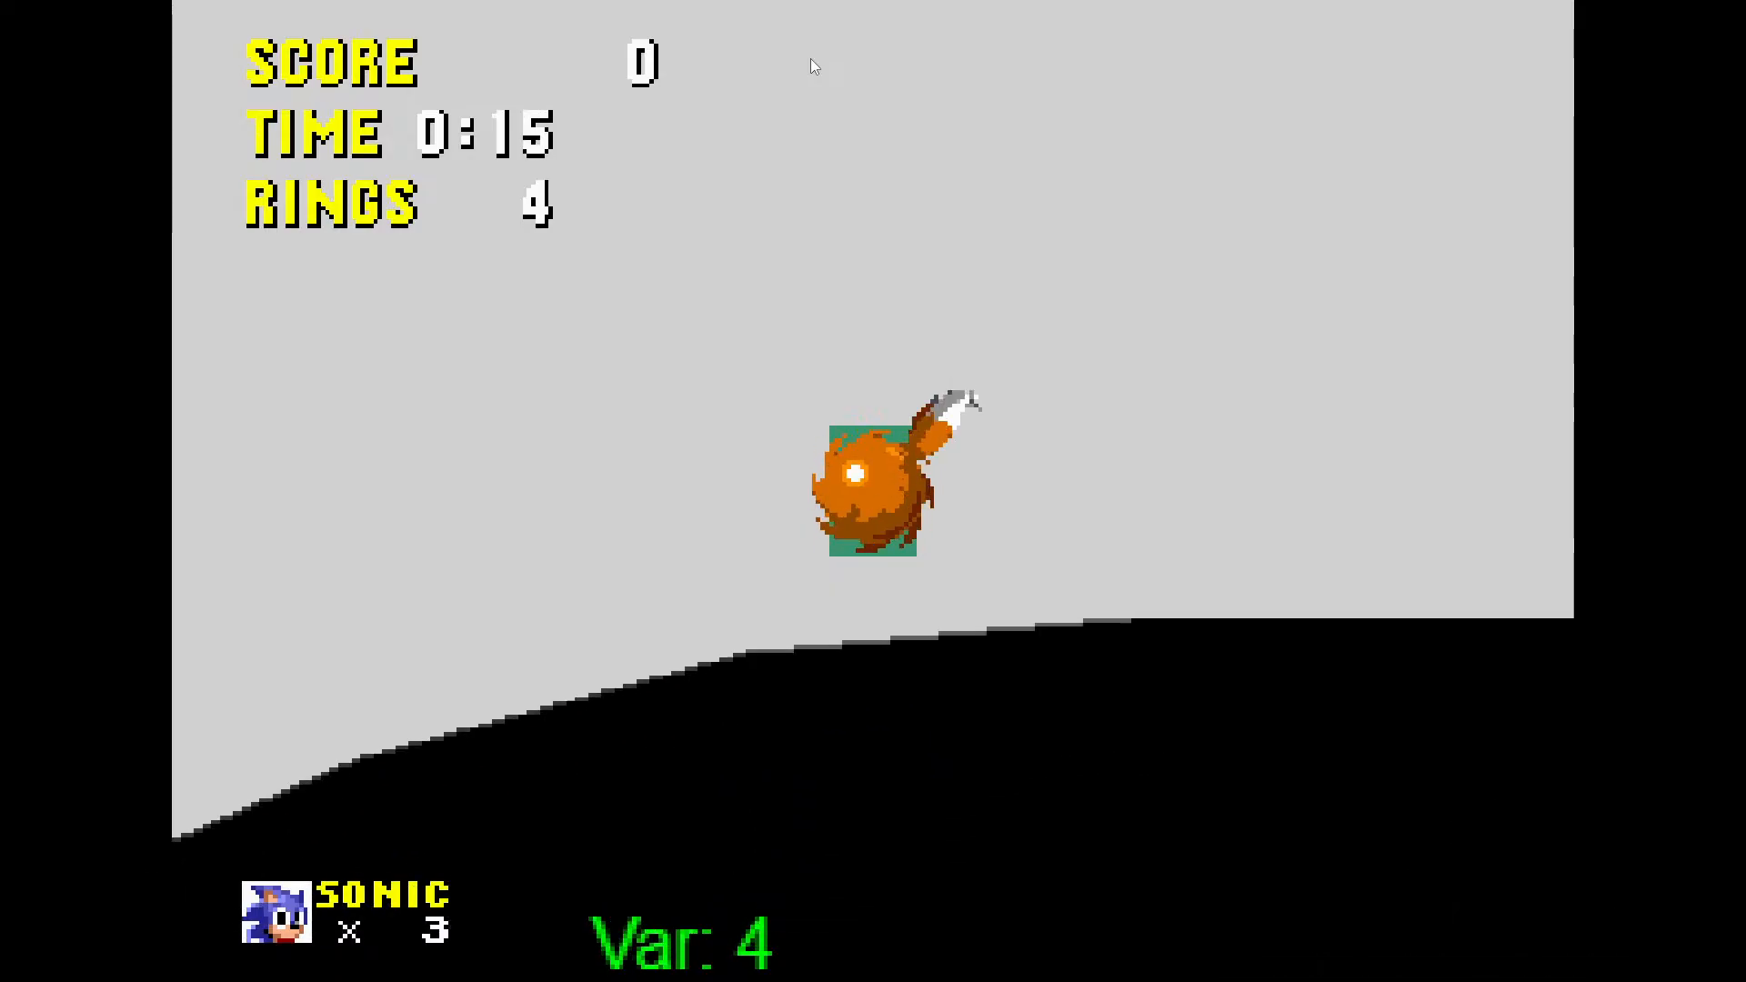
Run Tails back and forth over the slopes with sharp turns to check the tails effect while running and skidding
{"action": "key", "text": "Right"}
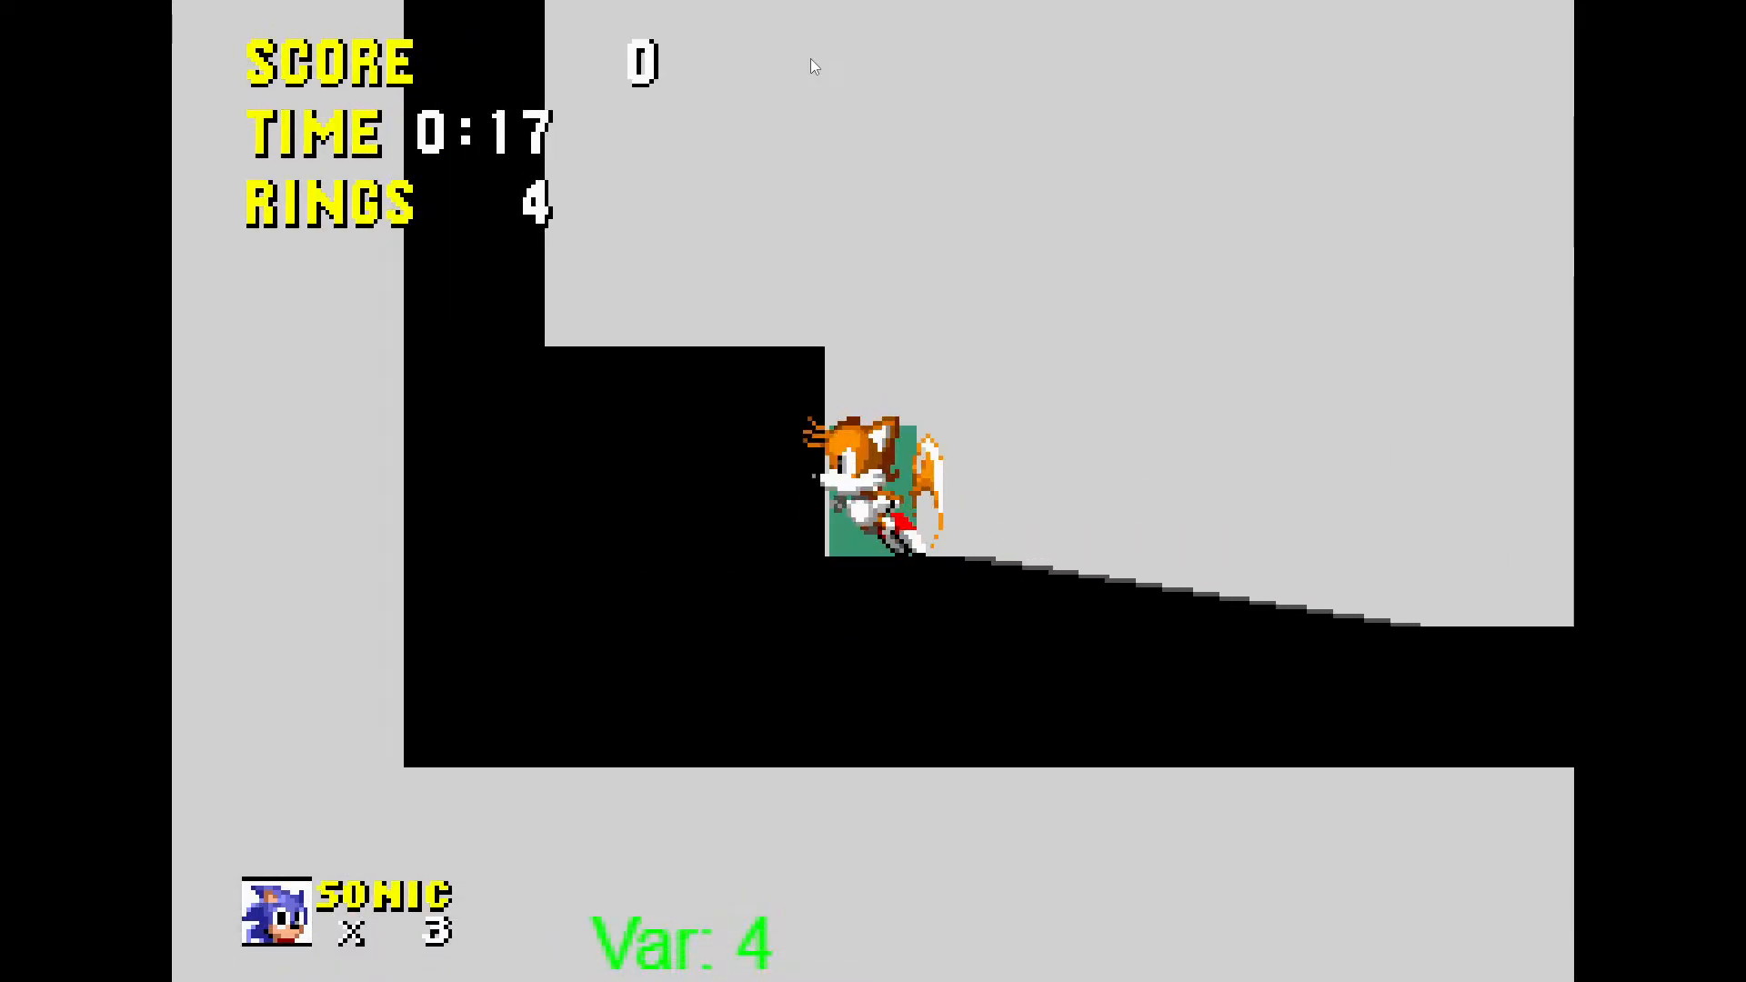
{"action": "key", "text": "Right"}
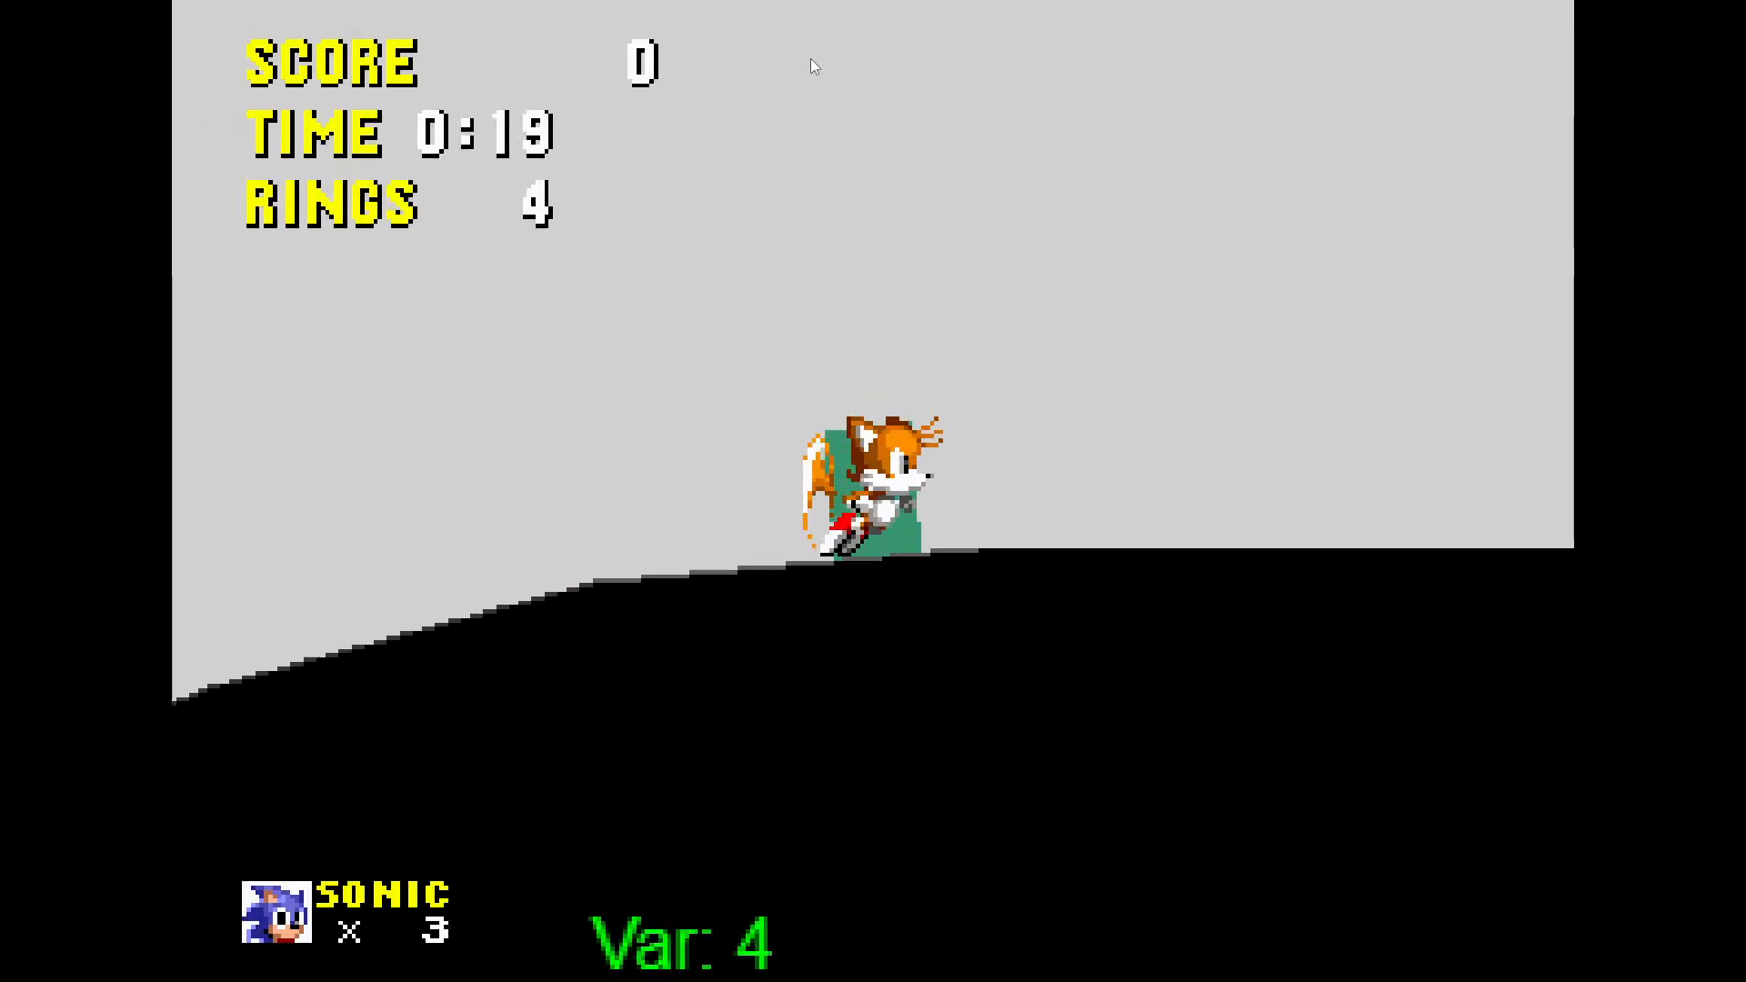
{"action": "key", "text": "space"}
{"action": "key", "text": "Left"}
{"action": "key", "text": "Left"}
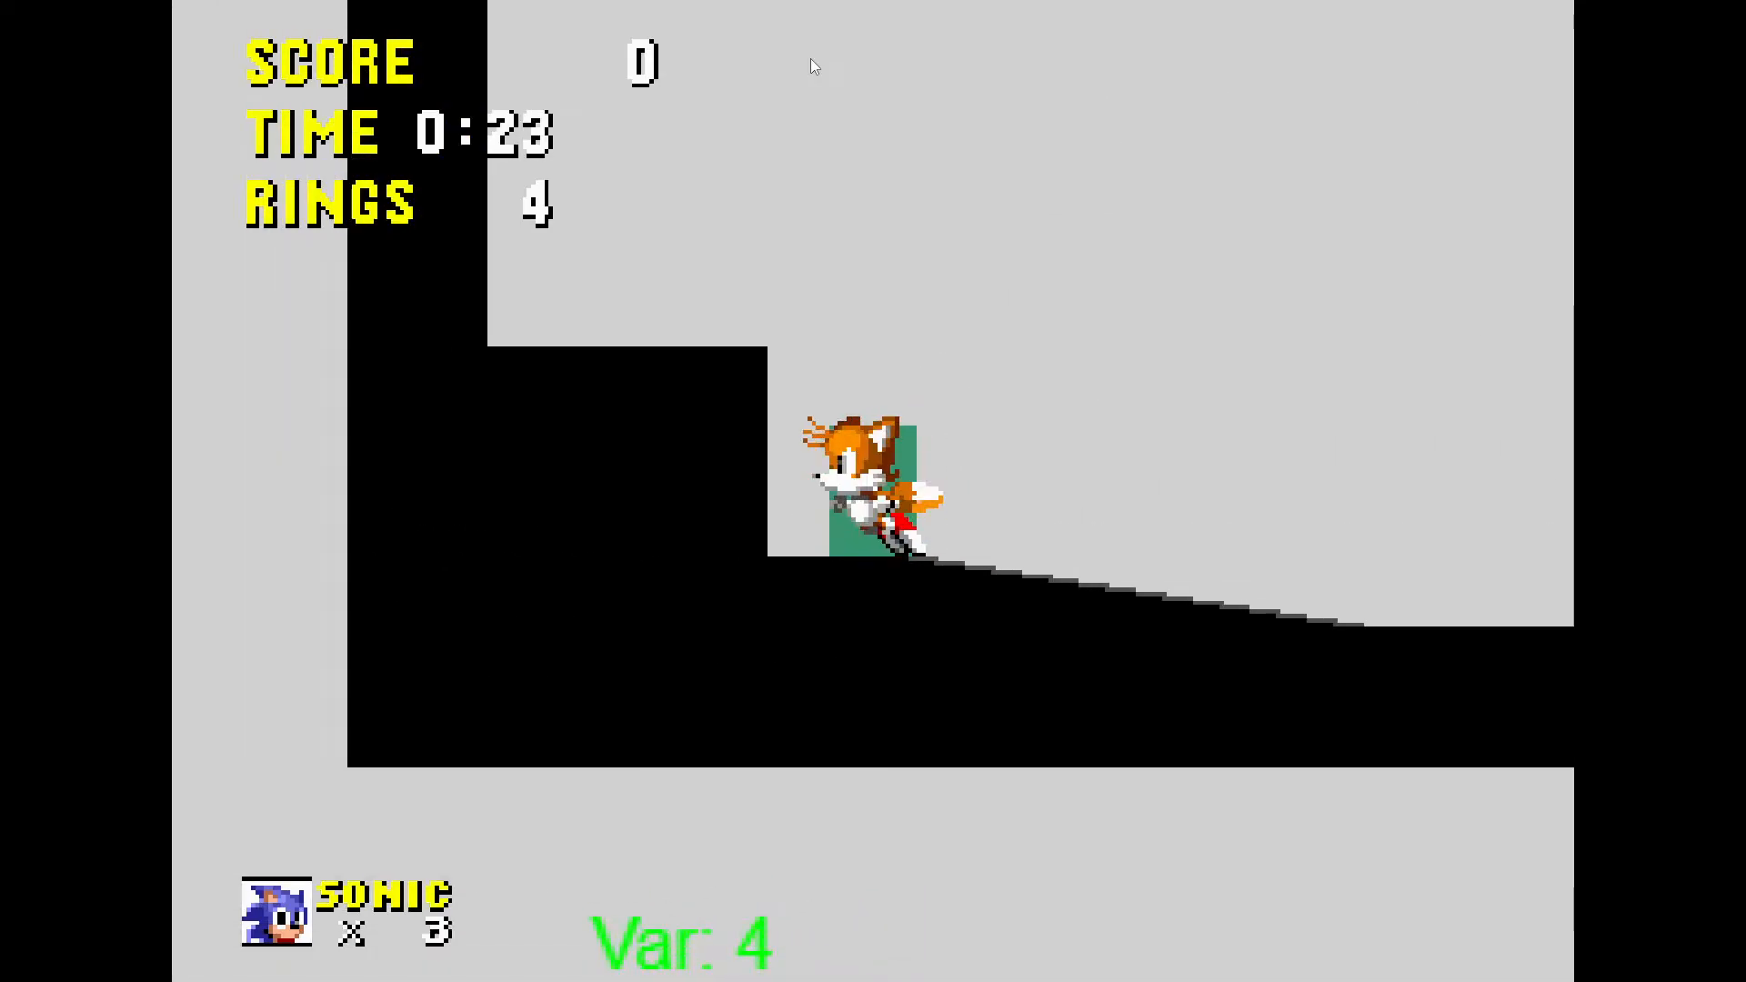
{"action": "key", "text": "Right"}
{"action": "key", "text": "Right"}
{"action": "key", "text": "Left"}
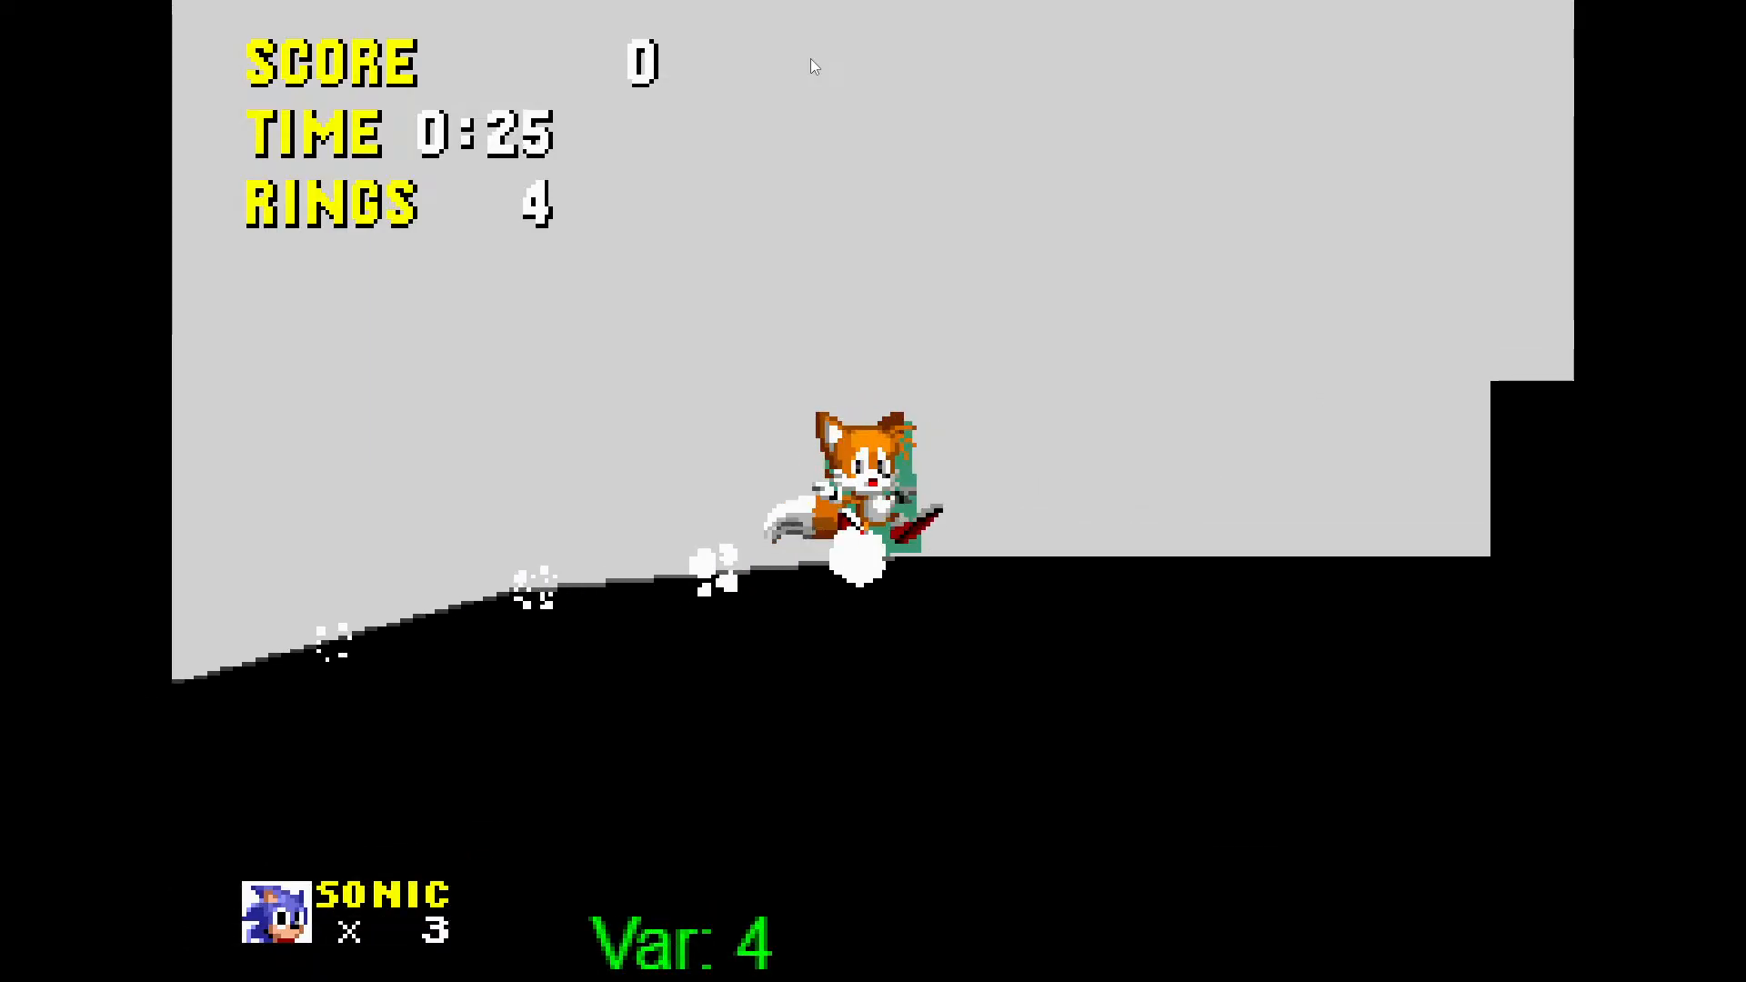
{"action": "key", "text": "Right"}
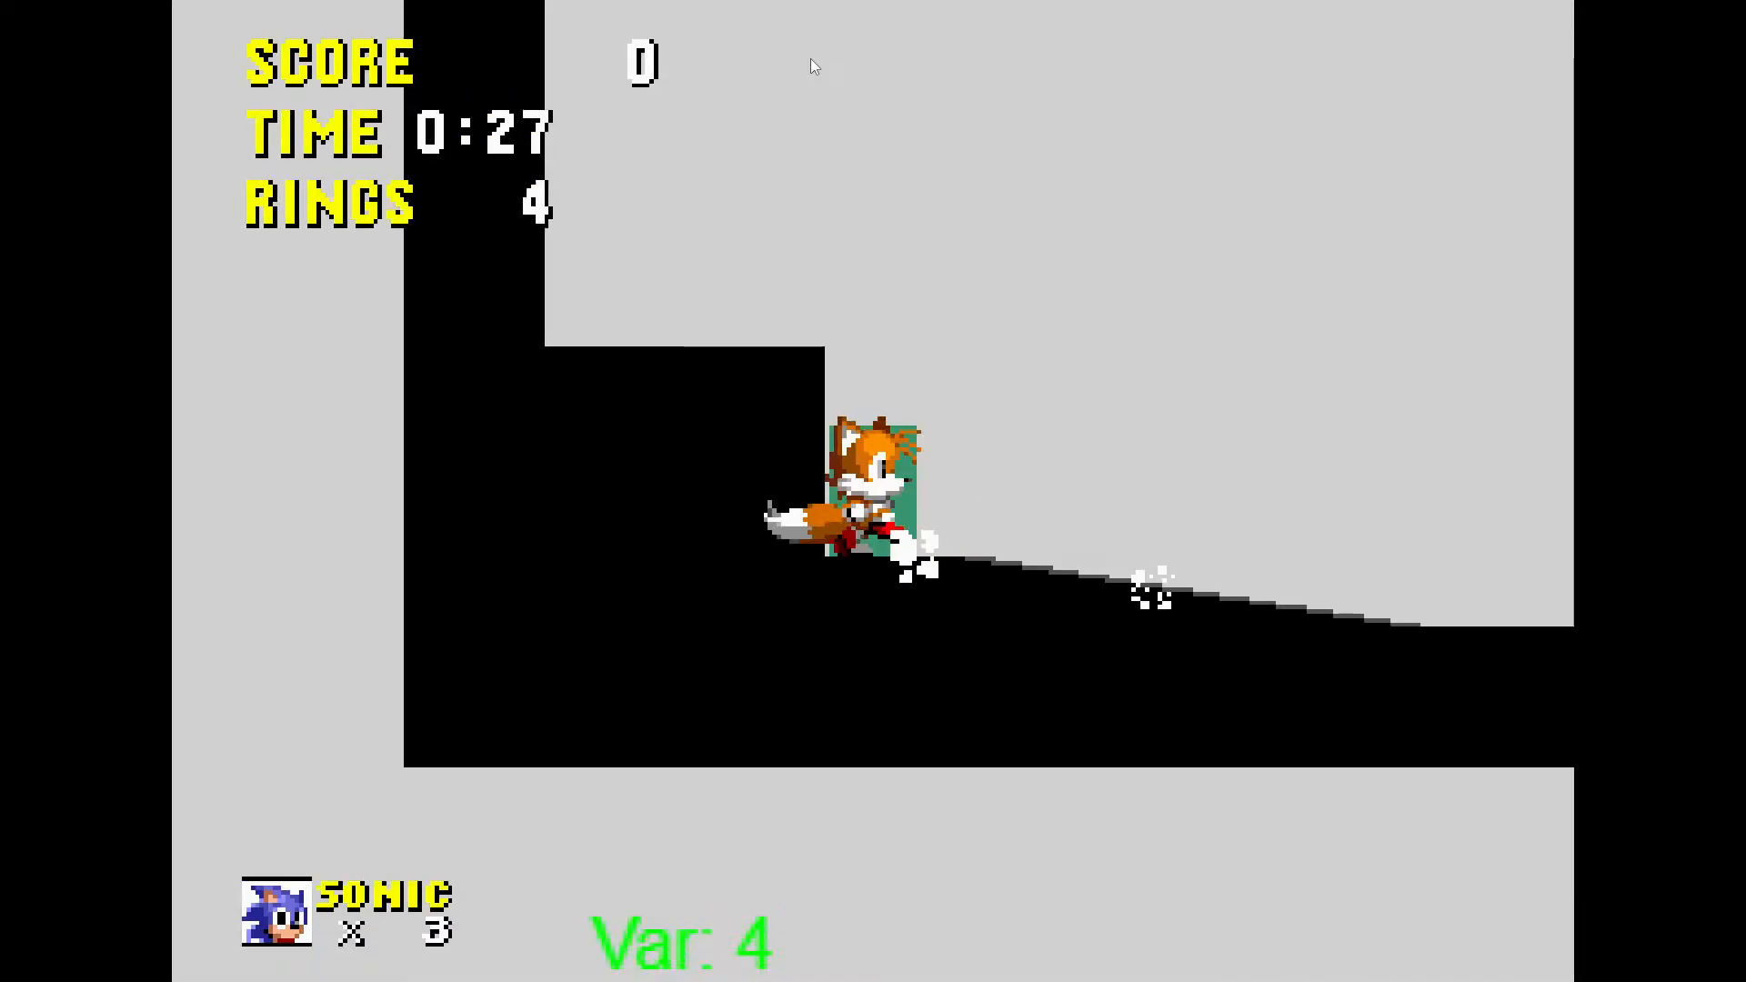
Test the tails effect during jumps and while airborne, and close the preview
{"action": "key", "text": "space"}
{"action": "key", "text": "Up+space"}
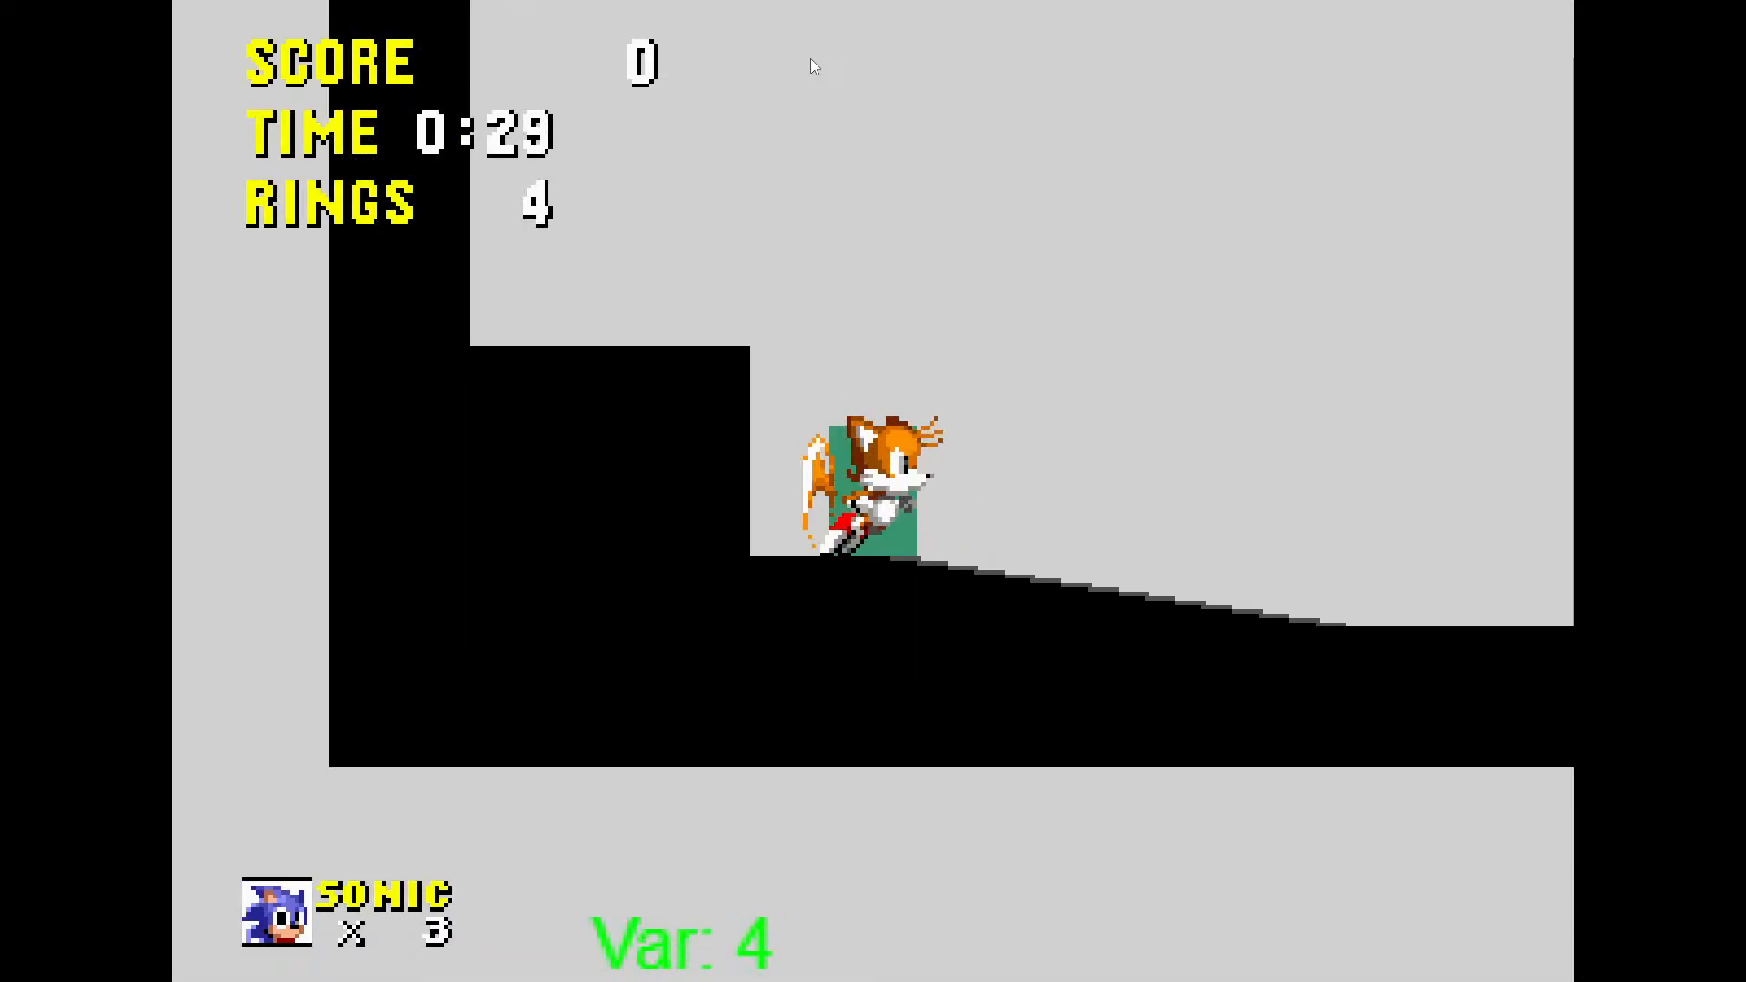
{"action": "key", "text": "space"}
{"action": "key", "text": "Left"}
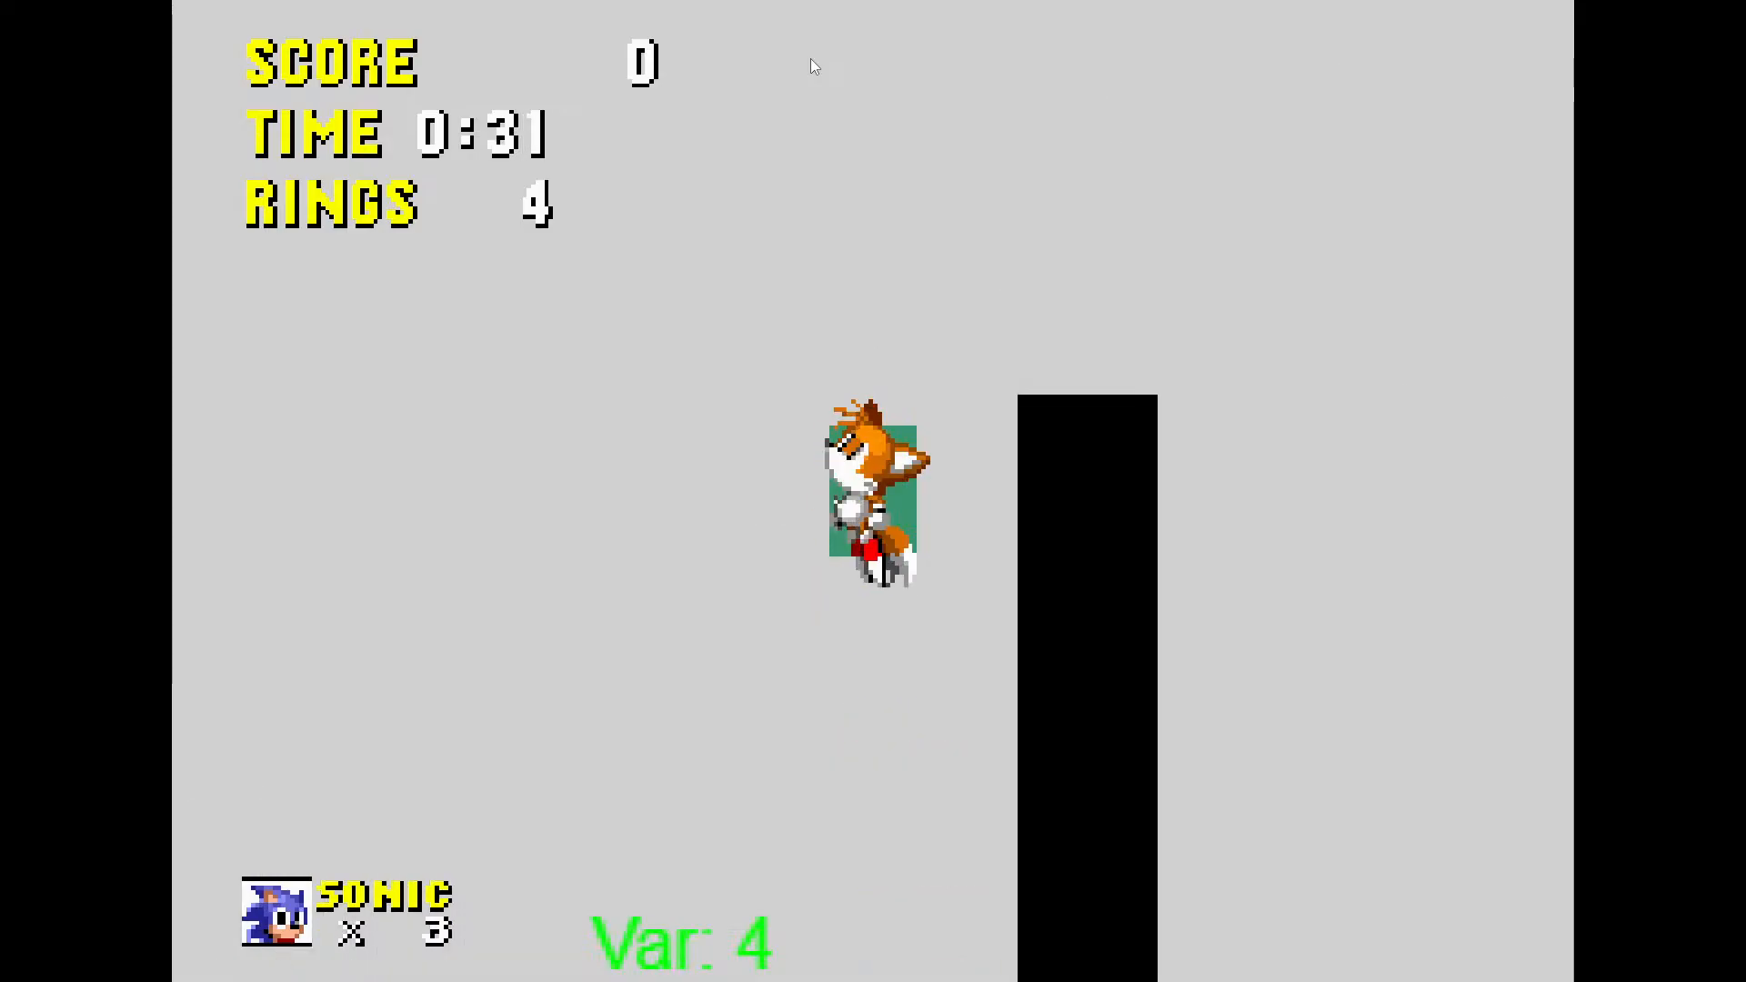
{"action": "key", "text": "Escape"}
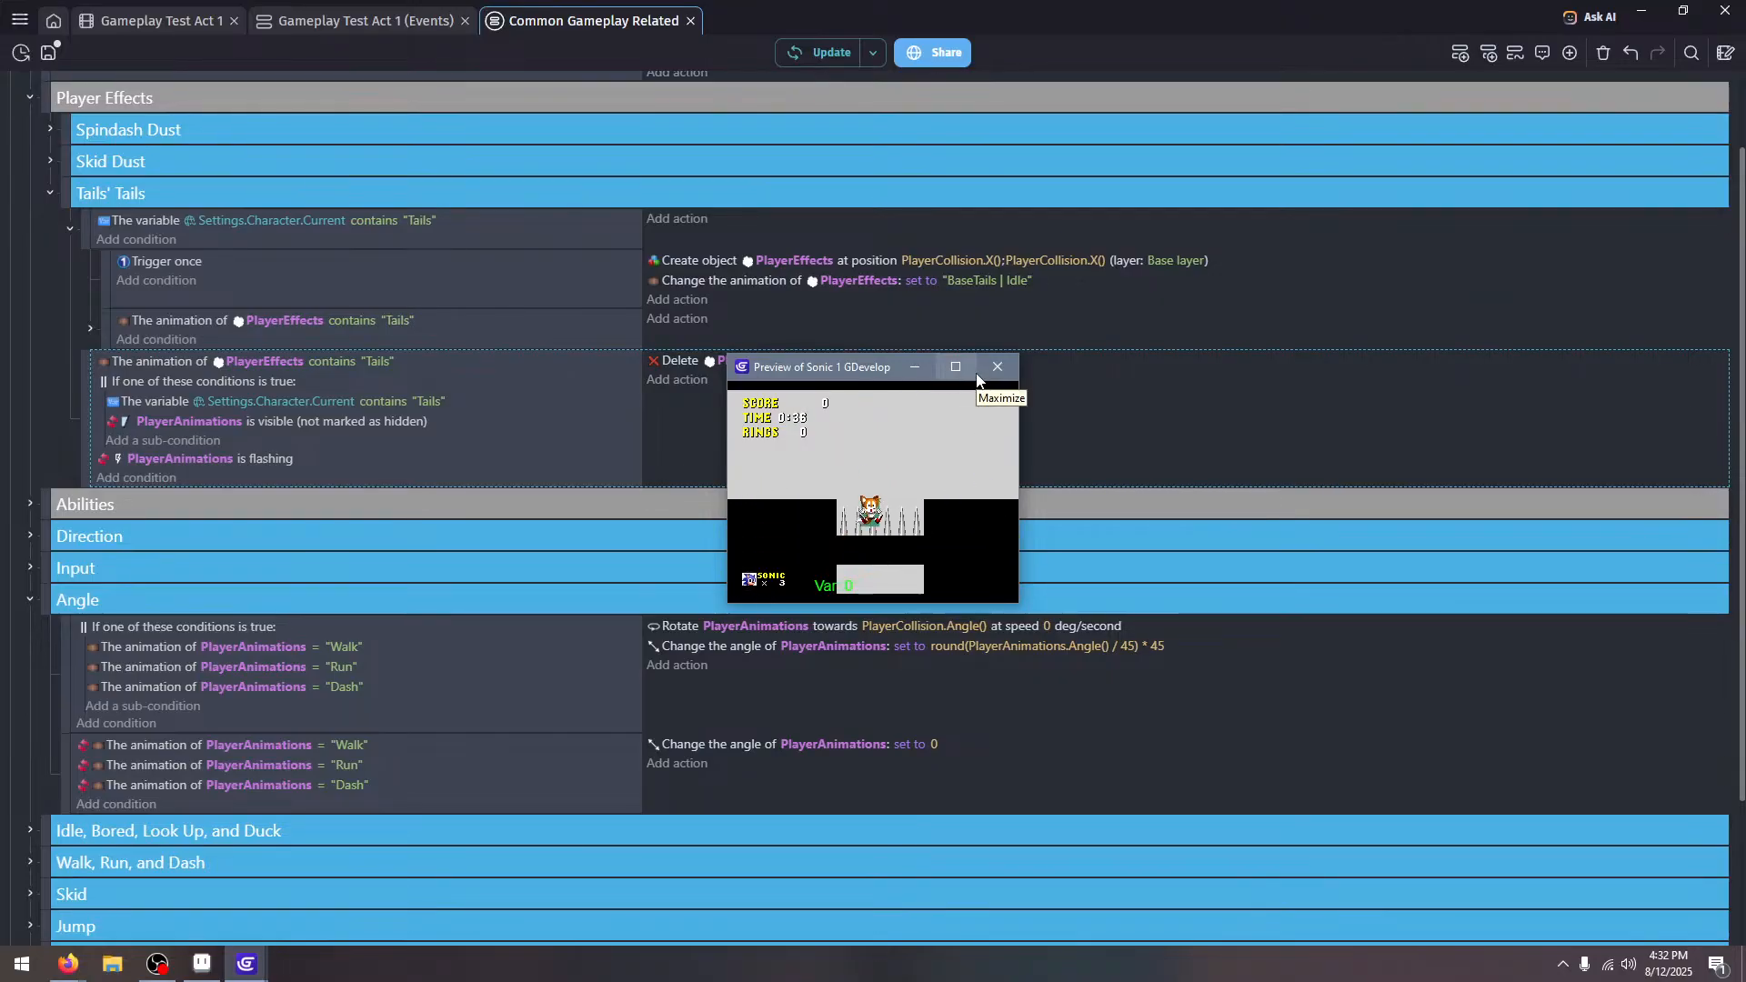
{"action": "left_click", "coordinate": [1007, 374]}
Save the project and collapse the Tails' Tails, Player Effects and Angle event groups
{"action": "key", "text": "ctrl+s"}
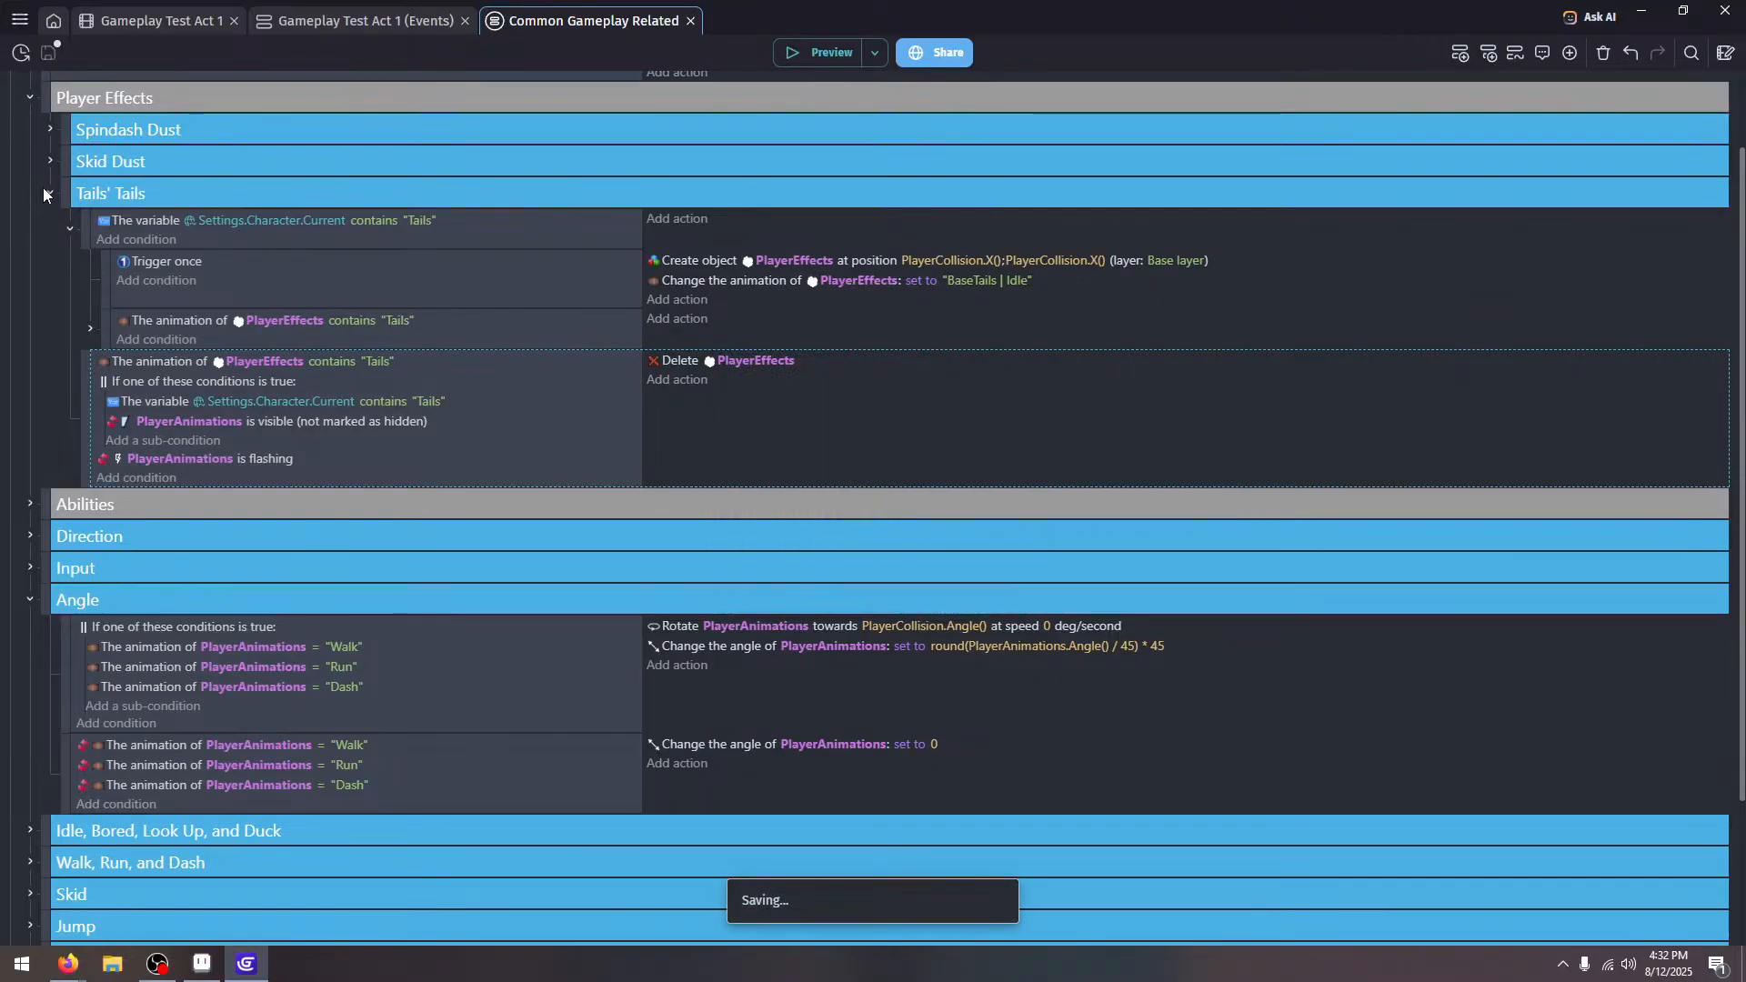
{"action": "left_click", "coordinate": [52, 202]}
{"action": "left_click", "coordinate": [27, 182]}
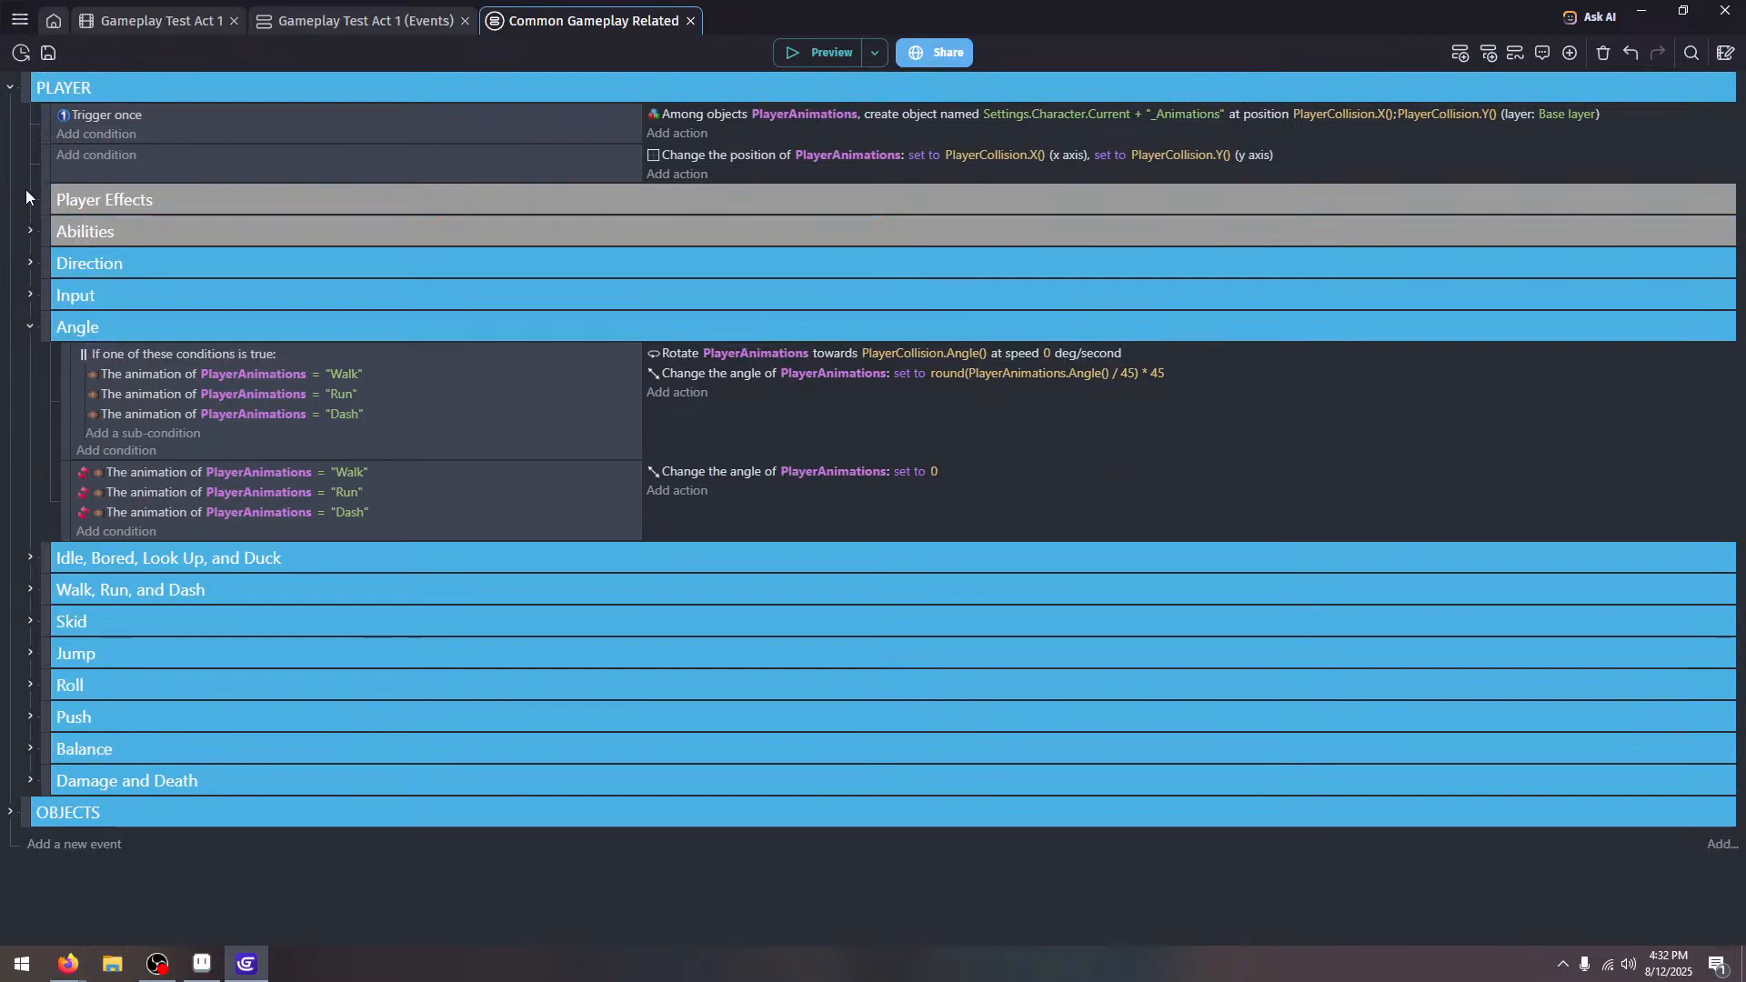
{"action": "left_click", "coordinate": [27, 329]}
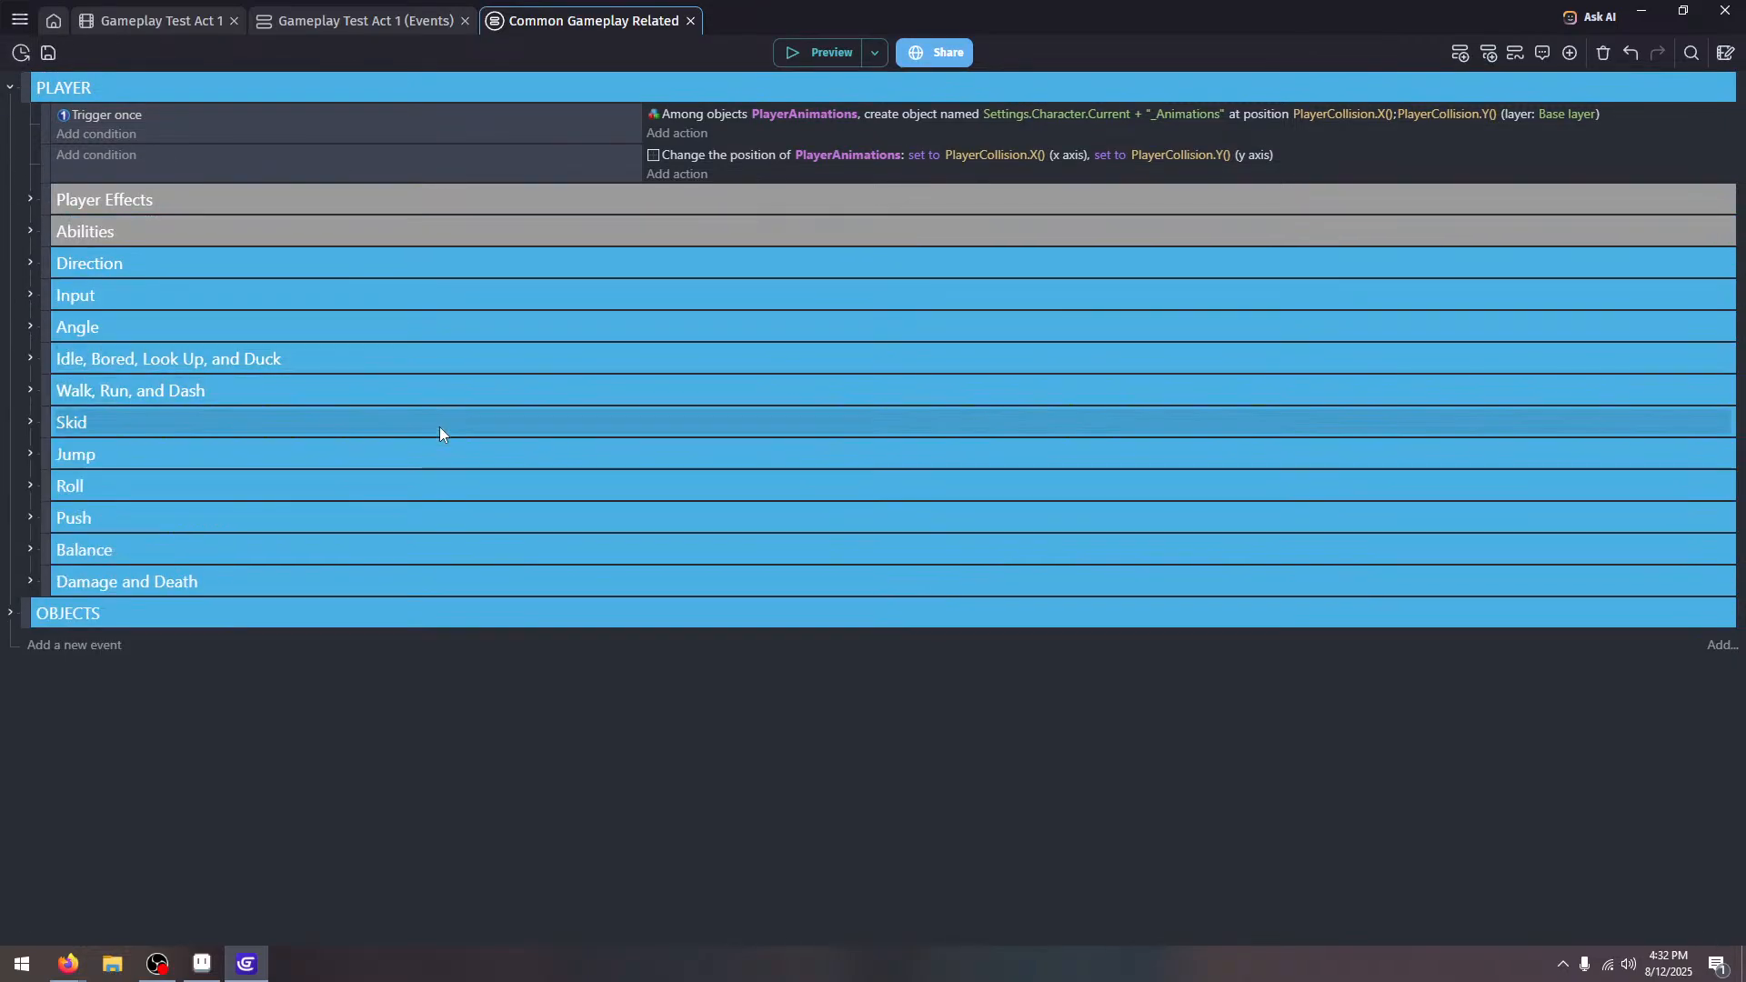
Expand the OBJECTS event group and collapse its Rings Stationary group
{"action": "left_click", "coordinate": [8, 615]}
{"action": "scroll", "coordinate": [455, 674], "scroll_direction": "down", "scroll_amount": 3}
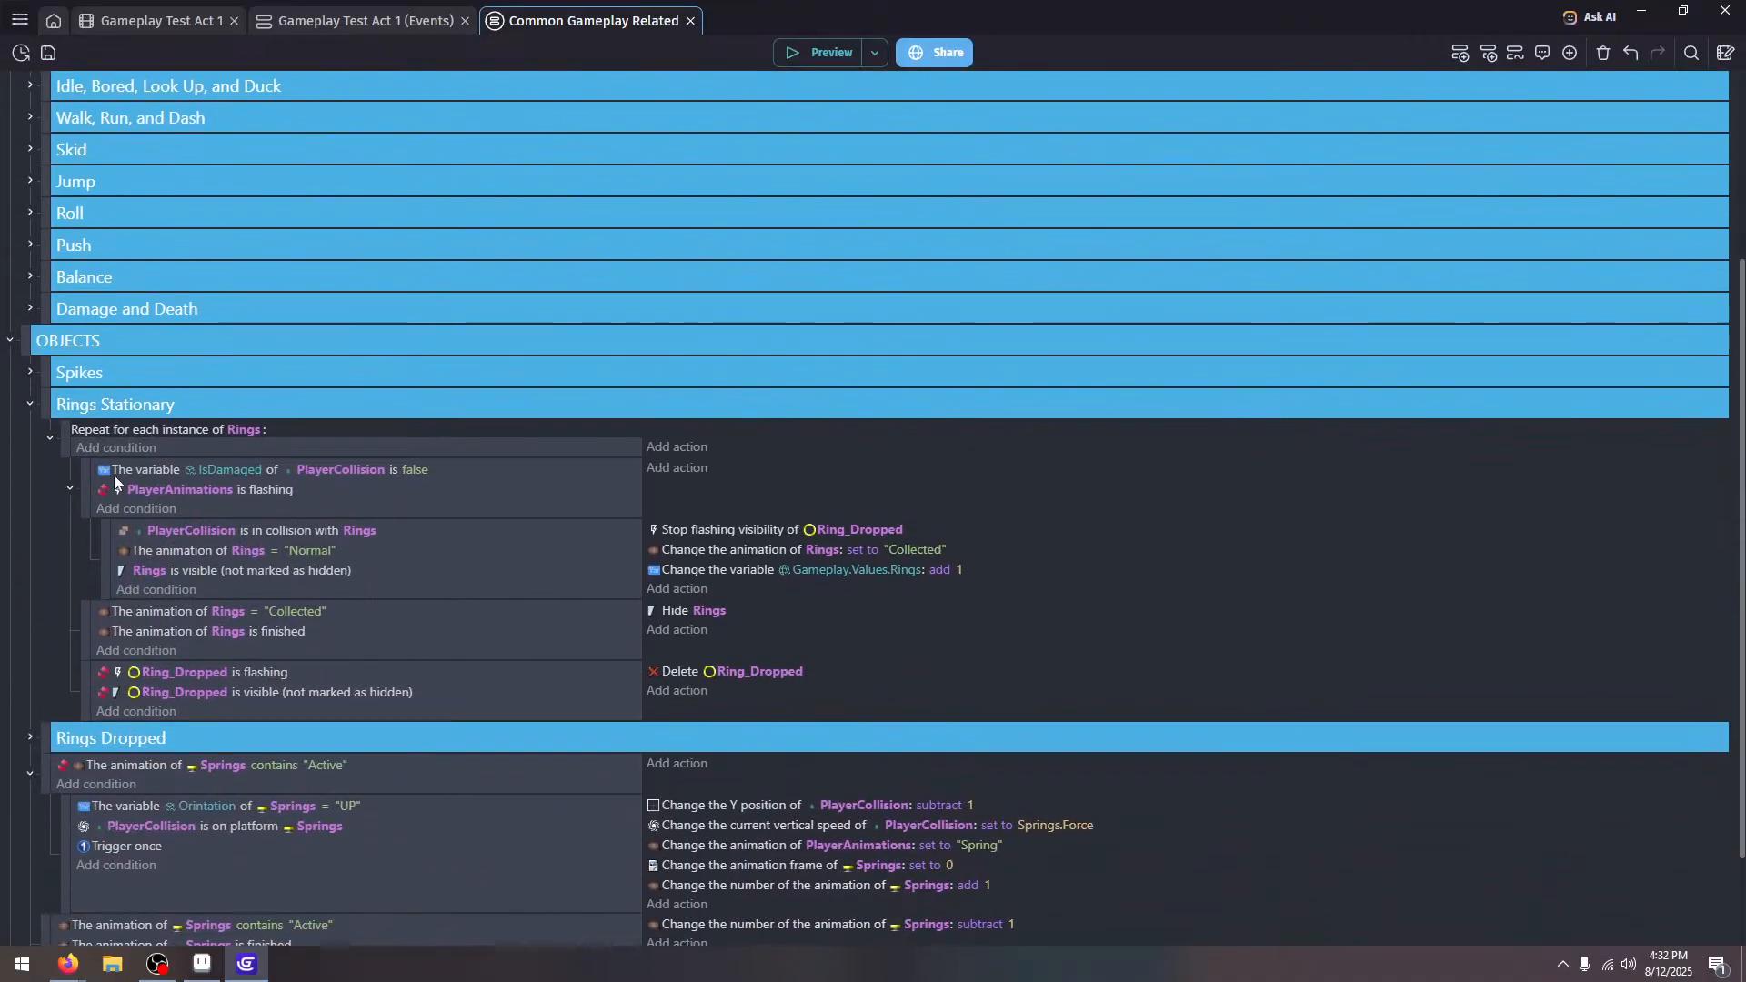
{"action": "left_click", "coordinate": [30, 408]}
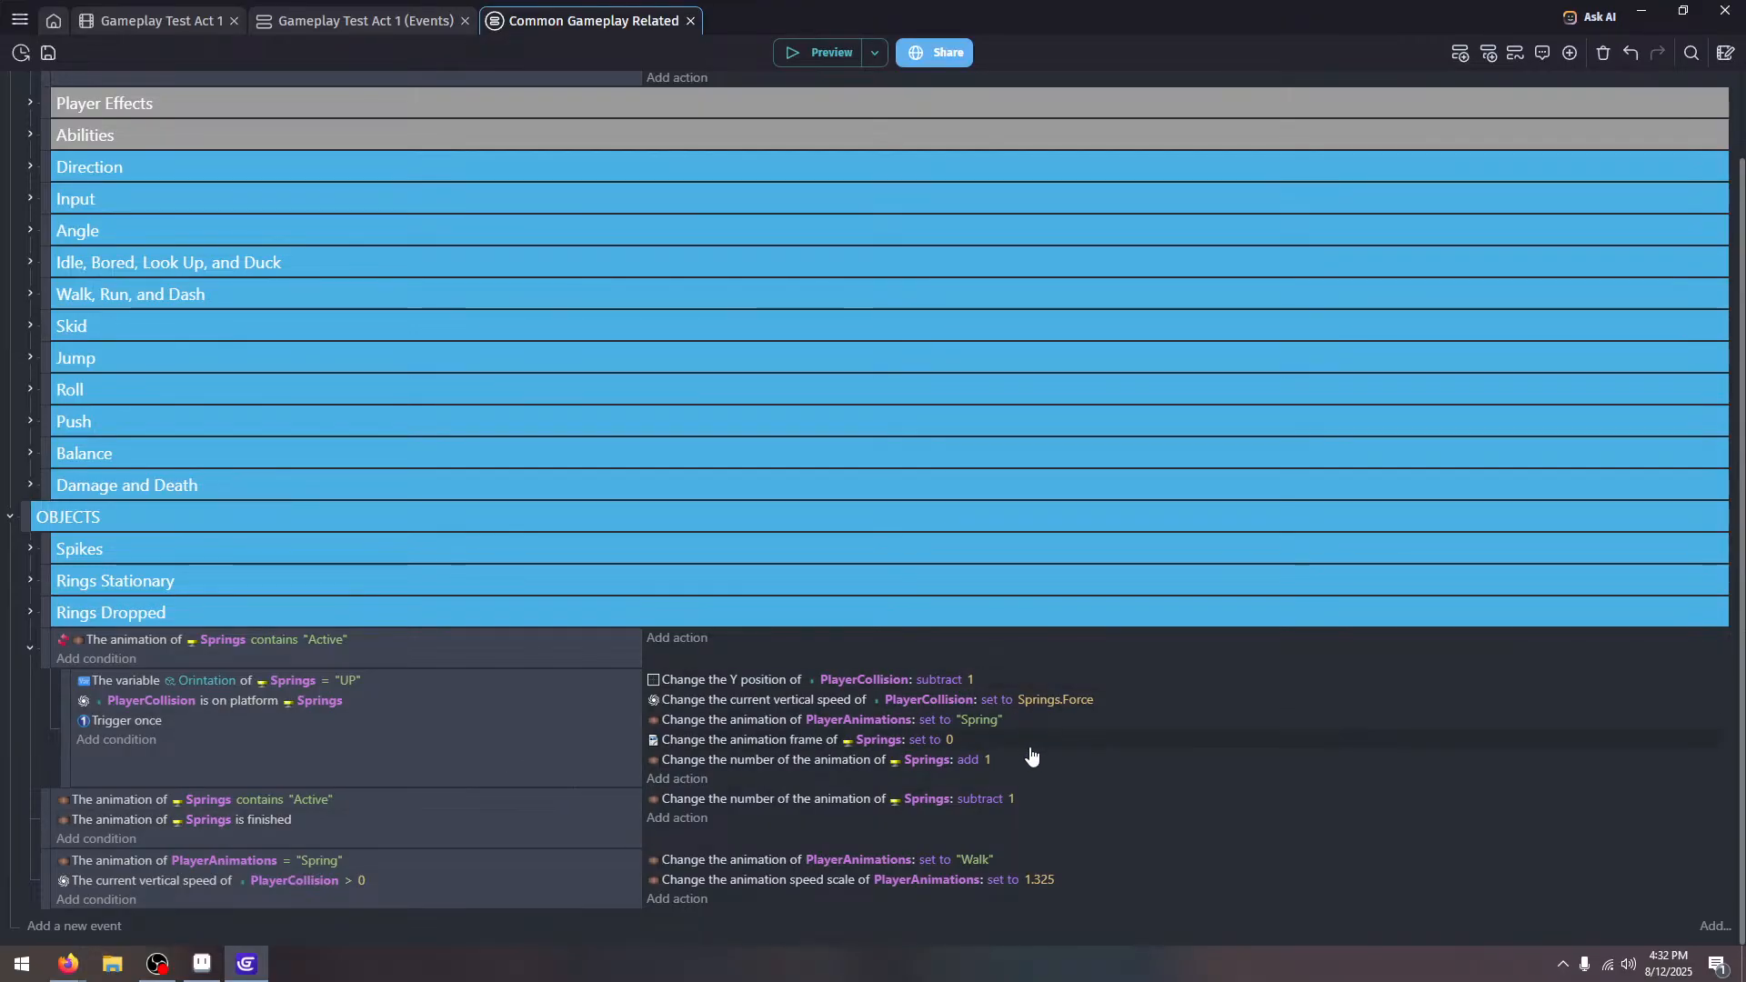
Duplicate the Springs "UP" event and set the Orintation value in the copy to "DOWN"
{"action": "left_click", "coordinate": [372, 772]}
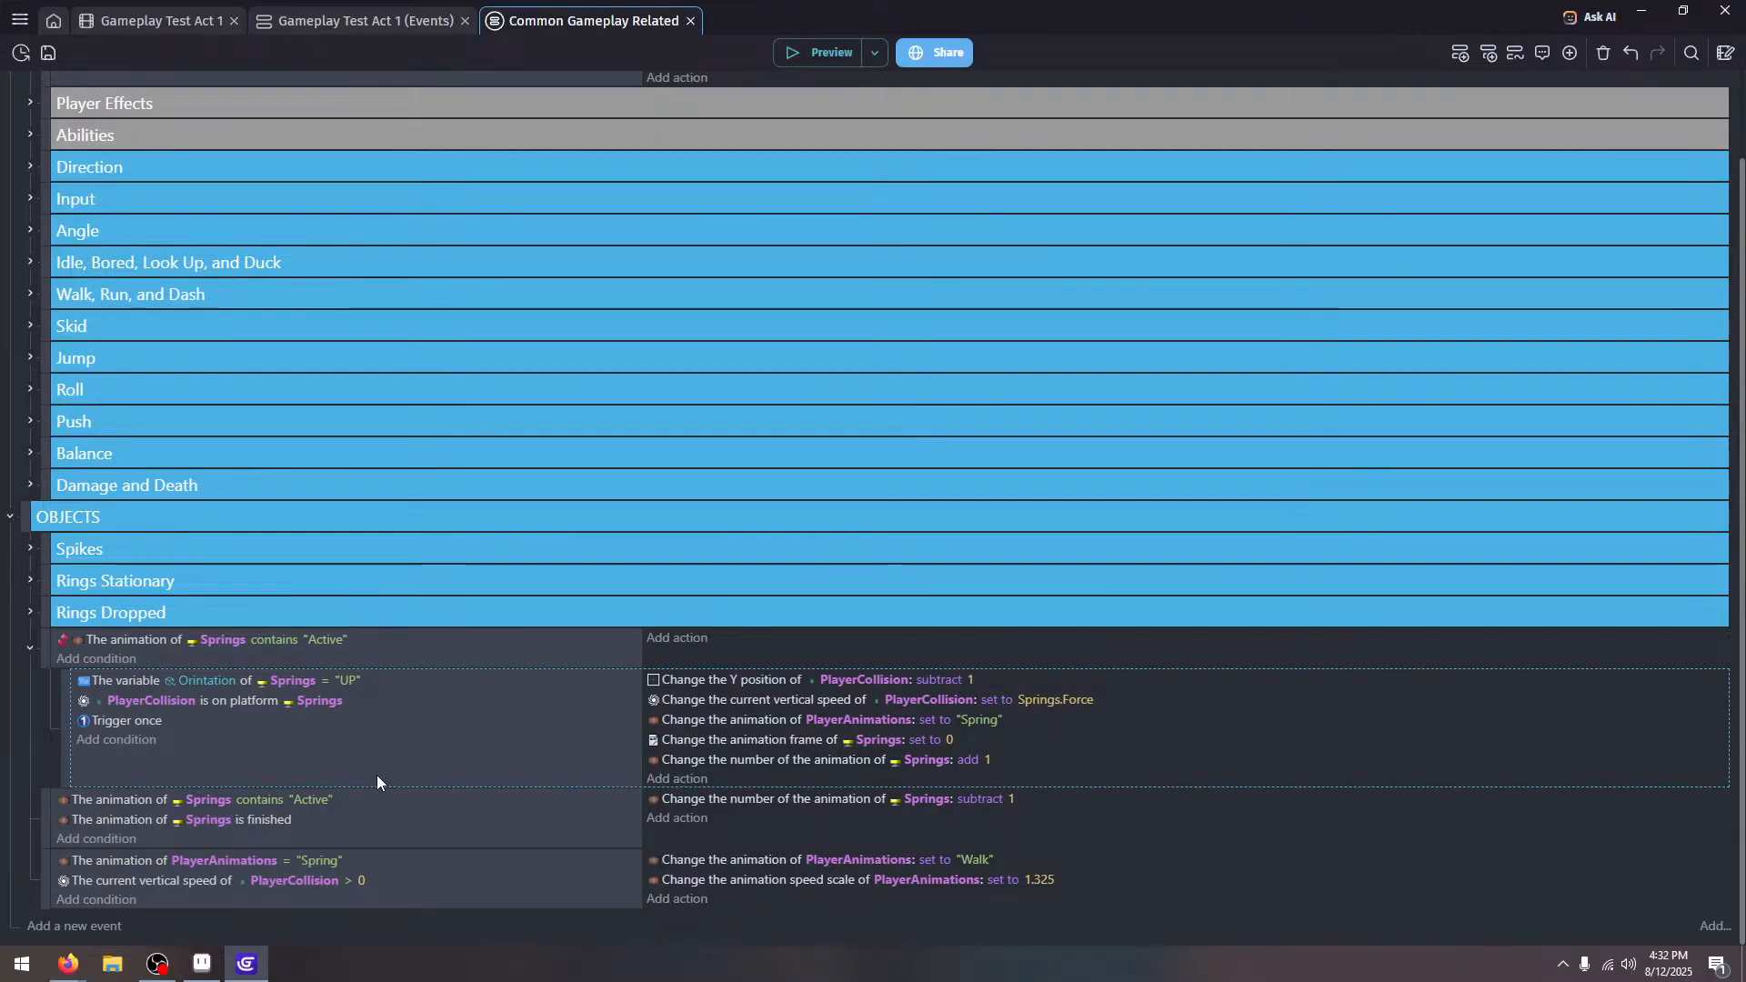
{"action": "key", "text": "ctrl+c"}
{"action": "key", "text": "ctrl+v"}
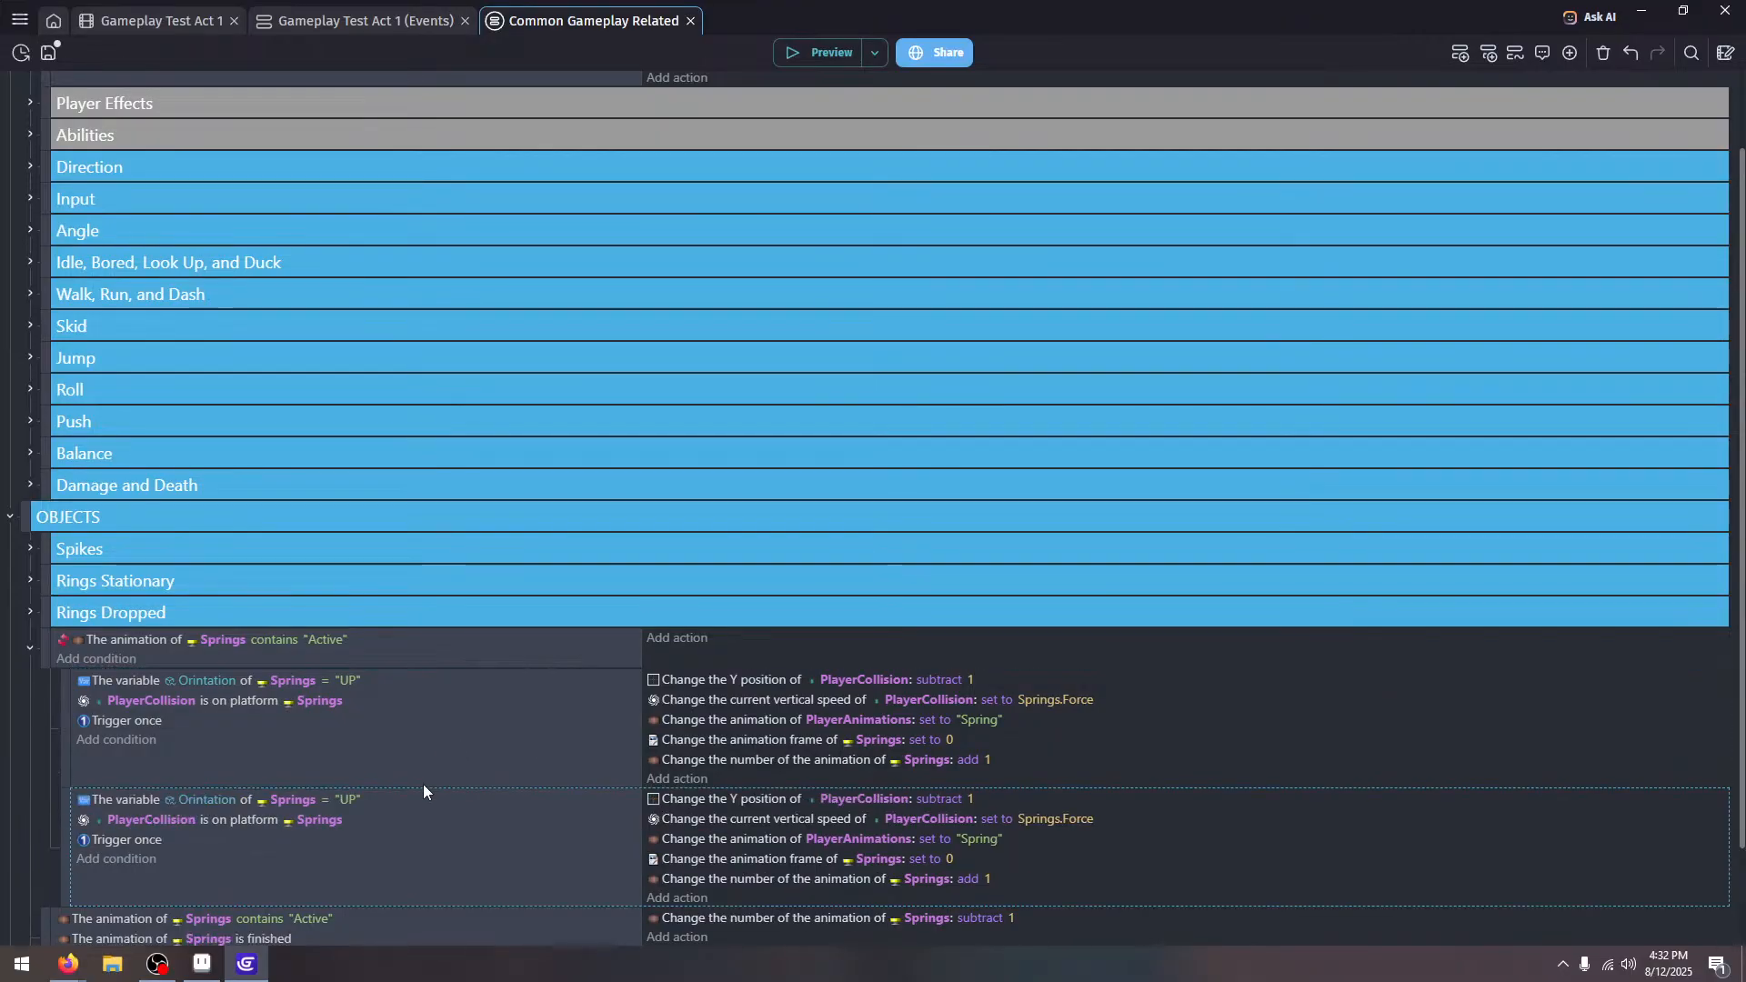
{"action": "left_click", "coordinate": [348, 800]}
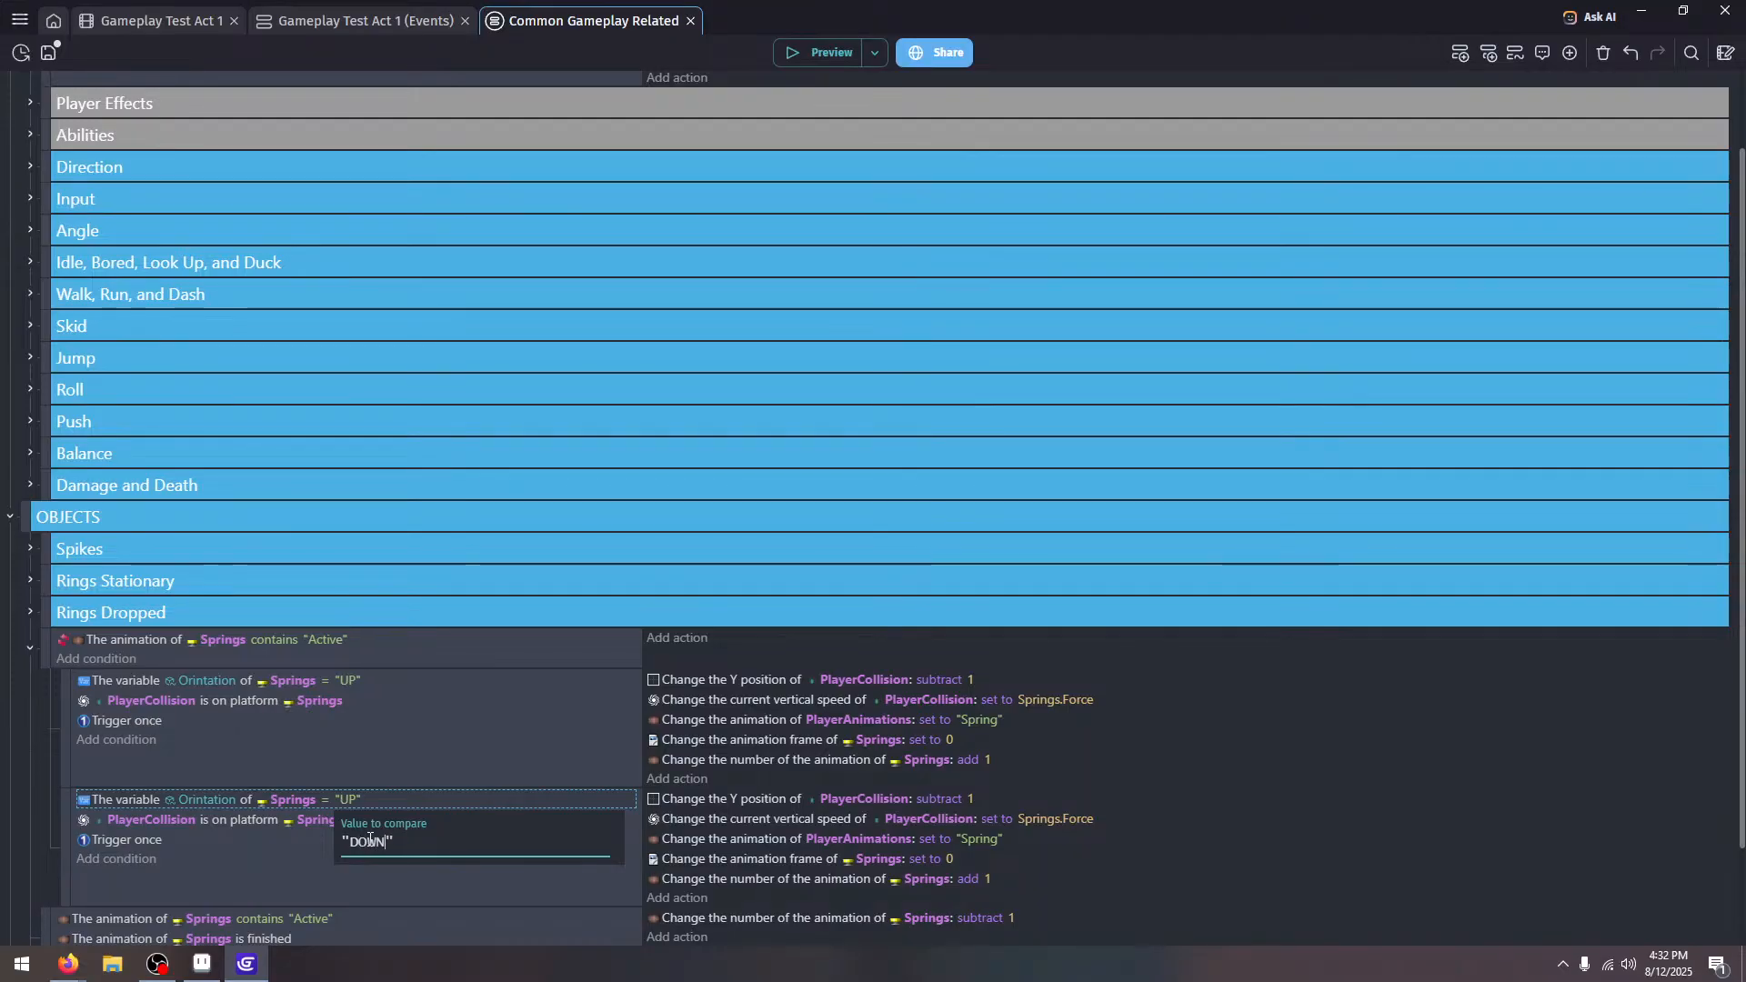
{"action": "key", "text": "Return"}
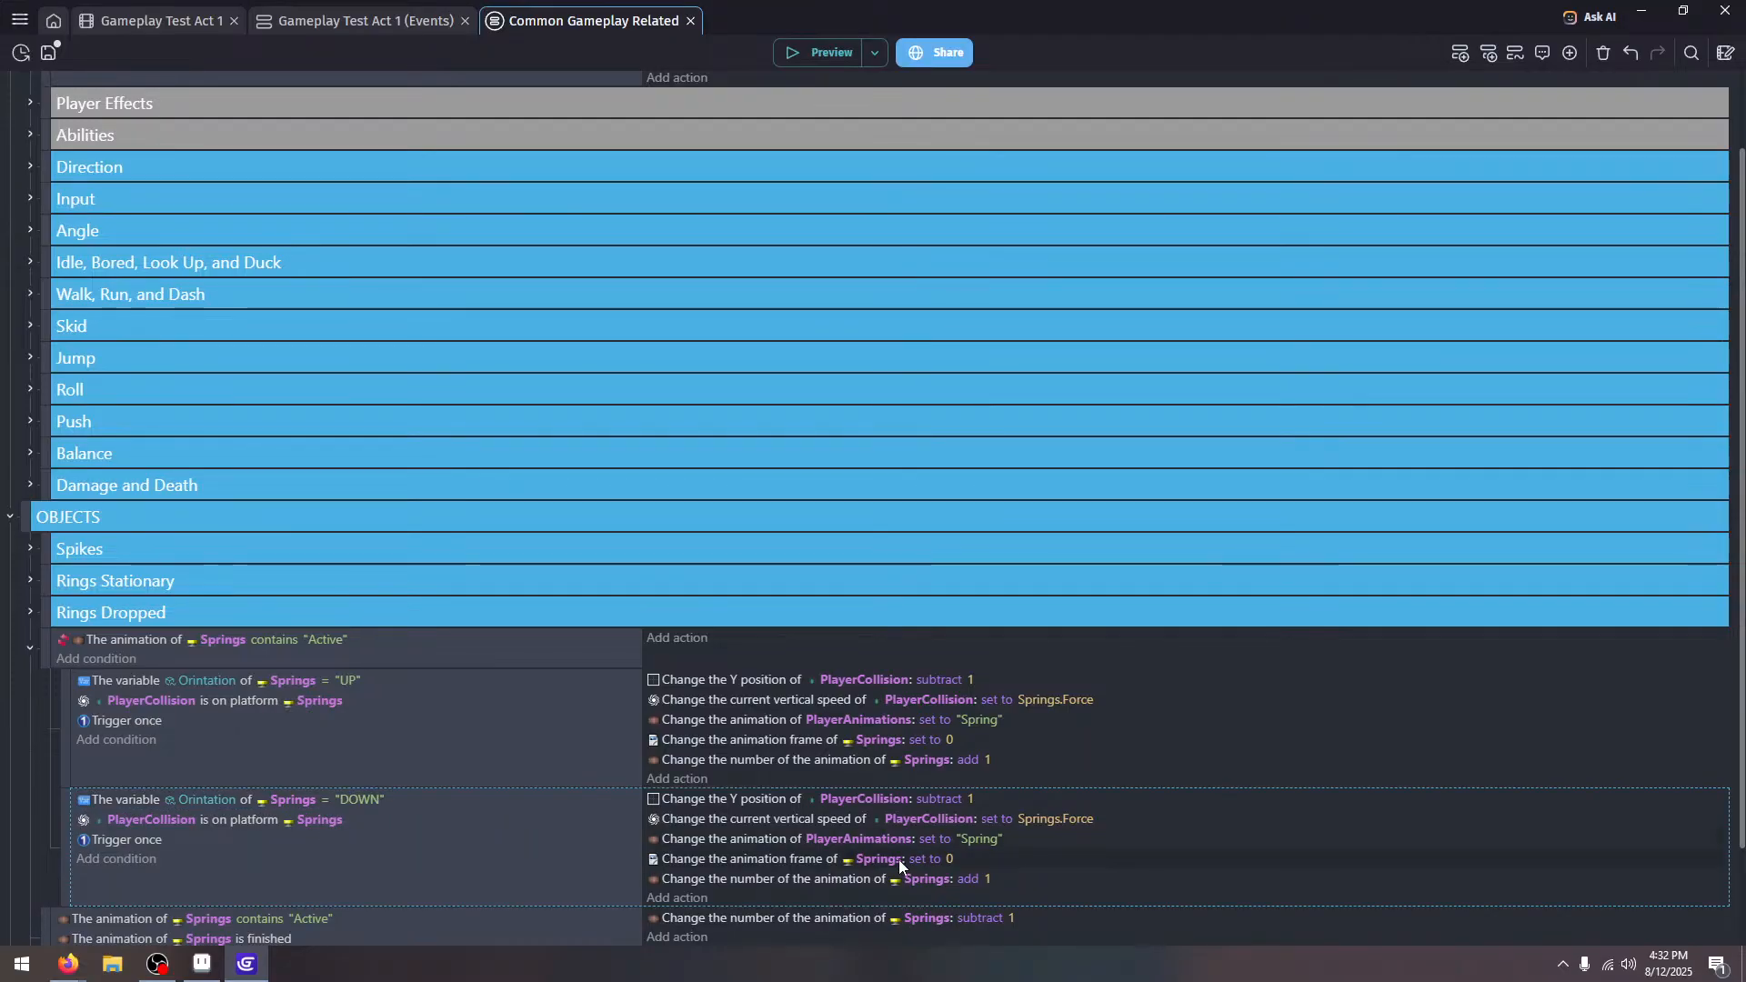
Set the PlayerCollision vertical speed in the Springs "DOWN" event to Springs.Force * -1
{"action": "left_click", "coordinate": [1017, 822]}
{"action": "left_click", "coordinate": [1173, 871]}
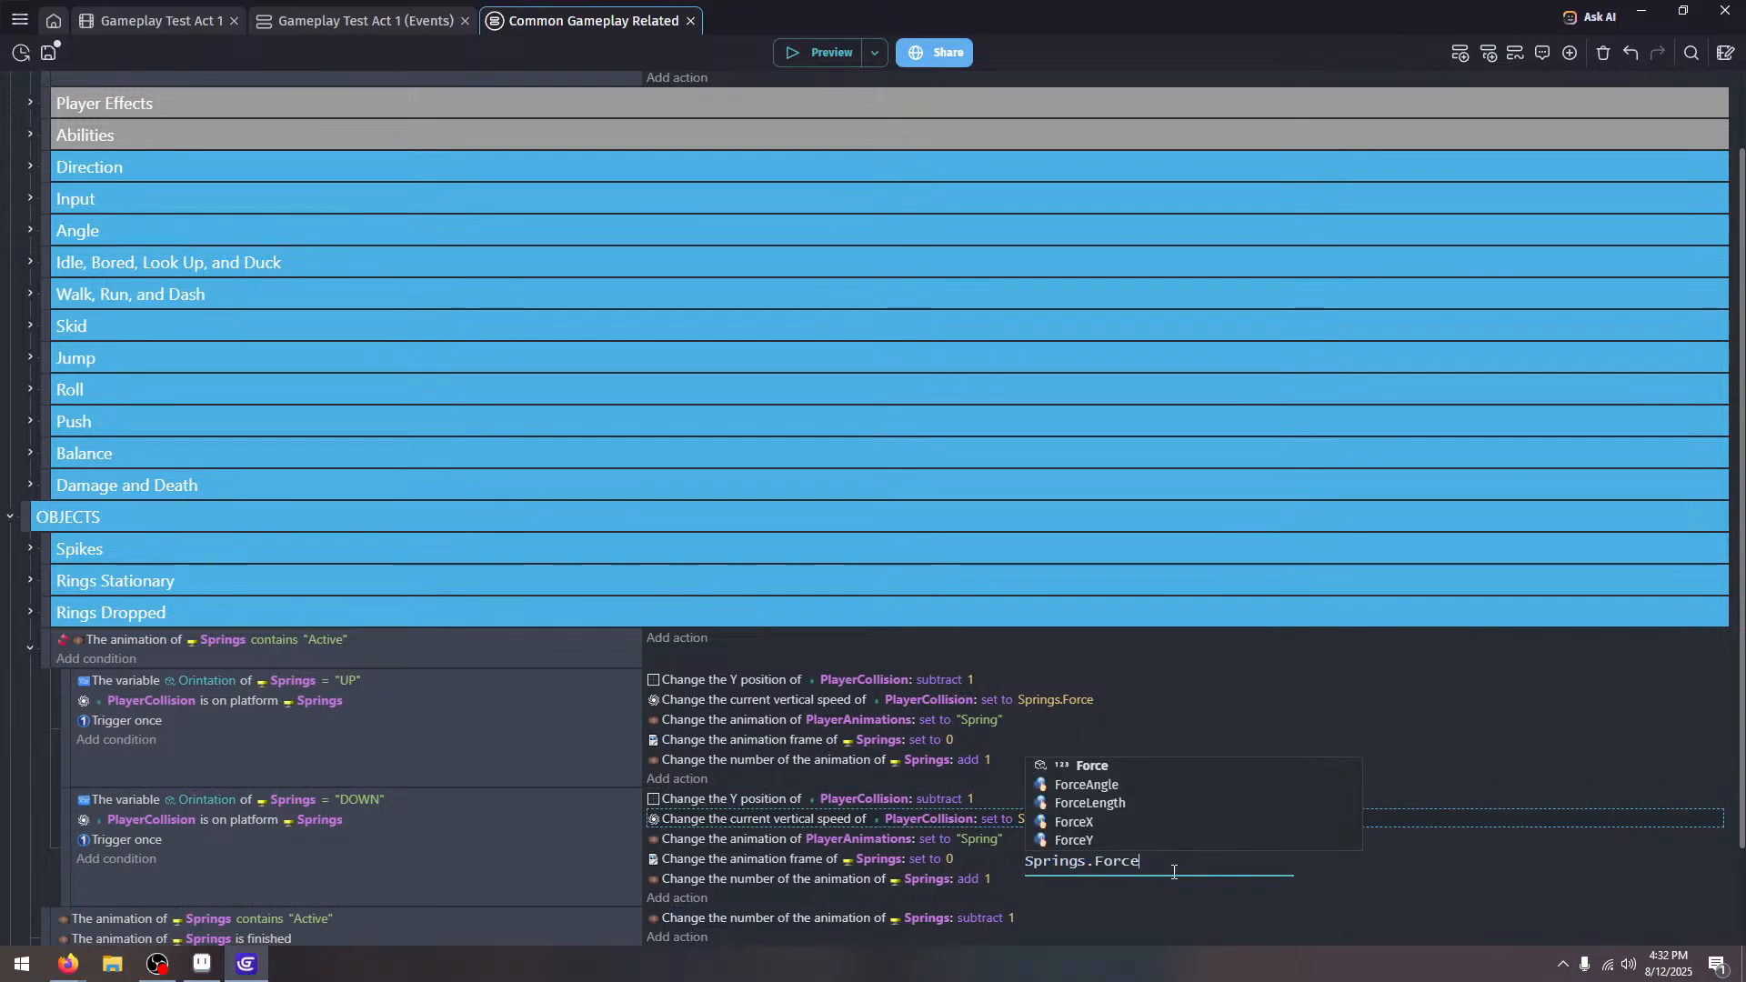
{"action": "type", "text": "*"}
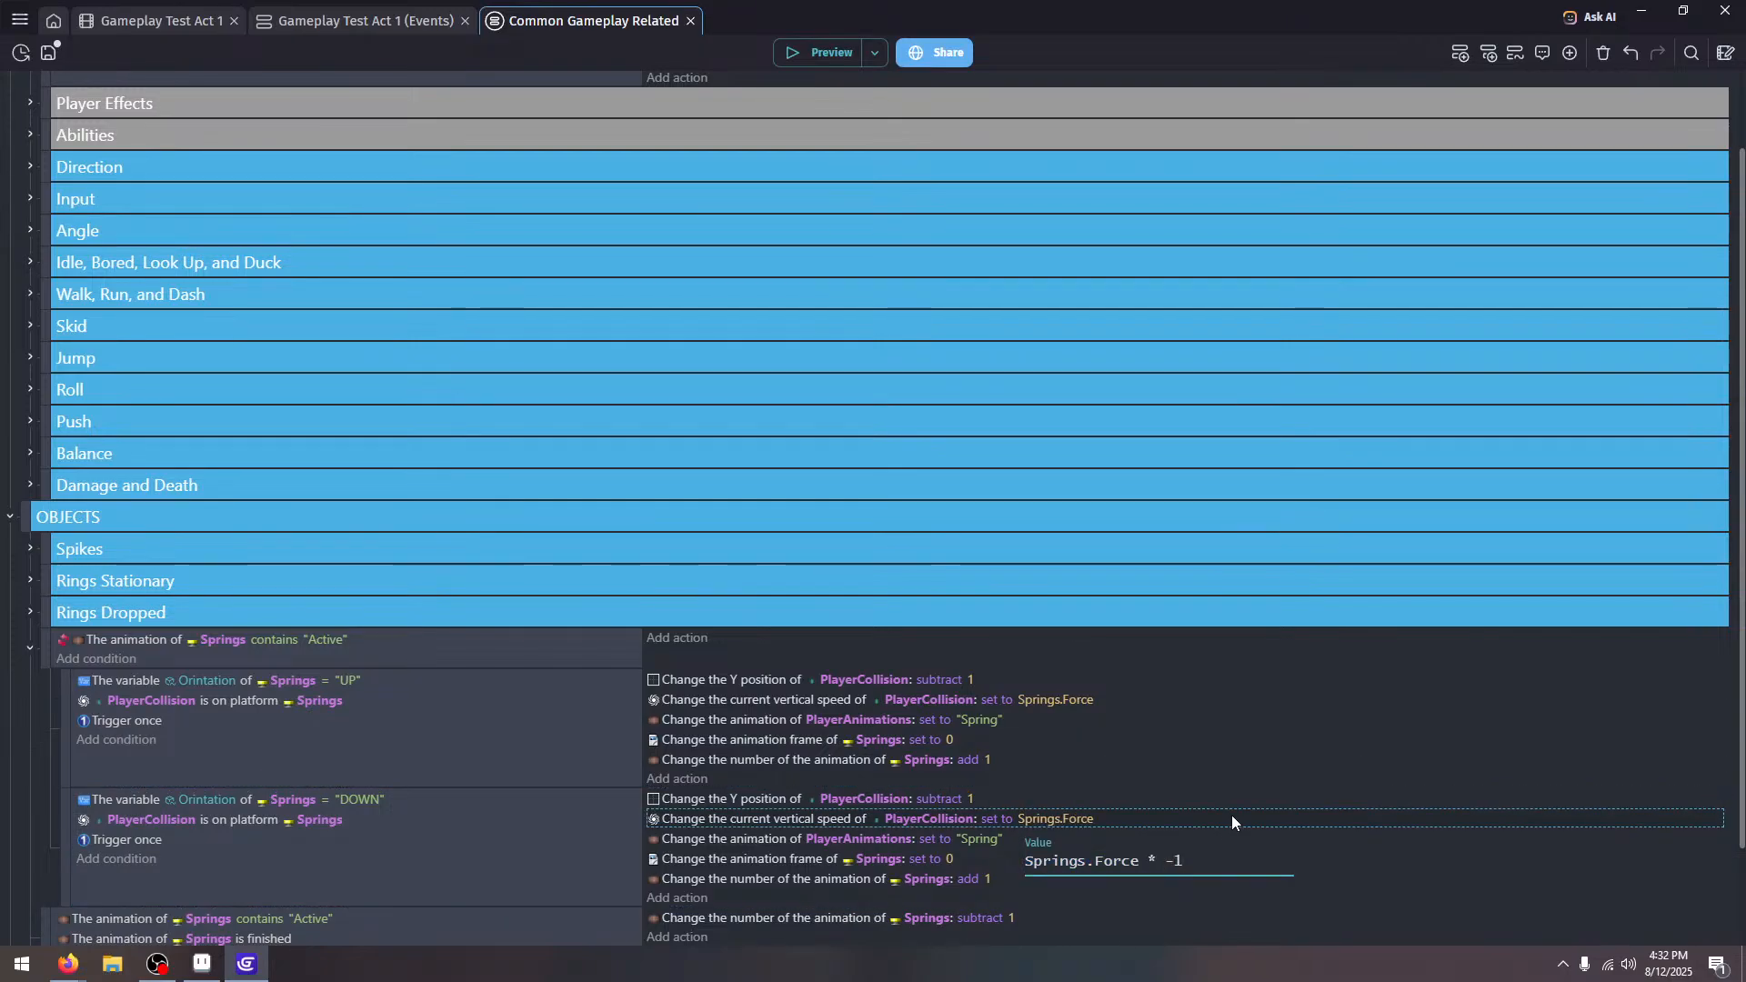
{"action": "key", "text": "Return"}
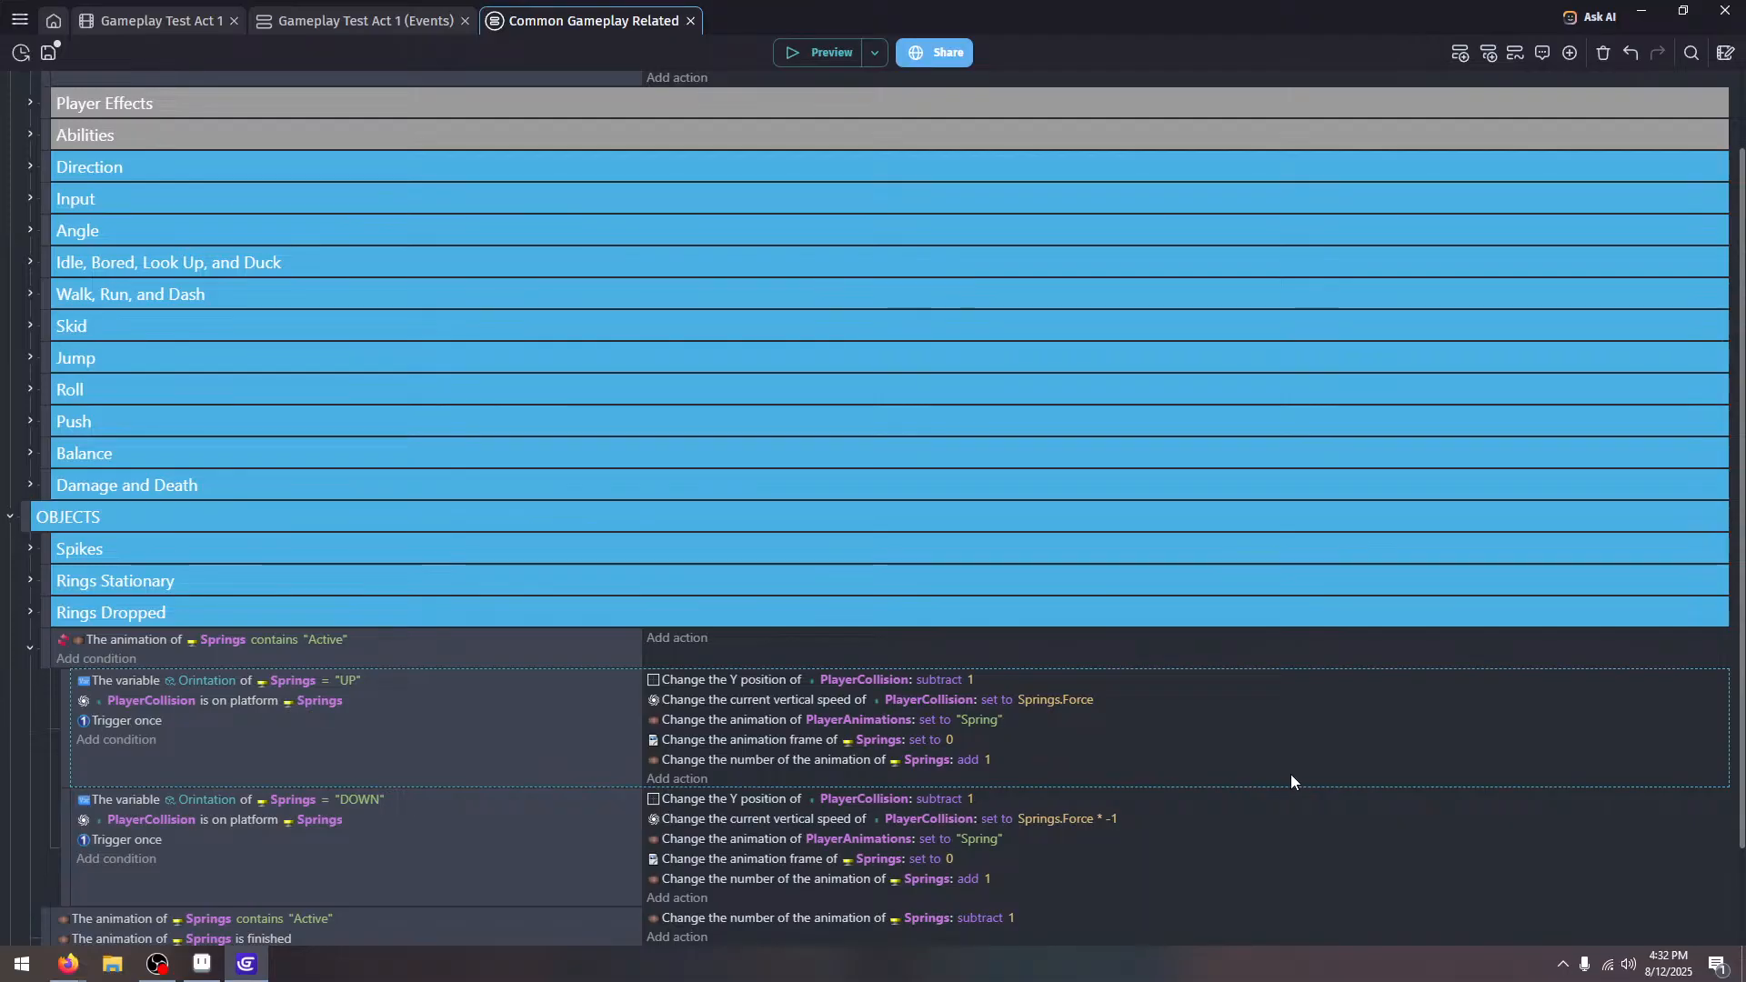
Duplicate the Springs "DOWN" event and set the Orintation value in the copy to "LEFT"
{"action": "scroll", "coordinate": [1290, 773], "scroll_direction": "down", "scroll_amount": 2}
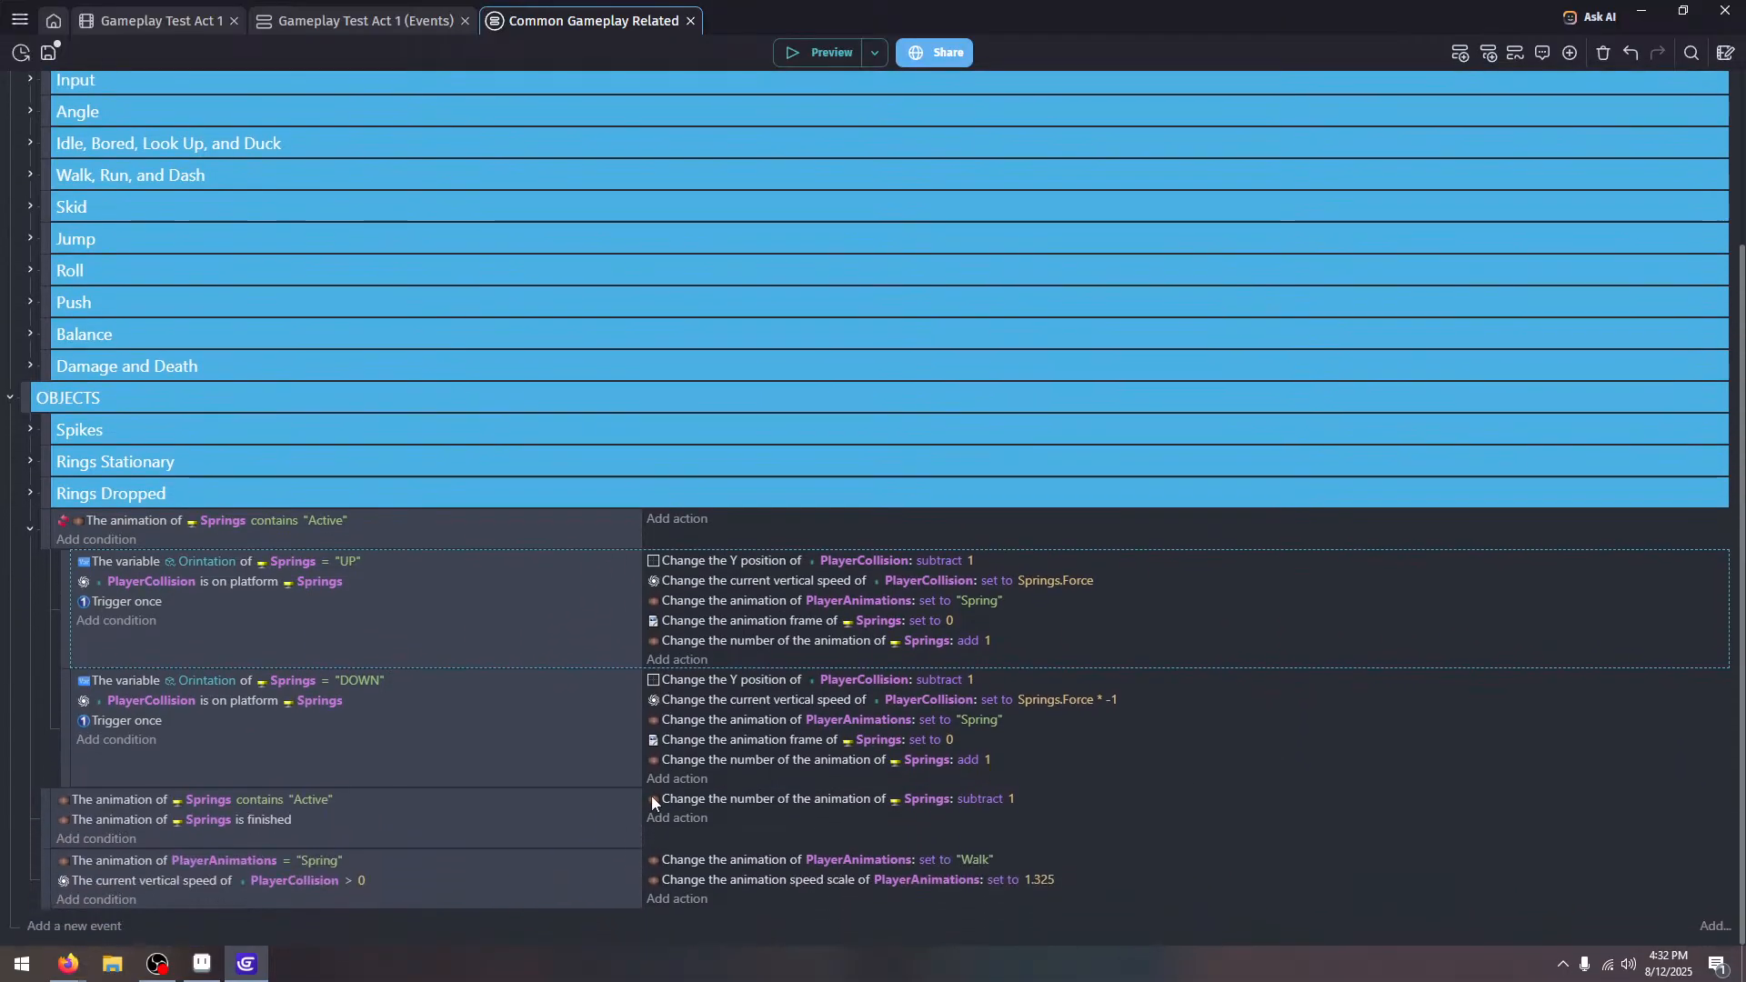
{"action": "left_click", "coordinate": [542, 773]}
{"action": "key", "text": "ctrl+c"}
{"action": "key", "text": "ctrl+v"}
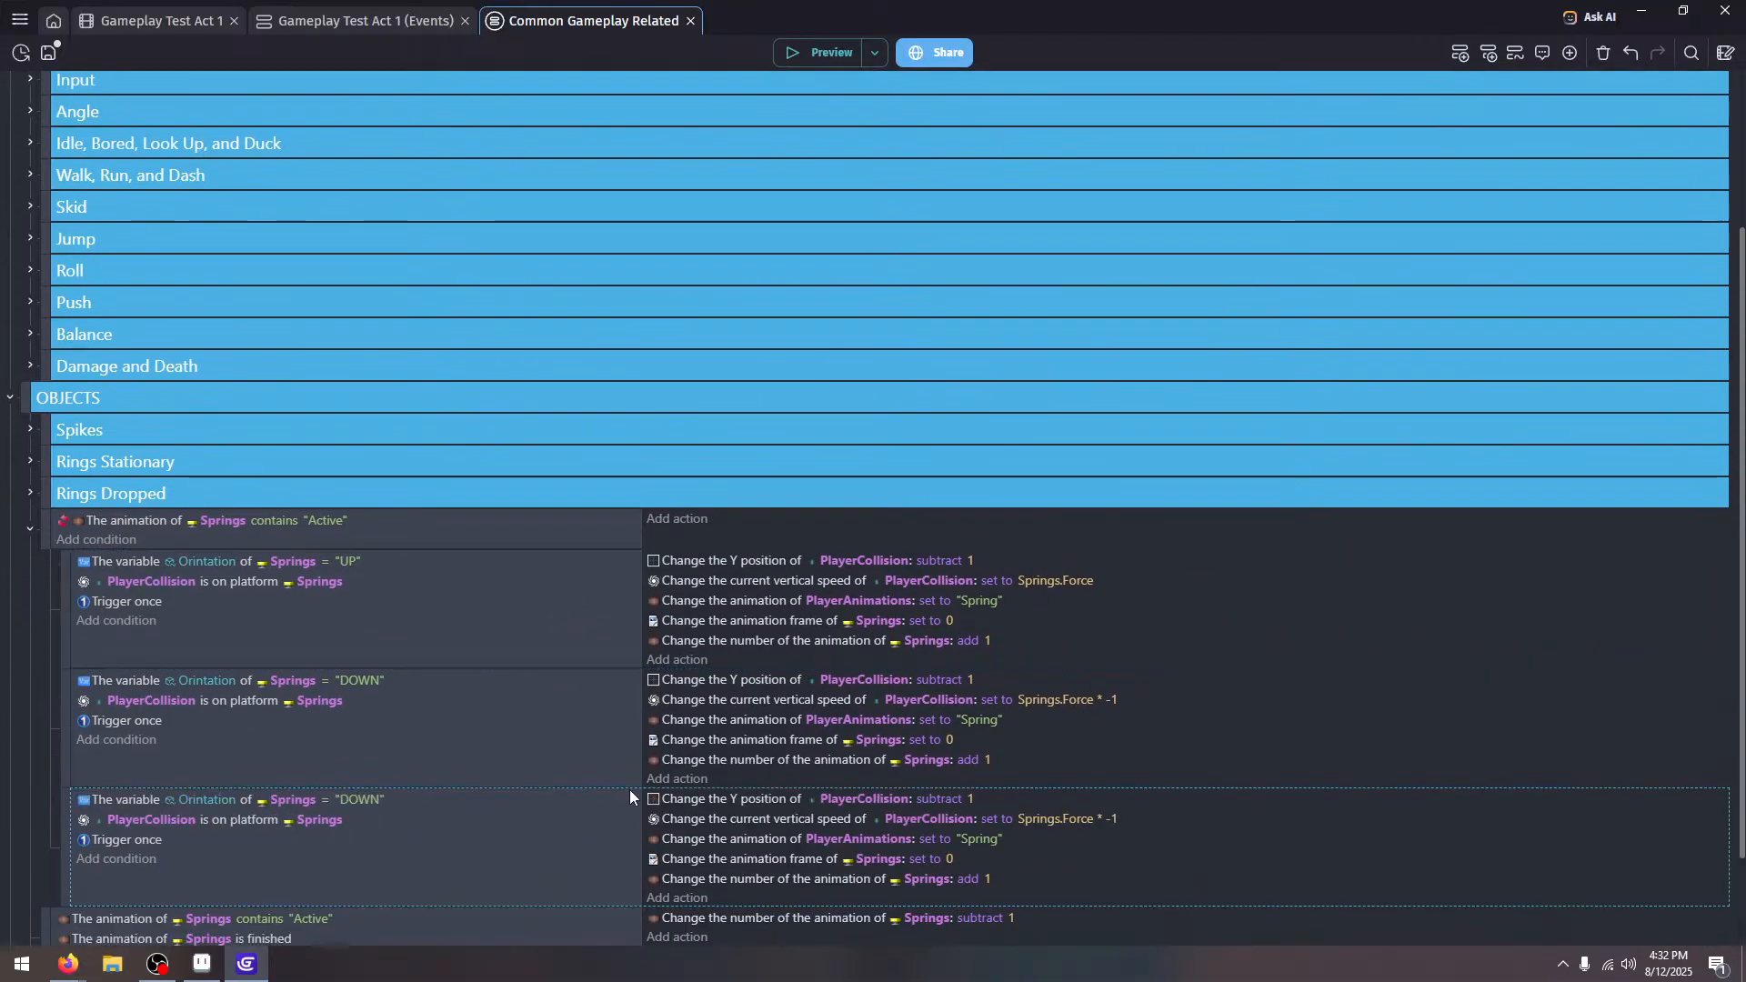
{"action": "left_click", "coordinate": [351, 799]}
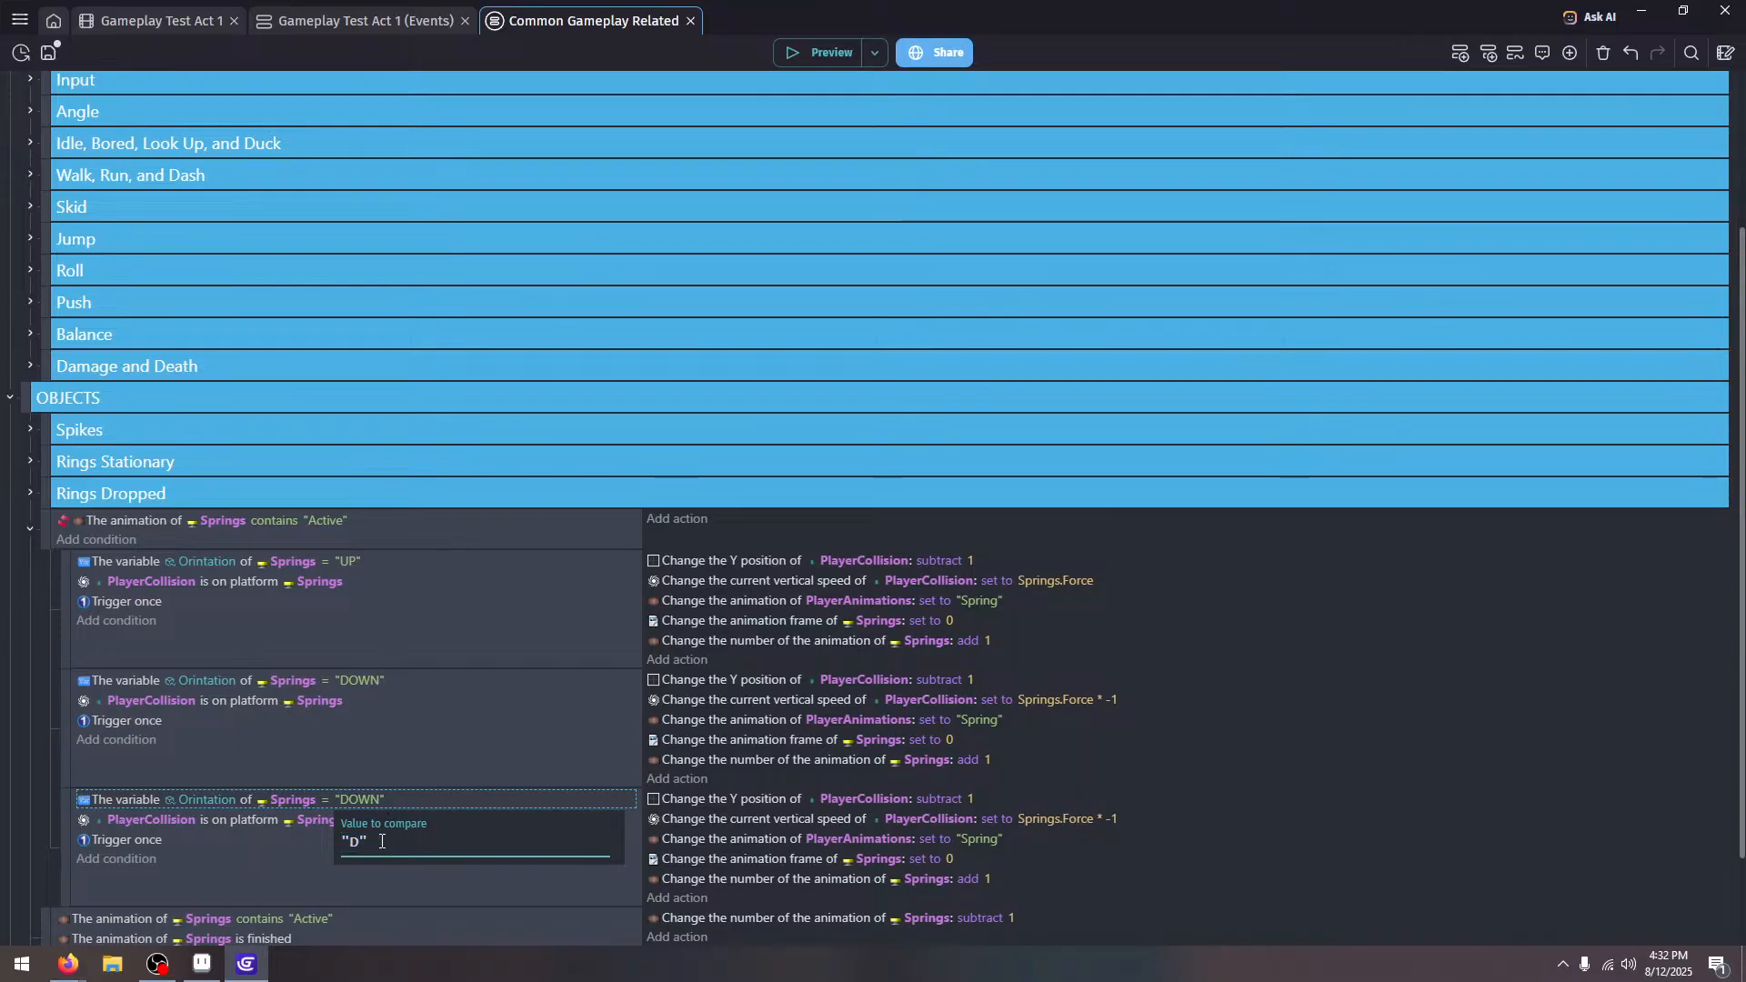
{"action": "type", "text": "\"LEFT"}
{"action": "left_click", "coordinate": [407, 891]}
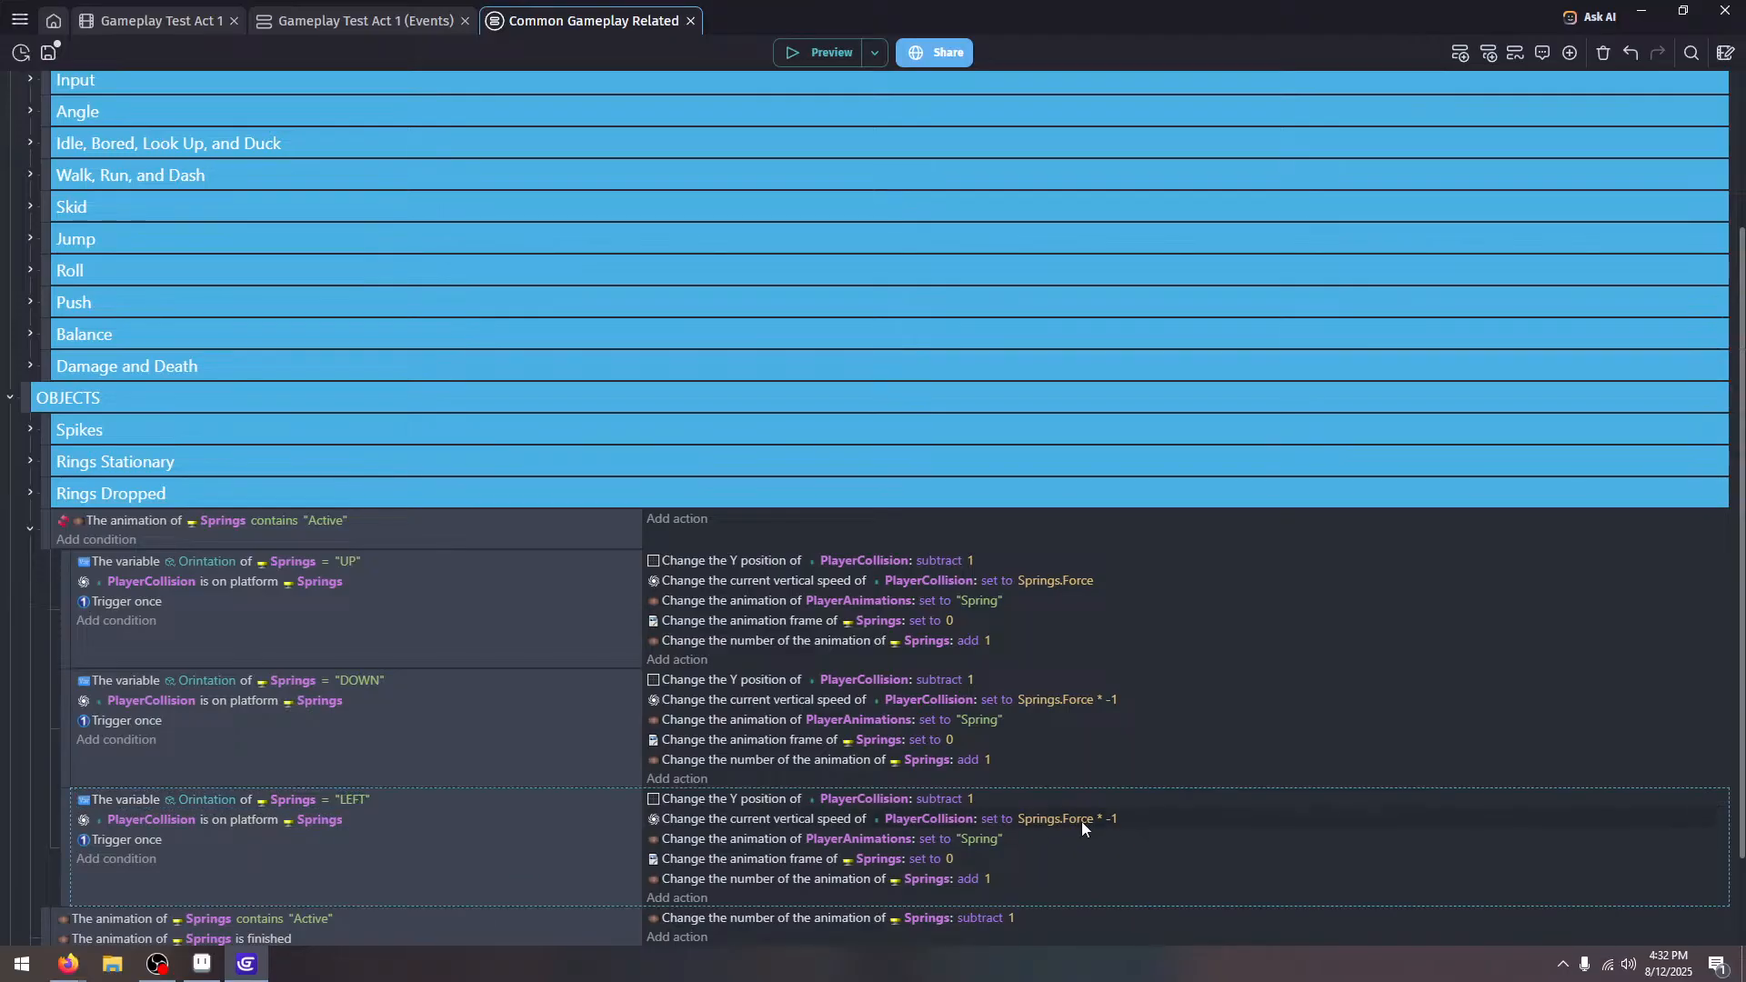
Change the vertical speed action in the Springs "LEFT" event to Horizontal speed, keeping the value Springs.Force * -1
{"action": "double_click", "coordinate": [1158, 822]}
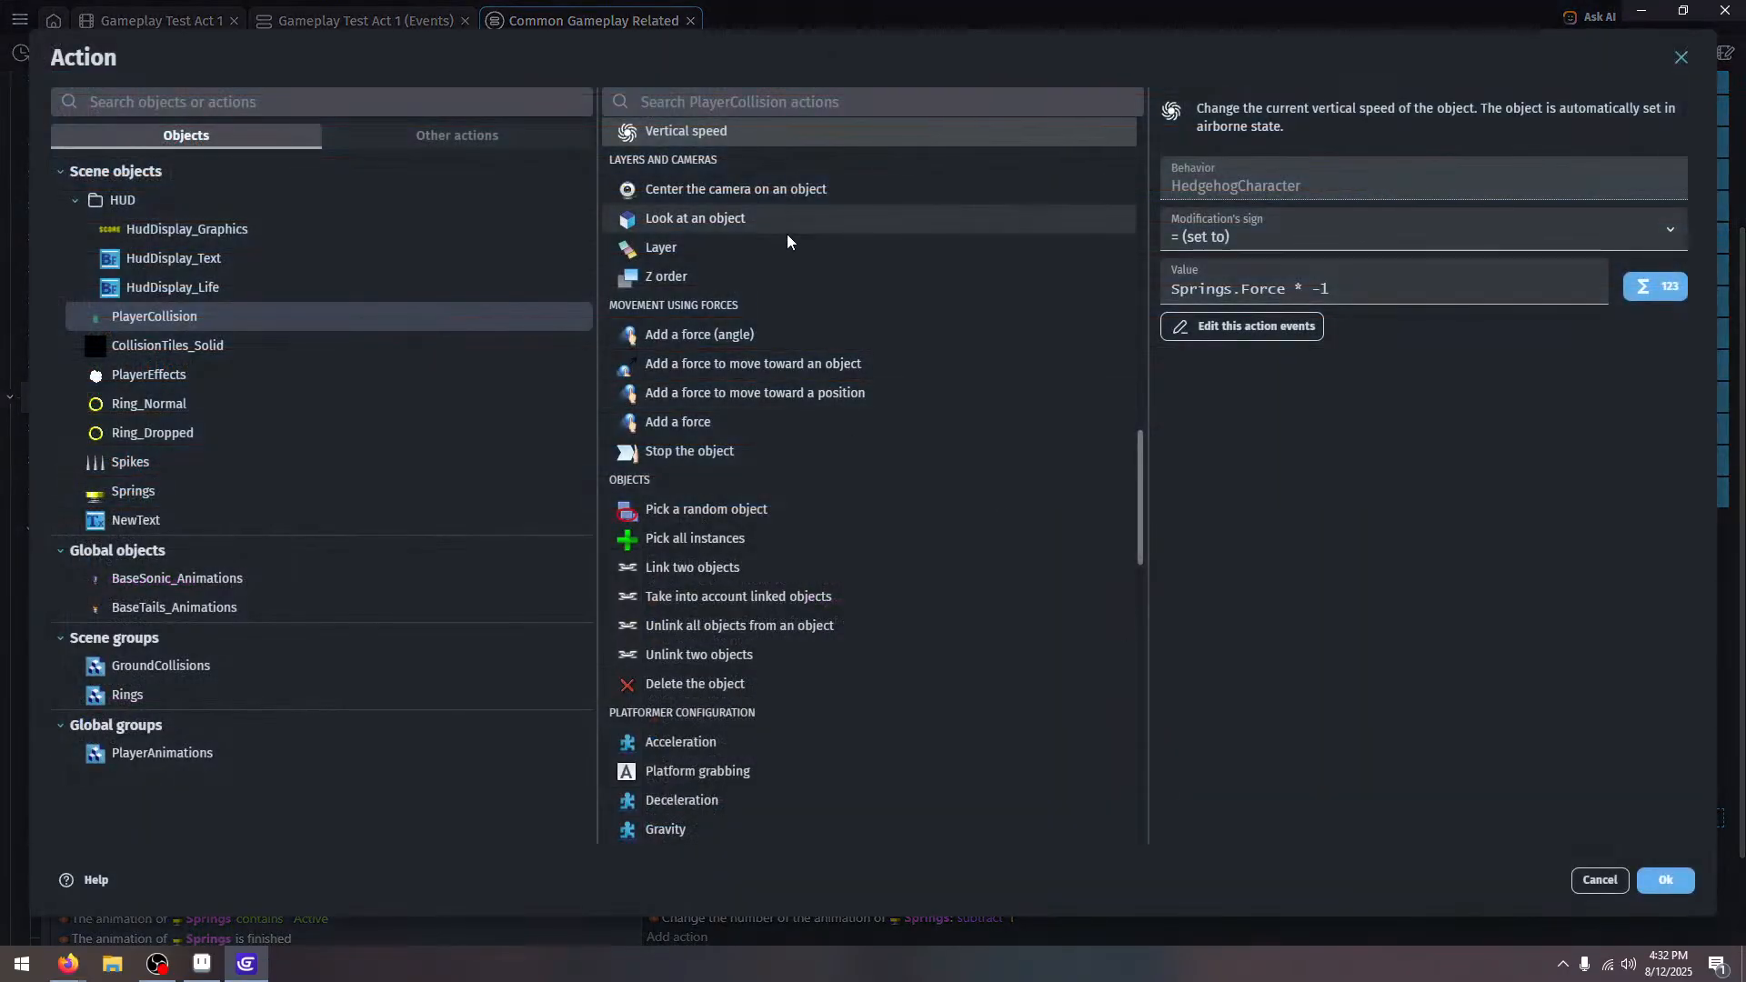
{"action": "scroll", "coordinate": [813, 274], "scroll_direction": "up", "scroll_amount": 3}
{"action": "left_click", "coordinate": [767, 282]}
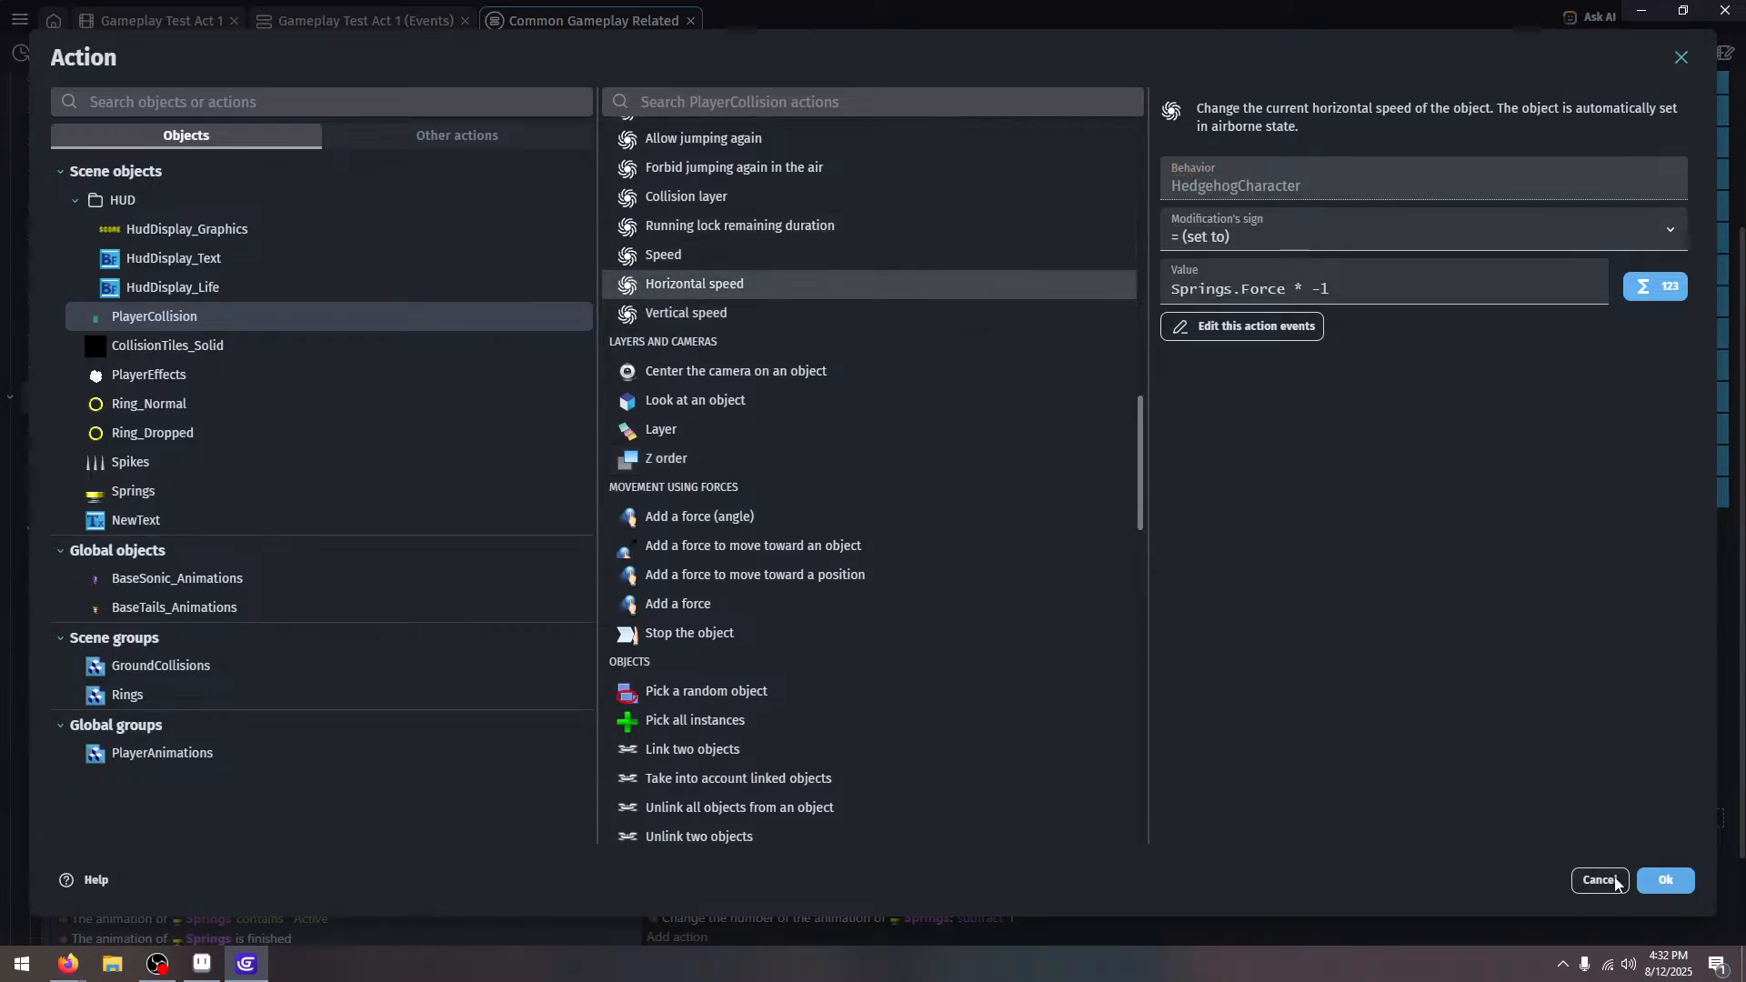
{"action": "left_click", "coordinate": [1665, 880]}
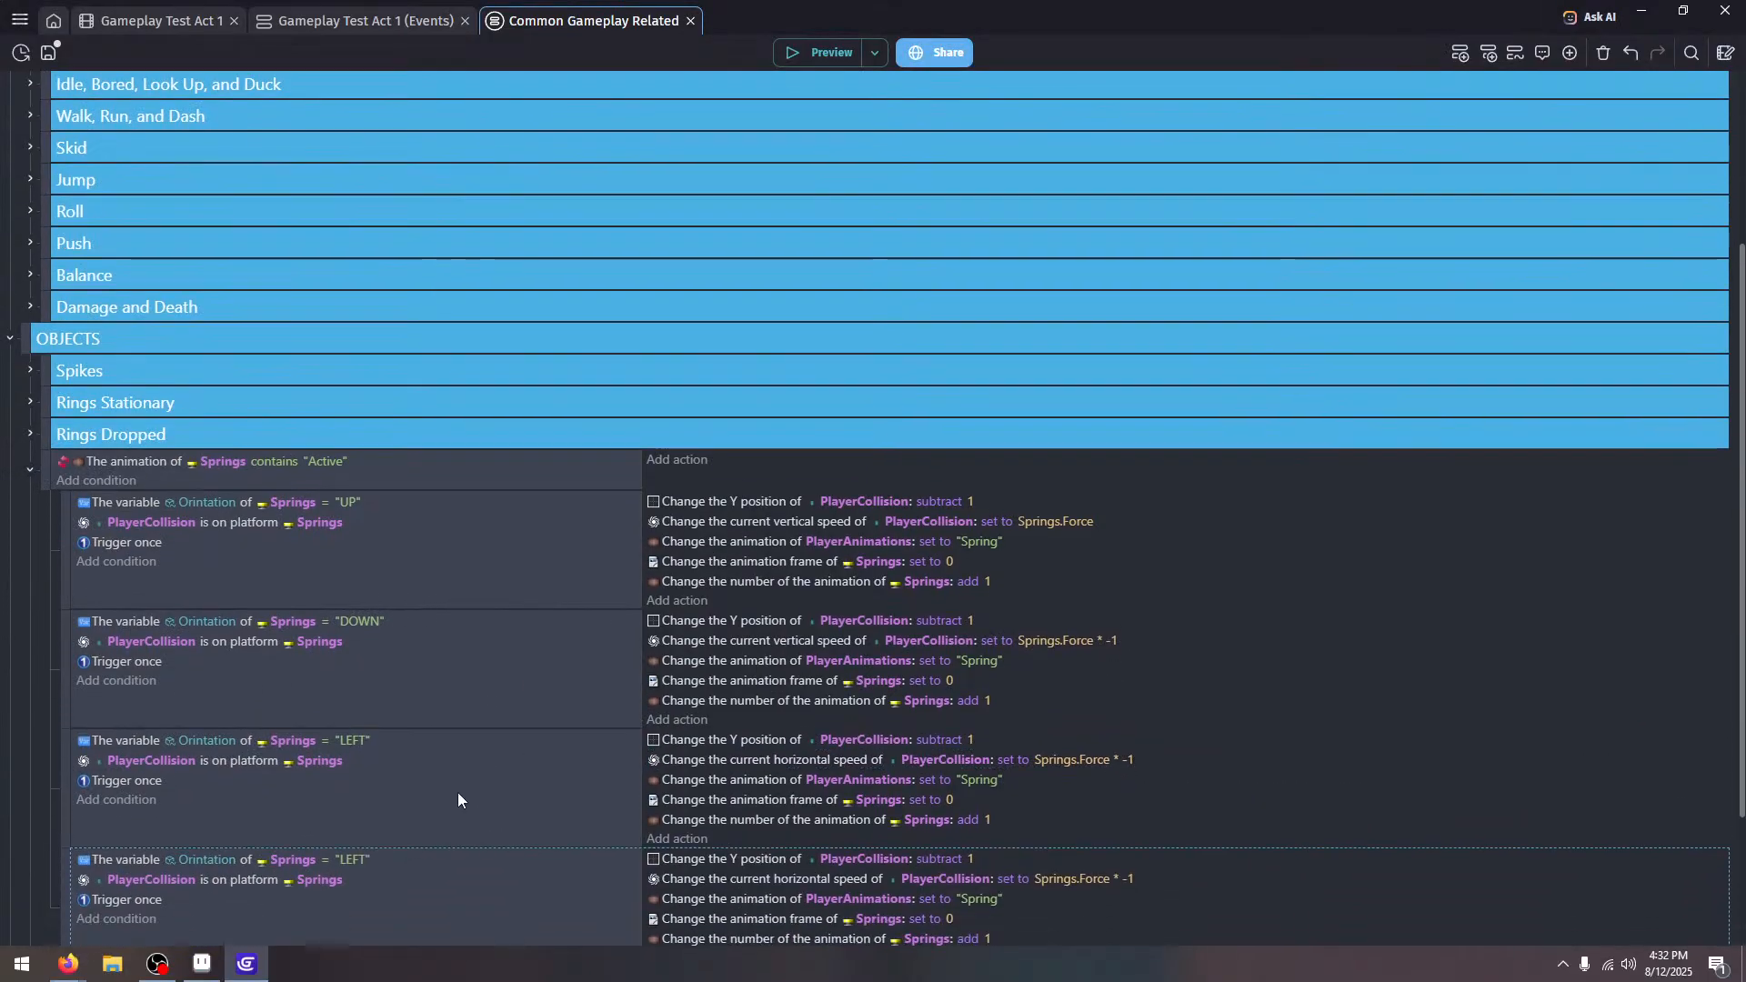
Set the Orintation value in the last duplicated Springs "LEFT" event to "RIGHT"
{"action": "left_click", "coordinate": [357, 821]}
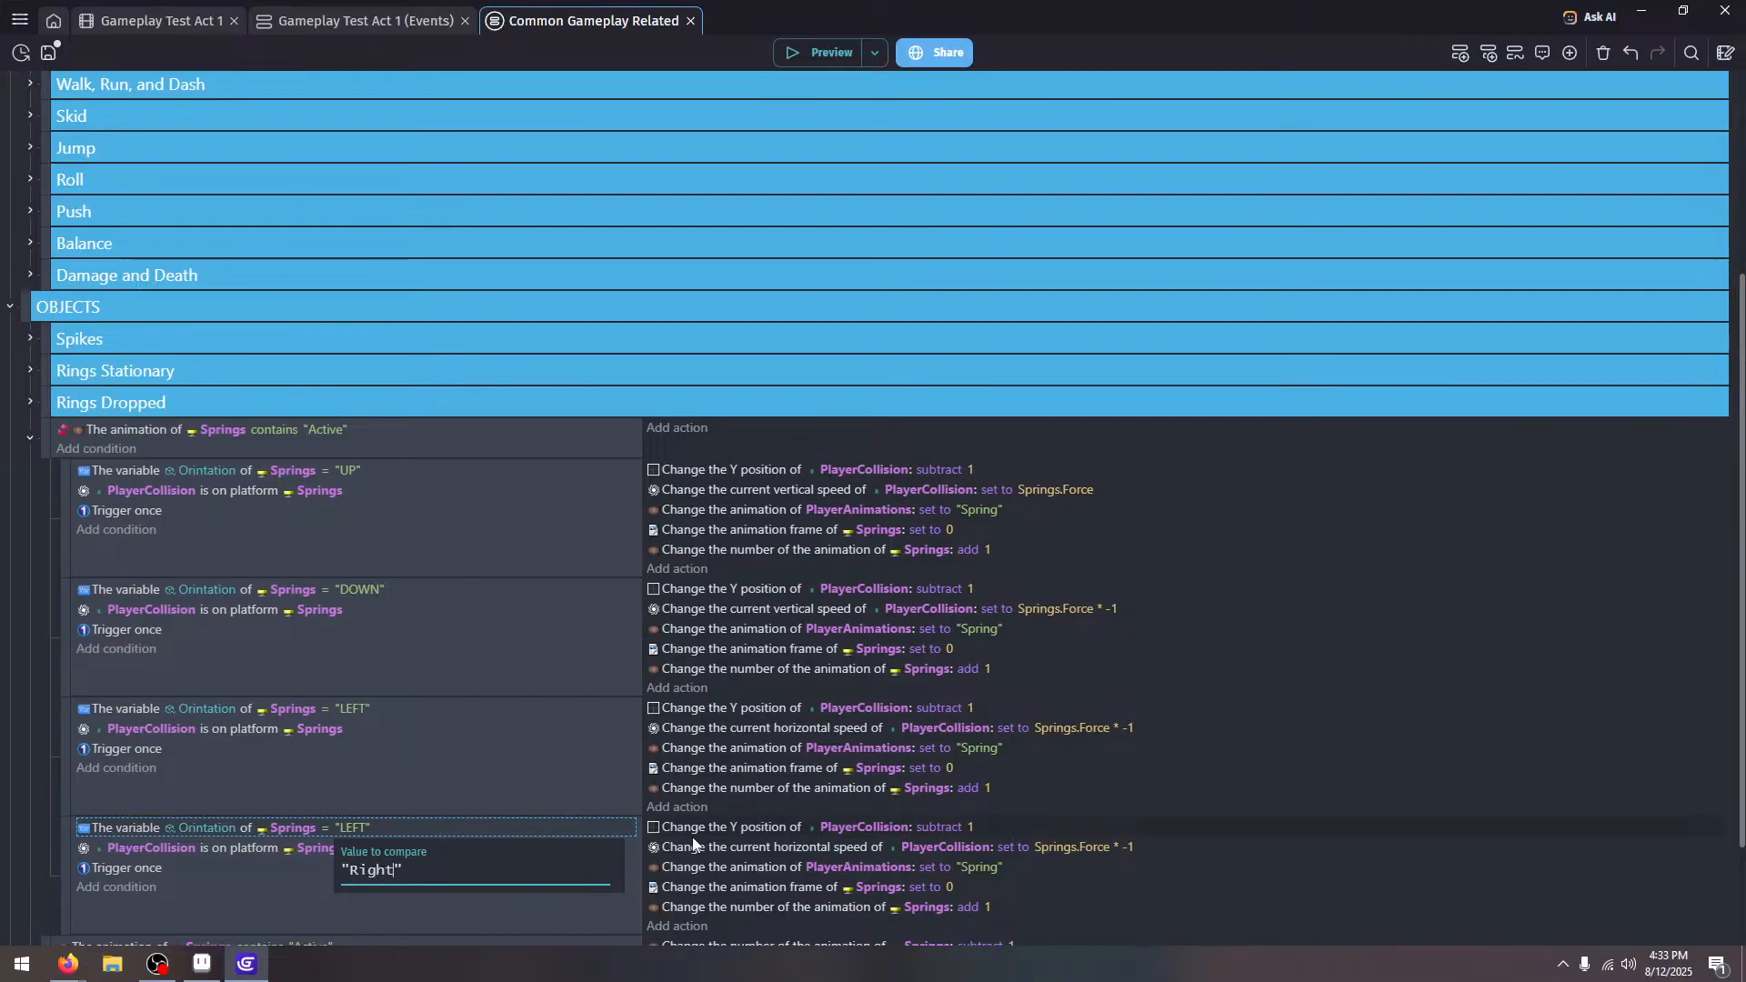
{"action": "type", "text": "Right"}
{"action": "key", "text": "BackSpace"}
{"action": "key", "text": "BackSpace"}
{"action": "key", "text": "BackSpace"}
{"action": "key", "text": "BackSpace"}
{"action": "type", "text": "IGHT"}
{"action": "left_click", "coordinate": [368, 749]}
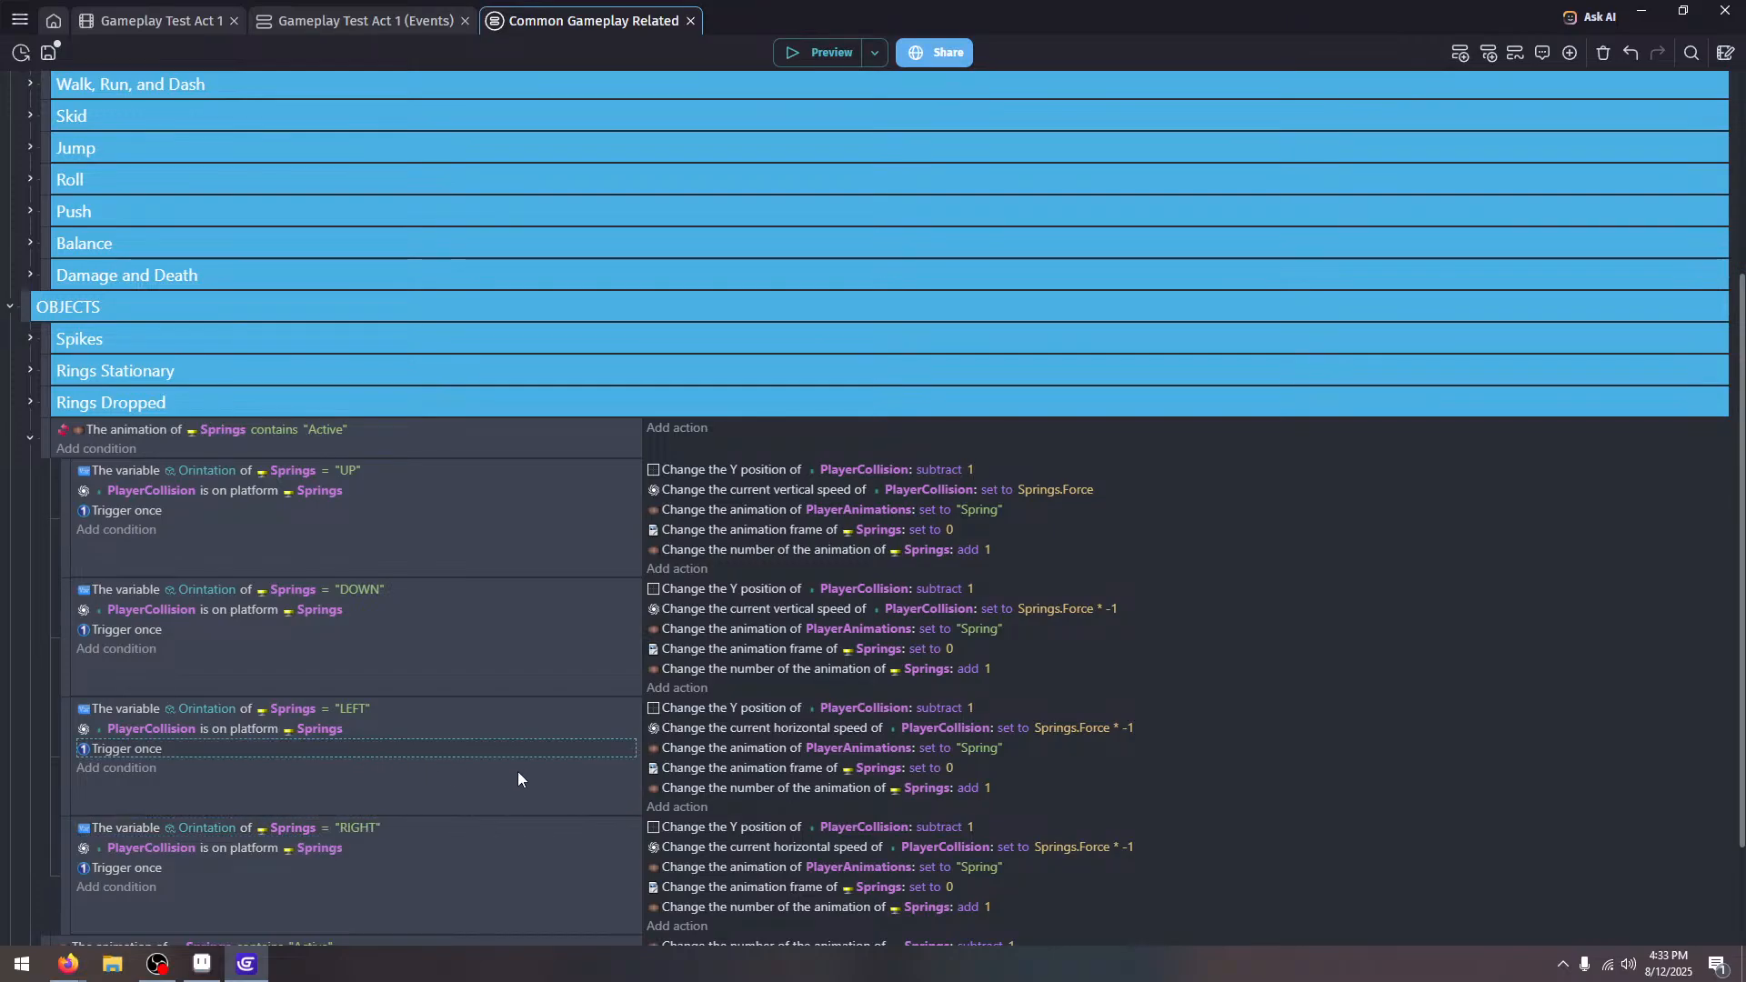
Set the PlayerCollision horizontal speed in the Springs "RIGHT" event to Springs.Force * 1
{"action": "scroll", "coordinate": [516, 771], "scroll_direction": "down", "scroll_amount": 1}
{"action": "left_click", "coordinate": [1111, 757]}
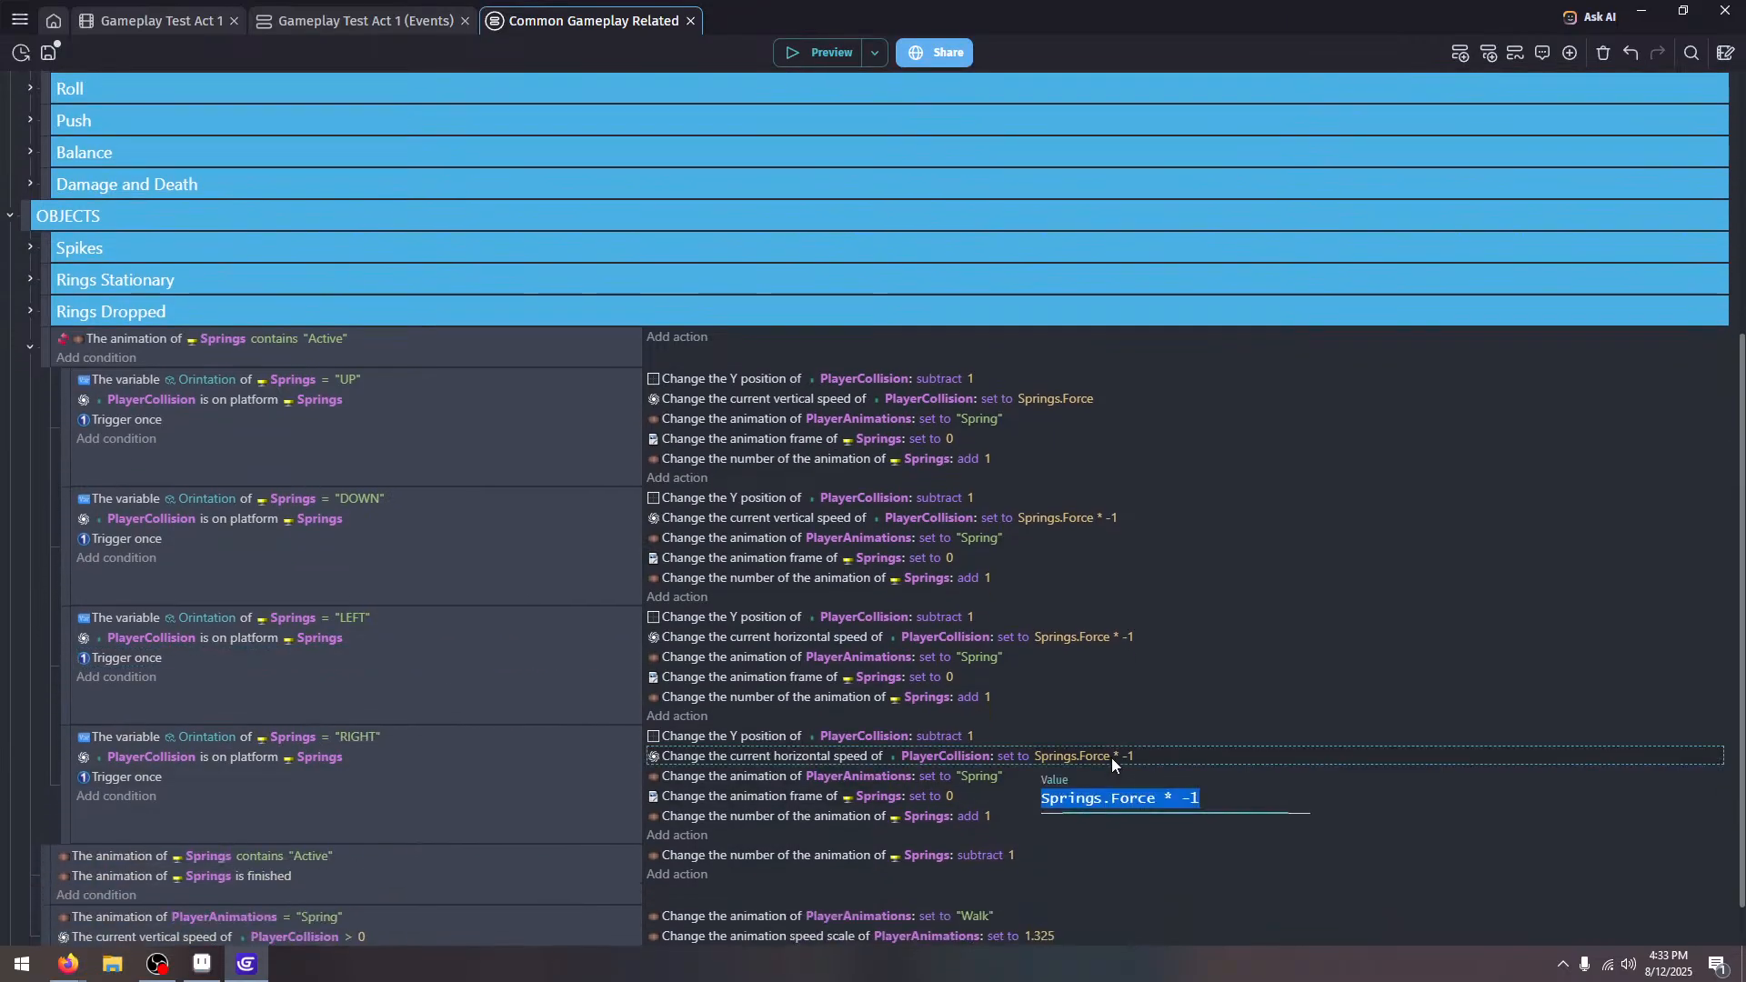
{"action": "left_click", "coordinate": [1191, 797]}
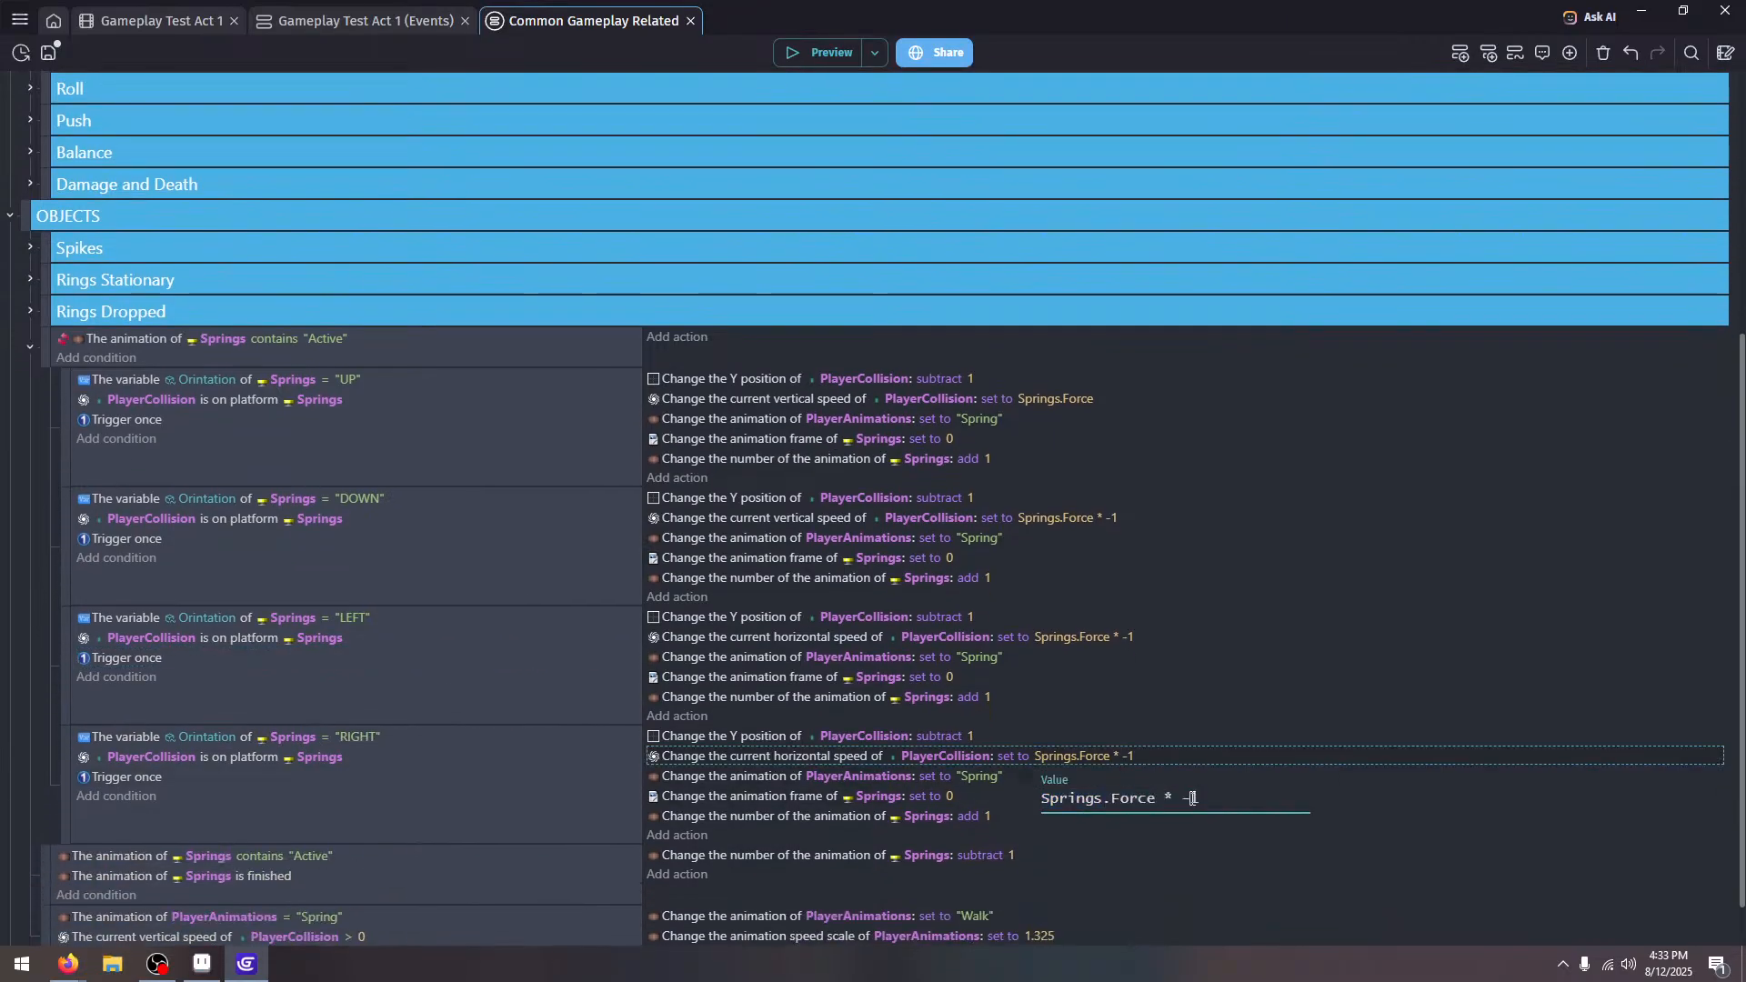
Set the PlayerCollision vertical speed in the Springs "UP" event to Springs.Force * 1
{"action": "left_click", "coordinate": [1077, 403]}
{"action": "left_click", "coordinate": [1155, 445]}
{"action": "type", "text": "* 1"}
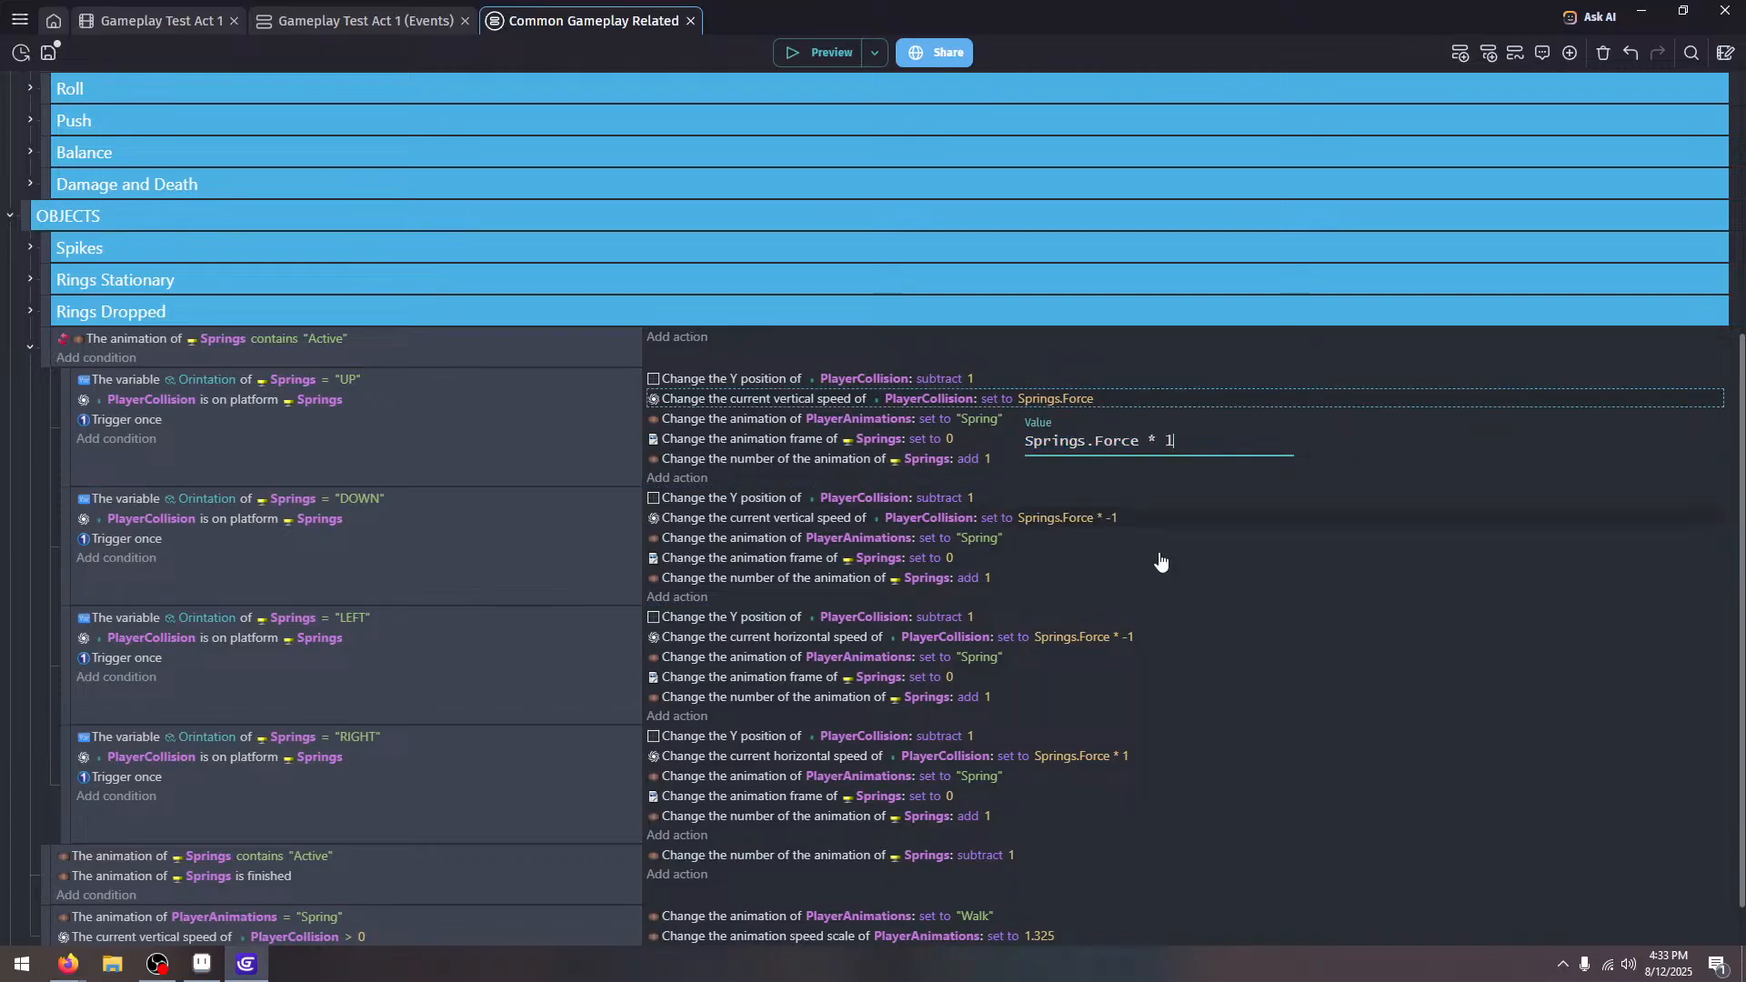
{"action": "key", "text": "Return"}
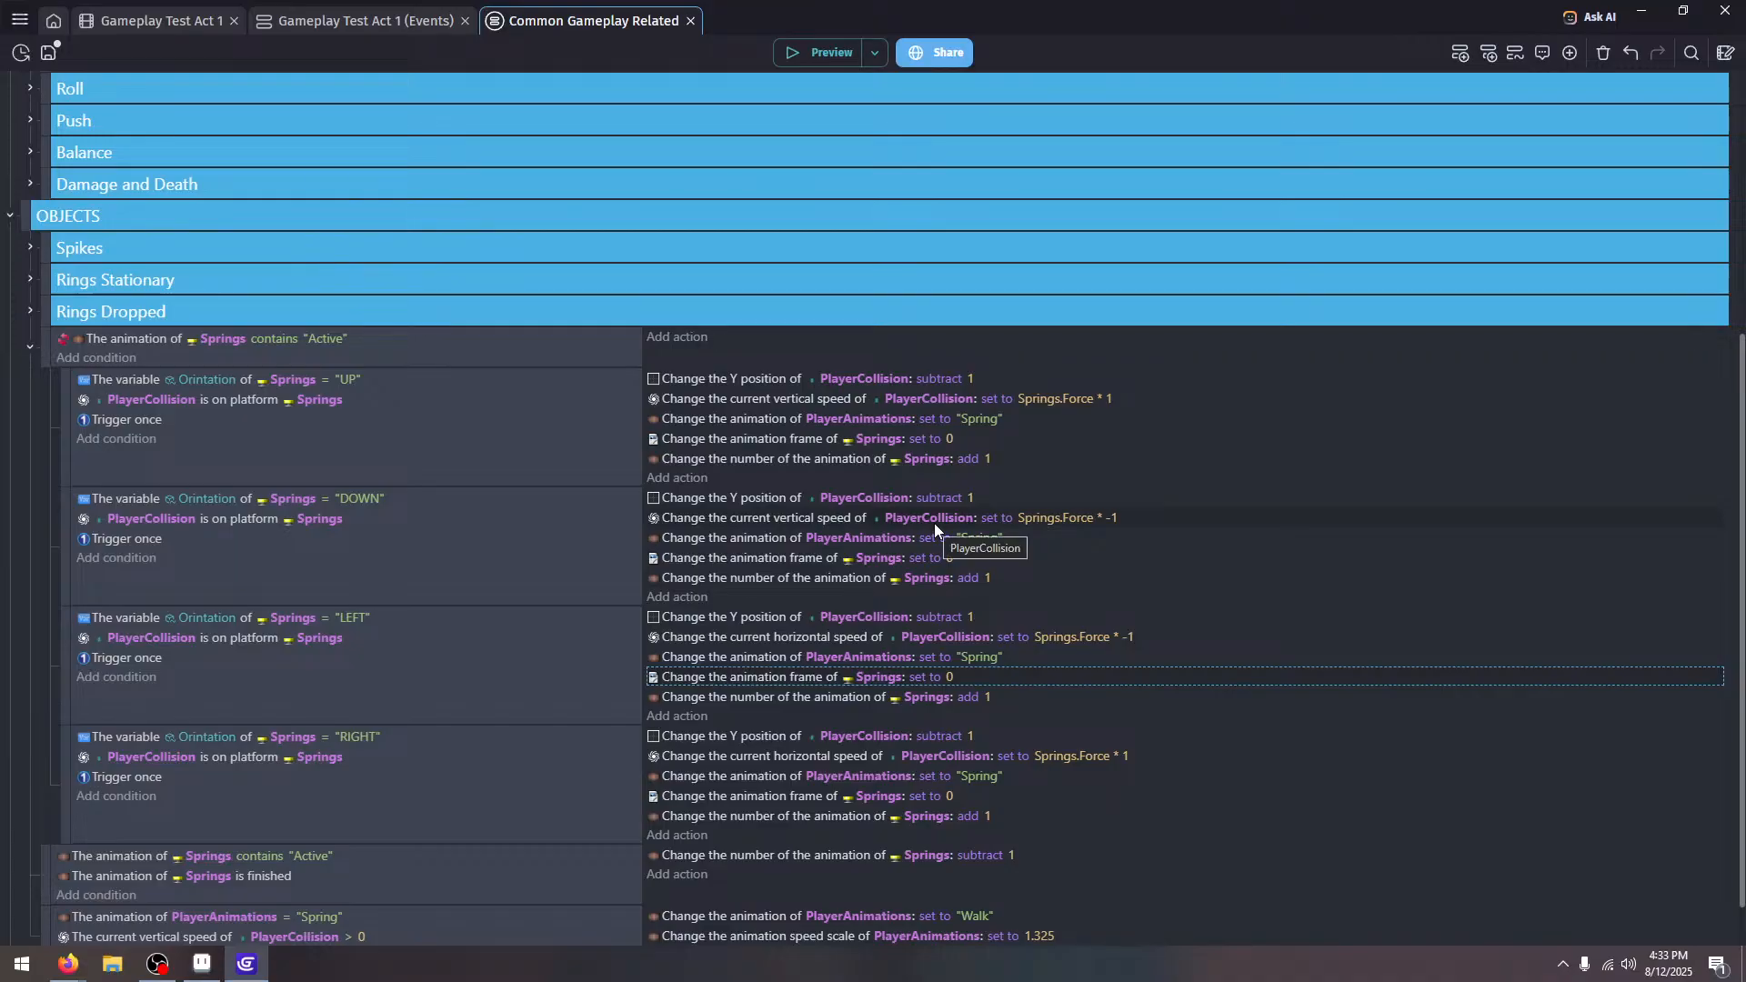
Replace the on-platform condition in the Springs "LEFT" event with PlayerCollision's "Character is pushing platform" condition, using Springs as the platform
{"action": "left_click", "coordinate": [435, 644]}
{"action": "key", "text": "Delete"}
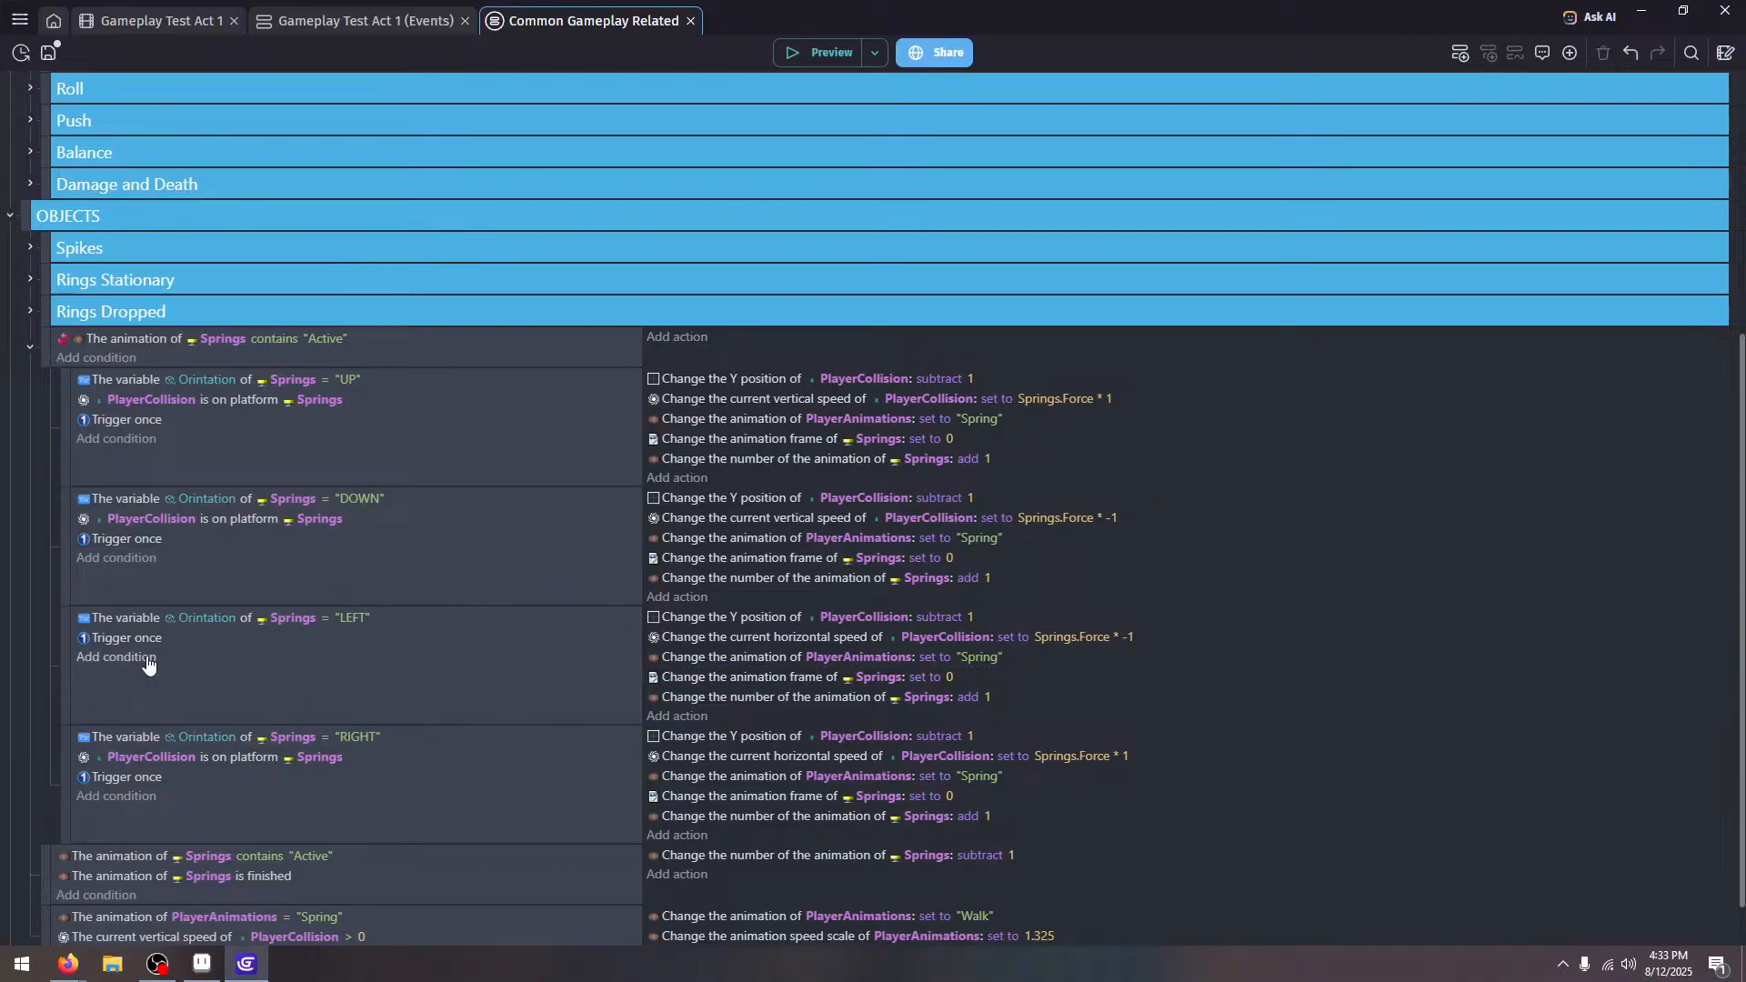
{"action": "left_click", "coordinate": [116, 656]}
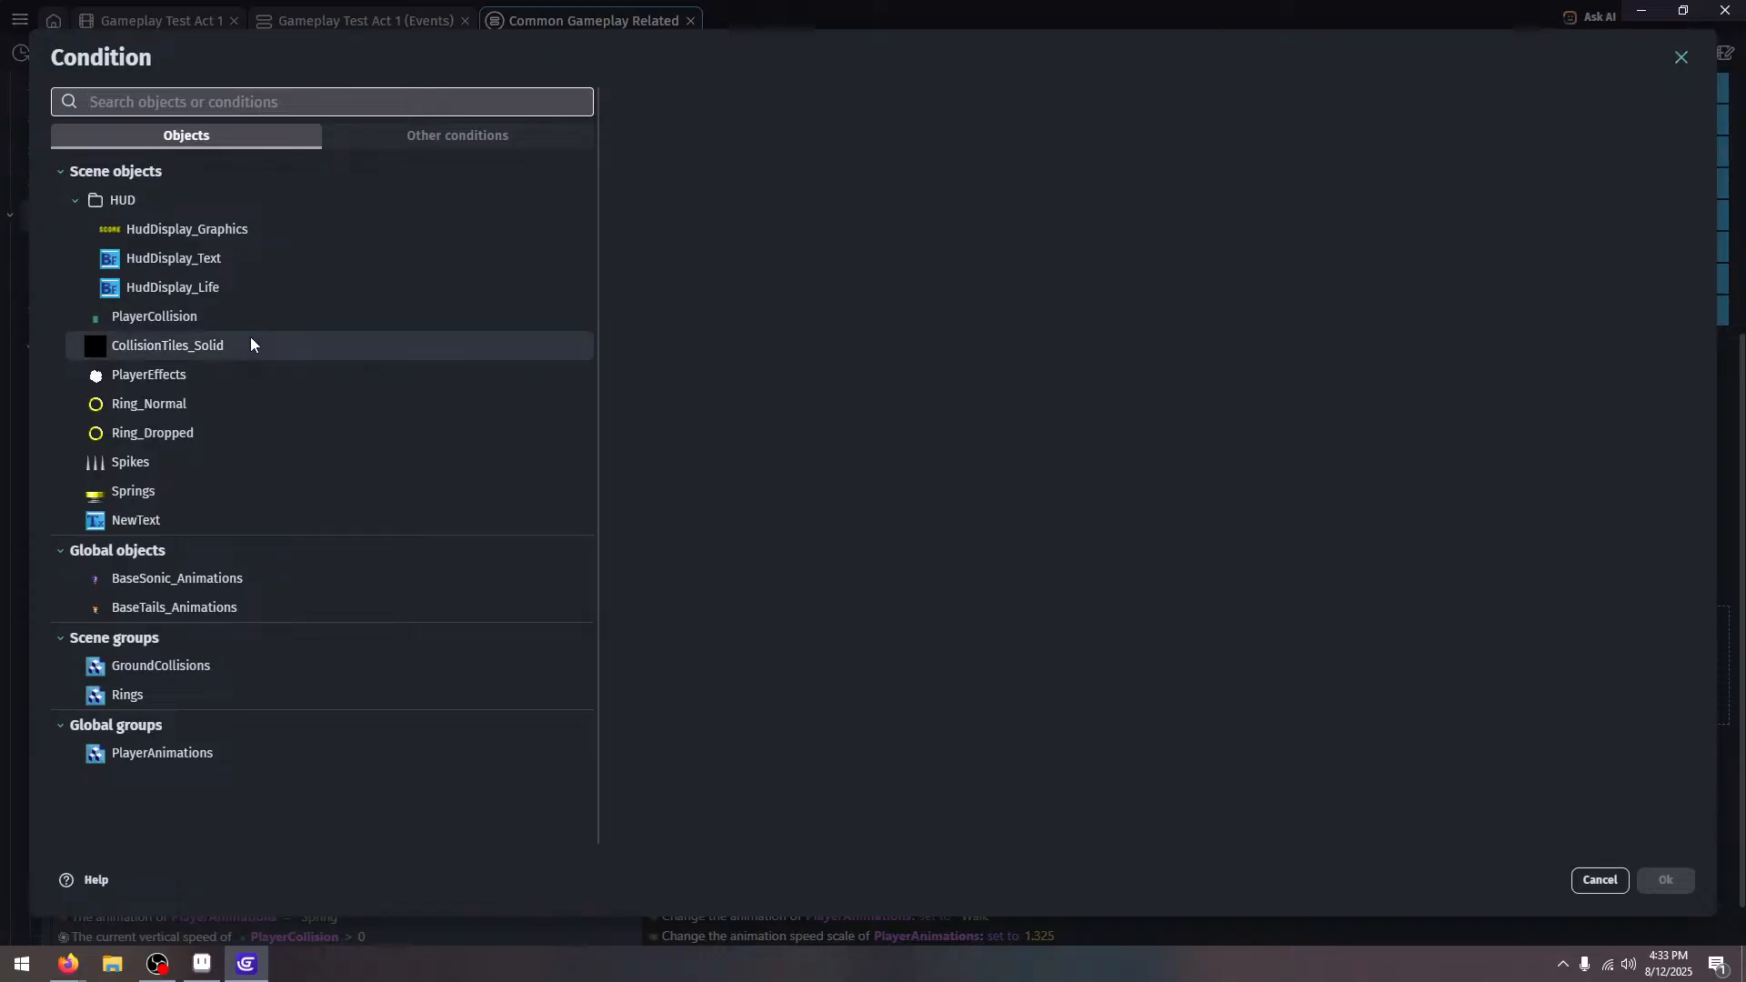
{"action": "left_click", "coordinate": [252, 326]}
{"action": "scroll", "coordinate": [881, 328], "scroll_direction": "down", "scroll_amount": 2}
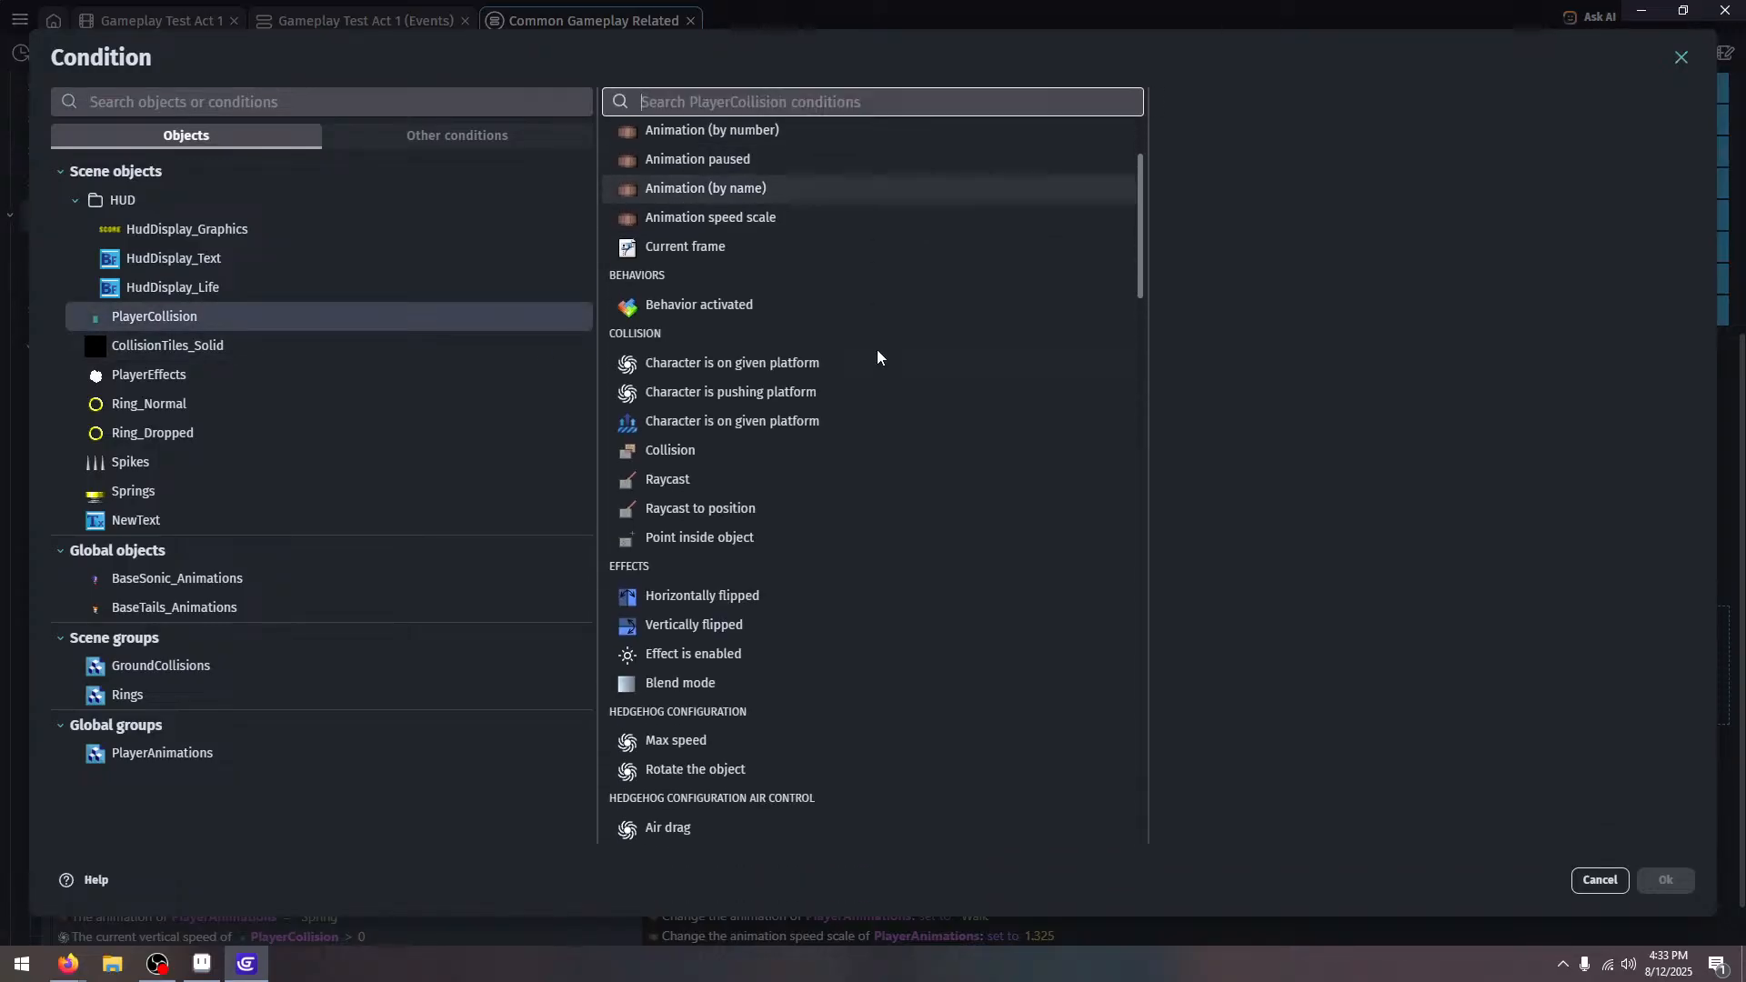
{"action": "left_click", "coordinate": [913, 391]}
{"action": "left_click", "coordinate": [1419, 215]}
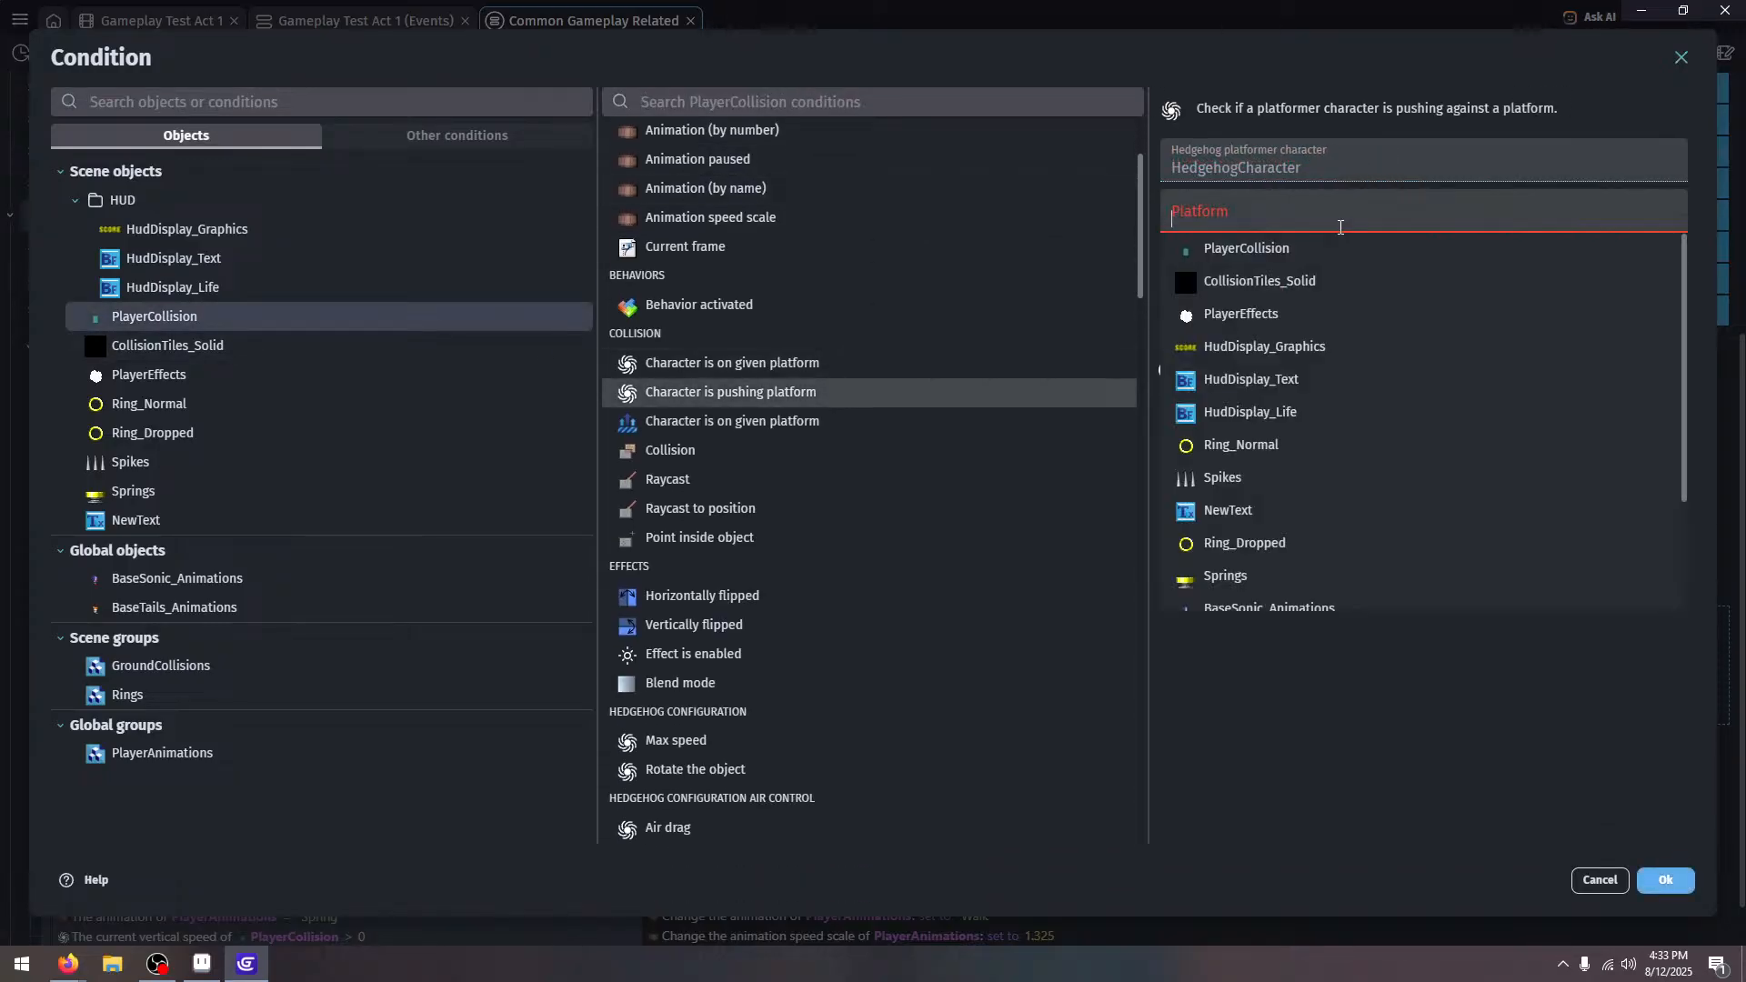
{"action": "left_click", "coordinate": [1338, 577]}
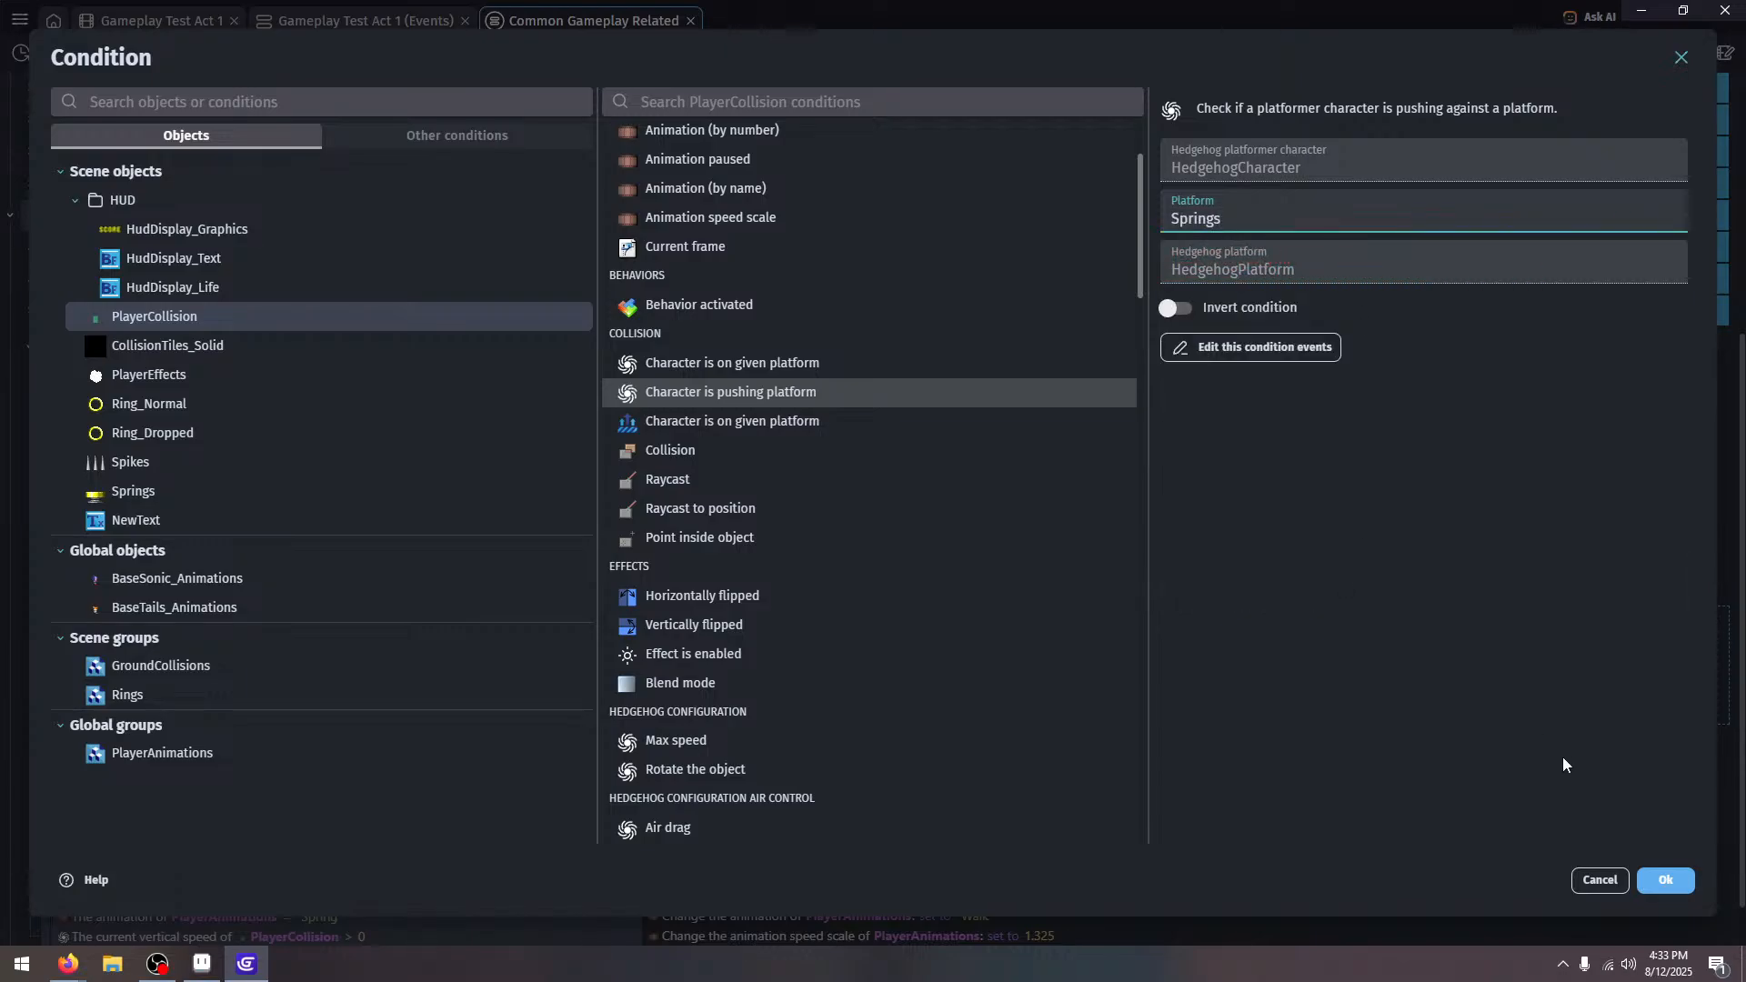
{"action": "left_click", "coordinate": [1665, 880]}
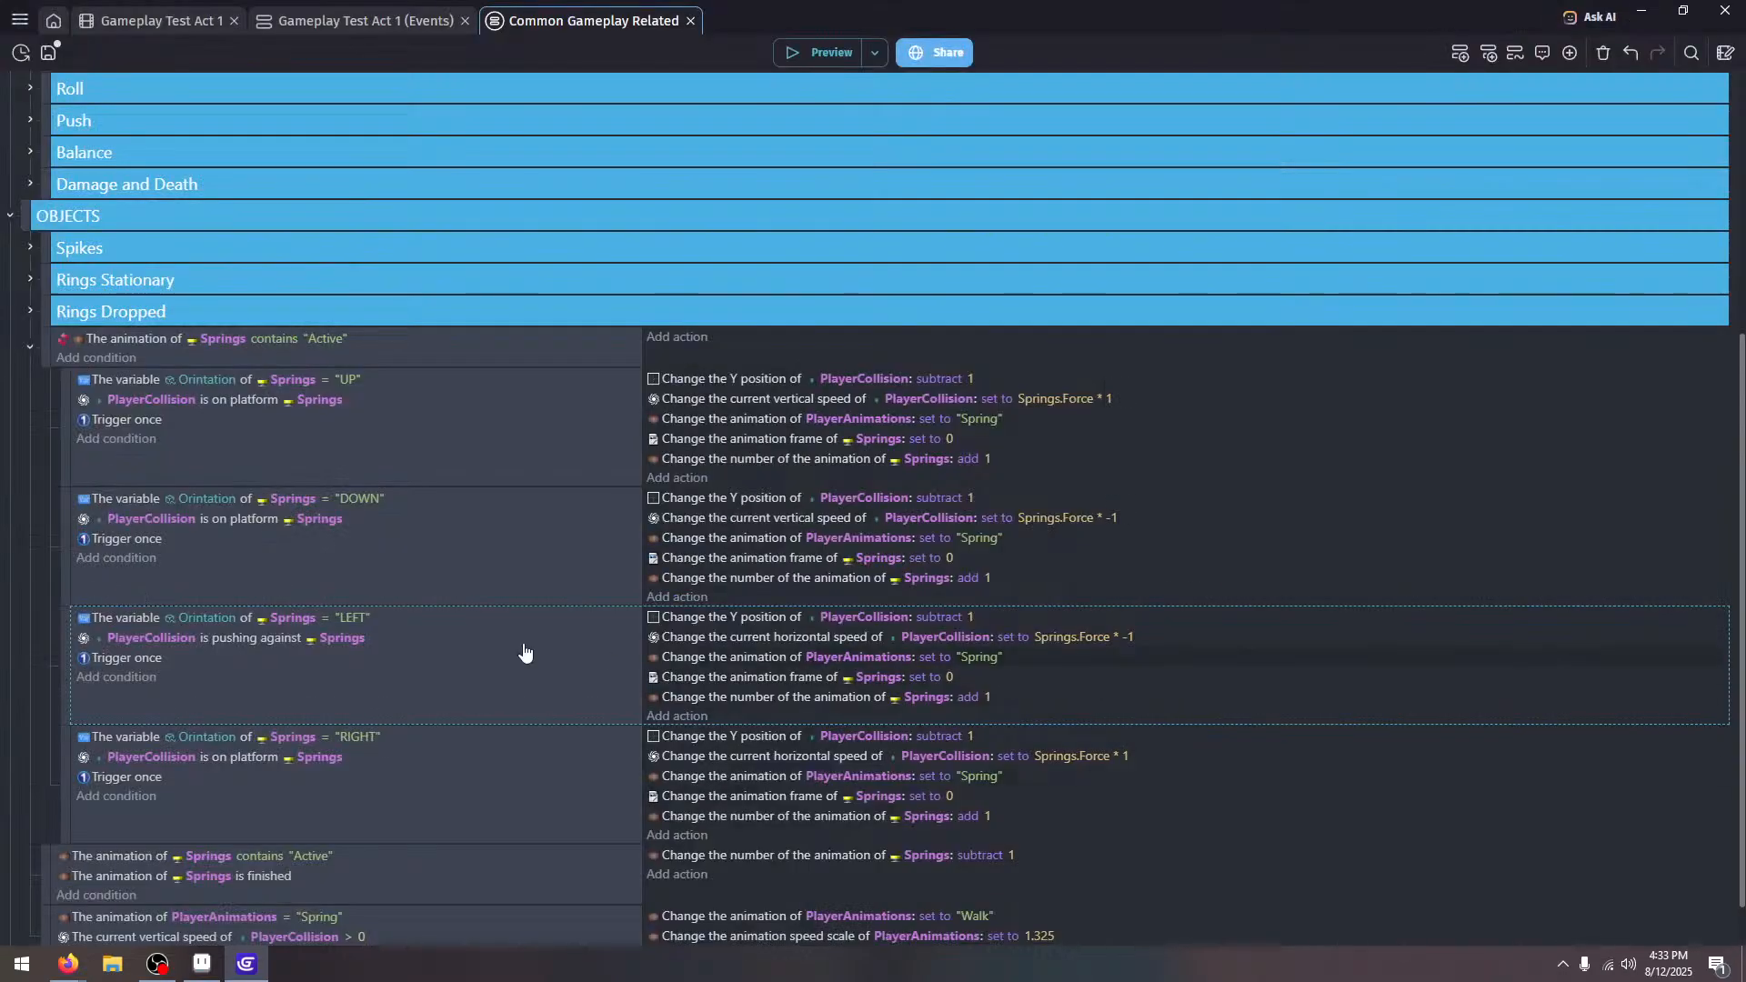
Replace the on-platform condition in the Springs "RIGHT" event with a copy of the "LEFT" event's pushing-against-Springs condition
{"action": "left_click", "coordinate": [406, 646]}
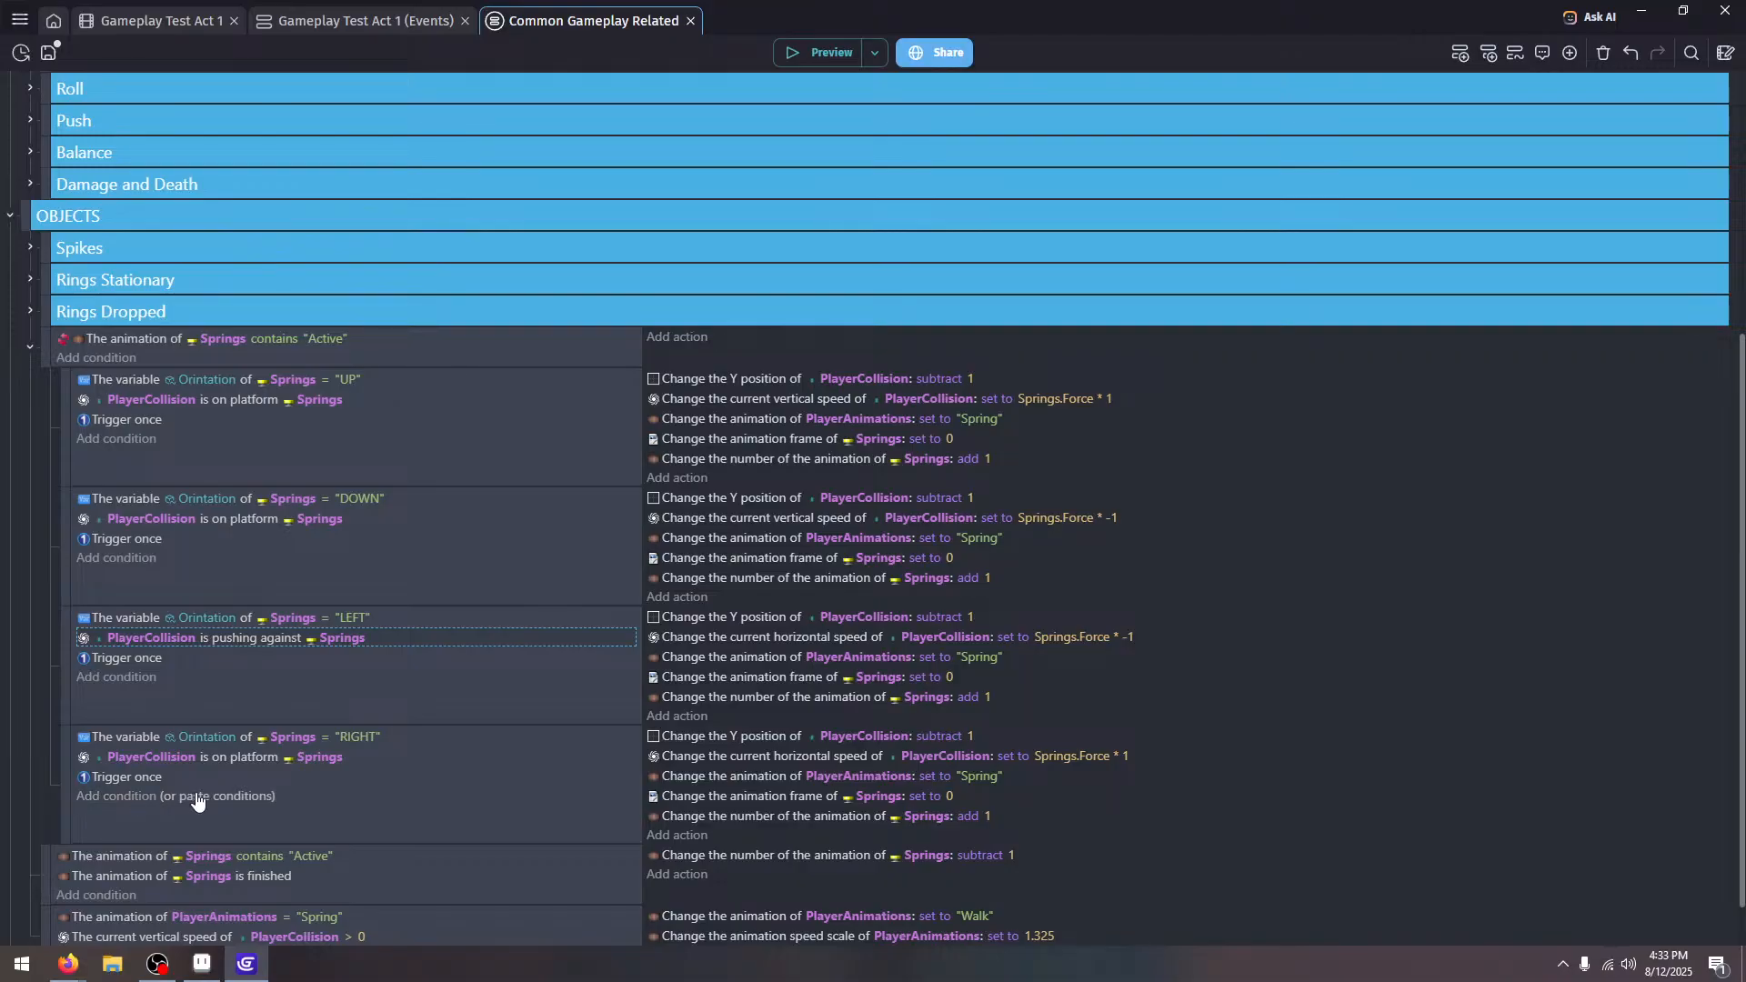
{"action": "left_click", "coordinate": [400, 757]}
{"action": "key", "text": "ctrl+v"}
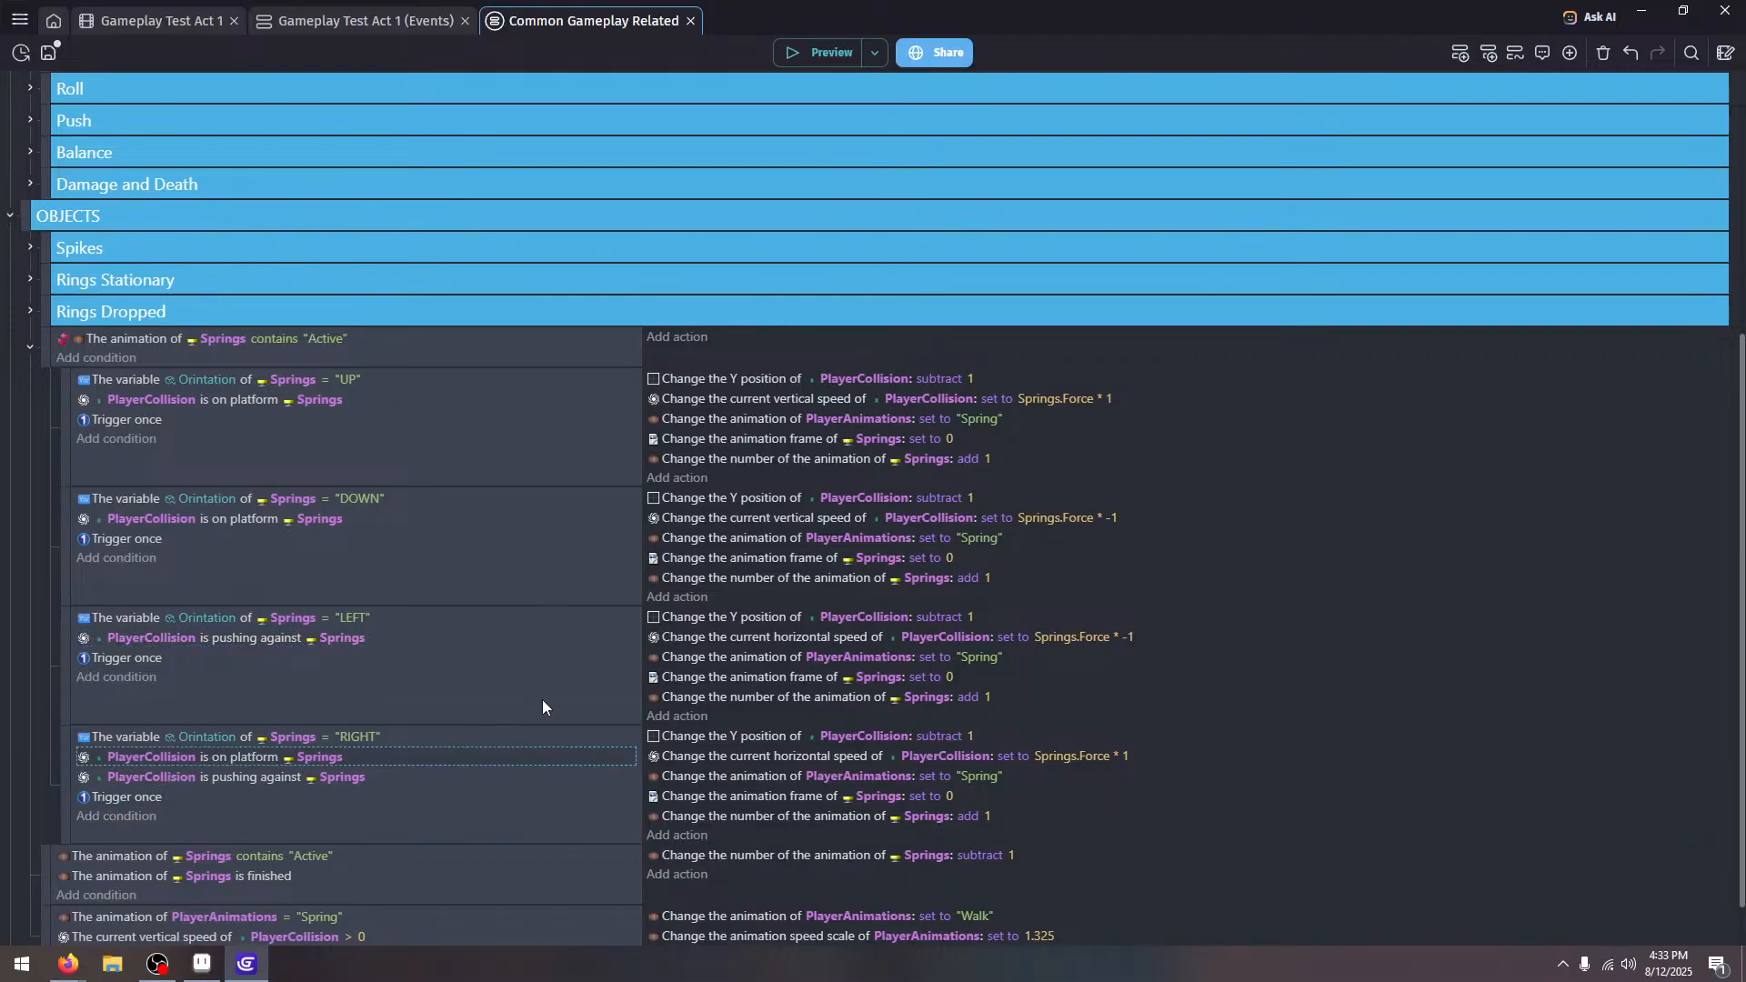
{"action": "key", "text": "Delete"}
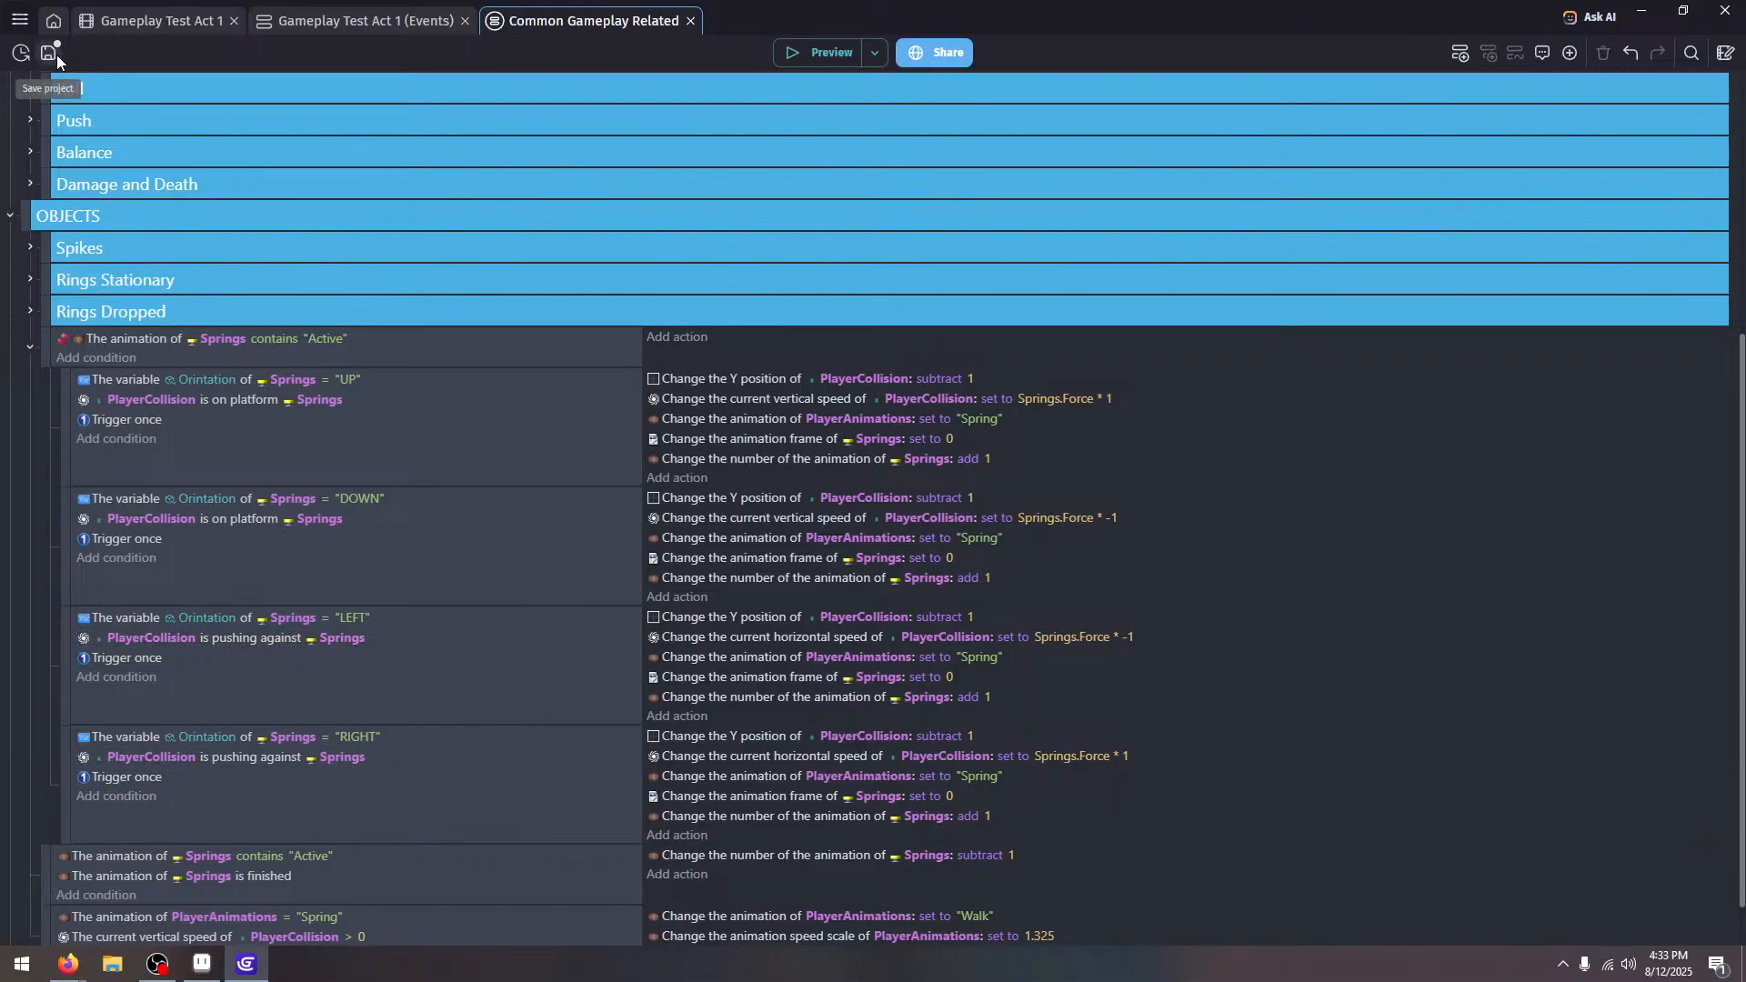
Save the project with the updated spring events
{"action": "scroll", "coordinate": [318, 456], "scroll_direction": "down", "scroll_amount": 1}
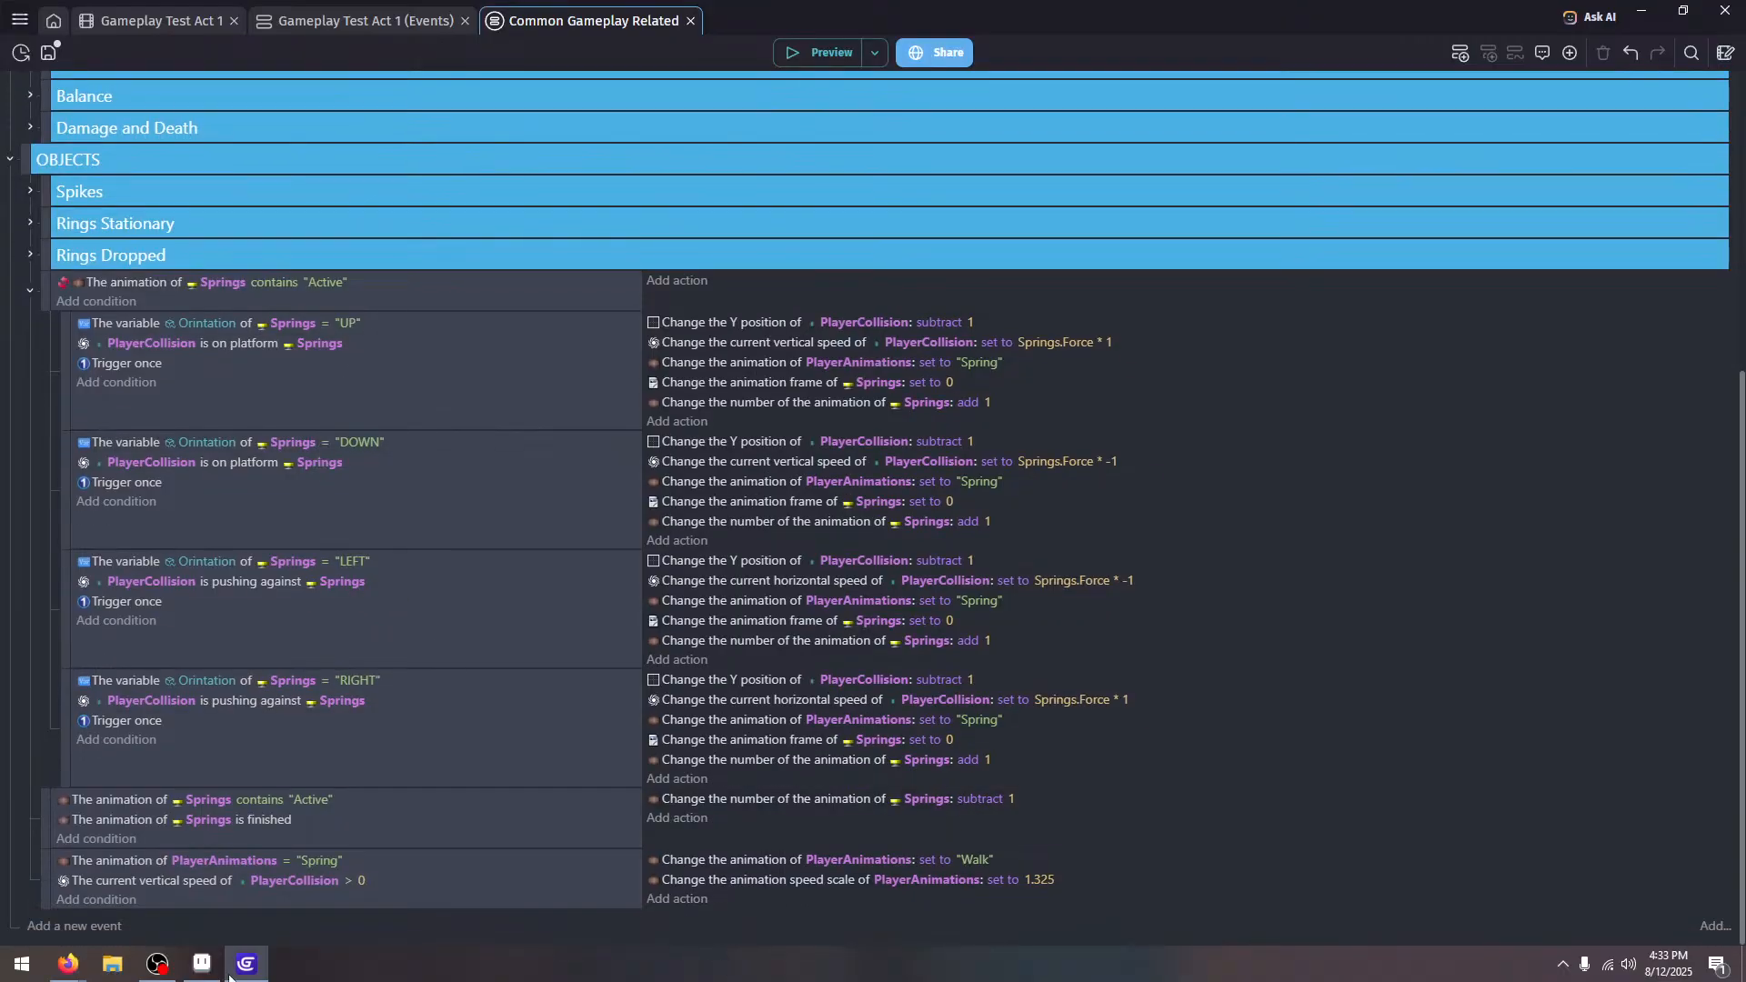
{"action": "left_click", "coordinate": [51, 50]}
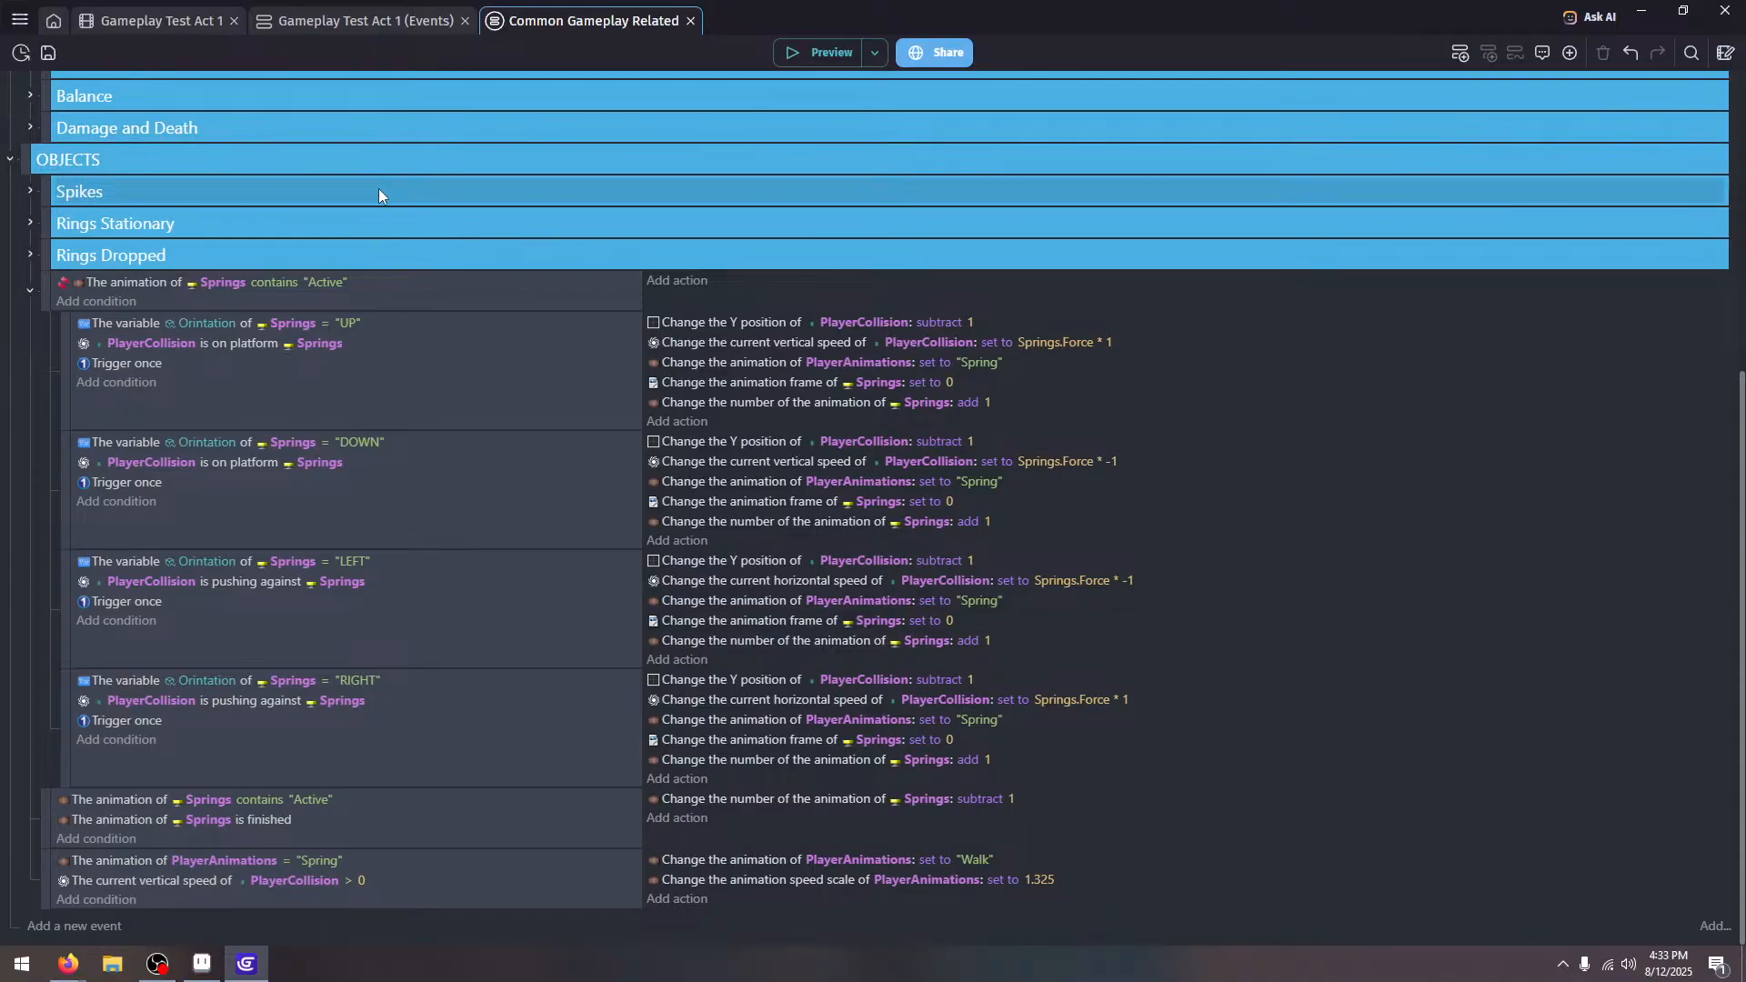
{"action": "left_click", "coordinate": [49, 51]}
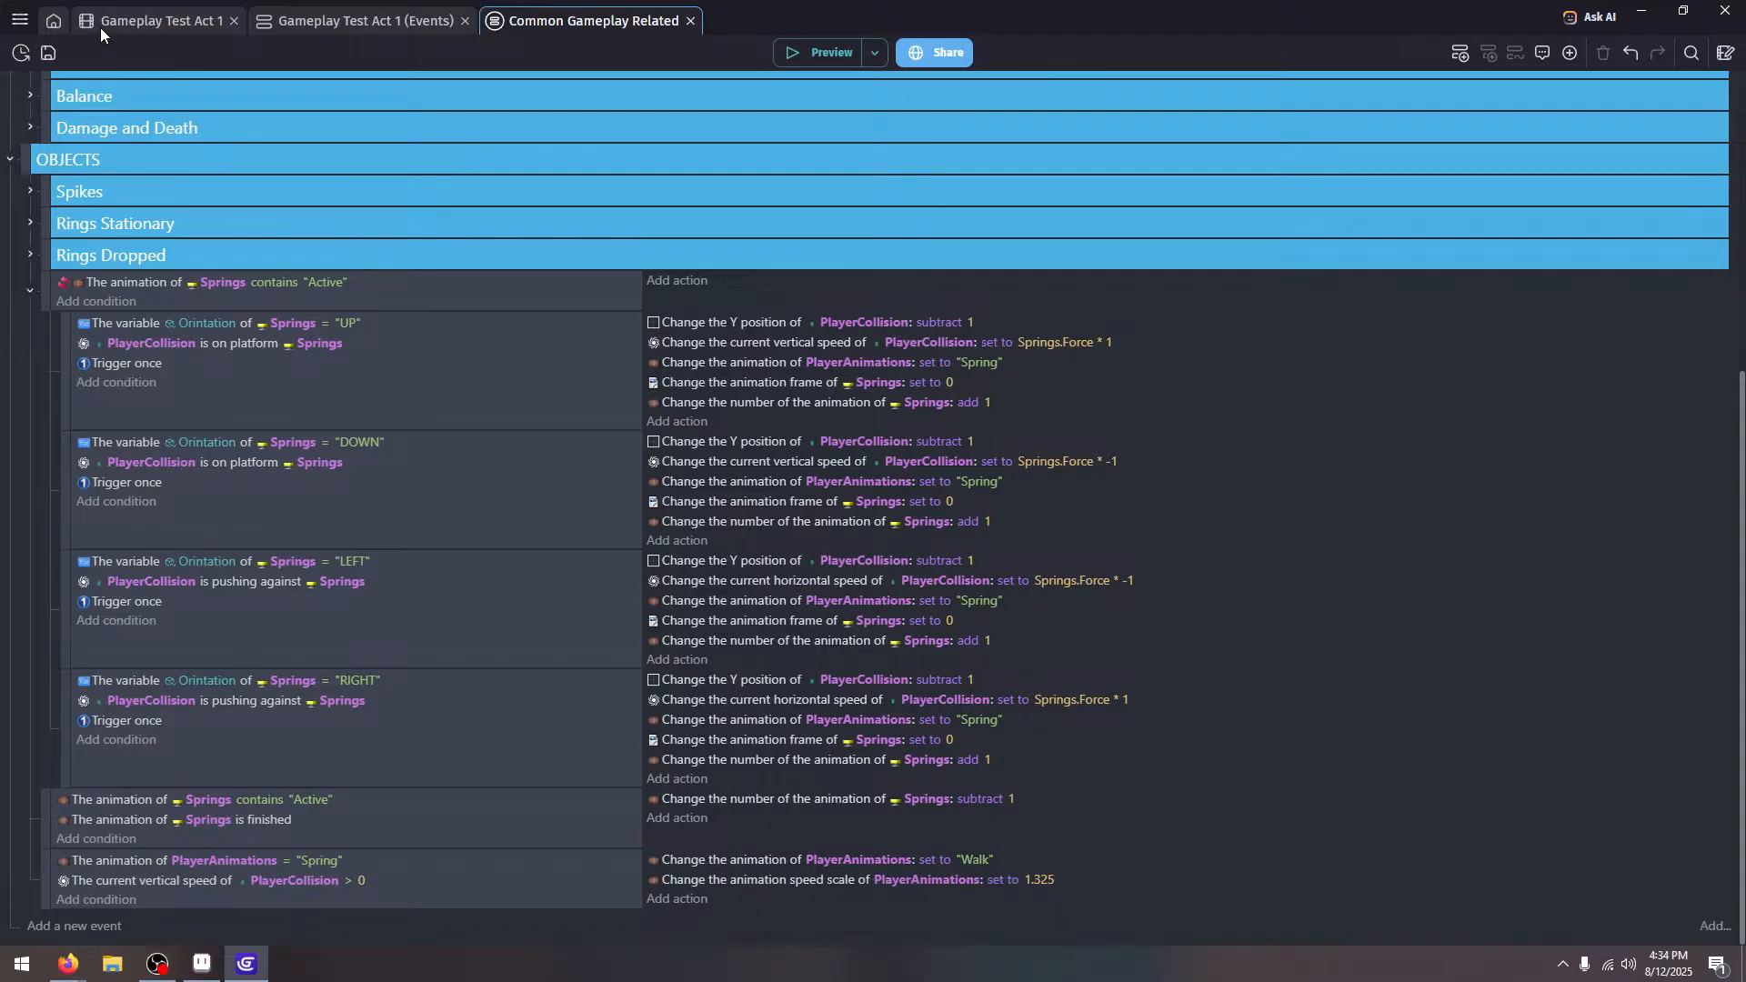
Open the Gameplay Test Act 1 scene and check the Flash behavior settings of PlayerEffects and BaseTails_Animations
{"action": "left_click", "coordinate": [100, 27]}
{"action": "scroll", "coordinate": [736, 409], "scroll_direction": "up", "scroll_amount": 2}
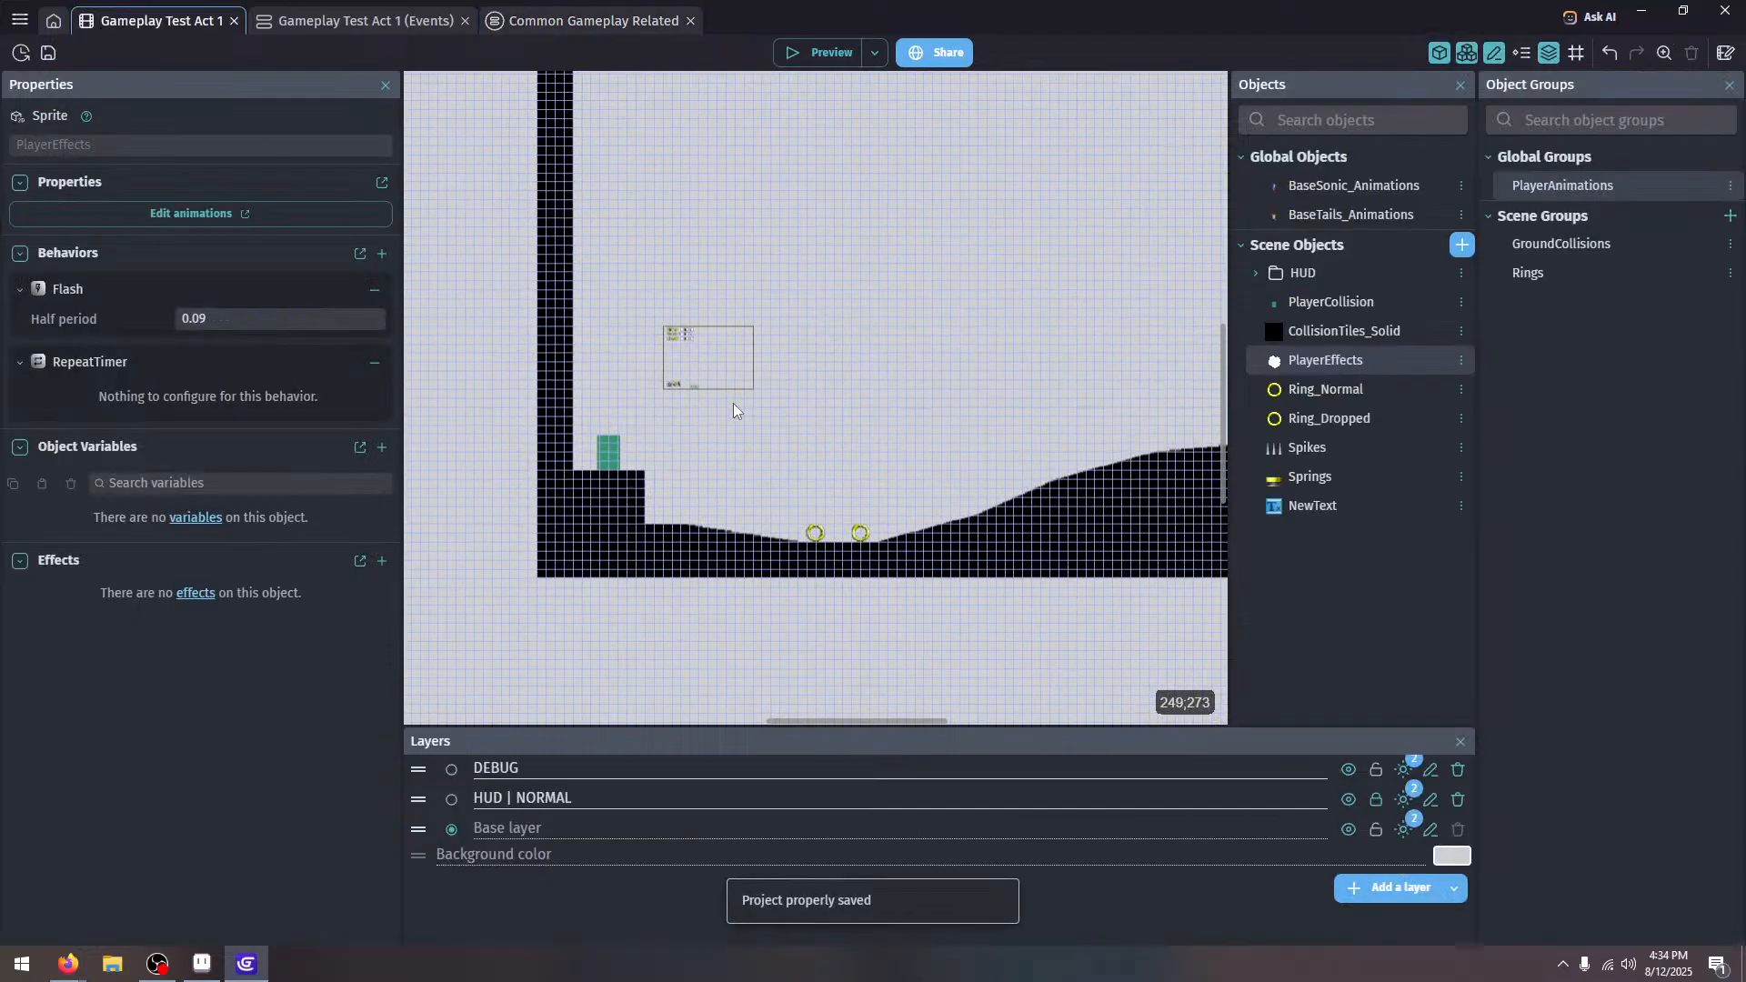
{"action": "left_click_drag", "start_coordinate": [737, 409], "coordinate": [852, 422]}
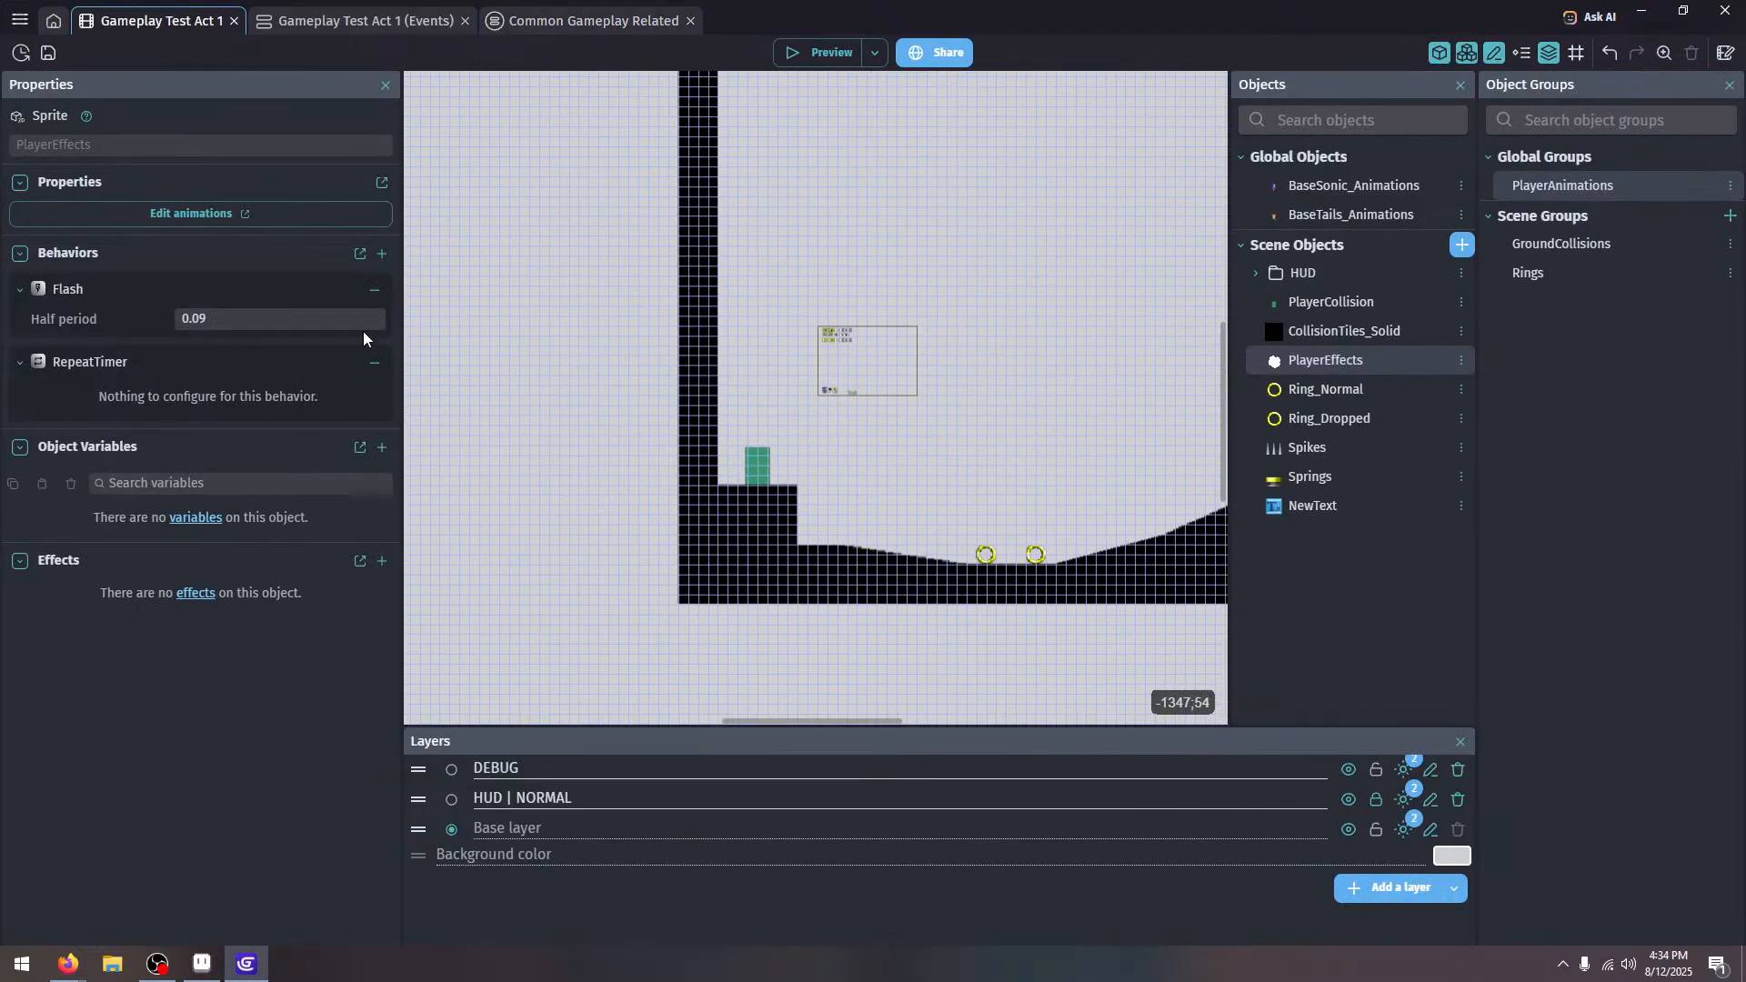
{"action": "left_click", "coordinate": [281, 319]}
{"action": "double_click", "coordinate": [1351, 215]}
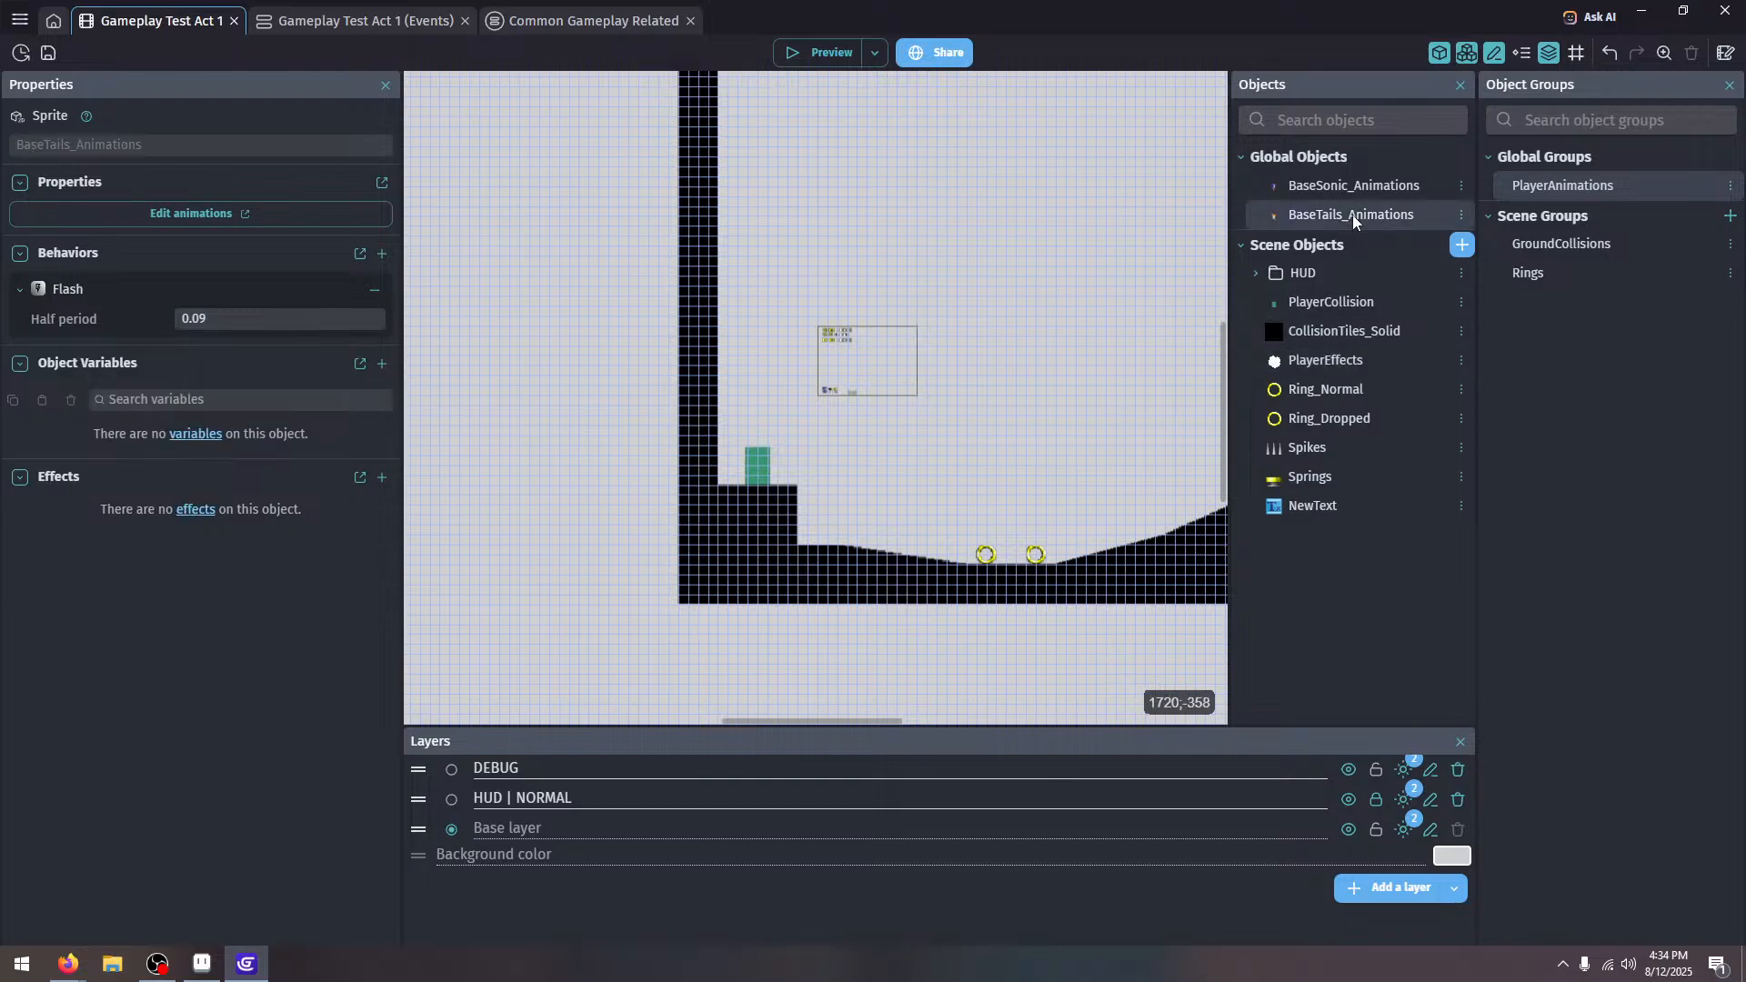
{"action": "key", "text": "Escape"}
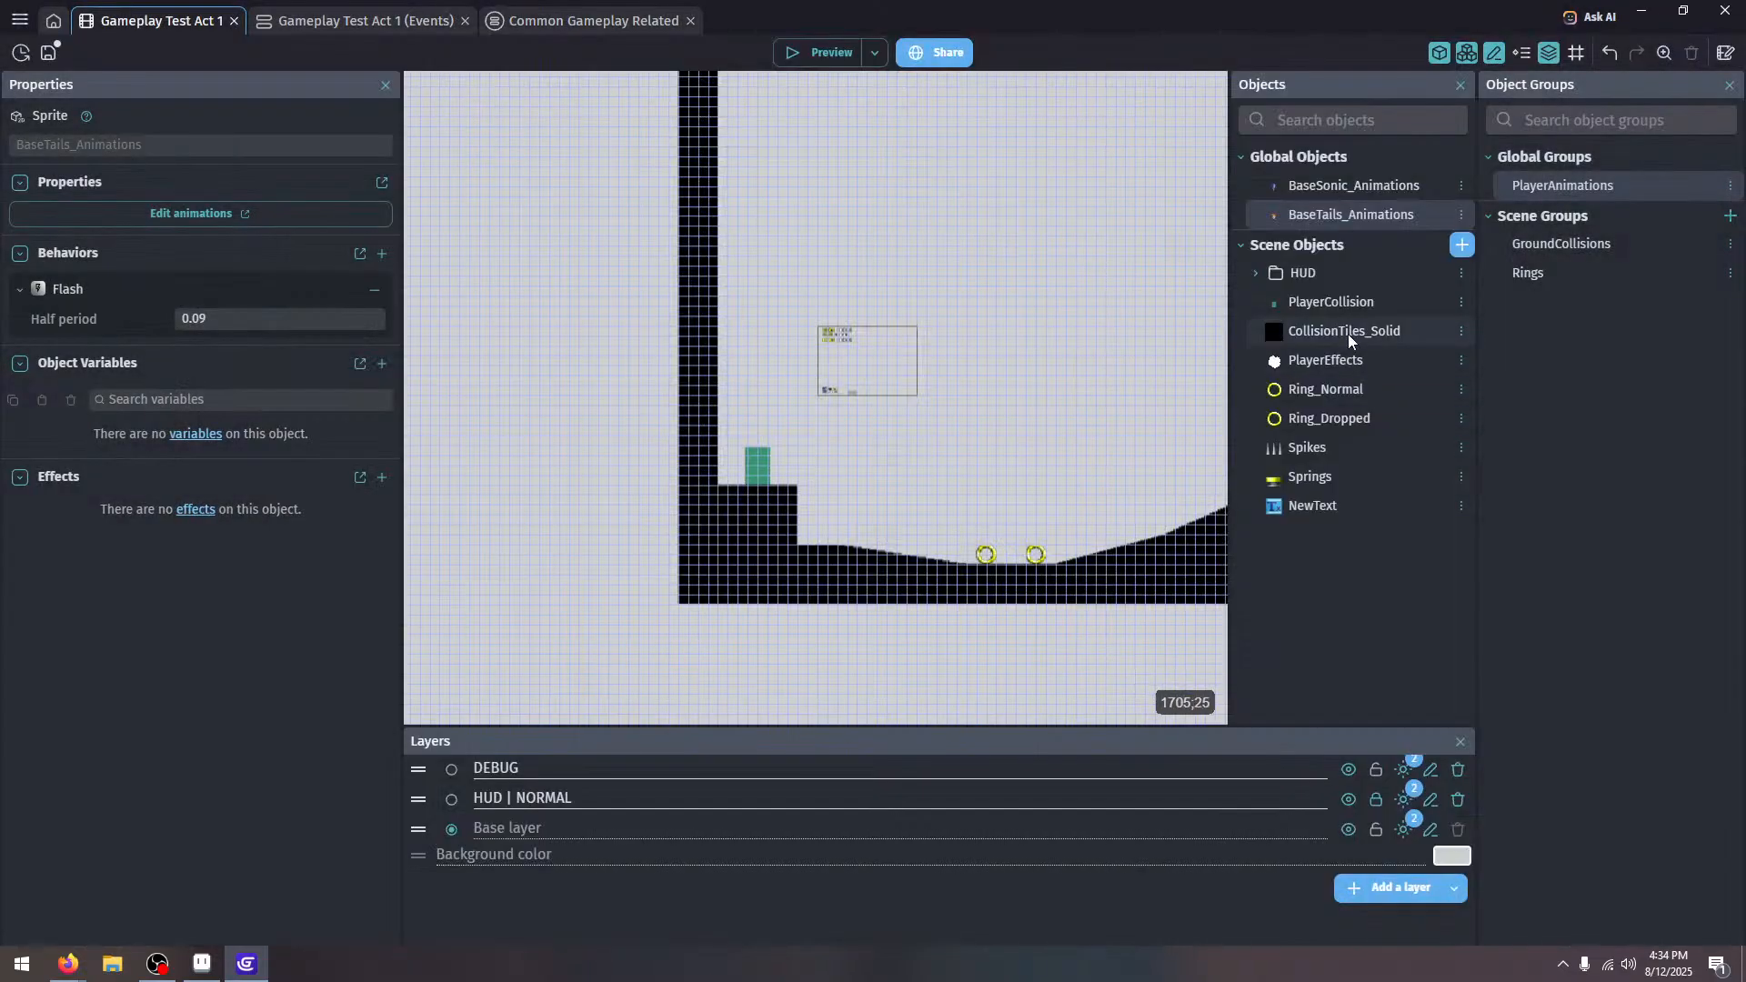
Delete the Flash behavior from the PlayerEffects object and apply the change
{"action": "left_click", "coordinate": [1345, 334]}
{"action": "double_click", "coordinate": [1350, 361]}
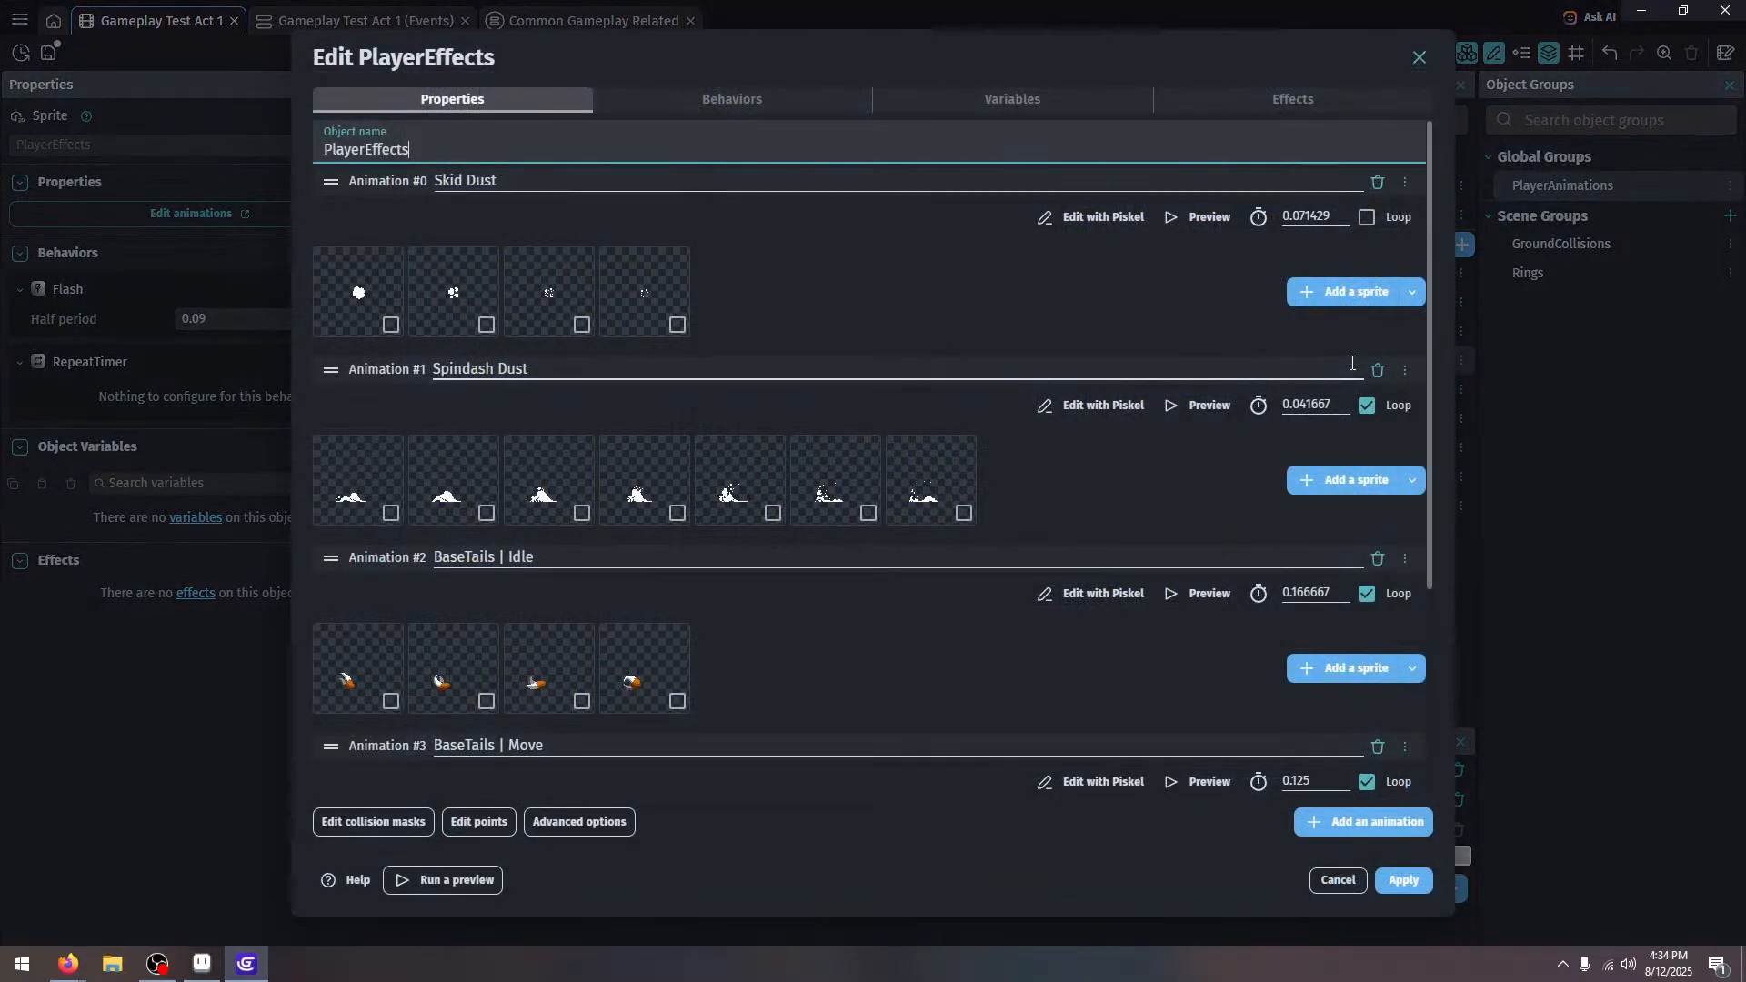
{"action": "left_click", "coordinate": [853, 99]}
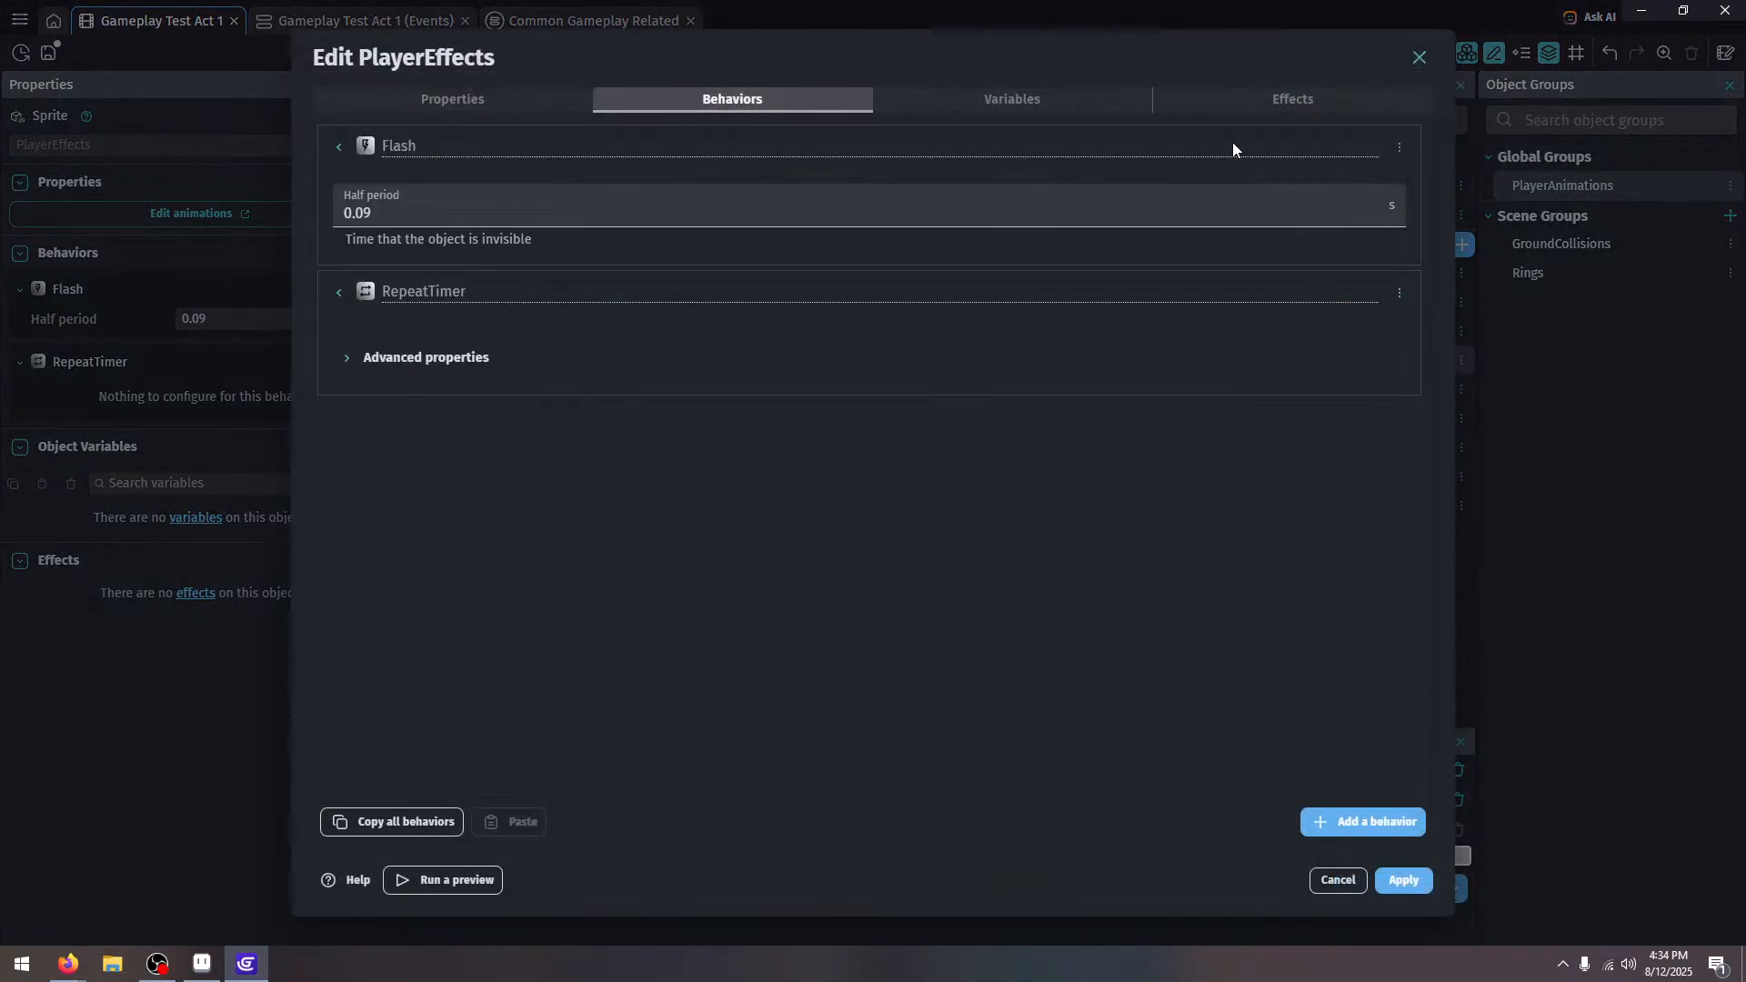
{"action": "left_click", "coordinate": [1400, 151]}
{"action": "left_click", "coordinate": [1493, 198]}
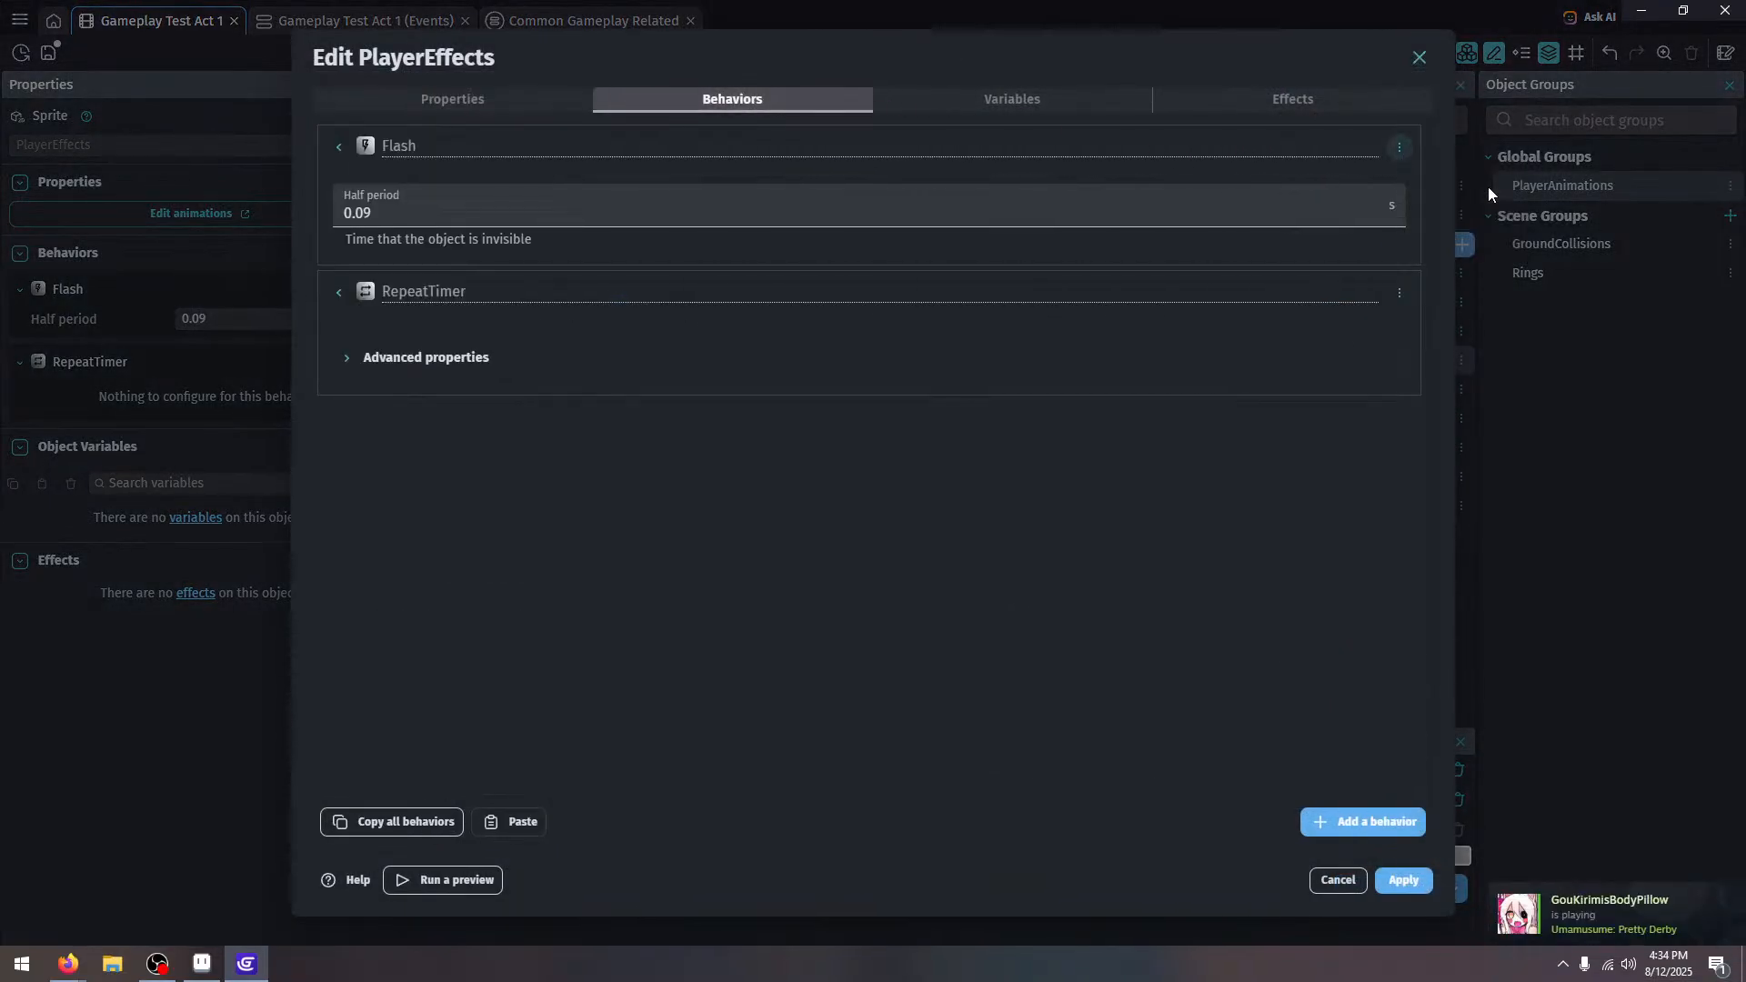
{"action": "left_click", "coordinate": [1400, 147]}
{"action": "left_click", "coordinate": [1445, 182]}
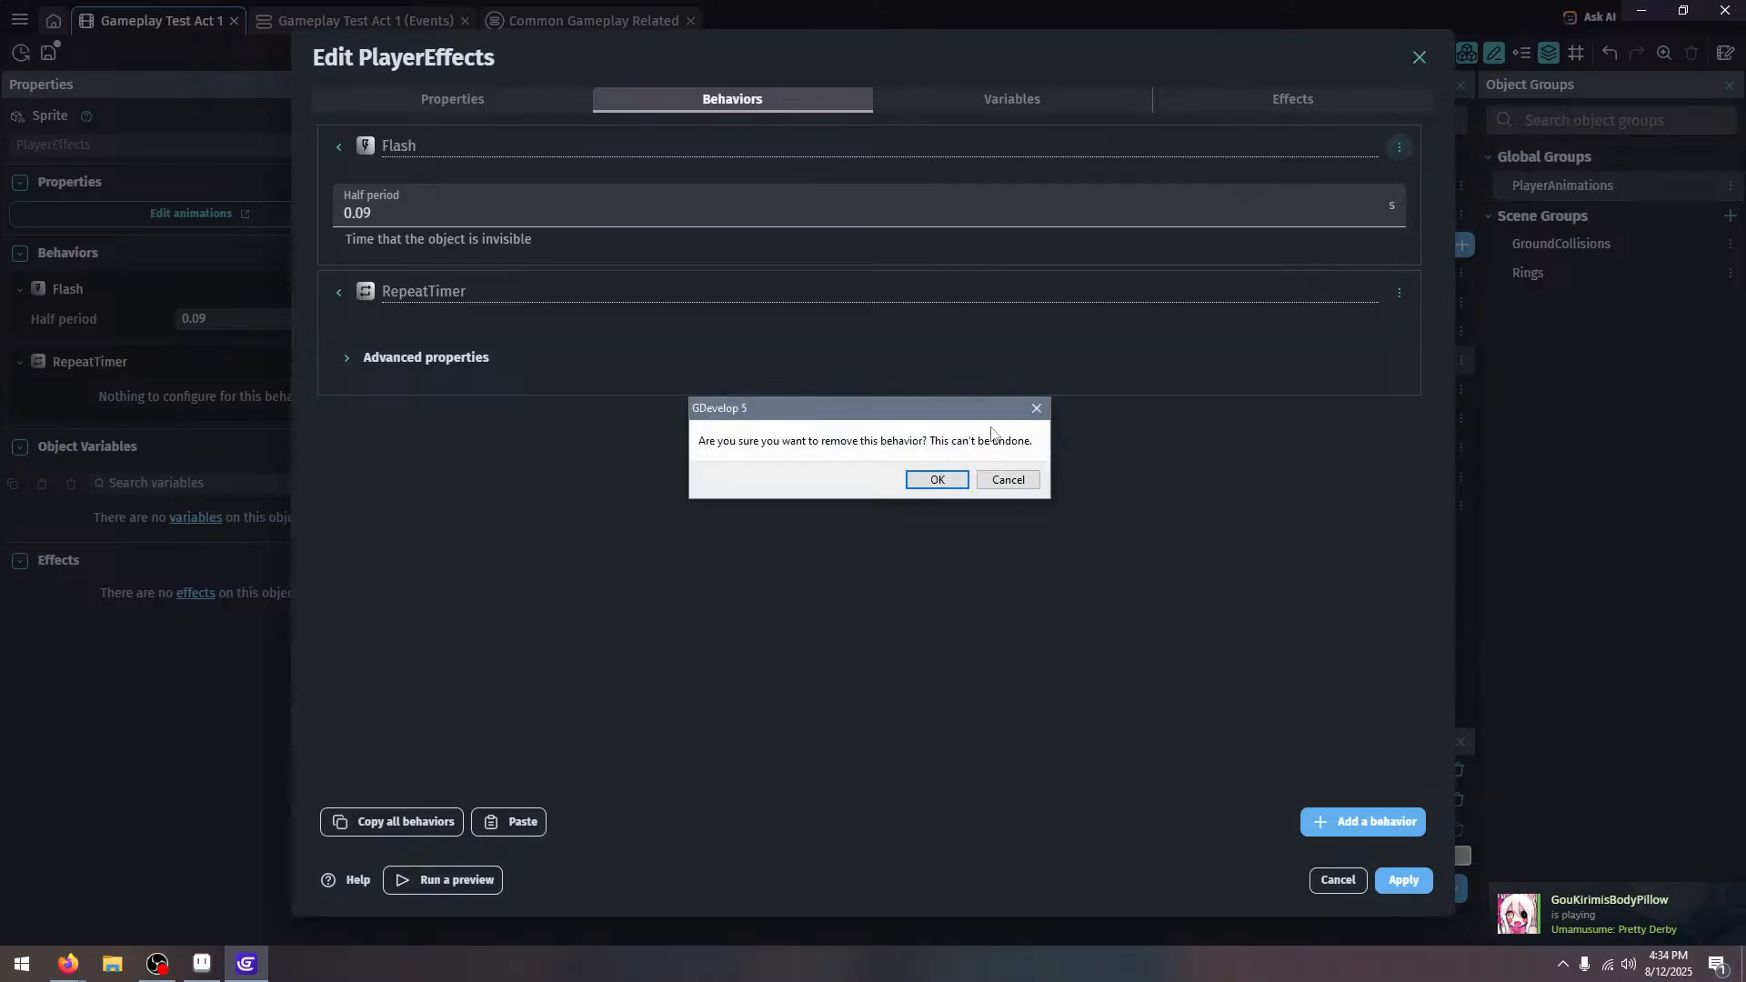
{"action": "left_click", "coordinate": [955, 483]}
{"action": "left_click", "coordinate": [1402, 884]}
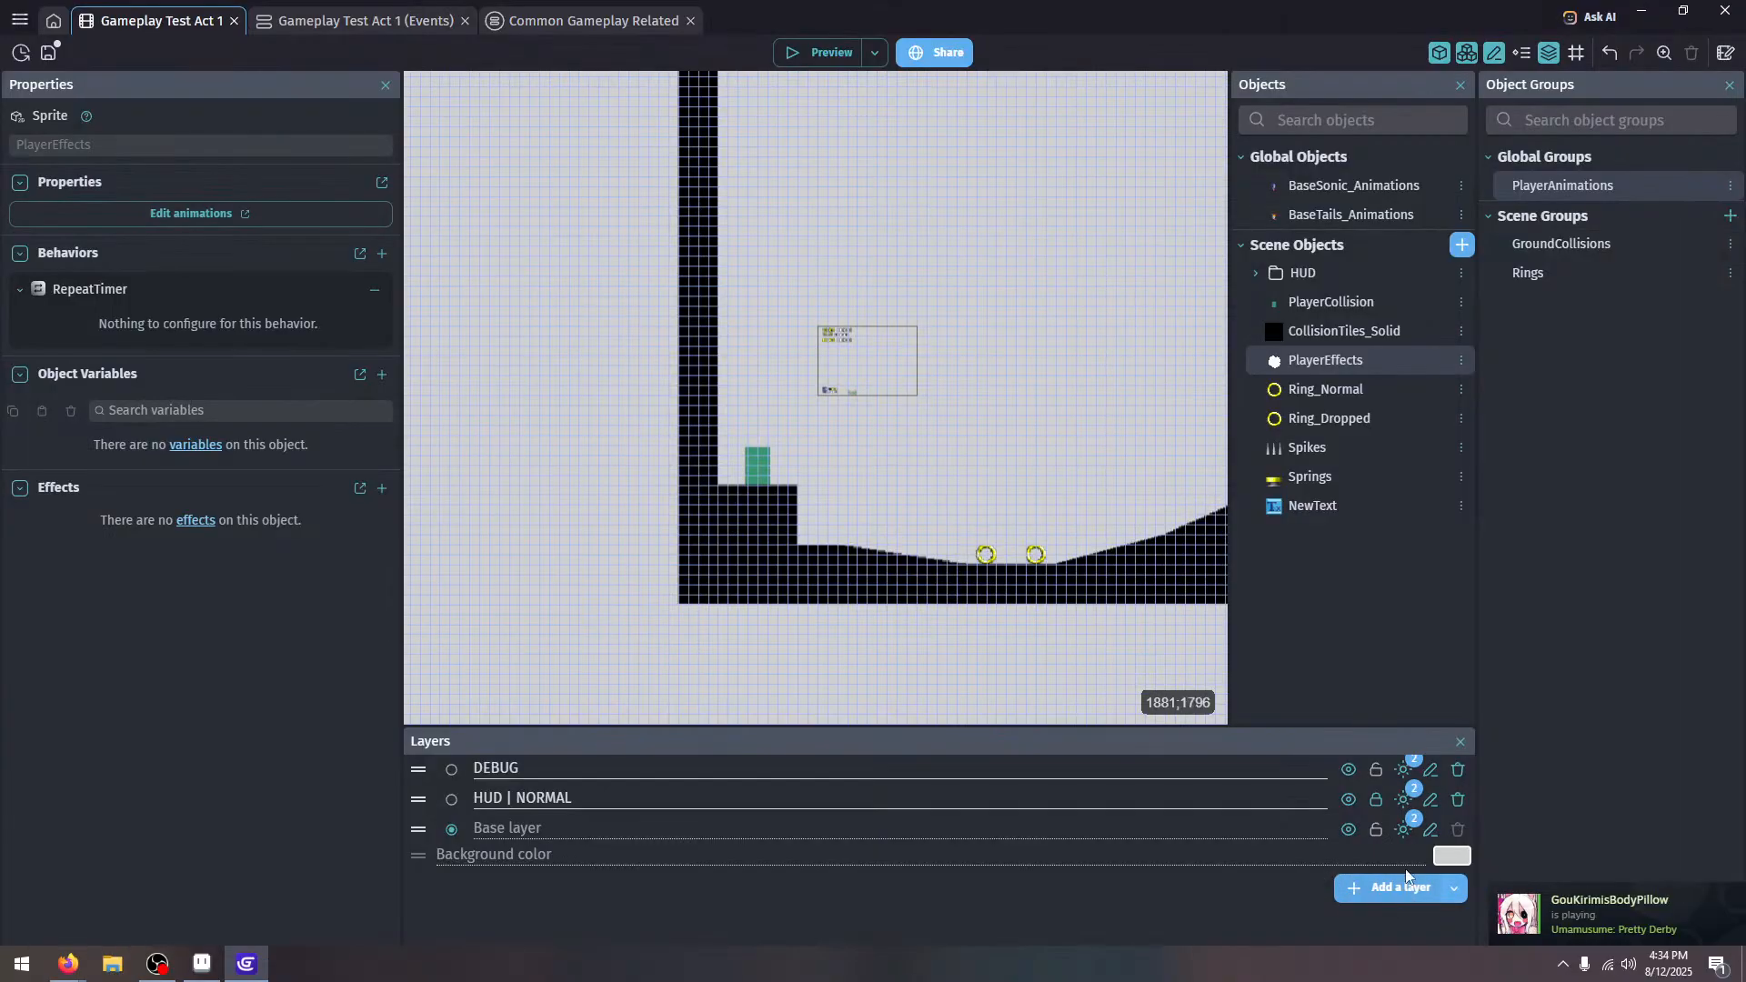
Set the Flash half period of the BaseTails_Animations object to 0.08
{"action": "left_click", "coordinate": [1330, 189]}
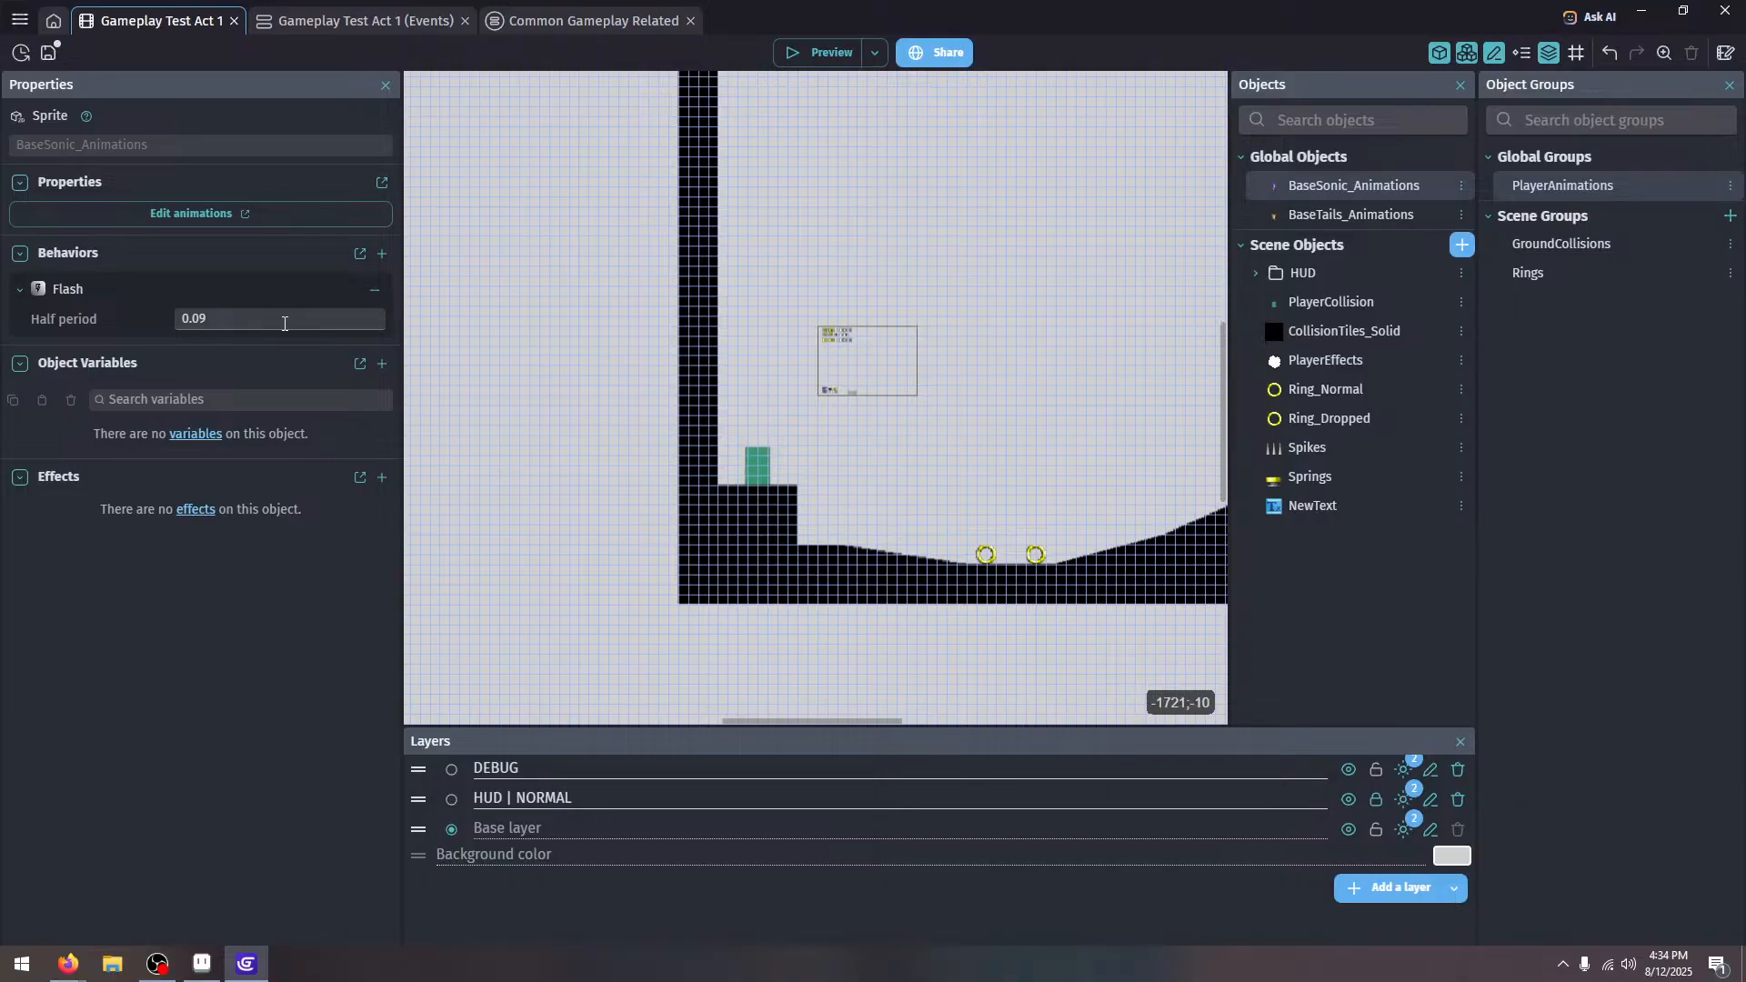
{"action": "left_click", "coordinate": [1350, 215]}
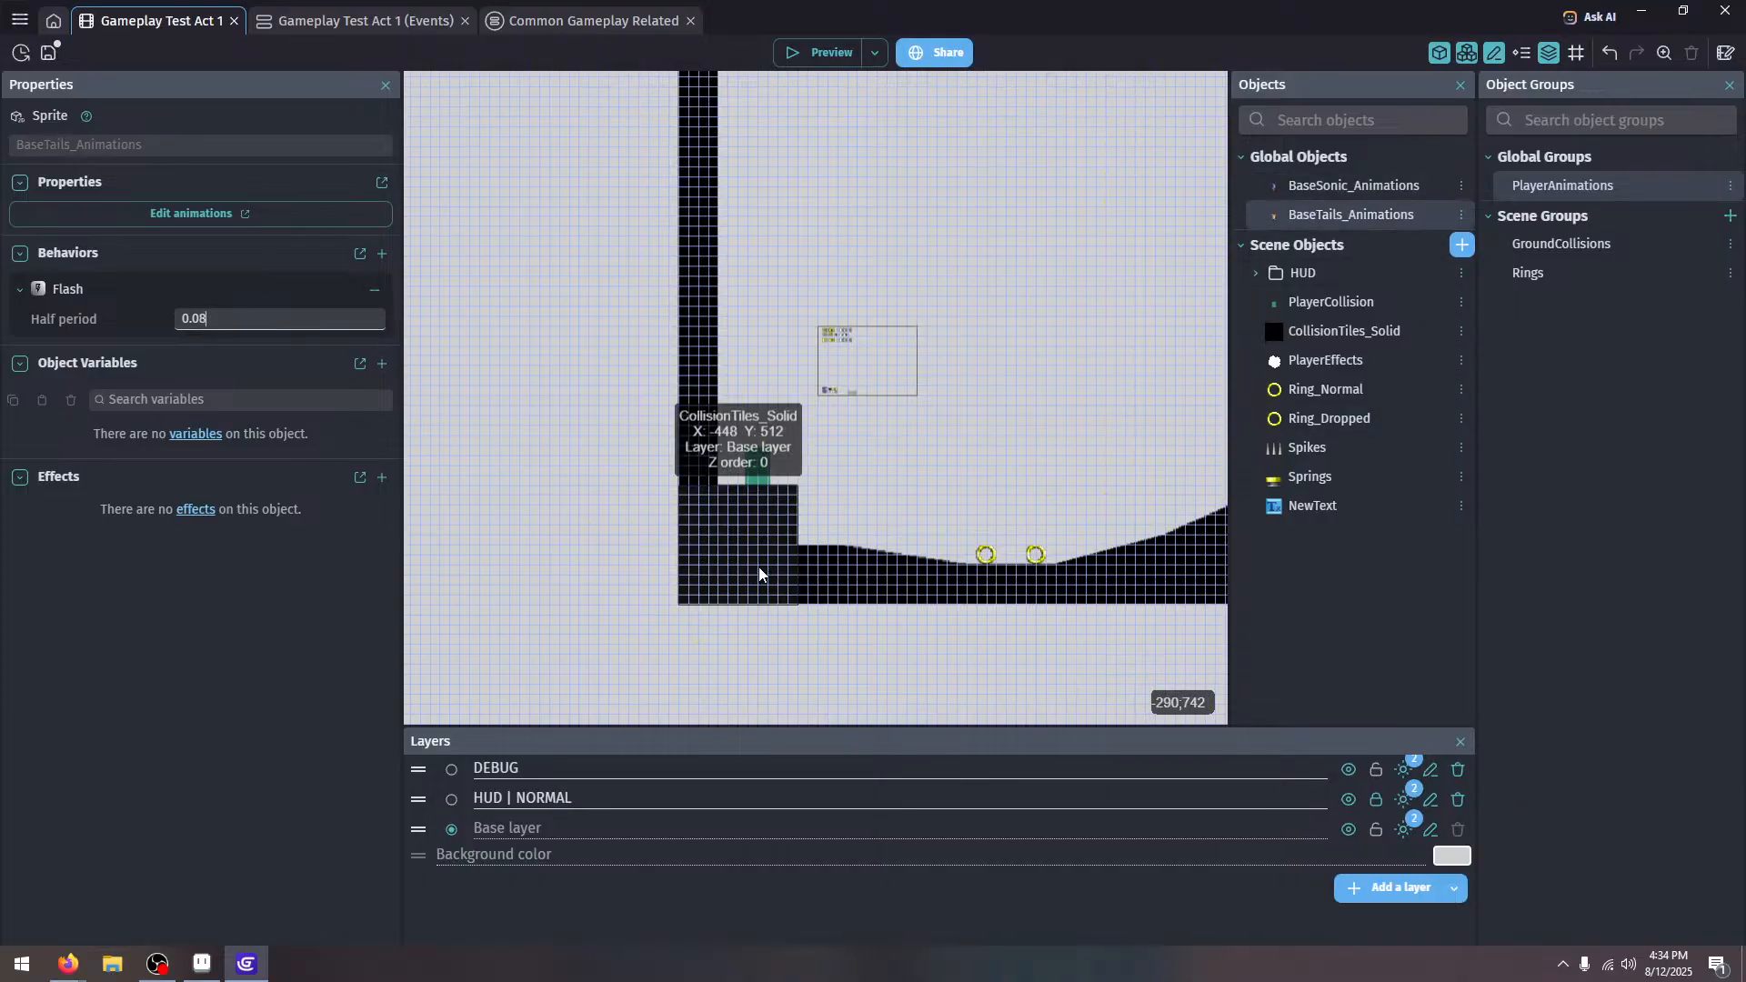
{"action": "left_click", "coordinate": [1377, 419]}
{"action": "left_click", "coordinate": [953, 325]}
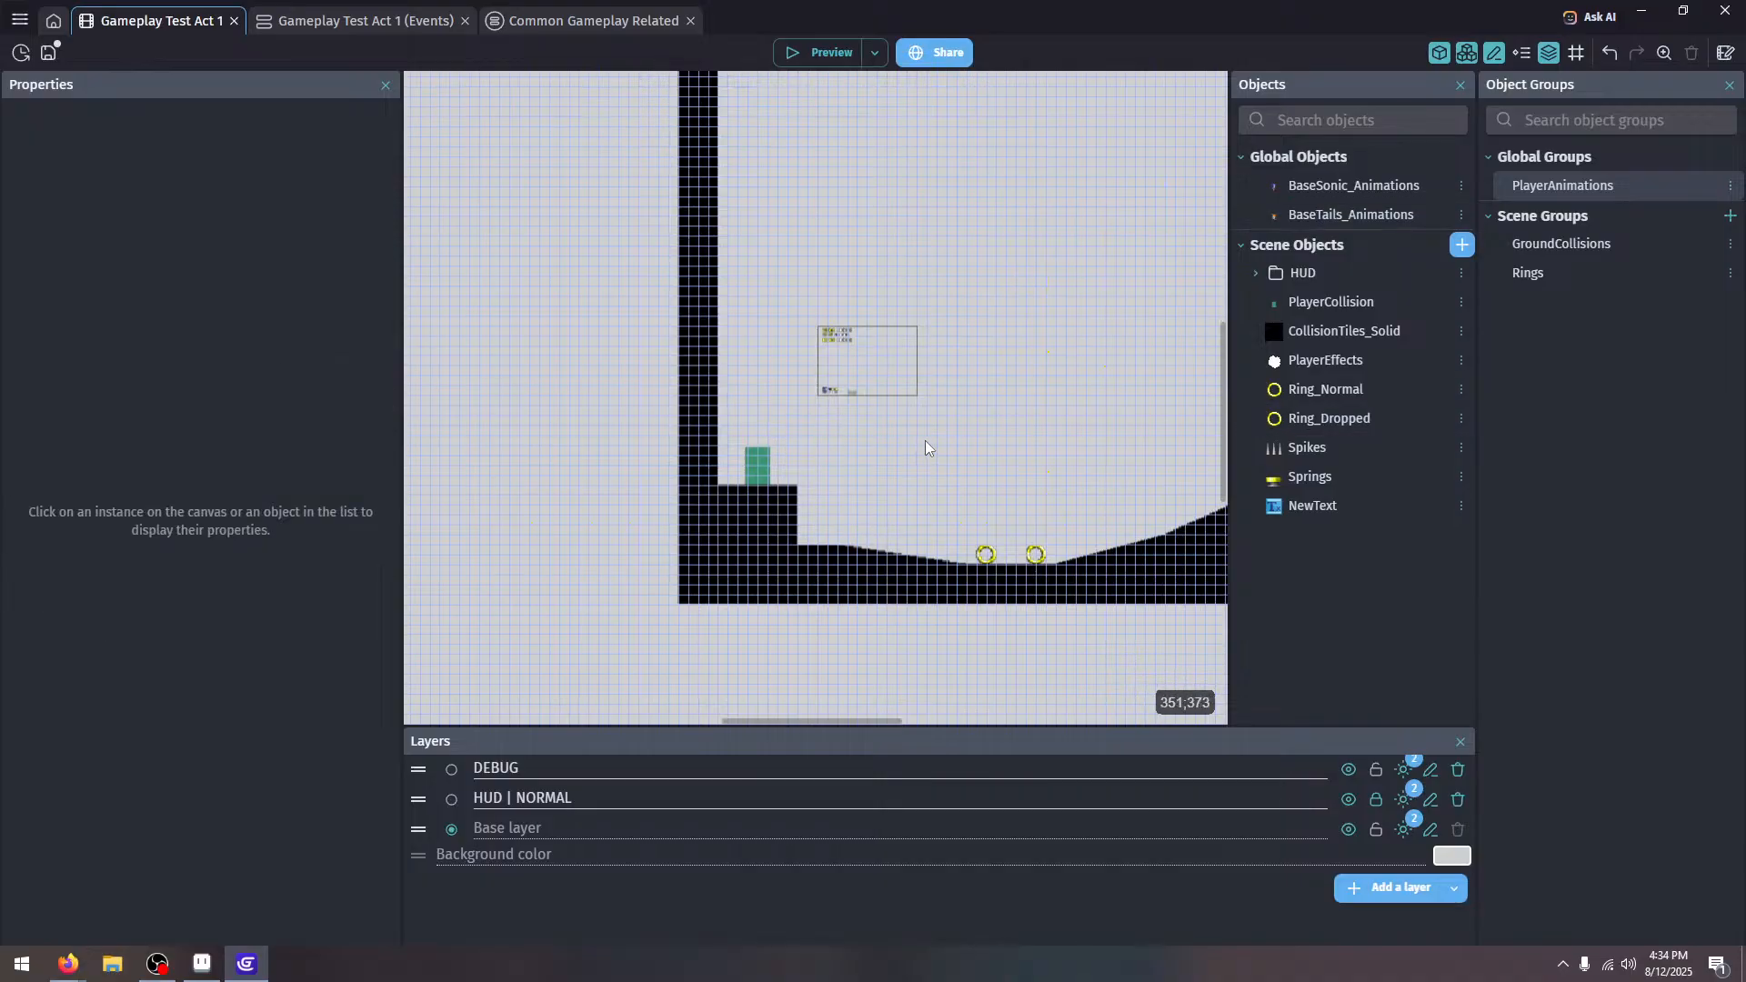
Copy the spring beside the tall wall and place the duplicate against the raised block before the spikes, at about X 2528, Y 288
{"action": "scroll", "coordinate": [925, 445], "scroll_direction": "right", "scroll_amount": 10}
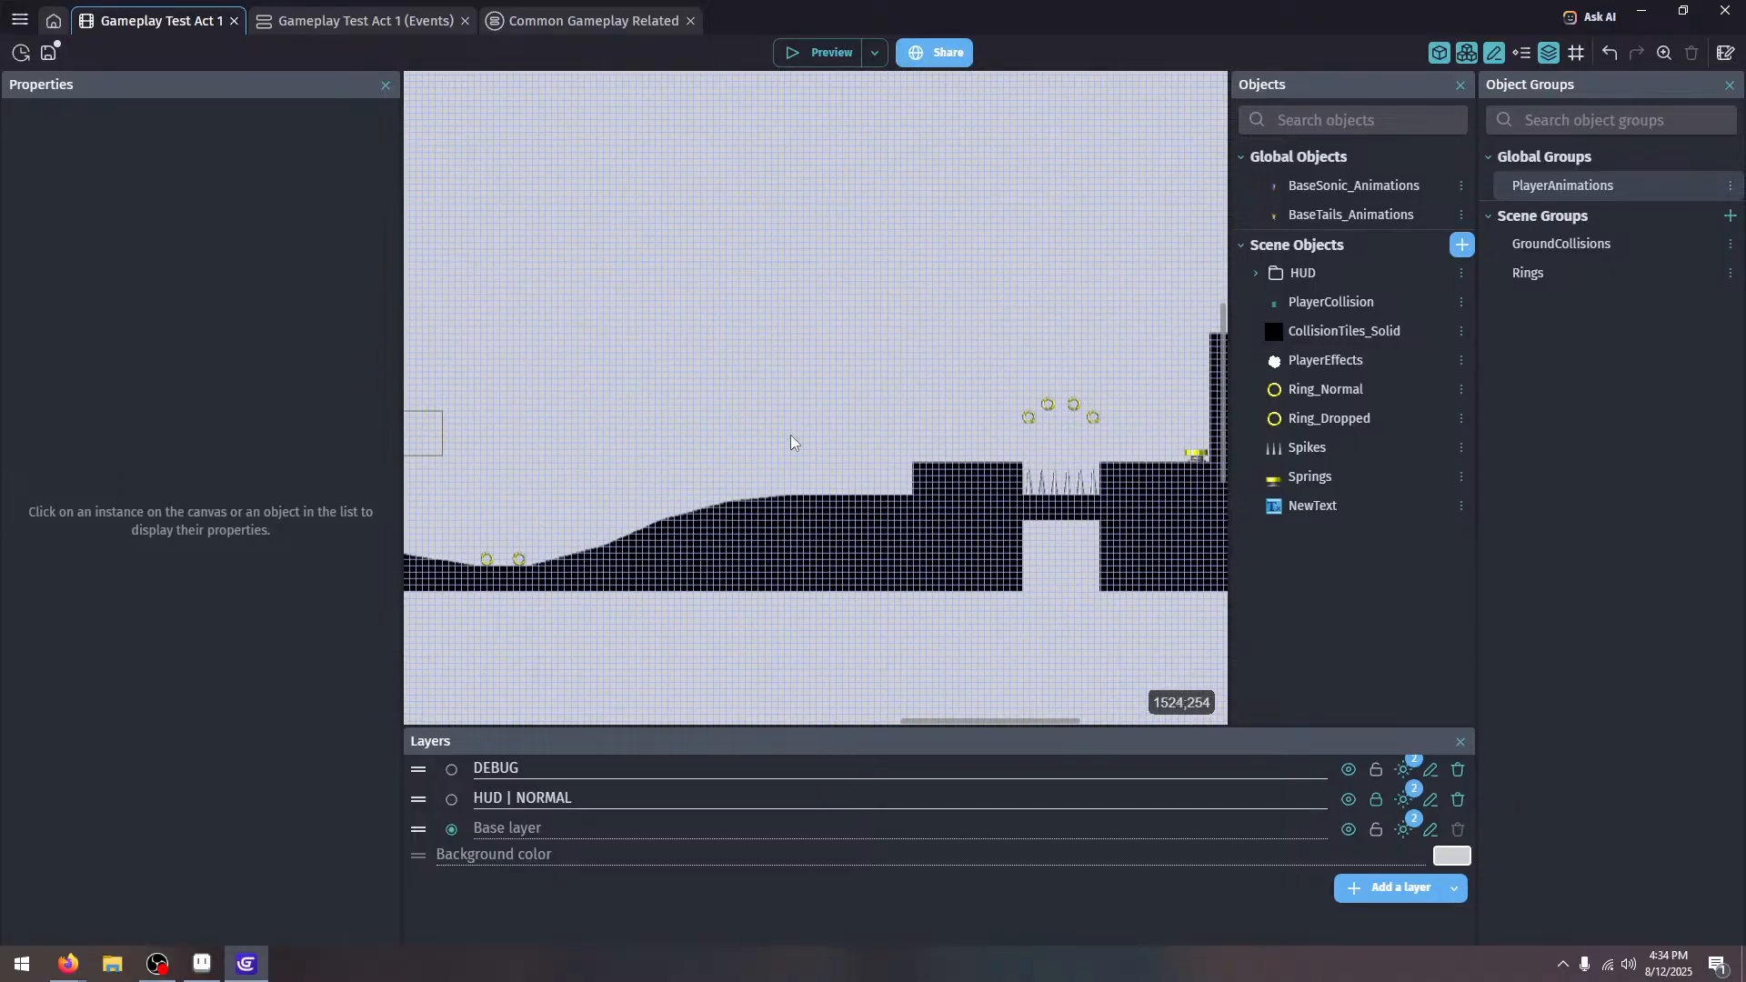
{"action": "scroll", "coordinate": [791, 443], "scroll_direction": "right", "scroll_amount": 5}
{"action": "left_click", "coordinate": [961, 486]}
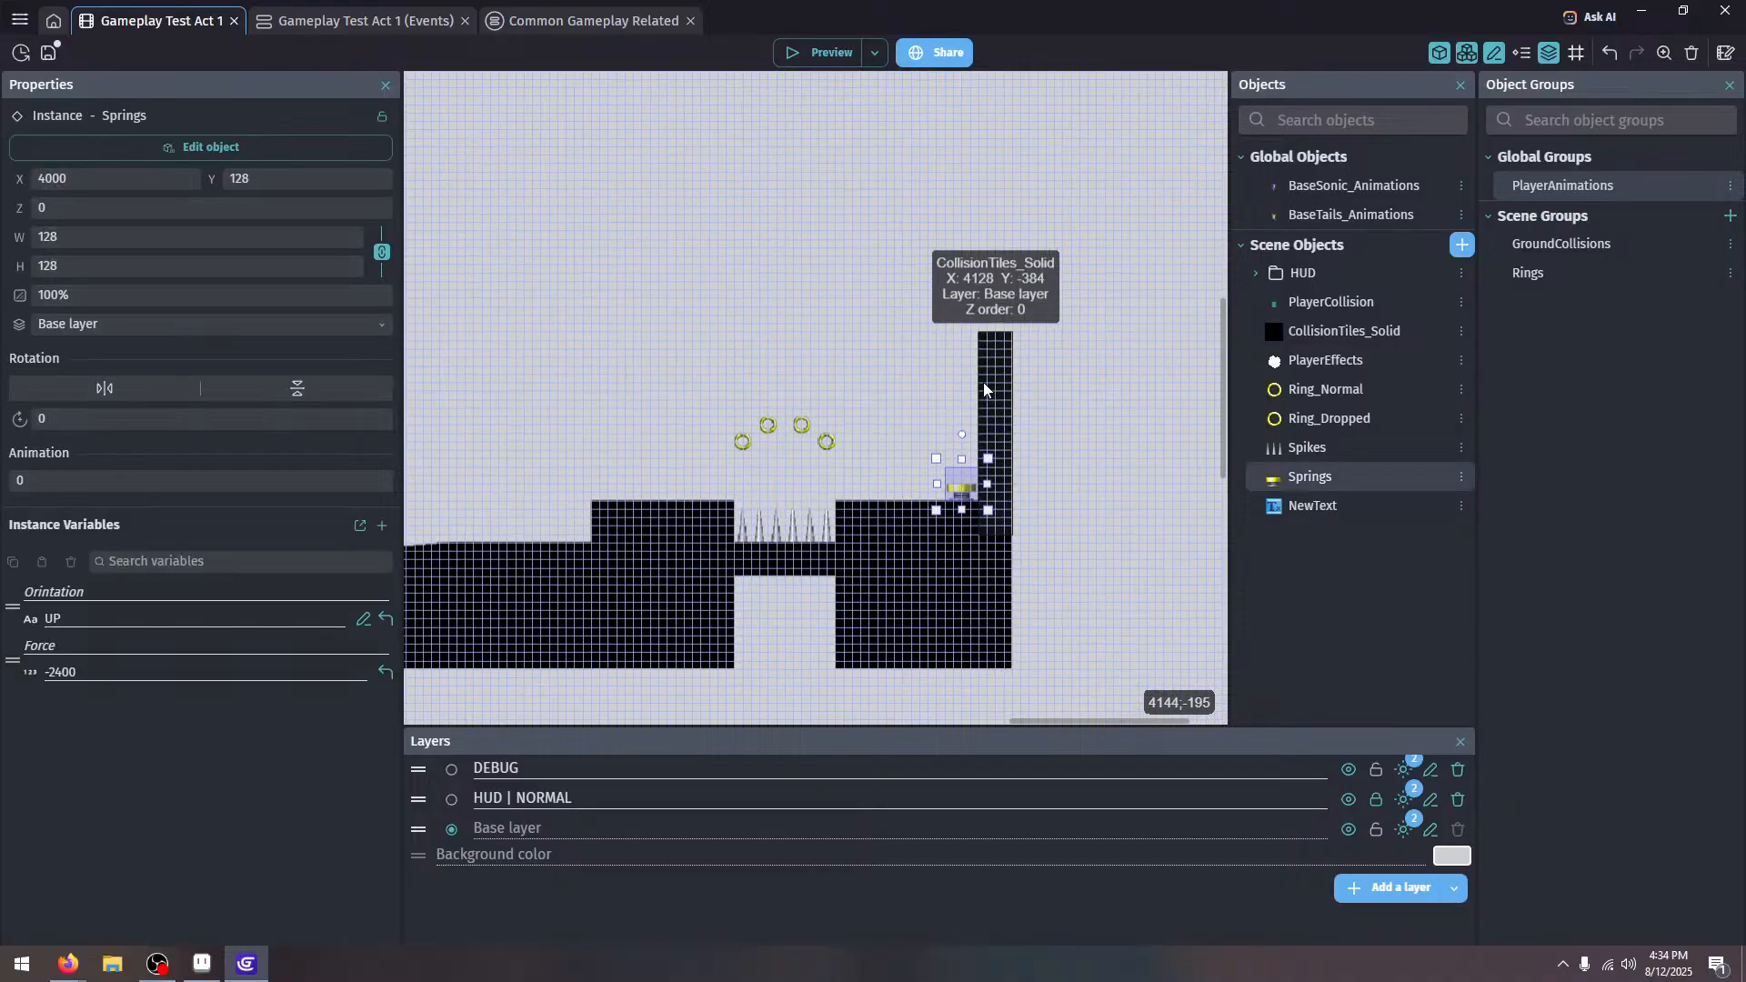
{"action": "scroll", "coordinate": [983, 390], "scroll_direction": "up", "scroll_amount": 2}
{"action": "key", "text": "ctrl+v"}
{"action": "scroll", "coordinate": [691, 413], "scroll_direction": "left", "scroll_amount": 5}
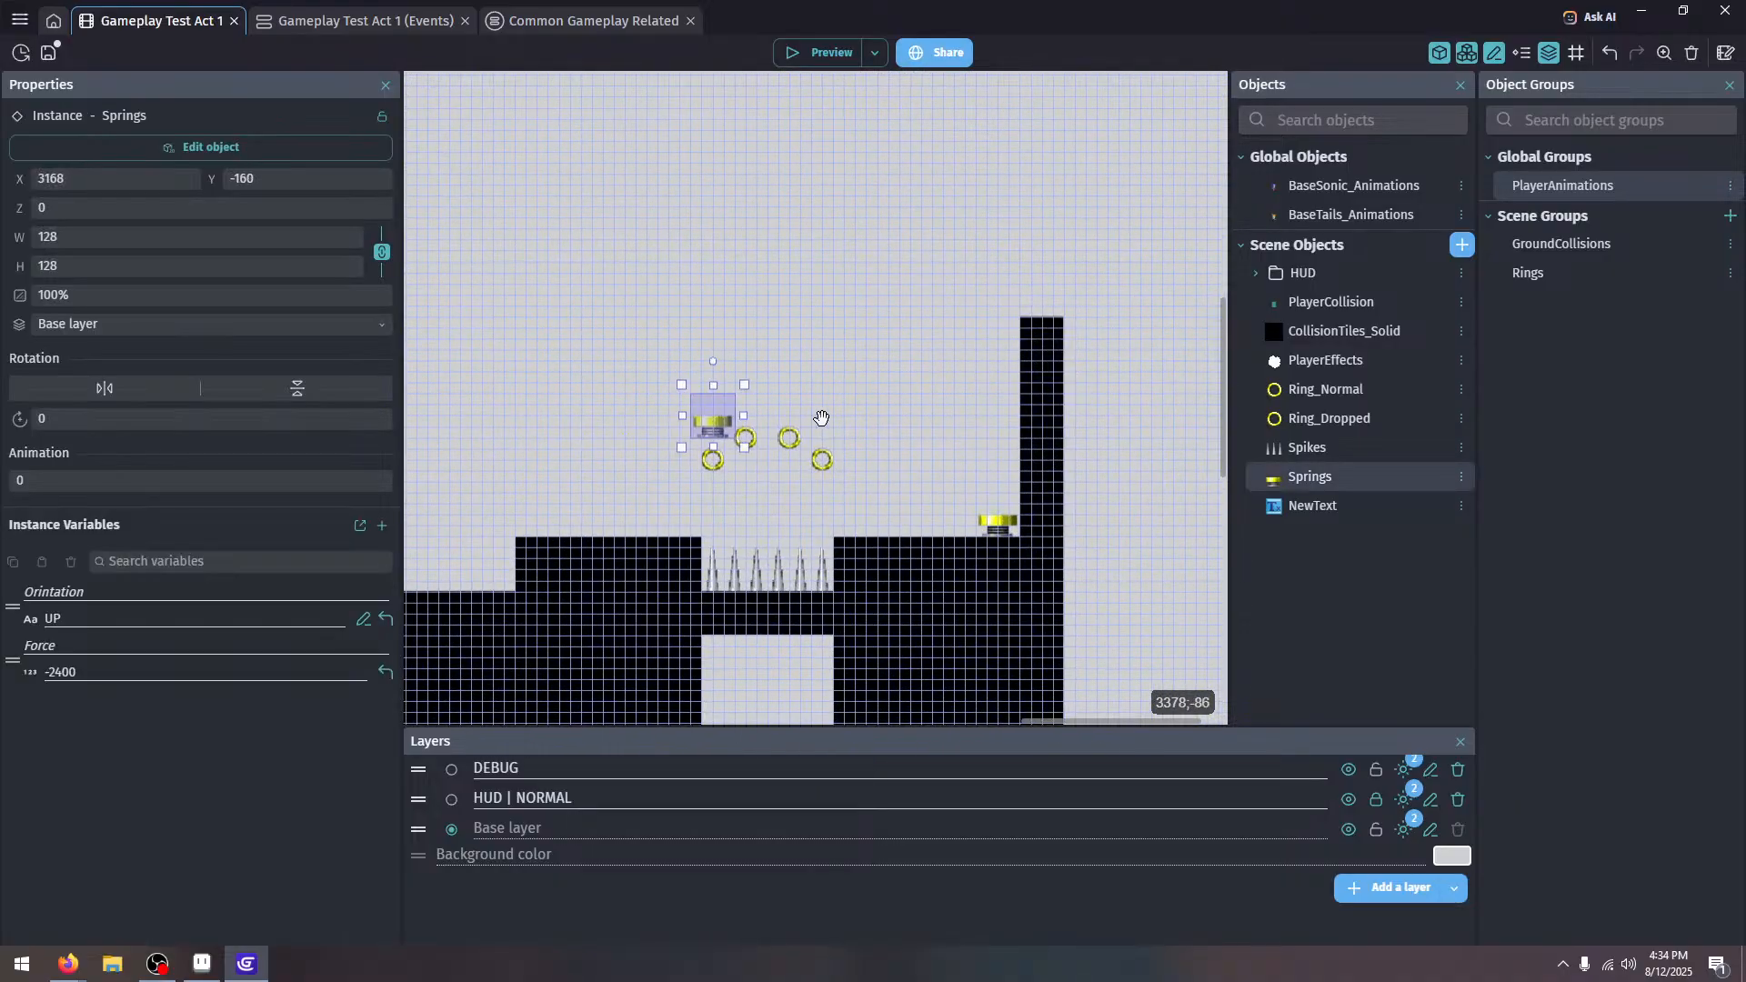
{"action": "left_click_drag", "start_coordinate": [889, 410], "coordinate": [591, 548]}
Rotate the copied spring to 270 degrees and flip it horizontally only
{"action": "left_click", "coordinate": [273, 388]}
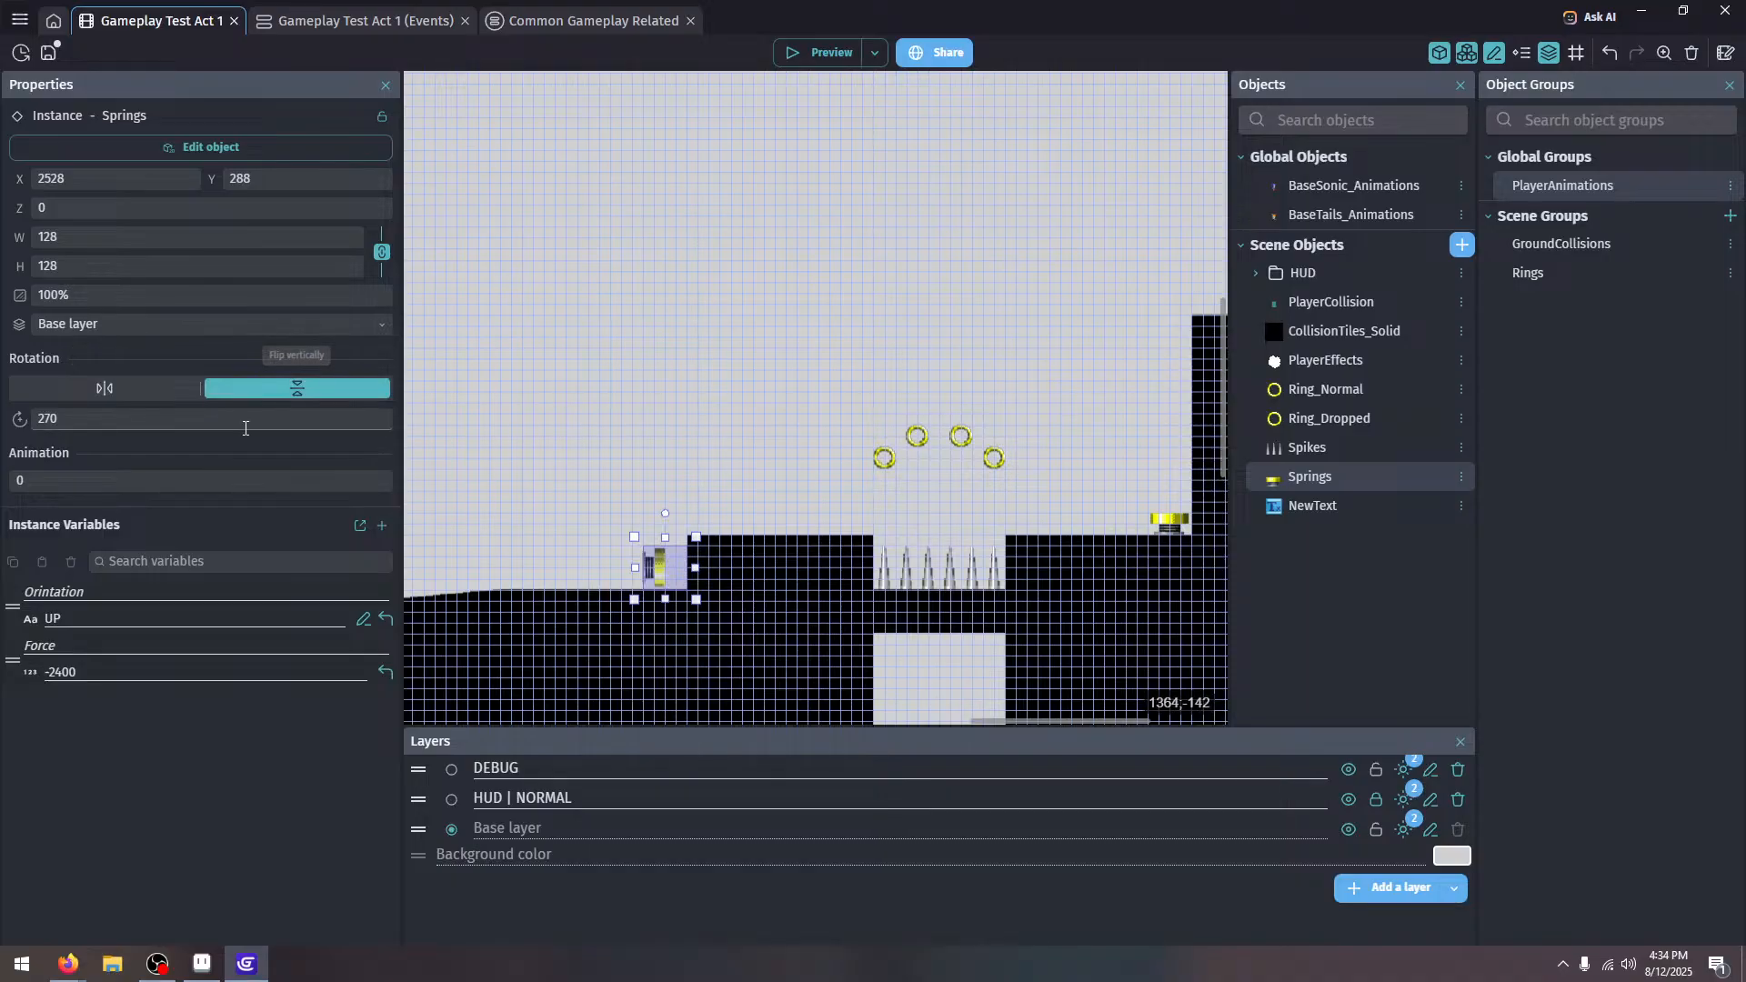
{"action": "left_click", "coordinate": [260, 395]}
{"action": "left_click", "coordinate": [163, 393]}
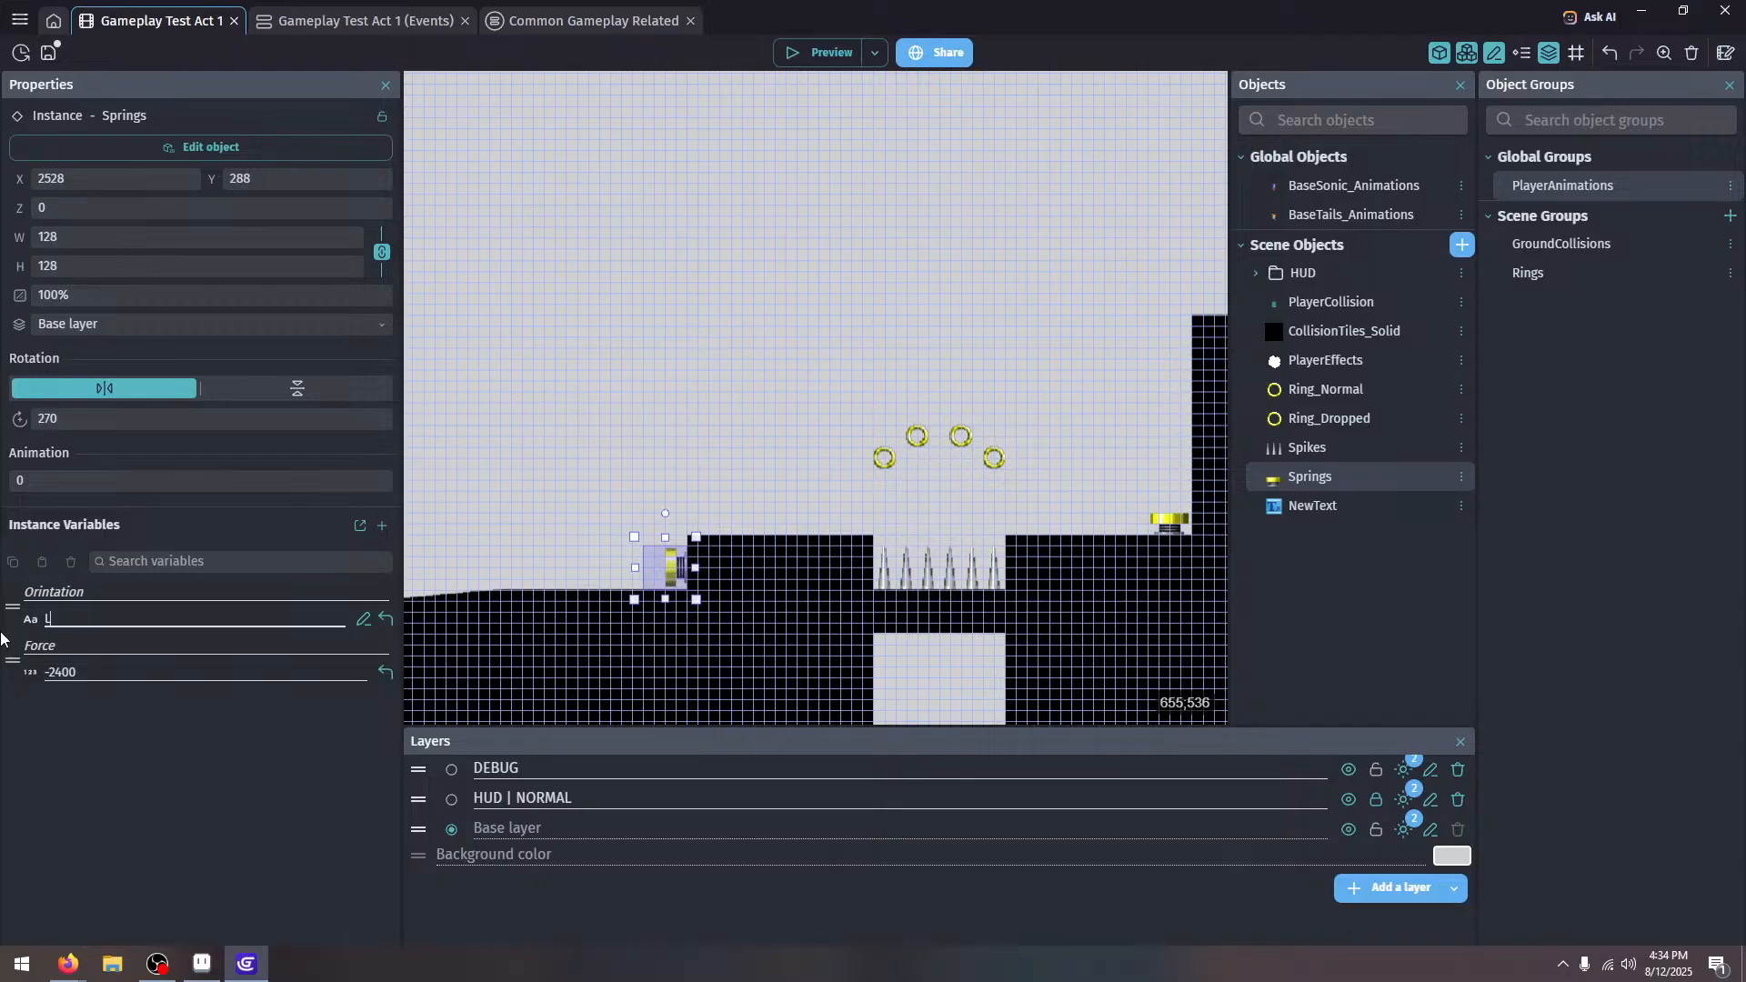
Set the copied spring's Orintation variable to LEFT and the Force variable of both springs to 2400
{"action": "left_click", "coordinate": [581, 421]}
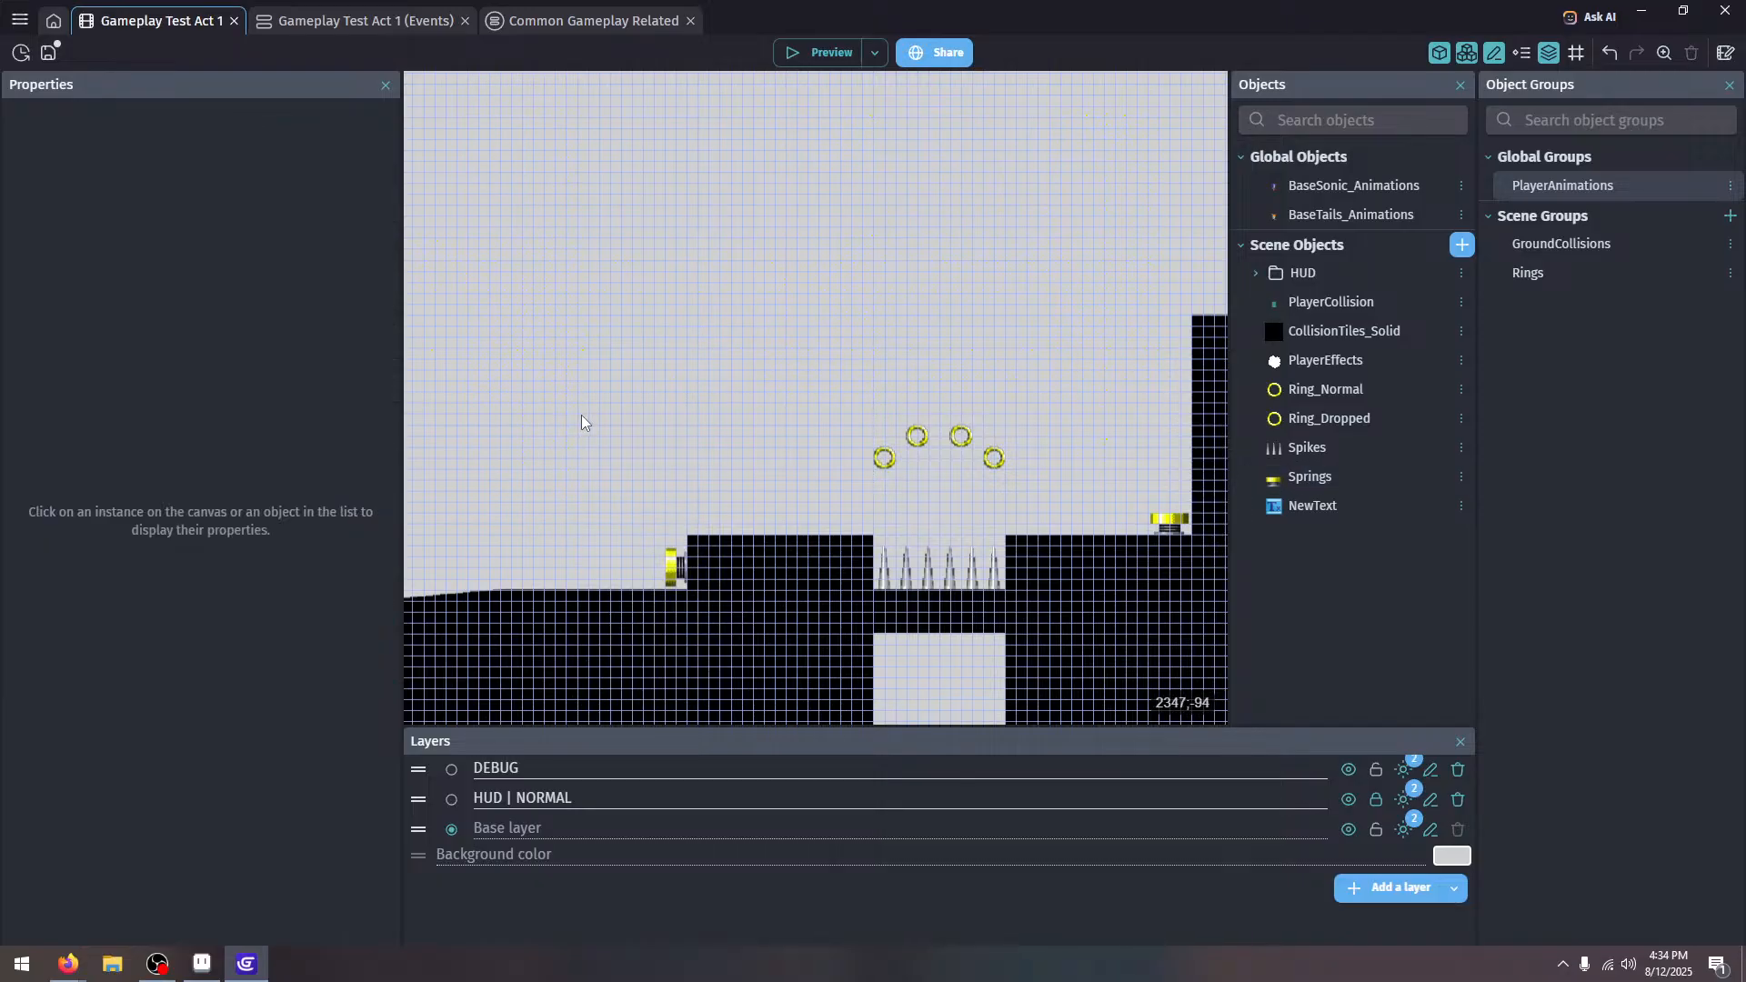
{"action": "left_click", "coordinate": [668, 559]}
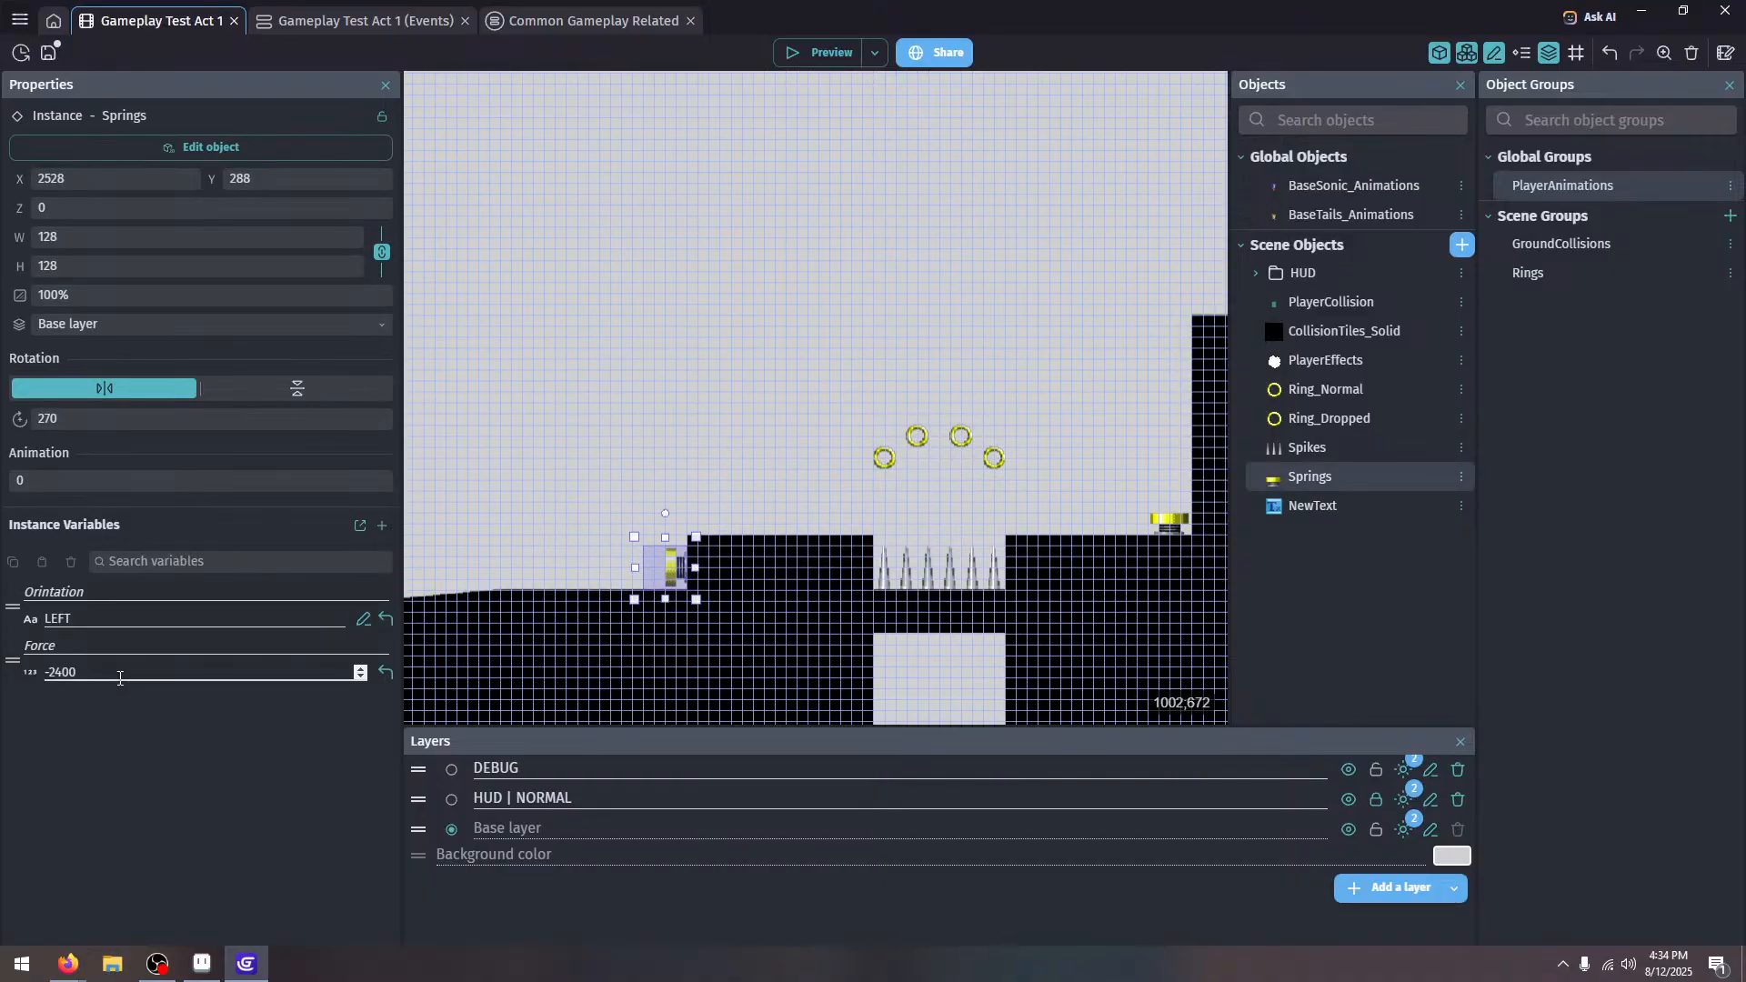
{"action": "left_click", "coordinate": [52, 673]}
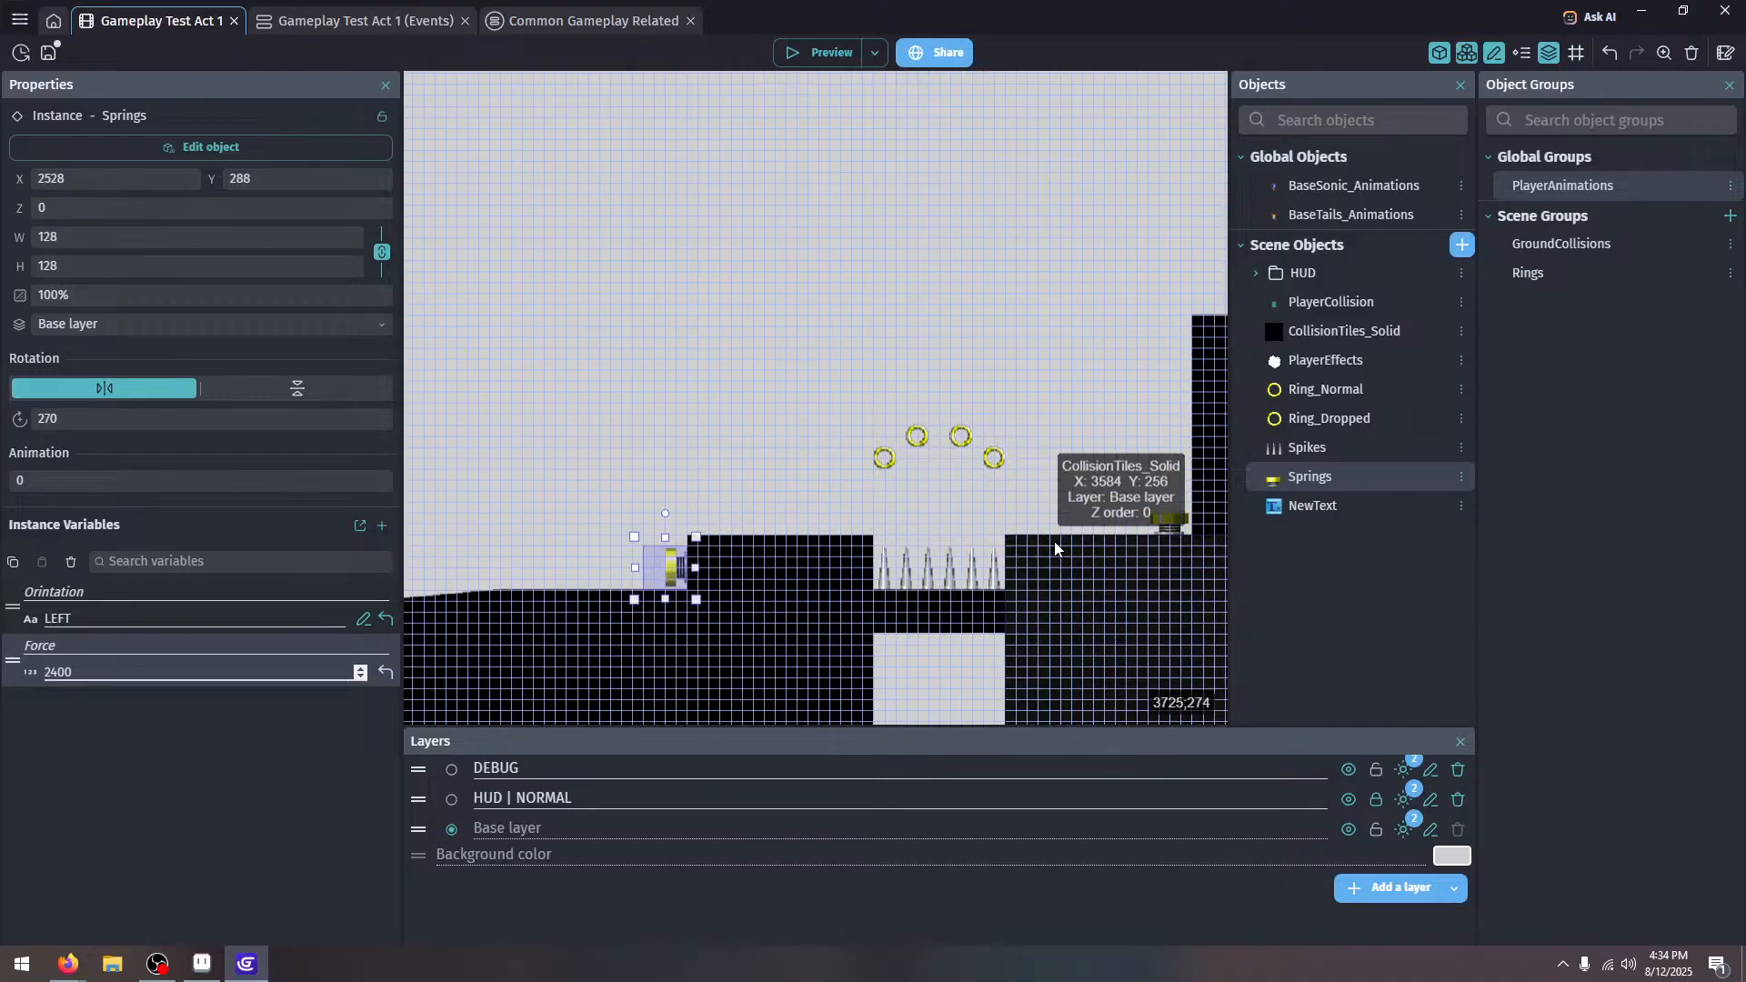
{"action": "left_click", "coordinate": [1170, 520]}
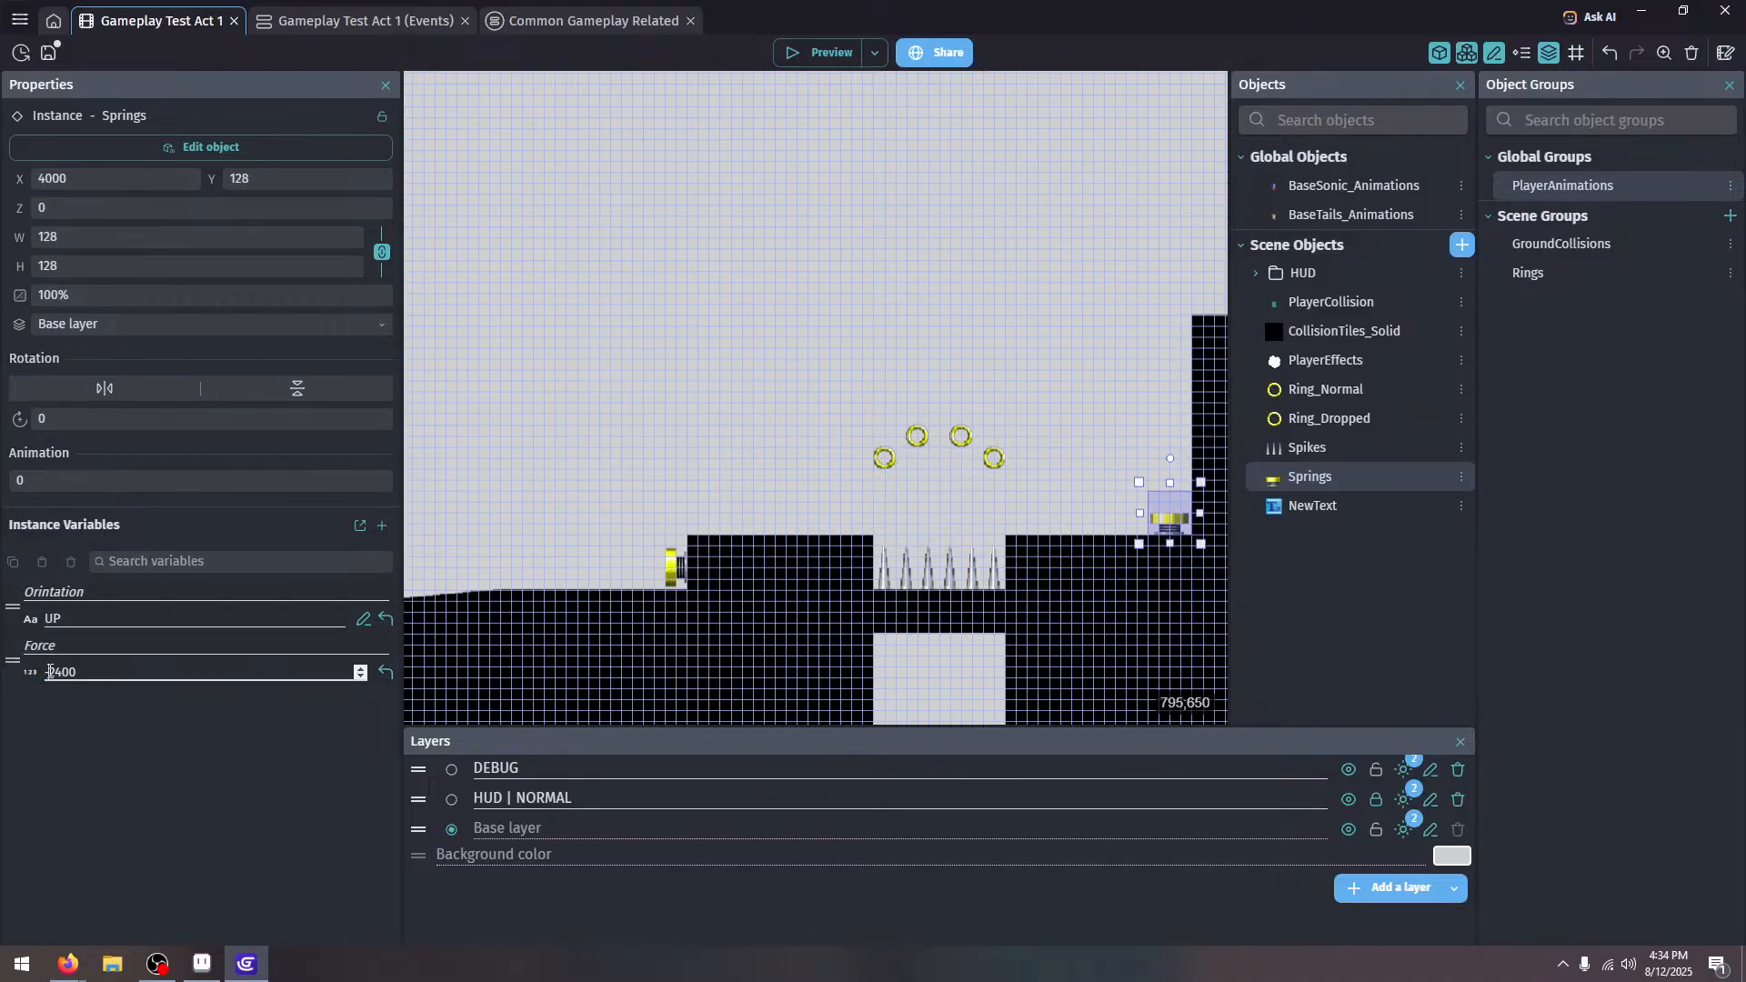
{"action": "left_click", "coordinate": [592, 281]}
In the Common Gameplay Related events, set the vertical speed to Springs.Force * 1 for DOWN and Springs.Force * -1 for UP
{"action": "key", "text": "ctrl+Tab"}
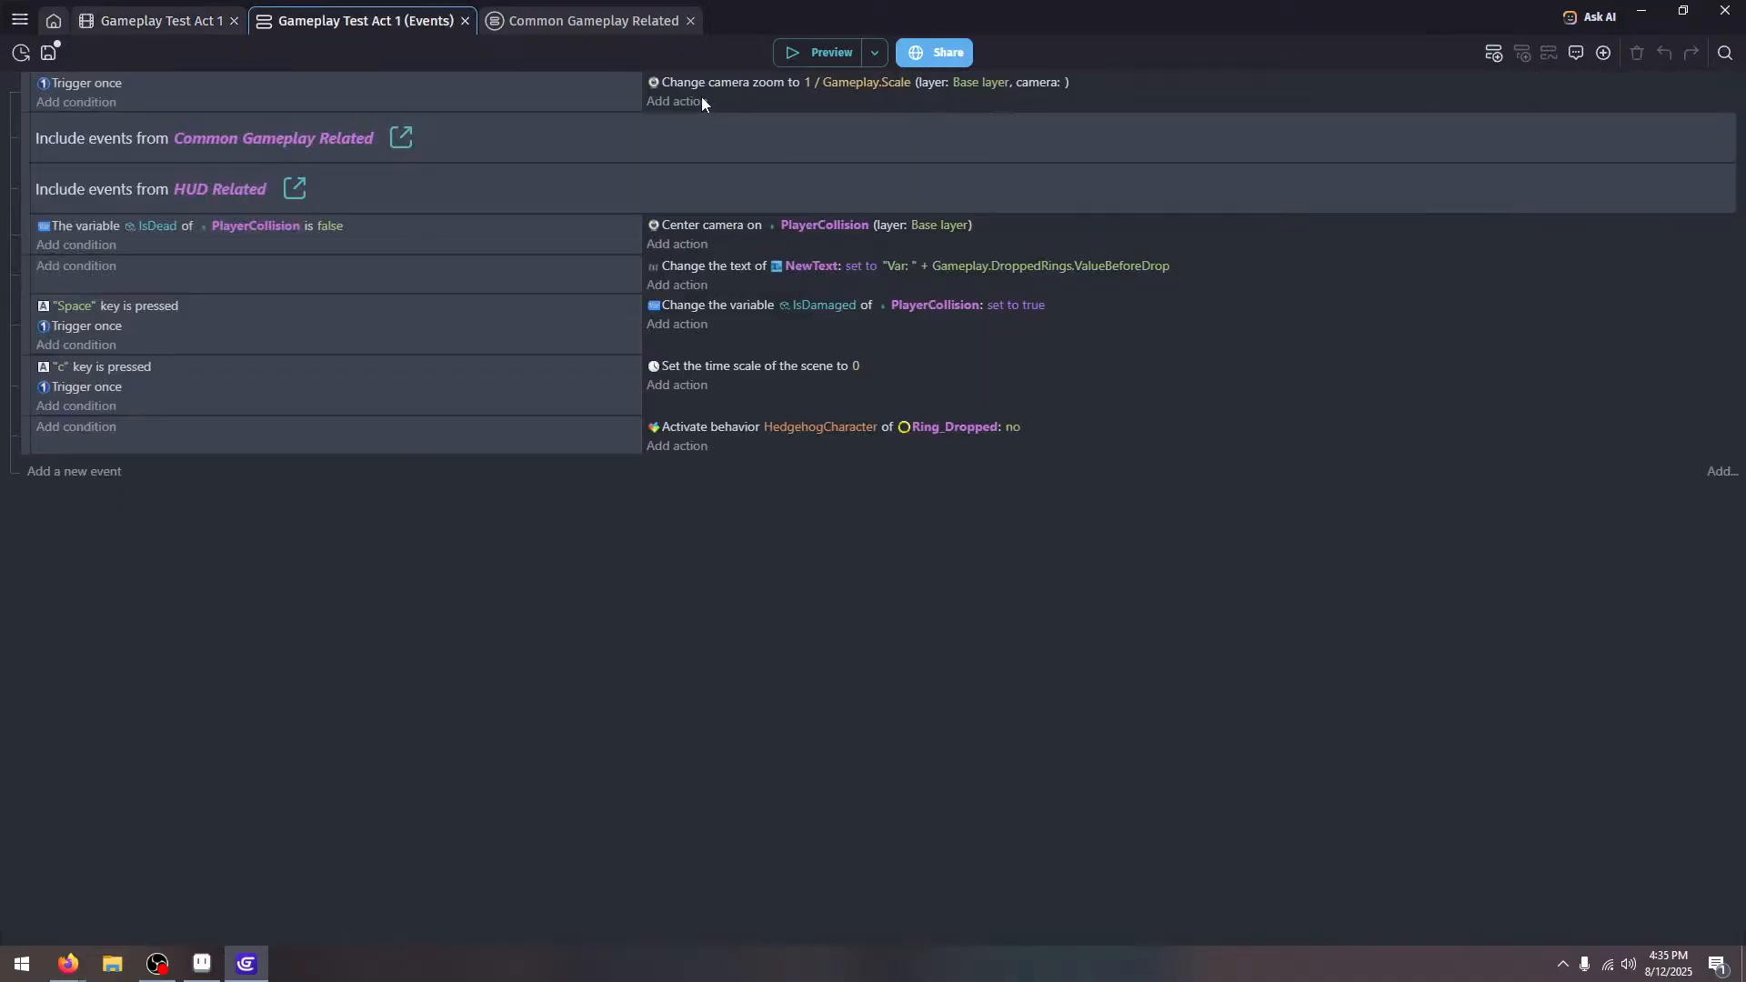
{"action": "key", "text": "ctrl+Tab"}
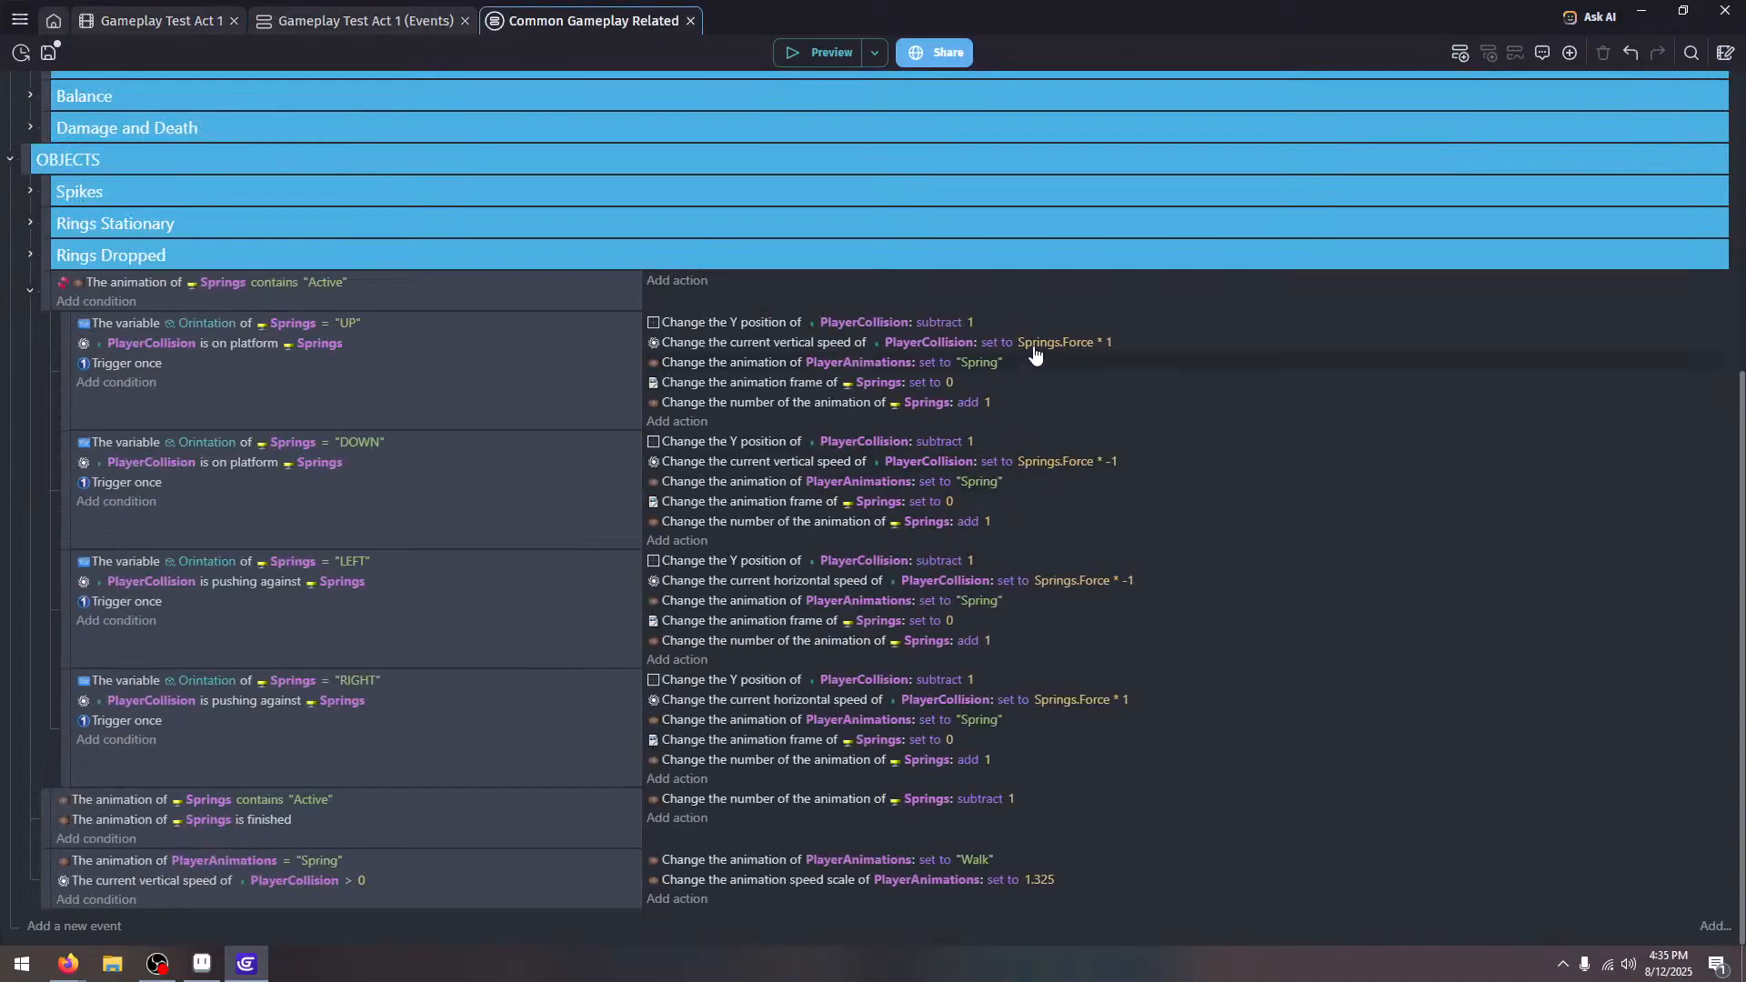
{"action": "left_click", "coordinate": [1111, 460]}
{"action": "left_click", "coordinate": [1194, 497]}
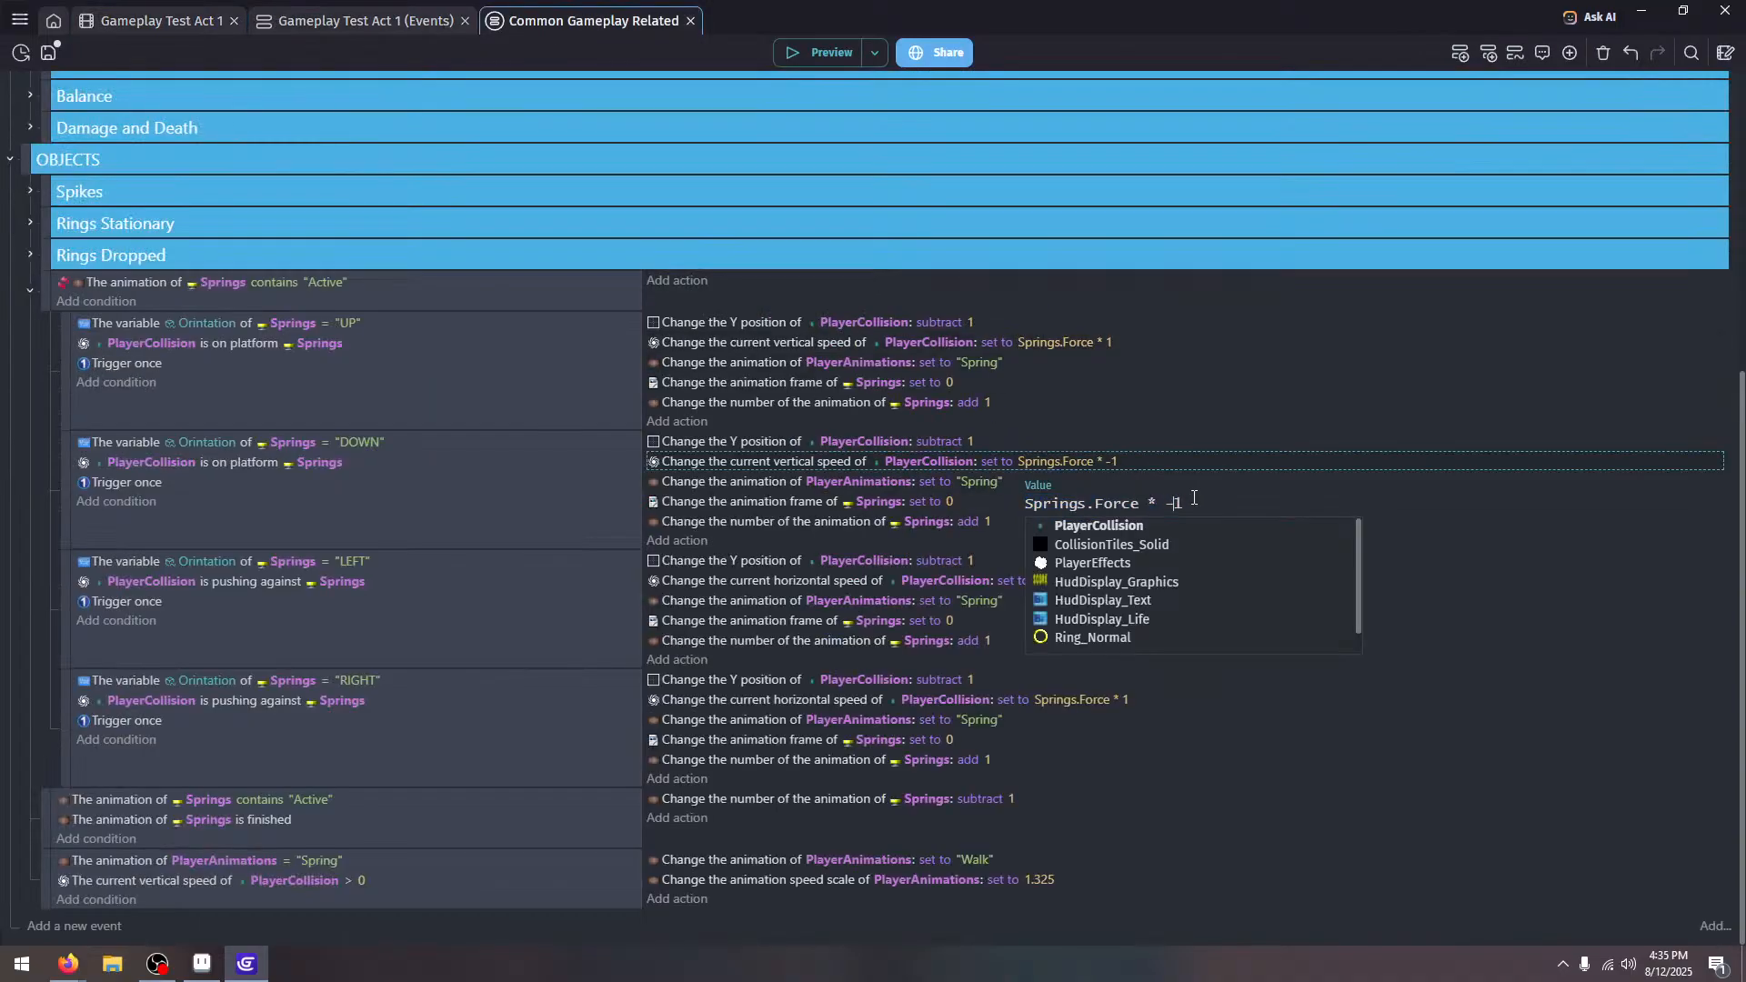
{"action": "left_click", "coordinate": [1126, 376]}
{"action": "left_click", "coordinate": [1111, 342]}
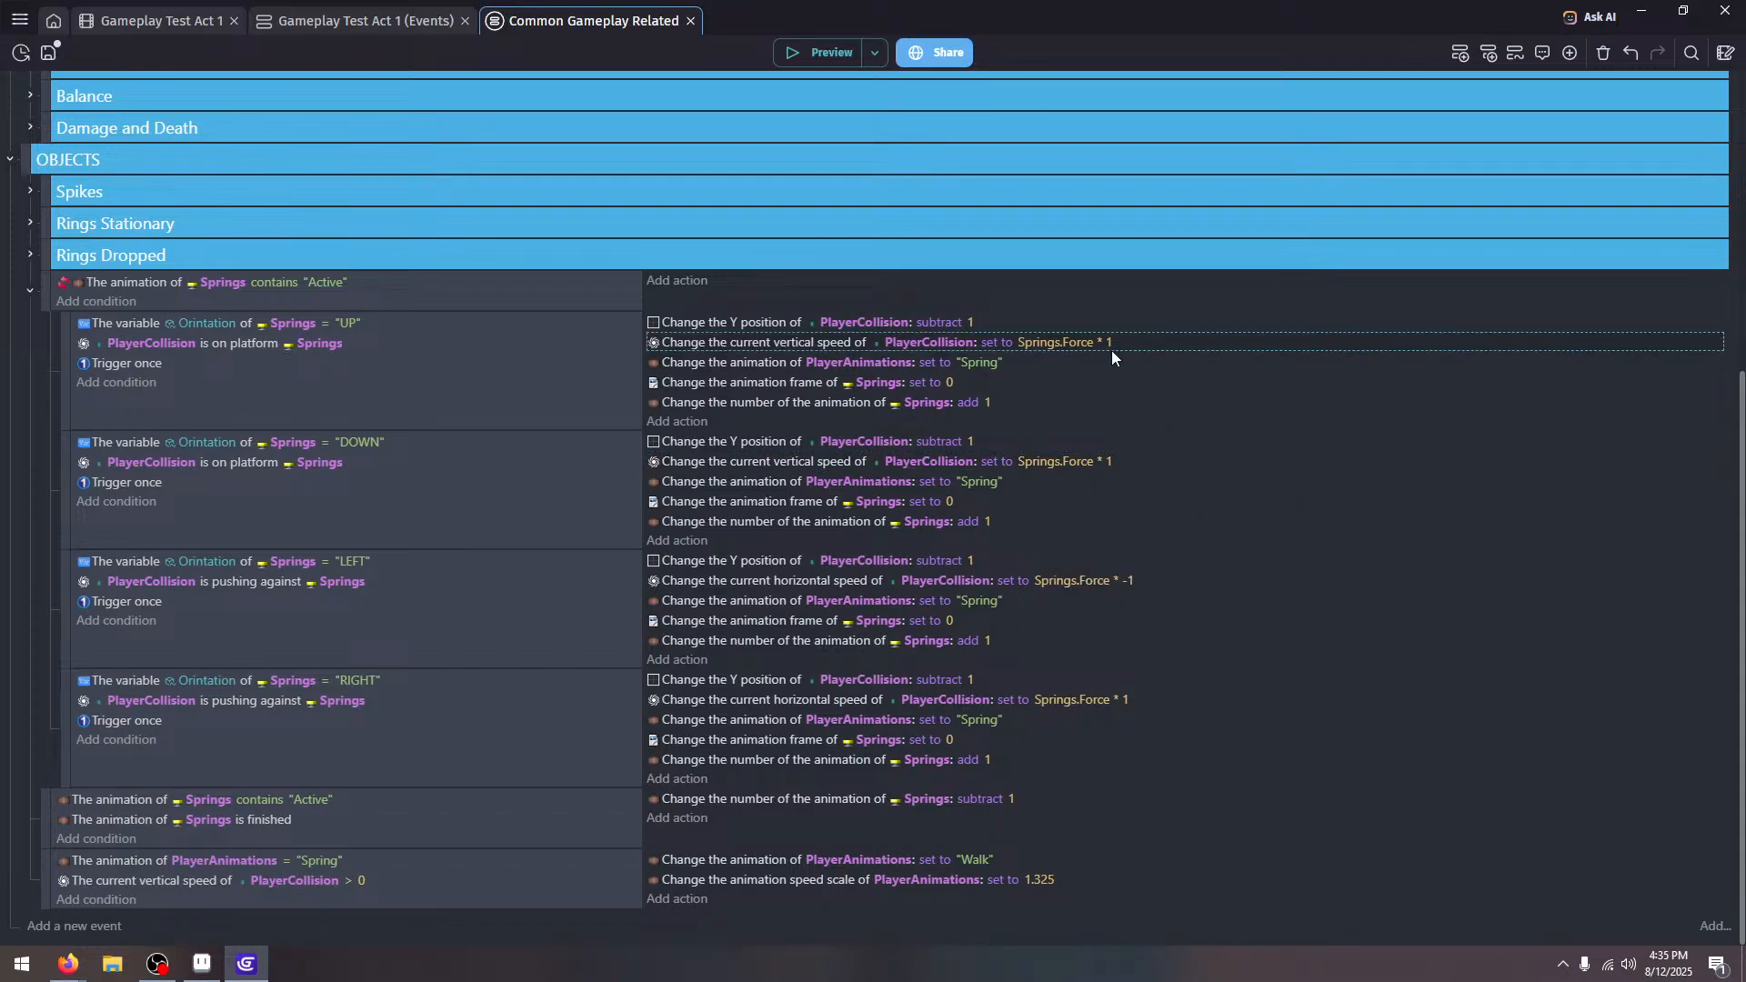
{"action": "left_click", "coordinate": [1168, 391]}
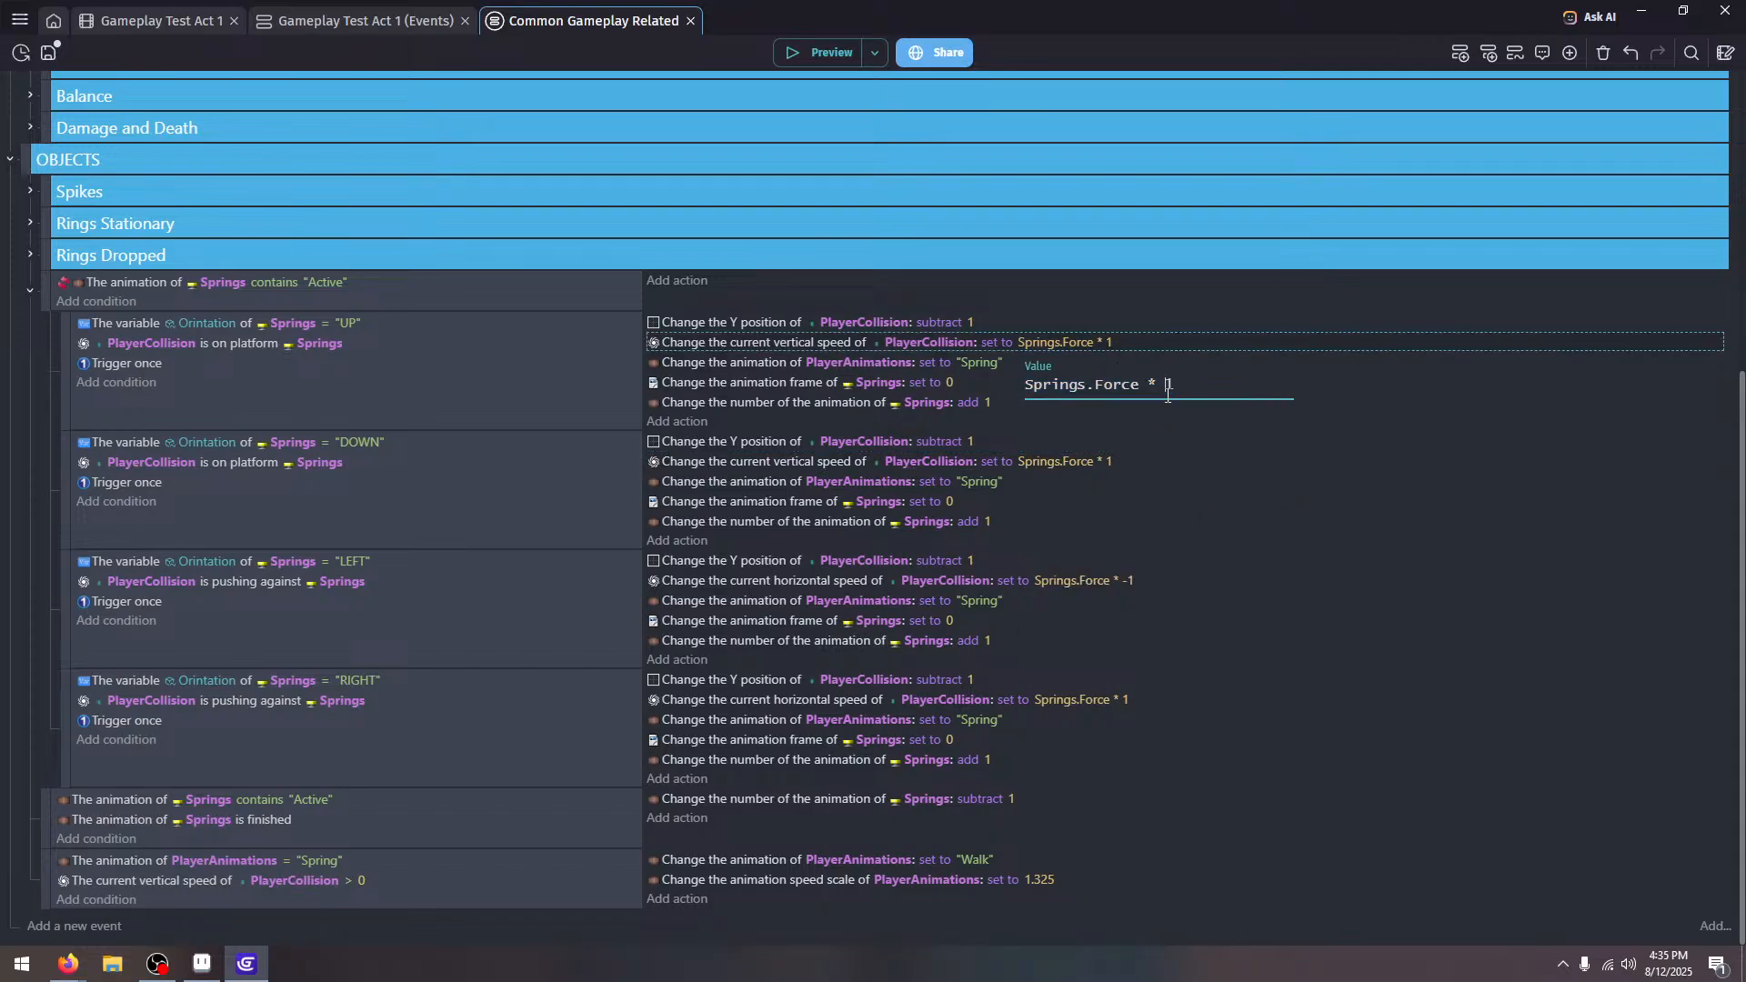
{"action": "left_click", "coordinate": [1409, 491]}
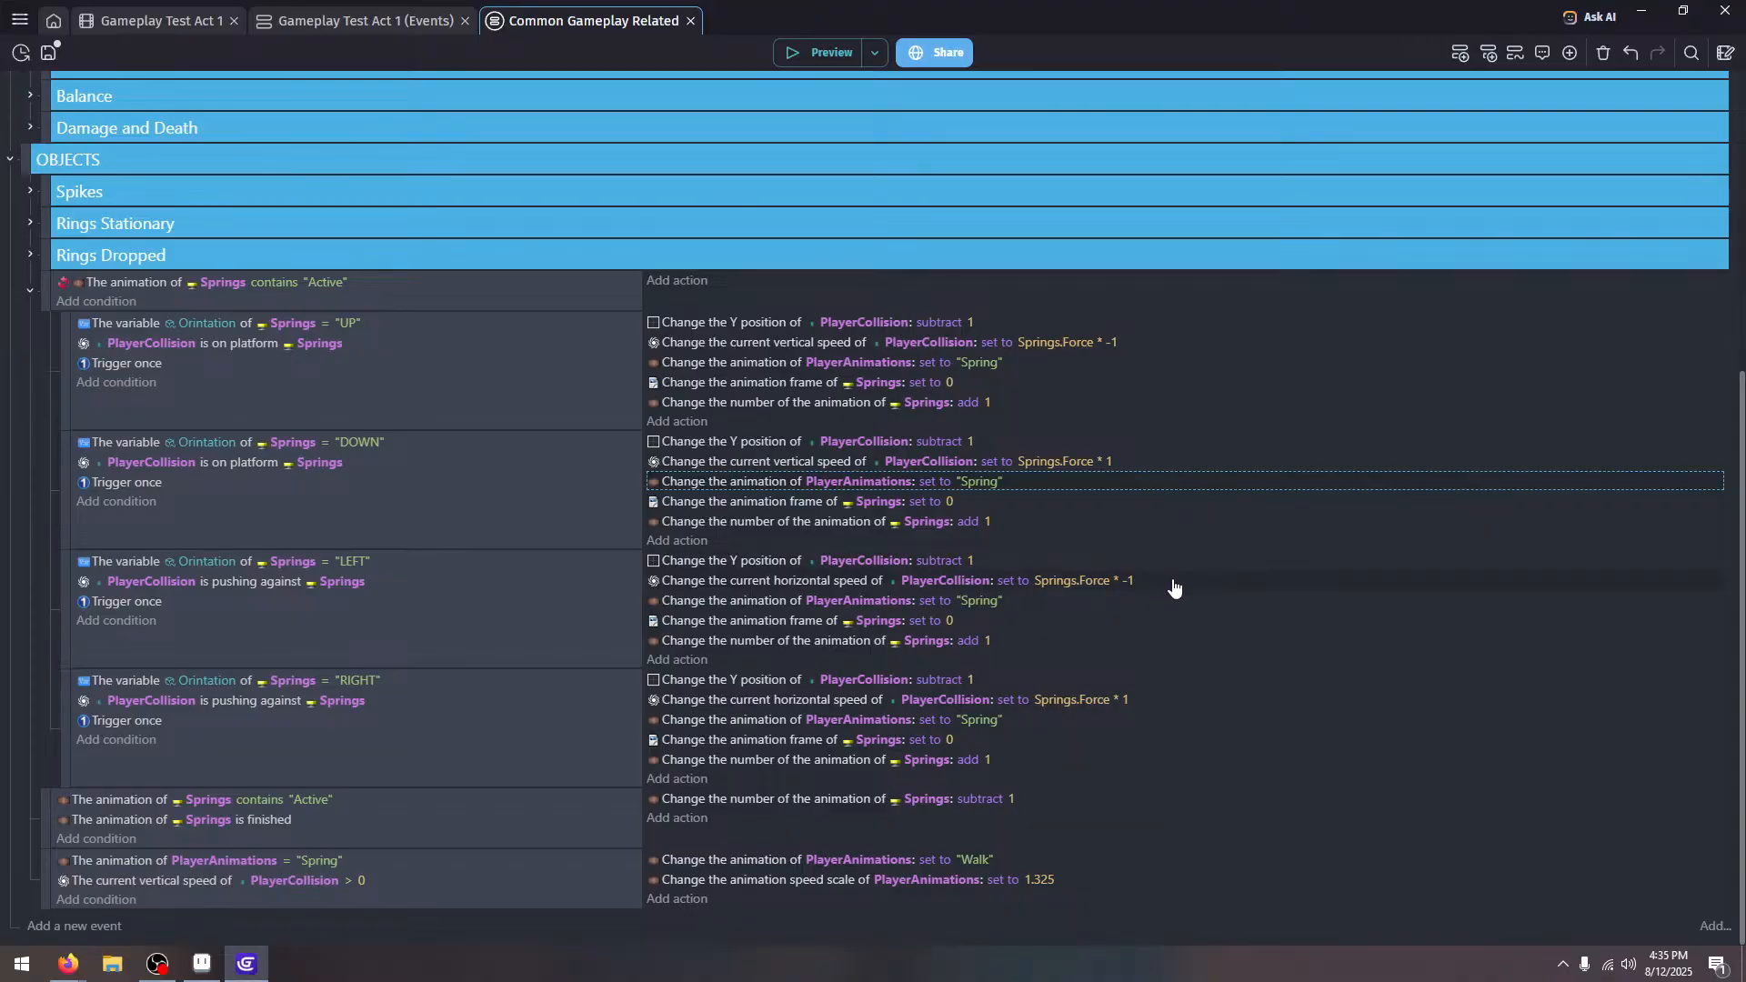
Save the project and launch a preview of the Gameplay Test Act 1 scene
{"action": "left_click", "coordinate": [327, 27]}
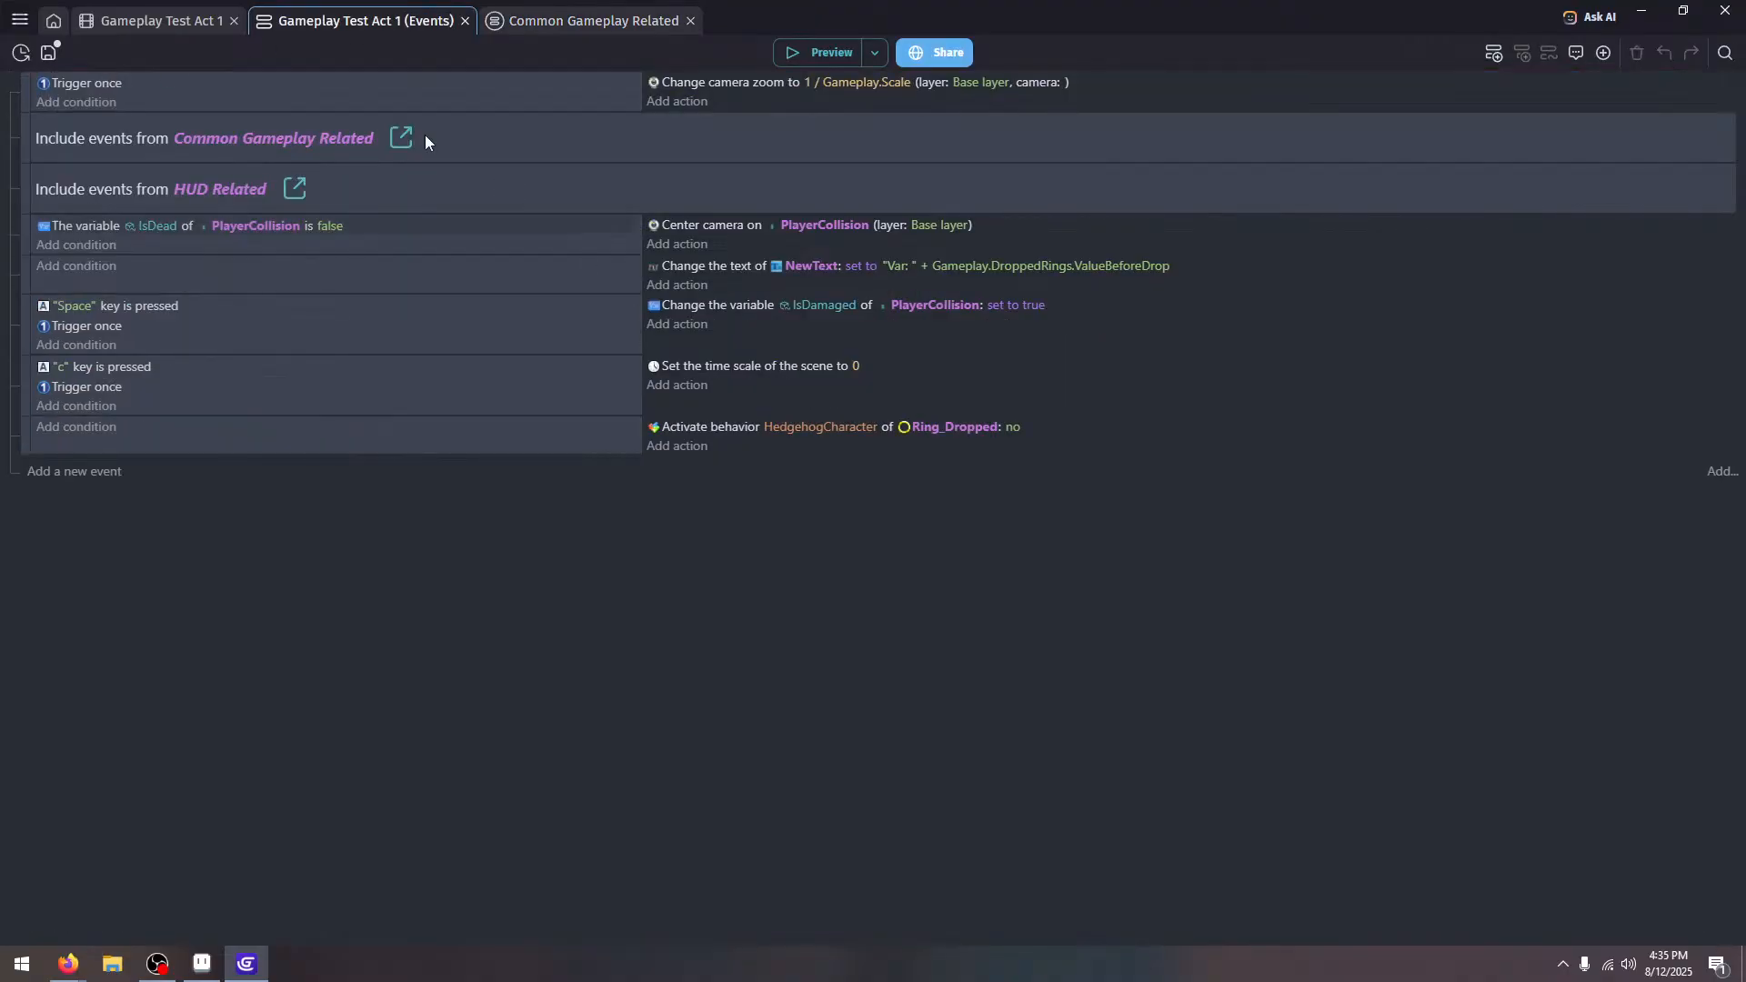
{"action": "left_click", "coordinate": [176, 23]}
{"action": "left_click", "coordinate": [50, 56]}
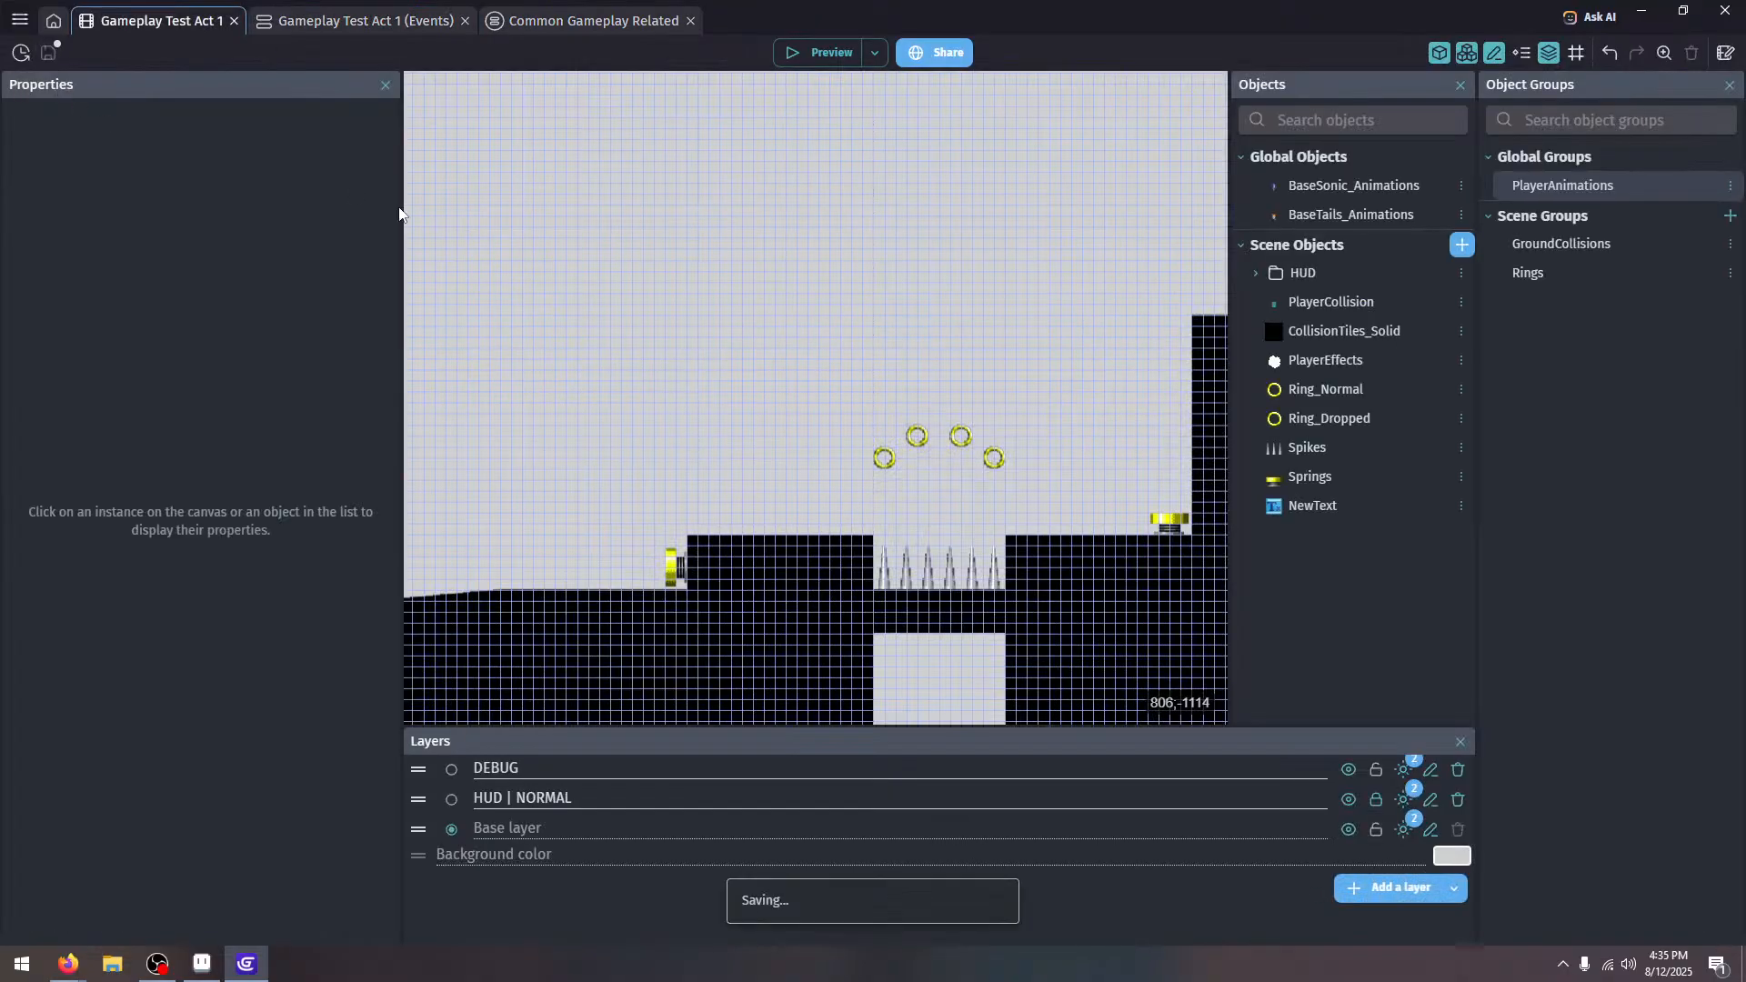
{"action": "left_click", "coordinate": [679, 568]}
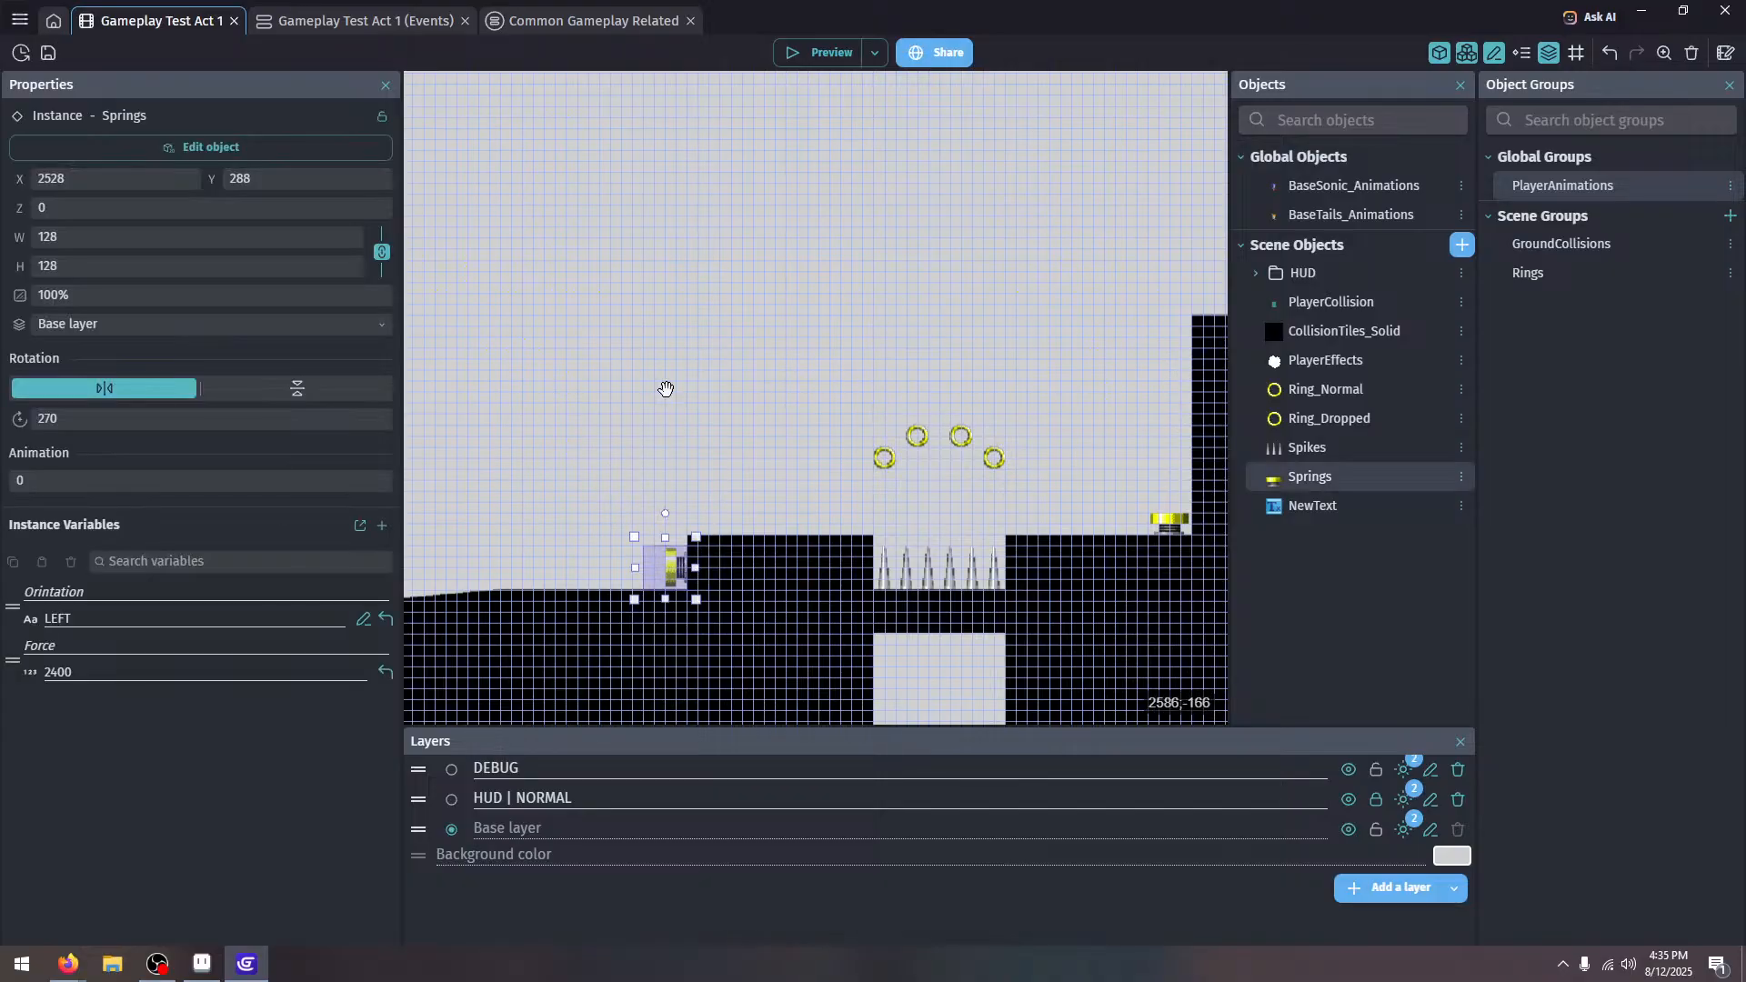
{"action": "scroll", "coordinate": [667, 385], "scroll_direction": "left", "scroll_amount": 2}
{"action": "left_click", "coordinate": [845, 300]}
{"action": "left_click", "coordinate": [778, 65]}
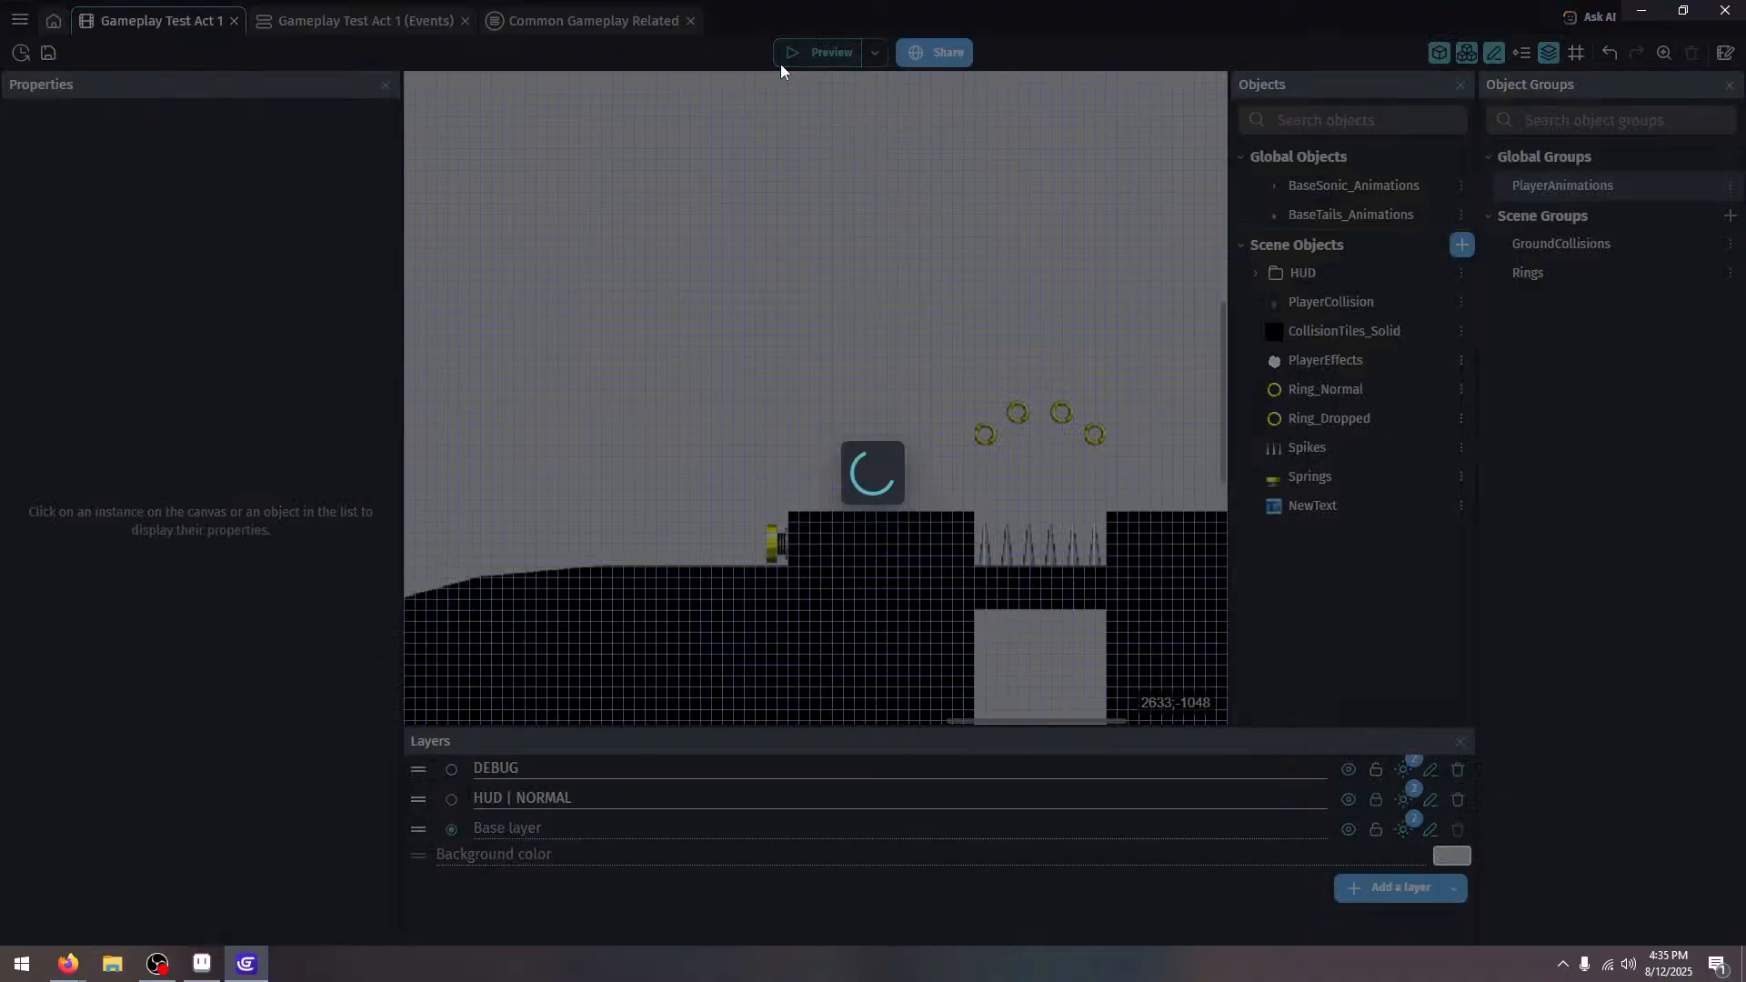
Run and jump Tails to the left-facing spring in the preview, testing contact from above and from its front
{"action": "key", "text": "Right"}
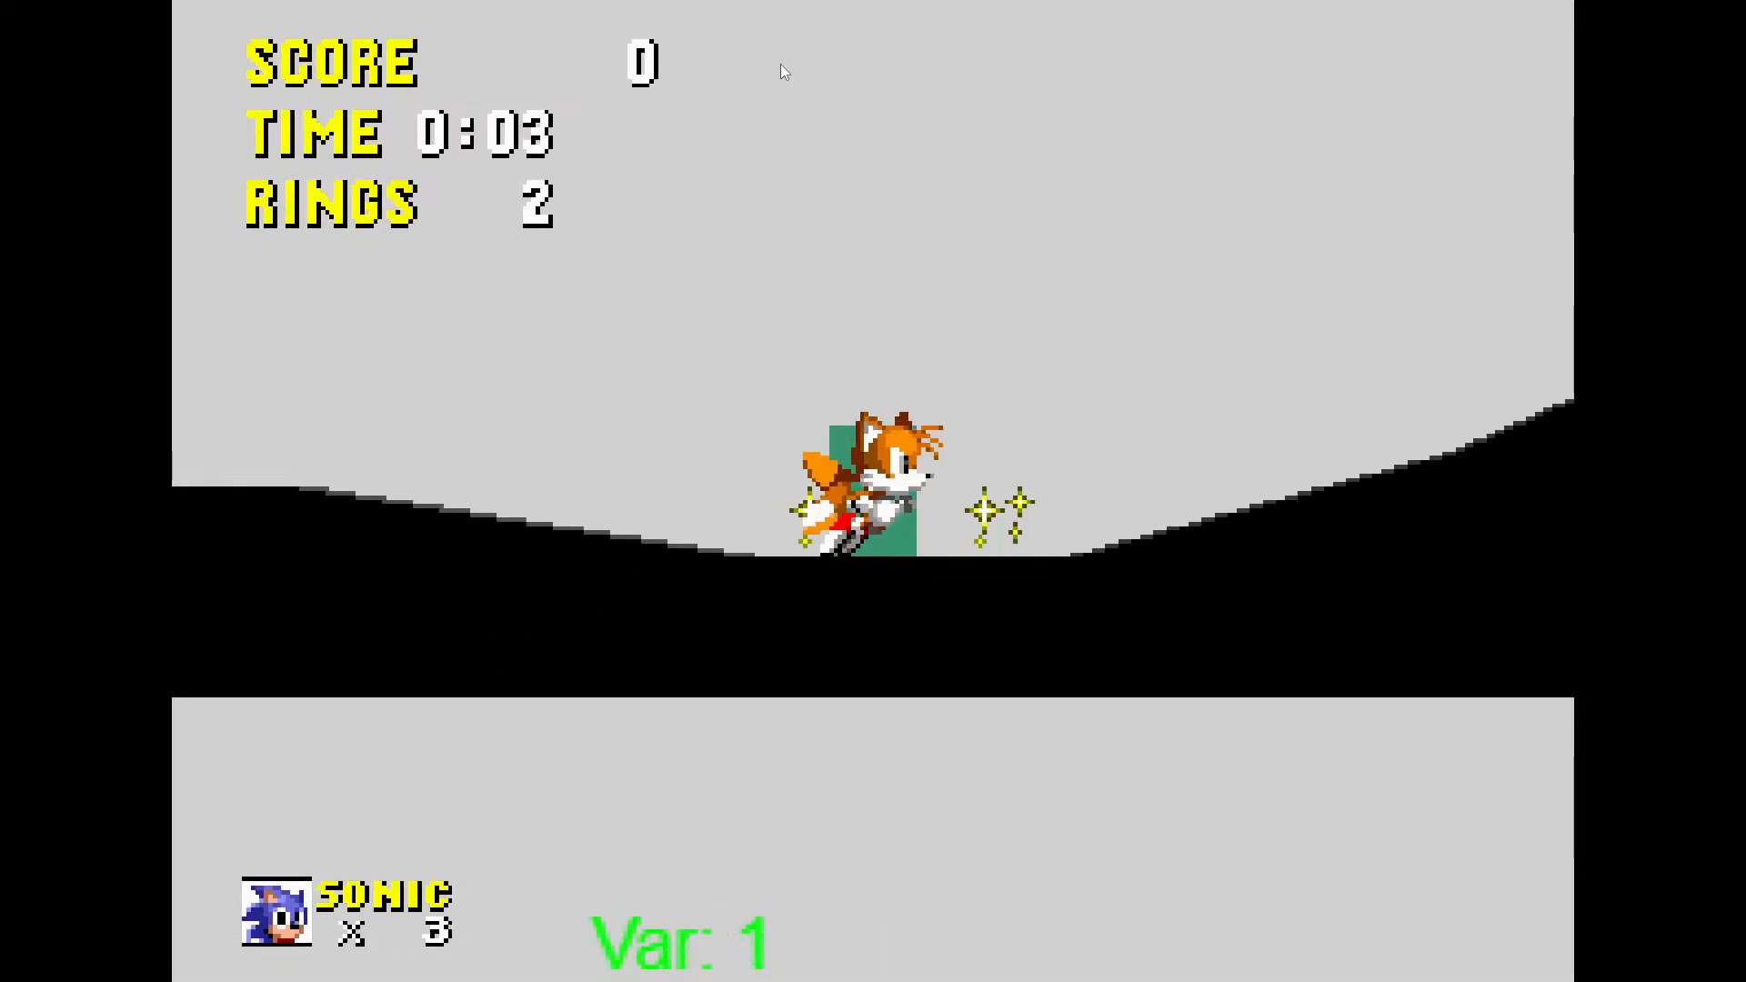
{"action": "key", "text": "space"}
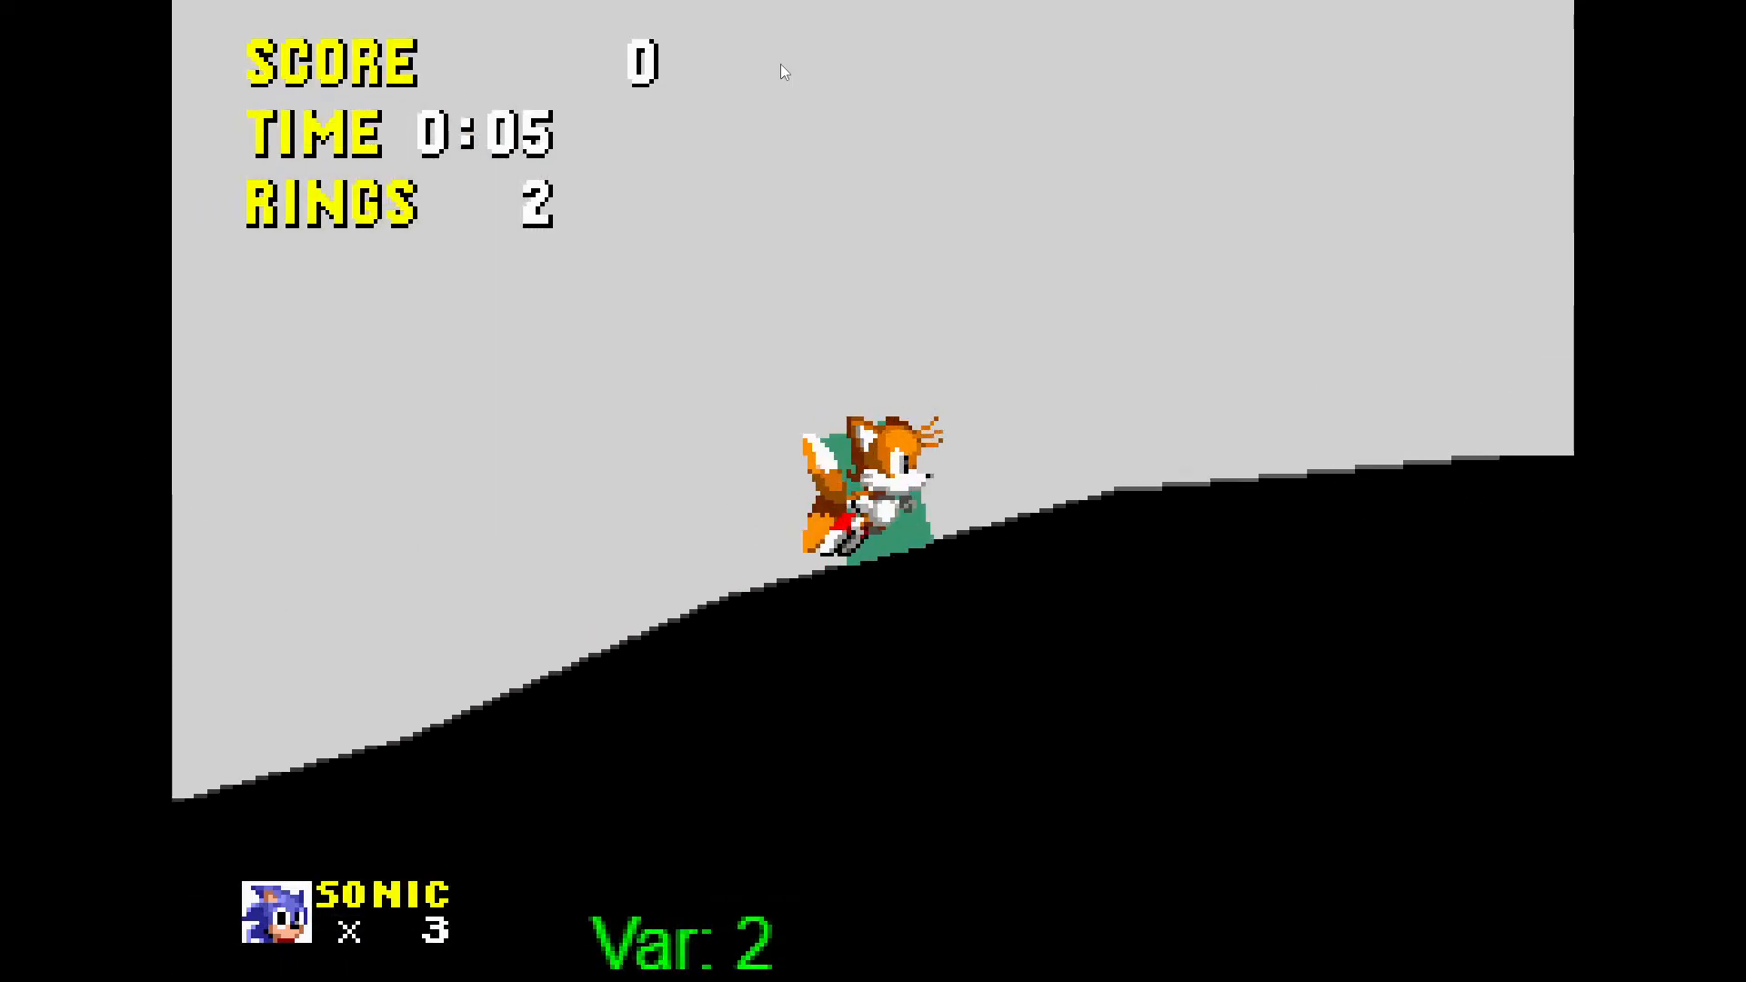
{"action": "key", "text": "space"}
{"action": "key", "text": "Left"}
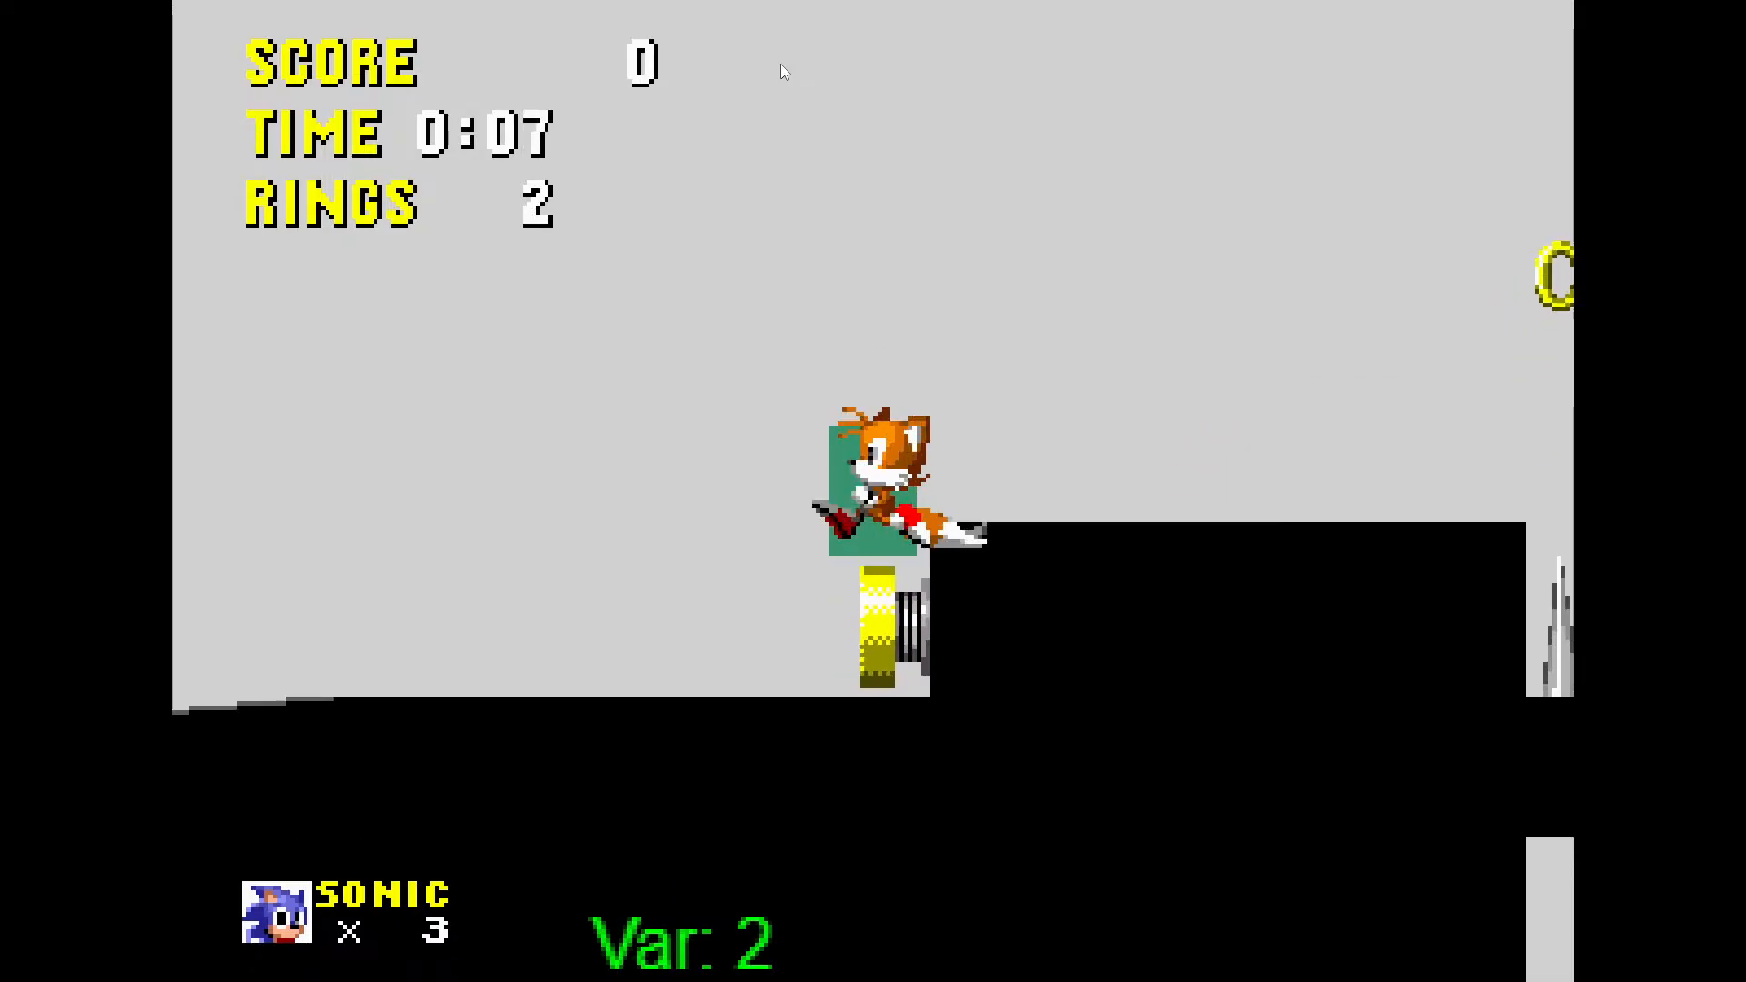
{"action": "key", "text": "Down"}
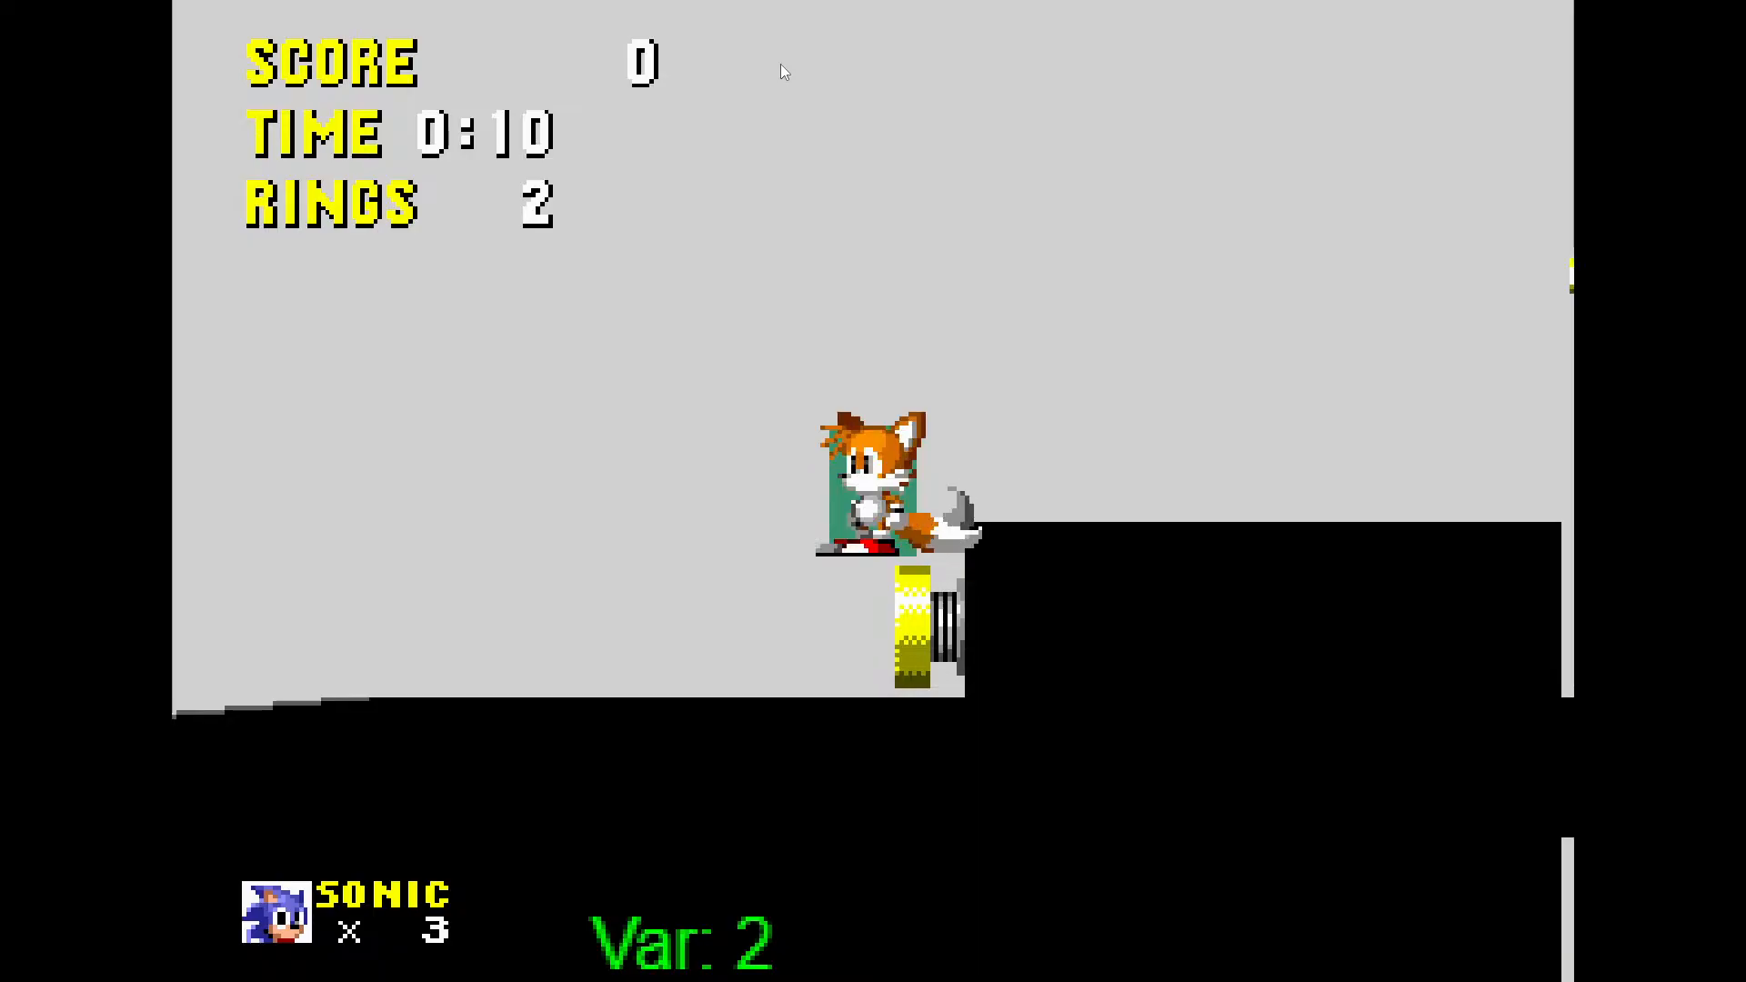
{"action": "key", "text": "Right"}
{"action": "key", "text": "space"}
{"action": "key", "text": "Left"}
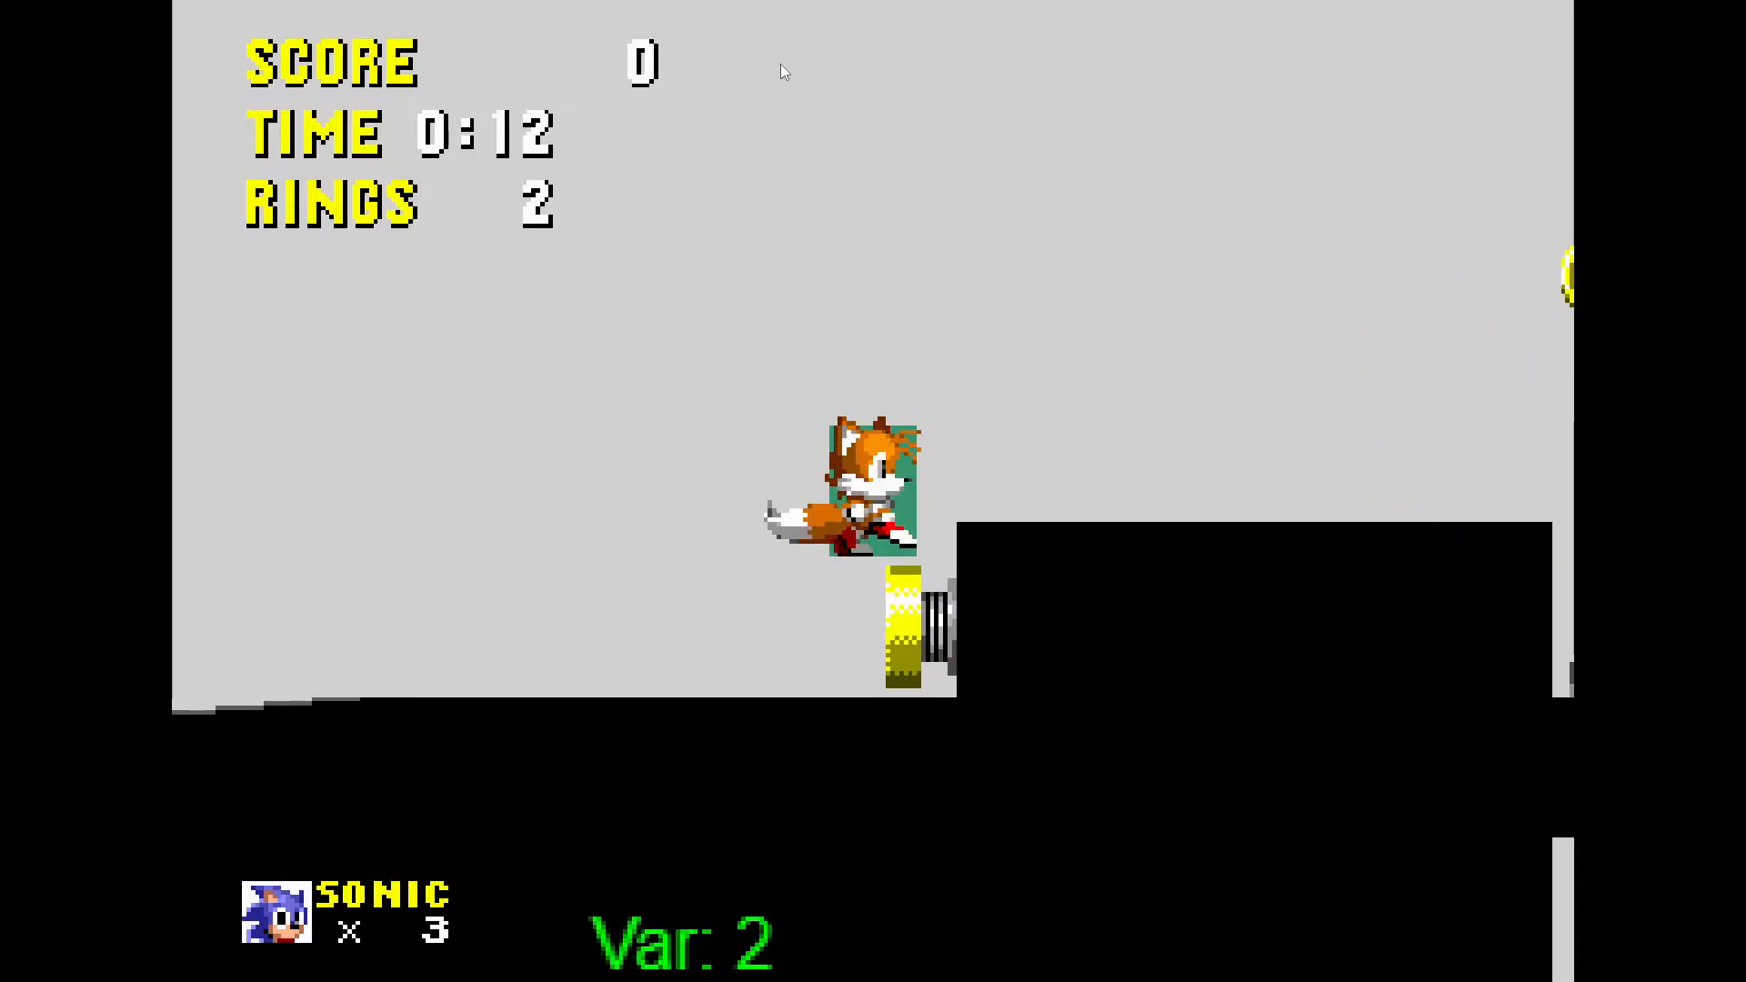
{"action": "key", "text": "Left"}
{"action": "key", "text": "Right"}
{"action": "key", "text": "Left"}
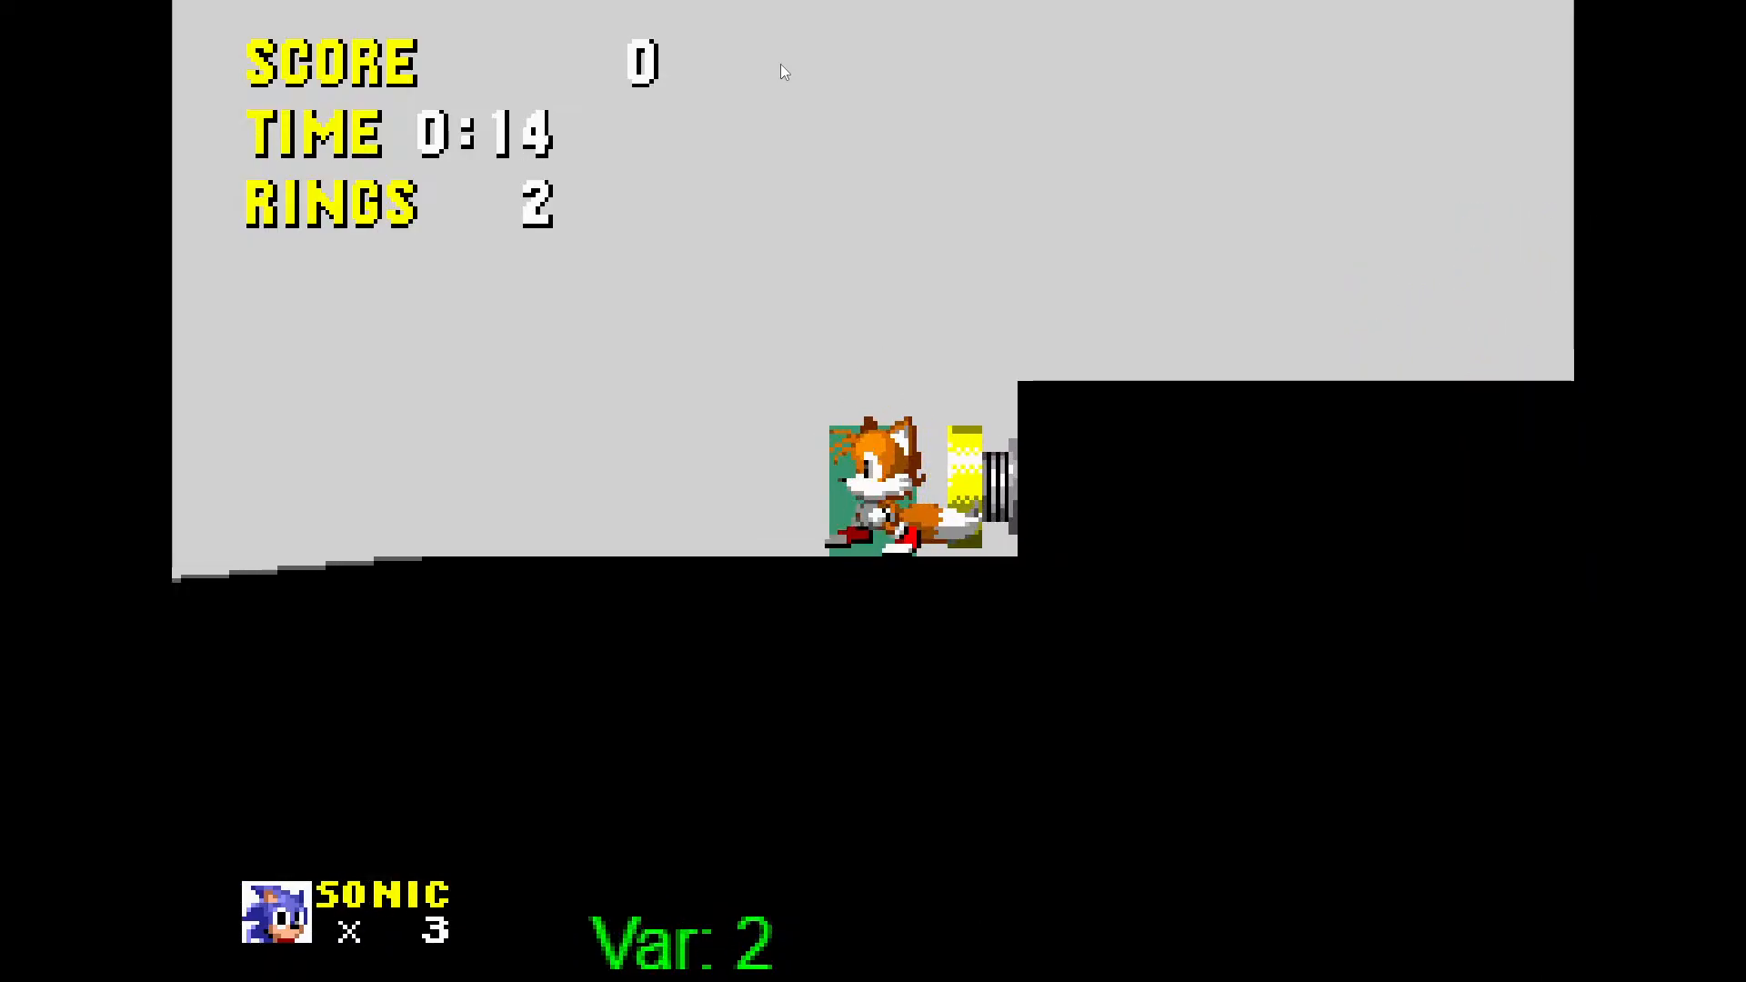
{"action": "key", "text": "Right"}
Spin-dash Tails back across the level and jump to the upward spring beside the tall wall to test its bounce
{"action": "key", "text": "Down"}
{"action": "key", "text": "space"}
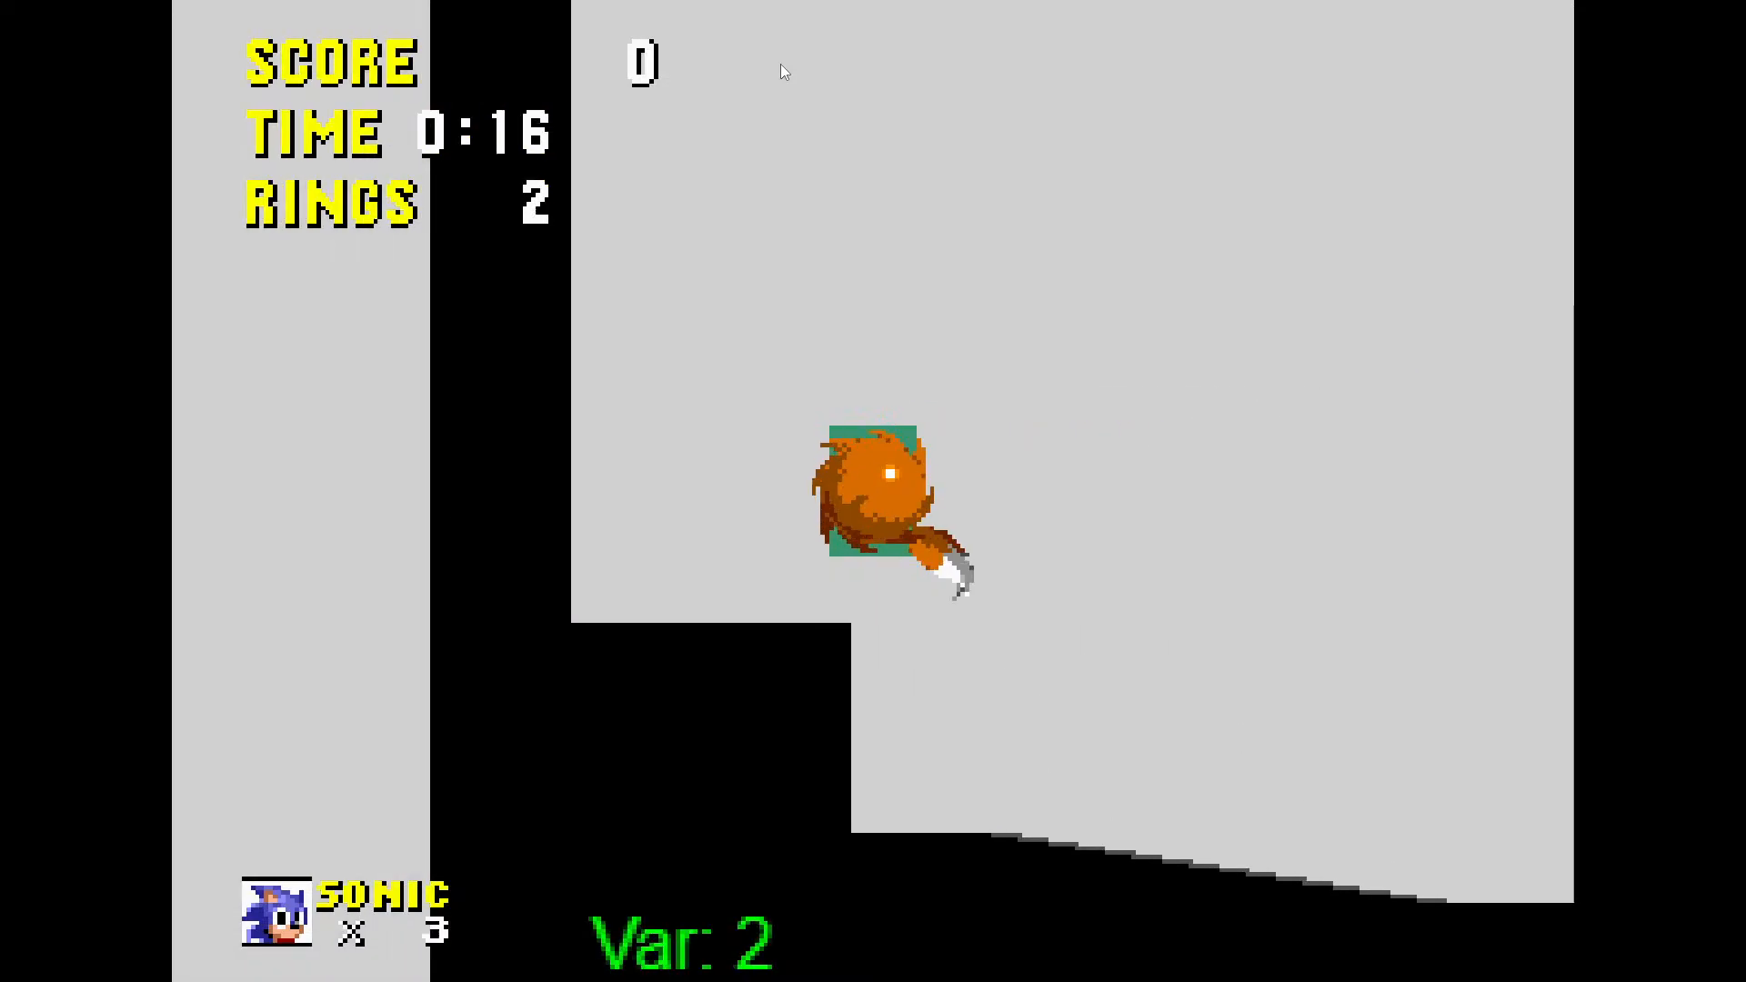
{"action": "key", "text": "Down"}
{"action": "key", "text": "space"}
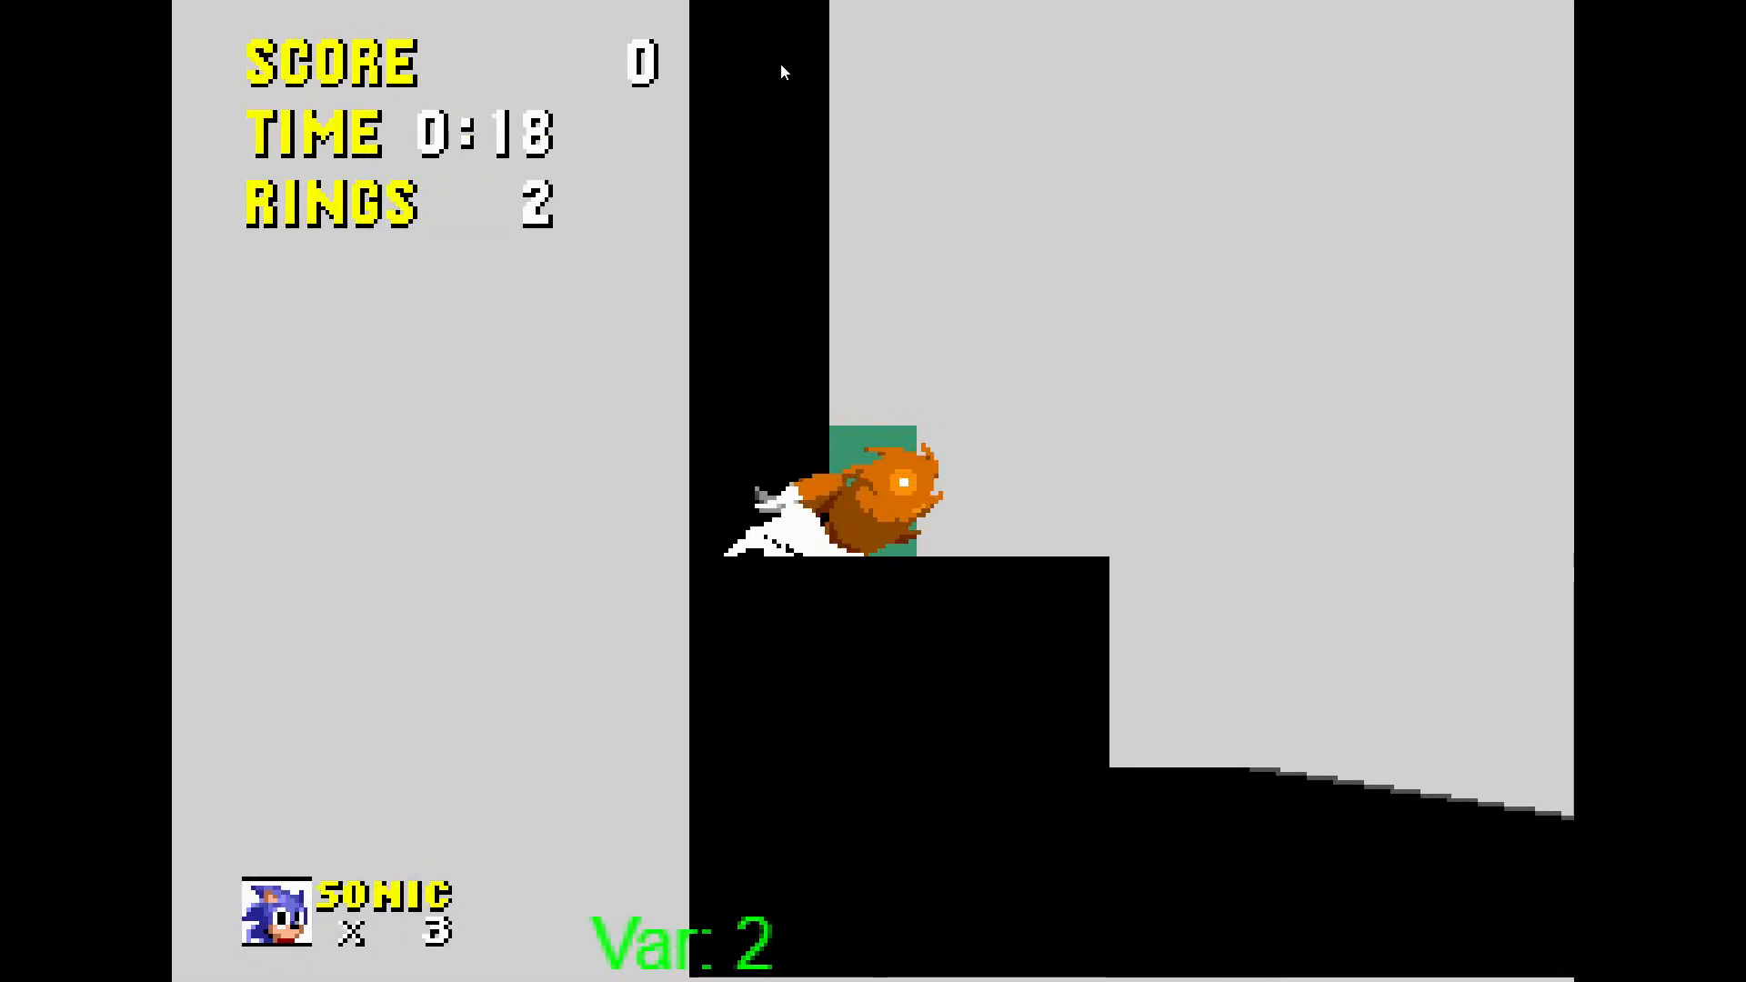
{"action": "key", "text": "space"}
{"action": "key", "text": "Left"}
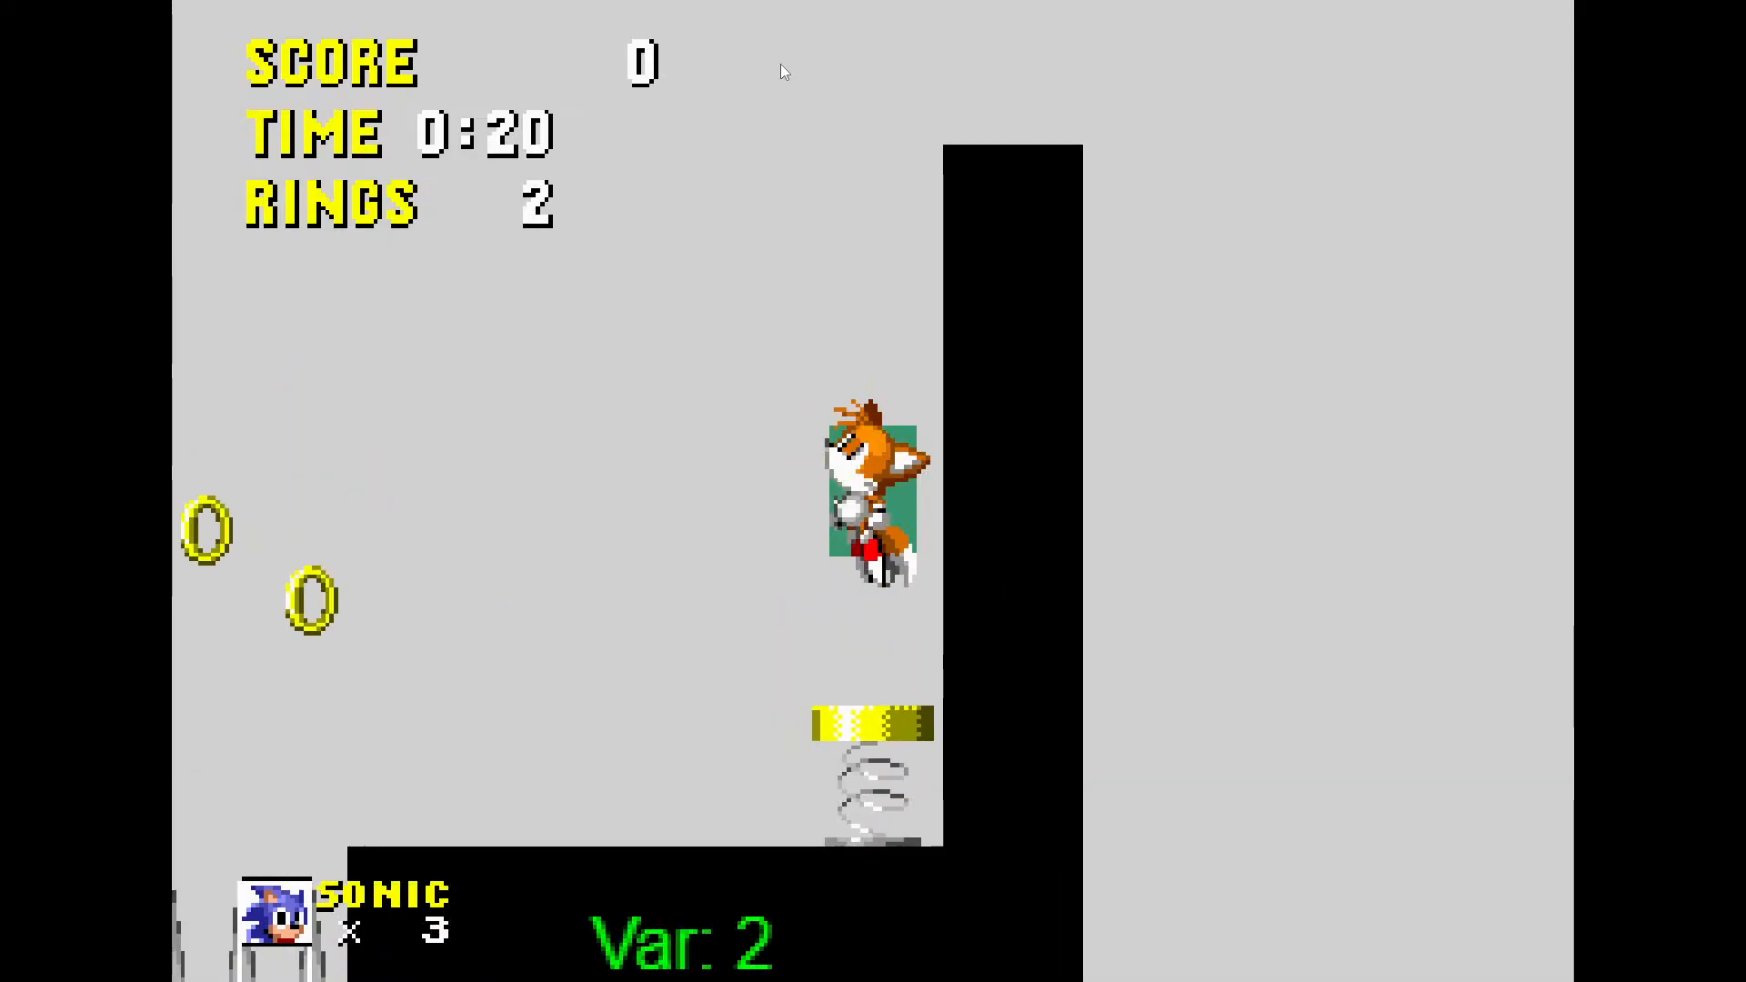
Test the left-facing spring again with repeated rolls and spin dashes, and close the preview
{"action": "key", "text": "Down"}
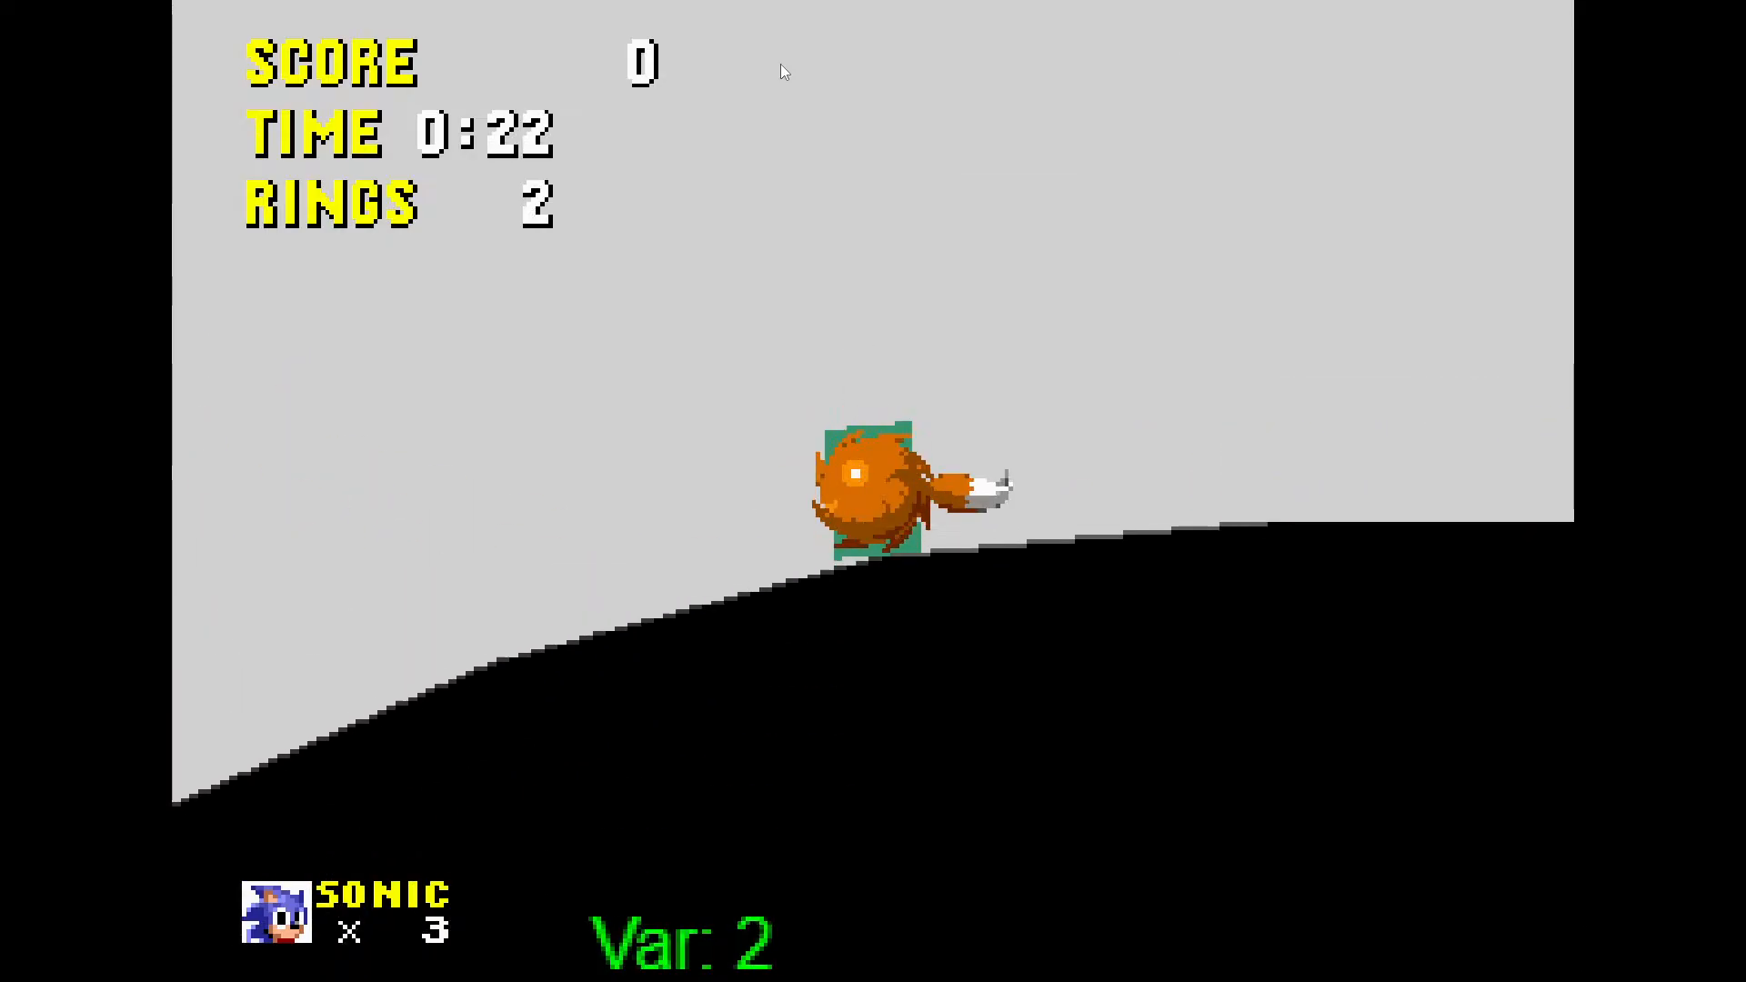
{"action": "key", "text": "space"}
{"action": "key", "text": "space"}
{"action": "key", "text": "Left"}
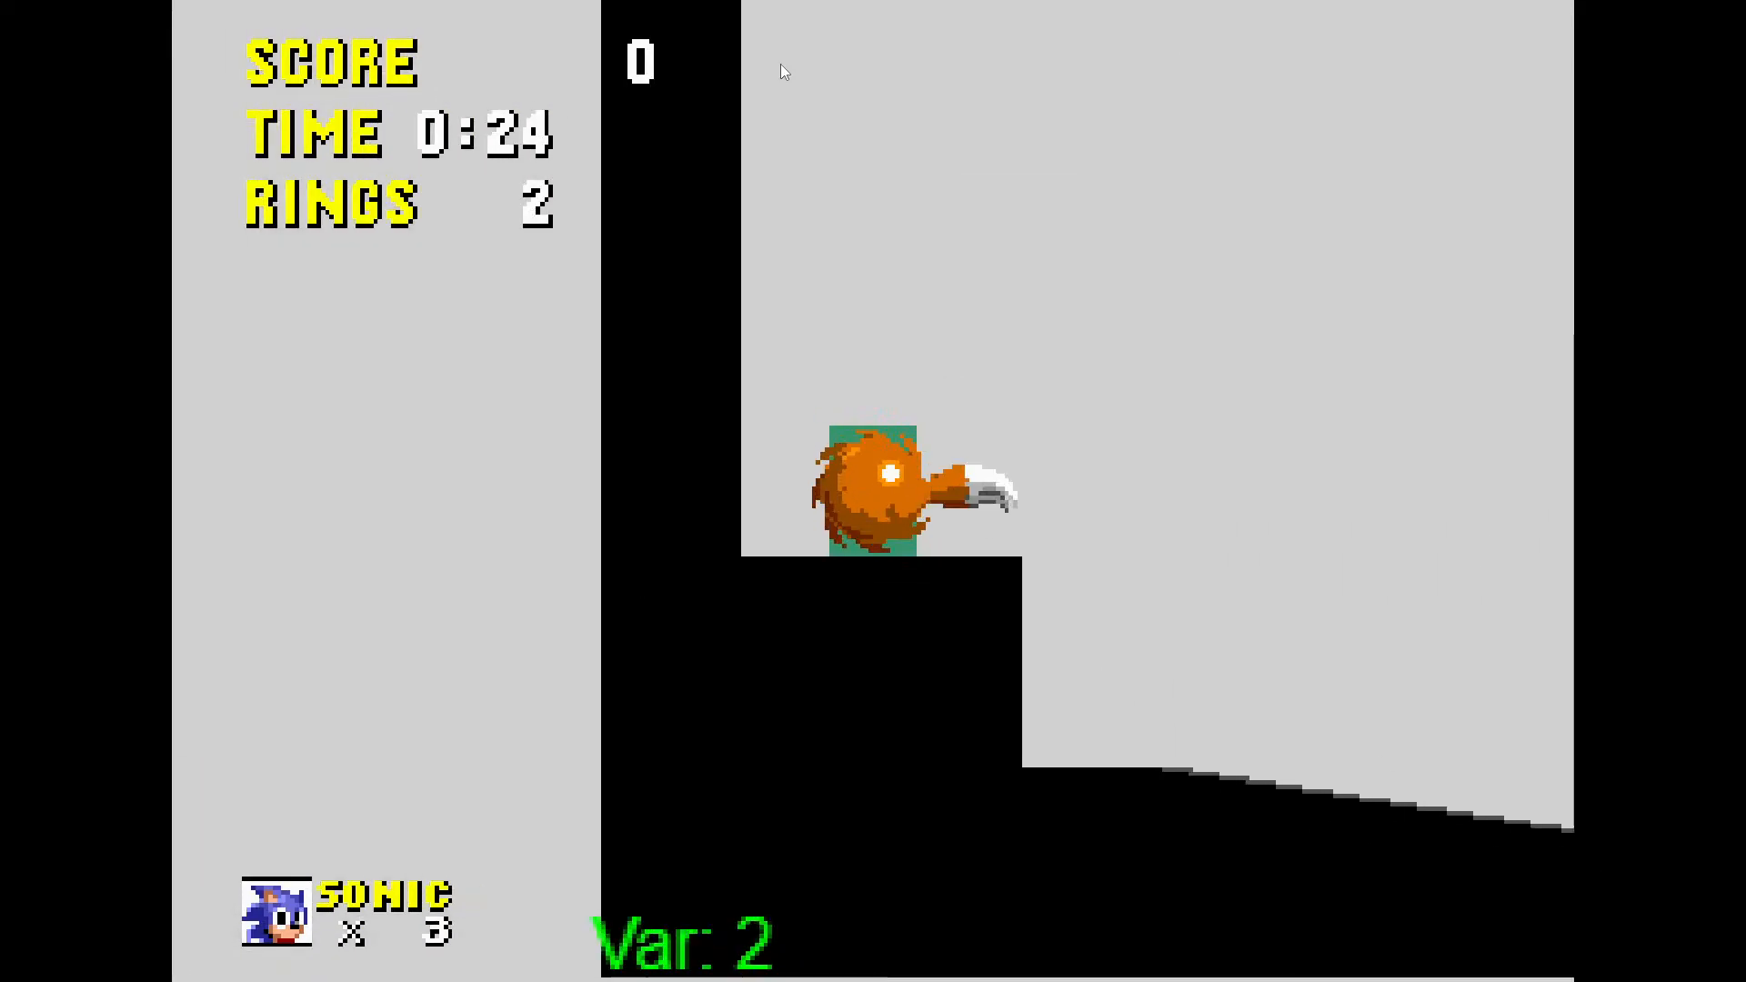
{"action": "key", "text": "Right"}
{"action": "key", "text": "Down"}
{"action": "key", "text": "space"}
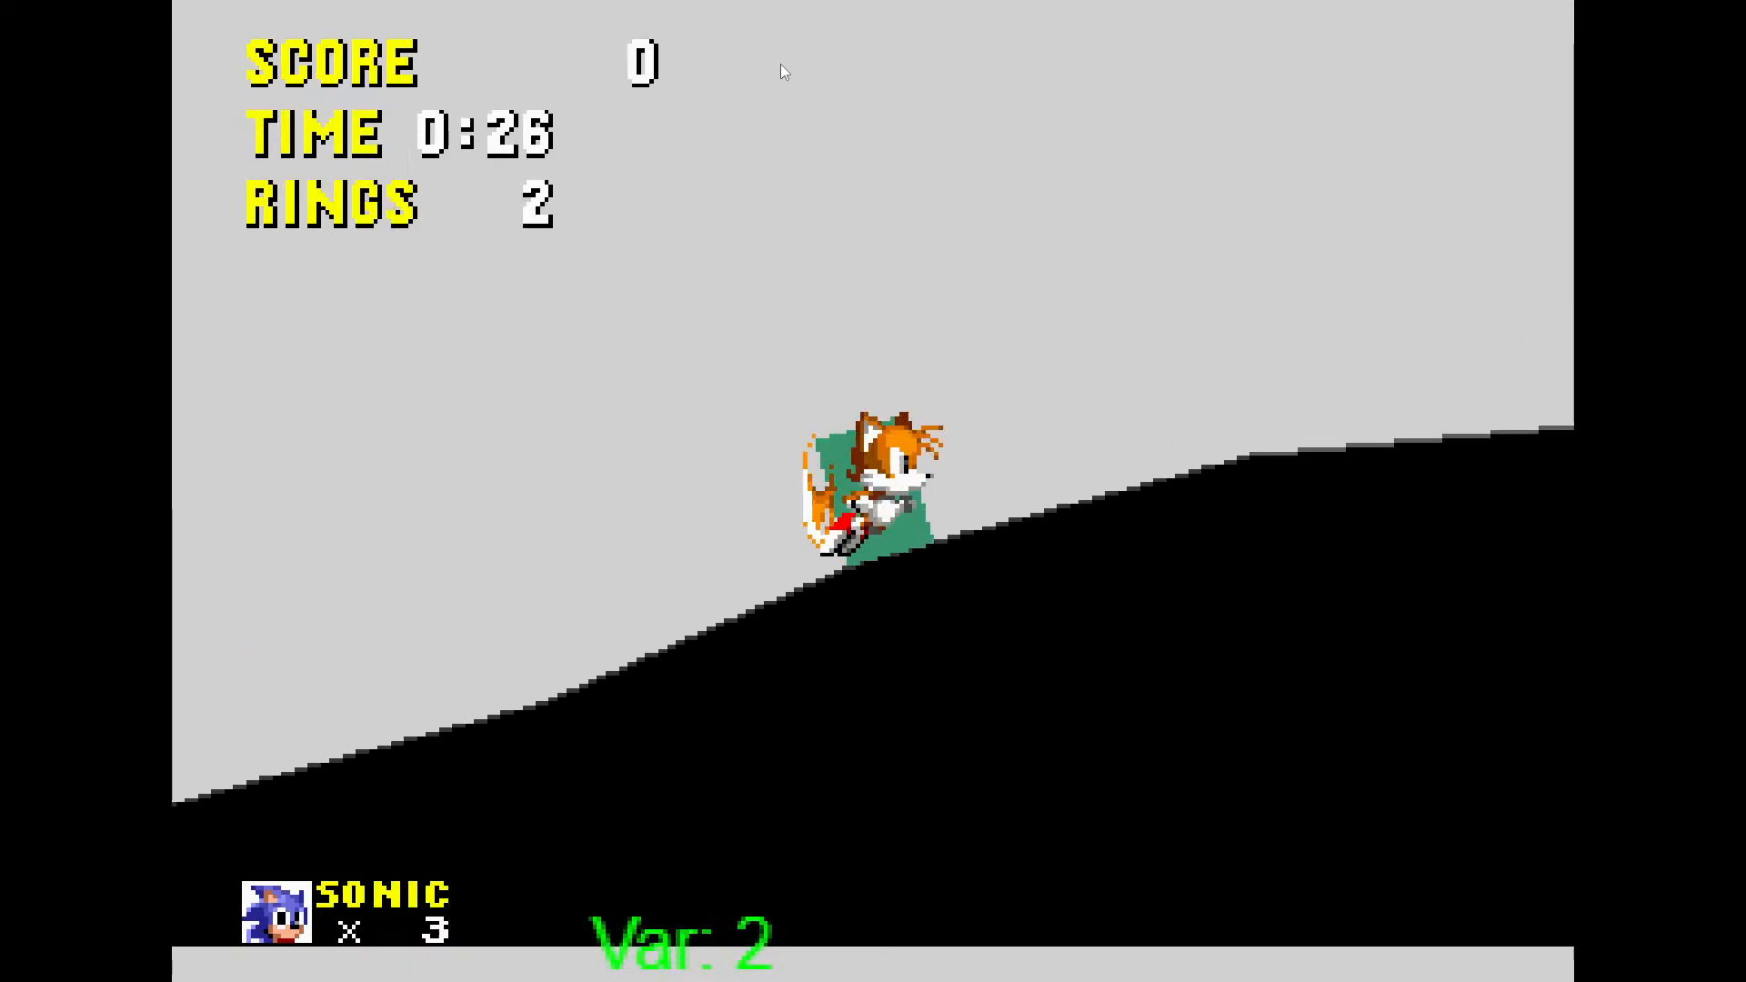
{"action": "key", "text": "Down"}
{"action": "key", "text": "space"}
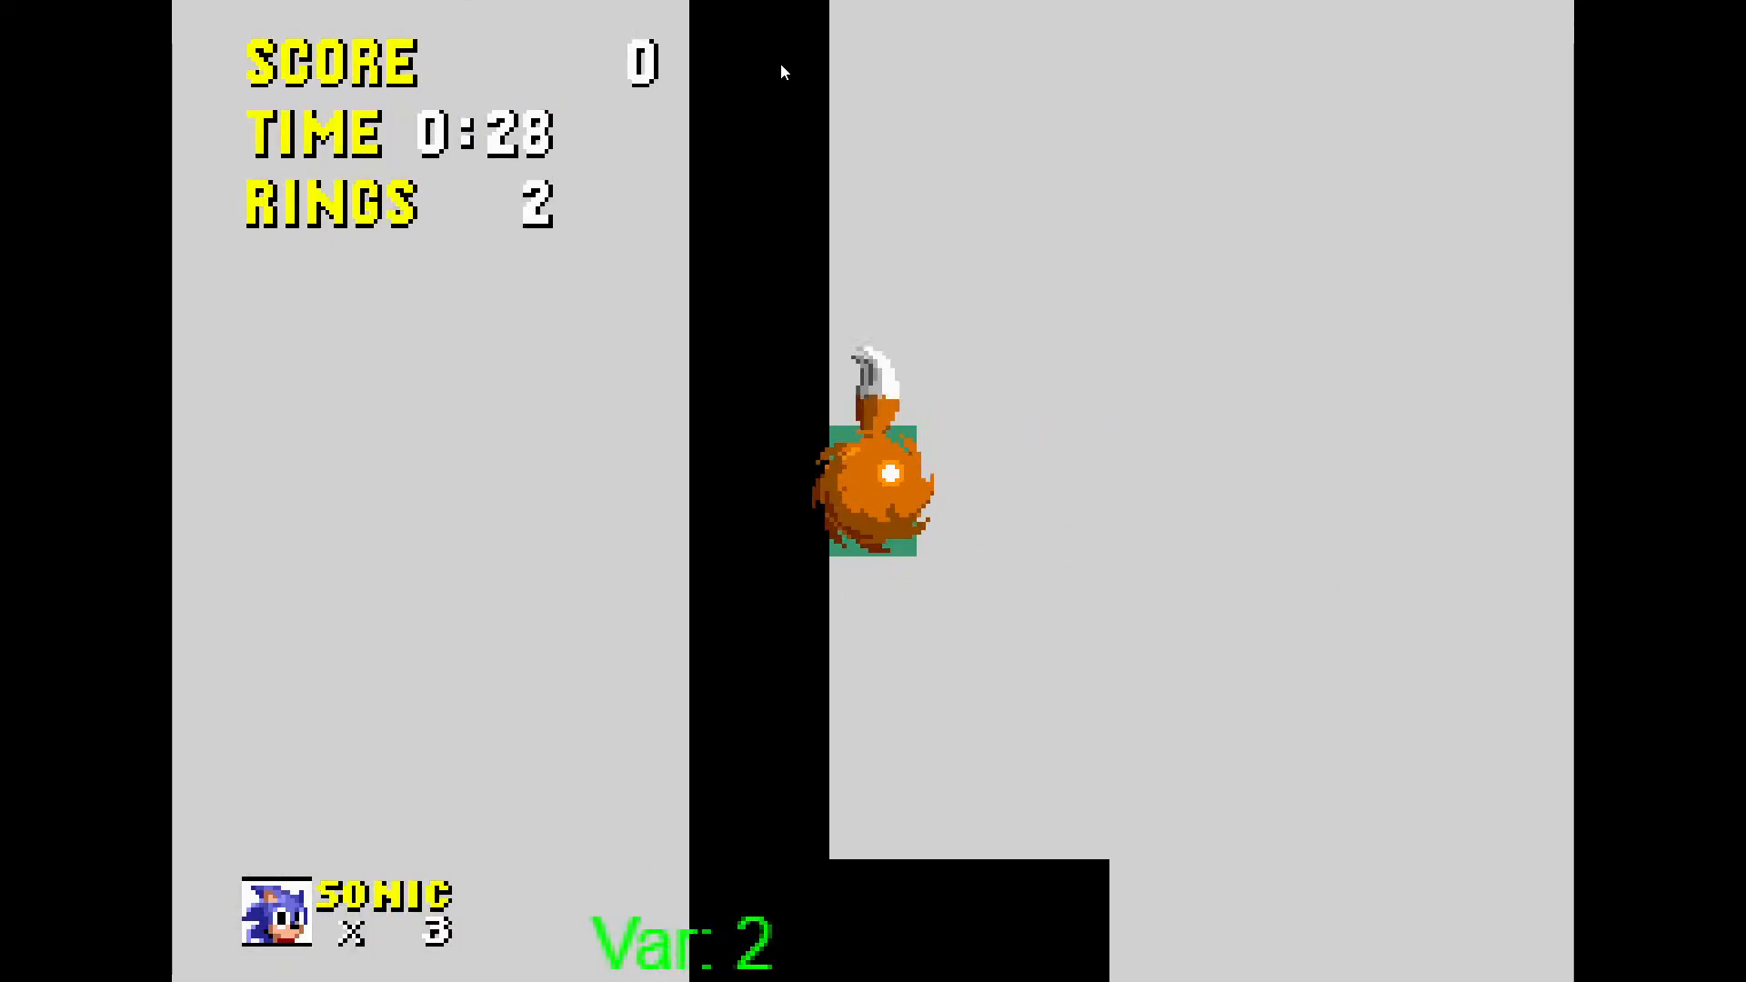
{"action": "key", "text": "Down"}
{"action": "key", "text": "space"}
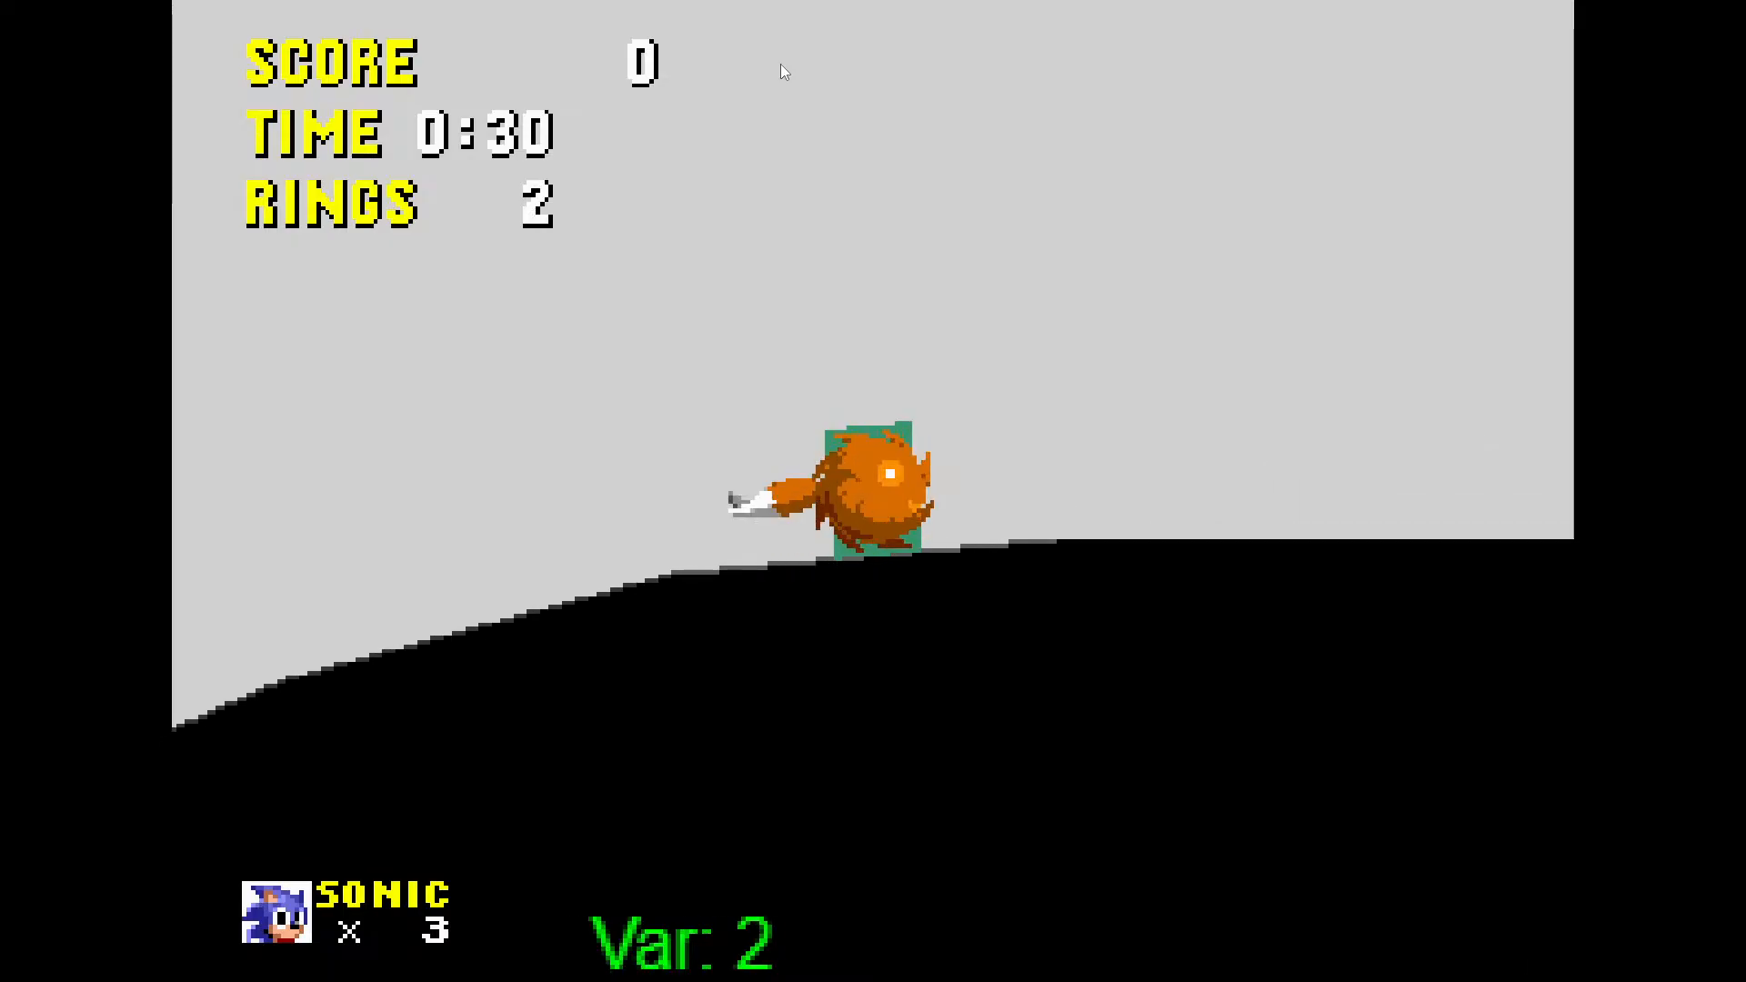
{"action": "key", "text": "F11"}
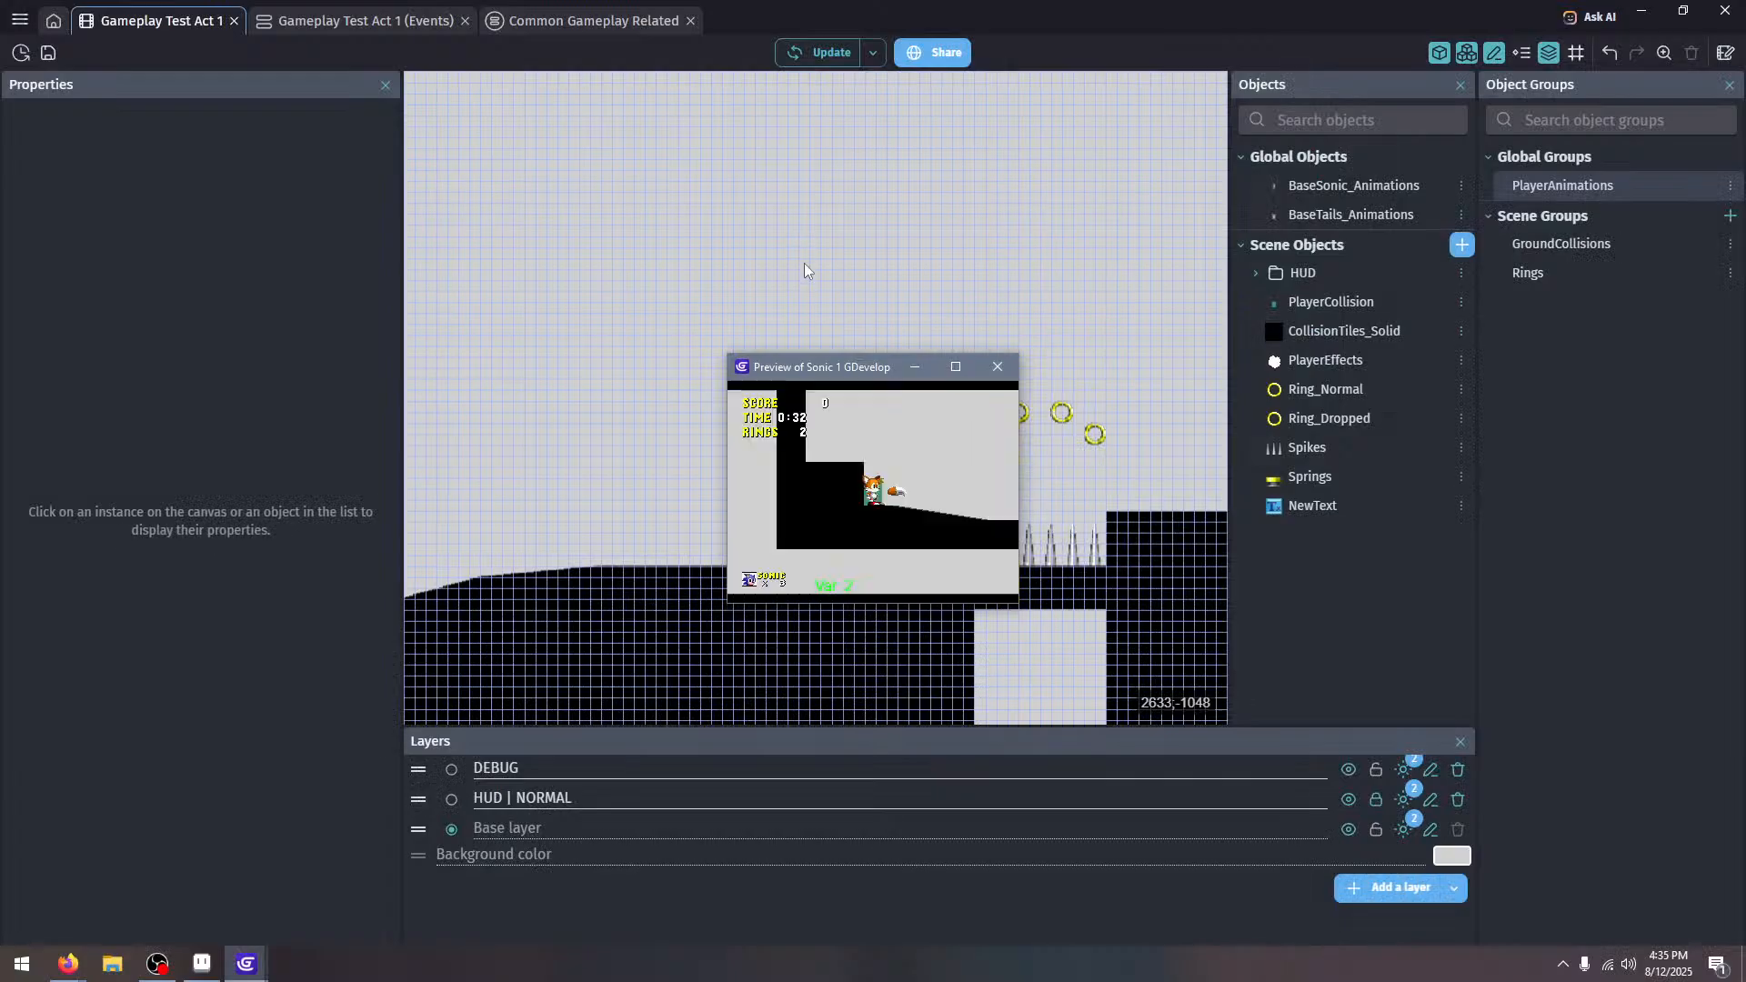
{"action": "left_click", "coordinate": [997, 366]}
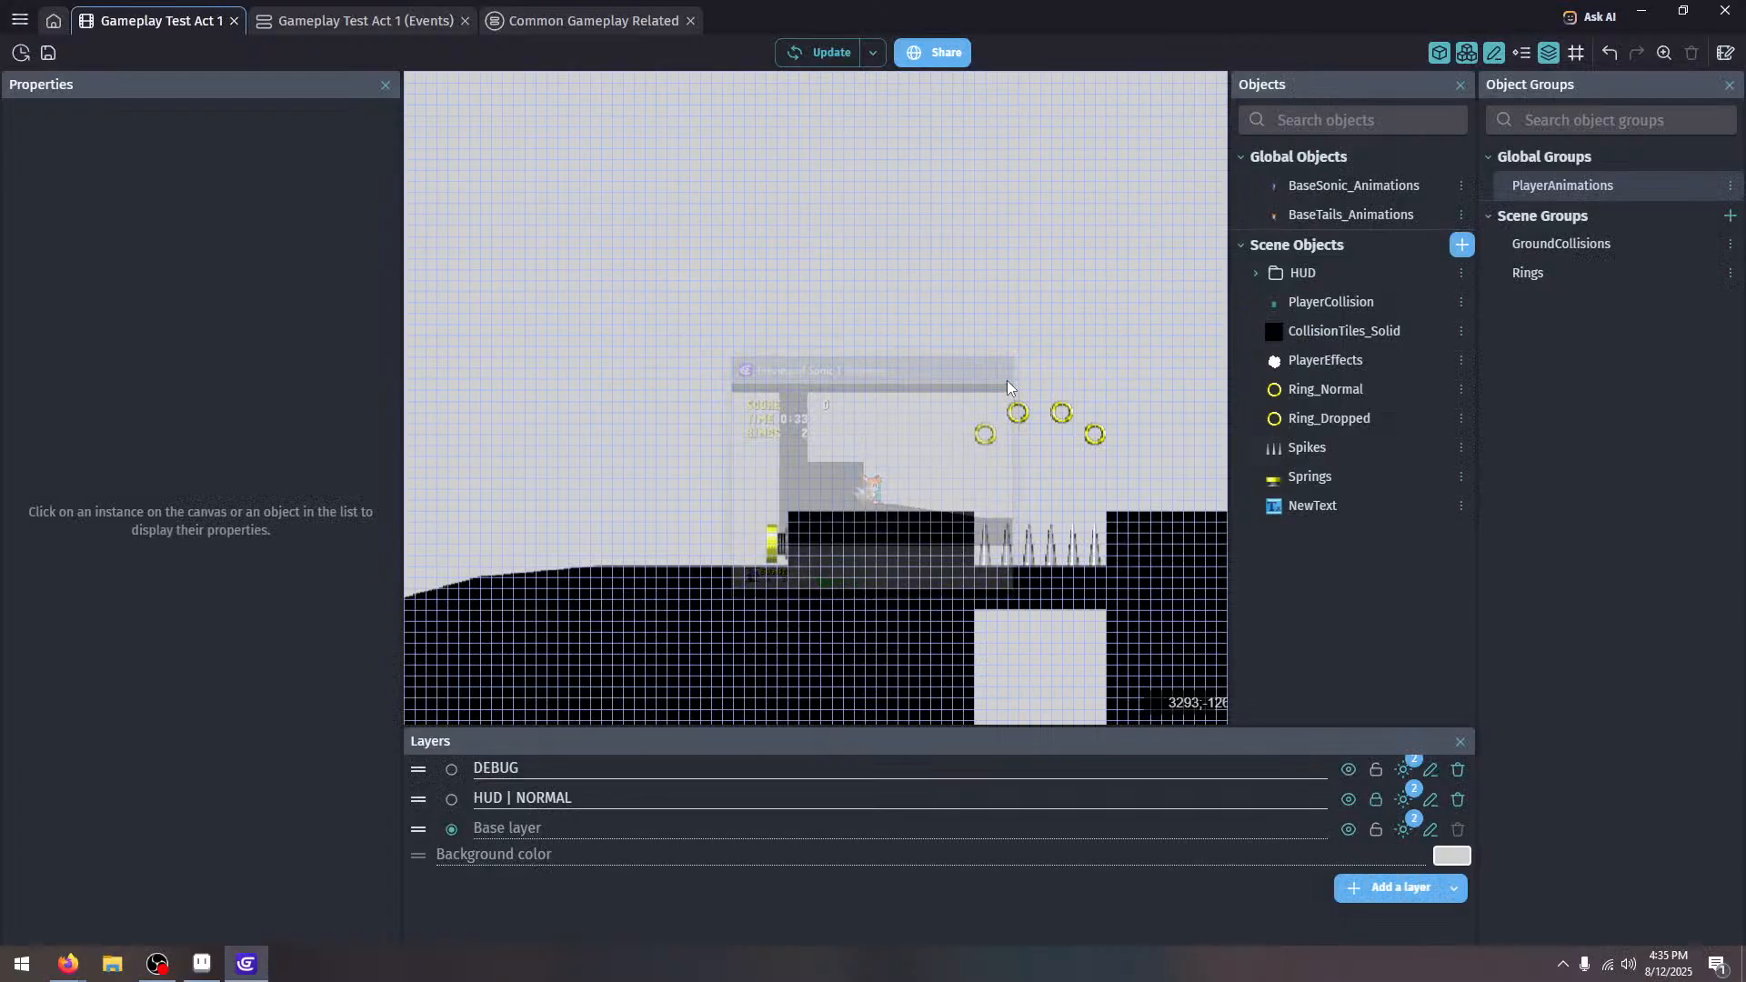
Add a blank event in Common Gameplay Related and nest it as a sub-event of the LEFT spring event
{"action": "left_click", "coordinate": [338, 17]}
{"action": "left_click", "coordinate": [593, 20]}
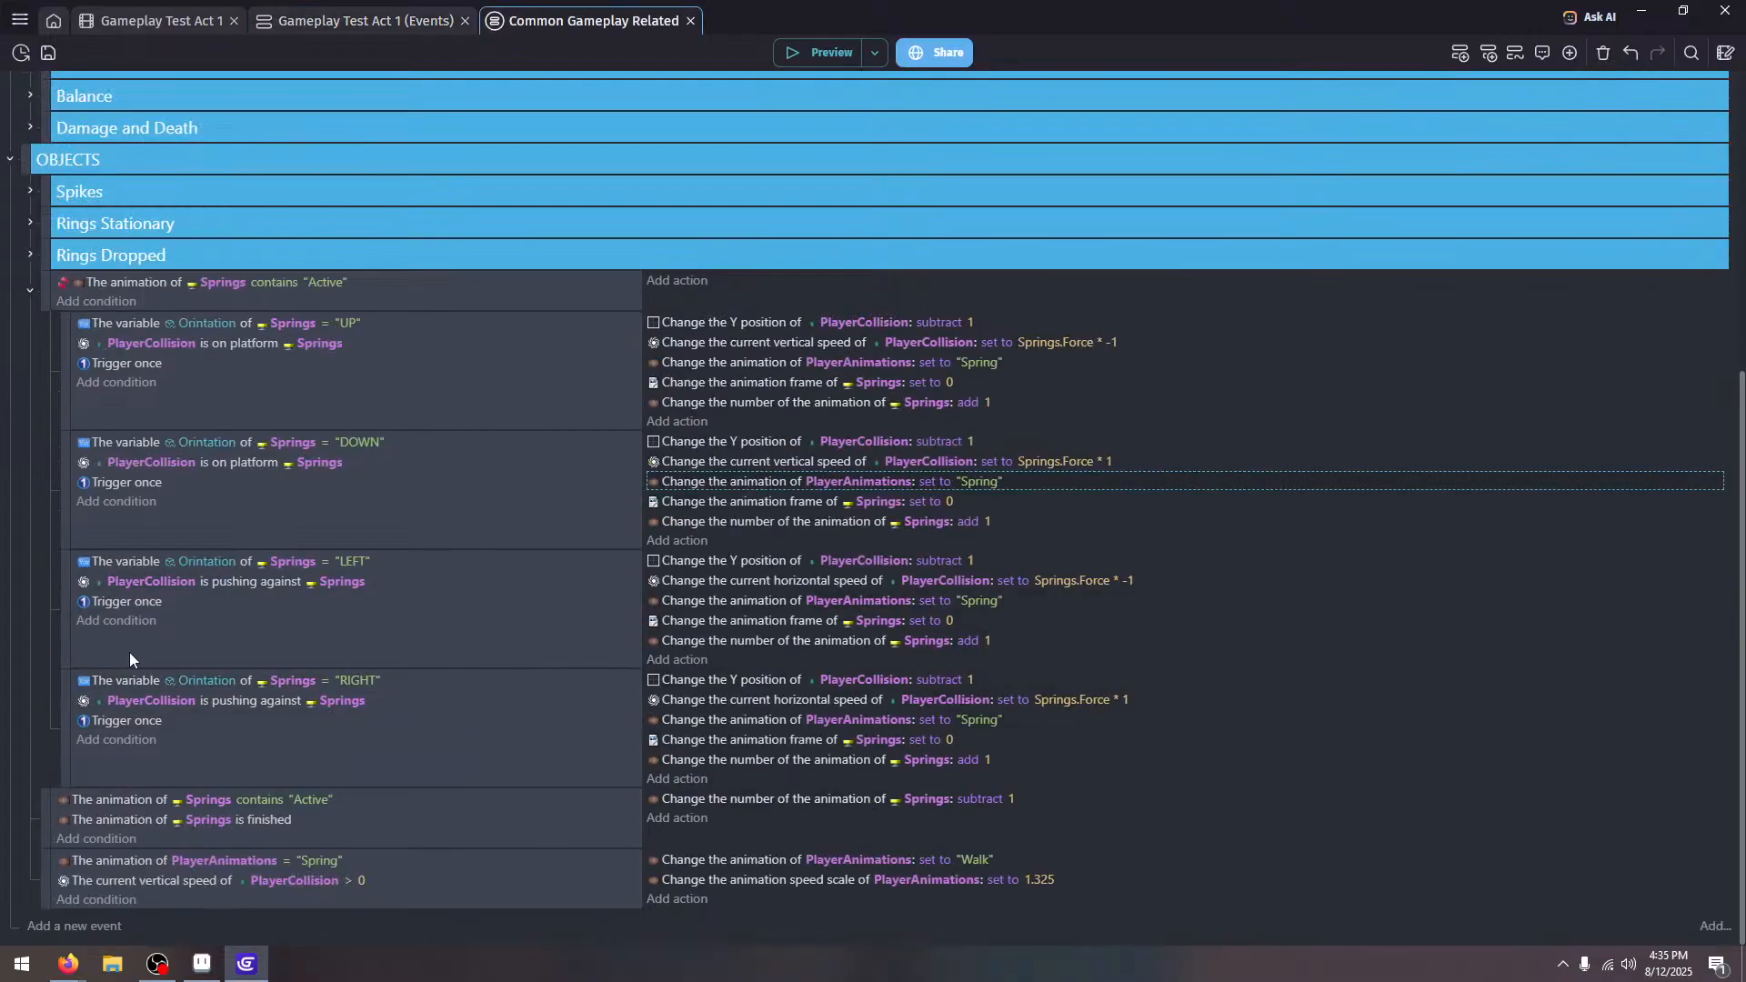
{"action": "left_click", "coordinate": [49, 926]}
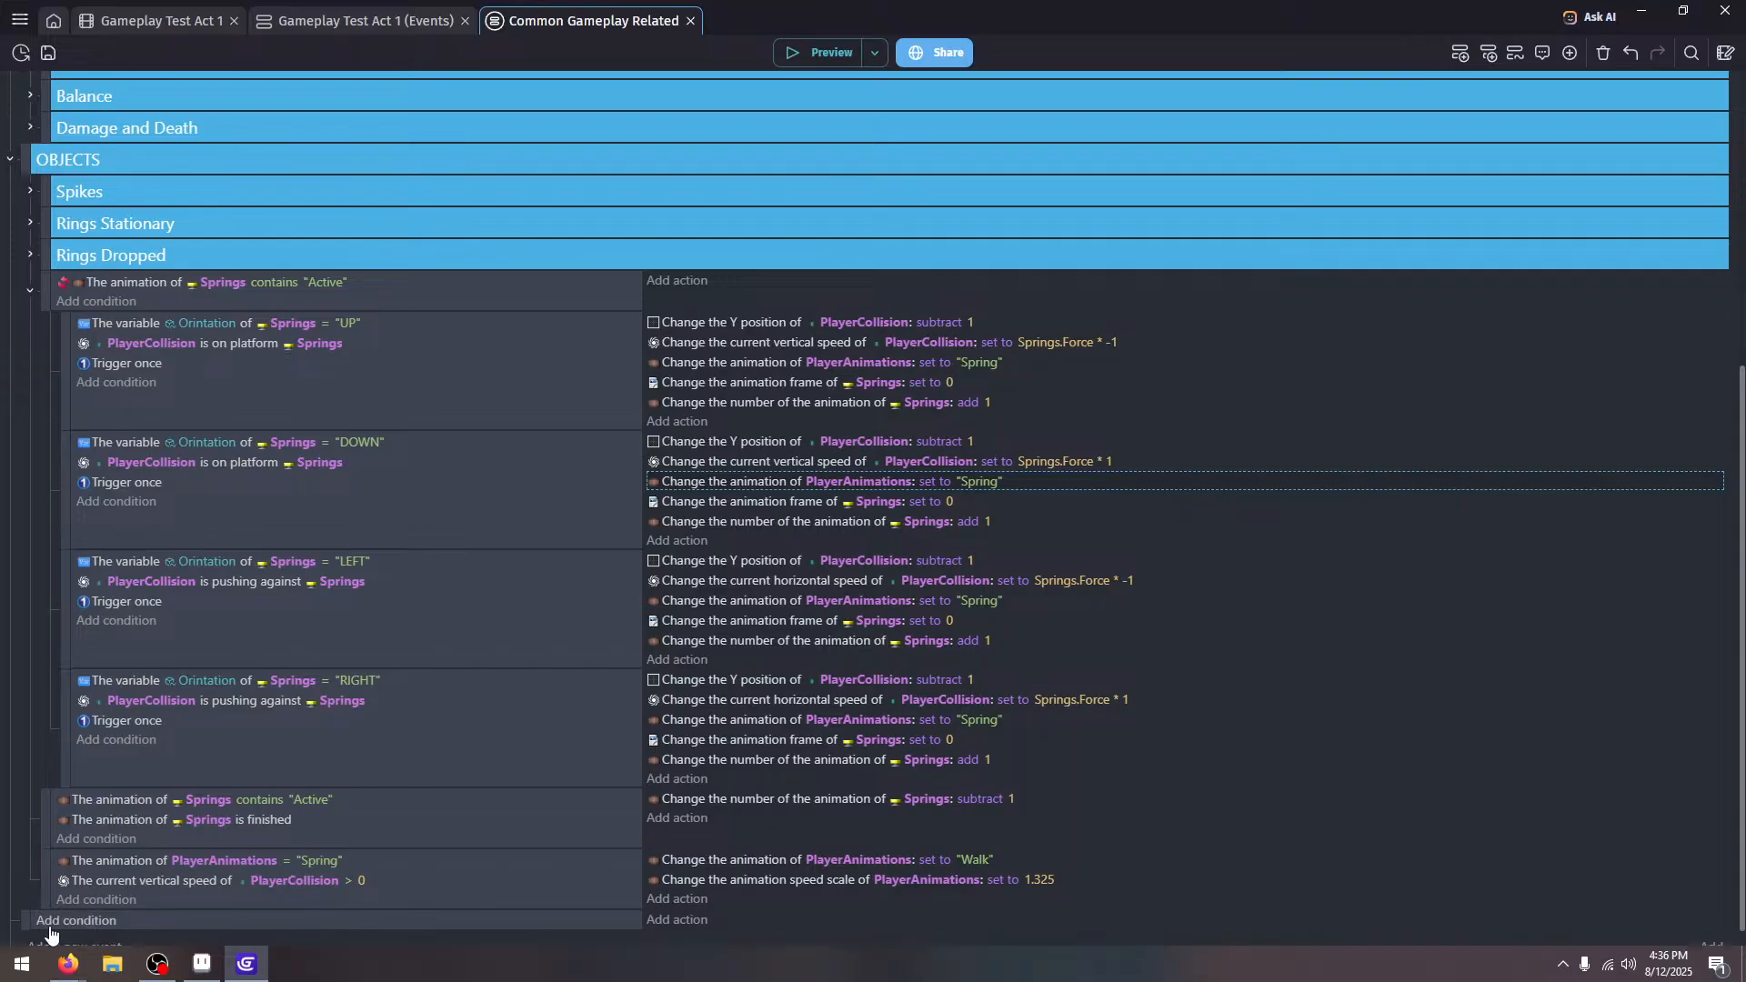
{"action": "left_click_drag", "start_coordinate": [21, 917], "coordinate": [87, 676]}
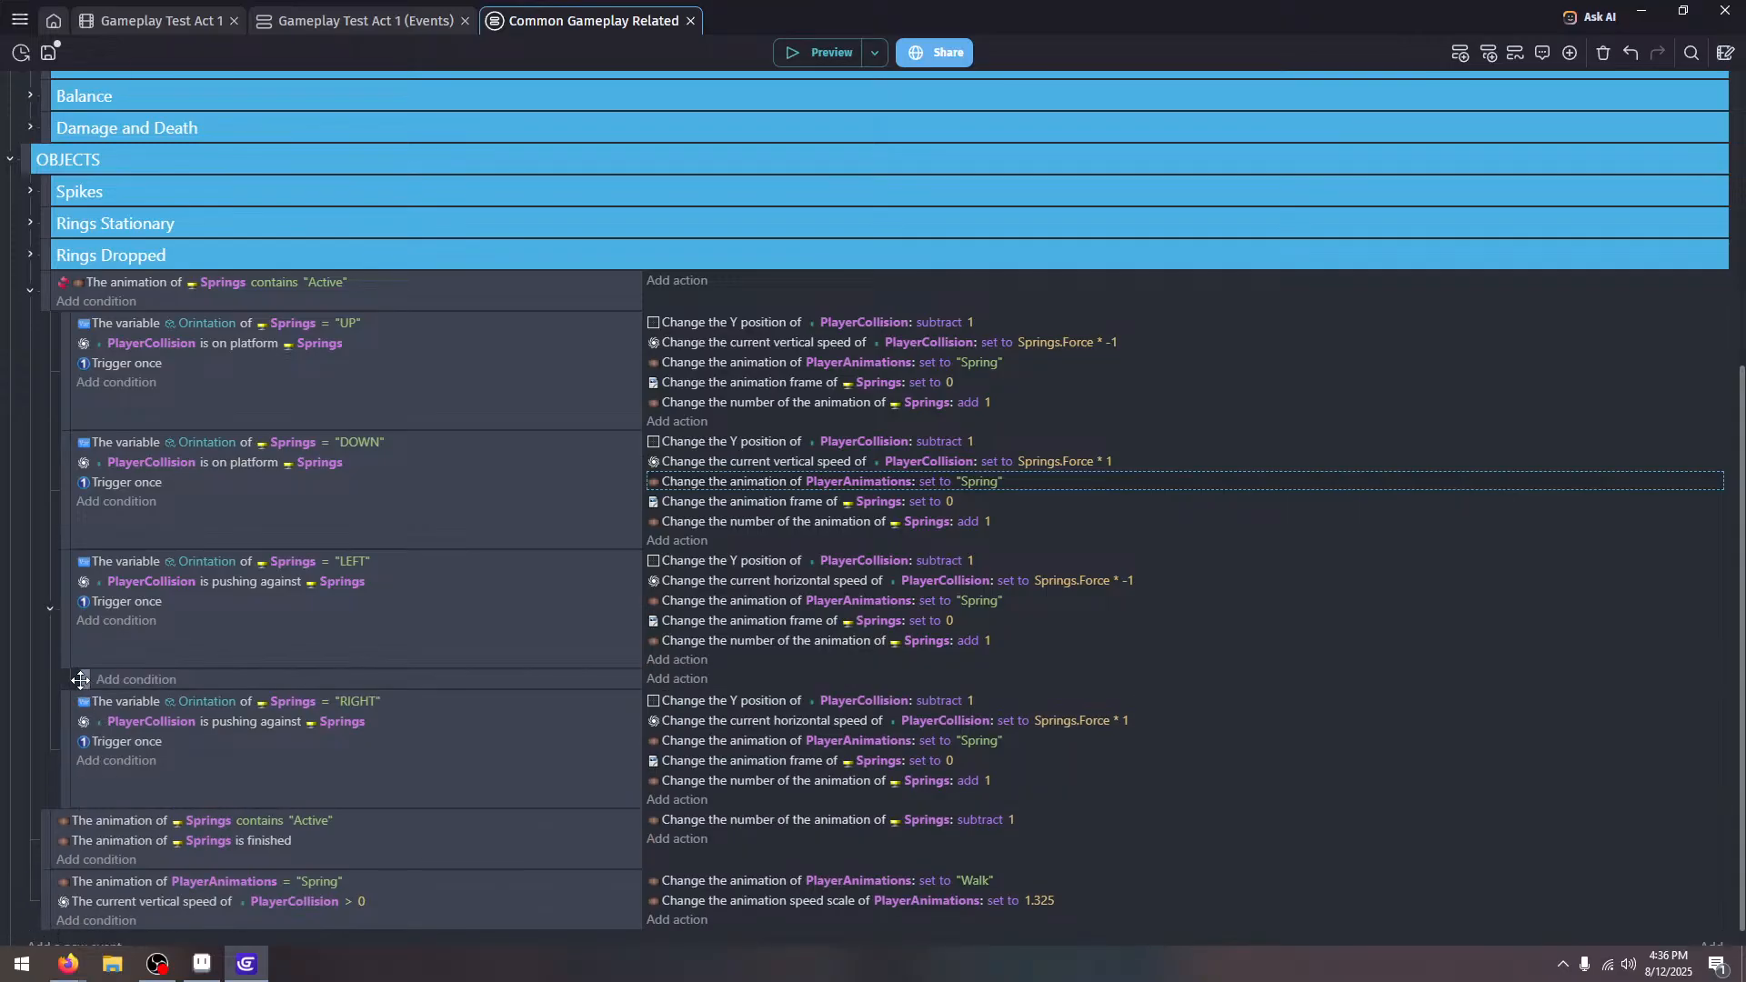
Add a Flip horizontally action with activation Yes for PlayerAnimations to the sub-event under the LEFT spring event
{"action": "left_click", "coordinate": [651, 685]}
{"action": "left_click", "coordinate": [651, 681]}
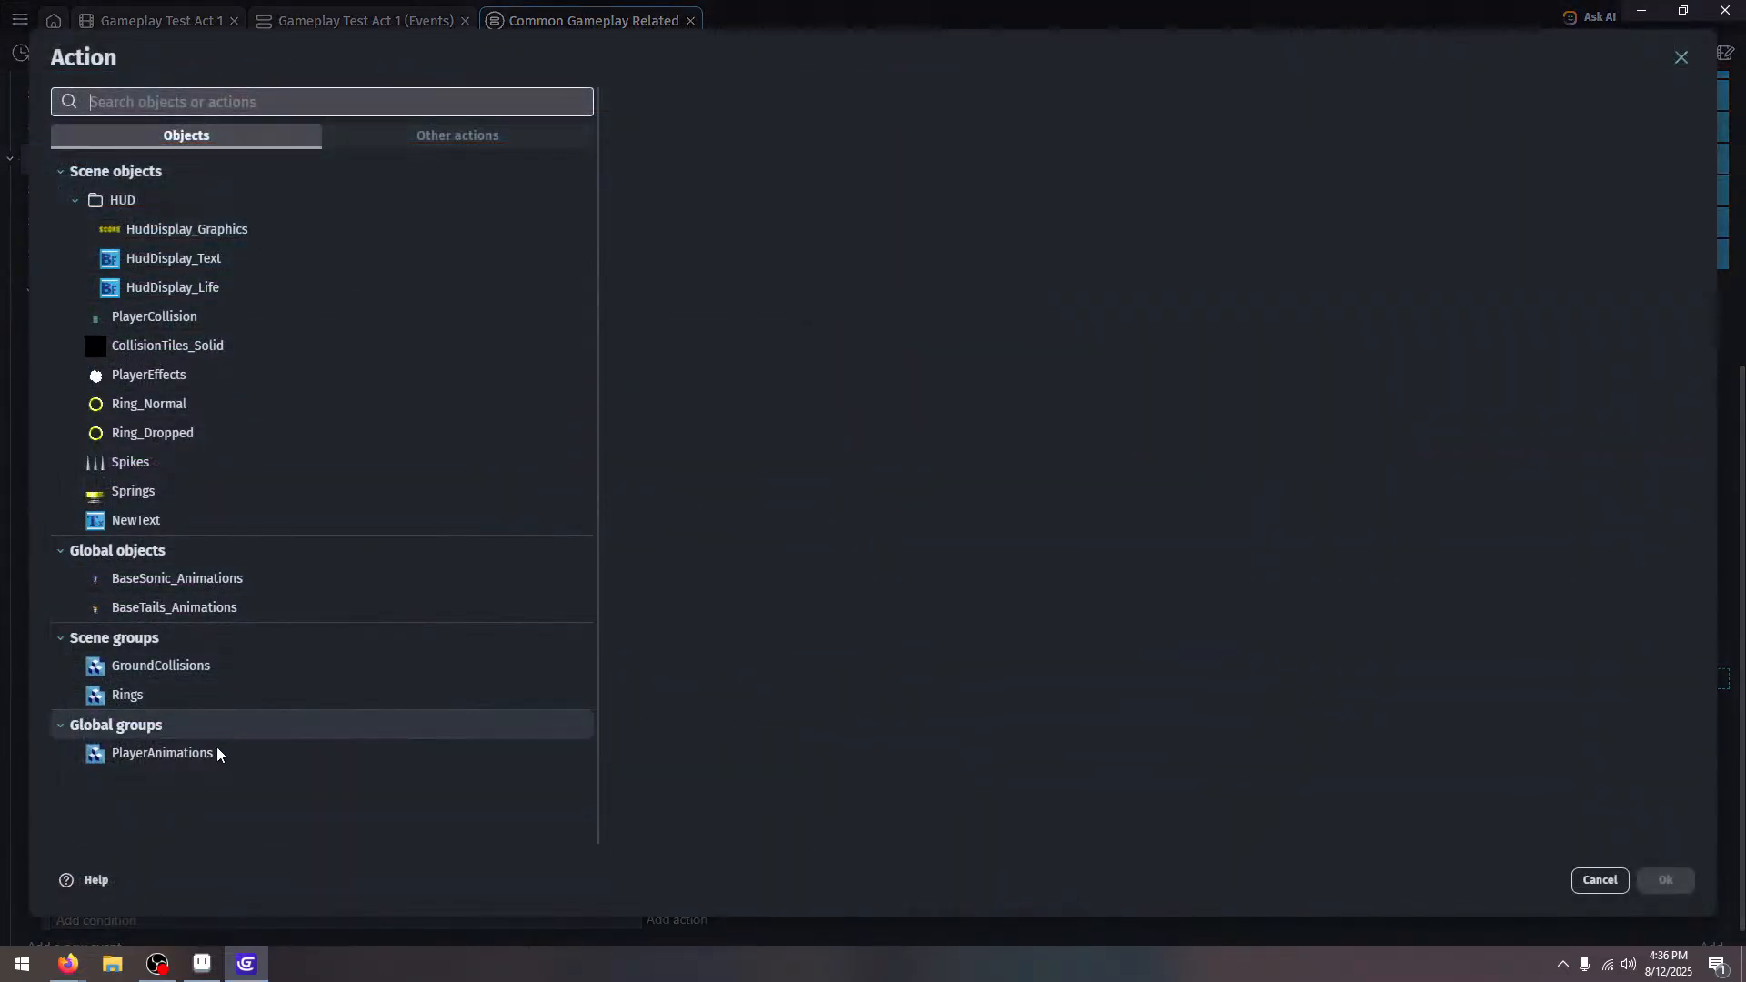
{"action": "left_click", "coordinate": [320, 753]}
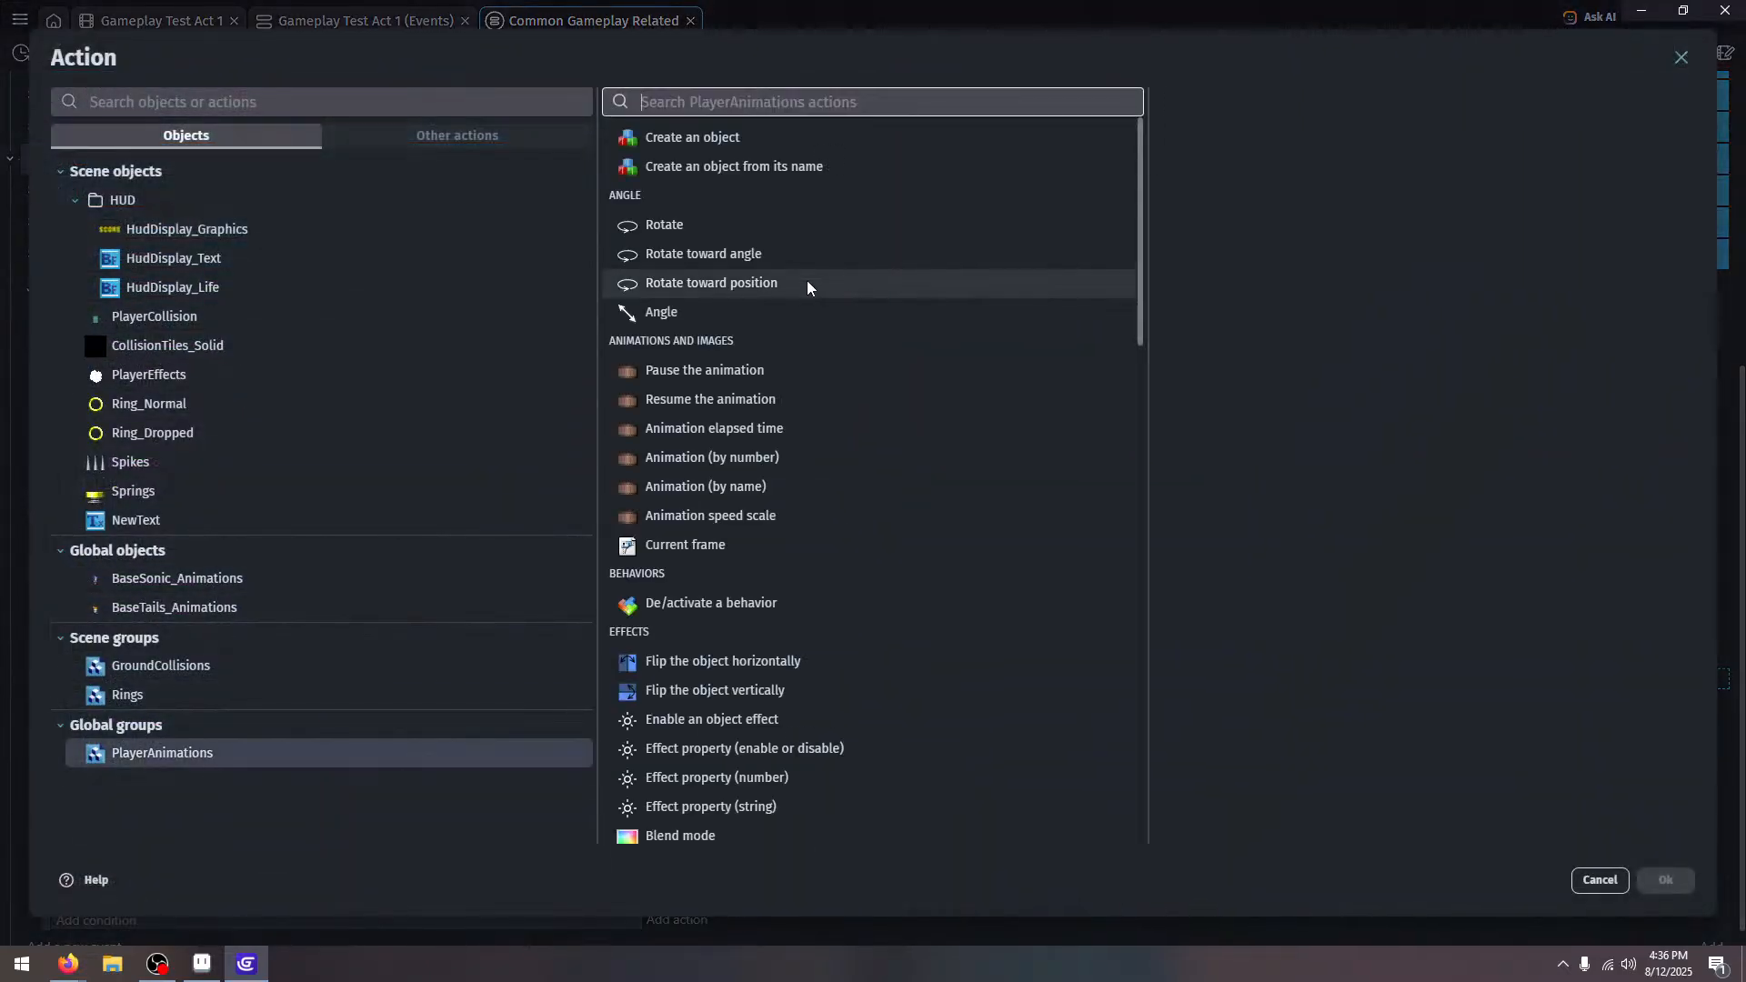
{"action": "left_click", "coordinate": [826, 664]}
{"action": "left_click", "coordinate": [1634, 211]}
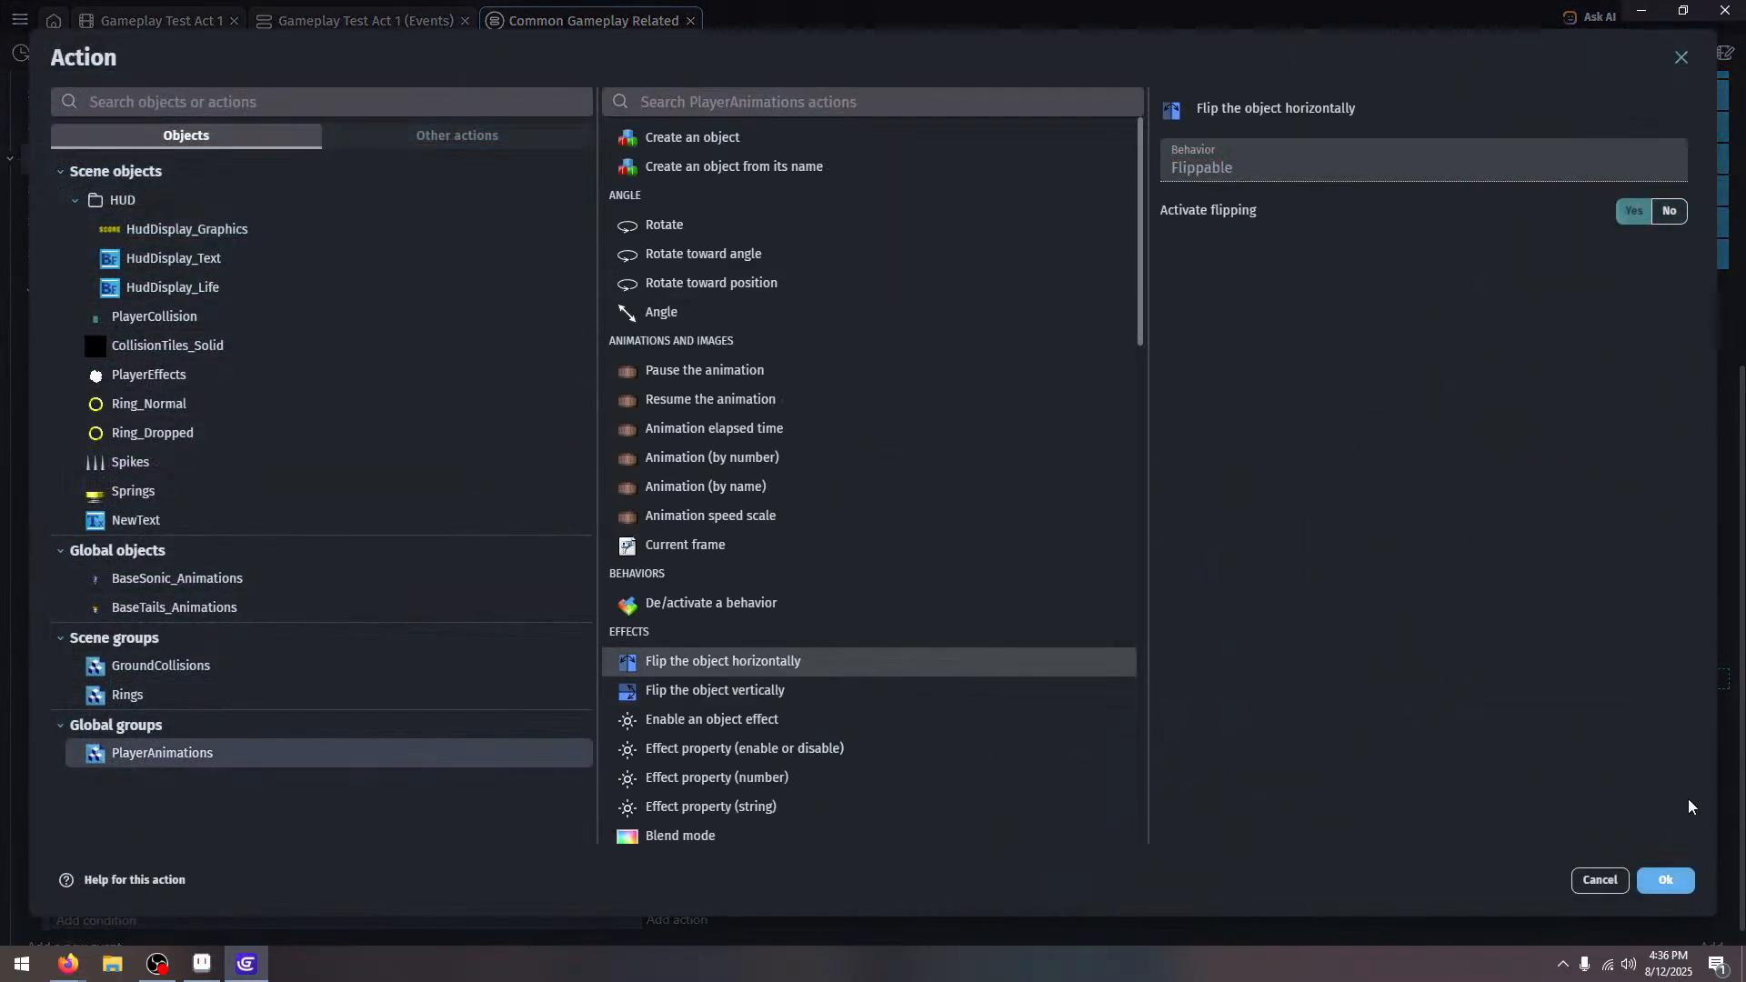
{"action": "left_click", "coordinate": [1665, 880]}
Copy the flip sub-event under the RIGHT spring event, set its flipping to No, and save the project
{"action": "left_click_drag", "start_coordinate": [93, 707], "coordinate": [102, 847]}
{"action": "left_click", "coordinate": [884, 841]}
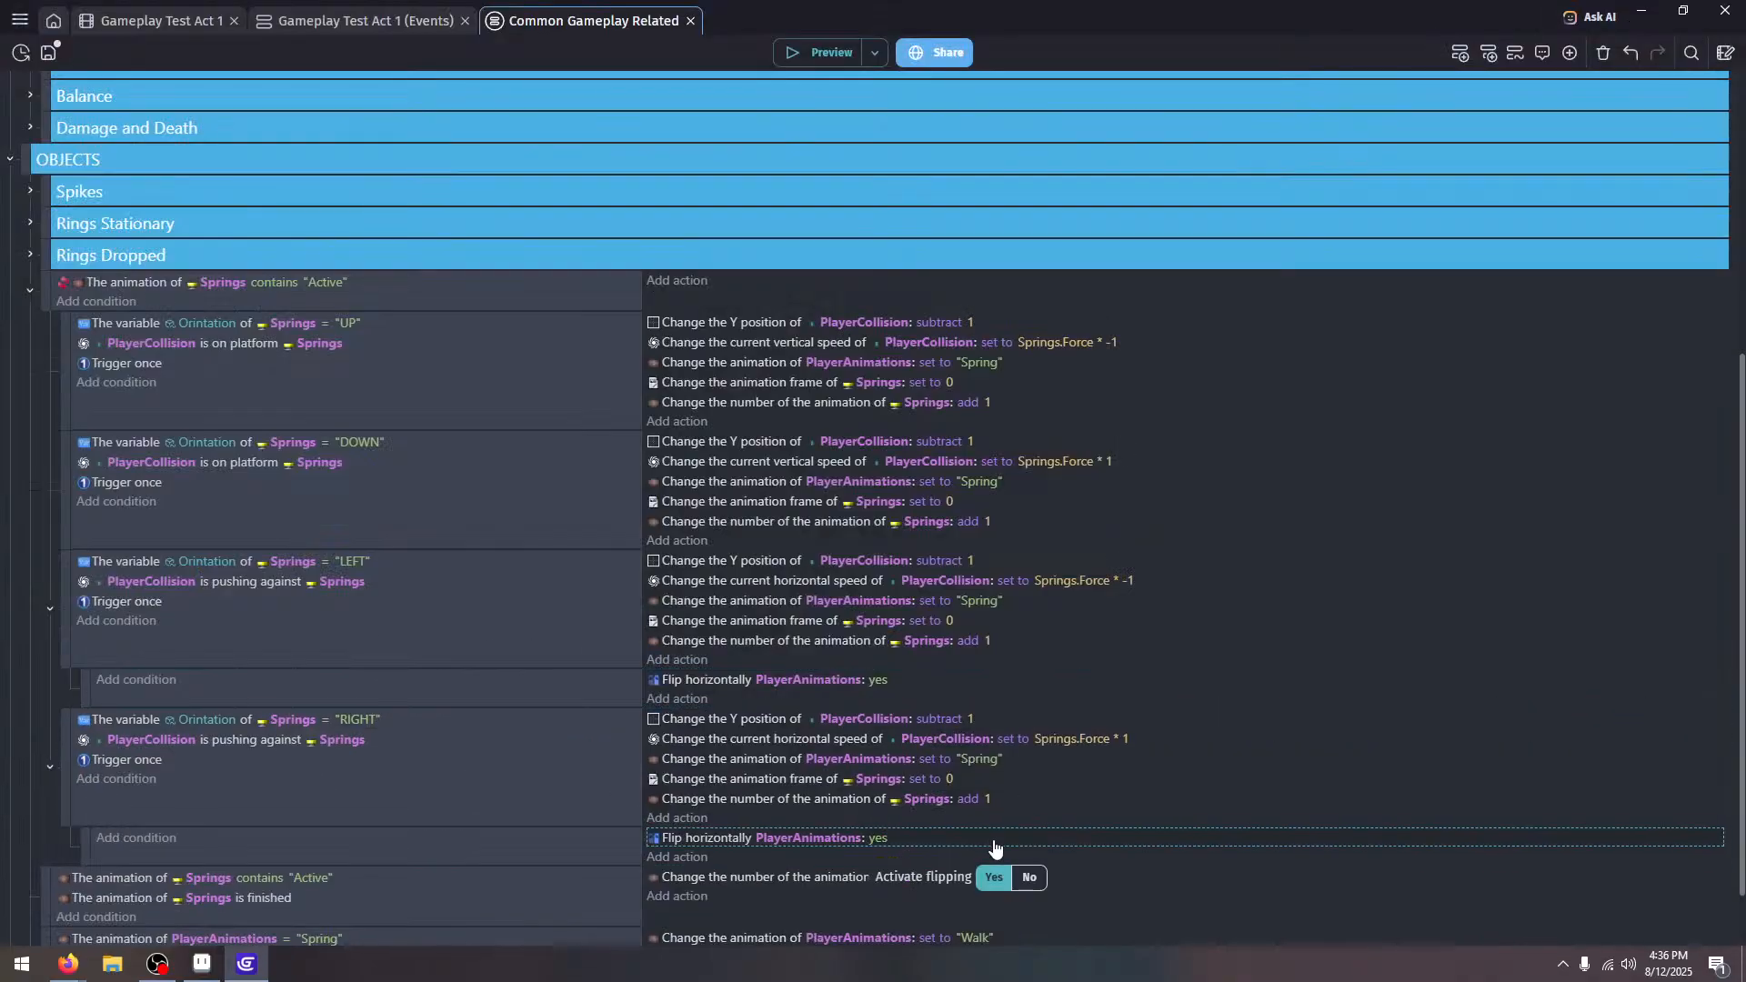
{"action": "left_click", "coordinate": [1020, 877]}
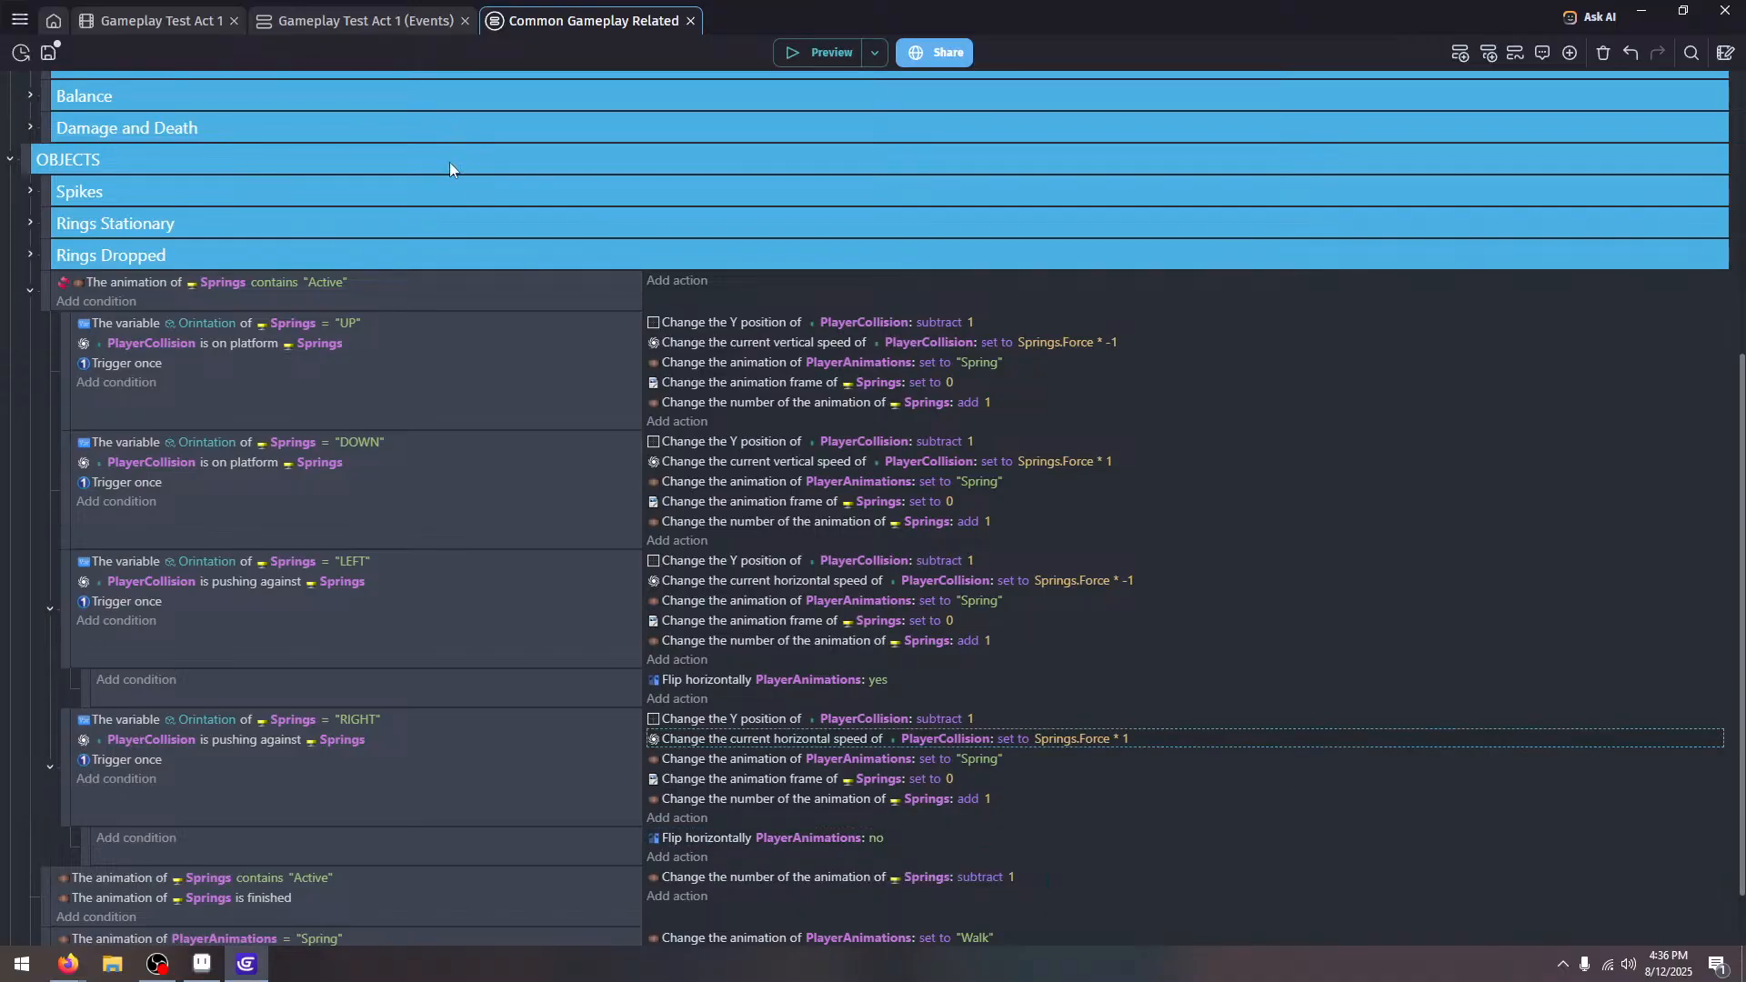
{"action": "left_click", "coordinate": [58, 45]}
Try animation numbers 3 and 4 on the left-facing spring instance in the Gameplay Test Act 1 scene
{"action": "key", "text": "ctrl+tab"}
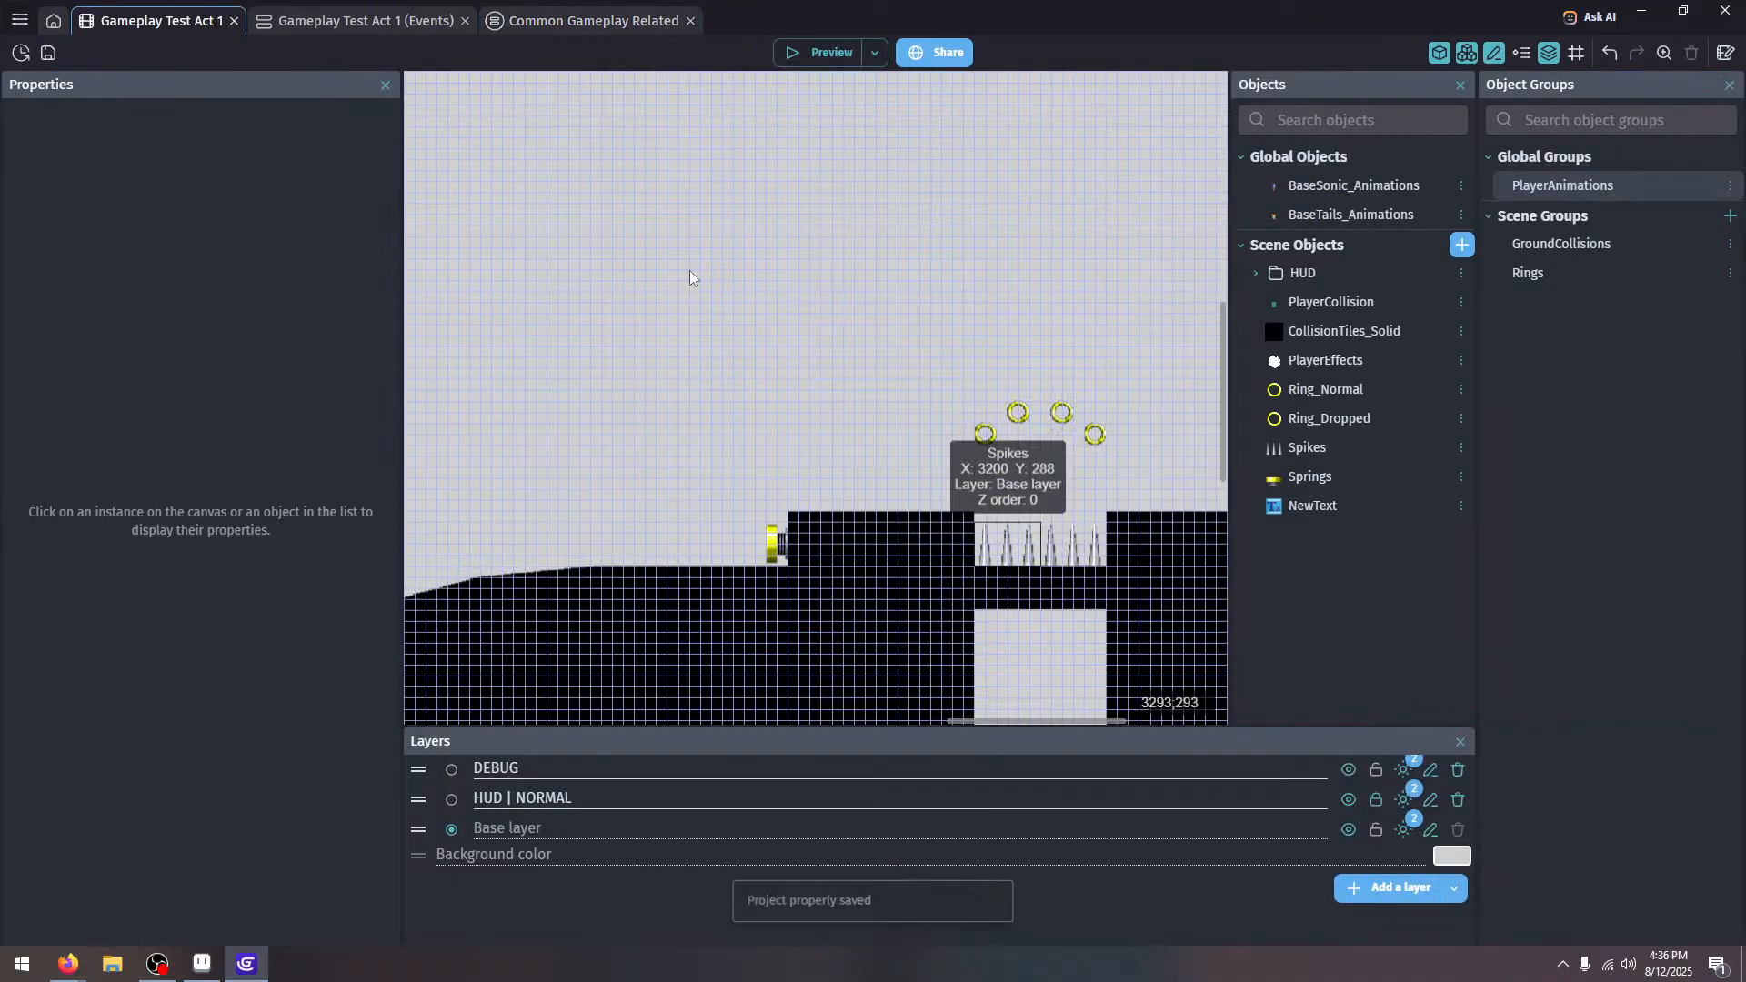
{"action": "left_click", "coordinate": [768, 542]}
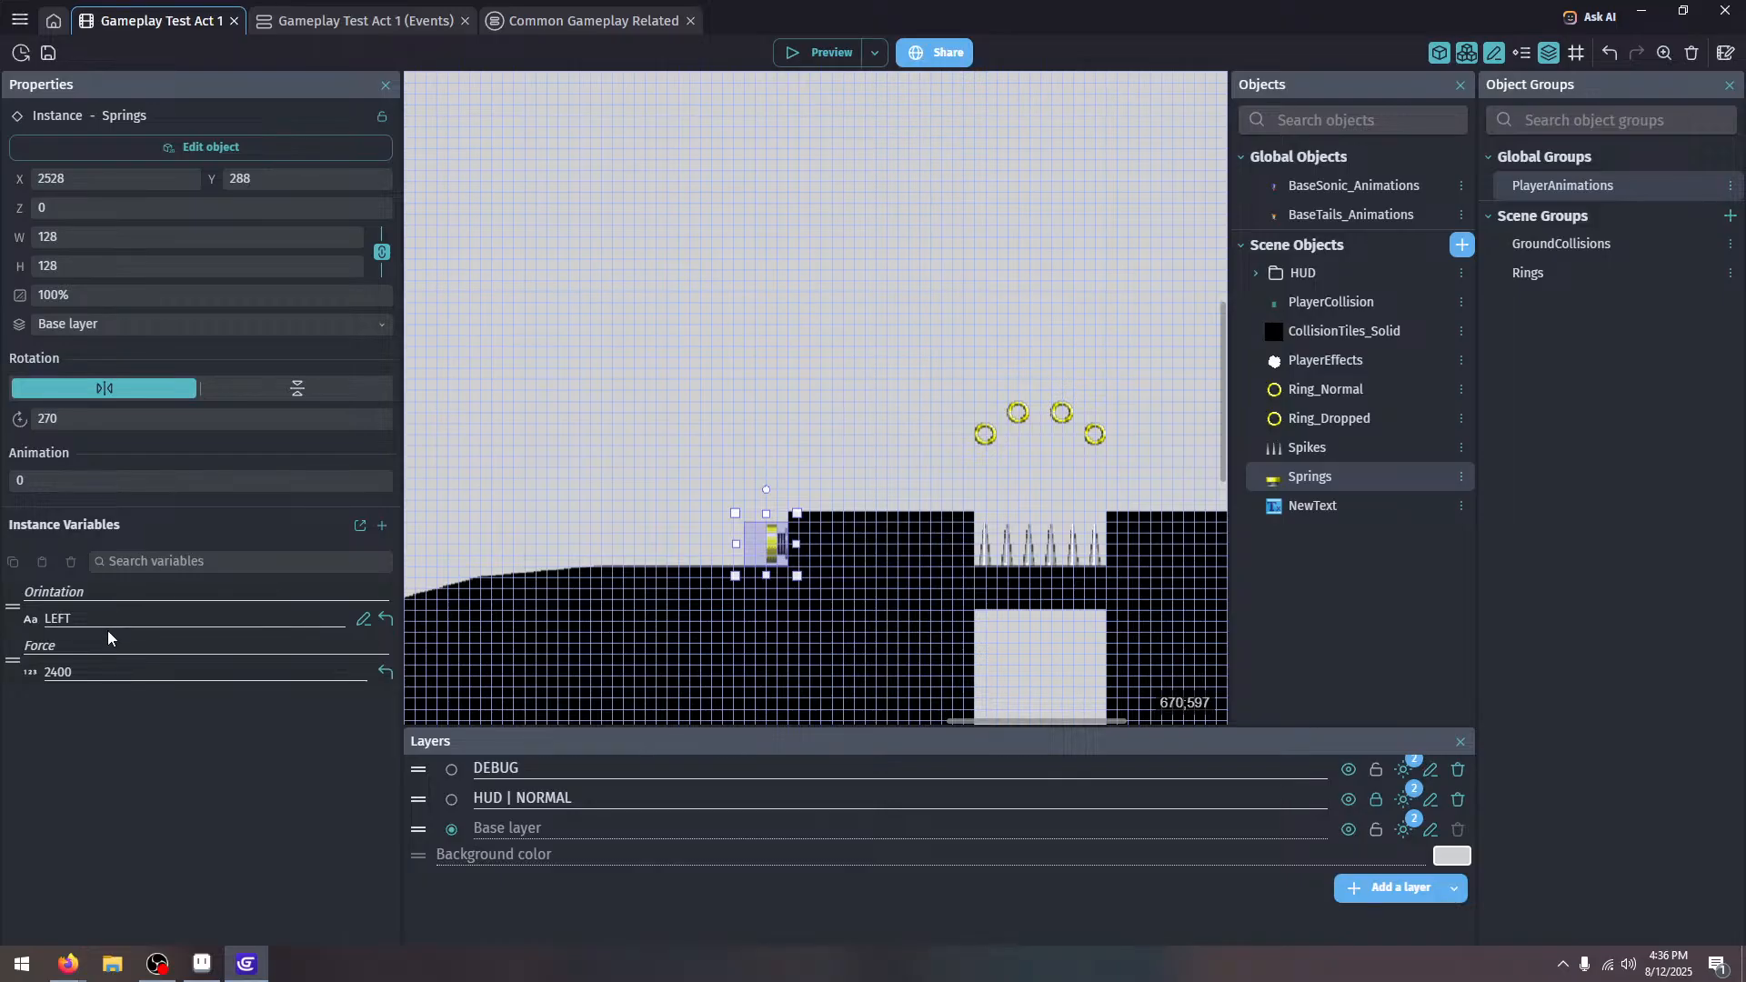
{"action": "left_click", "coordinate": [264, 473]}
{"action": "type", "text": "2"}
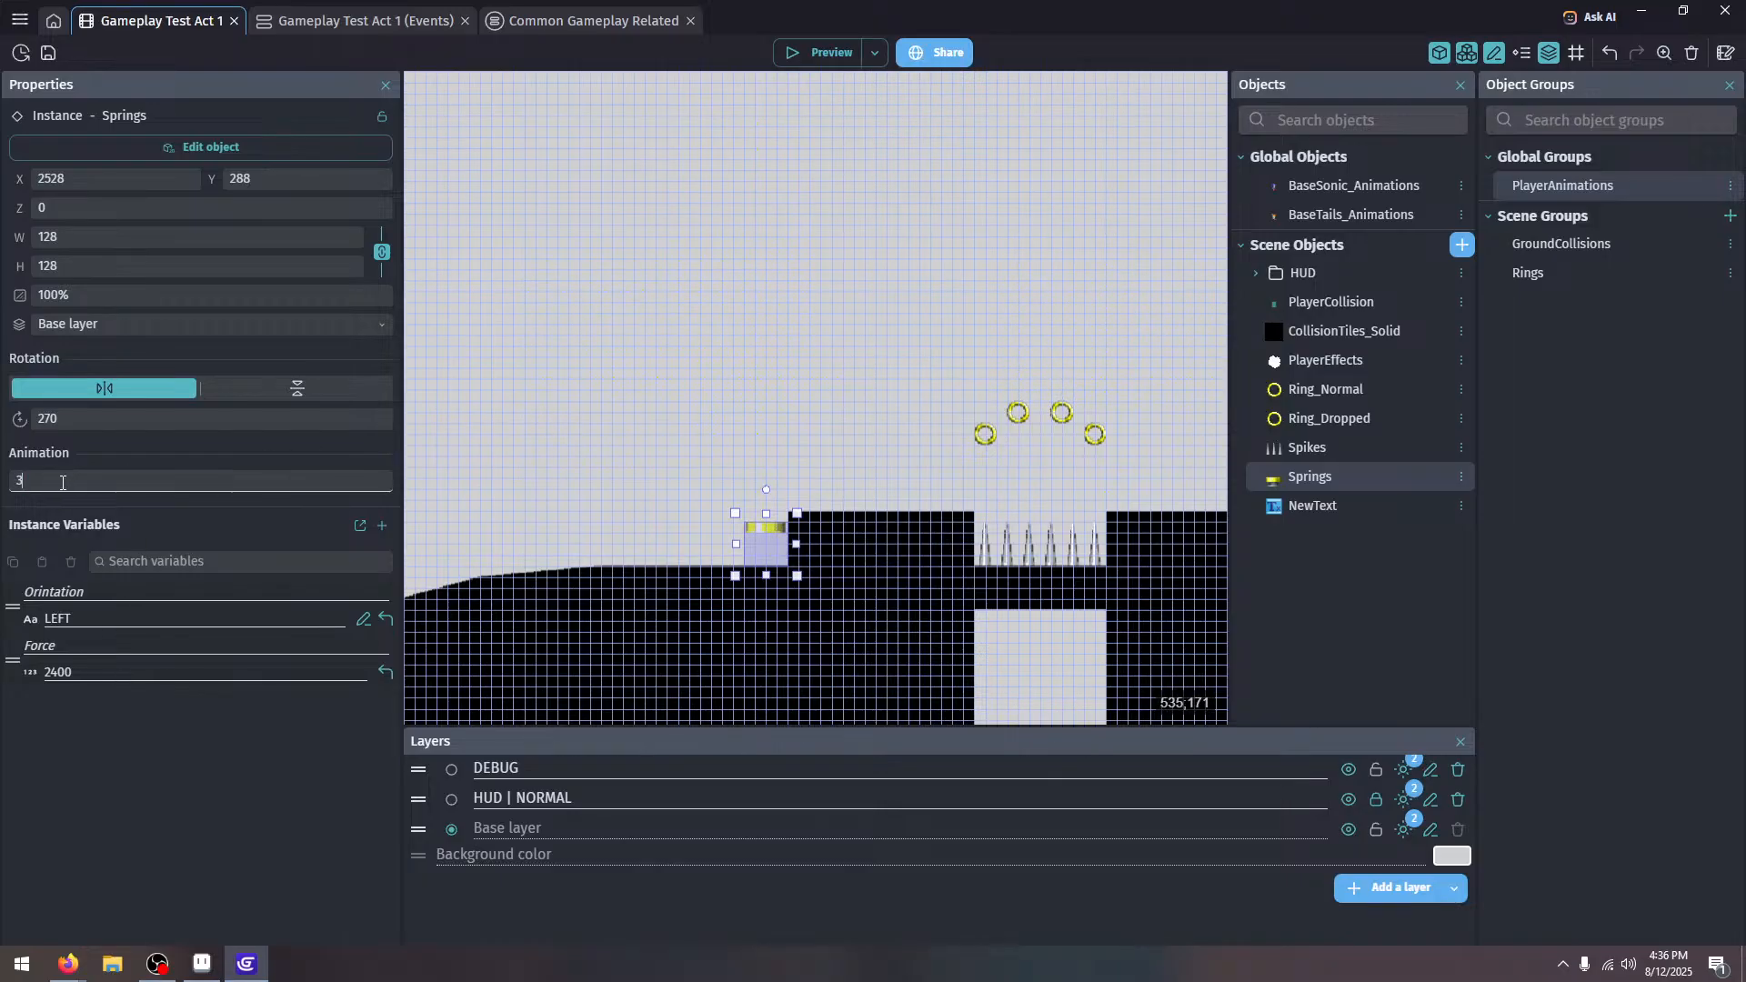
{"action": "left_click", "coordinate": [691, 369]}
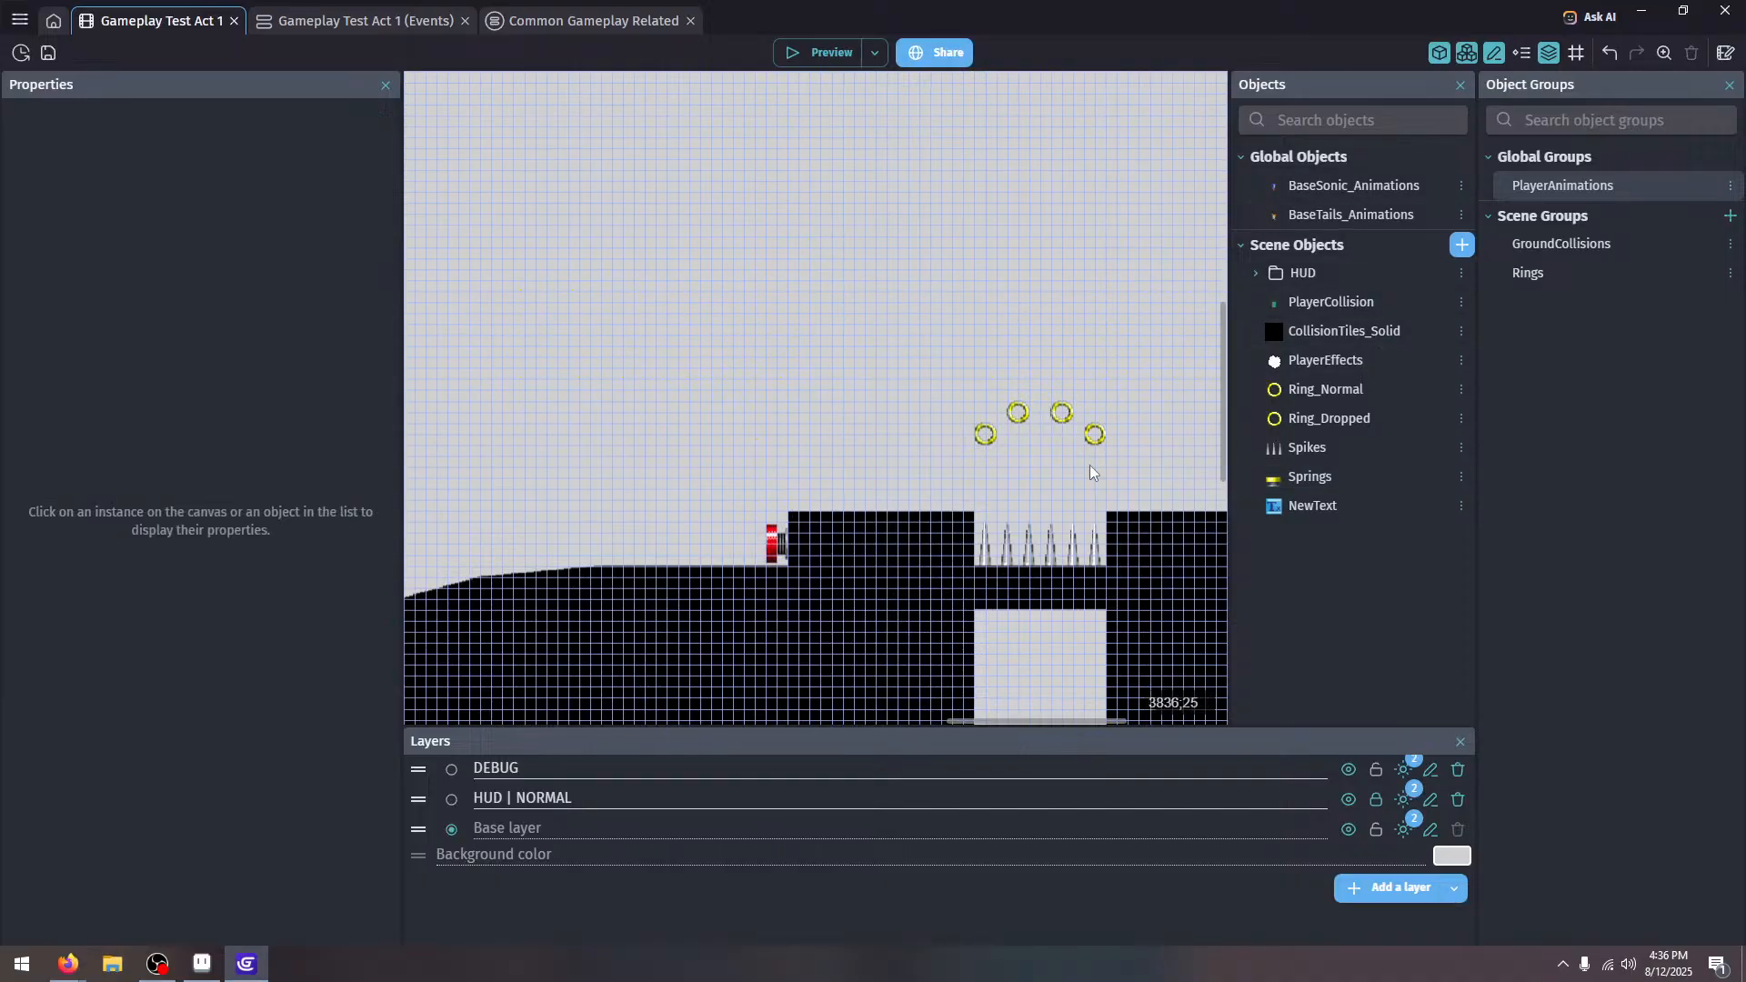
{"action": "left_click", "coordinate": [759, 553]}
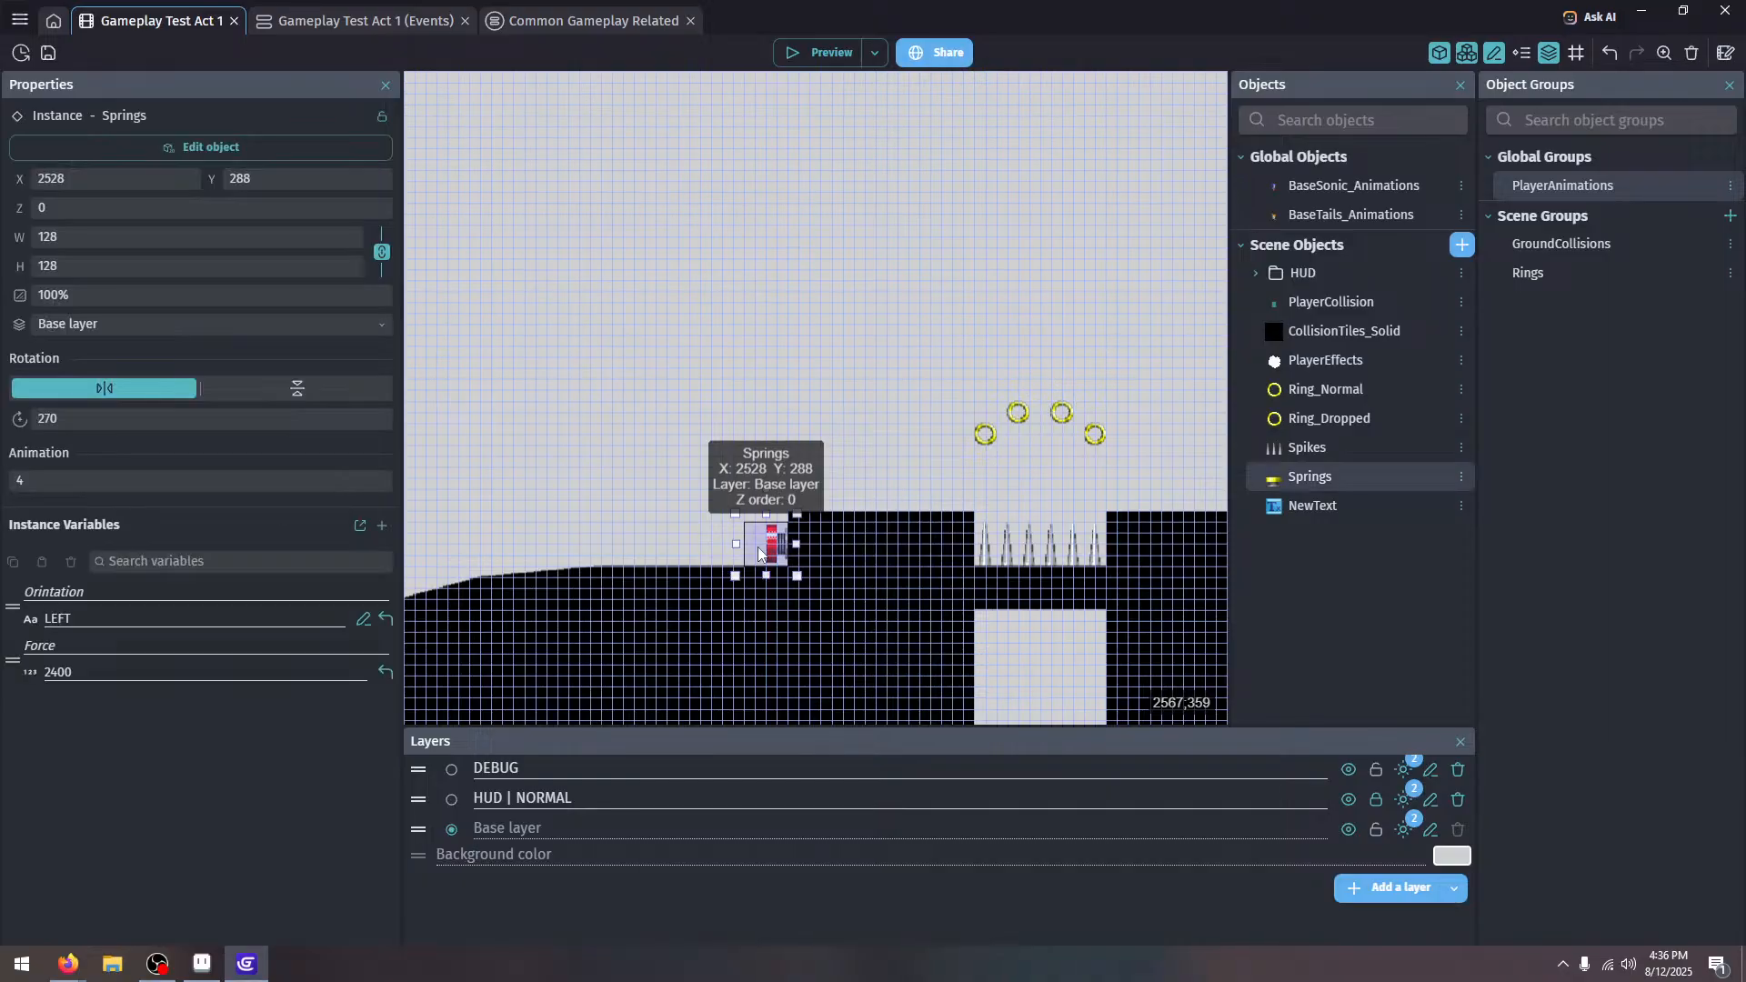
{"action": "left_click", "coordinate": [81, 482]}
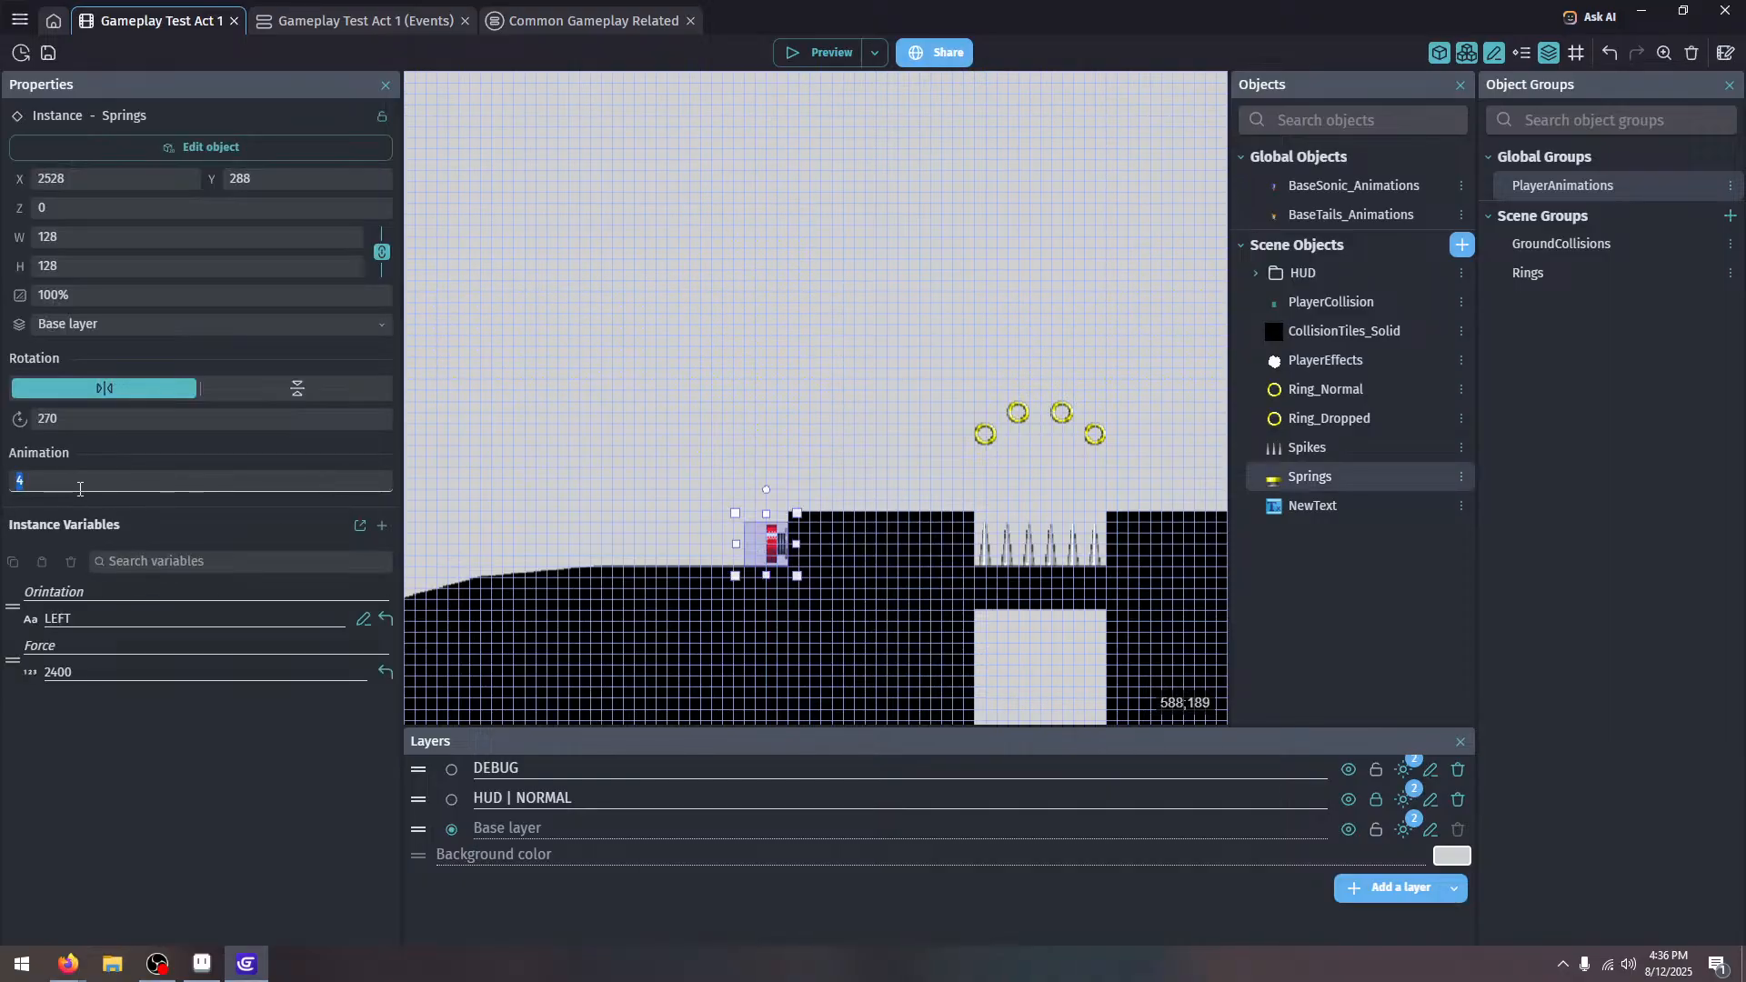
Set the left-facing spring instance's rotation to 0 and animation to 2, with horizontal flipping on
{"action": "left_click", "coordinate": [158, 396]}
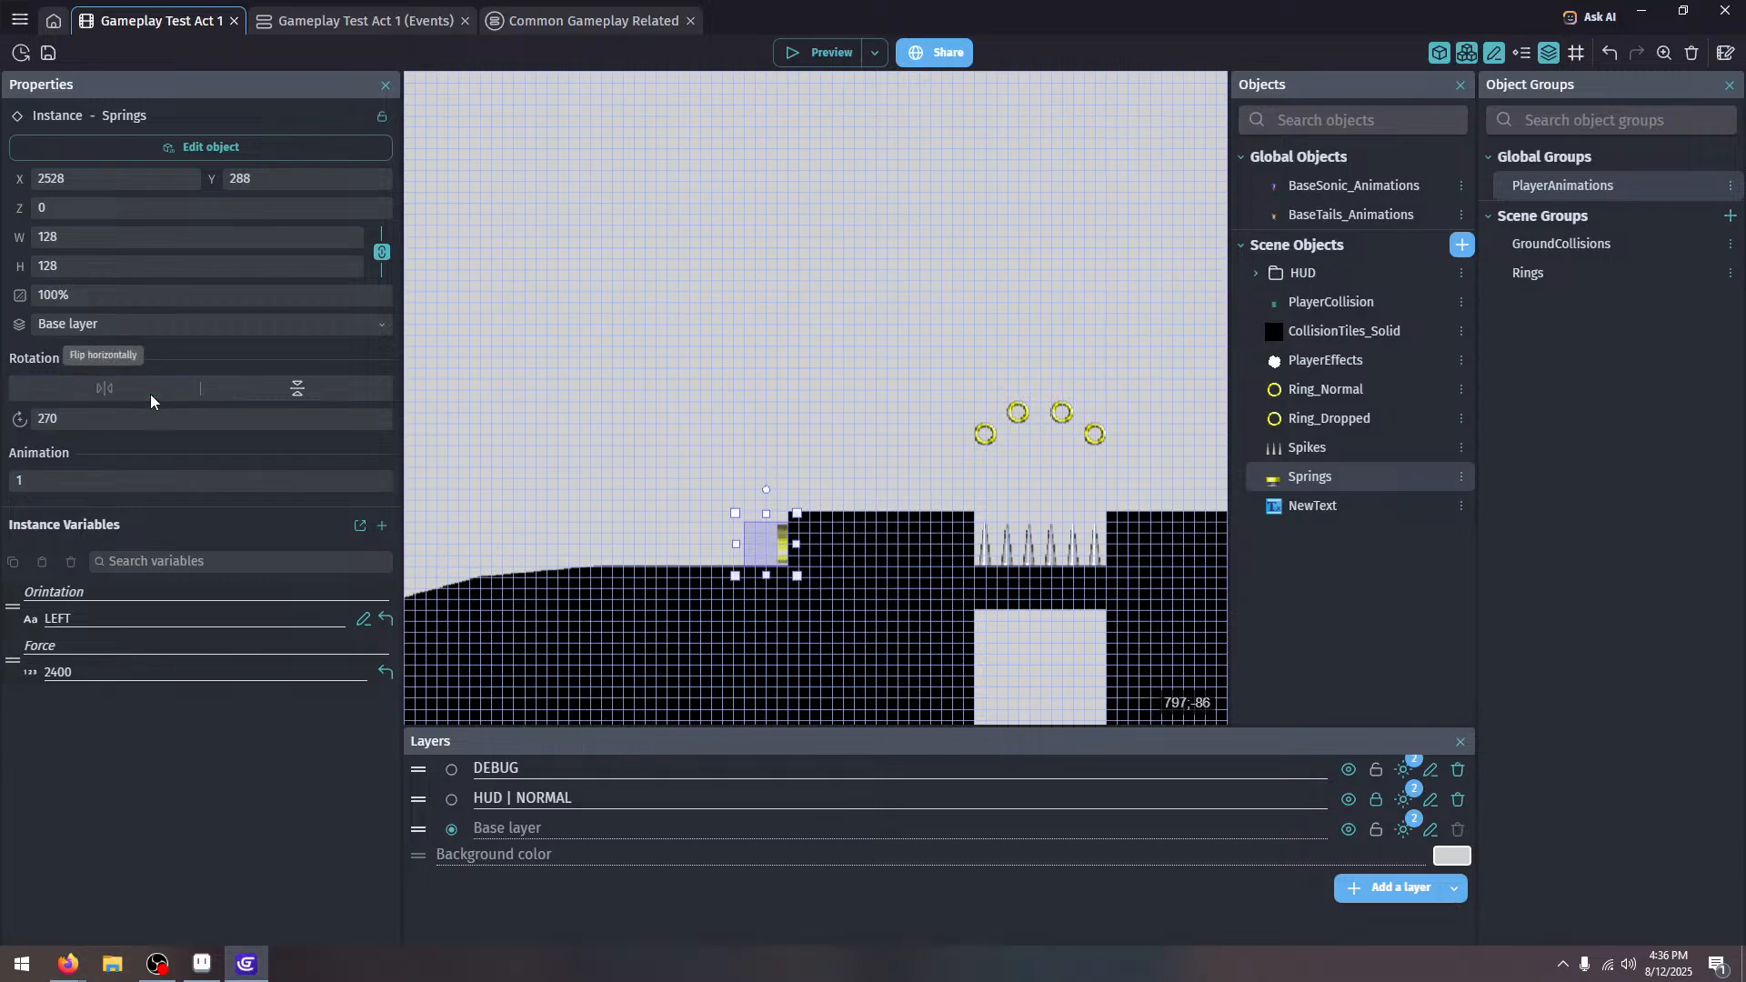
{"action": "left_click", "coordinate": [822, 517], "text": "shift"}
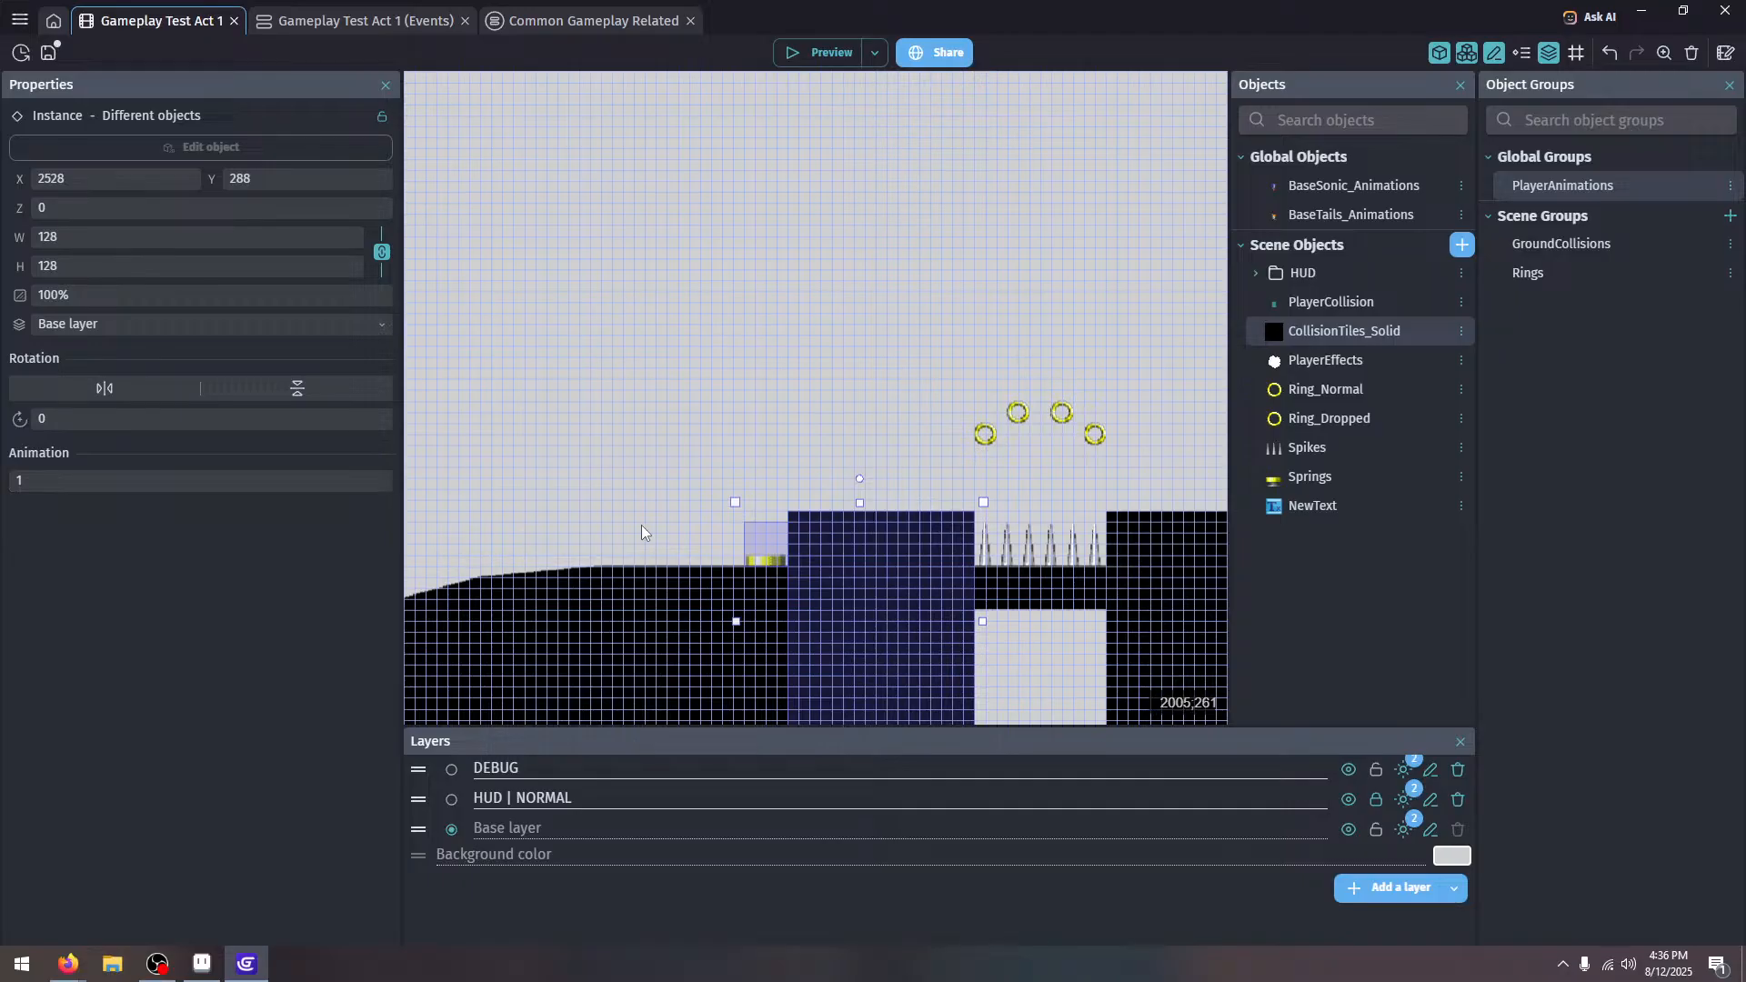
{"action": "left_click", "coordinate": [761, 548]}
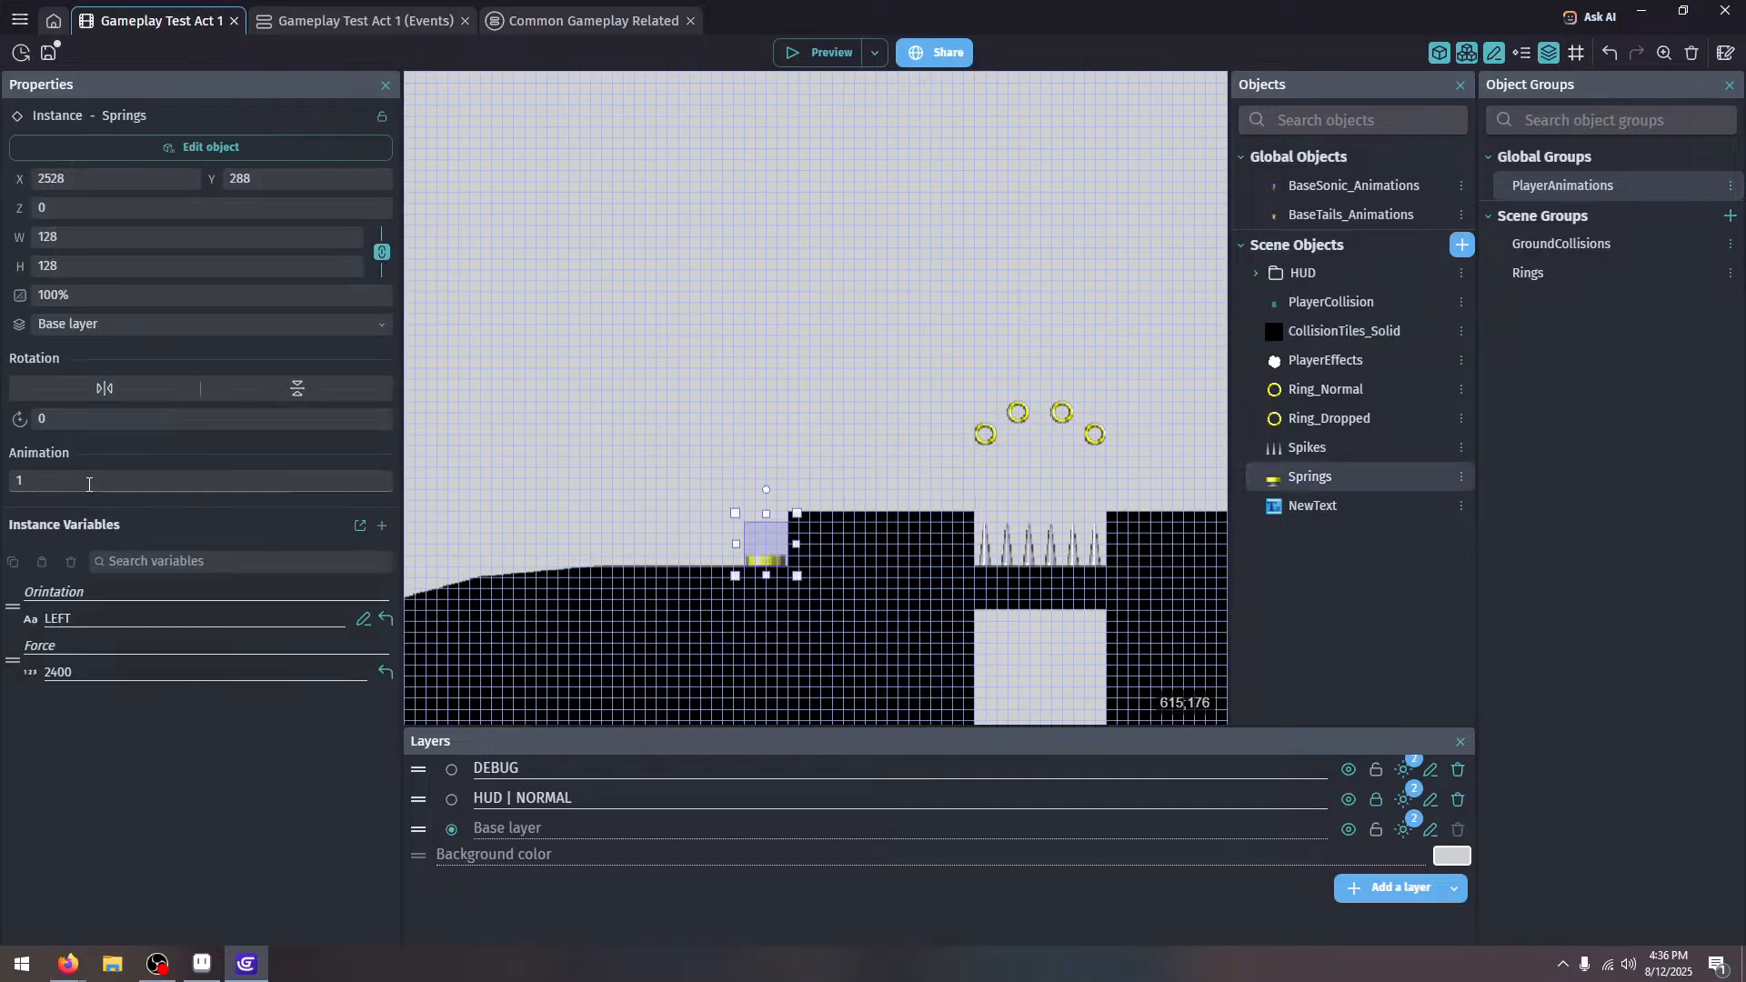
{"action": "left_click", "coordinate": [88, 484]}
{"action": "type", "text": "4"}
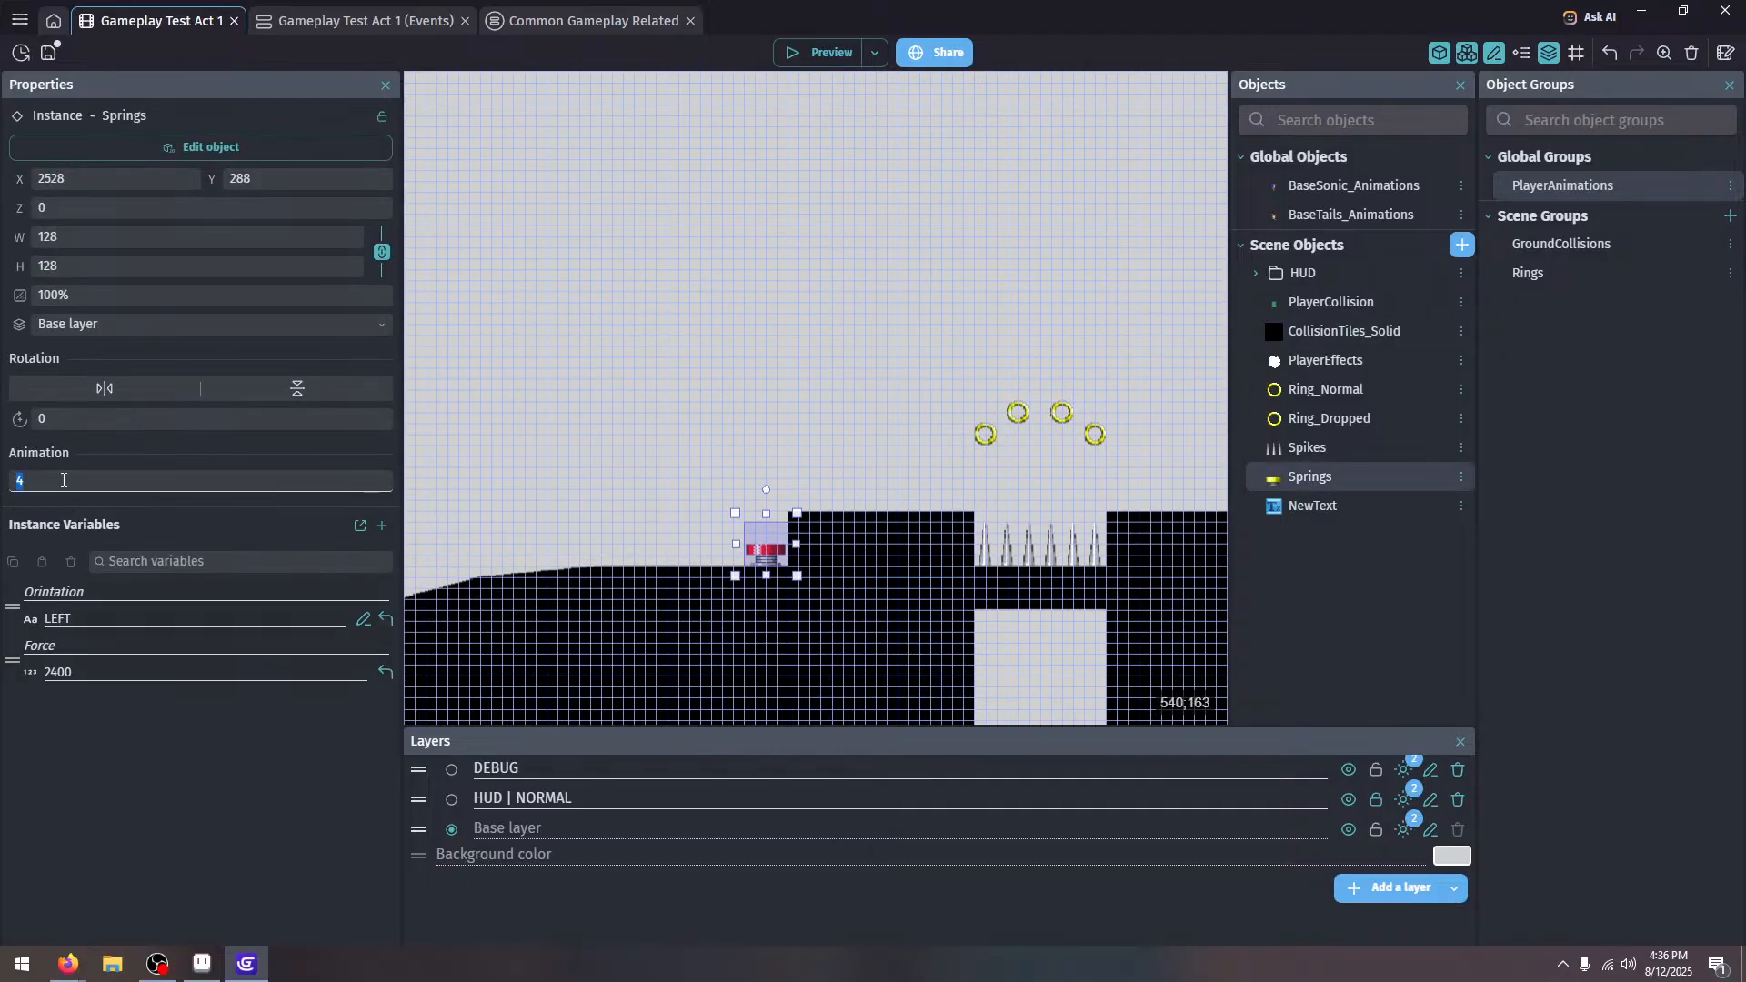
{"action": "type", "text": "3"}
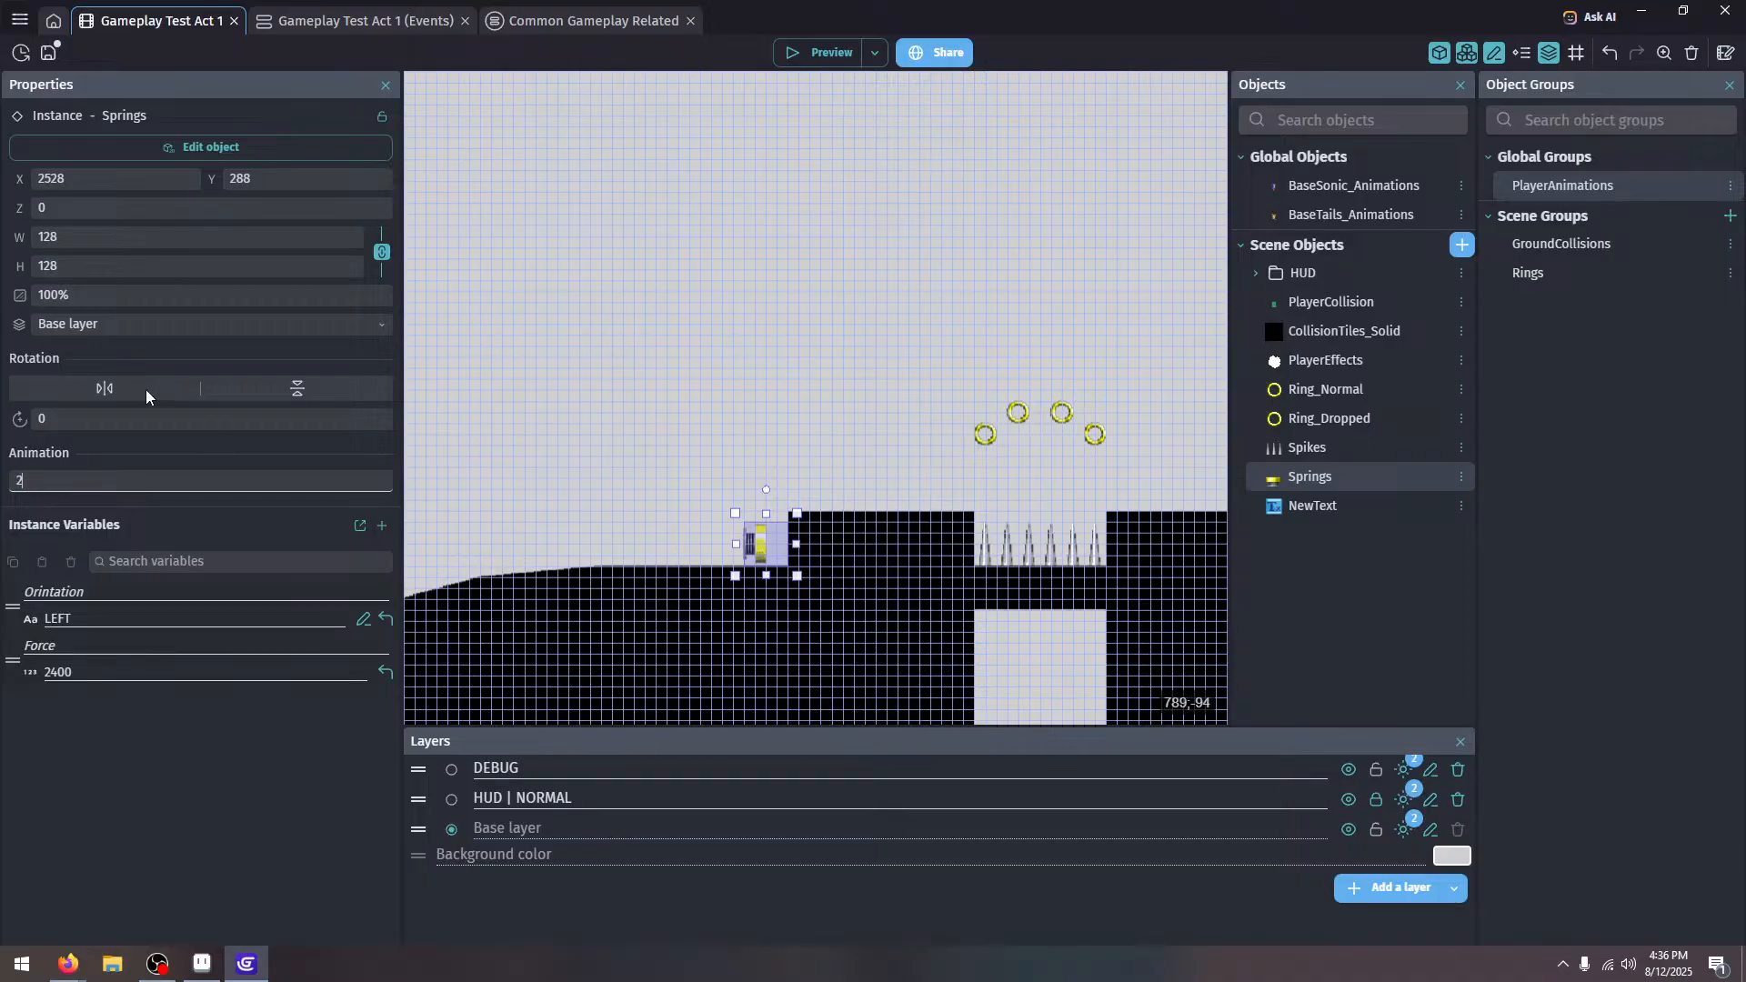
{"action": "left_click", "coordinate": [146, 396]}
{"action": "left_click", "coordinate": [407, 473]}
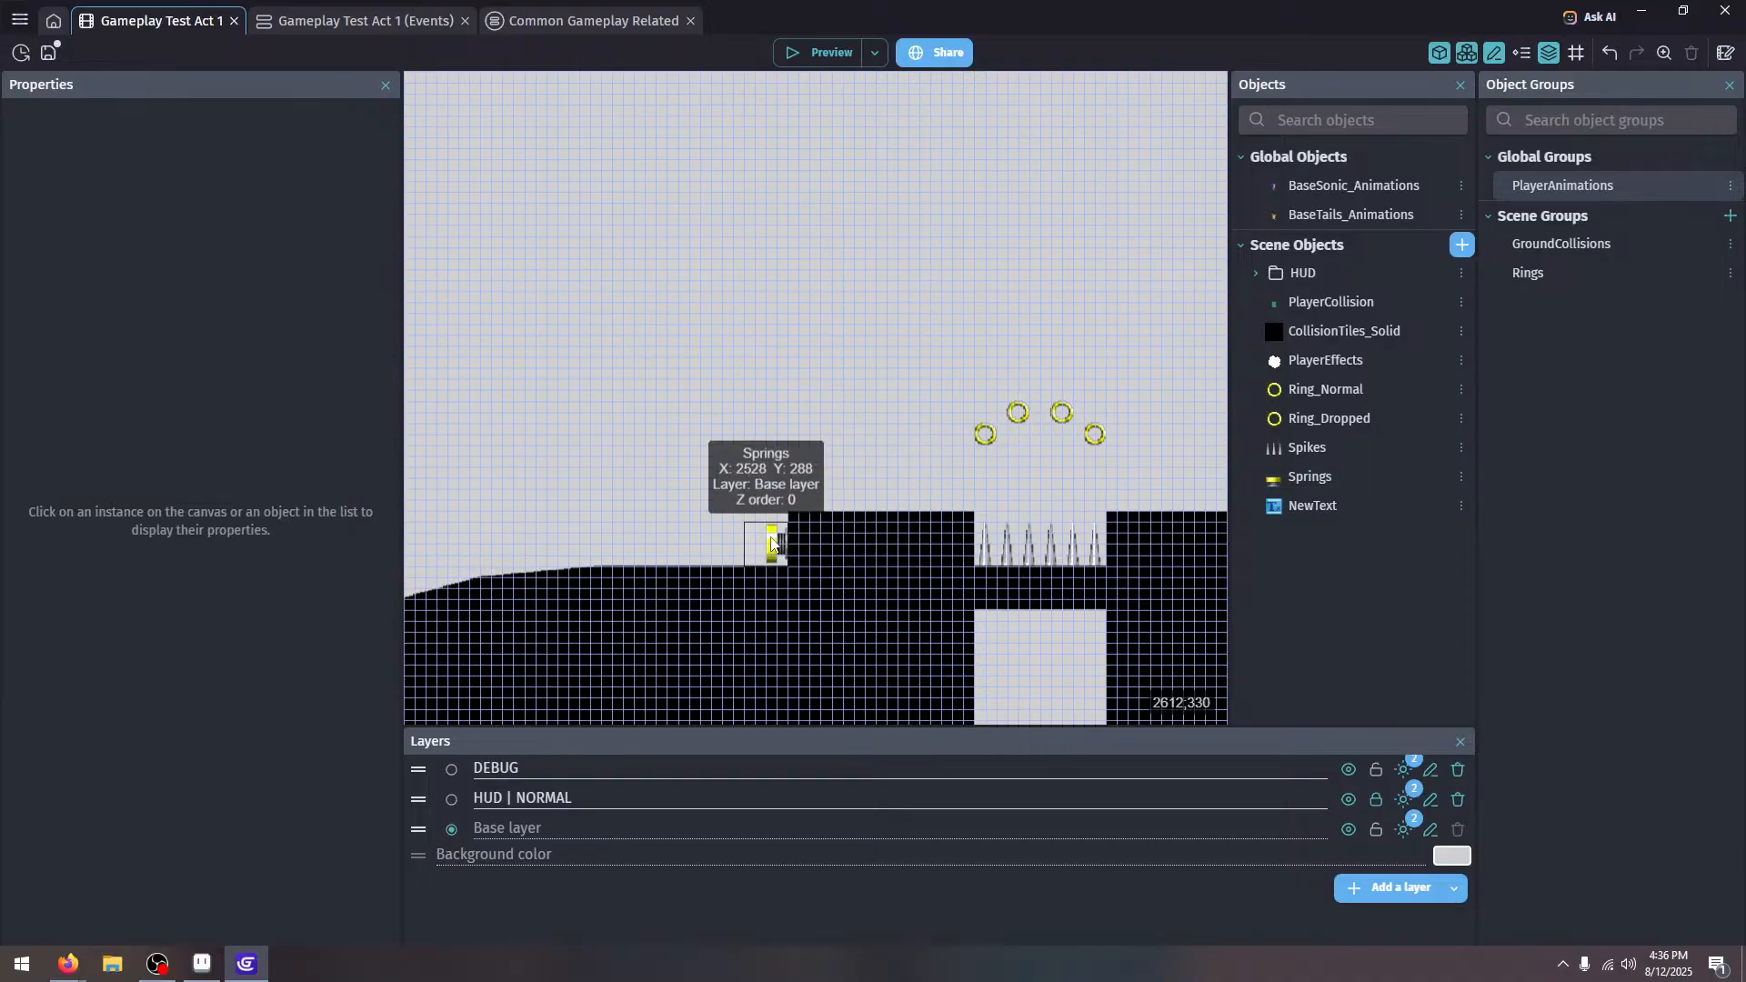
Launch the preview and jump Tails onto the top of the left-facing spring to test contact from above
{"action": "left_click", "coordinate": [772, 544]}
{"action": "left_click", "coordinate": [809, 47]}
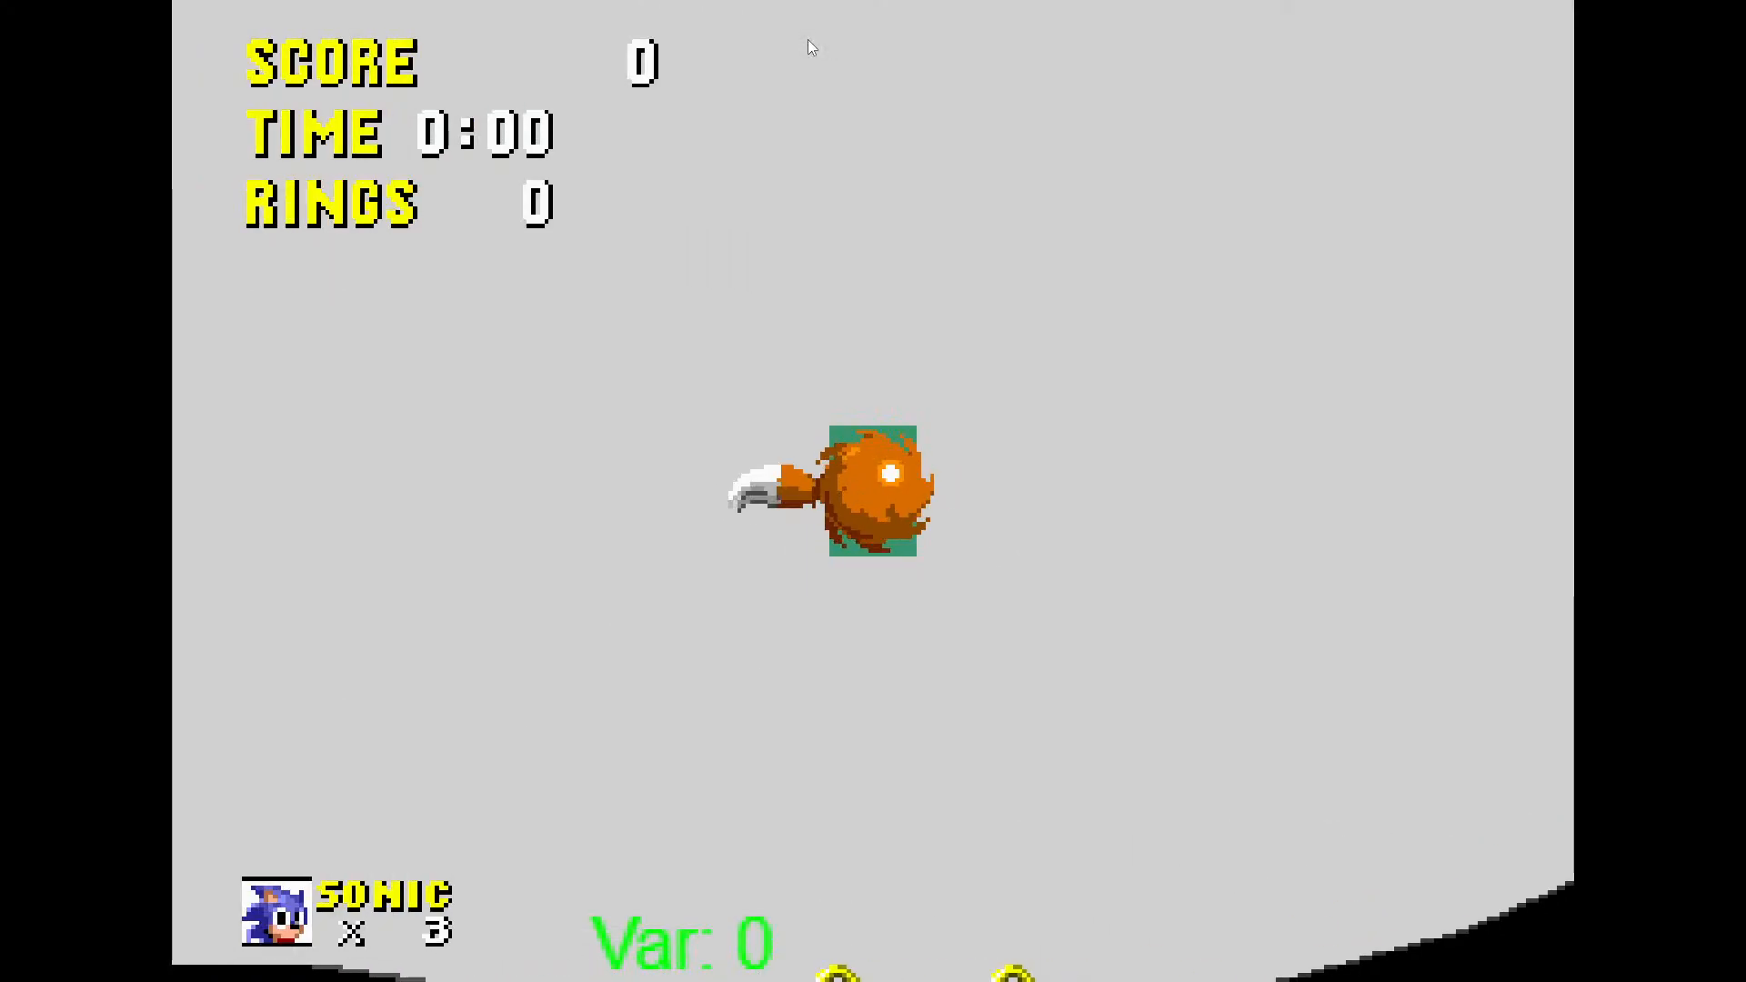
{"action": "key", "text": "Left"}
{"action": "key", "text": "space"}
{"action": "key", "text": "Right"}
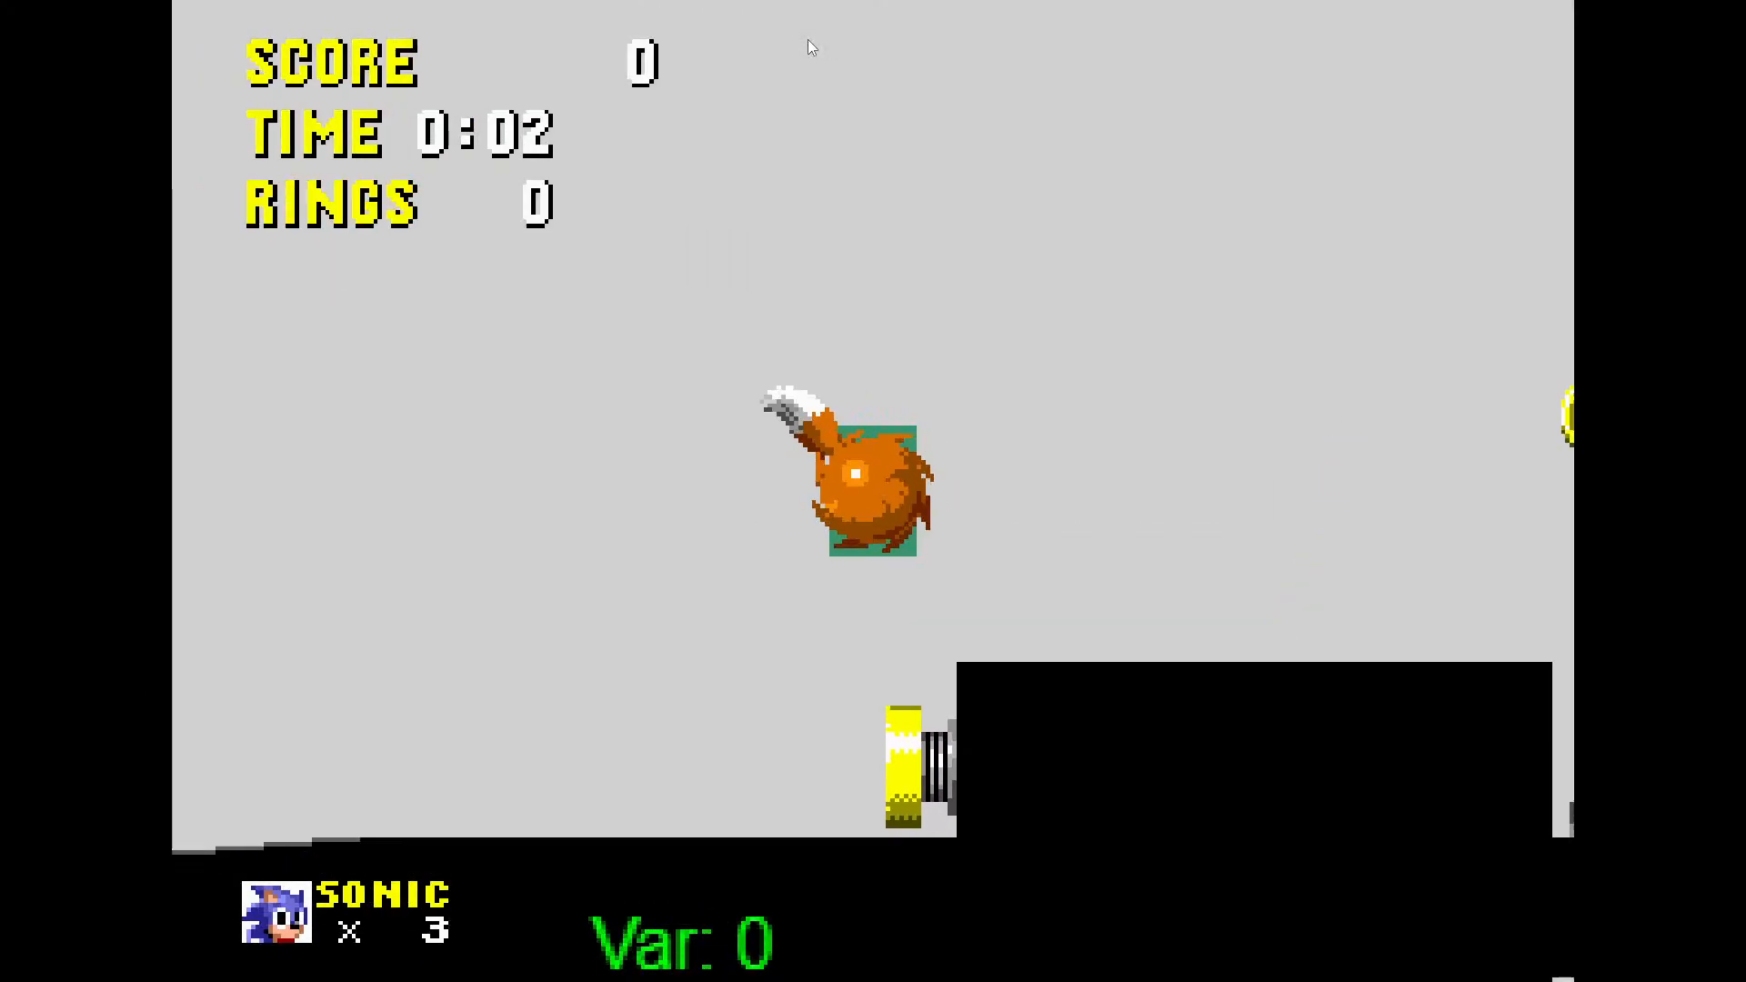
{"action": "key", "text": "Left"}
{"action": "key", "text": "Right"}
{"action": "key", "text": "Left"}
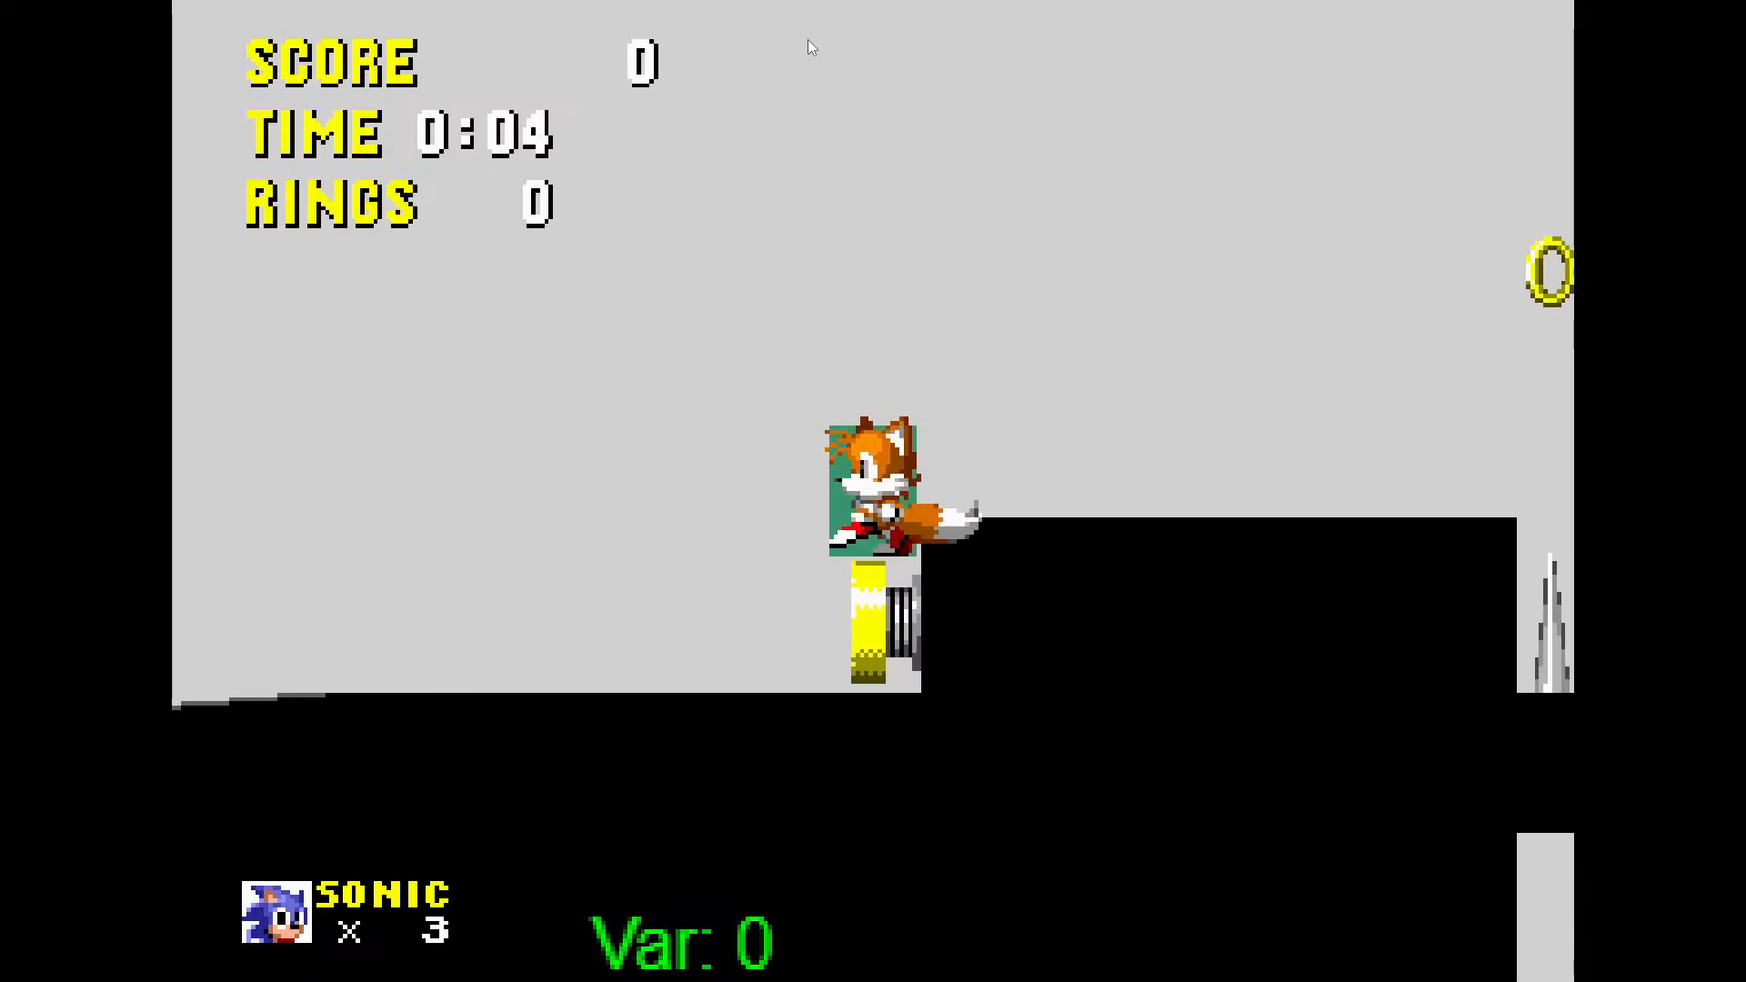
Jump Tails off the left-facing spring, test its front, and spin-dash along the slope back toward it
{"action": "key", "text": "Right"}
{"action": "key", "text": "Right"}
{"action": "key", "text": "Left"}
{"action": "key", "text": "space"}
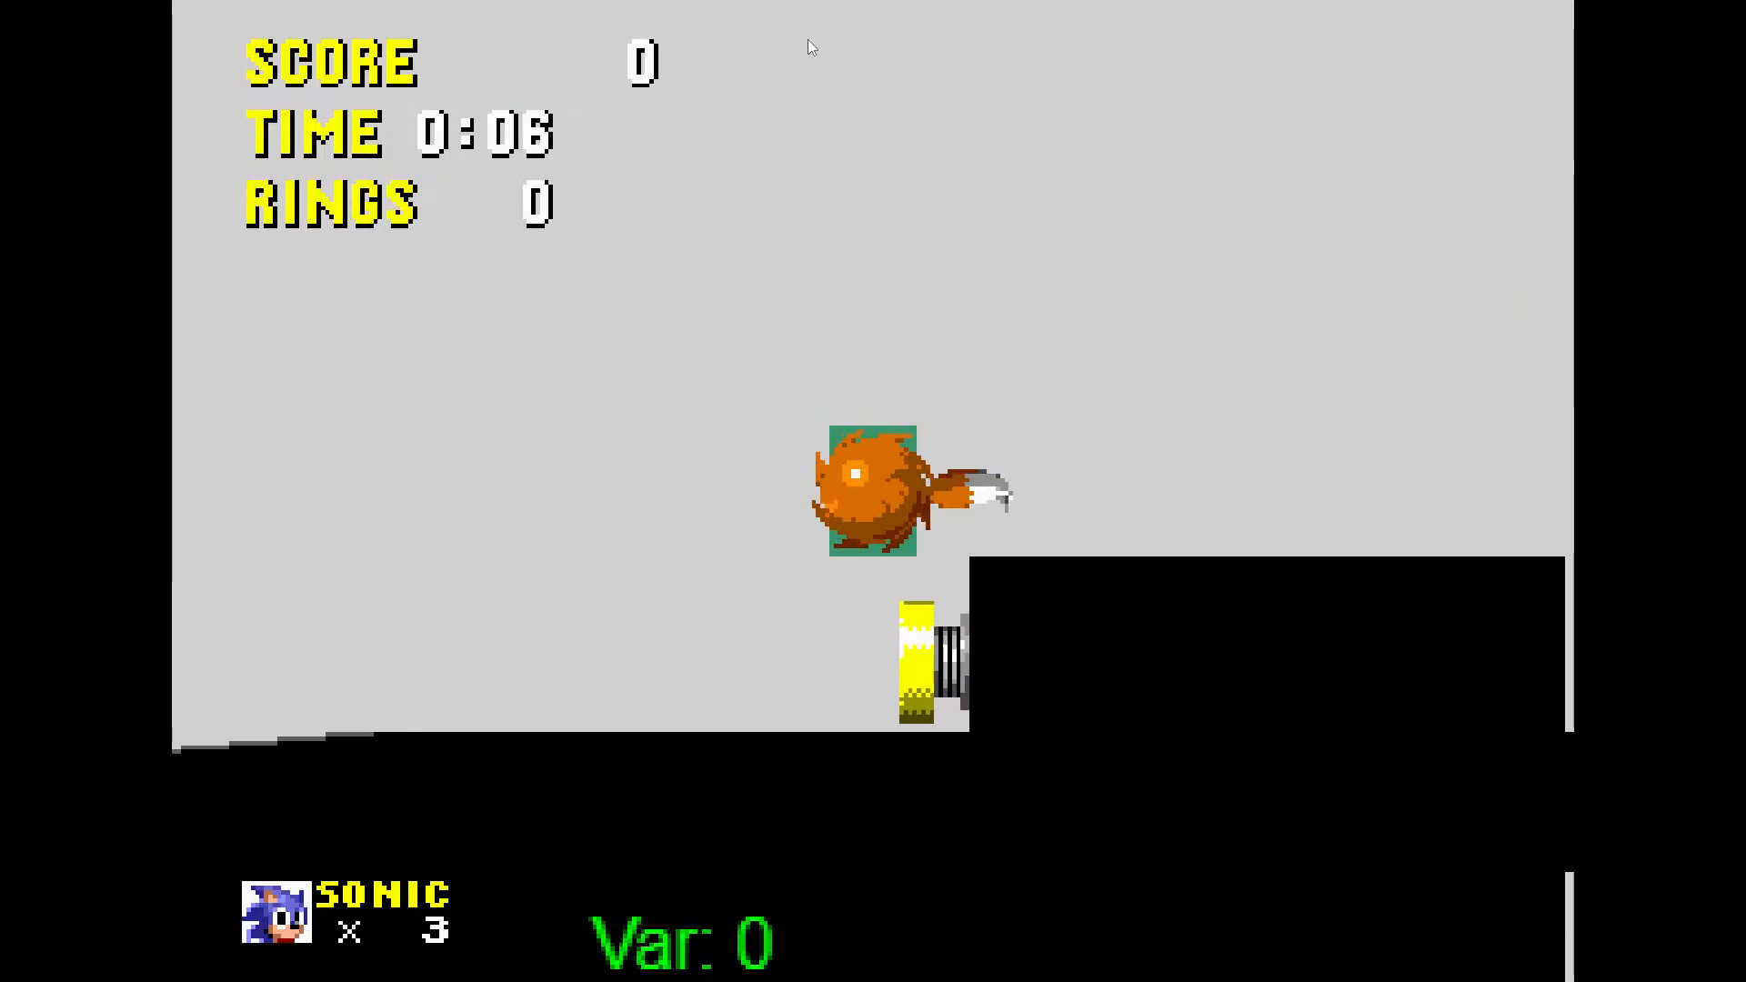
{"action": "key", "text": "Right"}
{"action": "key", "text": "Down"}
{"action": "key", "text": "space"}
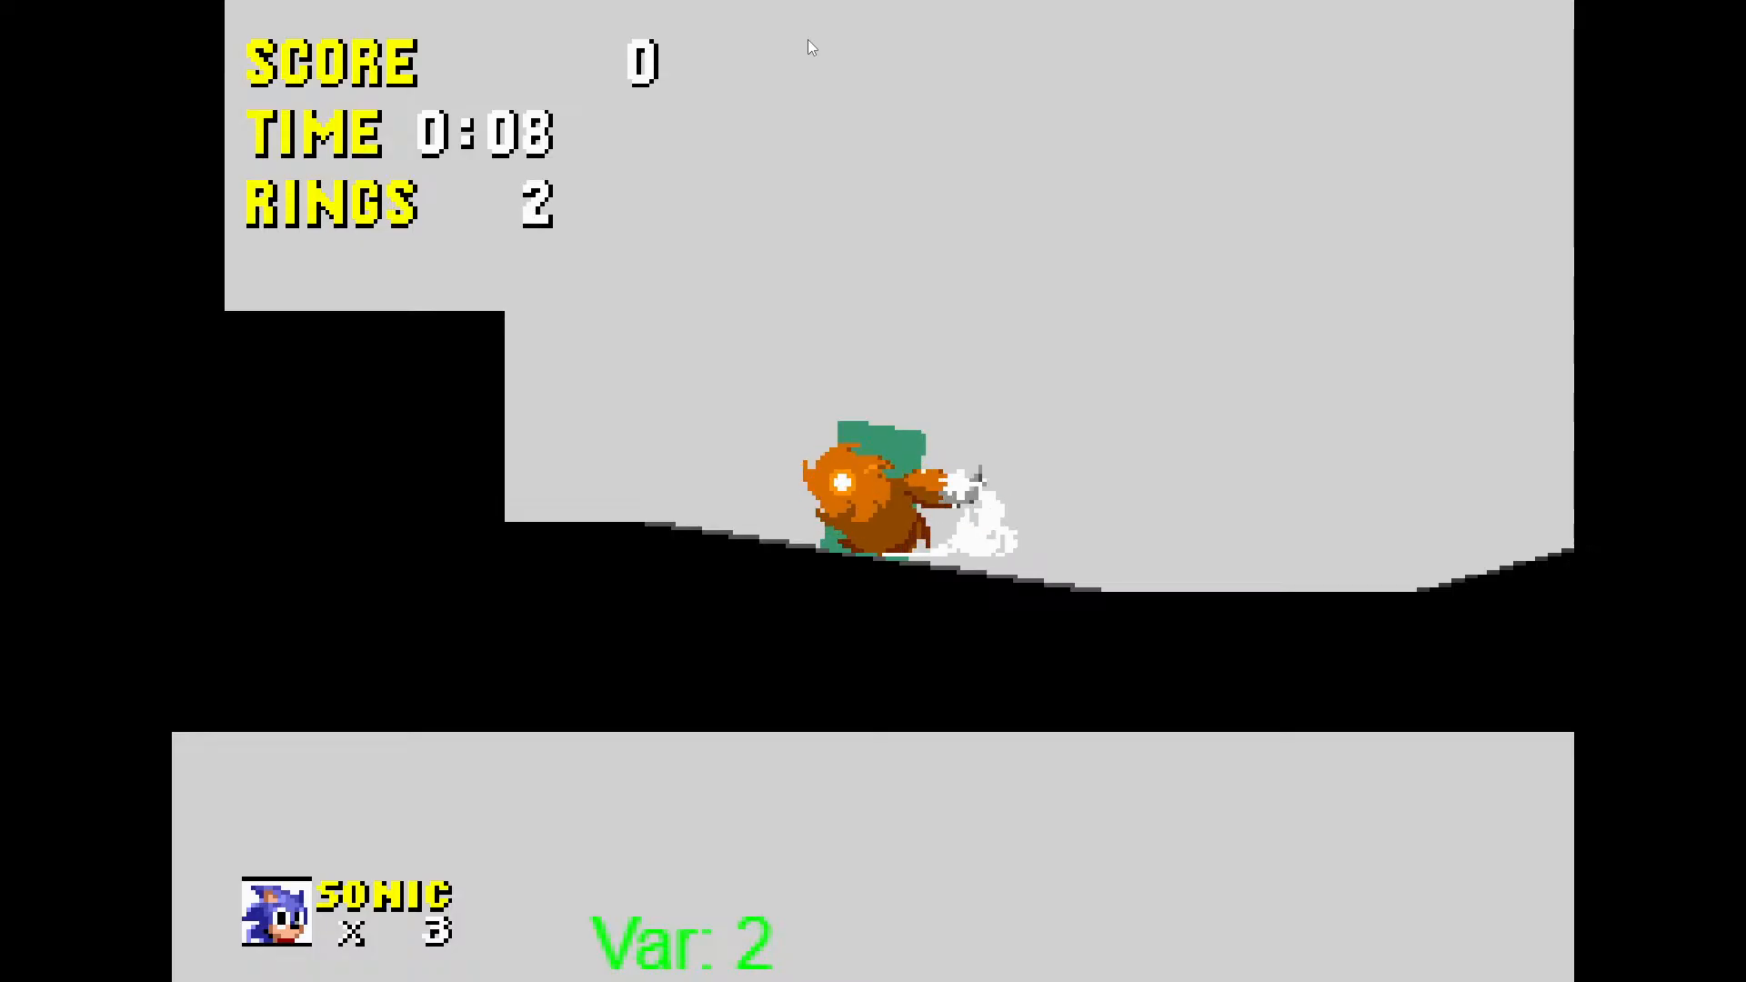
{"action": "key", "text": "Right"}
{"action": "key", "text": "Down"}
{"action": "key", "text": "space"}
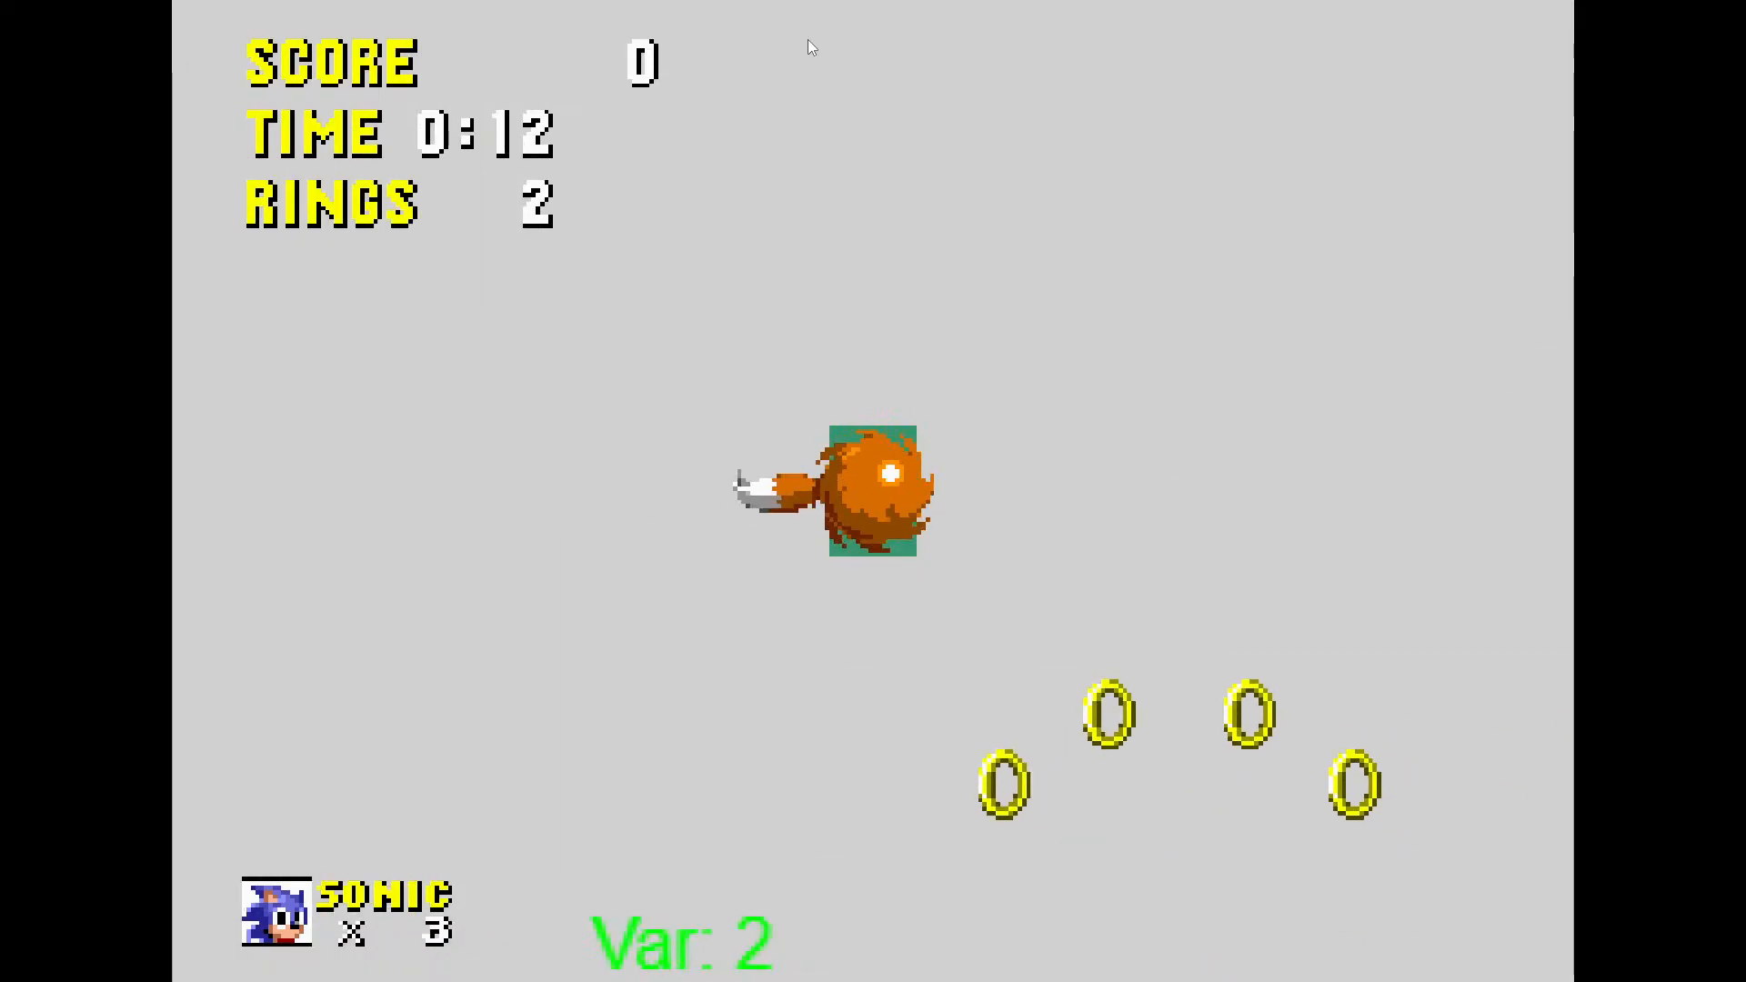
Steer Tails through the ring arc and spin-dash into the left-facing spring again to check the launch direction
{"action": "key", "text": "Left"}
{"action": "key", "text": "space"}
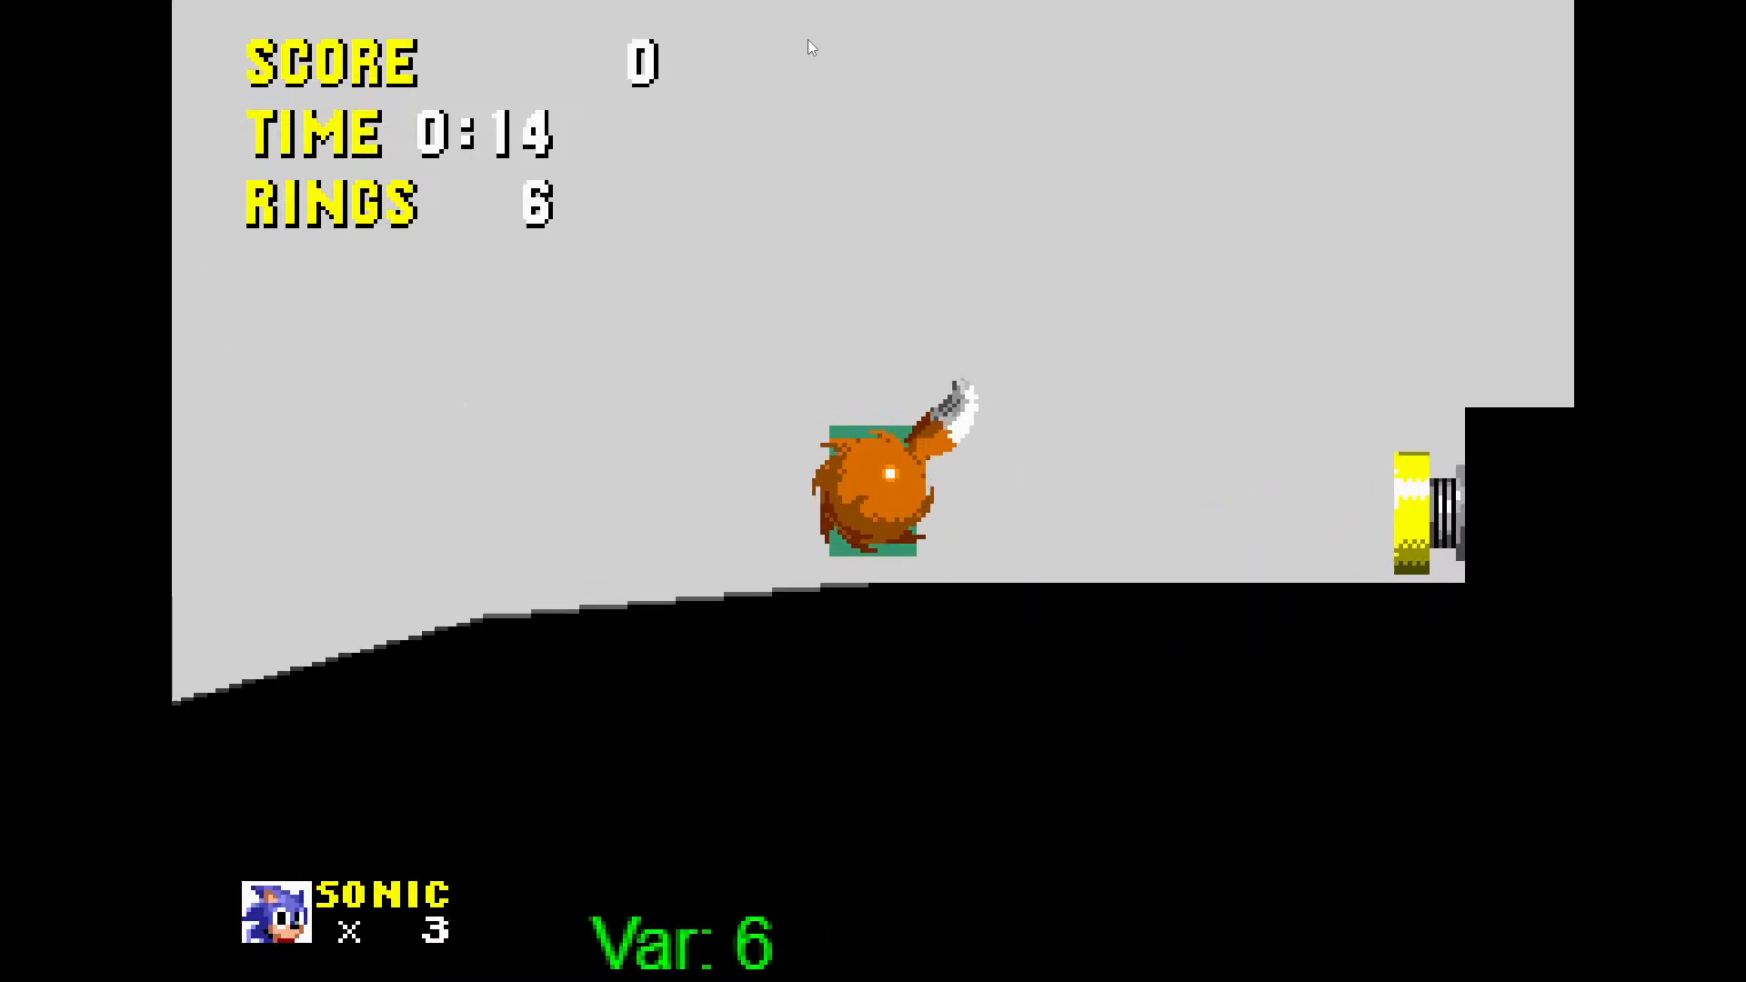
{"action": "key", "text": "Right"}
{"action": "key", "text": "Down"}
{"action": "key", "text": "space"}
{"action": "key", "text": "Right"}
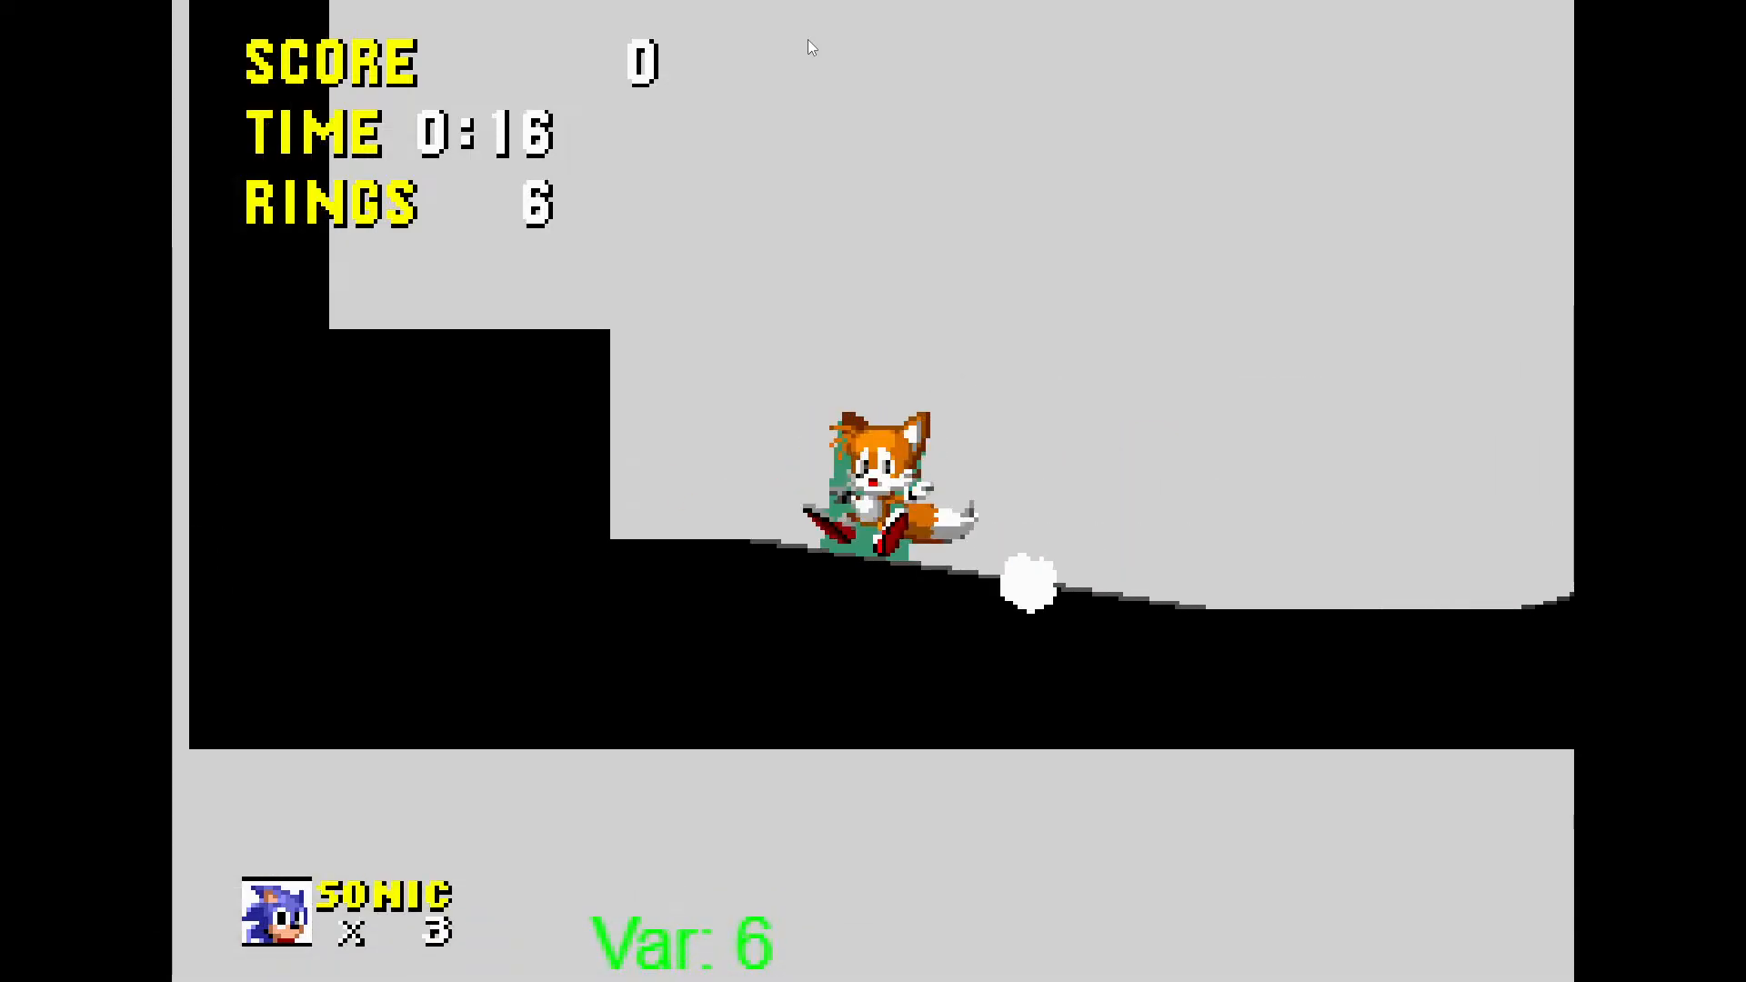
{"action": "key", "text": "Down"}
{"action": "key", "text": "space"}
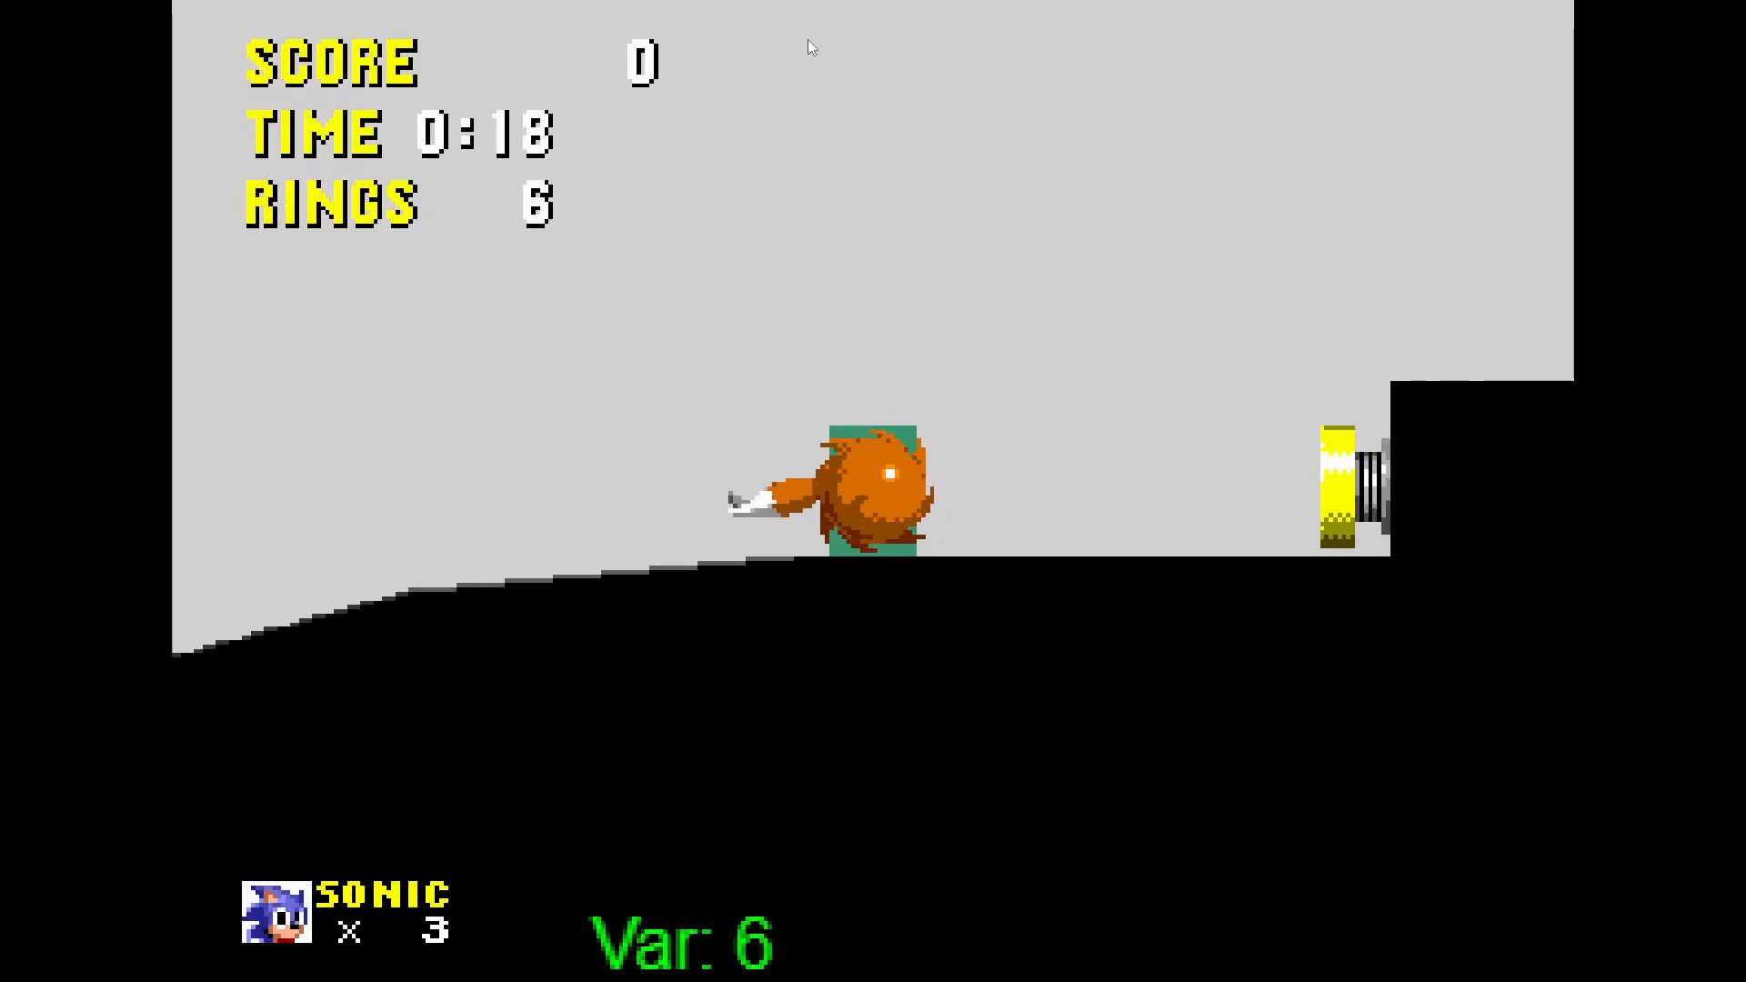
Repeat rolls and spin dashes between the tall wall and the left-facing spring, and leave the preview
{"action": "key", "text": "Down"}
{"action": "key", "text": "space"}
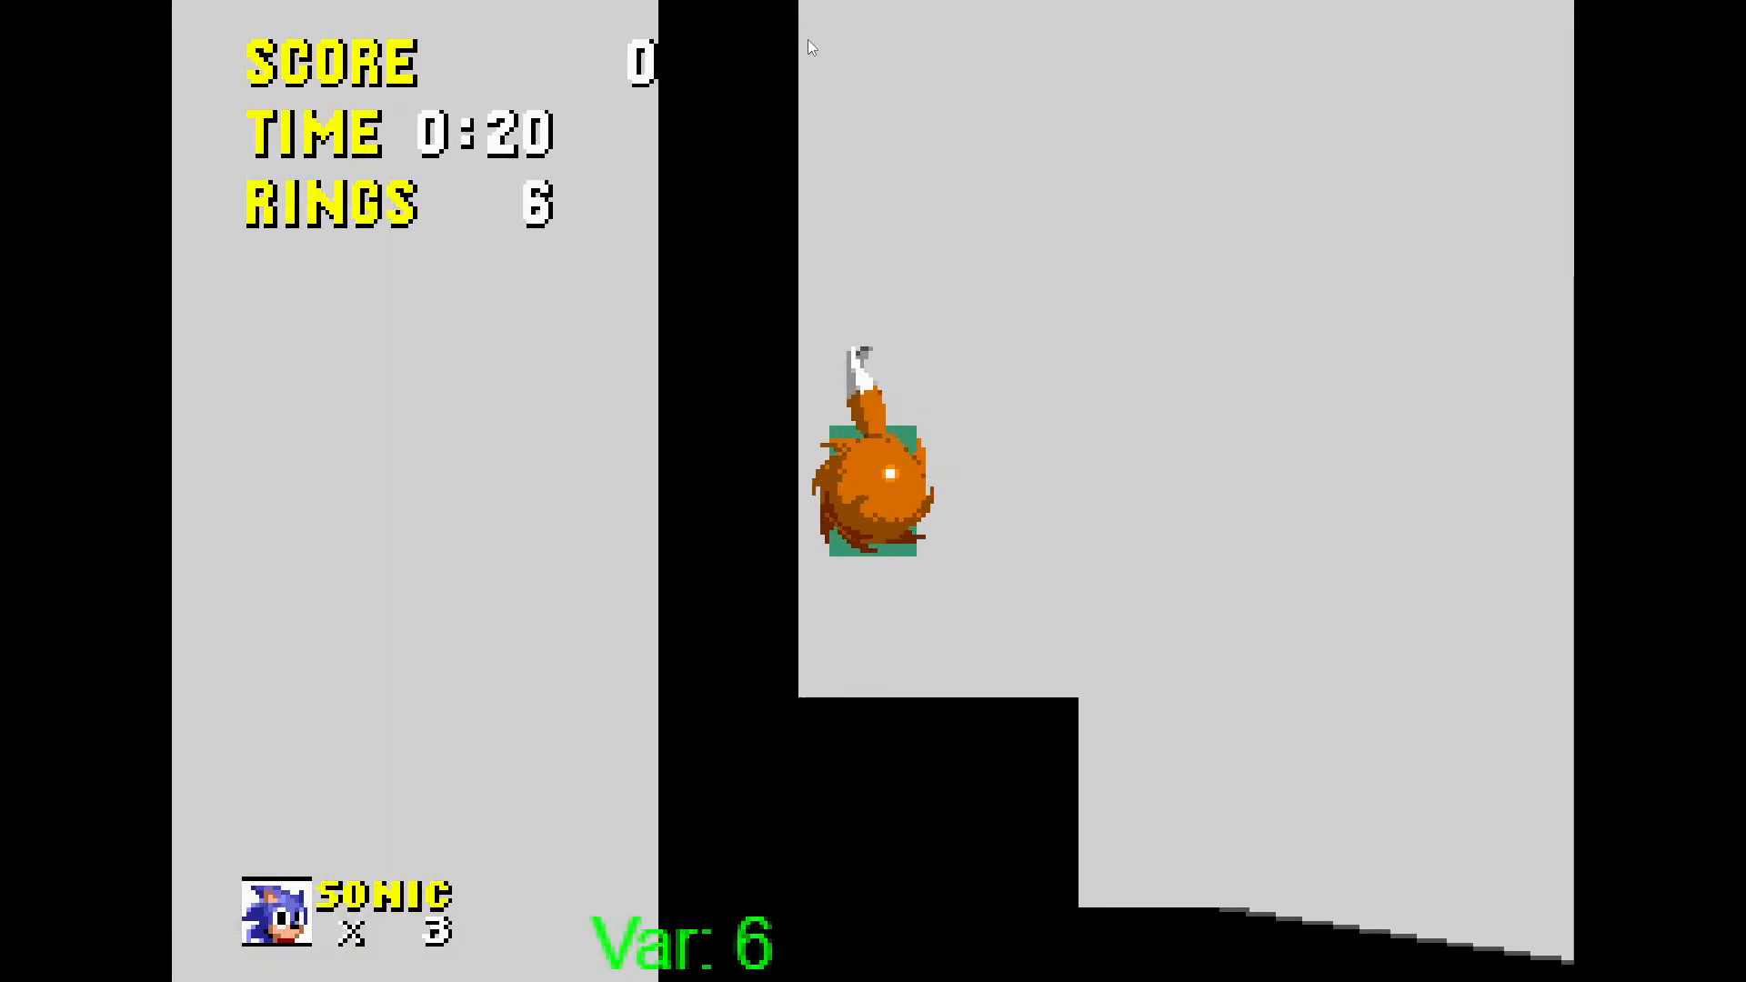
{"action": "key", "text": "Down"}
{"action": "key", "text": "space"}
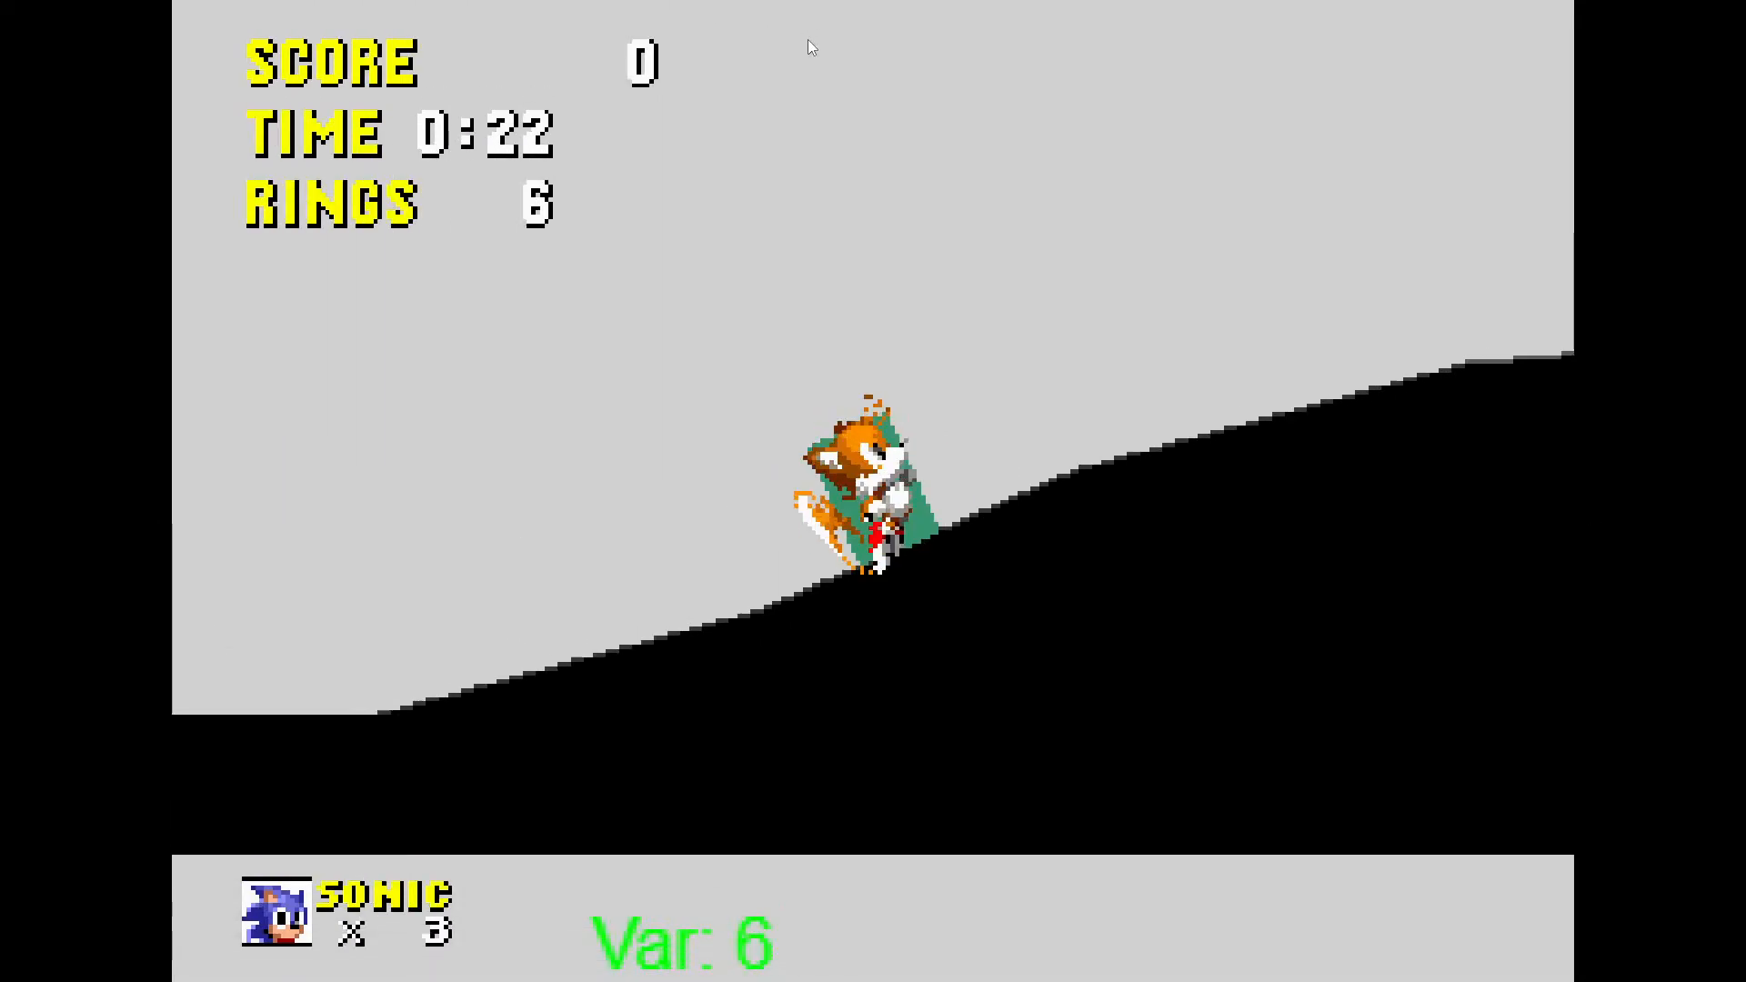
{"action": "key", "text": "Down"}
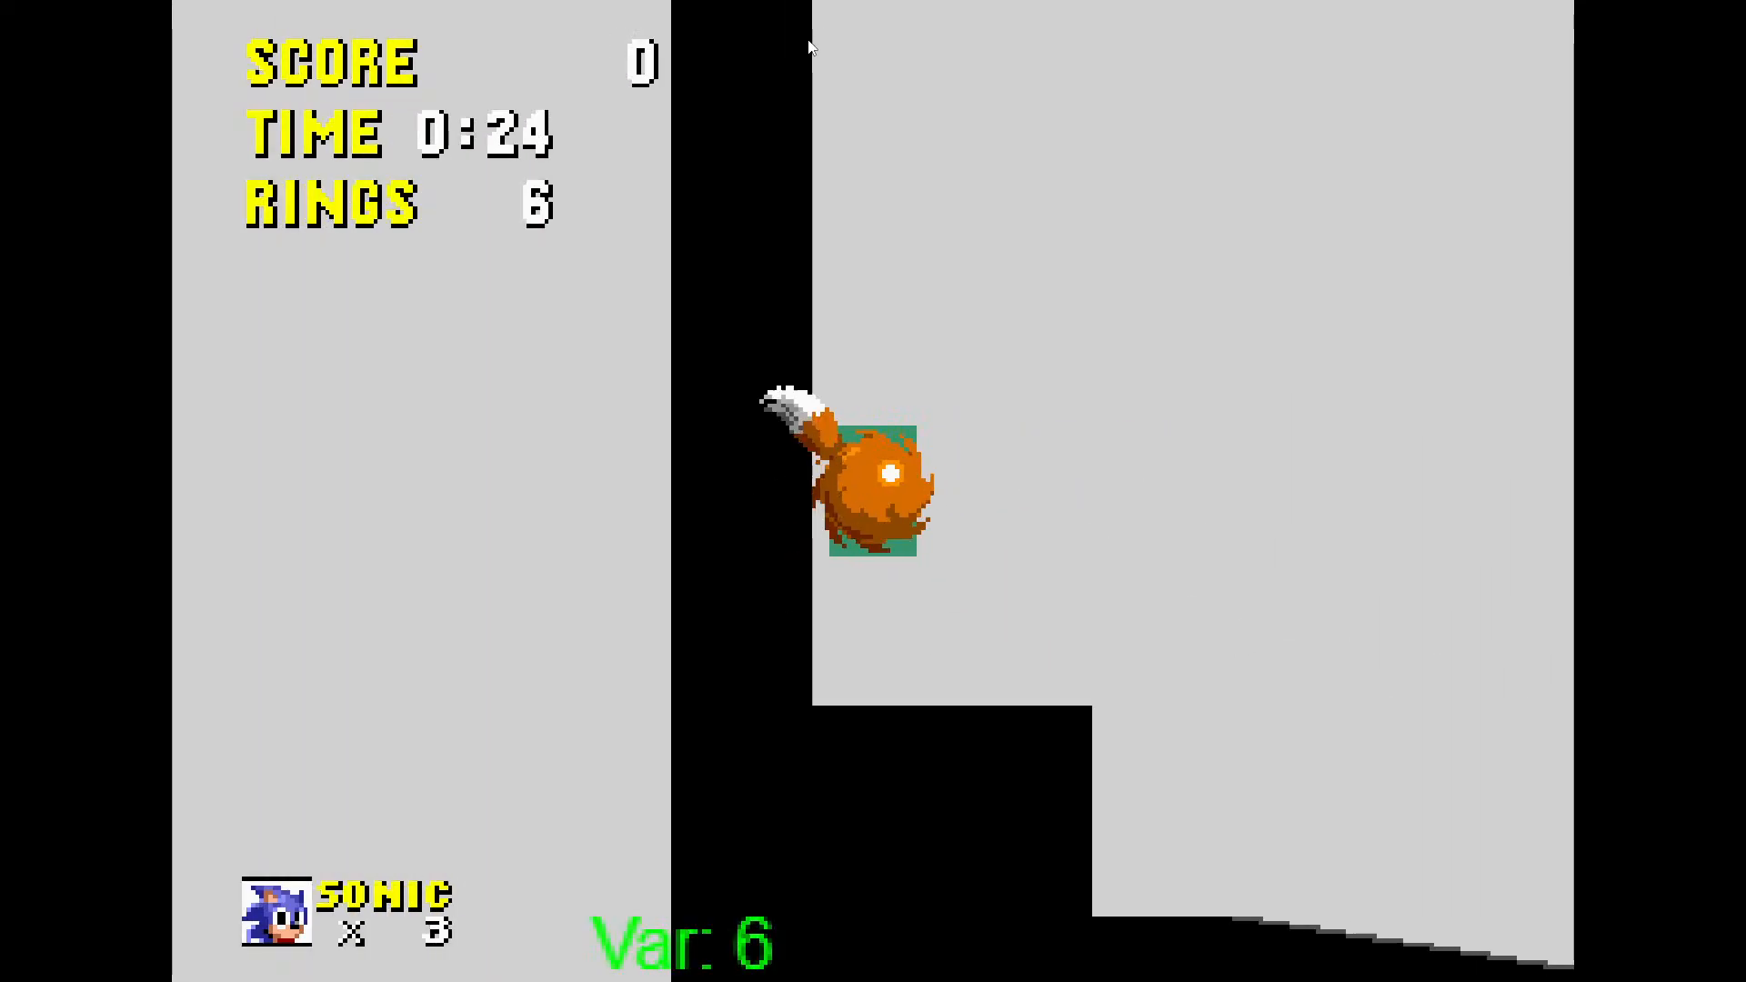
{"action": "key", "text": "Down"}
{"action": "key", "text": "space"}
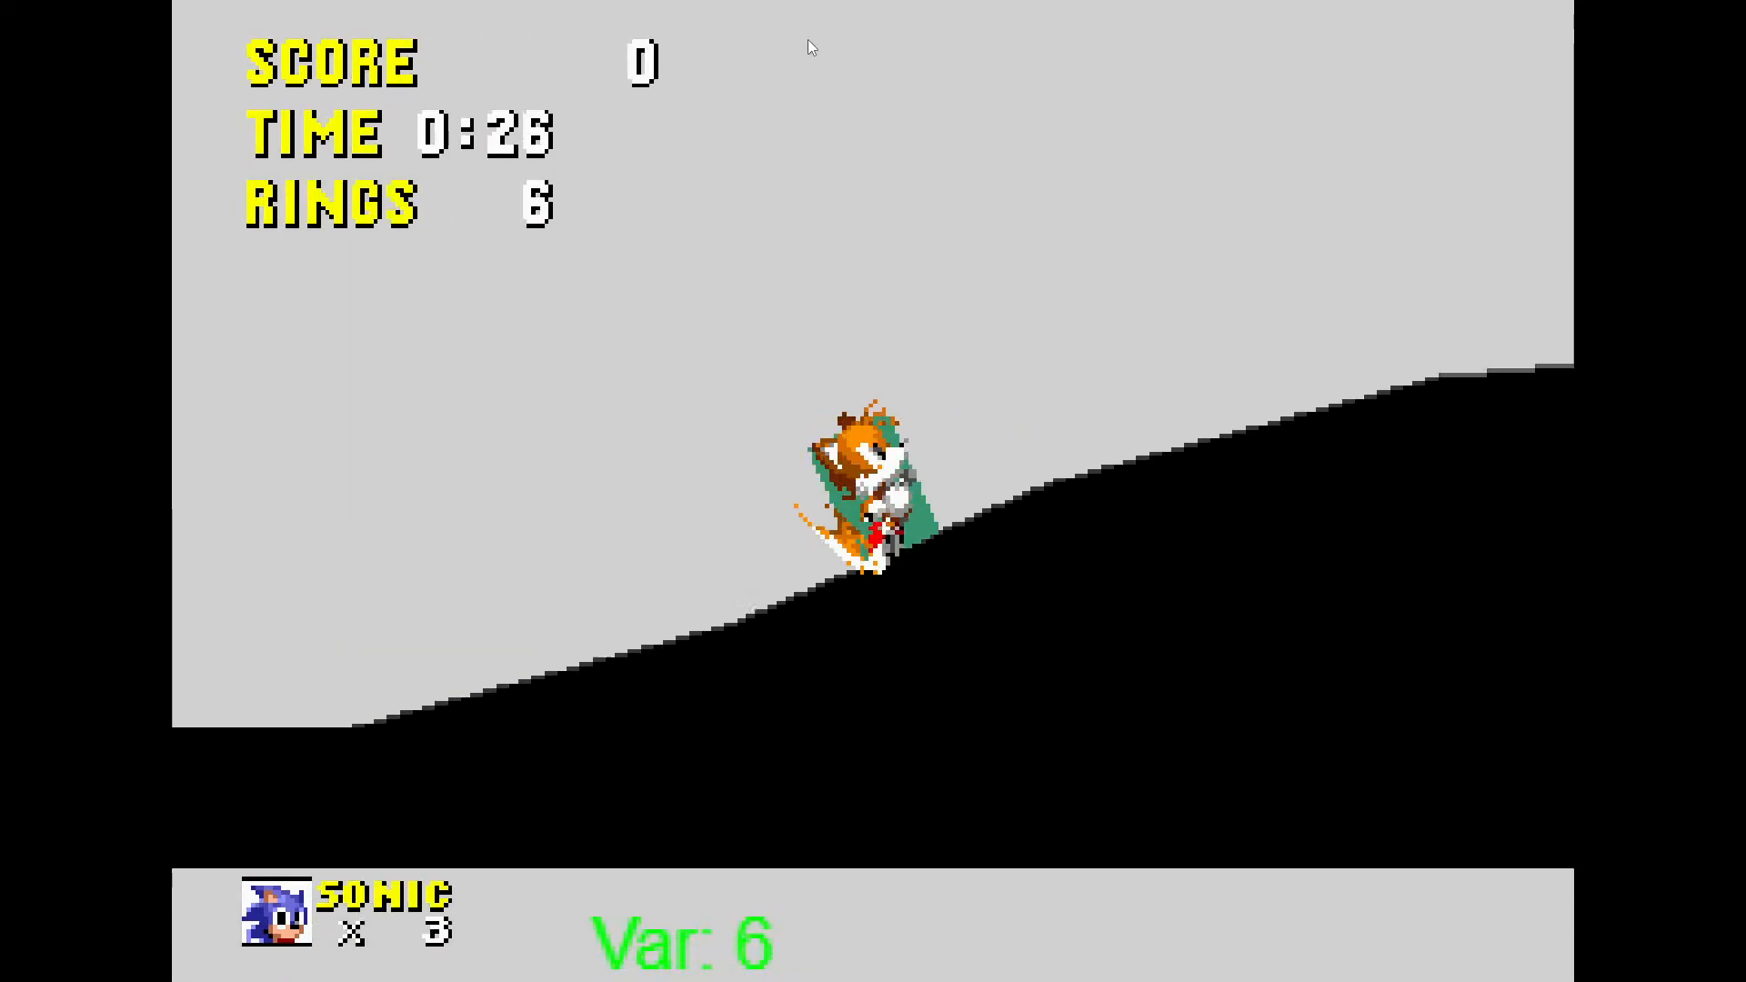
{"action": "key", "text": "Down"}
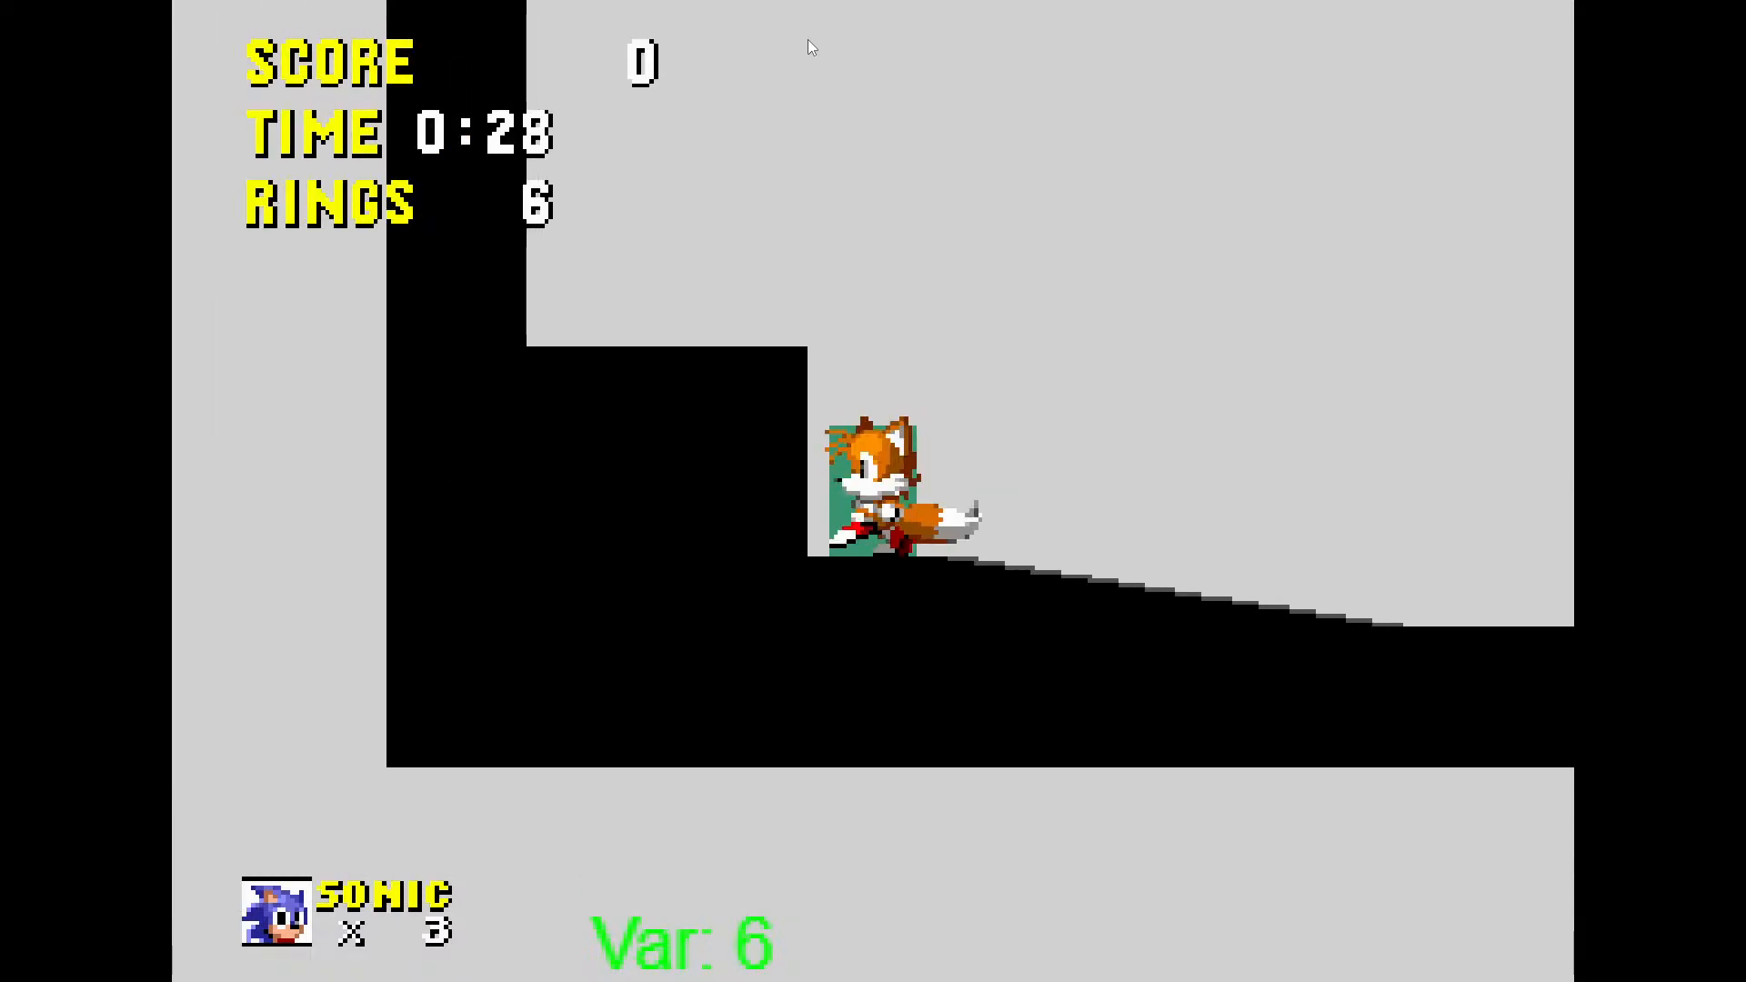
{"action": "key", "text": "alt+Tab"}
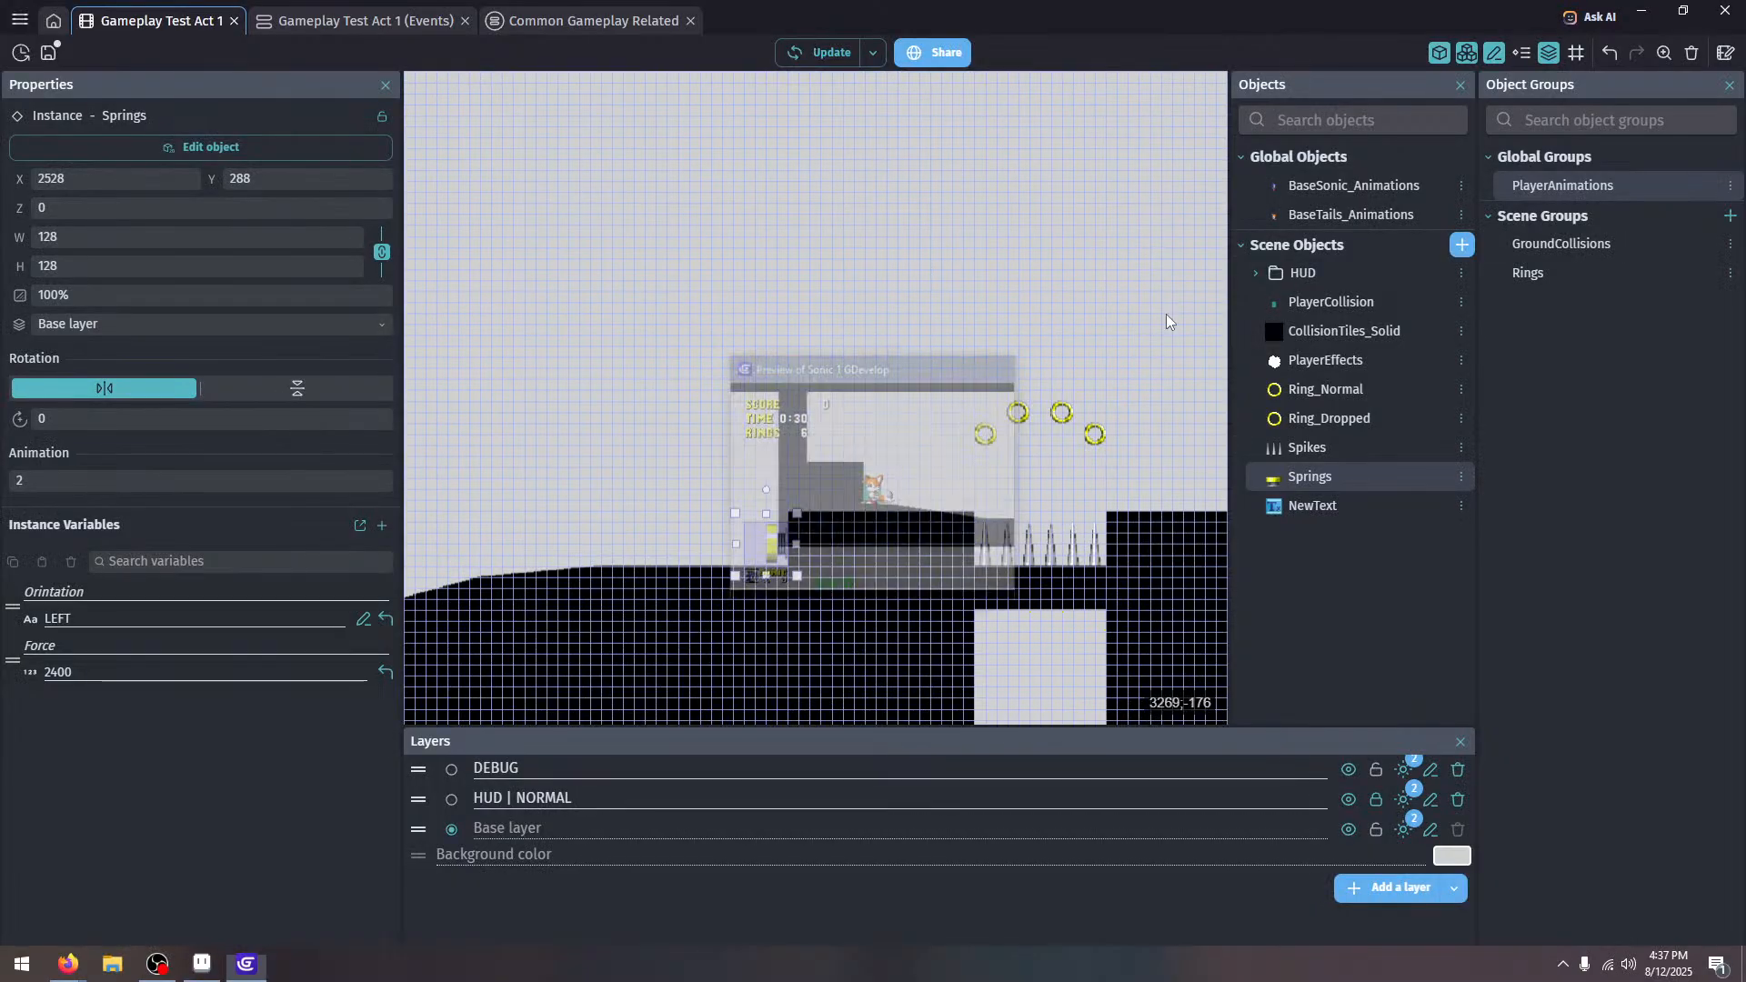
Open the Common Gameplay Related events and expand the Roll group to the event that sets IsRolling to false
{"action": "left_click", "coordinate": [332, 24]}
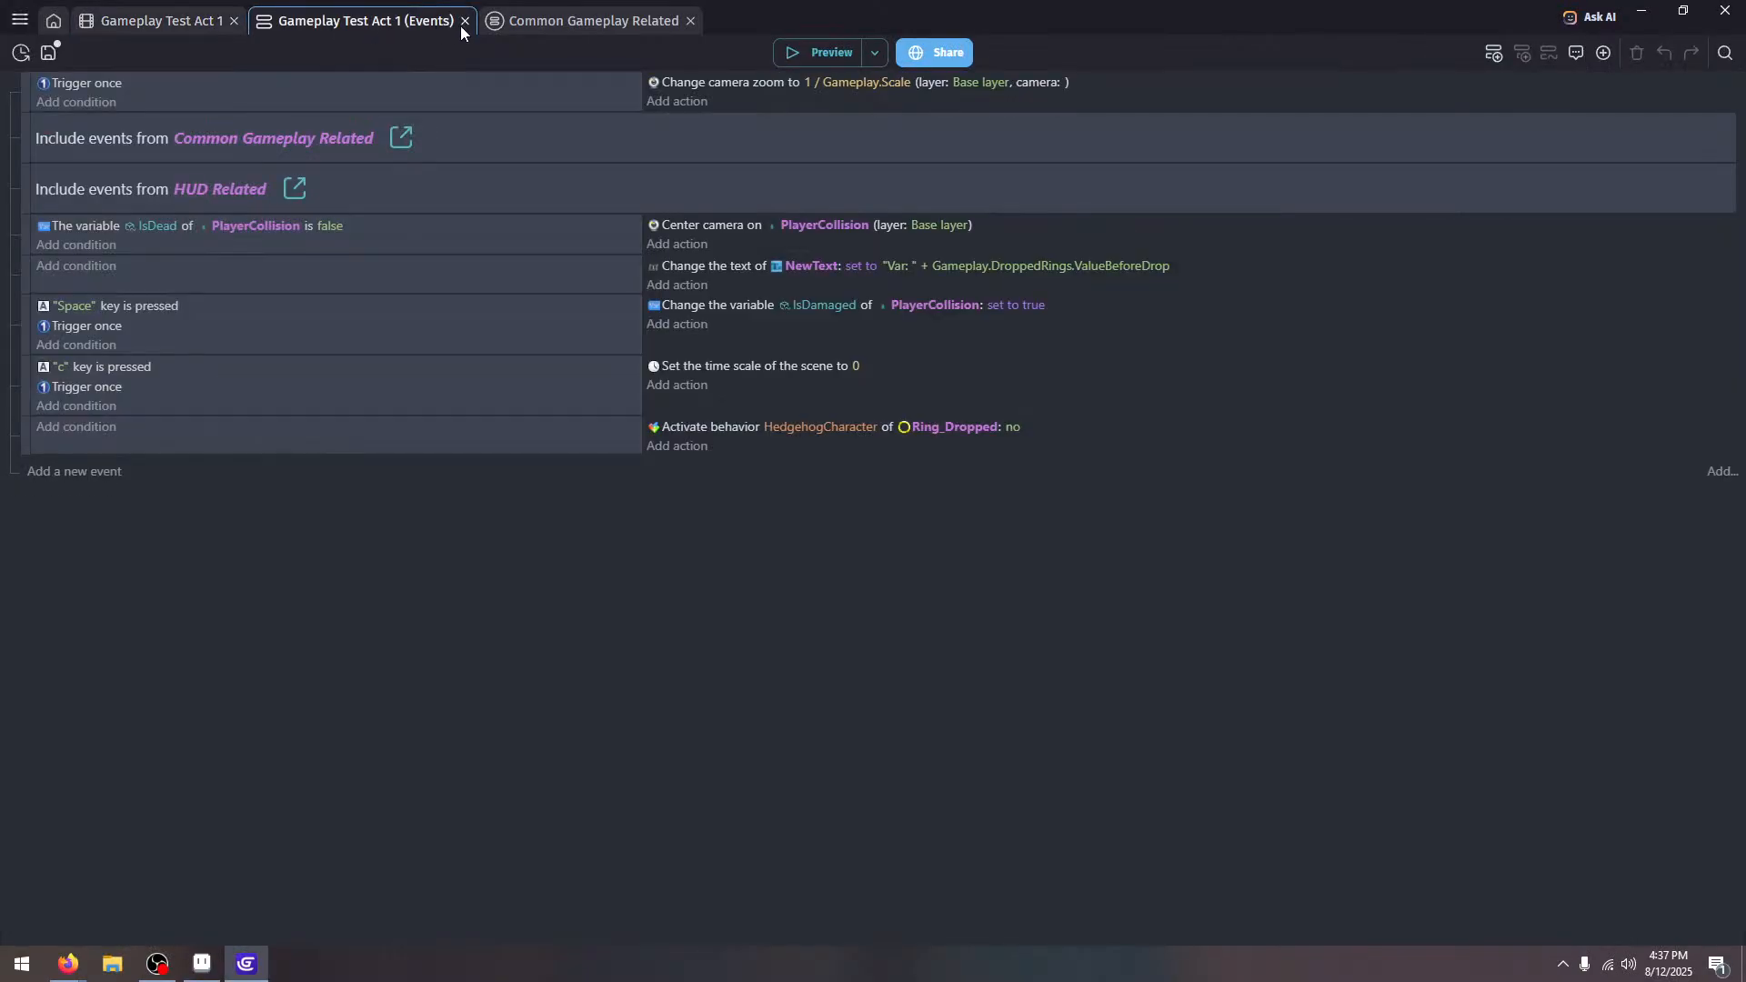
{"action": "left_click", "coordinate": [518, 24]}
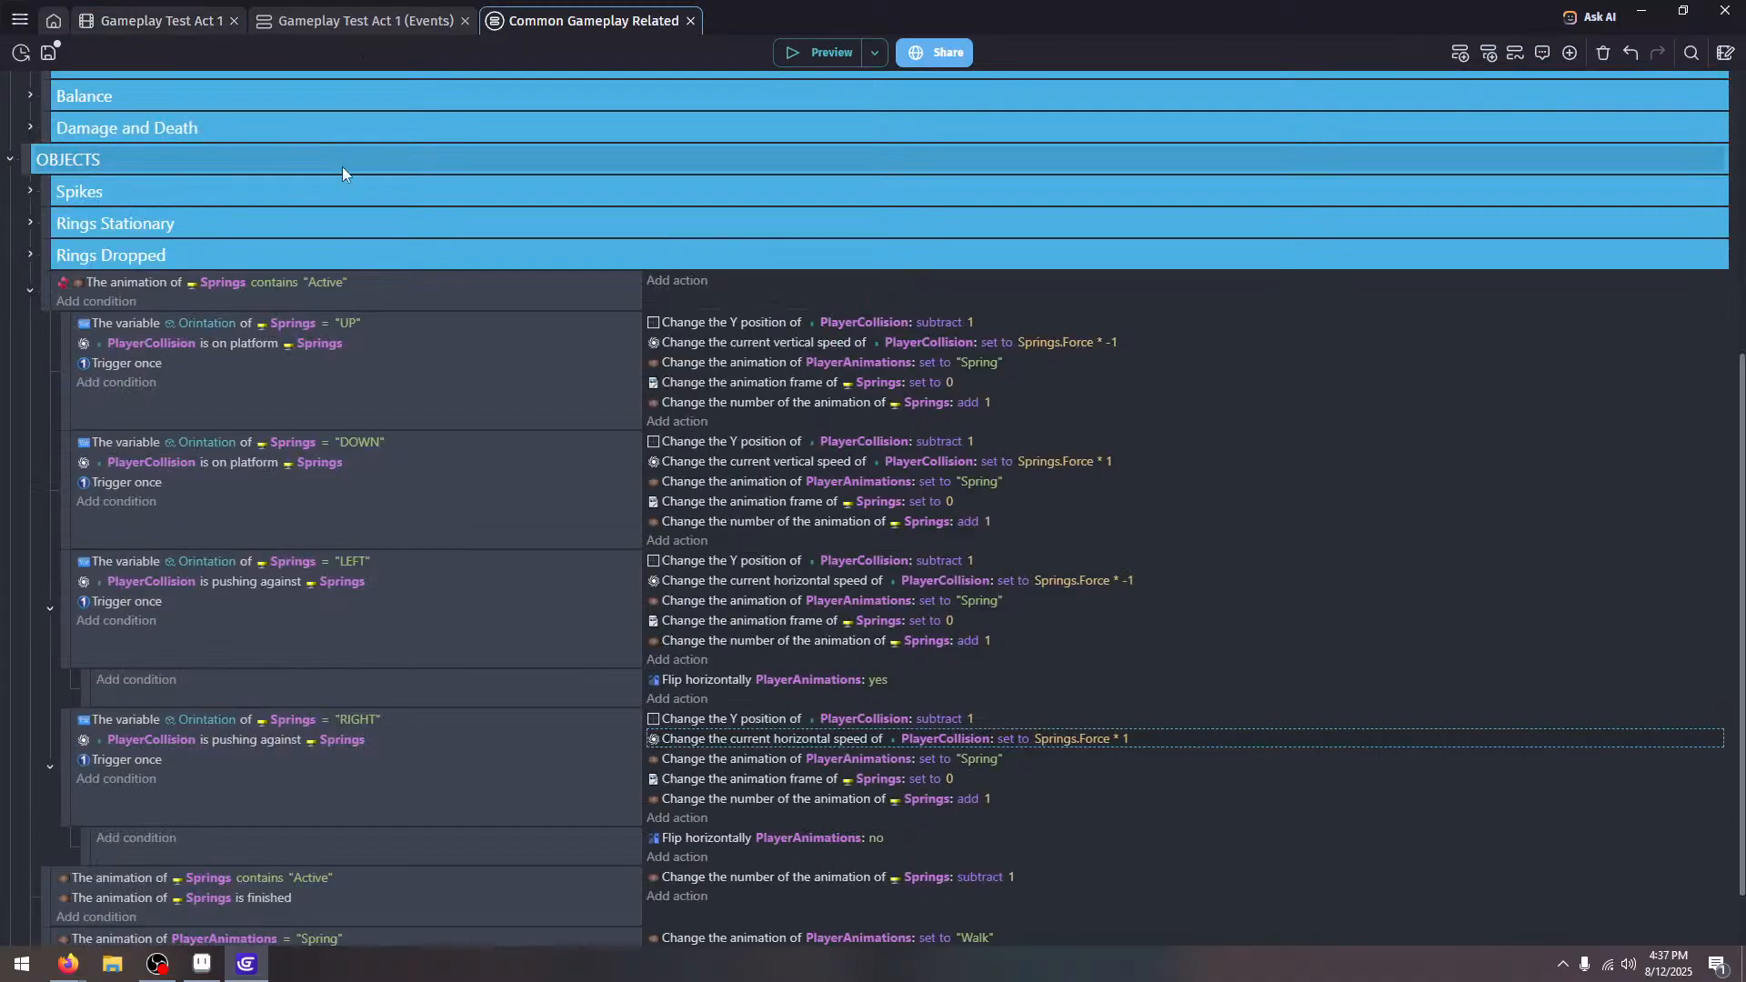
{"action": "scroll", "coordinate": [31, 281], "scroll_direction": "up", "scroll_amount": 4}
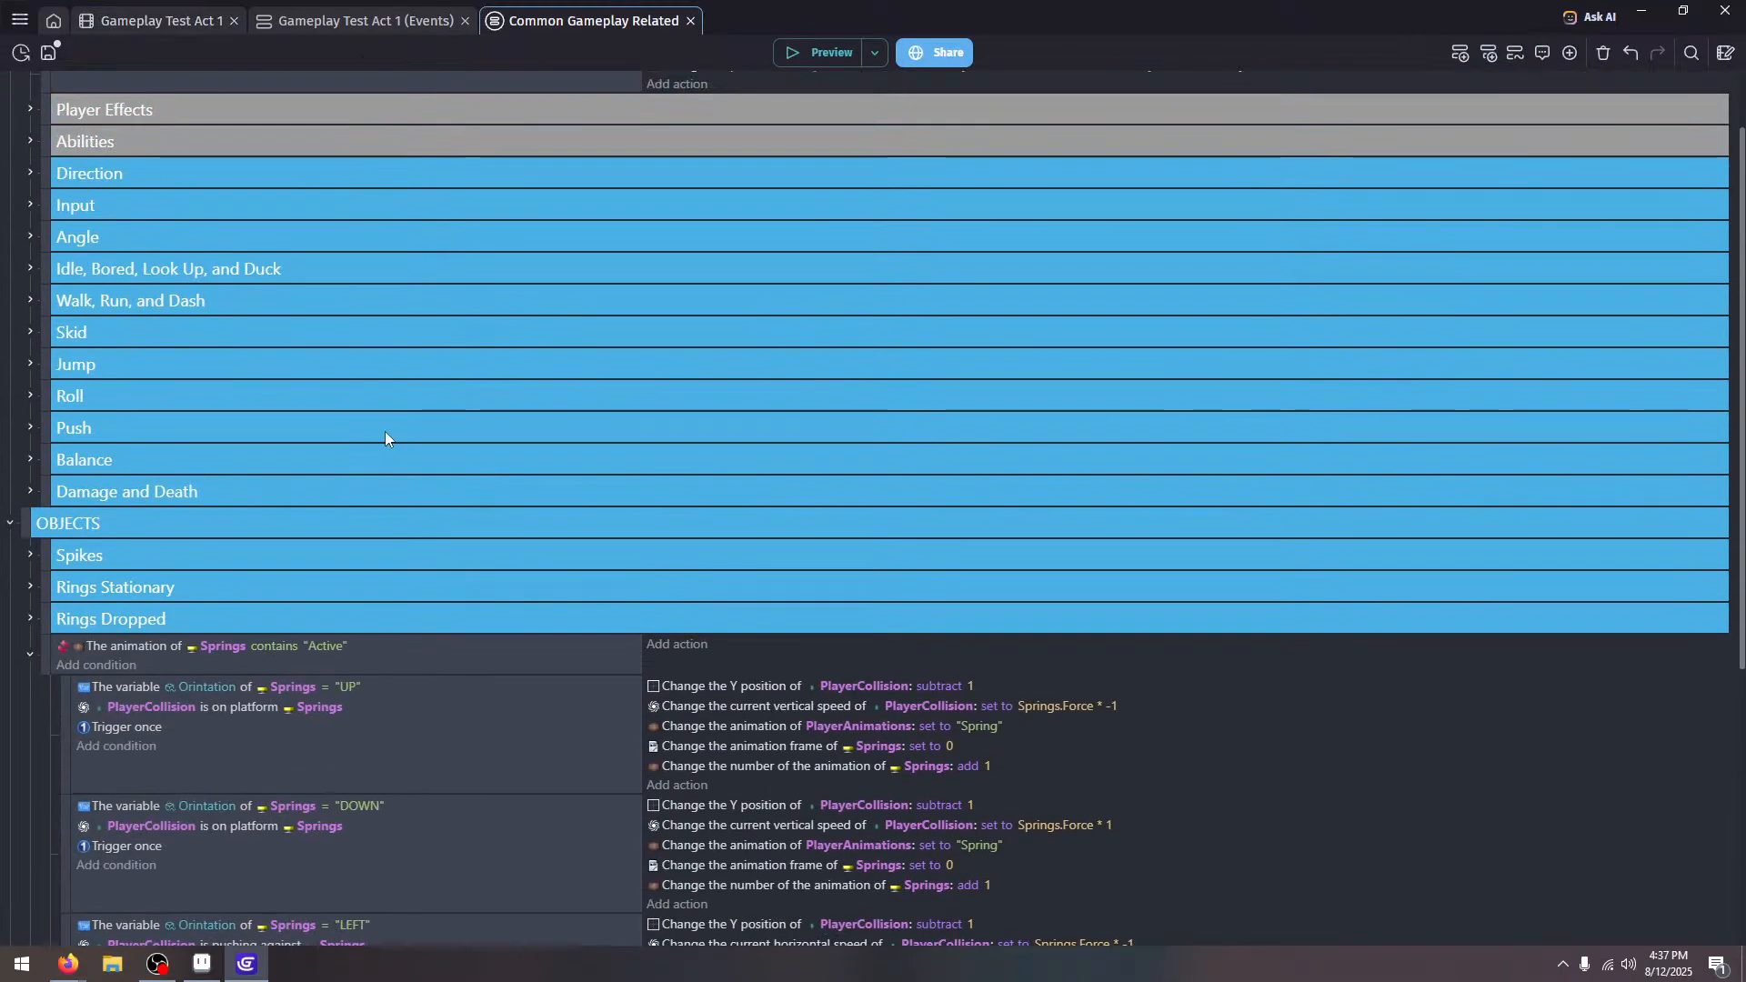
{"action": "left_click", "coordinate": [32, 397]}
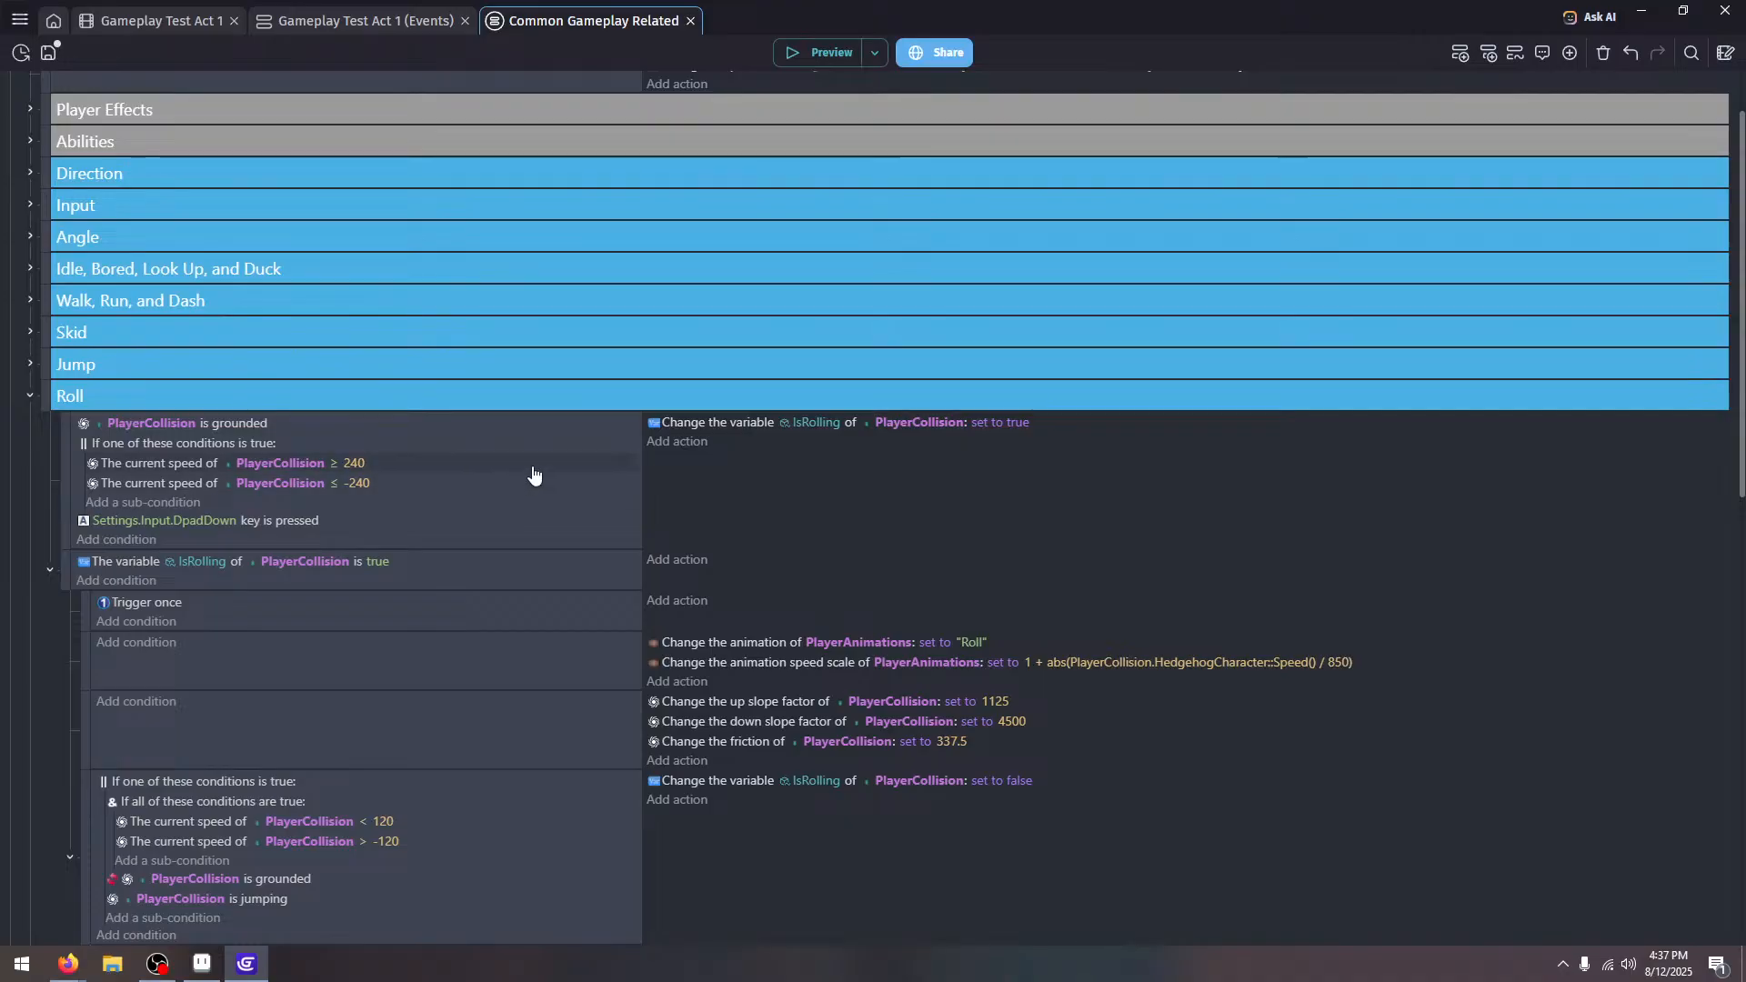
{"action": "scroll", "coordinate": [545, 468], "scroll_direction": "down", "scroll_amount": 4}
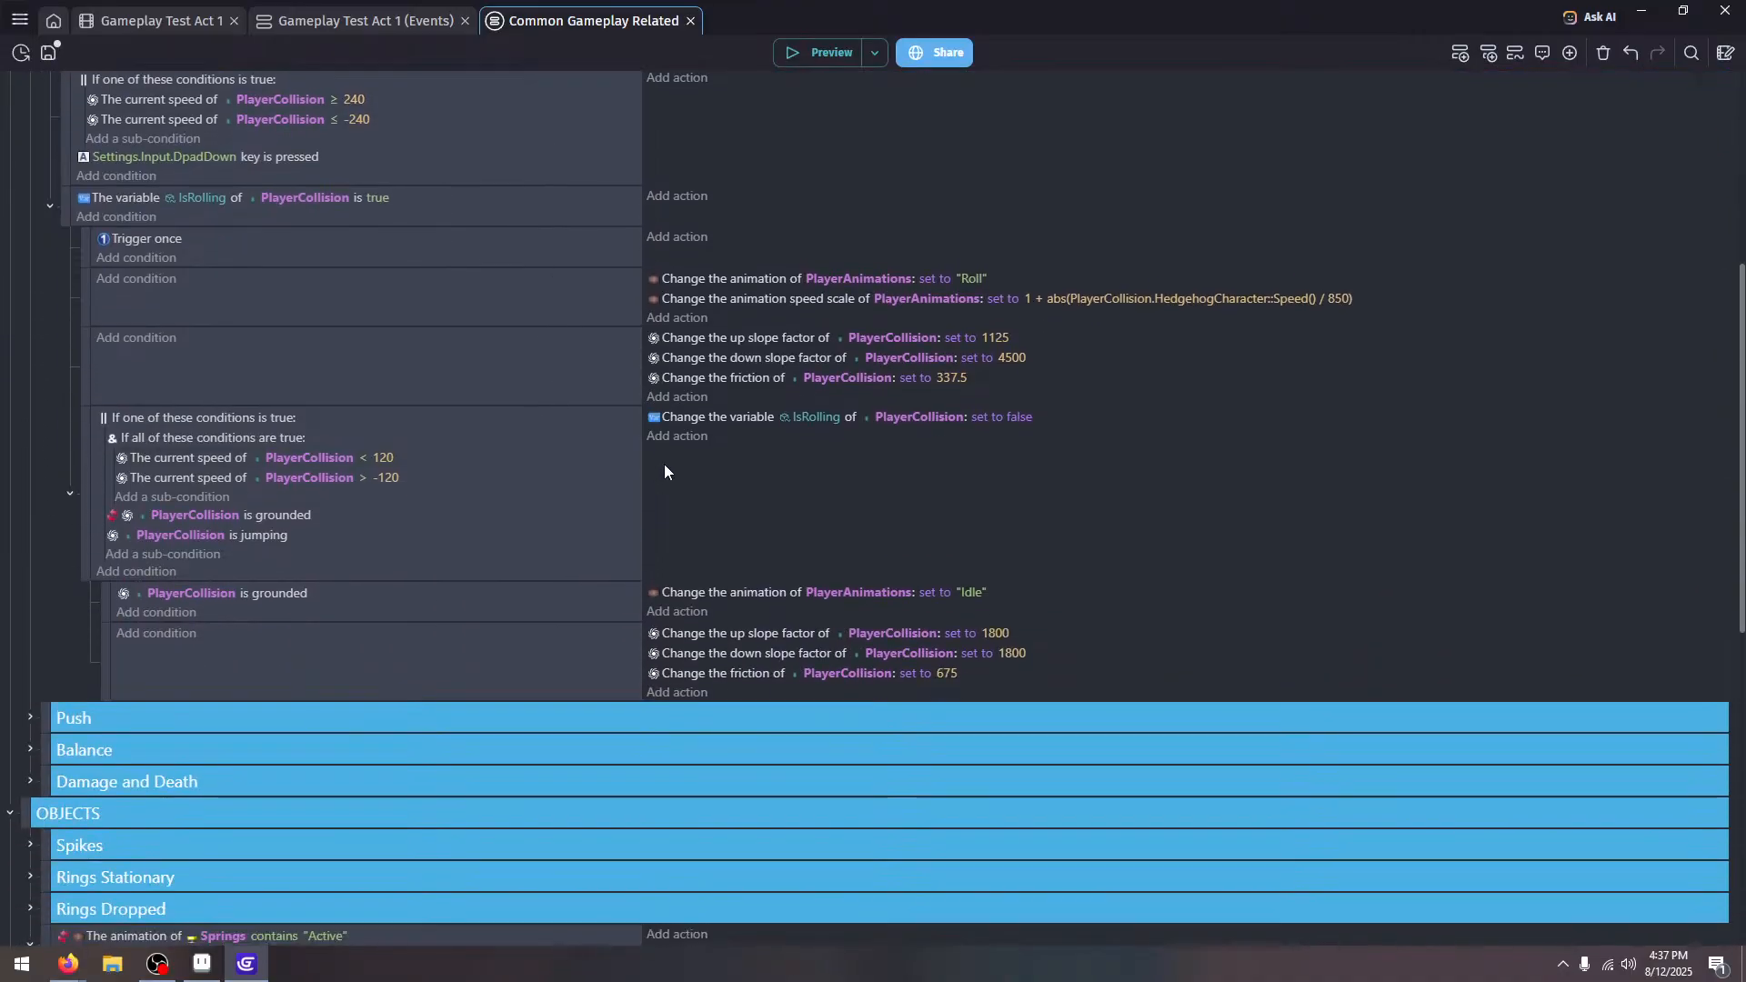
{"action": "left_click", "coordinate": [167, 573]}
{"action": "left_click", "coordinate": [1593, 882]}
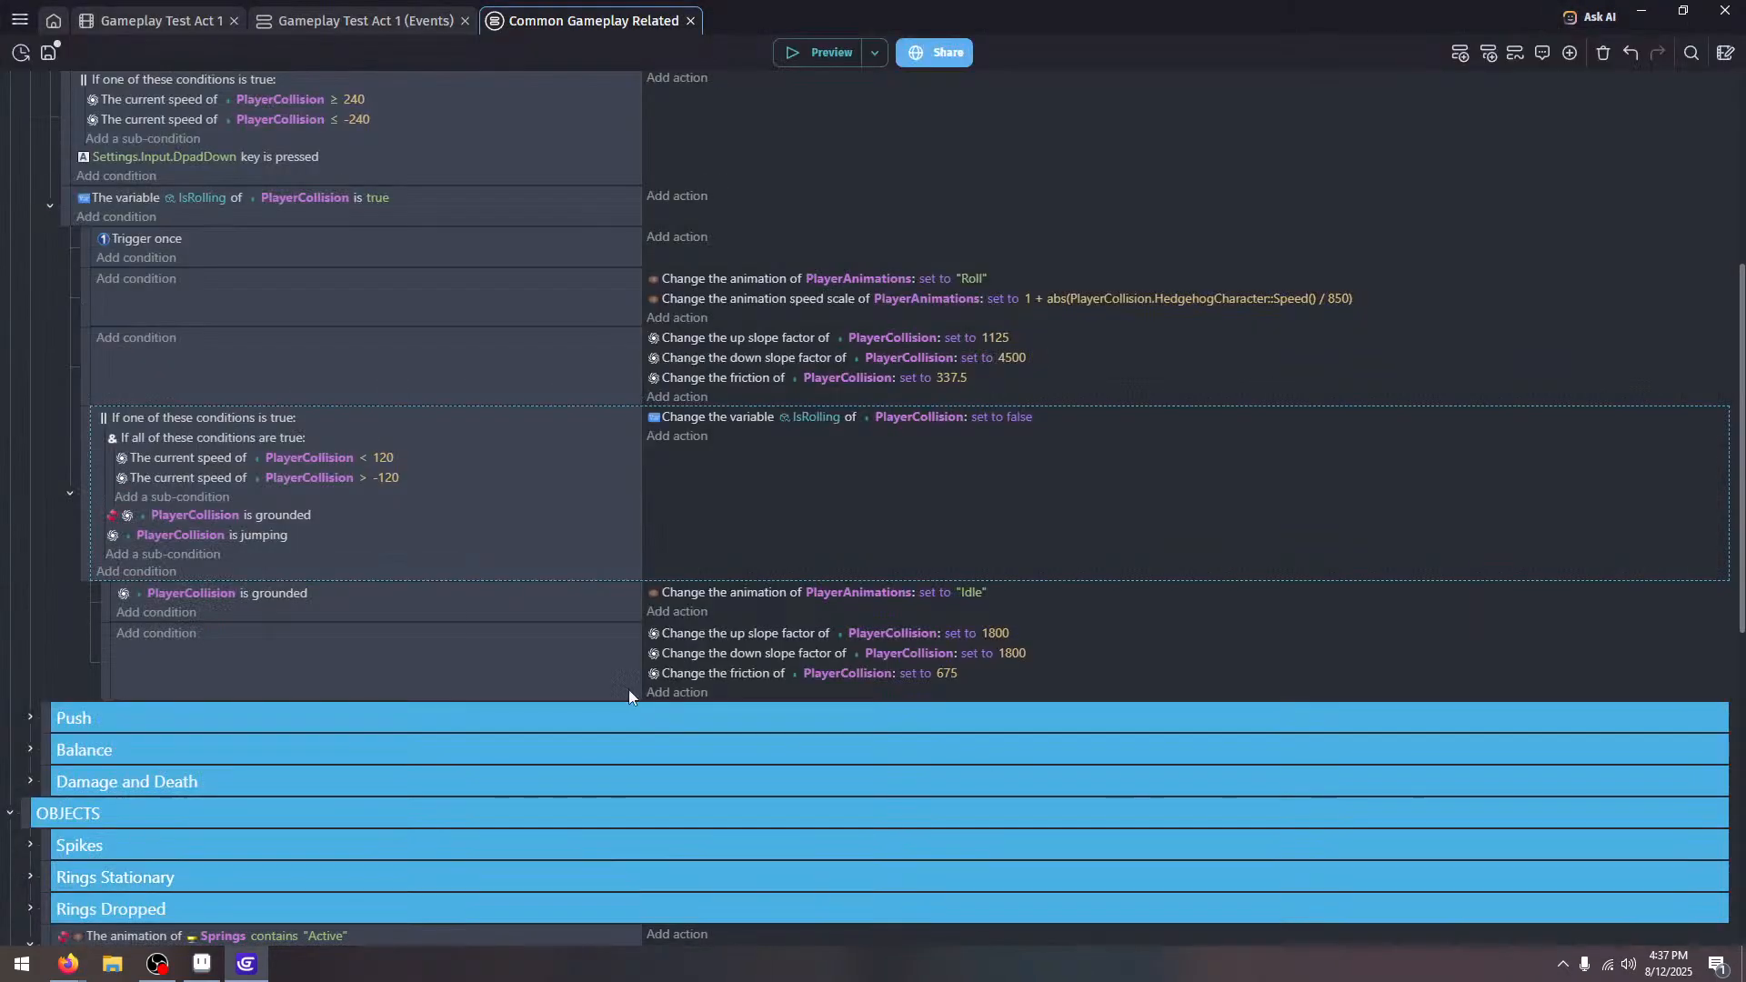
Add an inverted condition to the roll-ending event's Or group checking that PlayerCollision is pushing against the Springs platform
{"action": "left_click", "coordinate": [145, 570]}
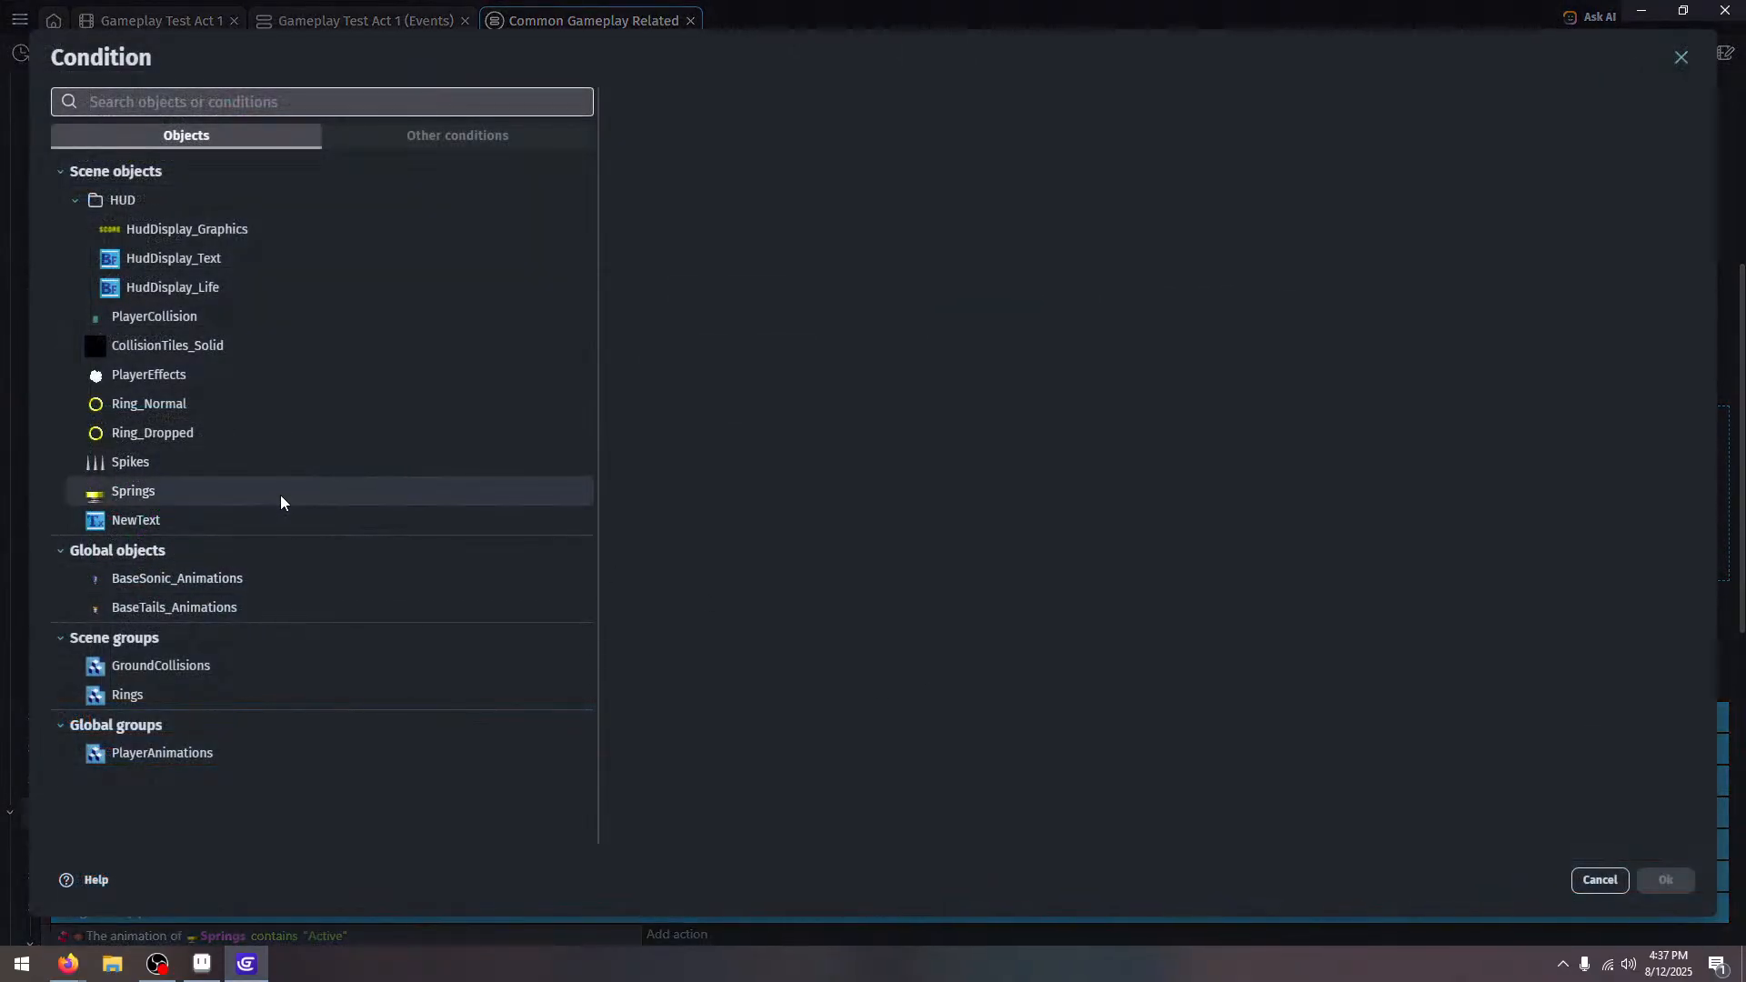
{"action": "left_click", "coordinate": [249, 315]}
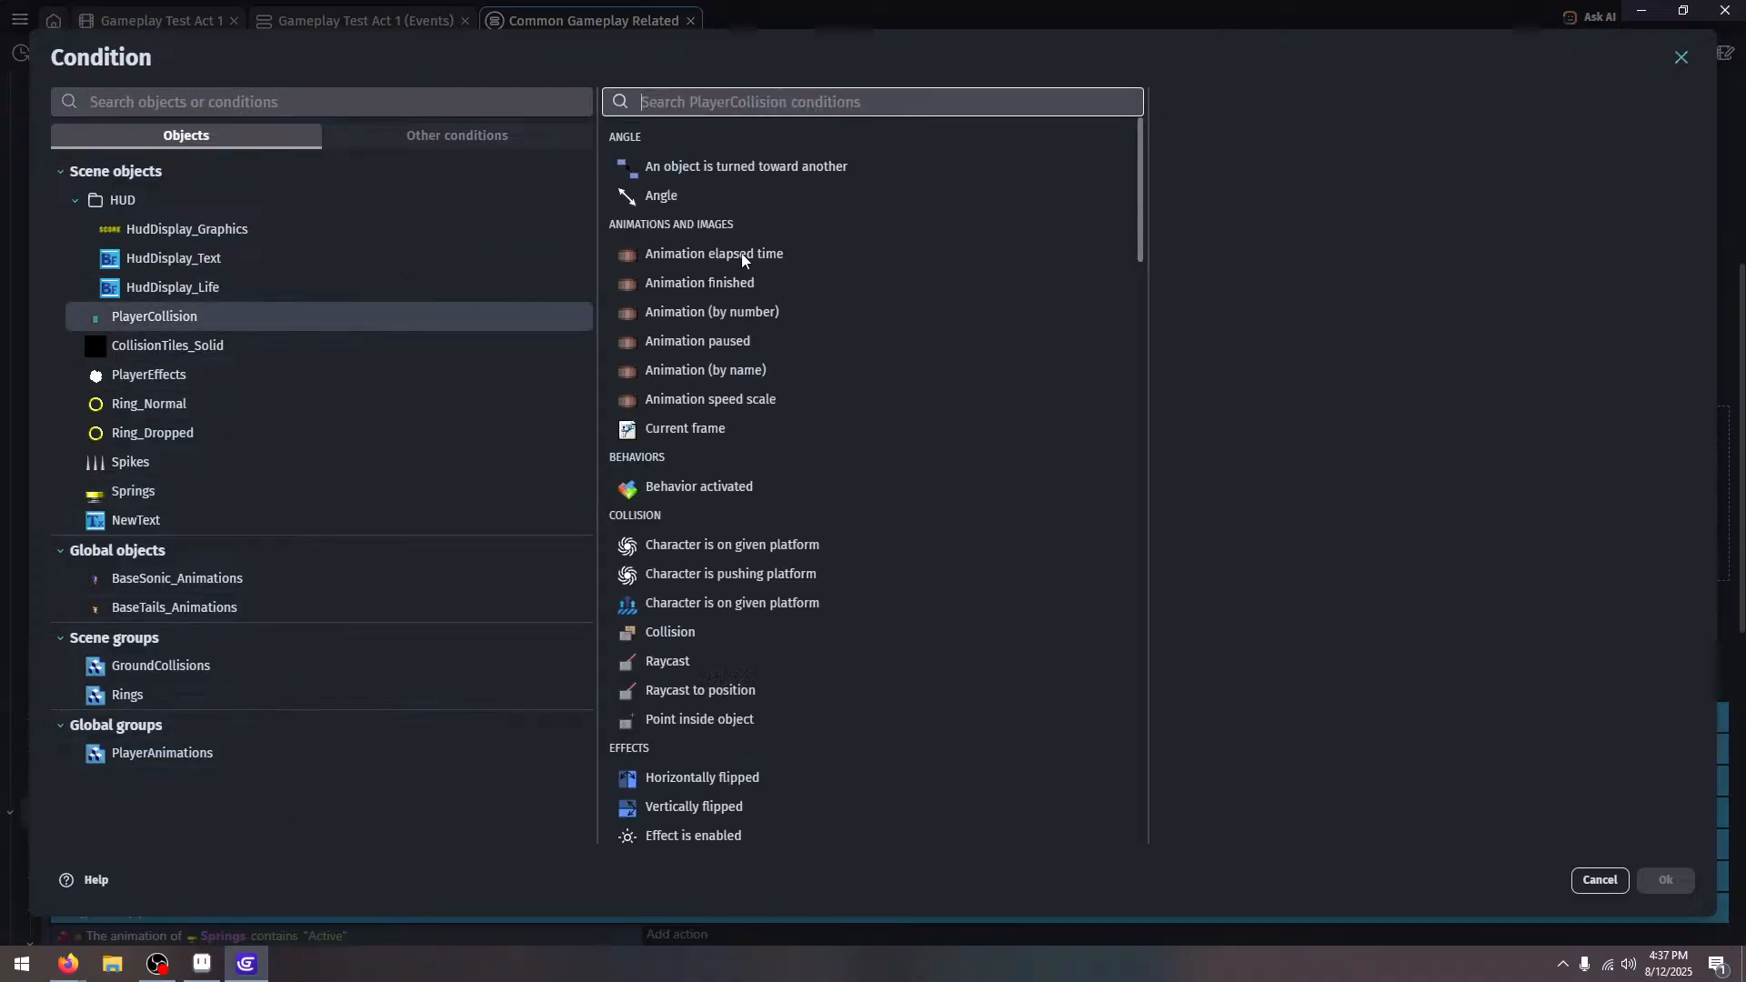
{"action": "left_click", "coordinate": [841, 577]}
{"action": "left_click", "coordinate": [1184, 372]}
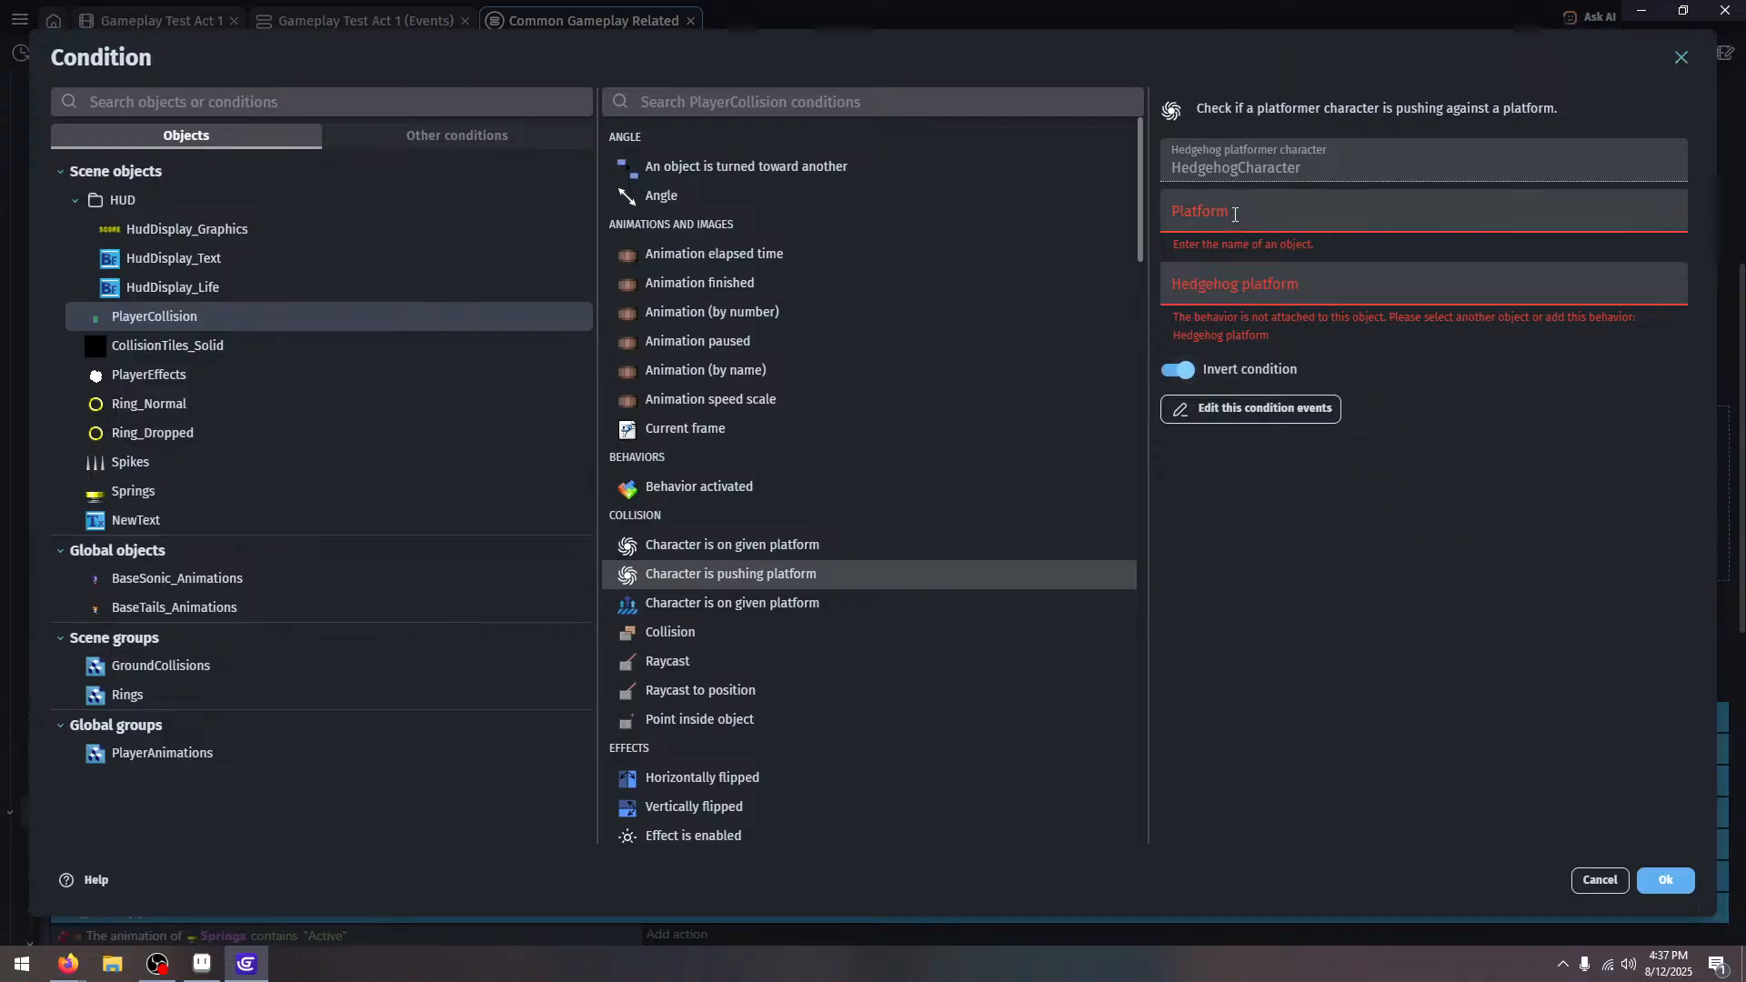
{"action": "left_click", "coordinate": [1291, 214]}
{"action": "left_click", "coordinate": [1274, 576]}
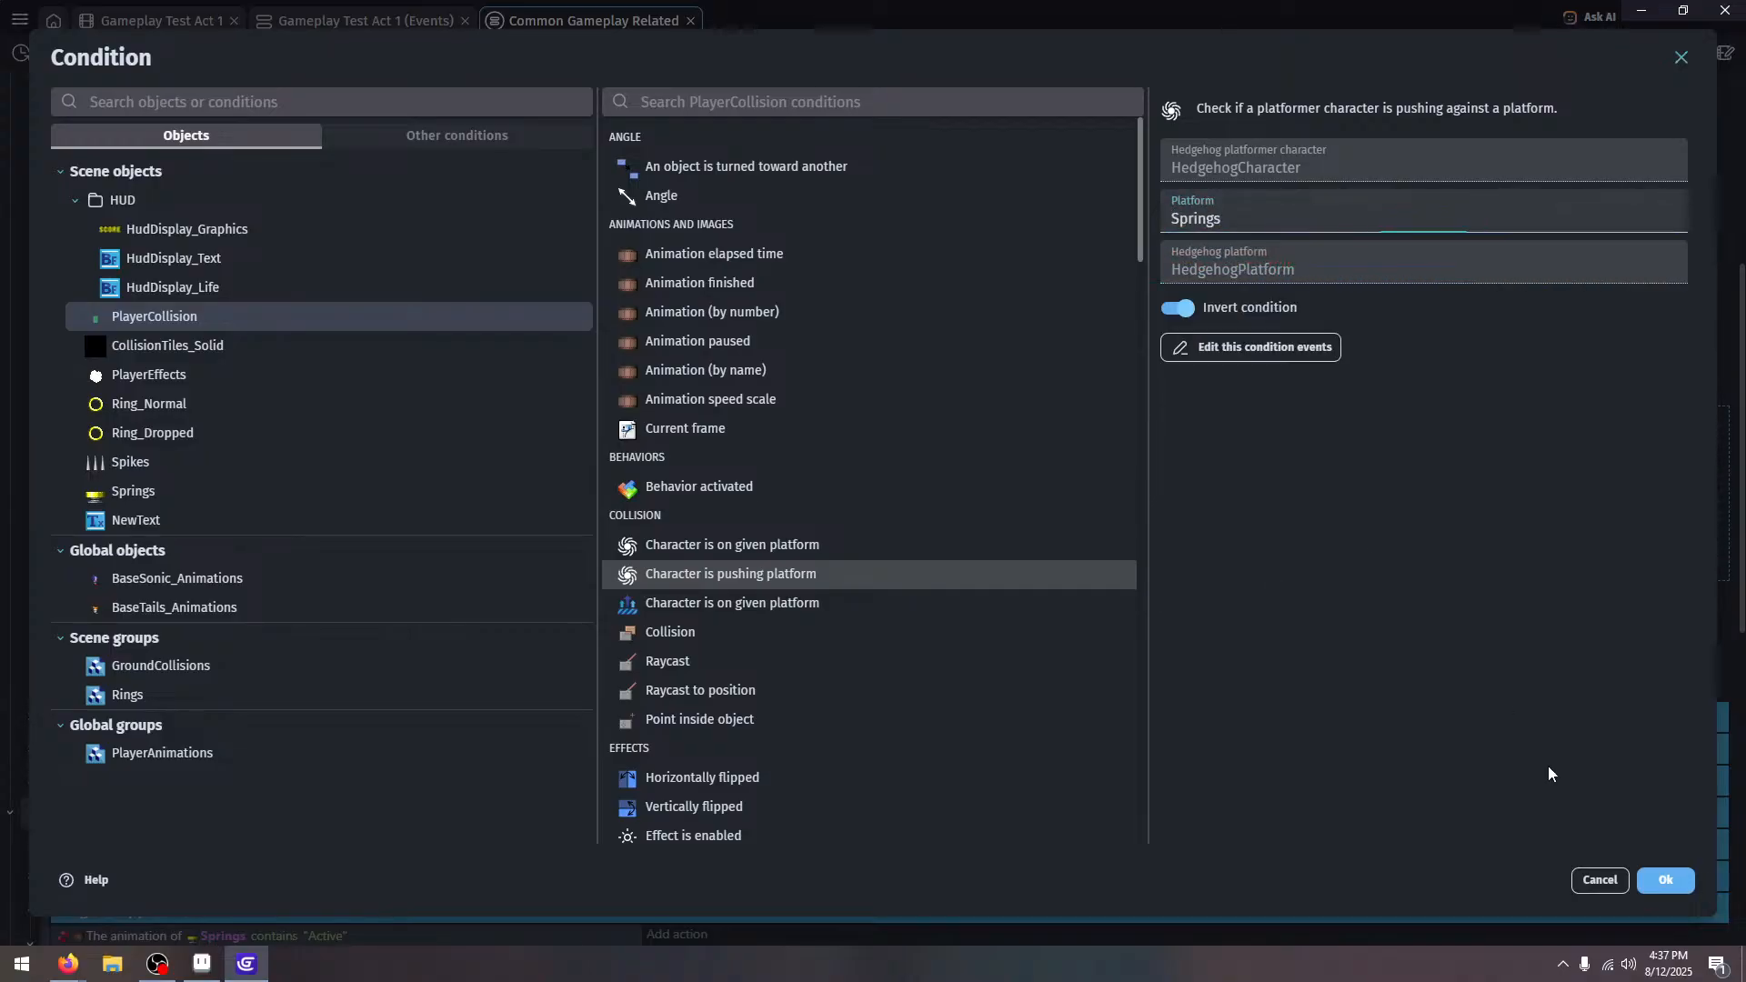
{"action": "left_click", "coordinate": [1667, 881]}
Add an And condition to the roll-ending event's Or group and move the inverted Springs pushing condition into it
{"action": "left_click", "coordinate": [187, 579]}
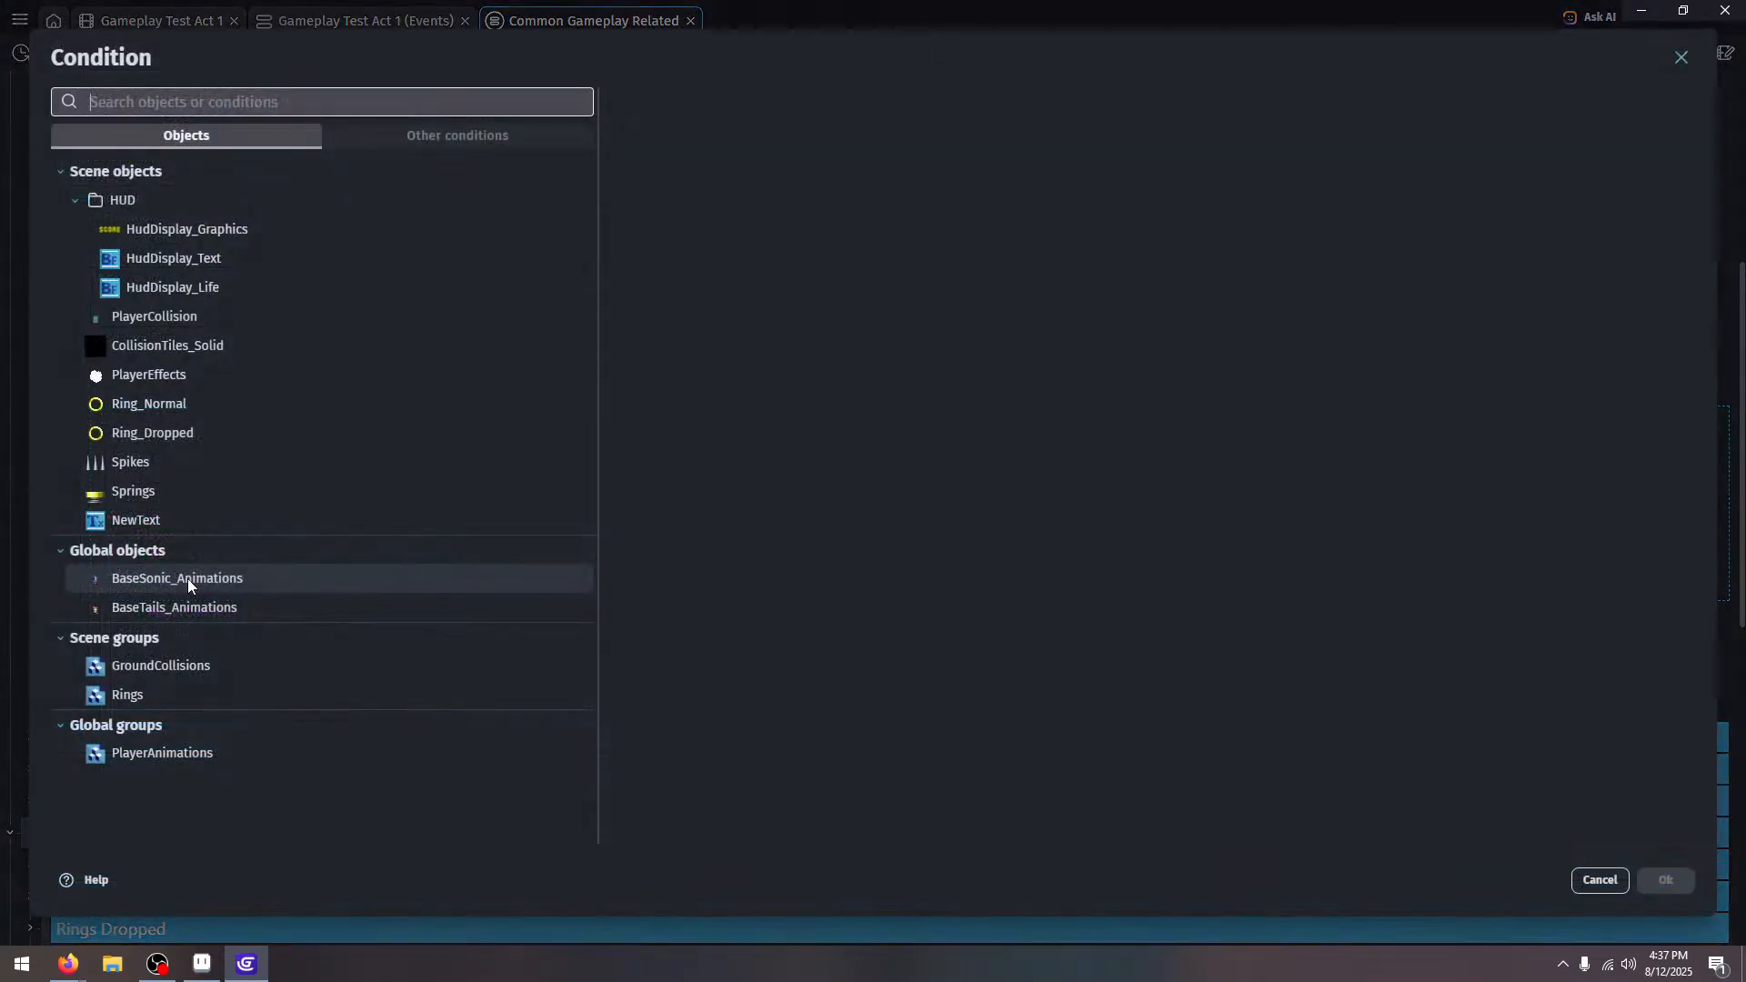
{"action": "type", "text": "and"}
{"action": "left_click", "coordinate": [144, 166]}
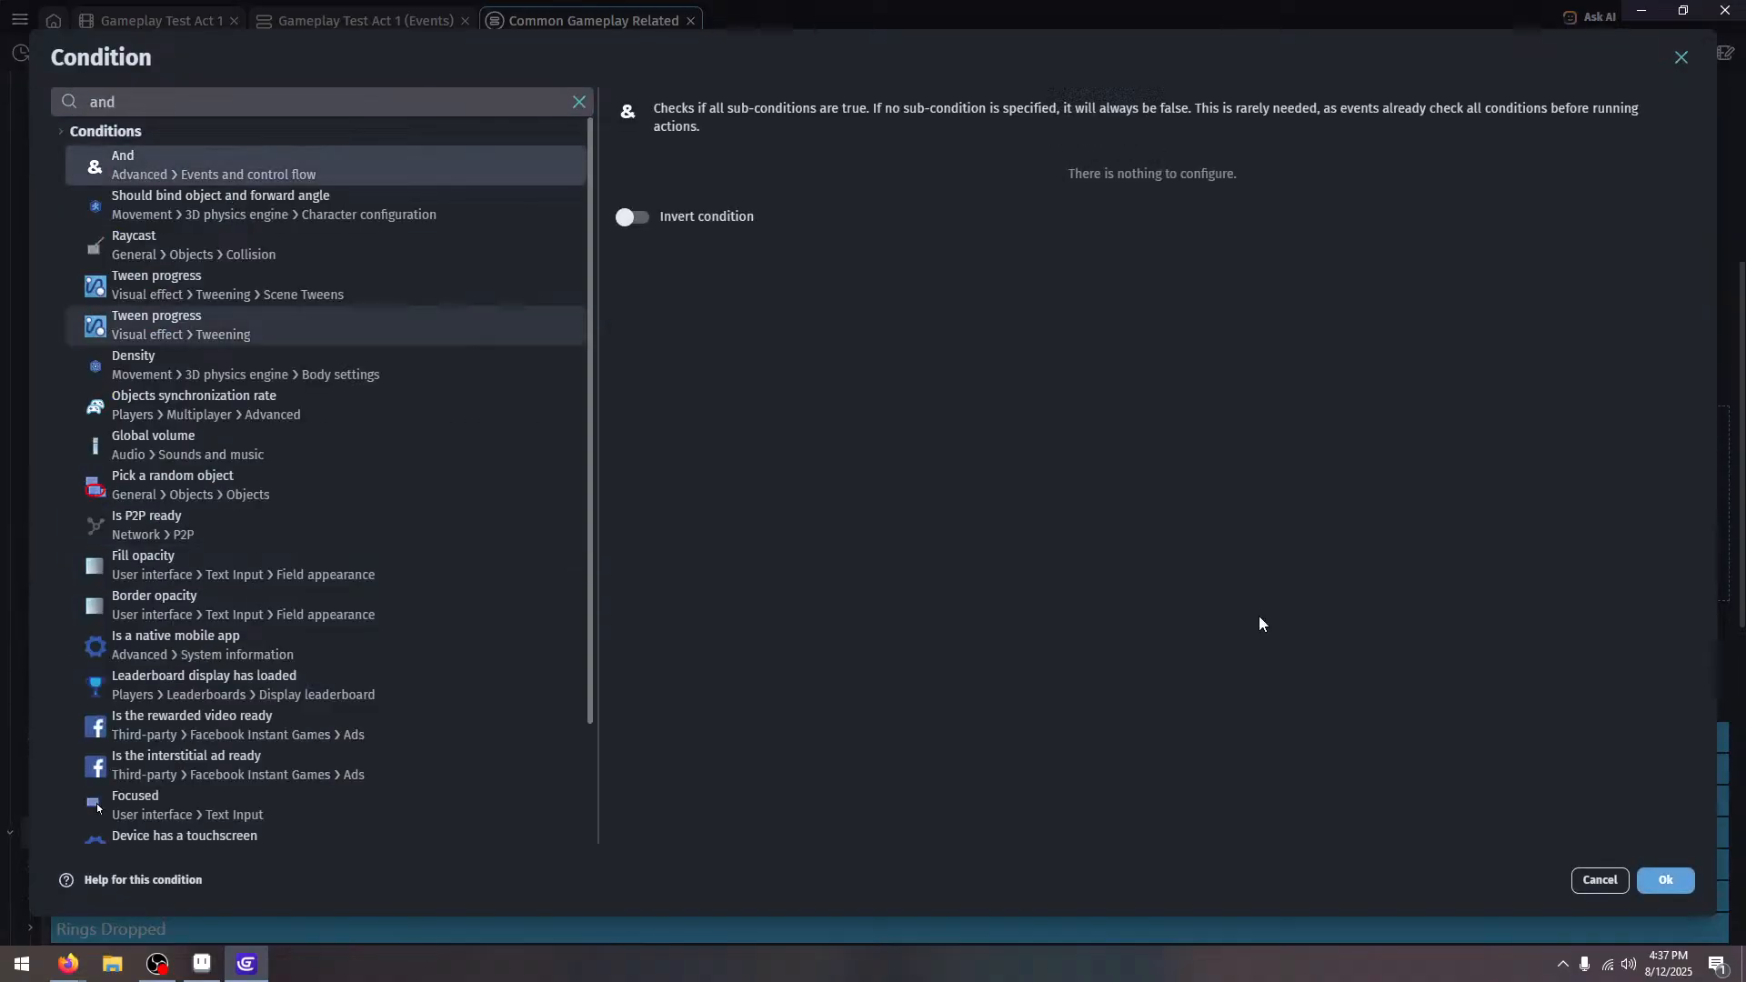
{"action": "left_click", "coordinate": [1665, 881]}
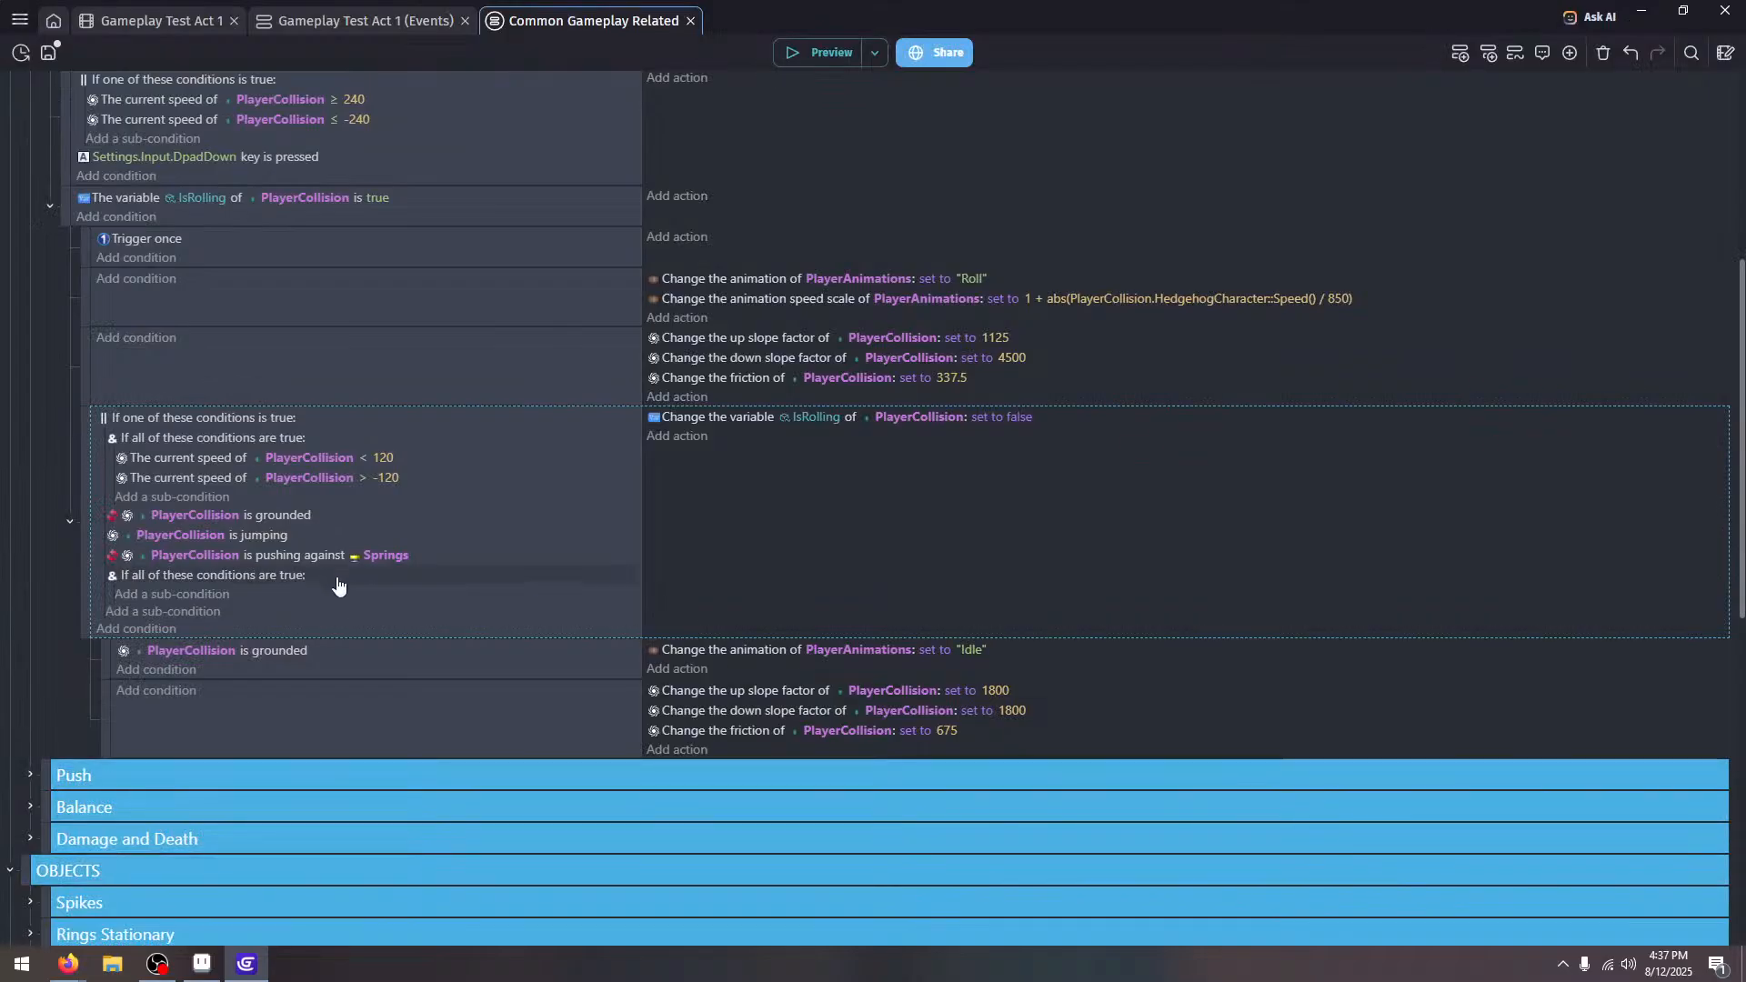
{"action": "left_click_drag", "start_coordinate": [336, 583], "coordinate": [402, 571]}
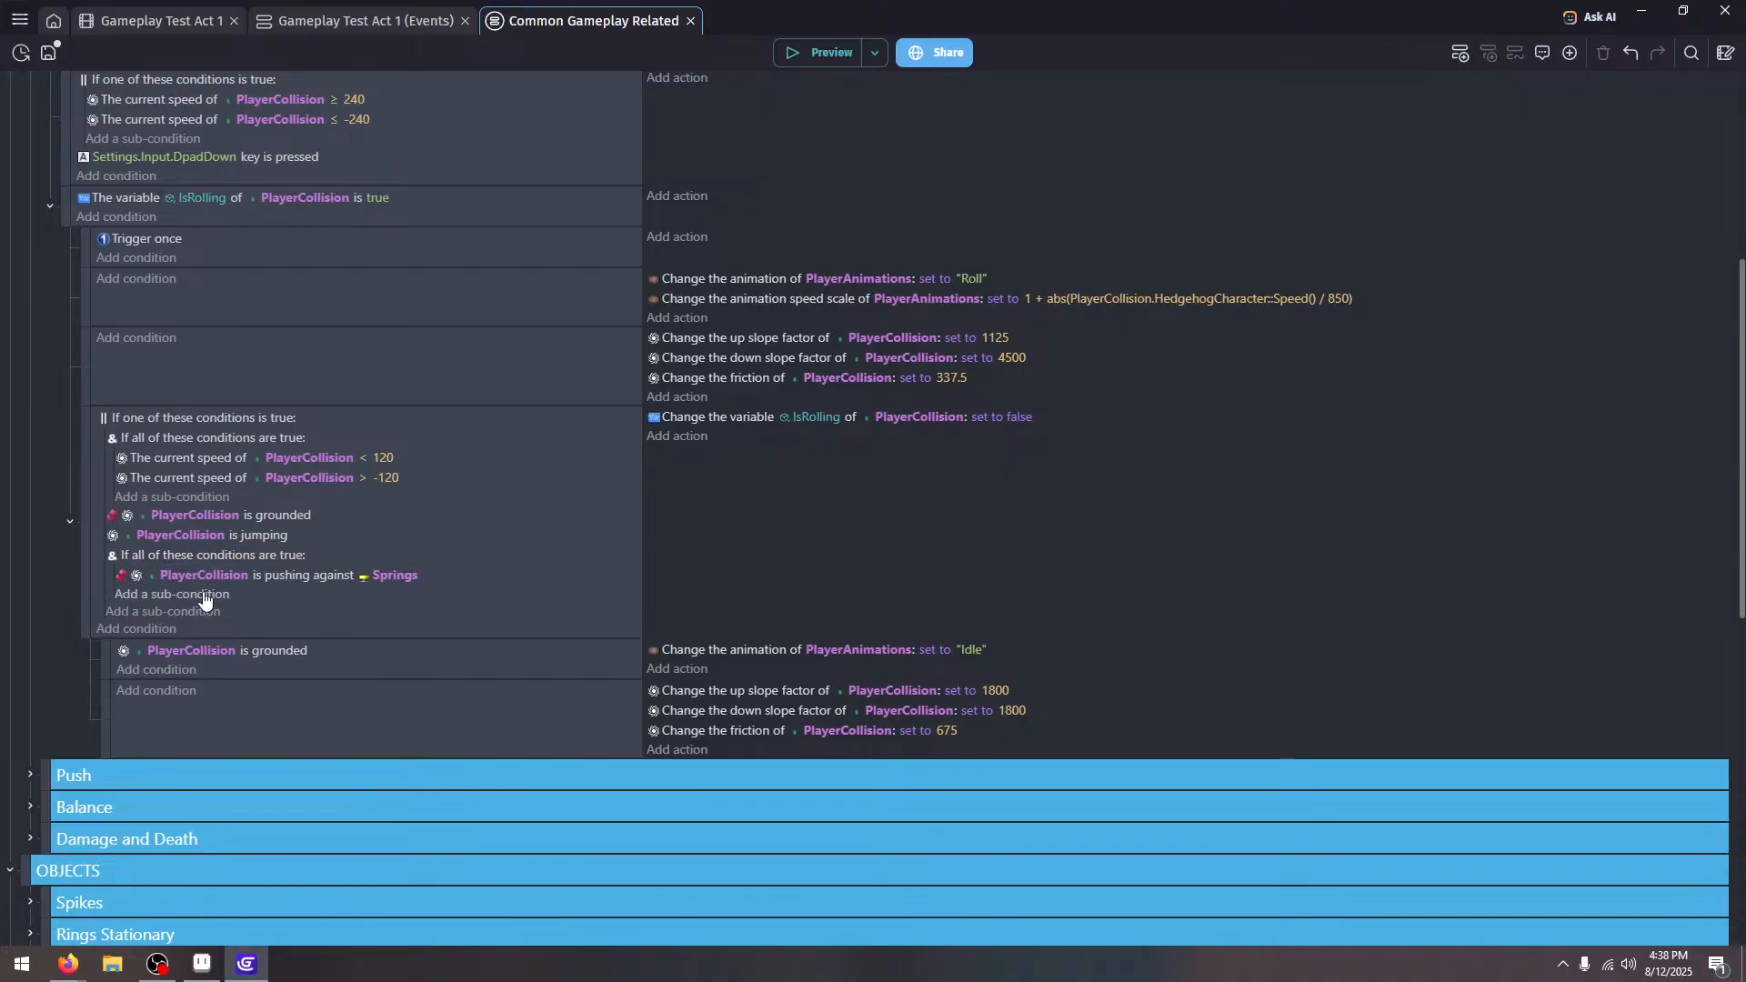
Add a sub-condition beneath the Springs pushing check requiring the Springs variable Orintation to equal "LEFT"
{"action": "left_click", "coordinate": [207, 604]}
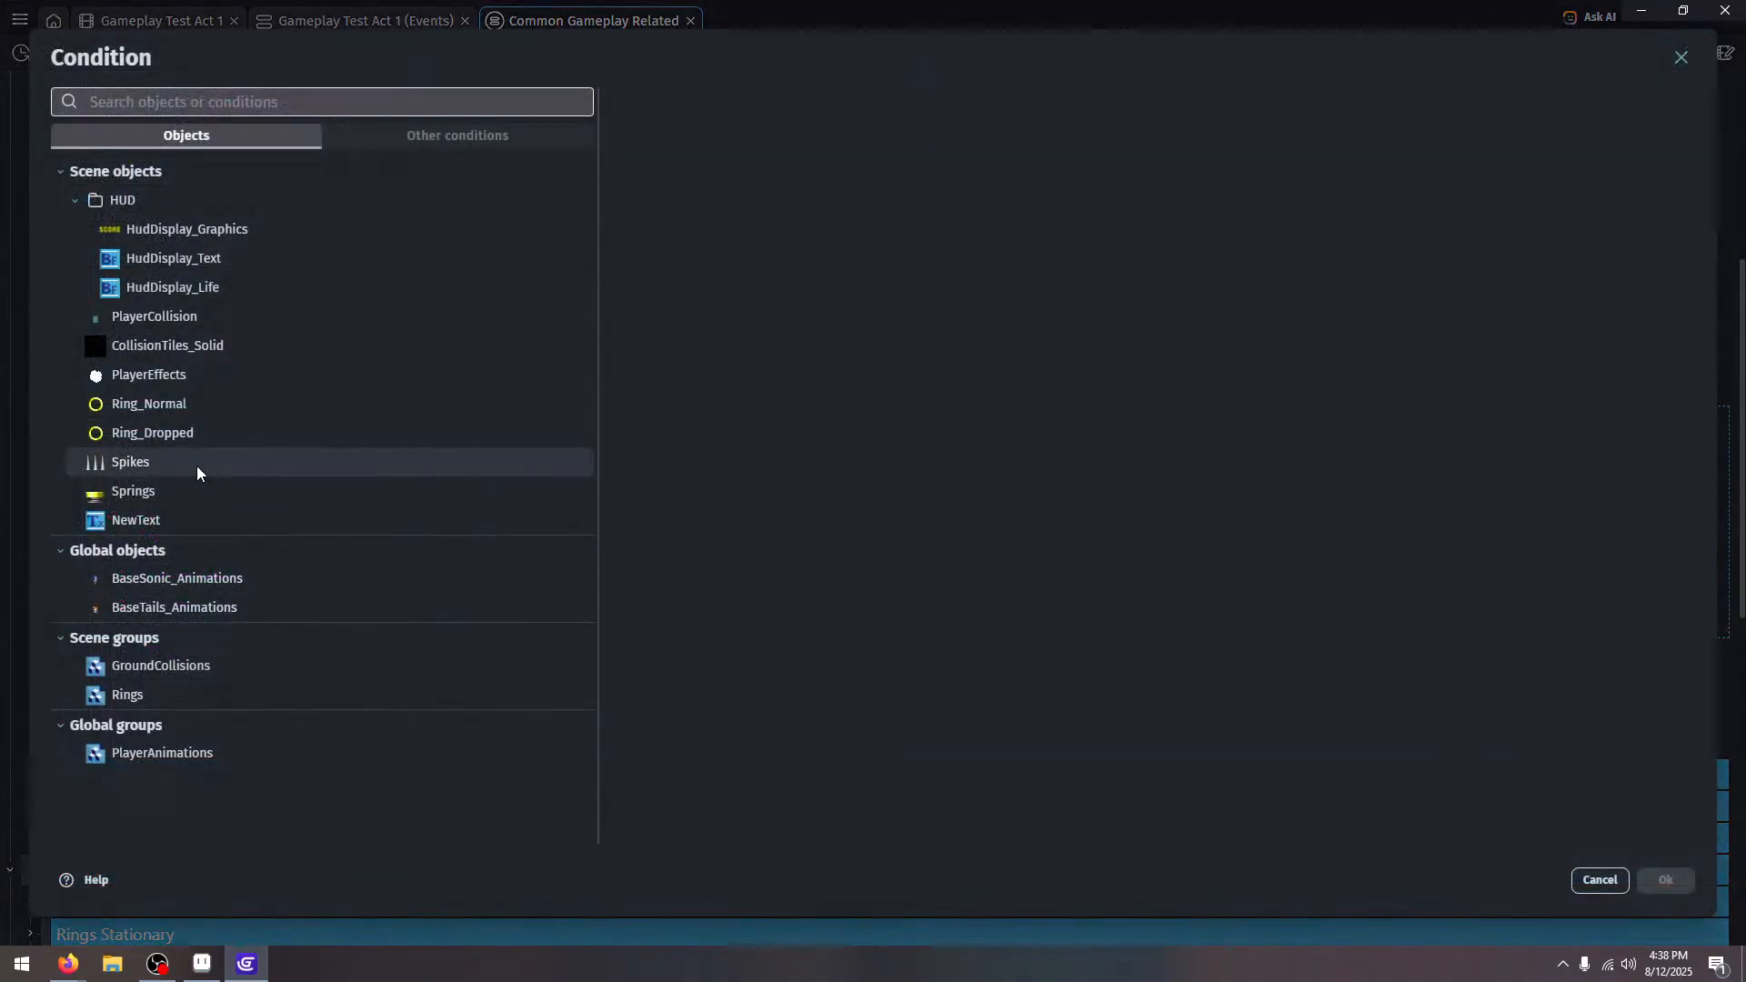
{"action": "left_click", "coordinate": [200, 491]}
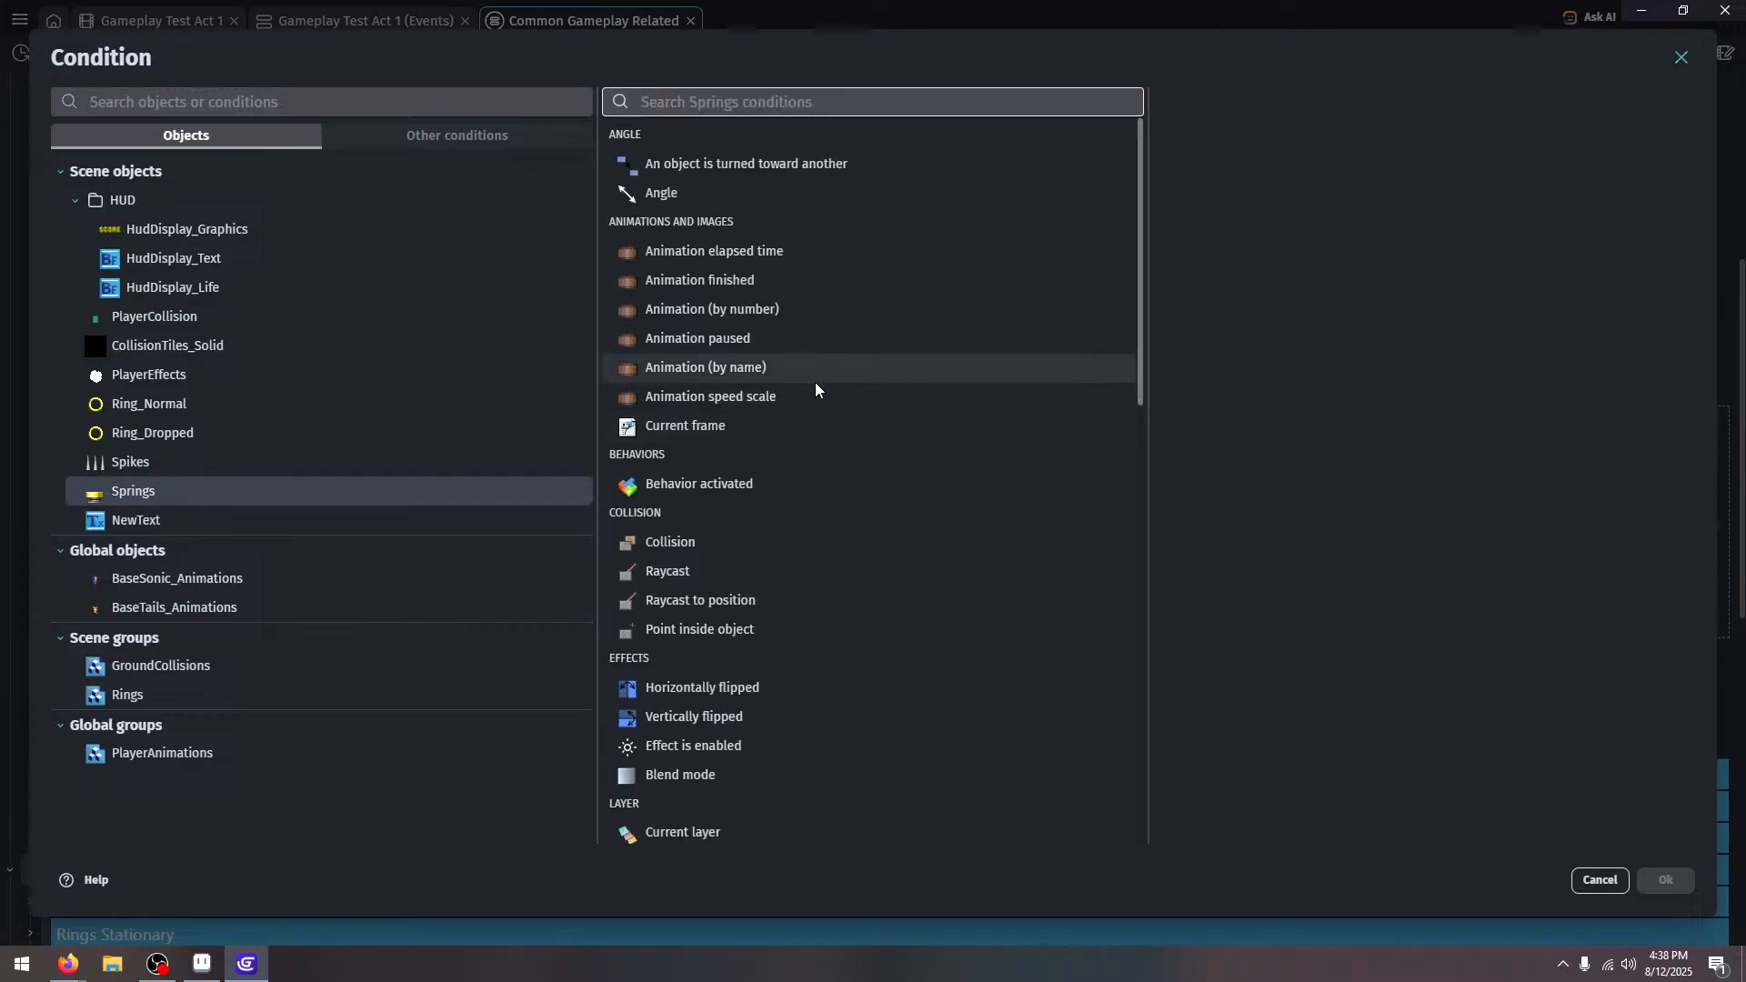
{"action": "scroll", "coordinate": [820, 428], "scroll_direction": "down", "scroll_amount": 10}
{"action": "left_click", "coordinate": [798, 673]}
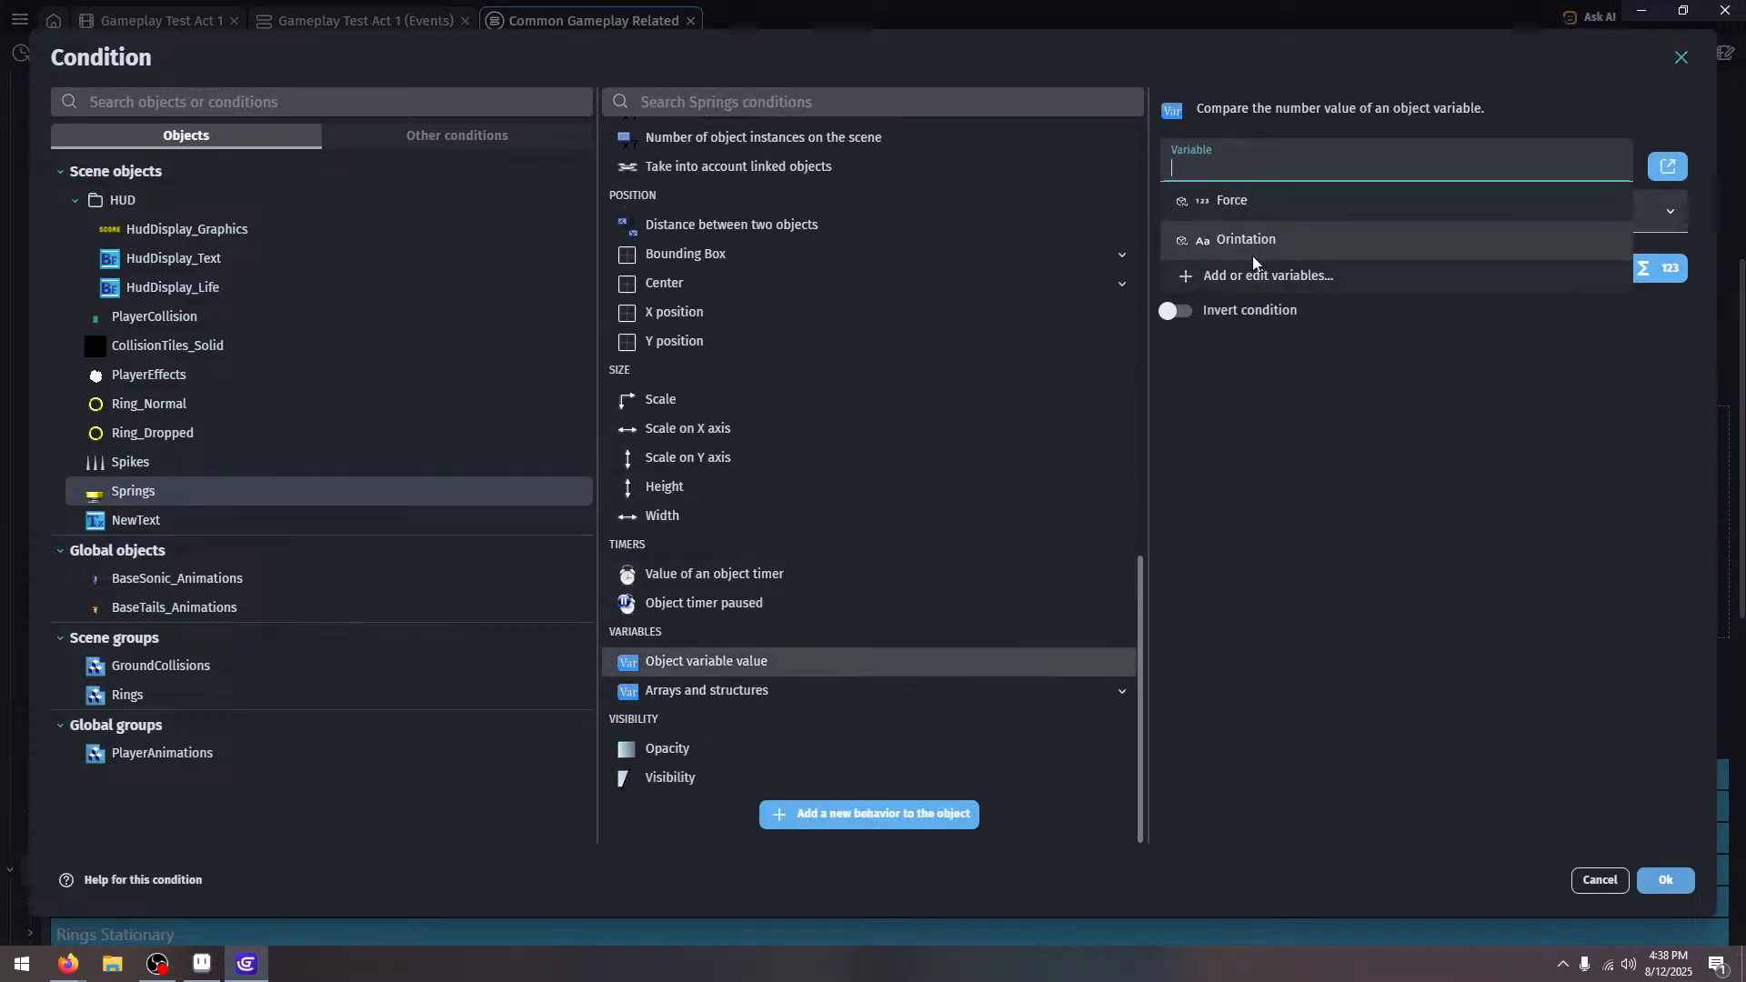
{"action": "left_click", "coordinate": [1299, 227]}
{"action": "left_click", "coordinate": [1284, 215]}
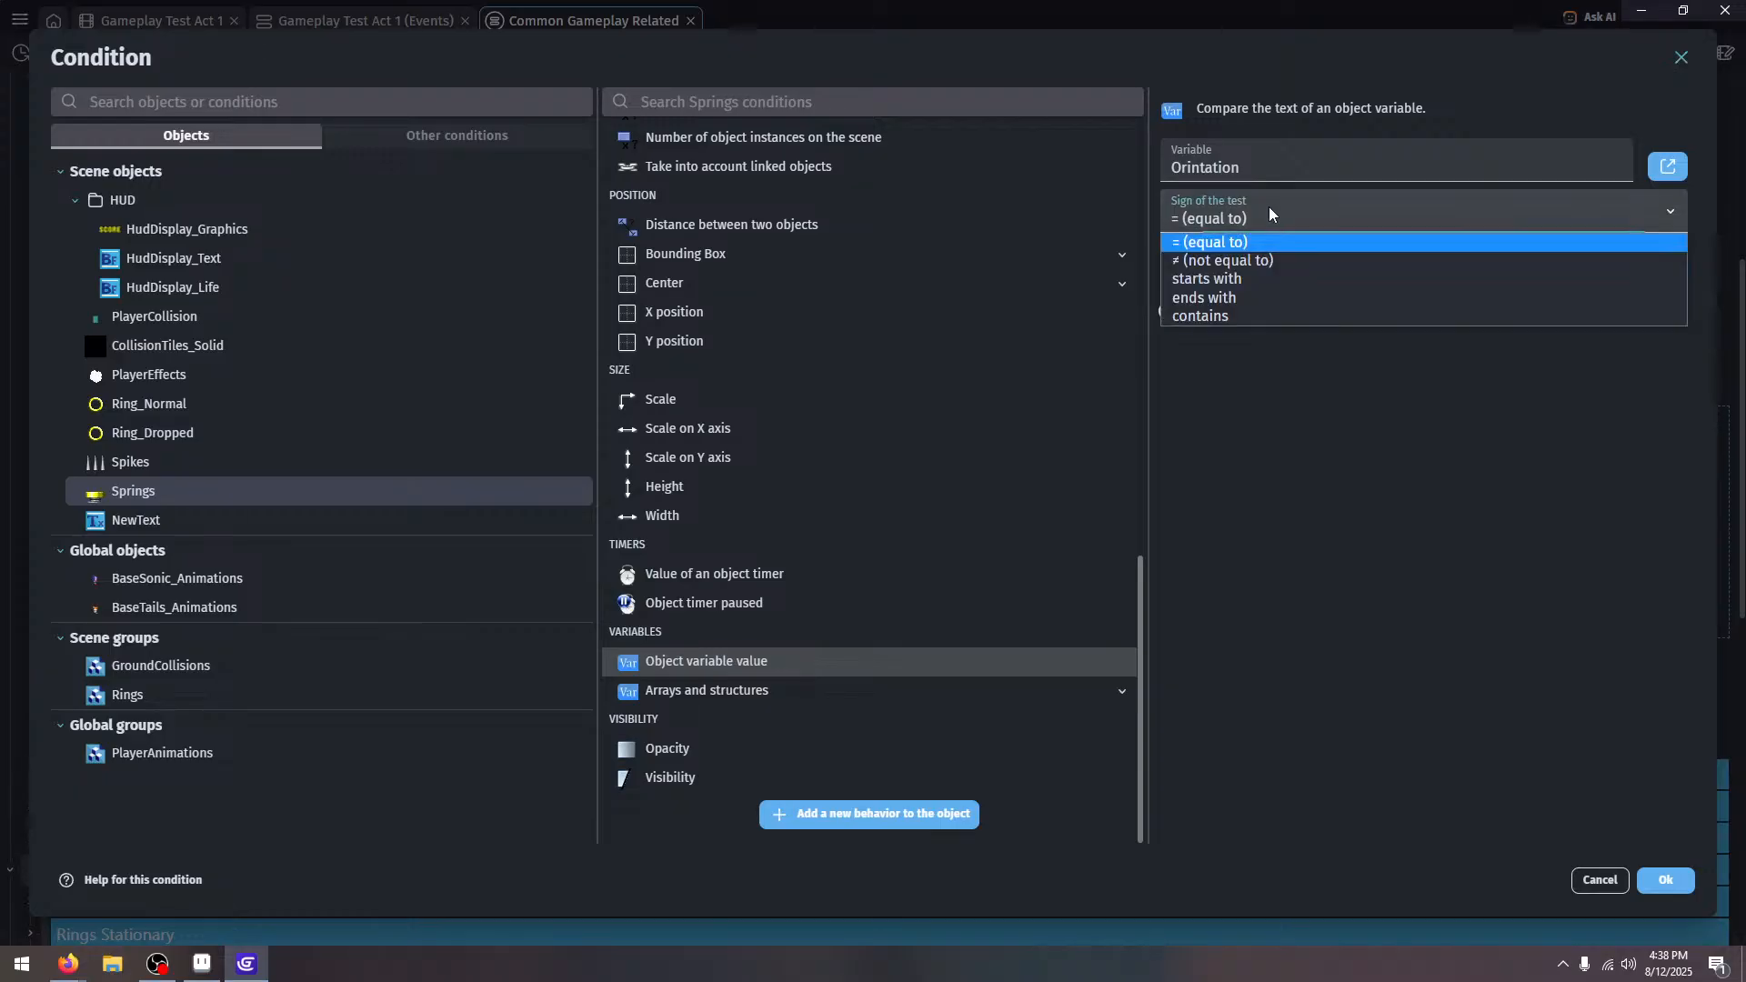
{"action": "left_click", "coordinate": [1271, 220]}
{"action": "left_click", "coordinate": [1259, 259]}
{"action": "type", "text": "\"LEFT"}
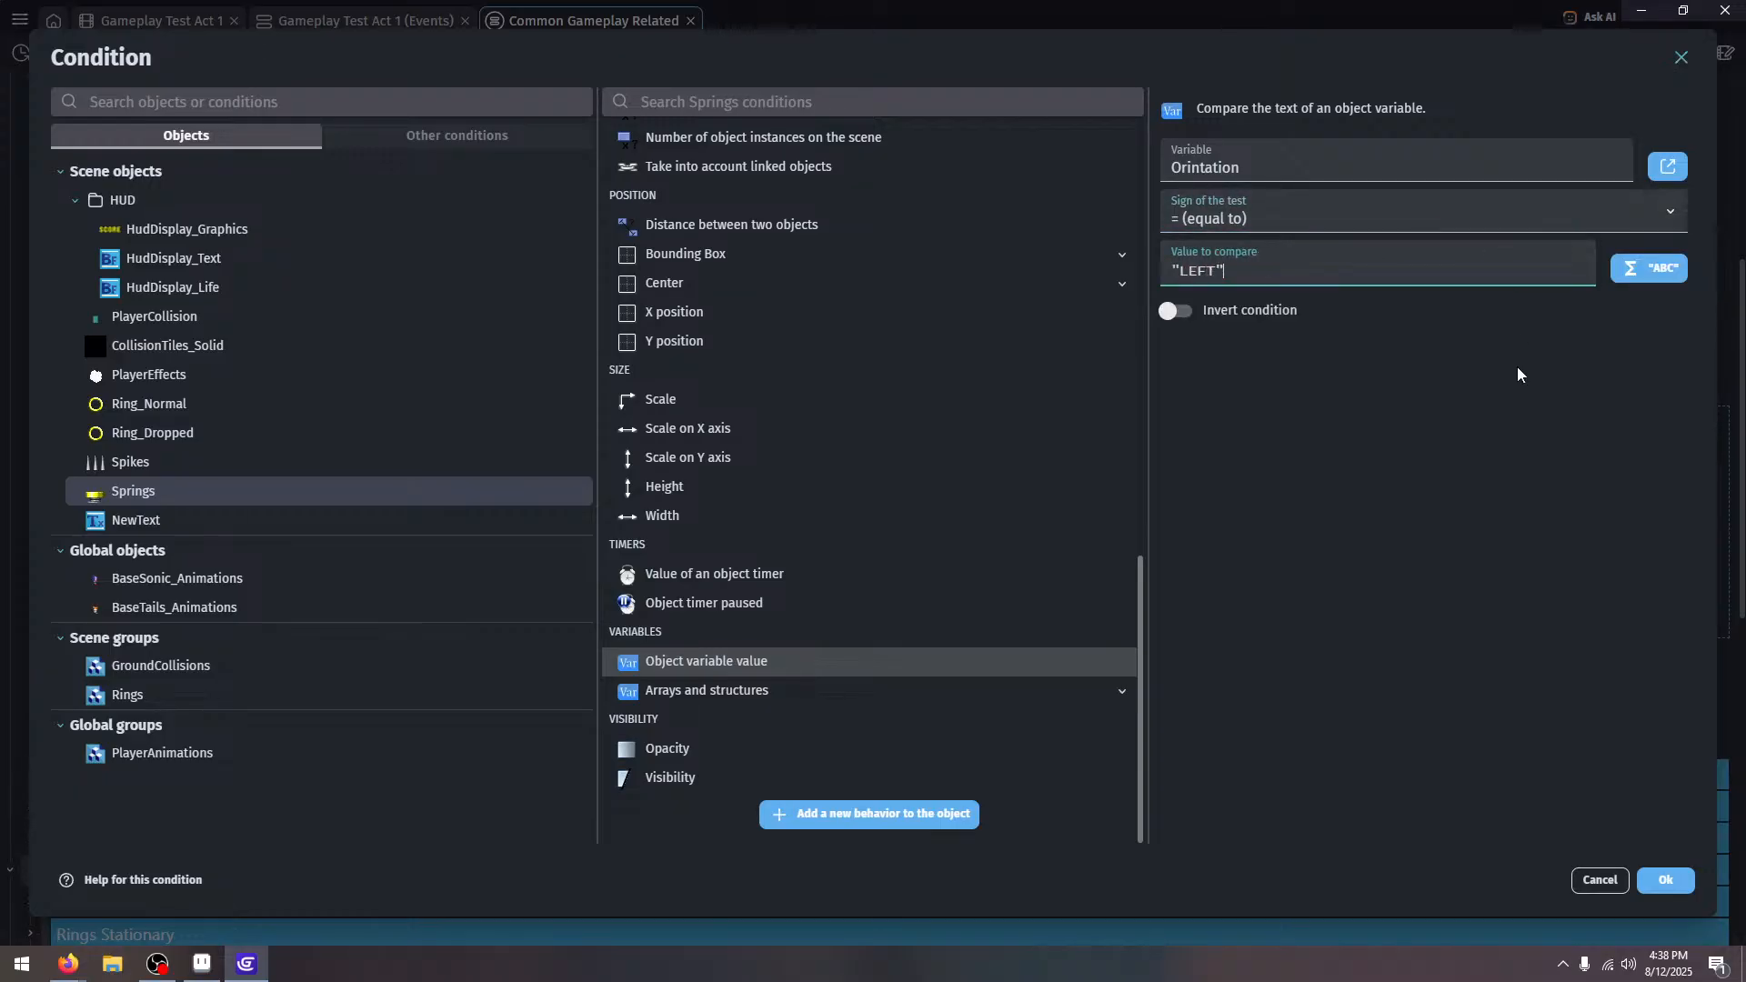
{"action": "left_click", "coordinate": [1663, 875]}
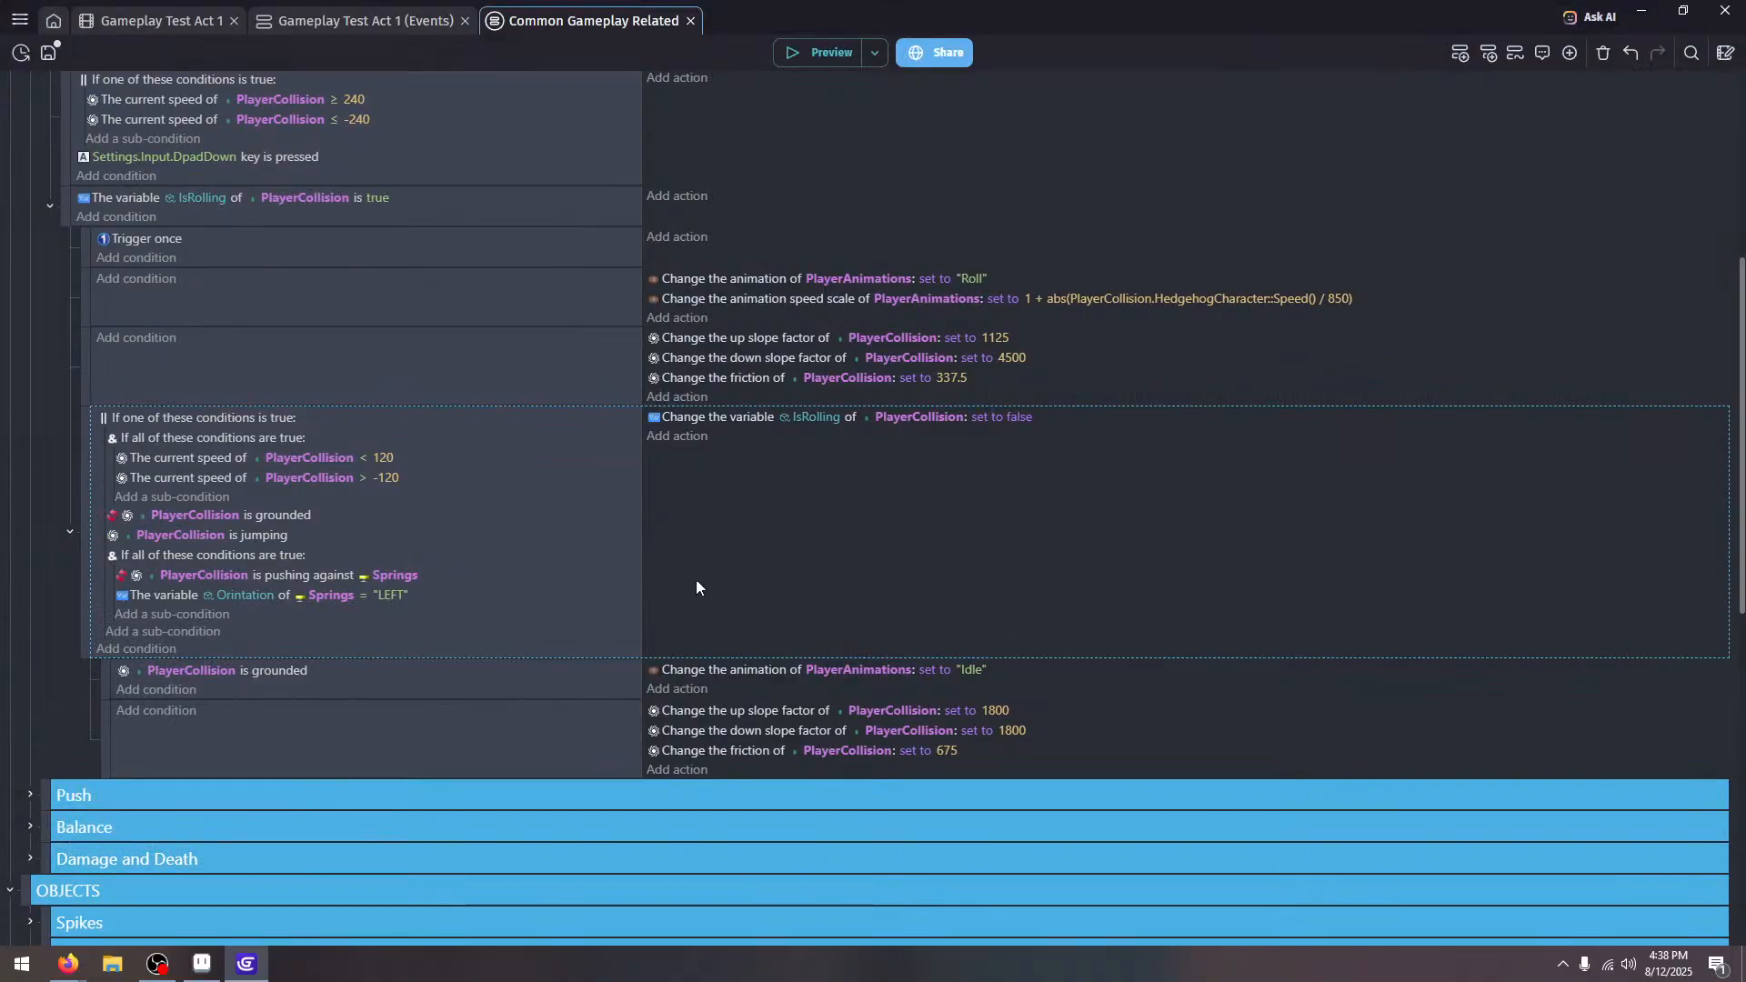
Duplicate the Springs orientation sub-condition, set the copy's value to "RIGHT", and invert both orientation checks
{"action": "left_click", "coordinate": [434, 602]}
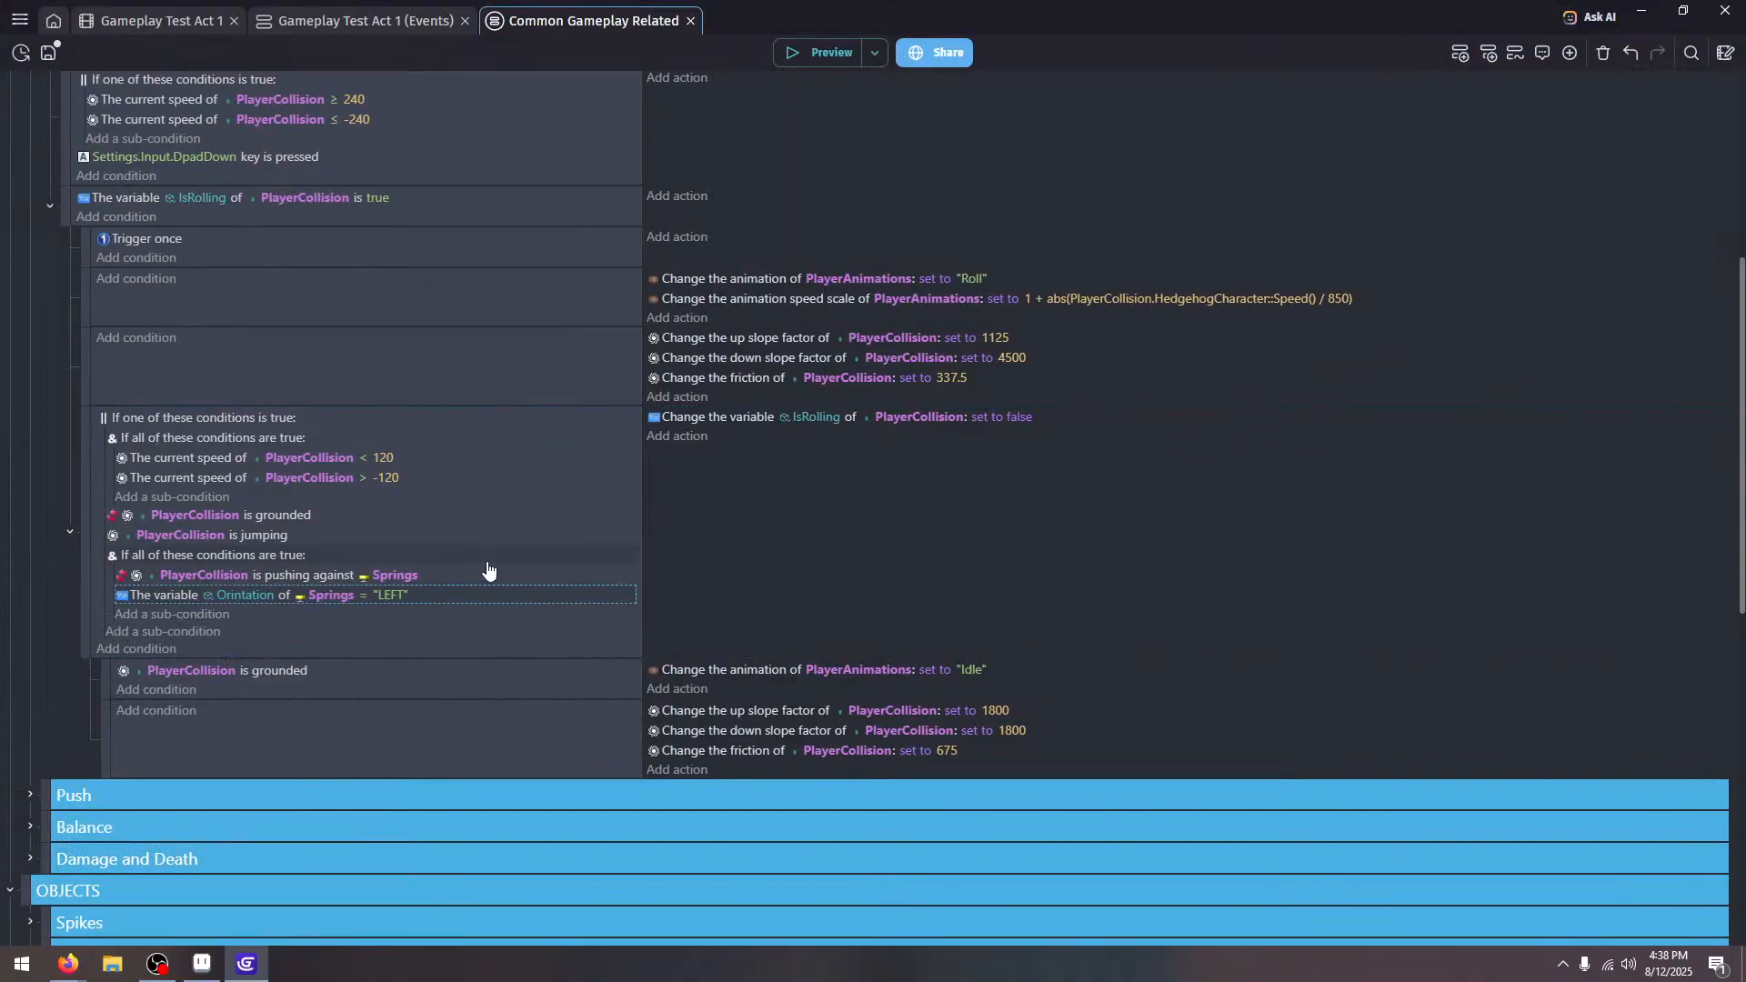
{"action": "key", "text": "ctrl+v"}
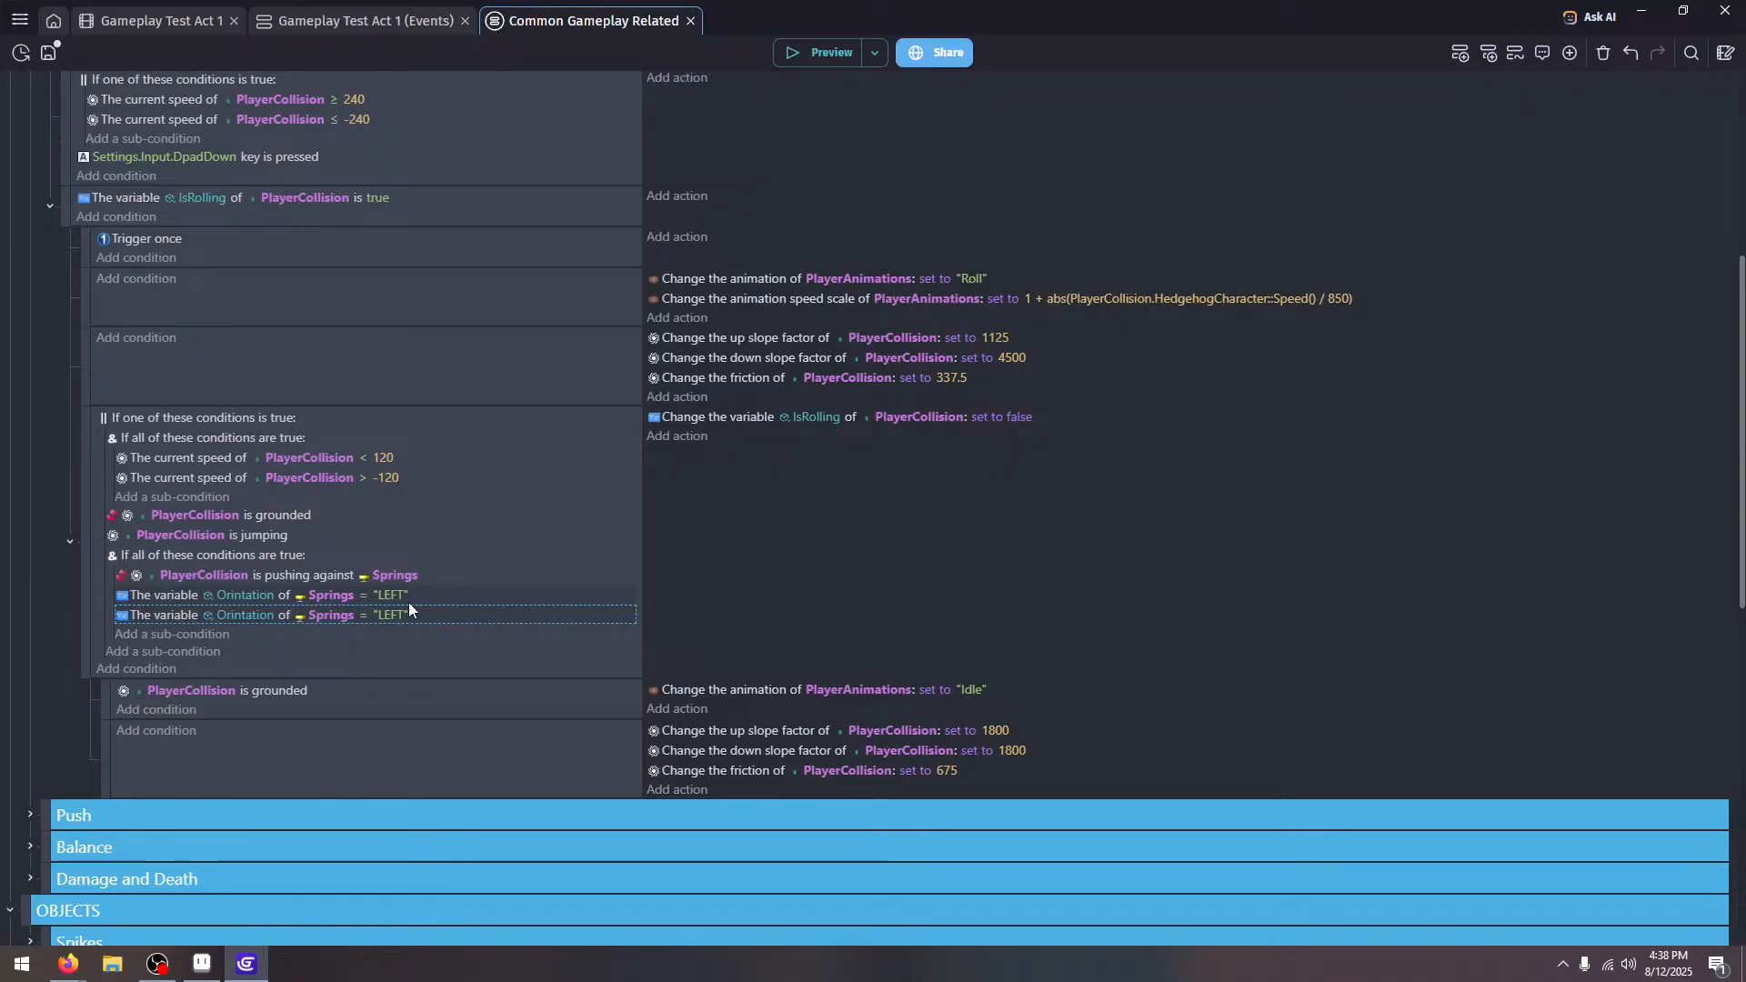
{"action": "left_click", "coordinate": [375, 613]}
{"action": "left_click", "coordinate": [425, 657]}
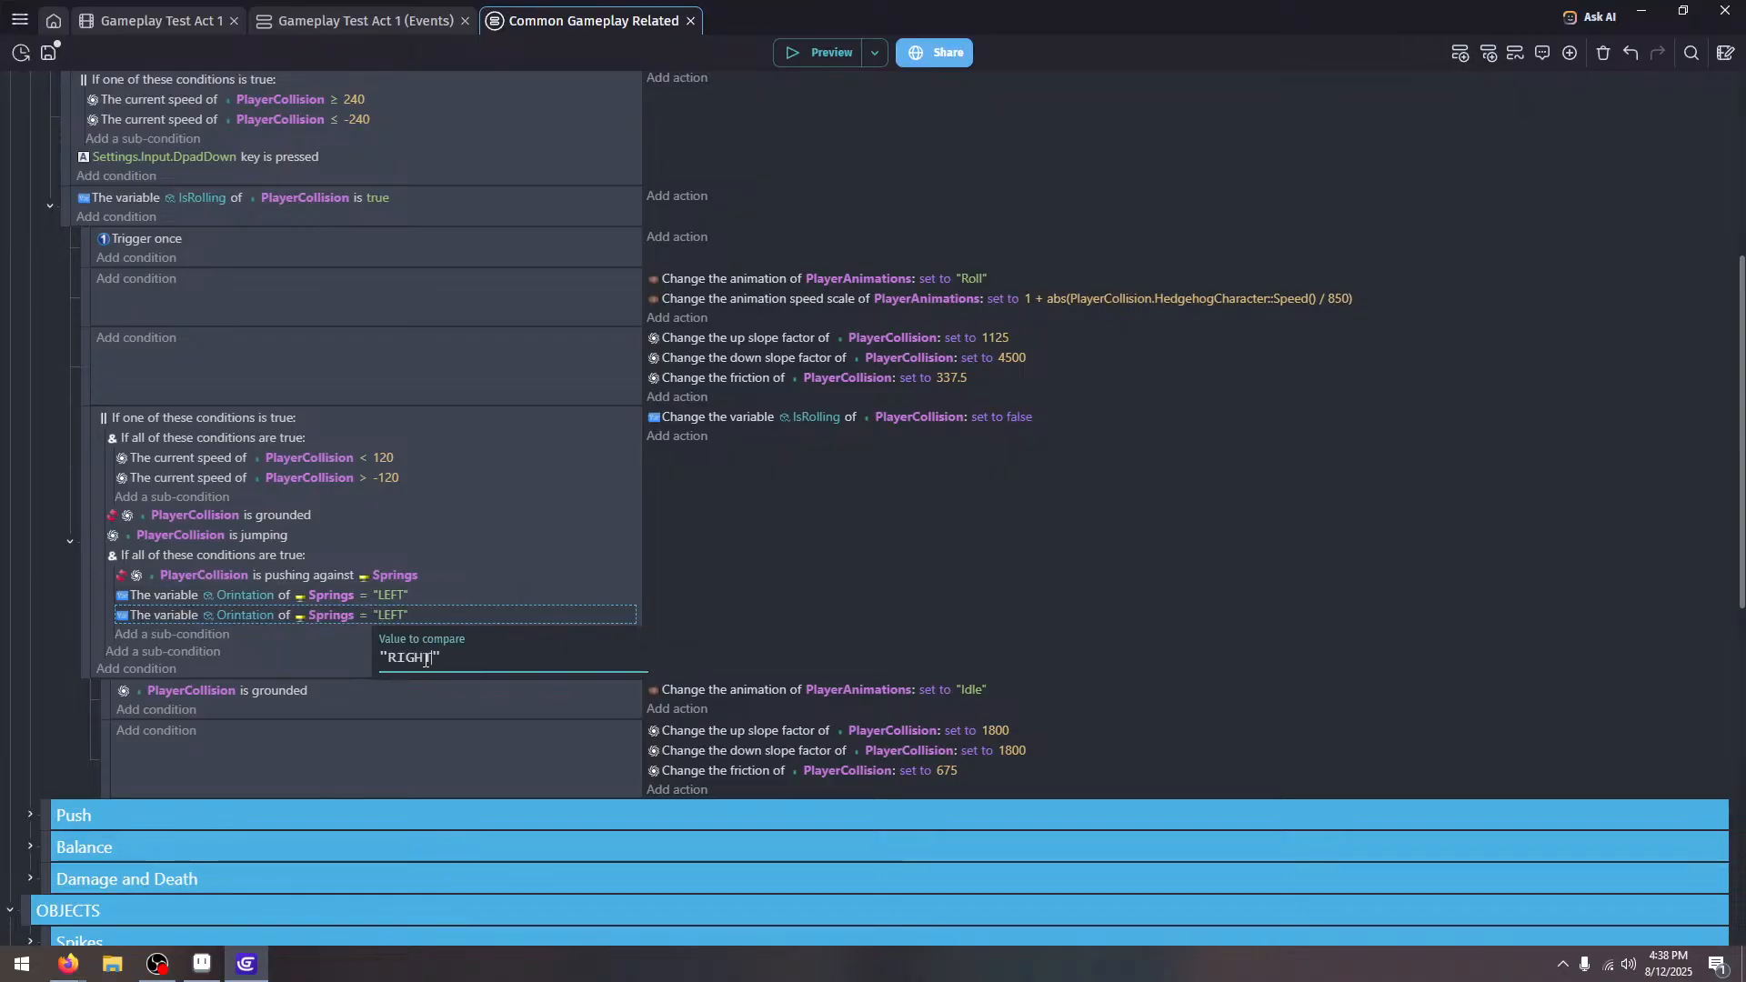
{"action": "key", "text": "Return"}
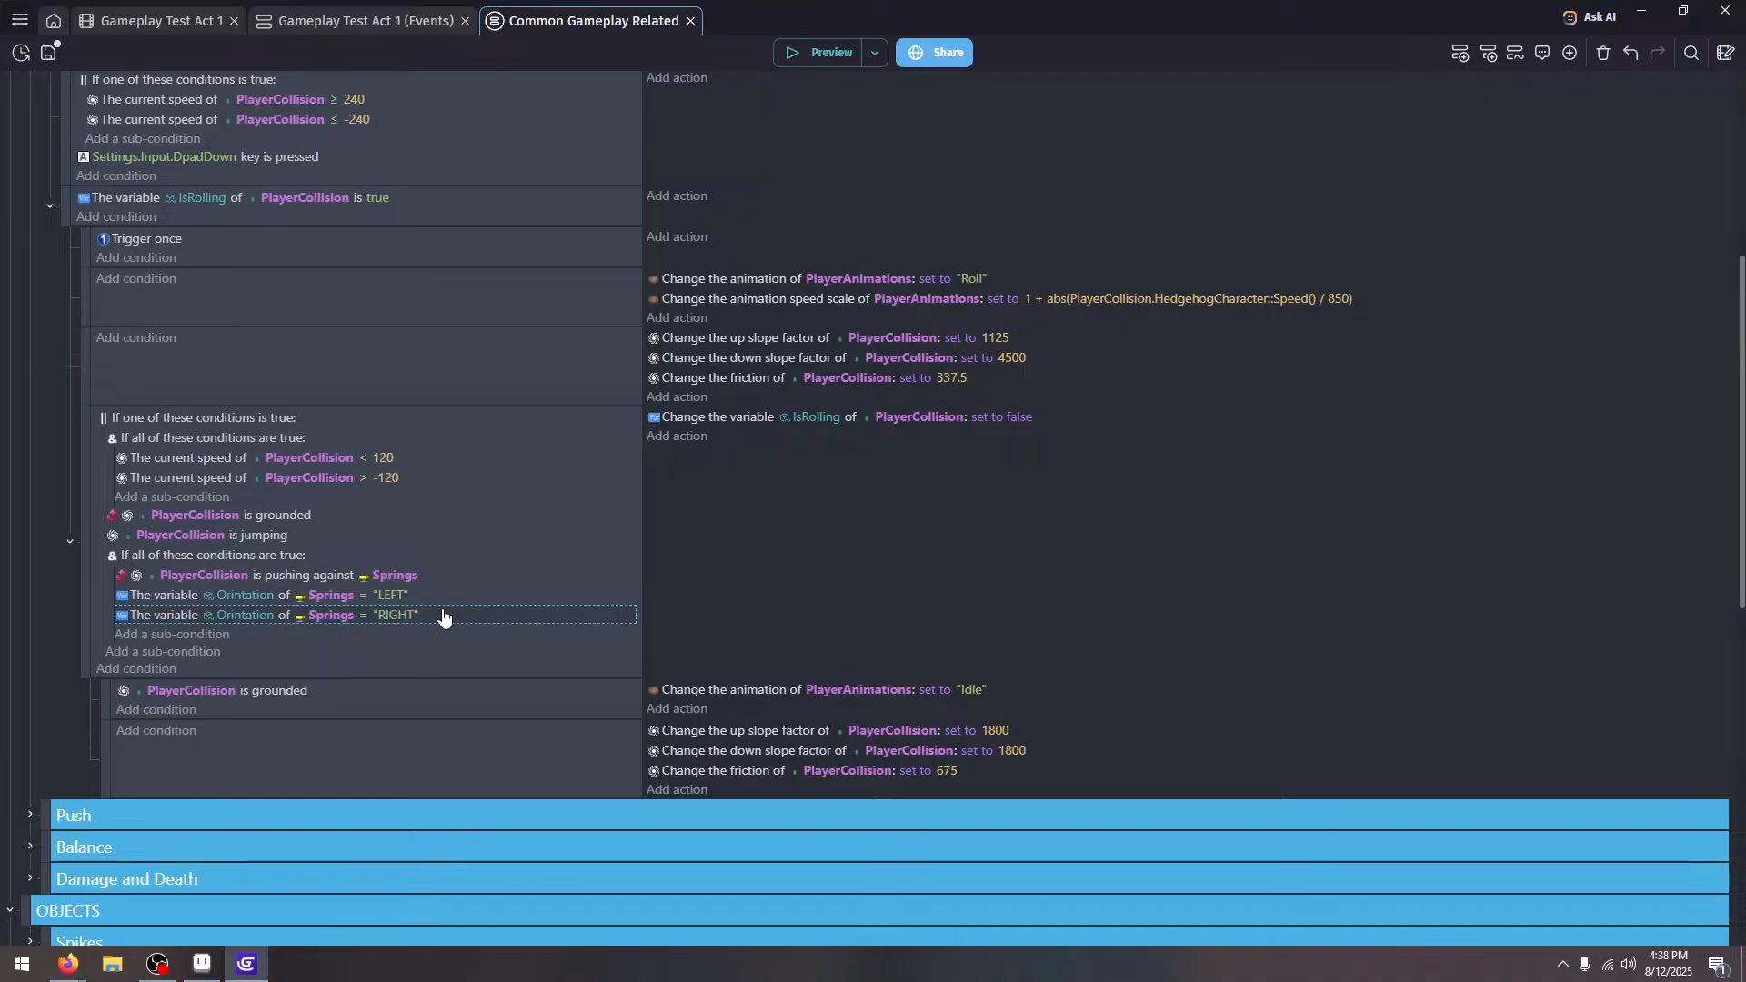
{"action": "left_click", "coordinate": [450, 607]}
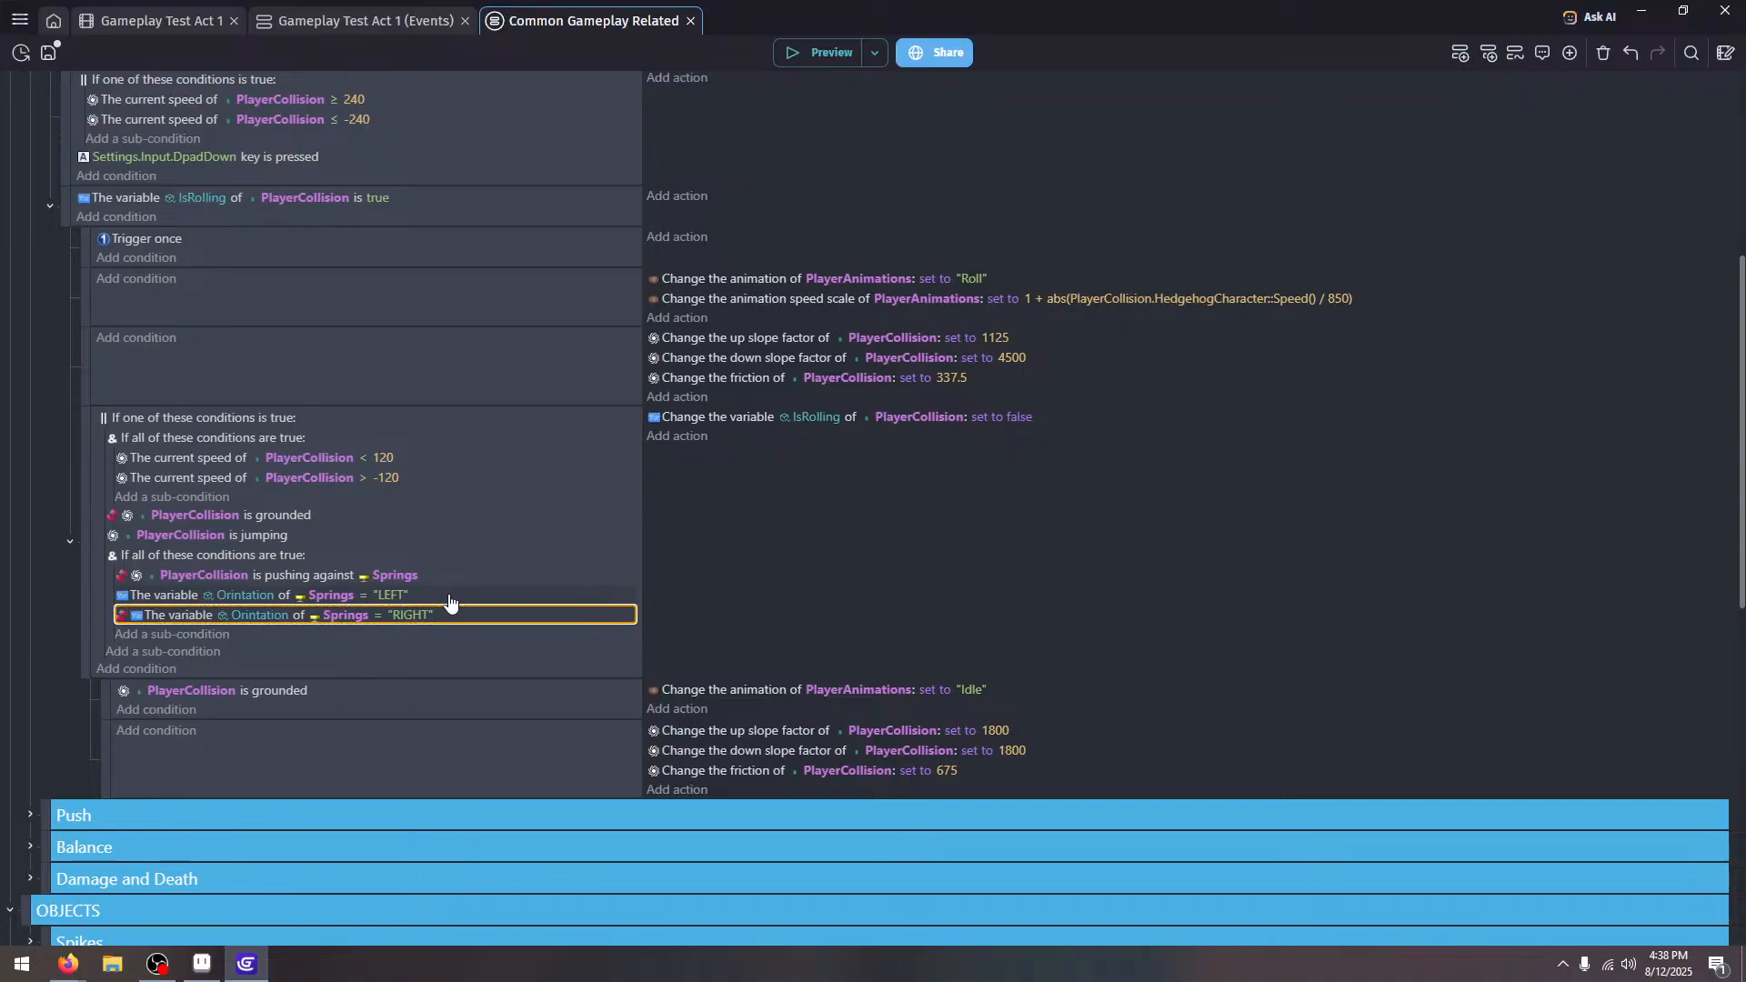
{"action": "key", "text": "j"}
Launch the preview, roll Tails into the left-facing spring to test the roll-ending conditions, and leave the preview
{"action": "left_click", "coordinate": [797, 53]}
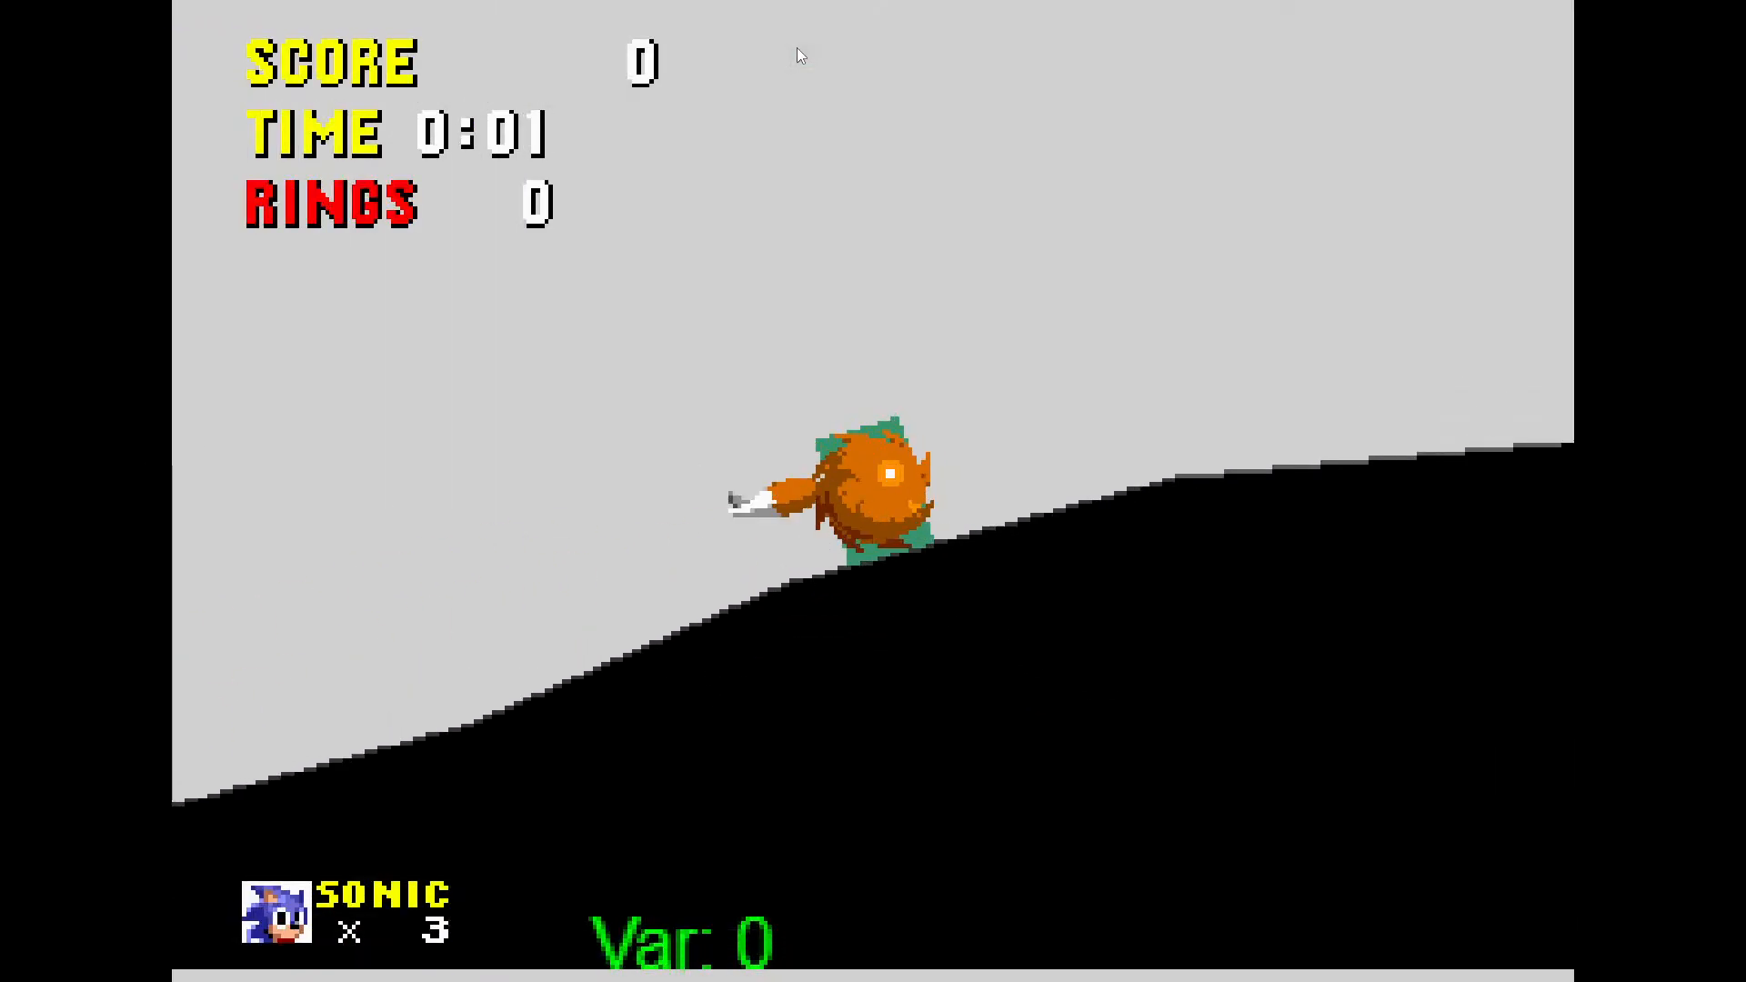
{"action": "key", "text": "Left"}
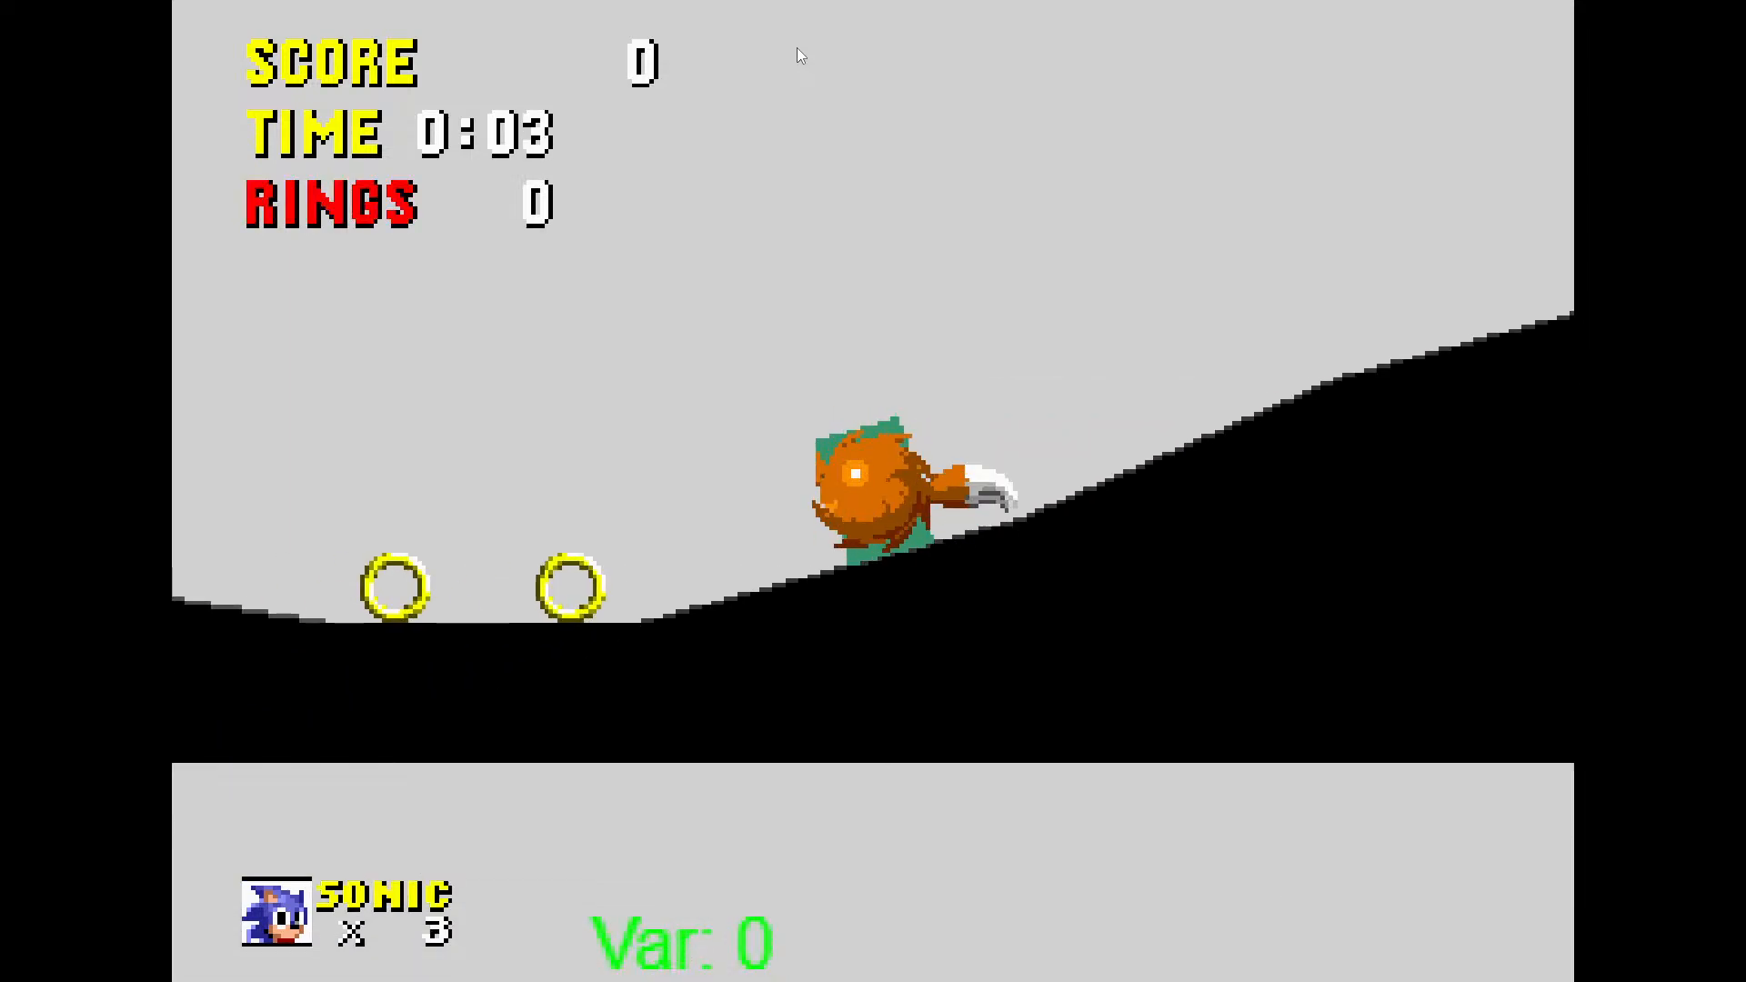
{"action": "key", "text": "space"}
{"action": "key", "text": "Escape"}
{"action": "left_click", "coordinate": [991, 370]}
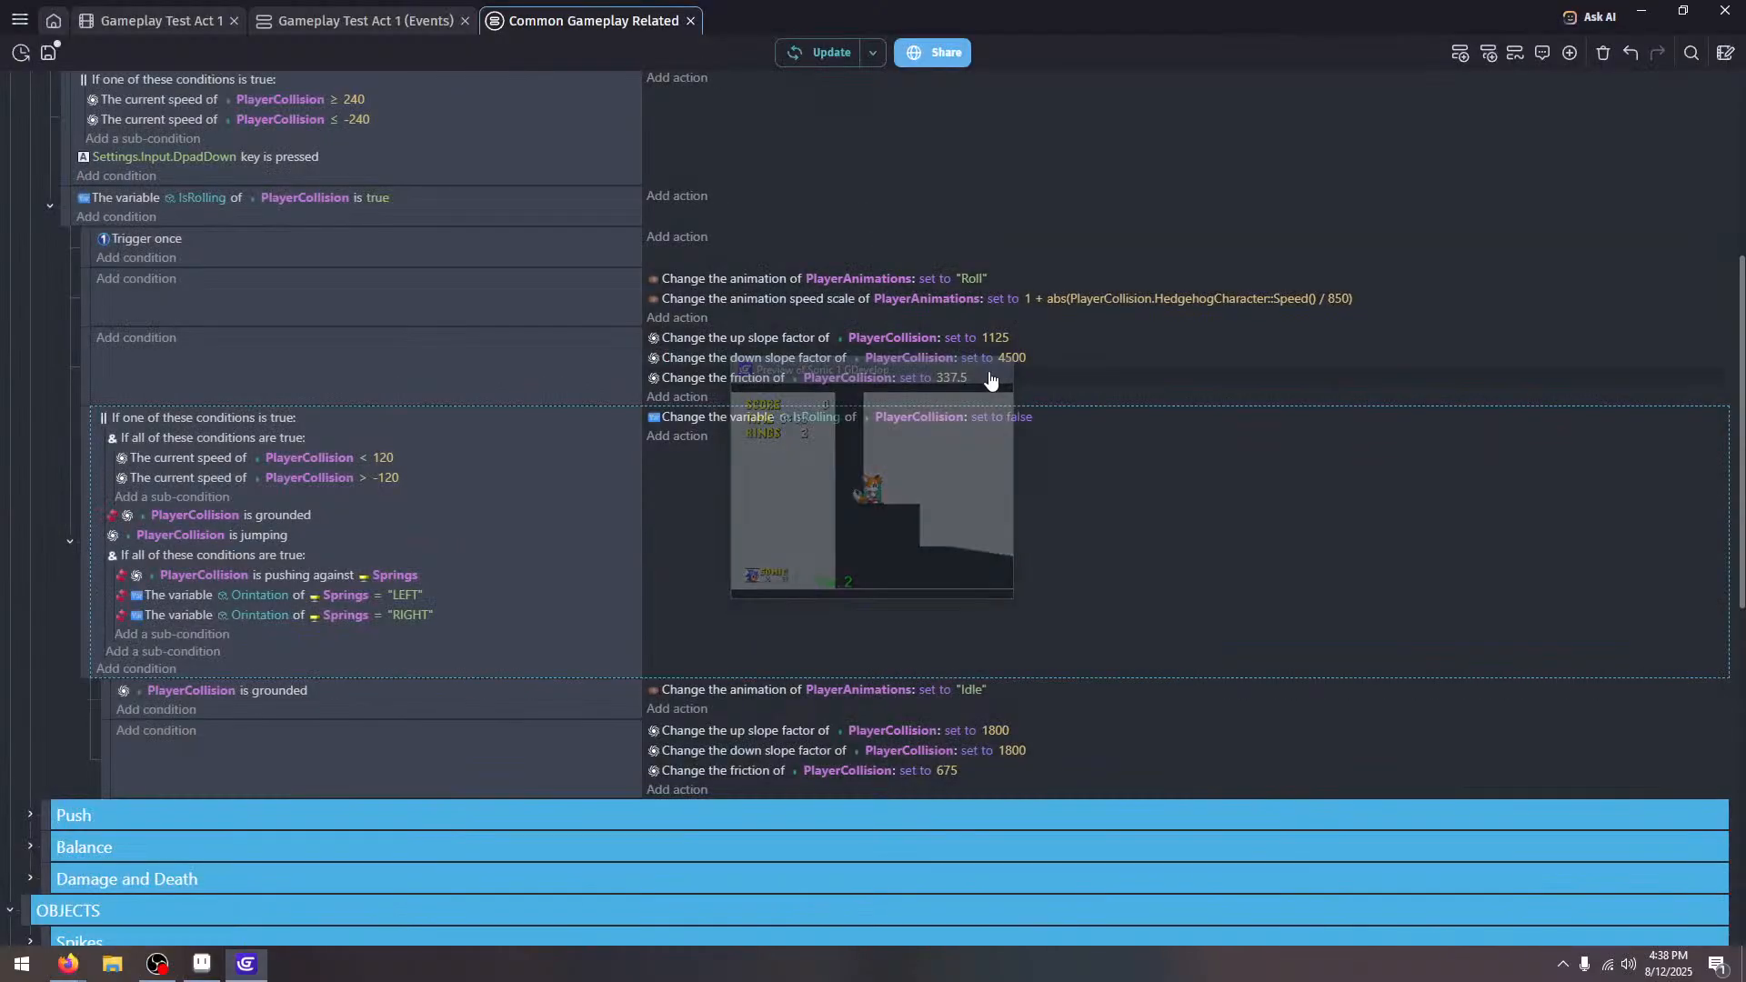
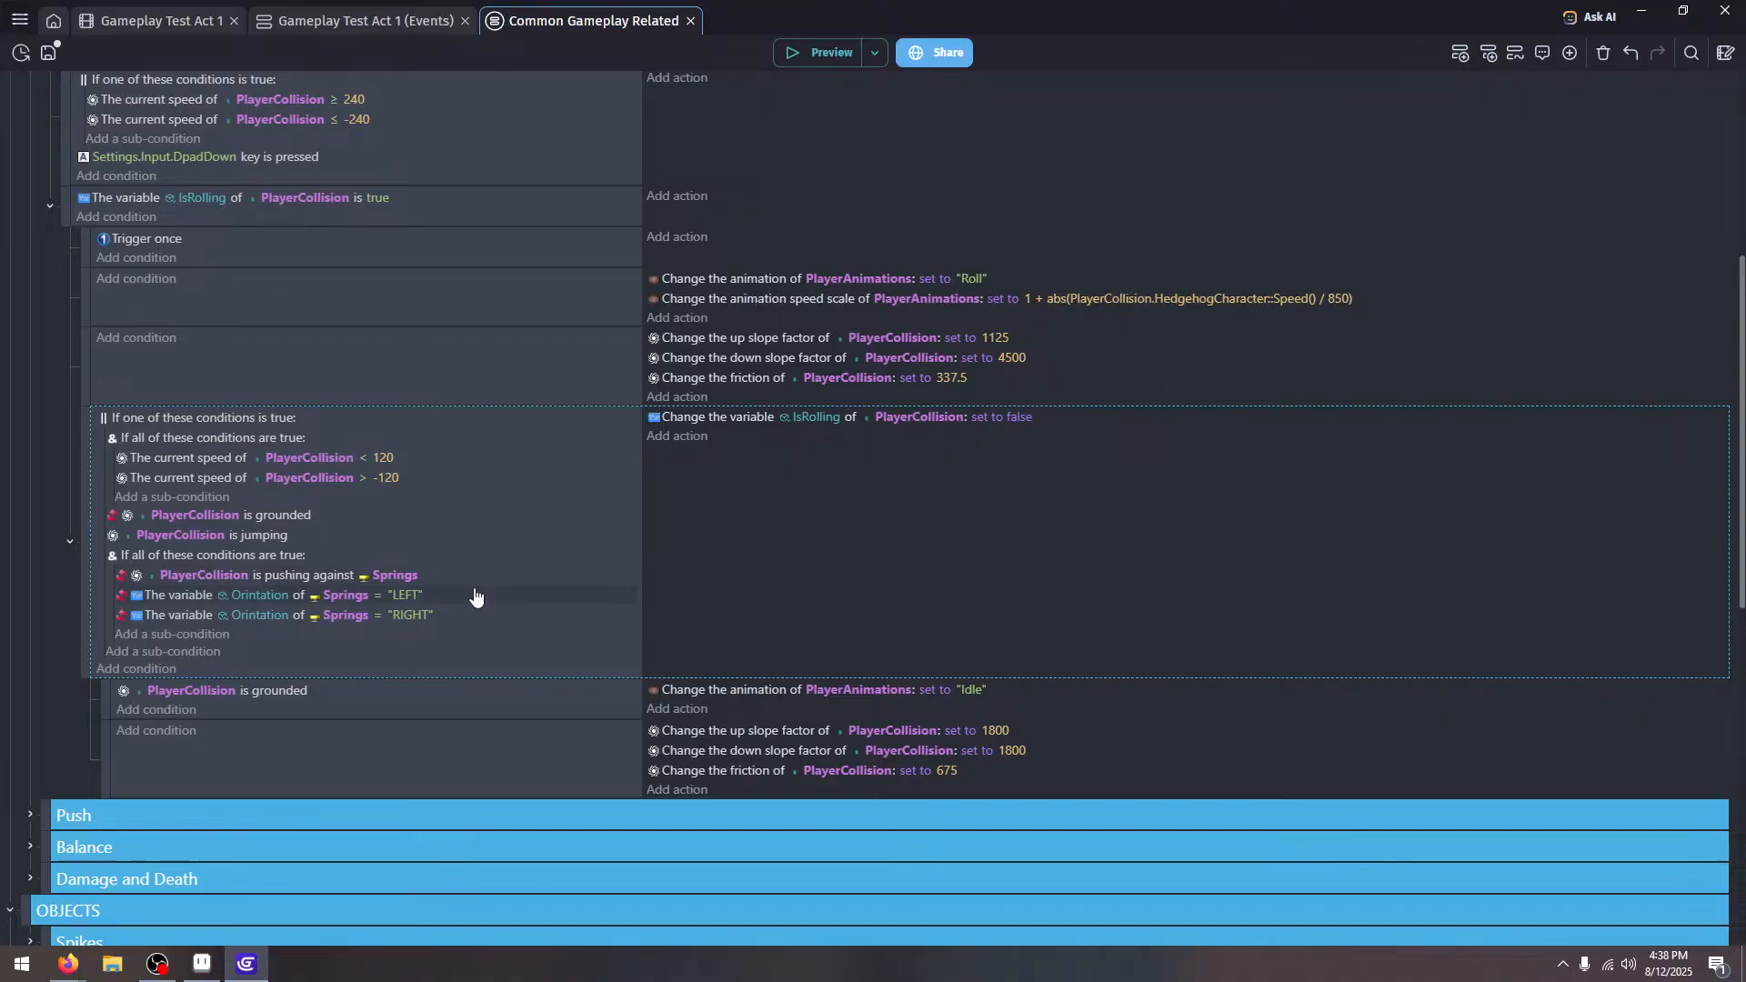
Delete the LEFT and RIGHT Springs orientation sub-conditions from the roll-ending event
{"action": "left_click", "coordinate": [475, 598]}
{"action": "key", "text": "Delete"}
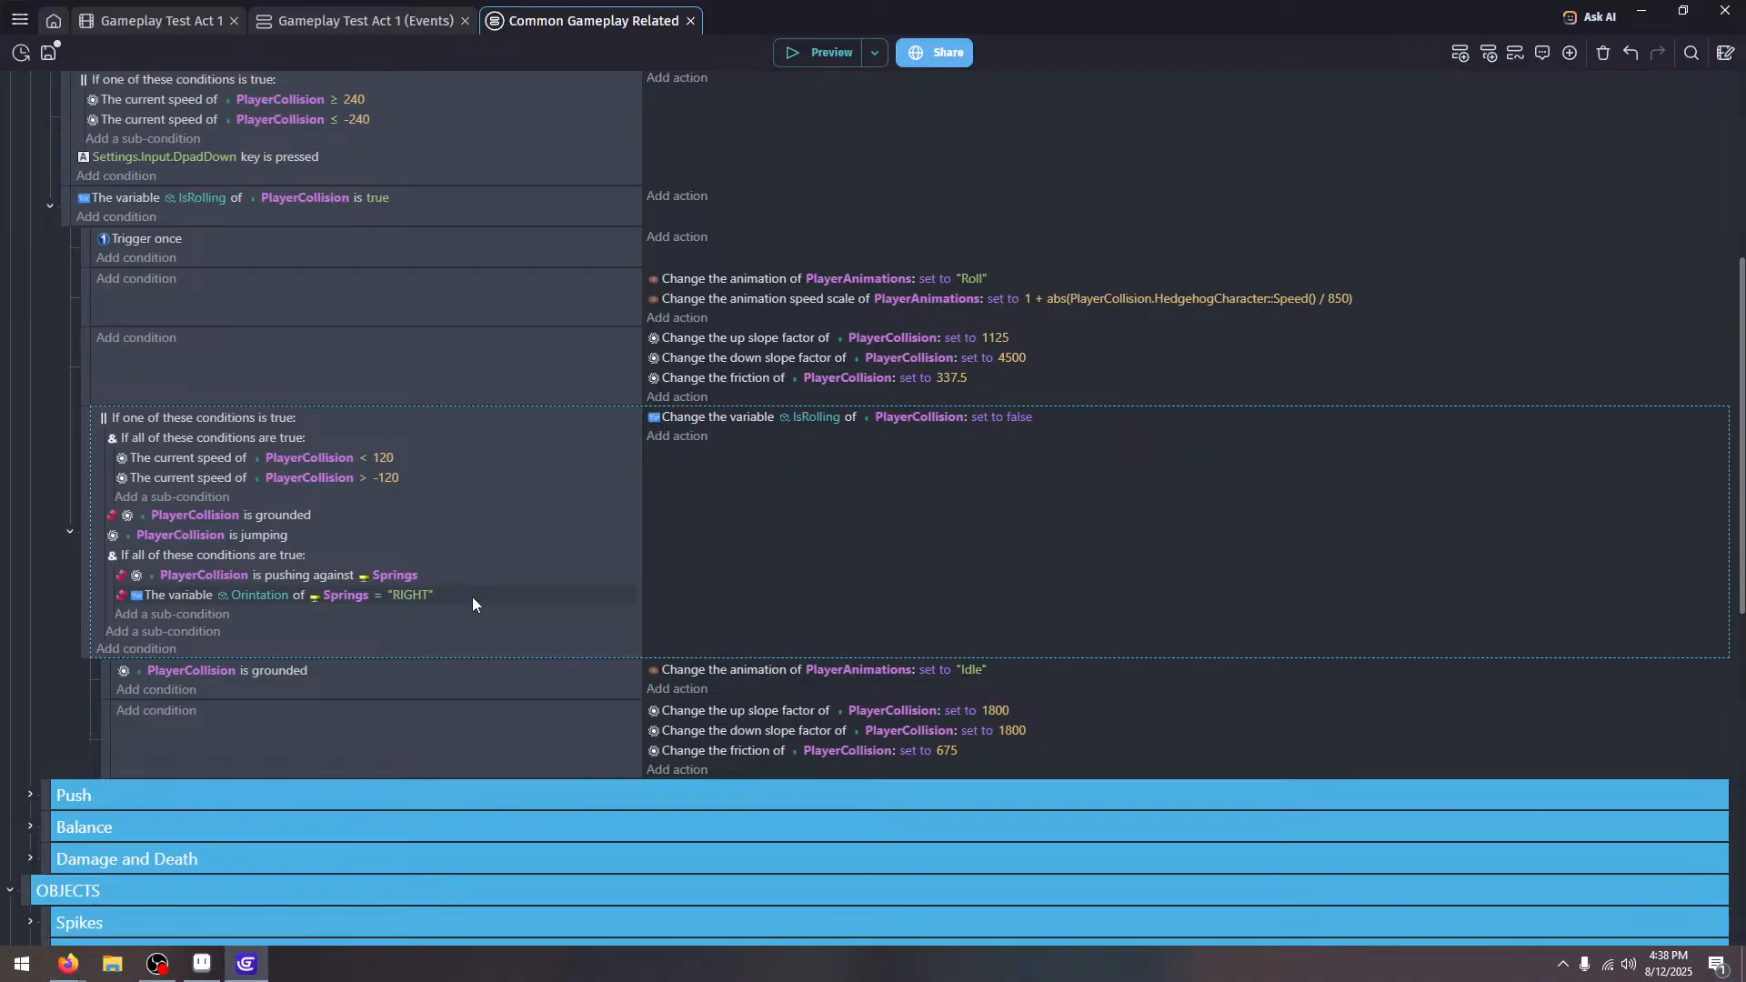
{"action": "key", "text": "ctrl+z"}
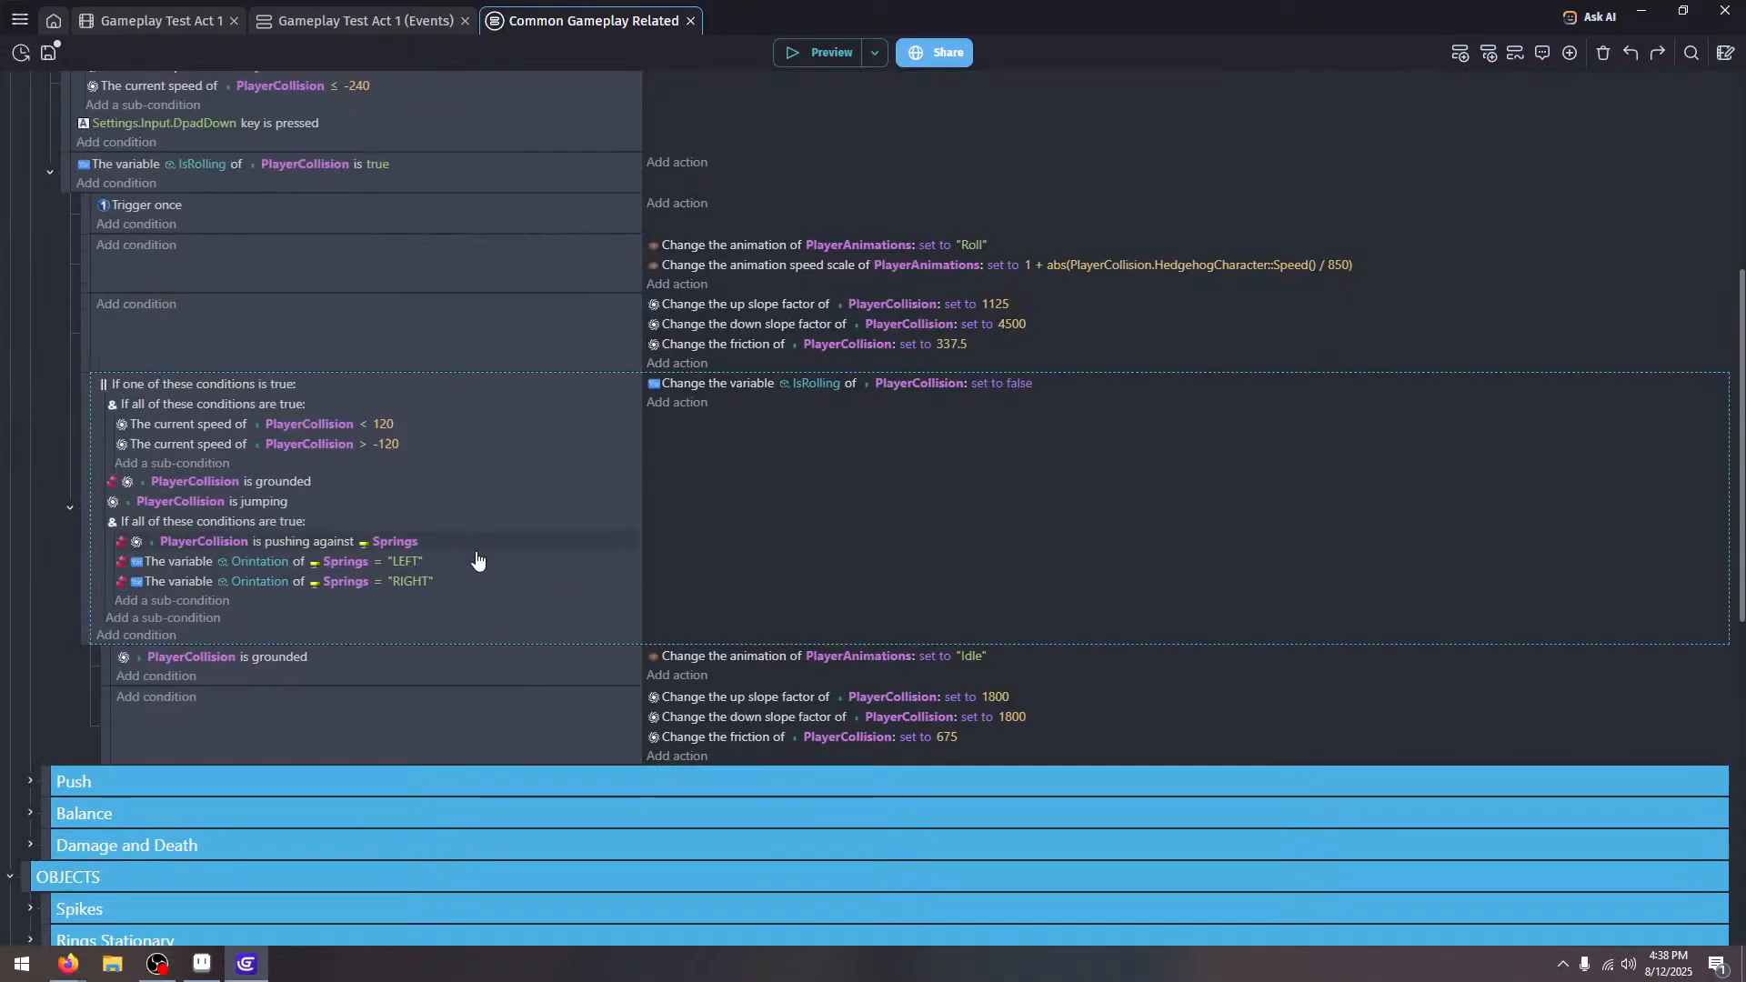
{"action": "left_click", "coordinate": [476, 560]}
{"action": "key", "text": "Delete"}
{"action": "left_click", "coordinate": [469, 566]}
{"action": "key", "text": "Delete"}
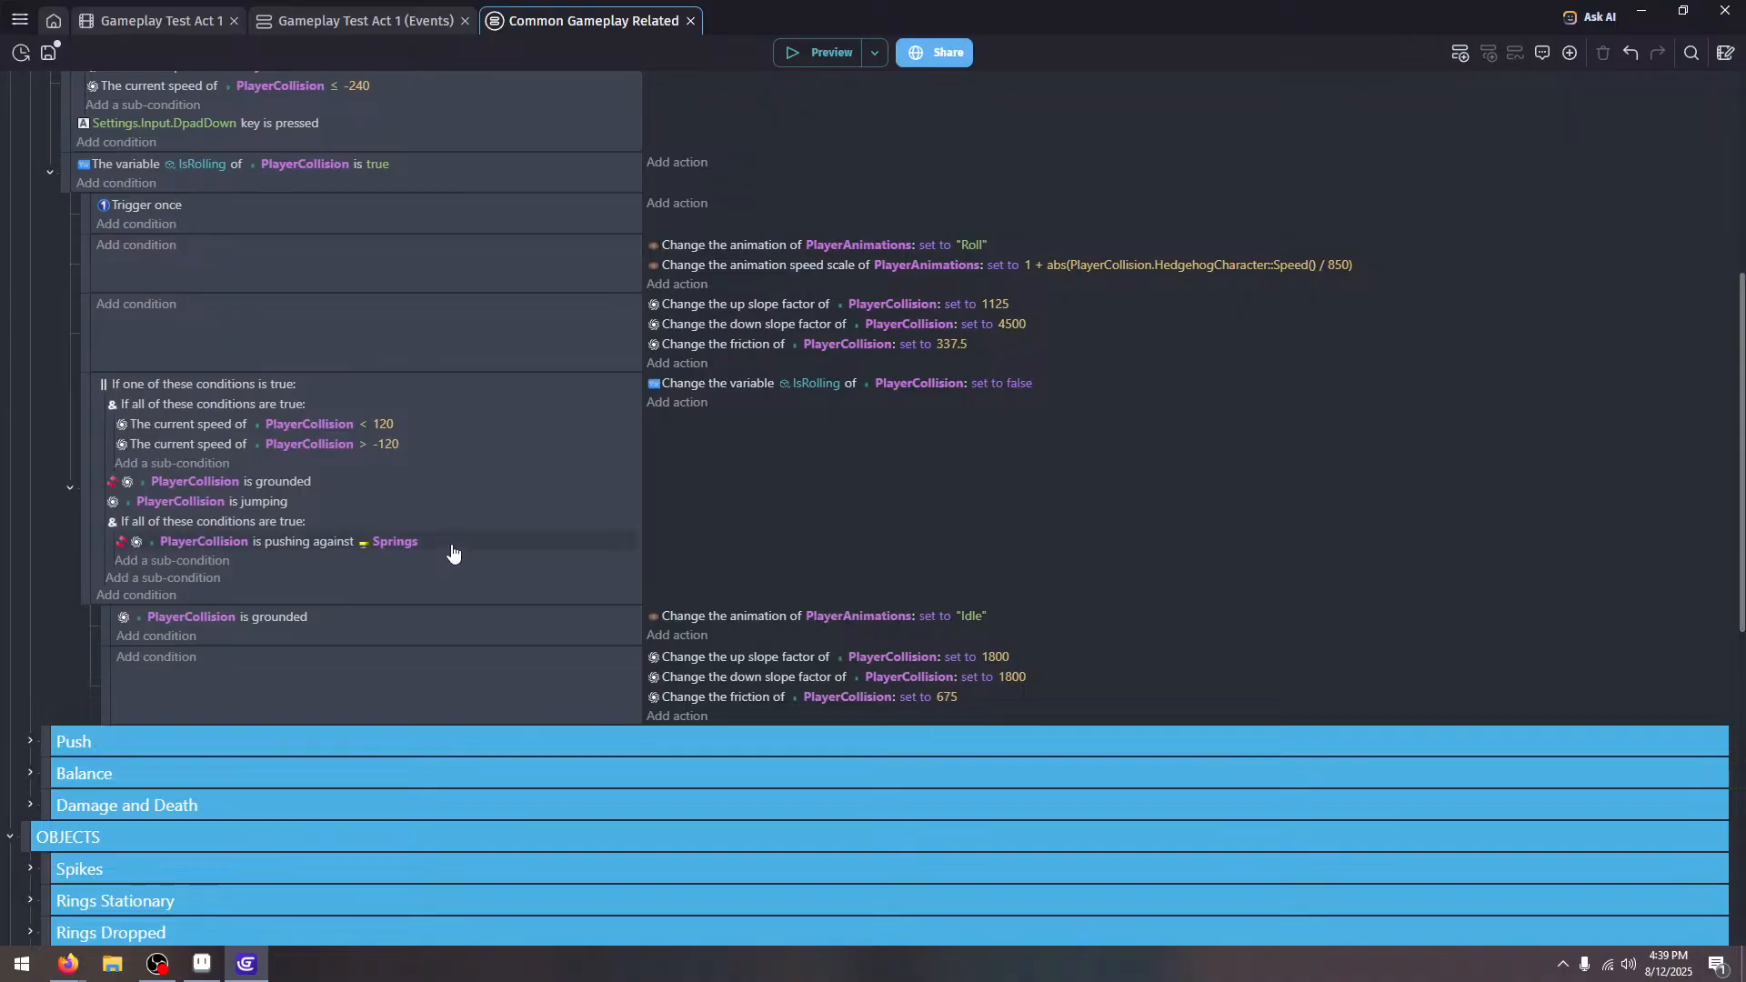
Move the inverted Springs pushing condition out of its And group and delete the emptied group
{"action": "left_click_drag", "start_coordinate": [450, 546], "coordinate": [451, 531]}
{"action": "left_click", "coordinate": [451, 548]}
{"action": "key", "text": "Delete"}
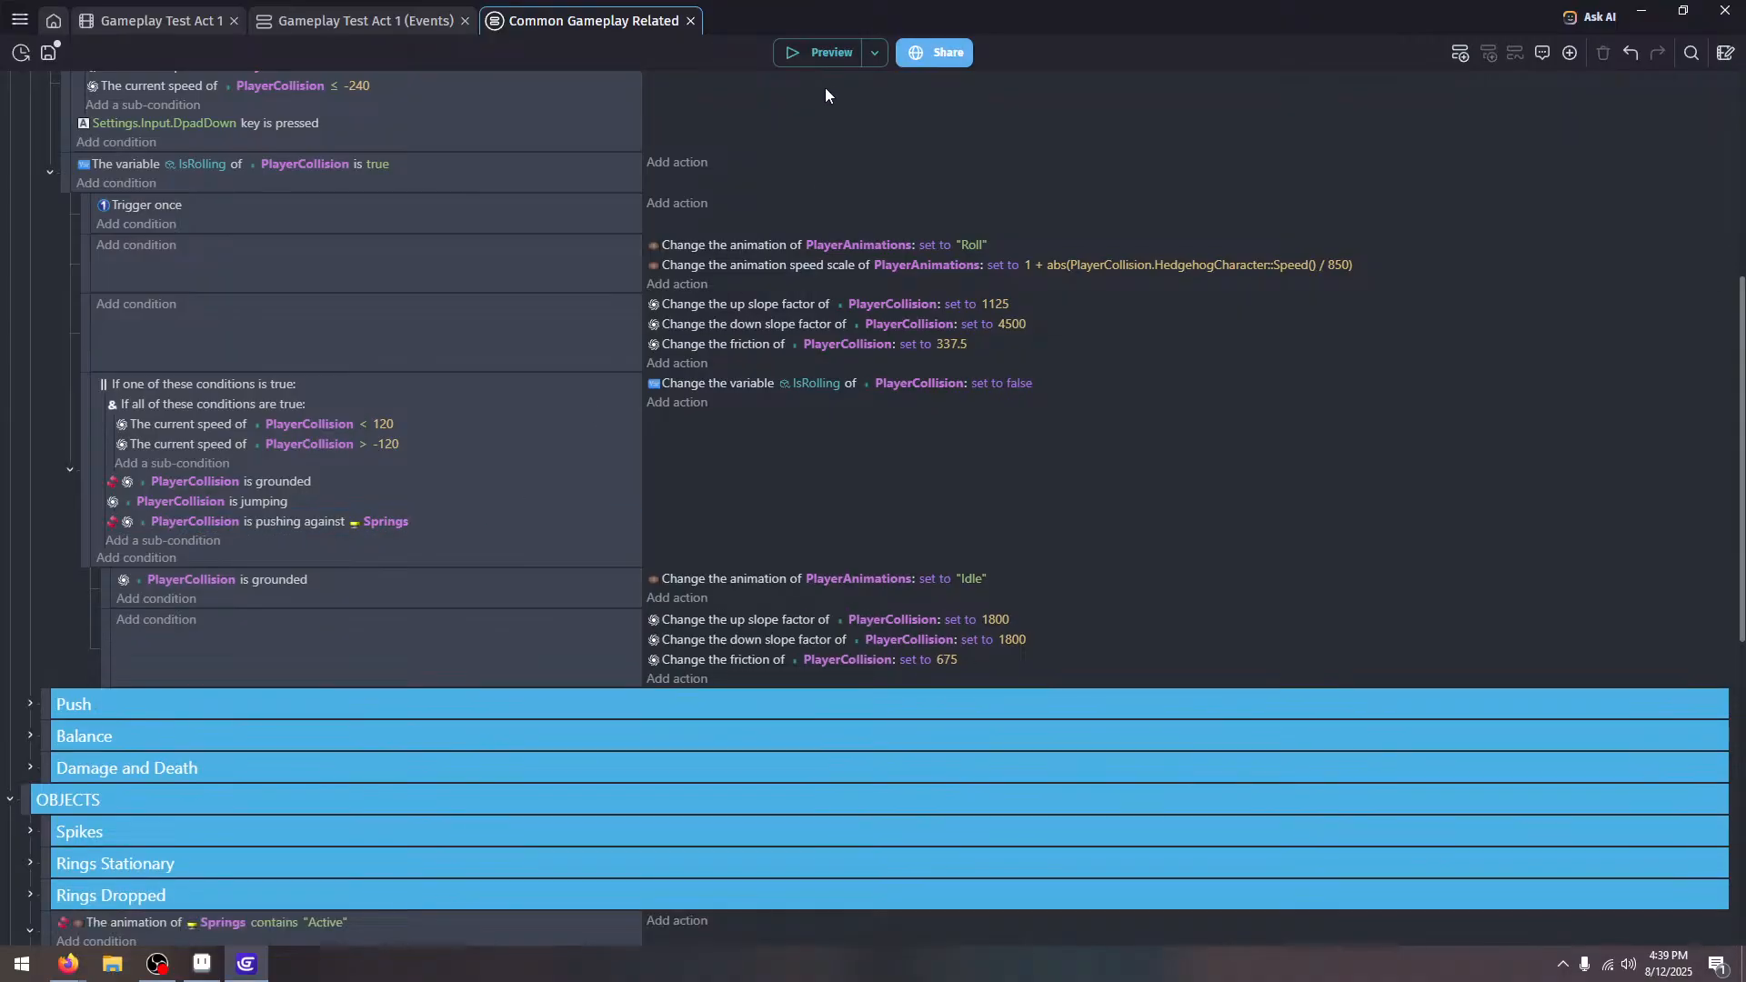
Launch the preview and roll Tails repeatedly into the left-facing spring to test the revised roll-ending conditions
{"action": "left_click", "coordinate": [805, 53]}
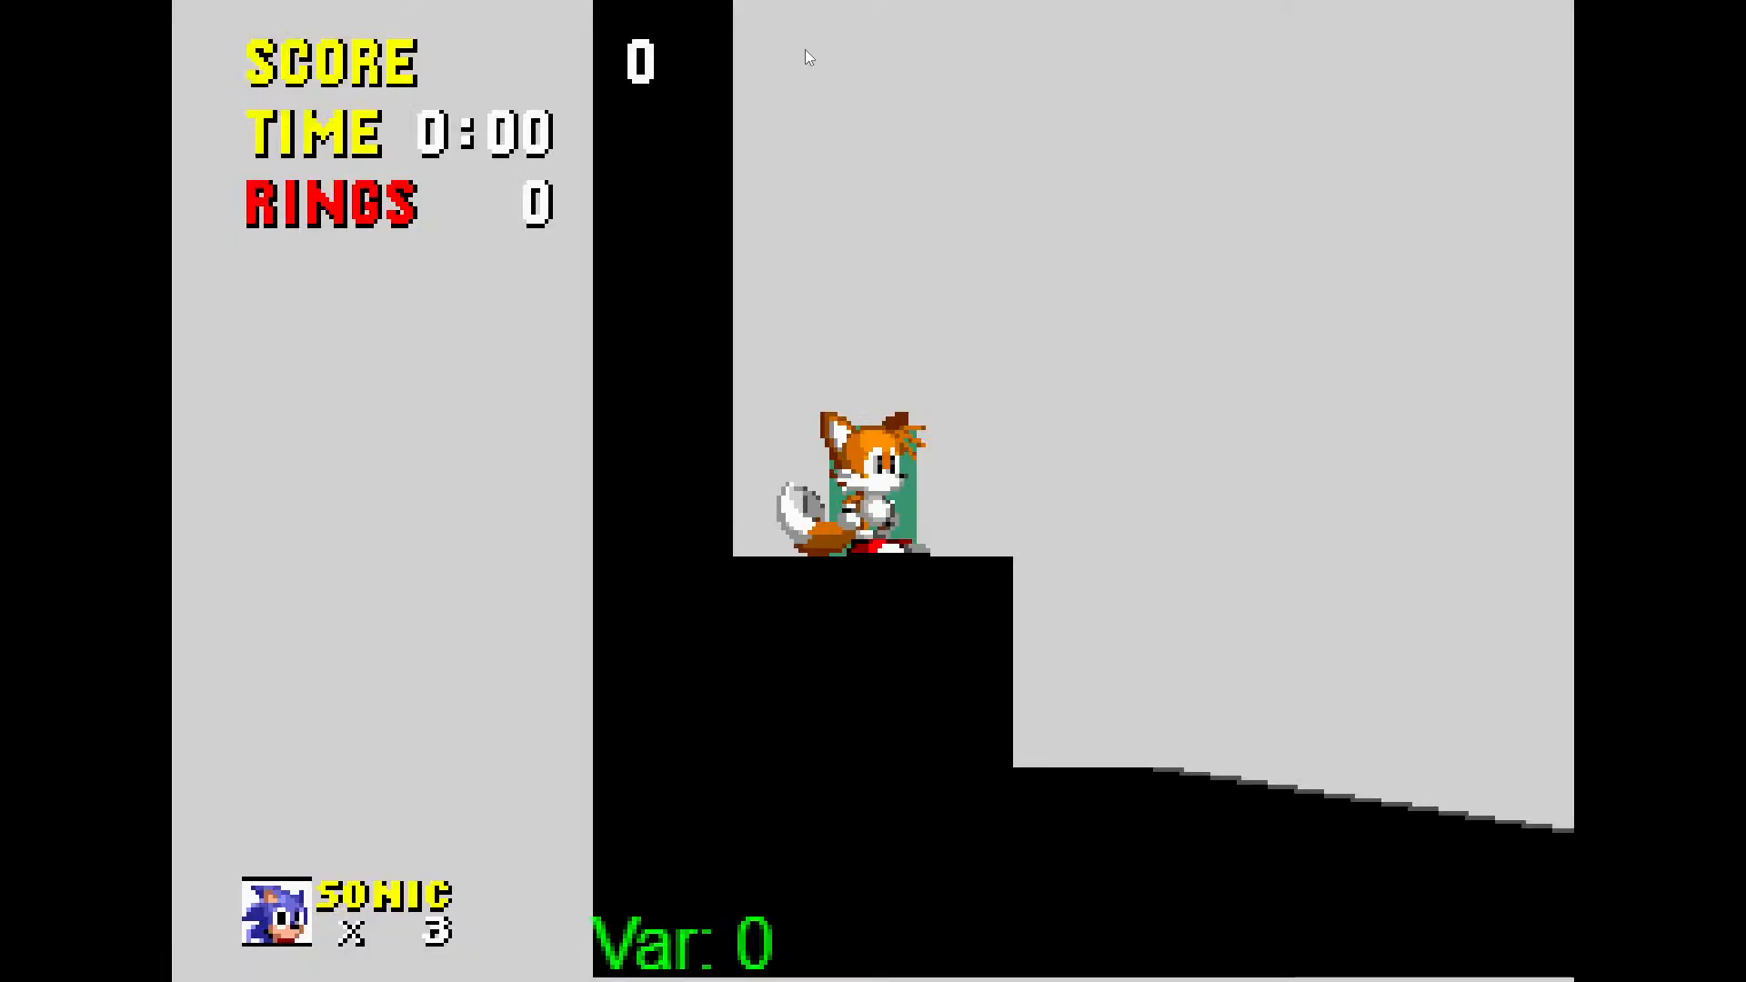
{"action": "key", "text": "Down"}
{"action": "key", "text": "space"}
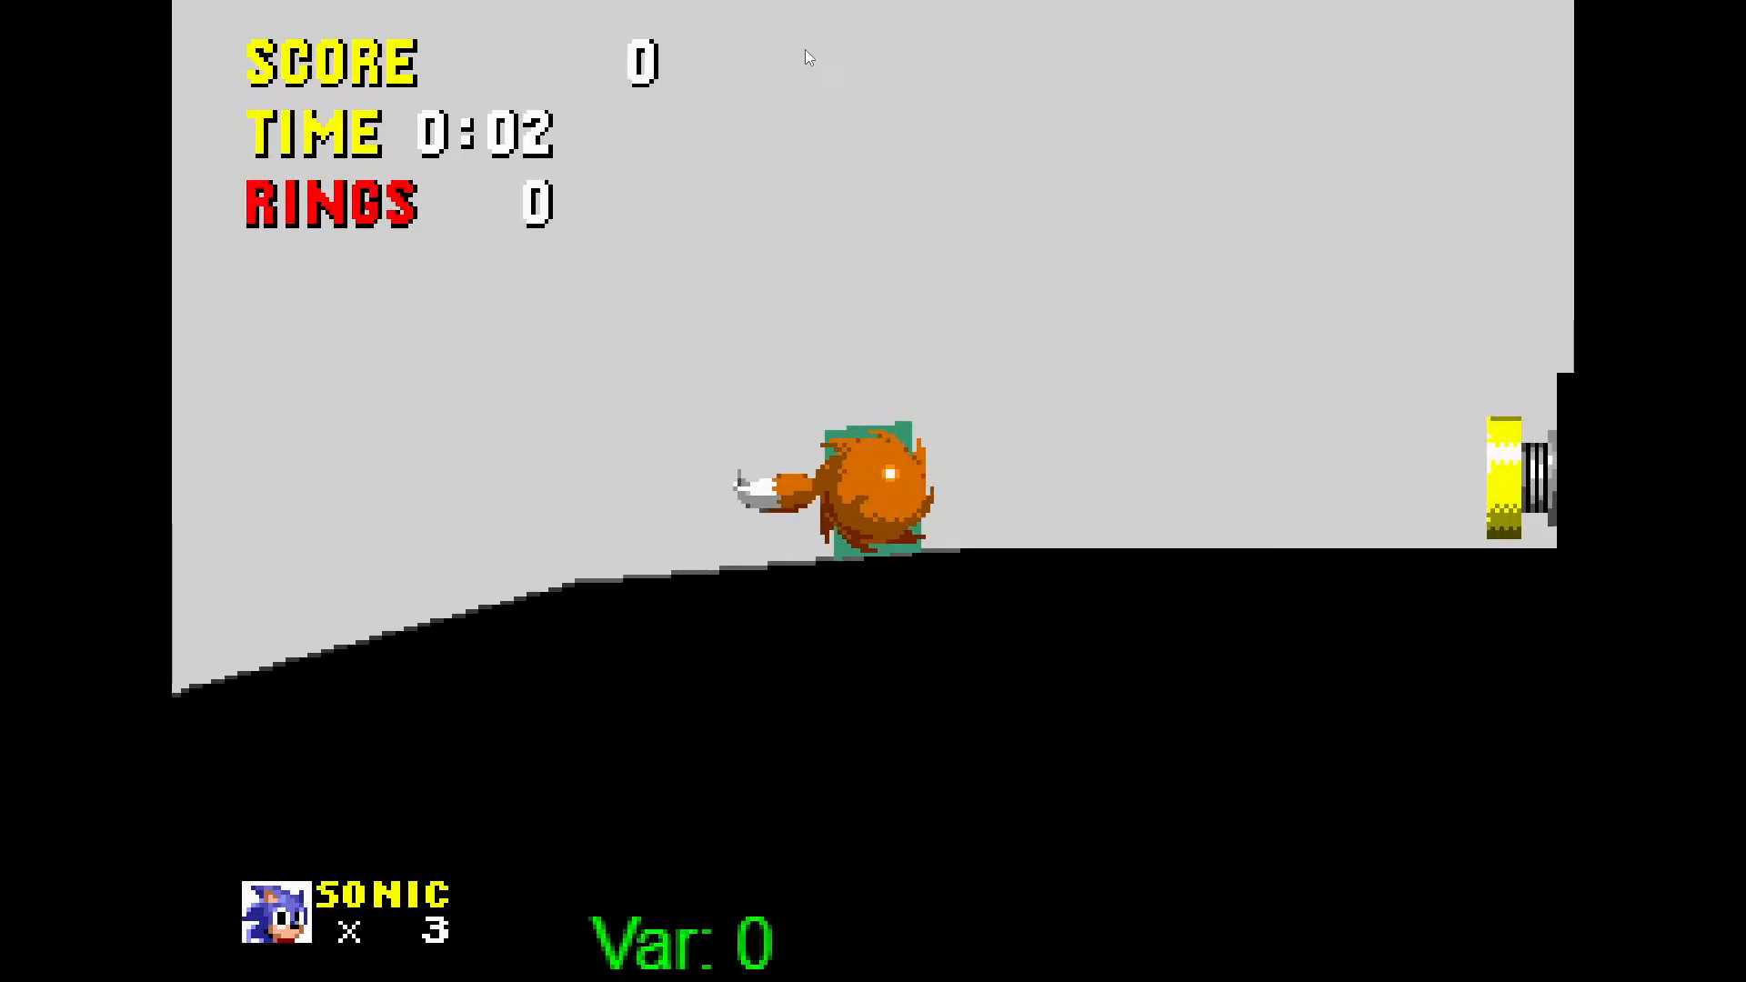
{"action": "key", "text": "Right"}
{"action": "key", "text": "Down"}
{"action": "key", "text": "space"}
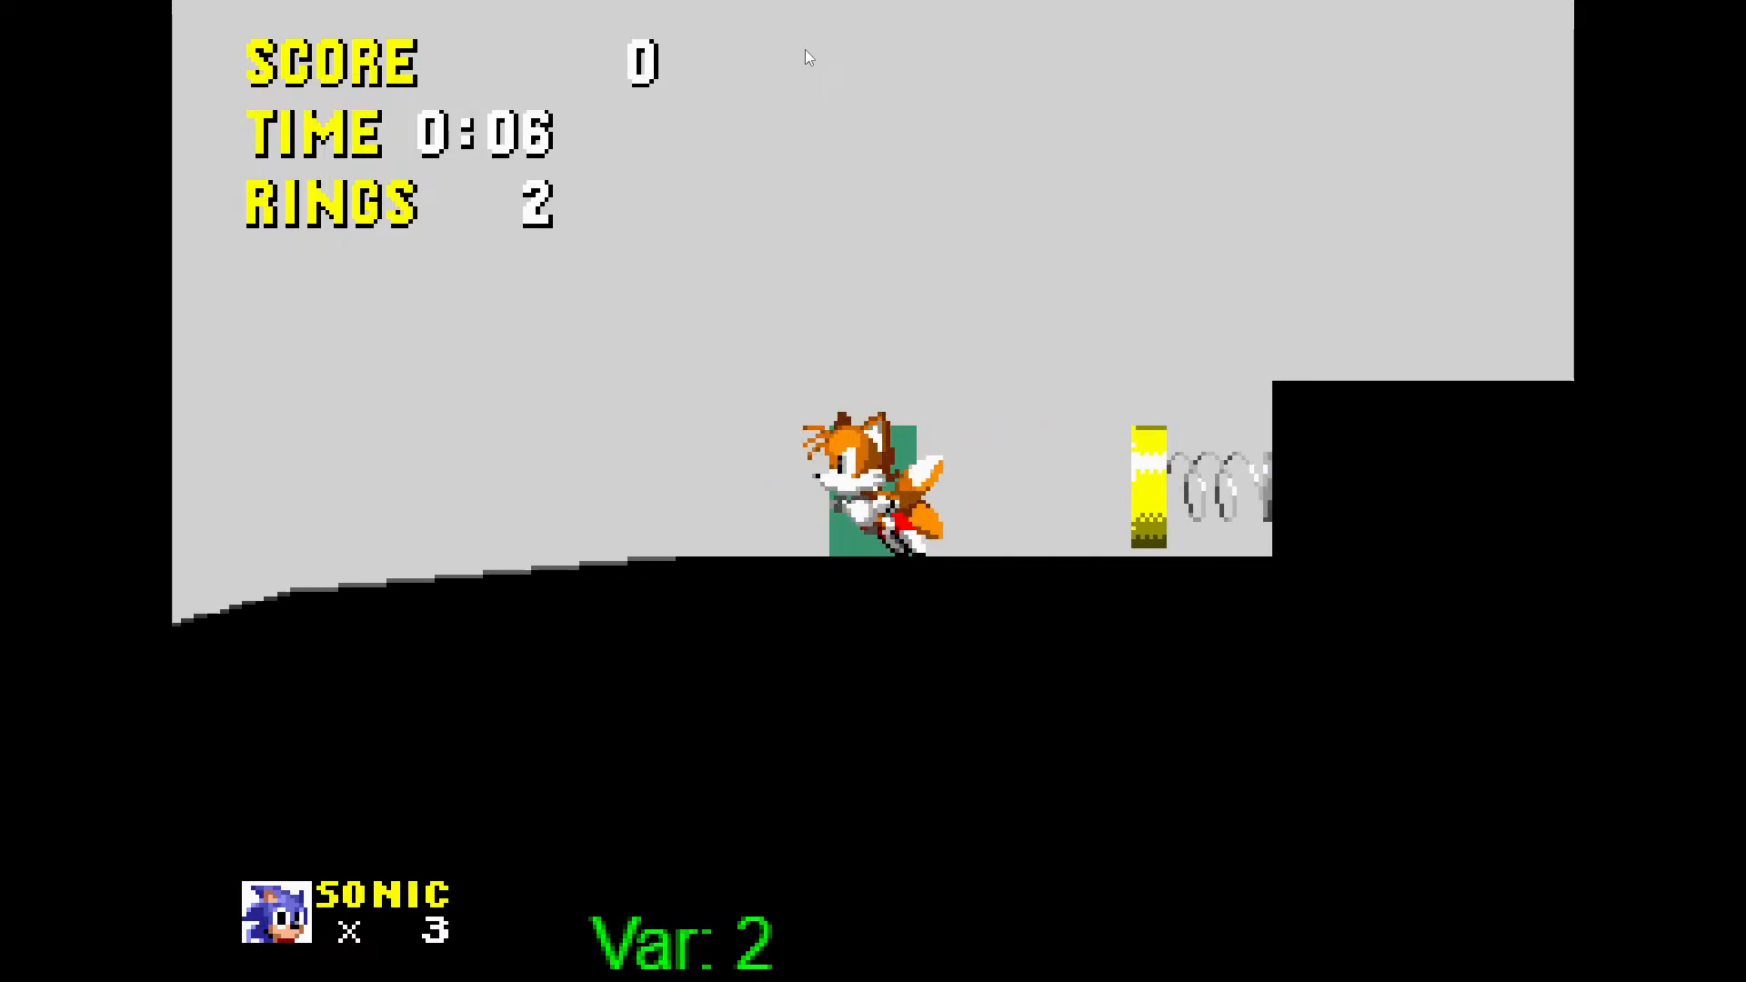
{"action": "key", "text": "Right"}
{"action": "key", "text": "Down"}
{"action": "key", "text": "space"}
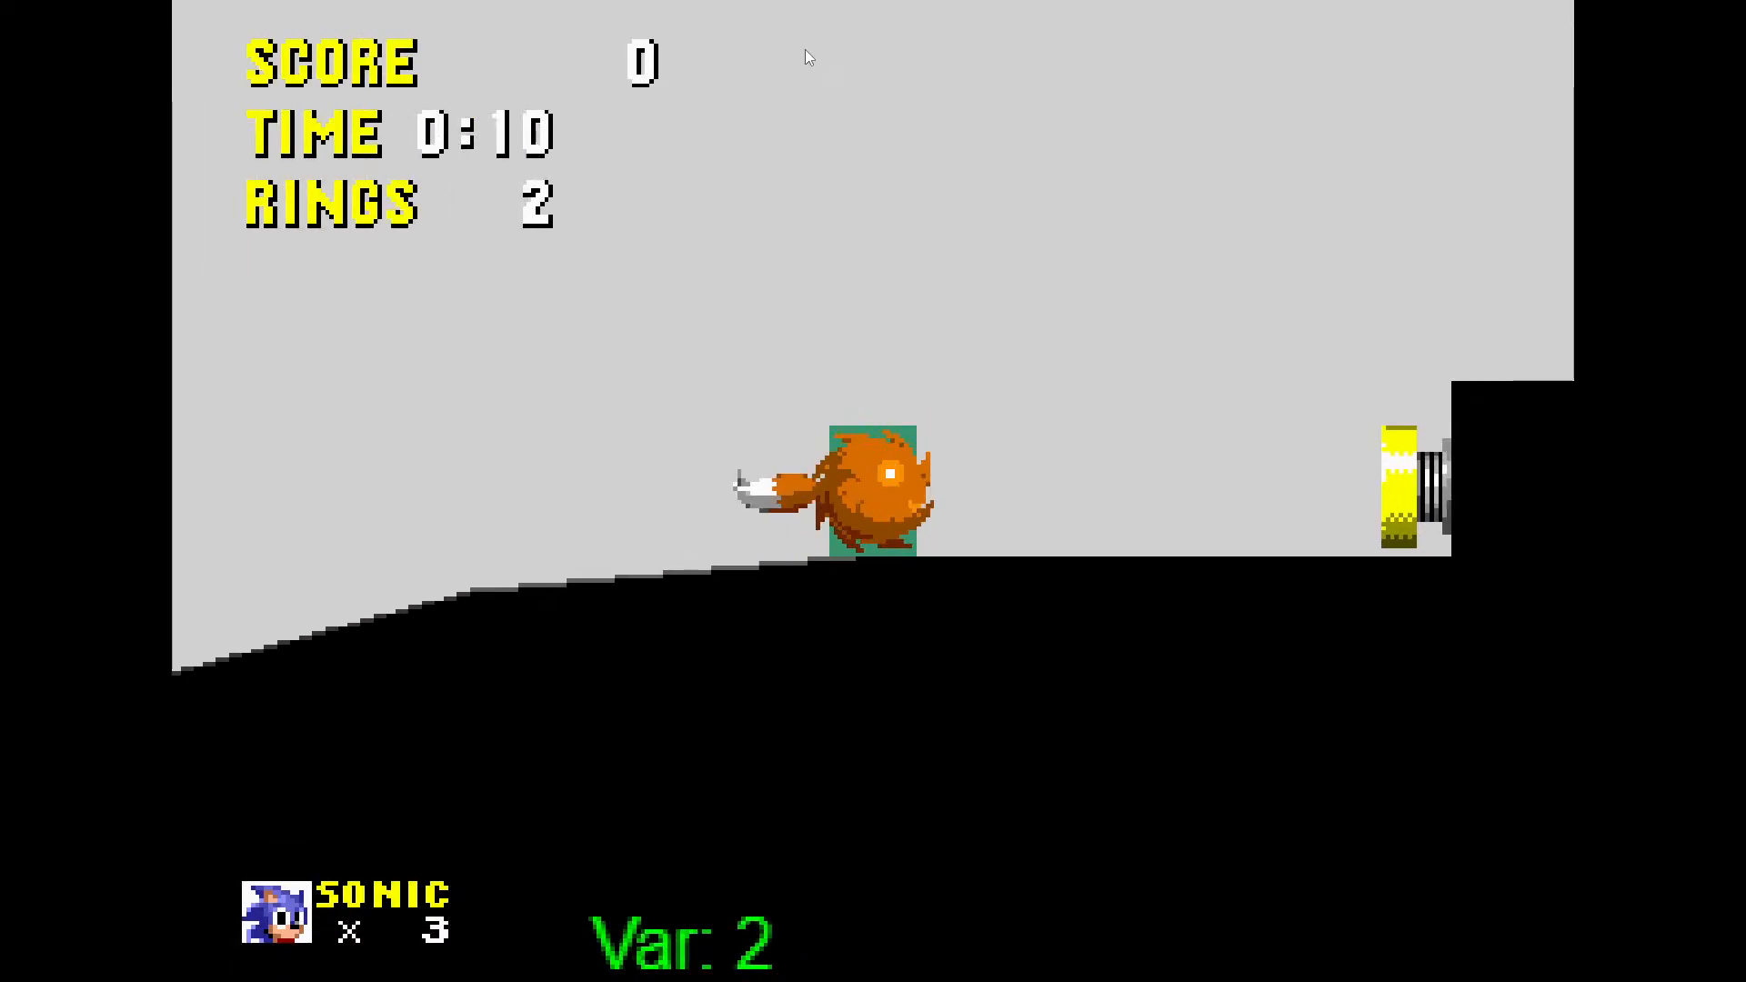
{"action": "key", "text": "space"}
{"action": "key", "text": "Right"}
{"action": "key", "text": "Down"}
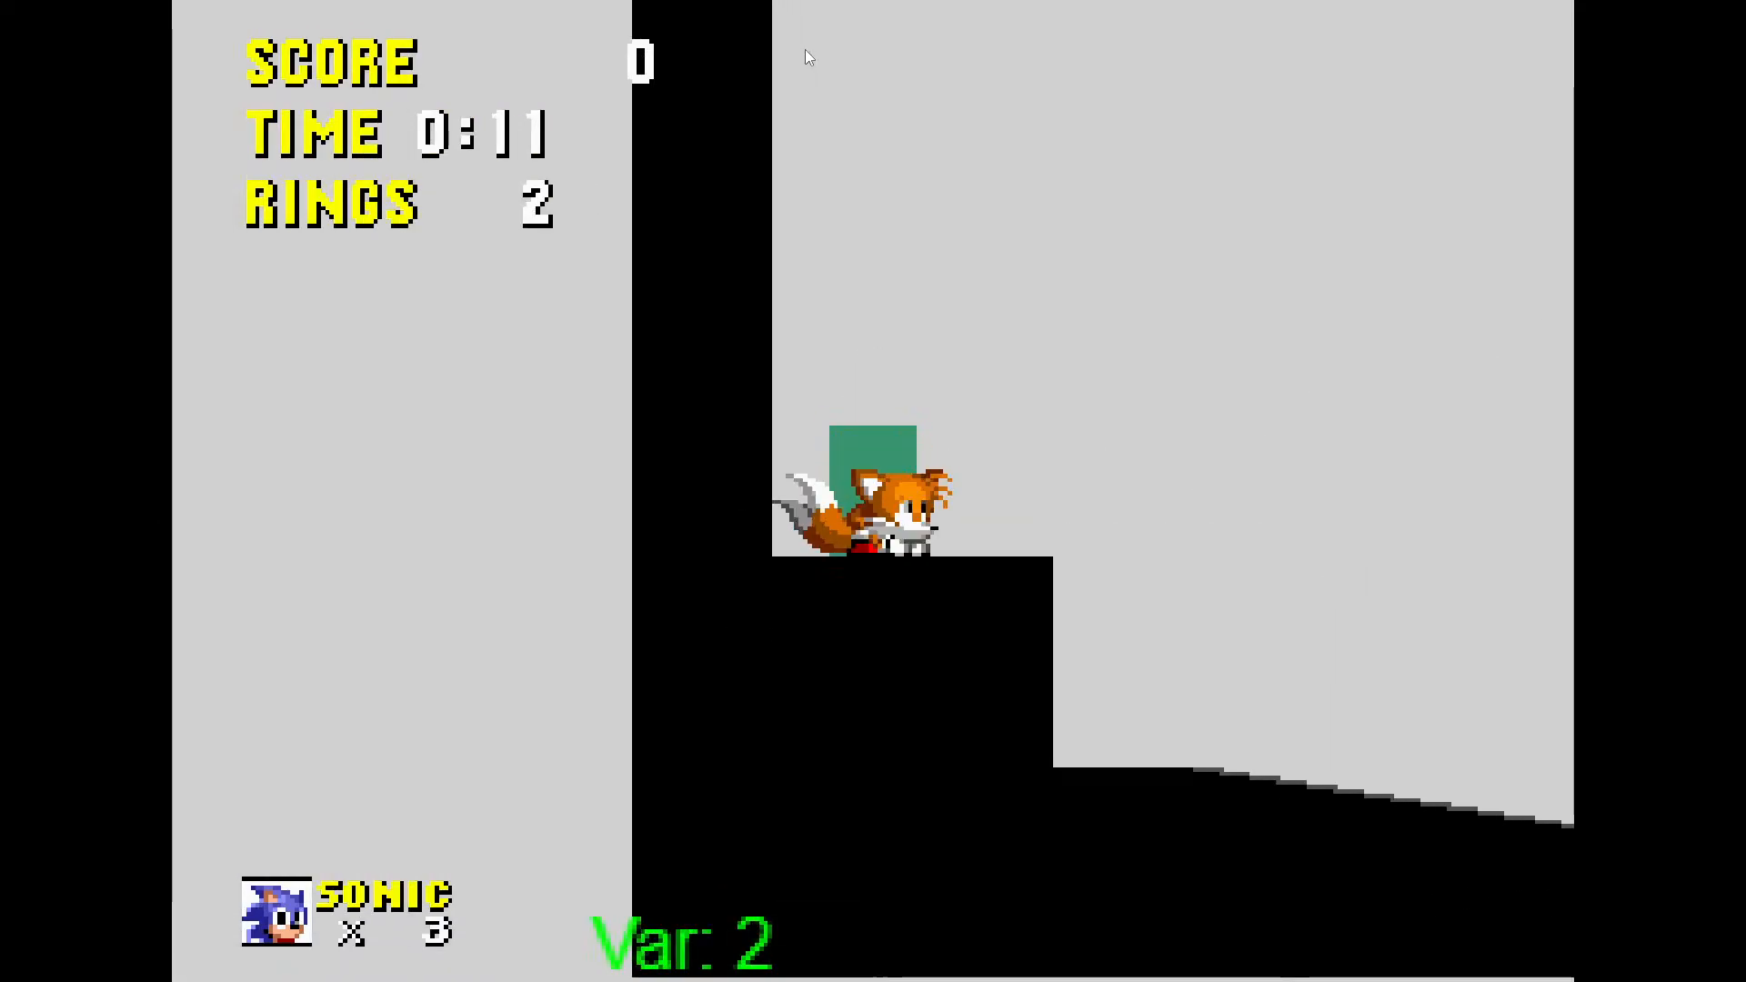
Run and jump Tails across the spikes, rings and springs to check his animations, and close the preview
{"action": "key", "text": "space"}
{"action": "key", "text": "space"}
{"action": "key", "text": "Left"}
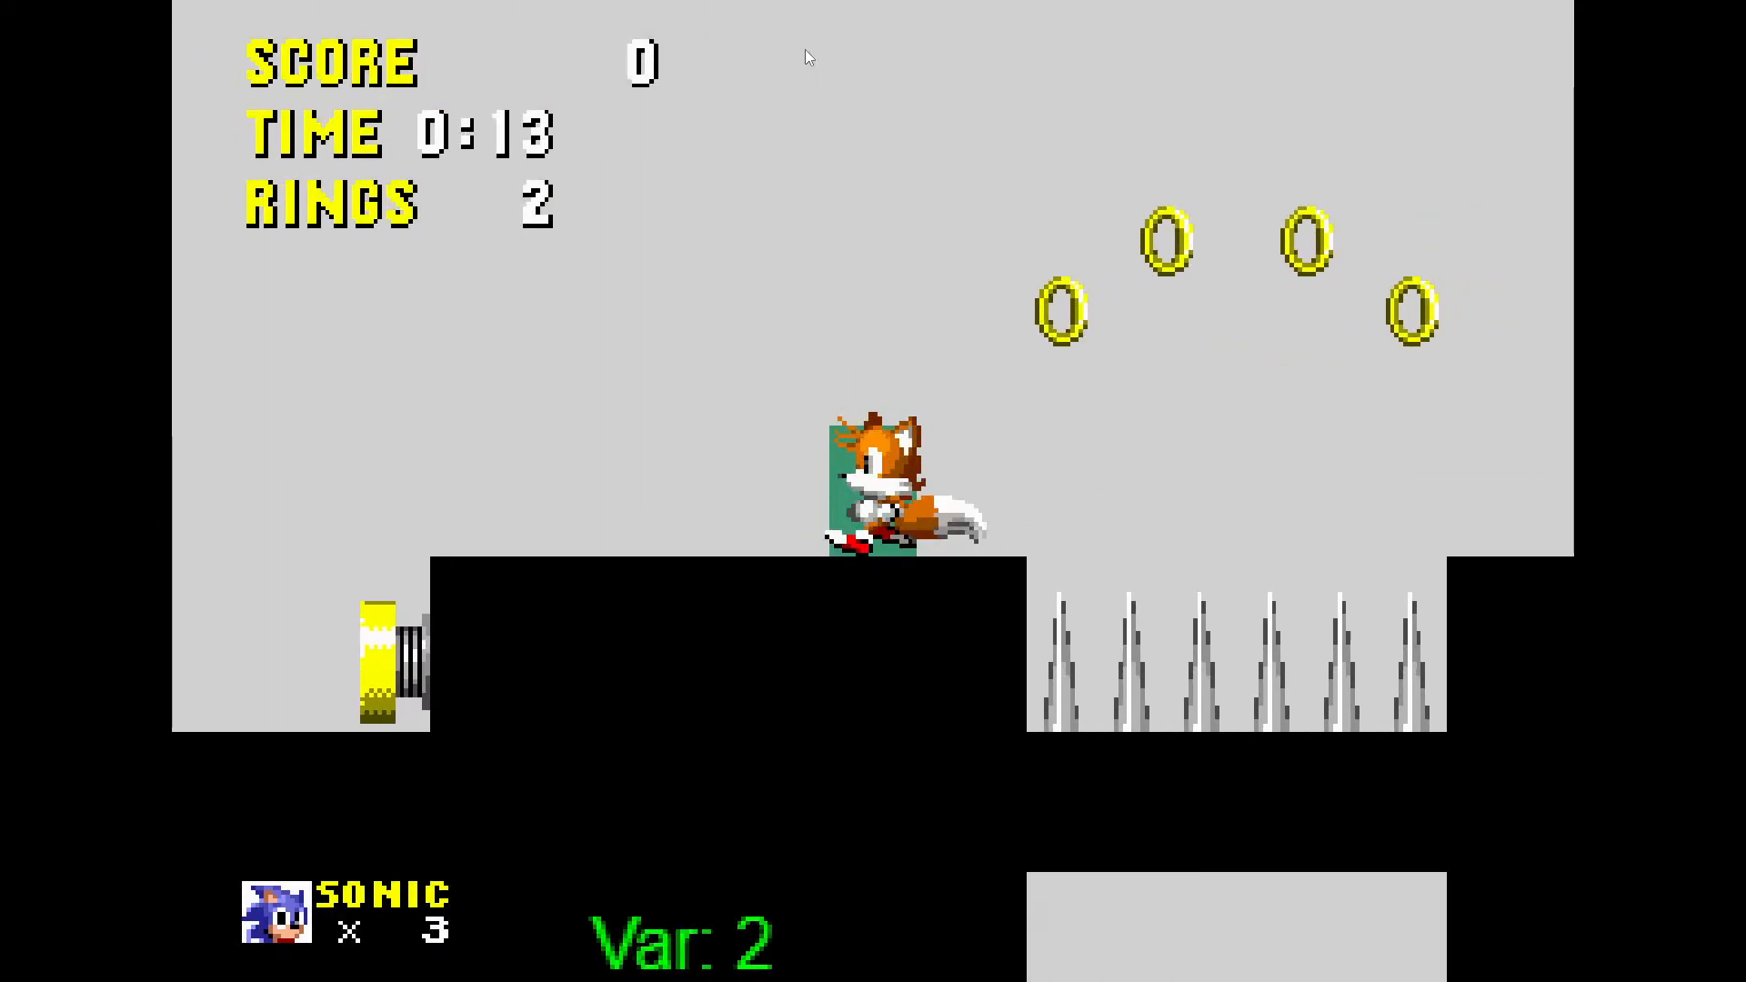
{"action": "key", "text": "Right"}
{"action": "key", "text": "space"}
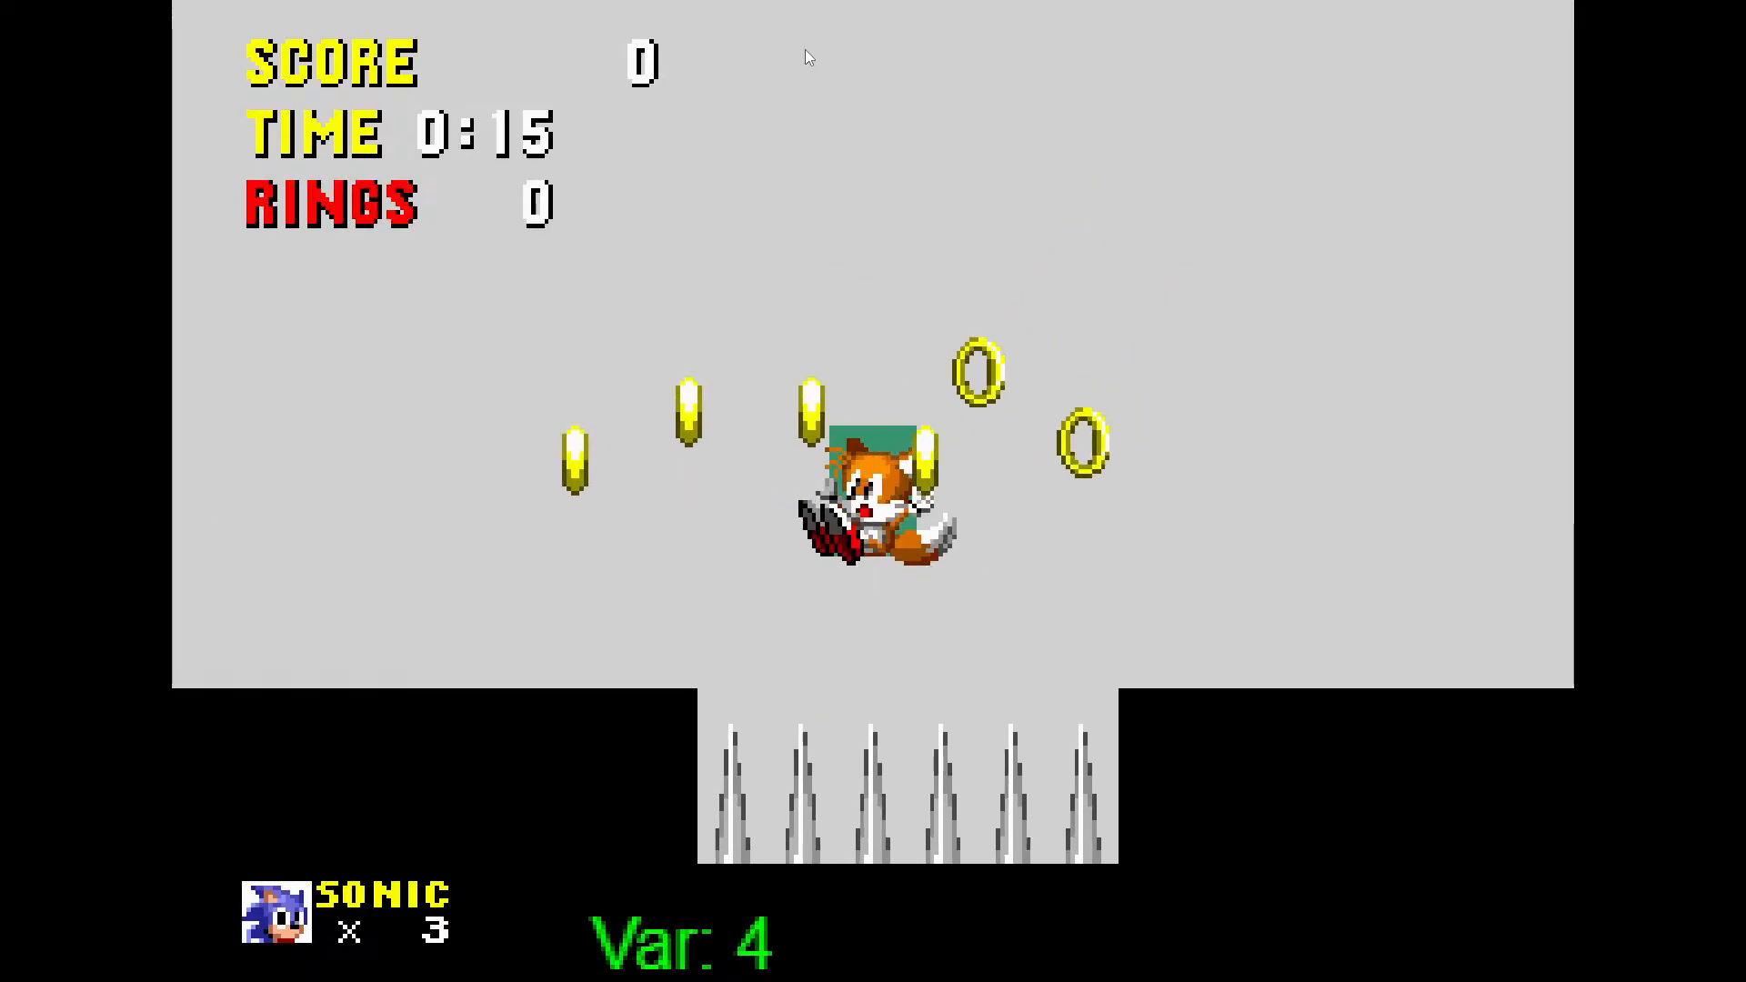
{"action": "key", "text": "space"}
{"action": "key", "text": "Right"}
{"action": "key", "text": "Left"}
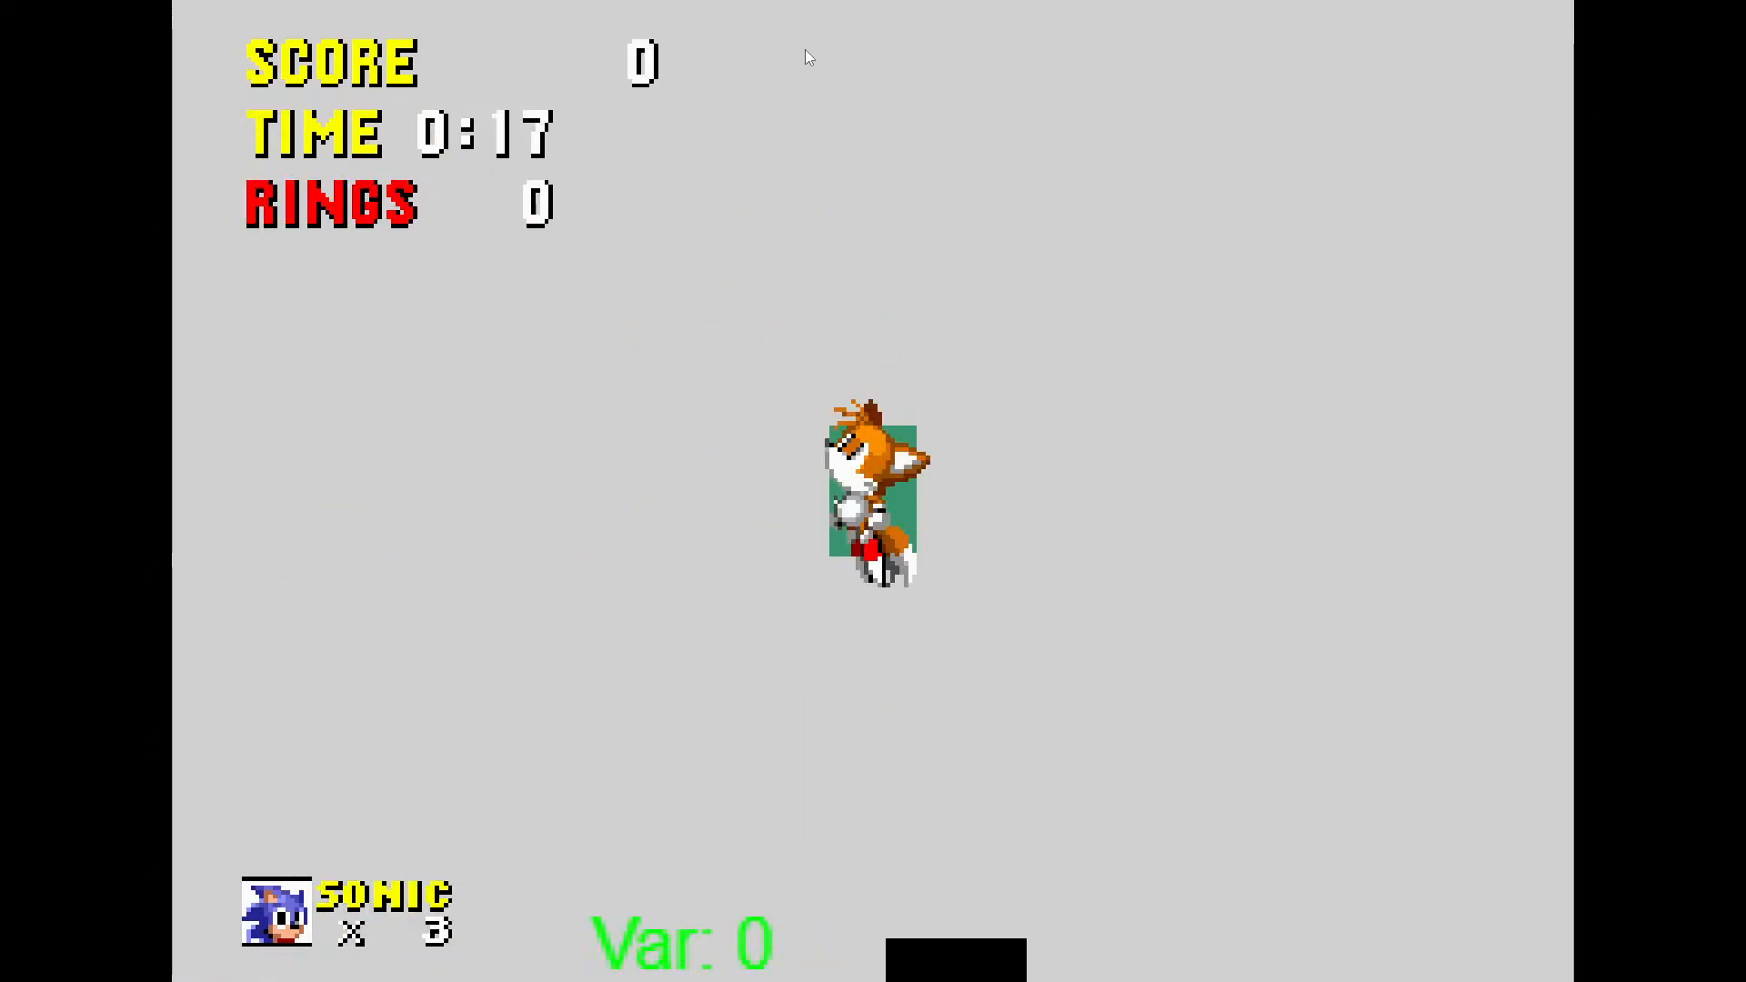
{"action": "key", "text": "space"}
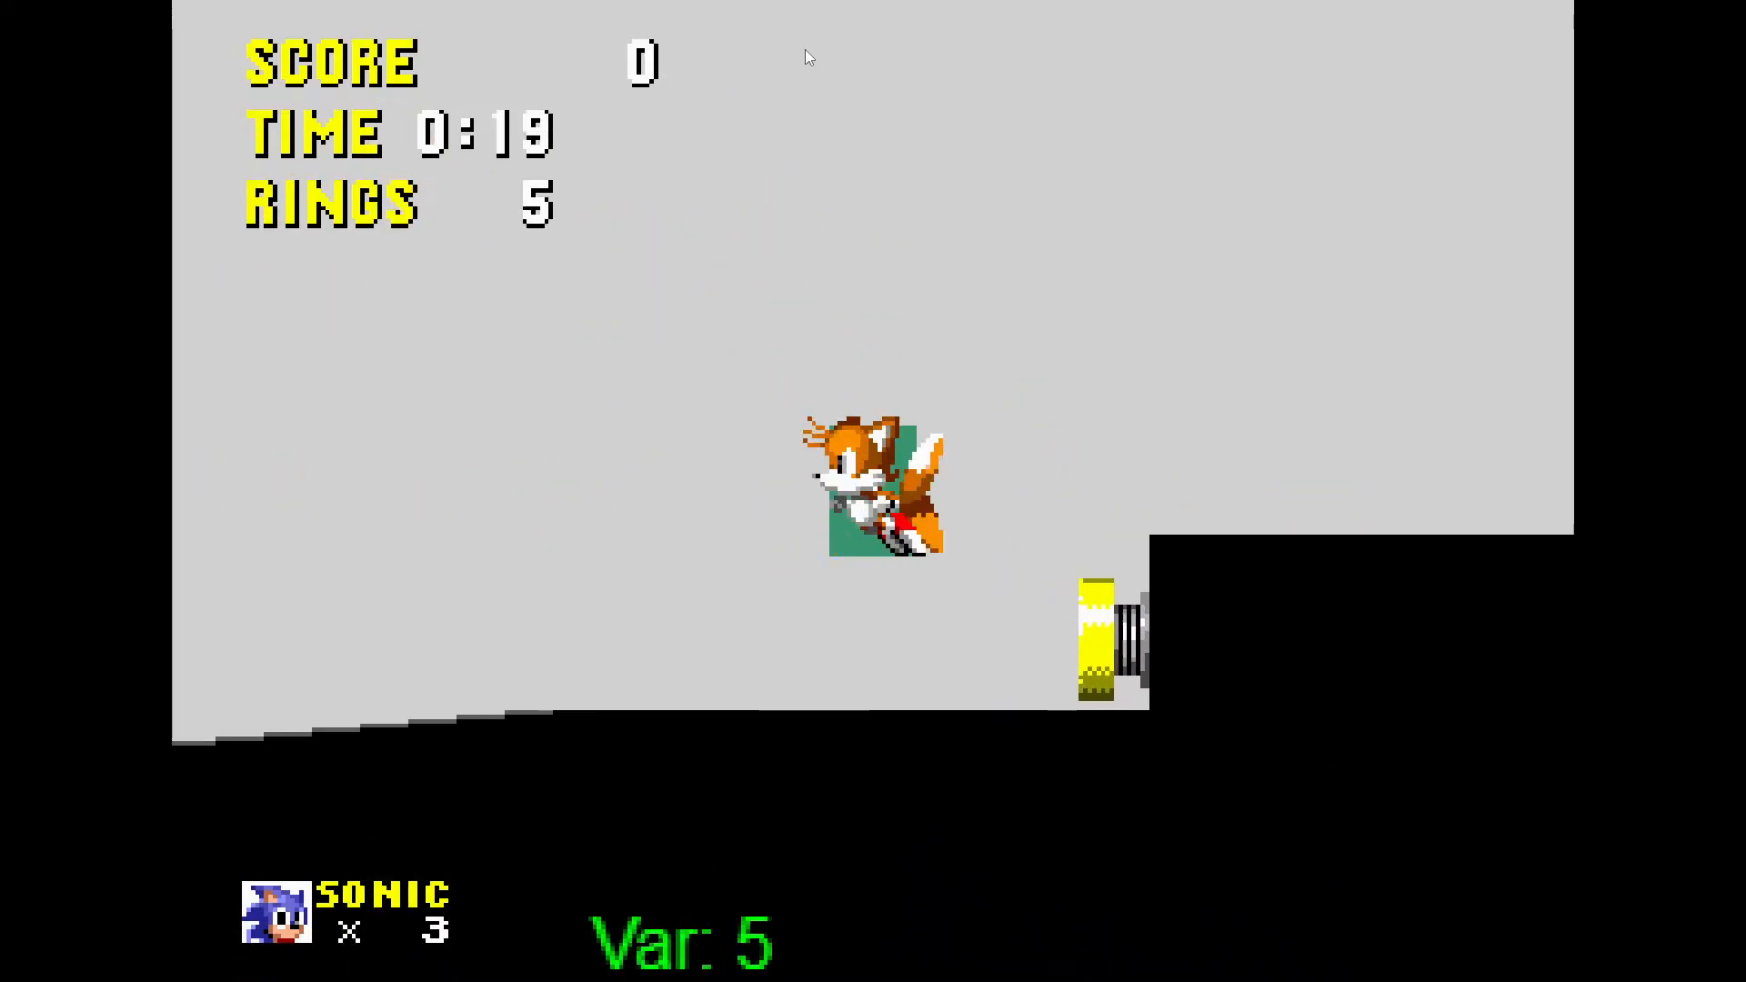
{"action": "key", "text": "Right"}
{"action": "key", "text": "Down"}
{"action": "key", "text": "space"}
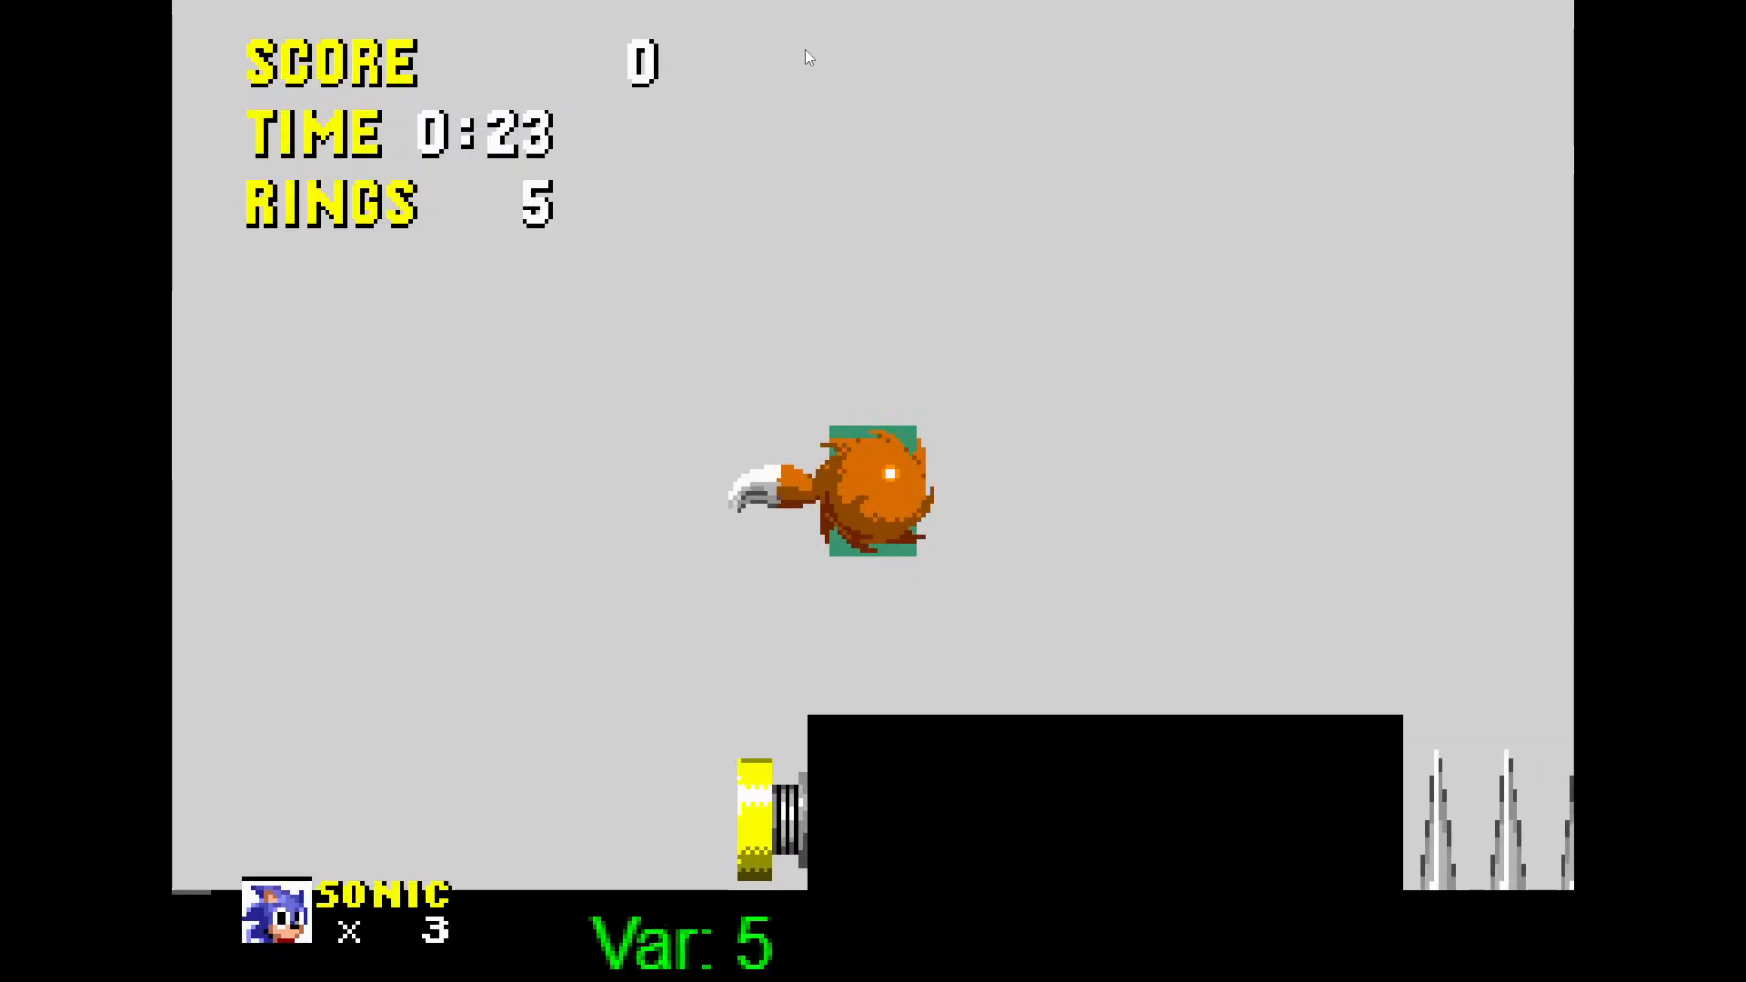
{"action": "key", "text": "Escape"}
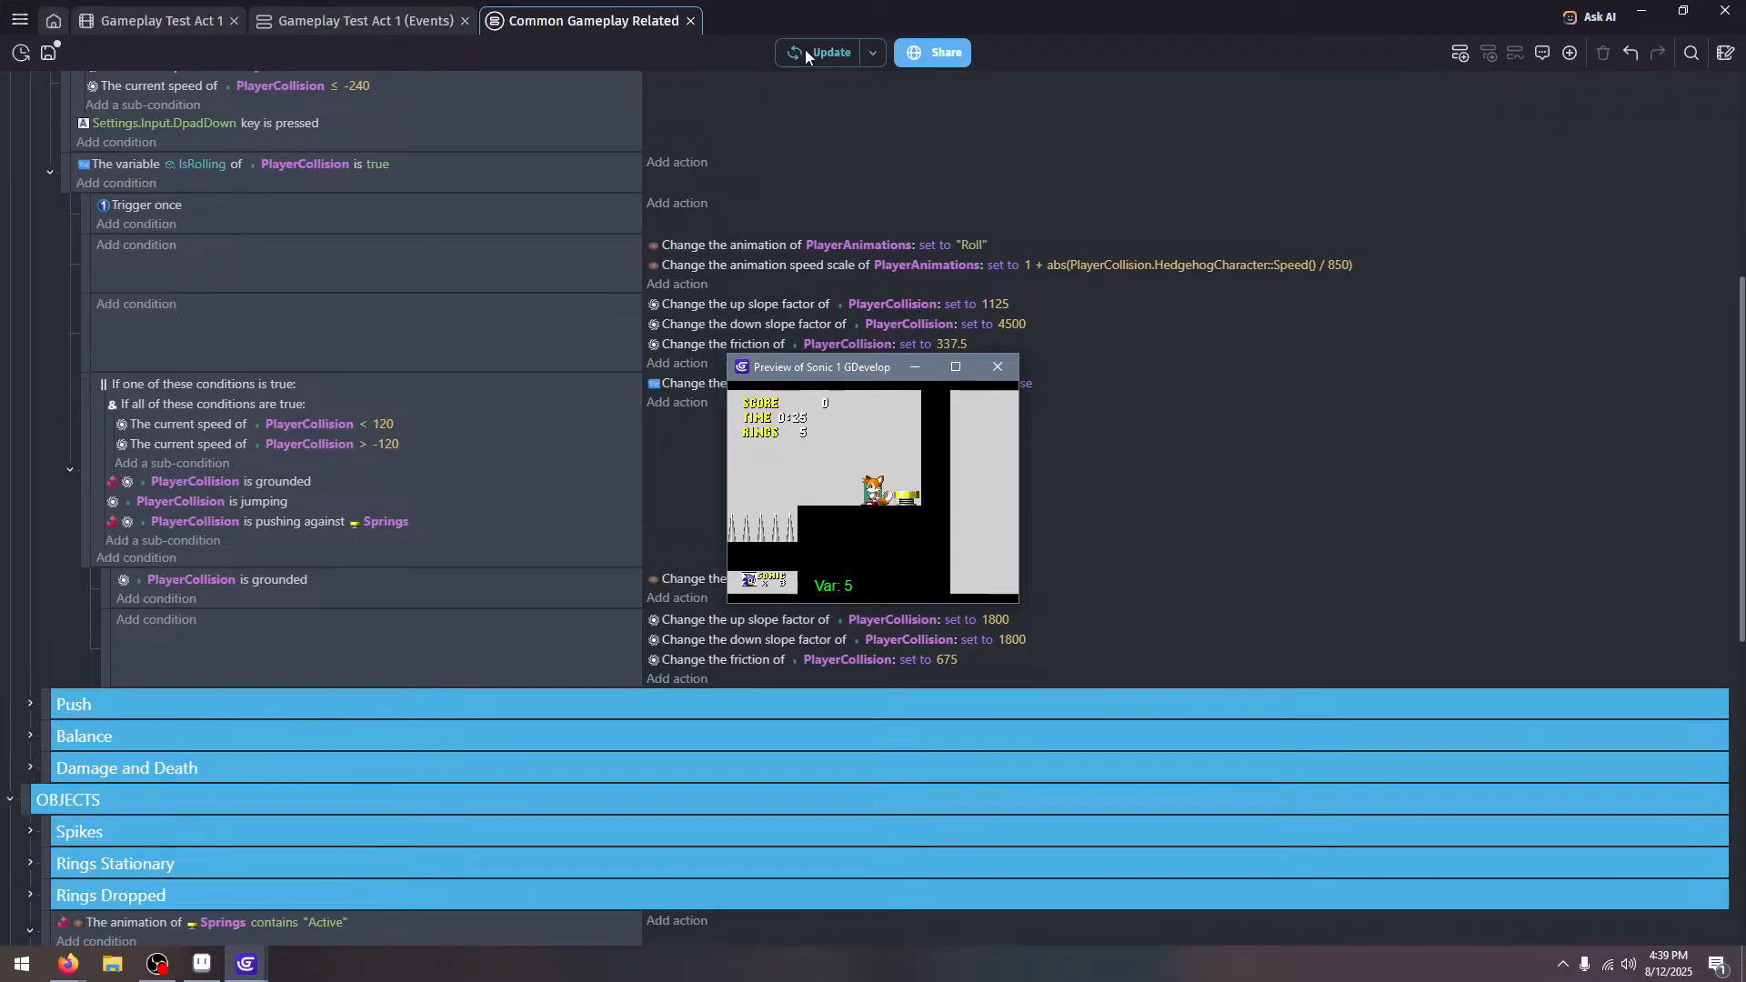
{"action": "left_click", "coordinate": [997, 366]}
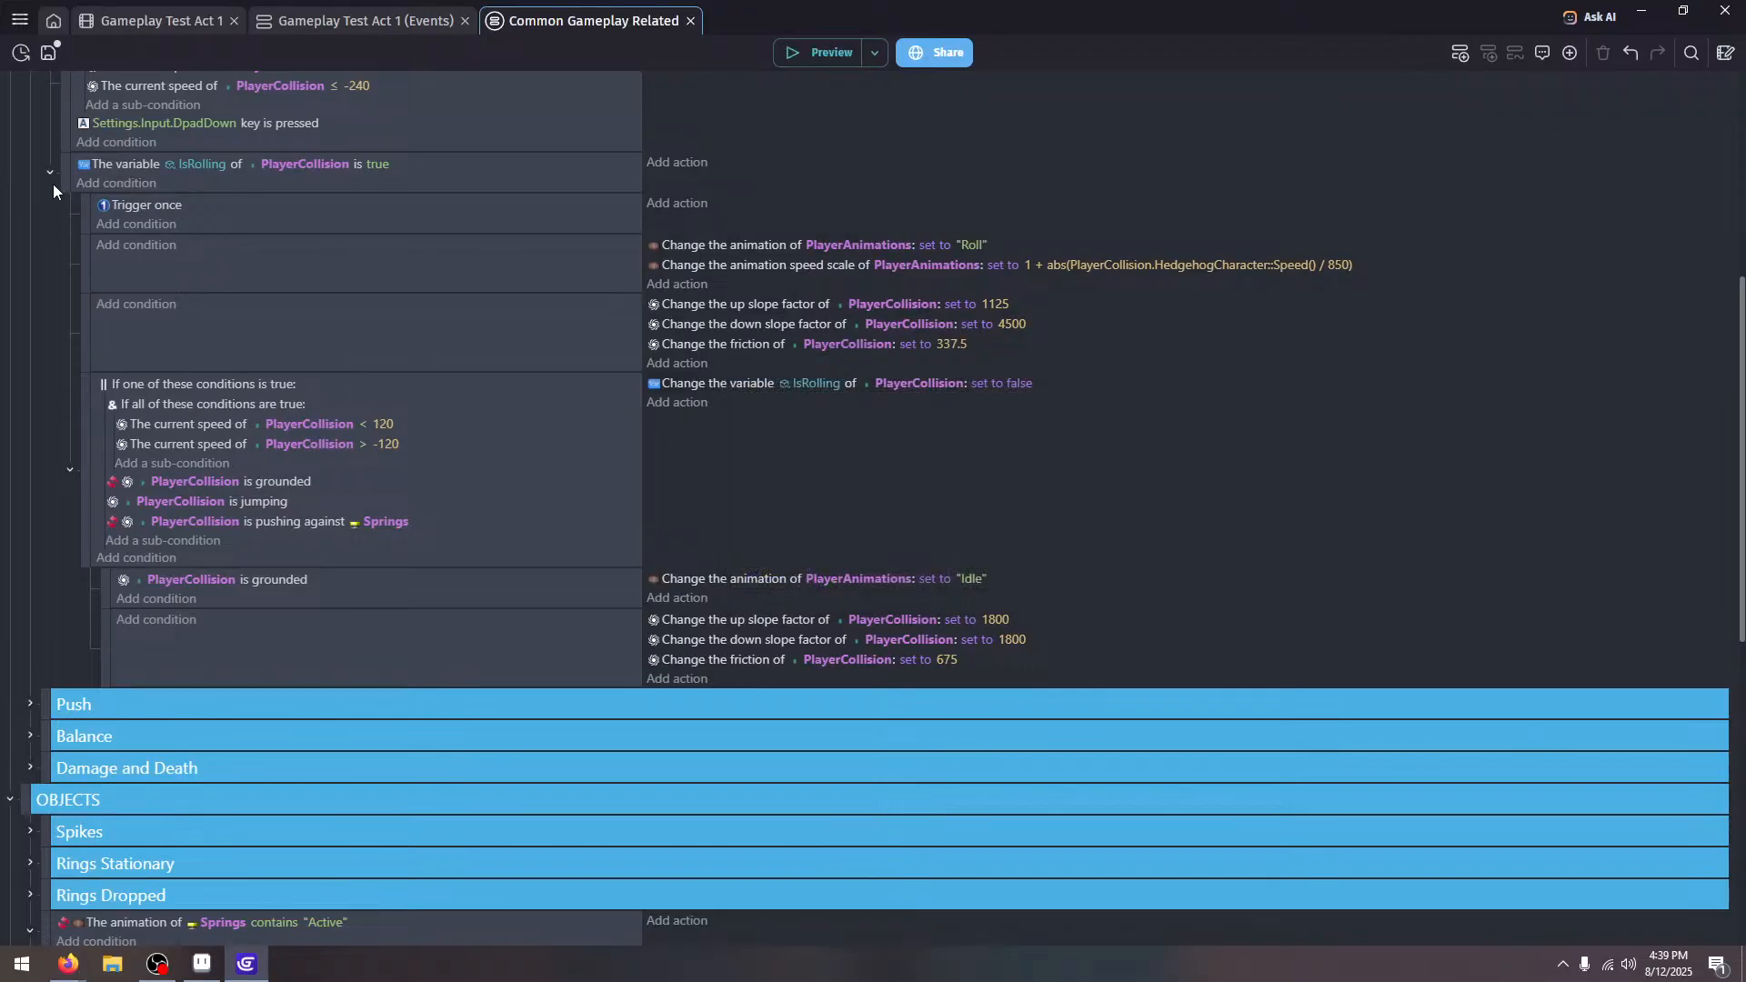
Collapse the sub-events of the LEFT and RIGHT spring events
{"action": "scroll", "coordinate": [52, 184], "scroll_direction": "down", "scroll_amount": 8}
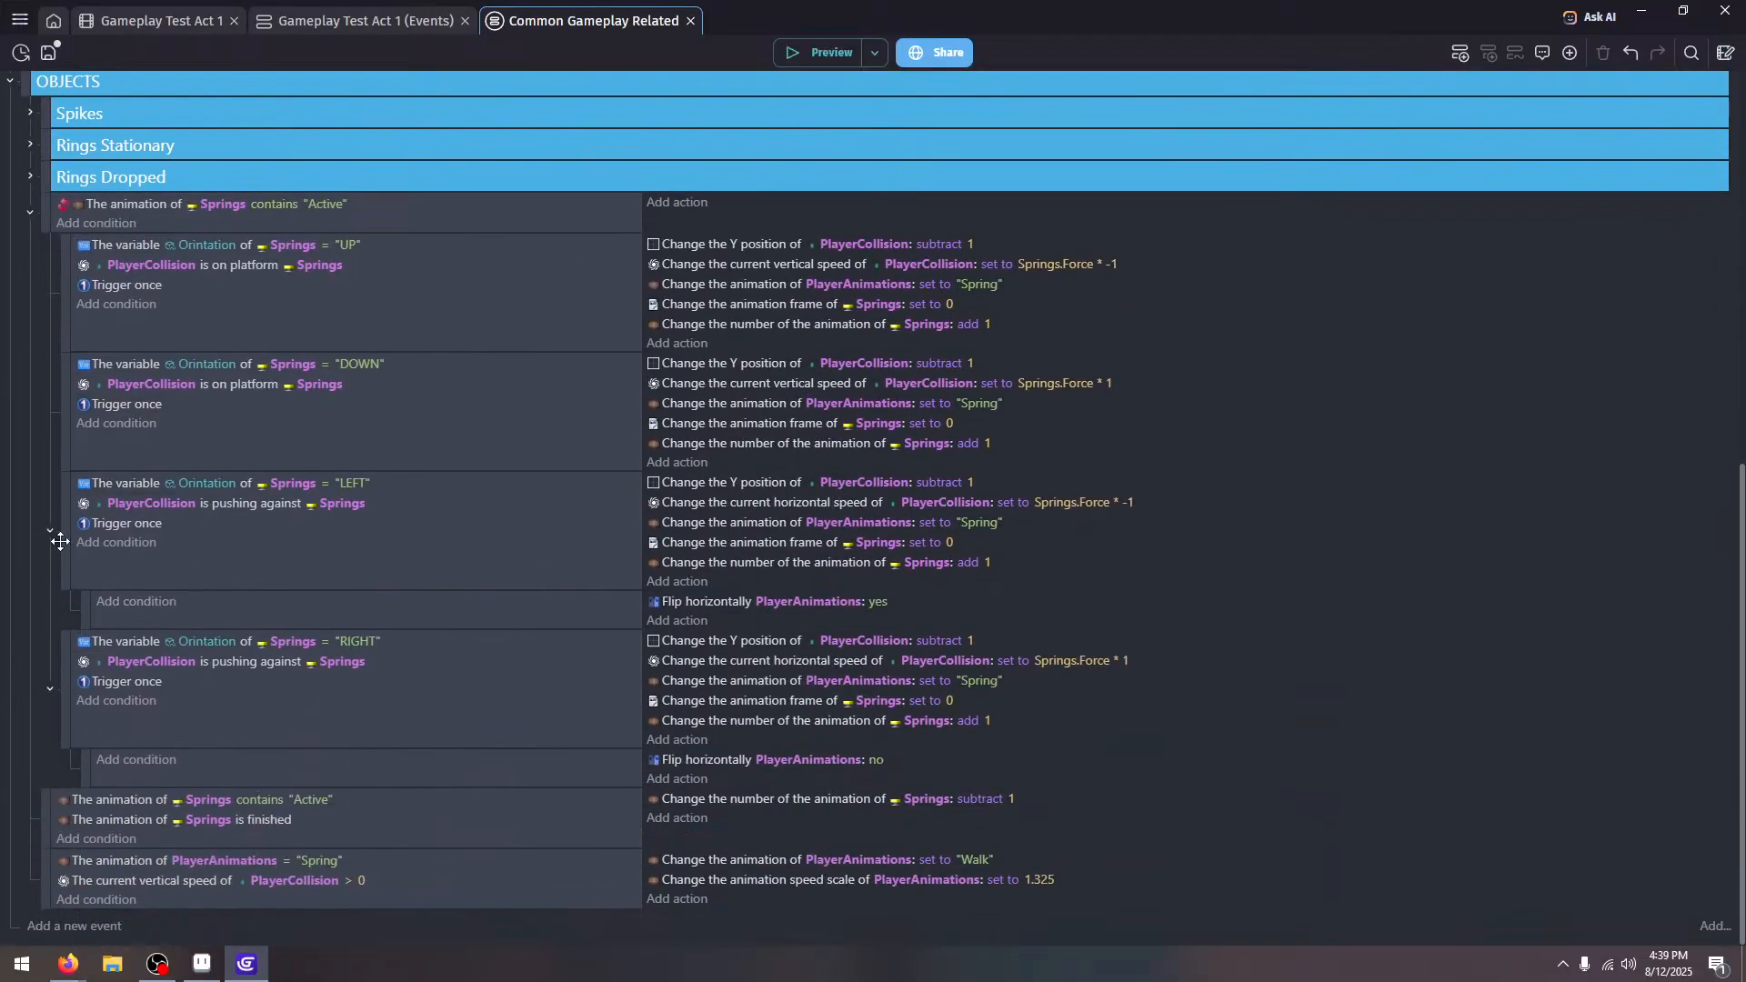
{"action": "left_click", "coordinate": [50, 536]}
{"action": "left_click", "coordinate": [51, 688]}
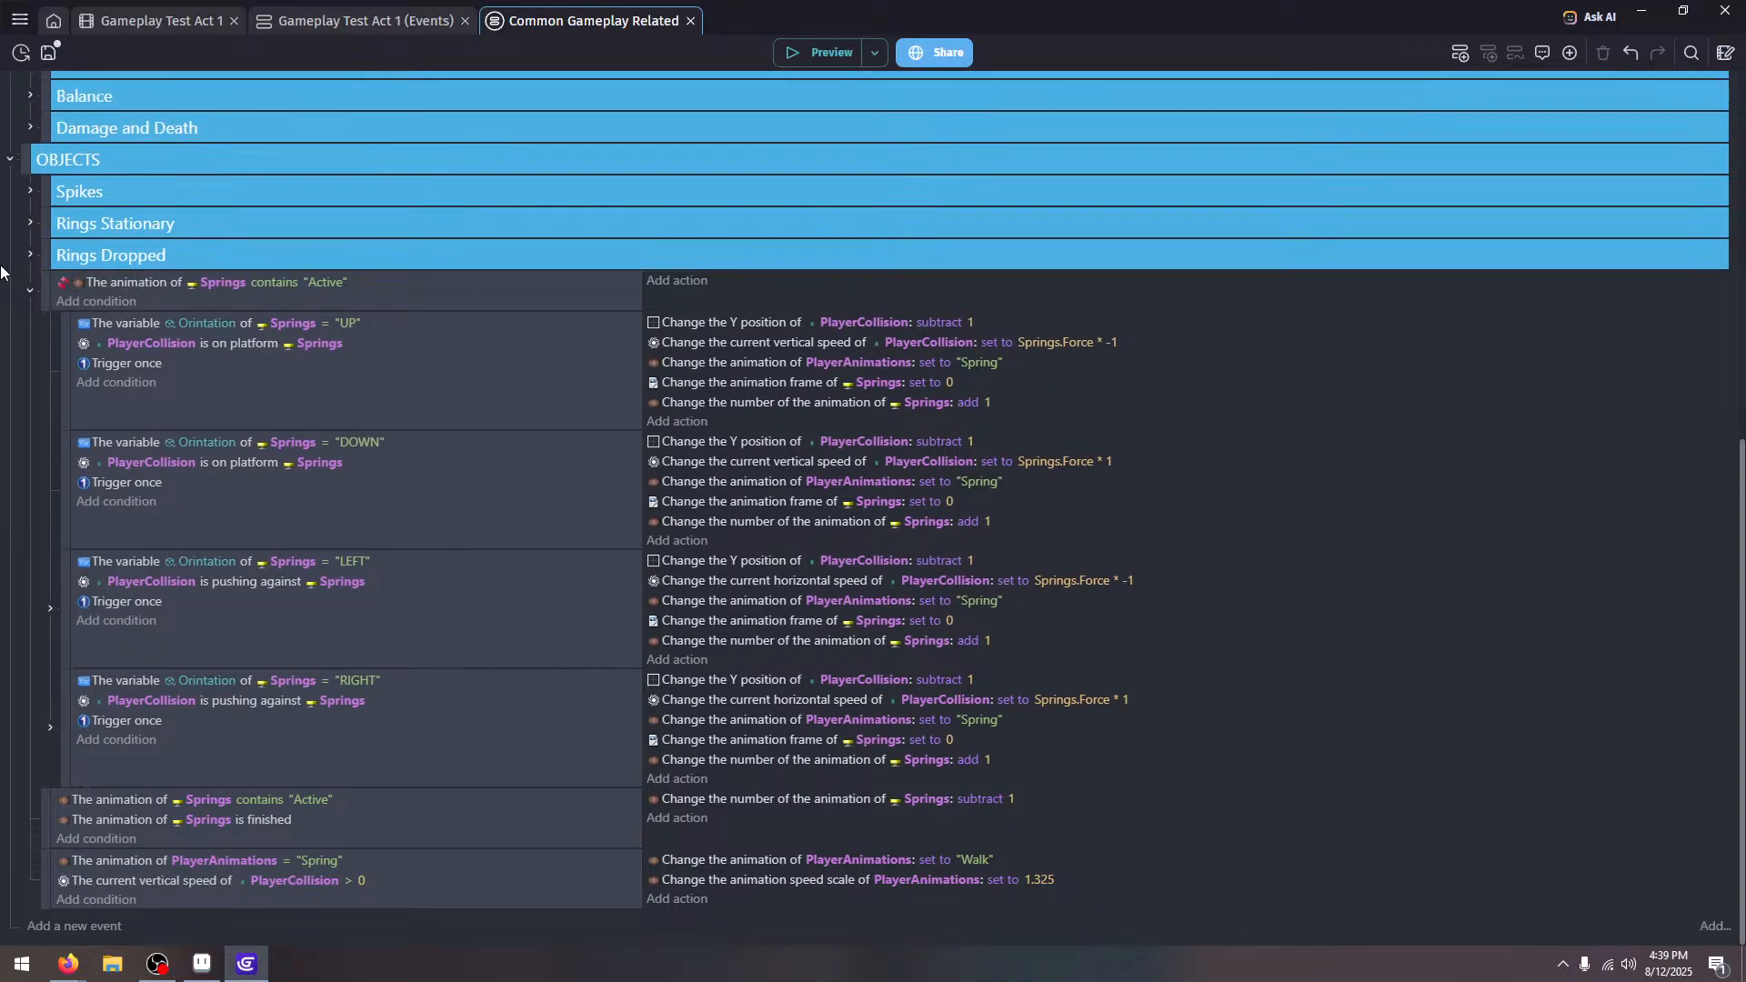
In the Gameplay Test Act 1 scene, place a copy of the left-facing spring above the player's starting point
{"action": "left_click", "coordinate": [123, 23]}
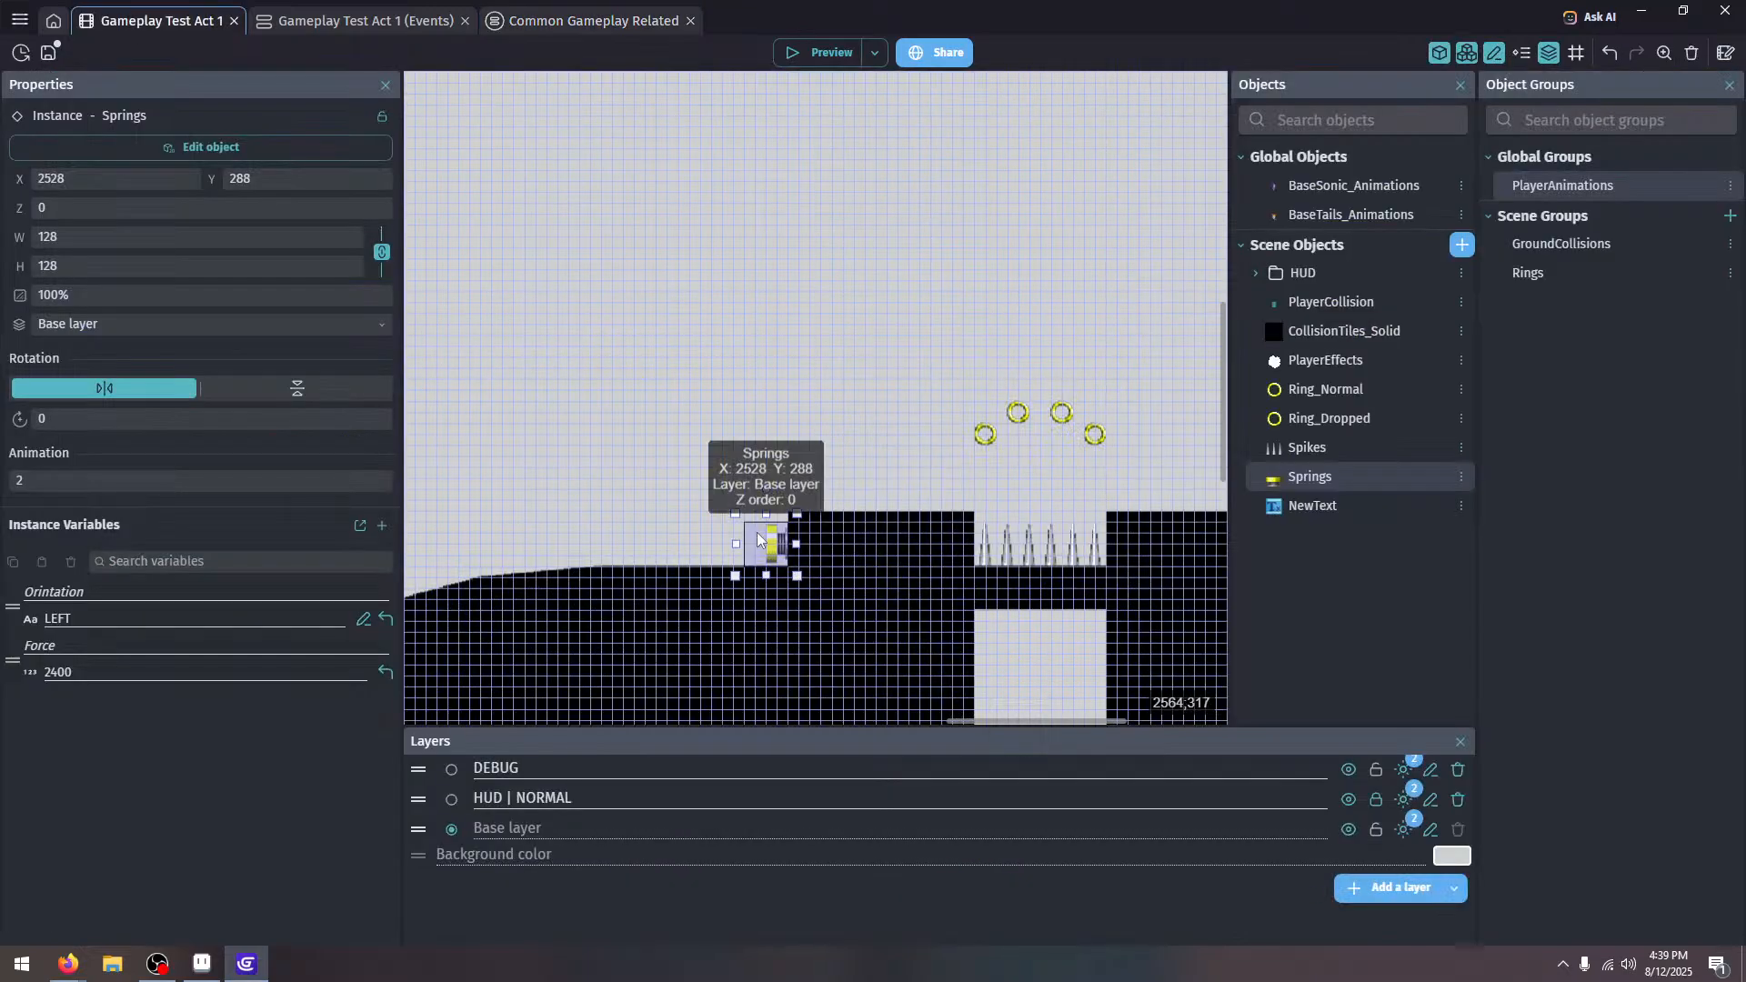
{"action": "scroll", "coordinate": [890, 449], "scroll_direction": "right", "scroll_amount": 5}
{"action": "scroll", "coordinate": [871, 351], "scroll_direction": "up", "scroll_amount": 1}
{"action": "scroll", "coordinate": [703, 363], "scroll_direction": "left", "scroll_amount": 15}
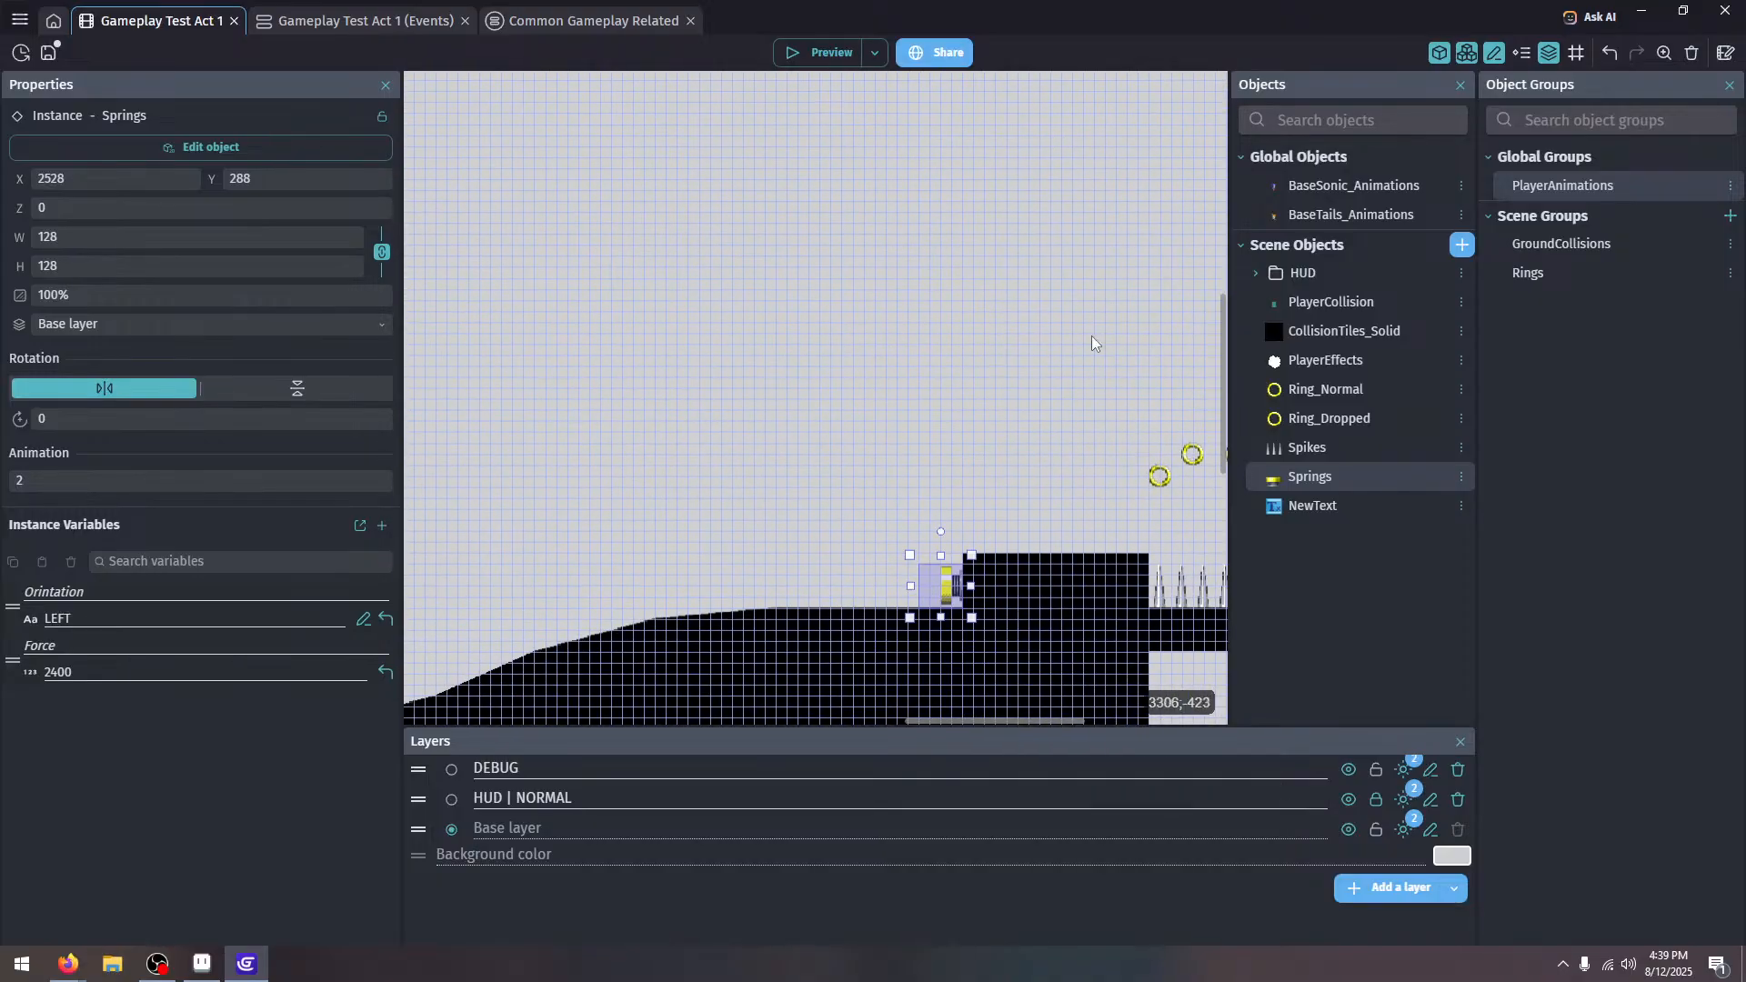
{"action": "left_click", "coordinate": [647, 342]}
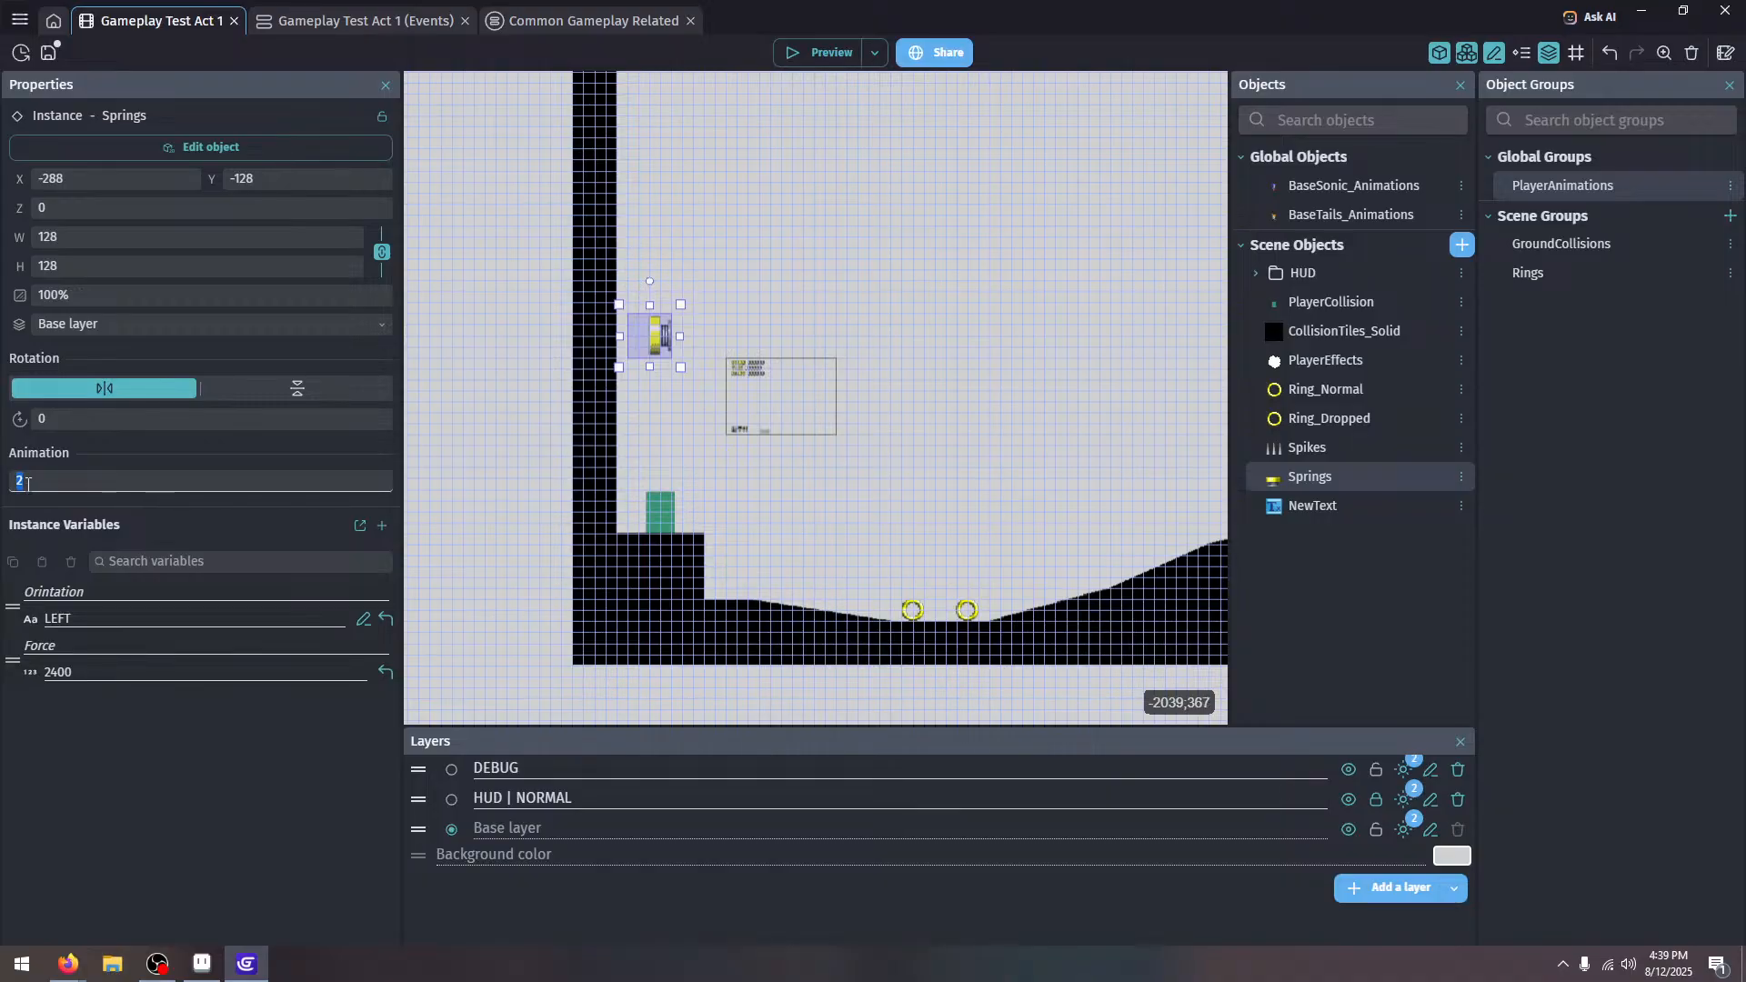
Set the copied spring's animation to 4, flip it only vertically, move it to X -320, Y -64, and set its Orintation variable to DOWN
{"action": "type", "text": "4"}
{"action": "left_click", "coordinate": [116, 397]}
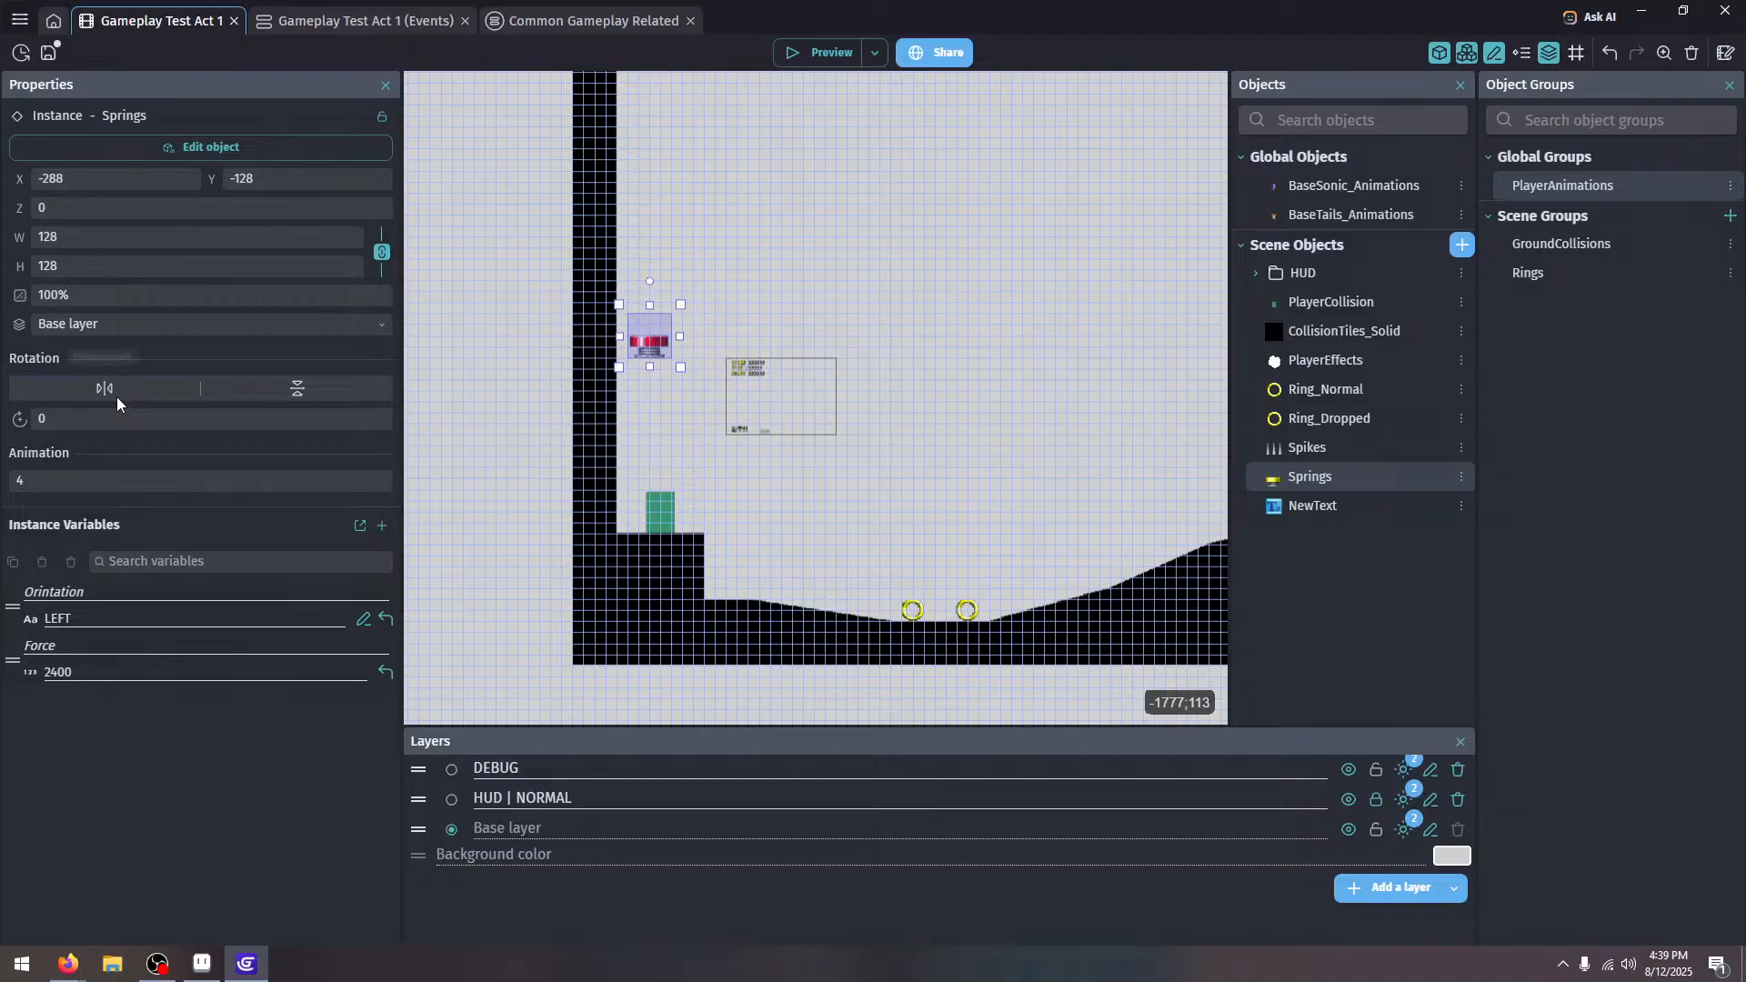
{"action": "left_click", "coordinate": [272, 389]}
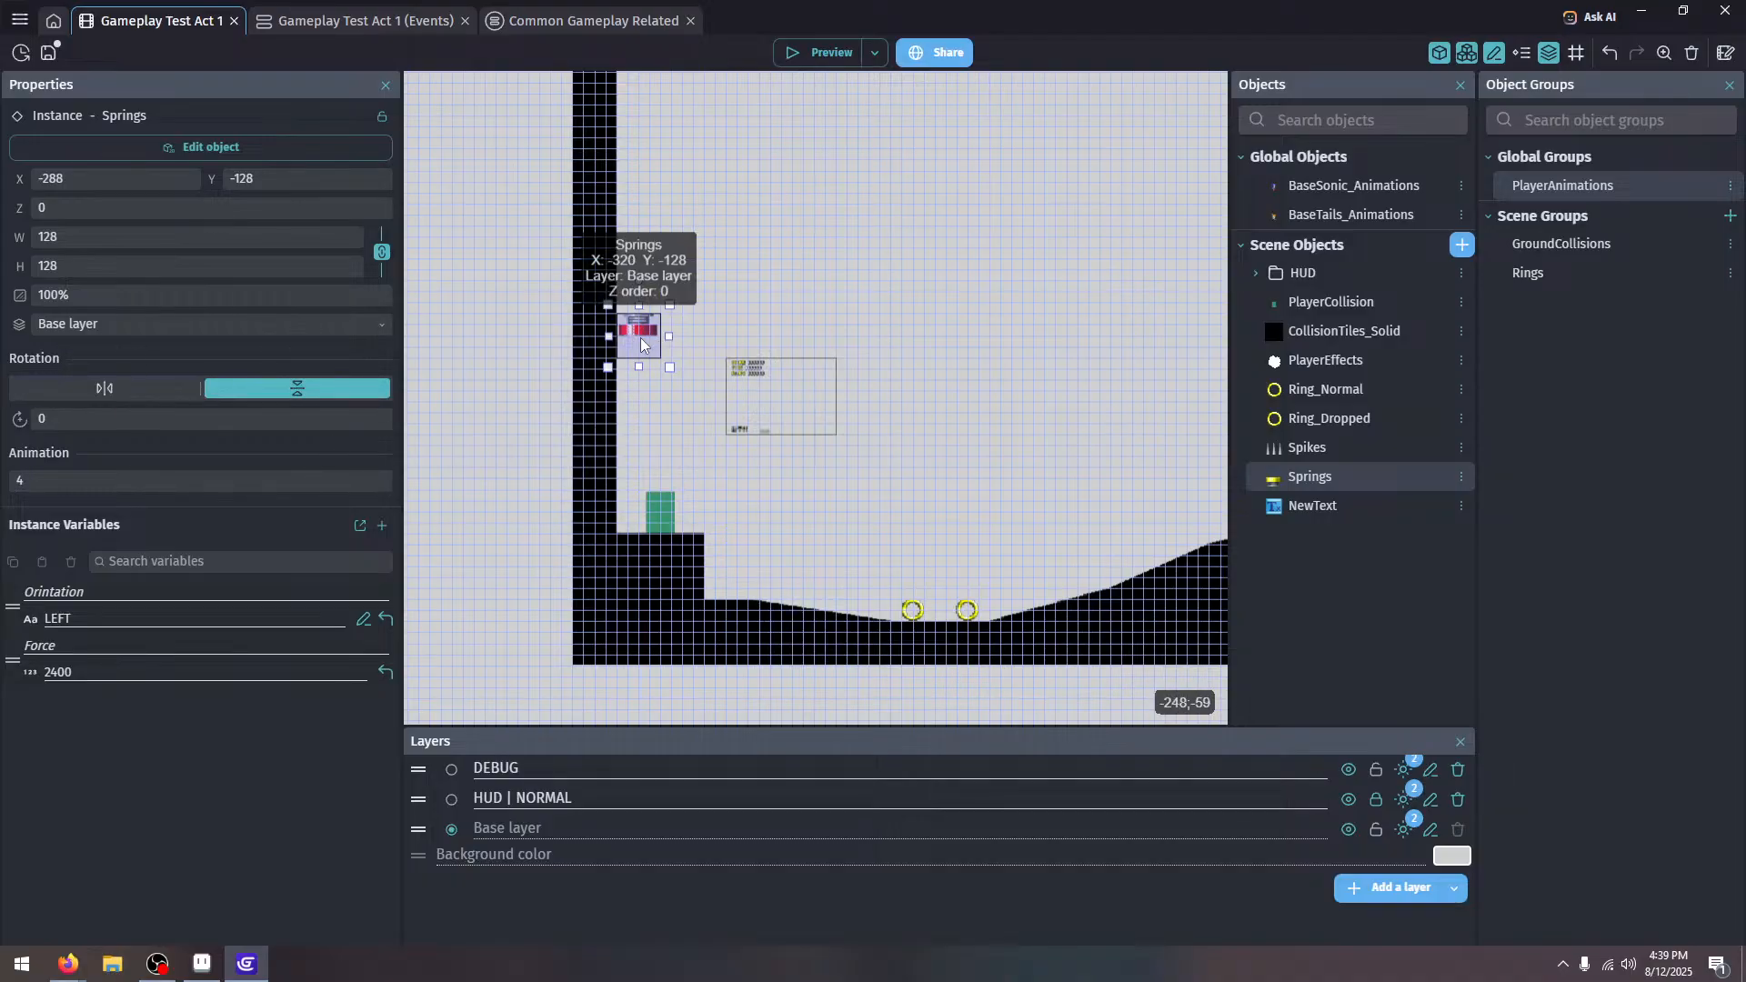
{"action": "left_click_drag", "start_coordinate": [640, 338], "coordinate": [646, 360]}
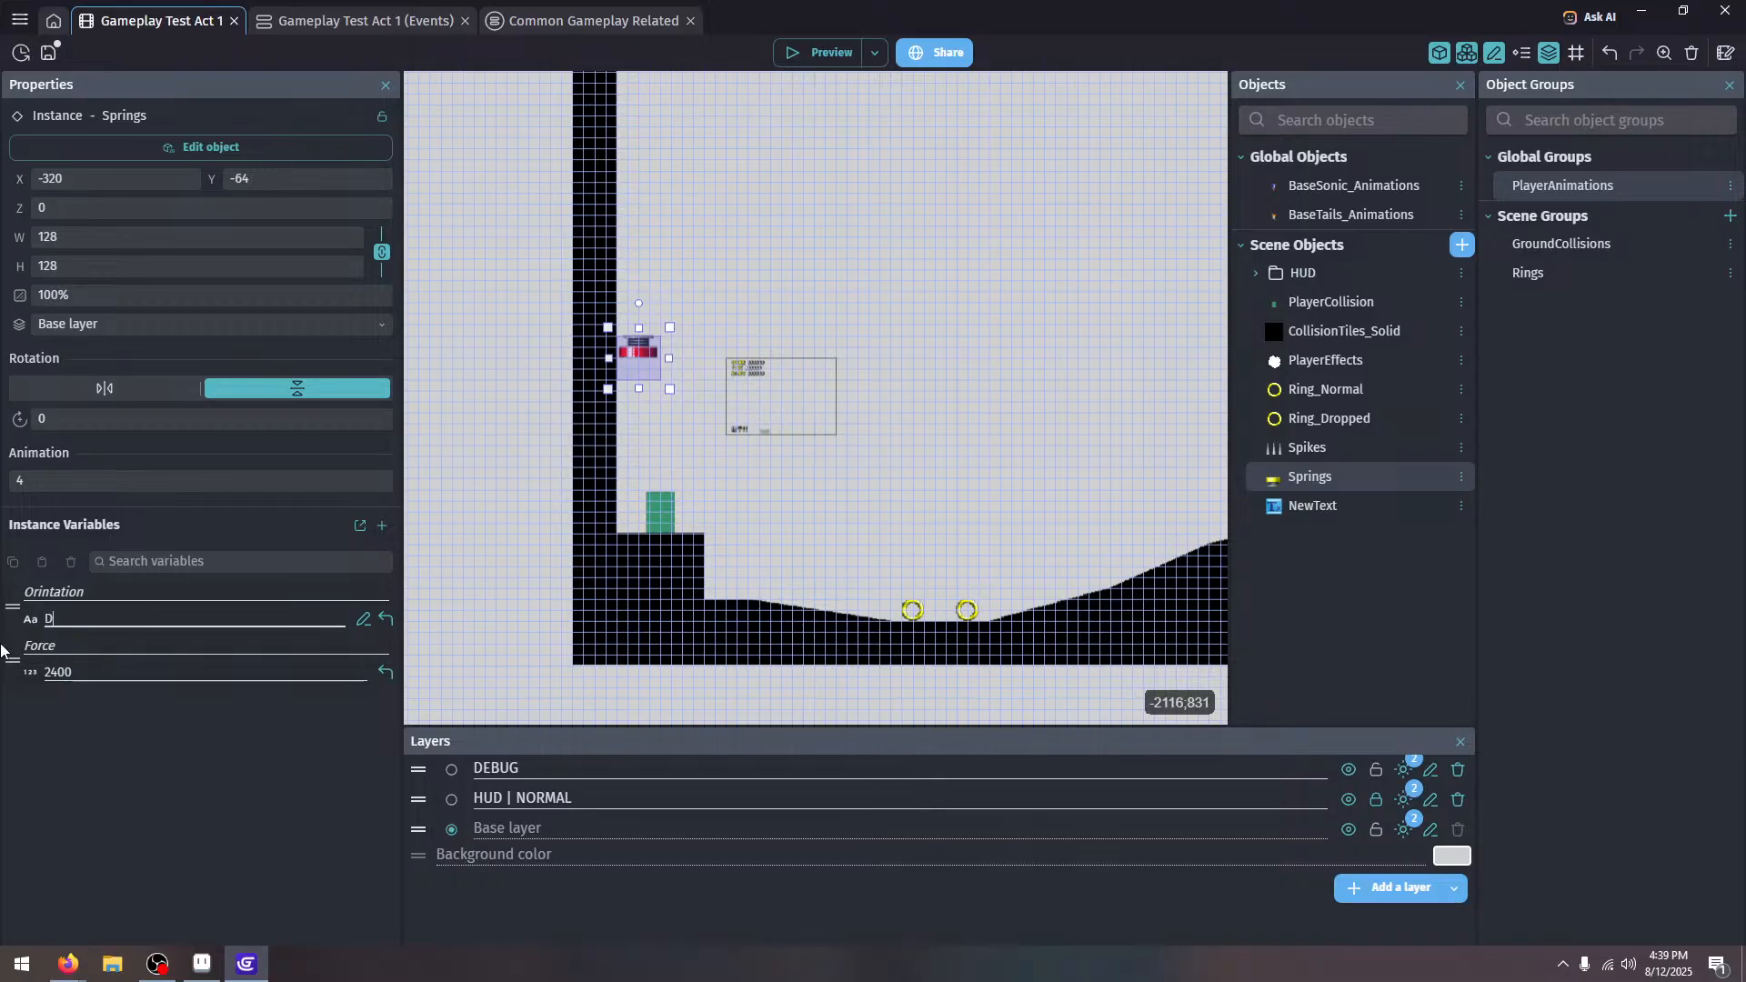
{"action": "left_click", "coordinate": [902, 337]}
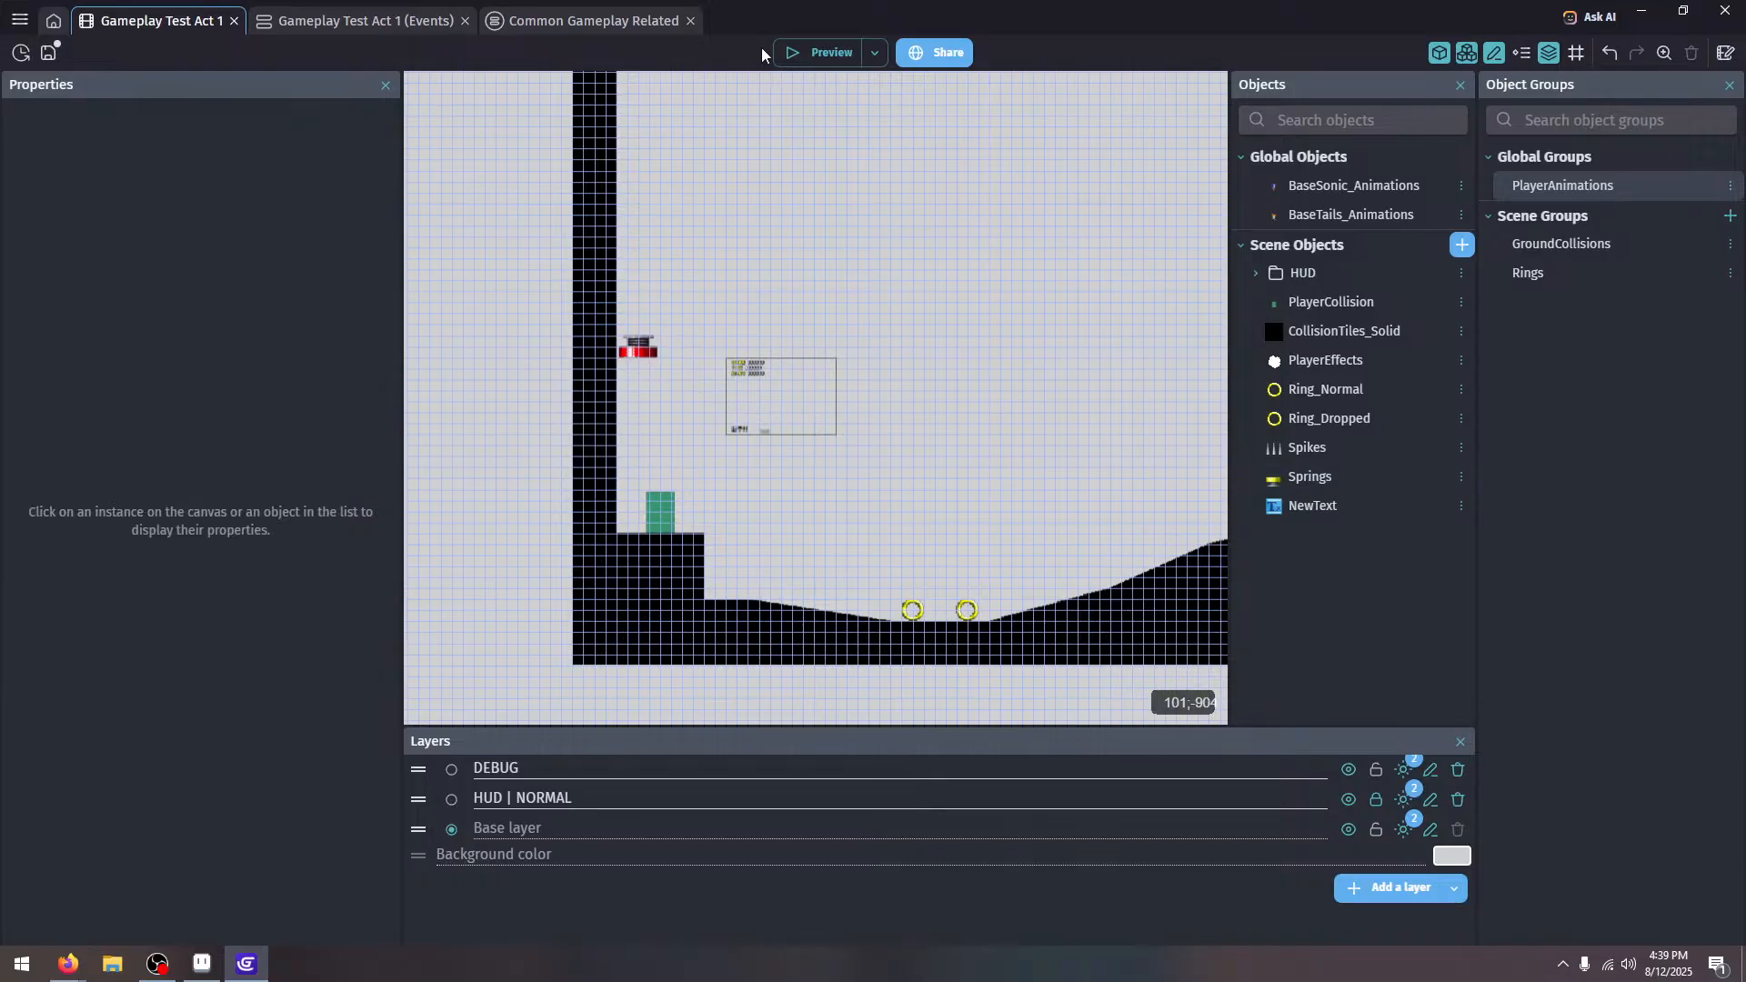
Launch the preview, jump Tails up at the downward-facing red spring, and close the preview
{"action": "left_click", "coordinate": [804, 62]}
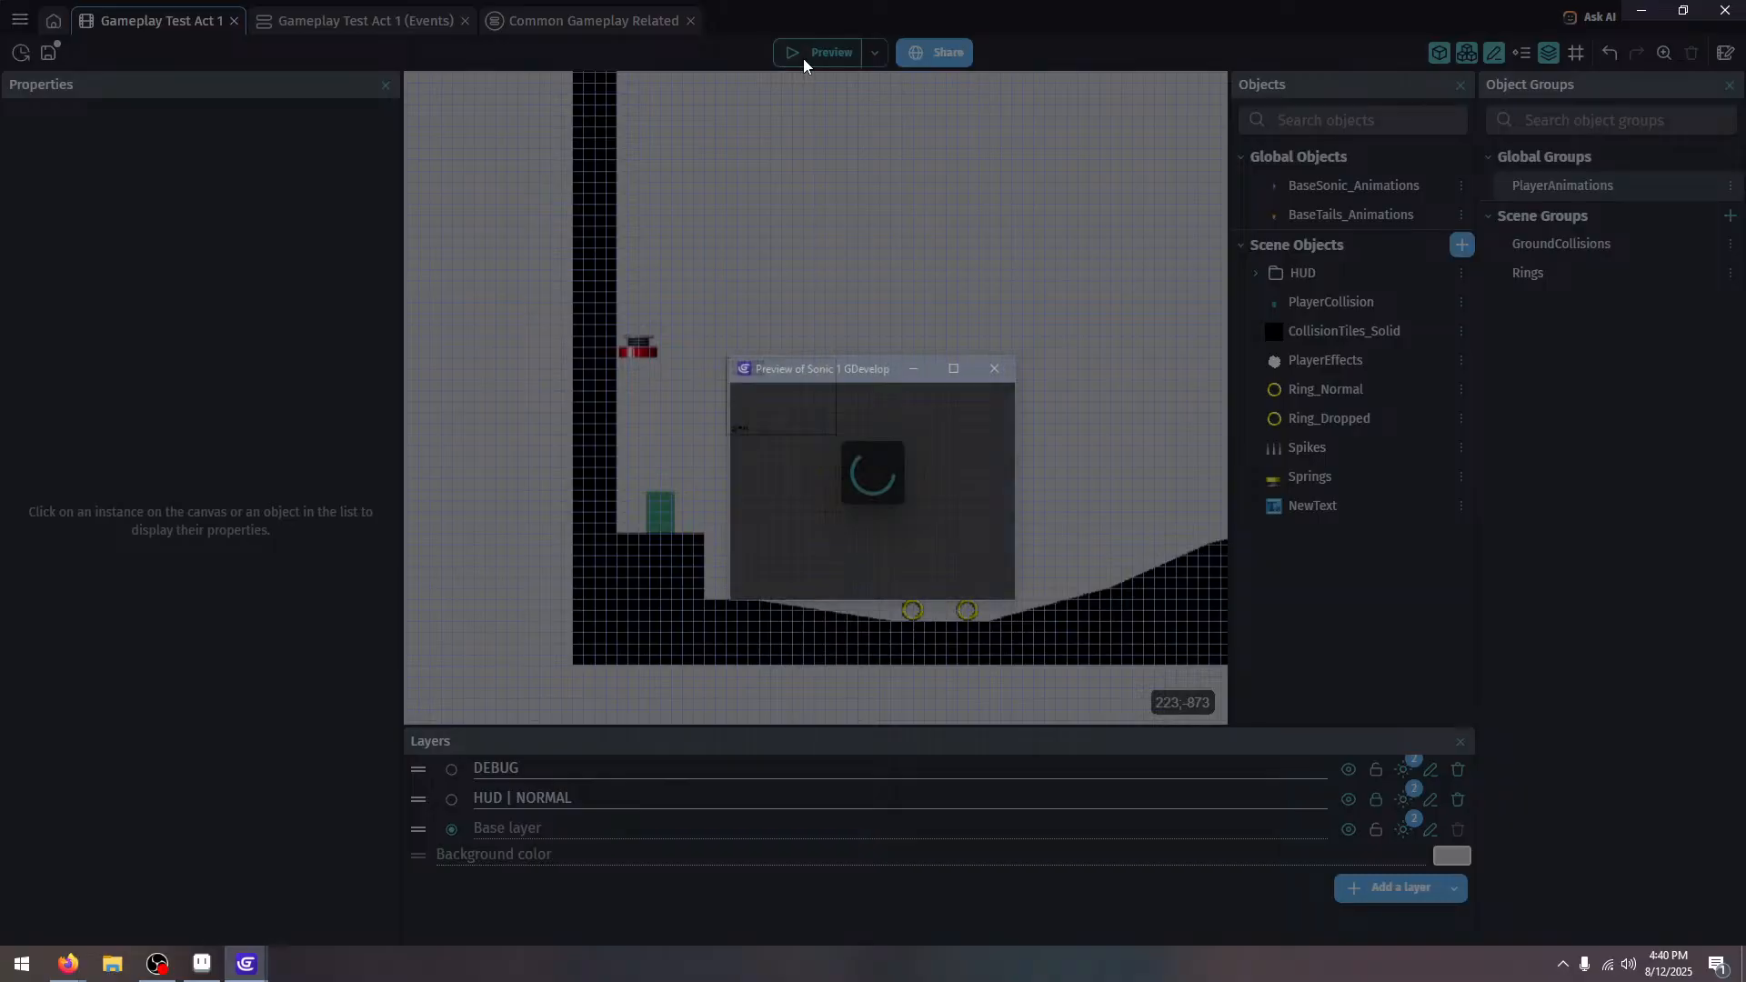
{"action": "key", "text": "Left"}
{"action": "key", "text": "space"}
{"action": "key", "text": "Right"}
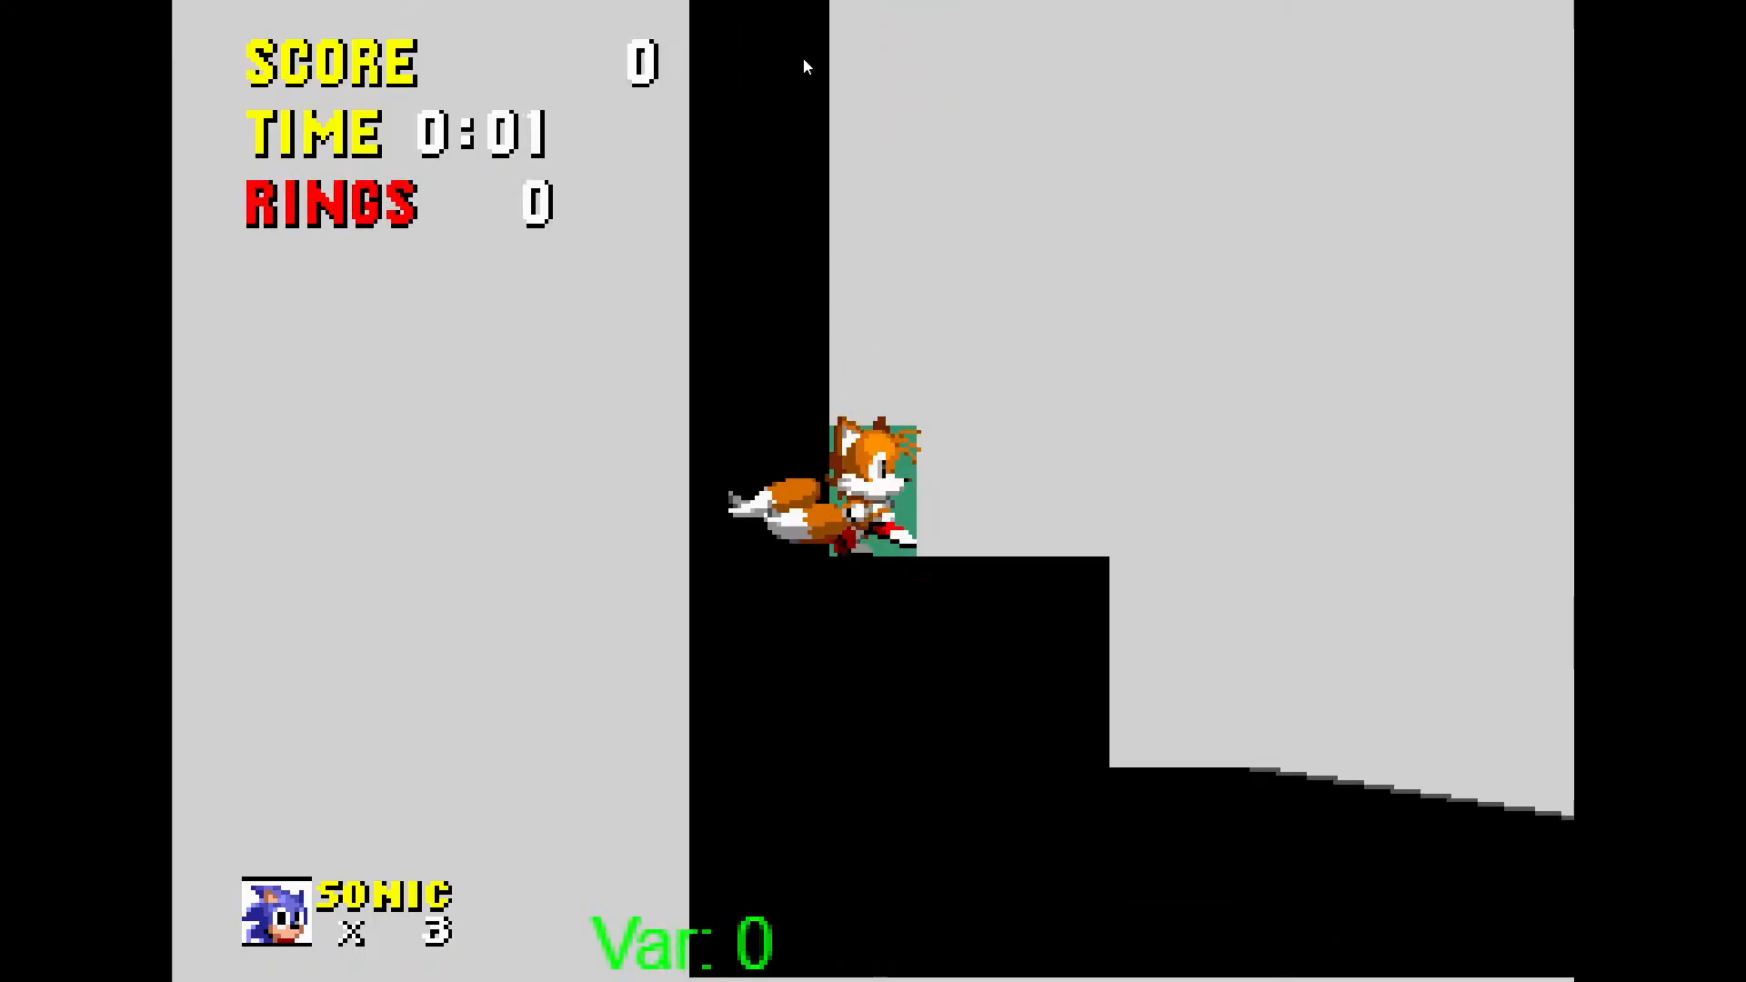
{"action": "key", "text": "space"}
{"action": "key", "text": "Left"}
{"action": "key", "text": "Right"}
{"action": "key", "text": "Escape"}
{"action": "left_click", "coordinate": [1003, 364]}
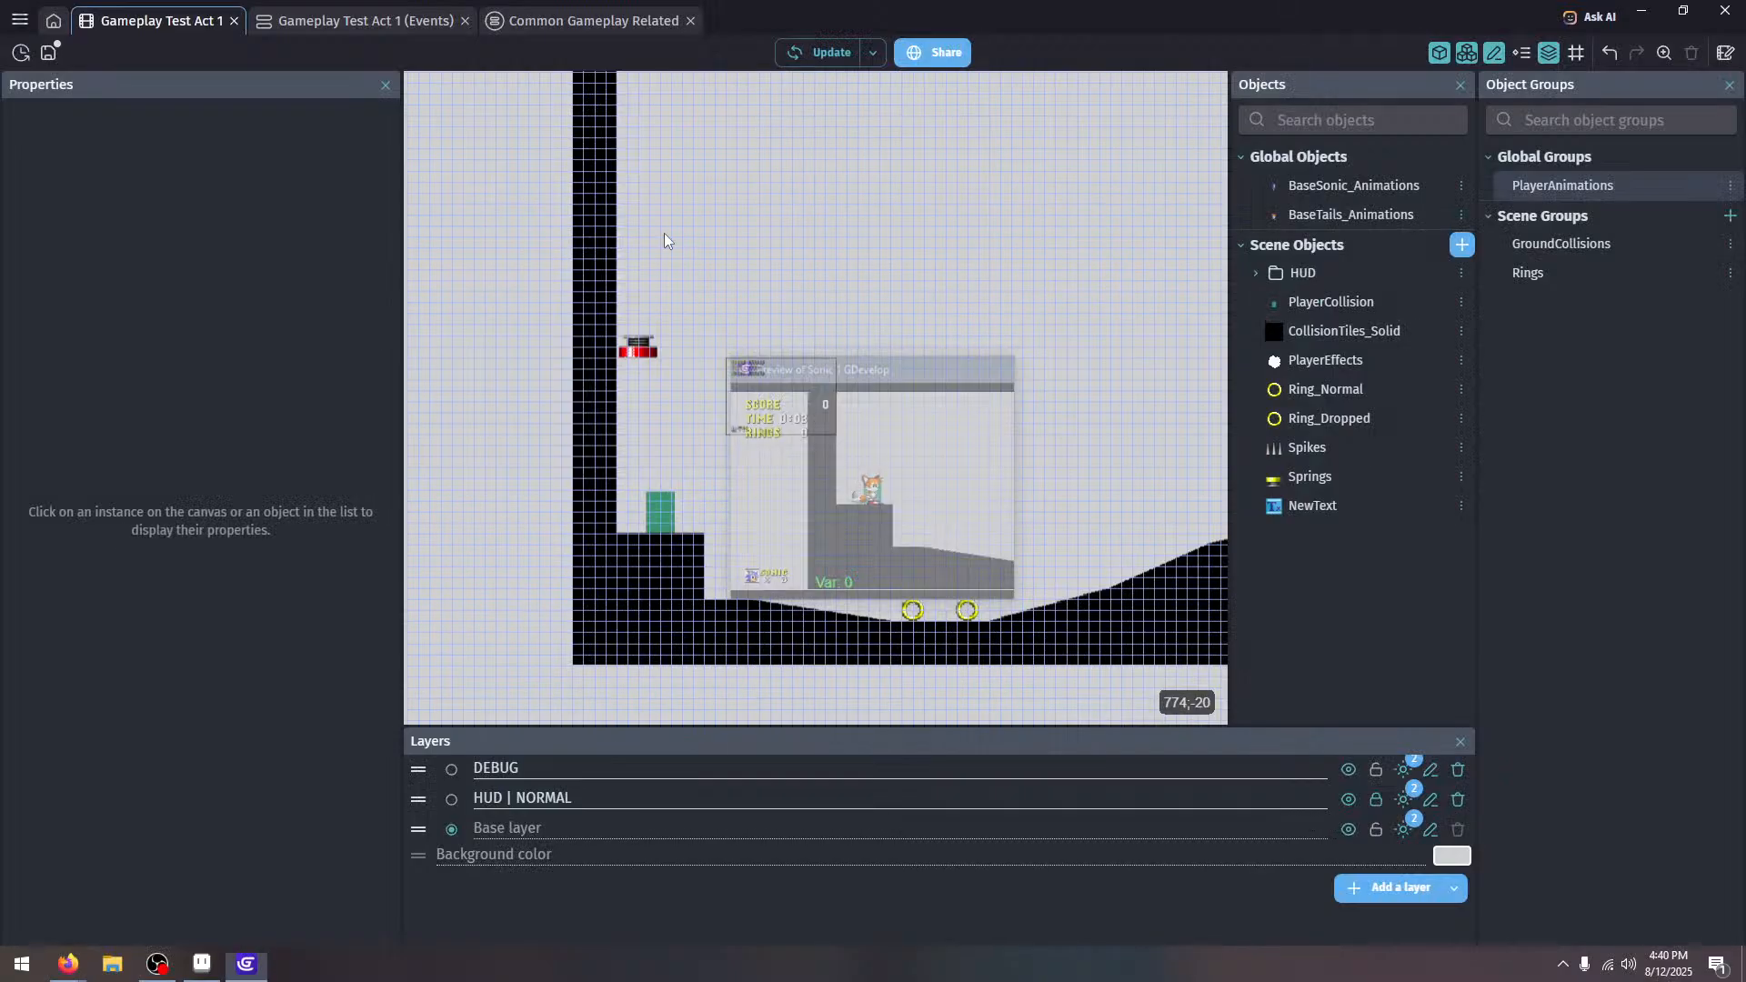
Undo the collapse of the sideways spring events, and replace the DOWN event's platform condition with a Collision check between PlayerCollision and Springs
{"action": "left_click", "coordinate": [523, 20]}
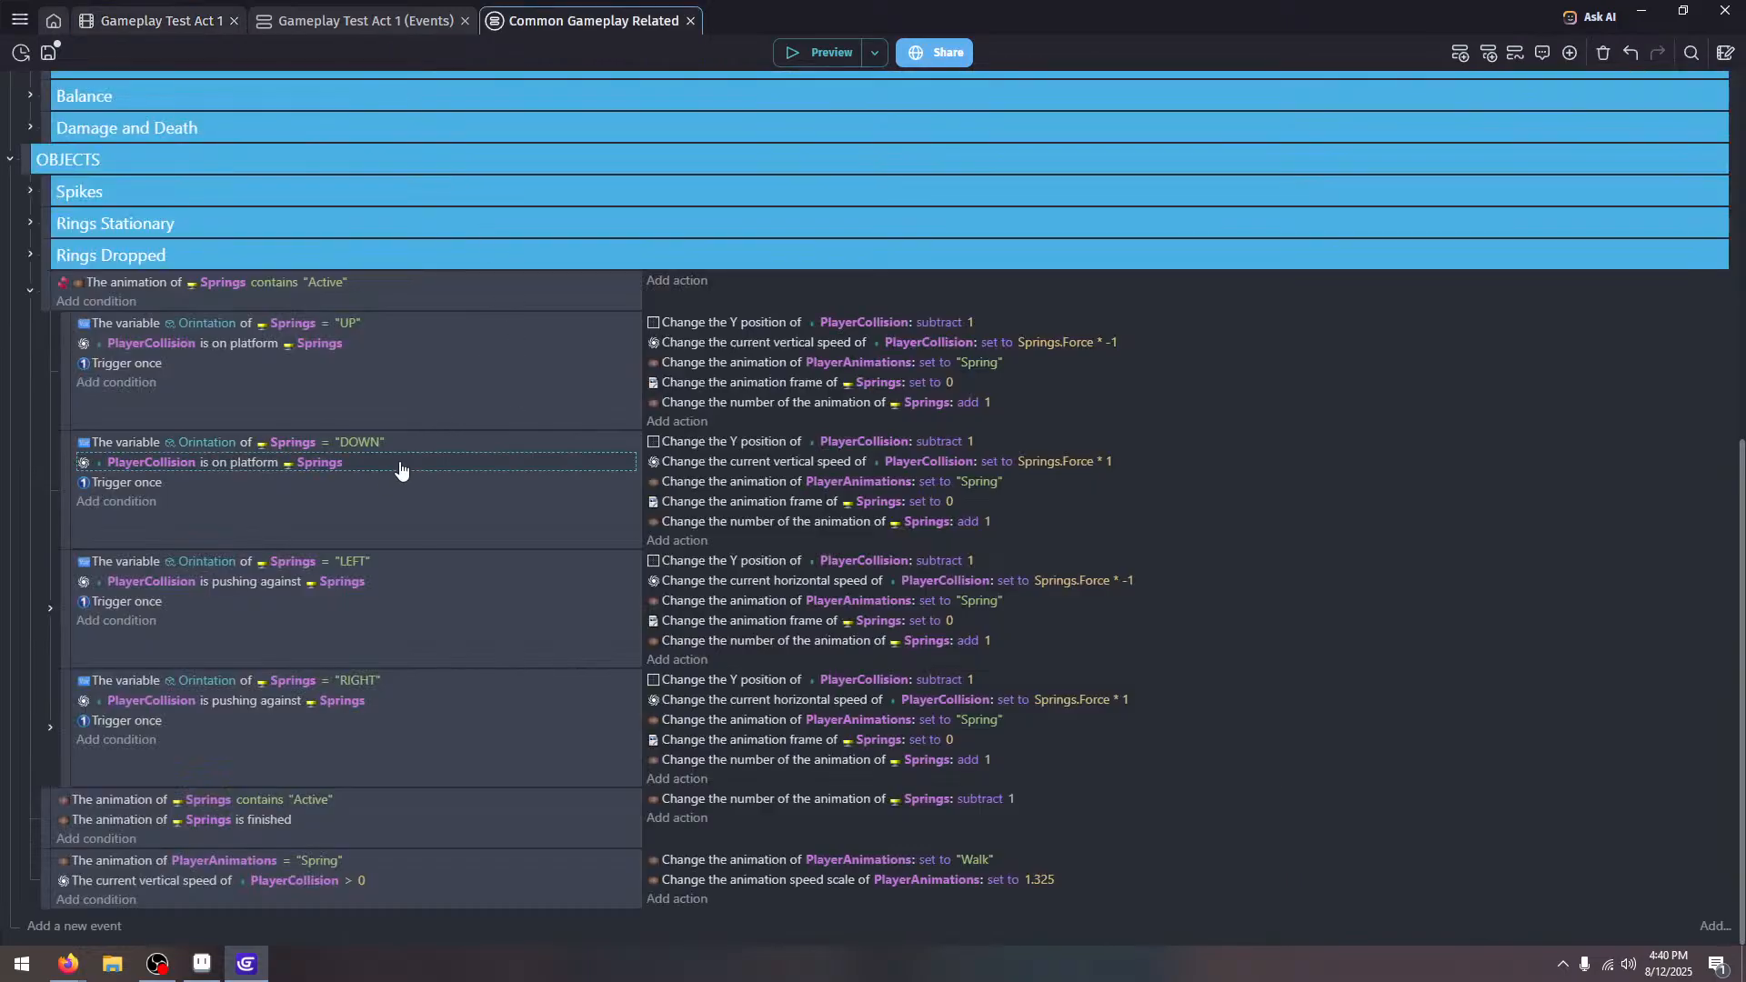
{"action": "key", "text": "ctrl+z"}
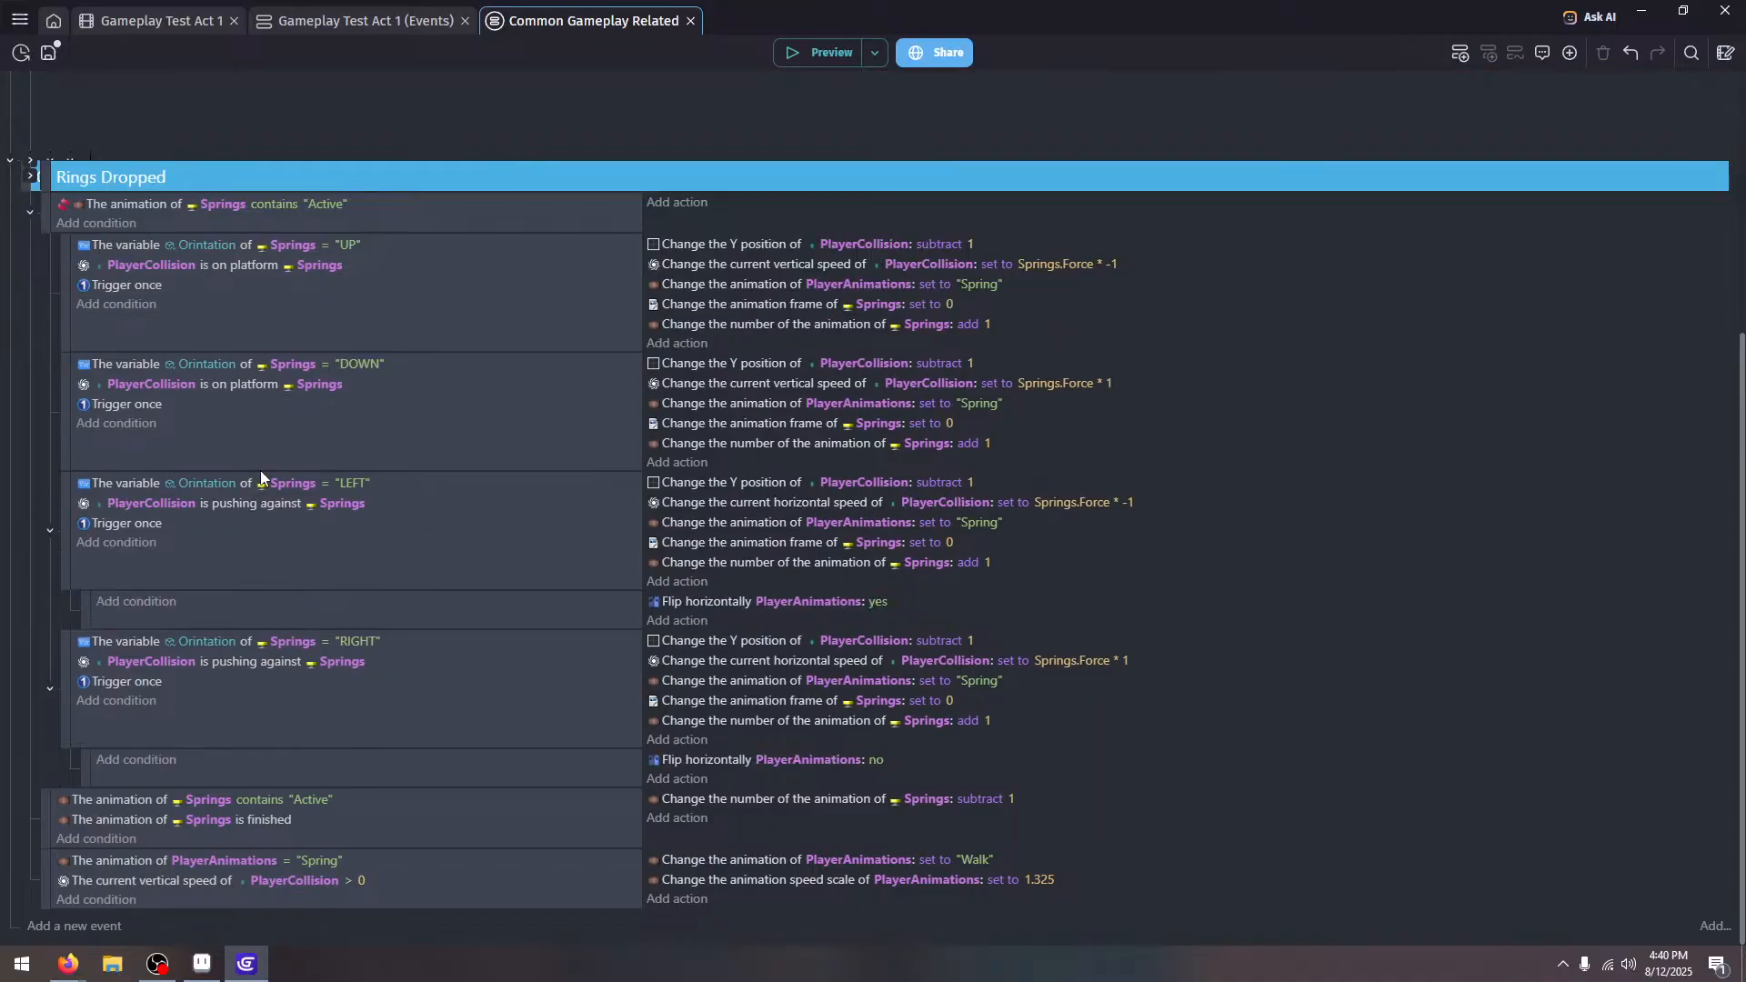
{"action": "scroll", "coordinate": [474, 627], "scroll_direction": "down", "scroll_amount": 2}
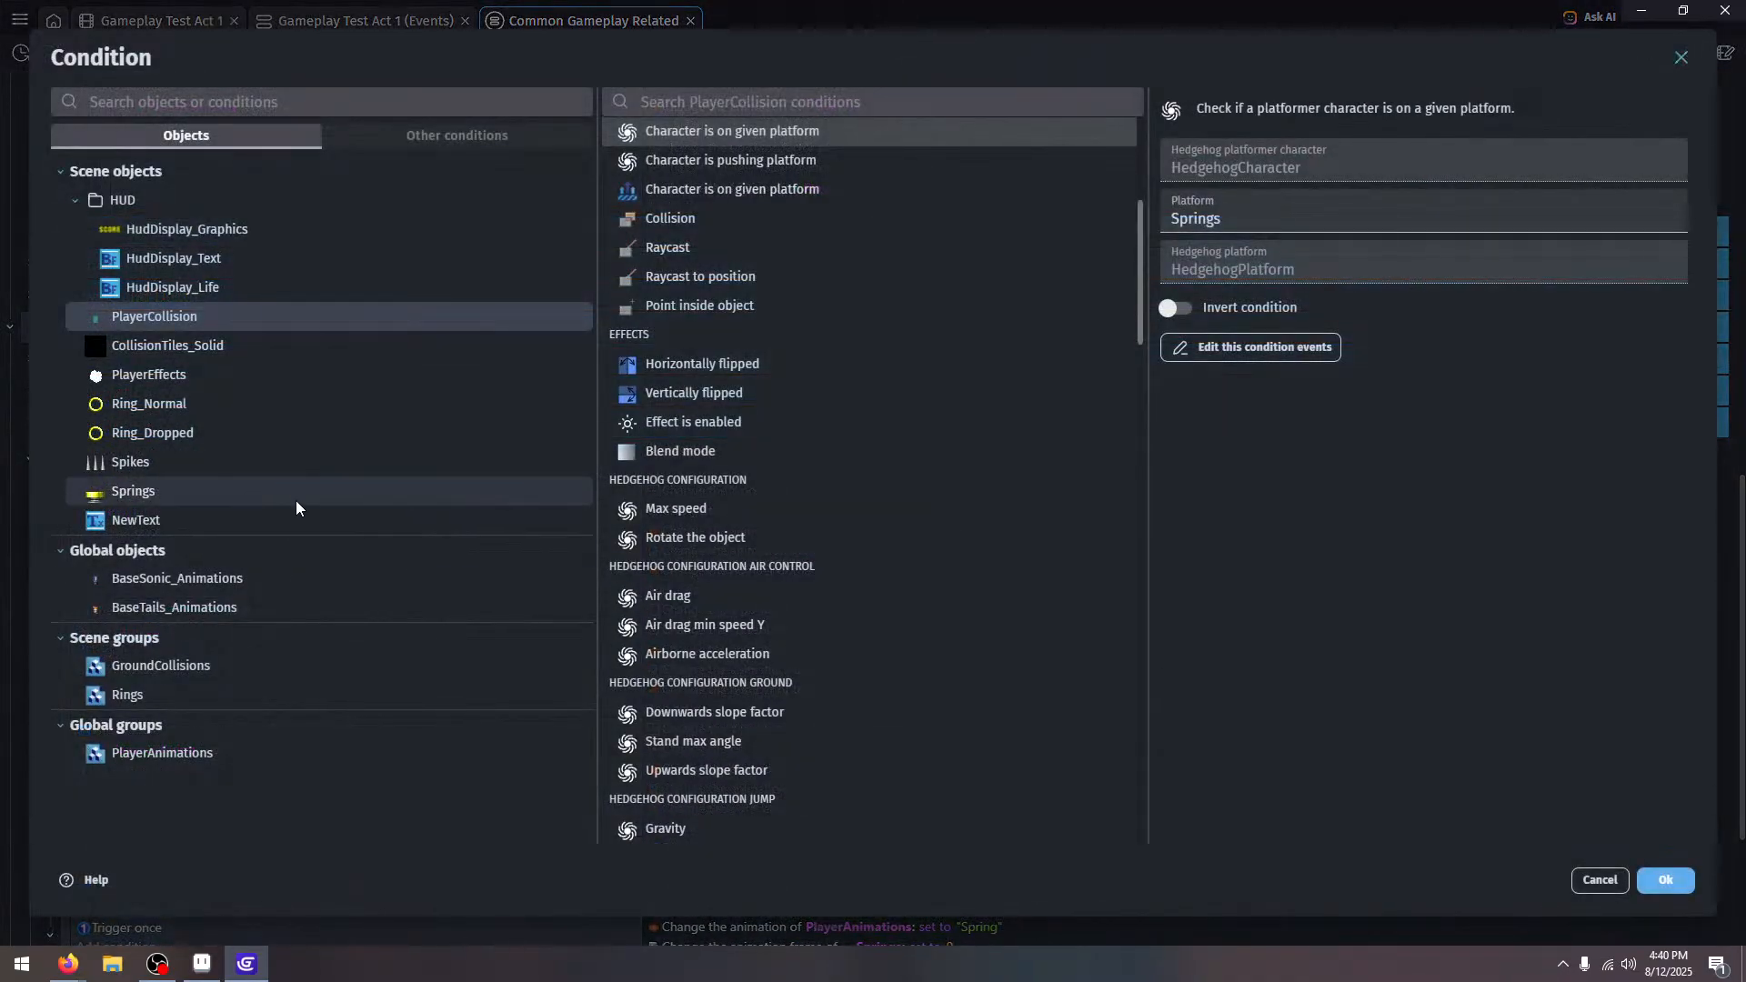
{"action": "left_click", "coordinate": [777, 220]}
{"action": "left_click", "coordinate": [1448, 172]}
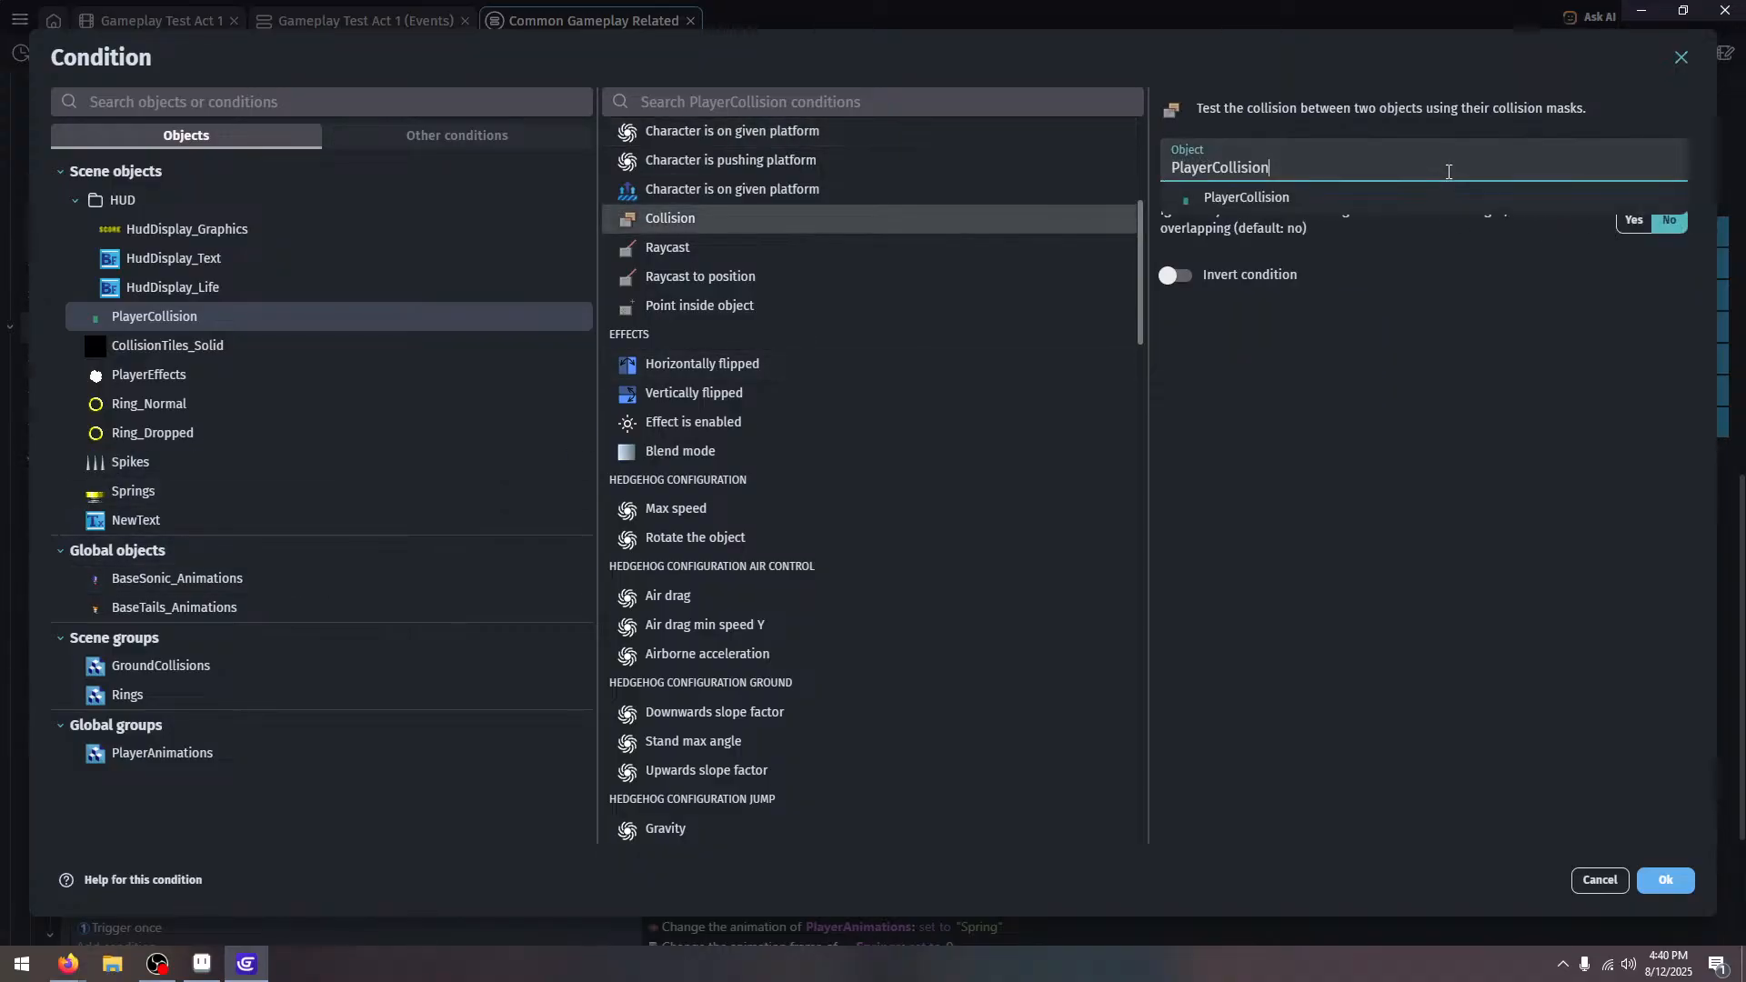
{"action": "left_click_drag", "start_coordinate": [1449, 171], "coordinate": [977, 216]}
{"action": "key", "text": "BackSpace"}
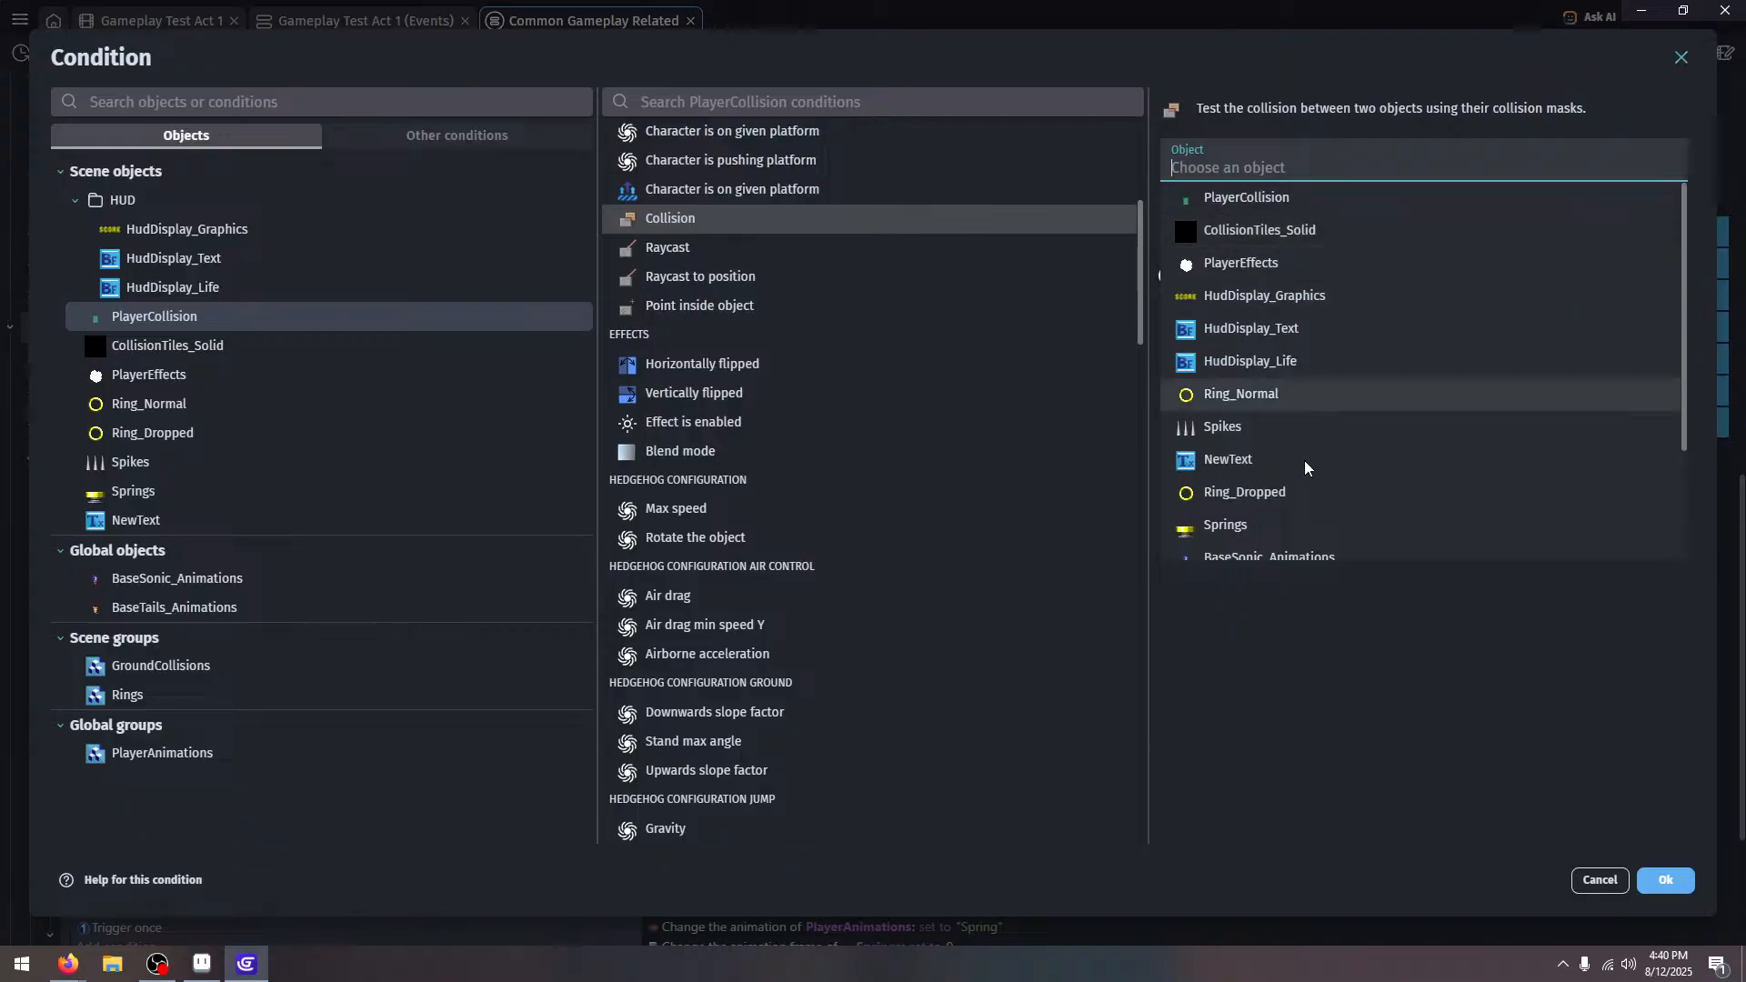
{"action": "scroll", "coordinate": [1306, 482], "scroll_direction": "down", "scroll_amount": 2}
{"action": "left_click", "coordinate": [1290, 377]}
{"action": "left_click", "coordinate": [1661, 880]}
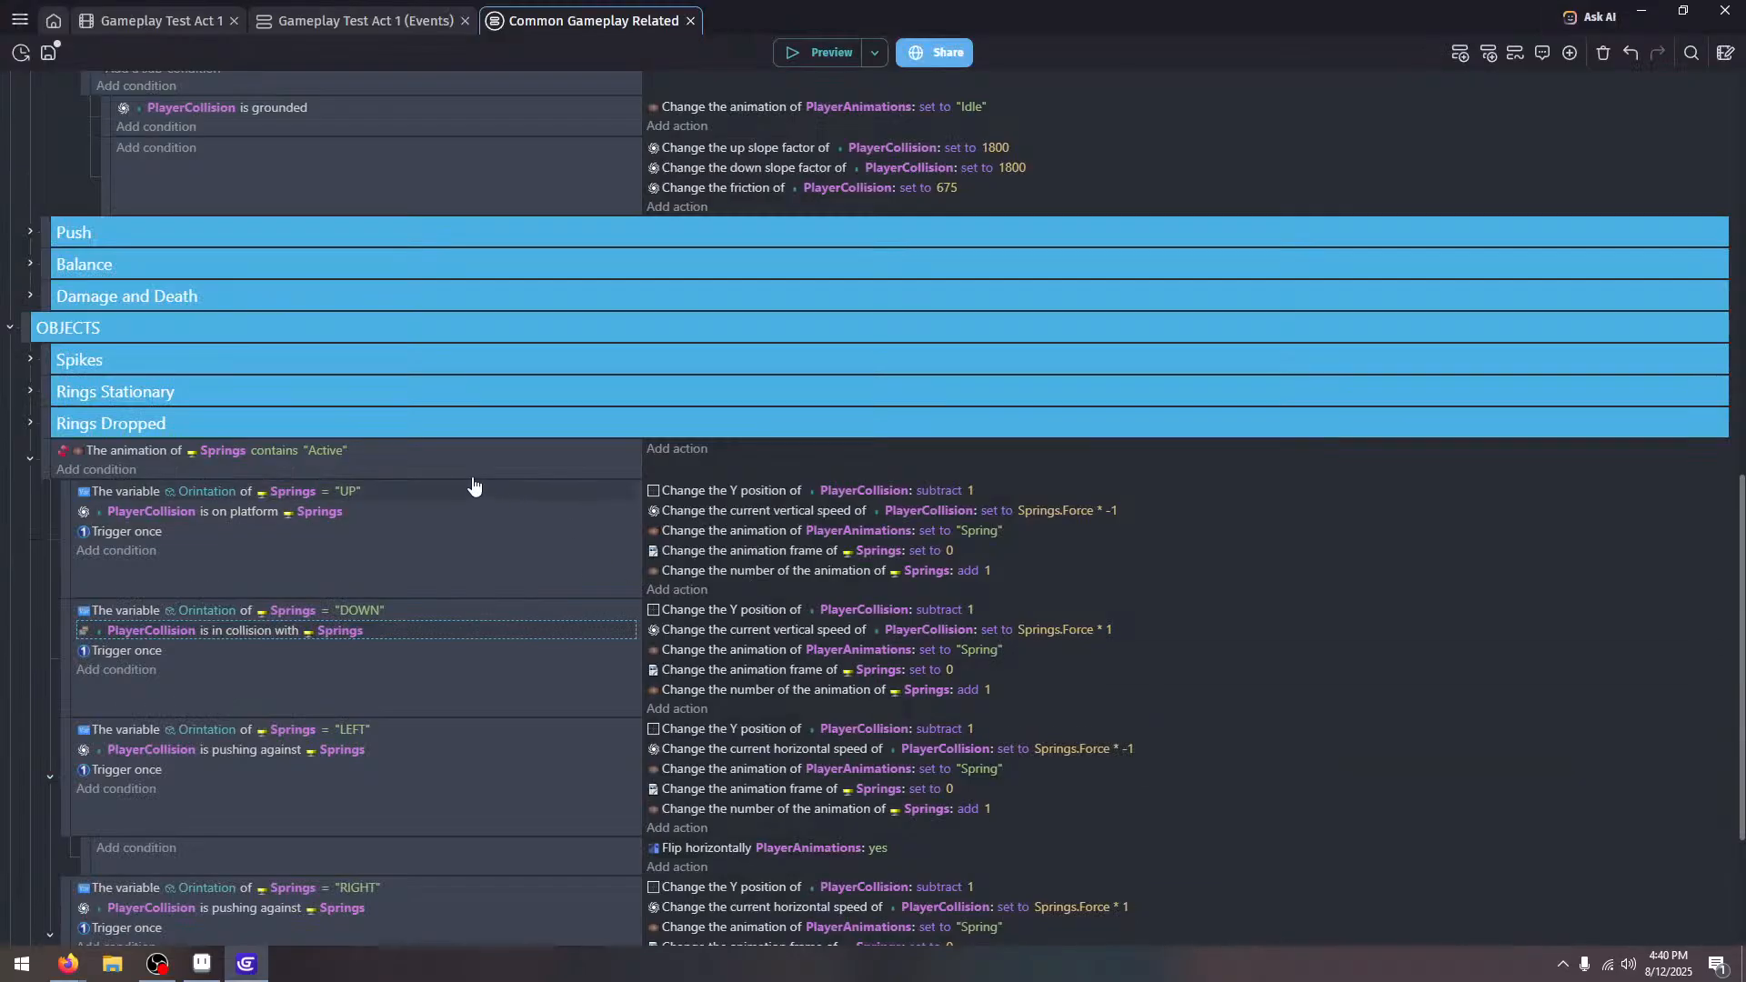
Preview the game, jump Tails repeatedly into the downward-facing red spring to test the collision condition, and close the preview
{"action": "left_click", "coordinate": [823, 53]}
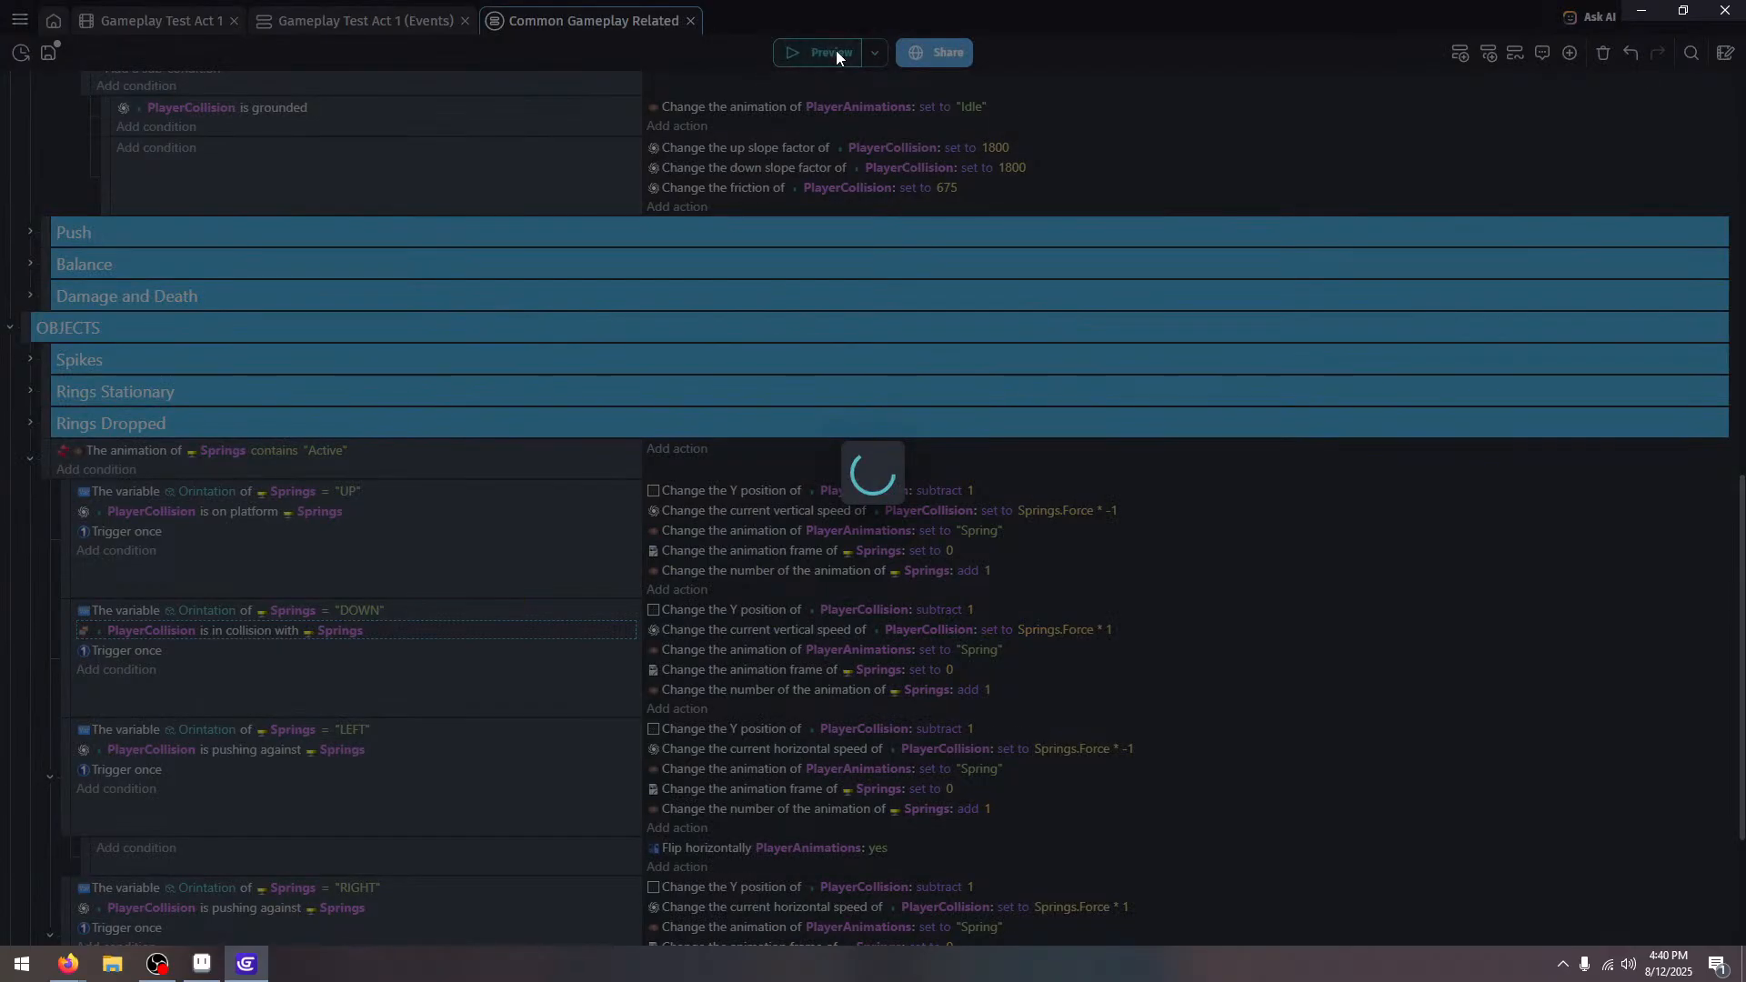
{"action": "key", "text": "space"}
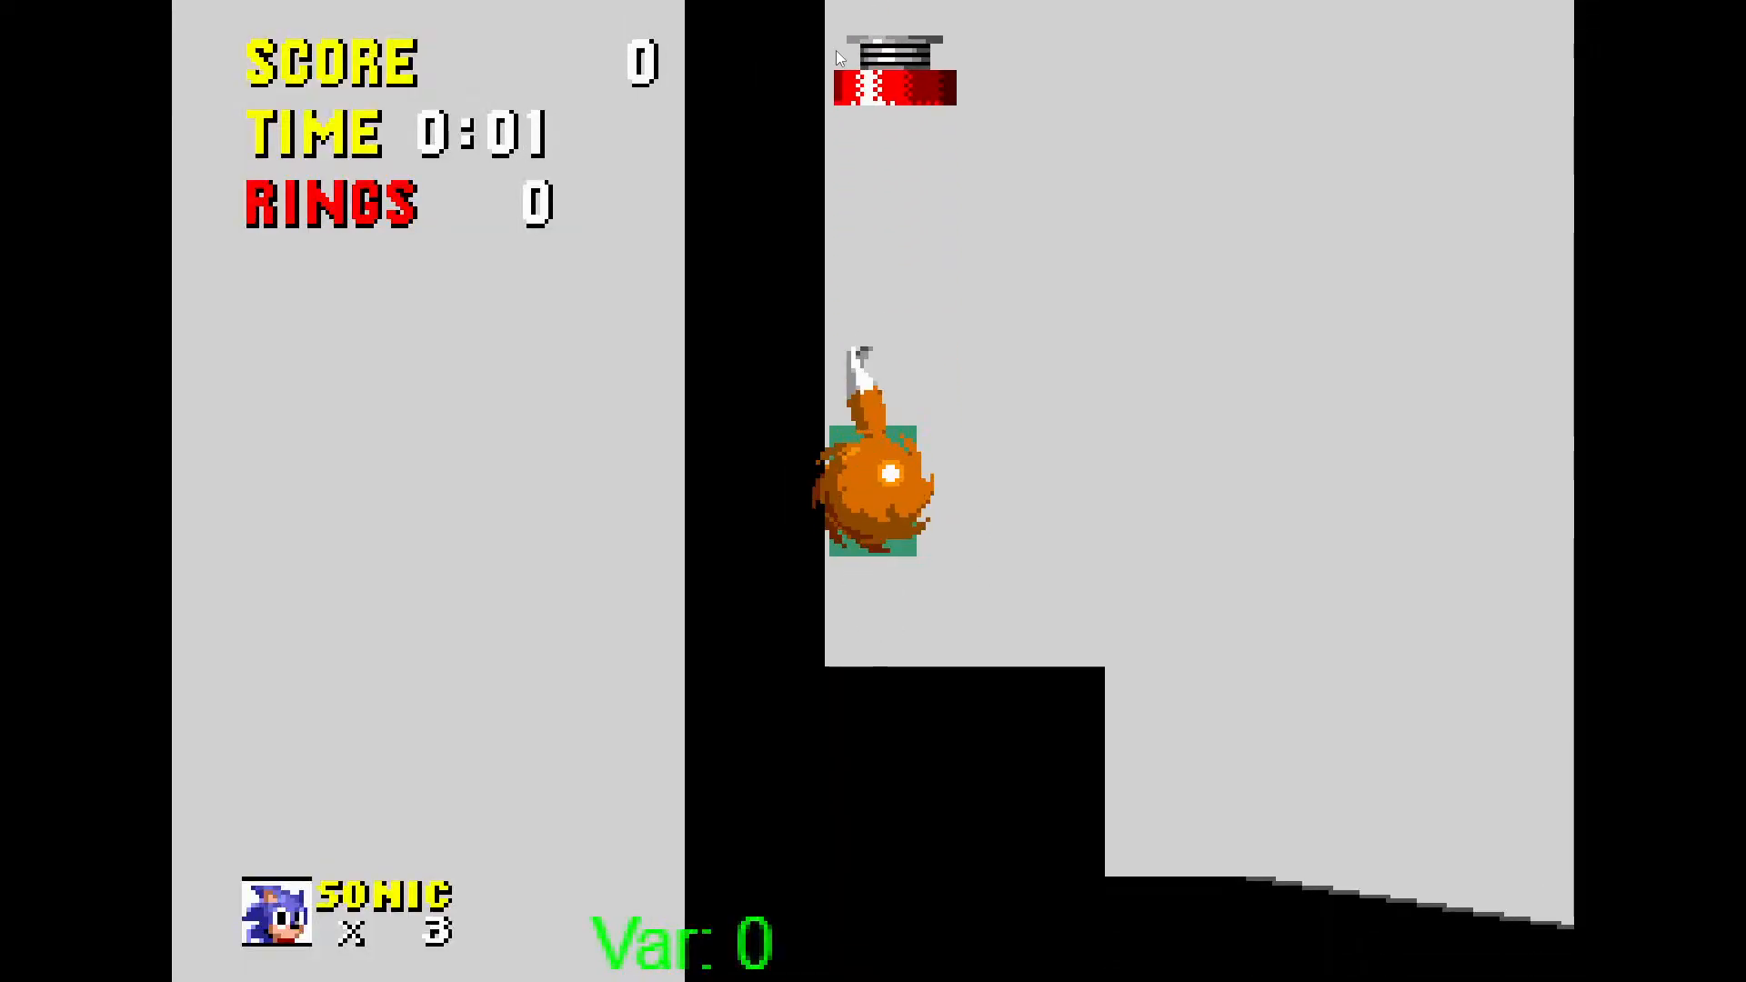
{"action": "key", "text": "space"}
{"action": "key", "text": "Right"}
{"action": "key", "text": "Left"}
{"action": "key", "text": "Right"}
{"action": "key", "text": "space"}
{"action": "key", "text": "Left"}
{"action": "key", "text": "Right"}
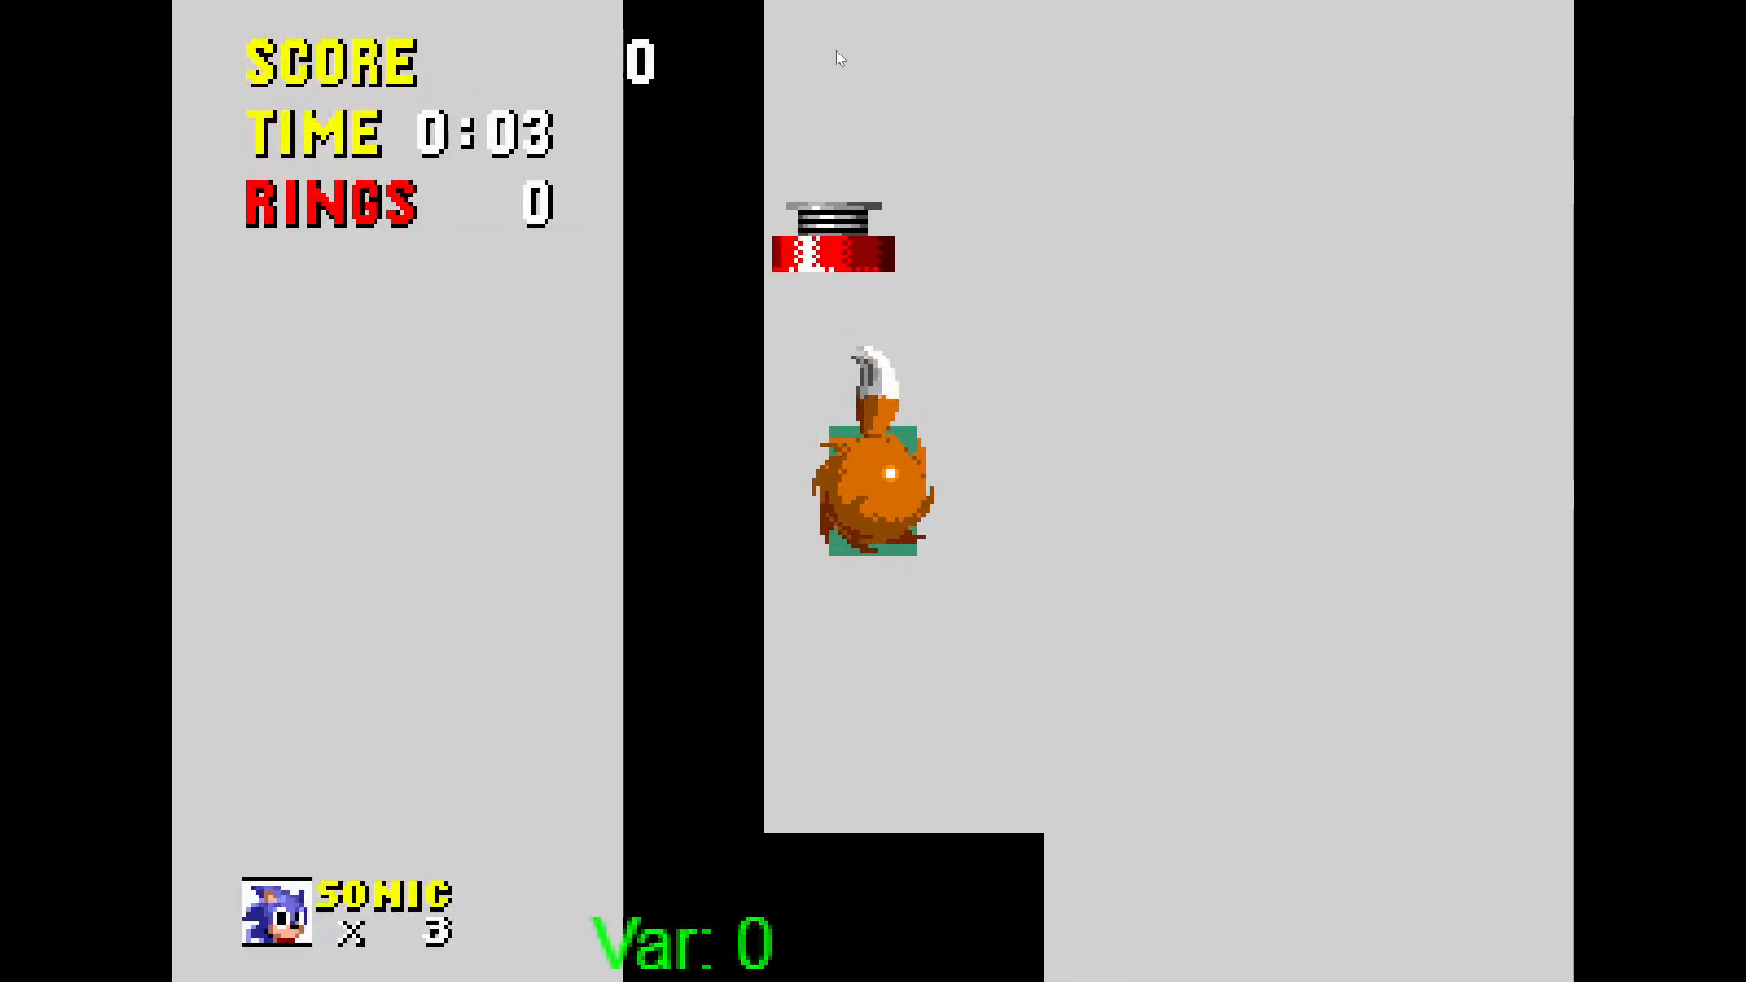
{"action": "key", "text": "Left"}
{"action": "key", "text": "space"}
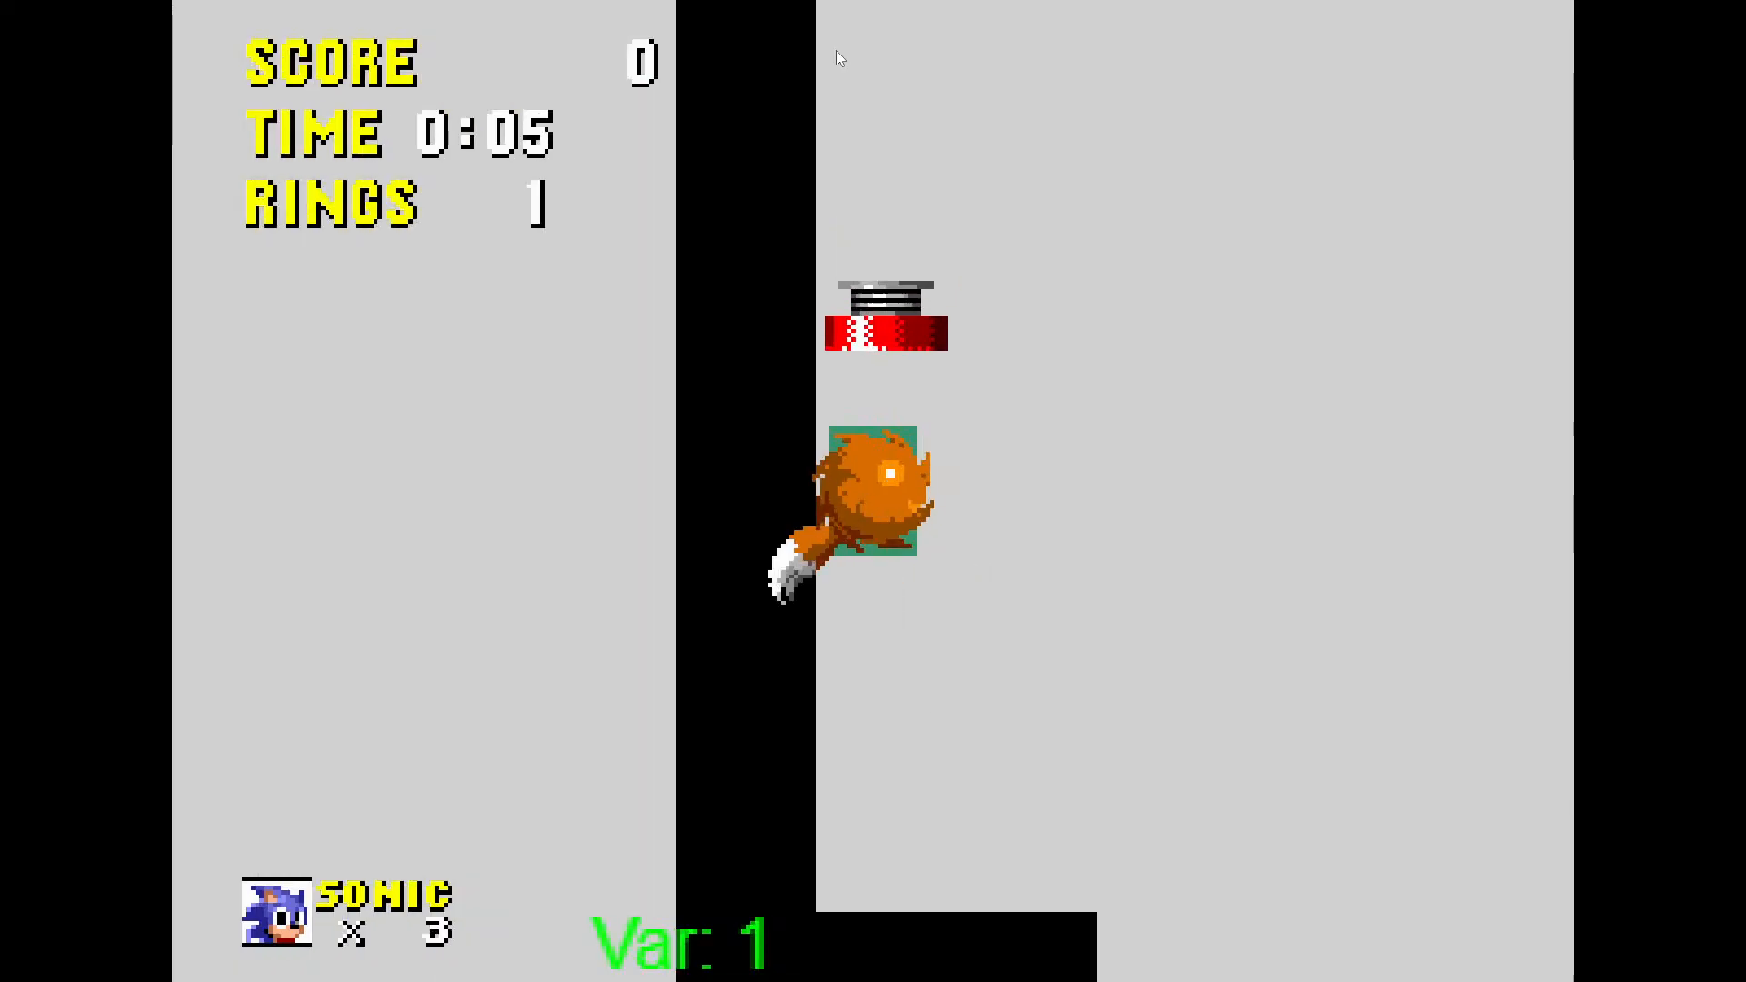
{"action": "key", "text": "Right"}
{"action": "key", "text": "Escape"}
{"action": "left_click", "coordinate": [1009, 367]}
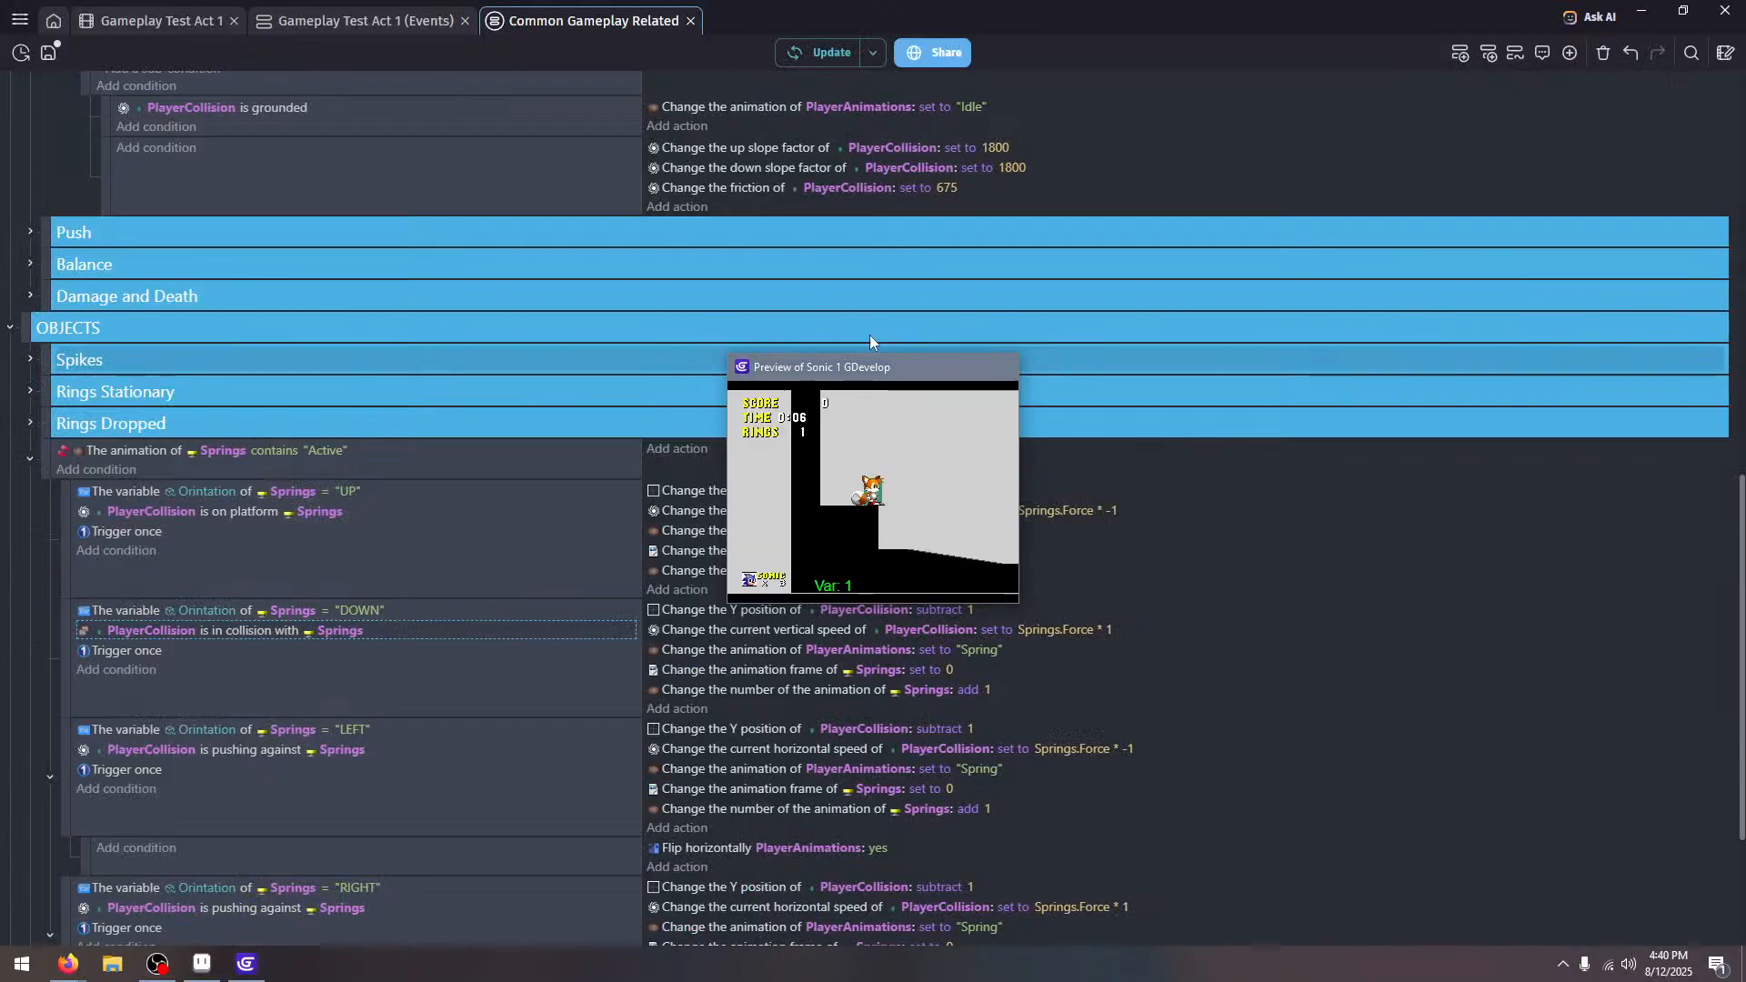
Move the downward-facing spring above the player to X -256, Y 192 in Gameplay Test Act 1, then preview Tails jumping into it
{"action": "left_click", "coordinate": [87, 25]}
{"action": "left_click_drag", "start_coordinate": [650, 377], "coordinate": [668, 457]}
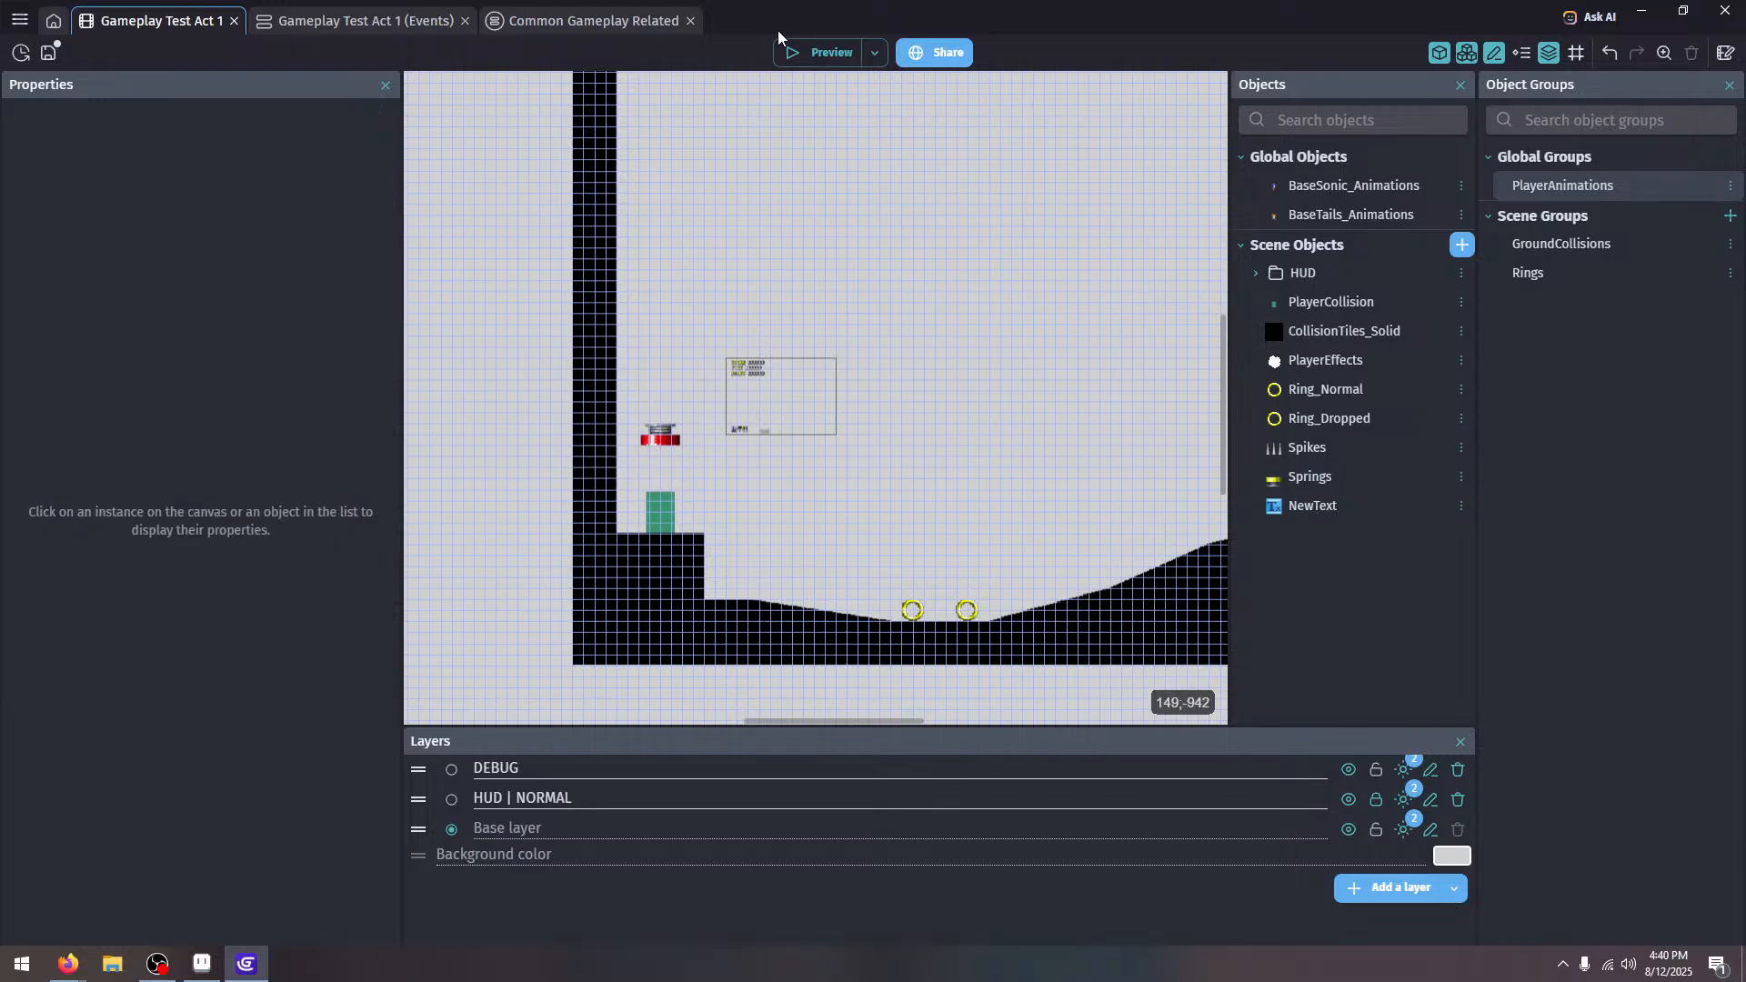
{"action": "left_click", "coordinate": [796, 55]}
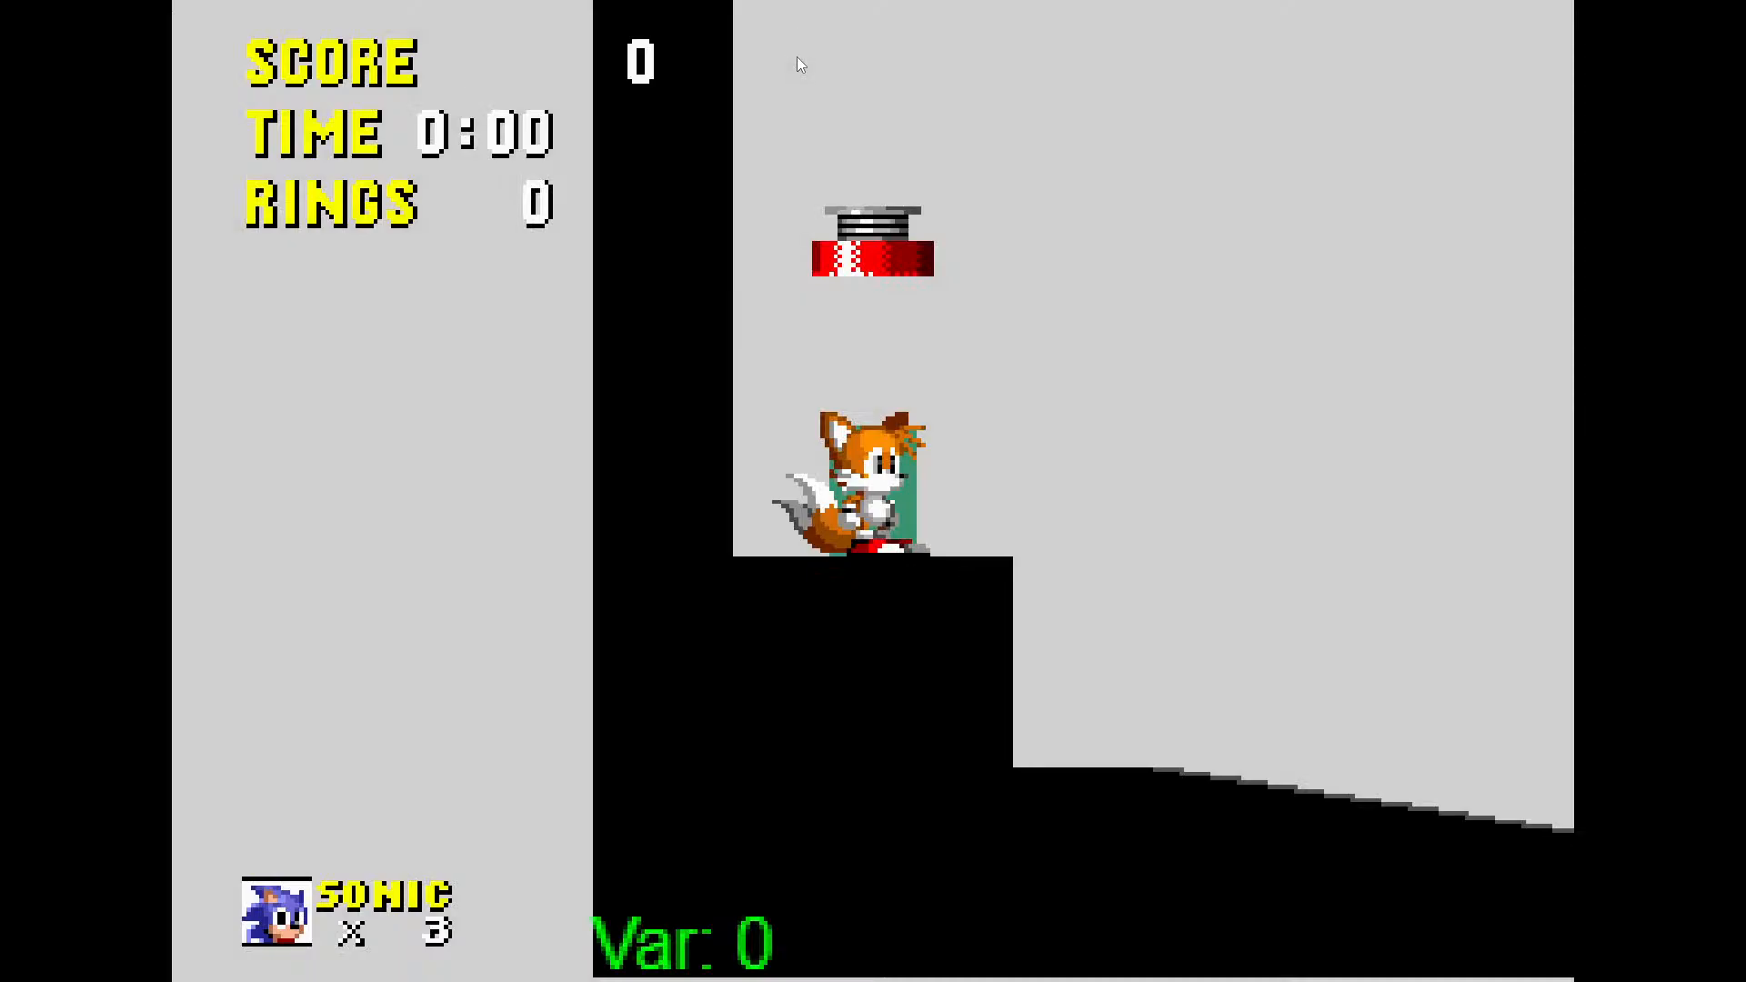
{"action": "key", "text": "space"}
{"action": "key", "text": "space"}
{"action": "key", "text": "space"}
{"action": "key", "text": "Right"}
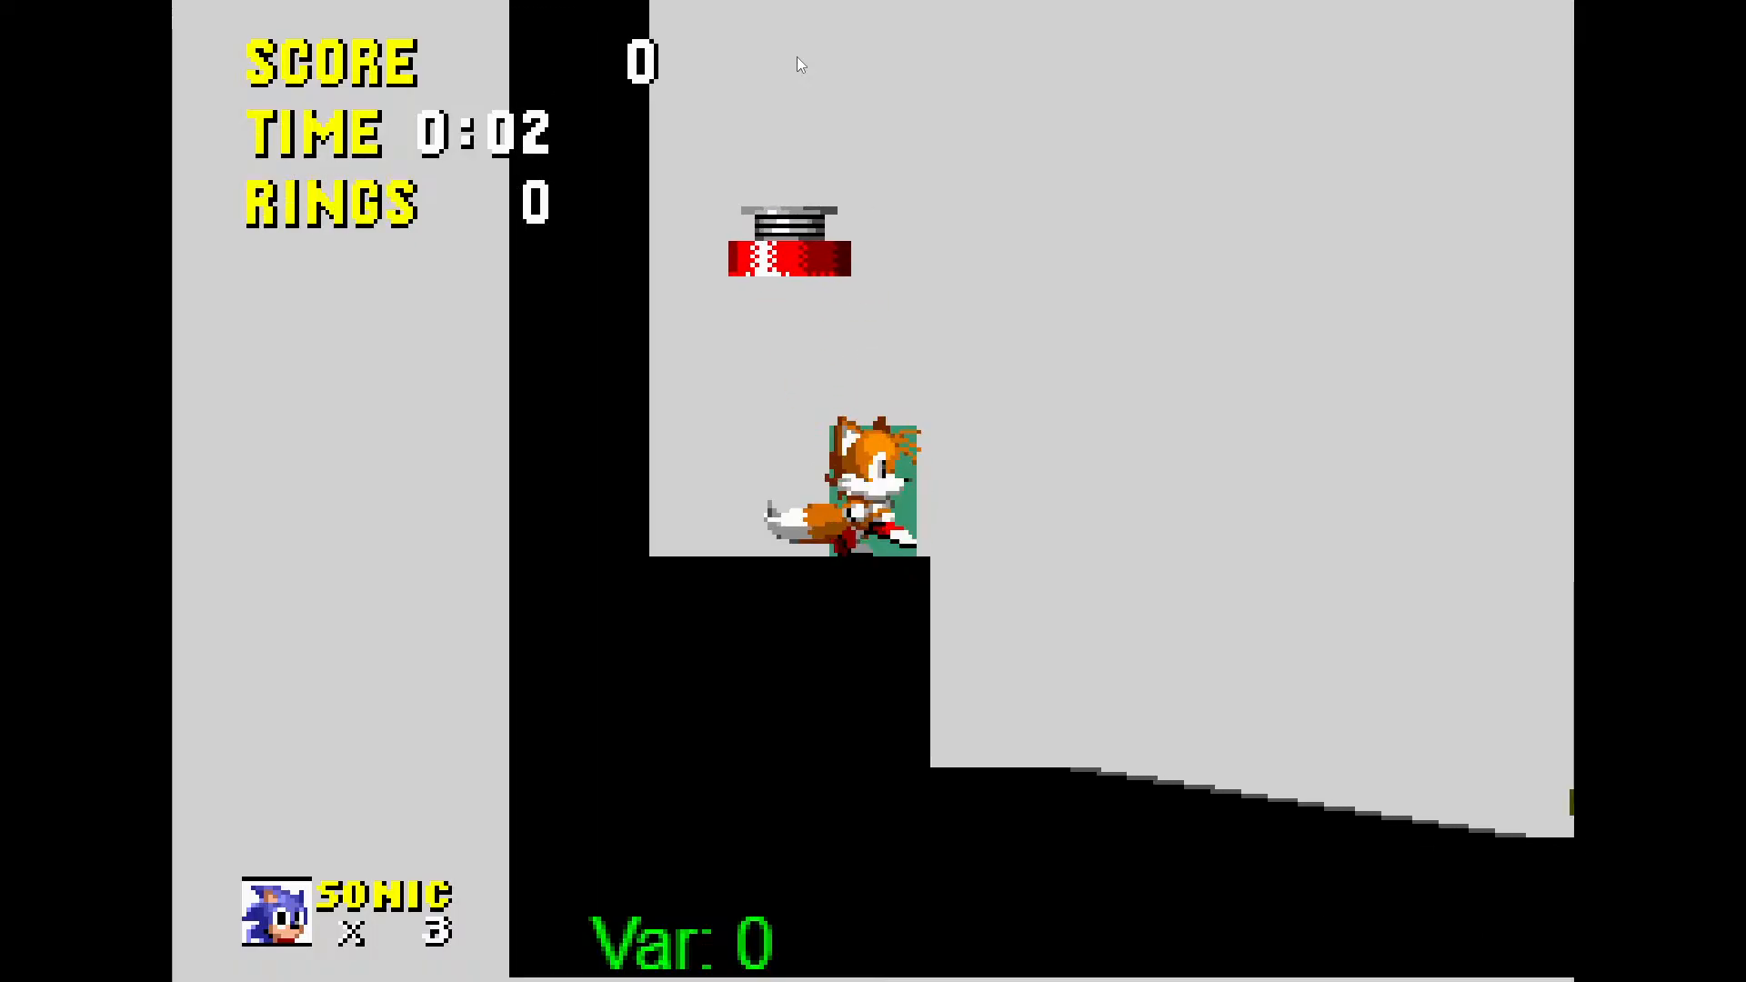
{"action": "key", "text": "Escape"}
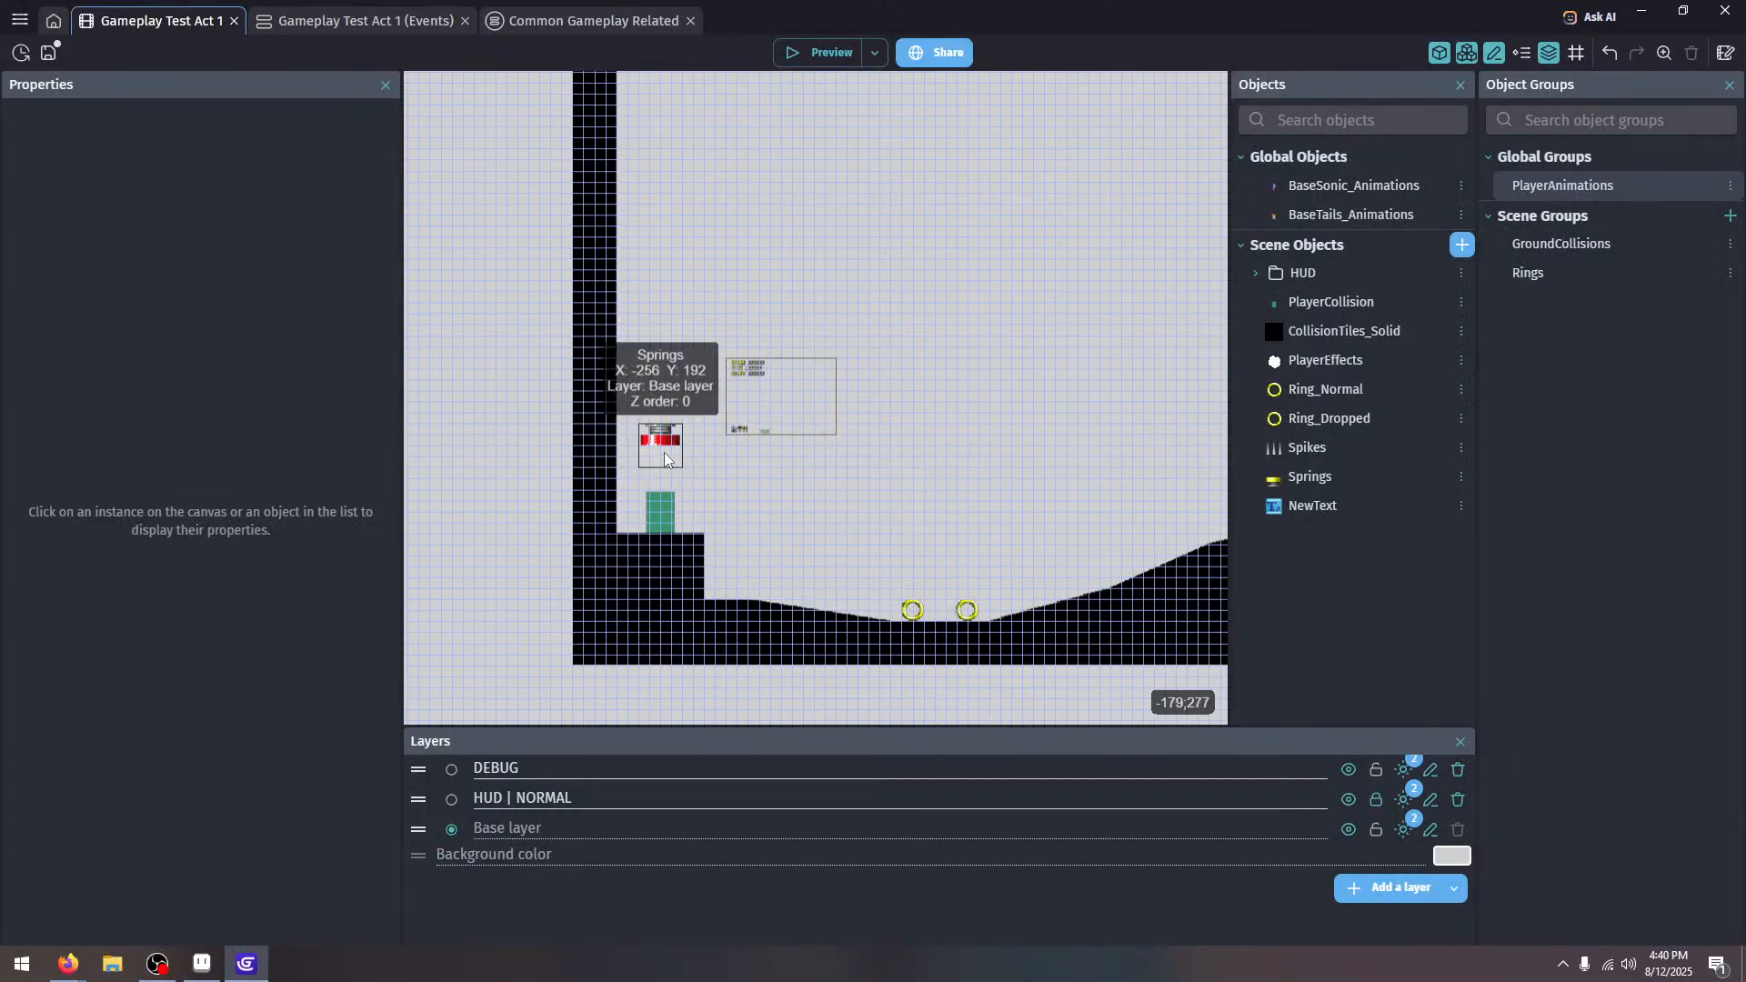
Check the downward-facing spring's instance variables, run the game preview again, and close it
{"action": "left_click", "coordinate": [664, 457]}
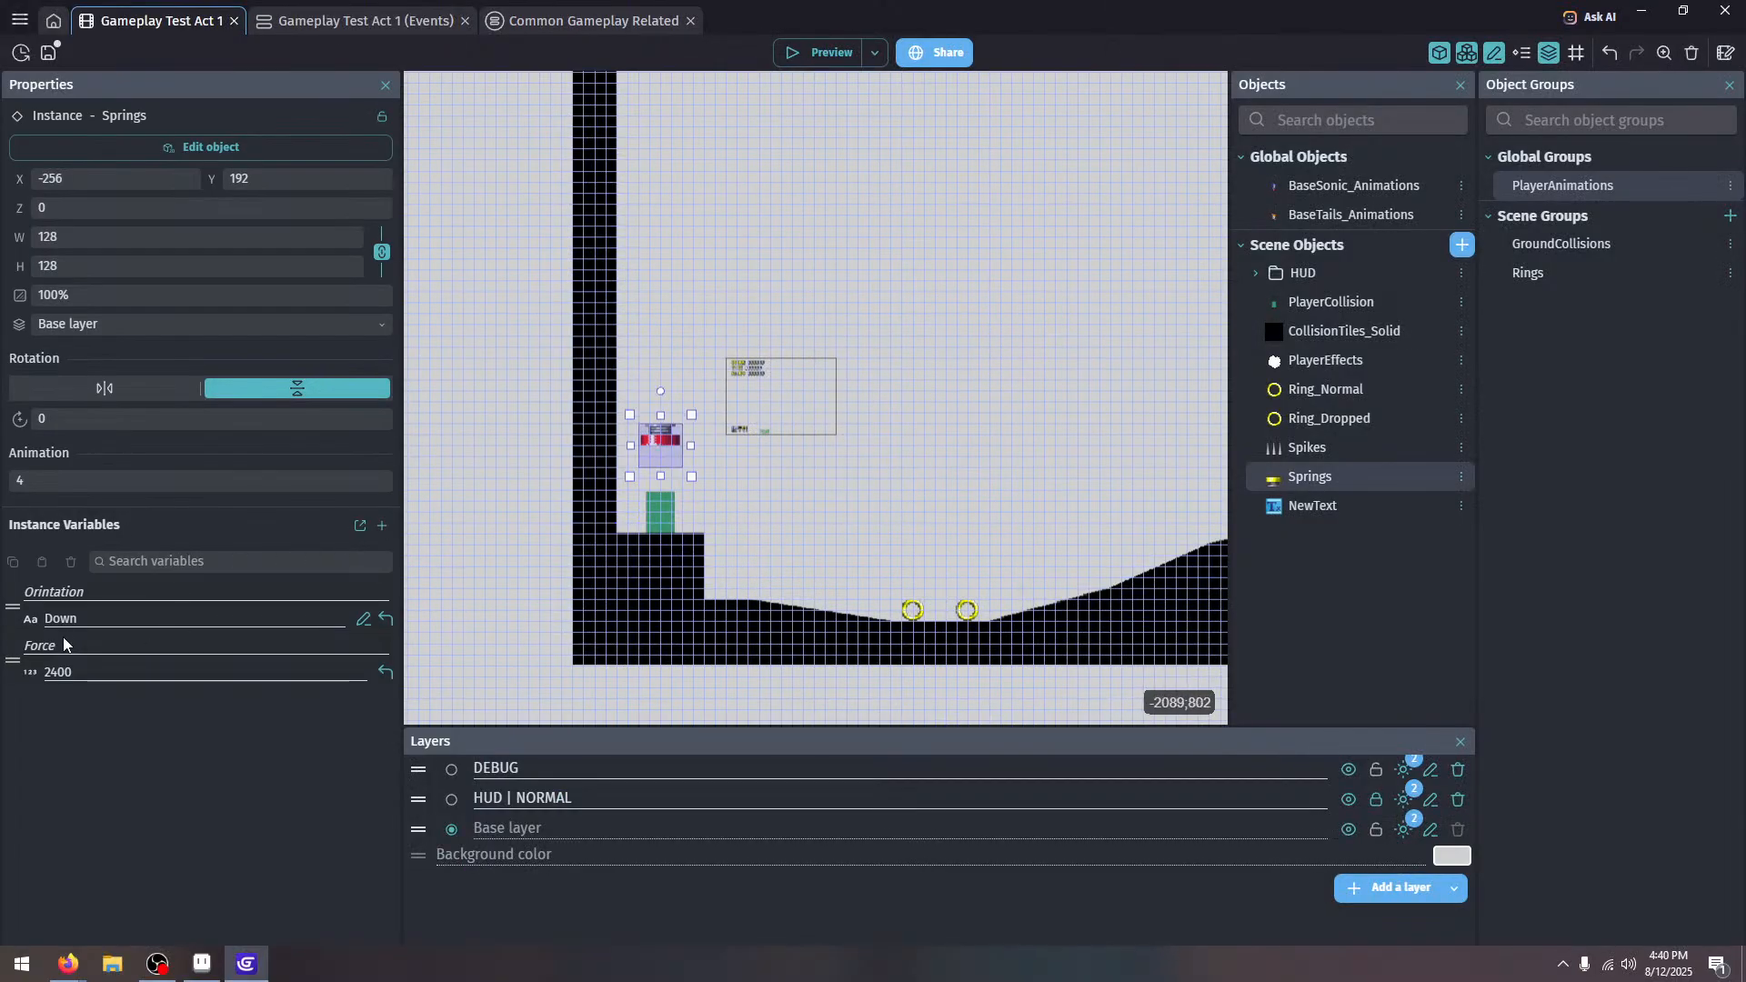
{"action": "left_click", "coordinate": [651, 313]}
{"action": "left_click", "coordinate": [795, 57]}
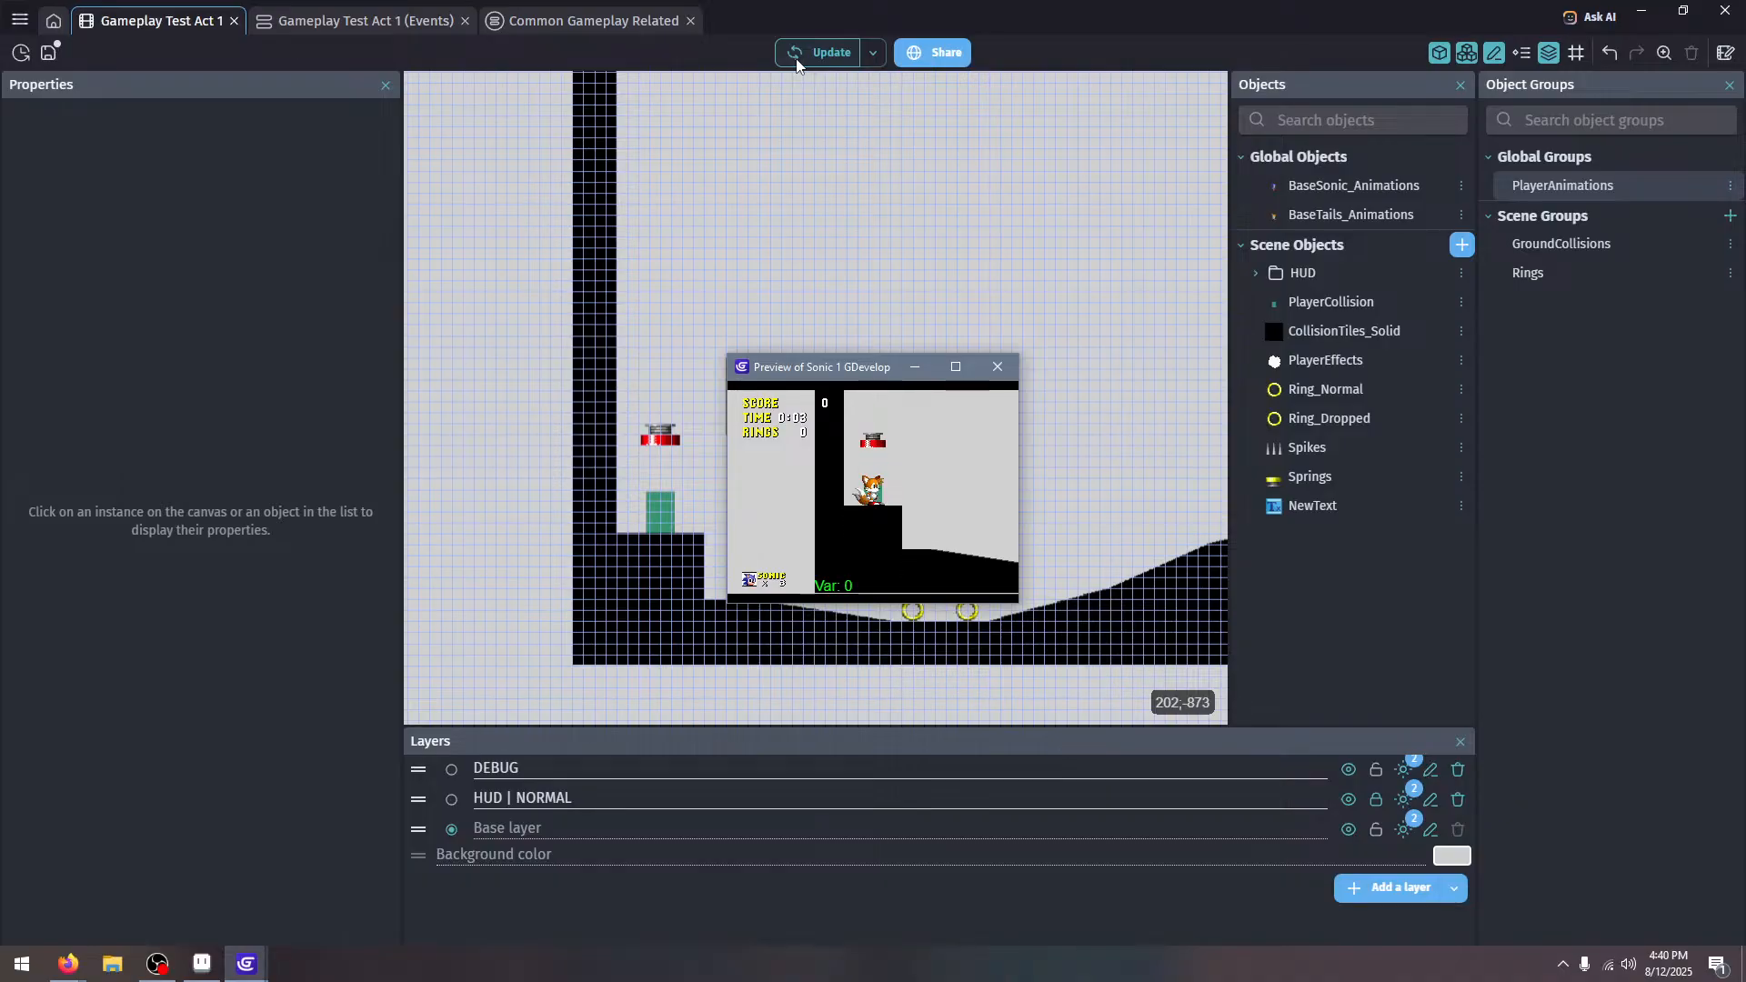
{"action": "key", "text": "F11"}
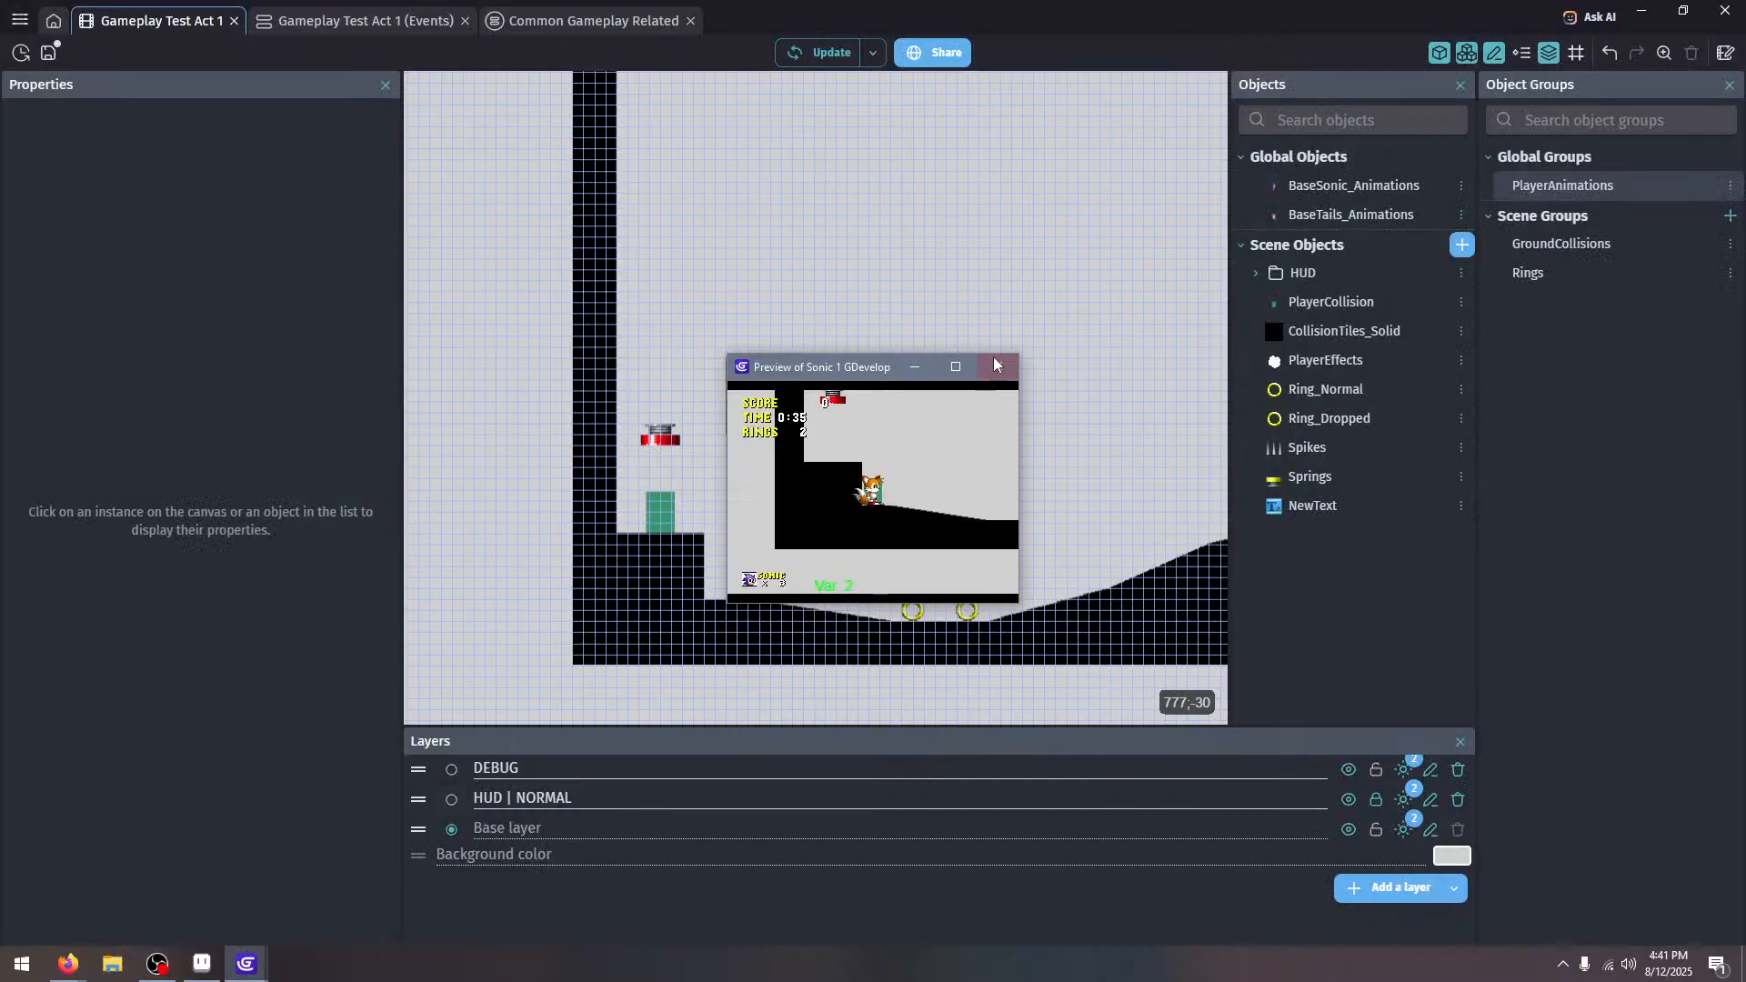
{"action": "left_click", "coordinate": [995, 360]}
Place a 128 × 352 CollisionTiles_Solid block at X 3872, Y -448 beside the tall wall at the stage's far end
{"action": "left_click", "coordinate": [350, 23]}
{"action": "left_click", "coordinate": [195, 22]}
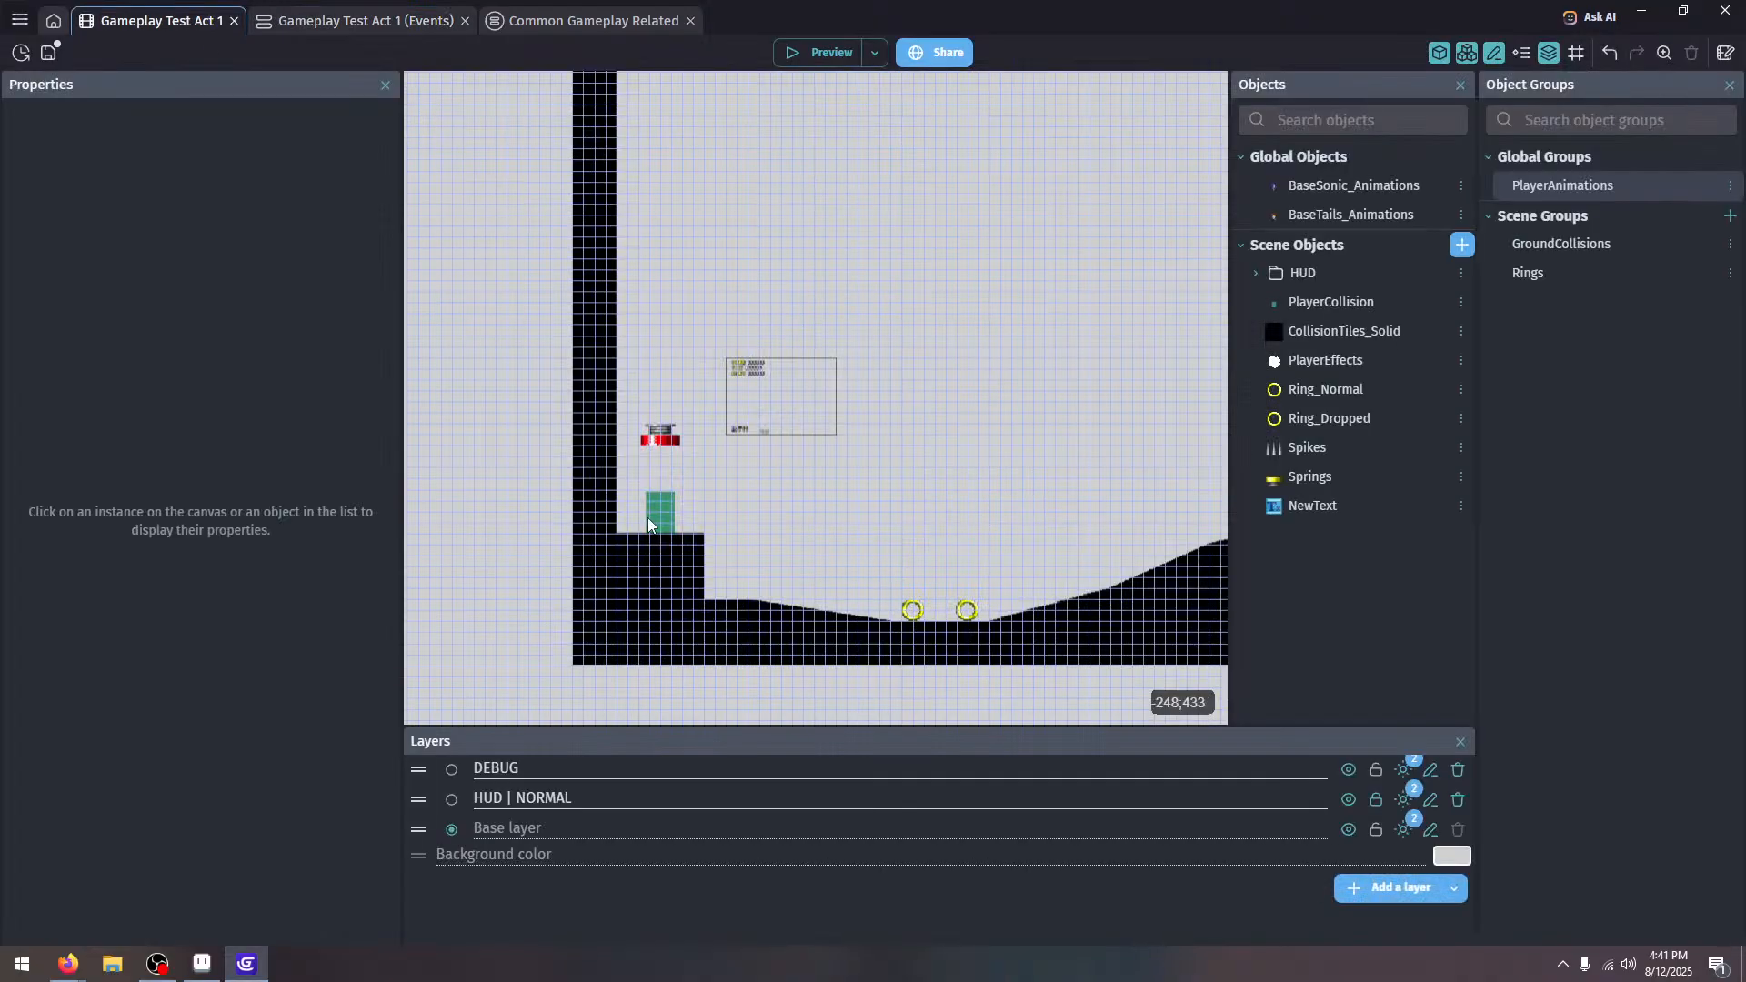
{"action": "scroll", "coordinate": [581, 511], "scroll_direction": "right", "scroll_amount": 15}
{"action": "scroll", "coordinate": [545, 405], "scroll_direction": "up", "scroll_amount": 3}
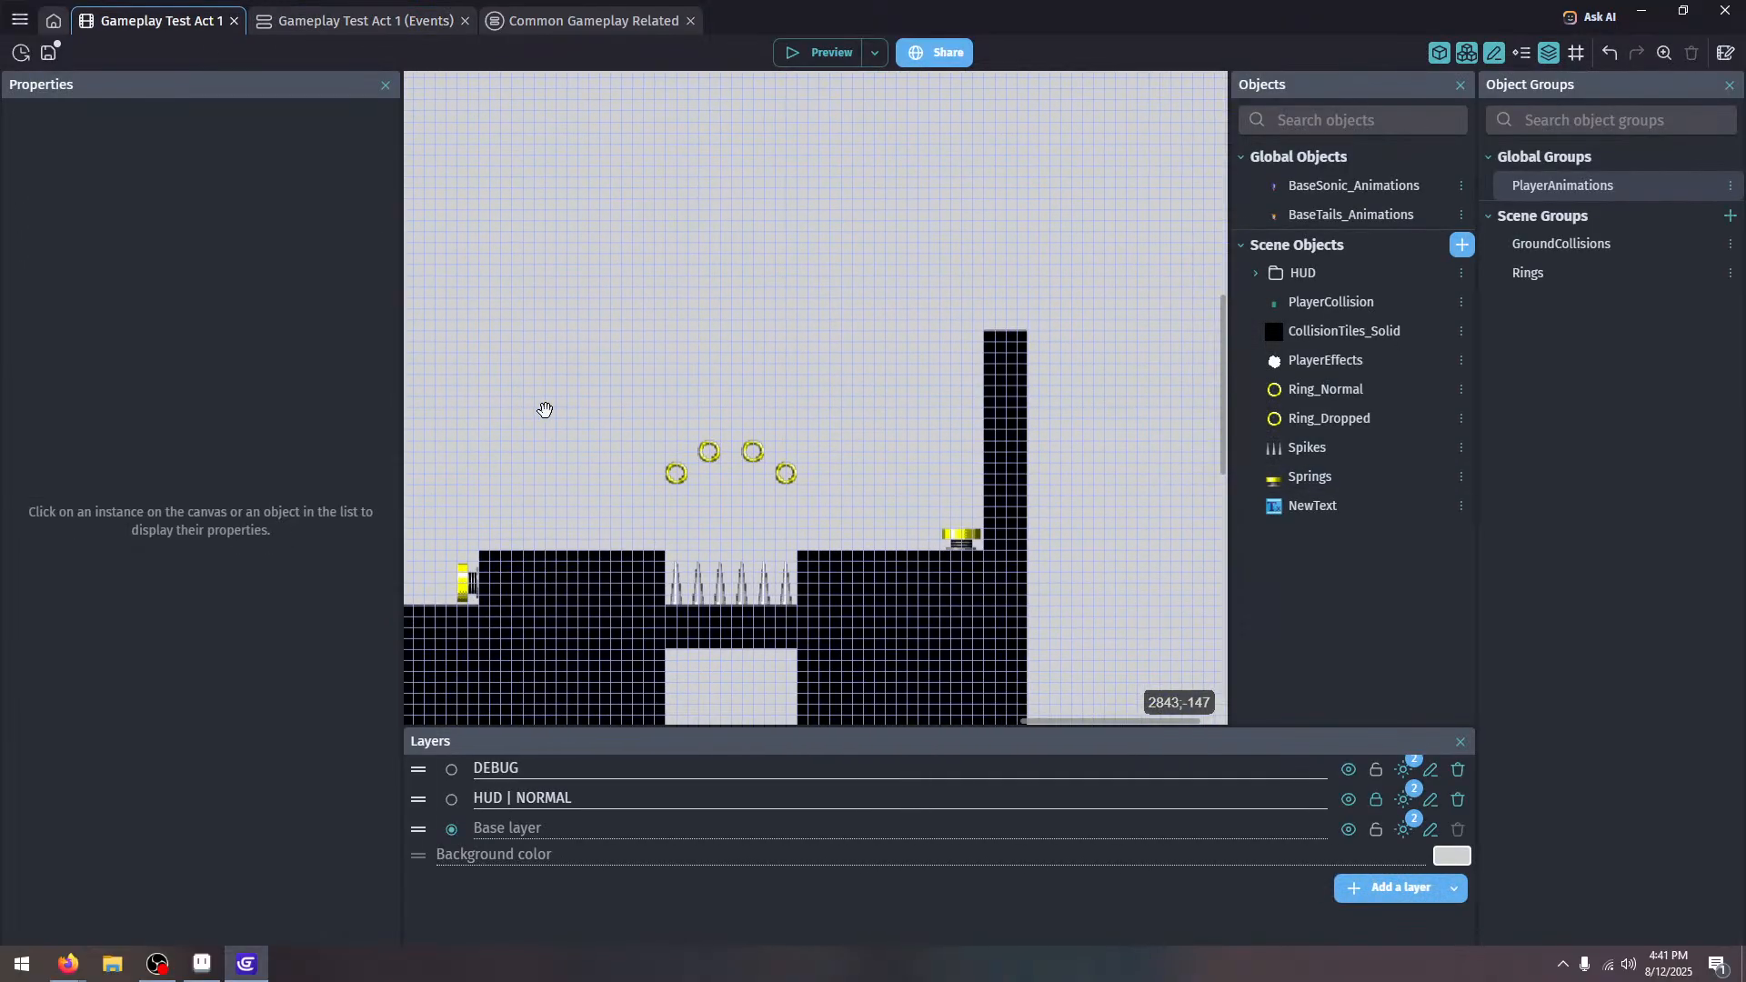
{"action": "scroll", "coordinate": [995, 344], "scroll_direction": "right", "scroll_amount": 3}
{"action": "scroll", "coordinate": [883, 397], "scroll_direction": "up", "scroll_amount": 1}
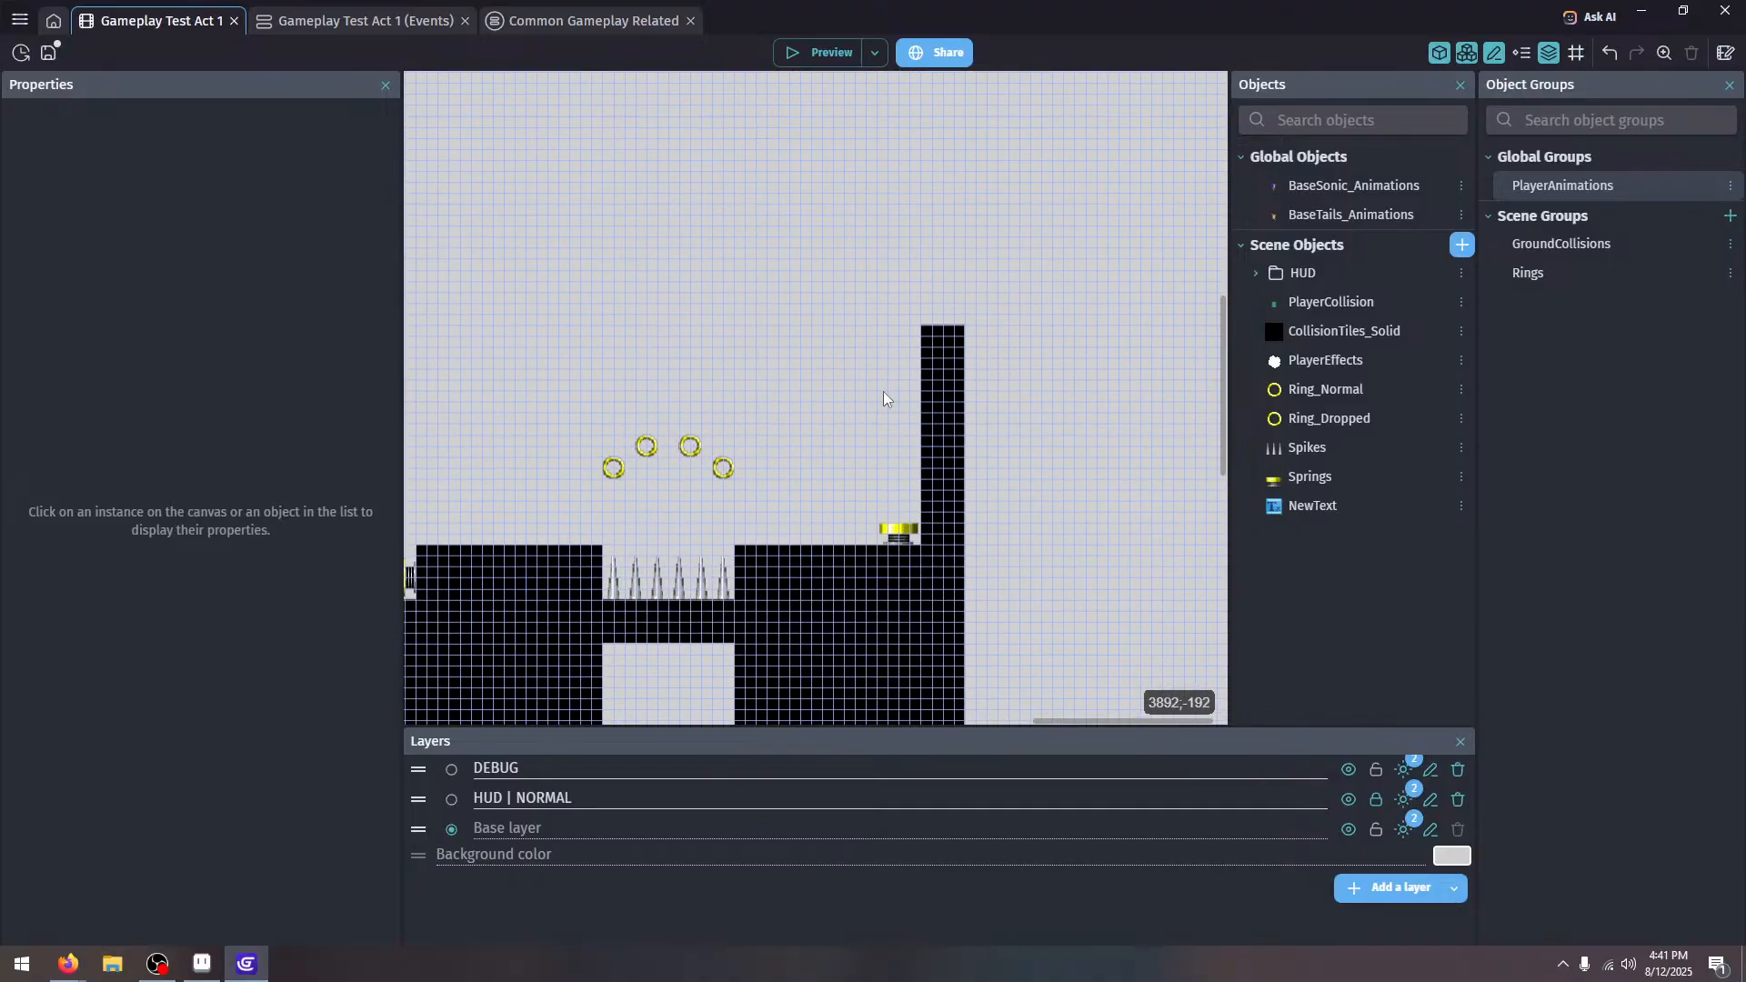
{"action": "left_click_drag", "start_coordinate": [936, 486], "coordinate": [843, 340]}
{"action": "left_click_drag", "start_coordinate": [855, 173], "coordinate": [857, 283]}
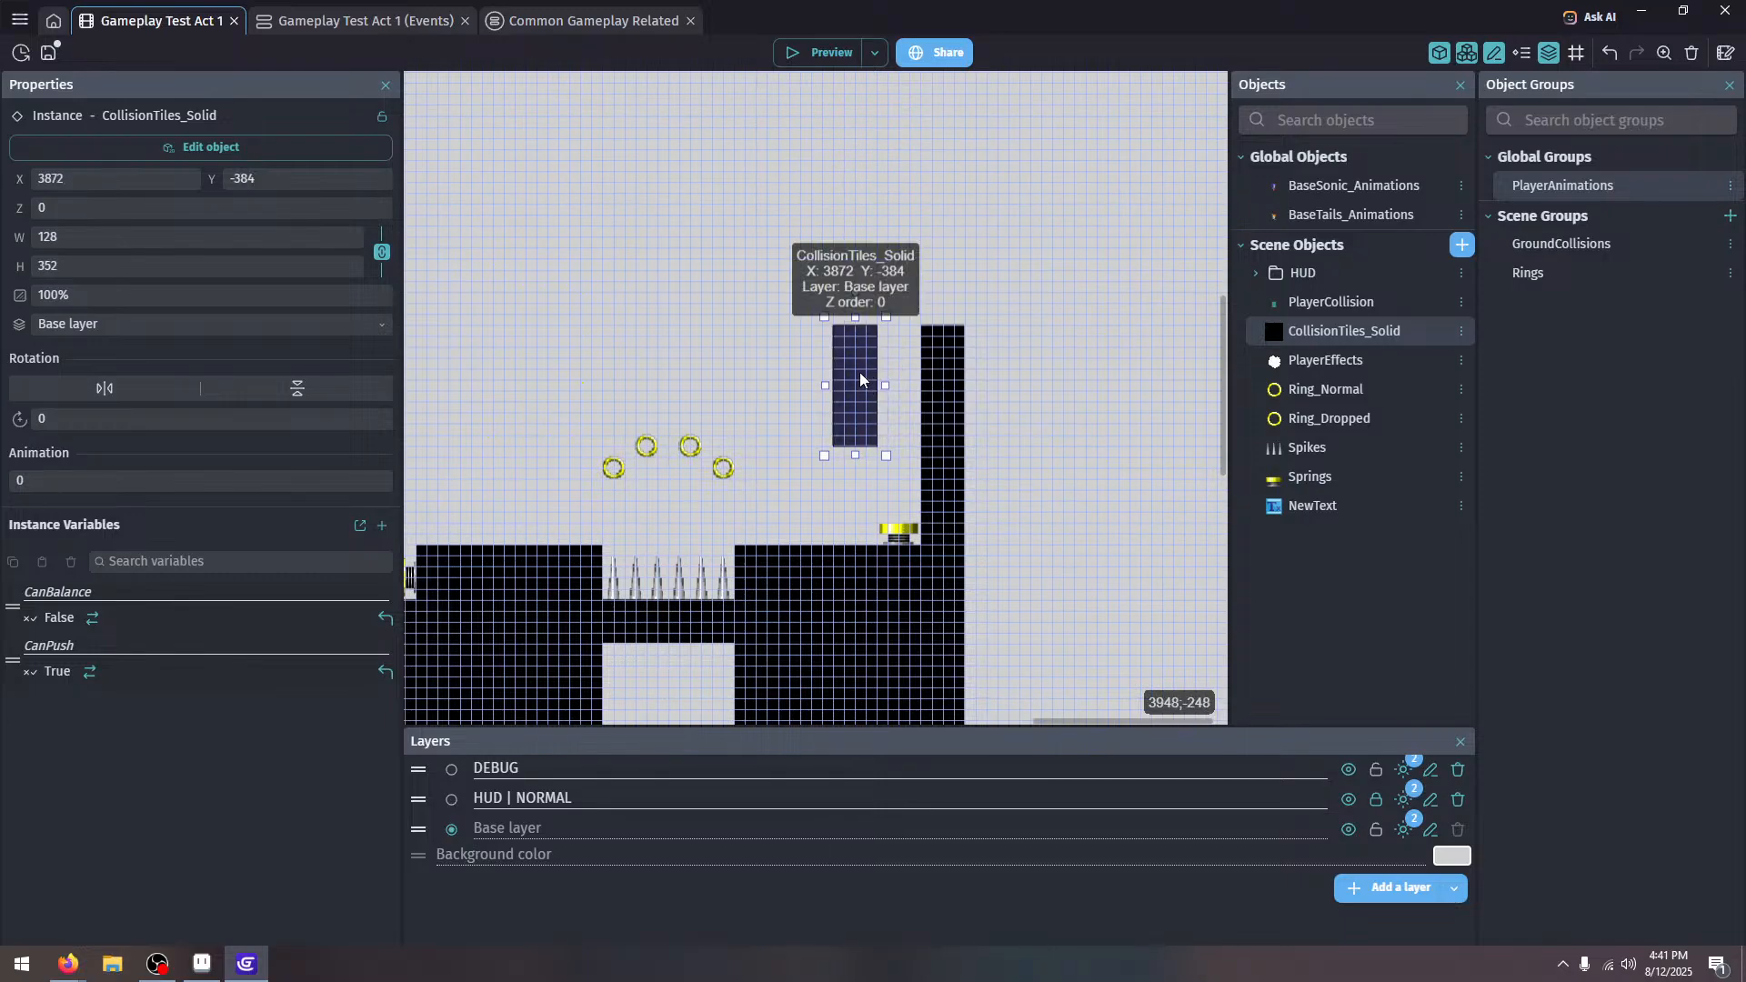
{"action": "left_click_drag", "start_coordinate": [859, 373], "coordinate": [860, 356]}
Extend the tall wall above the yellow spring upward to align with the top of the neighbouring block
{"action": "left_click", "coordinate": [989, 341]}
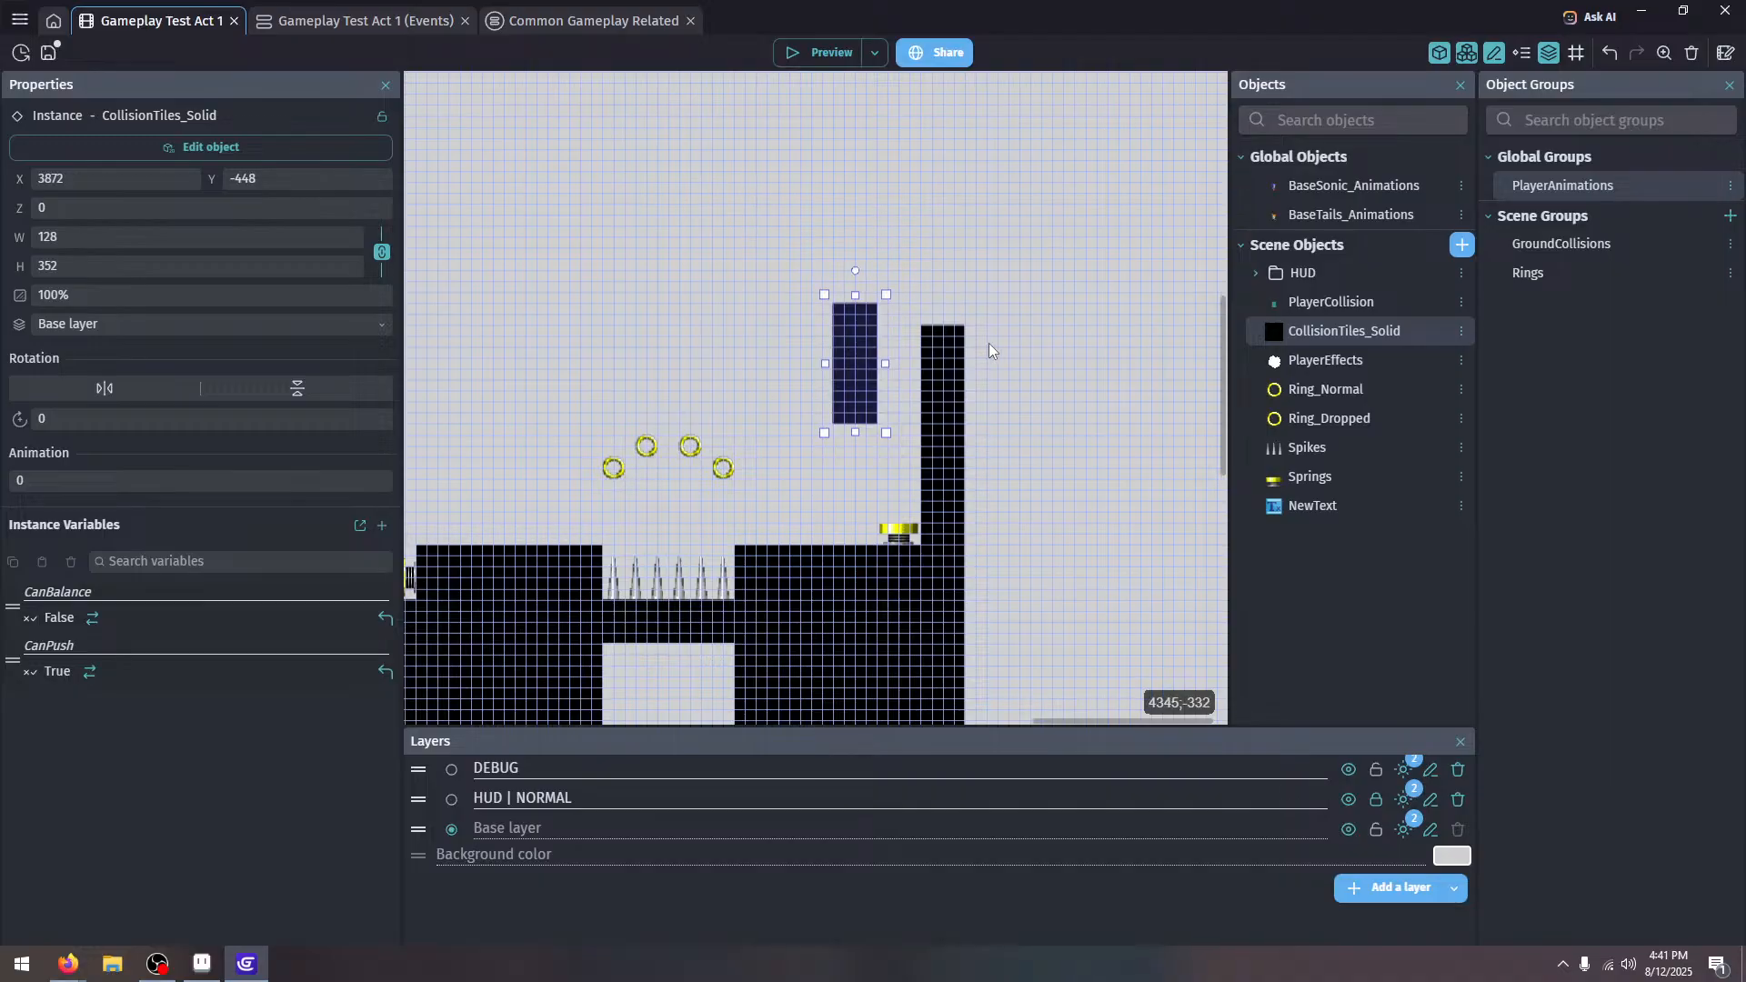
{"action": "left_click", "coordinate": [946, 330]}
{"action": "left_click", "coordinate": [973, 499]}
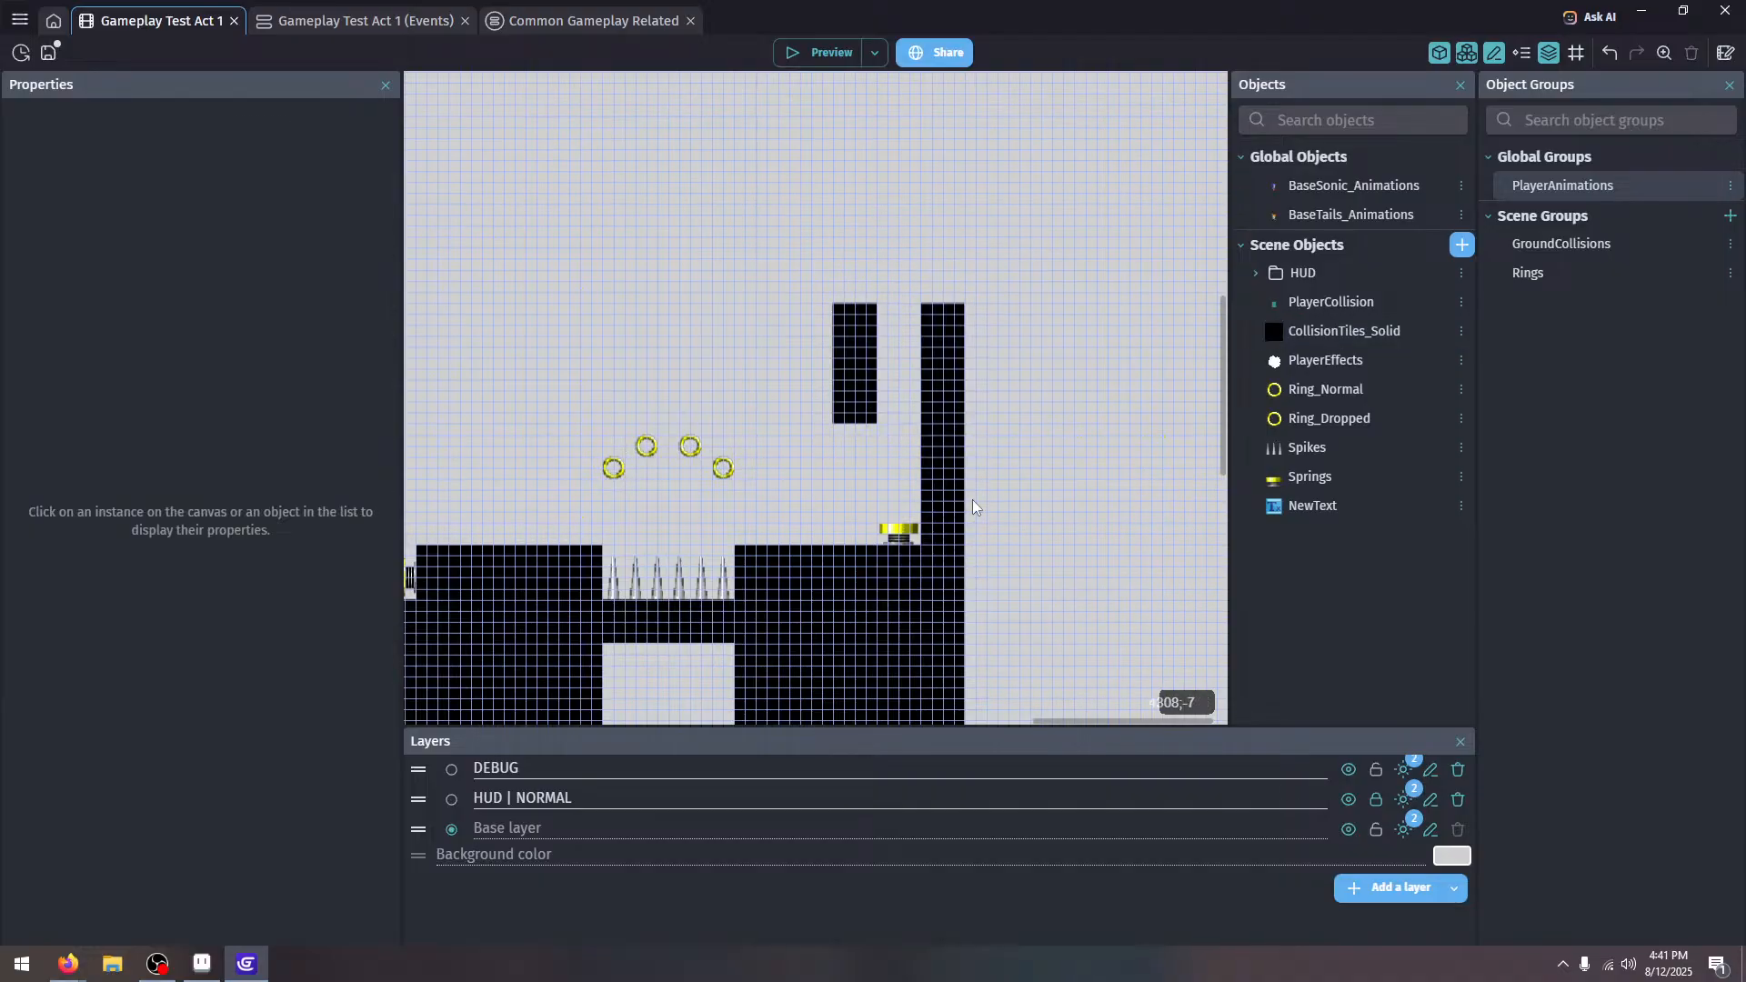
Look through the scene objects' properties and copy the CanBalance variable from the CollisionTiles_Solid object
{"action": "left_click", "coordinate": [898, 527]}
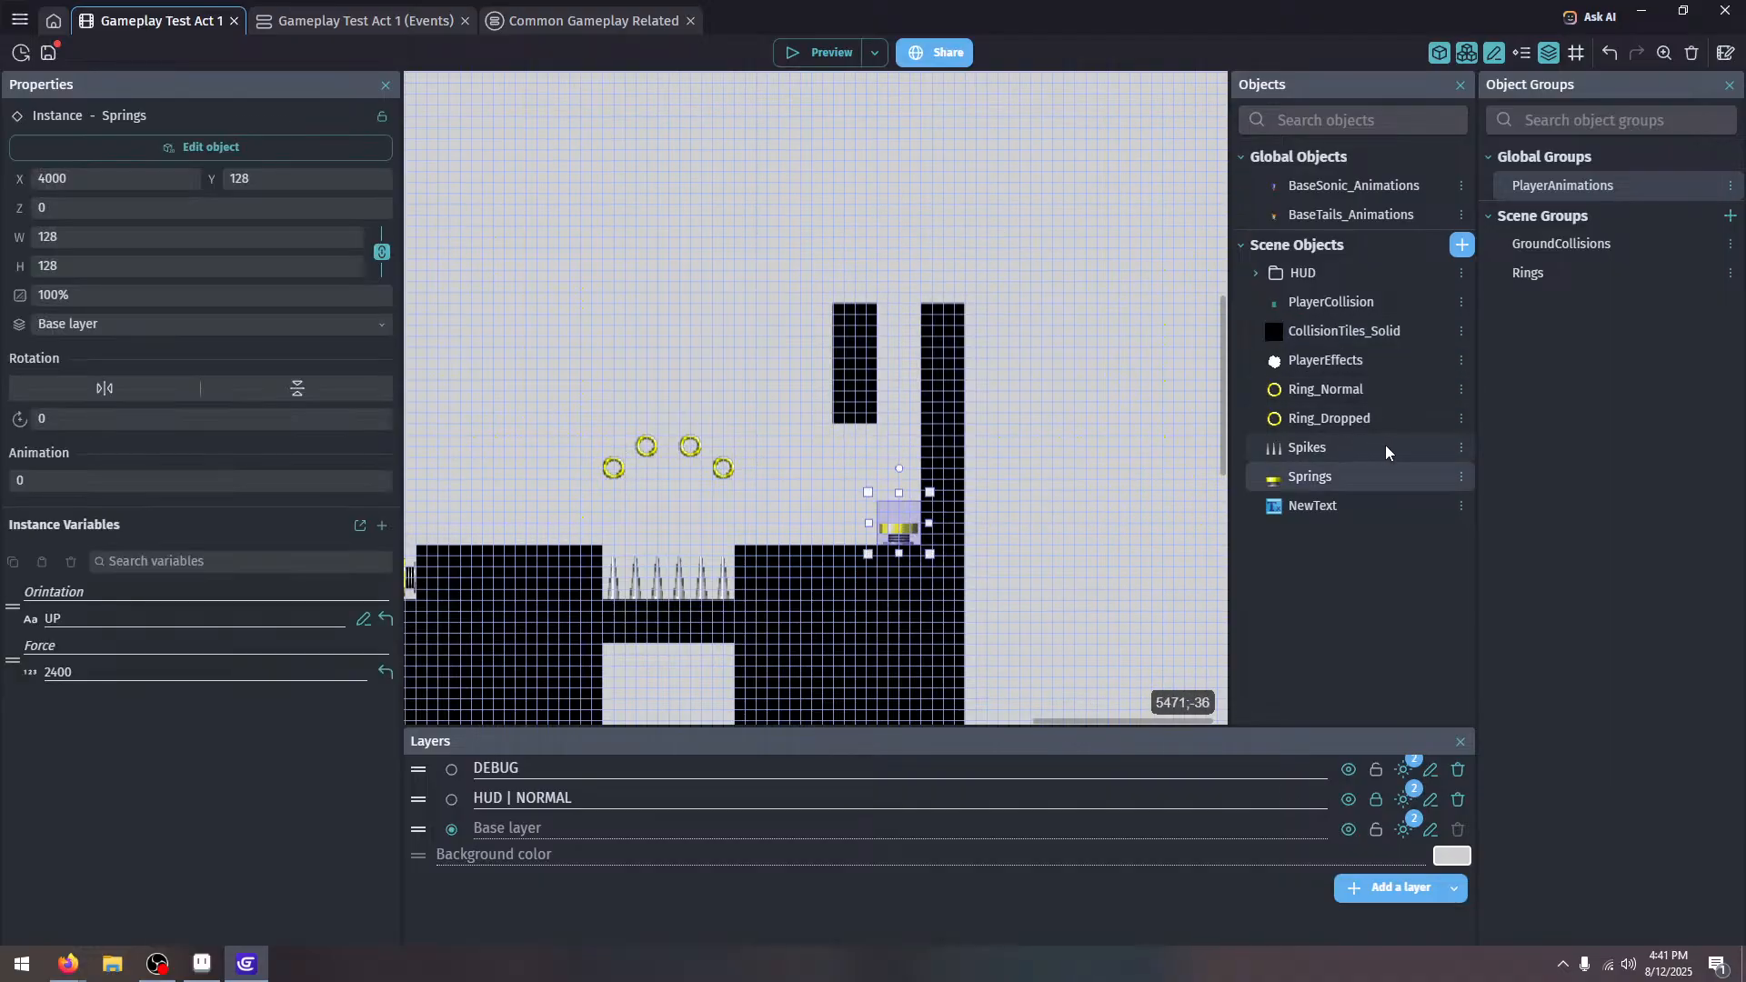
{"action": "left_click", "coordinate": [1351, 442]}
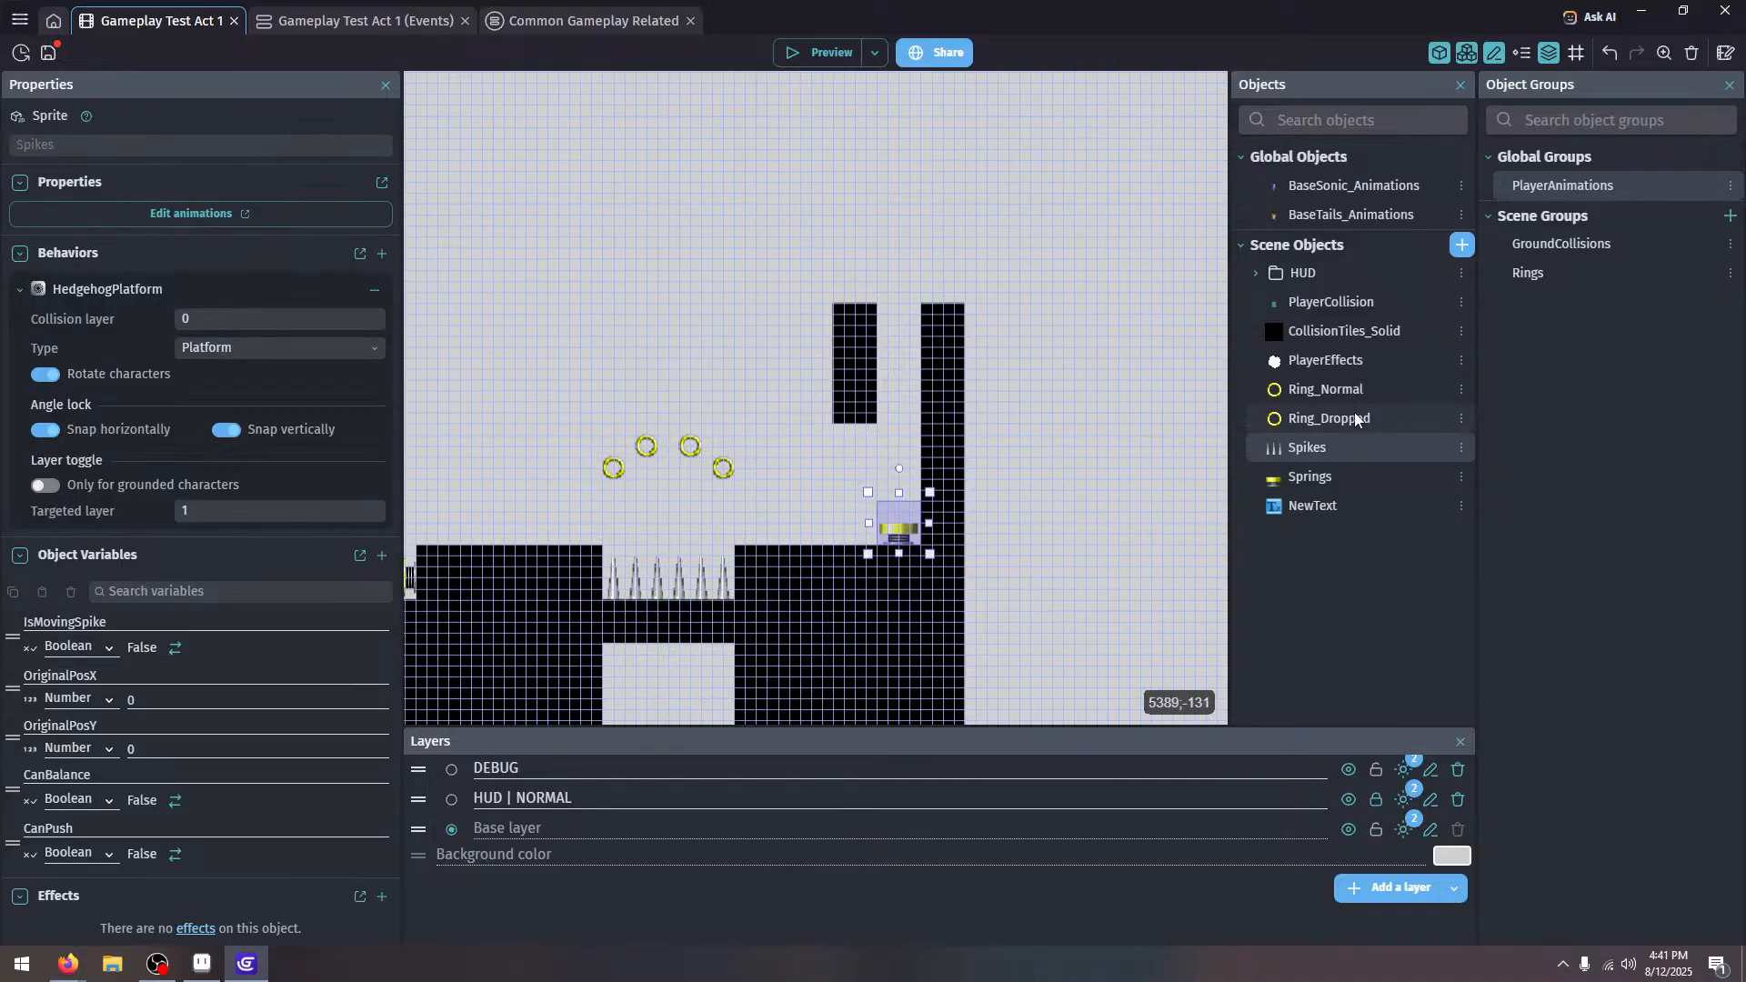
{"action": "left_click", "coordinate": [1355, 418]}
{"action": "left_click", "coordinate": [1366, 391]}
{"action": "left_click", "coordinate": [1336, 302]}
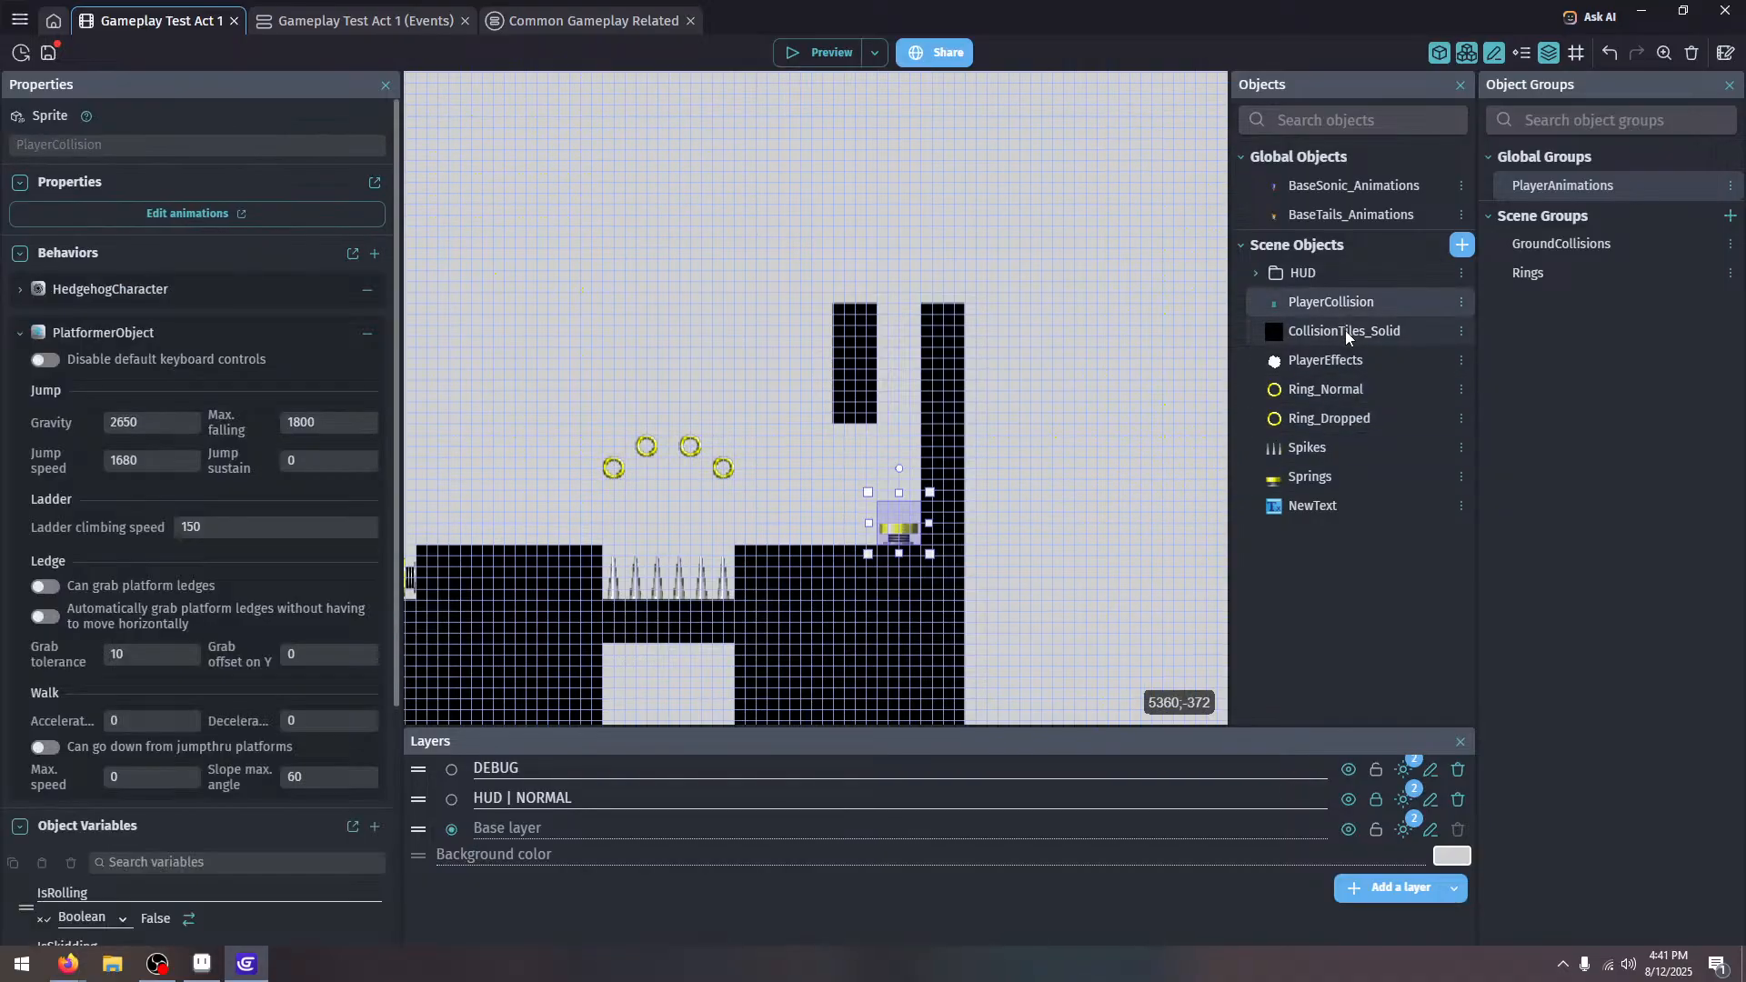
{"action": "left_click", "coordinate": [1341, 331]}
{"action": "double_click", "coordinate": [1340, 331]}
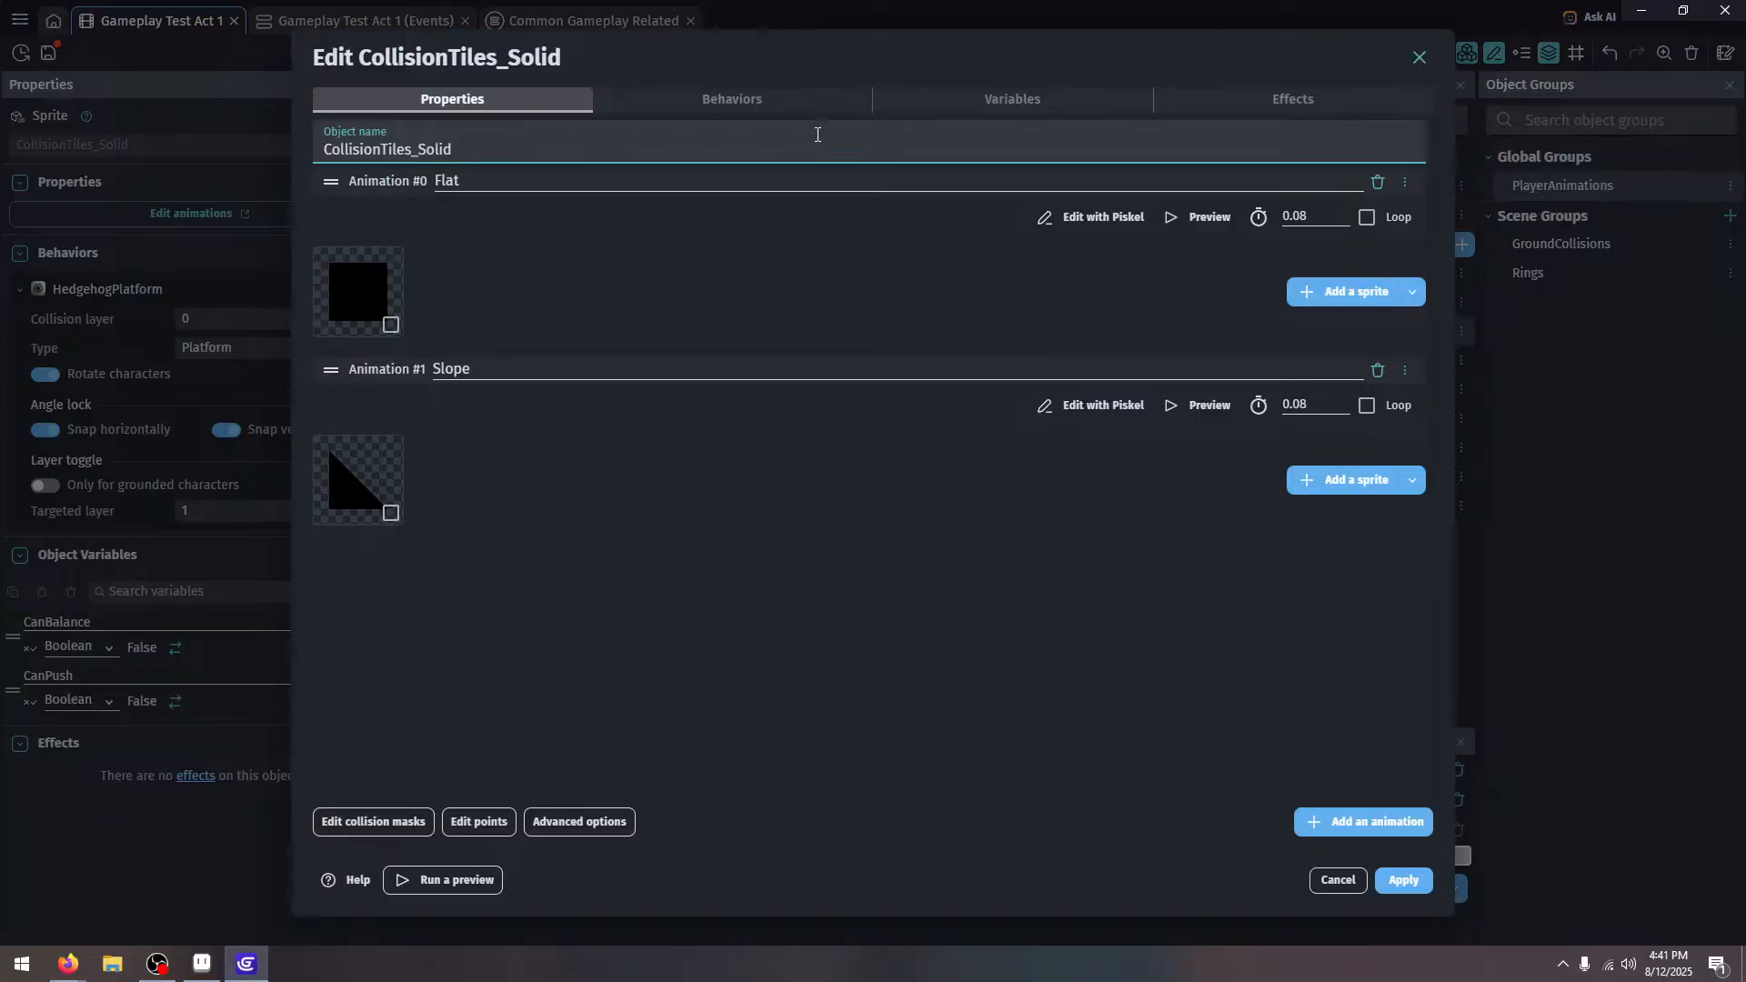
{"action": "left_click", "coordinate": [924, 102]}
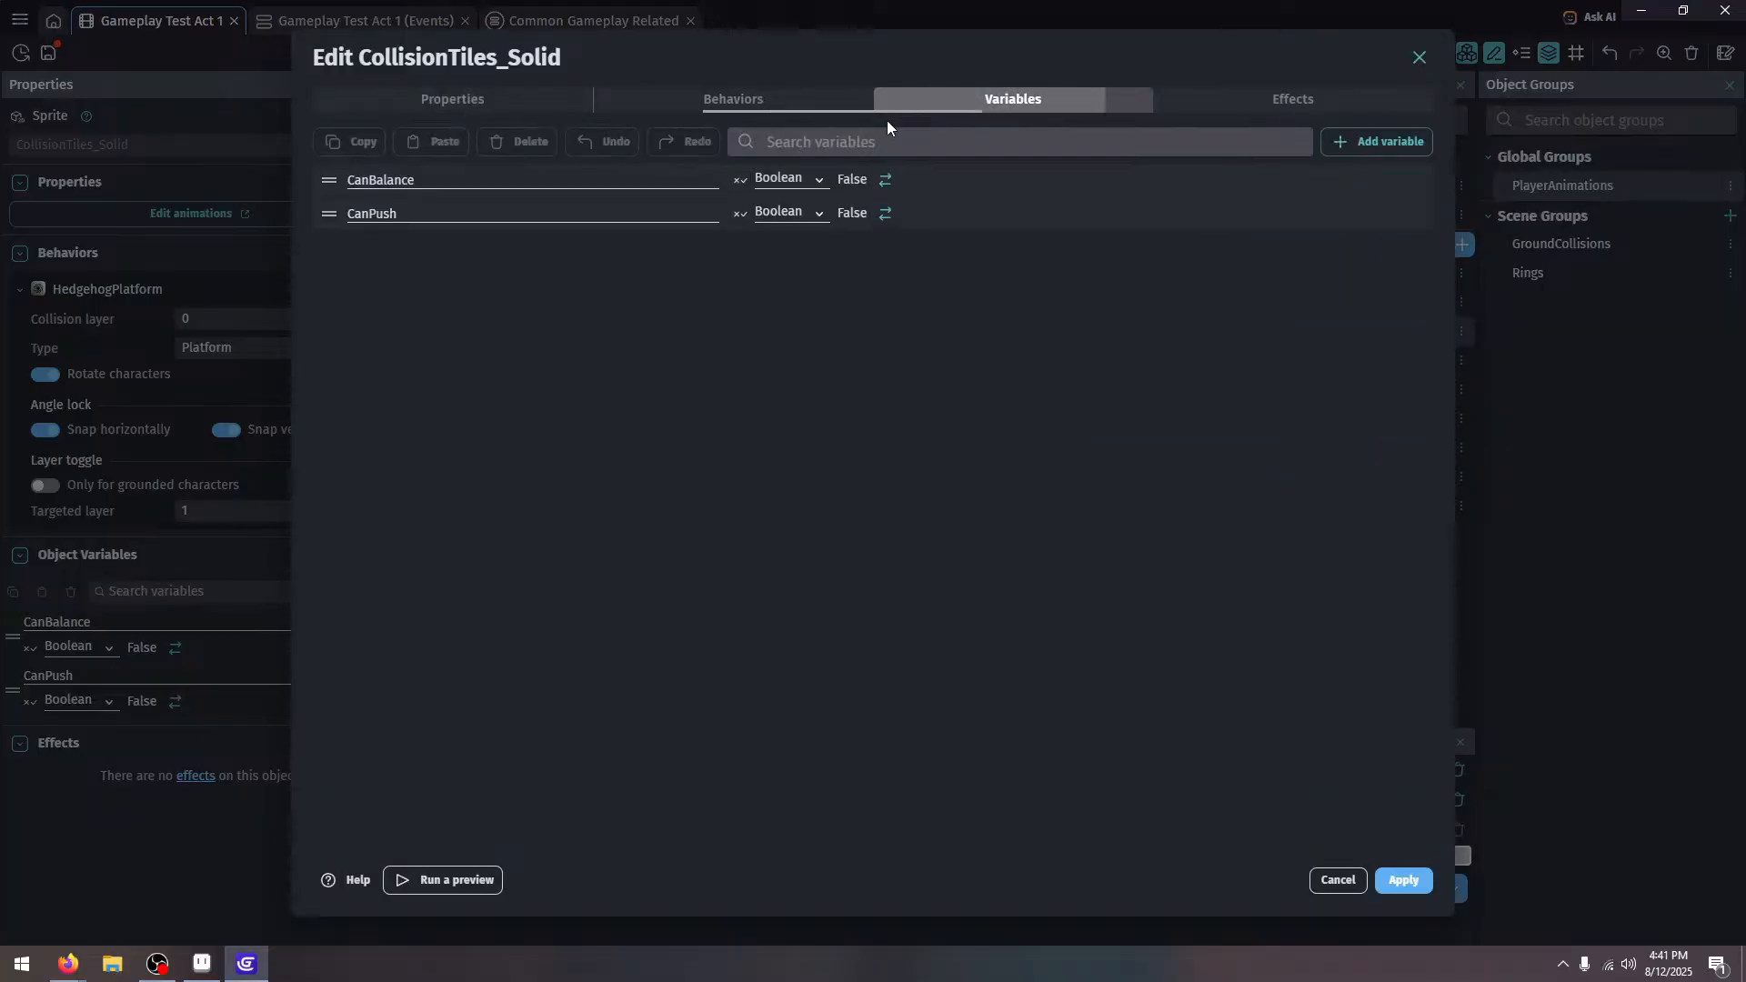
{"action": "left_click", "coordinate": [347, 180]}
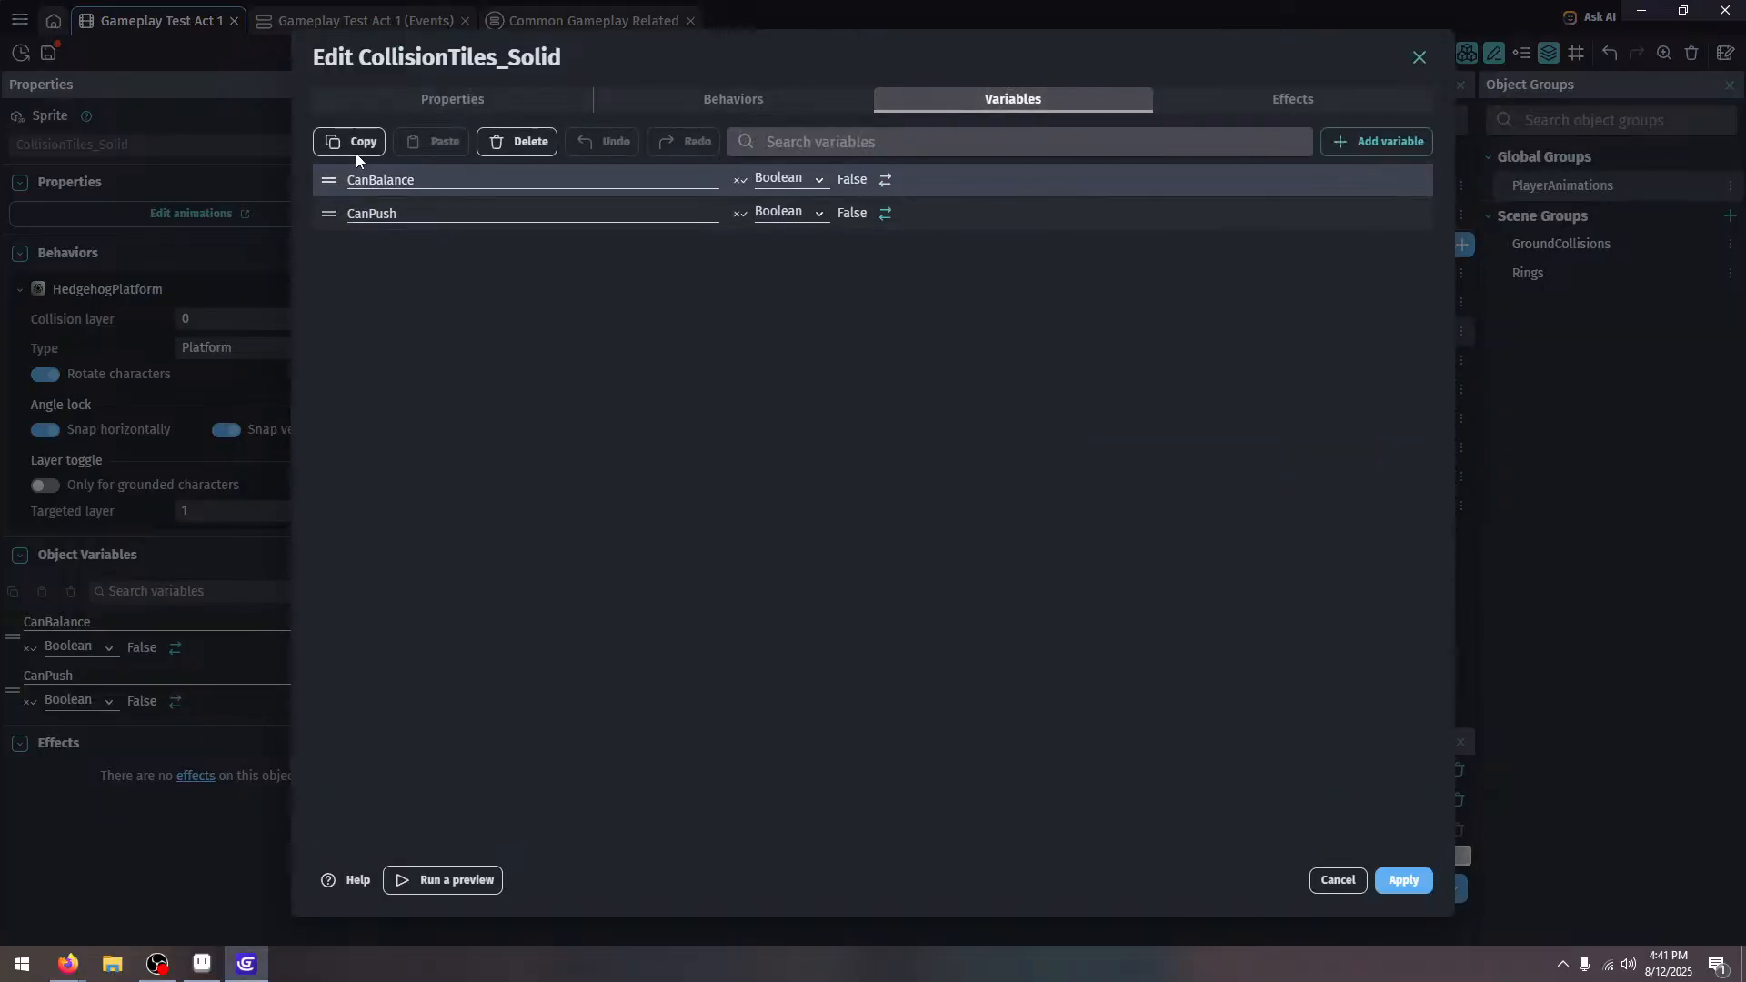
{"action": "left_click", "coordinate": [355, 143]}
{"action": "left_click", "coordinate": [1386, 875]}
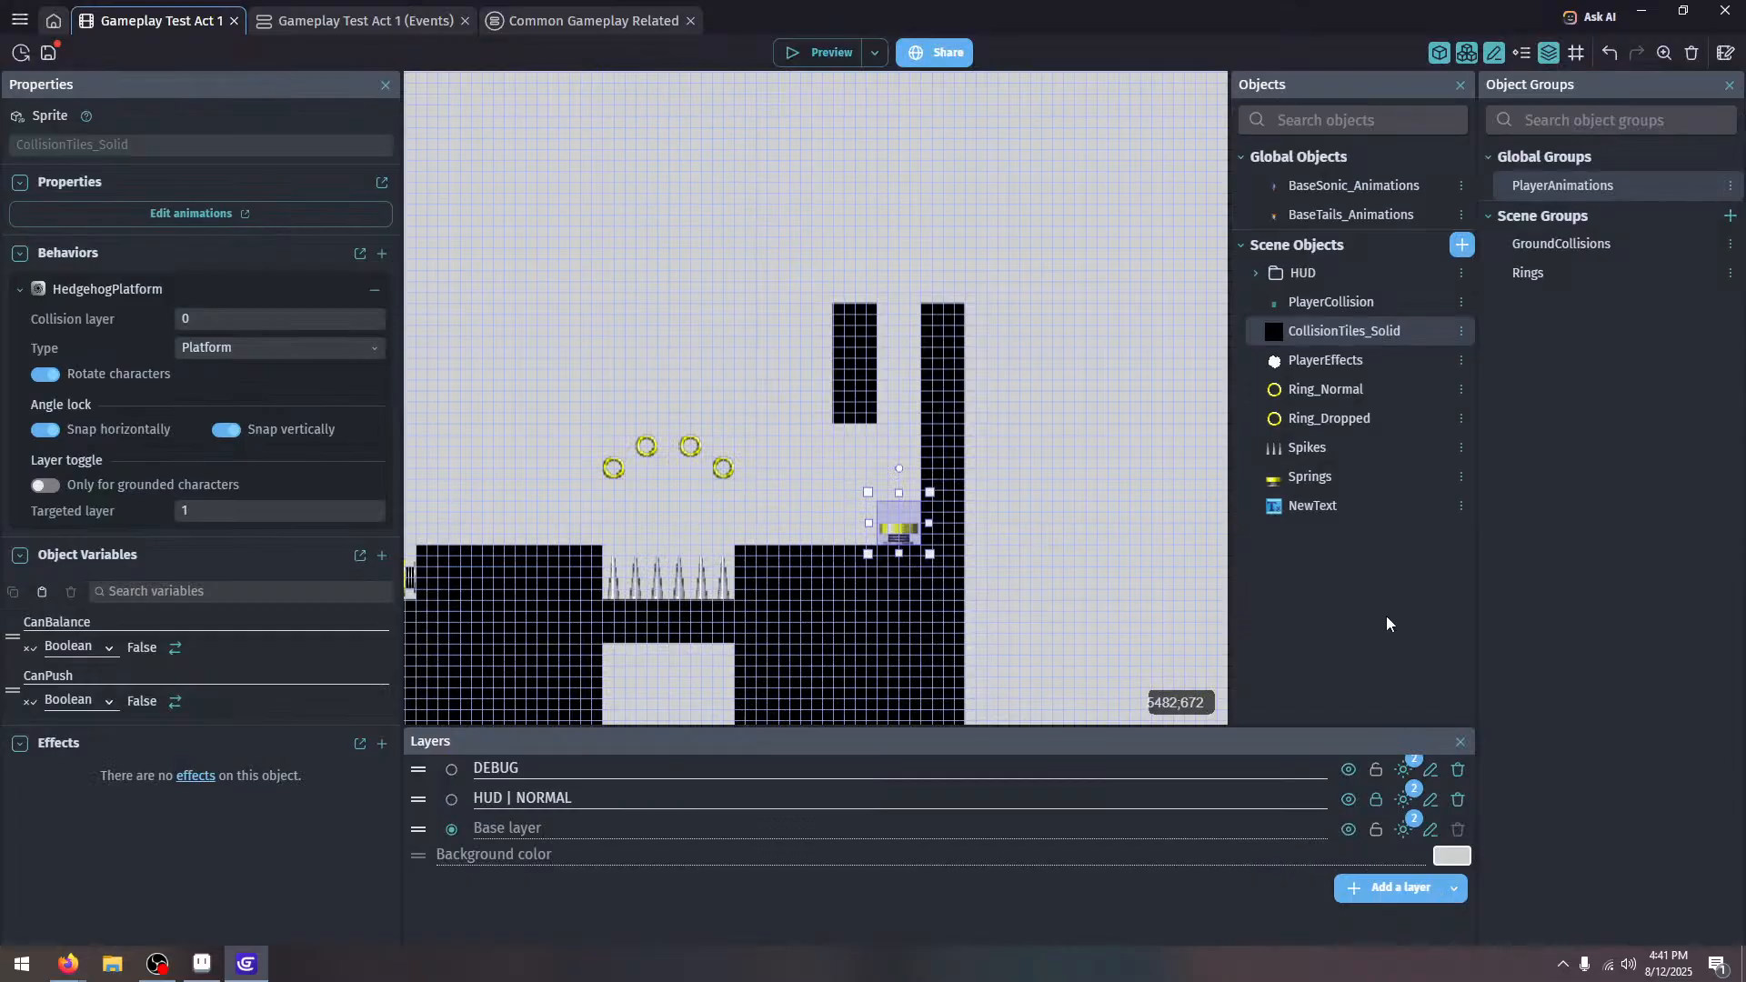
Try pasting the copied CanBalance variable into the Spikes object, delete the duplicate, and apply
{"action": "double_click", "coordinate": [1373, 451]}
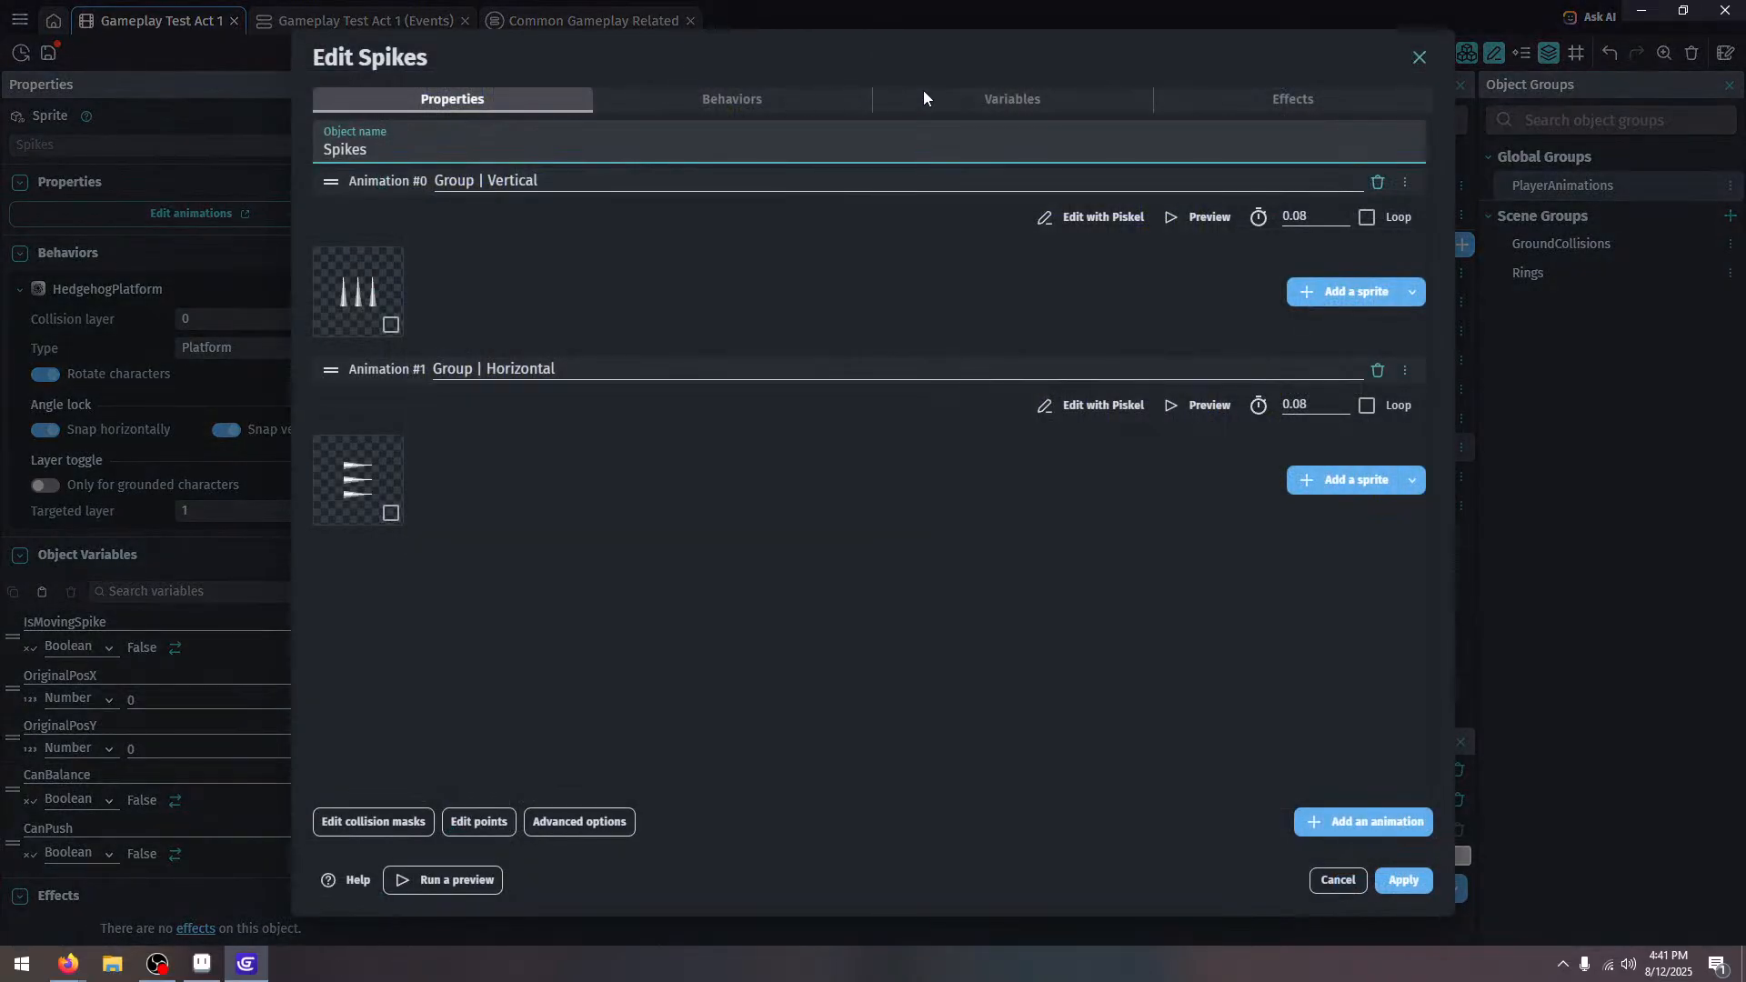
{"action": "left_click", "coordinate": [1000, 99]}
{"action": "key", "text": "ctrl+v"}
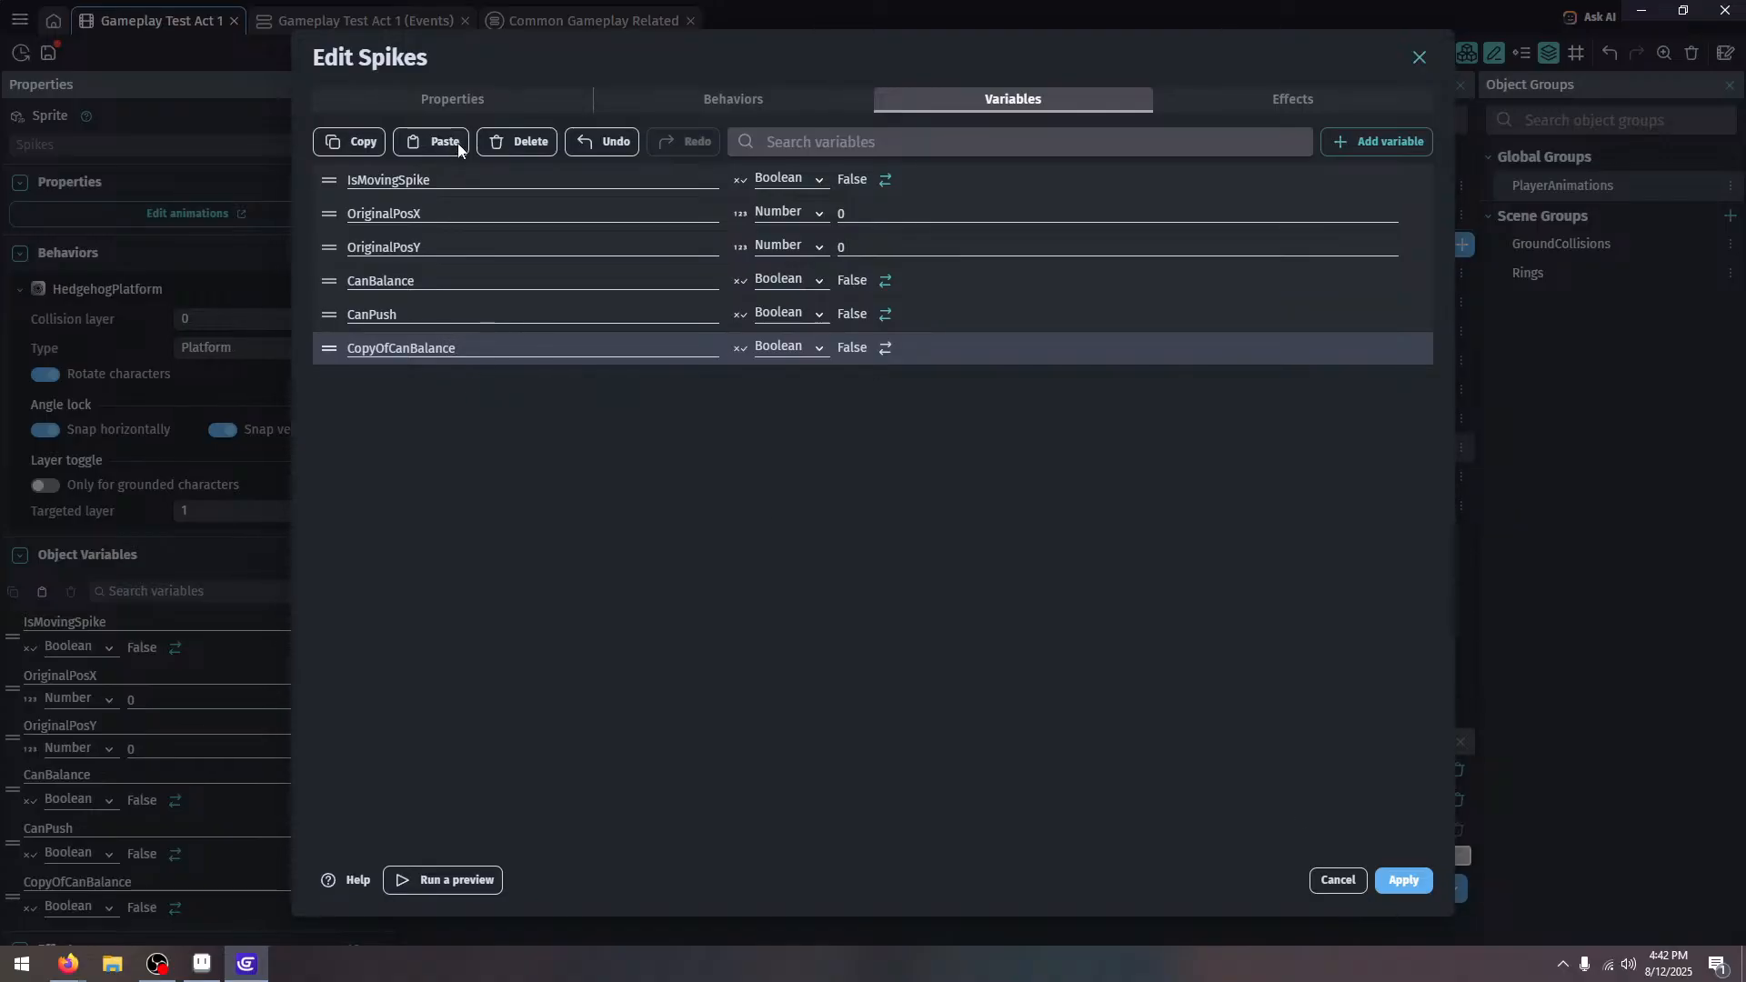
{"action": "key", "text": "Delete"}
{"action": "left_click", "coordinate": [1388, 874]}
Check which variables are declared on the Springs object
{"action": "double_click", "coordinate": [1313, 482]}
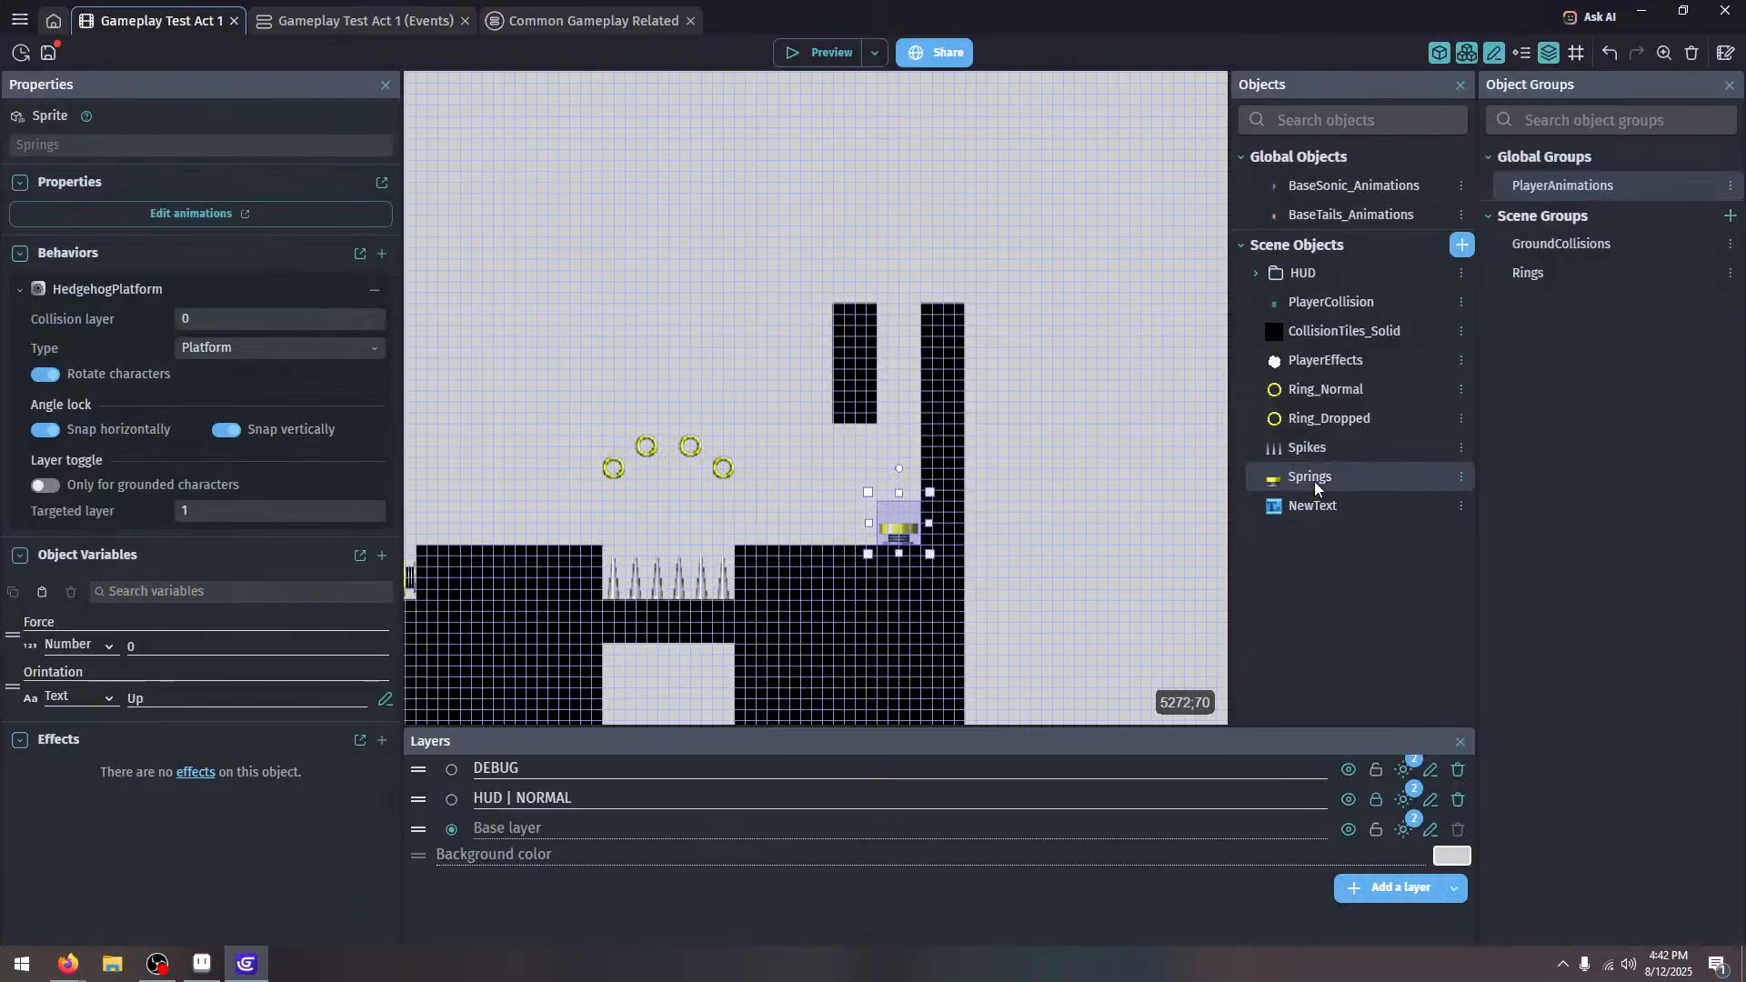
{"action": "left_click", "coordinate": [981, 108]}
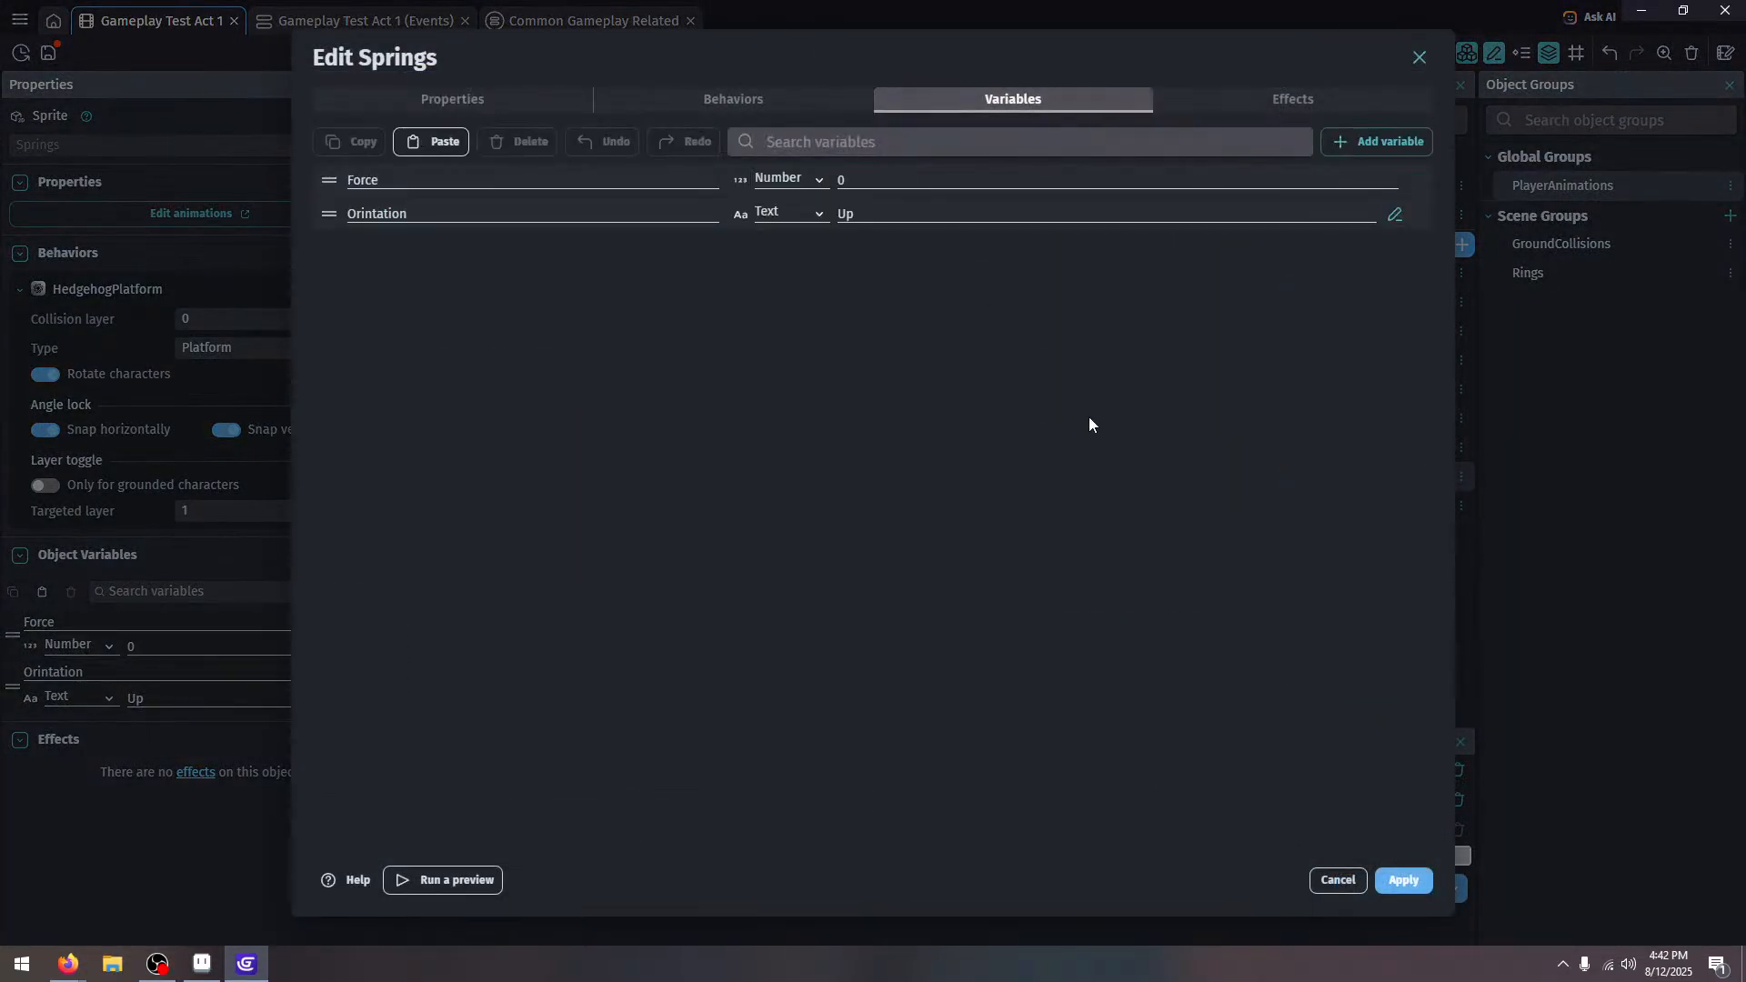
{"action": "left_click", "coordinate": [1400, 880]}
Add Springs to the GroundCollisions group, and verify the group's variables in the Springs object's variable list
{"action": "double_click", "coordinate": [1580, 244]}
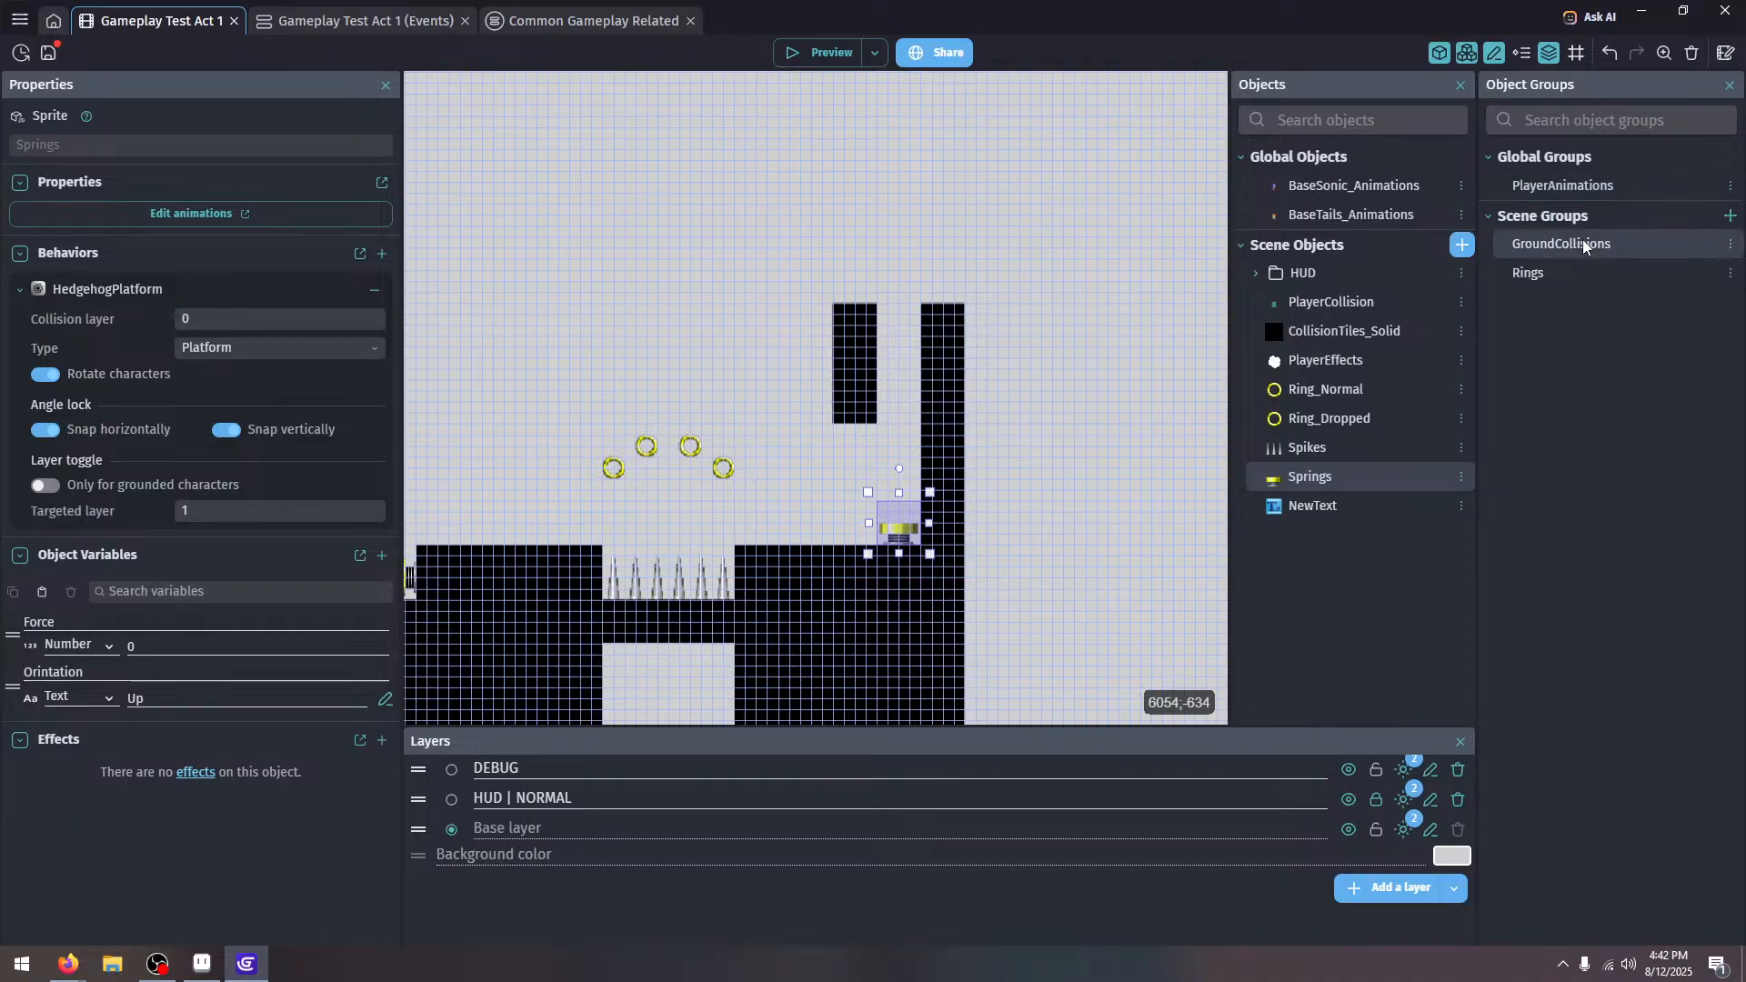
{"action": "left_click", "coordinate": [702, 294]}
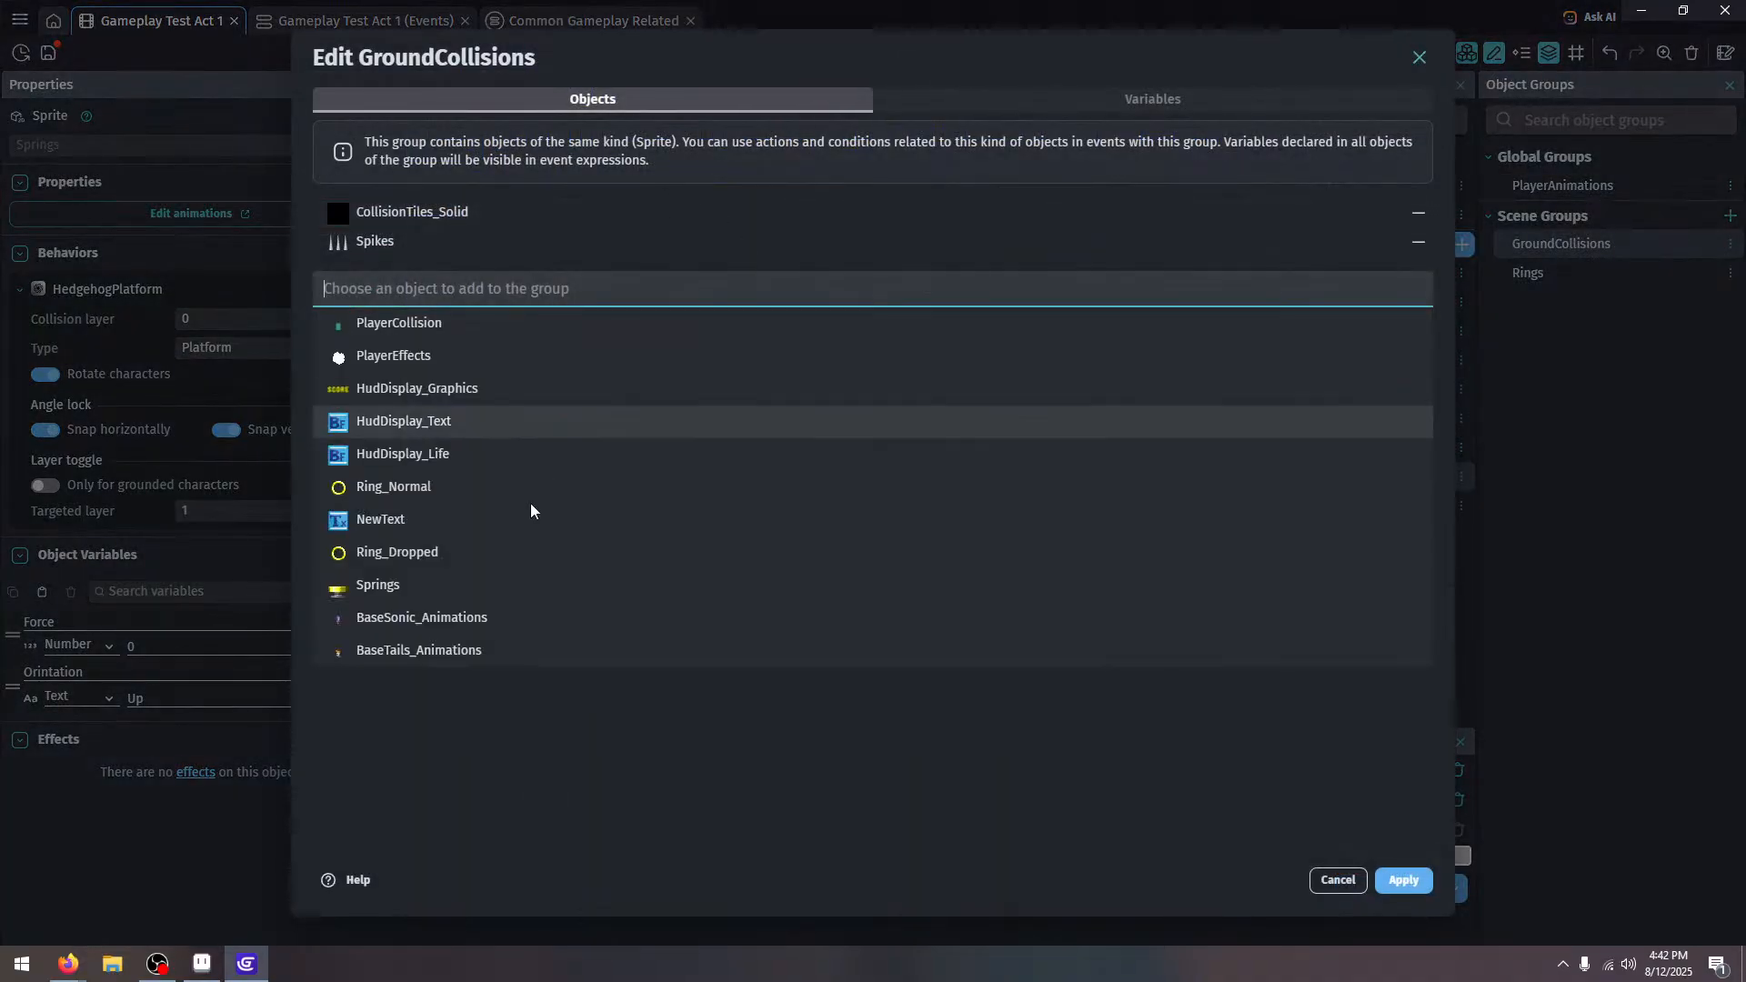
{"action": "left_click", "coordinate": [462, 596]}
{"action": "left_click", "coordinate": [1404, 880]}
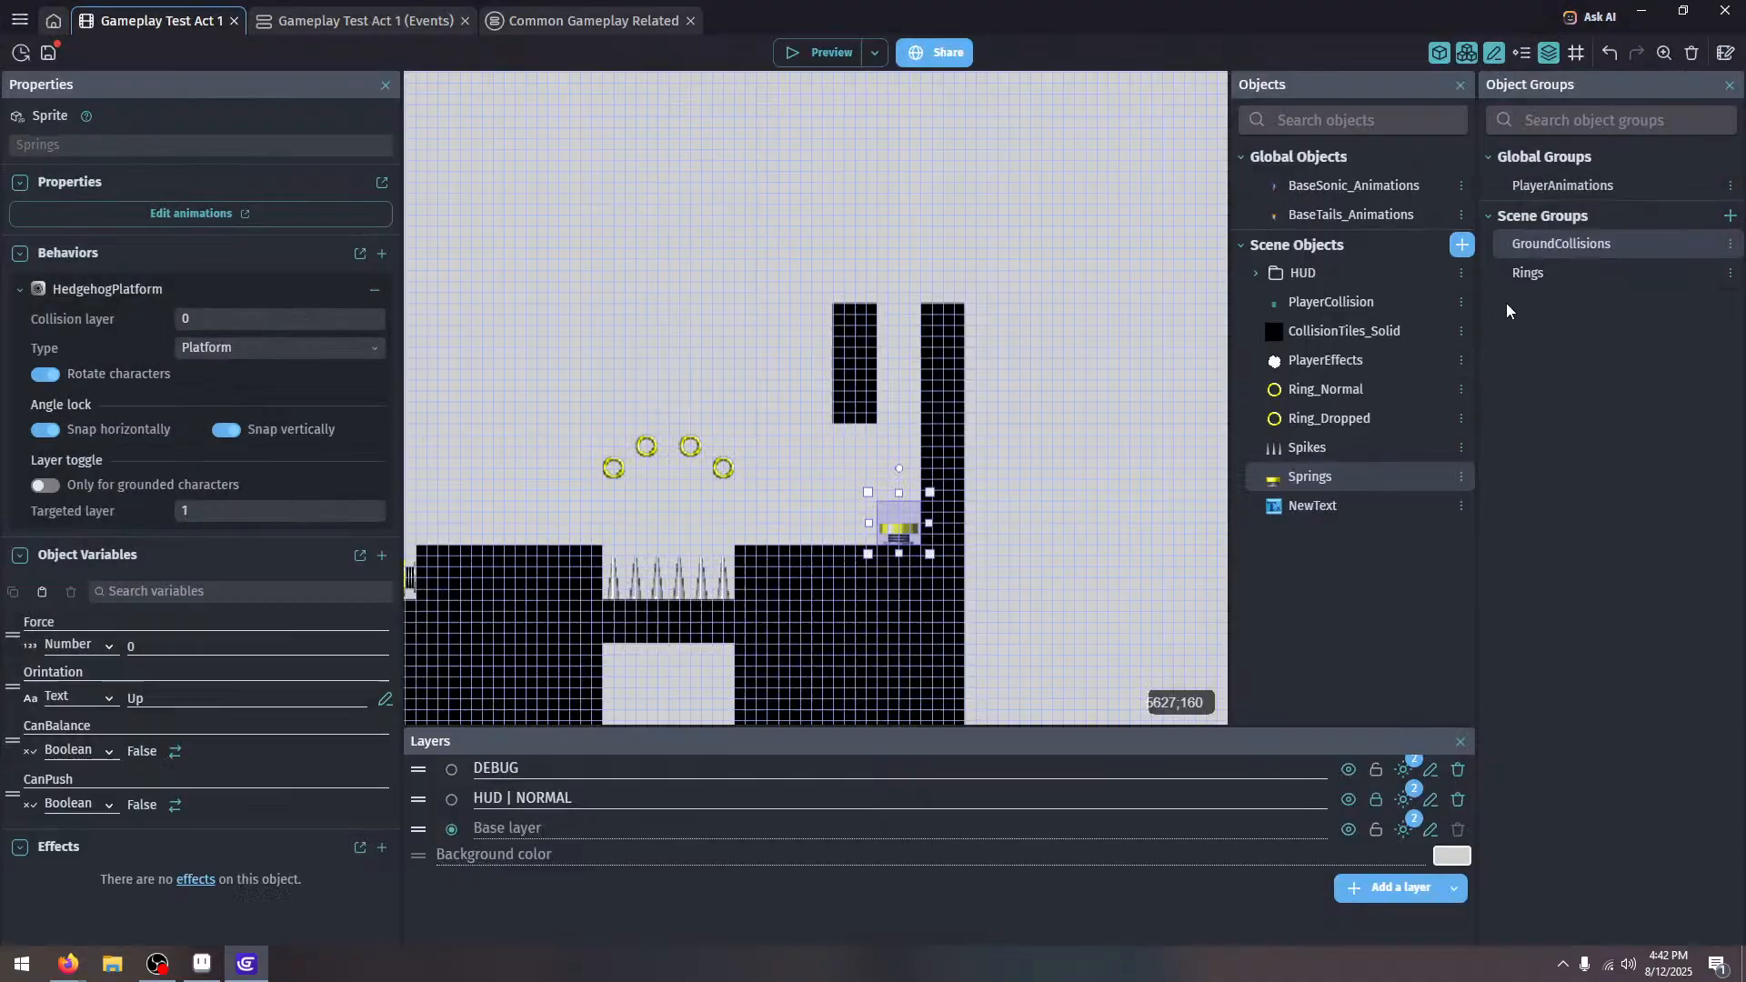
{"action": "double_click", "coordinate": [1295, 484]}
{"action": "left_click", "coordinate": [900, 100]}
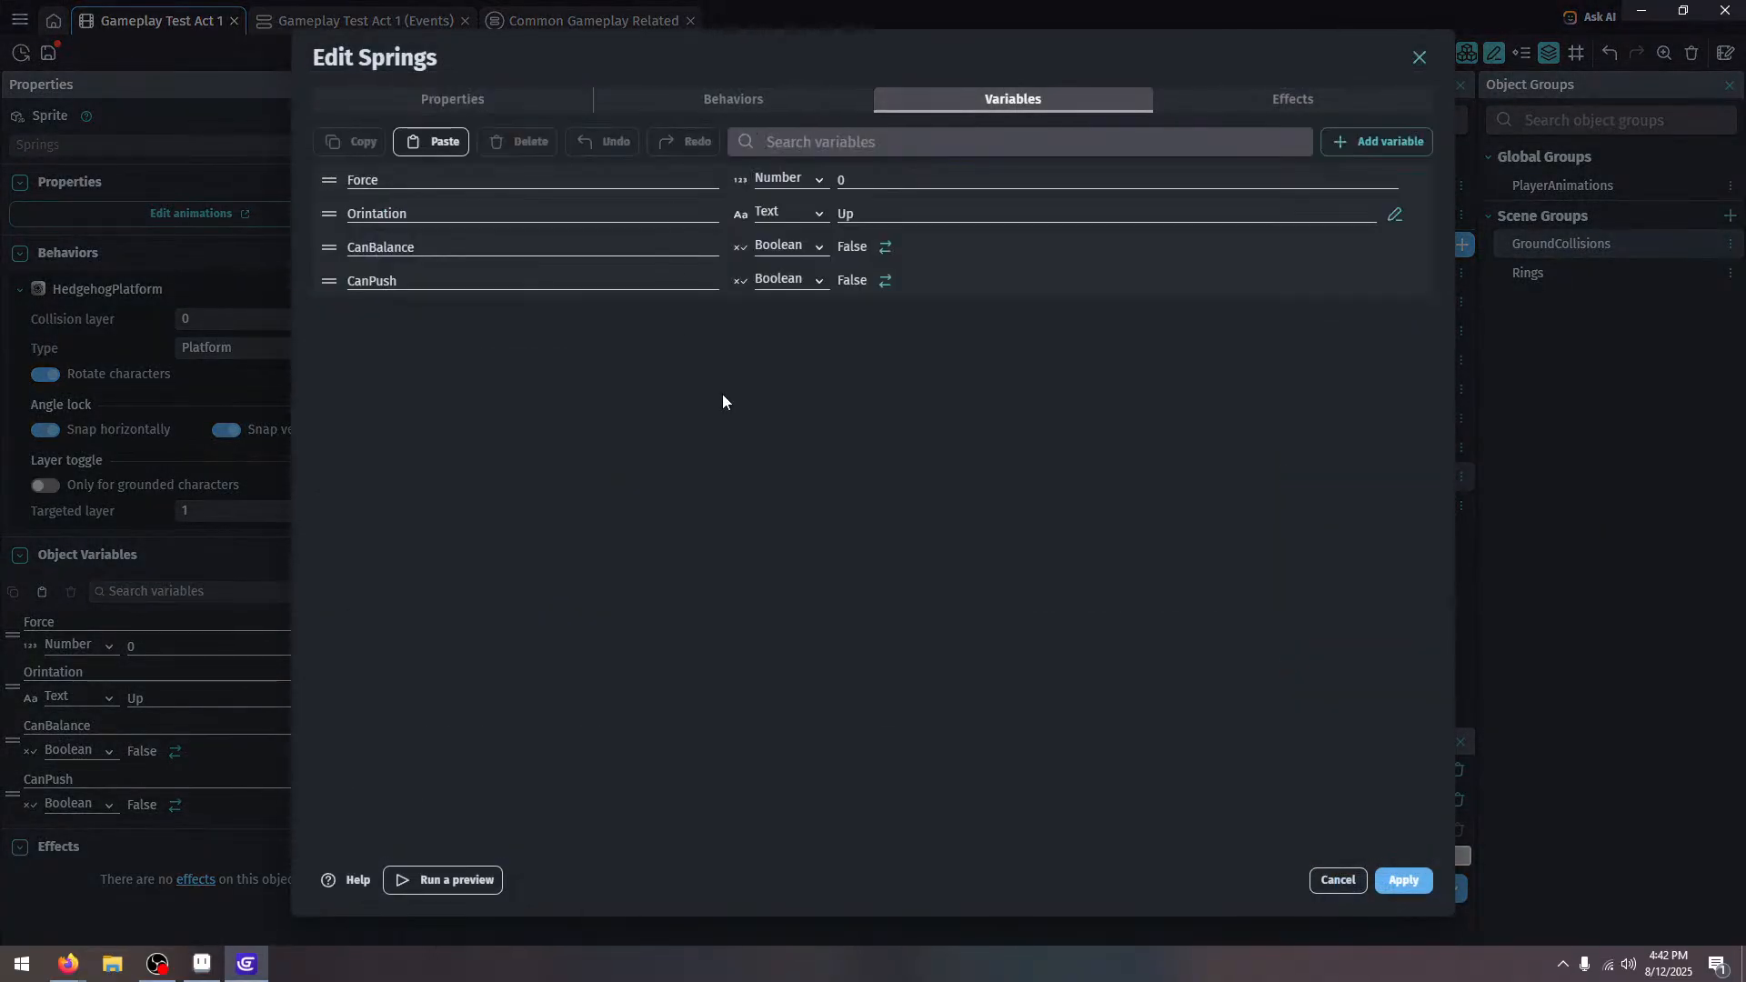
{"action": "left_click", "coordinate": [1405, 880]}
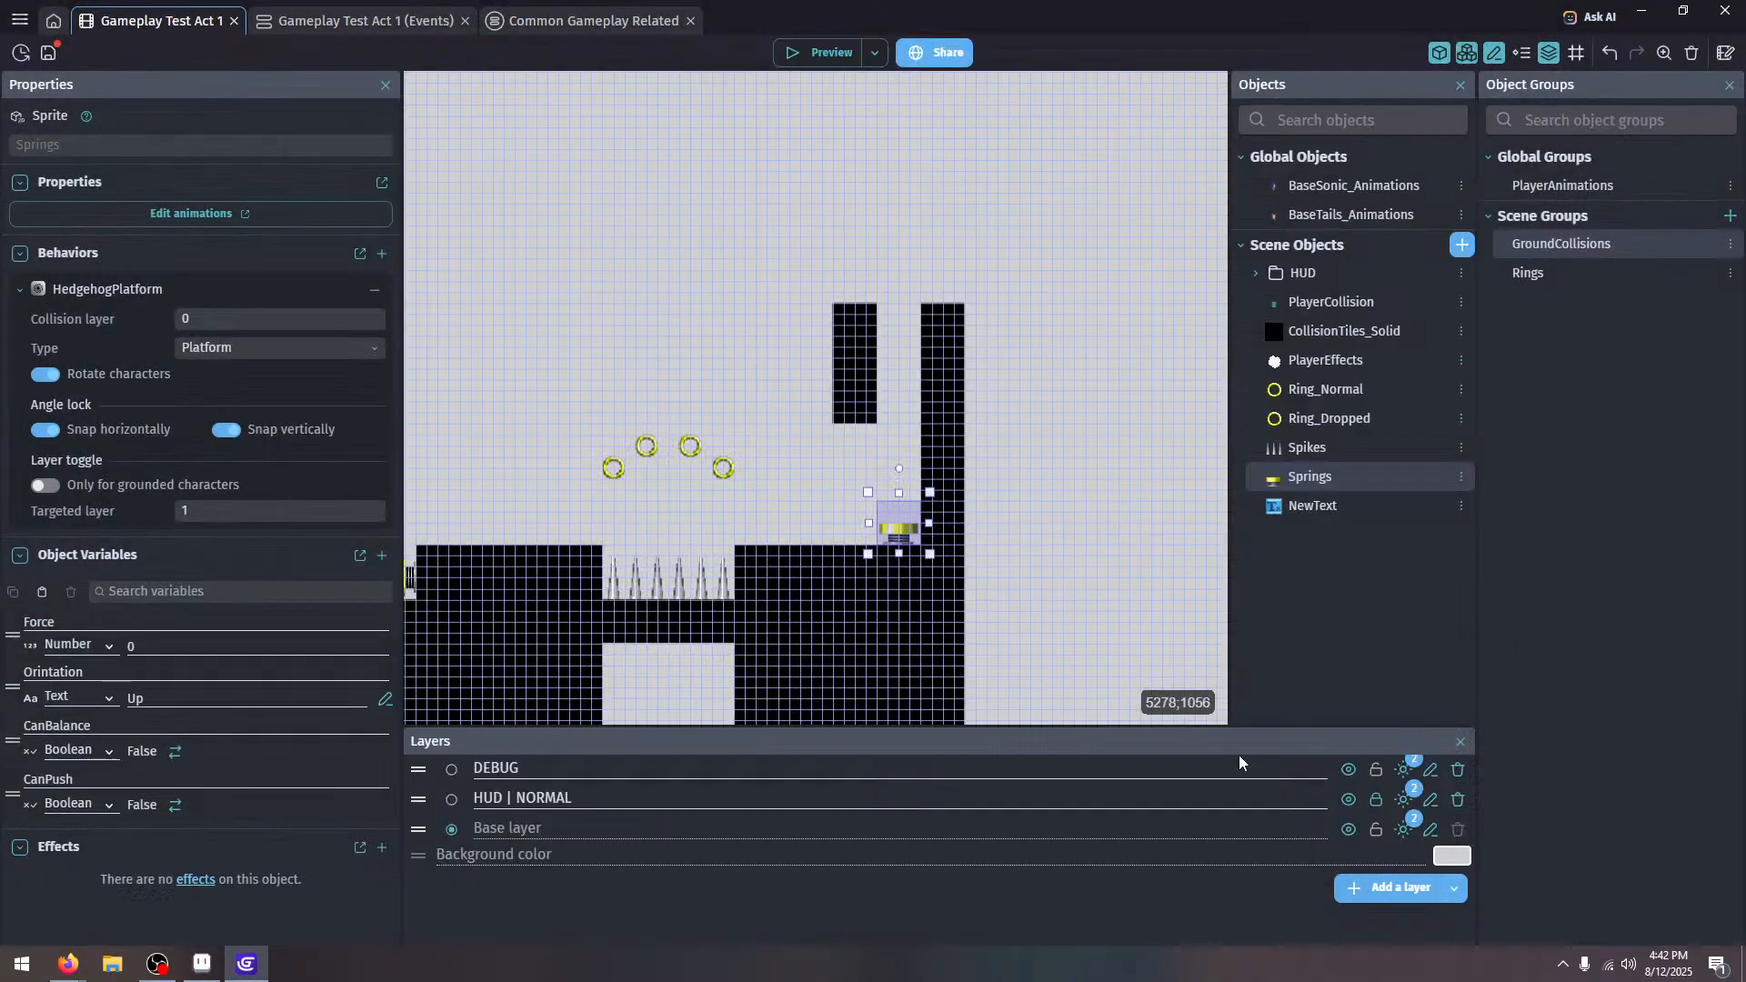
Set CanPush to True on the upward spring at X 4000, Y 128, and review the left-facing spring's instance variables
{"action": "left_click", "coordinate": [897, 527]}
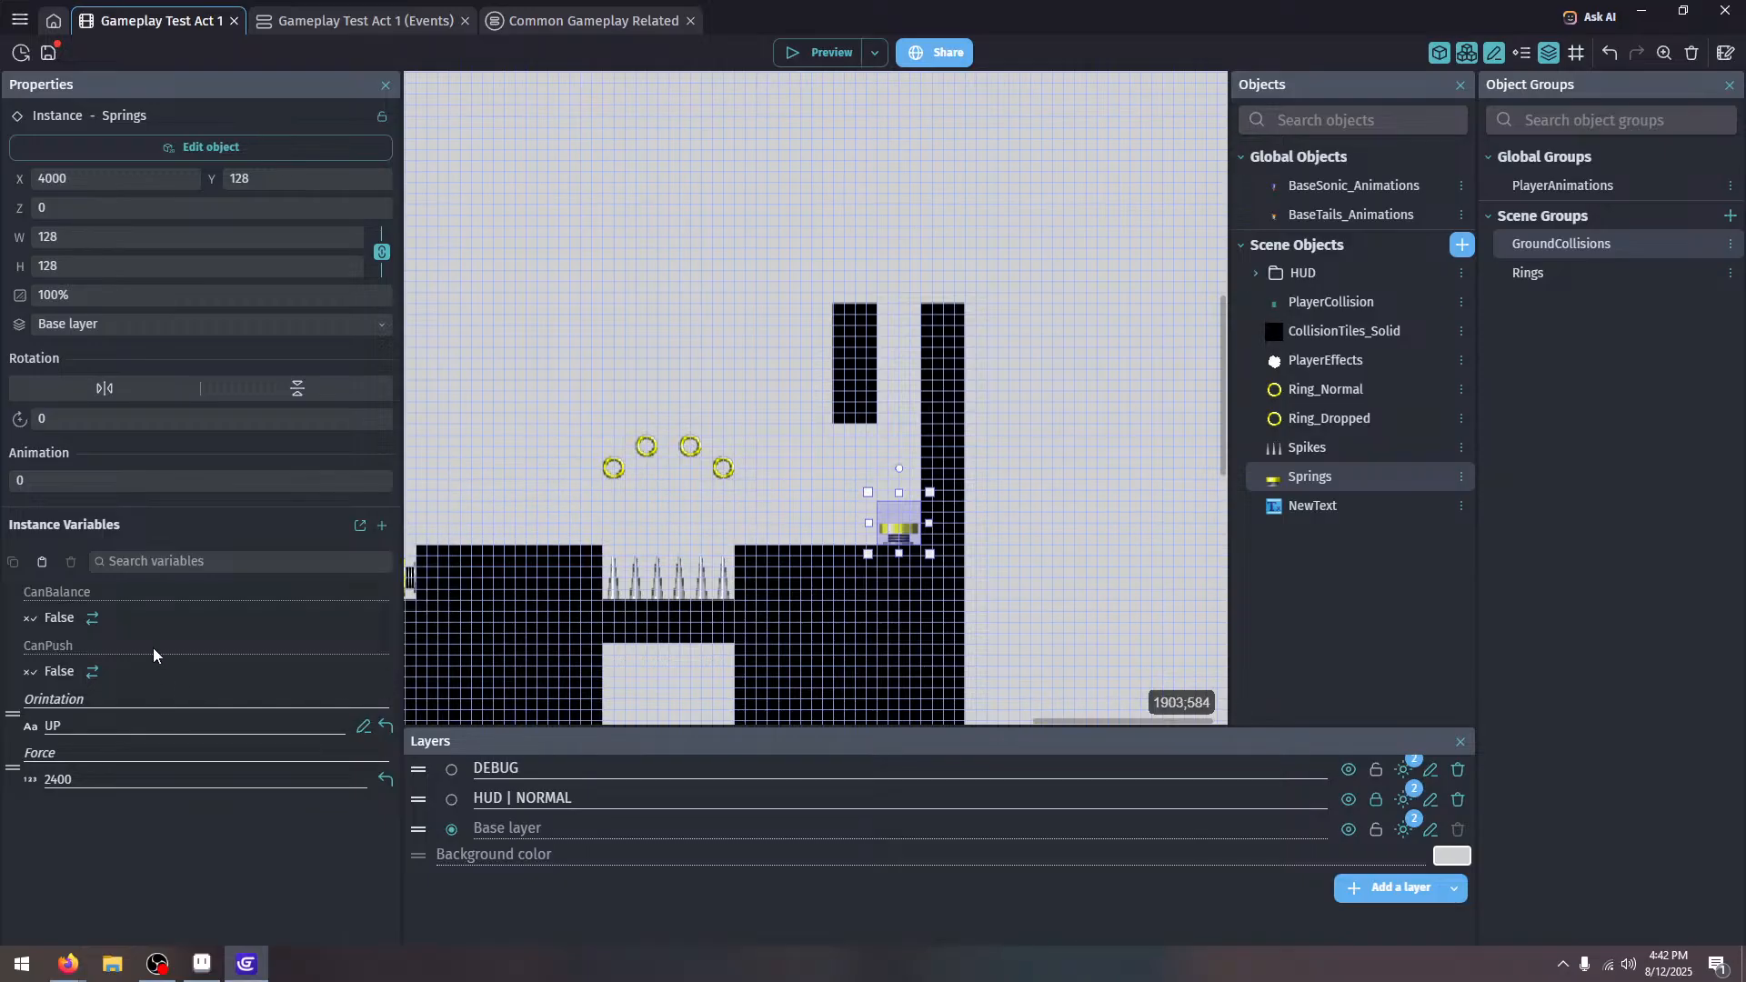
{"action": "left_click", "coordinate": [92, 674]}
{"action": "scroll", "coordinate": [691, 564], "scroll_direction": "left", "scroll_amount": 5}
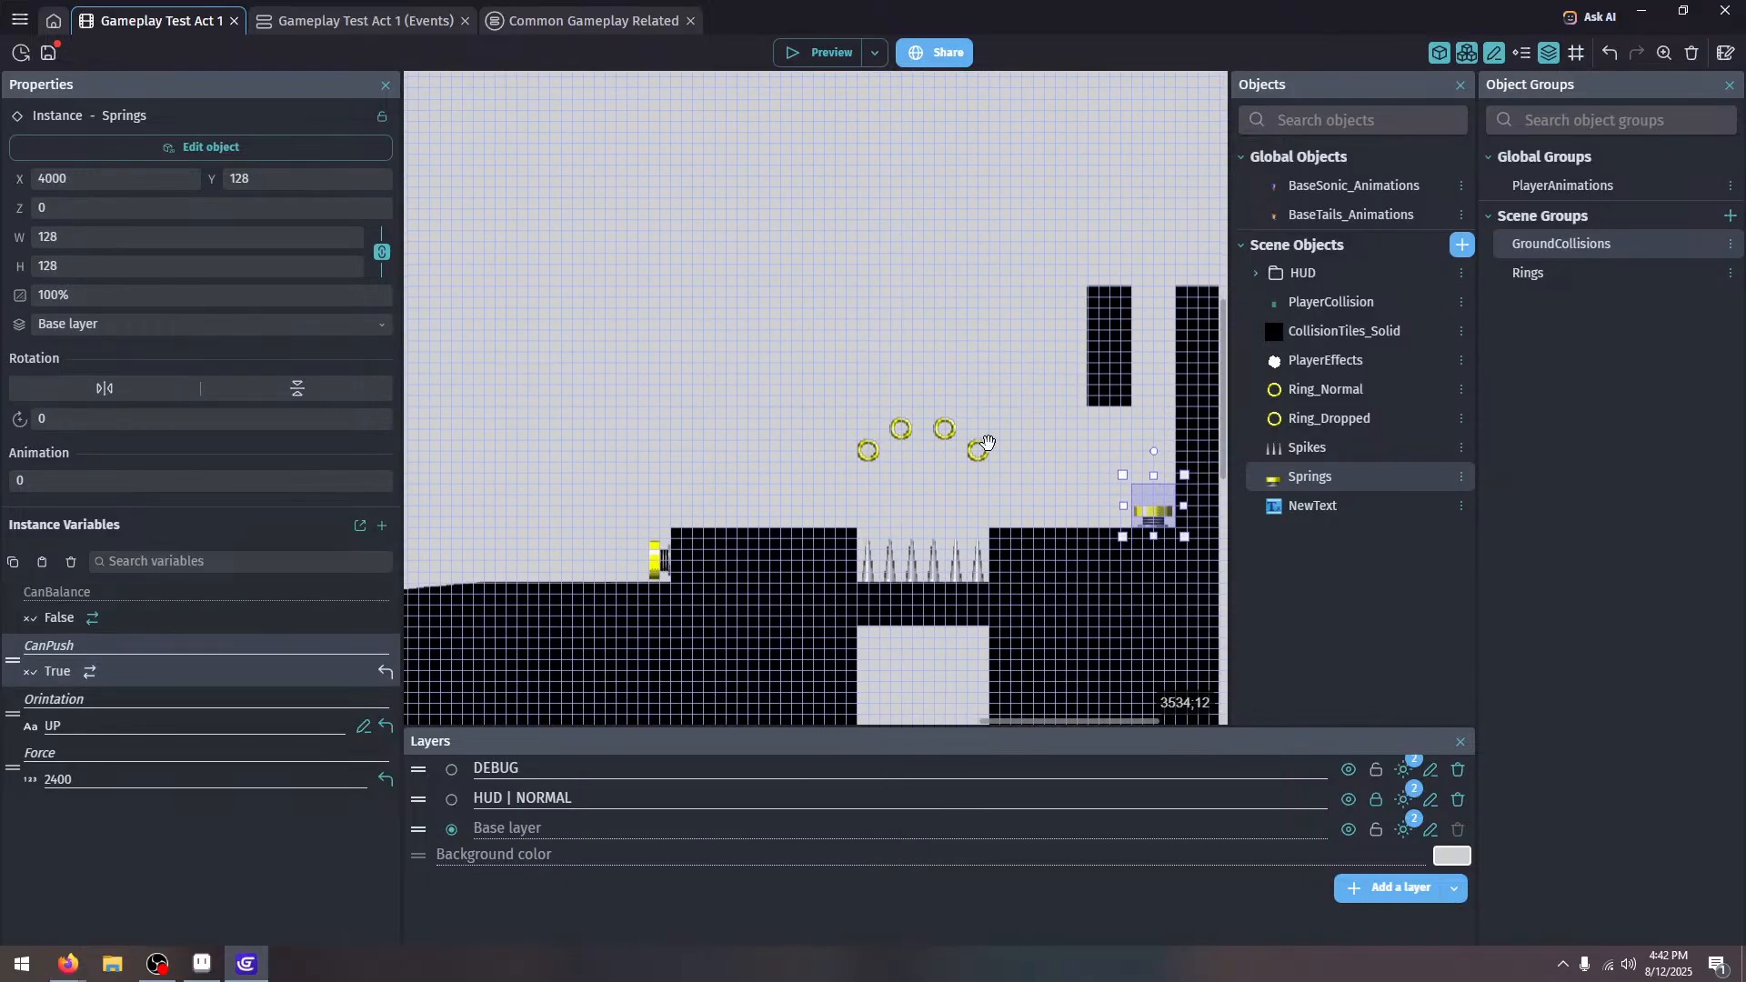
{"action": "left_click", "coordinate": [692, 569]}
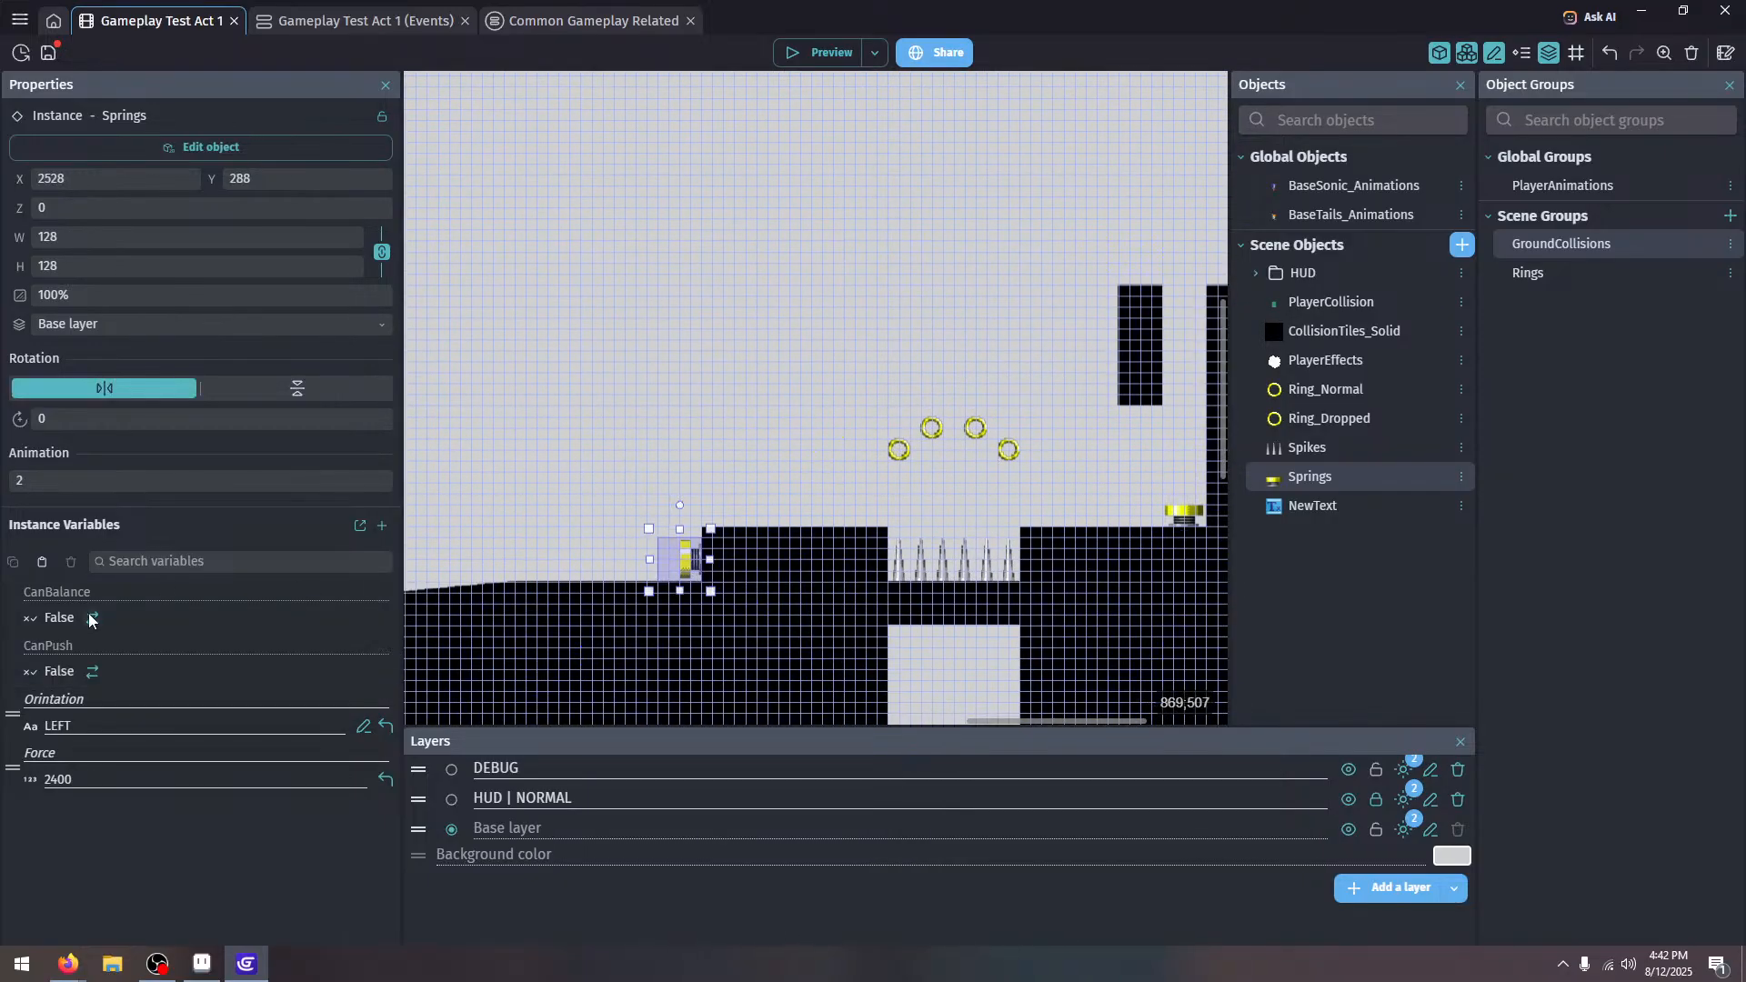
{"action": "left_click", "coordinate": [494, 455]}
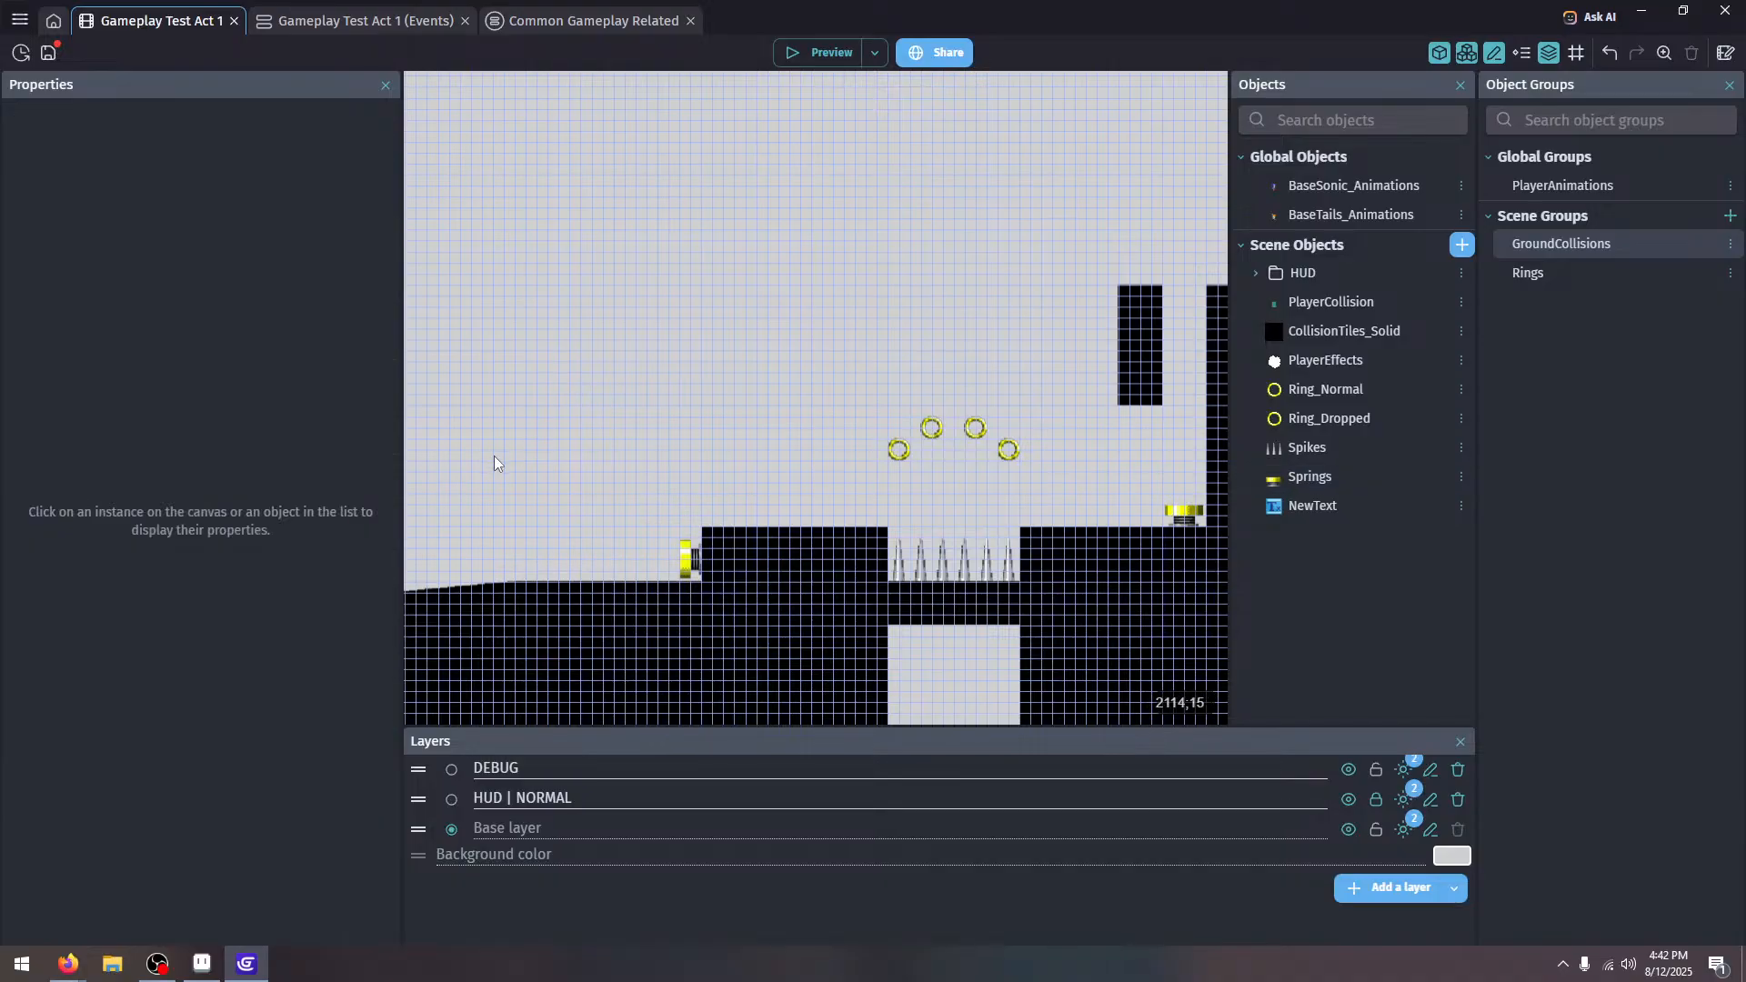
{"action": "left_click", "coordinate": [680, 555]}
Preview the stage from its start and jump the character past the left-facing spring and over the spike pit, collecting the rings
{"action": "left_click_drag", "start_coordinate": [659, 436], "coordinate": [1084, 363]}
{"action": "left_click_drag", "start_coordinate": [733, 417], "coordinate": [1102, 416]}
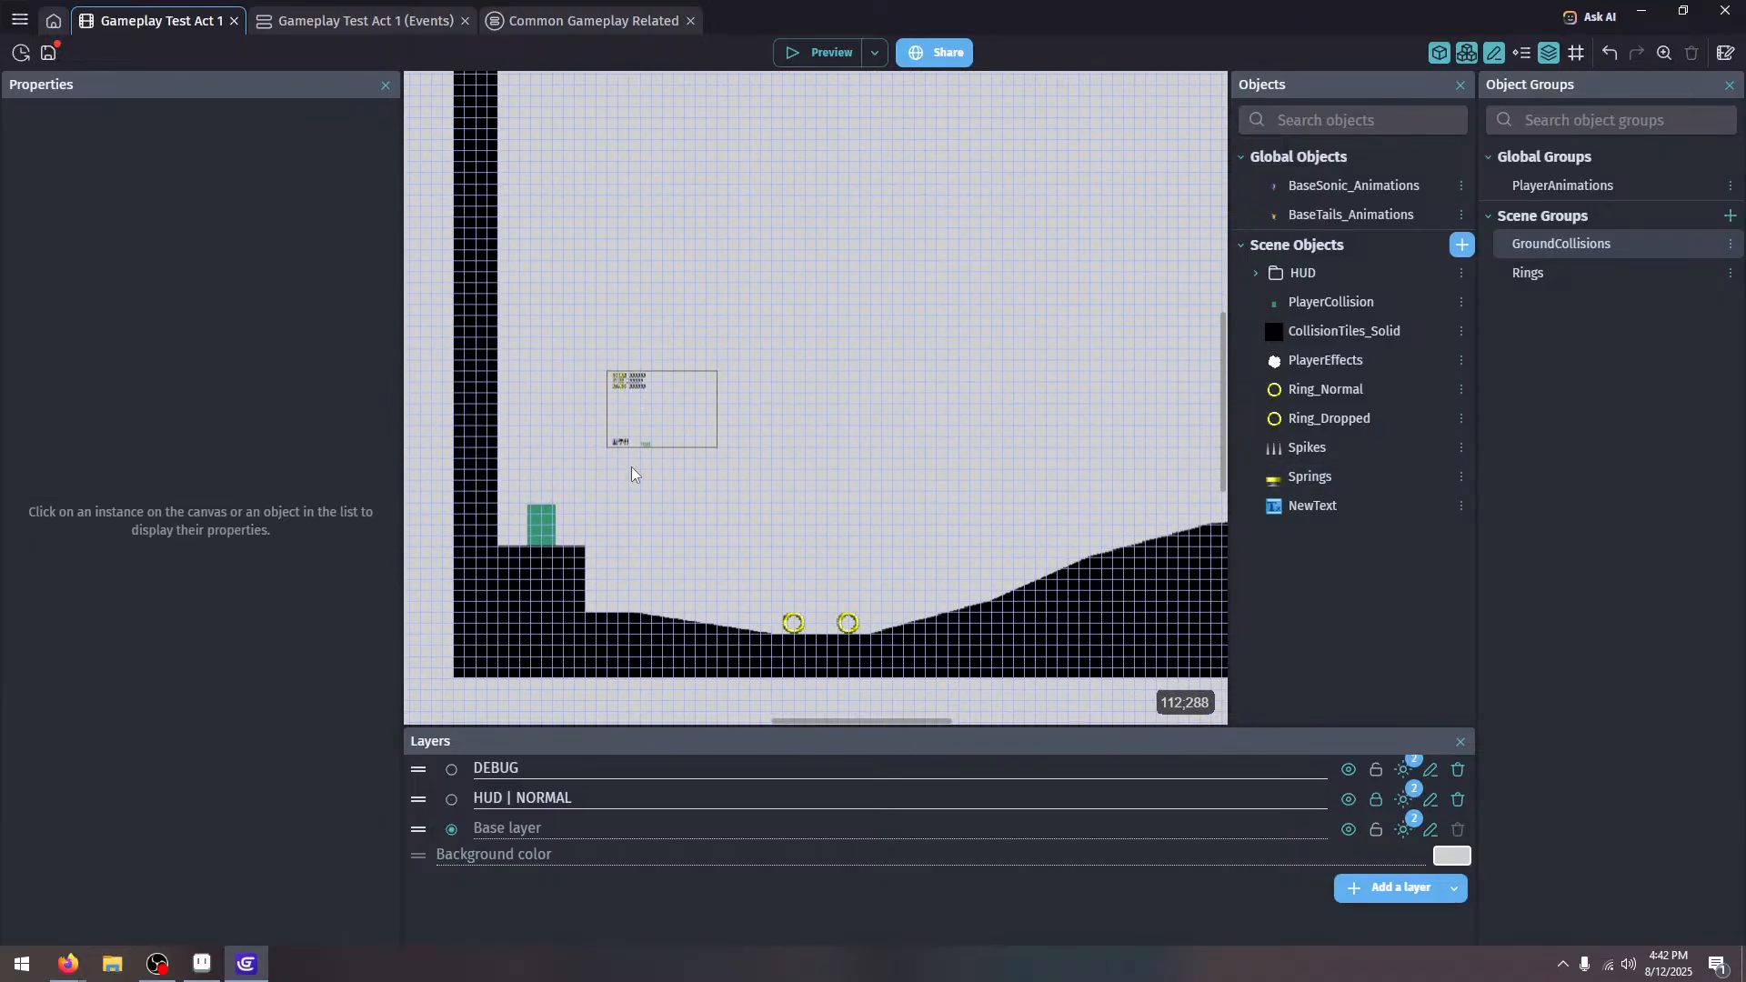
{"action": "left_click", "coordinate": [831, 54]}
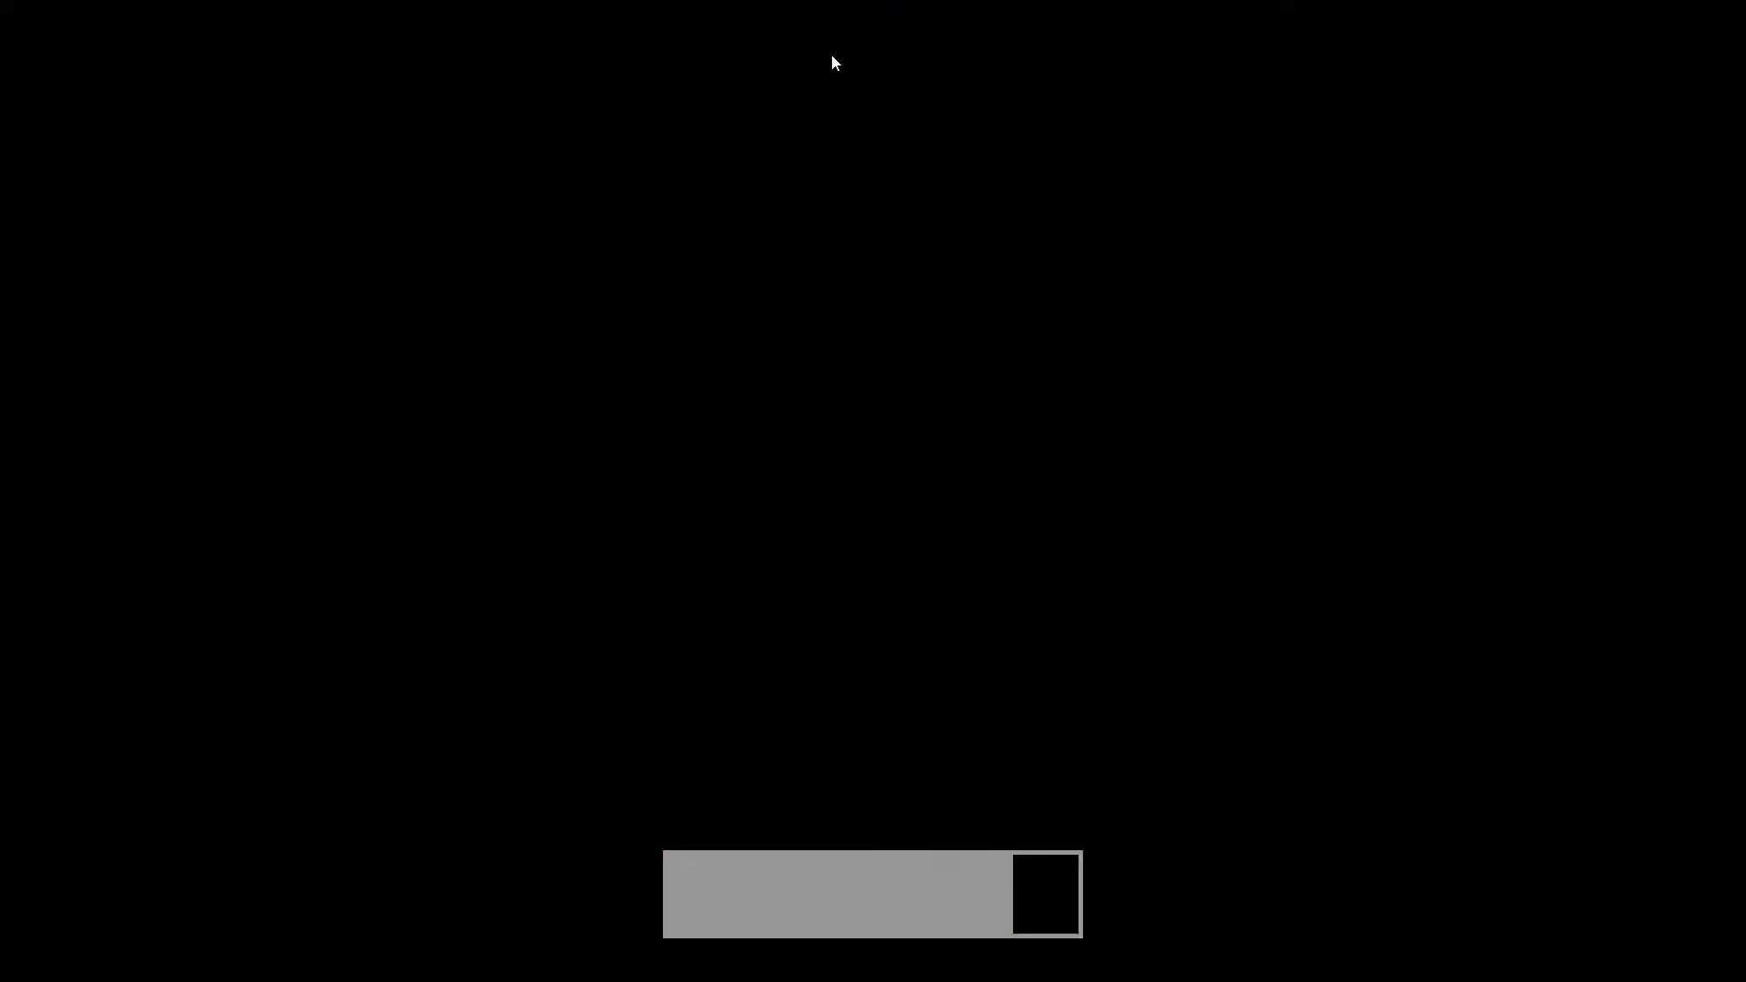
{"action": "key", "text": "space"}
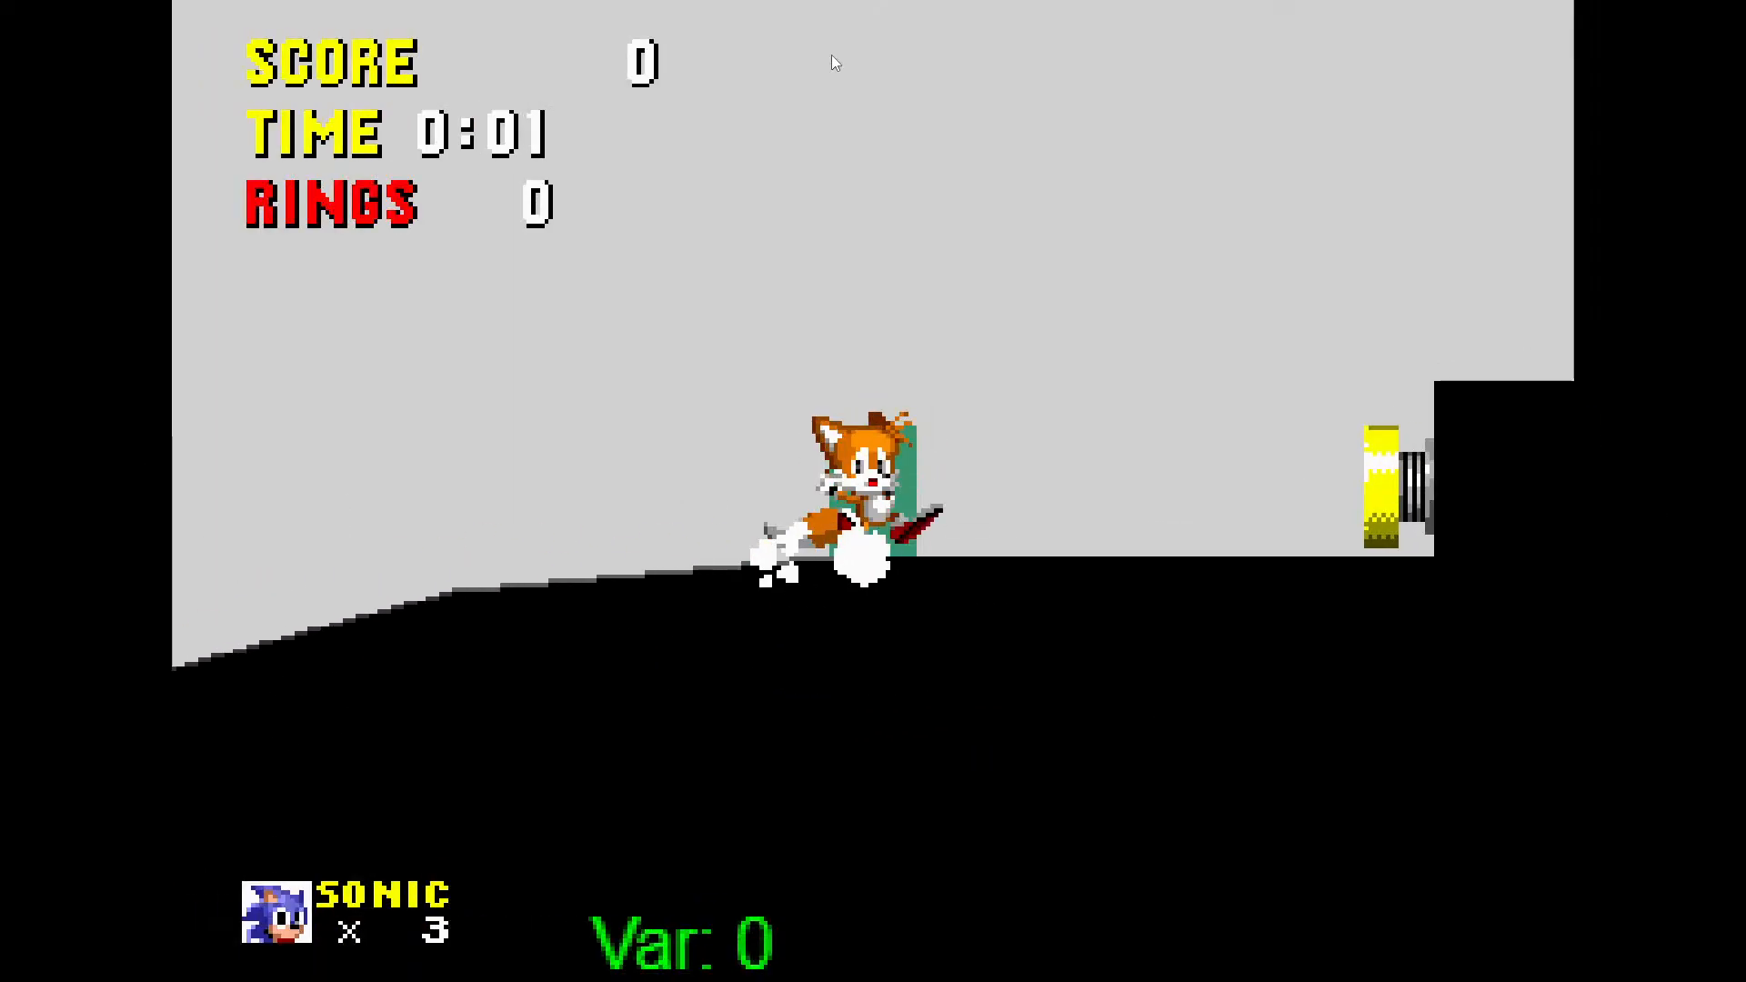
{"action": "key", "text": "space"}
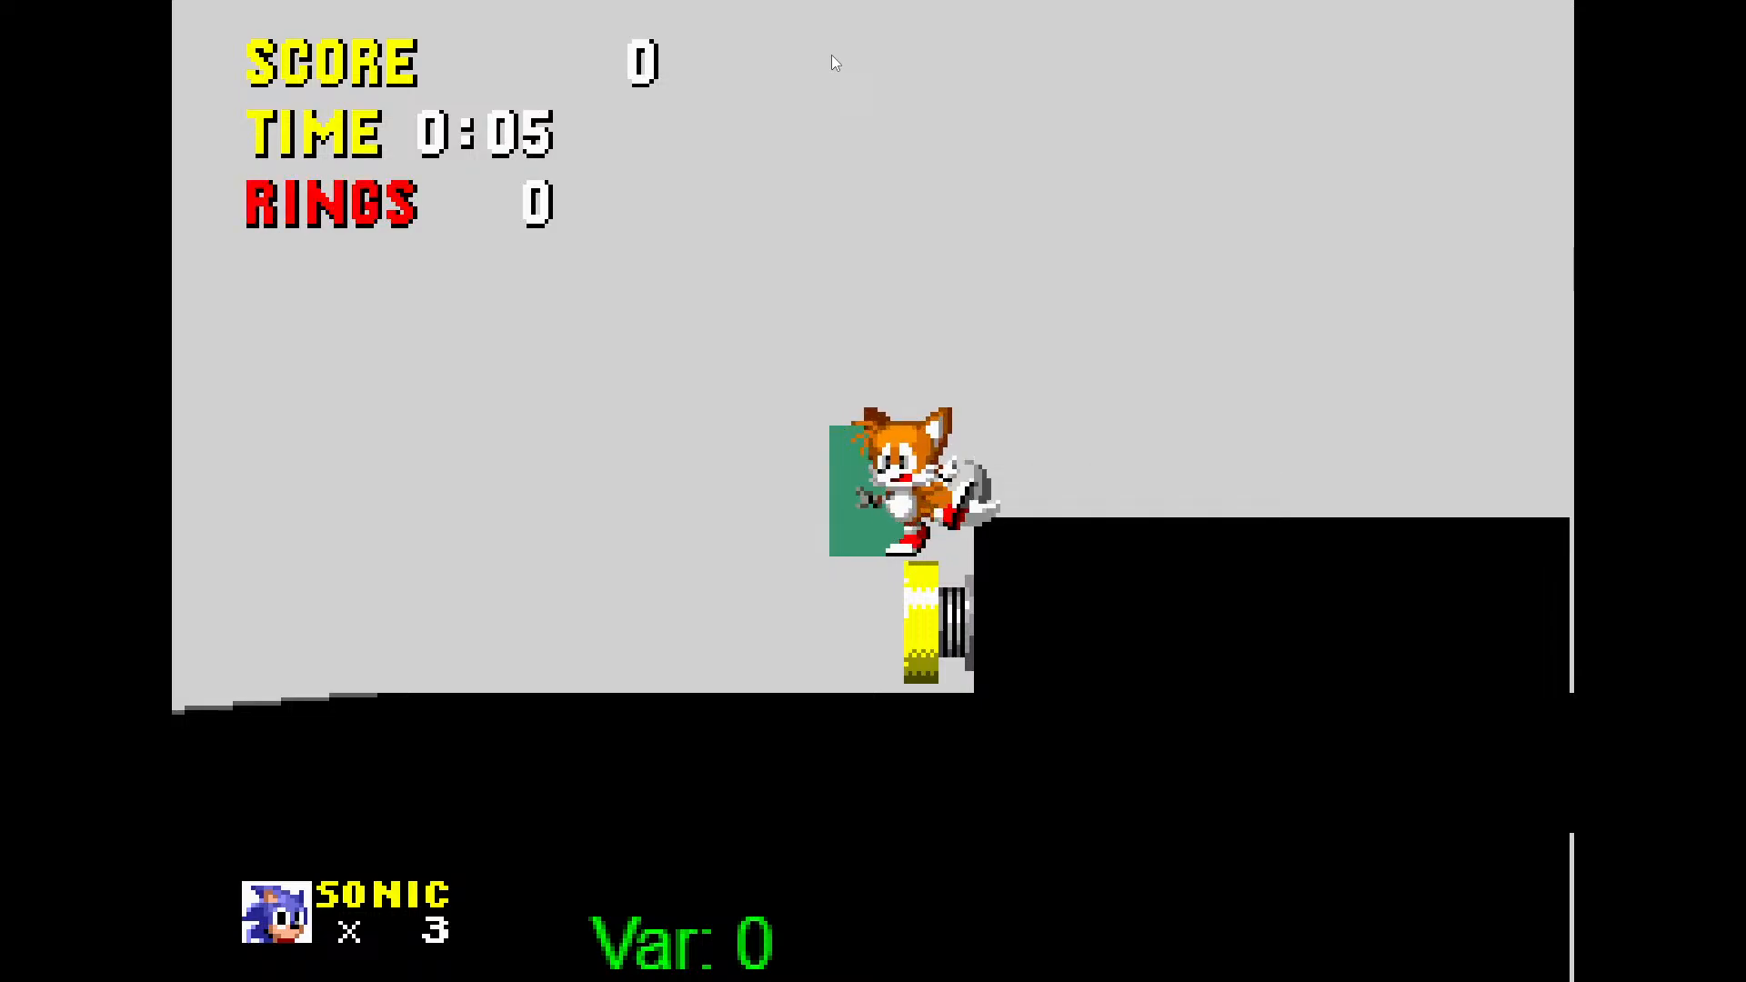
{"action": "key", "text": "space"}
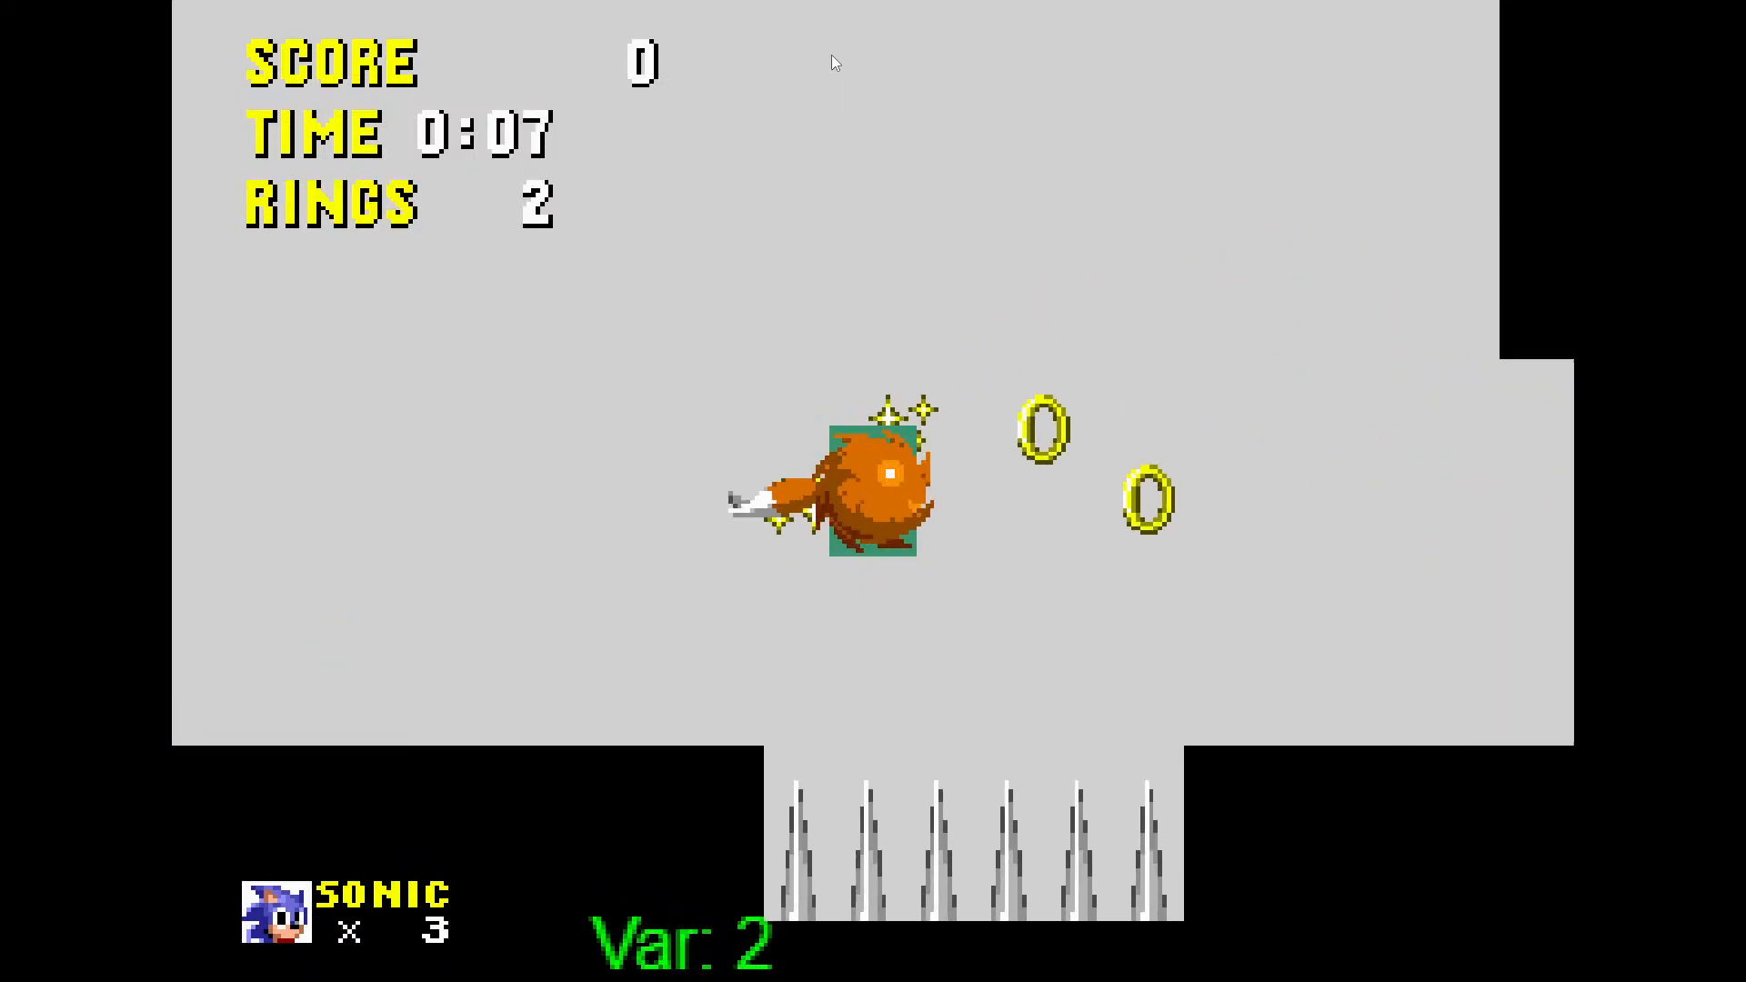
{"action": "key", "text": "Left"}
{"action": "key", "text": "Right"}
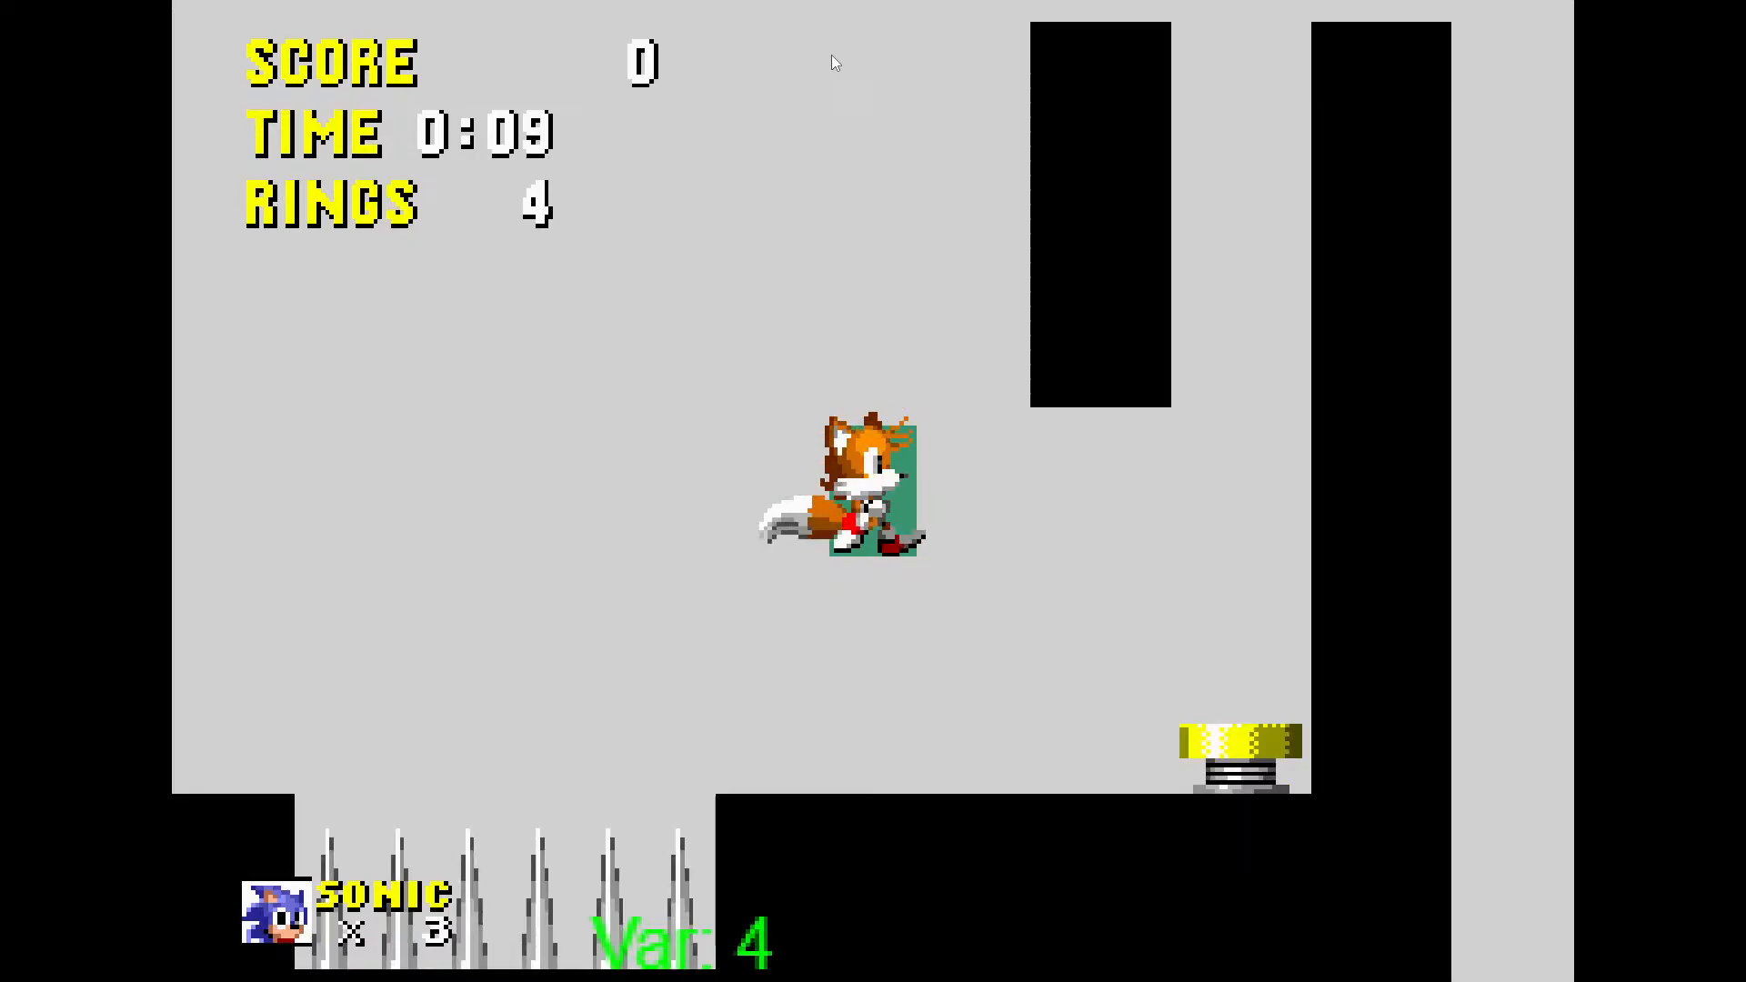
Test the upward spring between the two pillars, landing above the floating pillar and heading back toward the stage start
{"action": "key", "text": "Down"}
{"action": "key", "text": "space"}
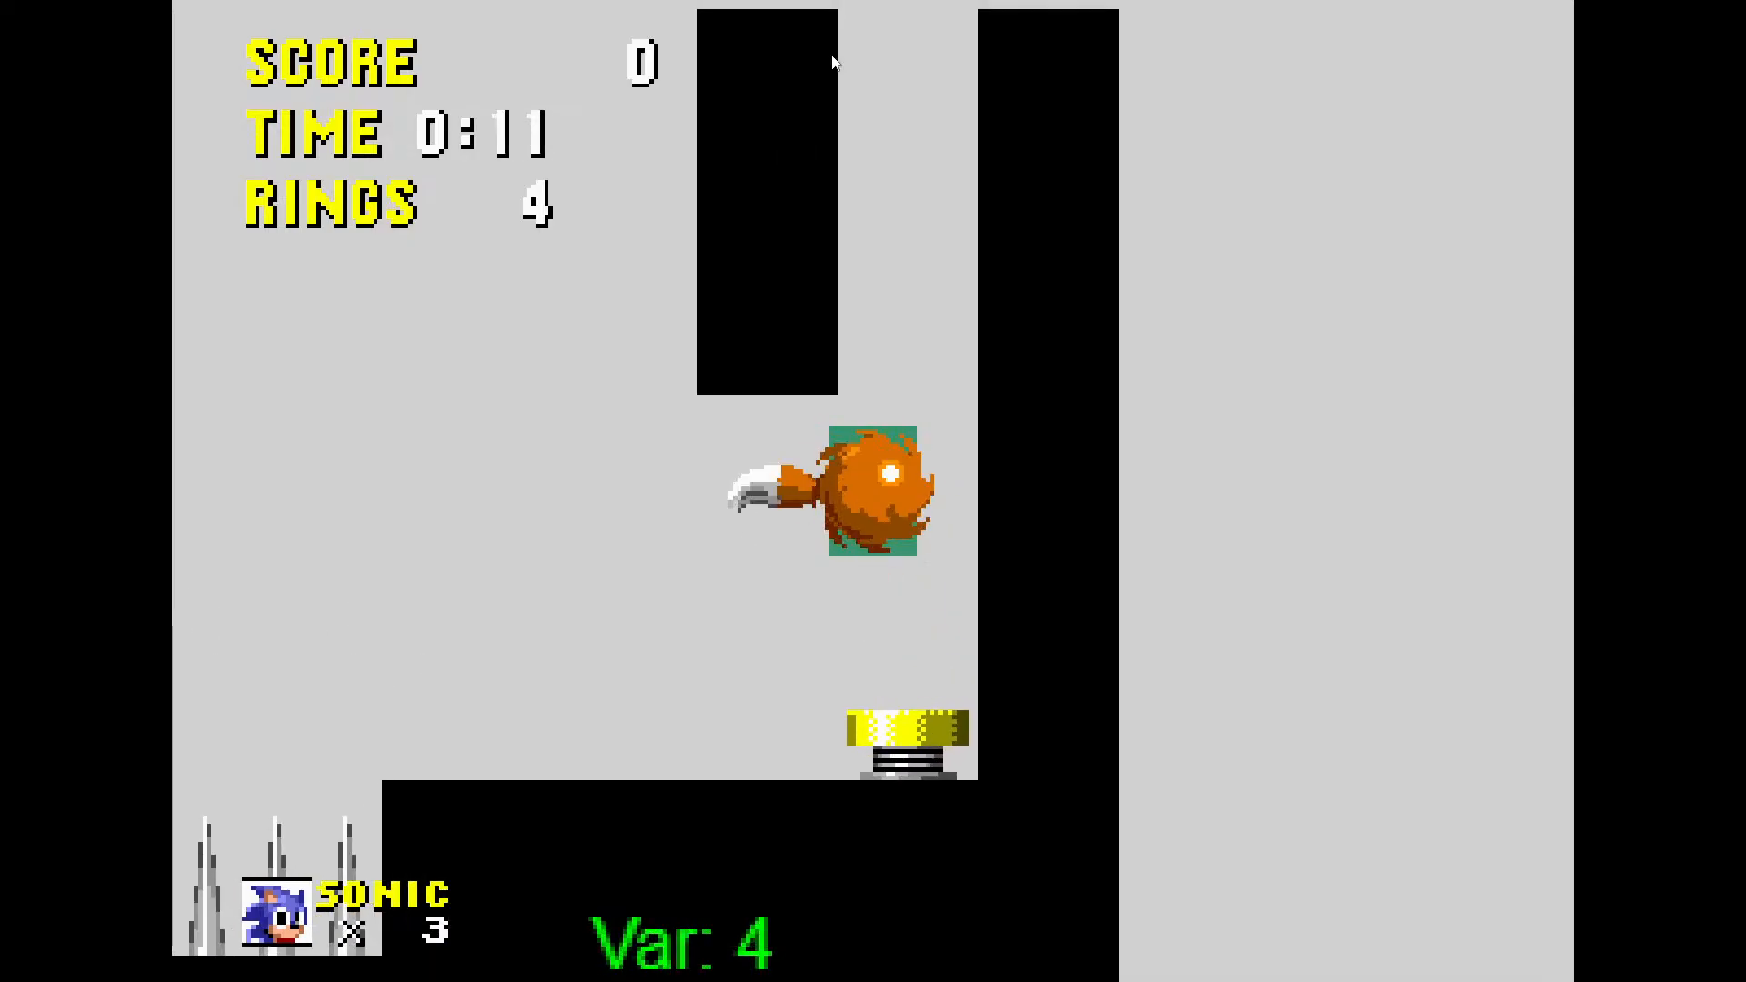
{"action": "key", "text": "Left"}
{"action": "key", "text": "Right"}
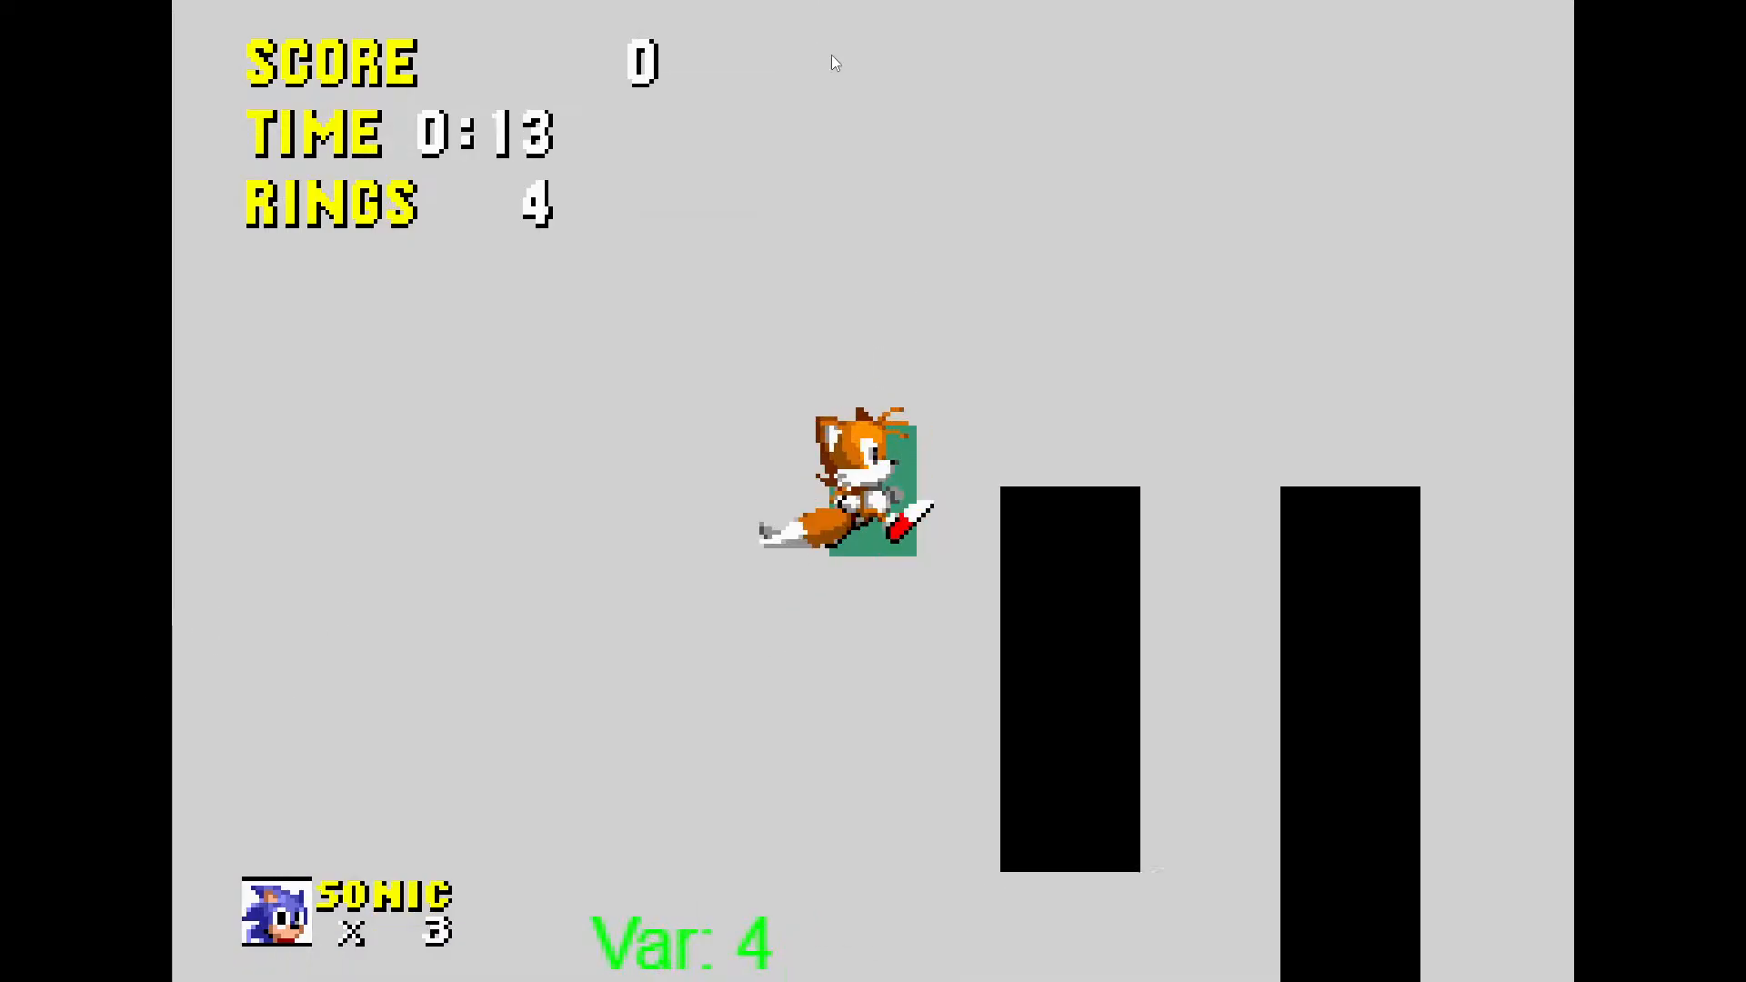
{"action": "key", "text": "space"}
{"action": "key", "text": "Left"}
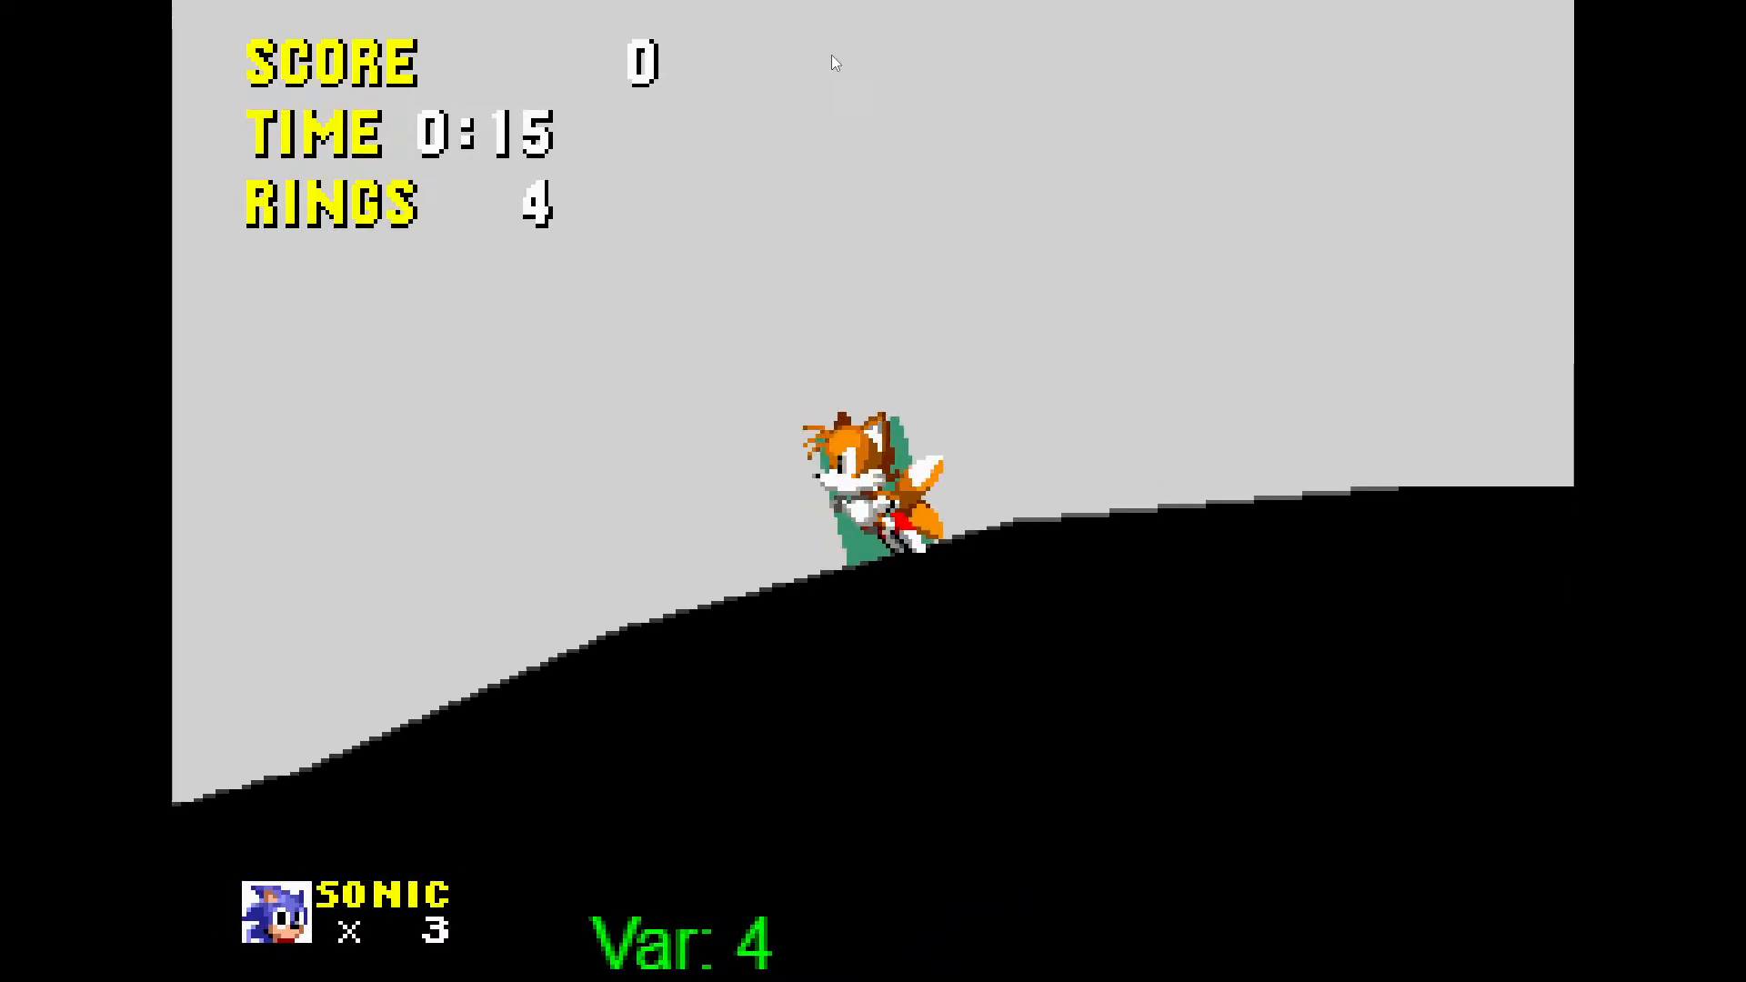
Spin dash from the low ground near the start, retest the upward spring, and close the preview
{"action": "key", "text": "Down"}
{"action": "key", "text": "space"}
{"action": "key", "text": "Right"}
{"action": "key", "text": "Down"}
{"action": "key", "text": "space"}
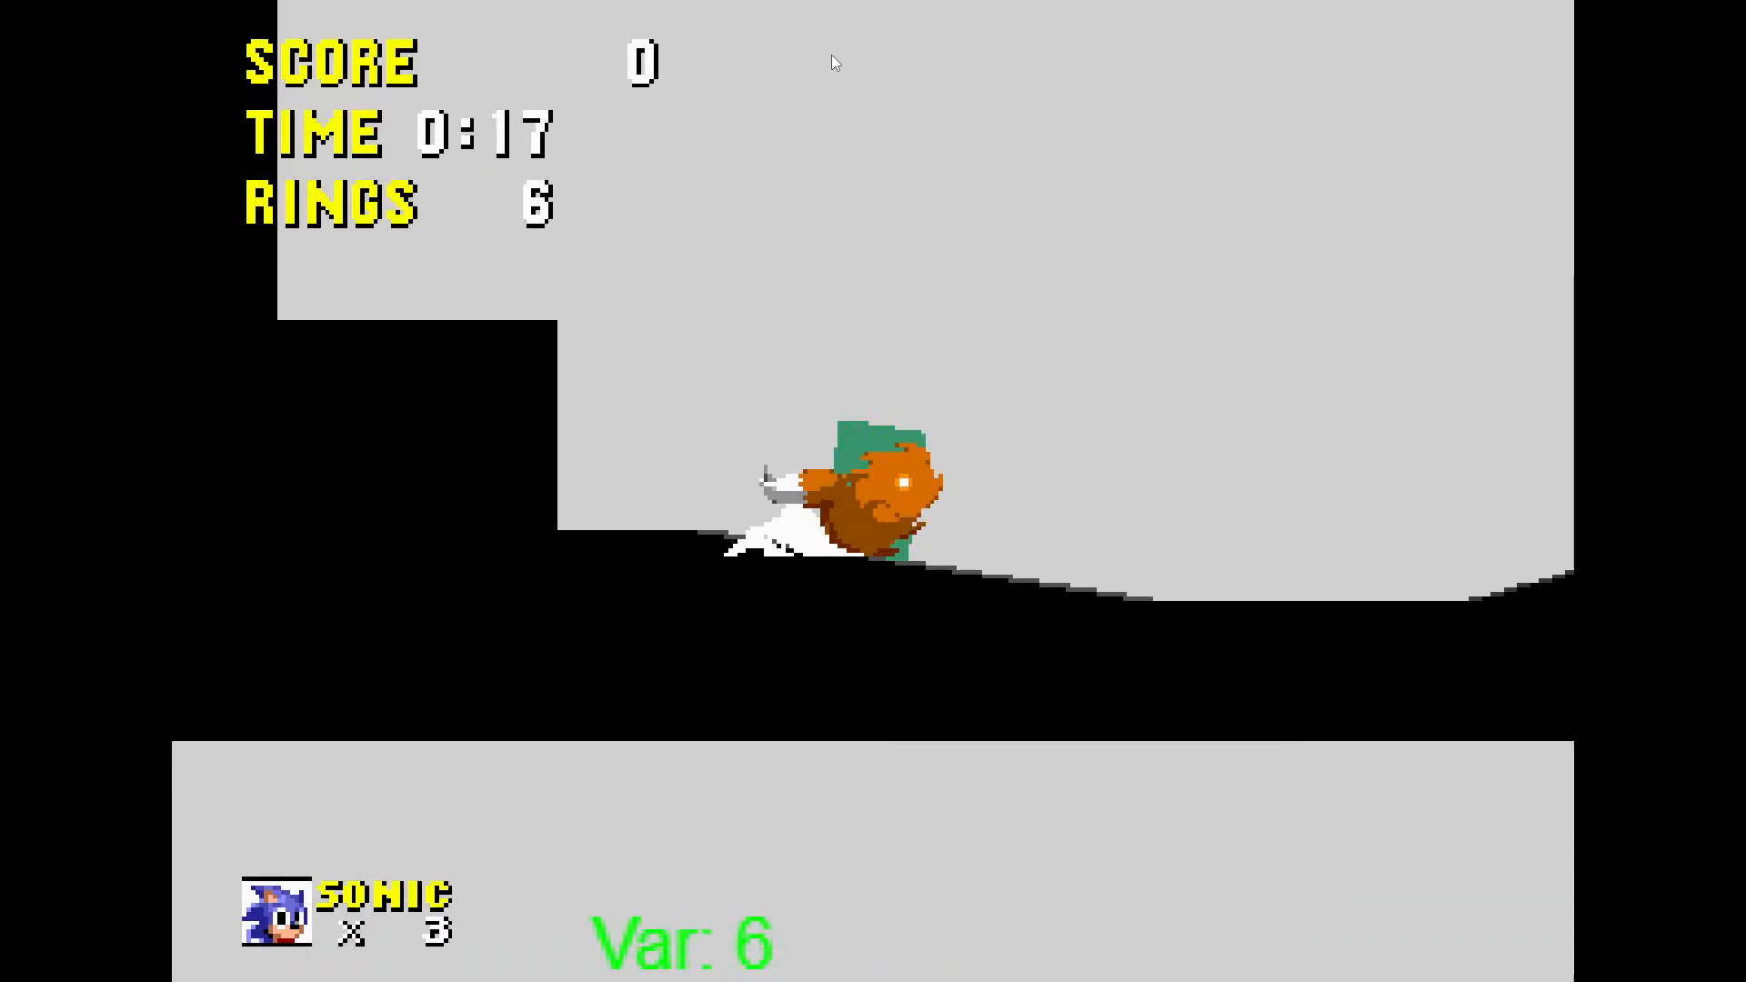
{"action": "key", "text": "space"}
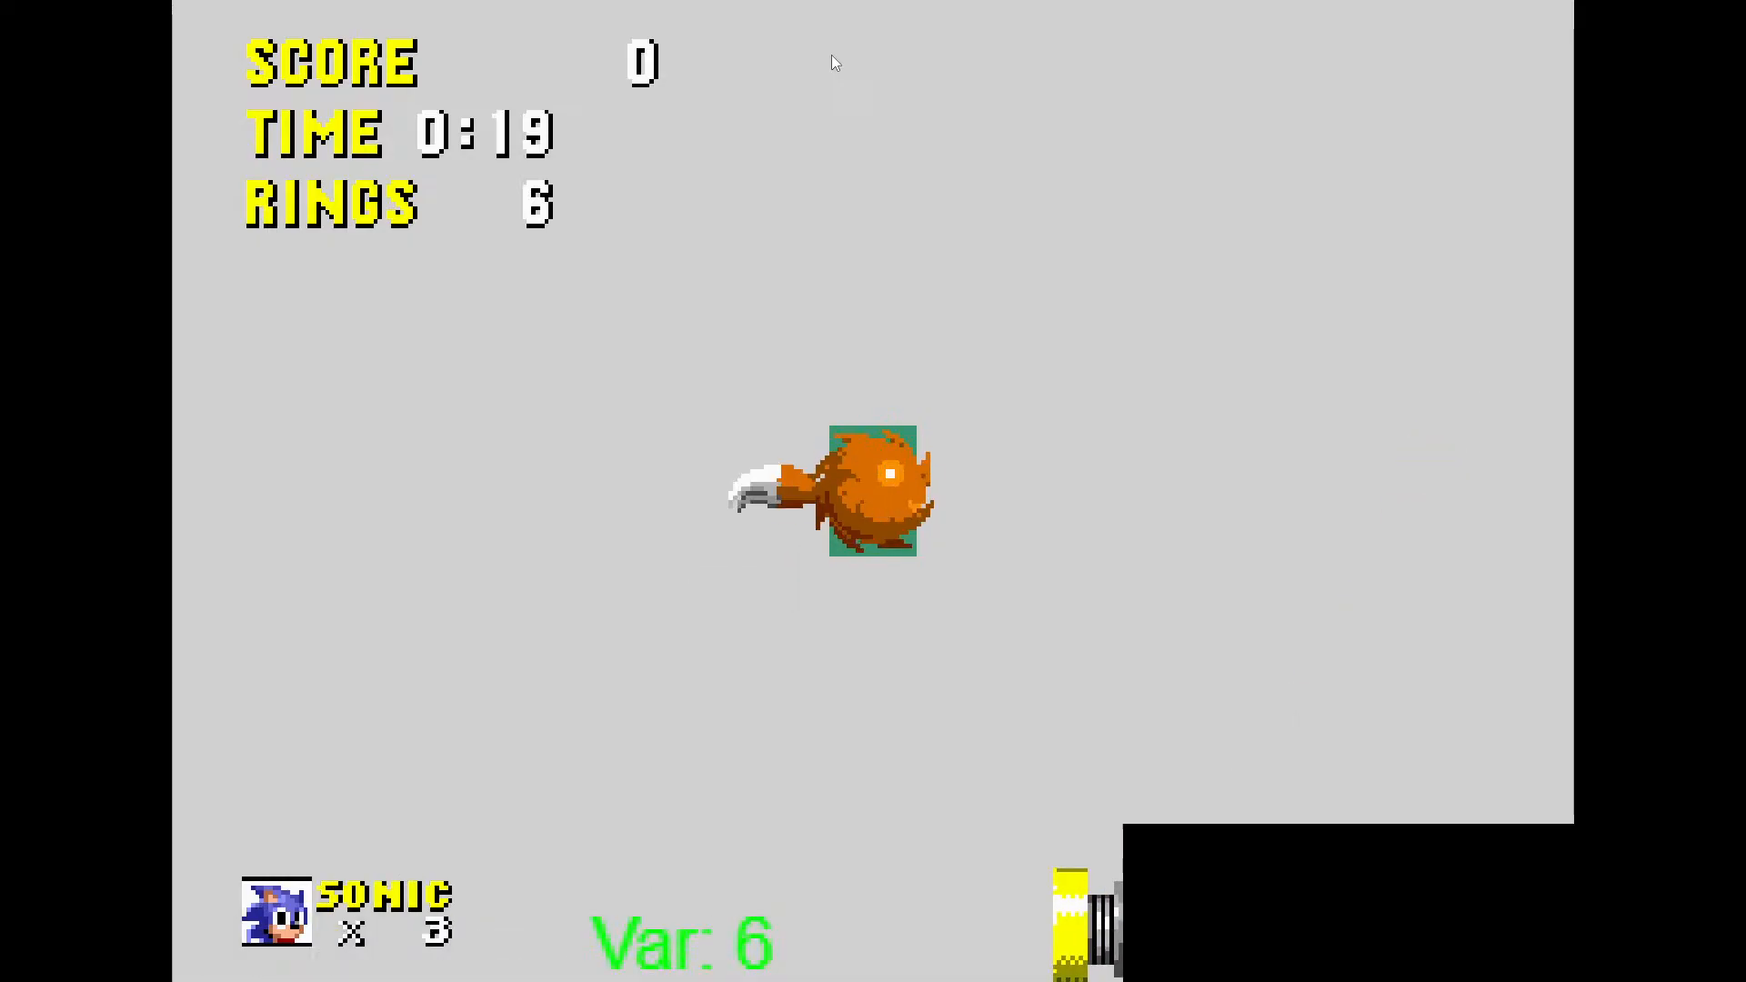
{"action": "key", "text": "space"}
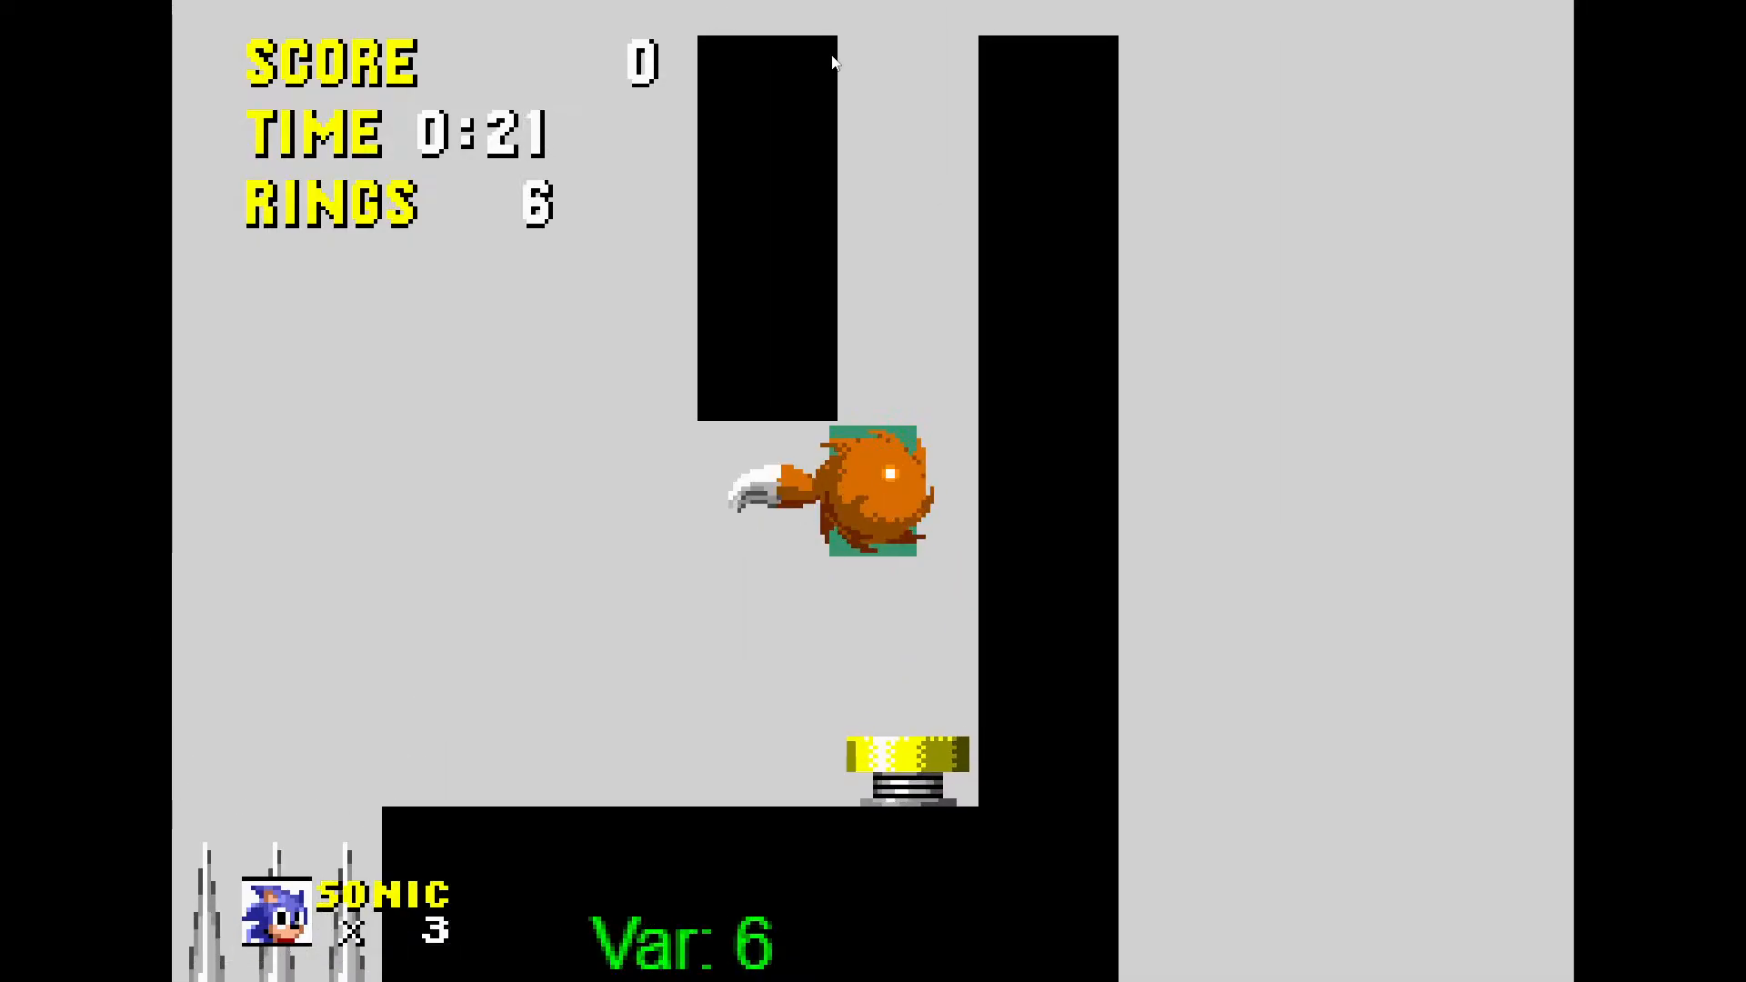
{"action": "key", "text": "F11"}
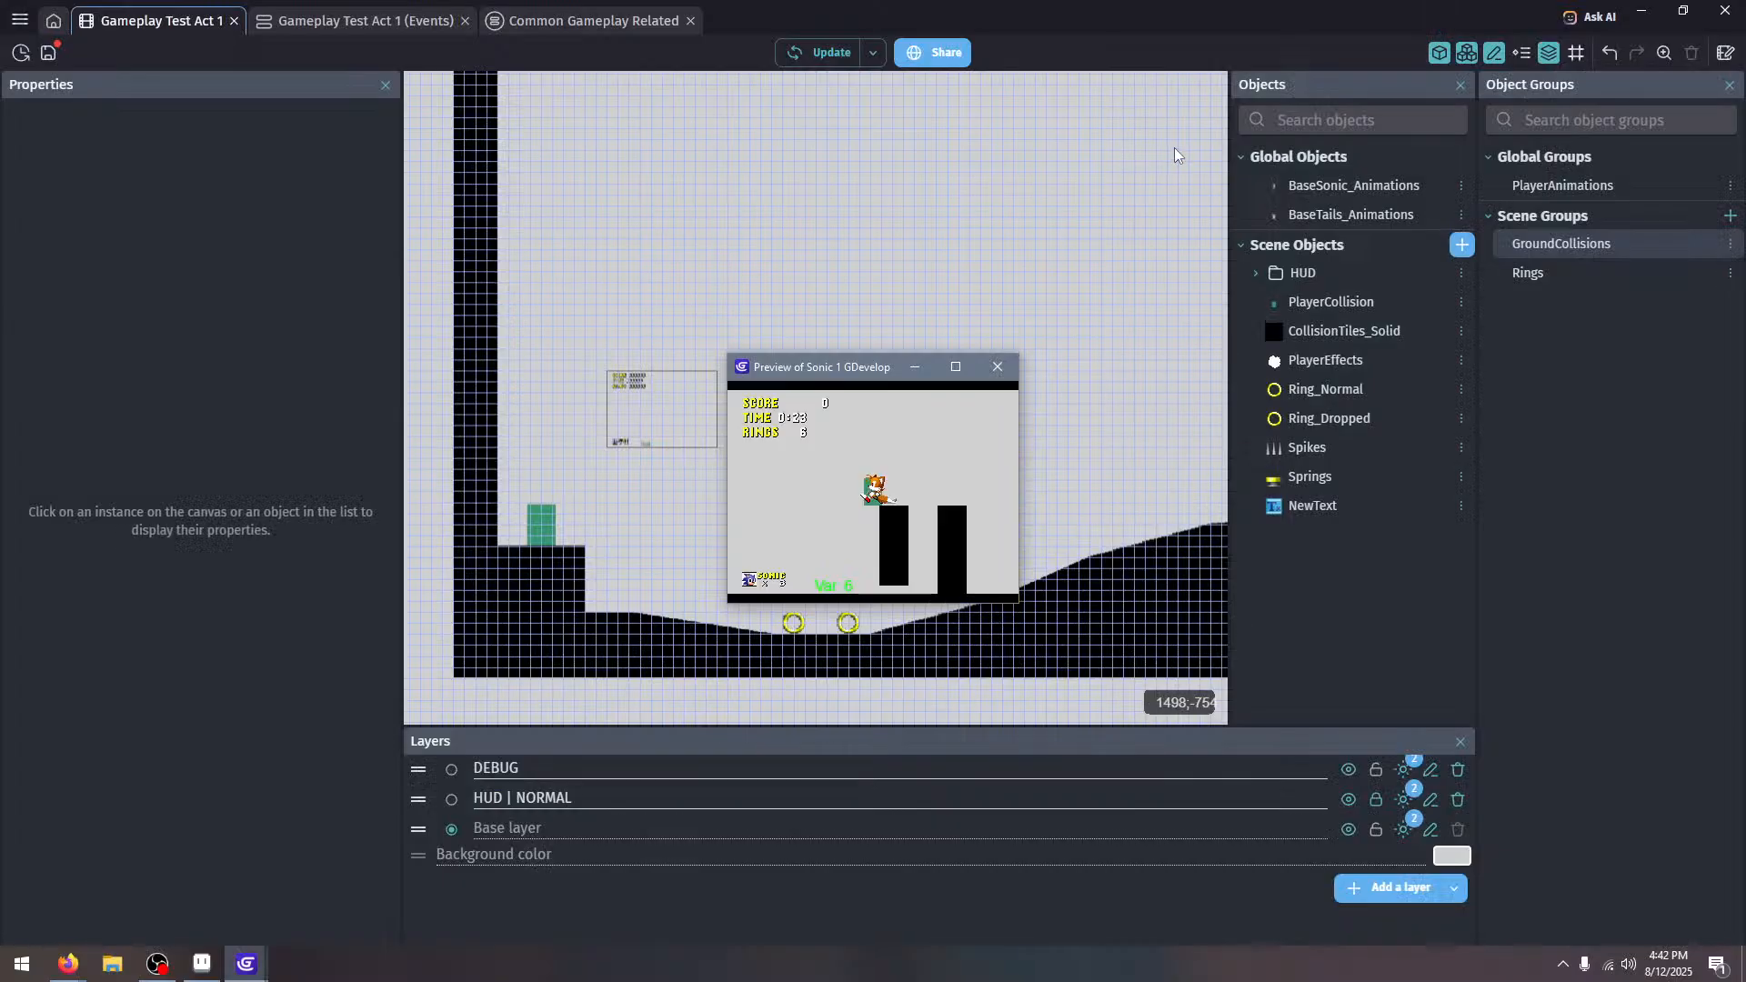
{"action": "left_click", "coordinate": [997, 367]}
Extend the floating pillar and the tall wall beside the upward spring upward so both tops sit at Y -576
{"action": "scroll", "coordinate": [1009, 418], "scroll_direction": "right", "scroll_amount": 10}
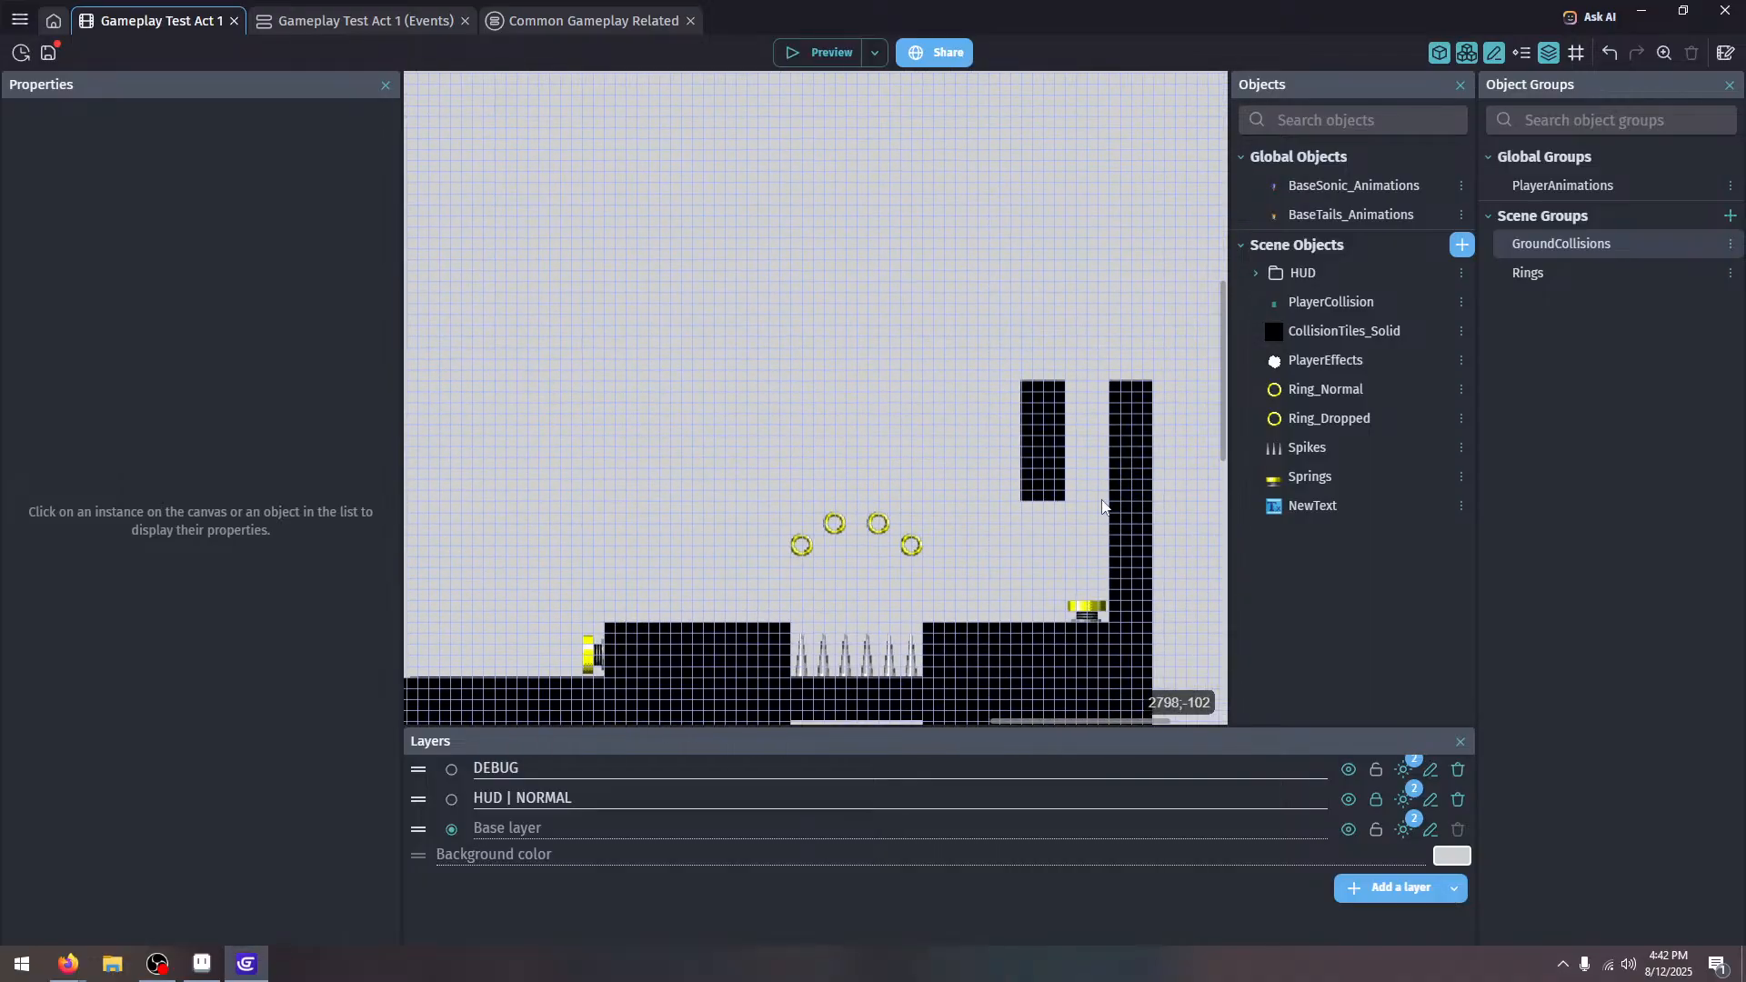
{"action": "left_click", "coordinate": [1035, 444]}
{"action": "left_click_drag", "start_coordinate": [1050, 355], "coordinate": [1050, 343]}
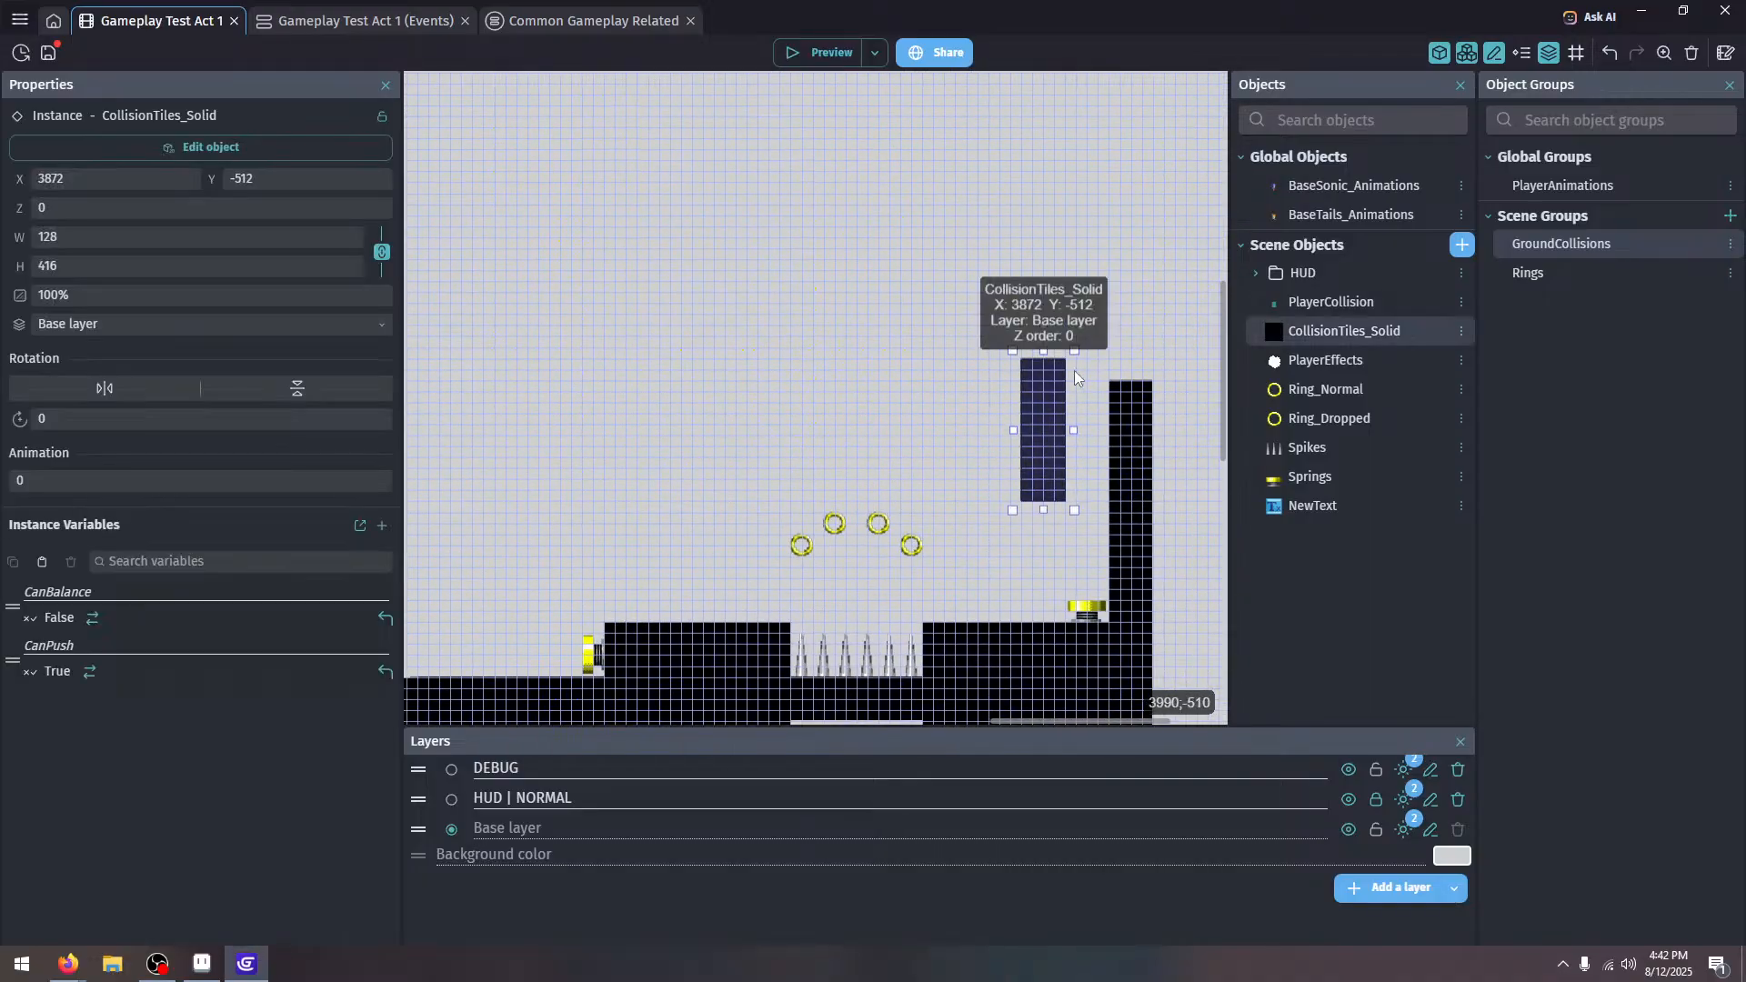
{"action": "left_click", "coordinate": [1124, 391]}
{"action": "left_click_drag", "start_coordinate": [1143, 383], "coordinate": [1143, 333]}
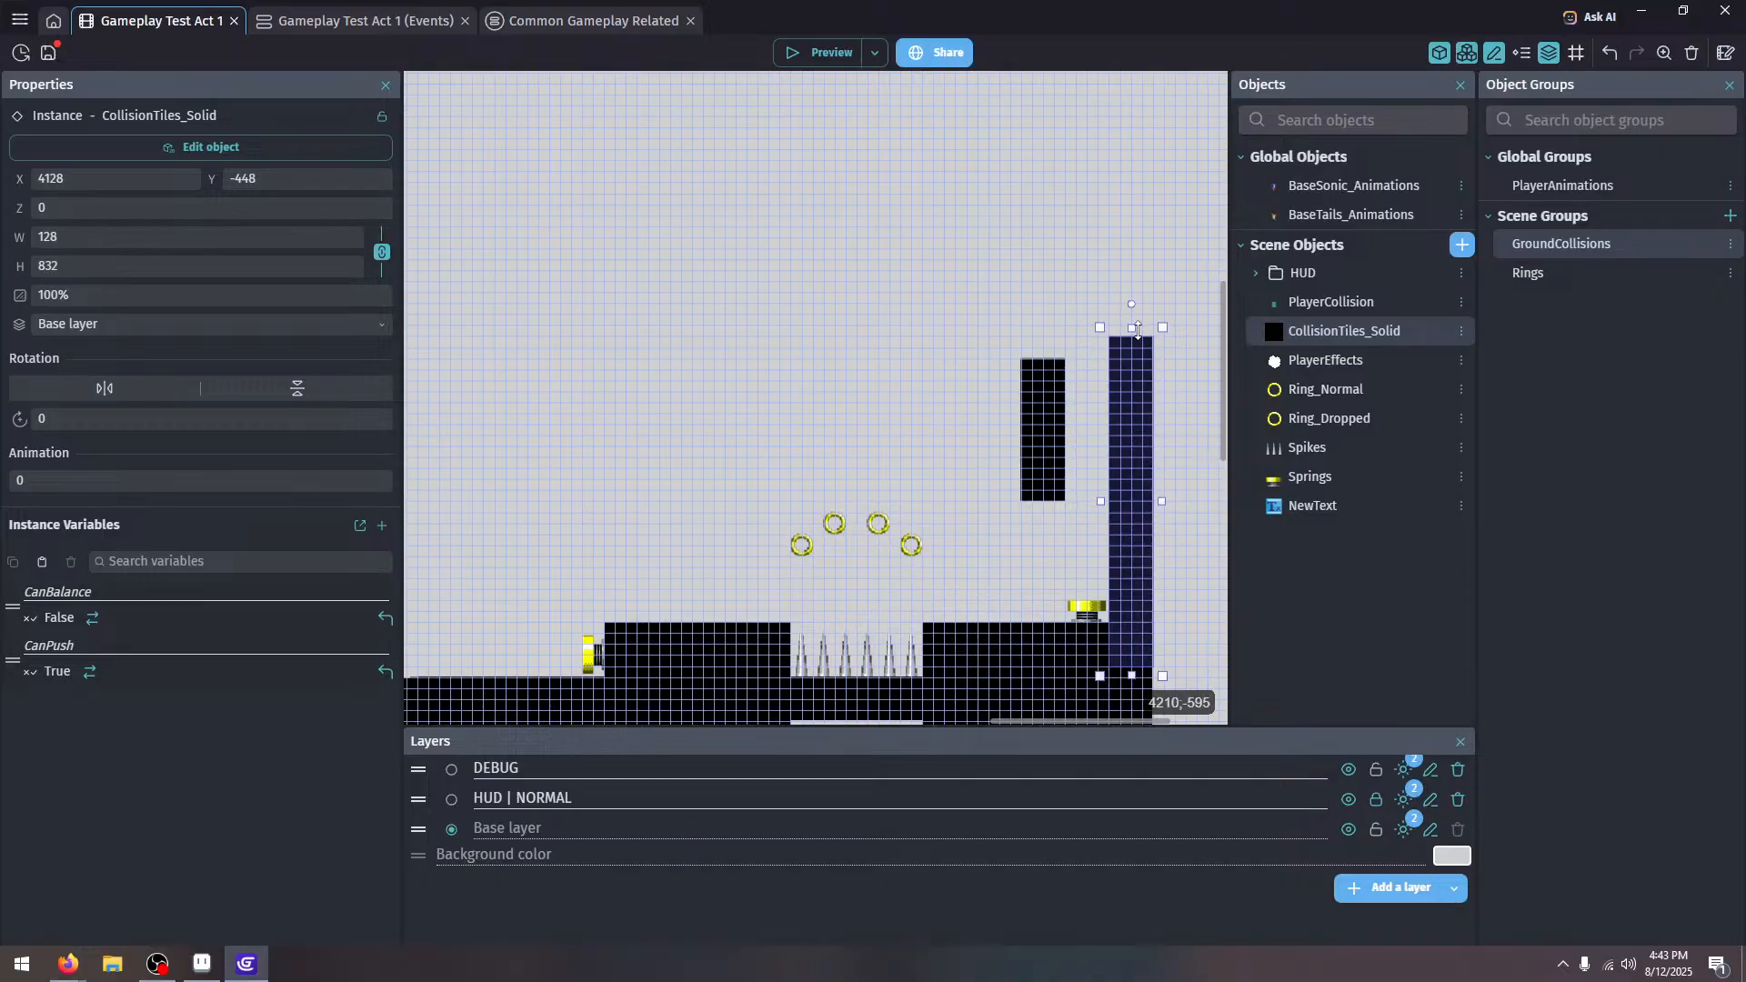
{"action": "left_click", "coordinate": [1041, 368]}
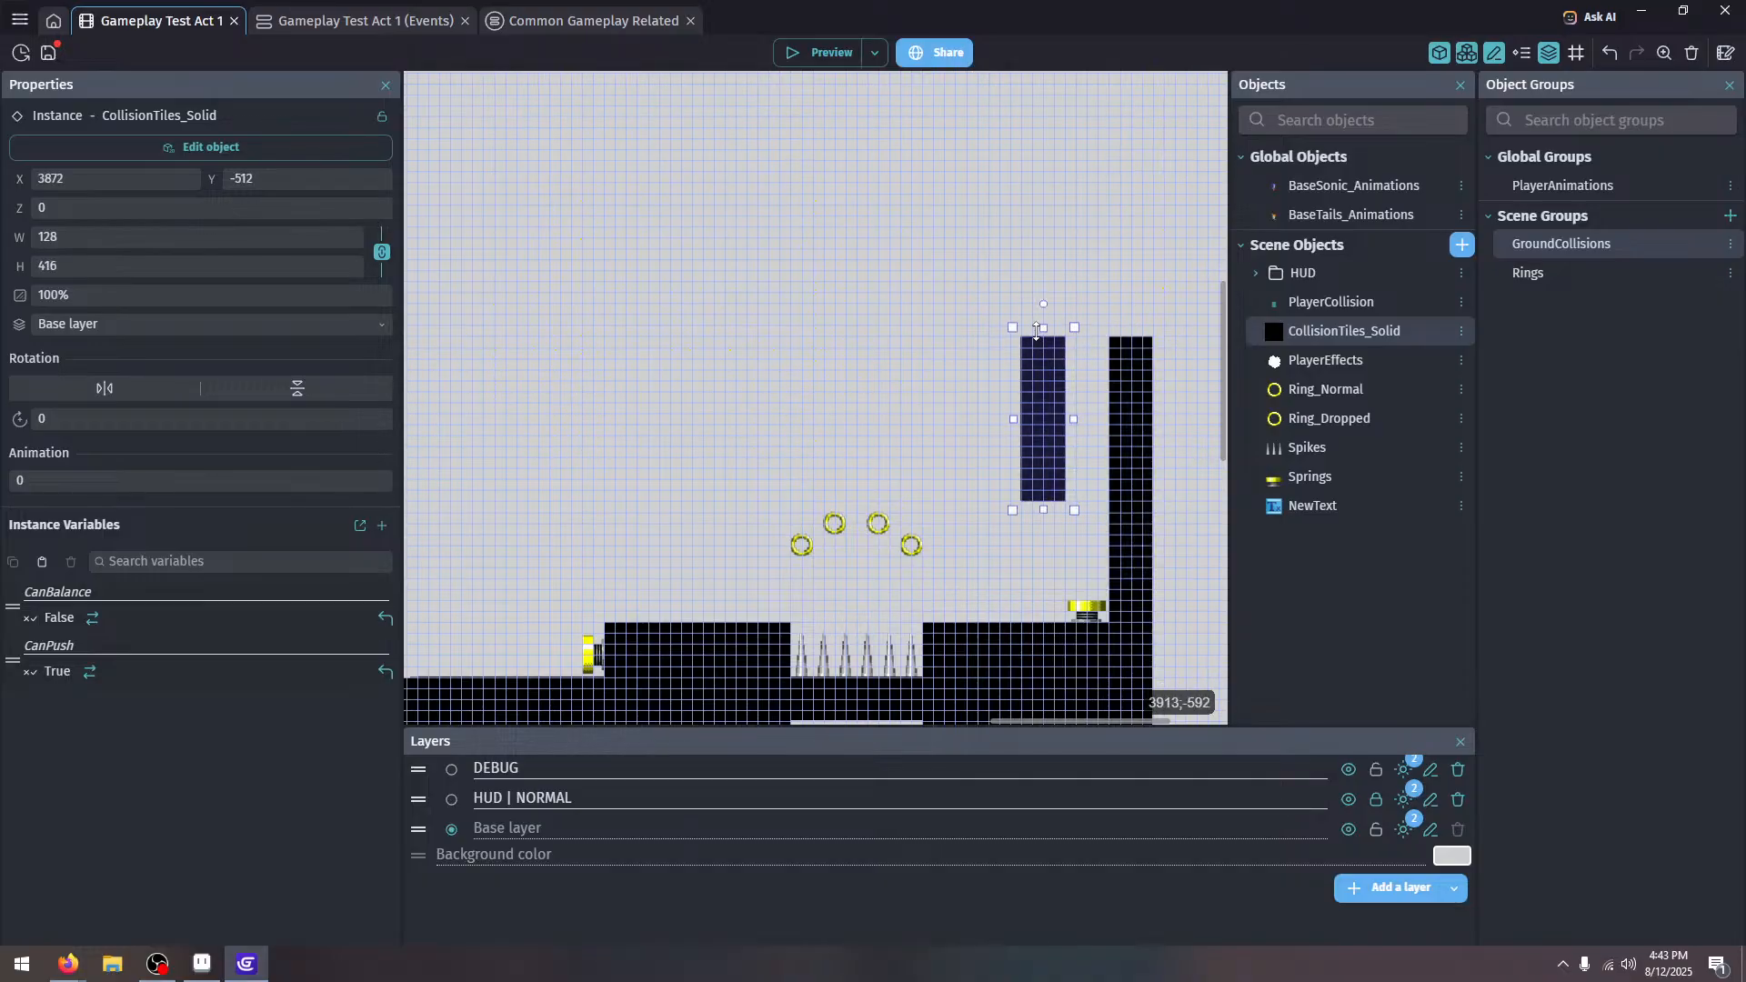
Set CanBalance to True on the floating solid pillar at X 3872, Y -576
{"action": "left_click", "coordinate": [855, 313]}
{"action": "left_click_drag", "start_coordinate": [855, 313], "coordinate": [1035, 320]}
{"action": "scroll", "coordinate": [1028, 446], "scroll_direction": "down", "scroll_amount": 2}
{"action": "left_click_drag", "start_coordinate": [1029, 445], "coordinate": [793, 484]}
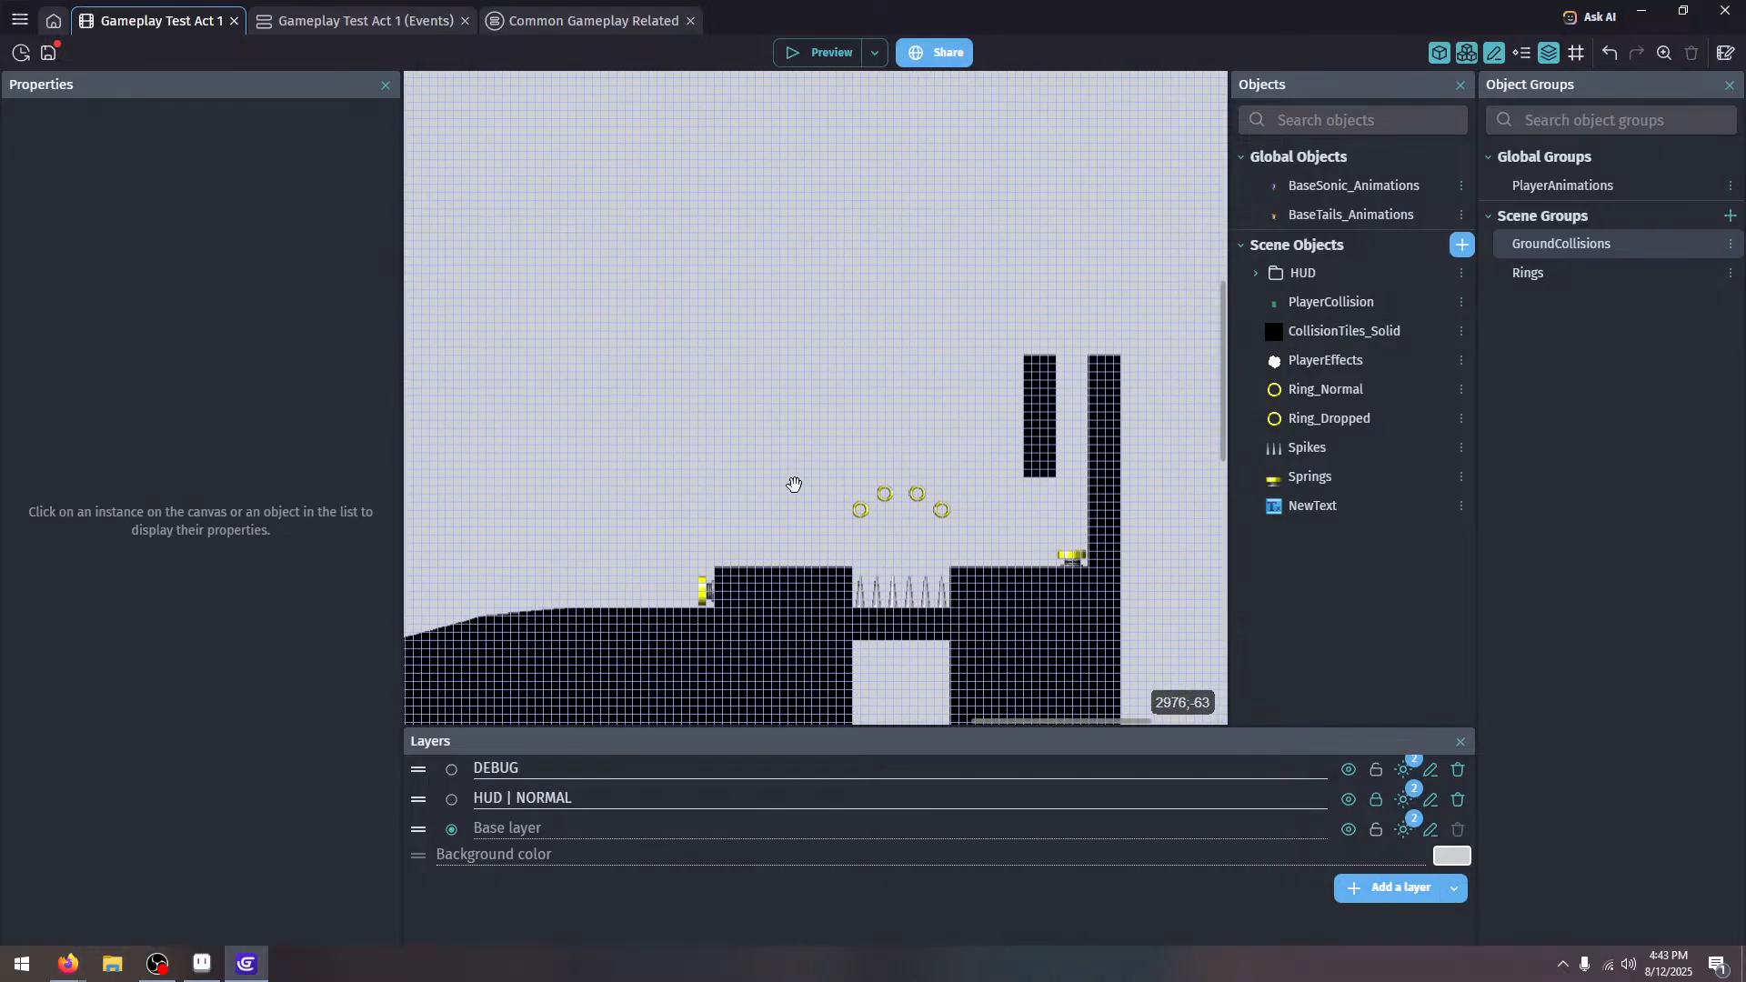
{"action": "left_click", "coordinate": [1029, 414]}
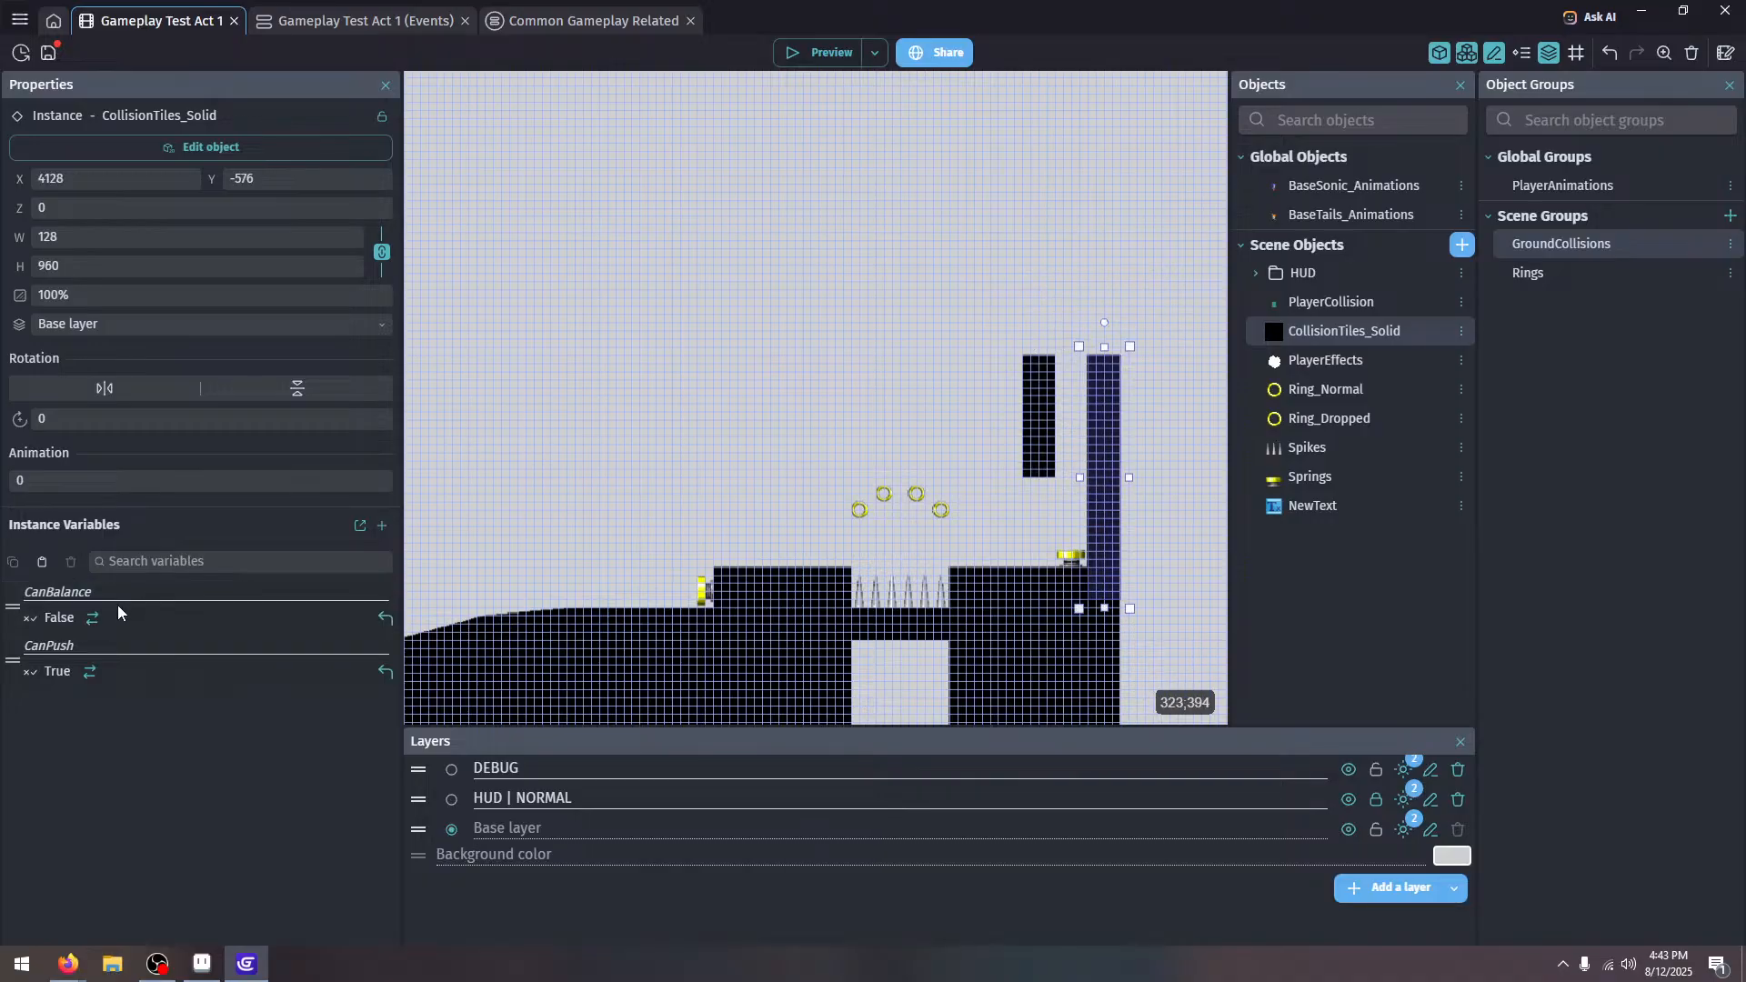
{"action": "scroll", "coordinate": [1000, 370], "scroll_direction": "left", "scroll_amount": 3}
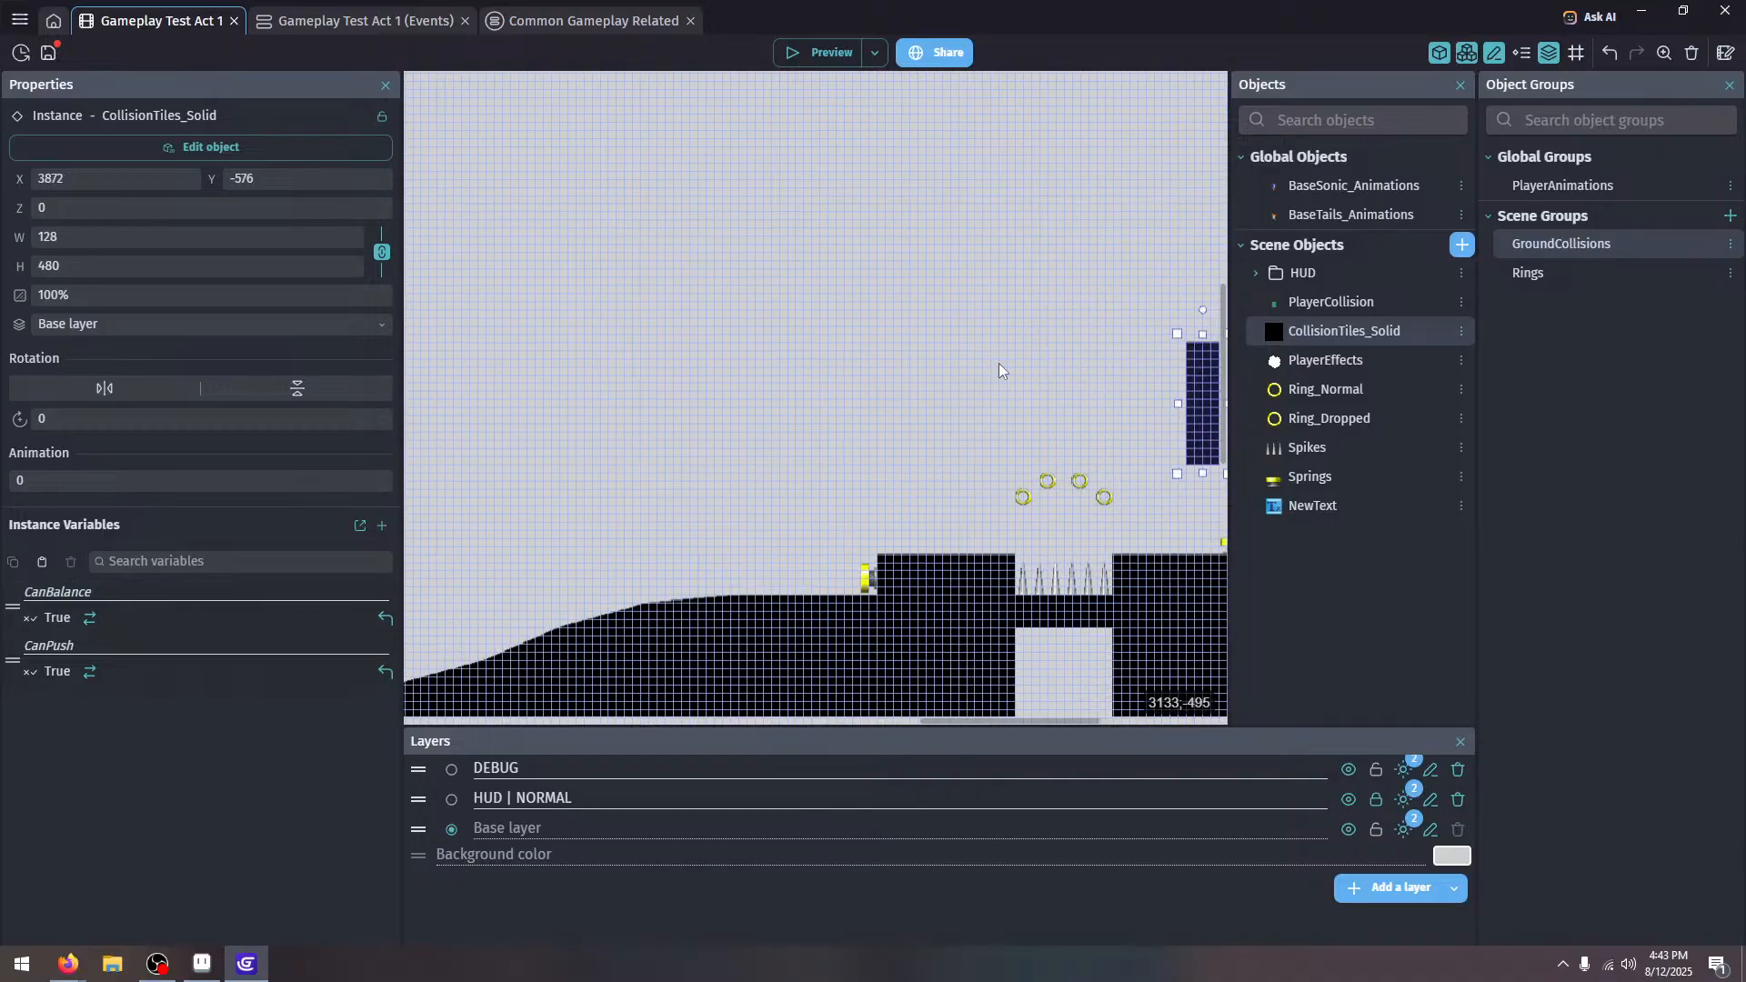
Add a 128-high solid platform at Y -576 from the floating pillar to the stage's left wall, matching the wall's top to it
{"action": "left_click_drag", "start_coordinate": [724, 572], "coordinate": [556, 625]}
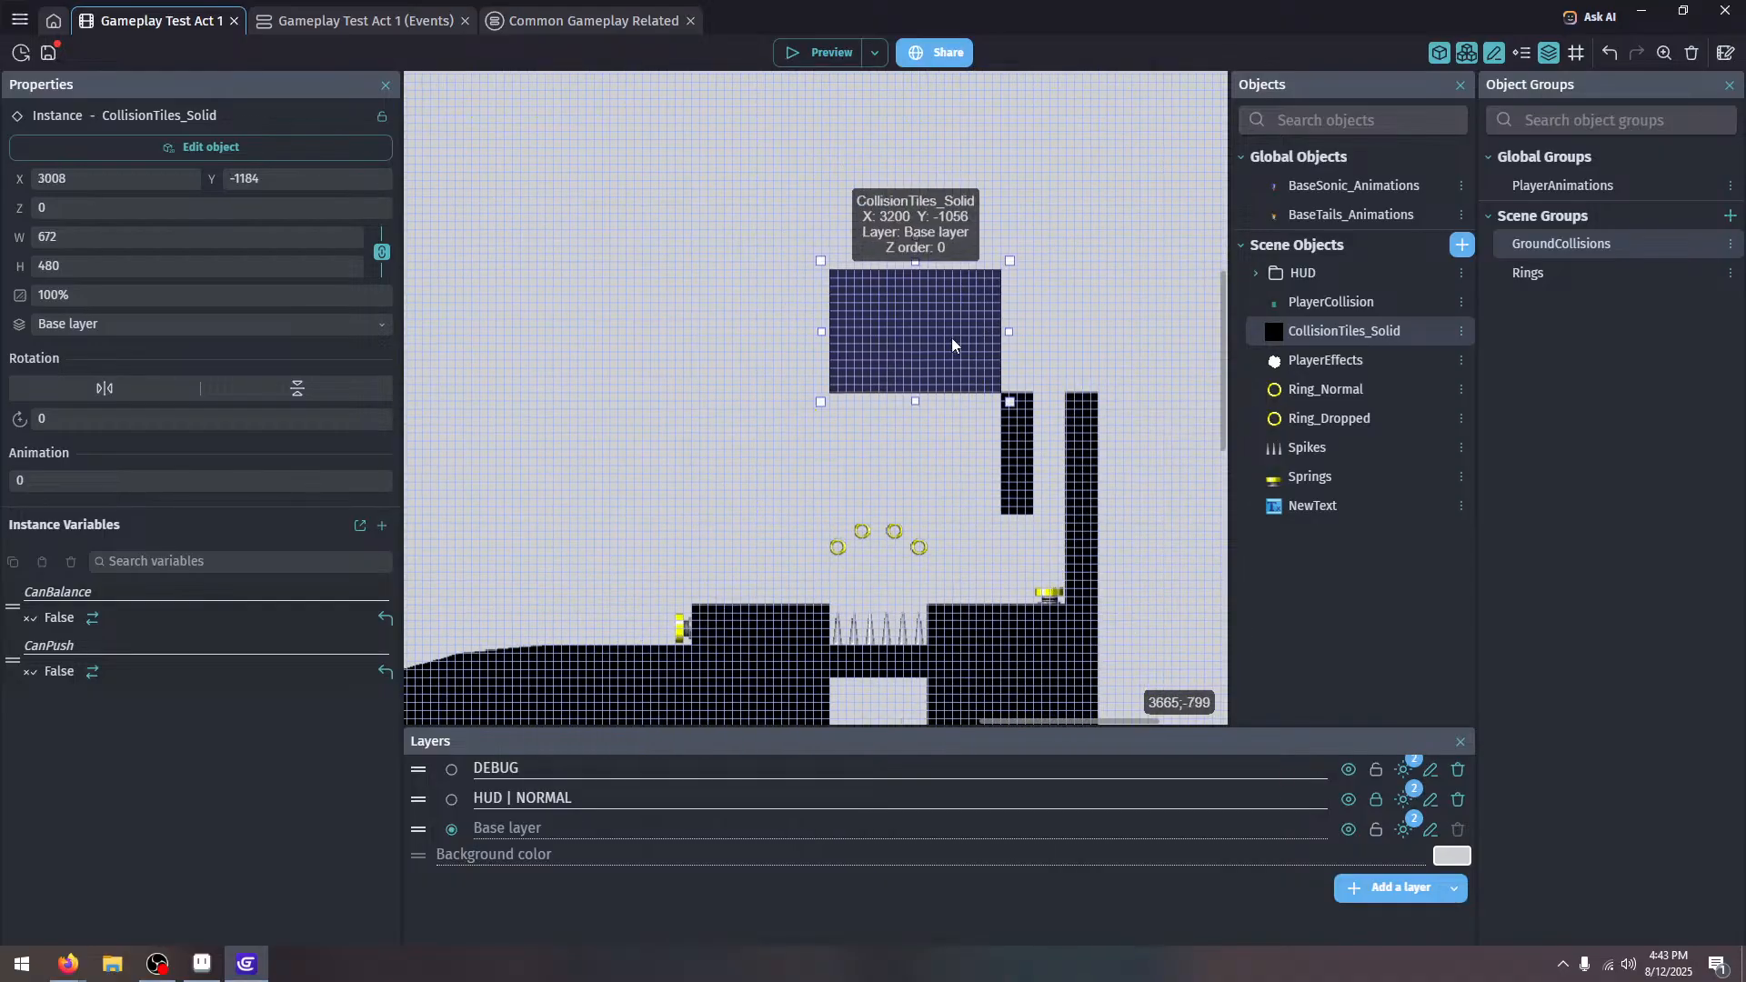
{"action": "left_click_drag", "start_coordinate": [972, 361], "coordinate": [981, 369]}
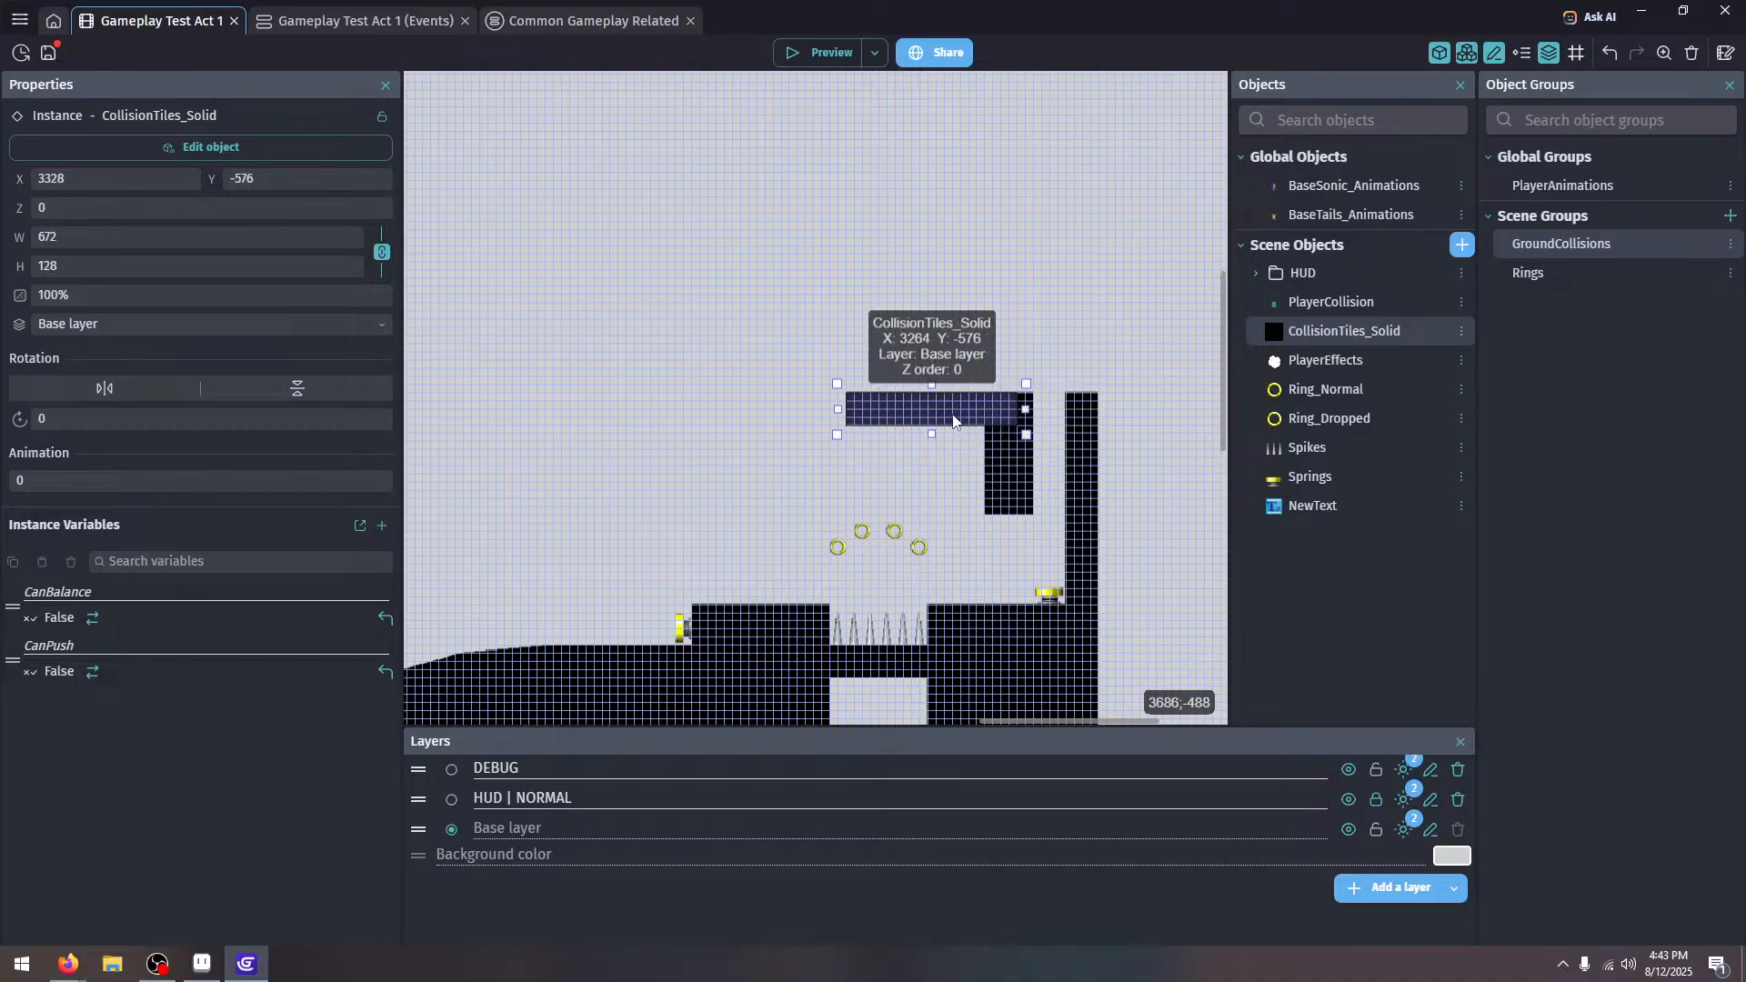
{"action": "left_click_drag", "start_coordinate": [868, 341], "coordinate": [1129, 343]}
{"action": "left_click_drag", "start_coordinate": [549, 456], "coordinate": [486, 446]}
{"action": "left_click_drag", "start_coordinate": [660, 358], "coordinate": [1156, 354]}
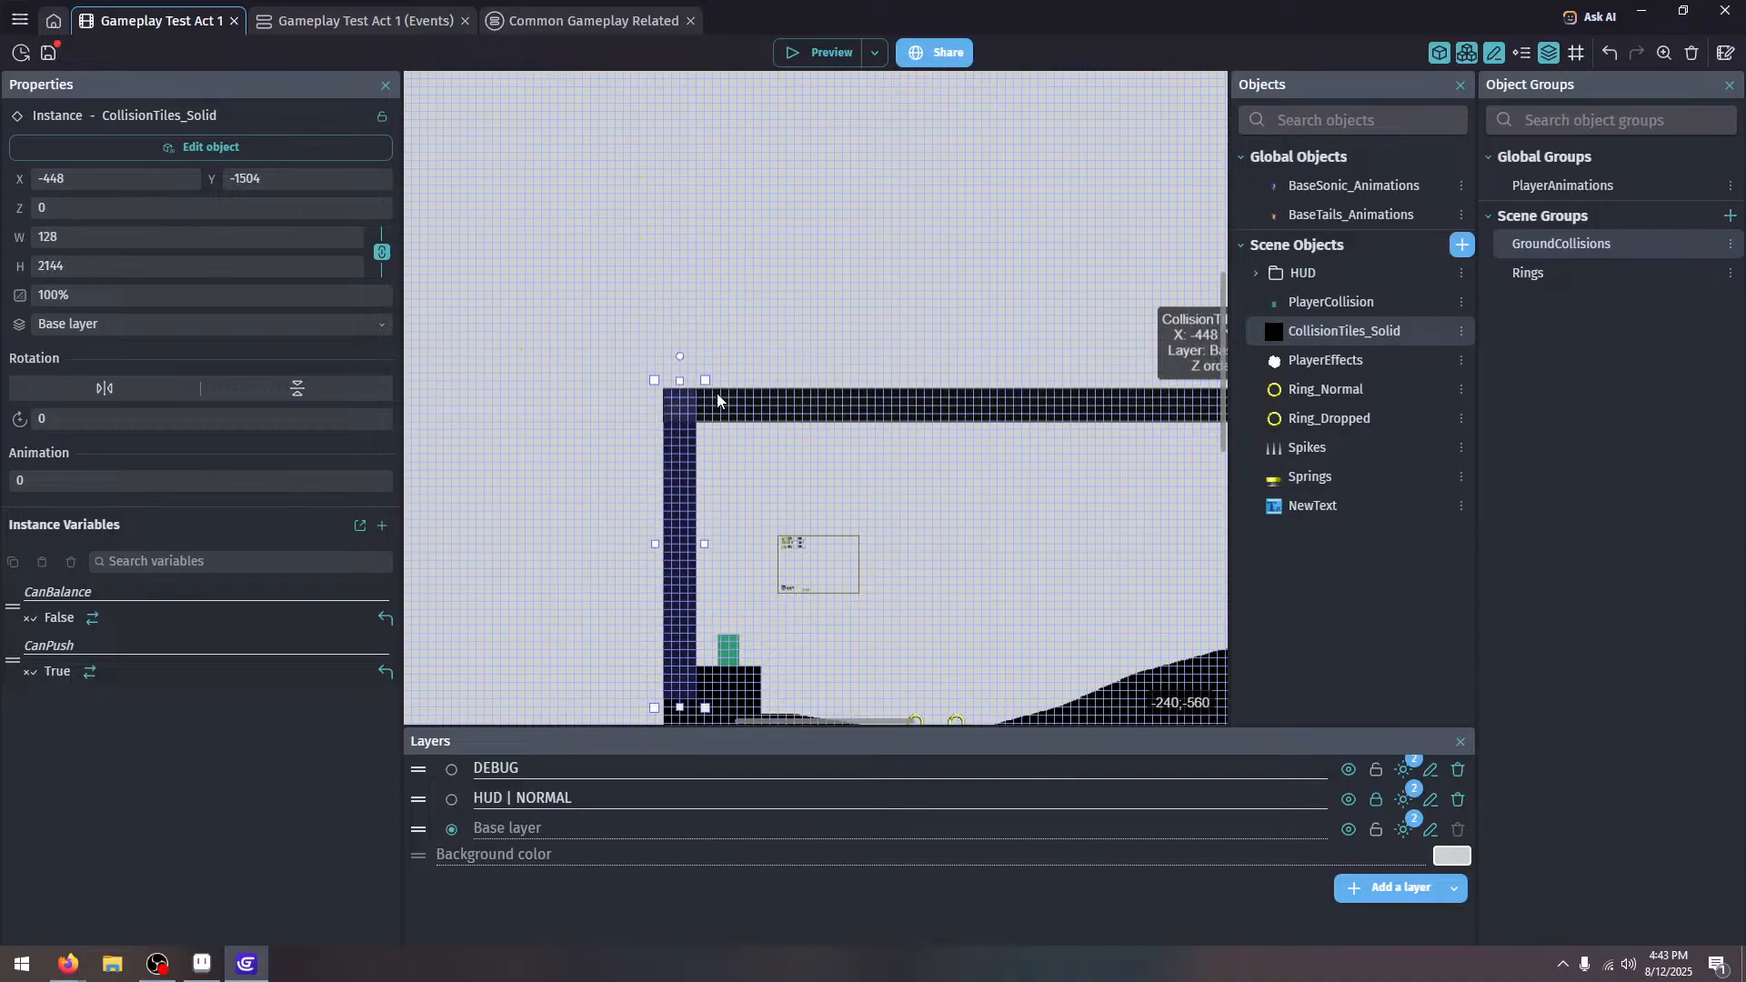
{"action": "left_click", "coordinate": [730, 364]}
Preview the stage and use the upward spring to reach the new upper platform beside the pillar gap
{"action": "left_click", "coordinate": [815, 55]}
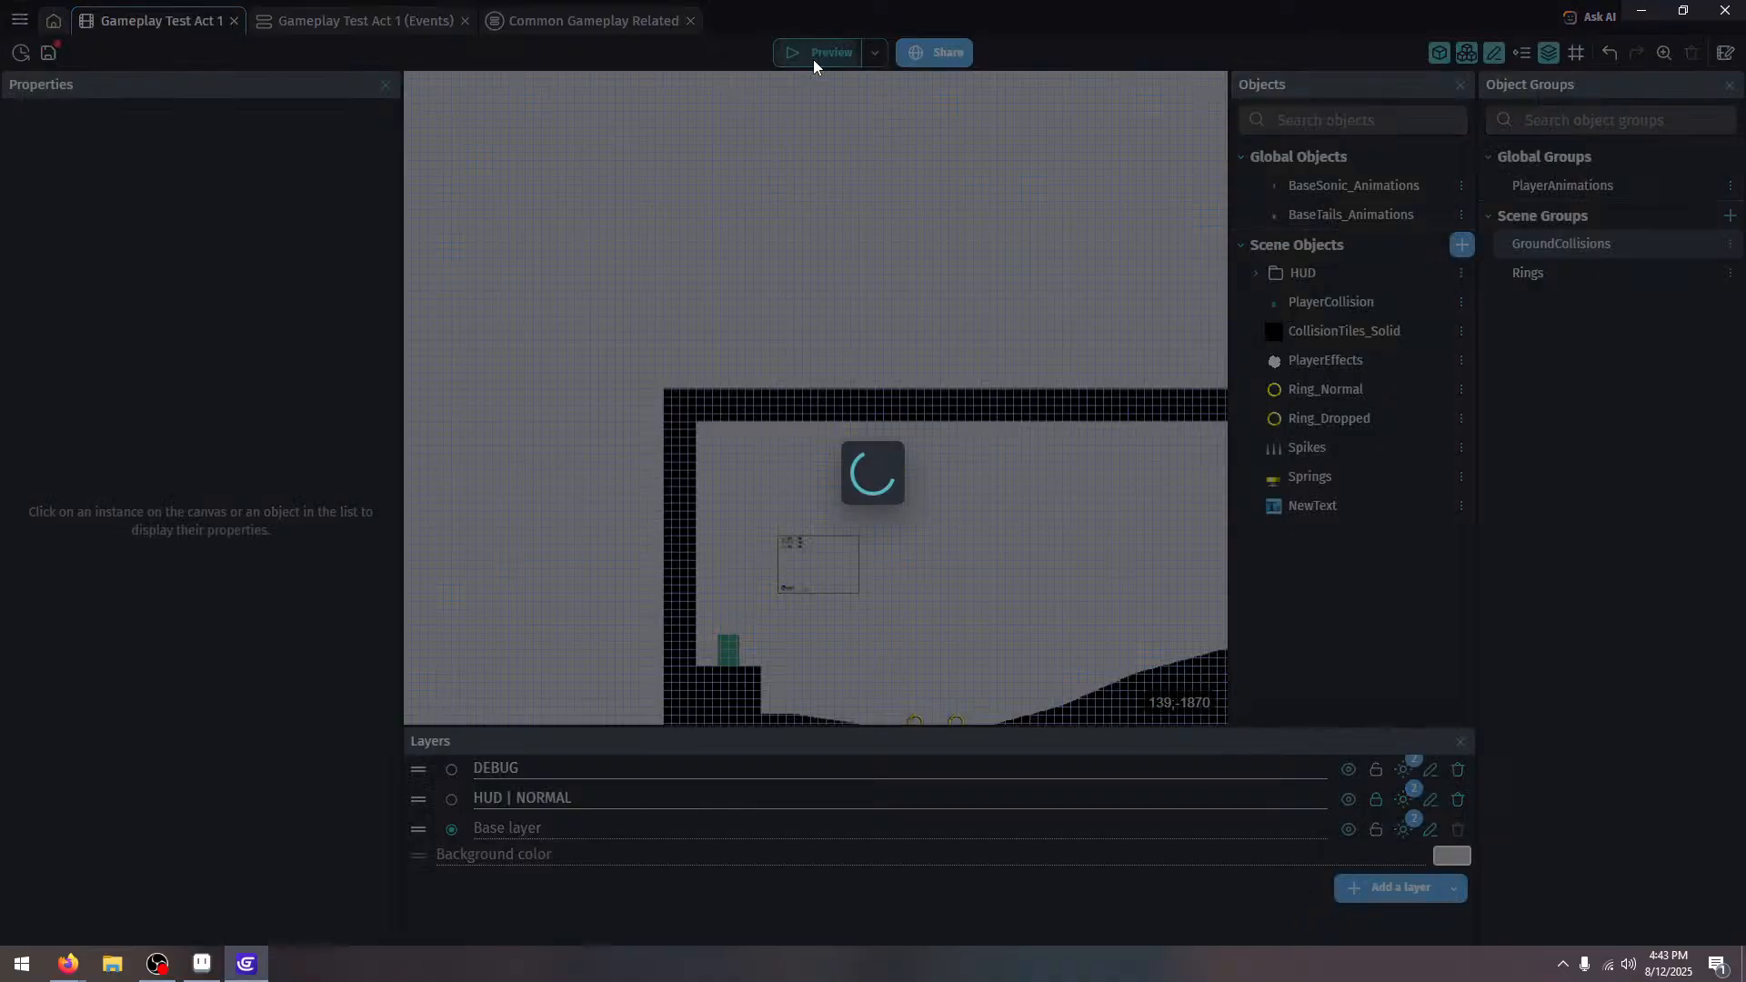
{"action": "key", "text": "Right"}
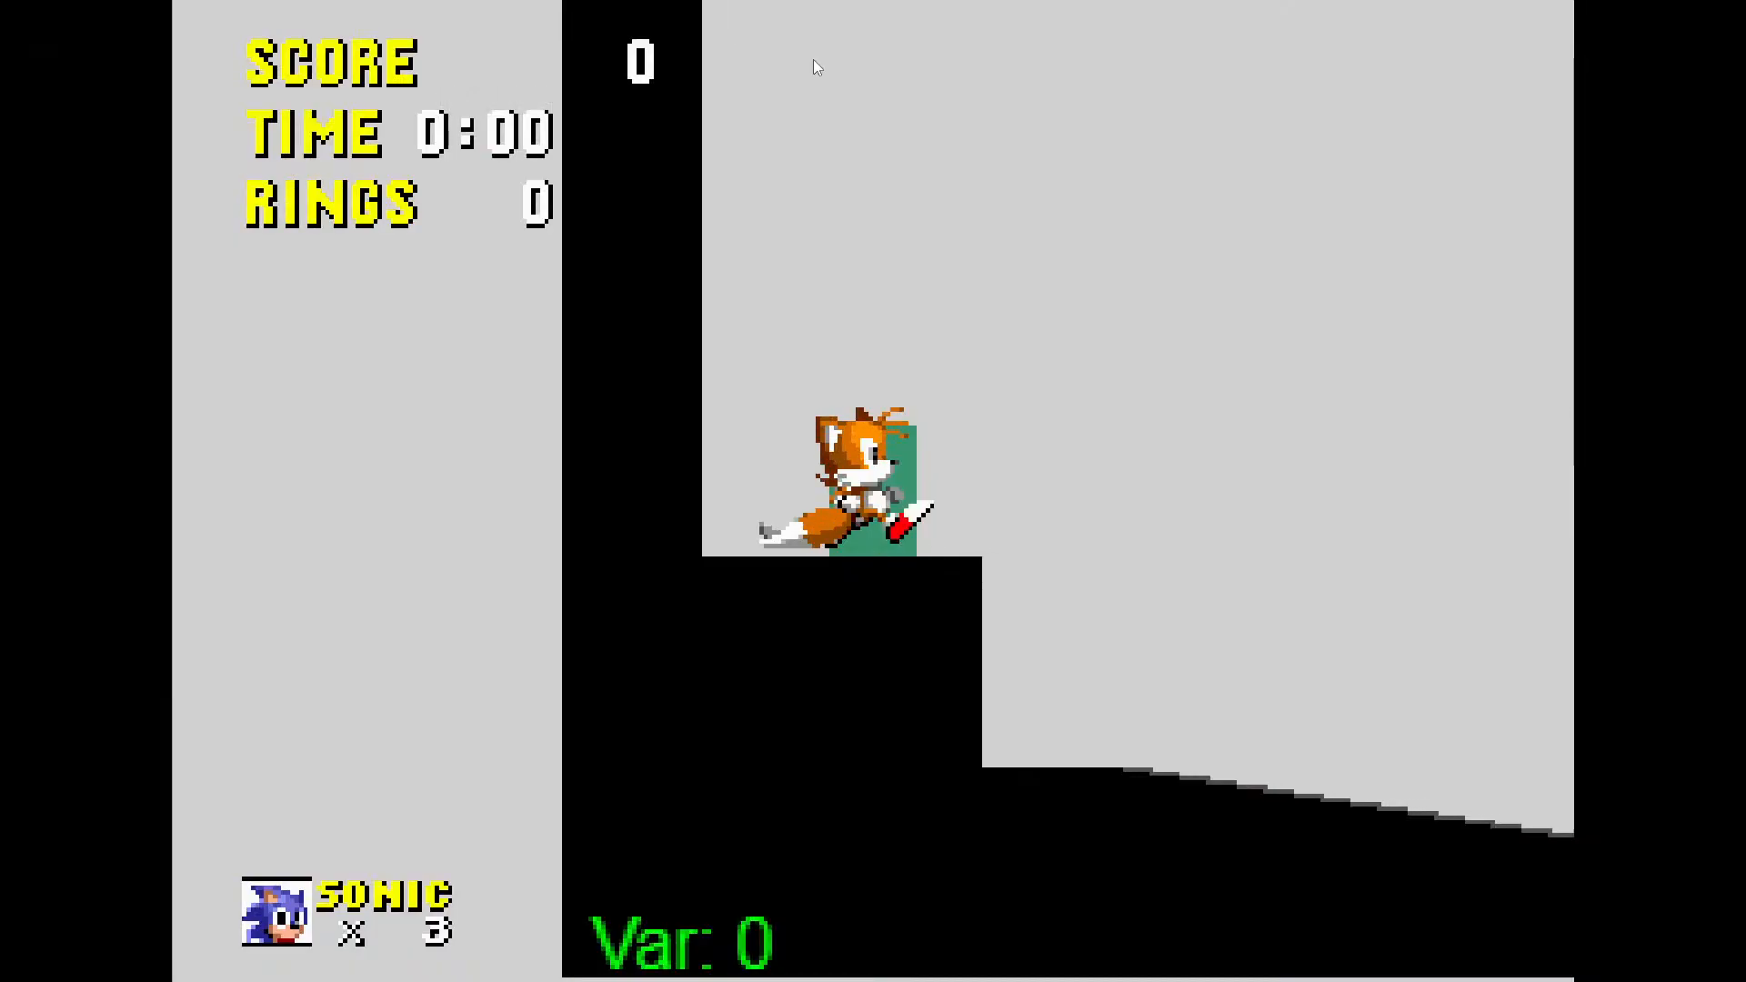
{"action": "key", "text": "space"}
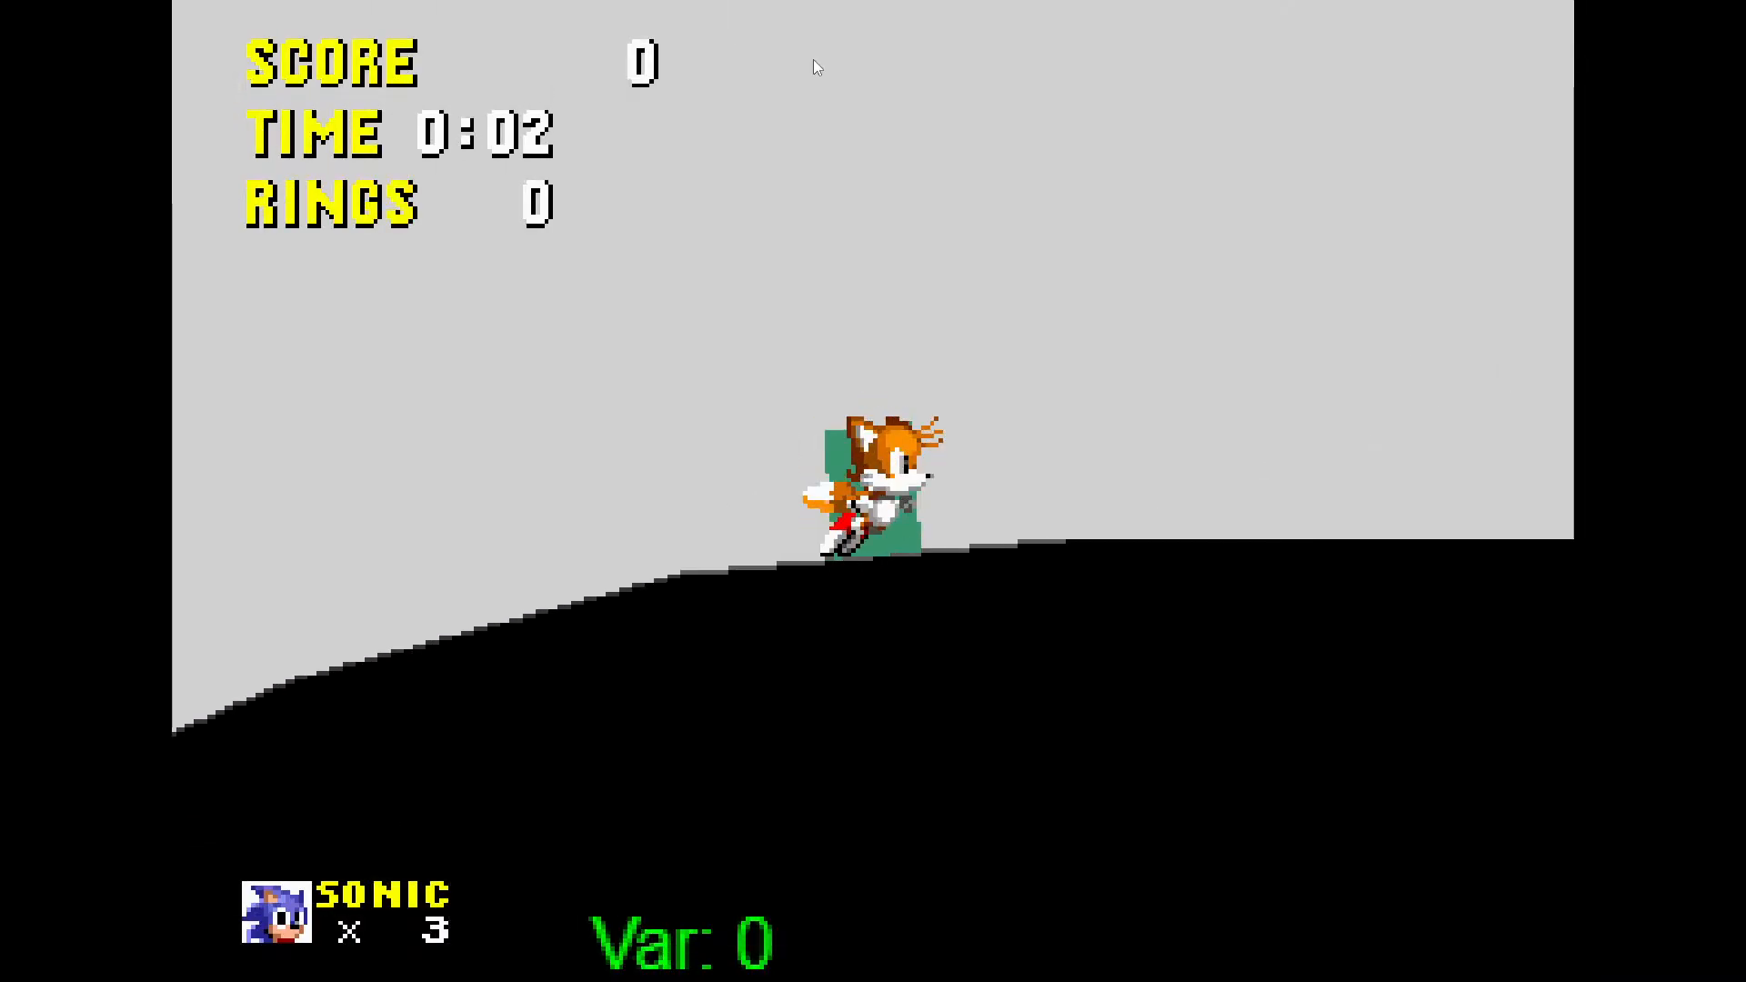
{"action": "key", "text": "space"}
{"action": "key", "text": "space"}
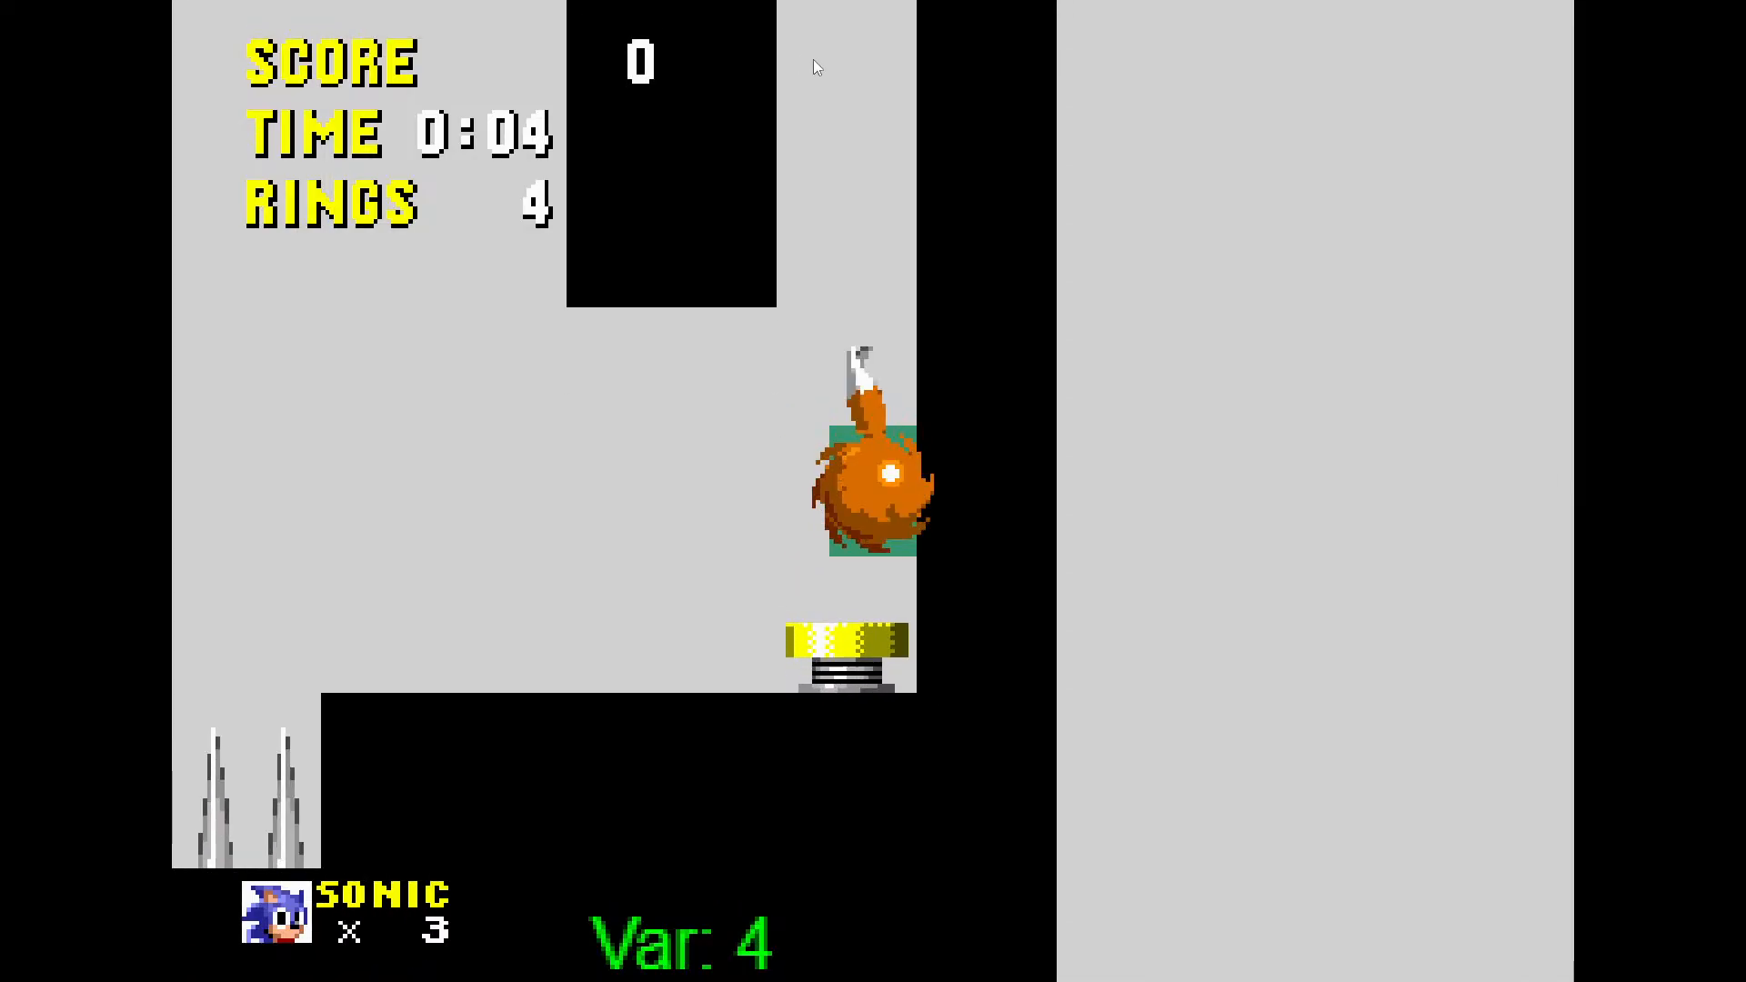
{"action": "key", "text": "Left"}
{"action": "key", "text": "Right"}
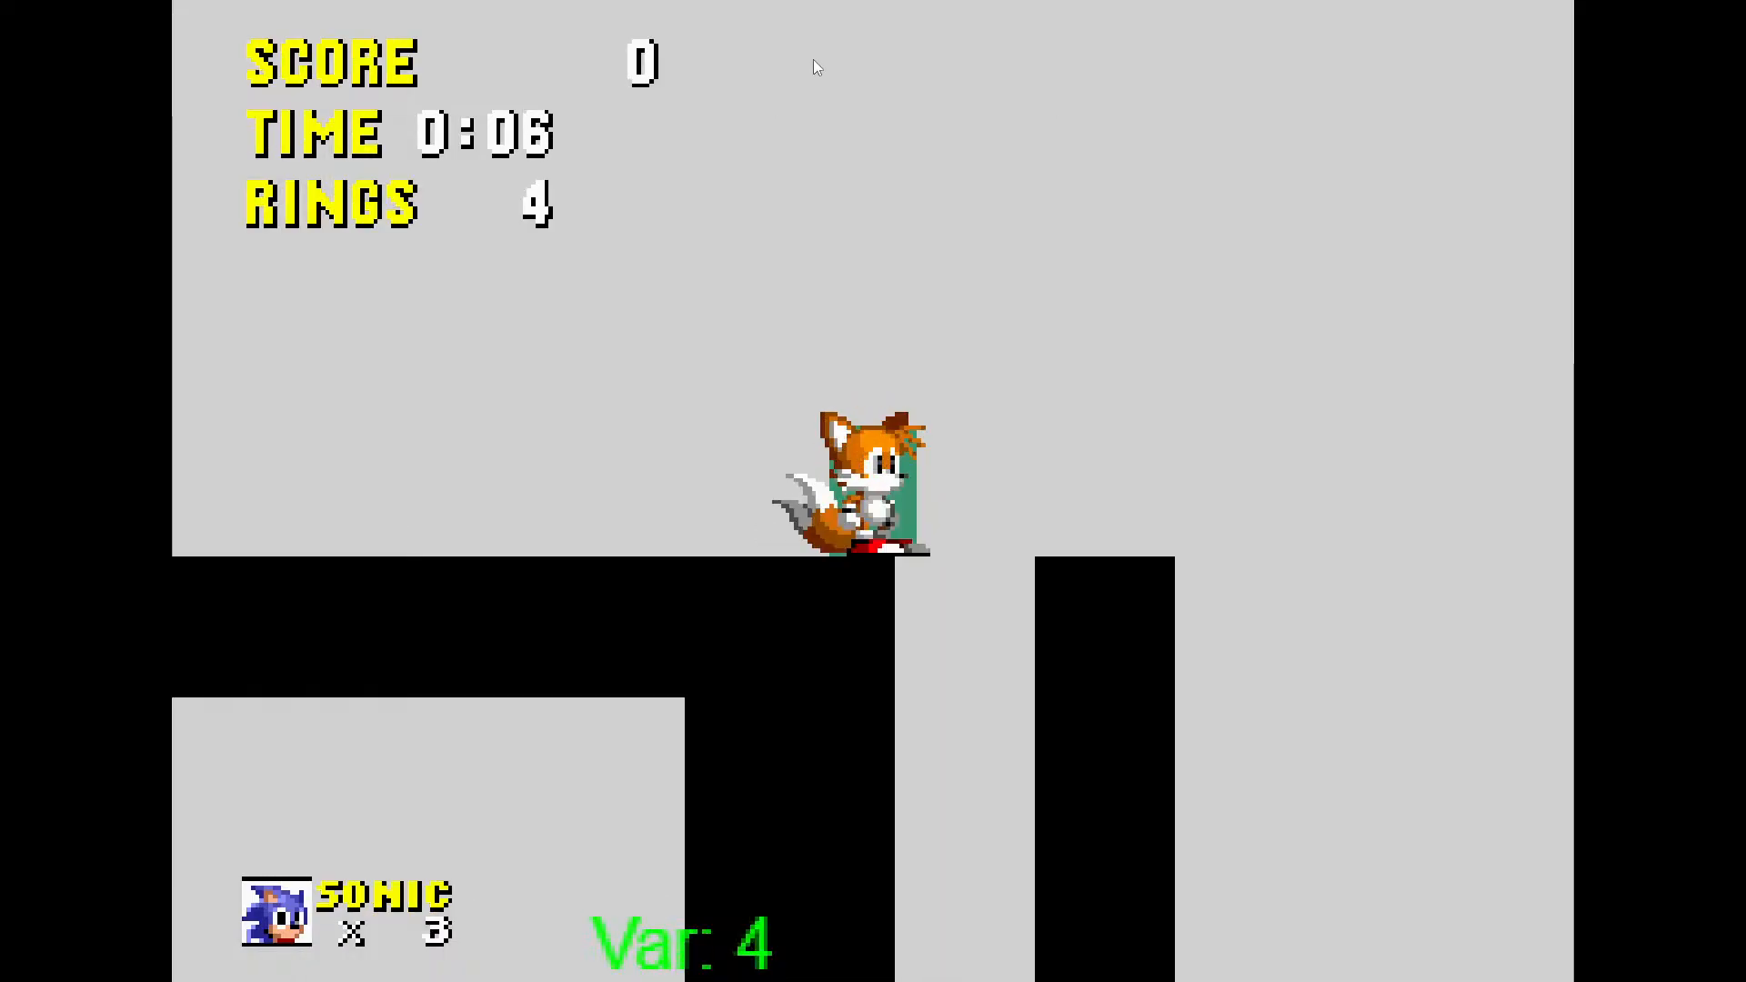
Test standing at the upper platform's right edge, and run along it to check the edge above the left wall
{"action": "key", "text": "Right"}
{"action": "key", "text": "Left"}
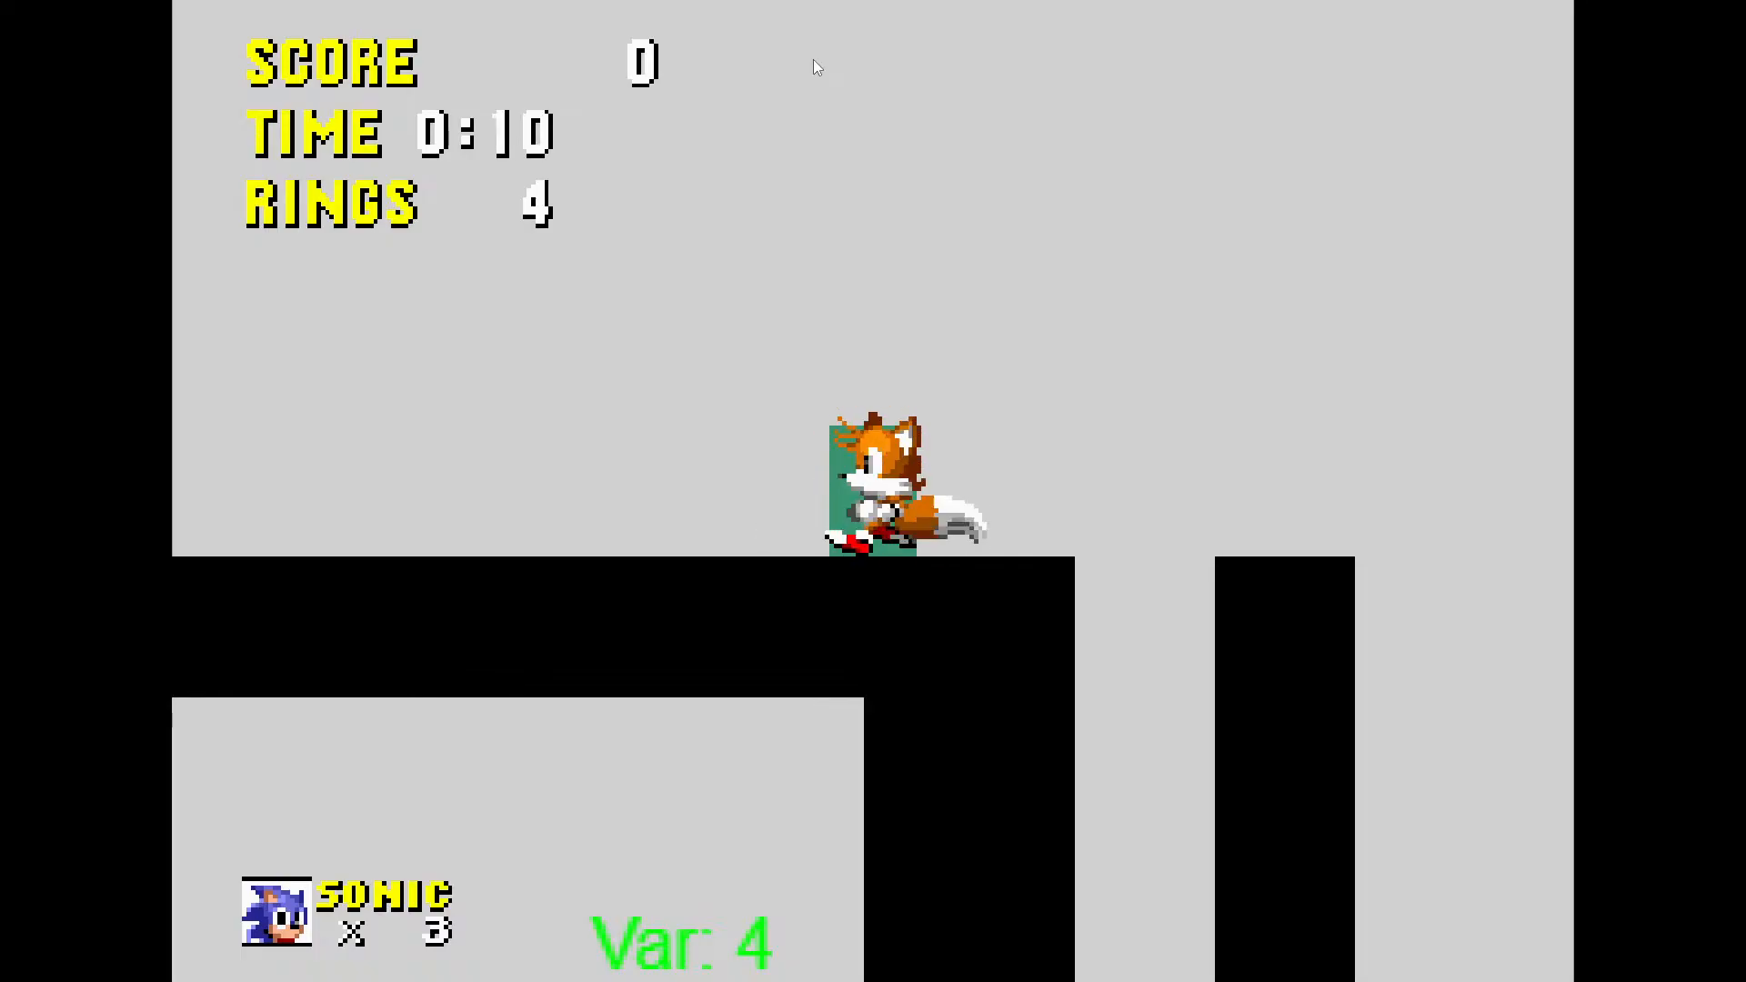
{"action": "key", "text": "space"}
{"action": "key", "text": "Left"}
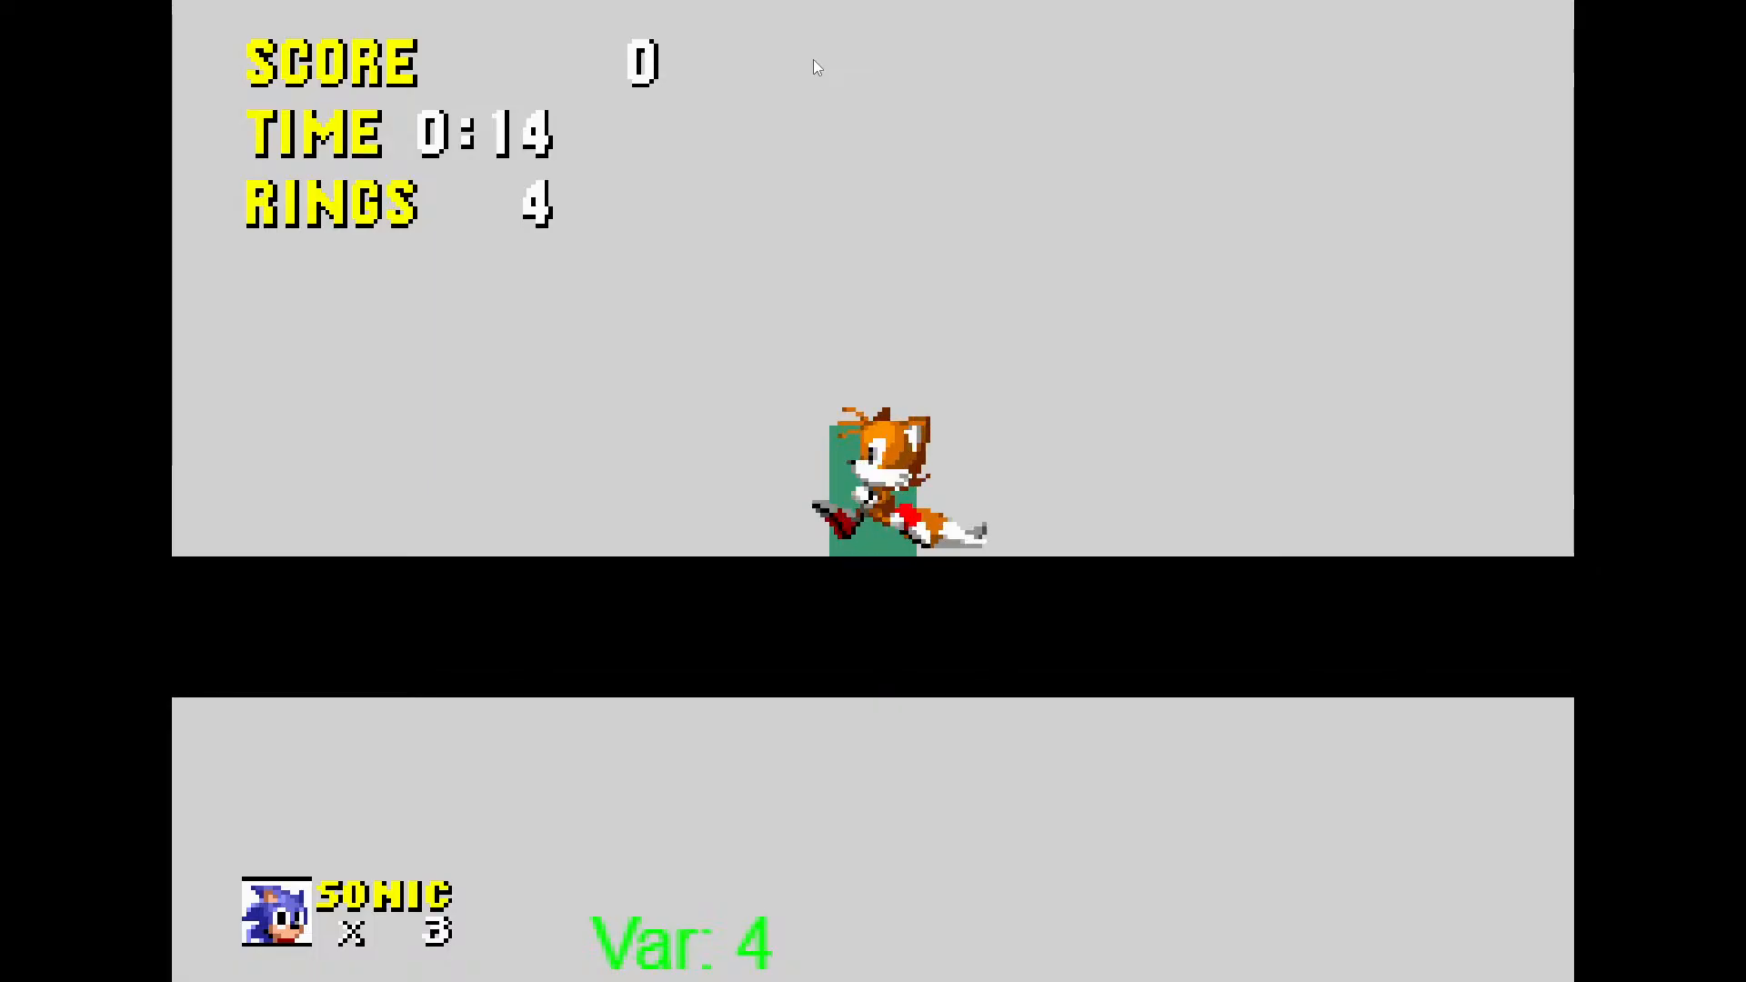
{"action": "key", "text": "Left"}
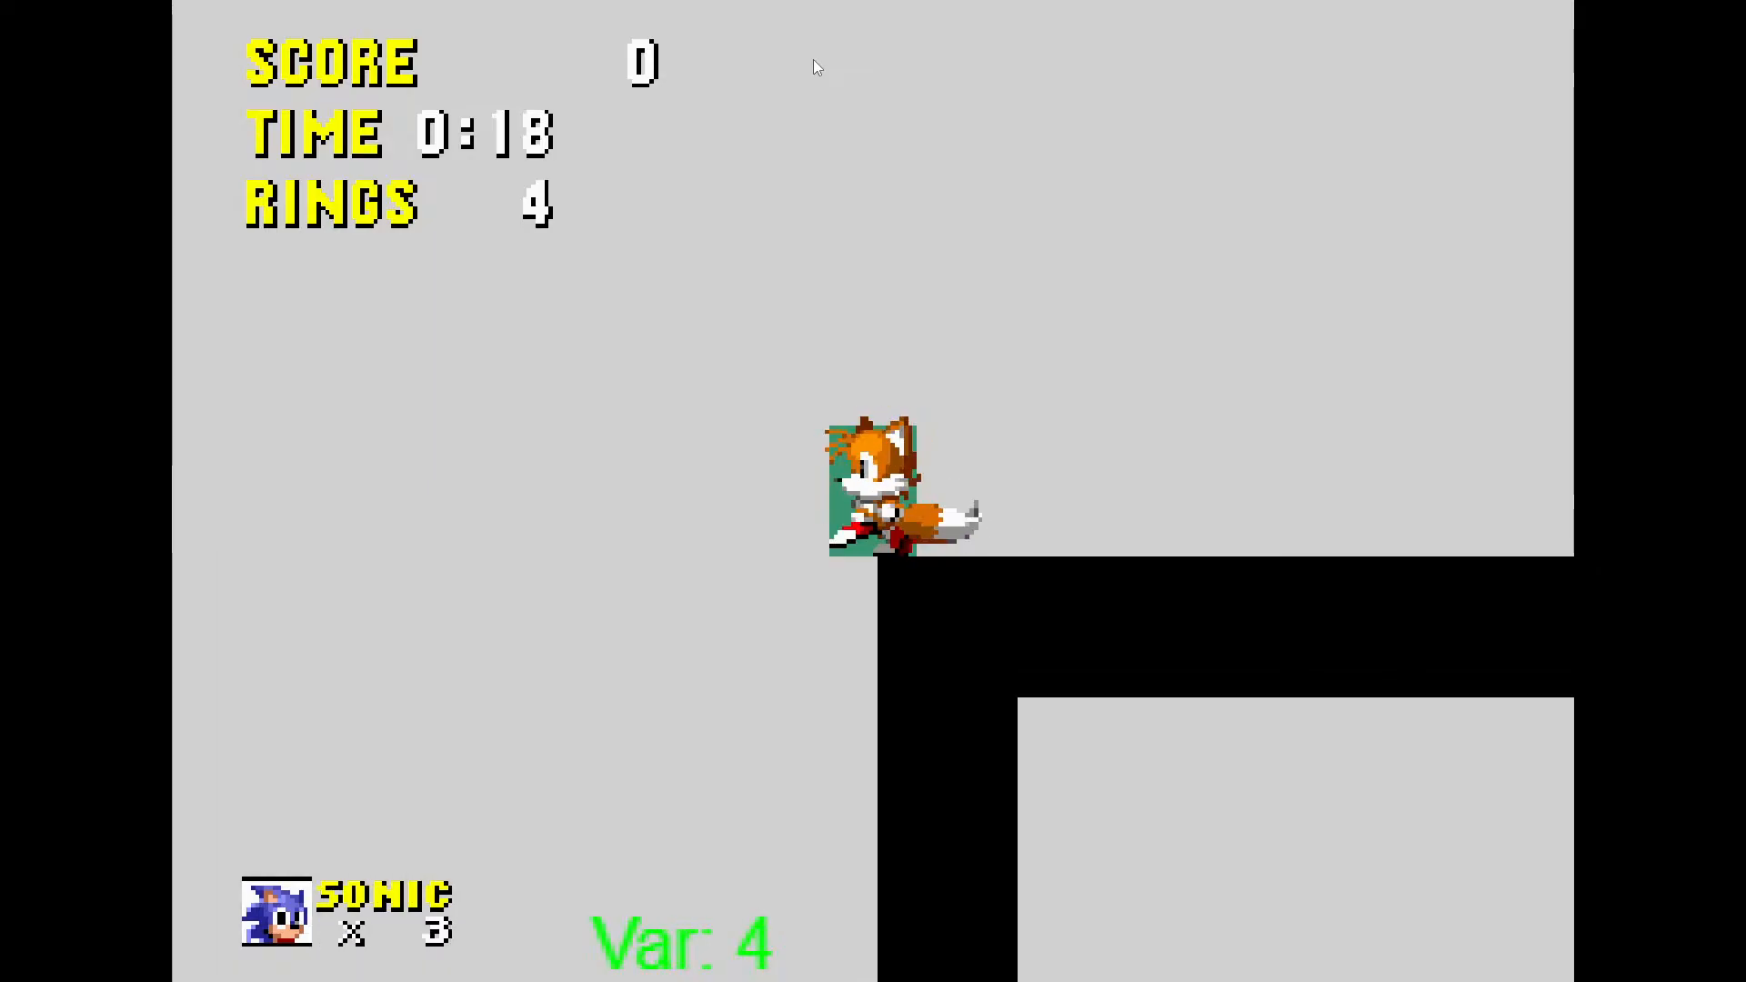
Run Tails along the upper platform and jump near the pillar gap in the stage preview
{"action": "key", "text": "z"}
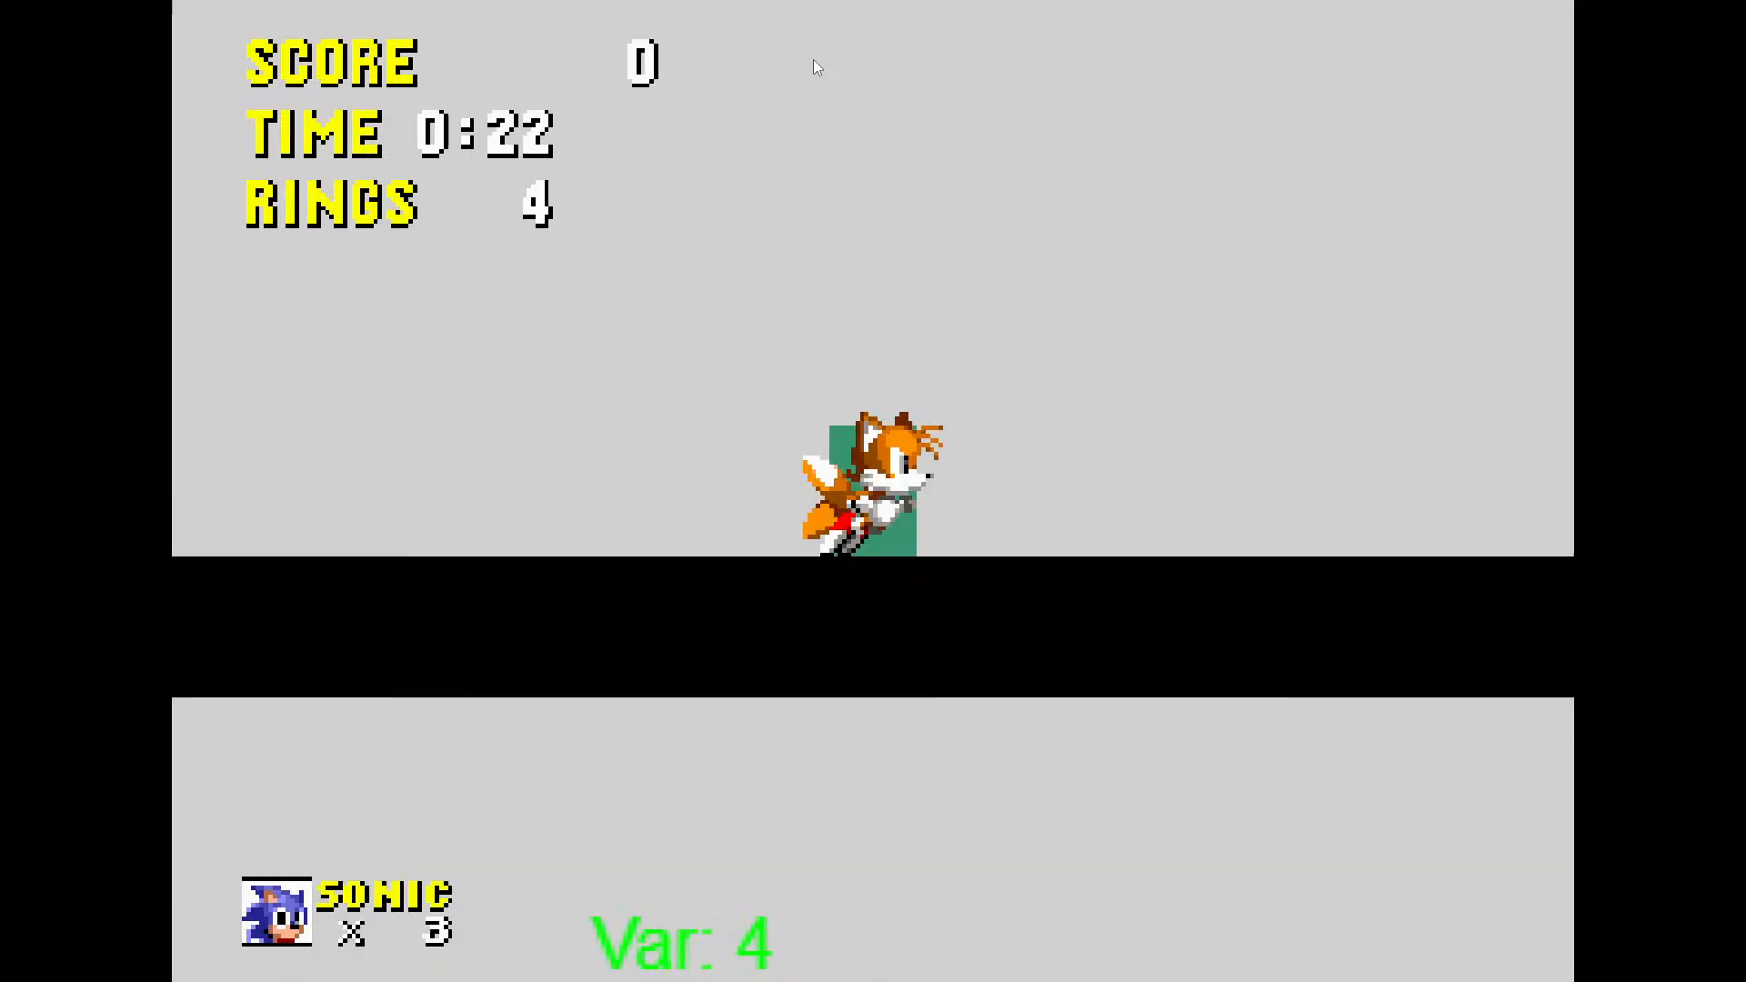
{"action": "key", "text": "z"}
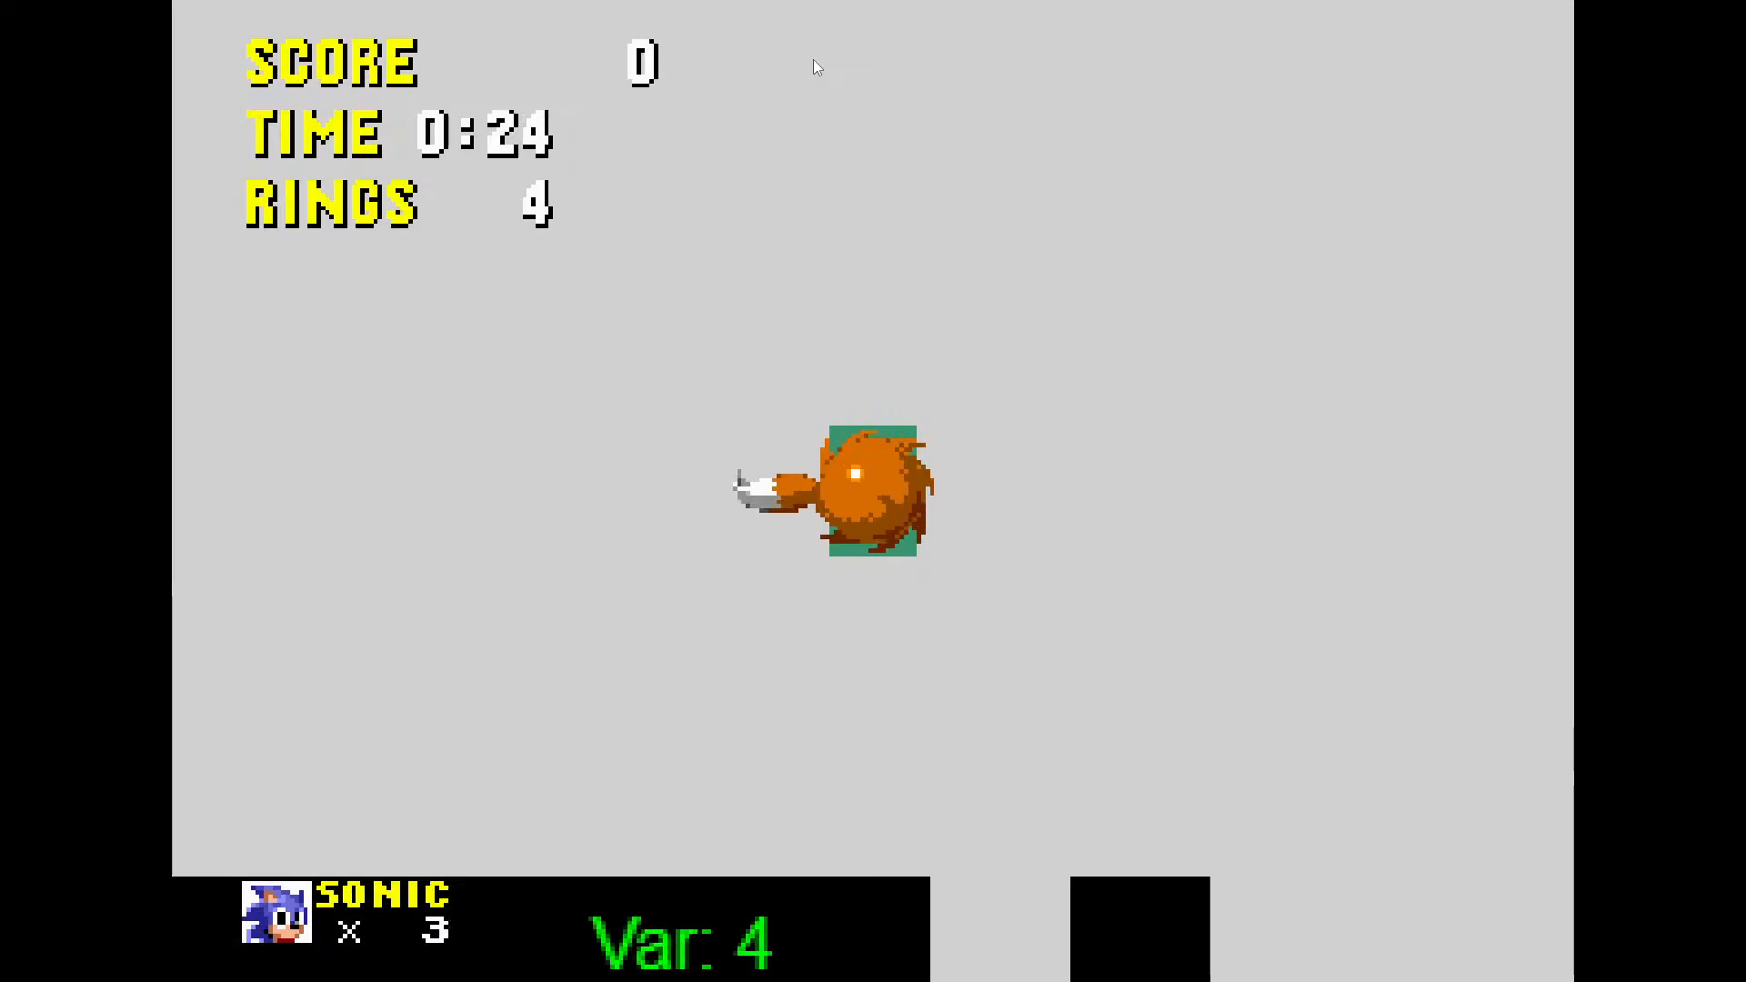
{"action": "key", "text": "z"}
{"action": "key", "text": "z"}
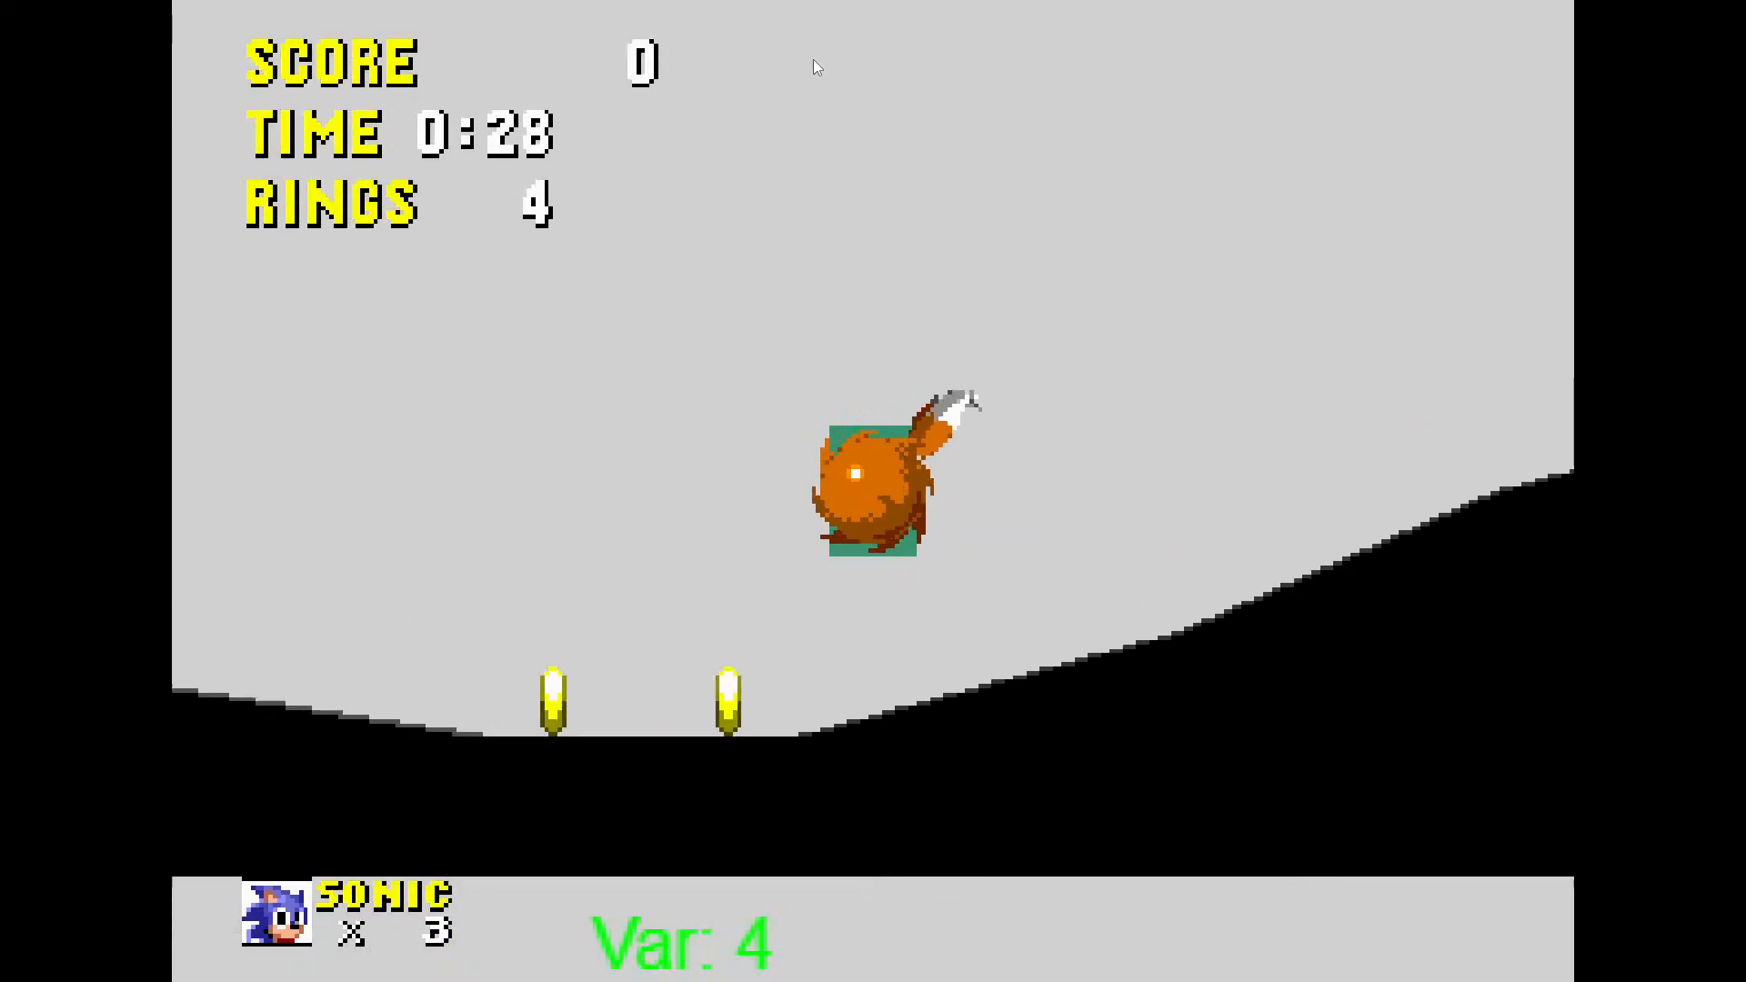
Test rolling, jumping and spin-dashing with Tails around the ring valley beside the starting ledge
{"action": "key", "text": "Right"}
{"action": "key", "text": "Down"}
{"action": "key", "text": "z"}
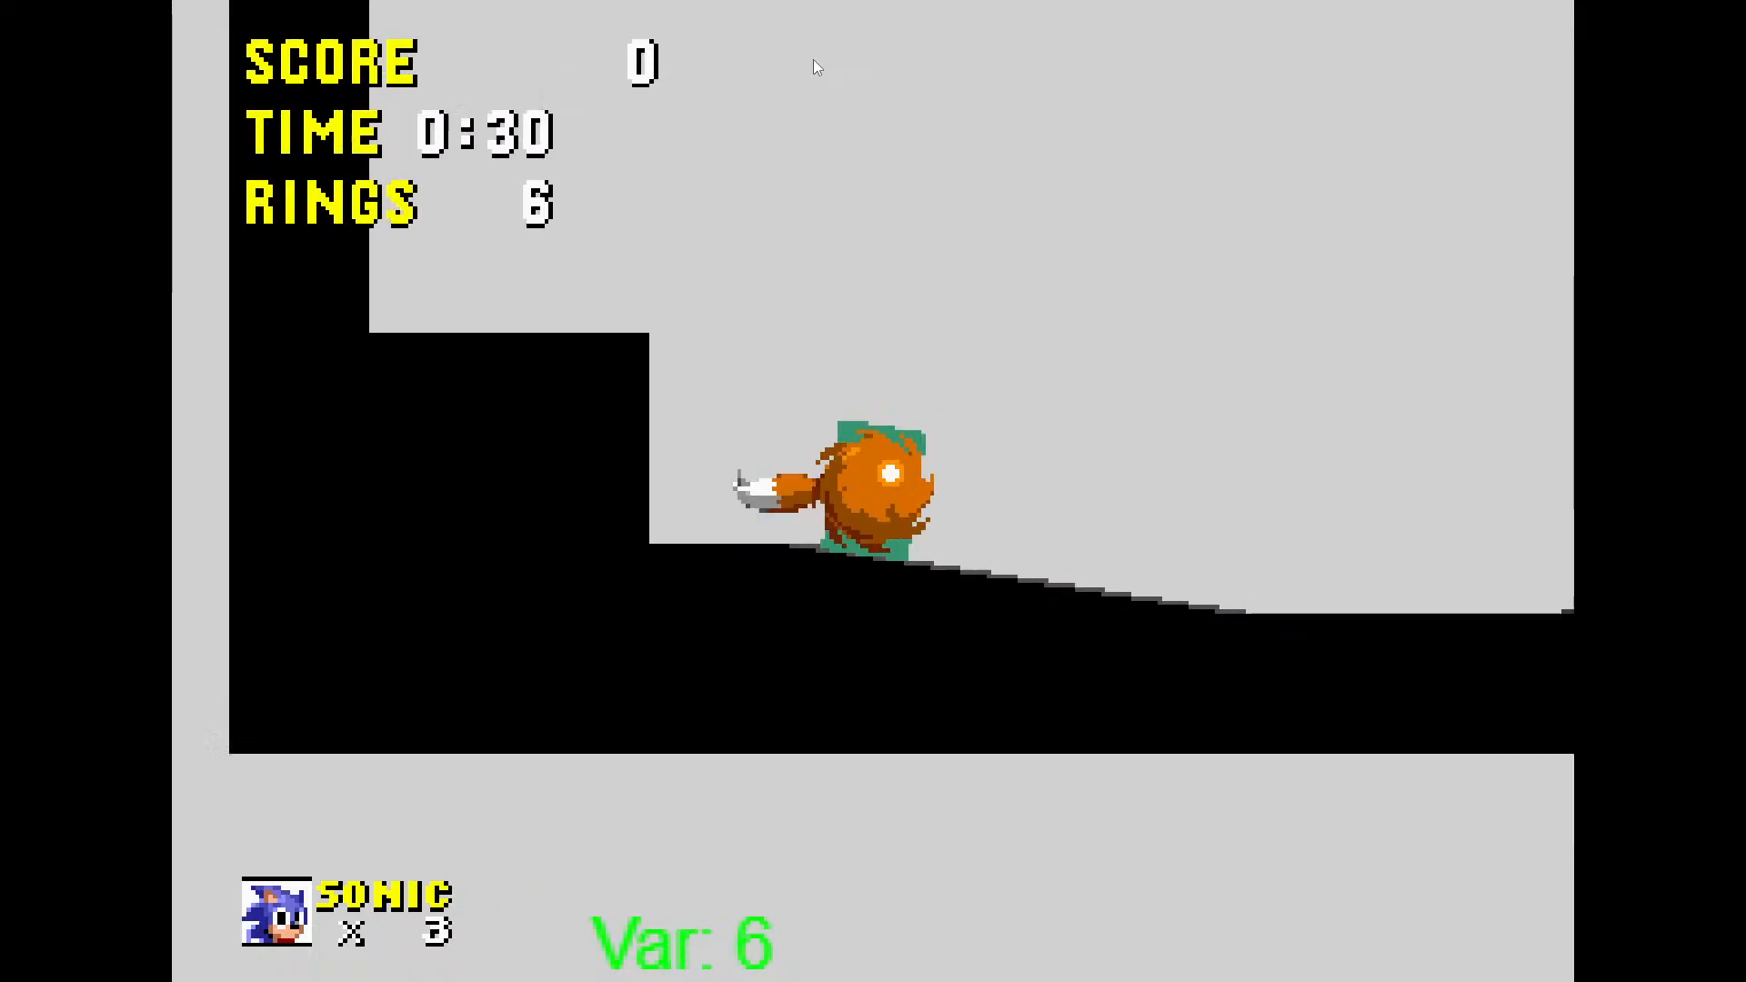
{"action": "key", "text": "z"}
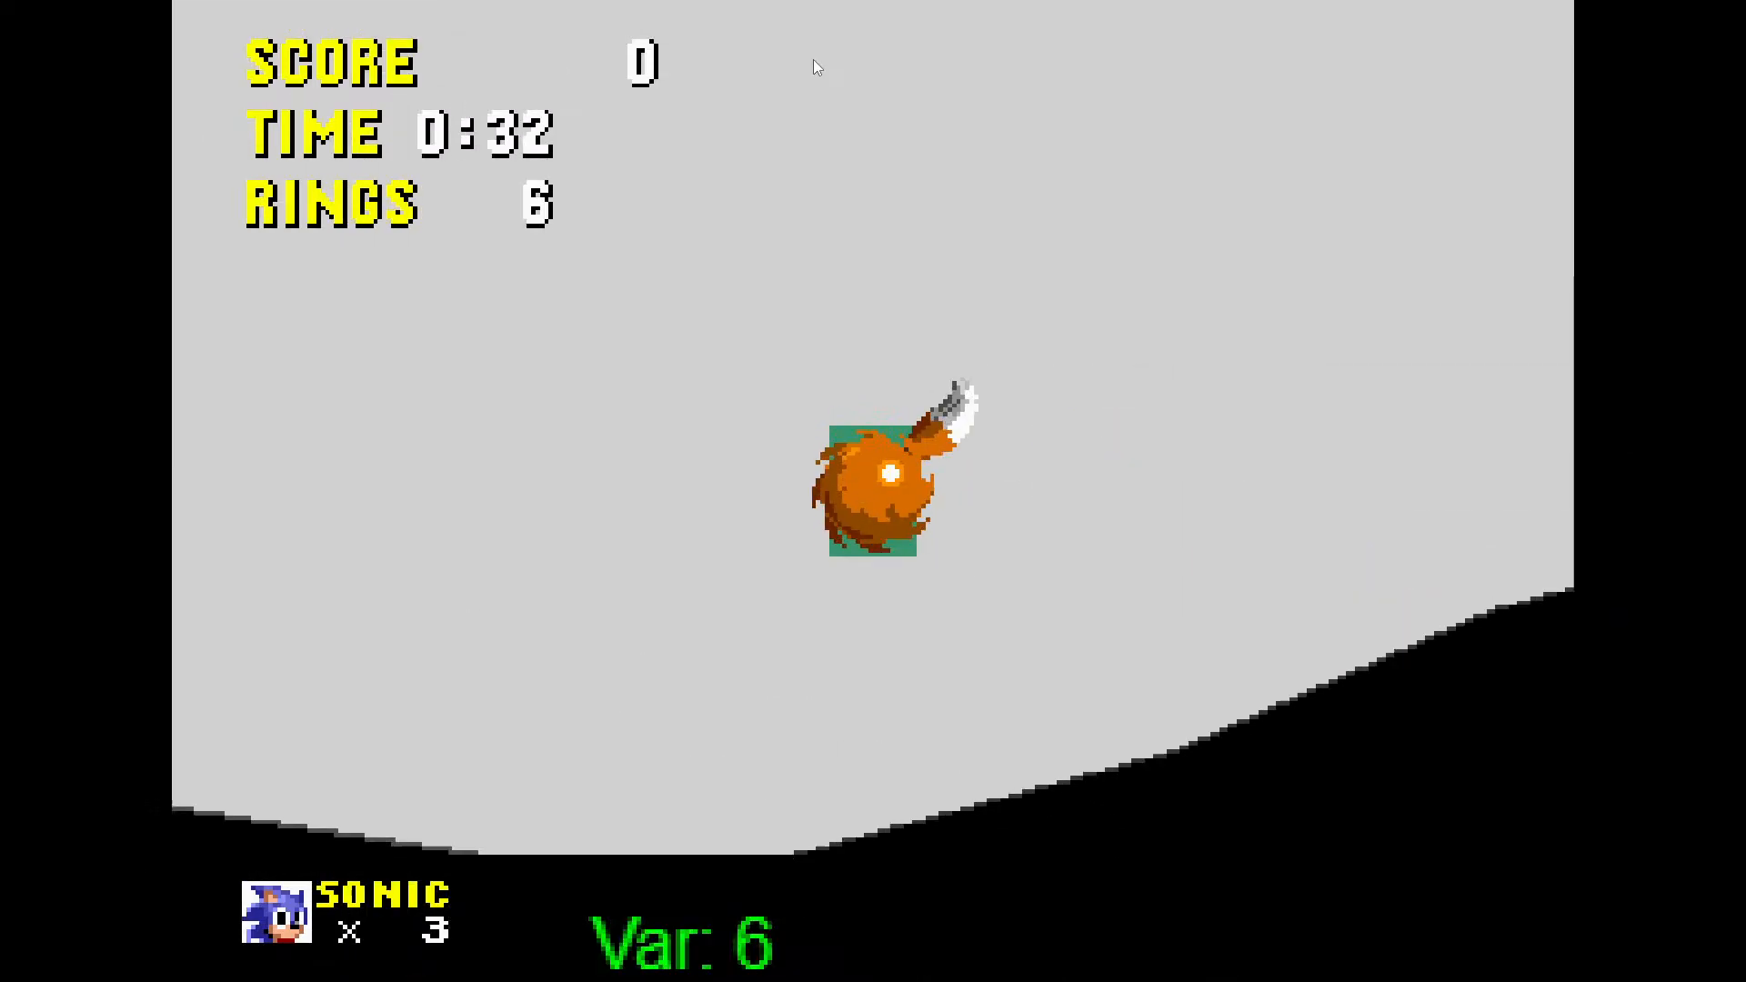
{"action": "key", "text": "Left"}
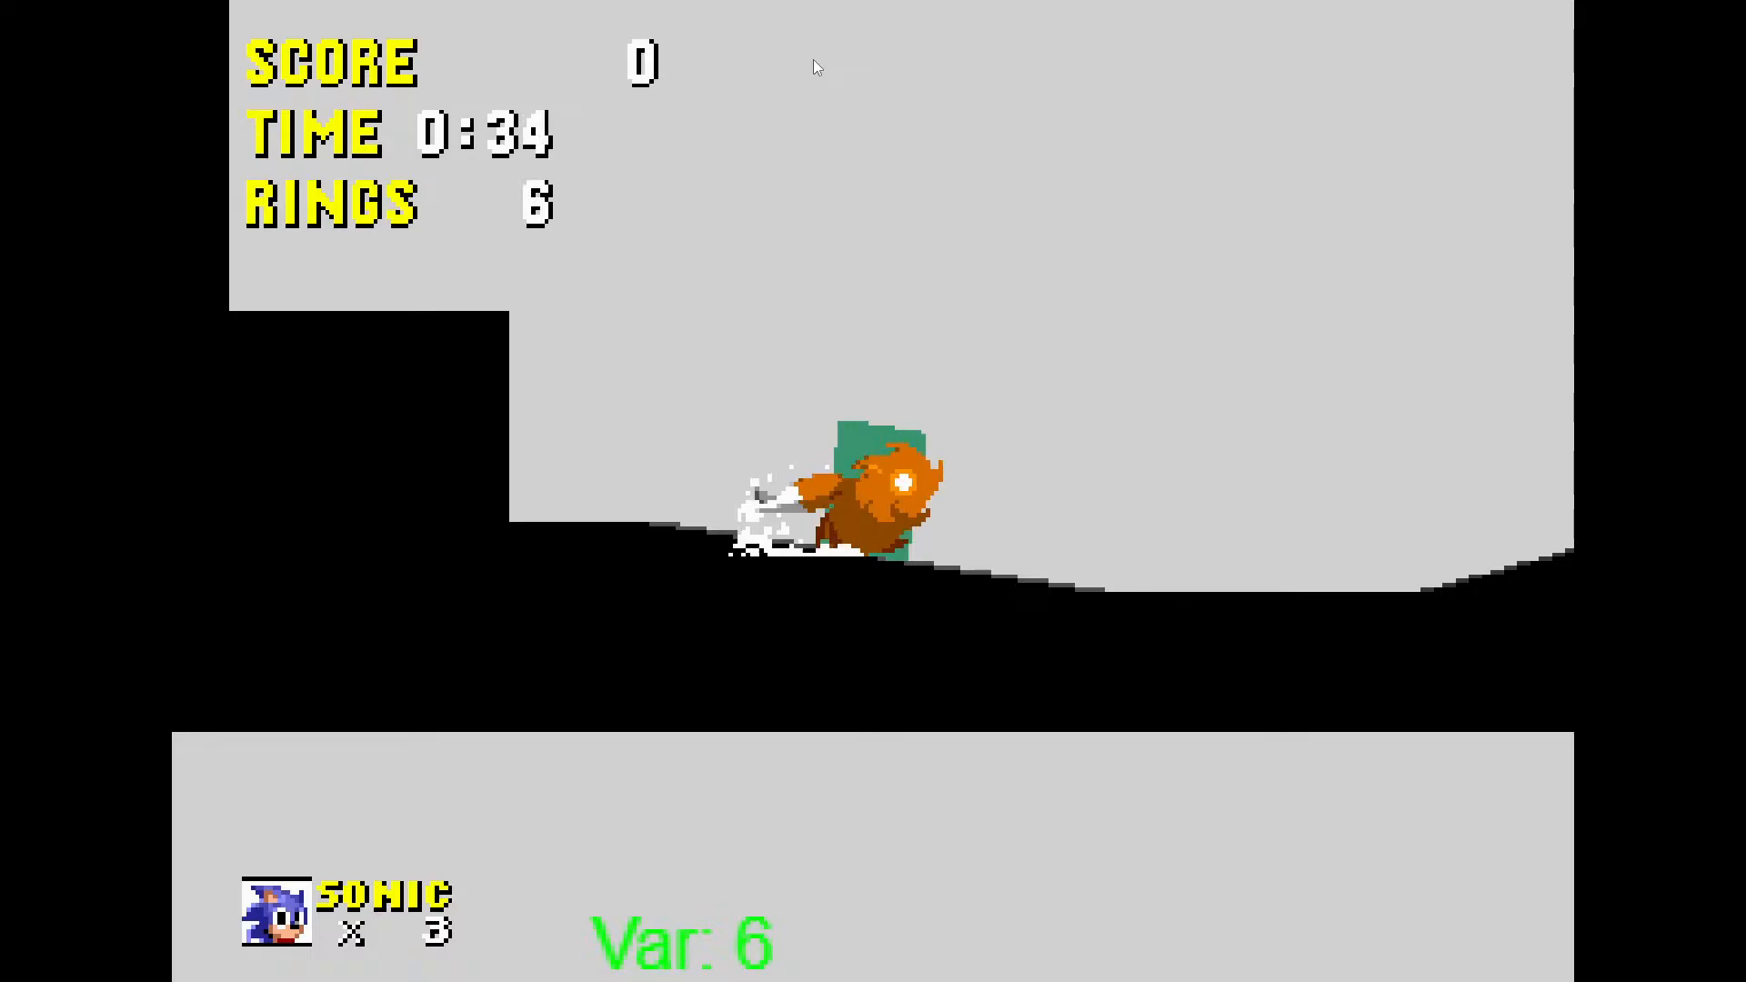
{"action": "key", "text": "z"}
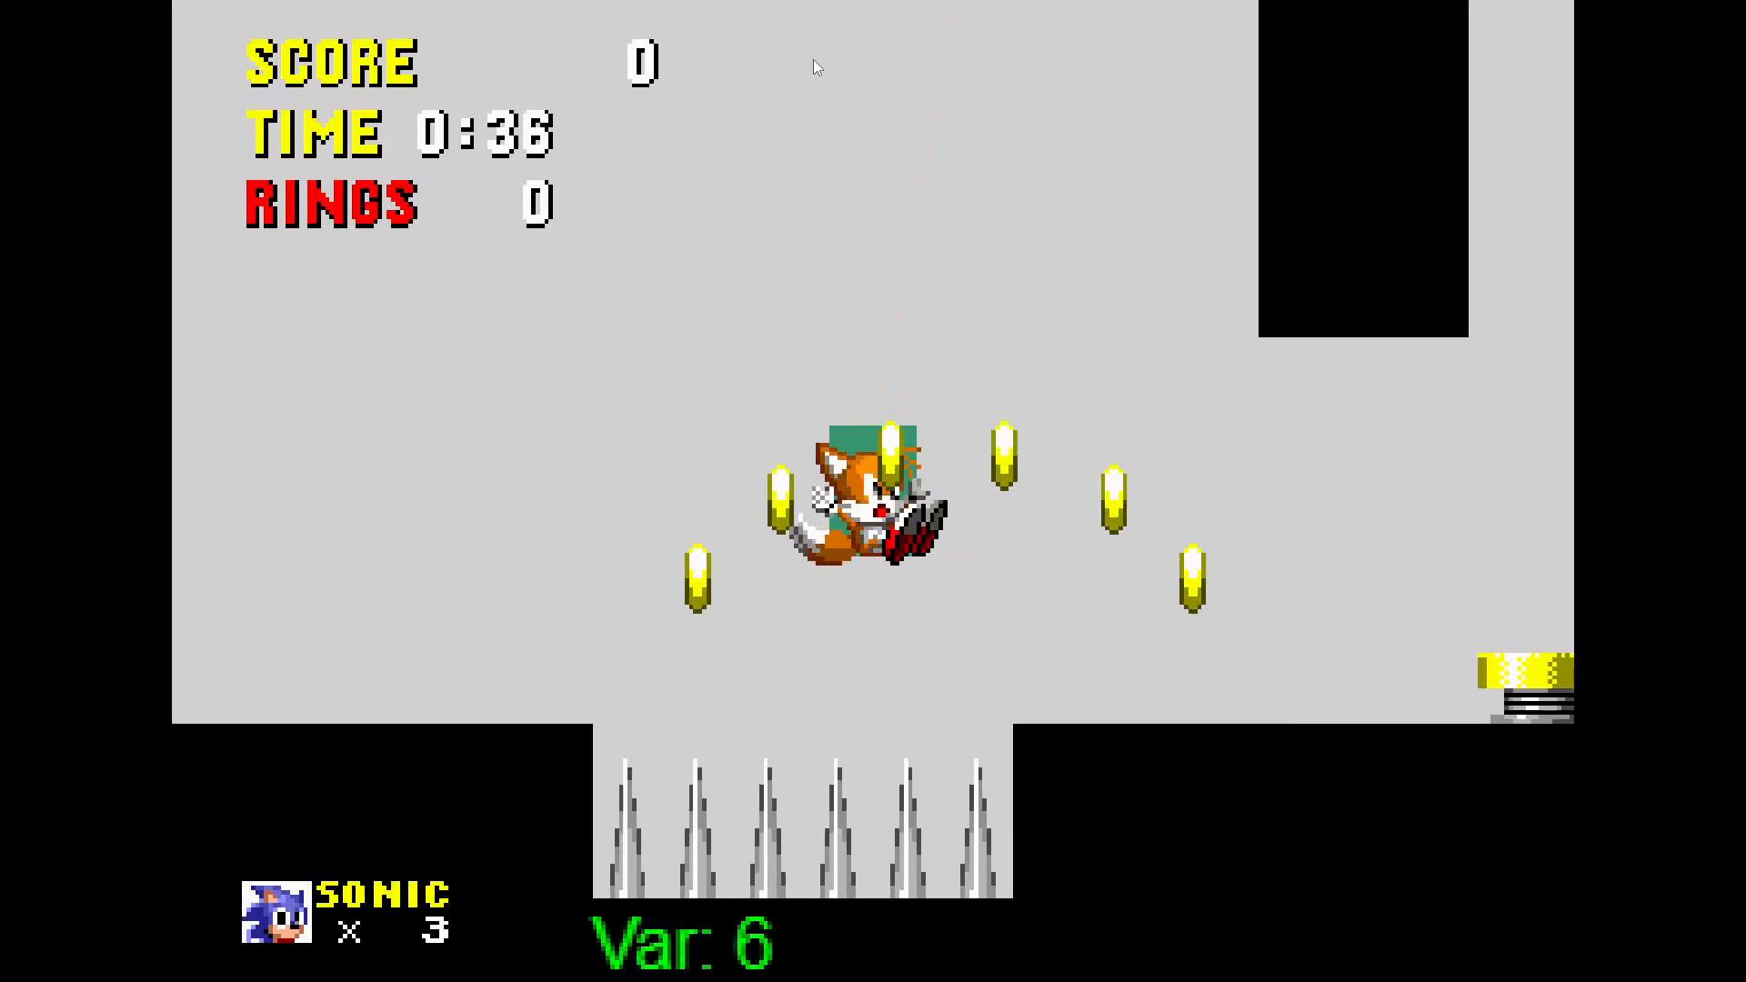
Test the upward spring beside the pillar gap and jump back across the spike pit
{"action": "key", "text": "z"}
{"action": "key", "text": "z"}
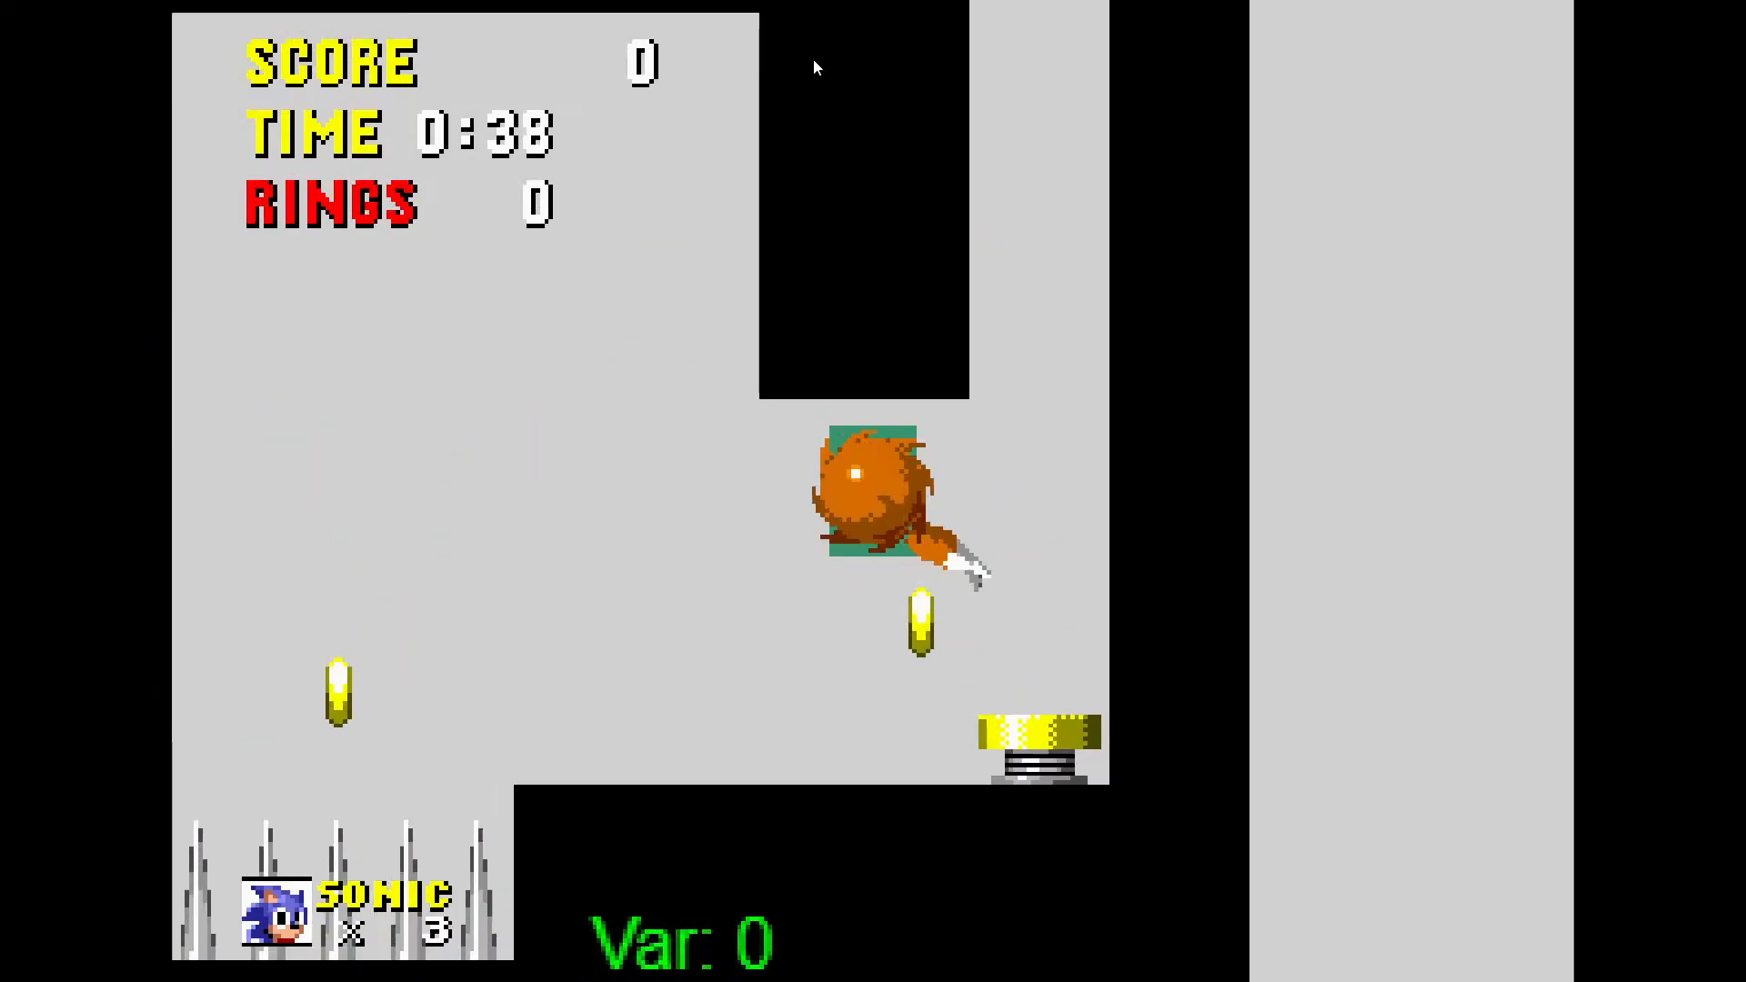
{"action": "key", "text": "Left"}
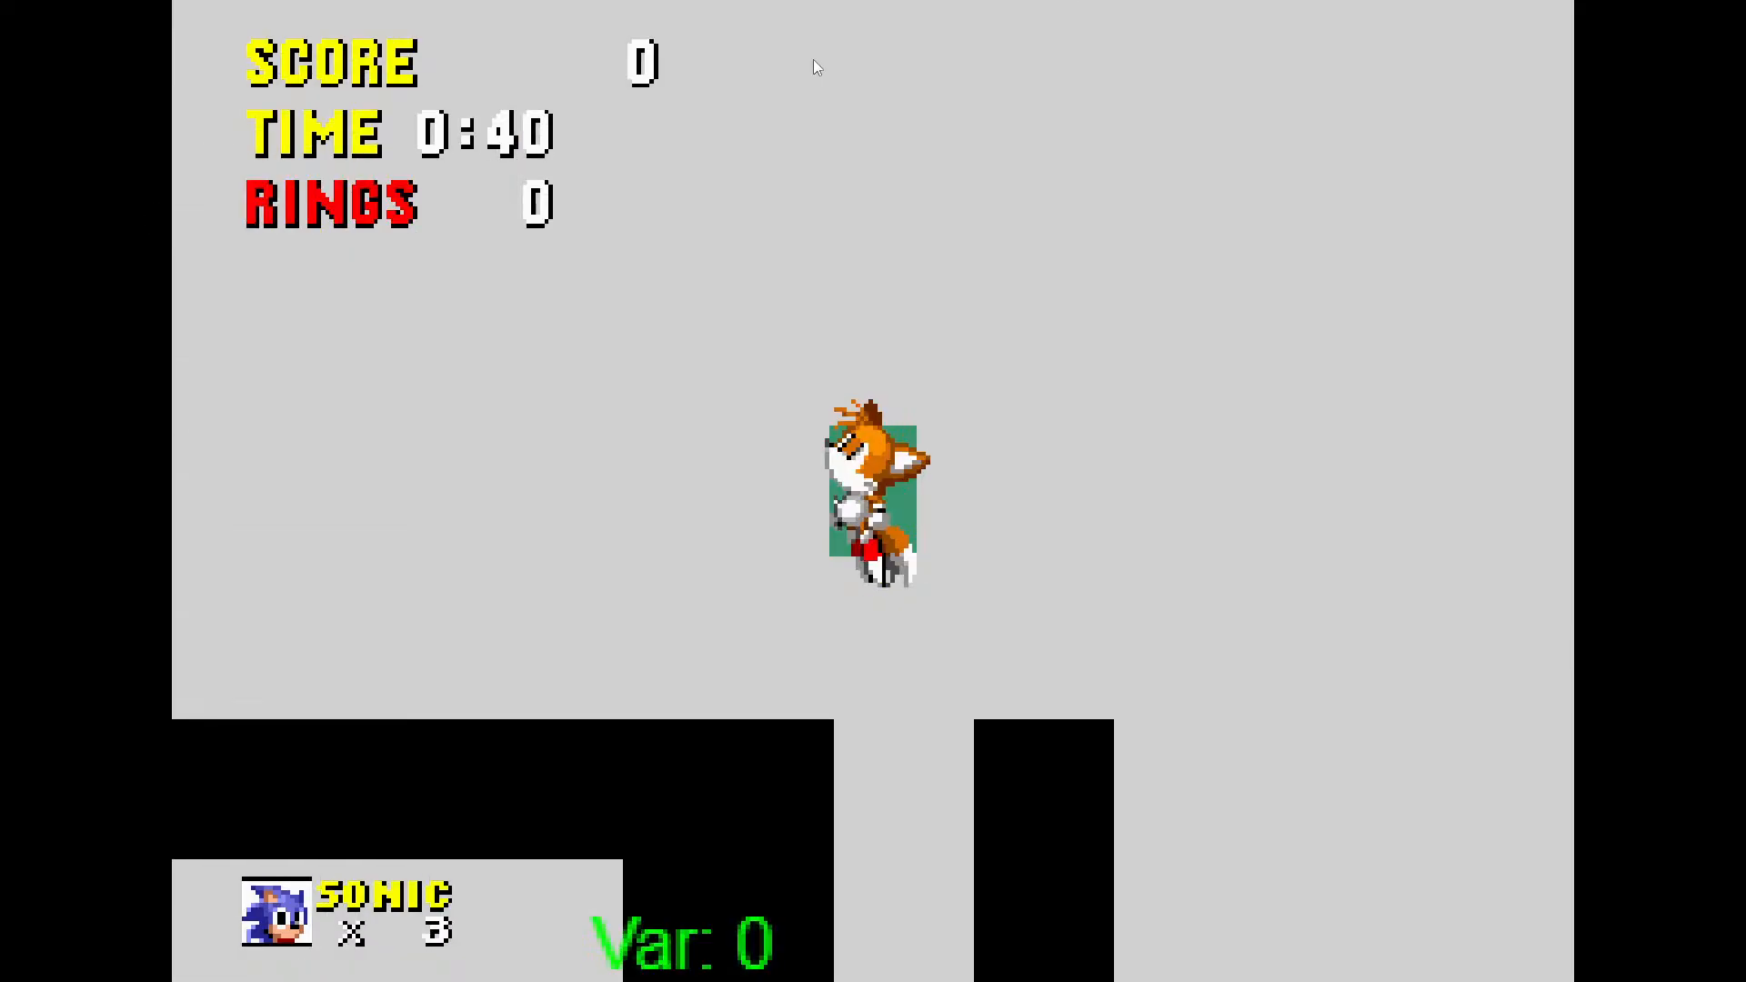
{"action": "key", "text": "Down"}
{"action": "key", "text": "Right"}
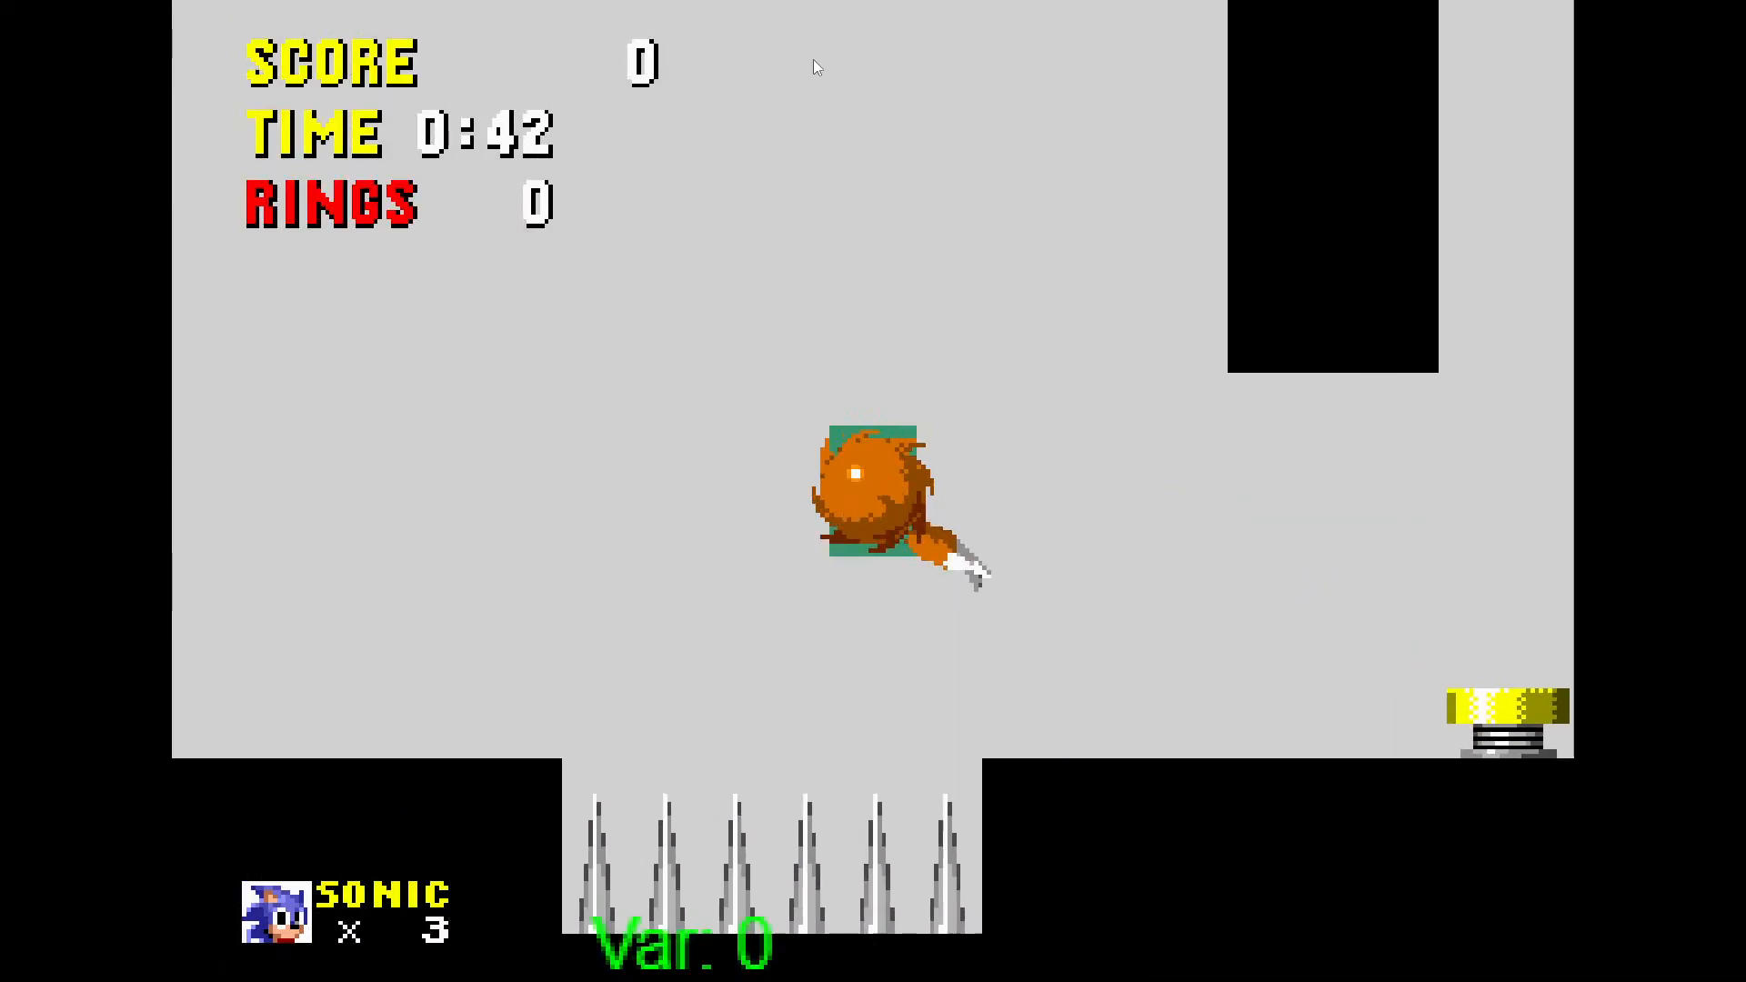
{"action": "key", "text": "z"}
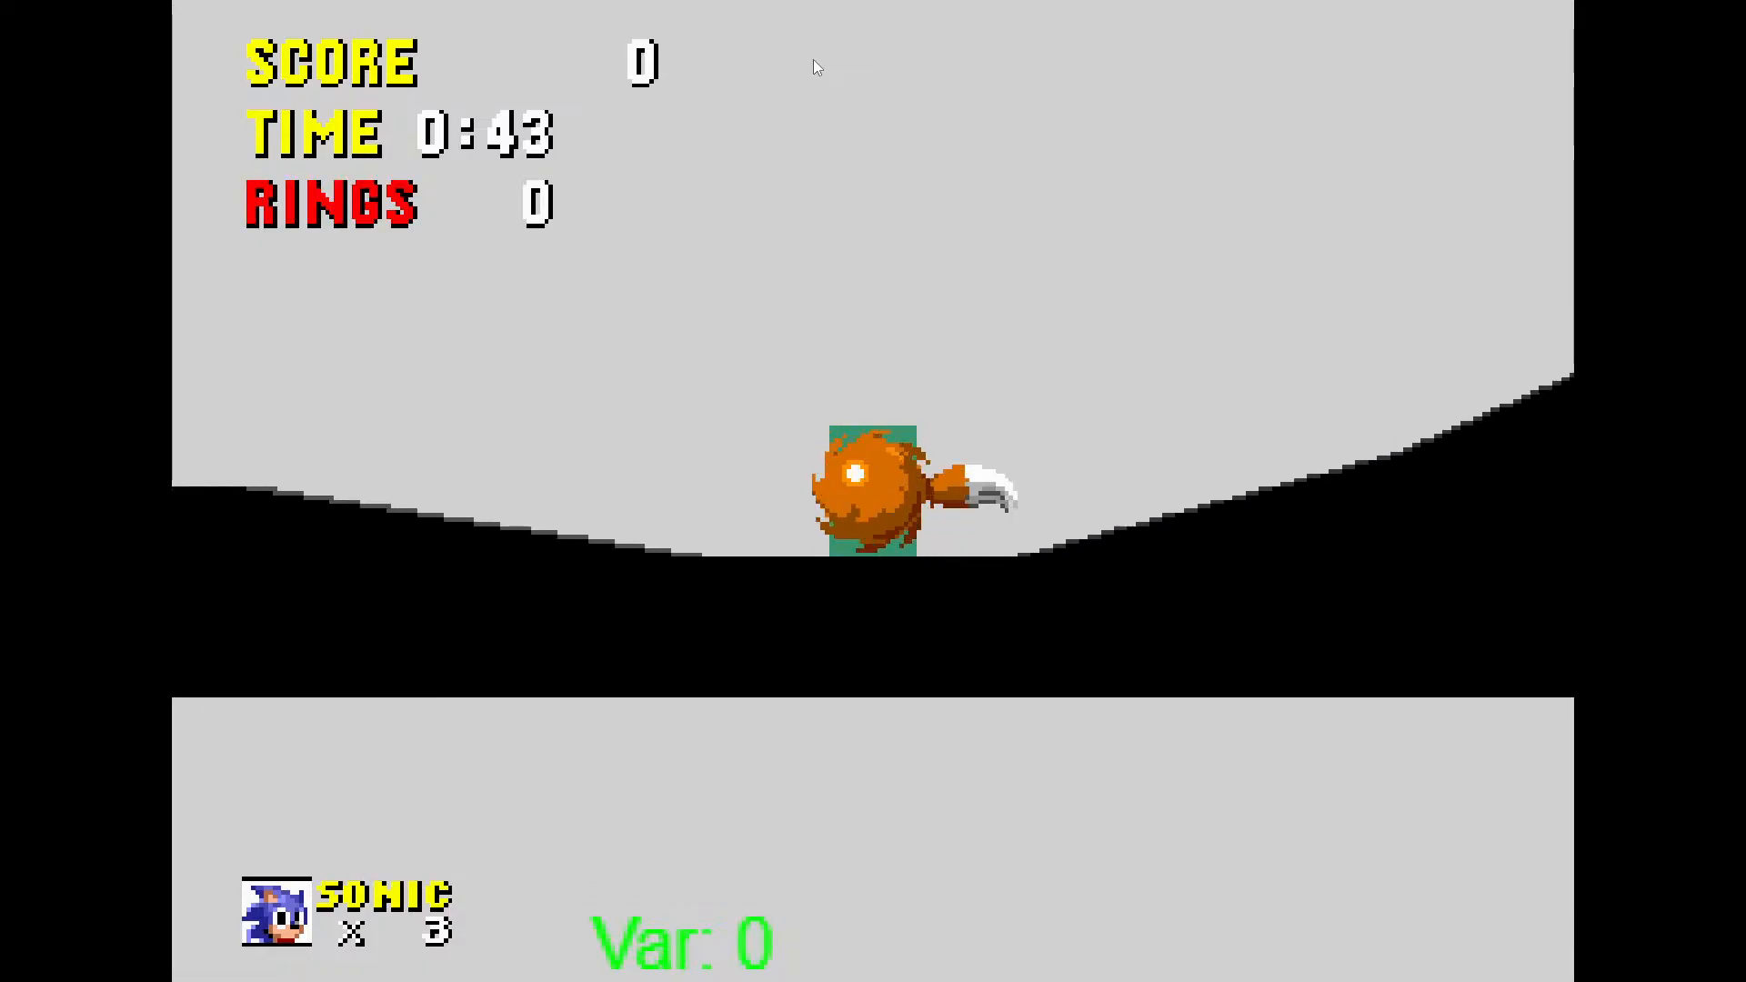
Spin-dash from the starting ledge and cross the slope and spike pit to bounce on the upward spring
{"action": "key", "text": "z"}
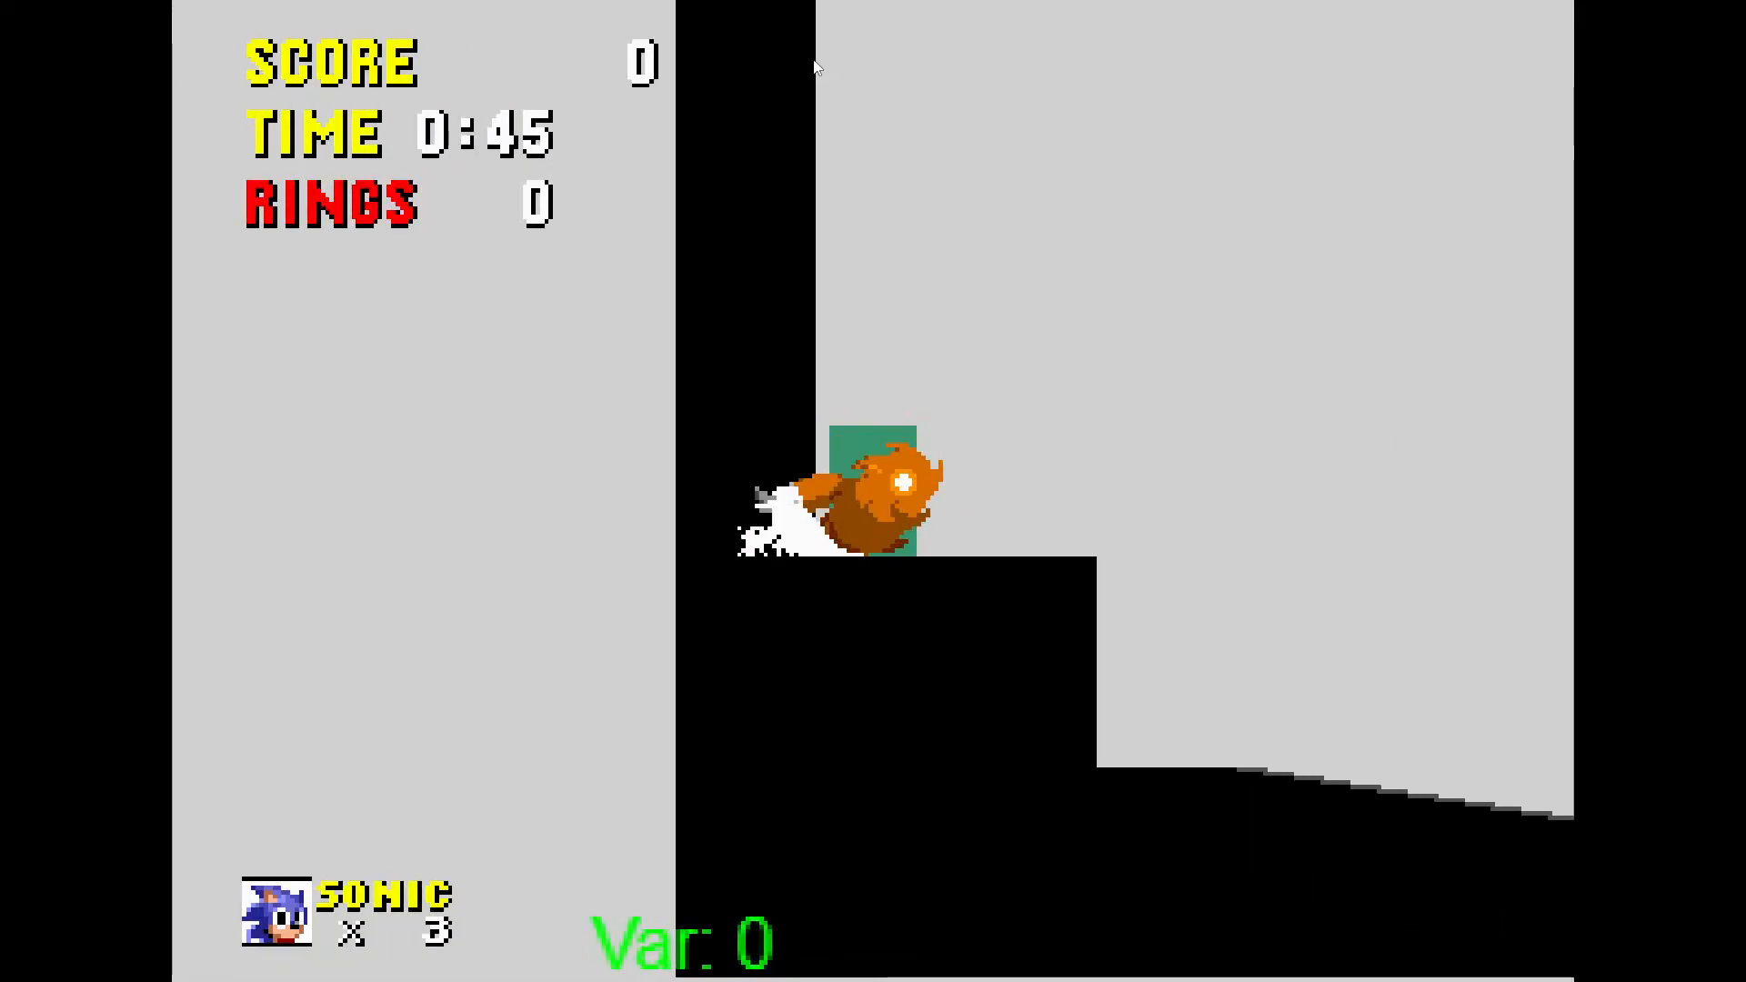
{"action": "key", "text": "Right"}
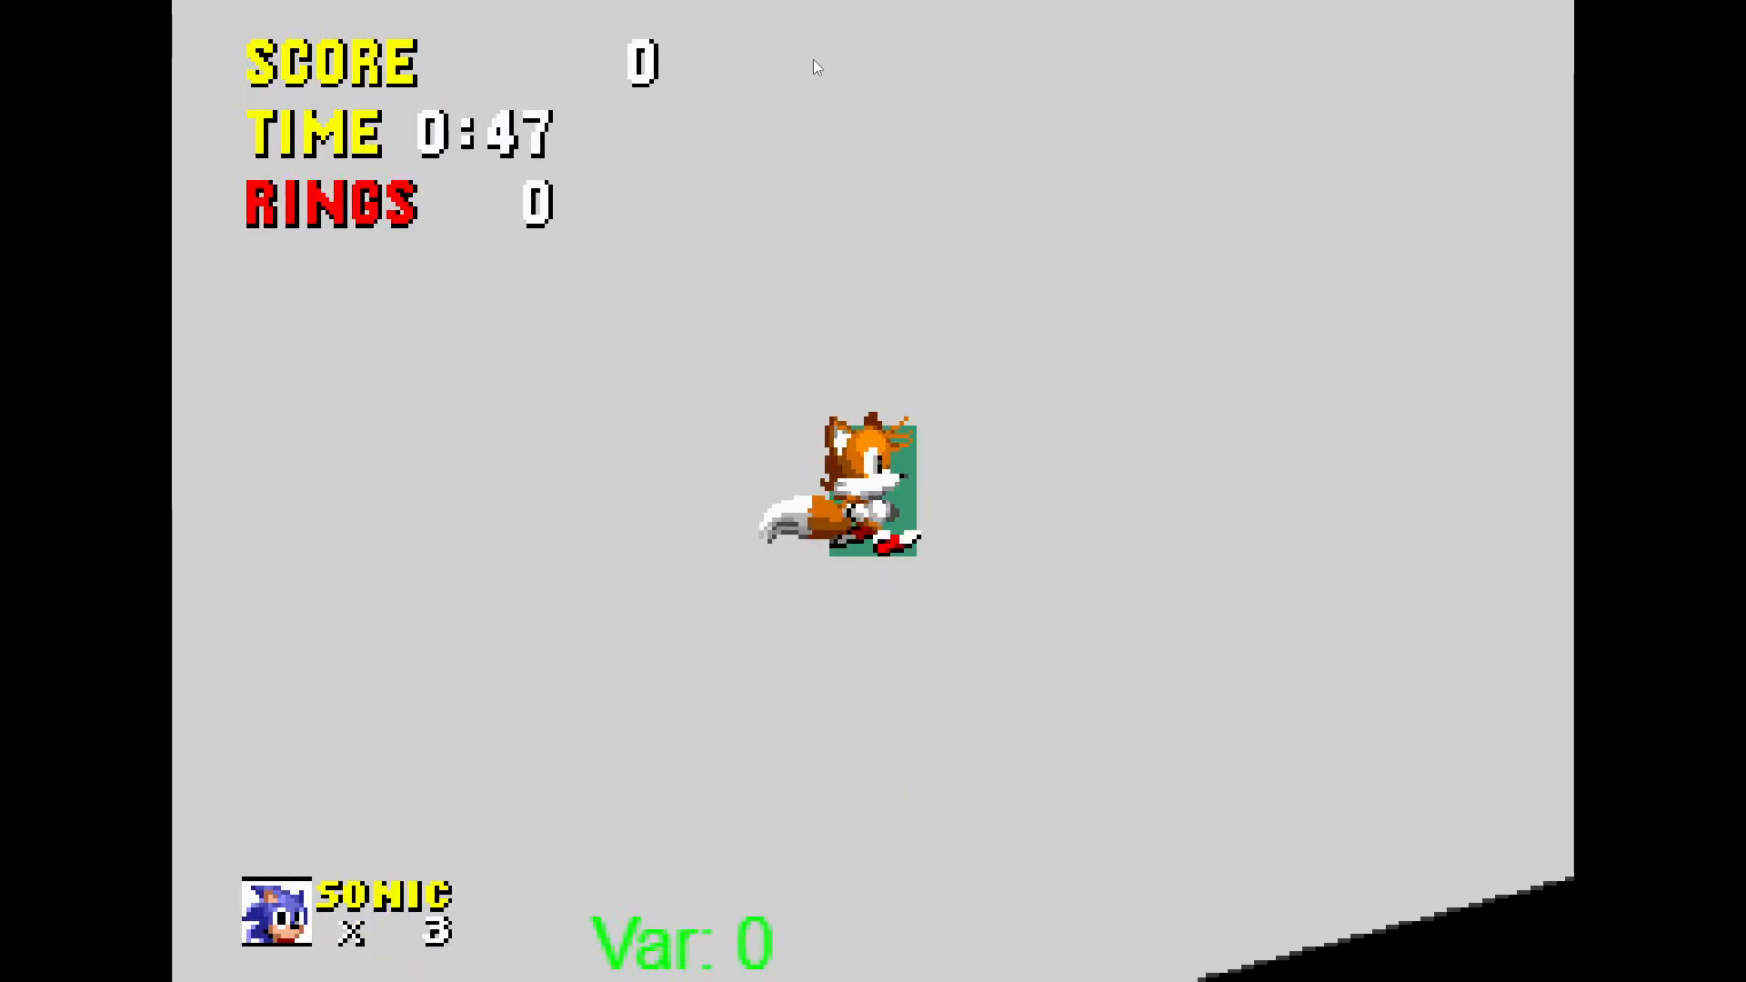
{"action": "key", "text": "z"}
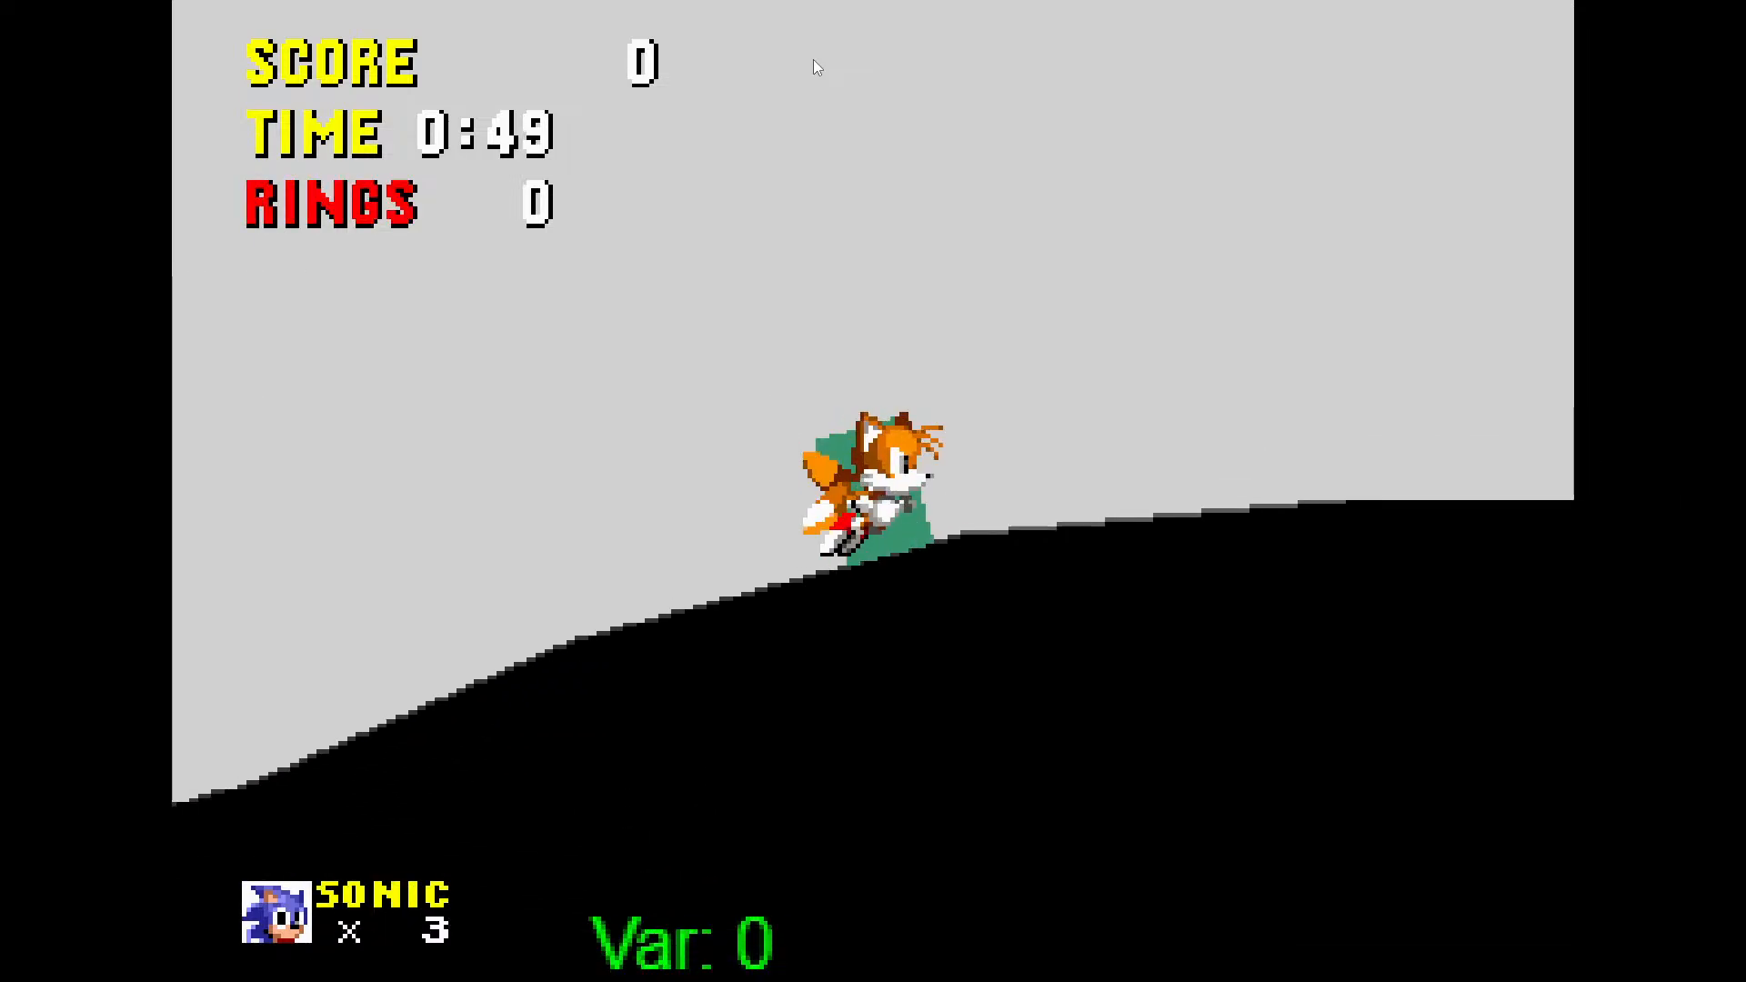
{"action": "key", "text": "z"}
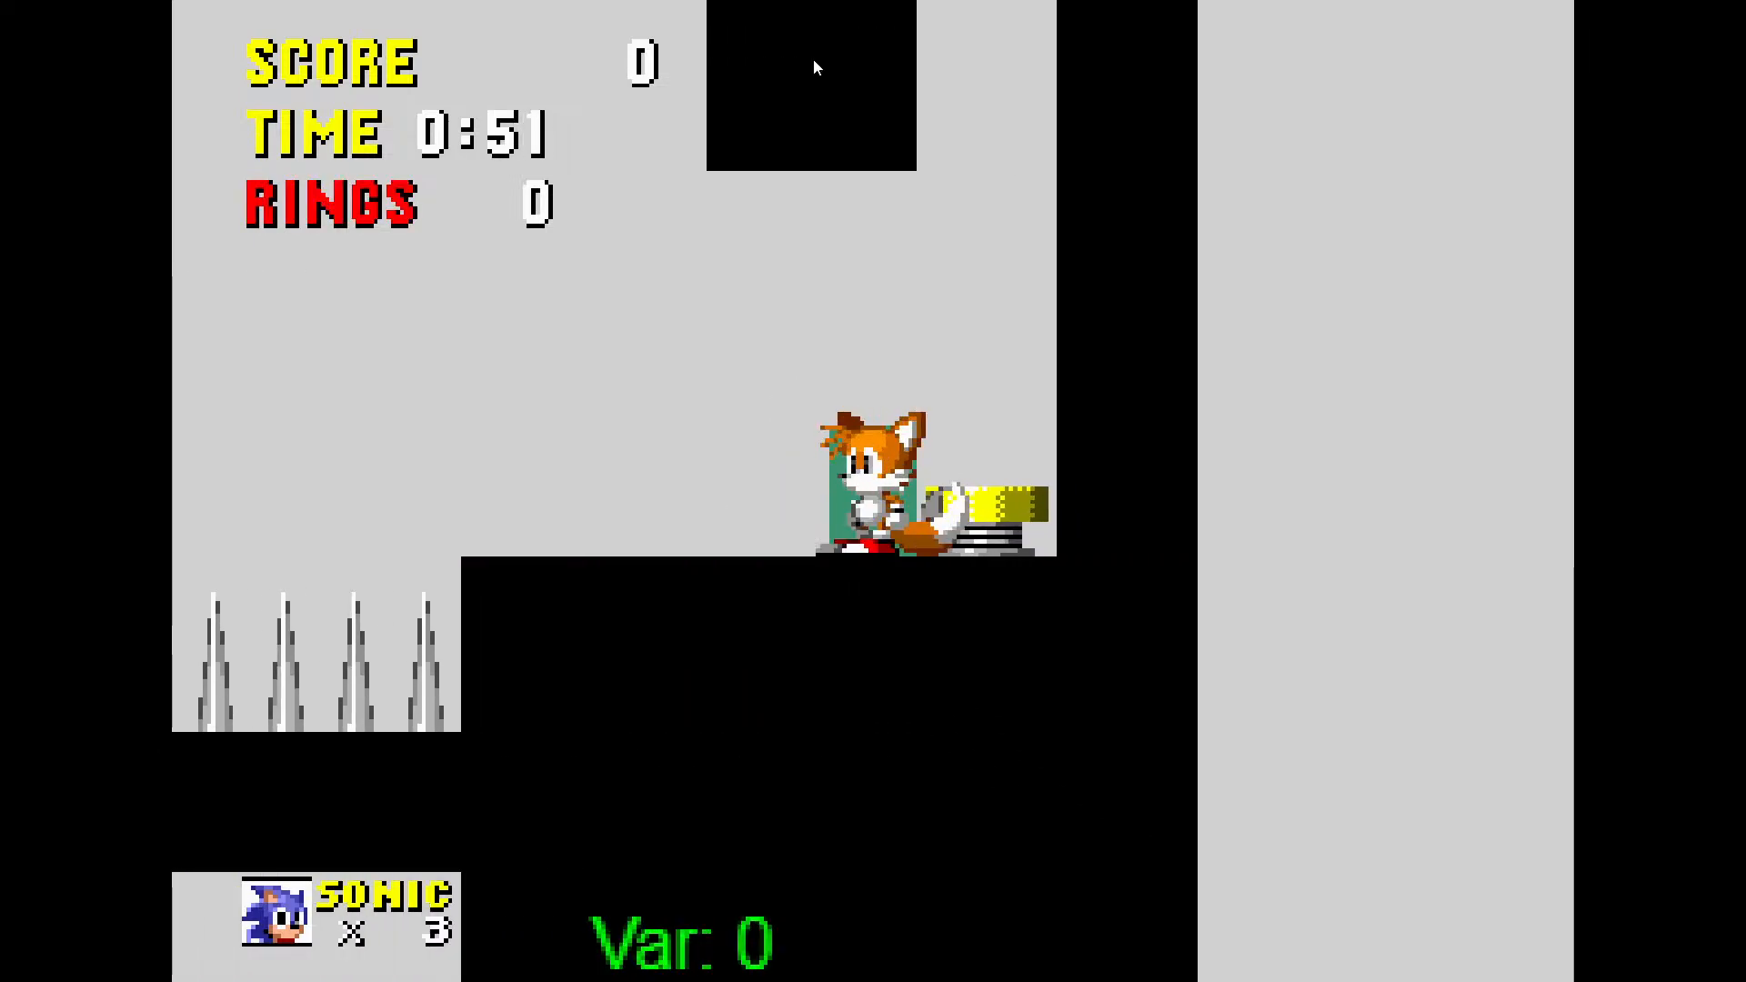
{"action": "key", "text": "z"}
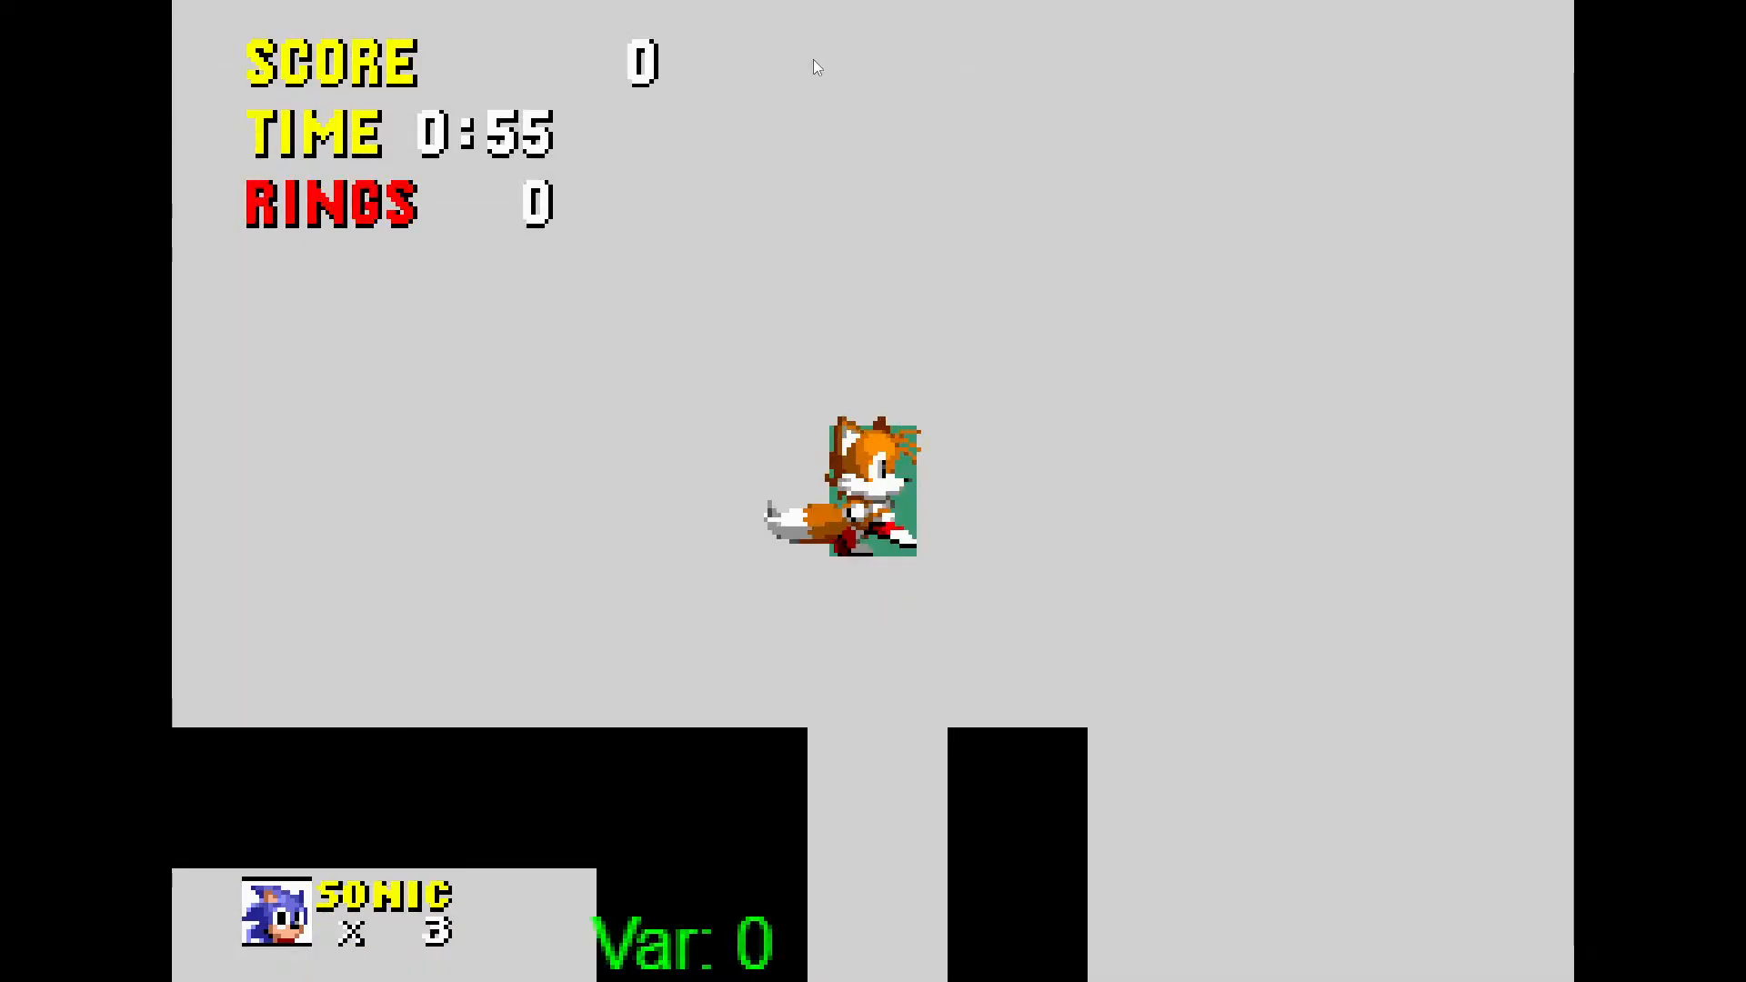
Retest the upward spring and the sideways spring by the slope, and leave the full-screen preview
{"action": "key", "text": "Left"}
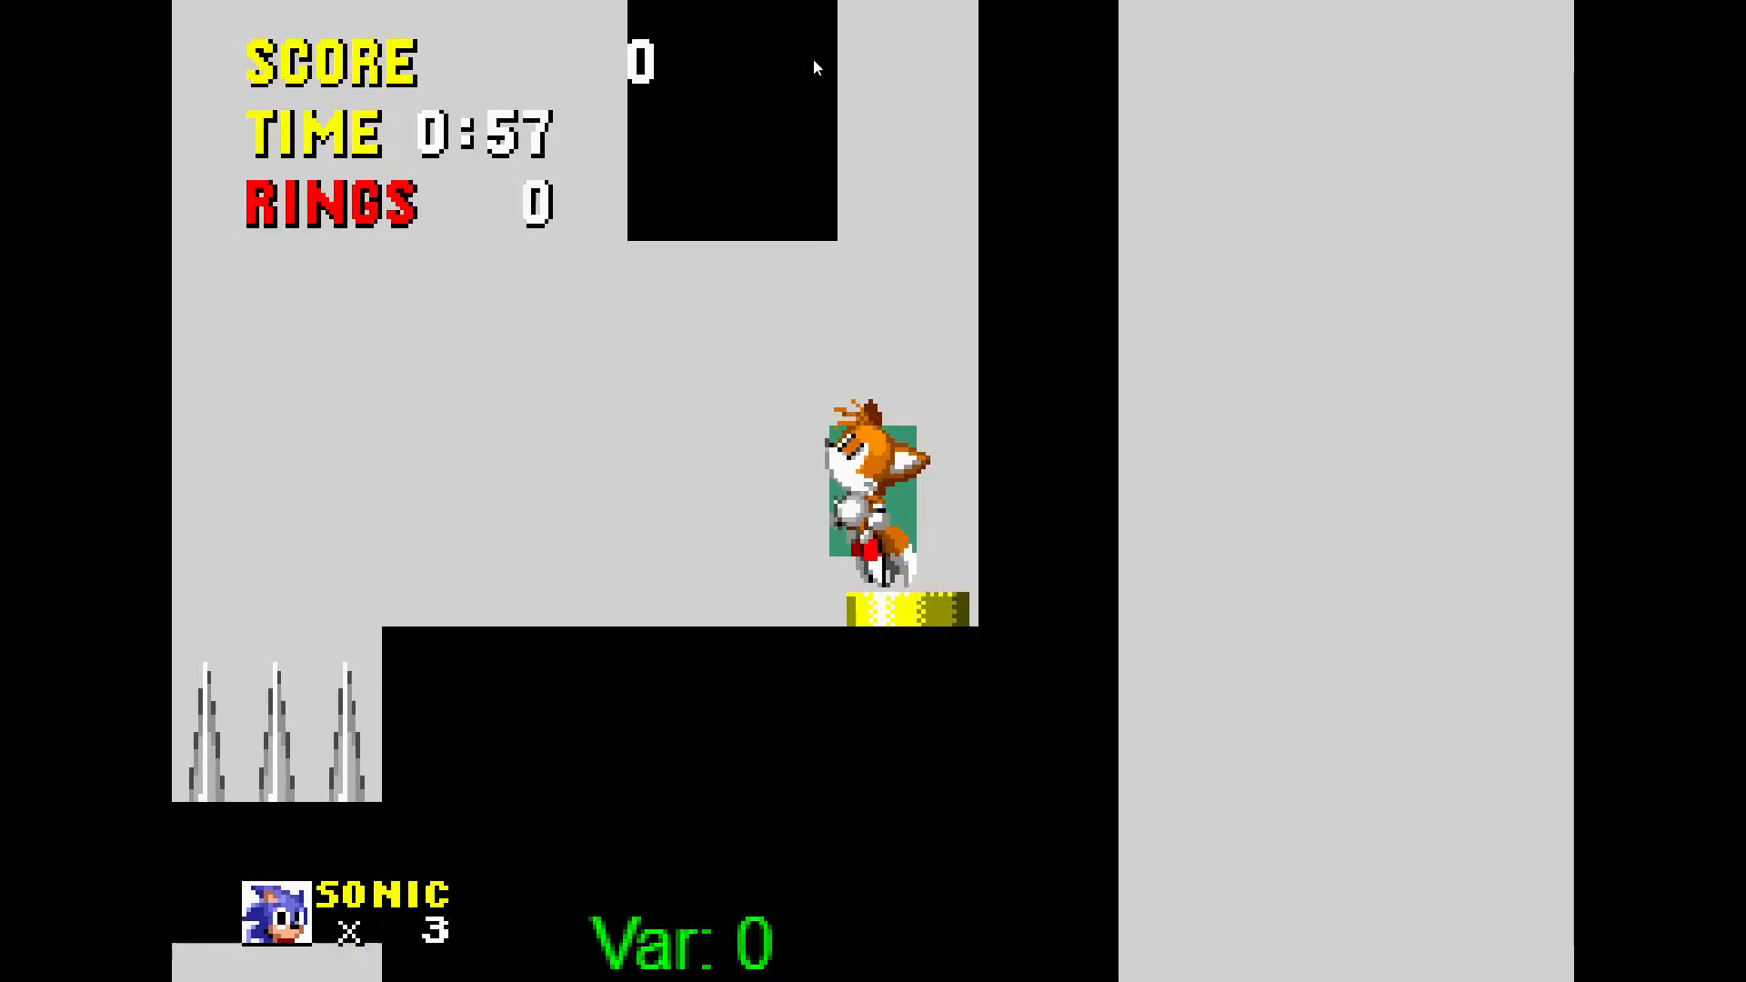
{"action": "key", "text": "z"}
{"action": "key", "text": "Left"}
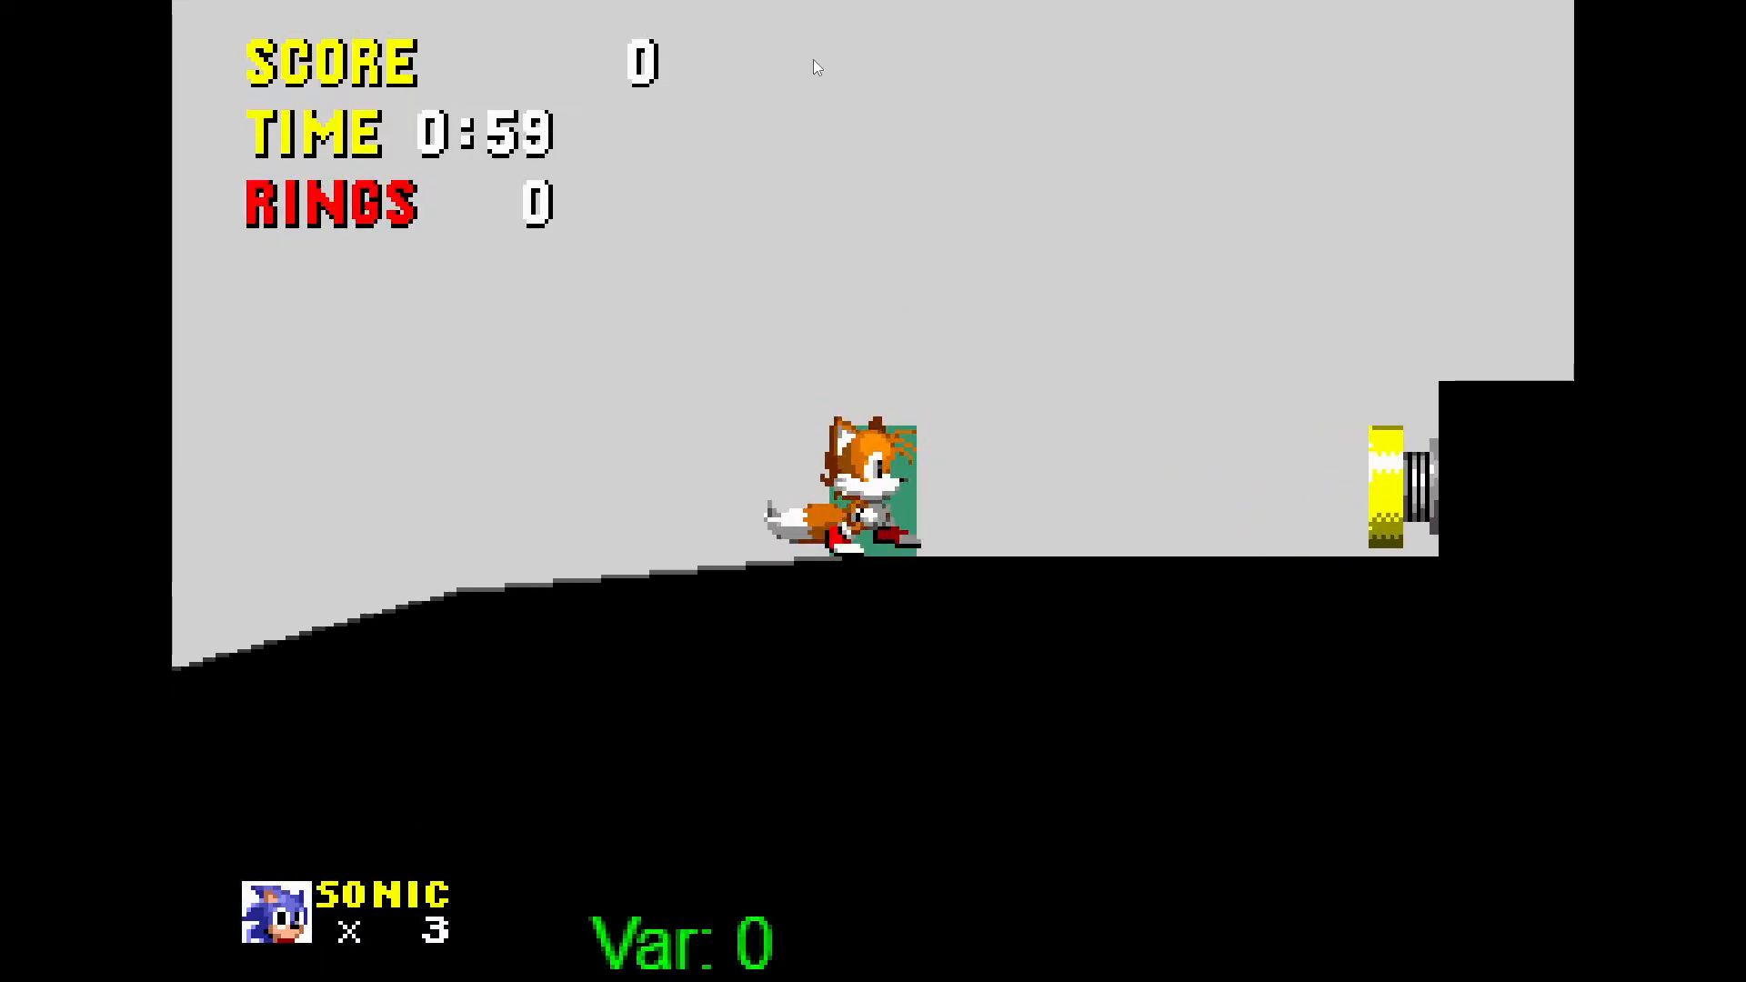
{"action": "key", "text": "z"}
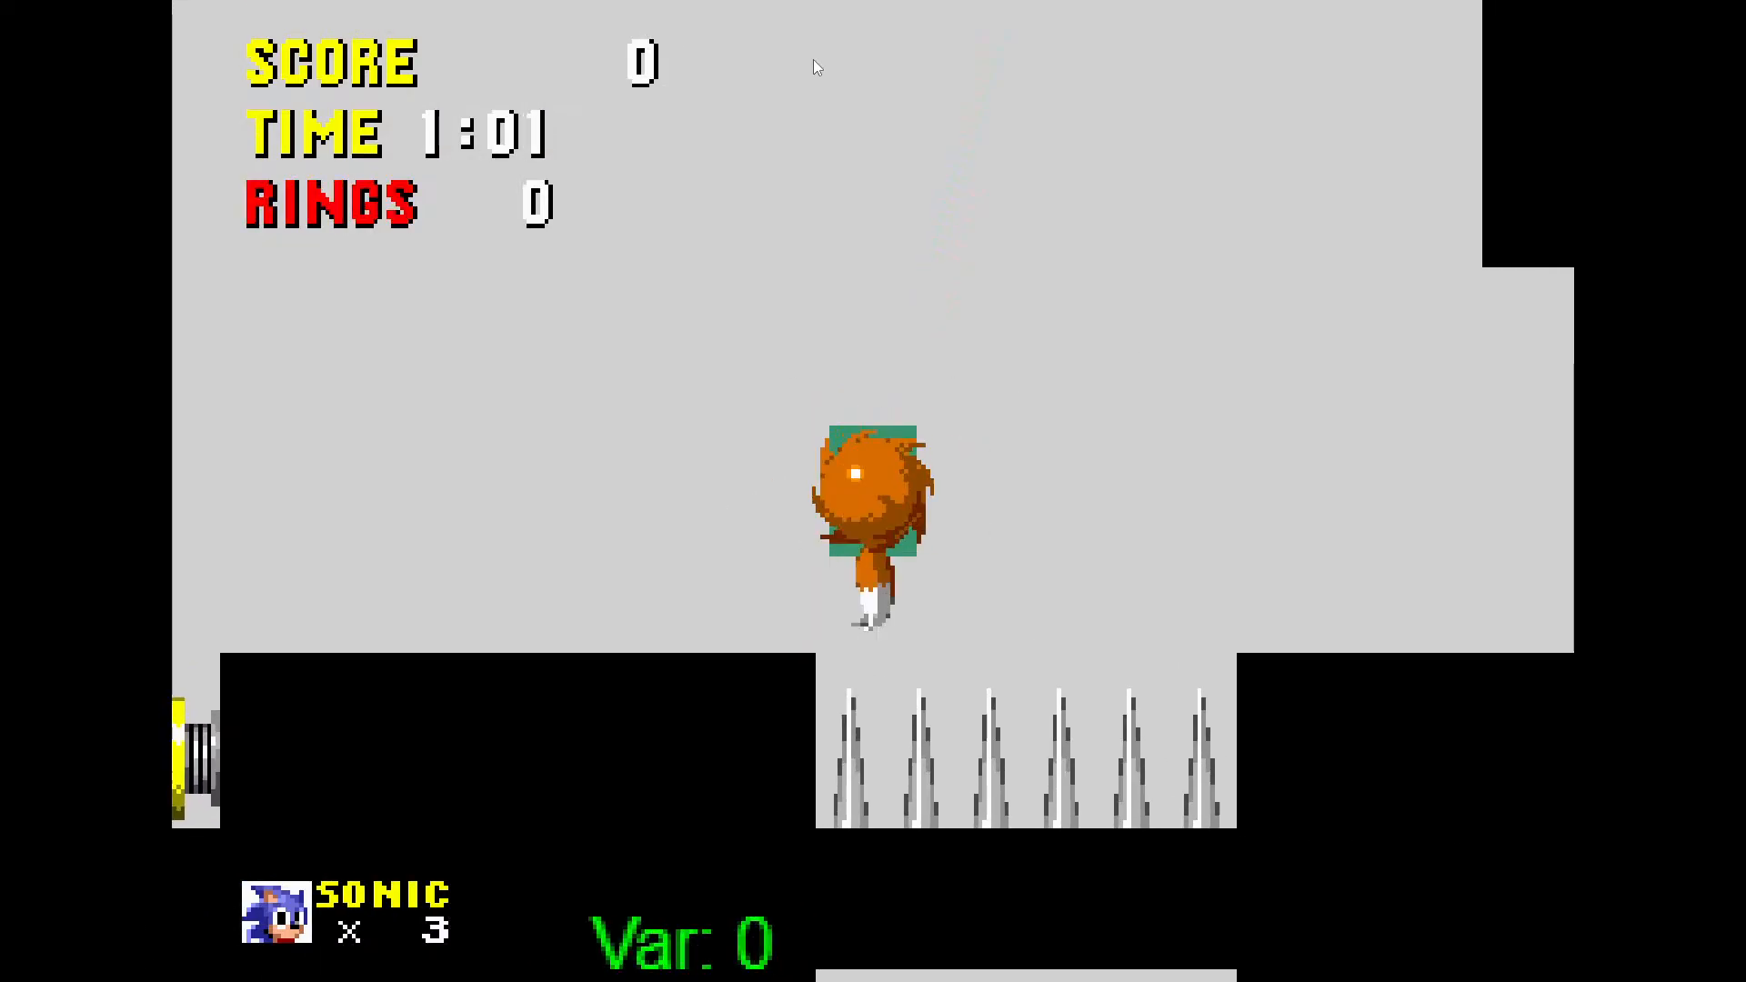
{"action": "key", "text": "Left"}
{"action": "key", "text": "Left"}
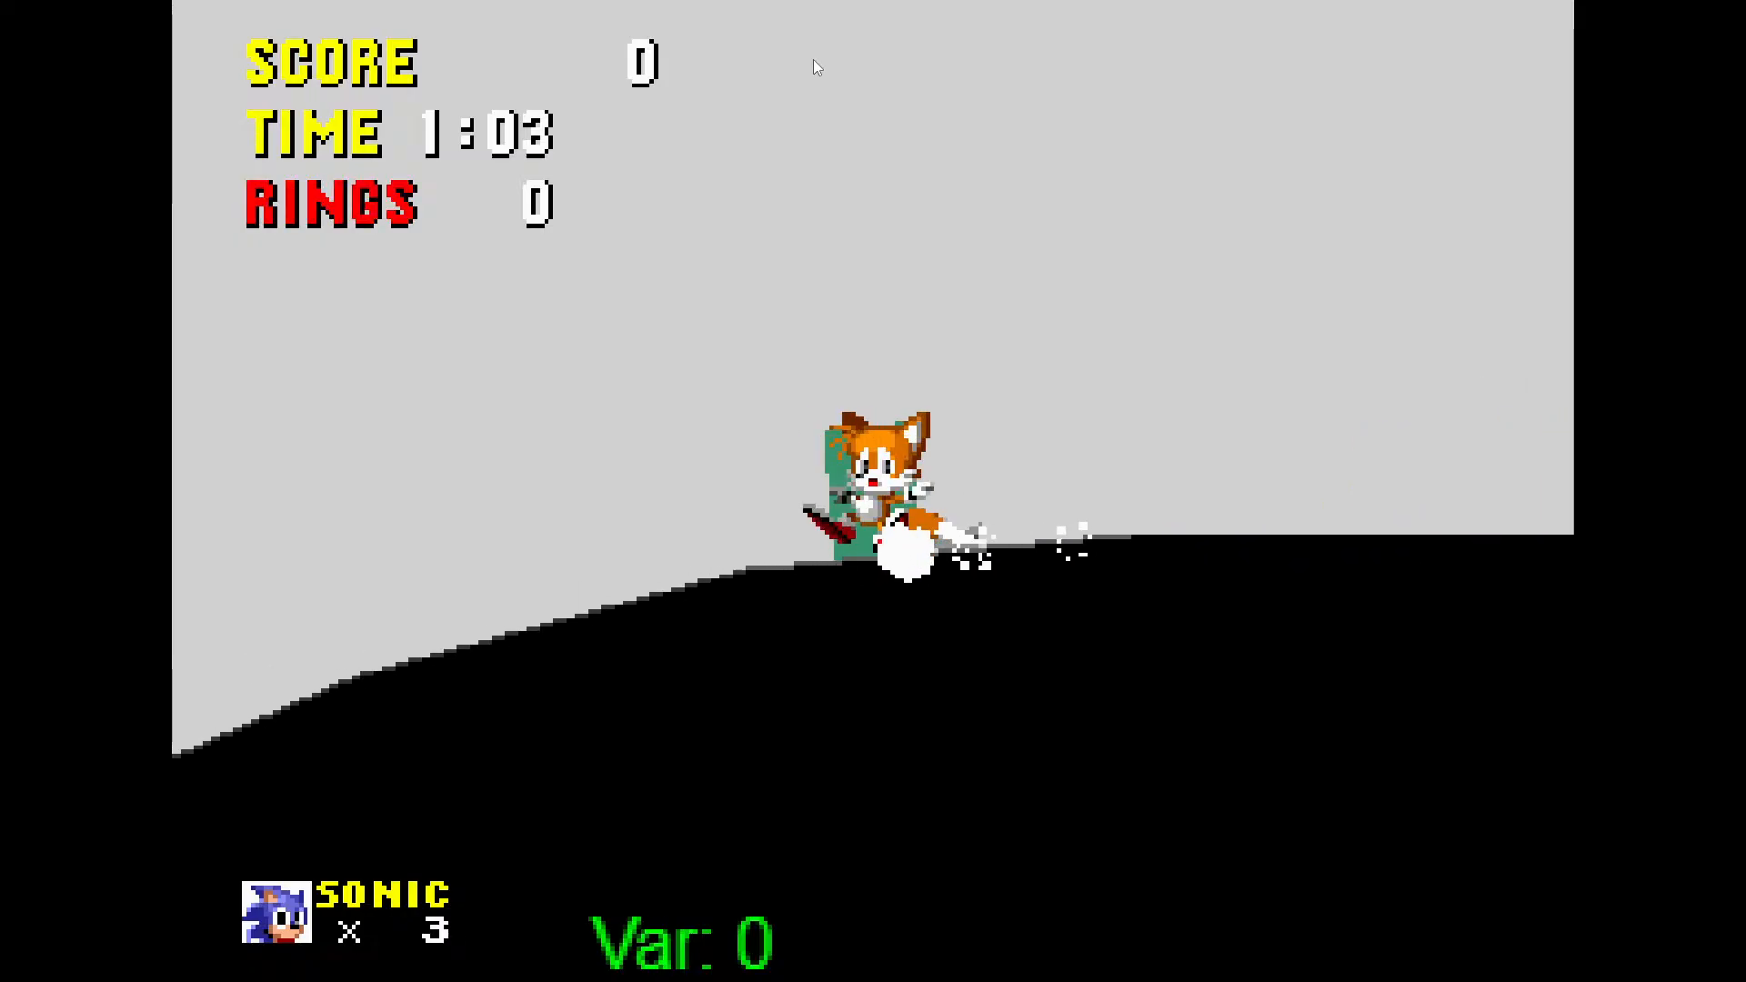
{"action": "key", "text": "Right"}
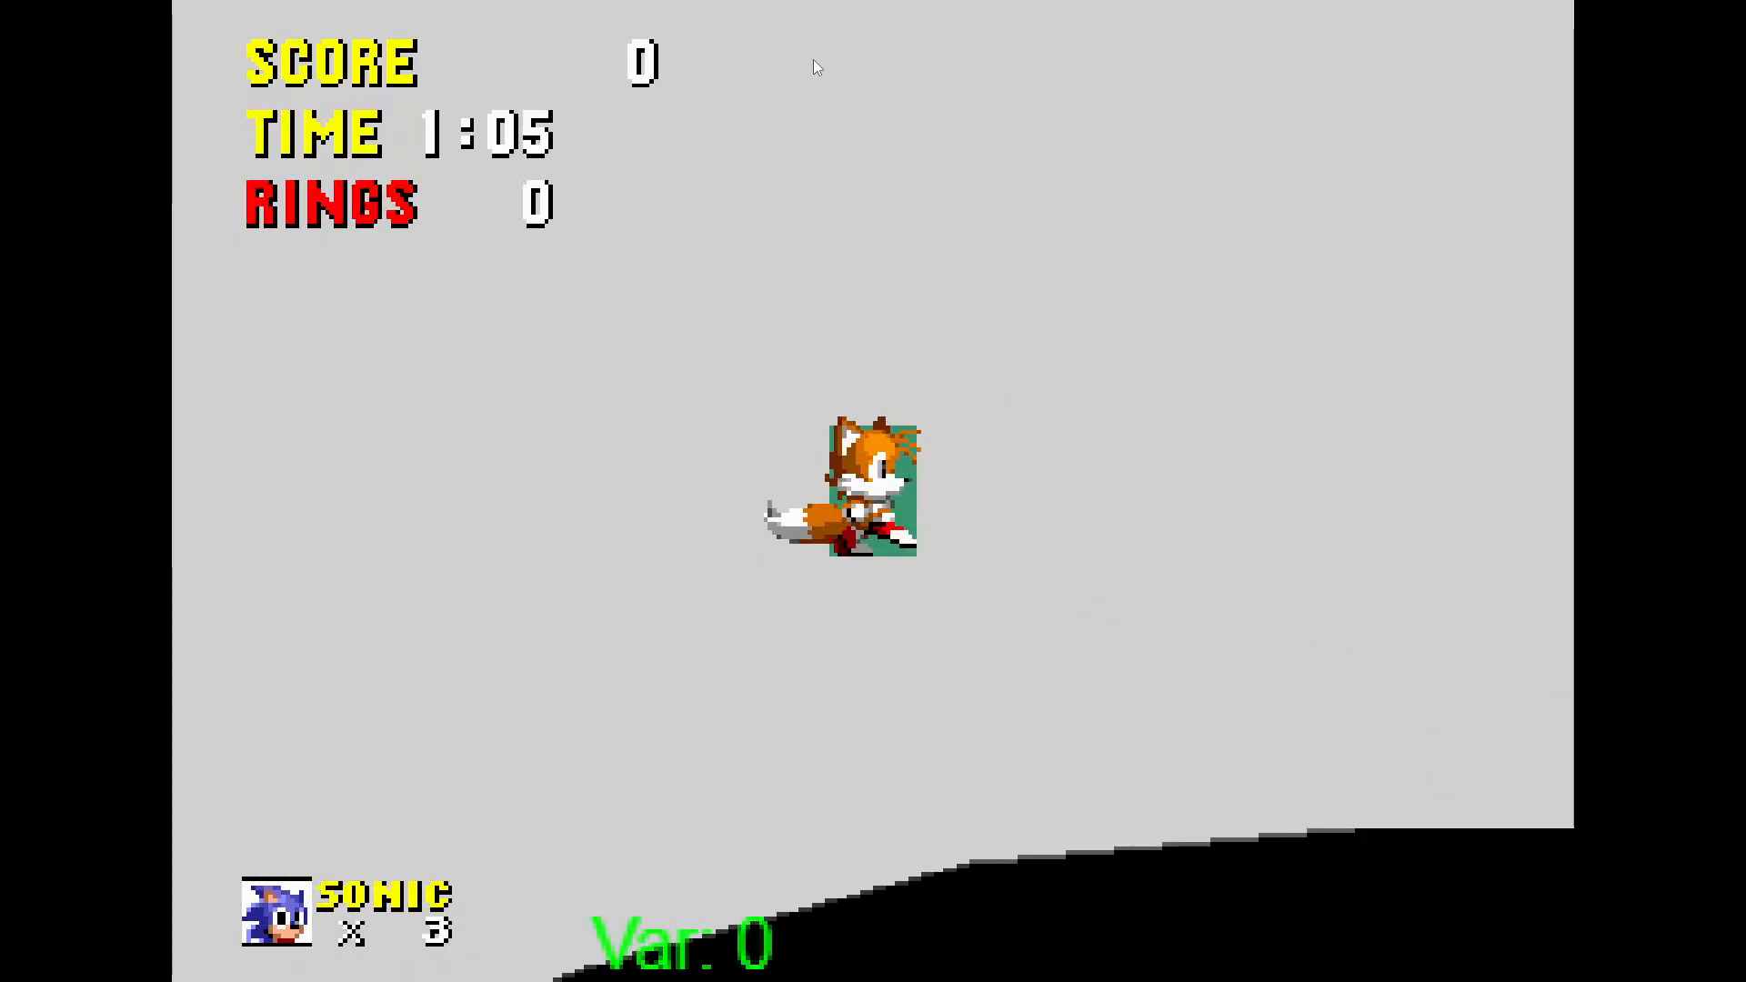
{"action": "key", "text": "Escape"}
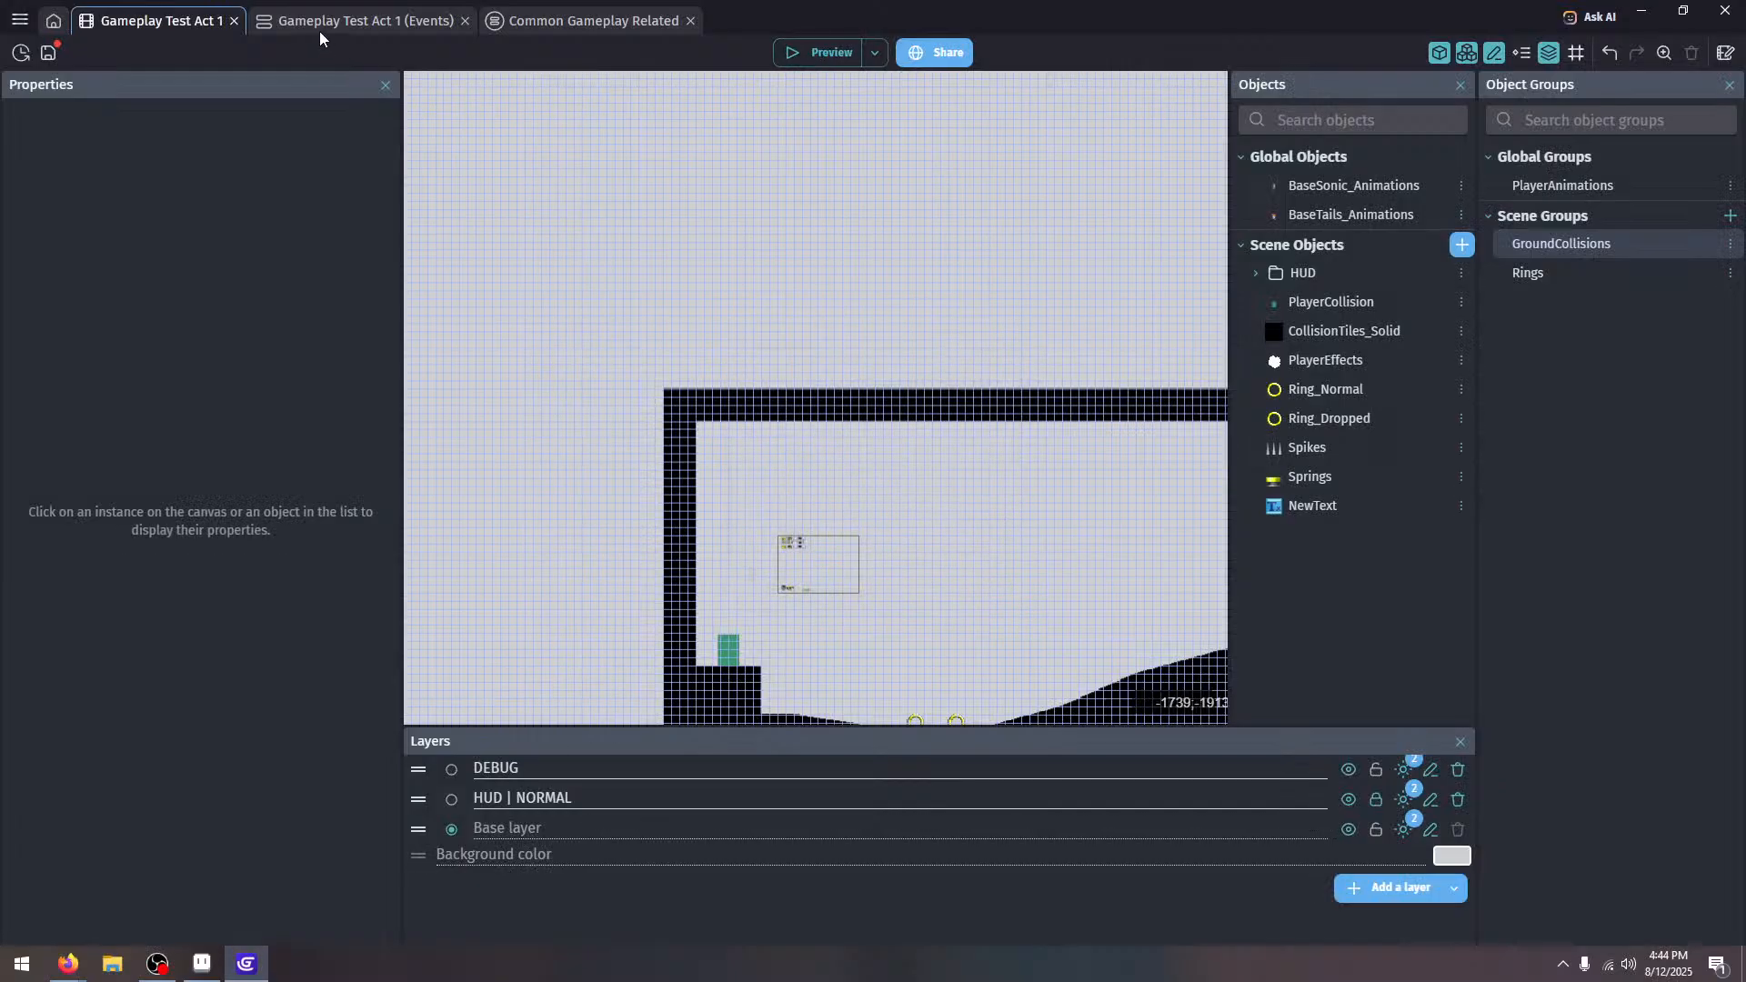
In Common Gameplay Related, delete the "Spring" animation actions from the LEFT and RIGHT spring events and collapse their sub-events
{"action": "left_click", "coordinate": [318, 25]}
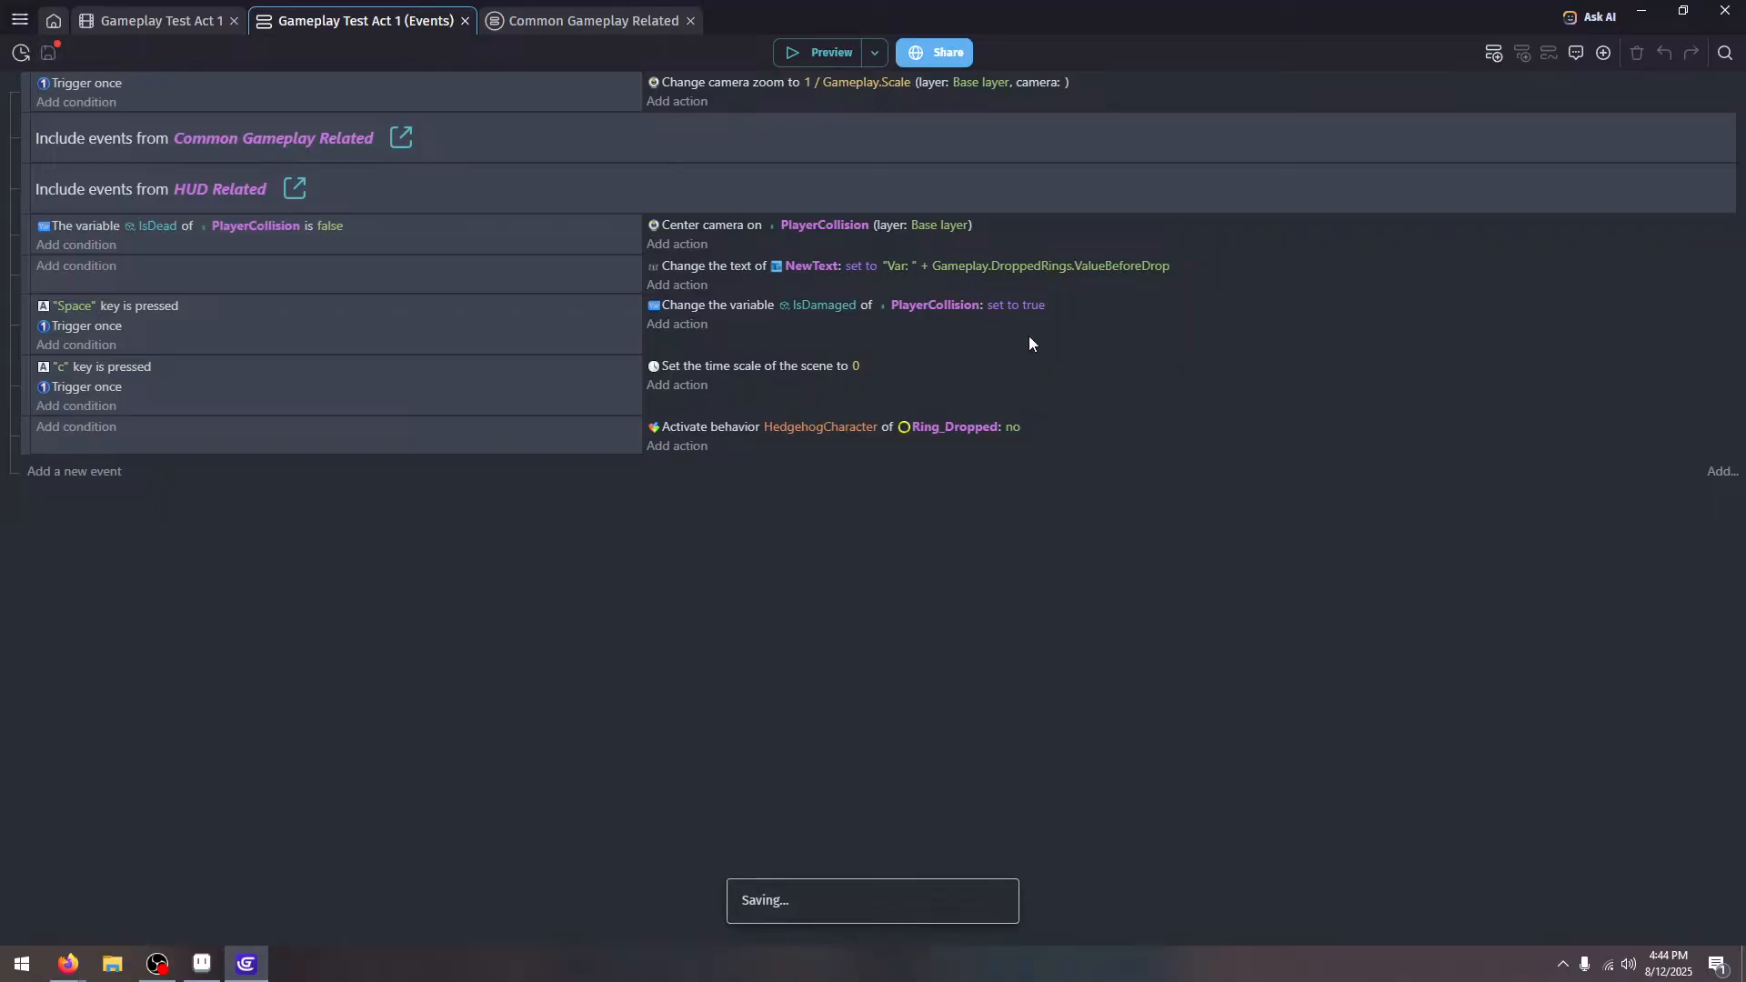
{"action": "key", "text": "ctrl+Tab"}
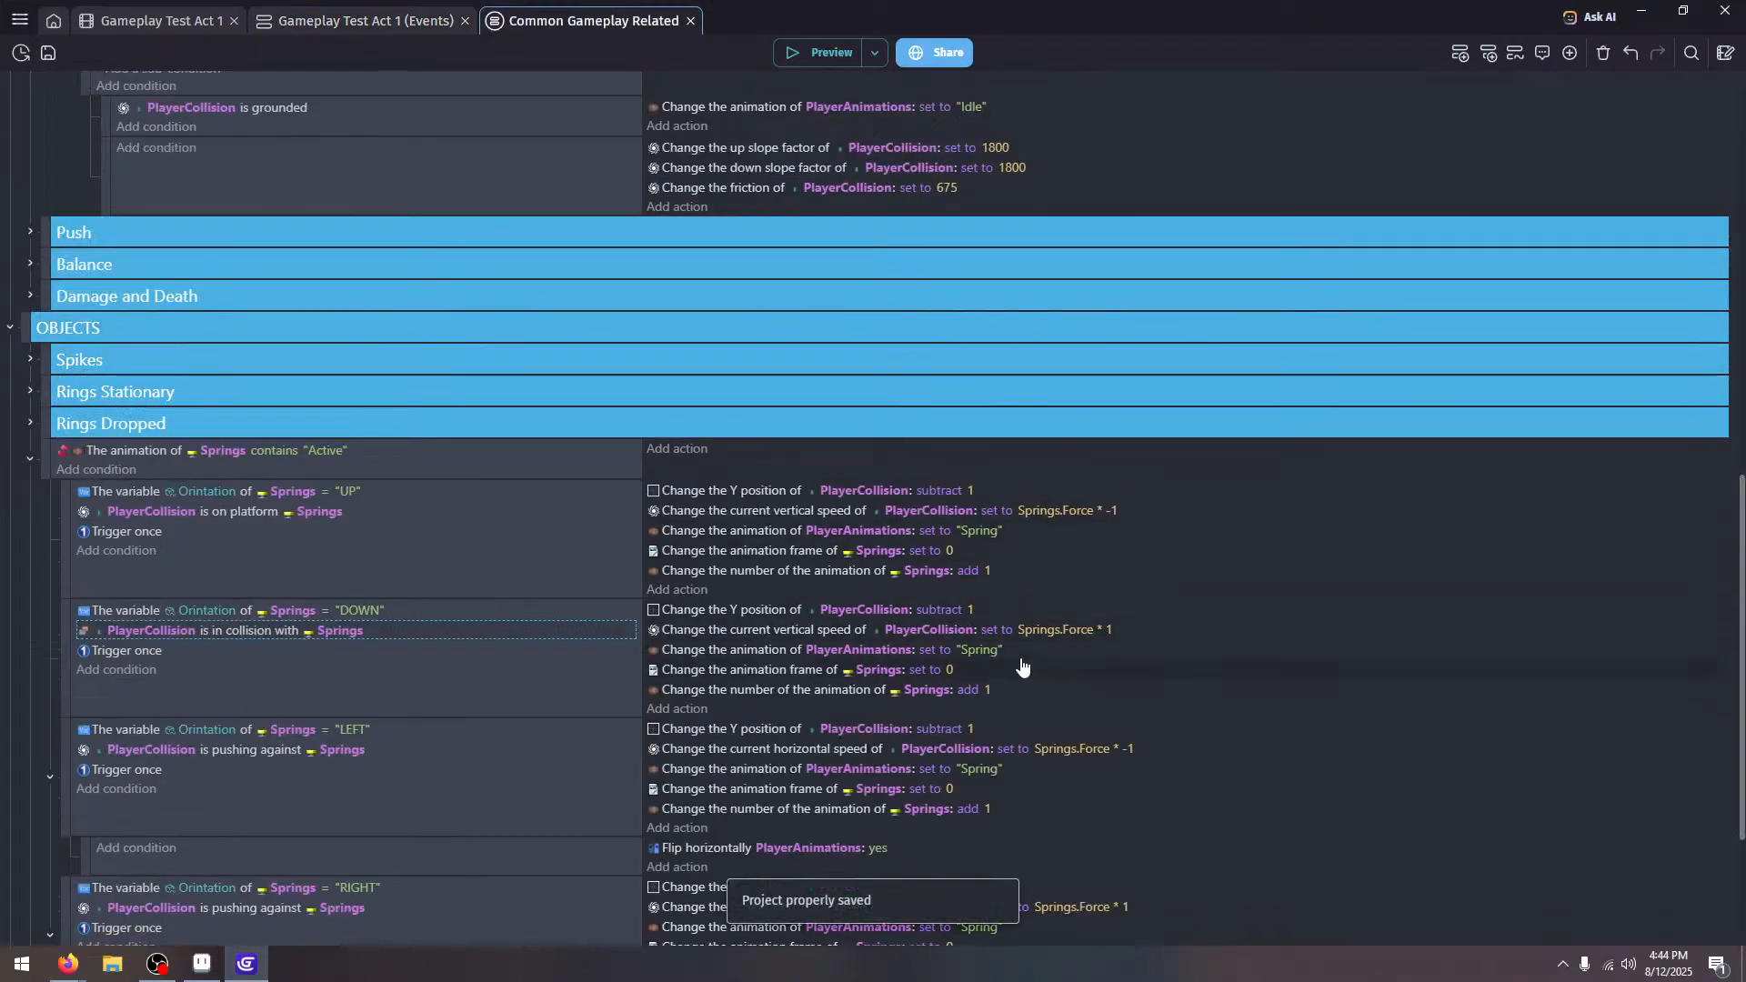
{"action": "scroll", "coordinate": [1021, 667], "scroll_direction": "down", "scroll_amount": 3}
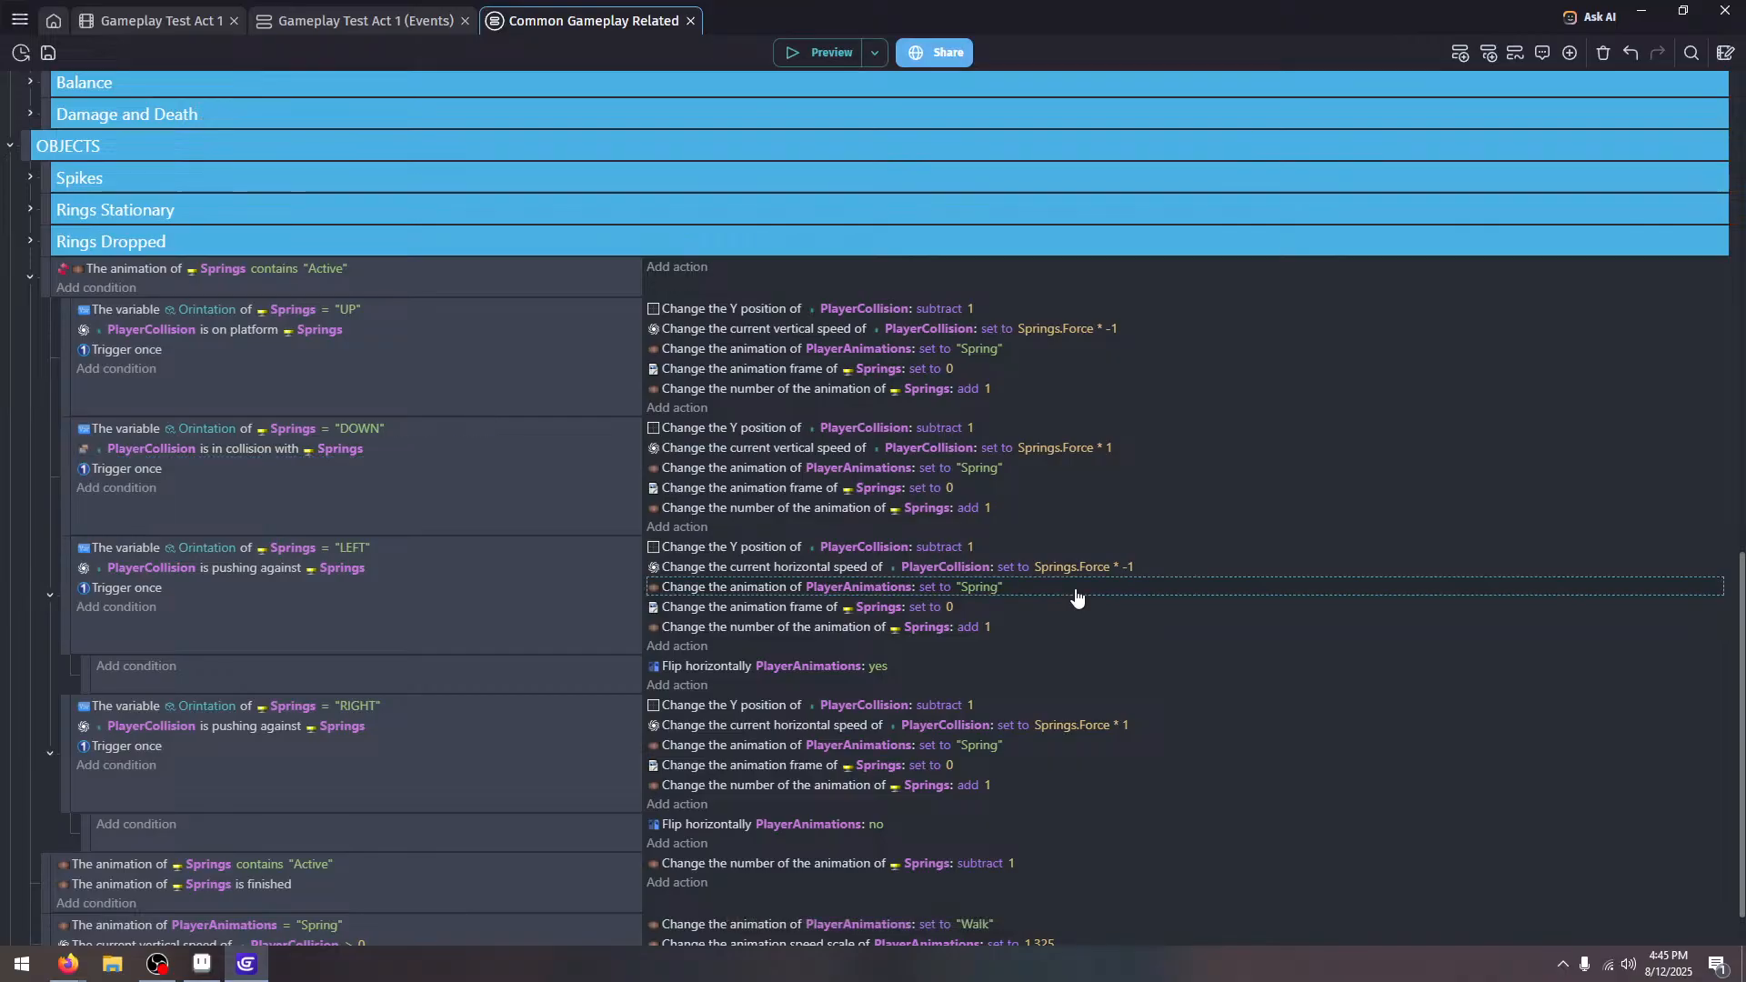
{"action": "key", "text": "Delete"}
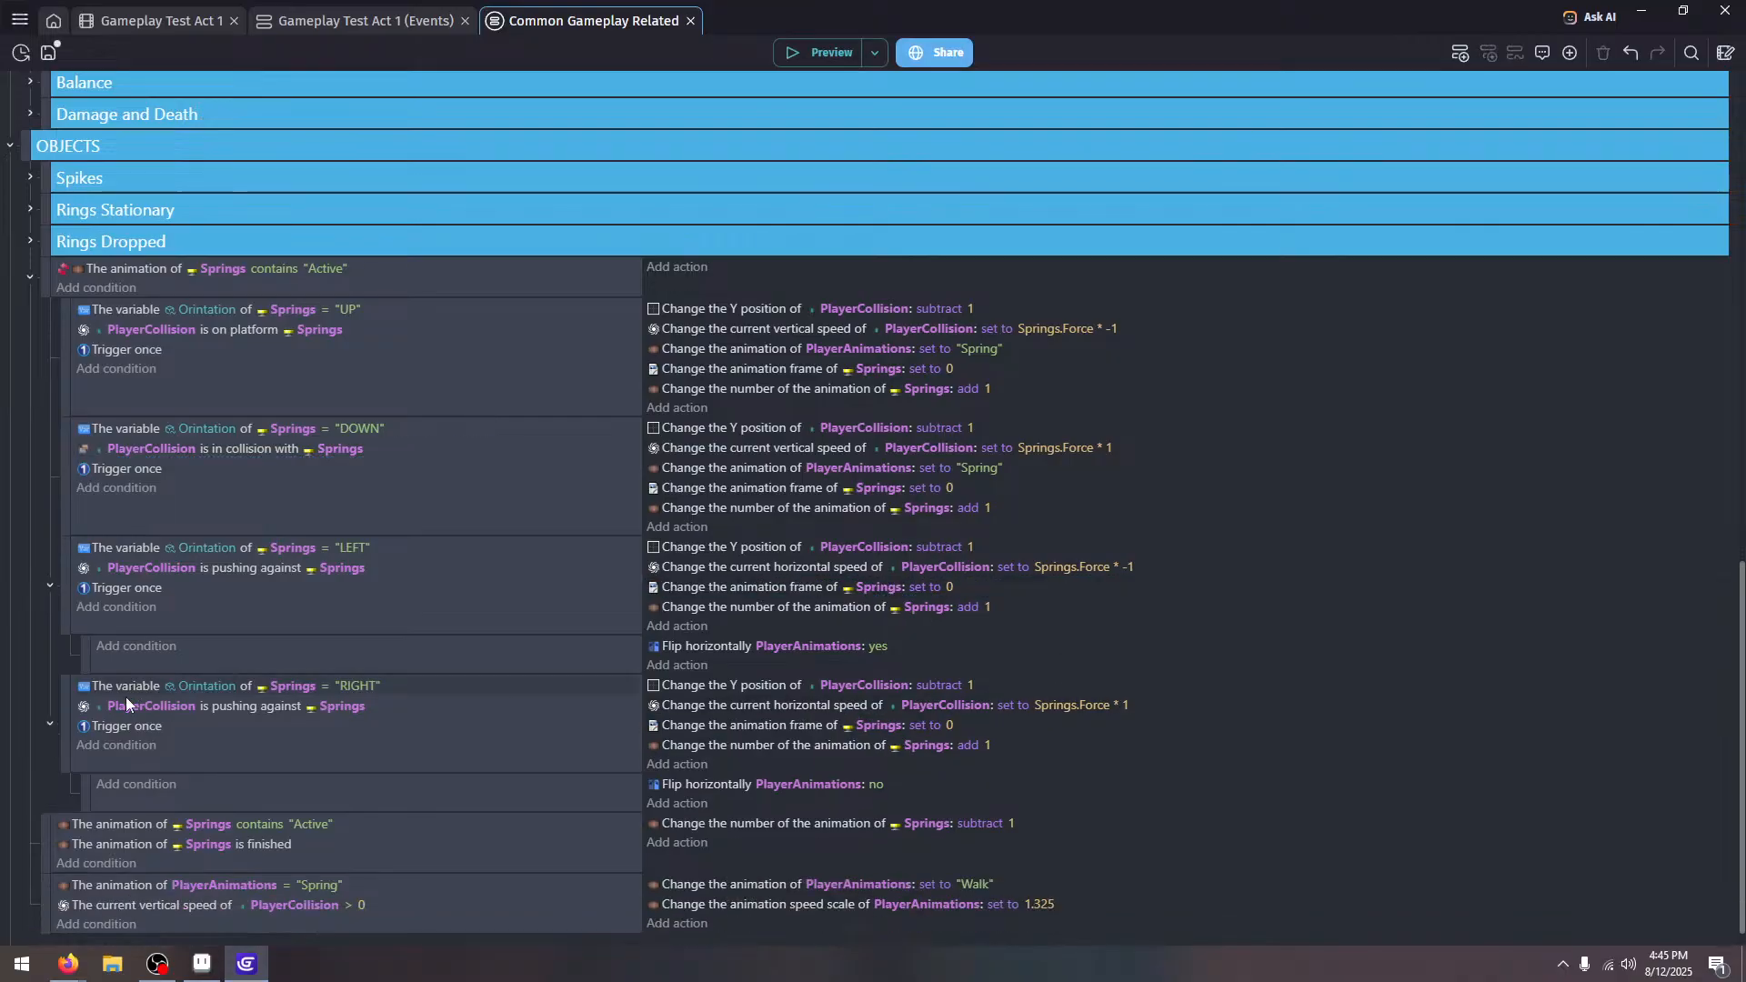
{"action": "left_click", "coordinate": [48, 725]}
{"action": "left_click", "coordinate": [49, 601]}
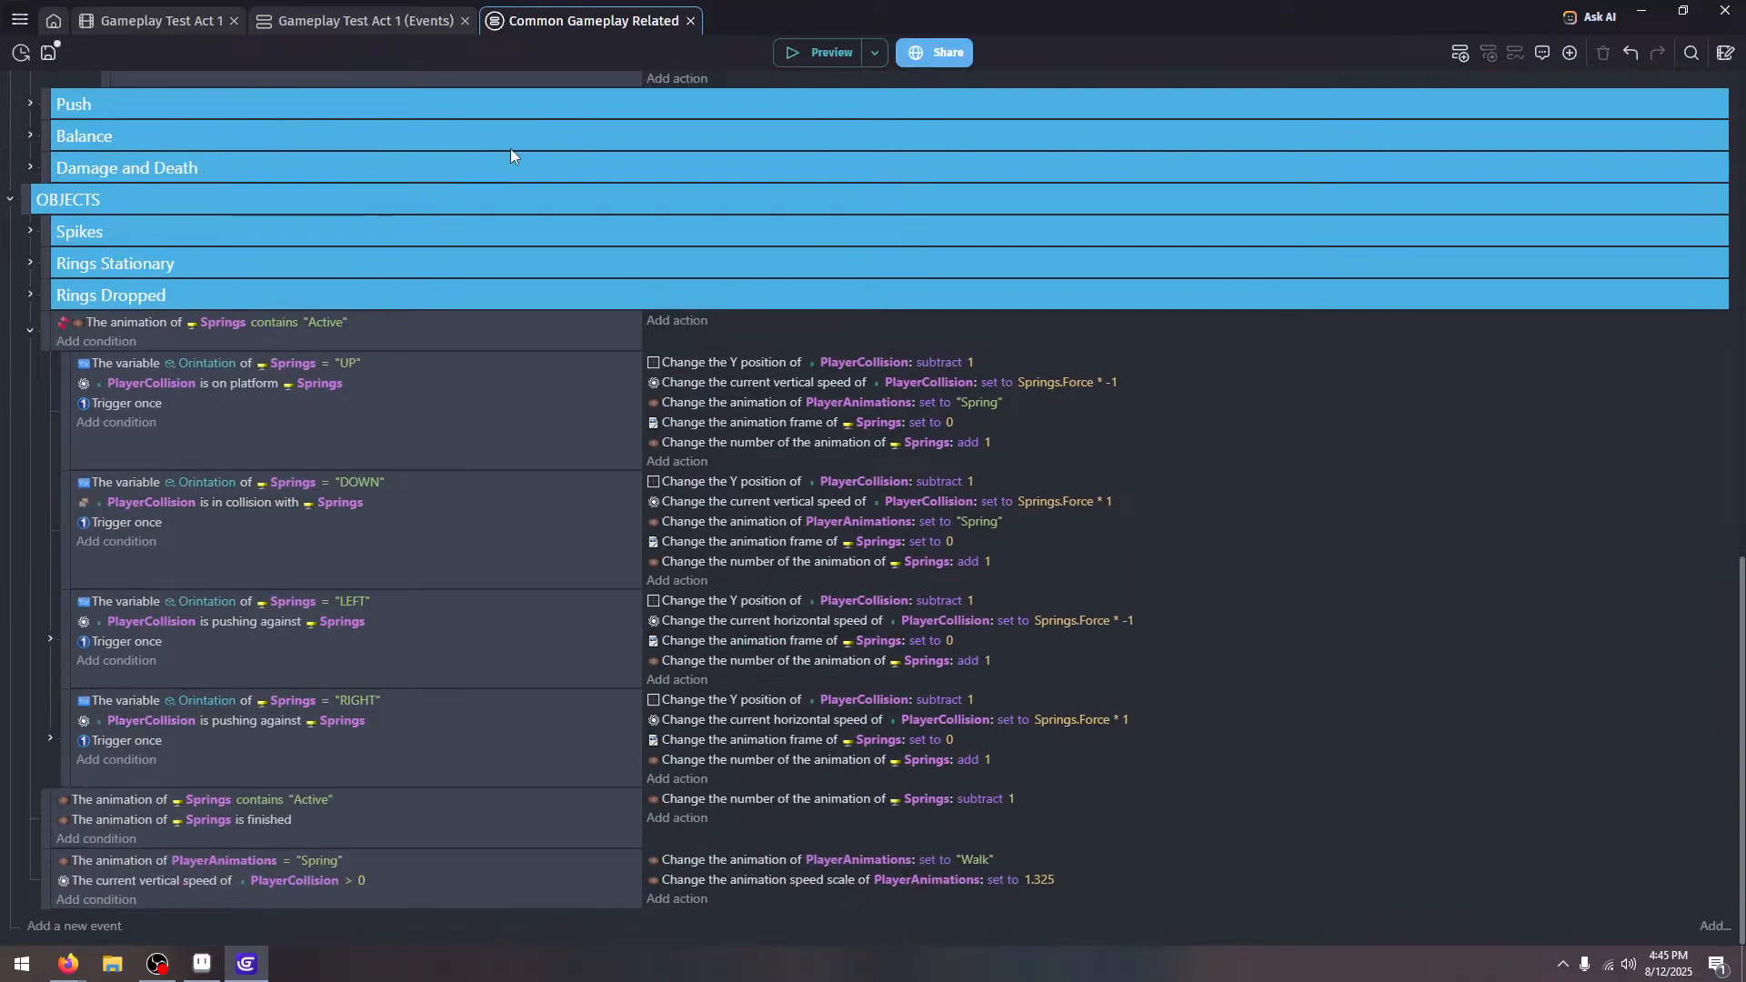
Preview the stage to test the revised sideways springs with Tails, close the preview and save the project
{"action": "left_click", "coordinate": [837, 58]}
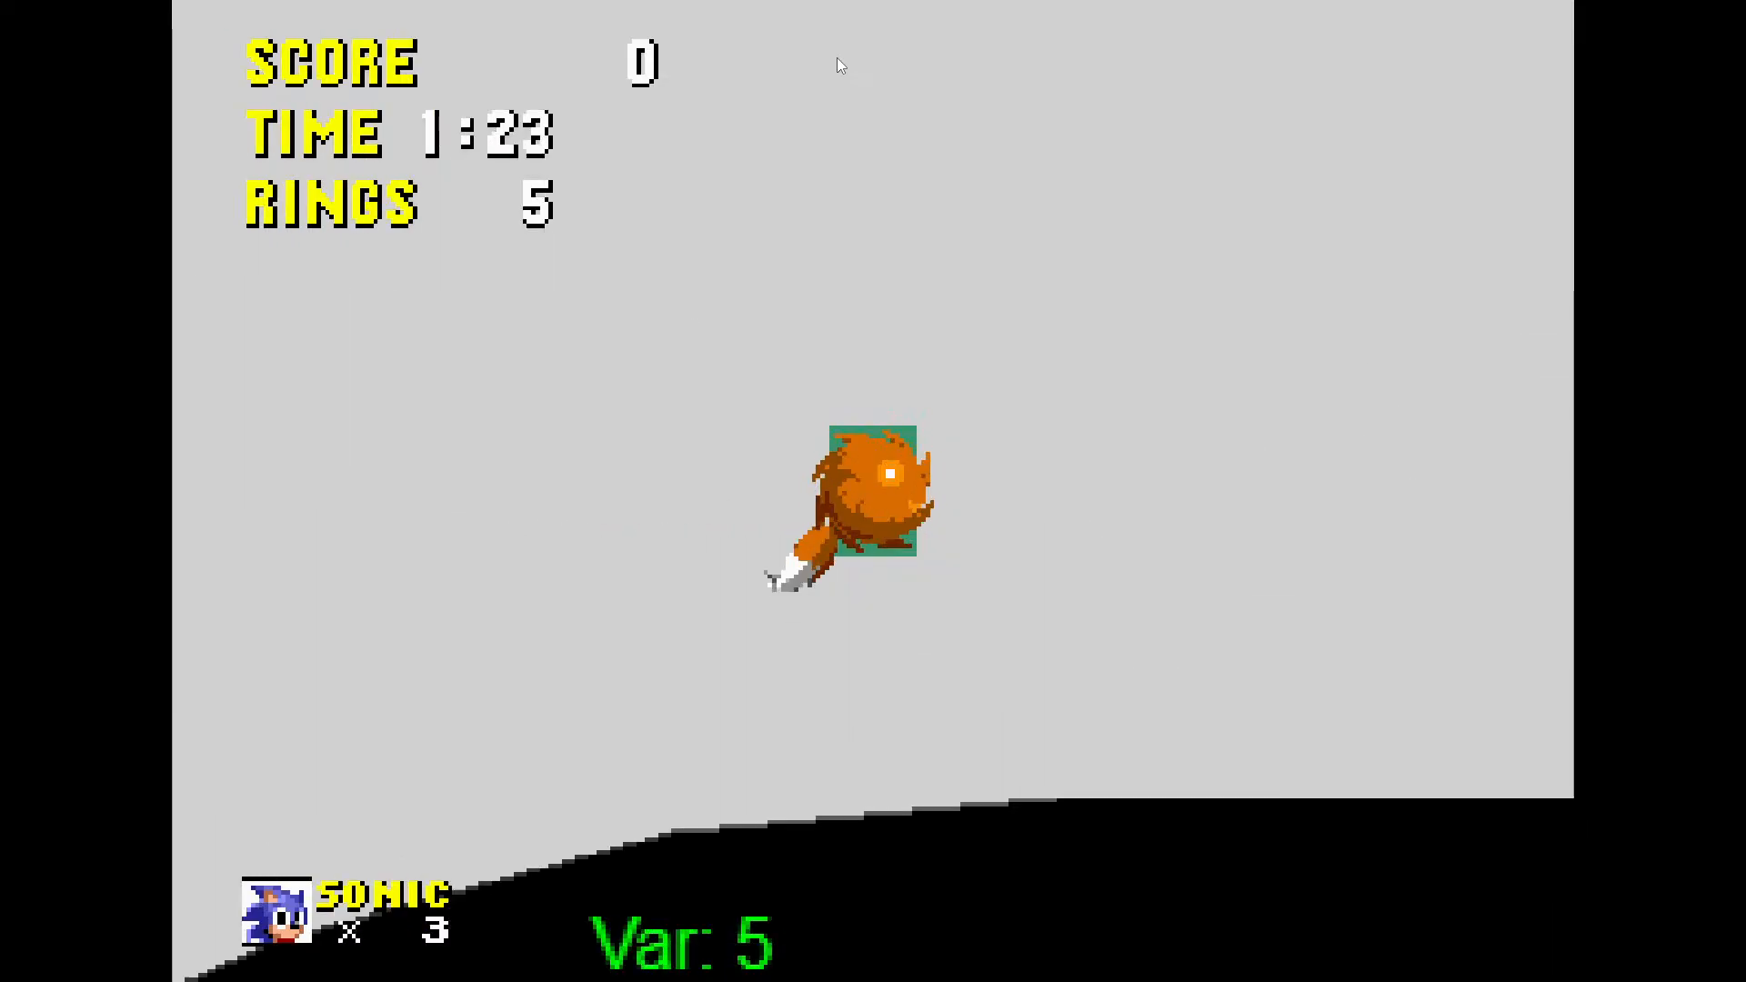
{"action": "key", "text": "Escape"}
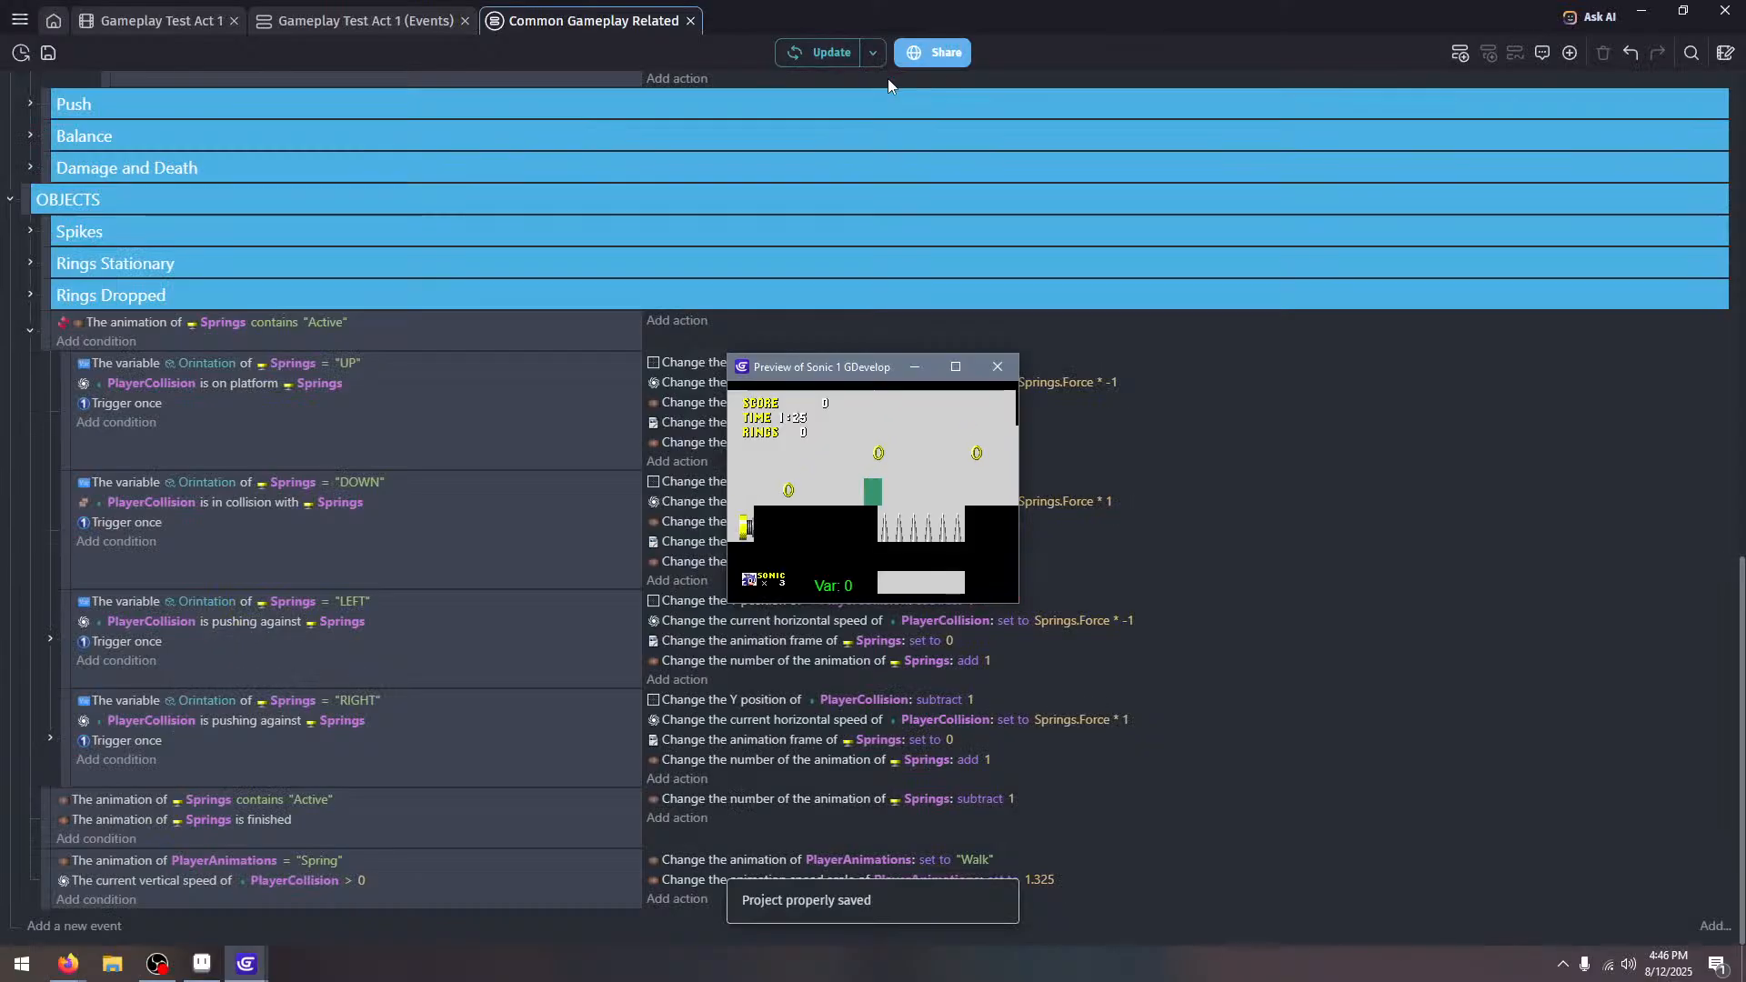
{"action": "left_click", "coordinate": [997, 366]}
{"action": "key", "text": "ctrl+s"}
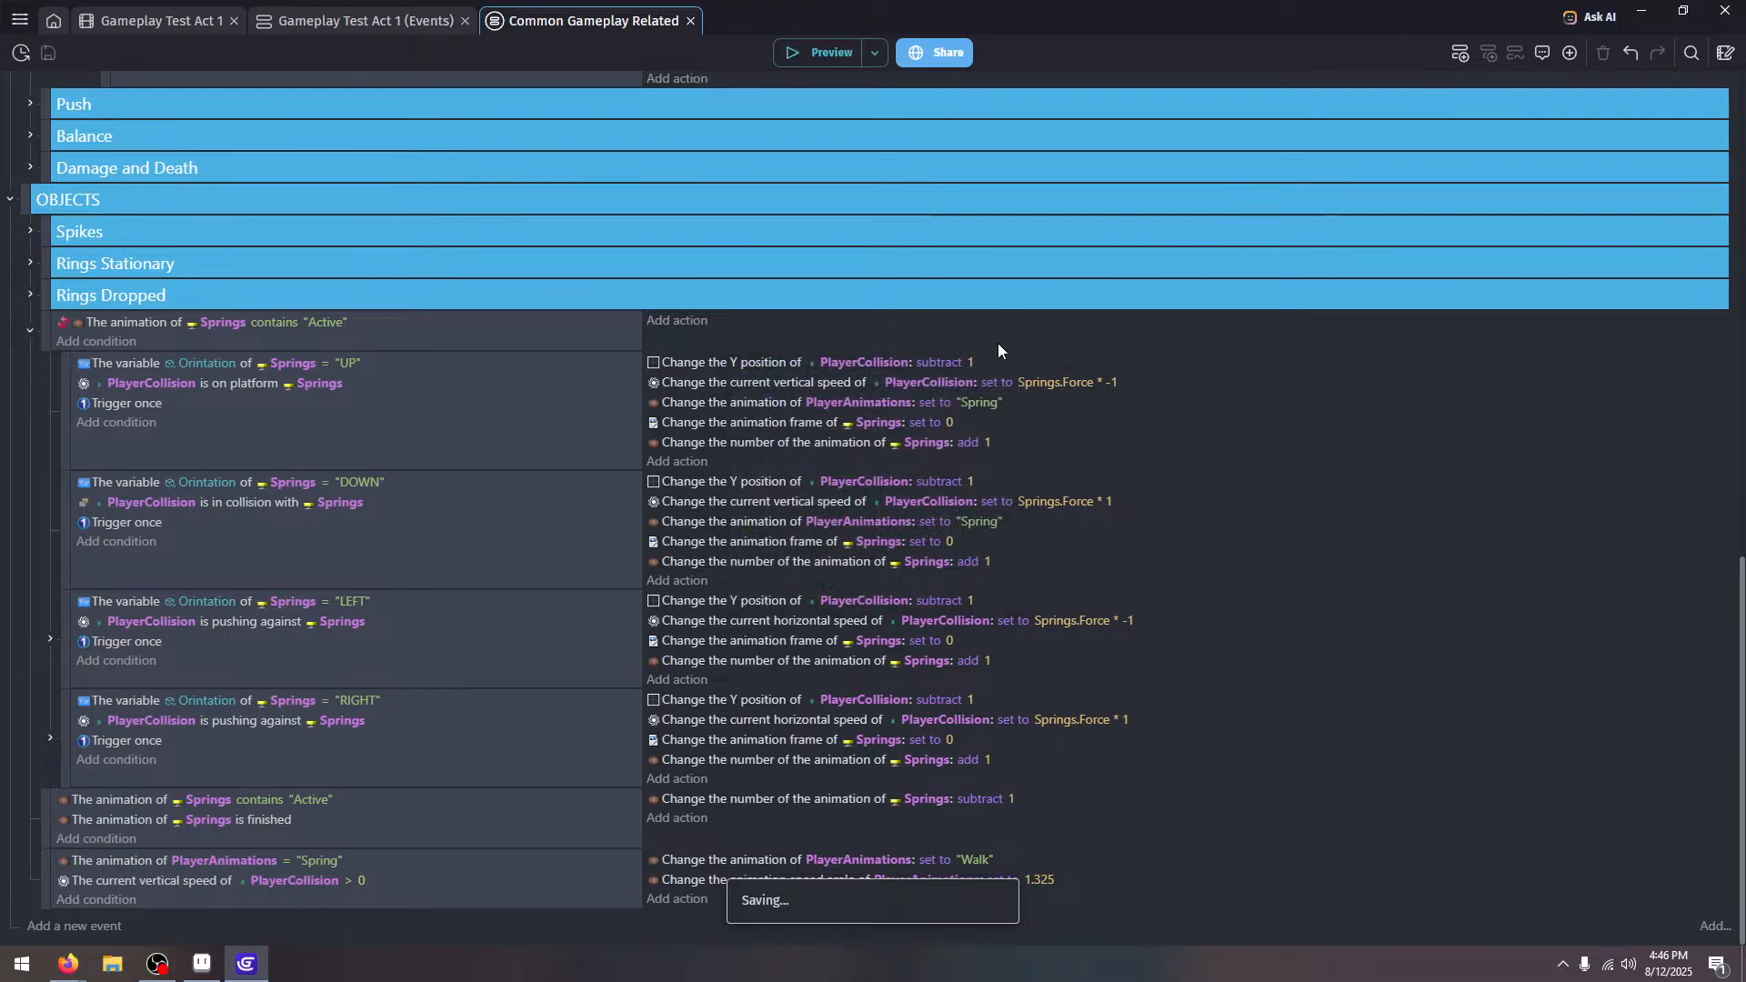
Set the global variable Current under Settings > Character to BaseSonic
{"action": "key", "text": "ctrl+alt+v"}
{"action": "left_click", "coordinate": [1044, 107]}
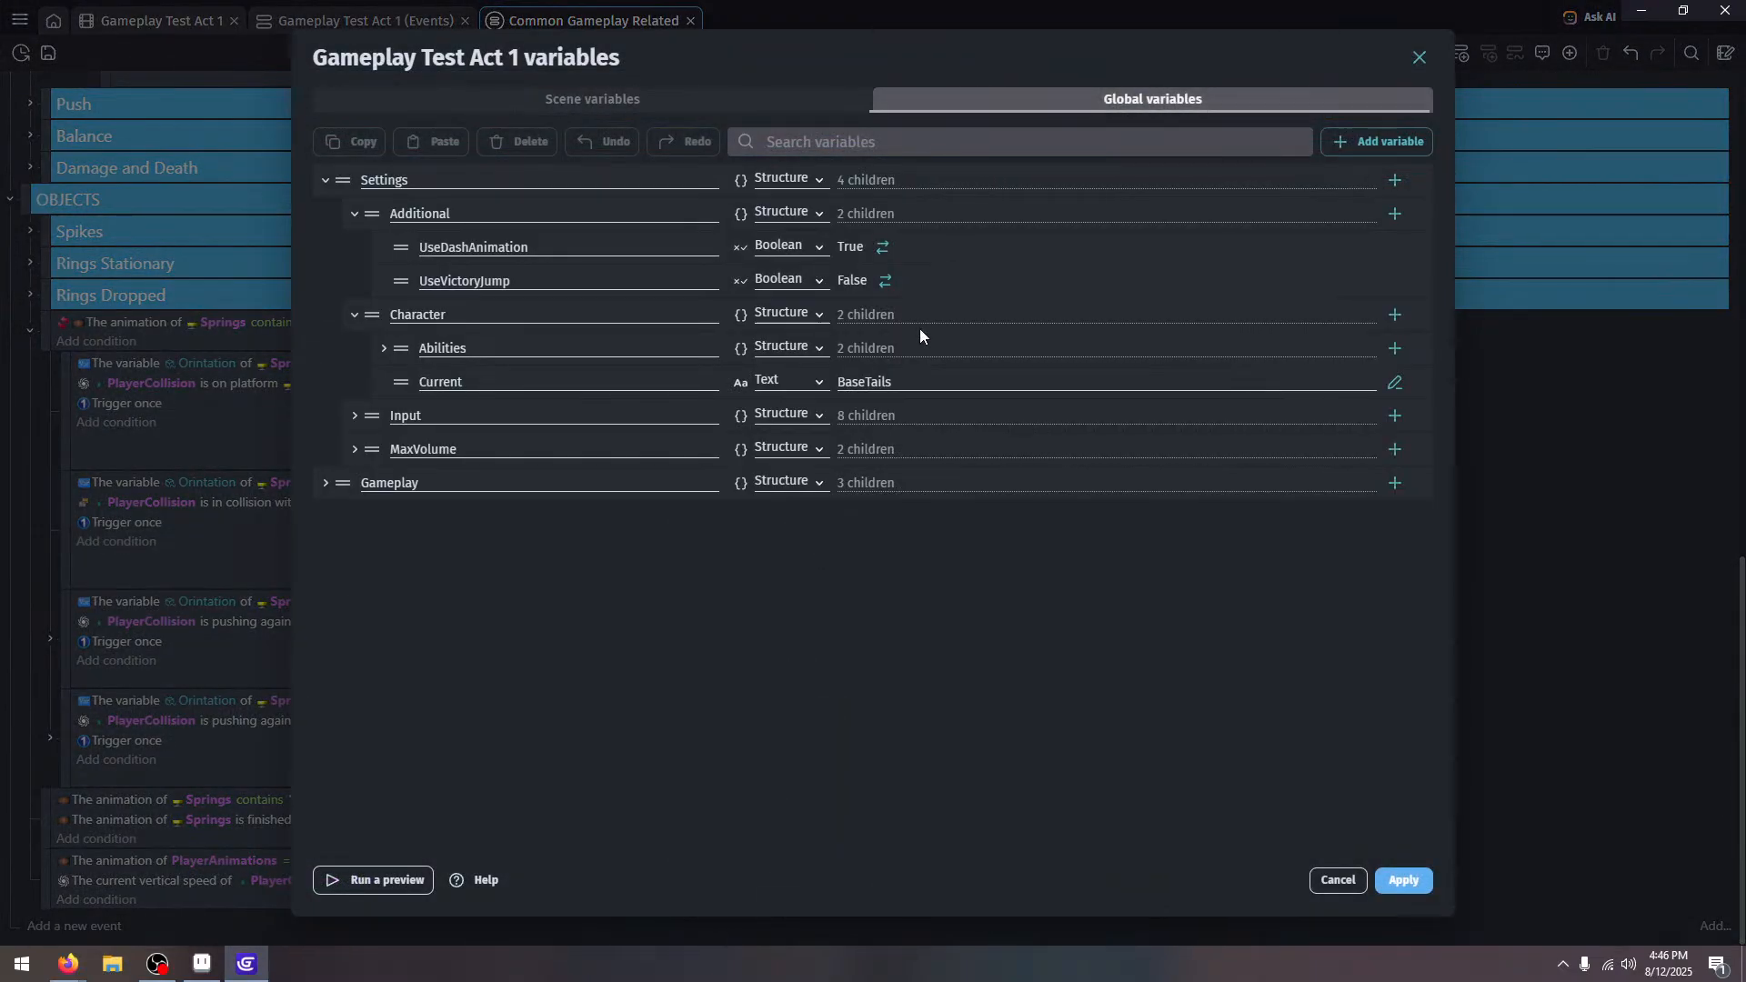
{"action": "left_click_drag", "start_coordinate": [864, 385], "coordinate": [865, 386]}
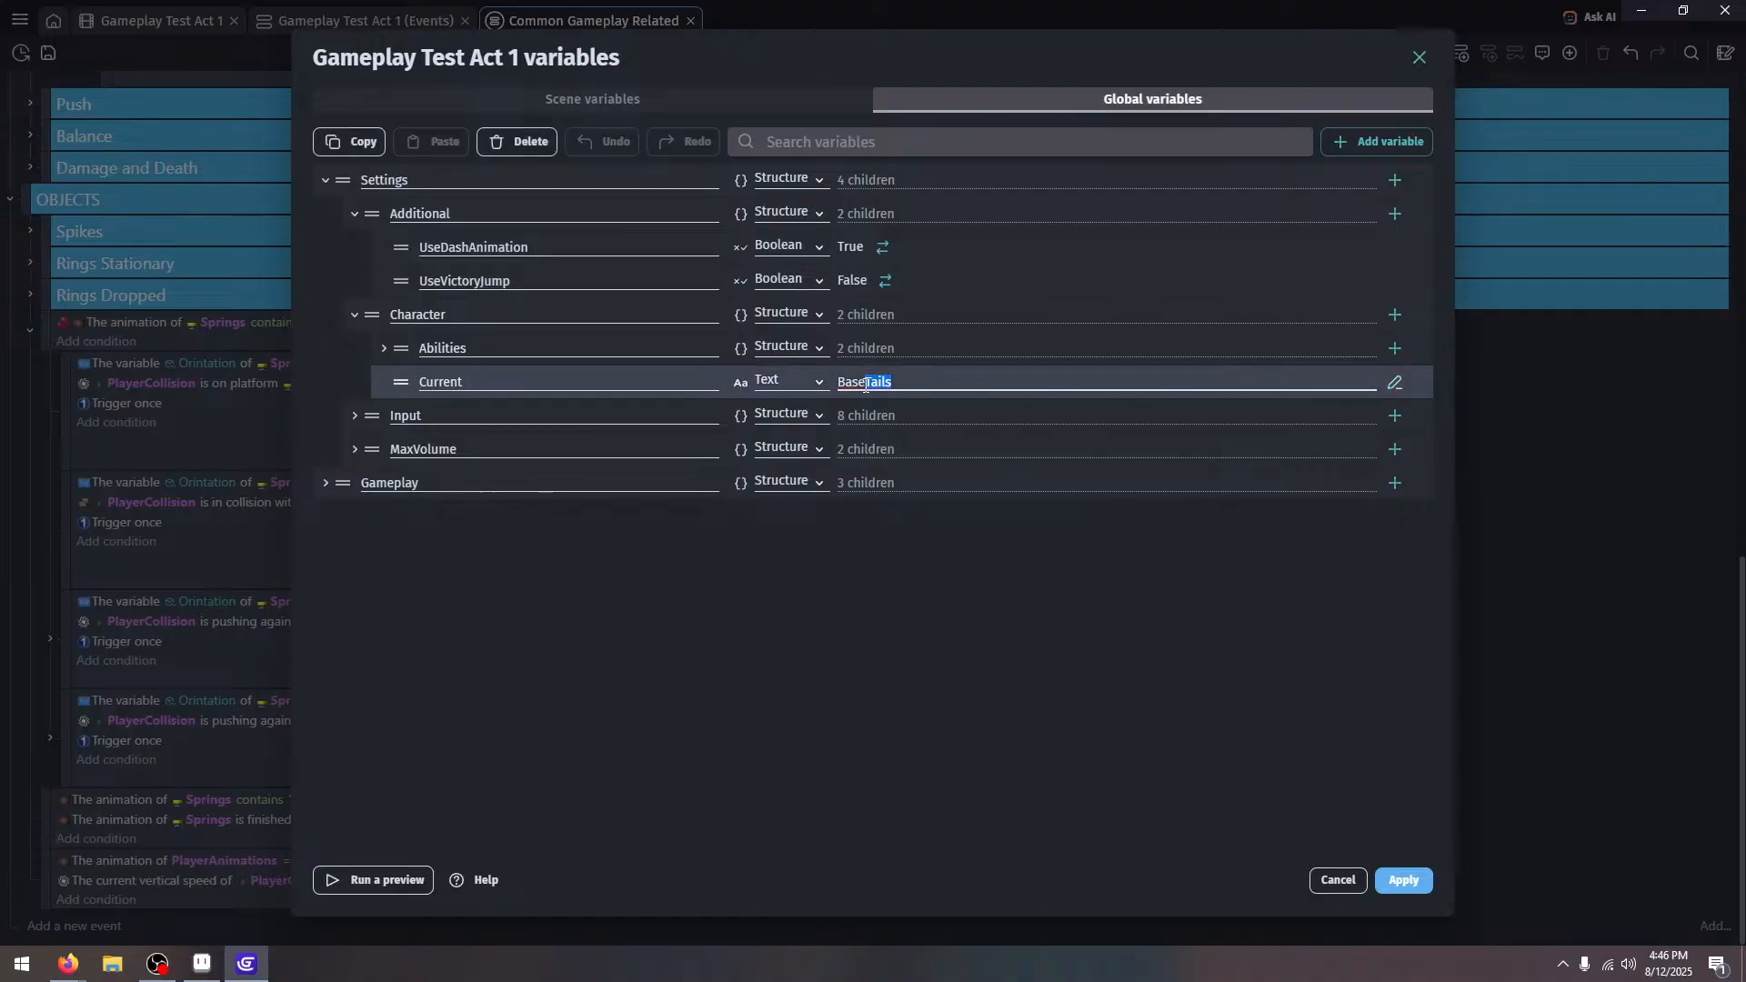
Preview the stage with Sonic, close the preview and apply the variable changes
{"action": "left_click", "coordinate": [395, 879]}
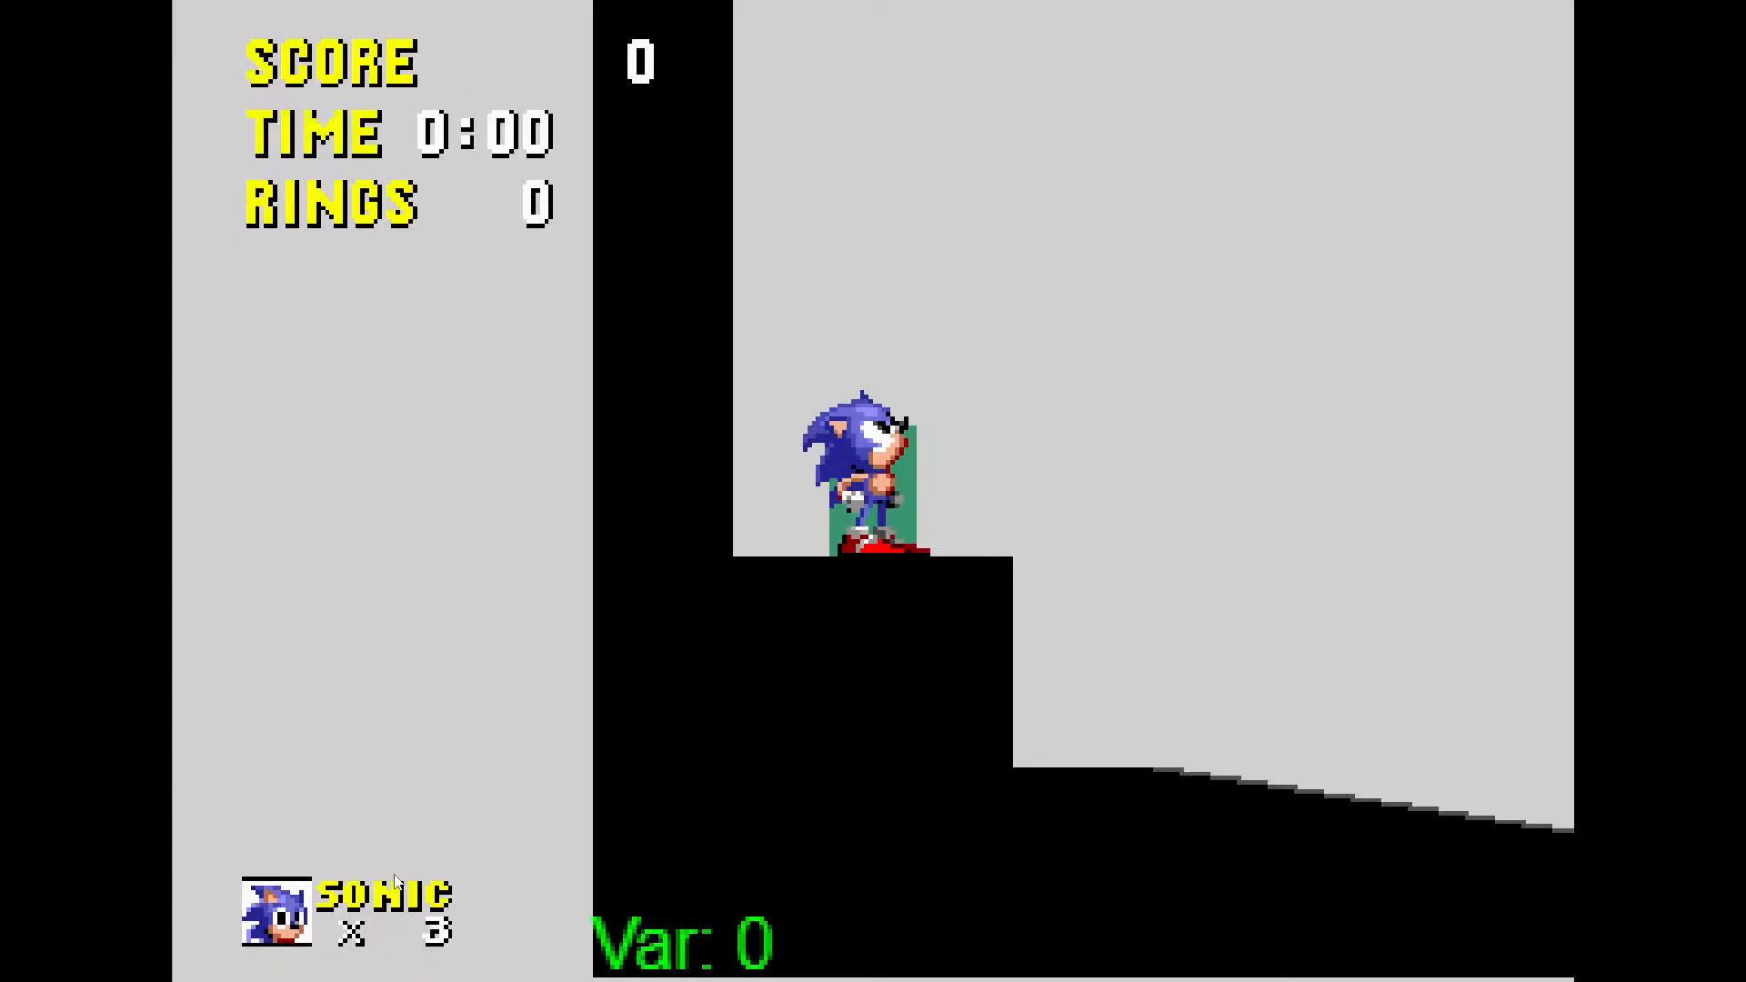
{"action": "key", "text": "Right"}
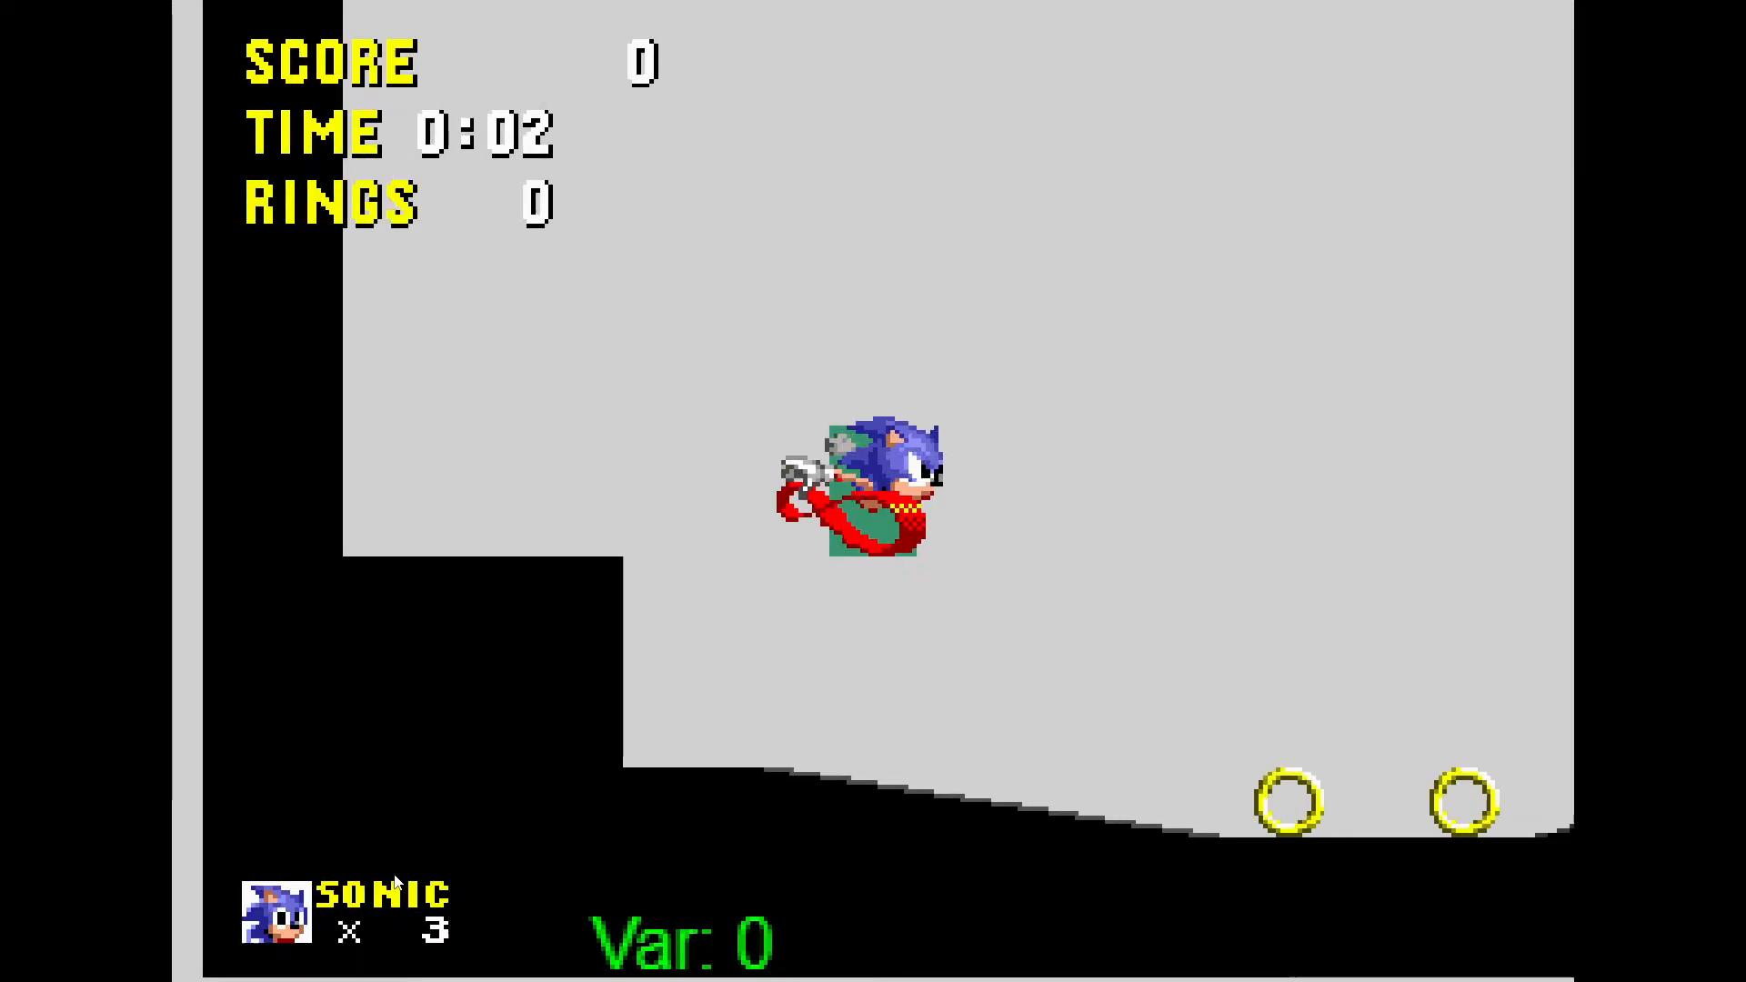
{"action": "key", "text": "z"}
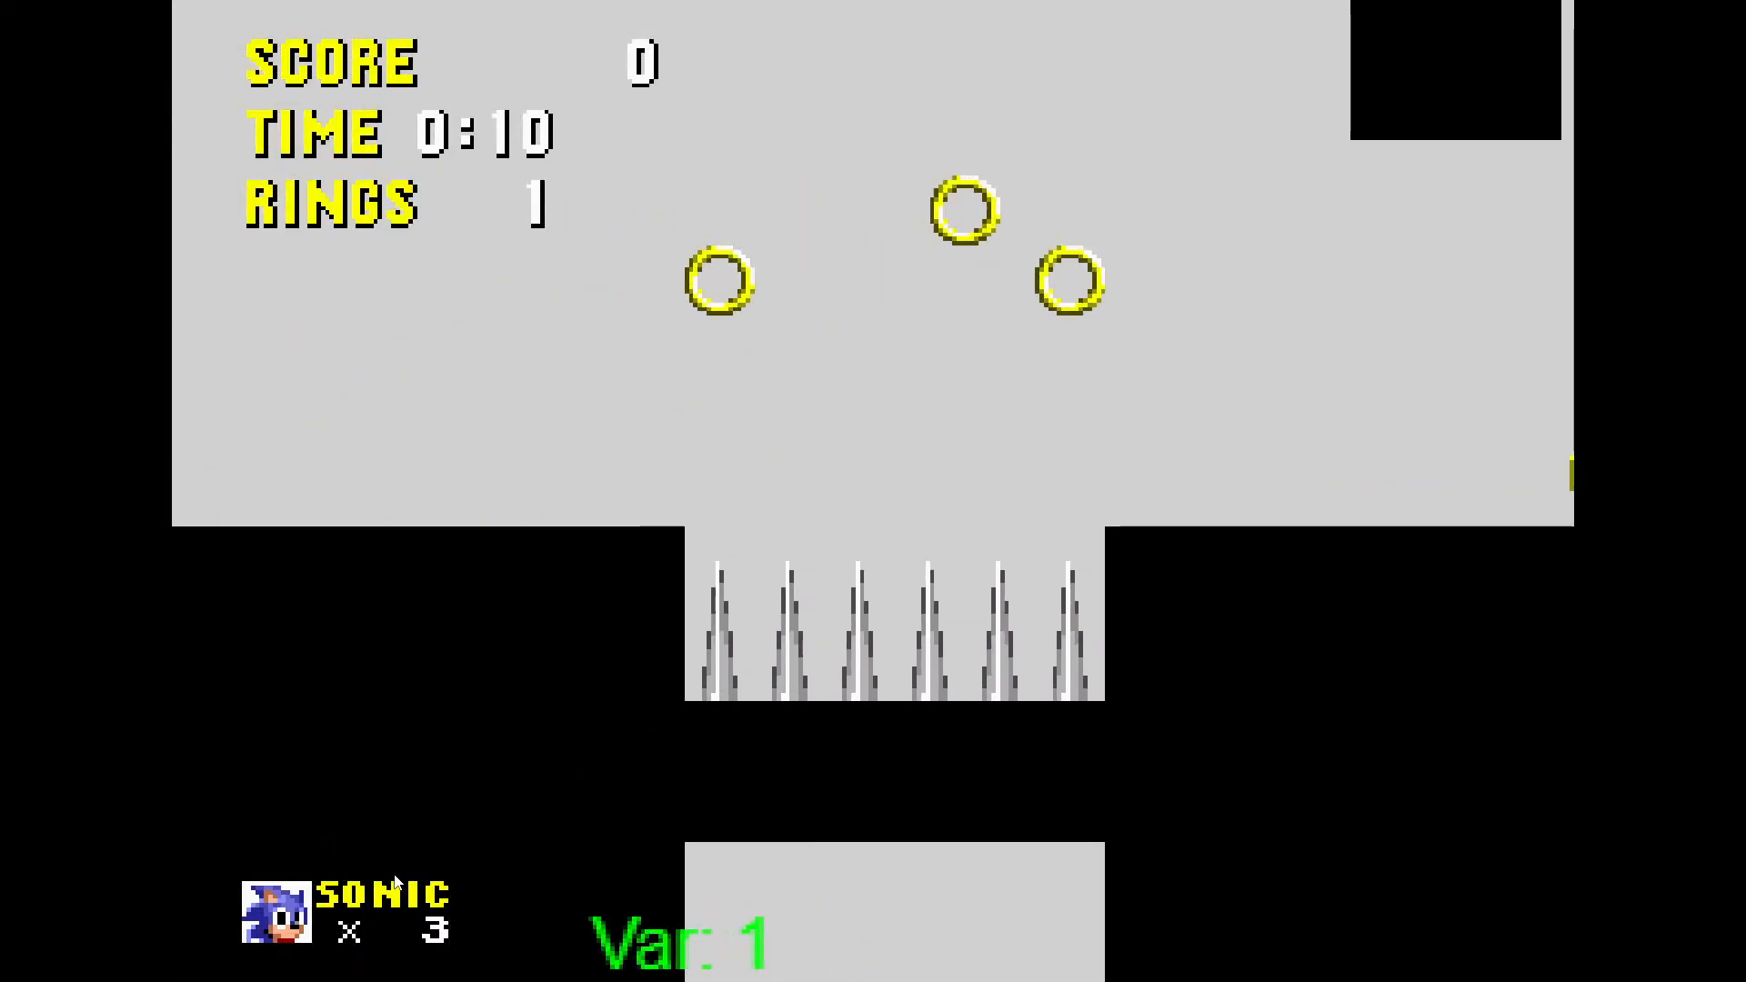
{"action": "key", "text": "Escape"}
{"action": "left_click", "coordinate": [984, 373]}
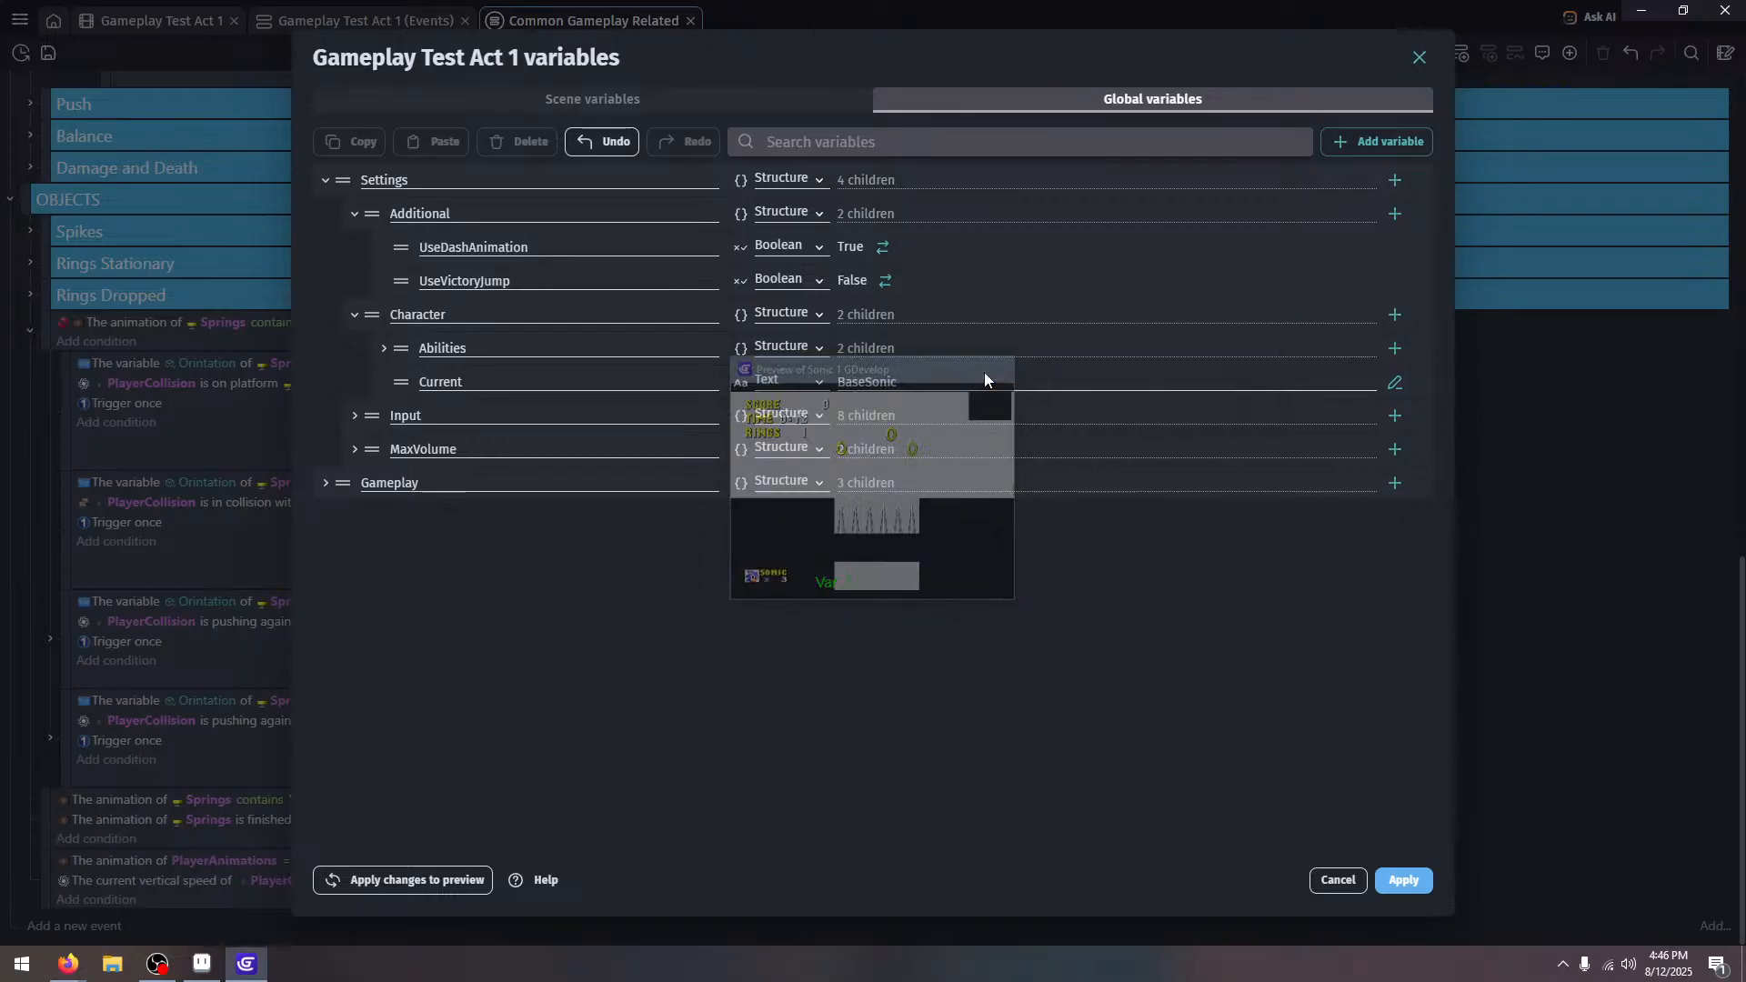
{"action": "left_click", "coordinate": [1408, 882]}
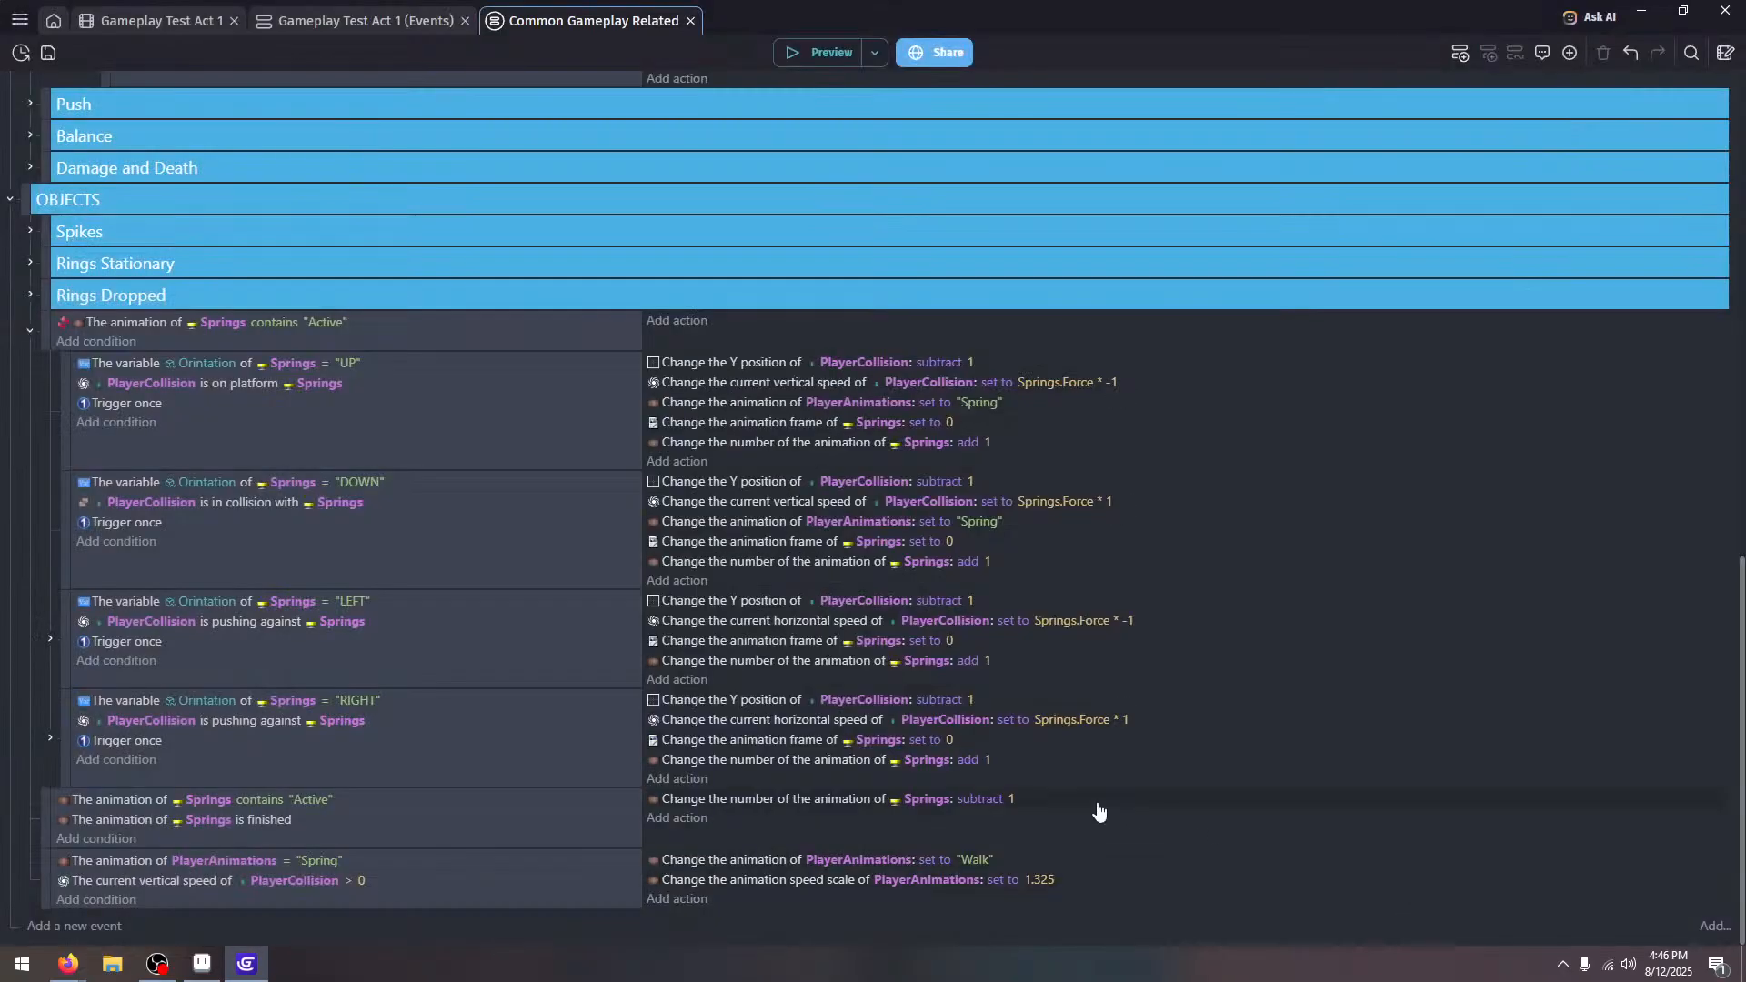